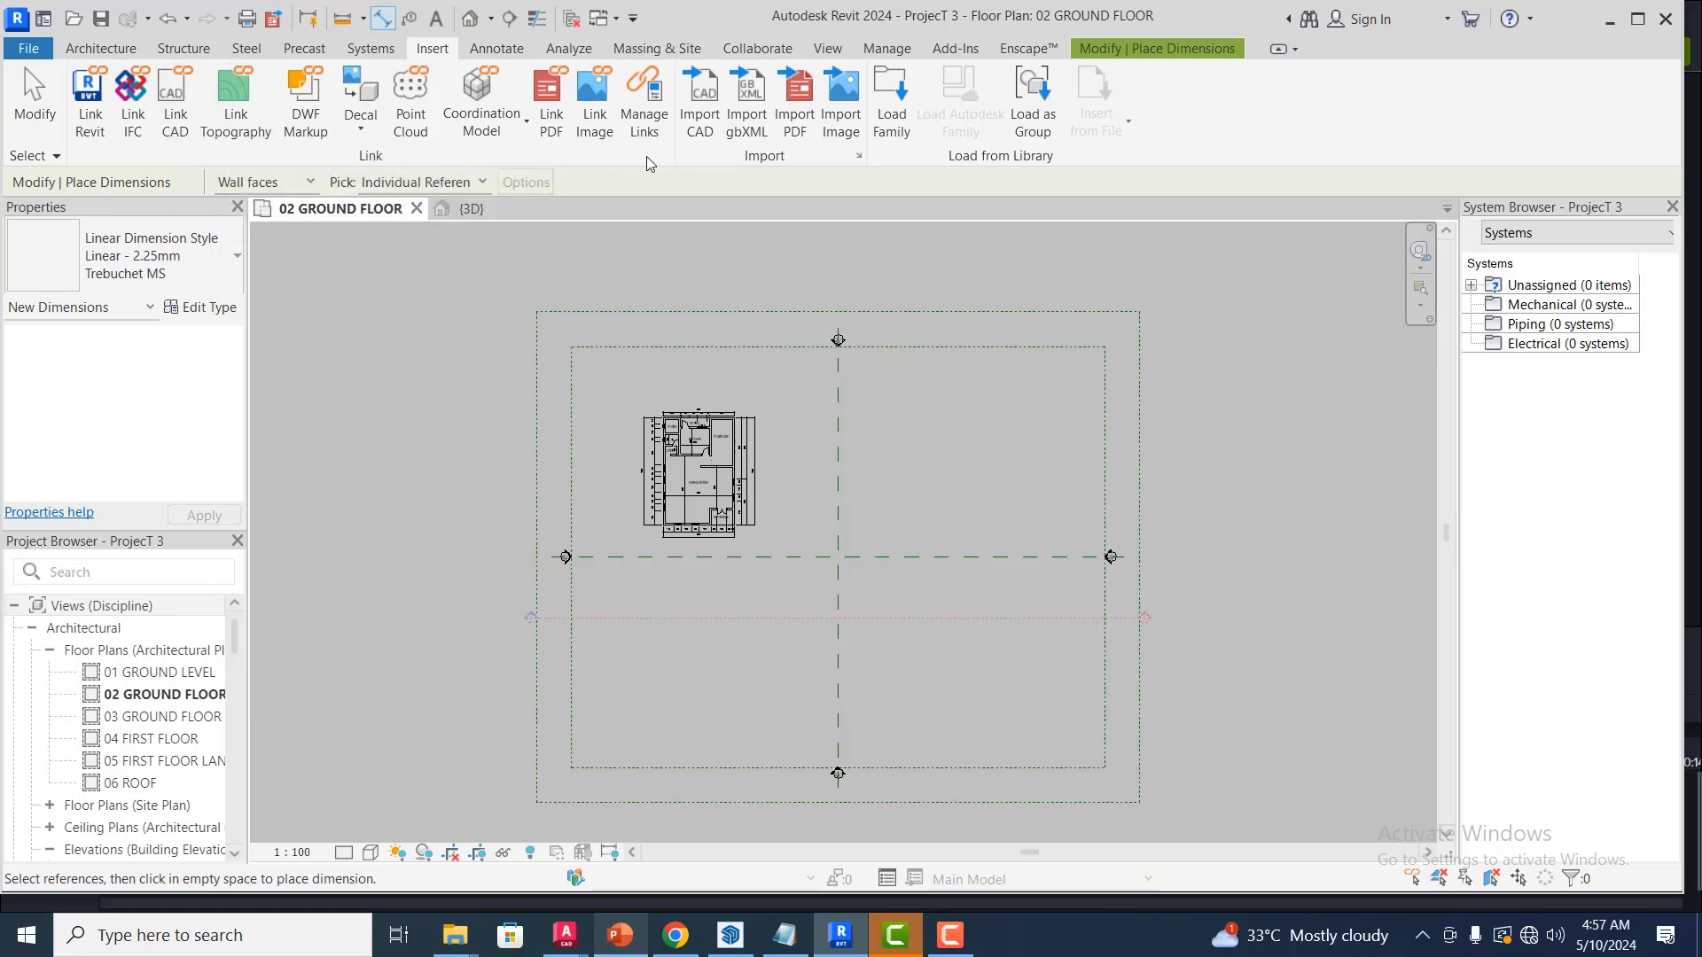
Start a CAD import, save the project when prompted, and browse to the ENGR Q folder on the Desktop
left_click(715, 94)
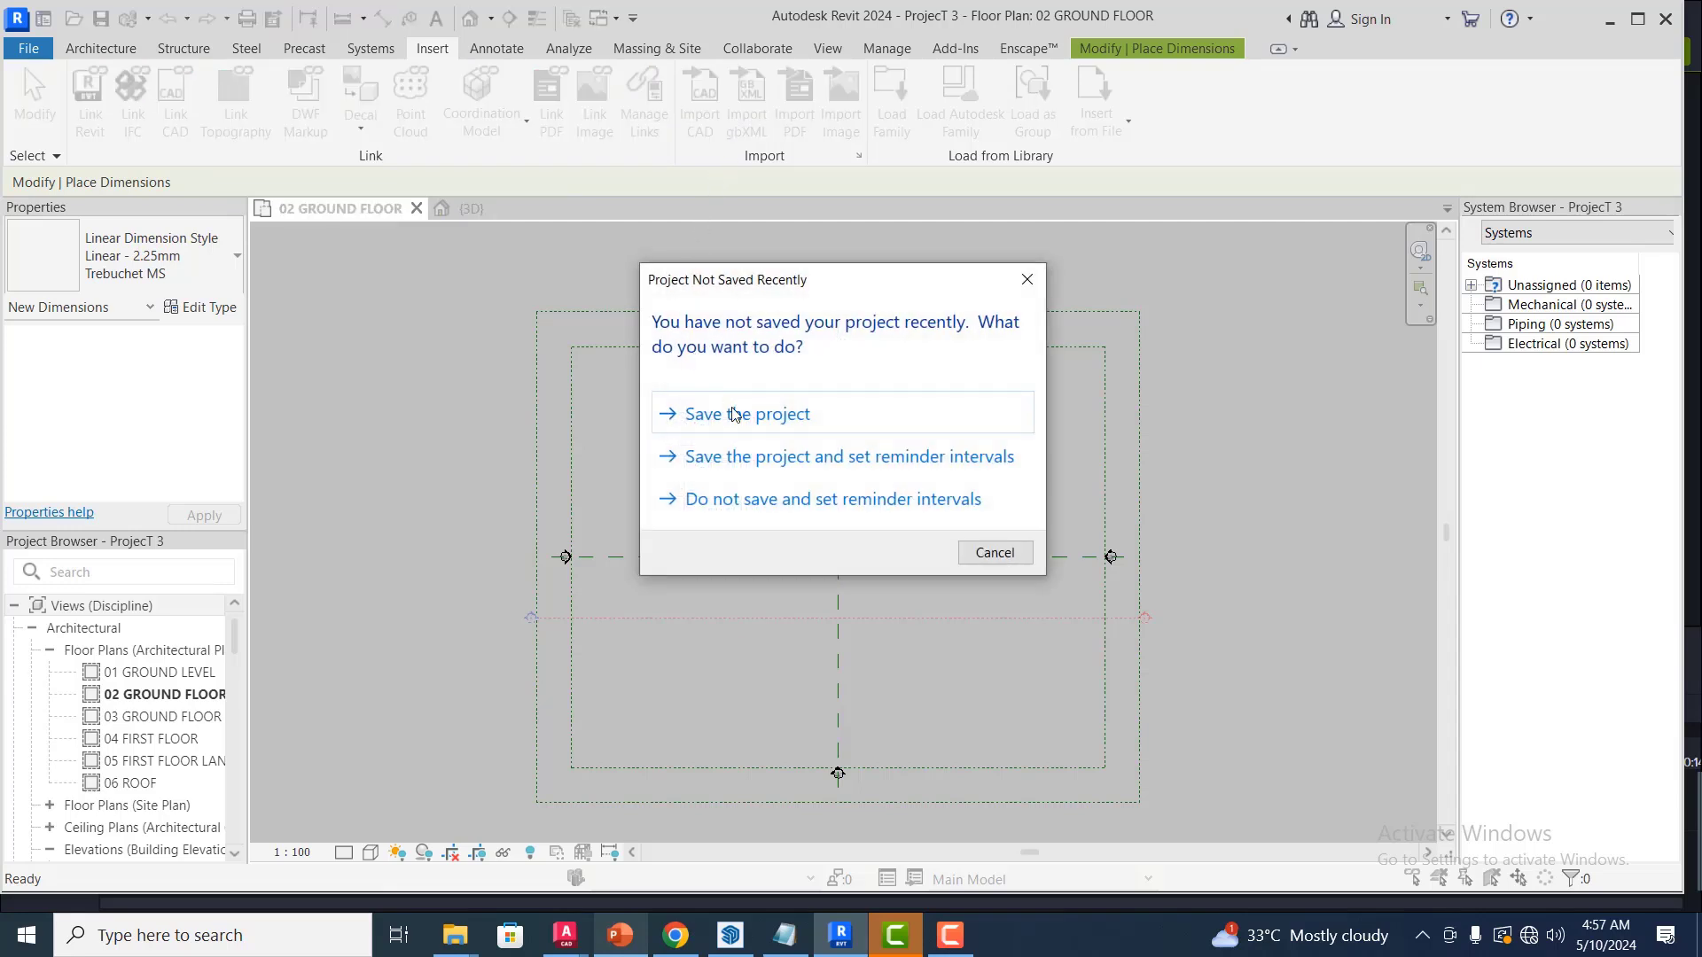
left_click(735, 414)
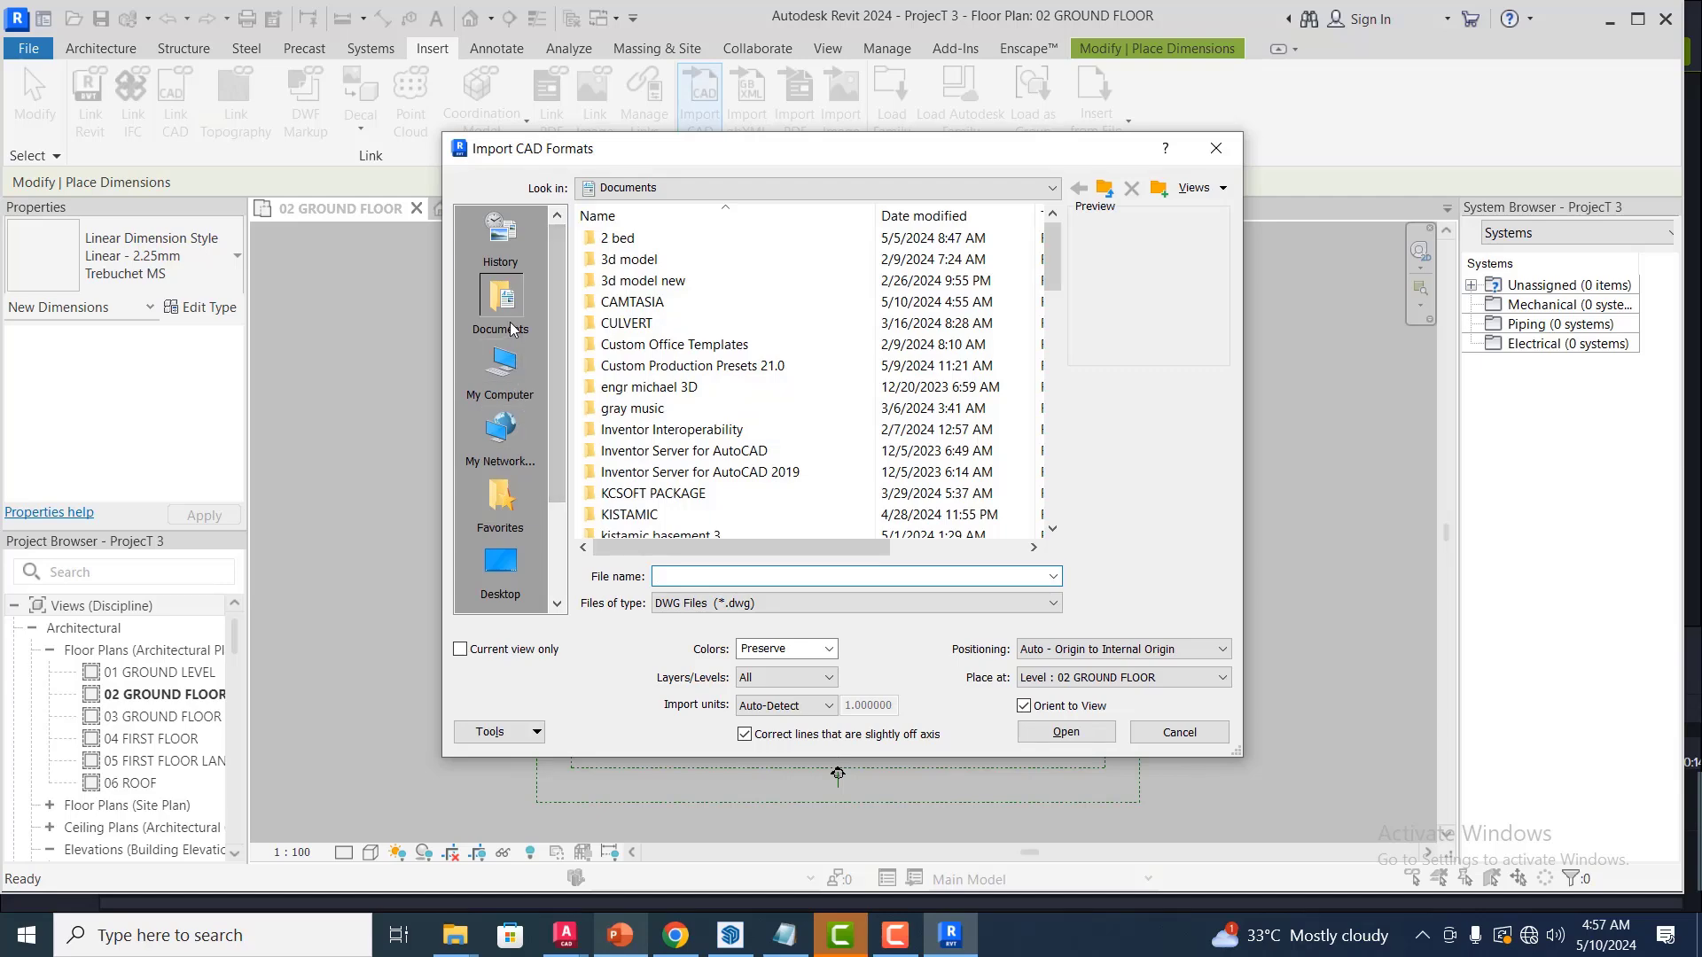
left_click(510, 560)
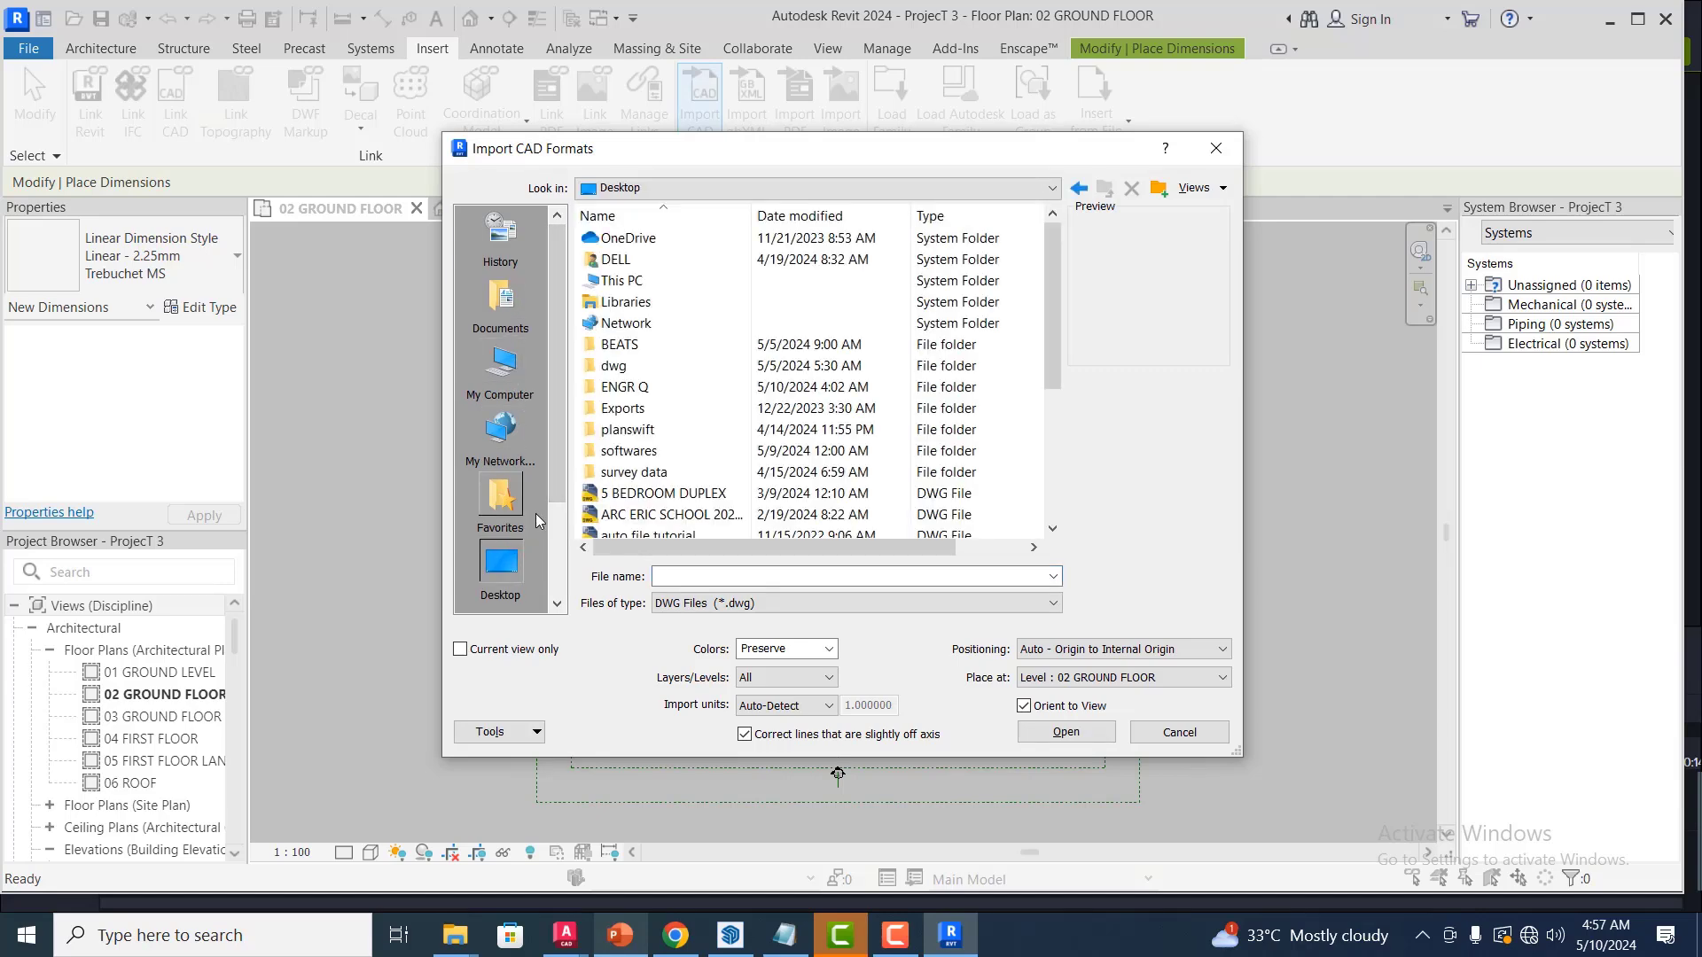
scroll(820, 424, "down", 1)
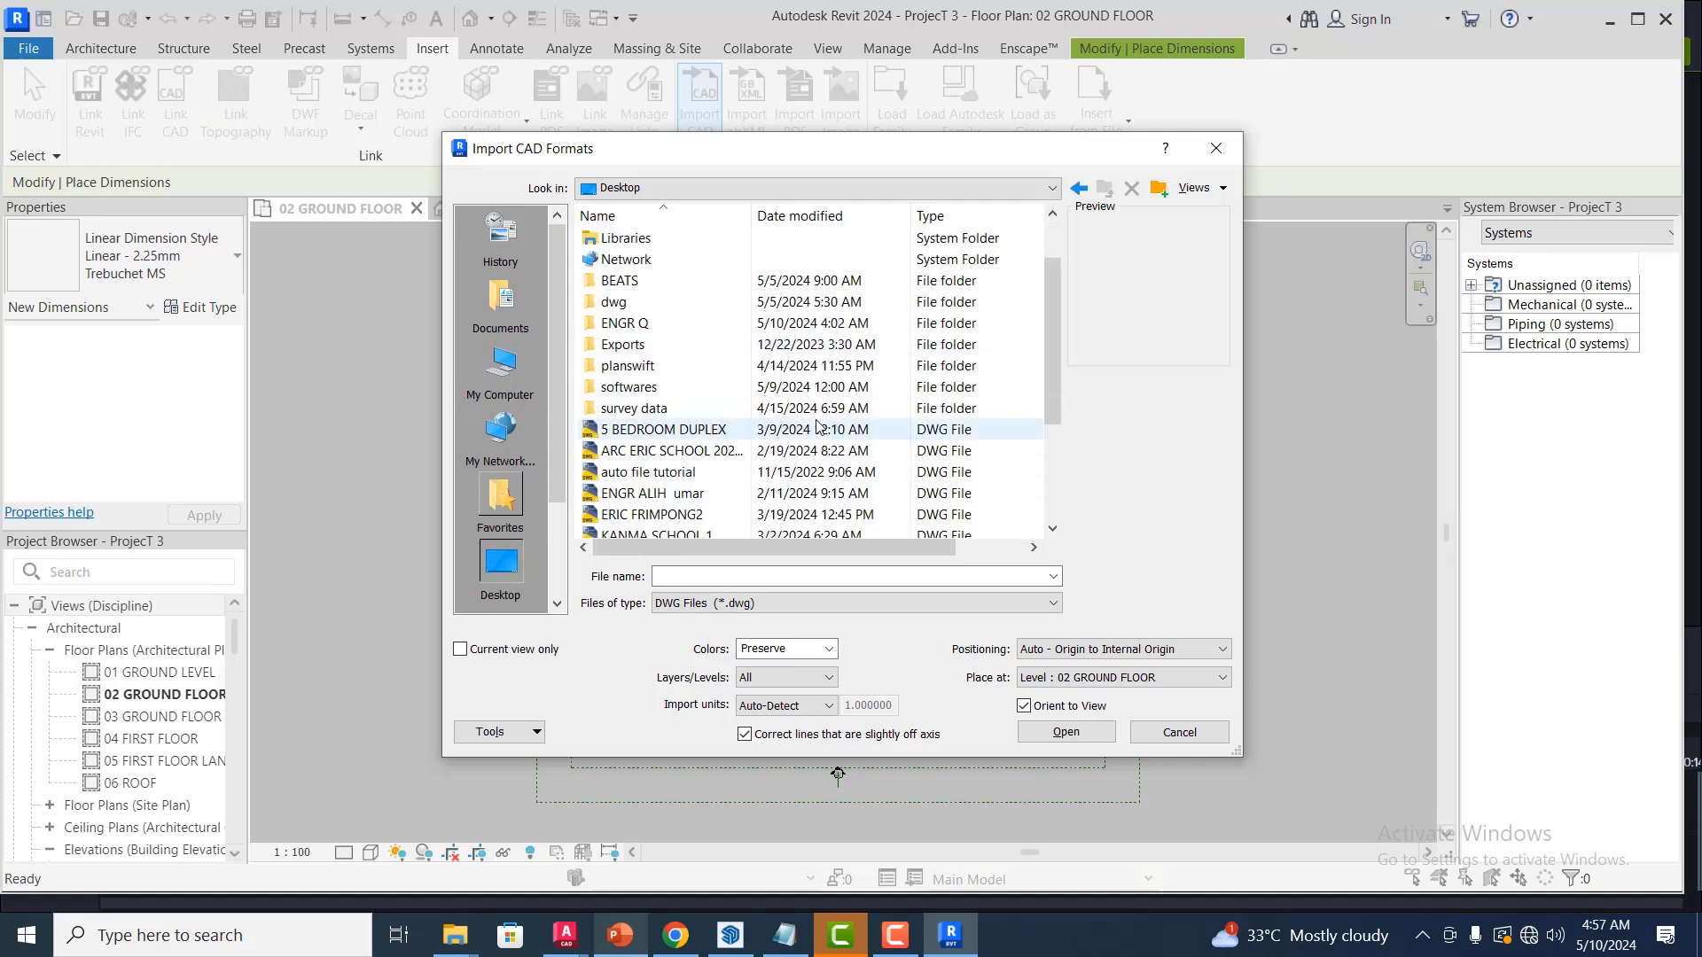
double_click(696, 325)
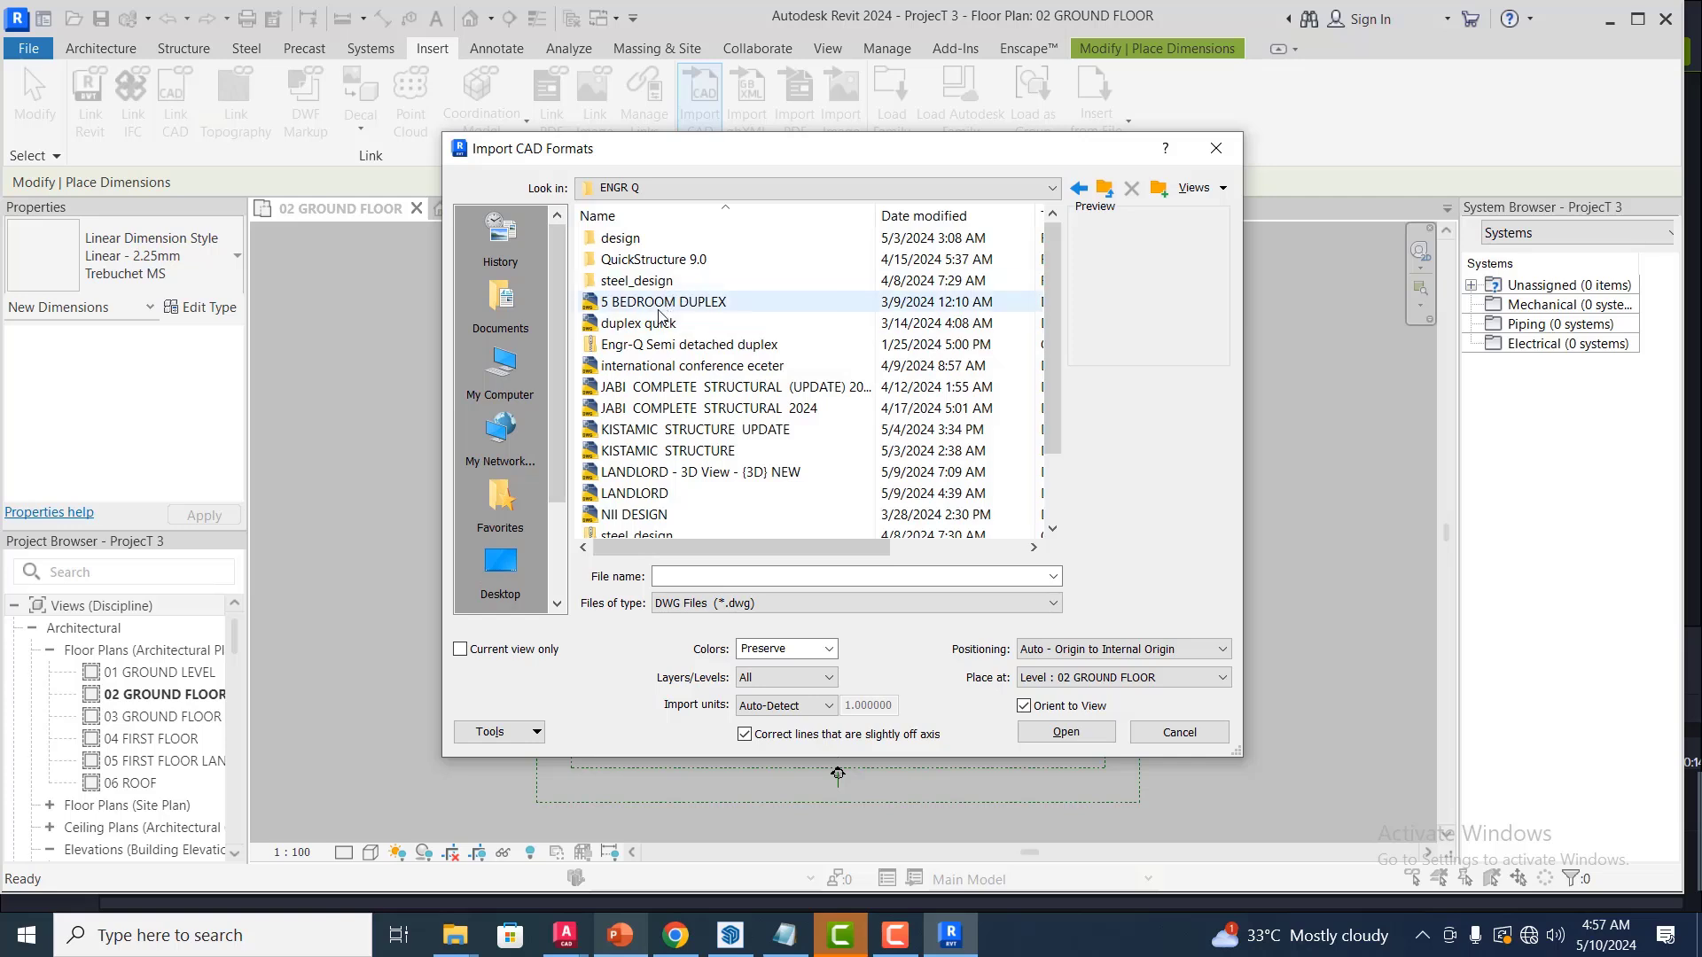
Import LANDLORD.dwg into the ground floor plan with the import units on Auto-Detect
scroll(823, 365, "down", 2)
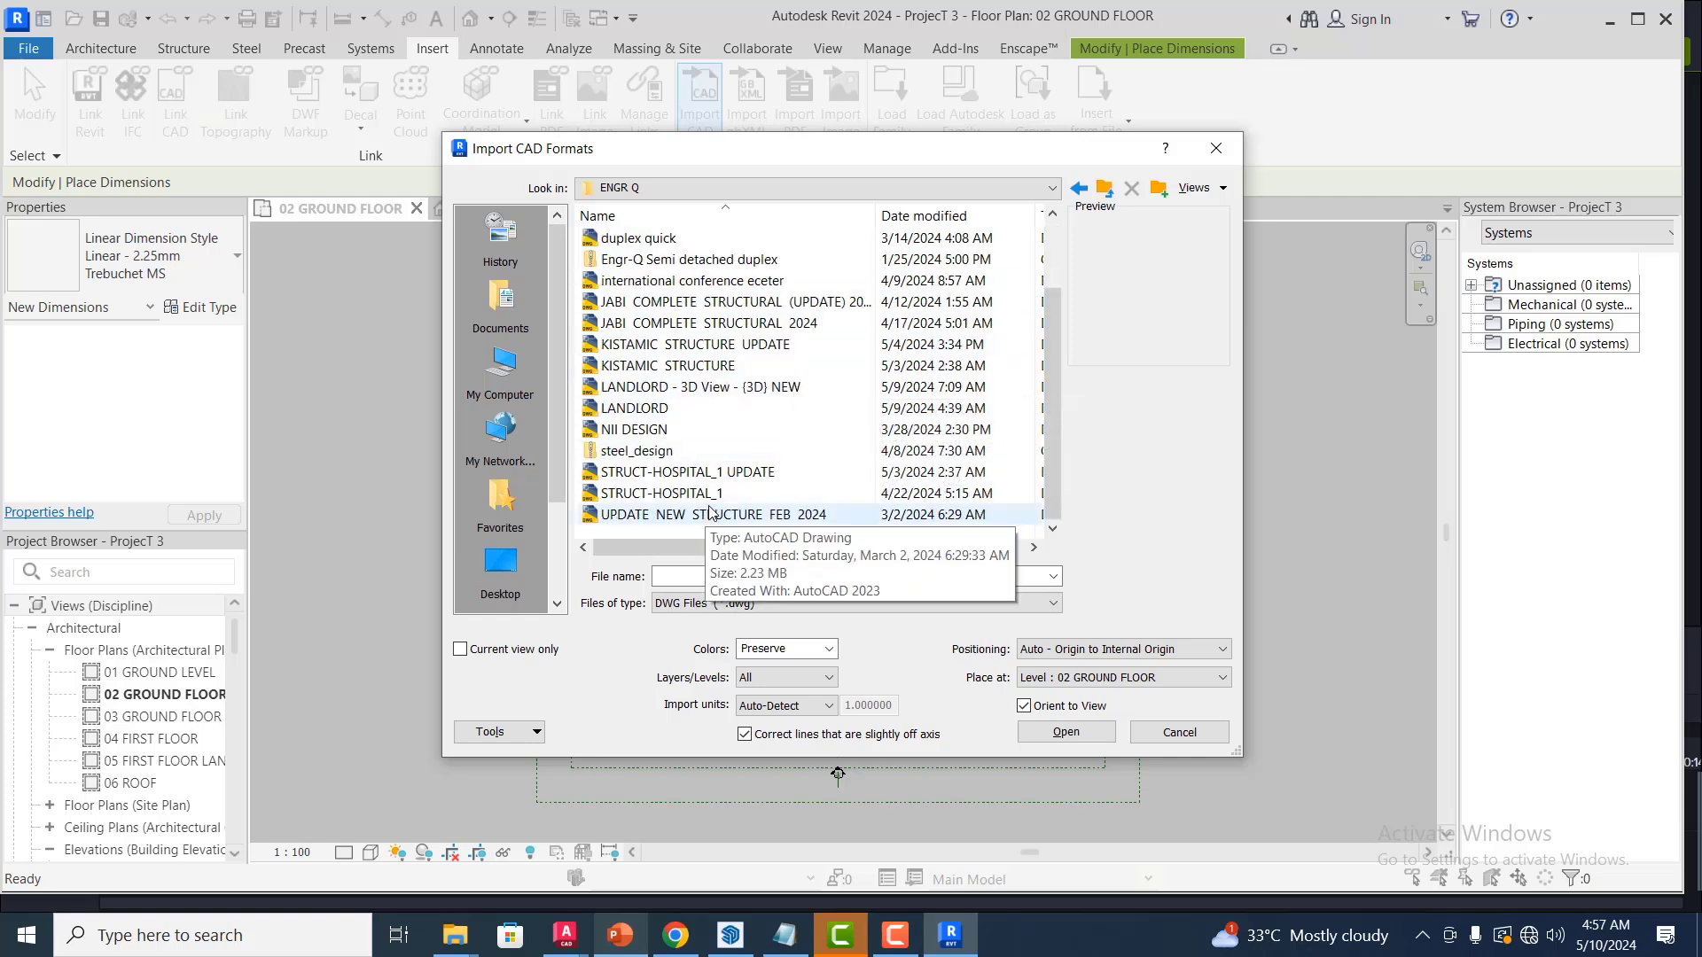
left_click(665, 412)
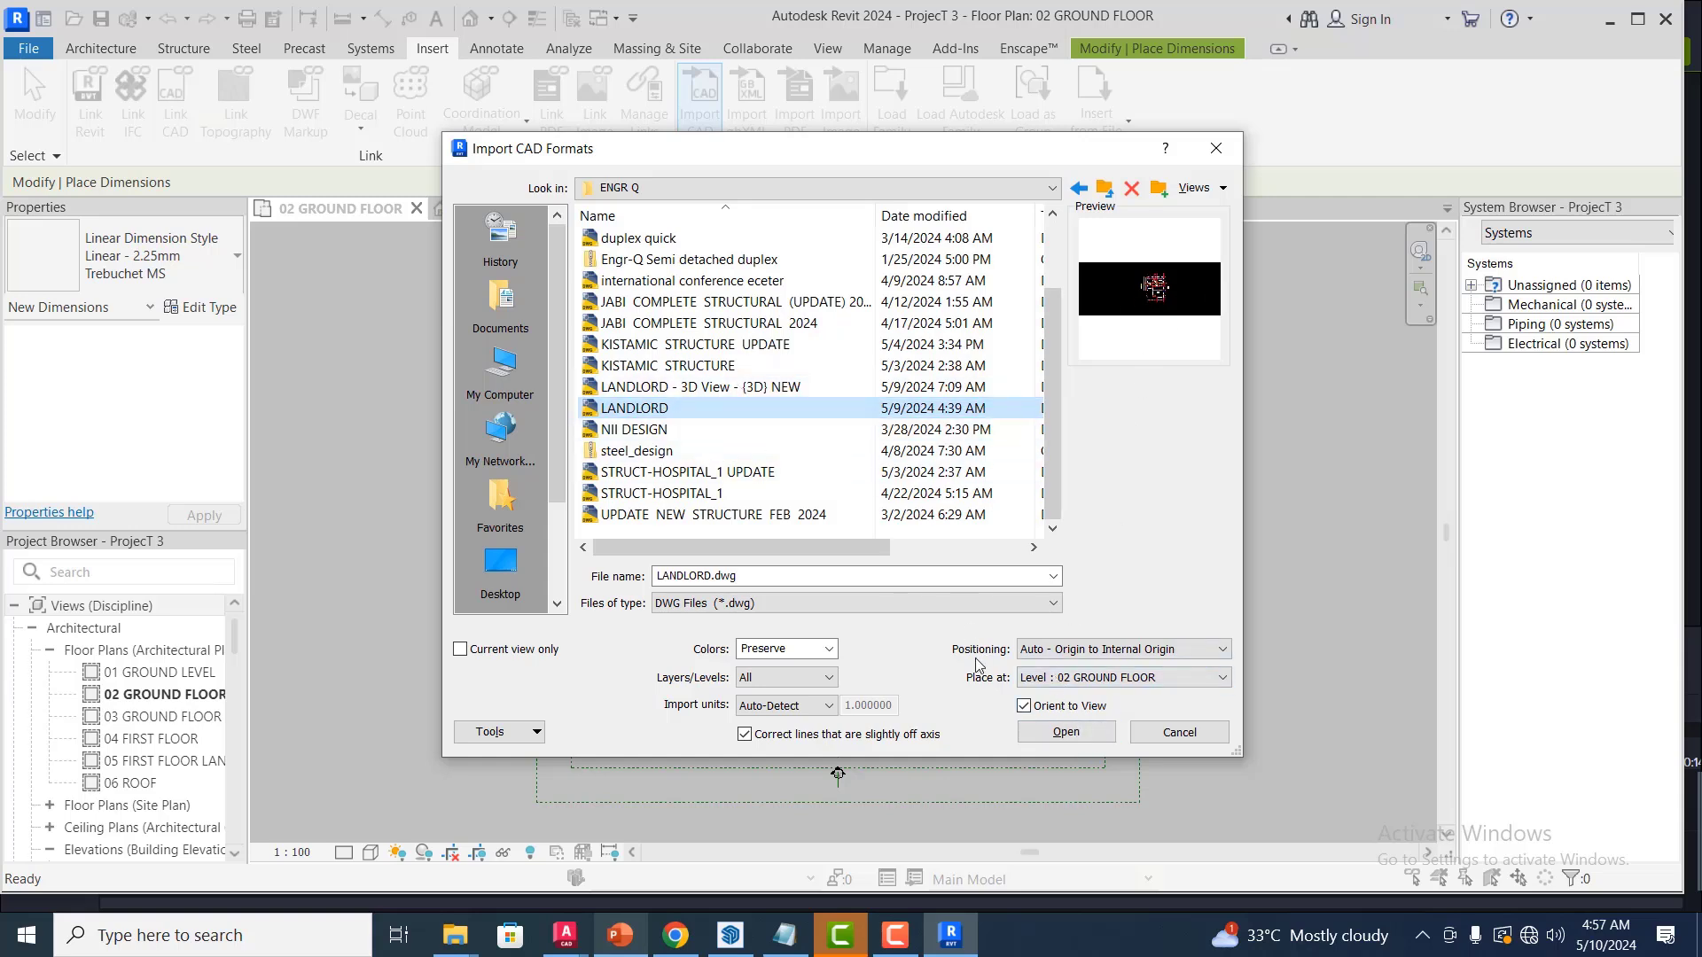
left_click(1042, 734)
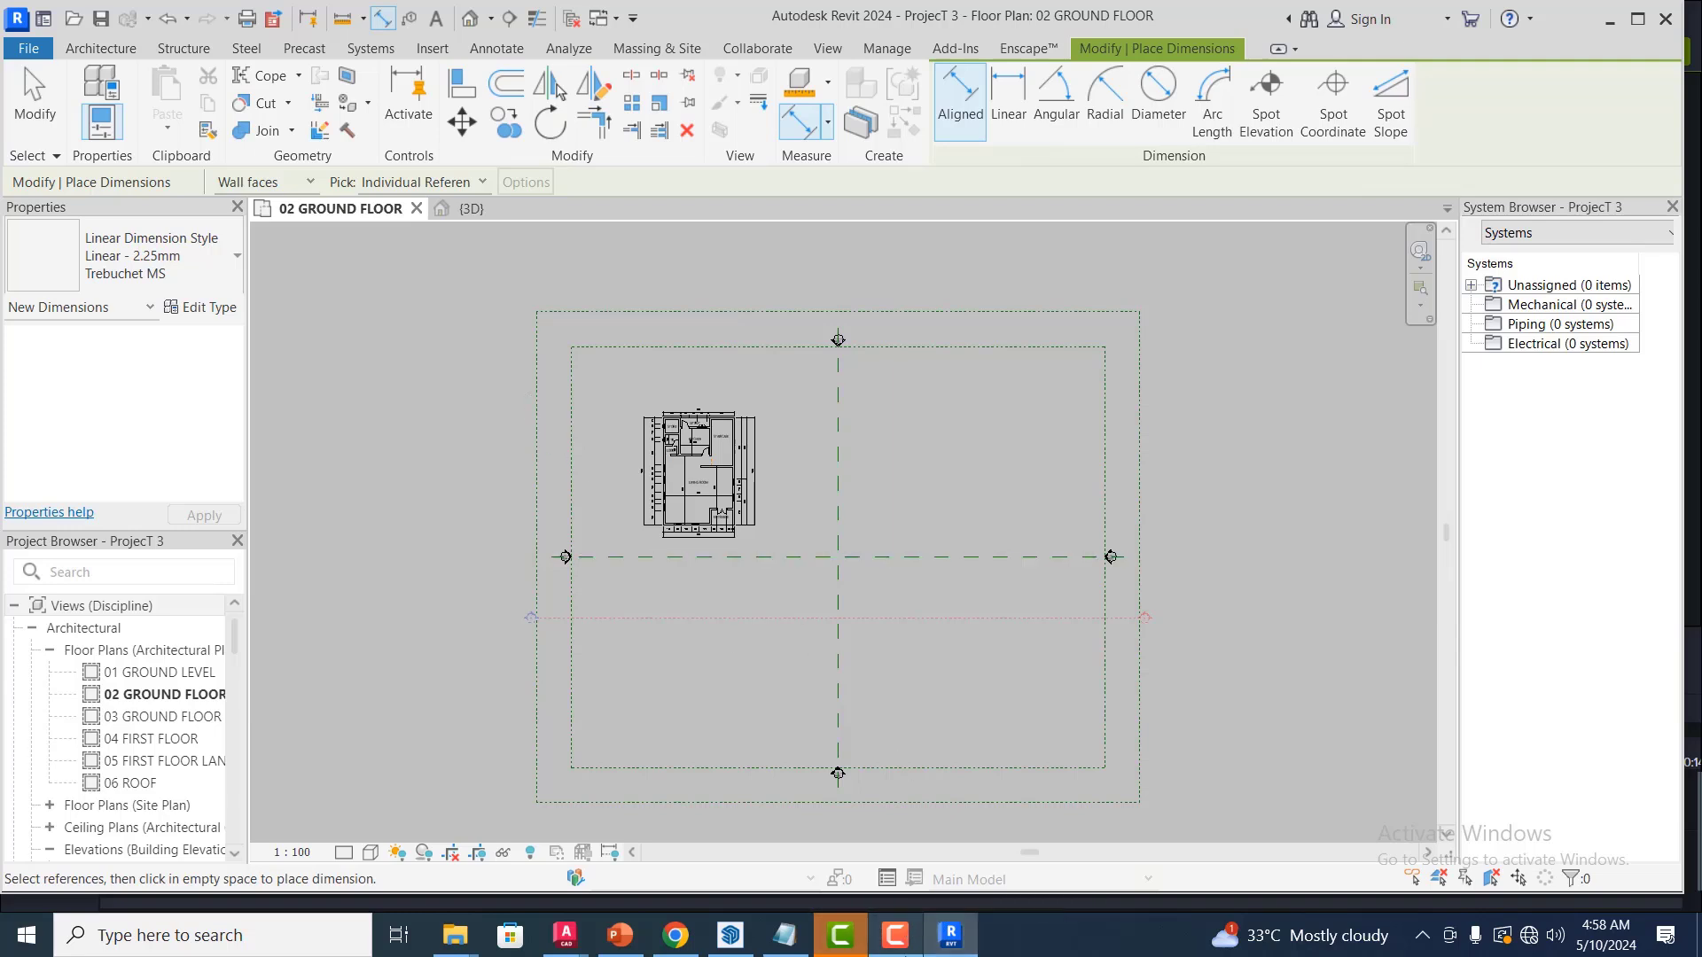
Examine the size and location of the imported LANDLORD drawing relative to the existing small floor plan and the elevation markers
scroll(674, 235, "down", 5)
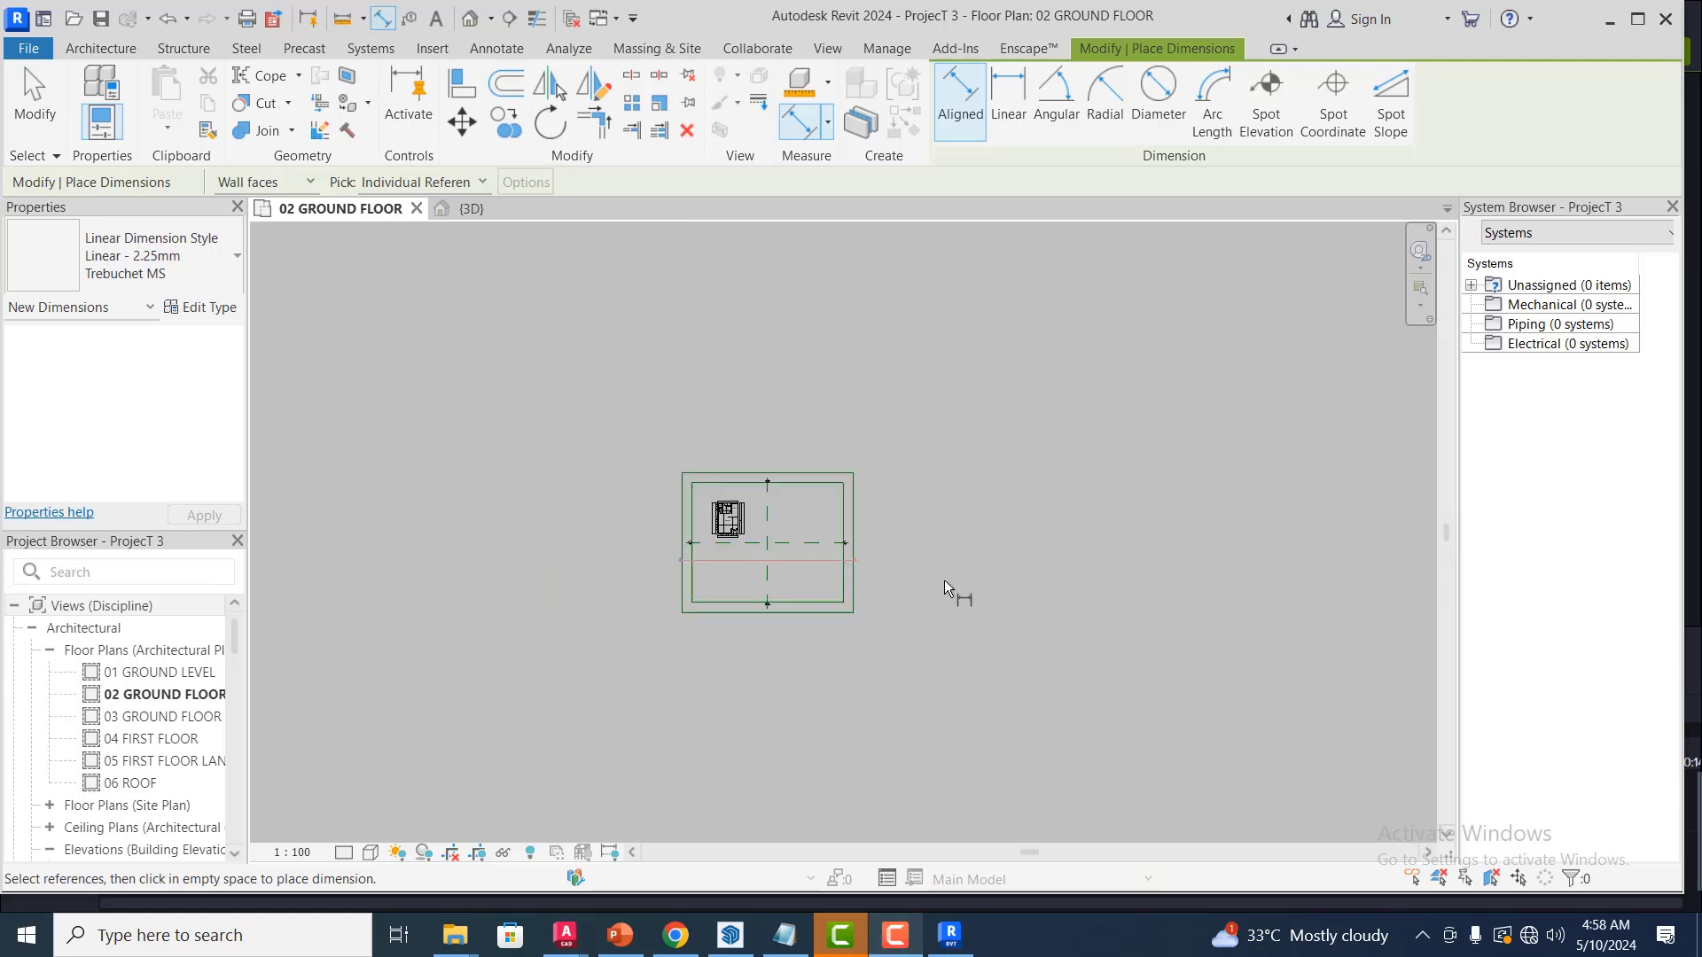
scroll(944, 579, "up", 4)
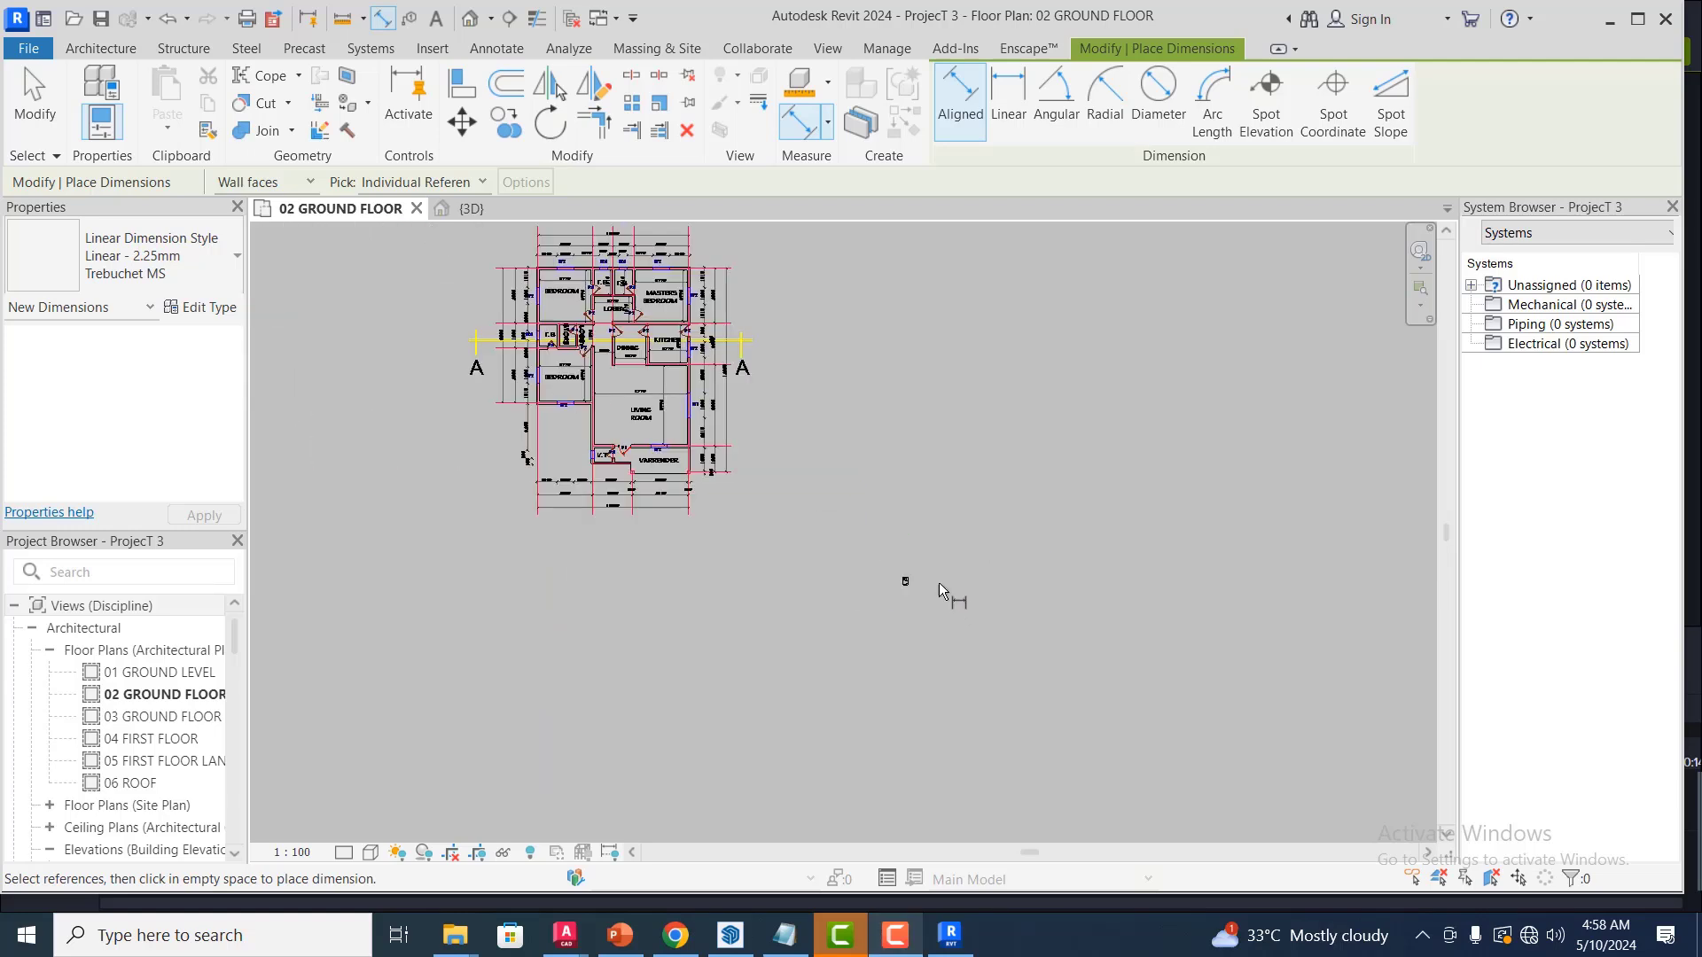
scroll(939, 582, "down", 3)
scroll(763, 437, "up", 3)
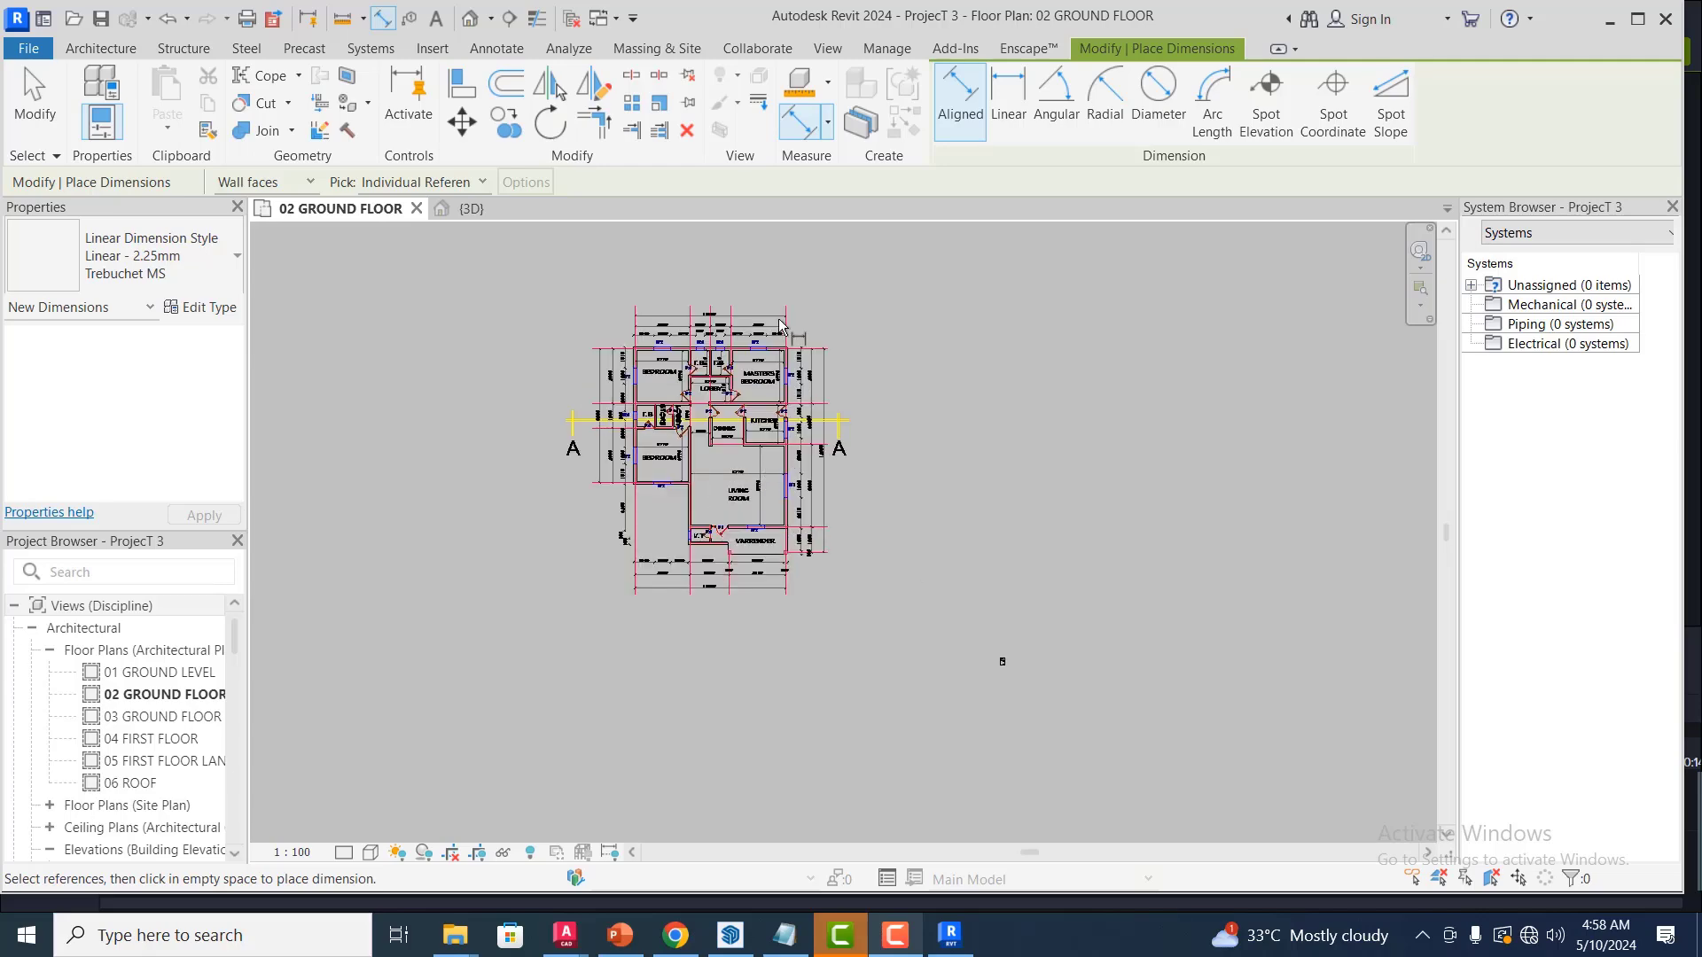
scroll(780, 326, "up", 3)
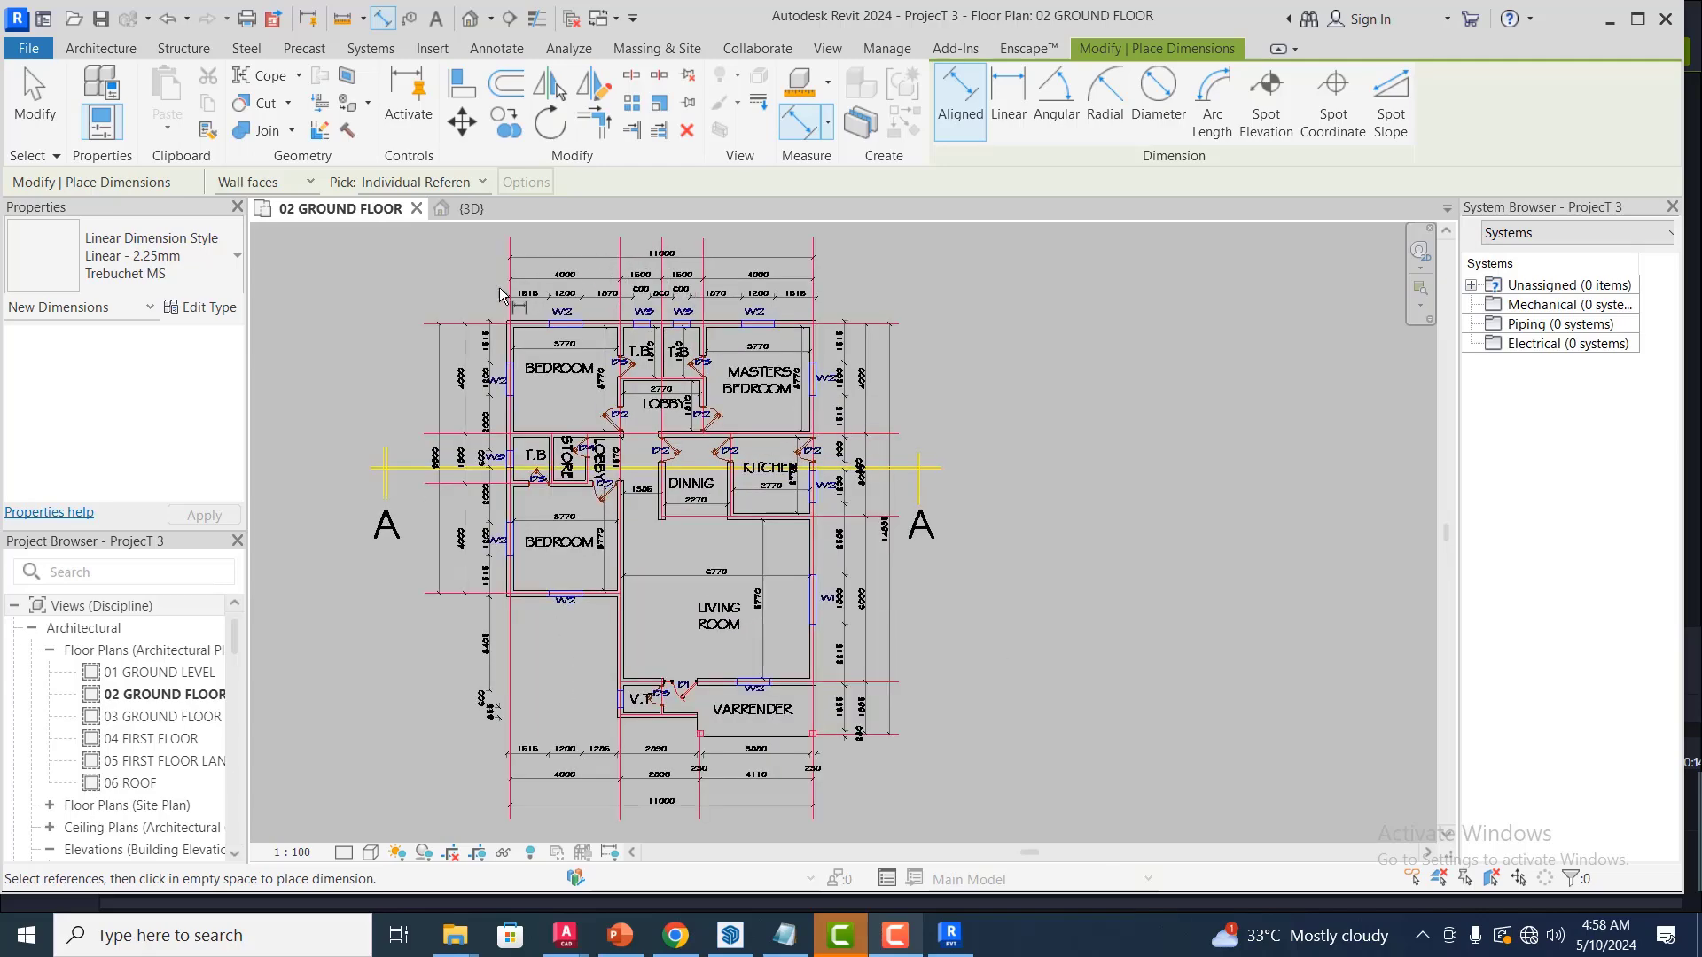
scroll(670, 280, "up", 1)
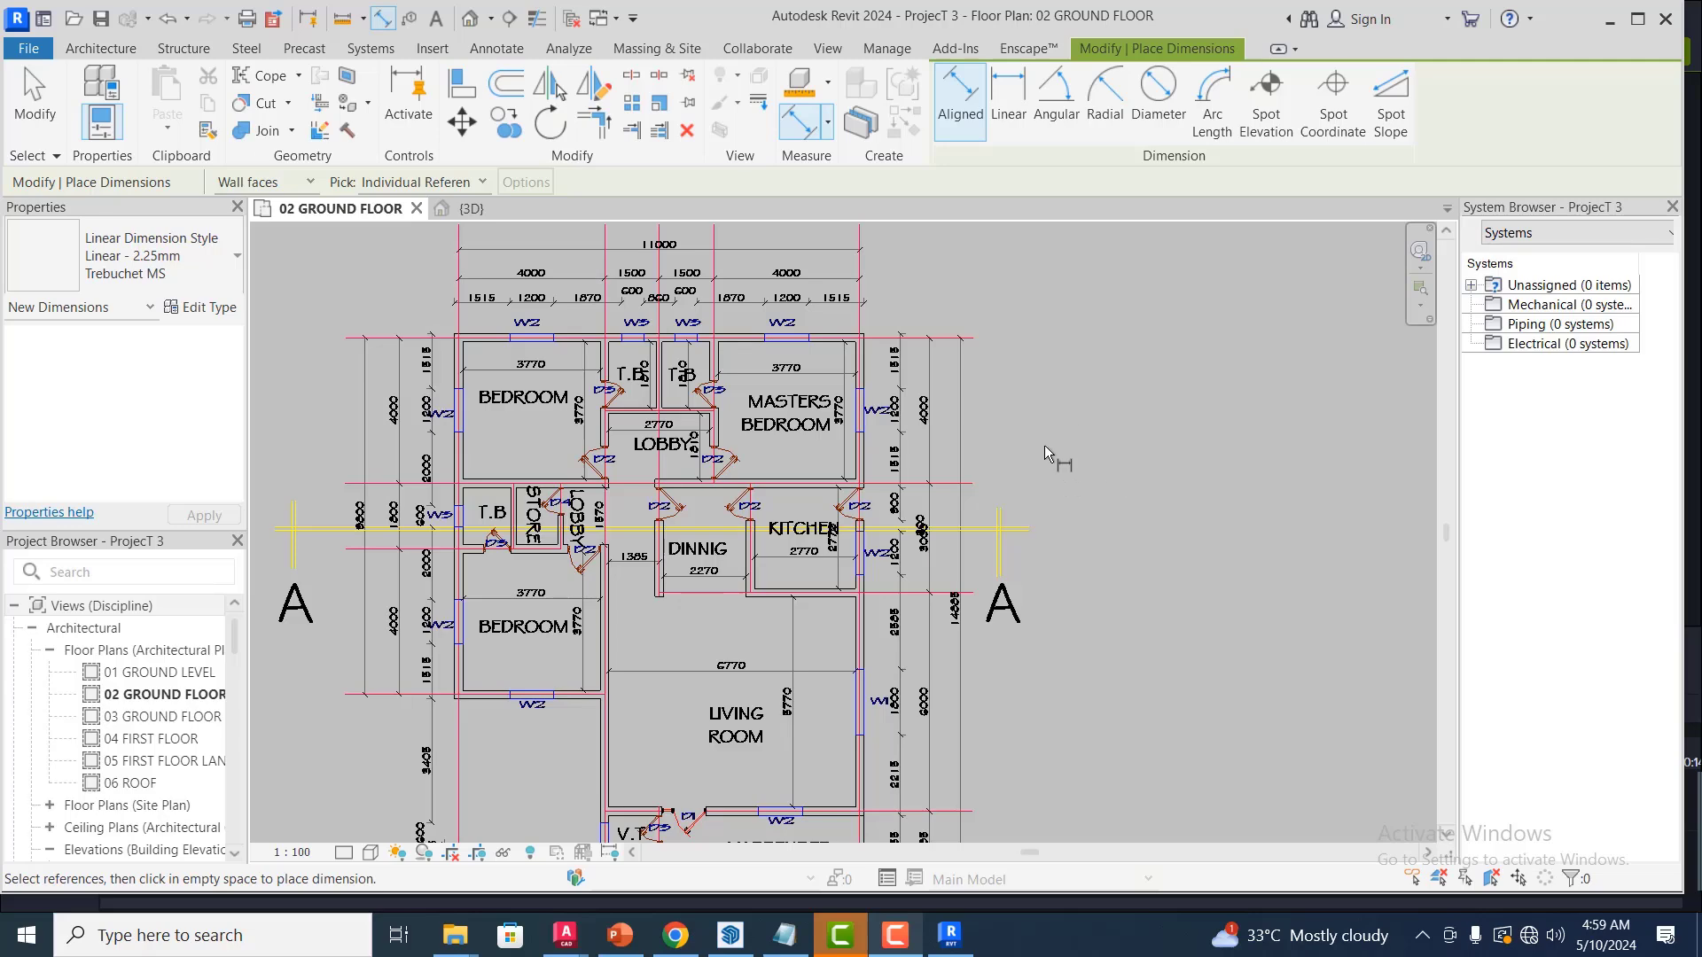
scroll(679, 381, "down", 5)
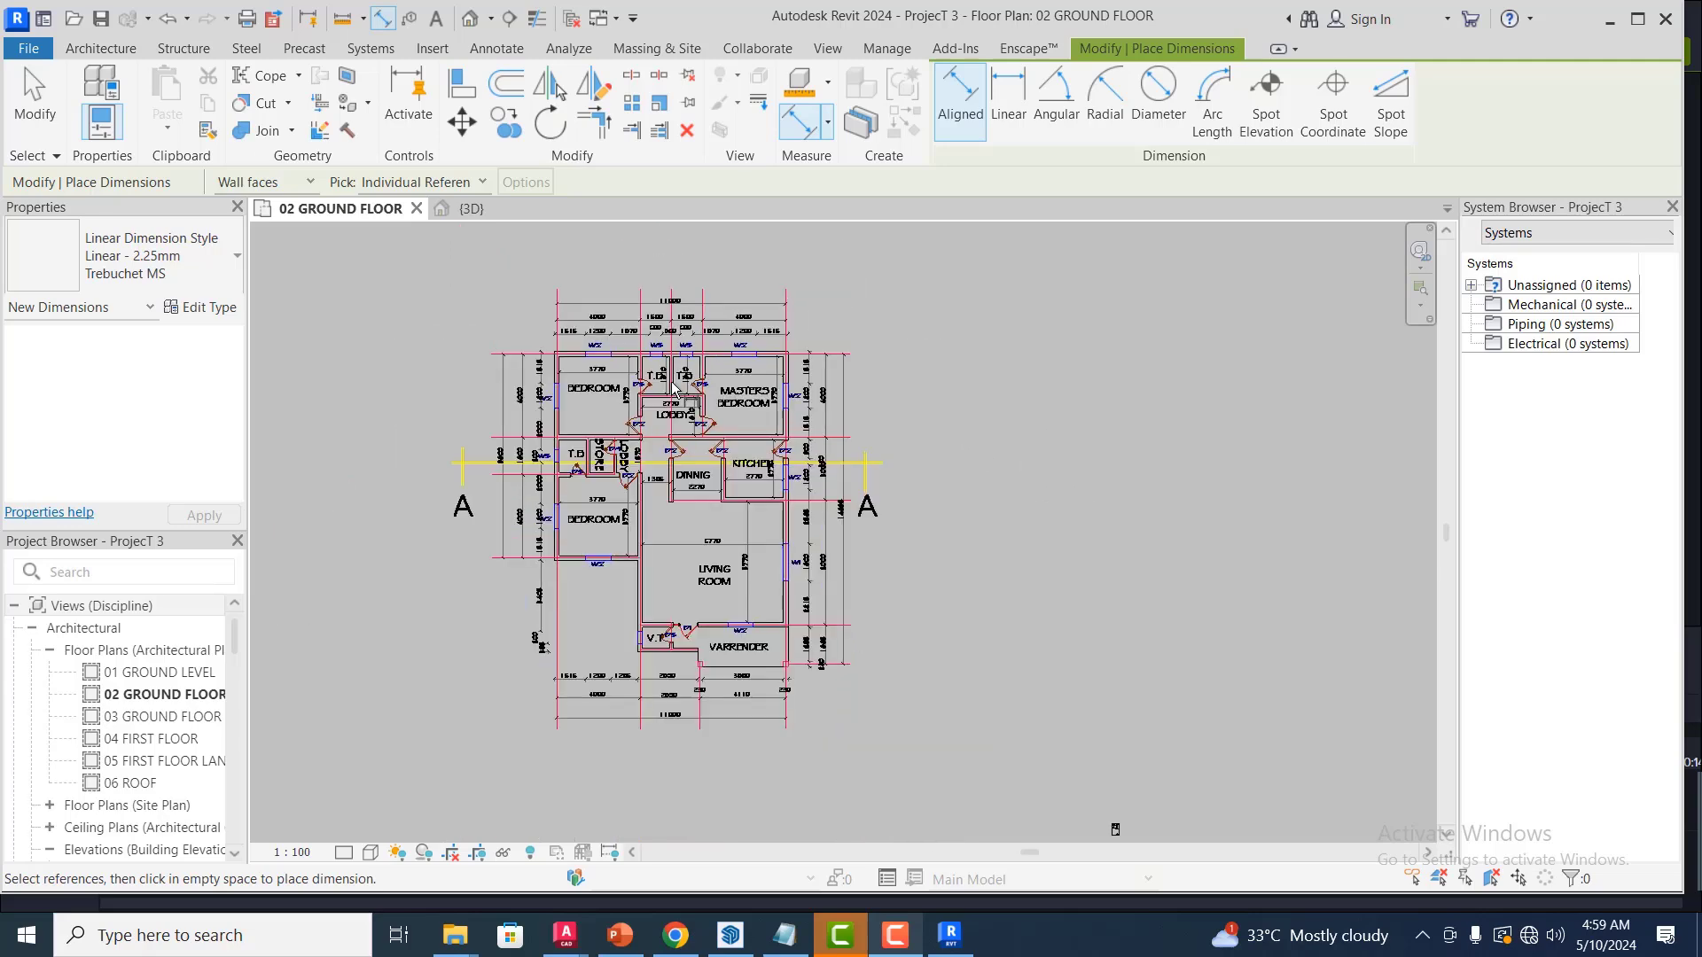
scroll(675, 393, "down", 3)
scroll(870, 564, "up", 3)
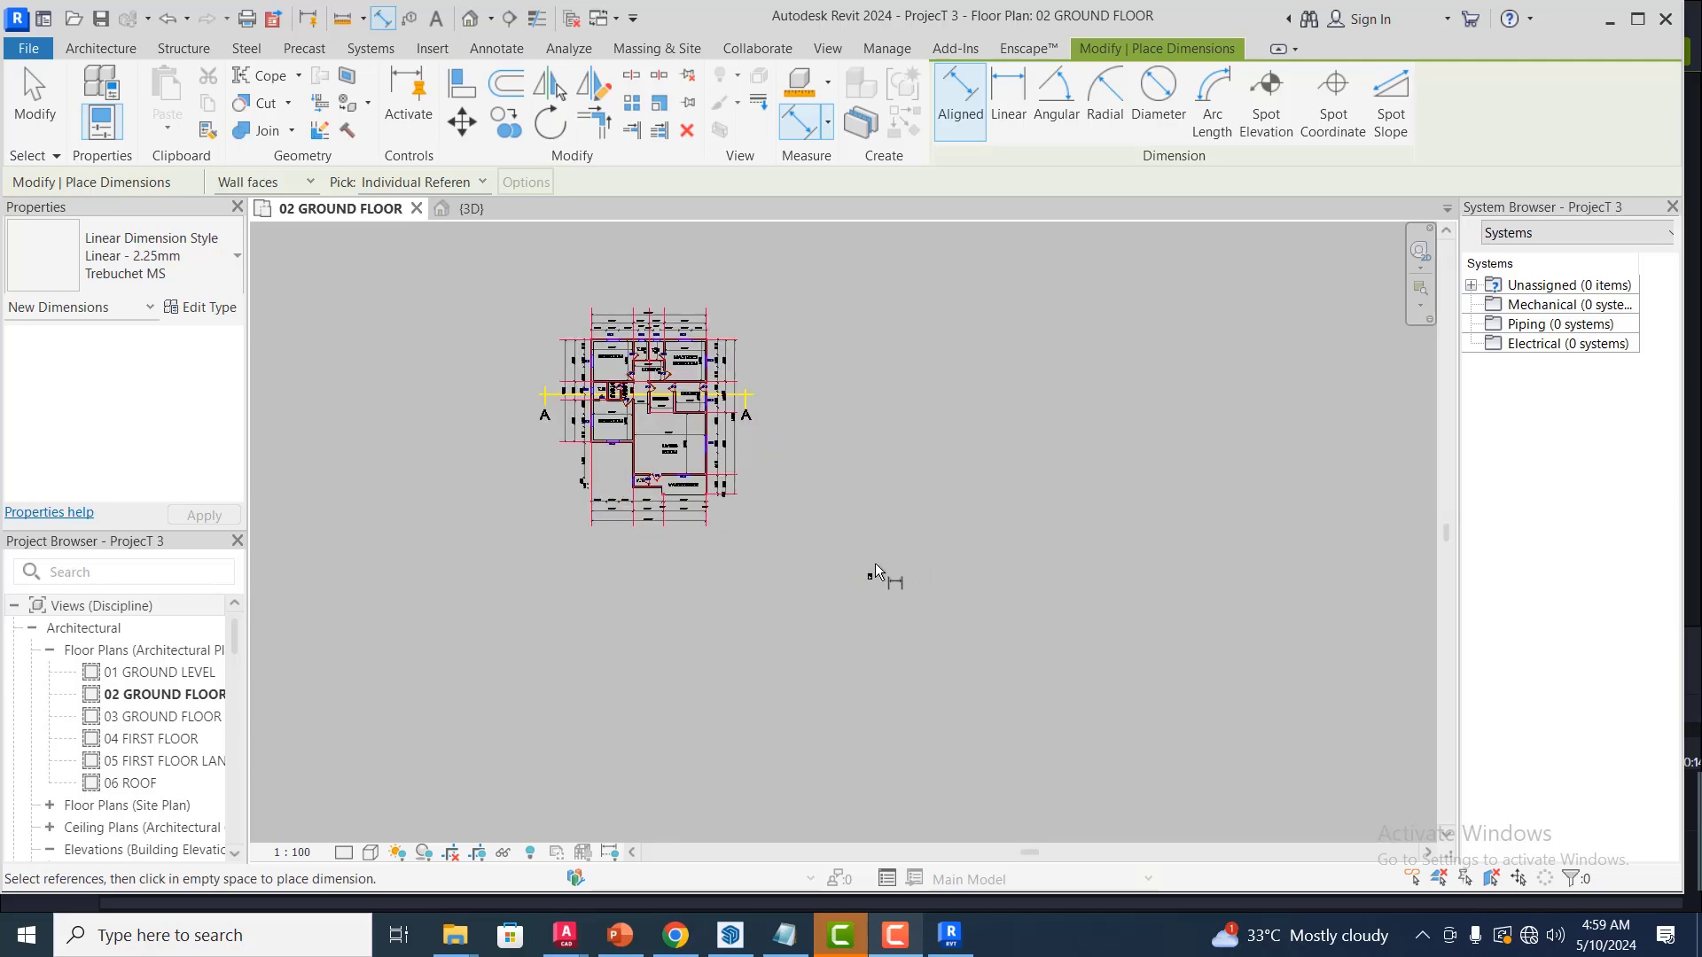
scroll(904, 582, "up", 5)
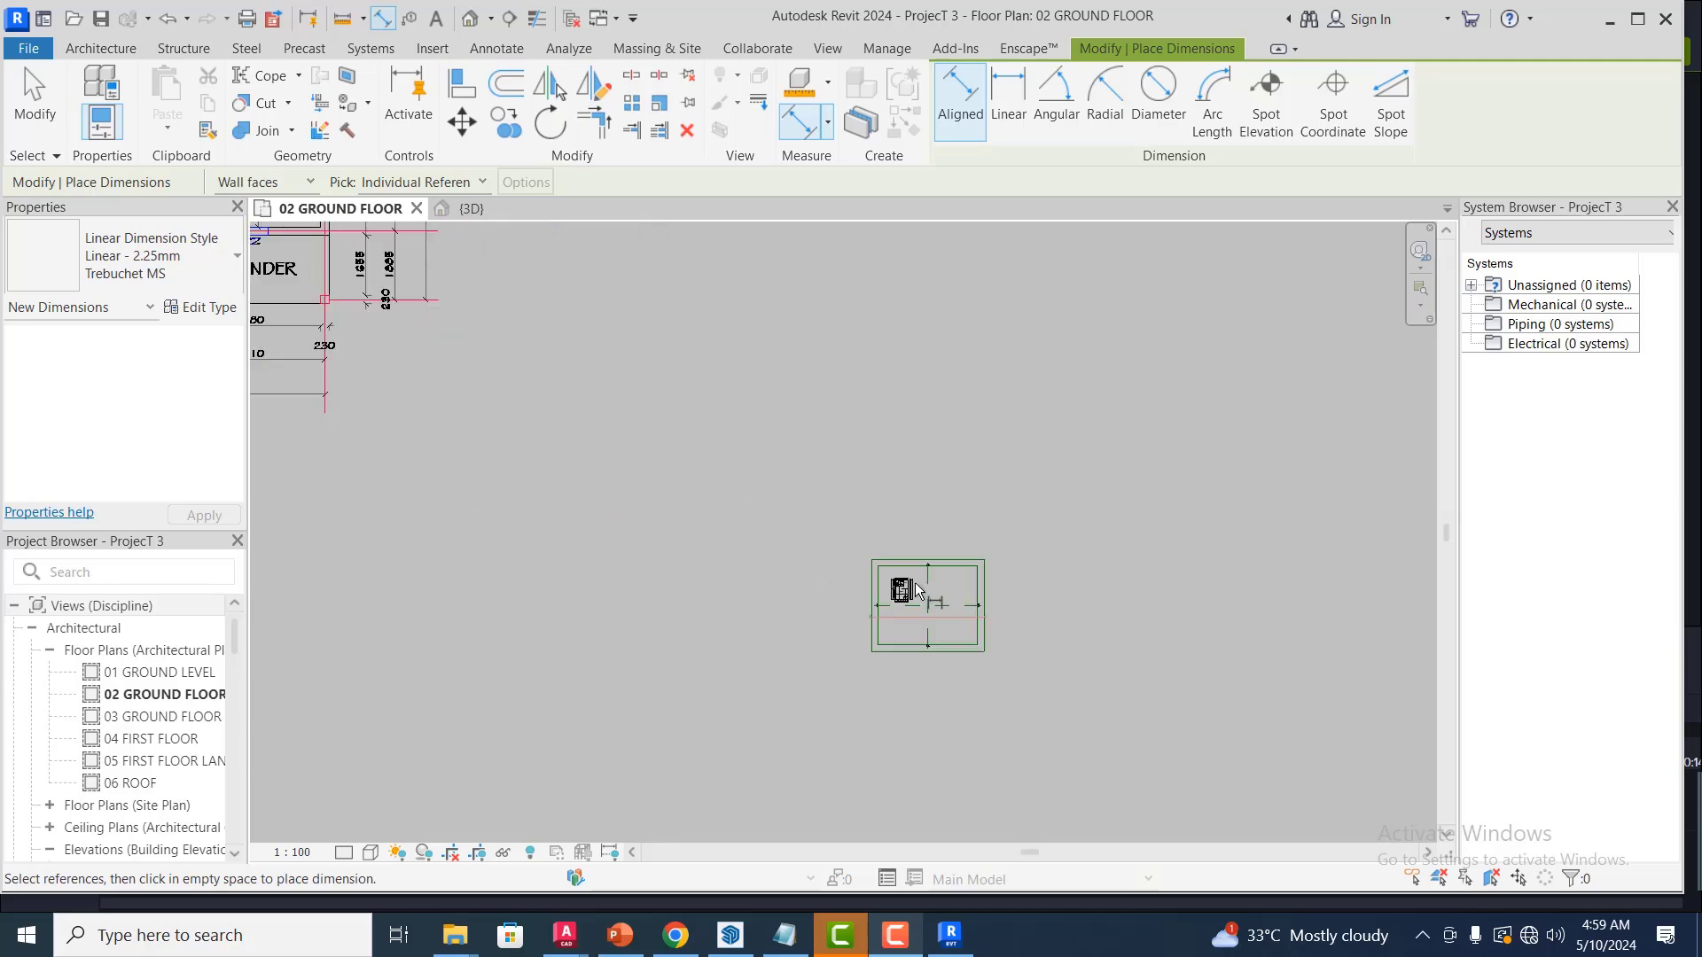
scroll(916, 593, "up", 3)
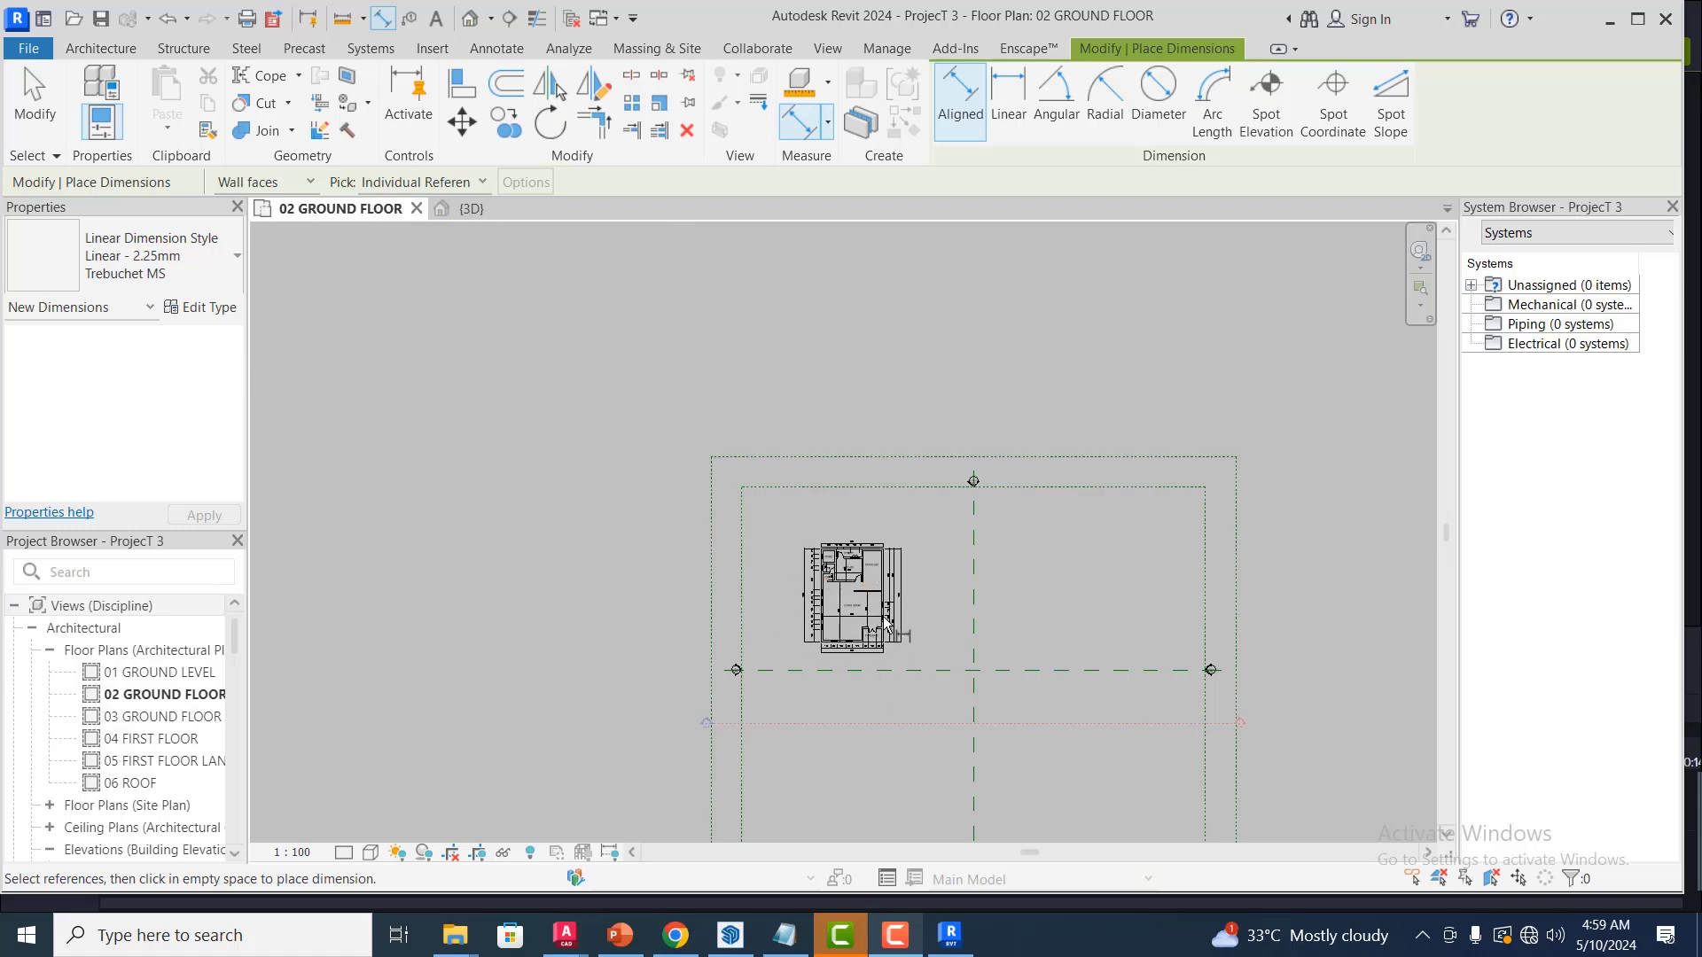
scroll(999, 631, "down", 2)
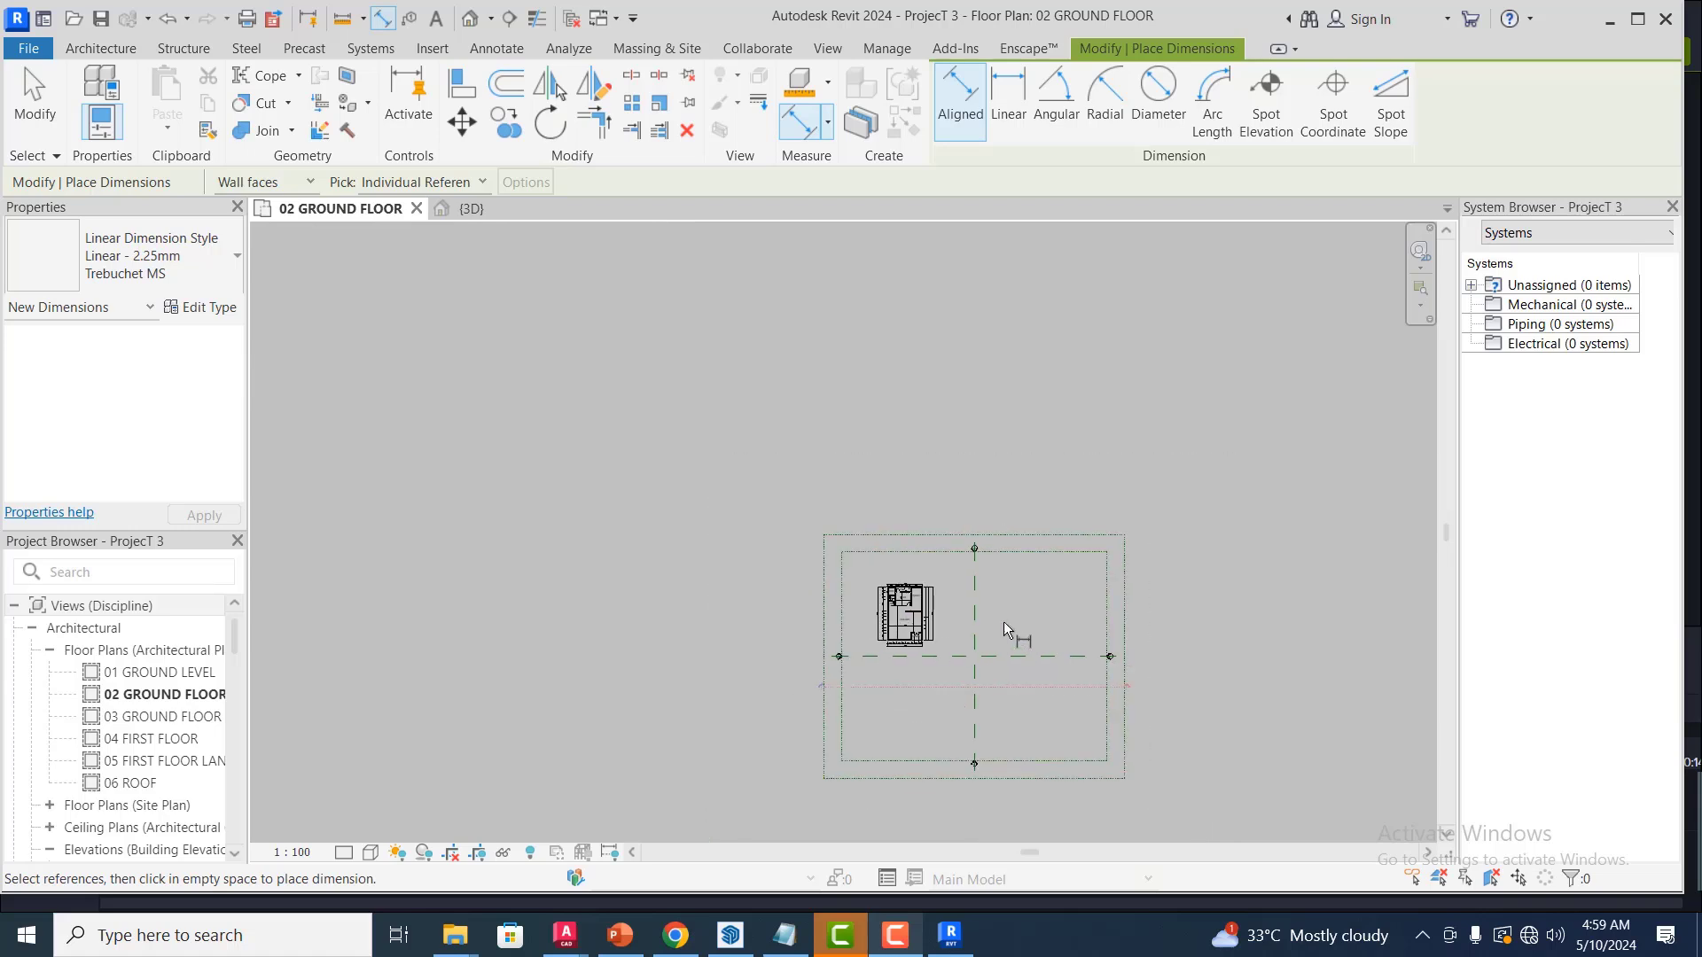
scroll(1014, 644, "down", 4)
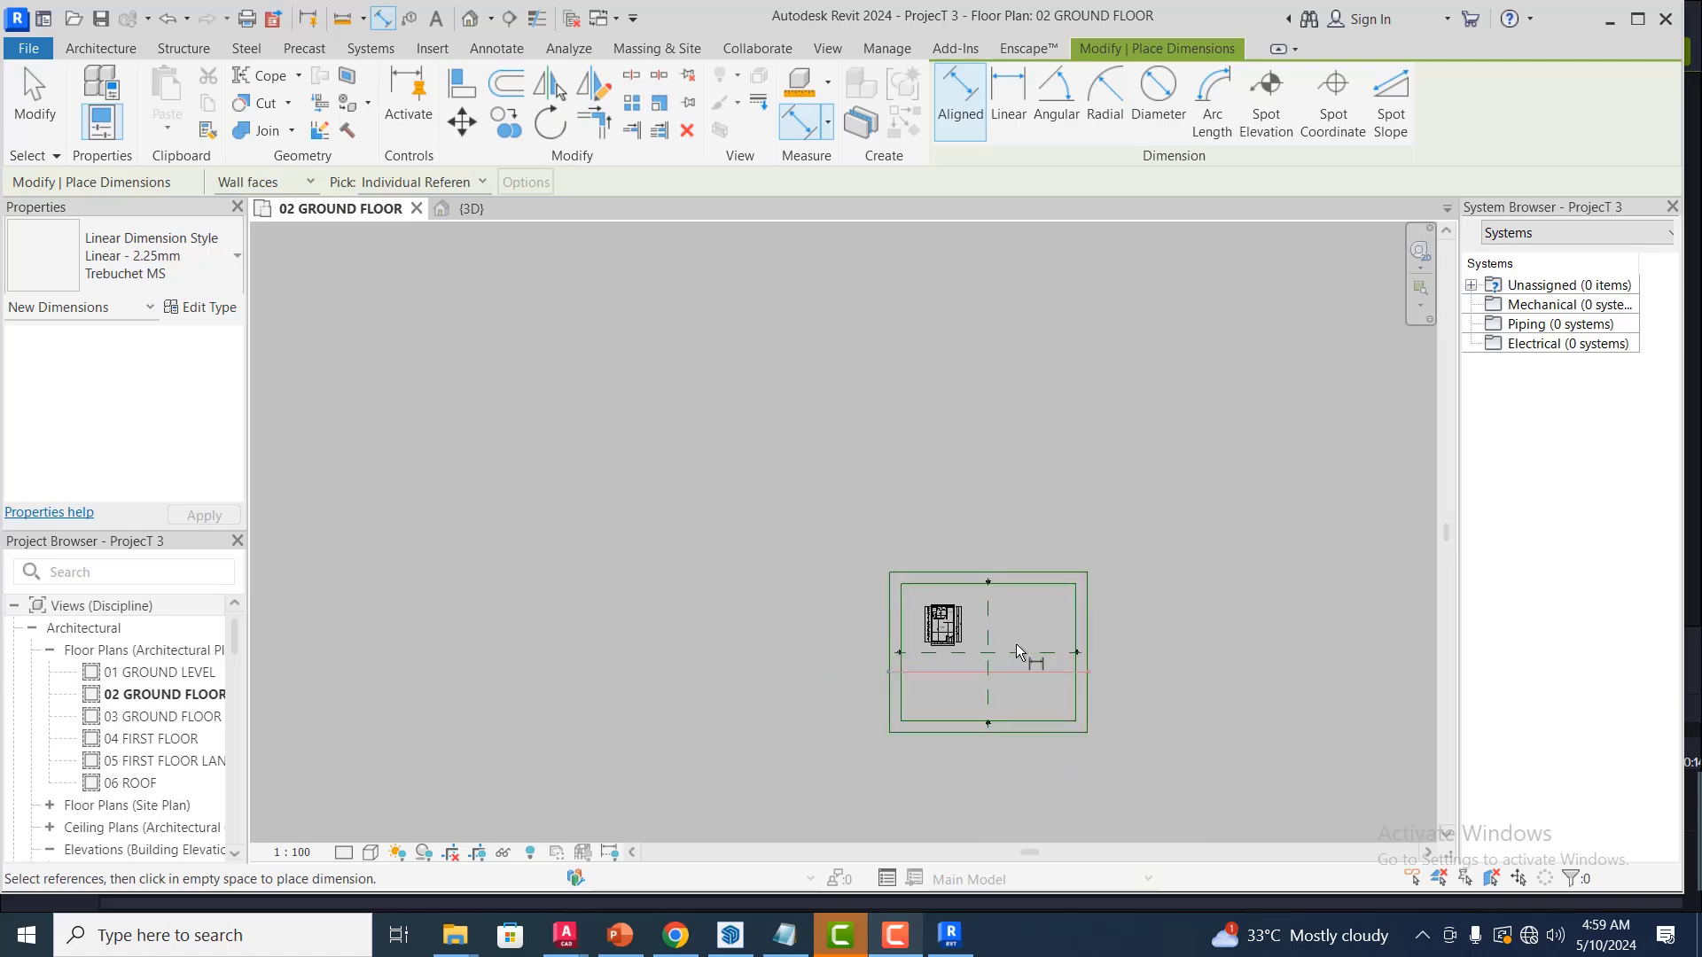
scroll(1019, 651, "down", 1)
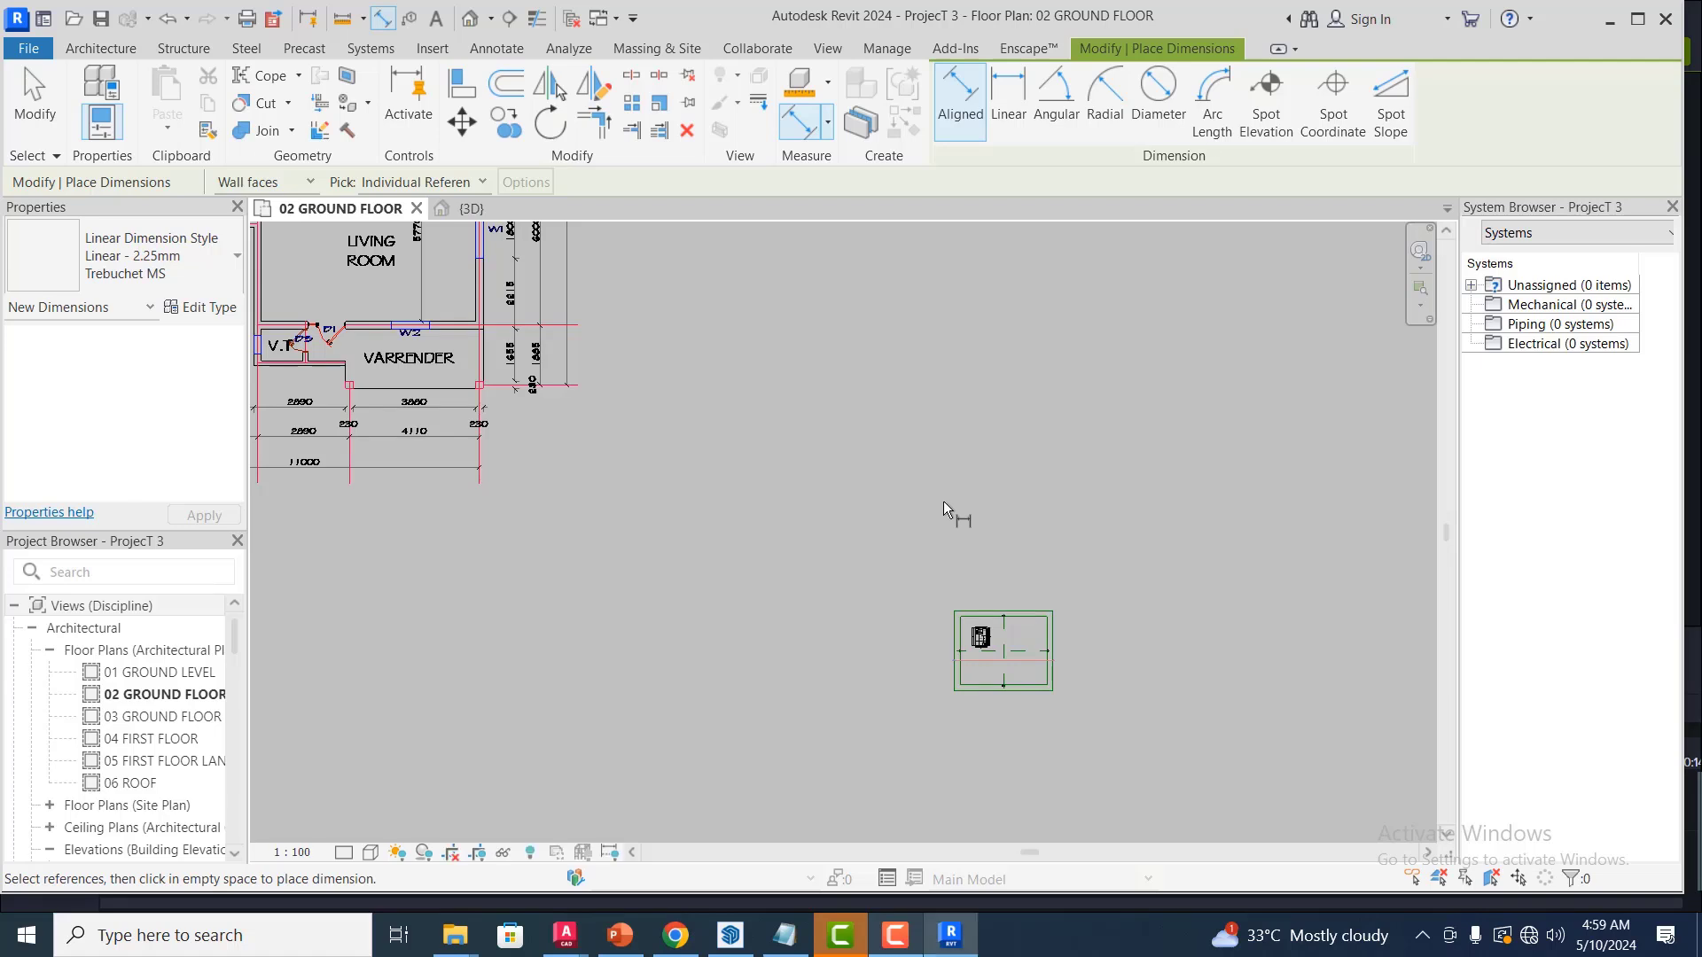
Undo the LANDLORD.dwg import and leave the dimension command
key("ctrl+z")
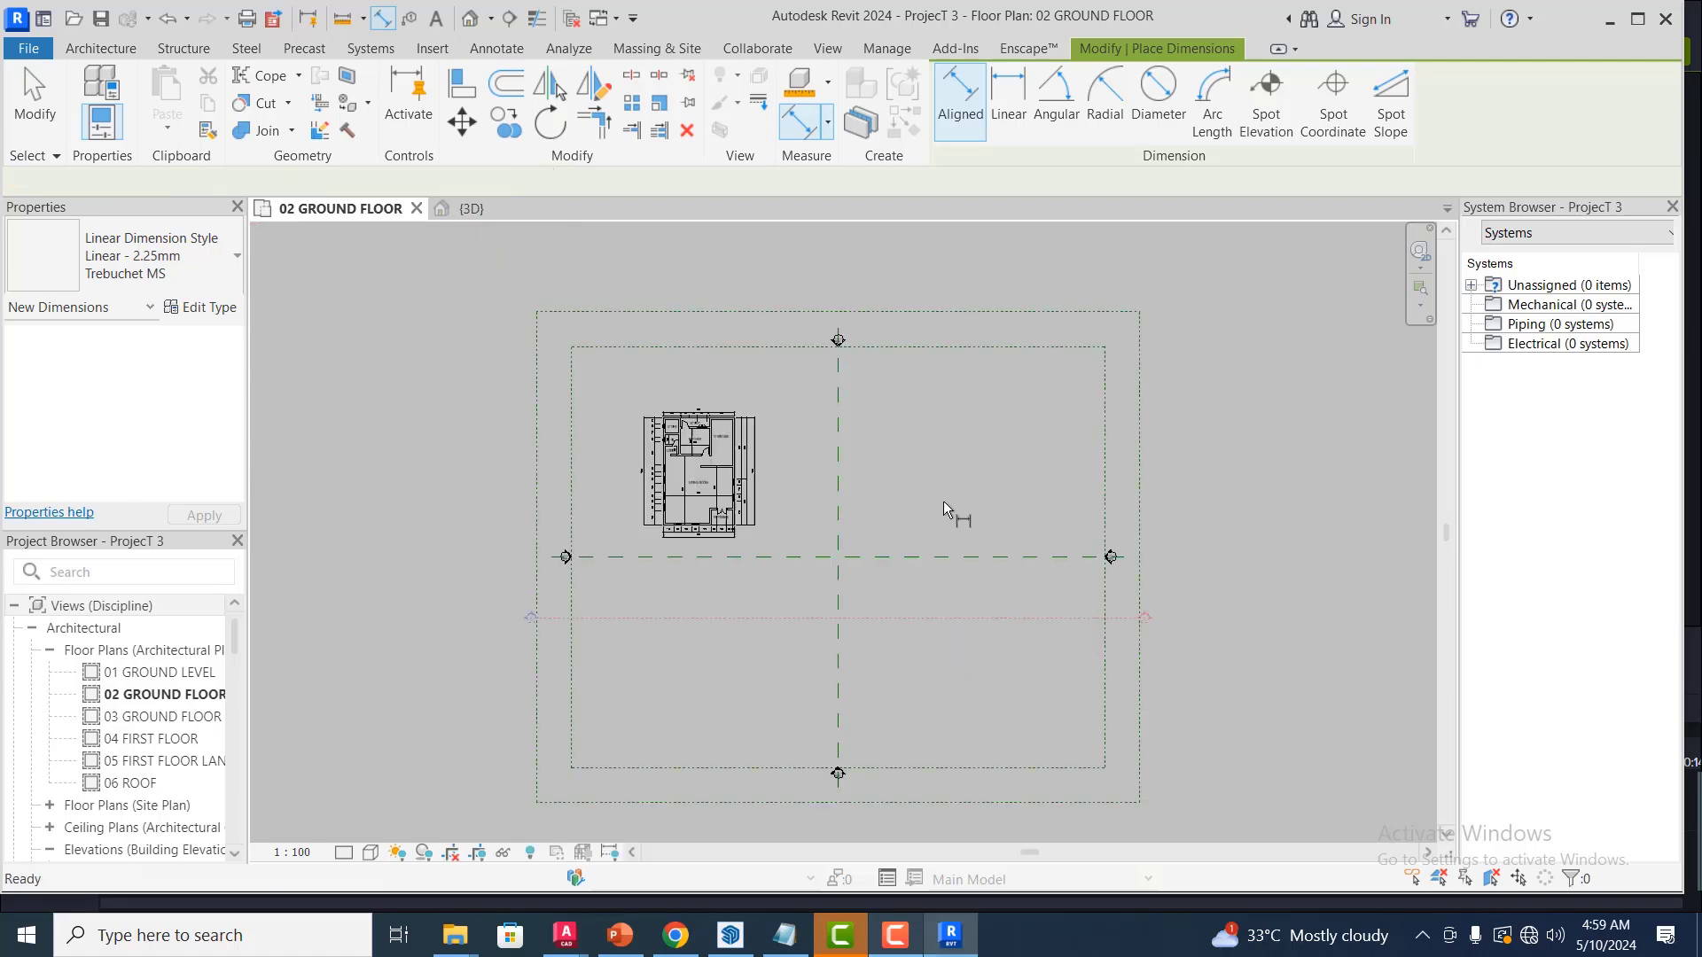
scroll(986, 609, "down", 6)
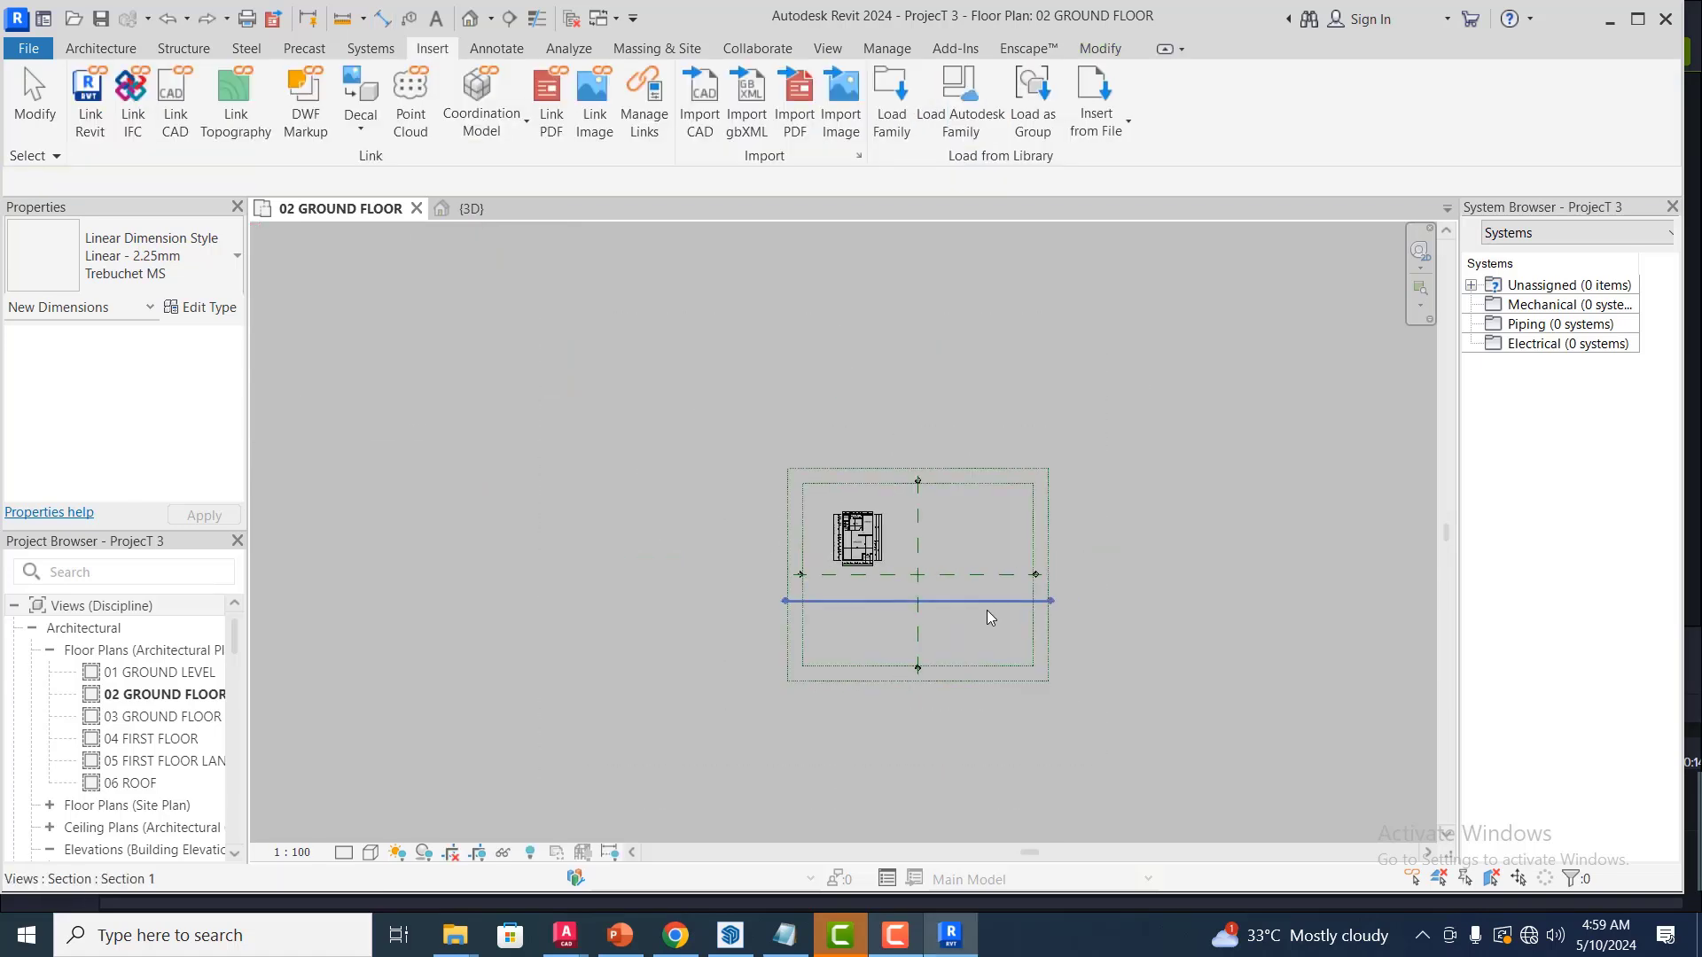
key("Escape")
scroll(998, 601, "up", 4)
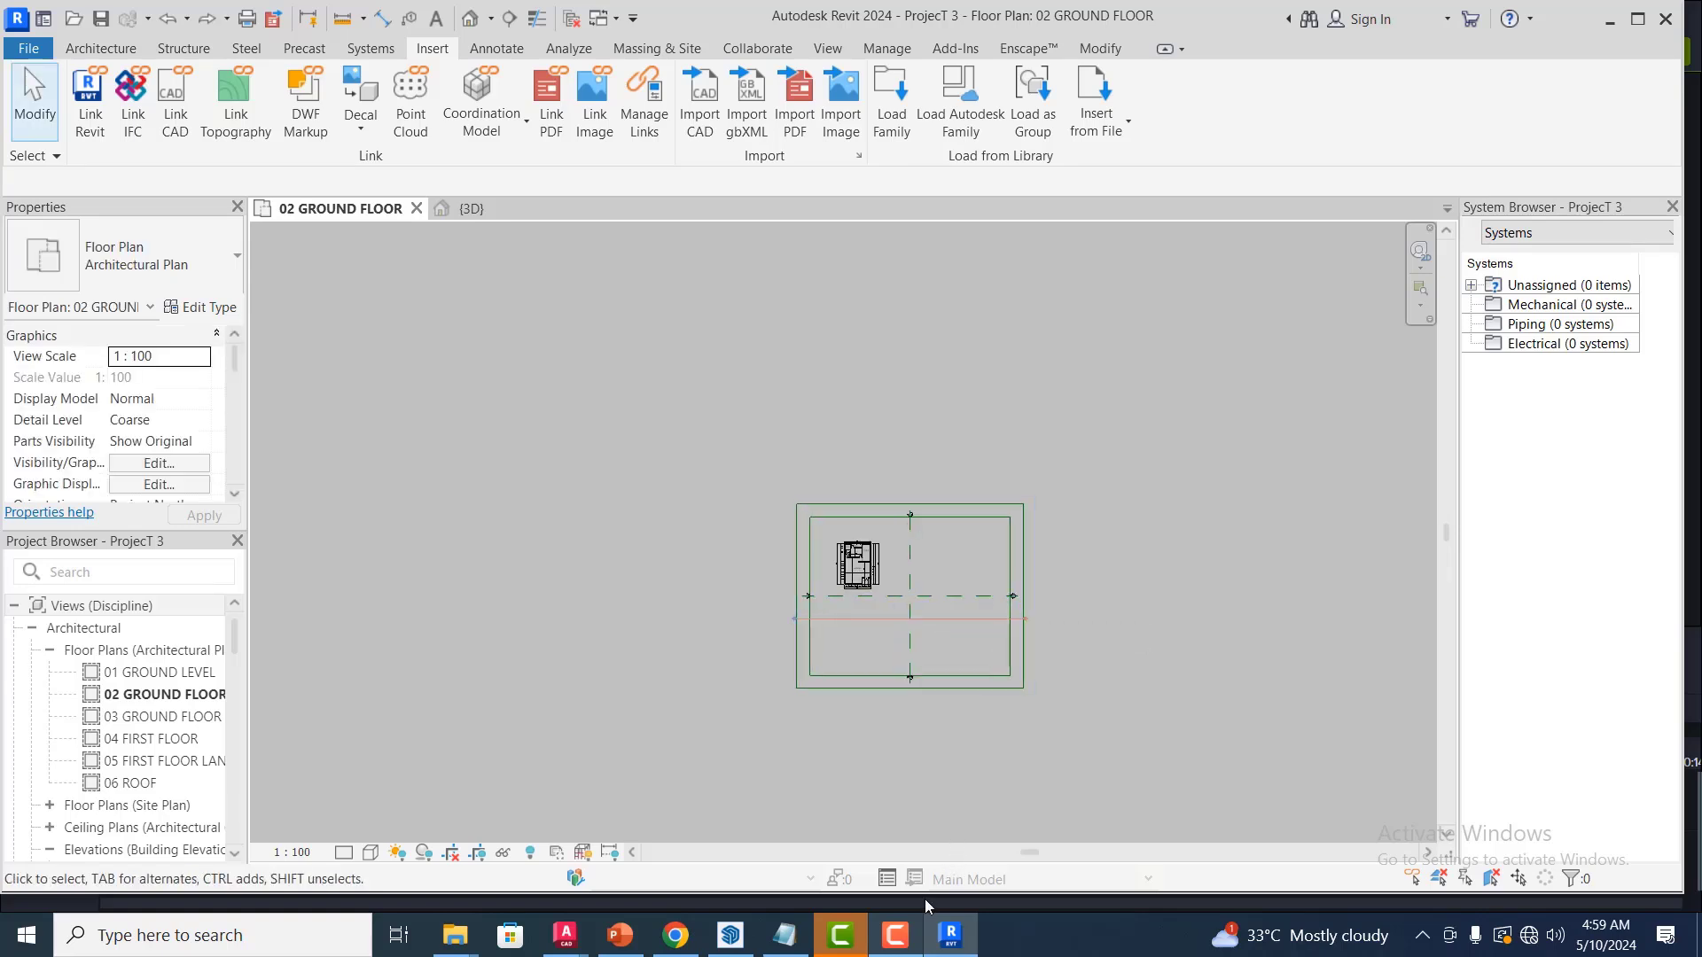
Start a new CAD import and set the import units to millimeter
left_click(905, 926)
left_click(687, 127)
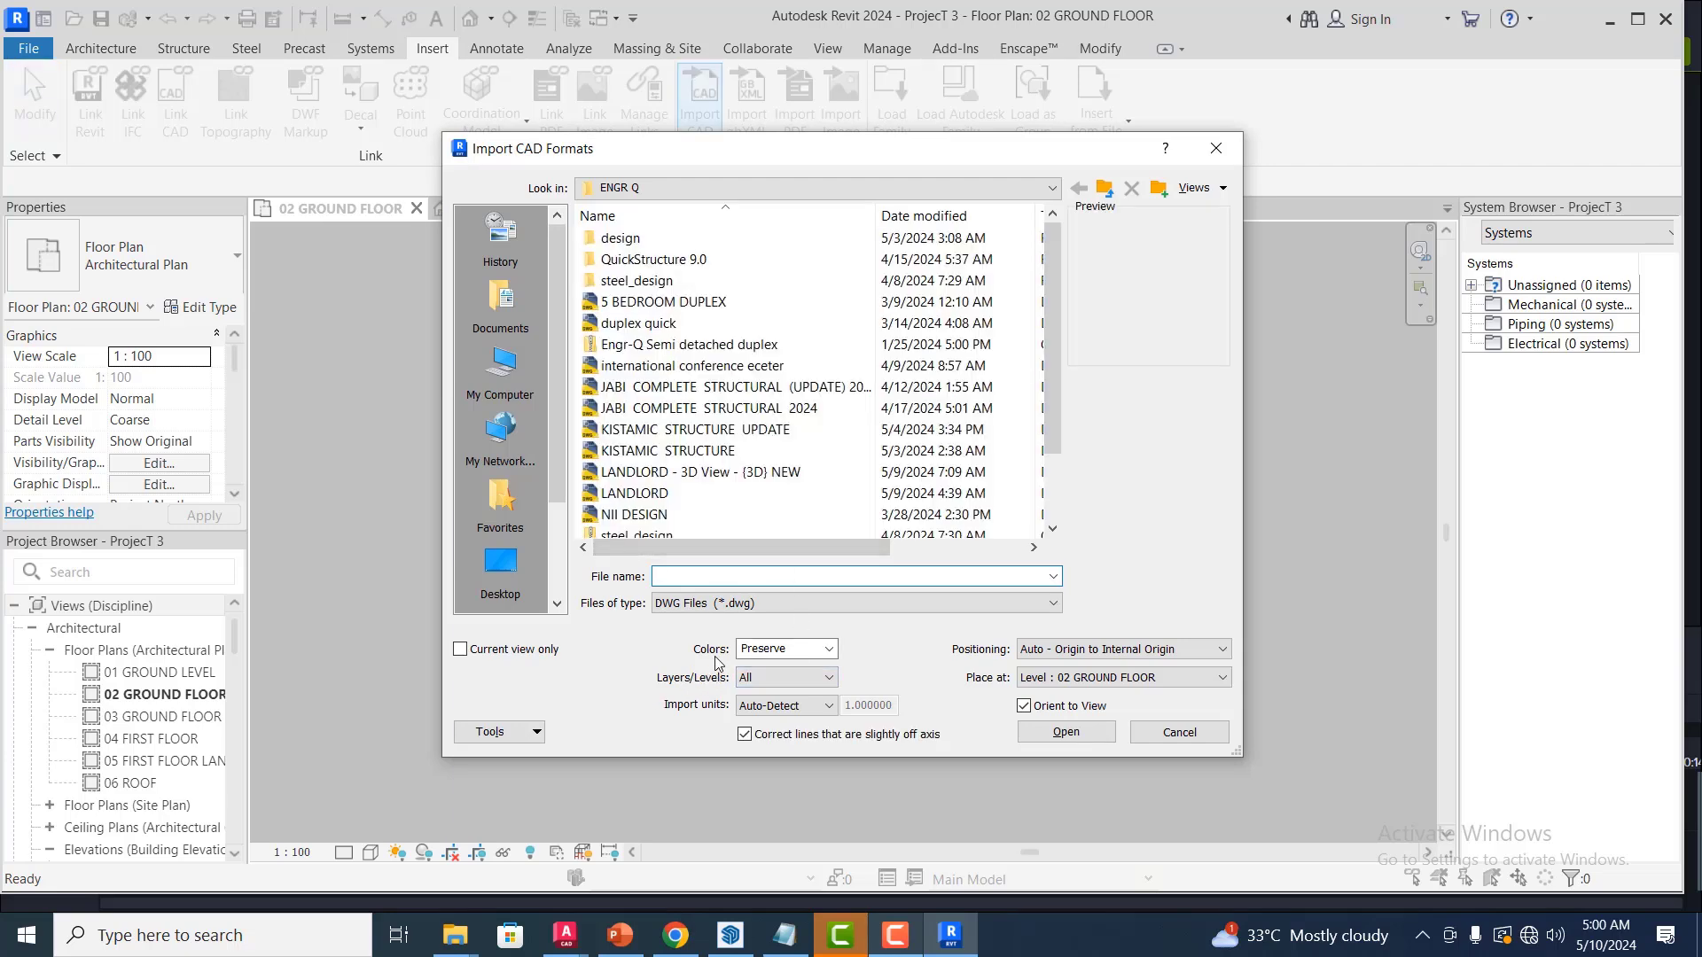
left_click(831, 650)
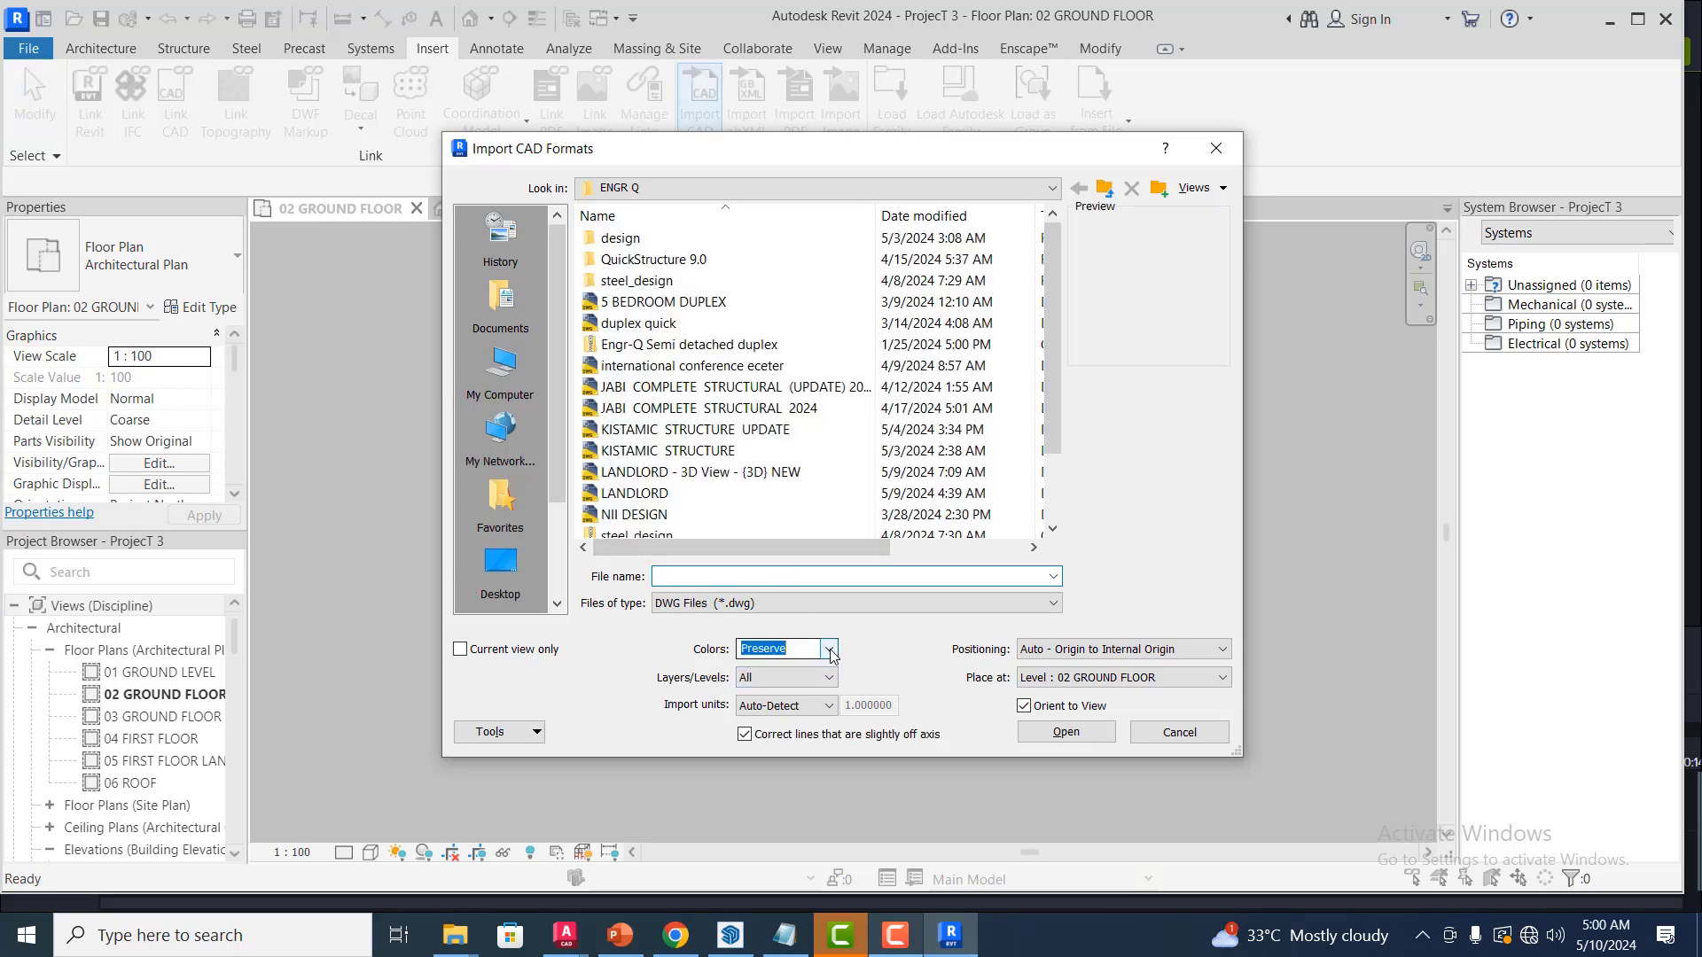
left_click(830, 651)
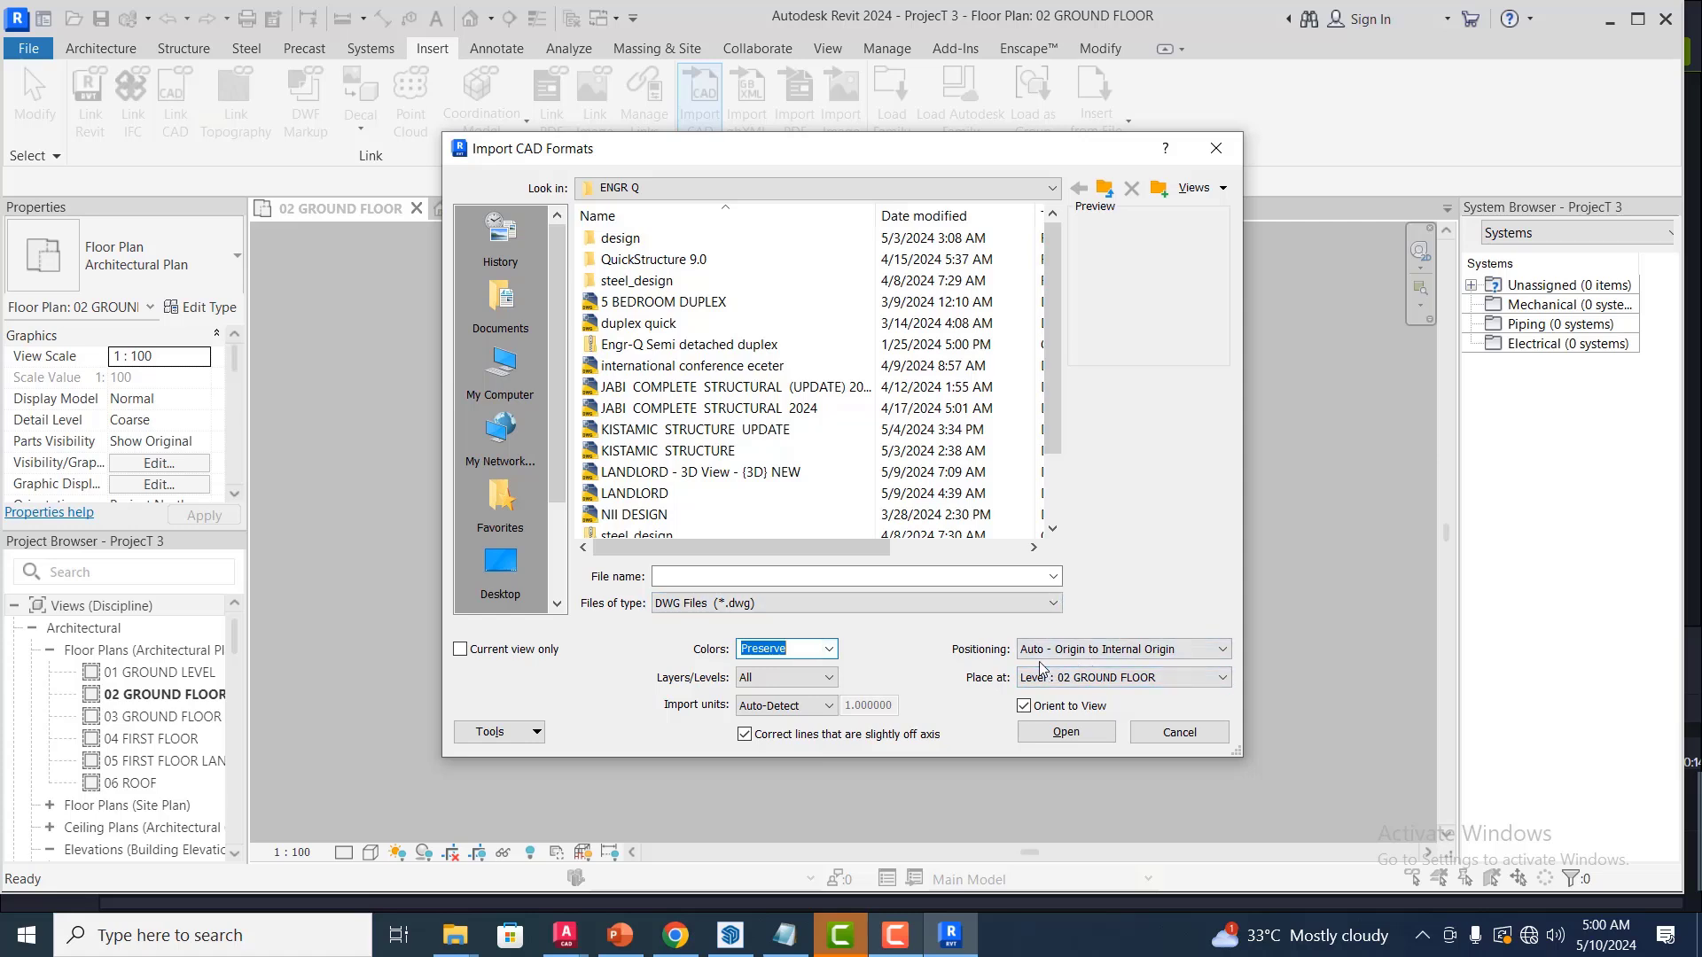
left_click(827, 706)
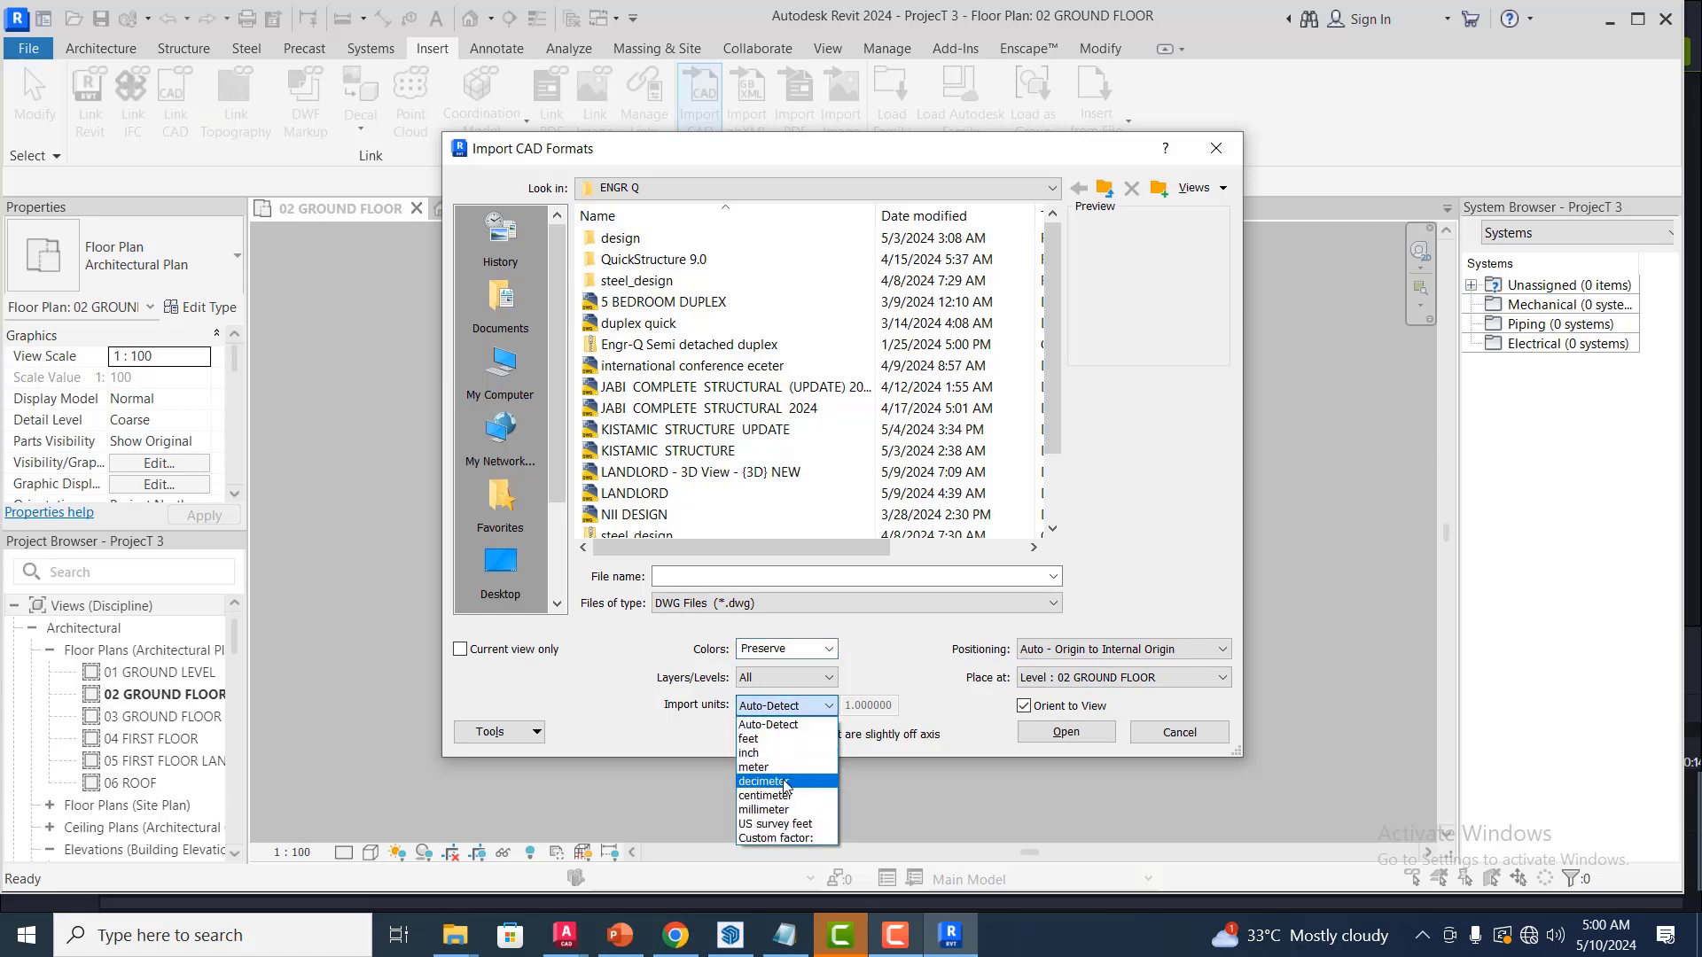
left_click(772, 811)
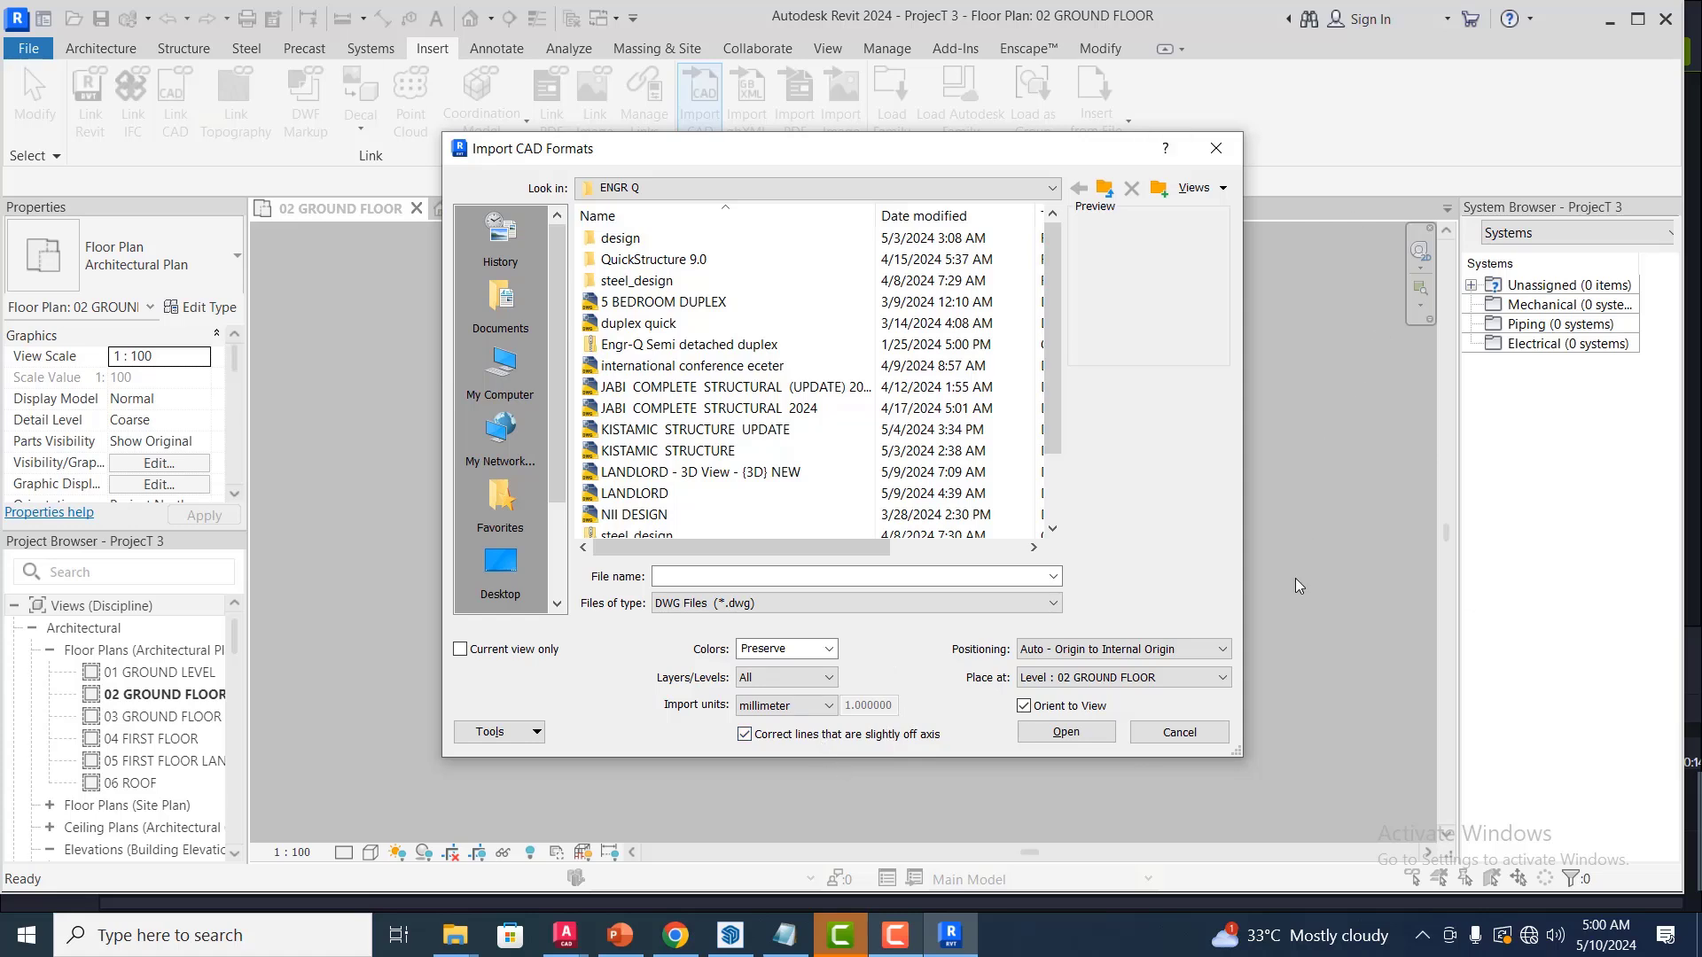
Import LANDLORD.dwg from the ENGR Q folder into the ground floor plan in millimeters
left_click_drag(911, 154, 1037, 131)
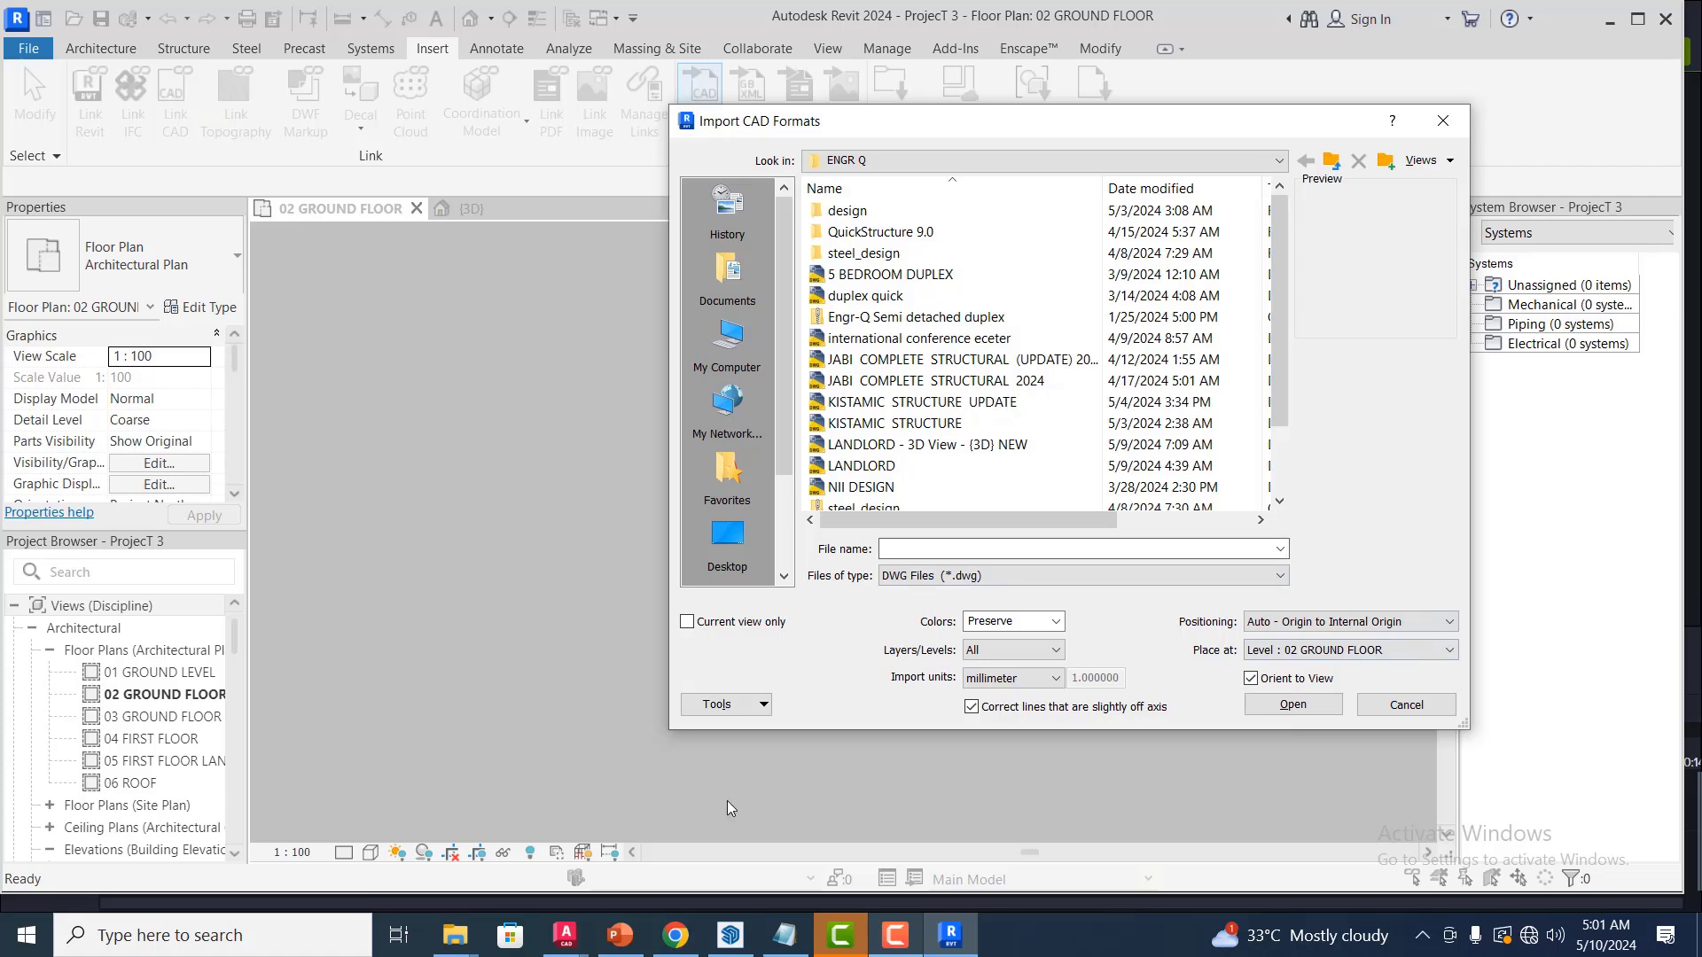
left_click(1287, 704)
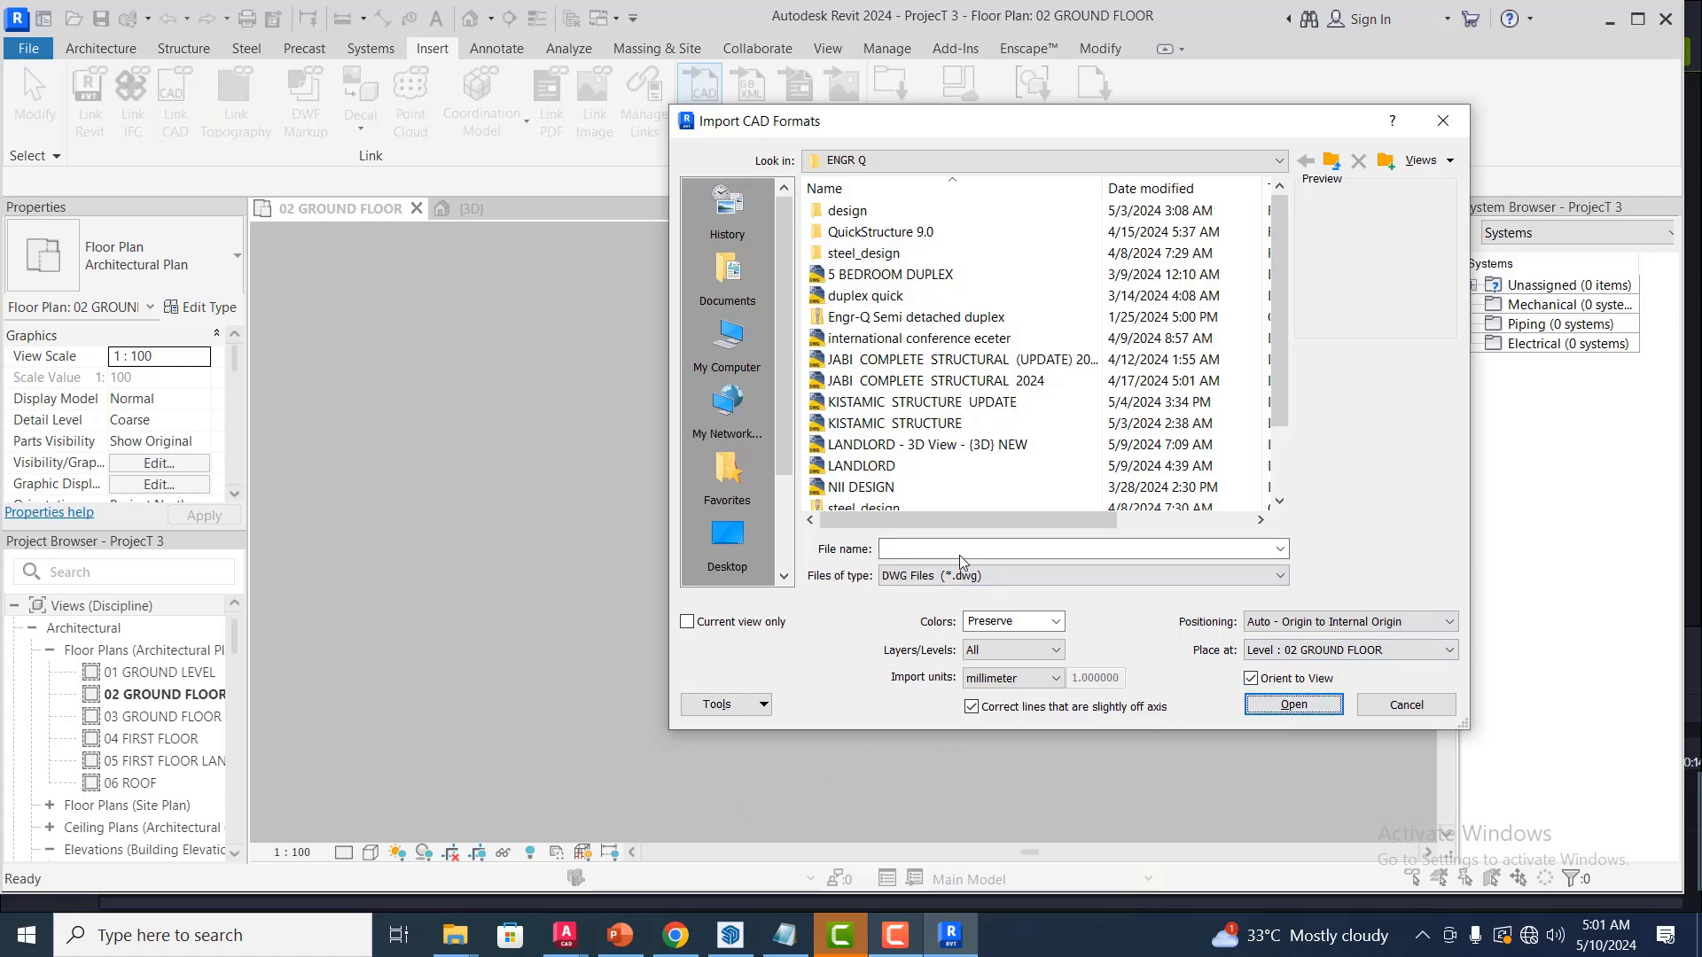
scroll(975, 319, "down", 2)
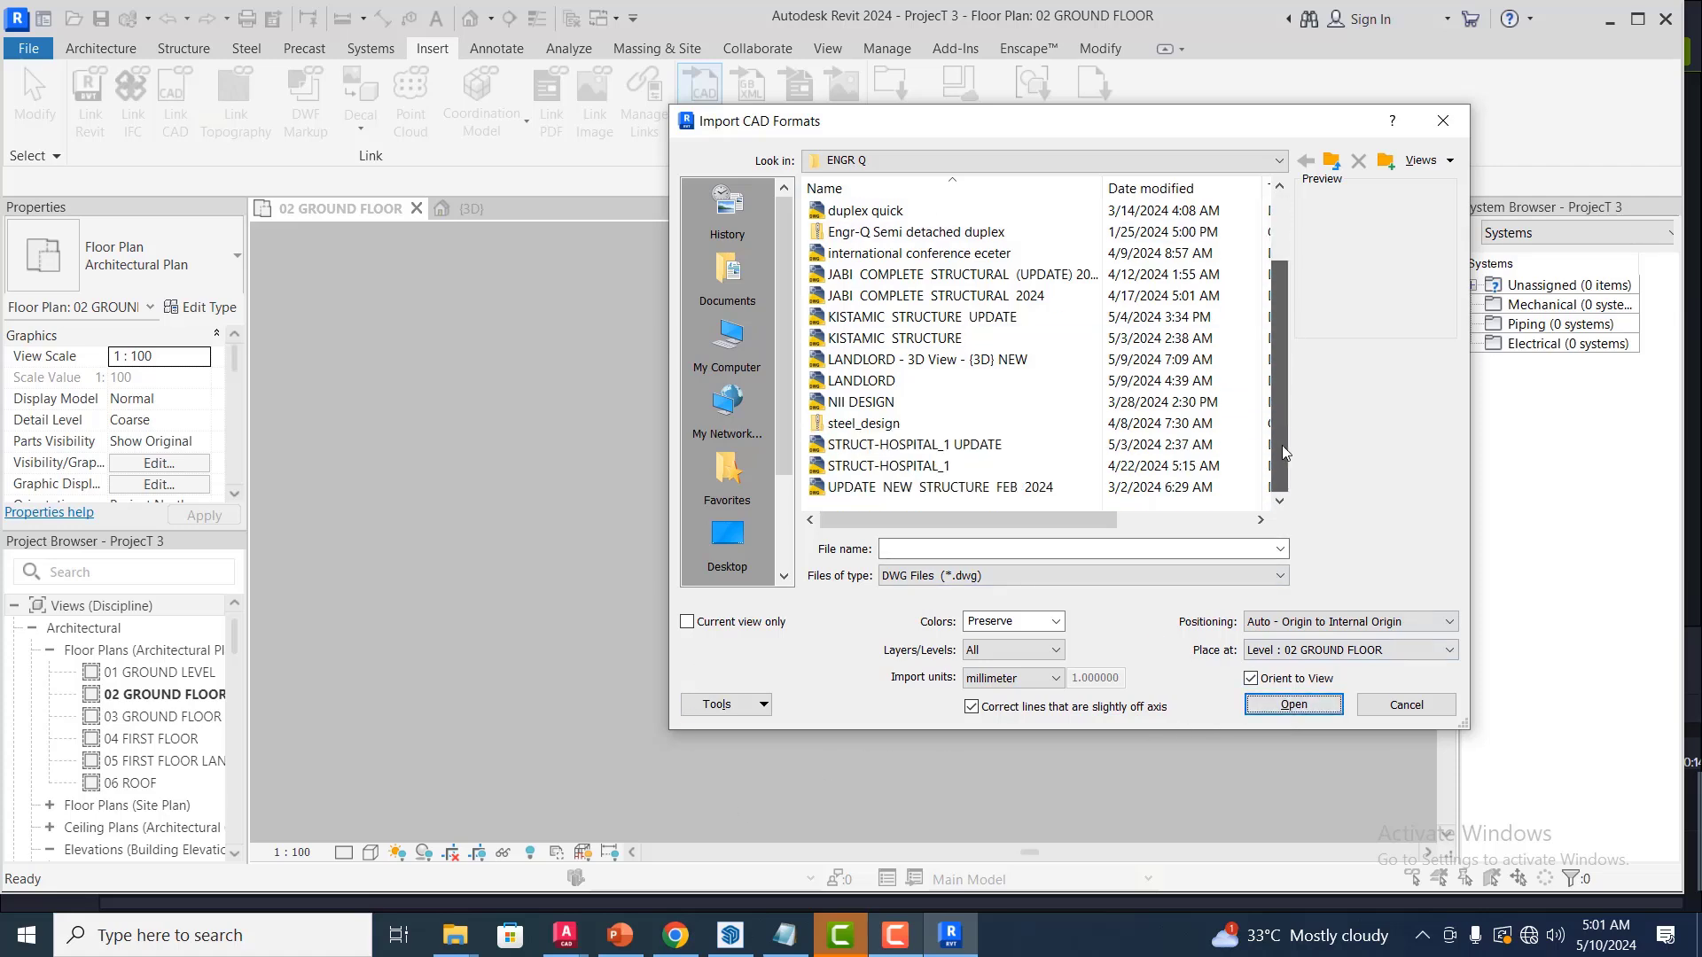
left_click(926, 380)
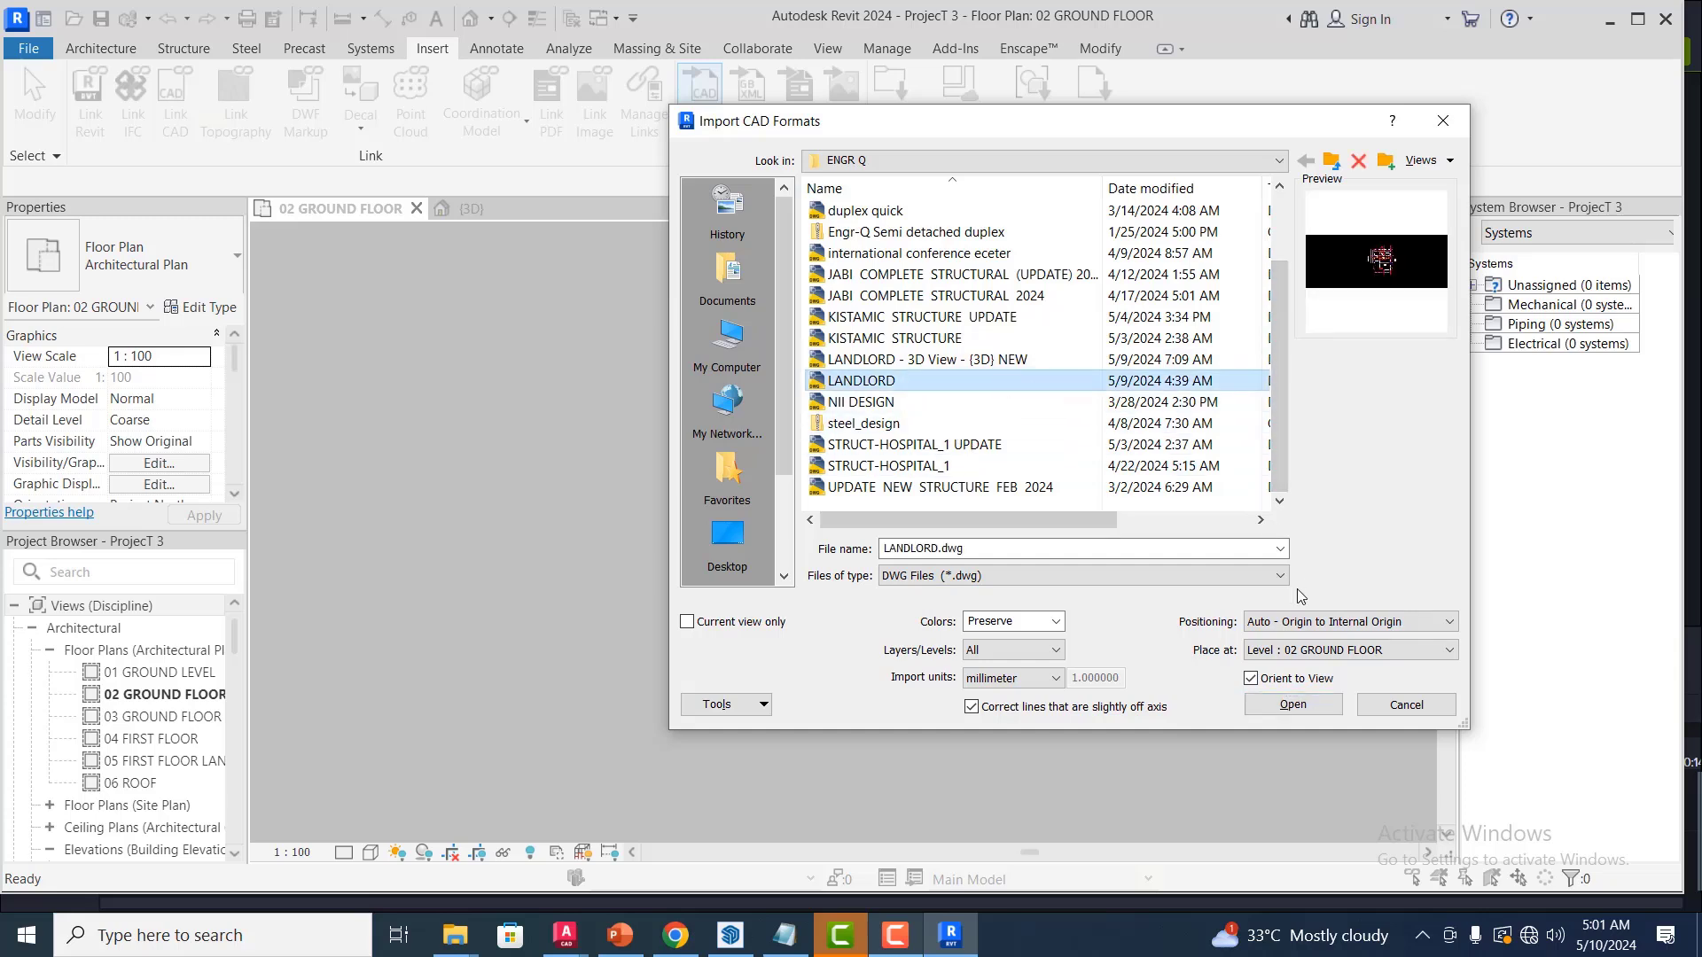
left_click(1288, 705)
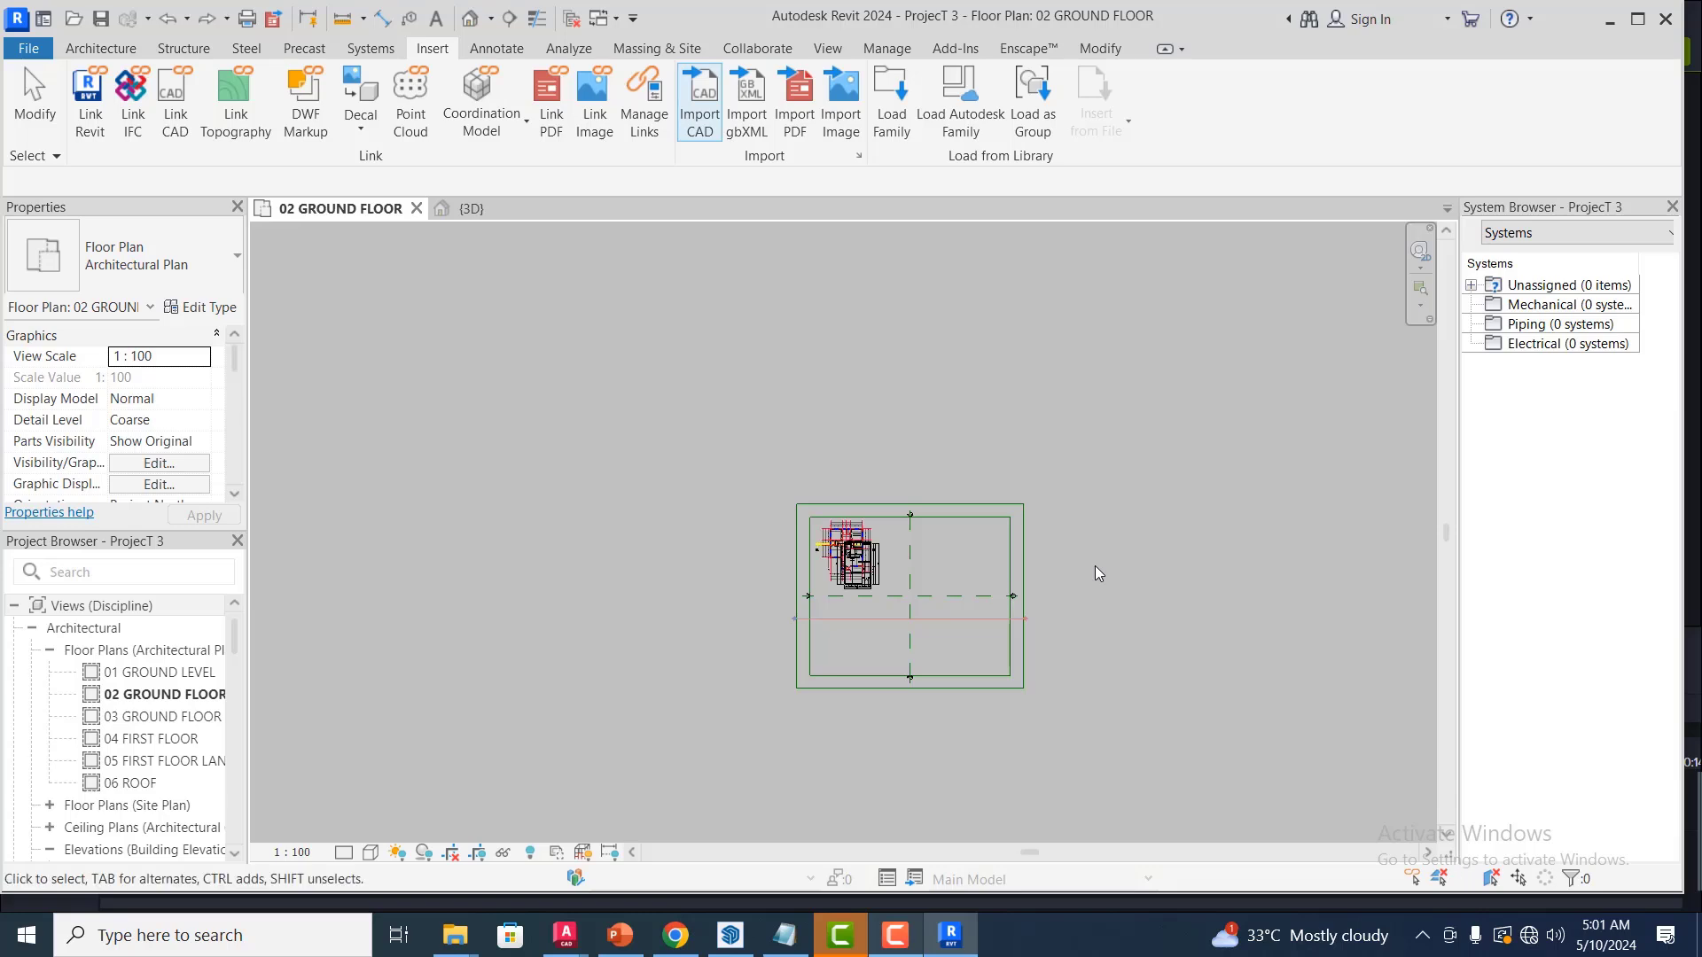
scroll(901, 552, "up", 5)
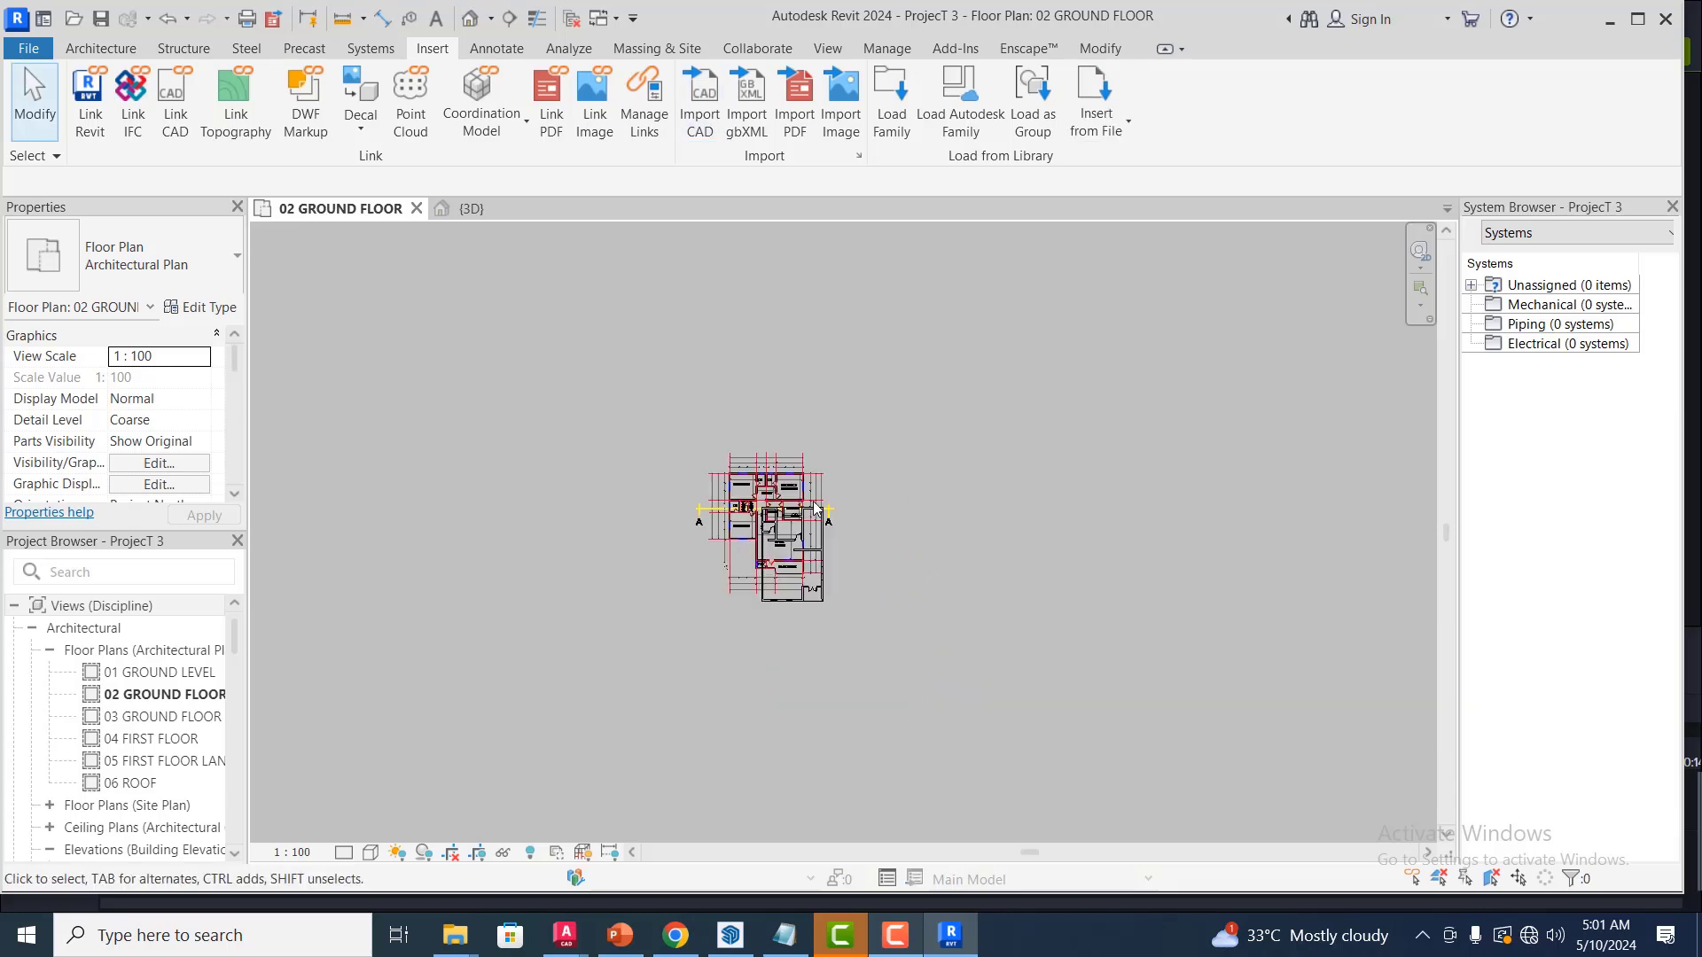
left_click(688, 458)
scroll(670, 459, "down", 2)
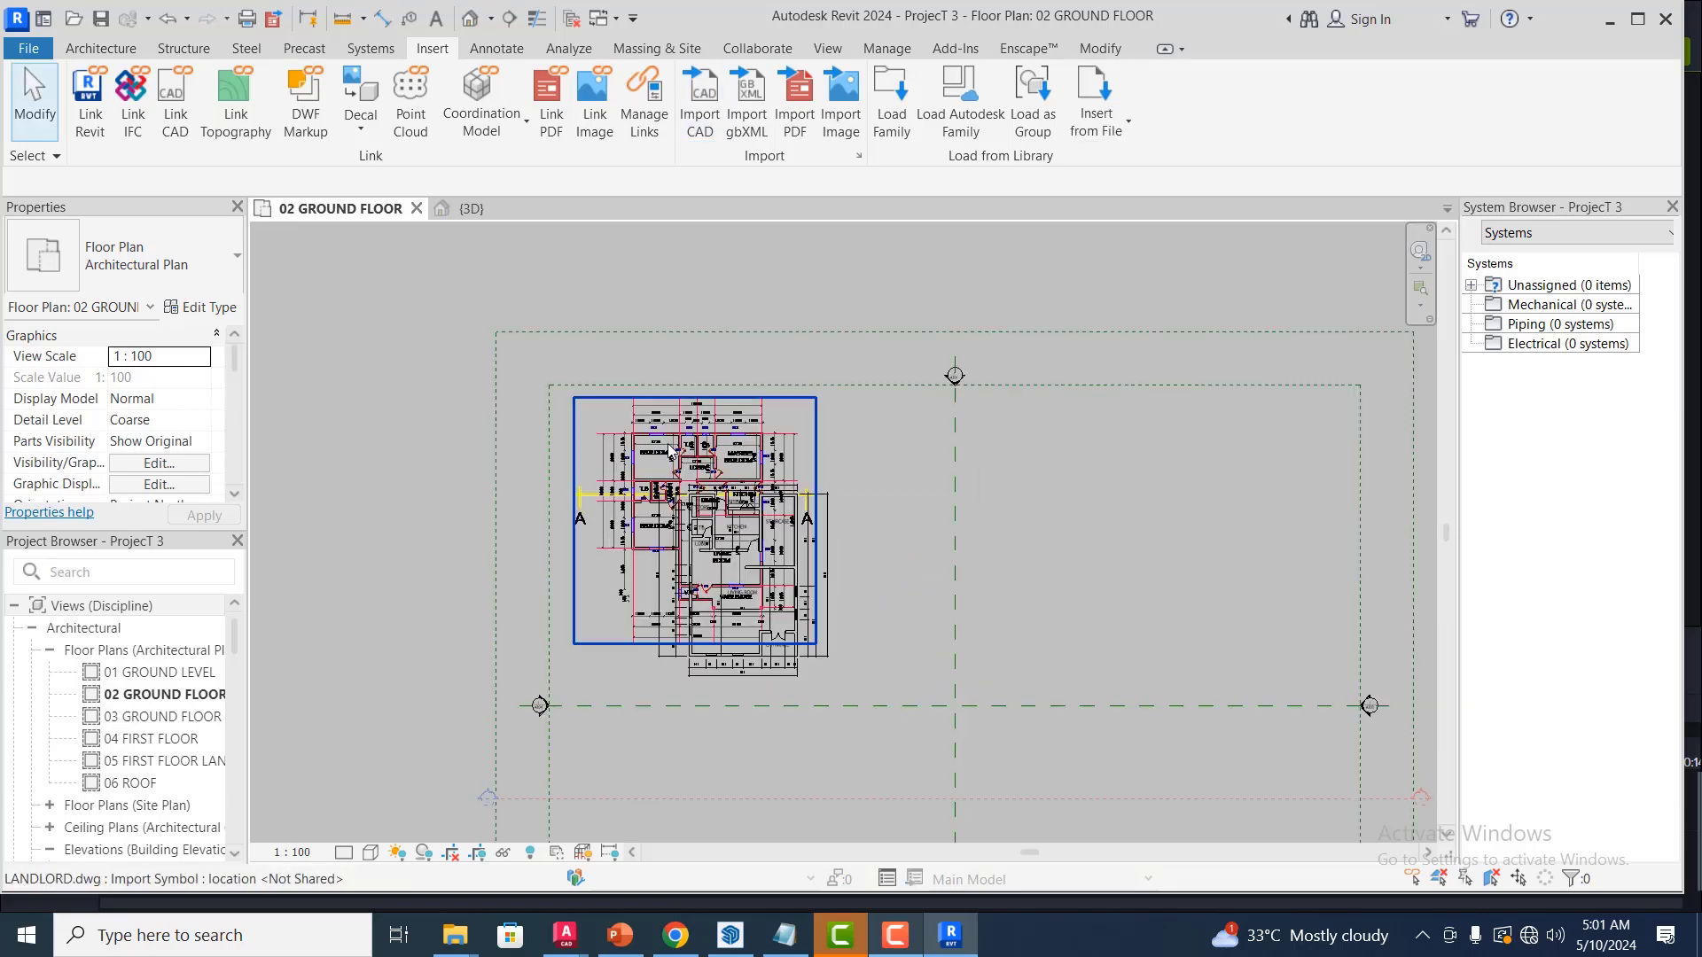
Examine the imported LANDLORD drawing in the ground floor plan, checking its room layout and written dimensions around the bedrooms
left_click(651, 450)
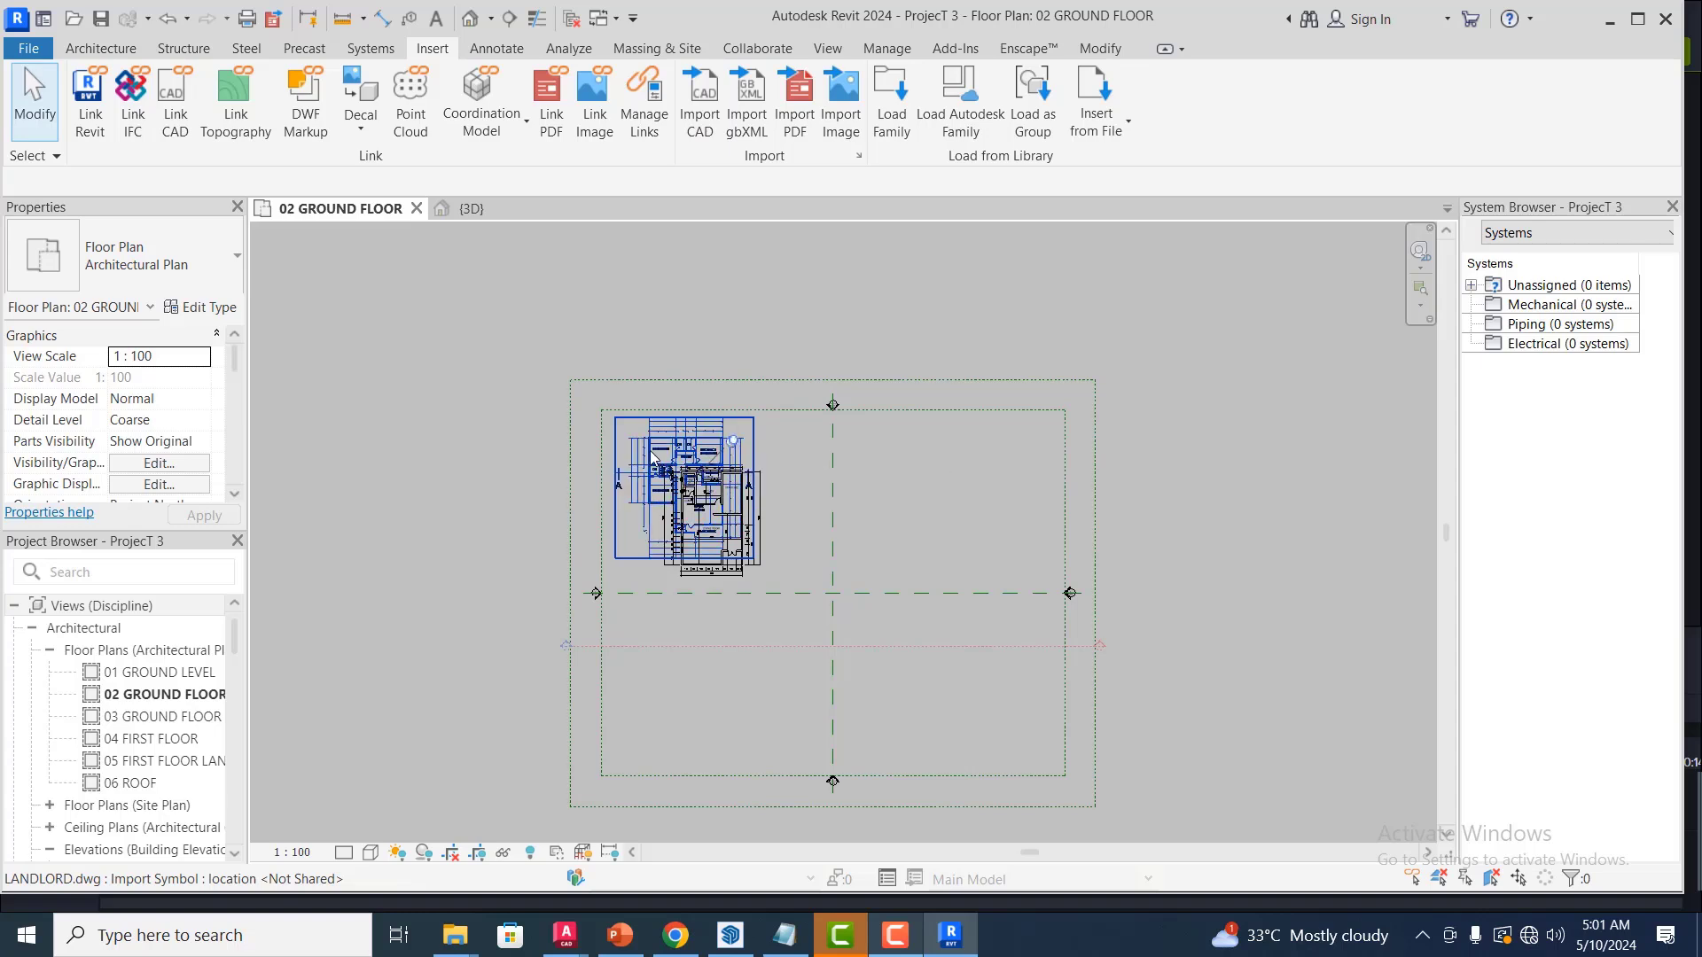
left_click(88, 51)
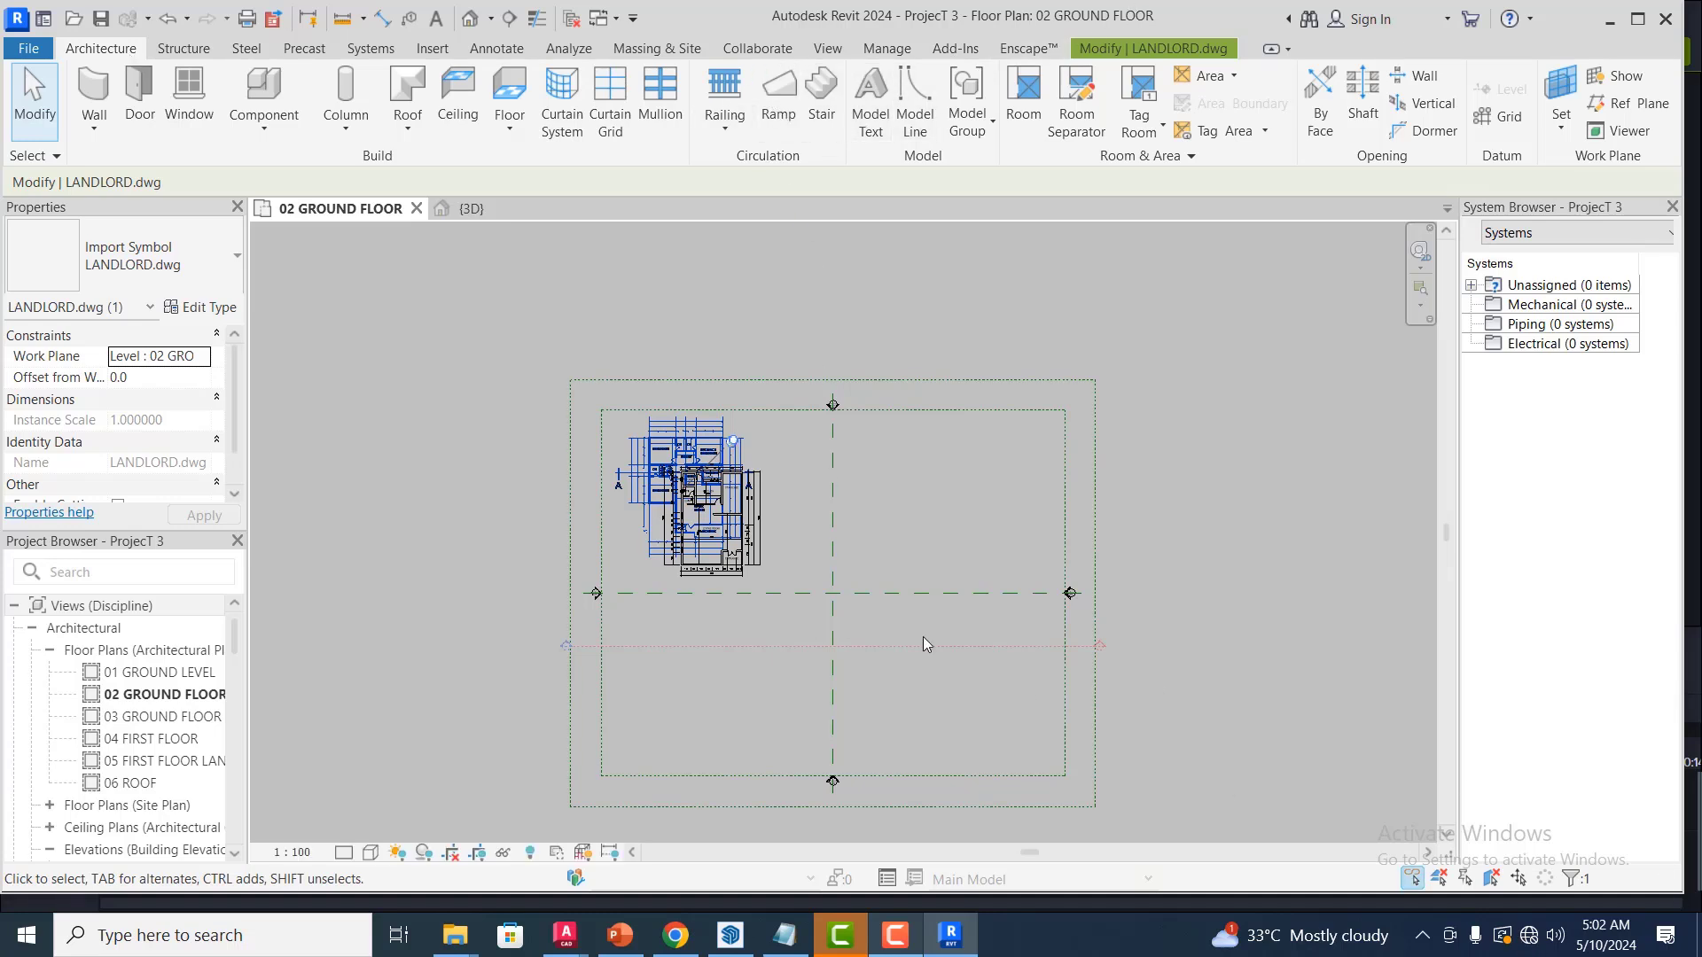
scroll(728, 452, "up", 3)
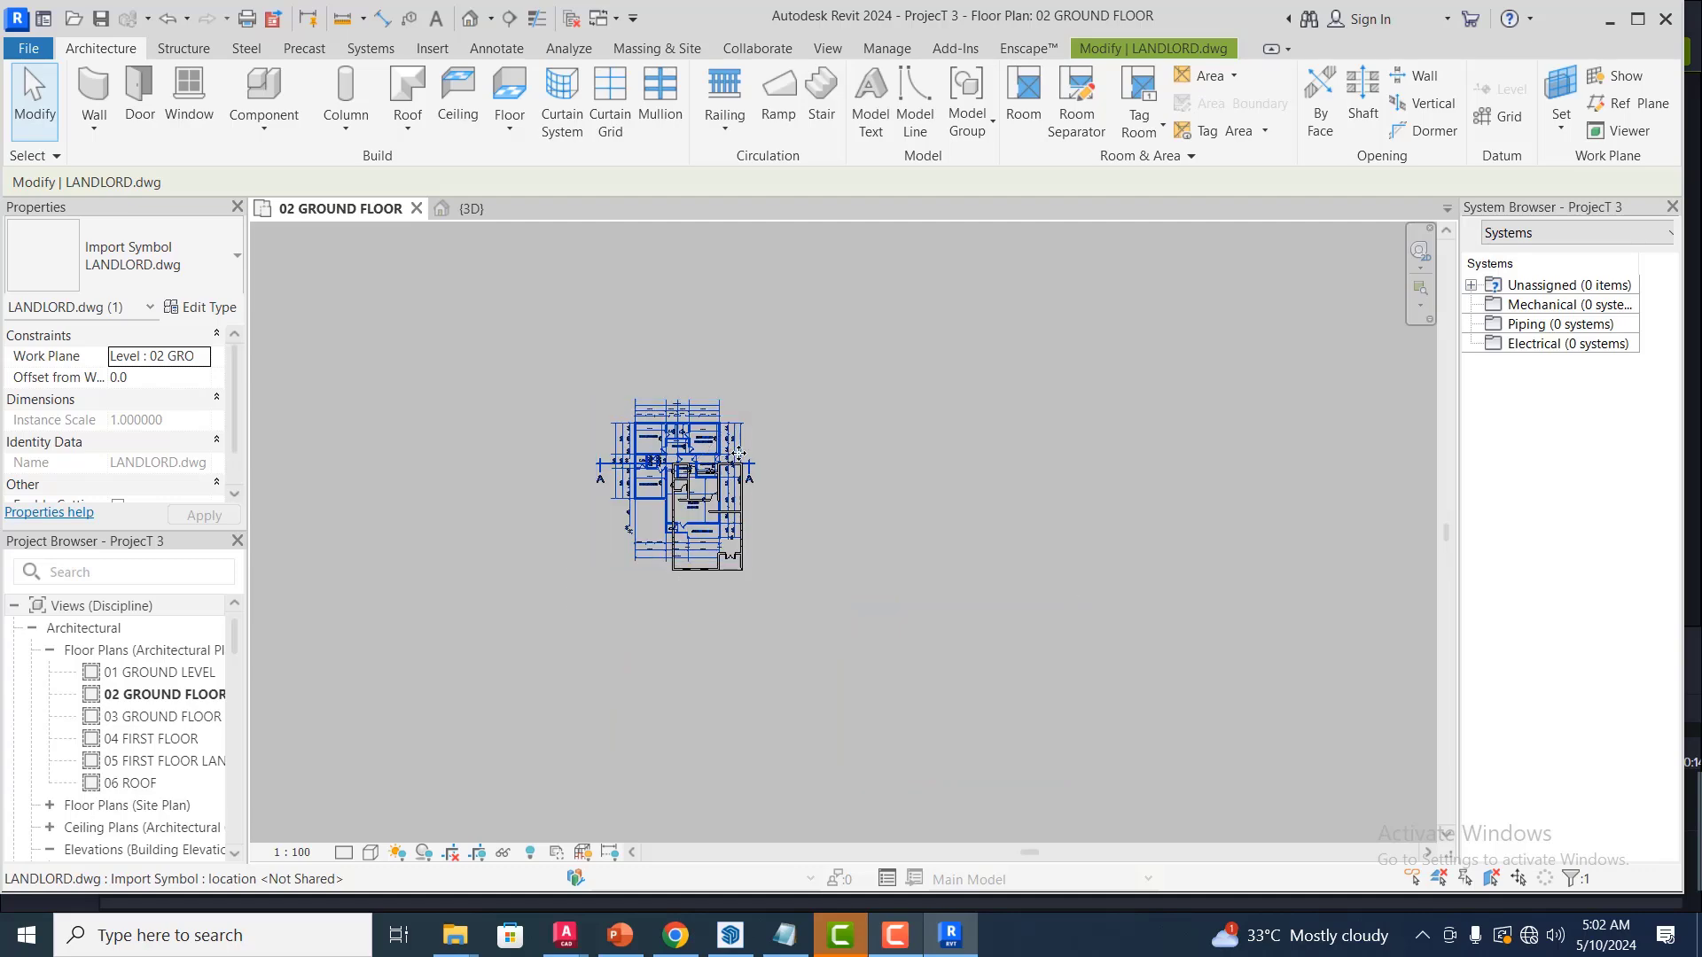
scroll(727, 415, "up", 3)
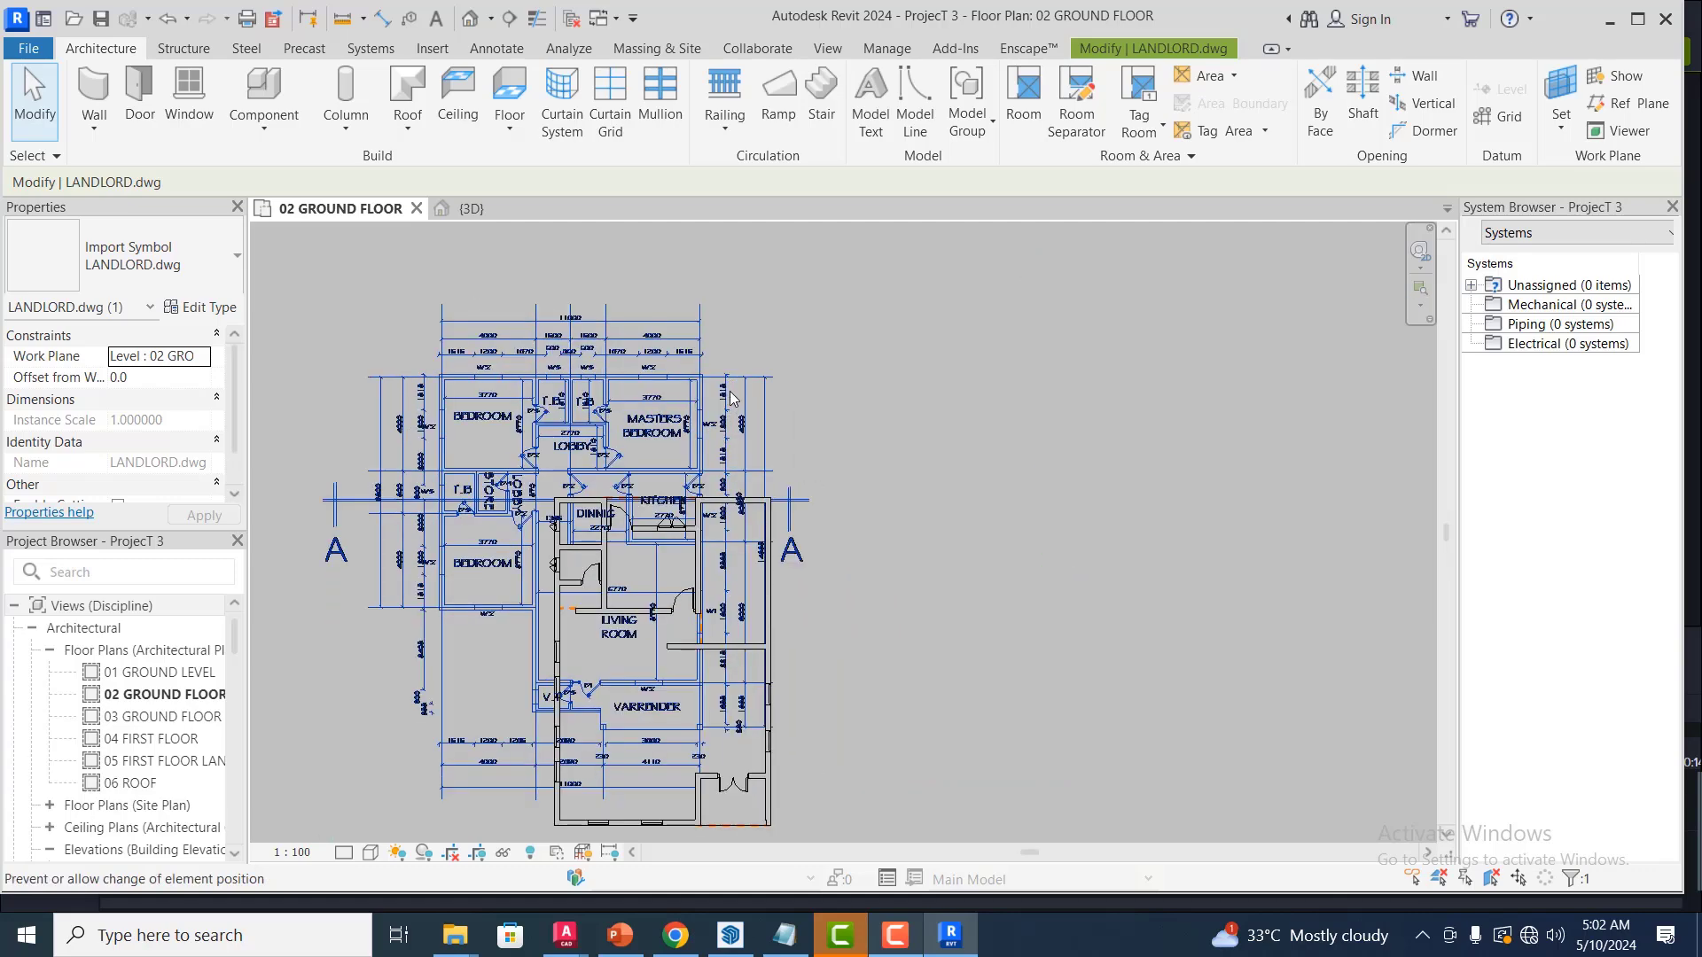
scroll(732, 399, "up", 2)
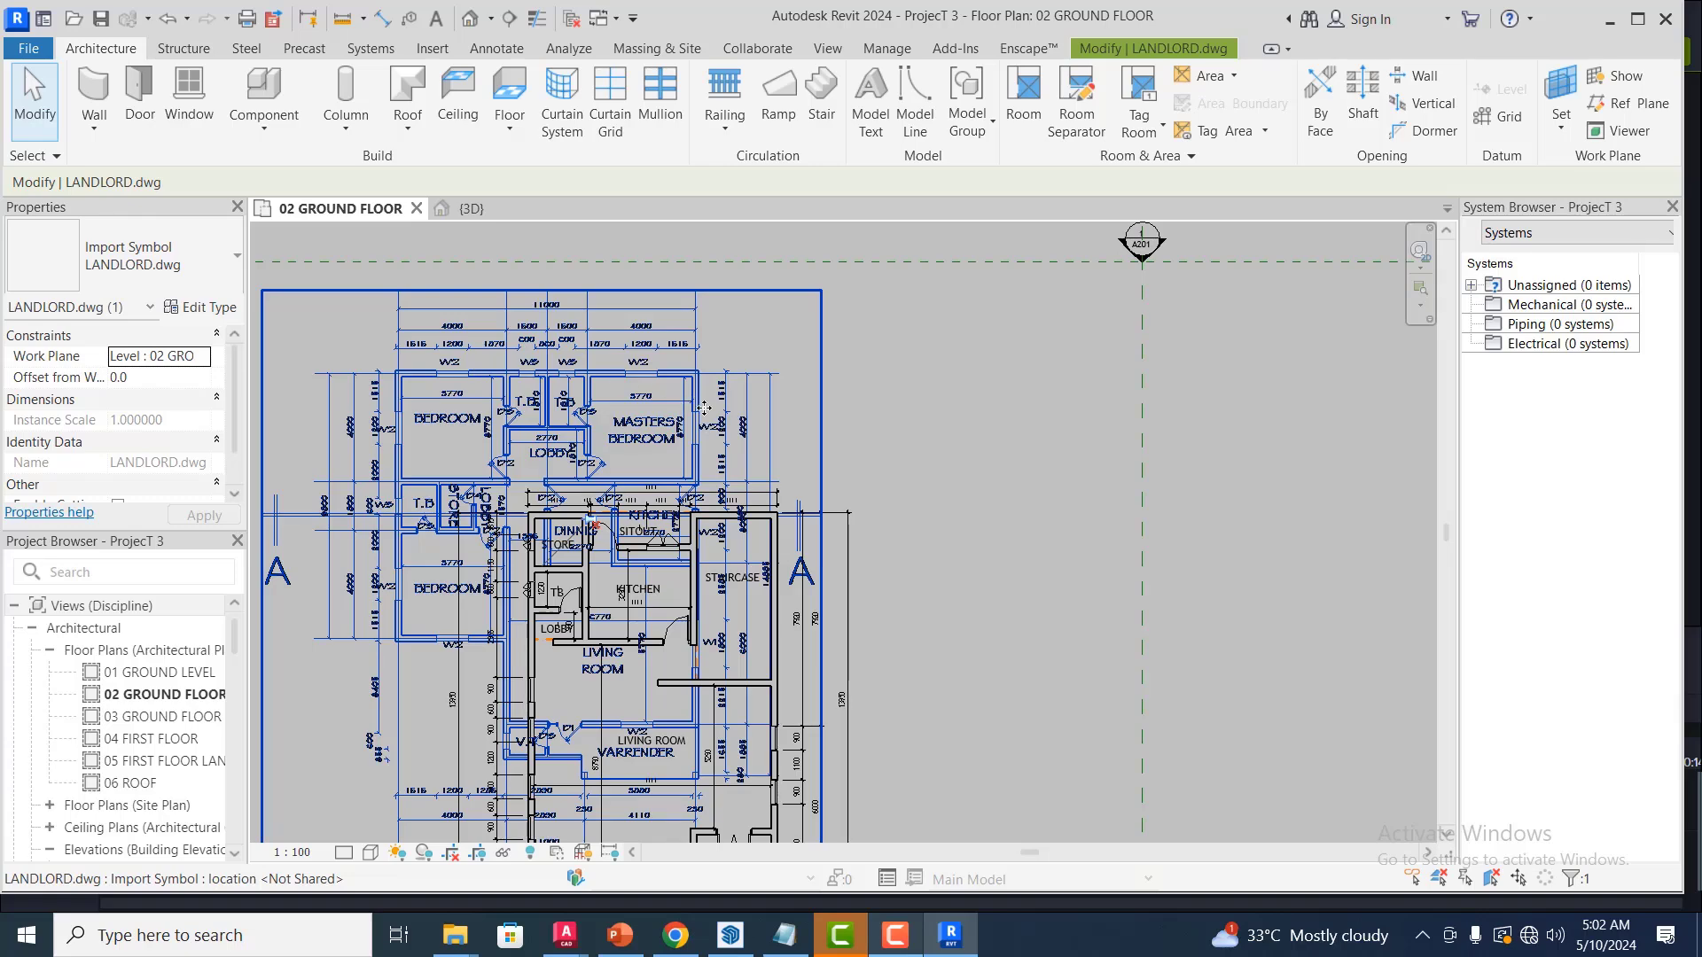
scroll(388, 368, "up", 2)
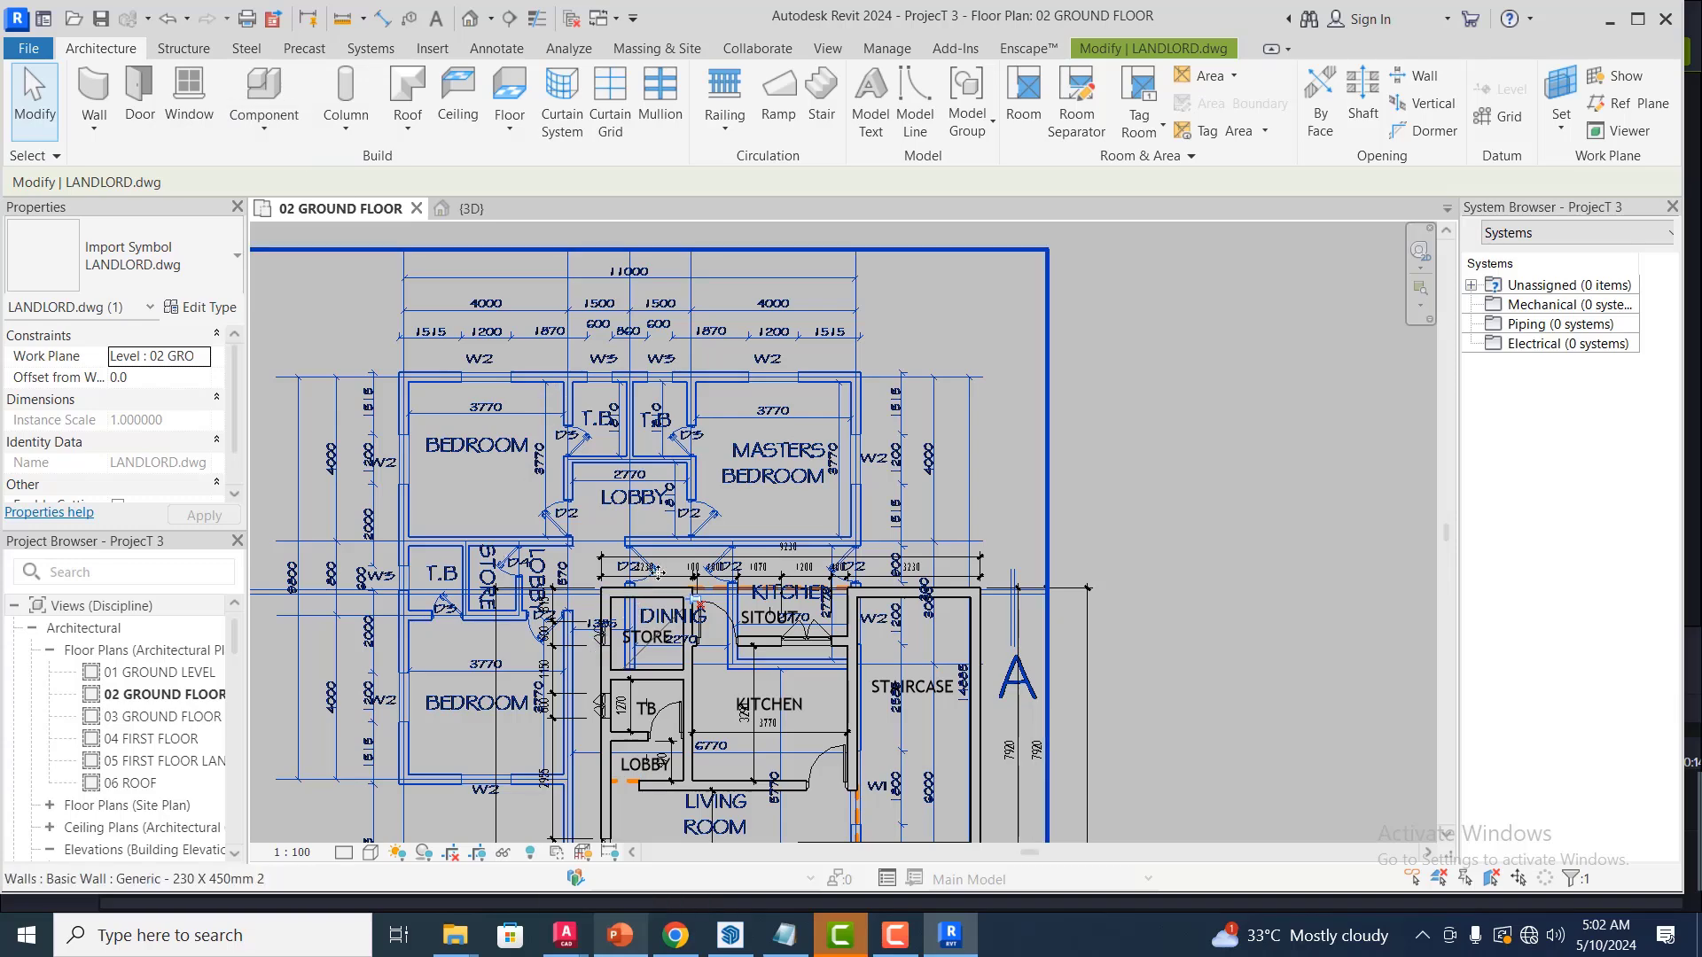
scroll(671, 404, "down", 1)
scroll(489, 673, "down", 1)
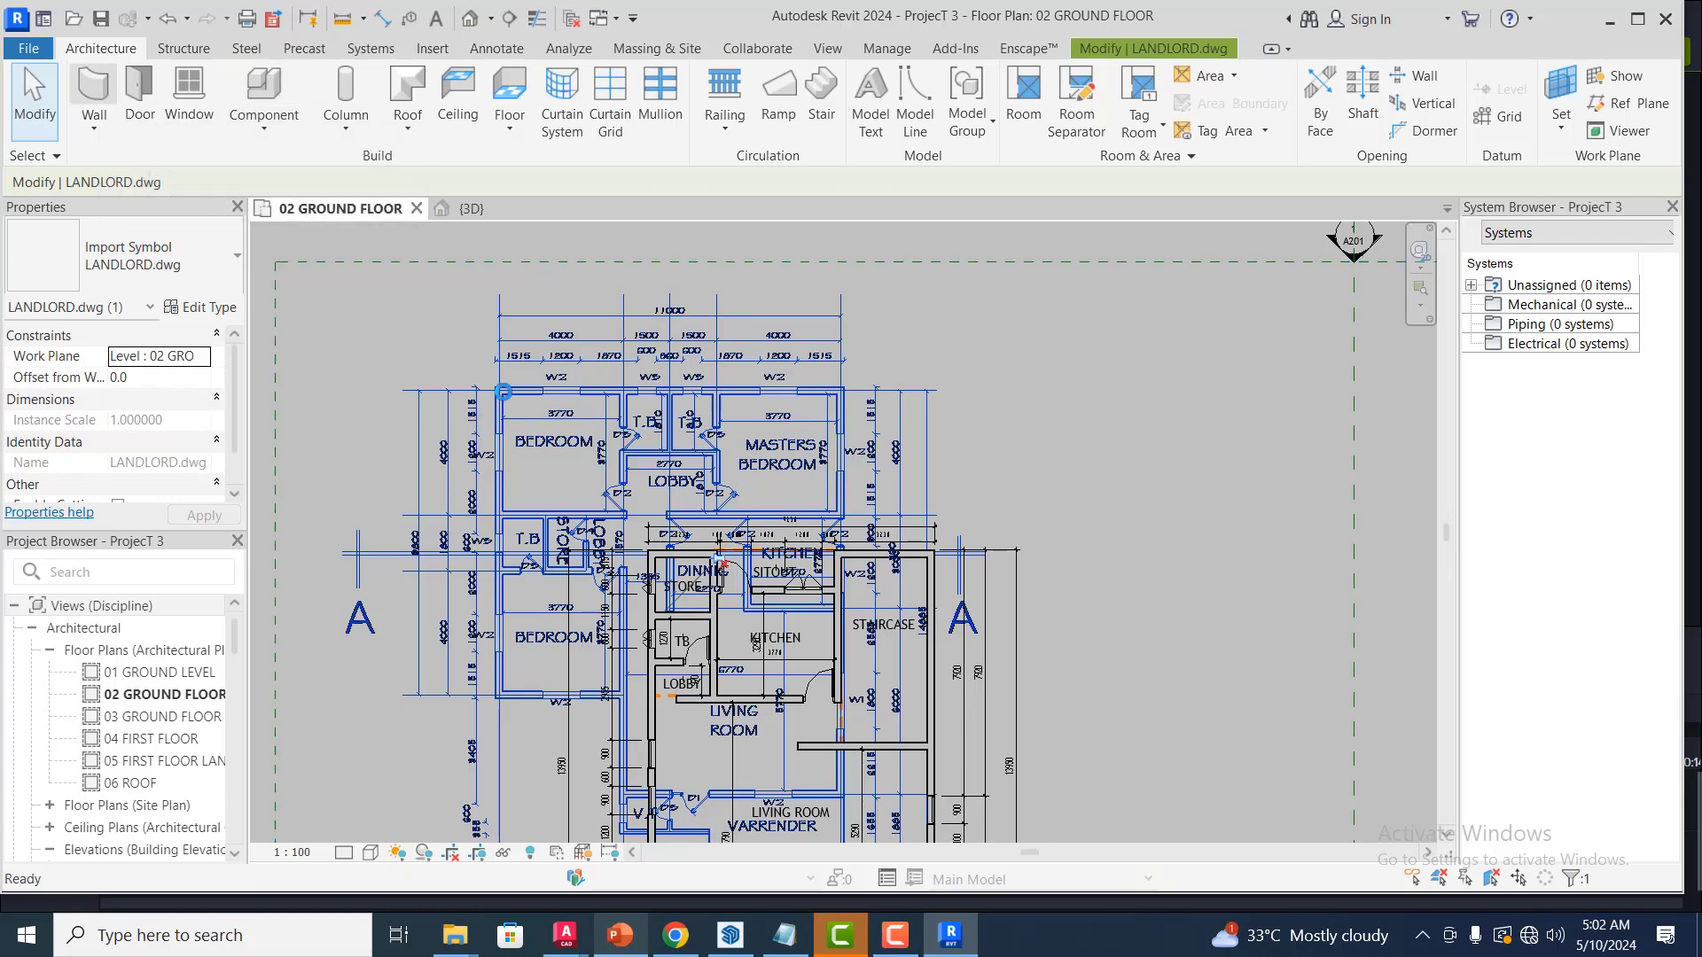
Draw a Generic - 230 X 450mm 2 wall over the 11000 mm north wall, between the two bedrooms' outer corners
key("w")
key("a")
scroll(501, 388, "up", 5)
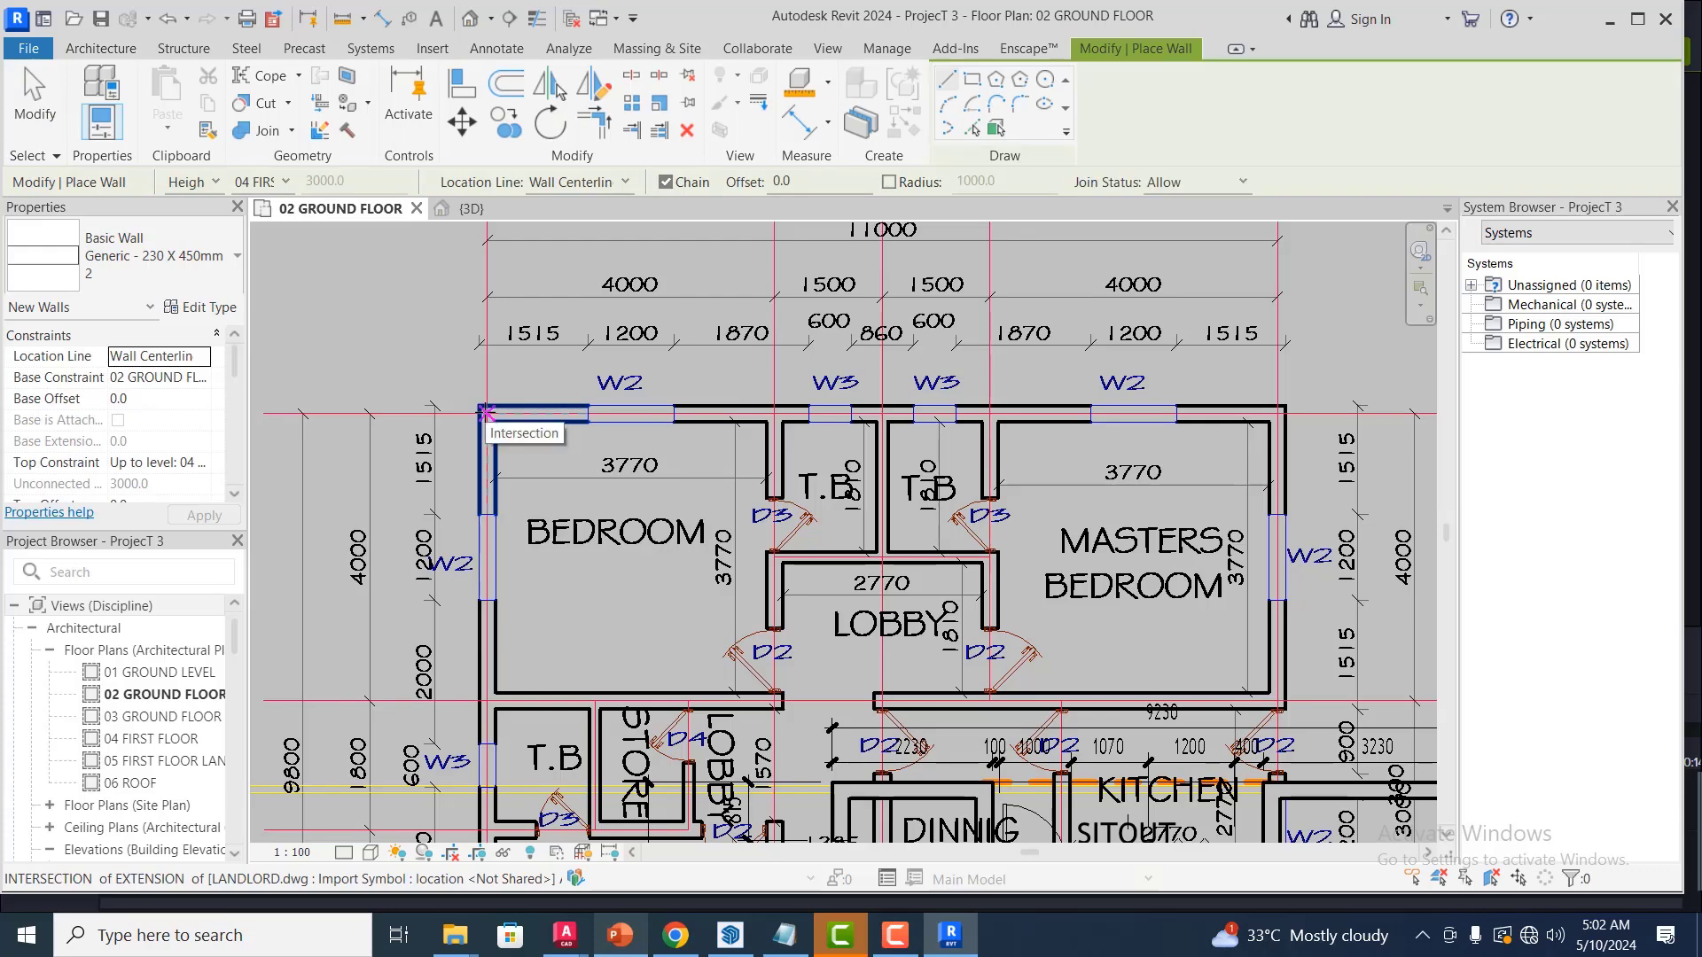
left_click(485, 414)
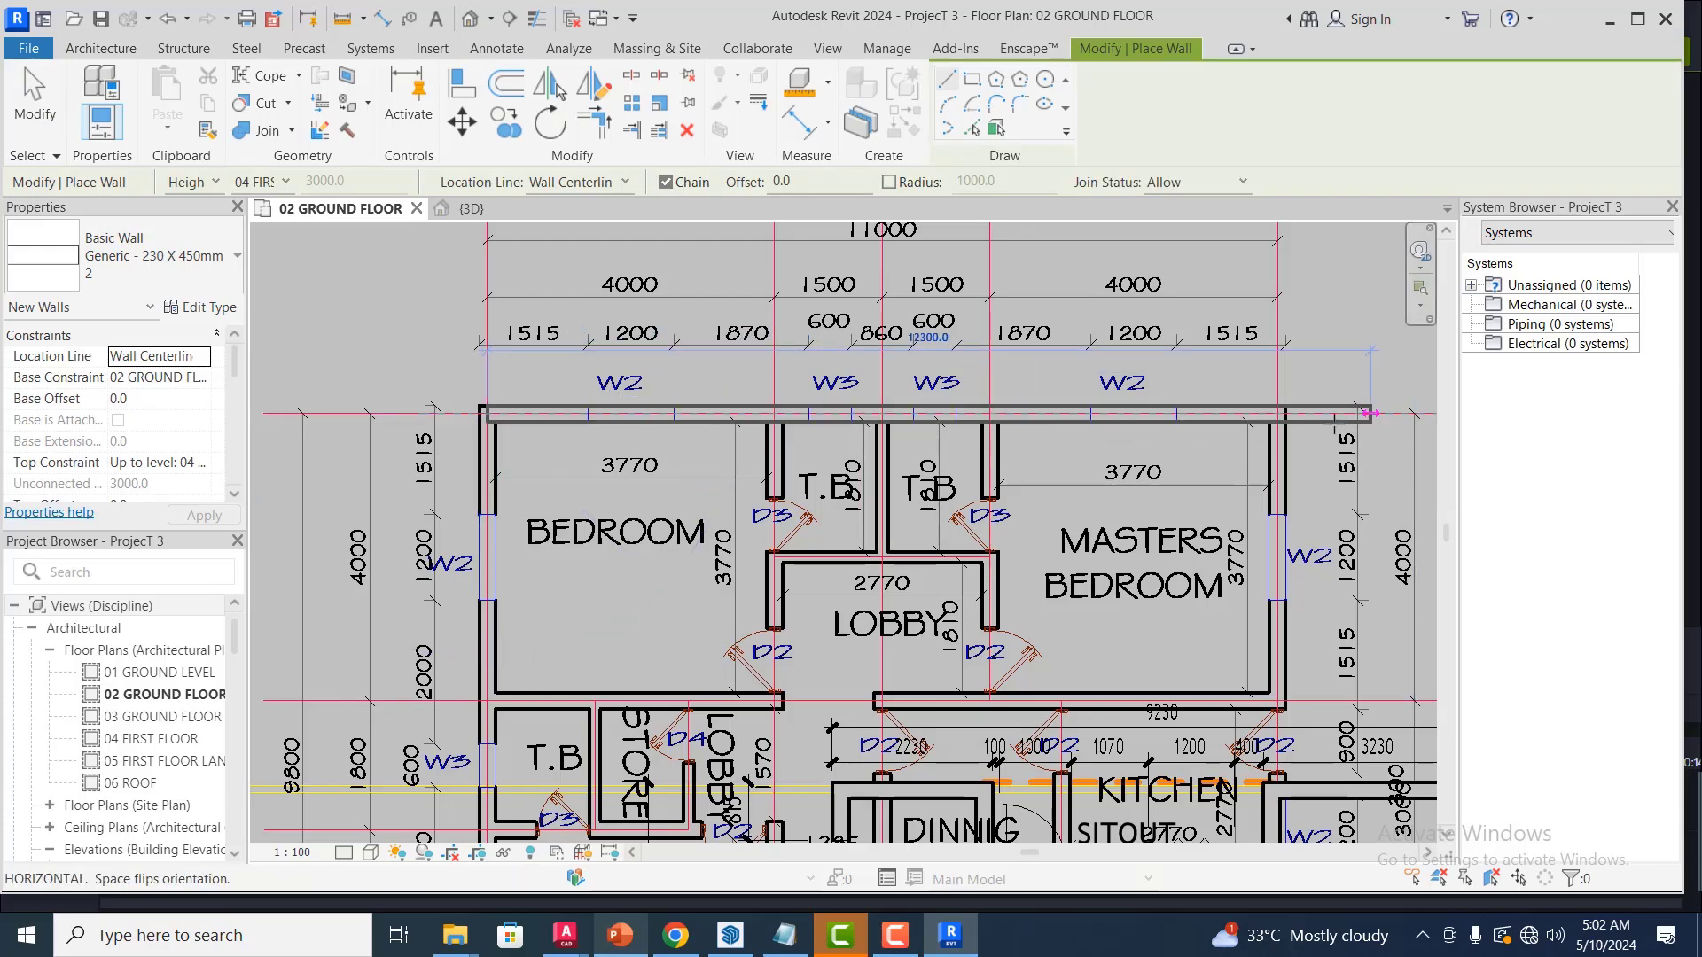
left_click(1272, 413)
Continue the wall chain along the masters bedroom's east side and back along its south side to the lobby opening, ending the Wall command
scroll(1274, 411, "up", 3)
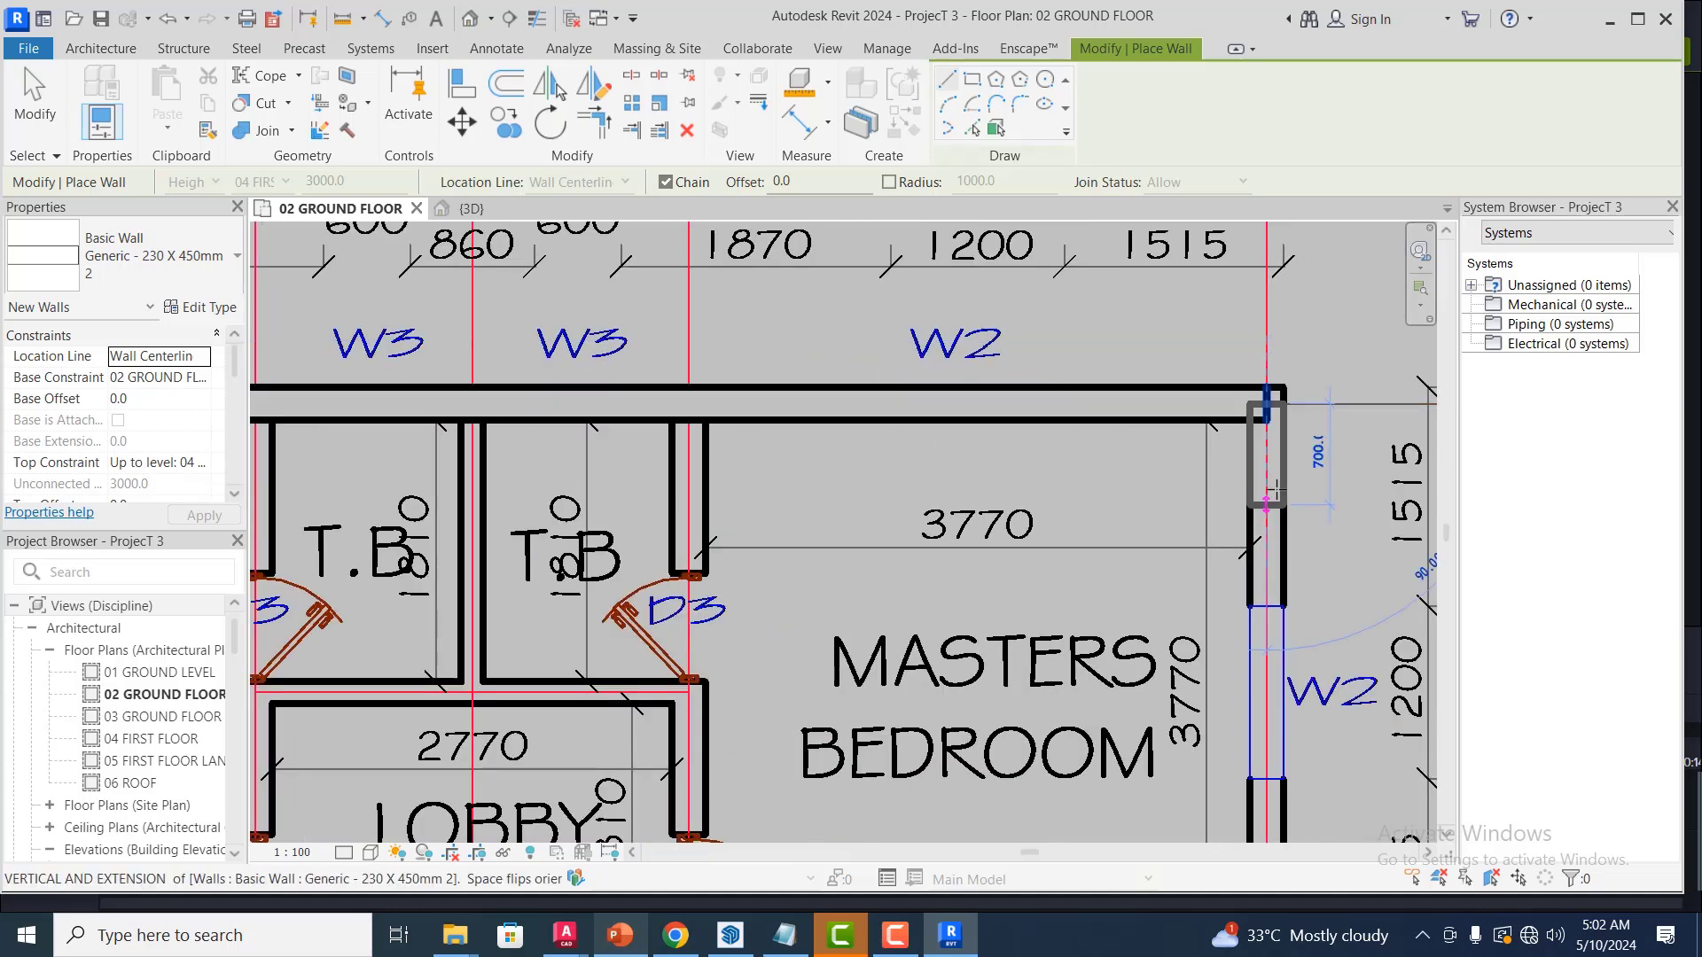
scroll(1273, 435, "down", 4)
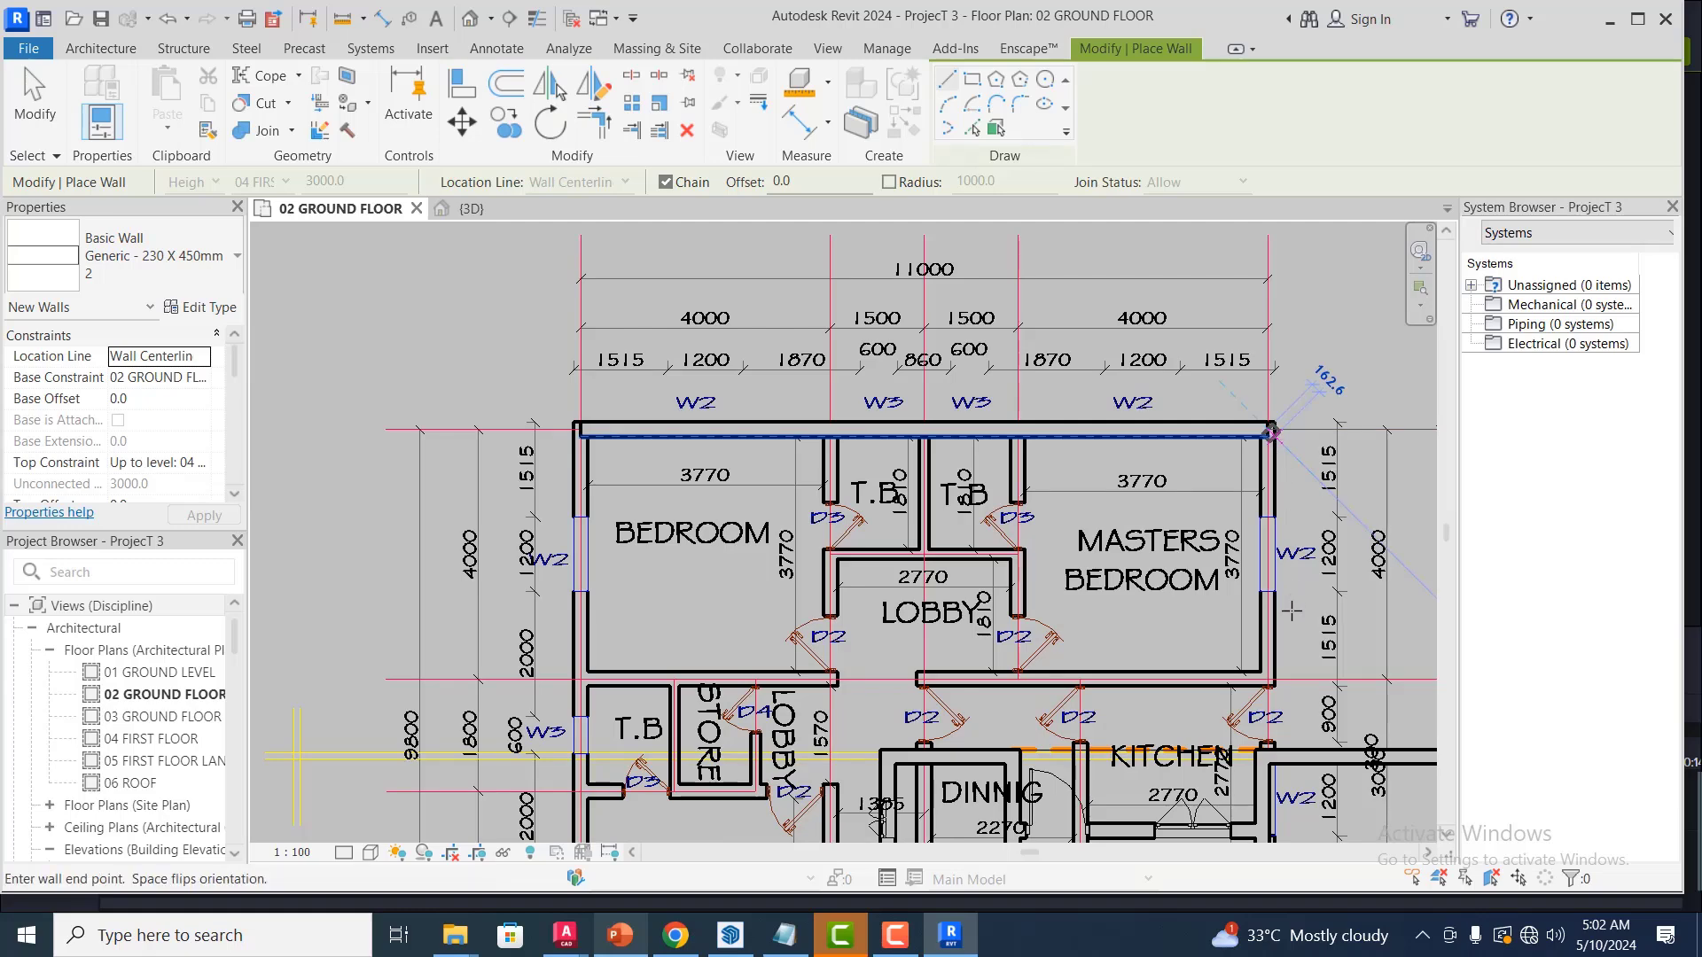
scroll(1277, 432, "down", 1)
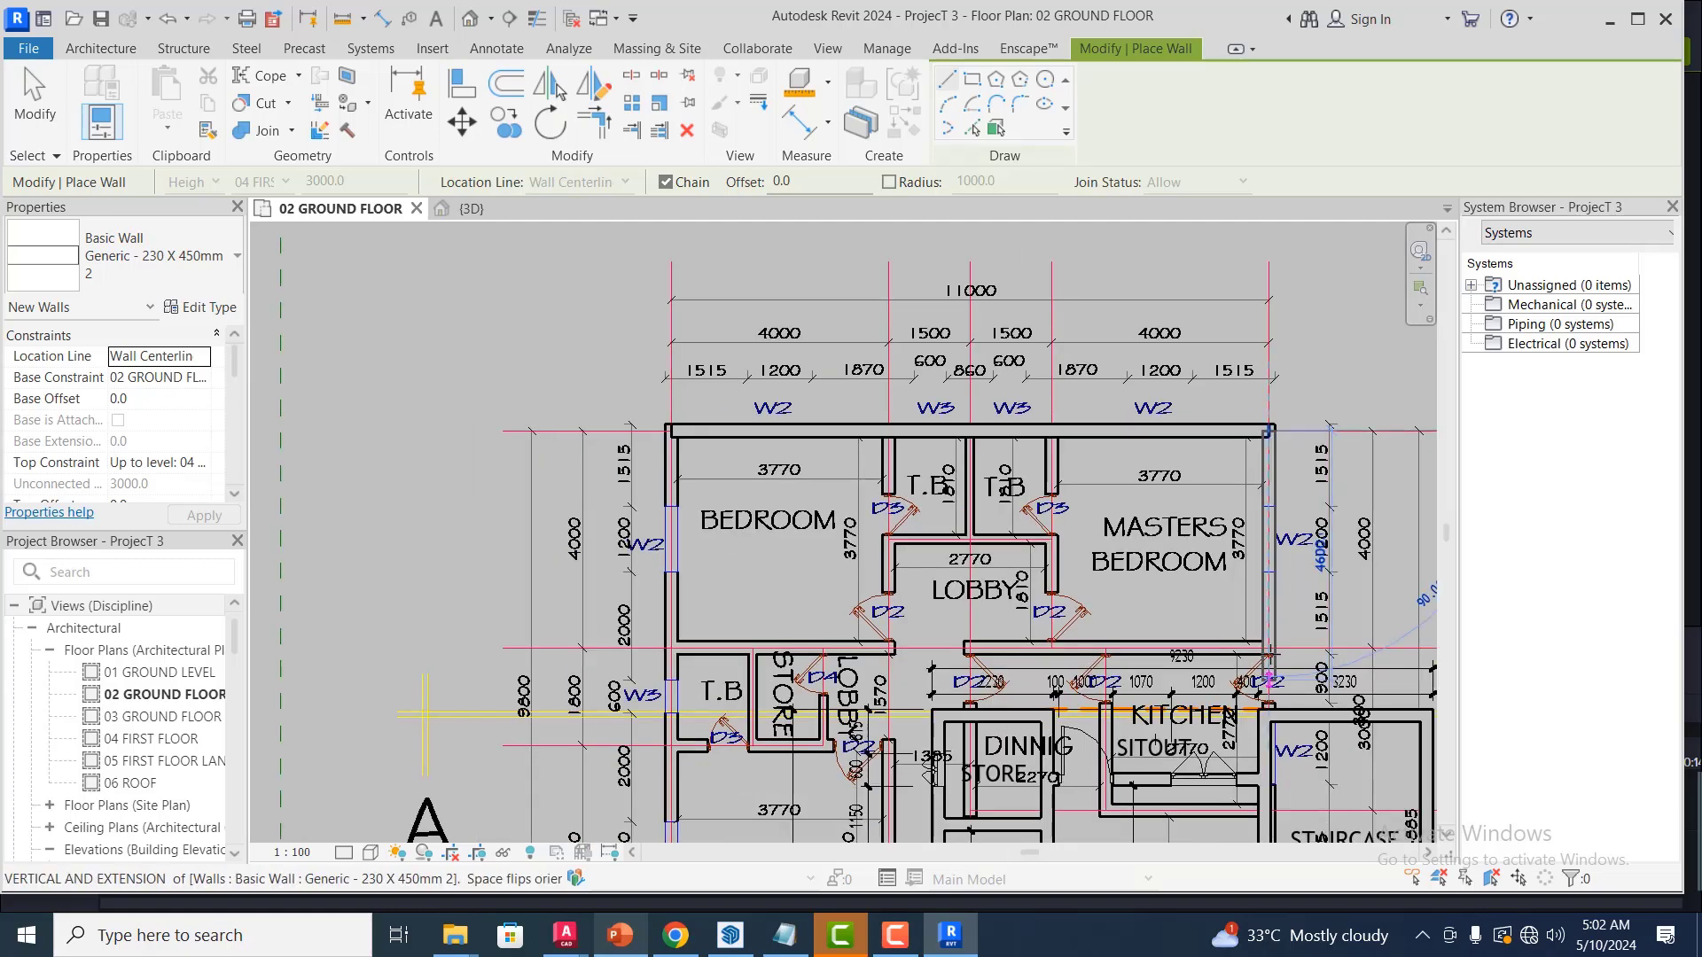
left_click(1270, 649)
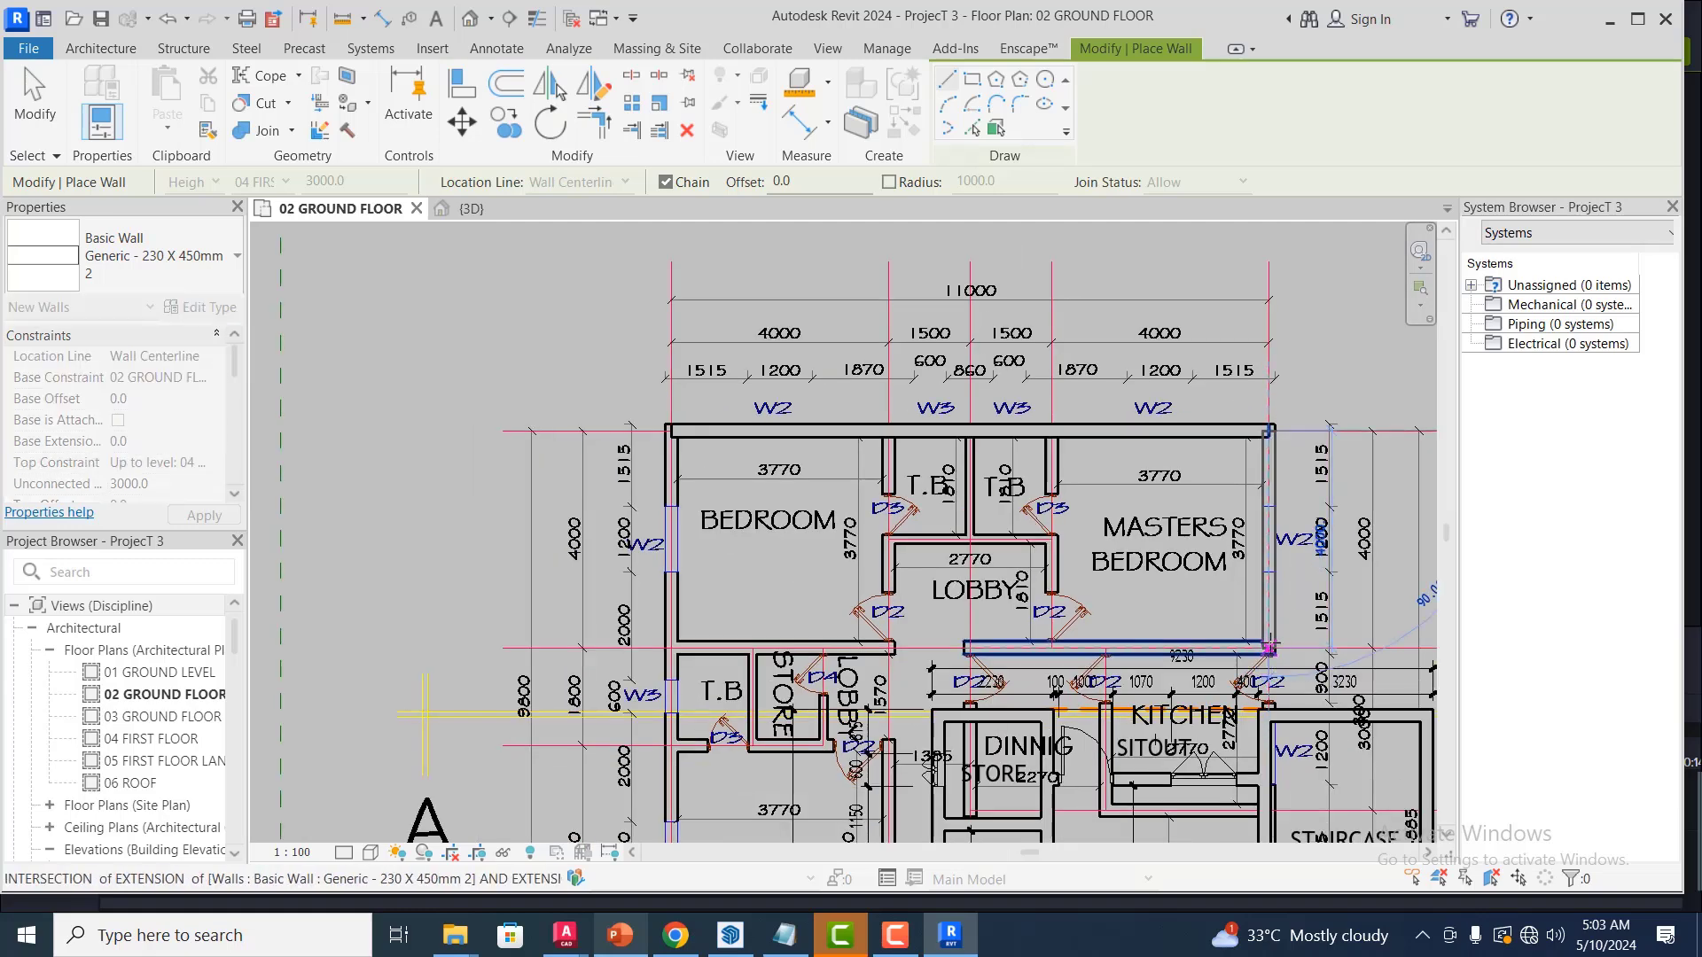
scroll(1269, 650, "up", 3)
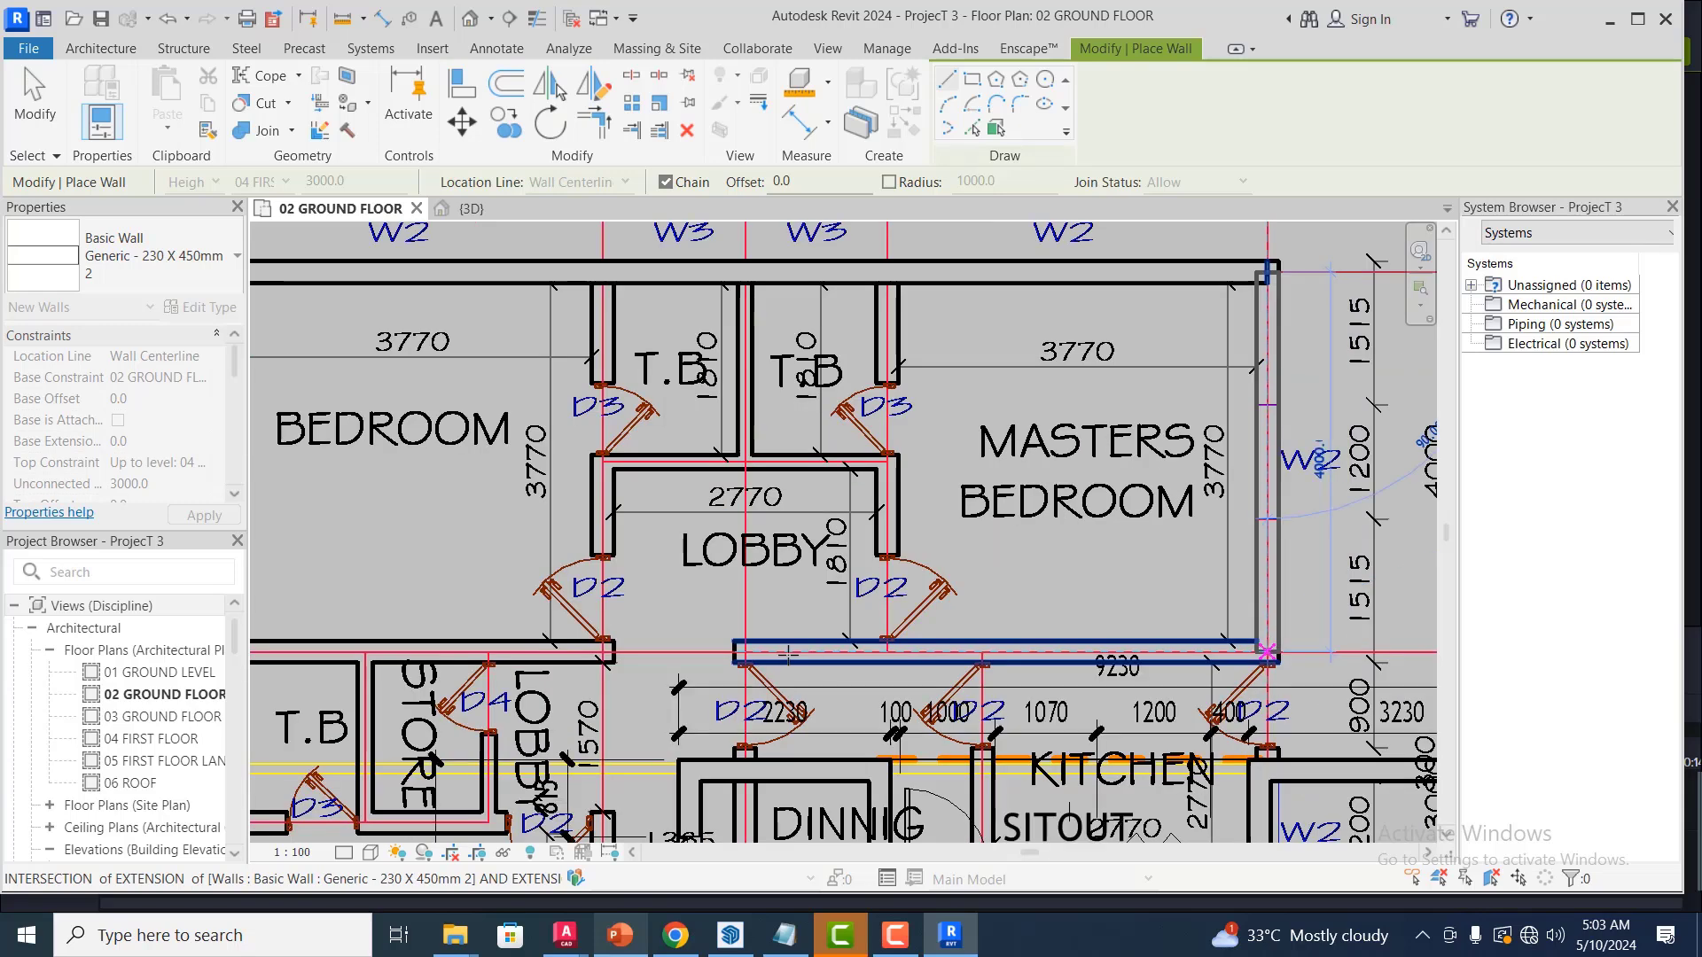
left_click(734, 651)
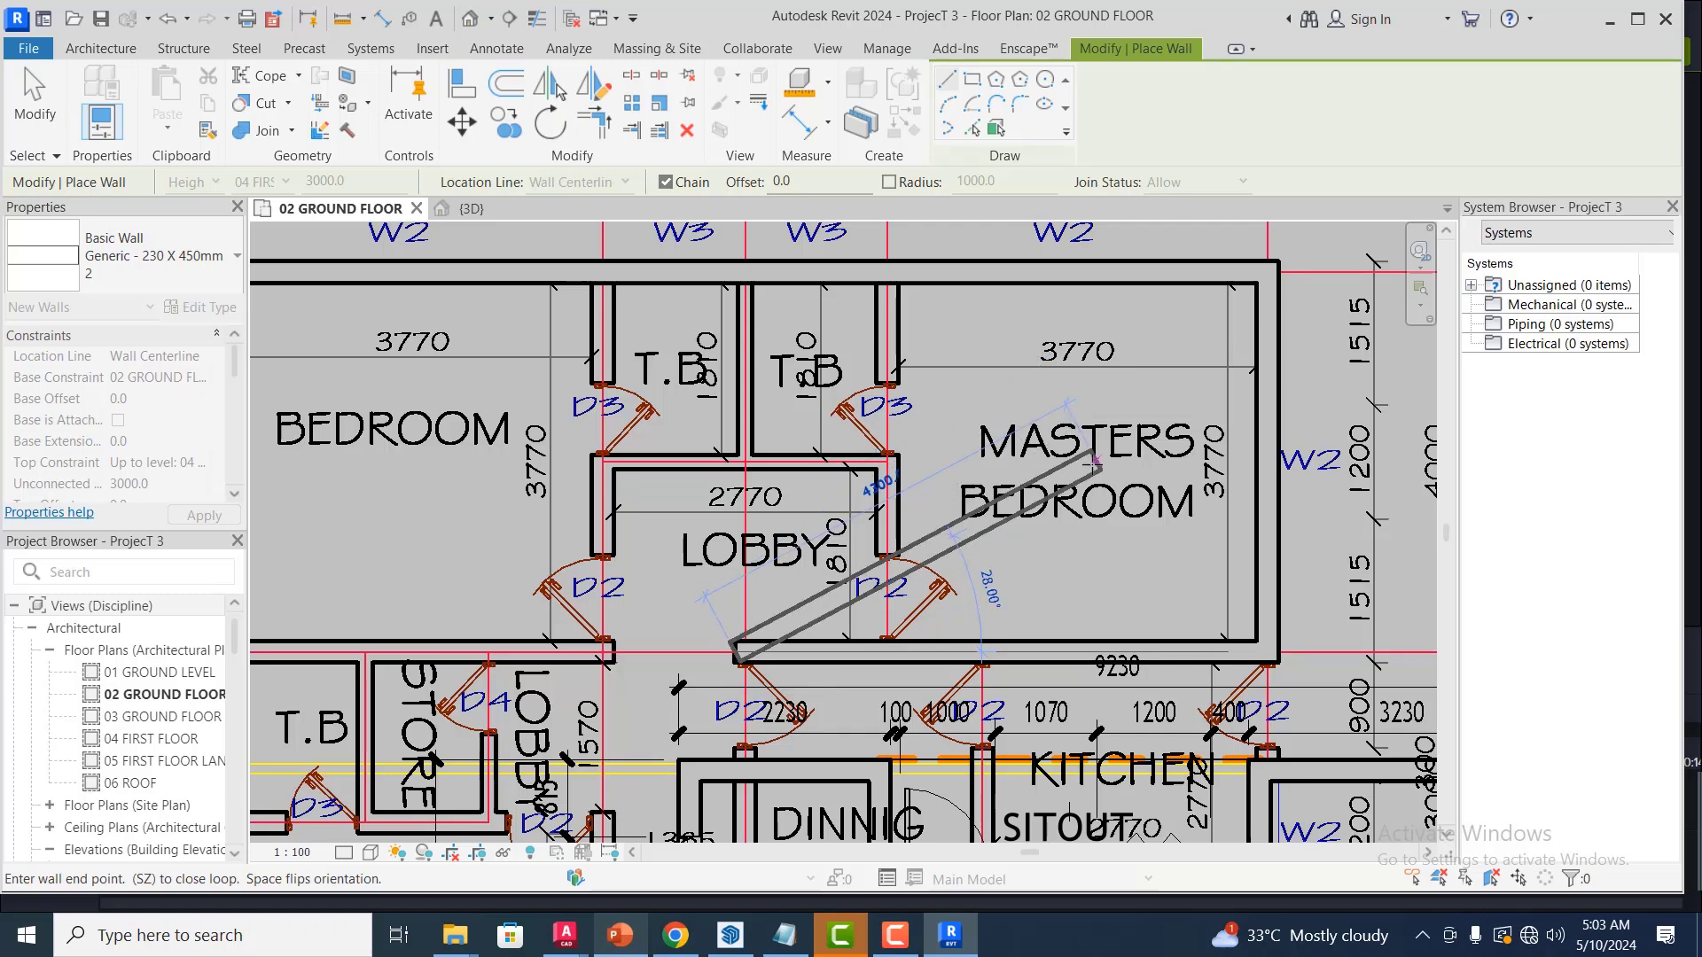
key("Escape")
key("Escape")
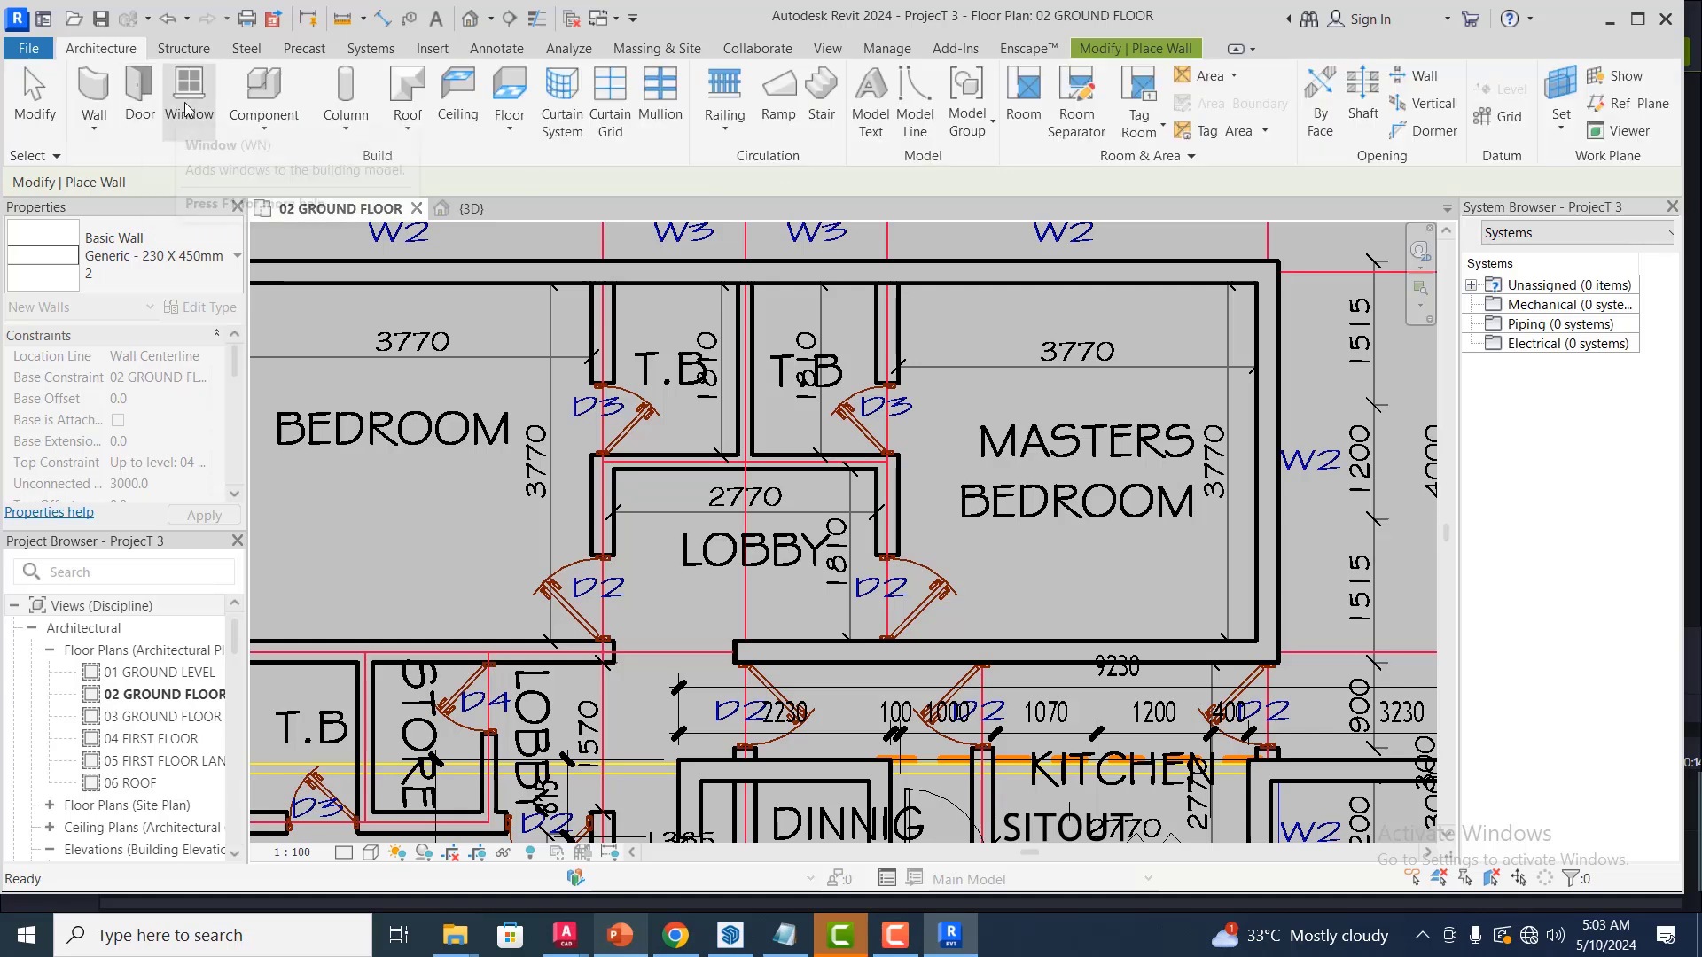
Place a 1200 x 1500mm M_Window-Casement-Double at the W2 opening in the masters bedroom's east wall
left_click(188, 95)
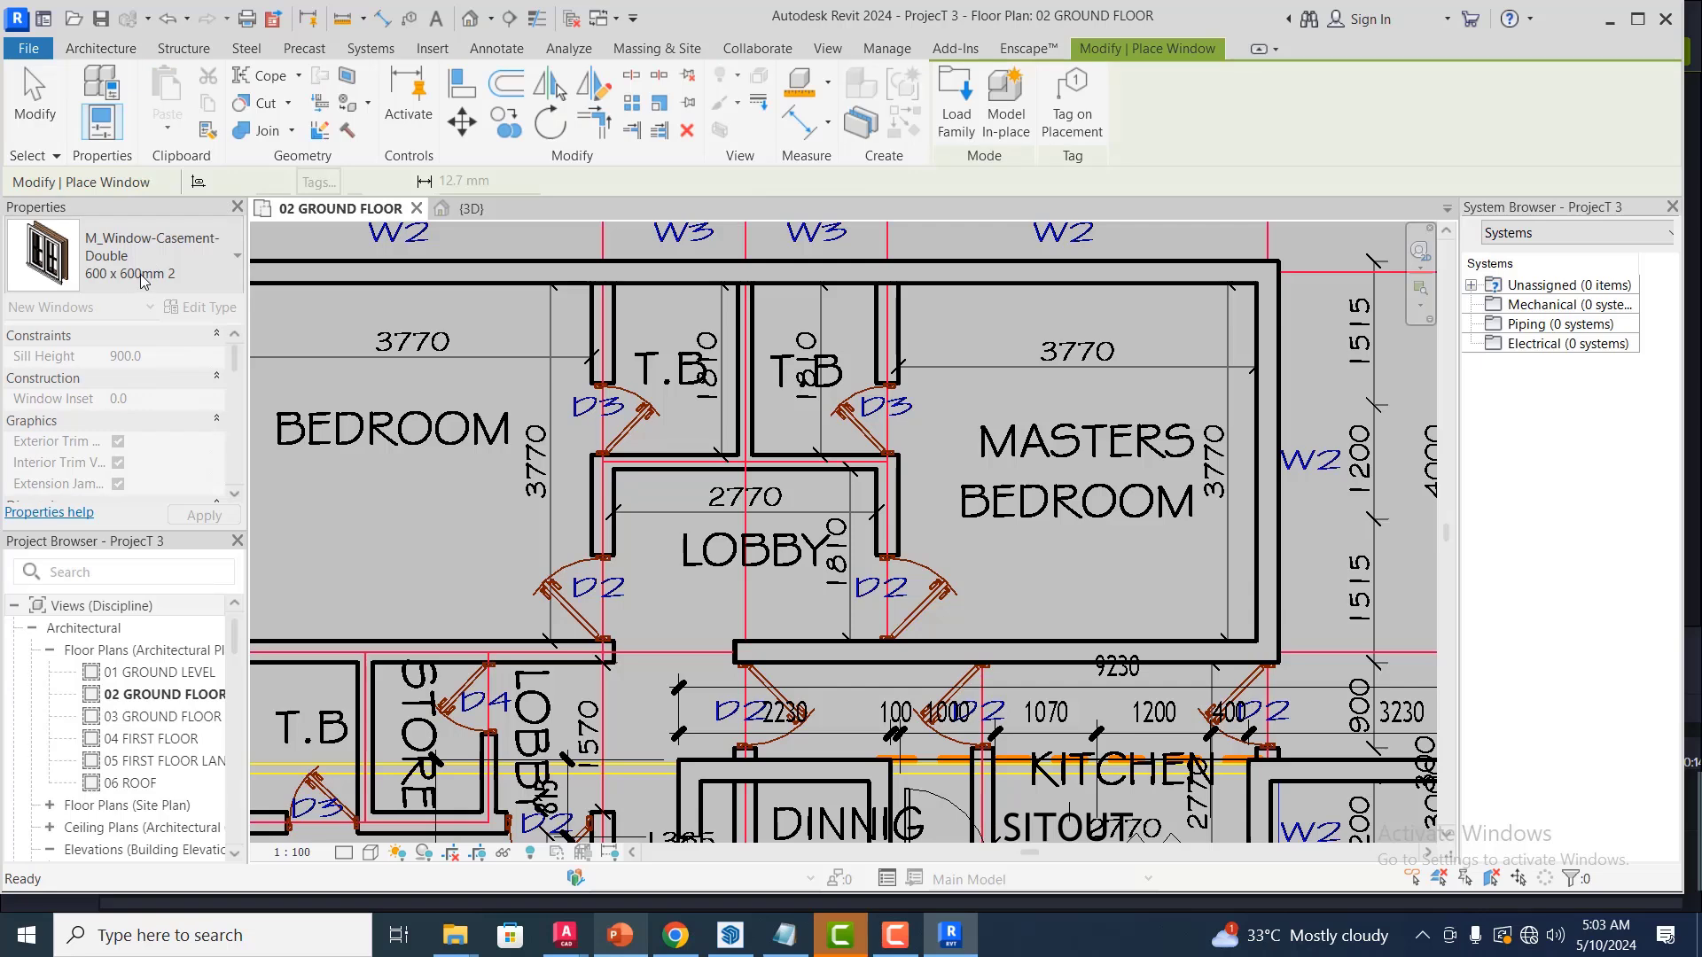
left_click(235, 260)
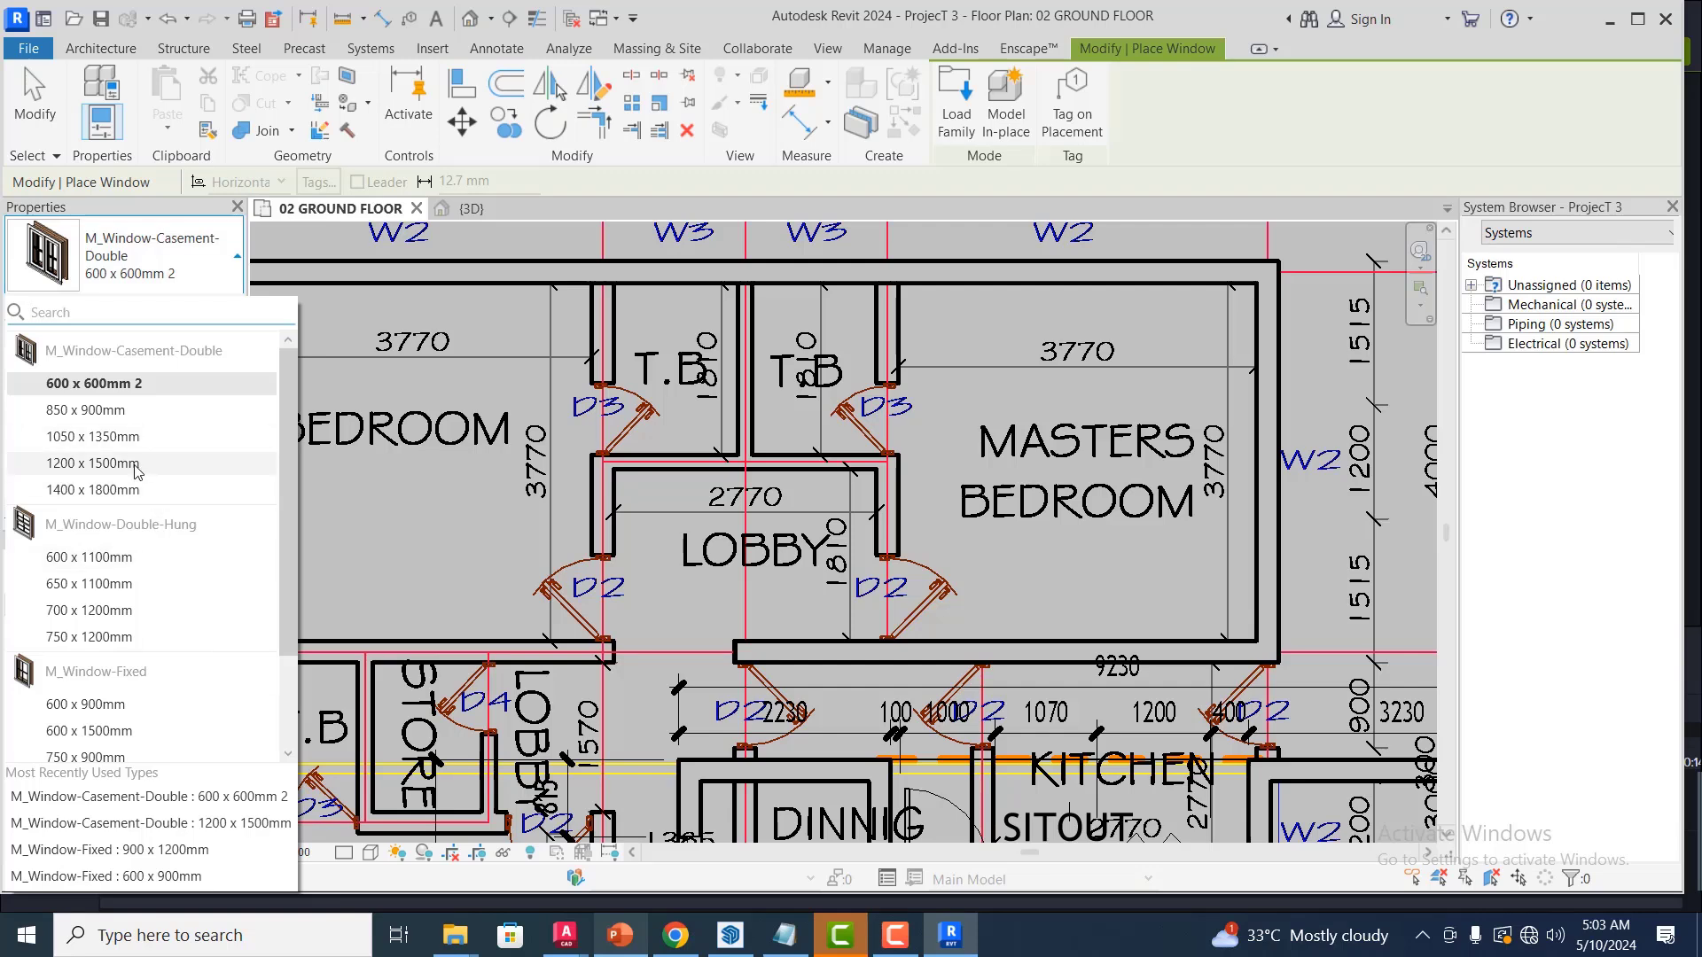
left_click(93, 463)
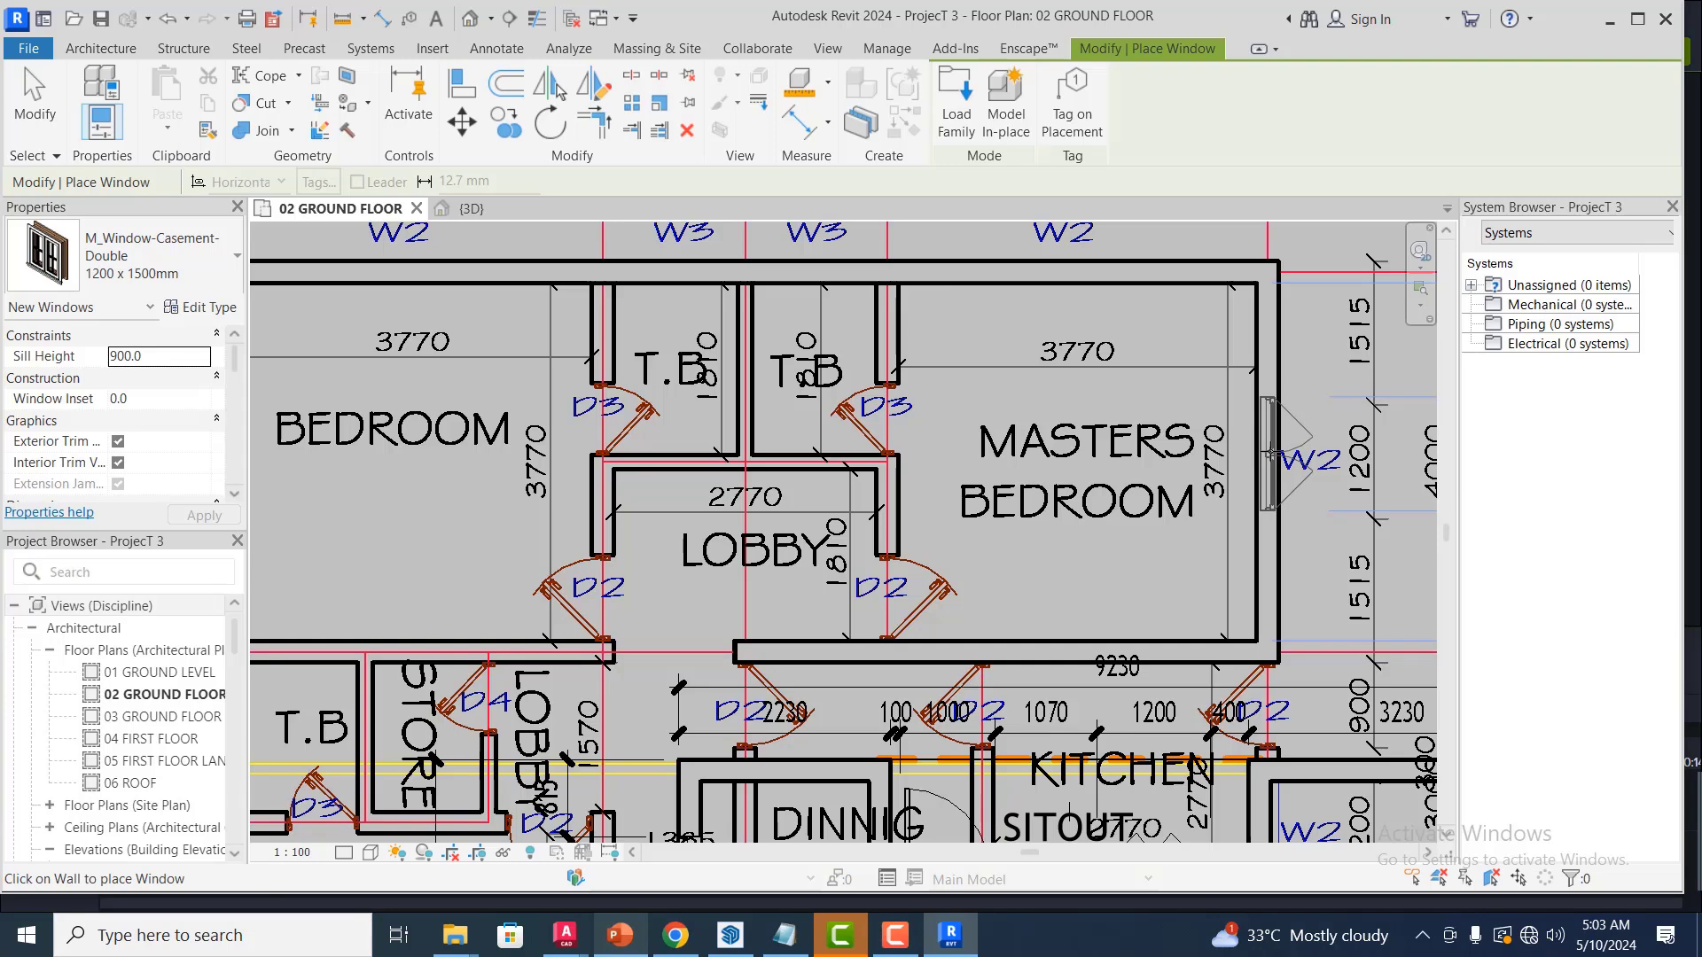
scroll(1055, 464, "down", 3)
scroll(1192, 462, "up", 4)
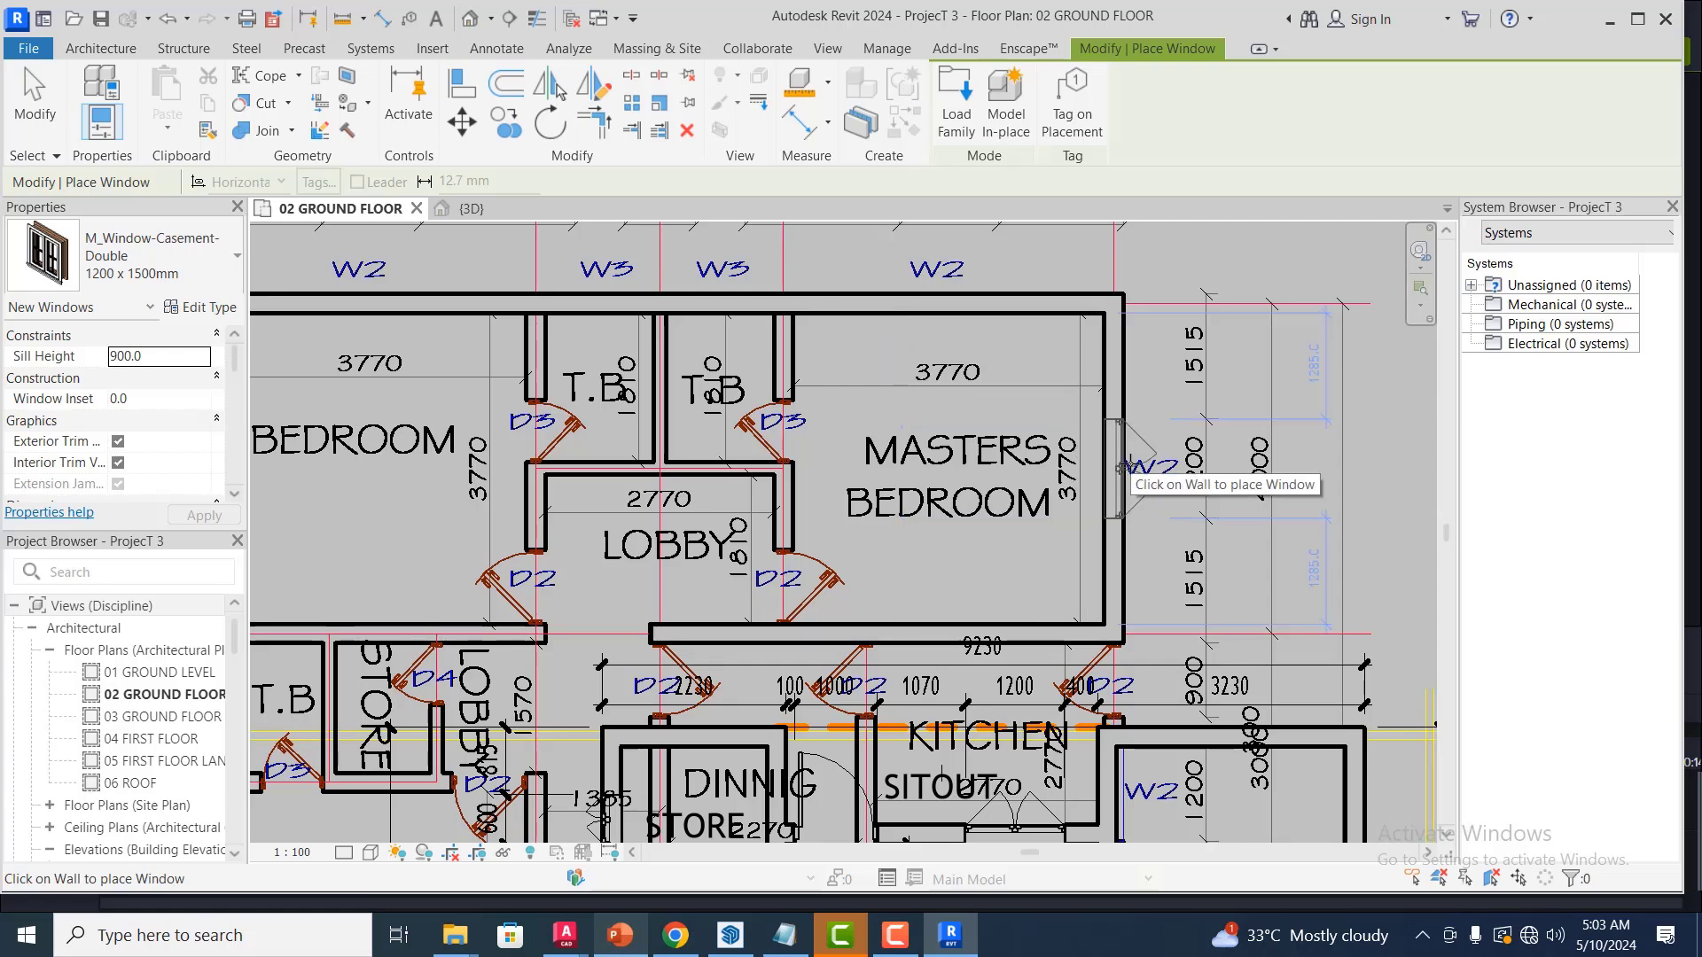
left_click(1121, 467)
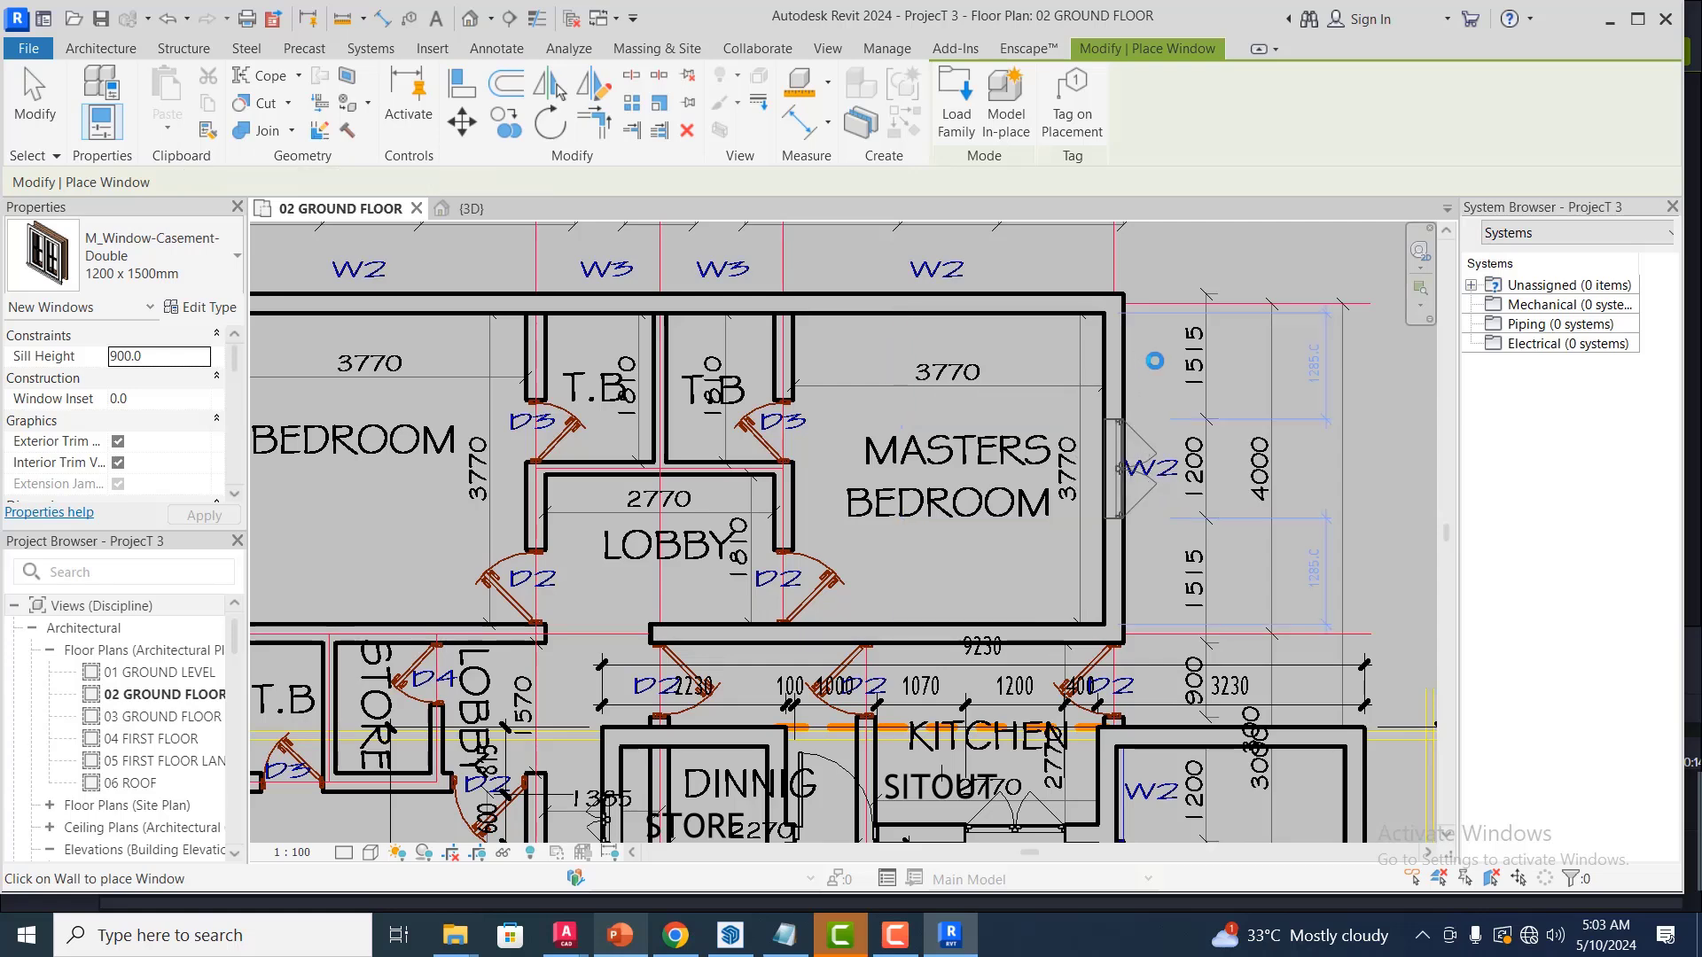
scroll(1154, 360, "down", 1)
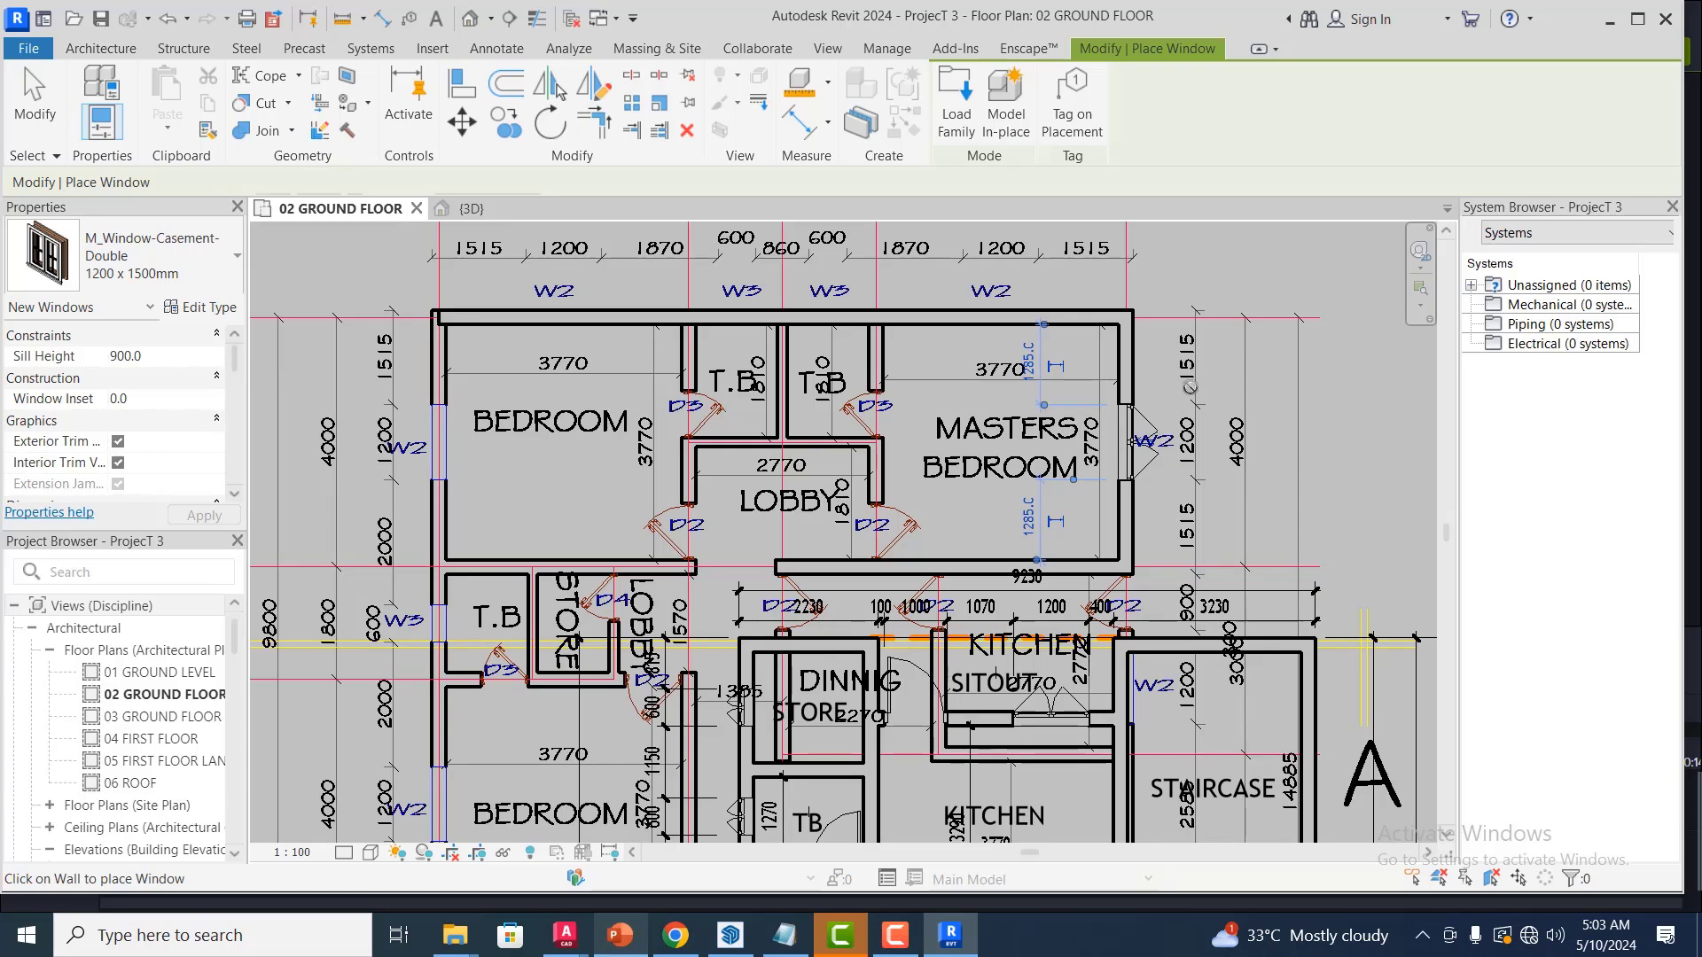
Inspect the new walls and the casement window against the existing building in the 3D view
left_click(470, 209)
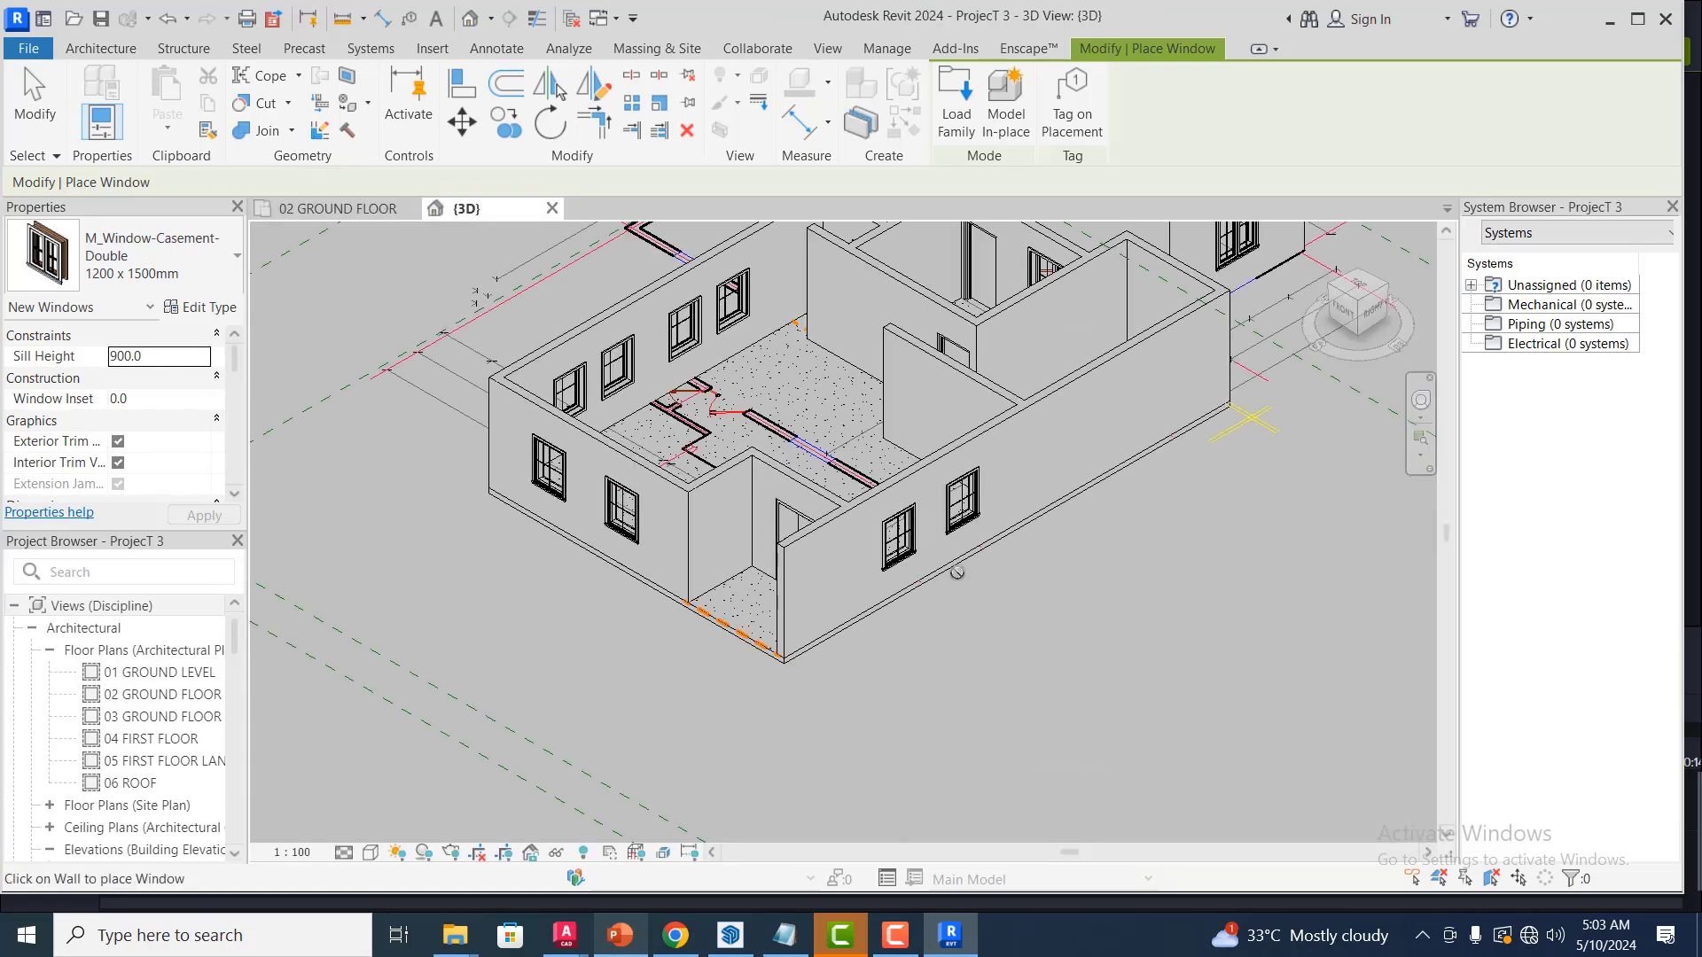
scroll(930, 488, "down", 3)
scroll(1135, 385, "up", 6)
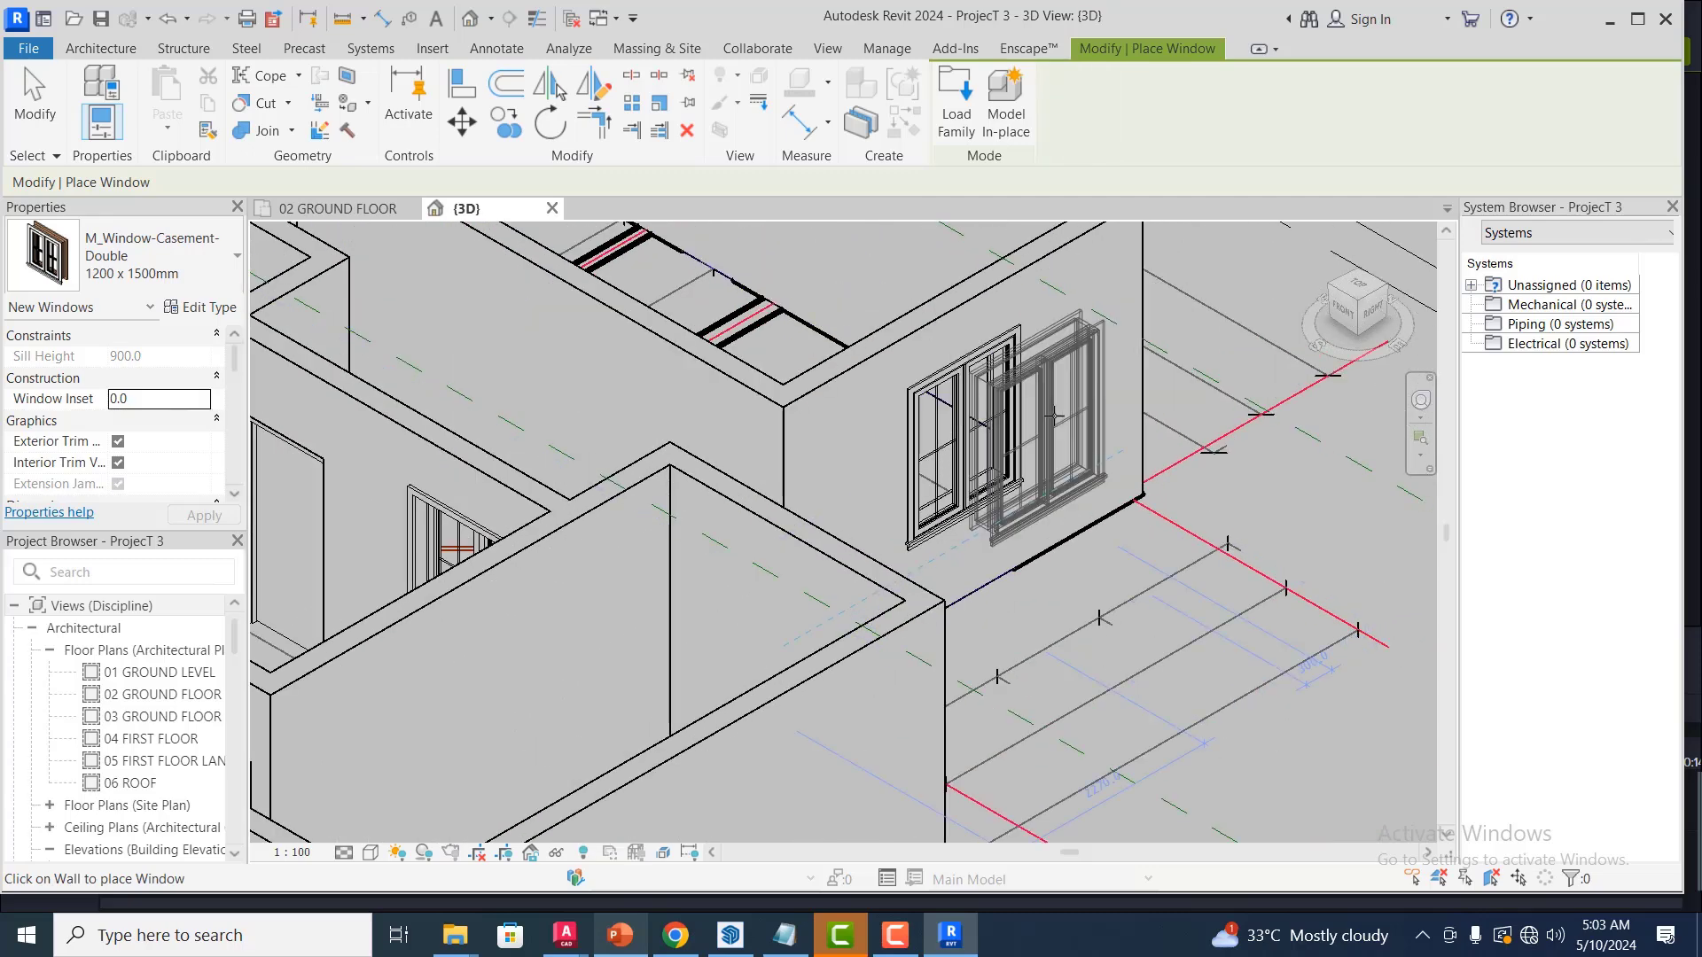
scroll(1124, 472, "down", 6)
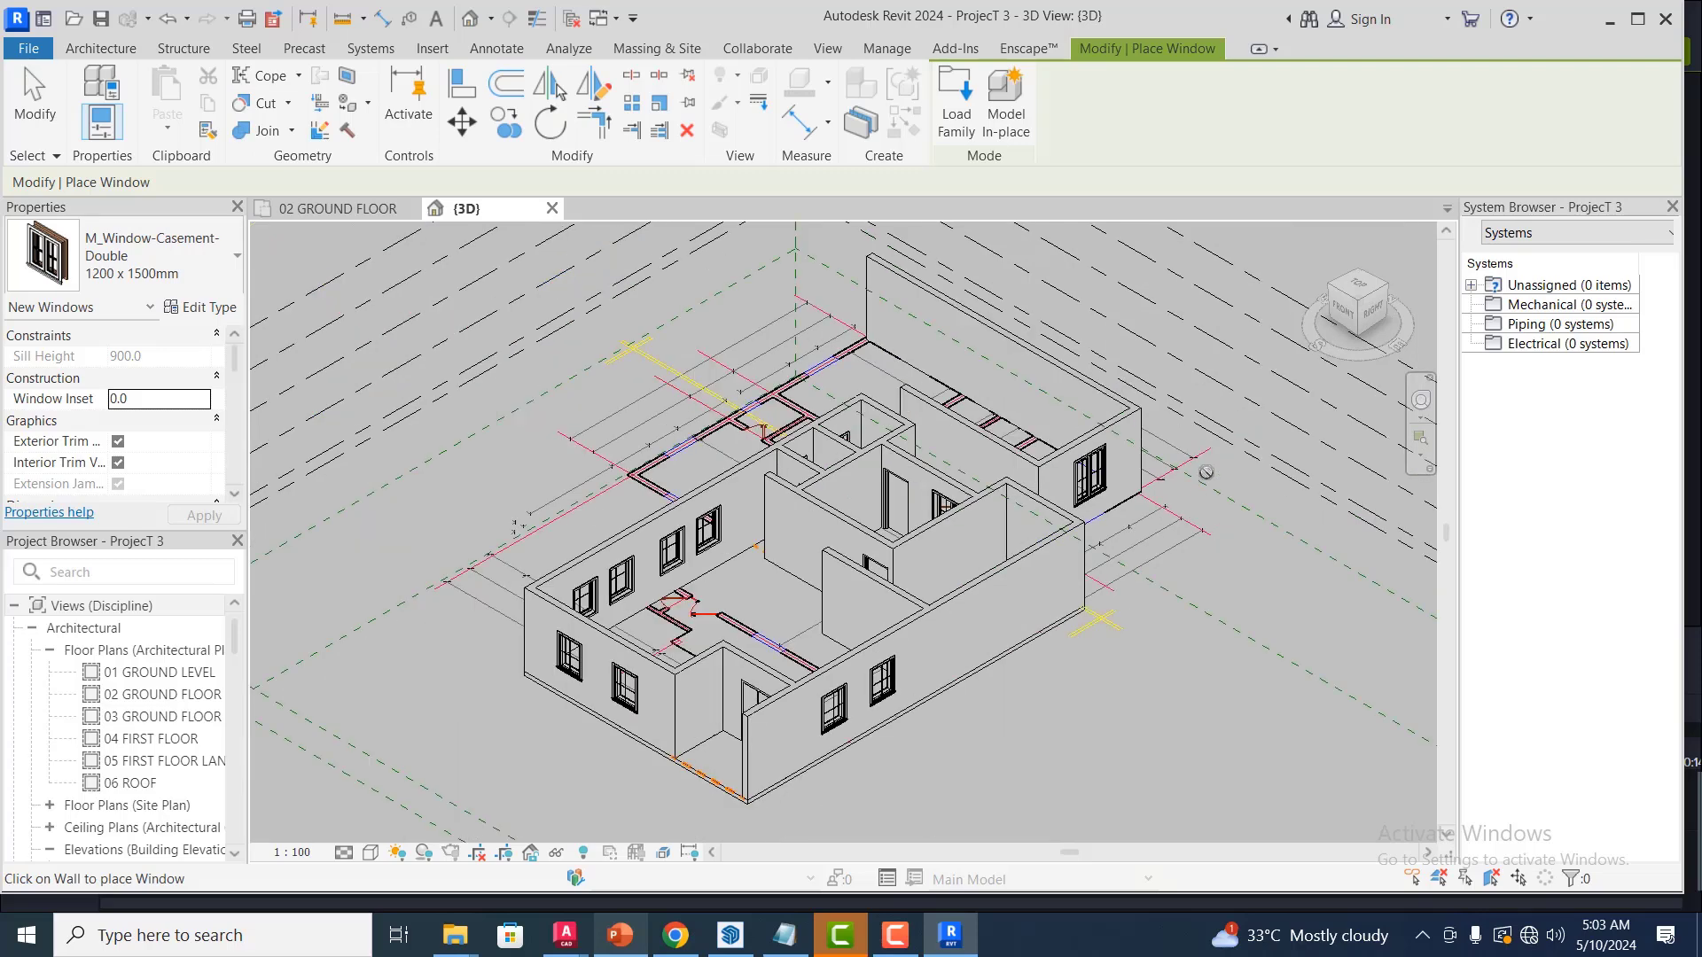
scroll(1097, 359, "up", 2)
scroll(1048, 485, "up", 3)
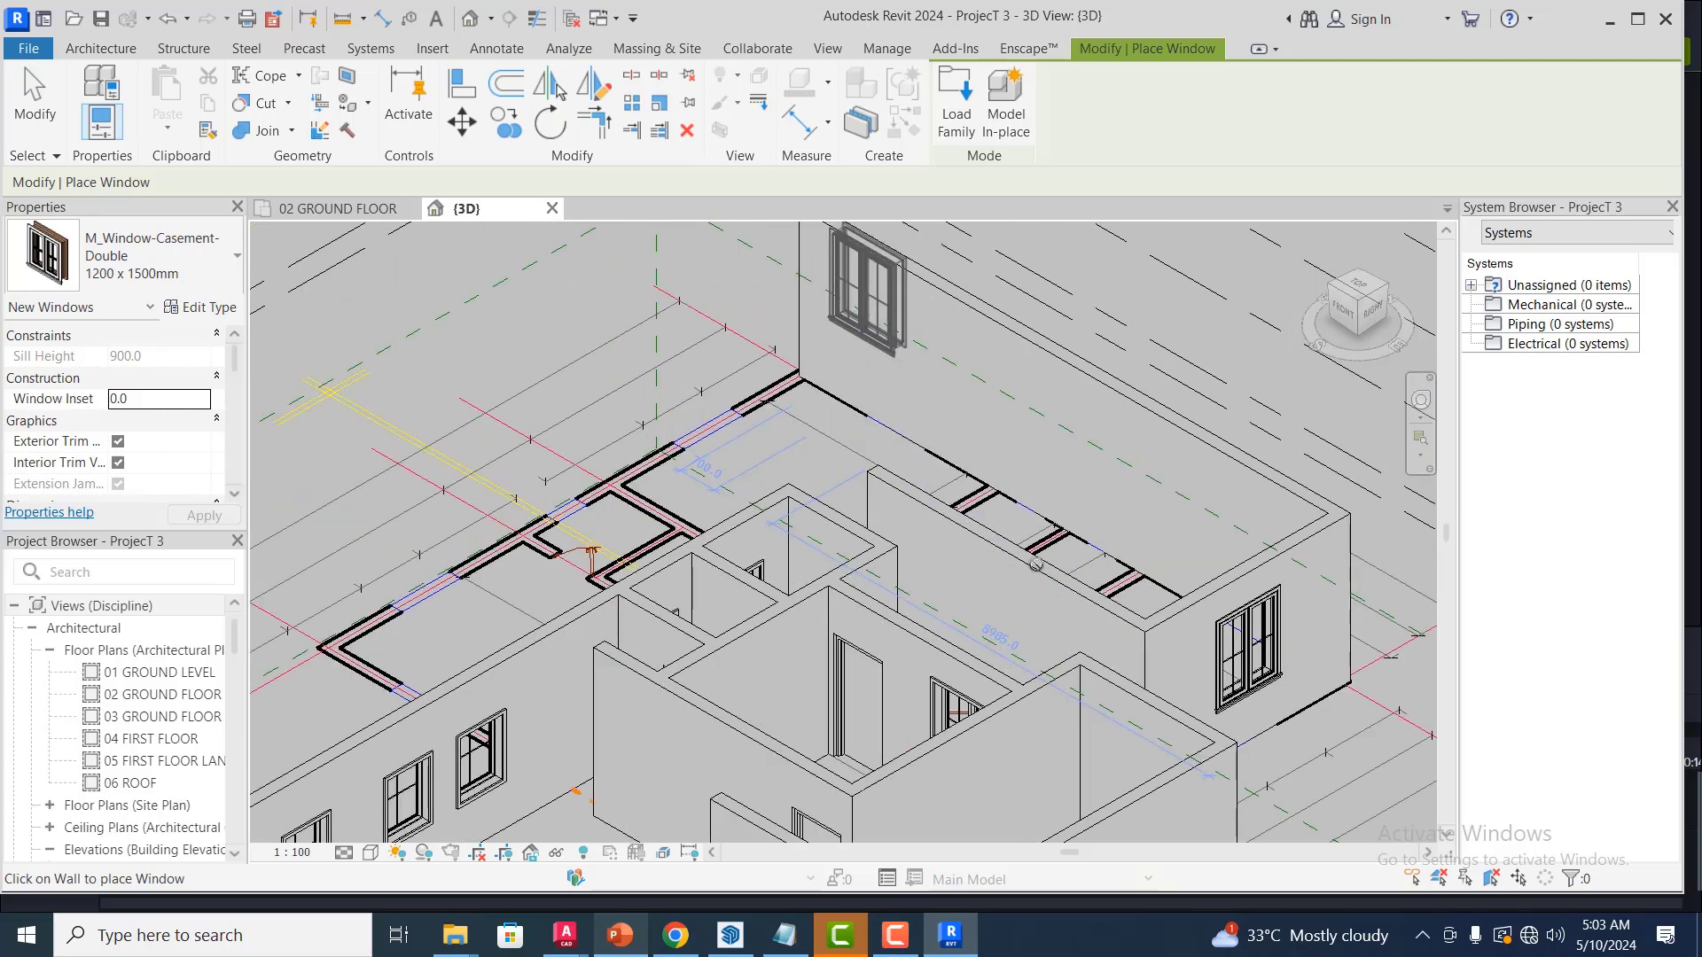
scroll(546, 232, "down", 3)
Return to the 02 GROUND FLOOR plan, review the traced walls over the whole drawing, and end window placement
left_click(337, 208)
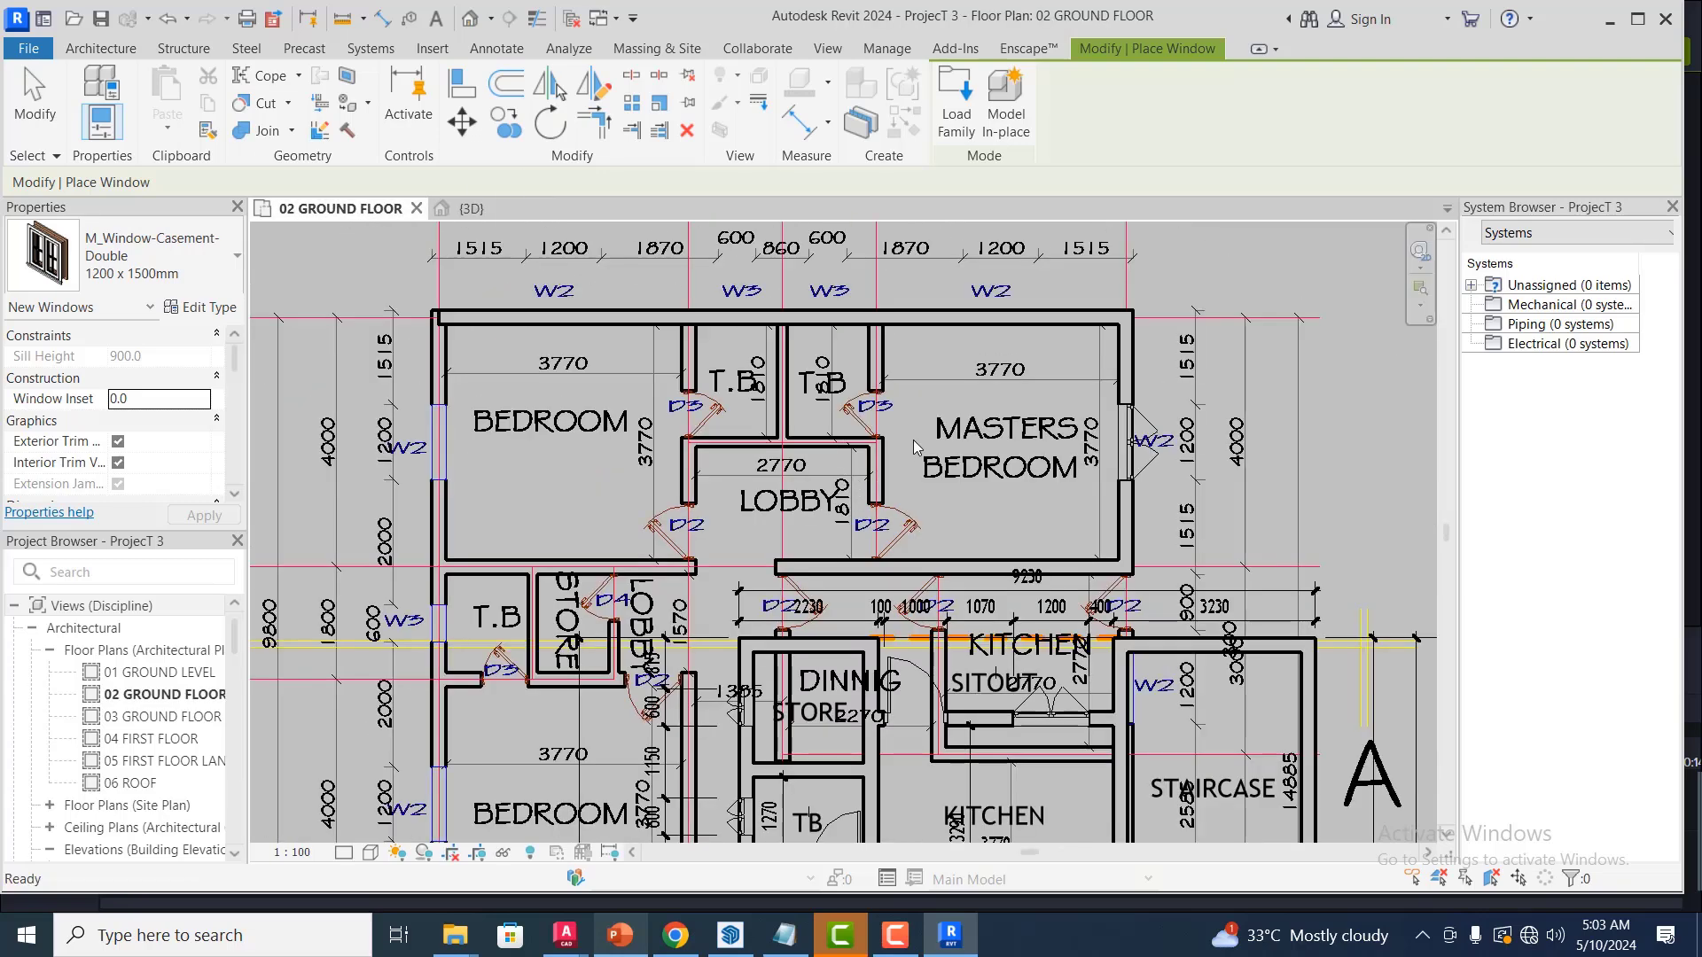
scroll(931, 391, "down", 2)
scroll(758, 420, "down", 2)
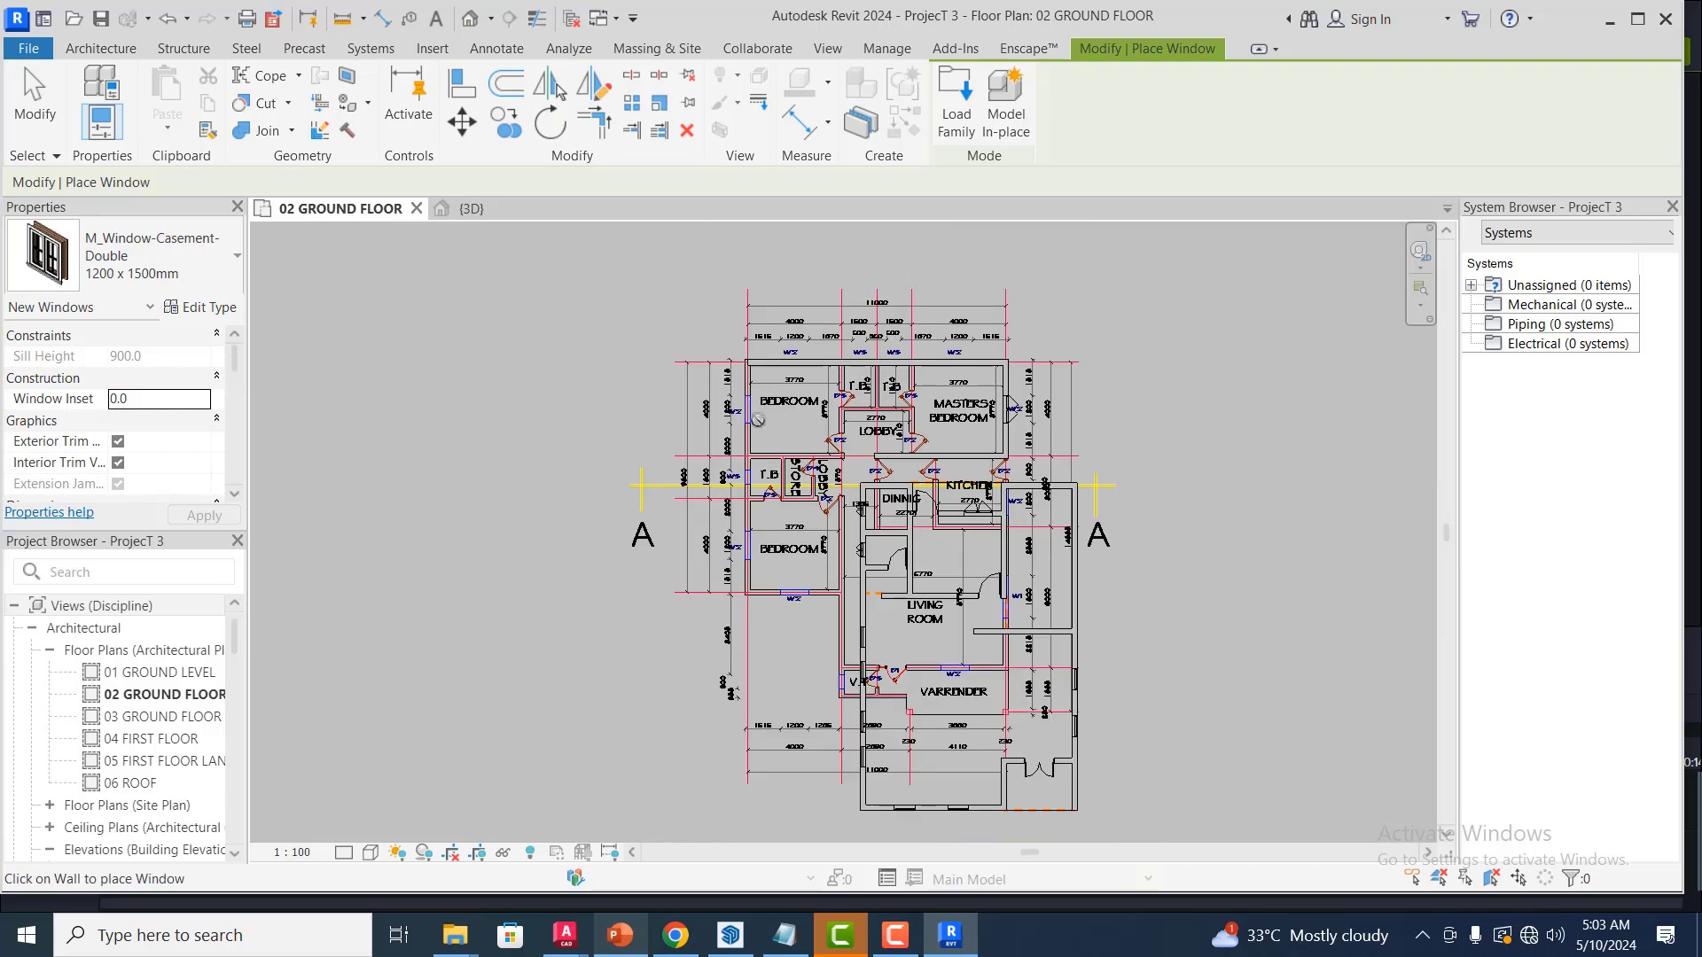
scroll(764, 435, "down", 1)
scroll(793, 470, "down", 2)
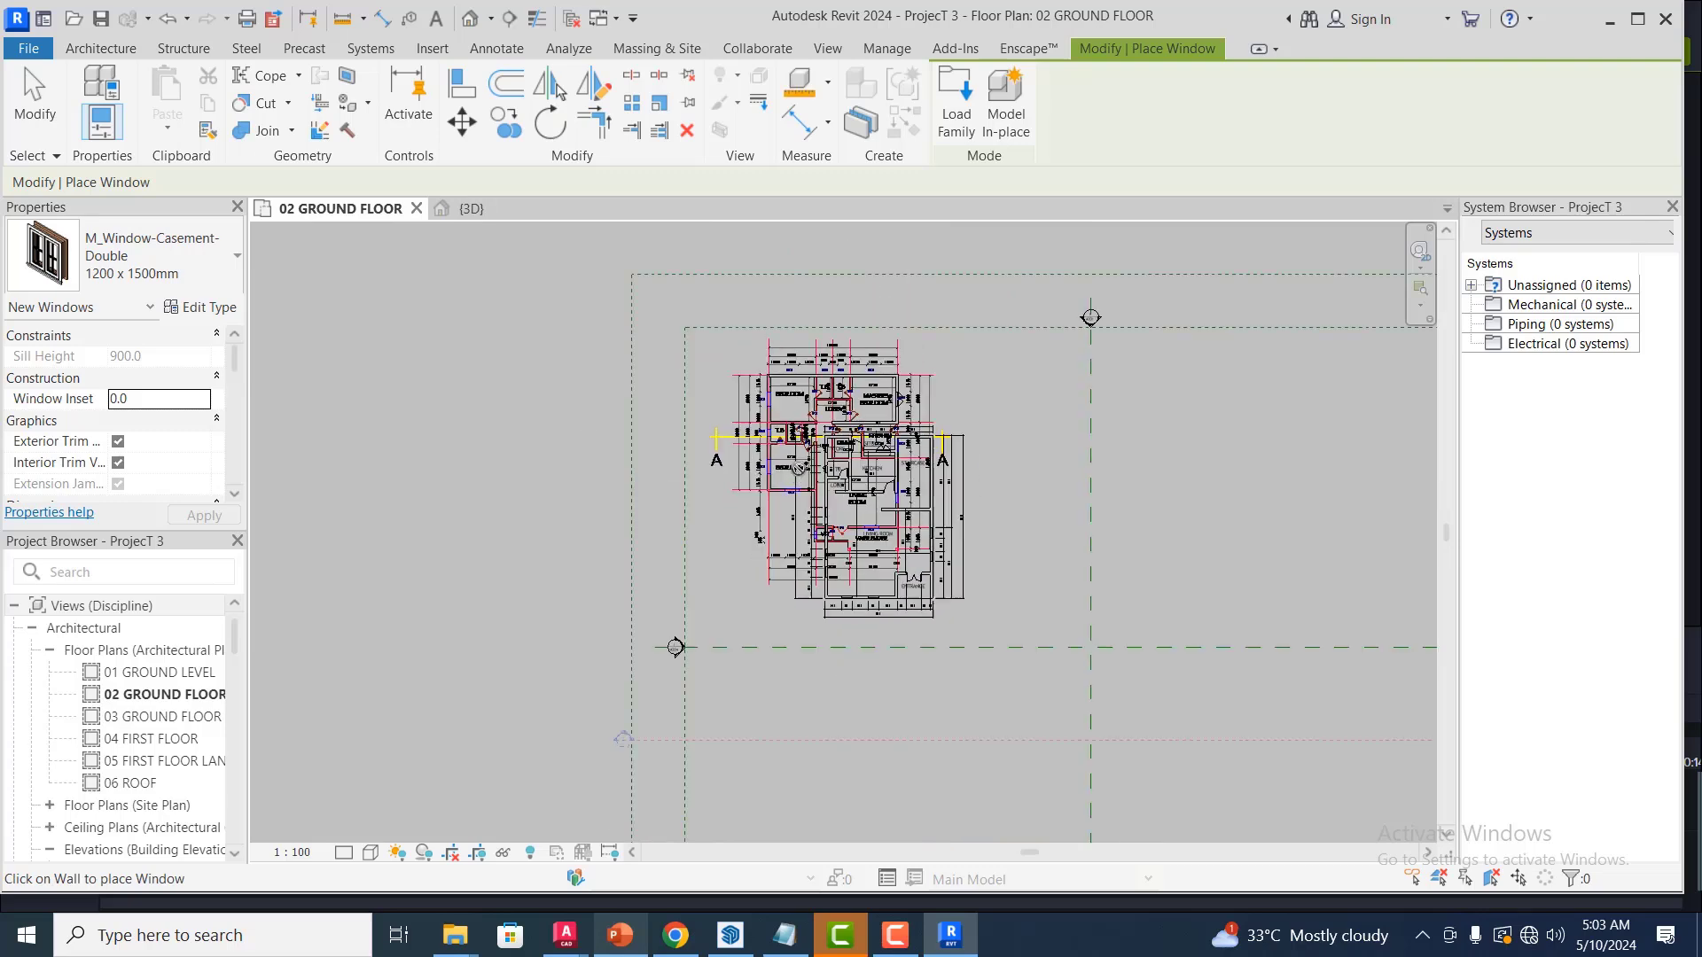
scroll(800, 452, "up", 1)
key("Escape")
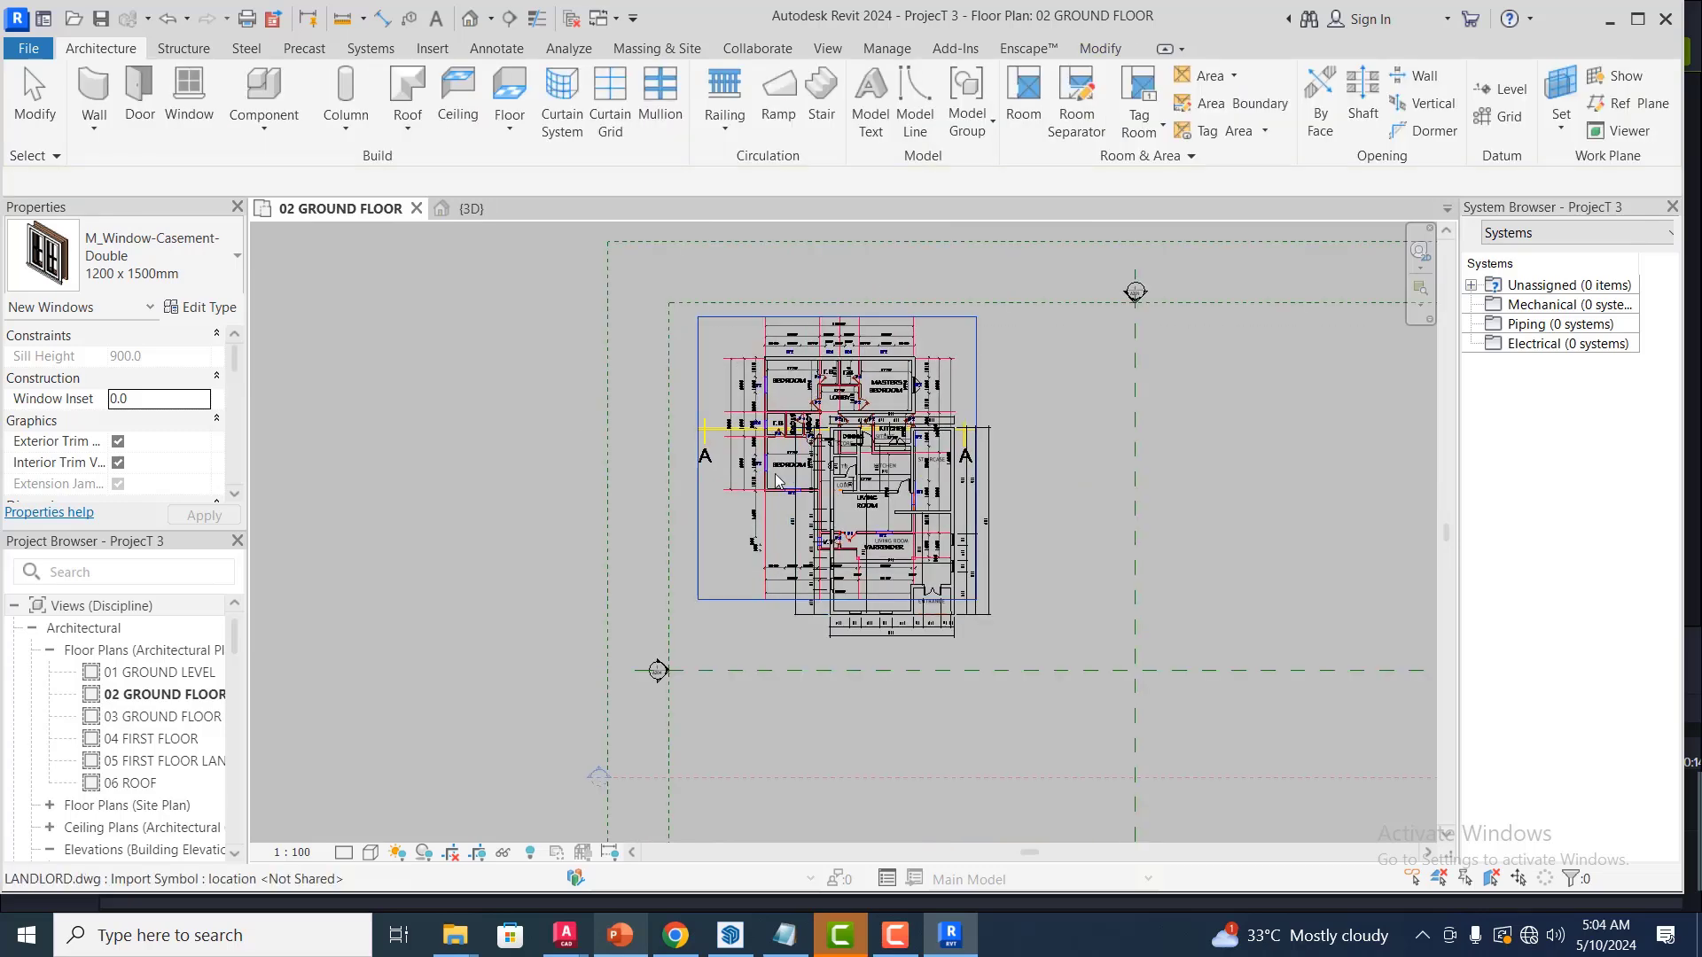
Undo the masters bedroom's casement window and its south and east walls
scroll(785, 435, "up", 5)
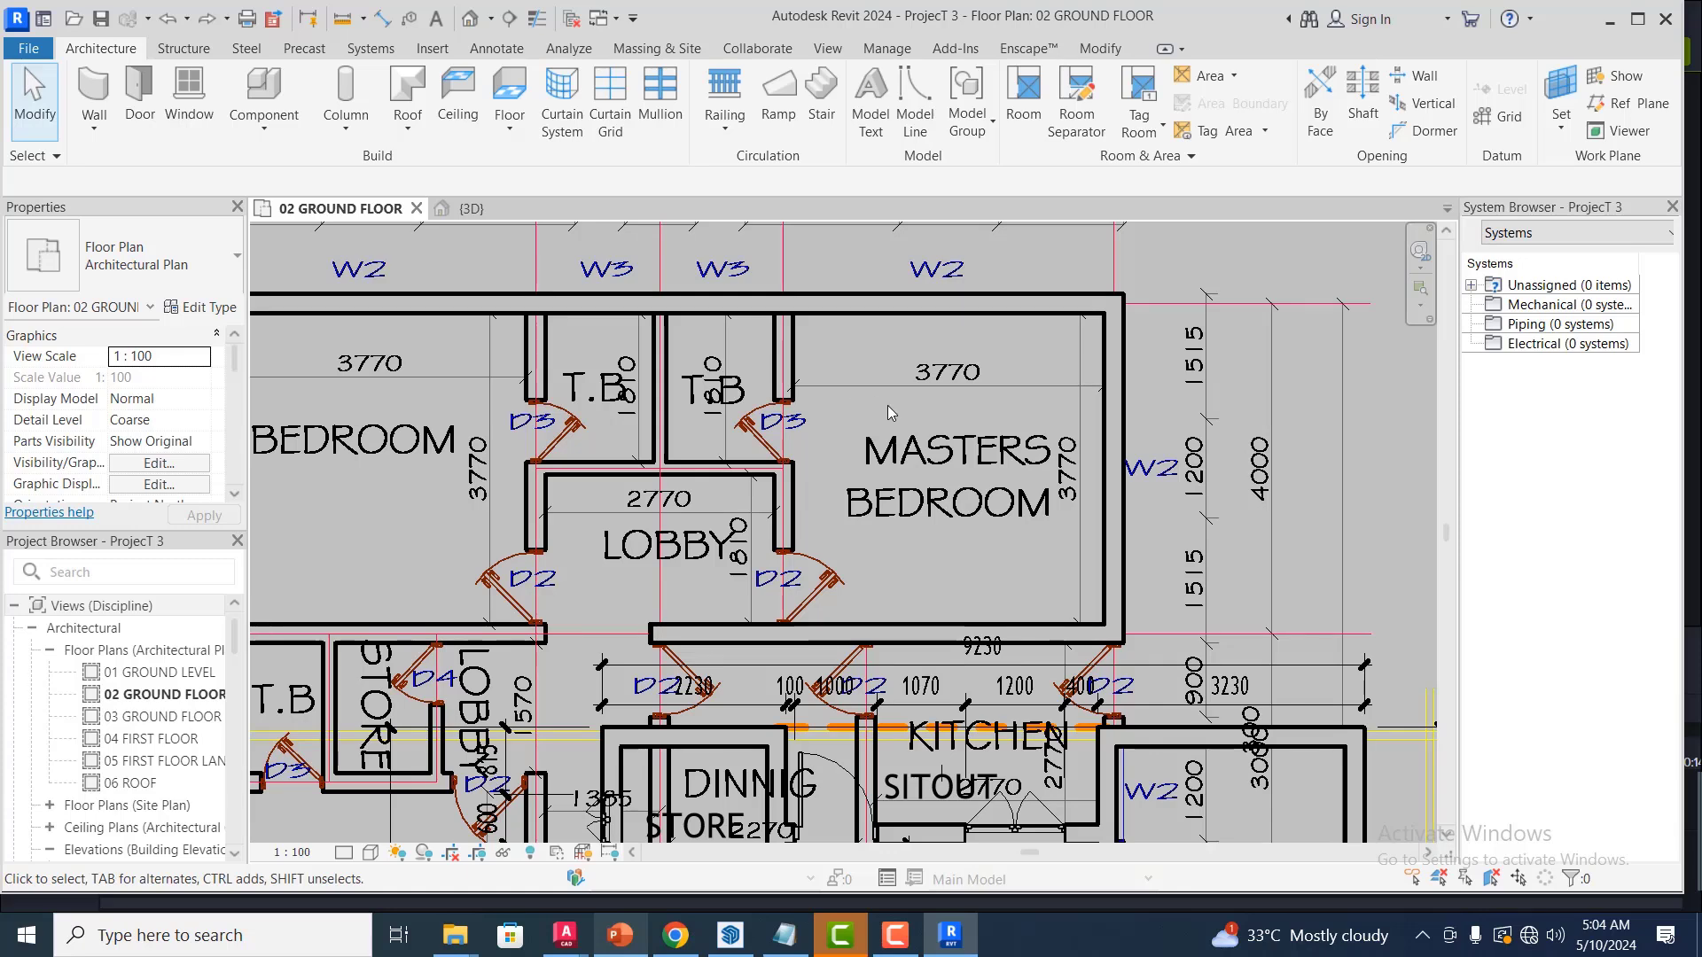
scroll(915, 413, "down", 3)
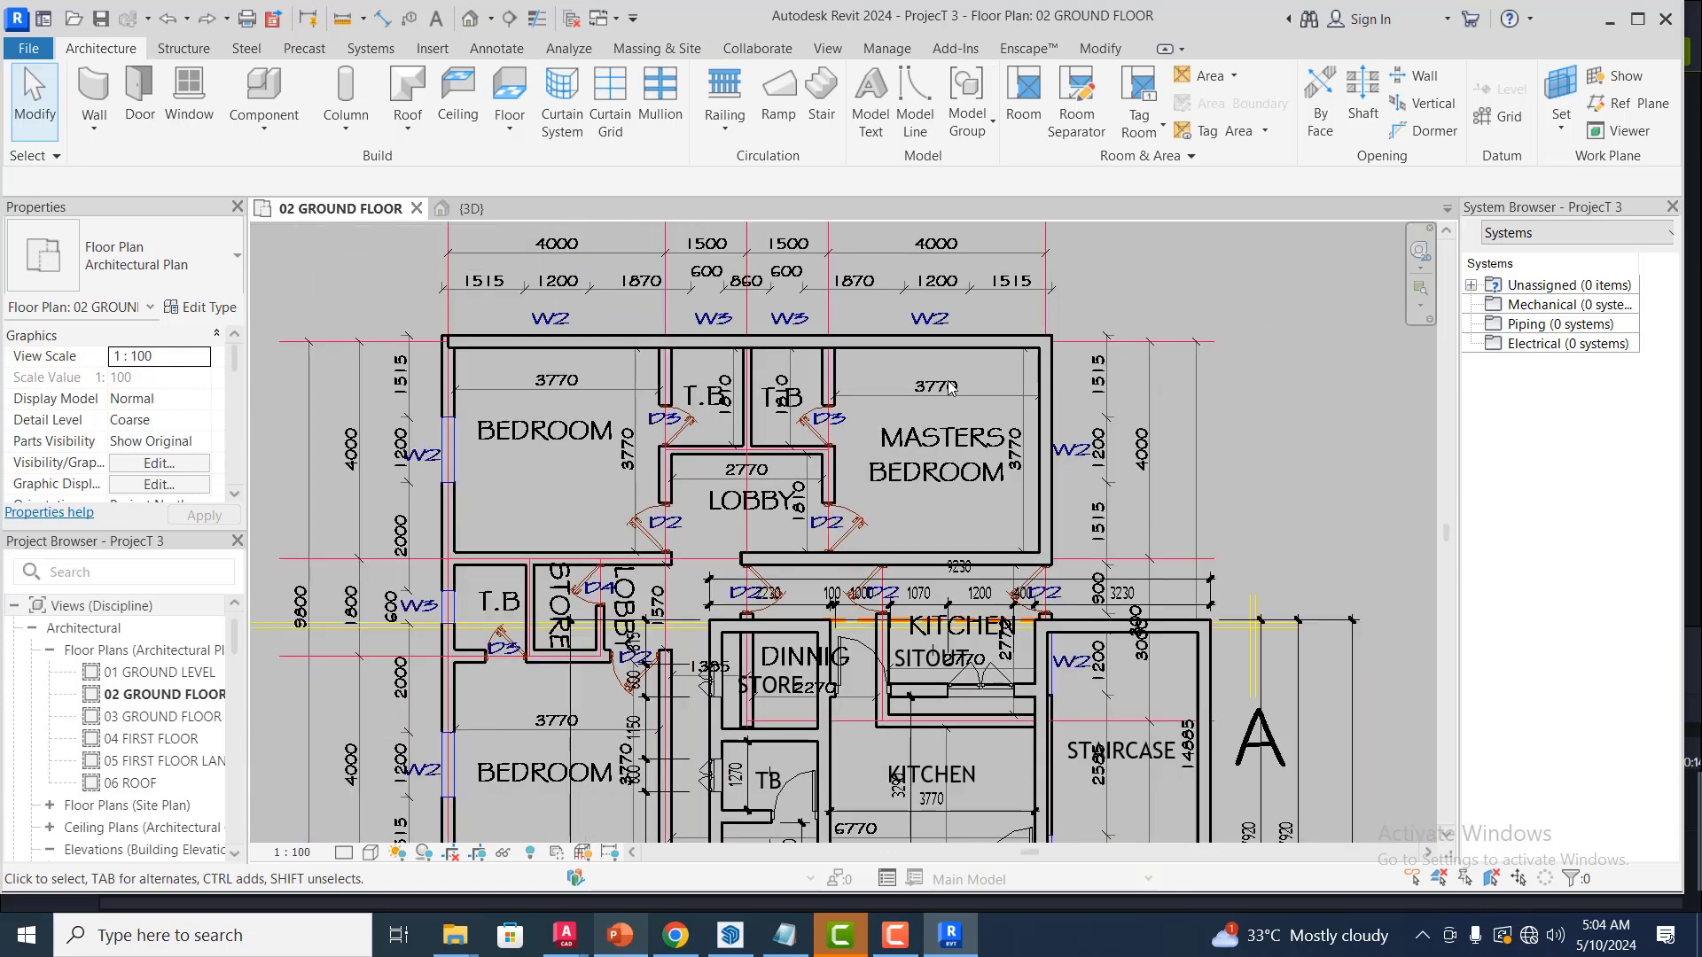
scroll(978, 374, "down", 3)
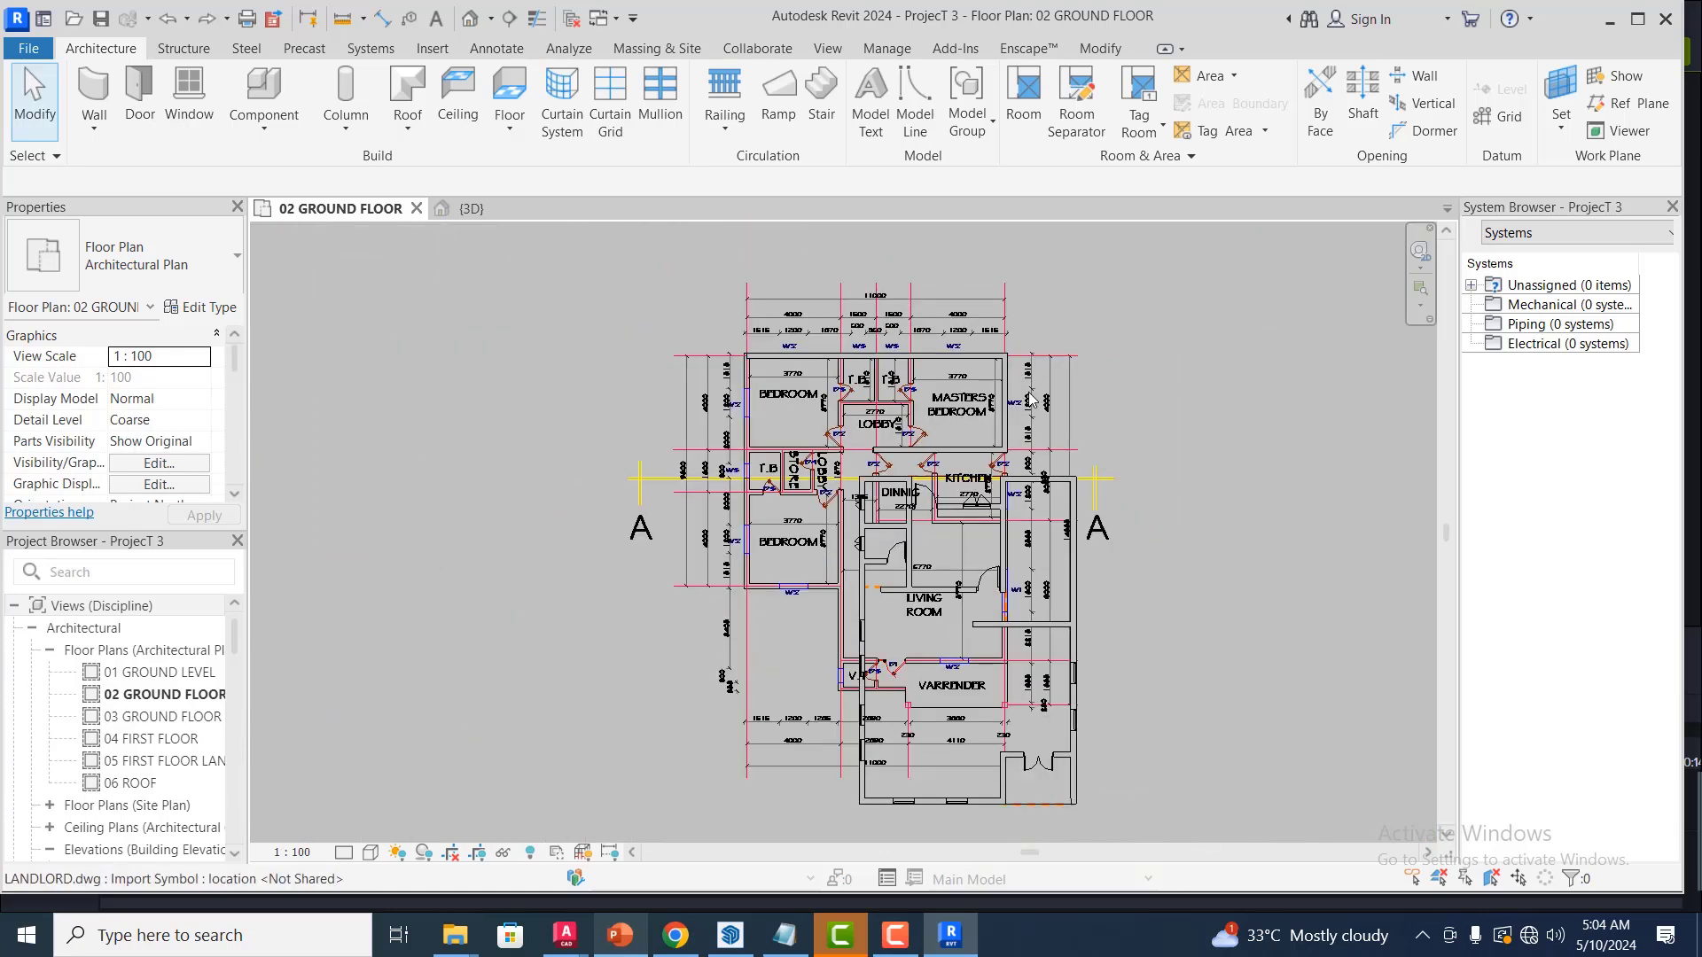
scroll(1017, 361, "down", 2)
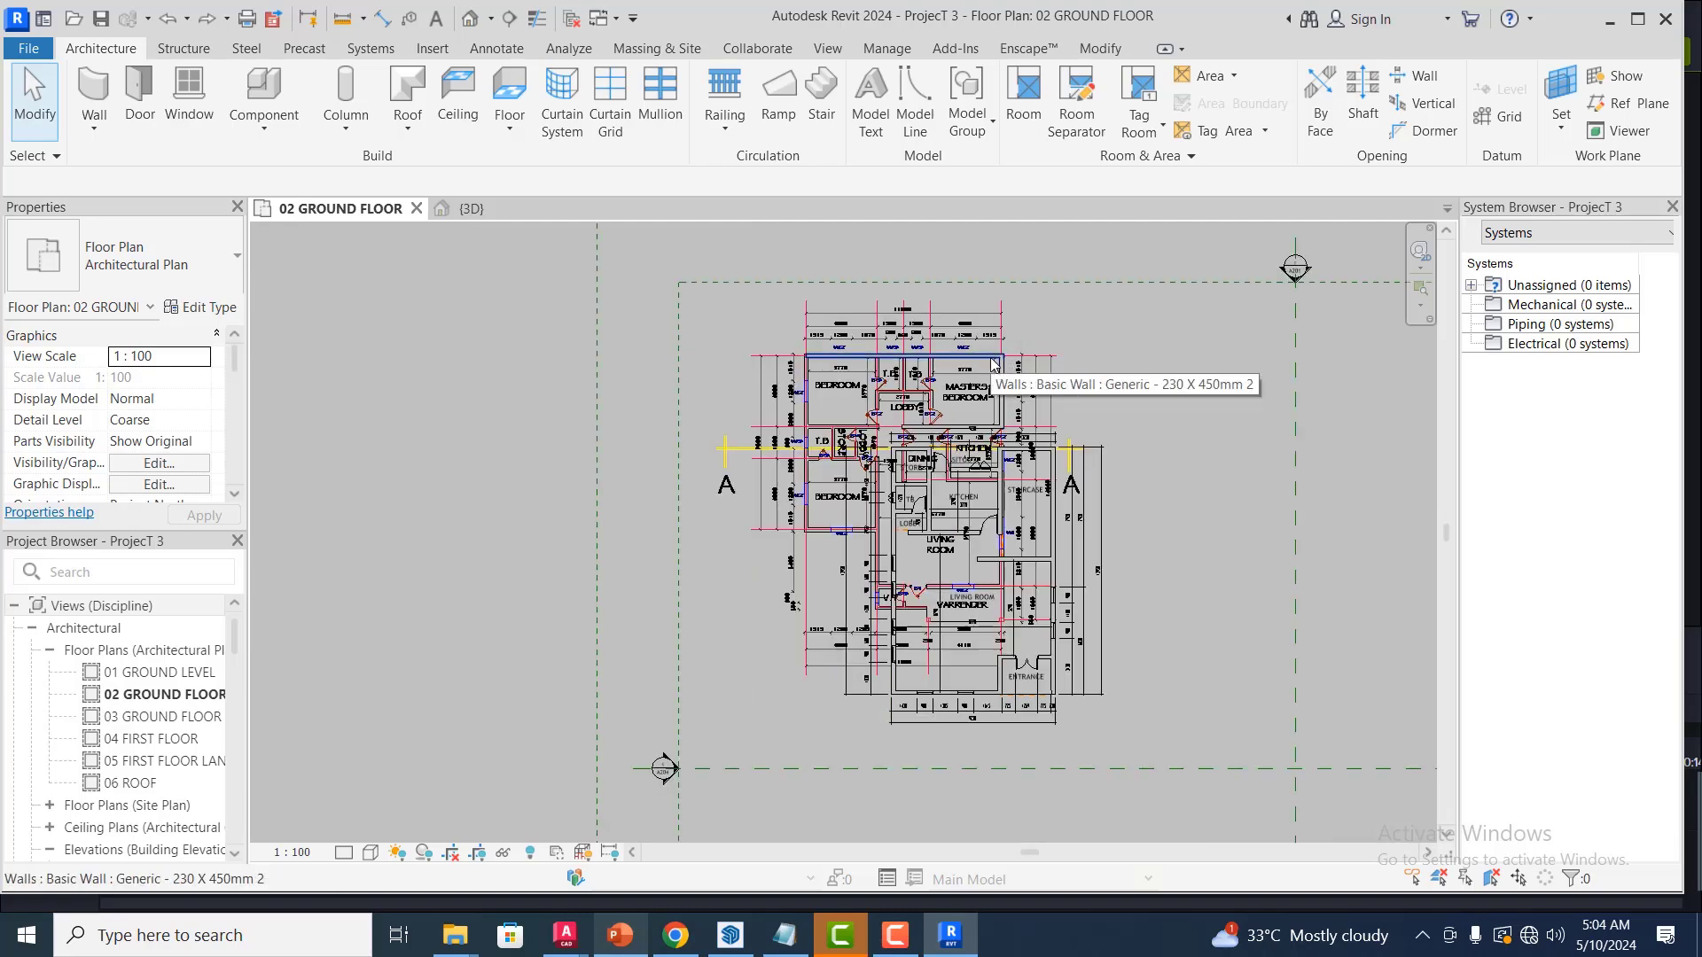
scroll(992, 365, "up", 5)
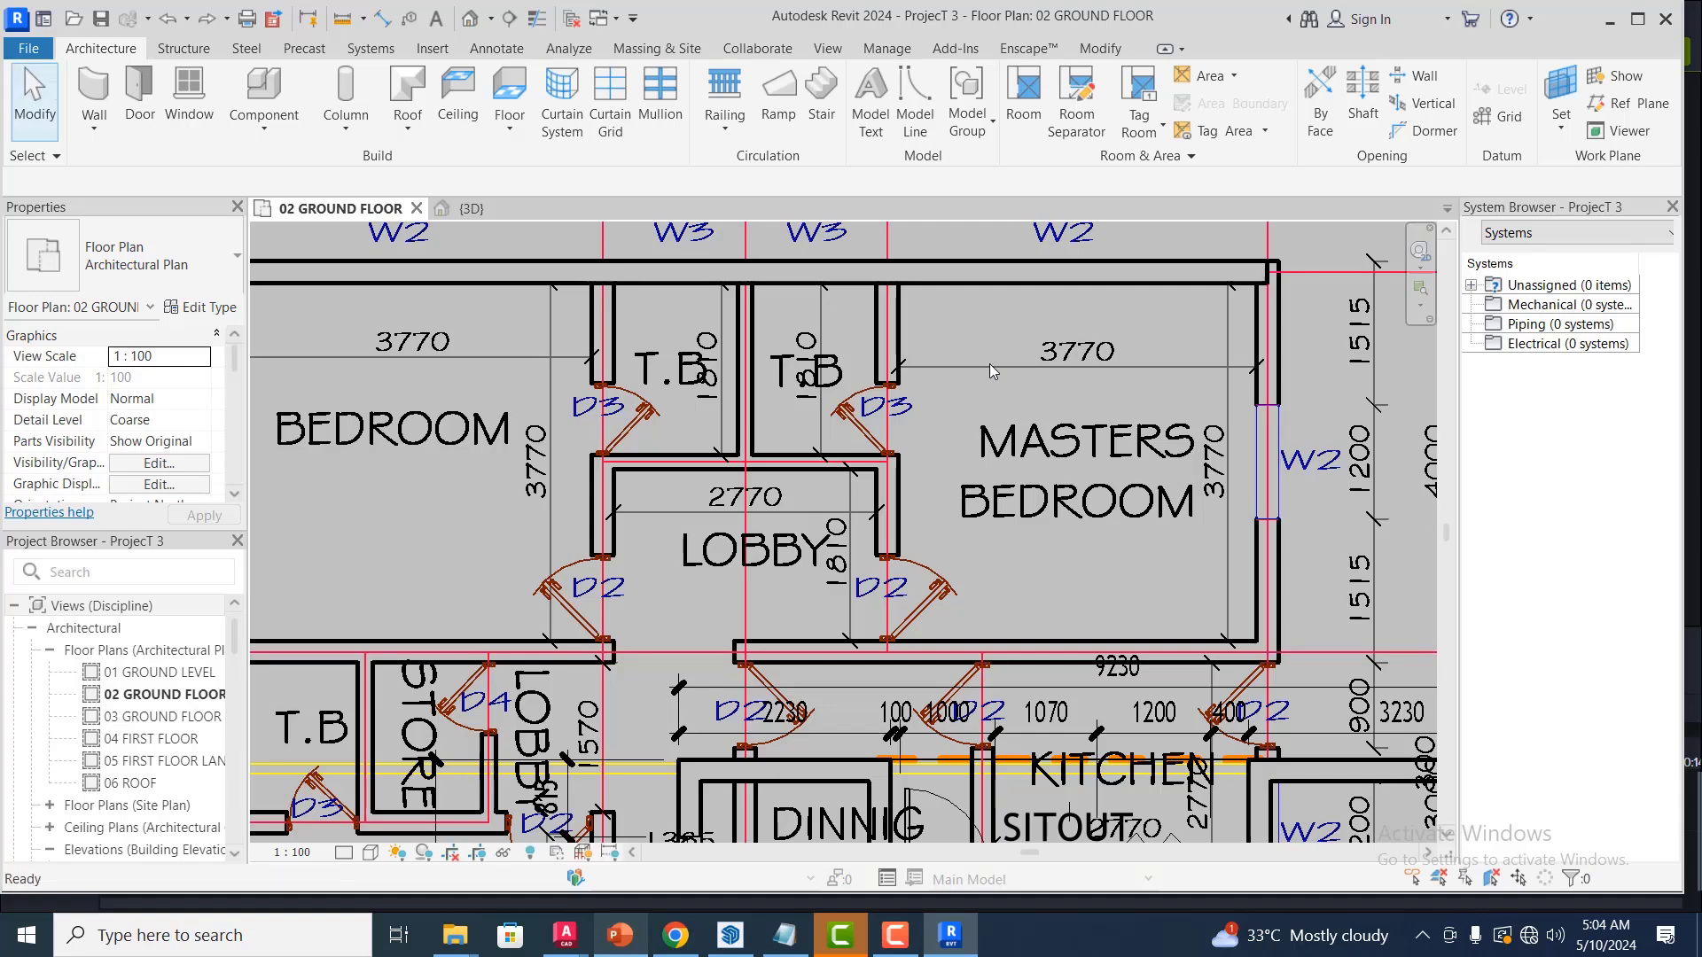
Try to move the imported LANDLORD.dwg floor plan clear of the existing building
scroll(991, 369, "down", 1)
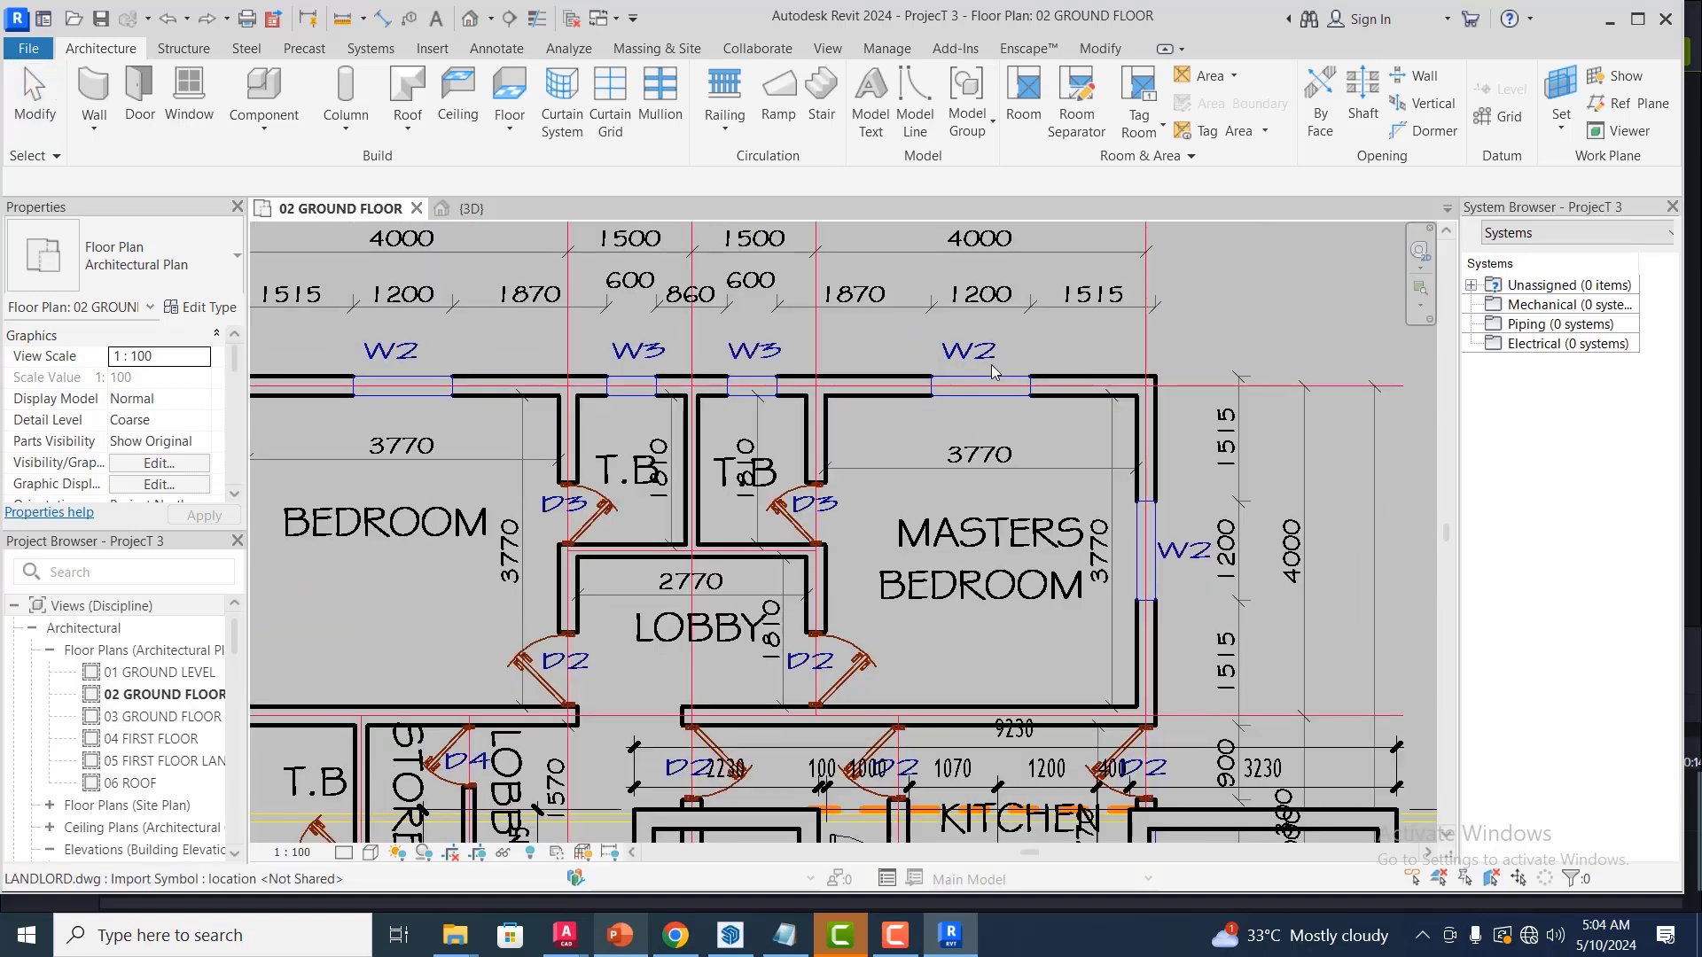
scroll(991, 369, "down", 5)
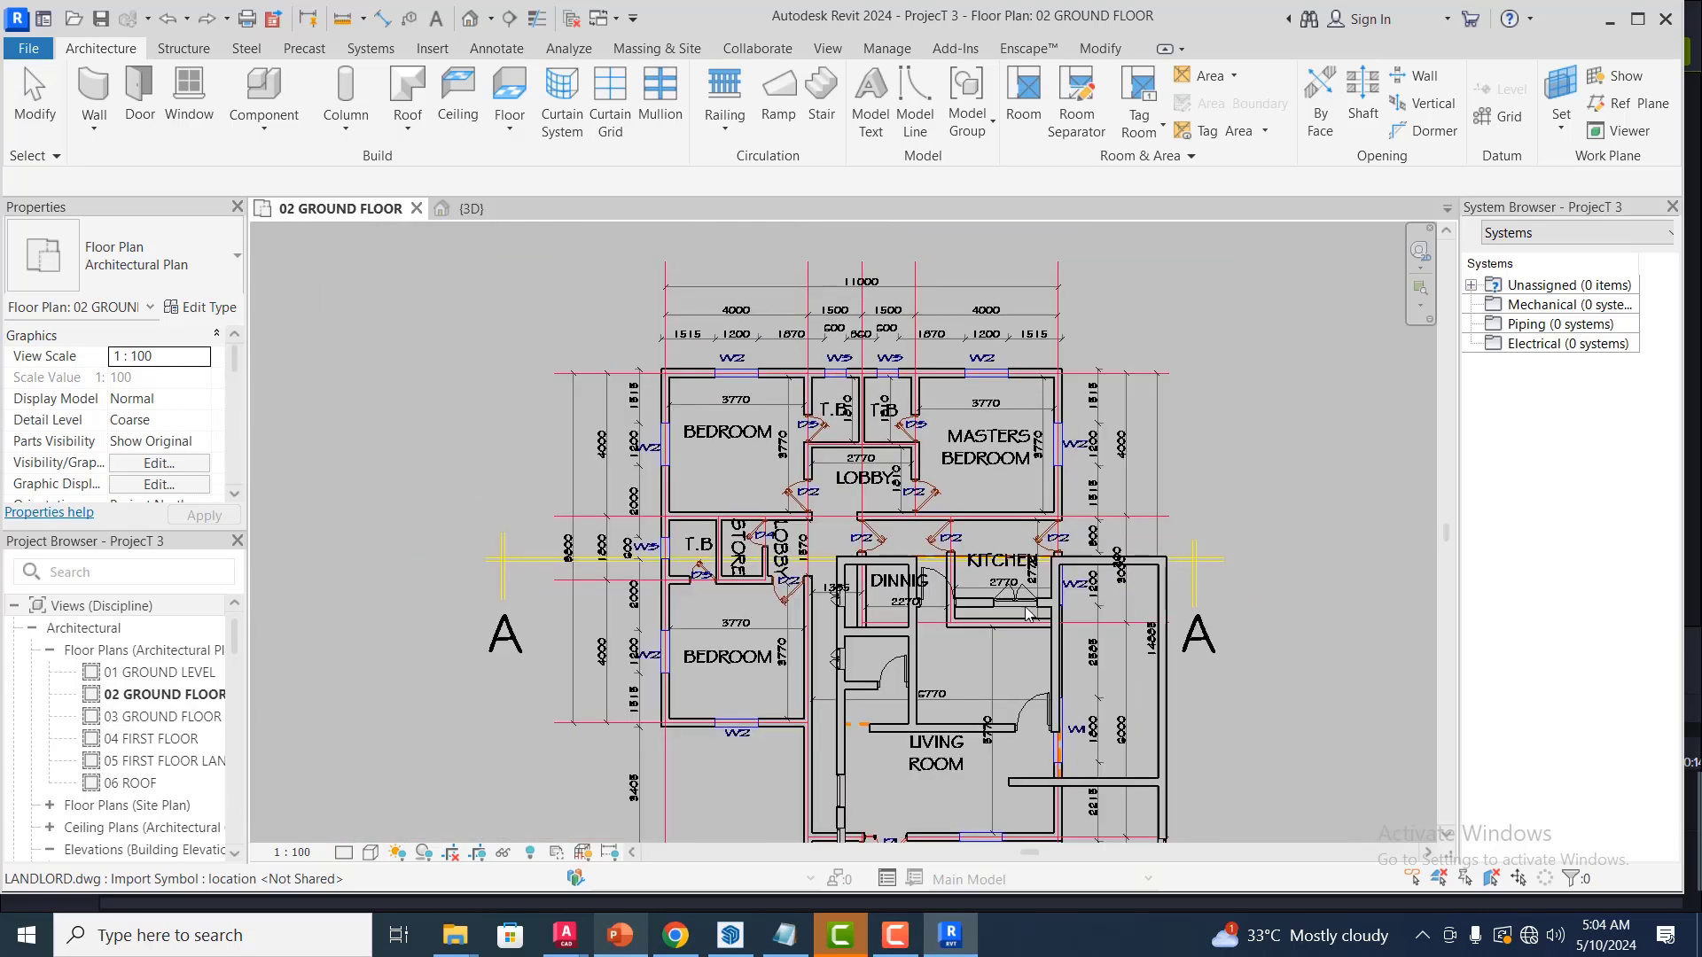
scroll(914, 424, "down", 2)
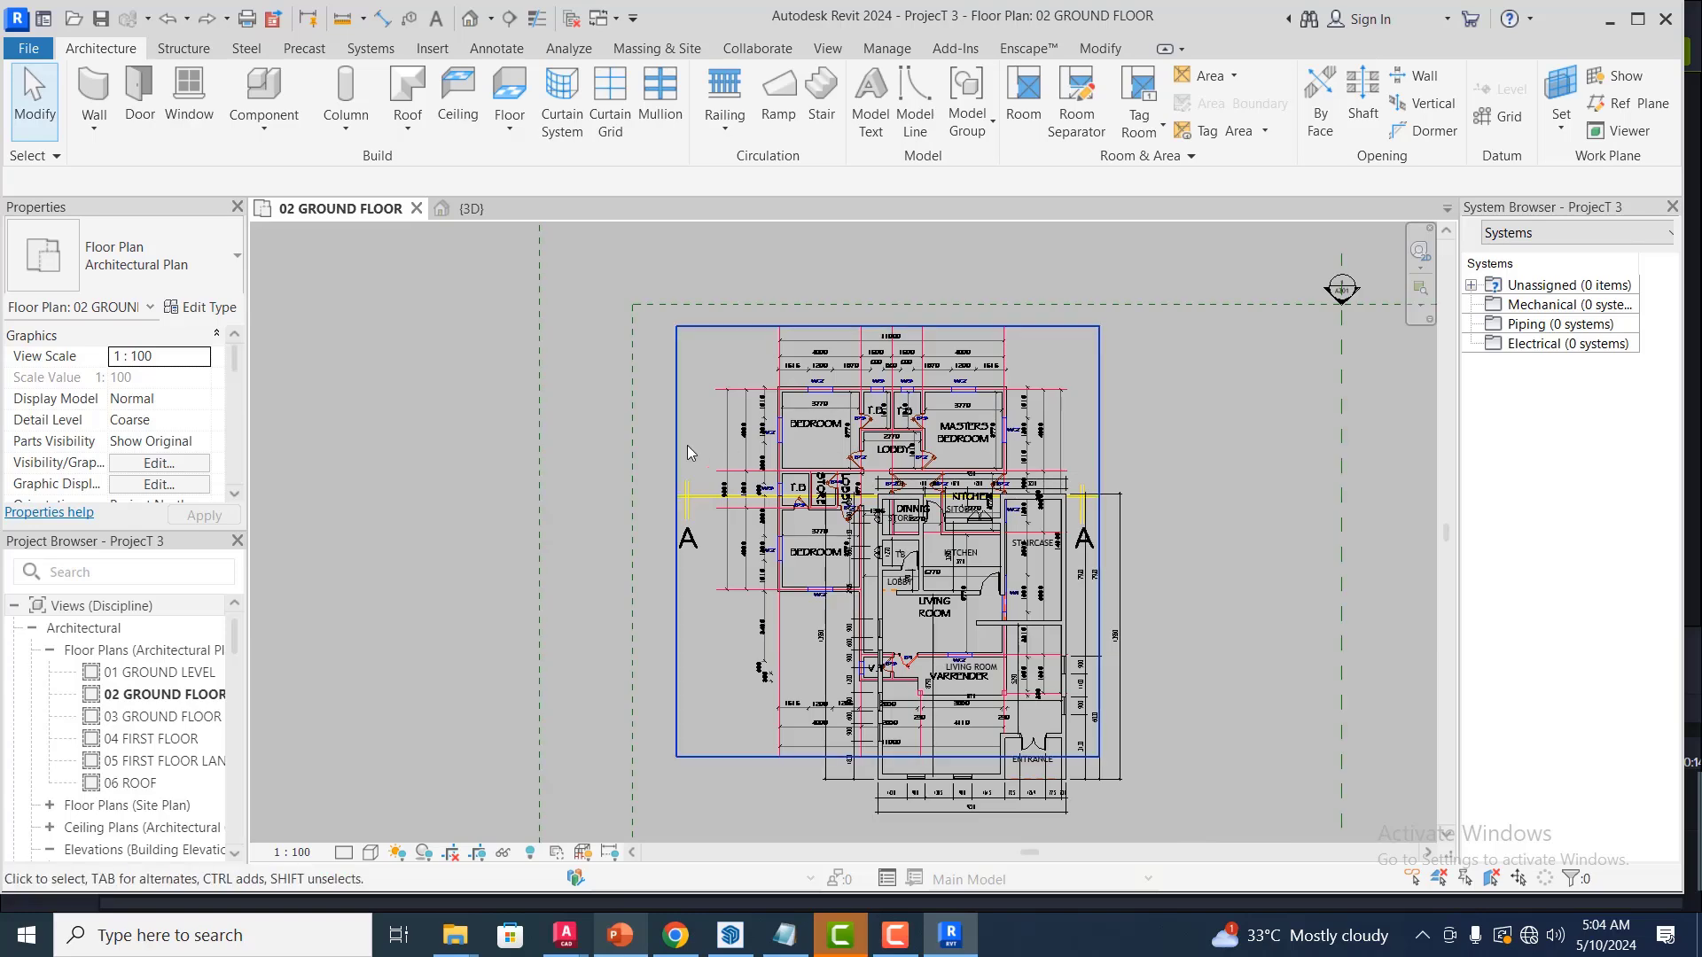
scroll(687, 445, "down", 1)
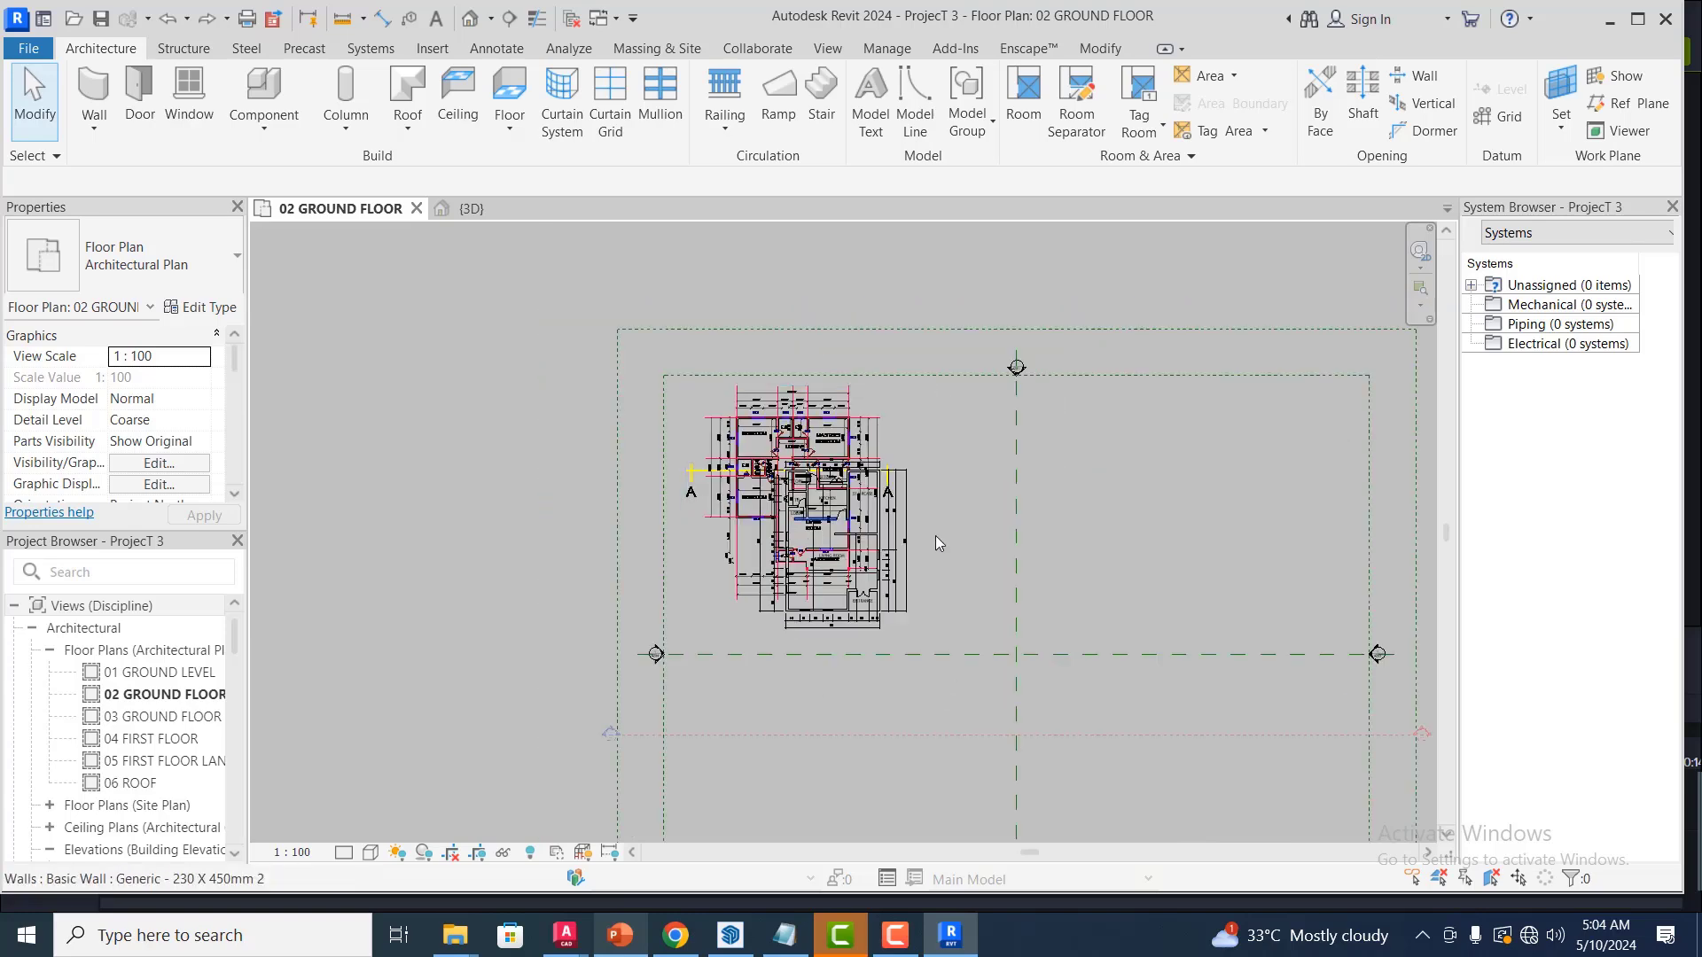
scroll(936, 535, "up", 1)
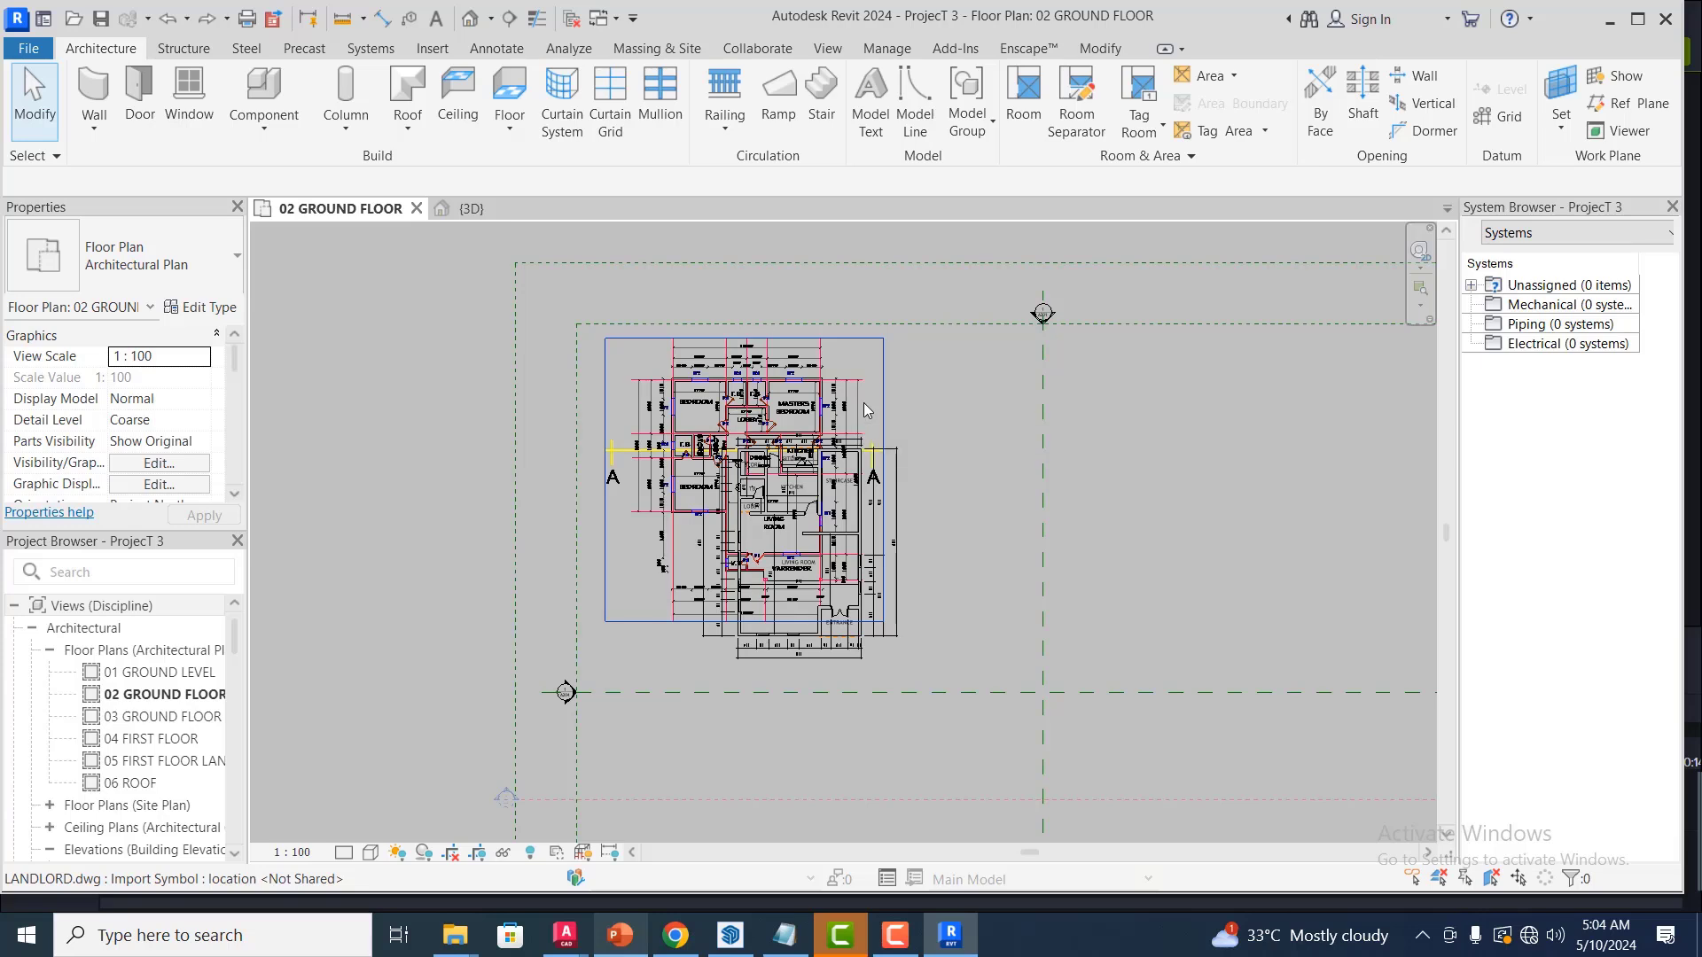
left_click(866, 407)
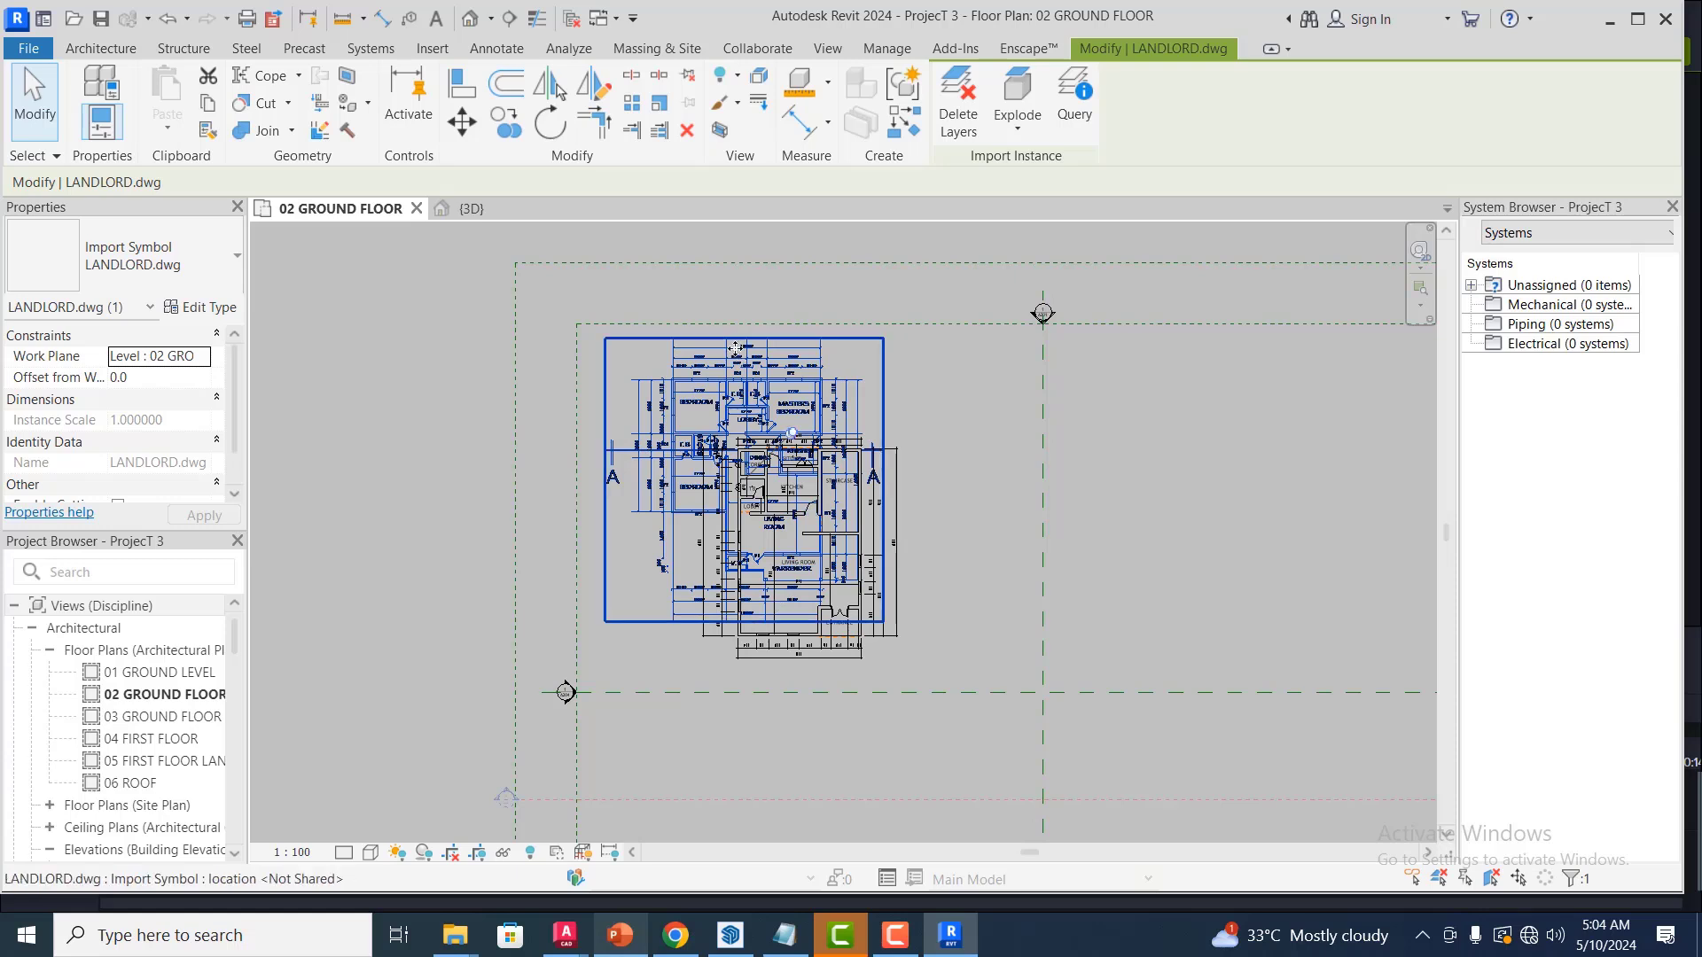
left_click(462, 122)
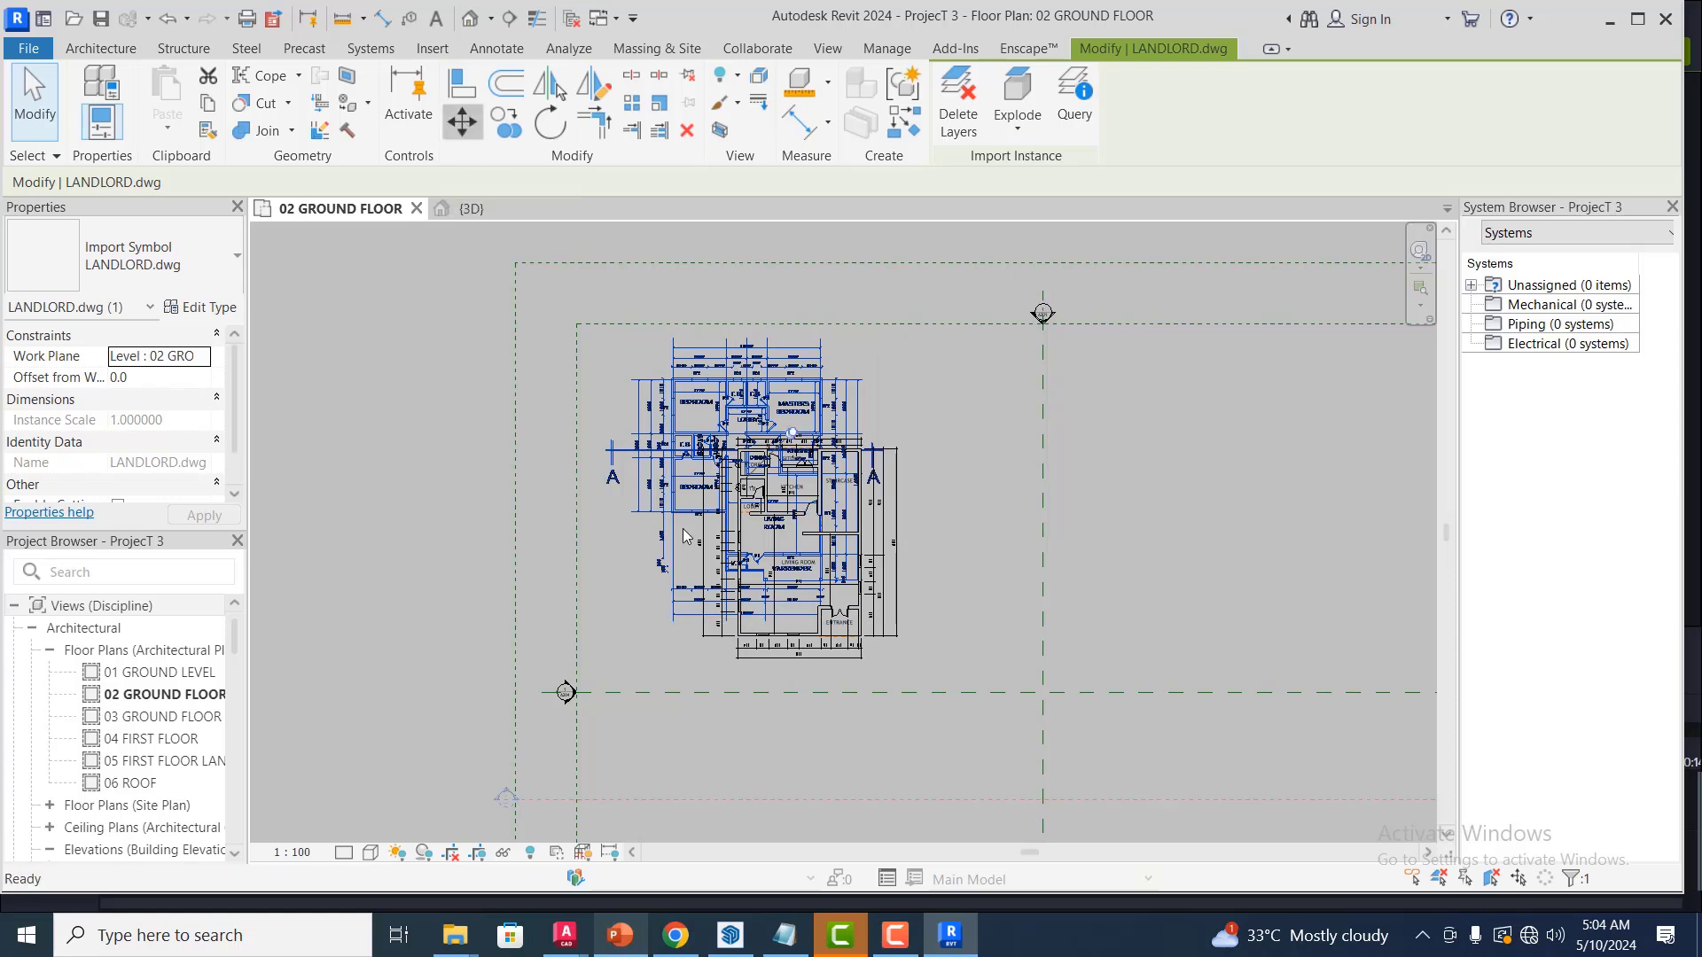
left_click(678, 612)
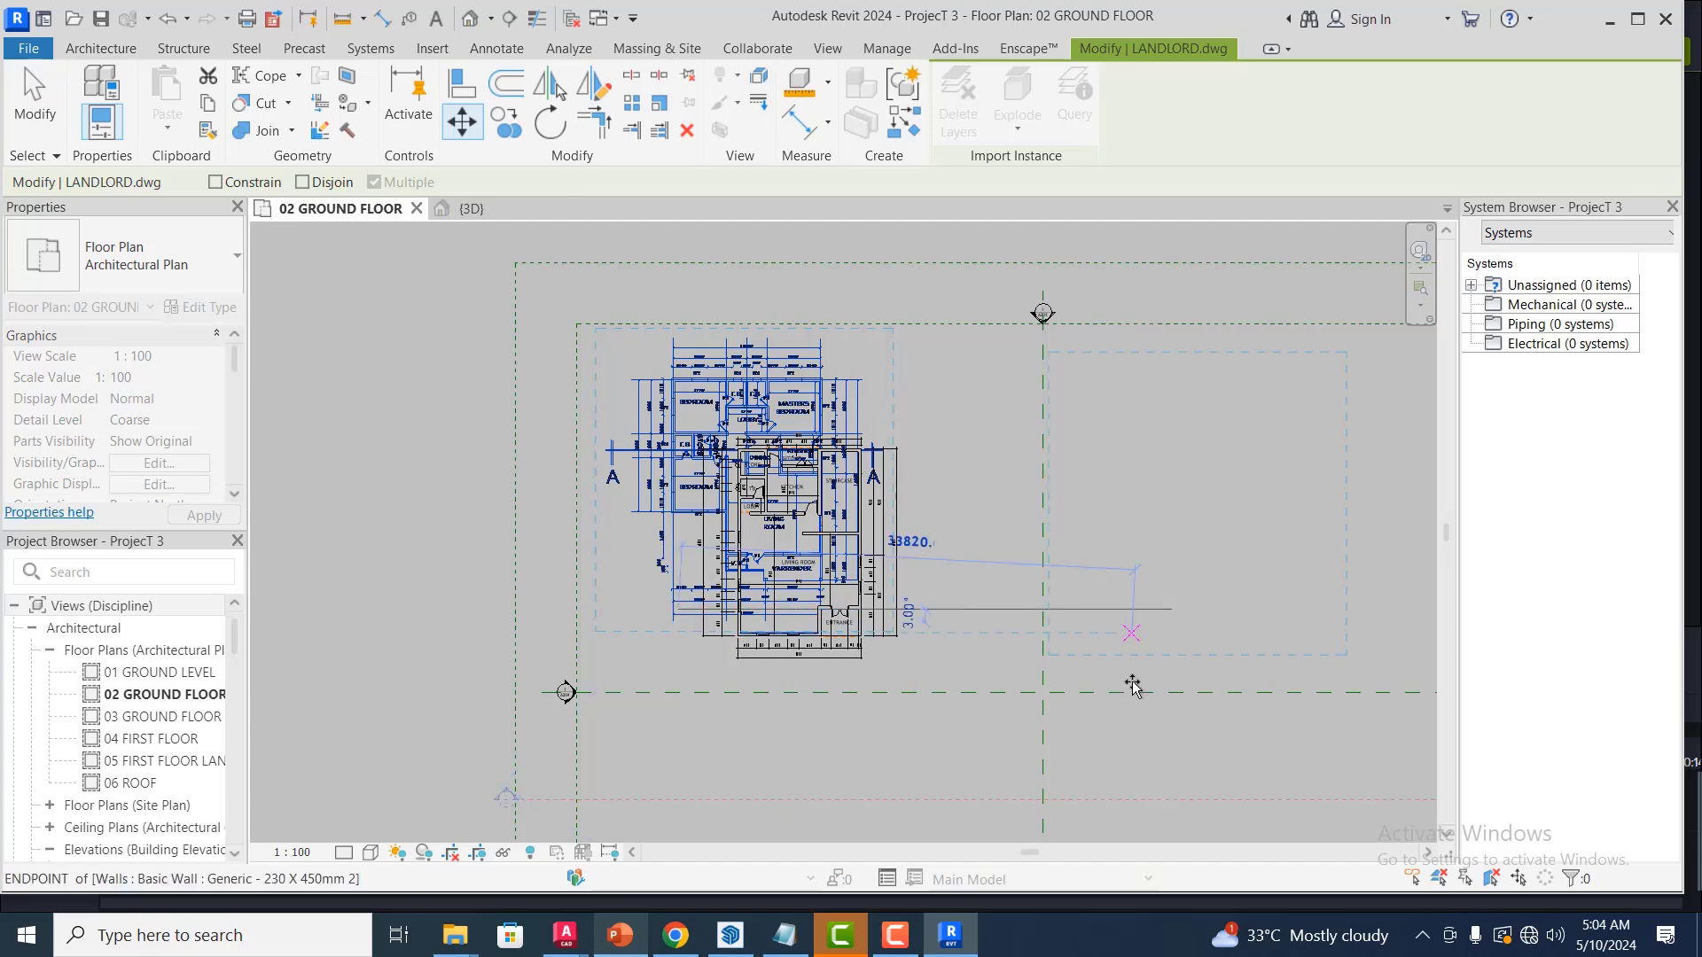
left_click(1189, 708)
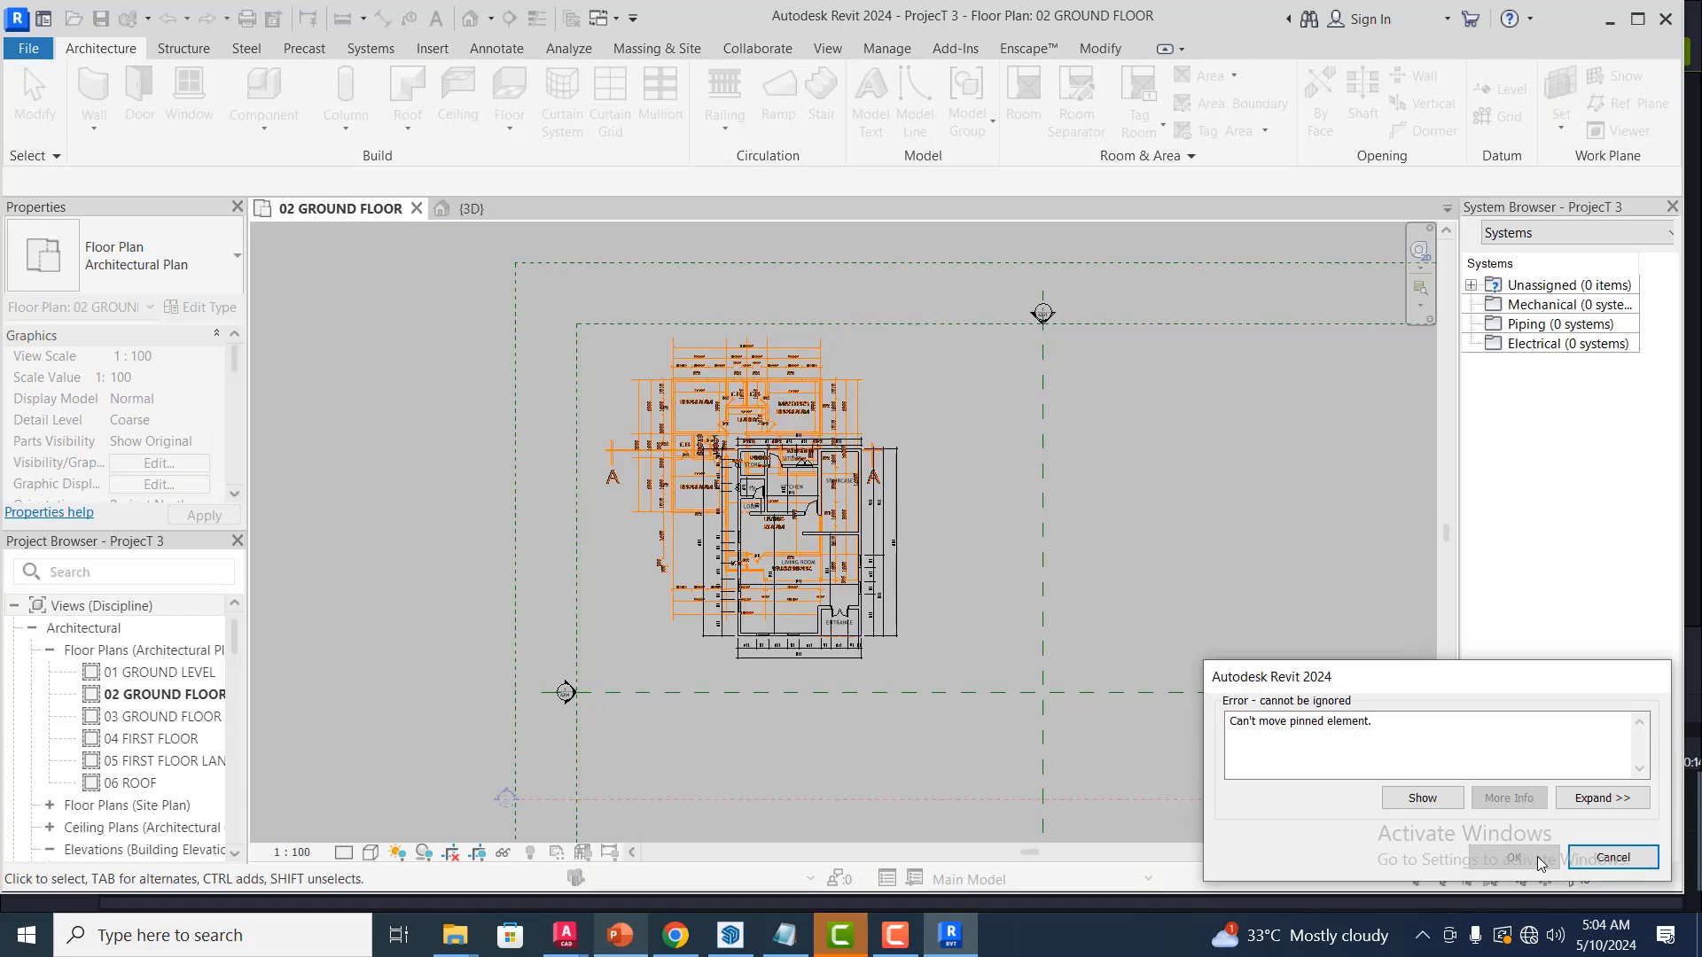
left_click(1597, 861)
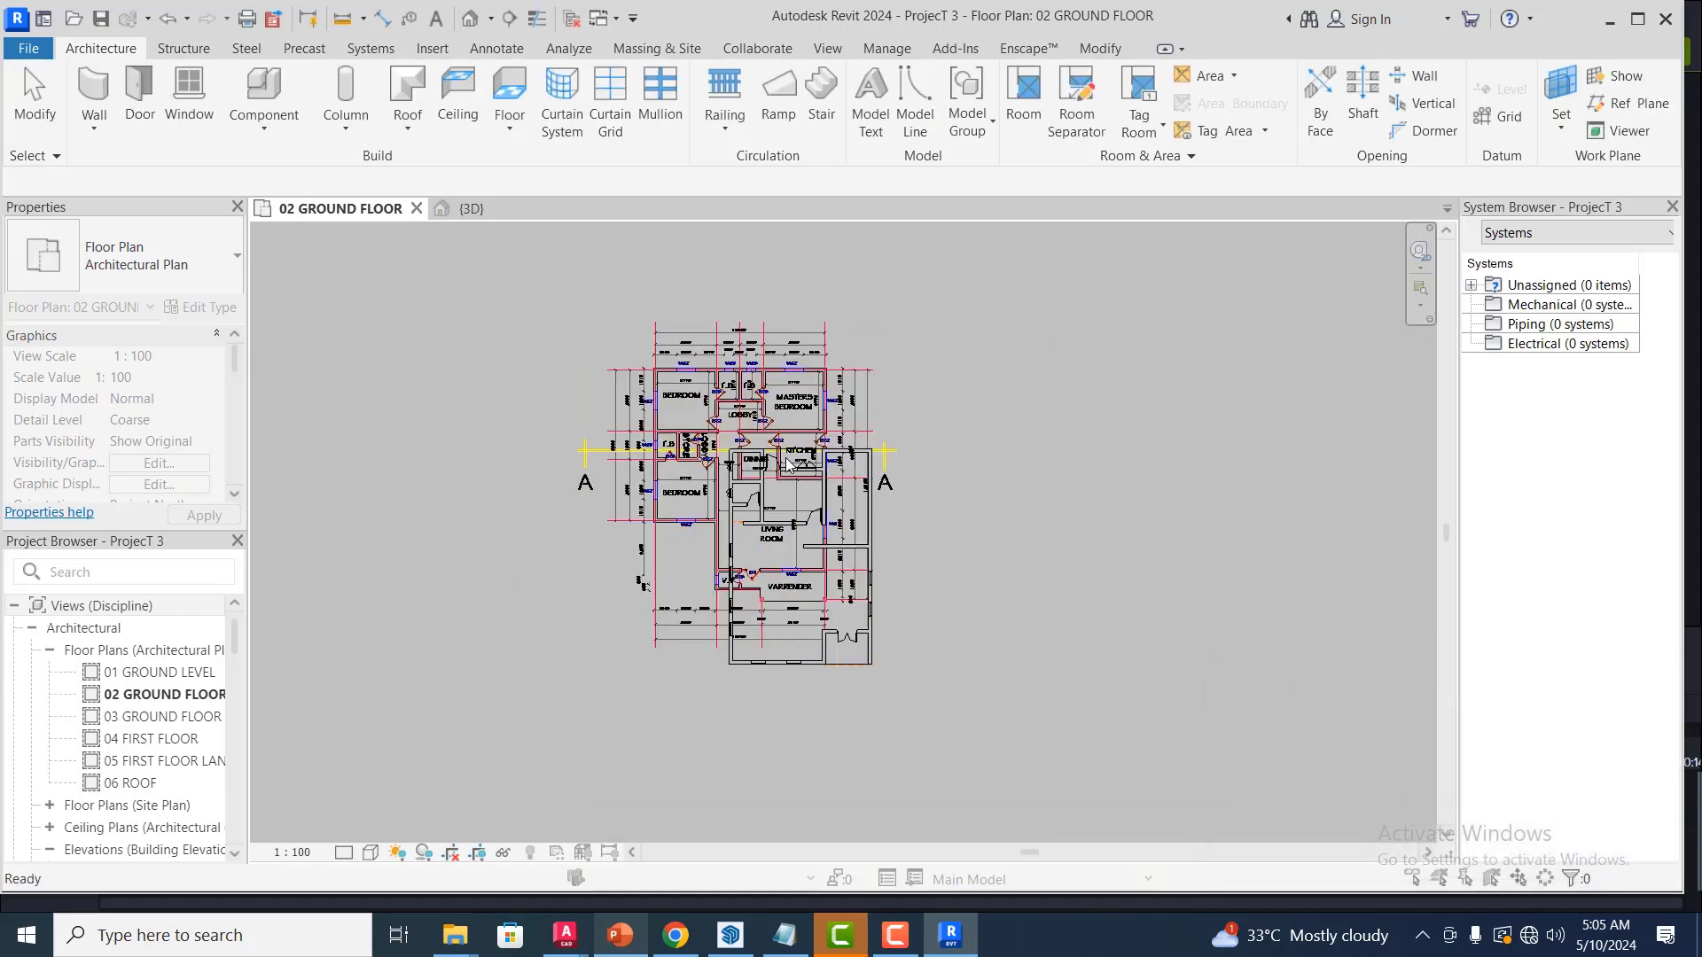
Select the imported LANDLORD.dwg floor plan, unpin it and clear the selection
scroll(761, 460, "up", 2)
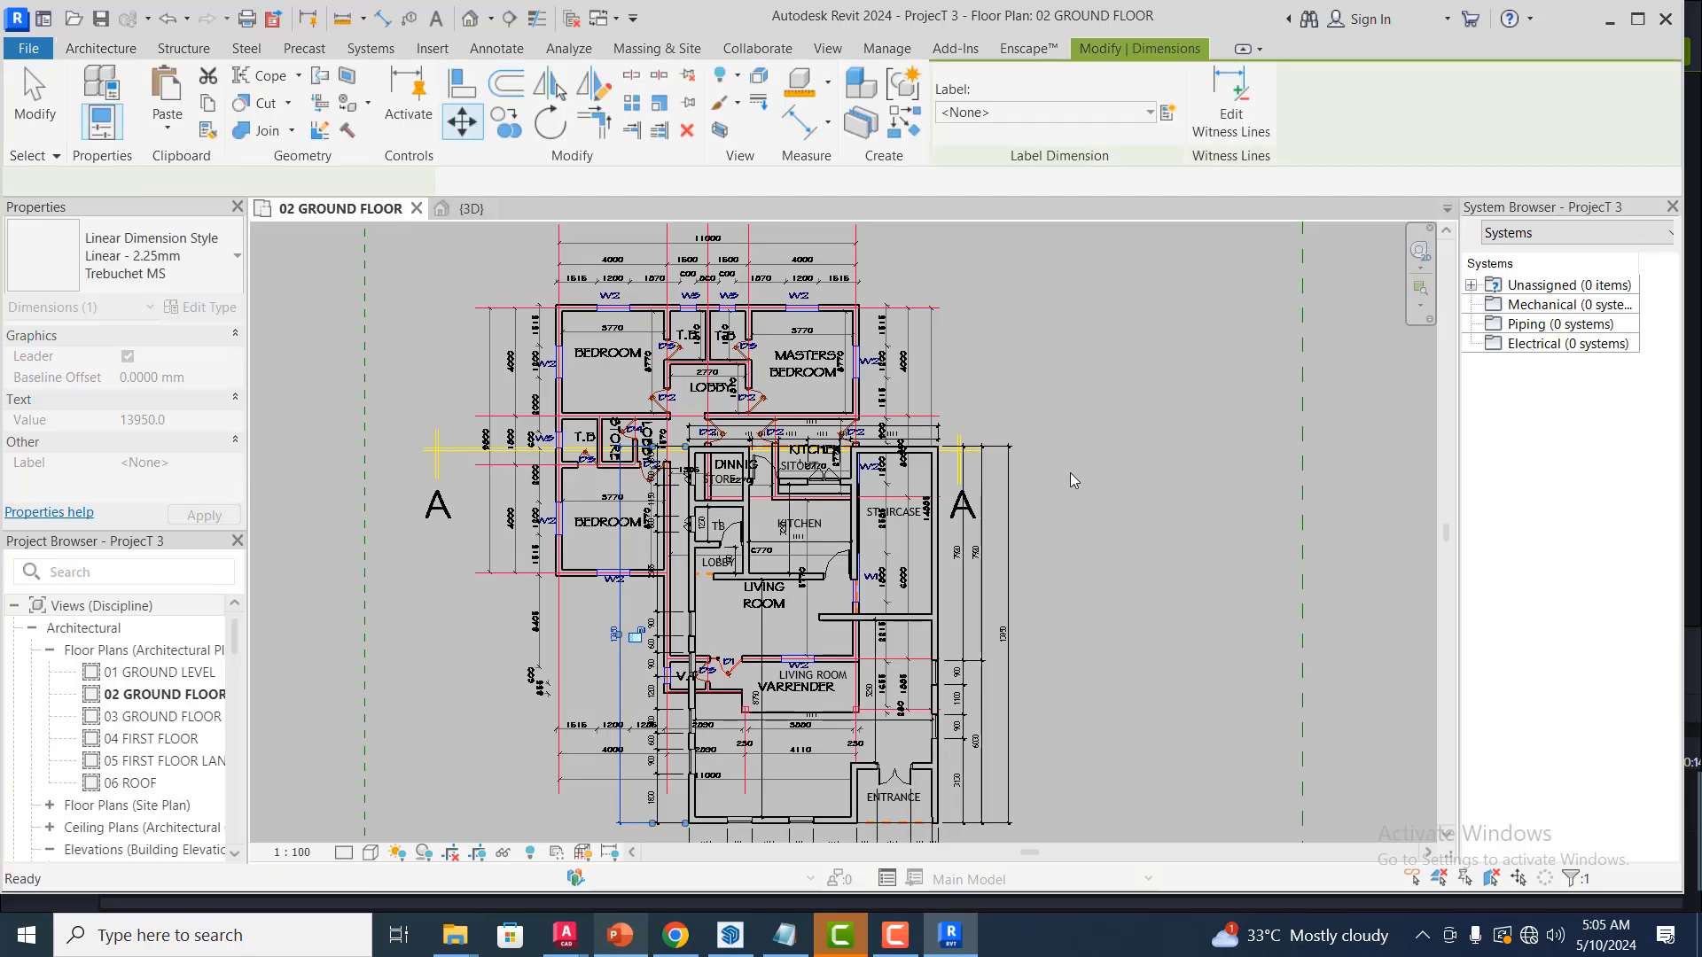
scroll(787, 448, "down", 3)
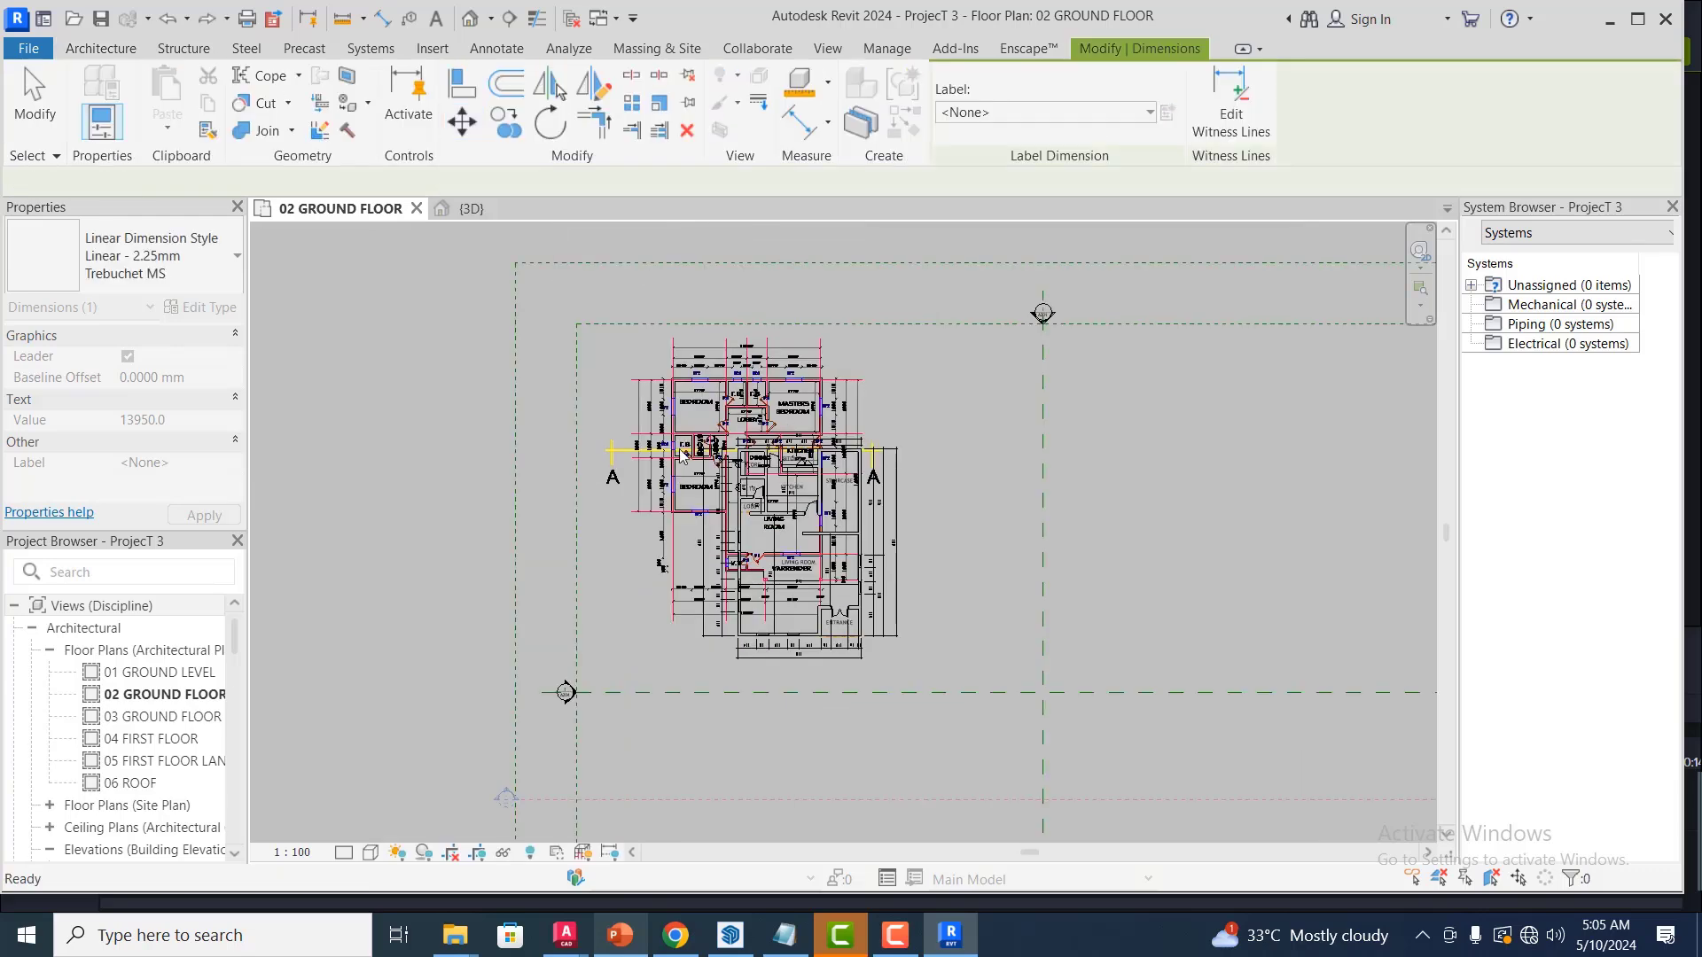
key("Escape")
left_click(750, 484)
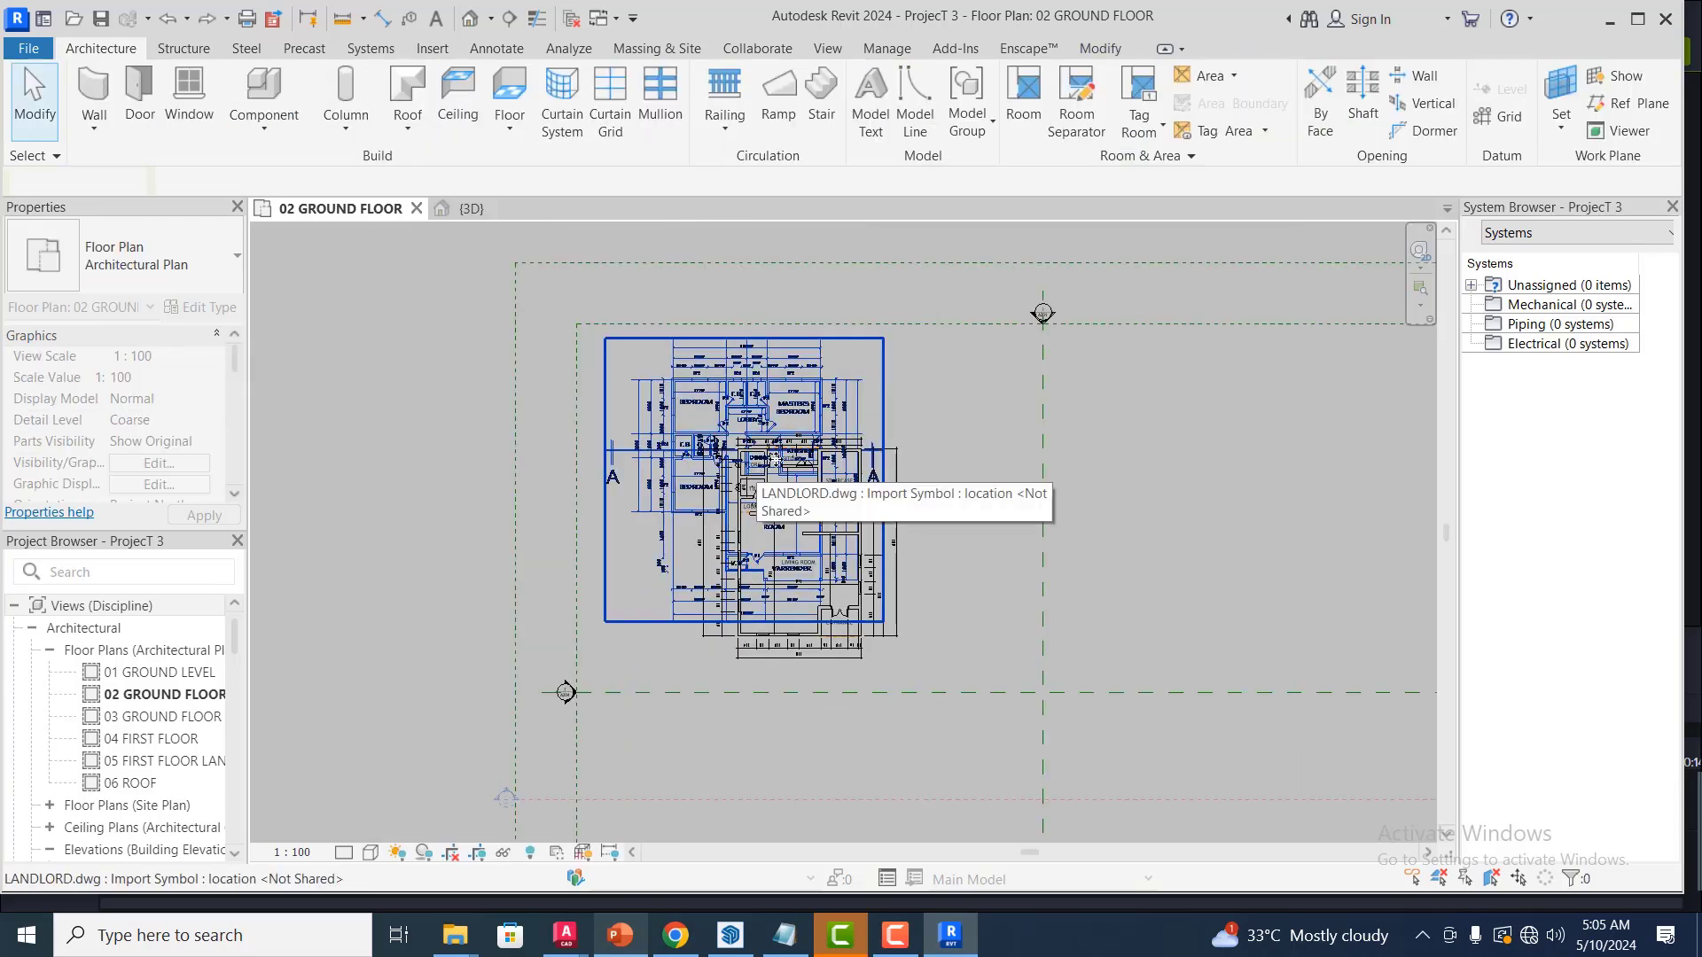
left_click(696, 535)
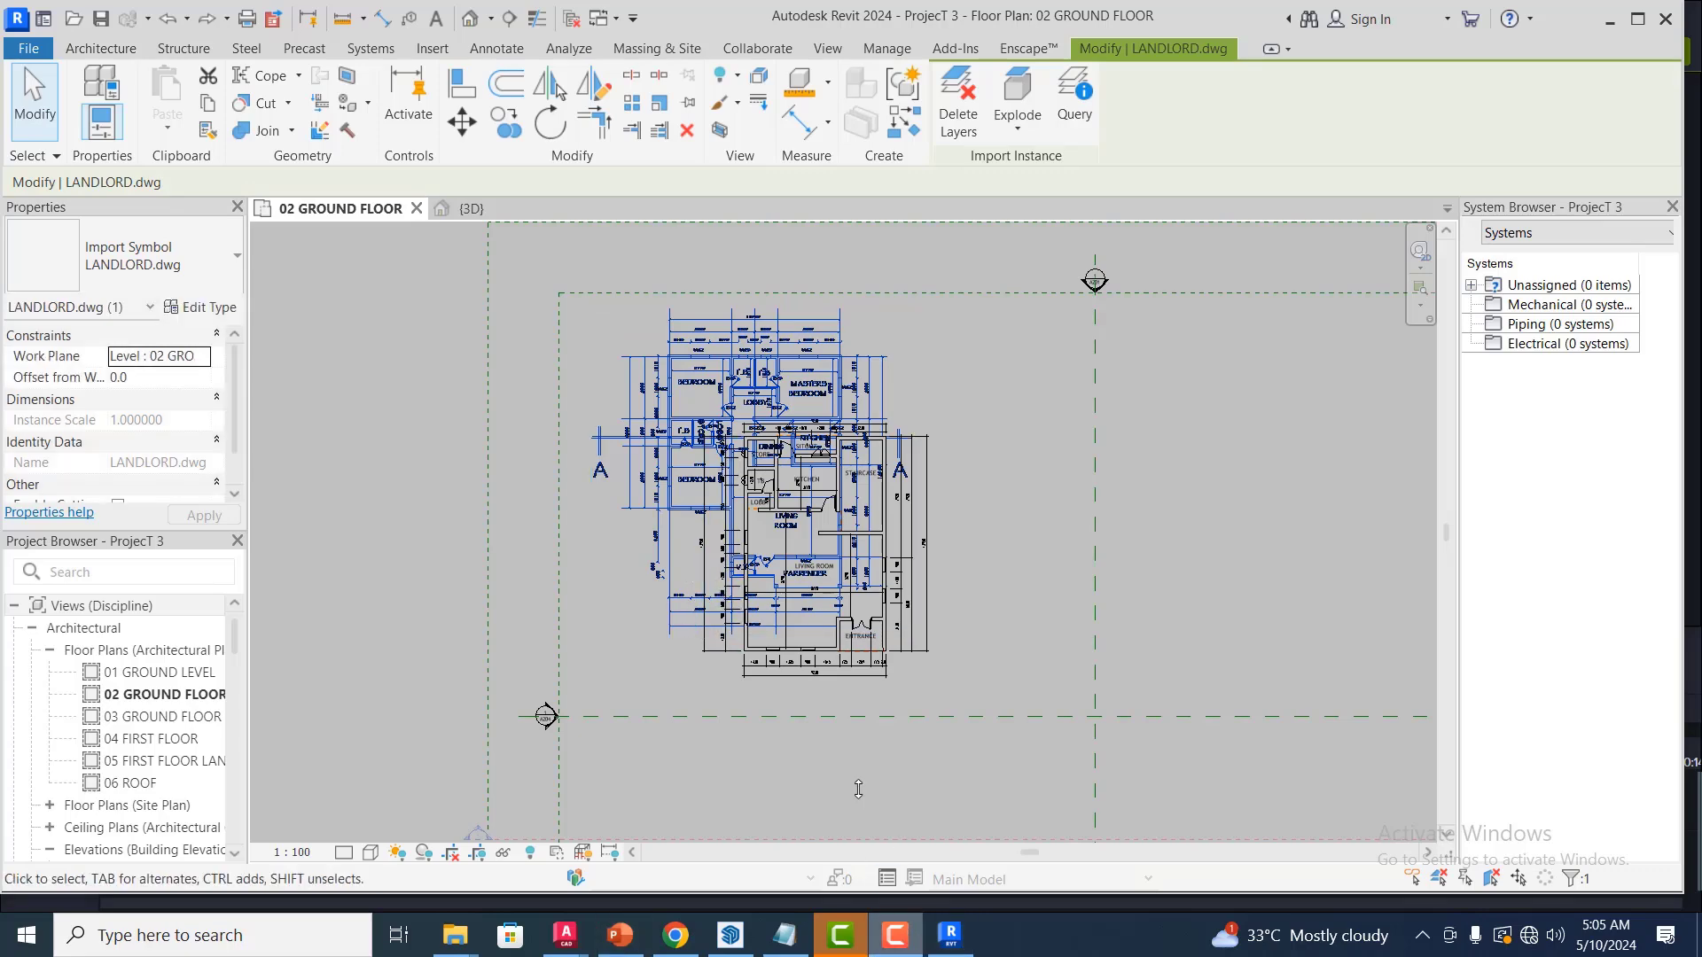
left_click(663, 252)
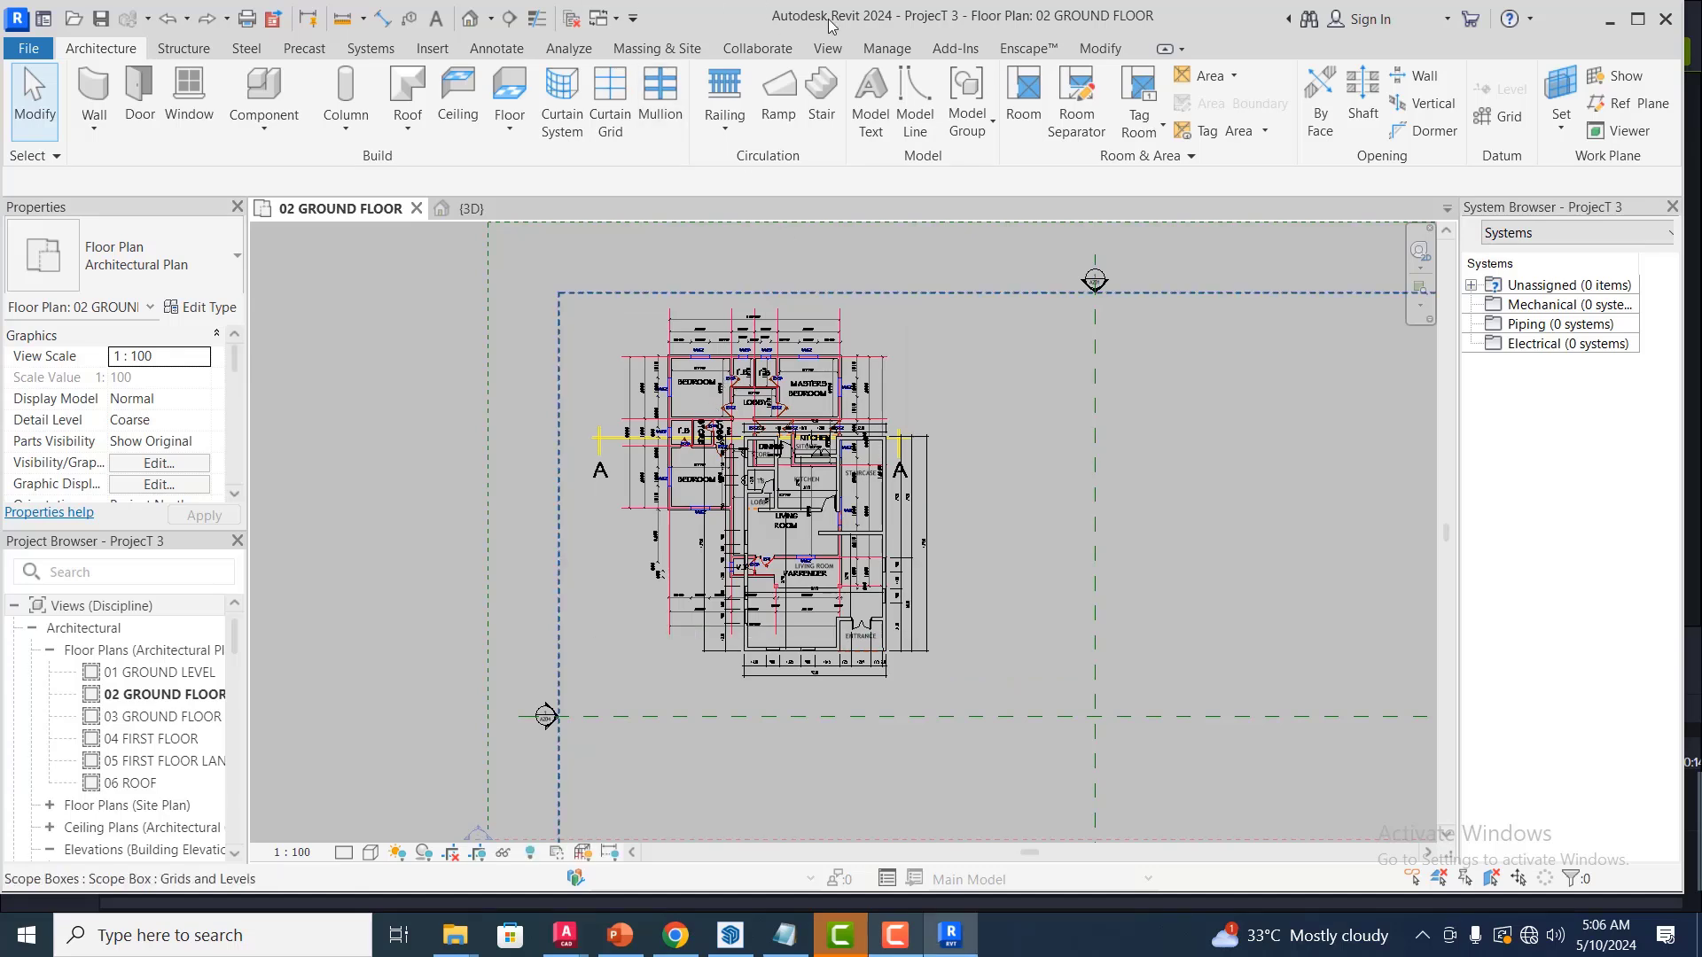
Move the LANDLORD.dwg floor plan about 39500 mm toward the east, clear of the existing building, and deselect it
left_click(1100, 50)
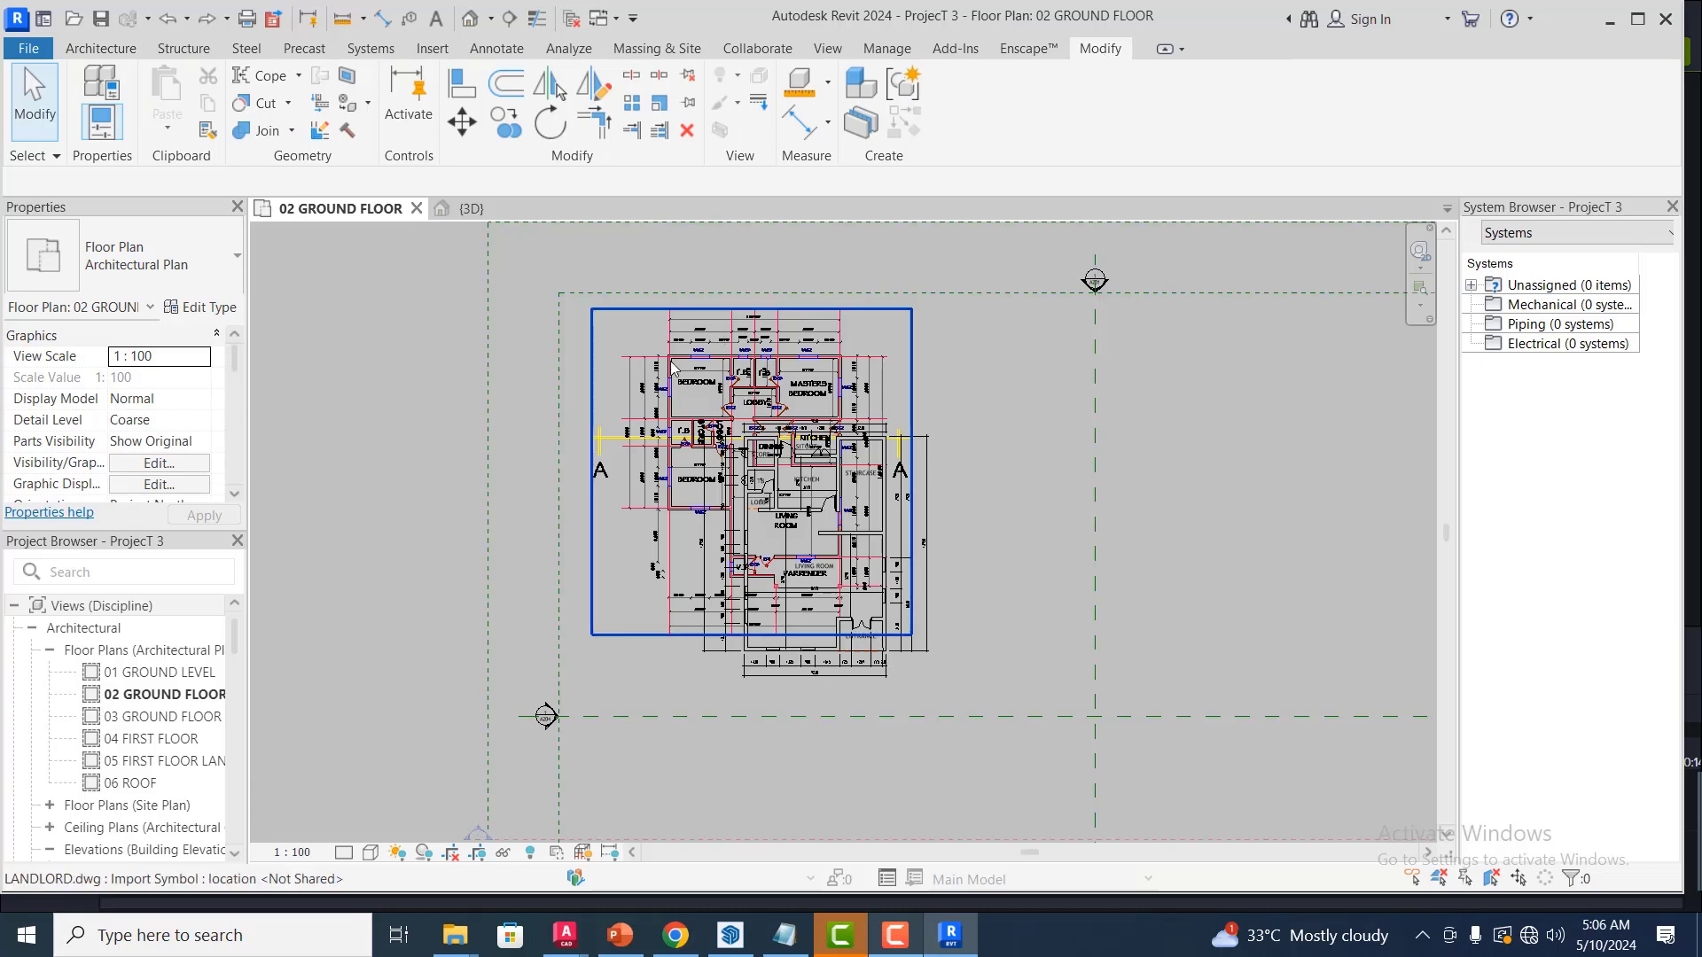
left_click(661, 424)
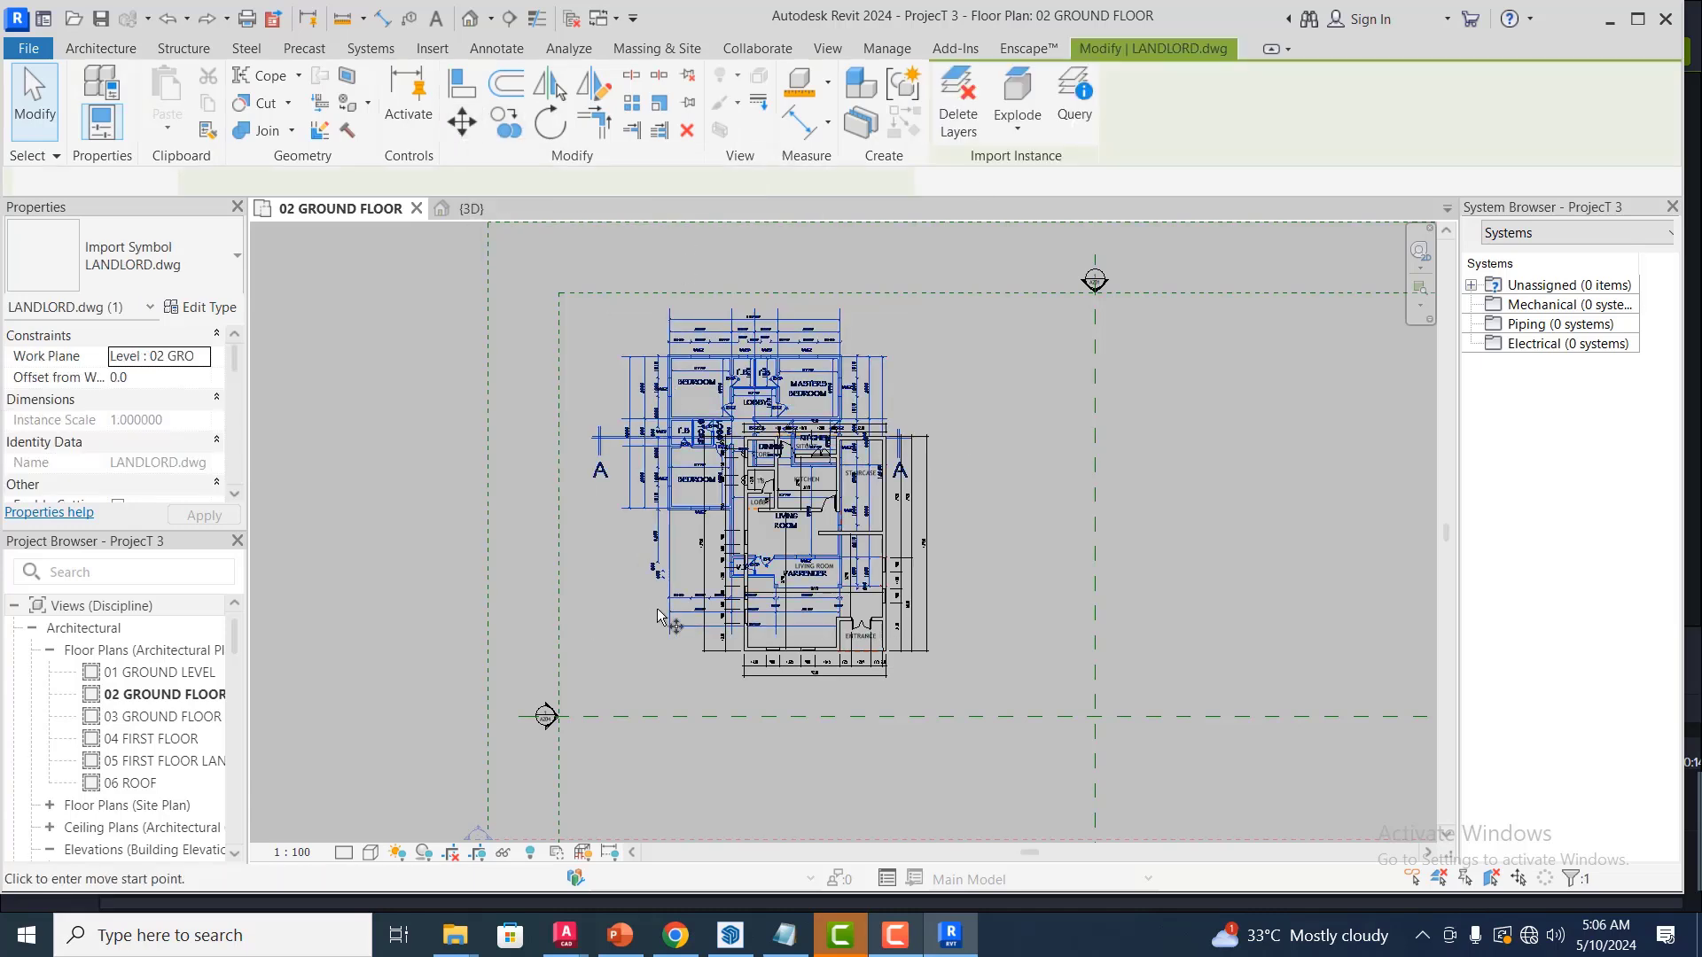
left_click(695, 507)
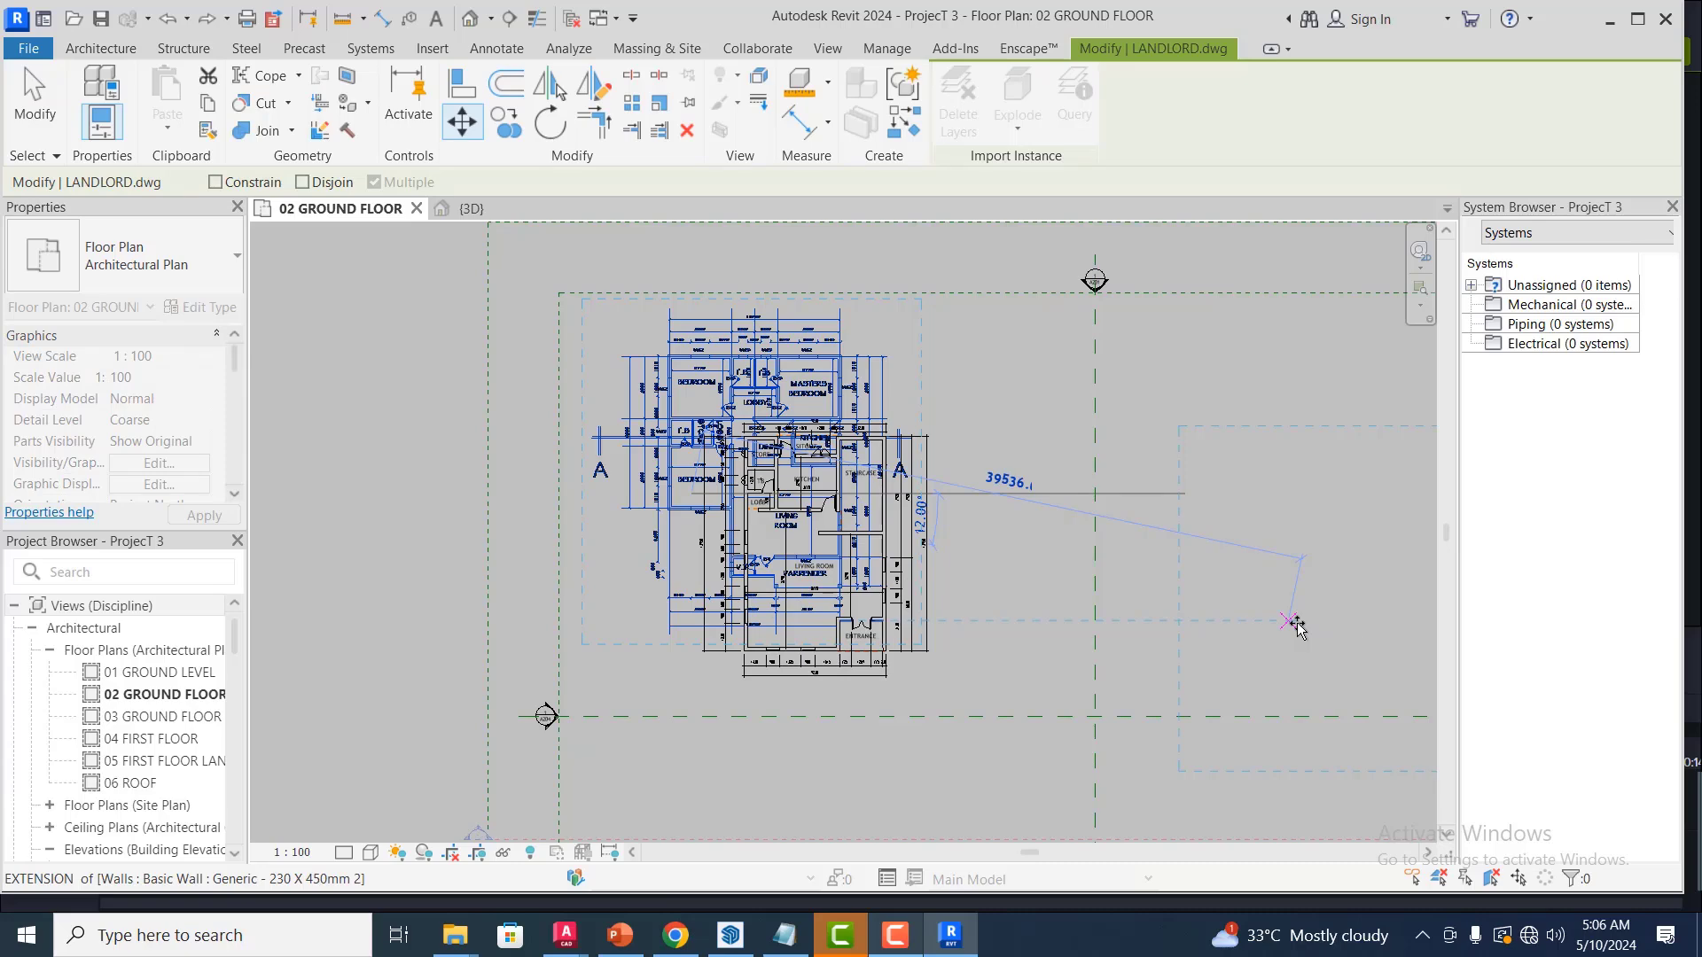
left_click(1291, 622)
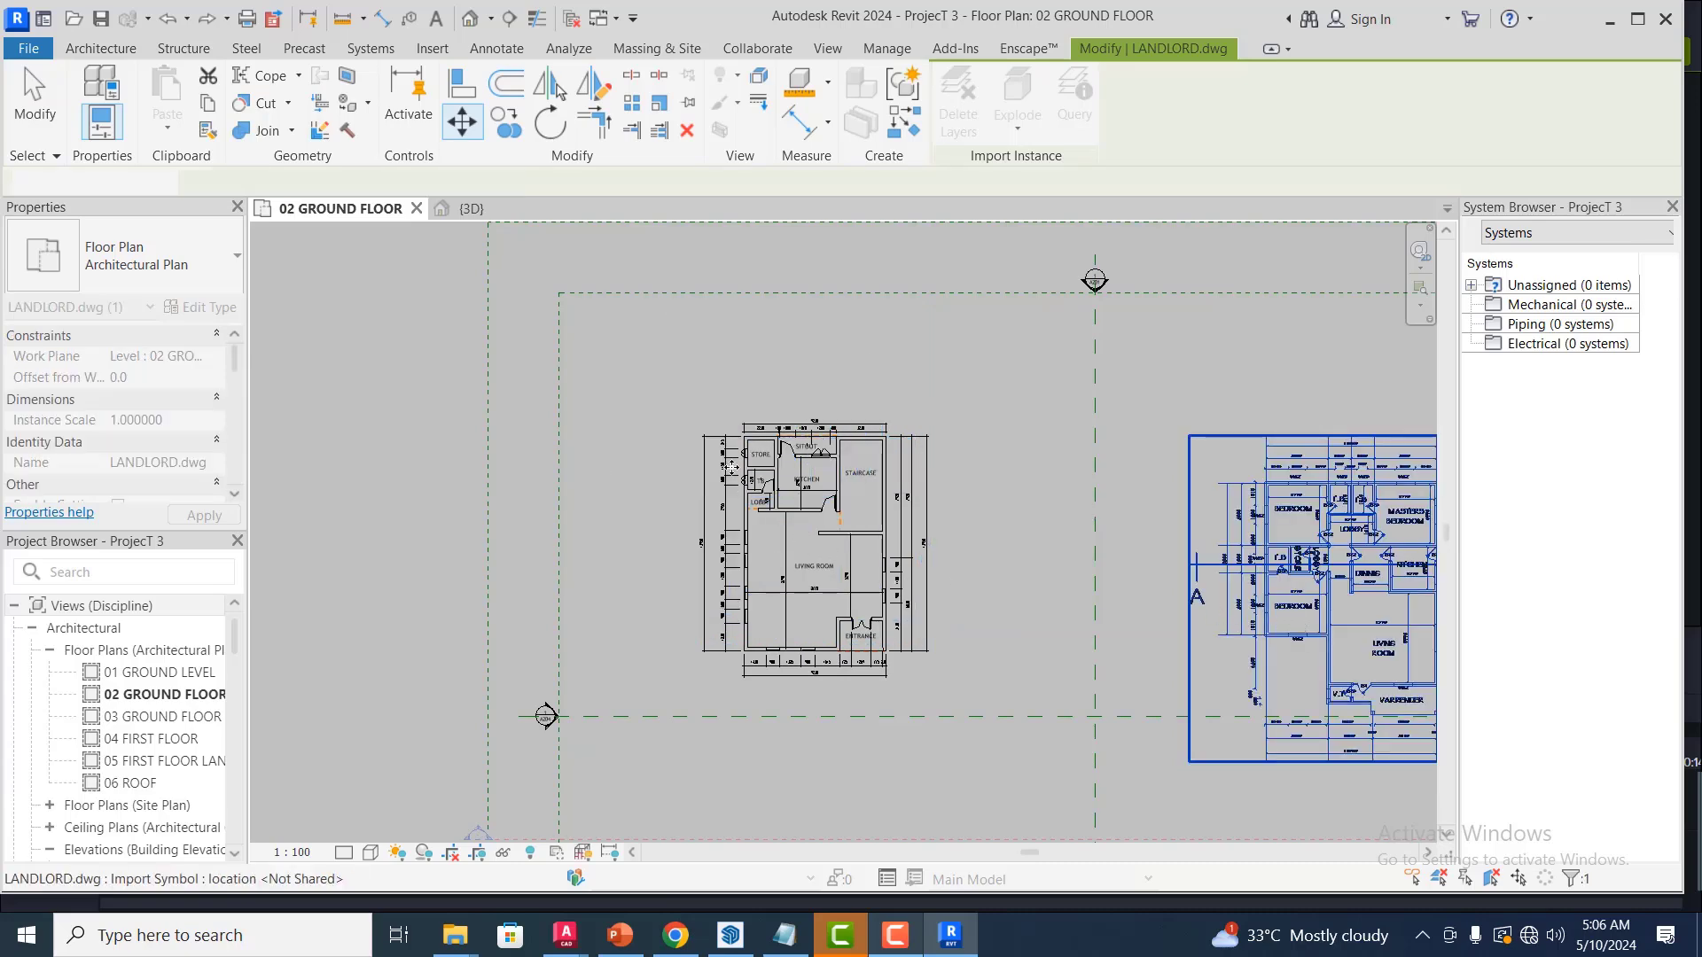
scroll(1019, 619, "down", 3)
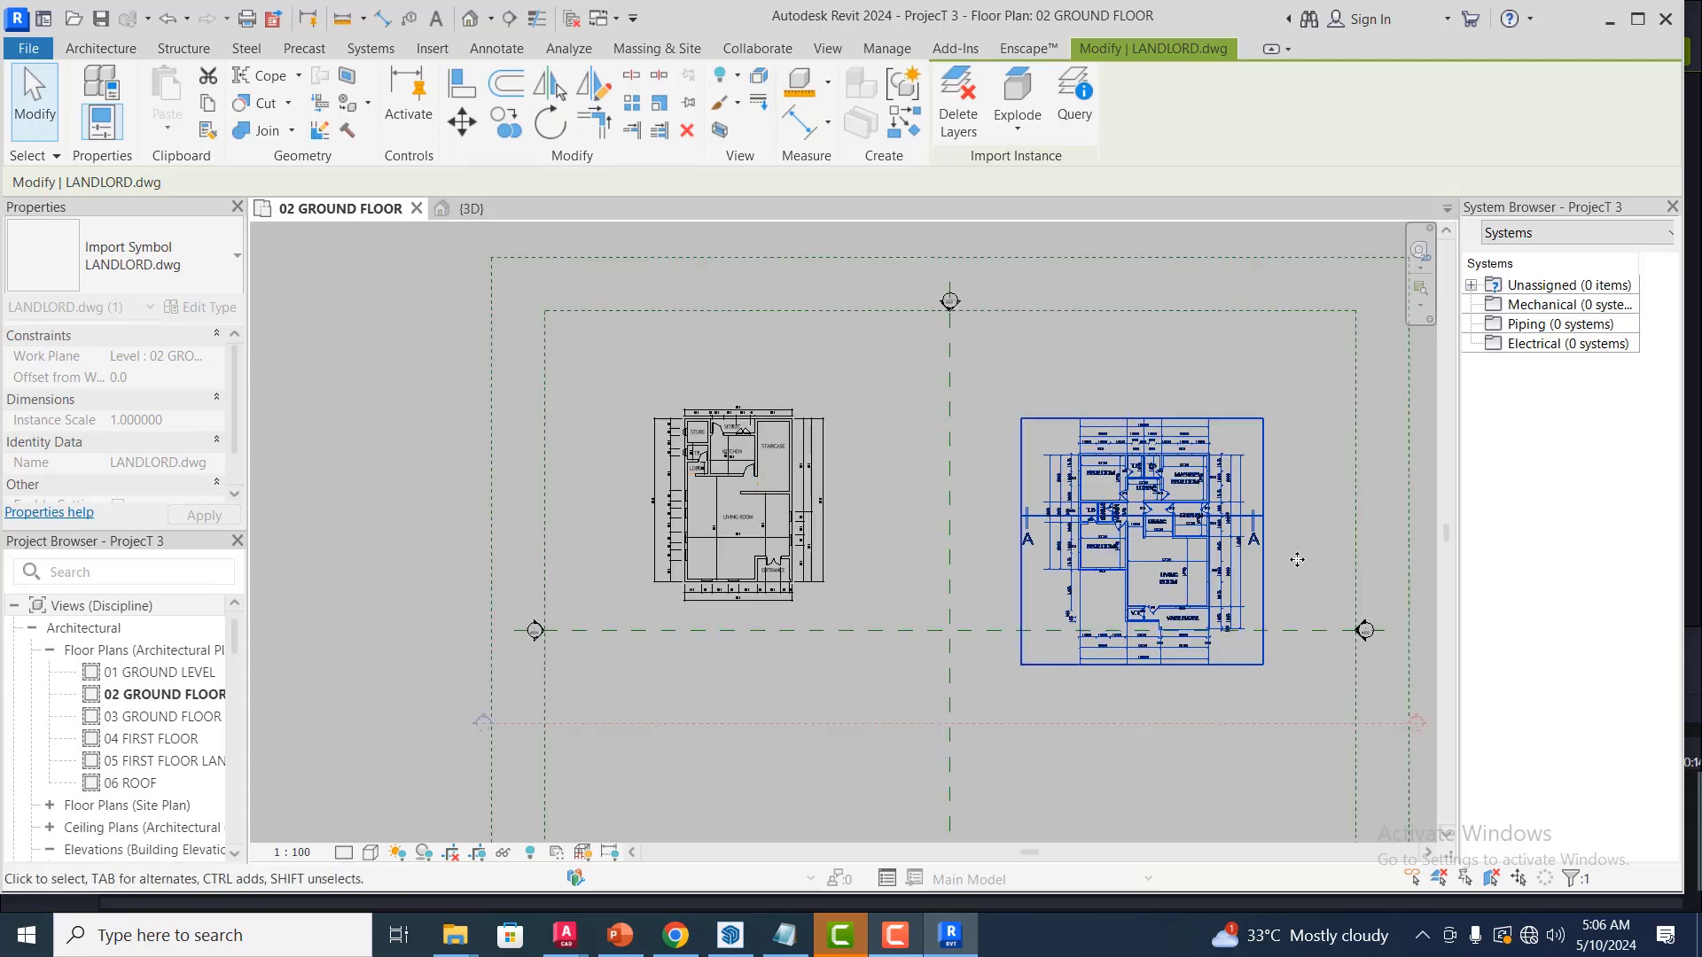
scroll(1295, 559, "up", 3)
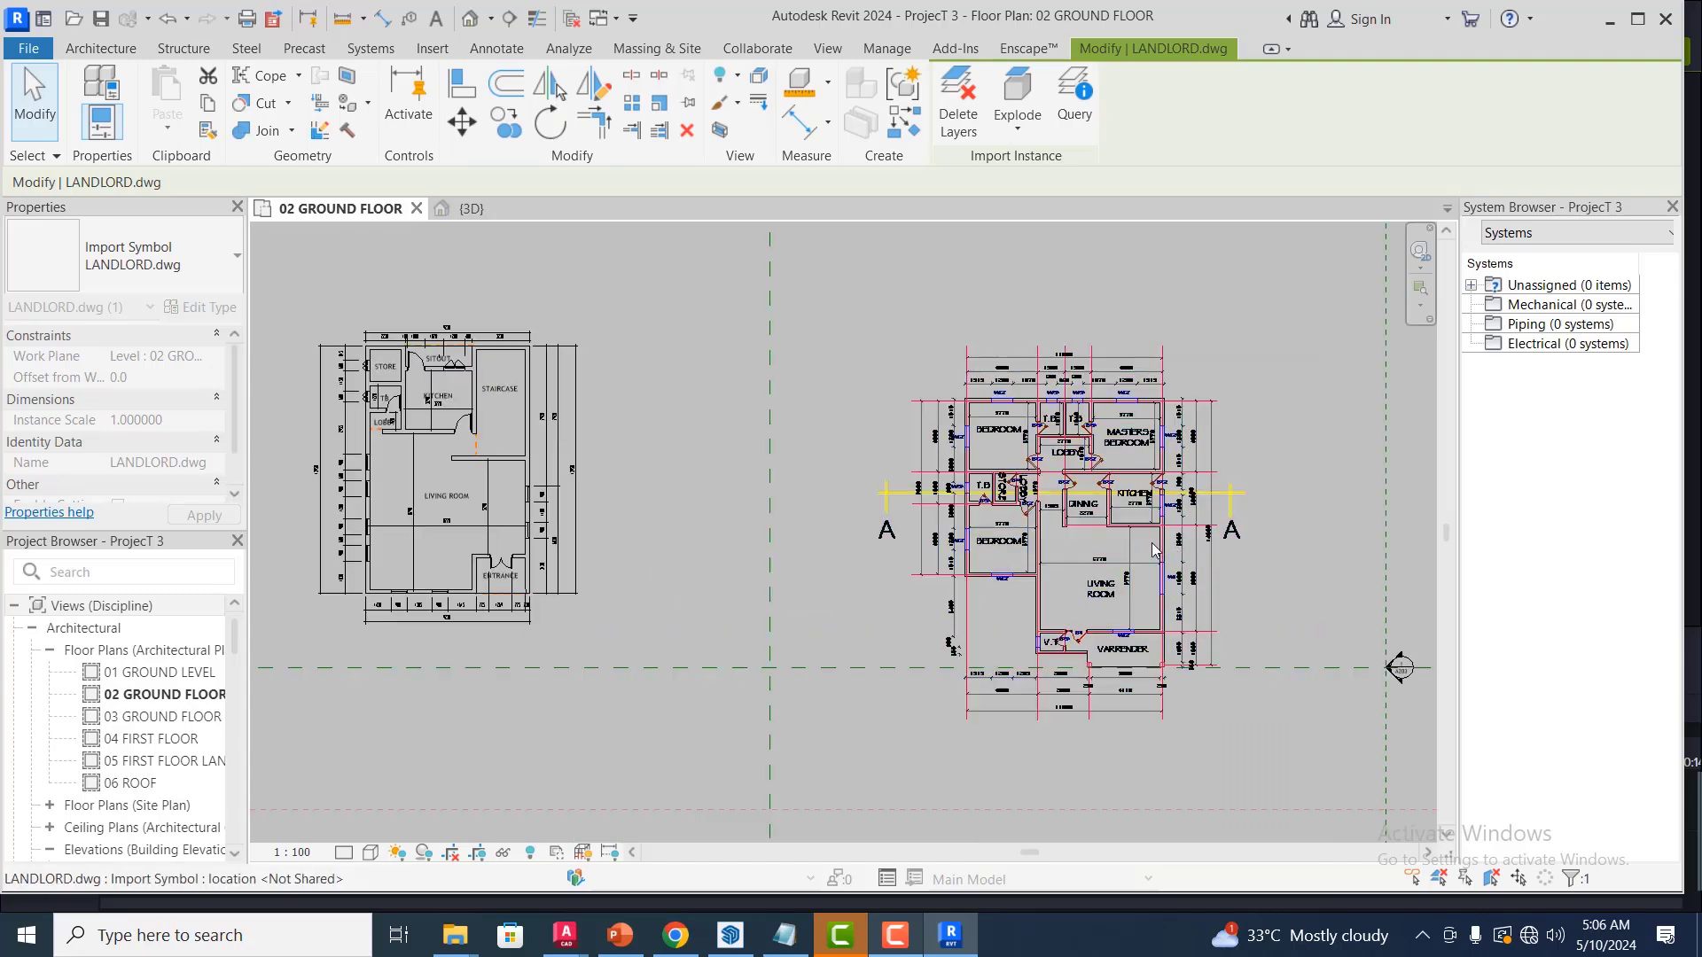
scroll(1291, 556, "up", 2)
scroll(789, 291, "up", 1)
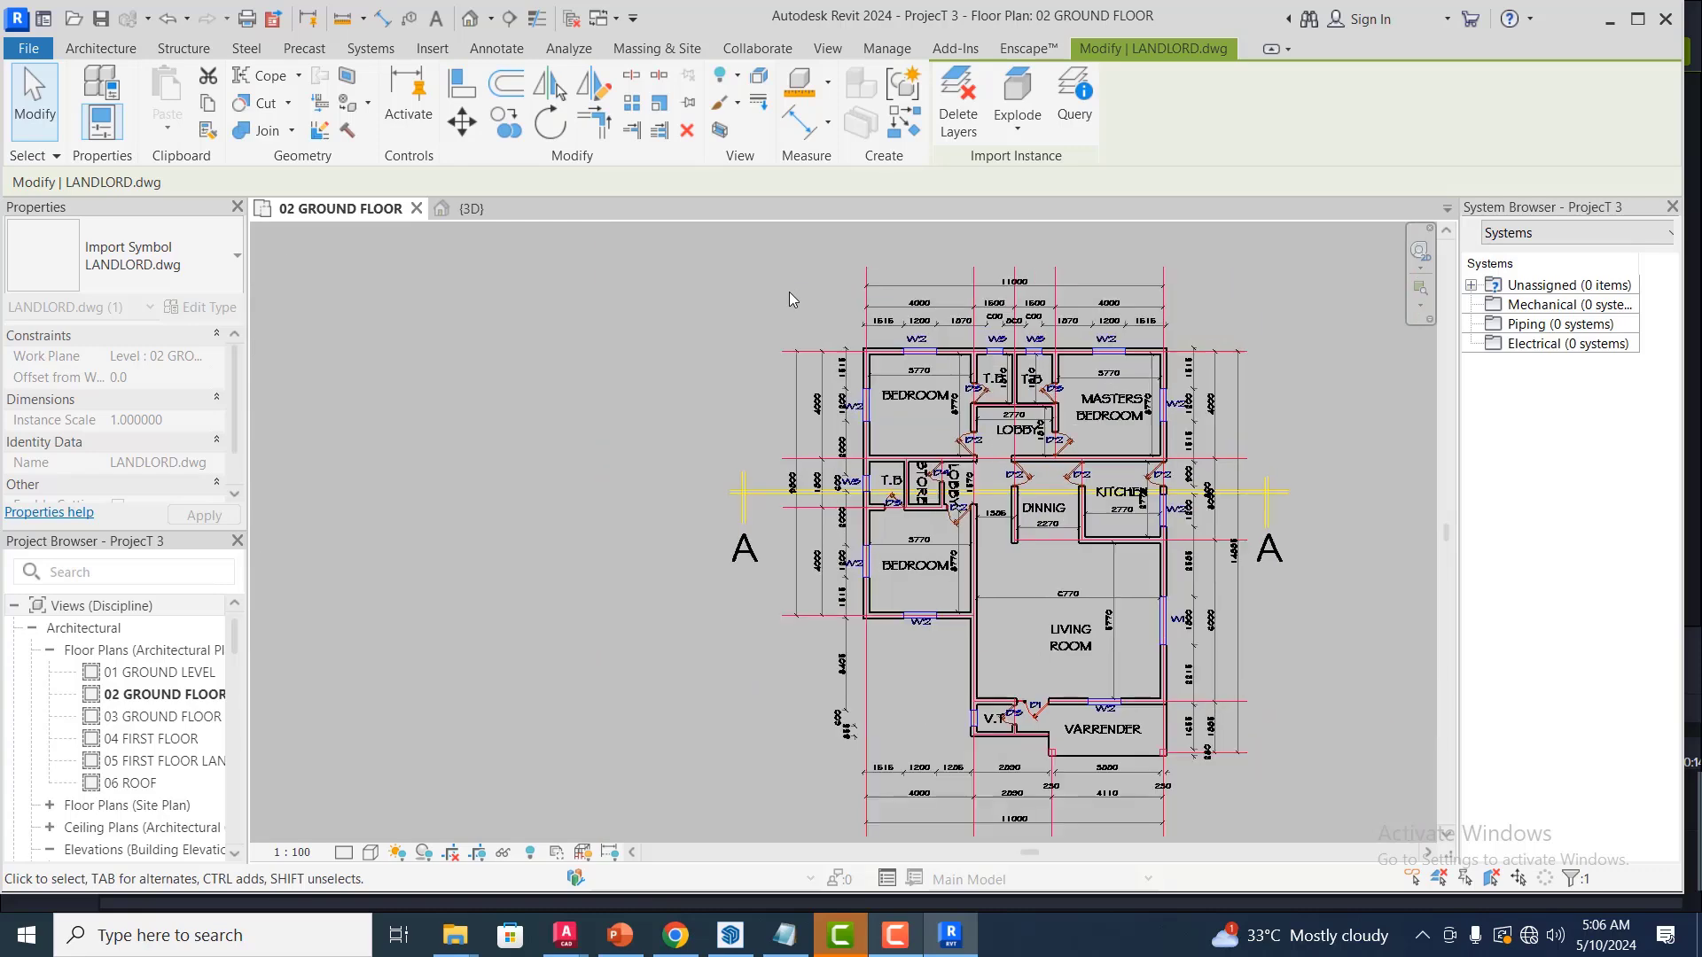
left_click(821, 279)
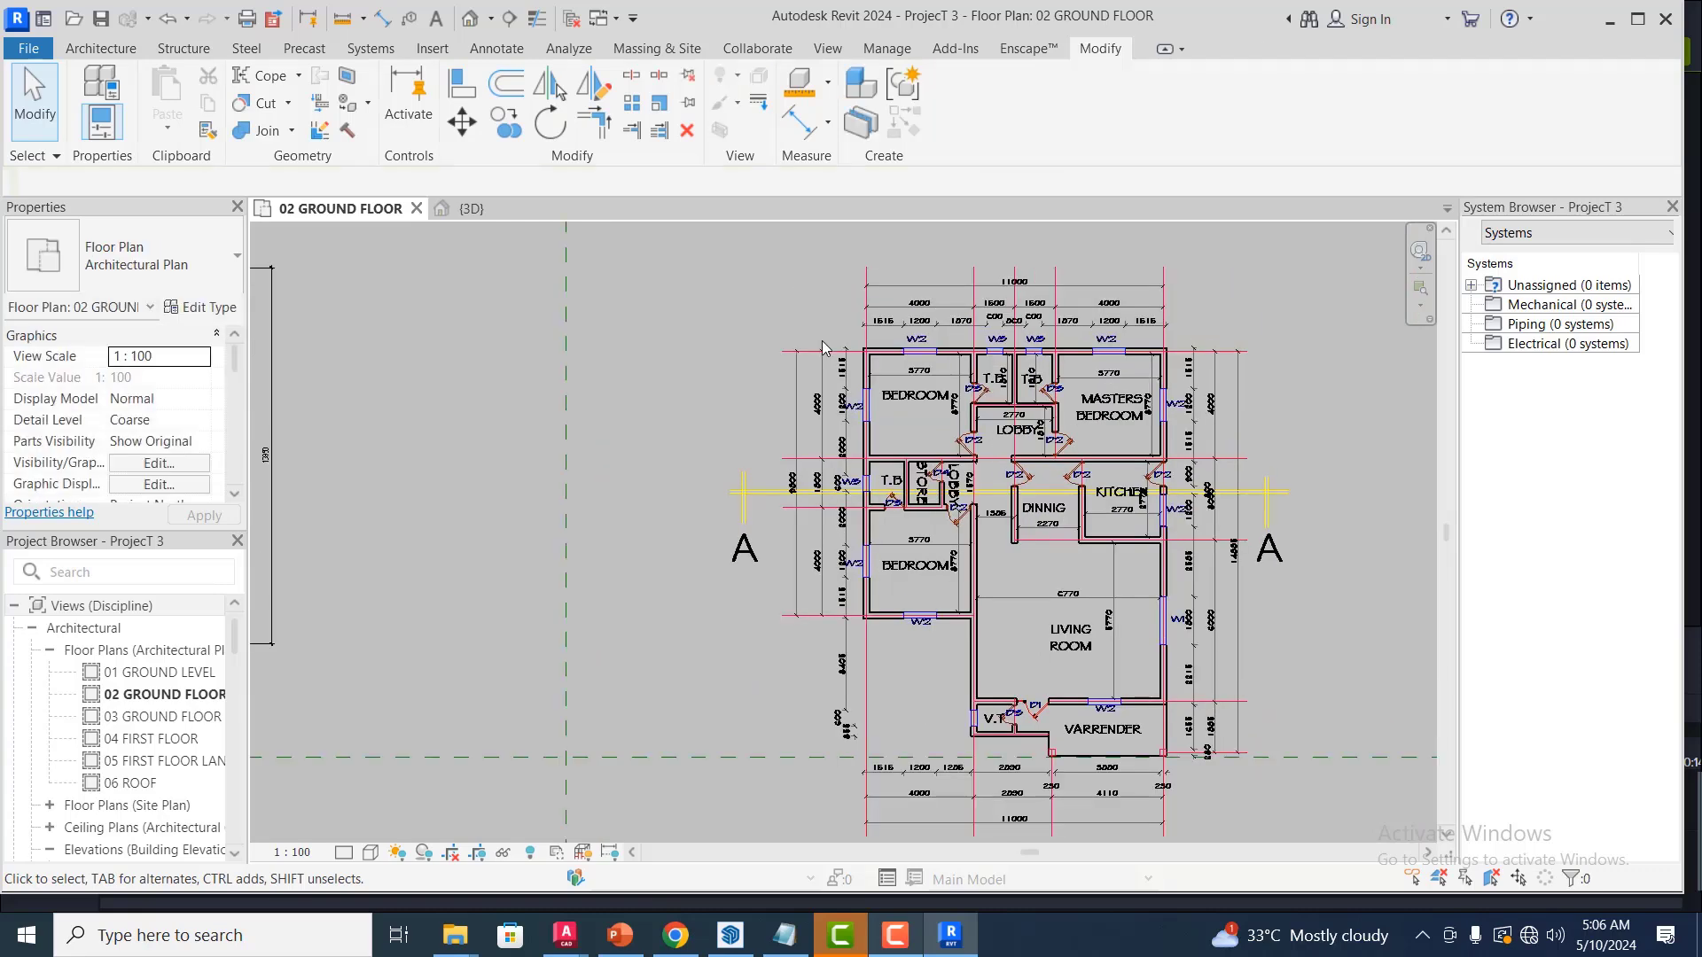
Trace the 11000 mm north exterior wall with Generic - 230 X 450mm 2, from the bedroom's northwest corner to the masters bedroom's northeast corner
left_click(100, 51)
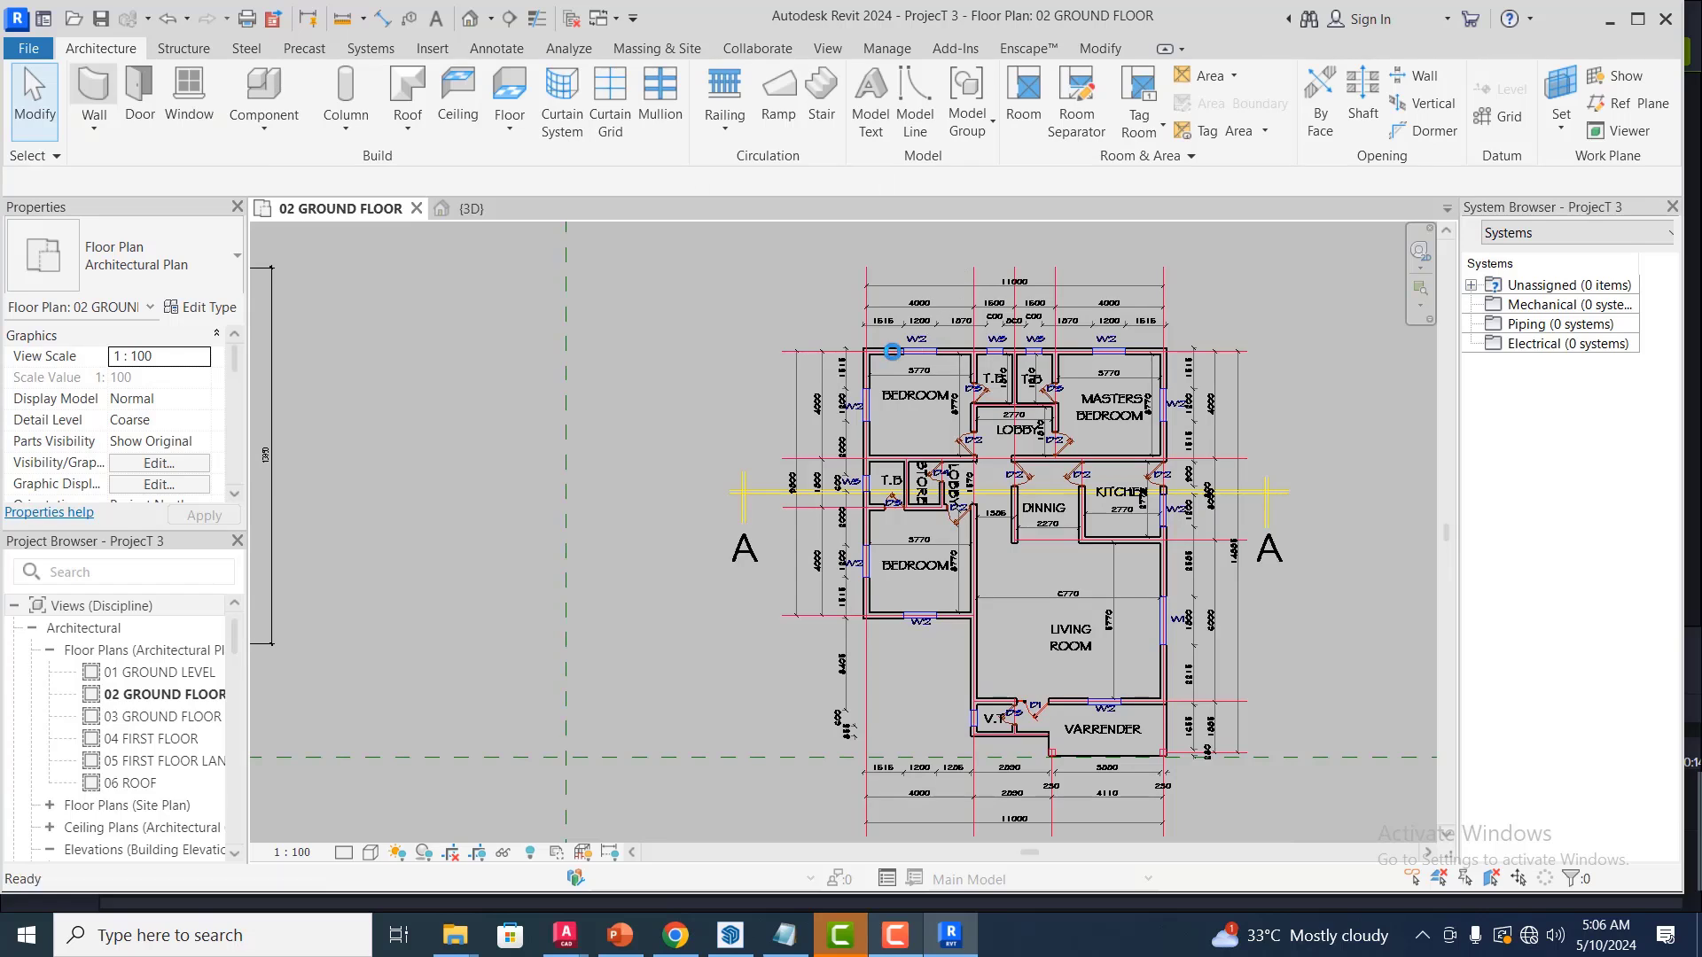
key("w")
key("a")
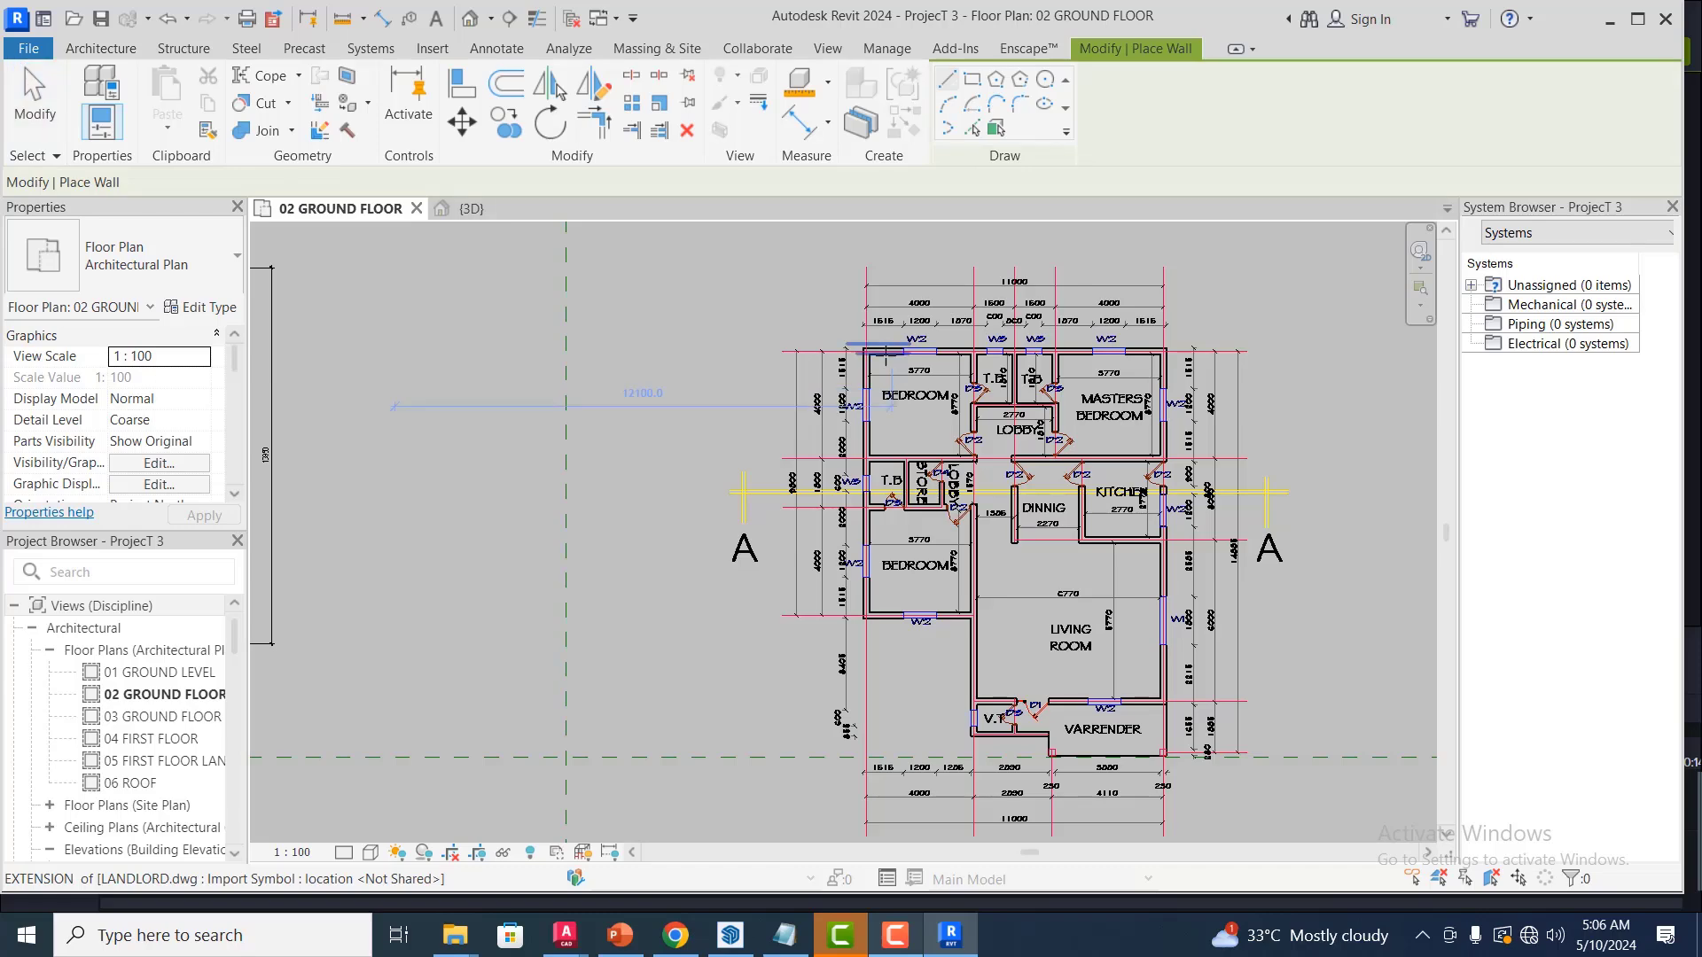
scroll(891, 355, "up", 2)
scroll(882, 434, "up", 2)
scroll(766, 332, "up", 2)
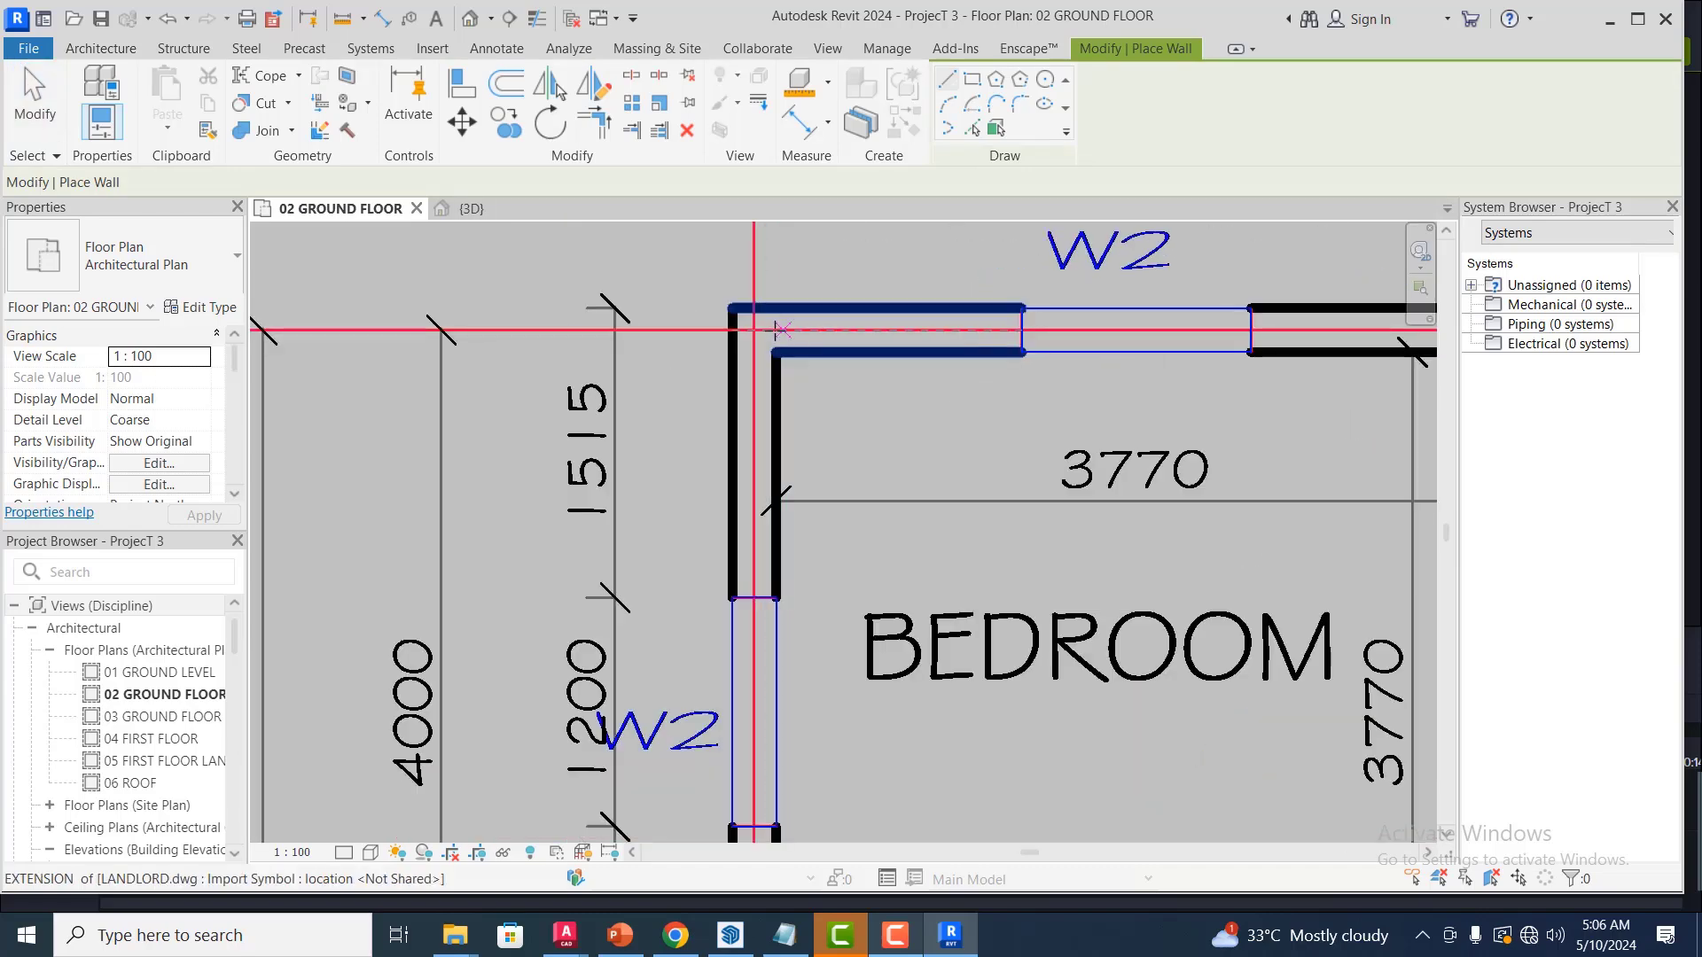
left_click(766, 330)
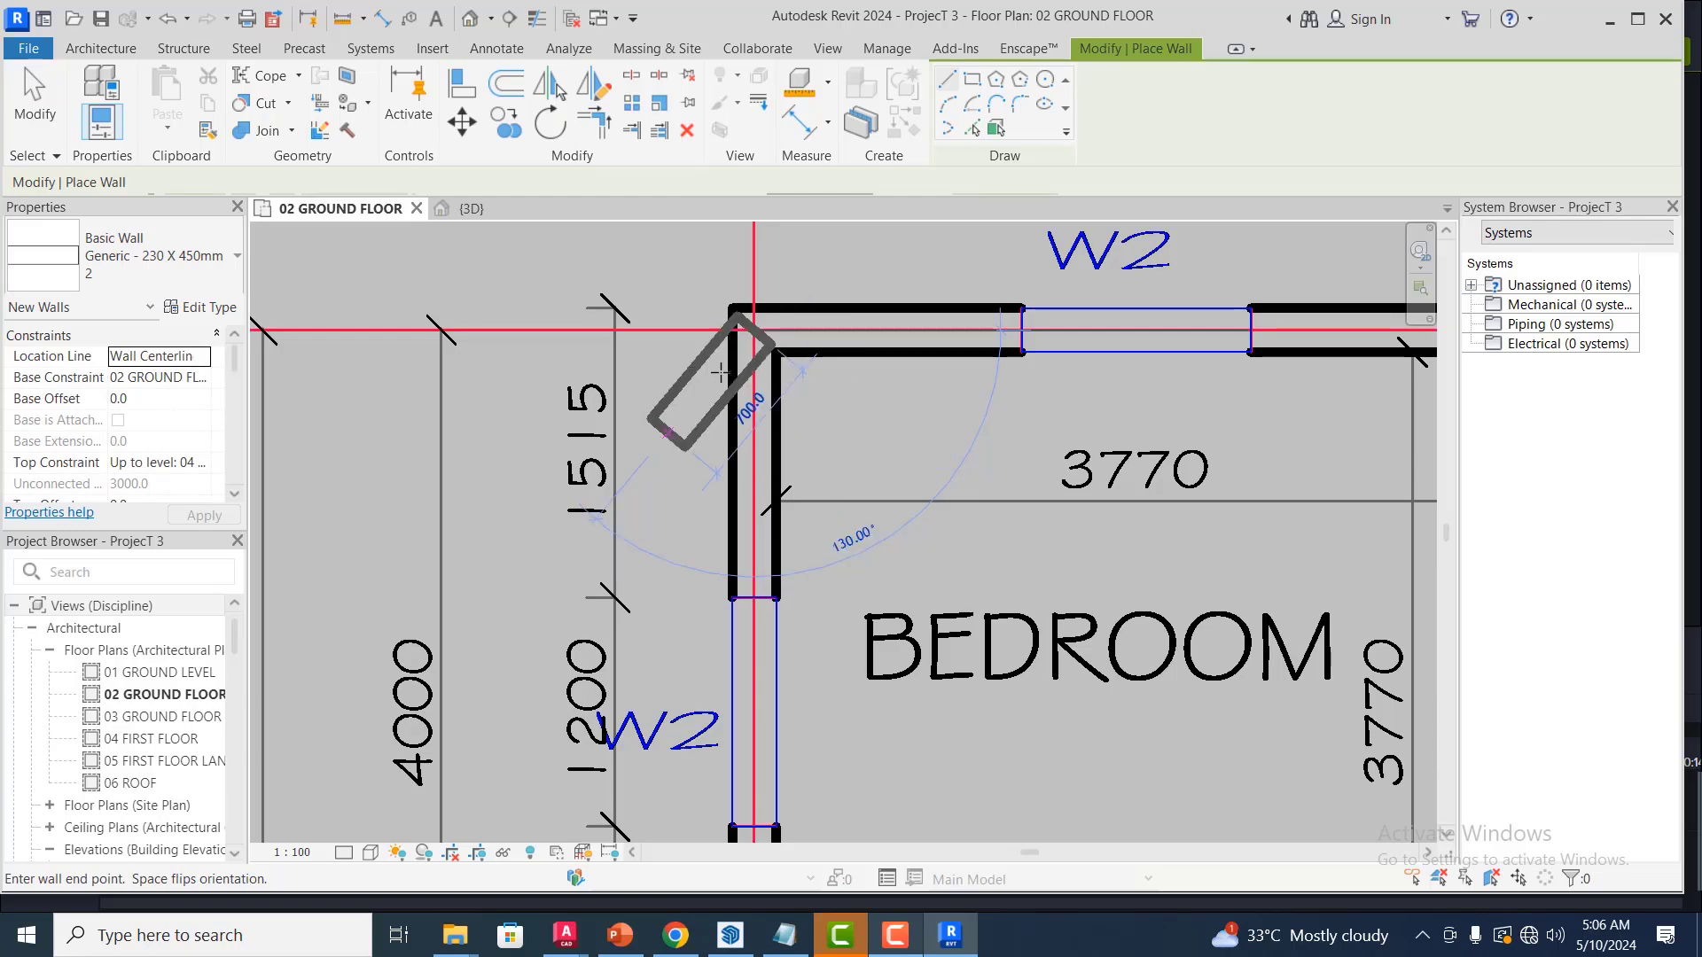
scroll(719, 372, "down", 4)
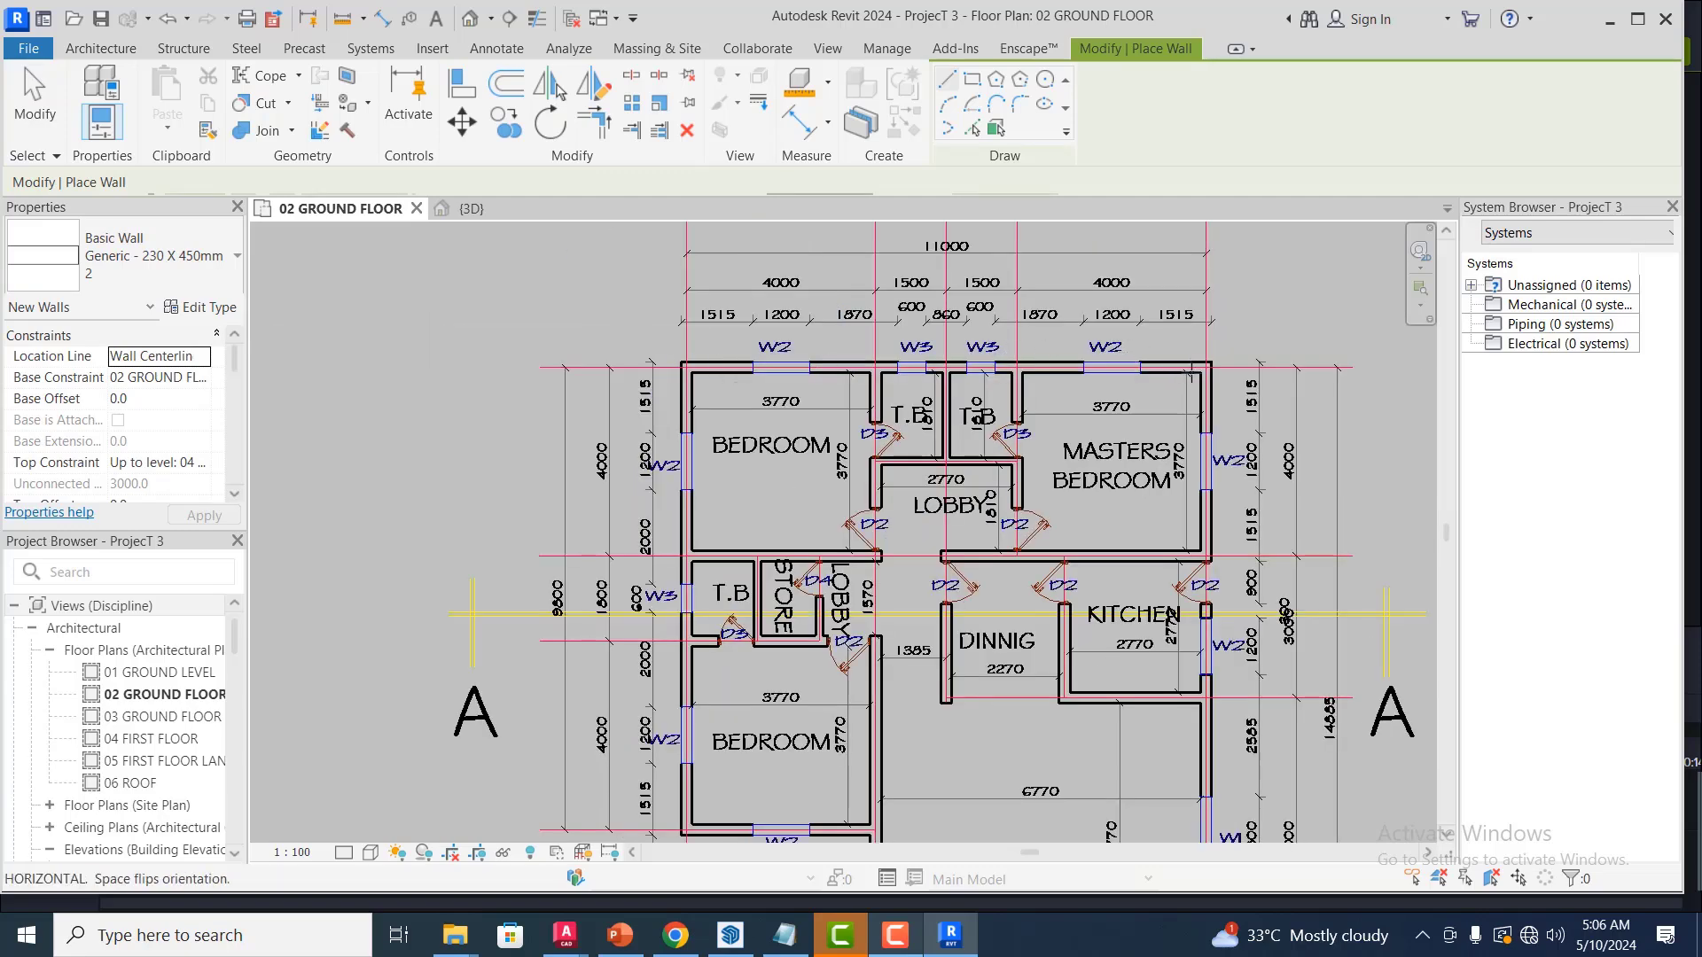
scroll(1209, 366, "down", 1)
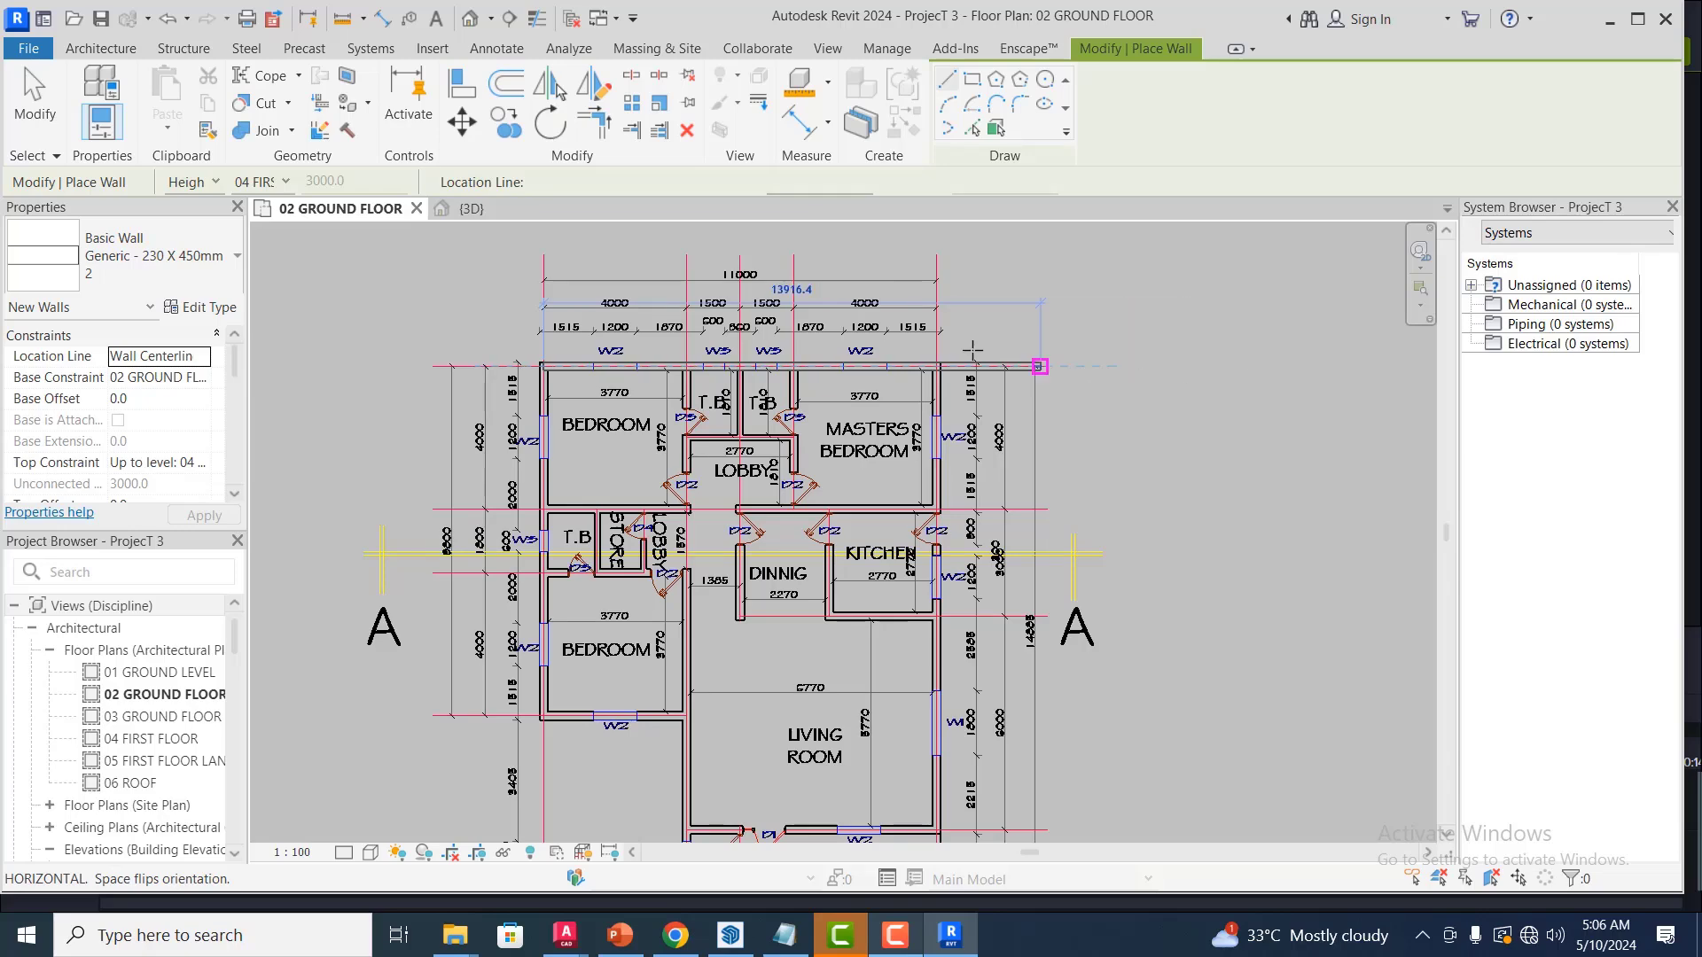
scroll(944, 366, "up", 4)
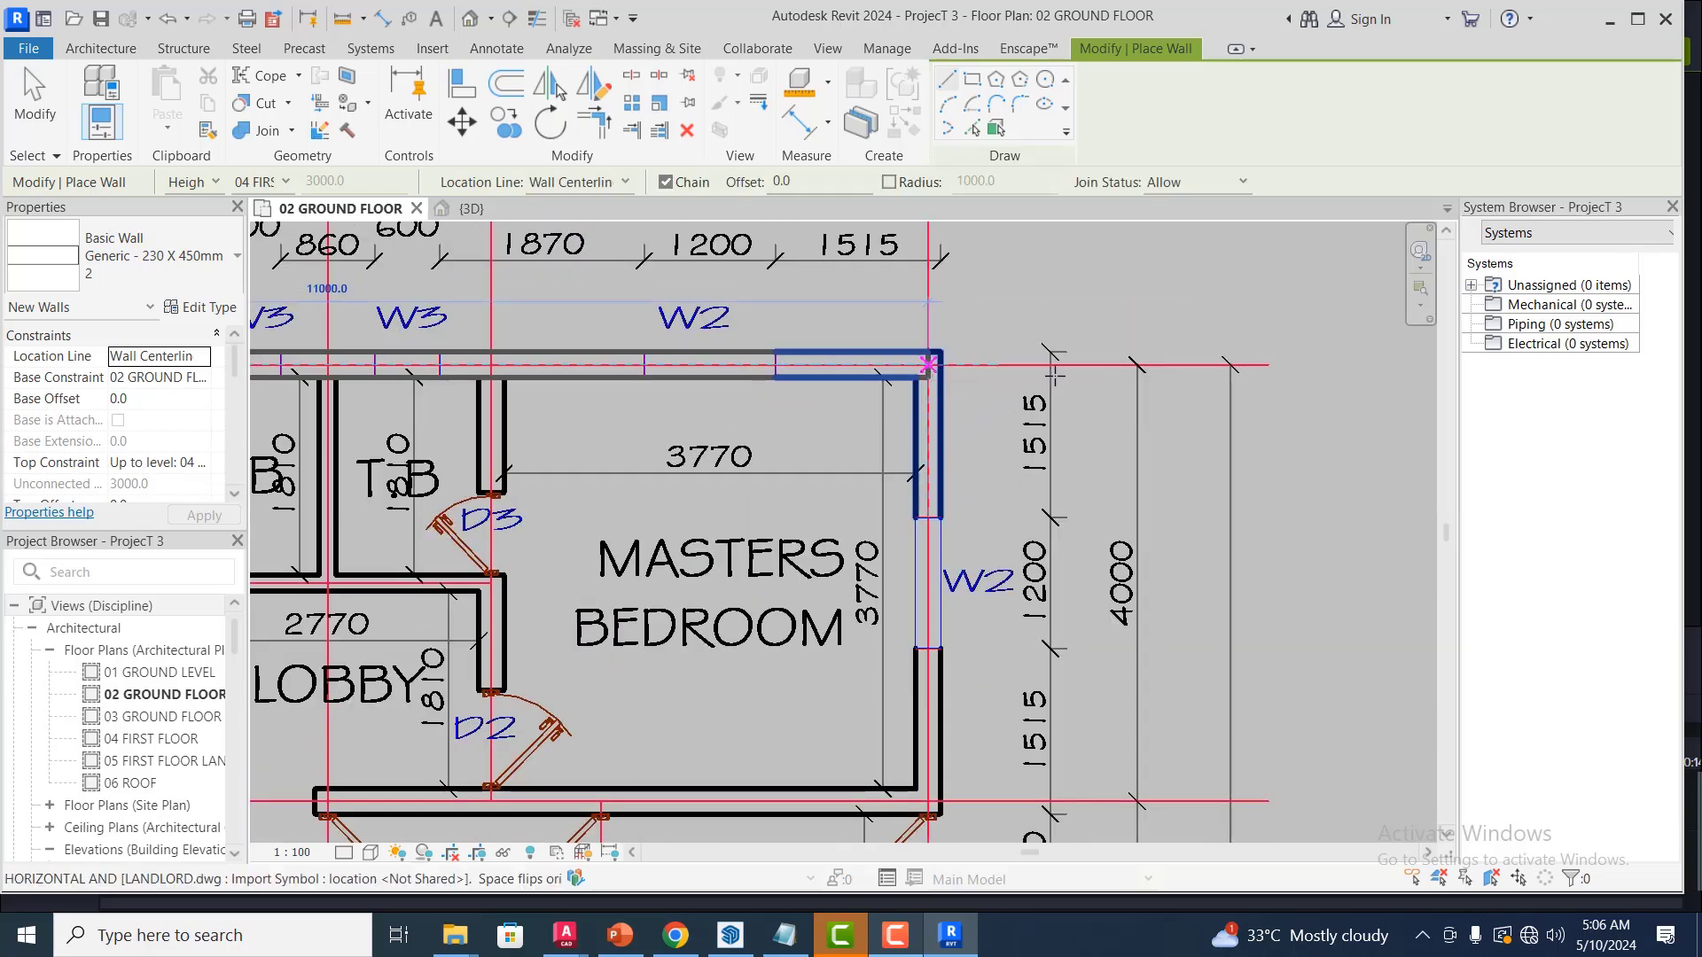
Trace the east exterior wall down to the living room's southeast corner and the 7000 mm wall between the living room and veranda
scroll(1055, 375, "down", 2)
scroll(1070, 379, "down", 2)
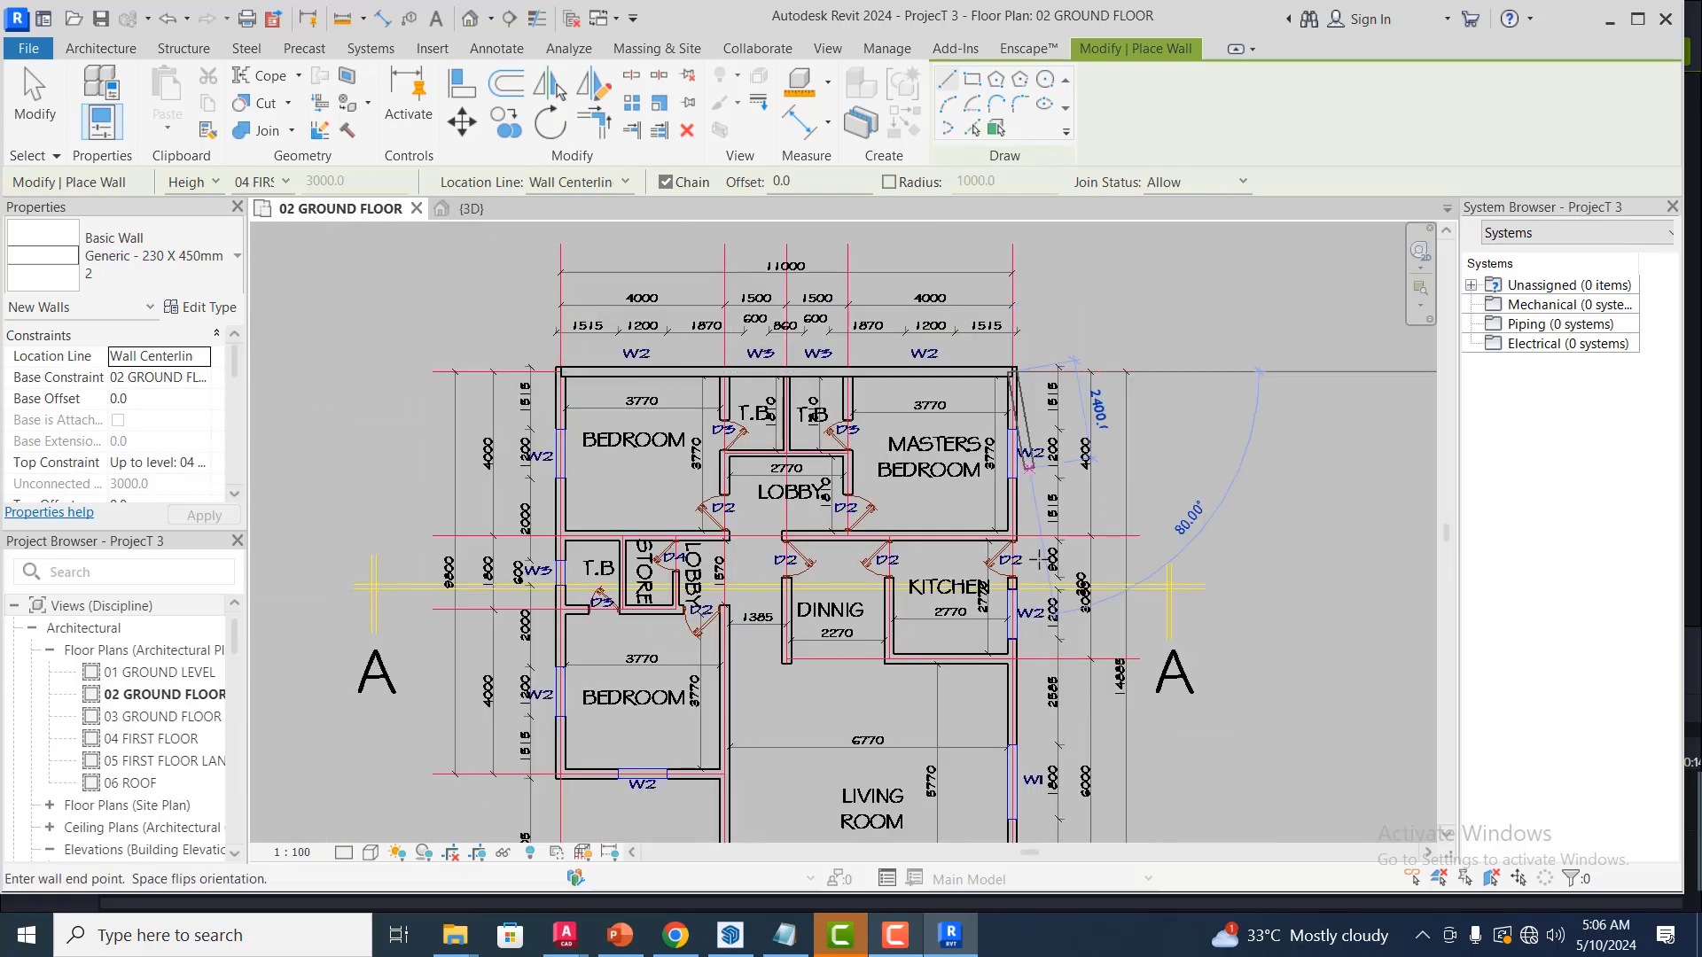
scroll(1028, 532, "up", 2)
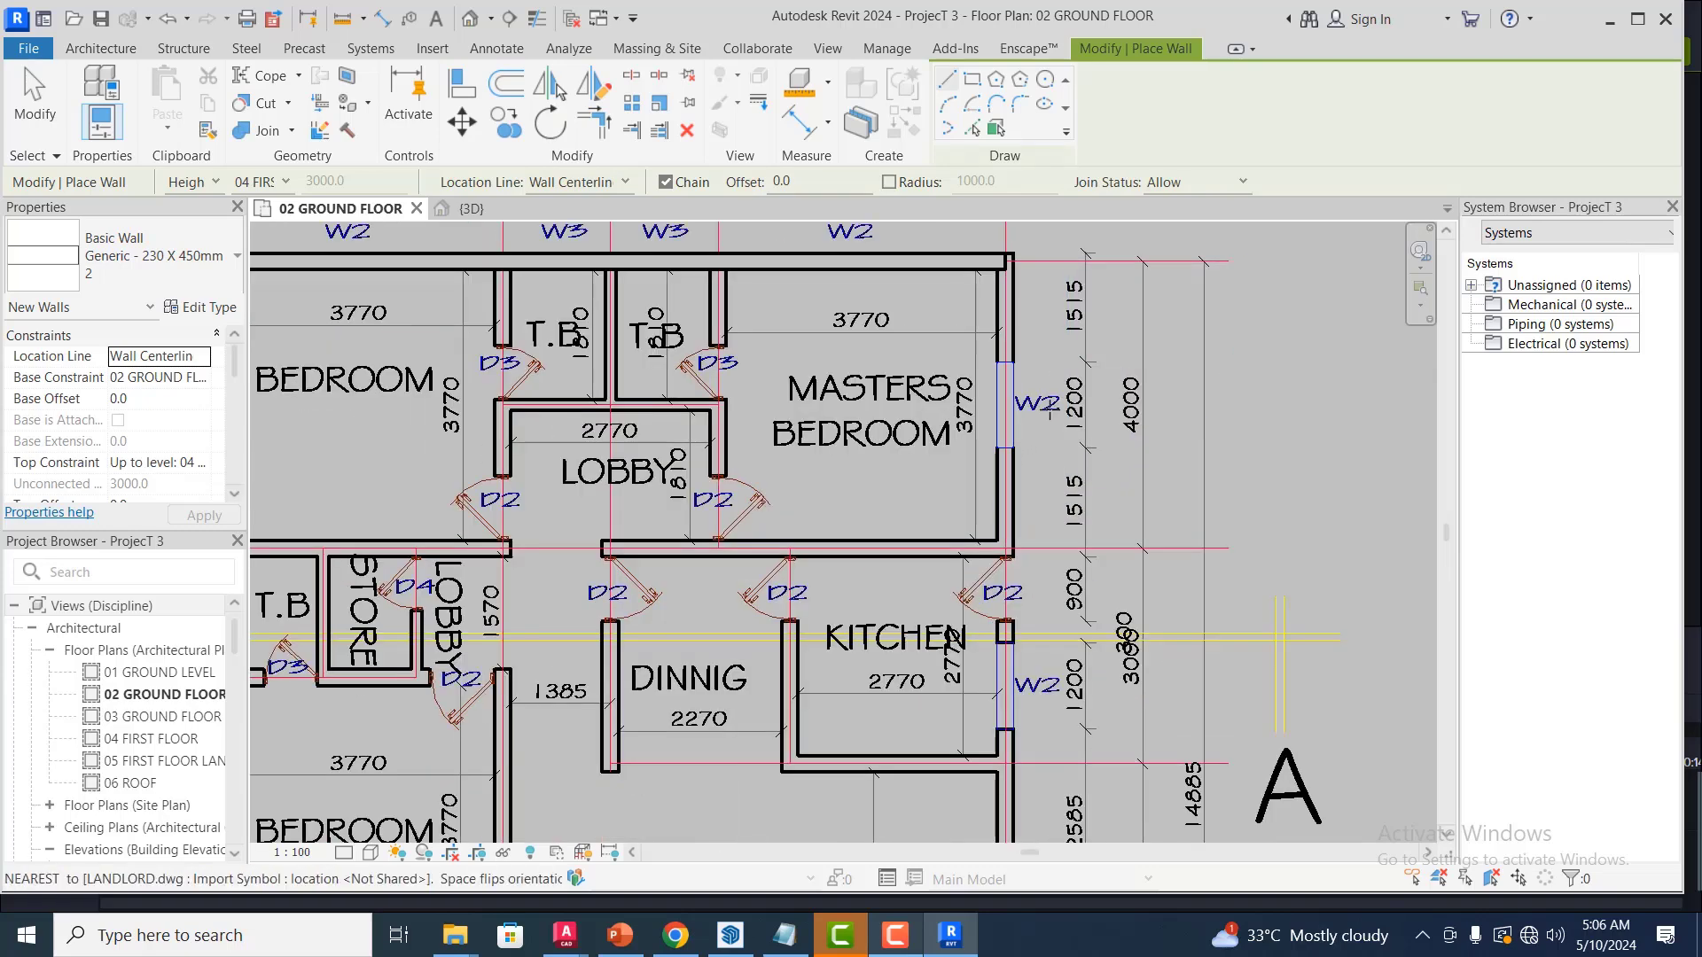
scroll(1049, 408, "down", 4)
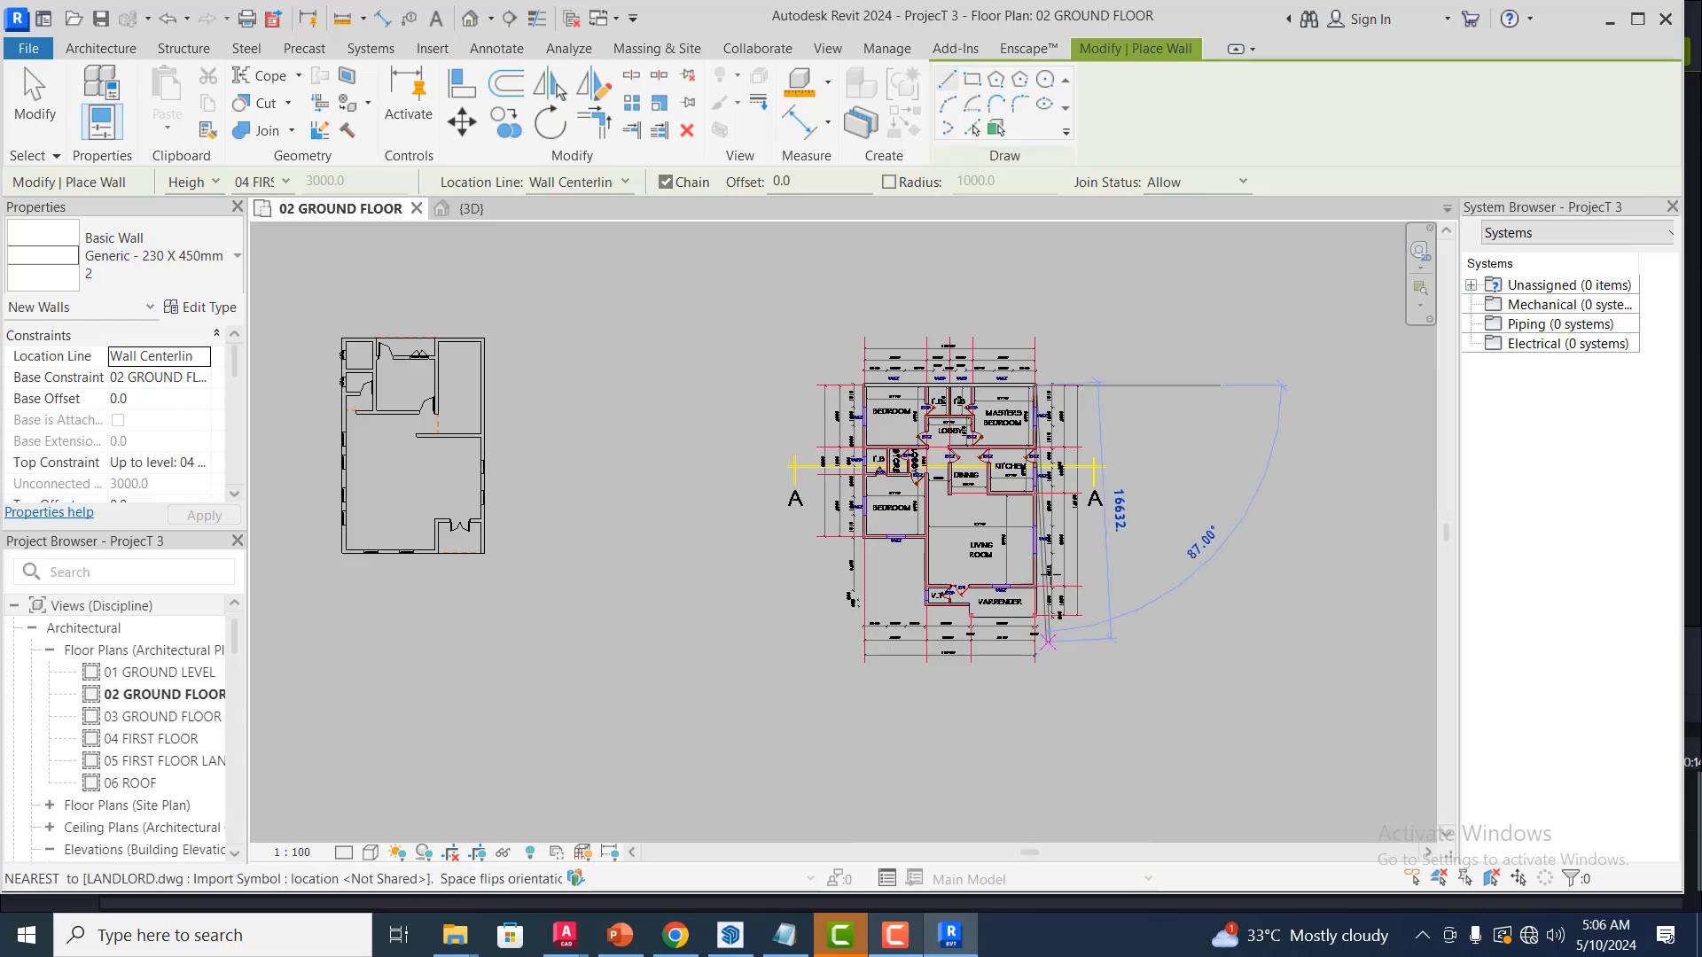
scroll(1046, 621, "up", 4)
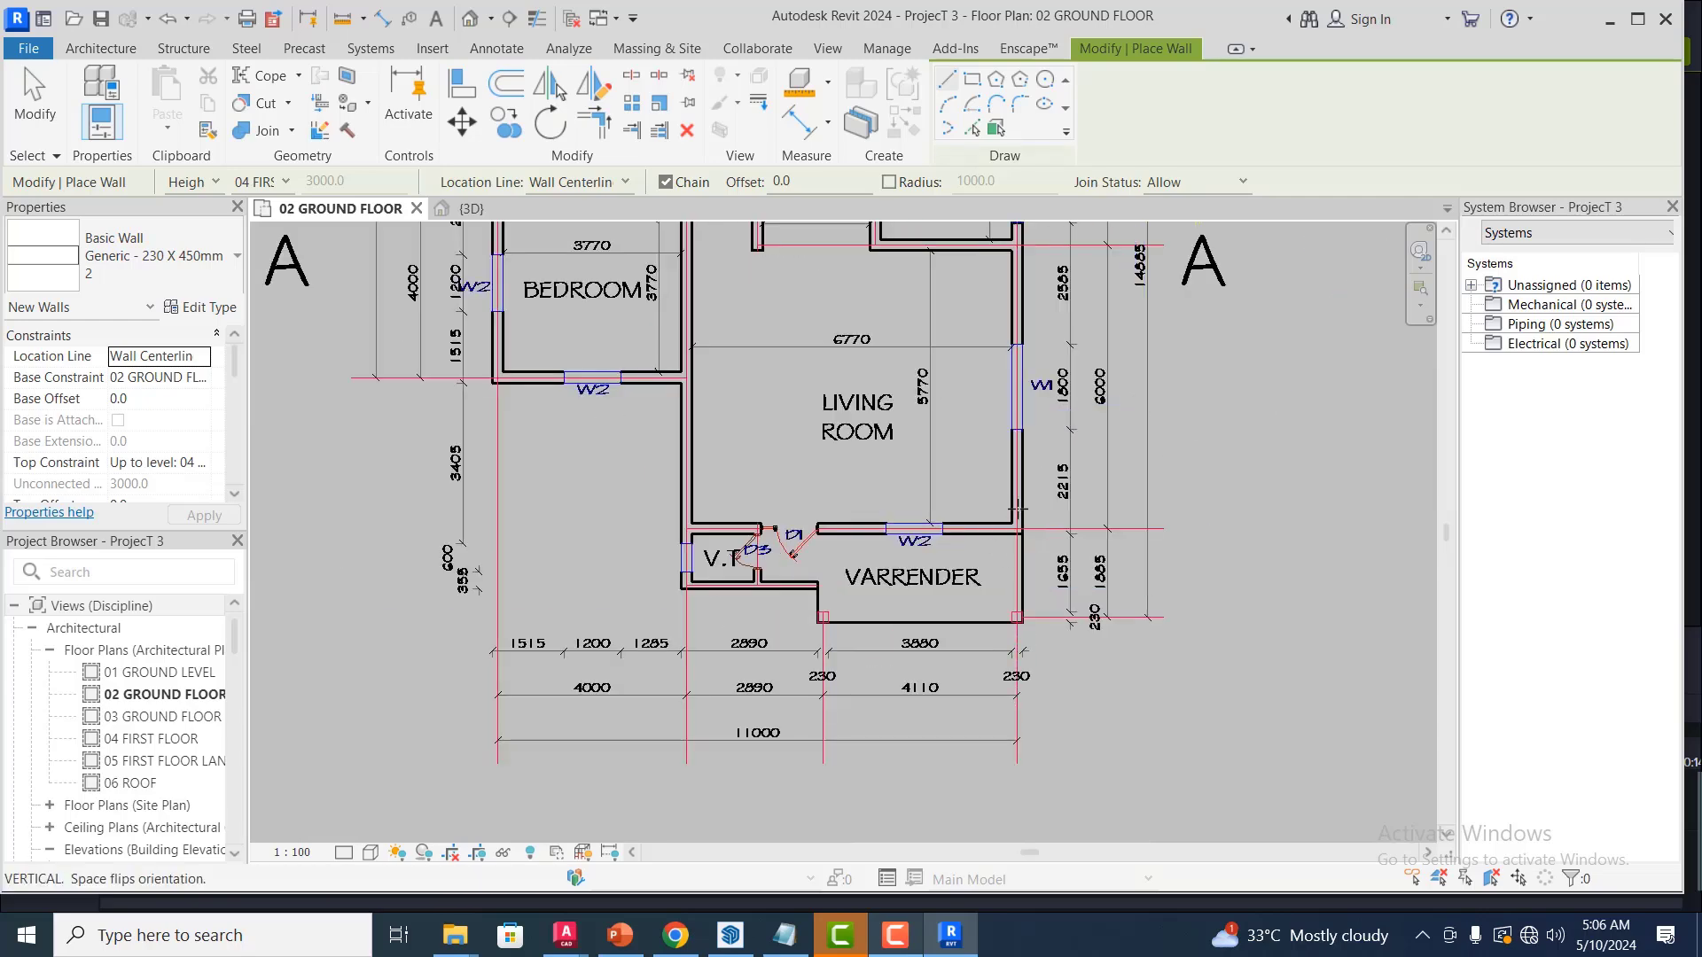
scroll(1020, 528, "up", 3)
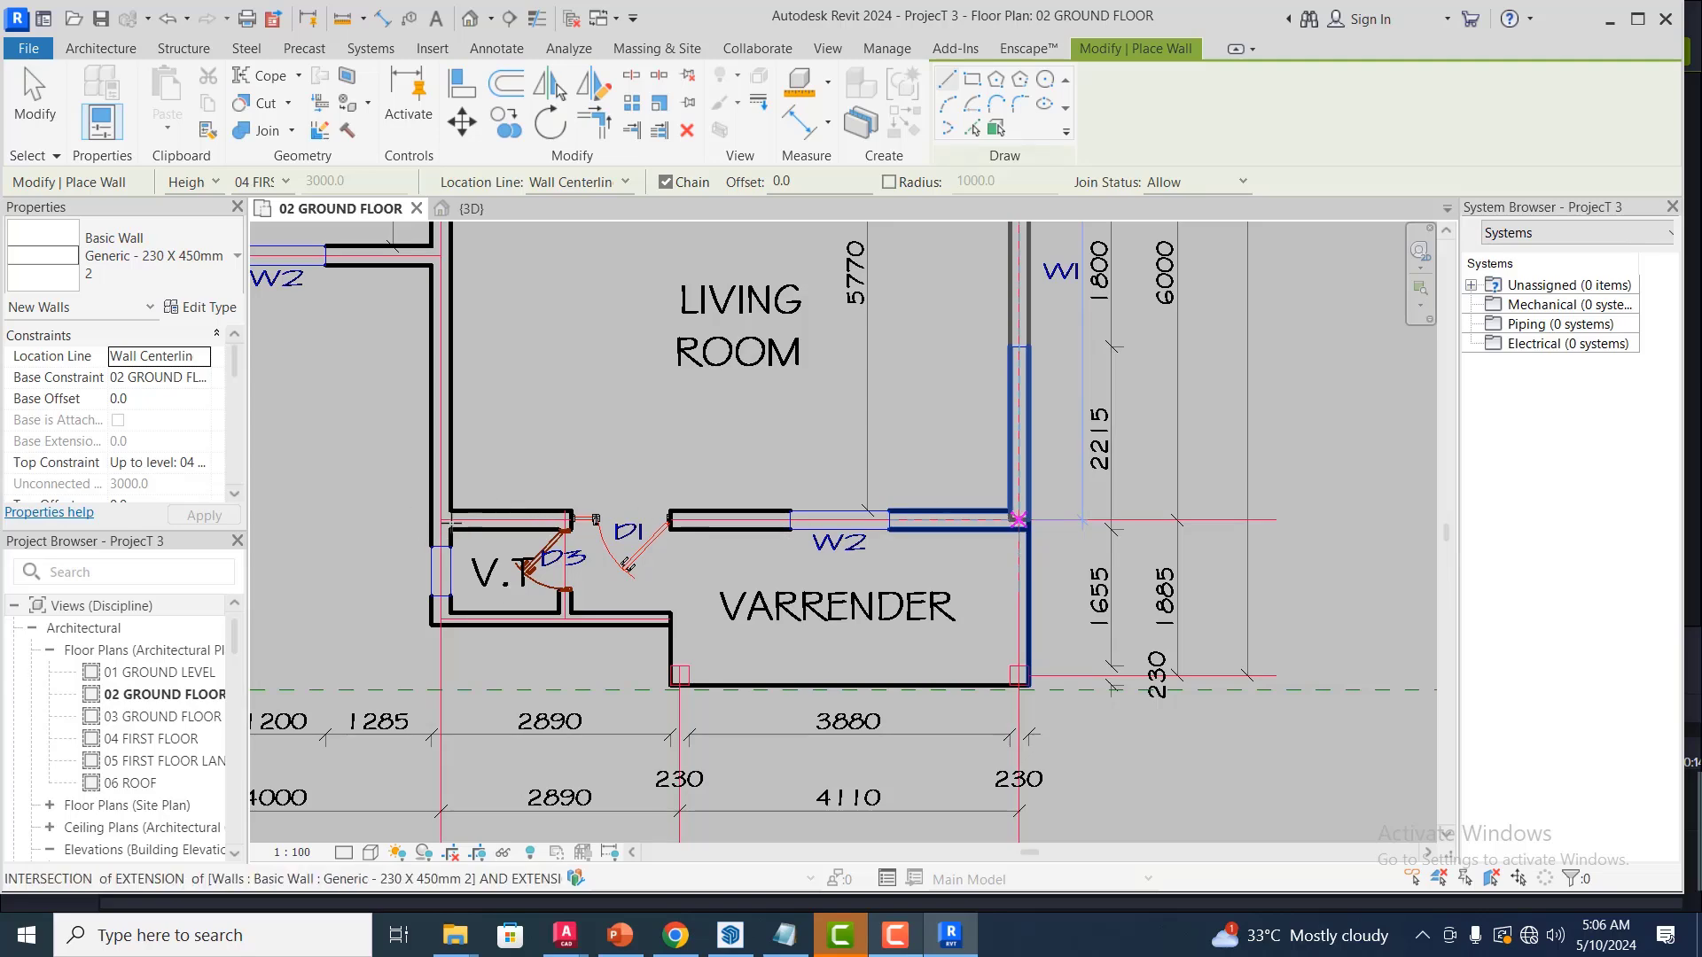
left_click(441, 519)
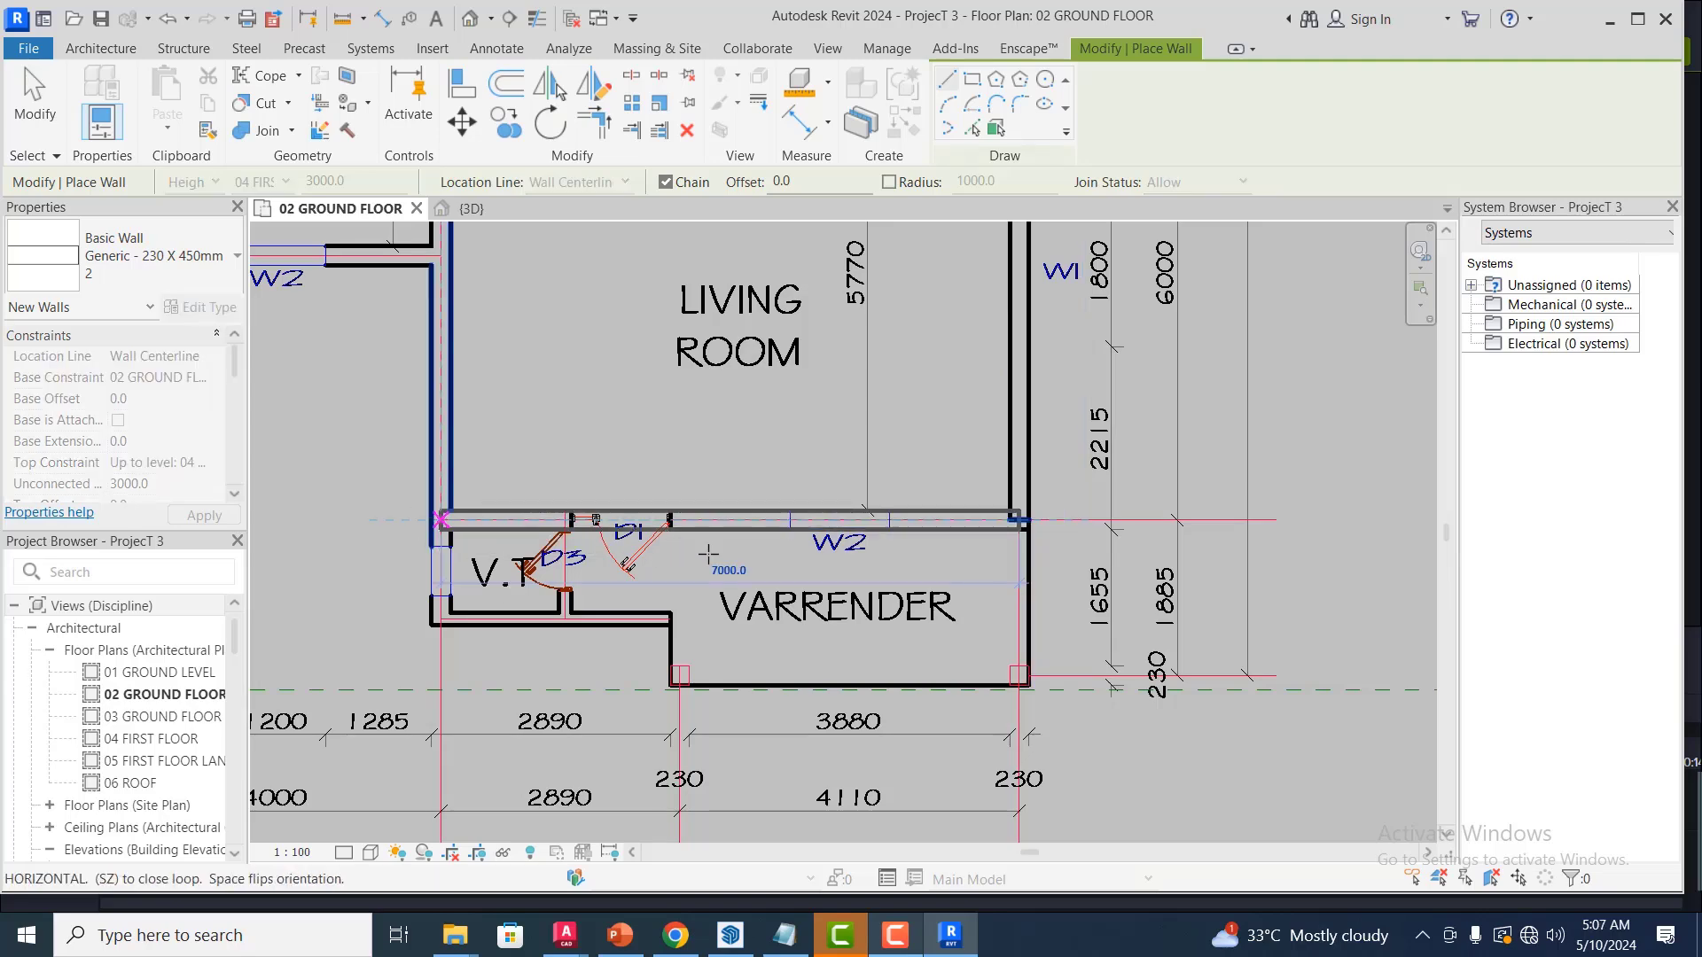
scroll(811, 572, "down", 3)
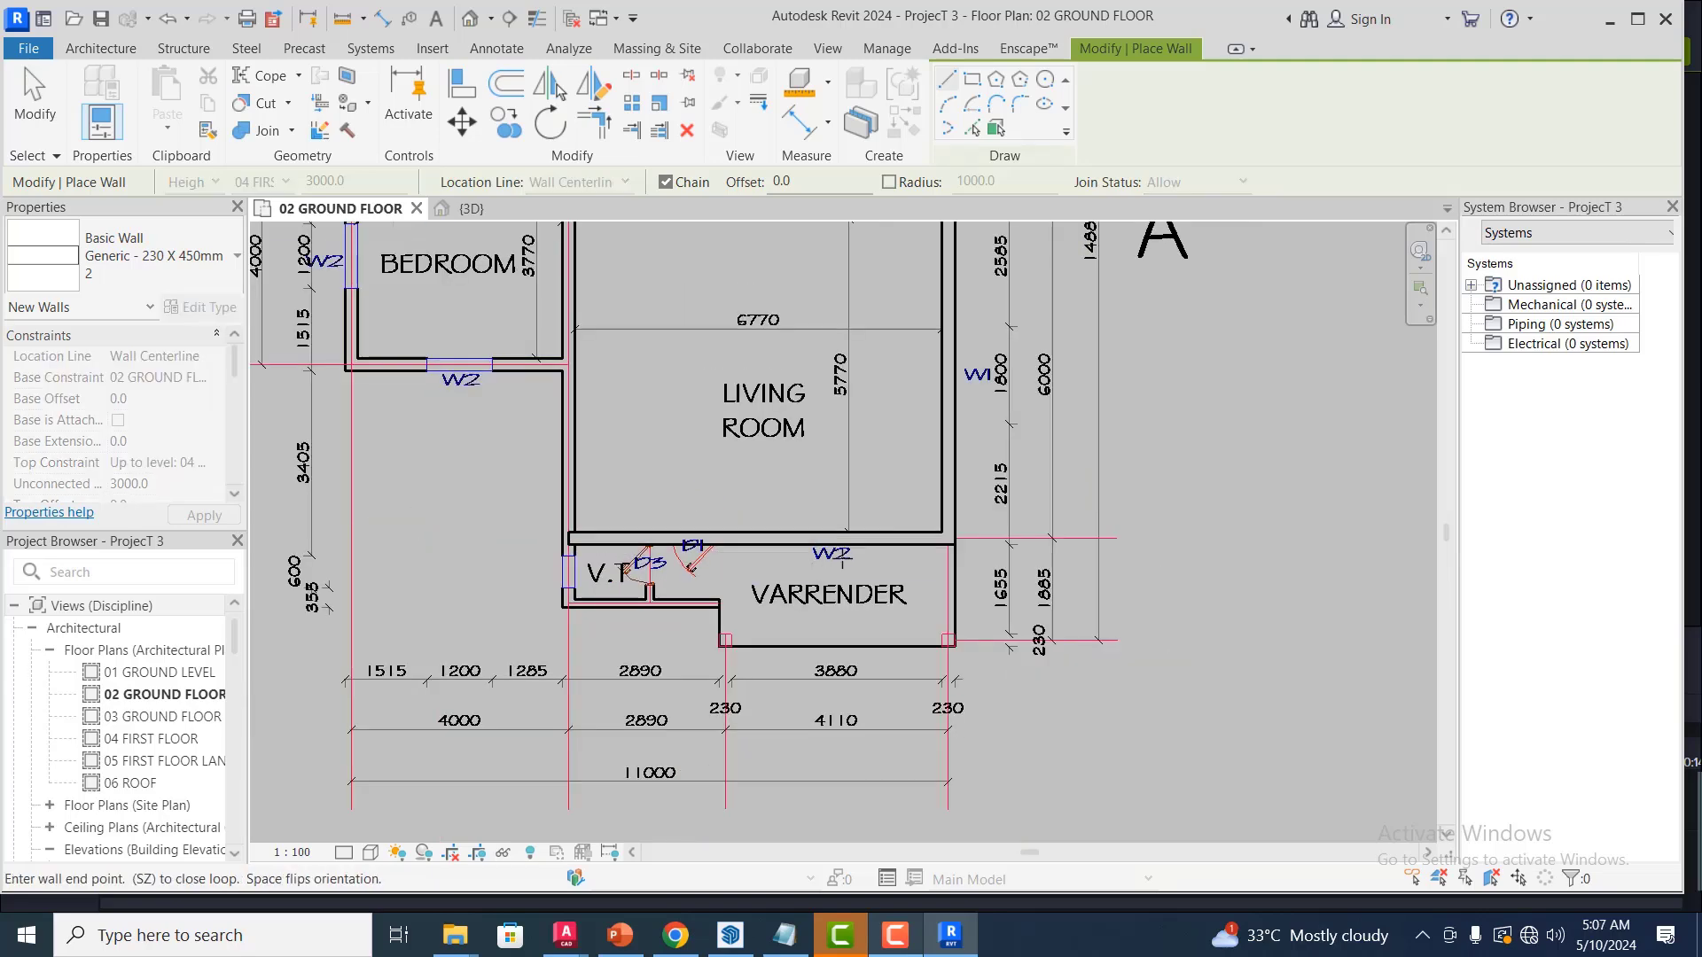
End the wall command and examine the traced walls over LANDLORD.dwg beside the existing building in the 3D view
left_click(470, 216)
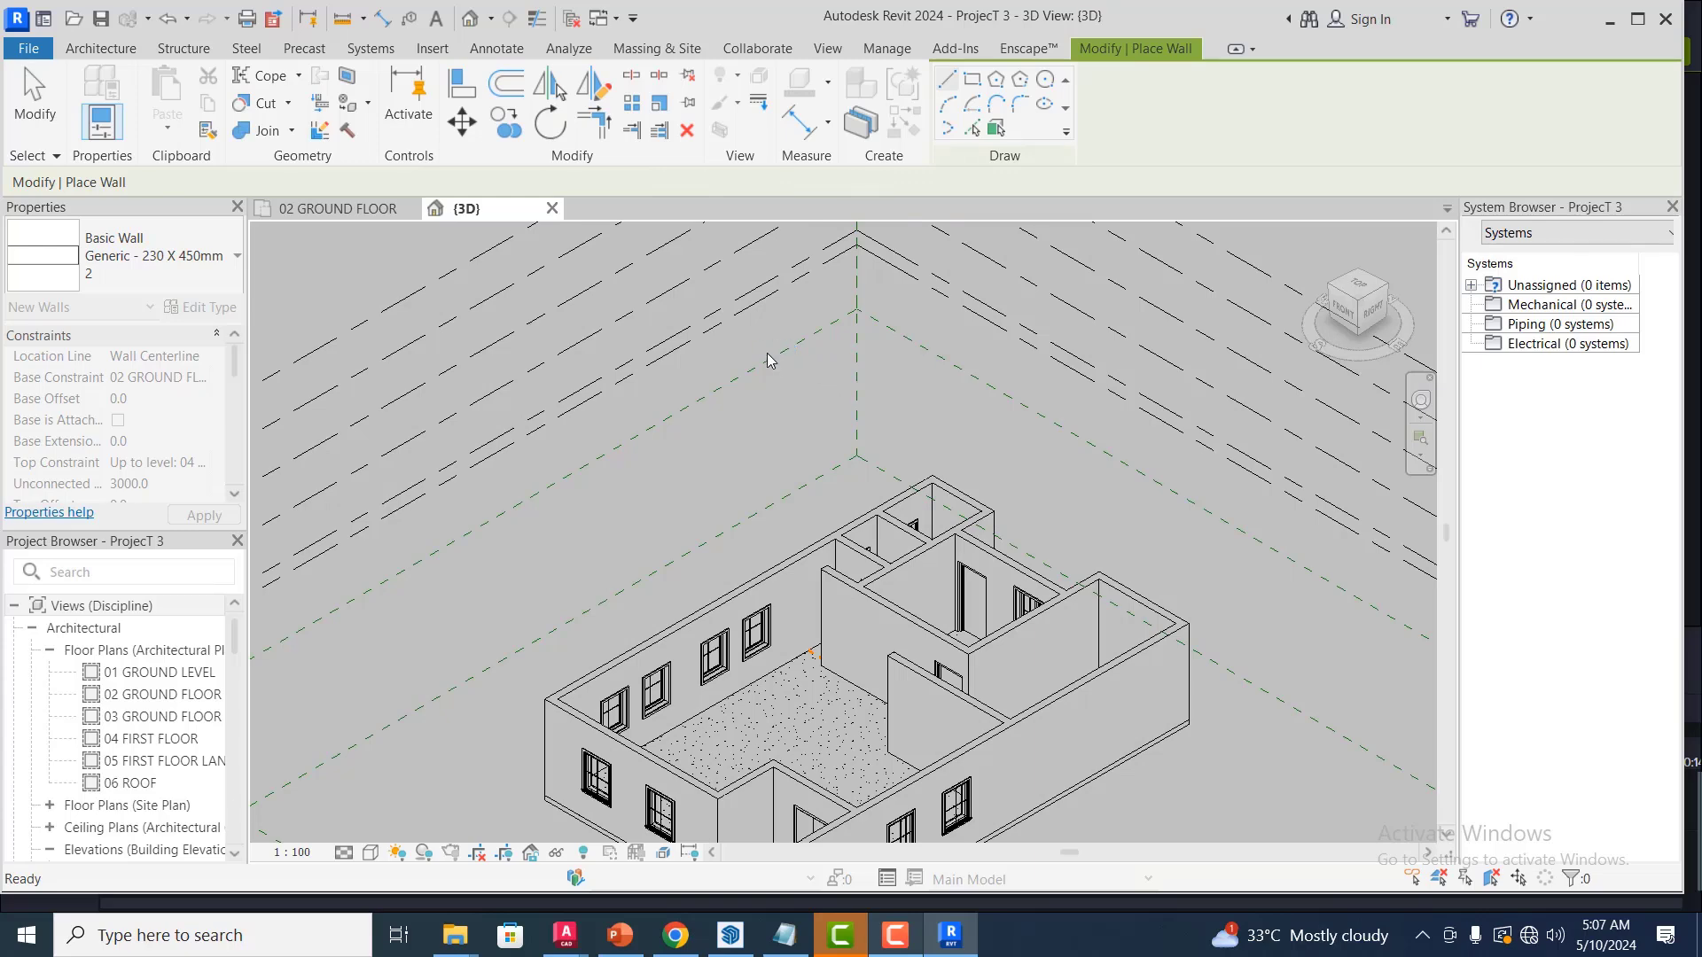
scroll(824, 390, "down", 5)
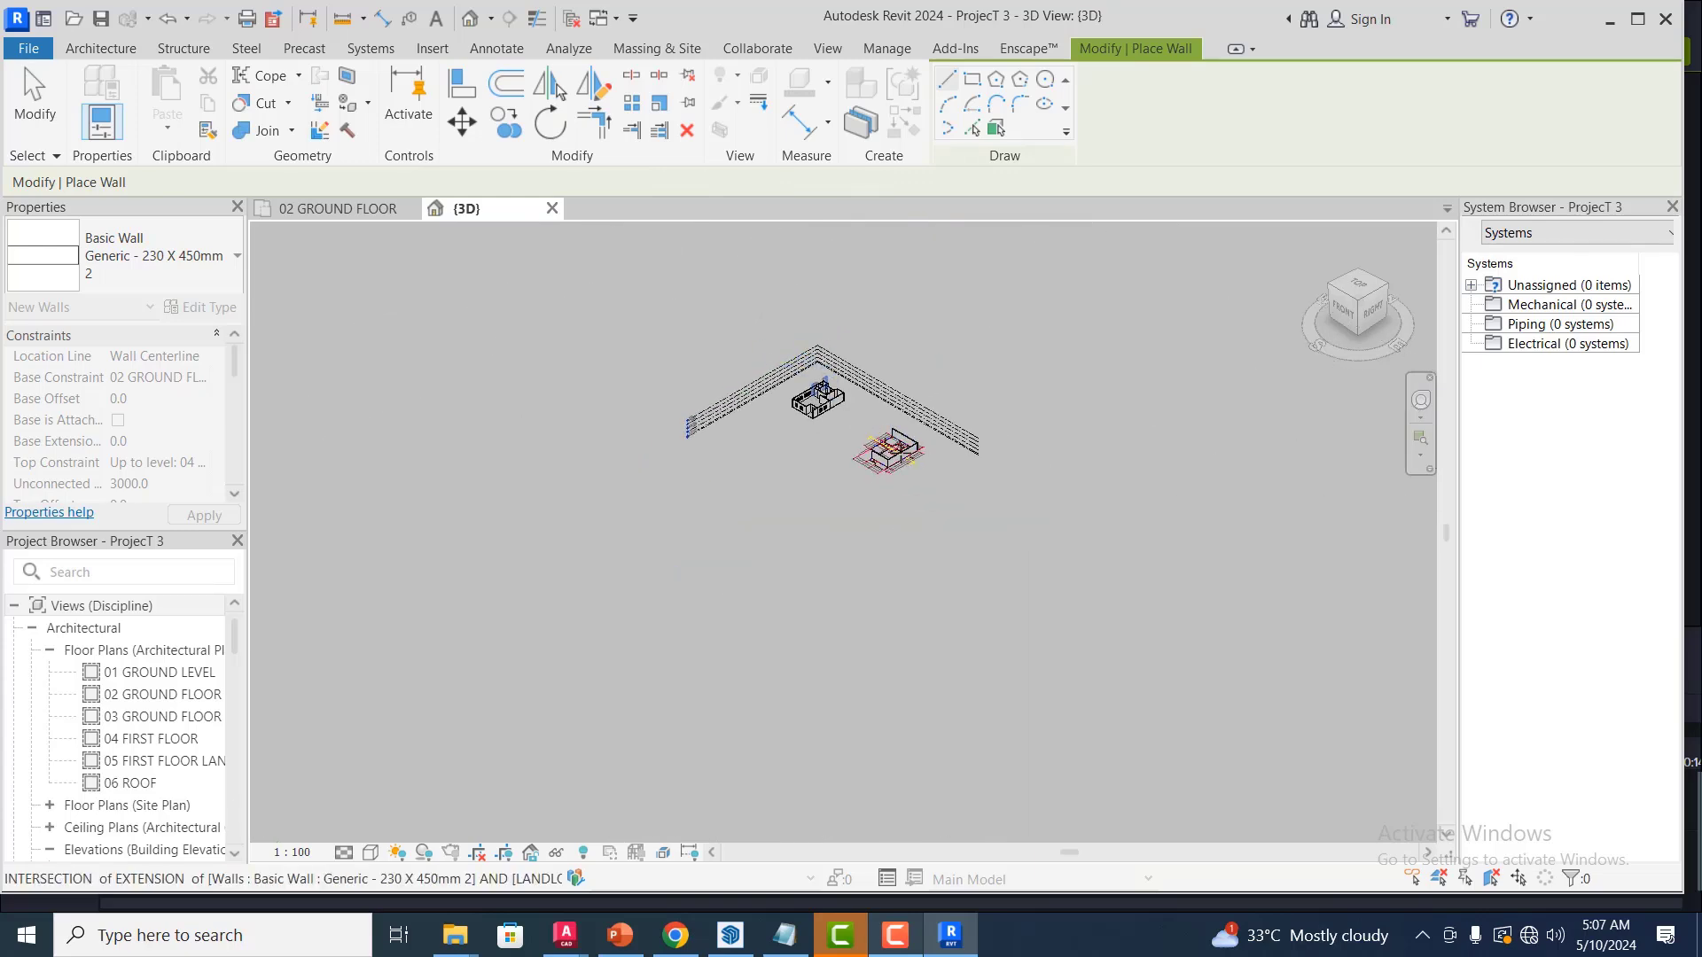
scroll(833, 408, "up", 6)
scroll(909, 506, "up", 2)
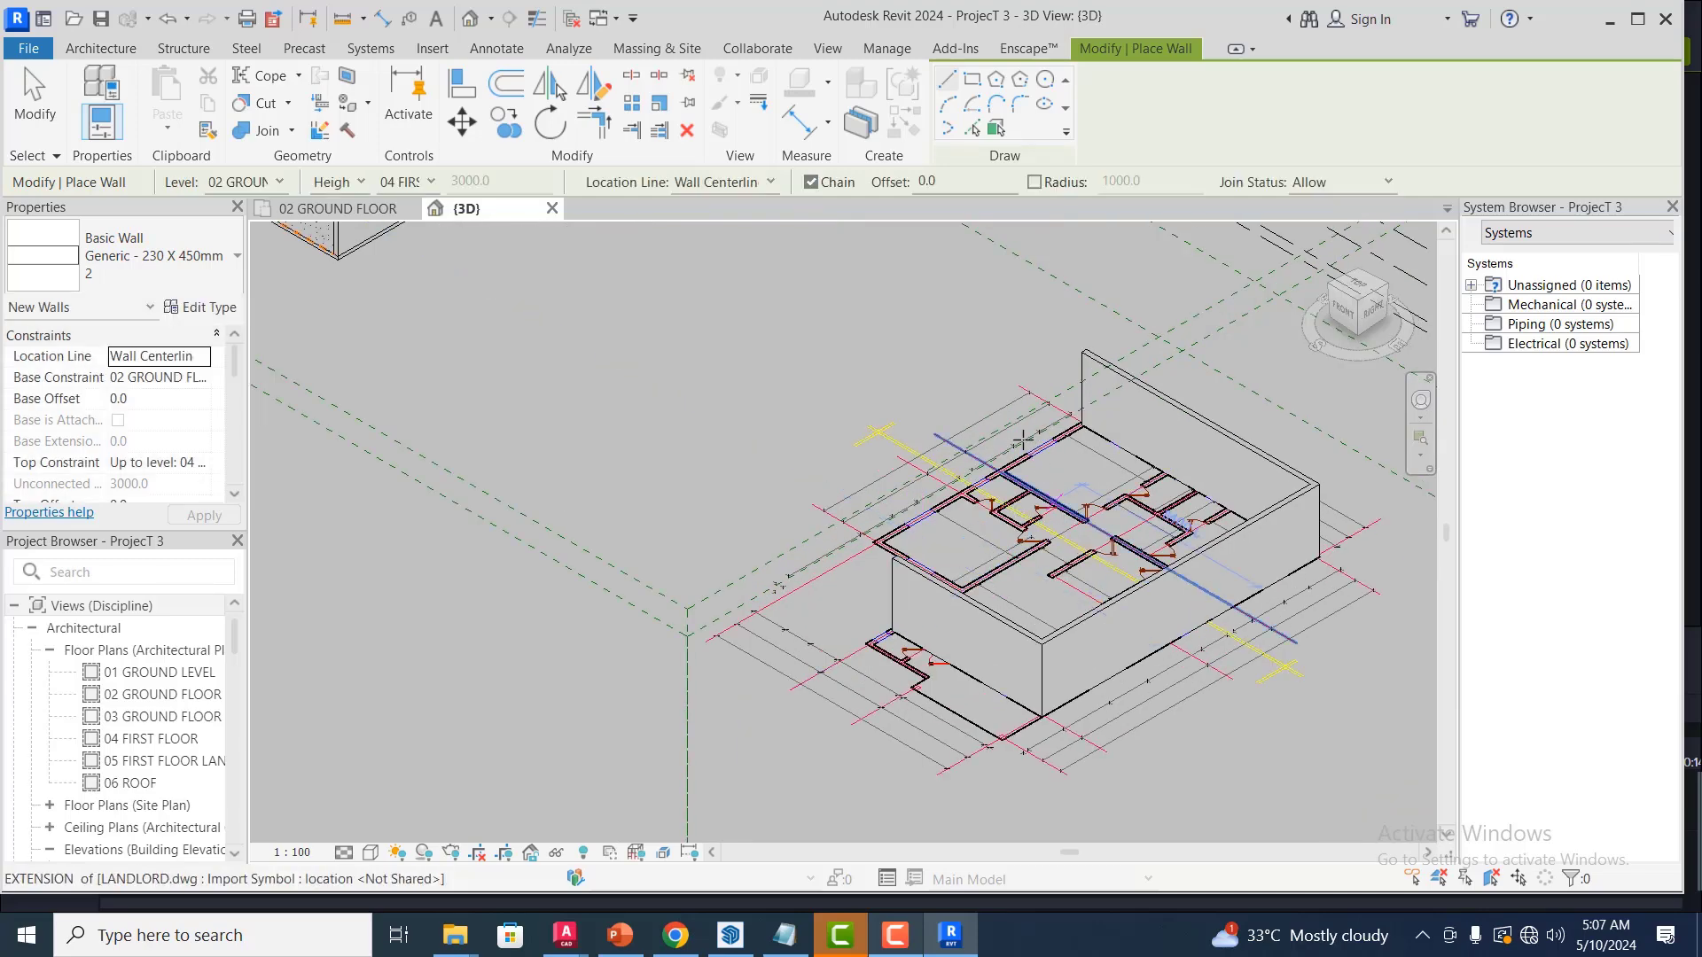
key("Escape")
key("Escape")
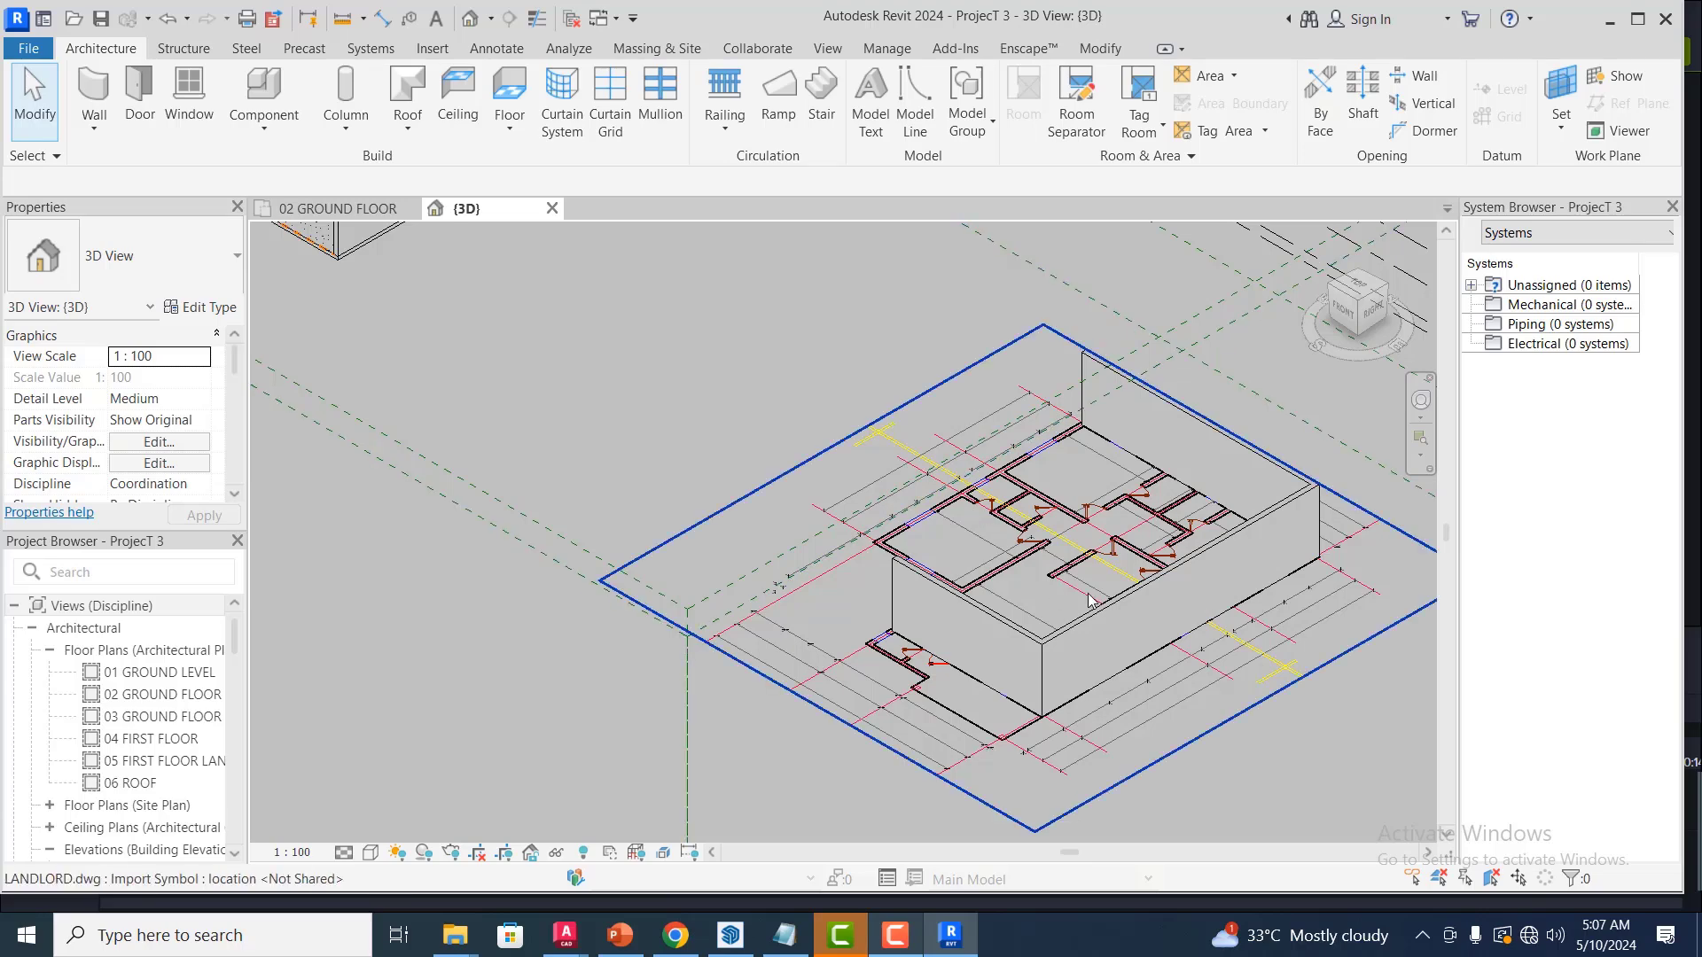
scroll(1023, 573, "down", 3)
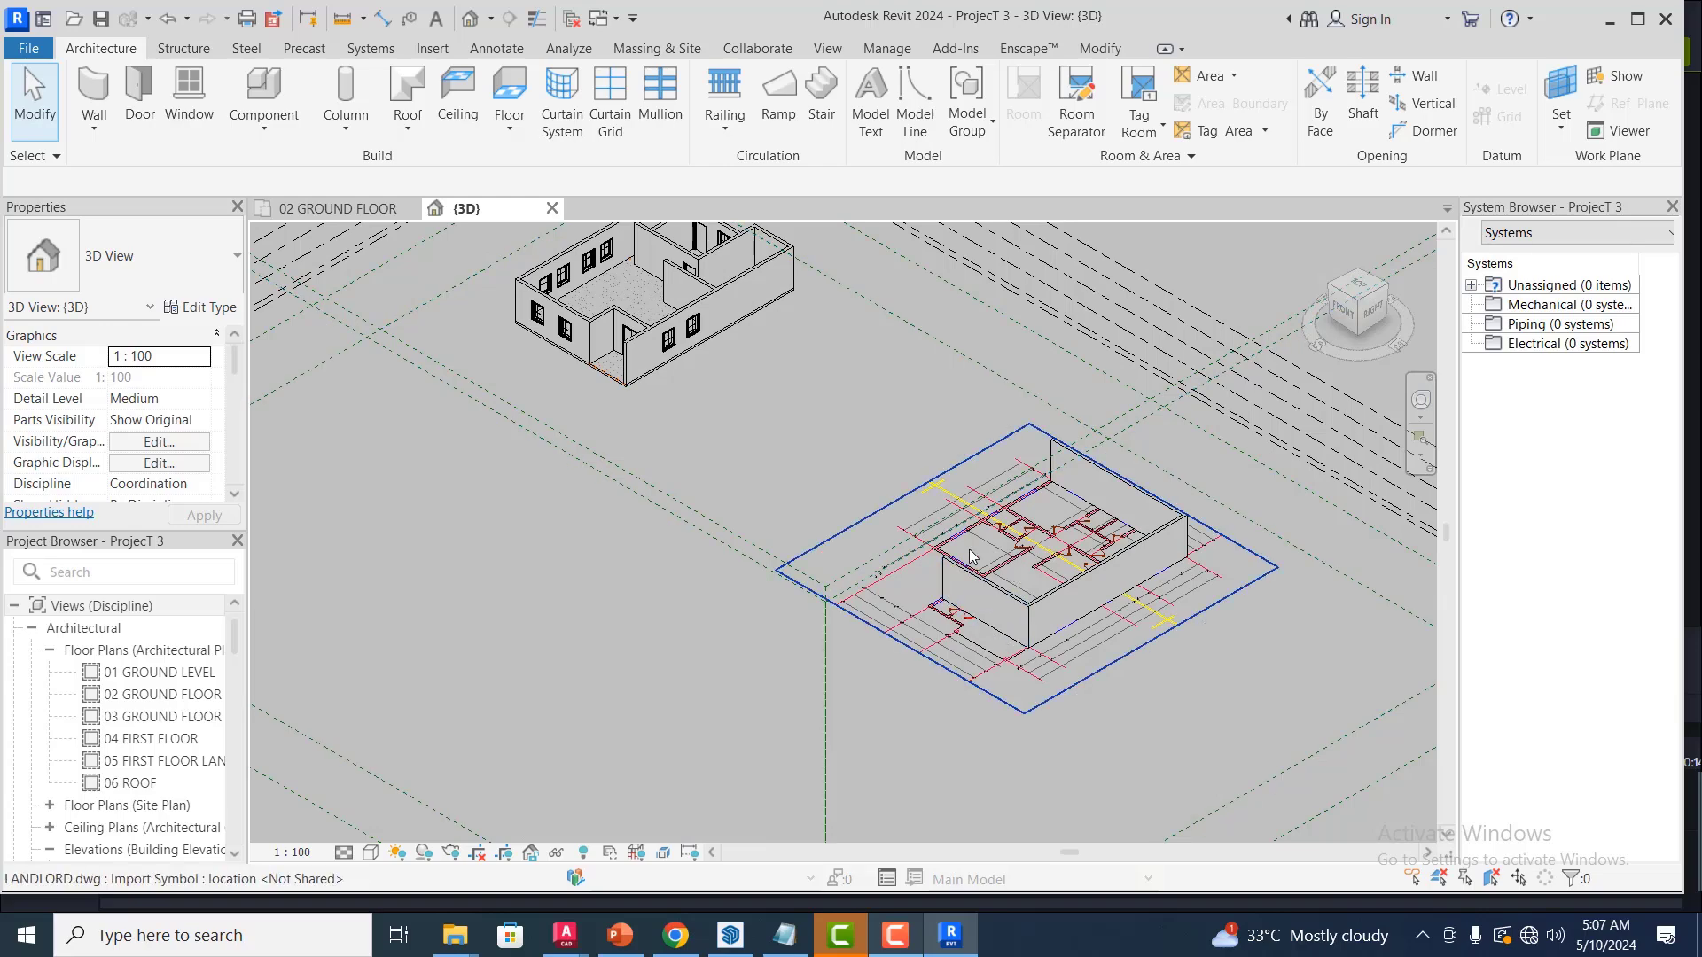
Return to 02 GROUND FLOOR and delete the imported LANDLORD.dwg plan together with the walls traced over it
left_click(354, 210)
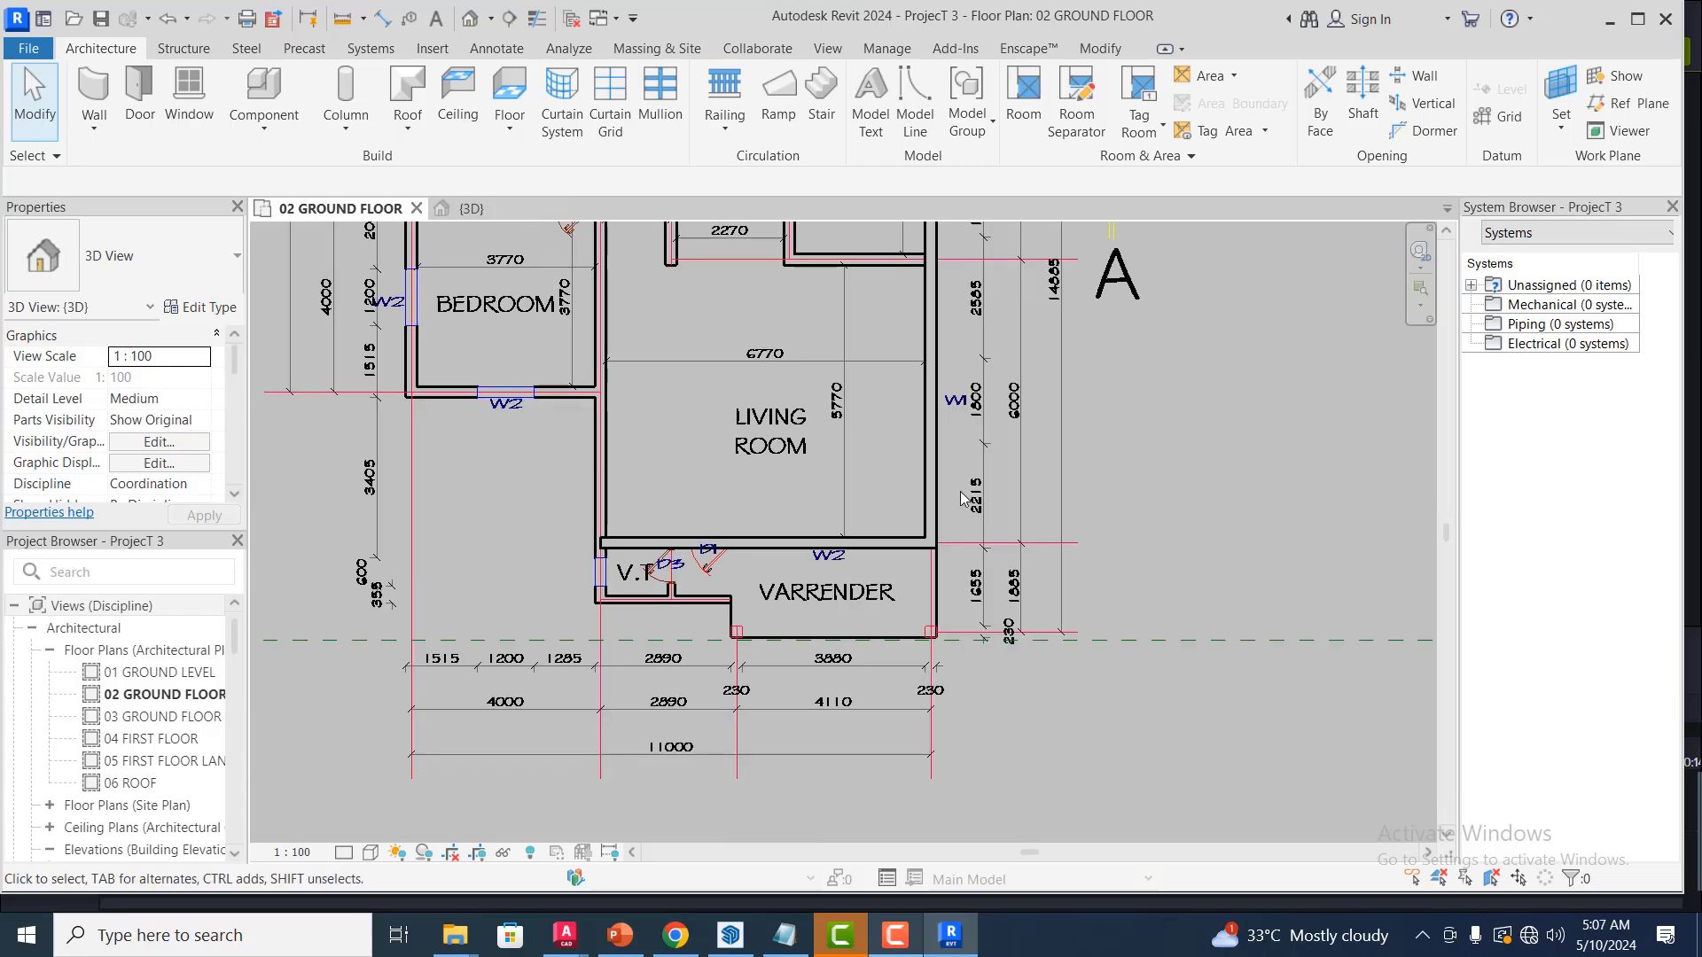
scroll(1001, 625, "down", 2)
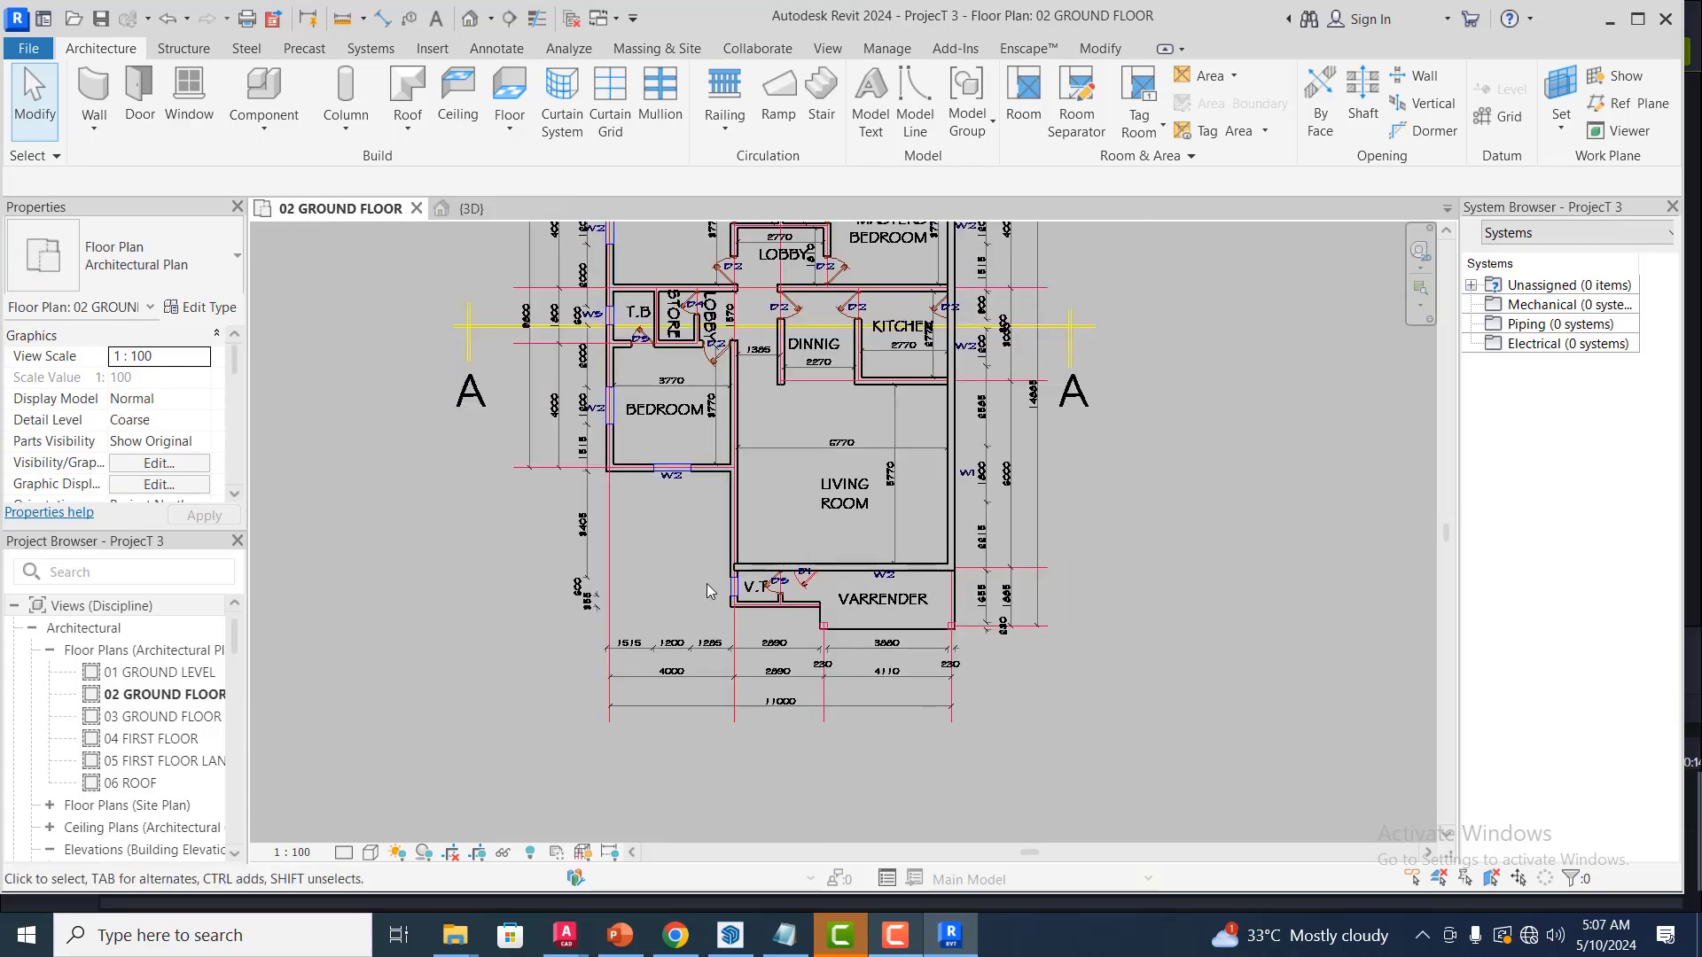
scroll(820, 575, "down", 2)
scroll(722, 575, "down", 2)
left_click_drag(600, 352, 934, 657)
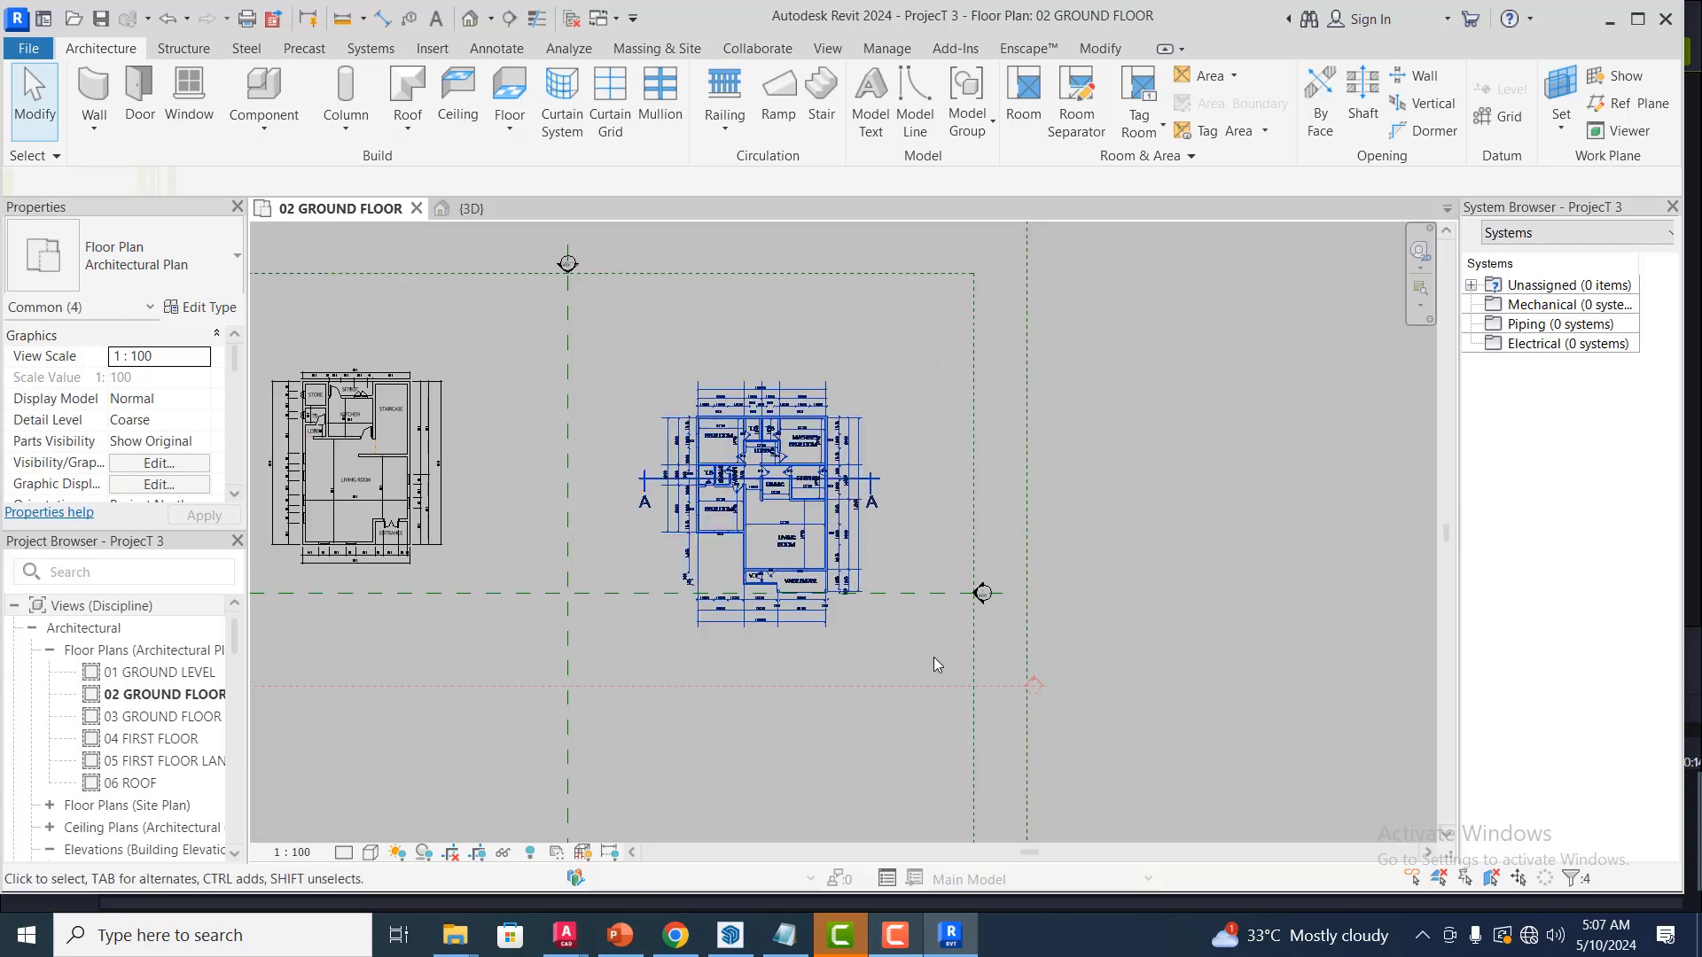
key("Delete")
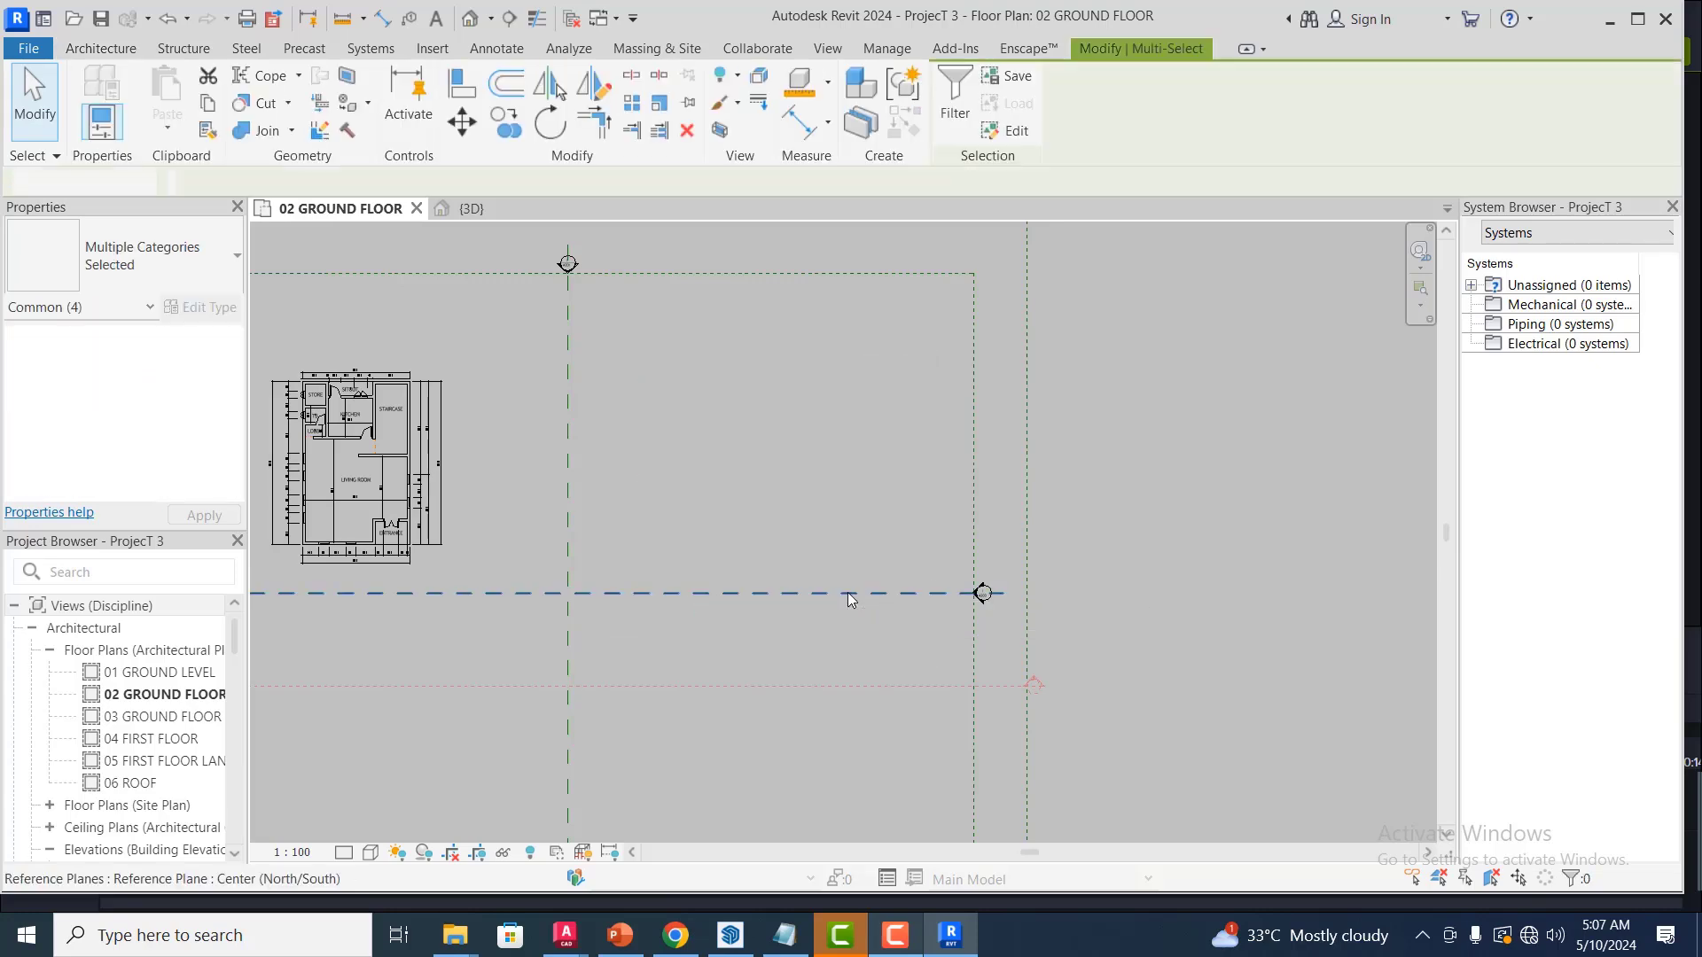
scroll(865, 571, "down", 1)
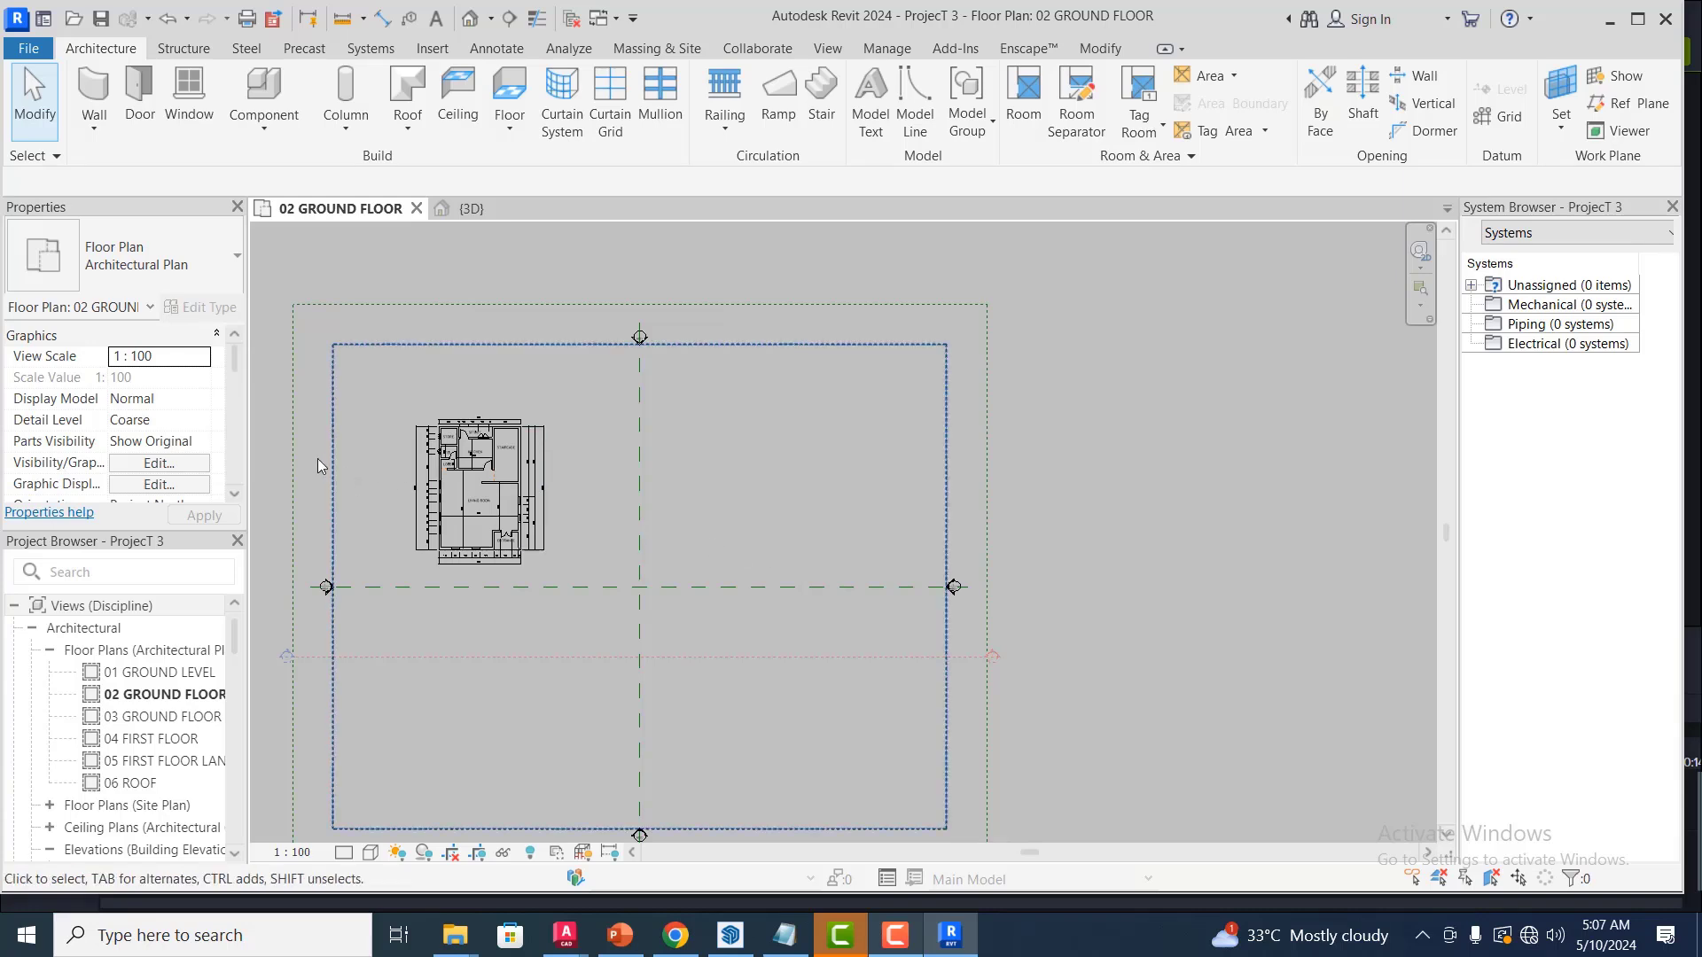
scroll(316, 455, "up", 1)
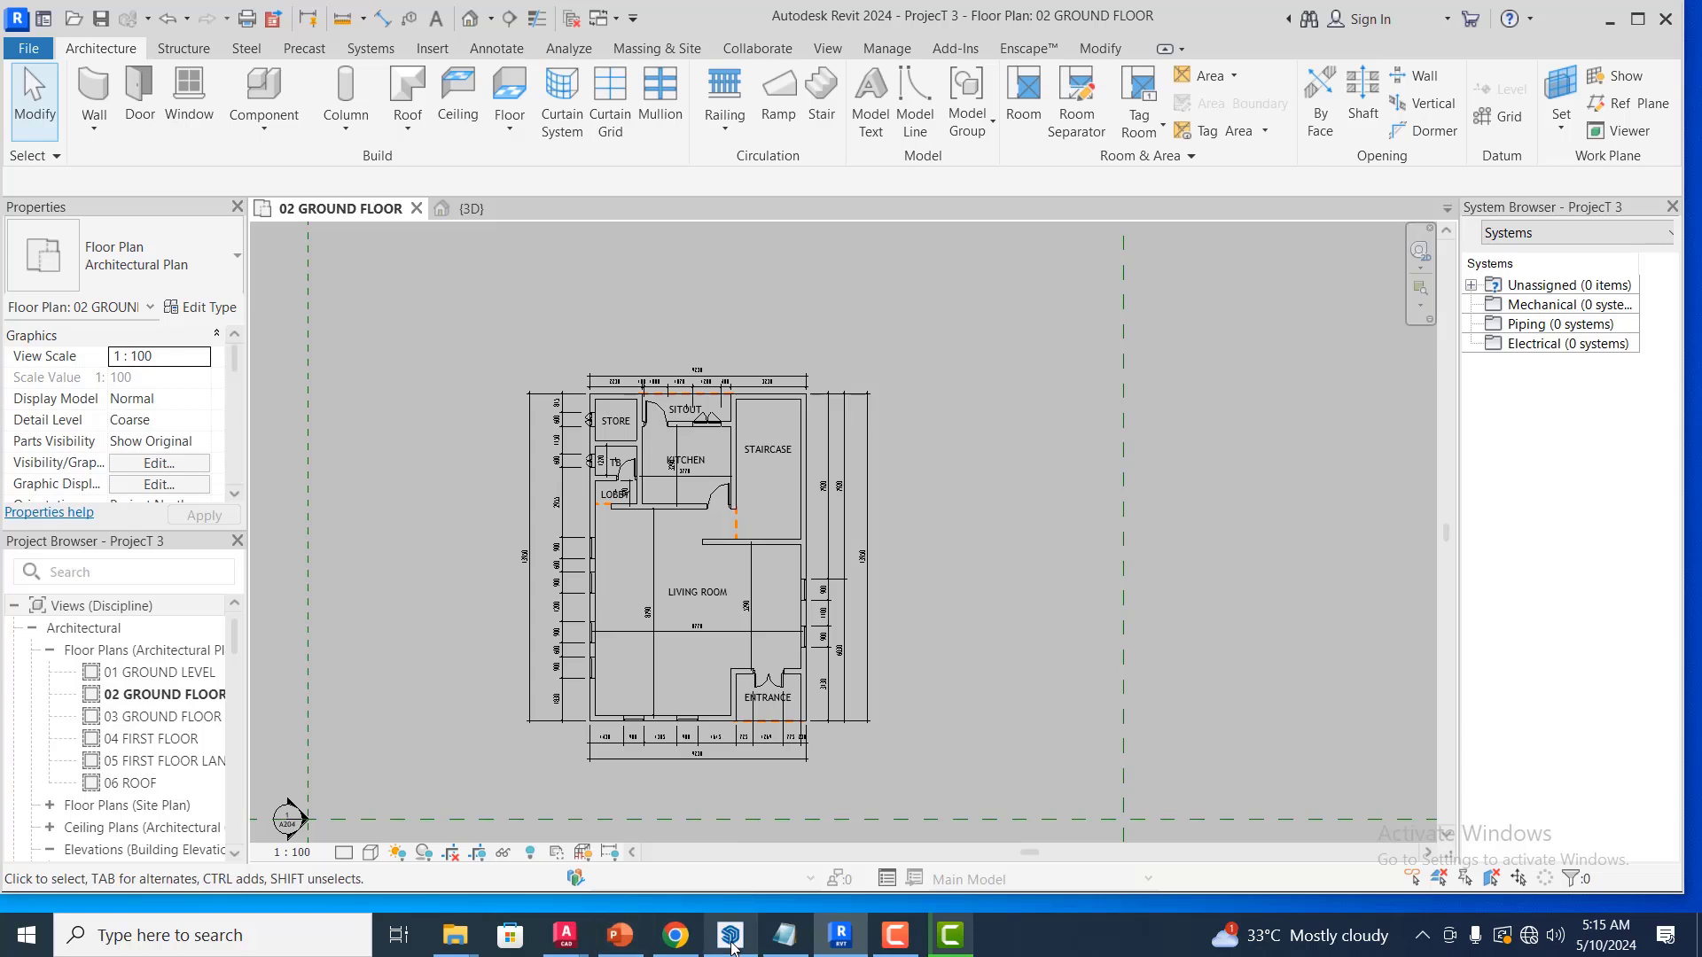
Examine the ground and first floor plans of Masi.dwg in AutoCAD and the two-storey house model in SketchUp
left_click(559, 935)
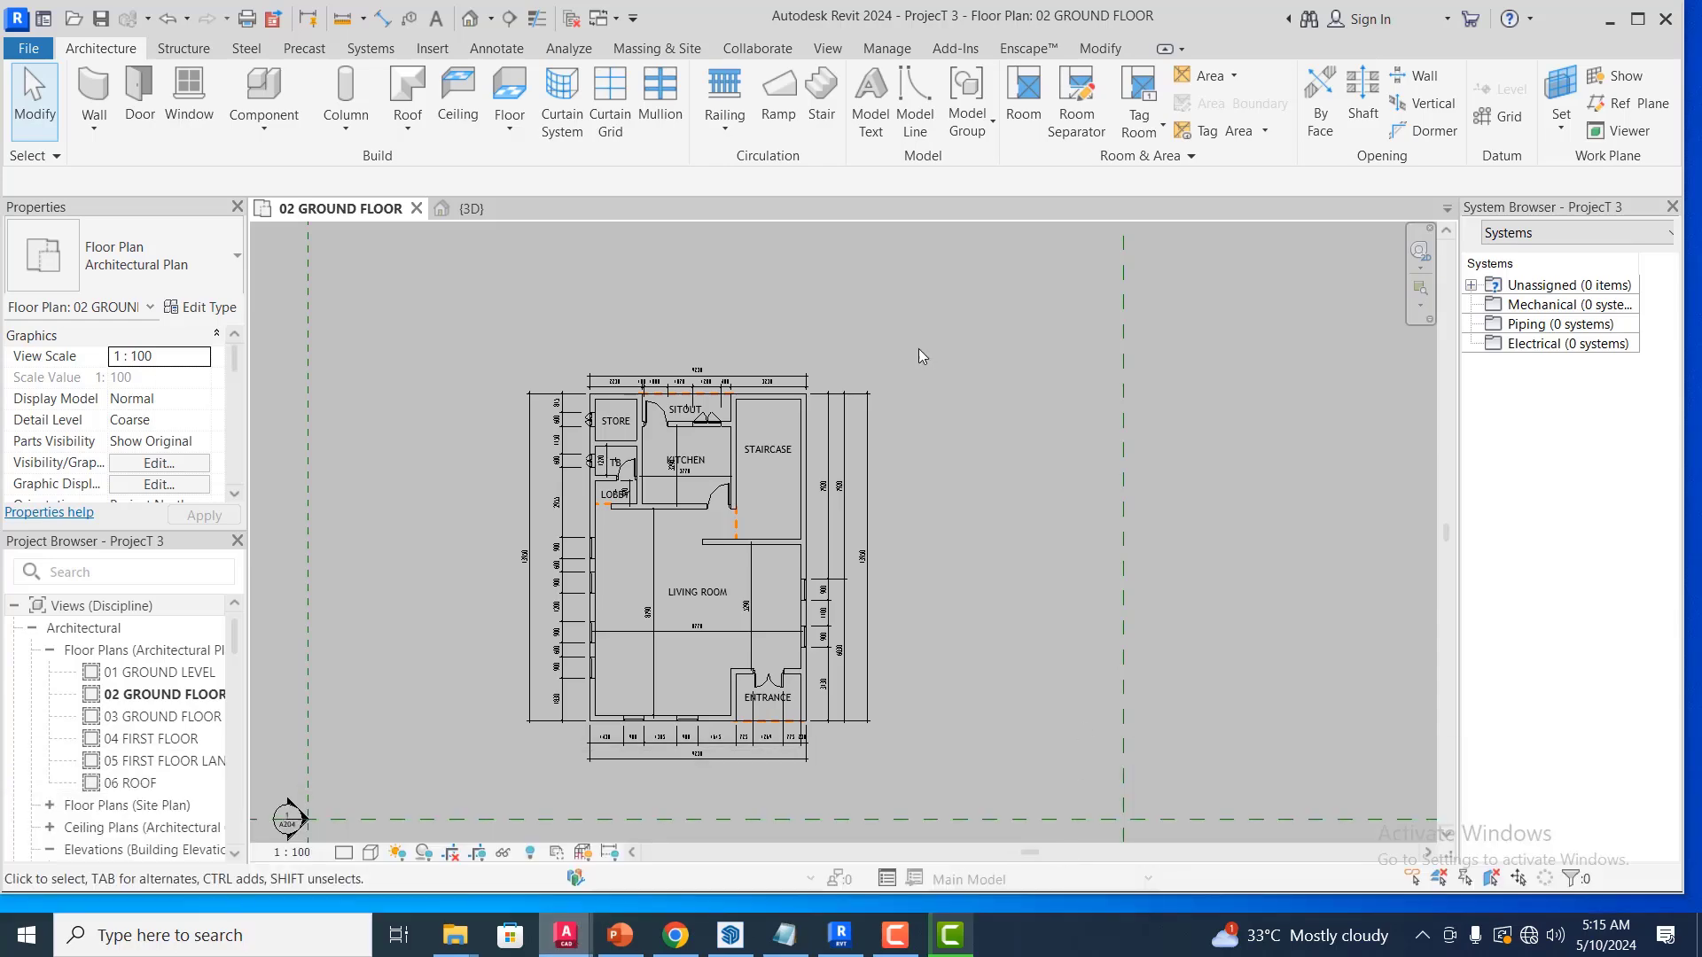
left_click(1609, 23)
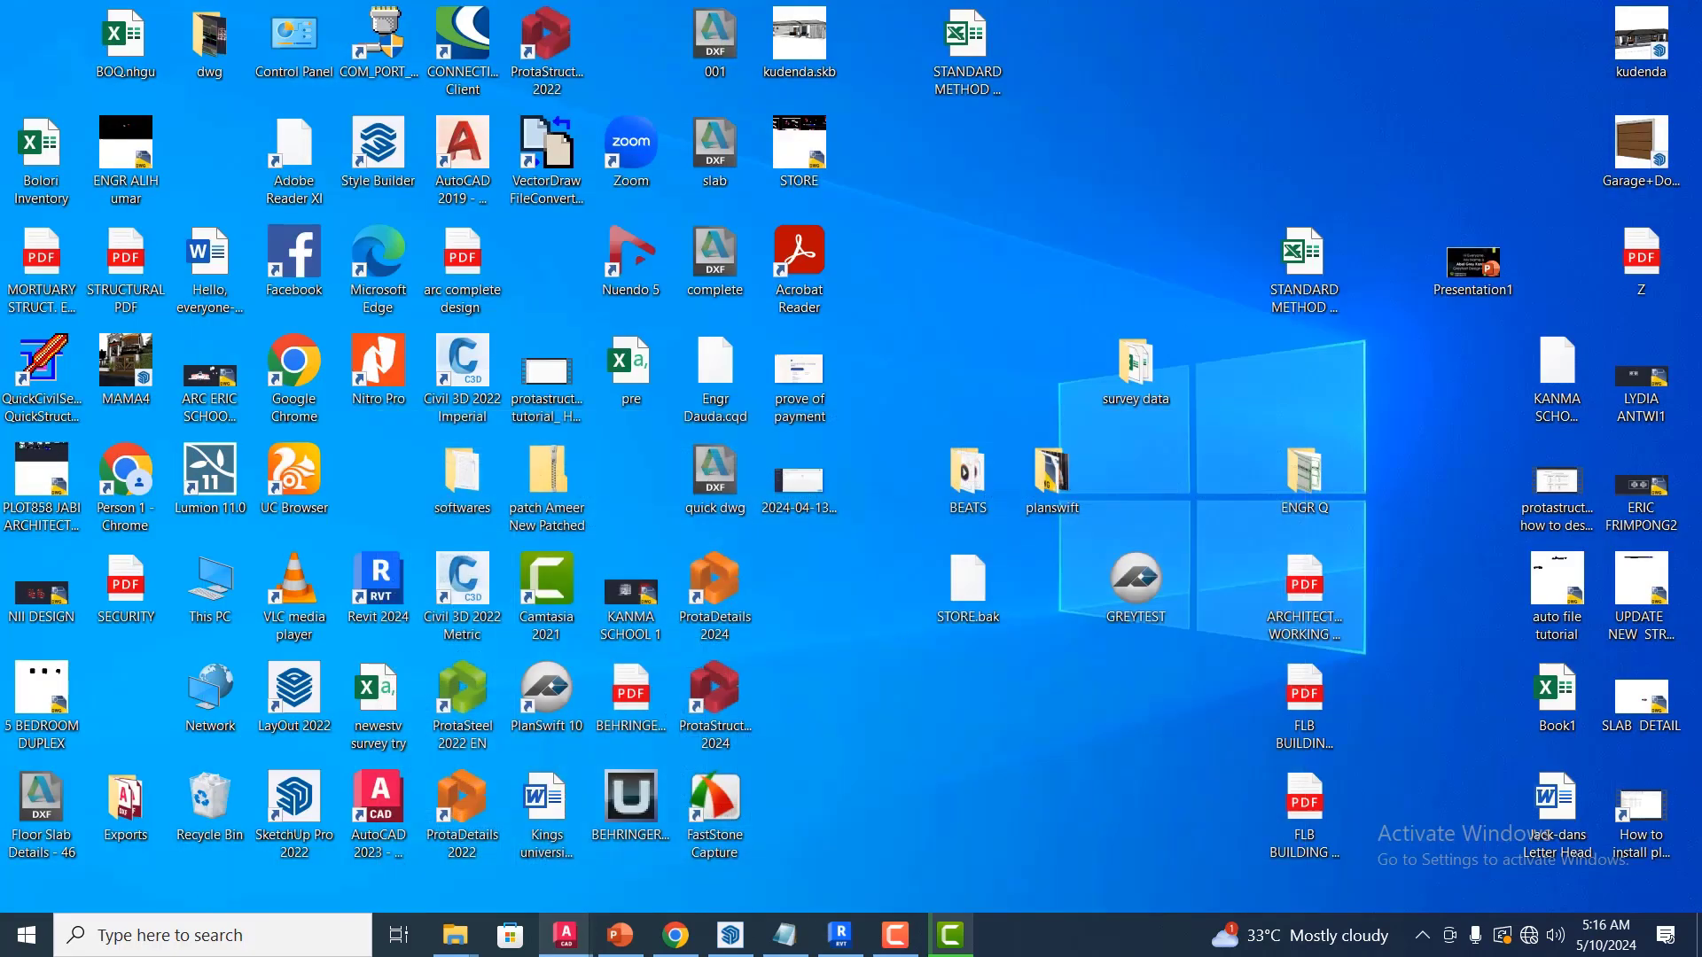
mouse_move(568, 937)
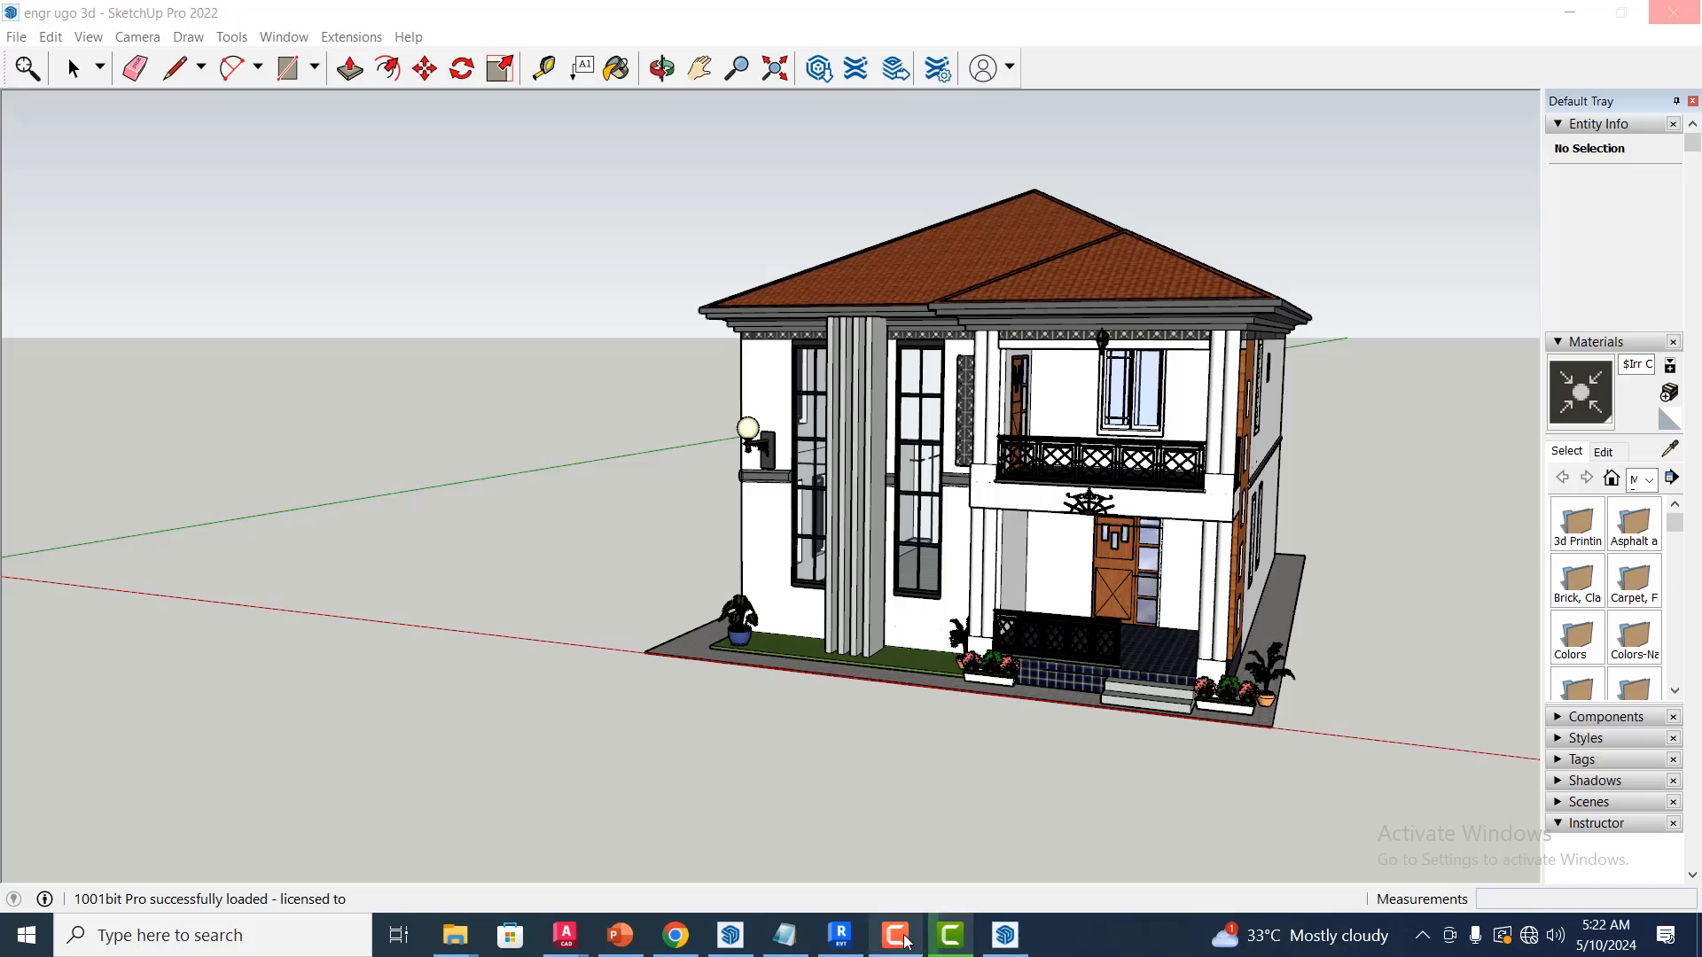
key("alt+Tab")
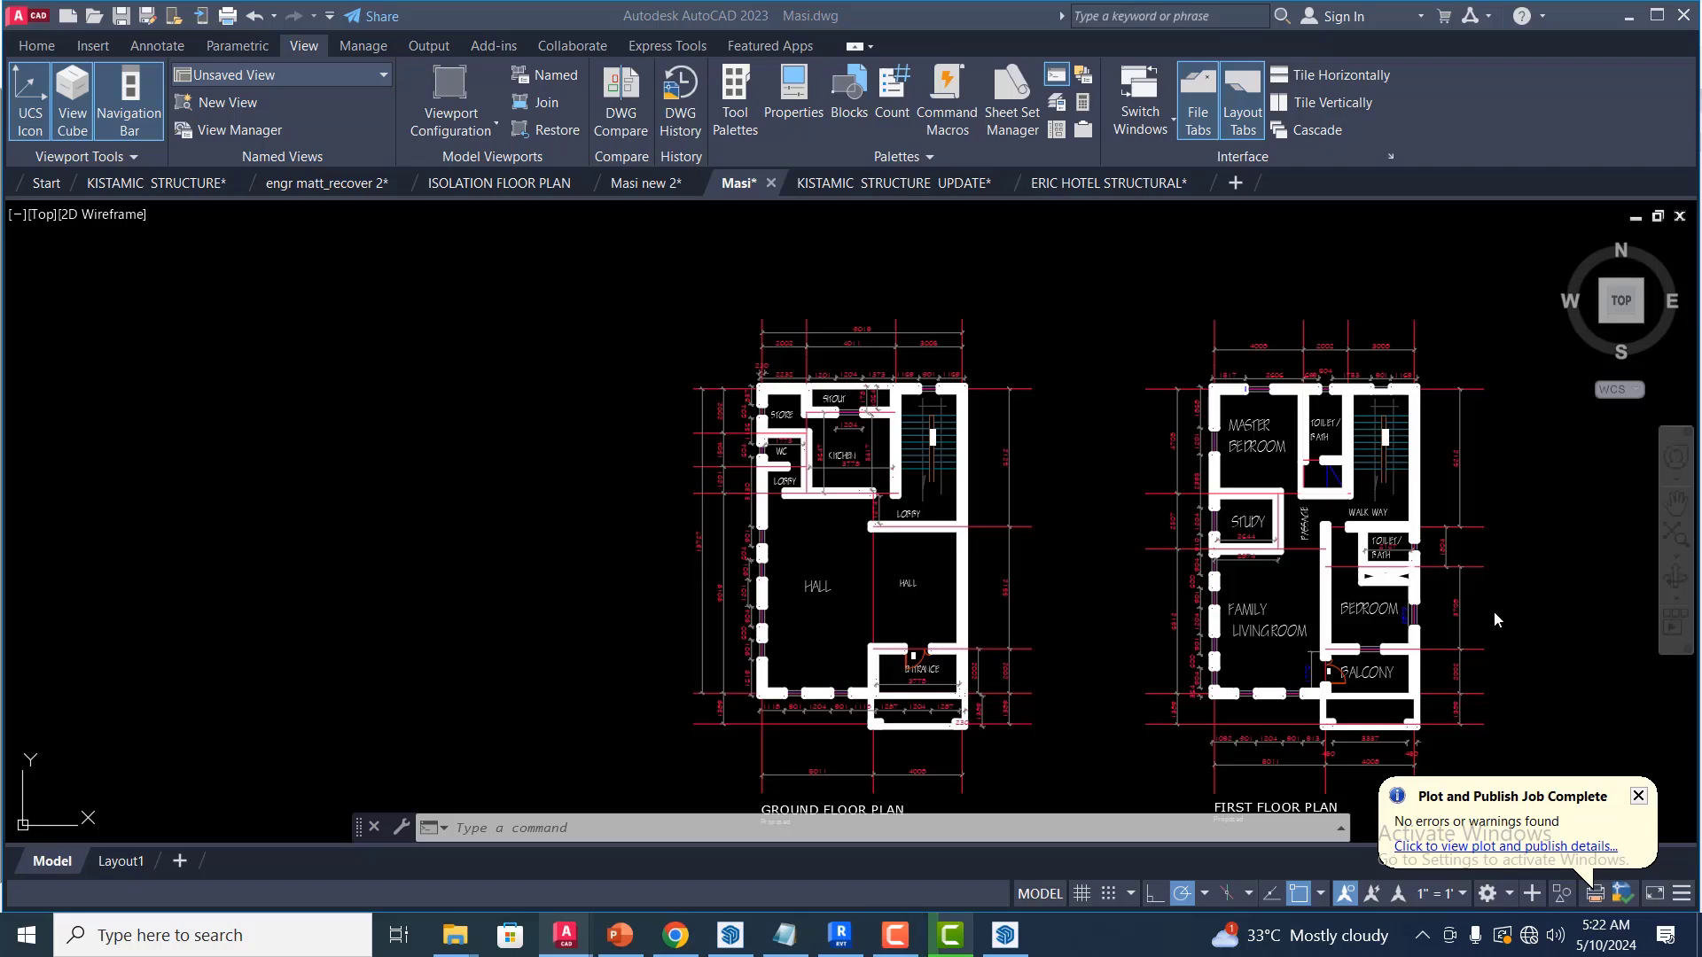
scroll(1496, 608, "up", 5)
scroll(1188, 523, "down", 2)
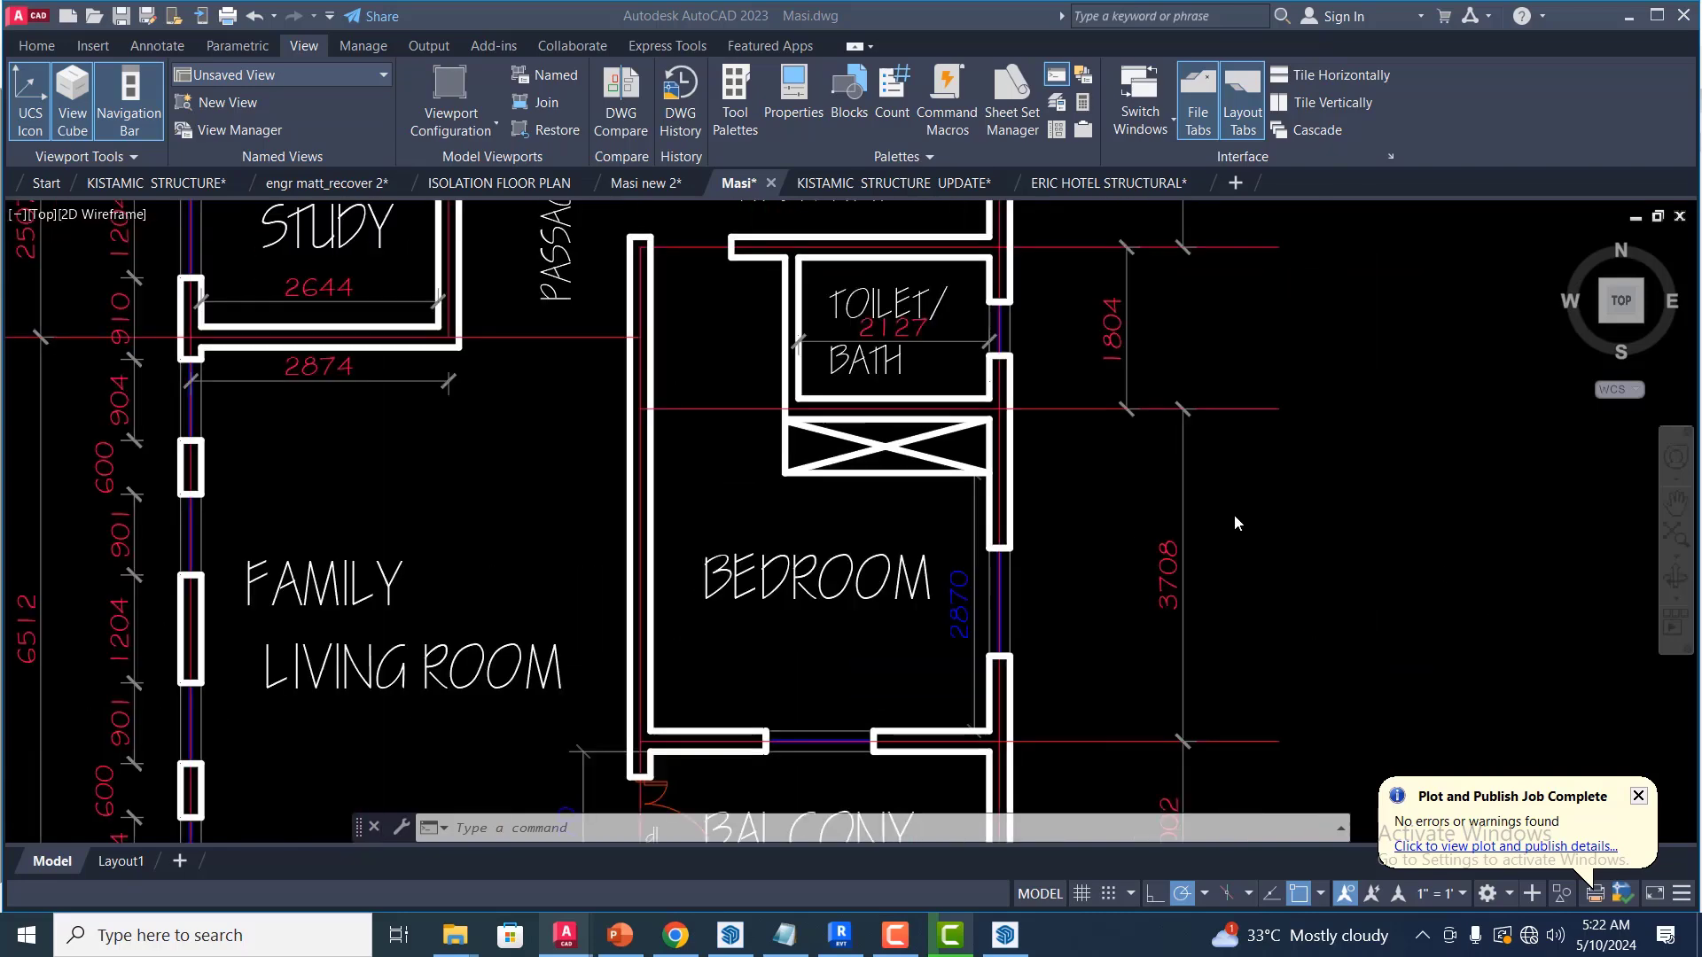
scroll(1242, 503, "down", 6)
scroll(1269, 540, "down", 3)
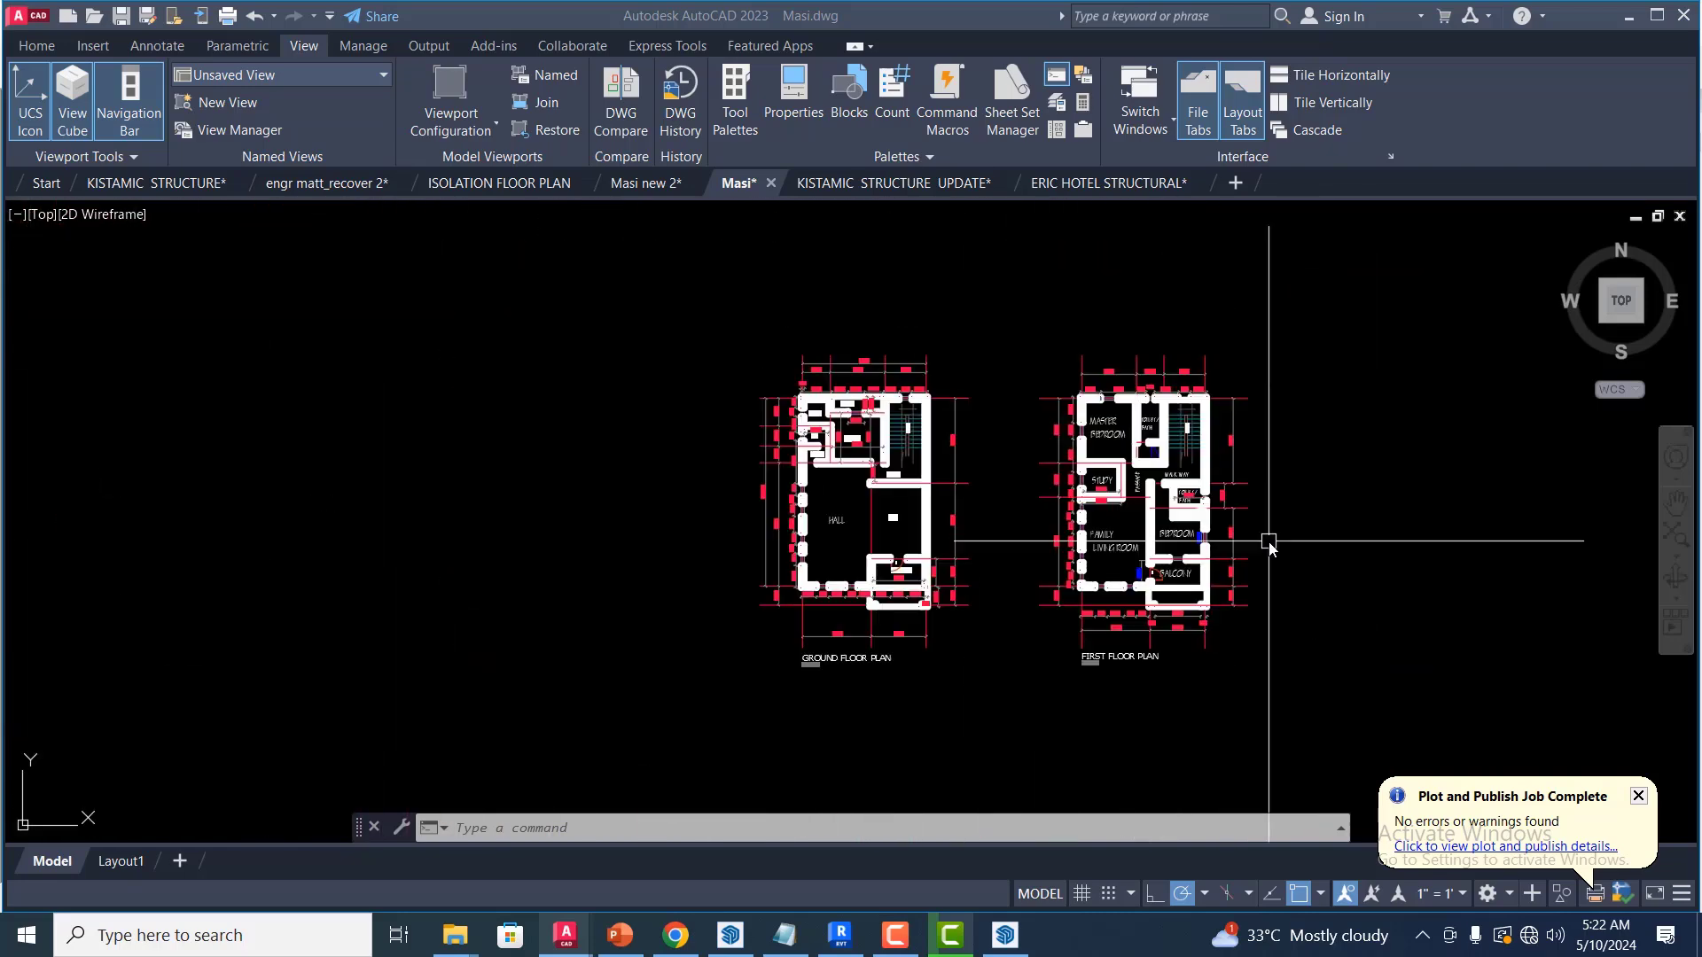
scroll(1247, 517, "up", 2)
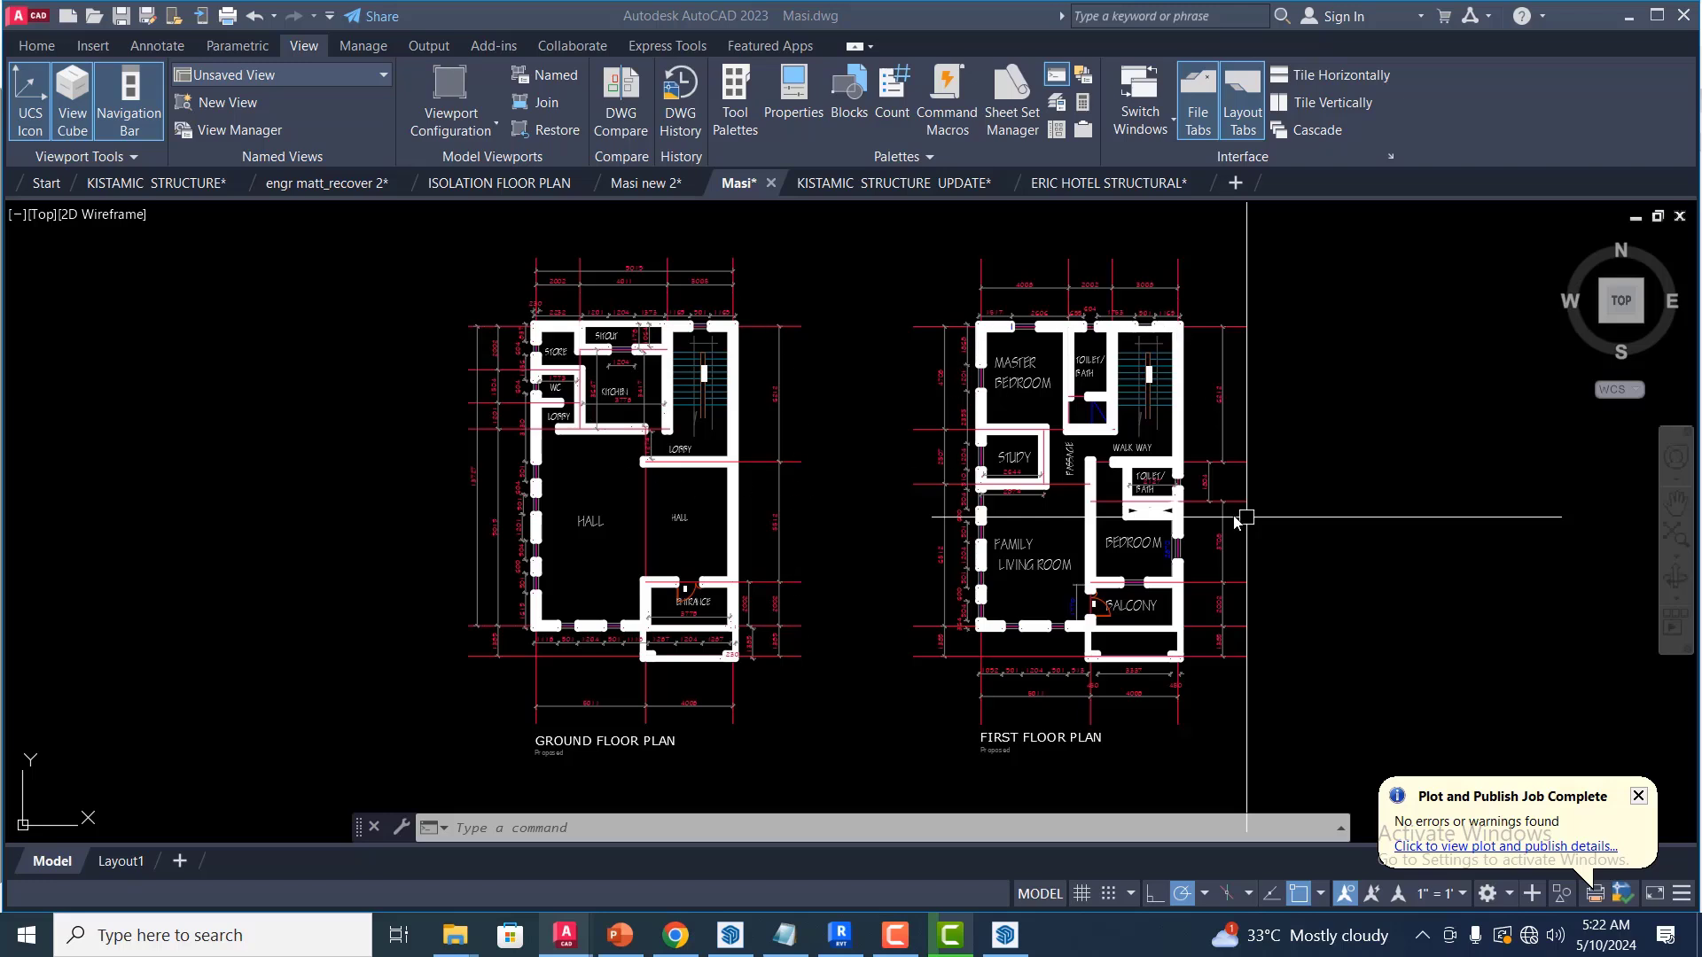
left_click(990, 948)
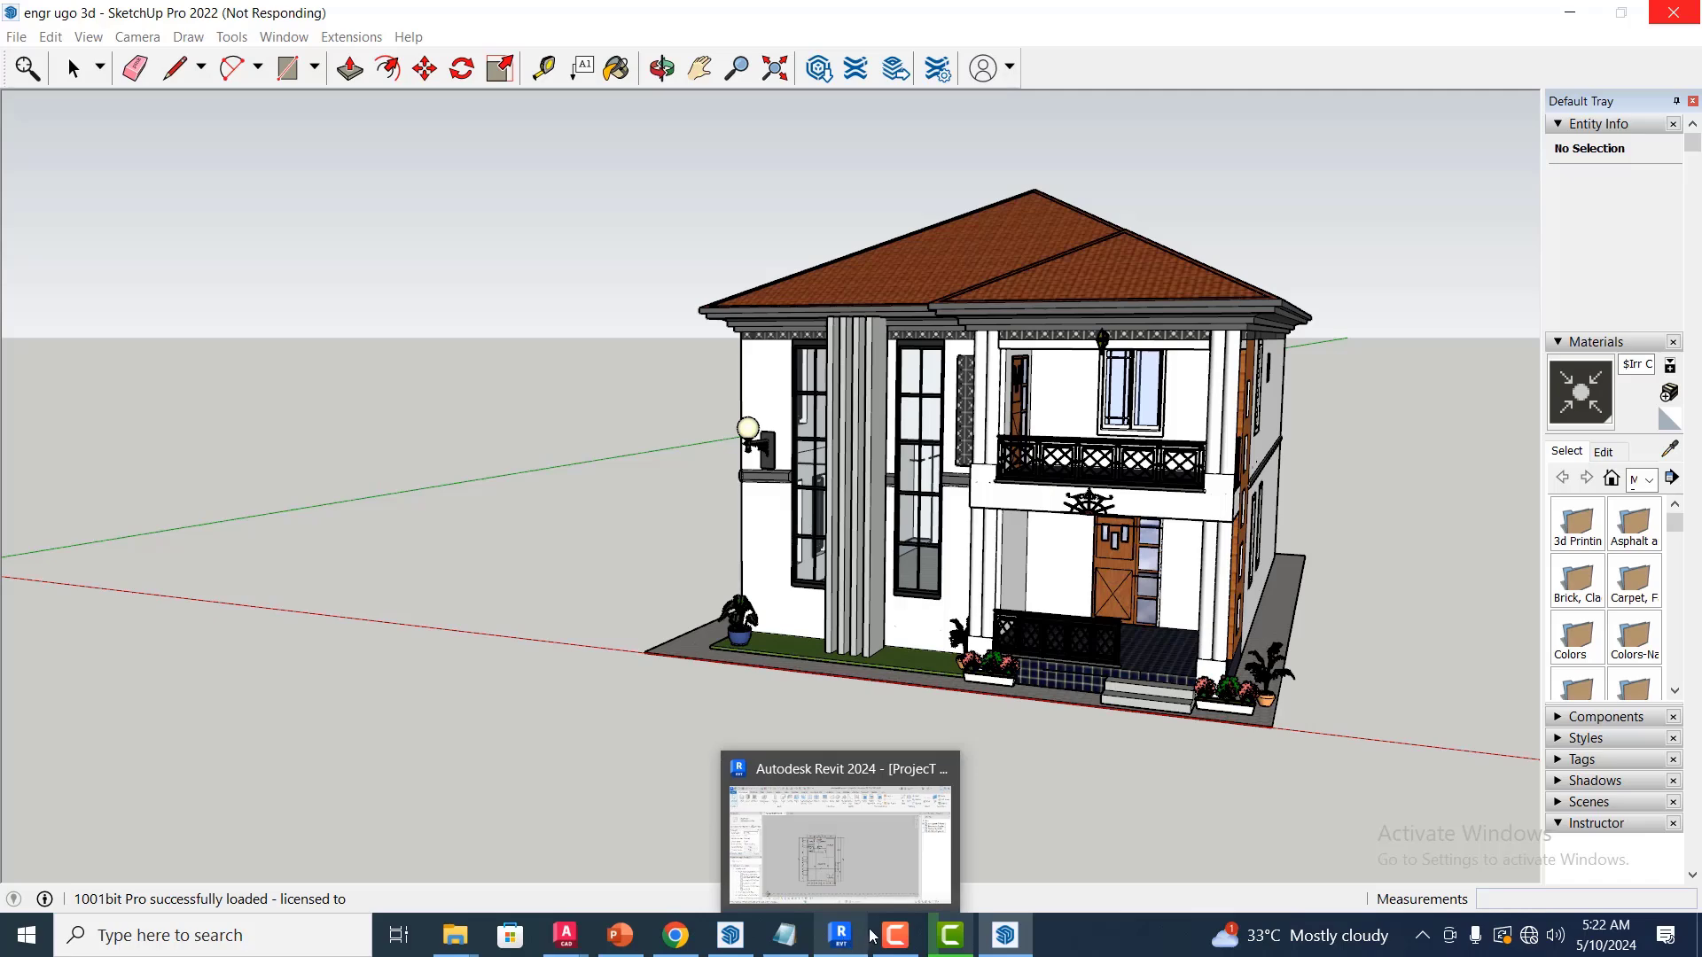
Switch back to Revit and copy the entire existing building on 02 GROUND FLOOR, including its rooms and dimensions, to the clipboard
left_click(882, 882)
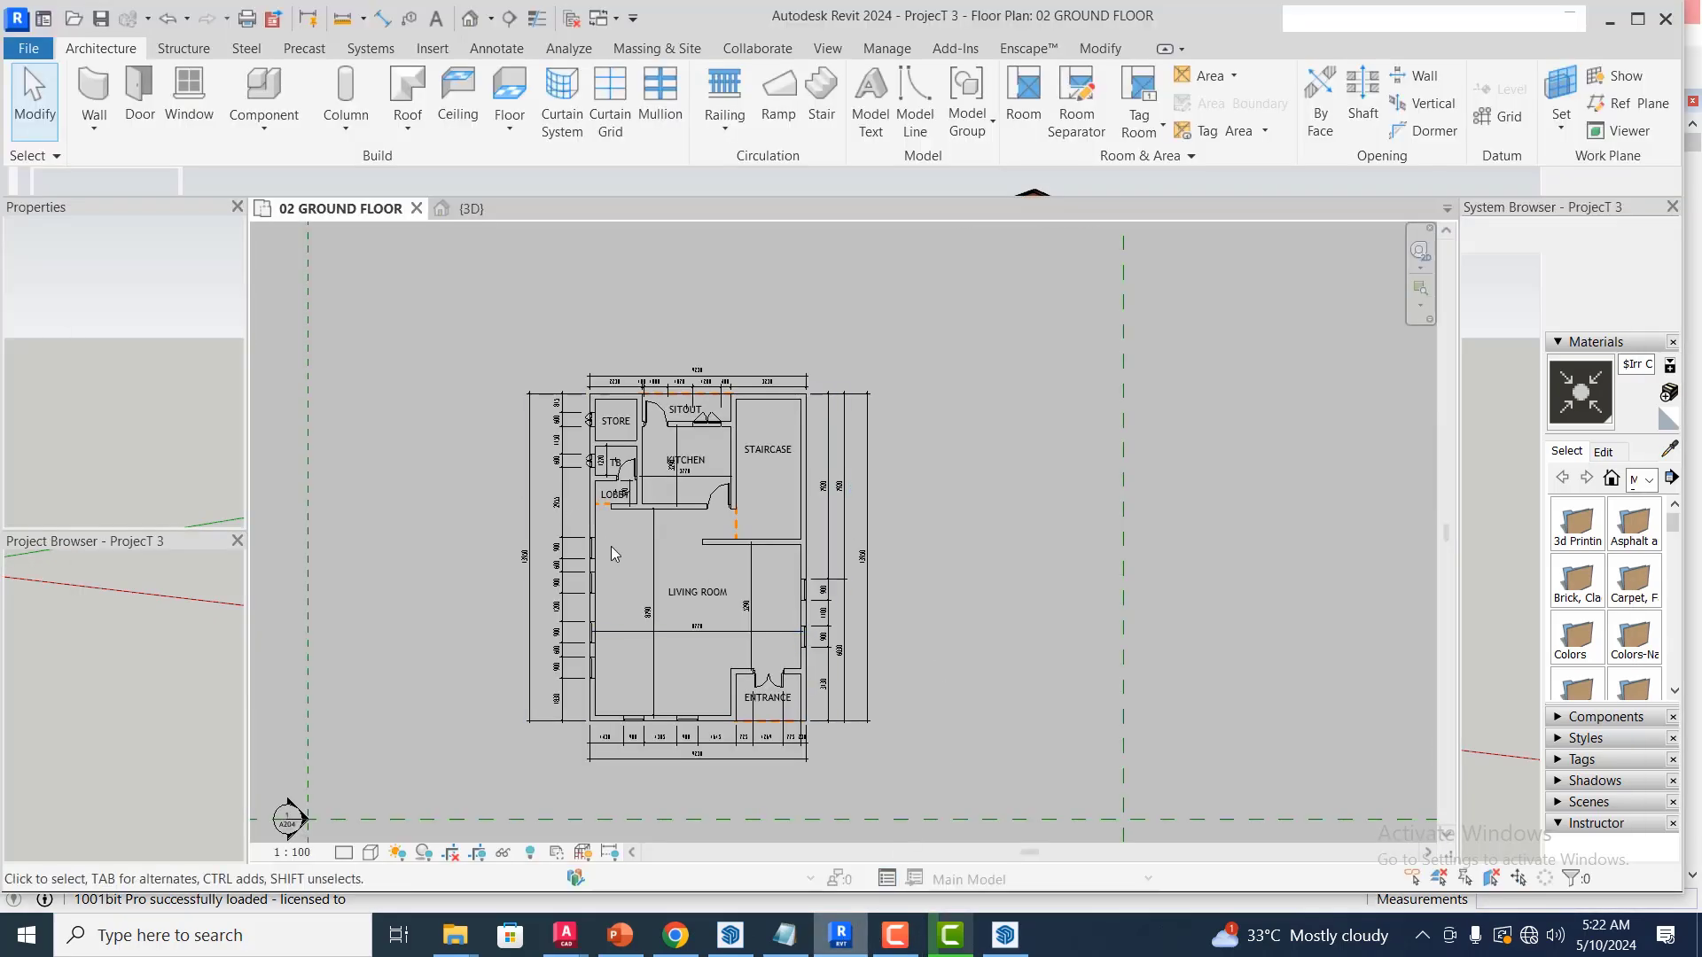
scroll(880, 492, "down", 2)
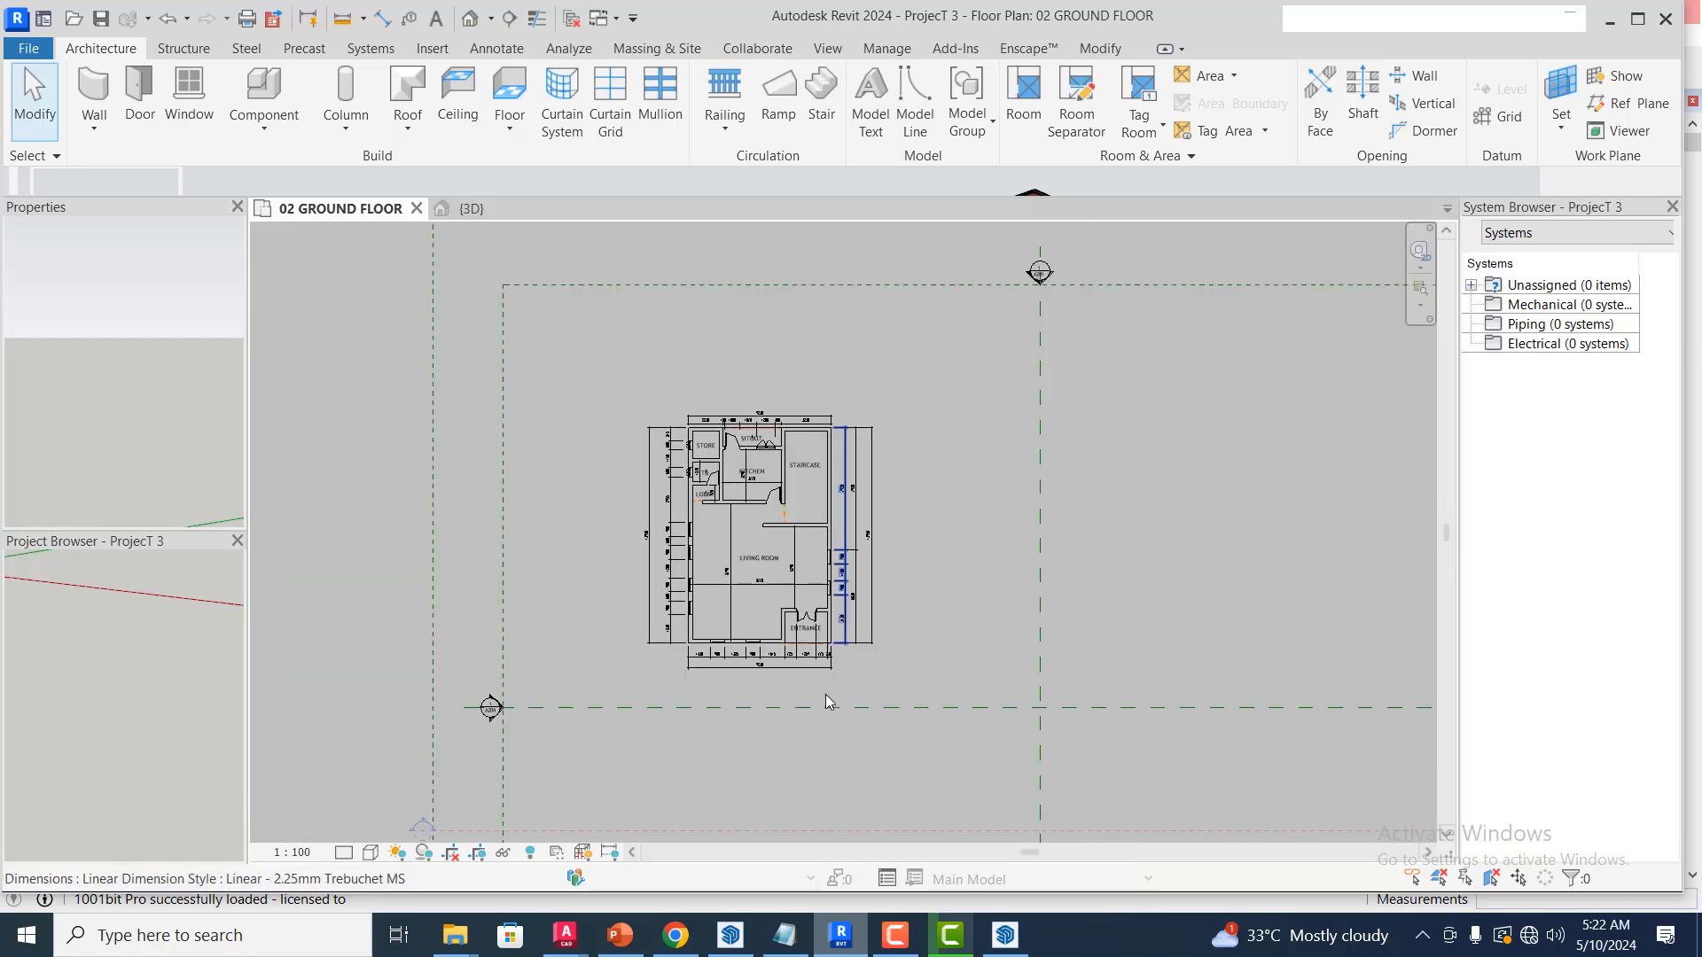
scroll(838, 585, "up", 1)
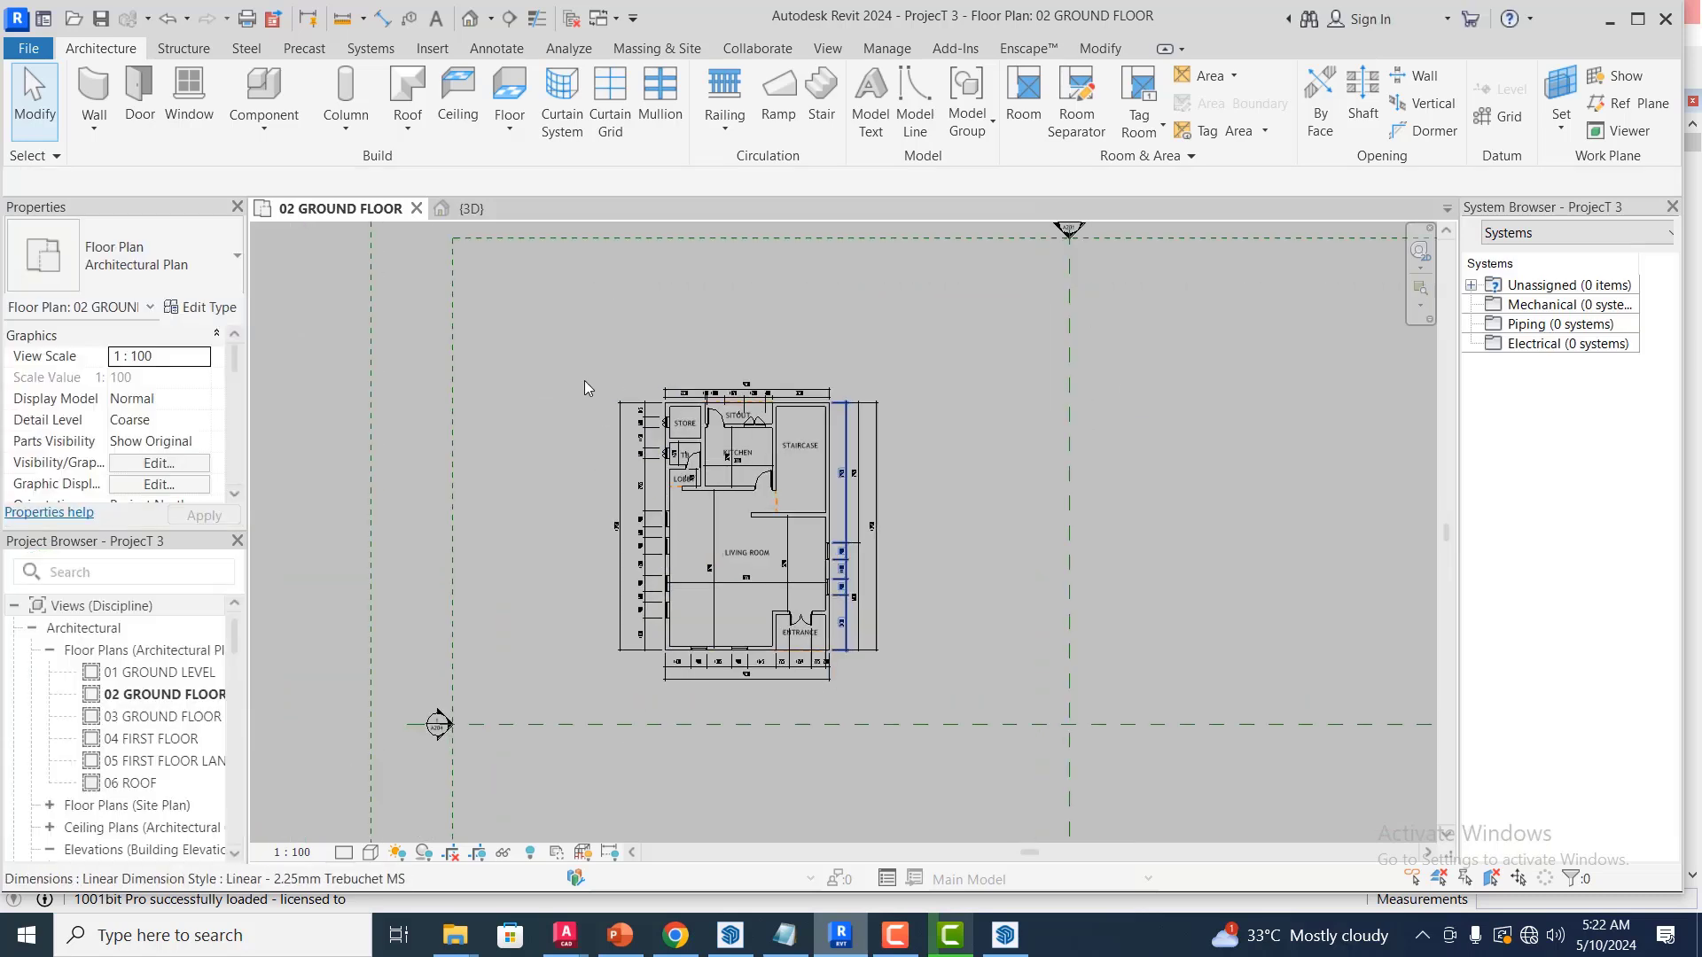
left_click_drag(597, 366, 929, 709)
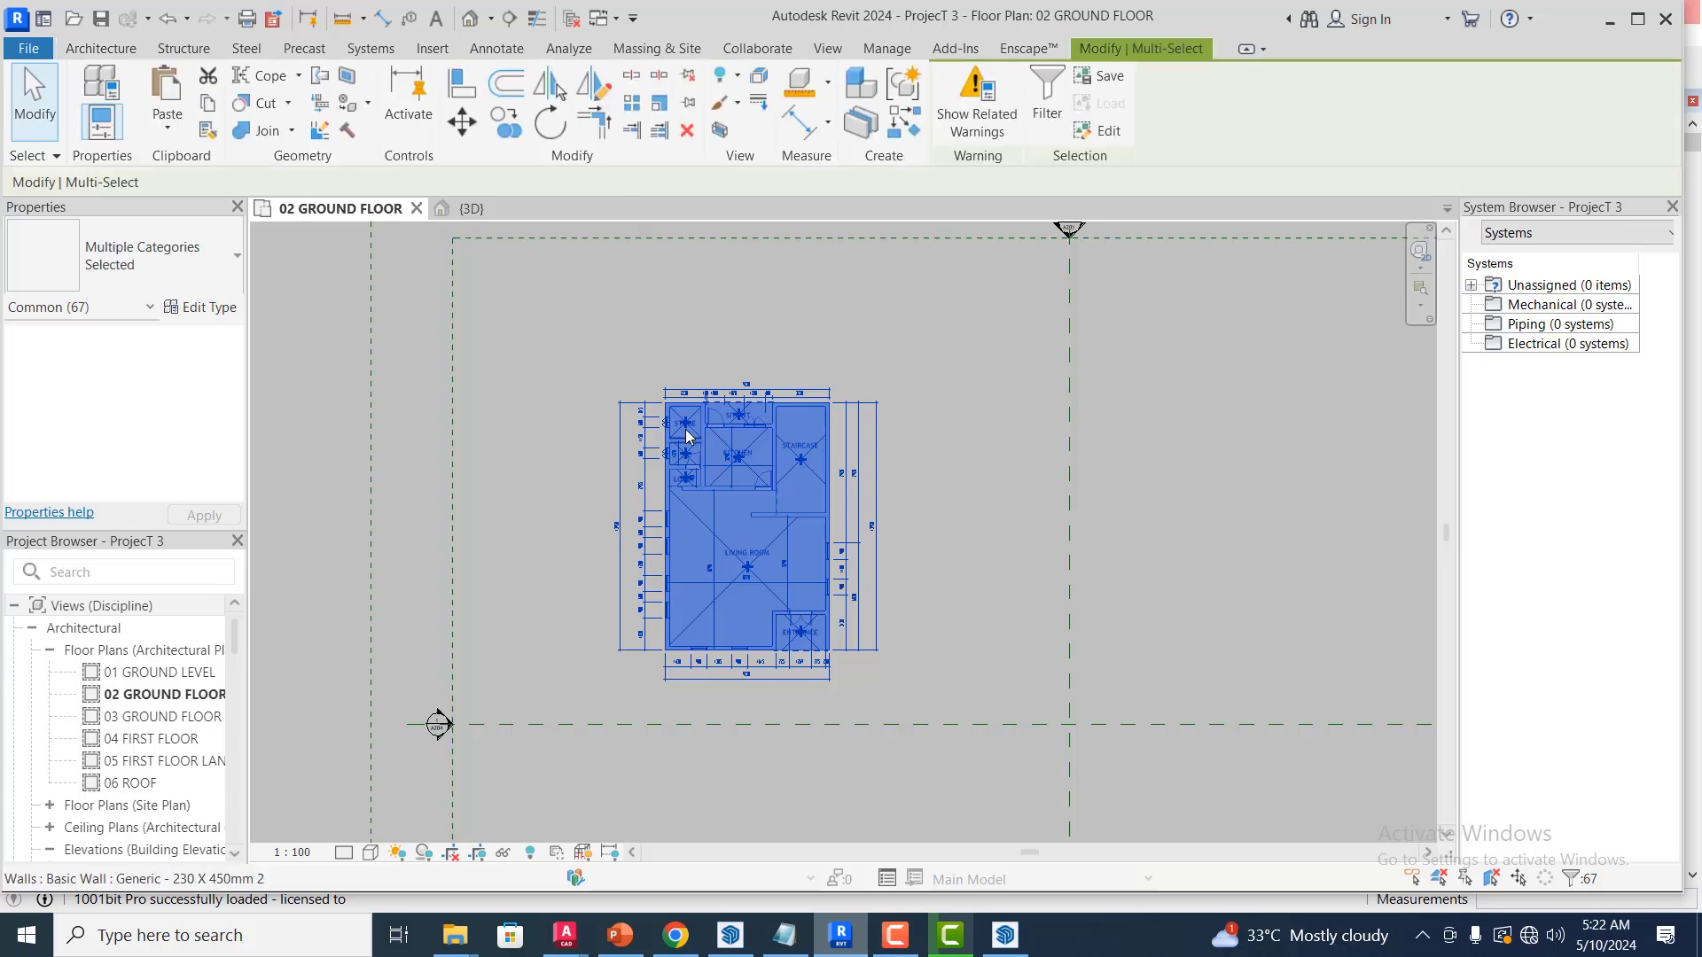
left_click(210, 105)
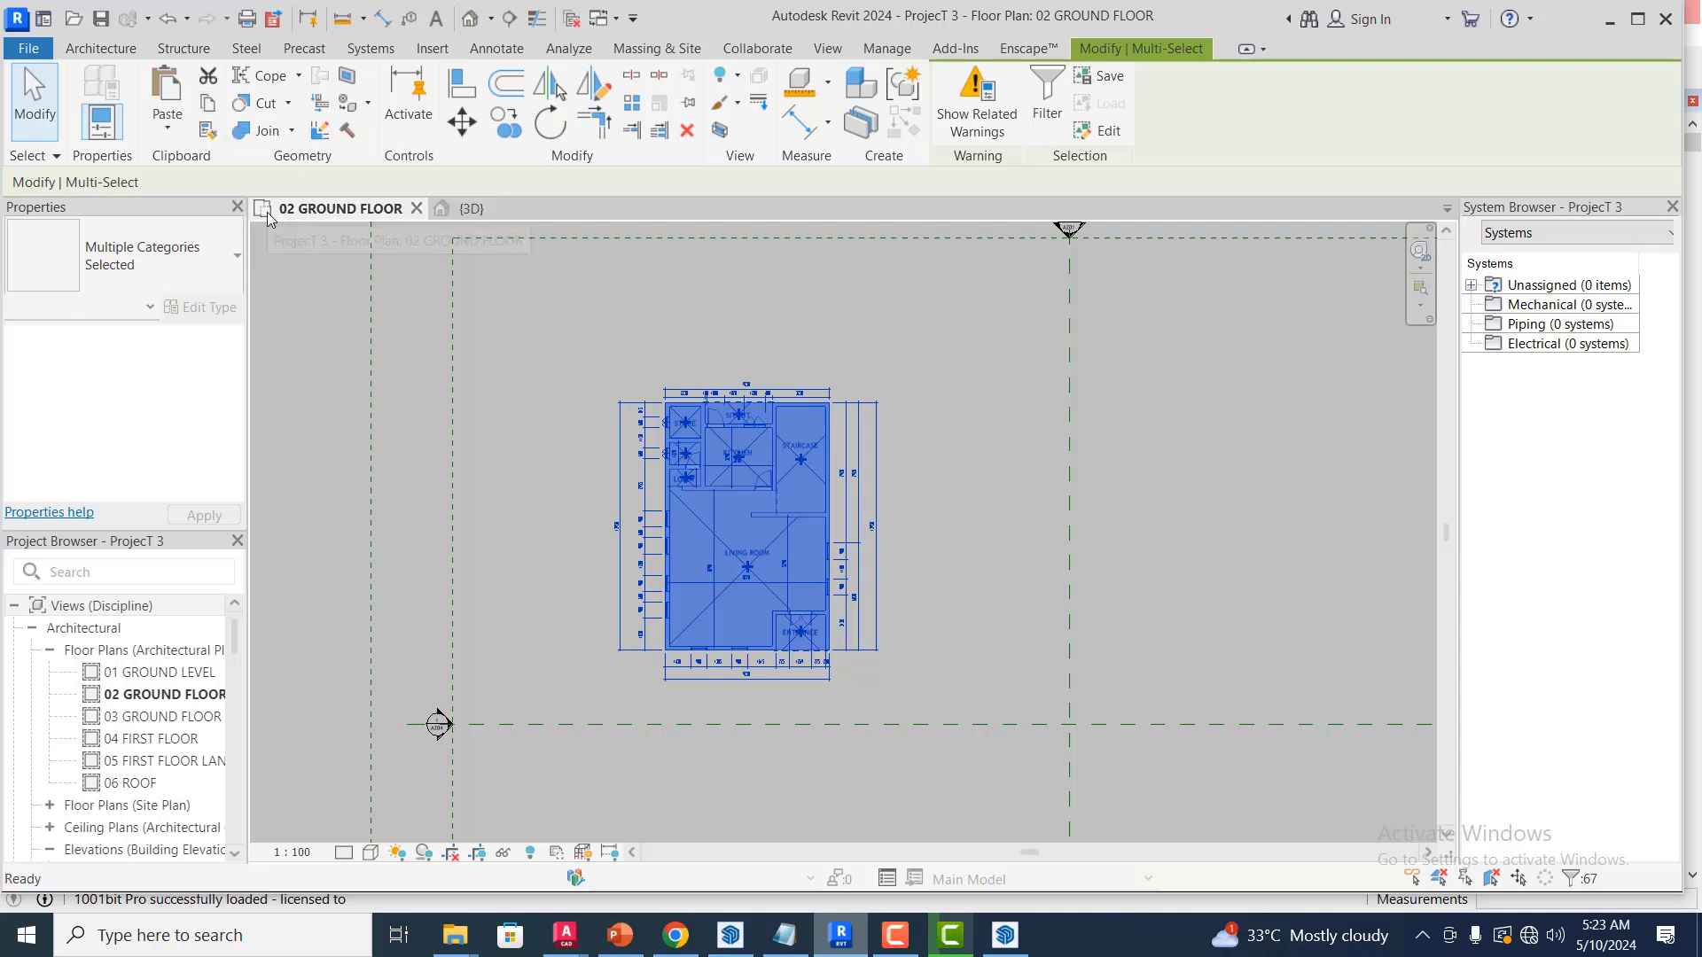
Paste the copied building aligned to the 04 FIRST FLOOR view, saving the project when reminded, and open that floor plan
left_click(167, 131)
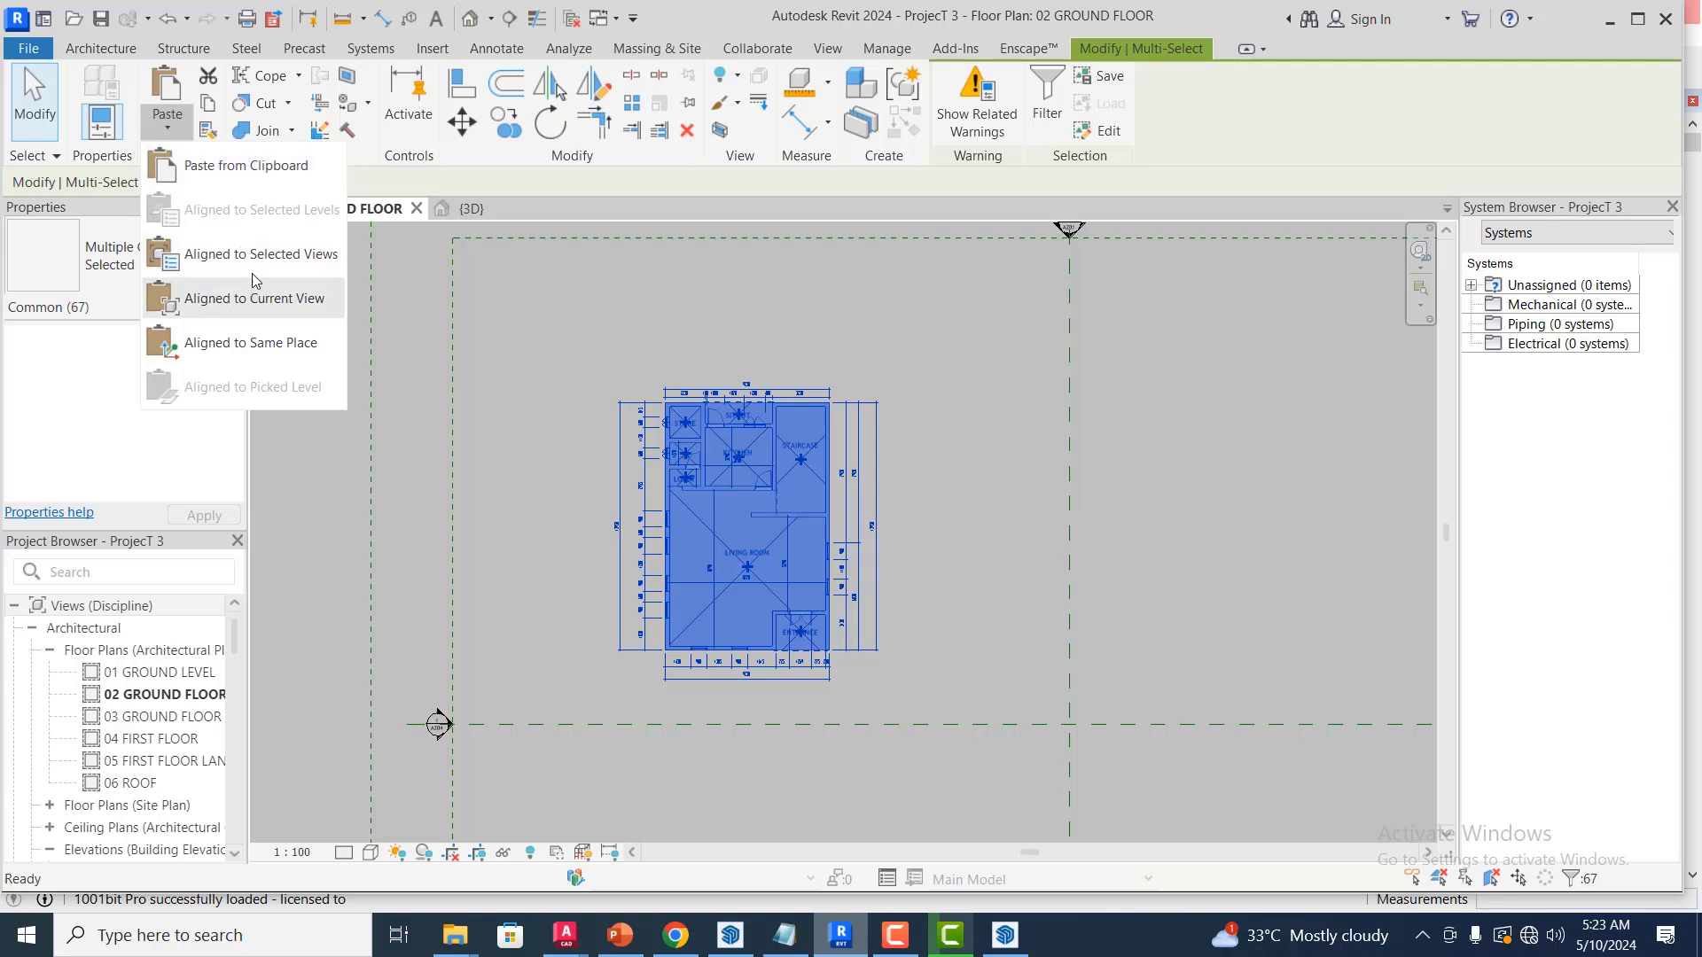
left_click(327, 266)
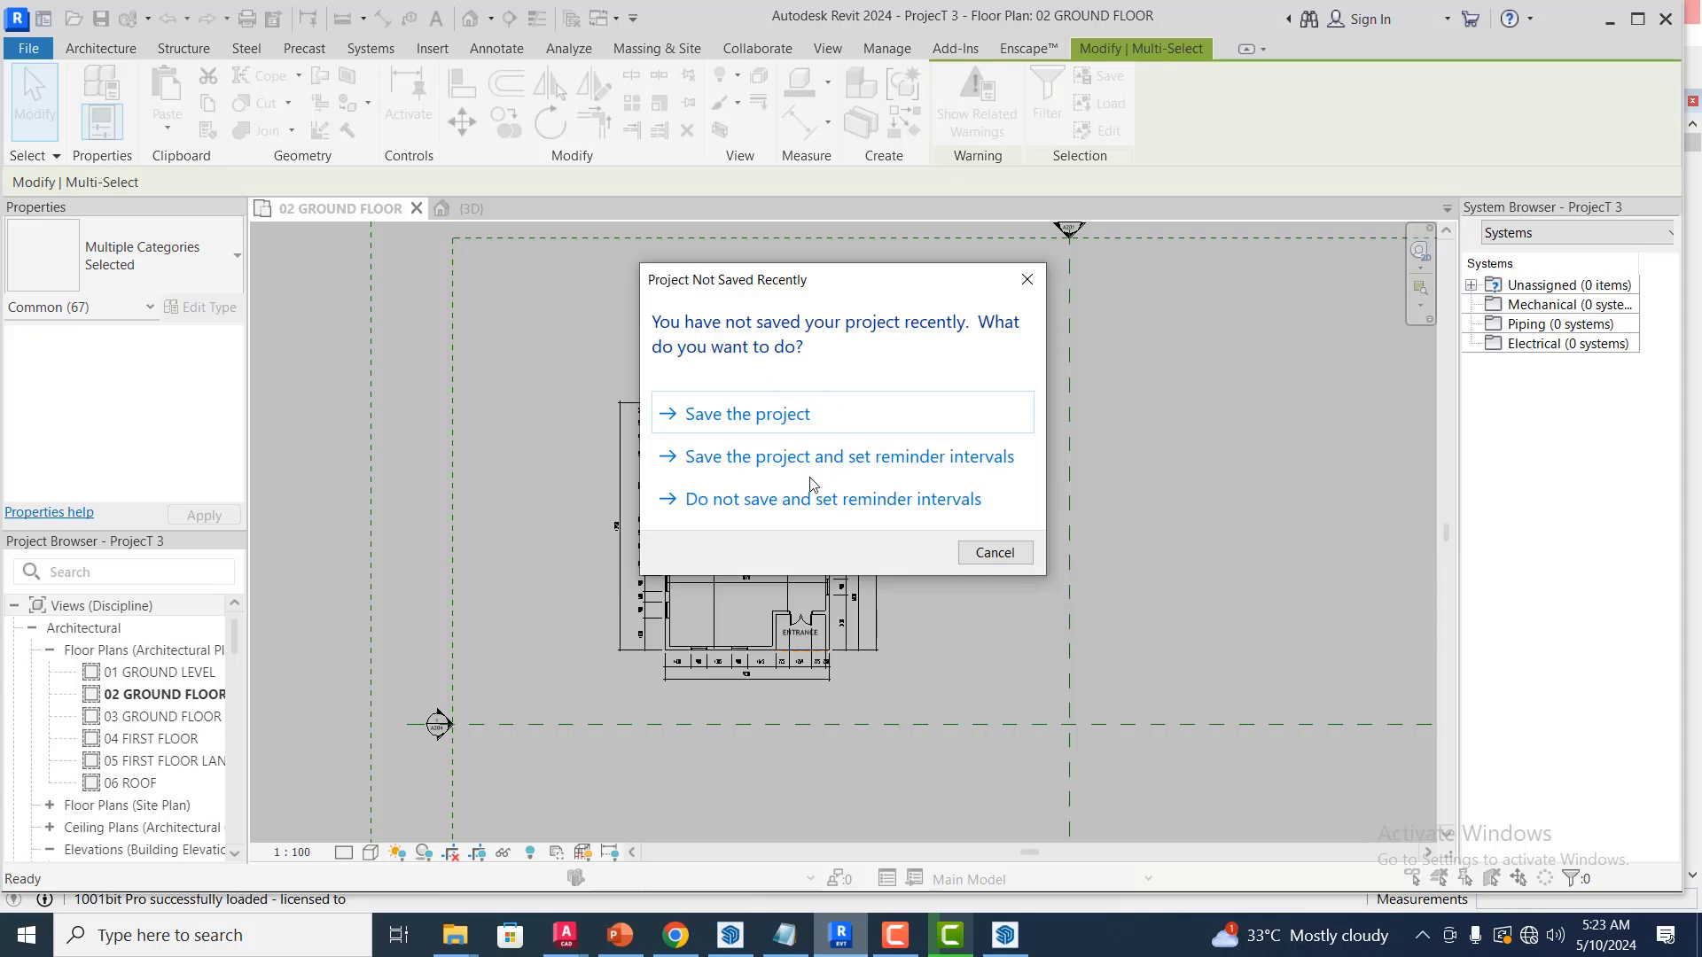
left_click(782, 414)
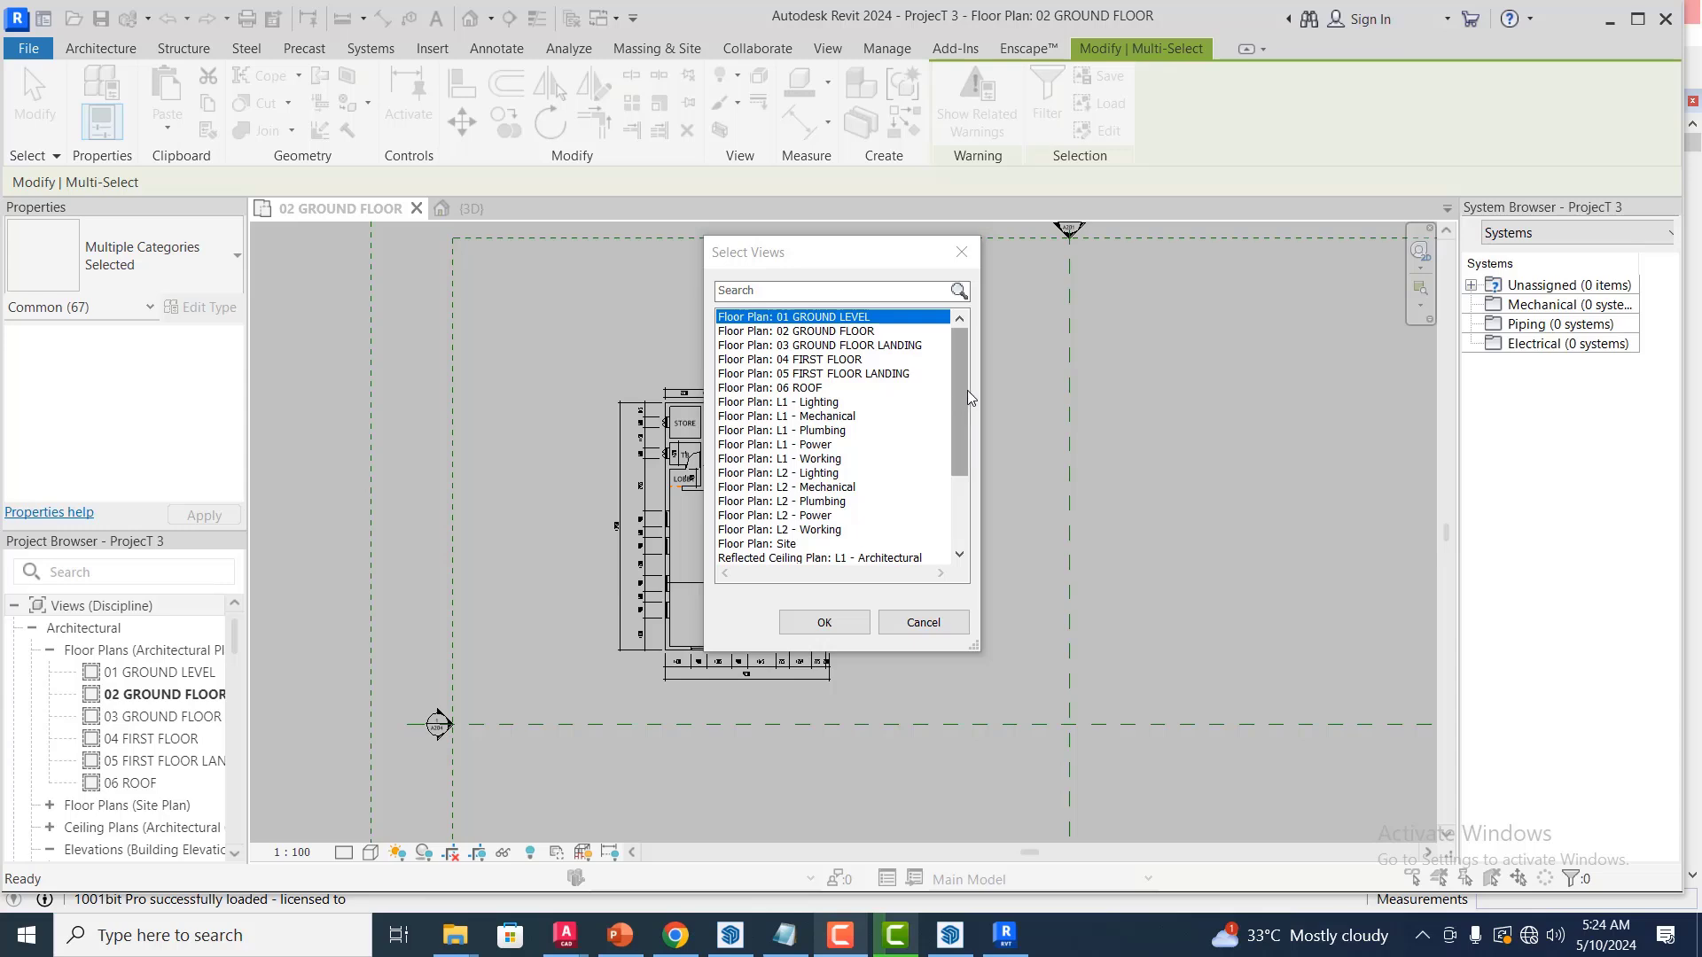
scroll(961, 417, "down", 3)
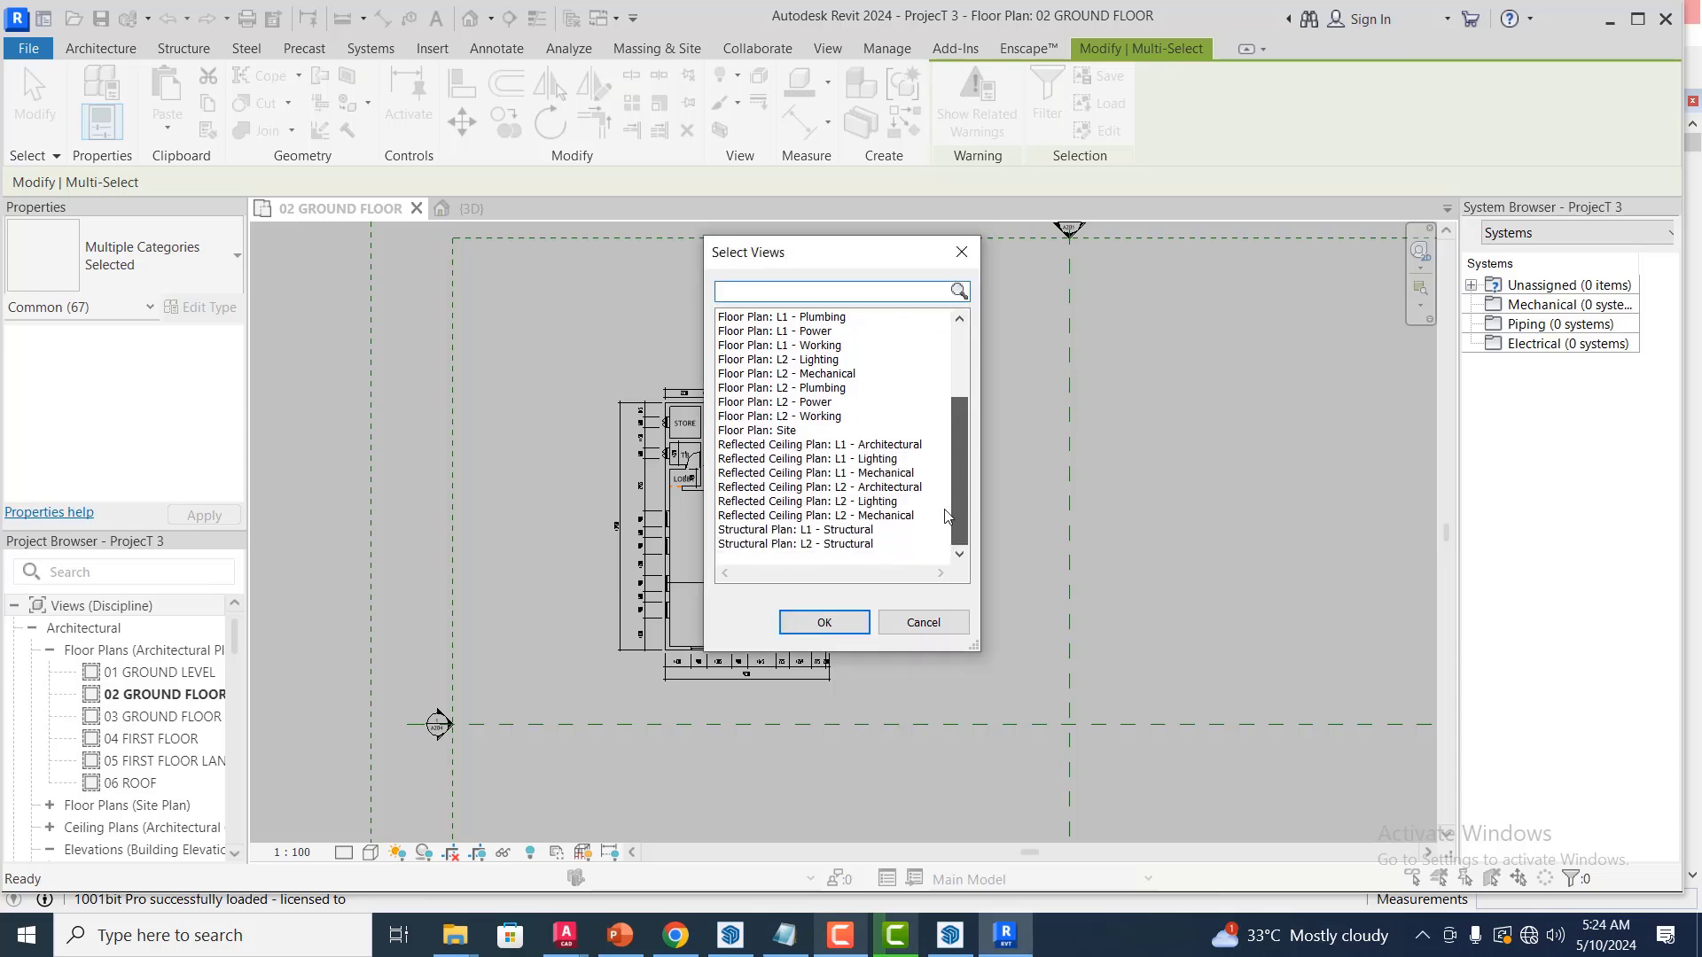
left_click_drag(947, 516, 951, 330)
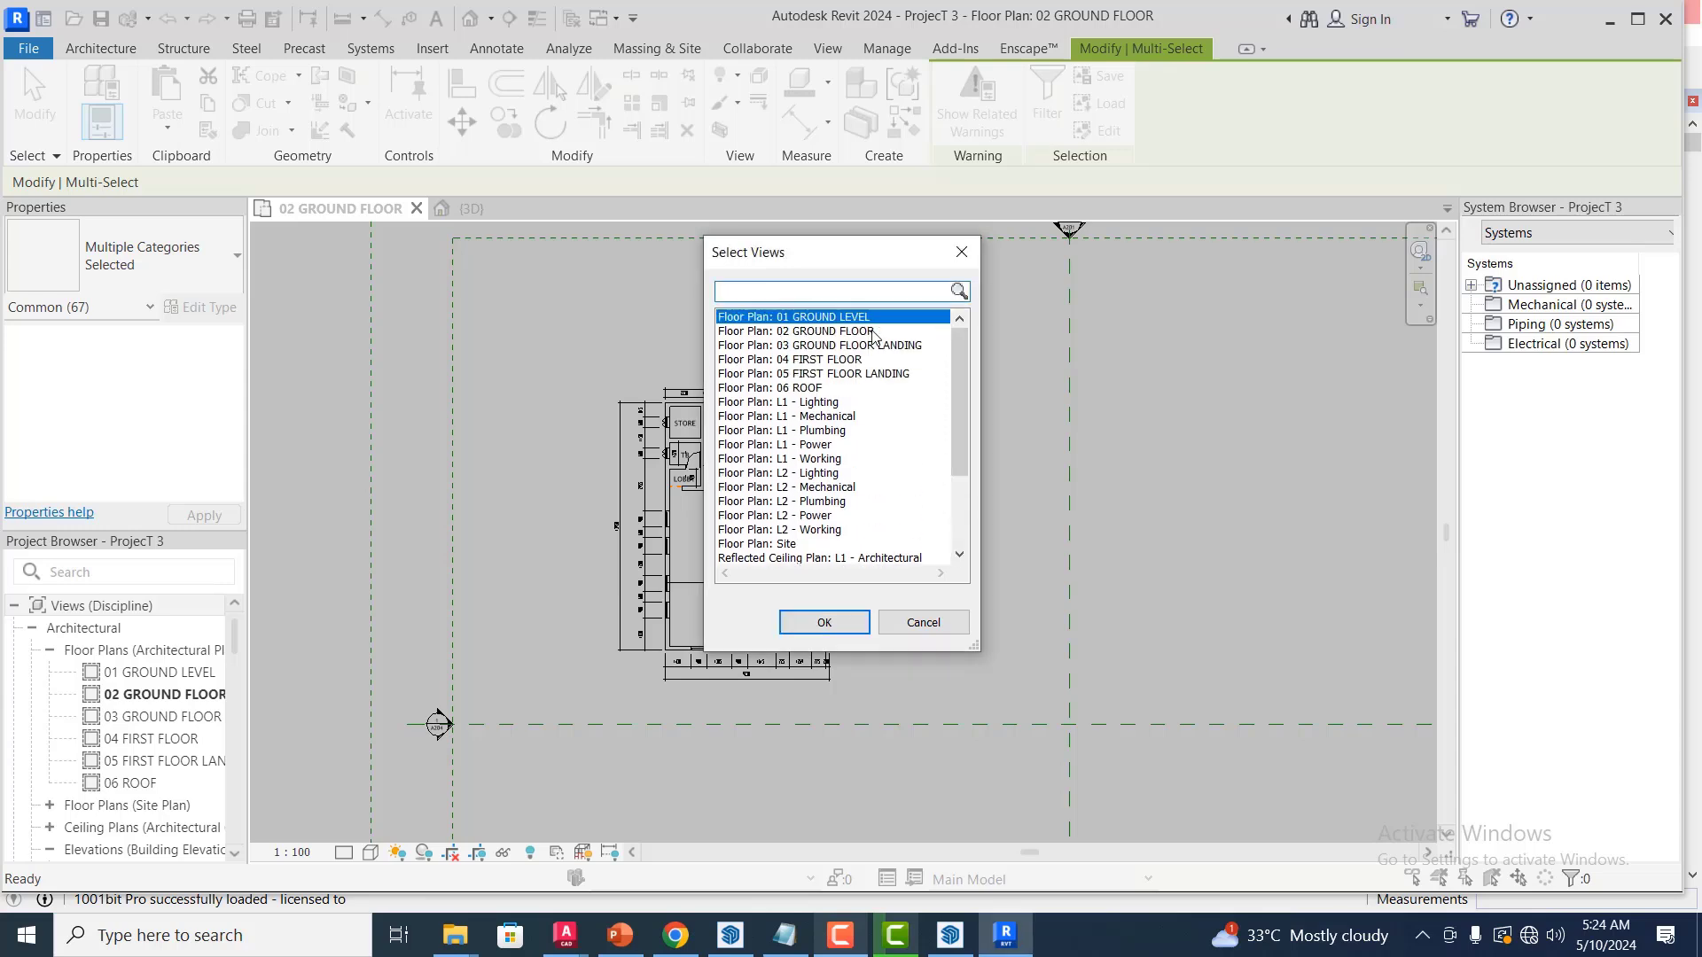
left_click(820, 360)
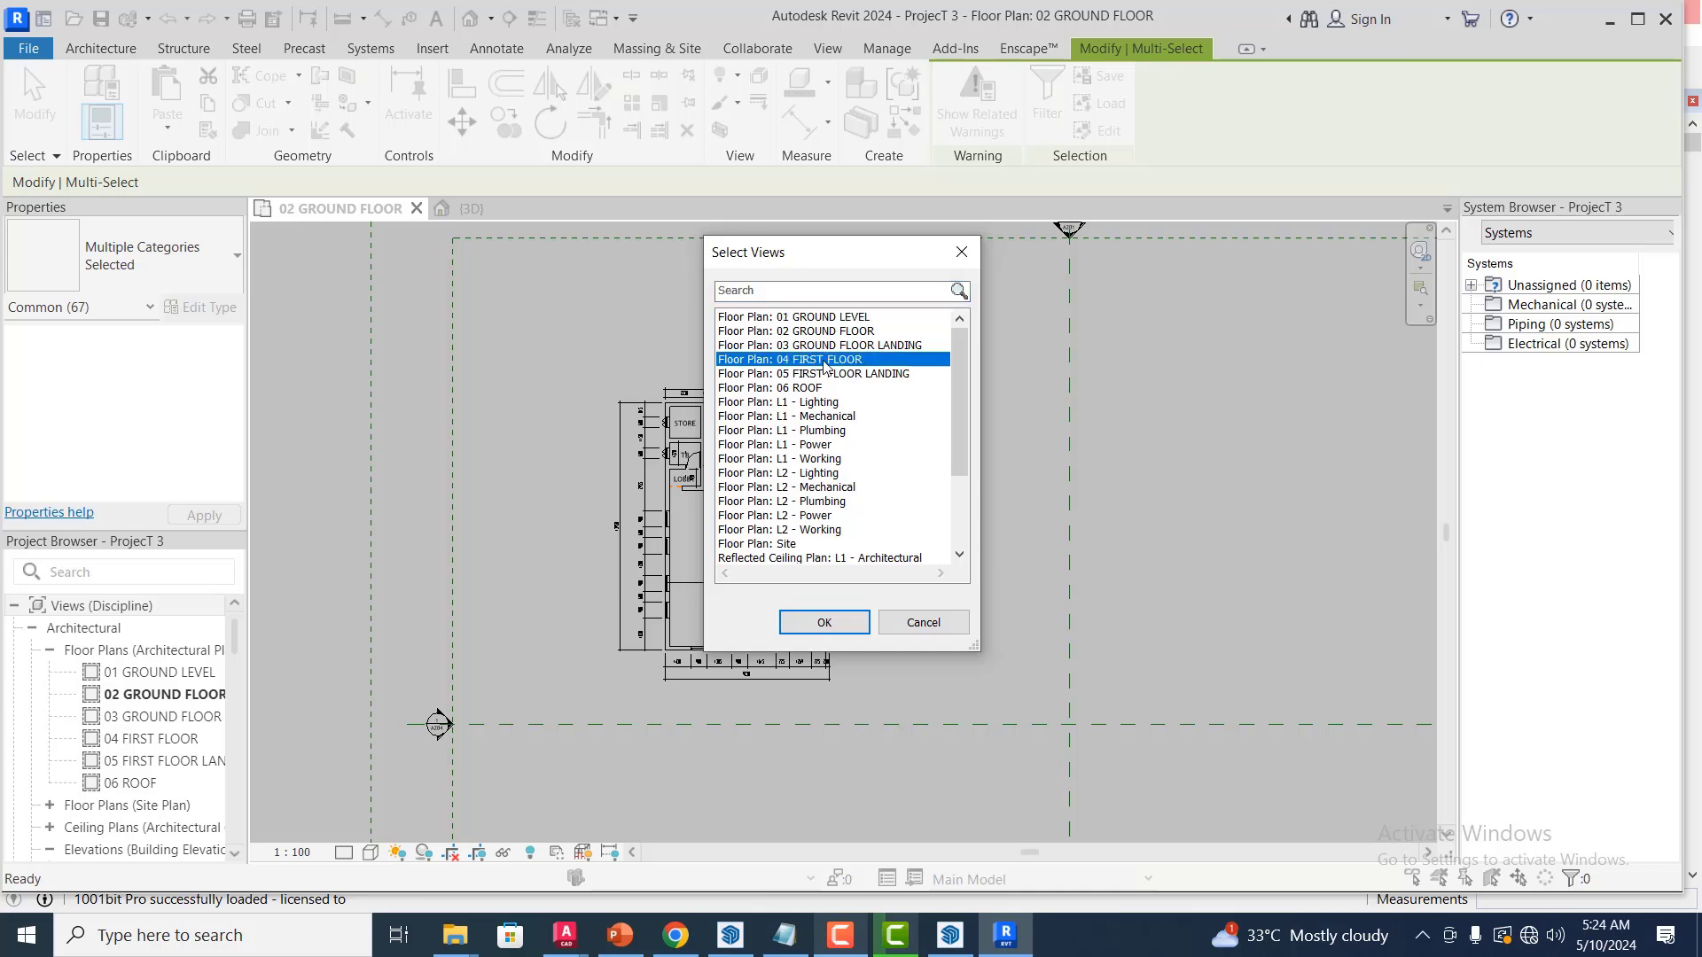
left_click(827, 624)
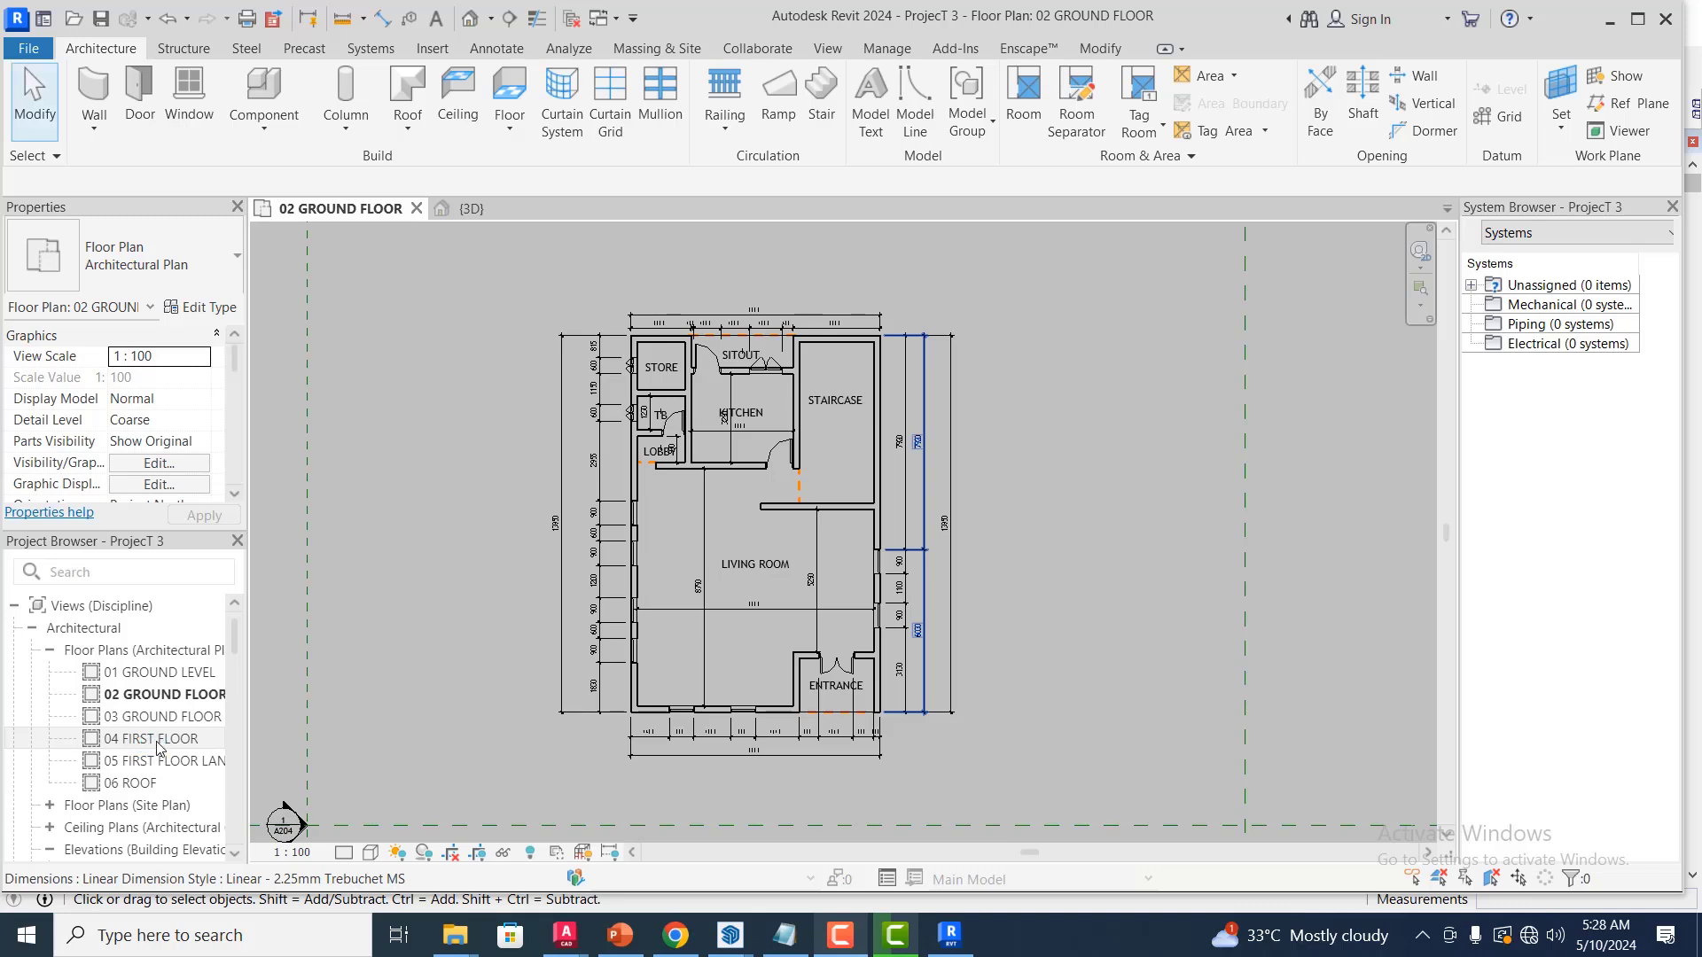
double_click(157, 742)
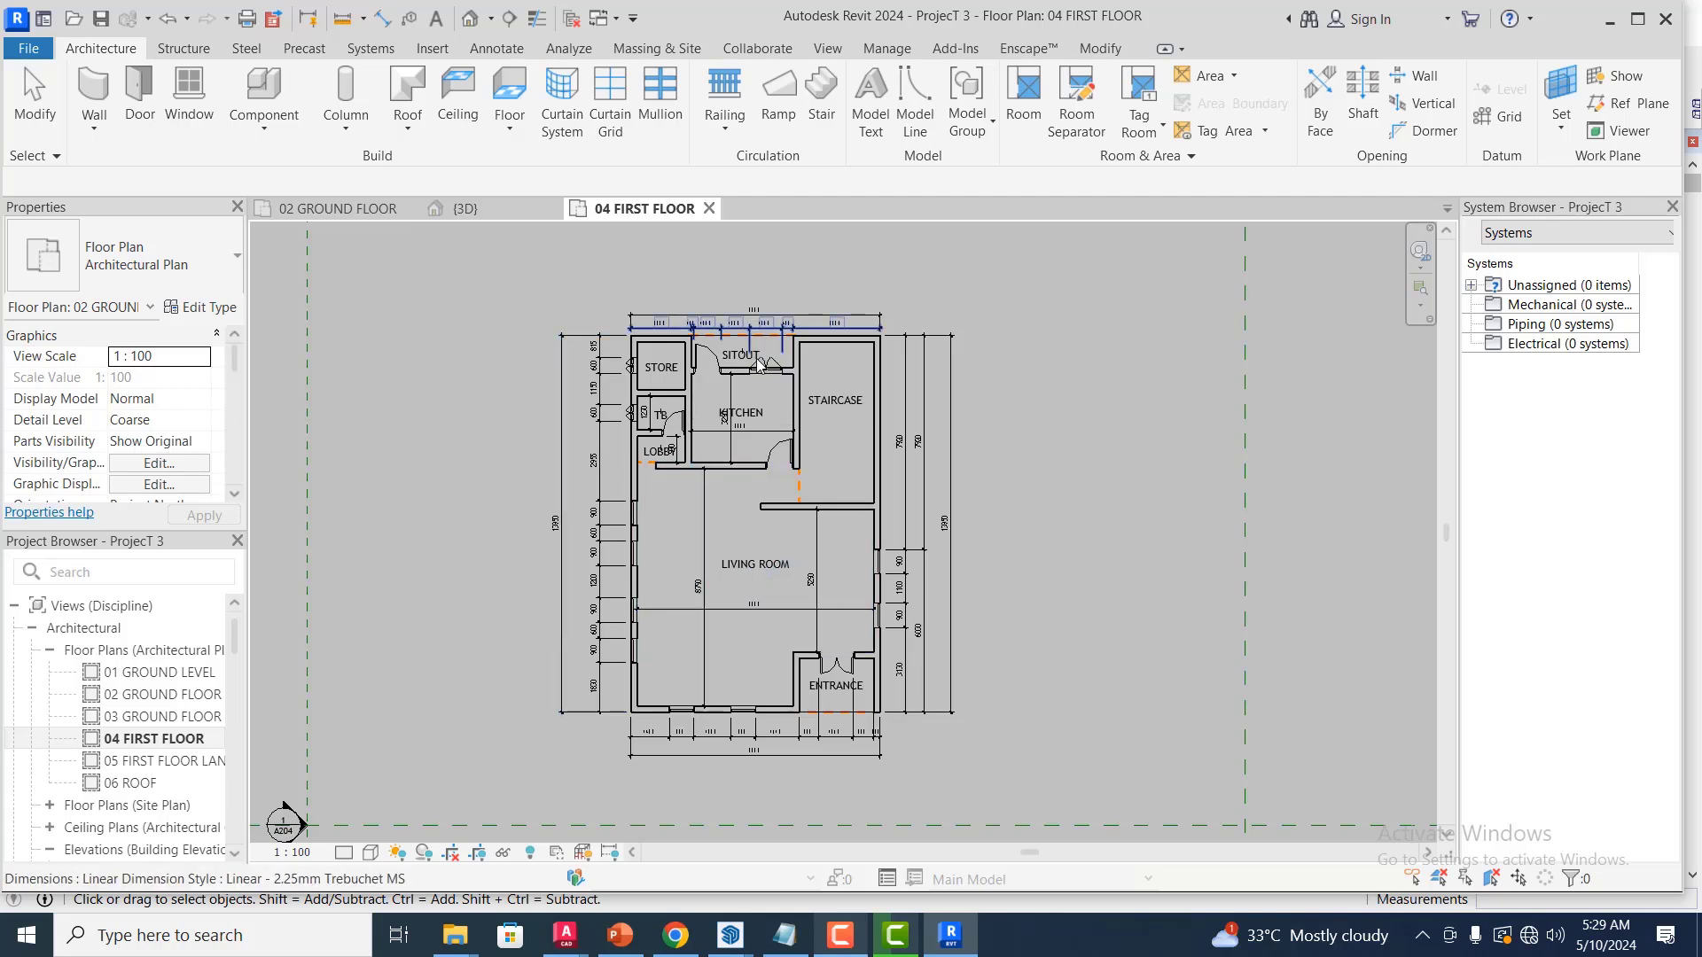
scroll(751, 329, "up", 2)
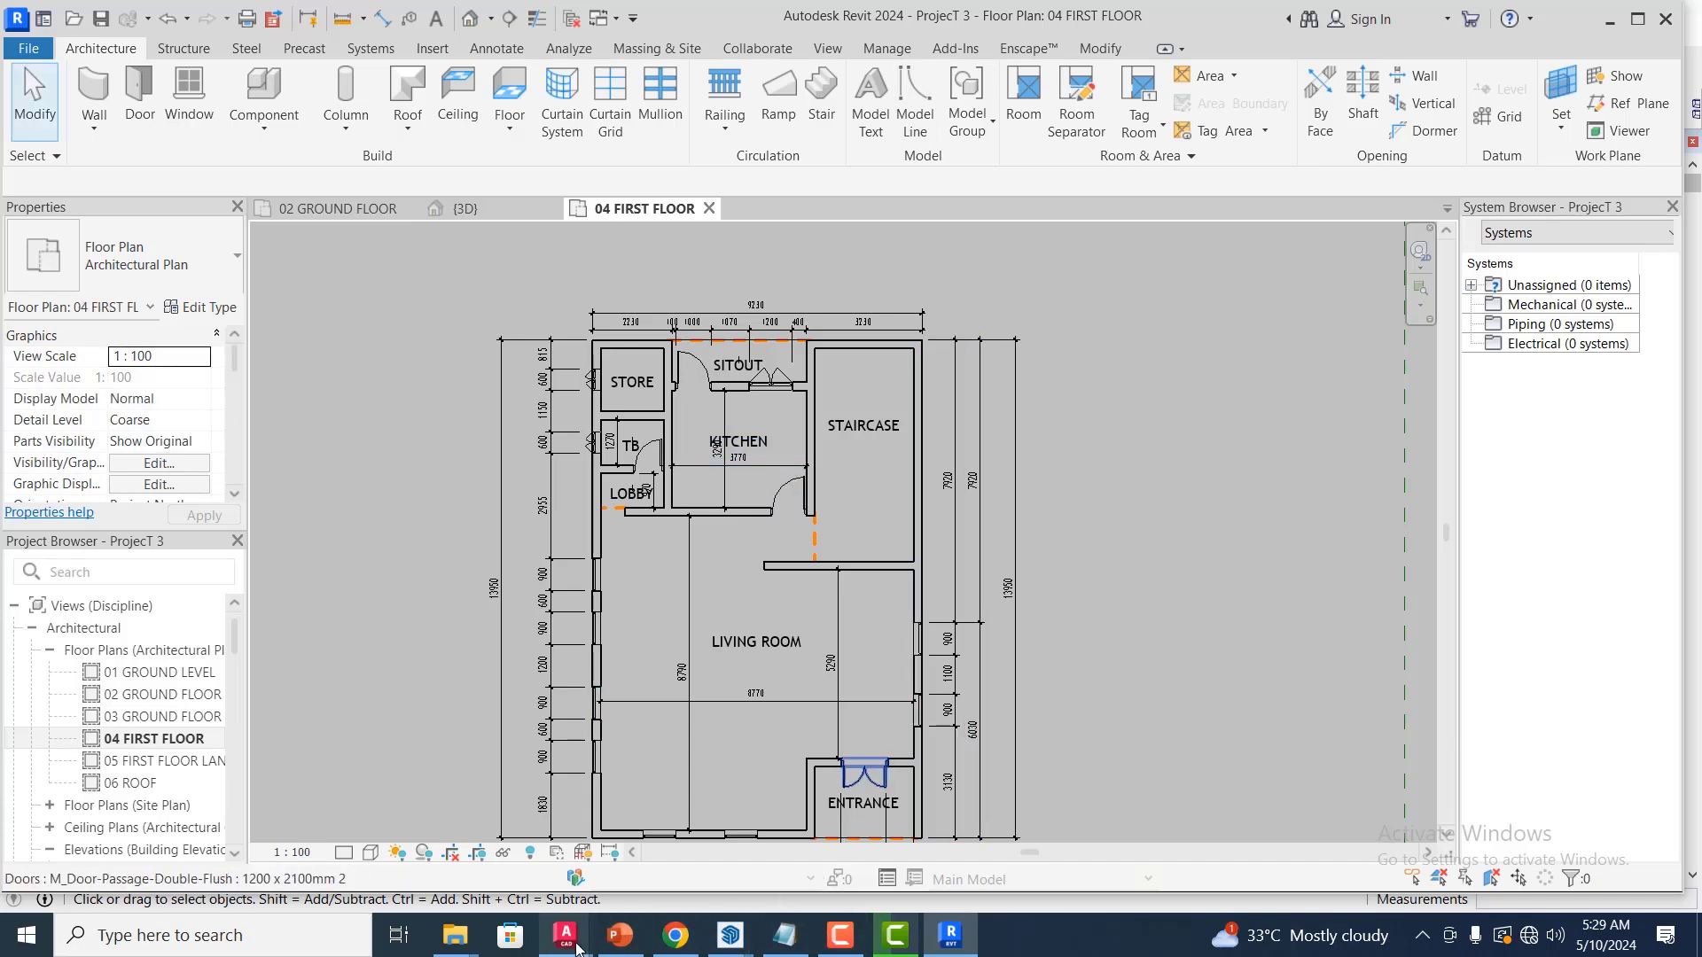
Switch to AutoCAD and examine the first floor layout of Masi.dwg, especially the master bedroom, toilet and staircase area
mouse_move(574, 945)
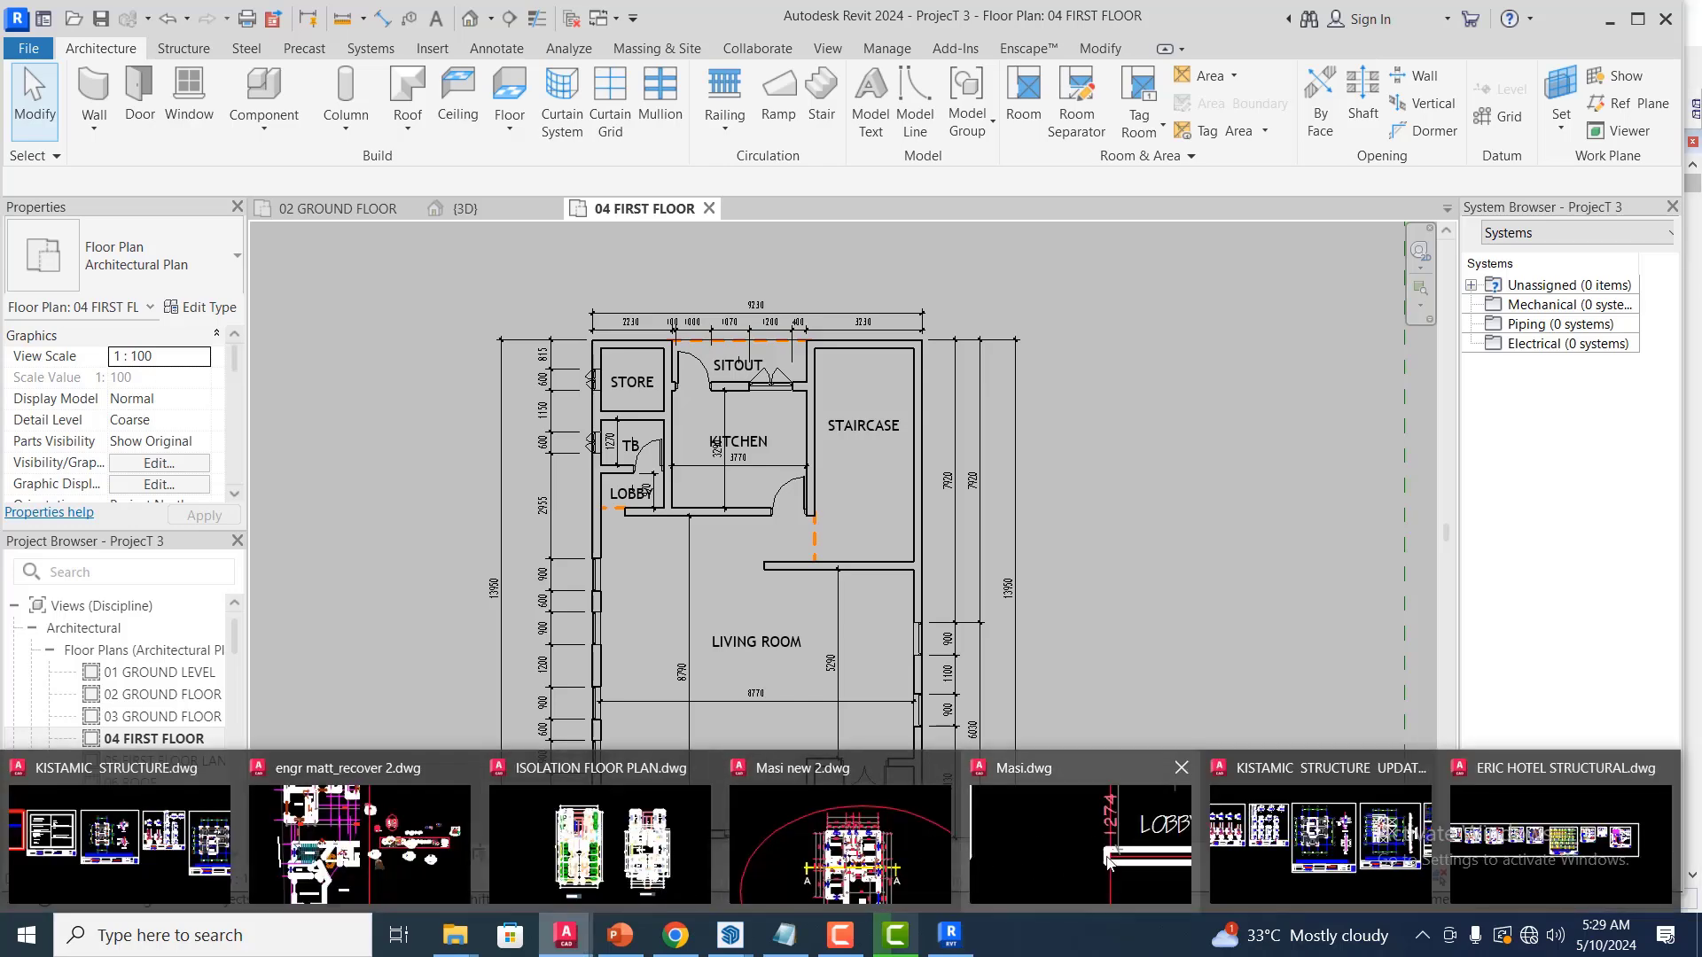
left_click(1049, 858)
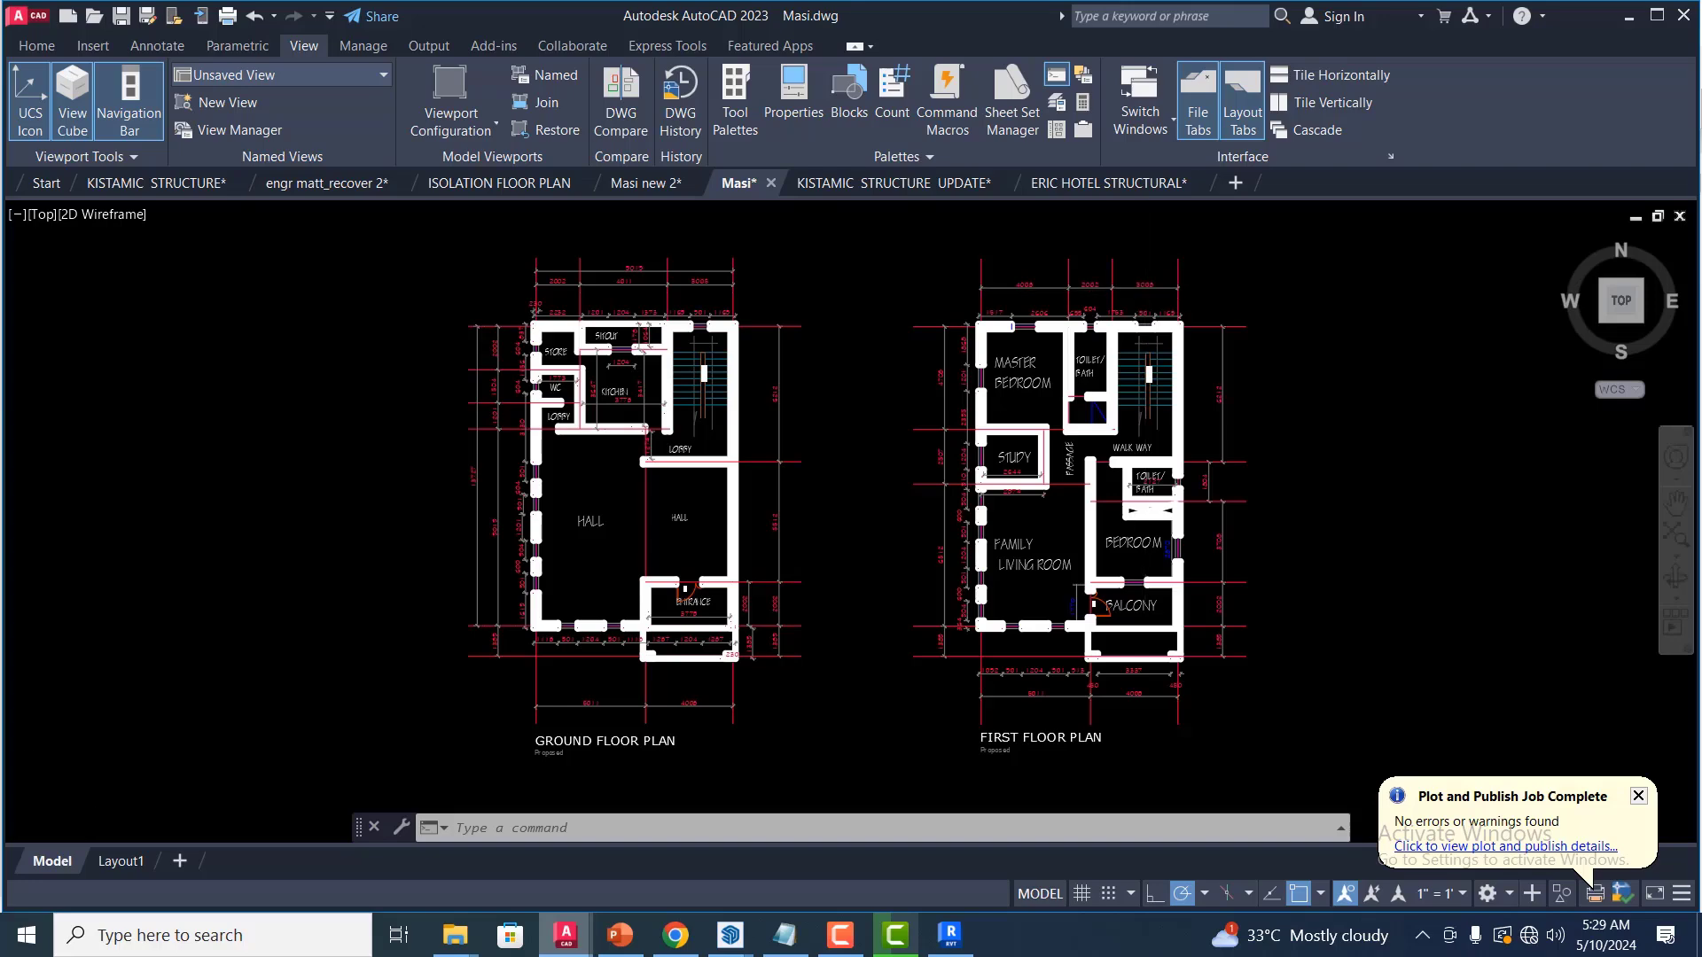
scroll(1143, 288, "up", 2)
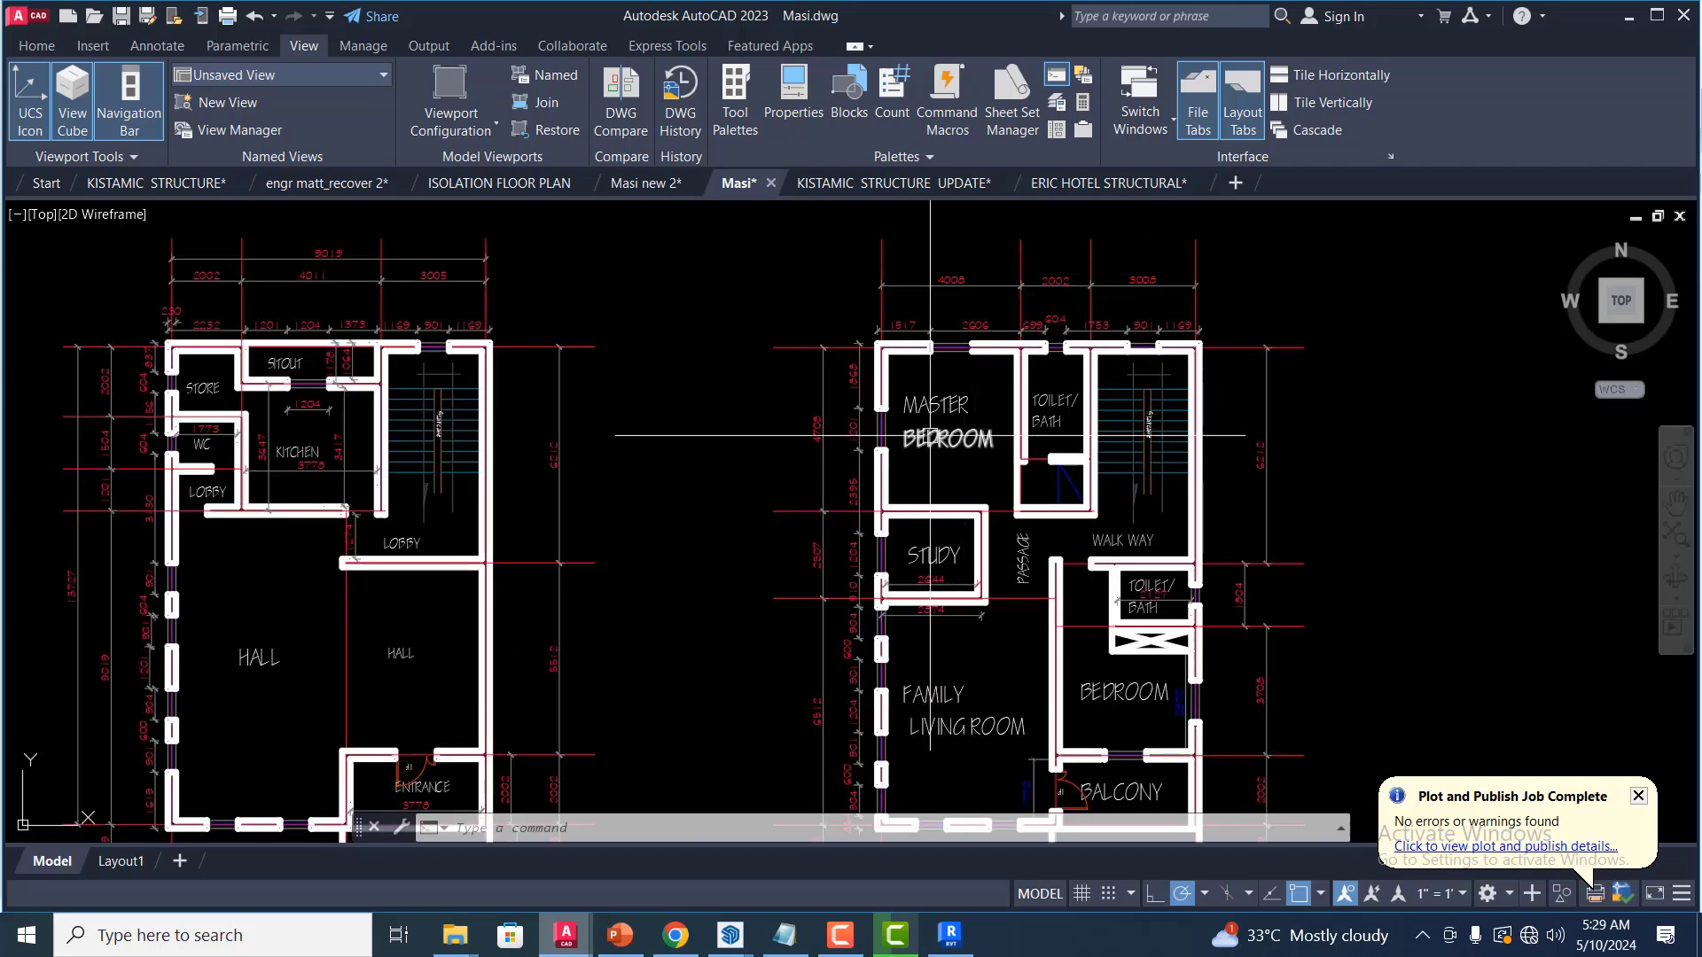
scroll(1127, 310, "up", 4)
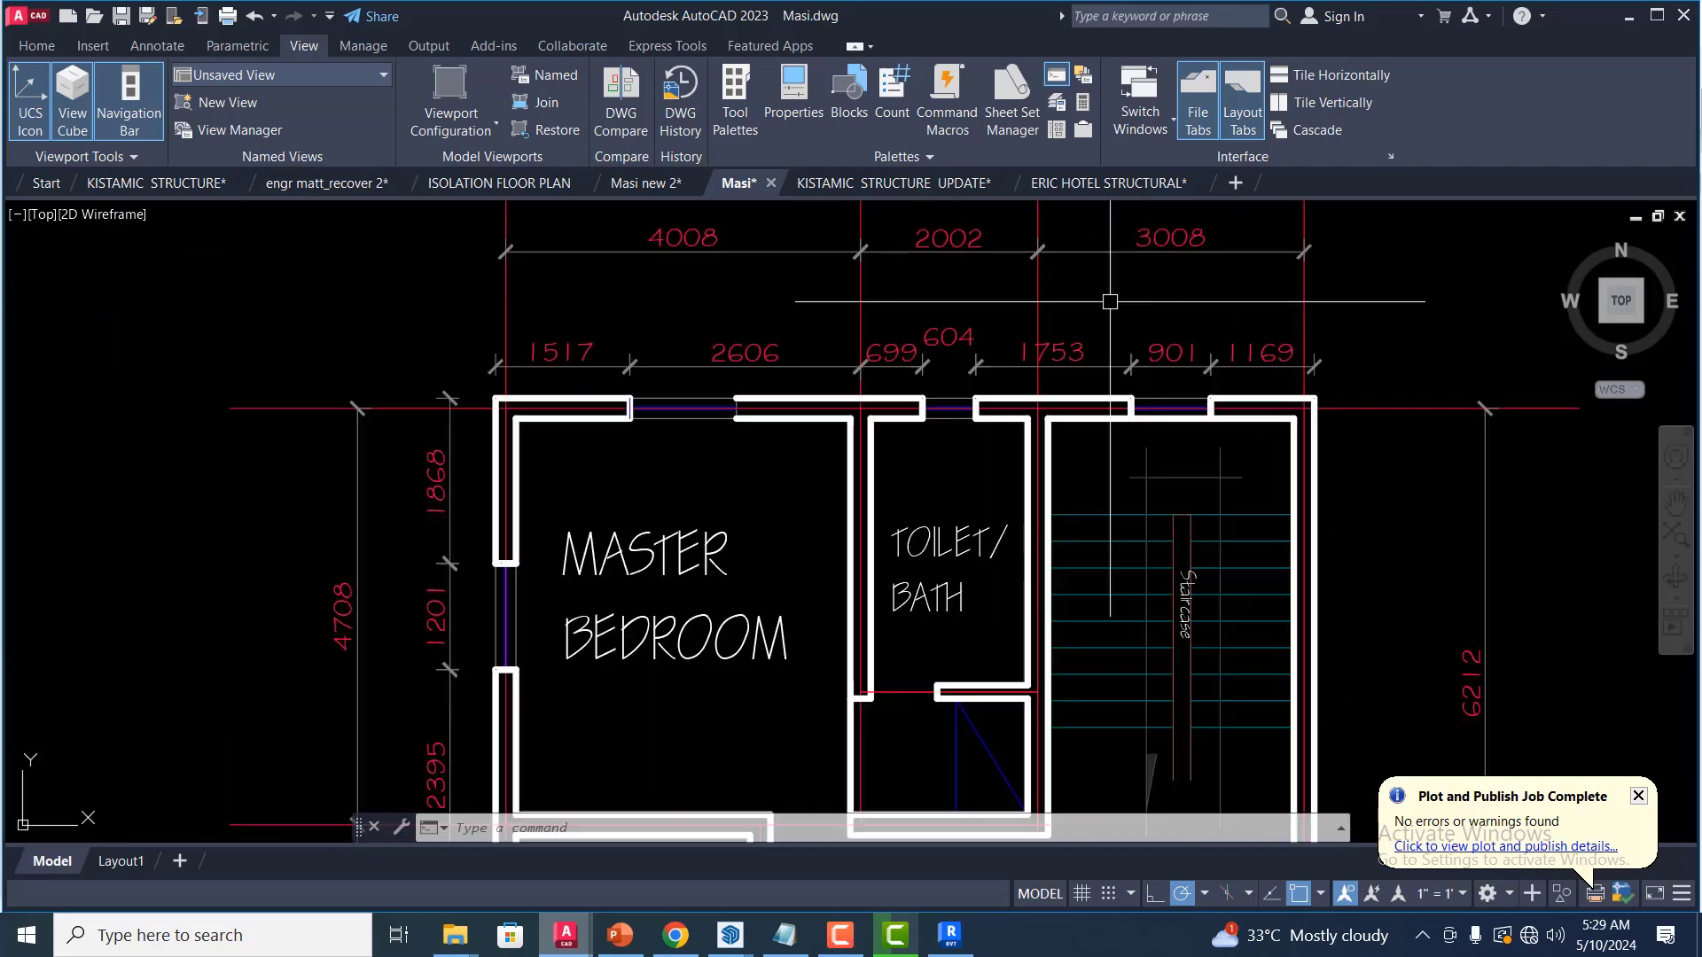
scroll(1232, 414, "down", 4)
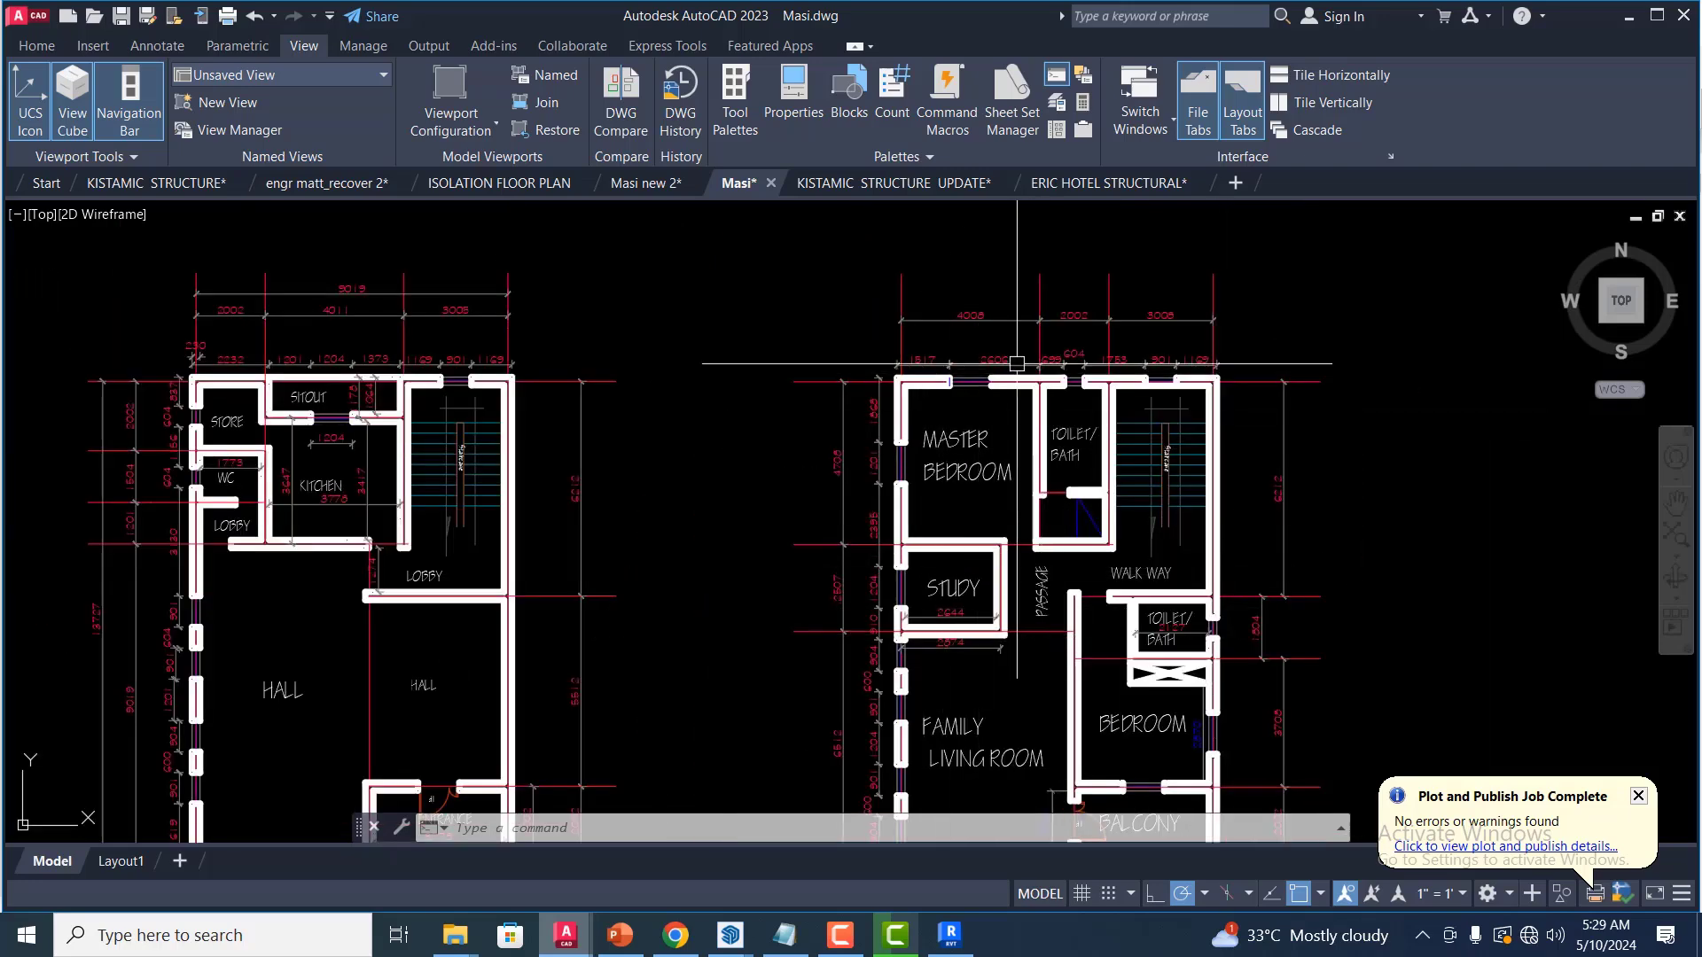
Switch back to Revit and delete the wall between the kitchen and staircase on 04 FIRST FLOOR, together with the redundant rooms
left_click(949, 935)
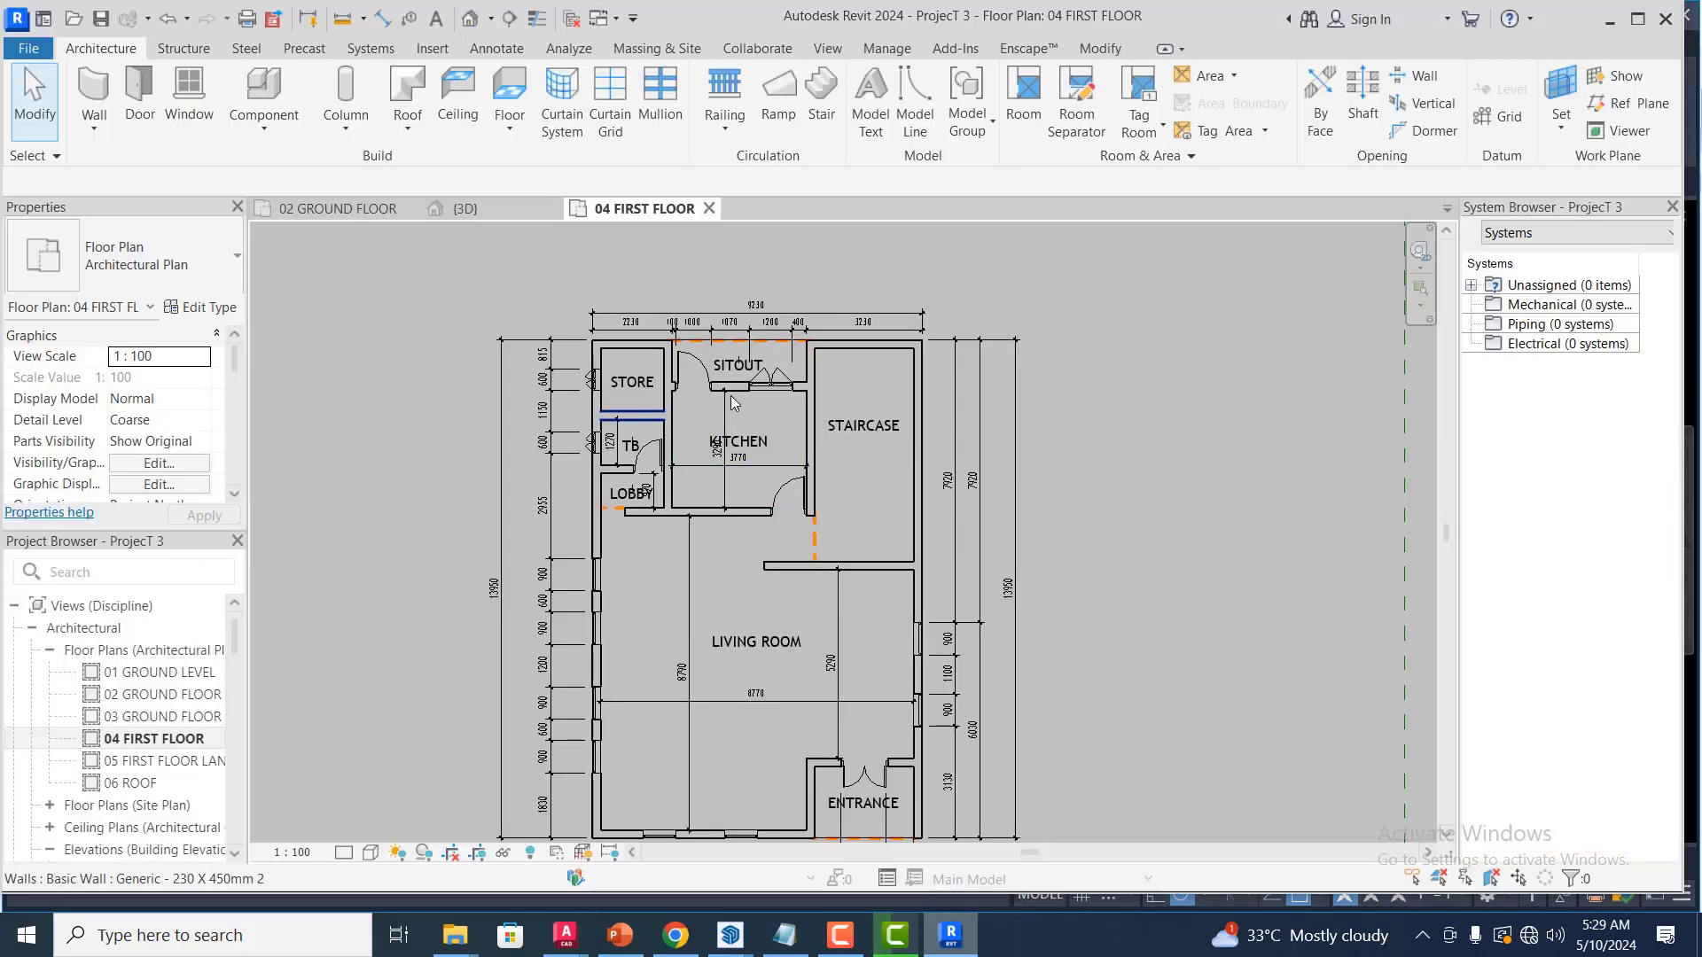
scroll(734, 404, "up", 2)
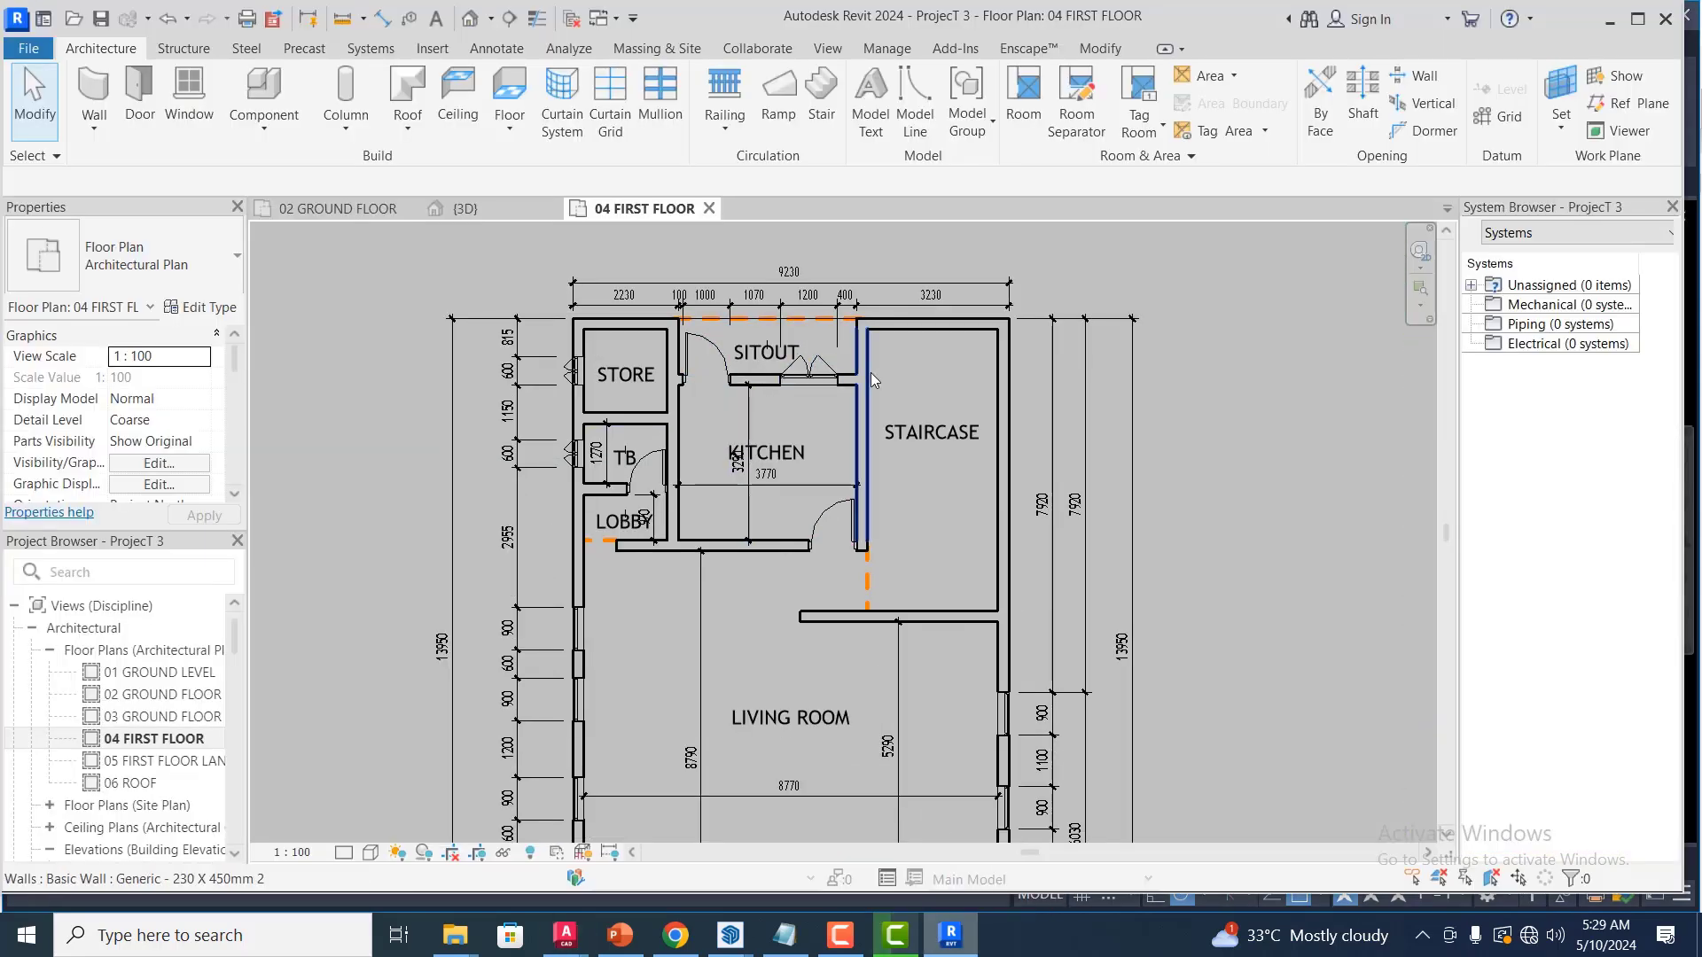
left_click(870, 372)
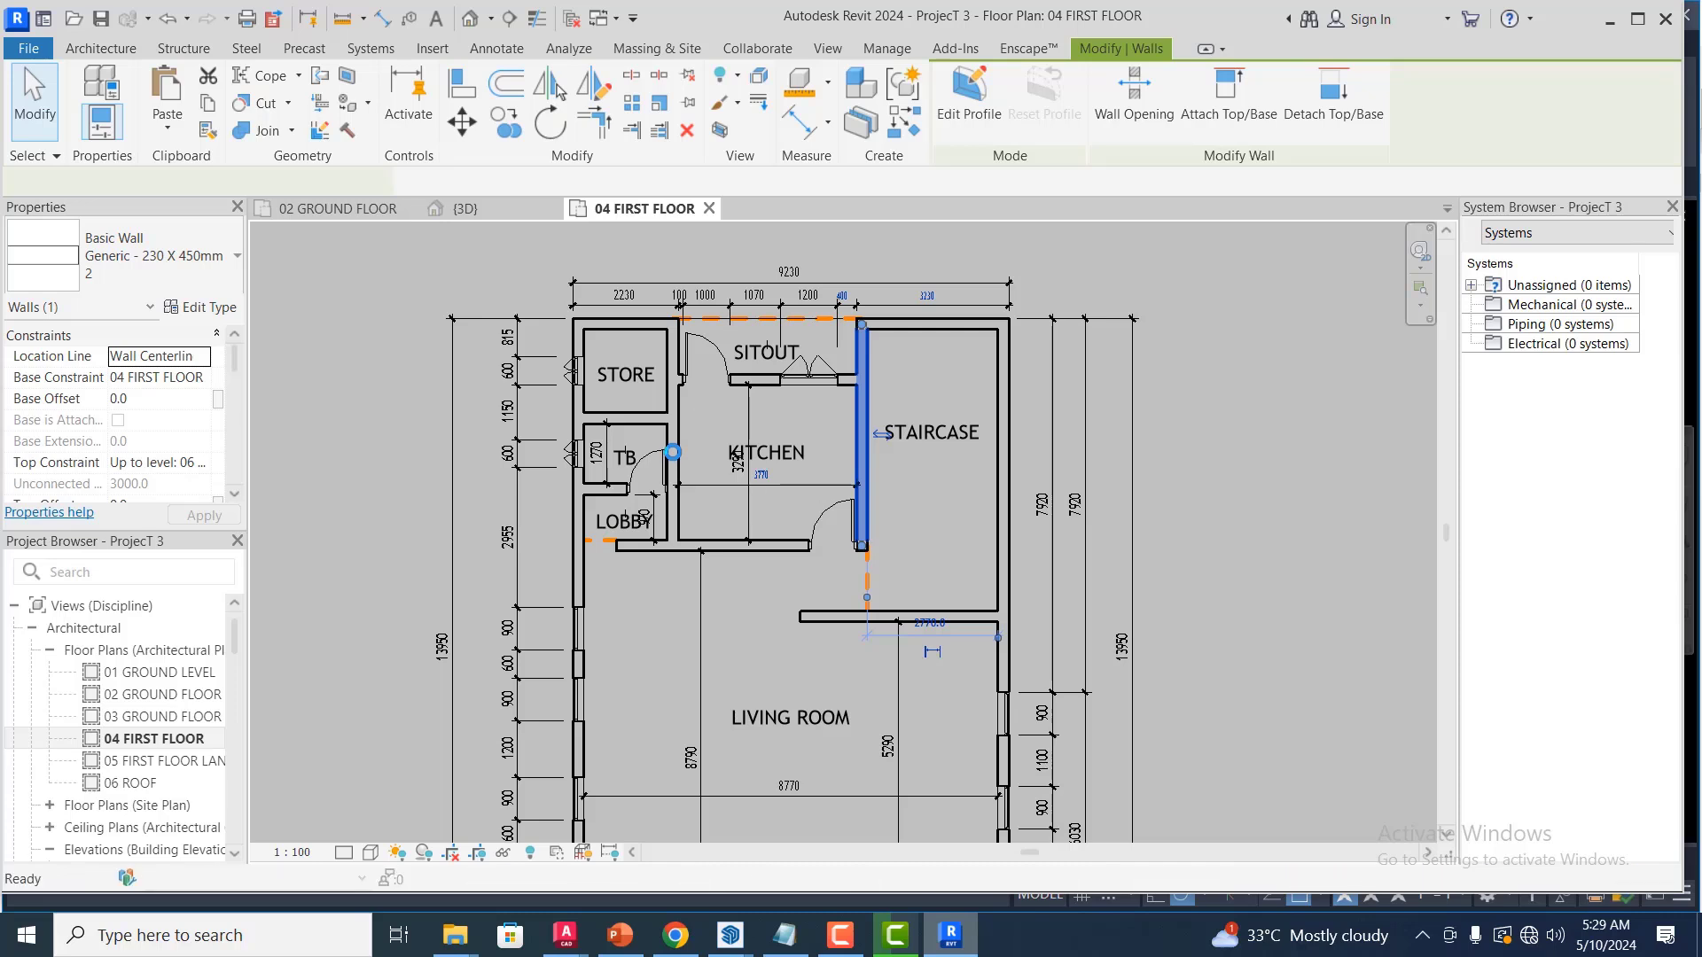
key("Delete")
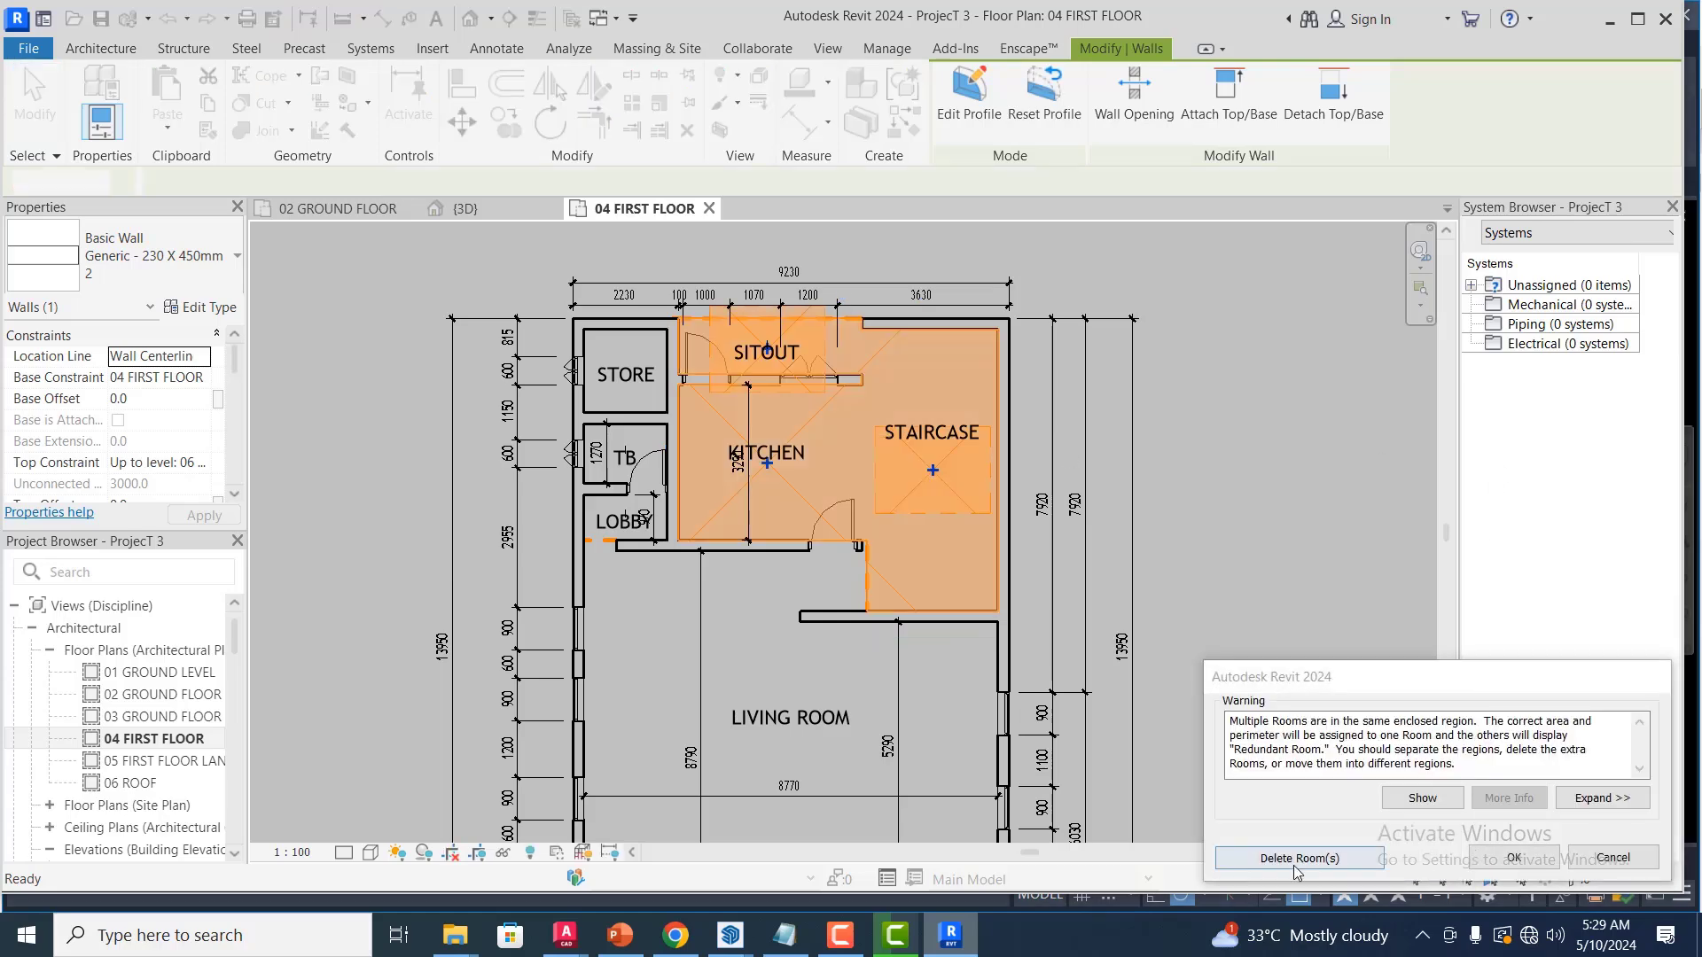
left_click(1299, 858)
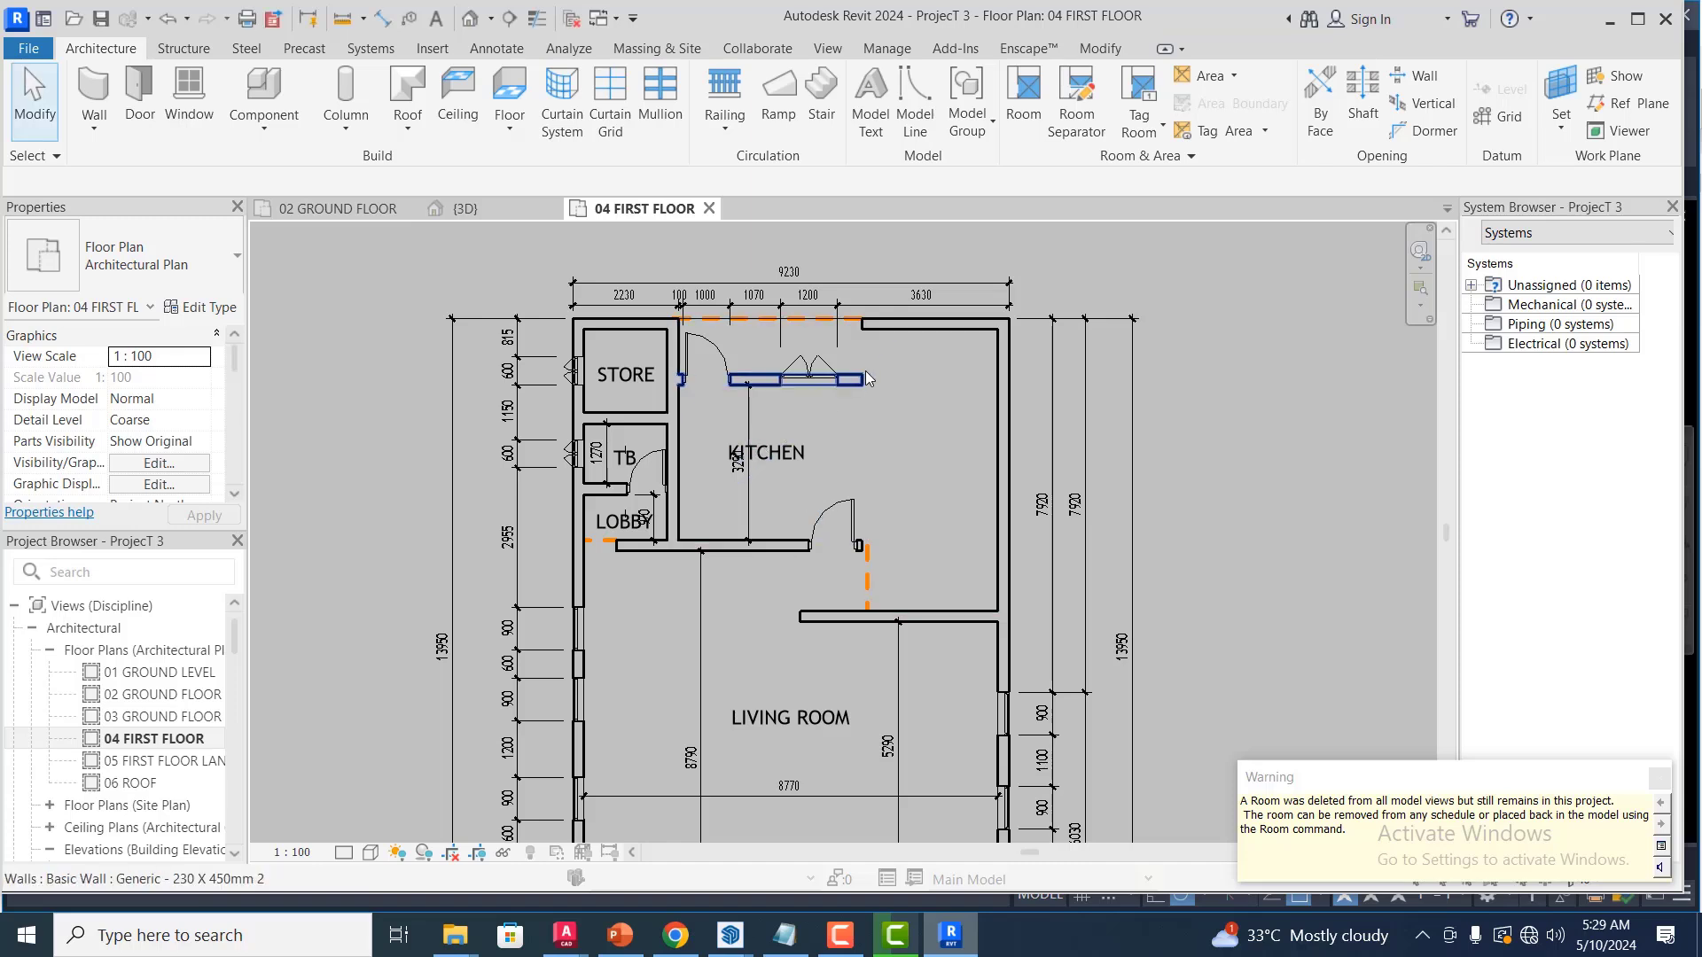
Delete the window between sitout and kitchen and the wall separating the store and TB from the kitchen, including the redundant rooms
left_click(833, 380)
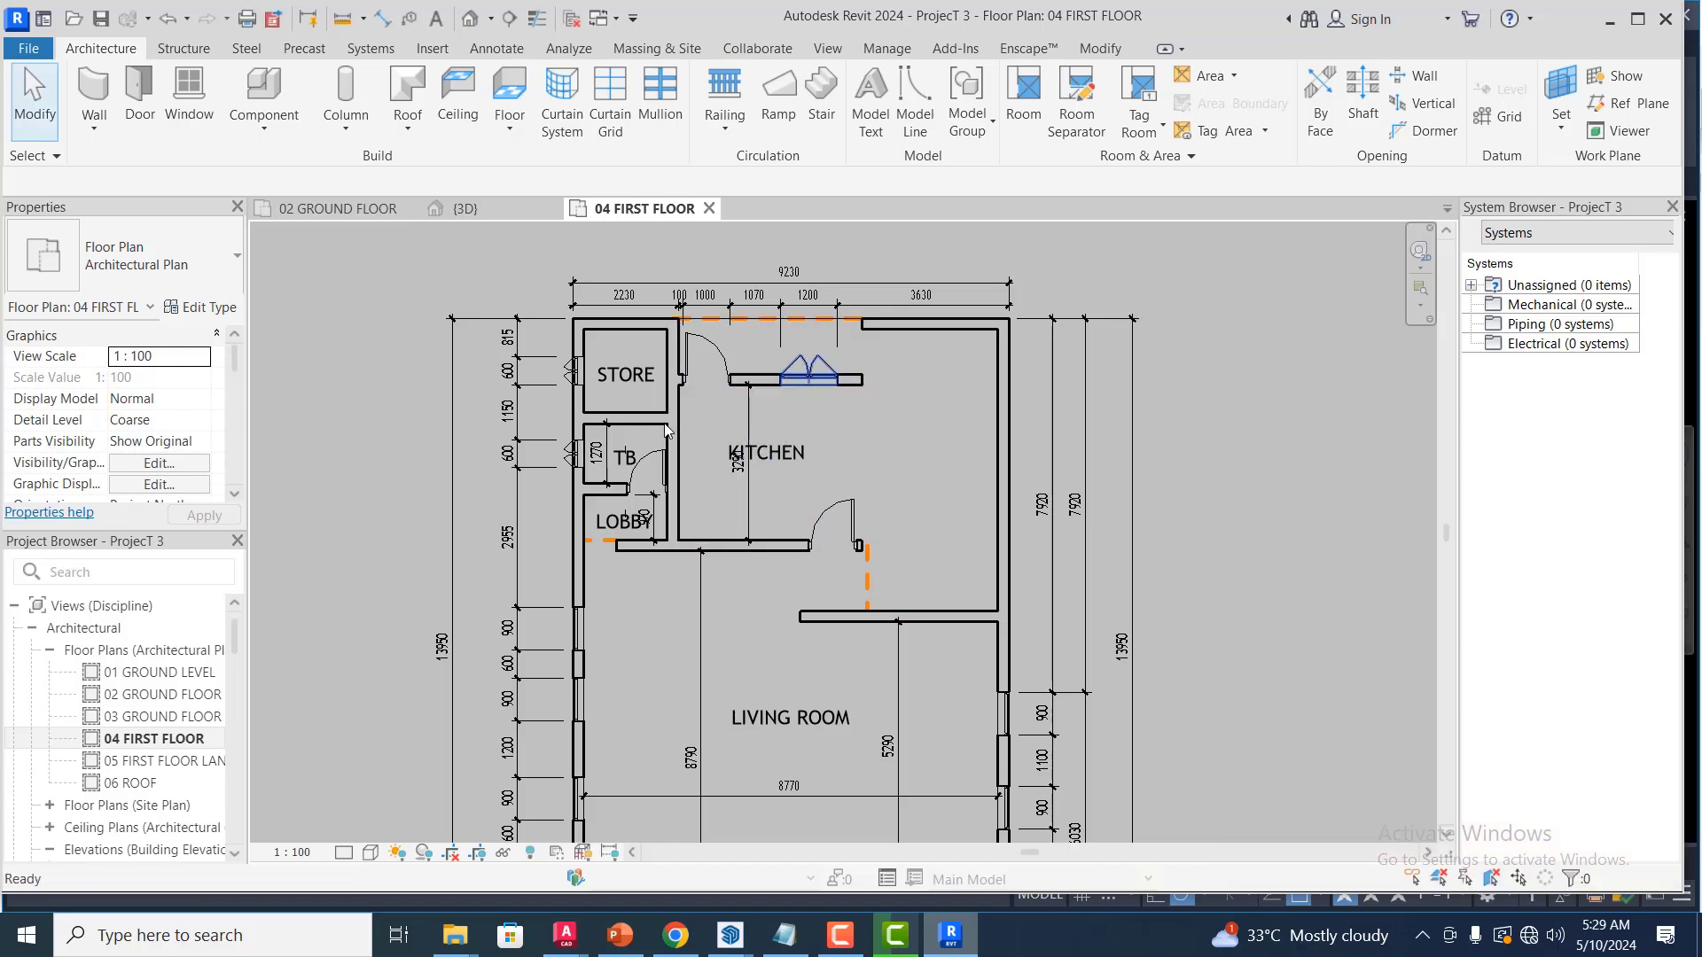
key("Delete")
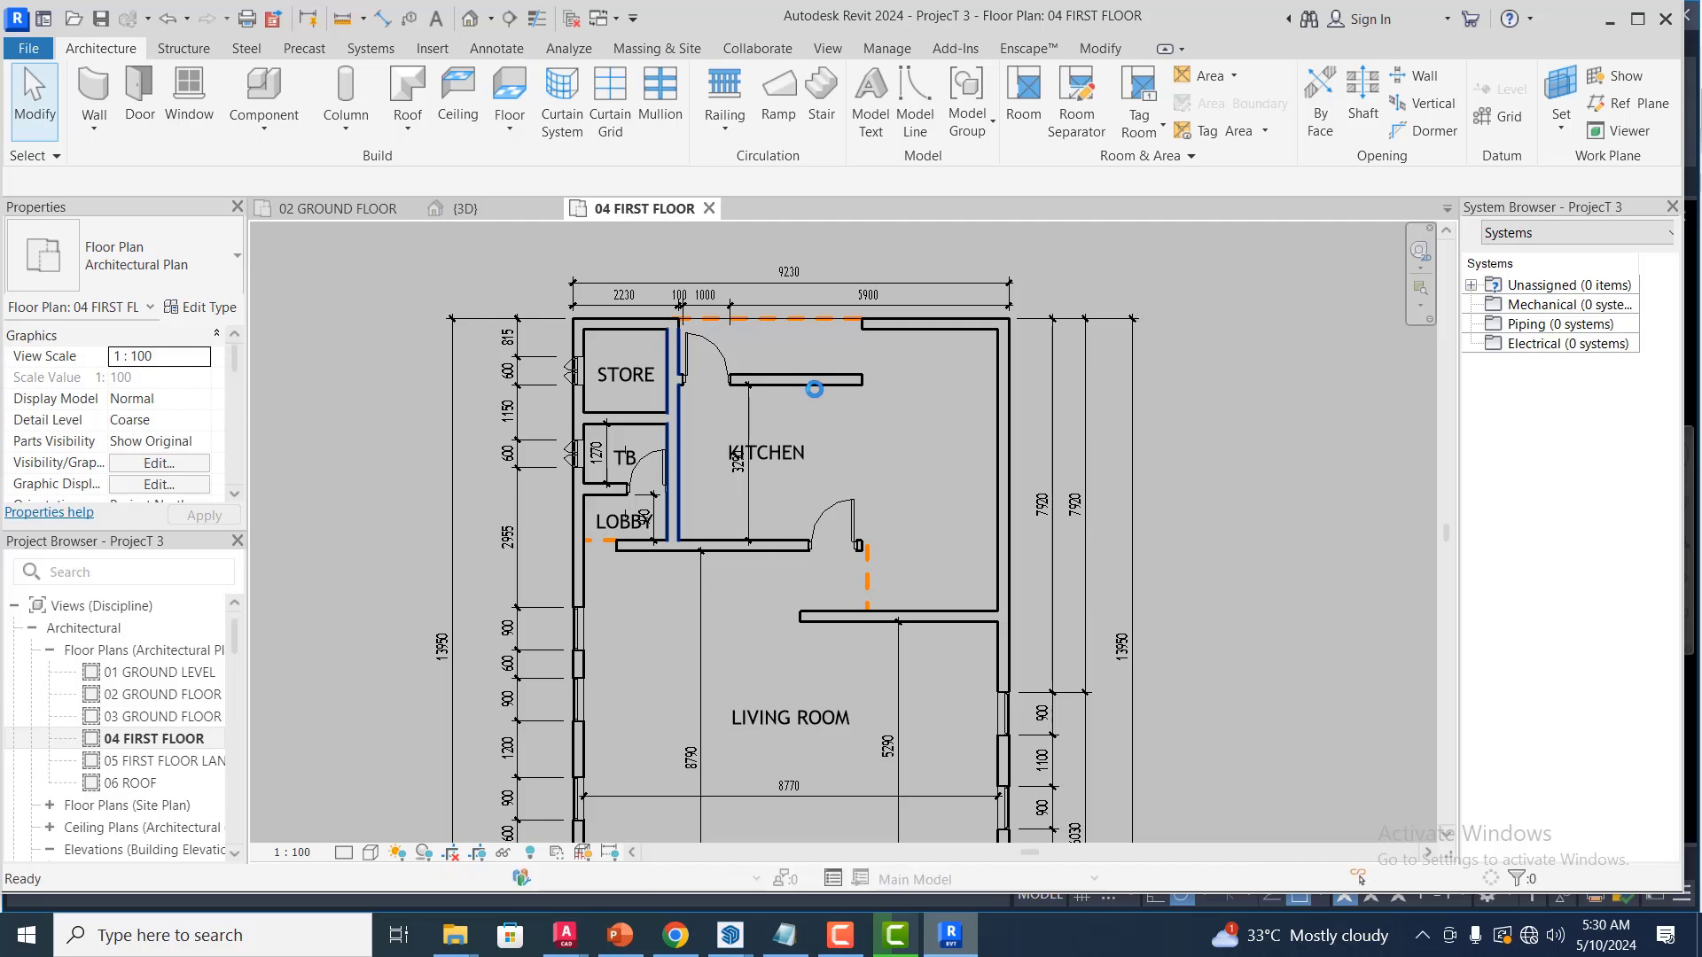
key("Delete")
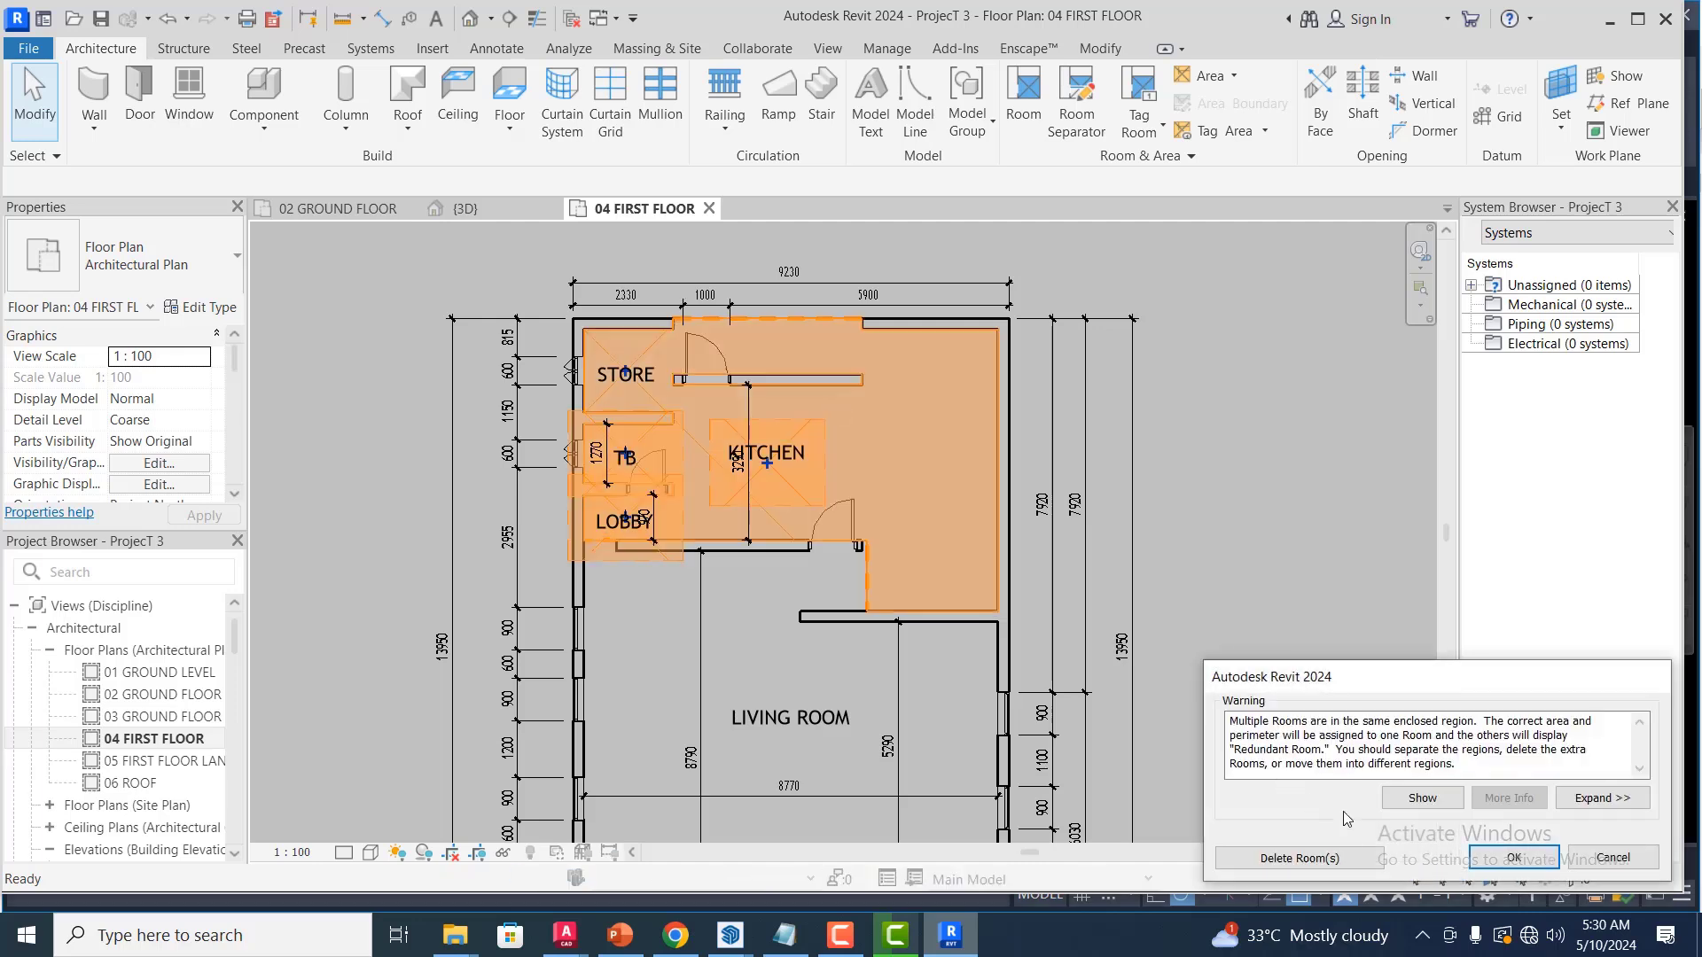
left_click(1318, 857)
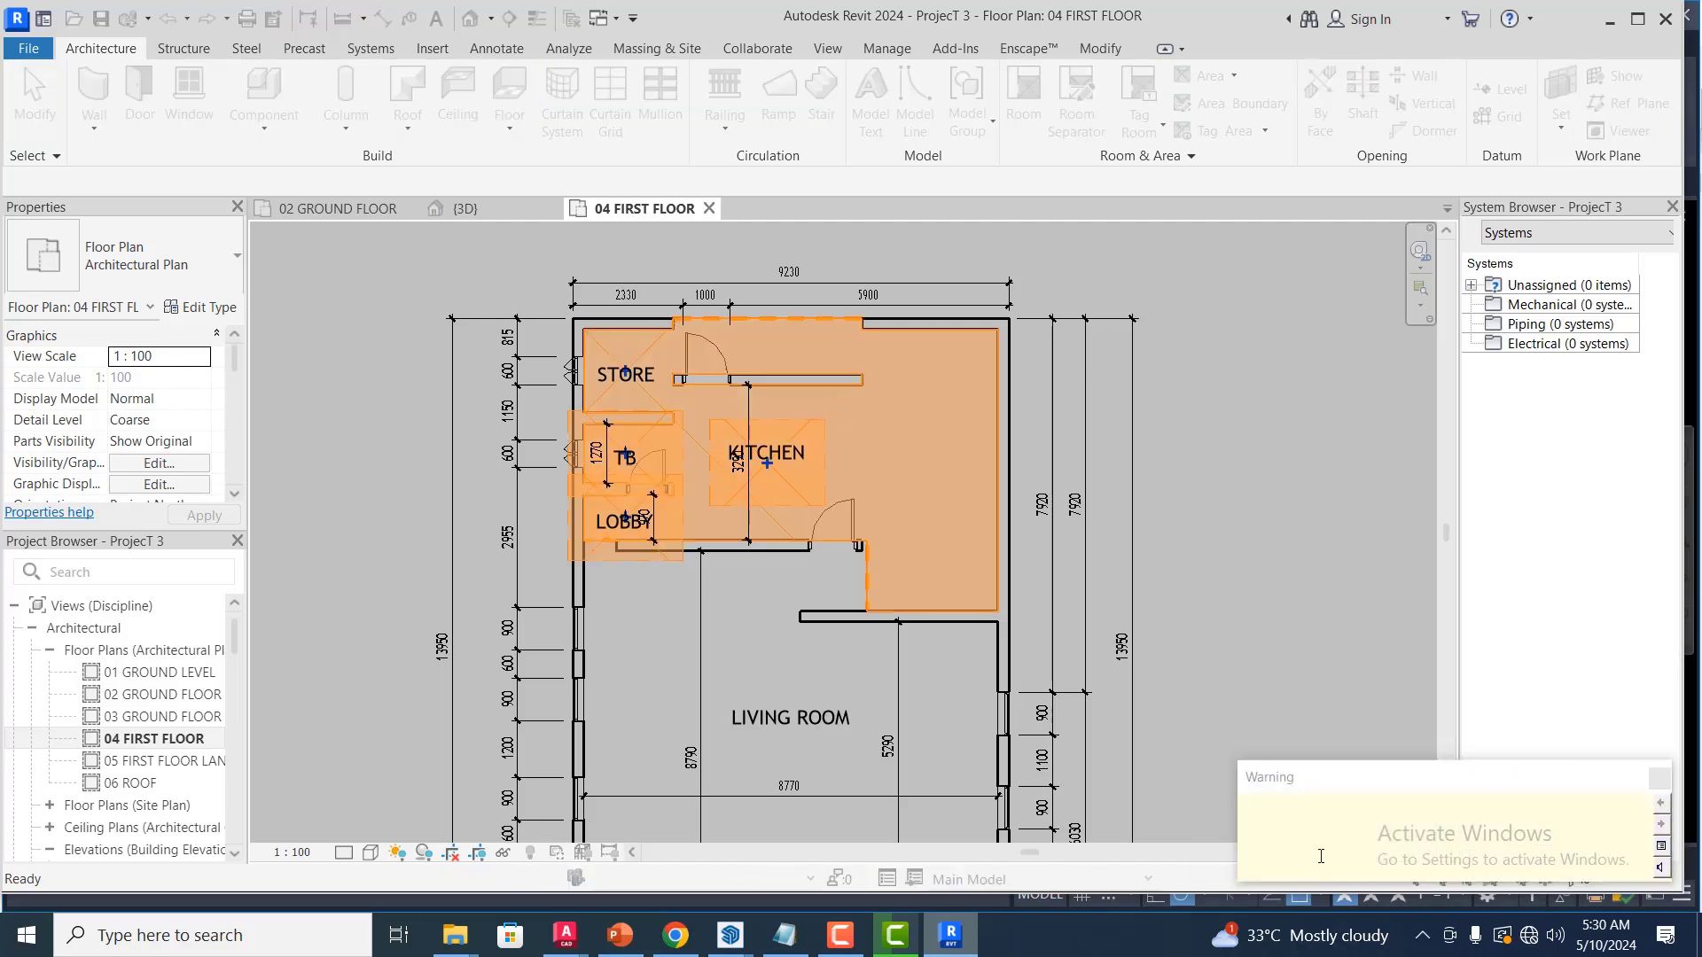
Delete the wall between the former sitout and kitchen with its door, and remove the STORE room tag
left_click(814, 384)
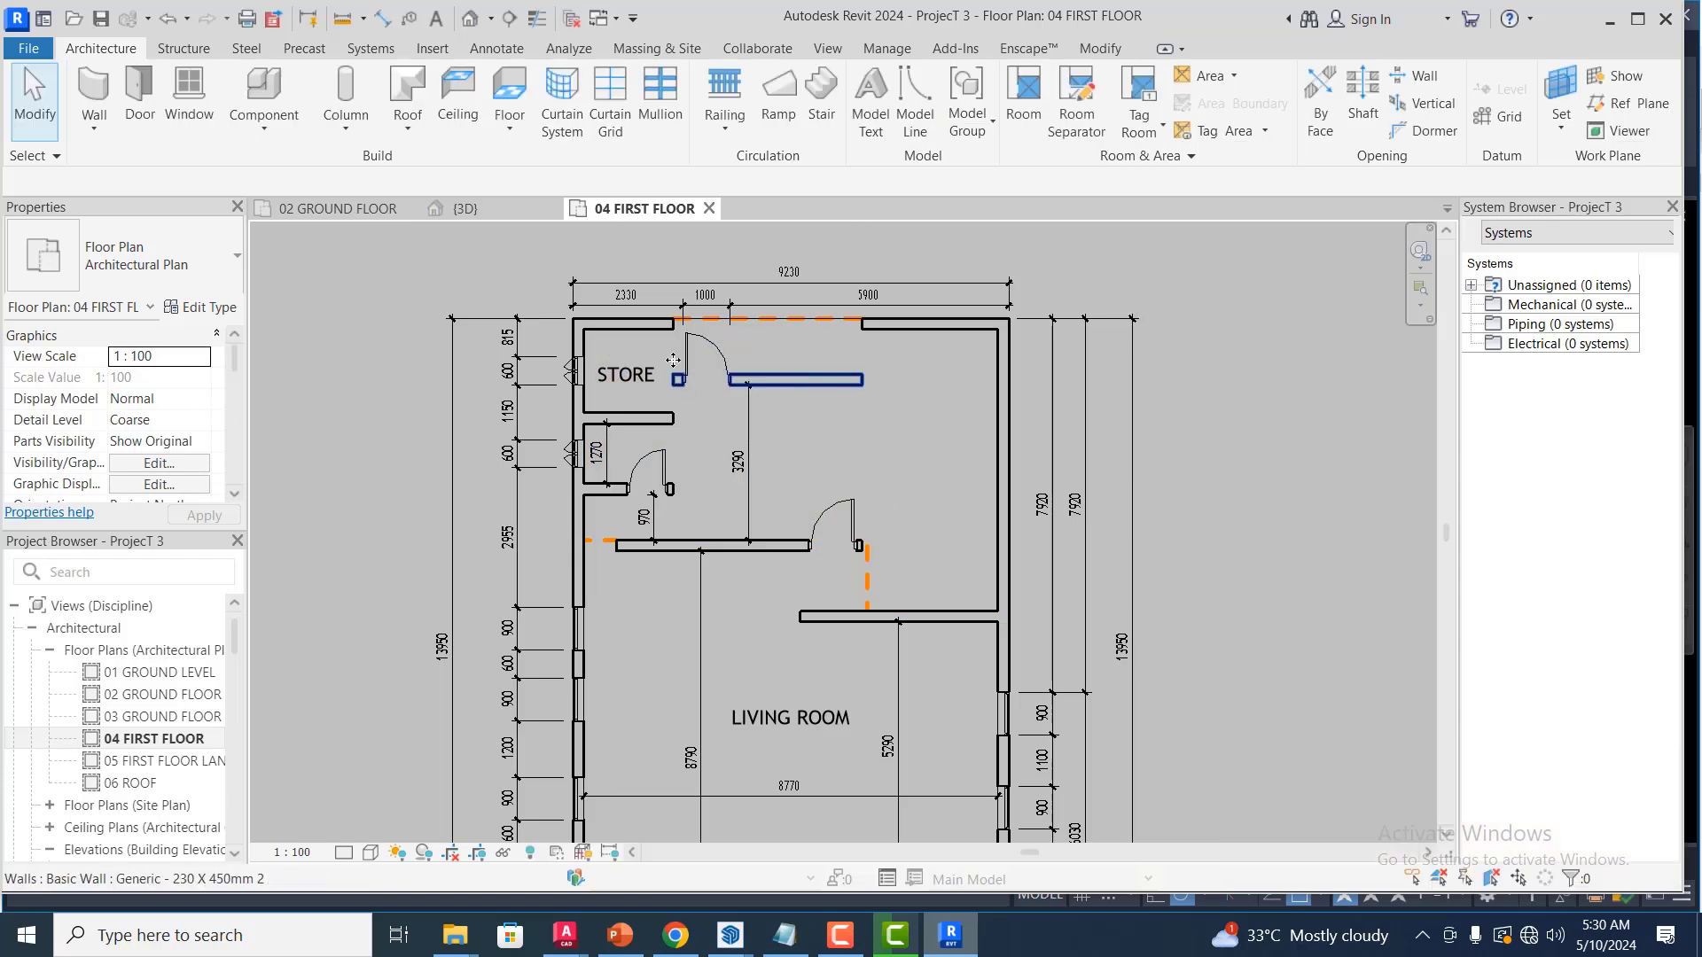
key("Delete")
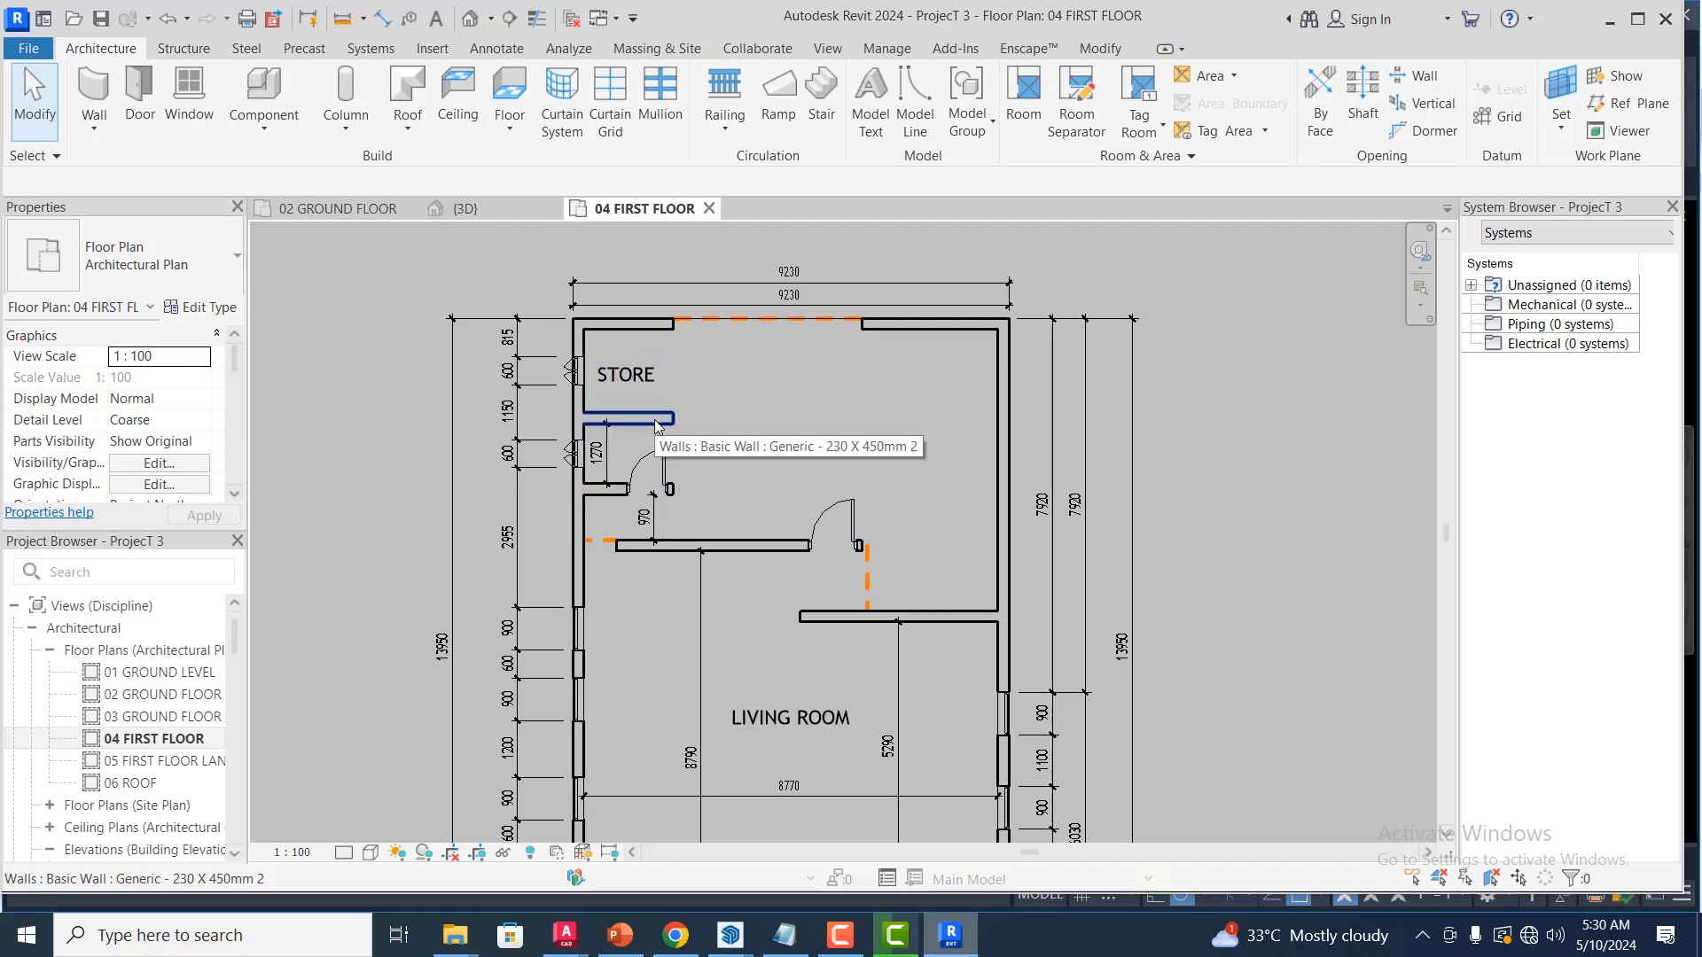
left_click(636, 378)
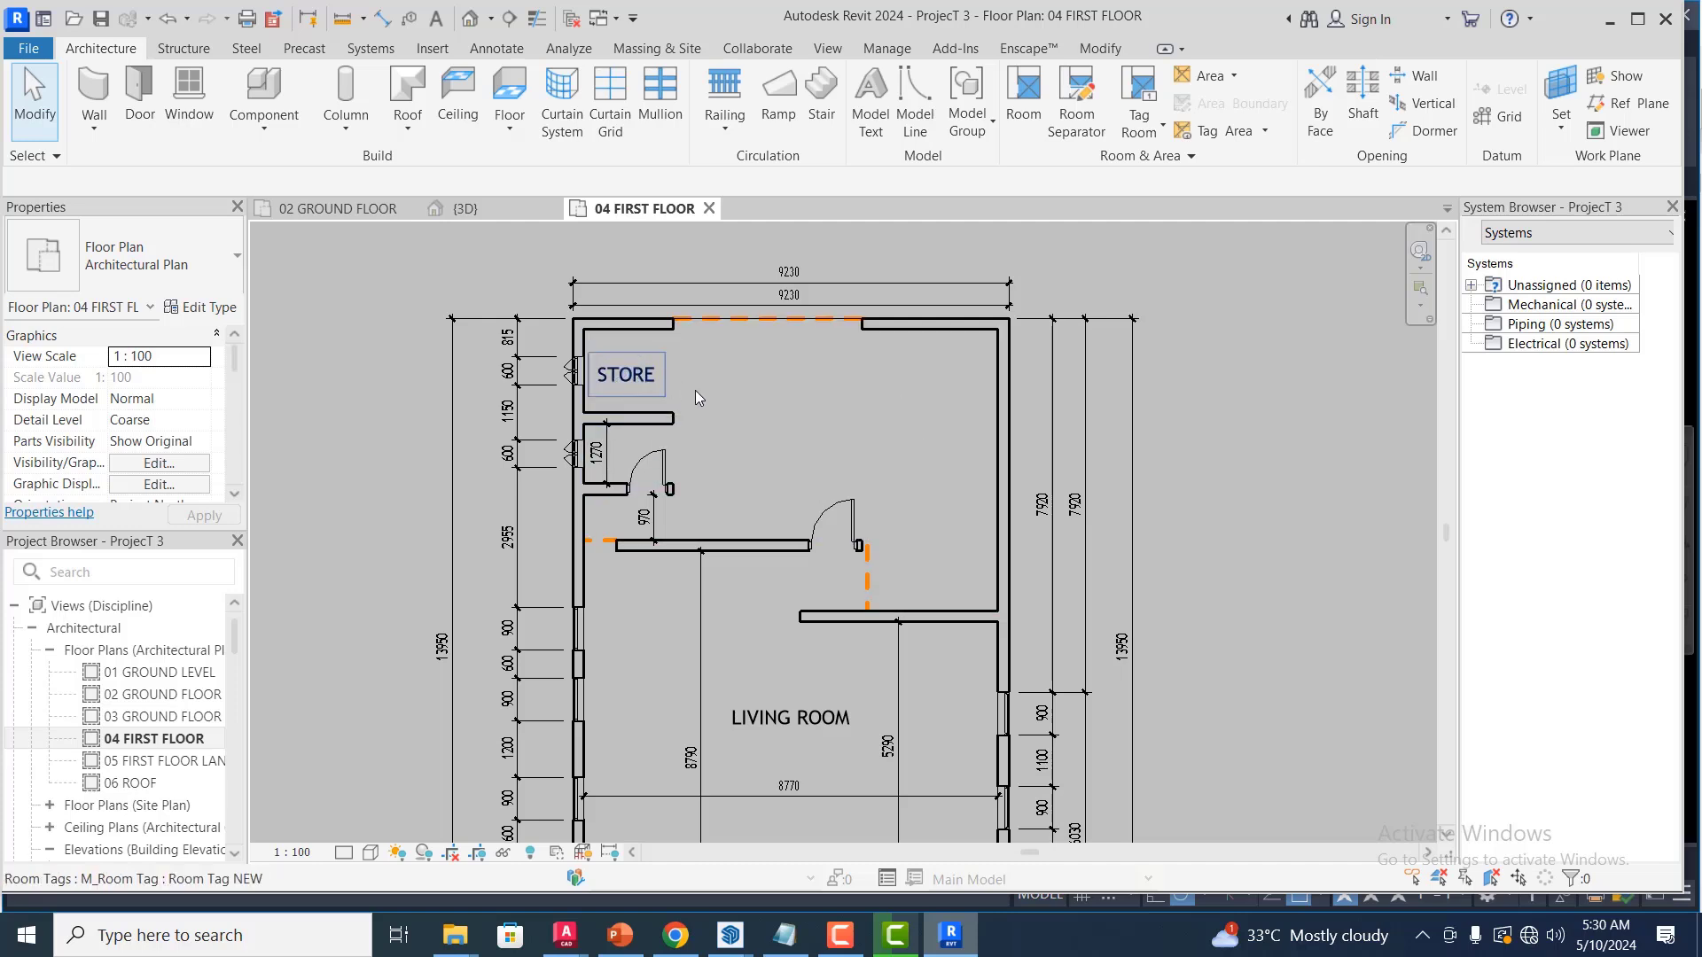
key("Delete")
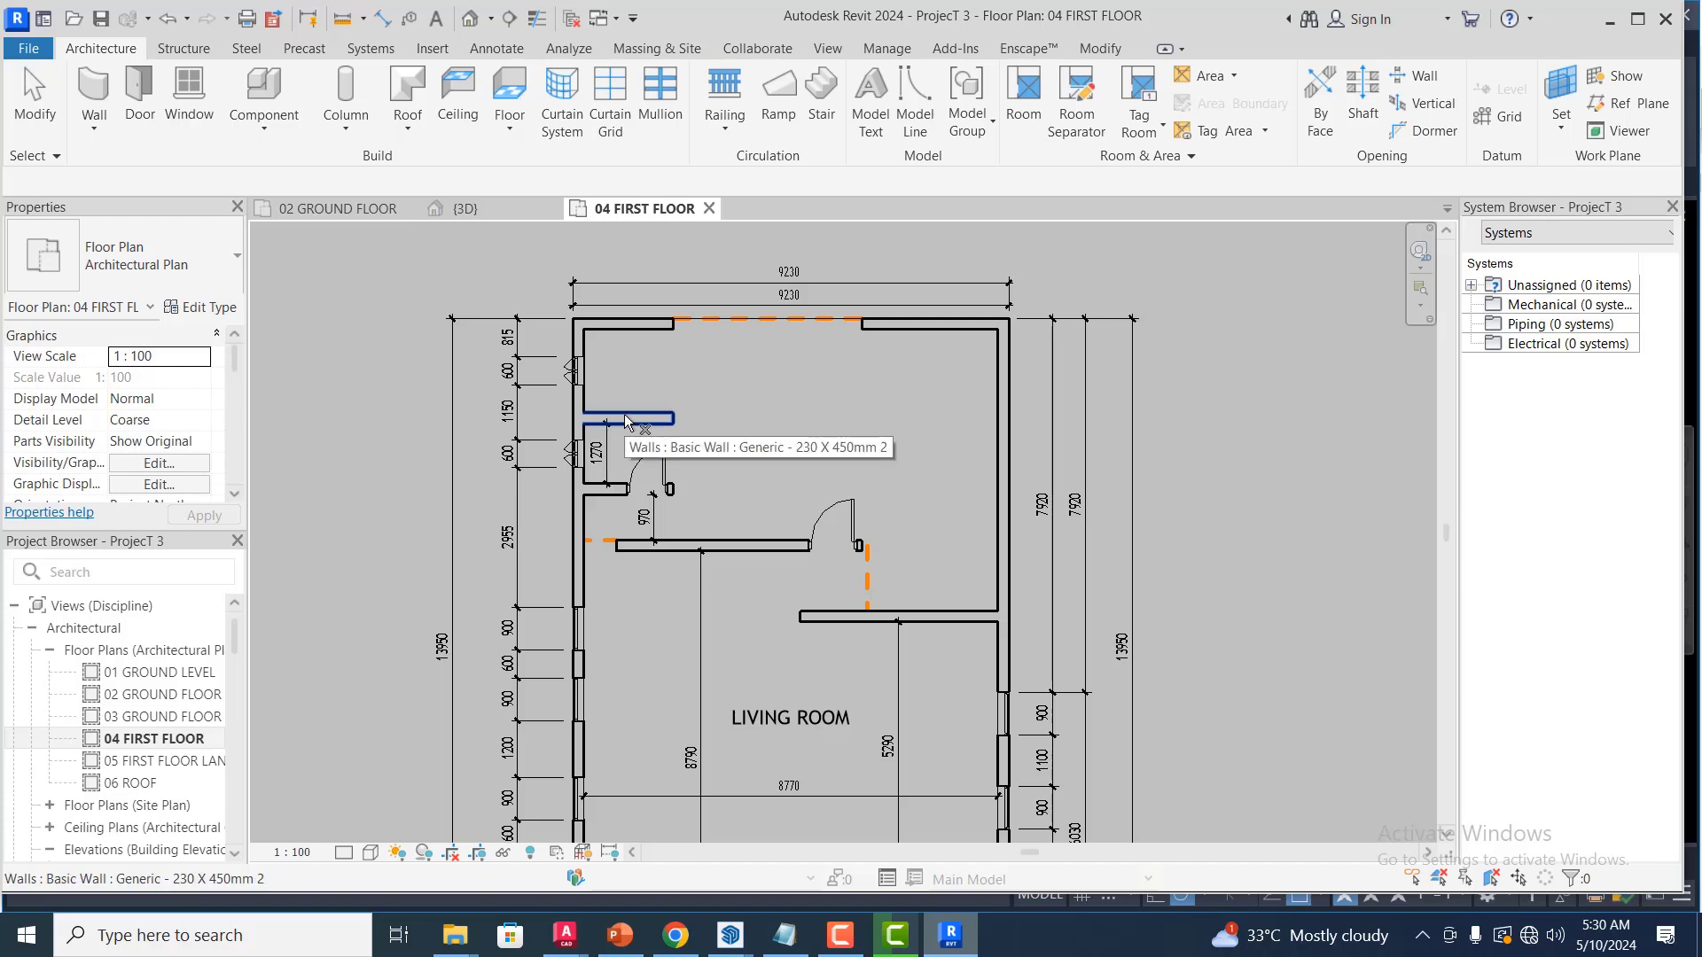
Delete the store–TB partition and the TB–lobby wall with its door
left_click(671, 418)
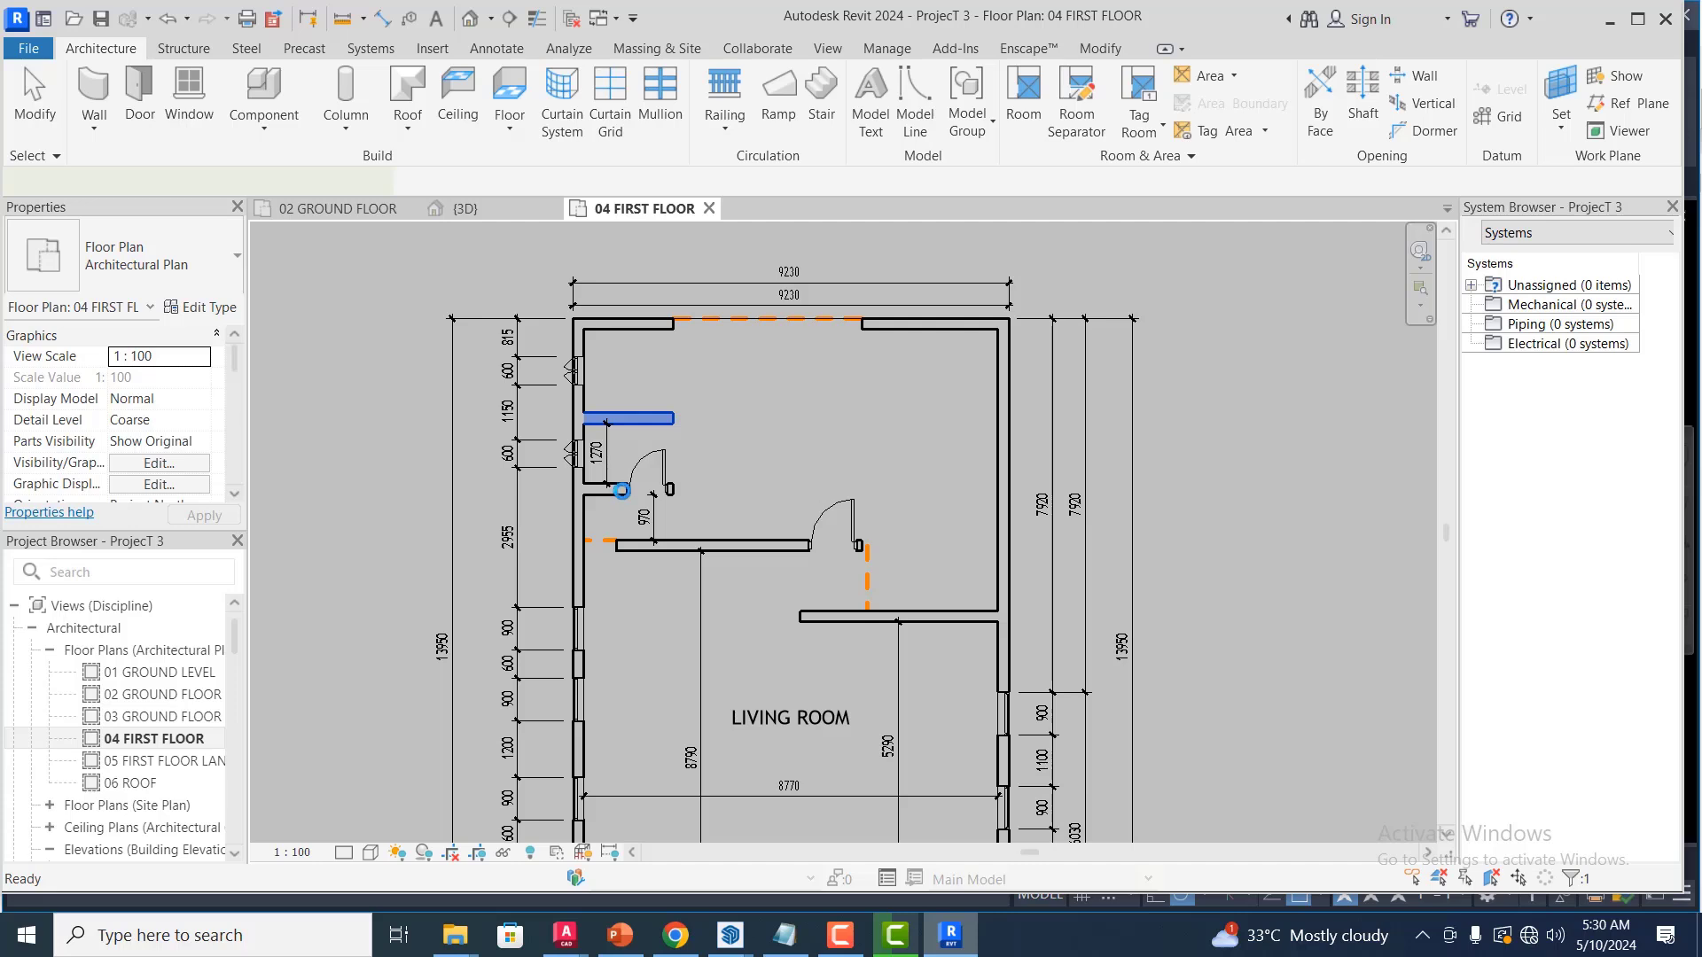
left_click(622, 492)
key("Escape")
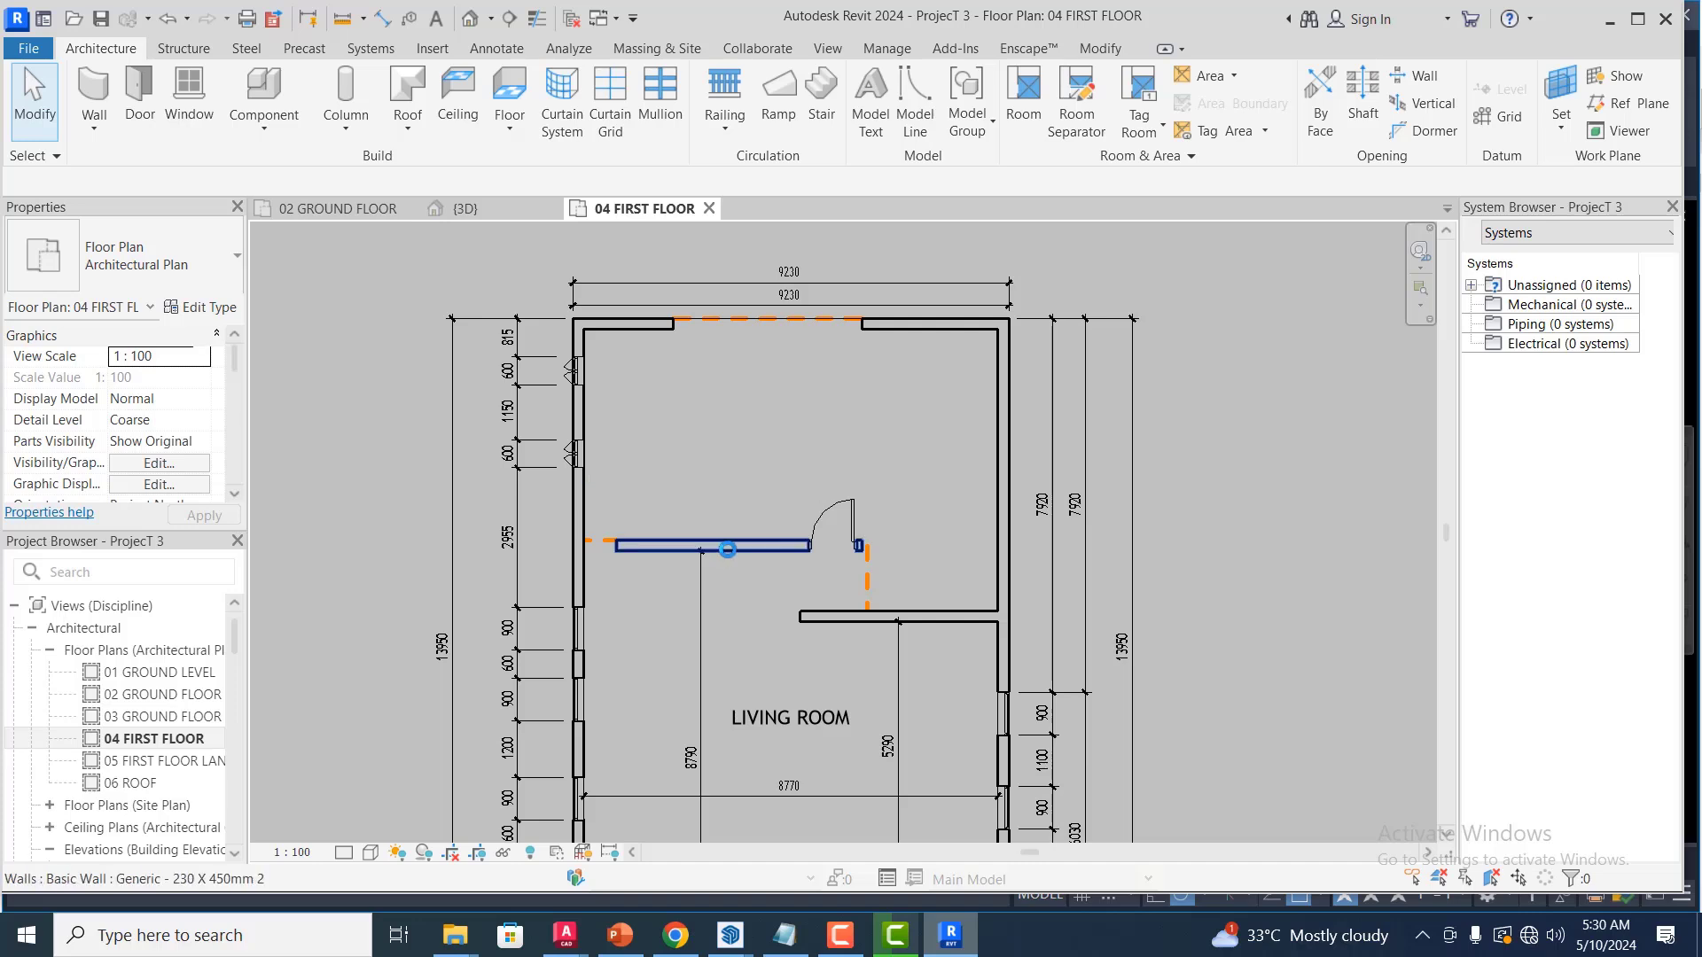
Delete the wall with the door between the former kitchen and the living room, together with the redundant rooms
left_click(866, 571)
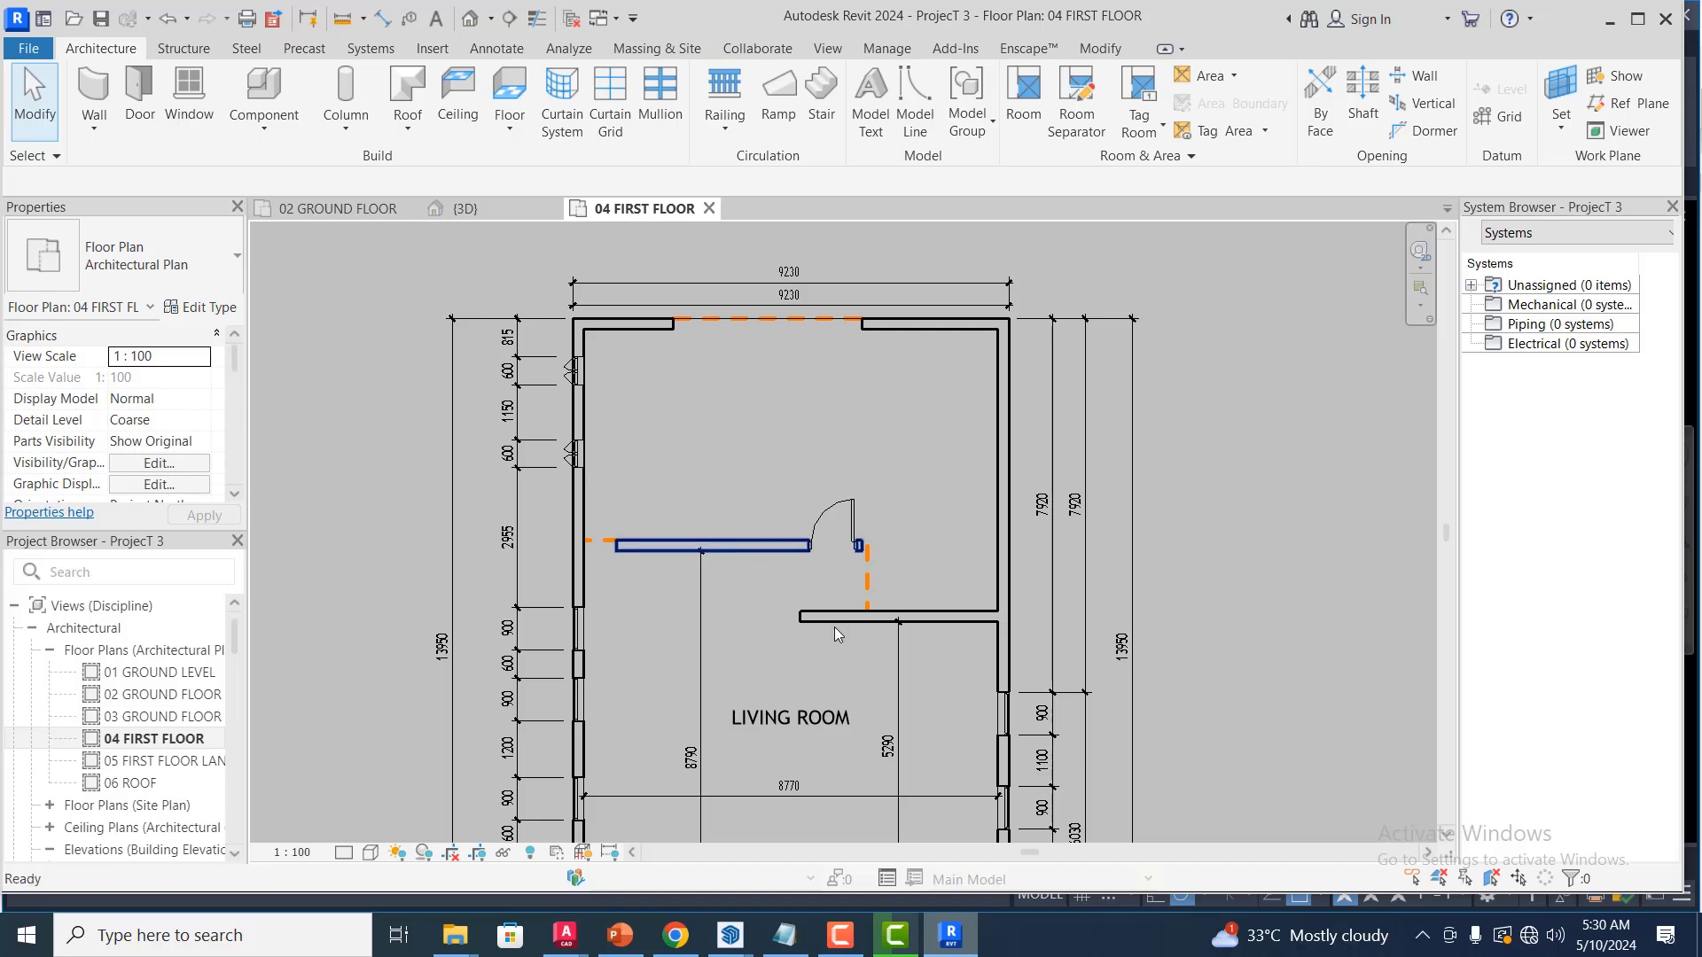
key("Delete")
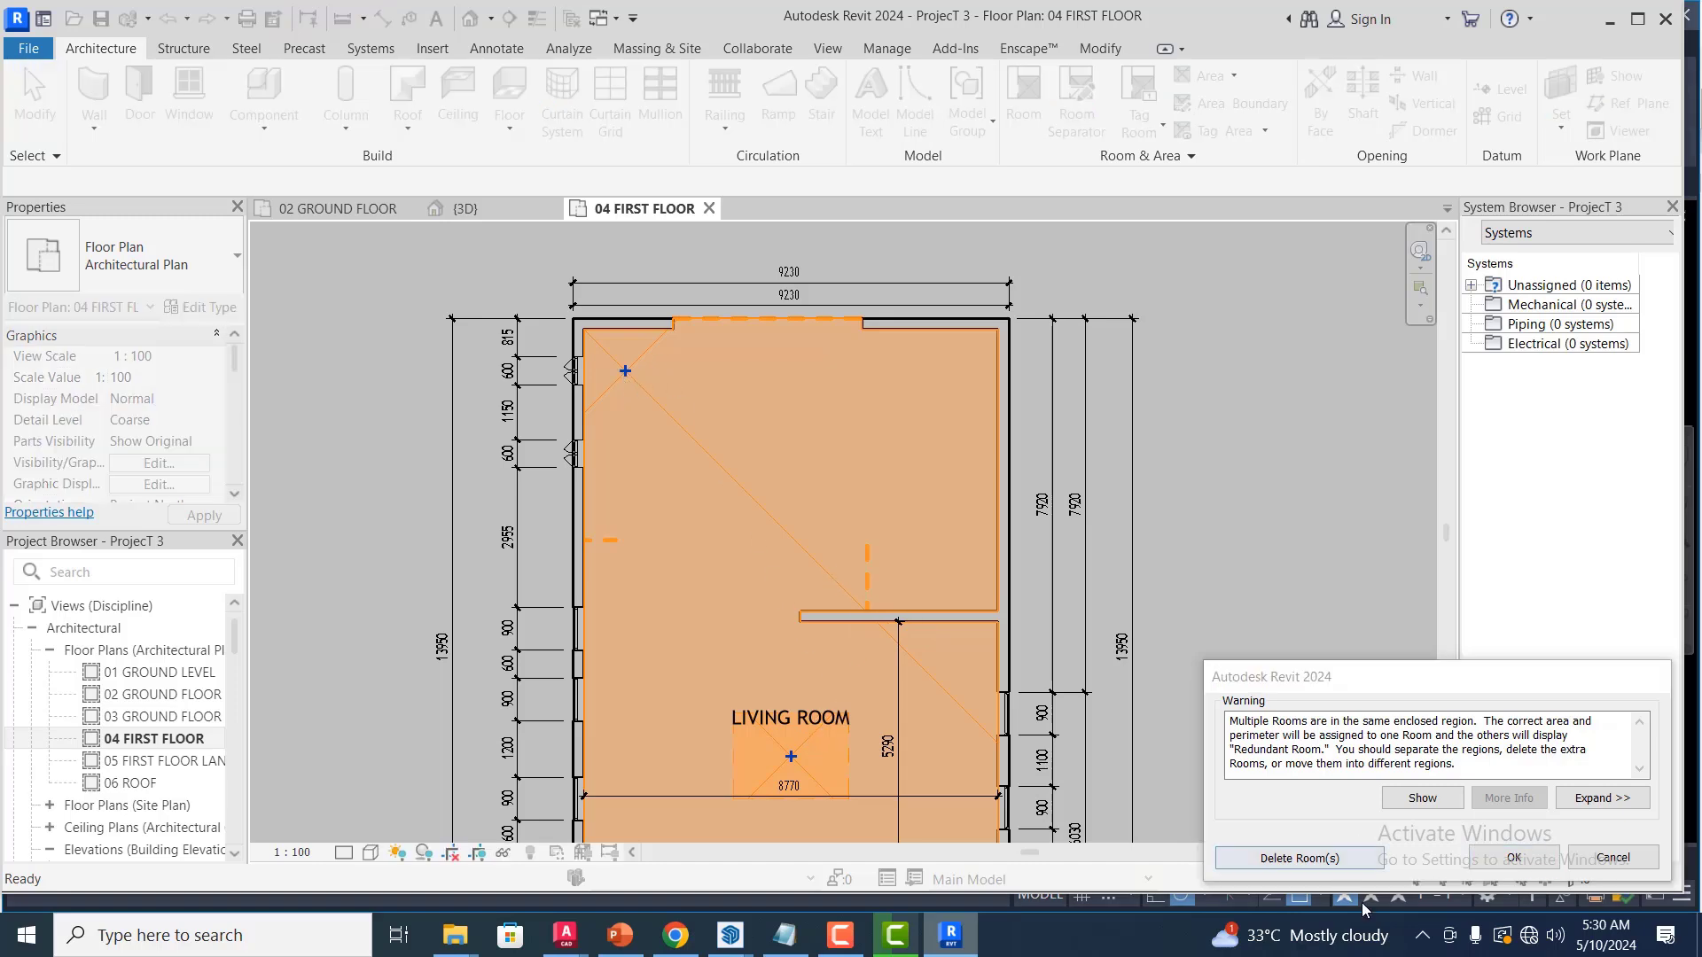
left_click(1313, 860)
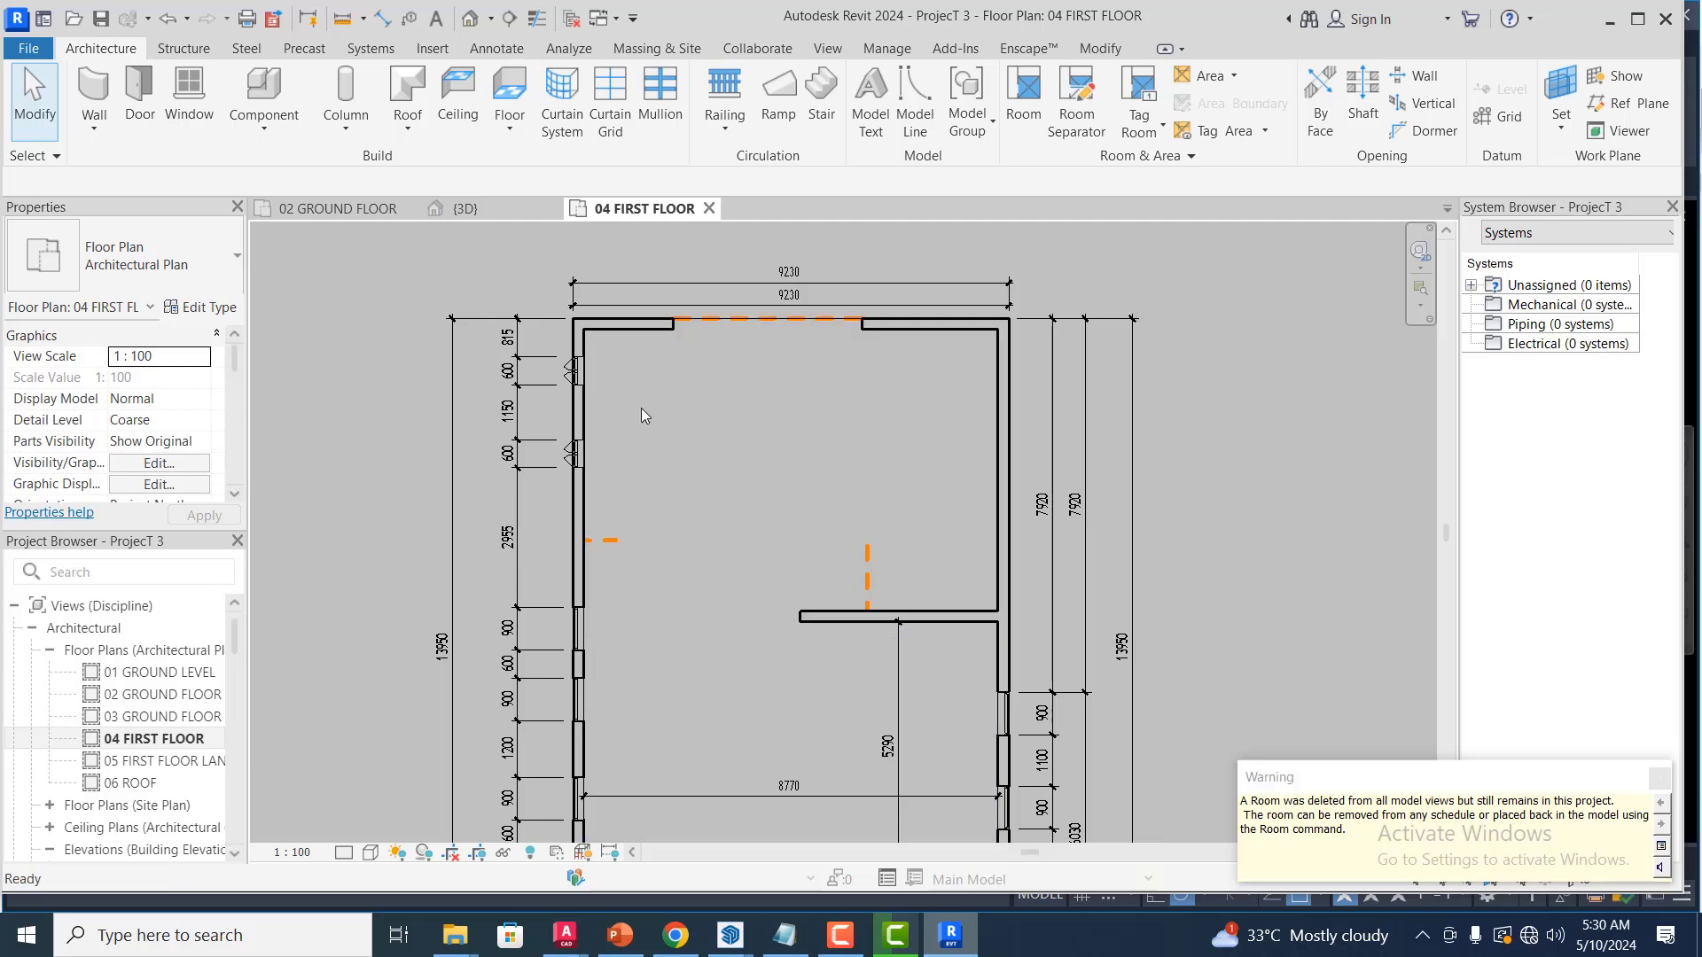
Delete the wall between the staircase area and the living room and the vertical room separation line above it
left_click(865, 619)
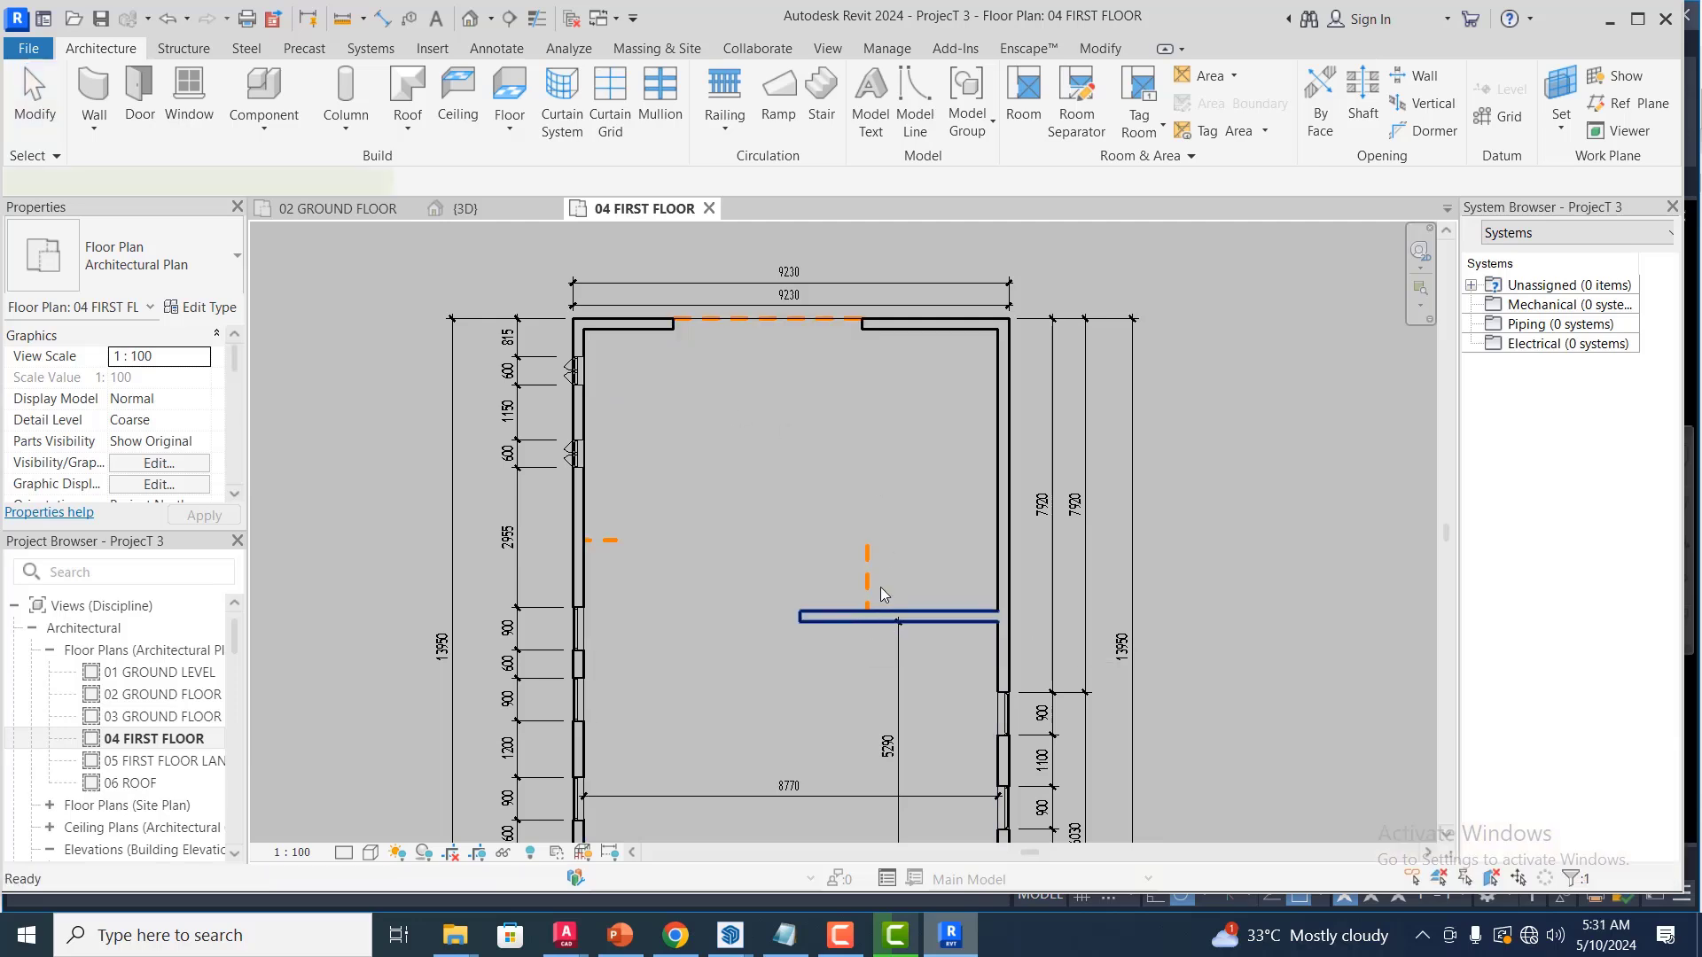
left_click(865, 621)
key("Delete")
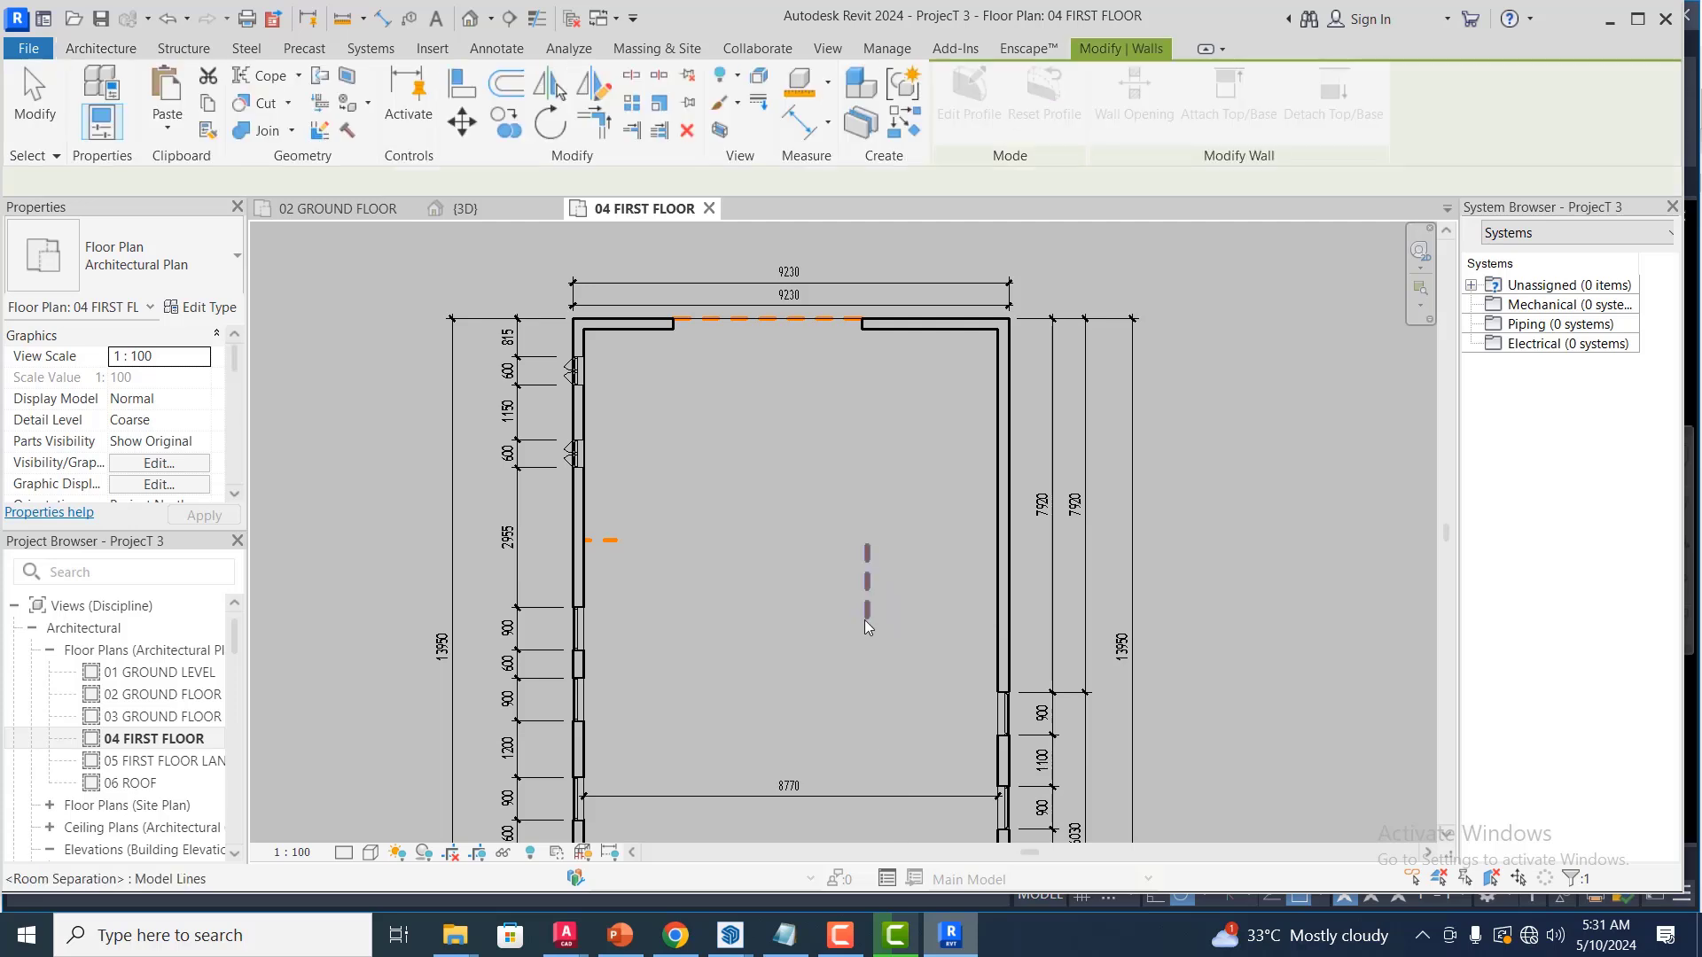
left_click(867, 580)
key("Delete")
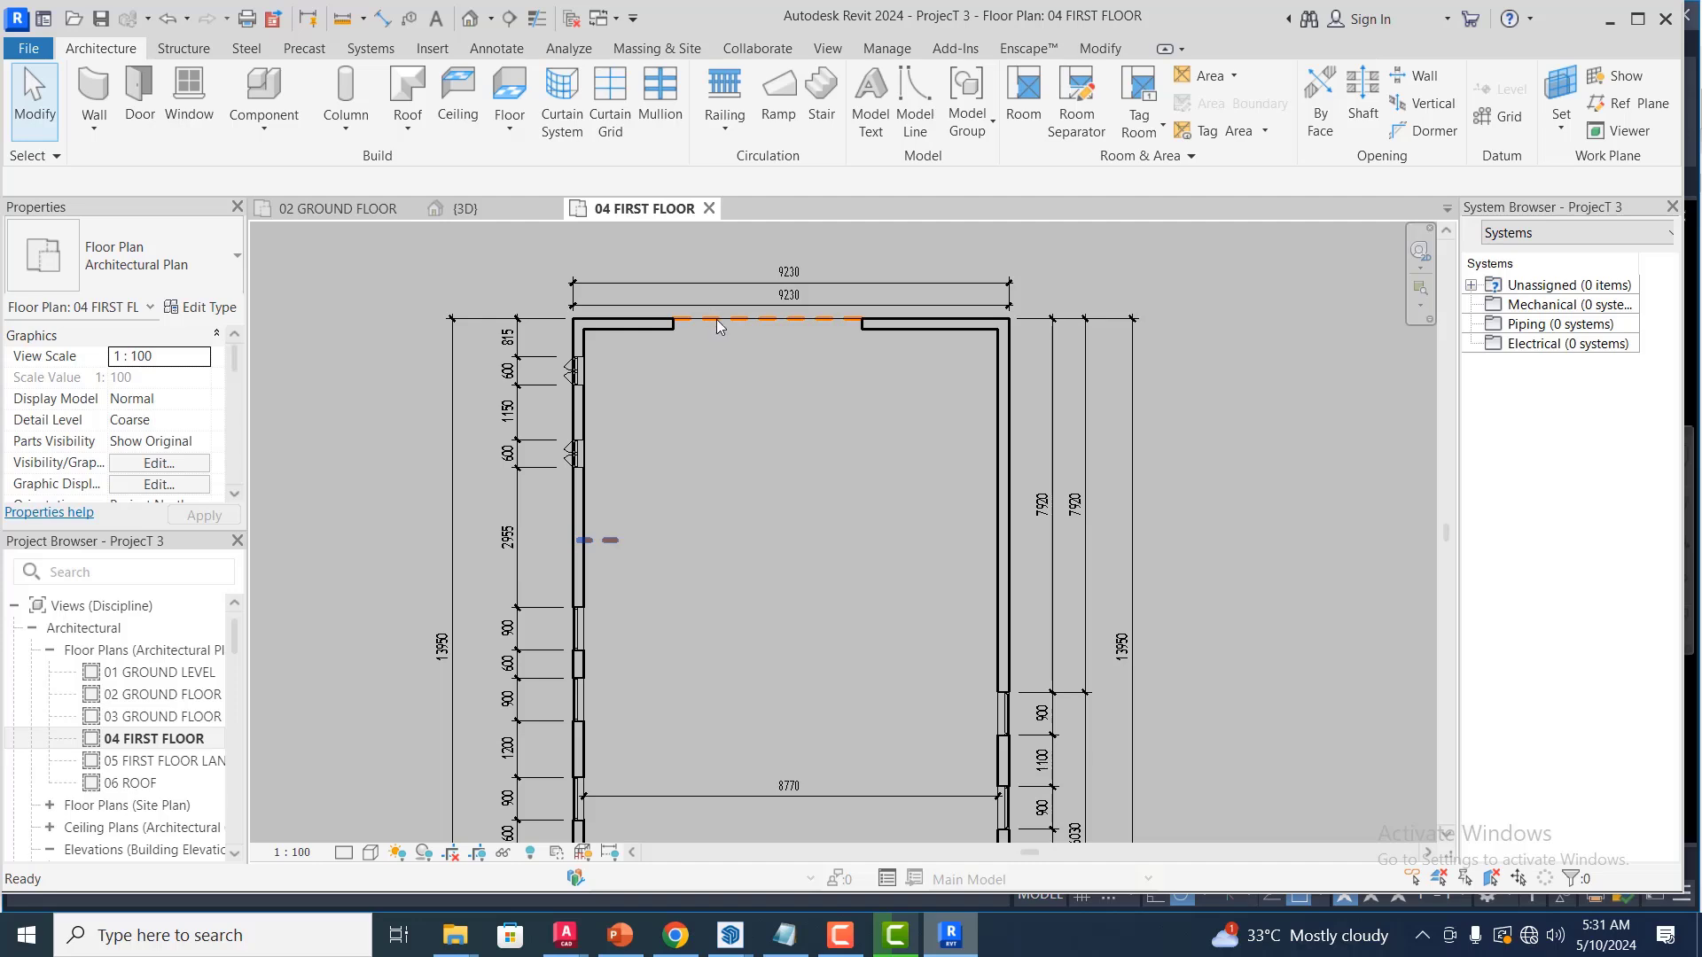
Extend the short wall segment at the plan's upper-left corner across the opening to meet the opposite wall segment
left_click(671, 324)
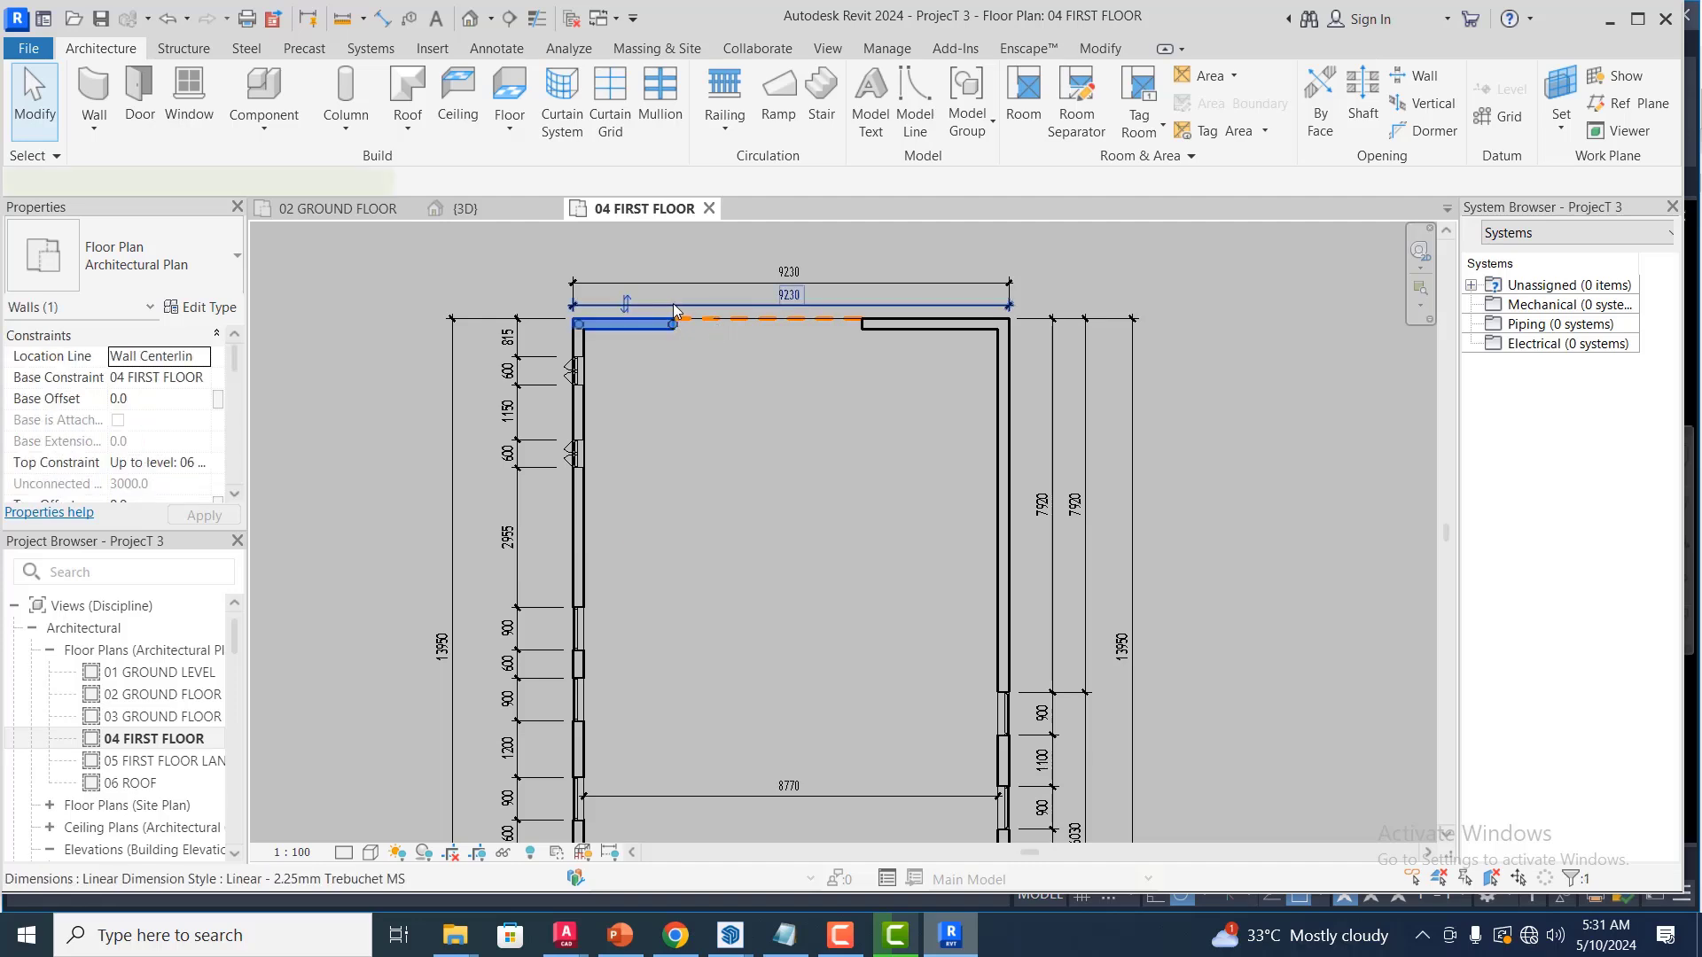
scroll(679, 319, "up", 5)
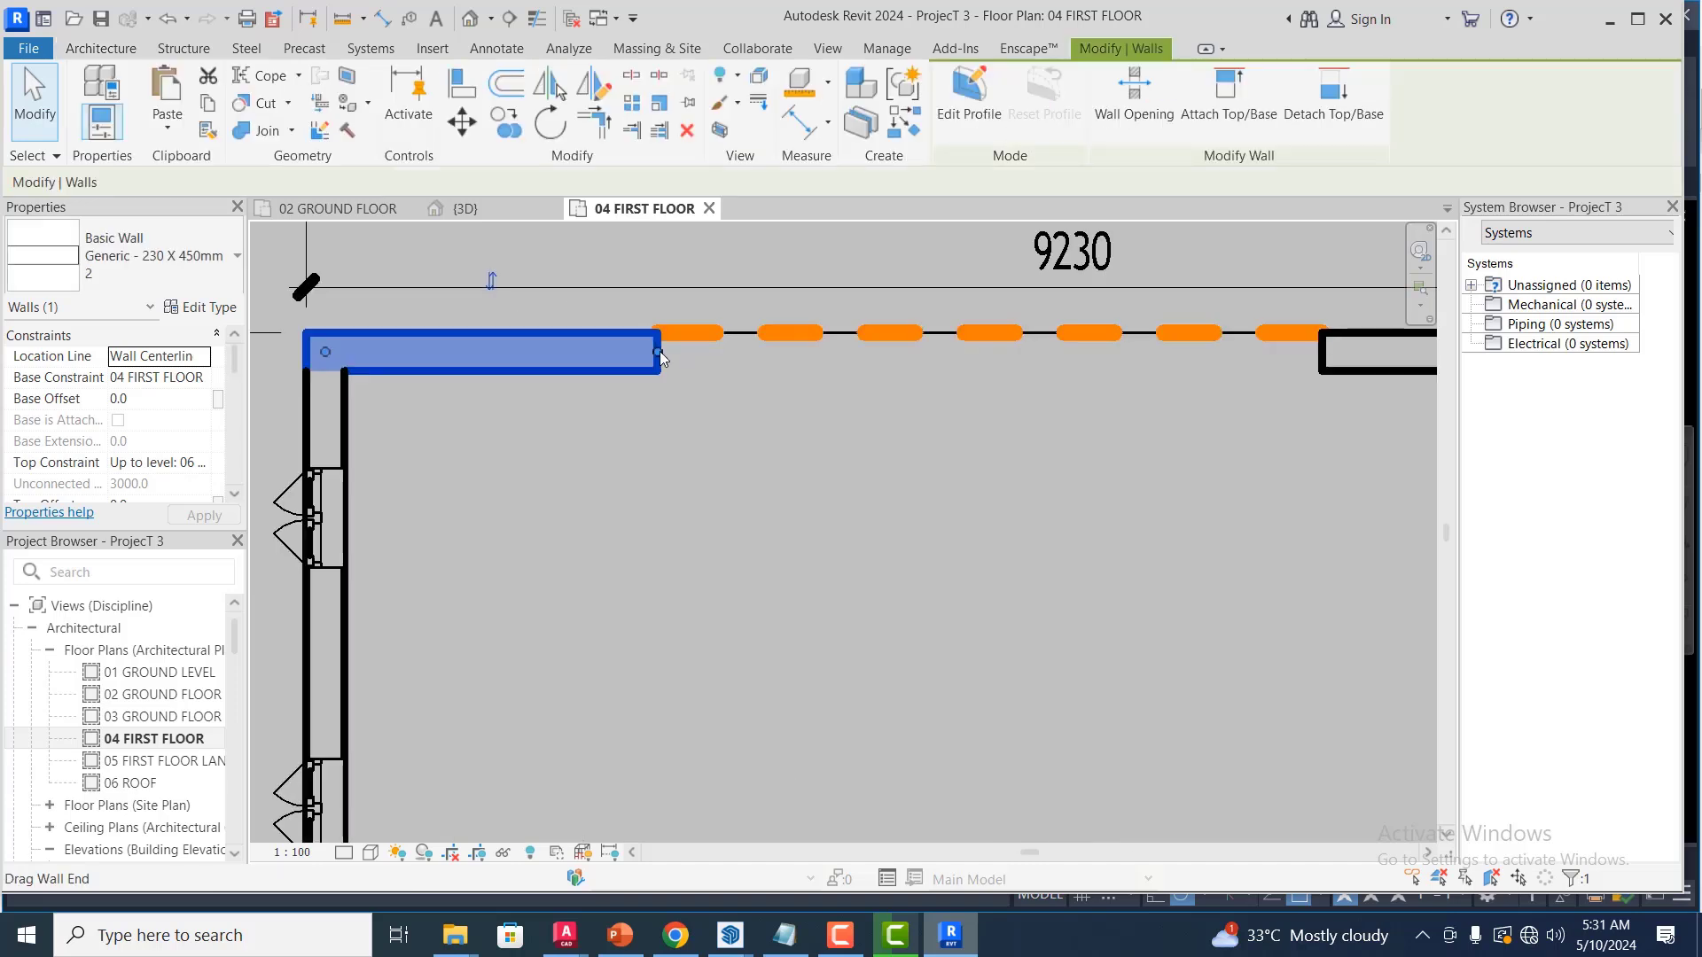
left_click_drag(1243, 358, 1321, 352)
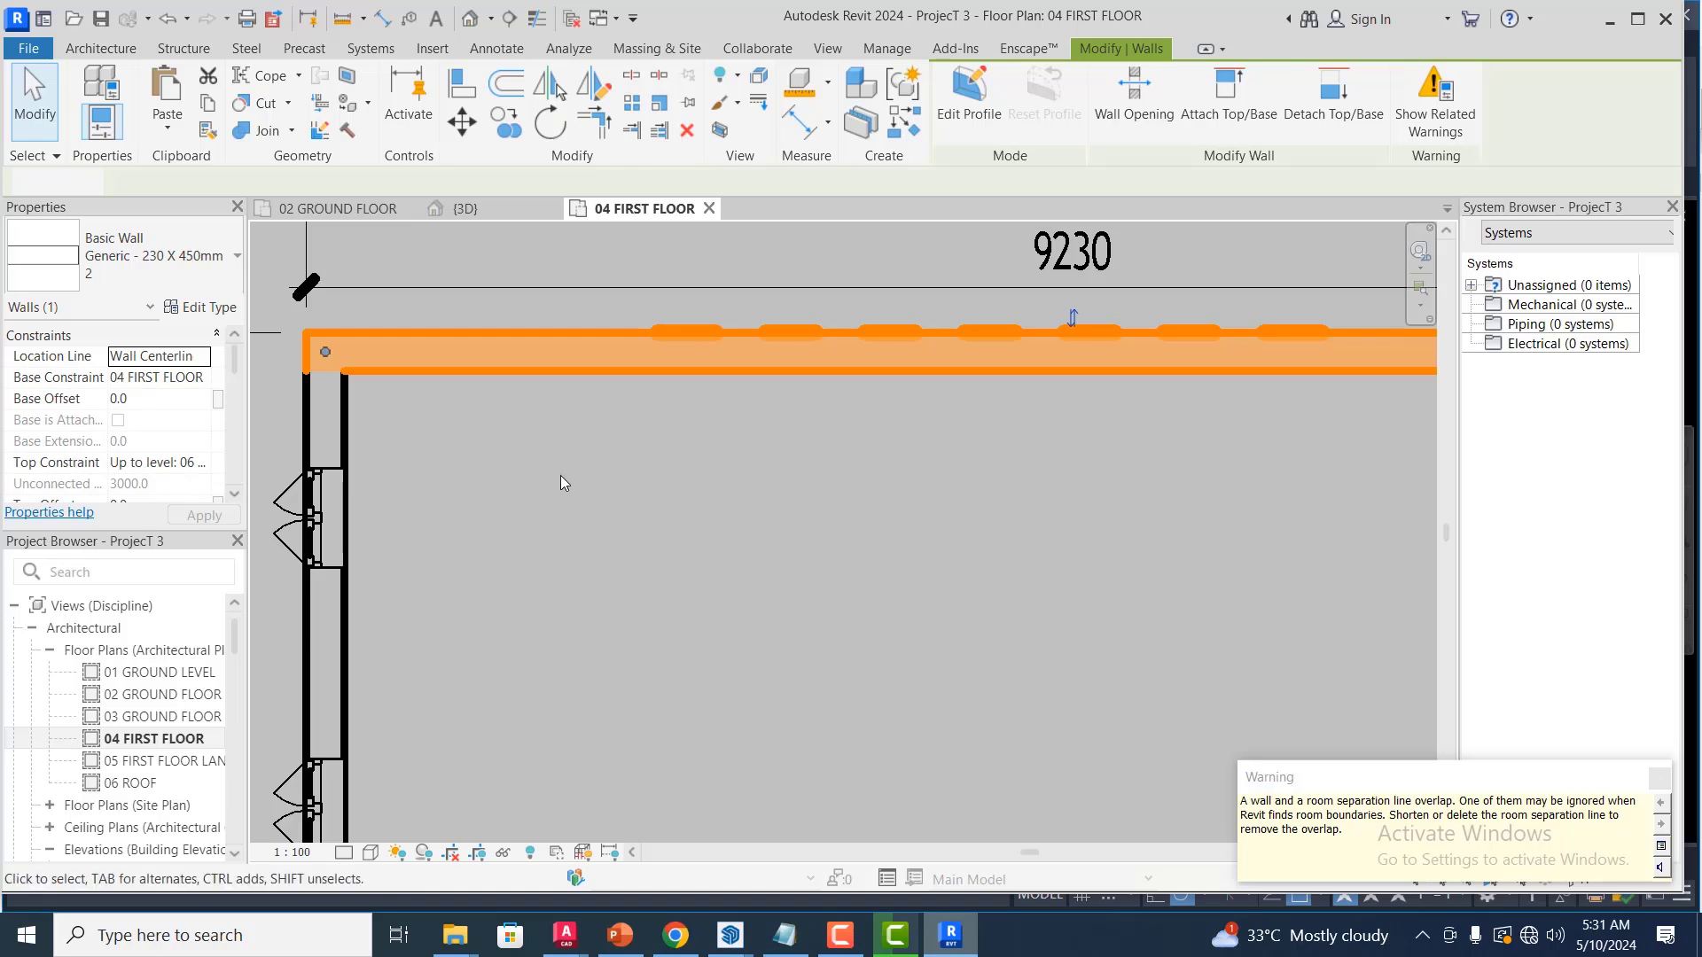
scroll(803, 550, "down", 5)
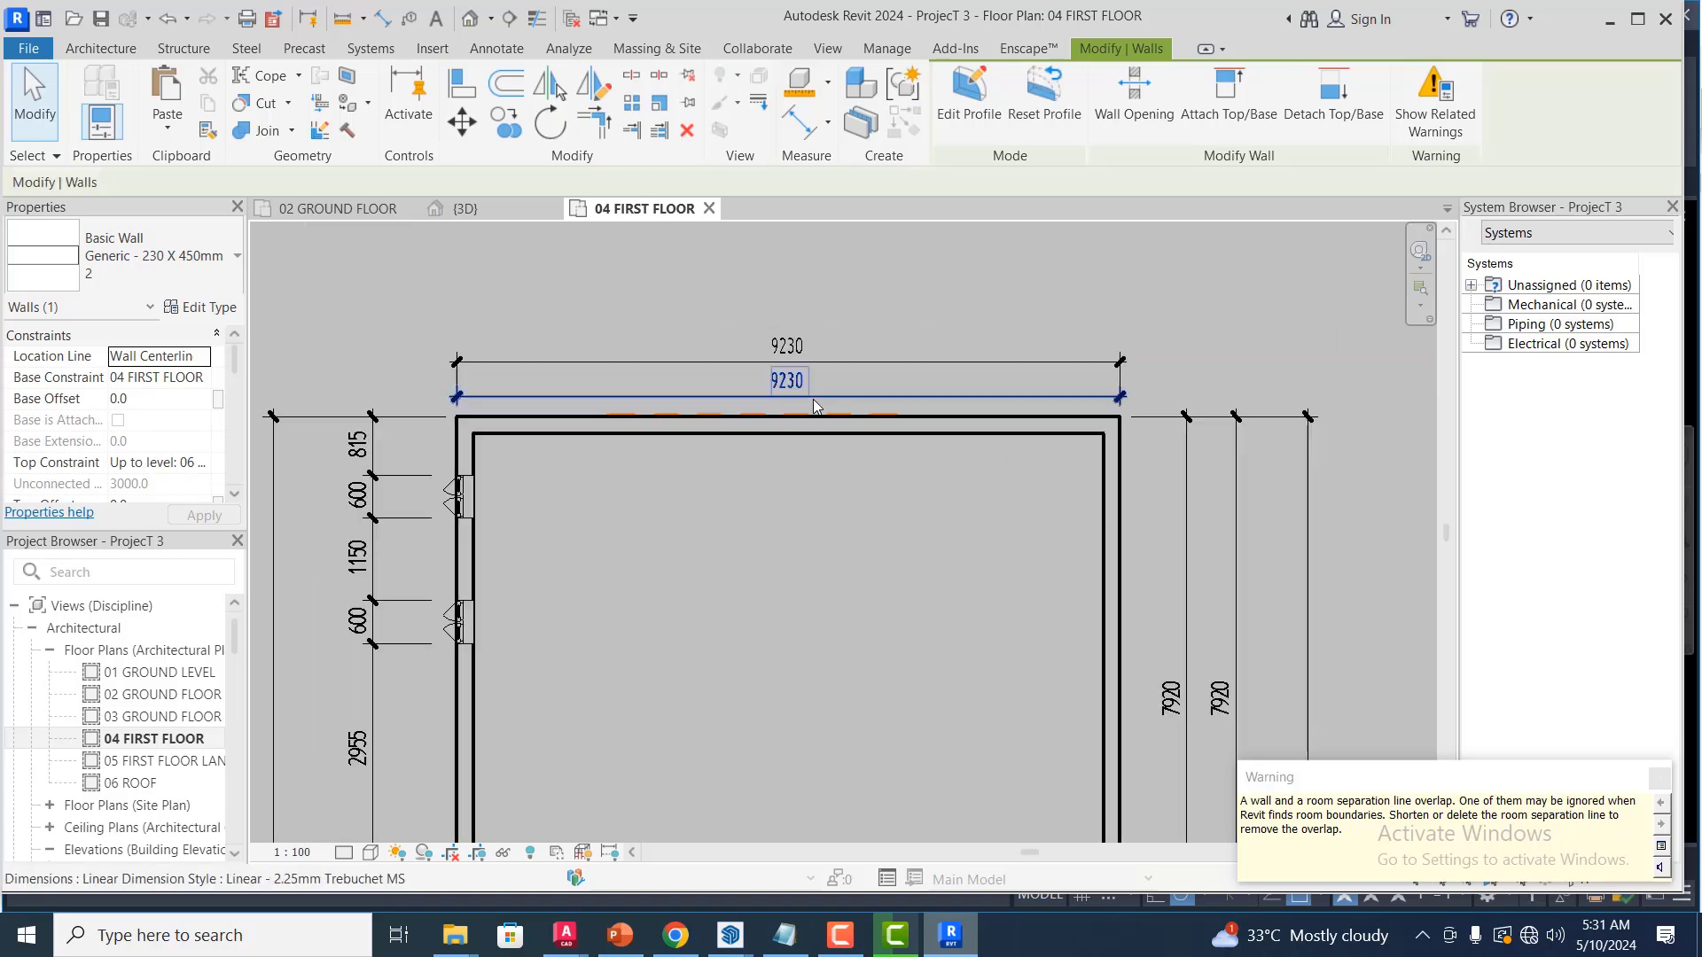
scroll(914, 410, "up", 3)
scroll(914, 413, "up", 3)
key("Escape")
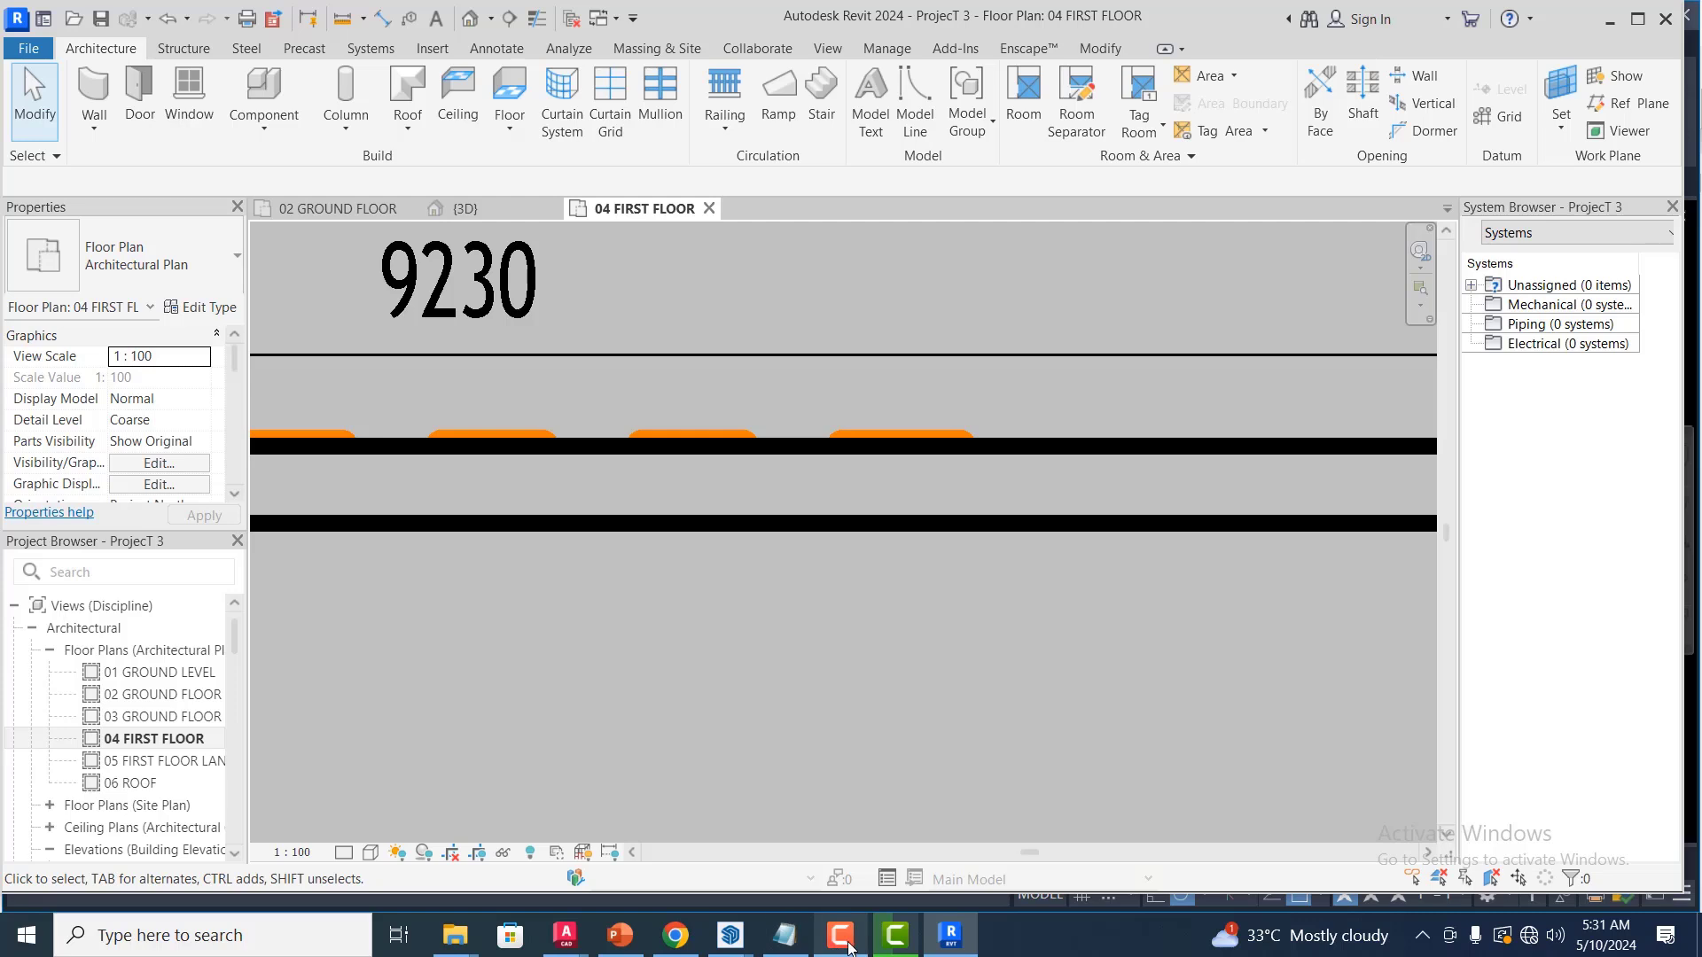
scroll(895, 390, "down", 8)
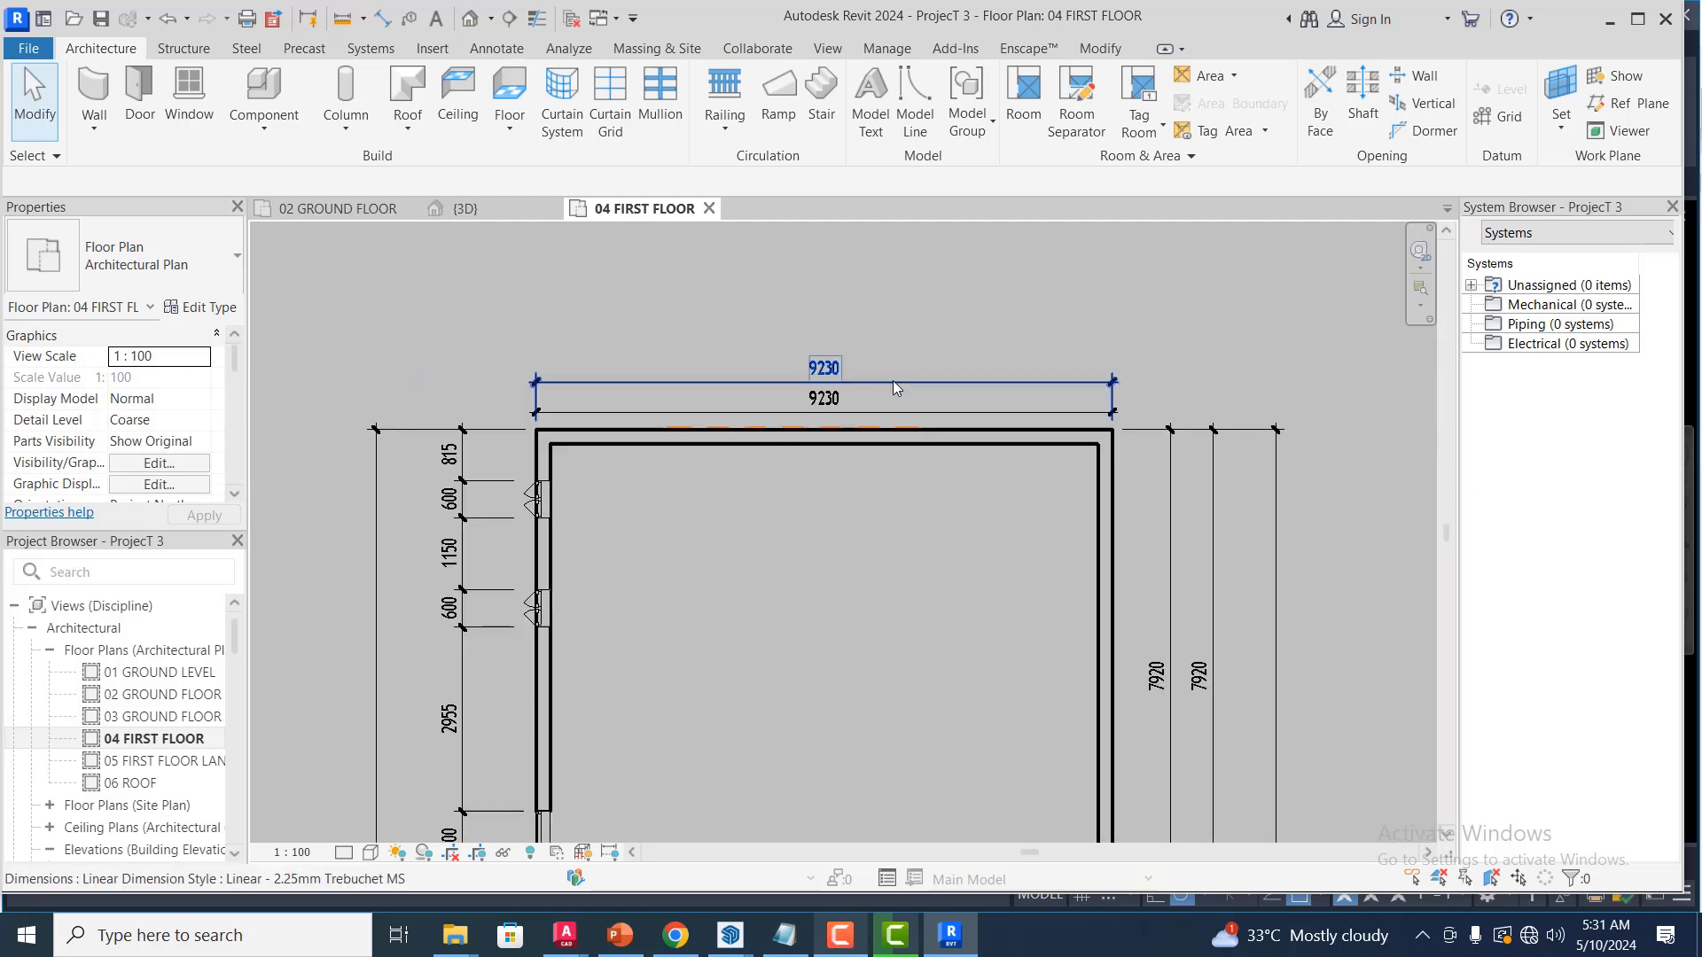
left_click(908, 388)
scroll(922, 412, "down", 3)
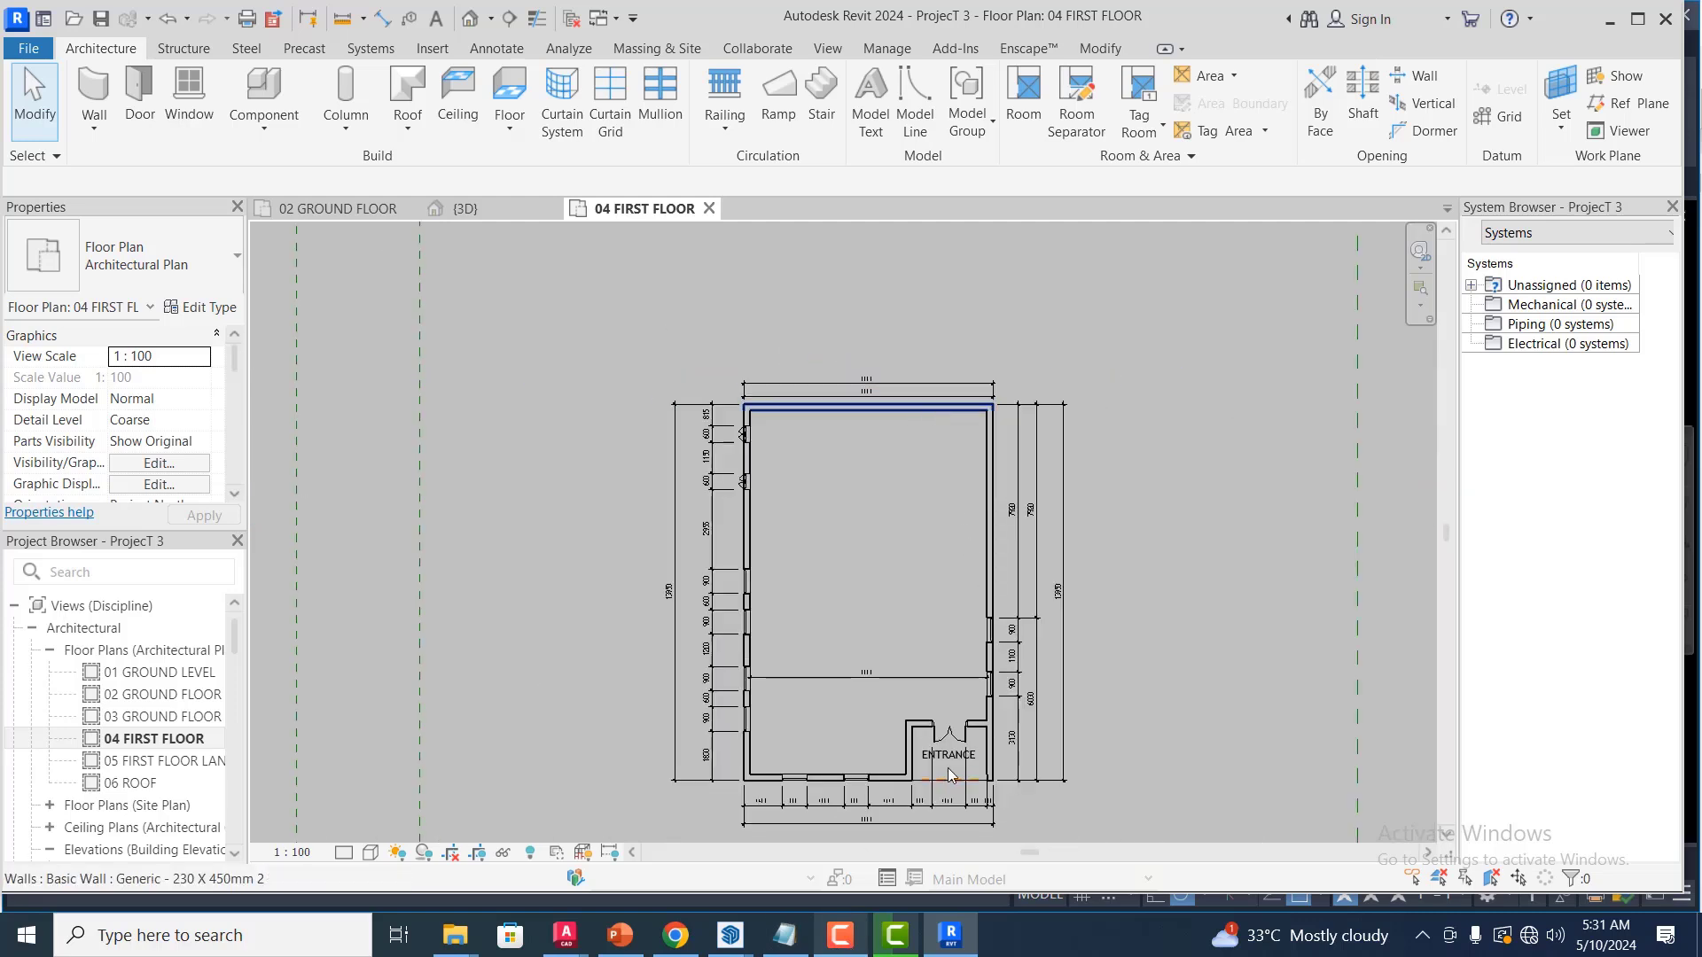
scroll(944, 773, "up", 2)
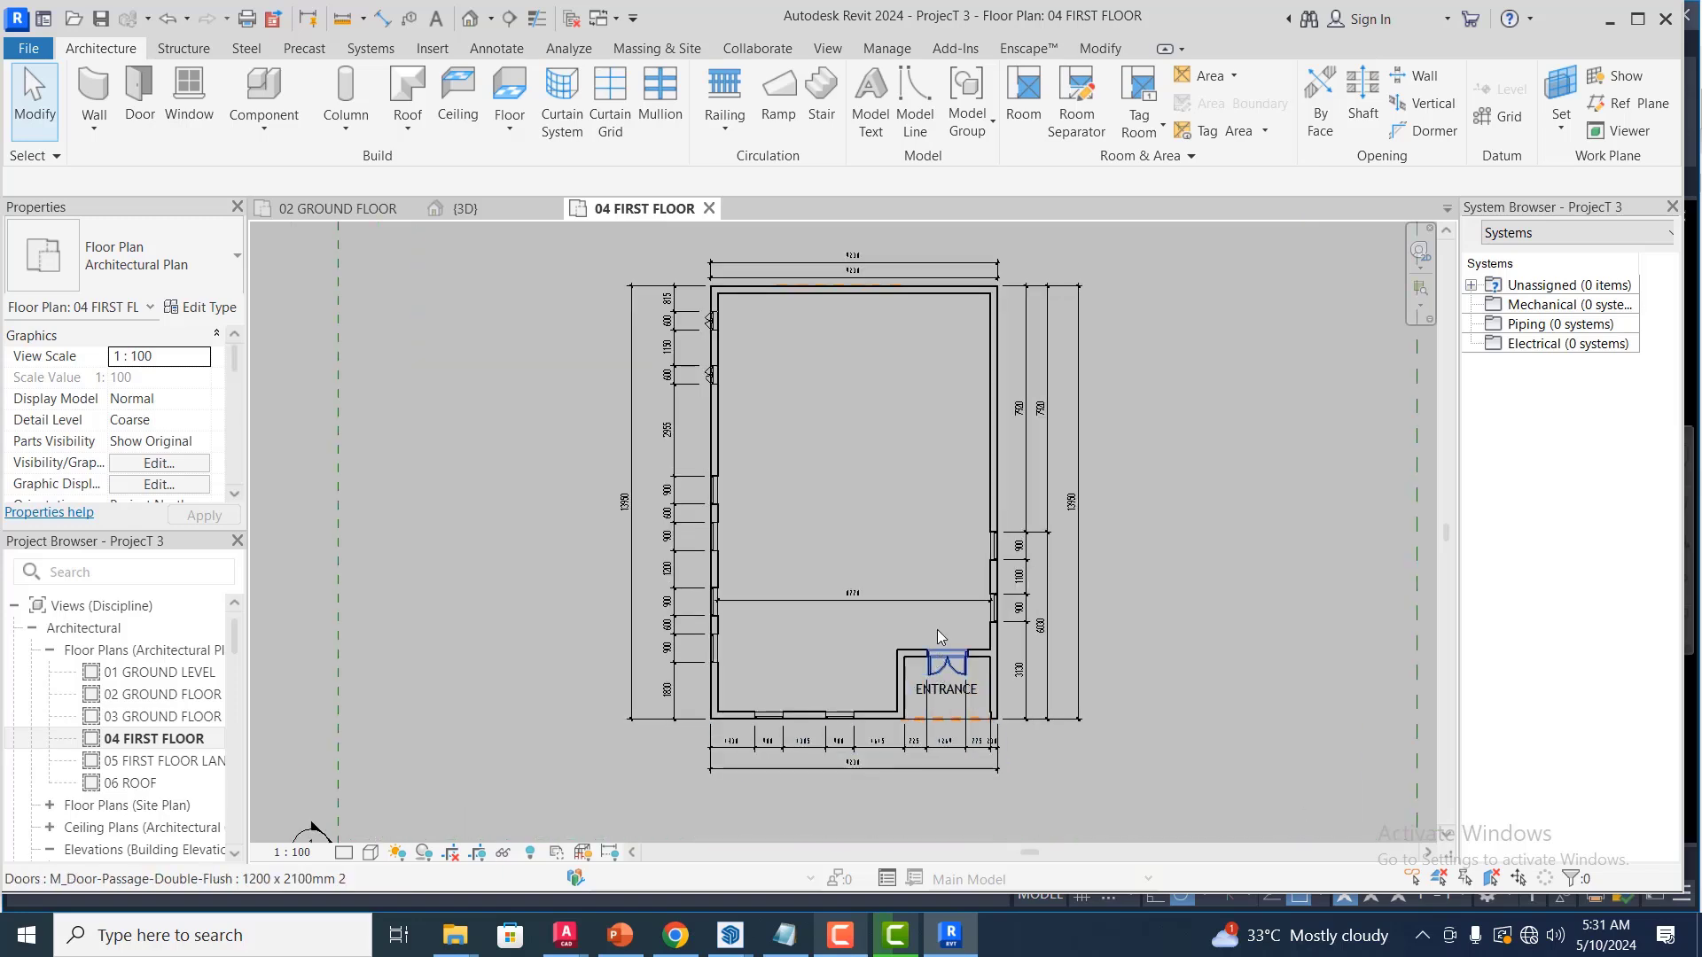
left_click(717, 344)
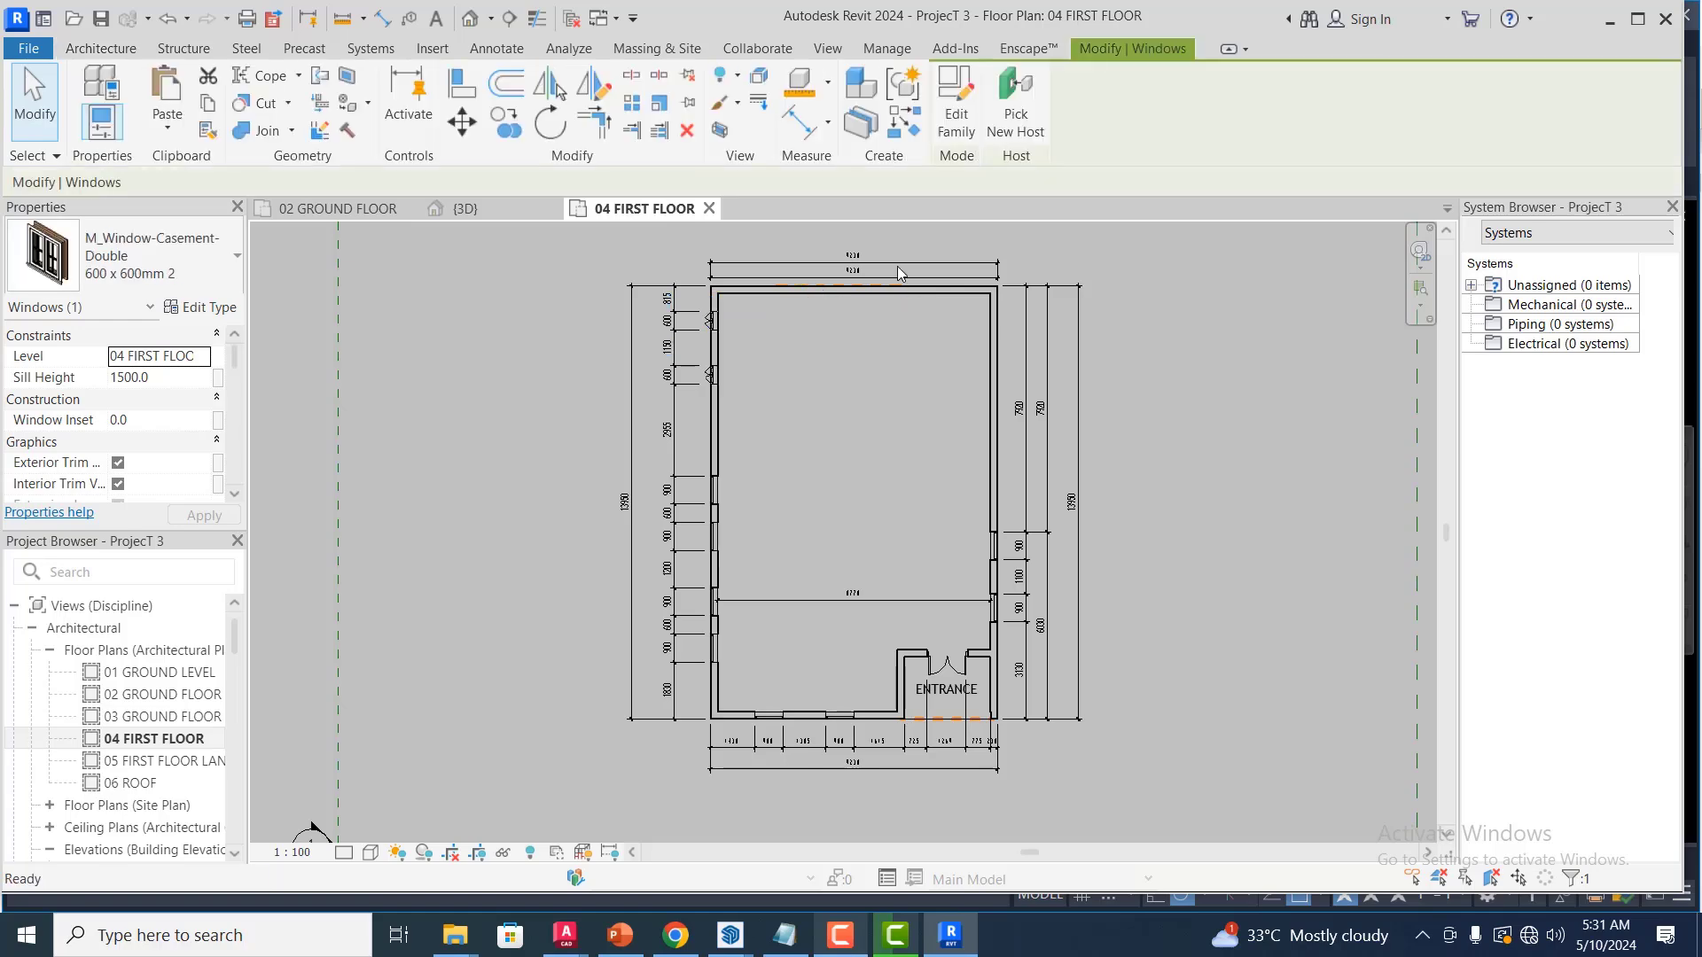
Delete the exterior wall along the plan's upper edge together with the room separation line on it
scroll(895, 264, "up", 2)
scroll(893, 261, "up", 1)
key("Escape")
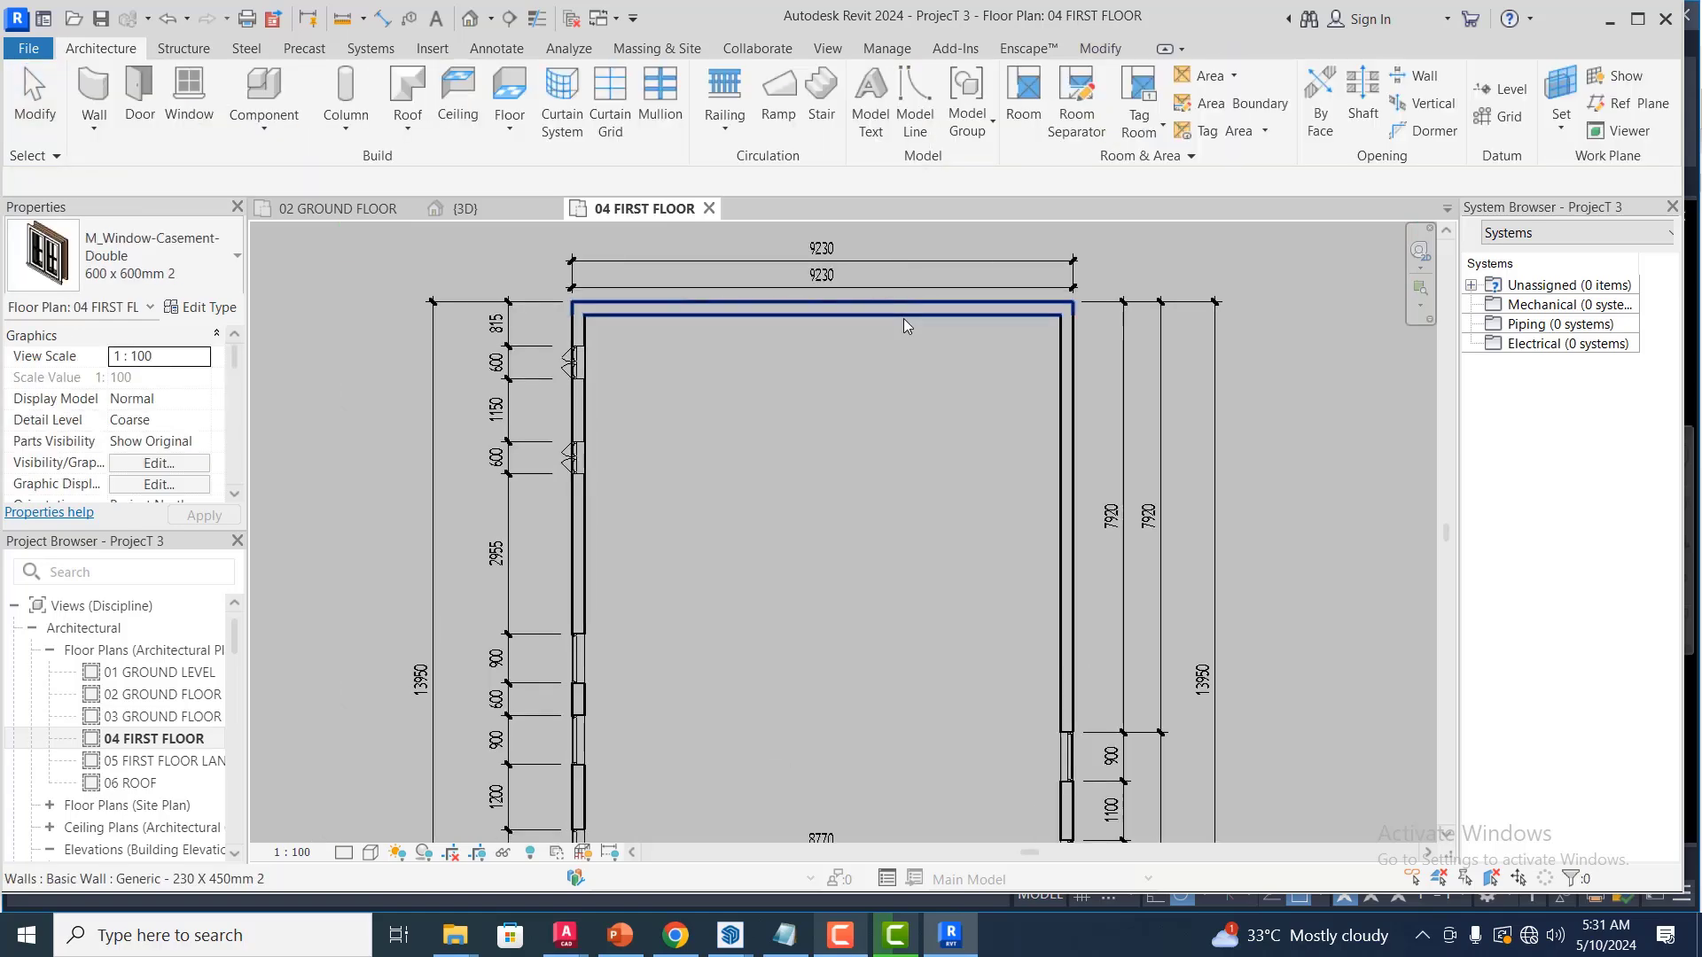
left_click(903, 324)
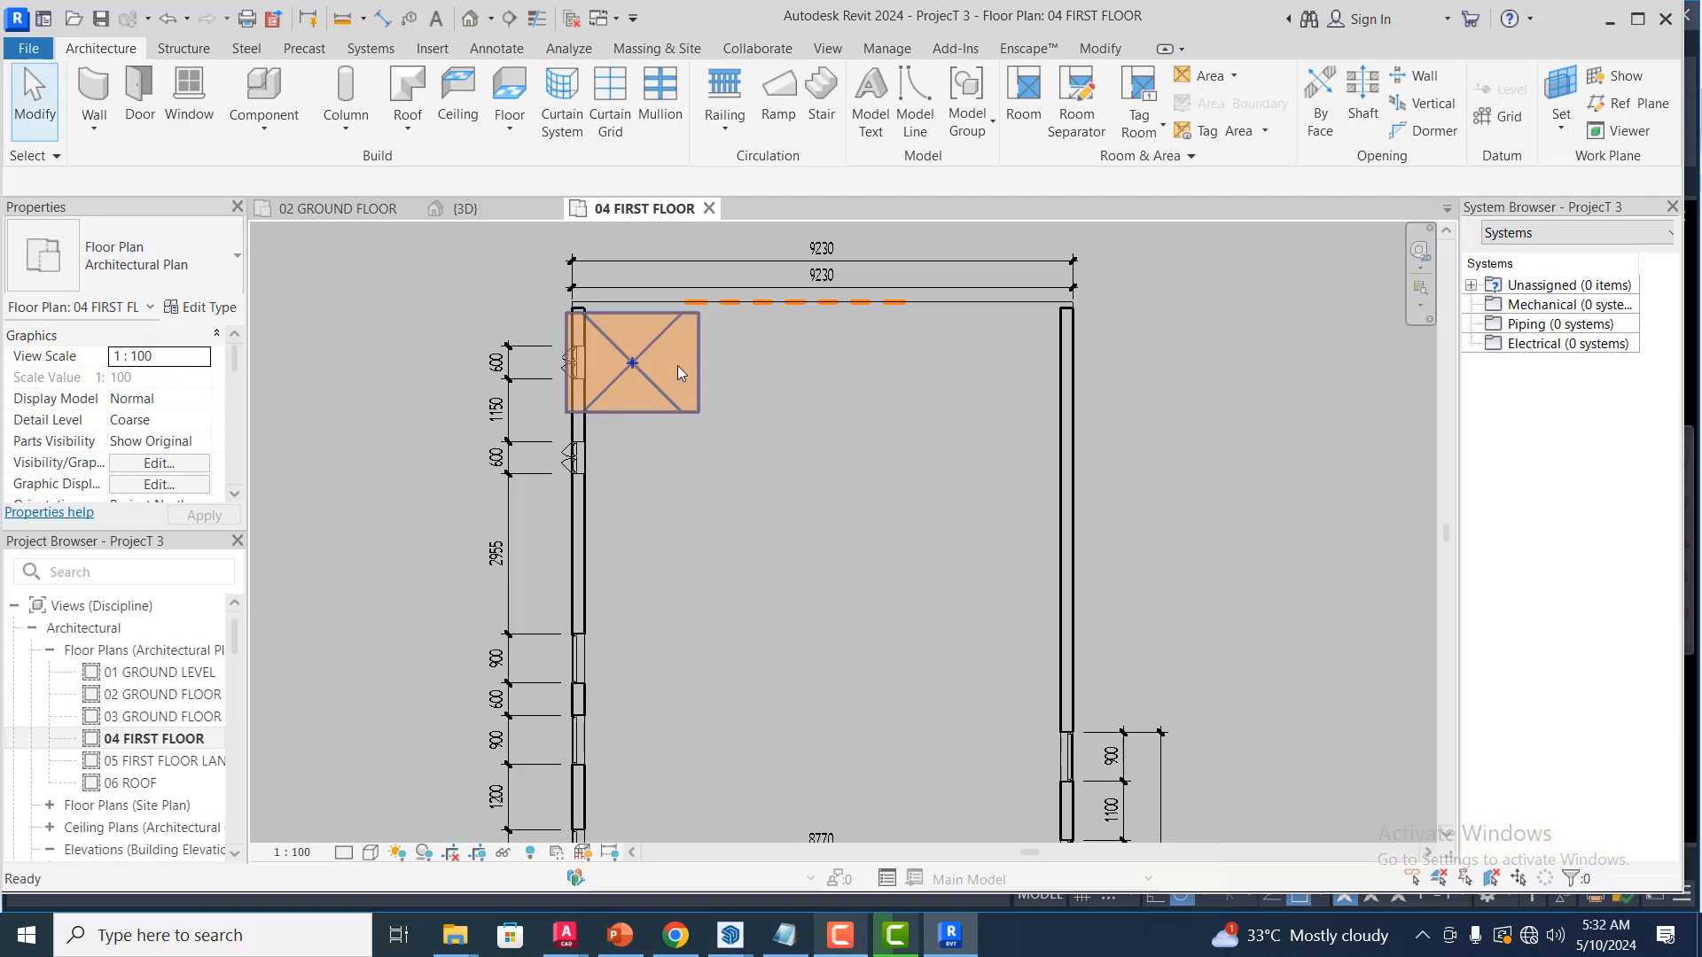
key("Delete")
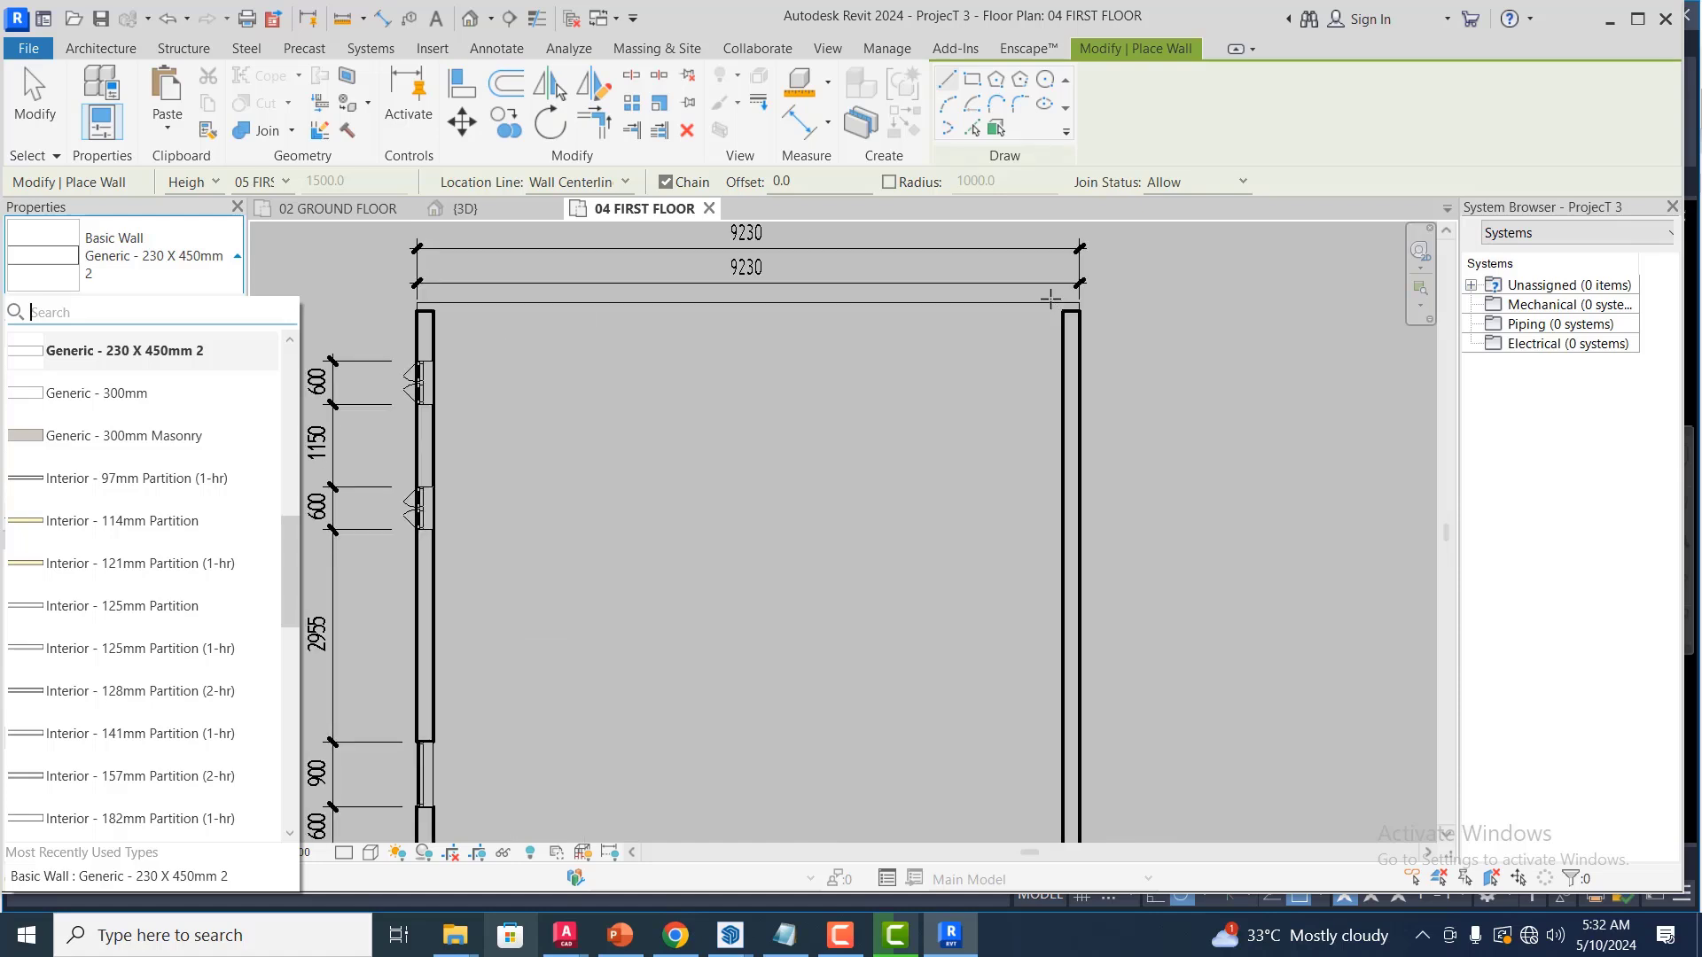
Draw a Generic - 230 X 450mm 2 wall along the plan's upper edge, from the right exterior wall's end to the left one's
scroll(1052, 302, "up", 2)
left_click(1077, 306)
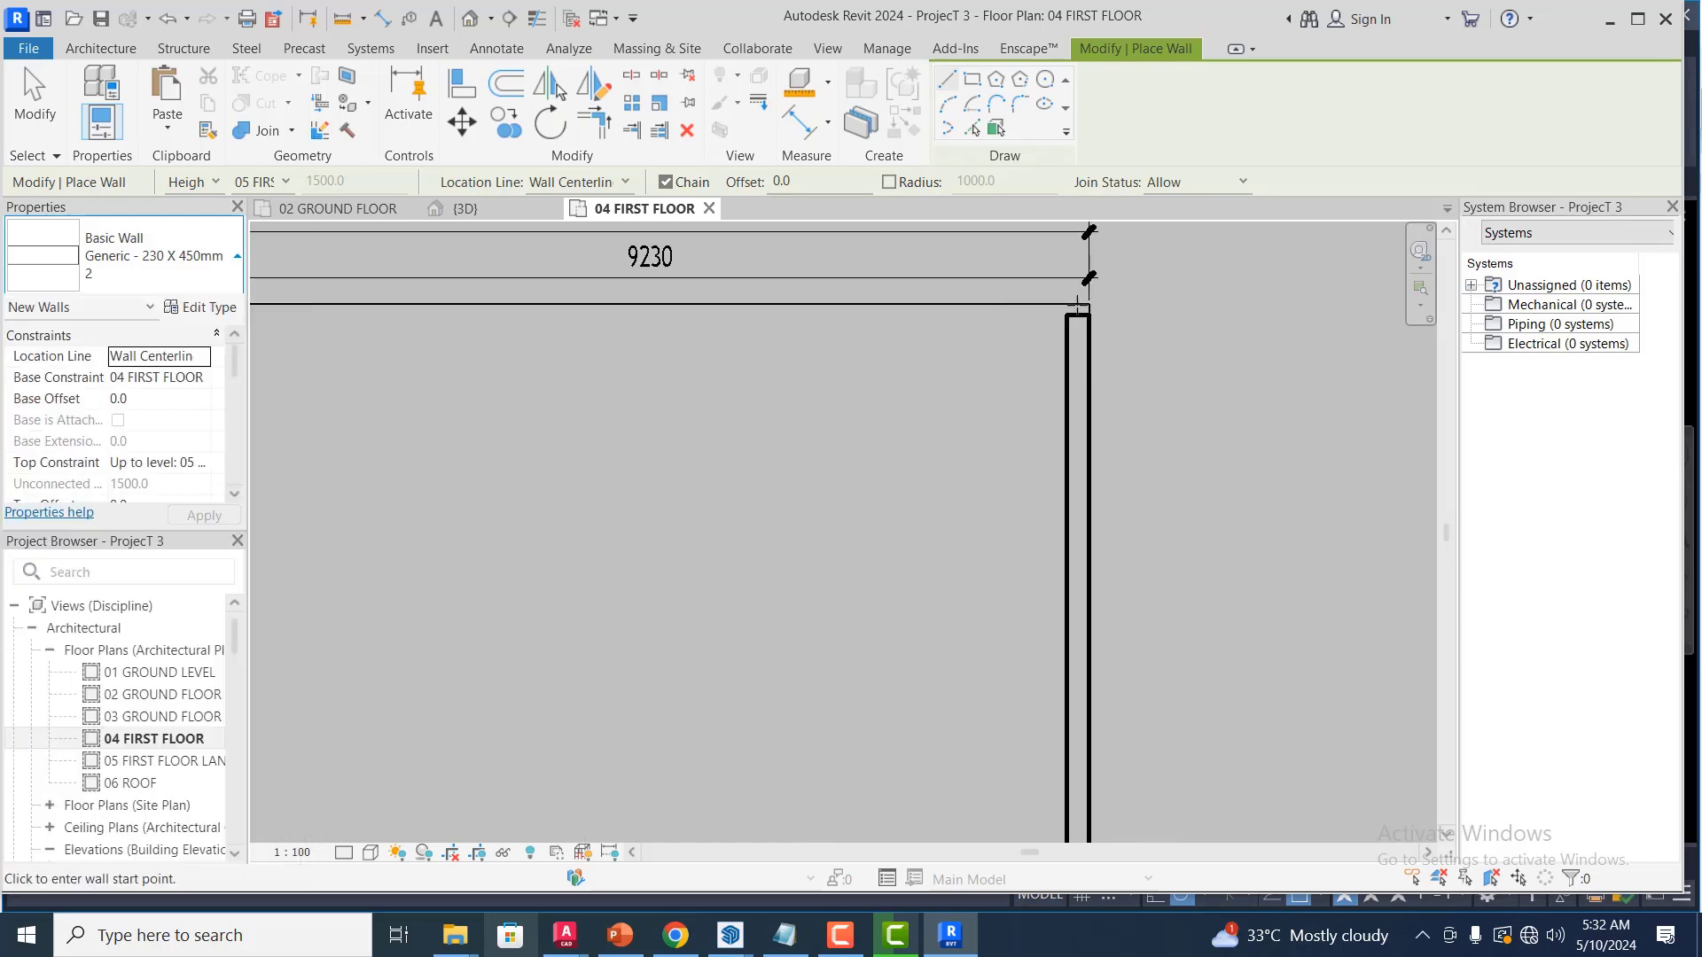
left_click(1114, 315)
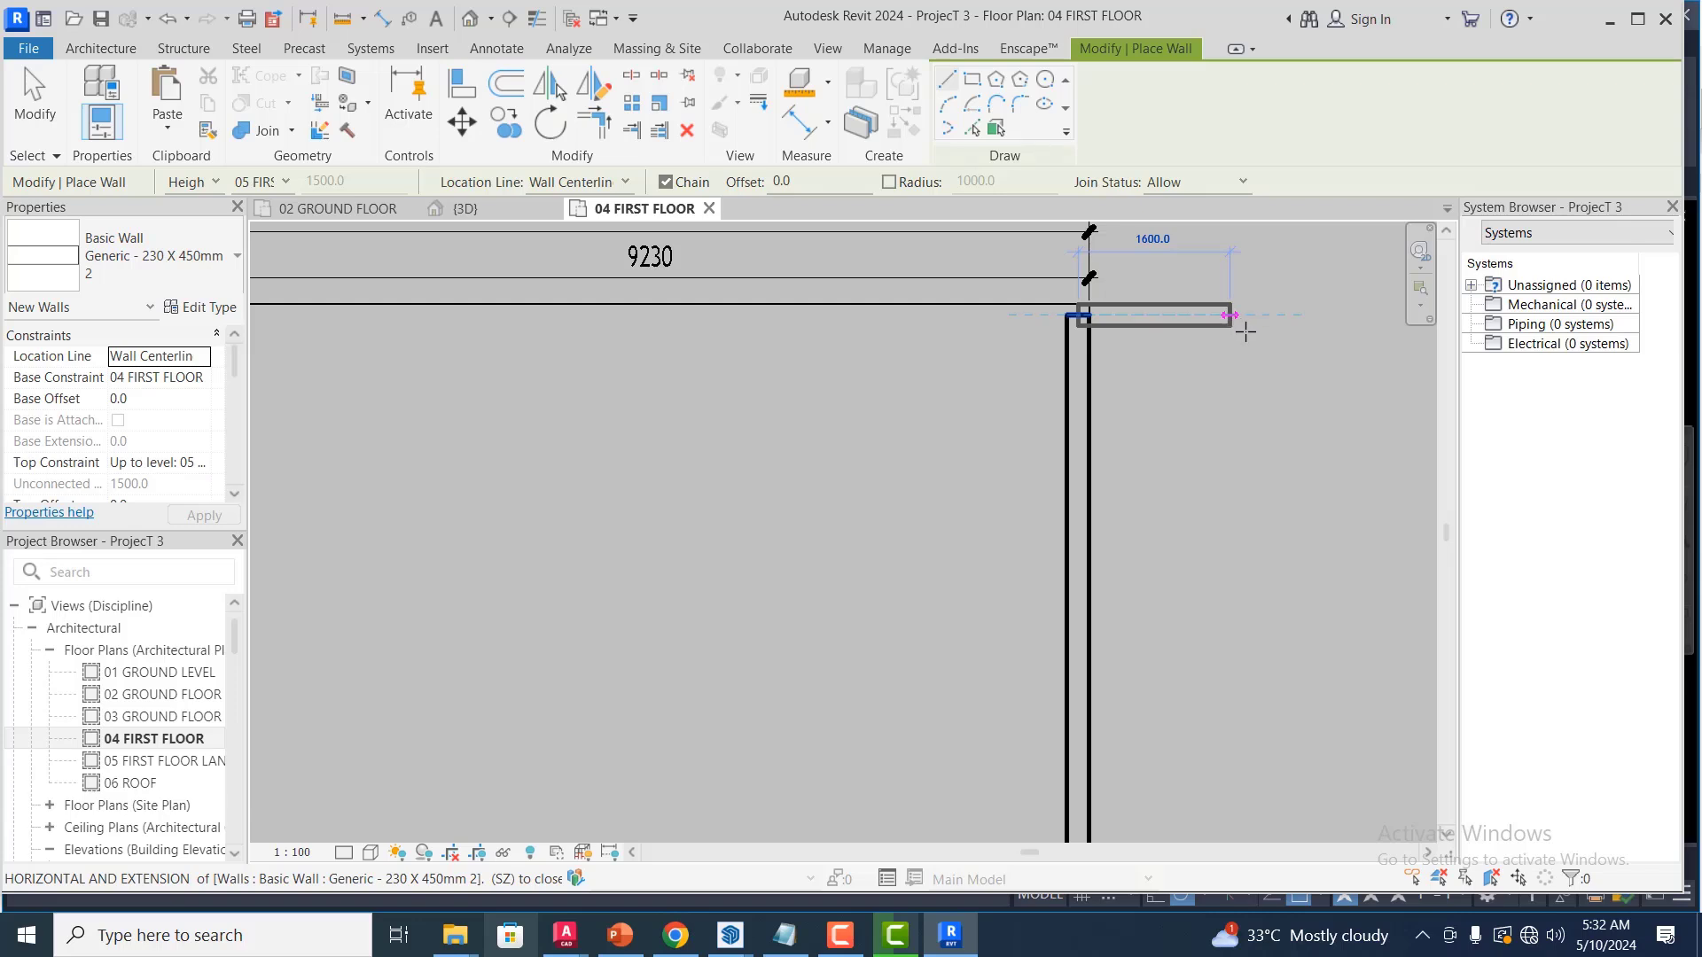
scroll(1245, 331, "down", 4)
scroll(1246, 326, "down", 2)
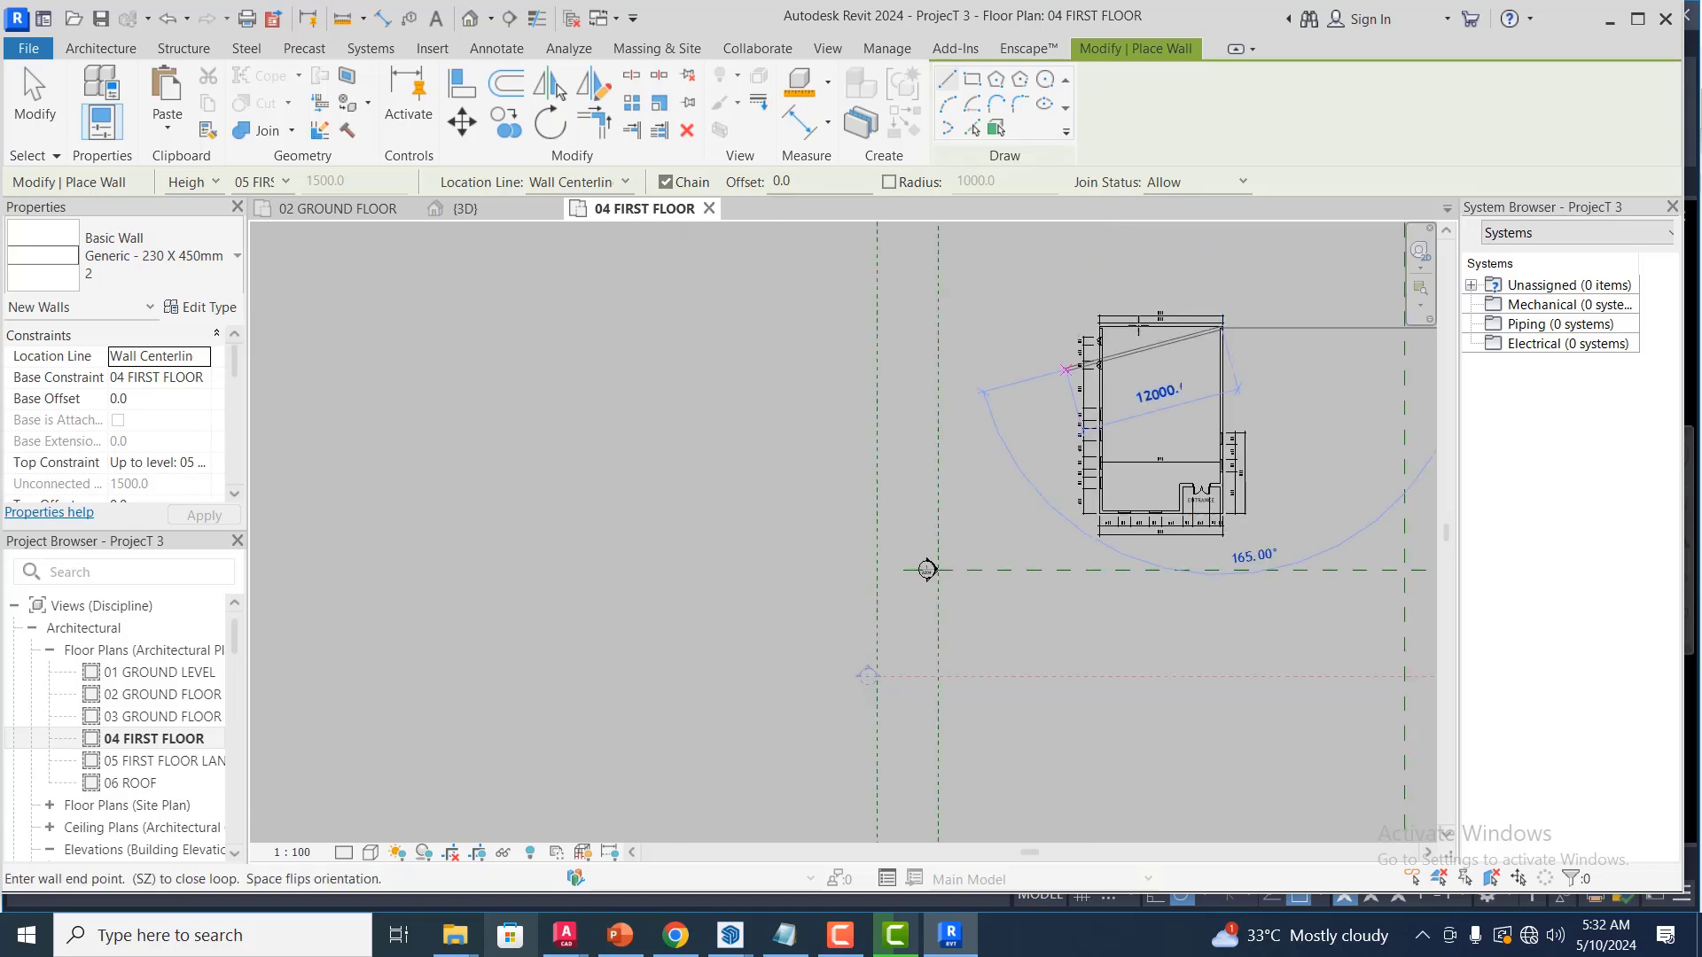
scroll(1125, 319, "up", 4)
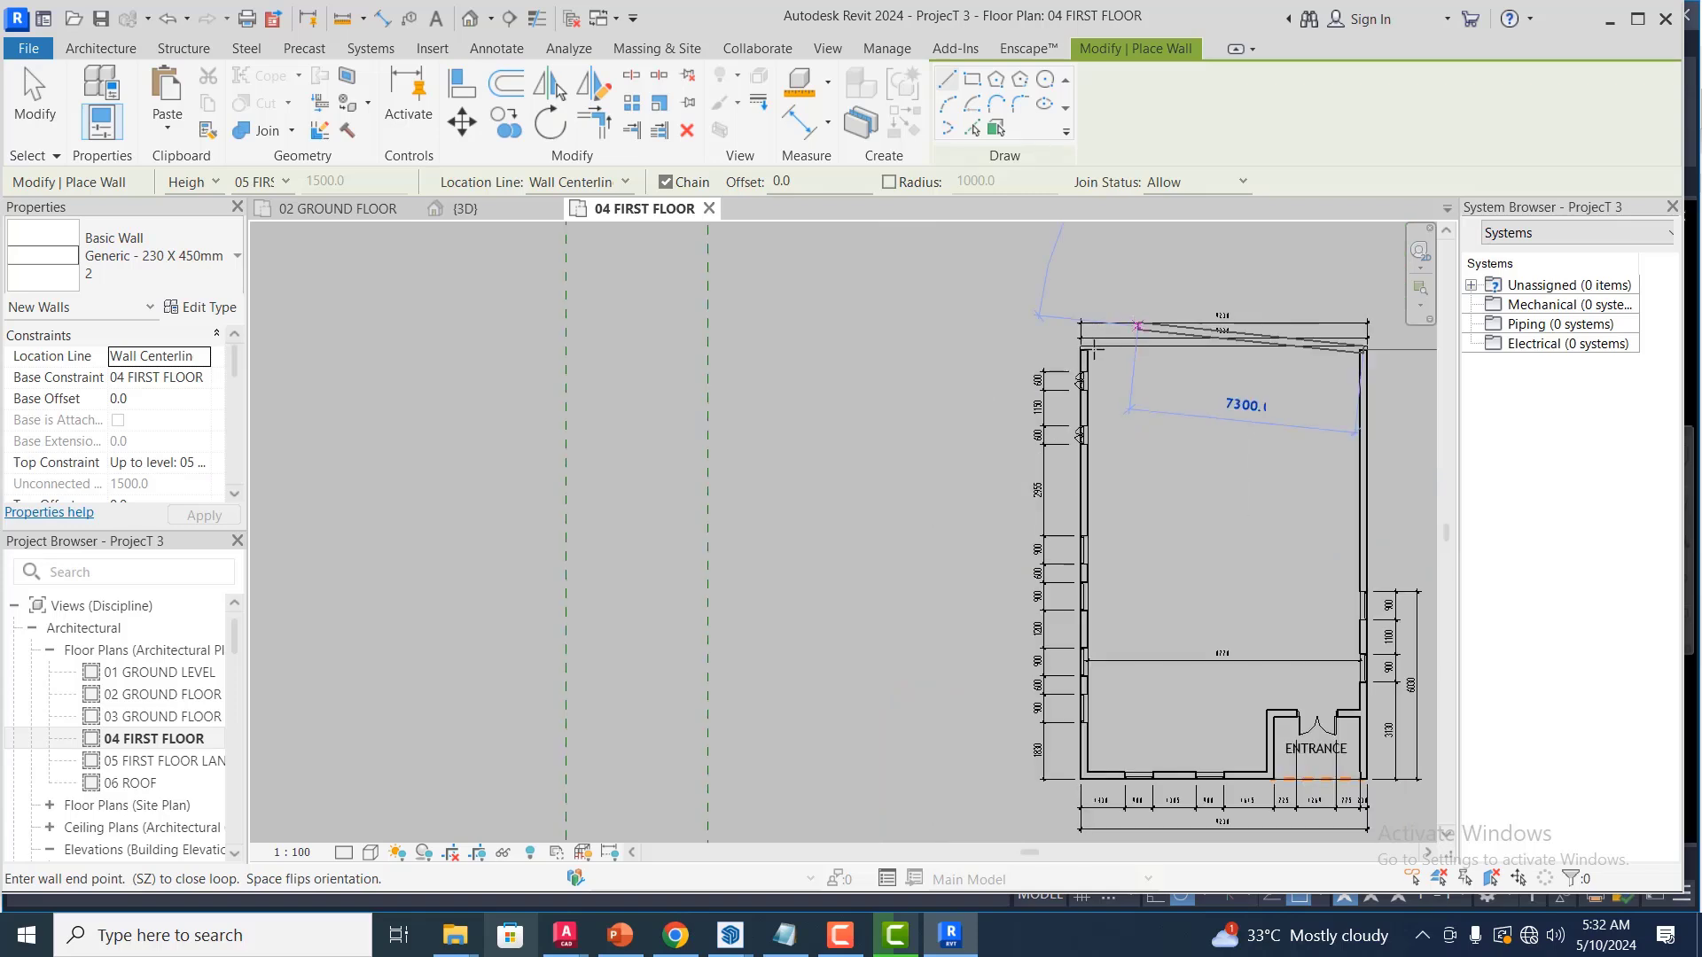
scroll(1105, 344, "up", 5)
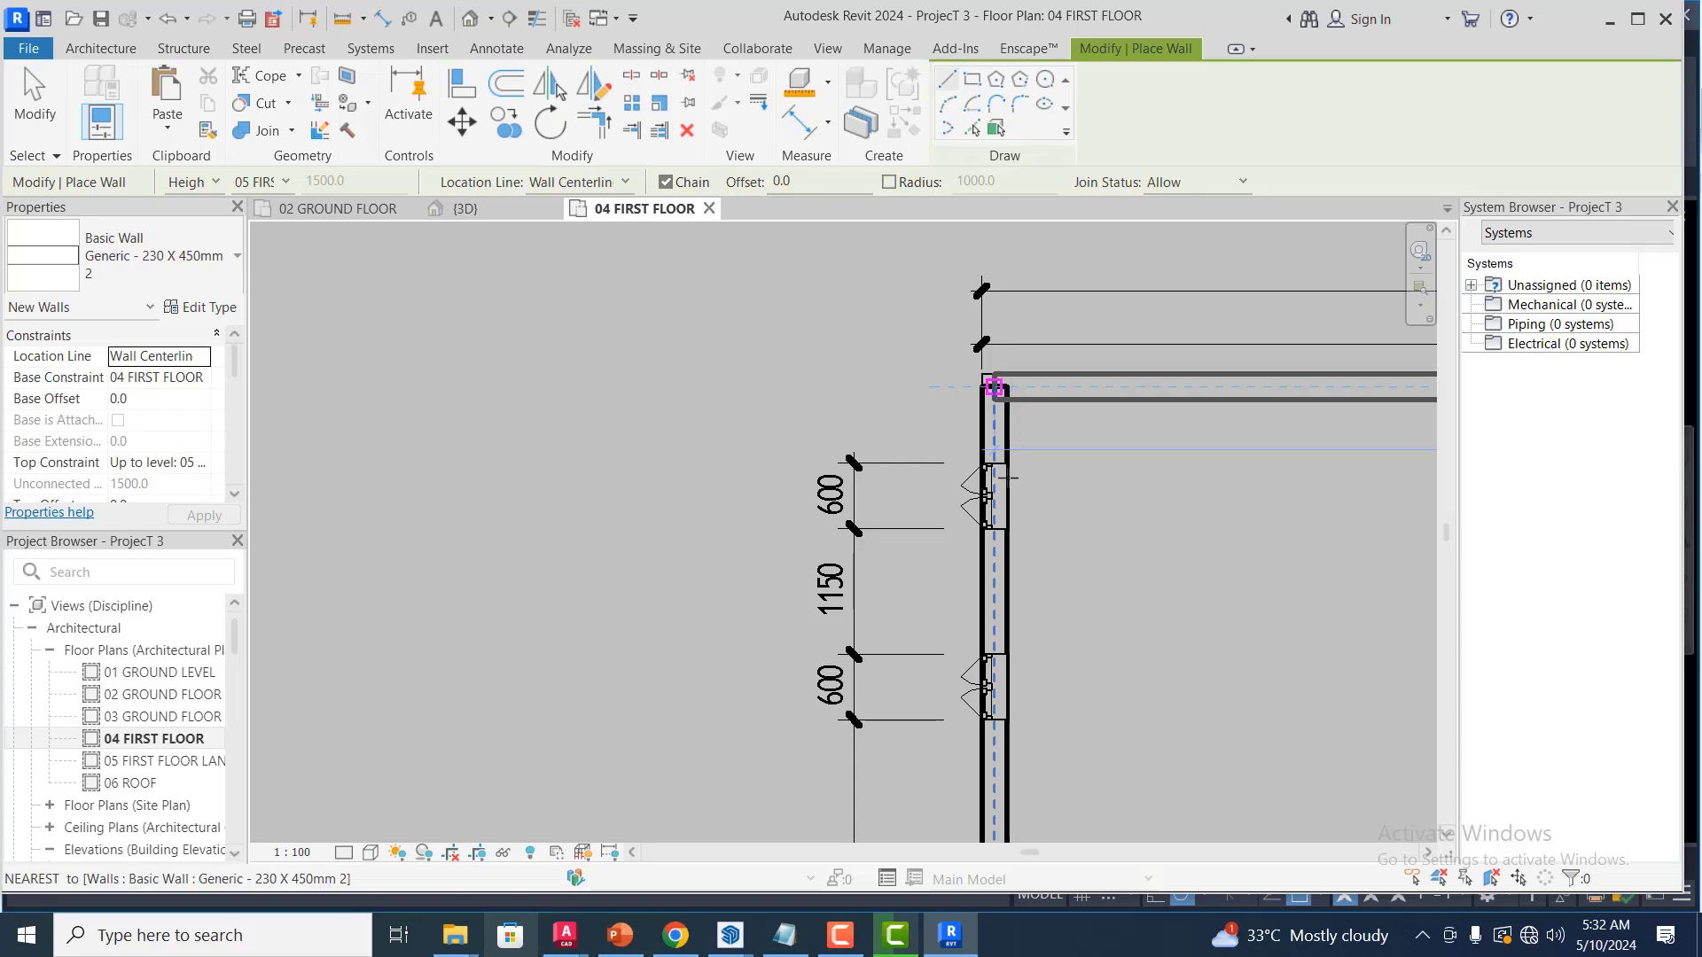
left_click(995, 387)
key("Escape")
key("Escape")
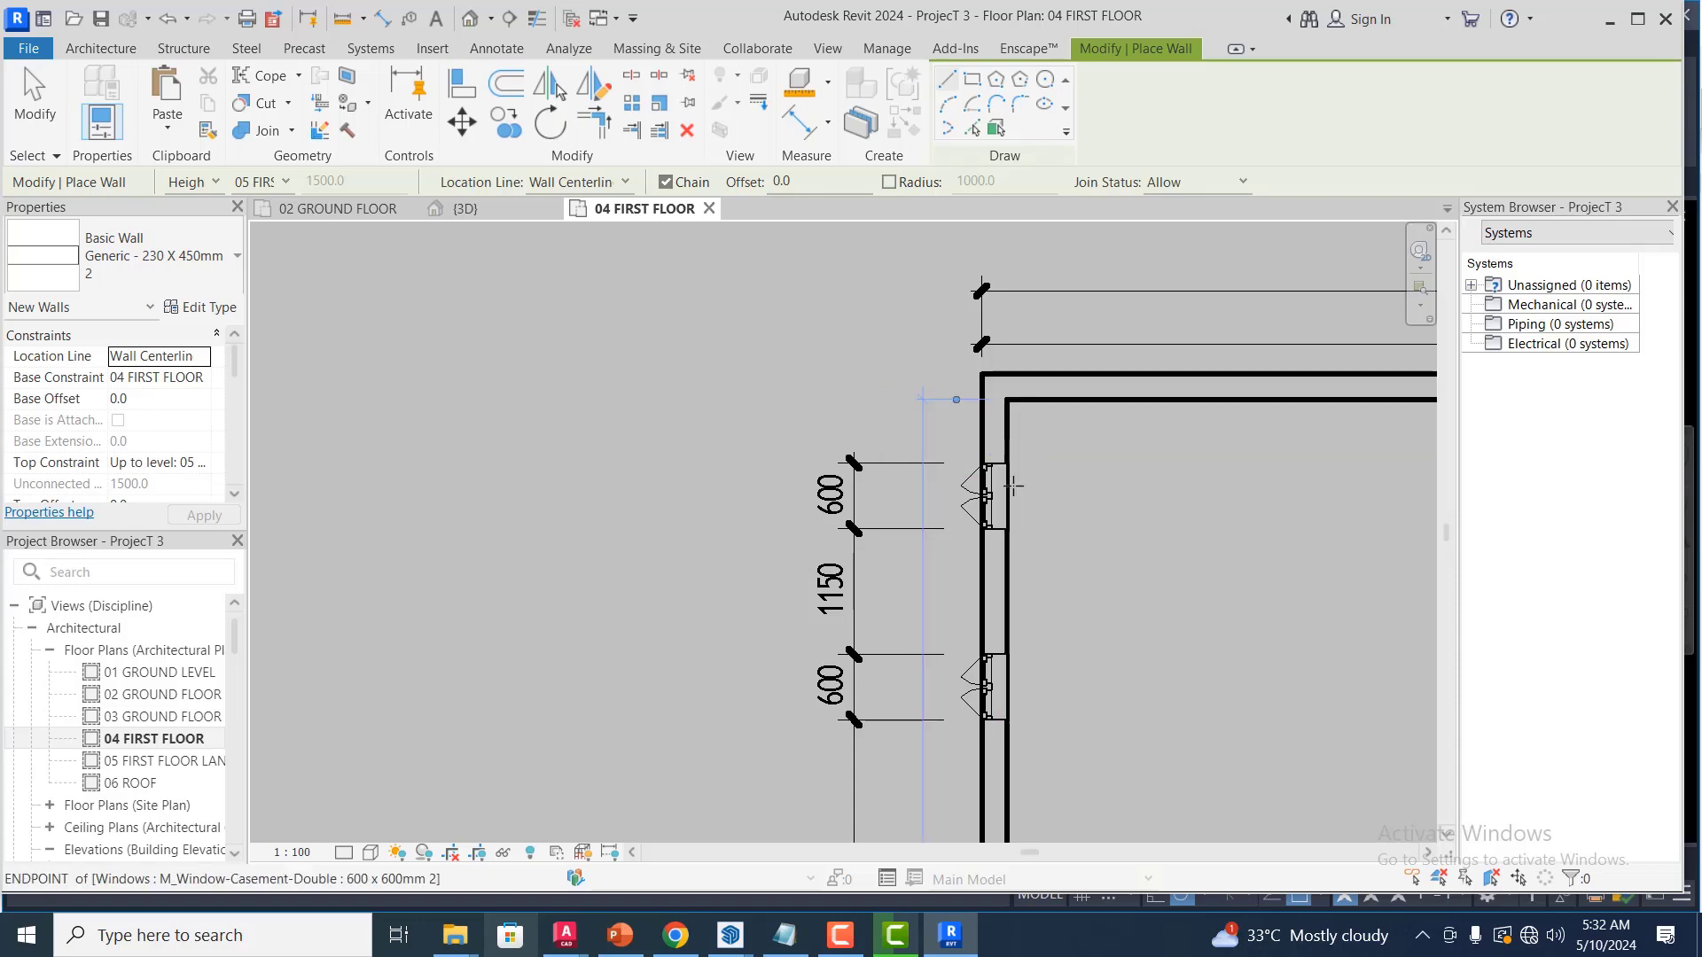
key("Escape")
Delete the exterior wall along the plan's left side together with its windows
left_click(1004, 560)
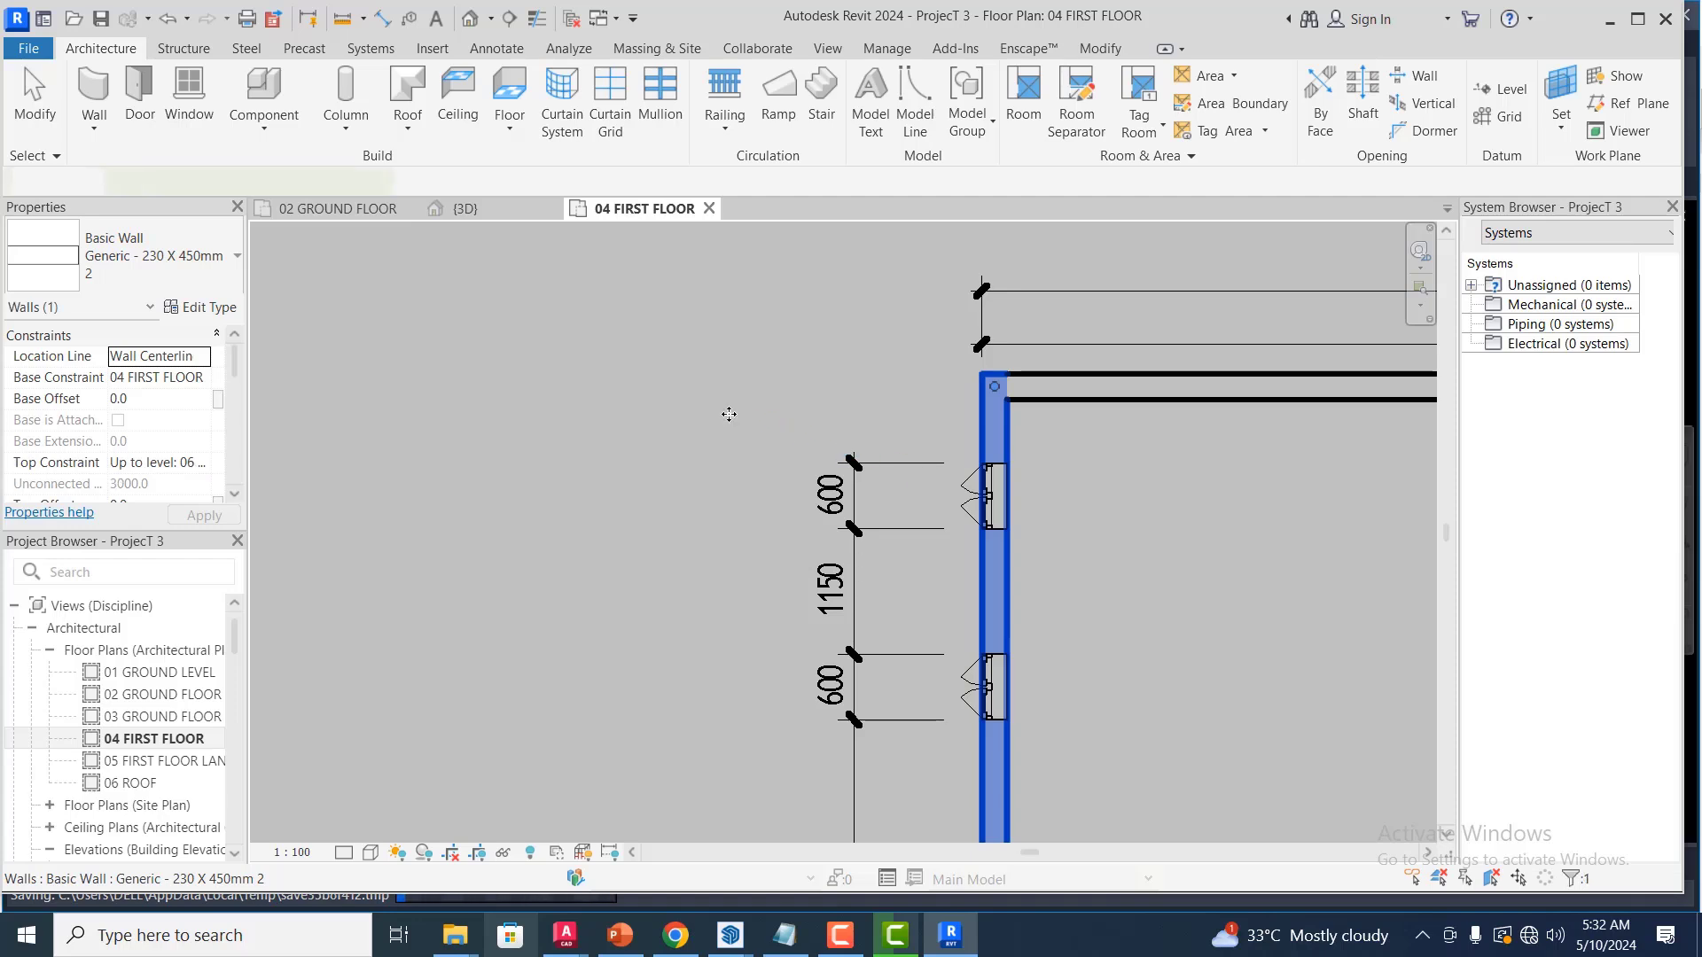
scroll(729, 417, "down", 10)
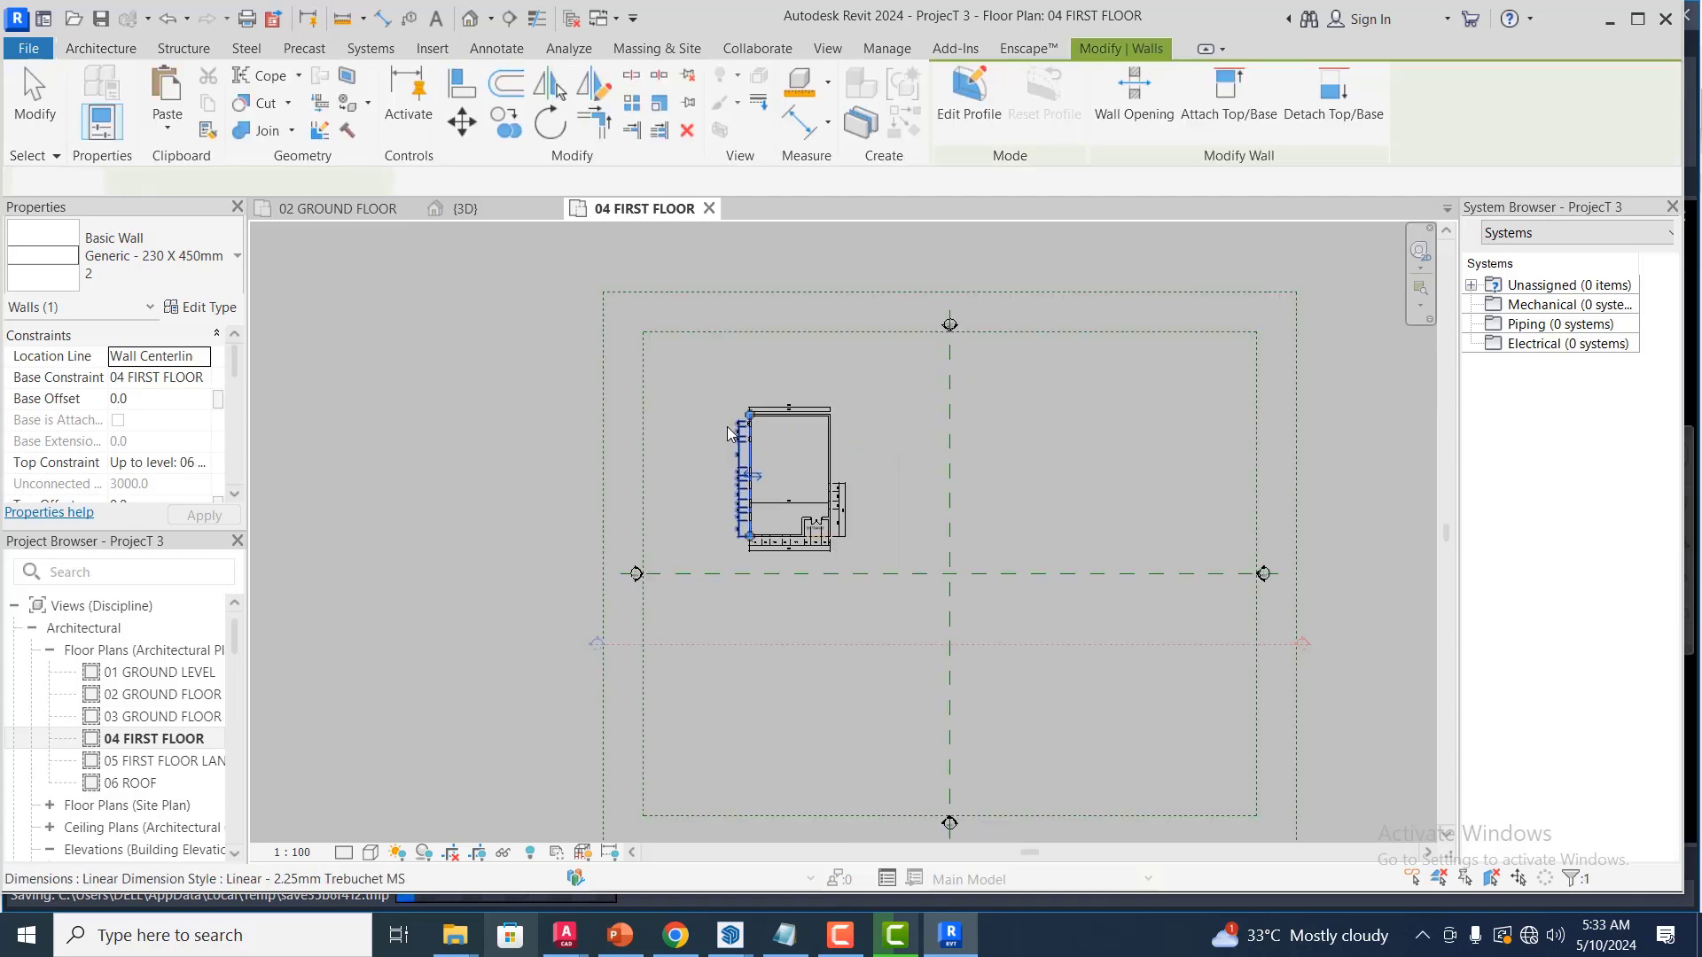
scroll(749, 462, "up", 3)
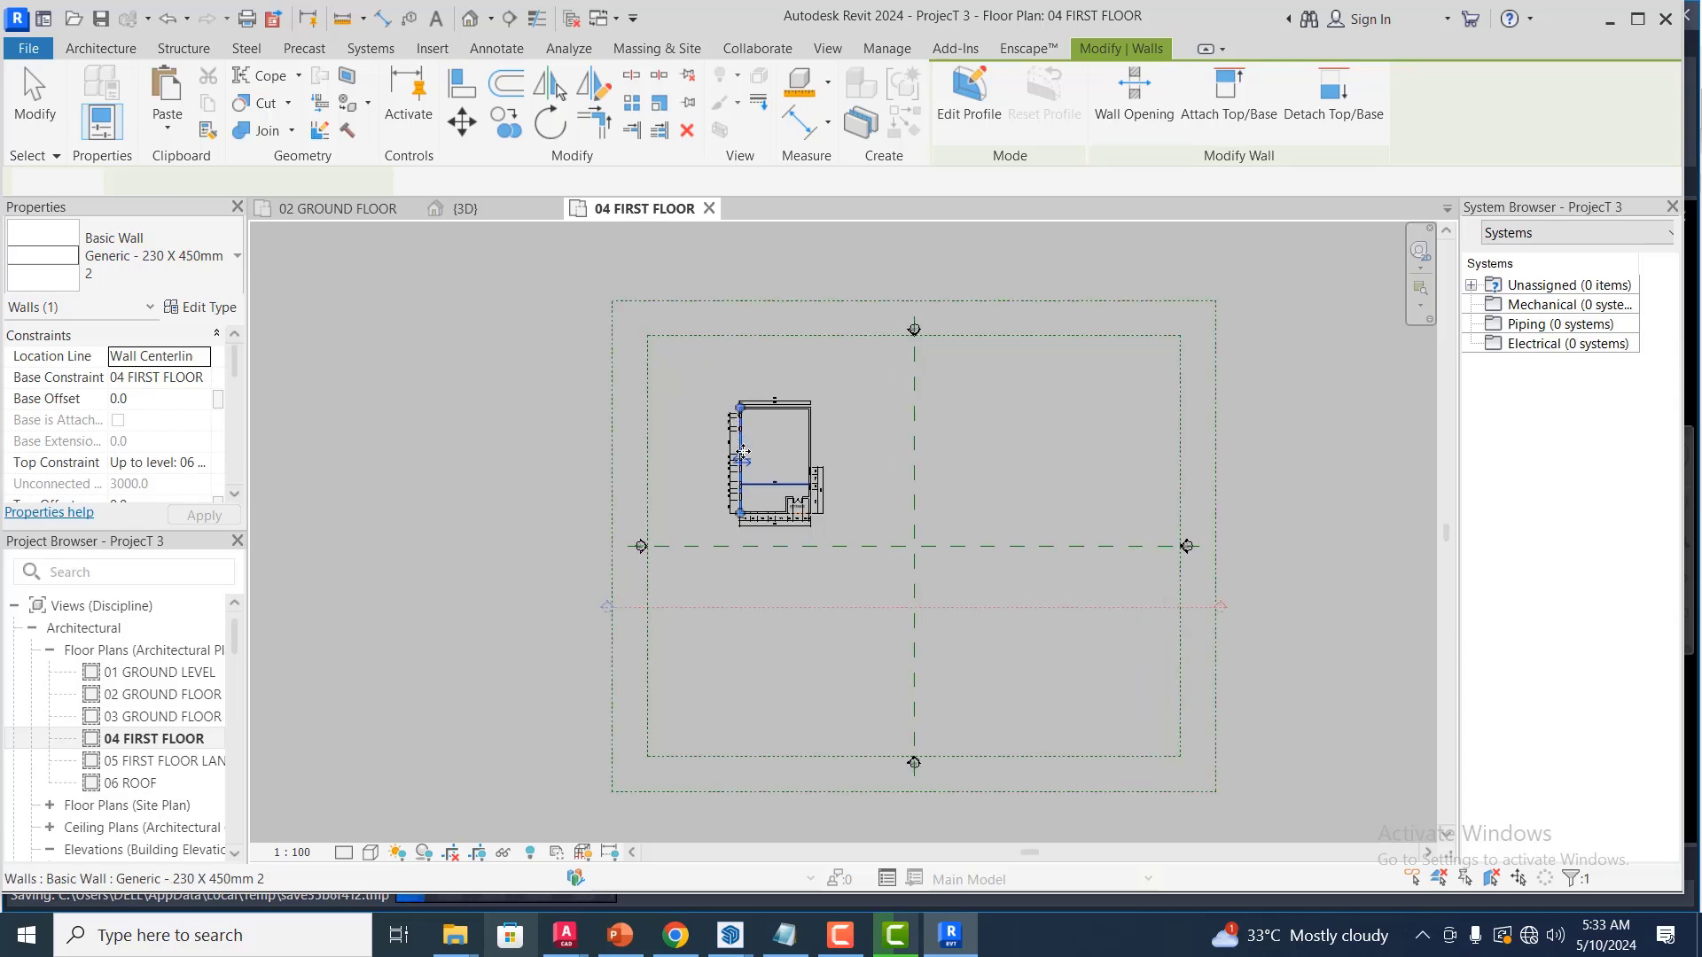
scroll(747, 458, "up", 2)
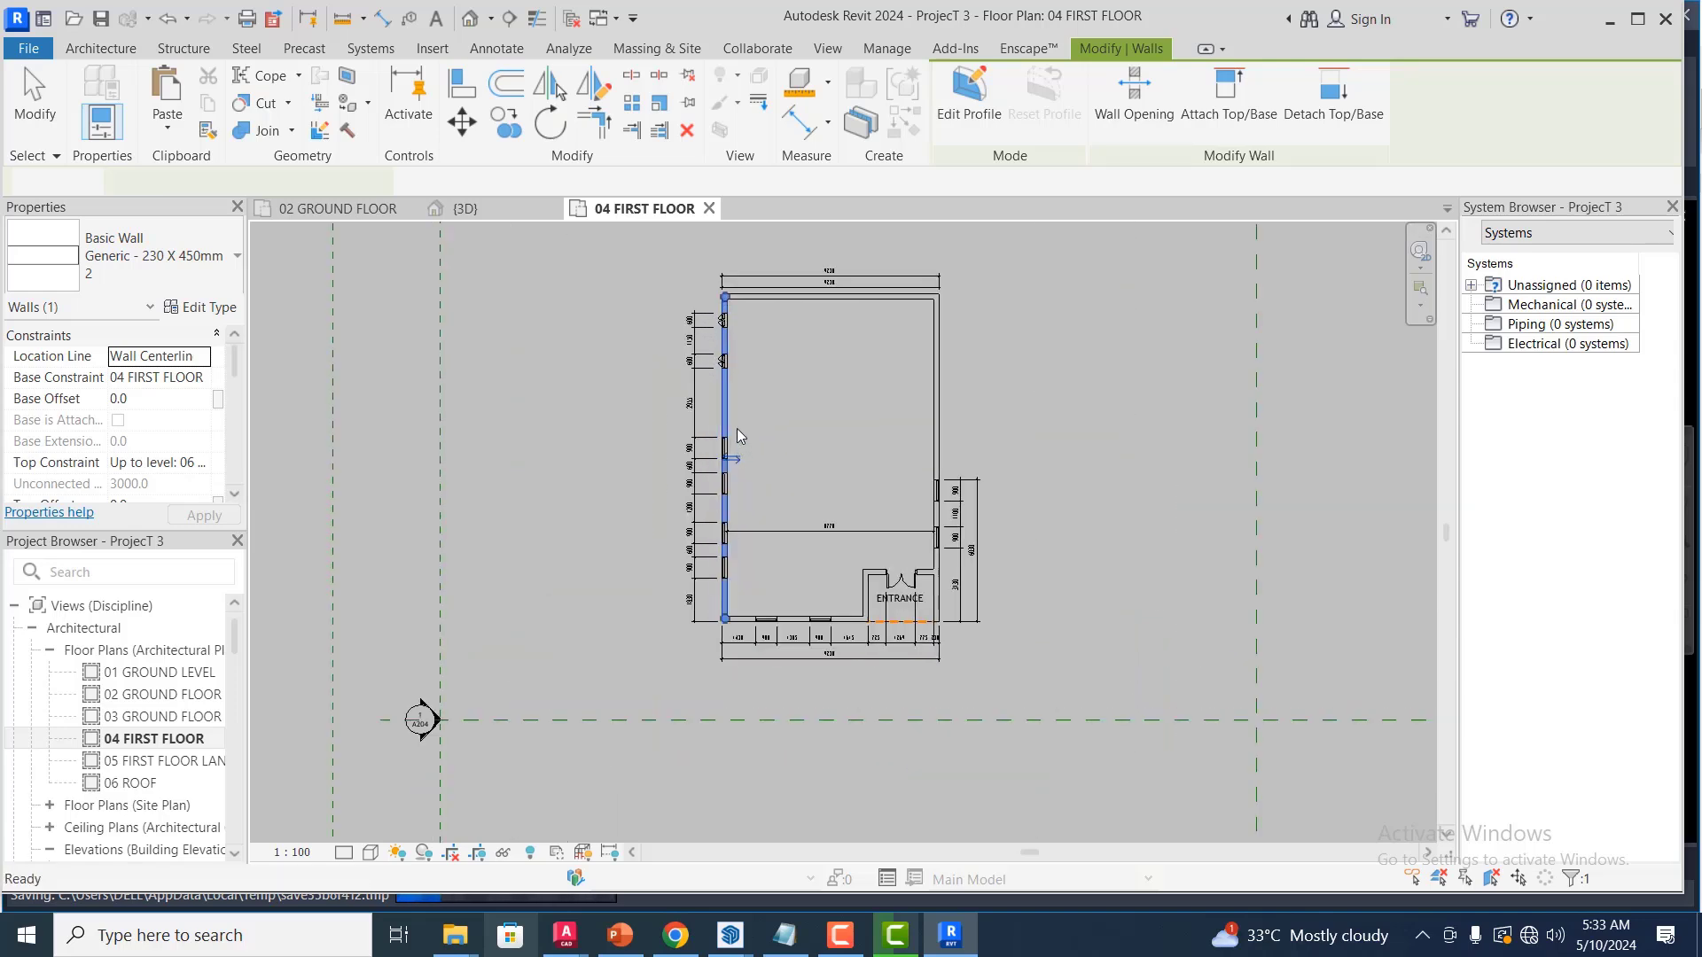
key("Escape")
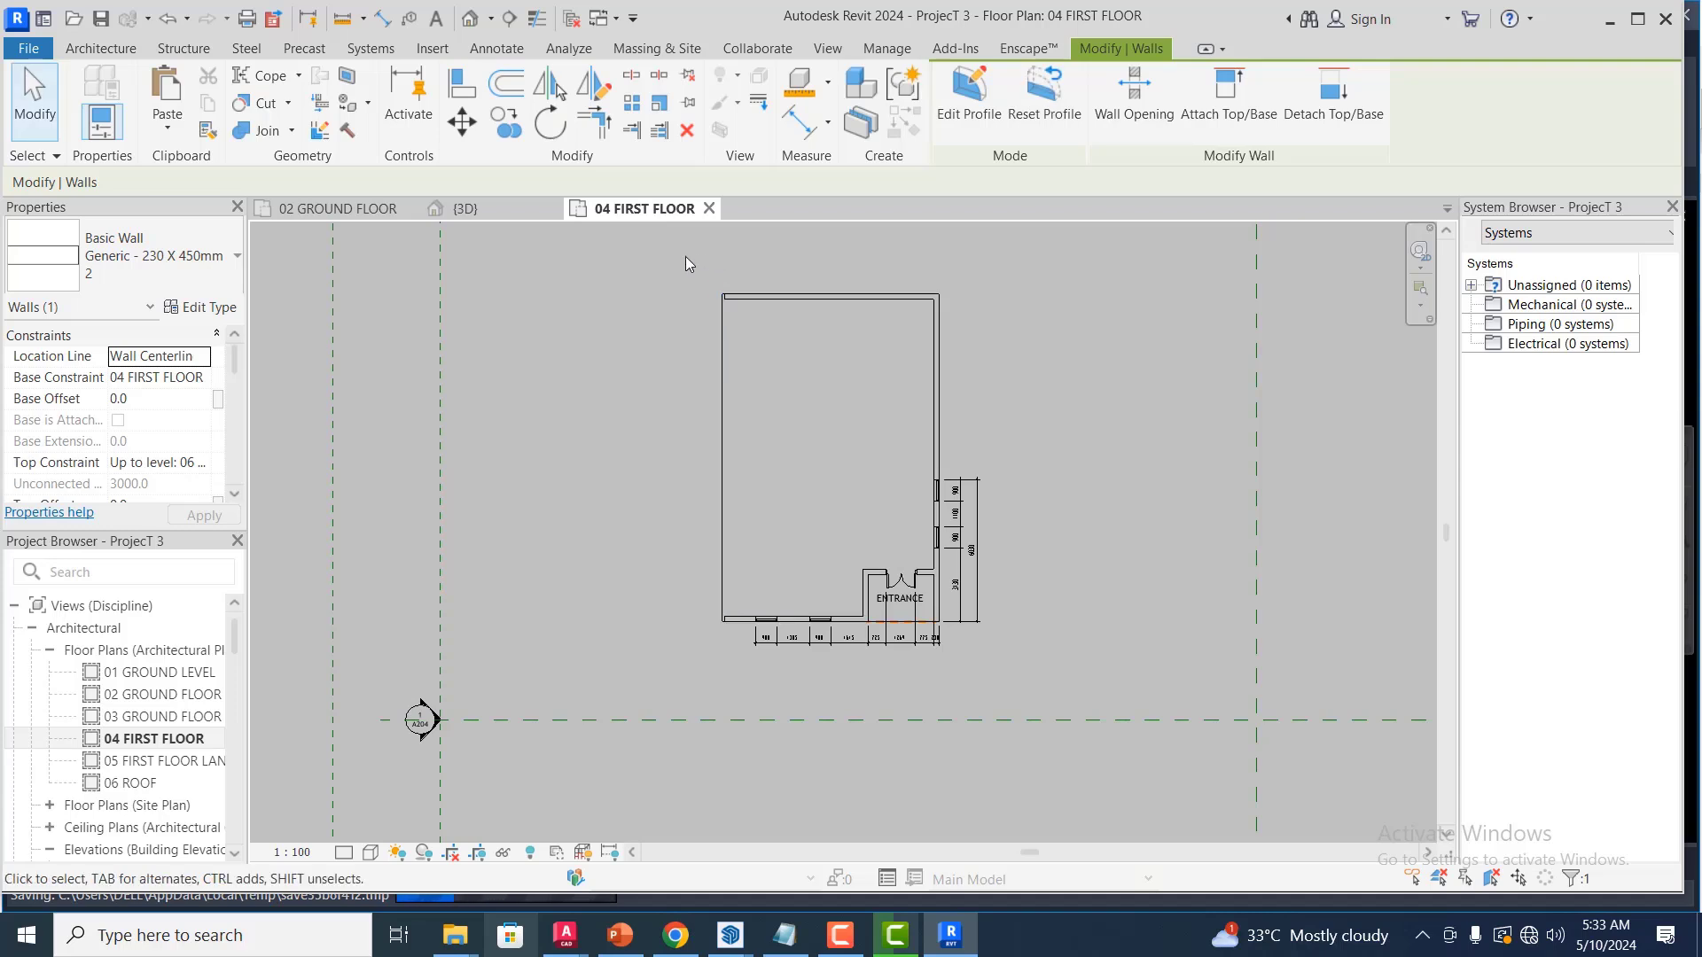
left_click(99, 49)
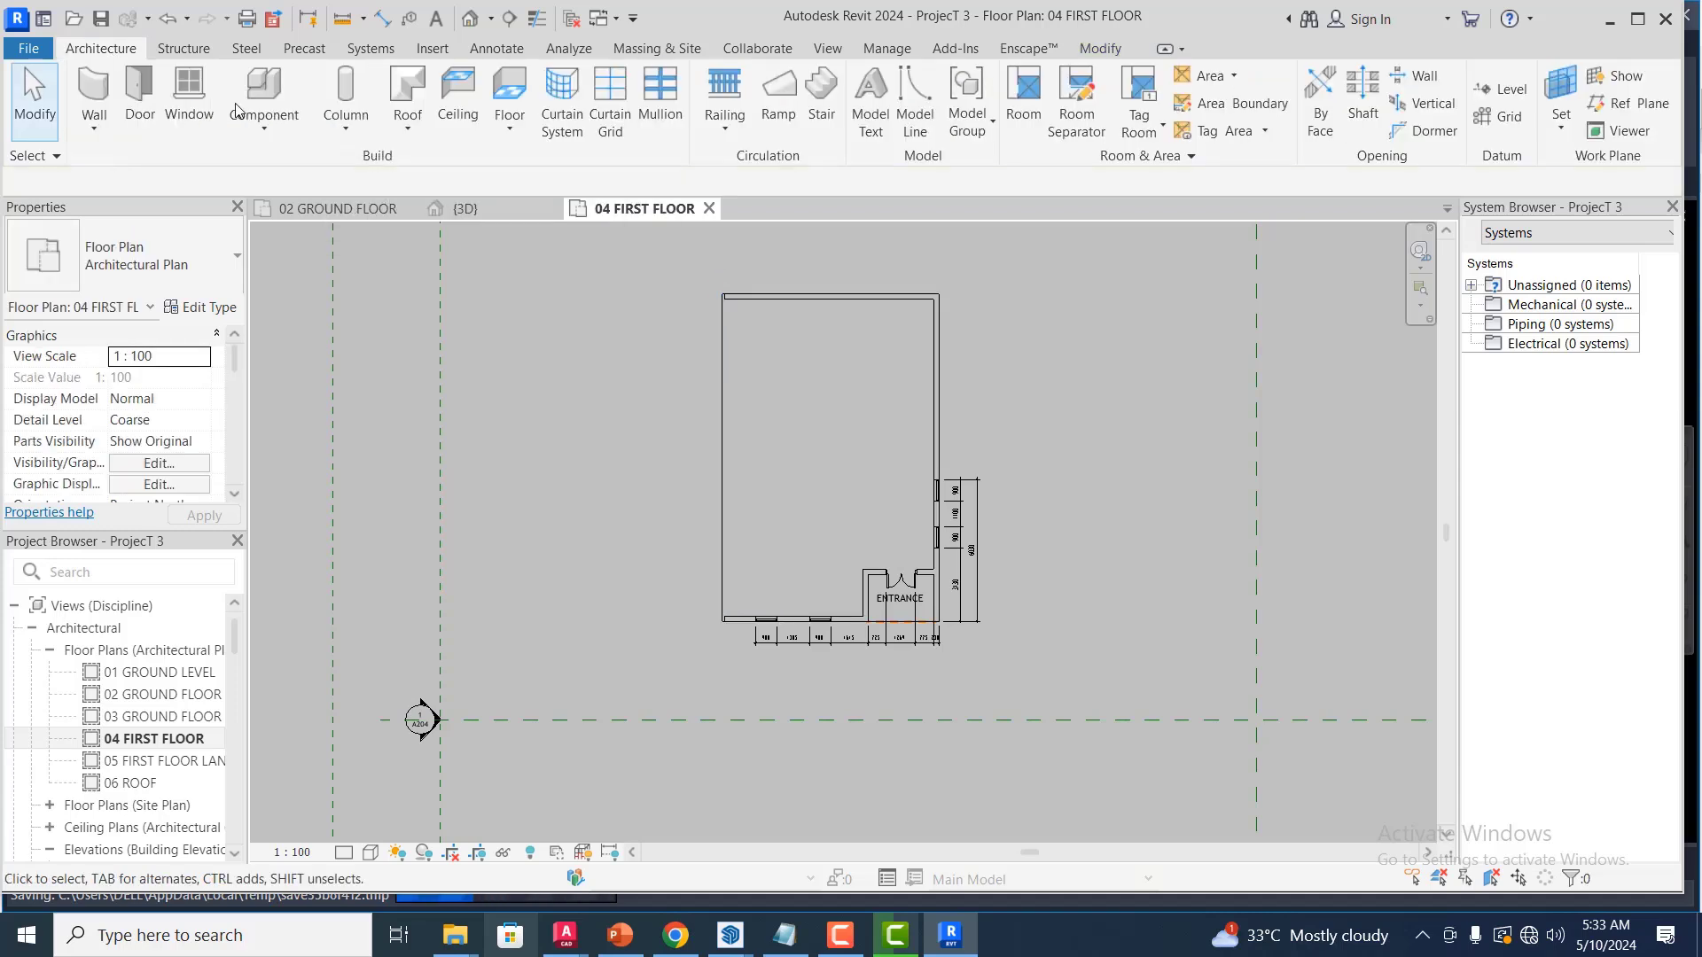
left_click(139, 98)
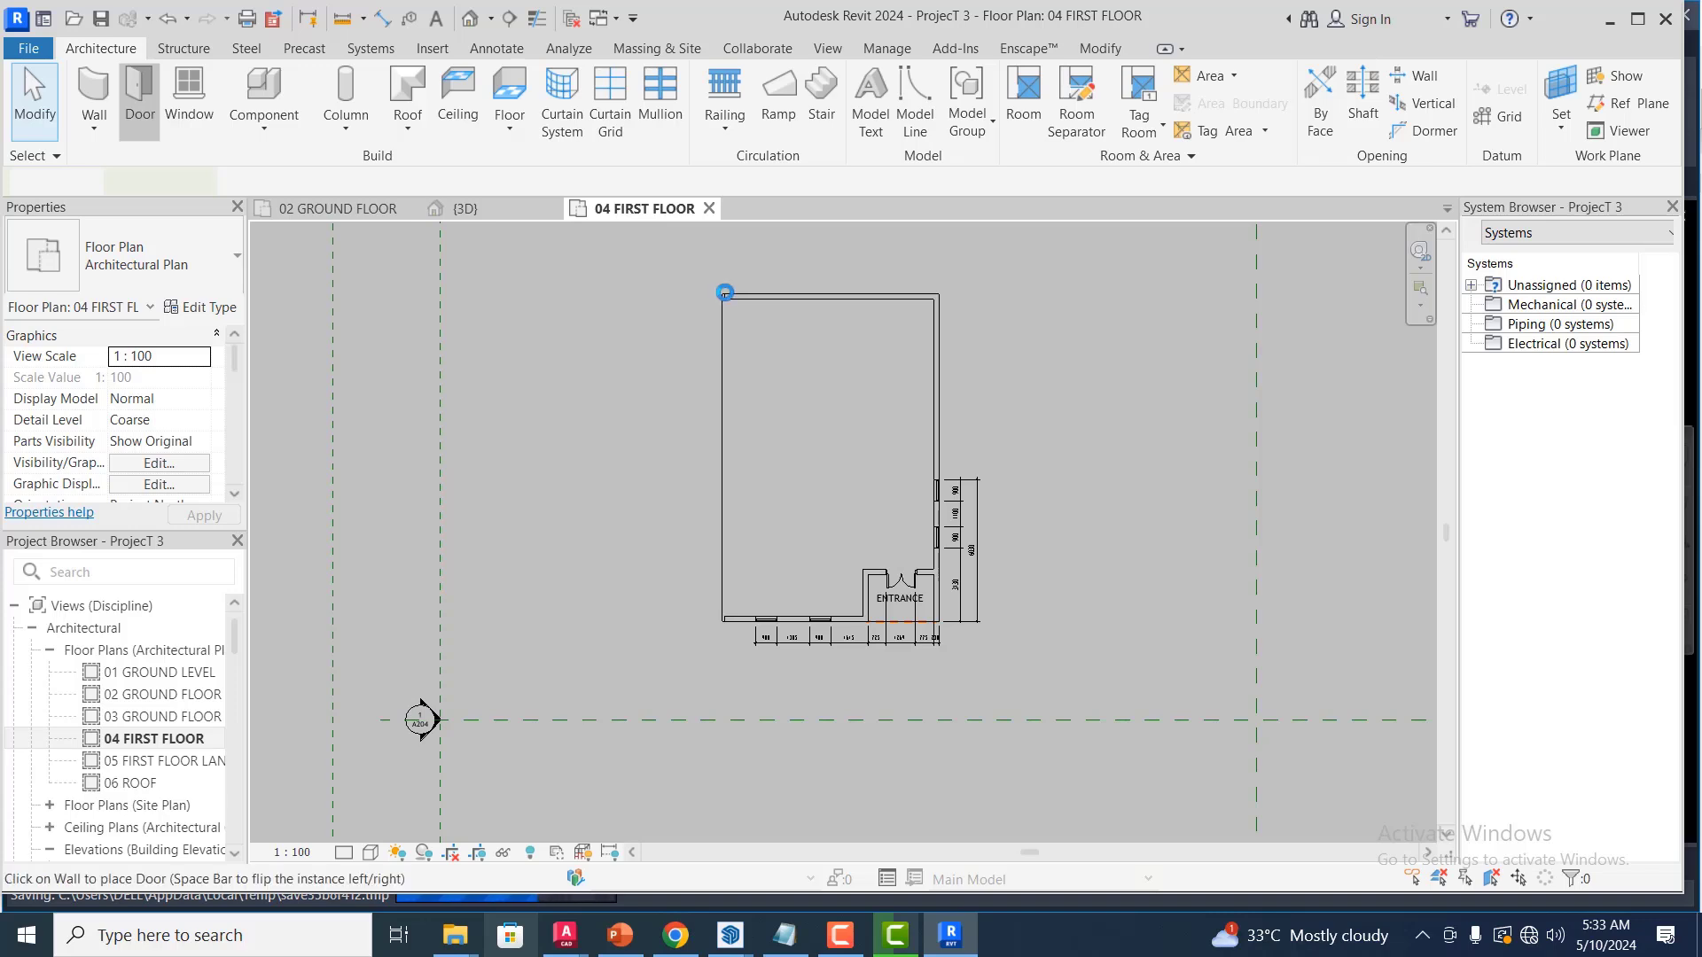
scroll(724, 294, "up", 1)
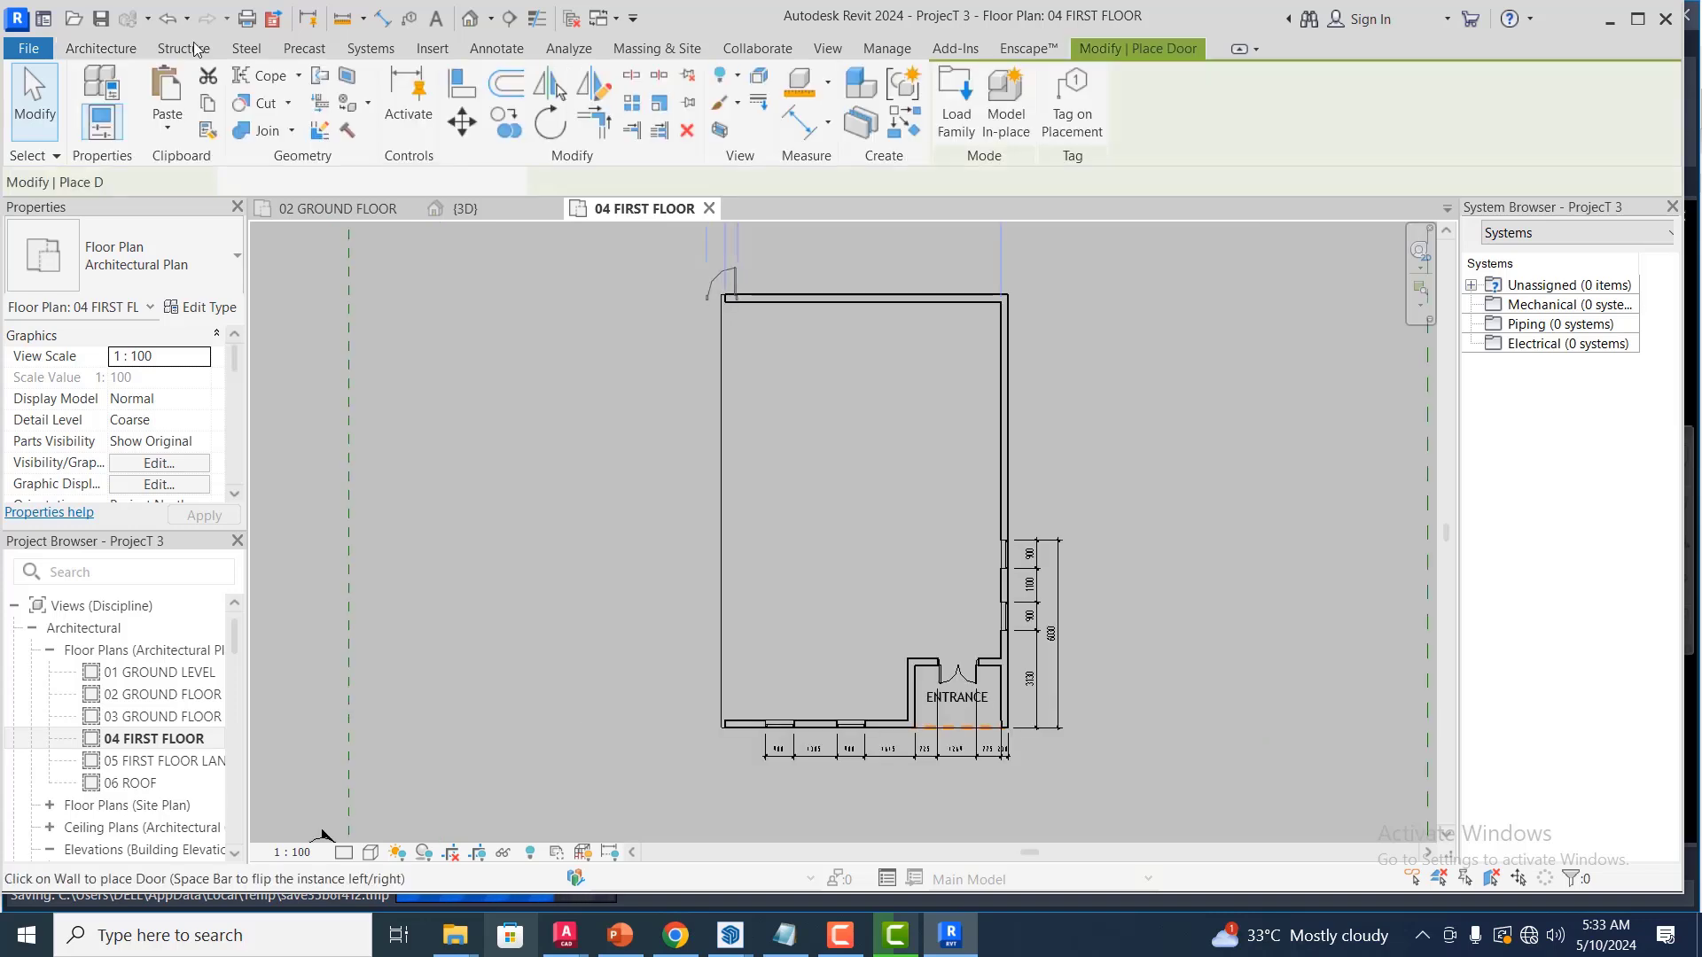
left_click(123, 46)
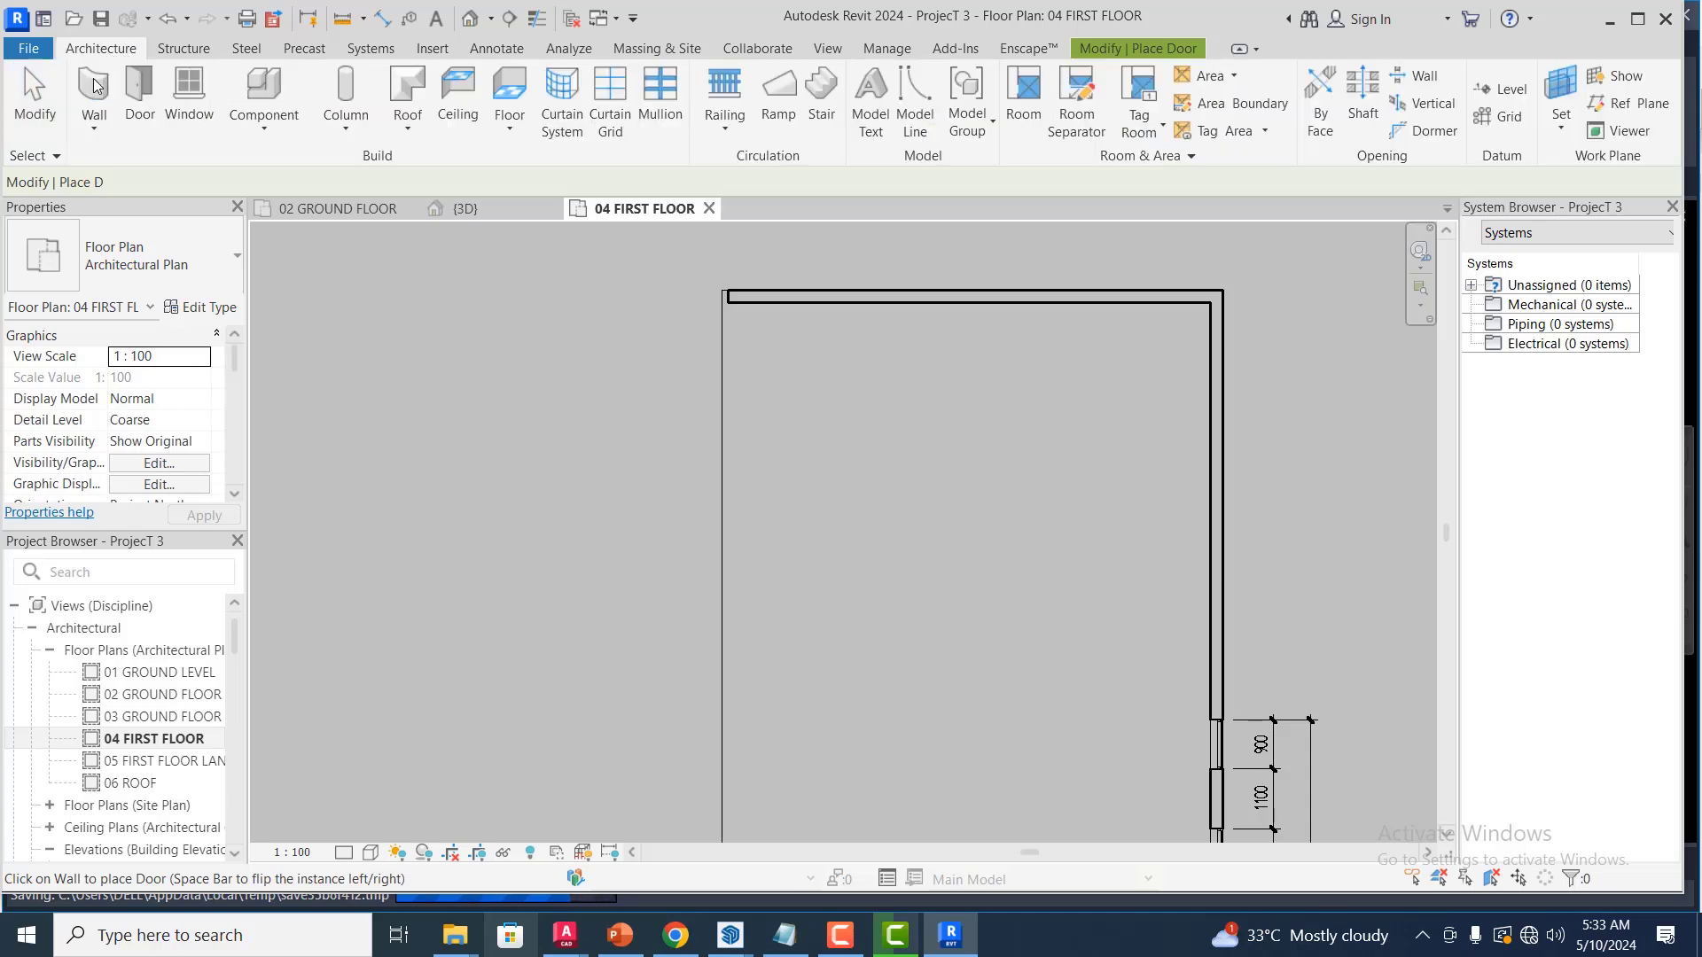
left_click(139, 89)
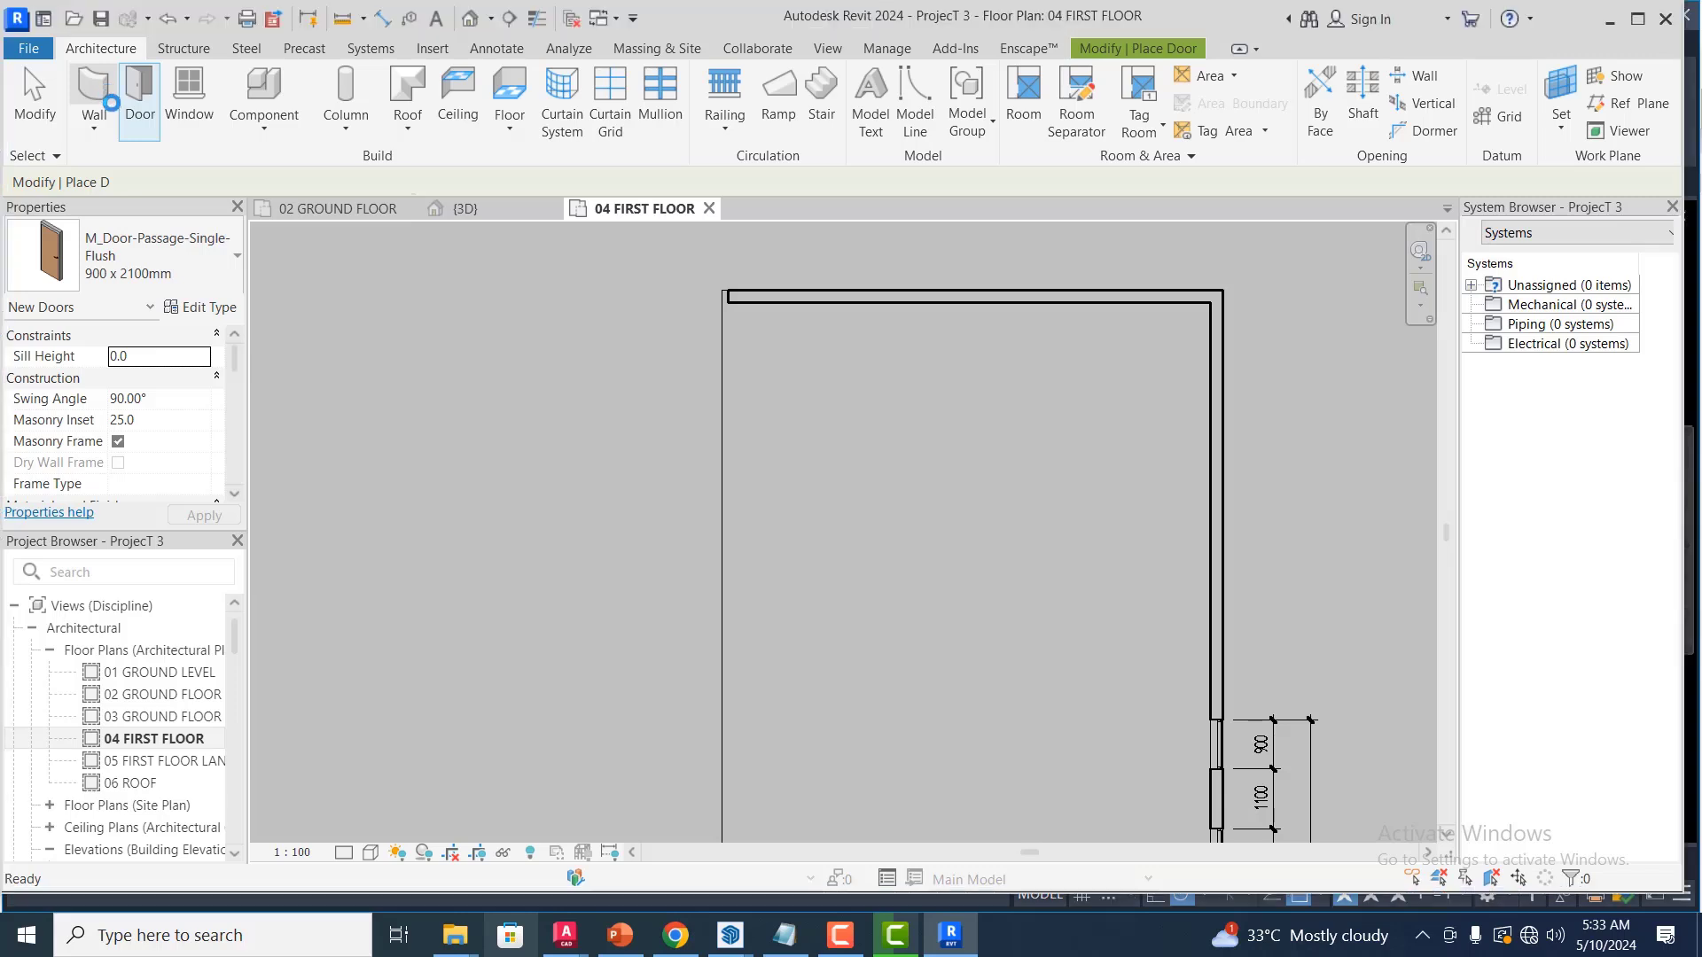
Draw a Generic - 230 X 450mm 2 wall along the plan's left side, from the upper wall's left end down to the lower wall's
left_click(98, 93)
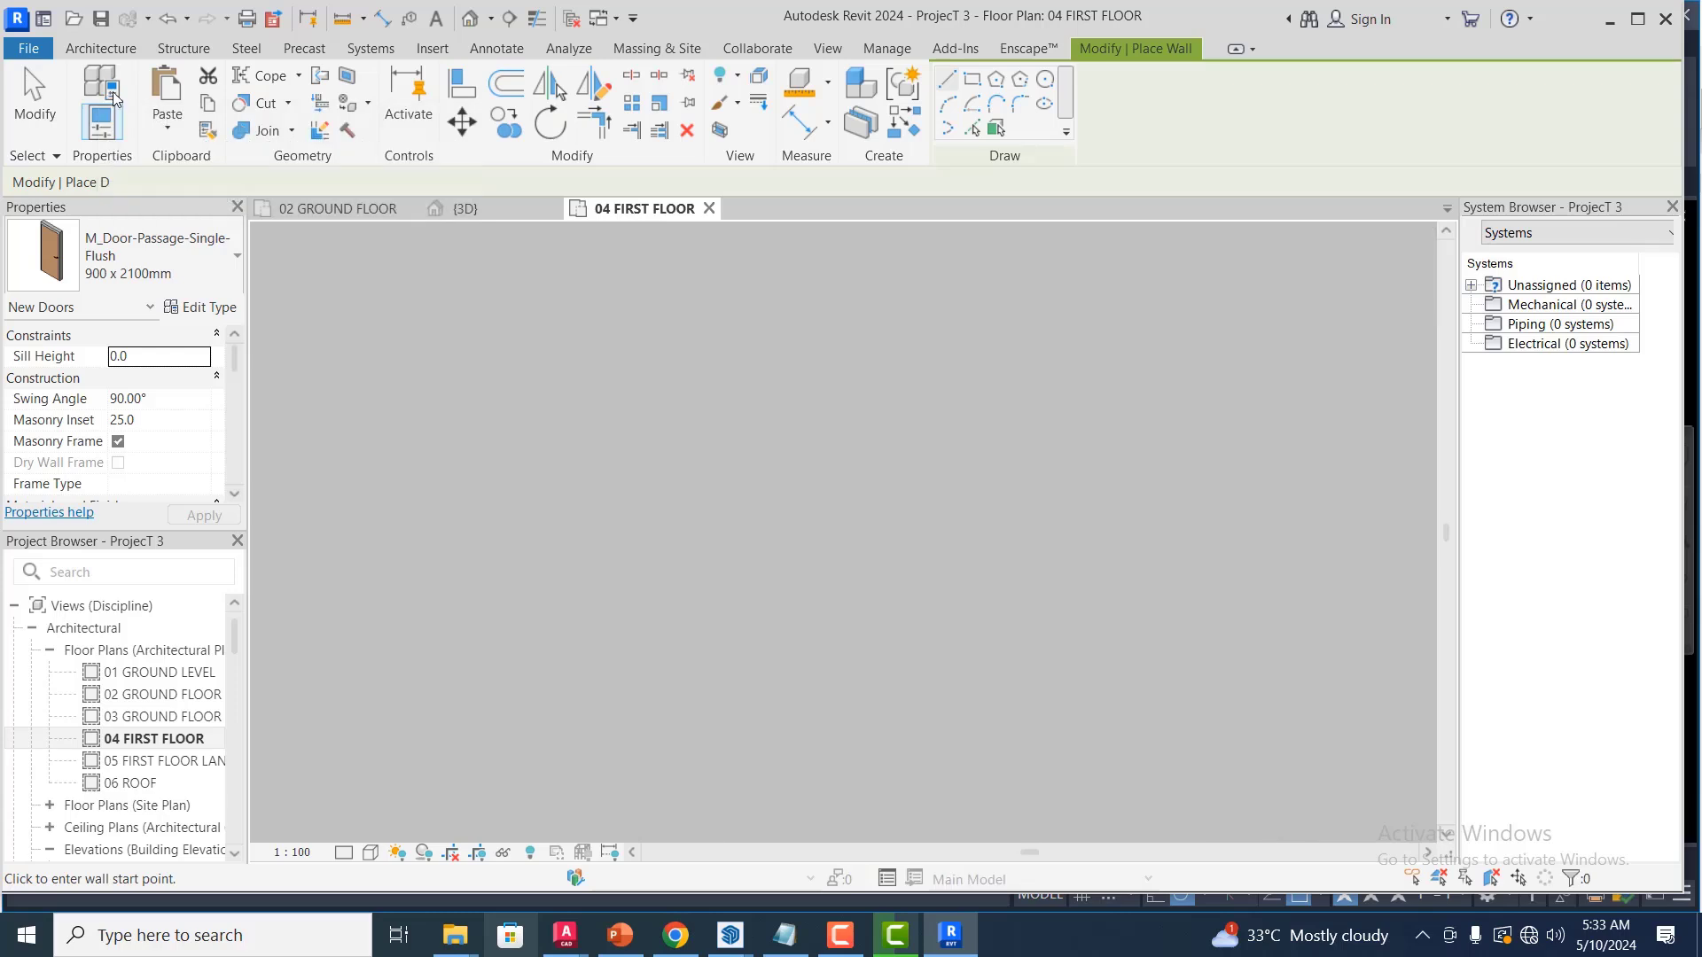
left_click(117, 46)
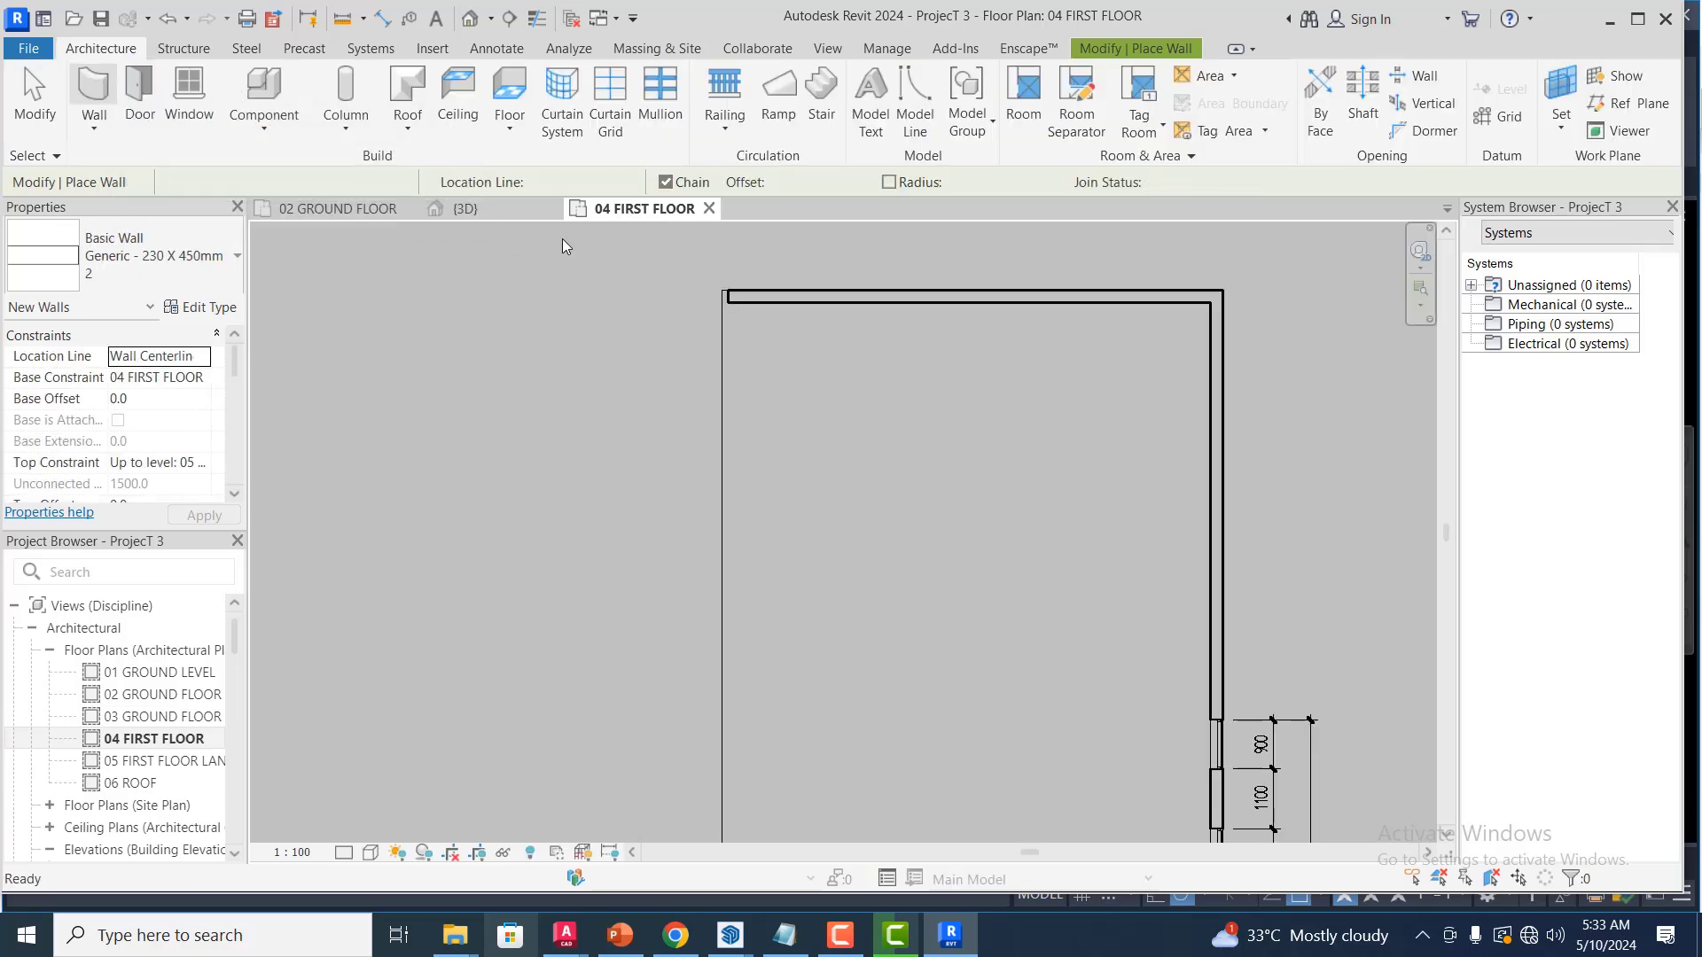
left_click(736, 293)
left_click(736, 298)
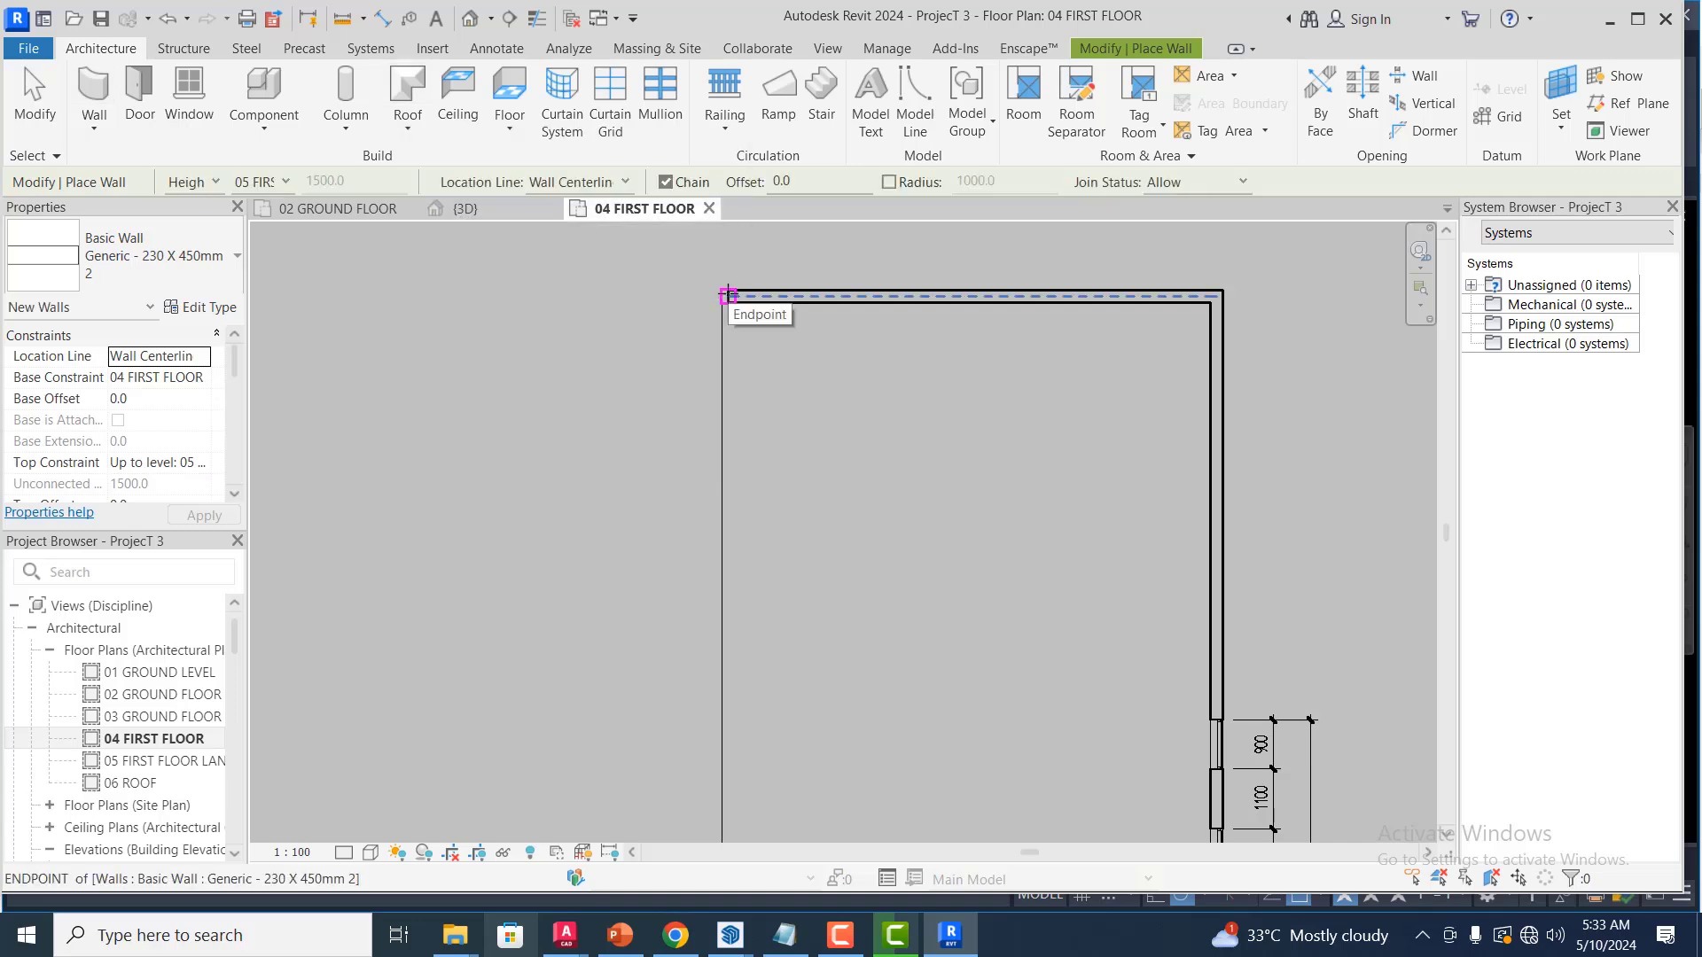
left_click(736, 280)
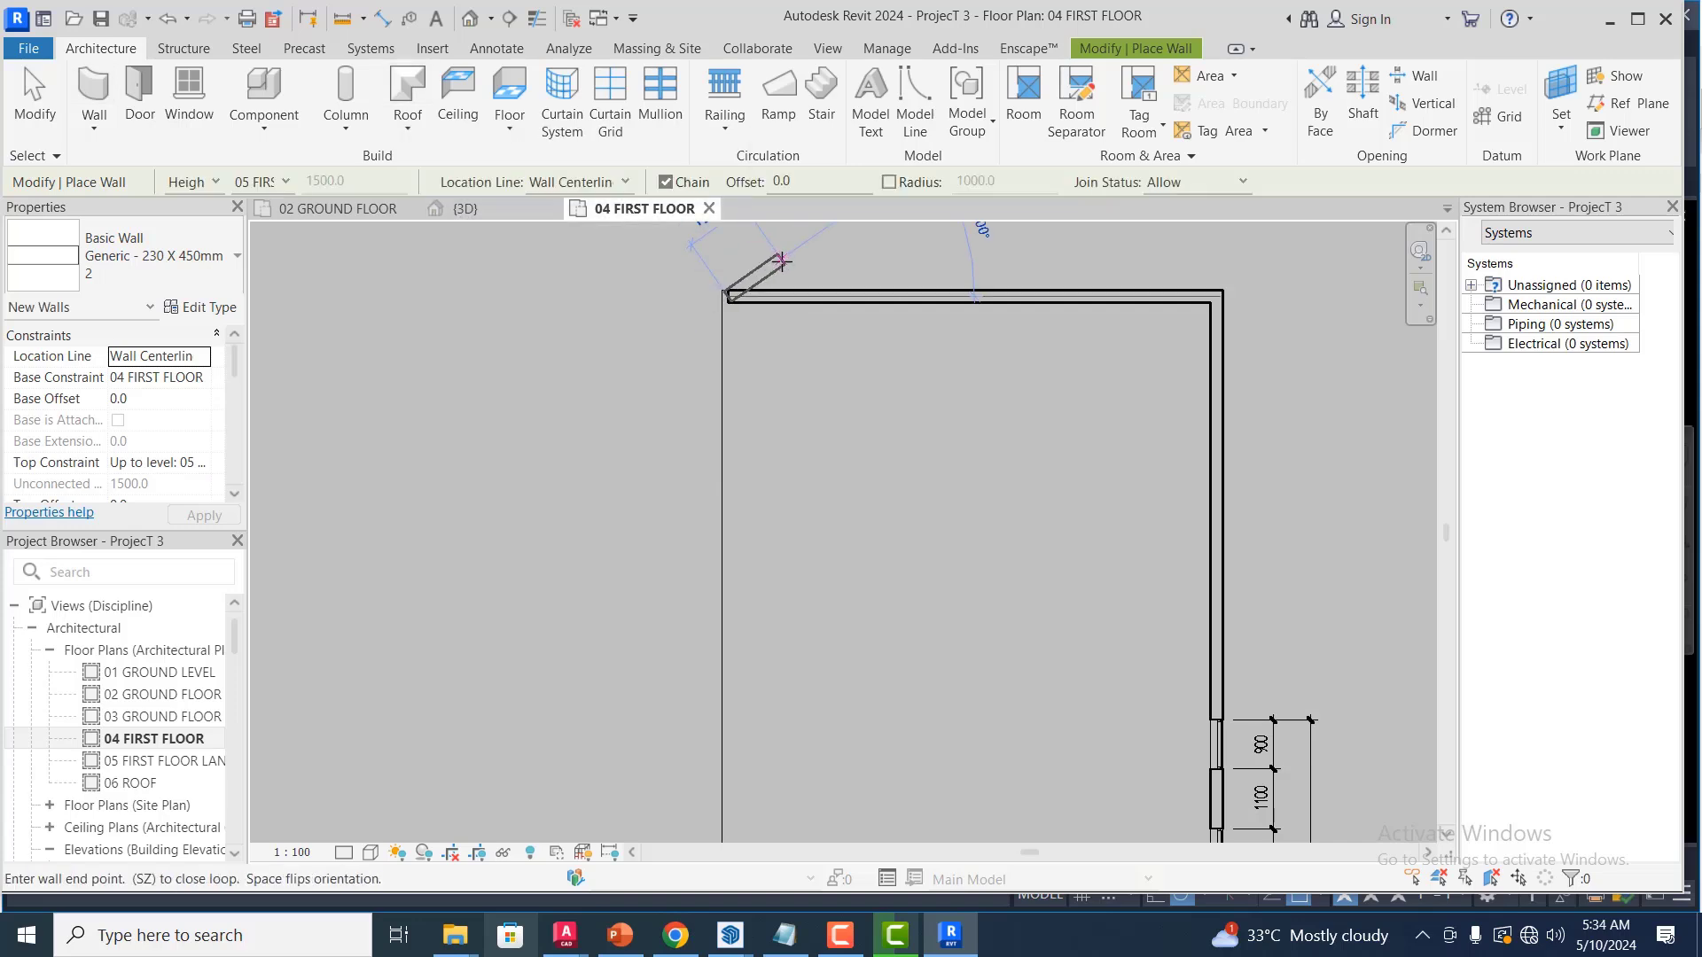
scroll(781, 262, "down", 4)
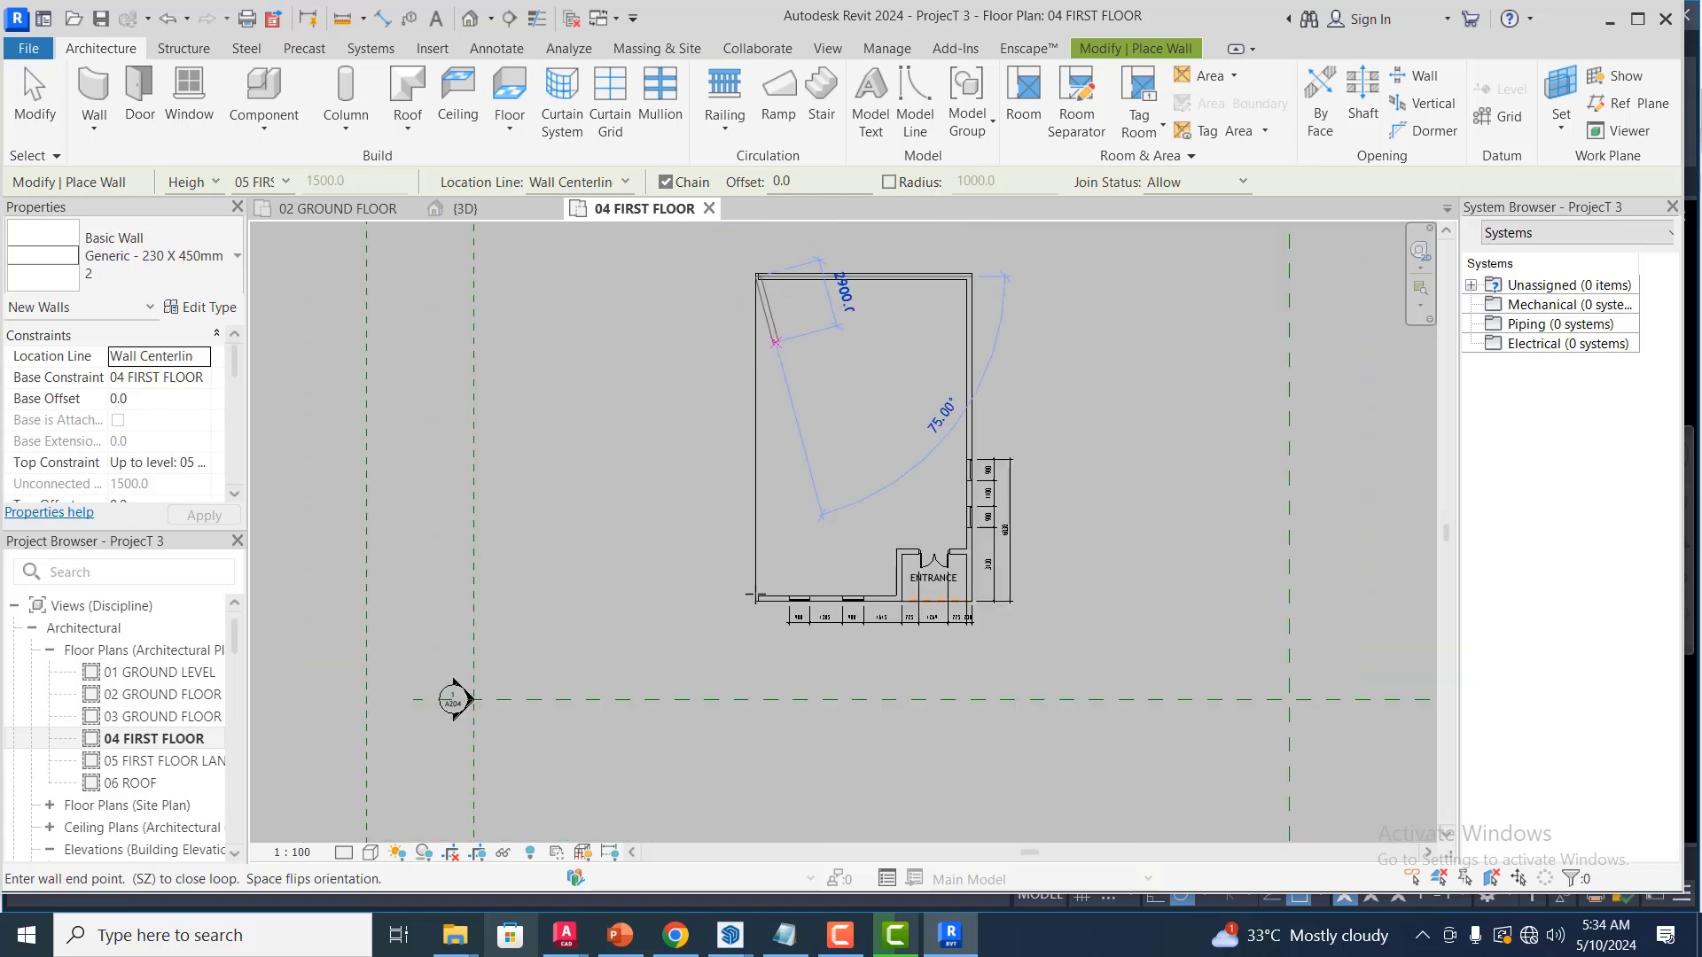
scroll(758, 599, "up", 4)
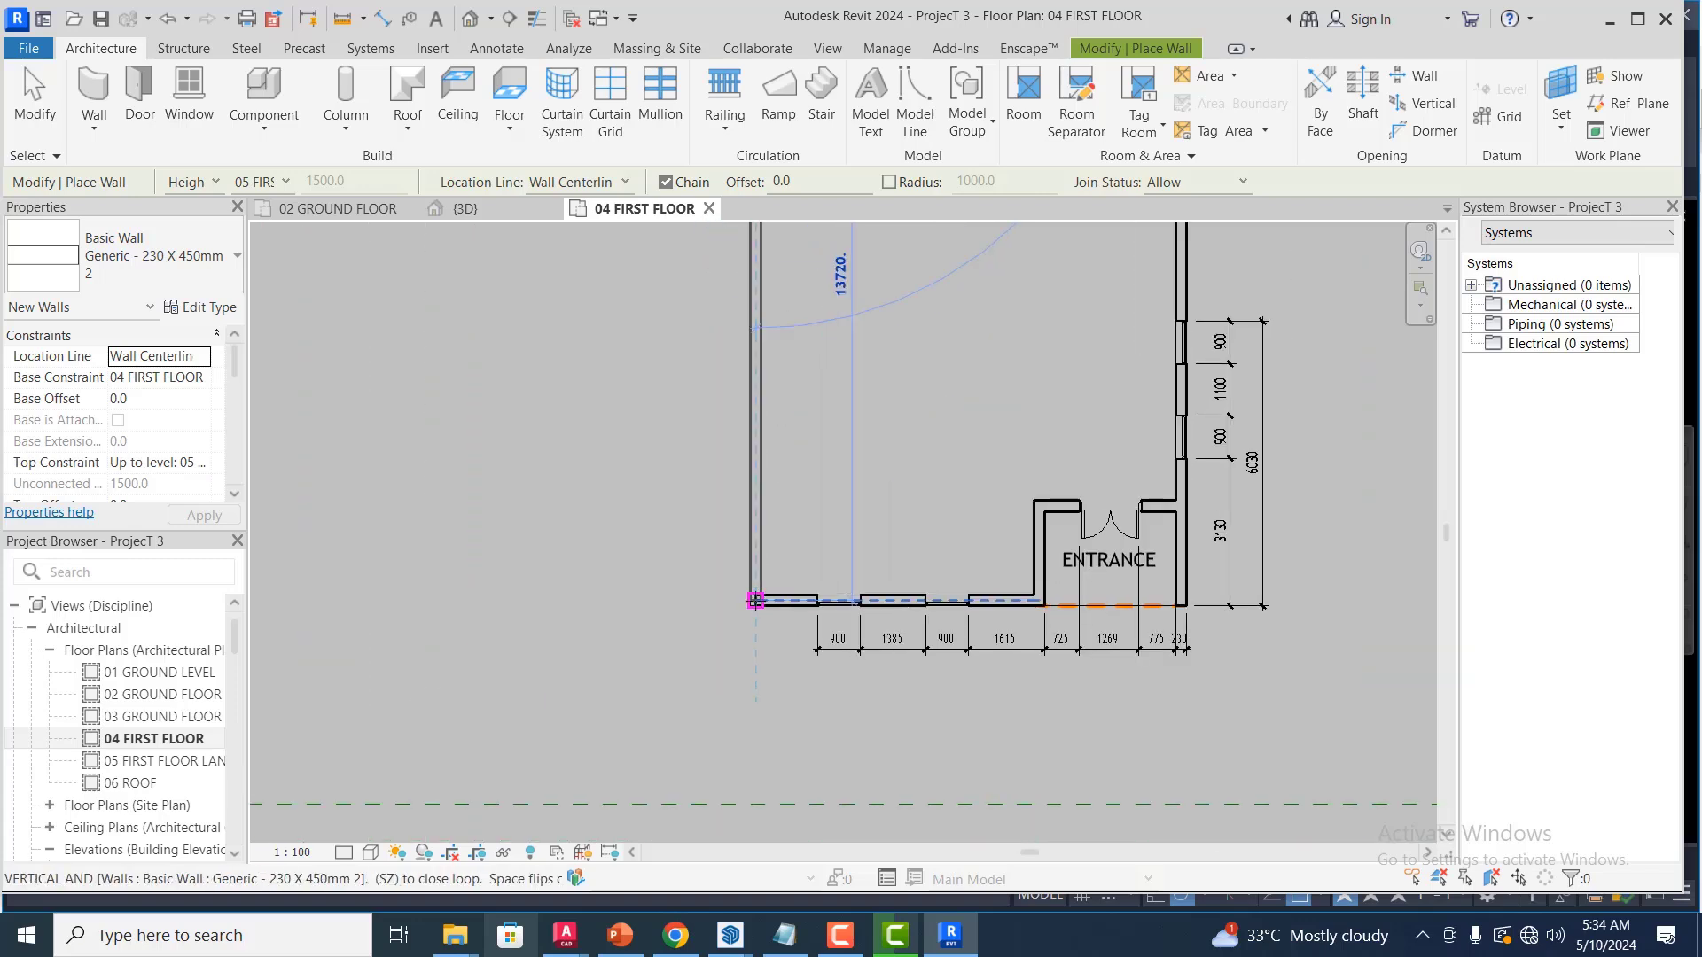
scroll(755, 600, "up", 2)
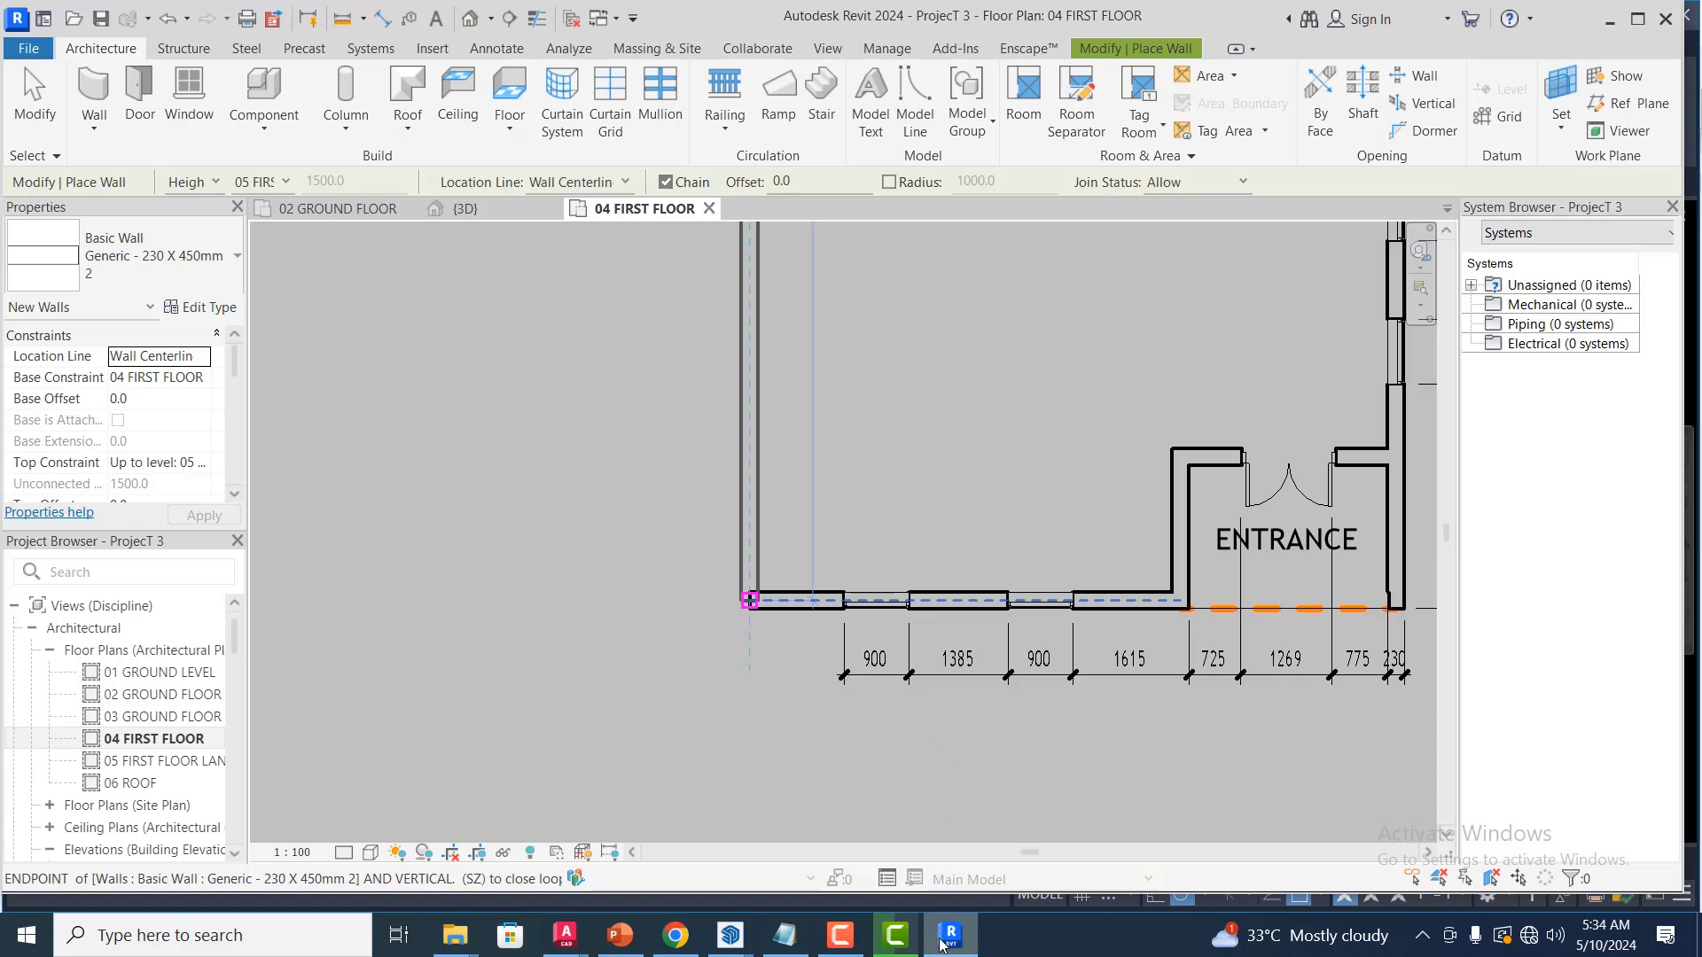
left_click(840, 938)
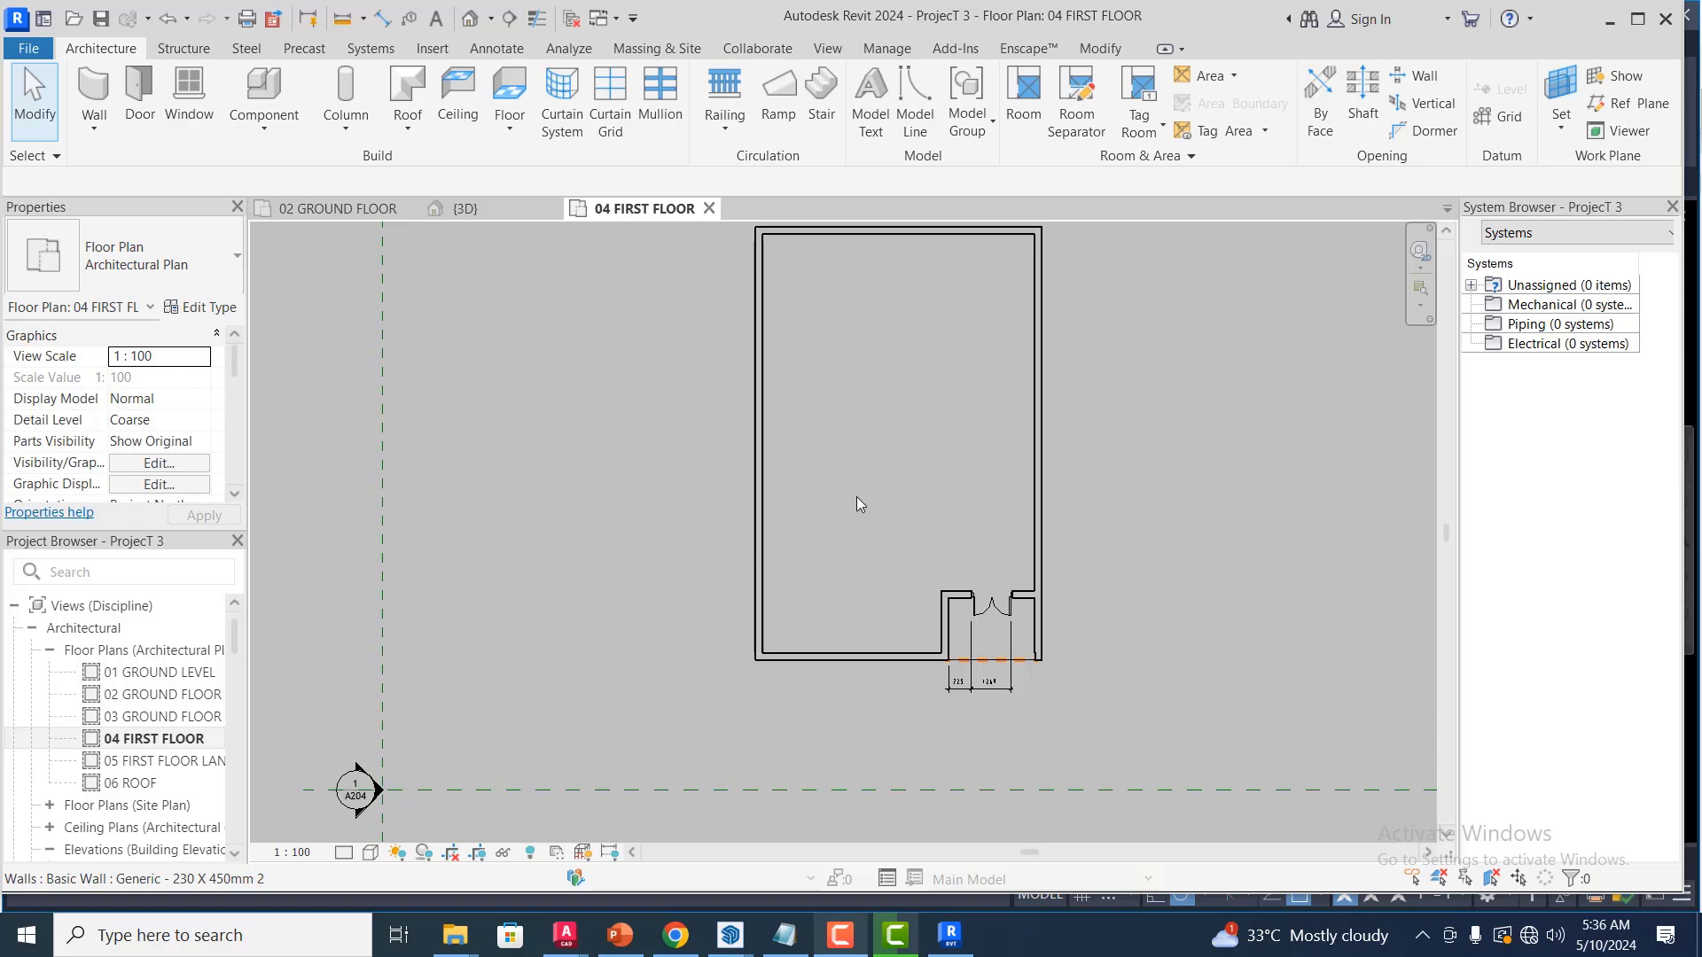
Switch to Masi.dwg in AutoCAD, examine the room widths along the first floor plan's upper edge, and return to the Revit plan
scroll(822, 232, "up", 1)
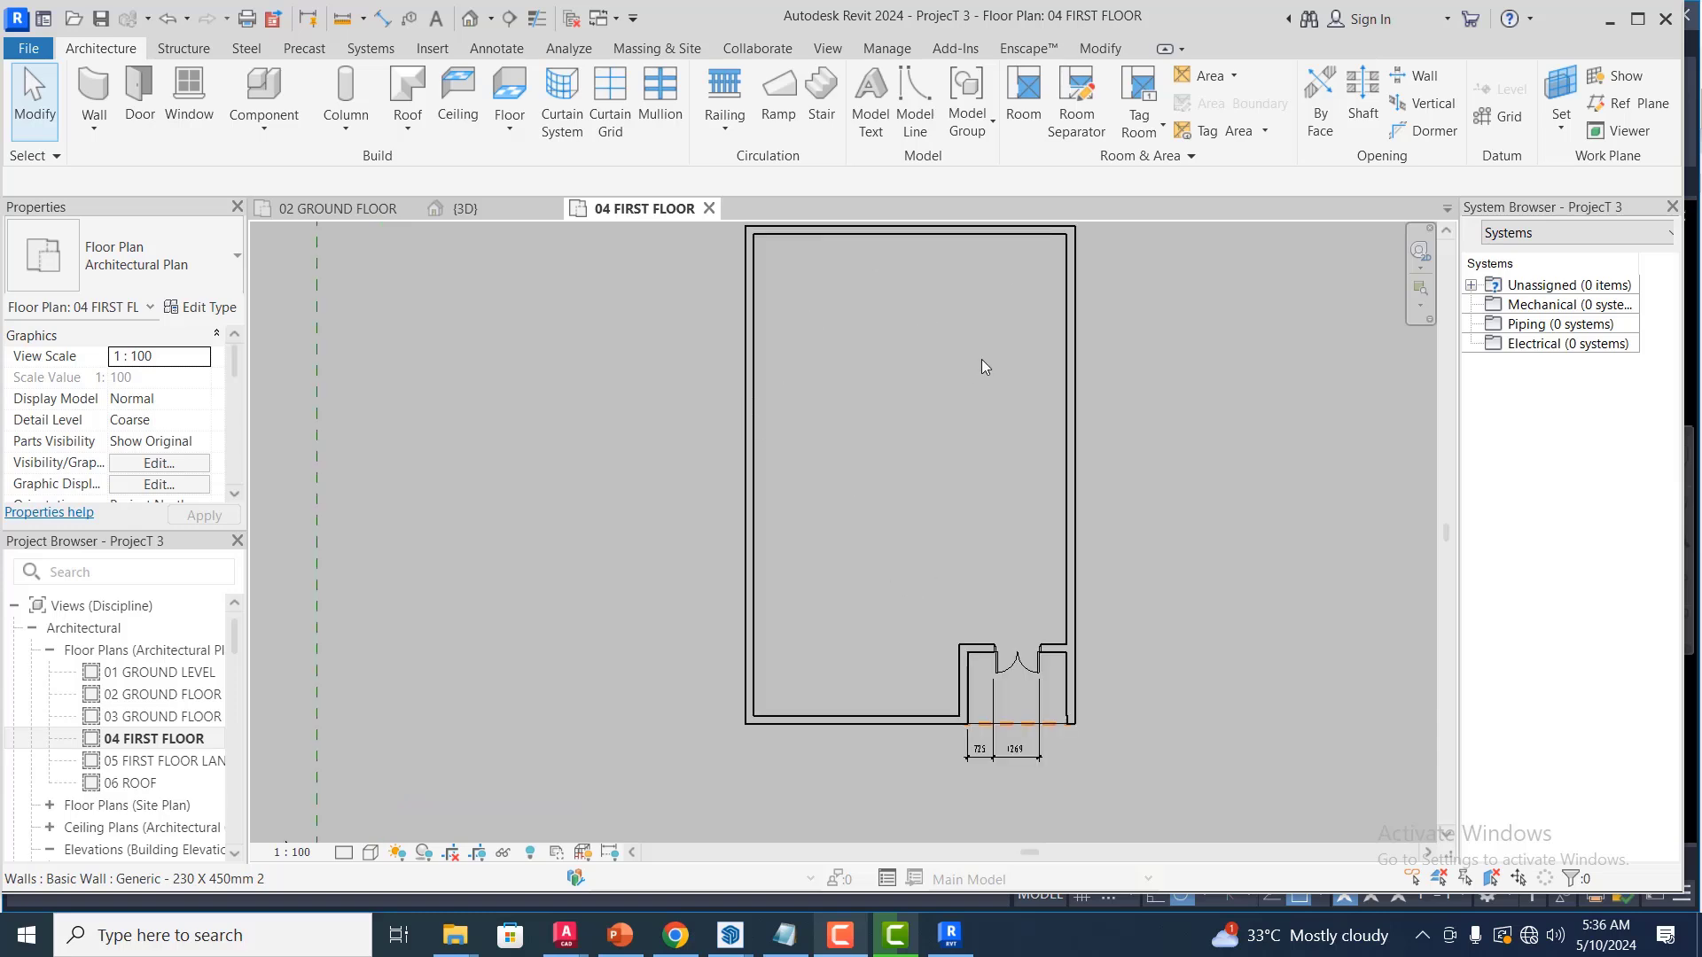
scroll(778, 537, "down", 1)
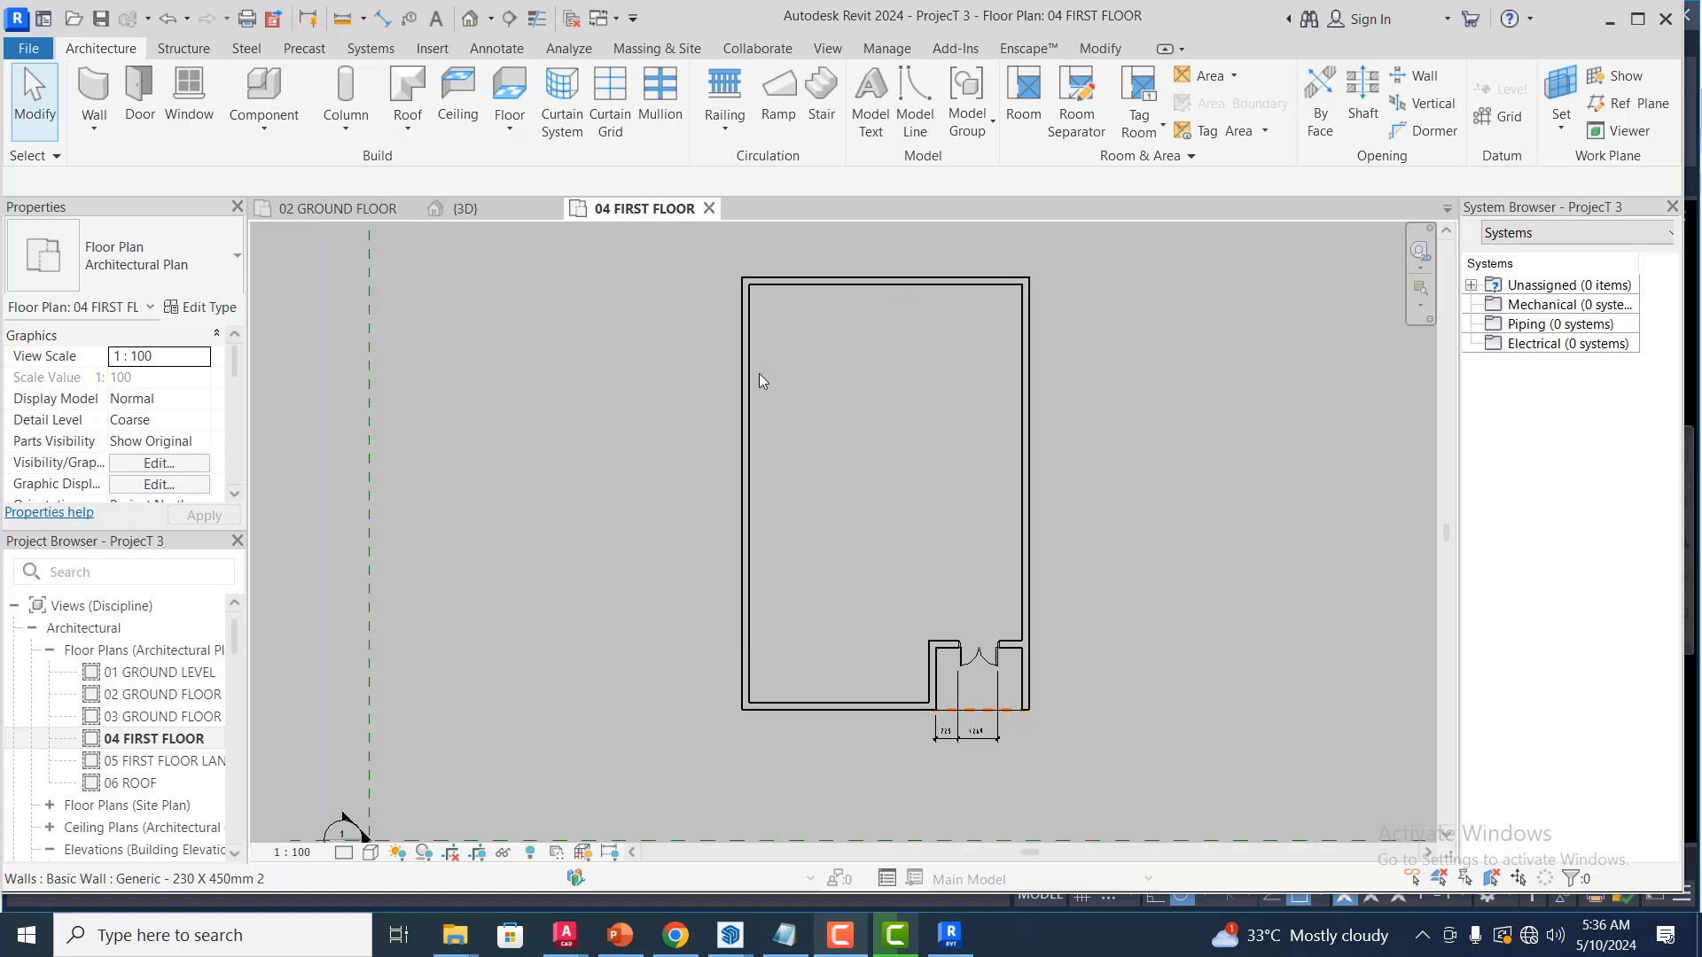
scroll(774, 328, "up", 1)
middle_click_drag(774, 328, 730, 393)
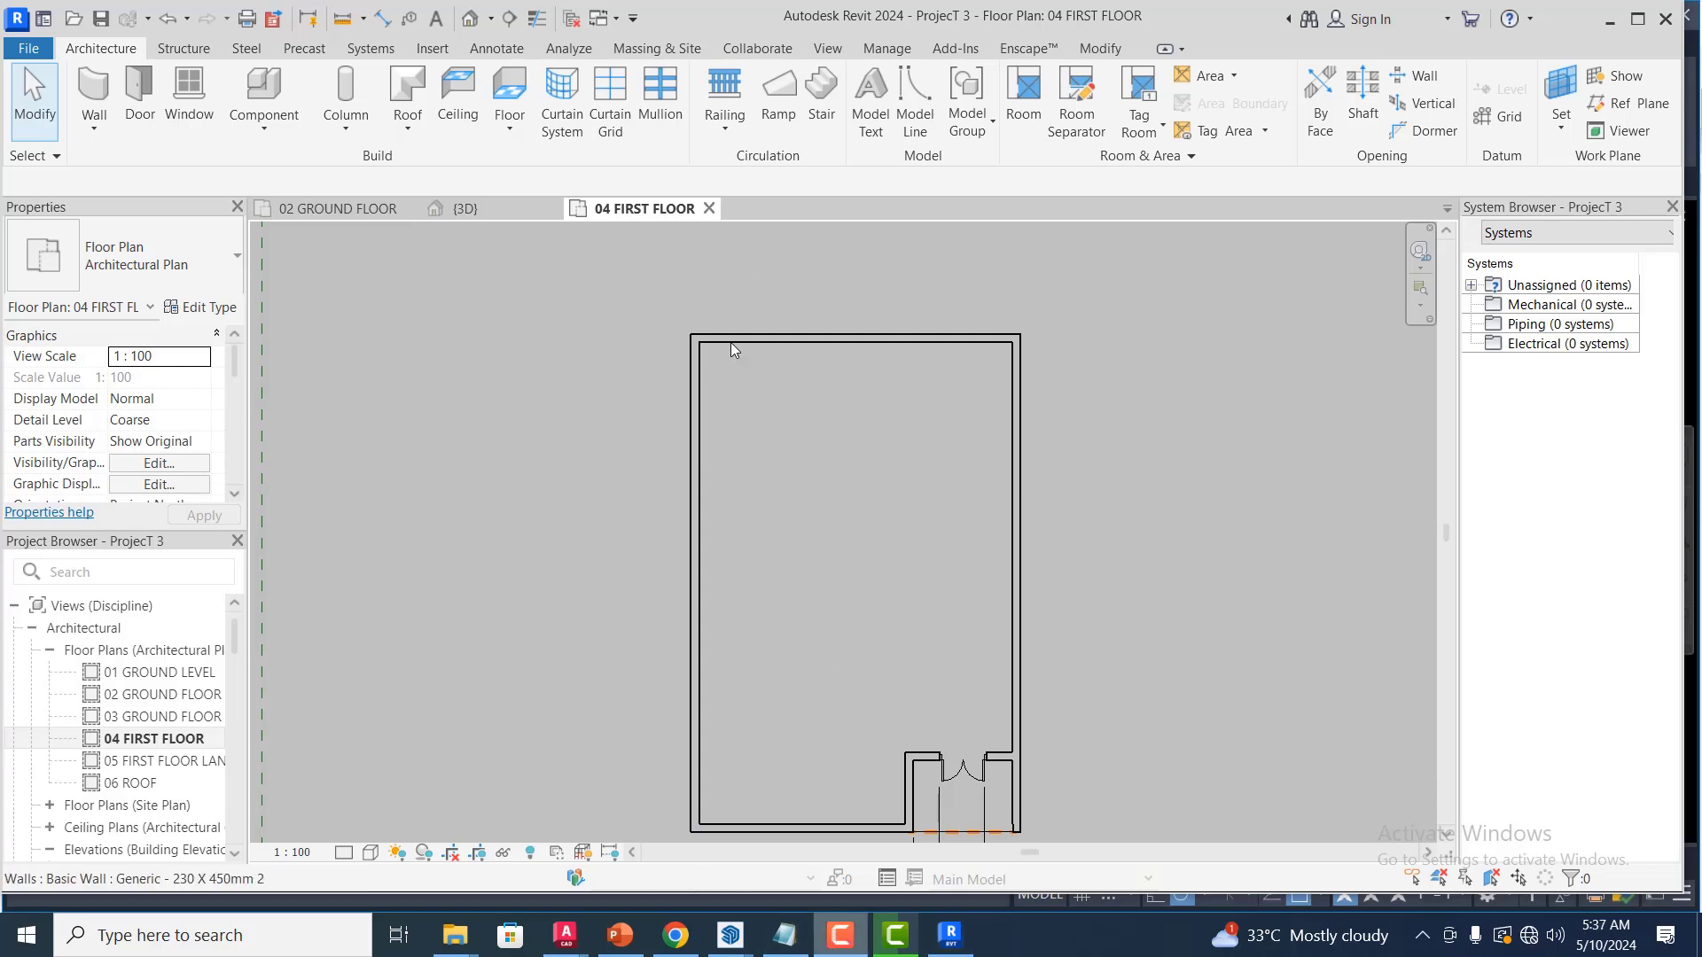
left_click(566, 932)
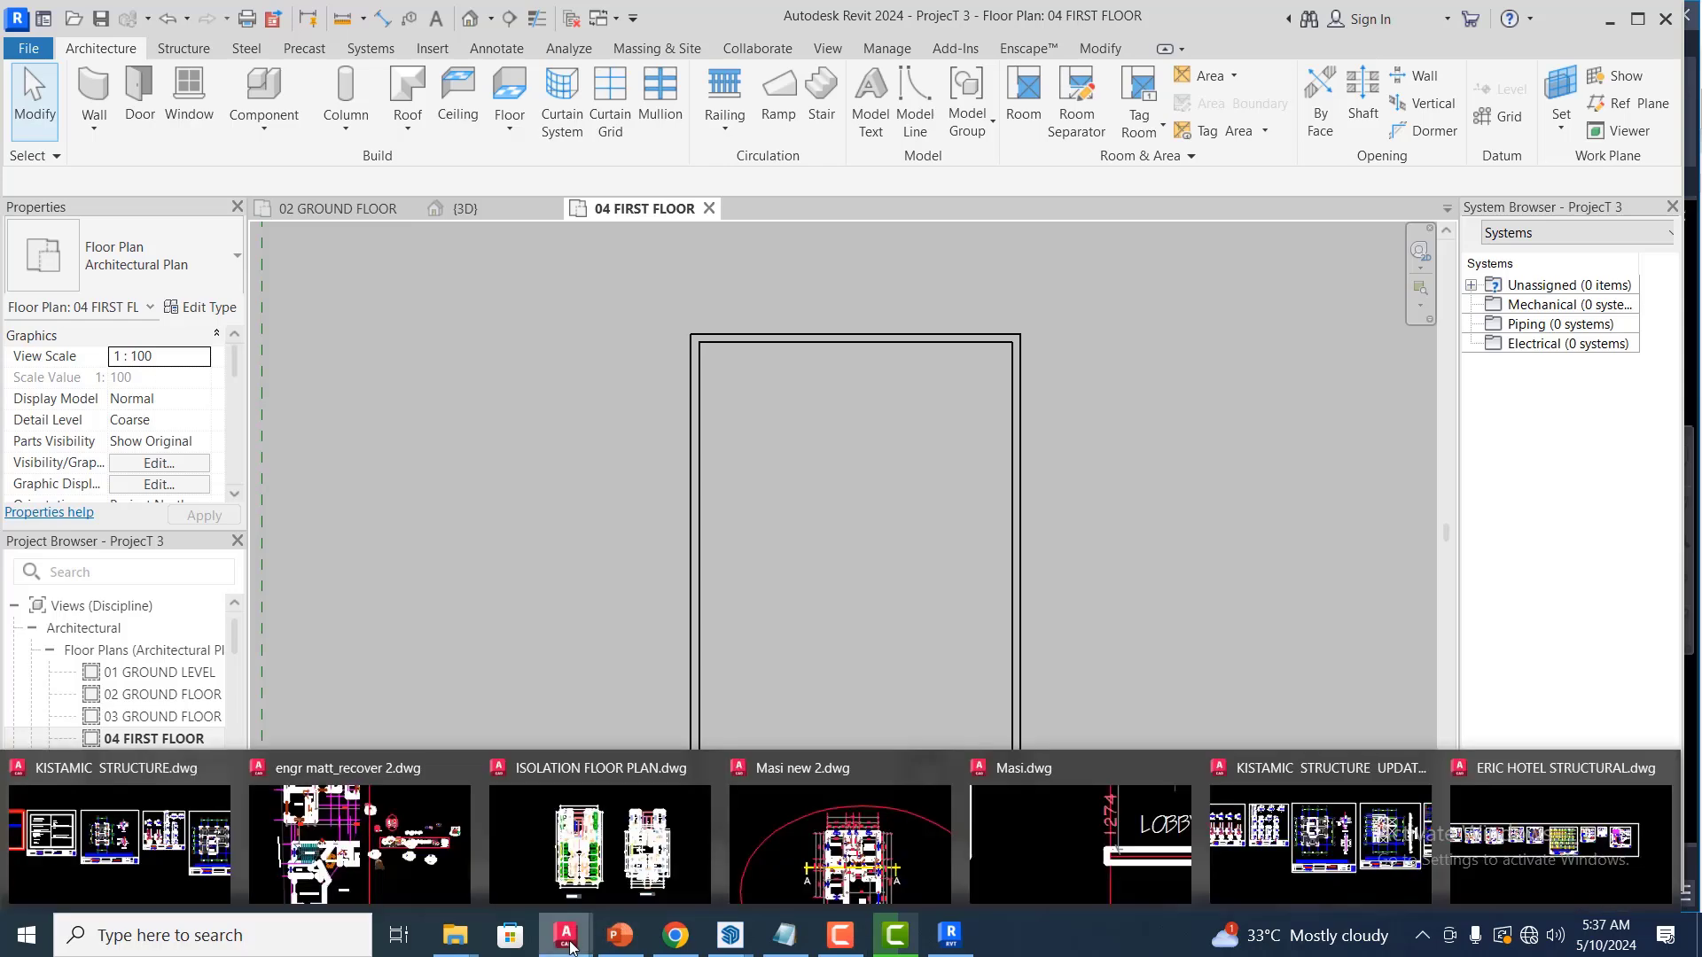
left_click(1125, 858)
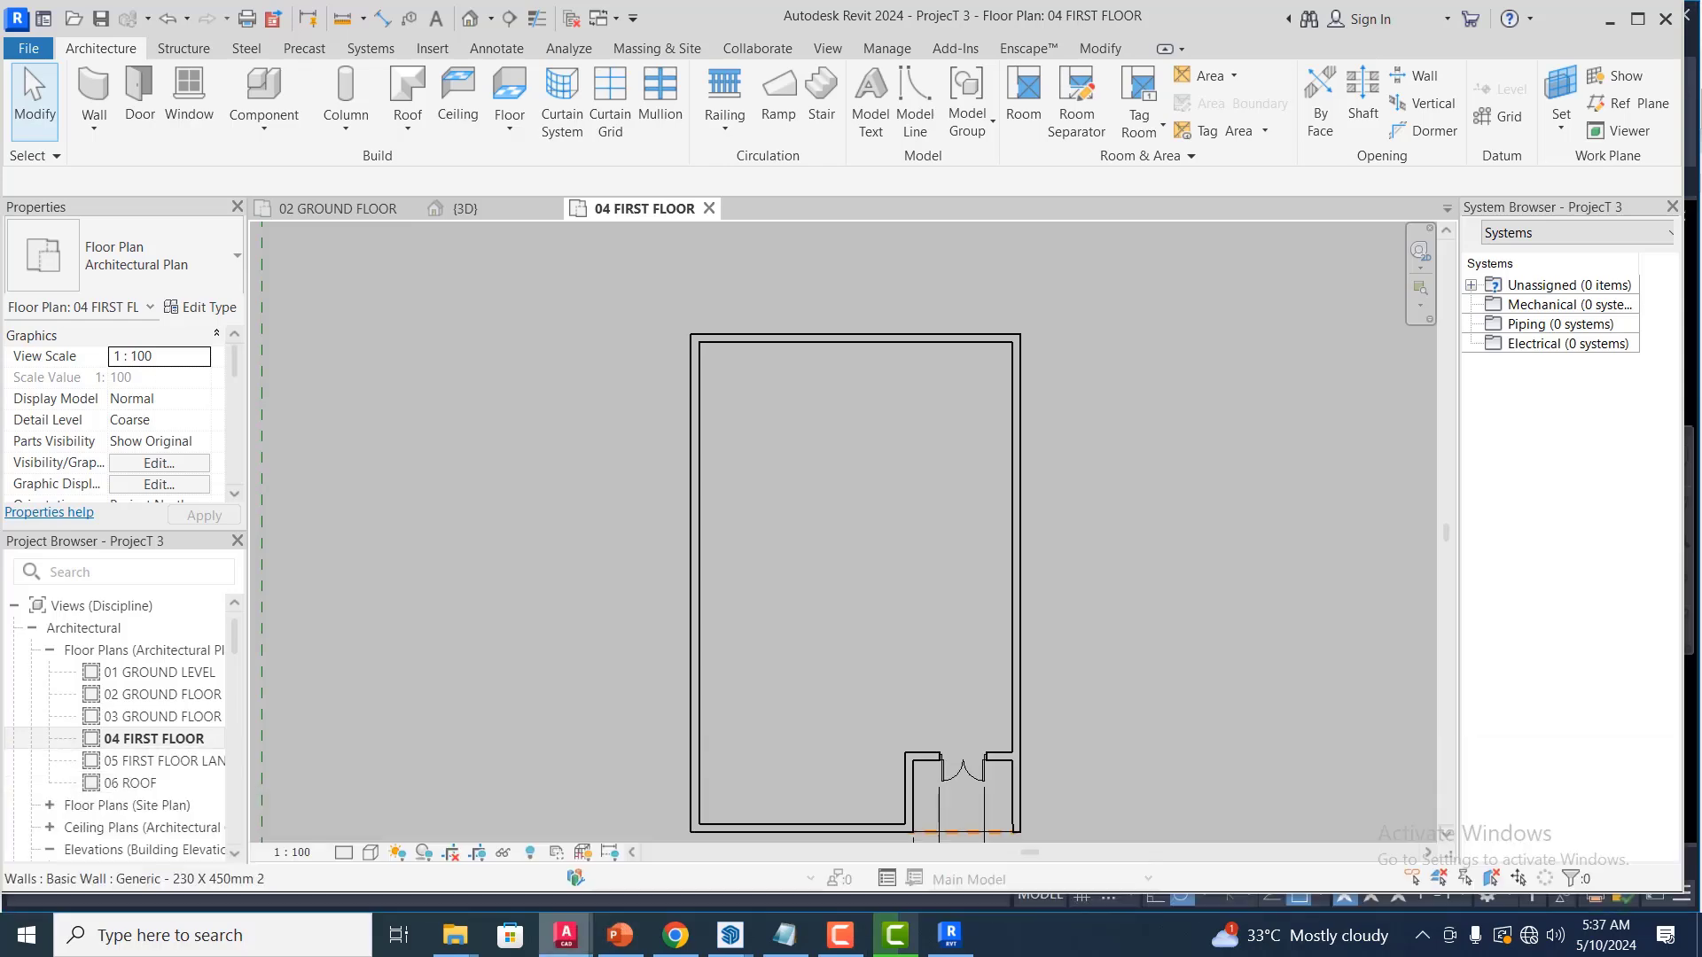
scroll(882, 390, "down", 1)
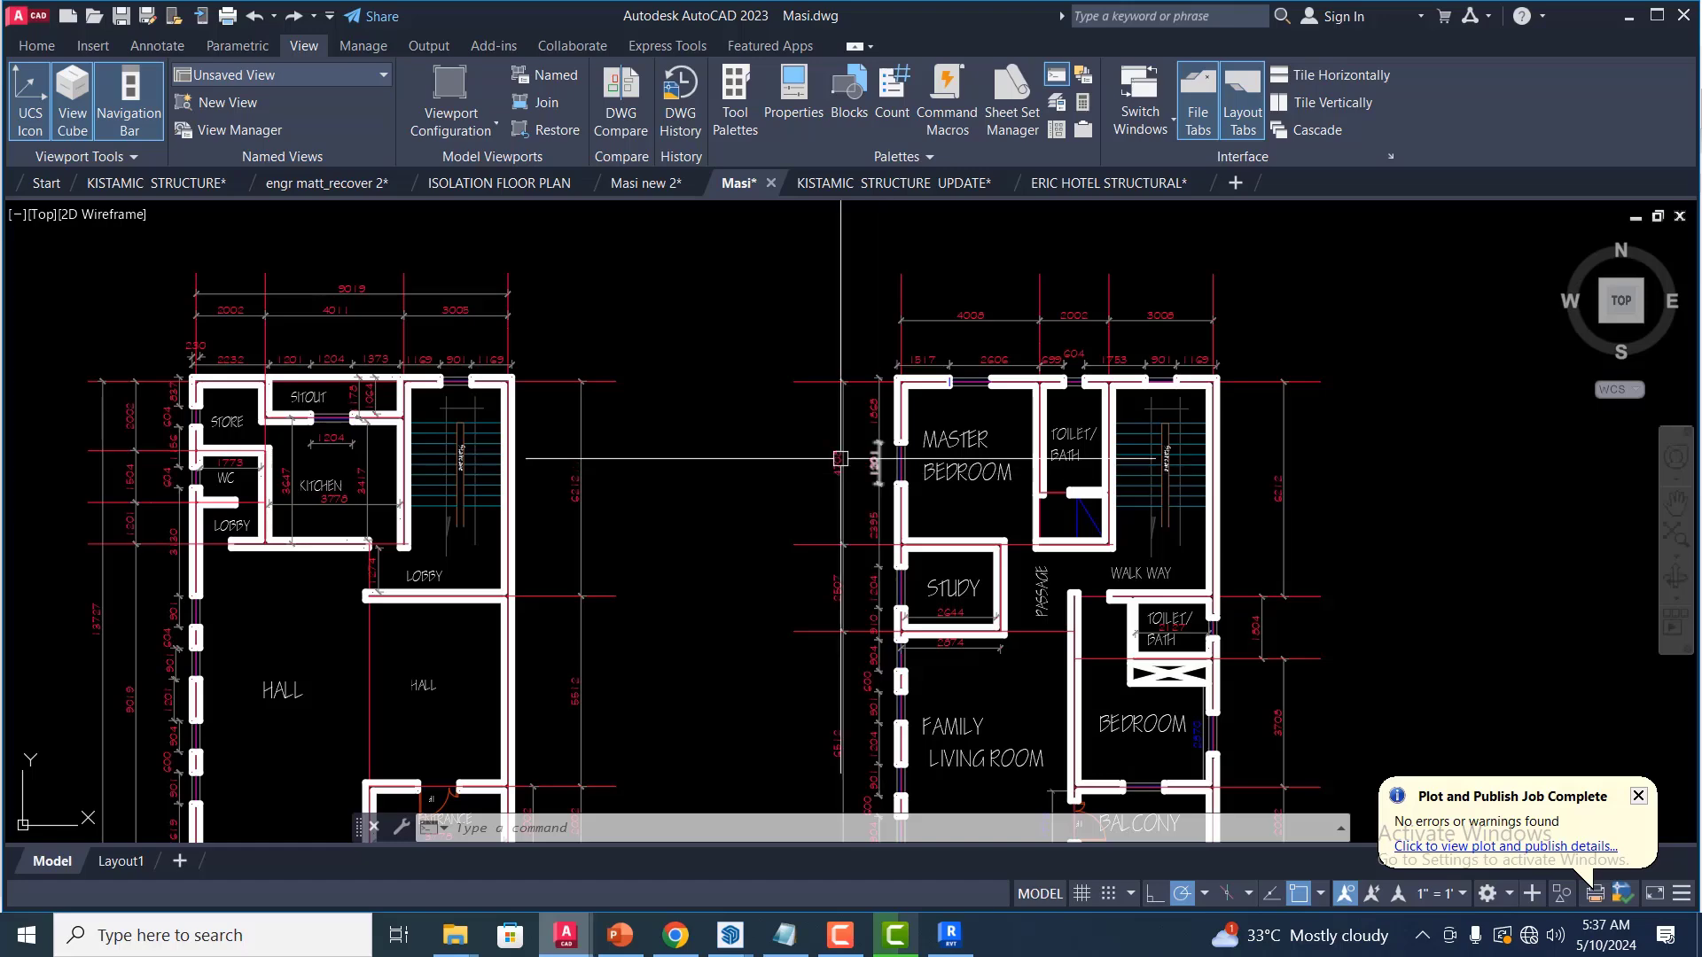
scroll(799, 422, "down", 2)
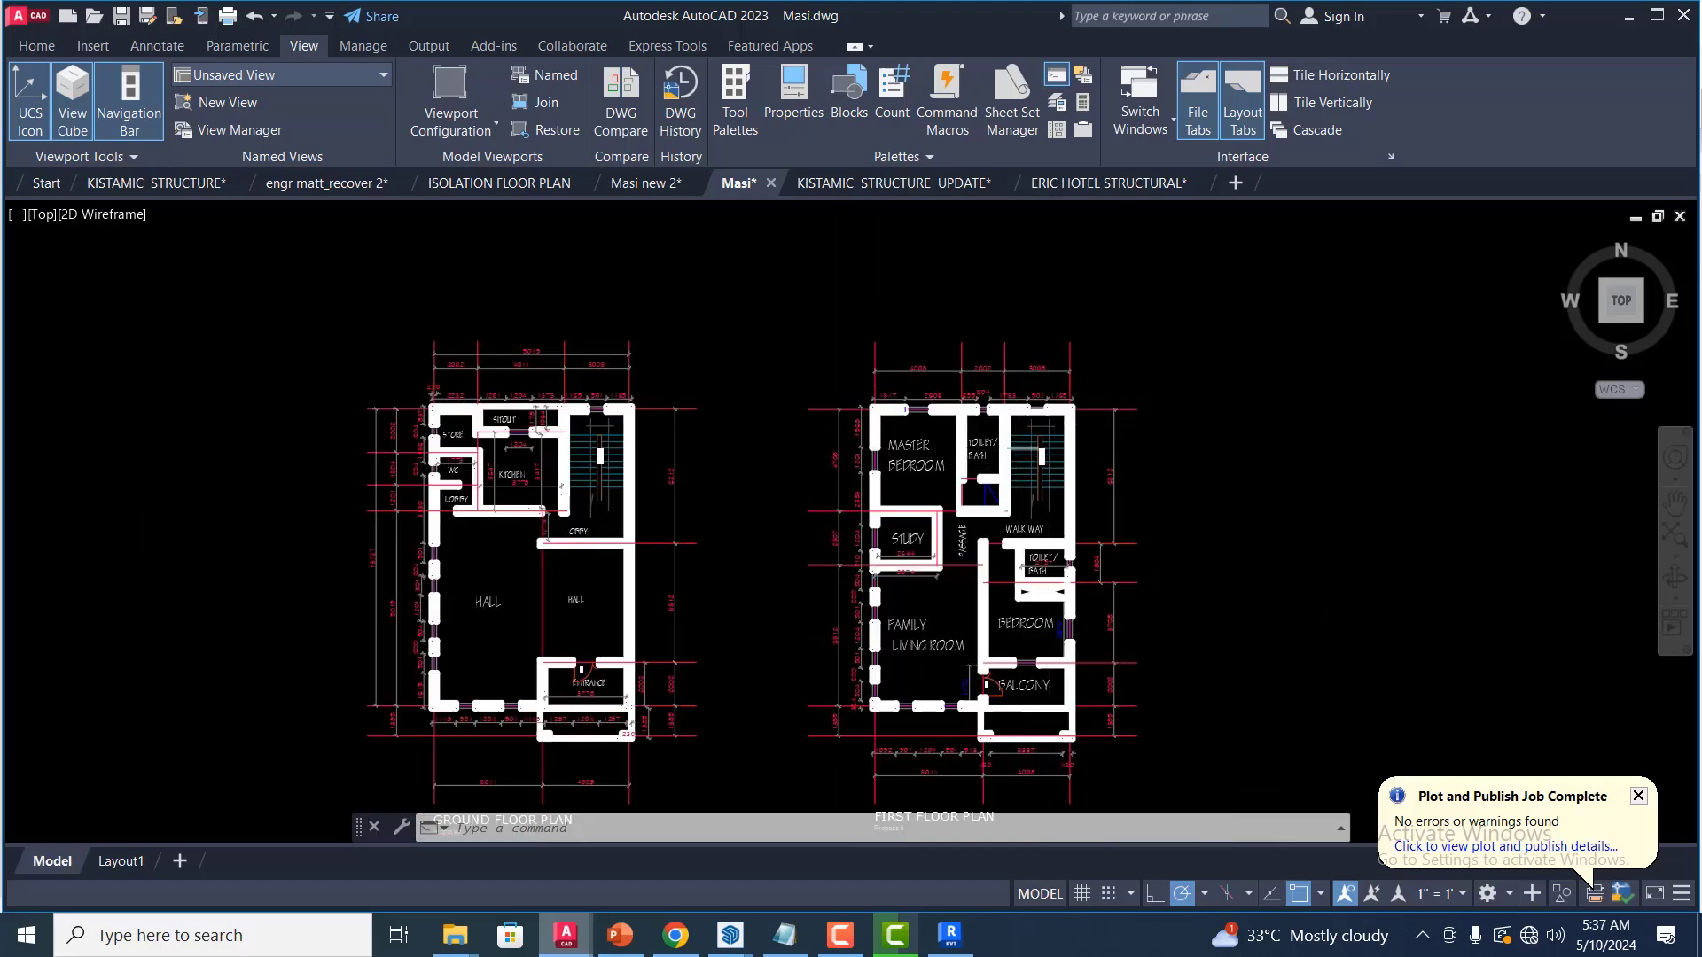
scroll(974, 414, "up", 3)
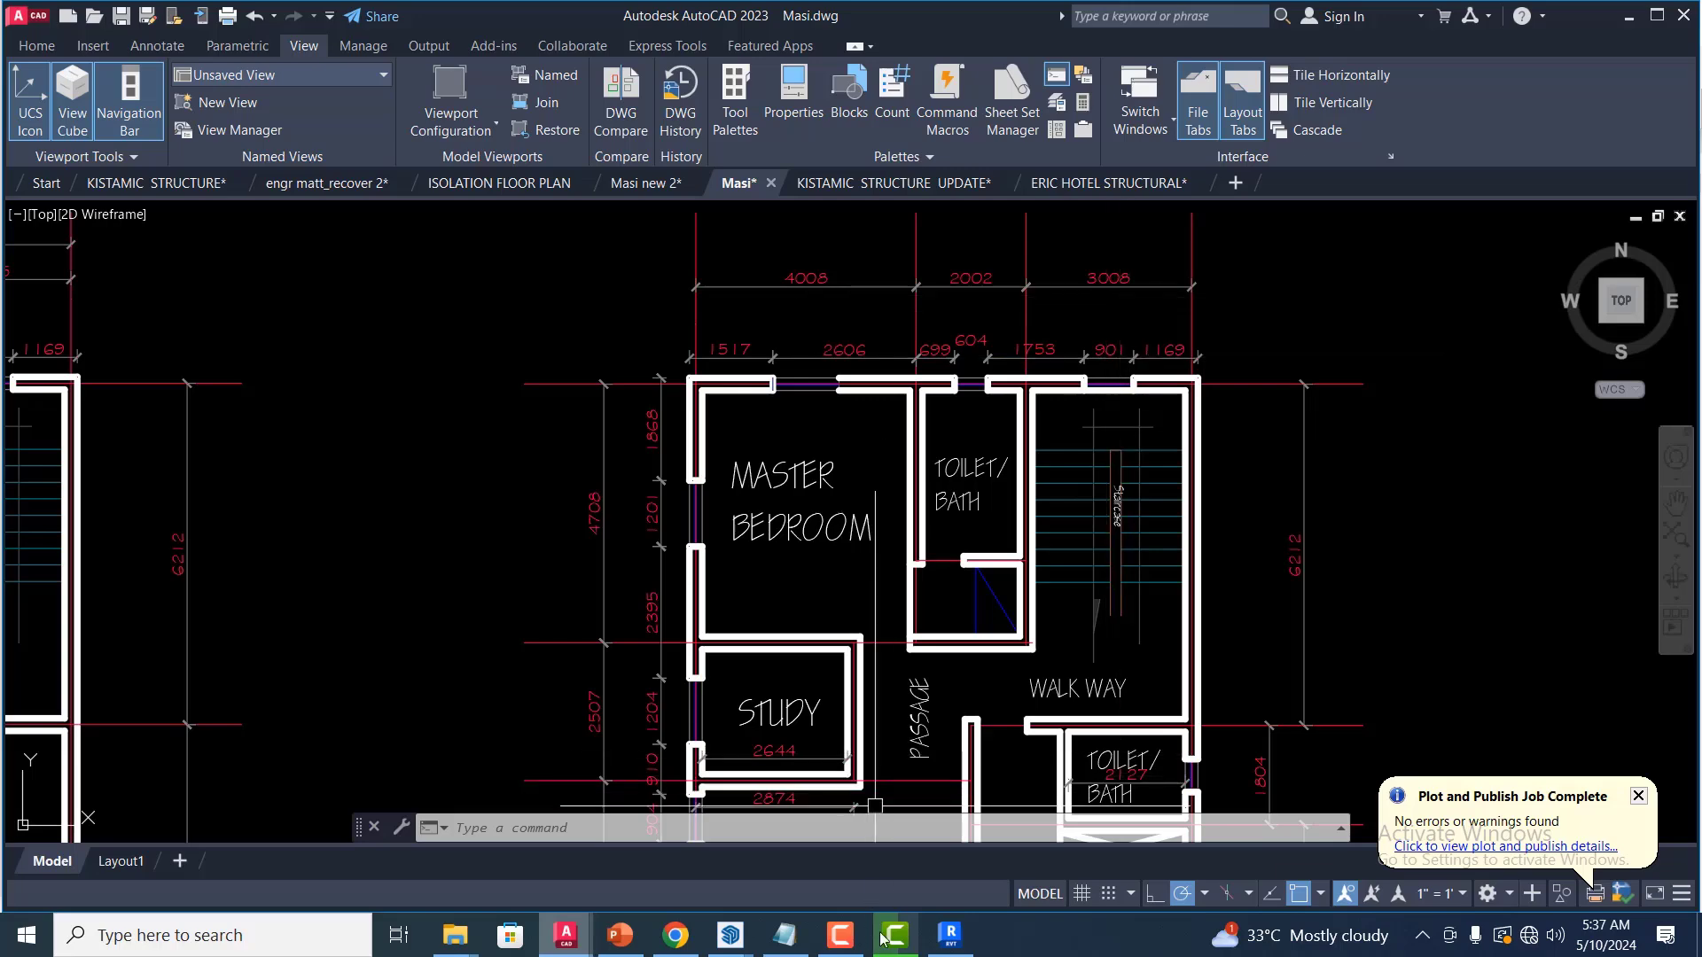
mouse_move(936, 946)
left_click(947, 837)
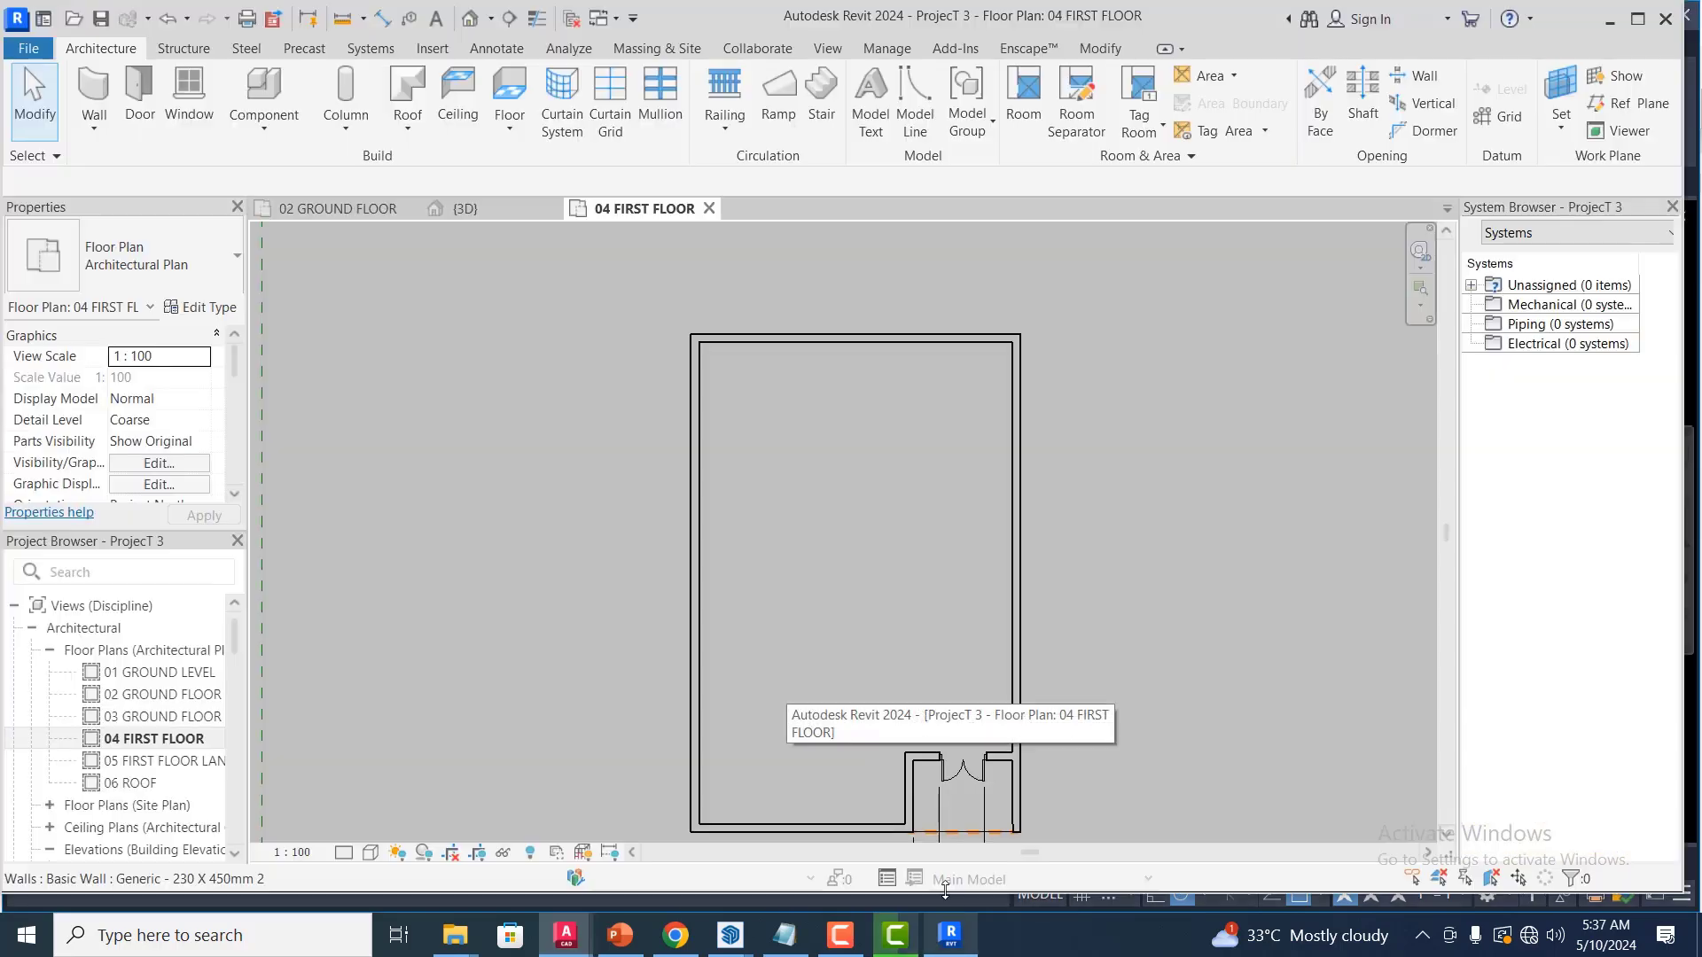
Copy the plan's left exterior wall 4000 mm horizontally to the right
left_click(698, 438)
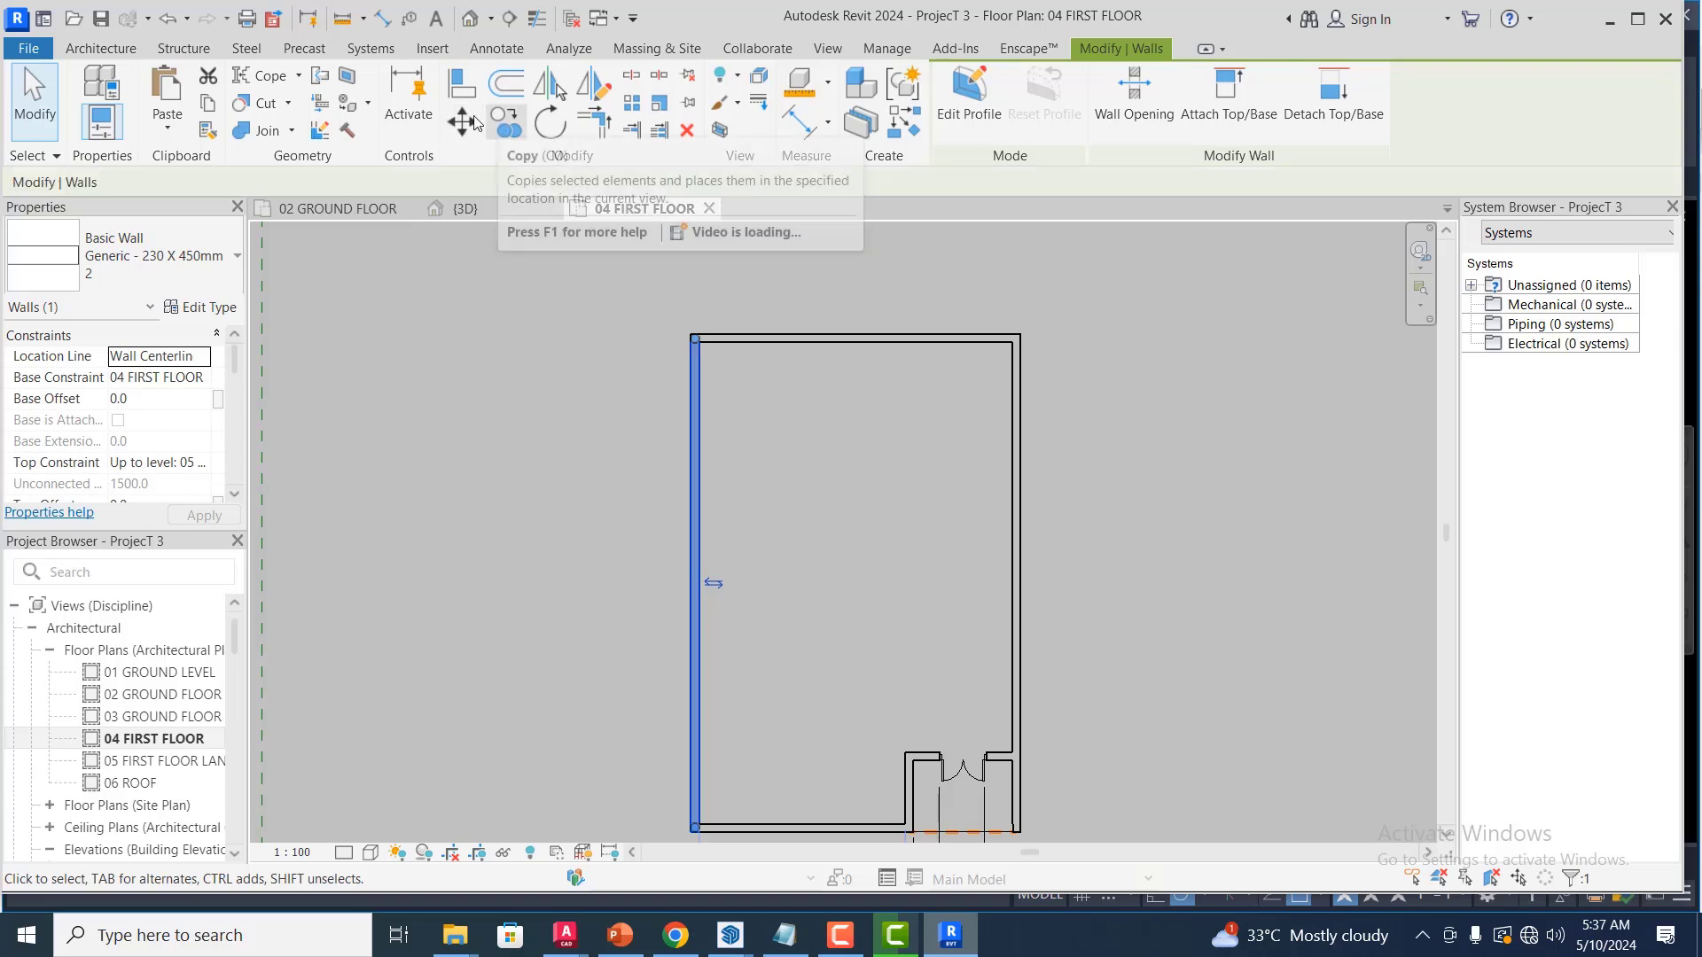
left_click(568, 128)
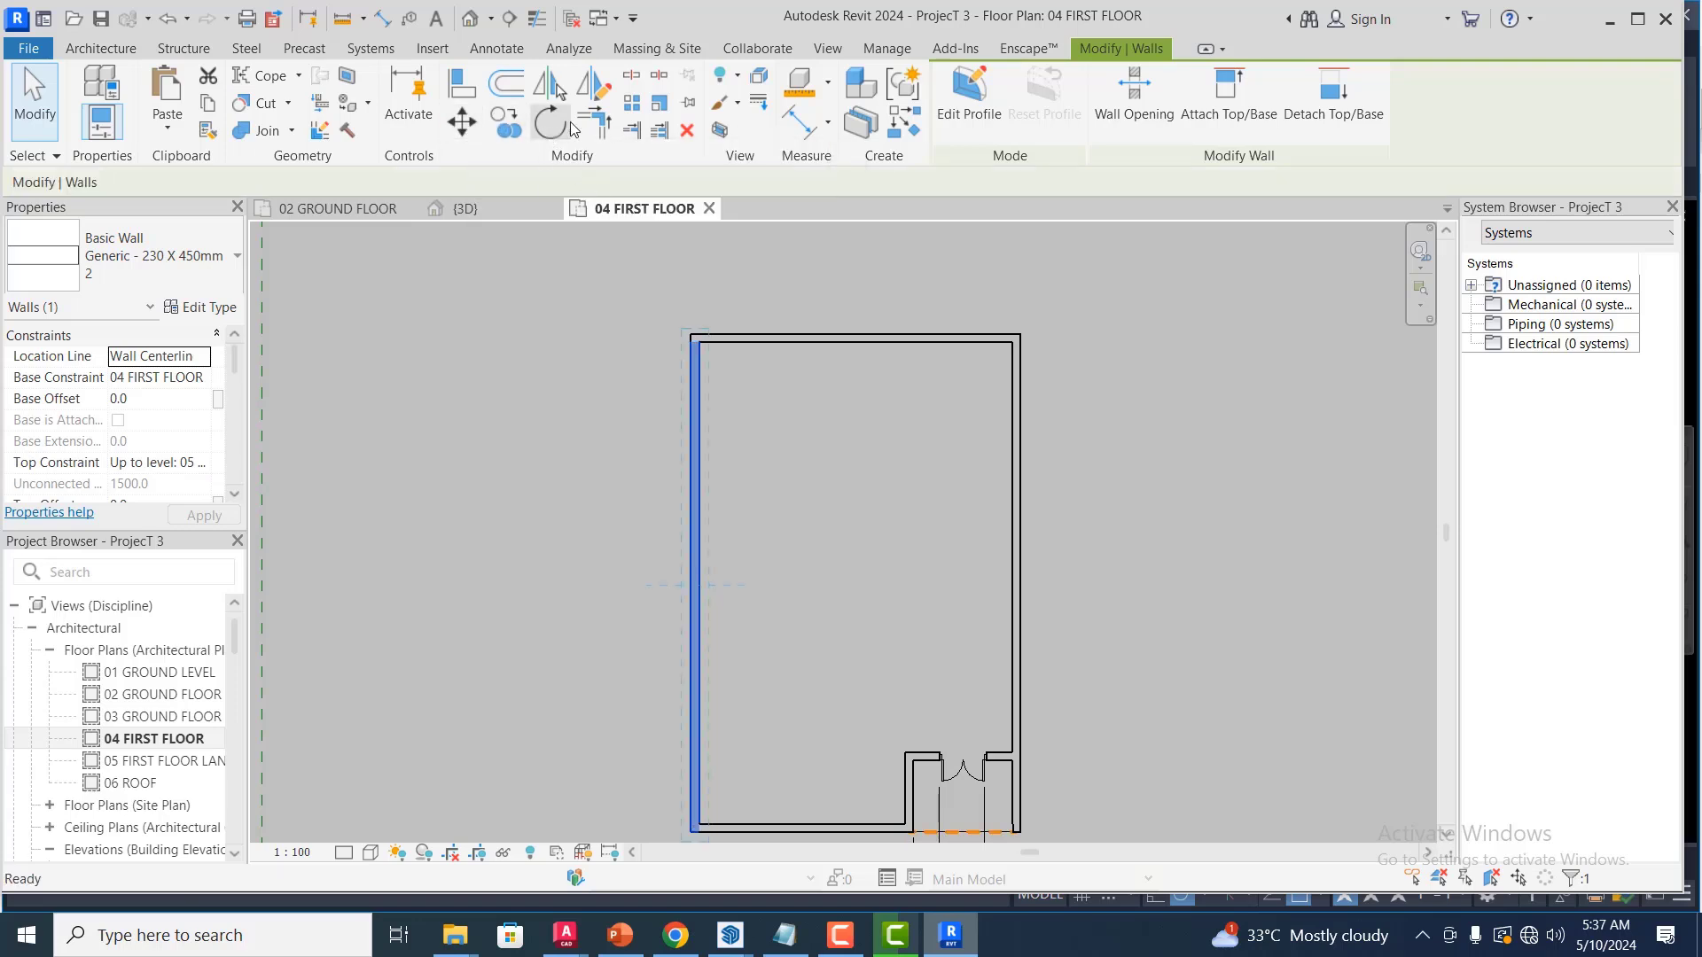
left_click(507, 130)
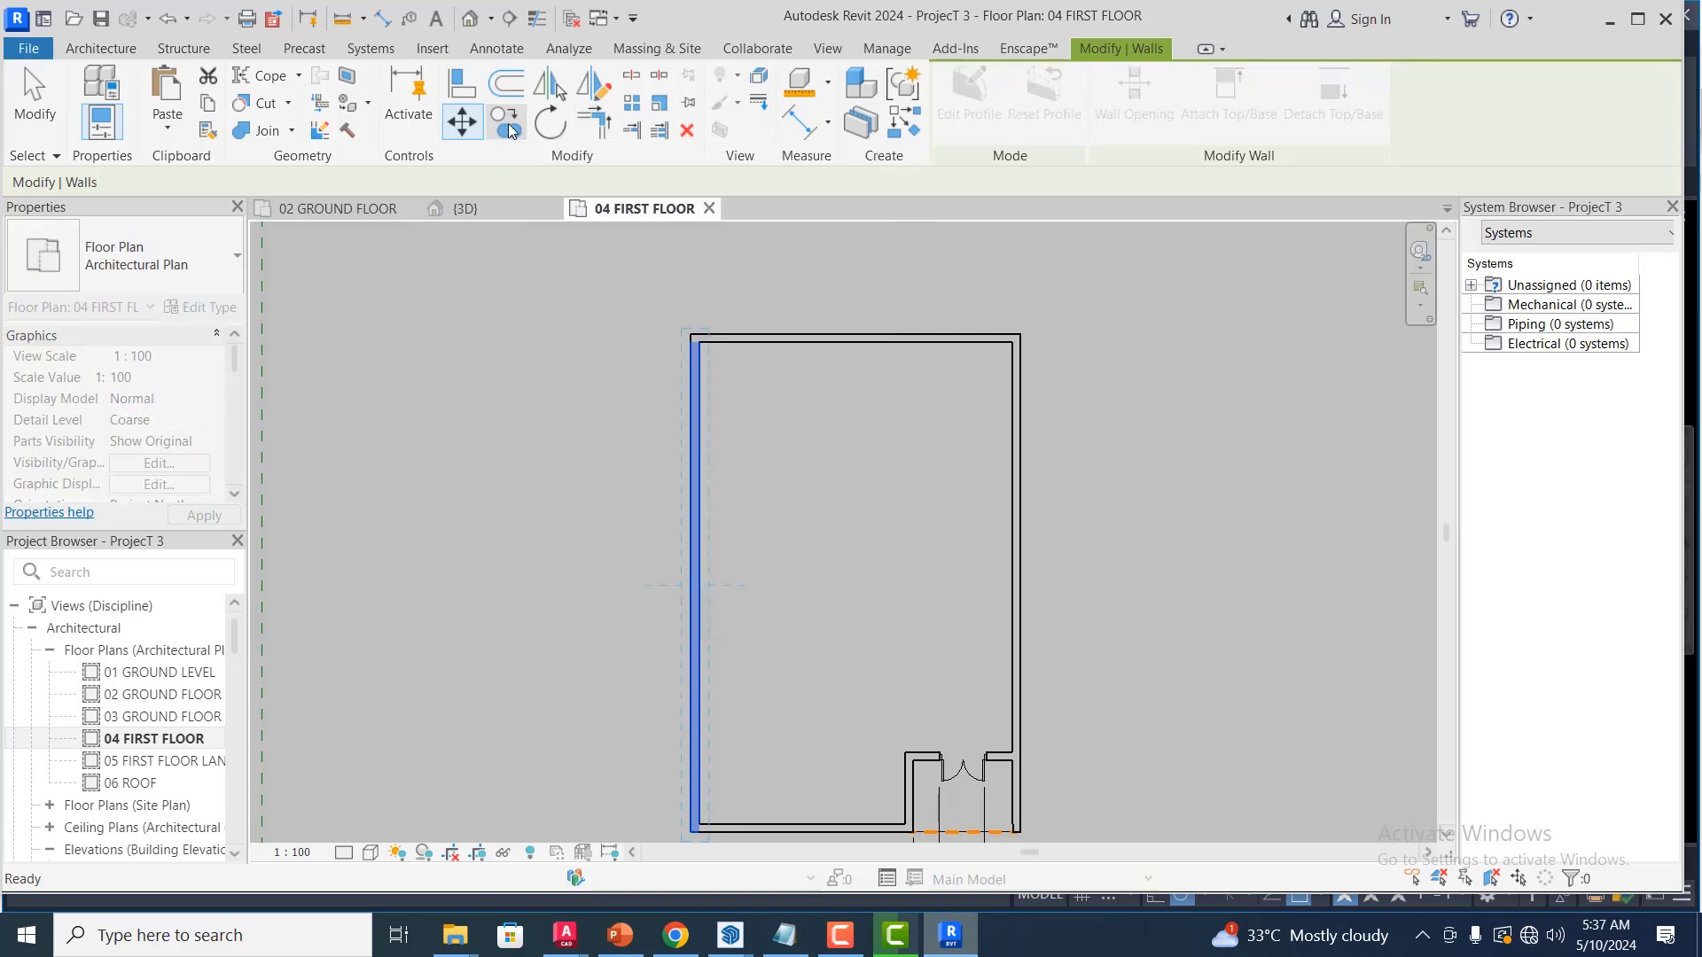
left_click(512, 121)
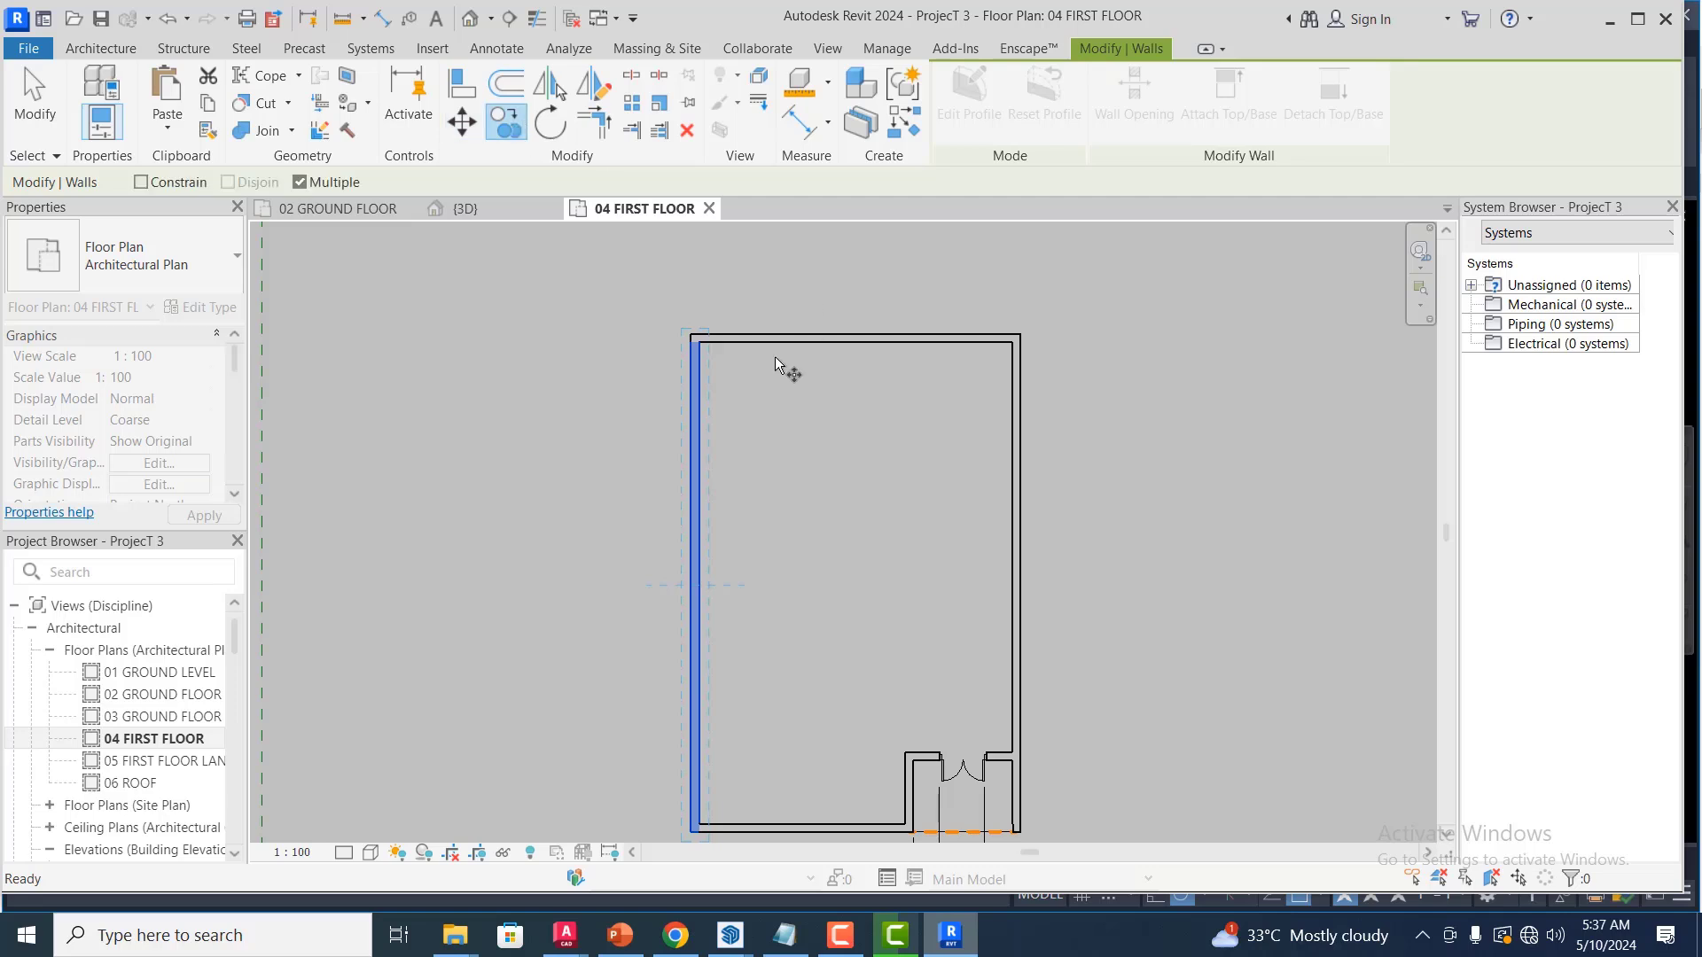
scroll(696, 484, "up", 1)
left_click(696, 481)
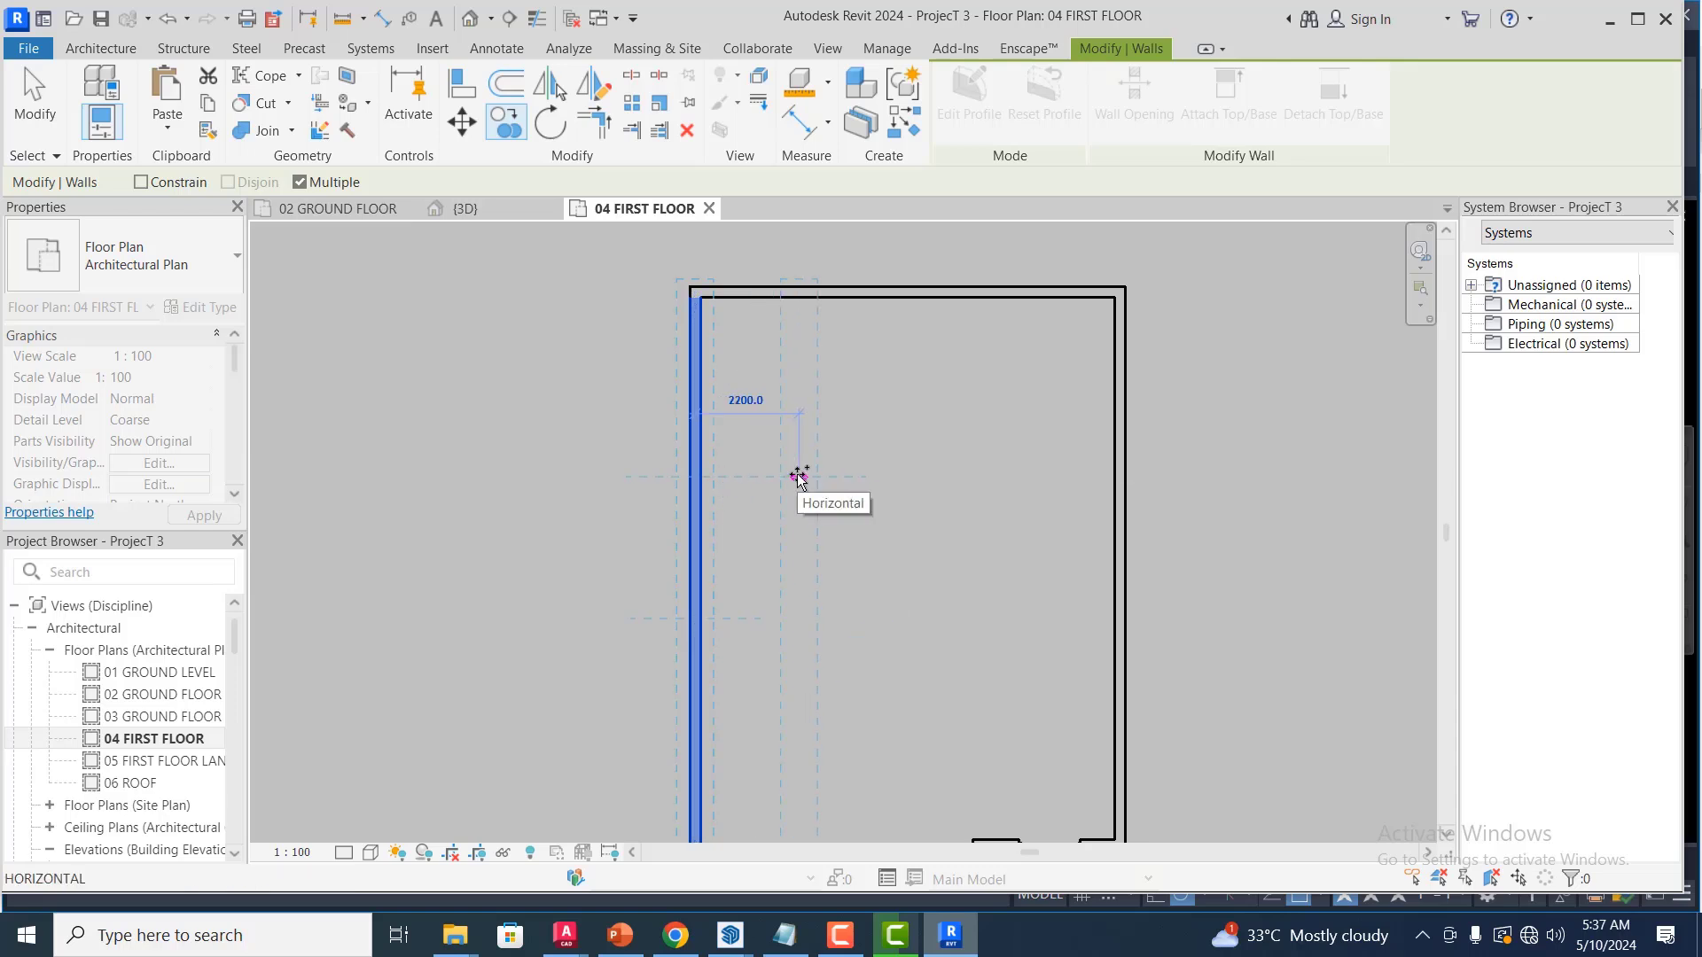
type("40")
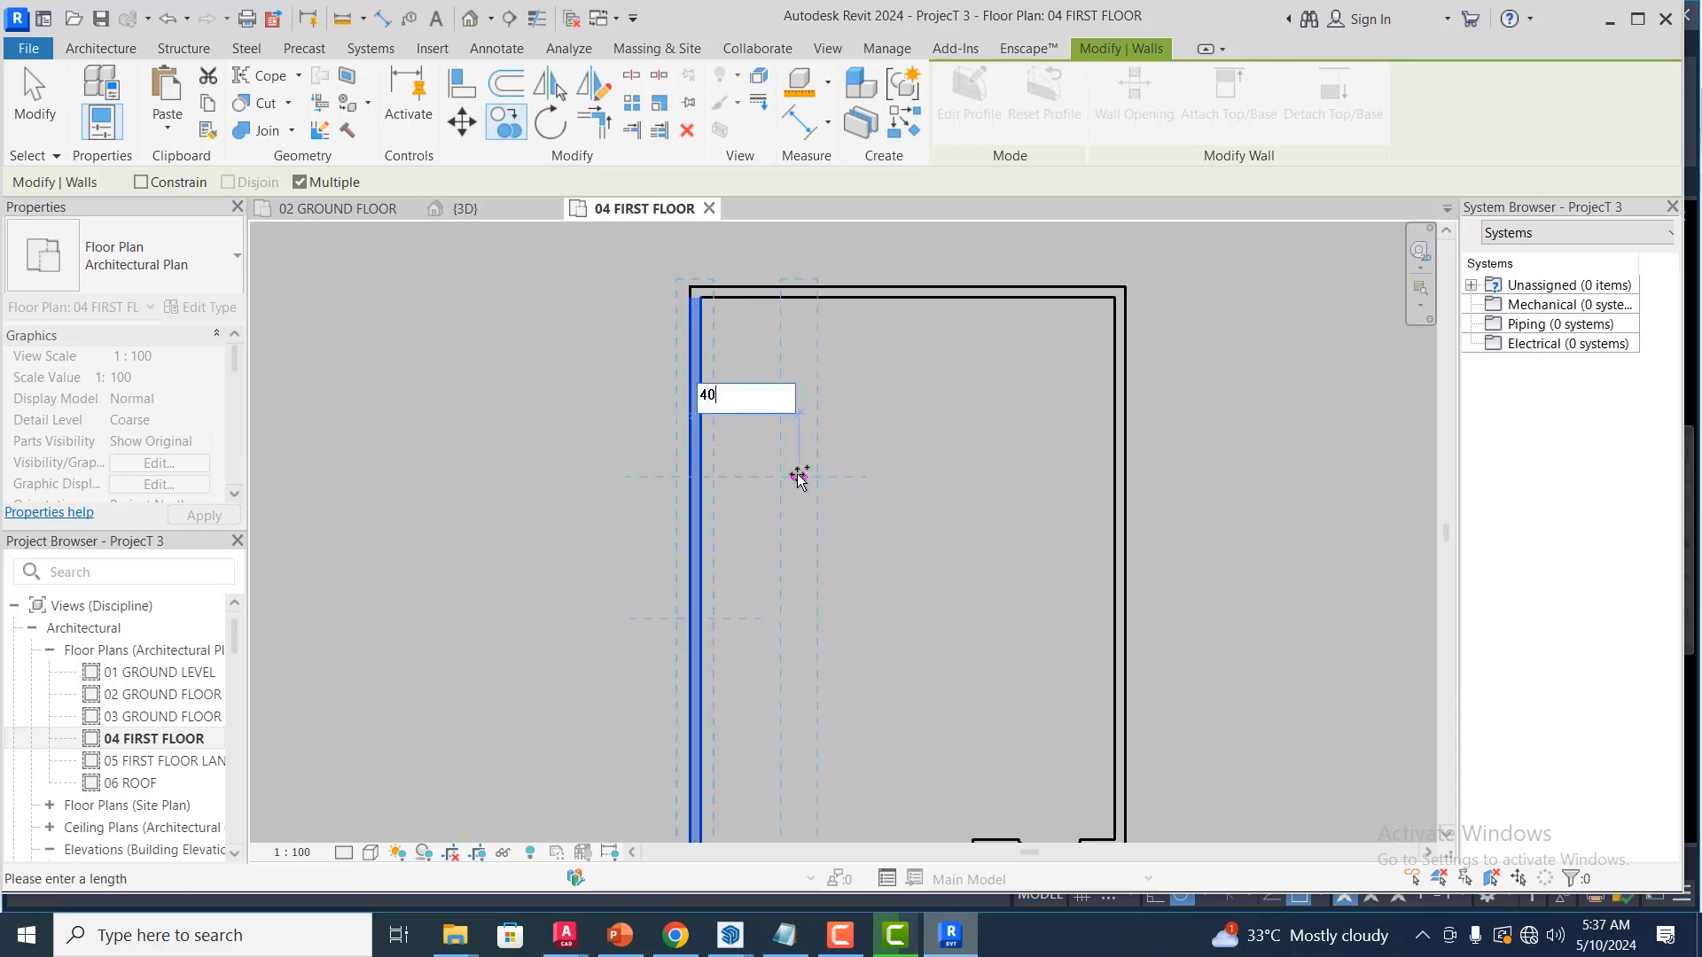
type("00")
key("Return")
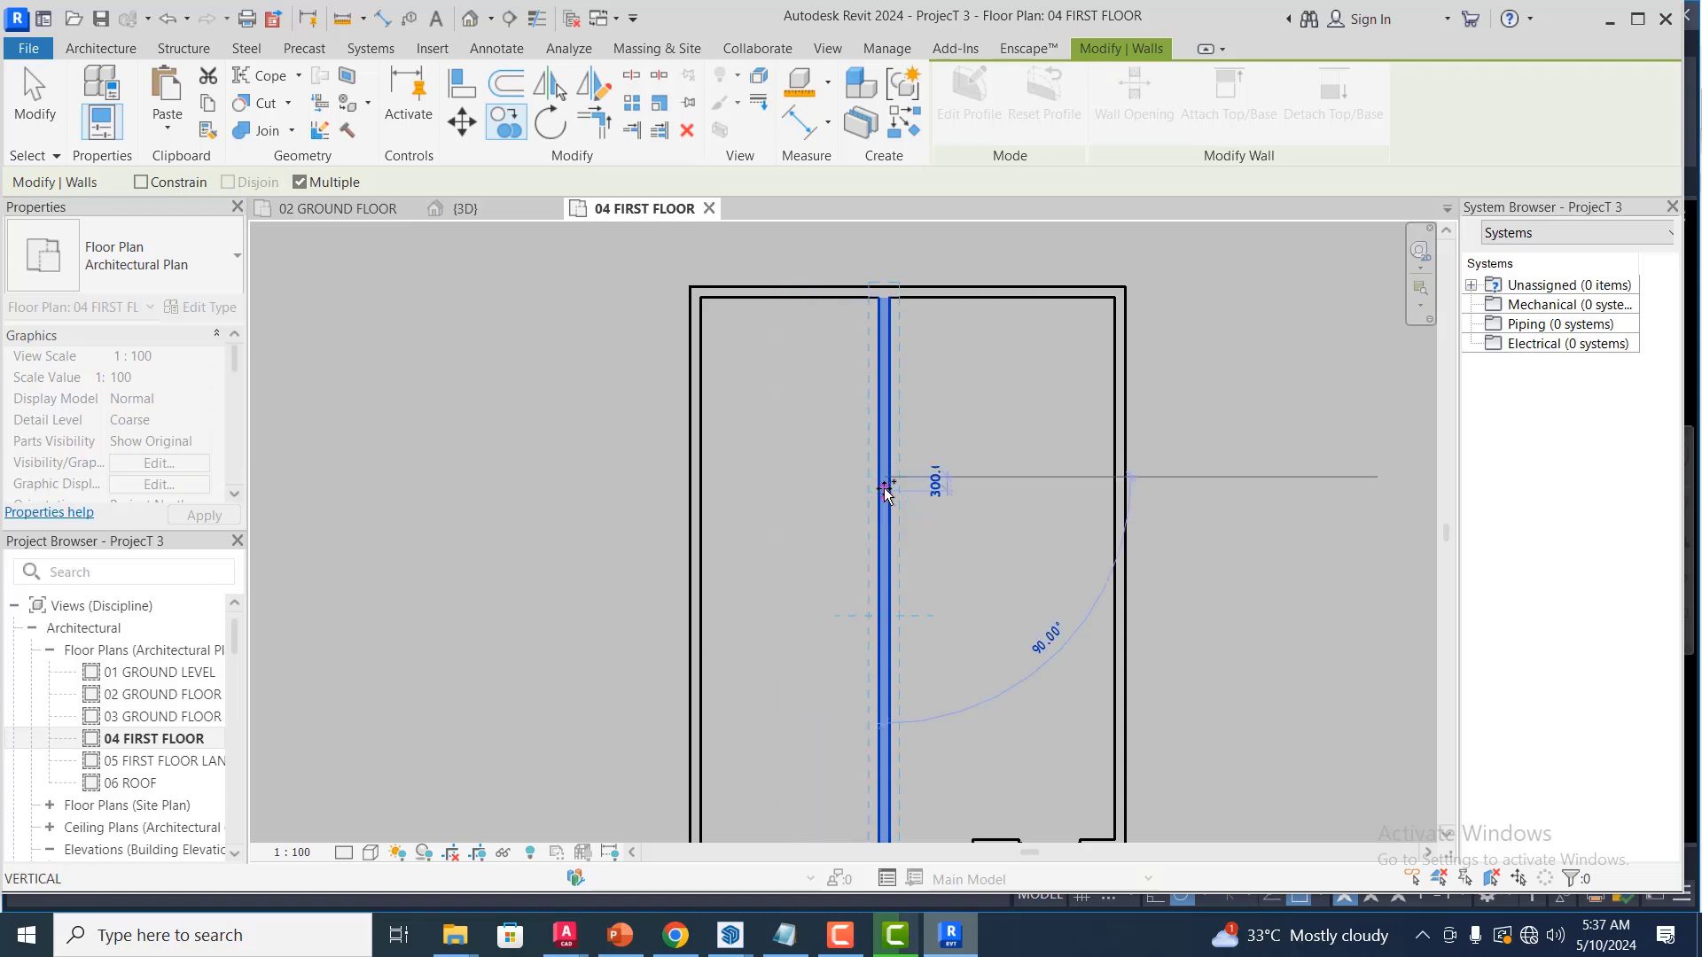
Copy the new full-height interior wall 2000 mm further to the right and end the Copy command
scroll(884, 490, "up", 2)
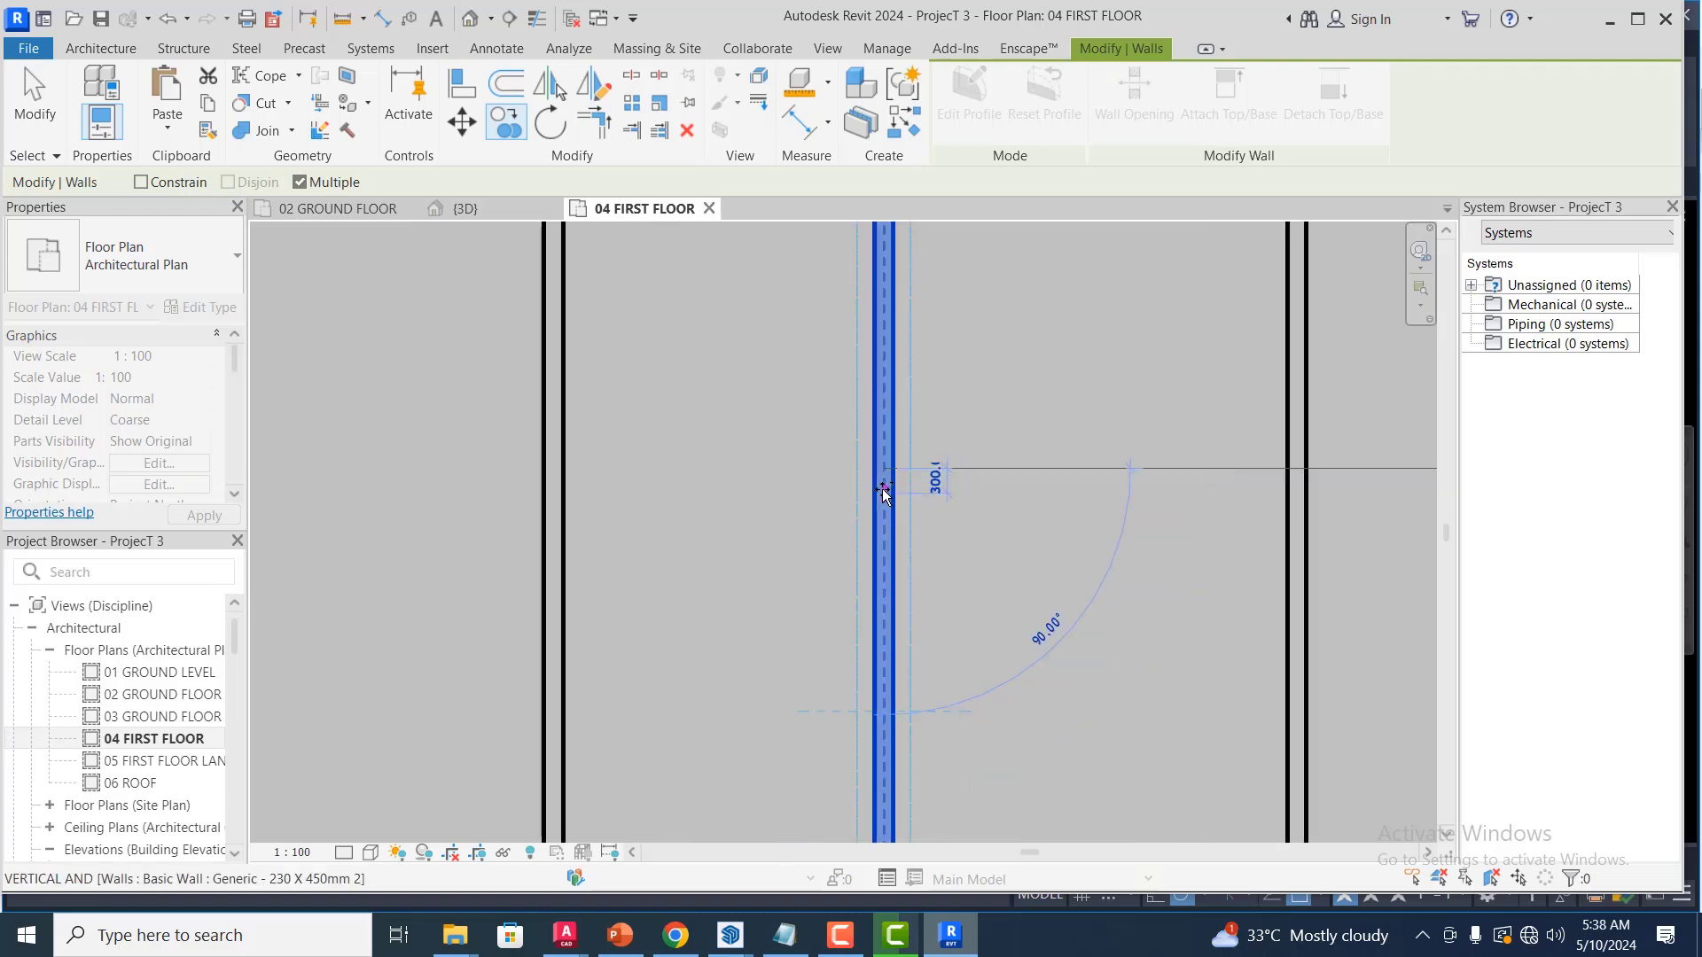
left_click(884, 491)
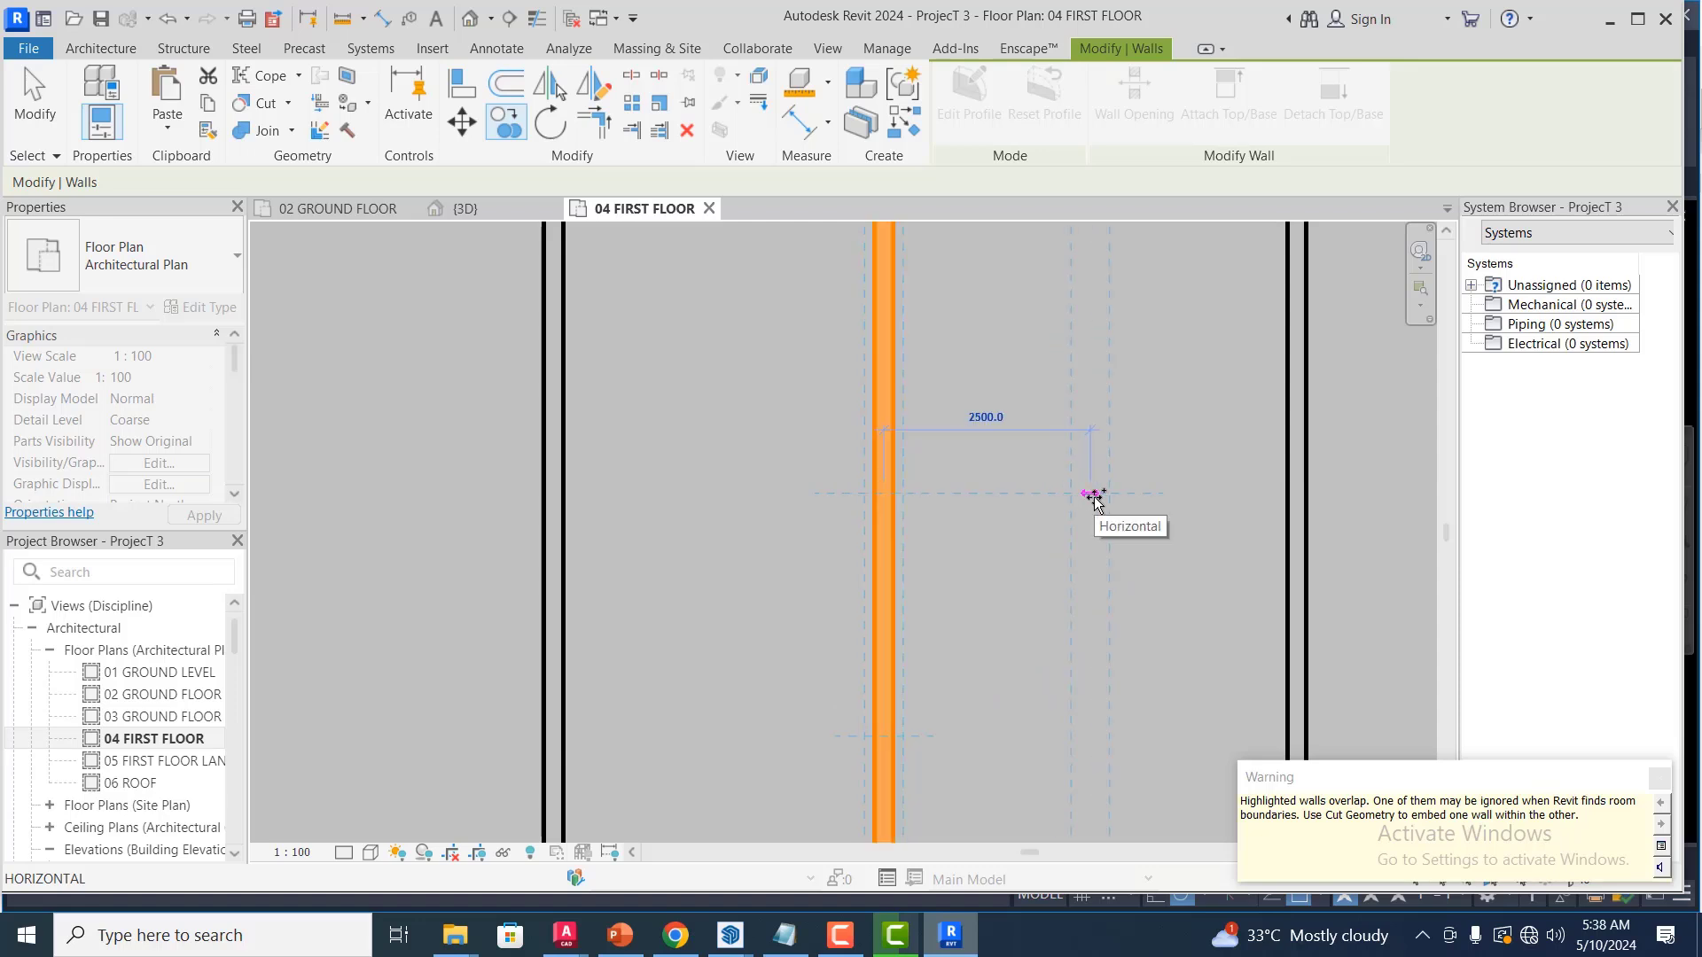
type("20")
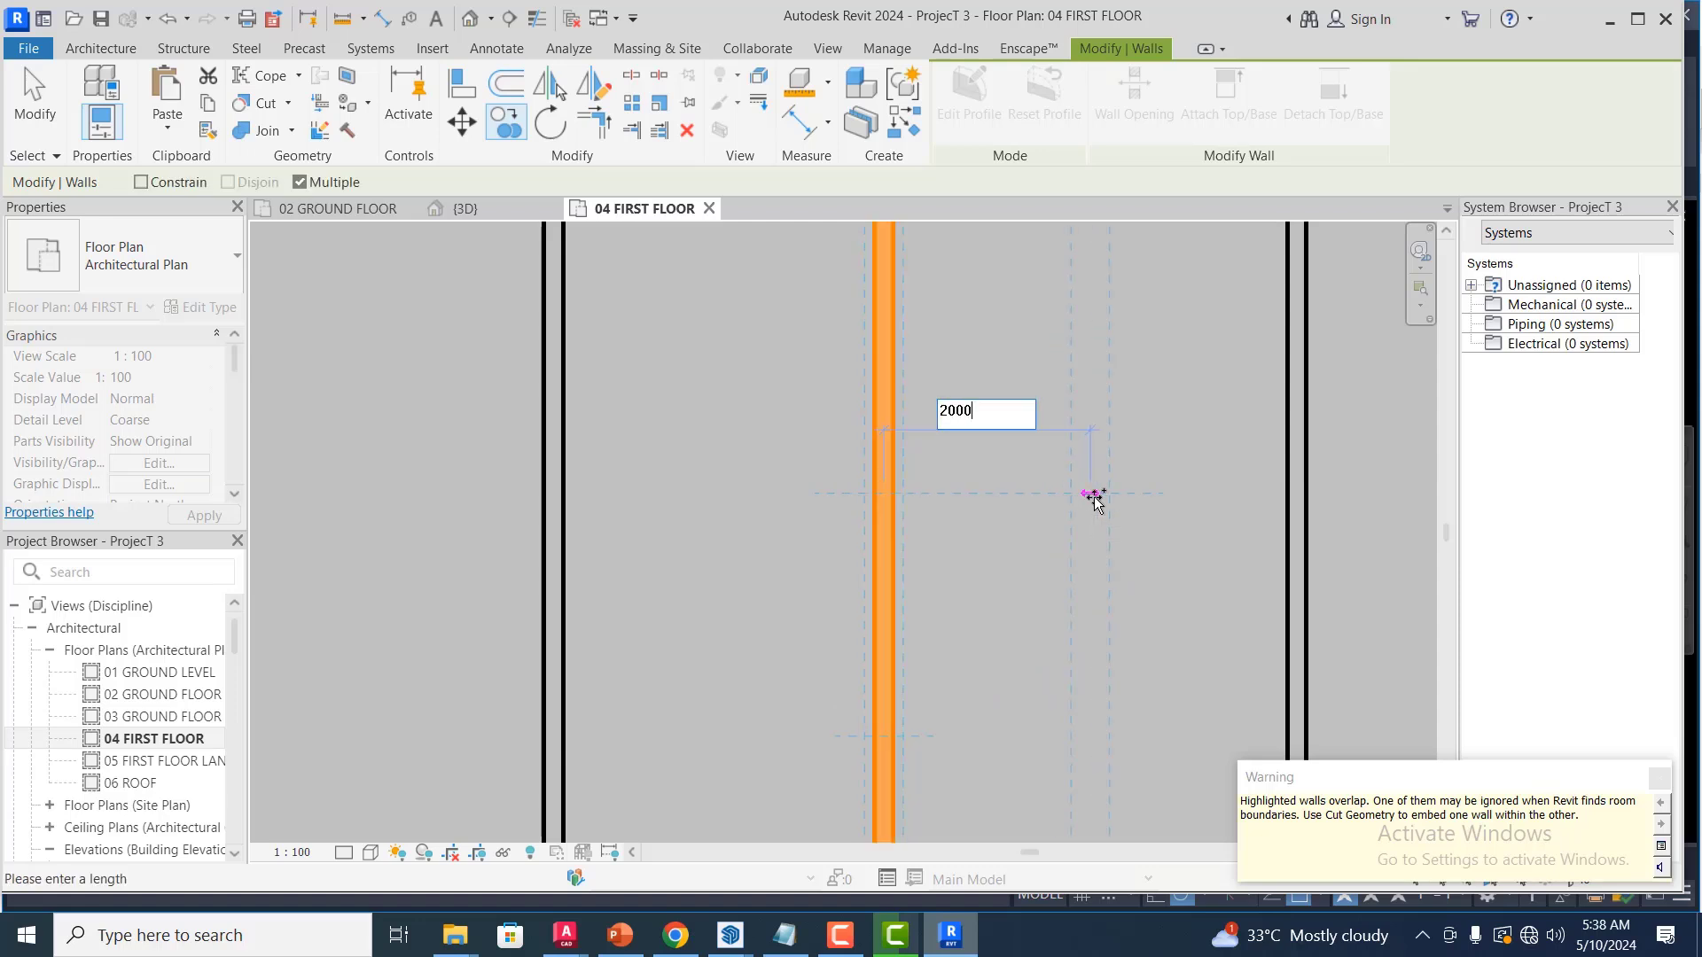
type("00")
key("Return")
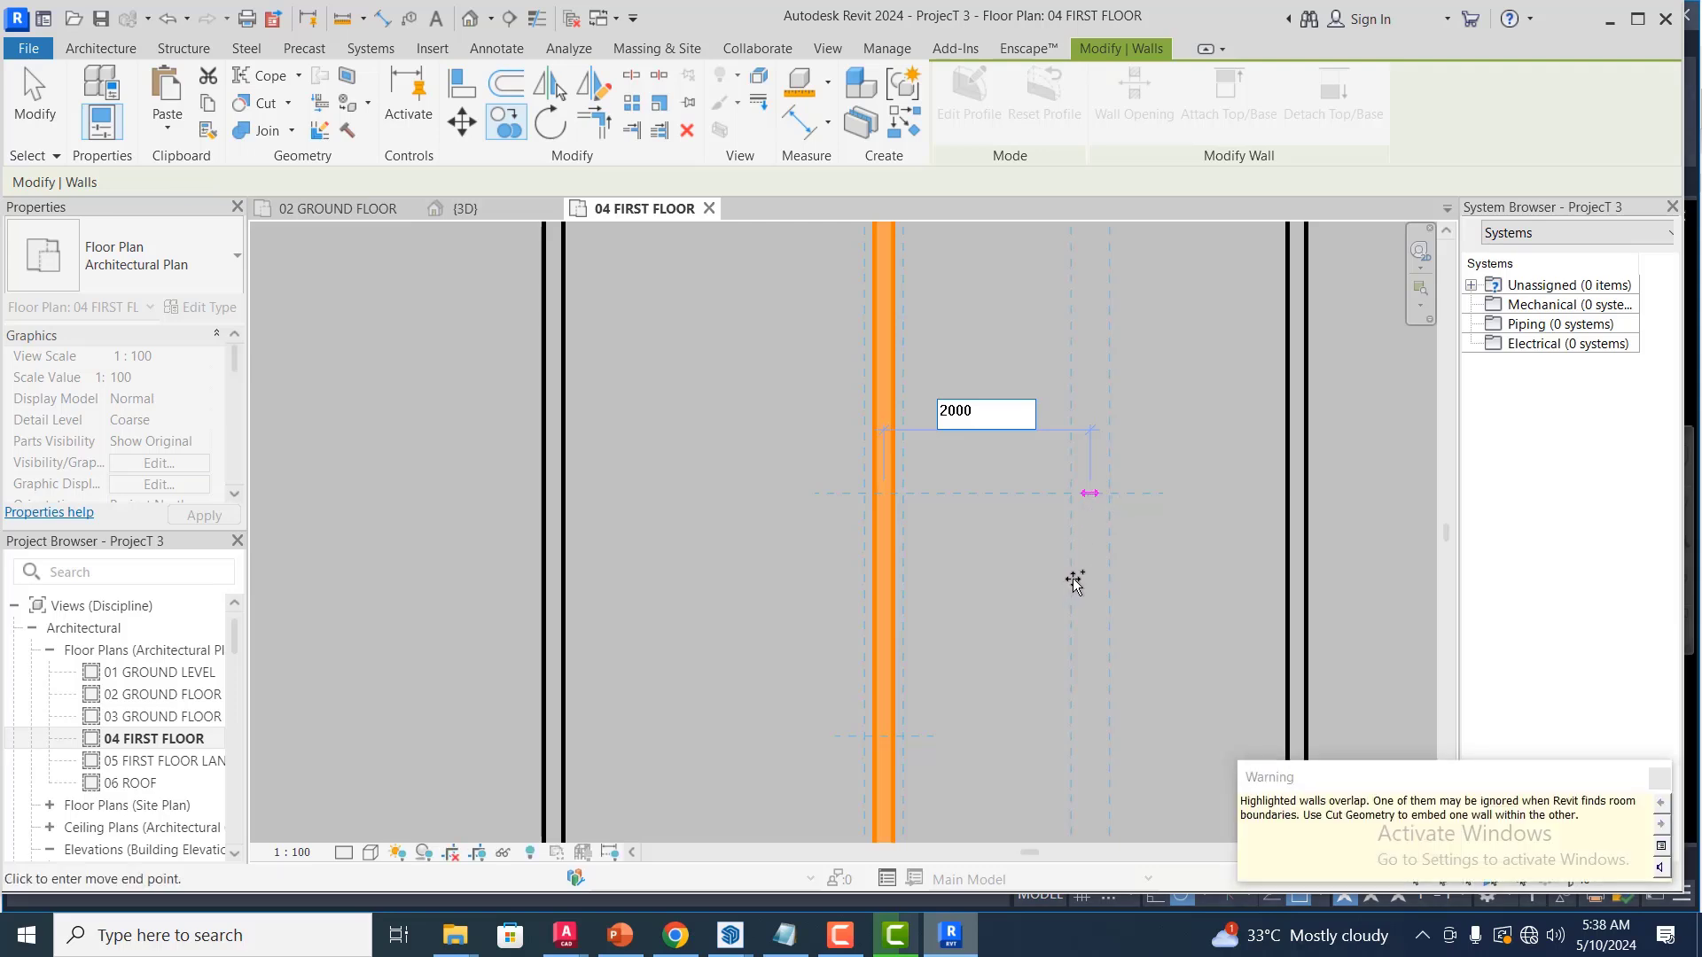
key("Escape")
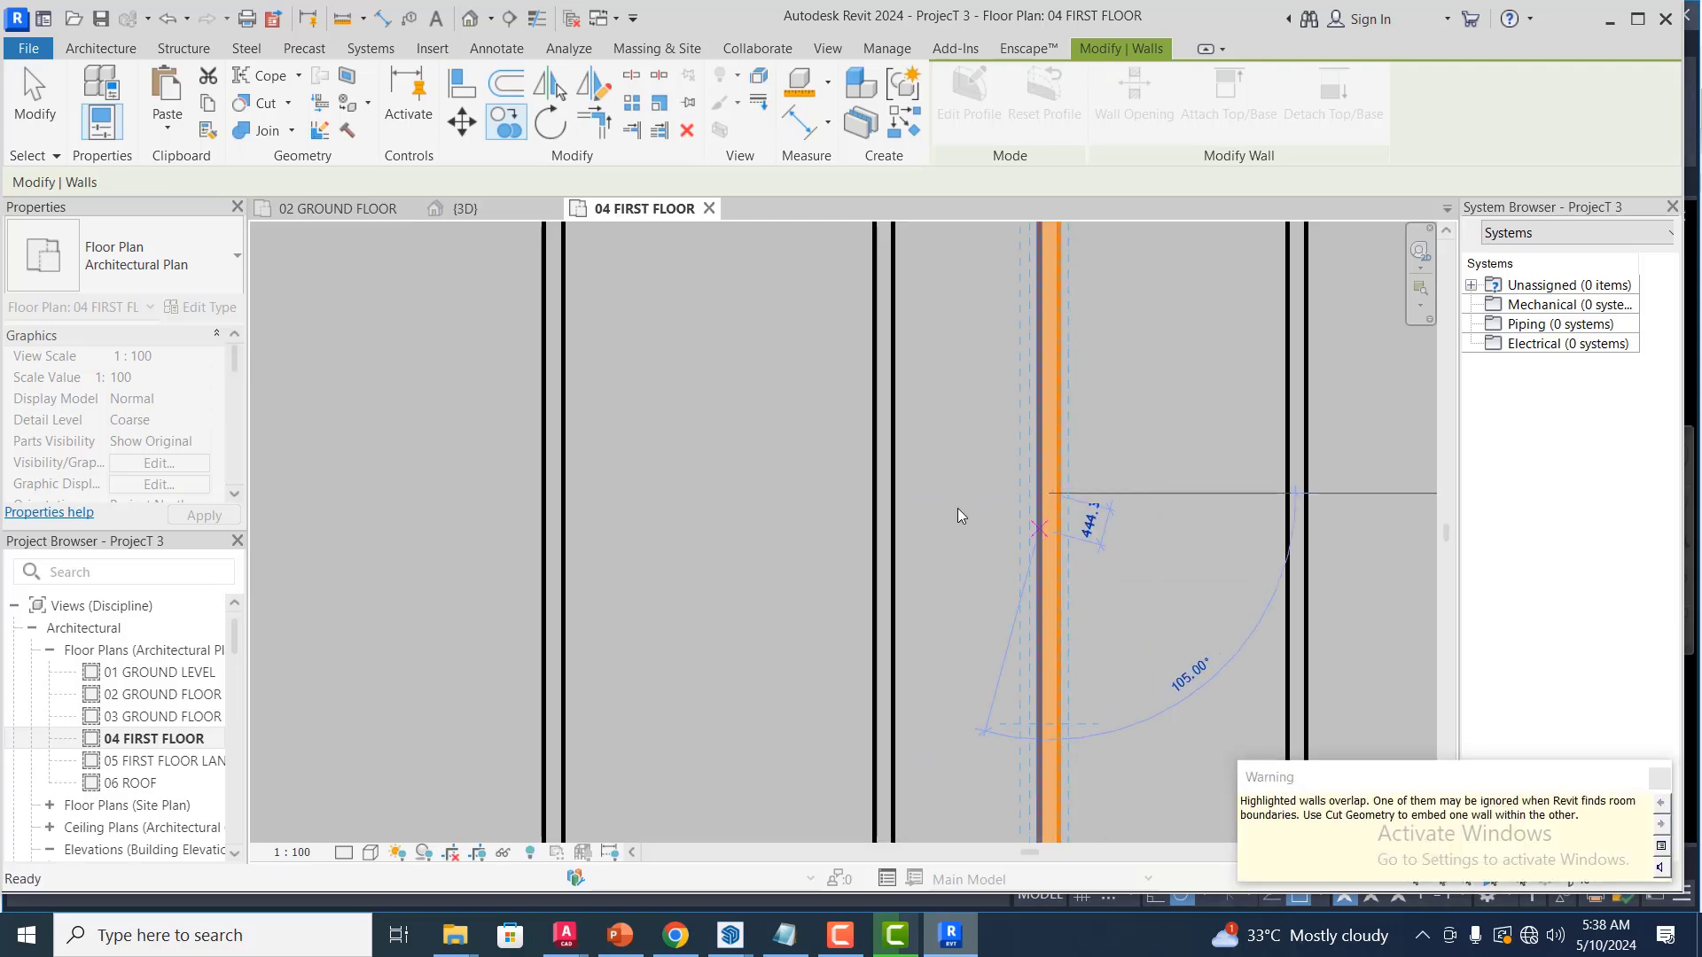
scroll(975, 494, "down", 5)
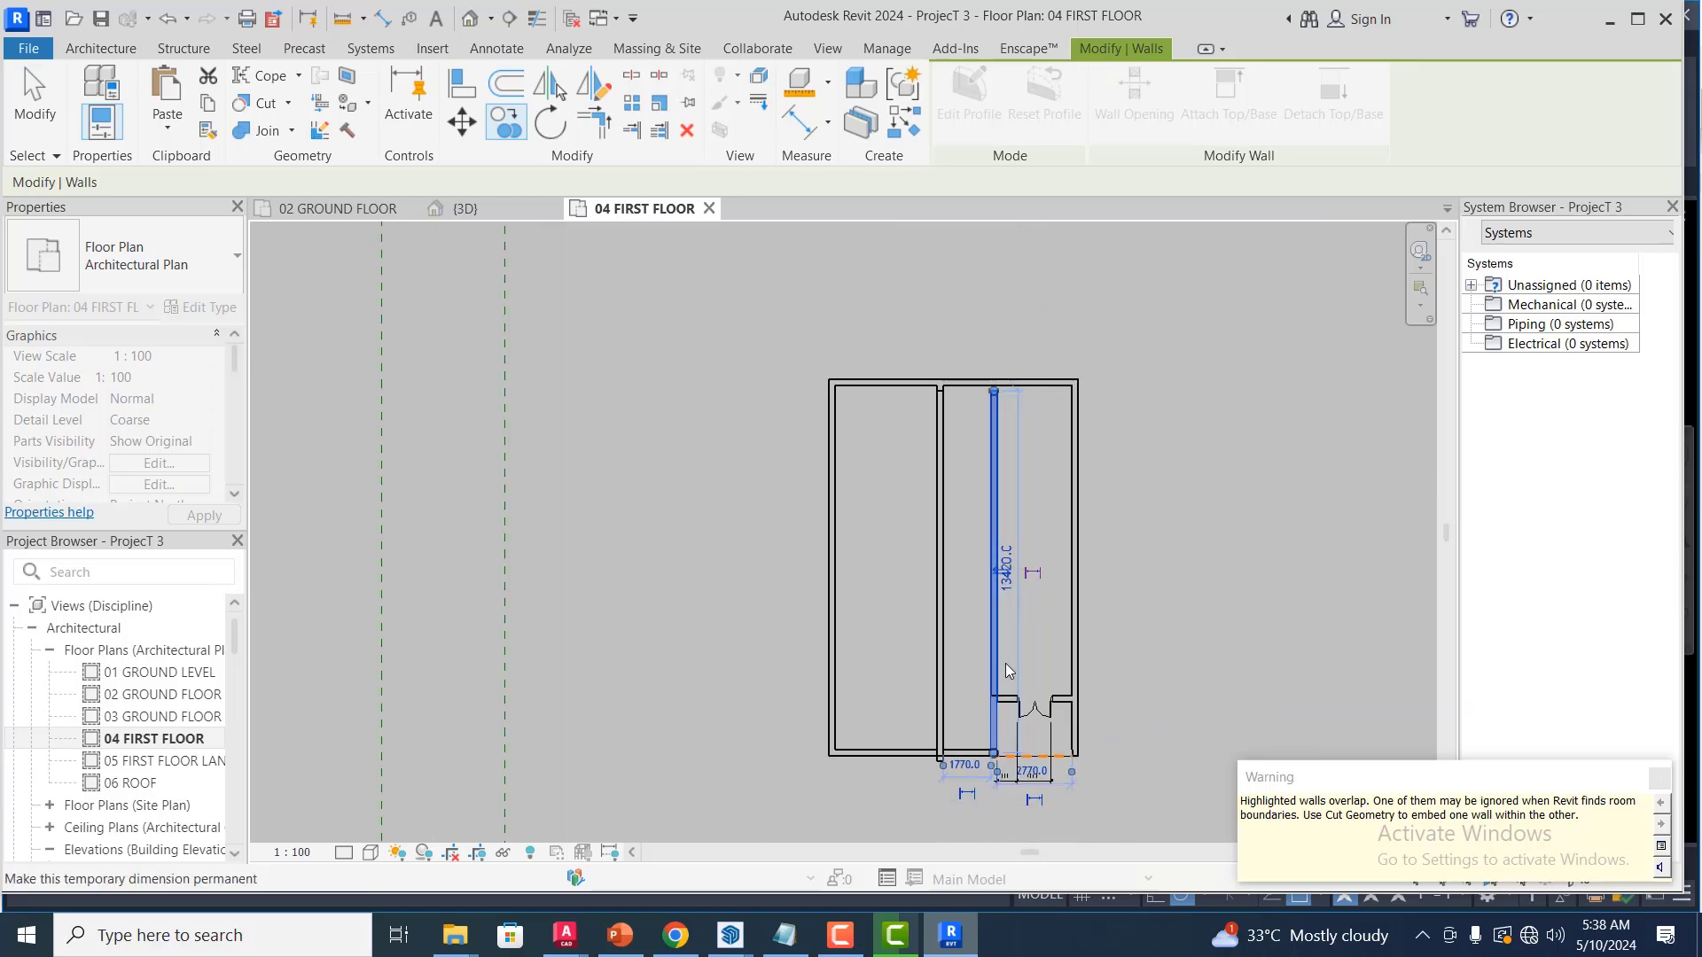
key("Escape")
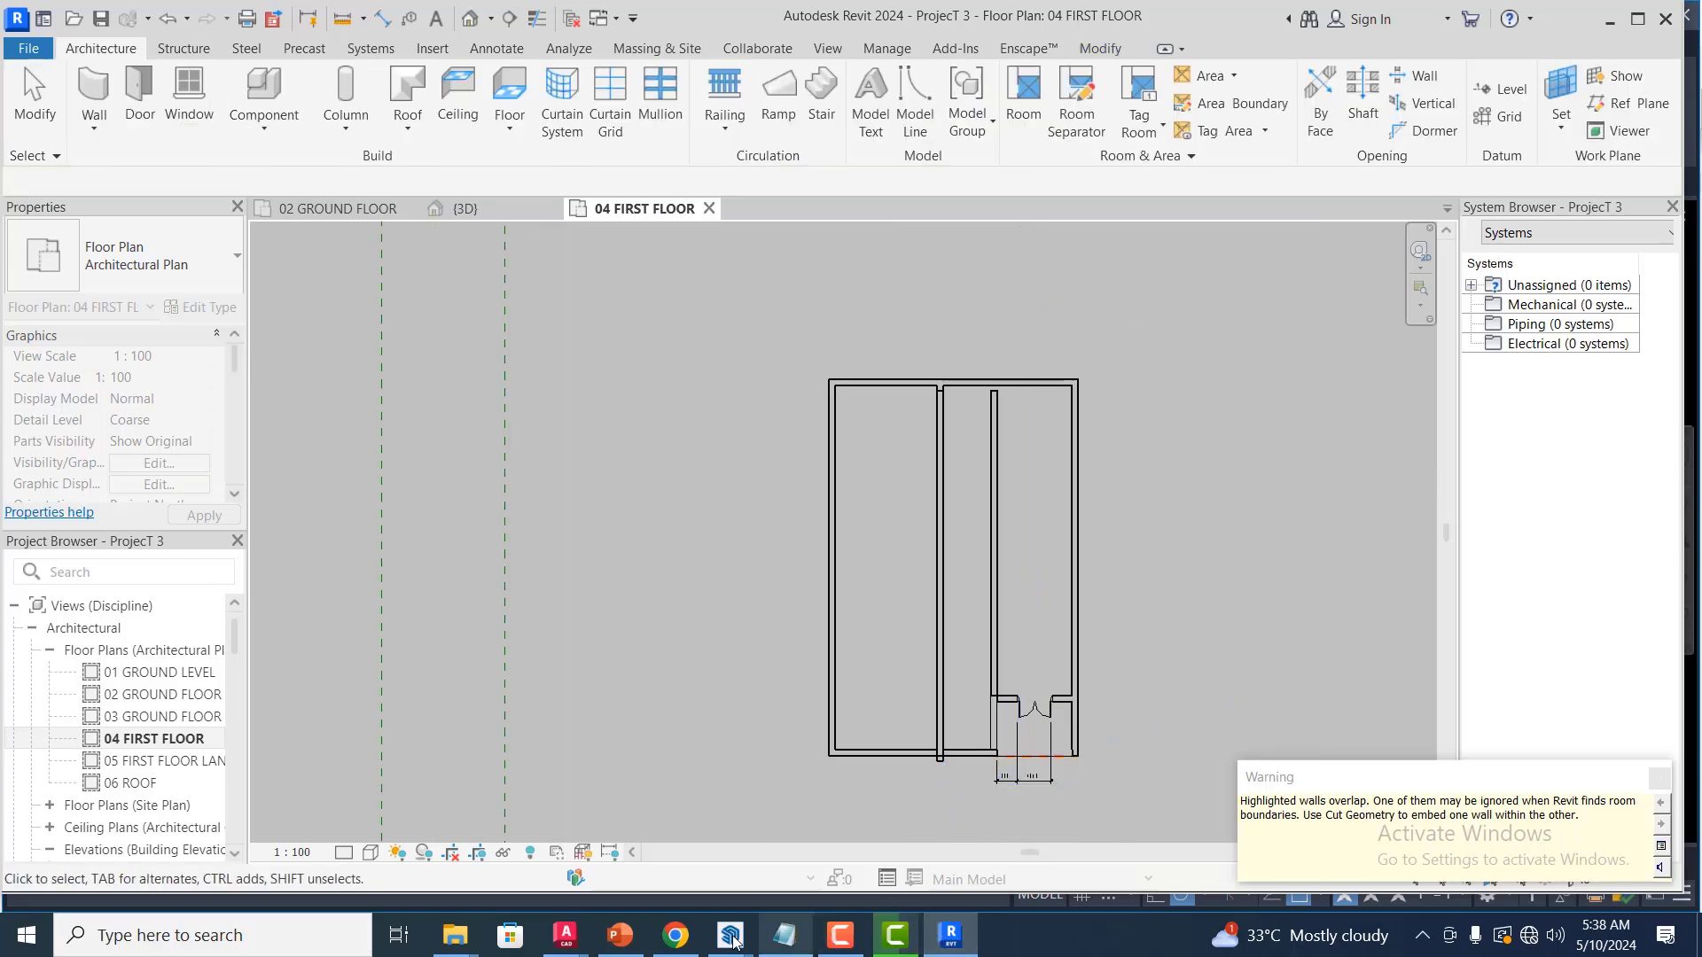
Check the toilet/bath and staircase walls of the first floor in AutoCAD's Masi.dwg and return to the Revit plan
mouse_move(571, 936)
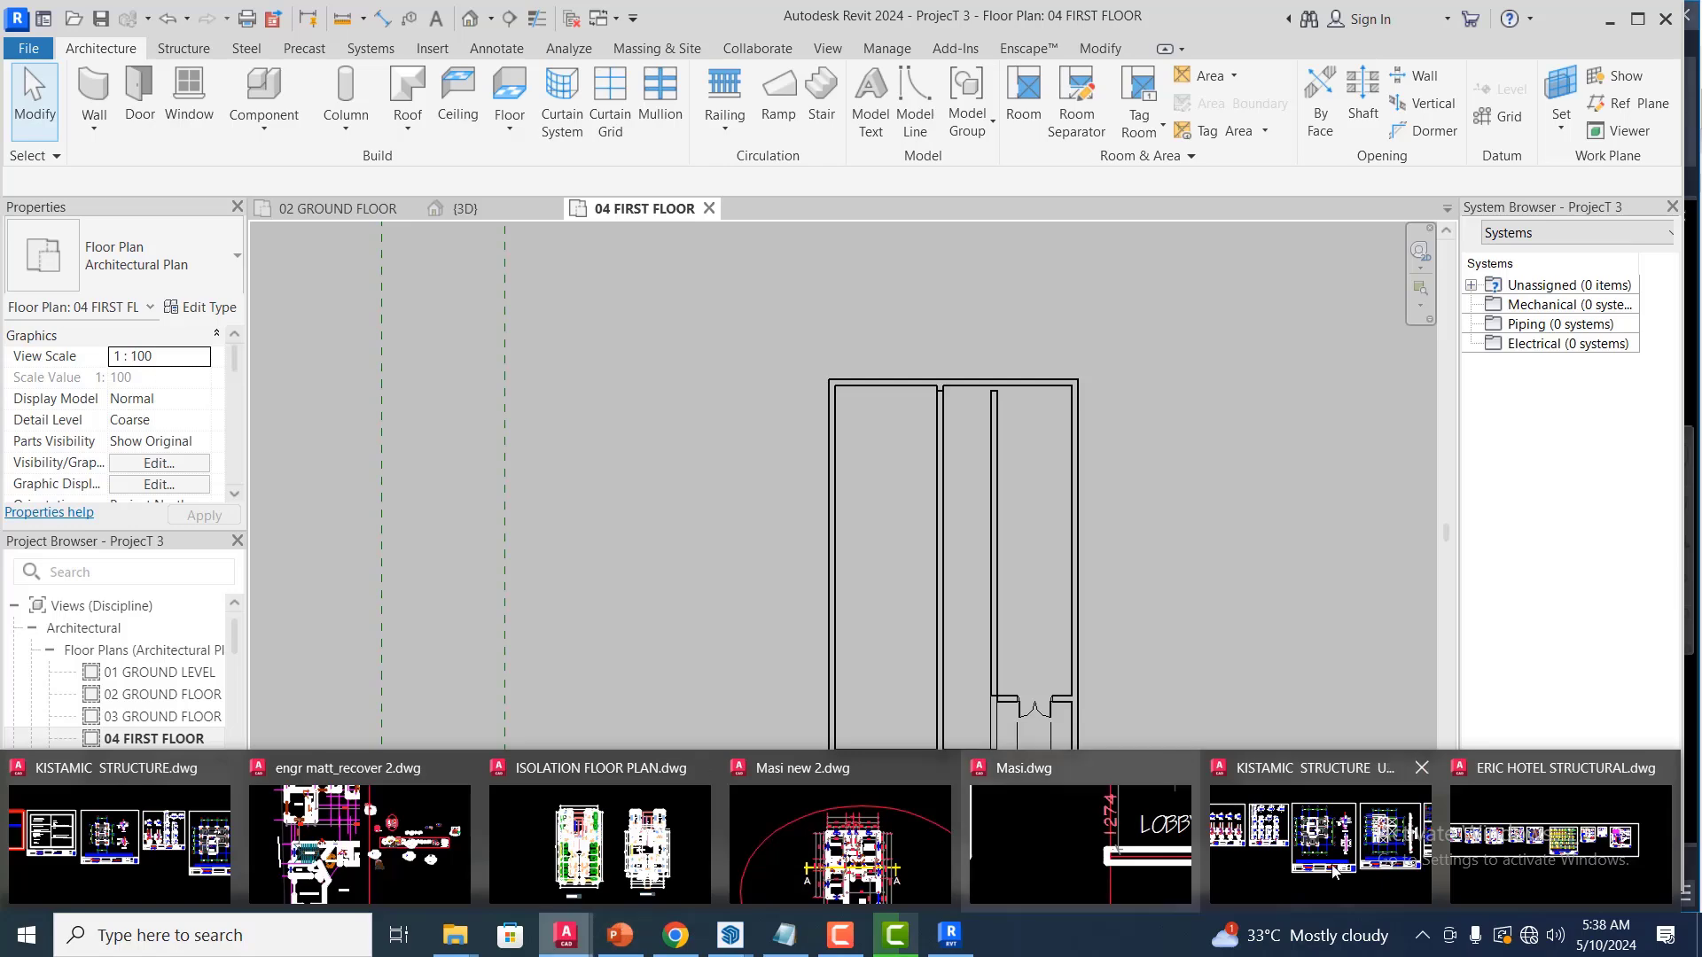
left_click(1020, 823)
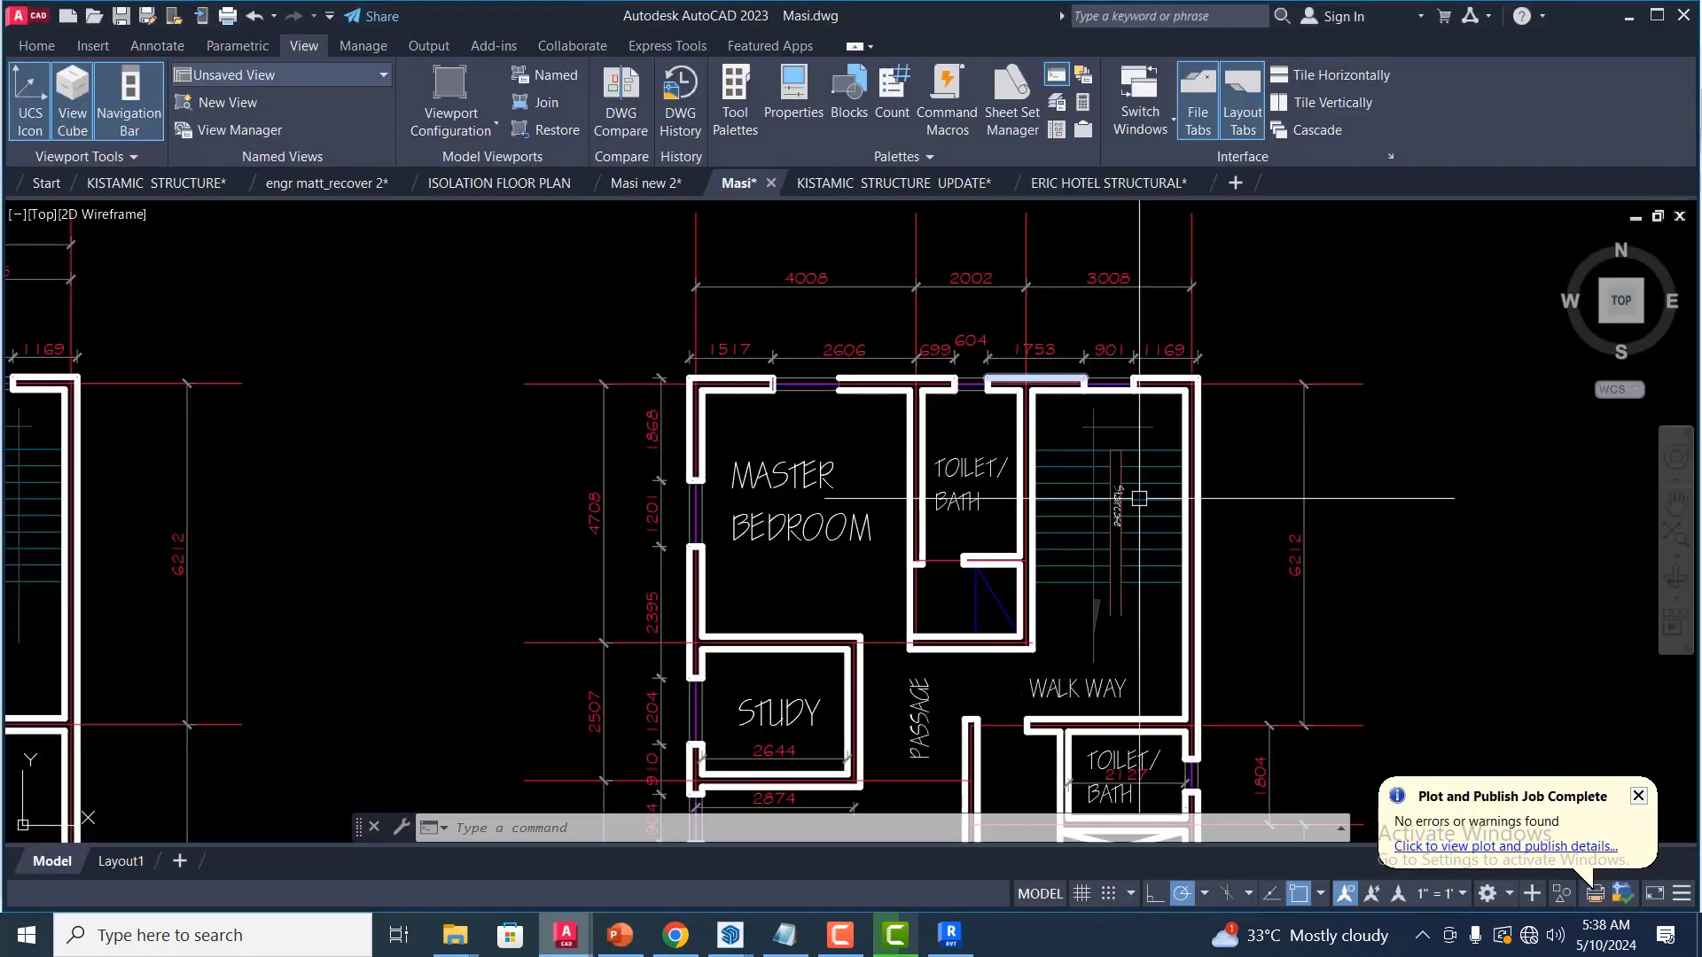
mouse_move(866, 948)
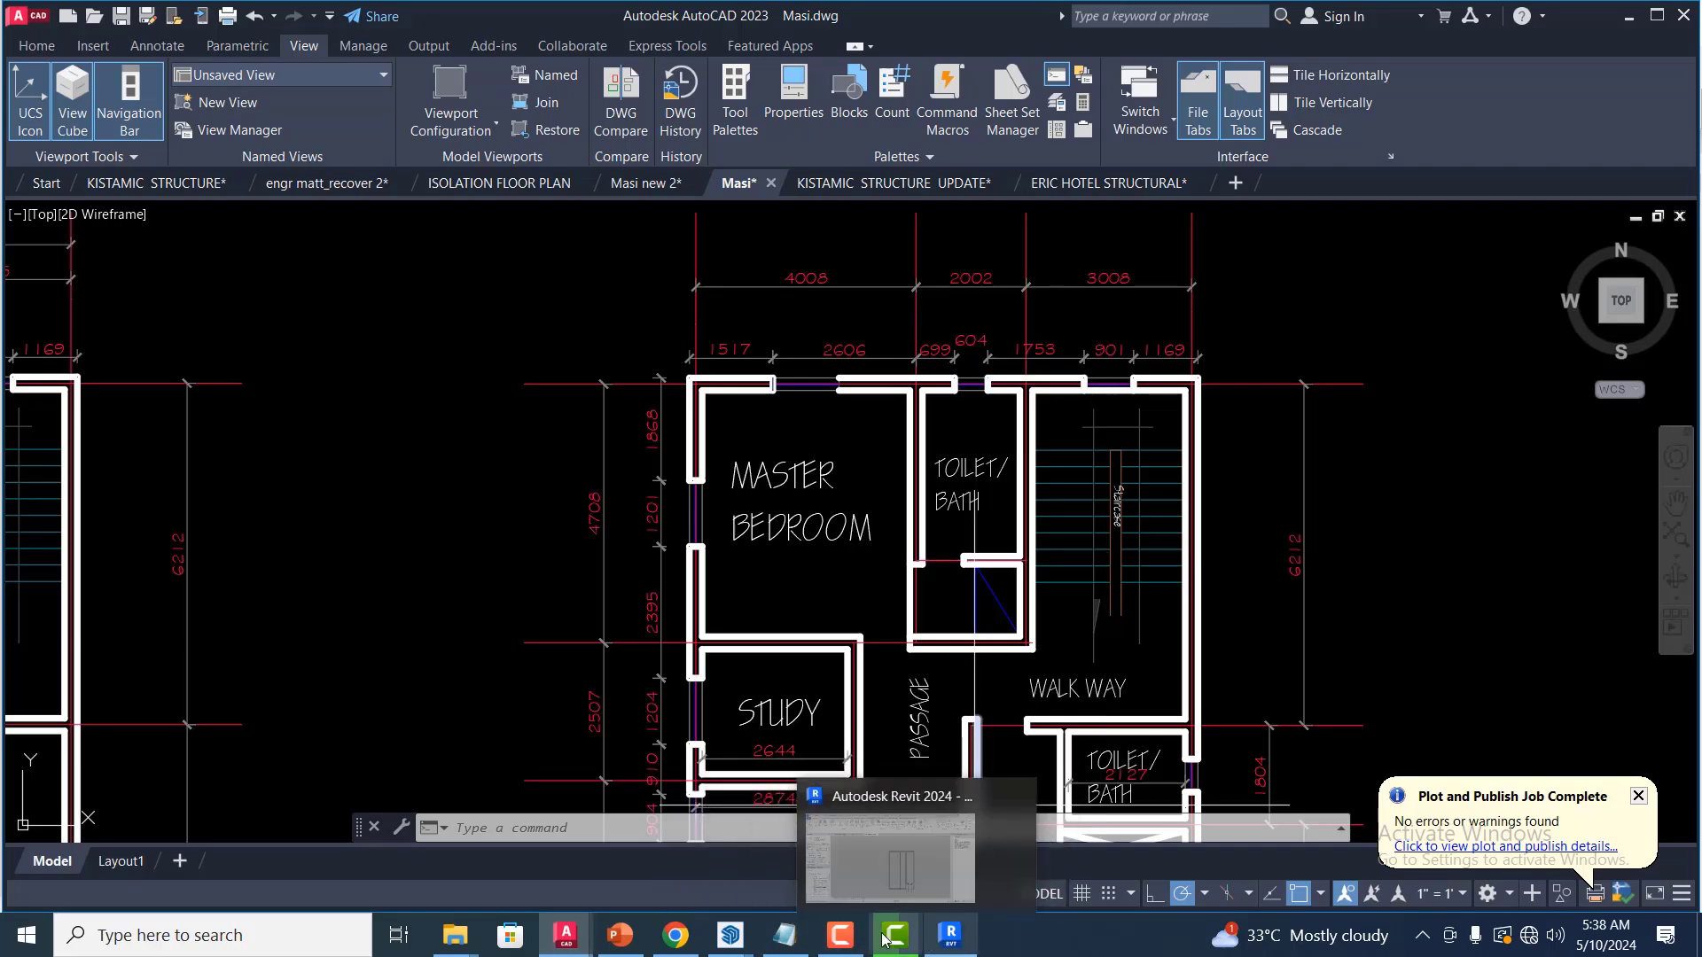
mouse_move(941, 948)
left_click(966, 851)
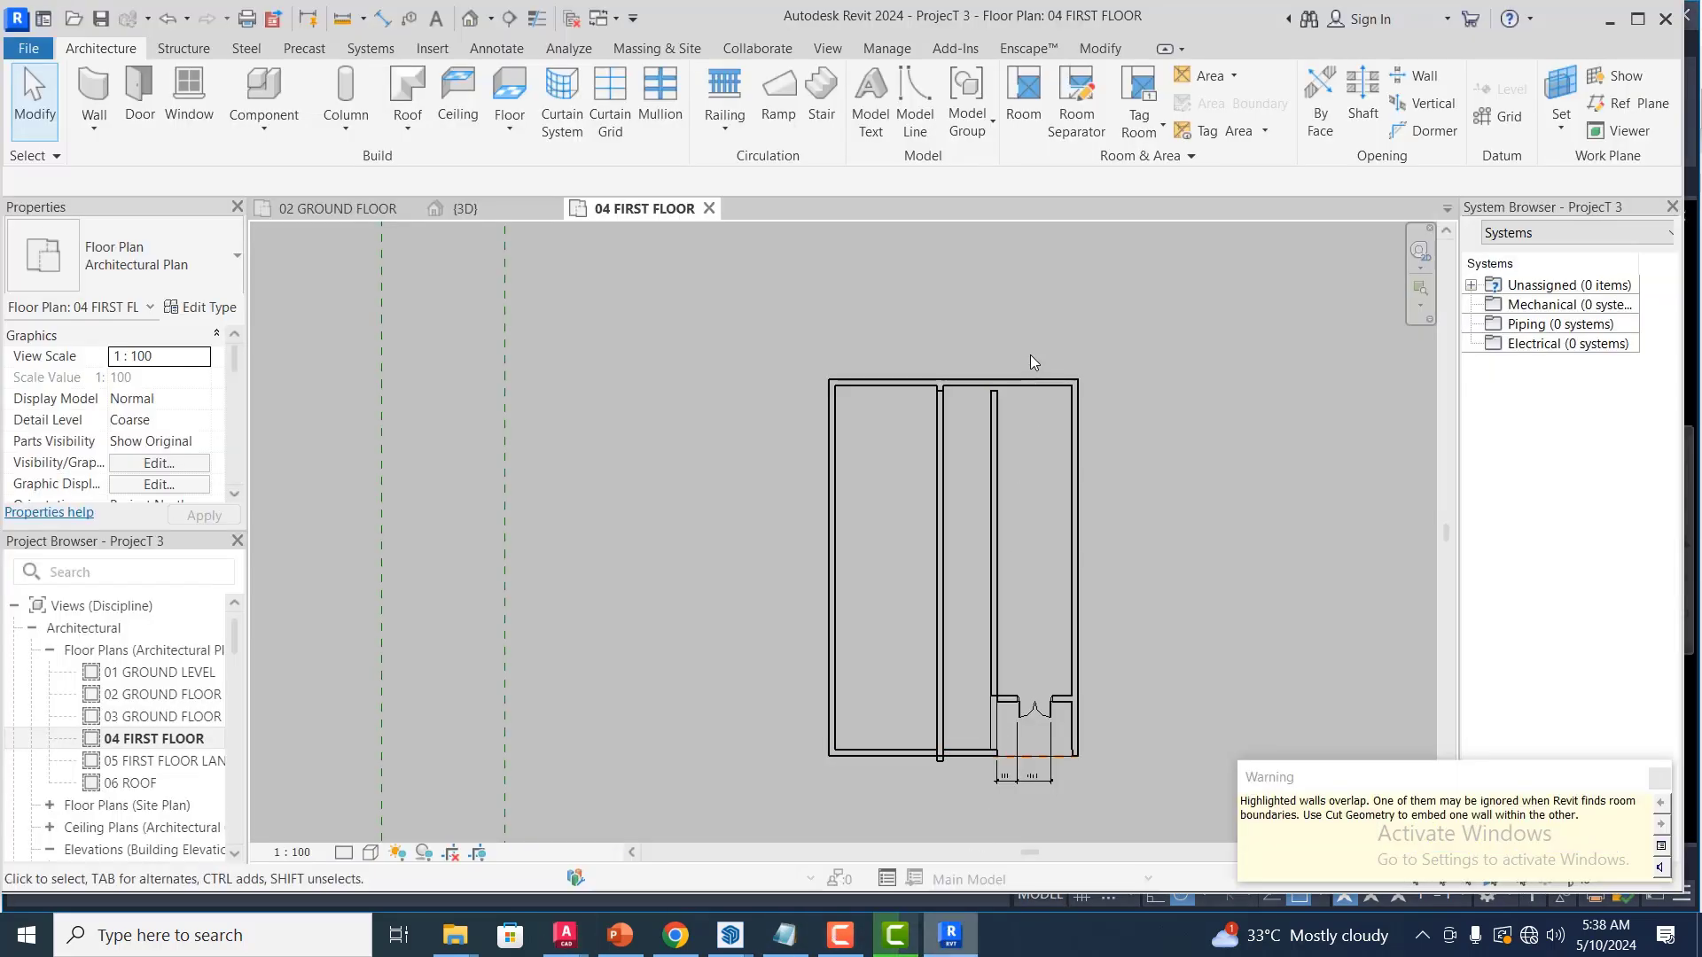
Extend the upper ends of both full-height interior walls to the centerline of the upper exterior wall
scroll(1028, 372, "up", 4)
scroll(967, 407, "down", 2)
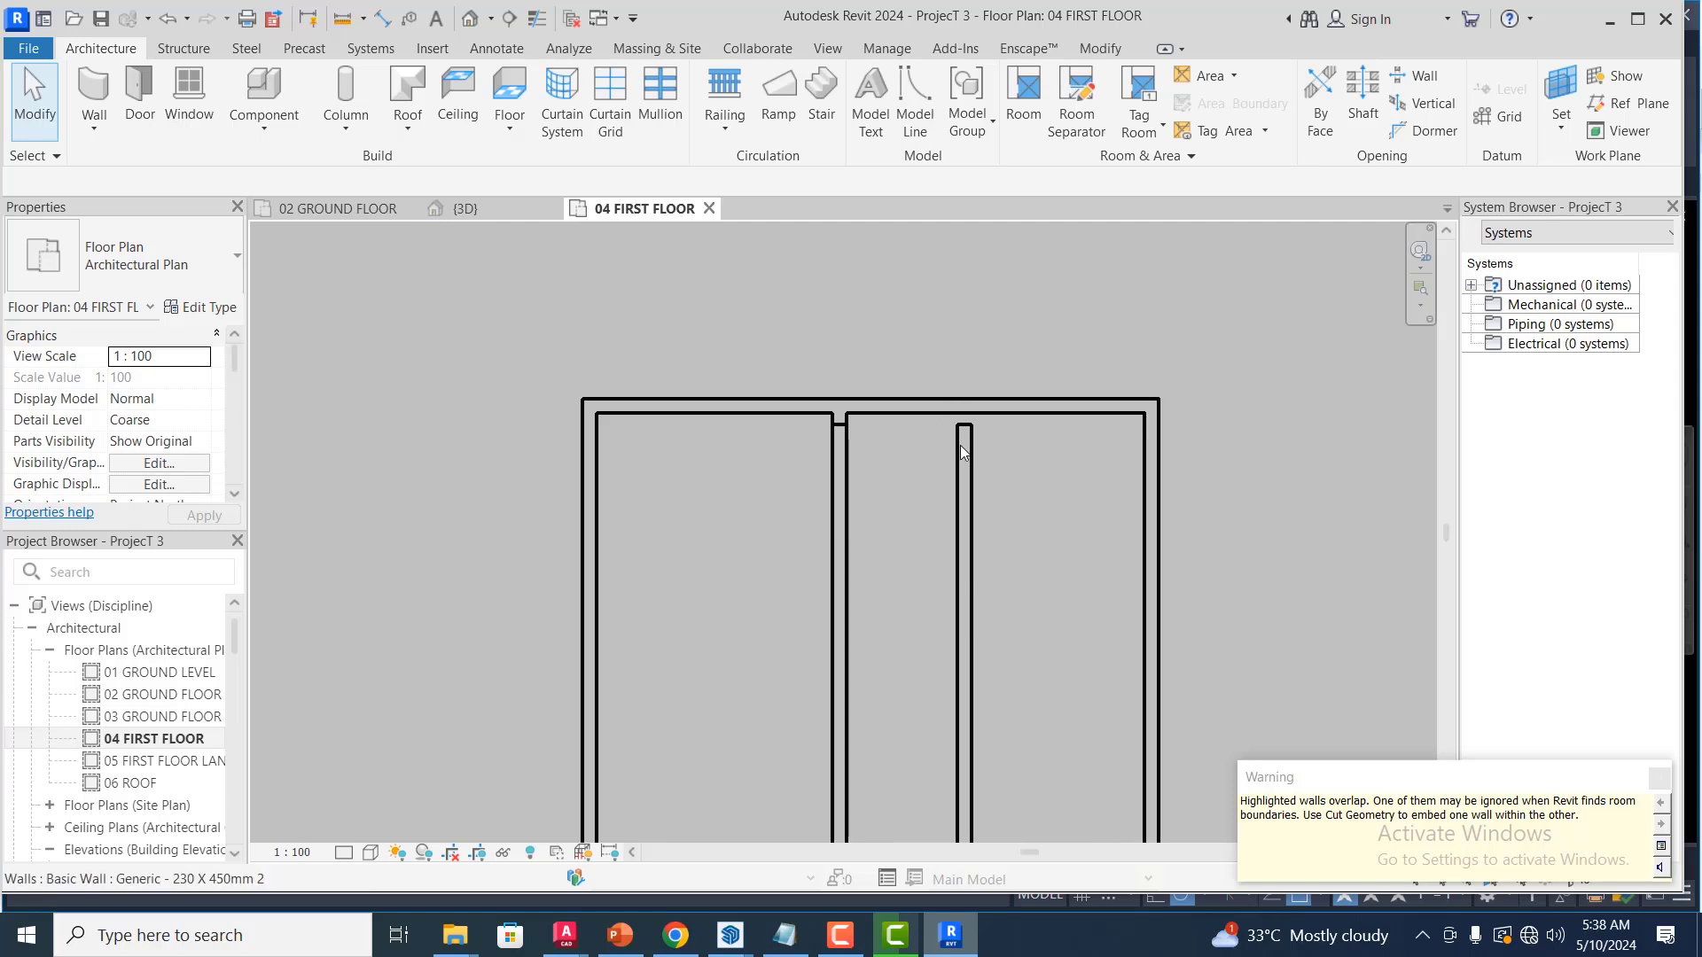
left_click(962, 447)
scroll(971, 397, "down", 2)
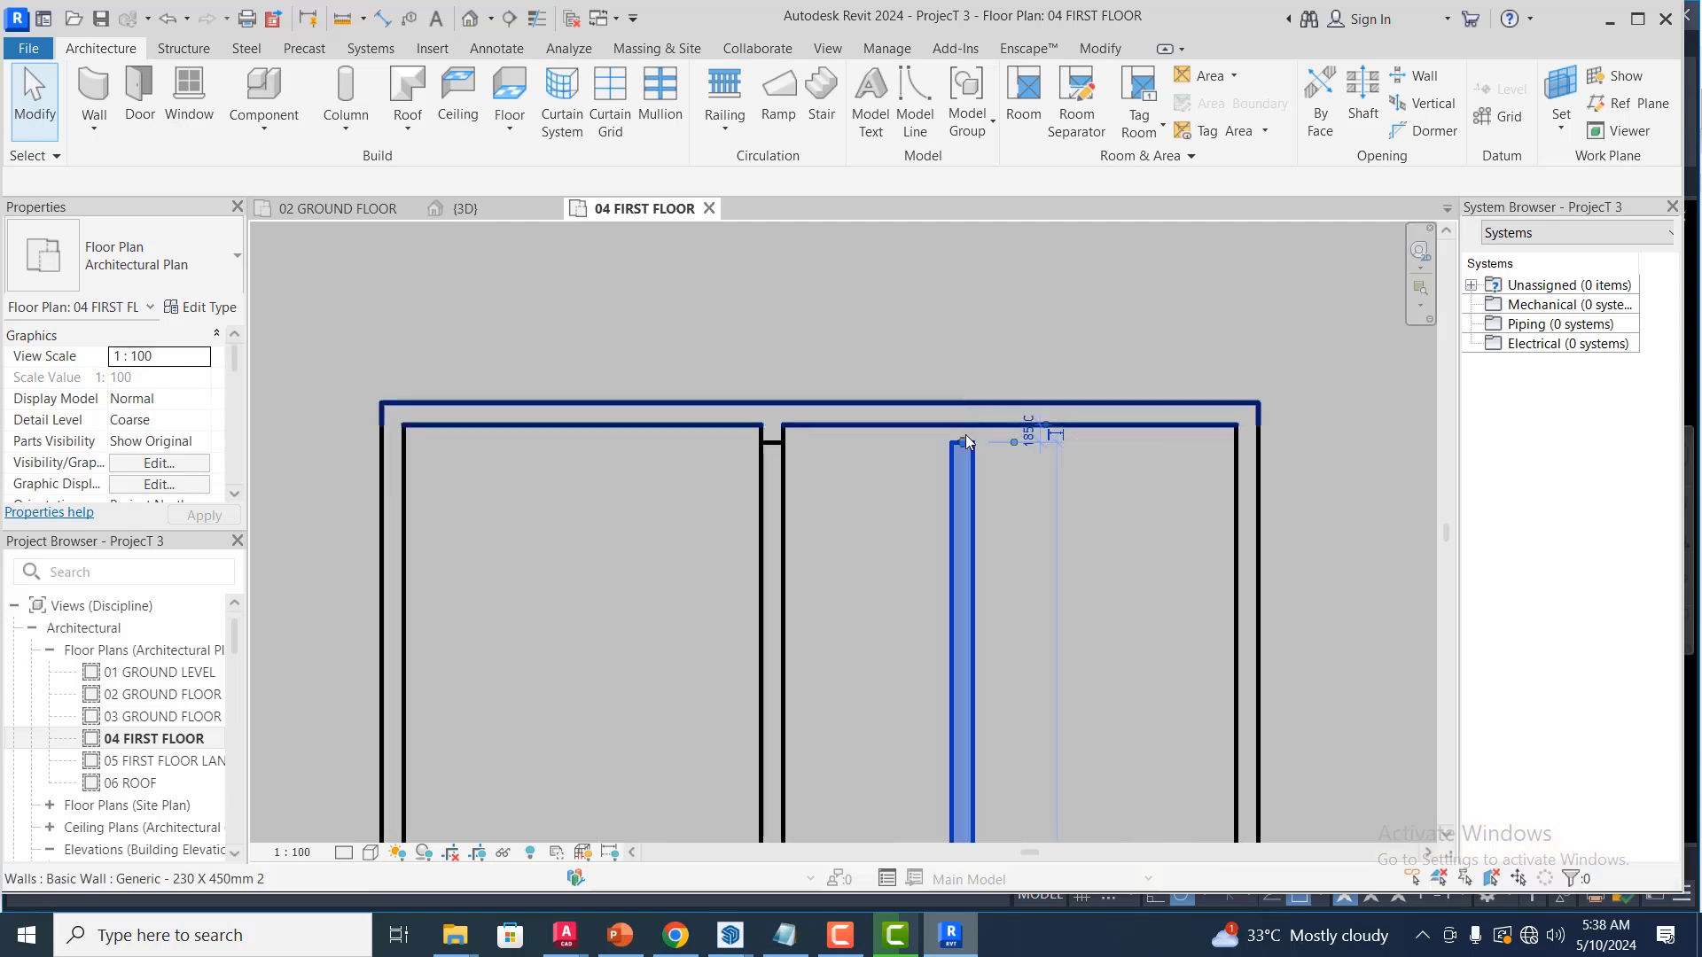
scroll(967, 397, "up", 1)
left_click(960, 429)
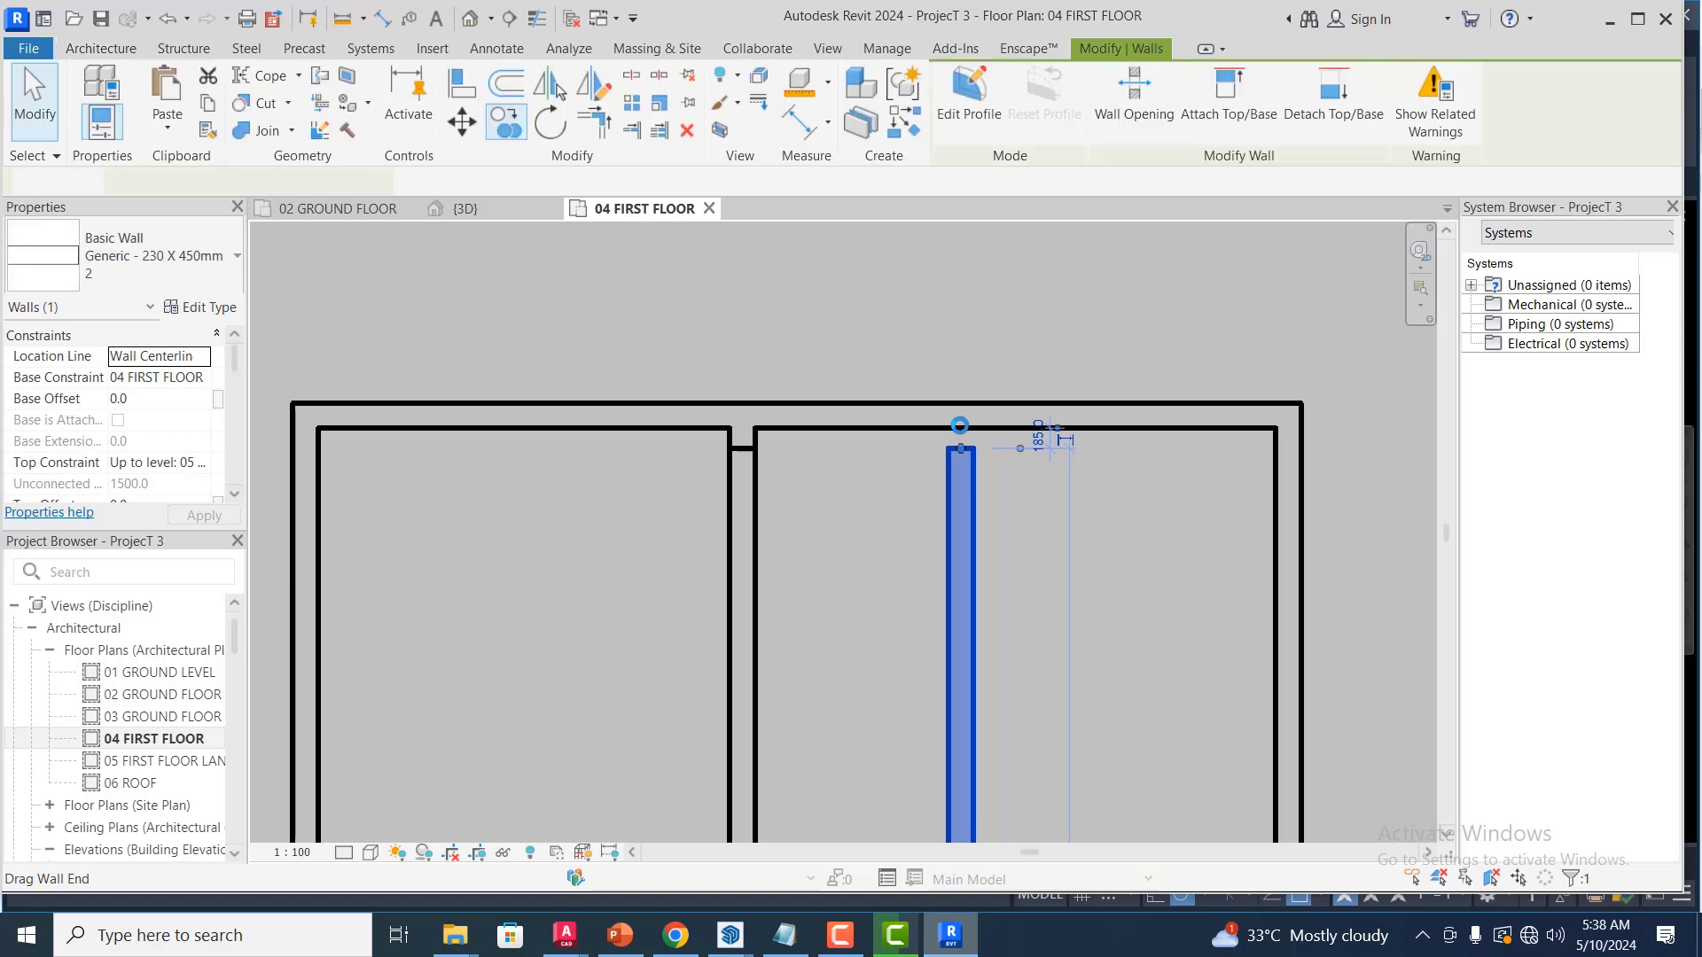
left_click_drag(961, 448, 961, 416)
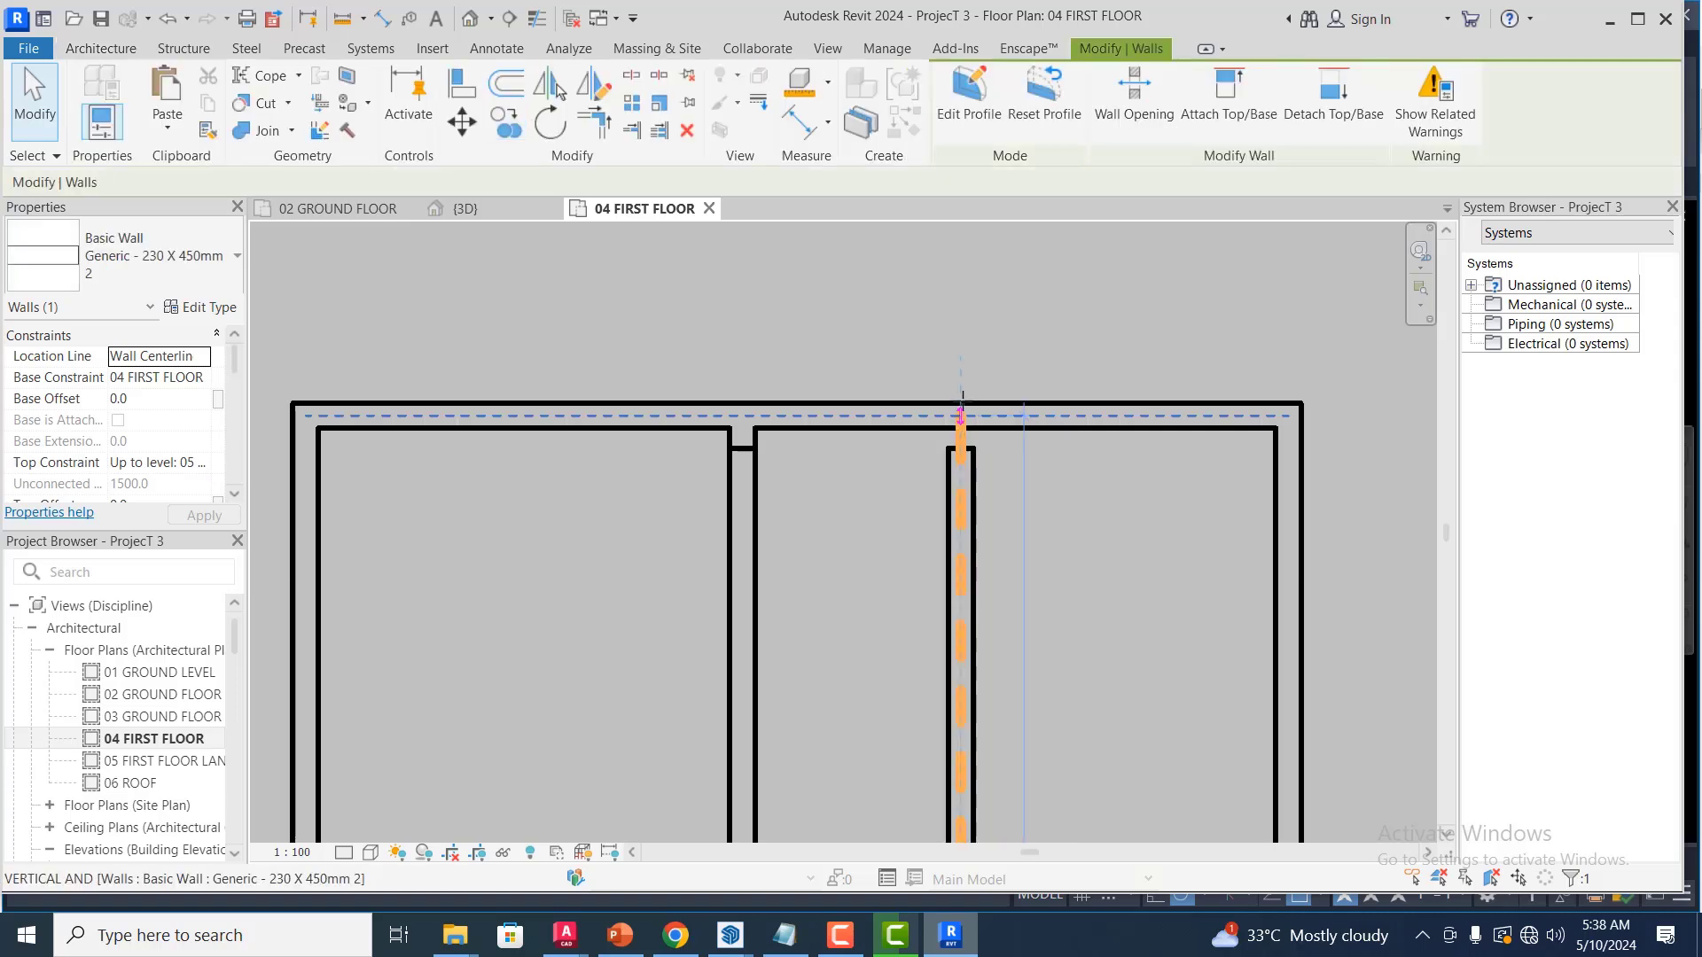
left_click(742, 453)
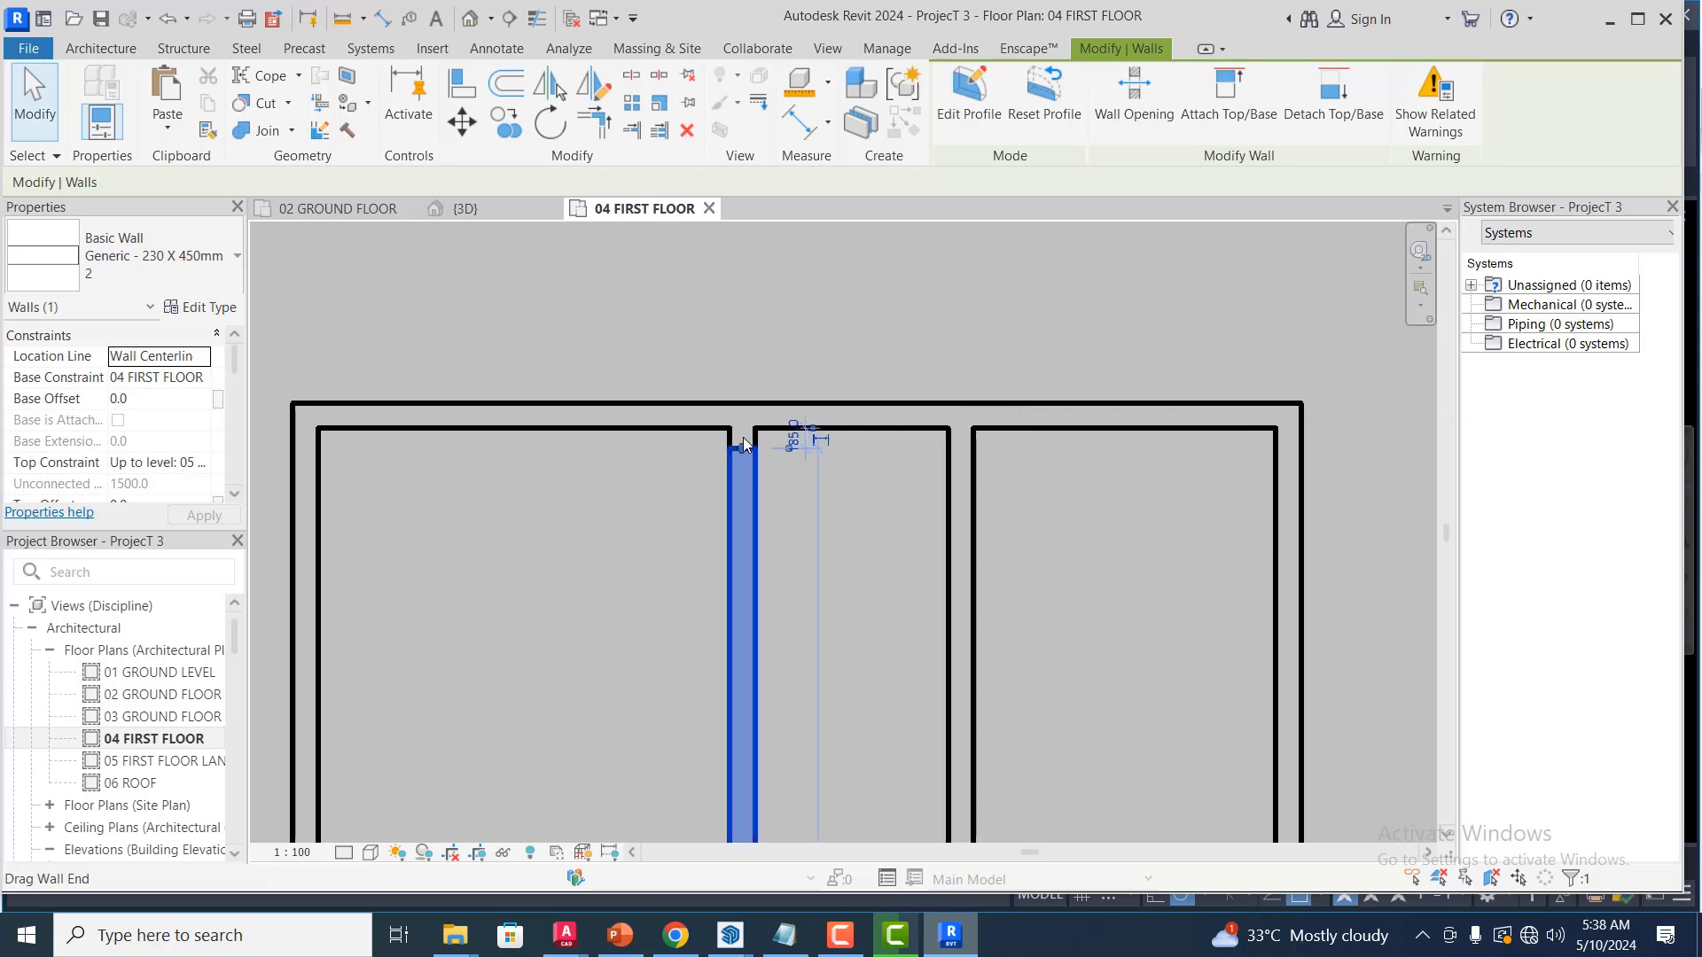
left_click_drag(743, 449, 743, 416)
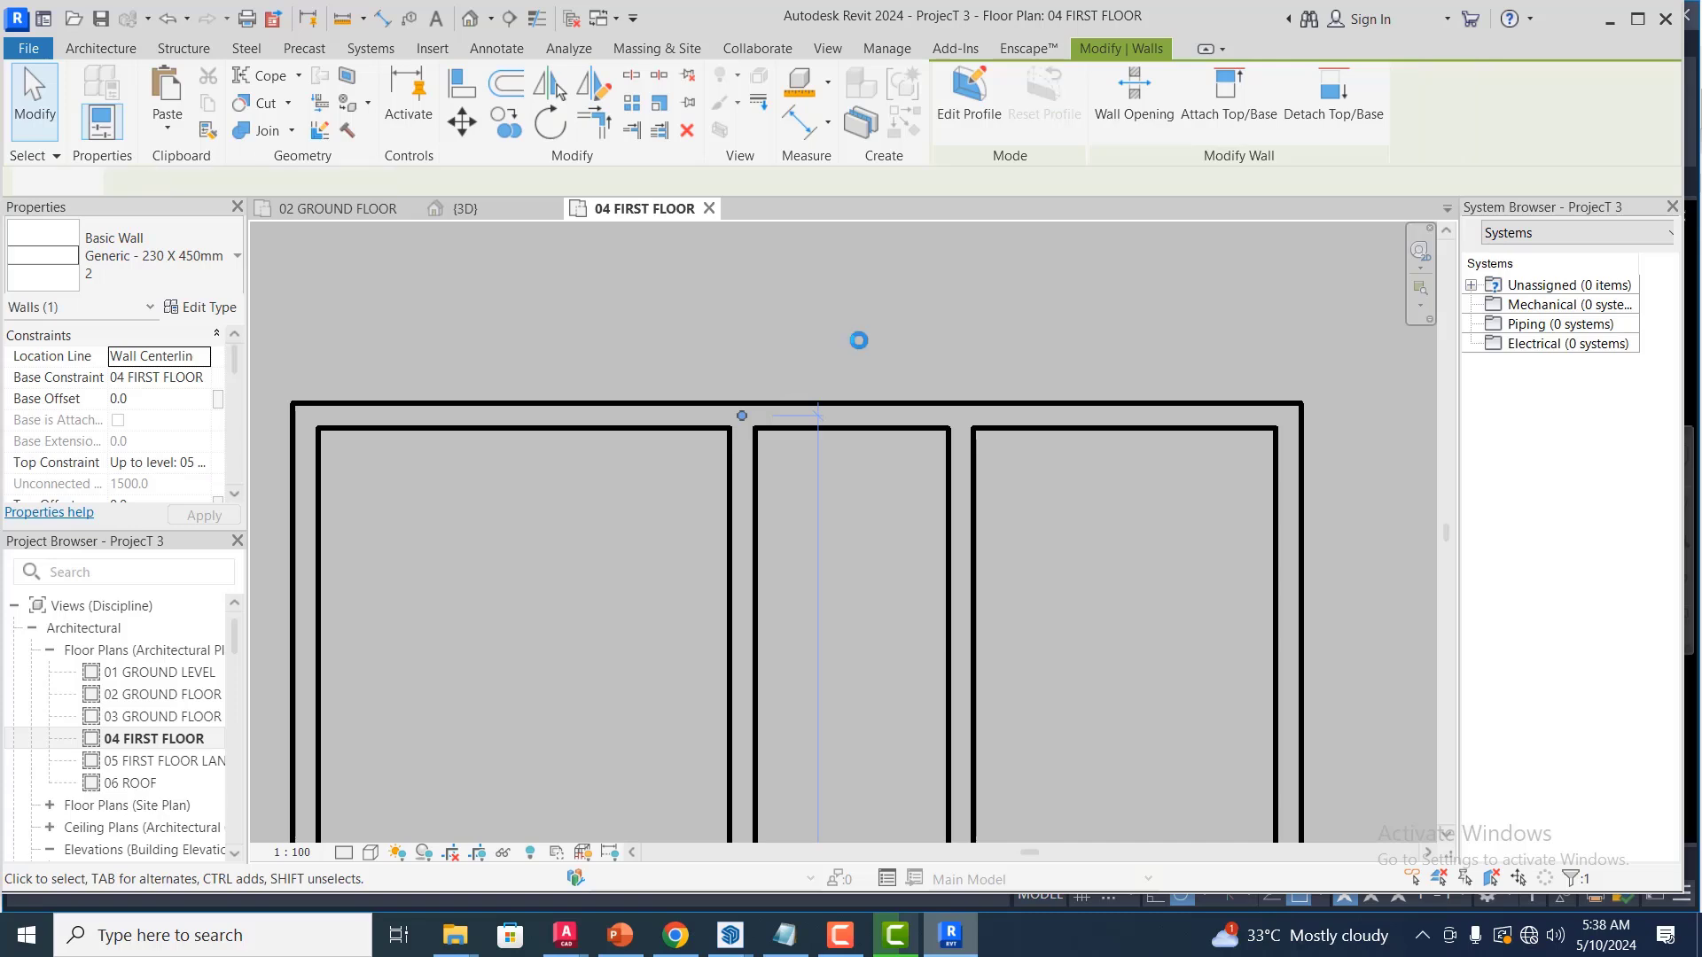
Shorten the right interior wall from below so it ends about 2505 mm above the entrance door wall
scroll(858, 340, "down", 7)
scroll(811, 409, "down", 1)
scroll(860, 443, "up", 5)
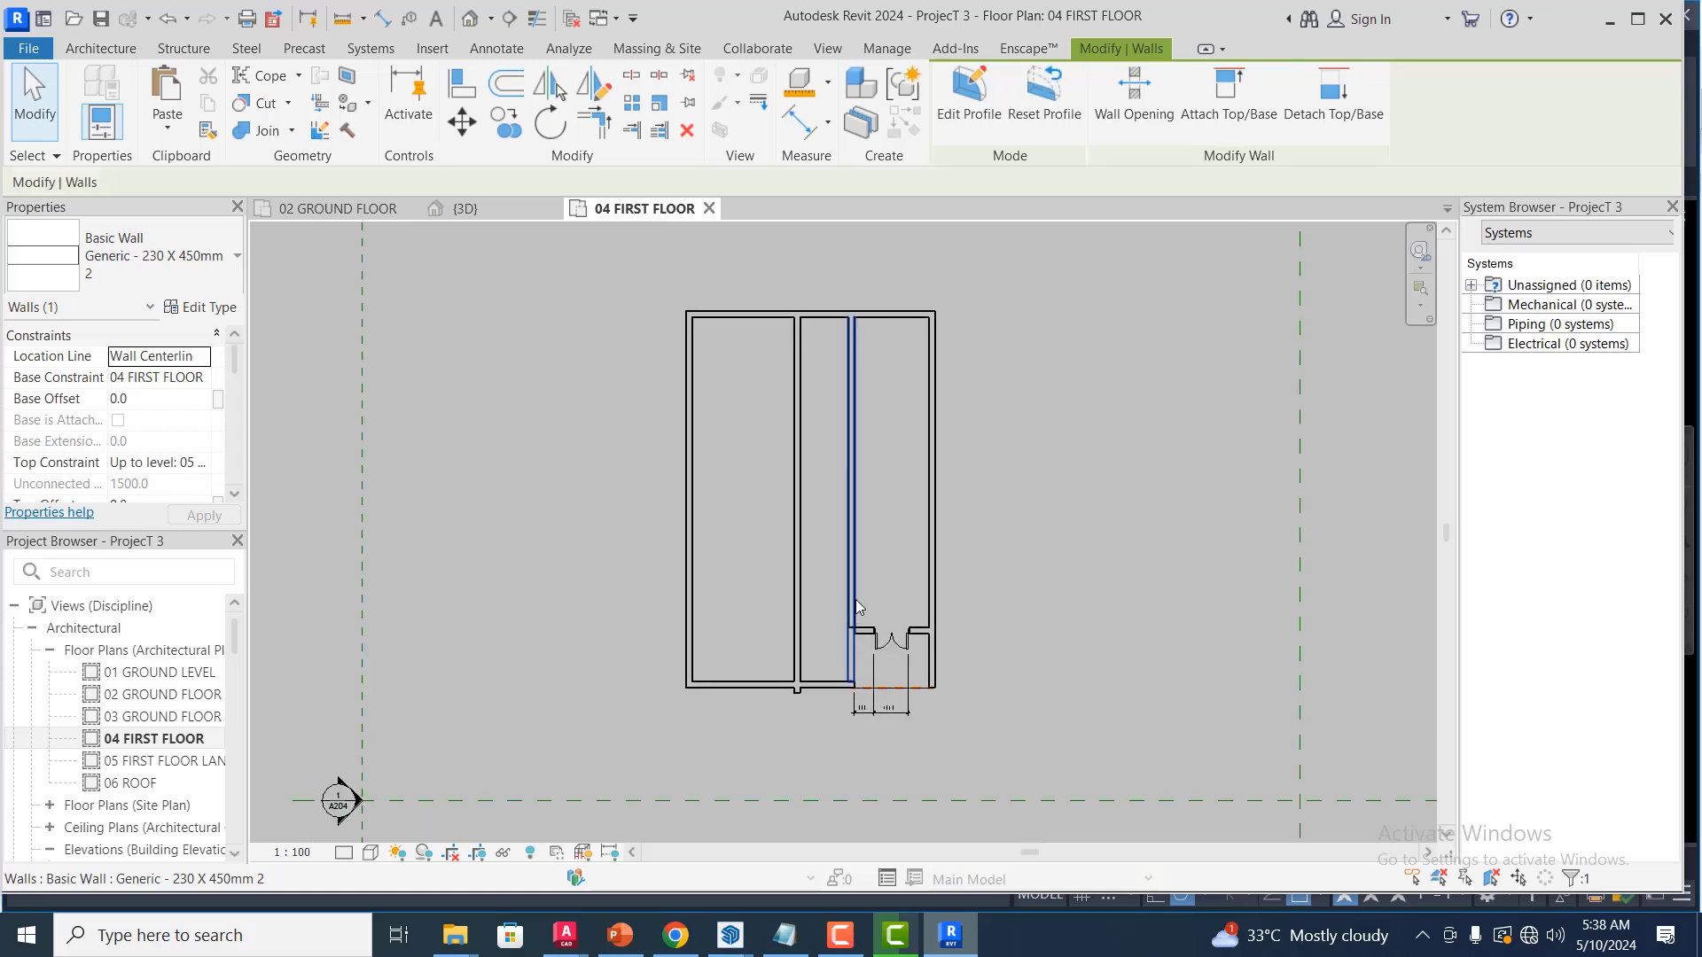
left_click(854, 679)
scroll(856, 687, "up", 1)
scroll(859, 688, "up", 1)
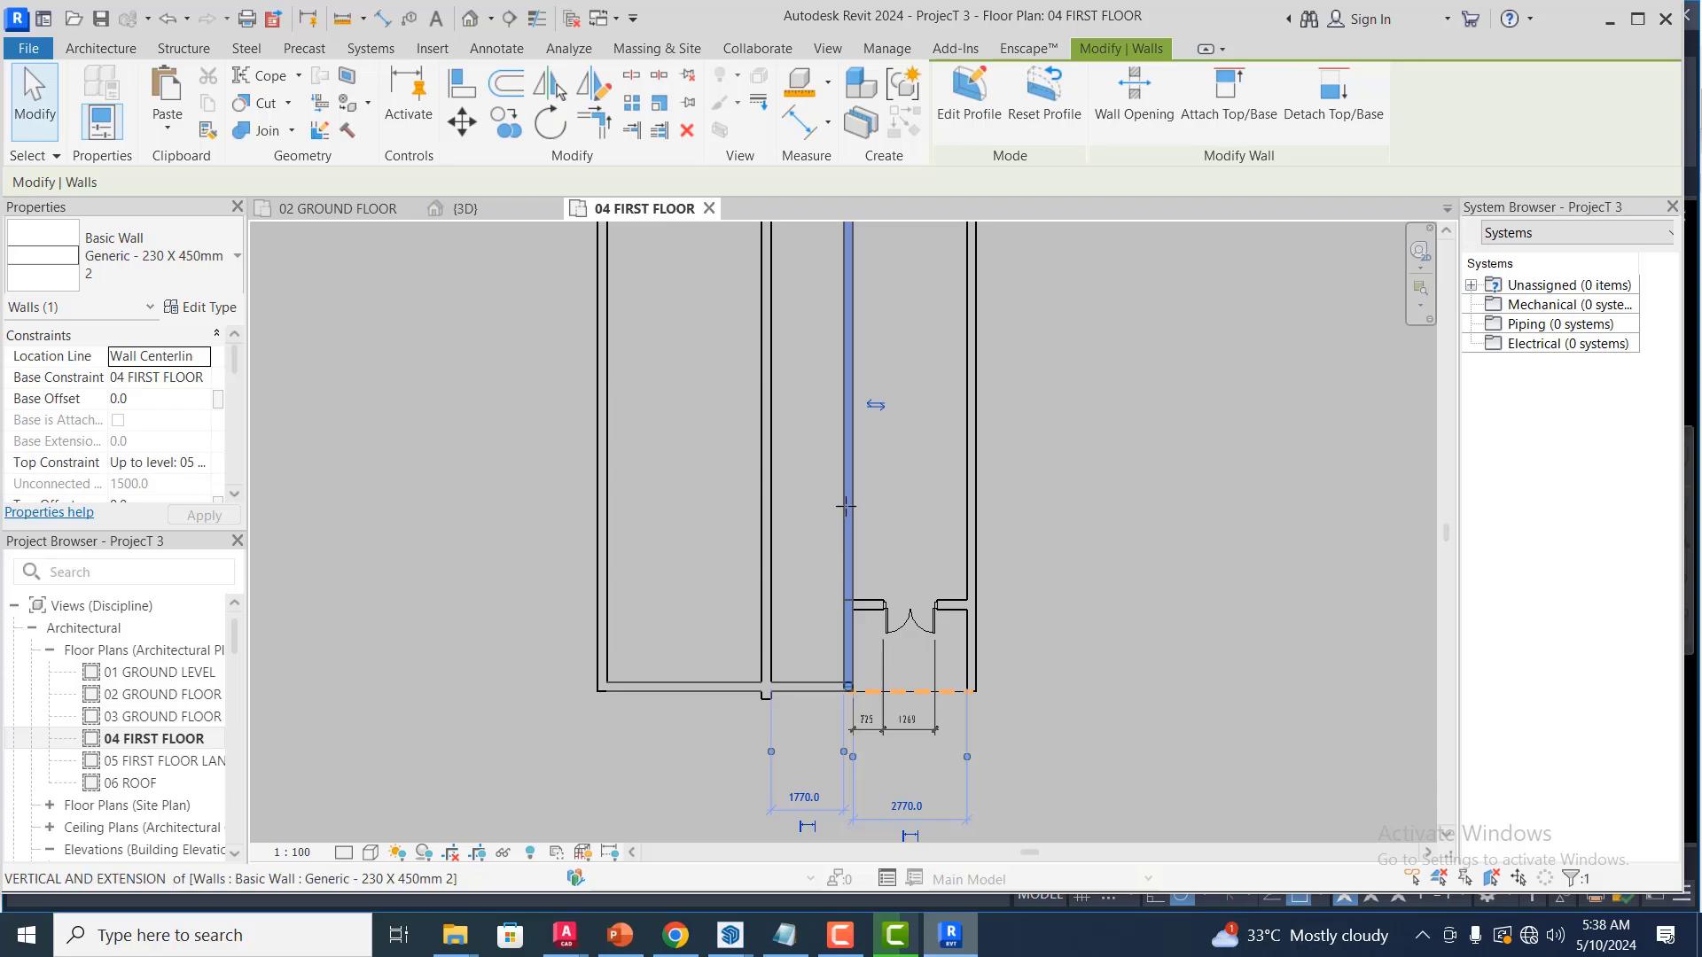
left_click_drag(846, 496, 848, 497)
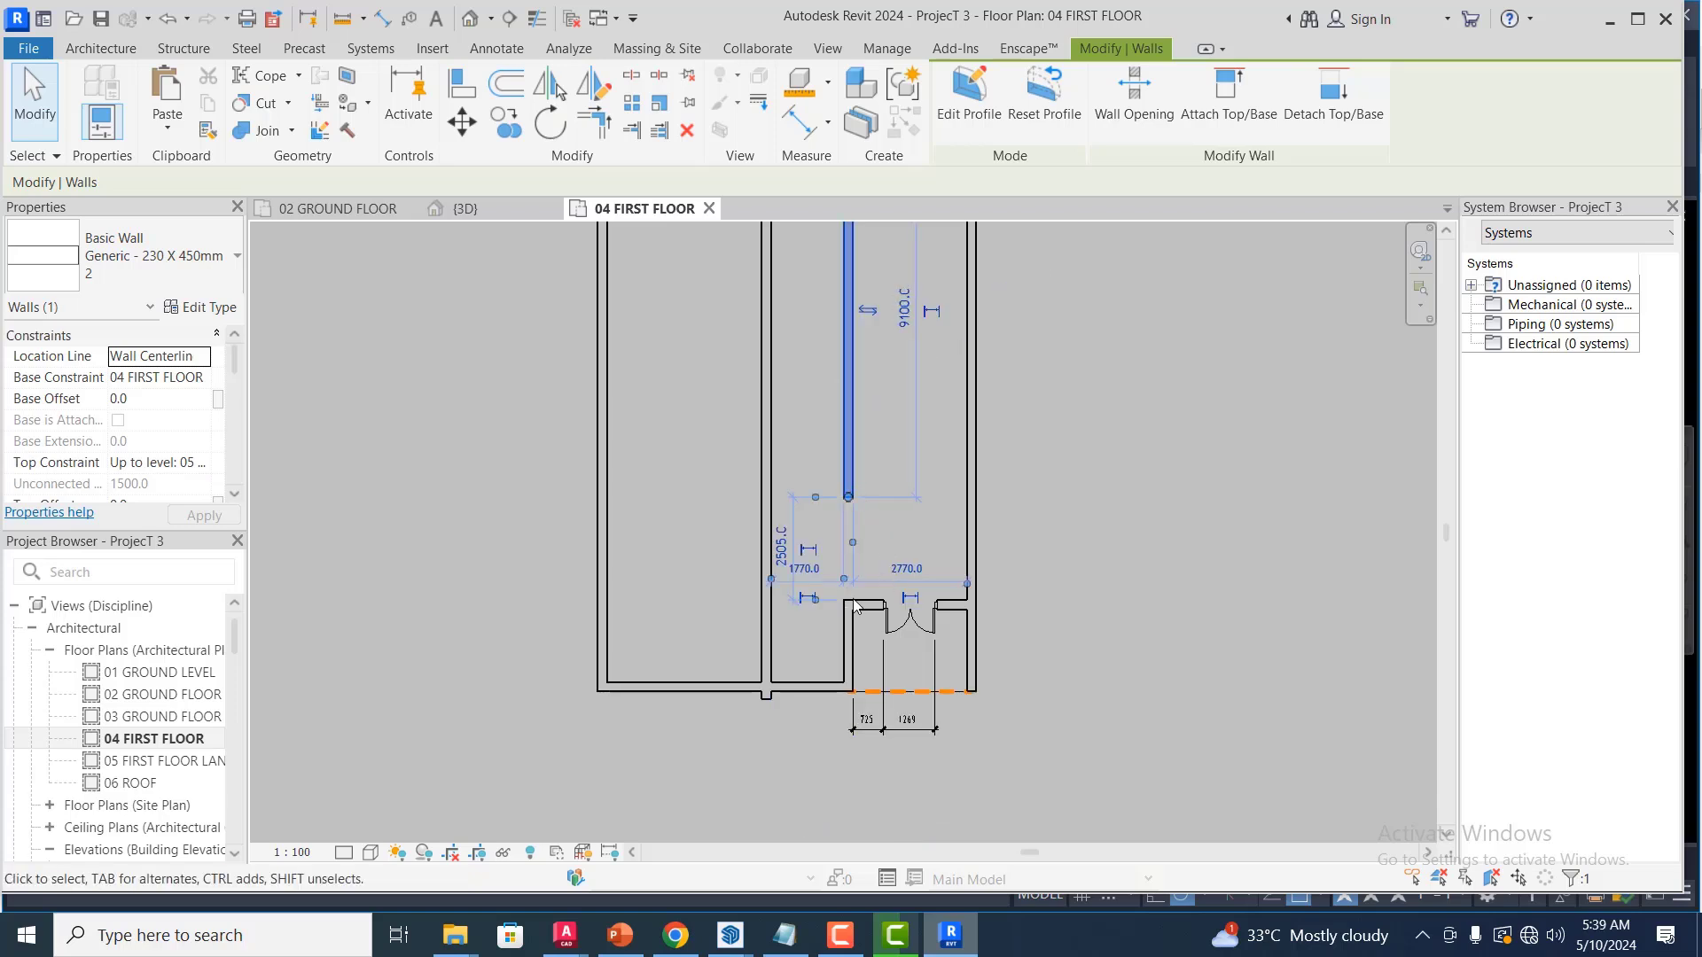
Shorten the left interior wall from below to about 8200 mm long and clear the selection
left_click(757, 718)
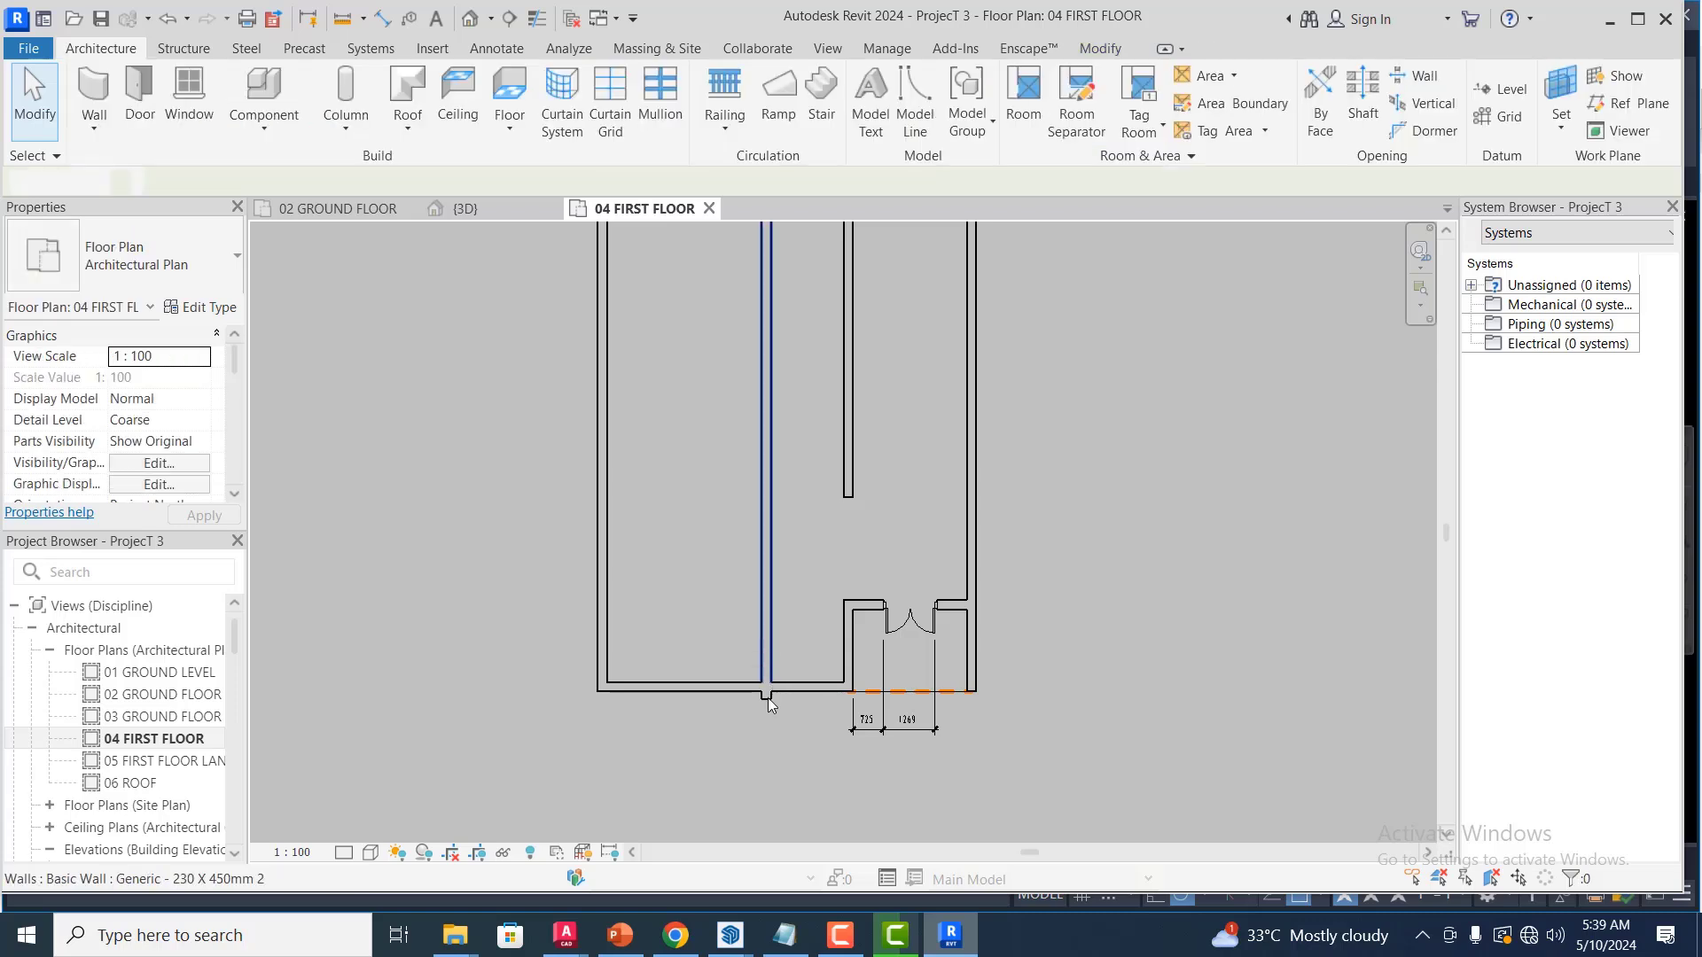
left_click(768, 695)
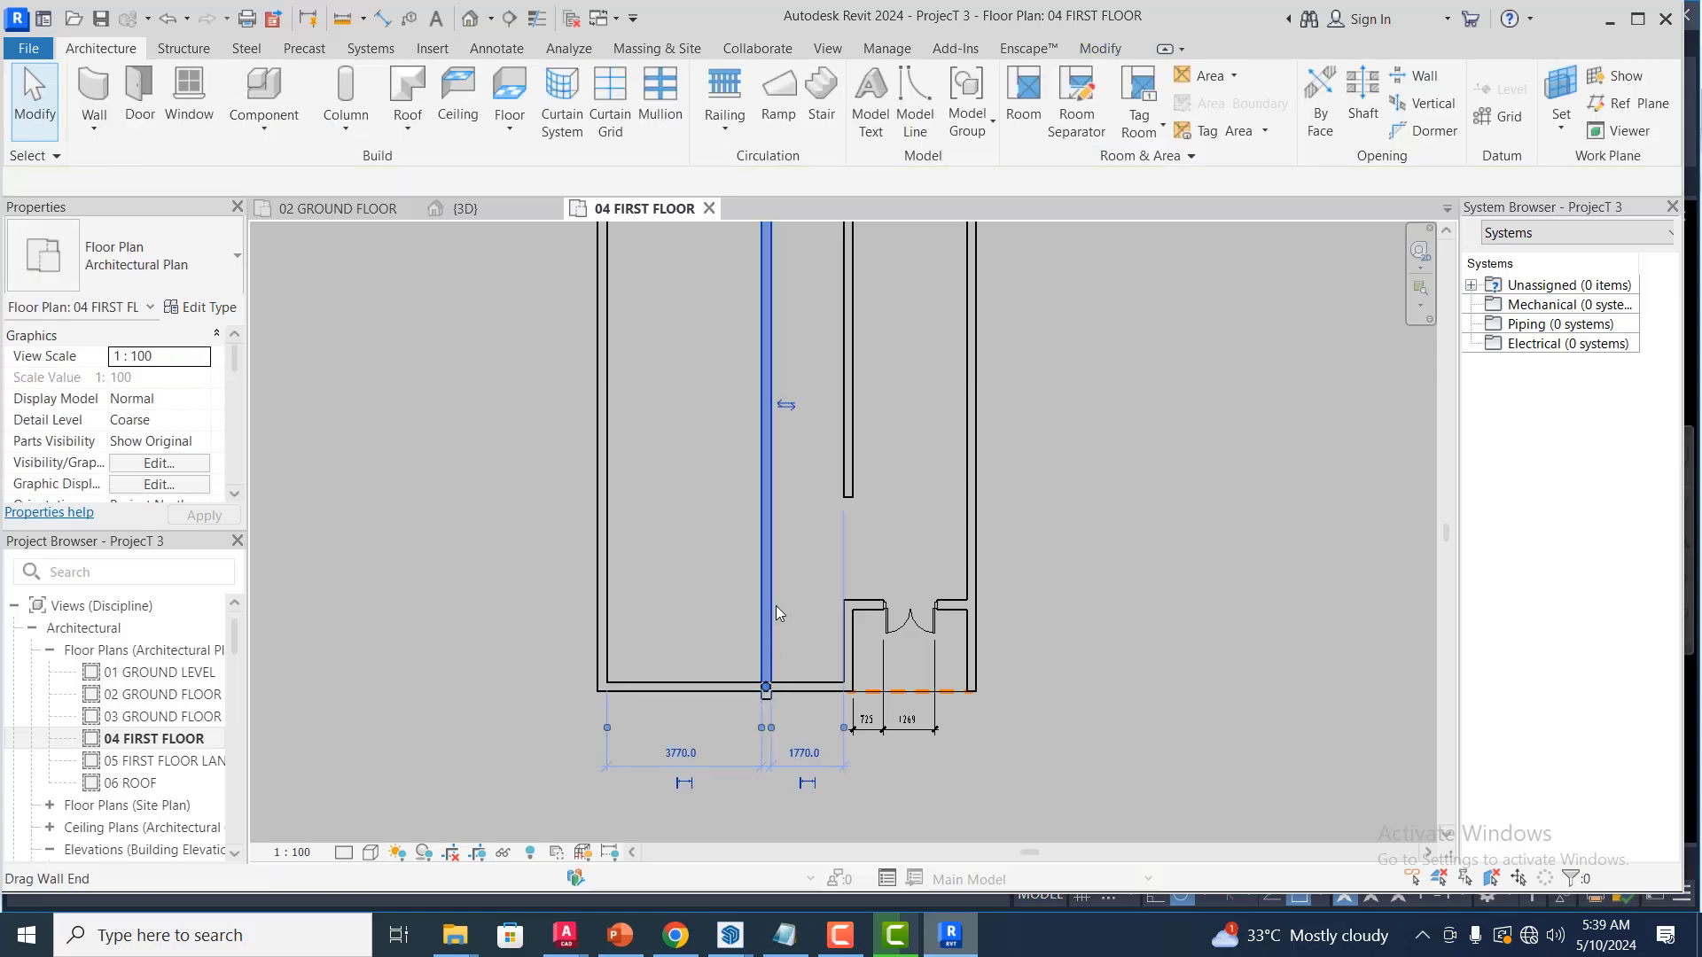
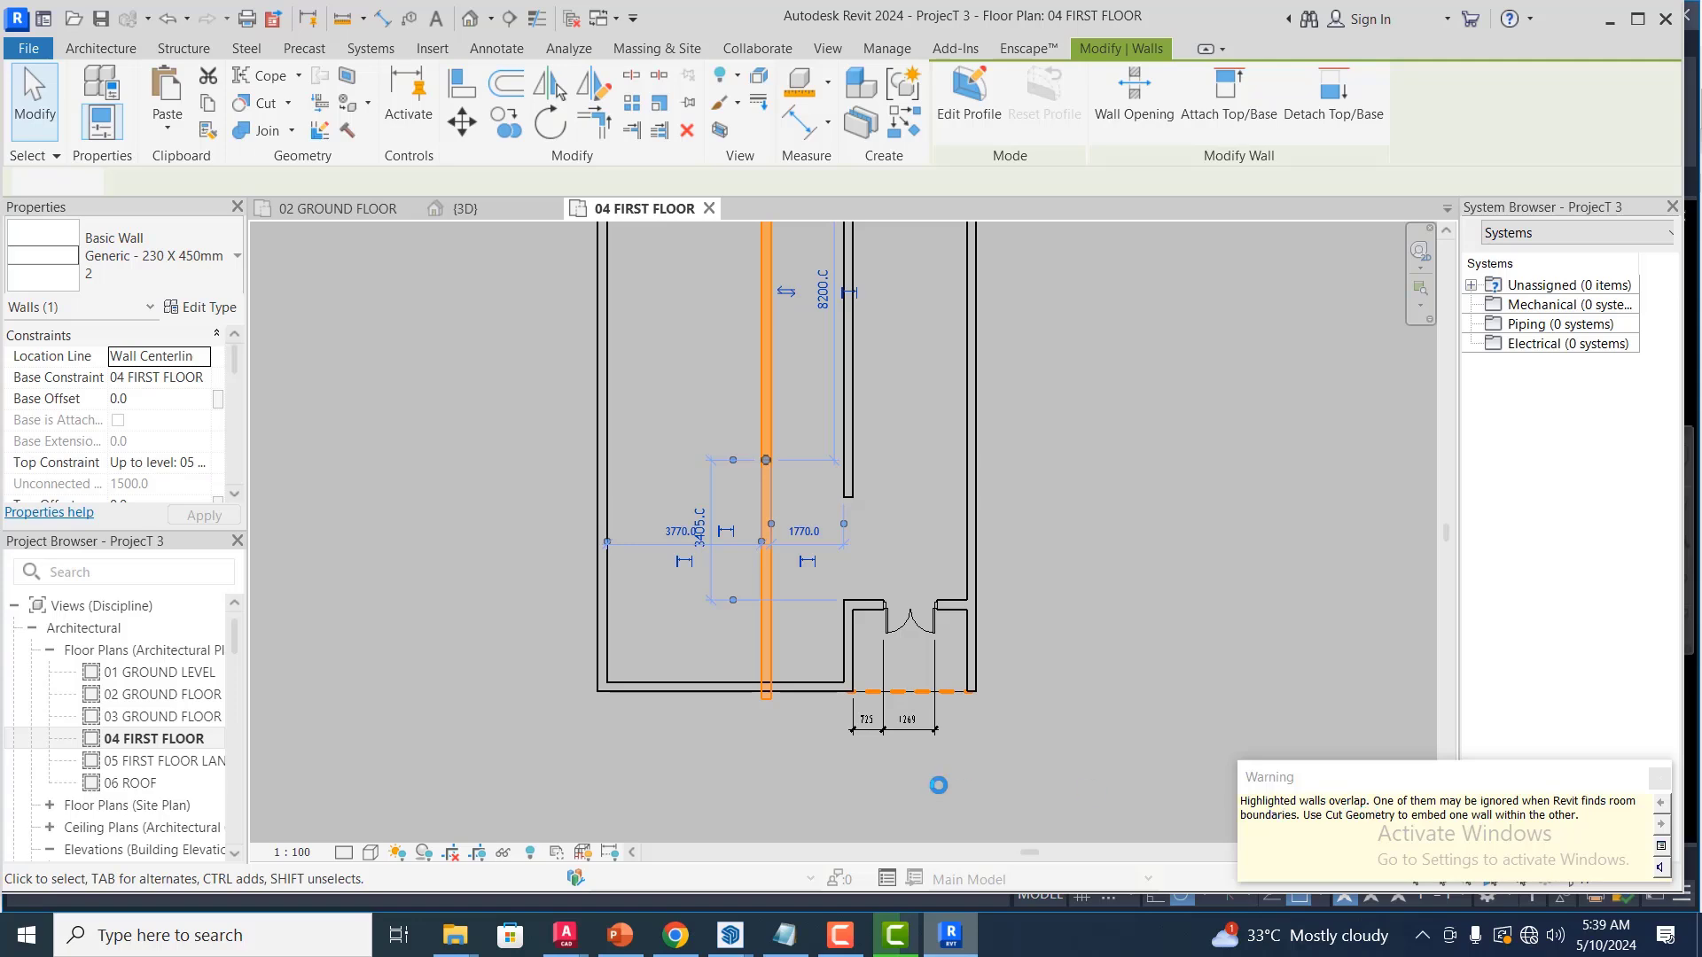
key("Escape")
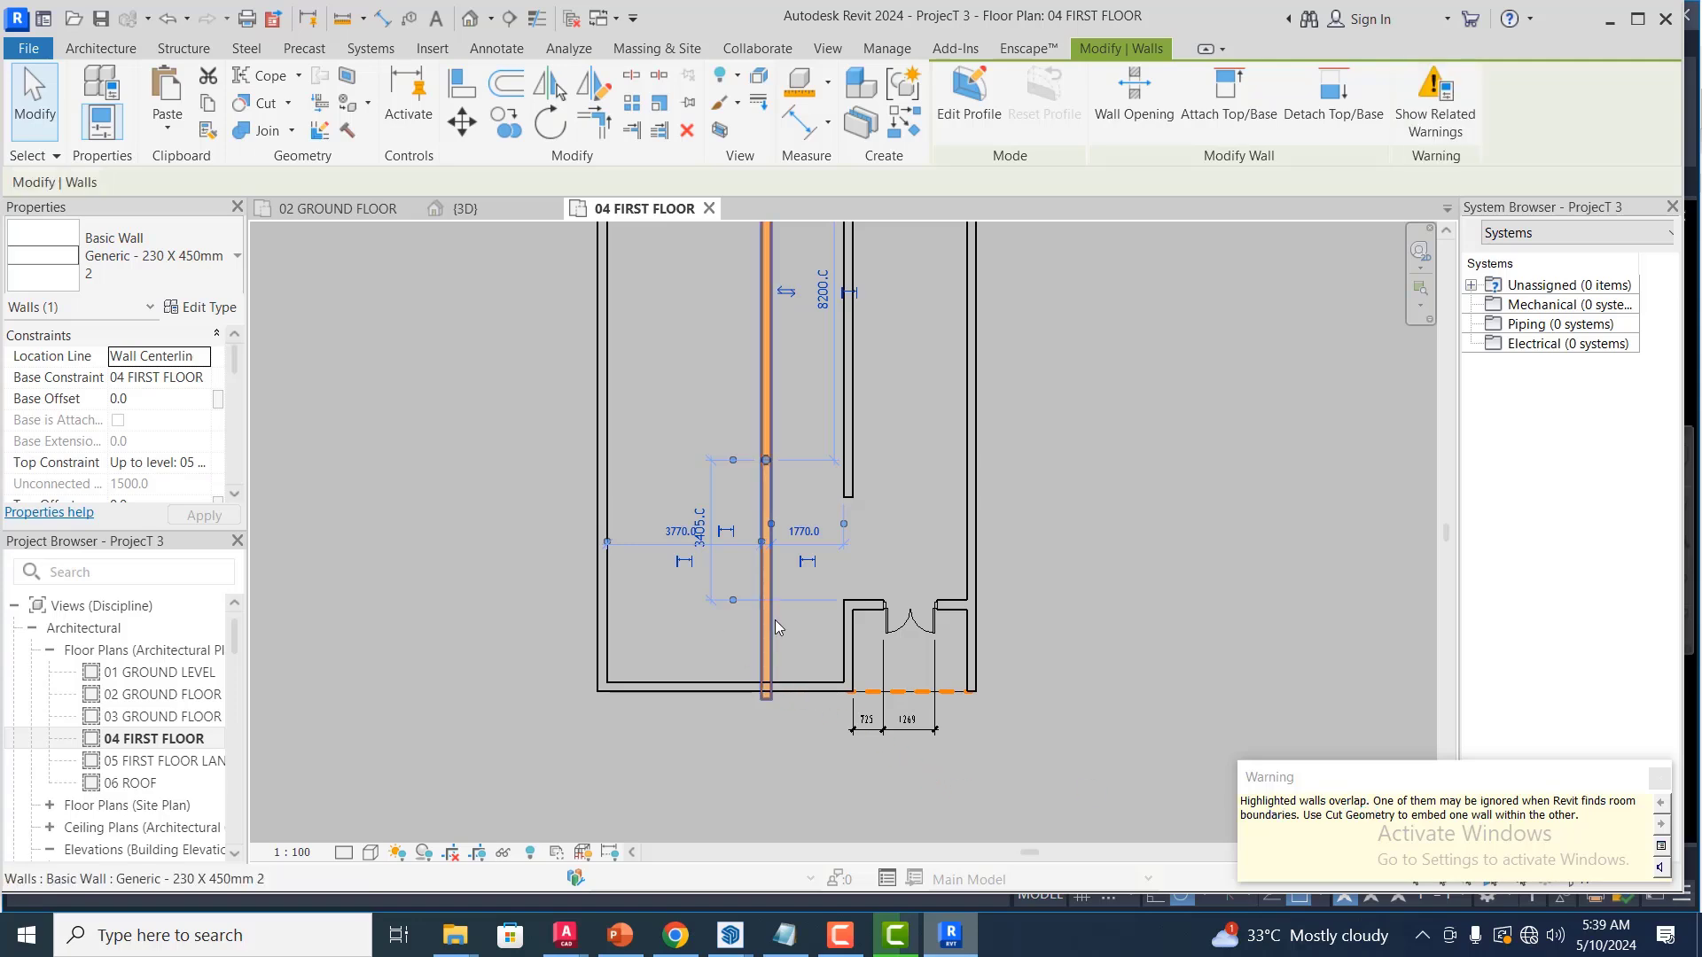
Delete the full-height duplicate wall that overlaps the shortened left interior wall
scroll(765, 700, "up", 2)
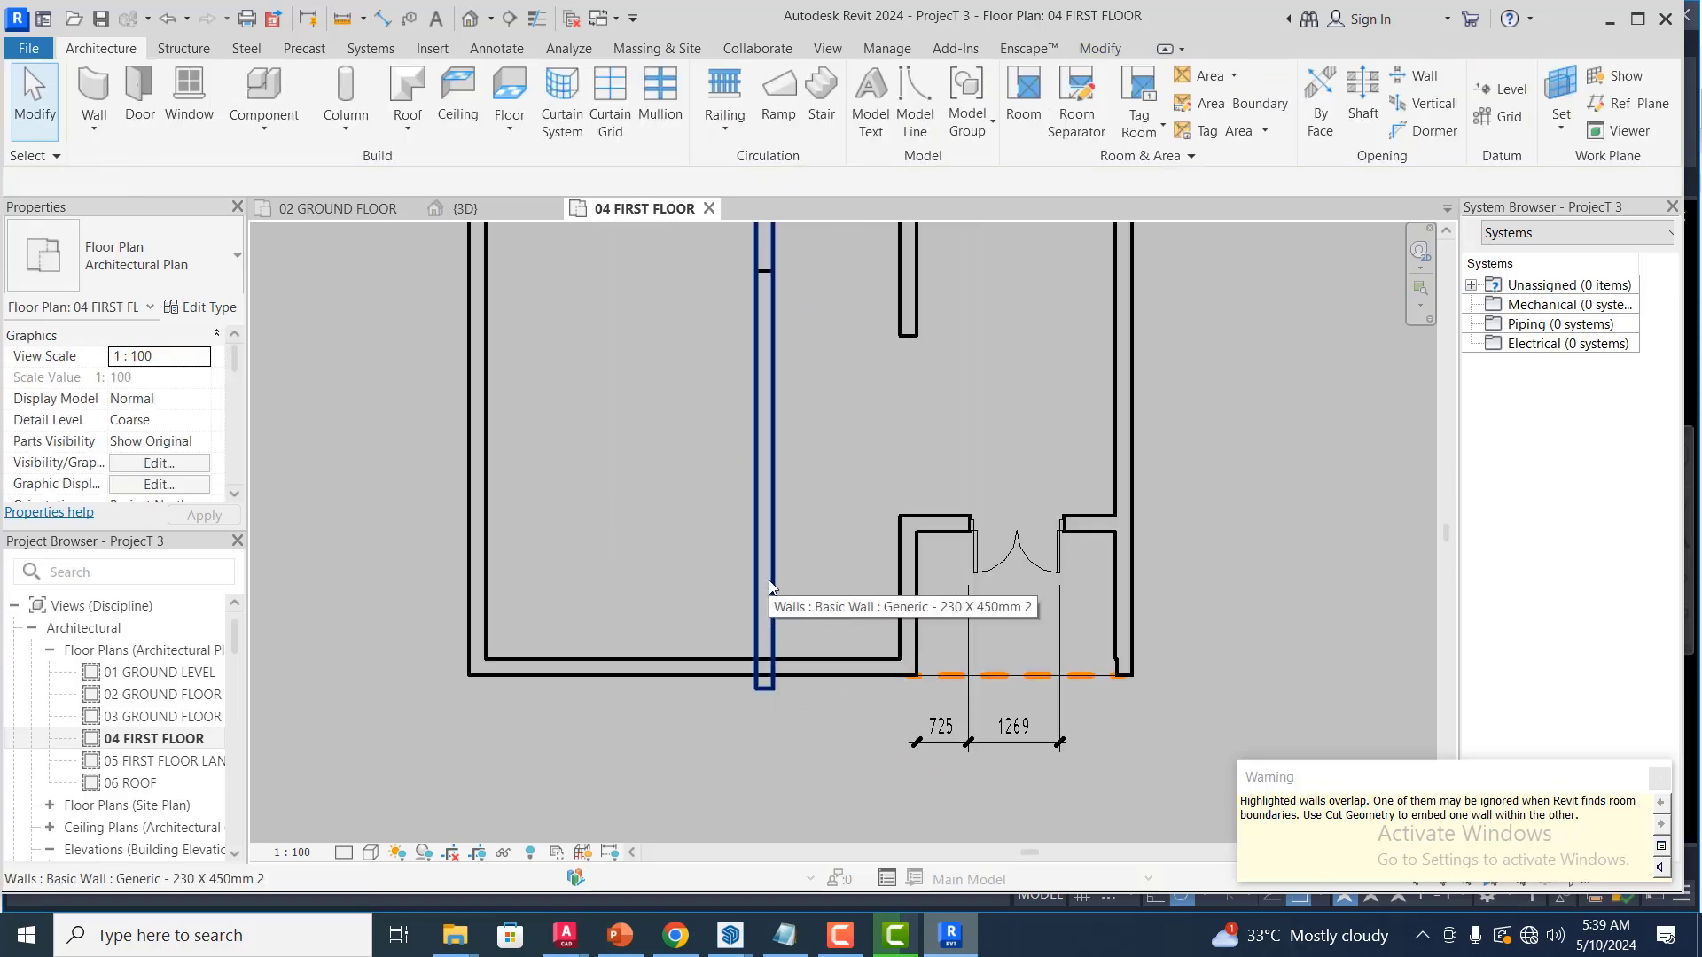
left_click(782, 694)
scroll(781, 694, "down", 4)
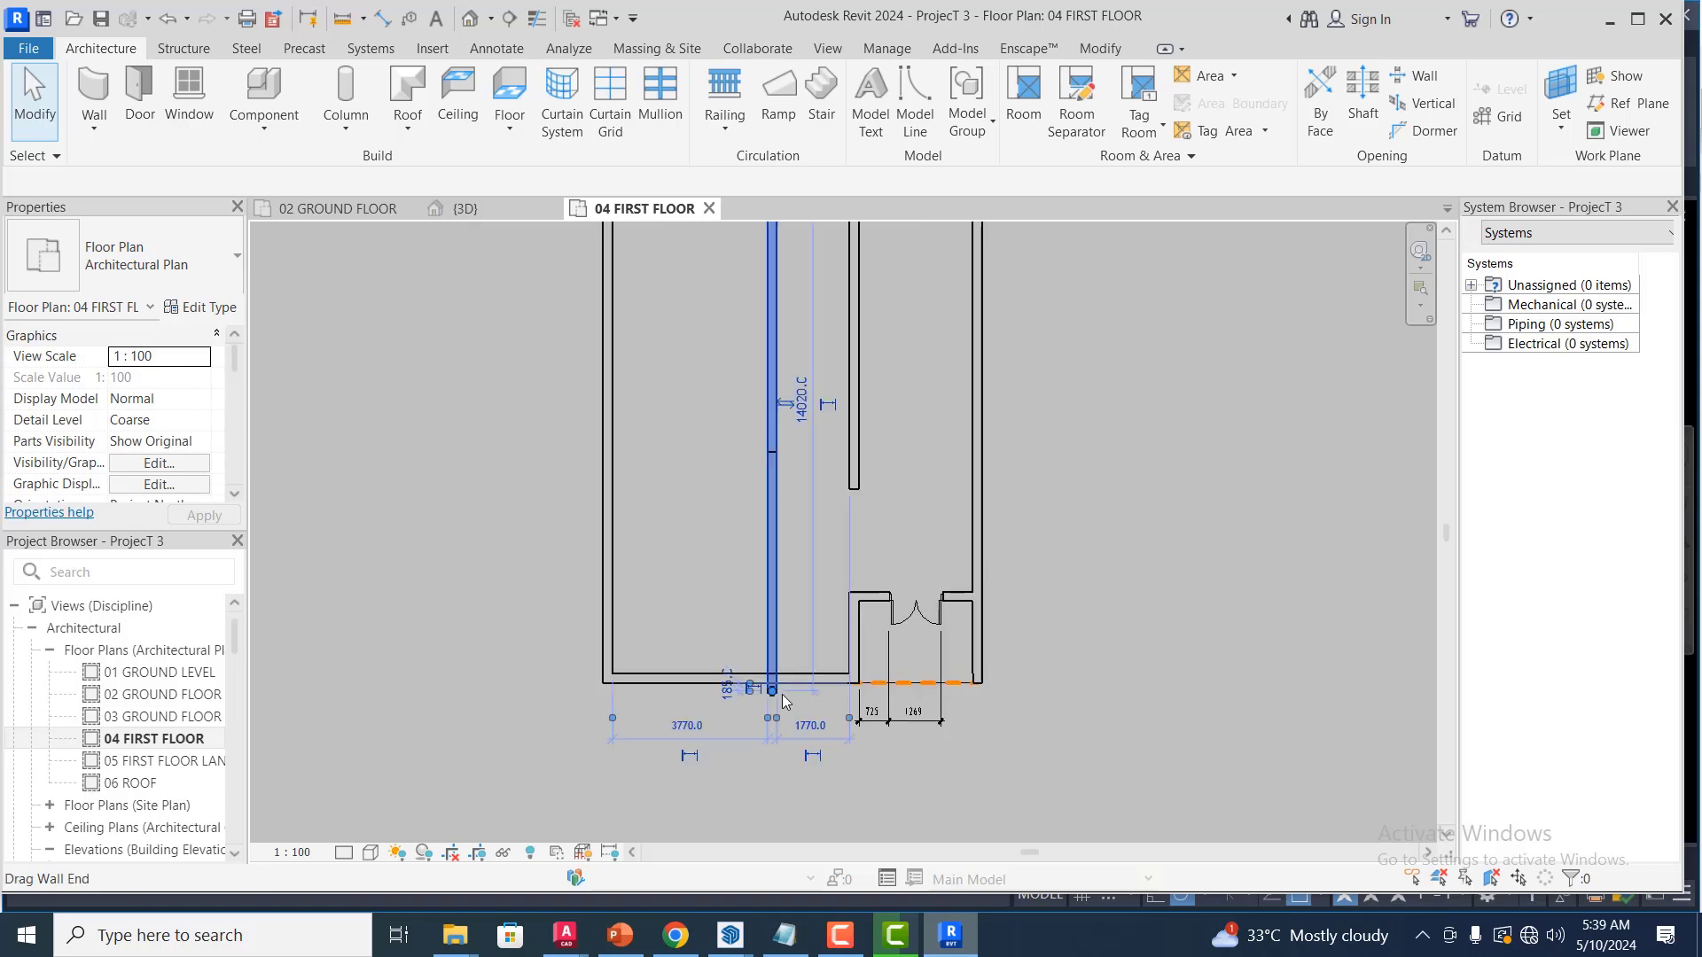
key("Escape")
scroll(786, 434, "up", 2)
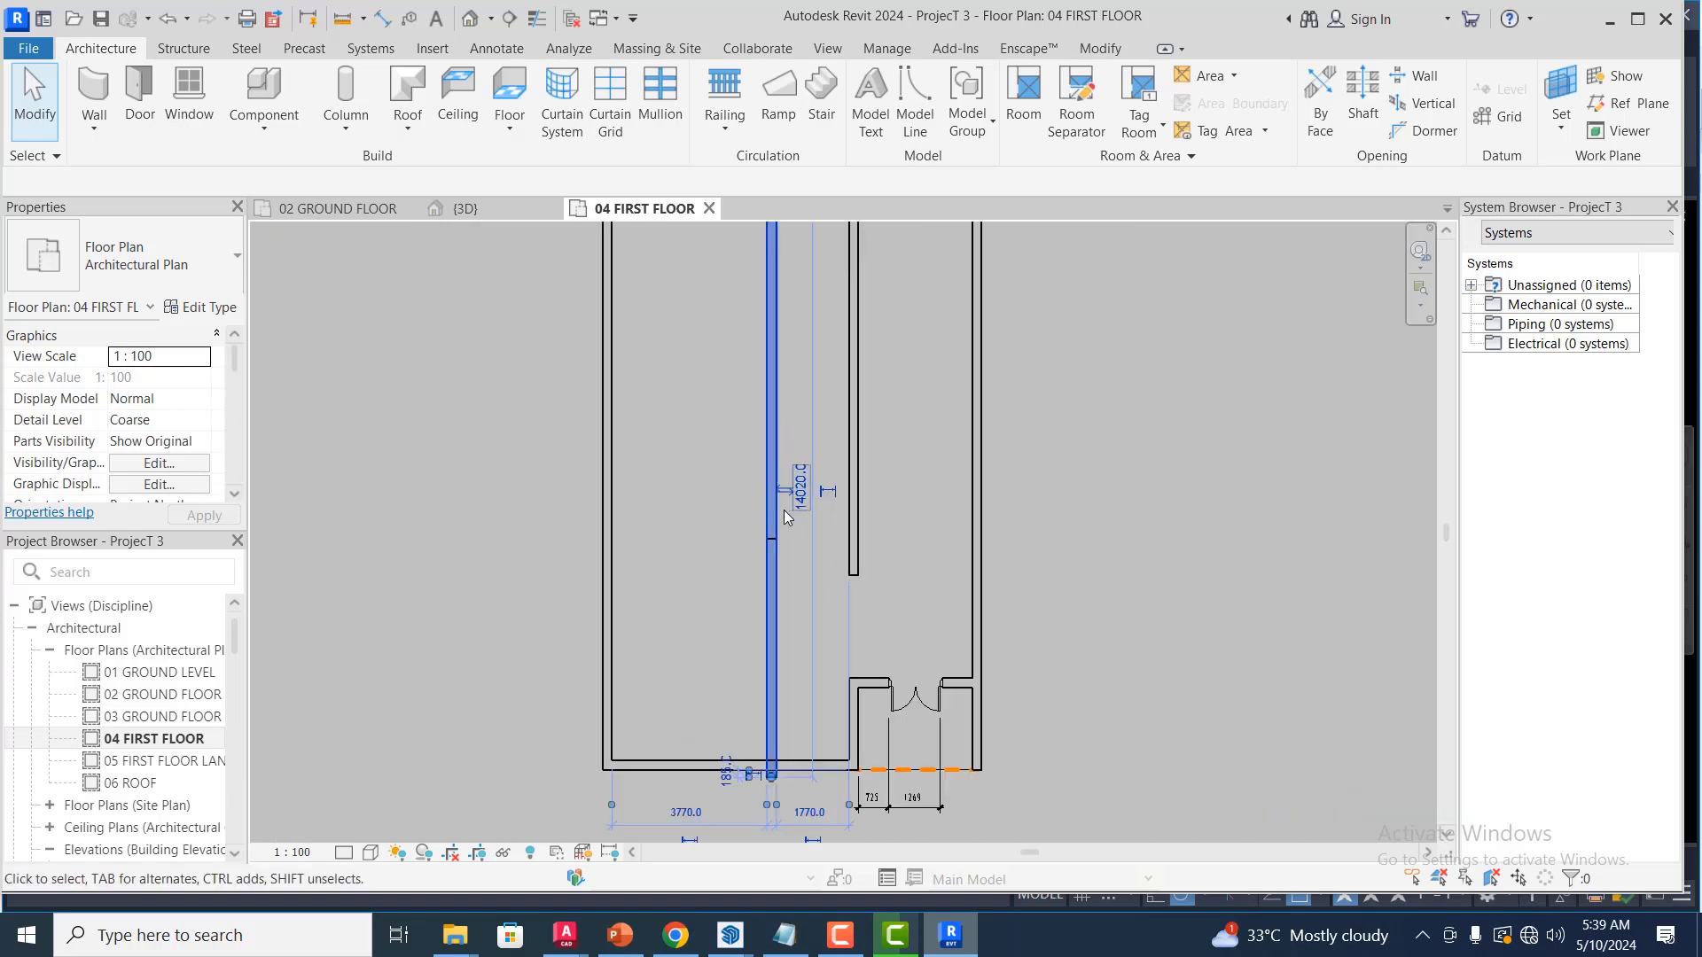
left_click(788, 678)
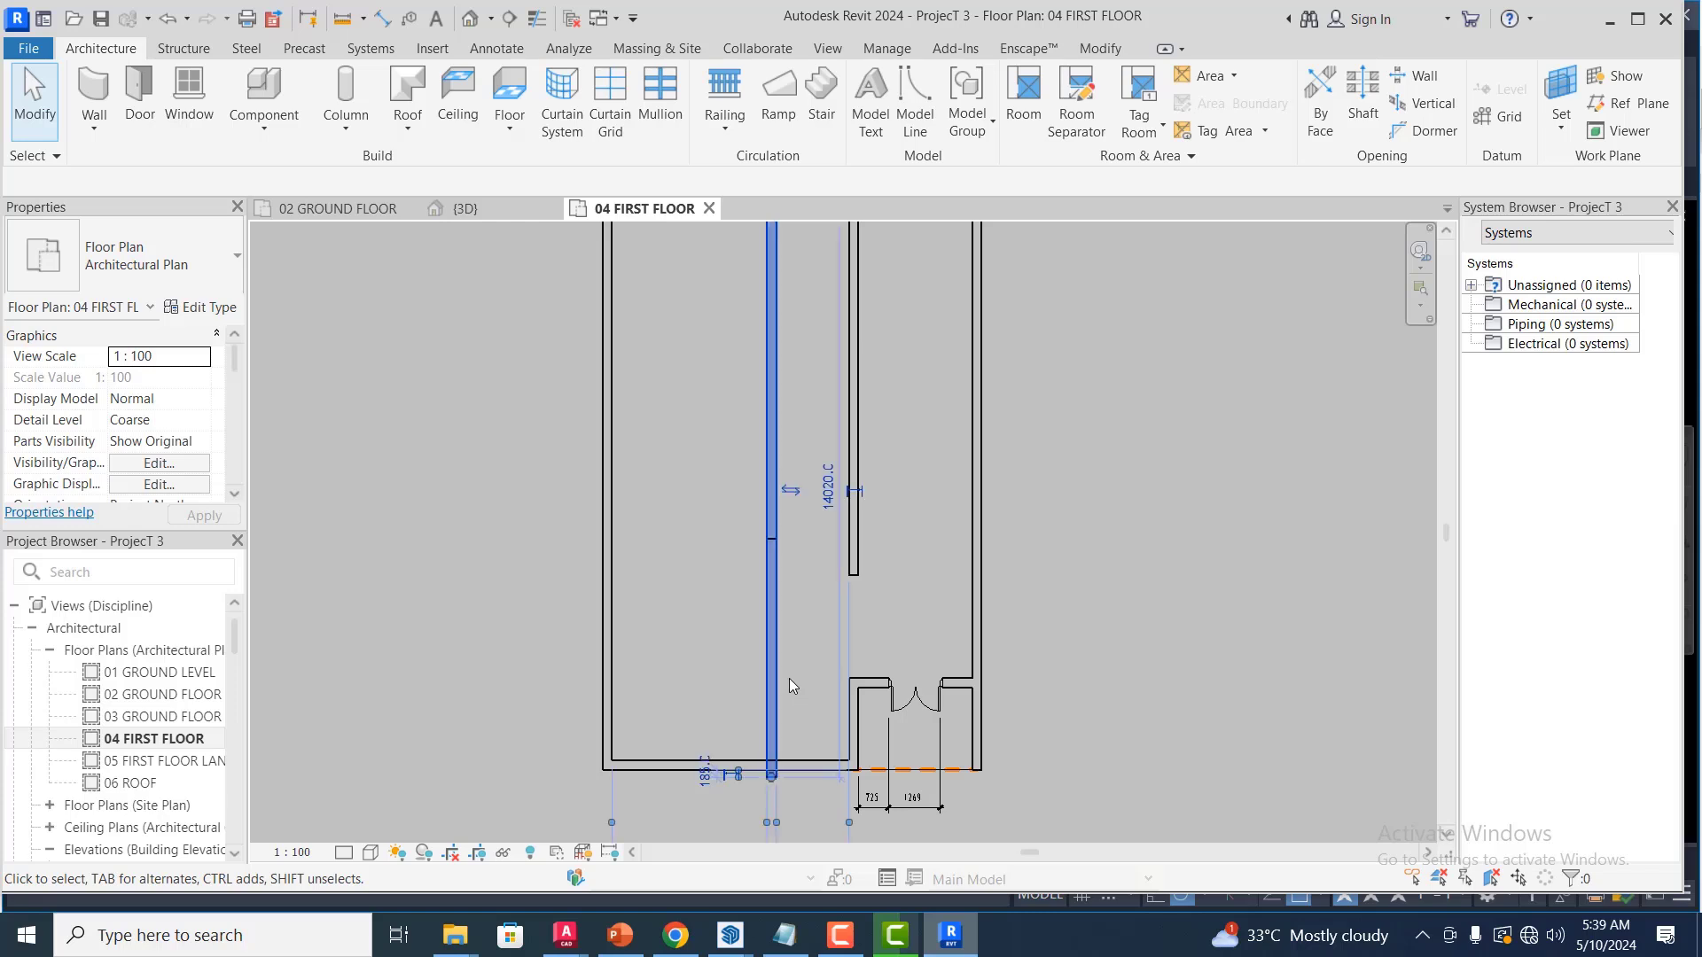
scroll(816, 679, "down", 2)
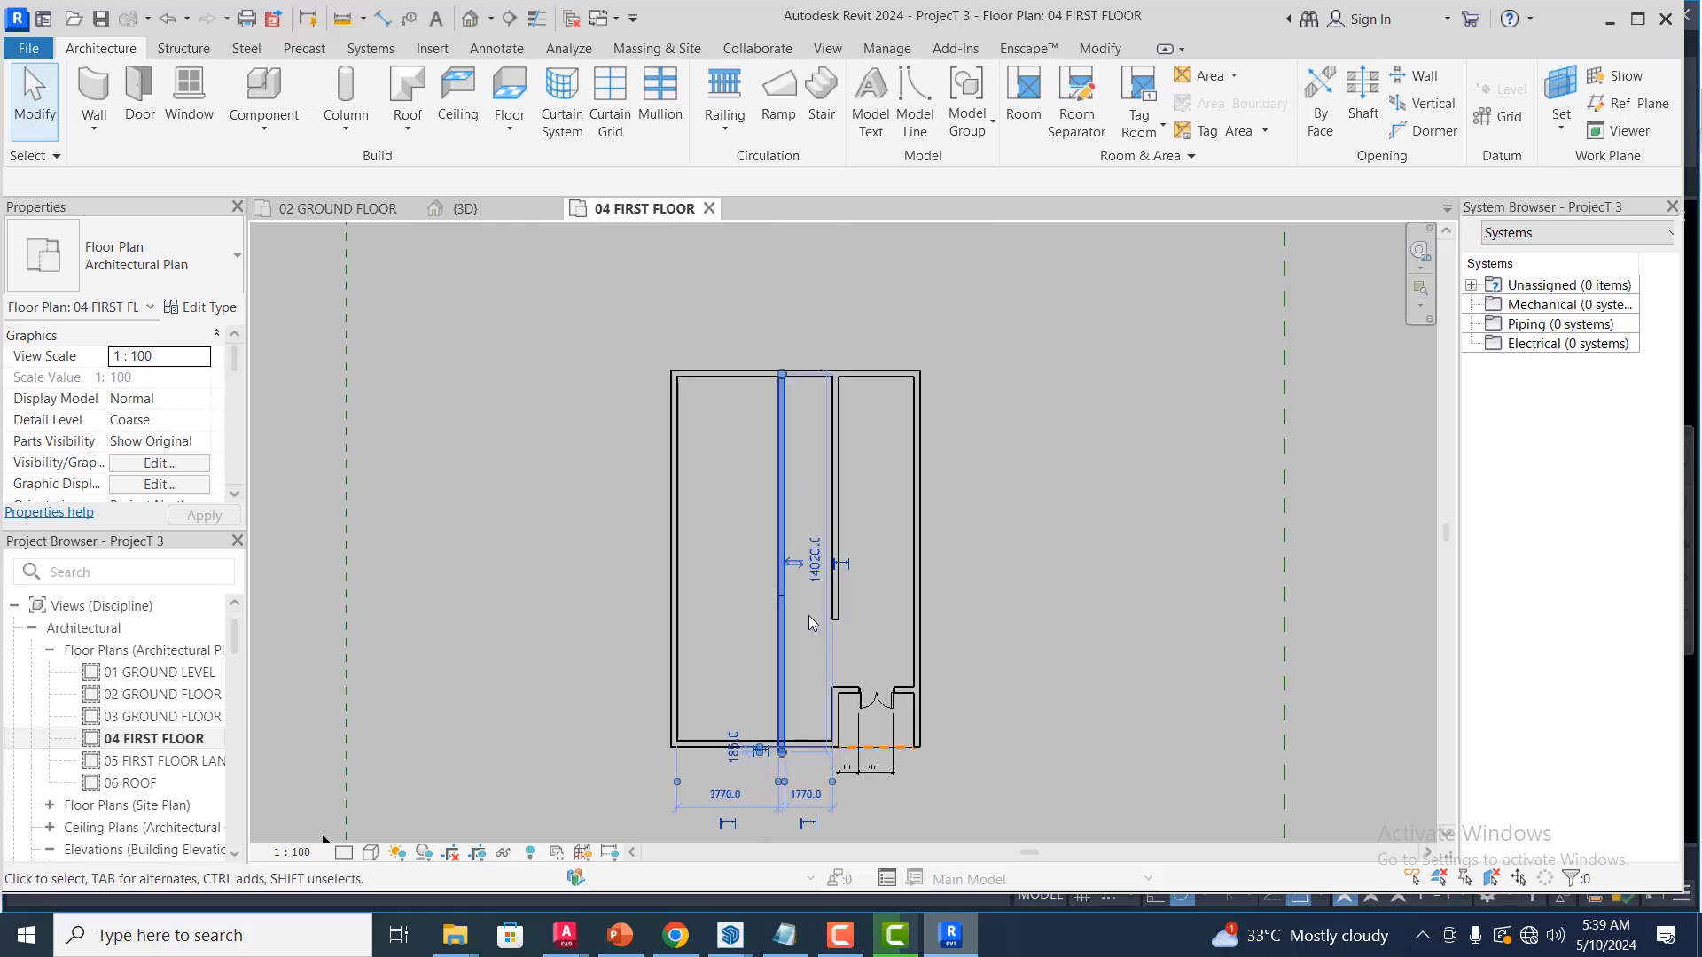
key("Delete")
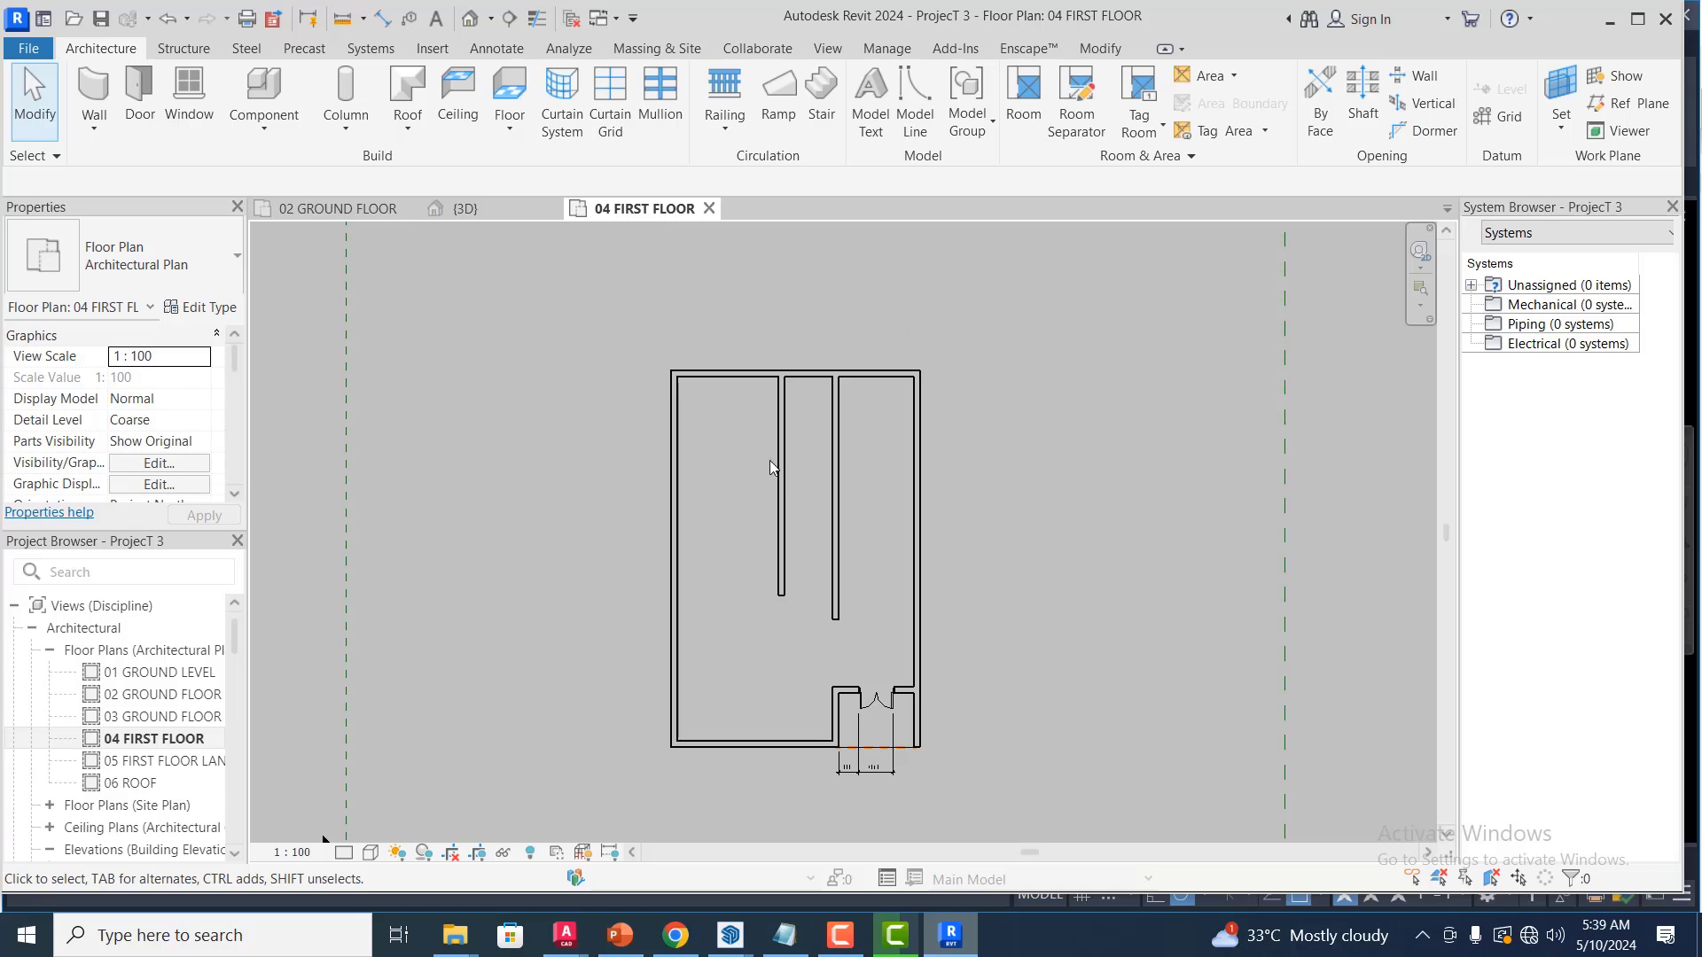
Check the master bedroom depth on the first floor plan in AutoCAD's Masi.dwg and return to the Revit plan
scroll(806, 399, "up", 2)
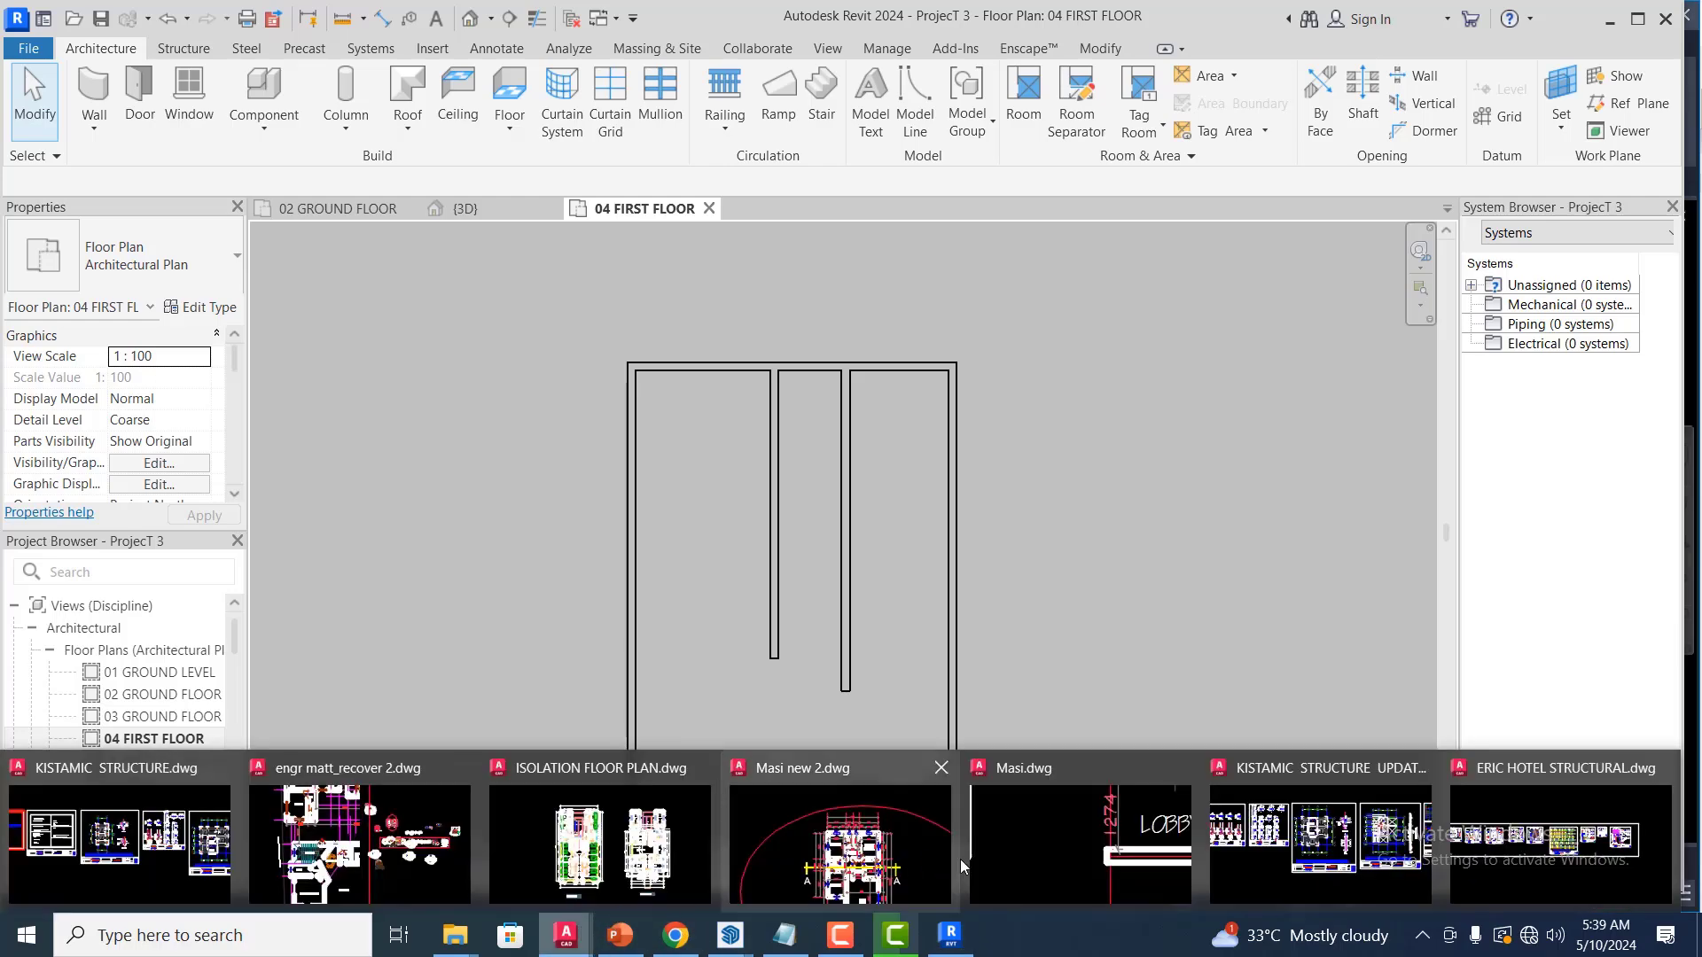
left_click(1130, 858)
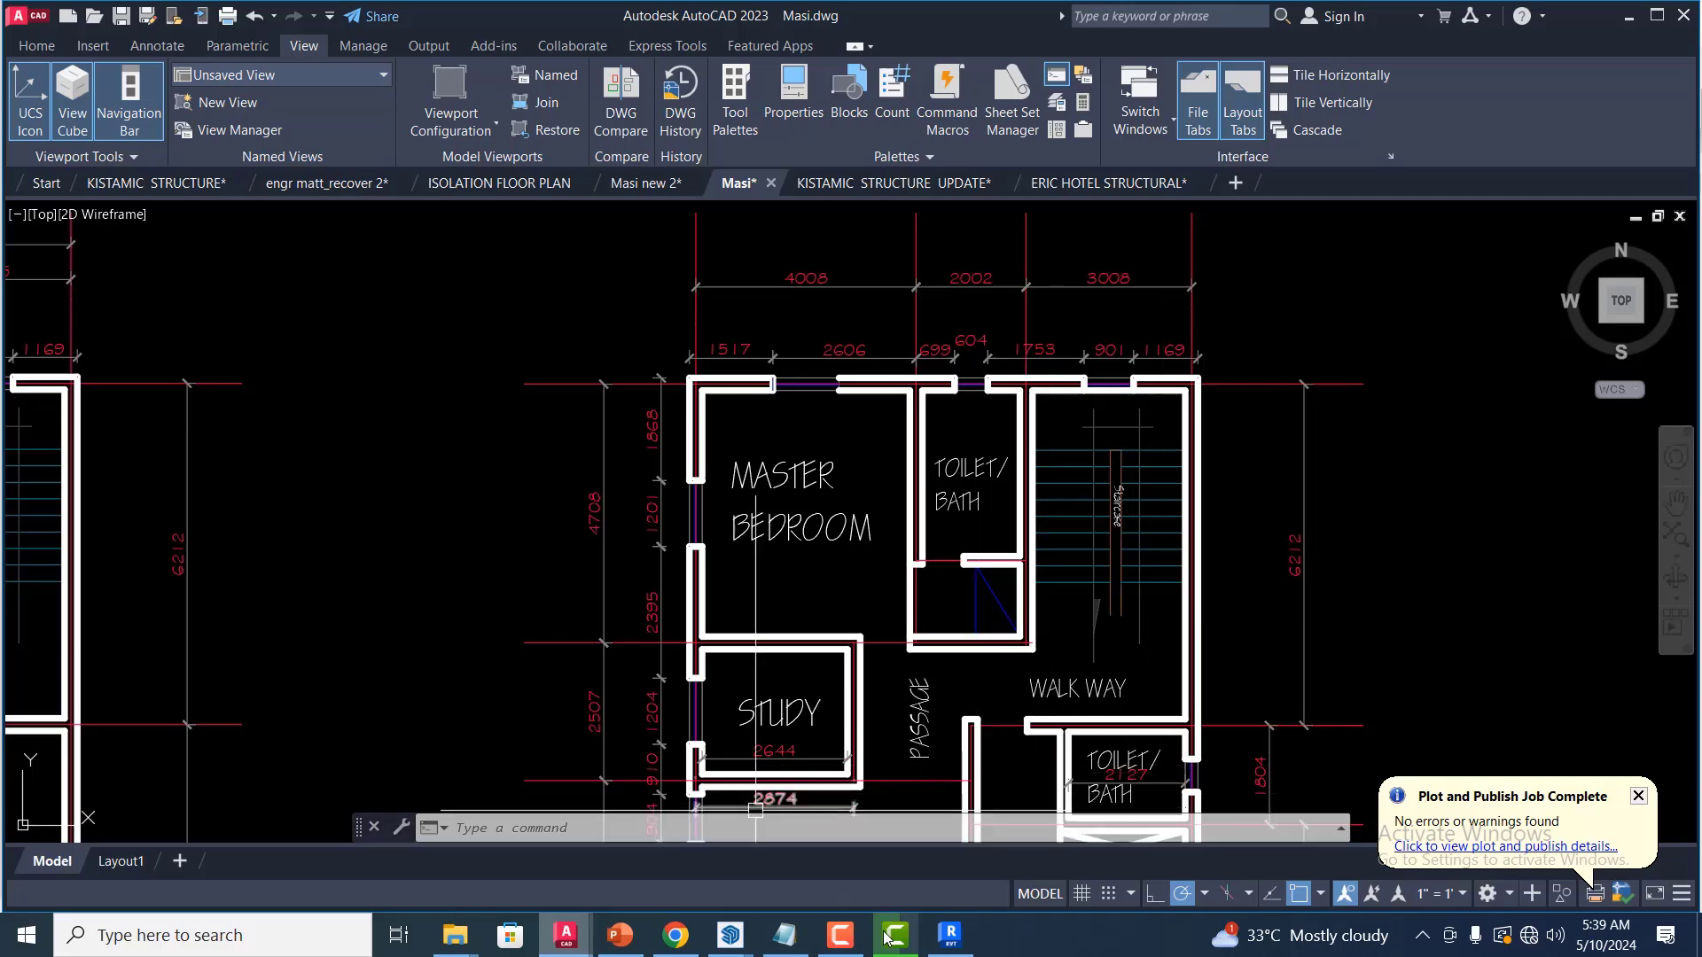
mouse_move(941, 940)
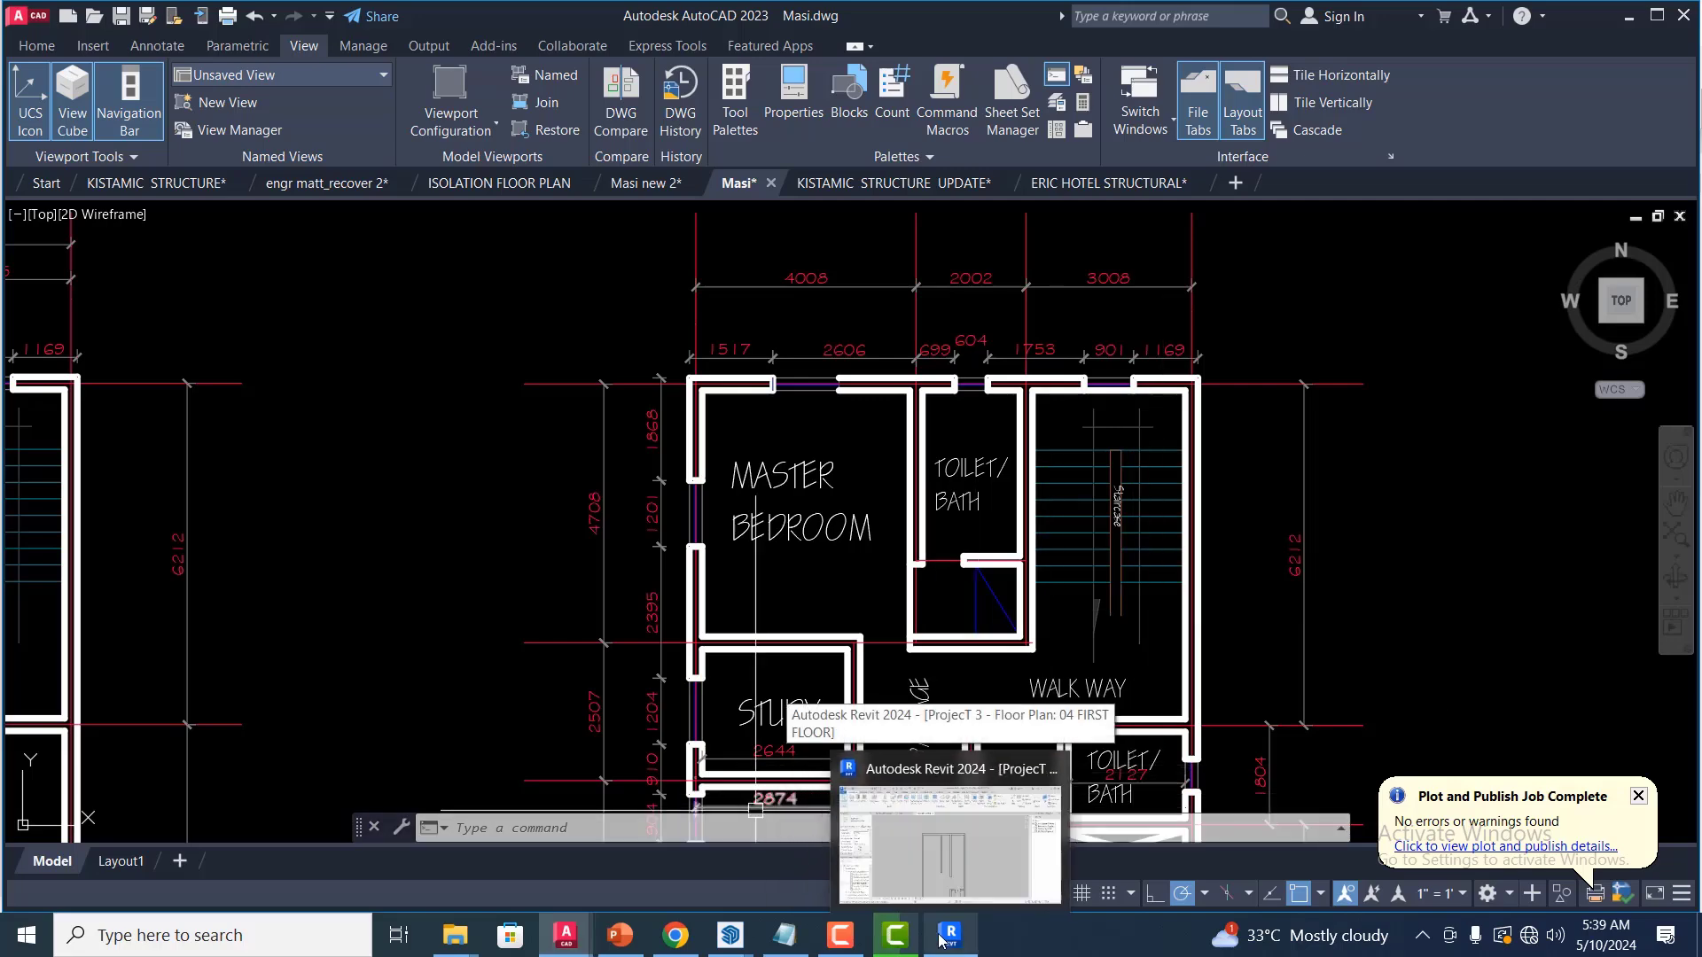
left_click(950, 842)
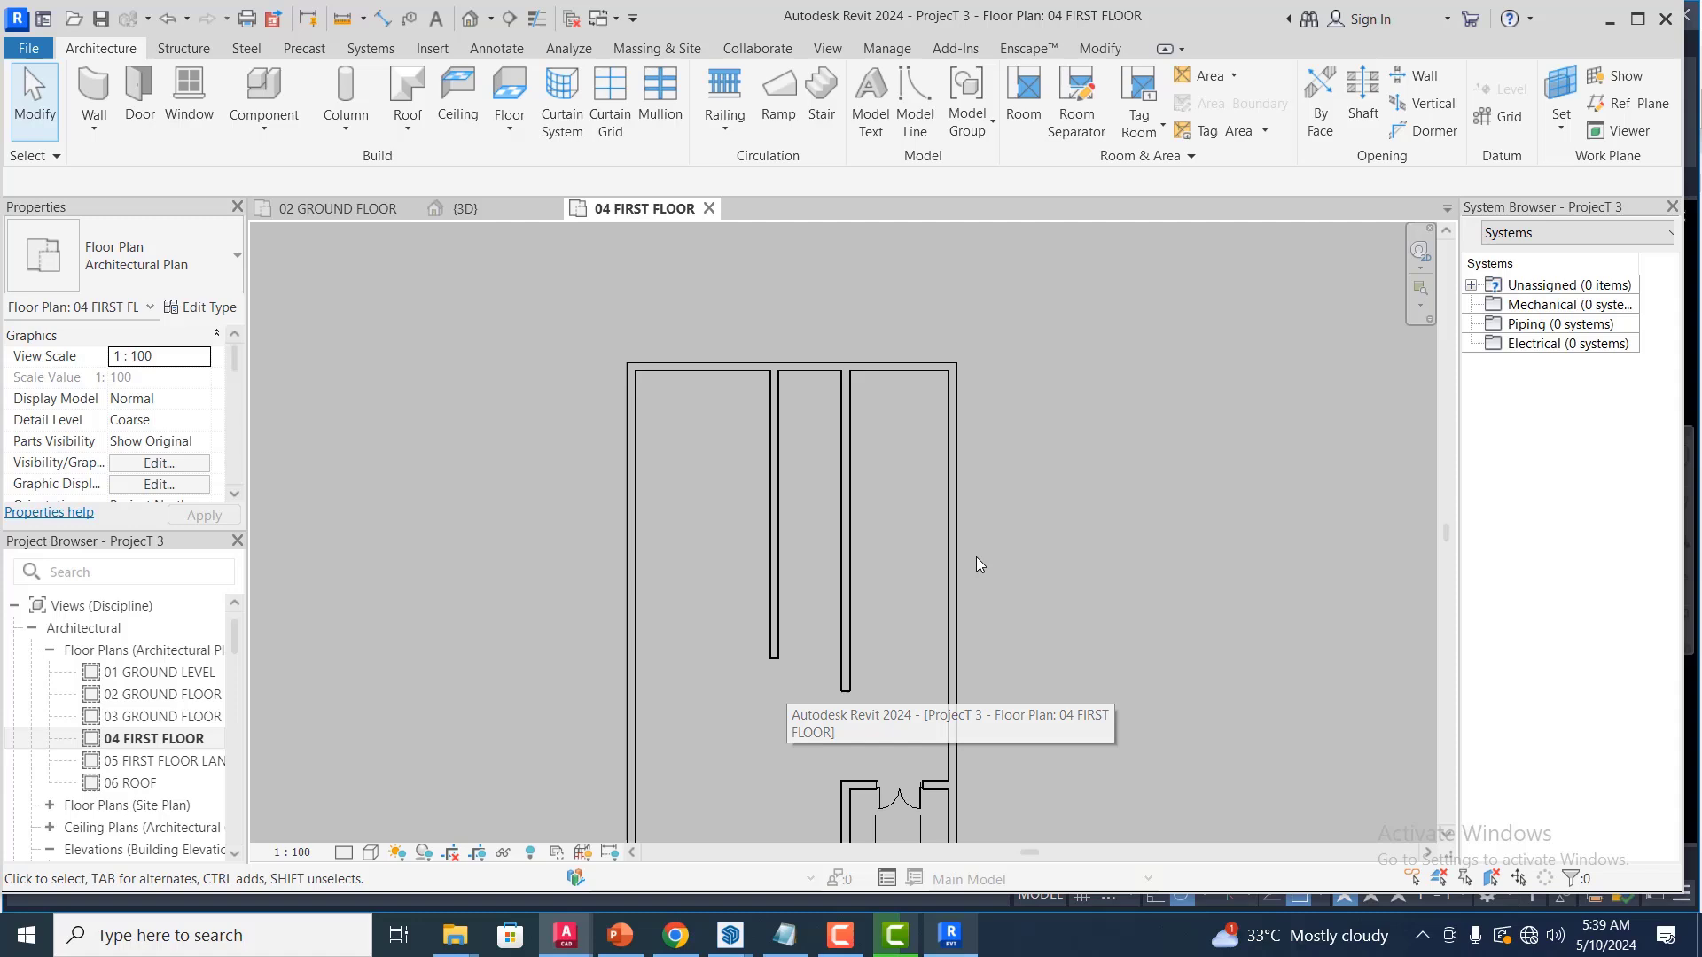
Copy the upper exterior wall 4700 mm vertically downward and end the Copy command
left_click(732, 368)
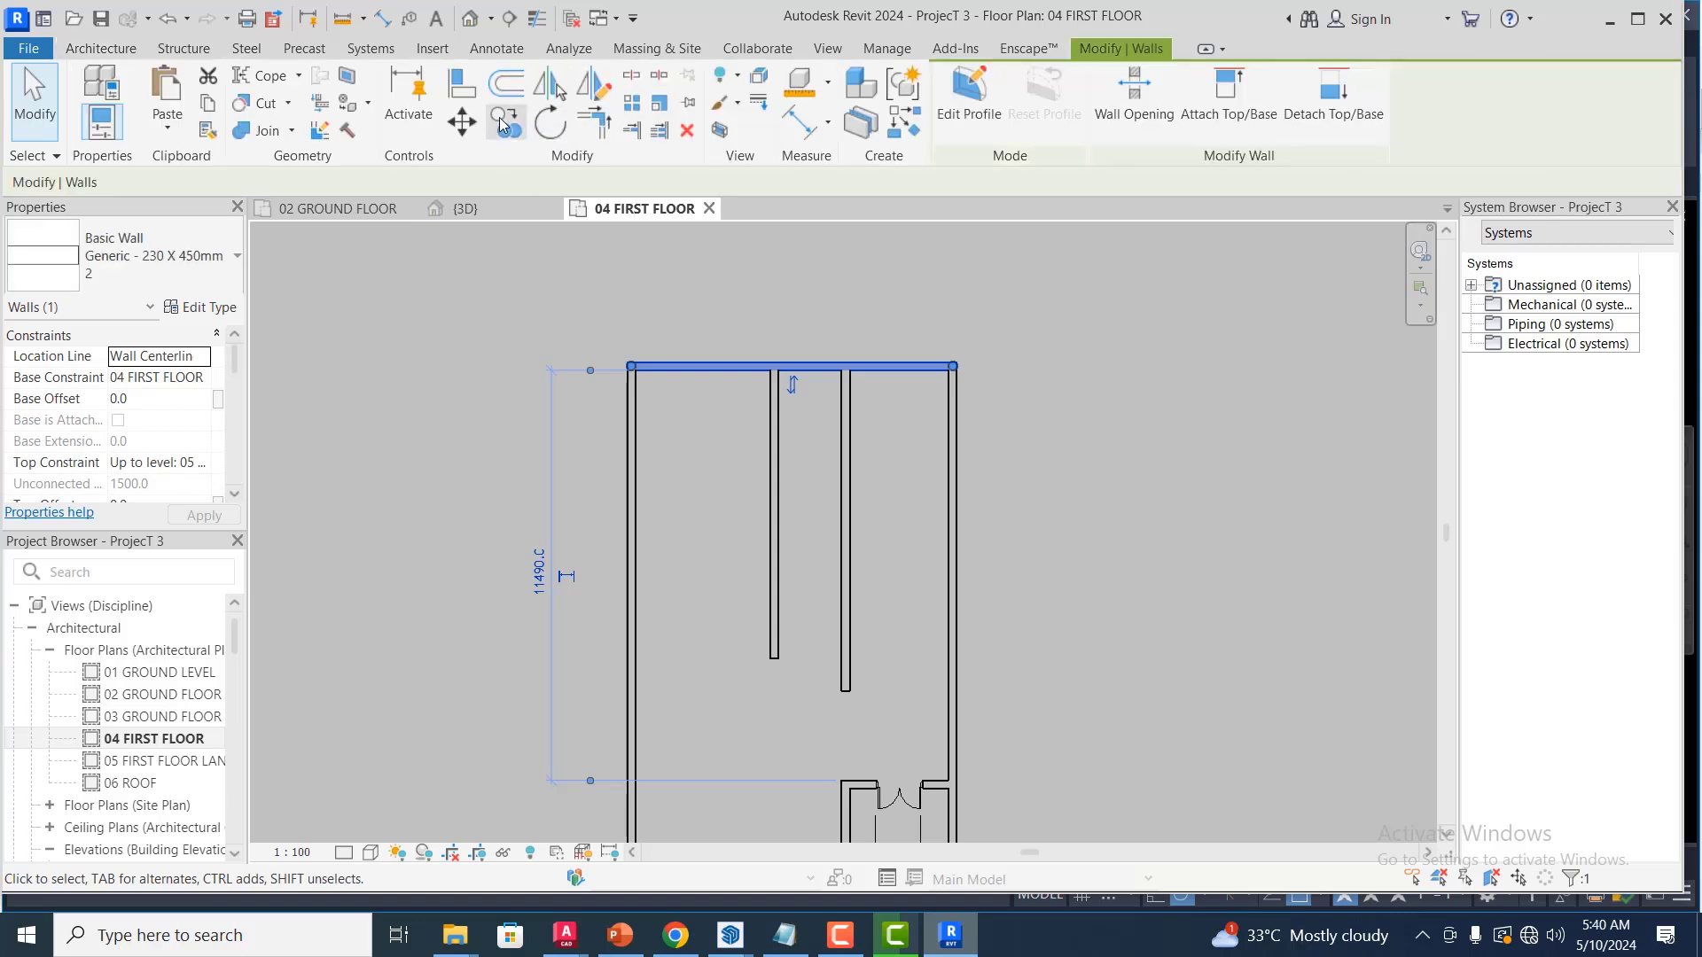
left_click(503, 124)
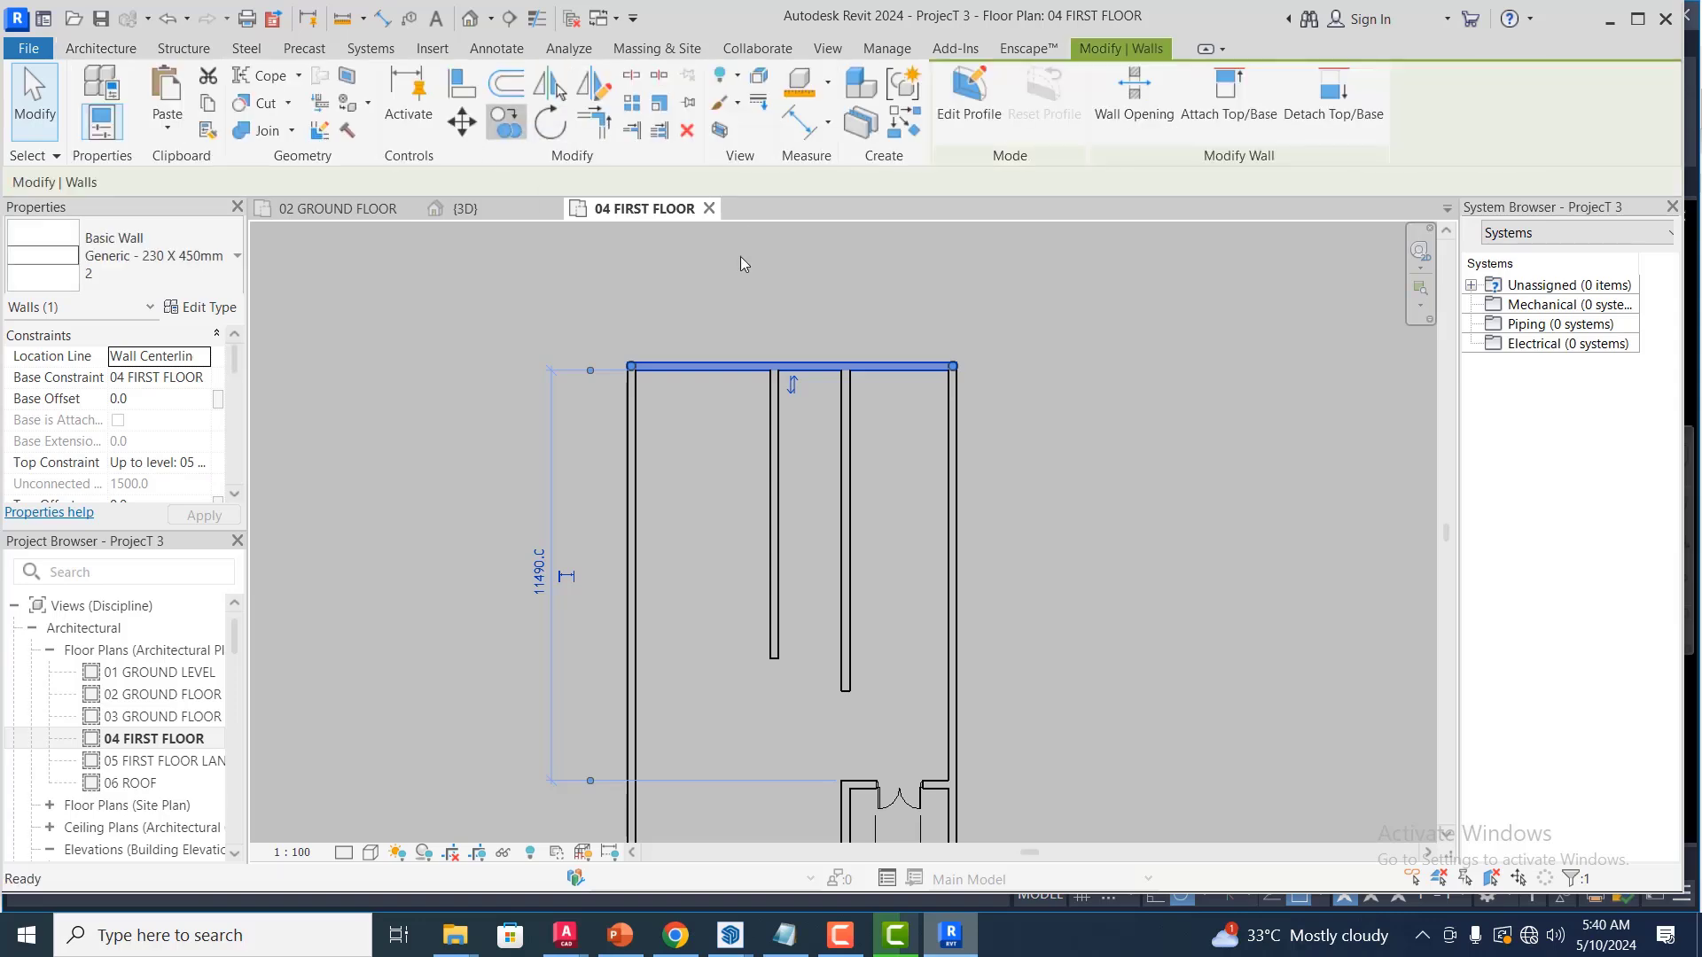
left_click(702, 365)
scroll(702, 364, "up", 2)
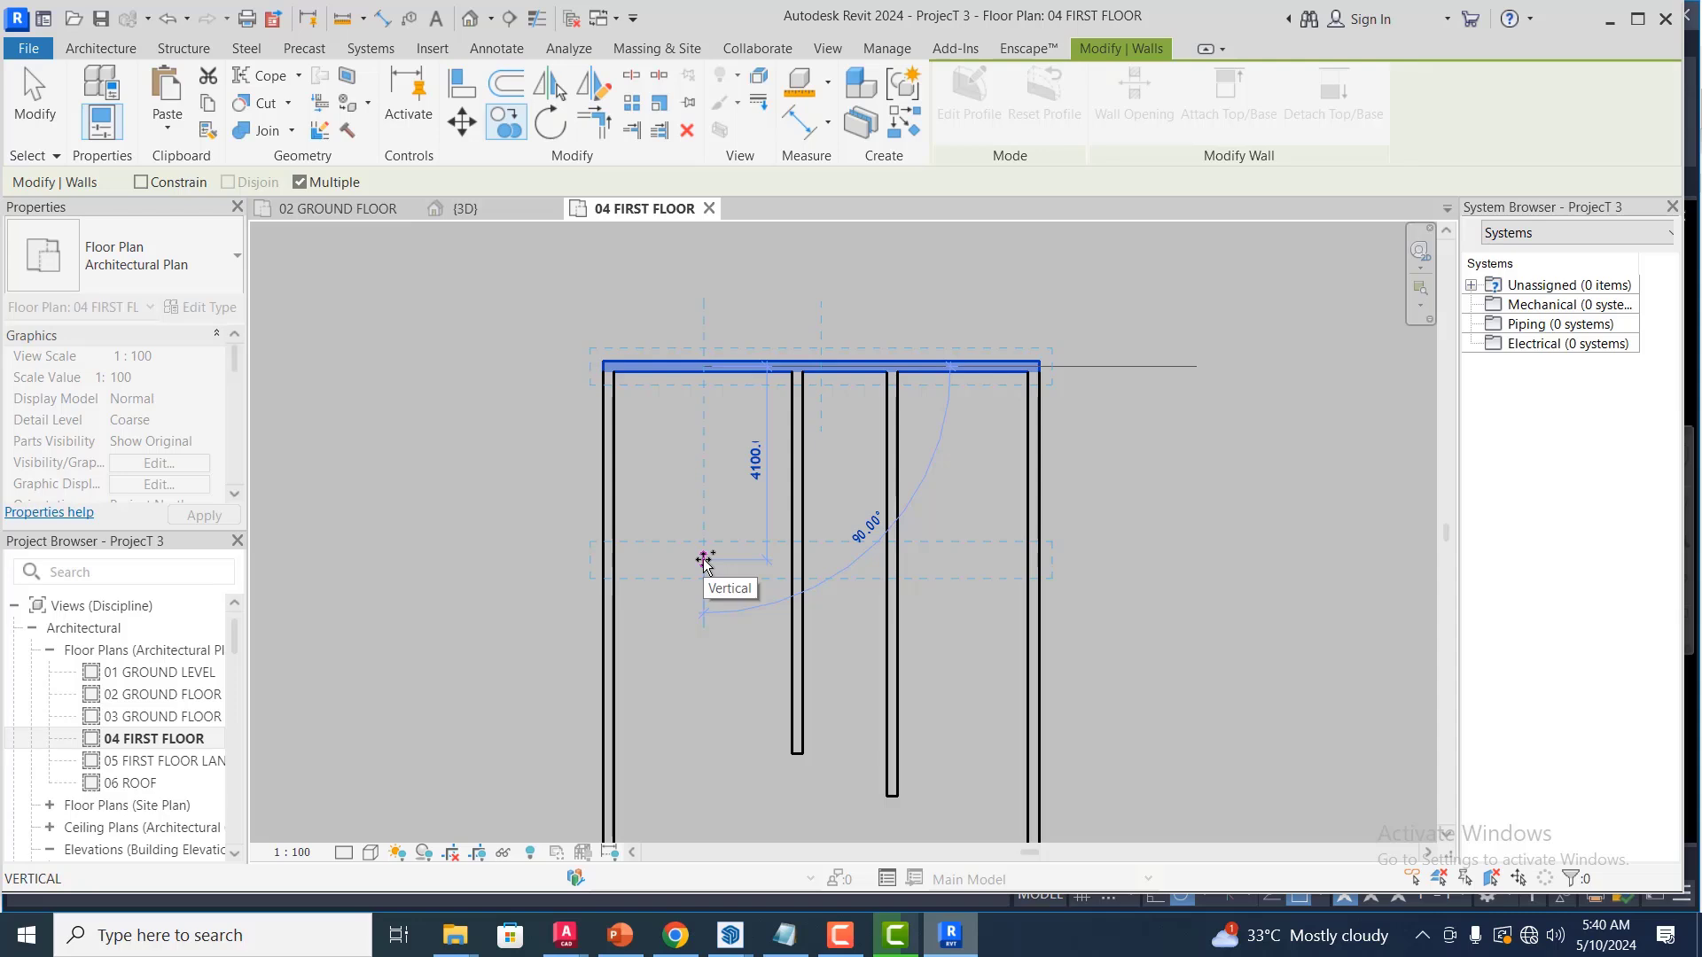
type("47")
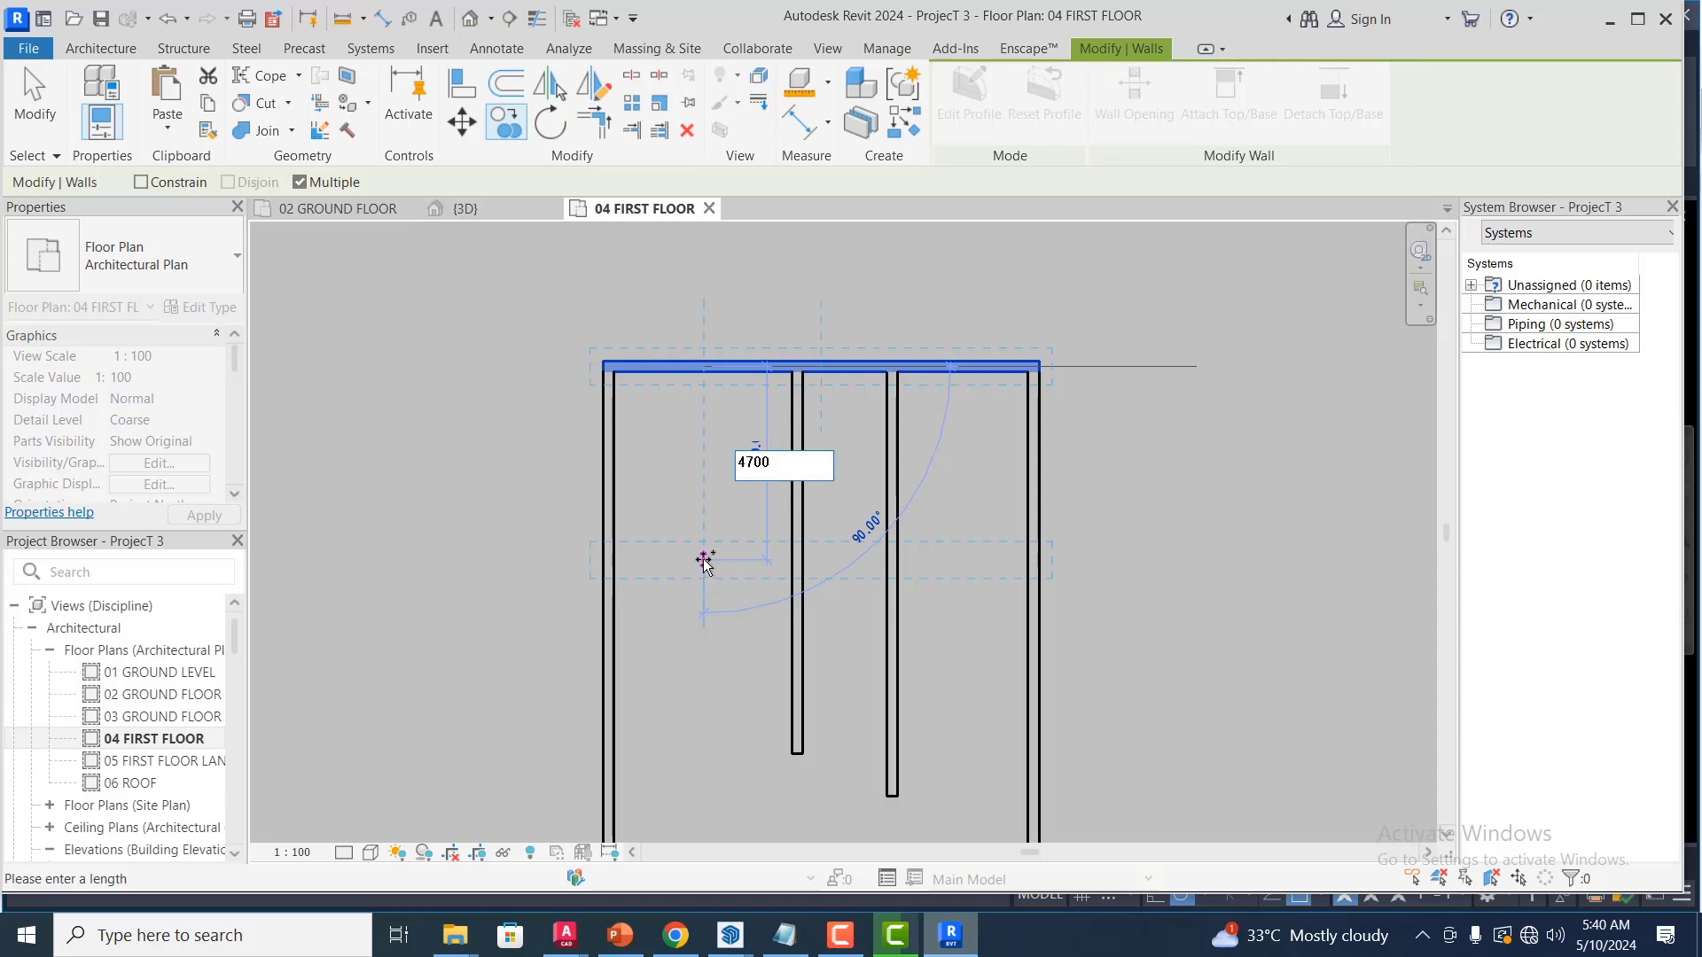
type("00")
key("Return")
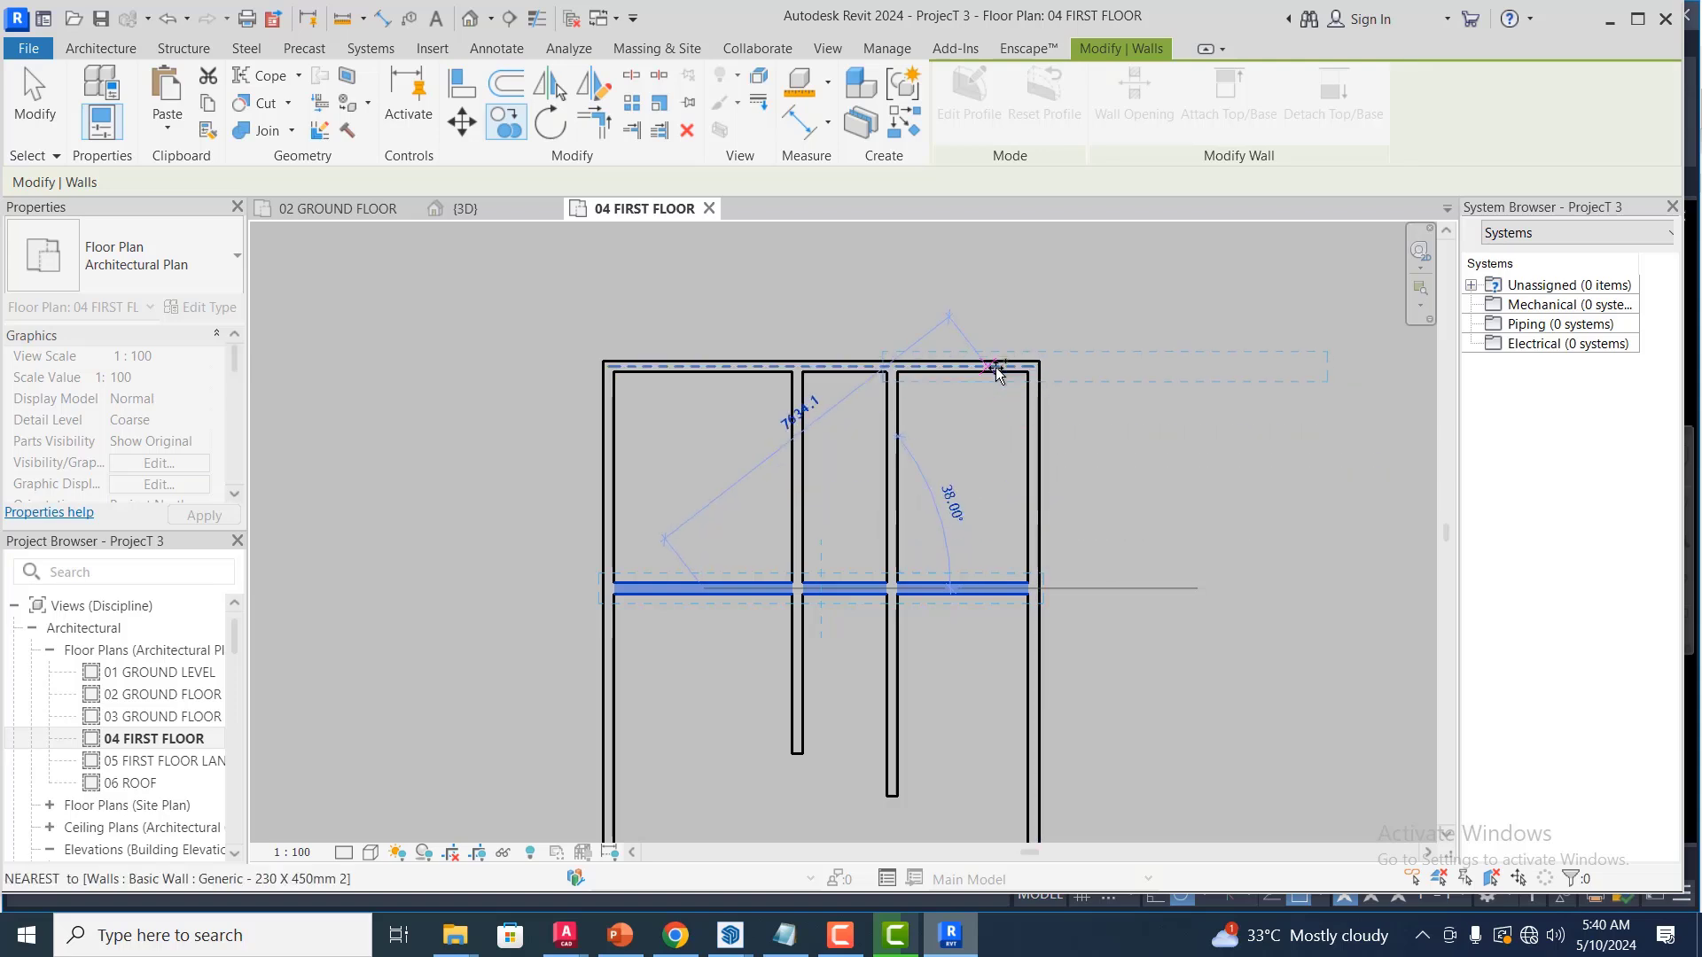
scroll(1007, 372, "up", 2)
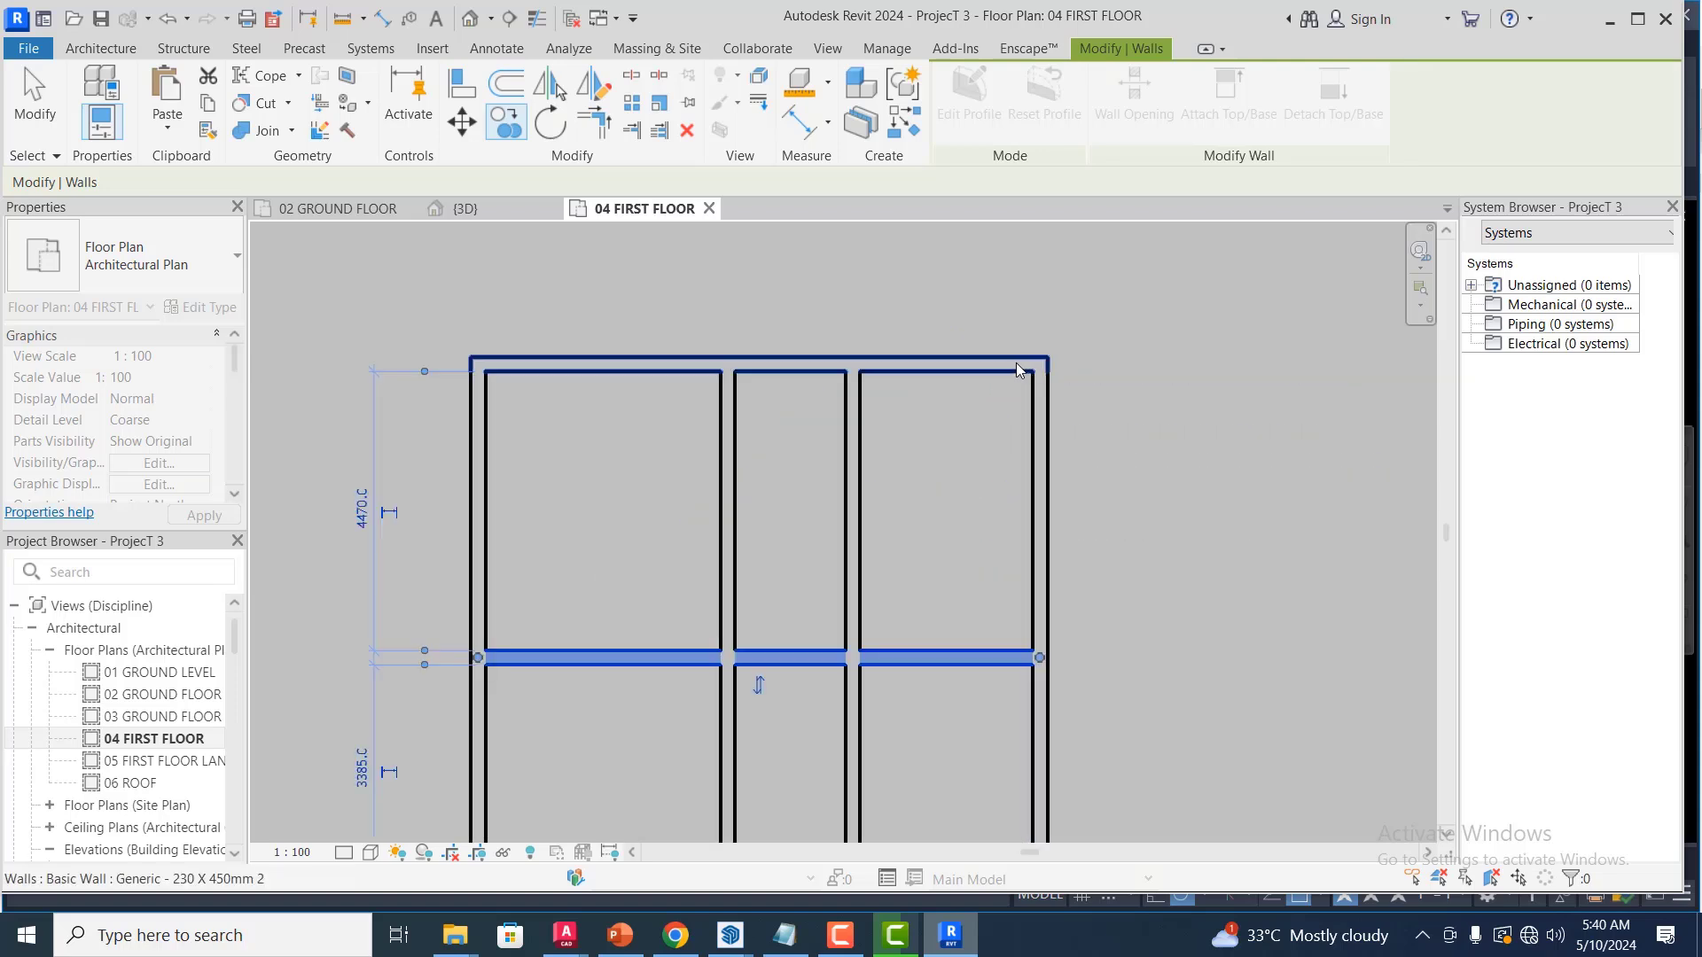
key("Escape")
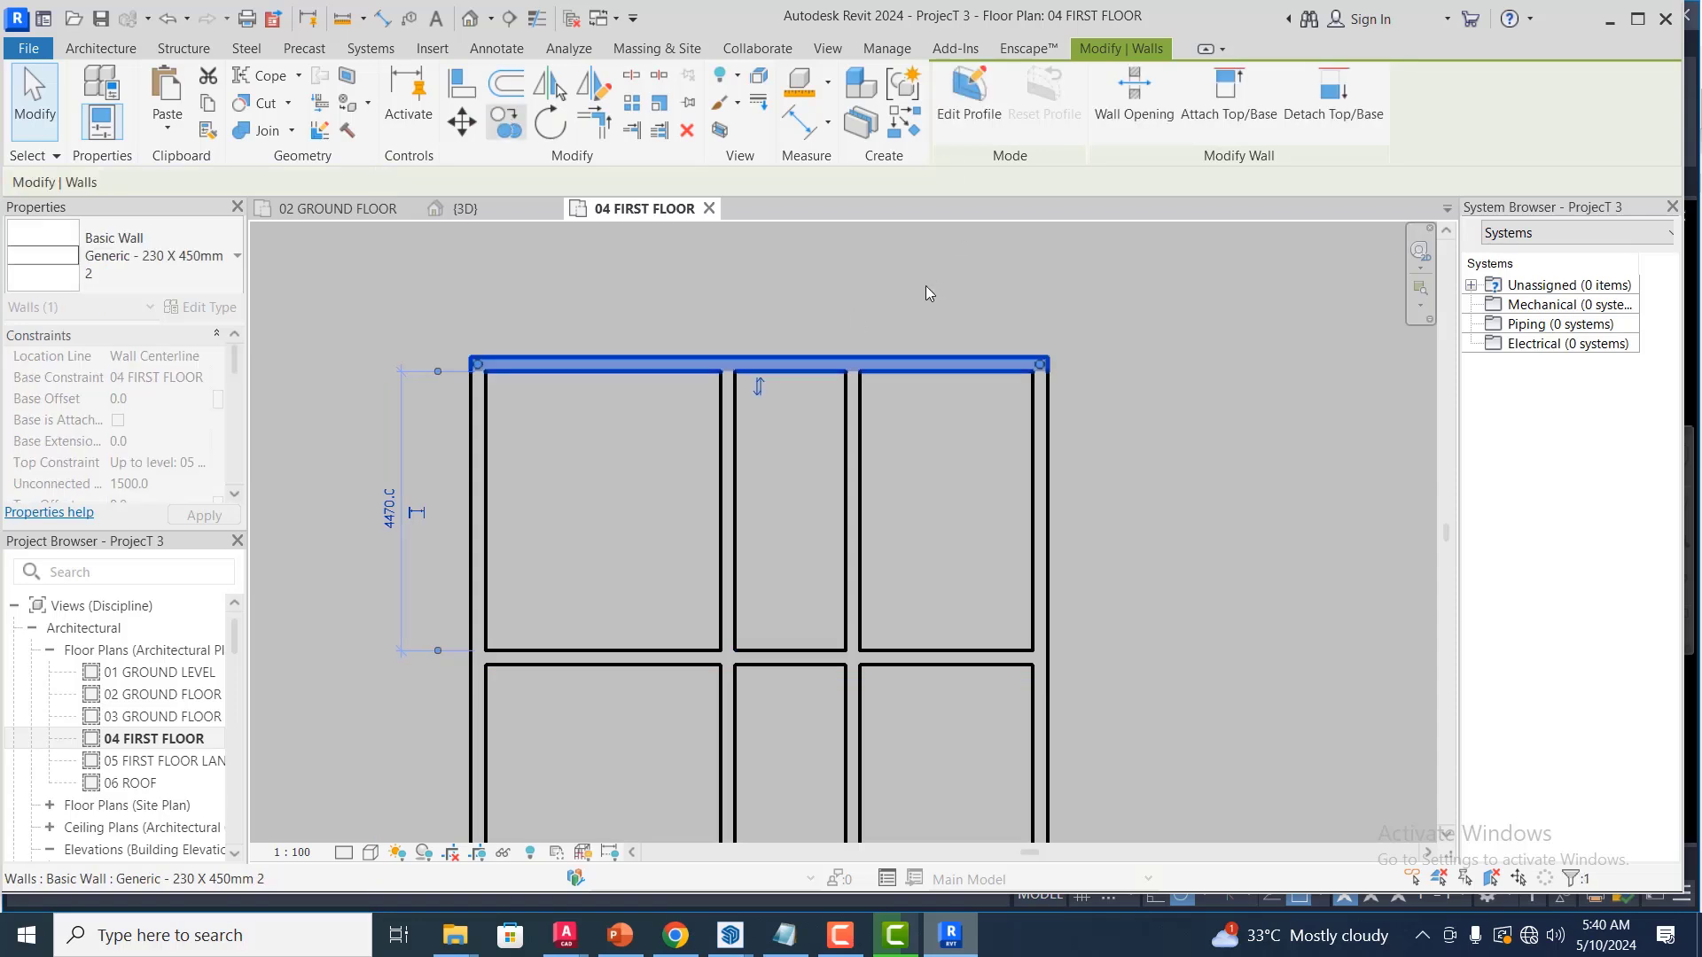
Copy the upper exterior wall 6210 mm vertically downward in Revit, checking the staircase depth in AutoCAD's Masi.dwg for the distance
left_click(955, 364)
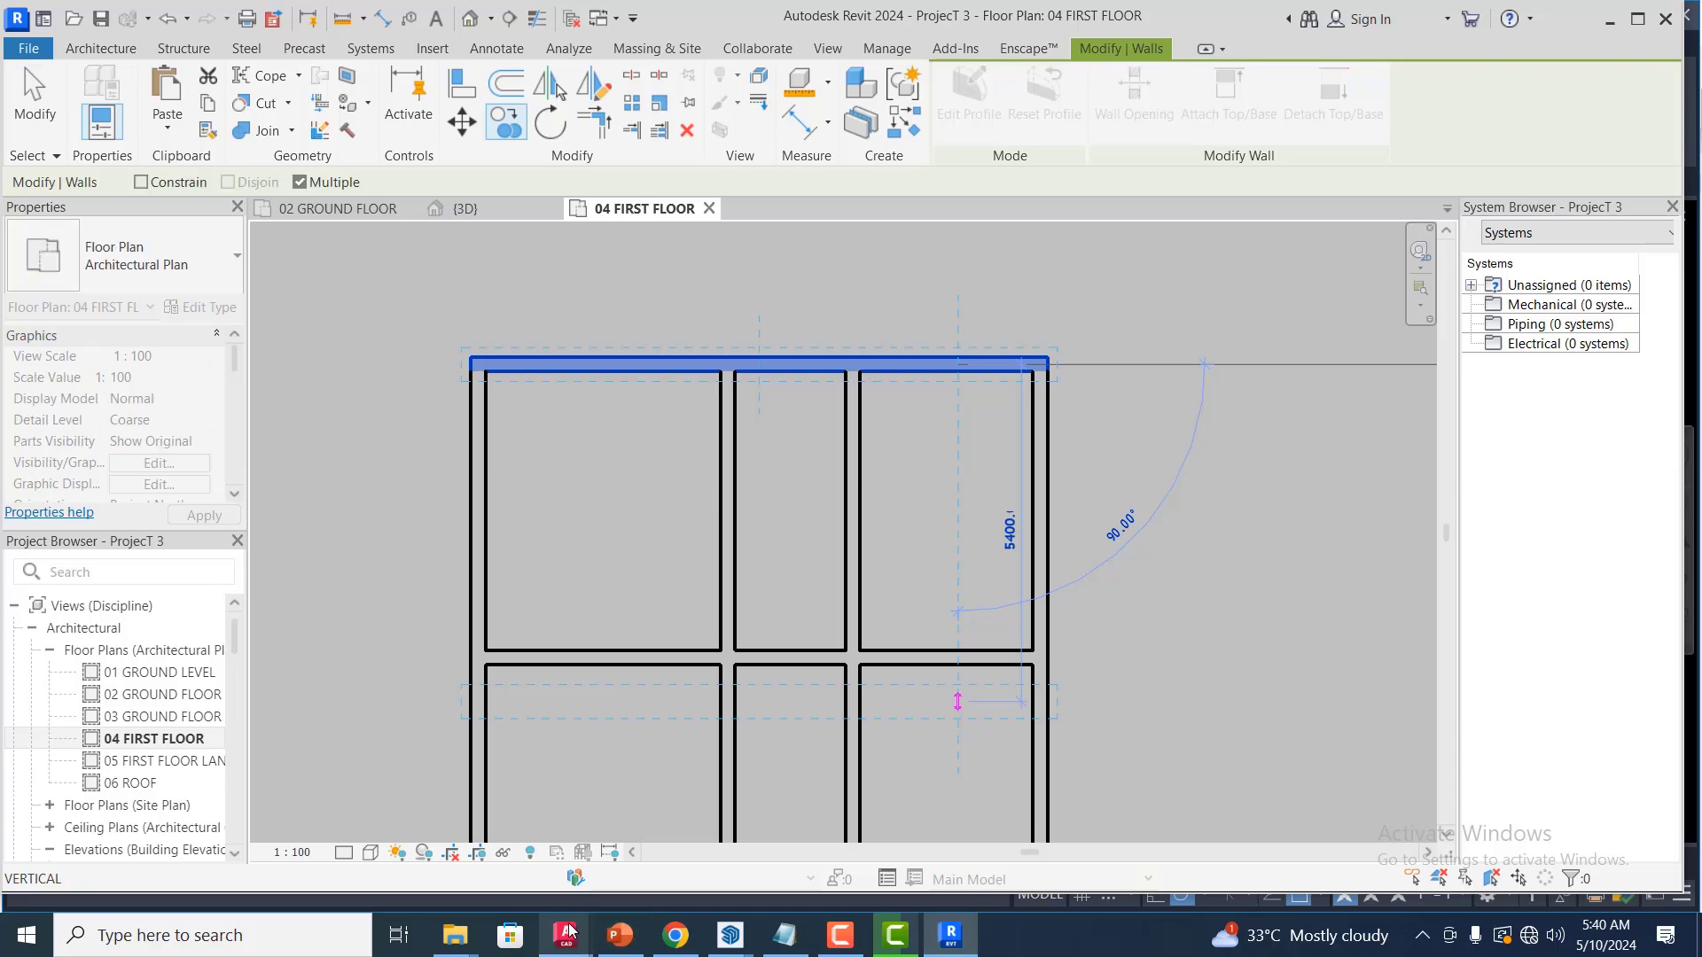
mouse_move(565, 935)
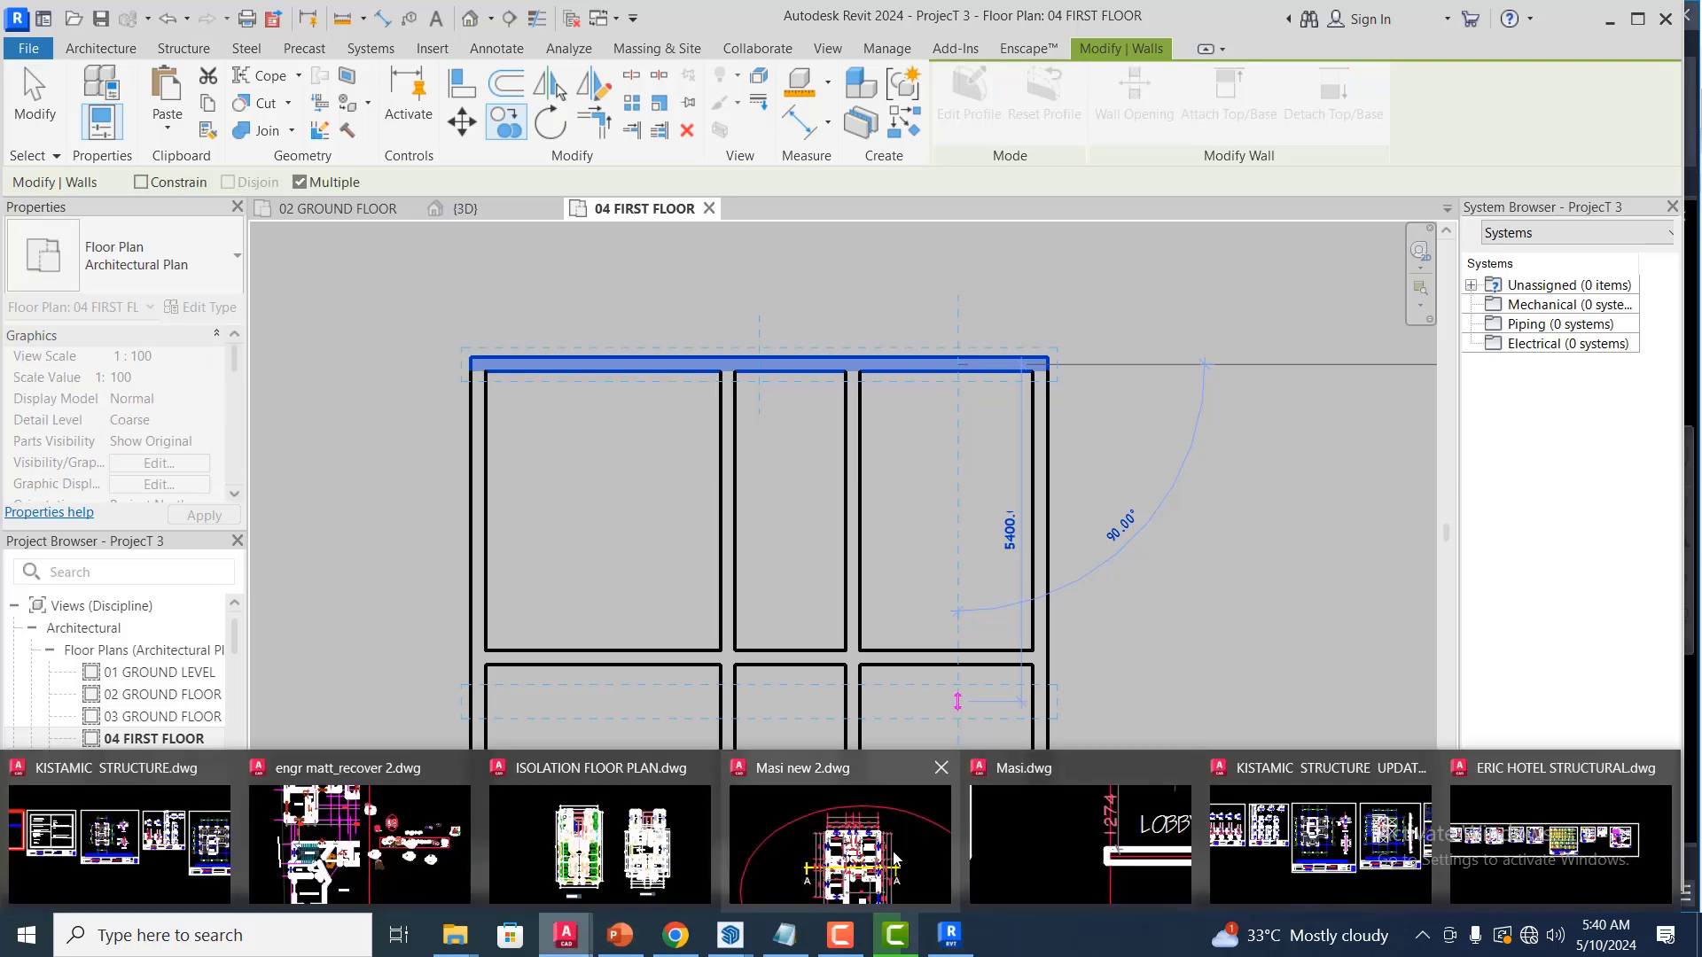
left_click(1035, 839)
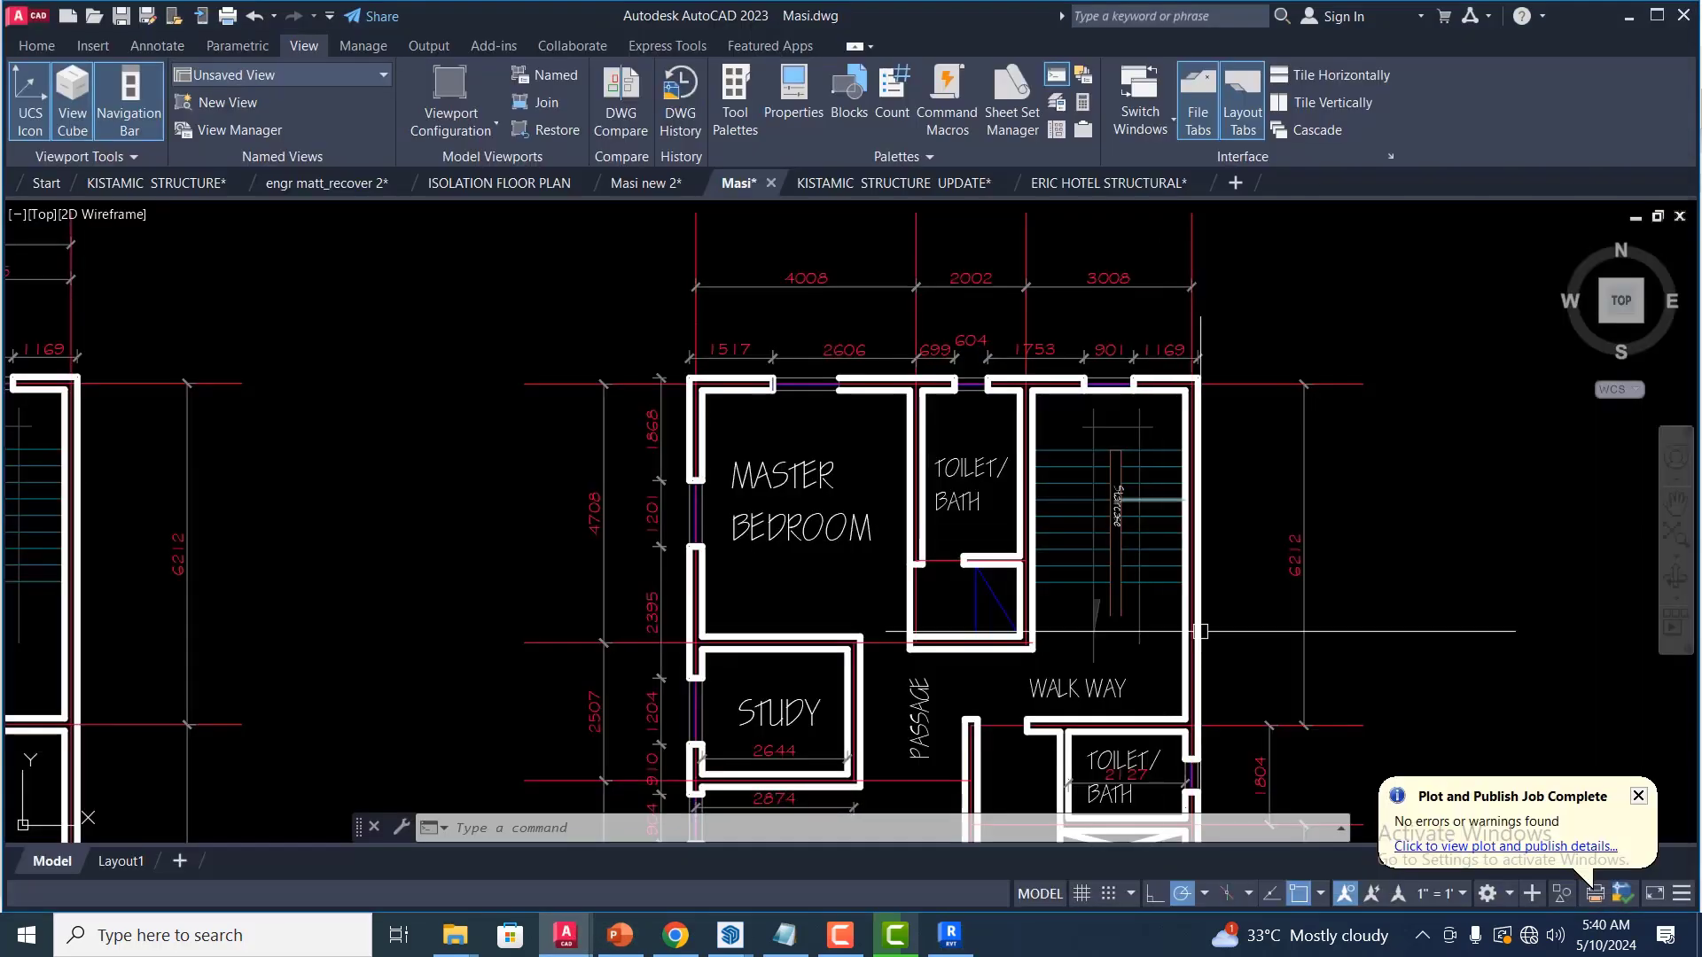
left_click(950, 935)
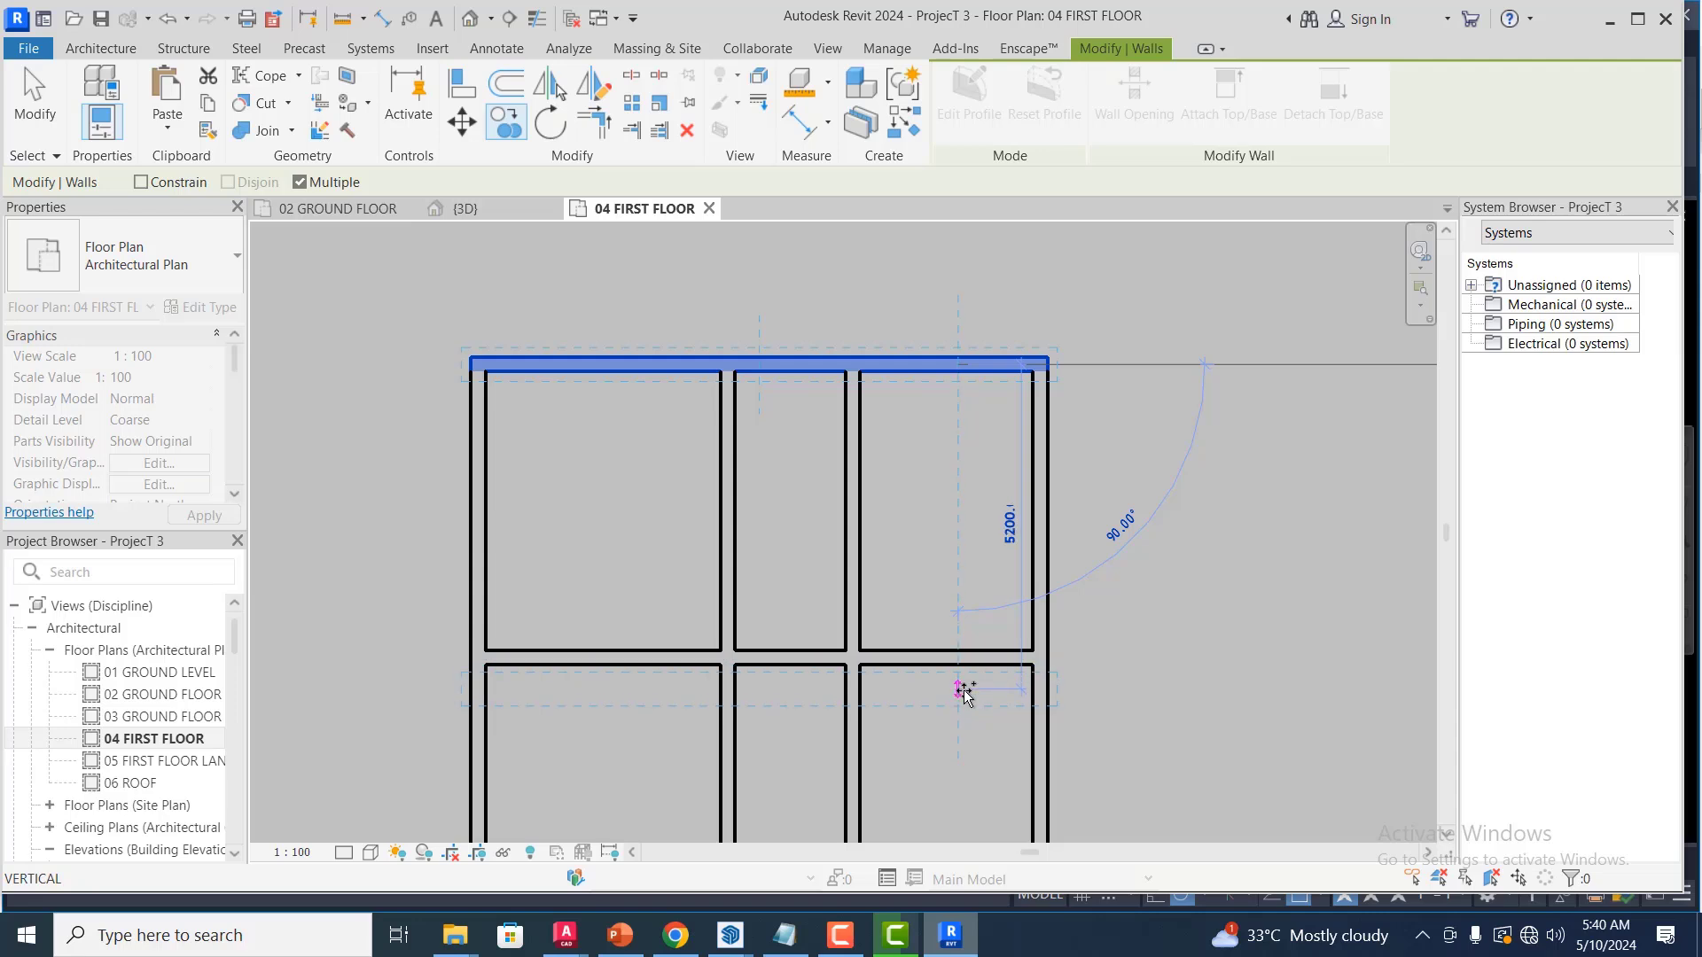
type("6")
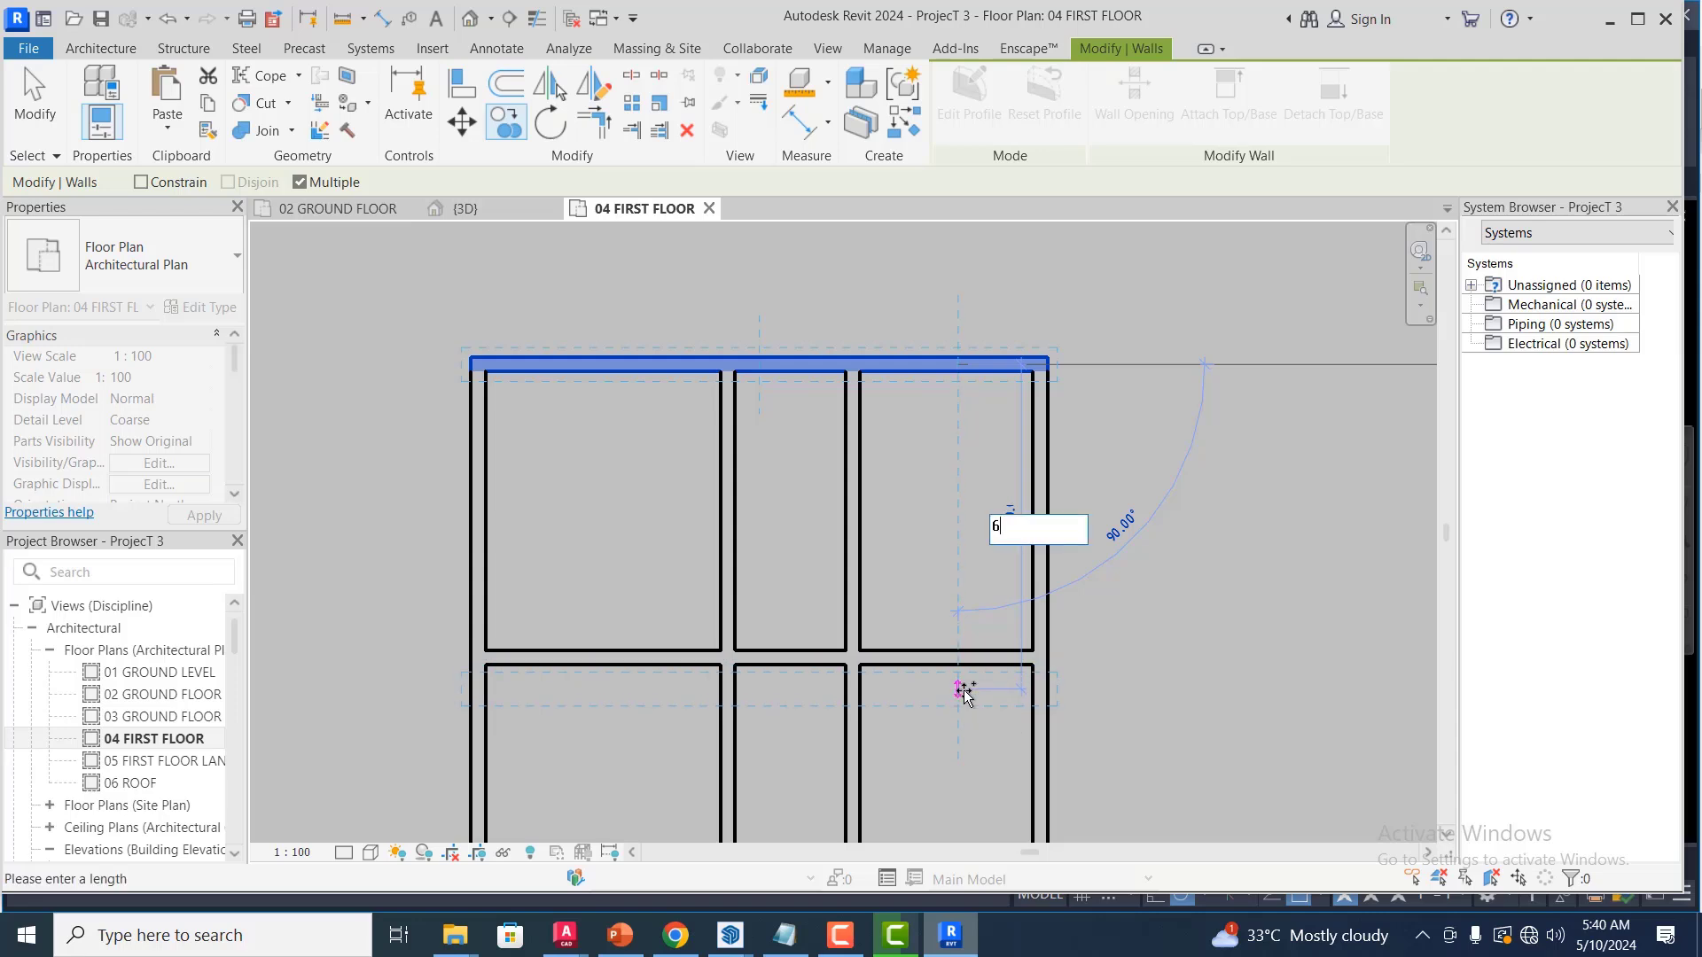
left_click(563, 935)
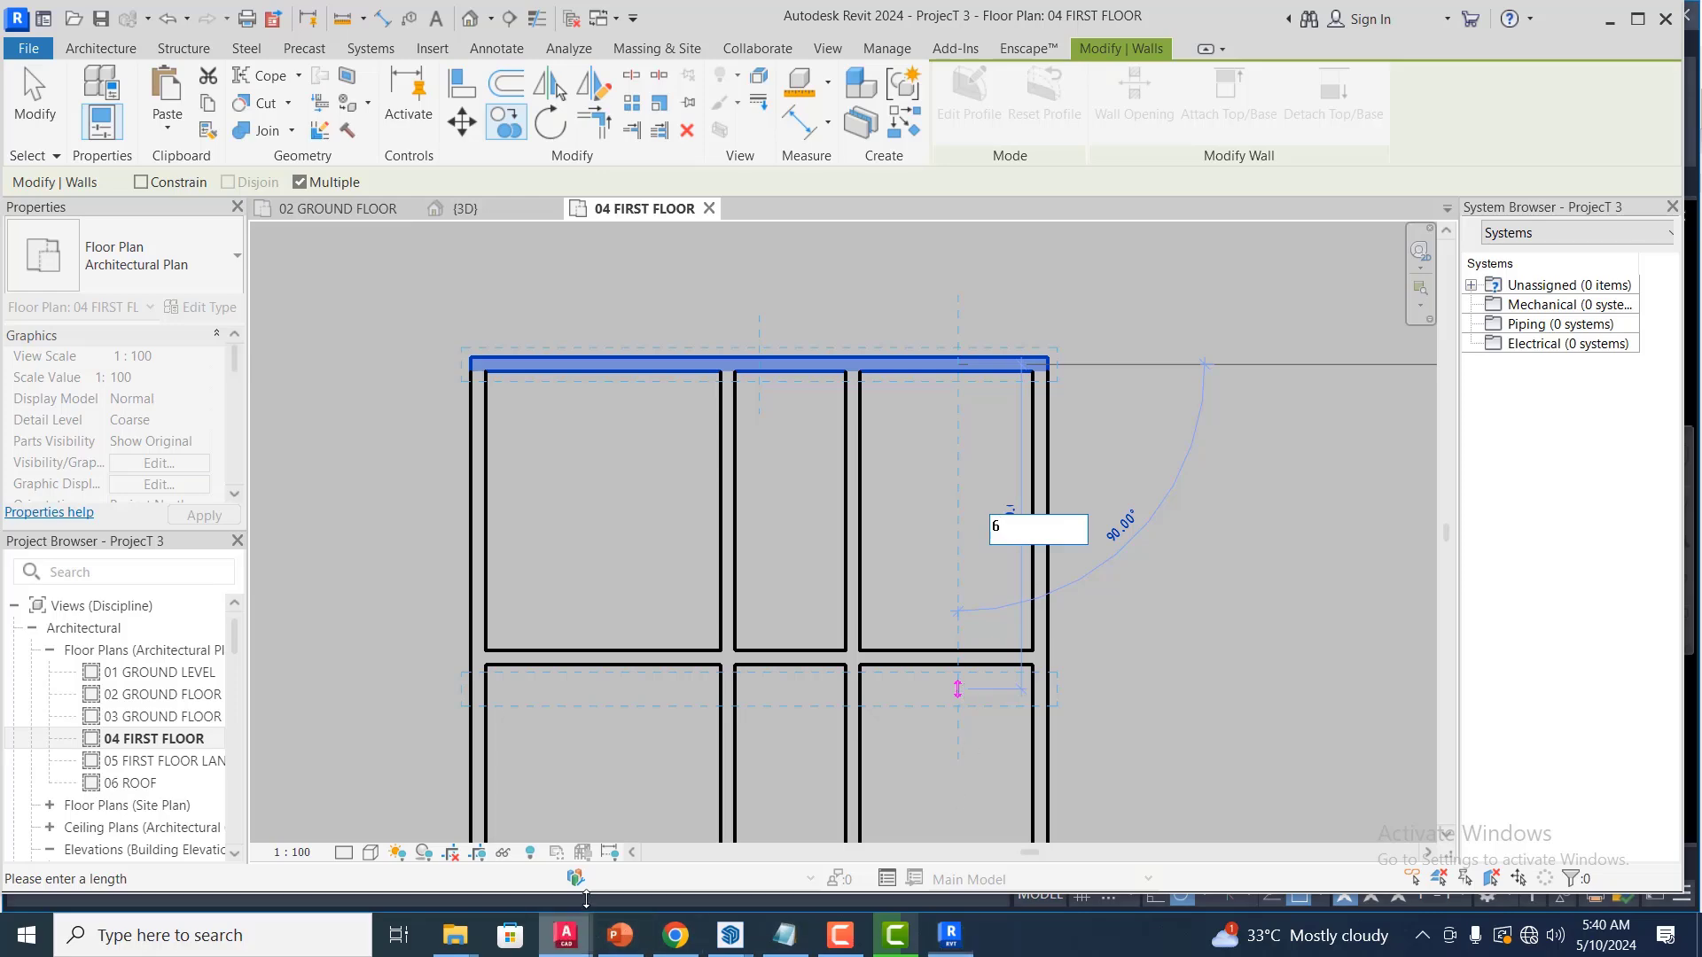
left_click(1015, 854)
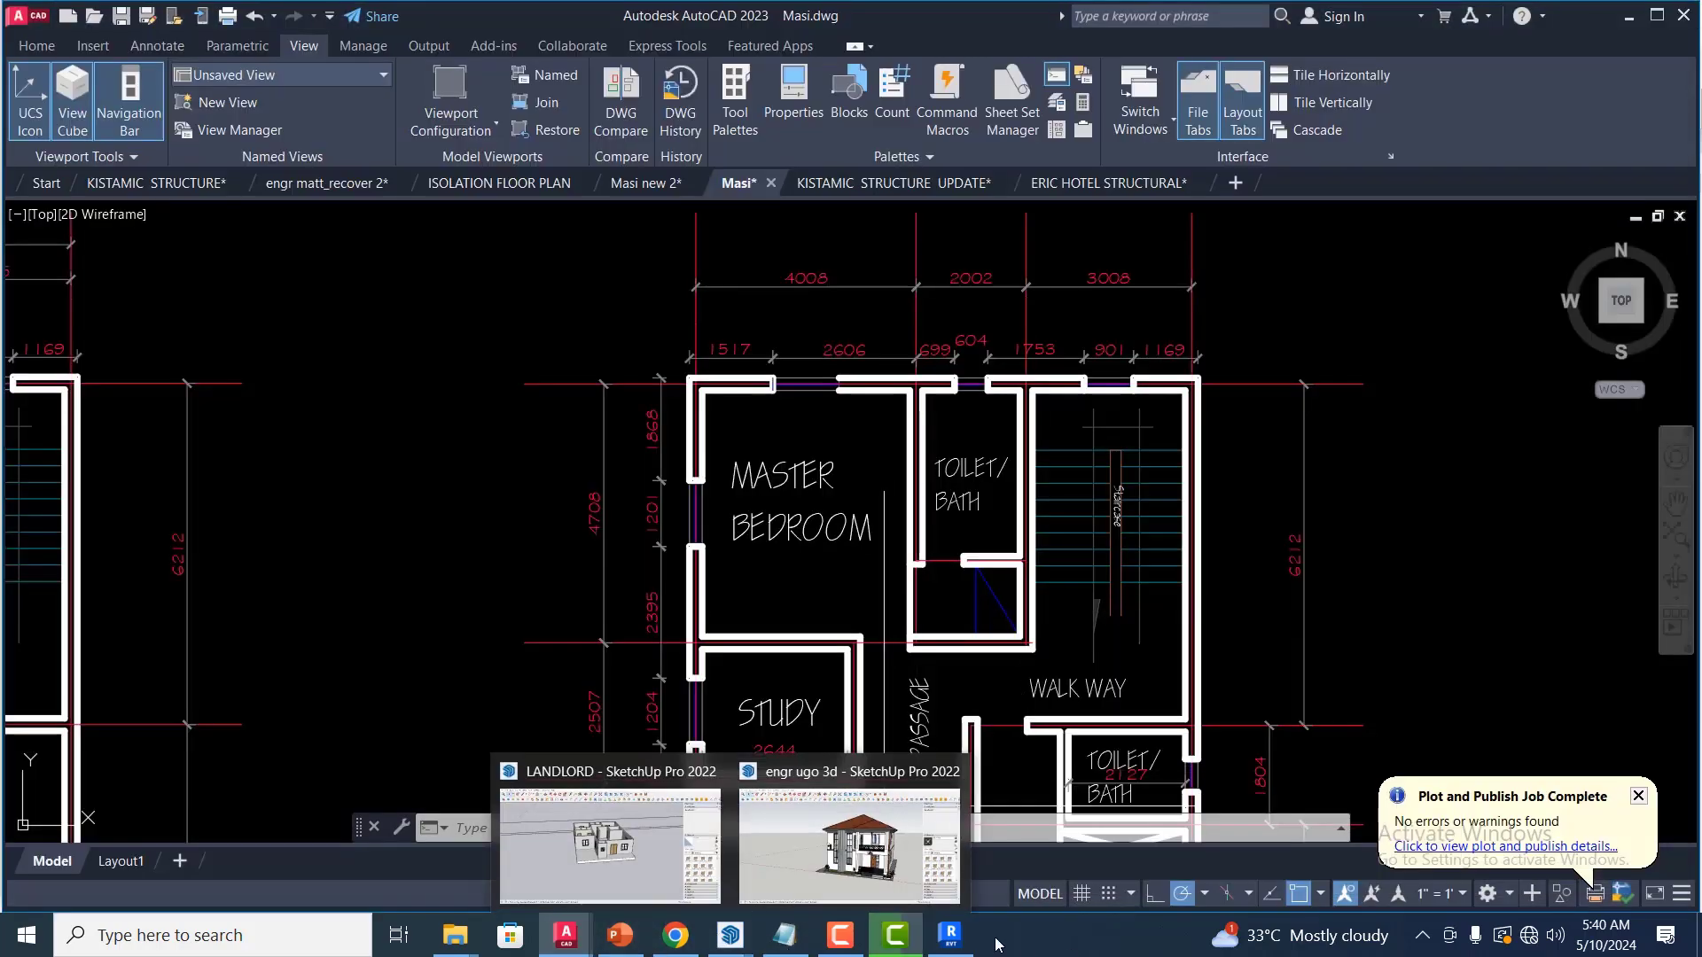
left_click(950, 935)
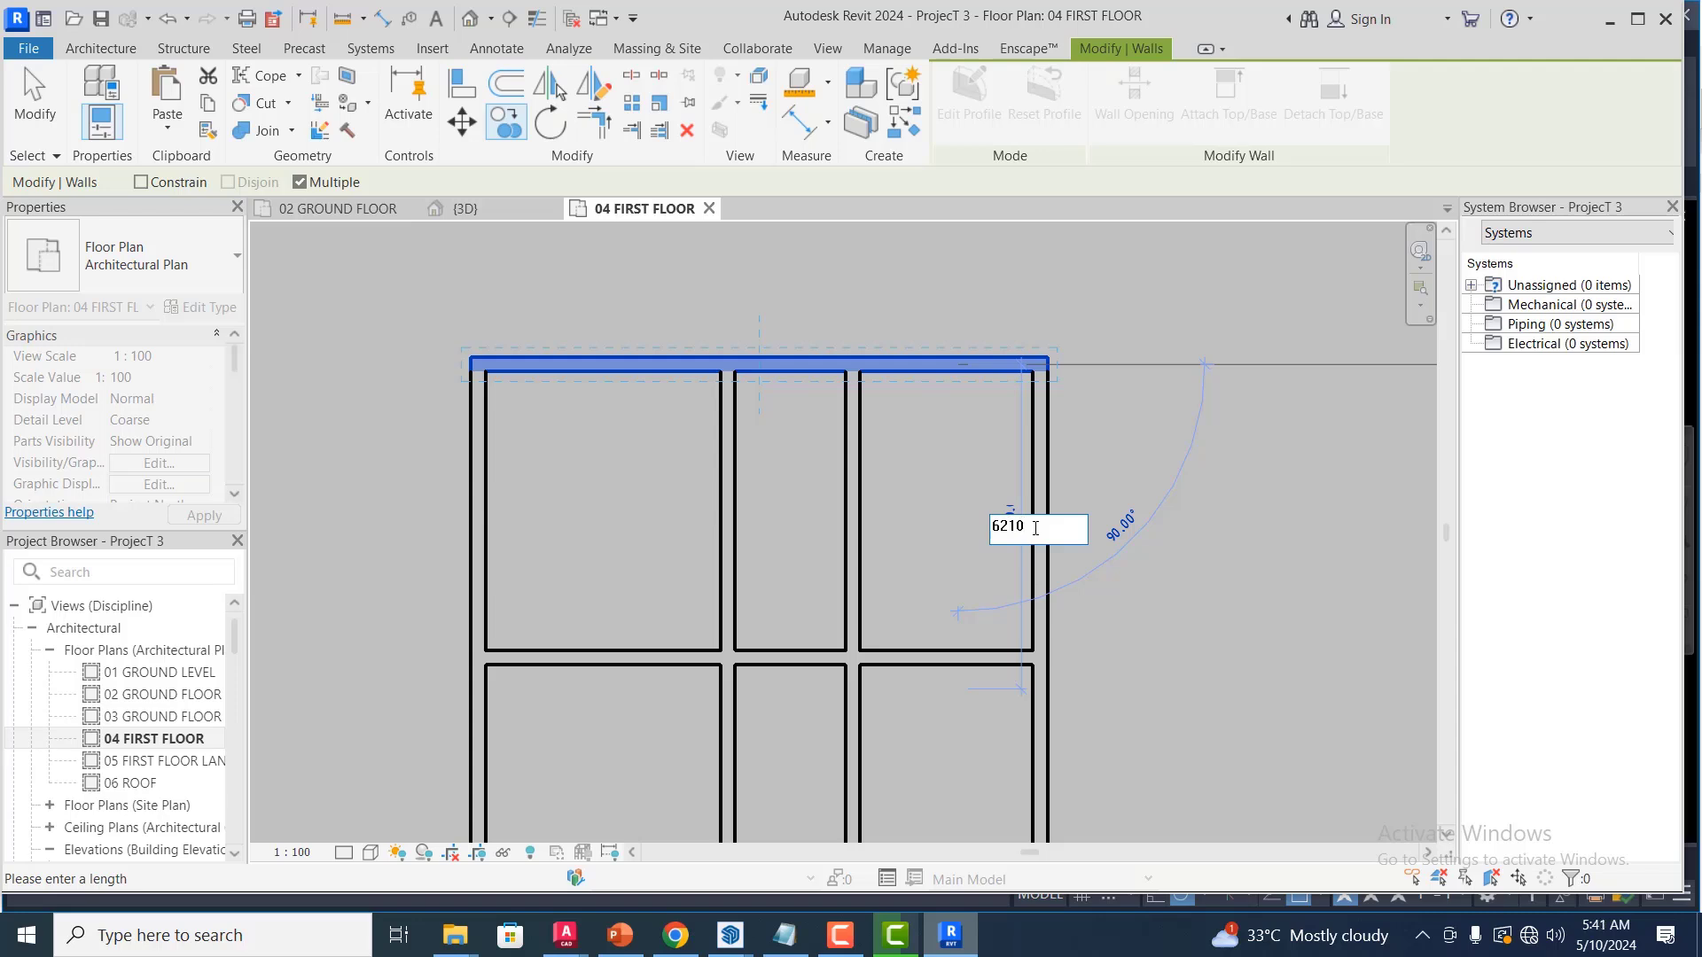
key("Return")
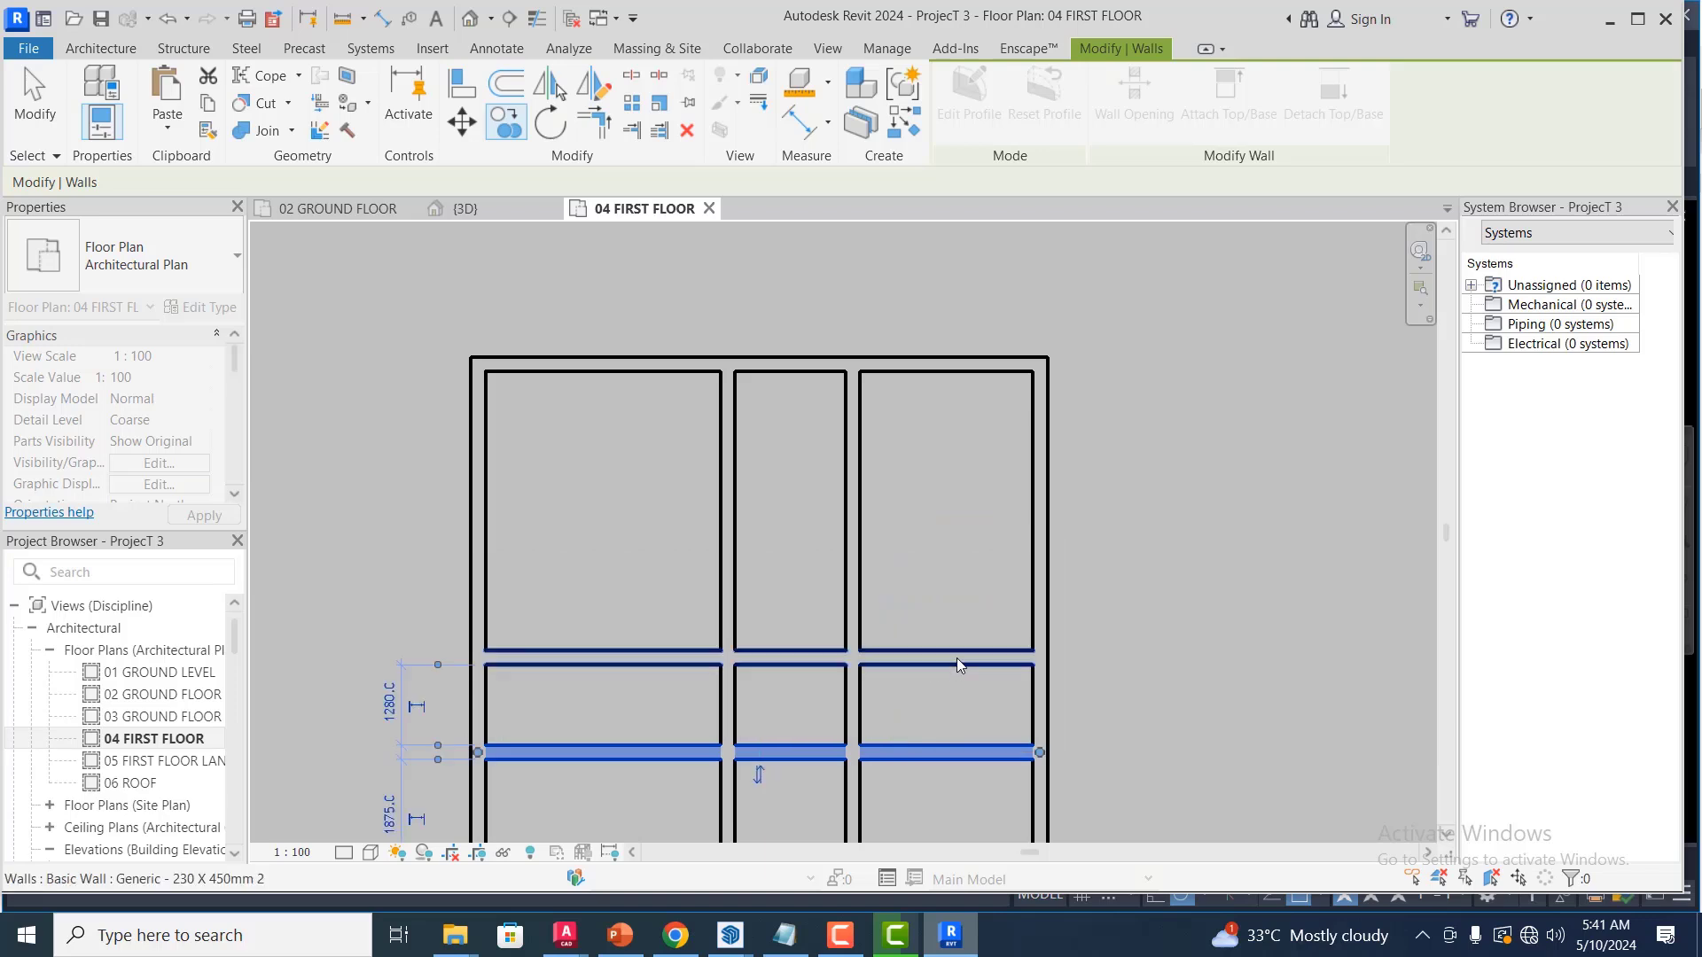
Shorten the upper copied wall to end at the left interior wall, and the lower copy to span only between the right interior and exterior walls
left_click(1026, 657)
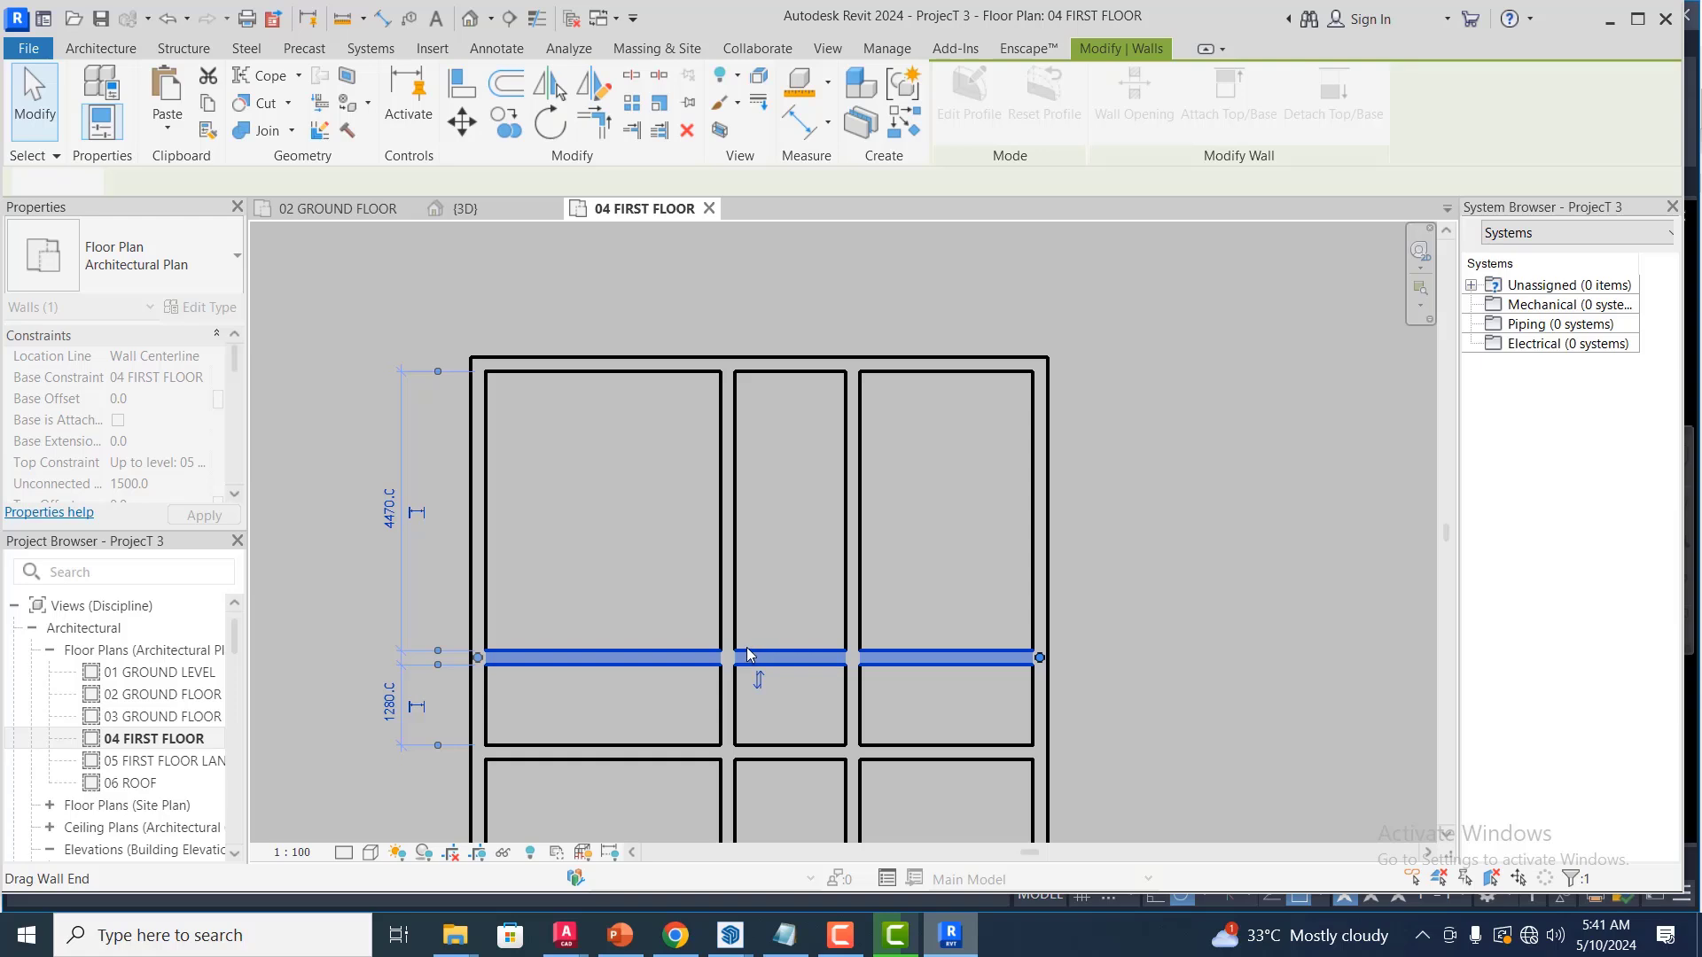
left_click_drag(747, 648, 730, 657)
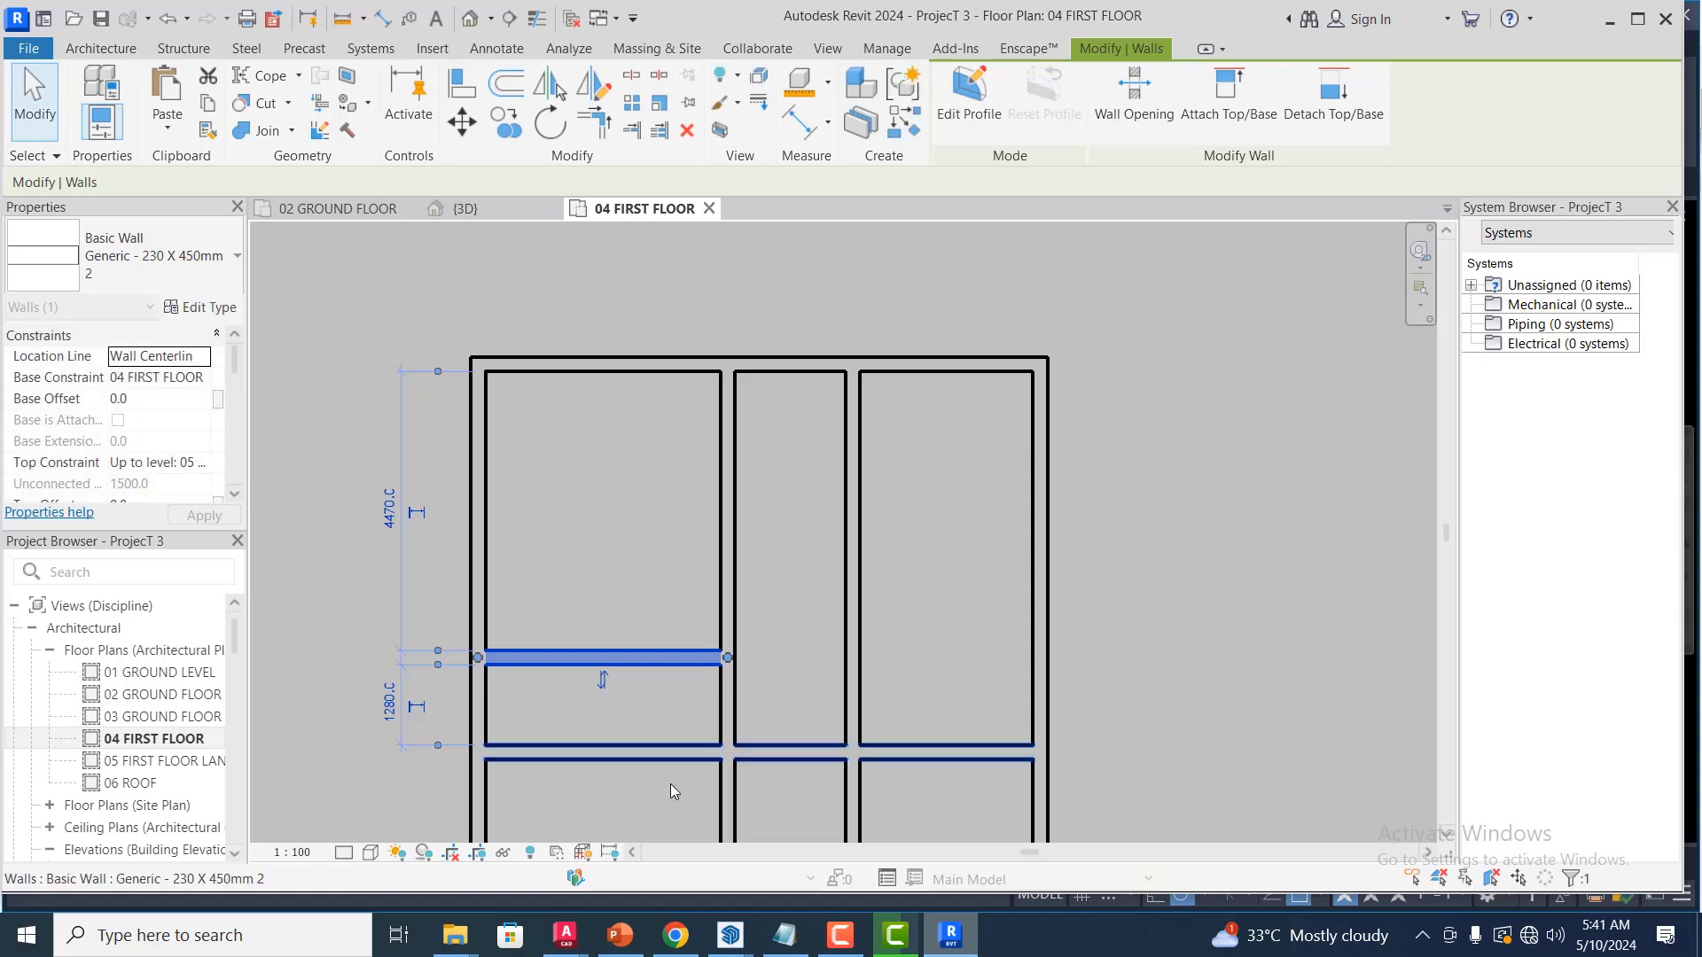
left_click(622, 752)
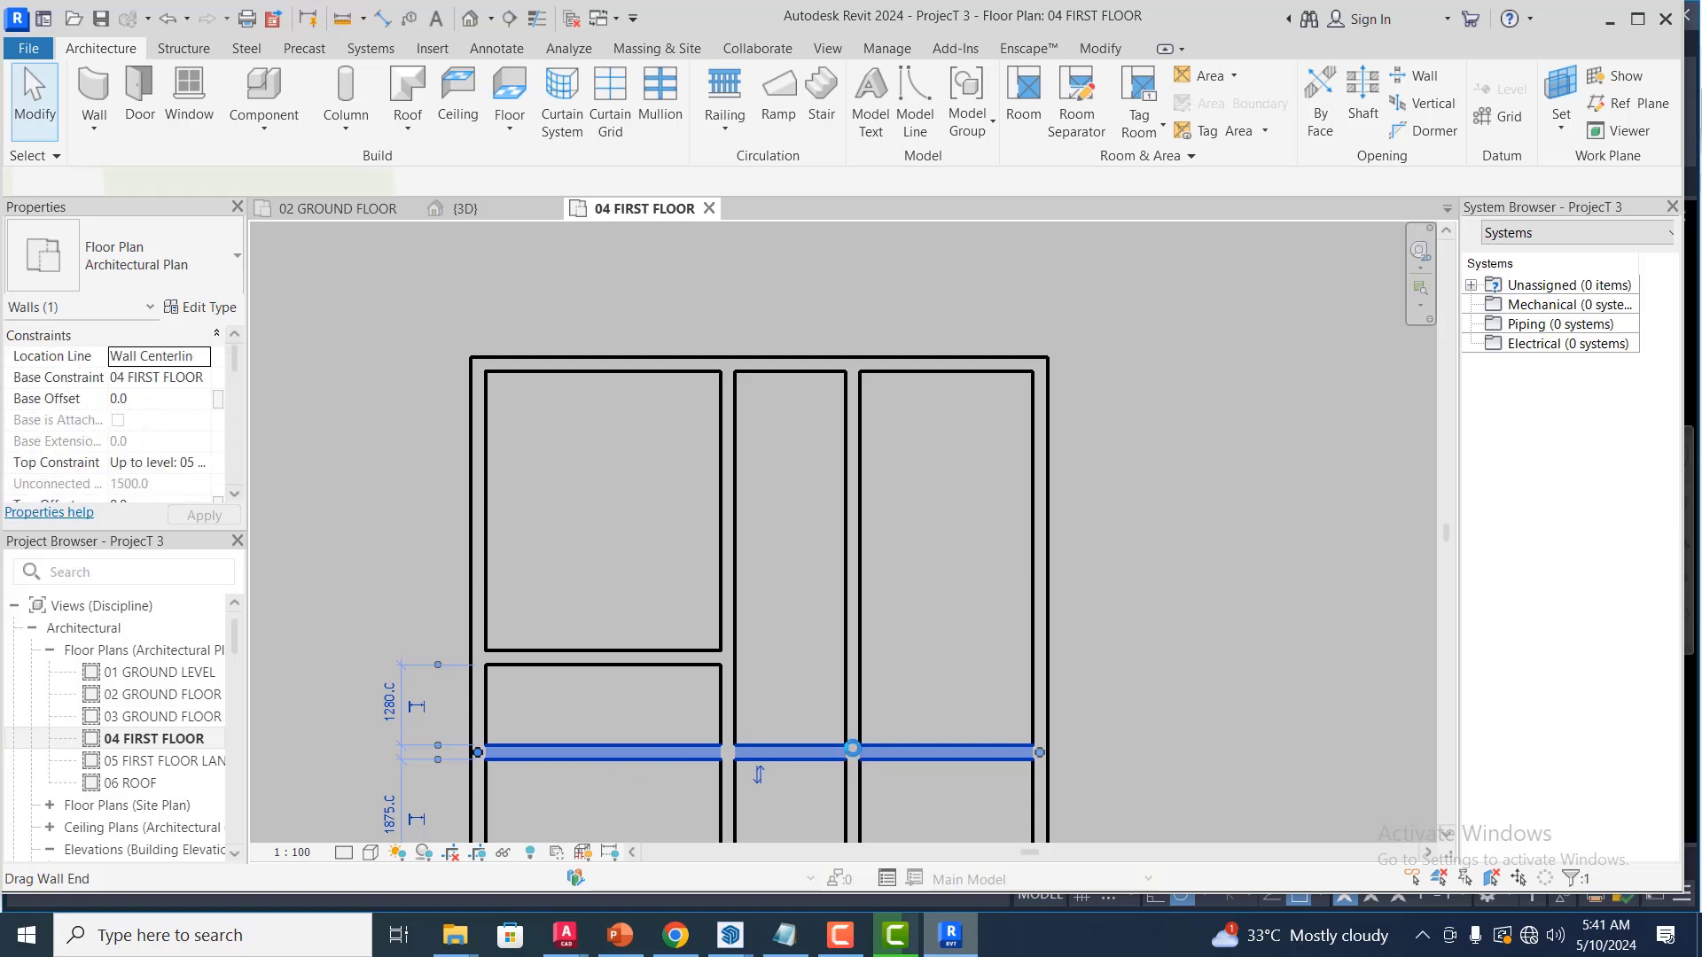
left_click_drag(477, 753, 638, 809)
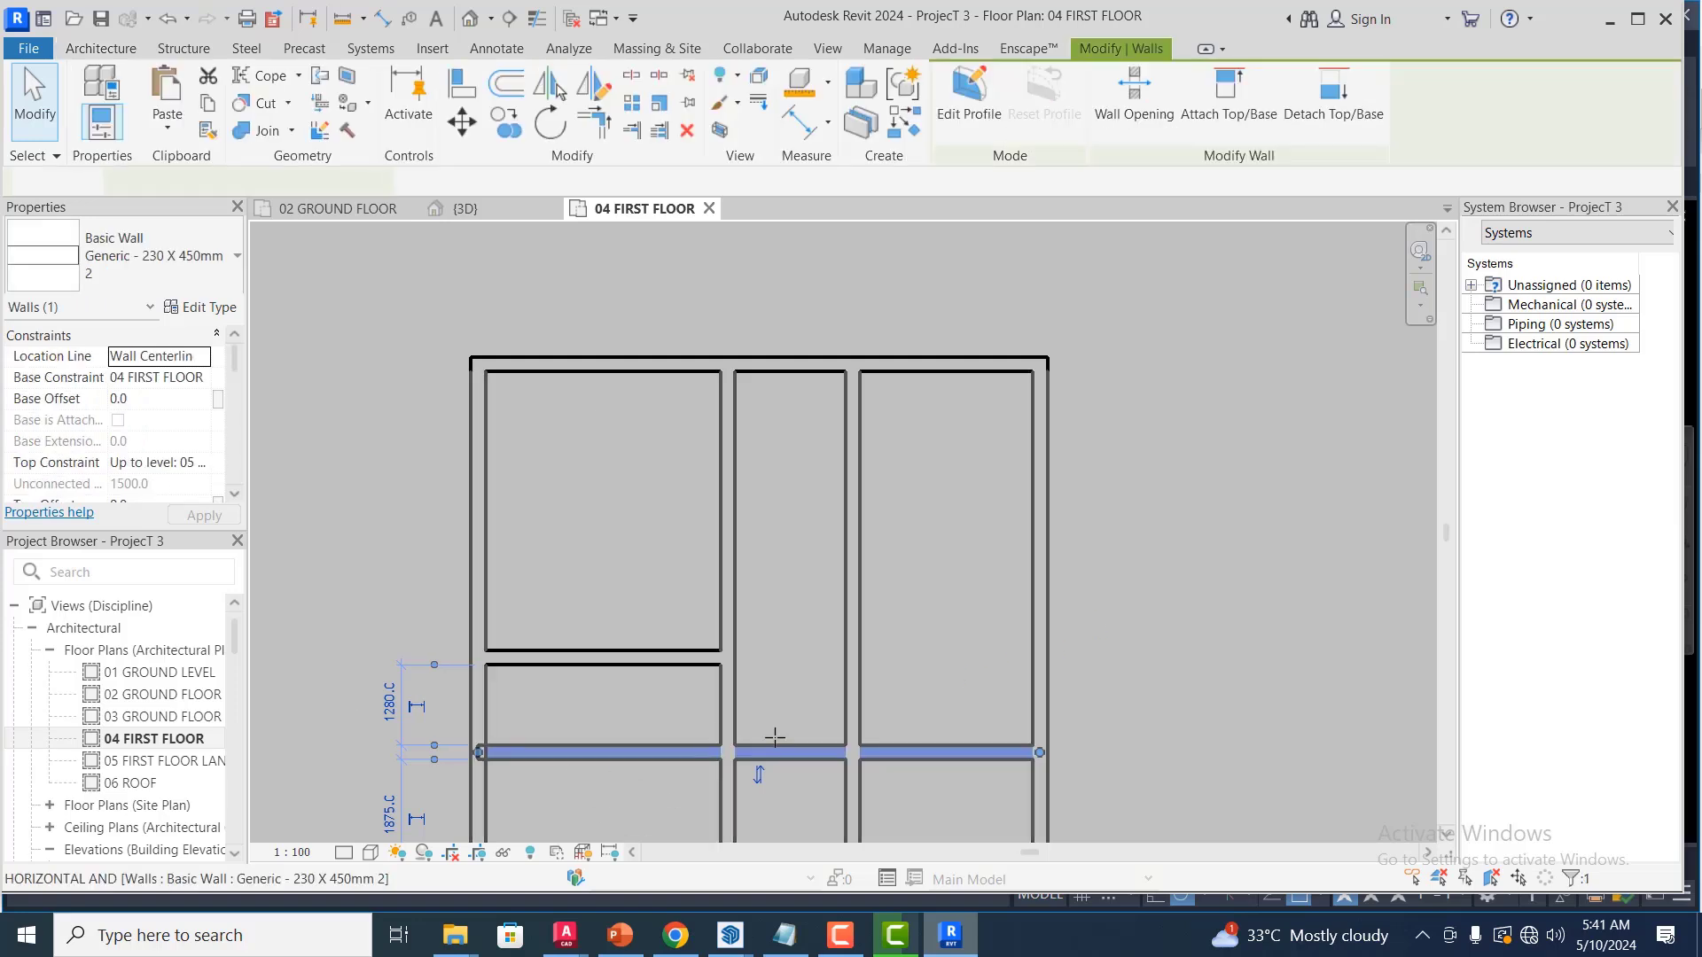
left_click_drag(775, 737, 811, 752)
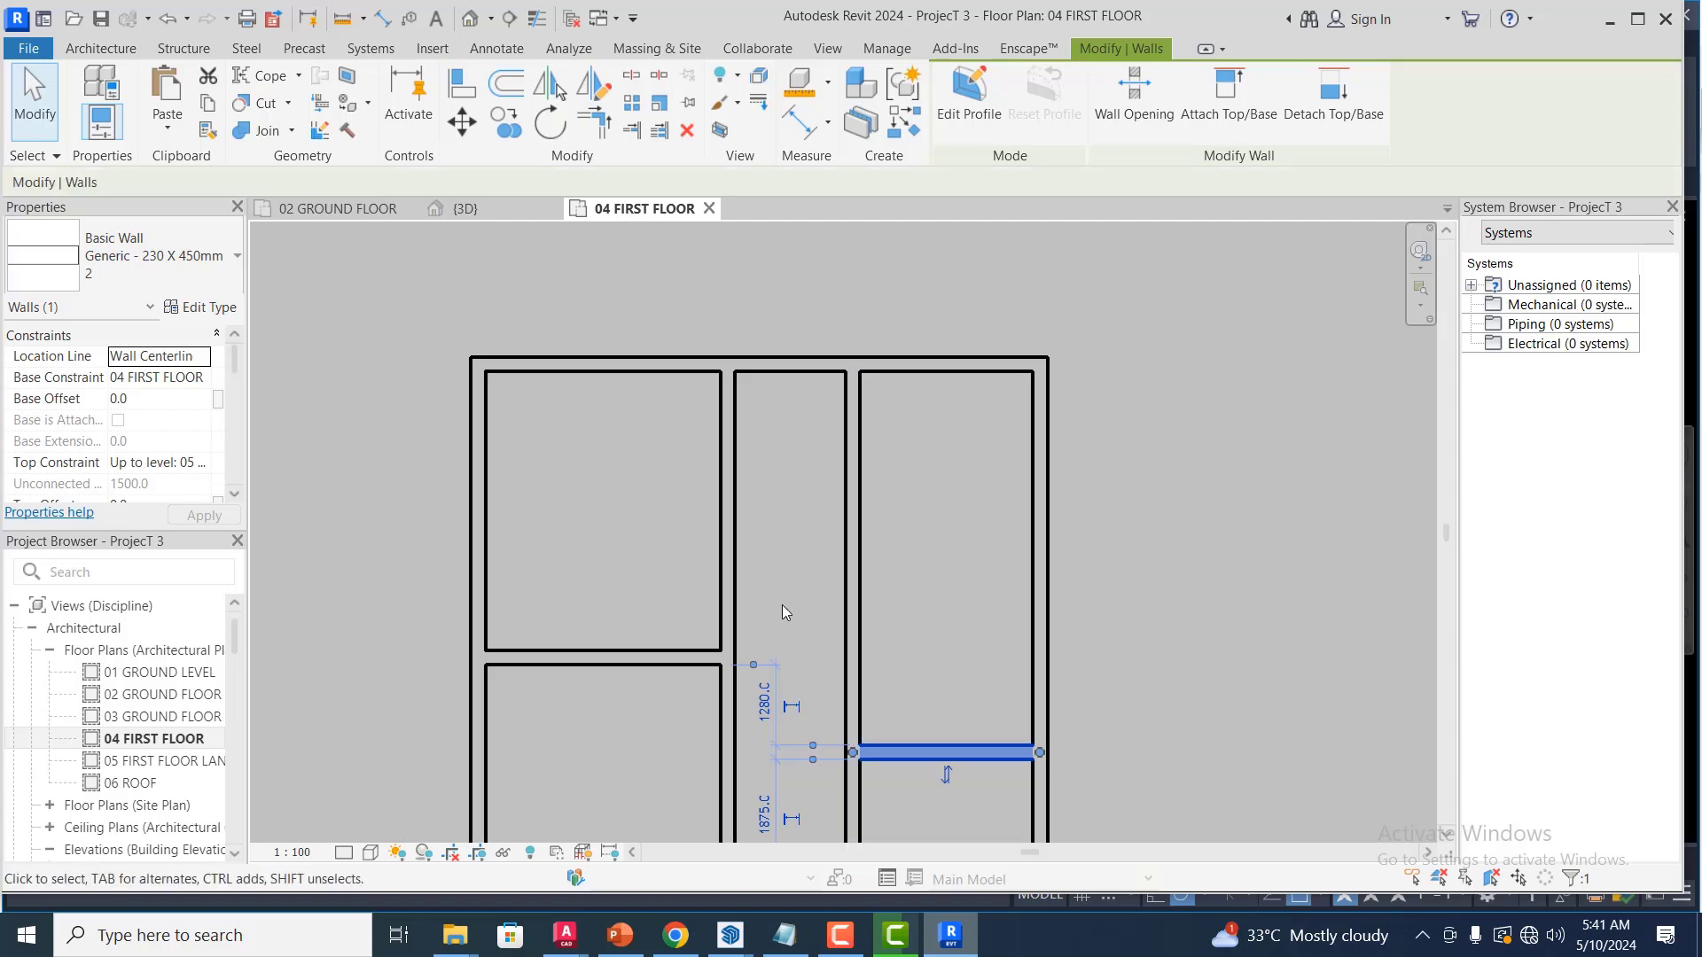
scroll(825, 452, "down", 3)
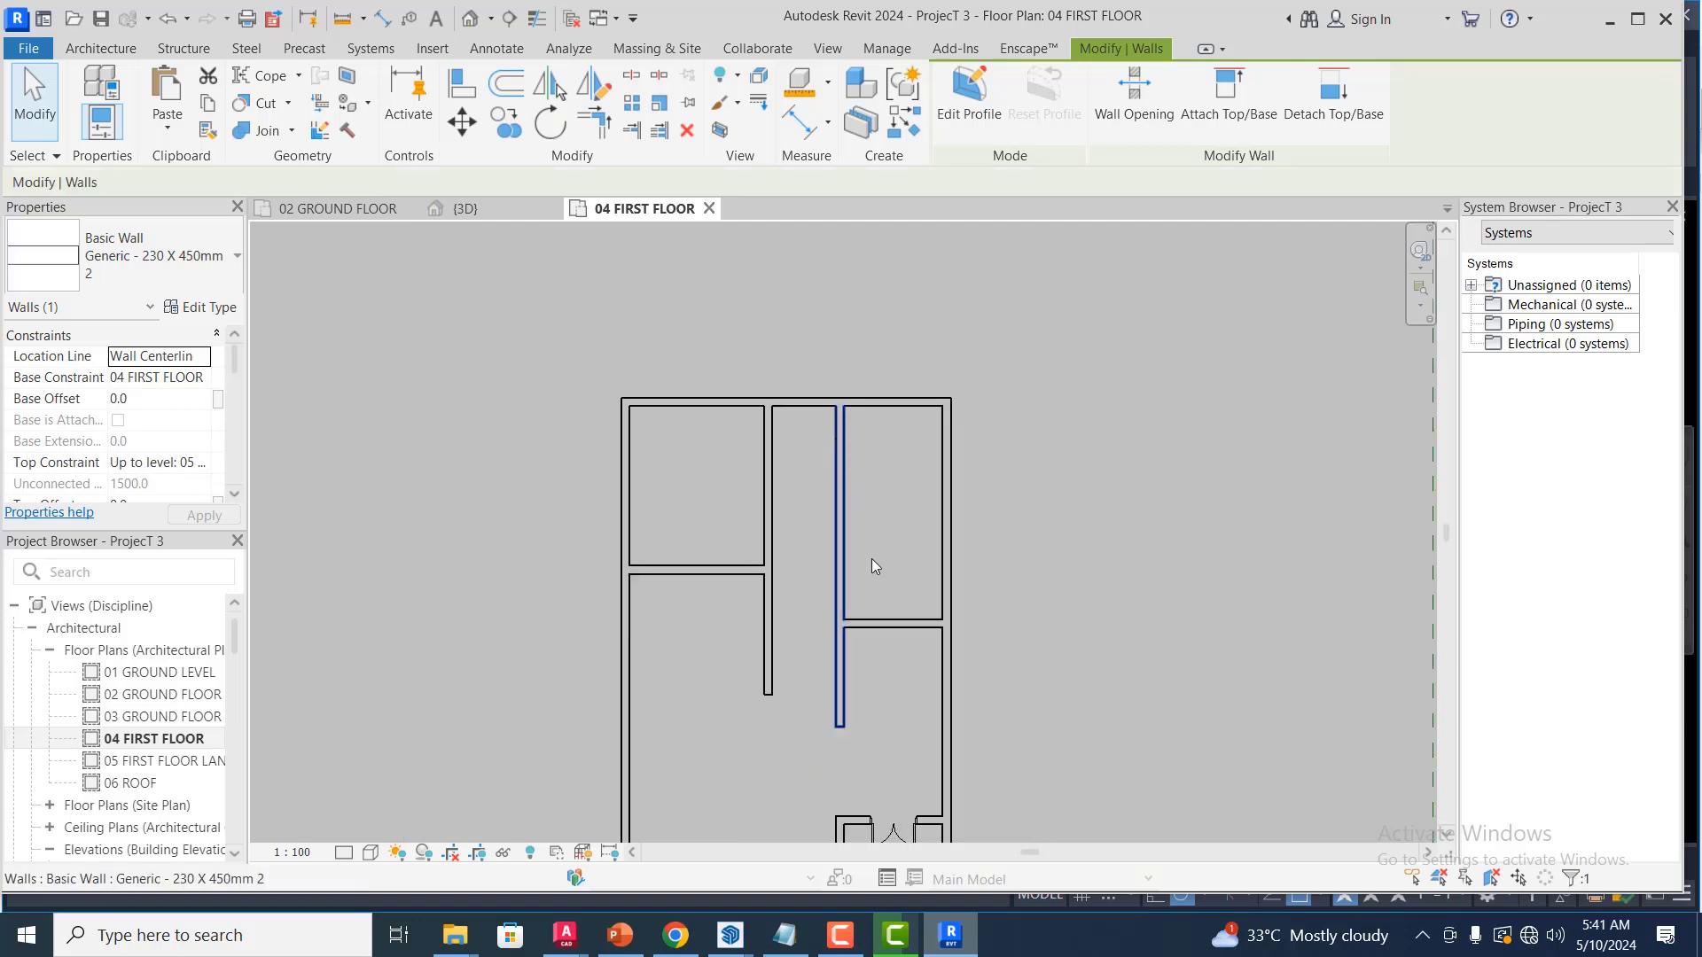
left_click(870, 558)
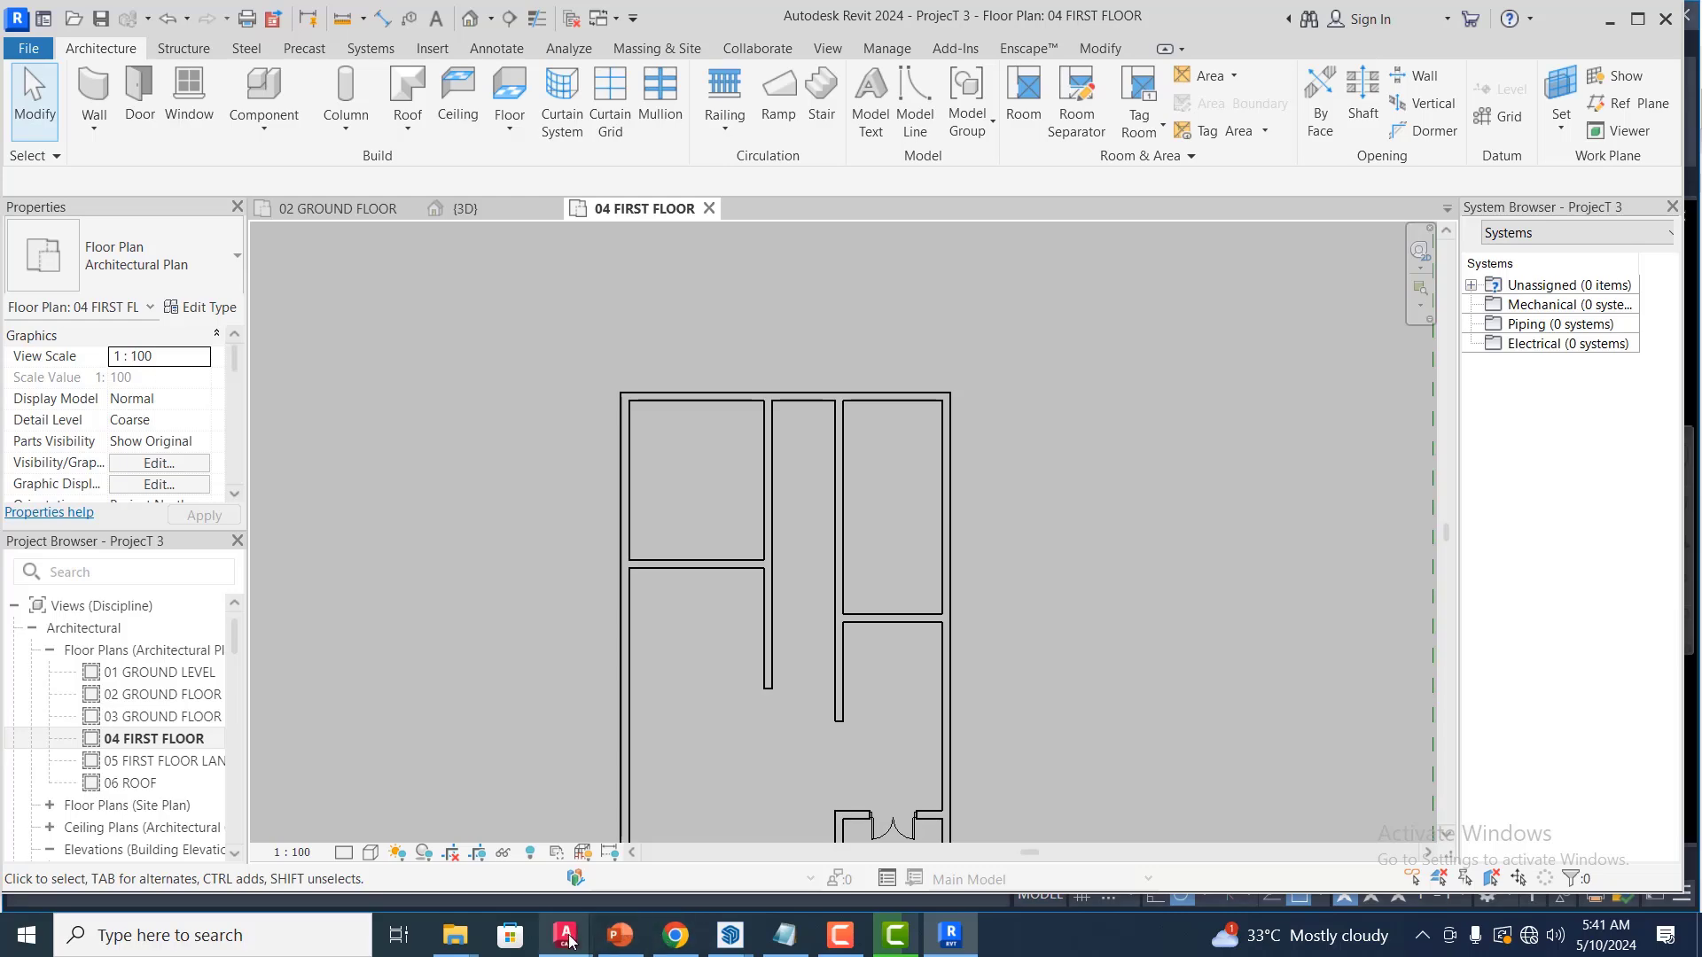
Check the master bedroom, toilet and study layout on the first floor plan in AutoCAD's Masi.dwg and return to the Revit plan
mouse_move(566, 938)
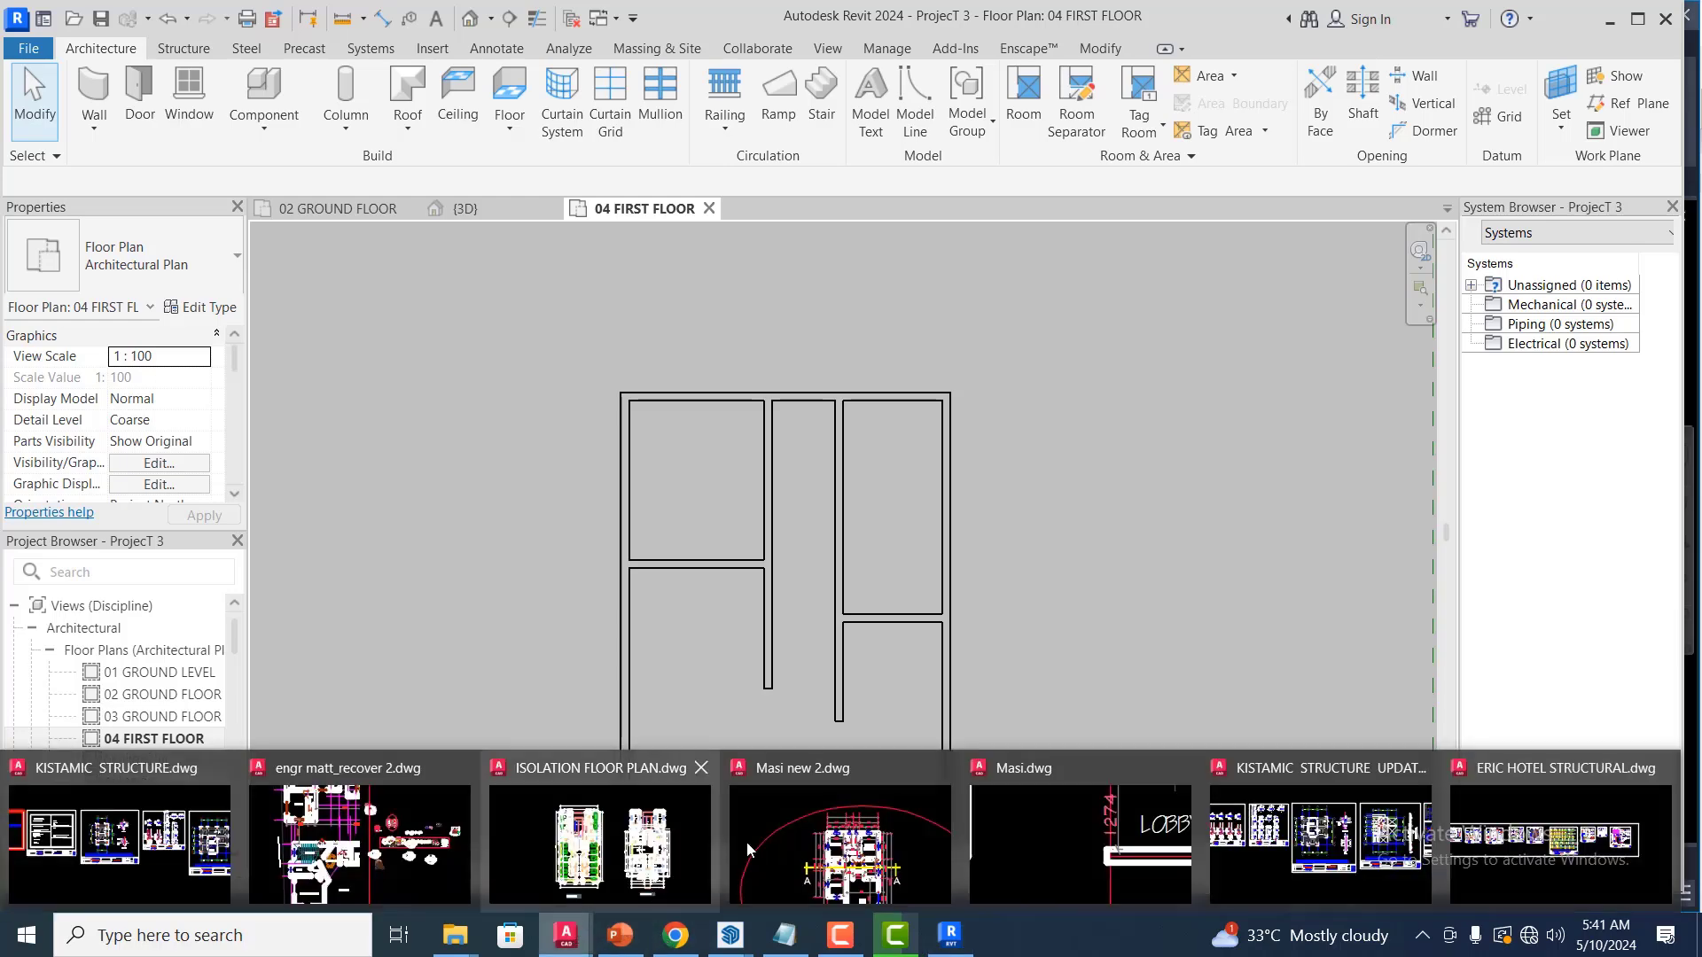
left_click(1021, 837)
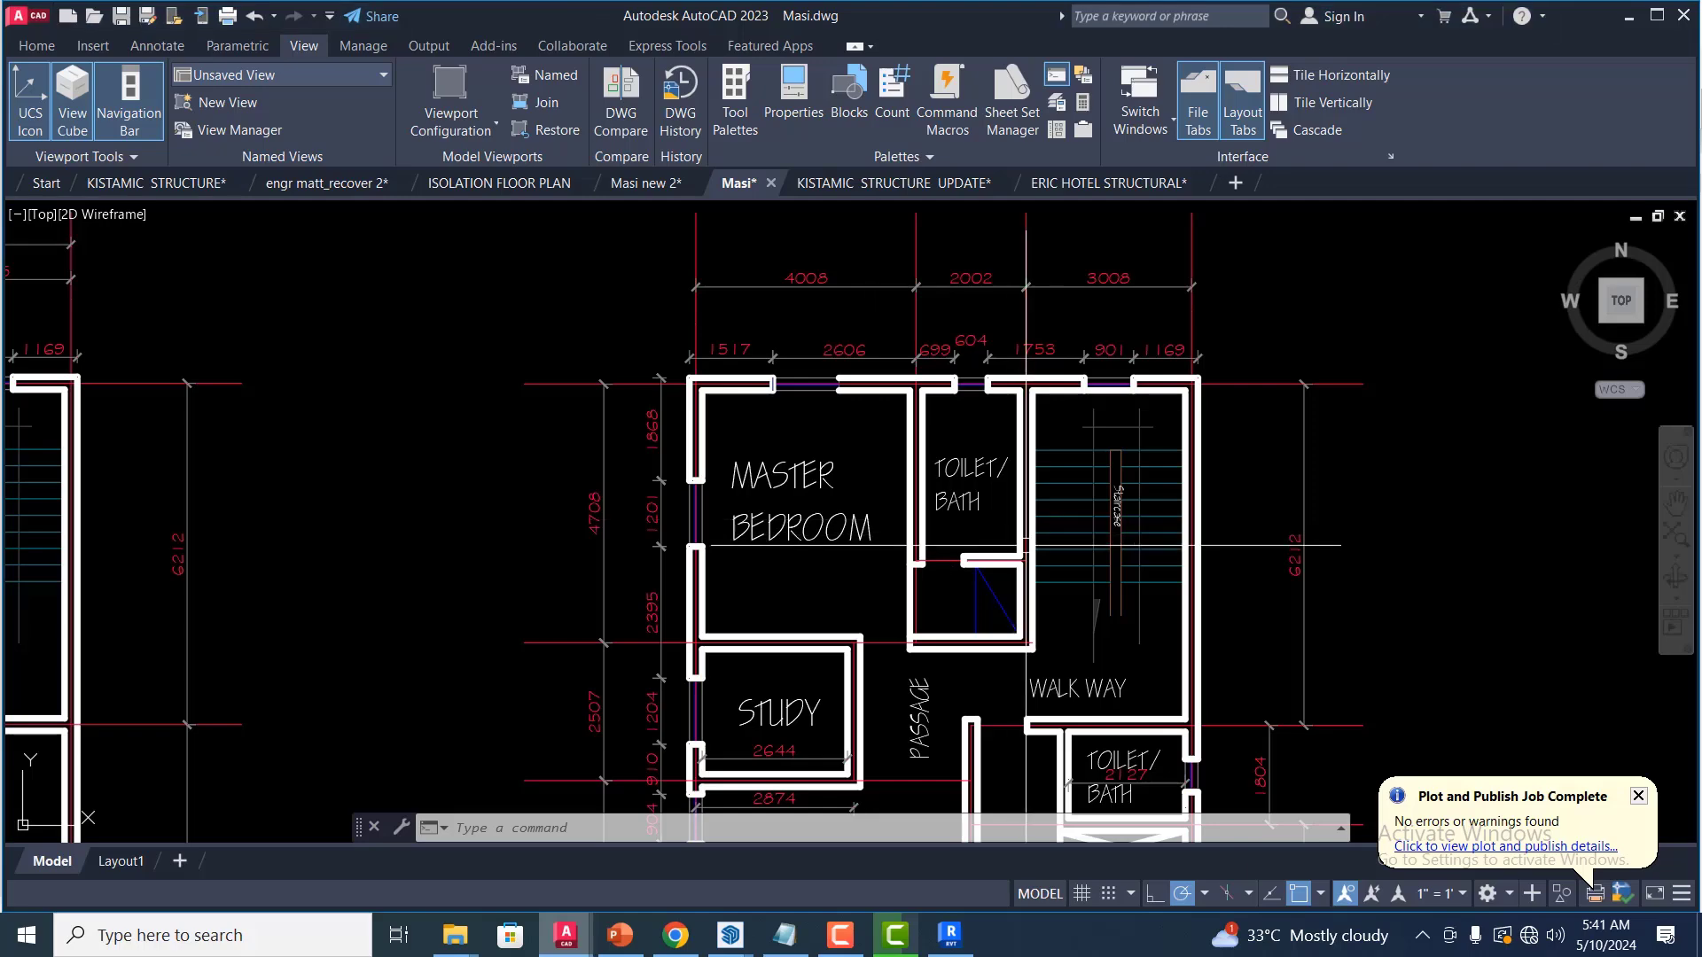
scroll(979, 430, "down", 2)
scroll(984, 514, "up", 2)
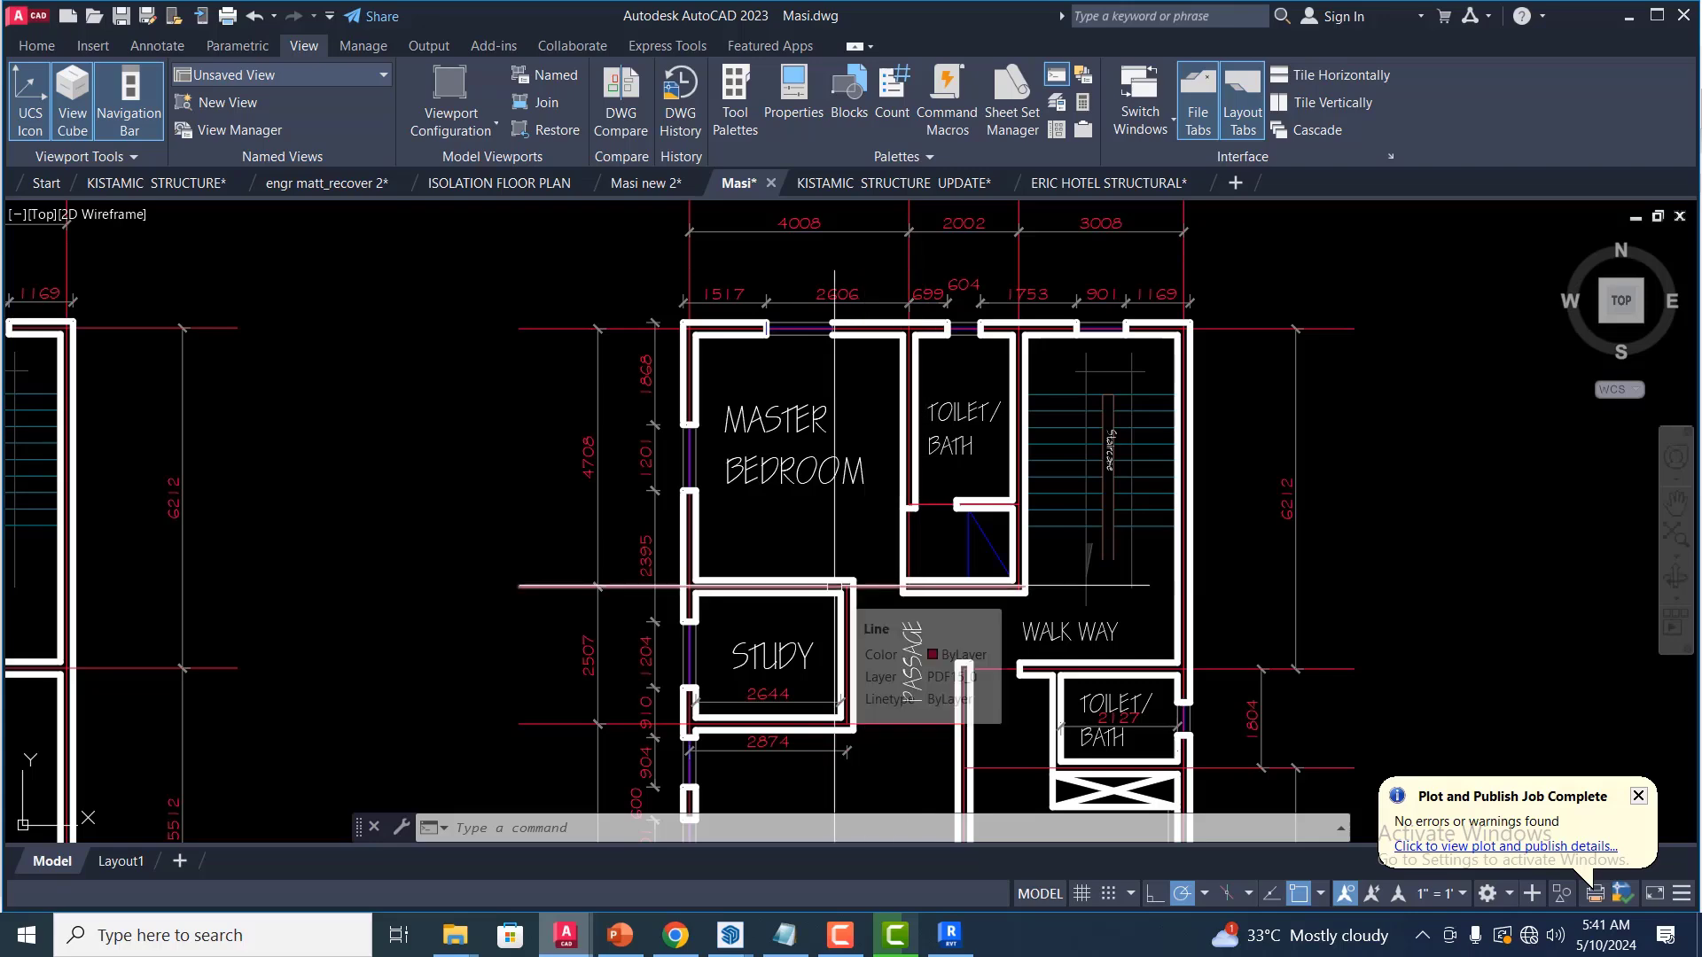
scroll(894, 543, "down", 5)
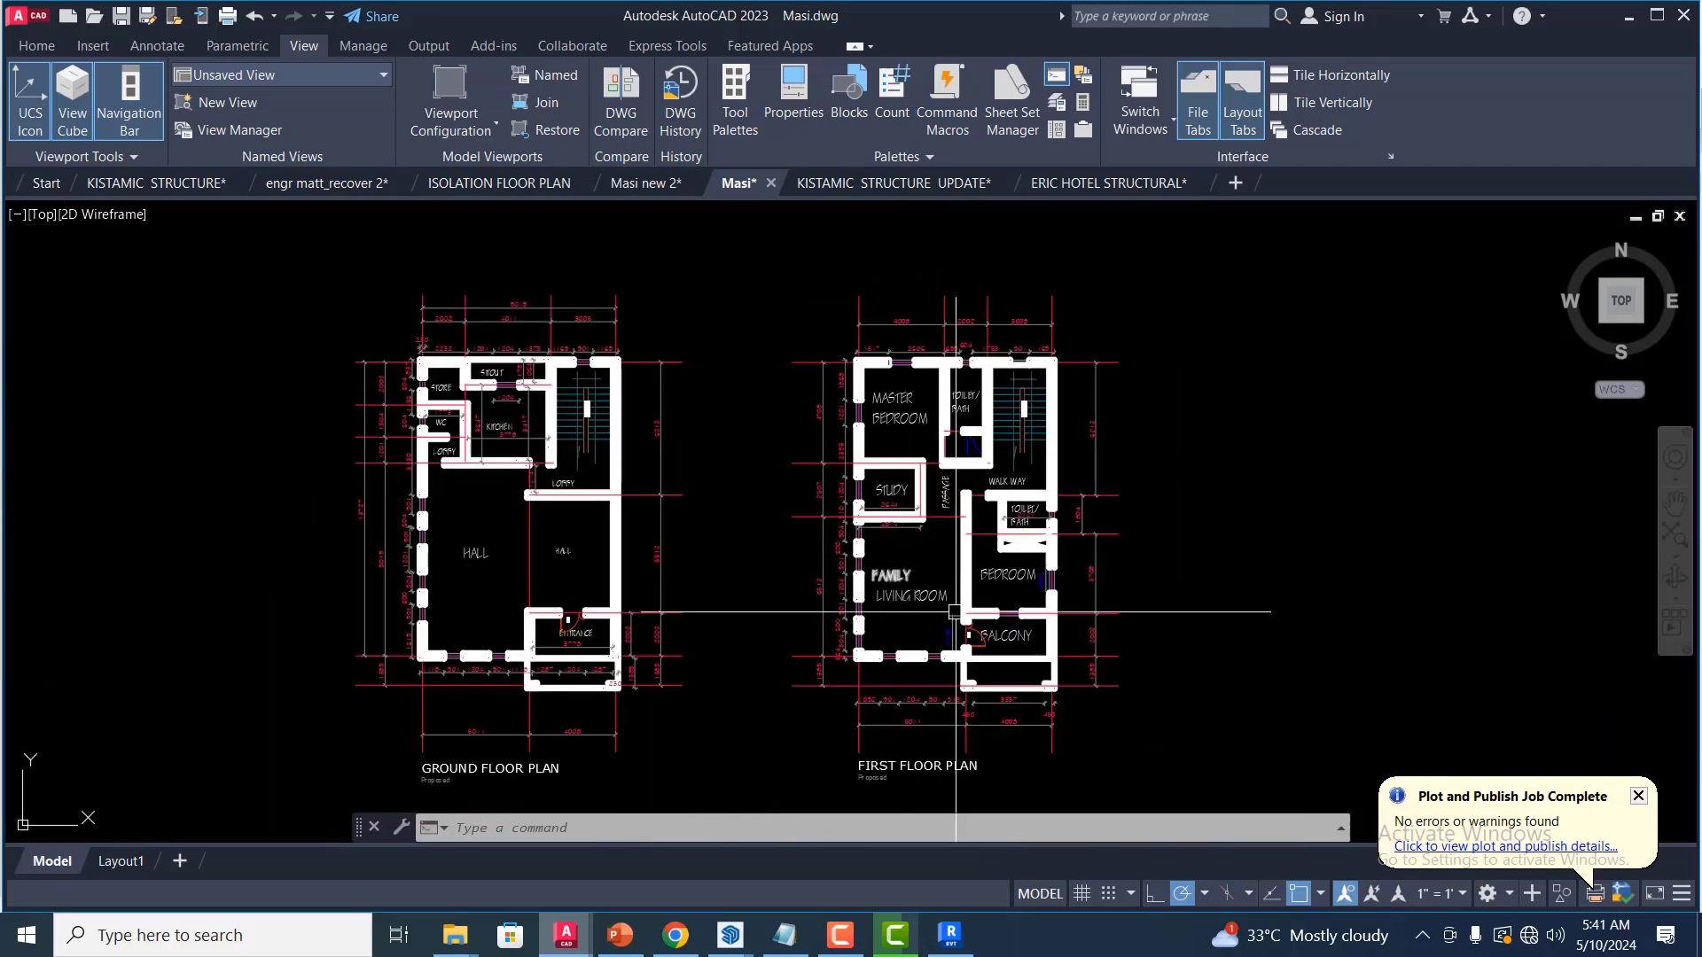
left_click(950, 934)
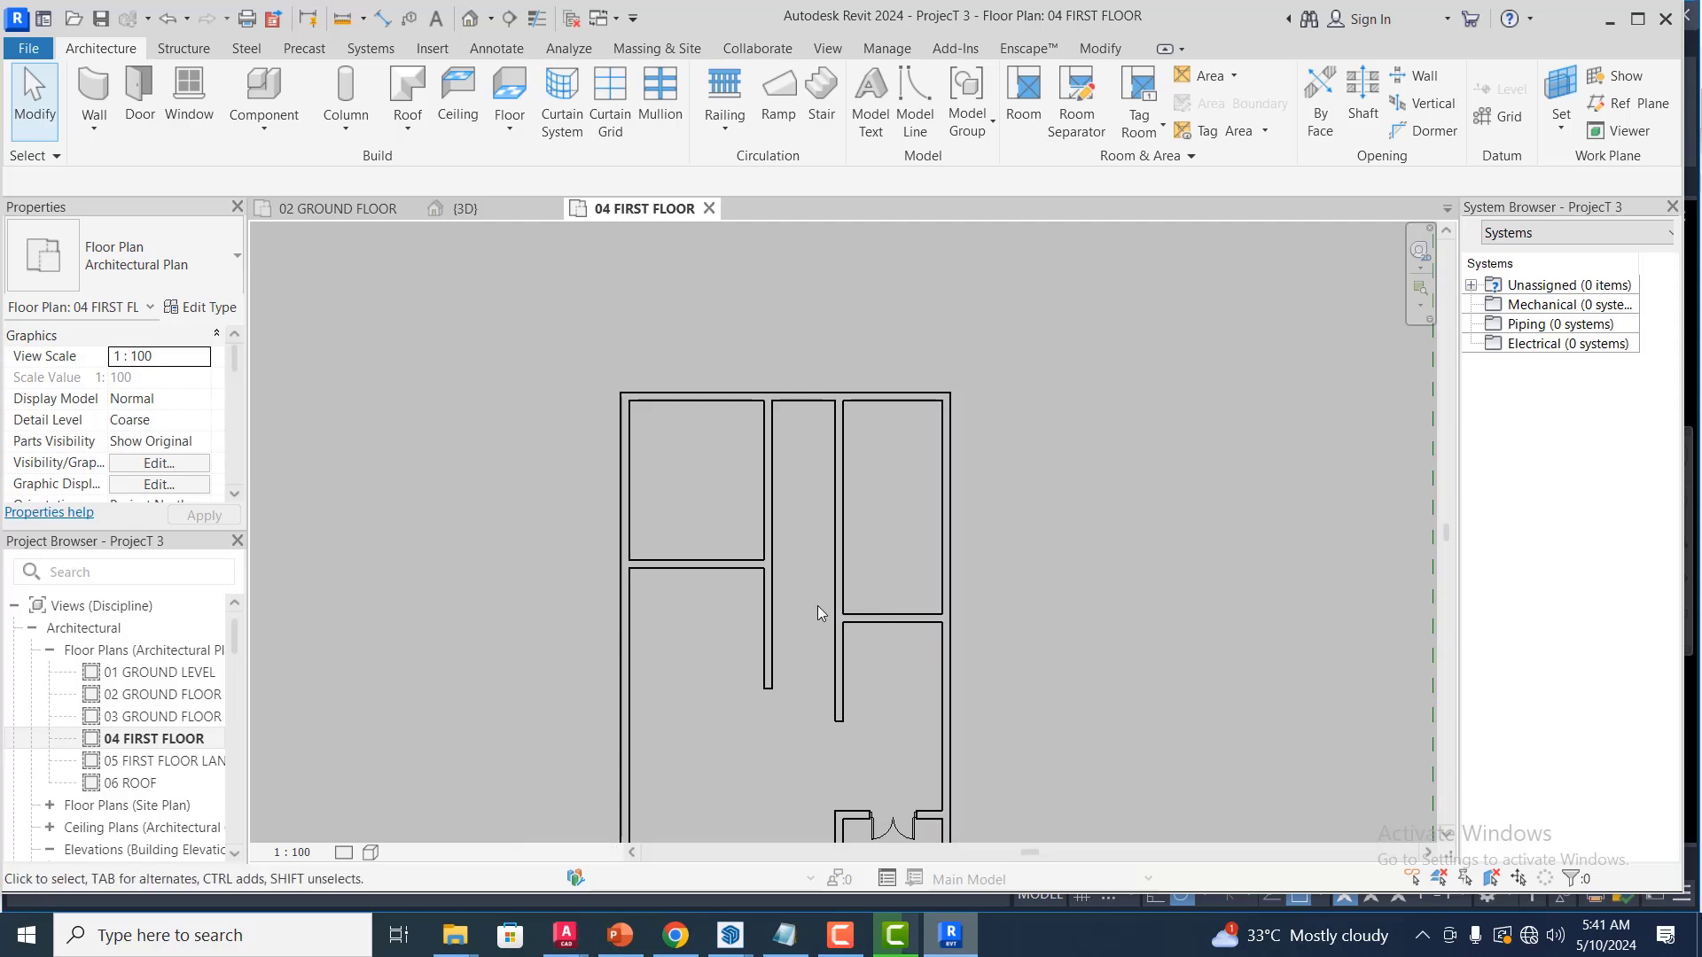
Extend the horizontal wall below the master bedroom across to the right interior wall
scroll(759, 547, "up", 1)
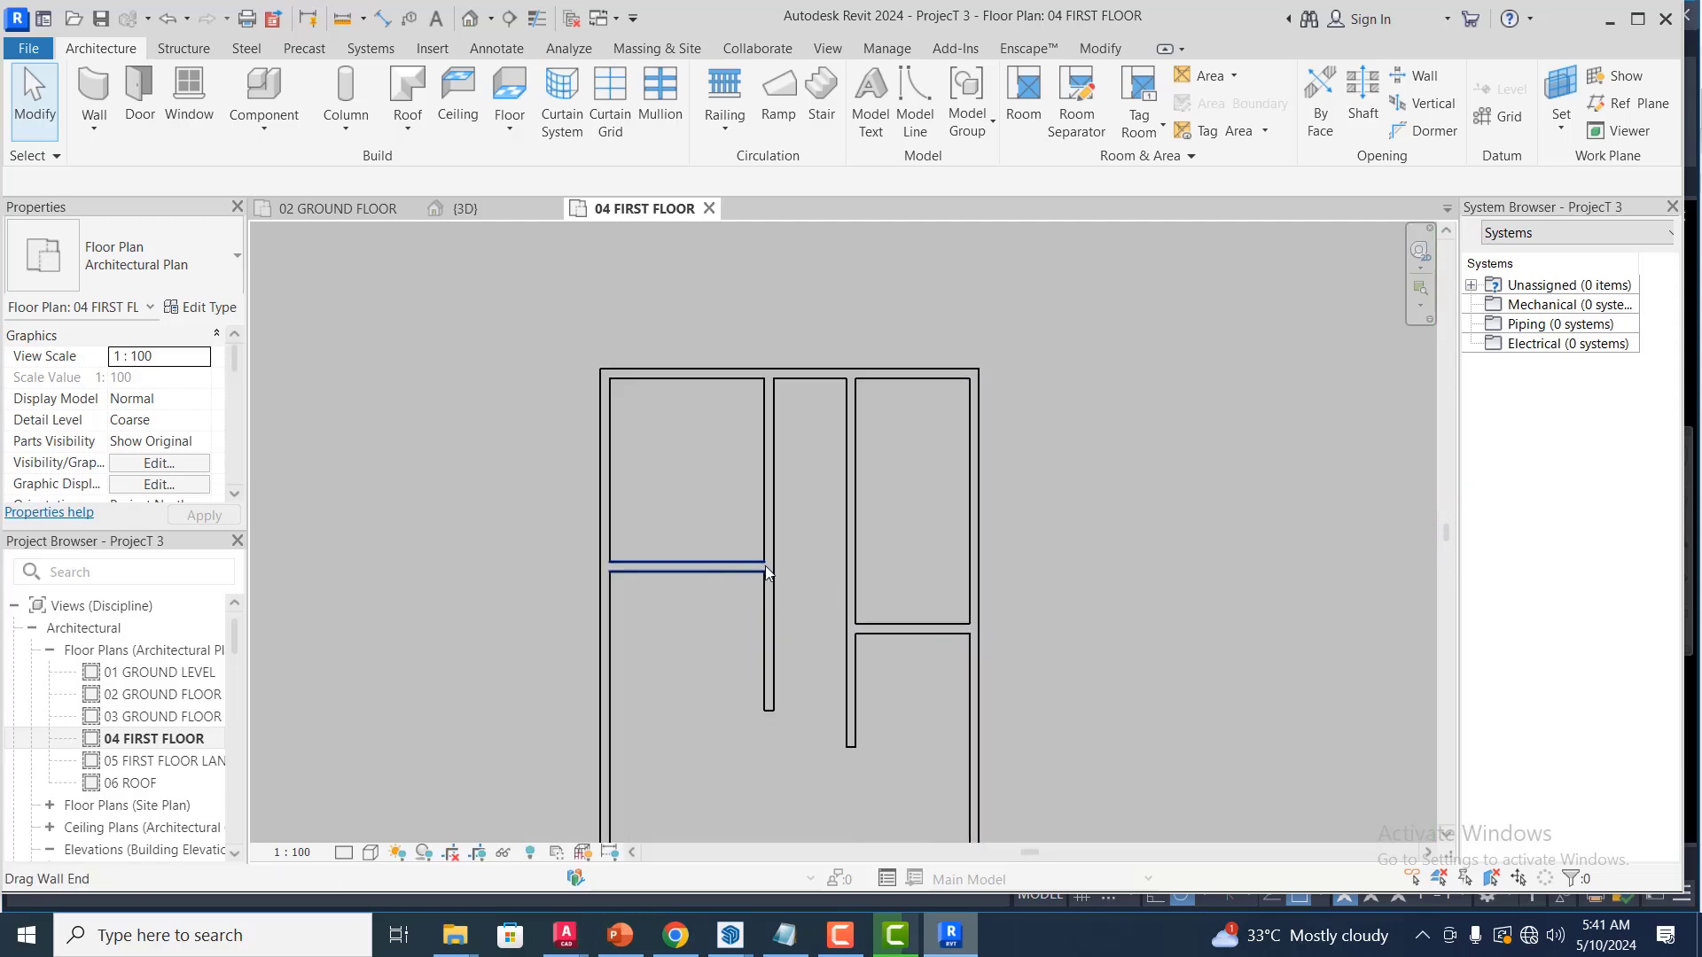
left_click(823, 536)
scroll(814, 543, "up", 2)
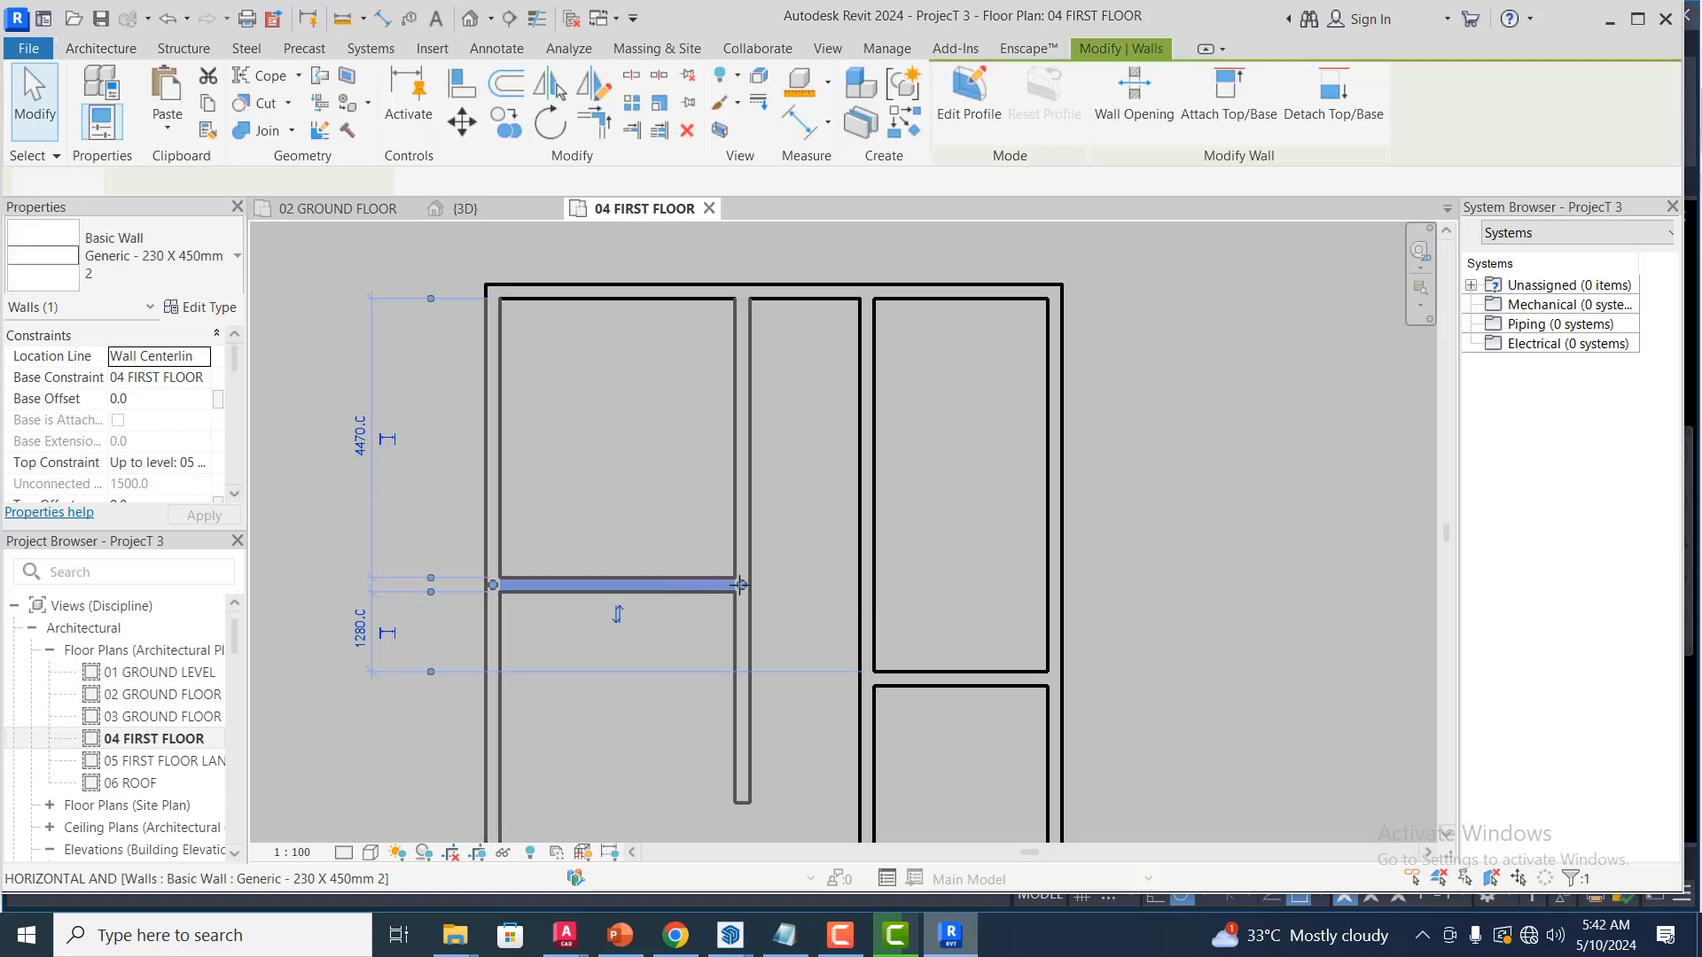
left_click_drag(740, 585, 866, 585)
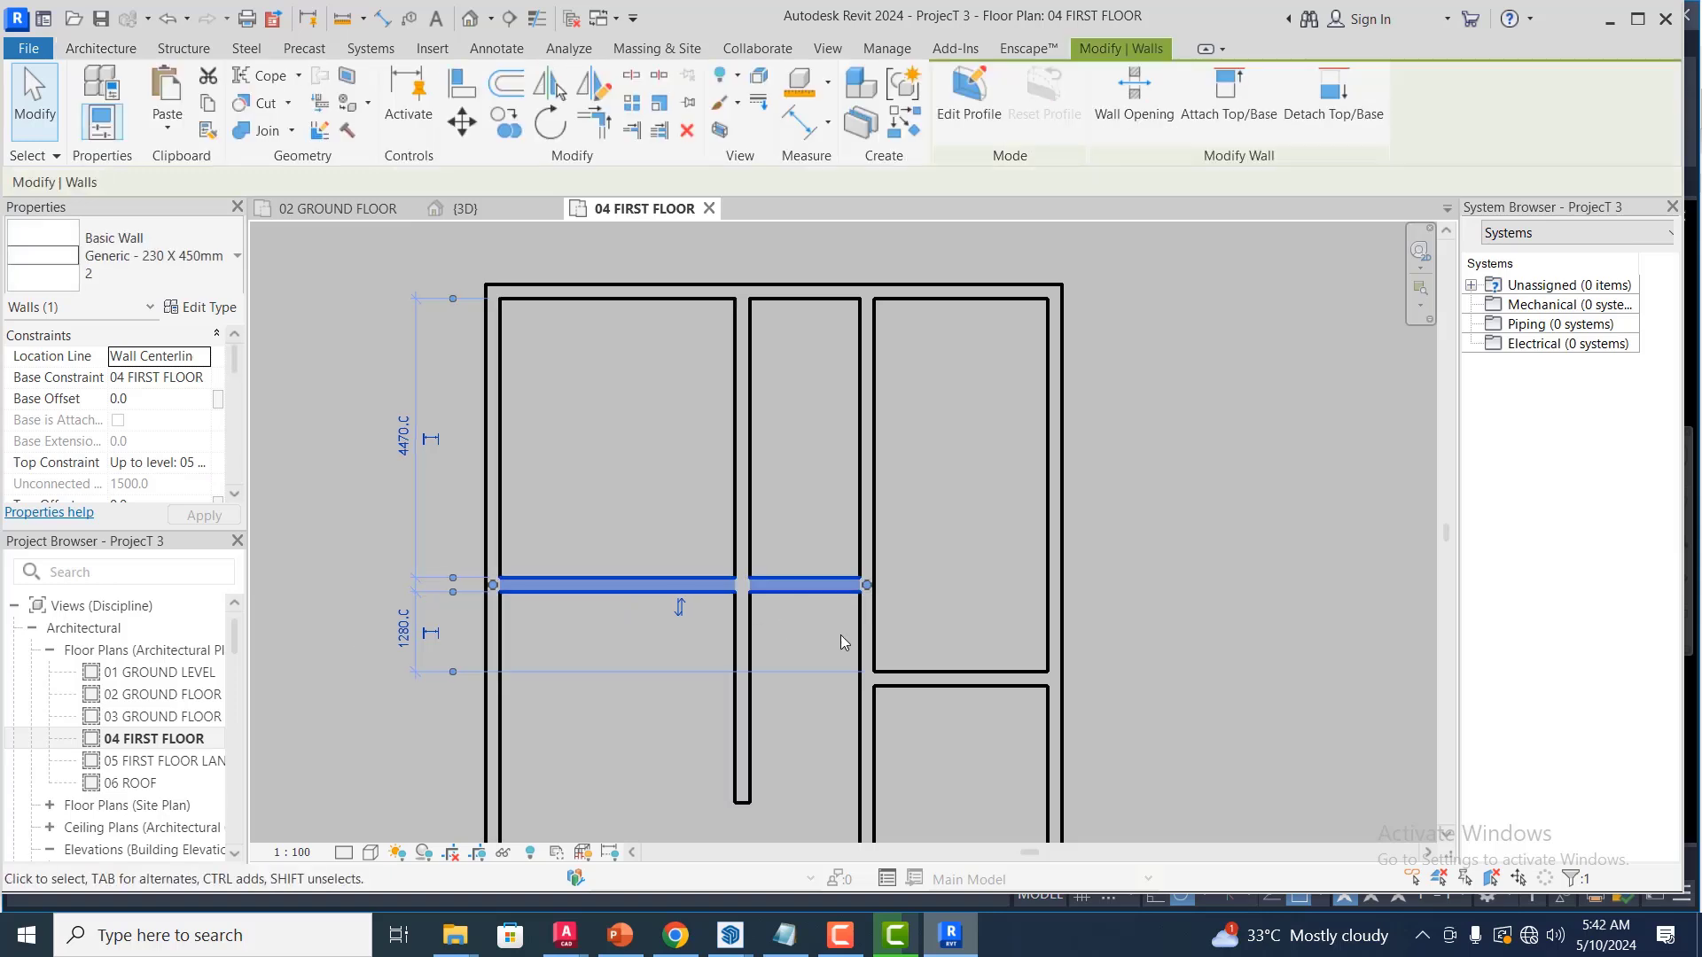
left_click(760, 718)
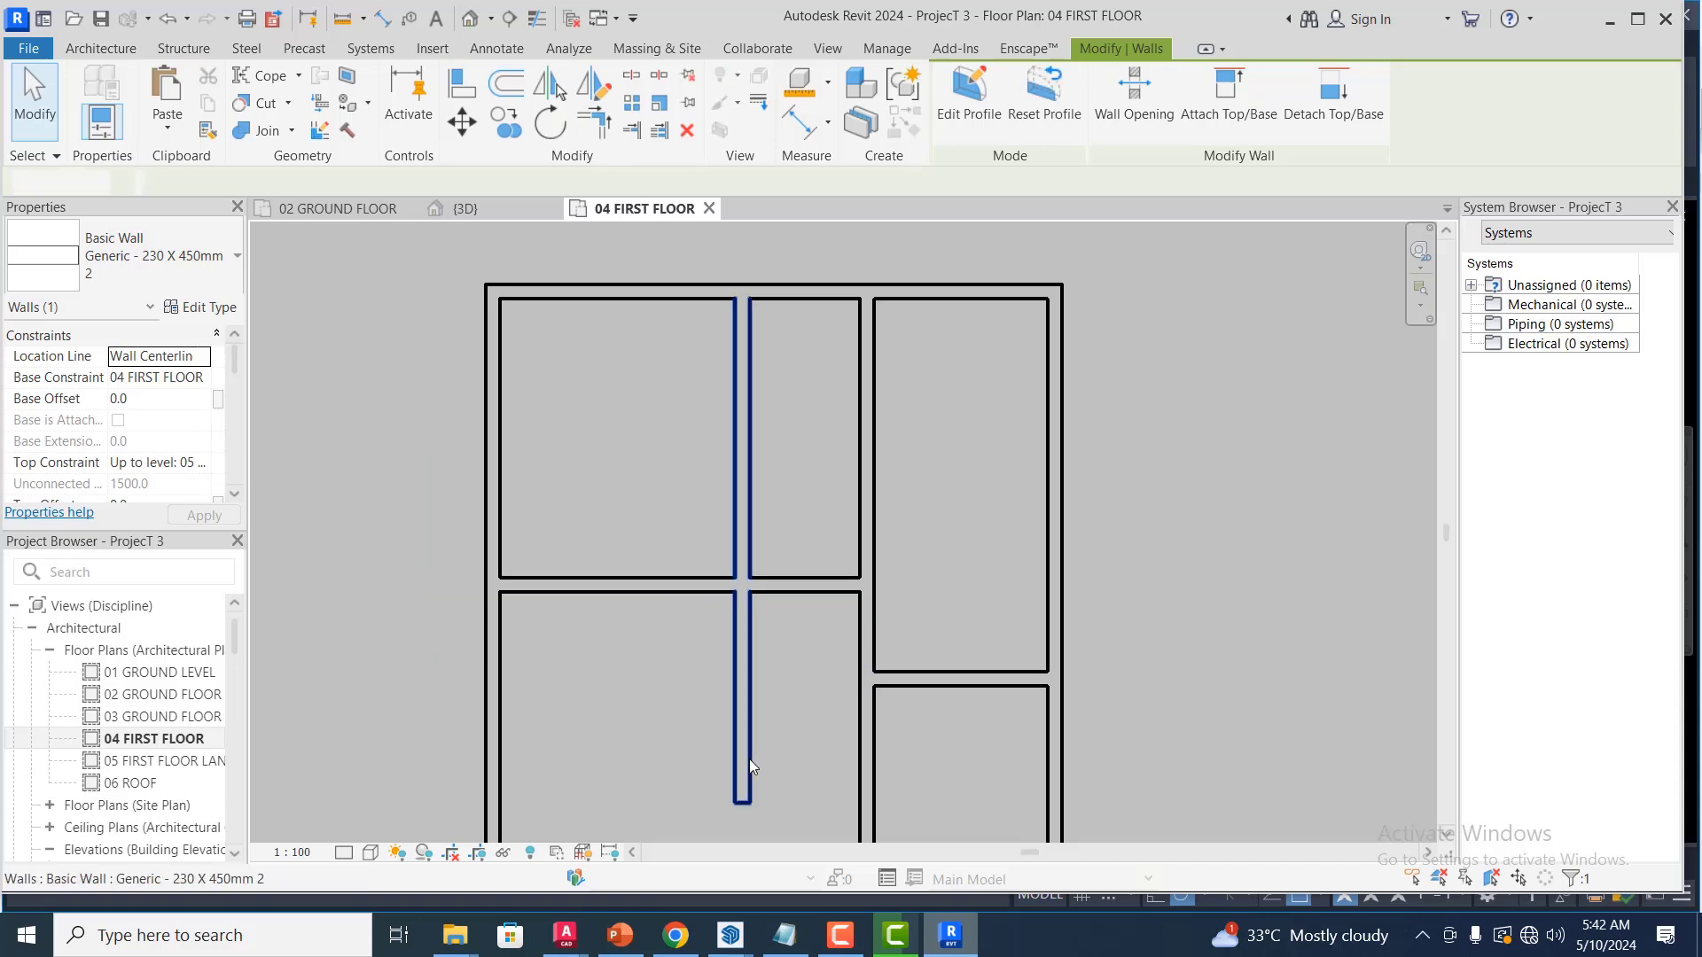
Shorten the left interior wall from below to end at the horizontal wall under the master bedroom, and clear the selection
left_click(741, 805)
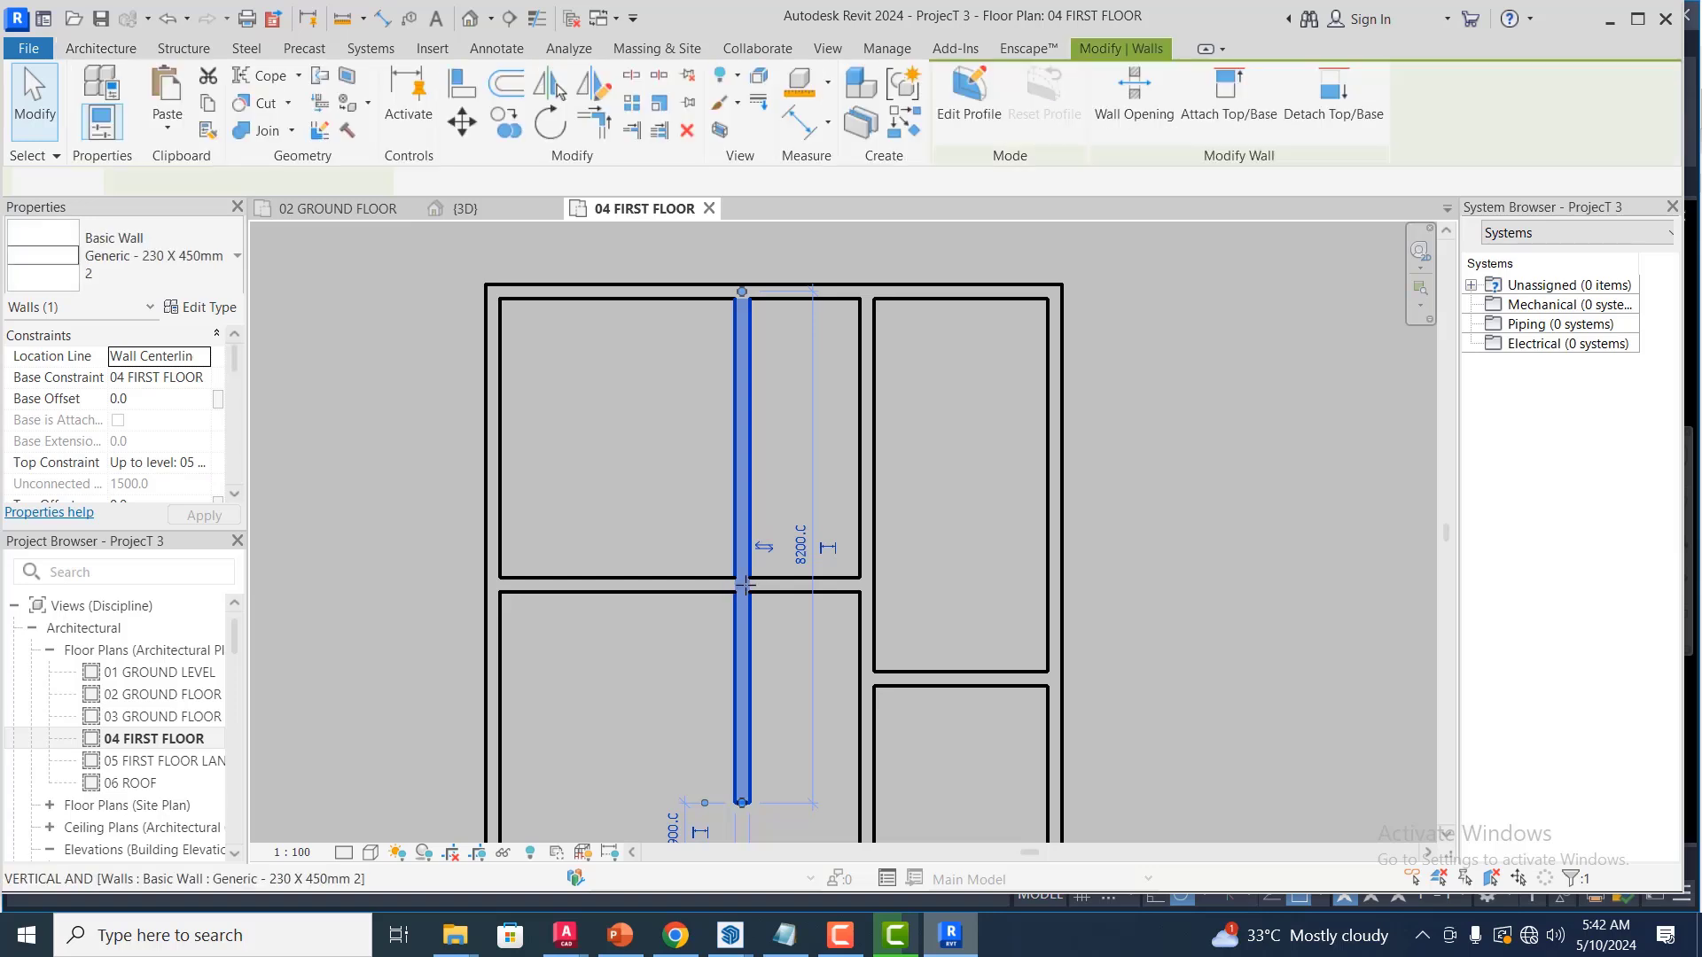
left_click_drag(745, 585, 743, 584)
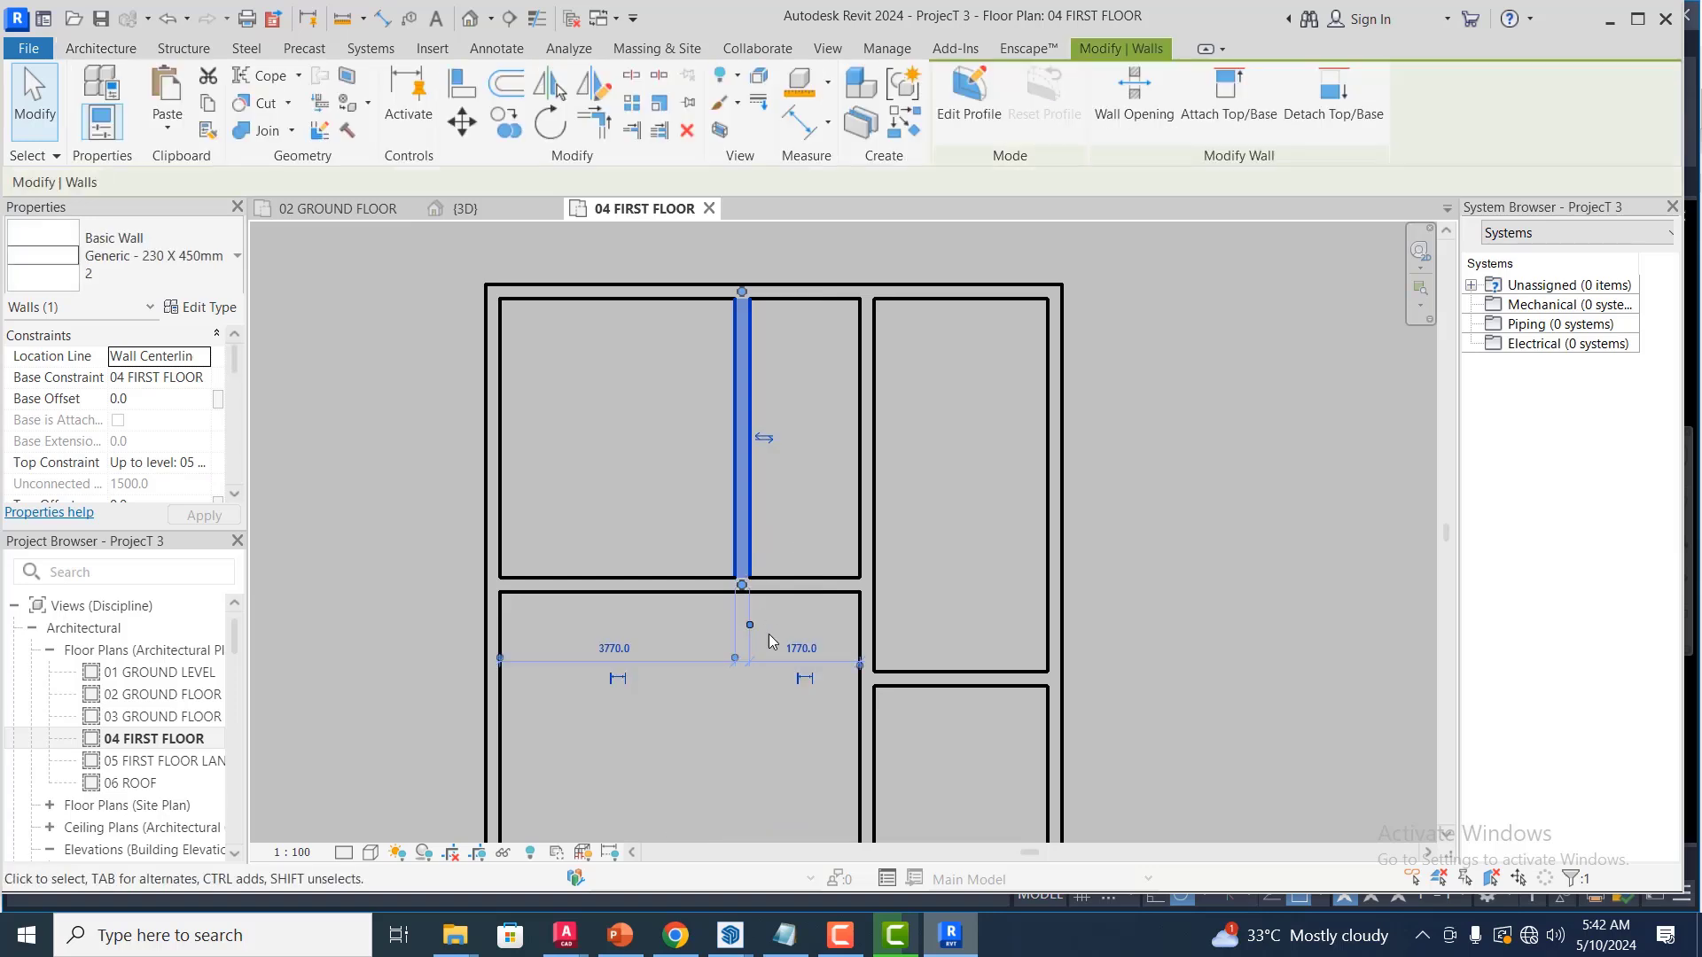
key("Escape")
scroll(878, 525, "down", 2)
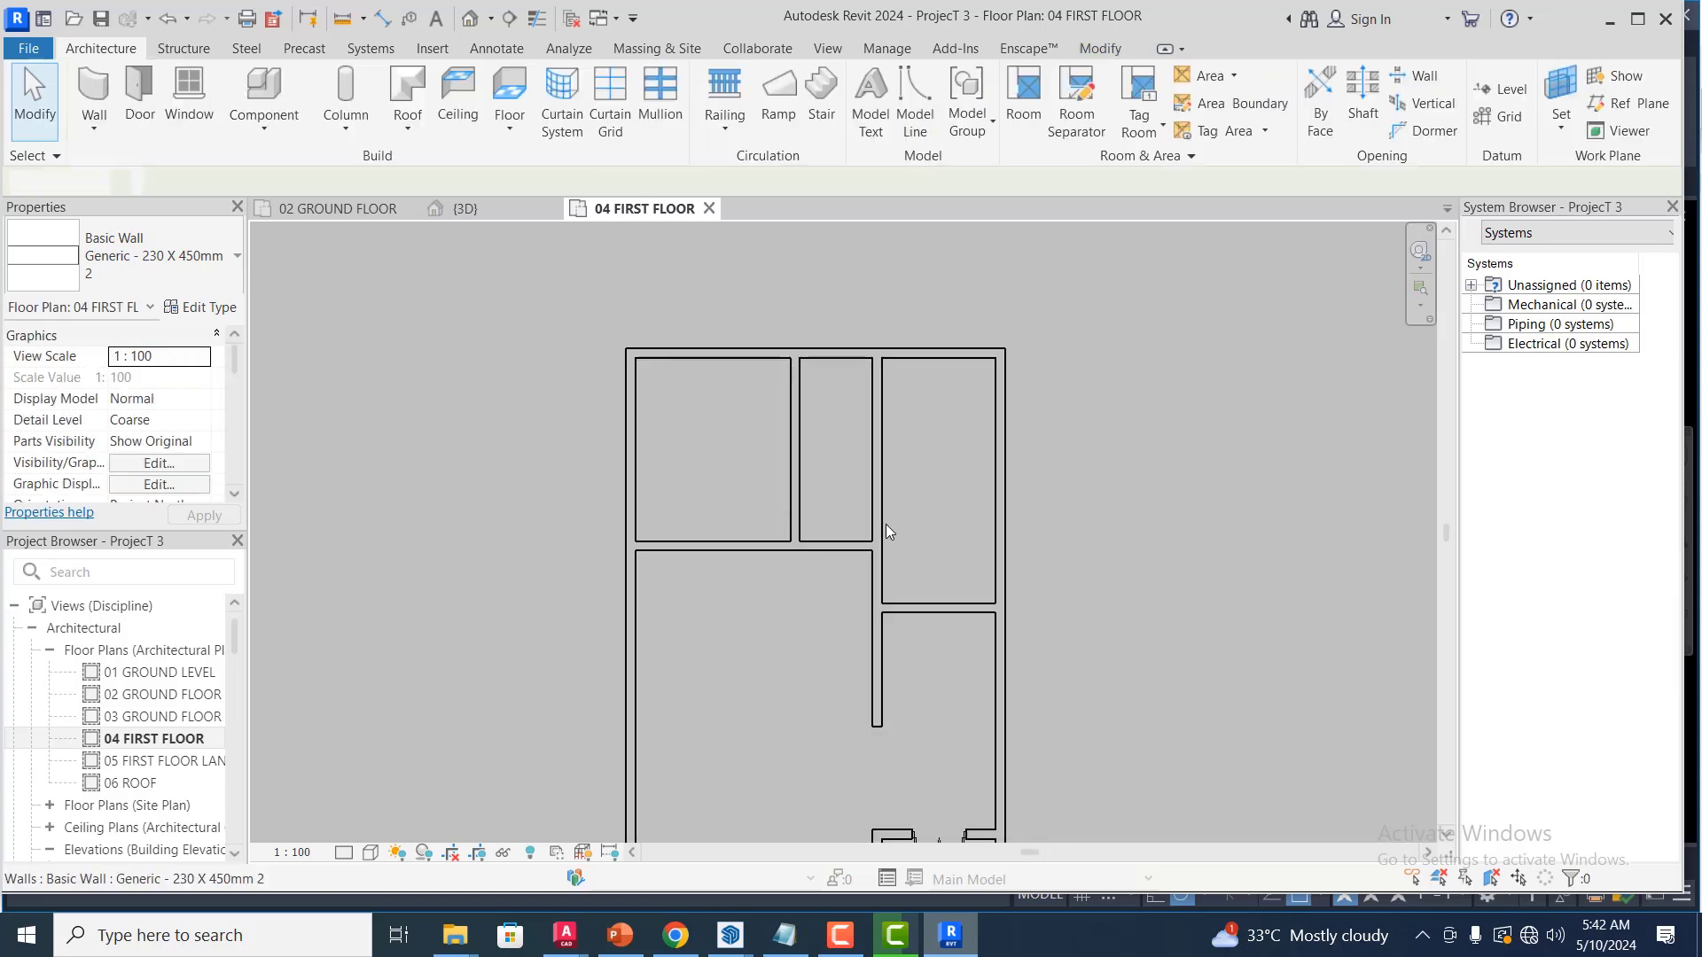
scroll(824, 439, "down", 1)
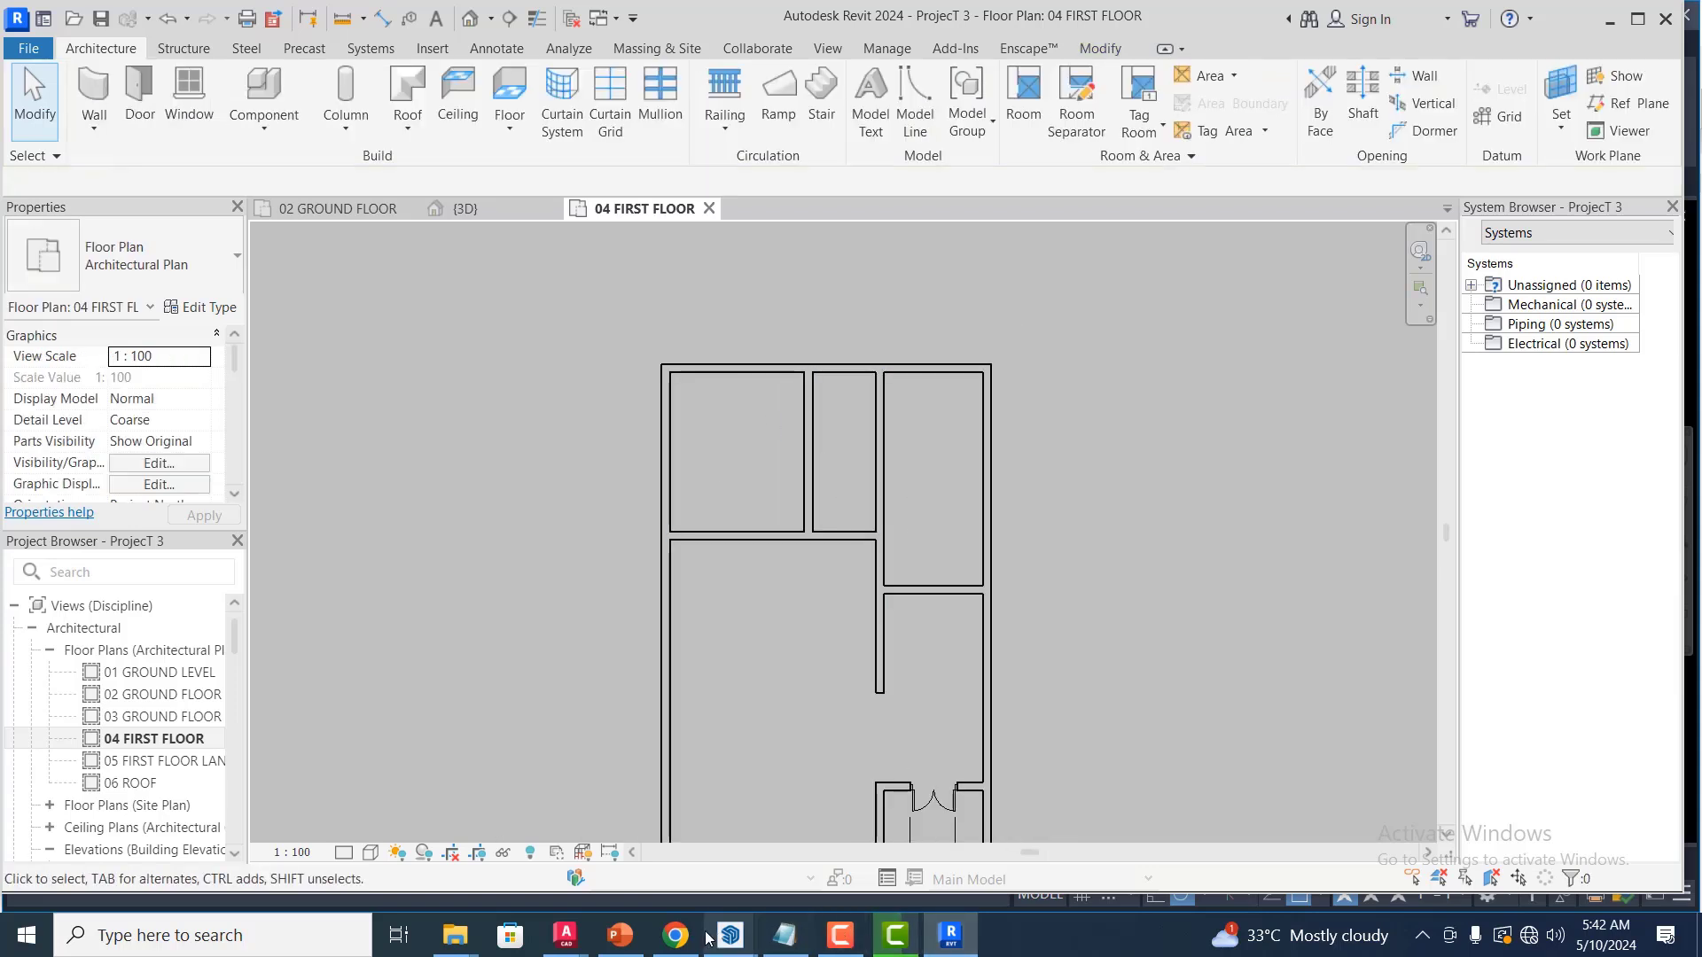
Check the study and its surrounding walls on the first floor plan in AutoCAD's Masi.dwg and return to the Revit plan
mouse_move(565, 946)
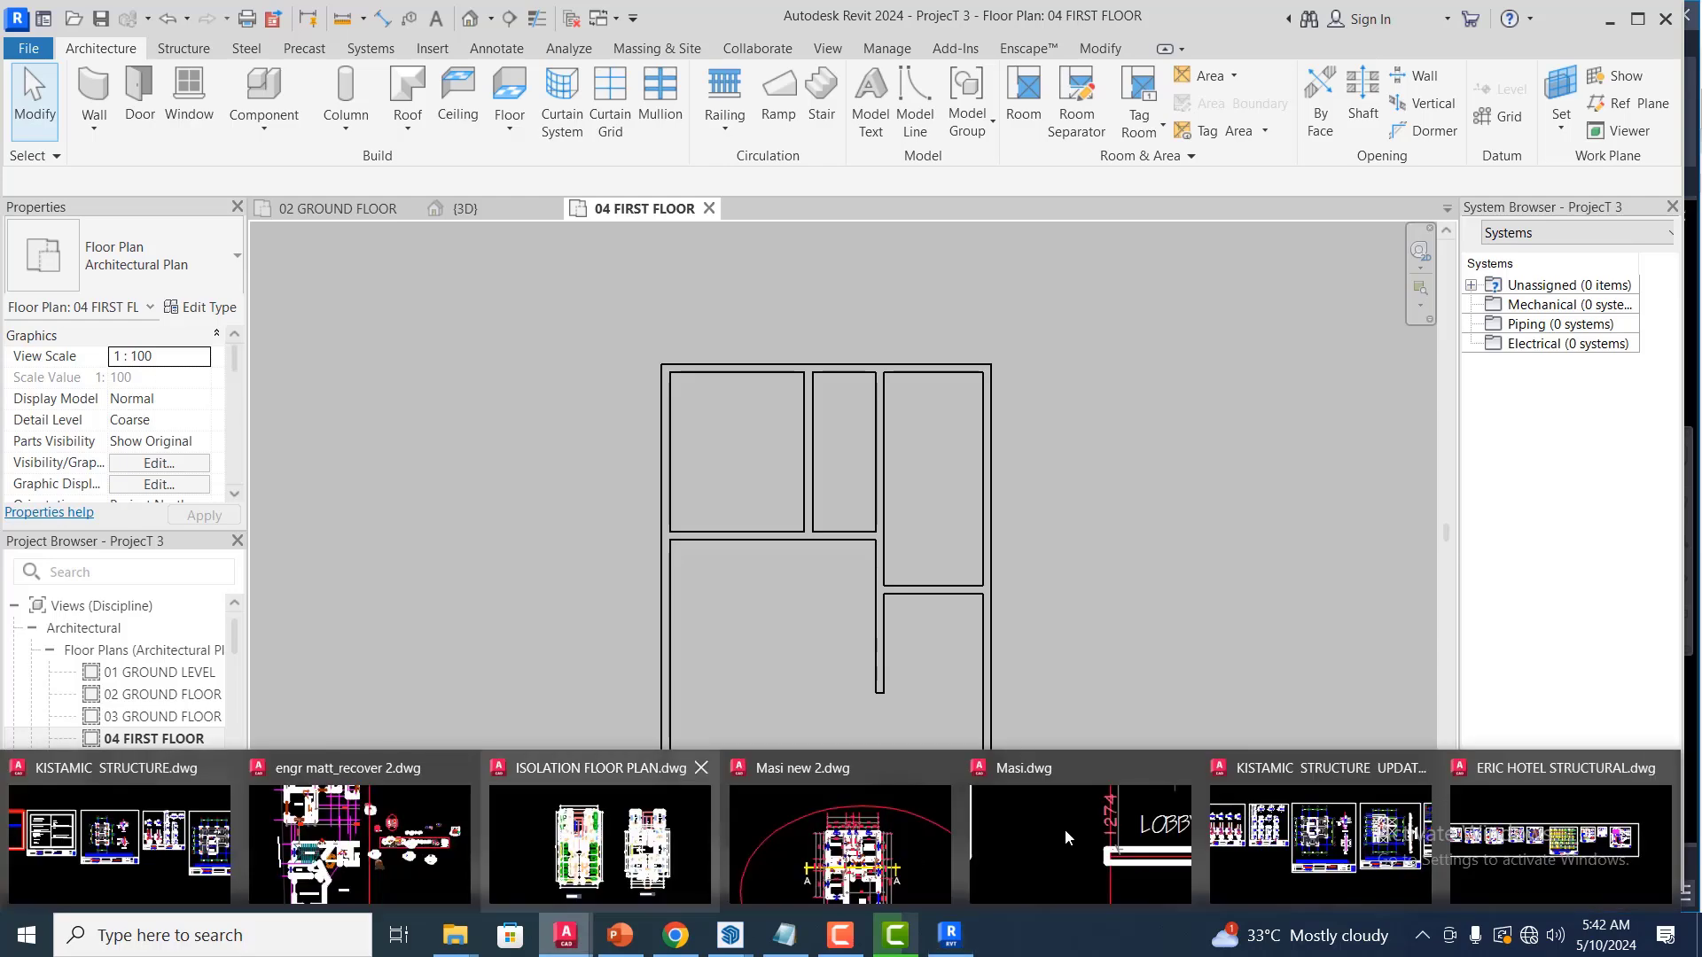
left_click(1099, 863)
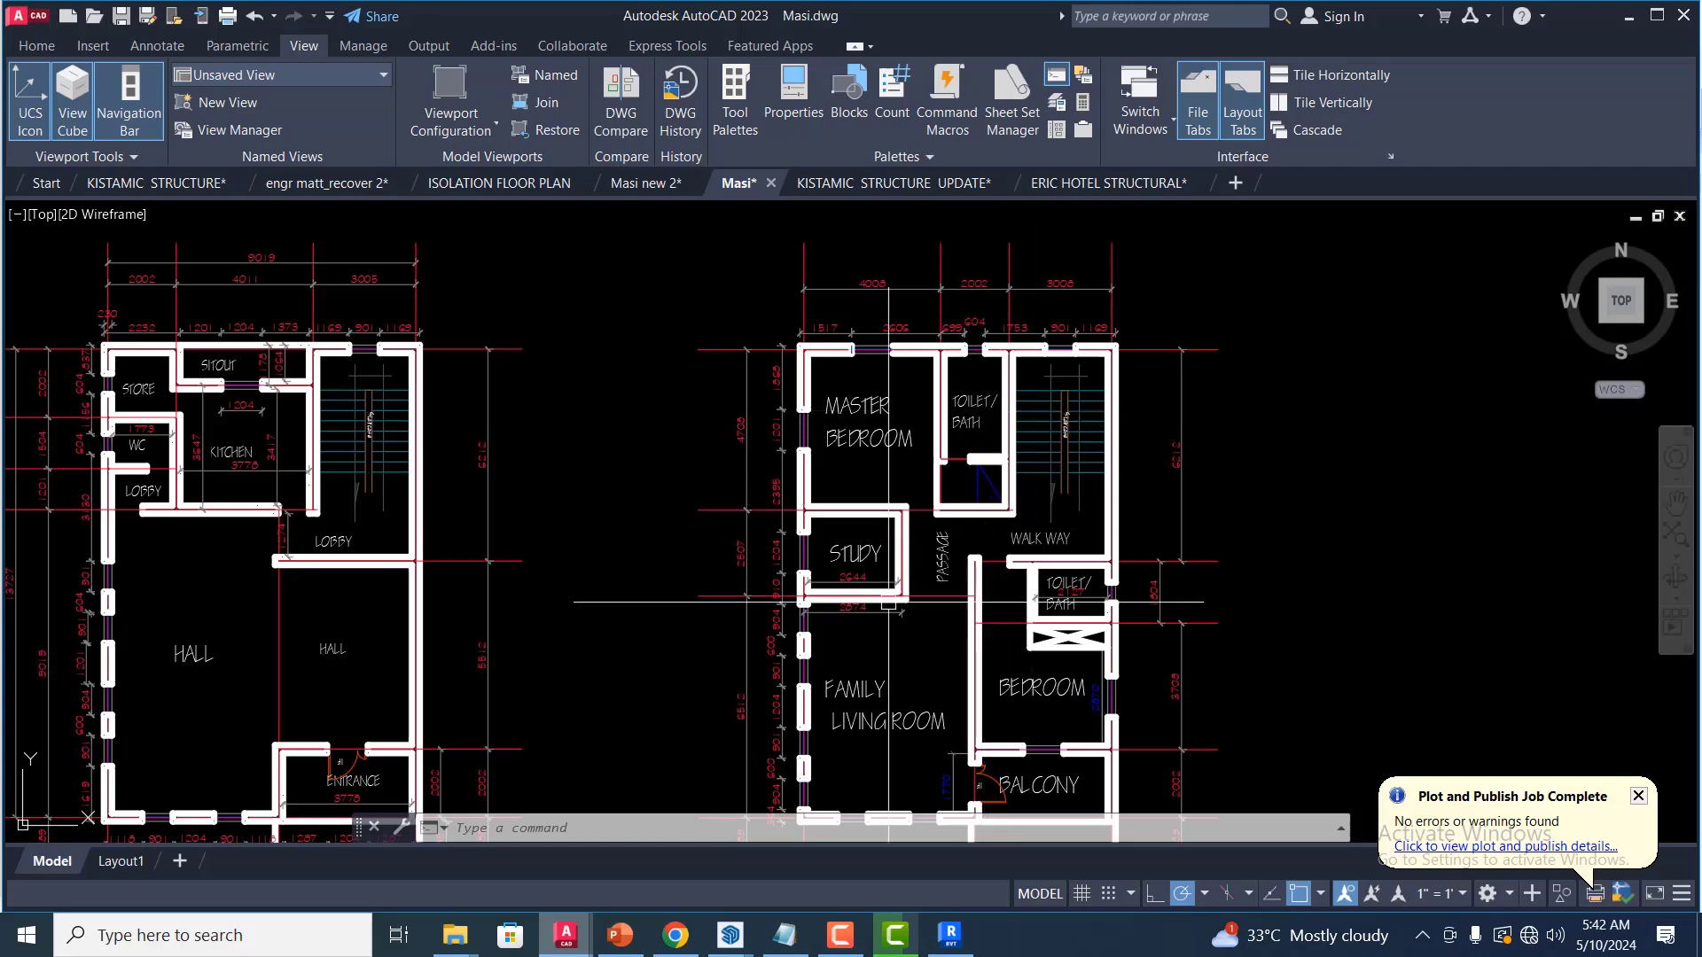
scroll(789, 580, "up", 3)
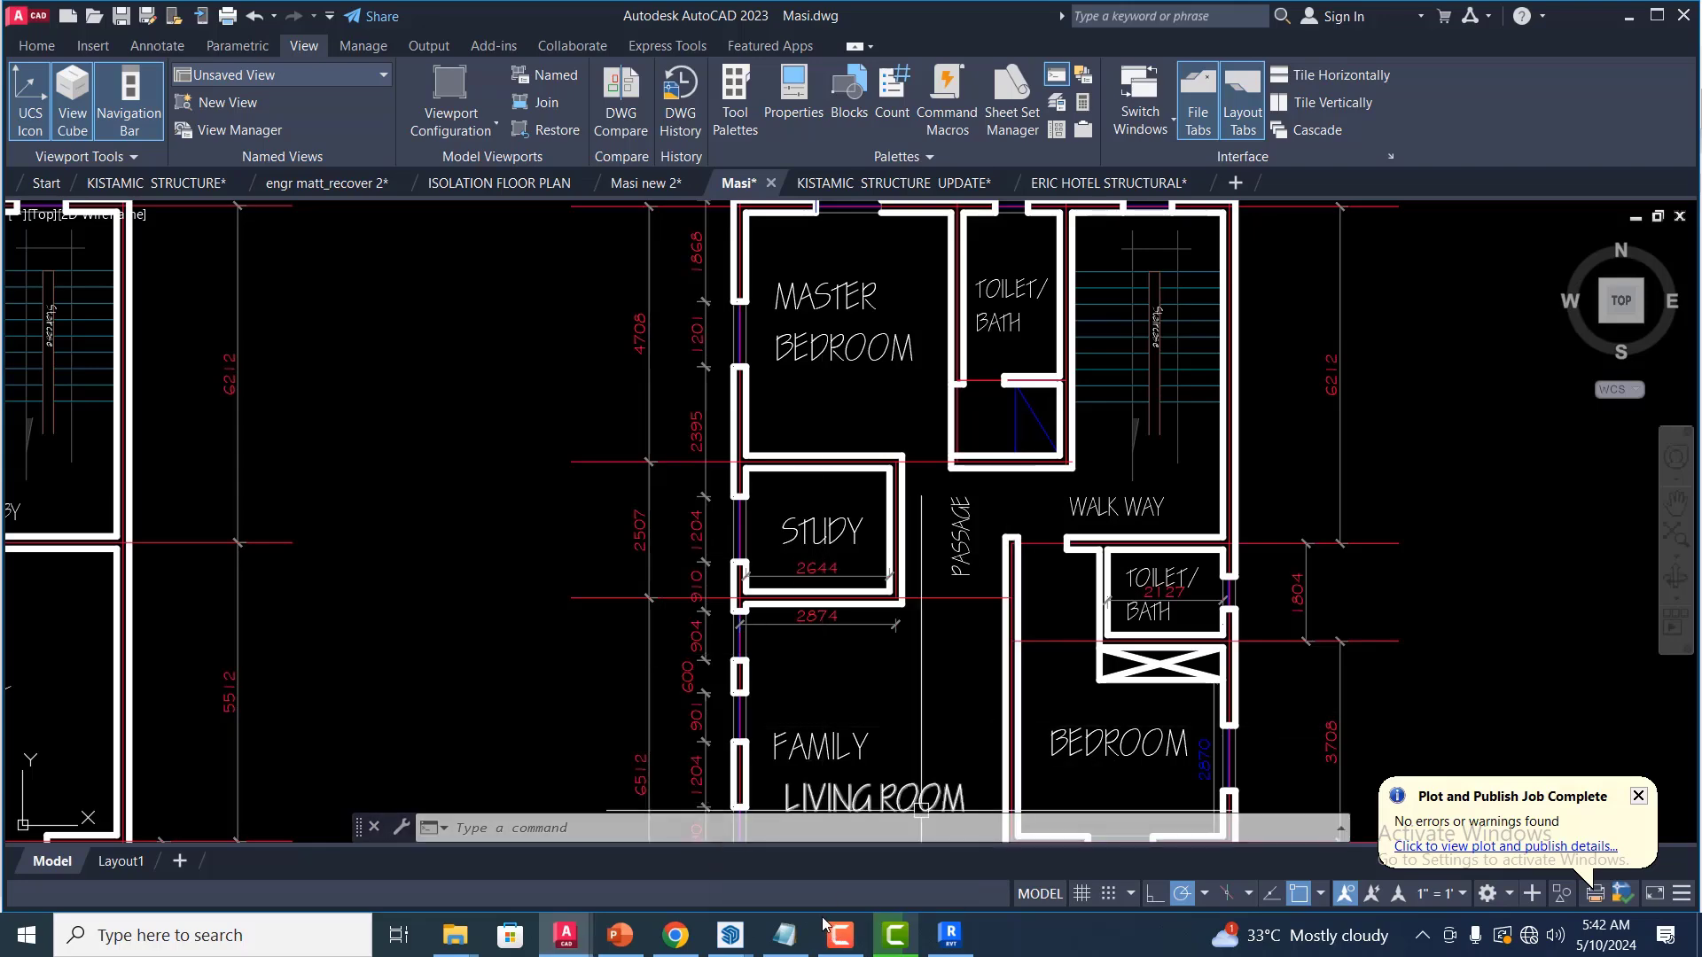
scroll(990, 512, "down", 2)
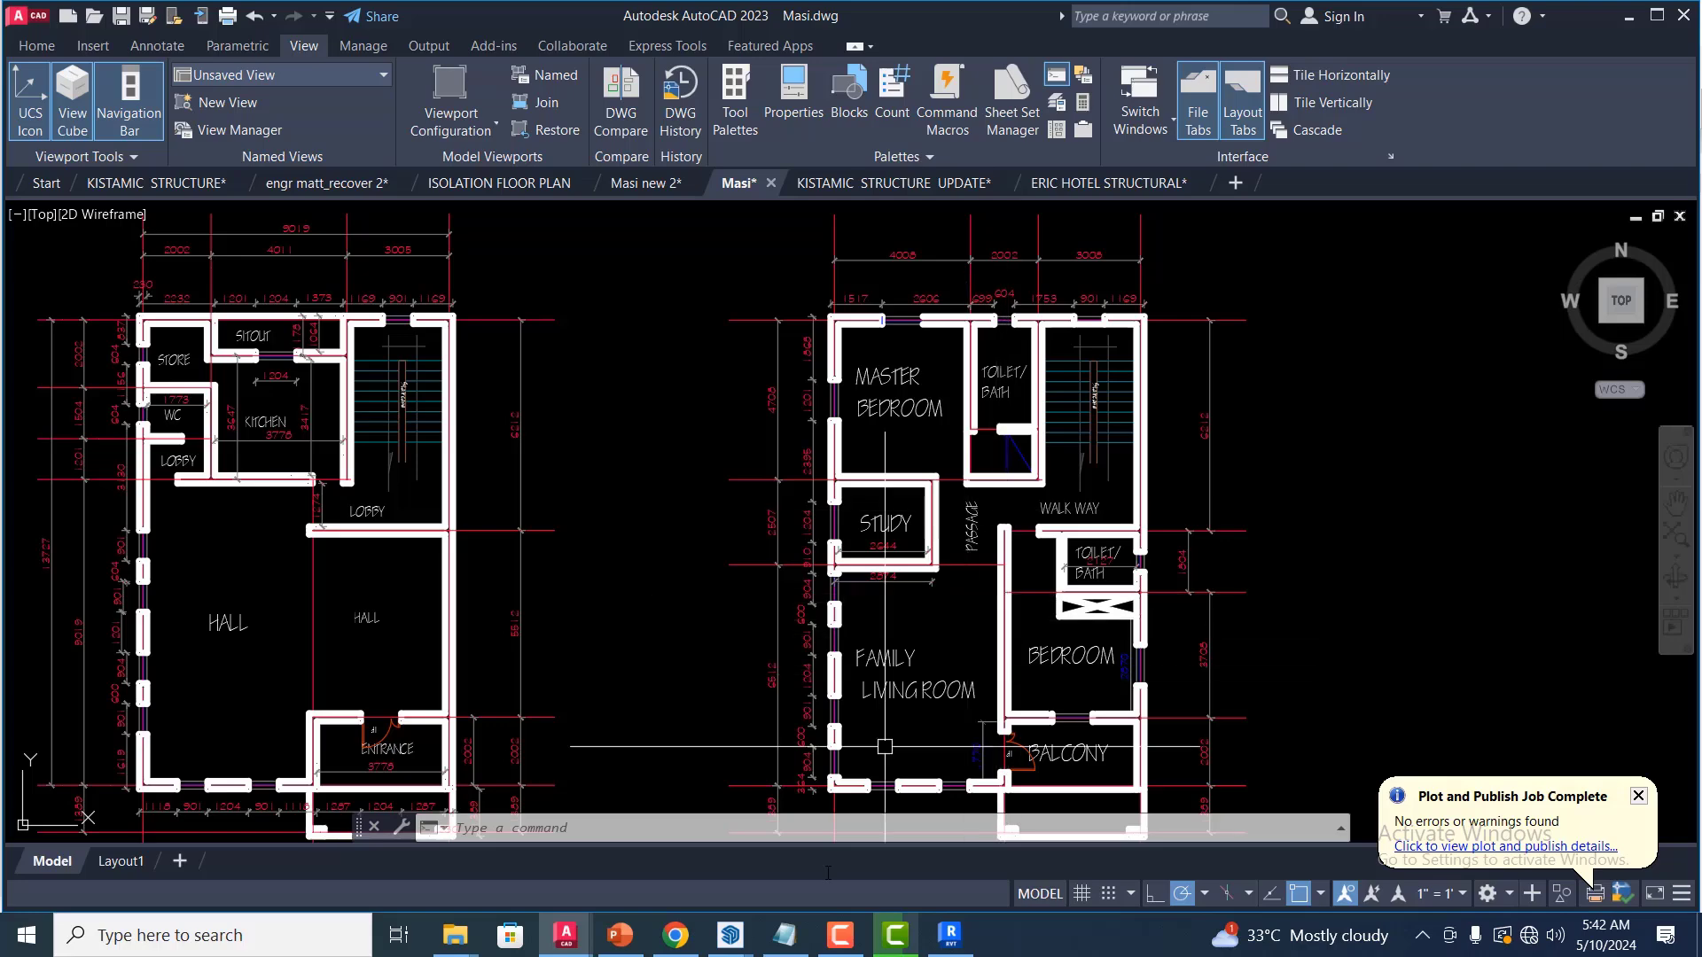
left_click(950, 936)
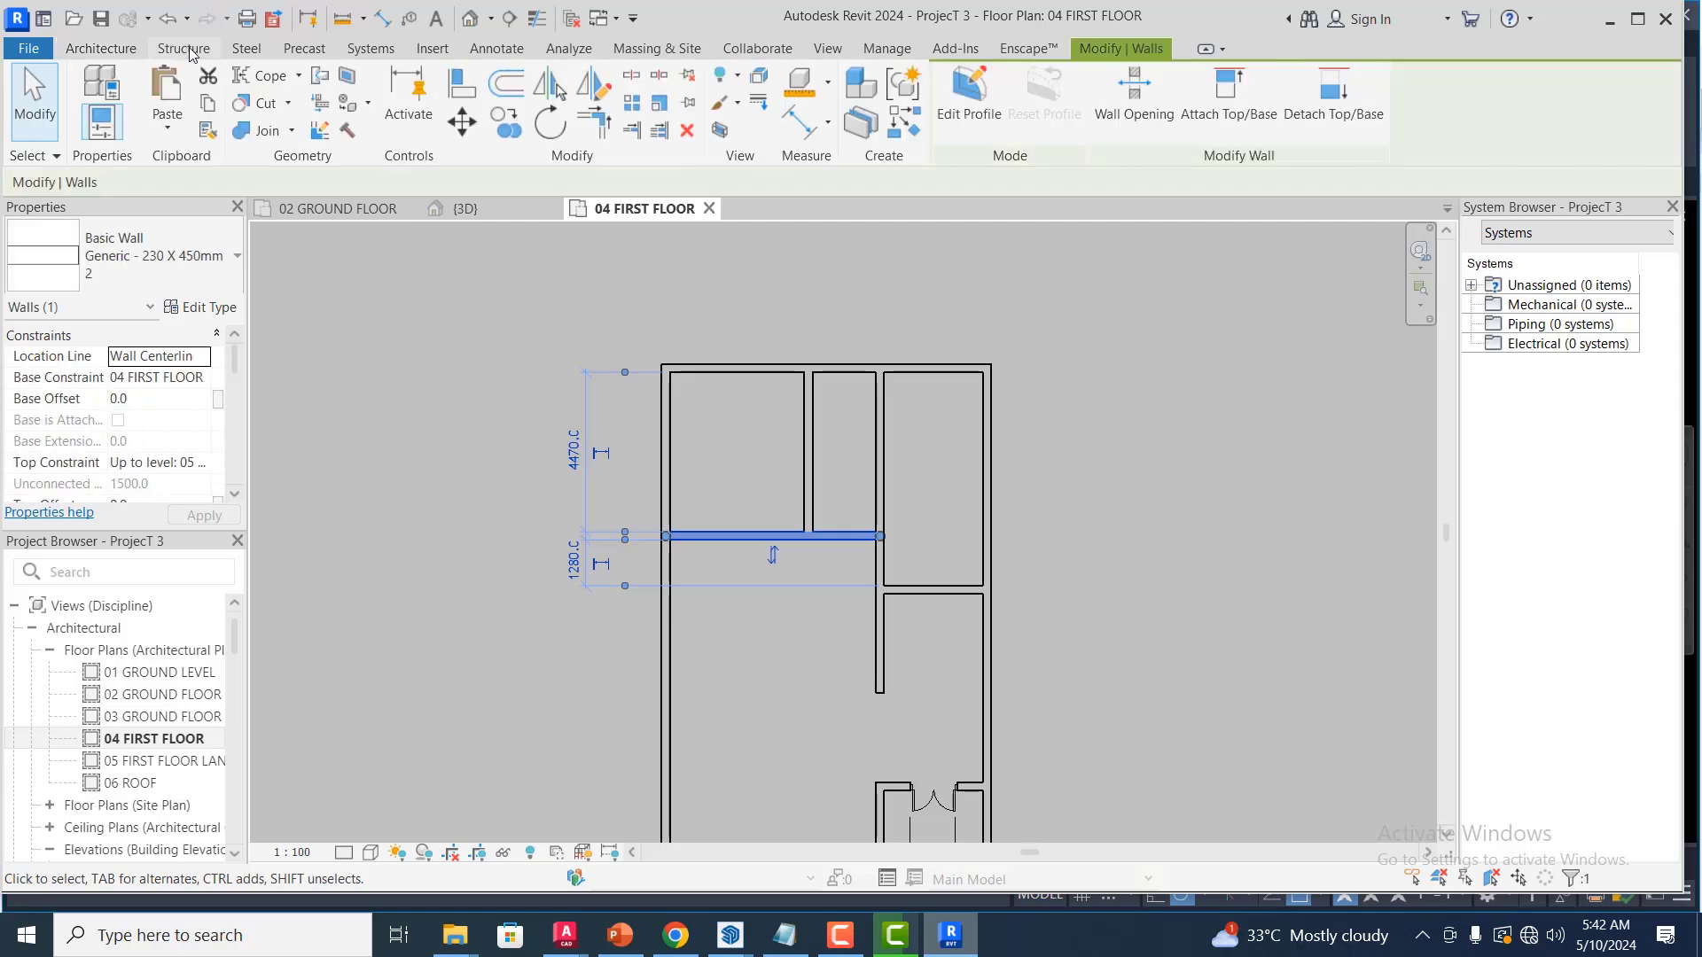
Copy the horizontal wall under the master bedroom 2500 mm straight down to form the study's lower wall
left_click(503, 122)
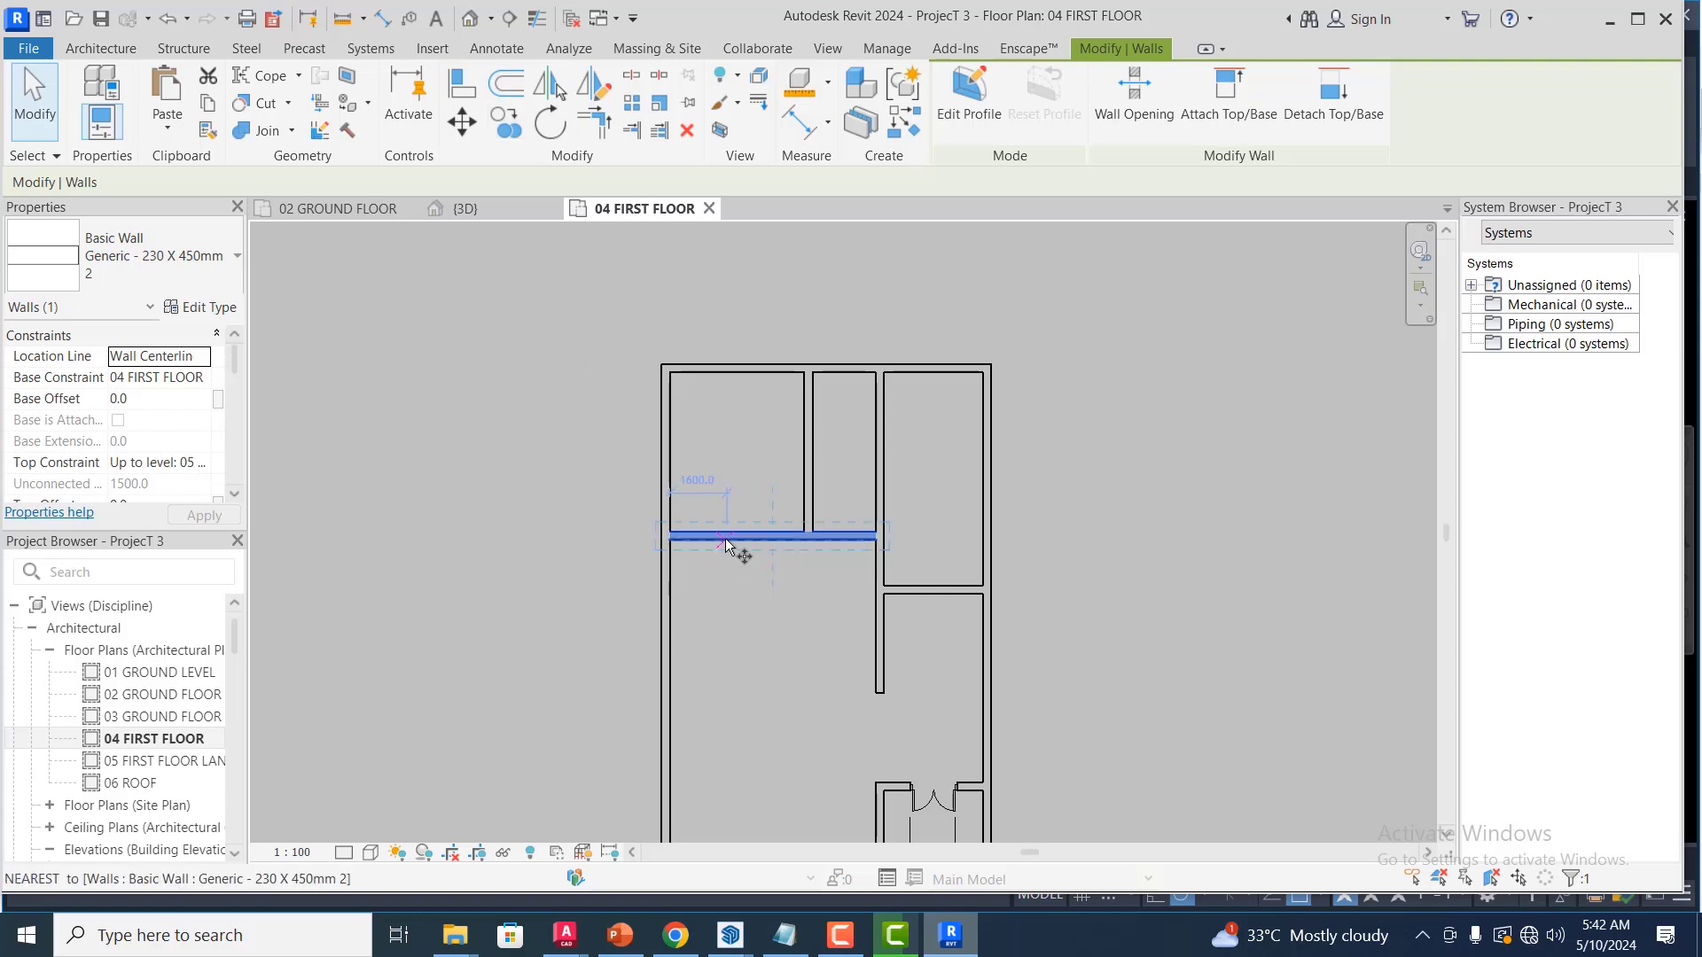
scroll(752, 534, "up", 1)
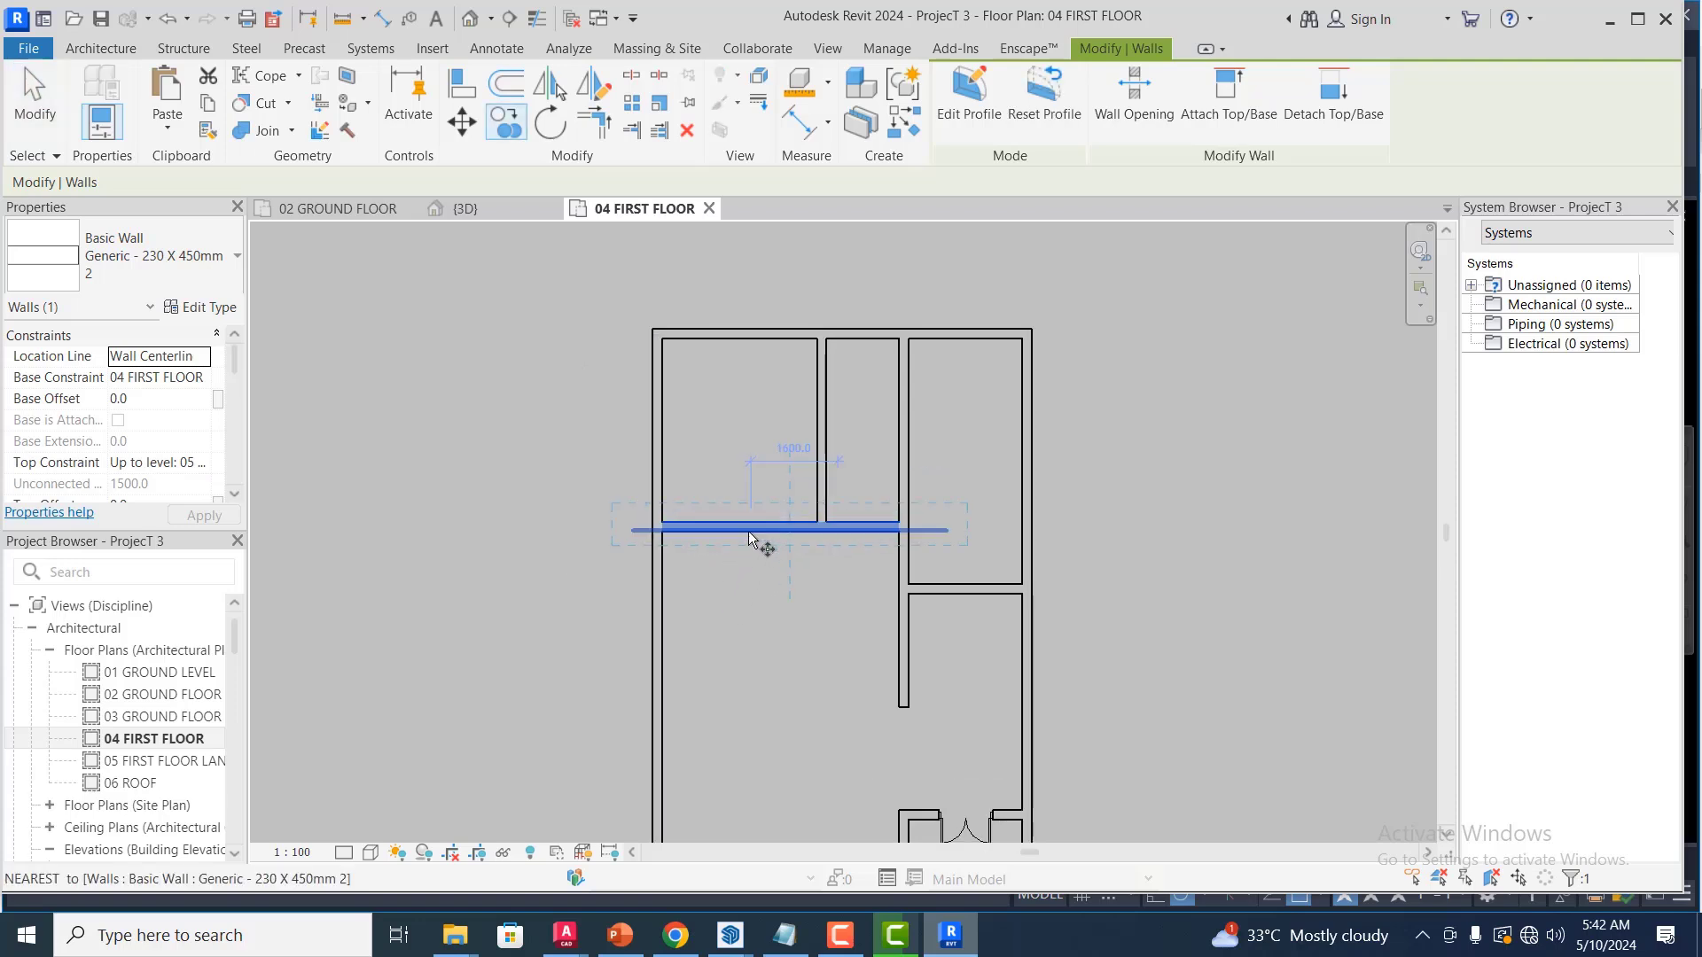
scroll(748, 530, "up", 2)
scroll(749, 524, "up", 1)
left_click(753, 524)
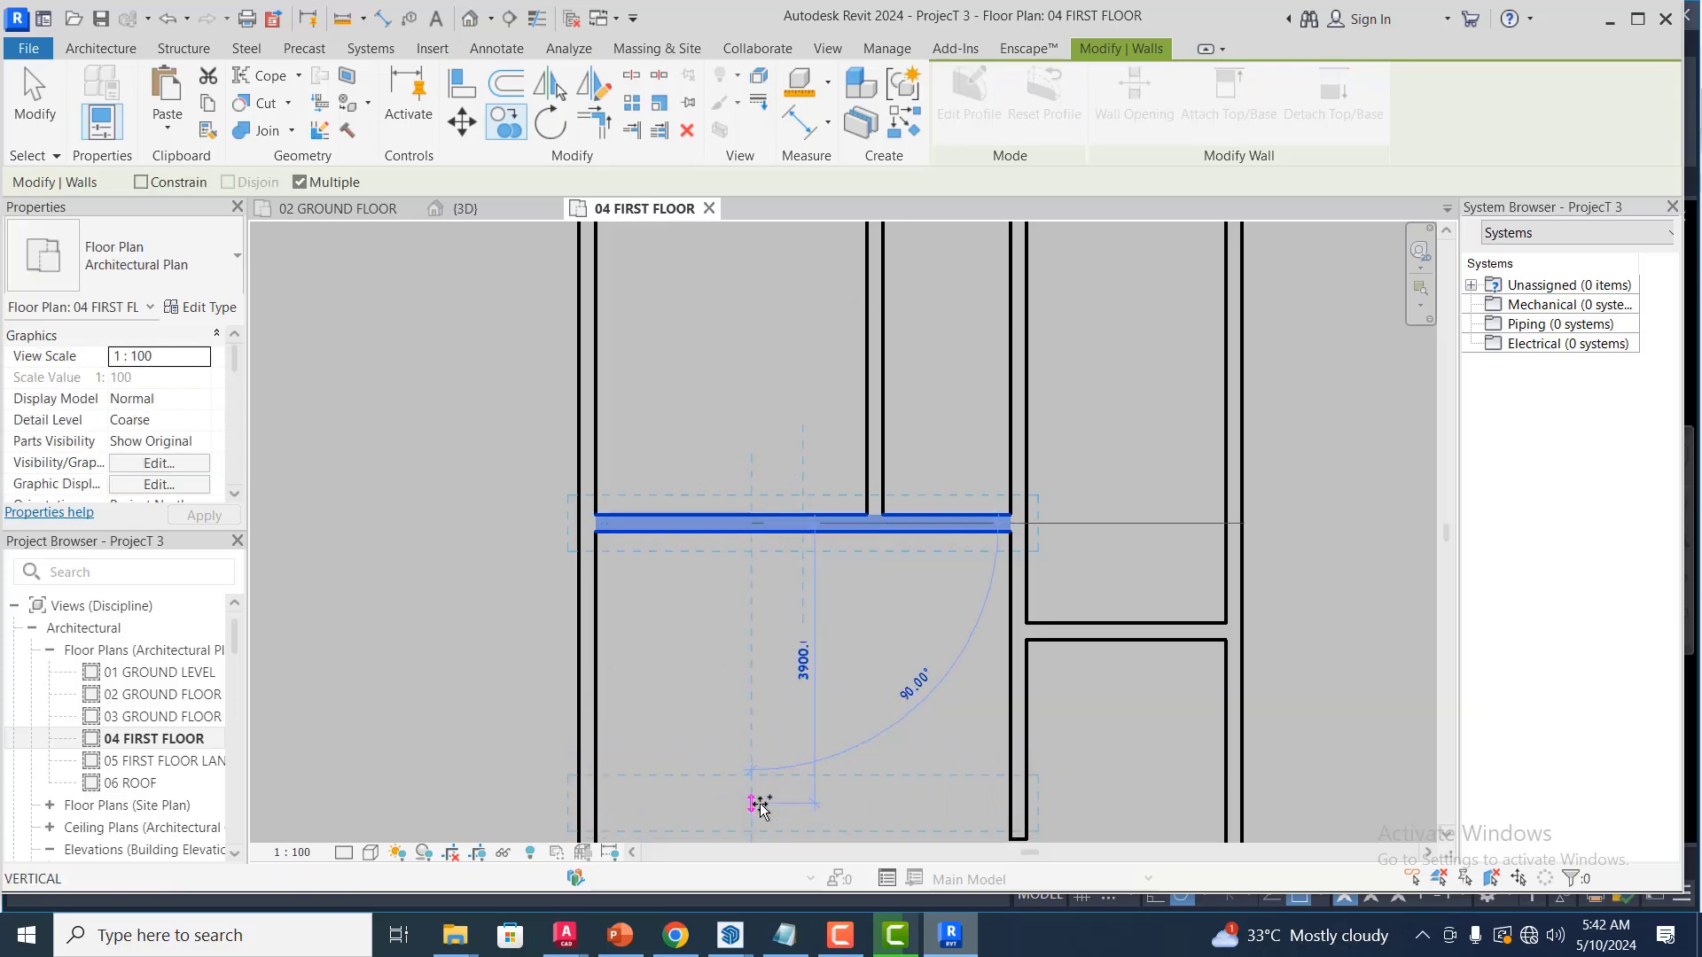
type("2500")
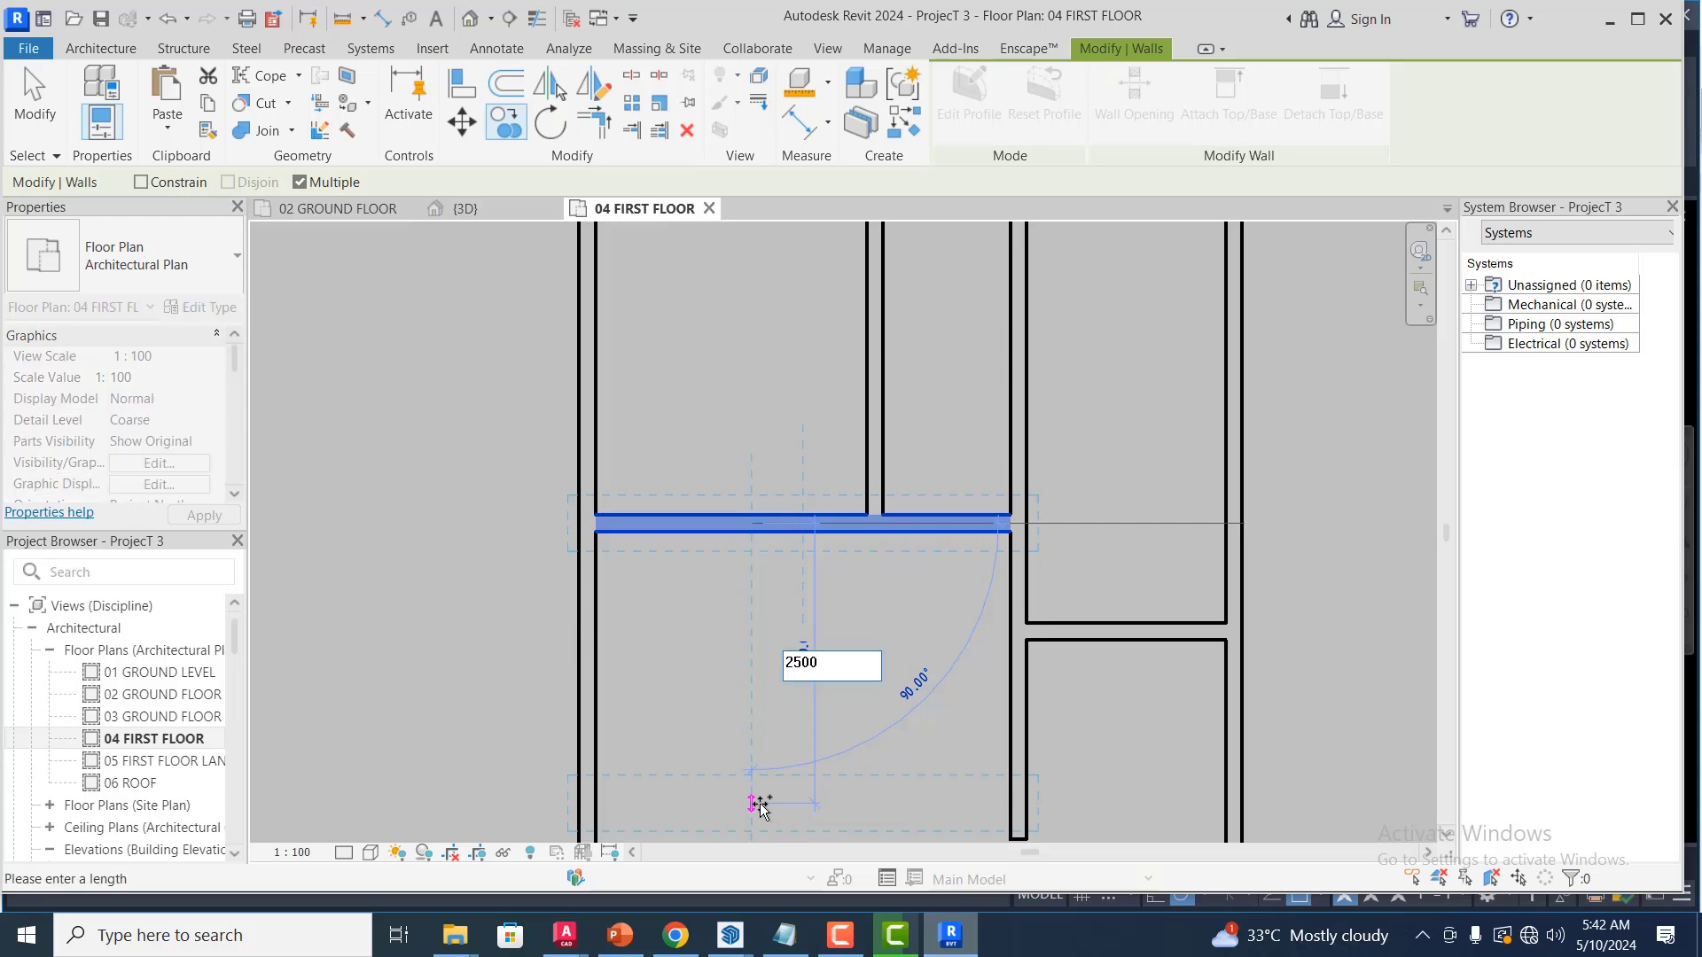
key("Return")
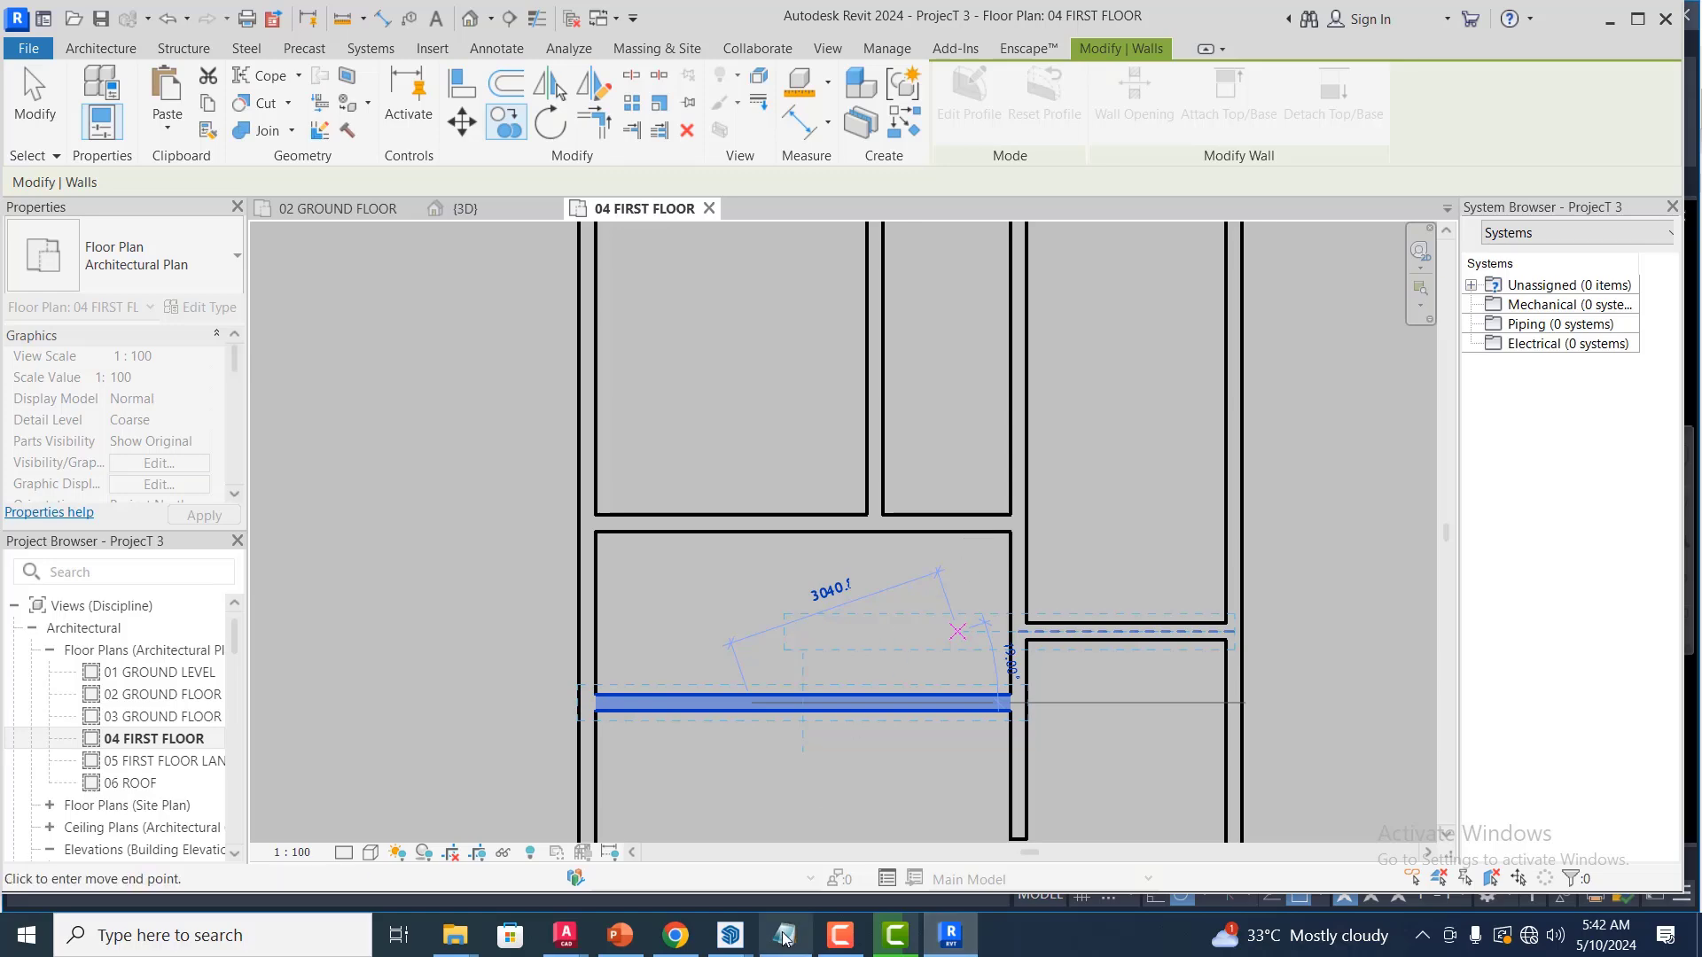
Read the study's width dimensions in AutoCAD's Masi.dwg and return to the Revit plan
scroll(1001, 469, "down", 2)
mouse_move(561, 938)
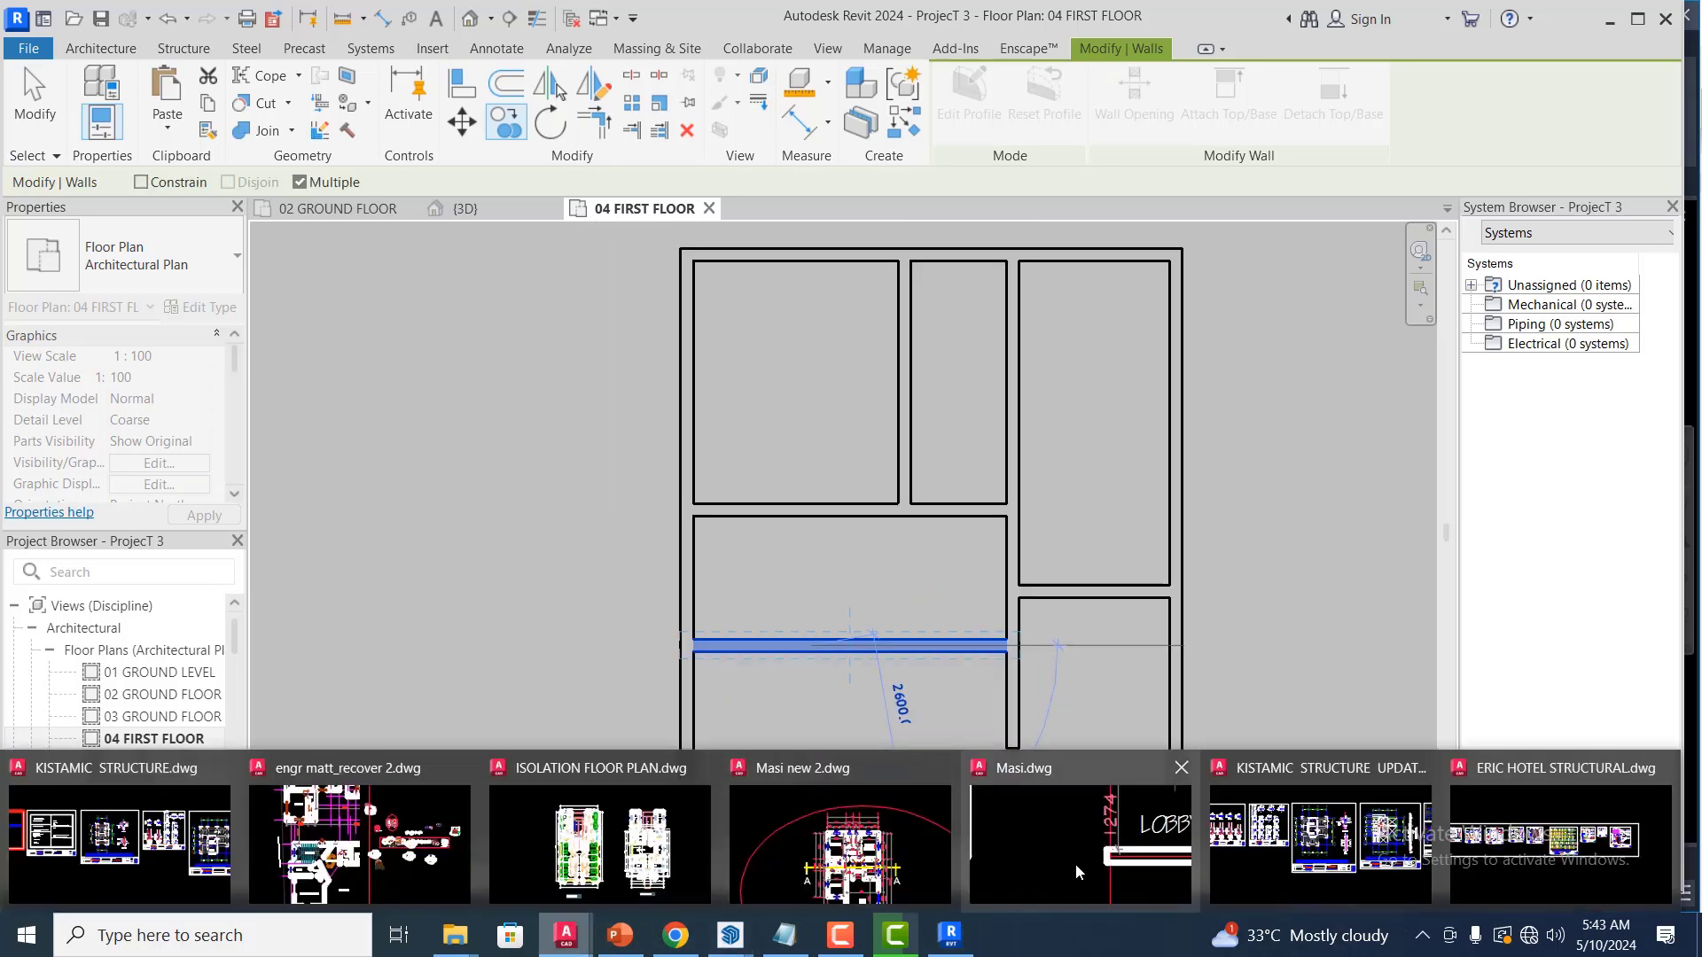
left_click(1019, 842)
scroll(869, 525, "up", 4)
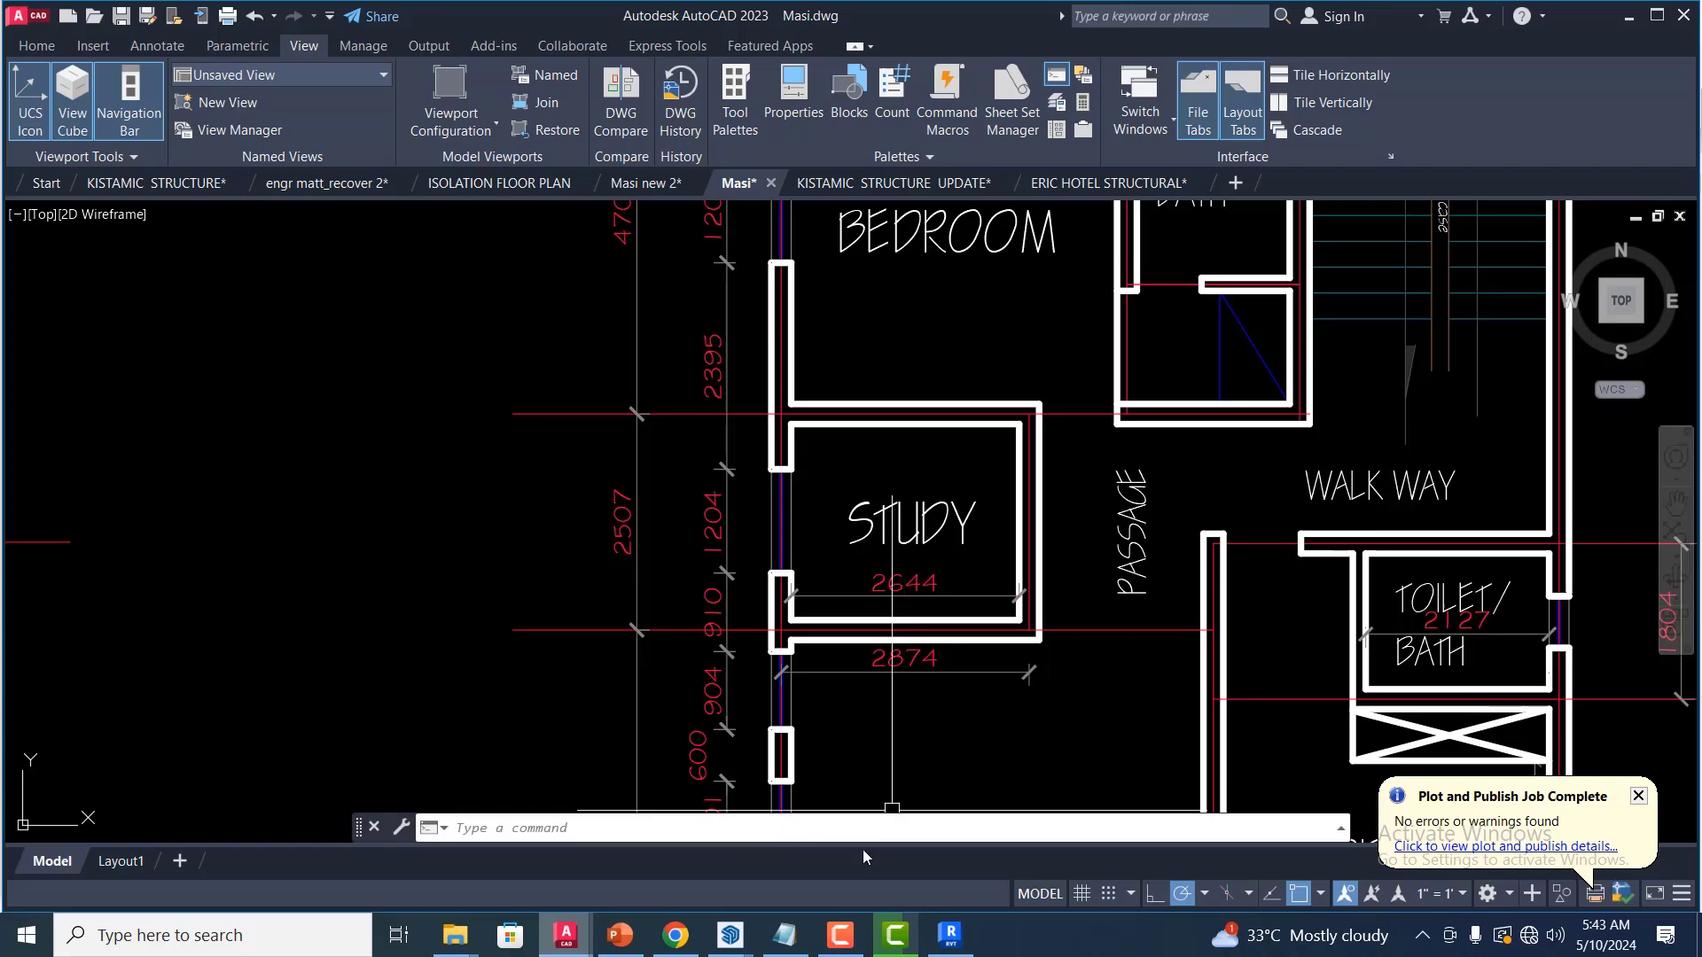
left_click(941, 941)
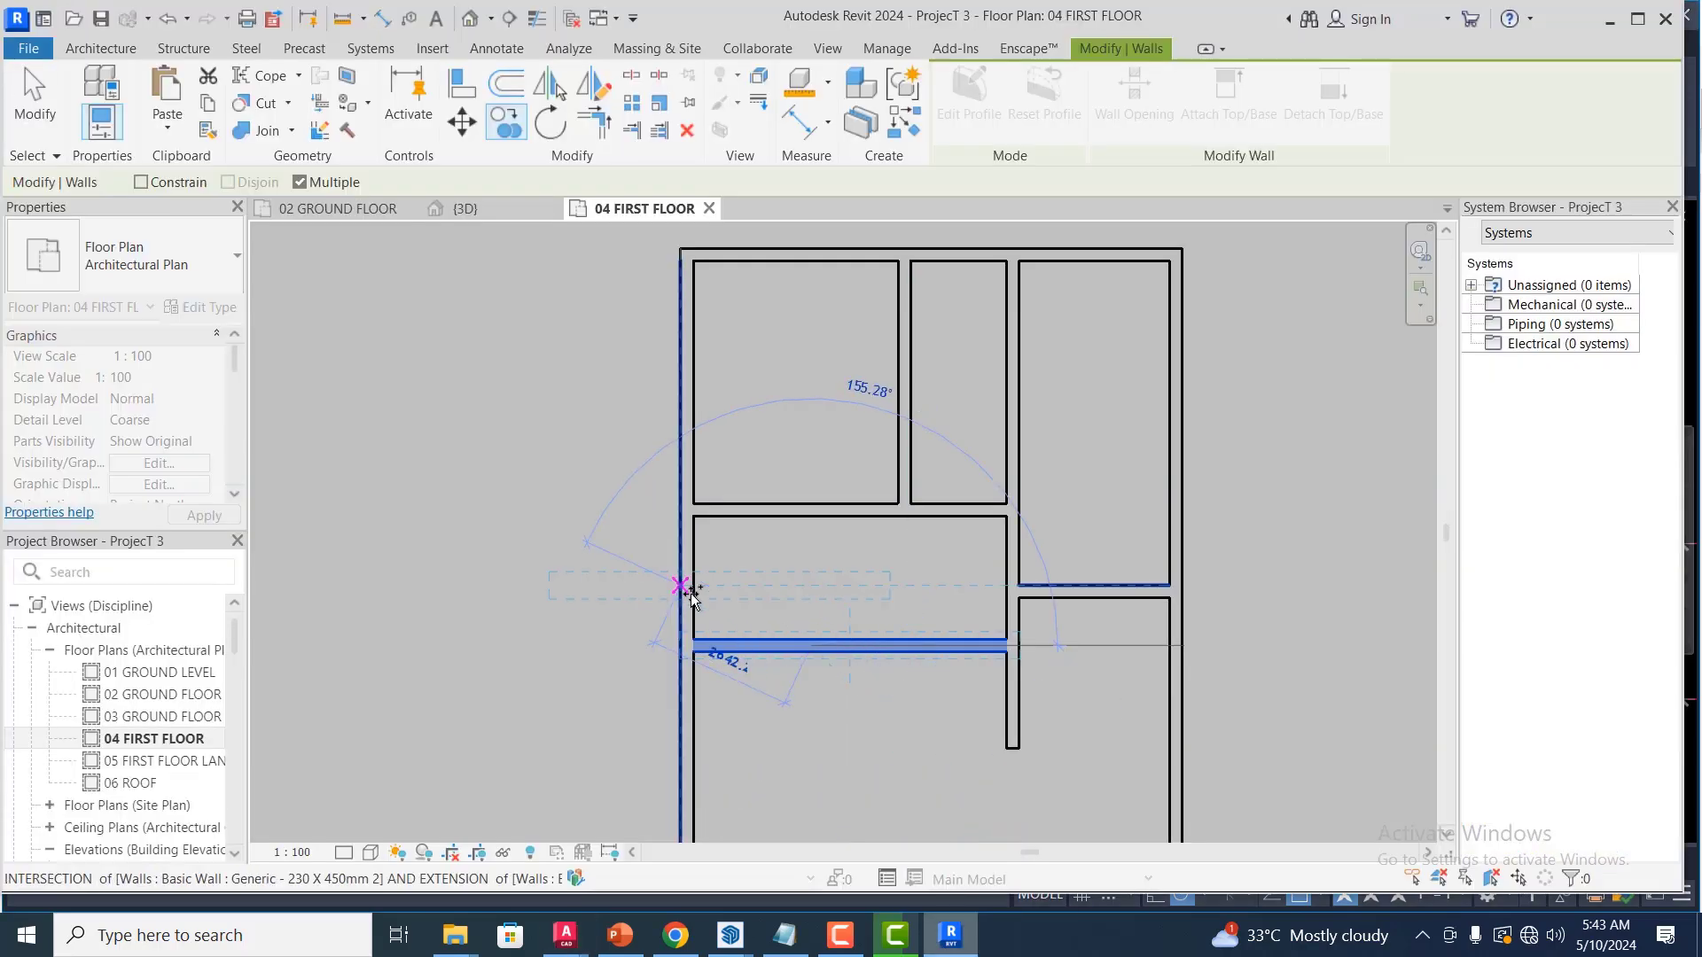
End the wall copying and save the project
key("Escape")
scroll(691, 592, "up", 2)
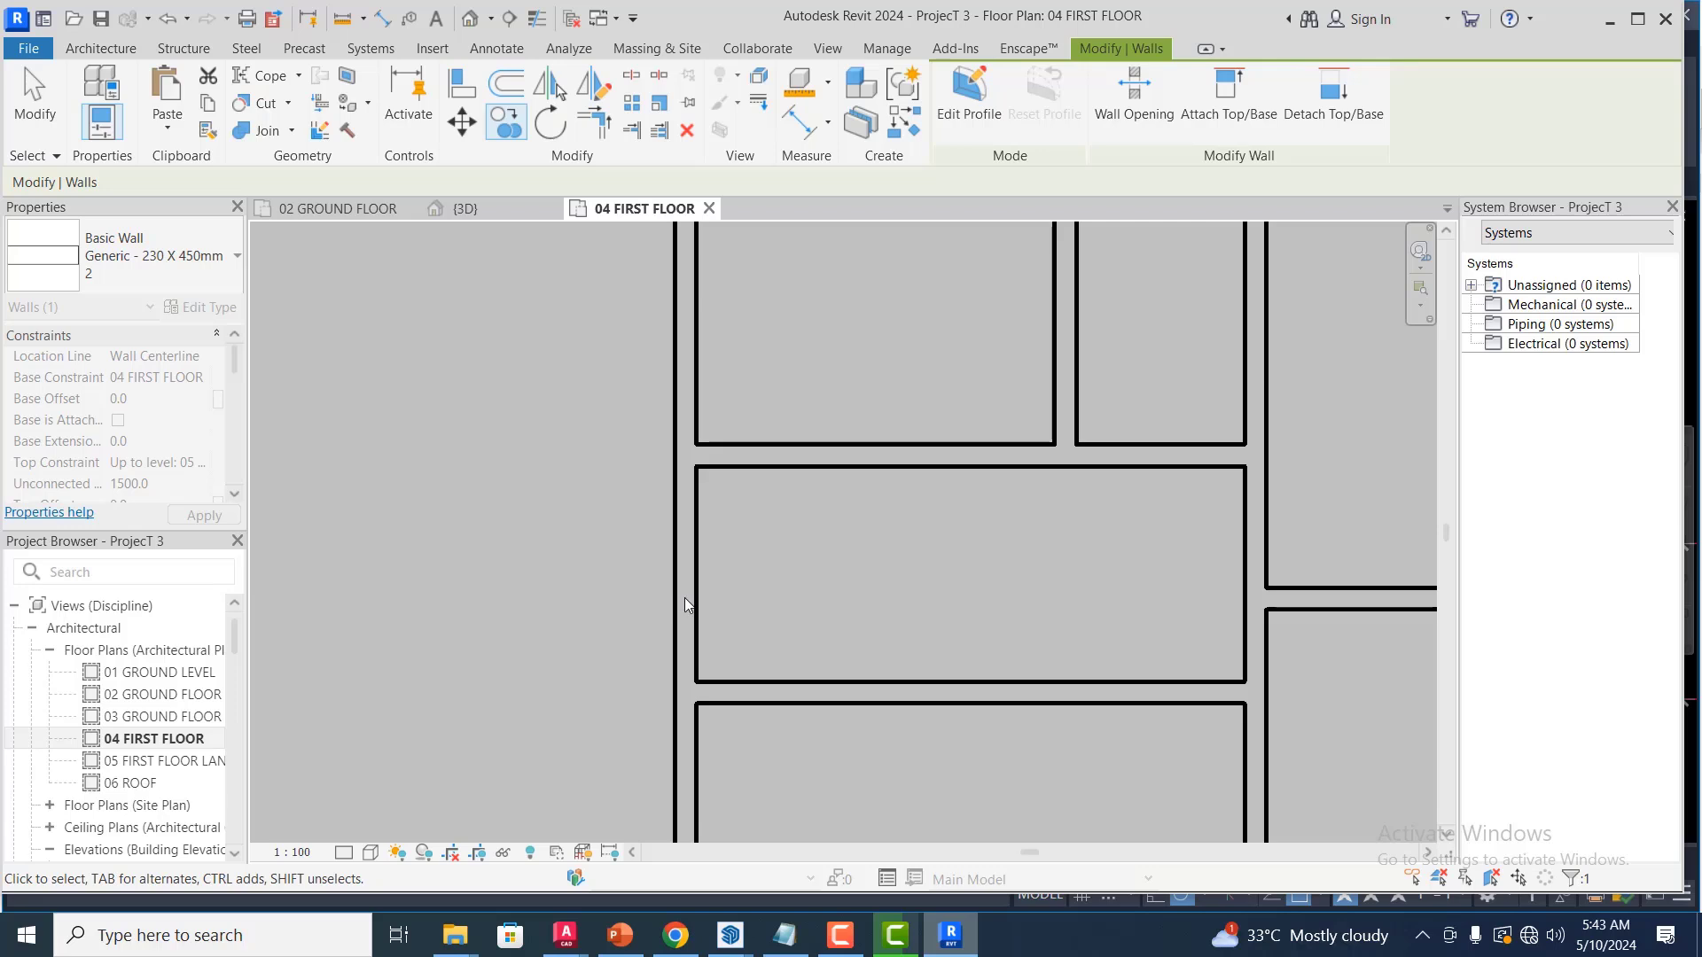
key("Escape")
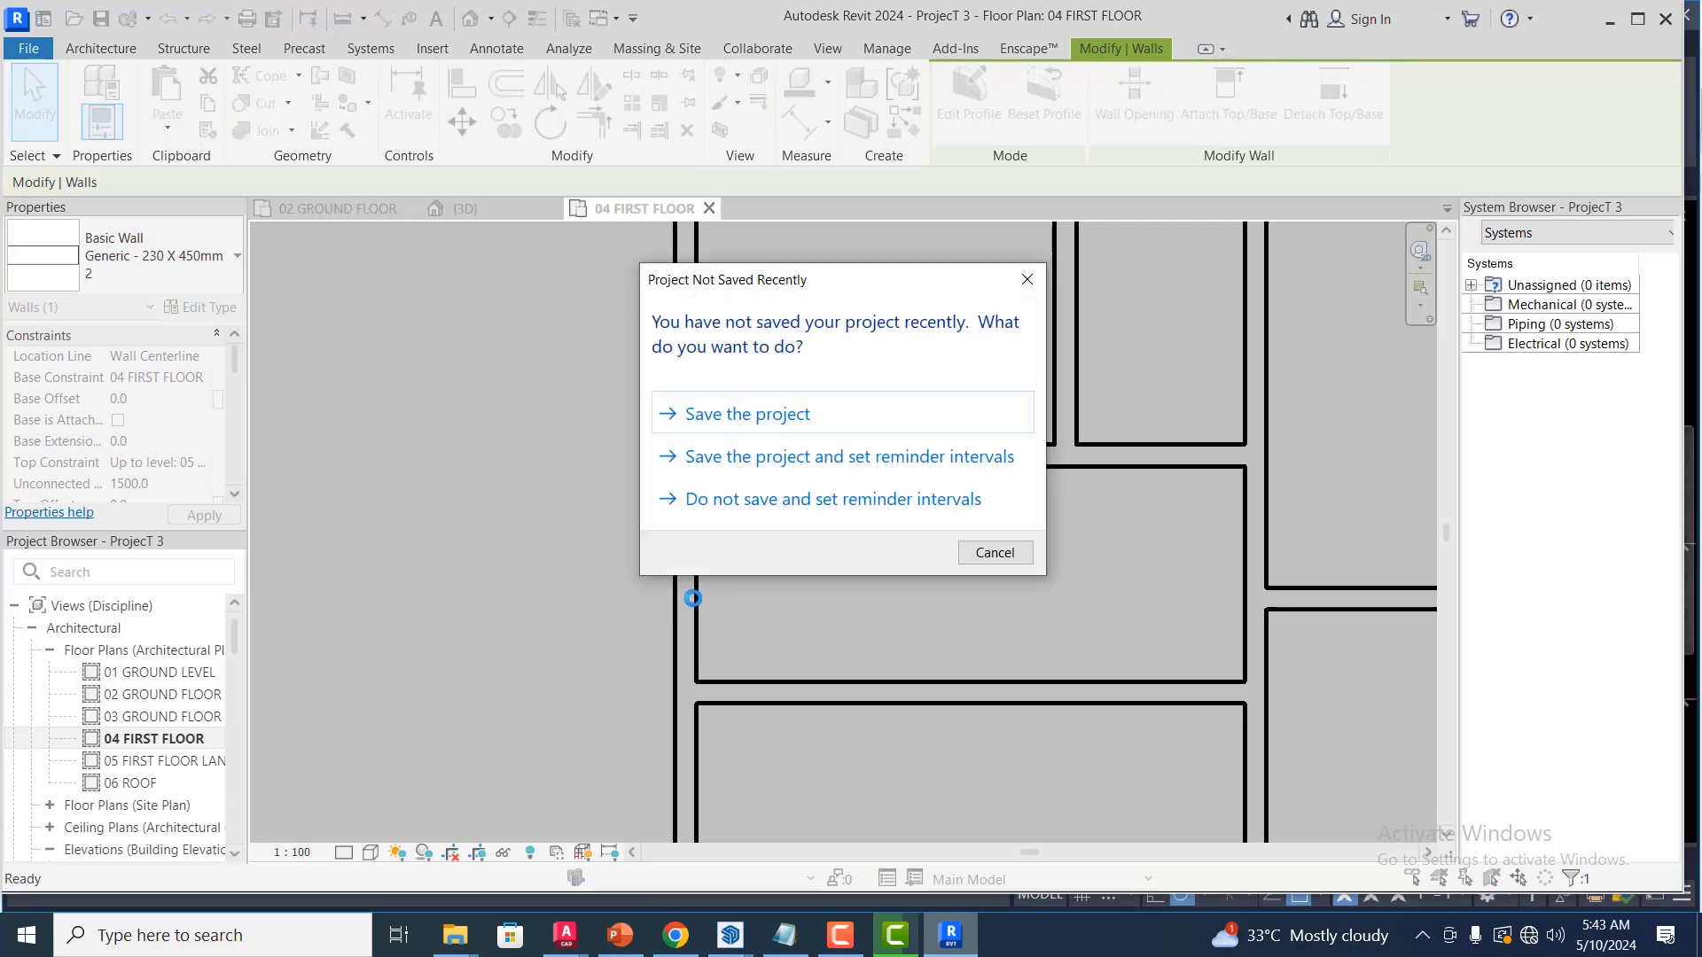
left_click(769, 415)
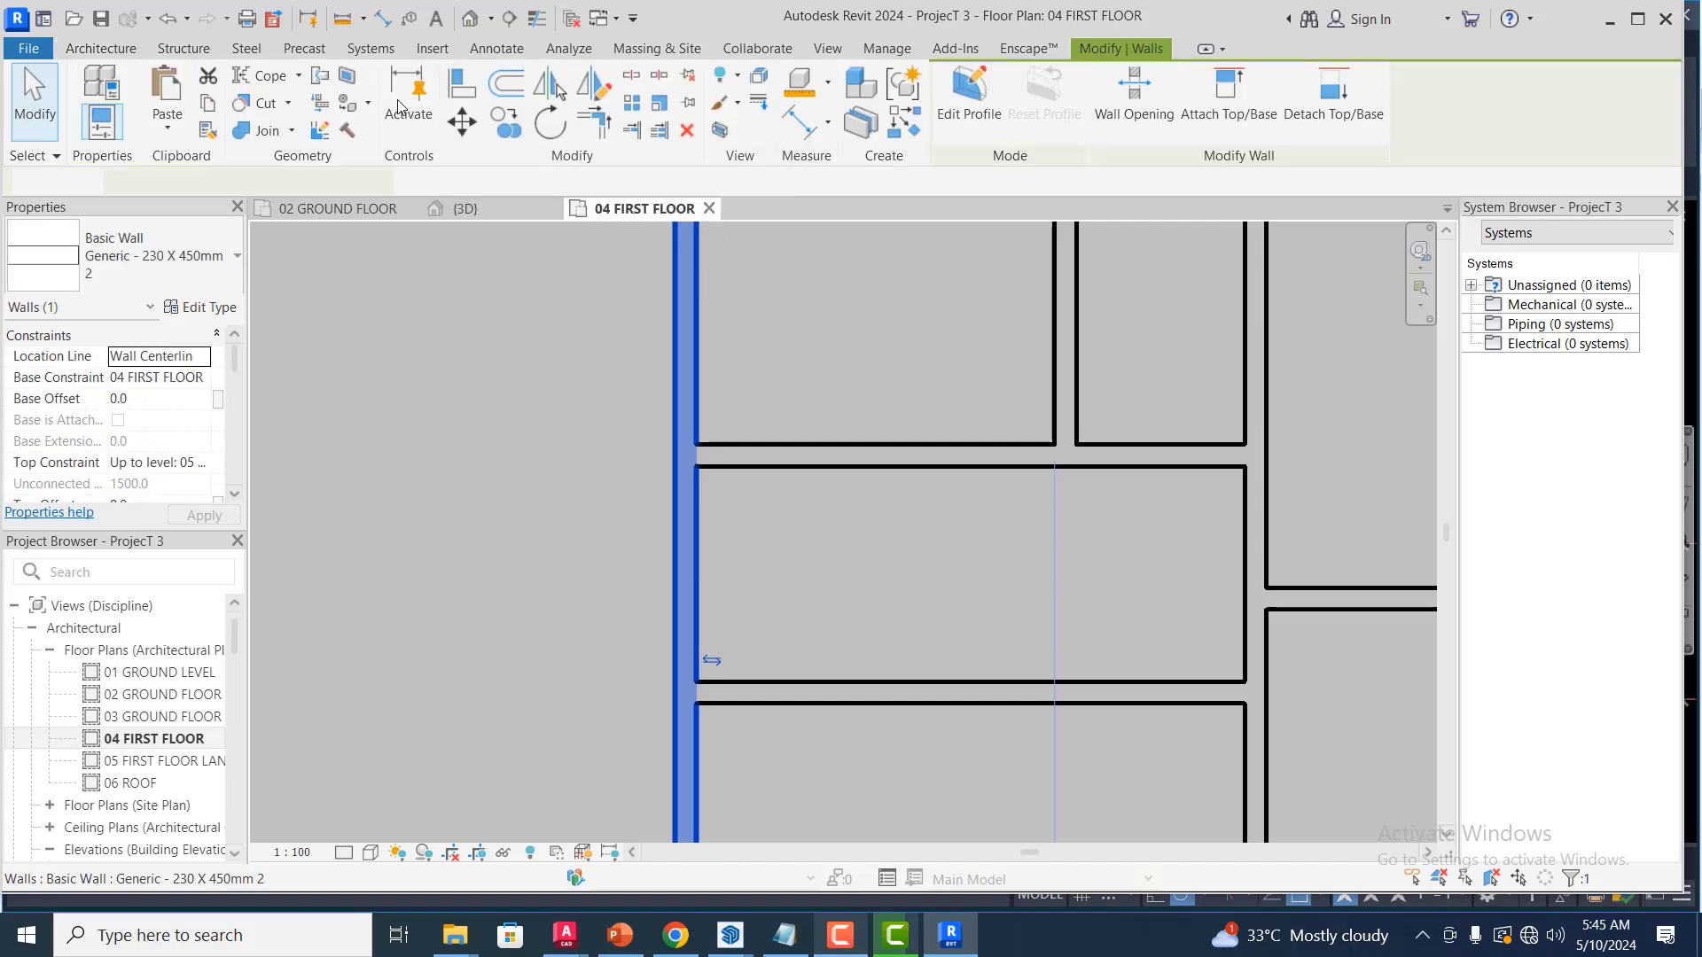
Copy the left exterior wall 2870 mm horizontally into the building as the study's right wall
left_click(509, 121)
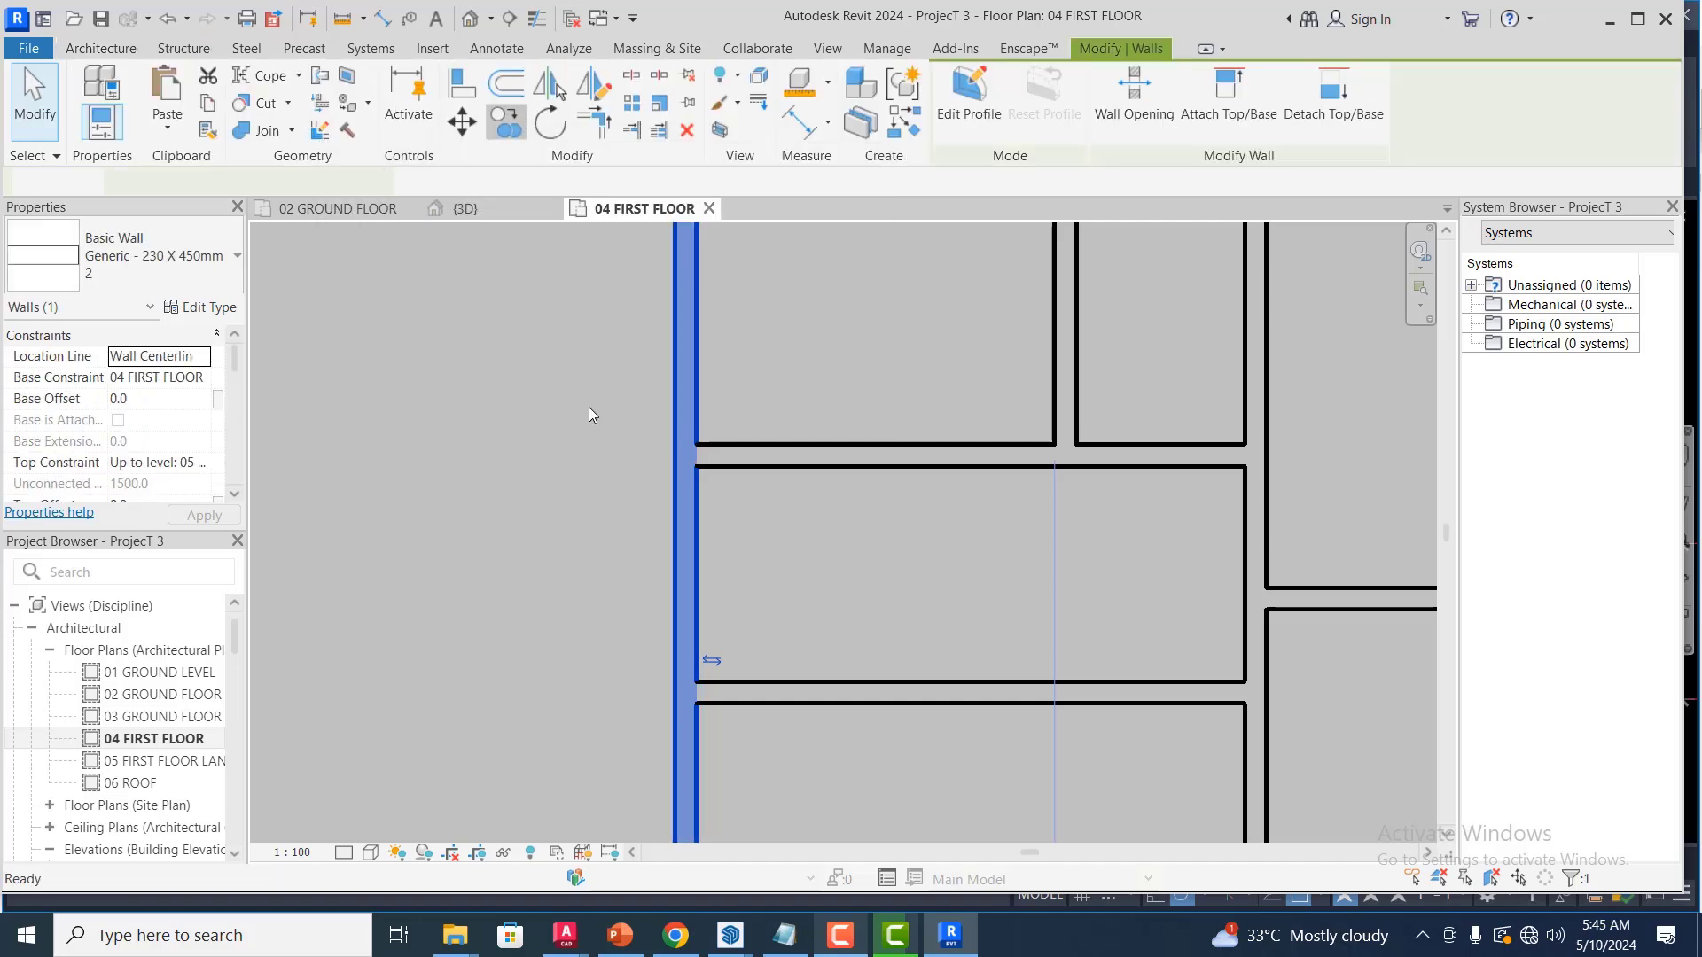
left_click(686, 539)
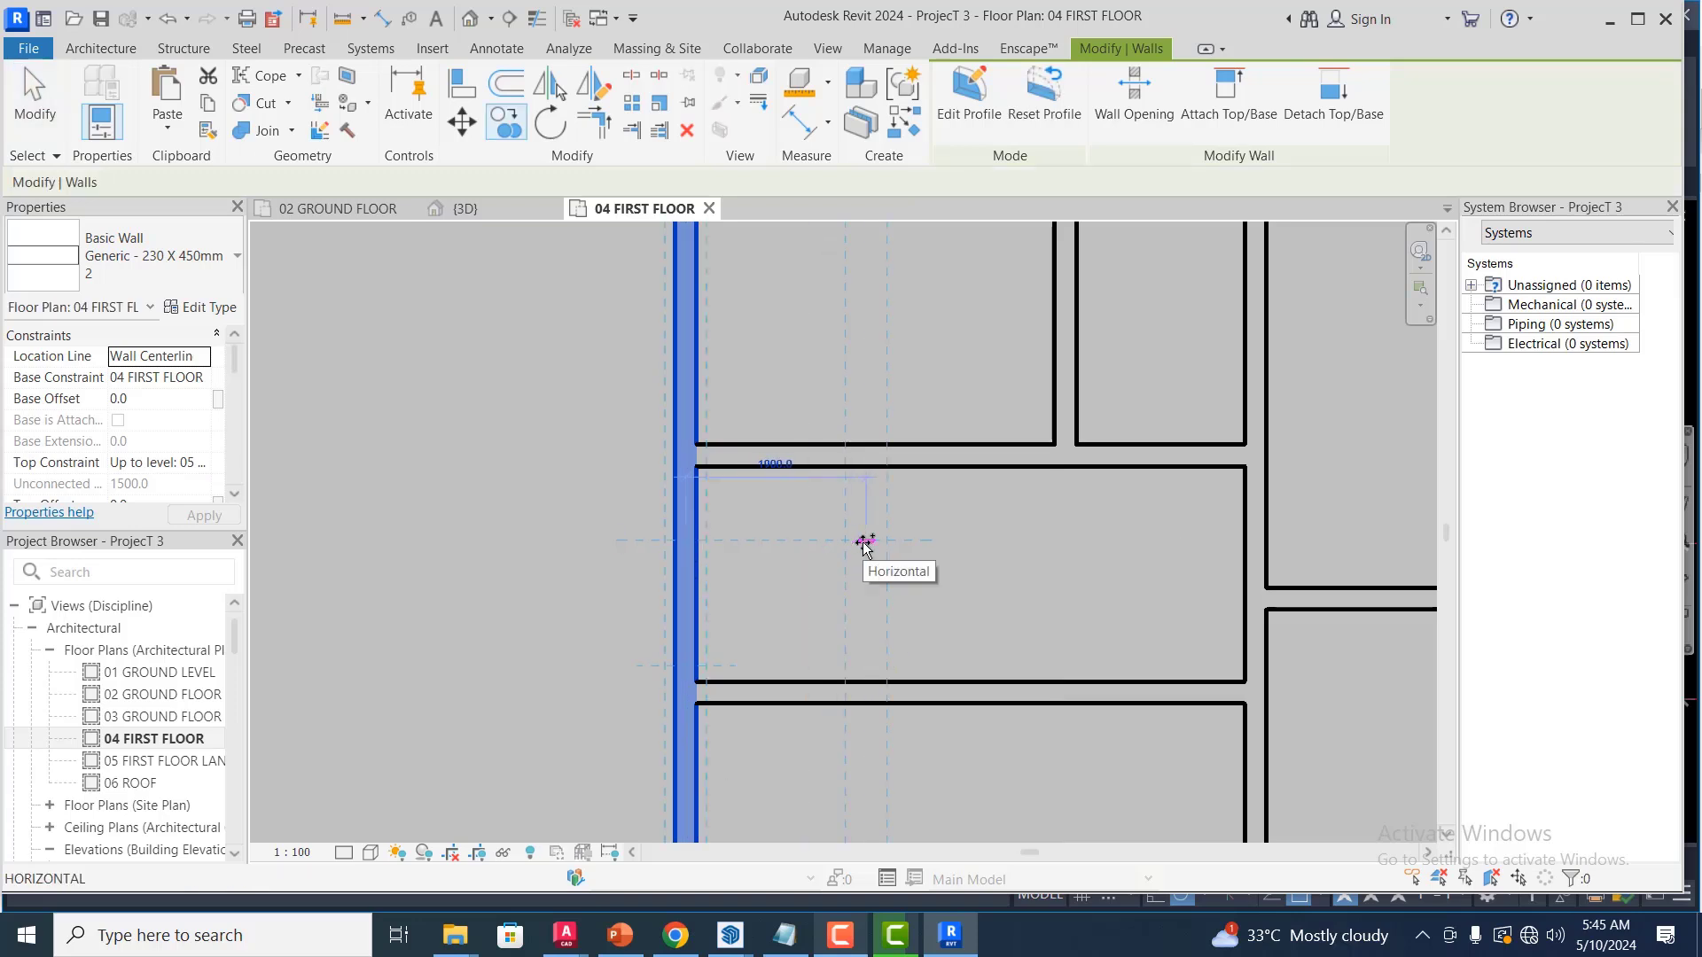
type("2870")
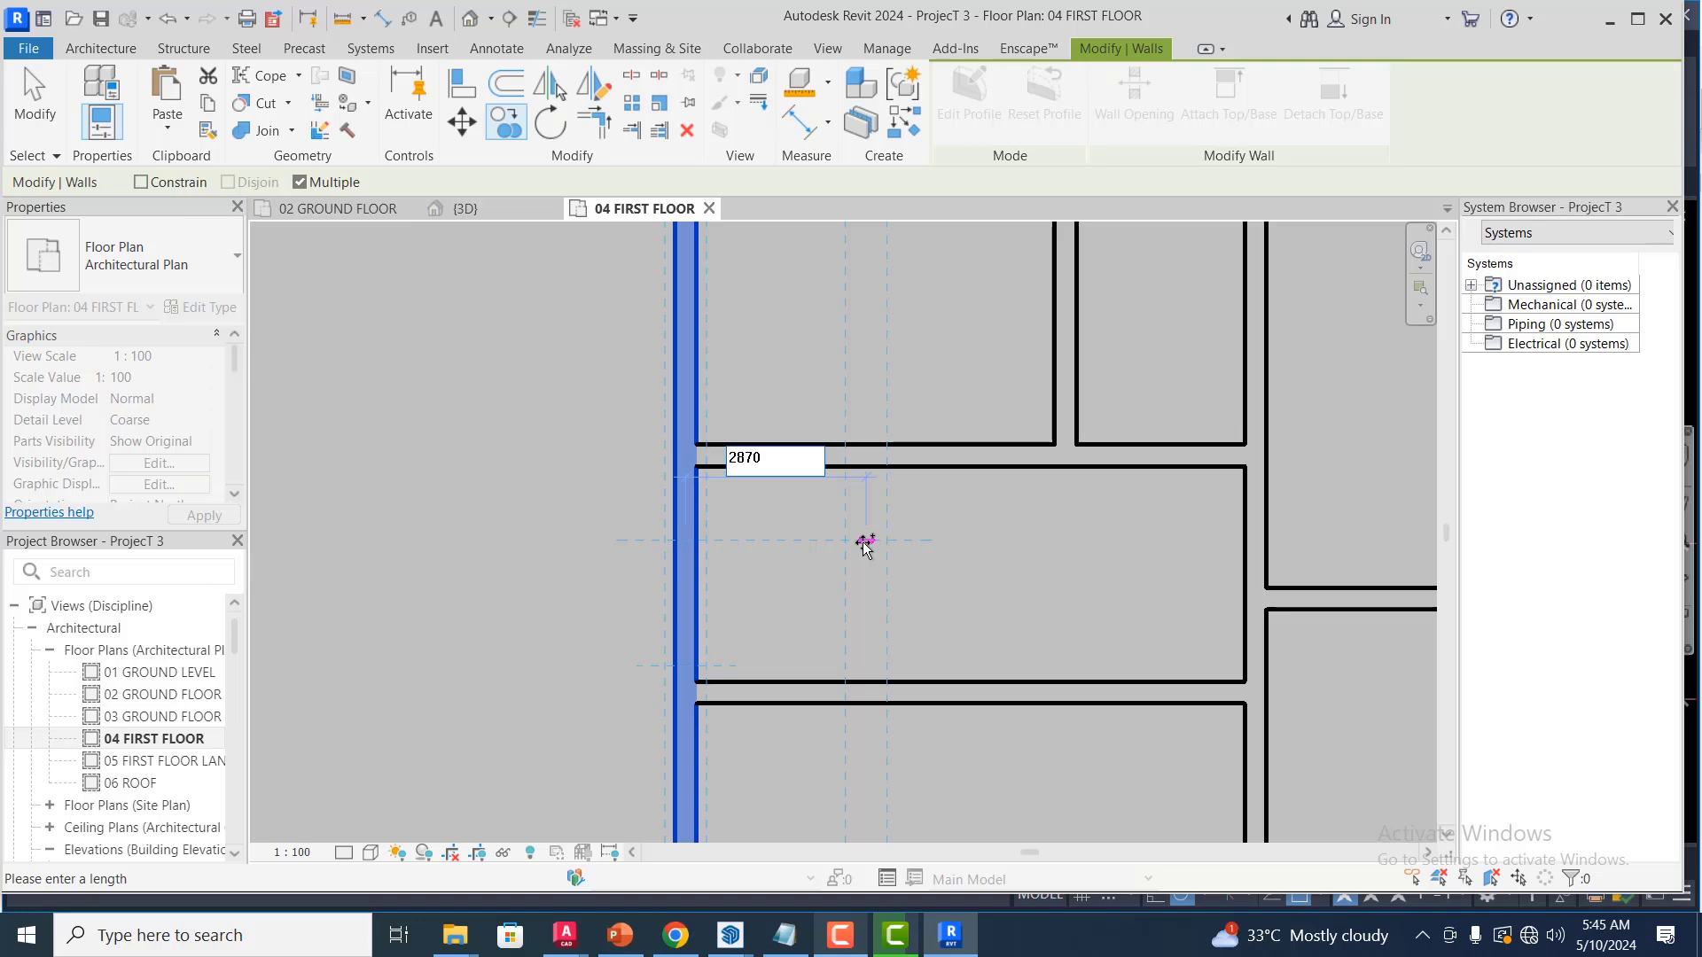
key("Return")
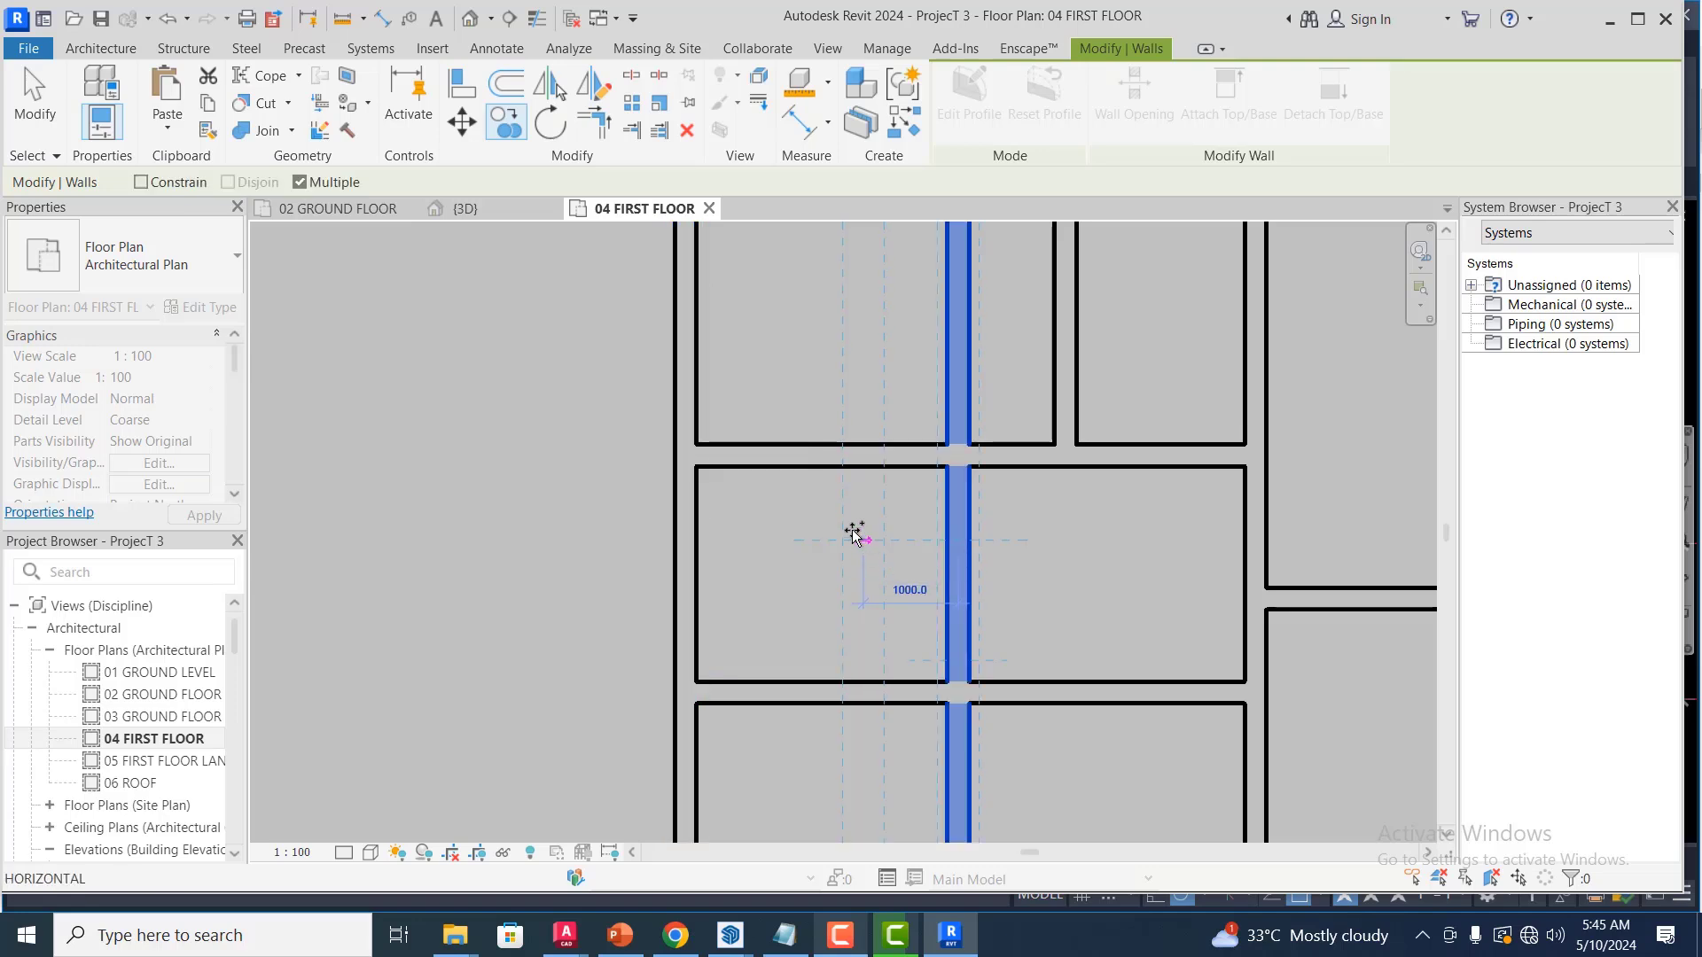
scroll(898, 467, "down", 4)
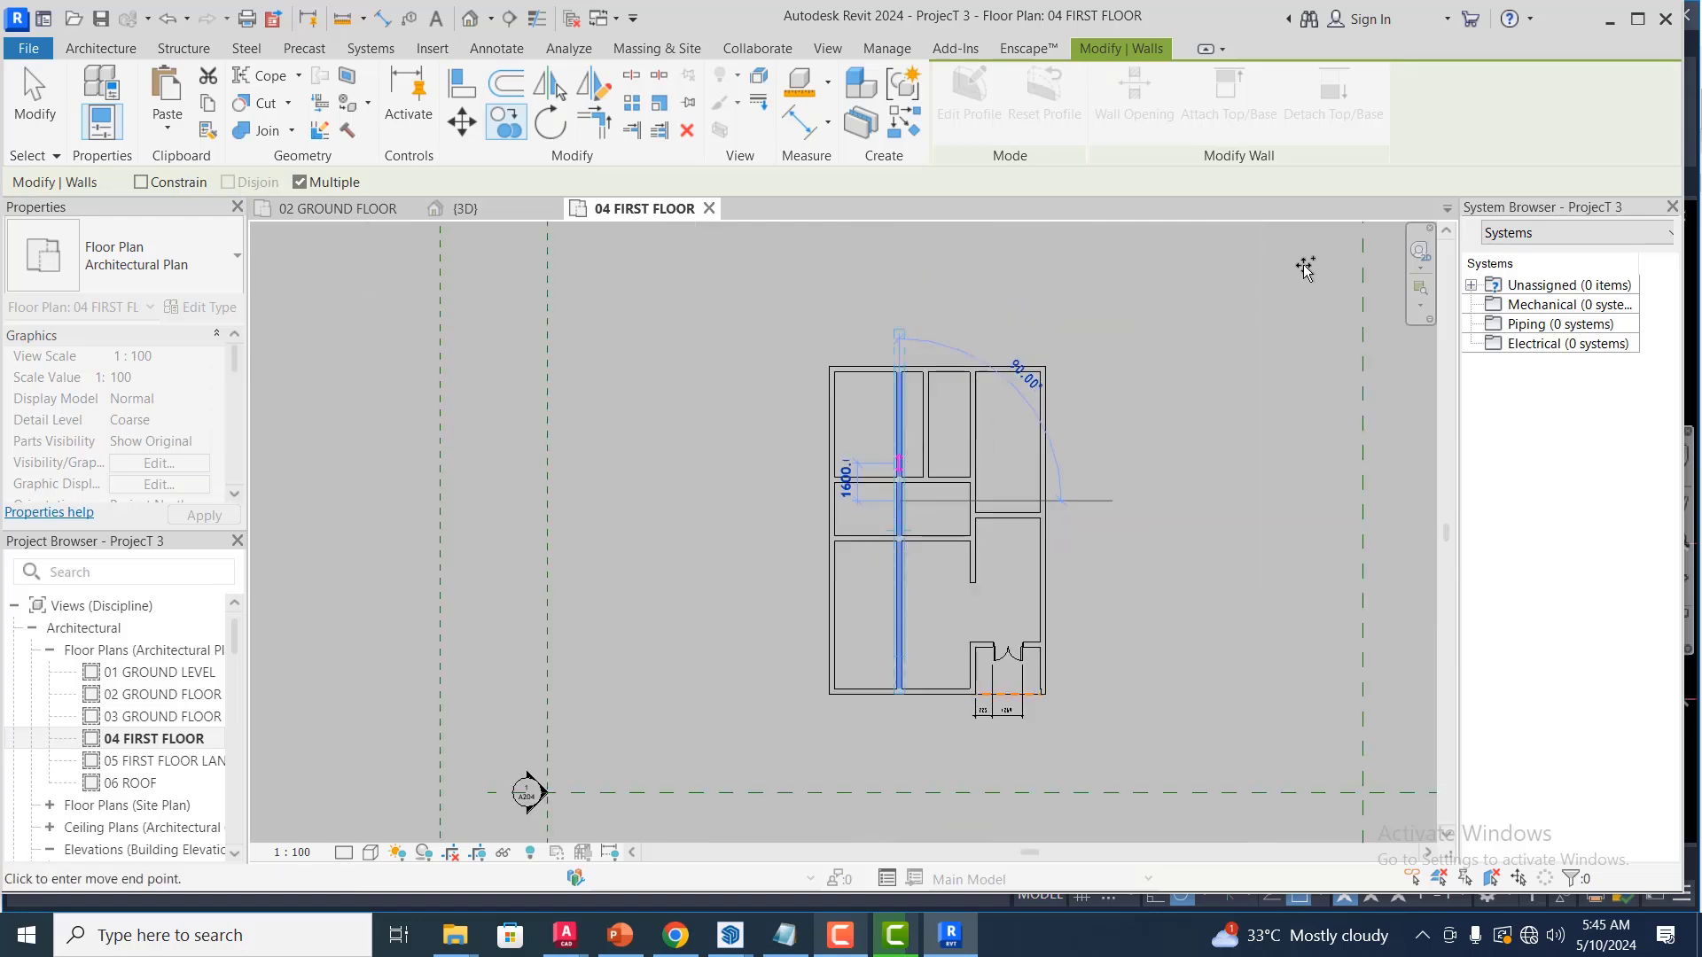
scroll(901, 345, "up", 4)
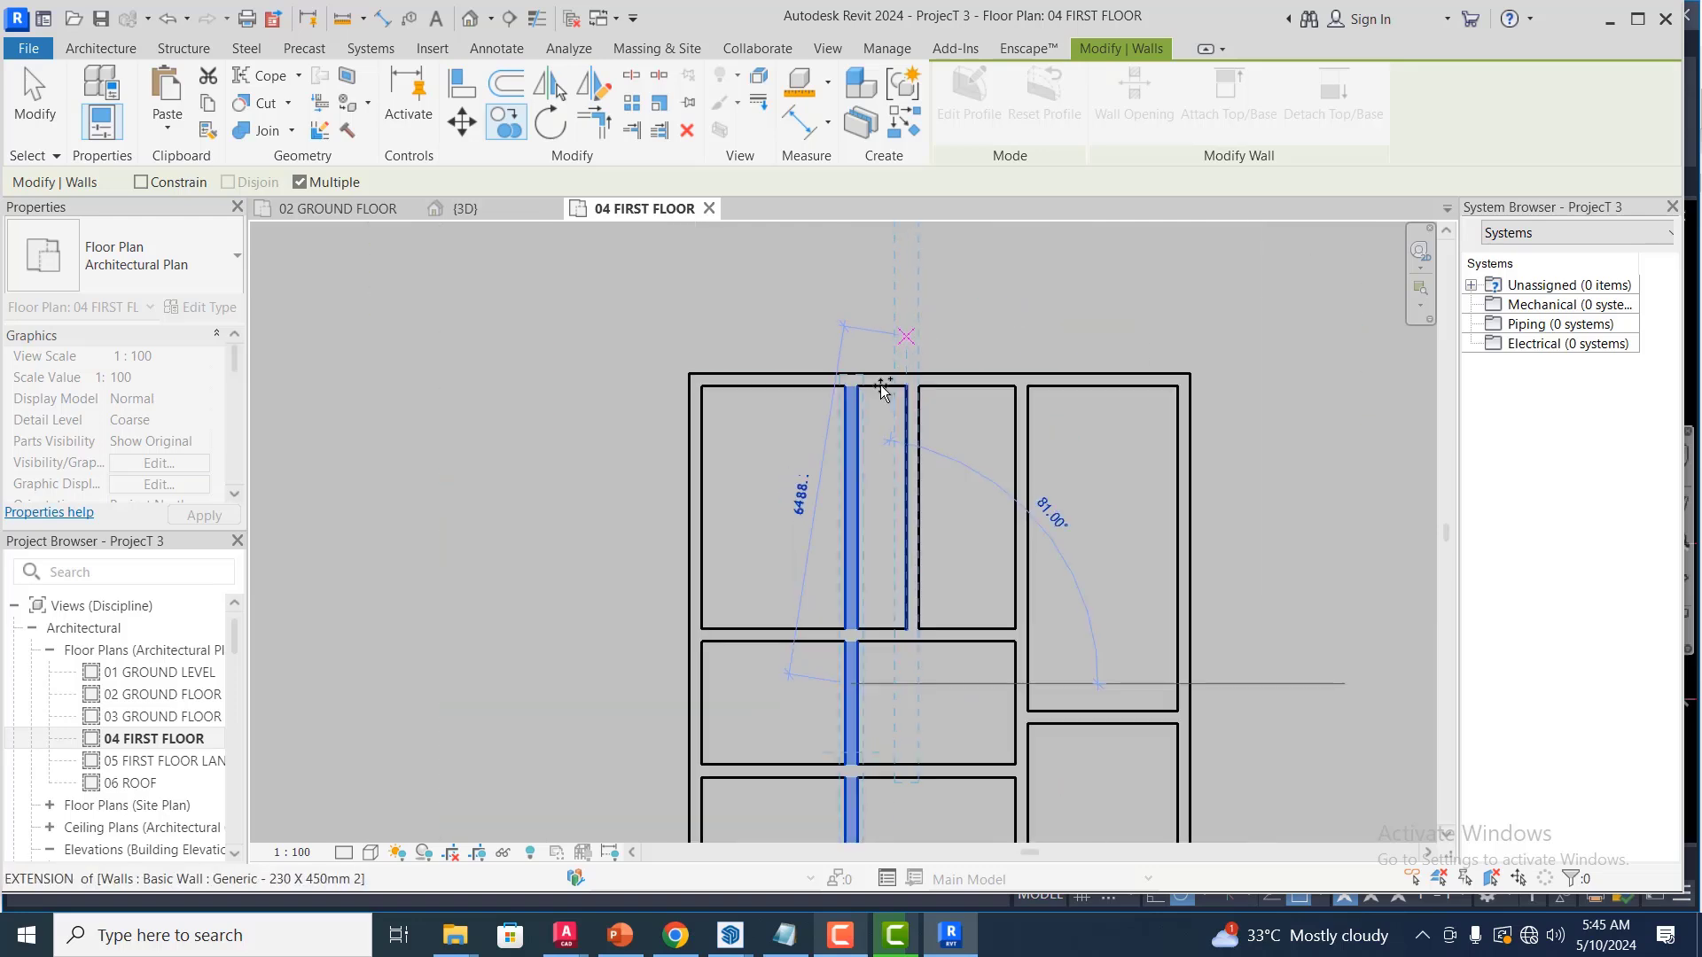
key("Escape")
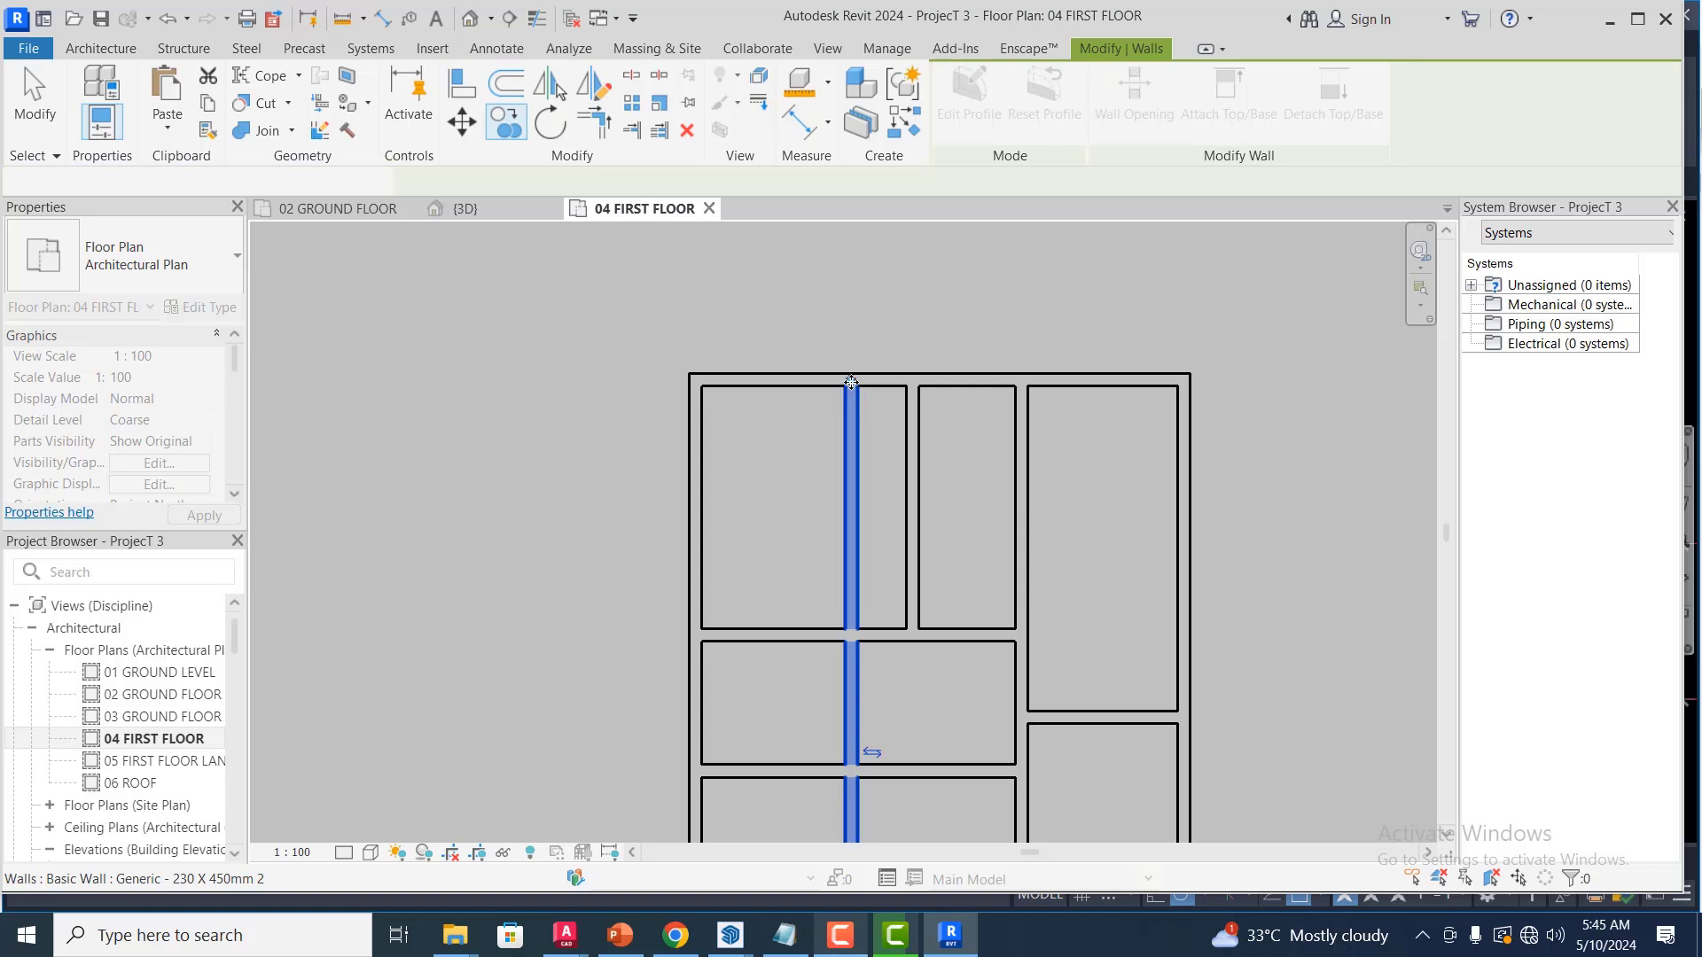
Shorten the copied vertical wall at both ends to span only between the two horizontal walls above and below the study
left_click(850, 390)
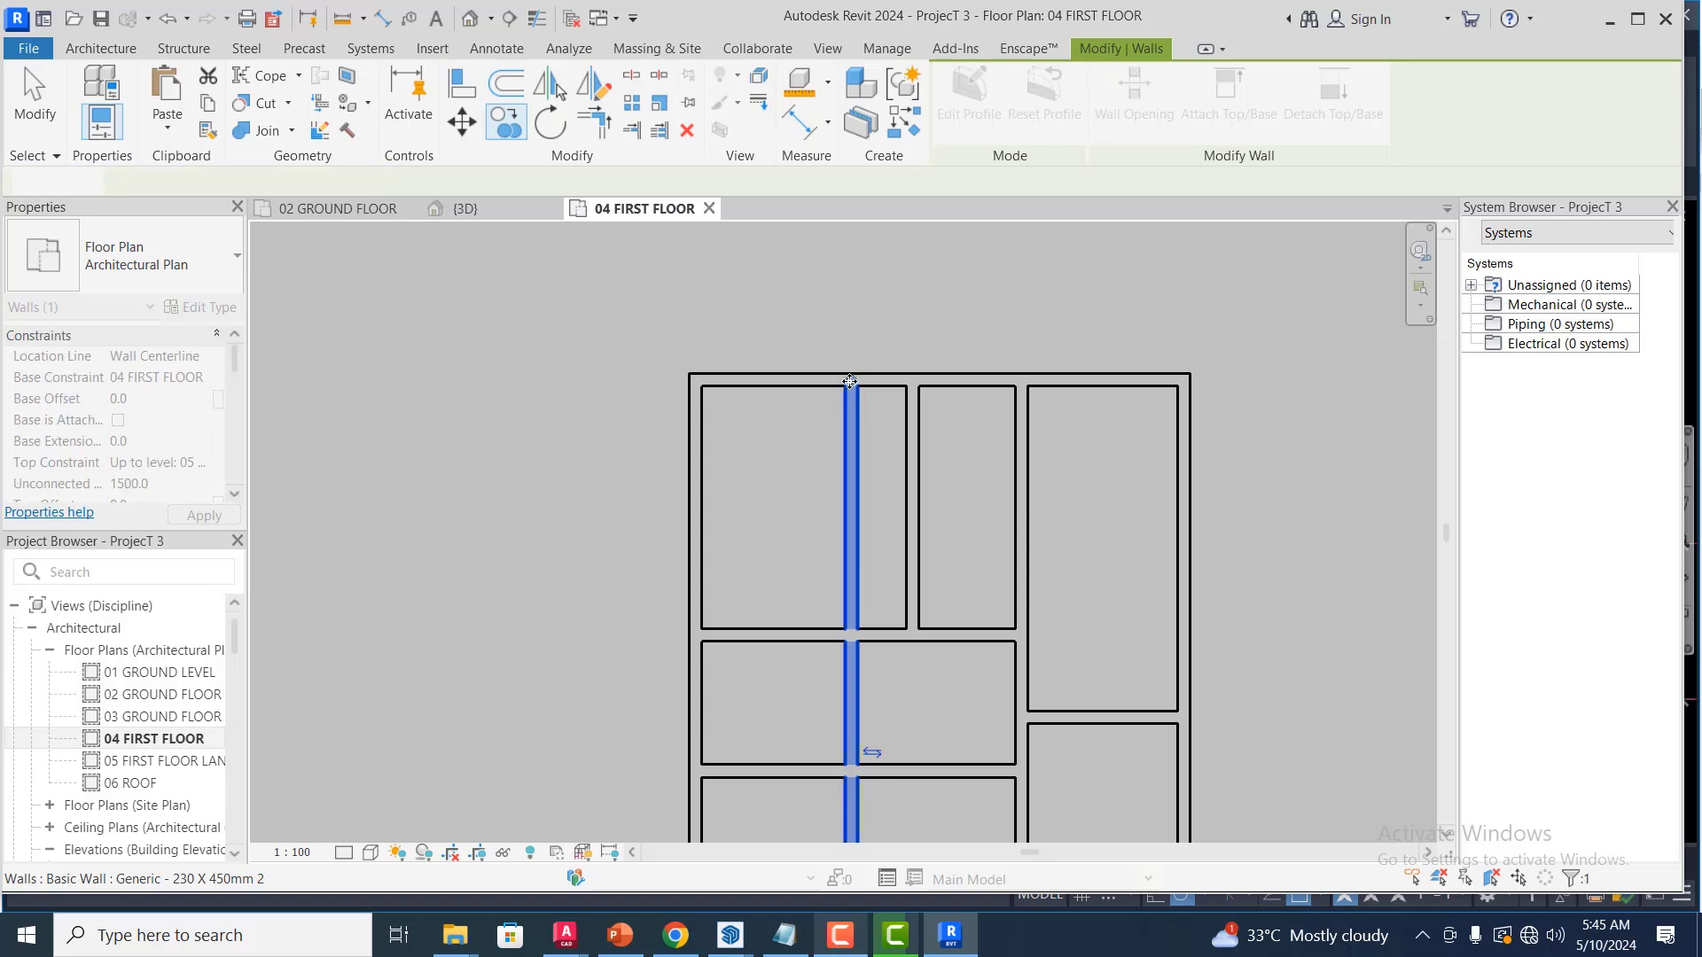
left_click(848, 640)
key("Escape")
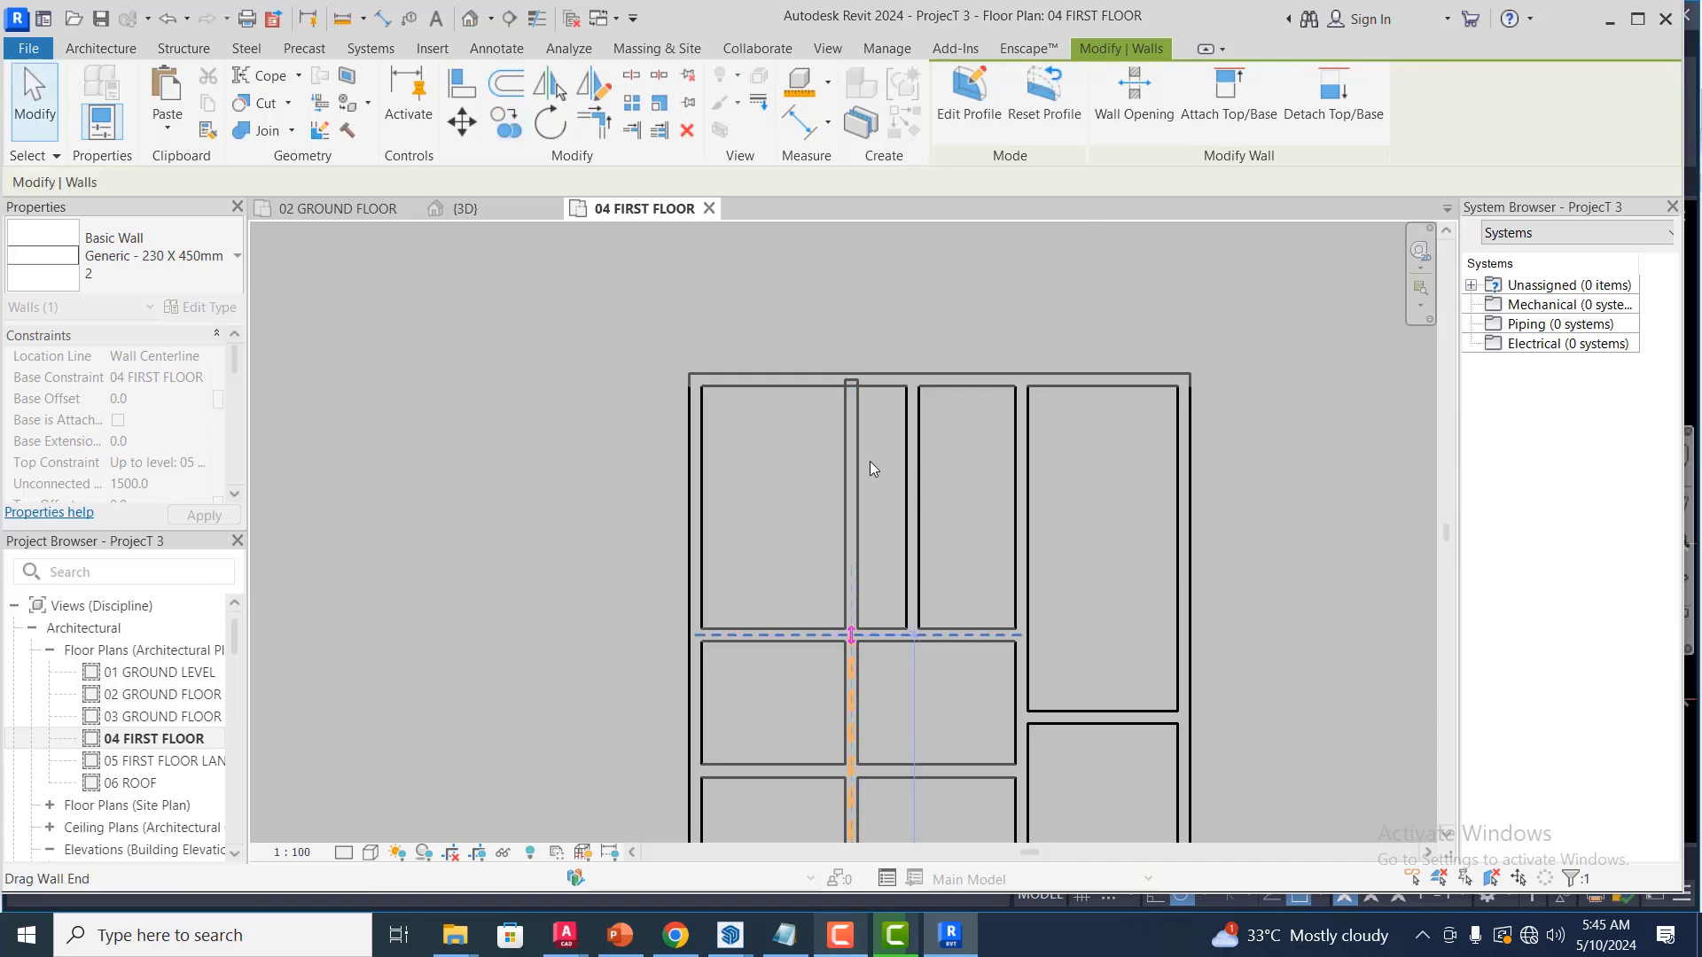
scroll(881, 363, "down", 1)
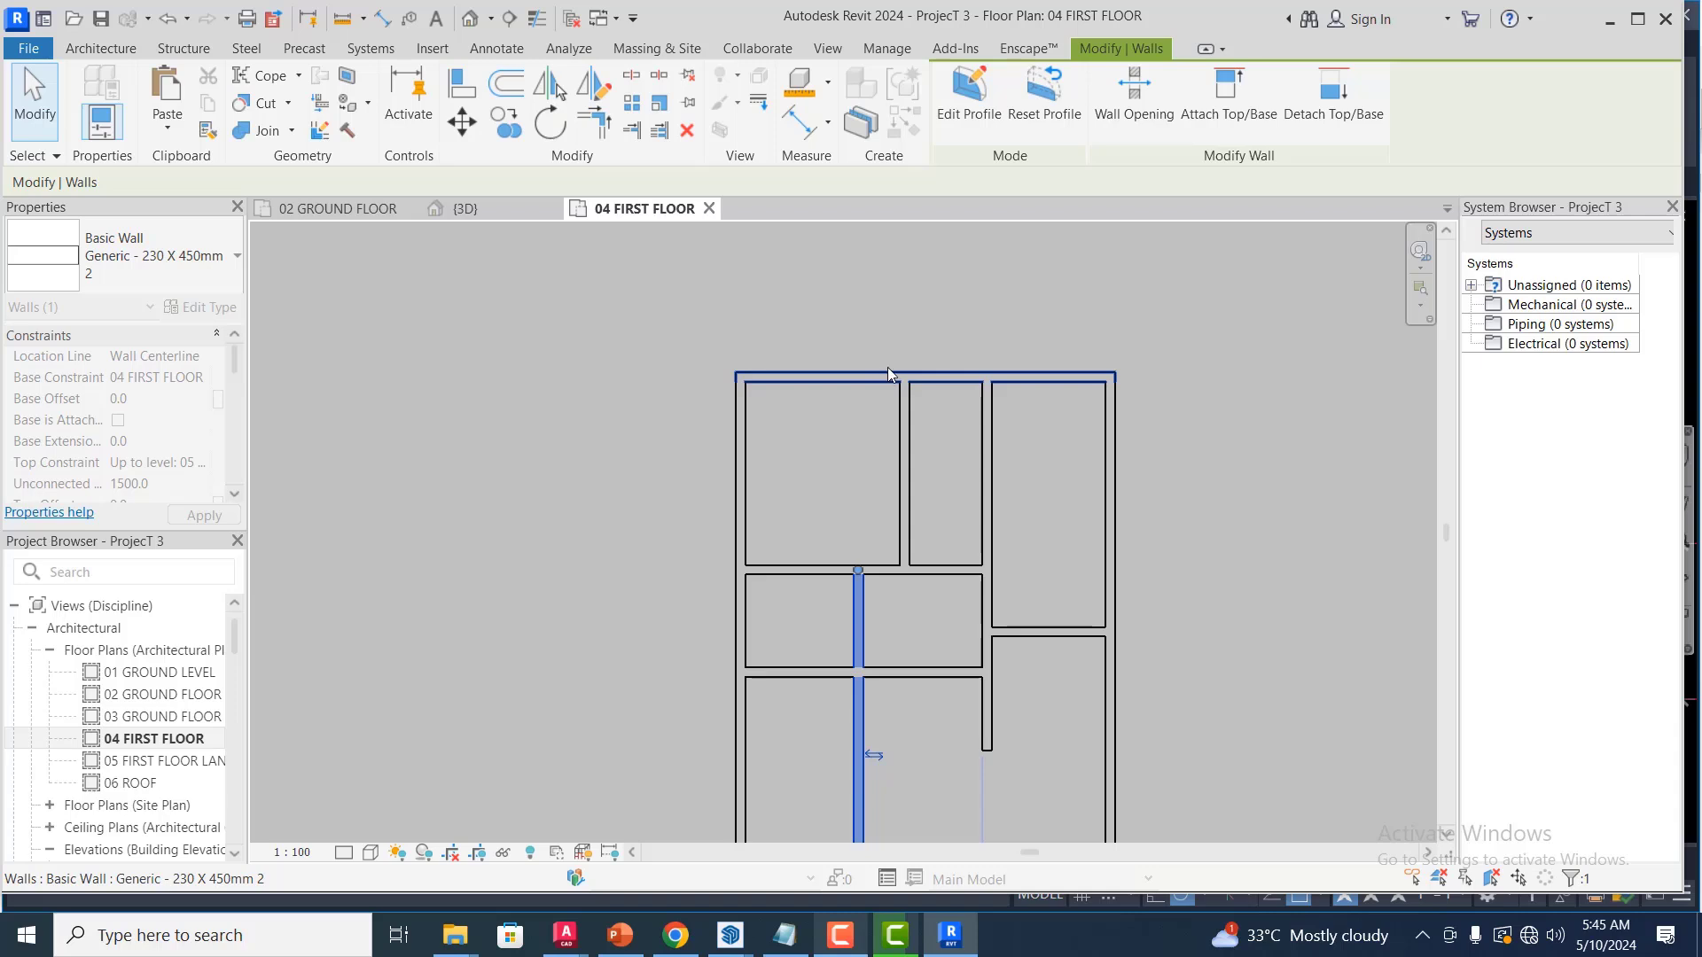
scroll(890, 365, "down", 2)
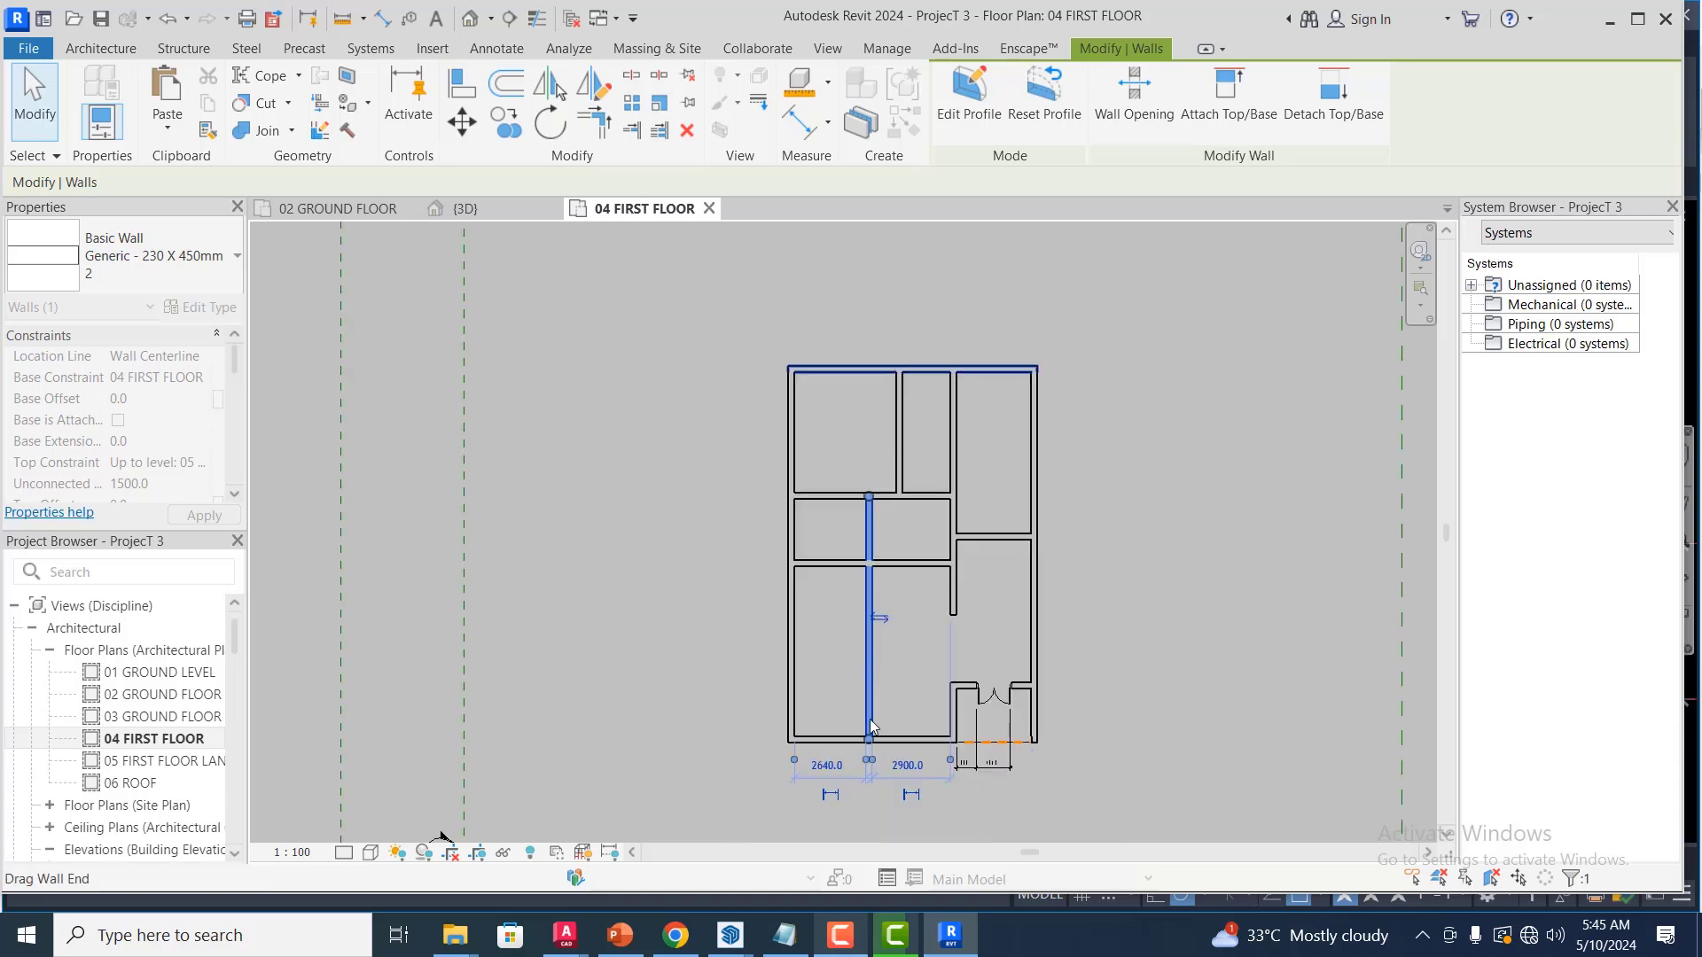
scroll(871, 736, "up", 1)
left_click_drag(864, 690, 882, 439)
scroll(906, 434, "up", 2)
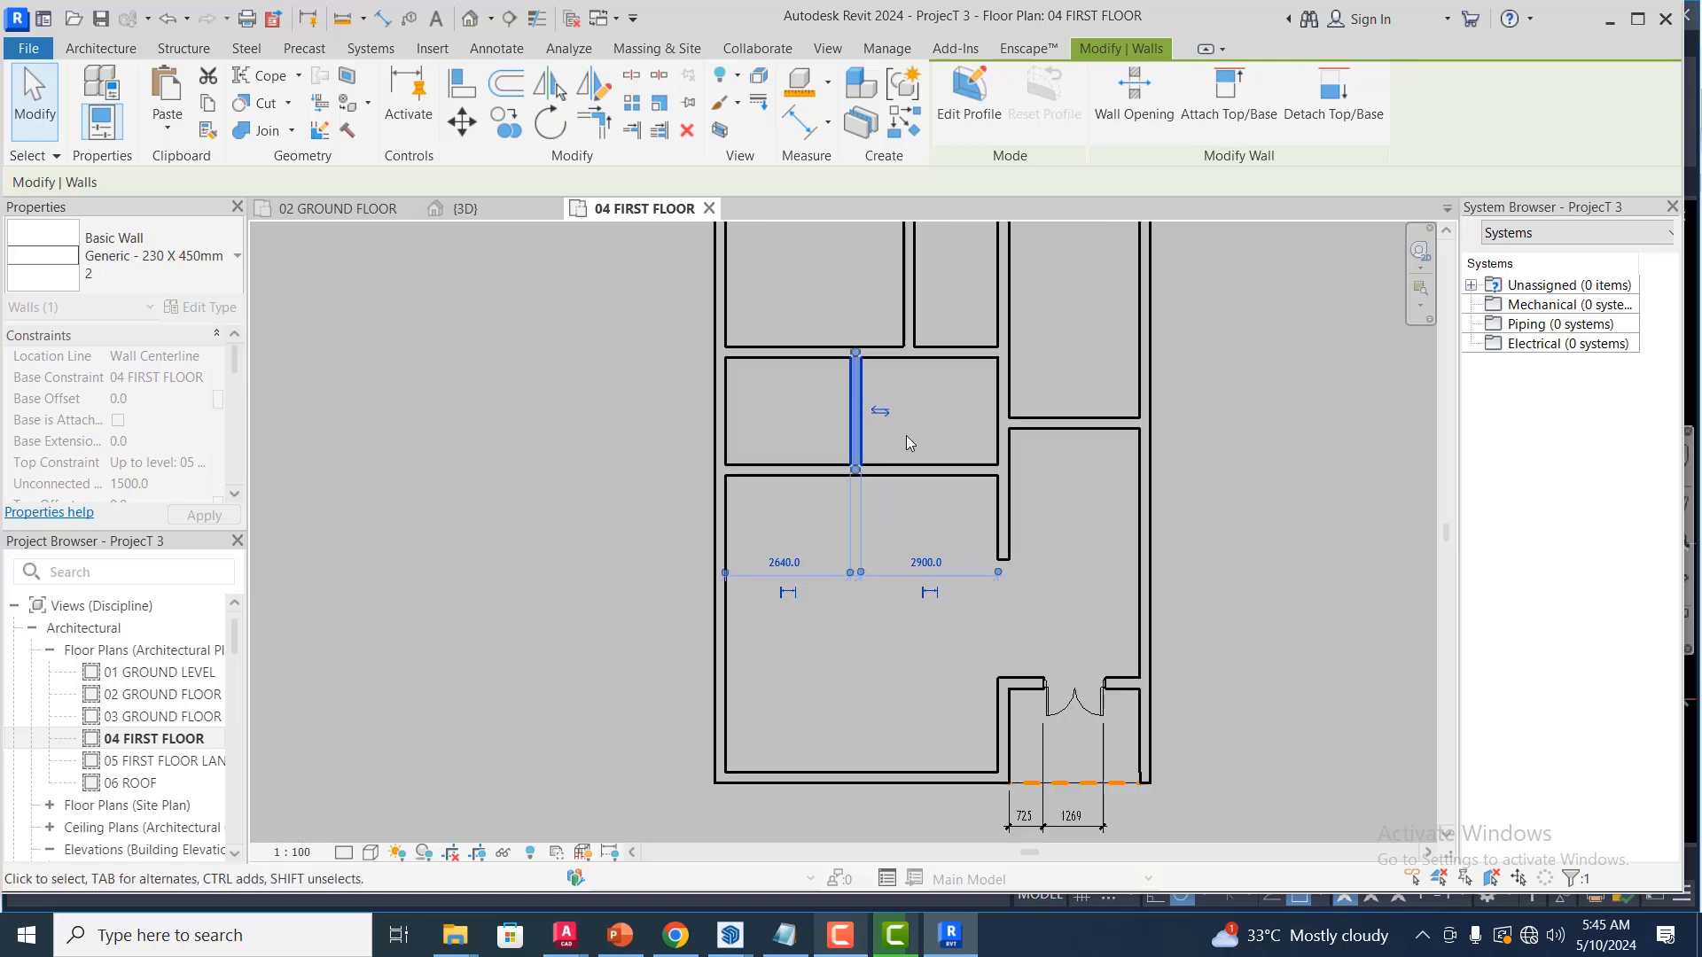
Shorten the study's lower horizontal wall to end at the study's right wall, and clear the selection
key("Escape")
left_click(1002, 475)
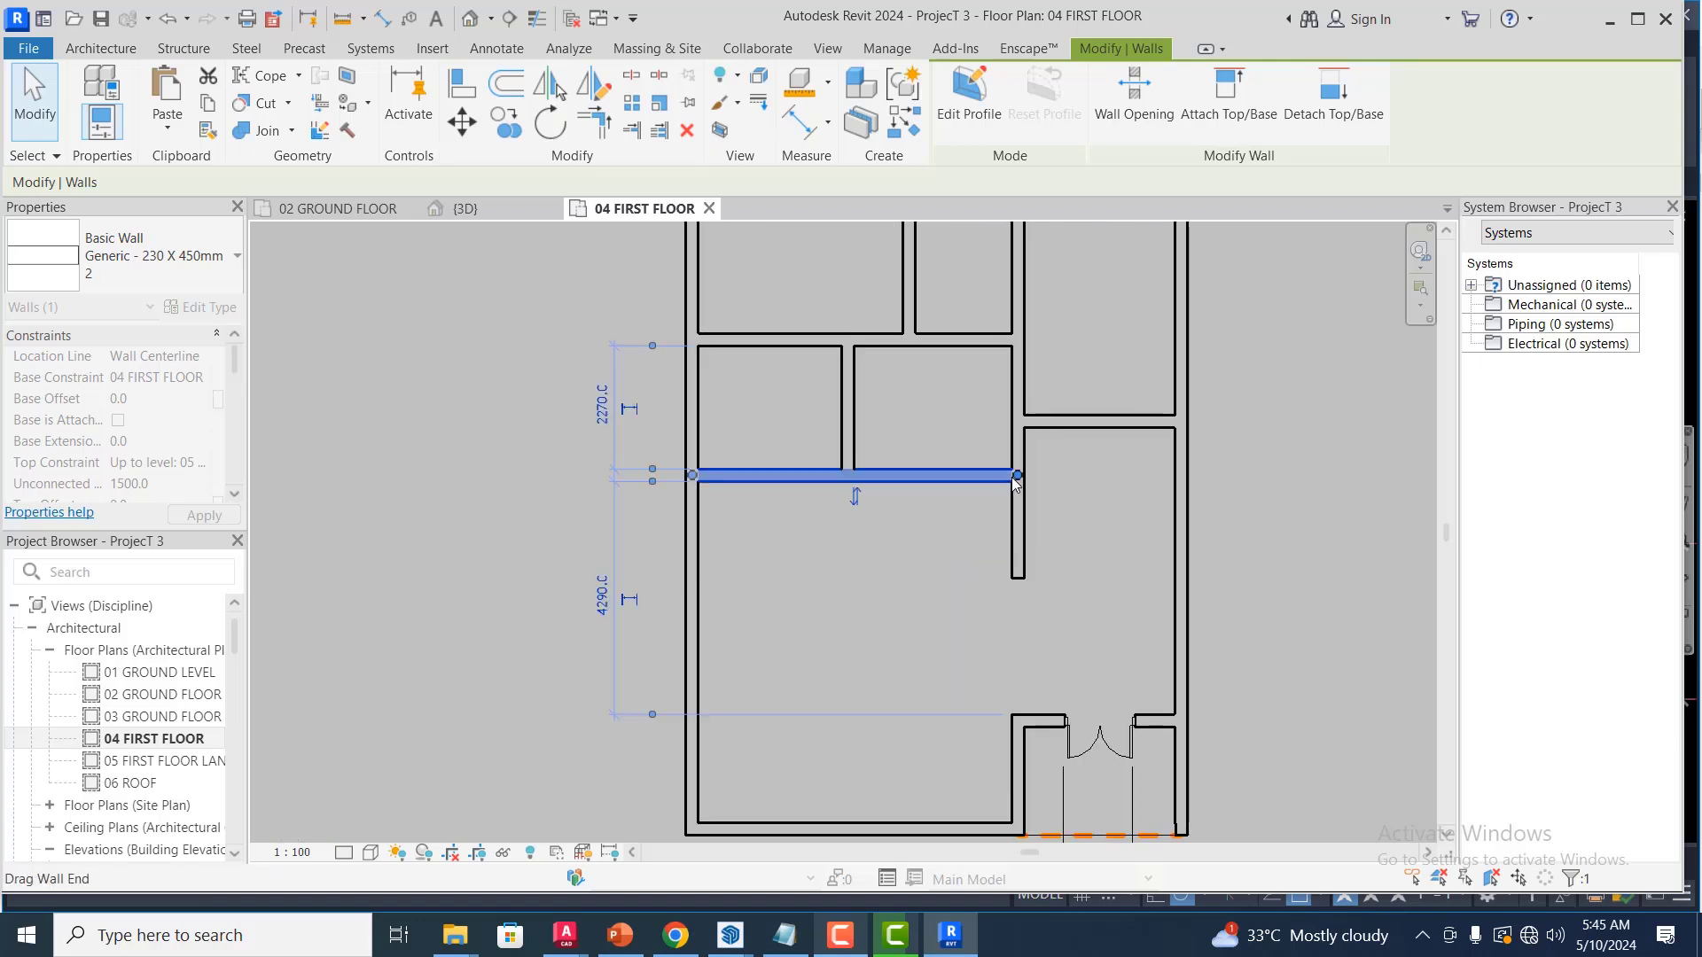
left_click_drag(1016, 477, 851, 475)
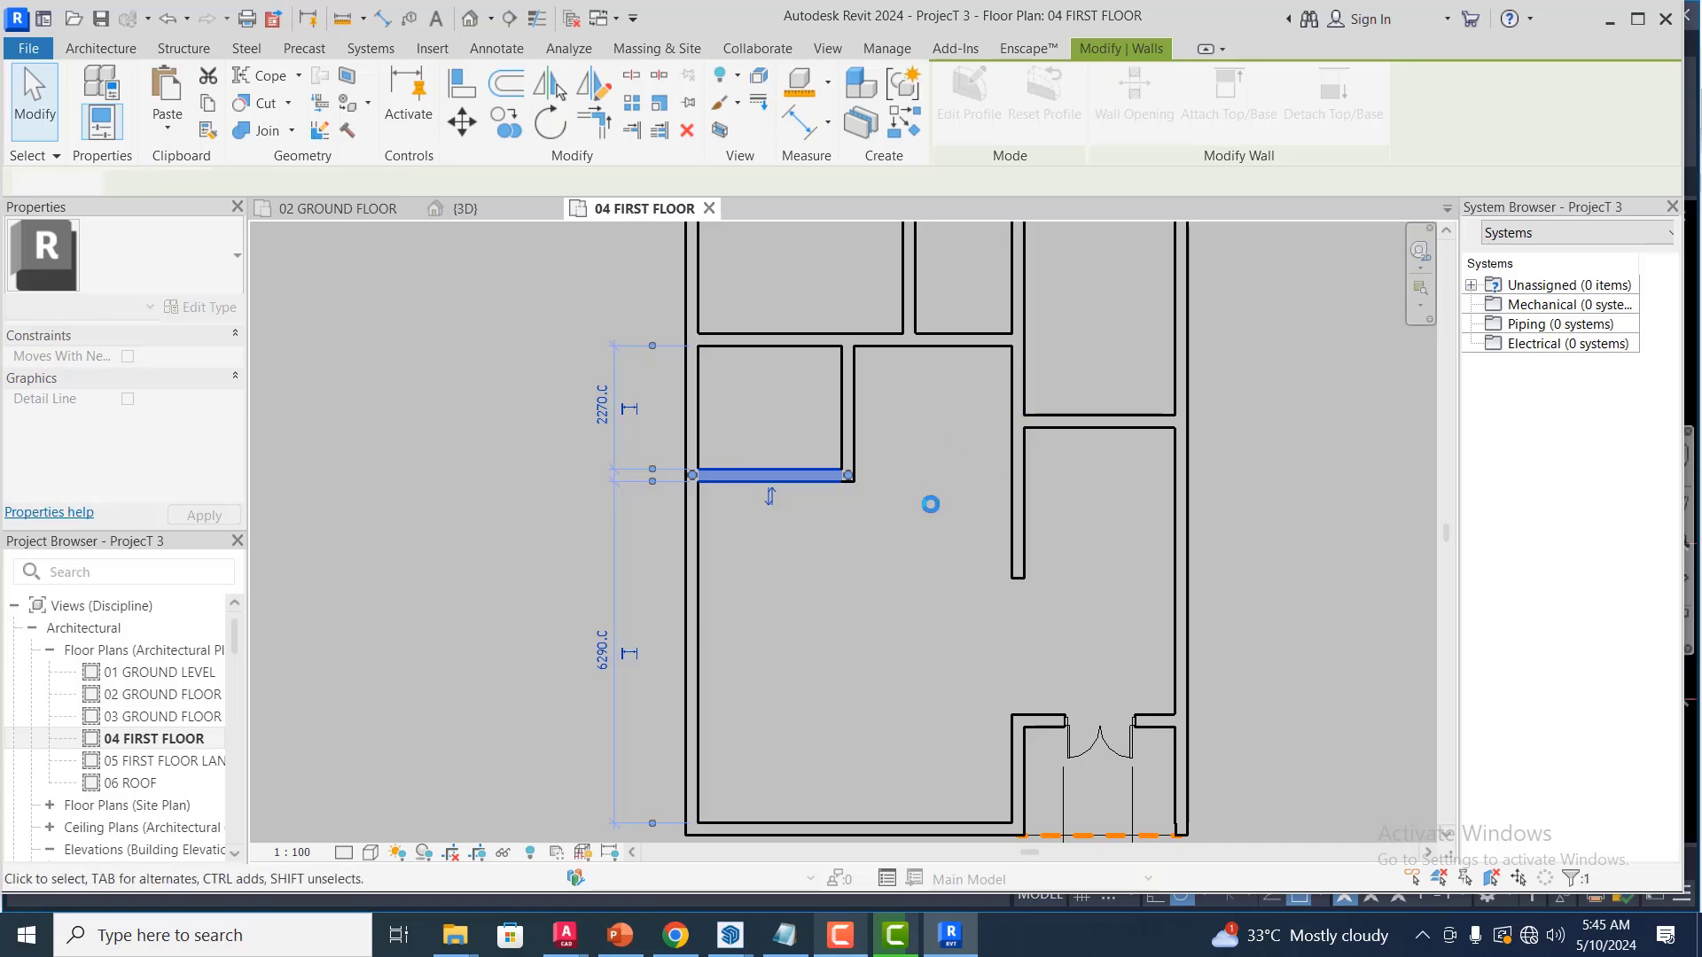
left_click(902, 483)
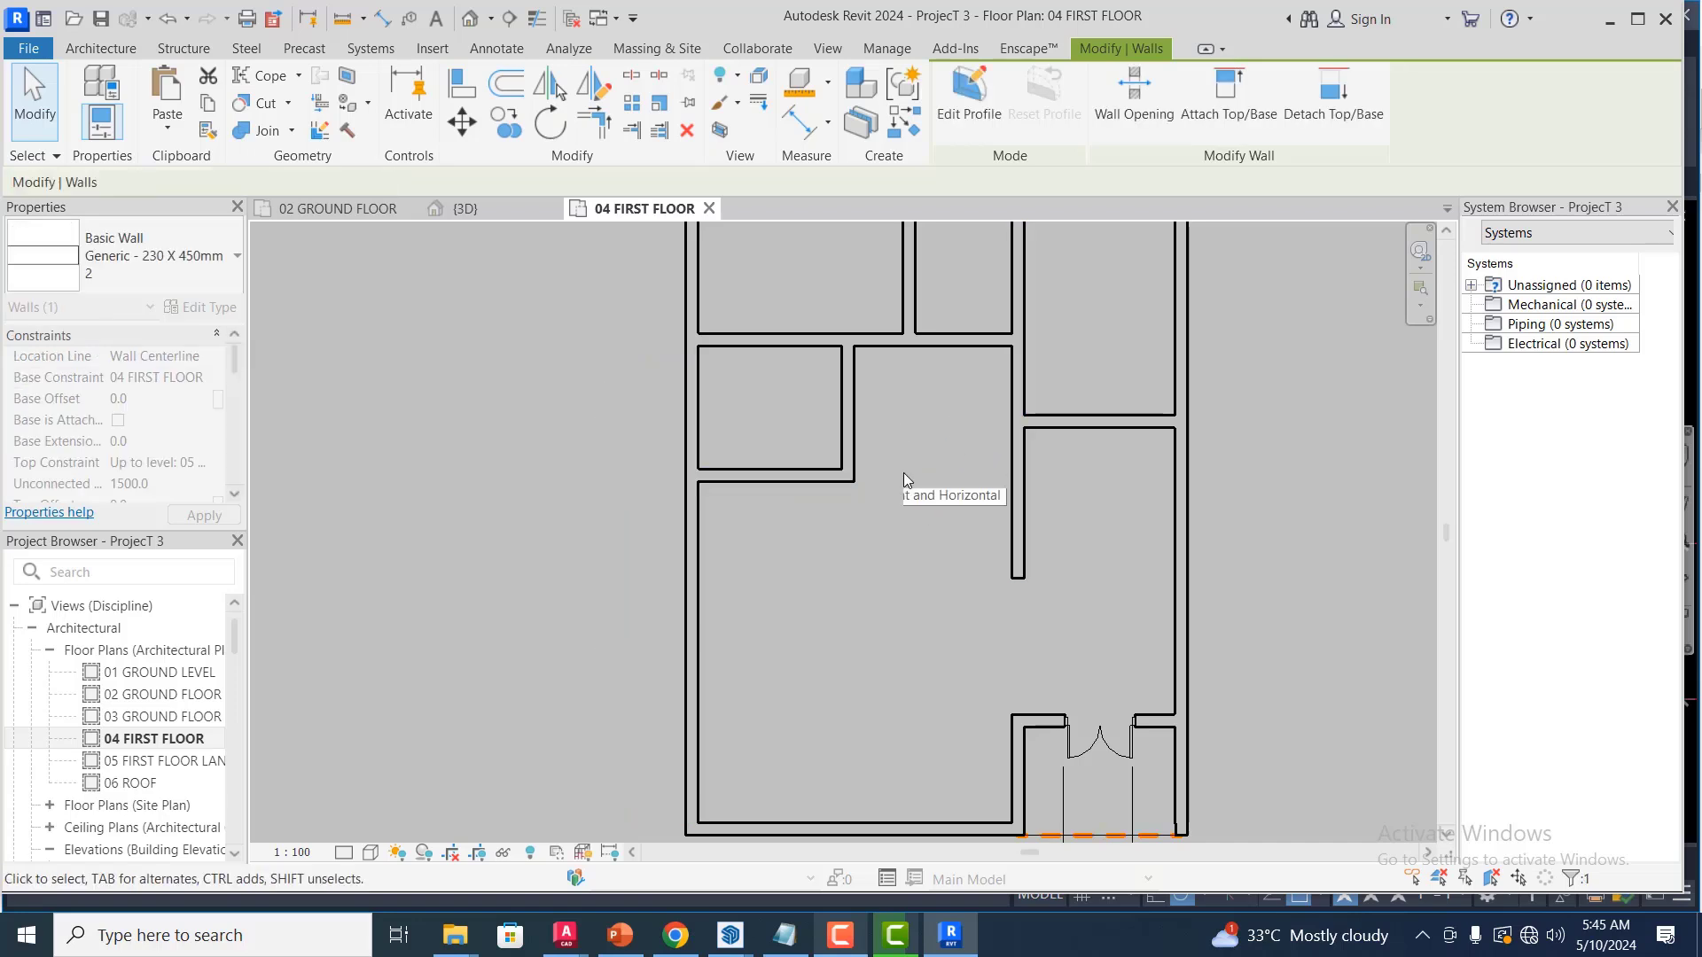
scroll(856, 520, "down", 3)
key("Escape")
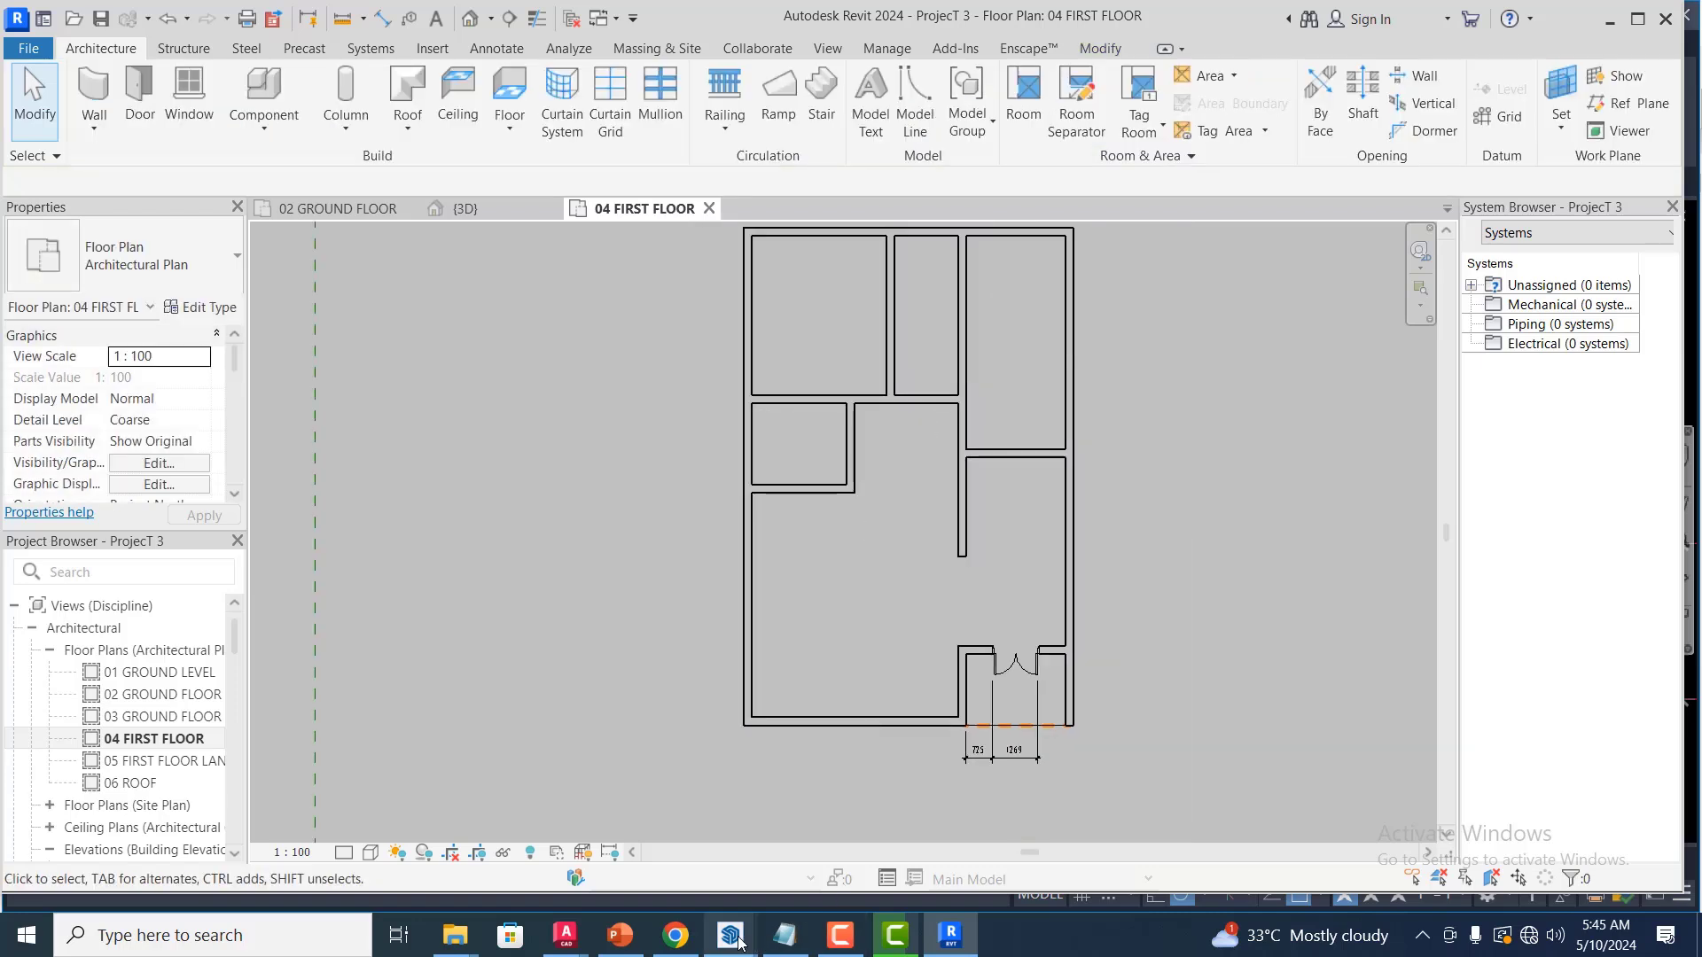
Switch to Masi.dwg in AutoCAD and add a vertical linear dimension between the bedroom-balcony and walkway wall axes, right of the first floor plan
mouse_move(740, 942)
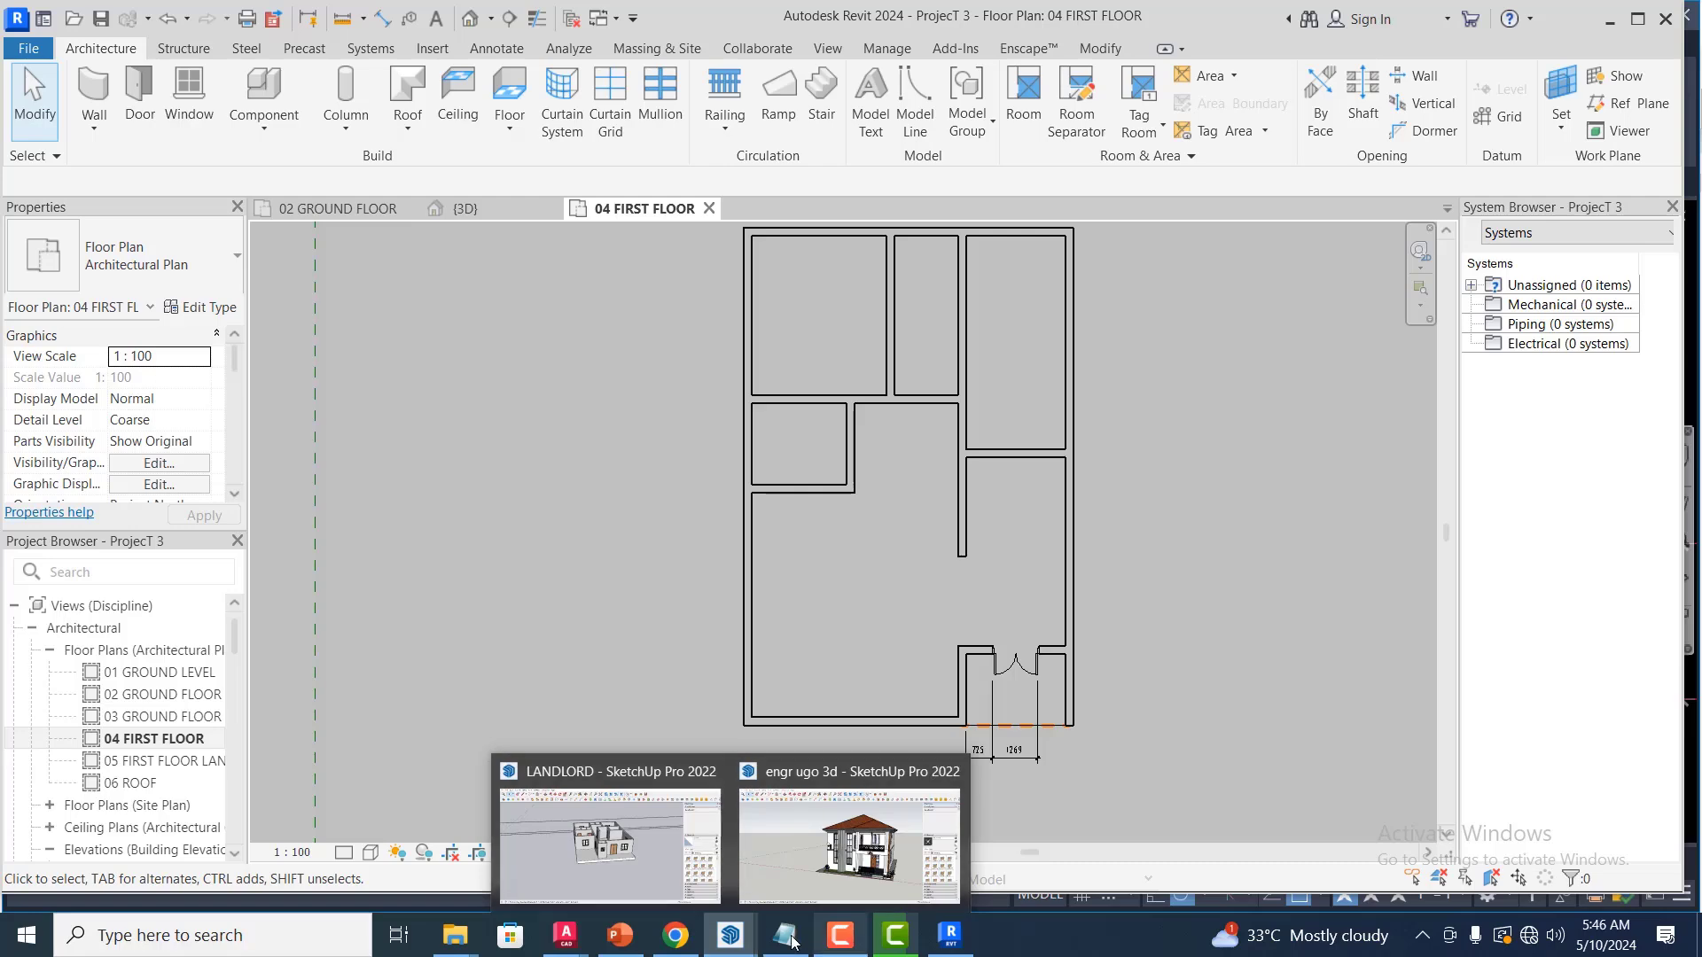
mouse_move(565, 935)
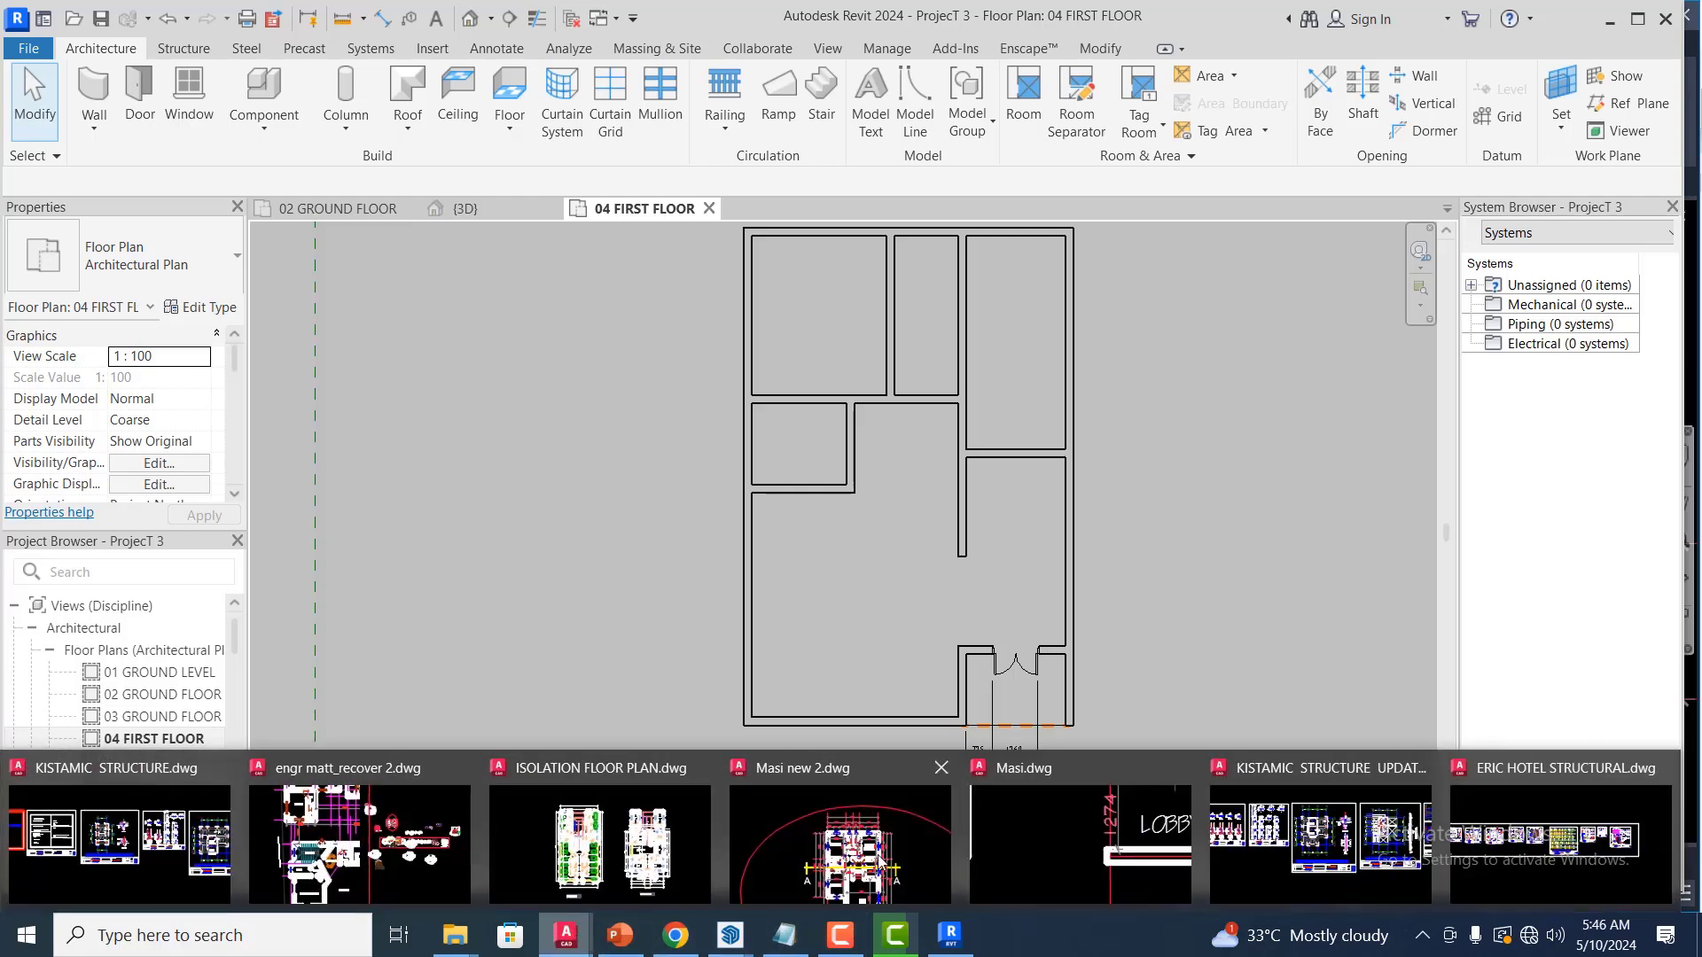
left_click(1098, 862)
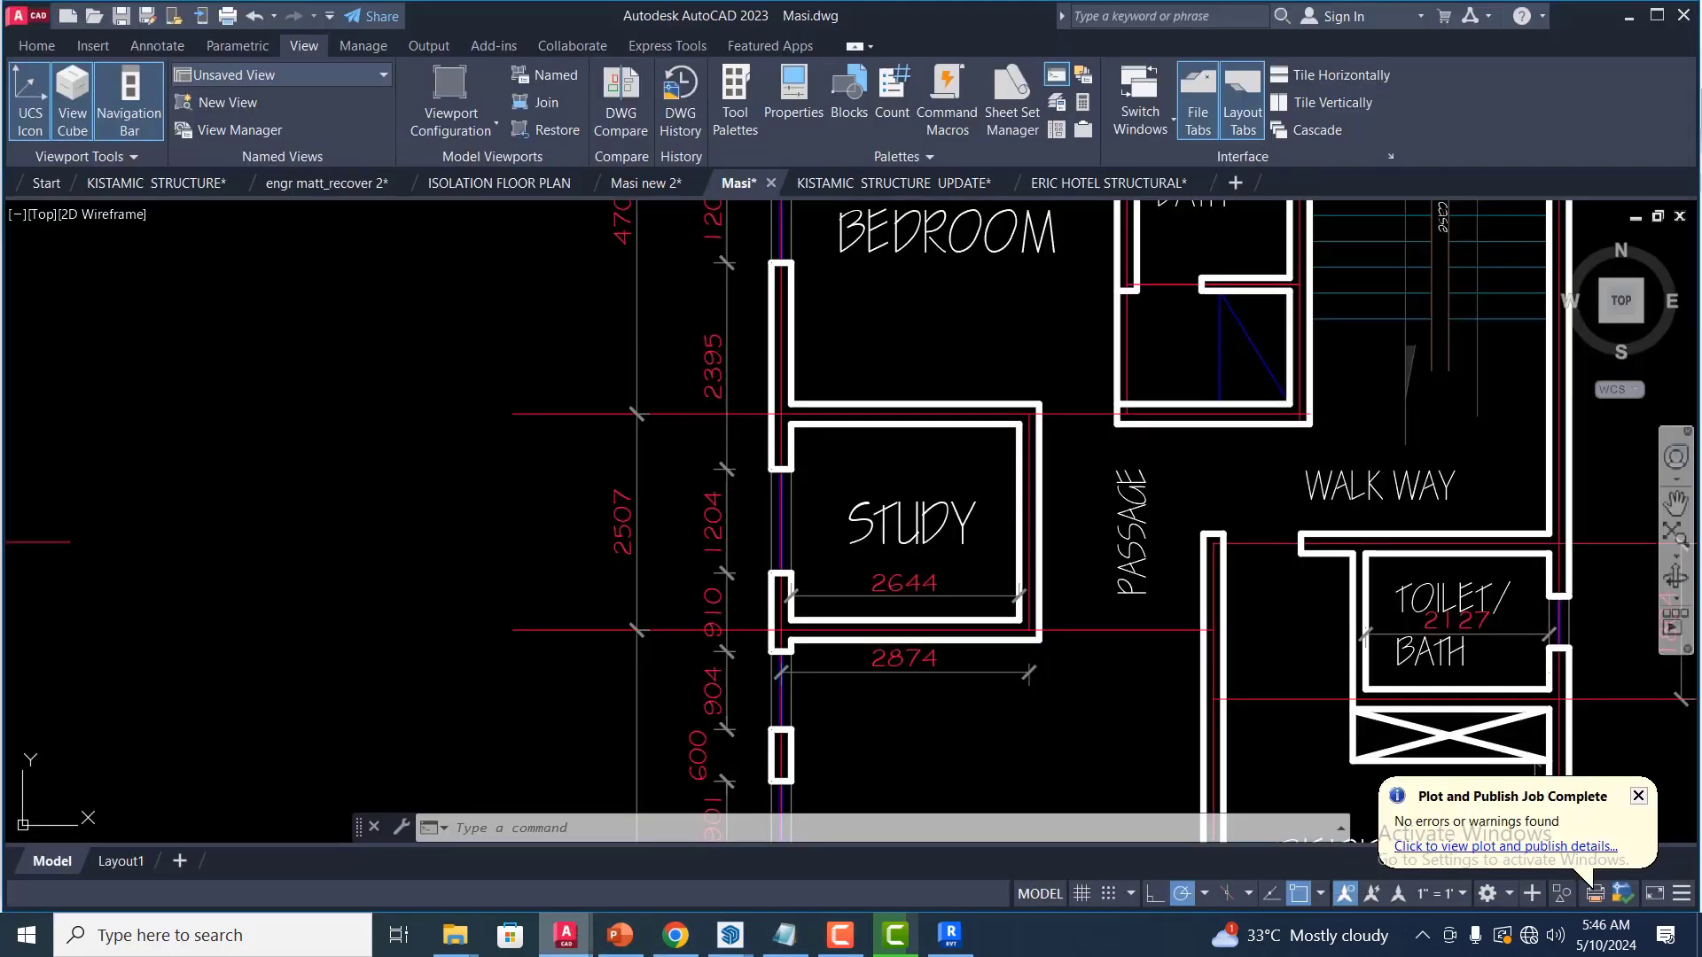
scroll(906, 523, "down", 4)
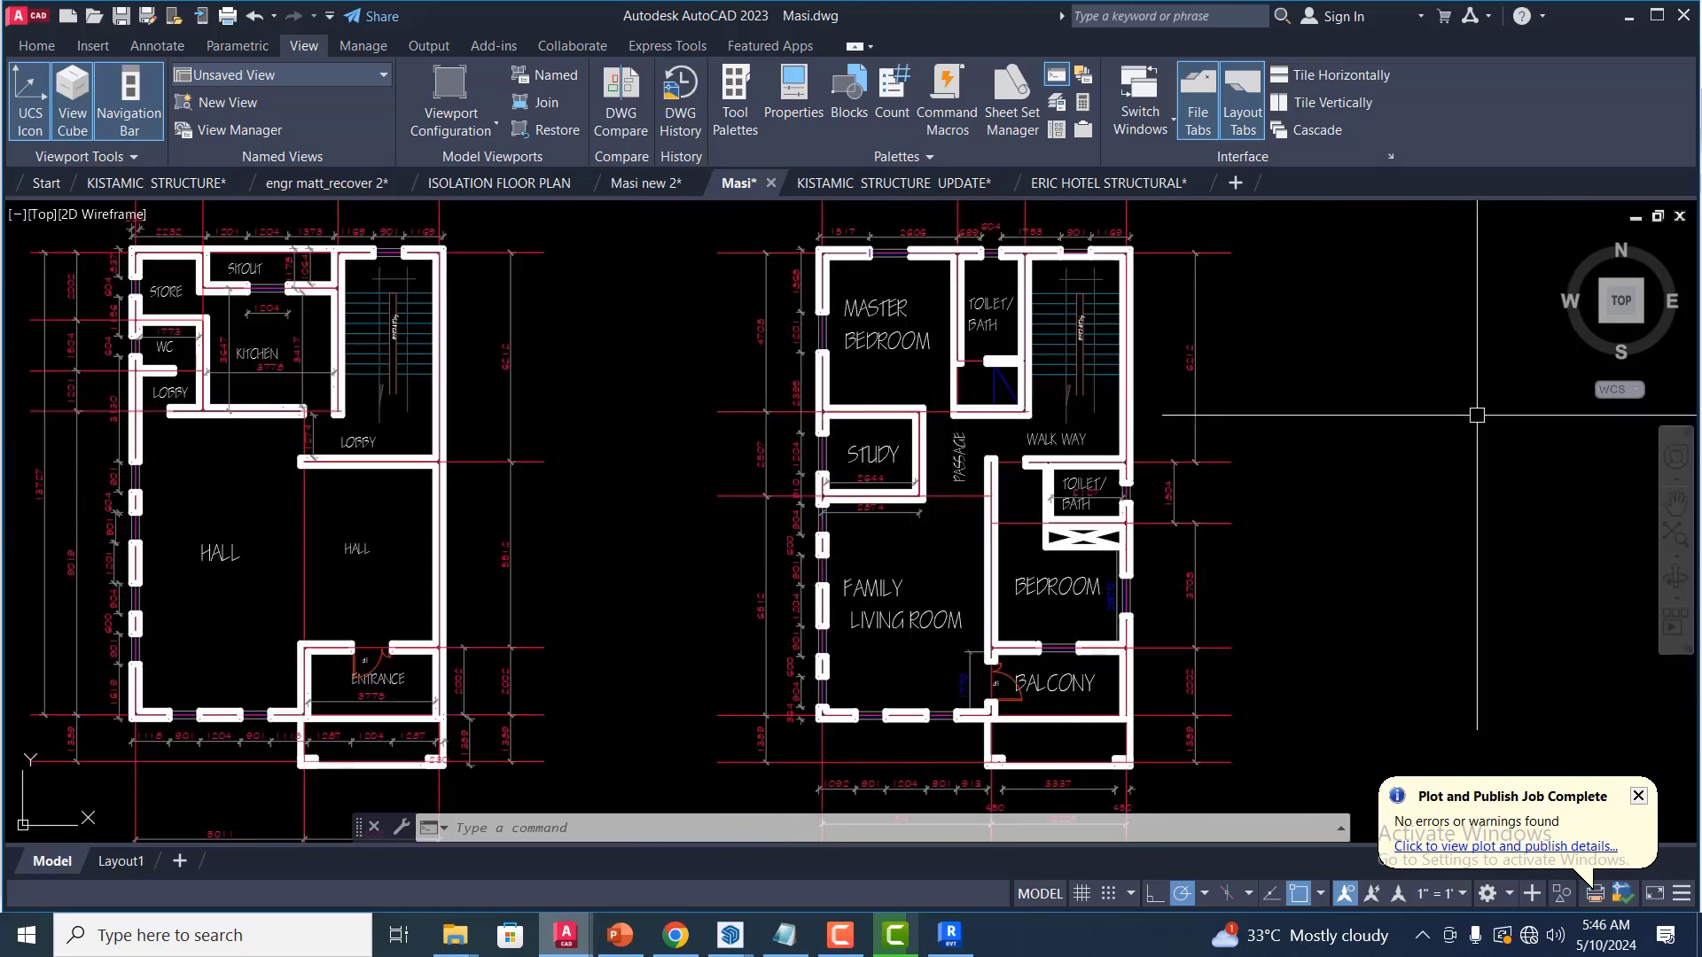
scroll(1294, 591, "up", 2)
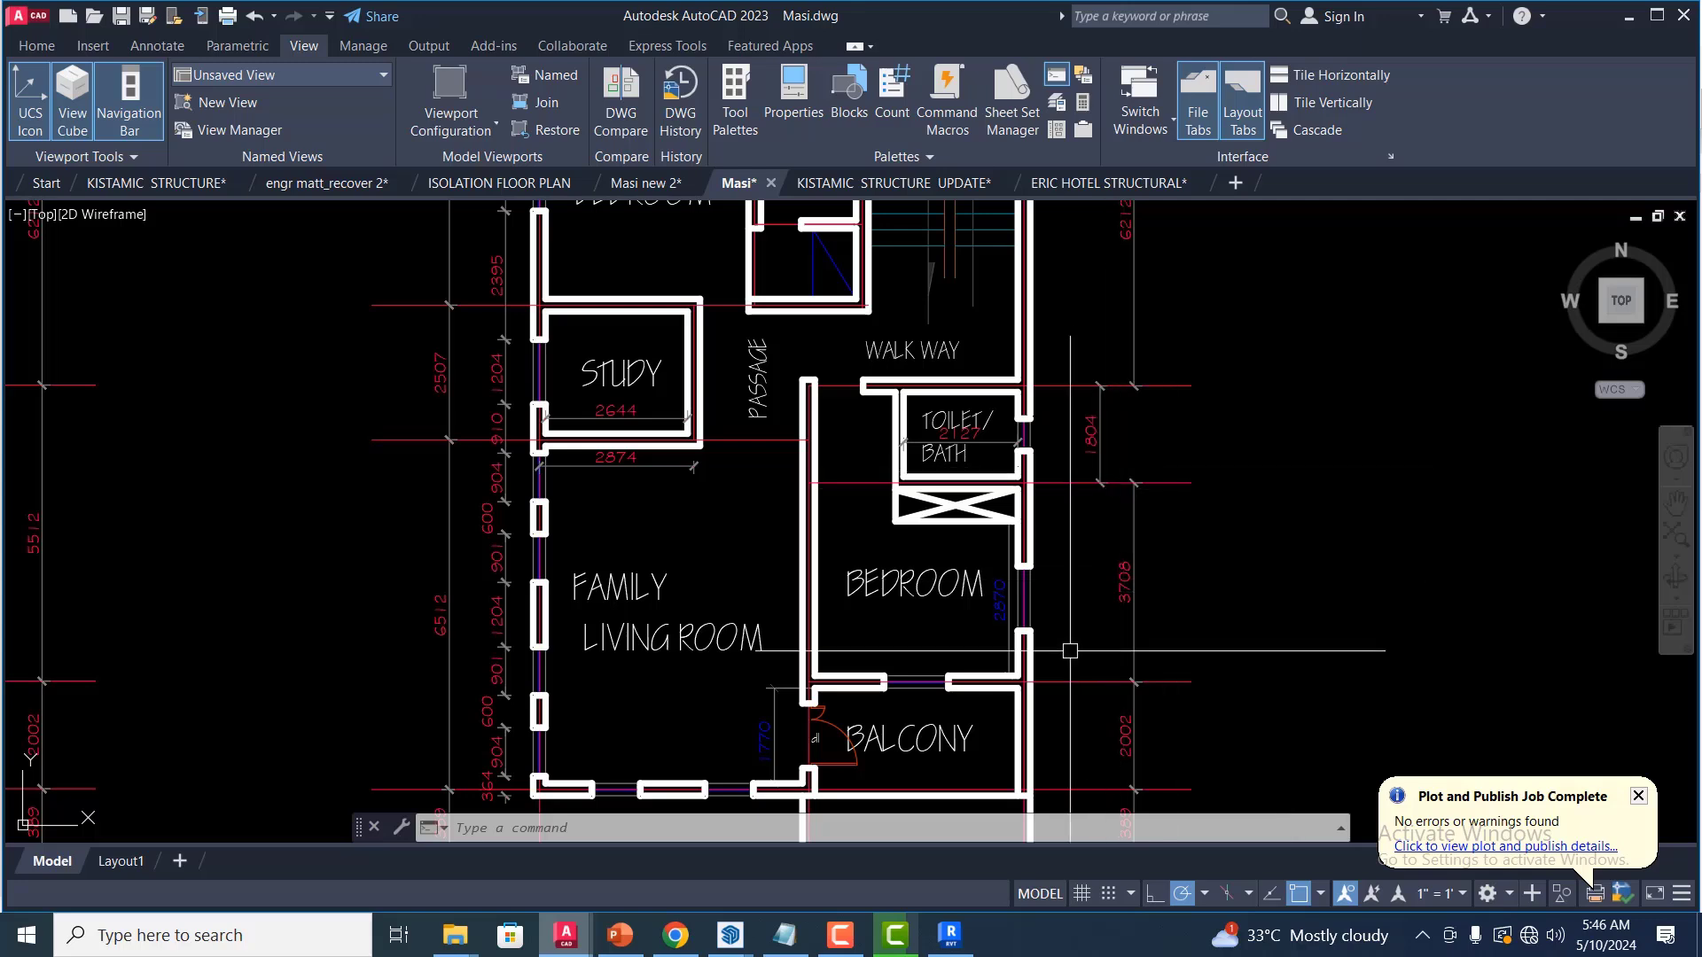
key("Return")
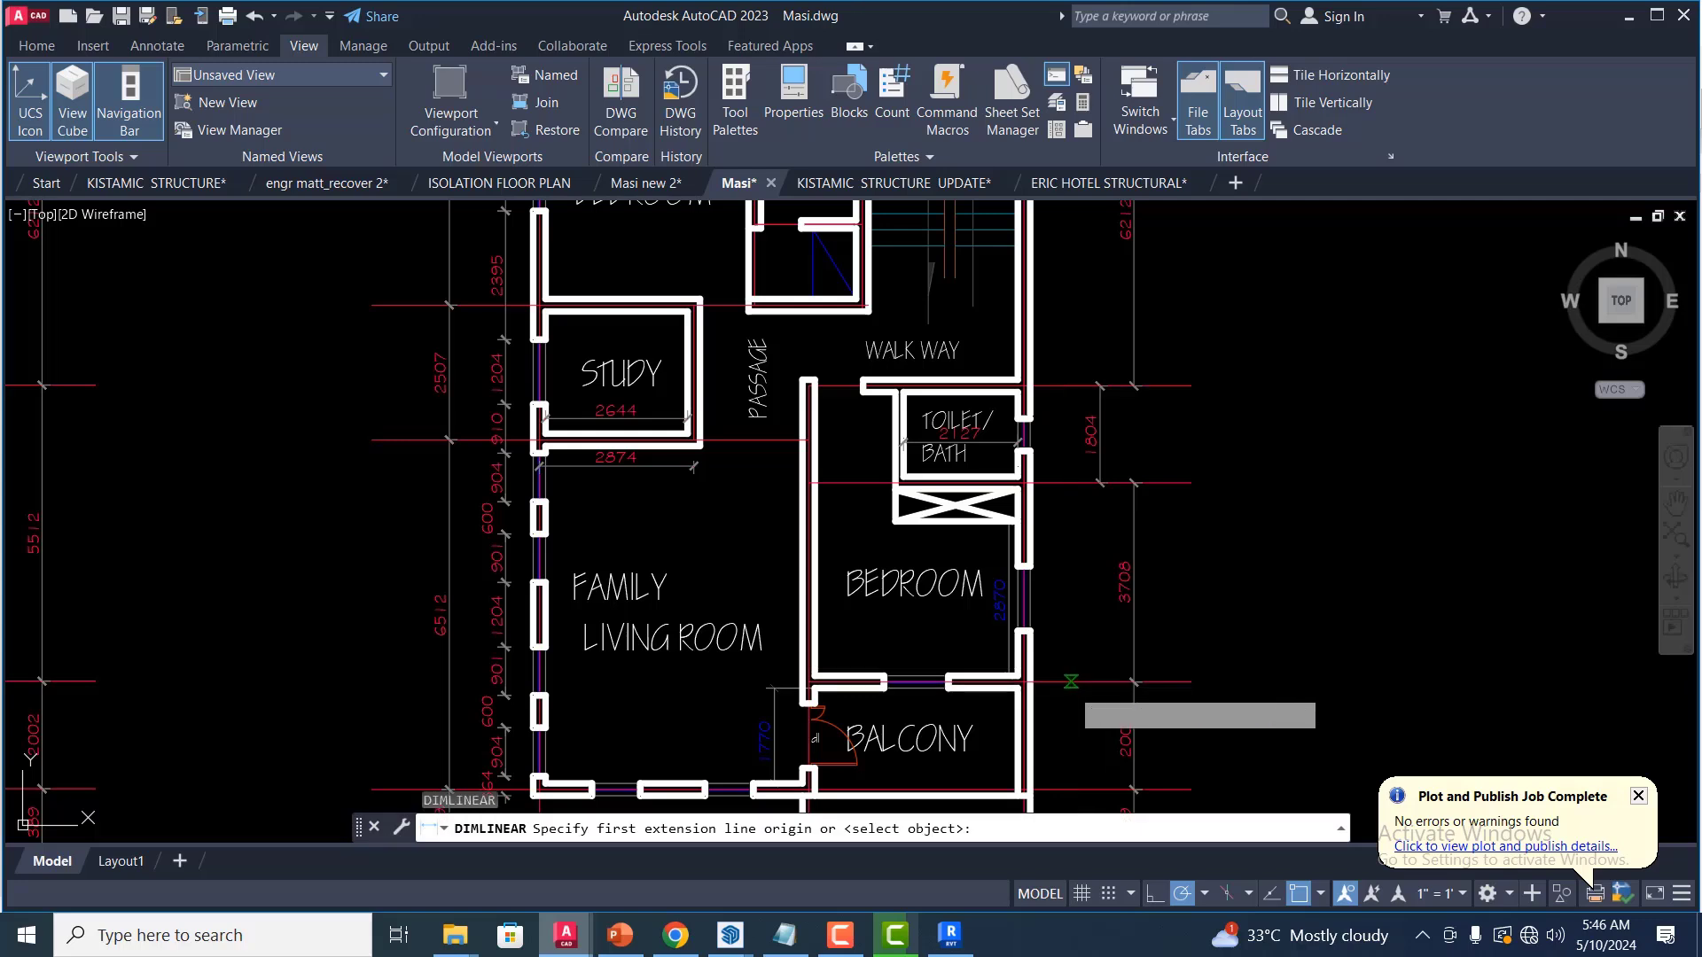
left_click(1070, 681)
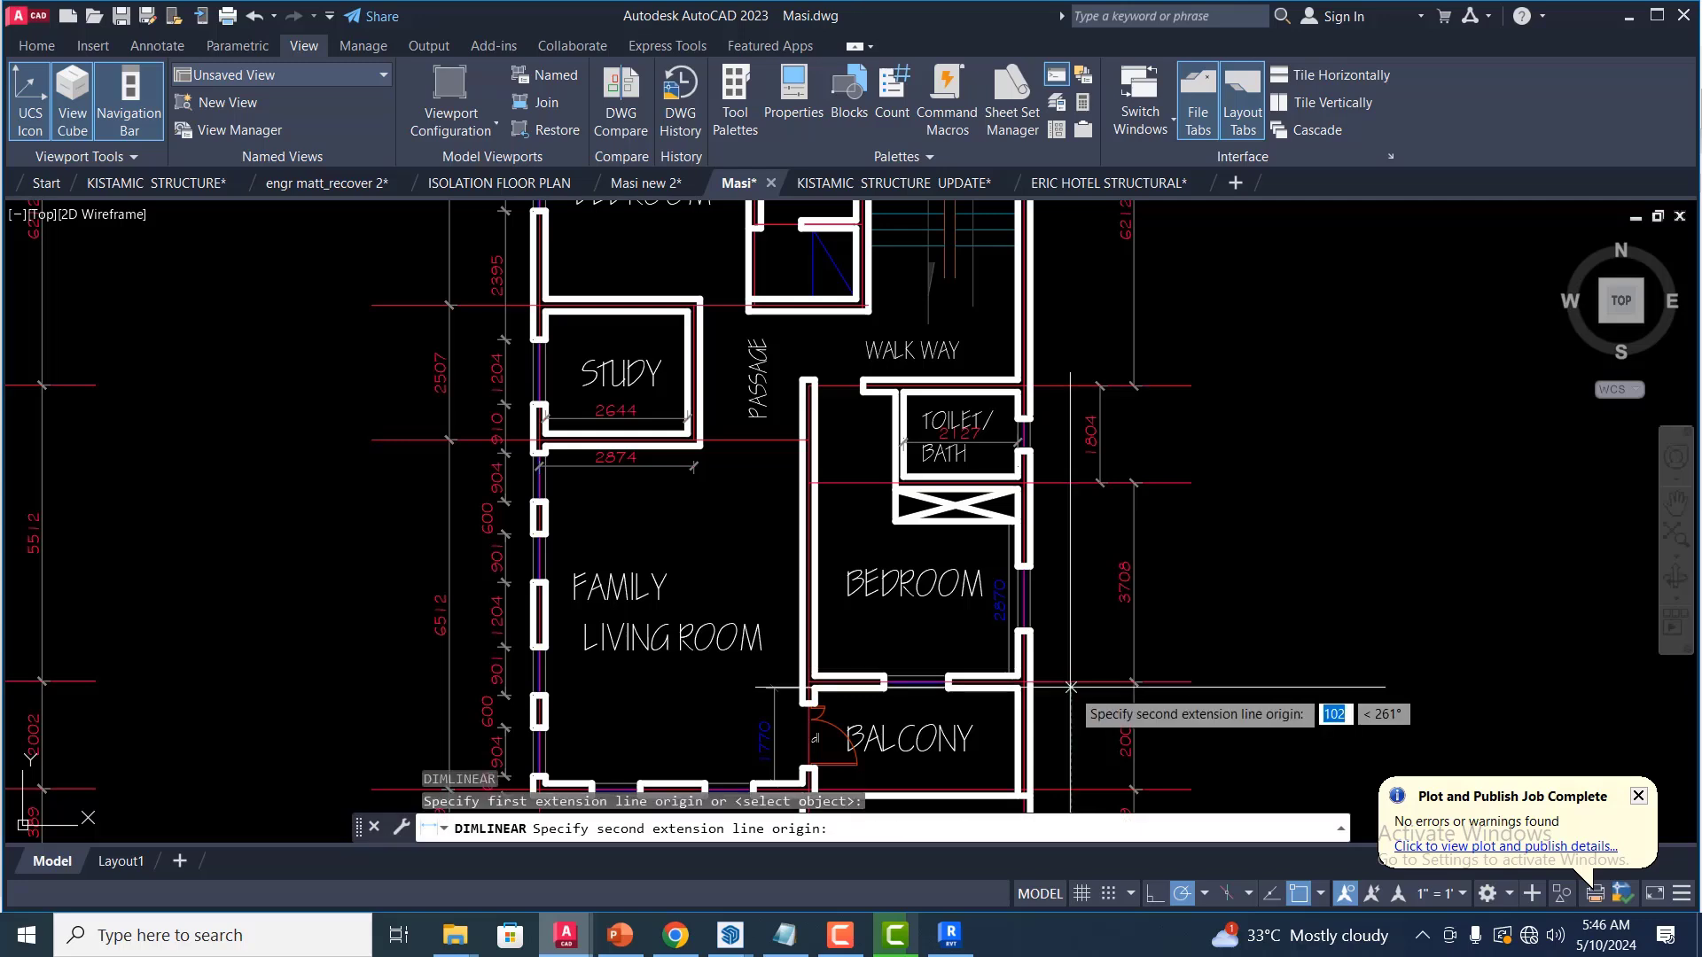
left_click(1166, 386)
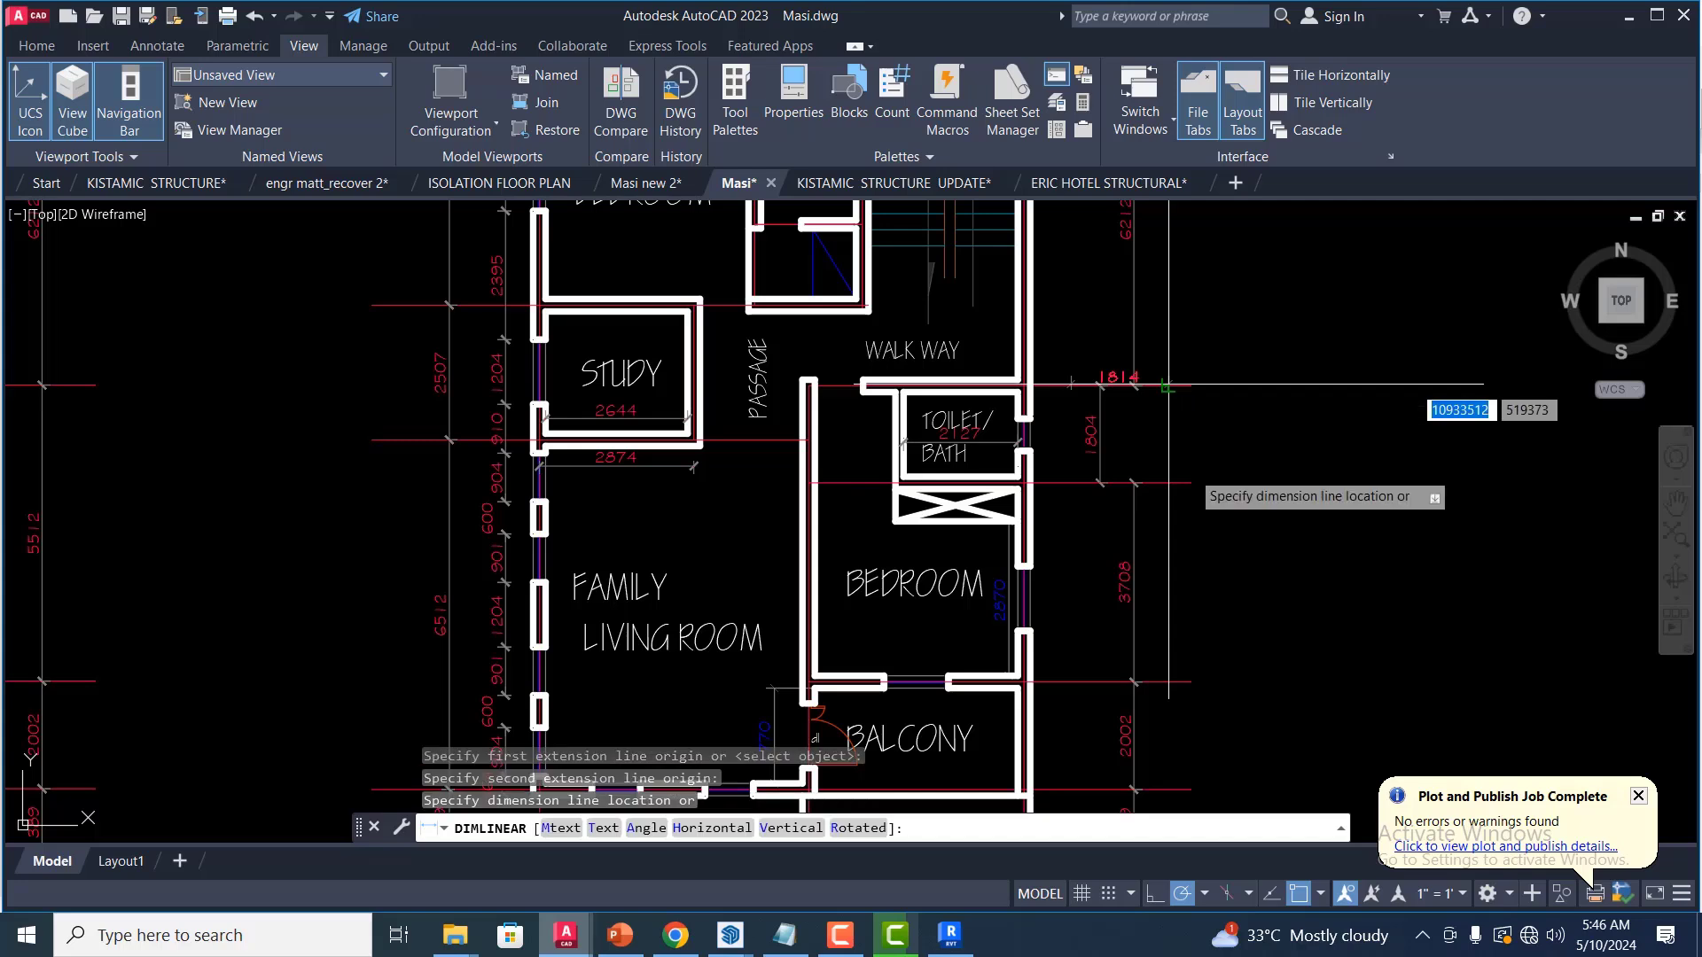
left_click(1193, 521)
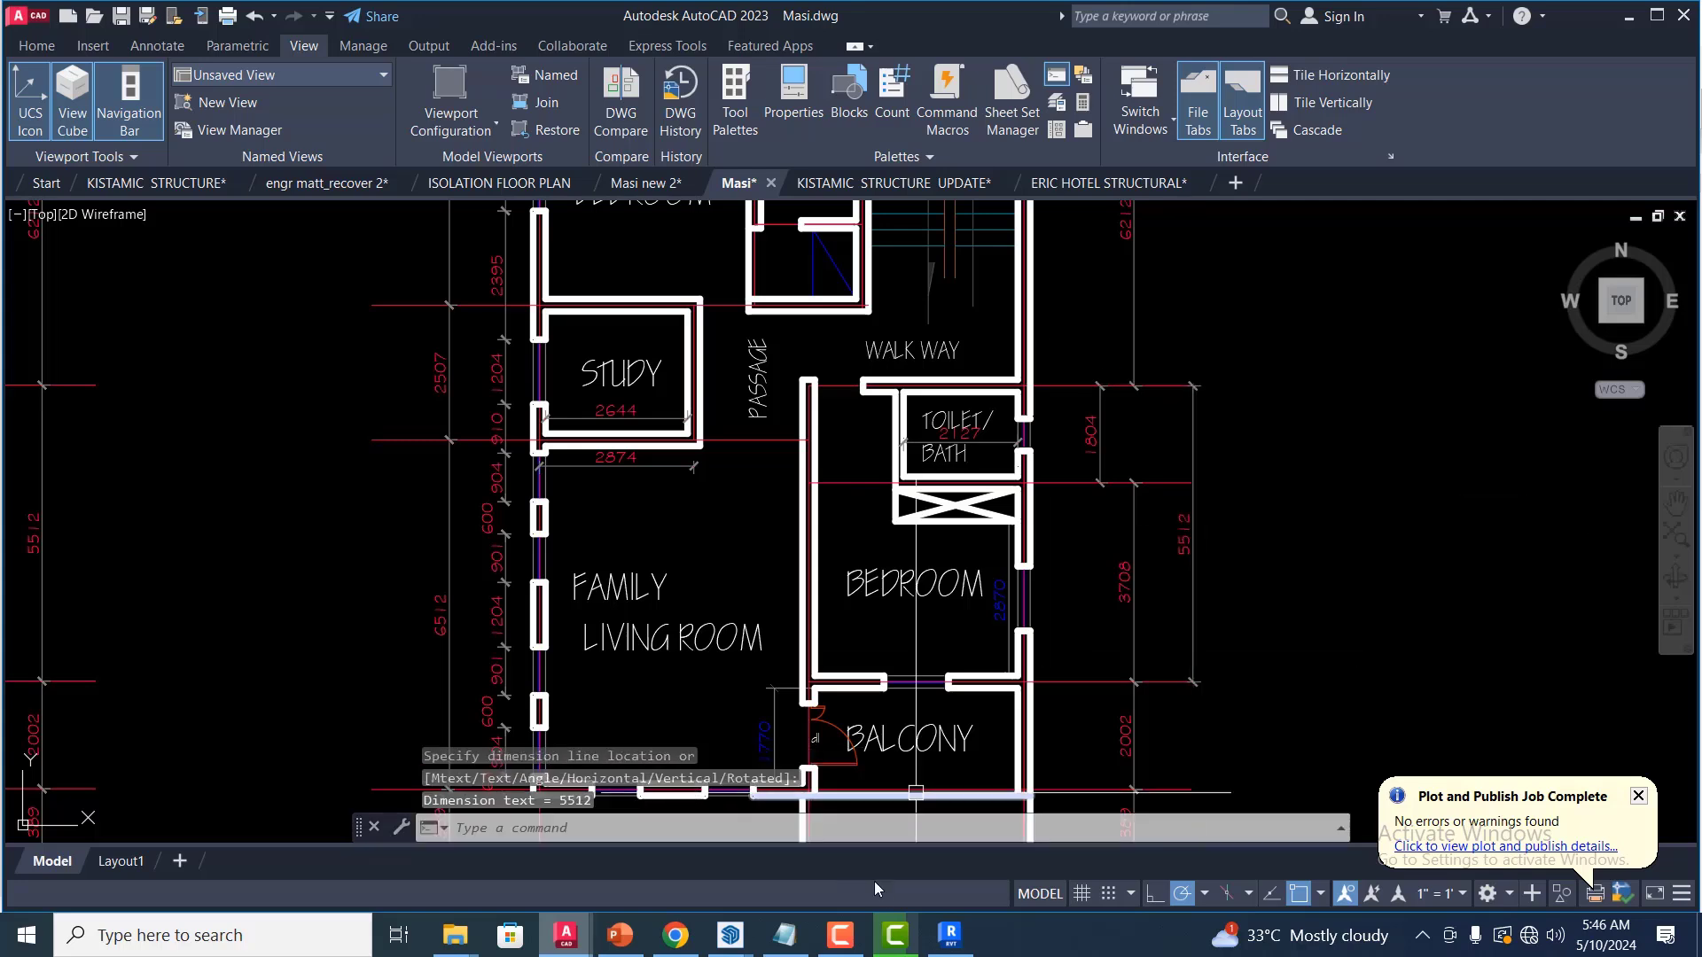
Return to Revit and copy the horizontal wall containing the double entrance door 5510 mm vertically upward, then end the copying
left_click(941, 945)
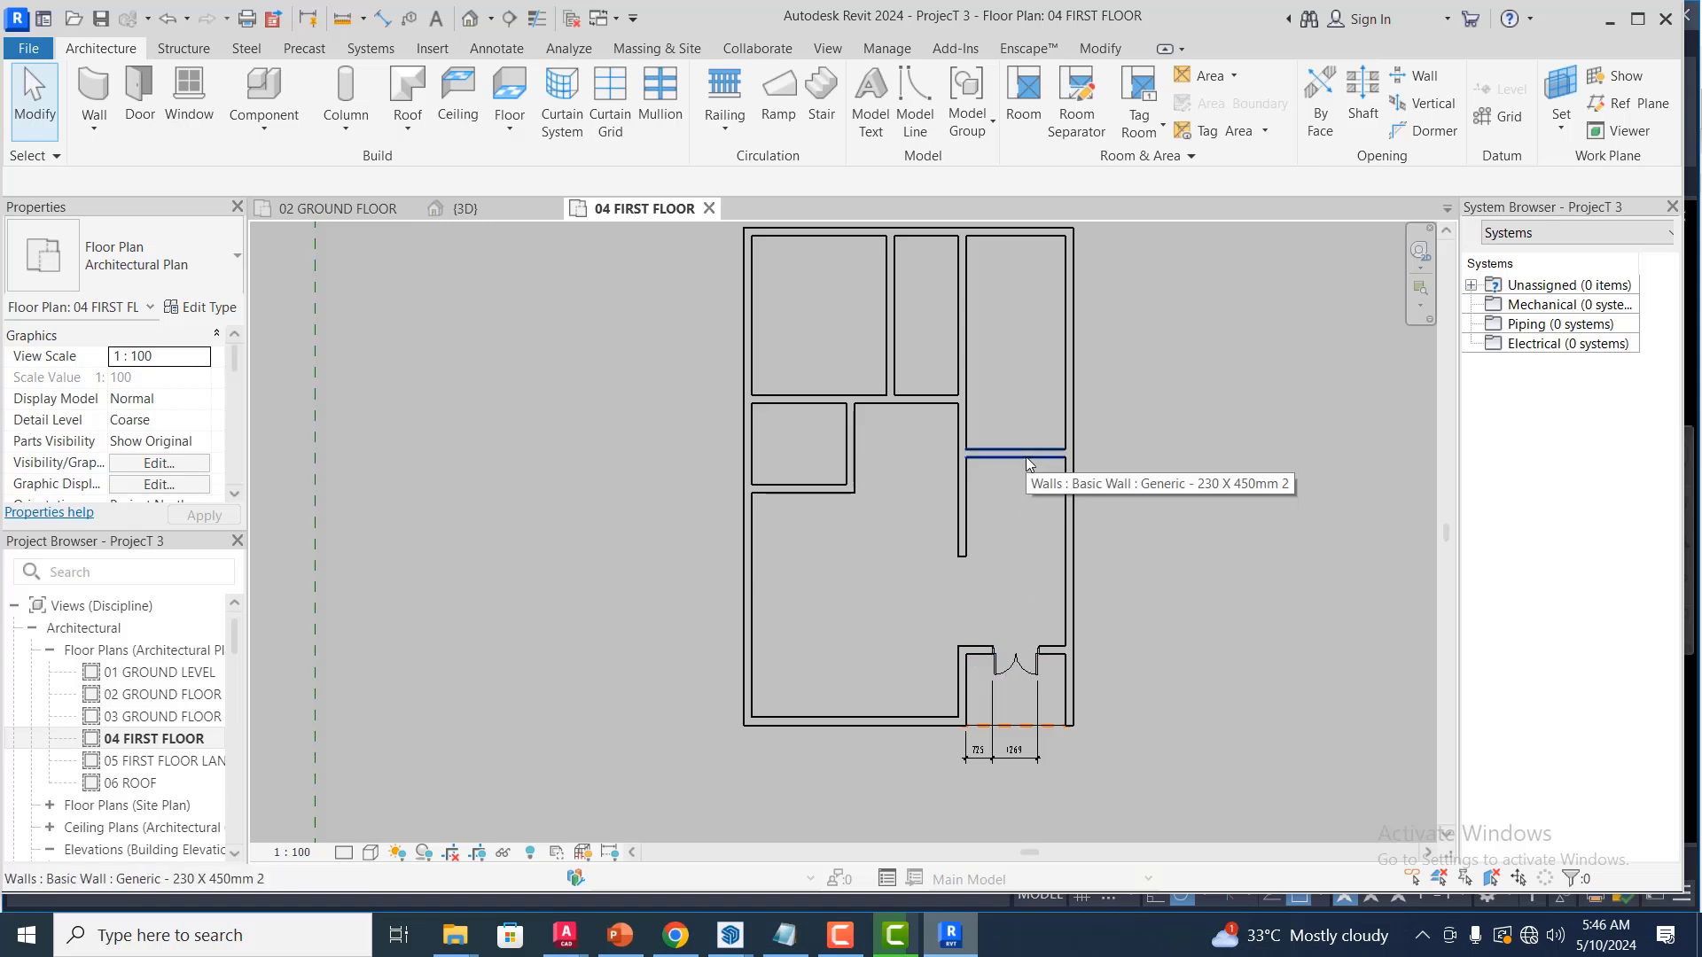
left_click(1055, 651)
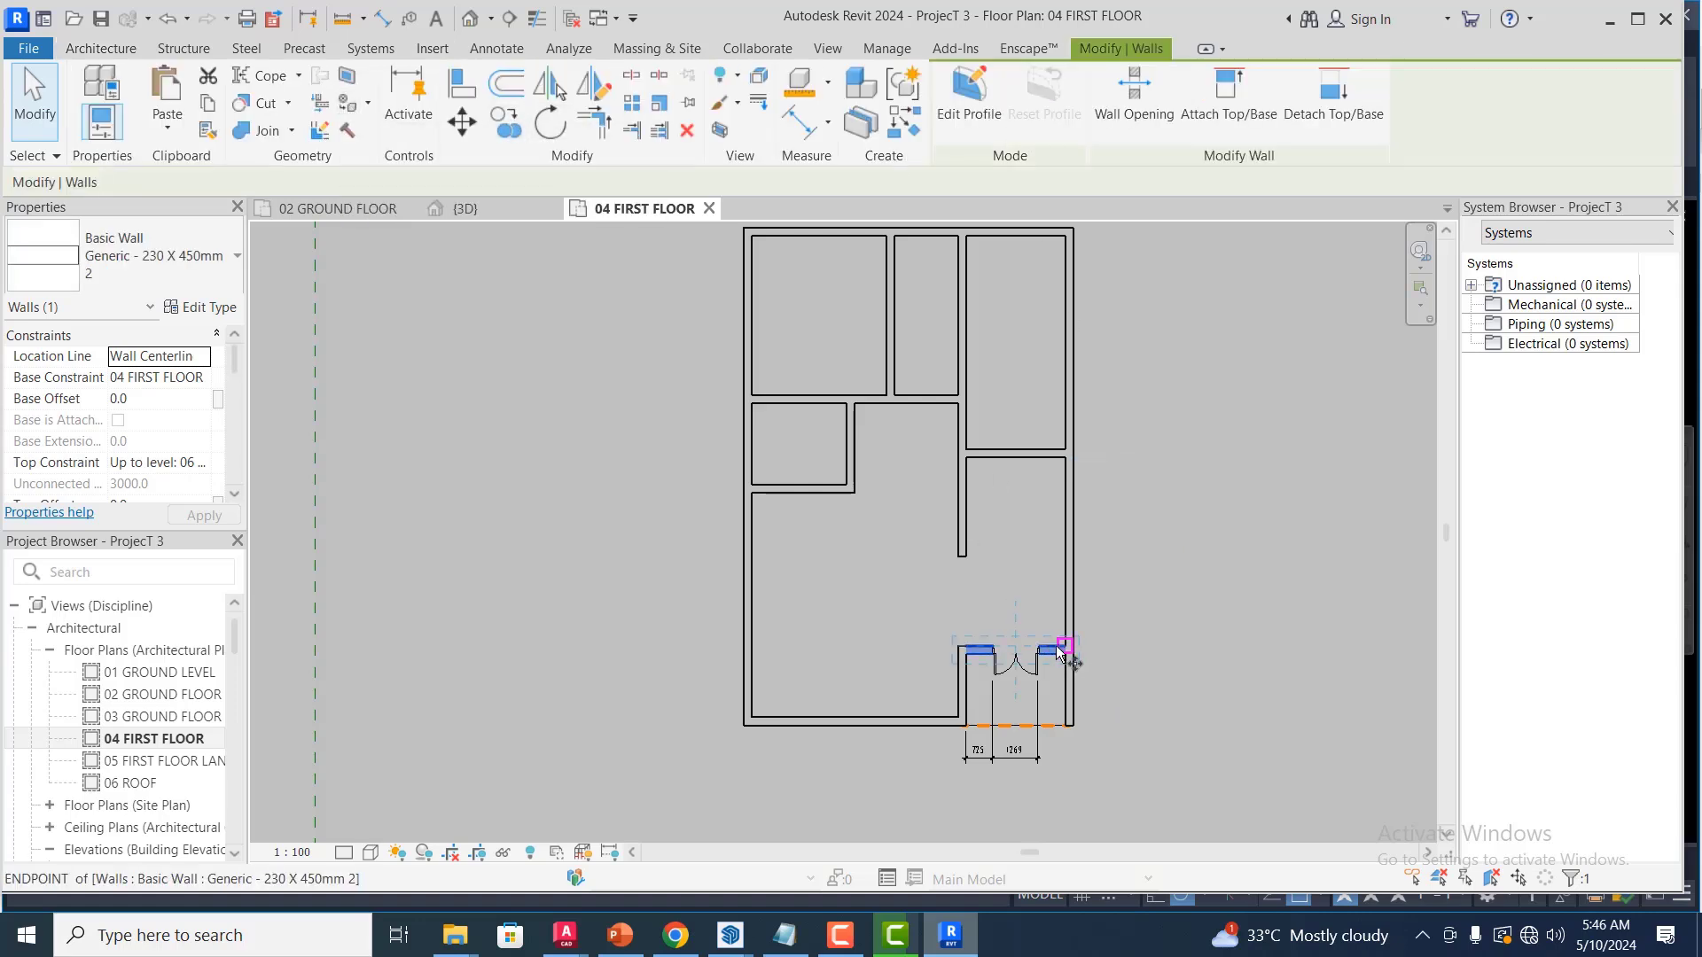
key("c")
key("o")
scroll(1055, 647, "up", 3)
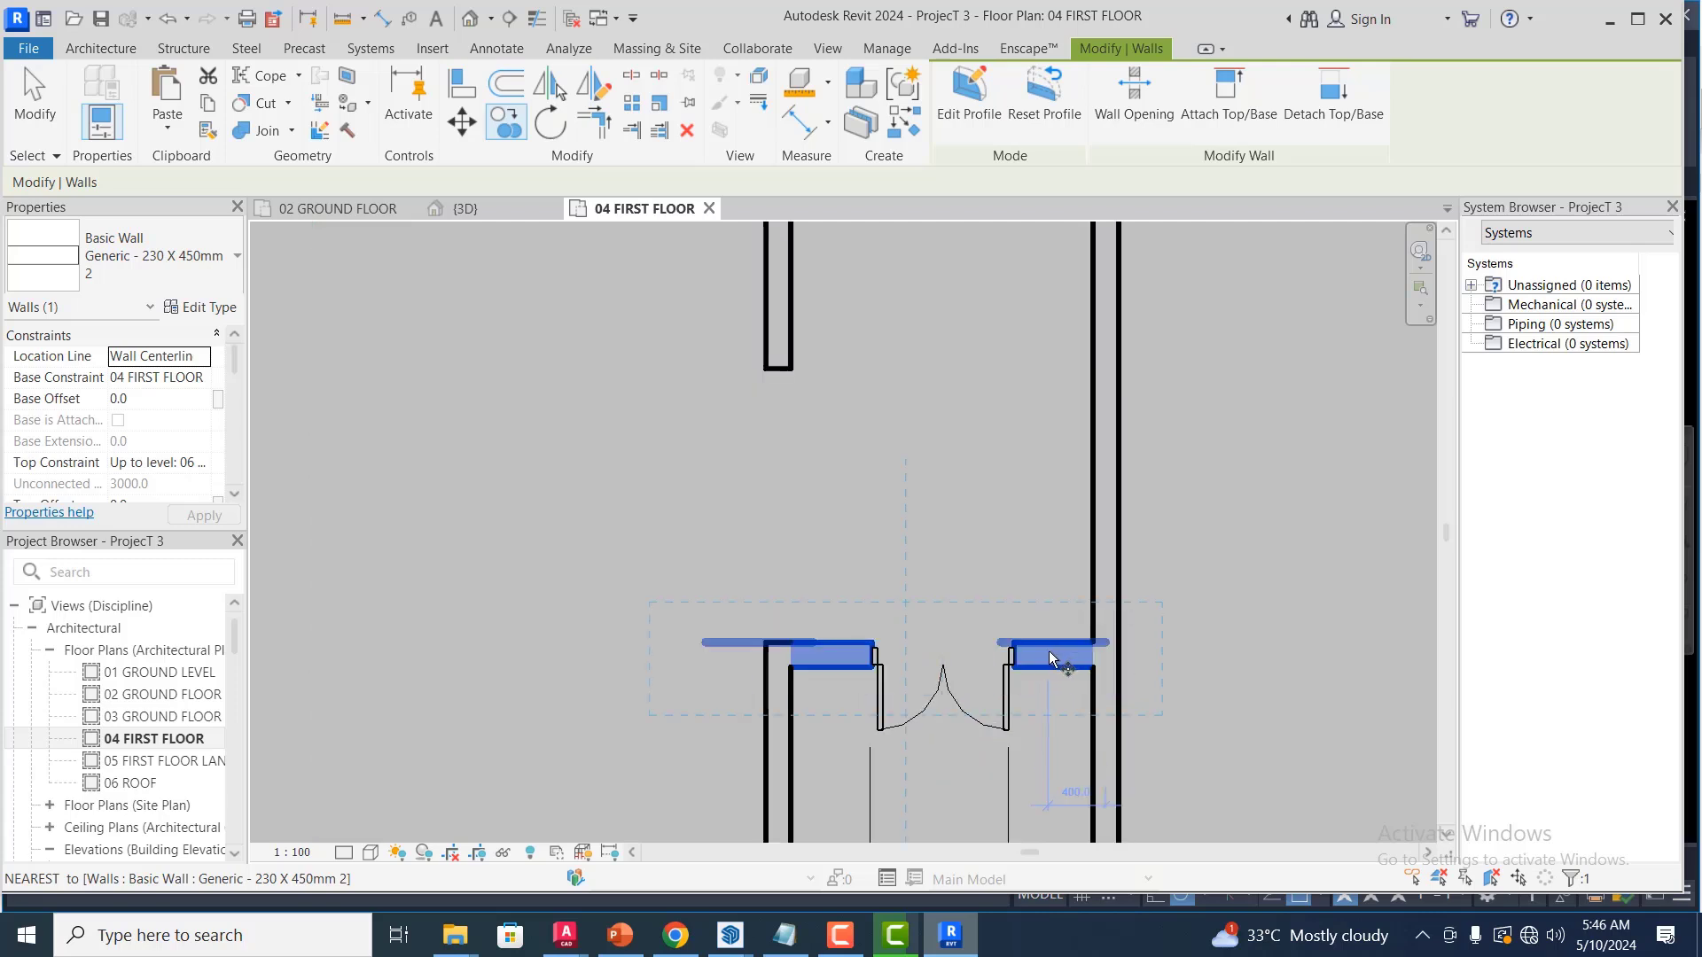
left_click(1039, 663)
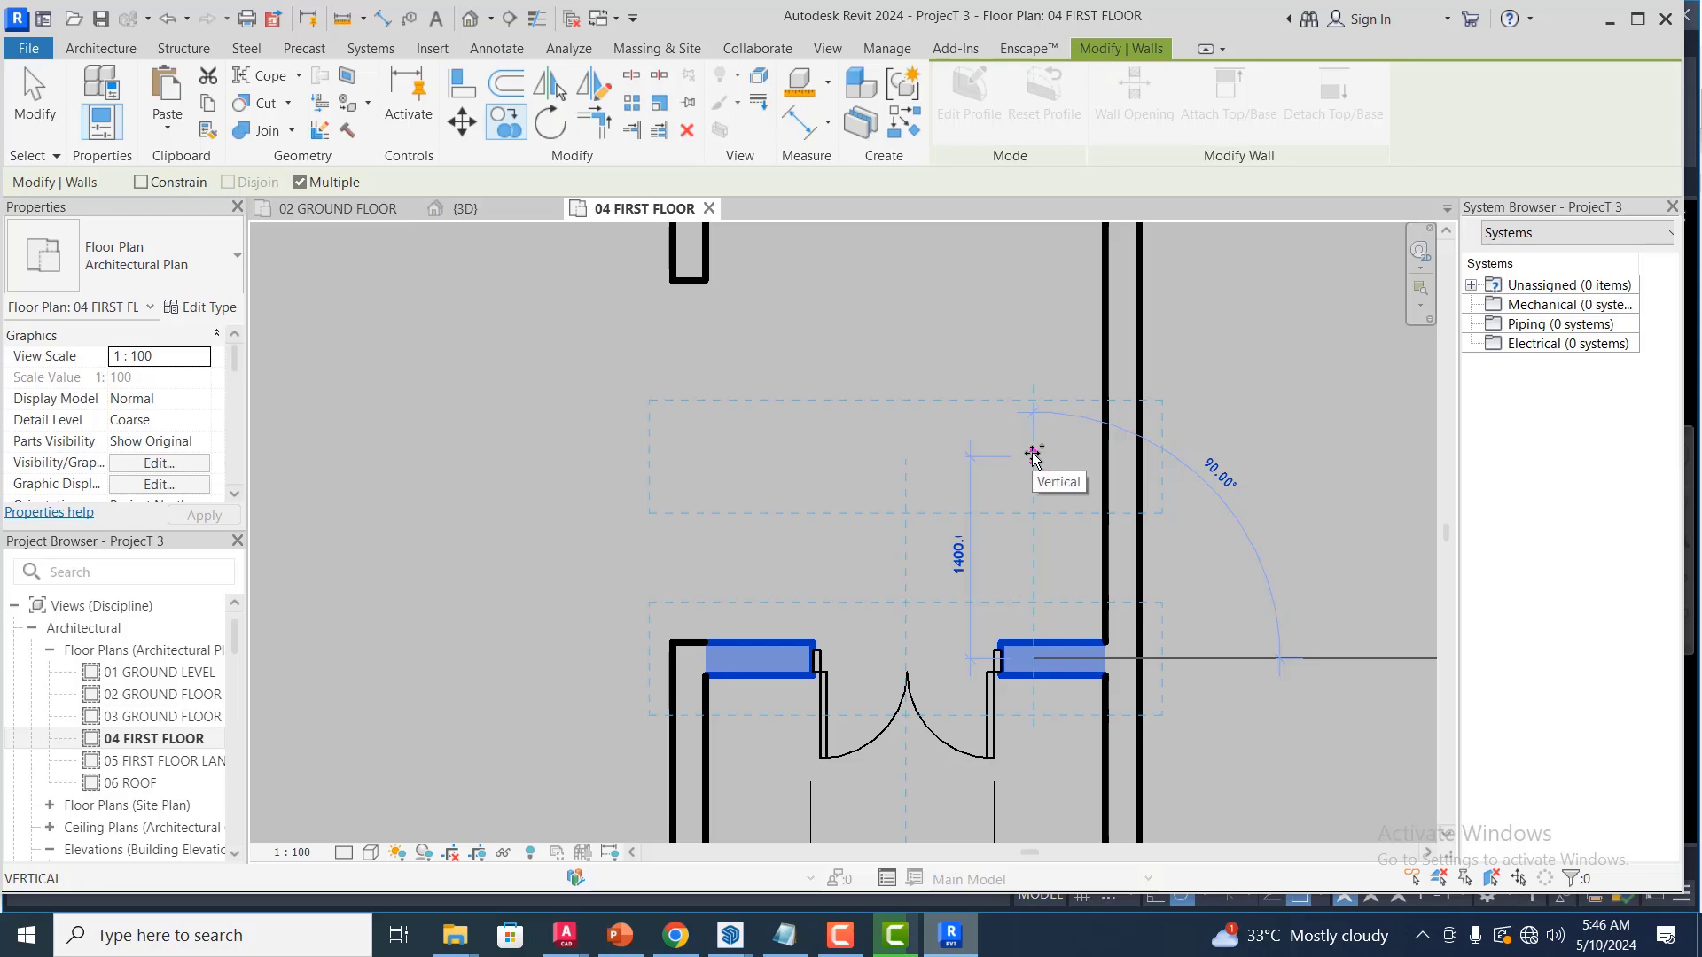
type("55")
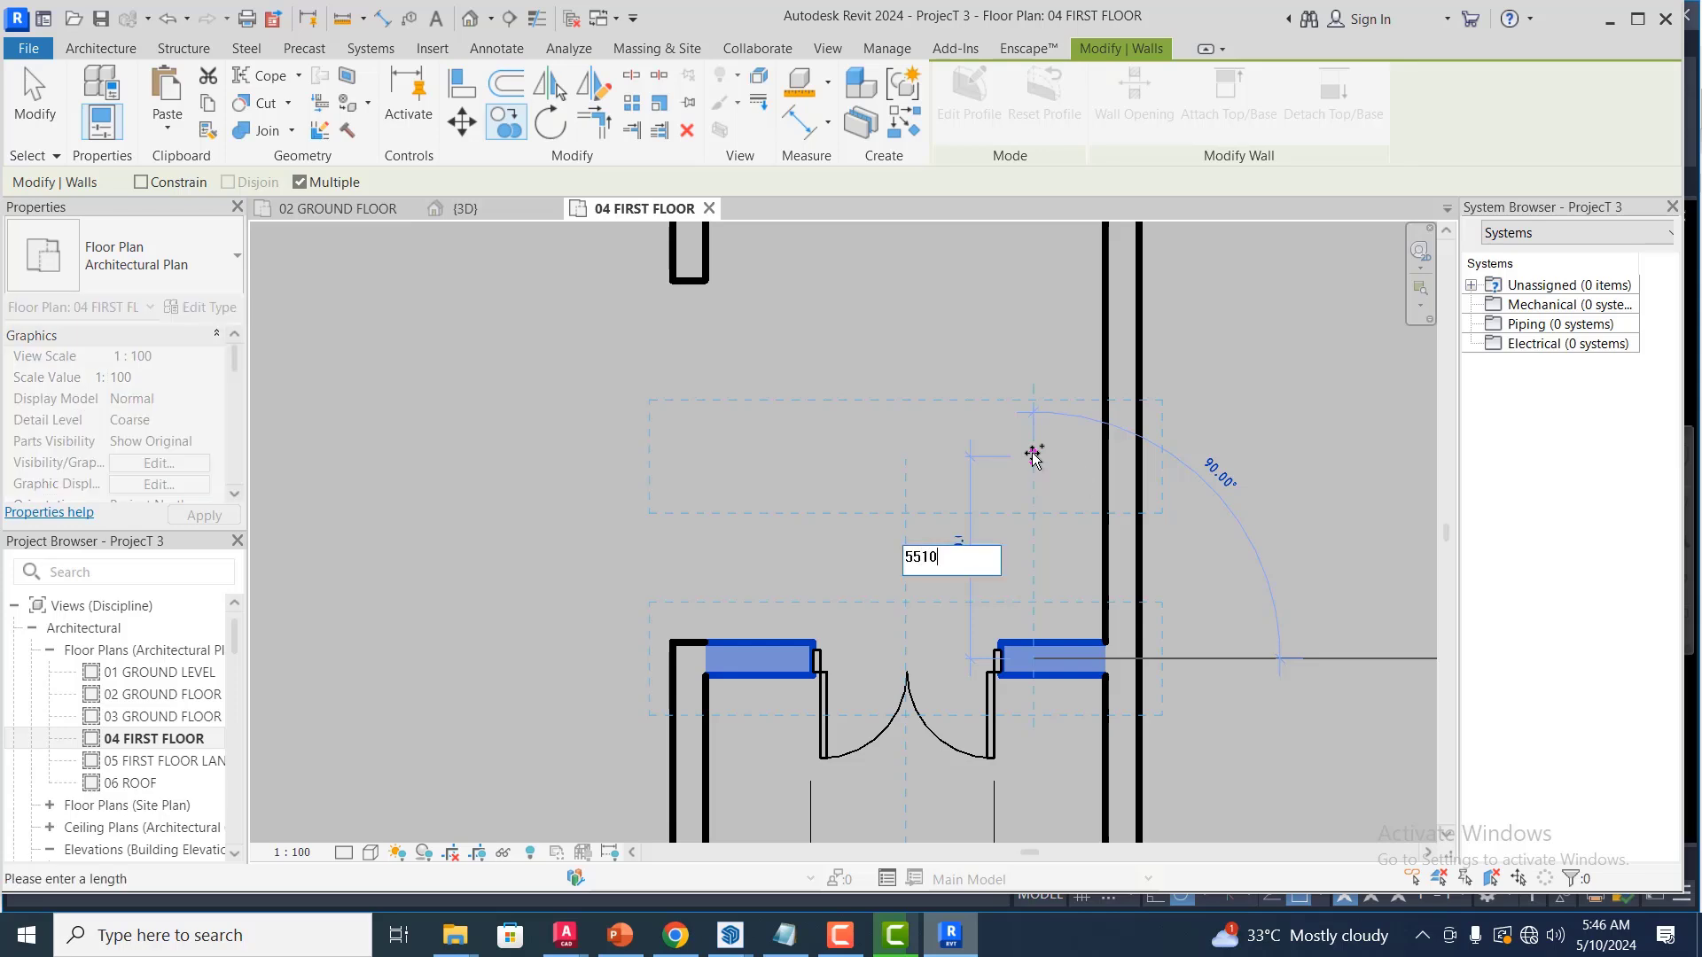
type("10")
key("Return")
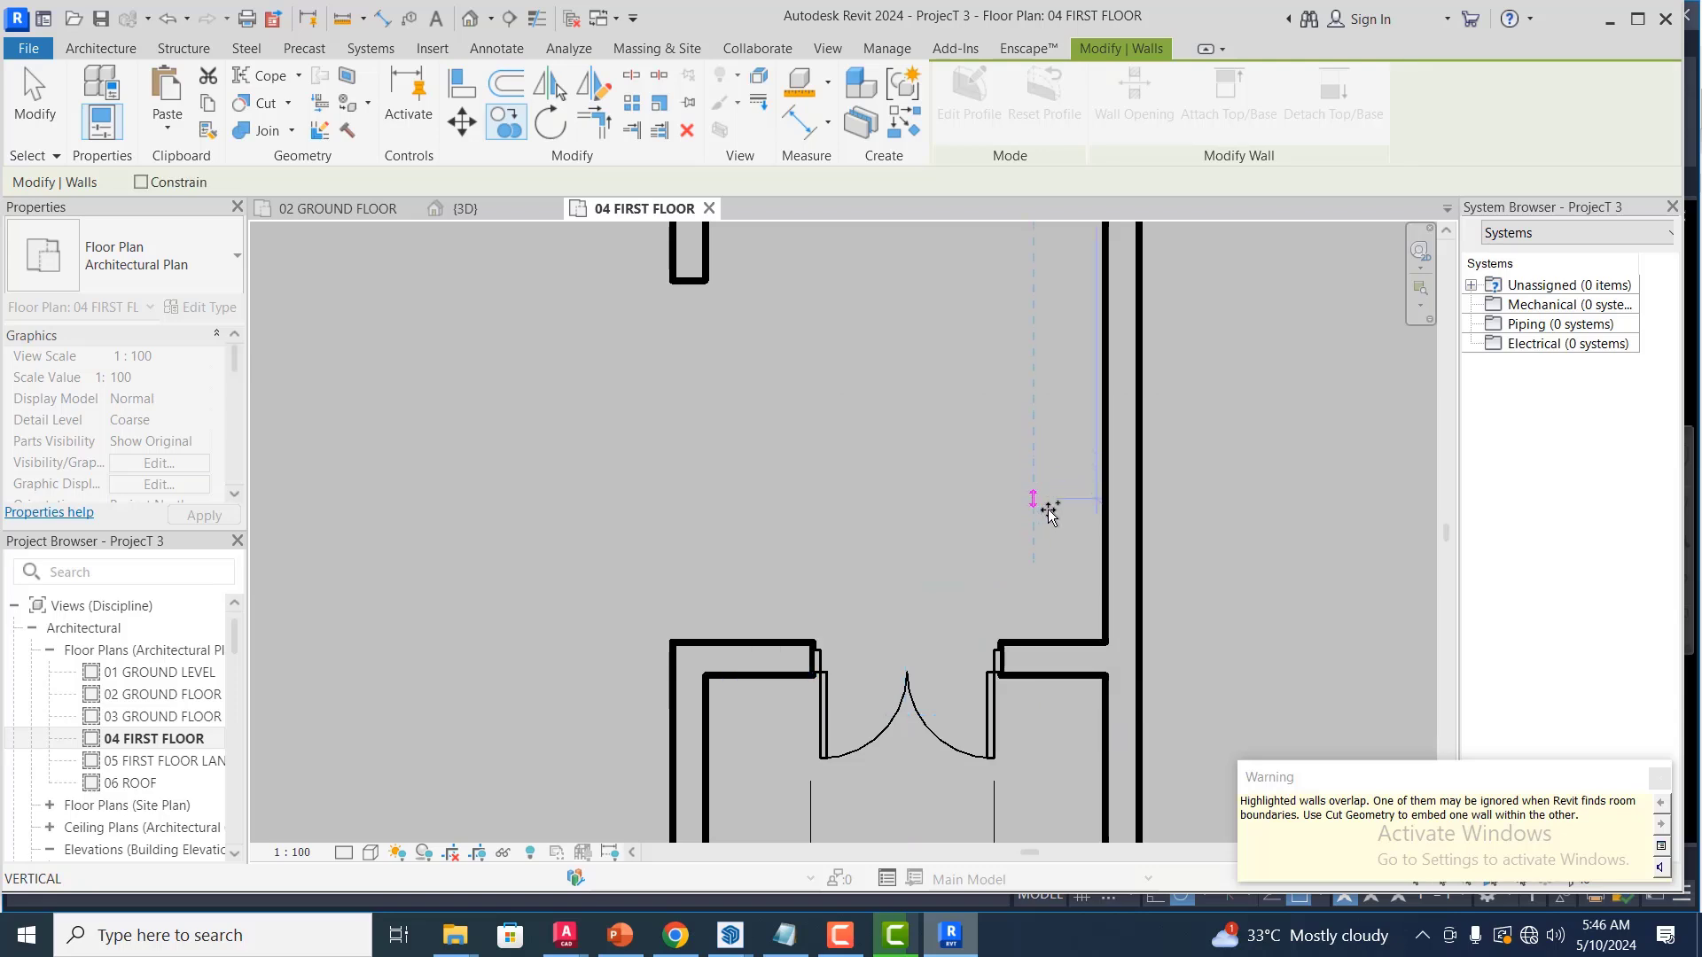
scroll(1049, 507, "down", 2)
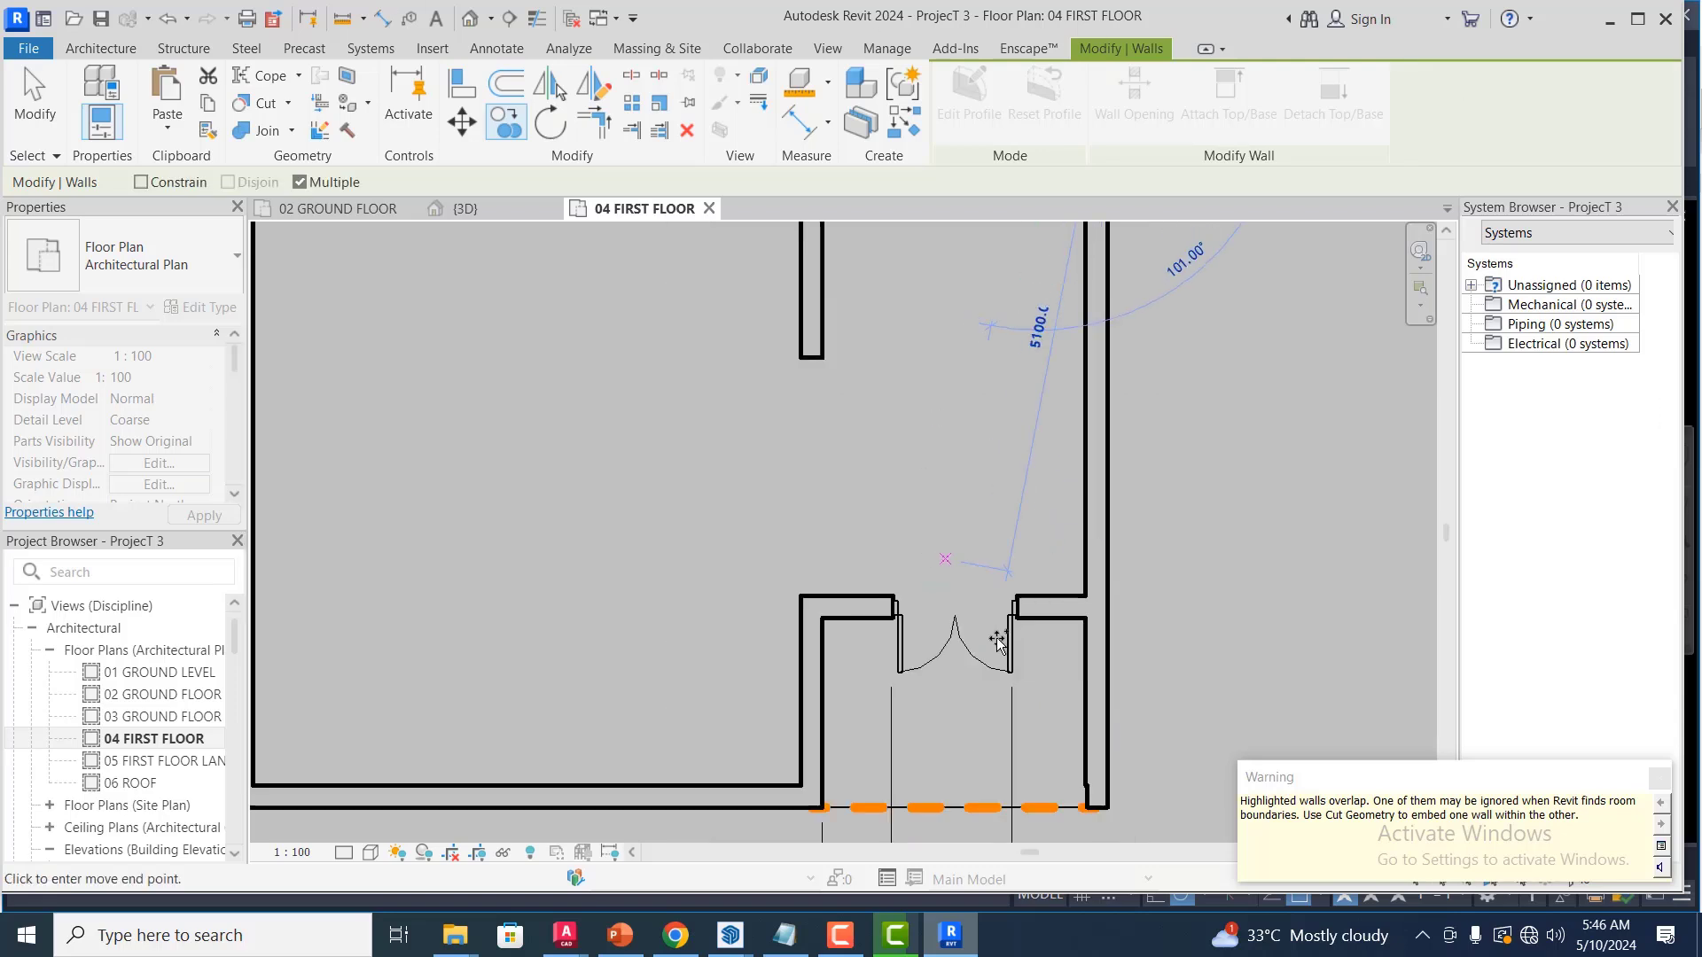
scroll(1023, 593, "down", 2)
scroll(1042, 553, "down", 3)
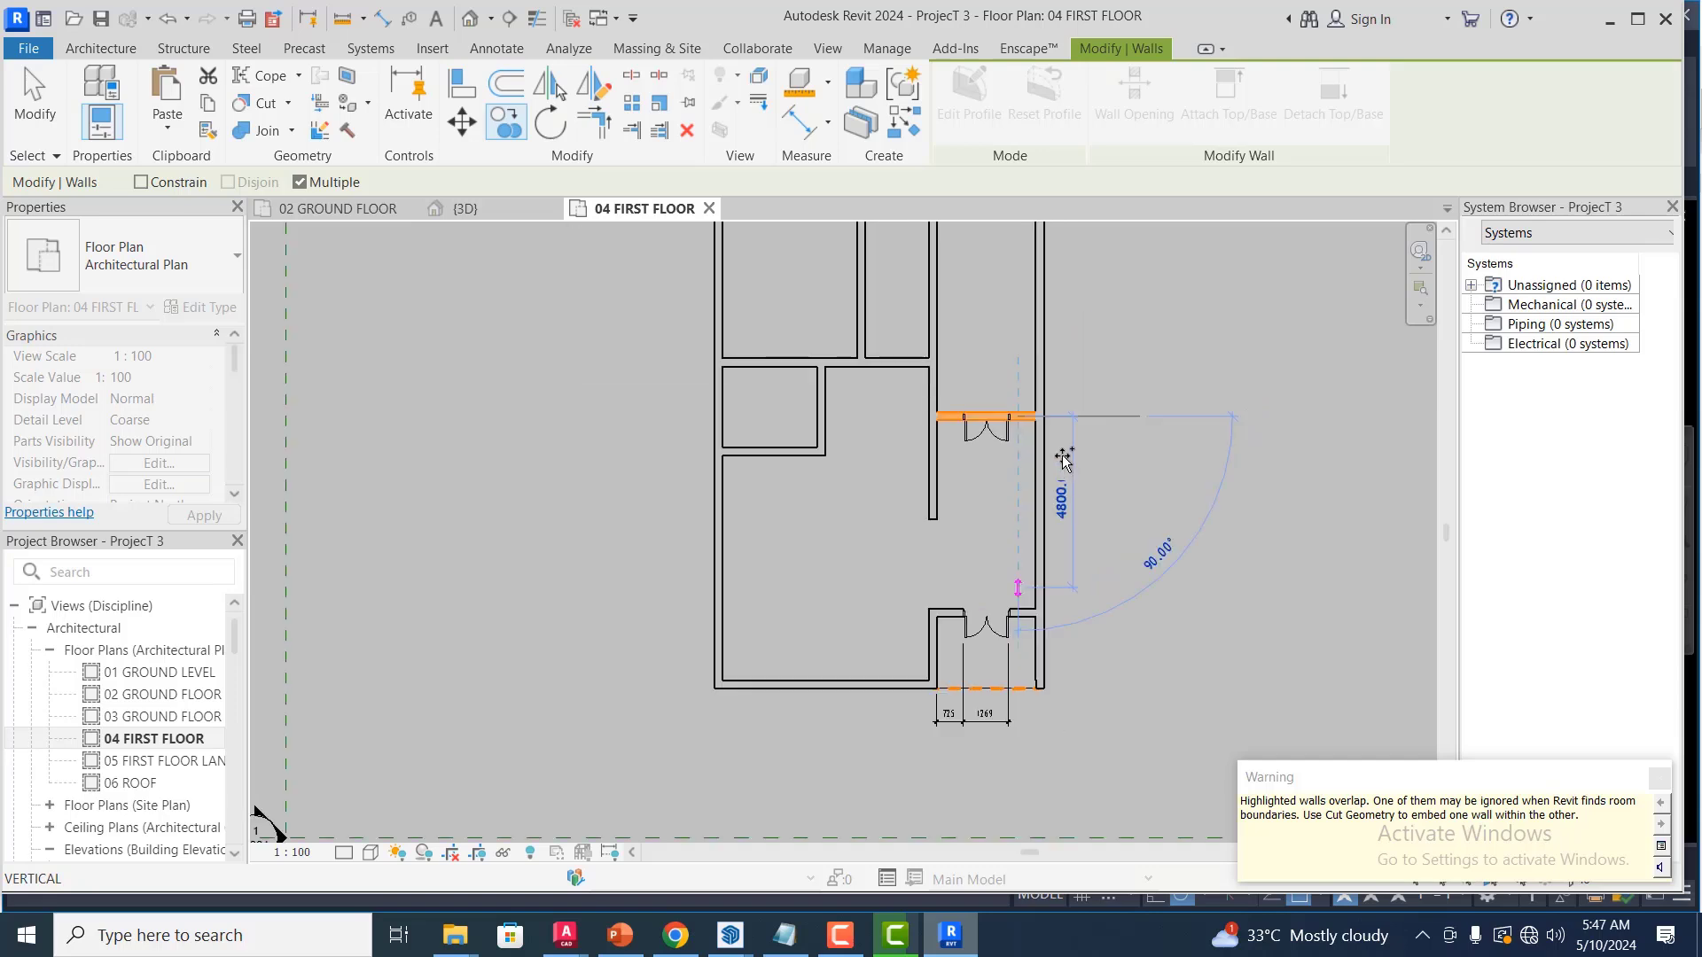
key("Escape")
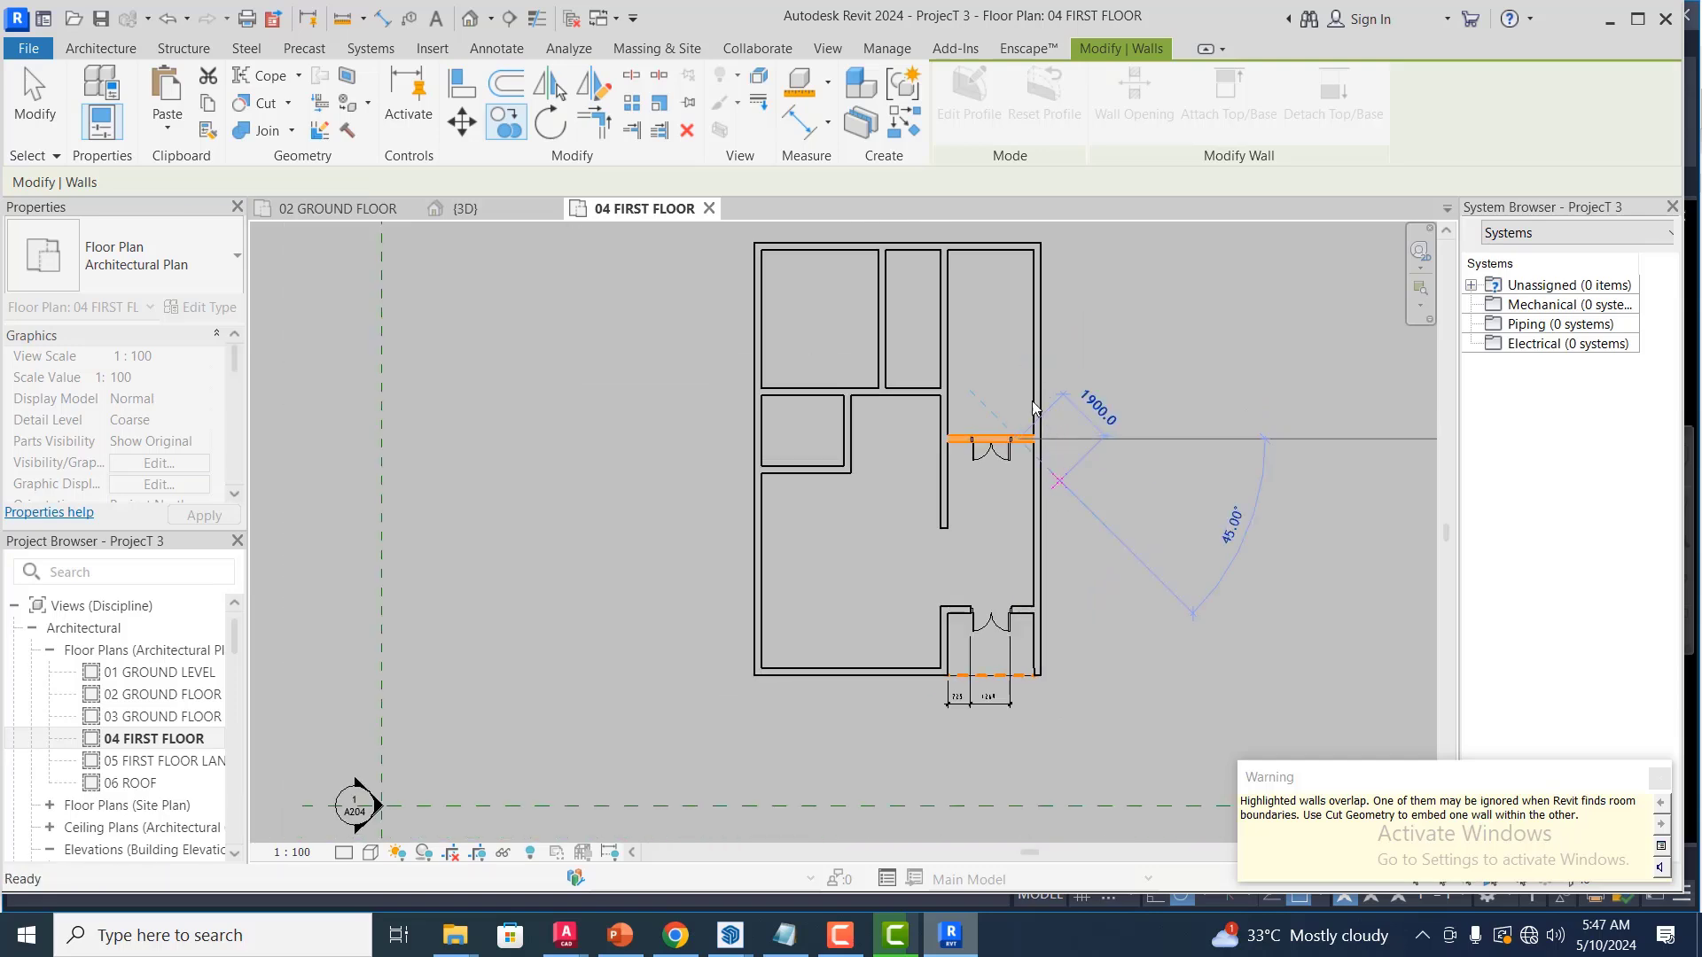
scroll(951, 493, "up", 3)
key("Escape")
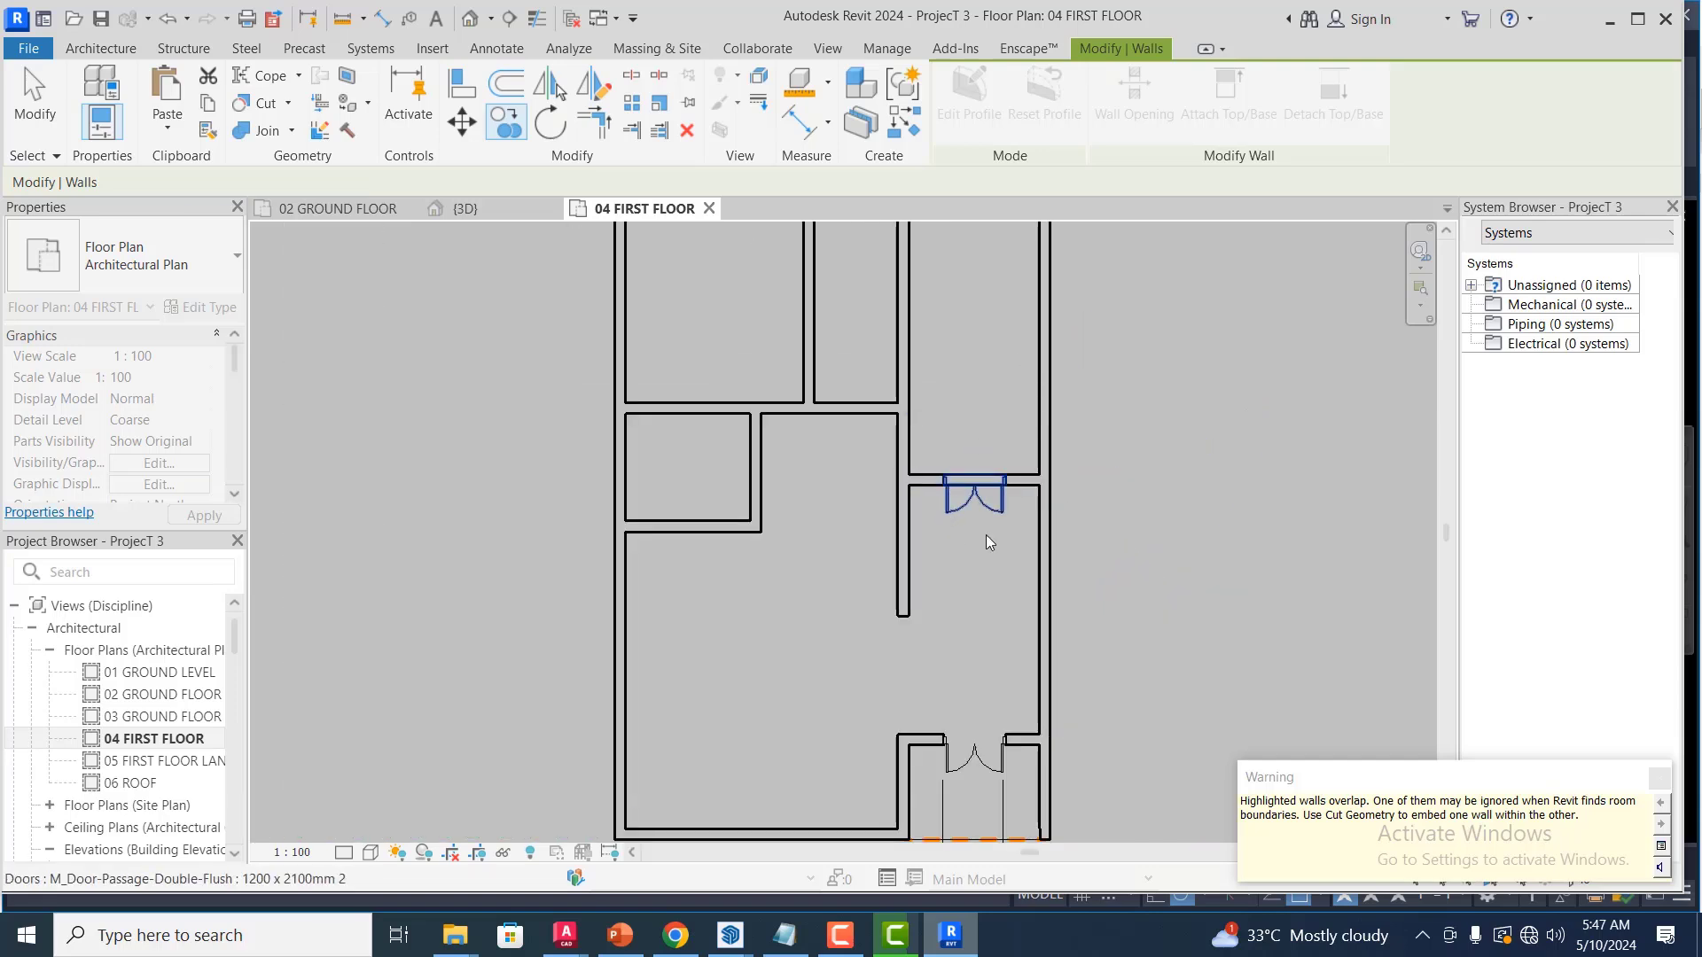
key("Escape")
Delete the copied double door from the upper horizontal wall
scroll(993, 512, "up", 2)
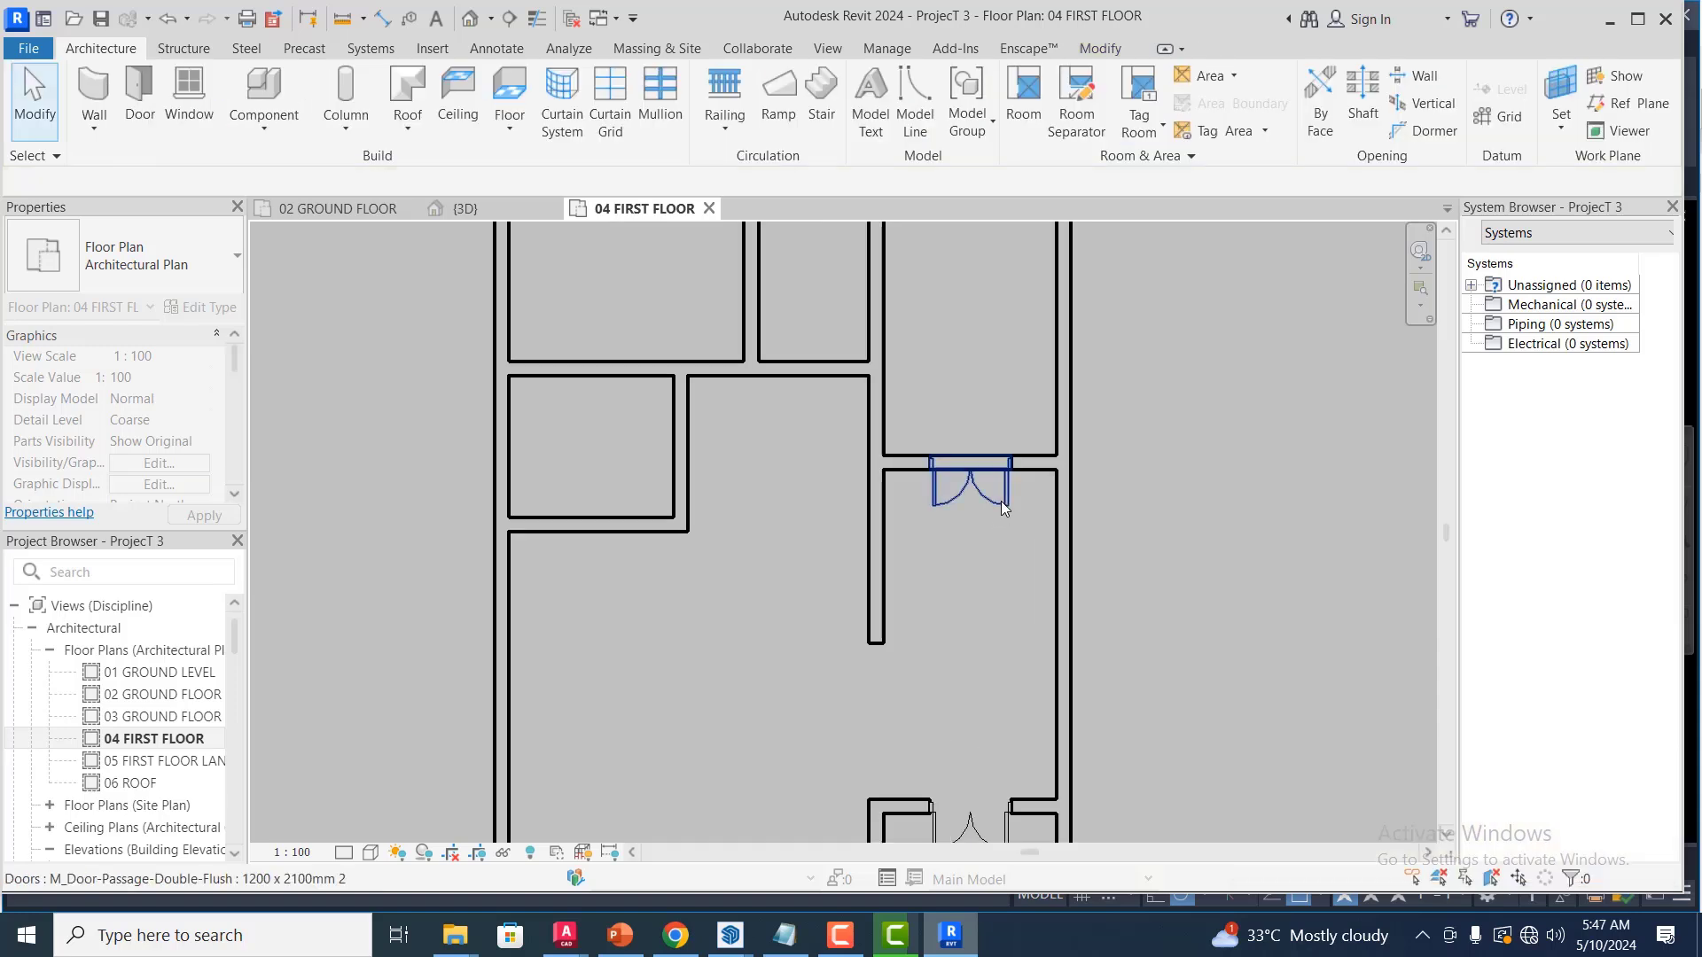
left_click(1001, 502)
key("Delete")
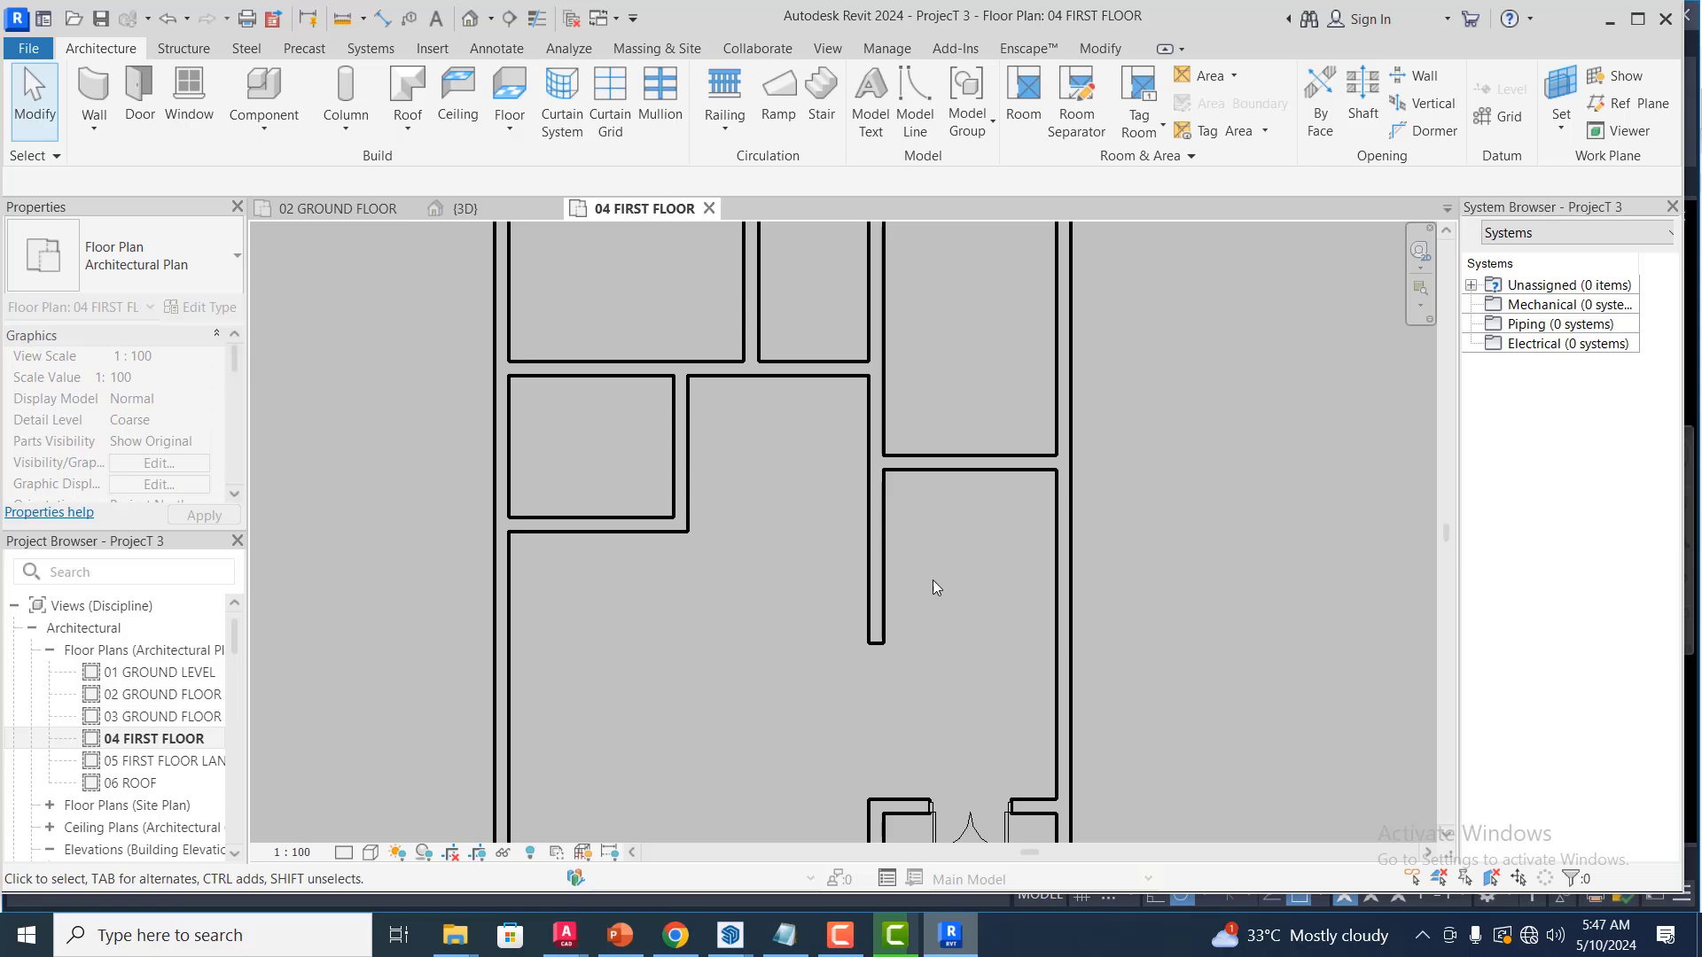
scroll(1027, 413, "down", 2)
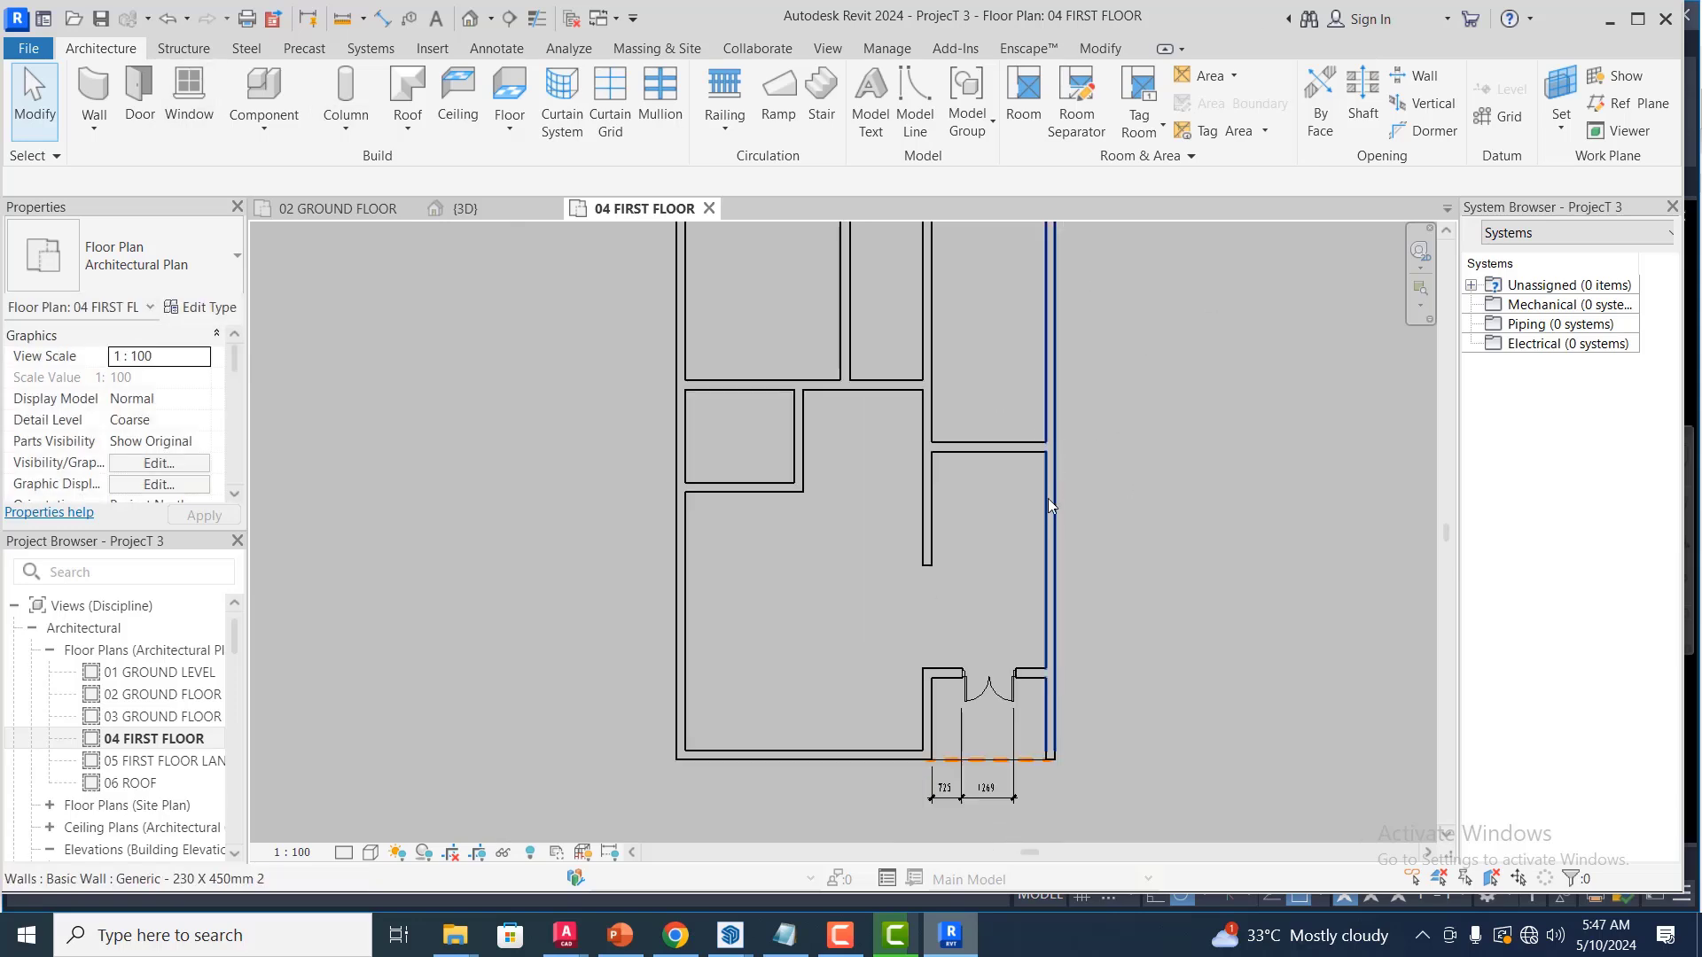
scroll(1026, 573, "down", 1)
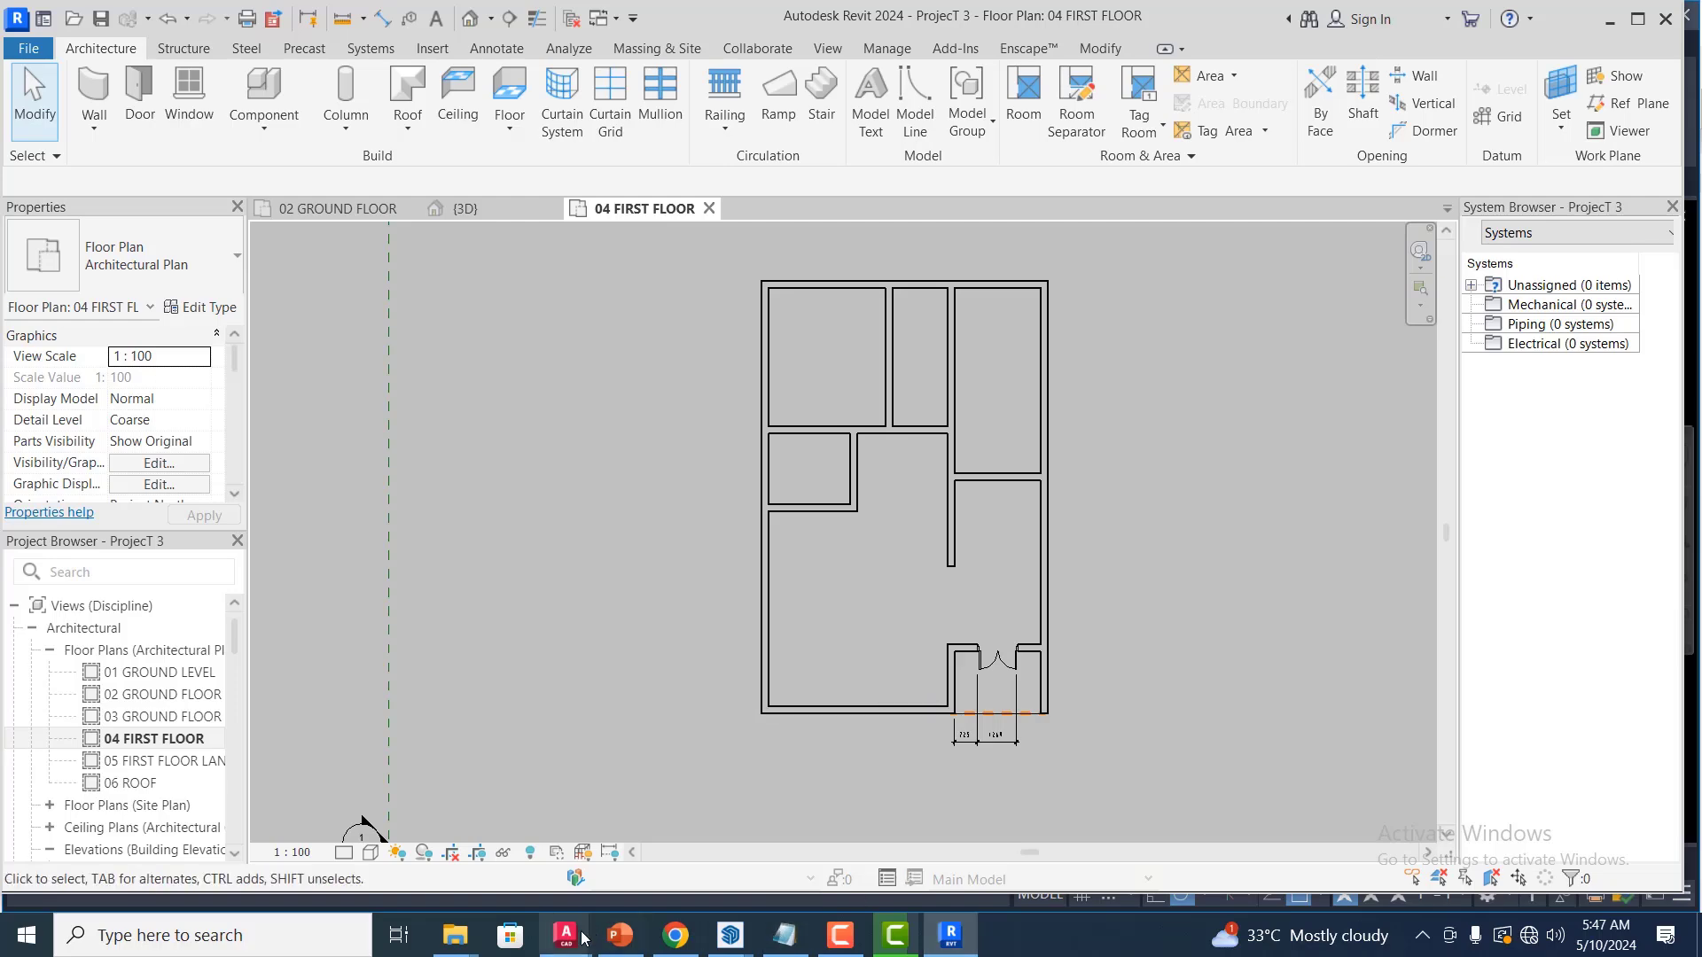
Switch to Masi.dwg in AutoCAD and examine the first floor plan's bedroom and balcony walls and the horizontal dimensions below them
mouse_move(584, 938)
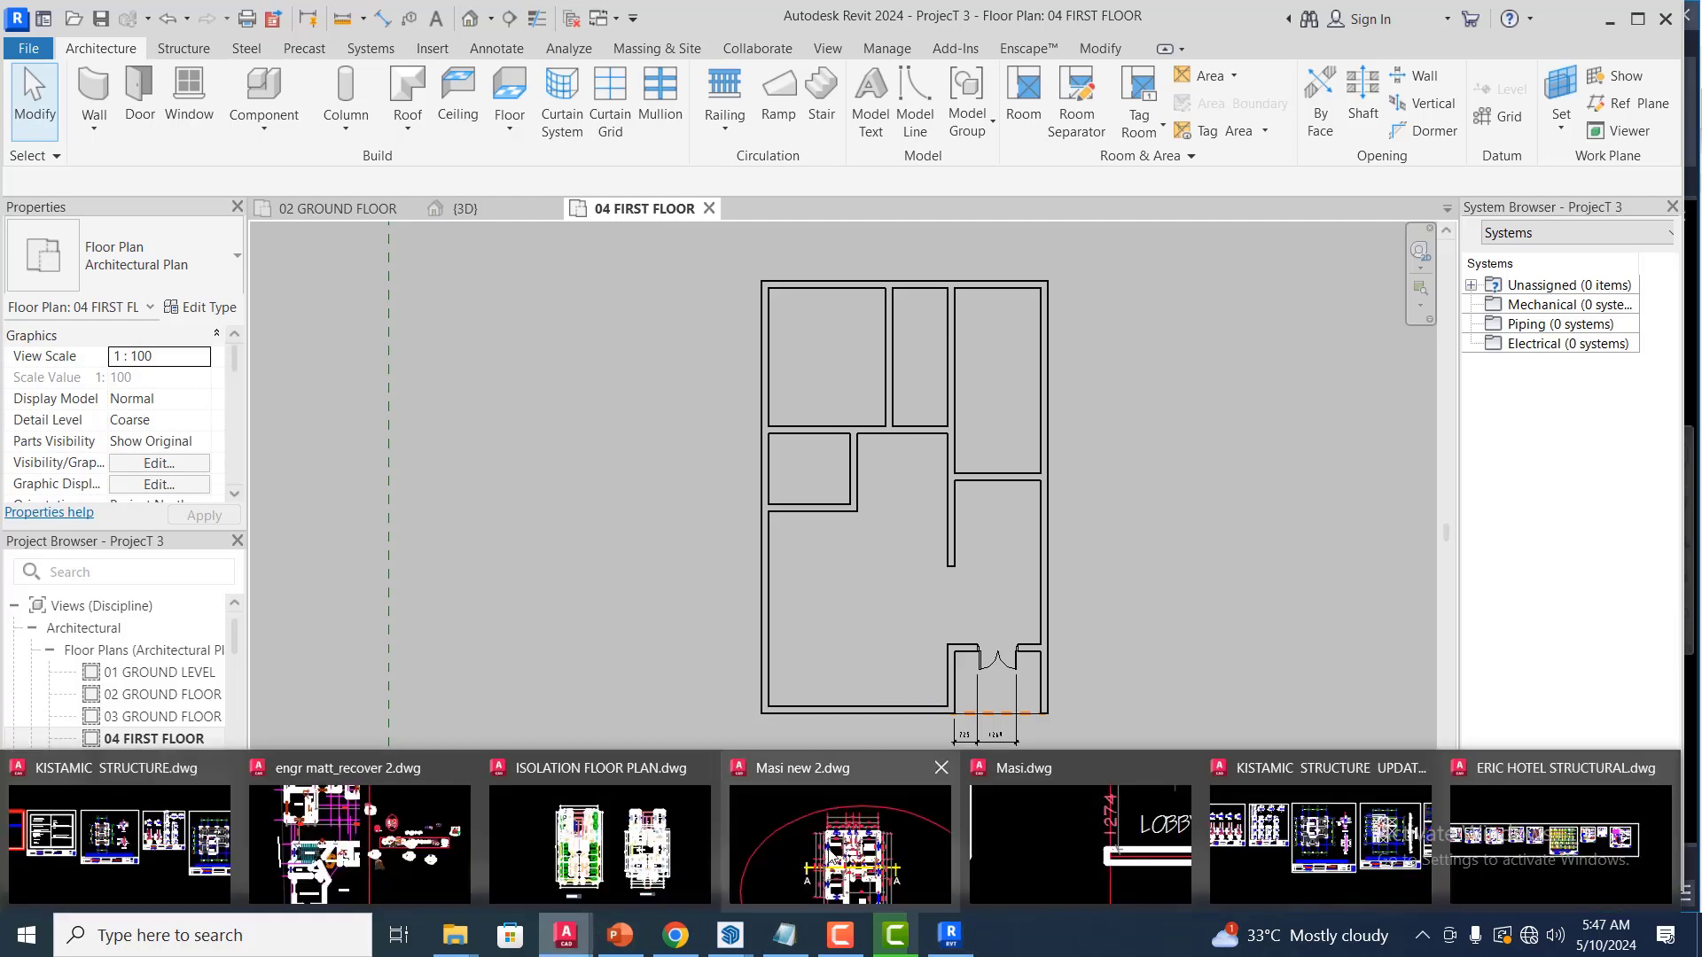
left_click(1014, 856)
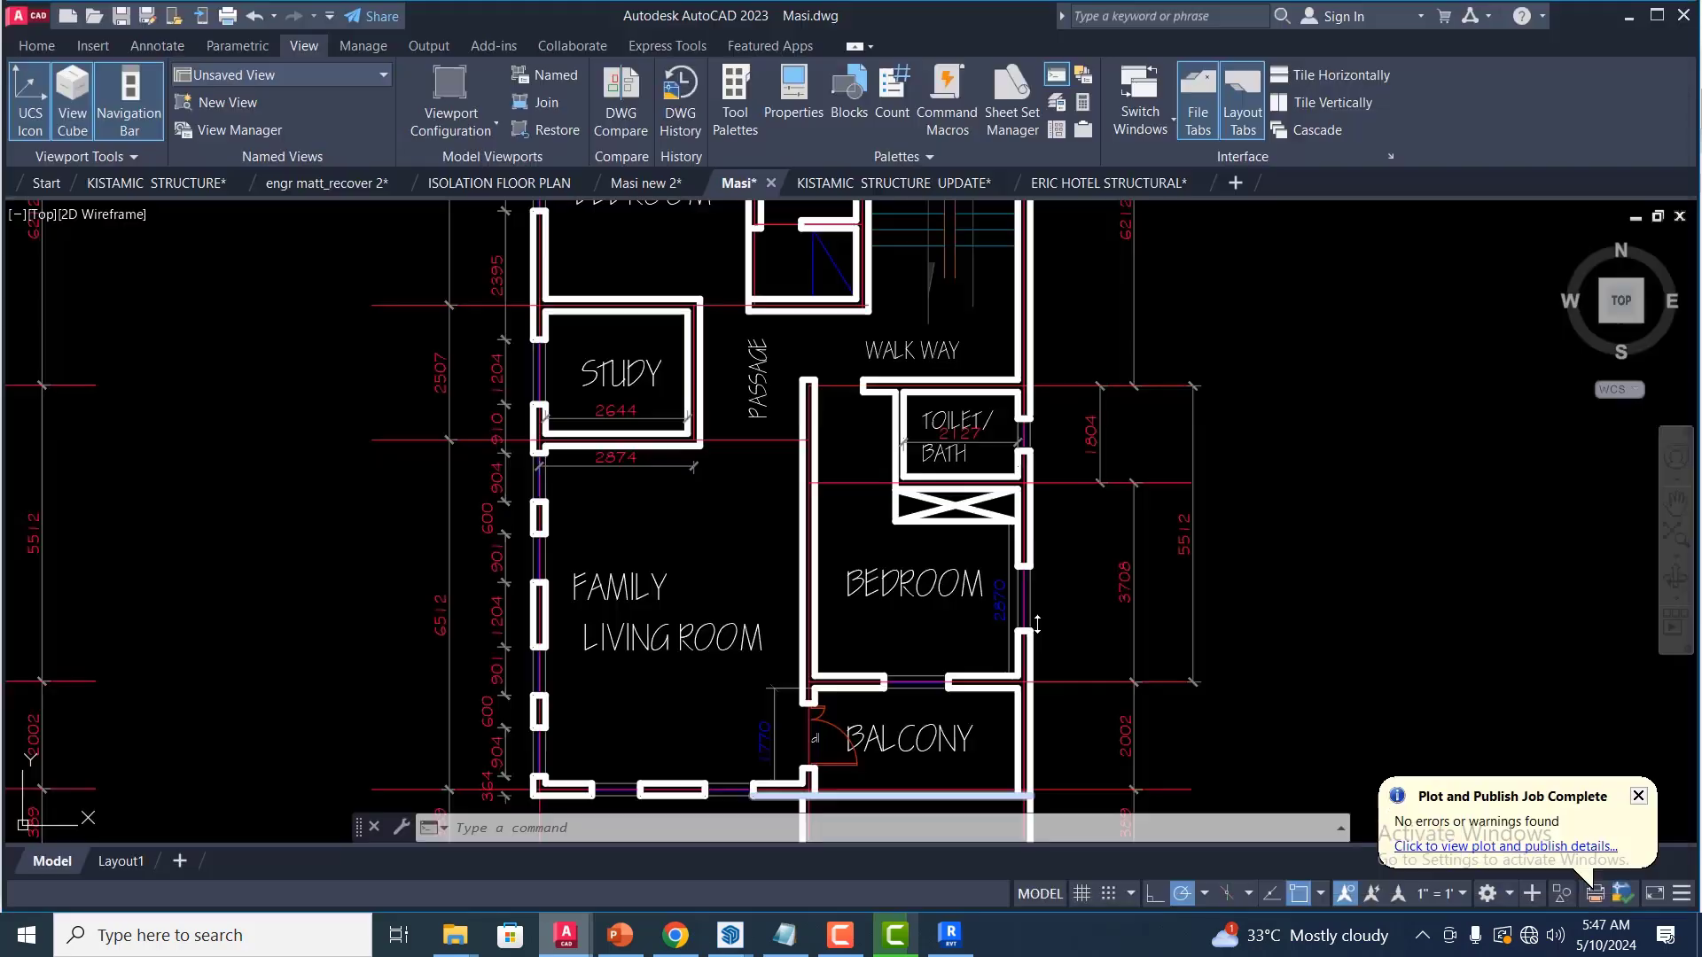
scroll(1042, 455, "down", 4)
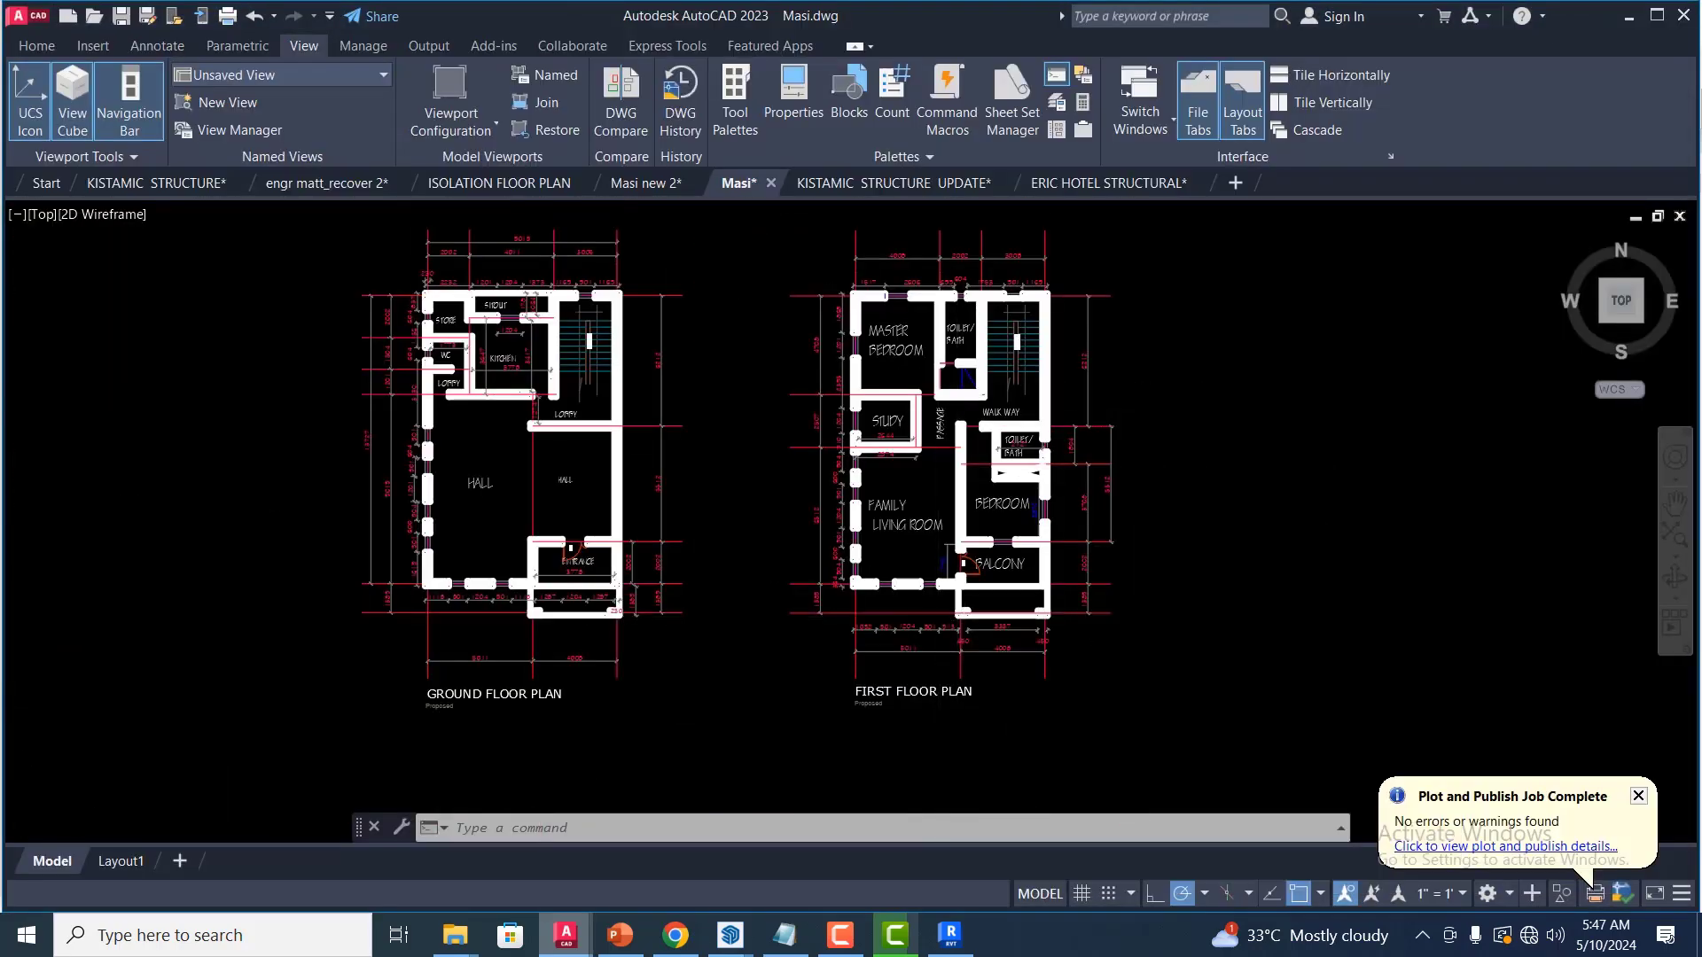
scroll(1094, 382, "up", 2)
scroll(1031, 442, "up", 2)
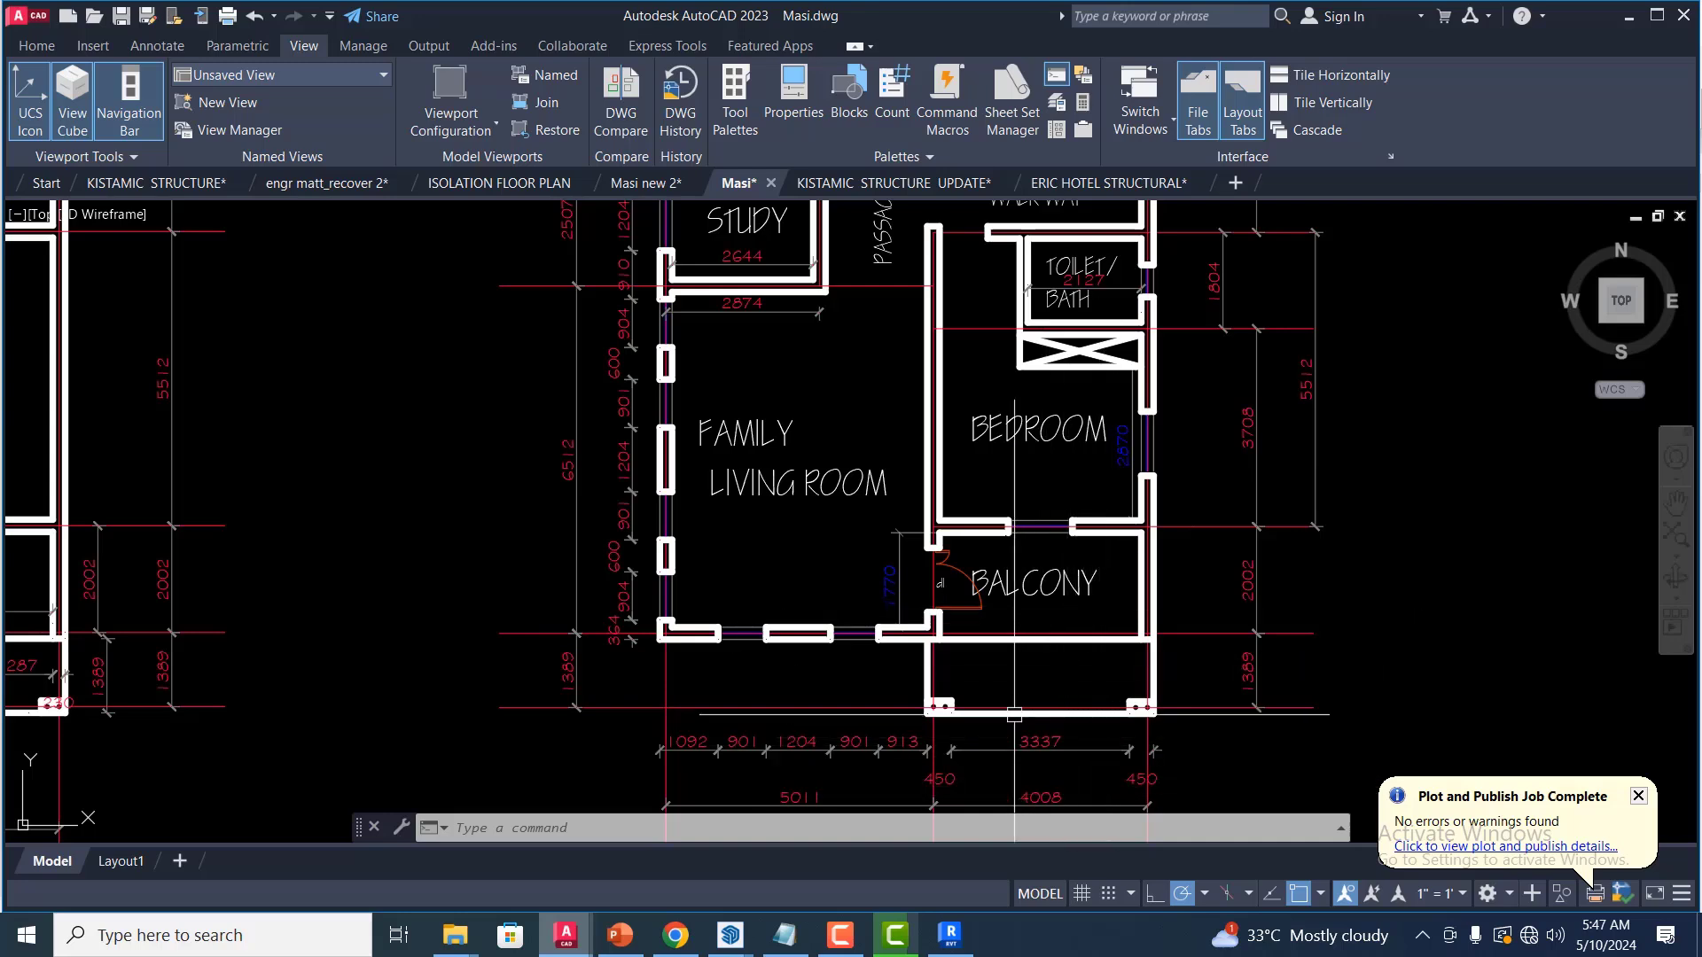
left_click(847, 934)
left_click(847, 934)
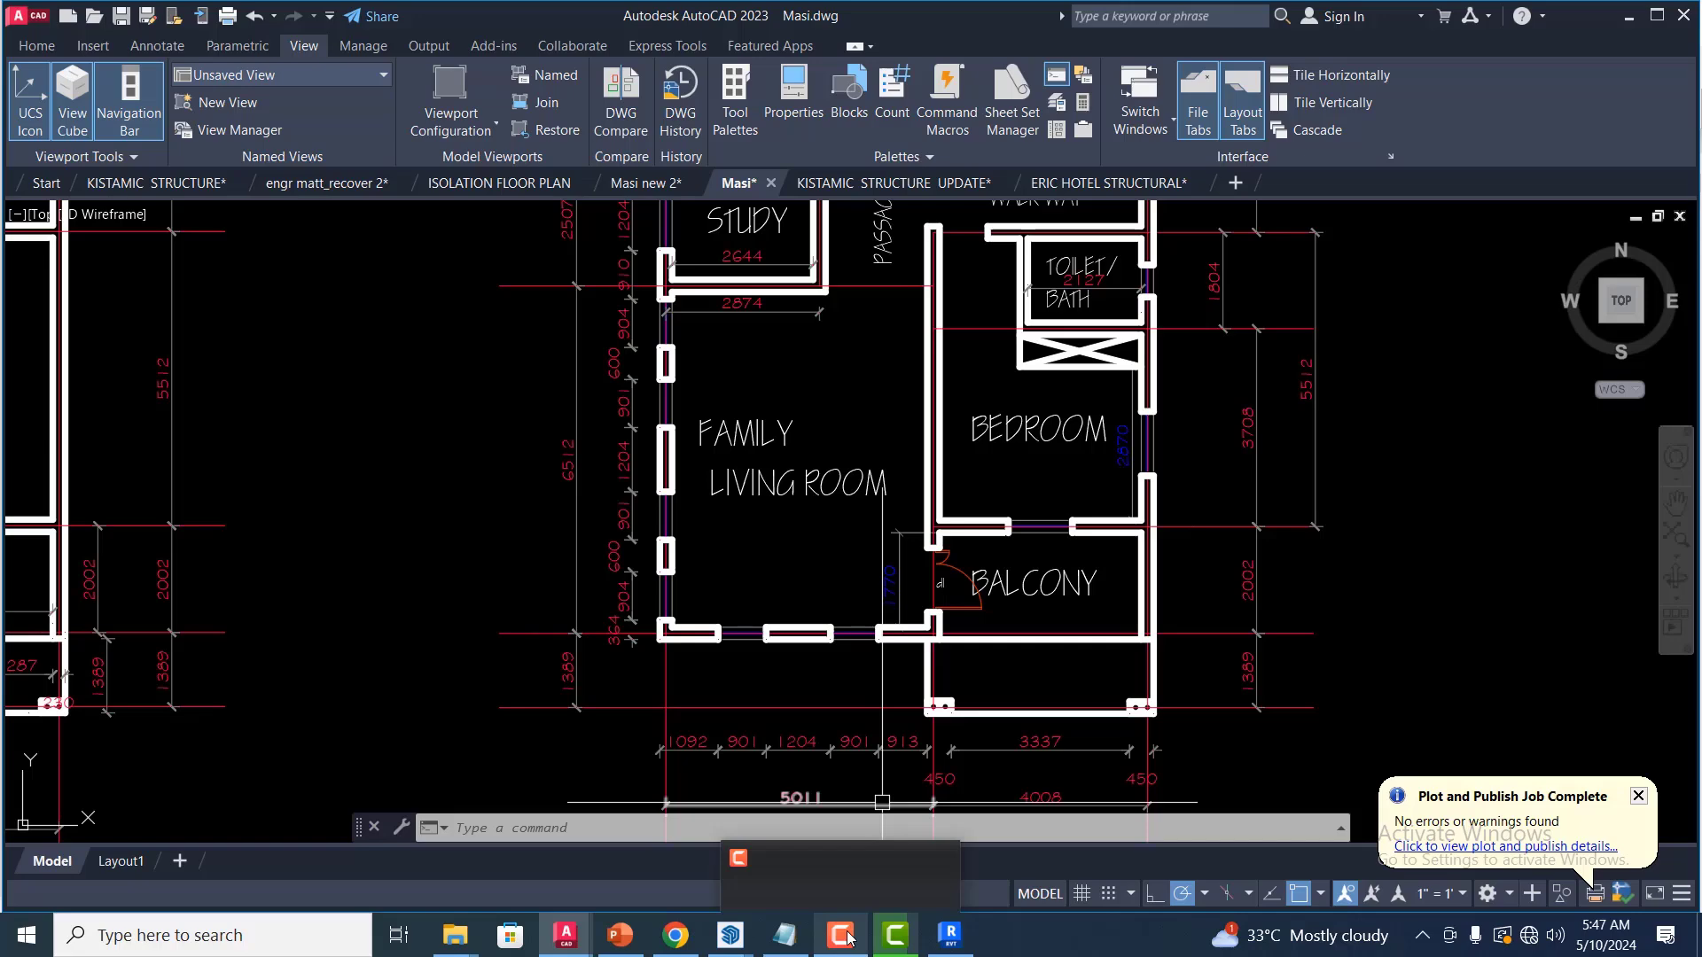
Return to Revit and copy the right exterior wall 4000 mm horizontally to the left, then end the copying
left_click(950, 934)
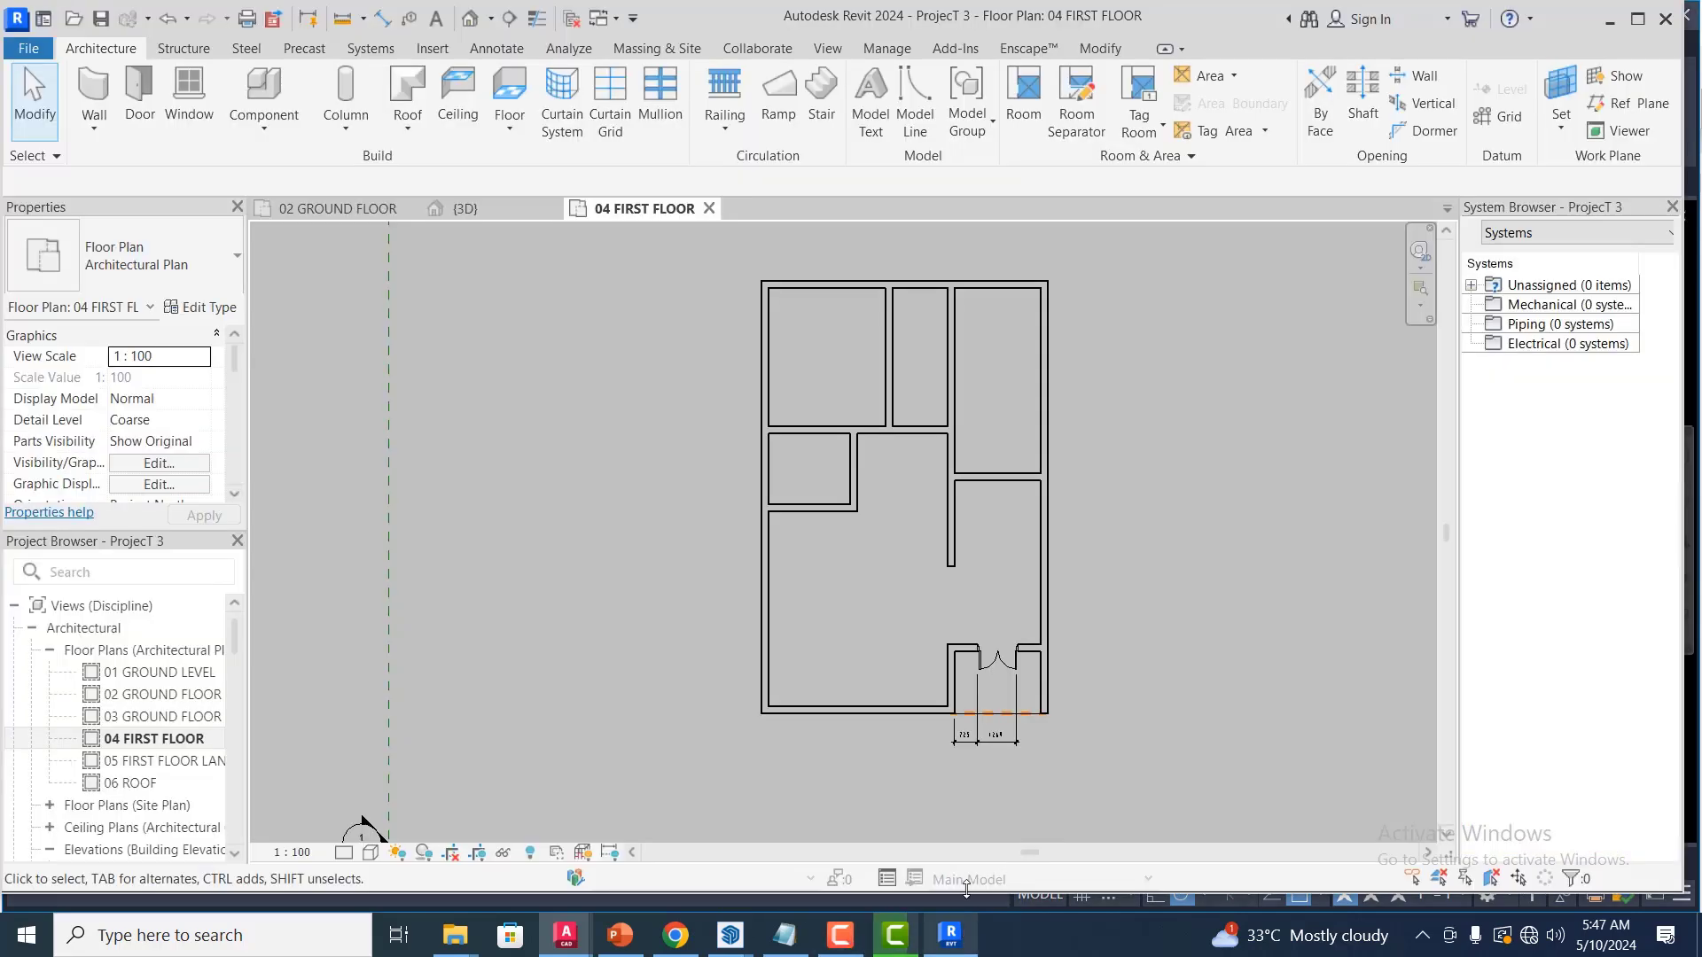
left_click(1042, 551)
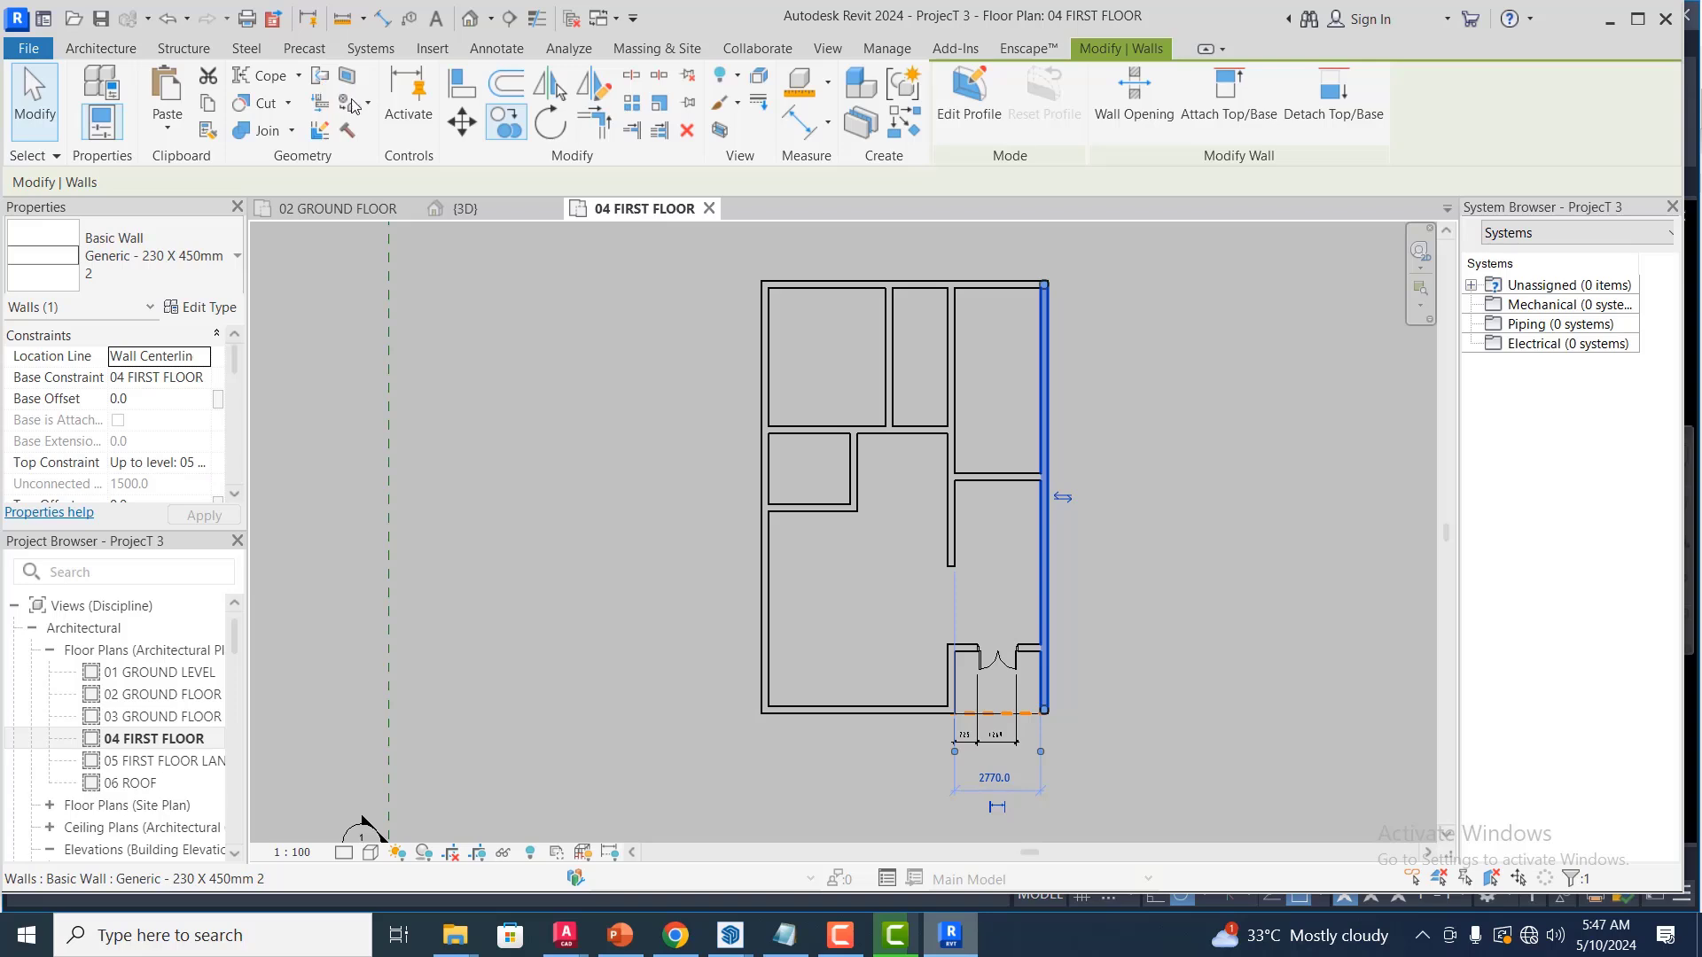
left_click(462, 121)
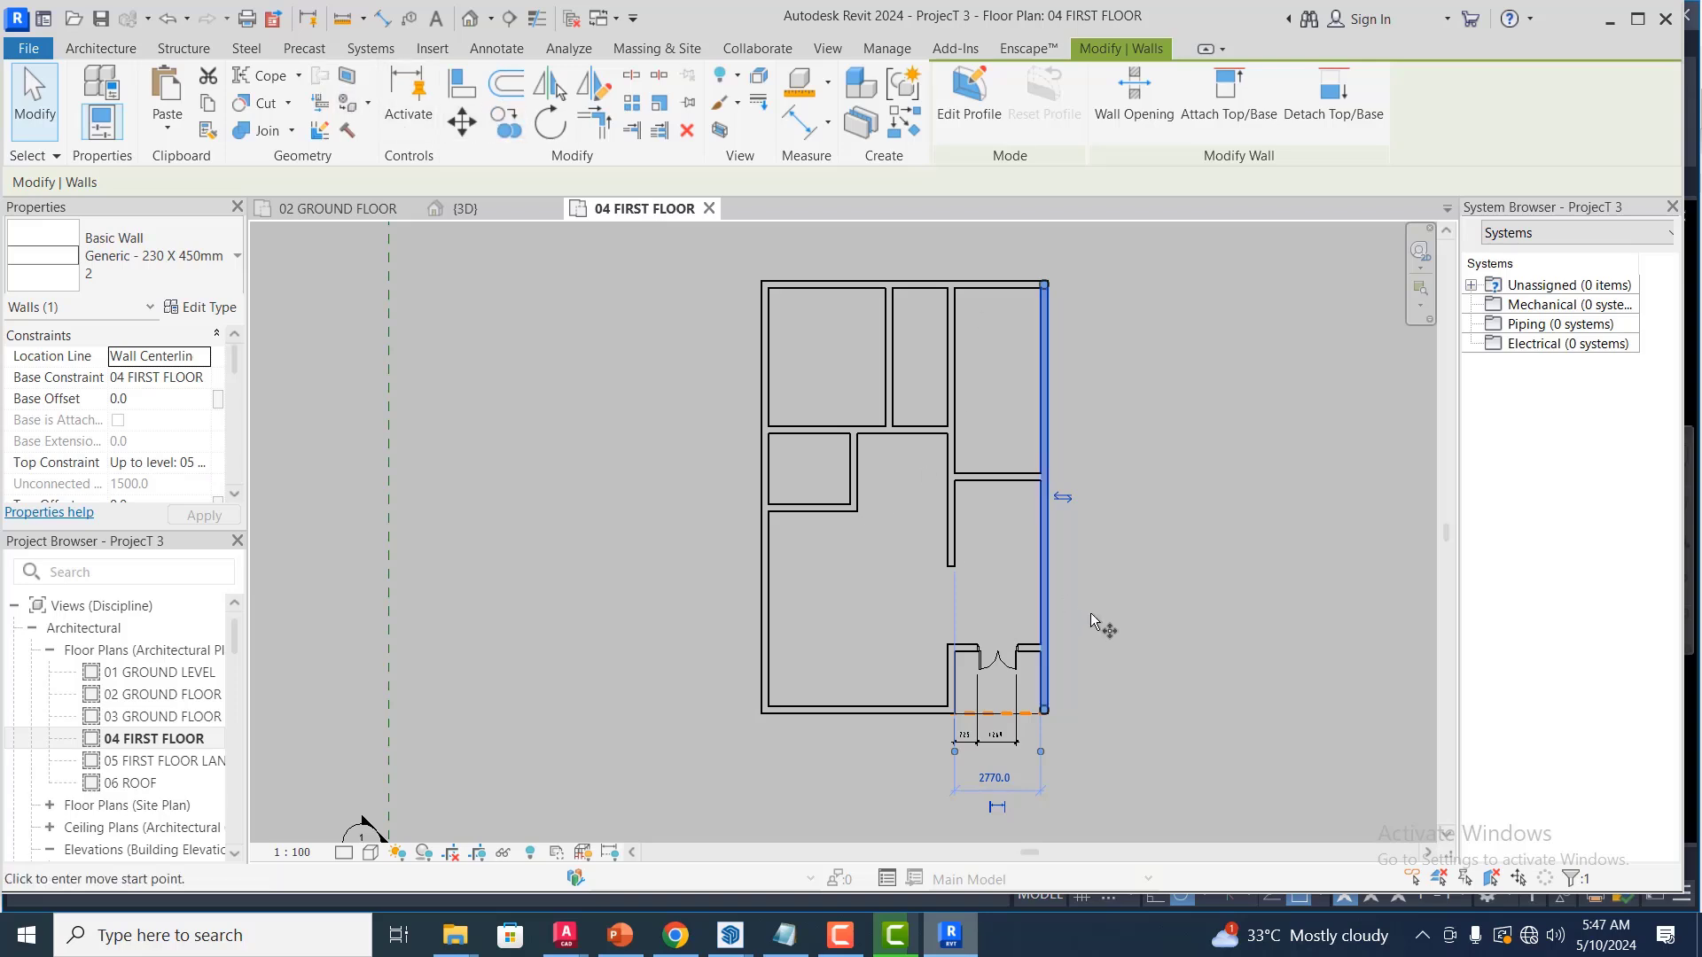
scroll(1080, 597, "up", 3)
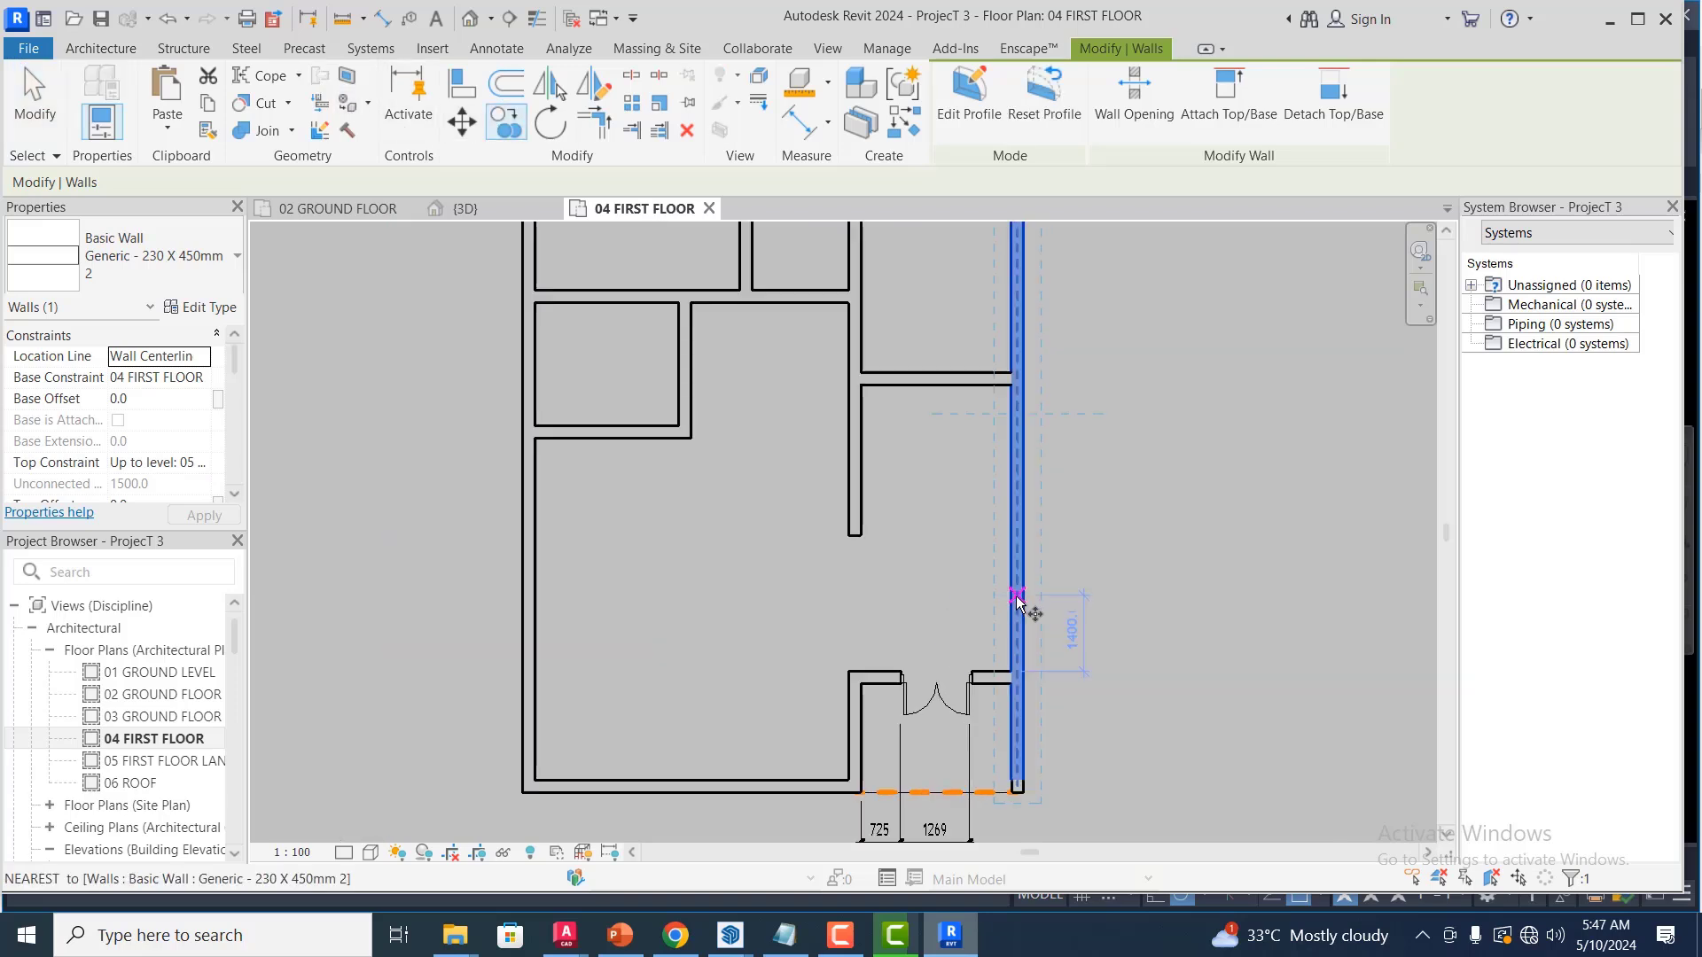
left_click(1018, 599)
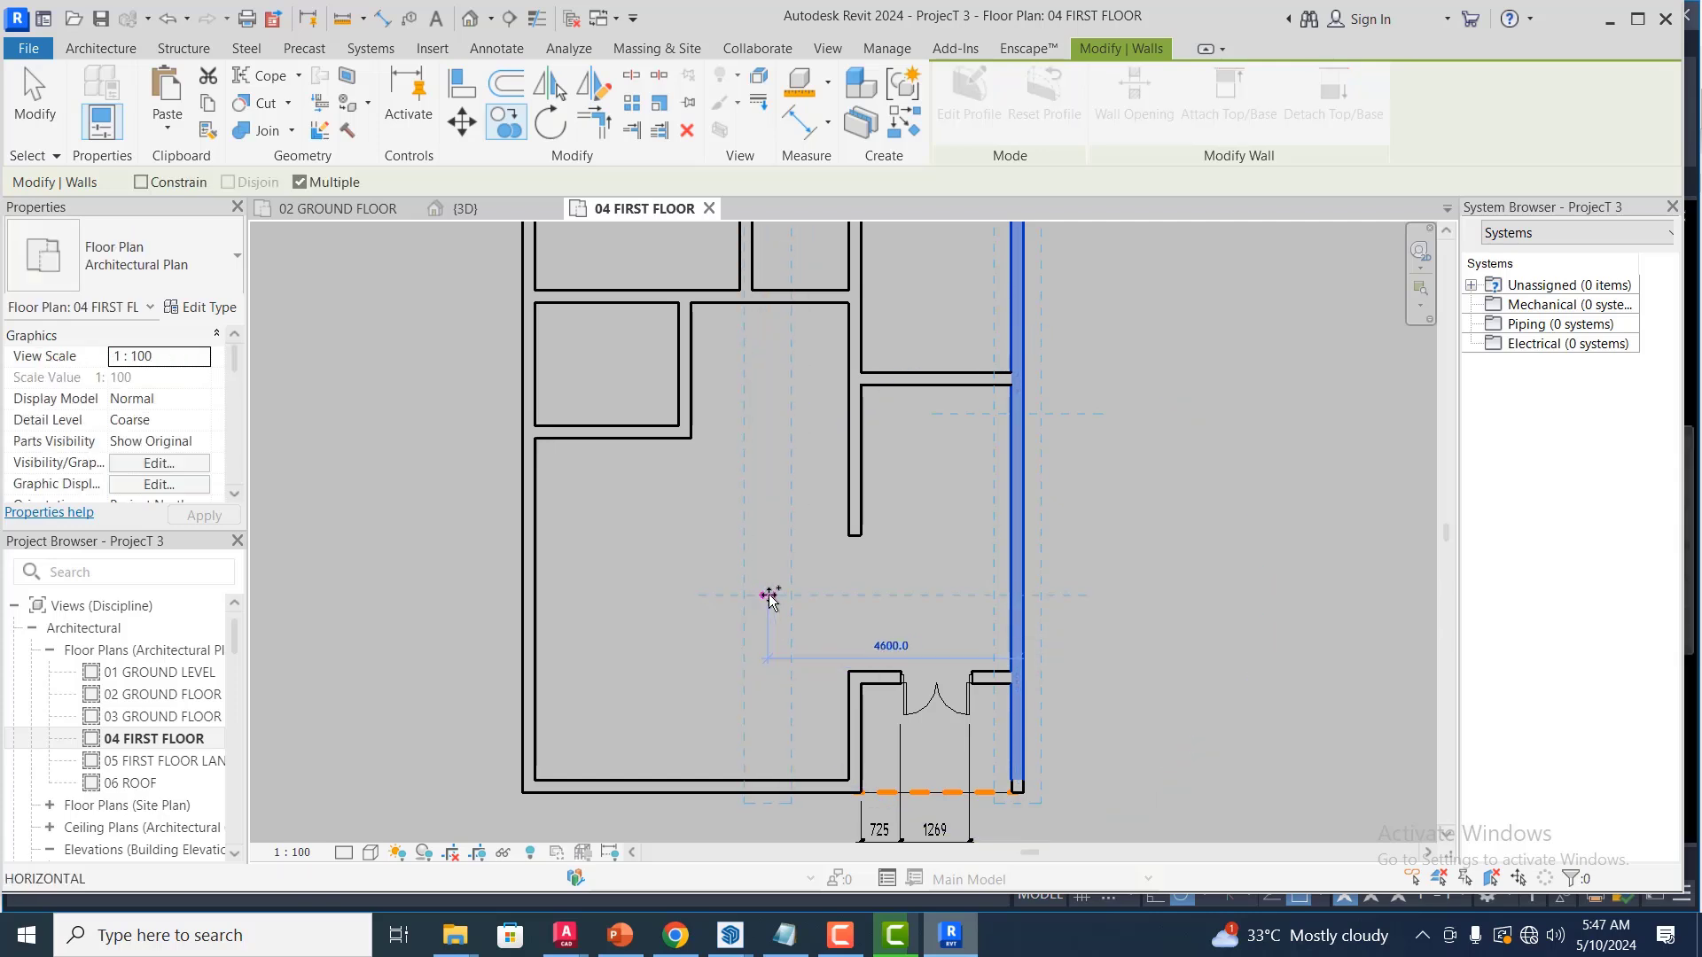
type("400")
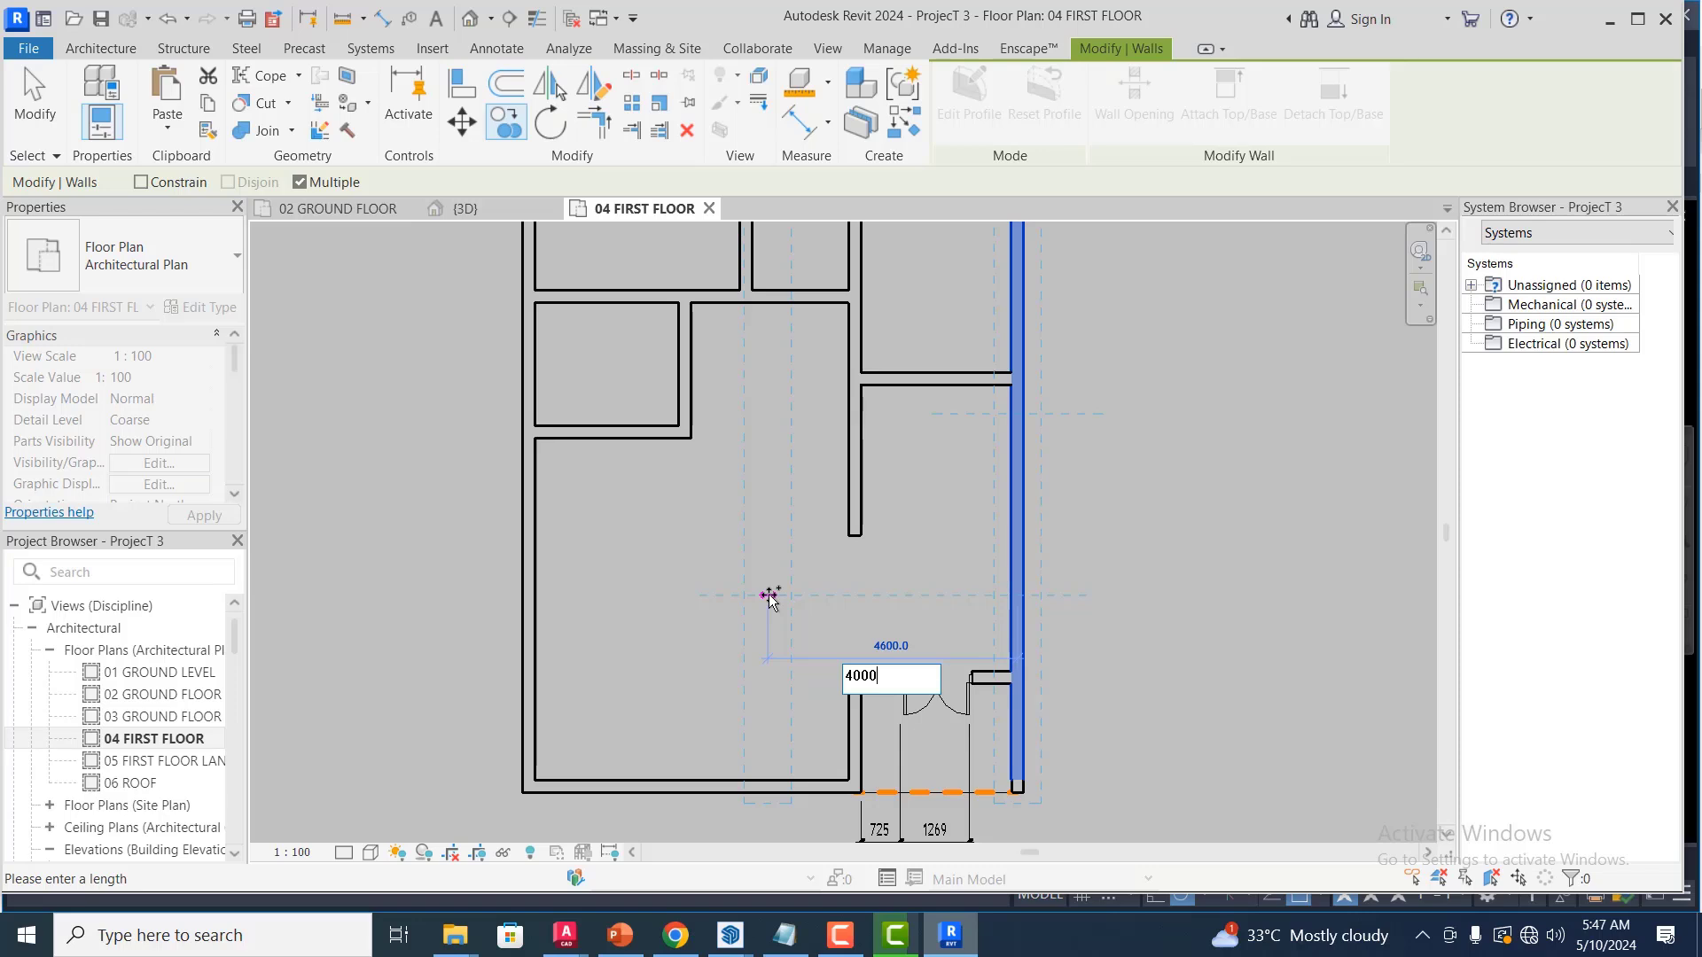
type("0")
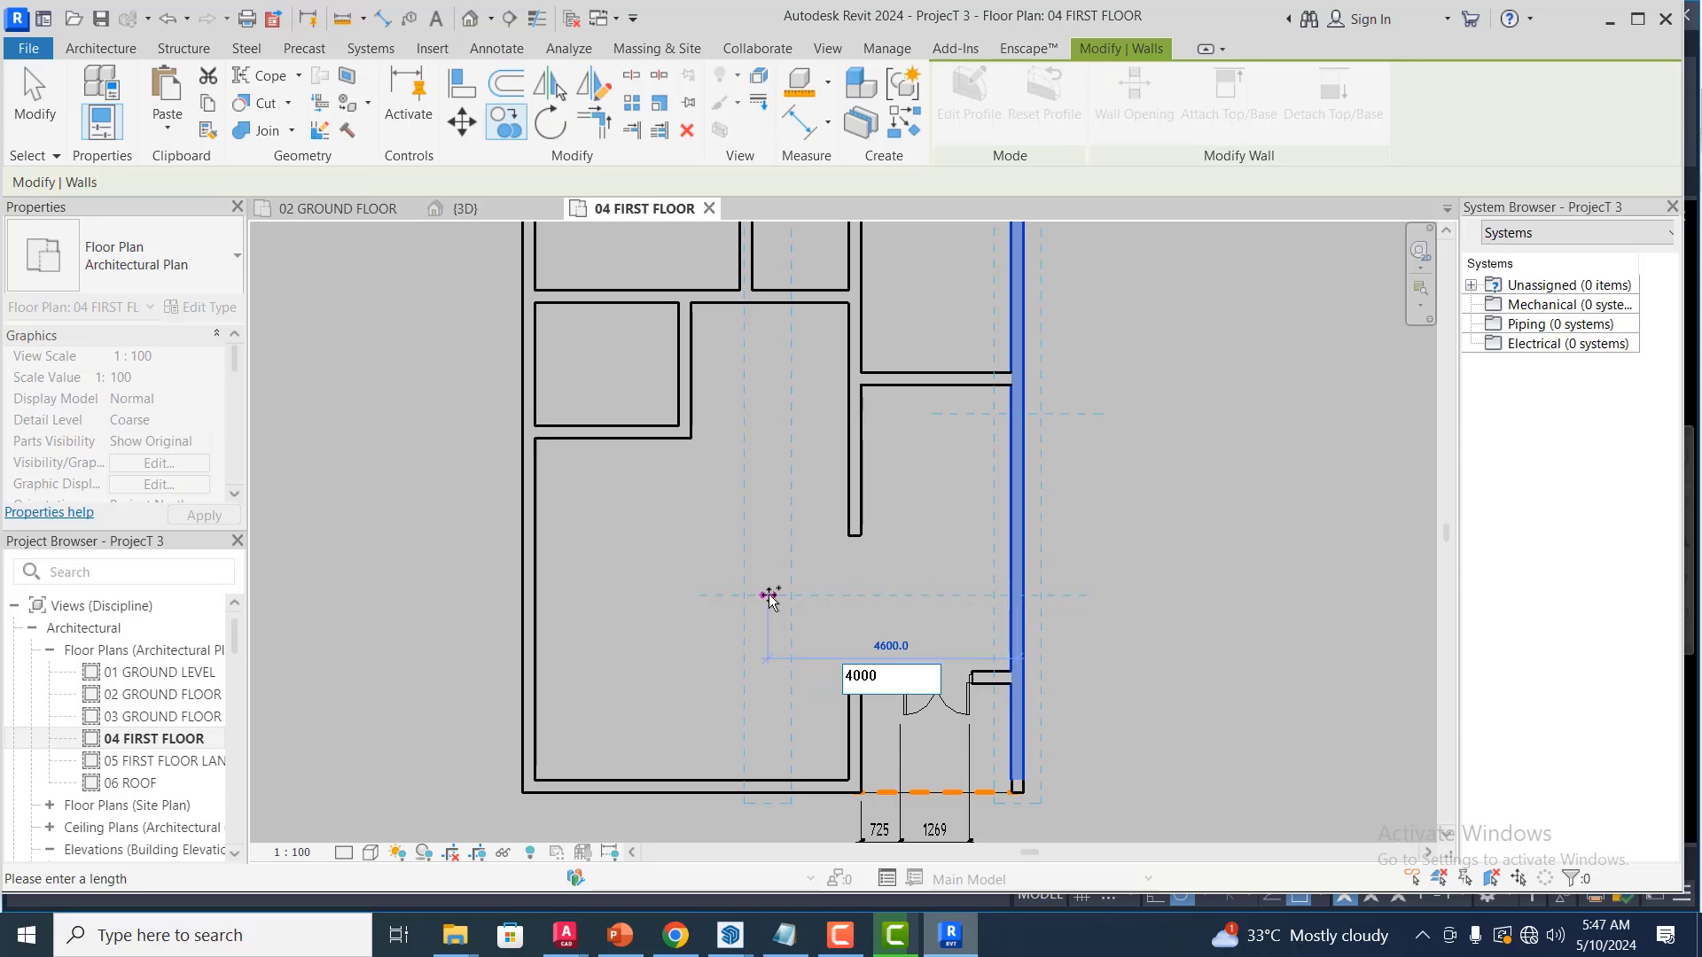
key("Return")
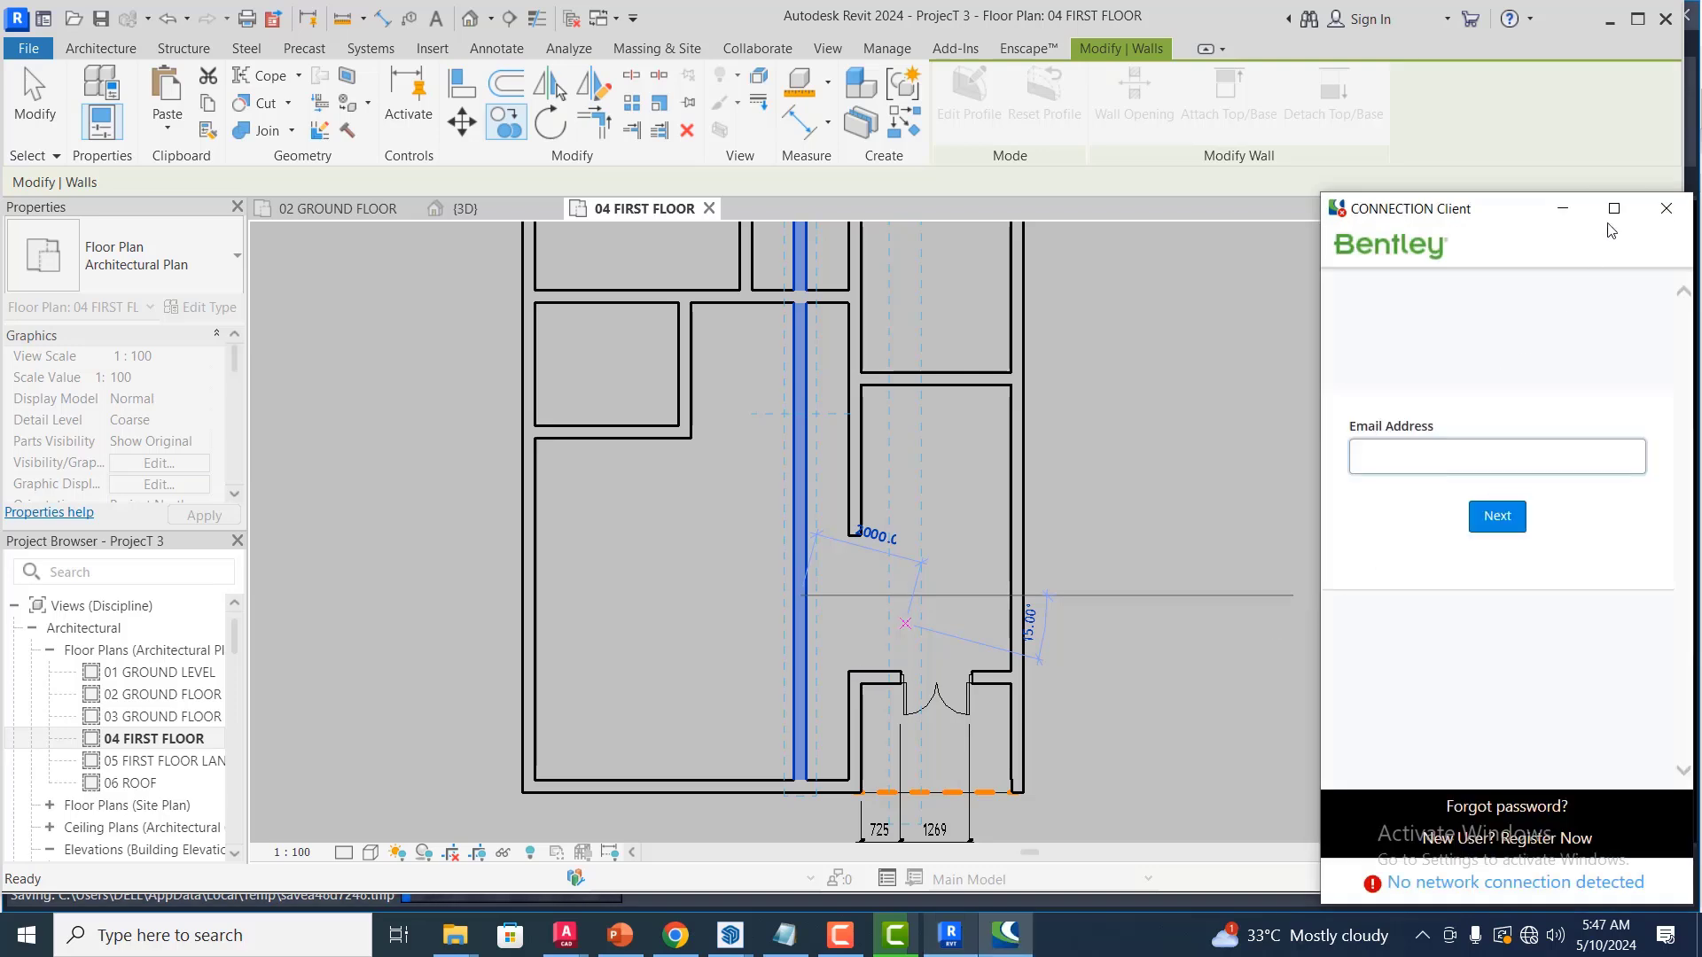
left_click(1667, 208)
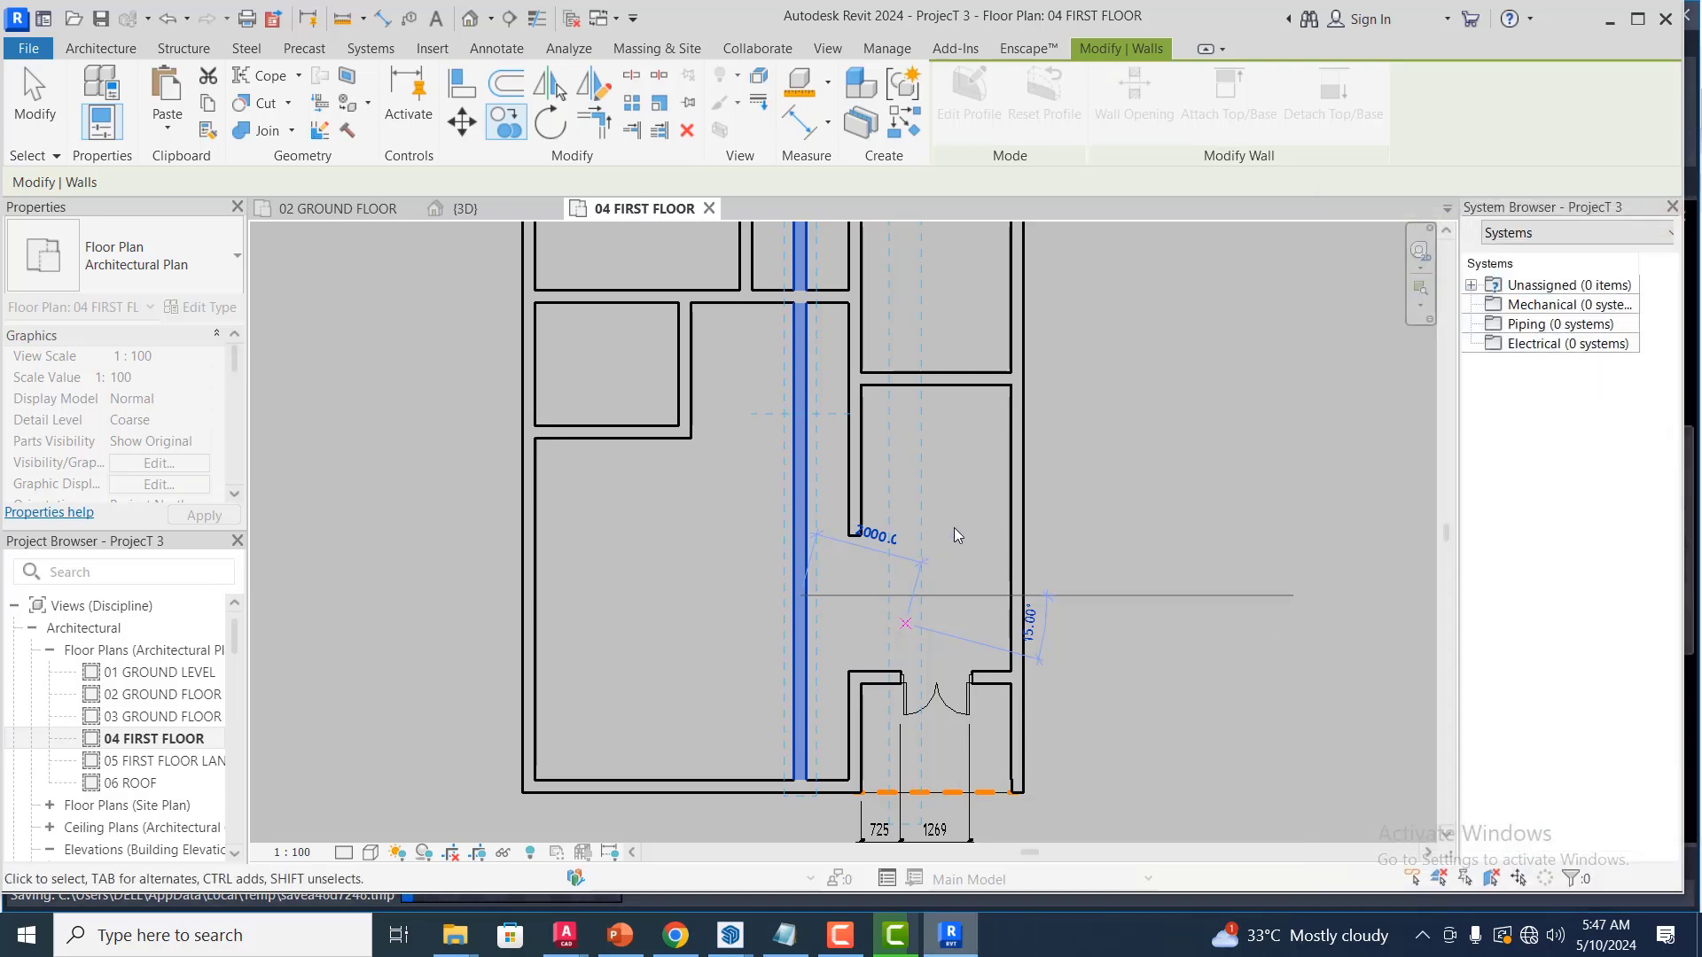
key("Escape")
key("Escape")
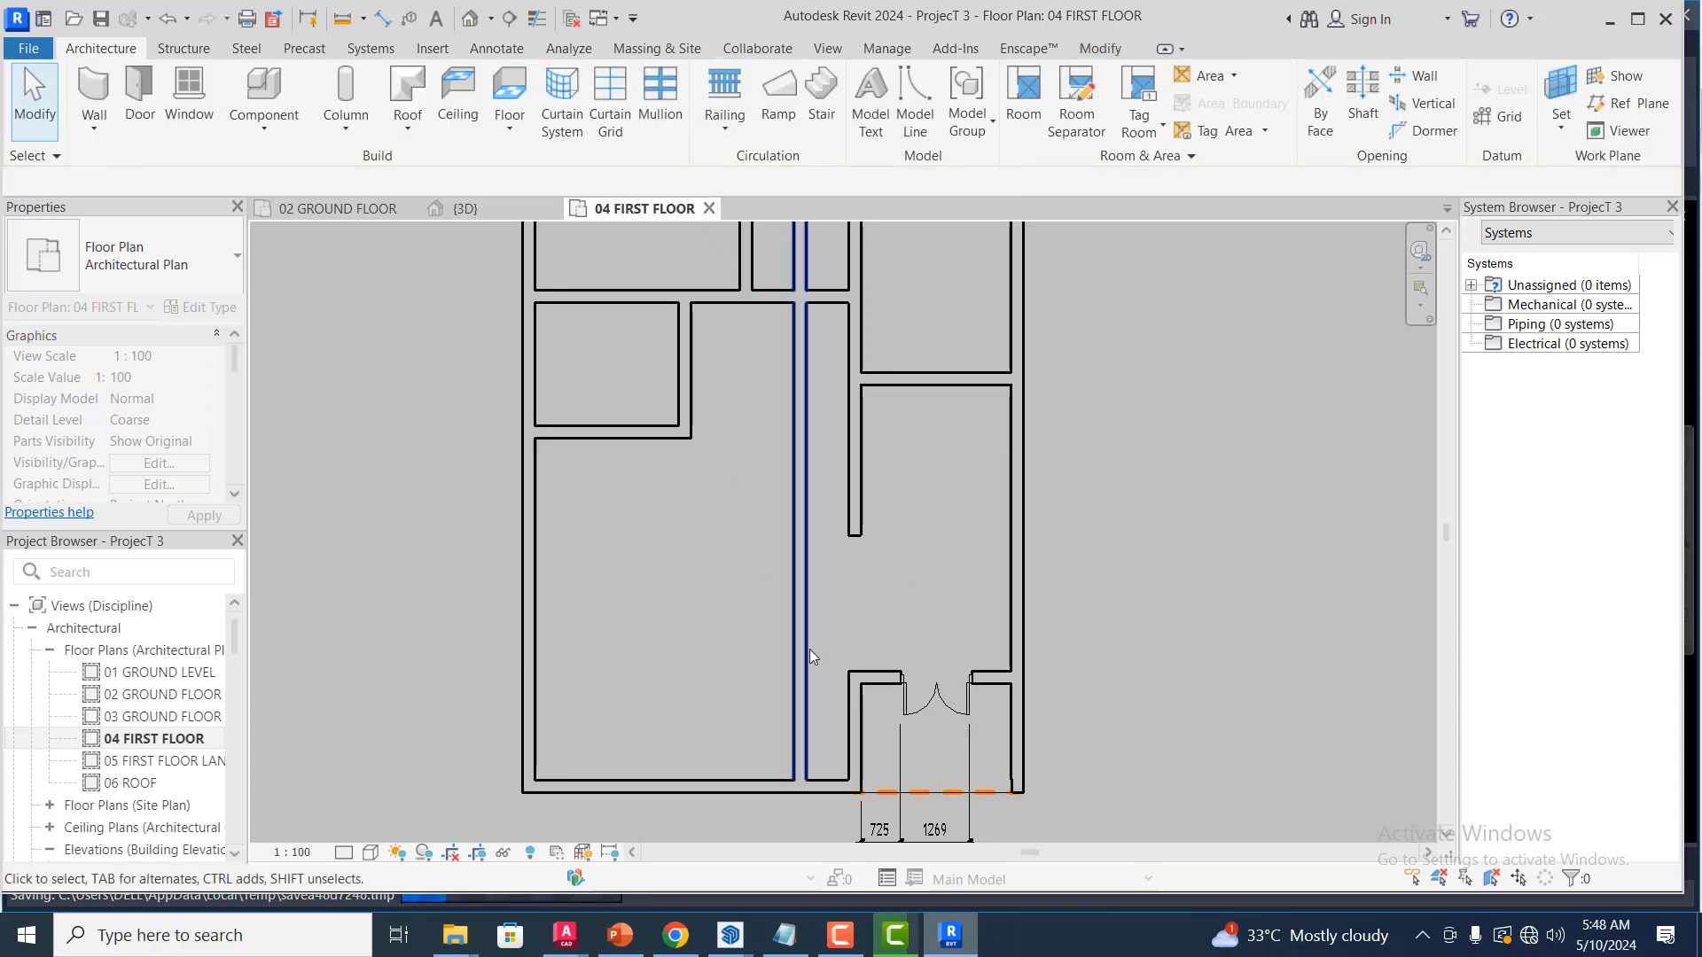
Trim the copied vertical wall into corners with the horizontal double-door wall below and the horizontal wall above it
left_click(1100, 47)
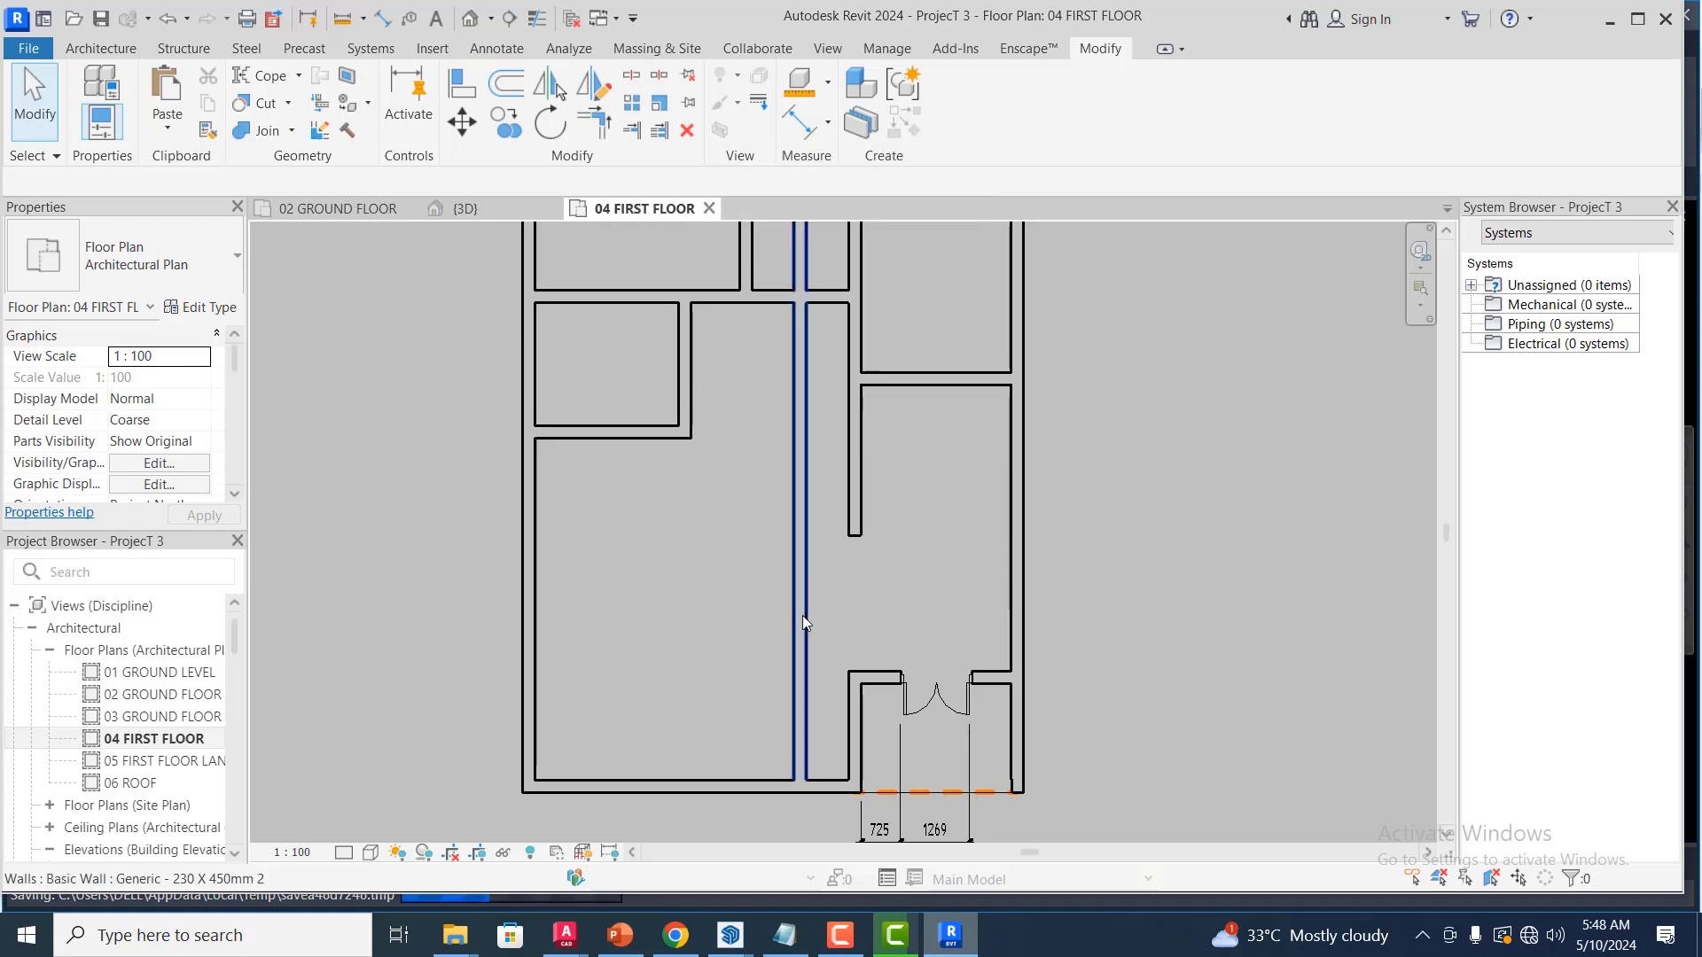
key("t")
key("r")
left_click(803, 581)
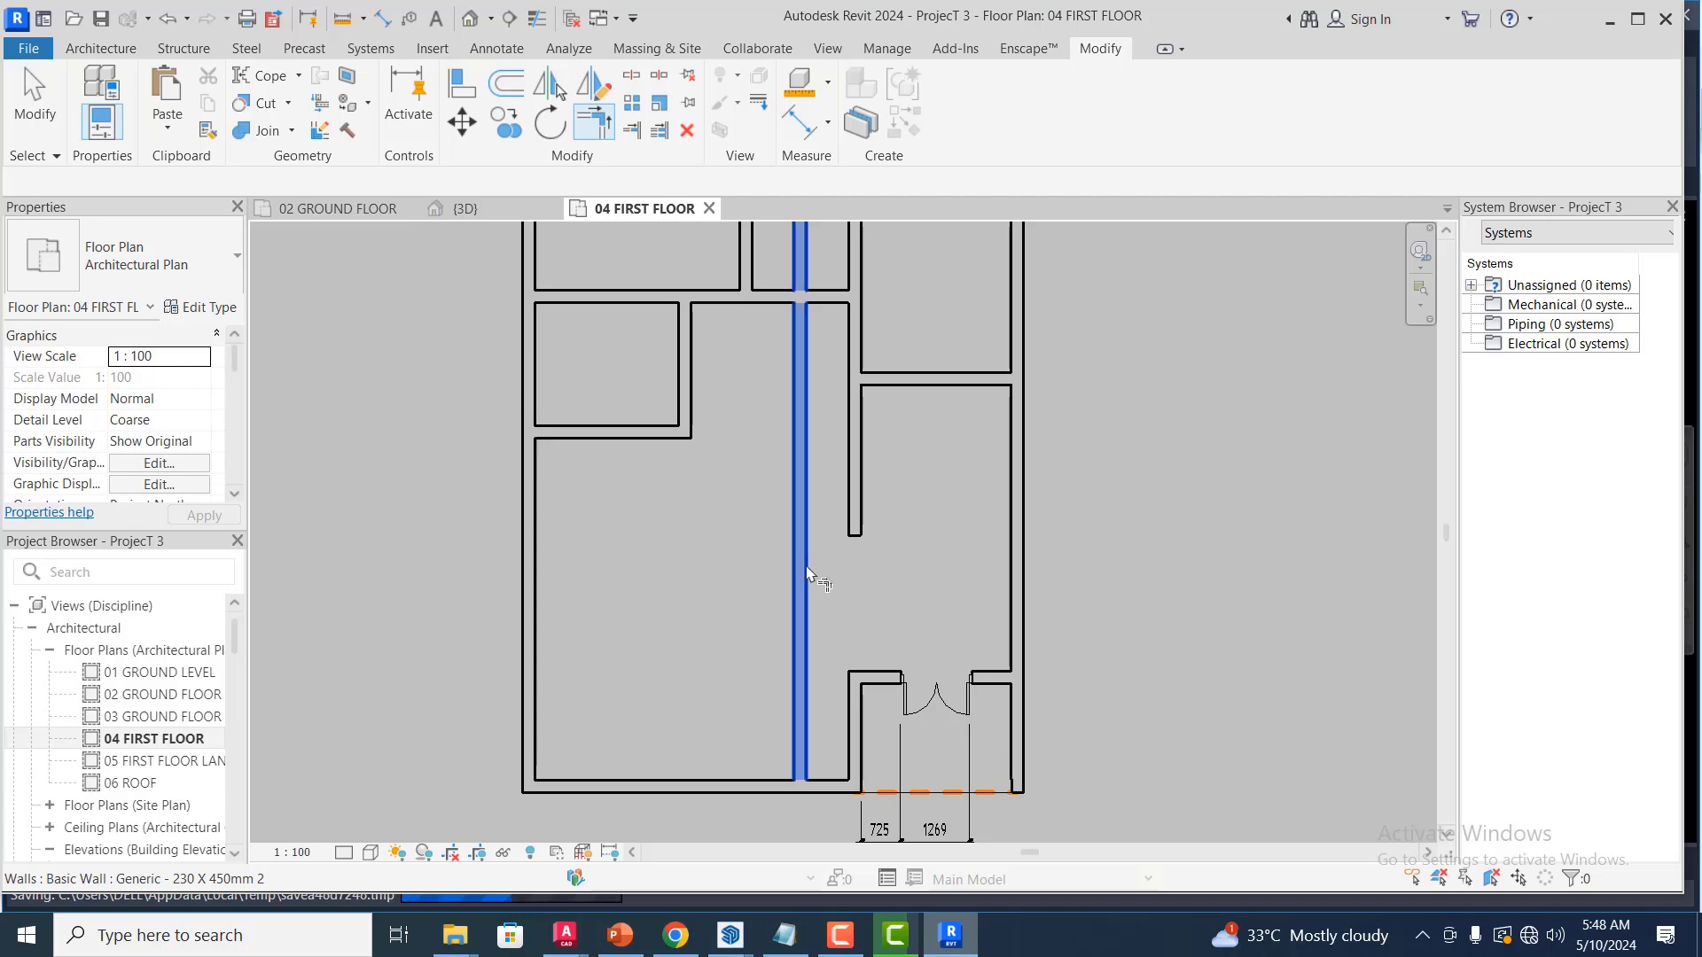
left_click(858, 613)
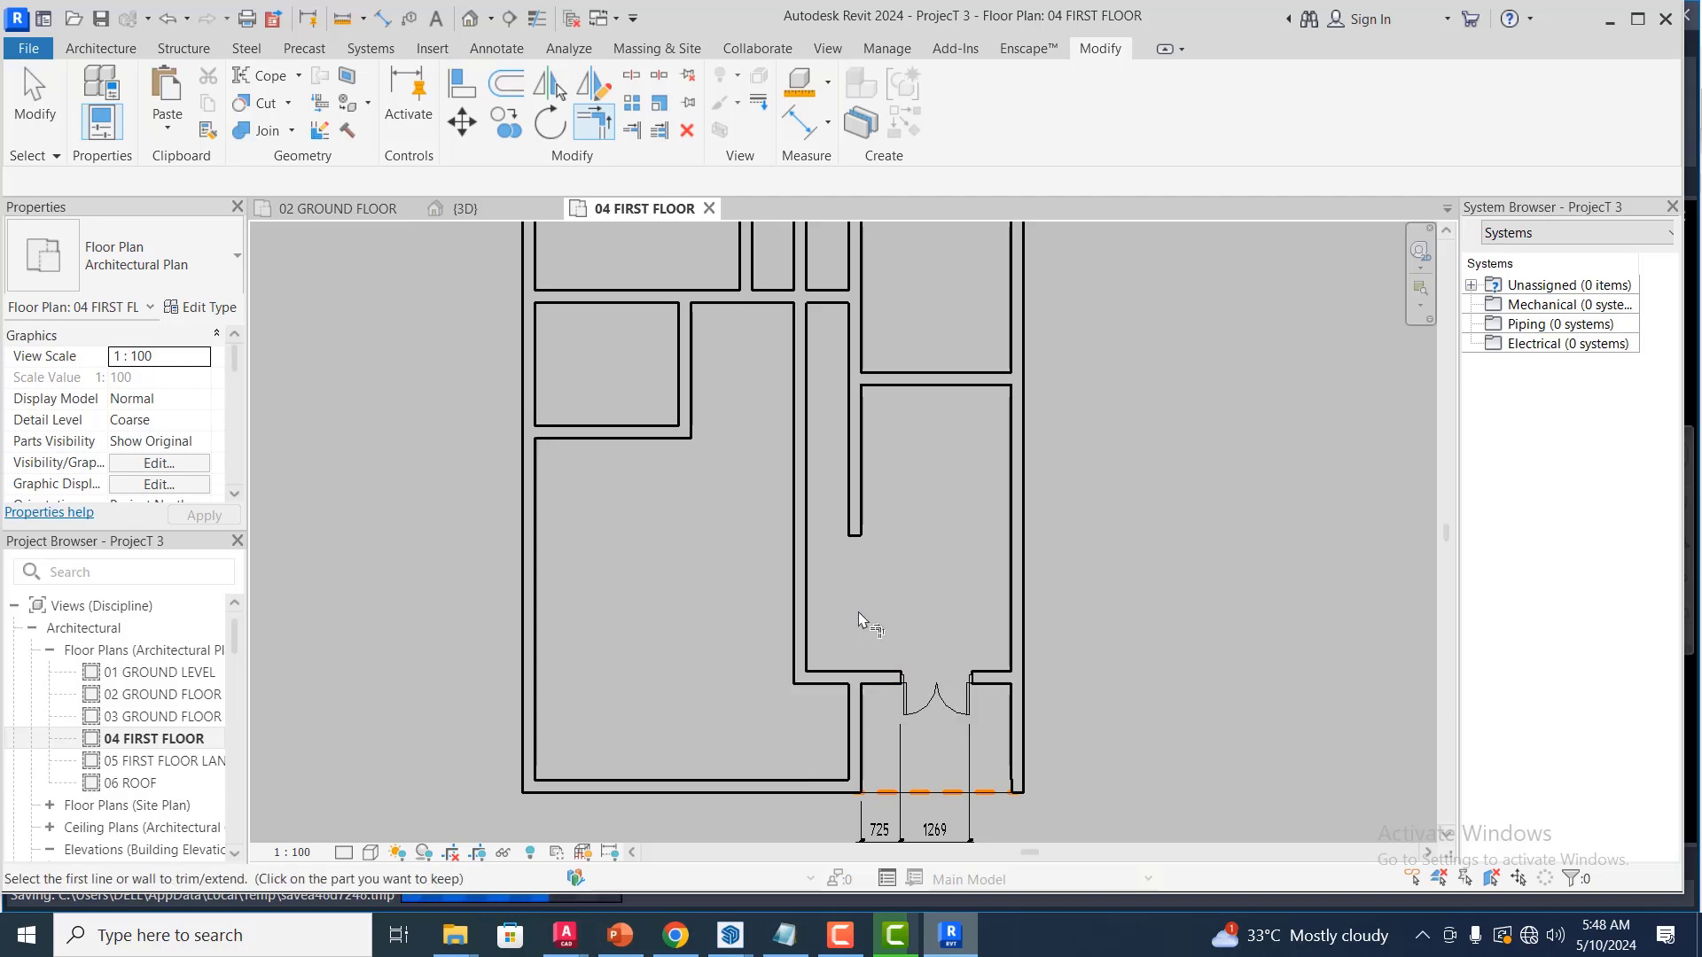
scroll(873, 532, "down", 1)
scroll(828, 497, "down", 1)
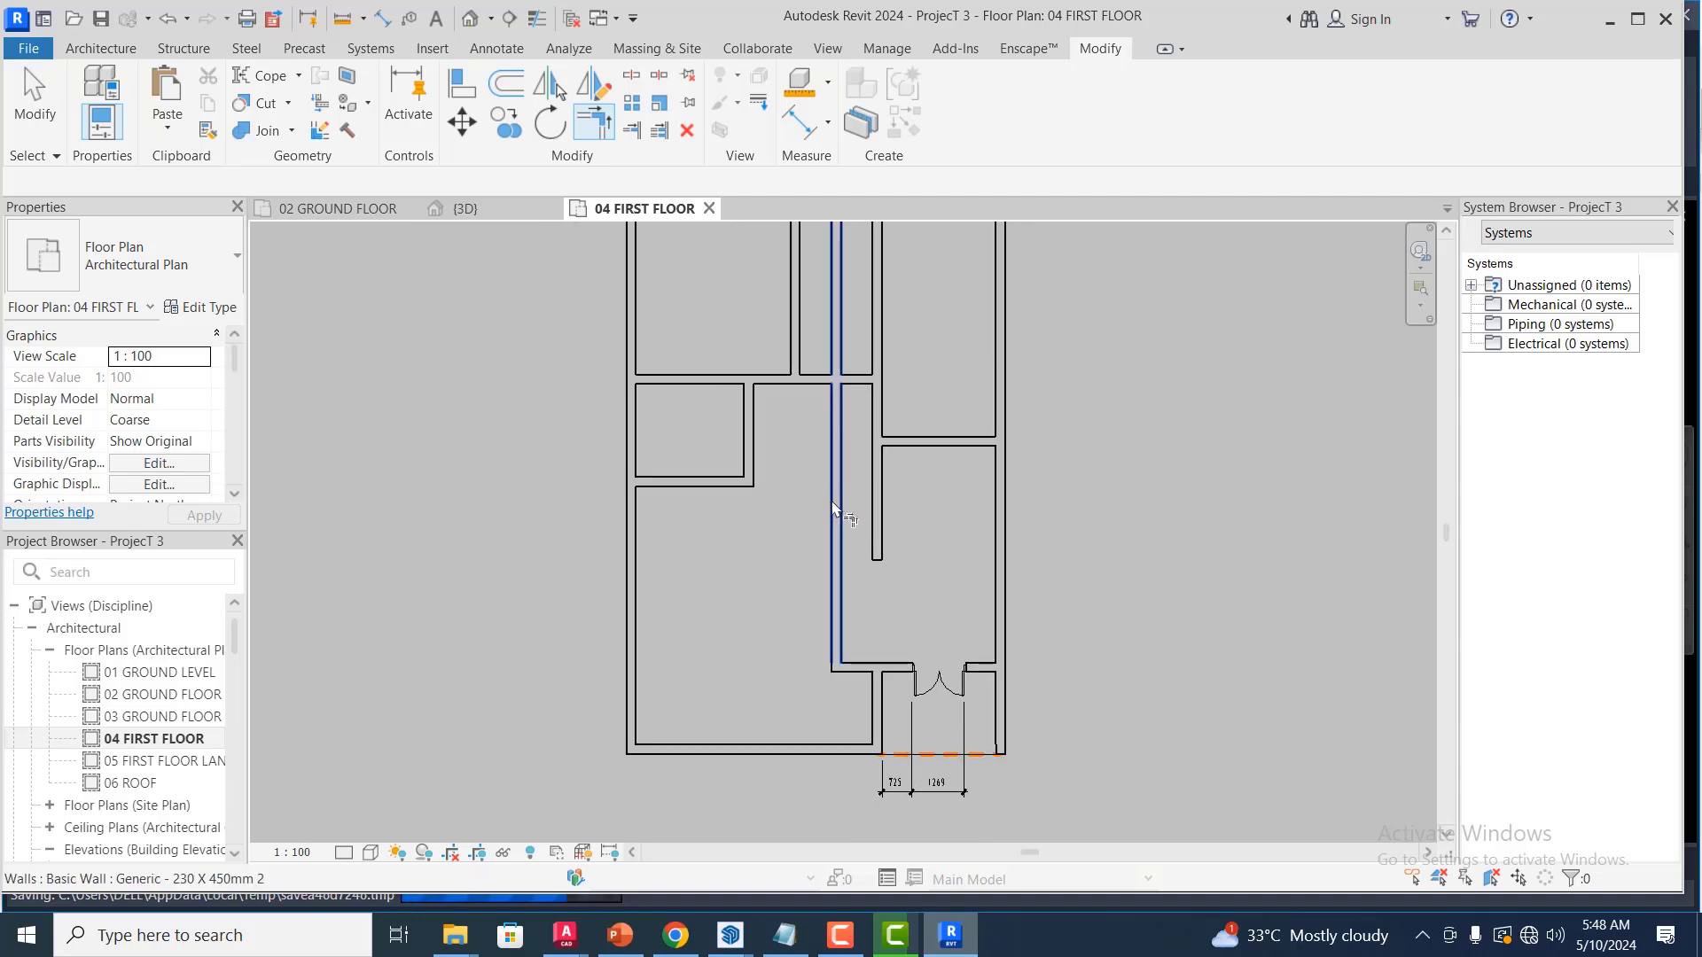
left_click(834, 508)
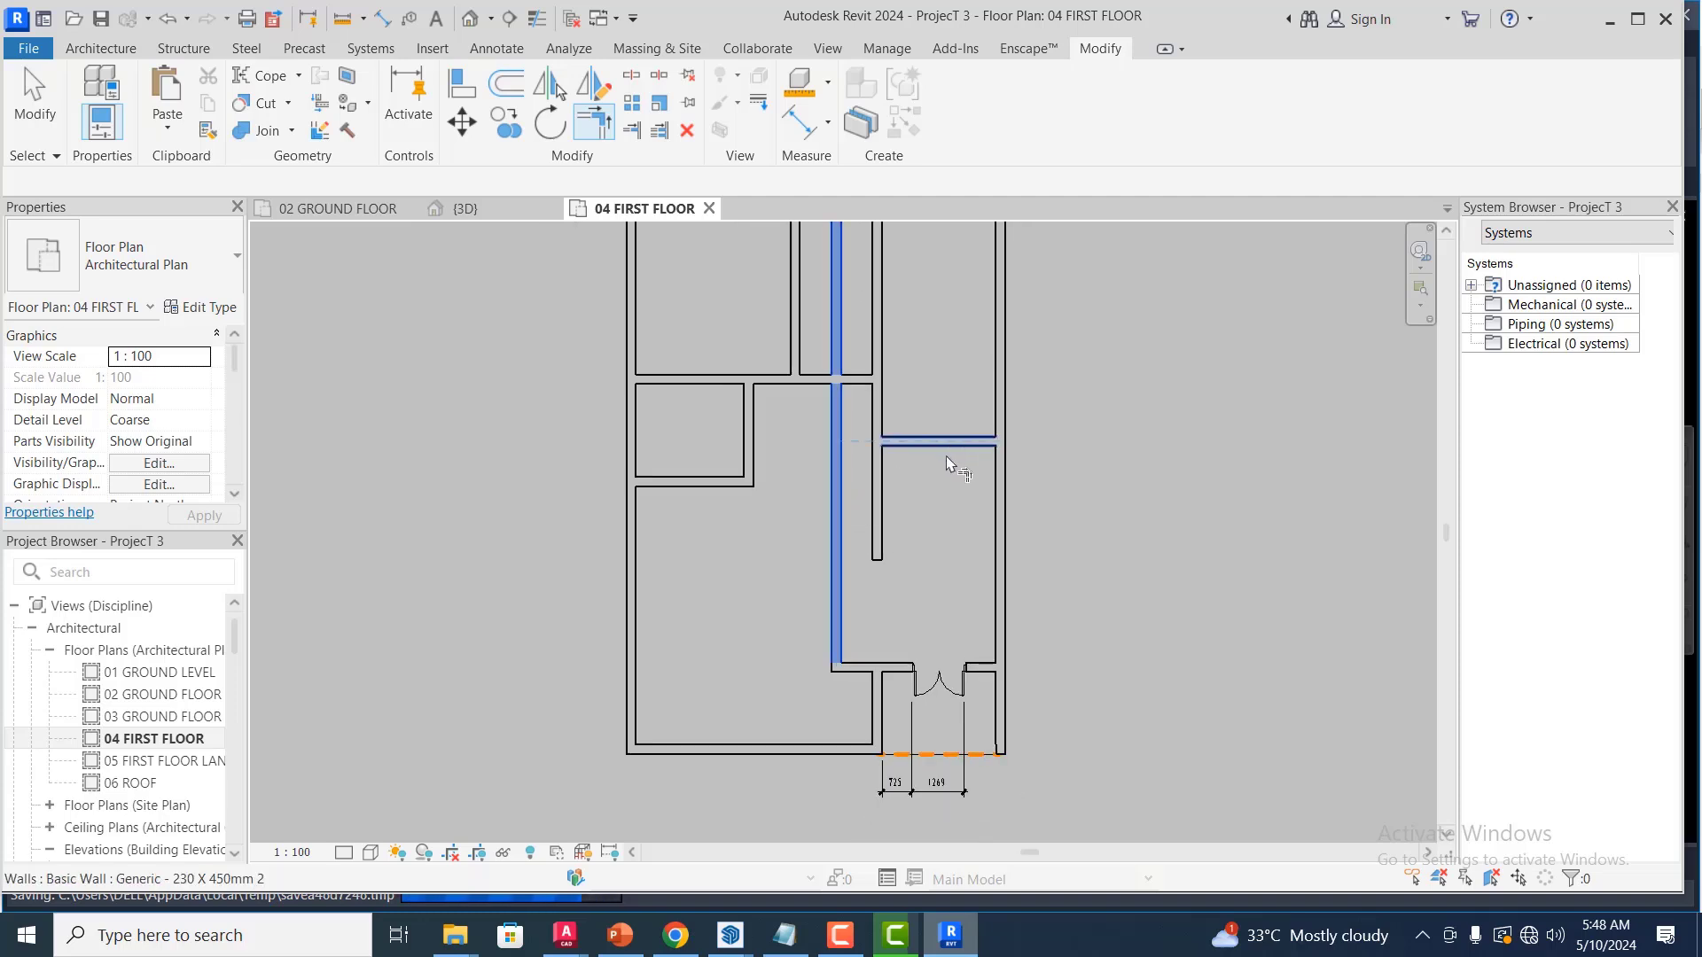
left_click(943, 467)
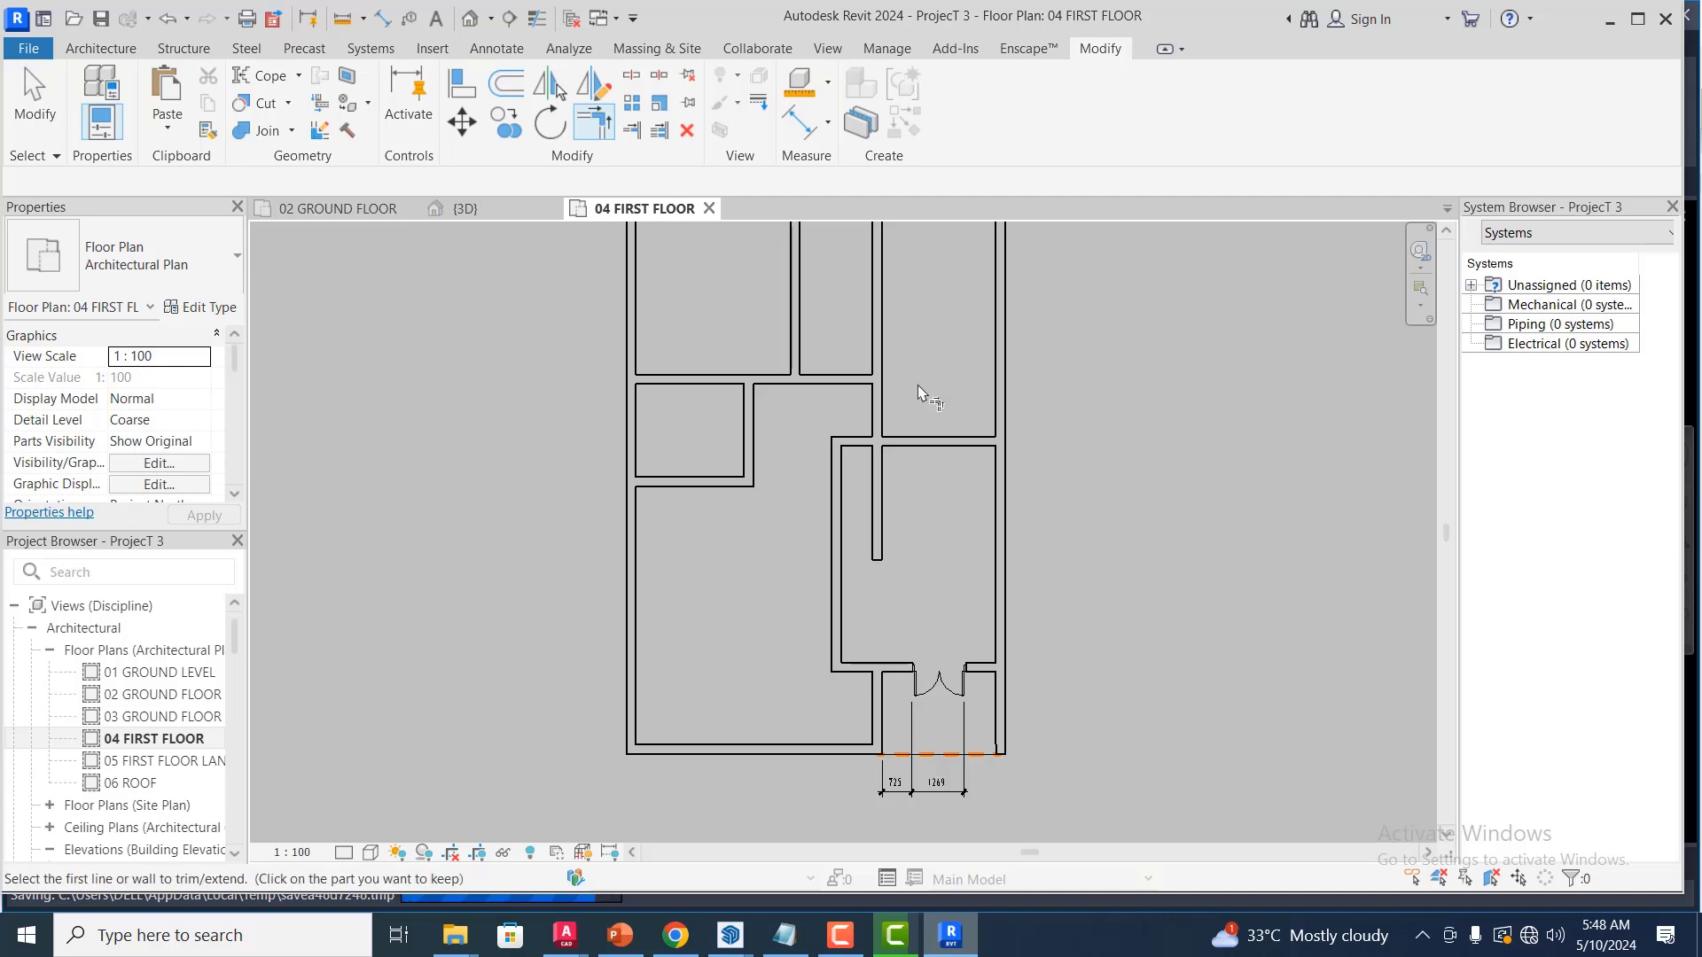
Shorten the interior vertical wall so its lower end stops at the centerline of the room's upper horizontal wall
scroll(913, 481, "up", 2)
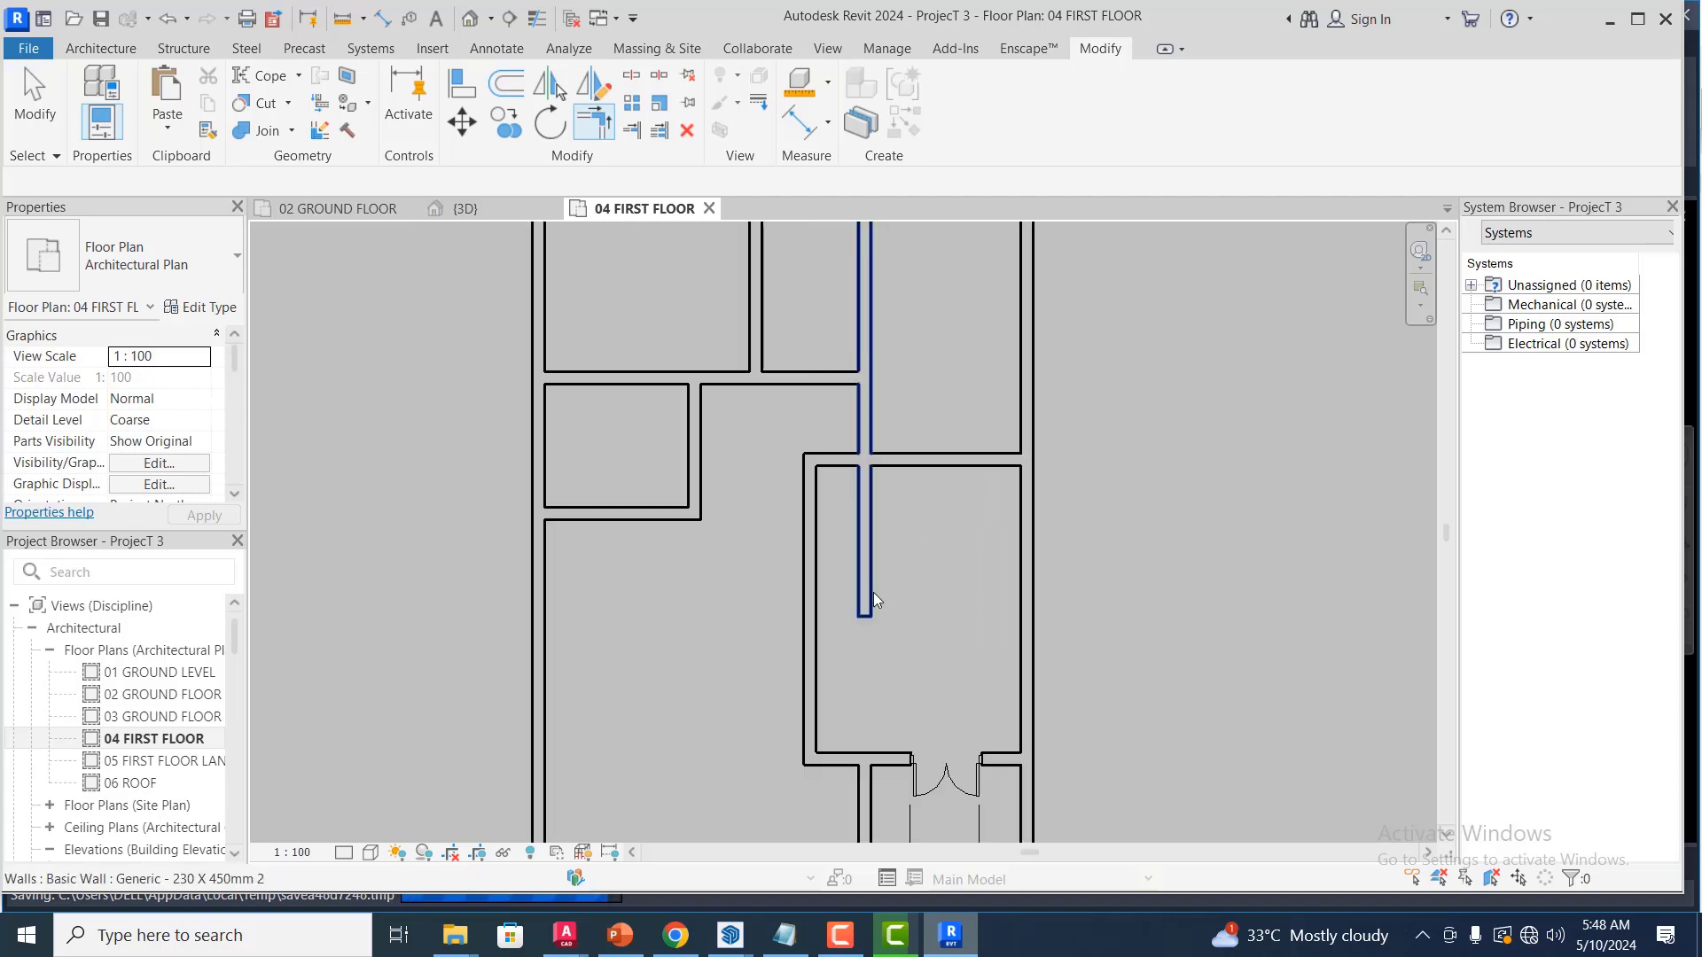
left_click(865, 617)
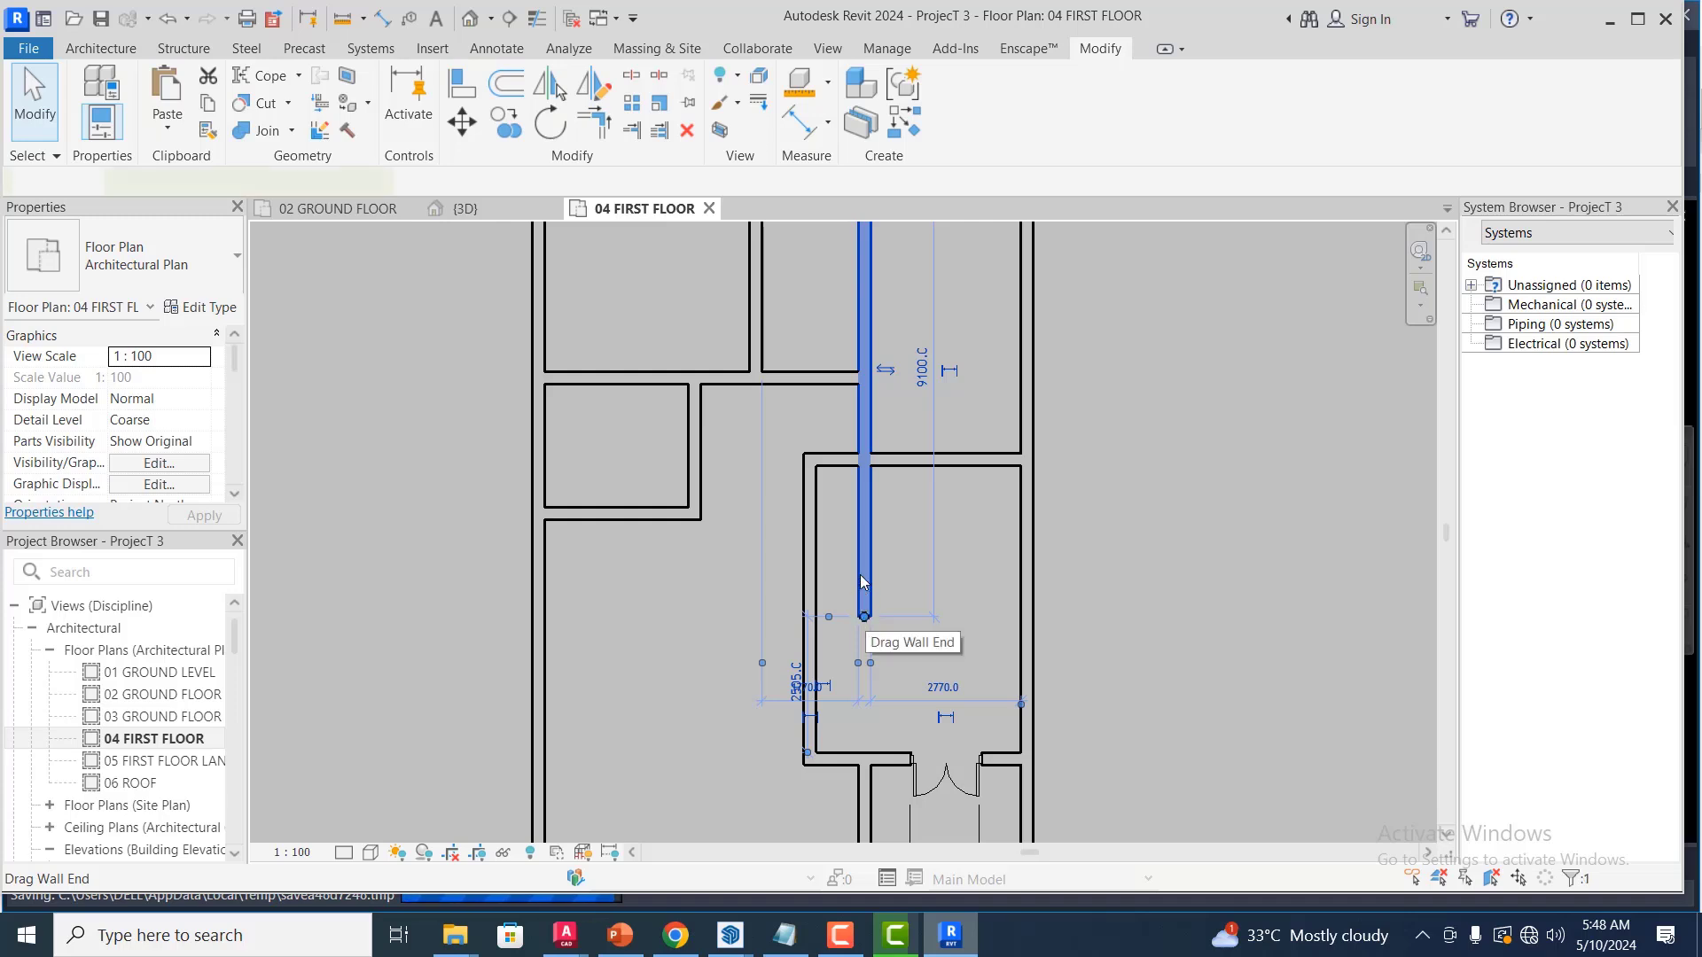
left_click_drag(864, 617, 865, 459)
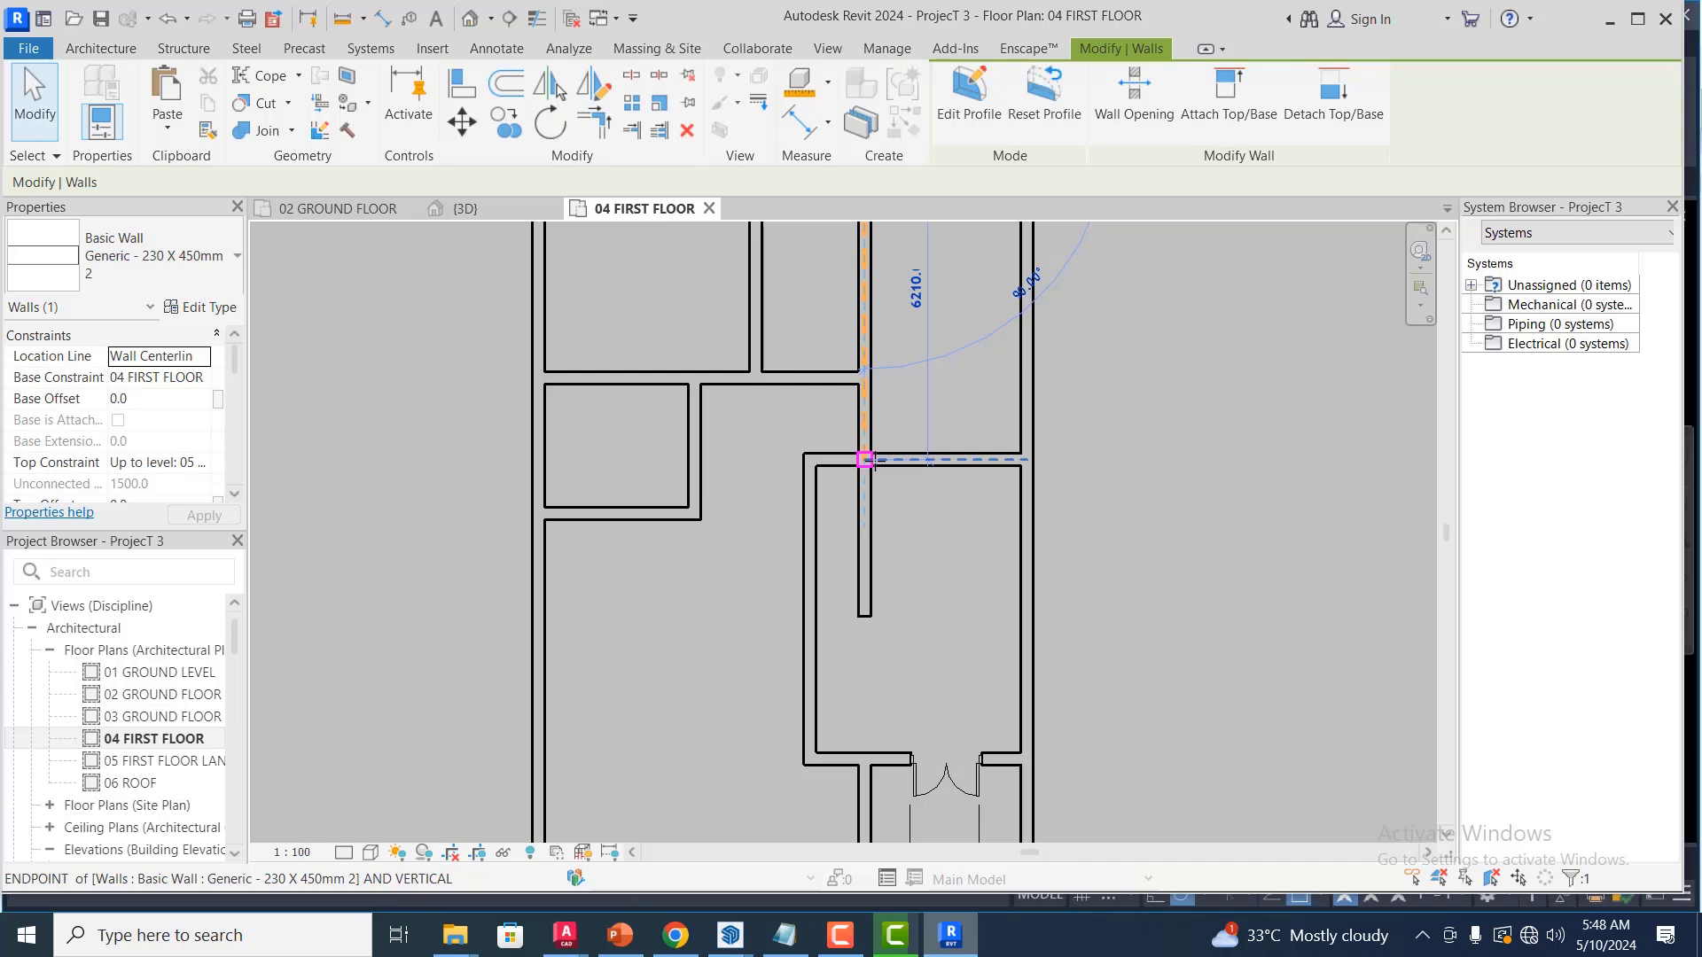
left_click_drag(865, 459, 865, 459)
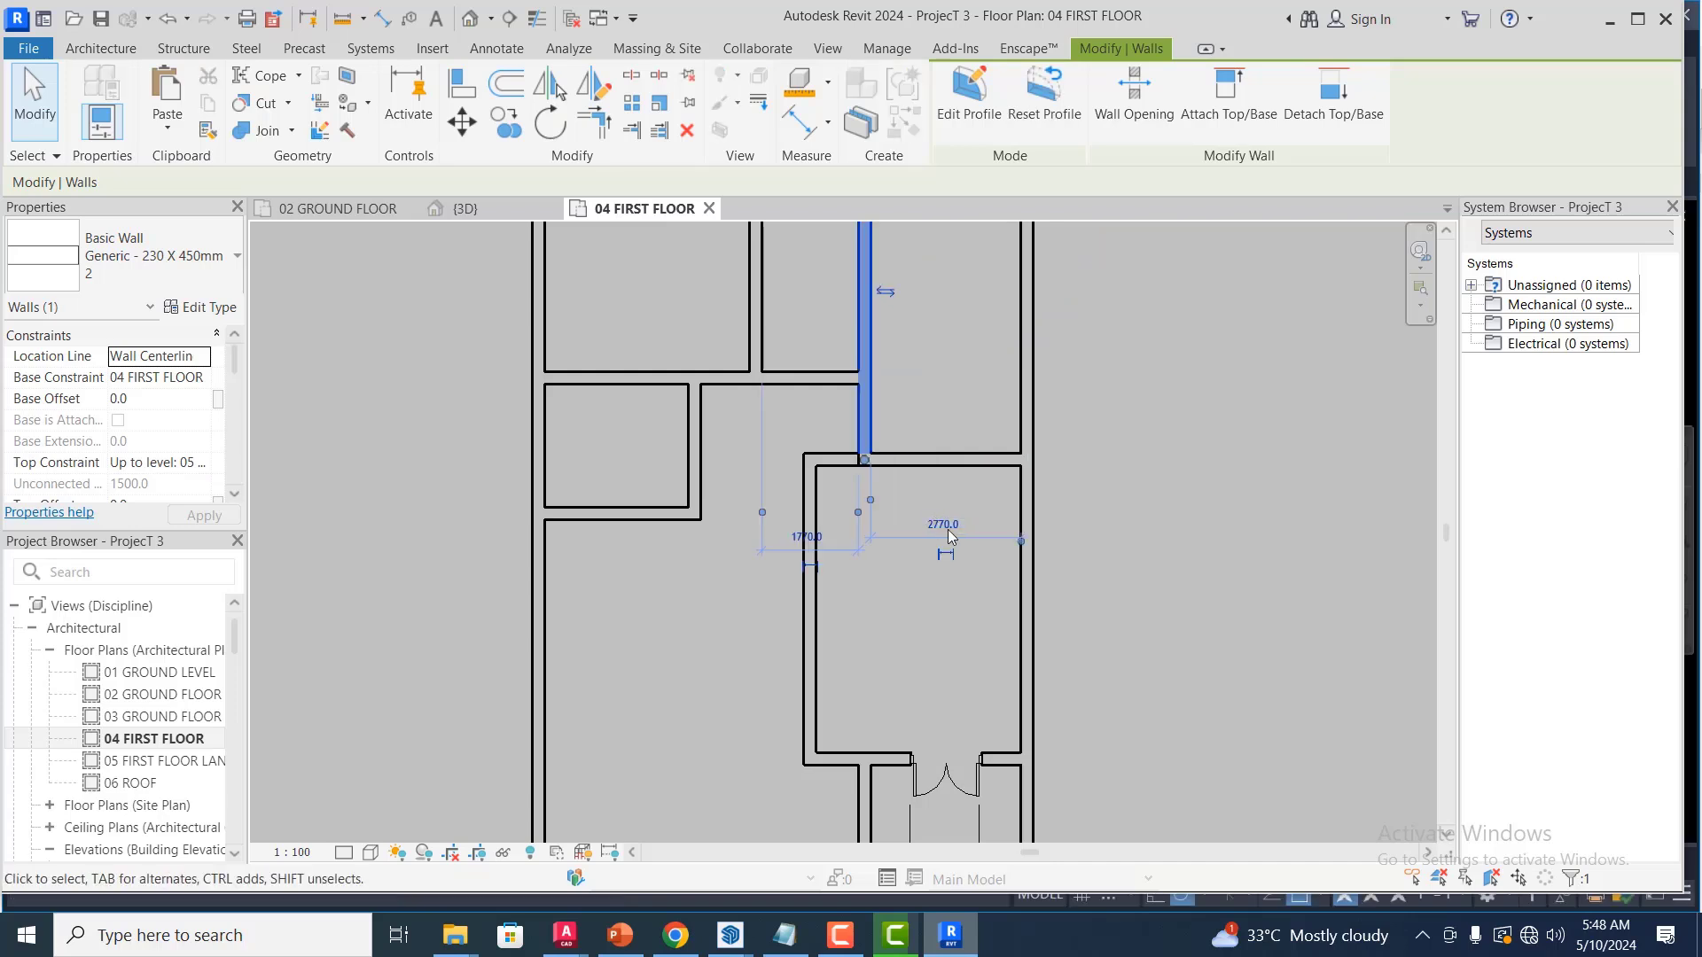
Switch to the Masi.dwg drawing in AutoCAD and examine the first floor's toilet/bath and bedroom wall layout and dimensions
scroll(952, 541, "down", 4)
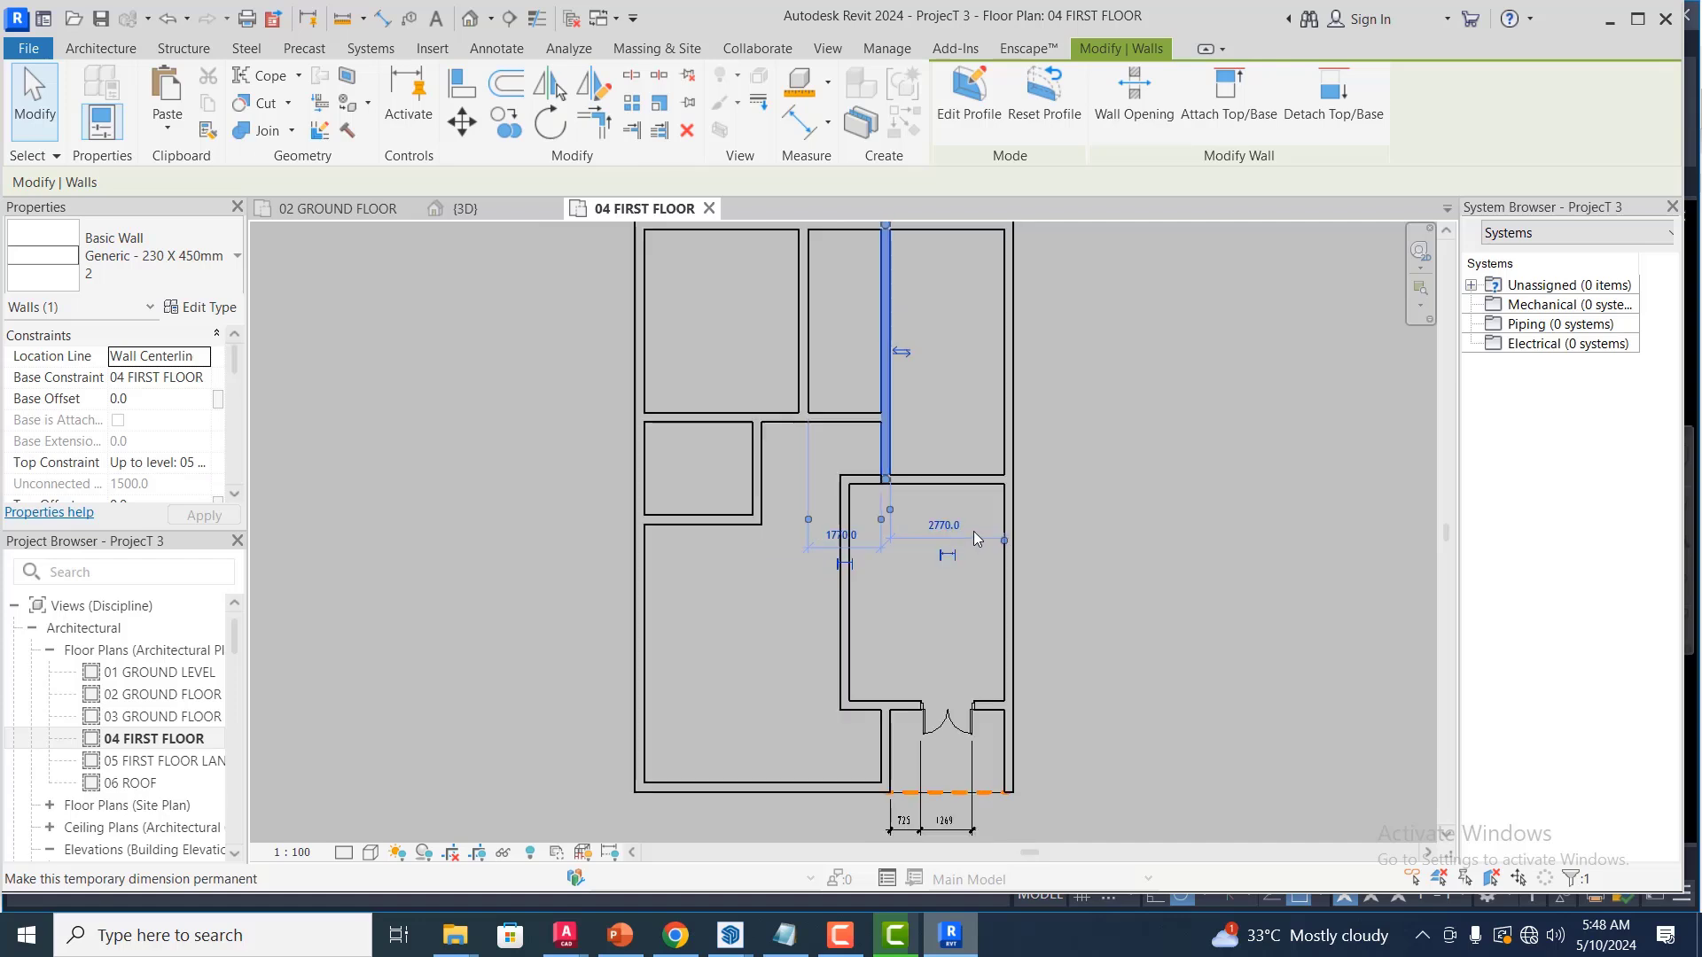
left_click(933, 592)
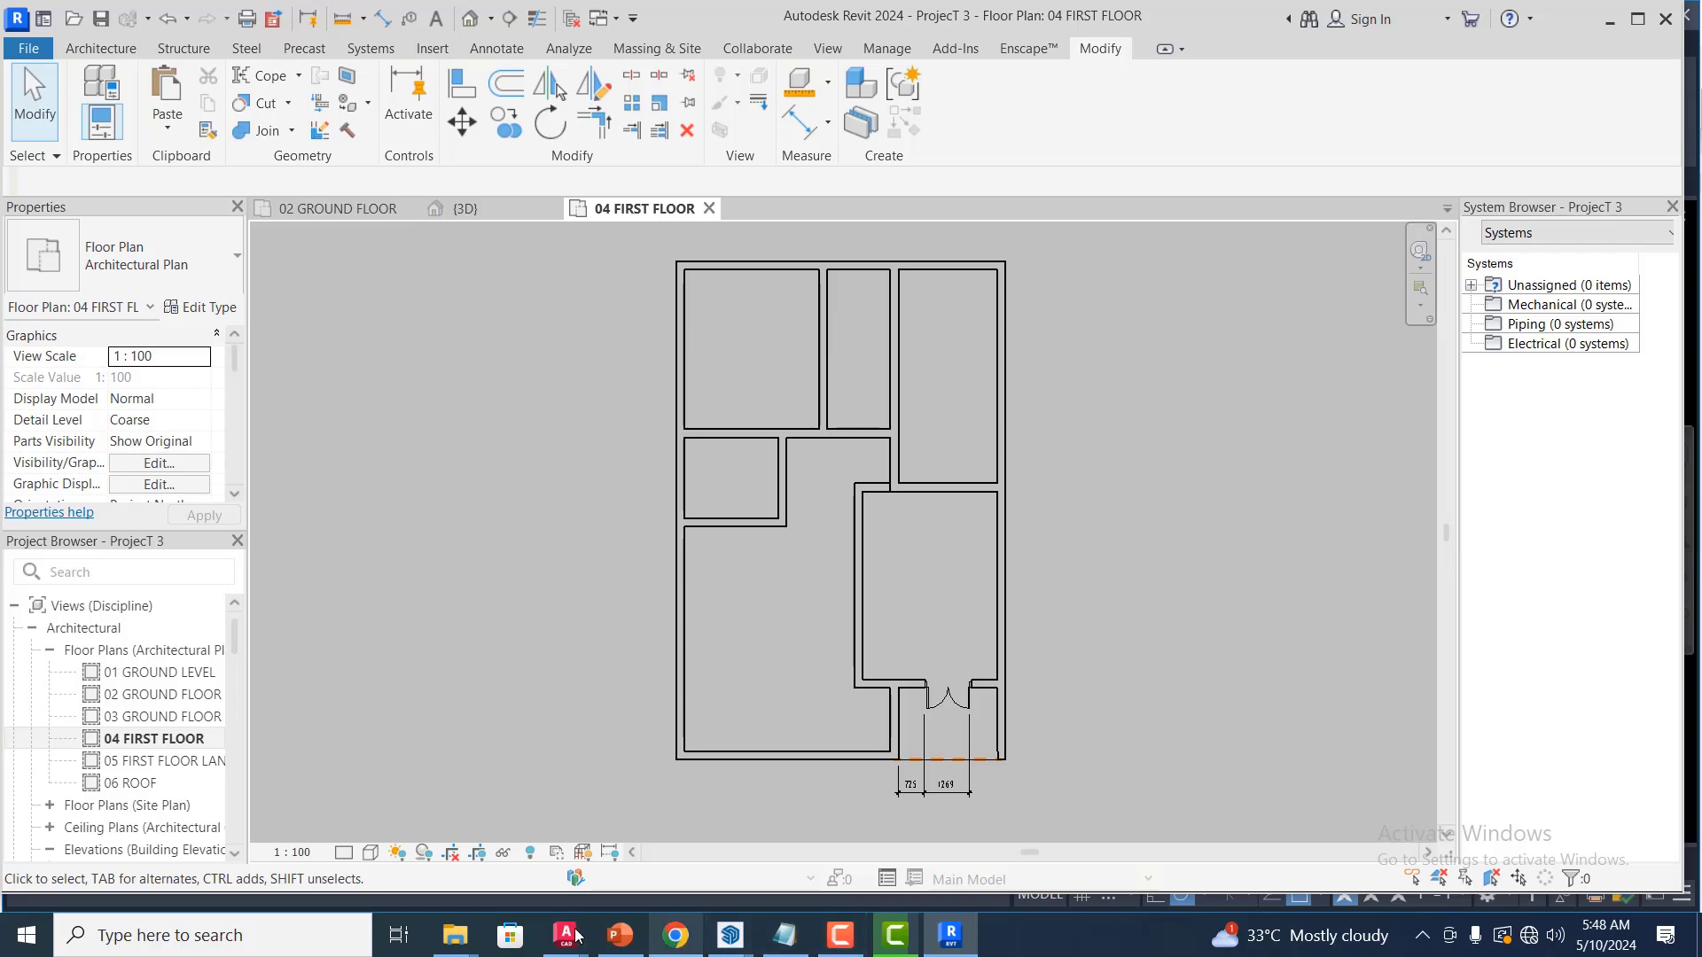
mouse_move(572, 926)
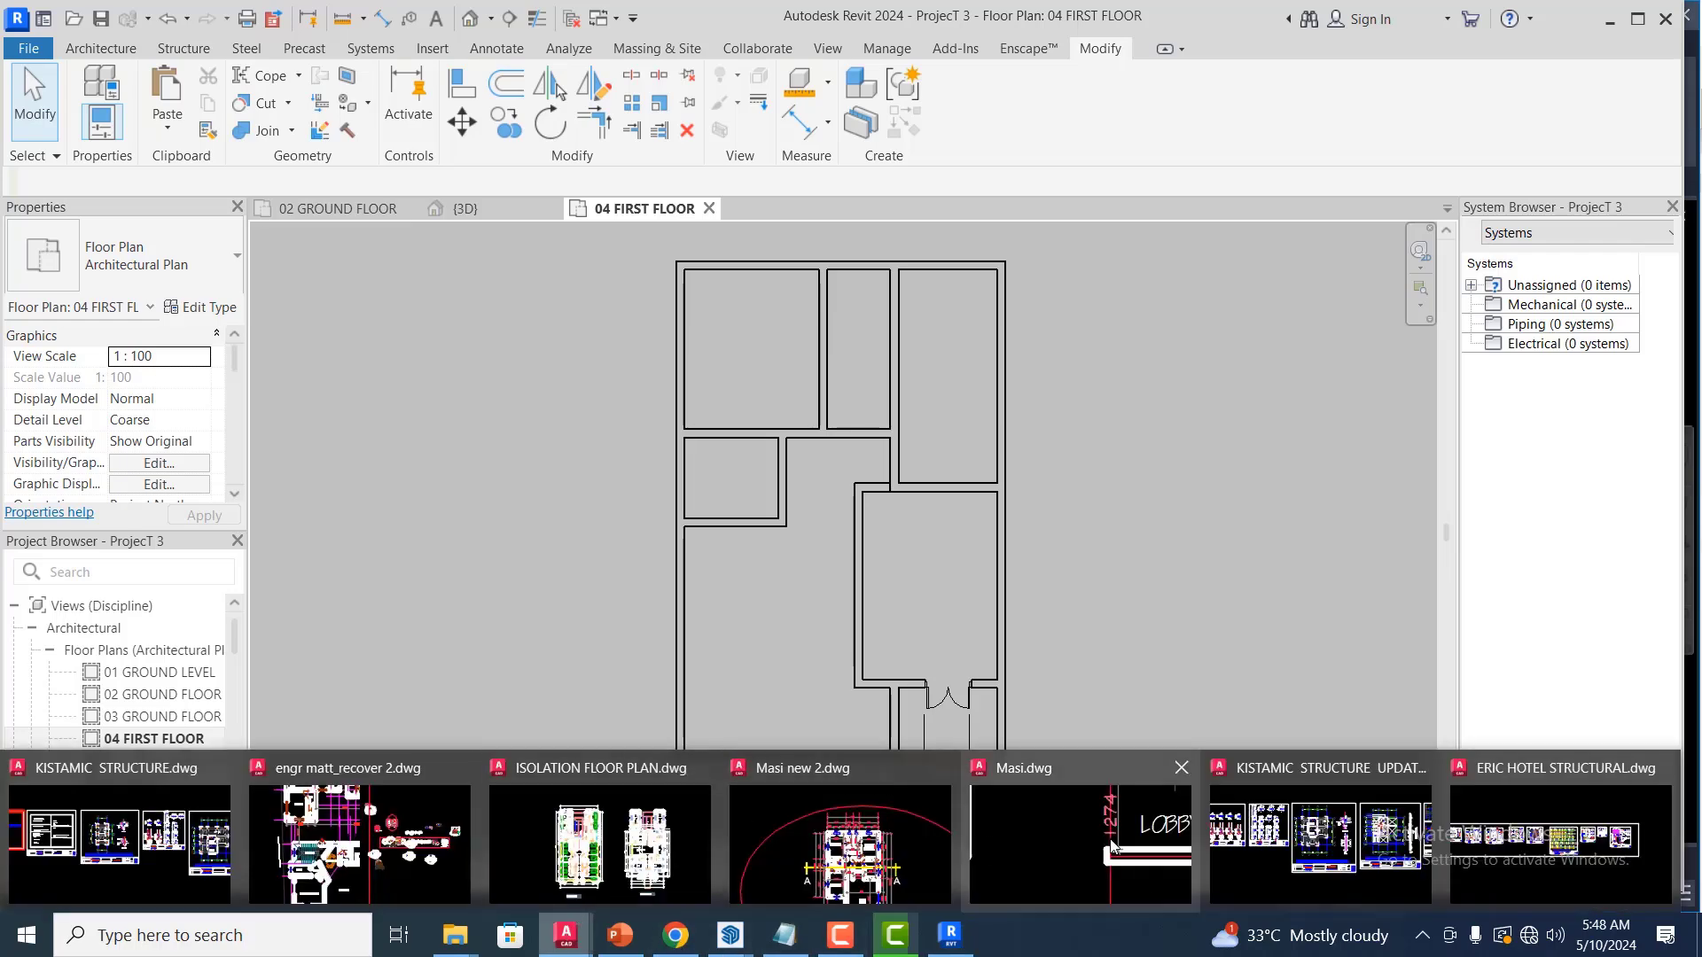
left_click(1020, 833)
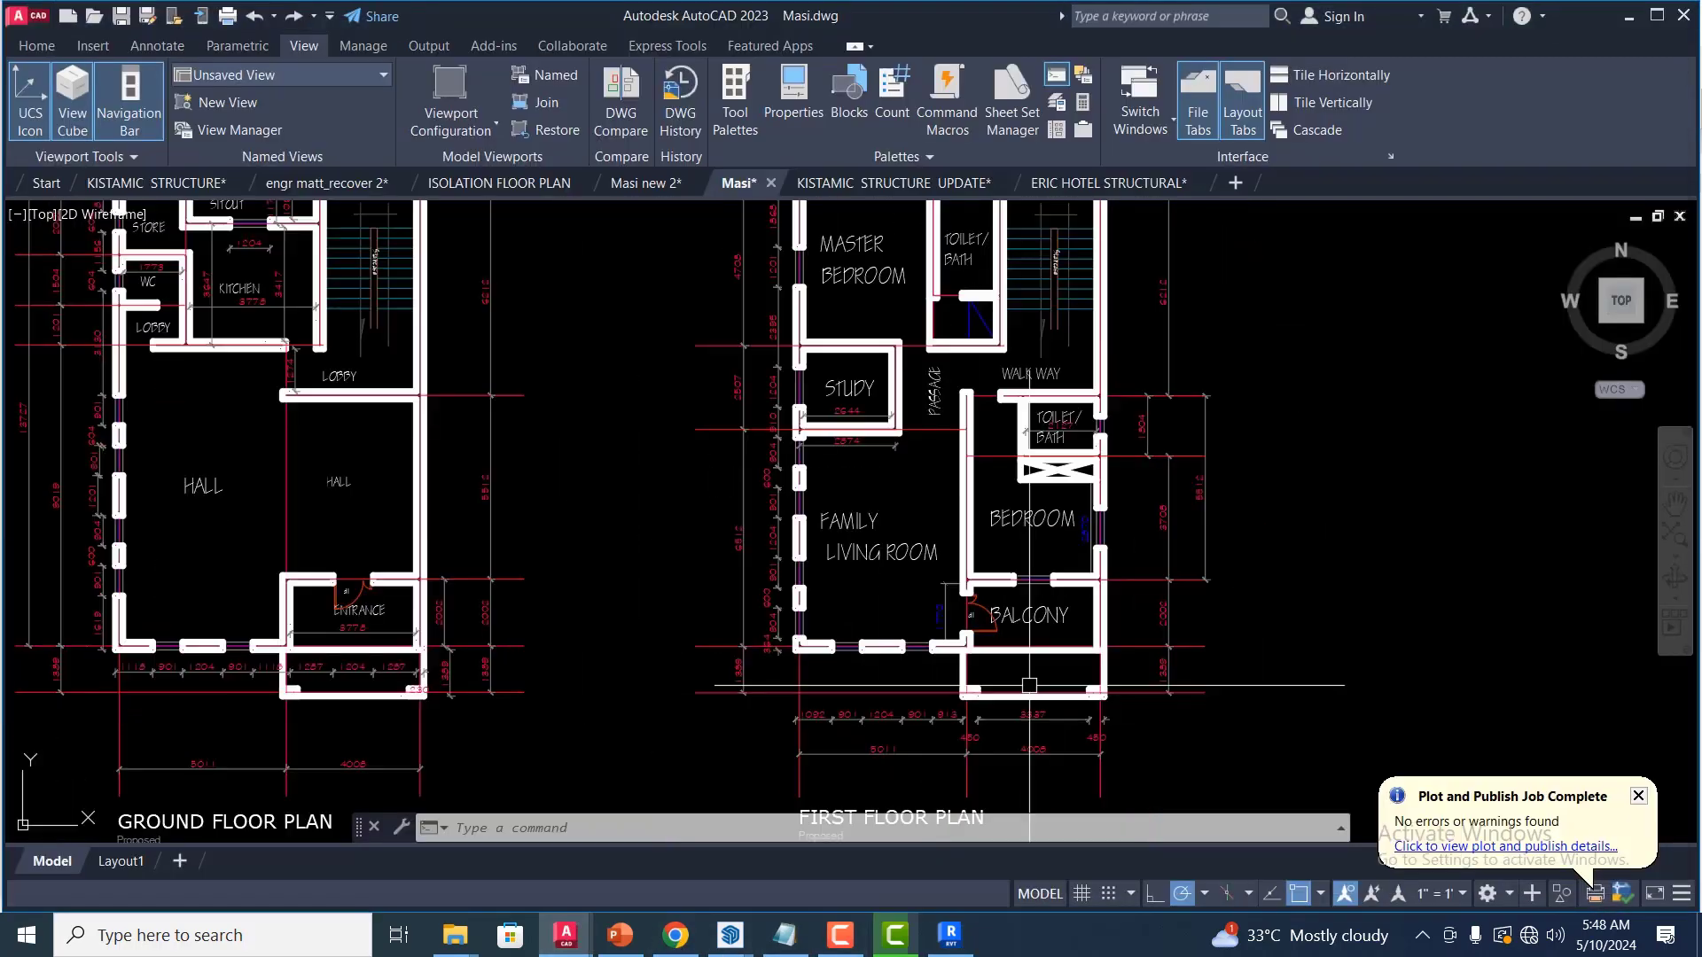
scroll(1019, 668, "down", 2)
scroll(1044, 443, "up", 2)
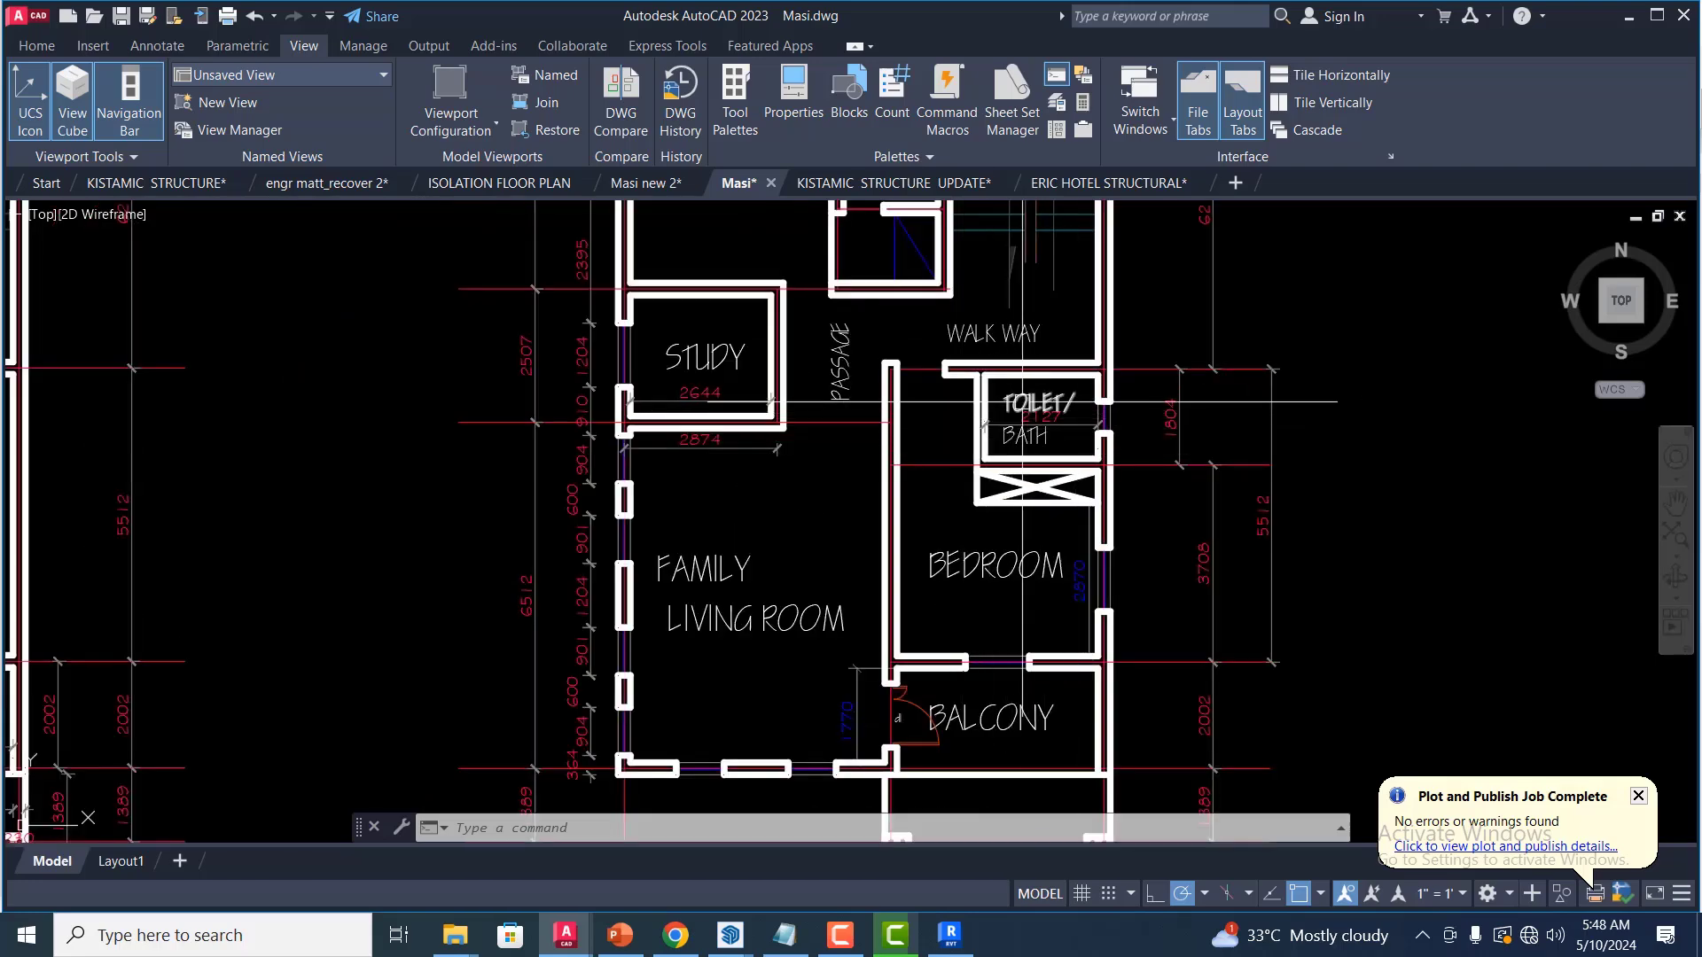
scroll(1128, 378, "up", 2)
scroll(1117, 368, "down", 3)
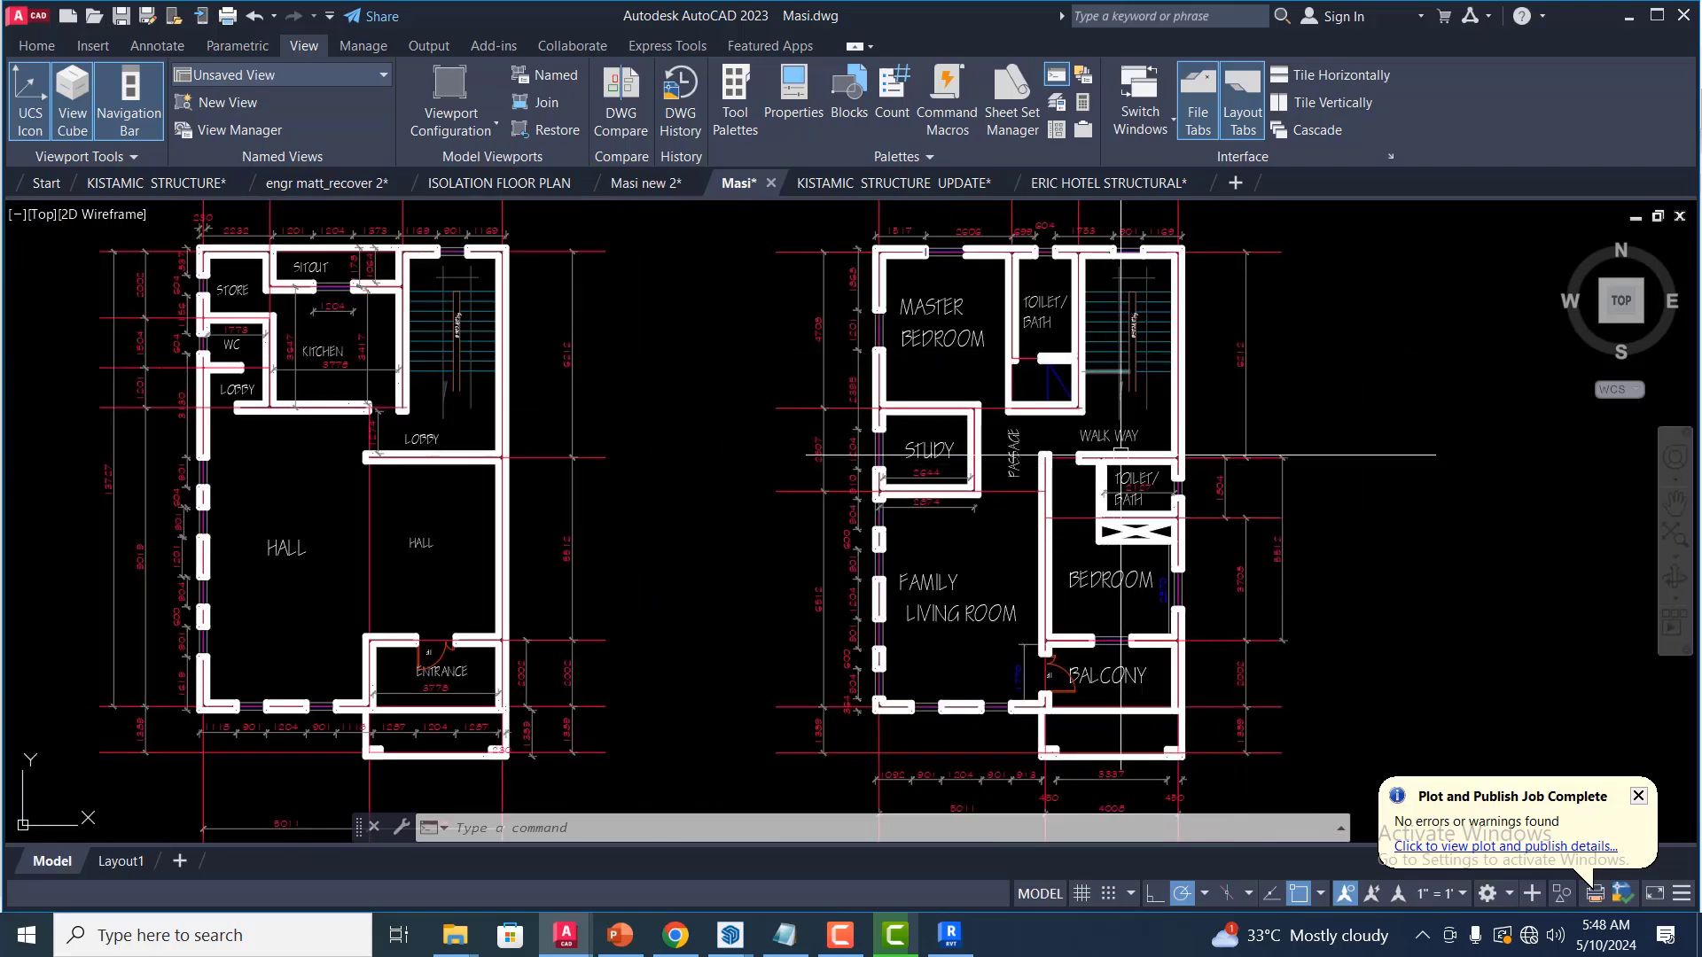
Switch back to Revit and copy the horizontal wall at the bedroom's upper side 1800 mm downward on the first floor
left_click(950, 935)
scroll(965, 493, "up", 2)
left_click(964, 488)
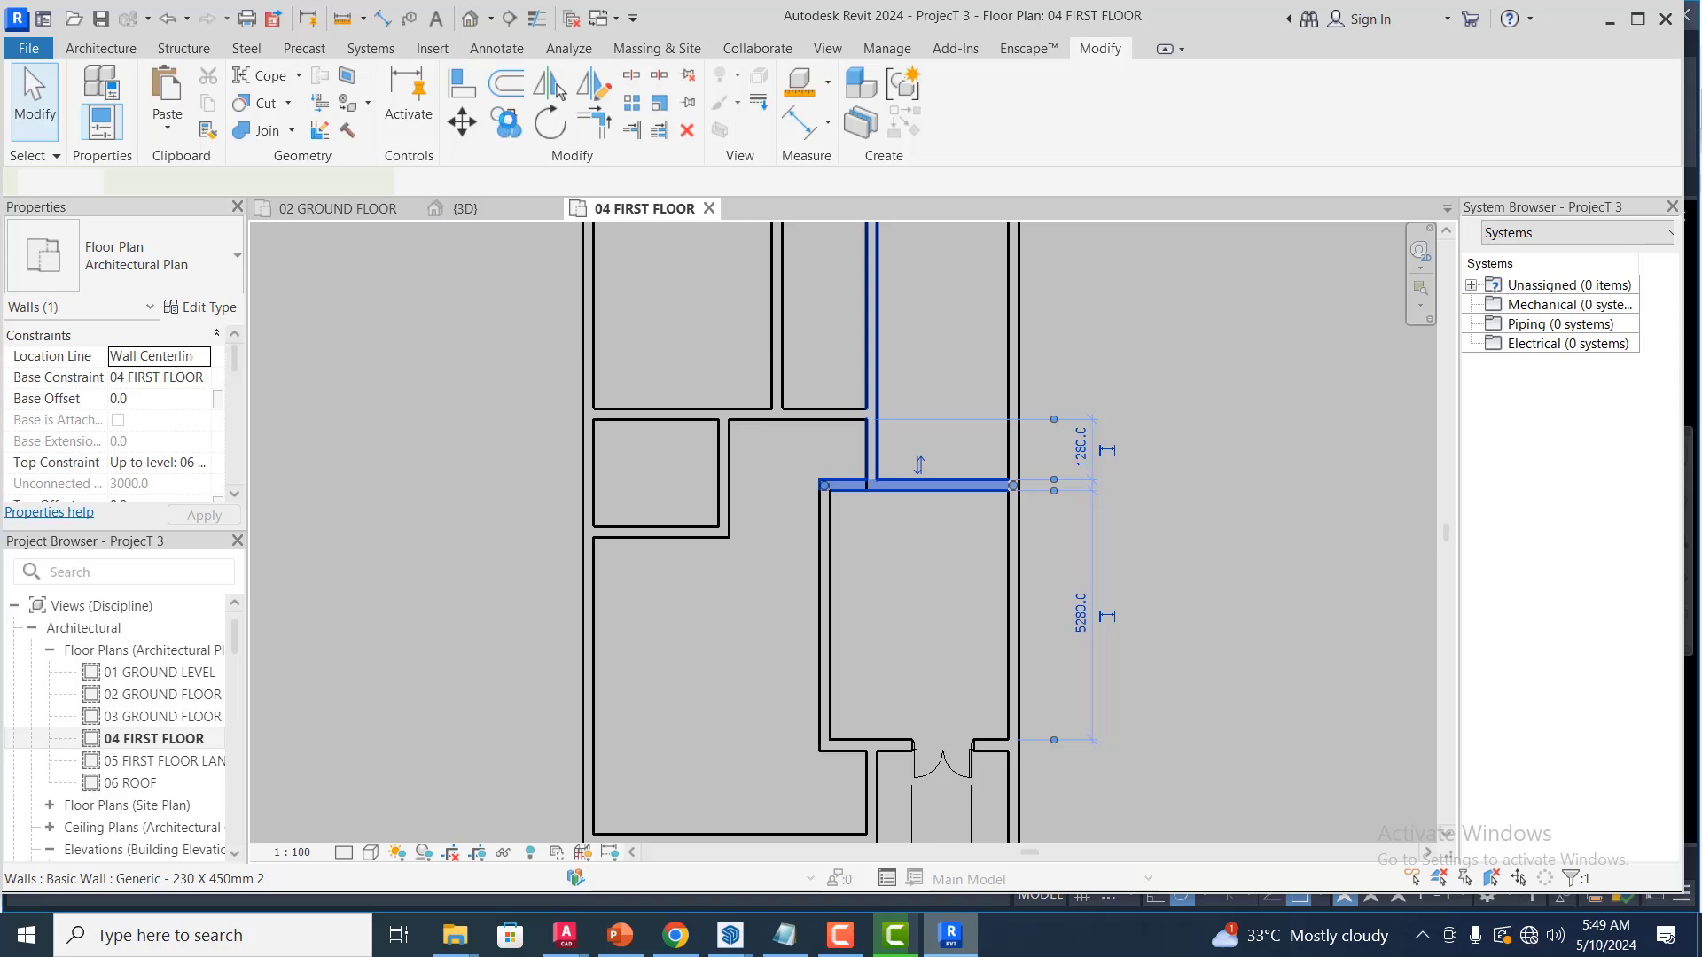
left_click(507, 122)
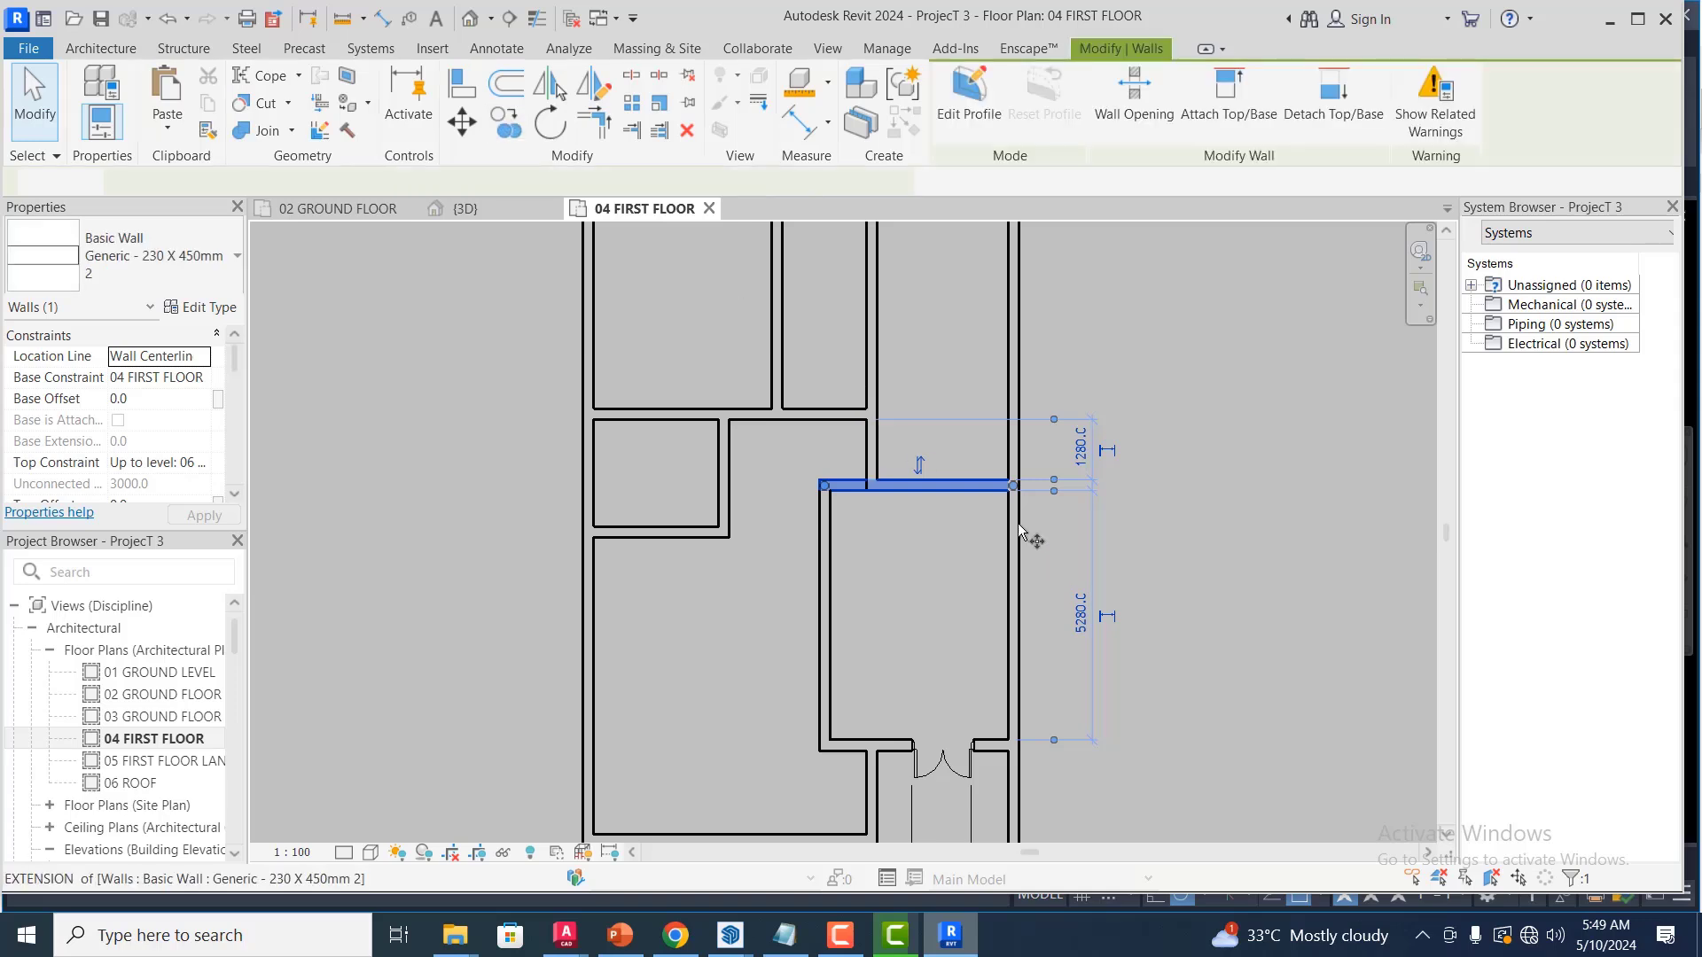
left_click(984, 485)
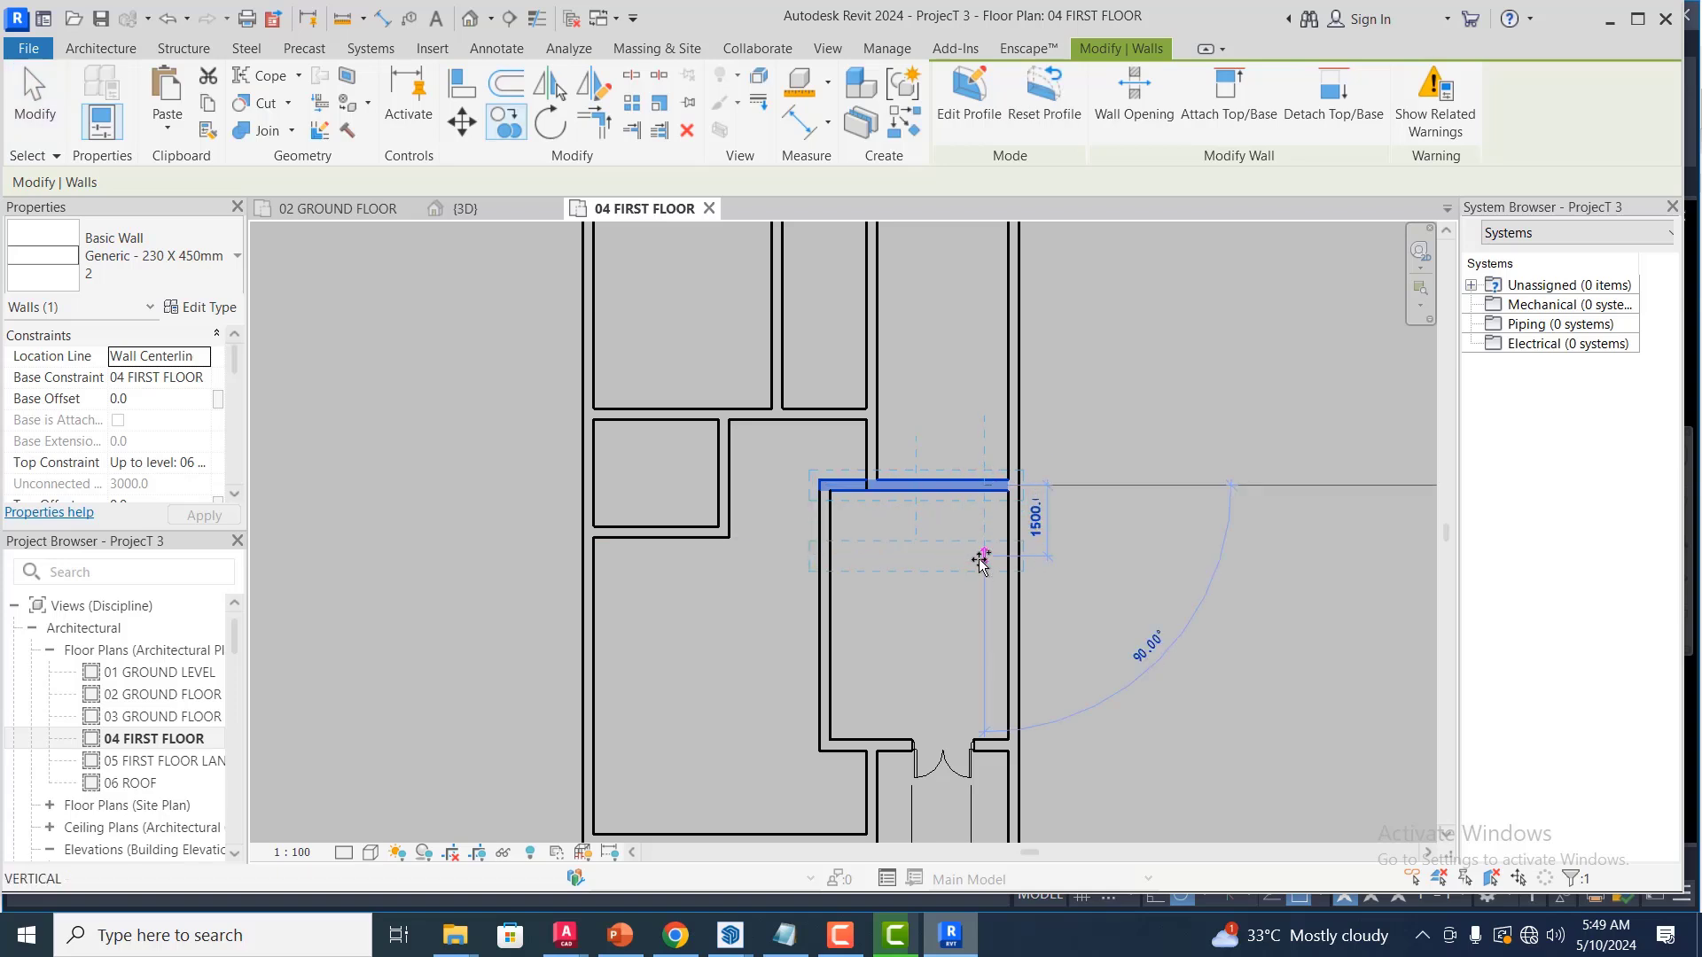
type("1800")
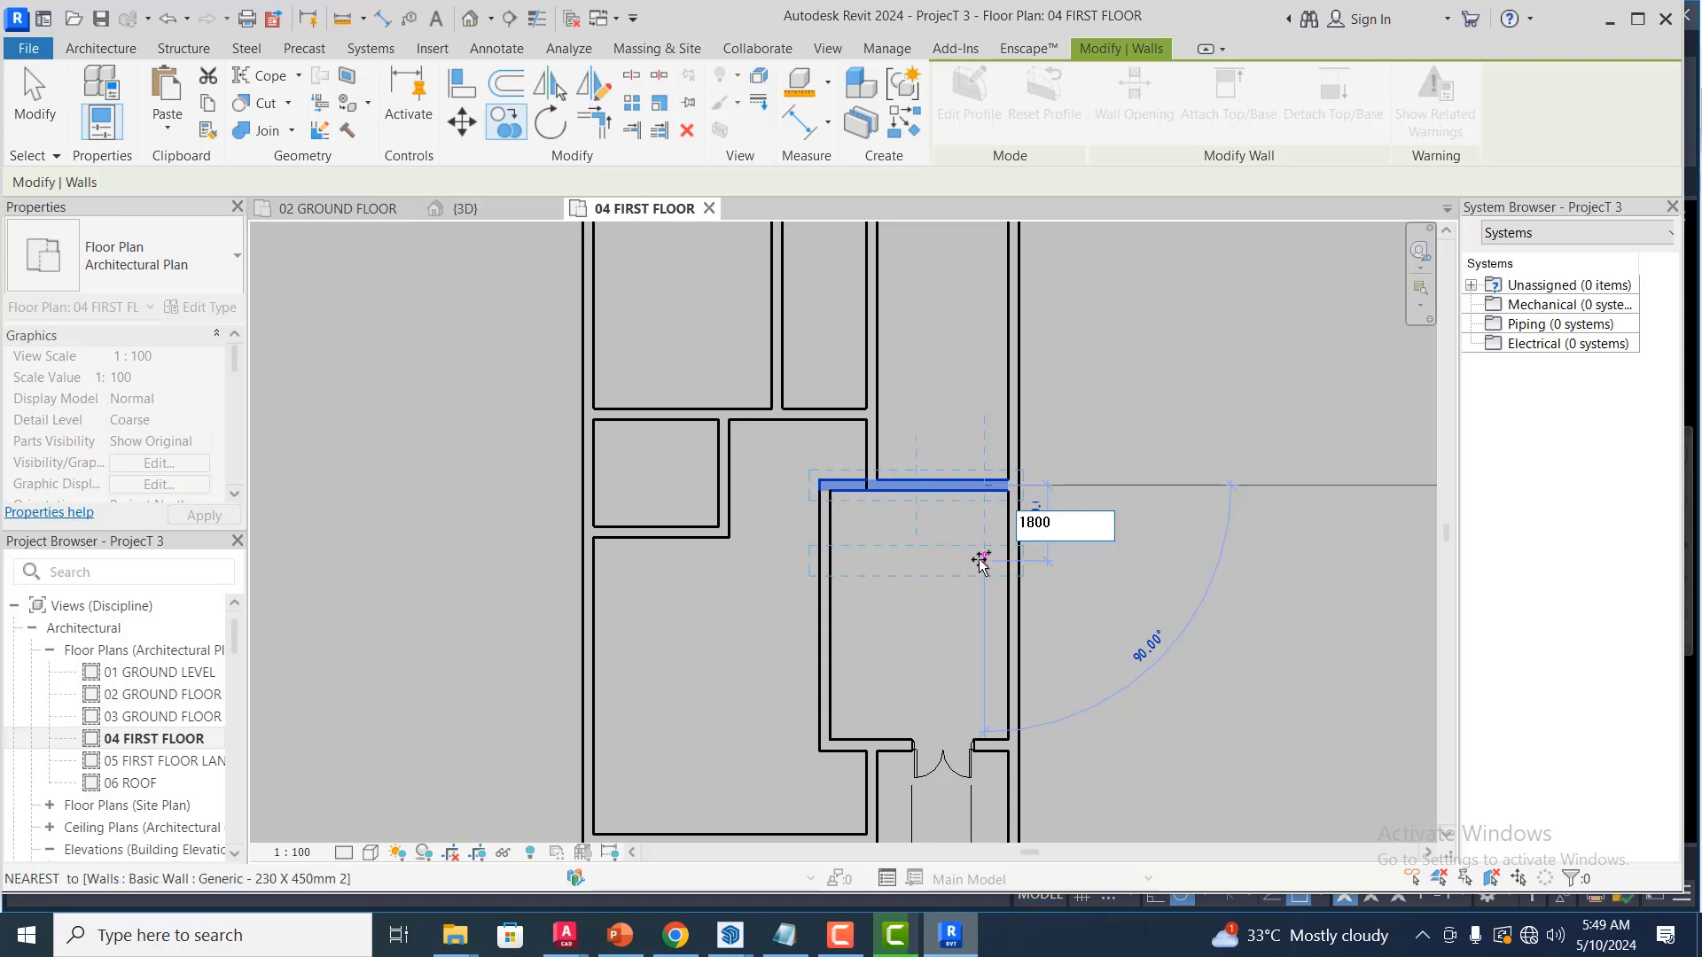
key("Return")
key("Escape")
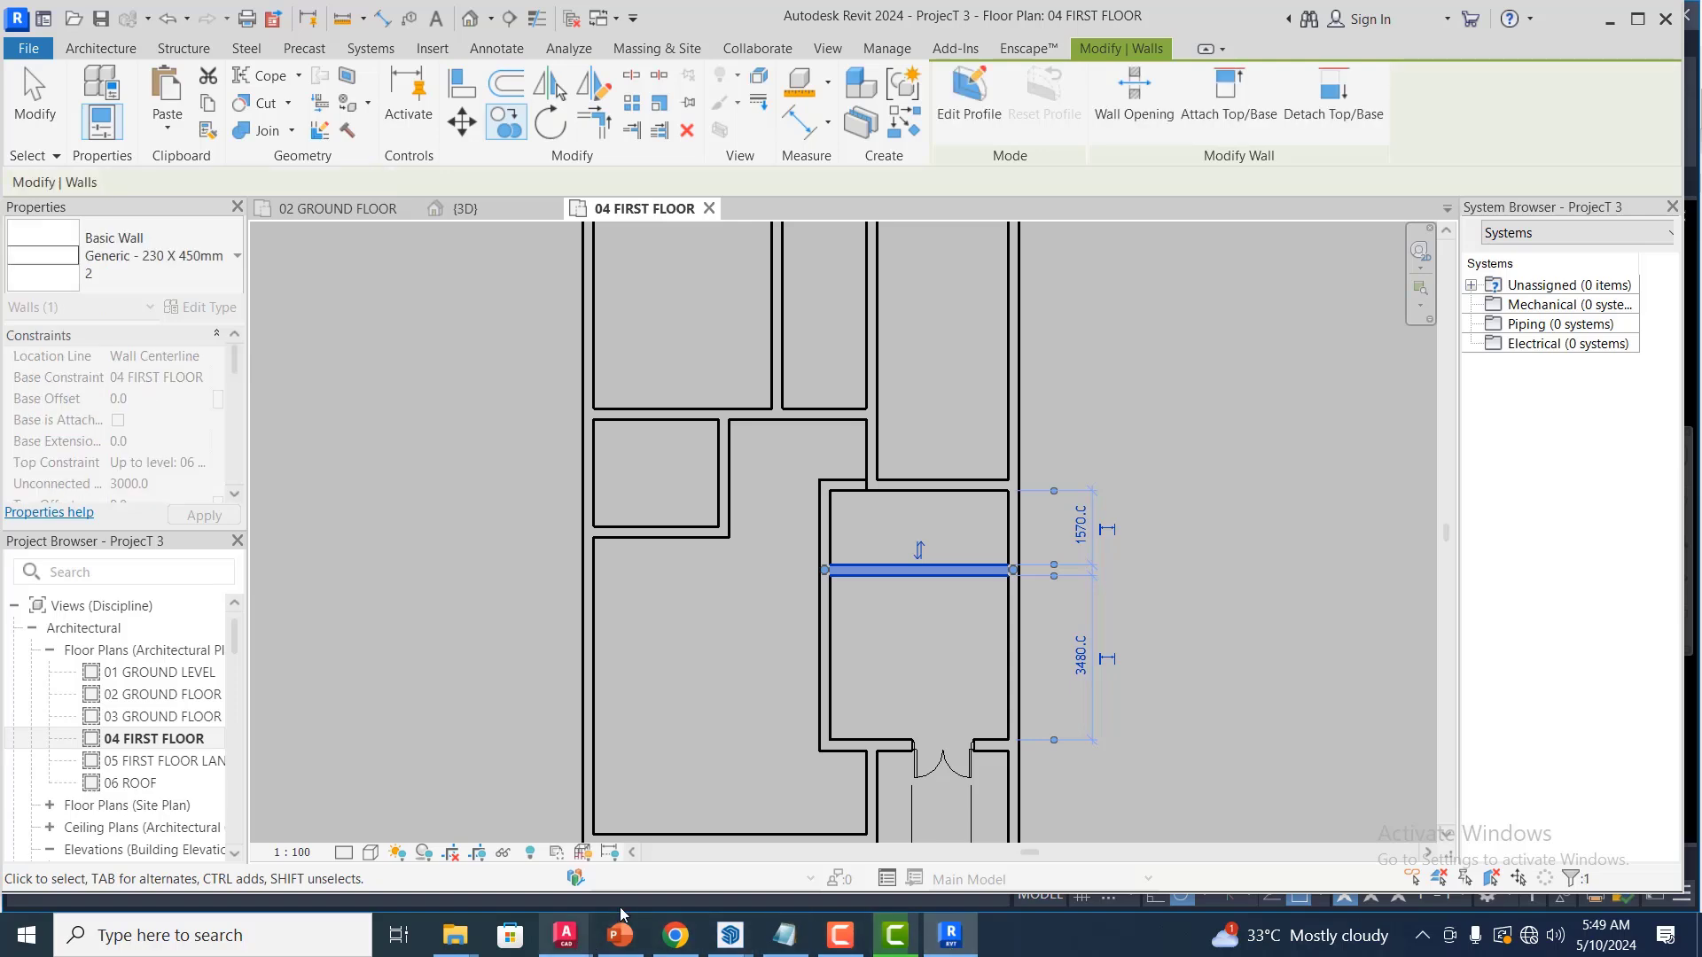
Switch to Masi.dwg in AutoCAD and offset the outer left wall line of the first-floor toilet/bath 75 mm towards the room
mouse_move(565, 935)
left_click(1104, 855)
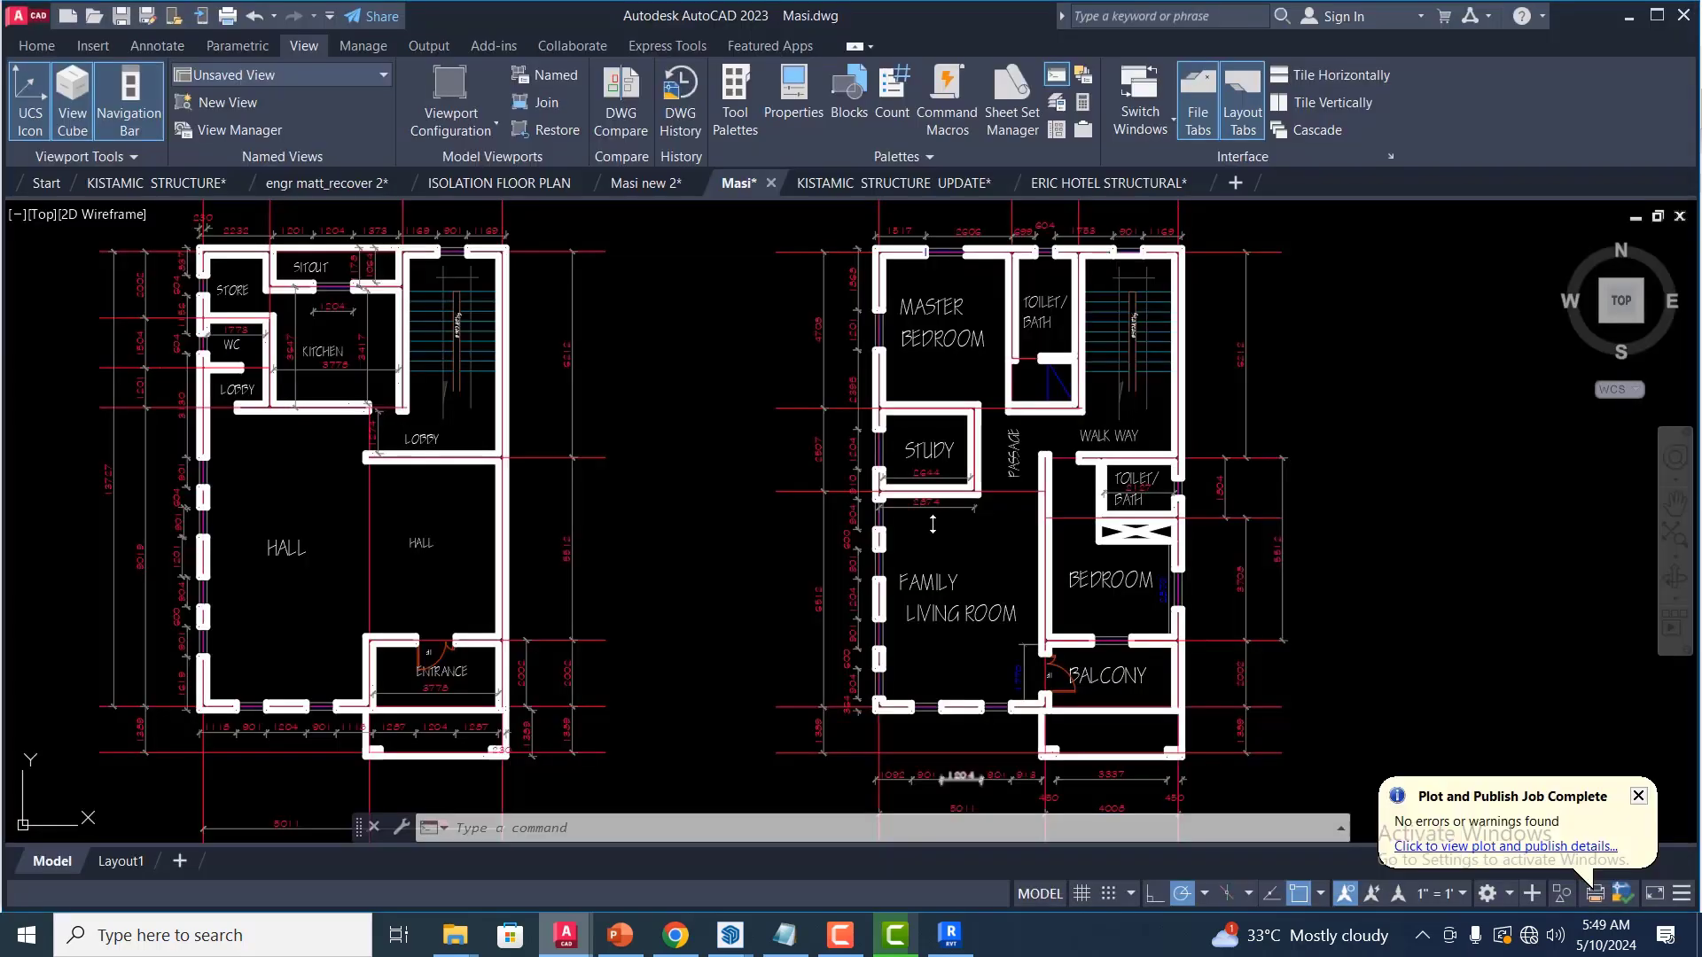
scroll(1143, 523, "up", 4)
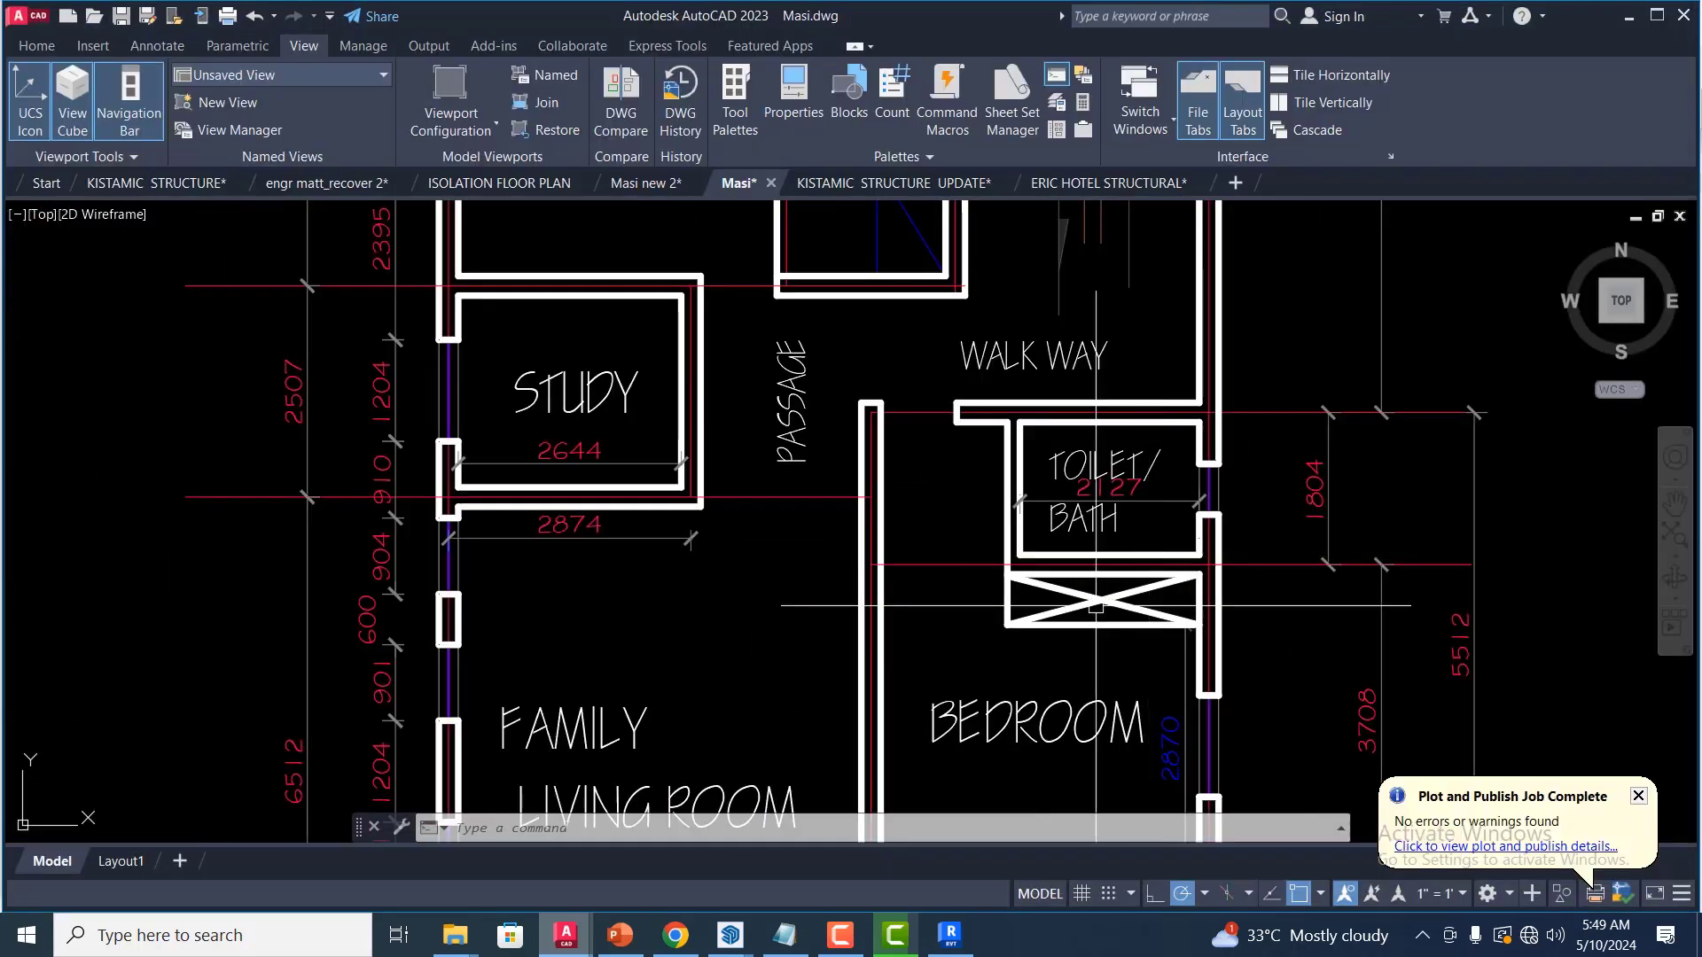
scroll(1008, 442, "up", 2)
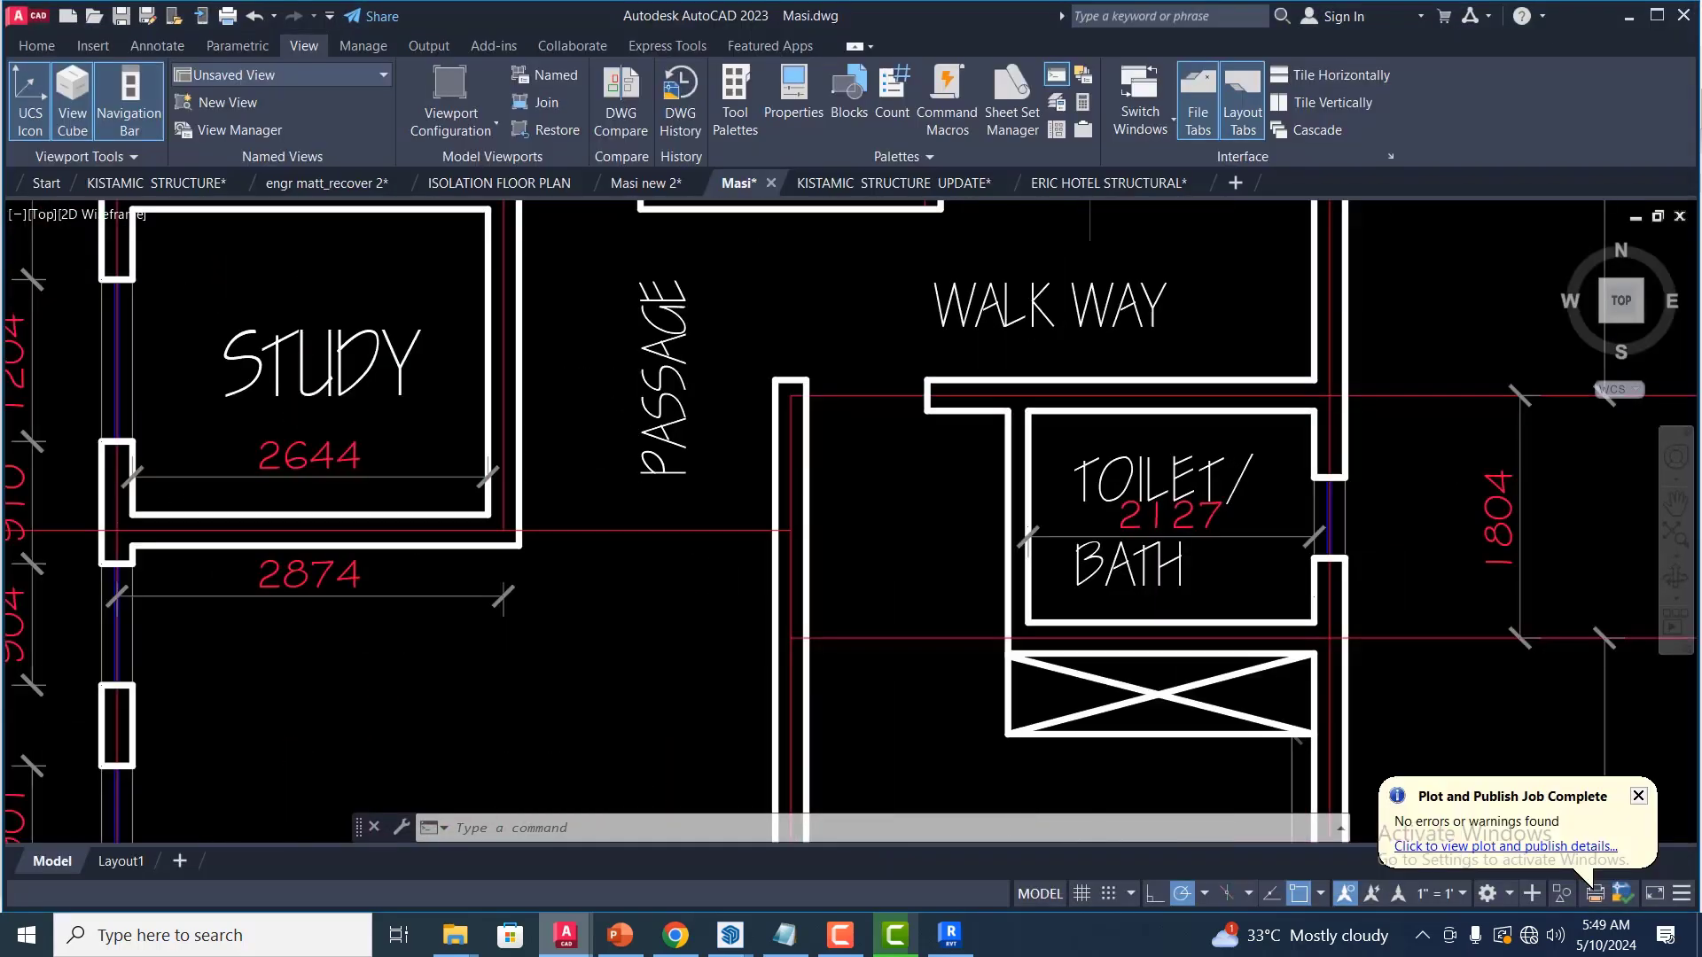
scroll(1013, 449, "up", 2)
type("o")
key("Return")
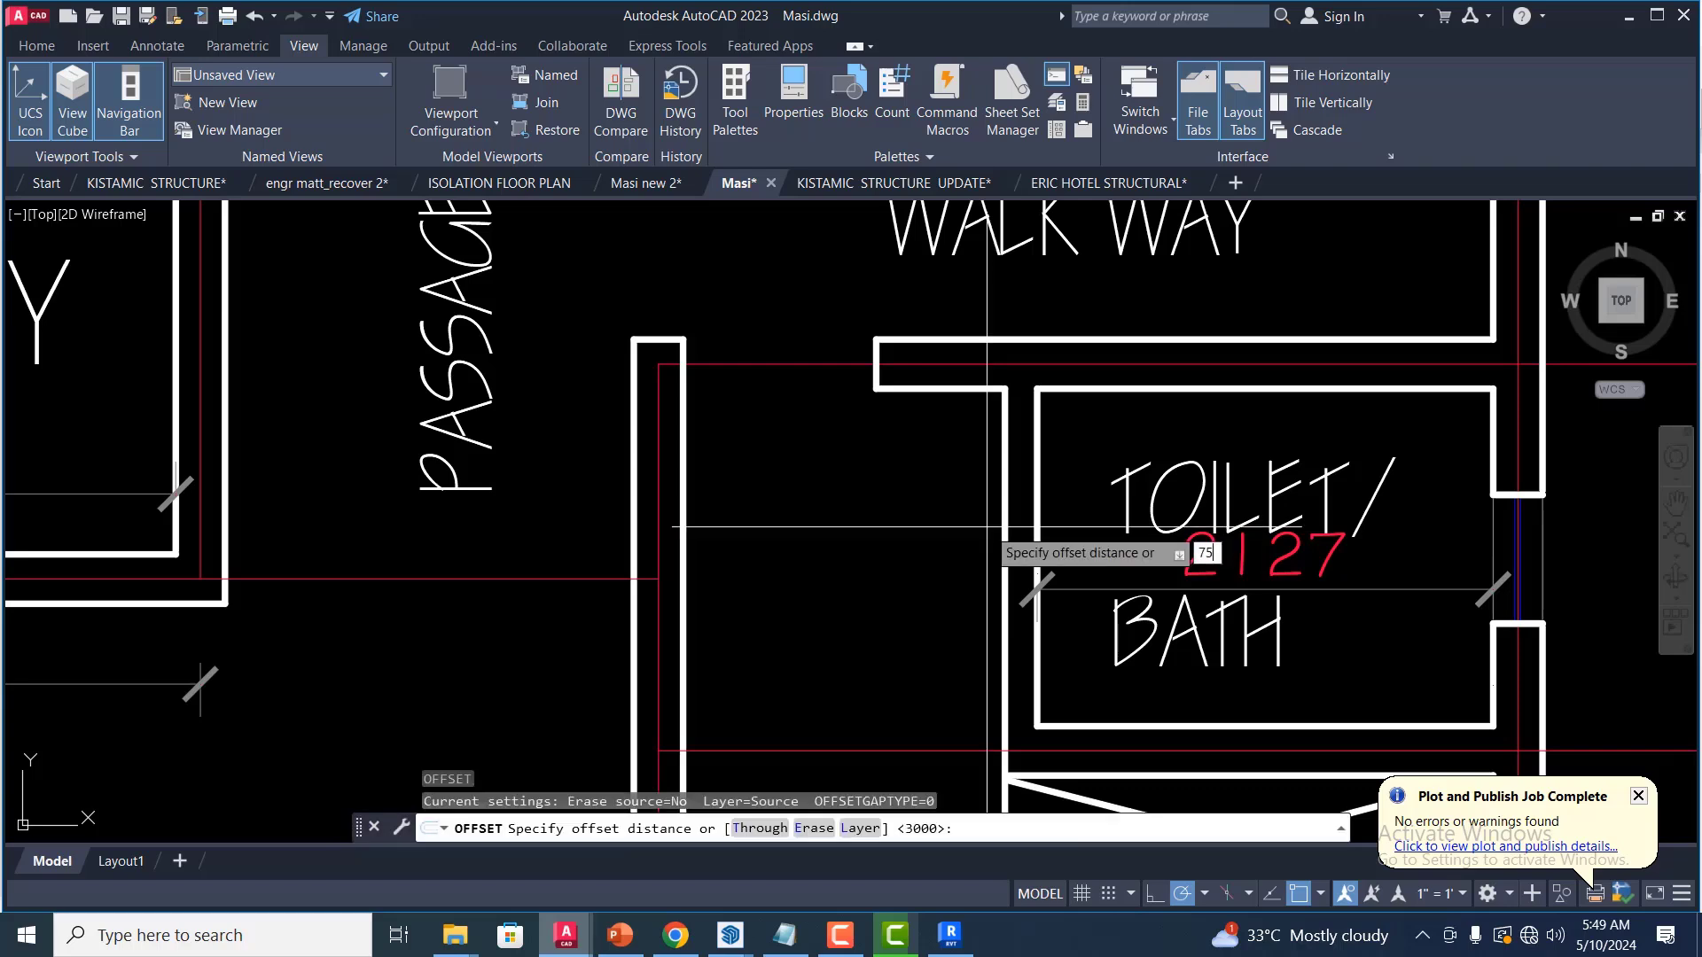
key("Return")
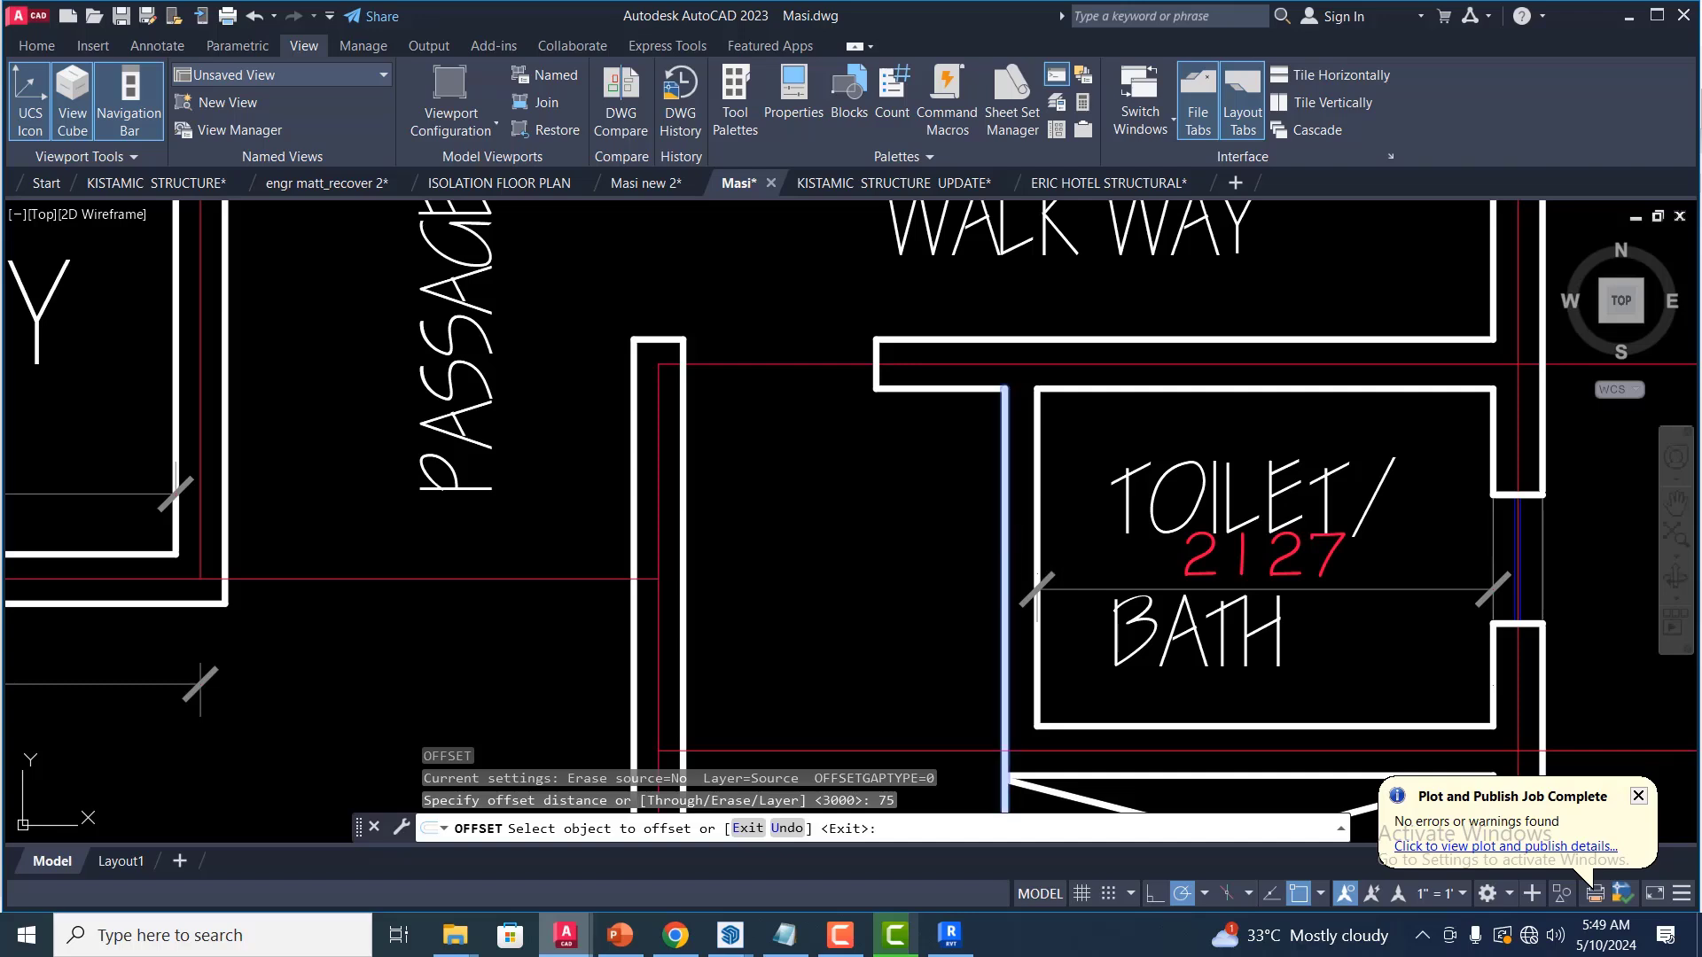
left_click(1006, 494)
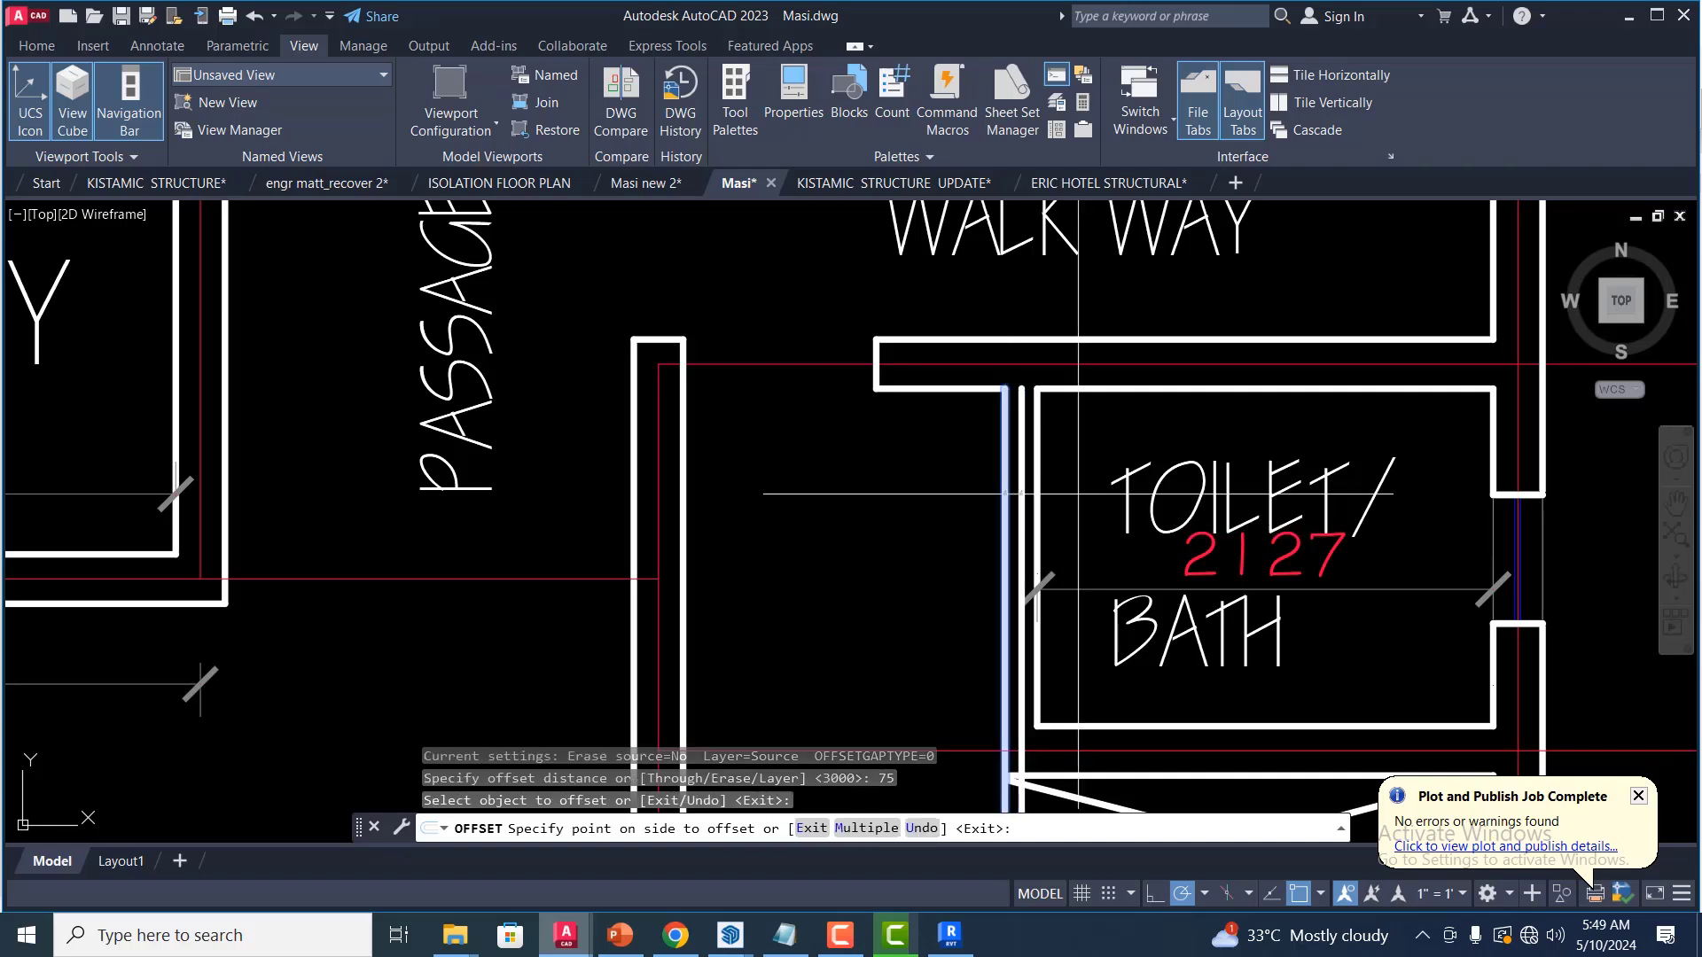
left_click(1078, 494)
key("Escape")
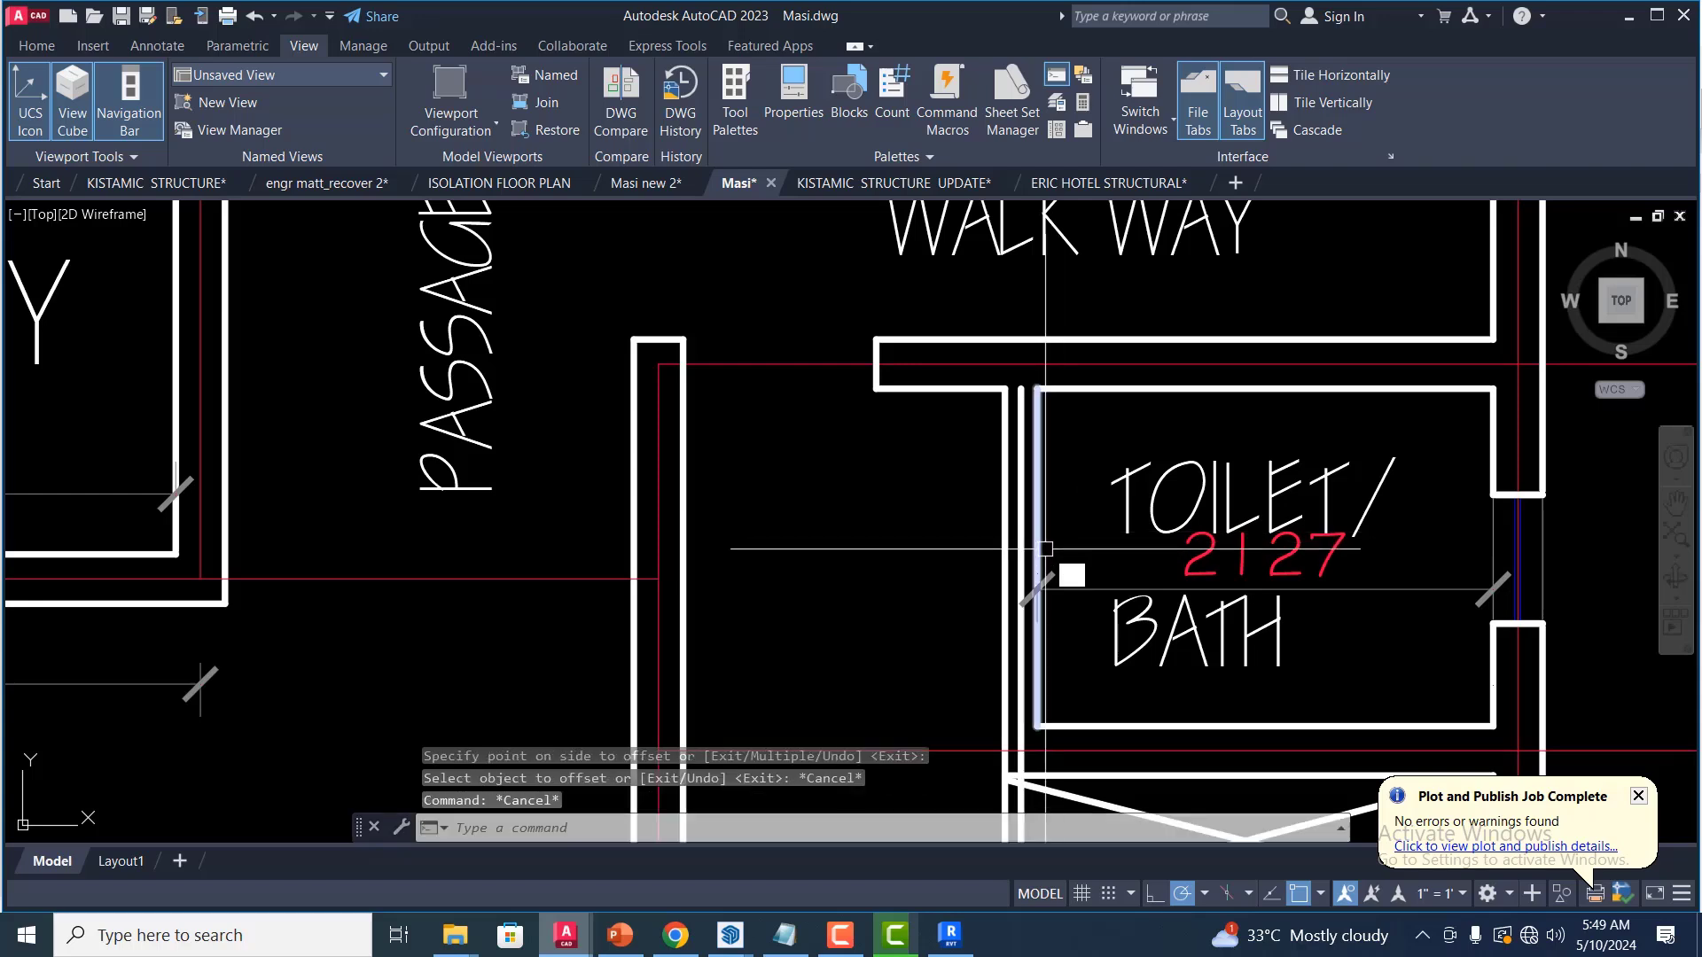
Add a linear dimension from the offset line in the toilet wall to the centerline of the right exterior wall
type("dli")
key("Return")
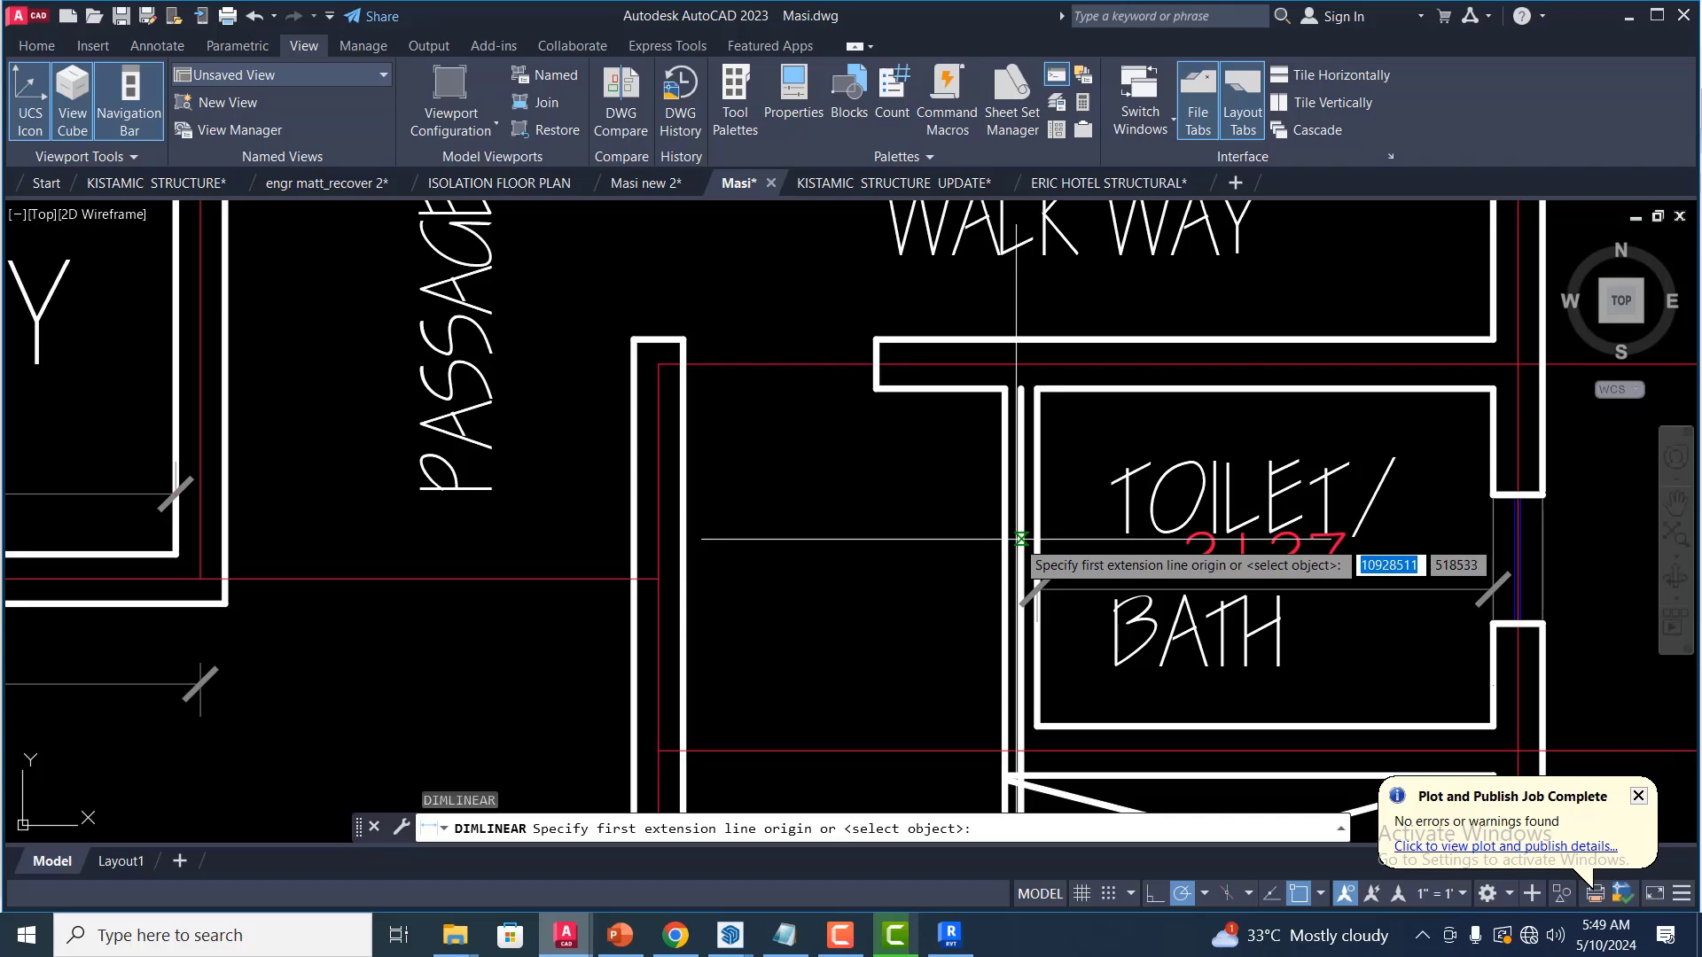
left_click(1018, 541)
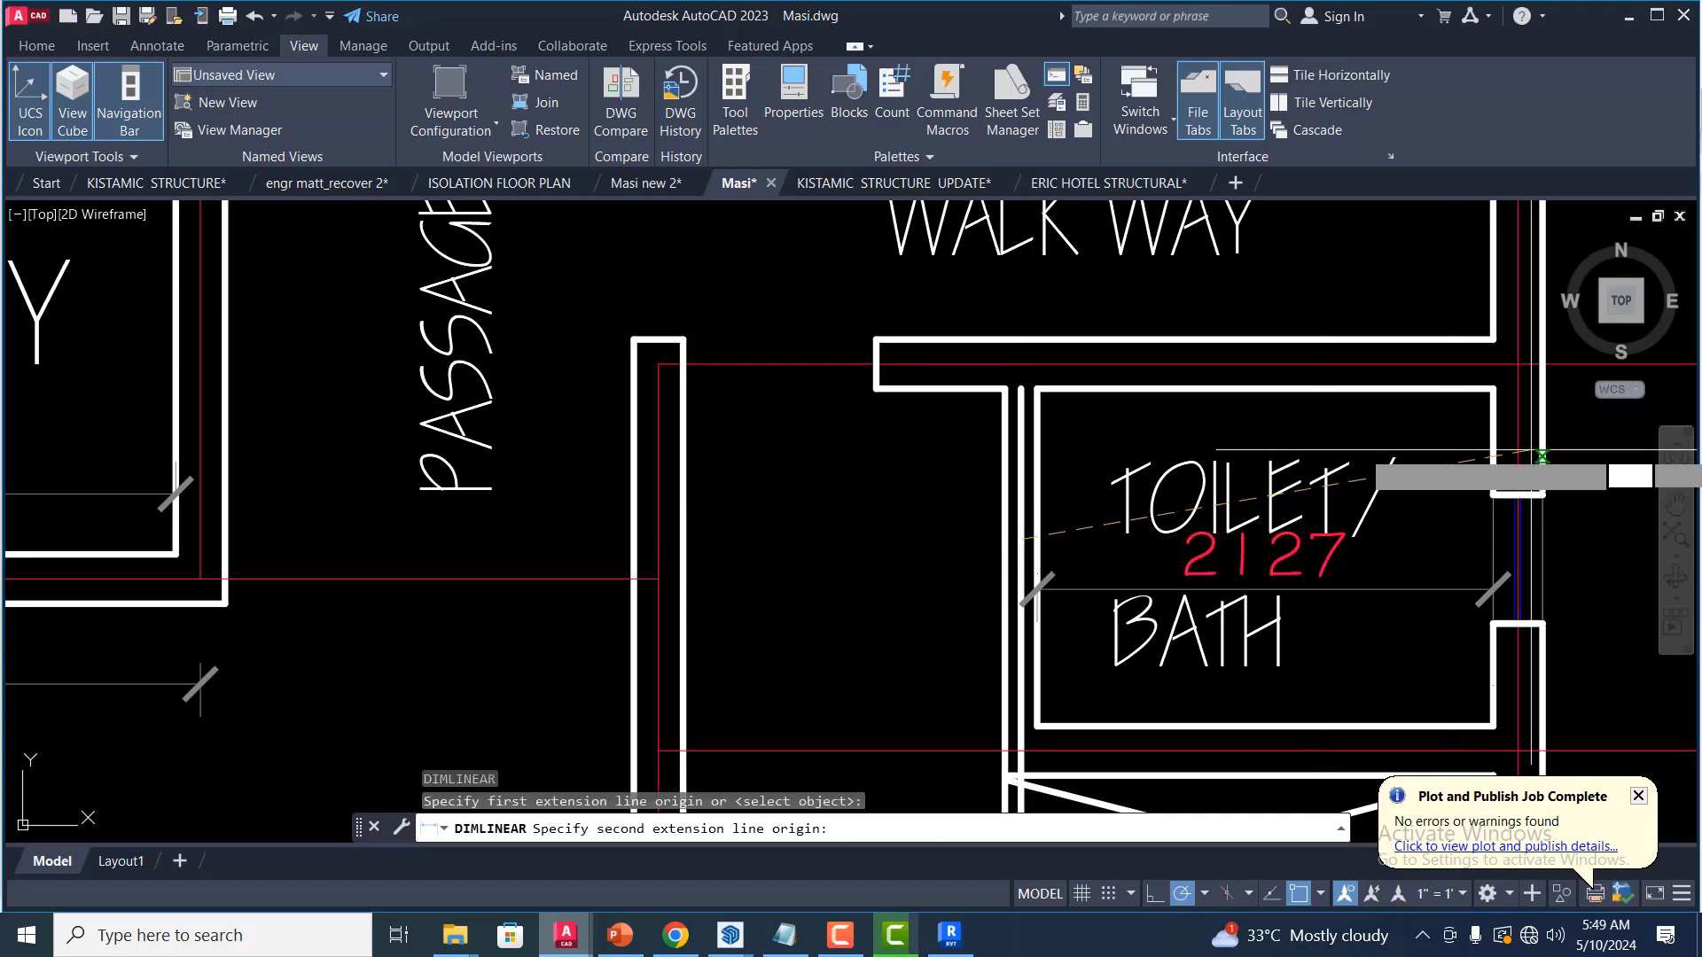
left_click(1517, 468)
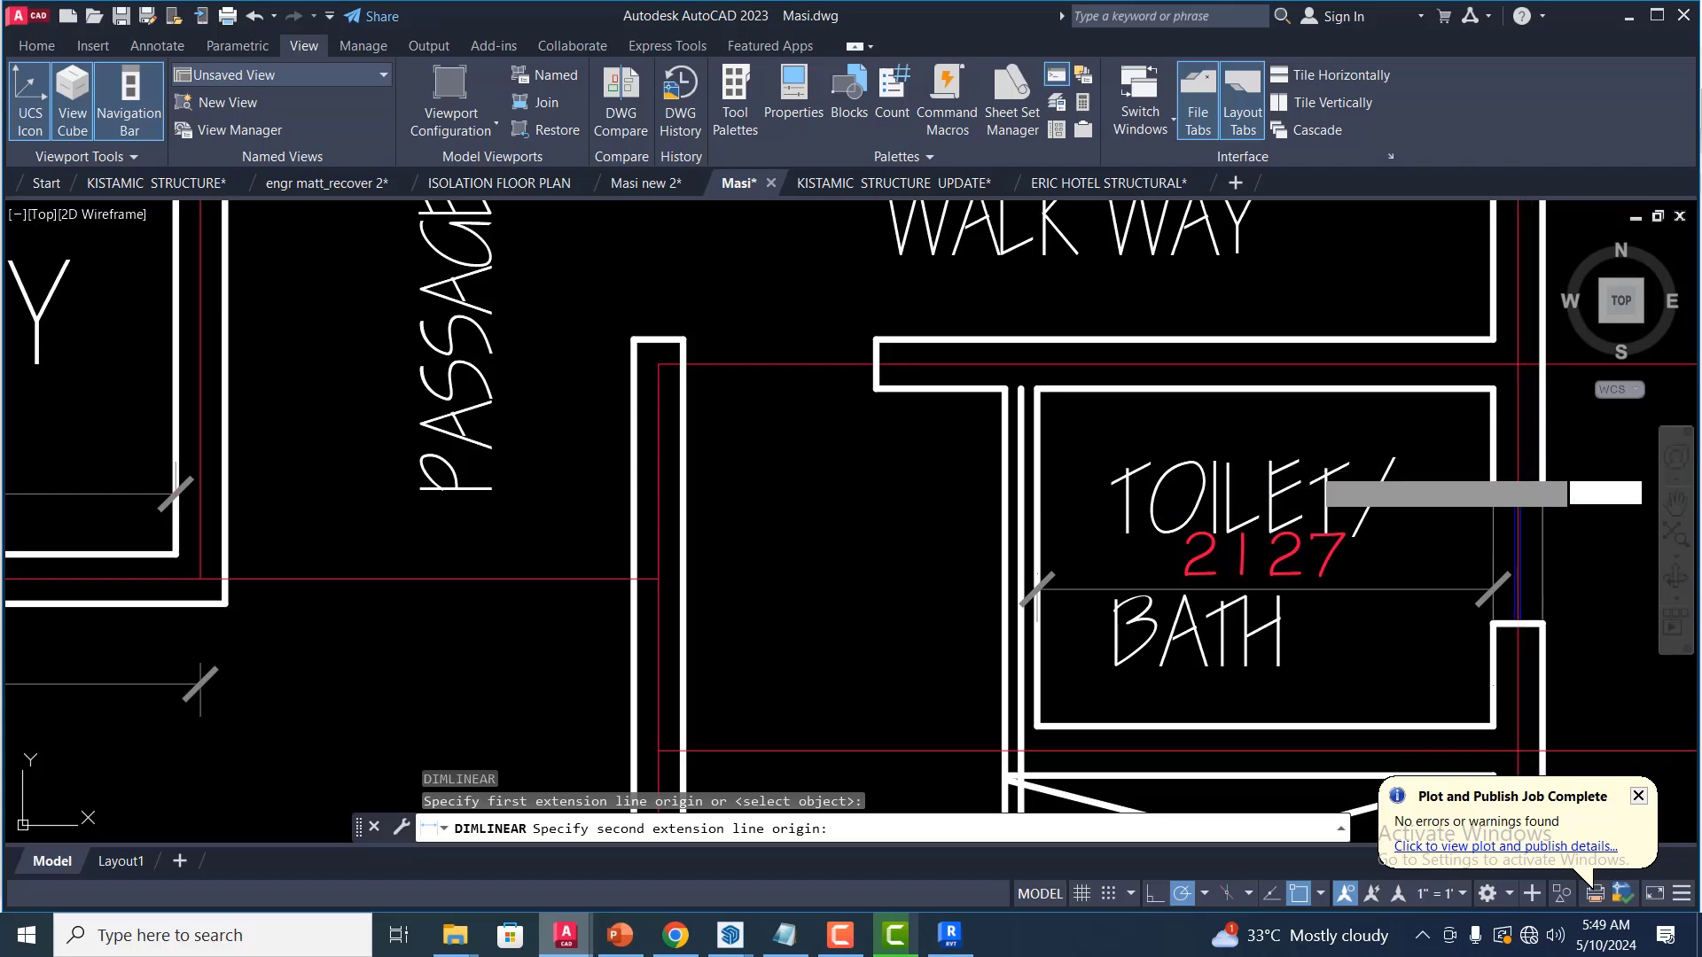
left_click(1370, 477)
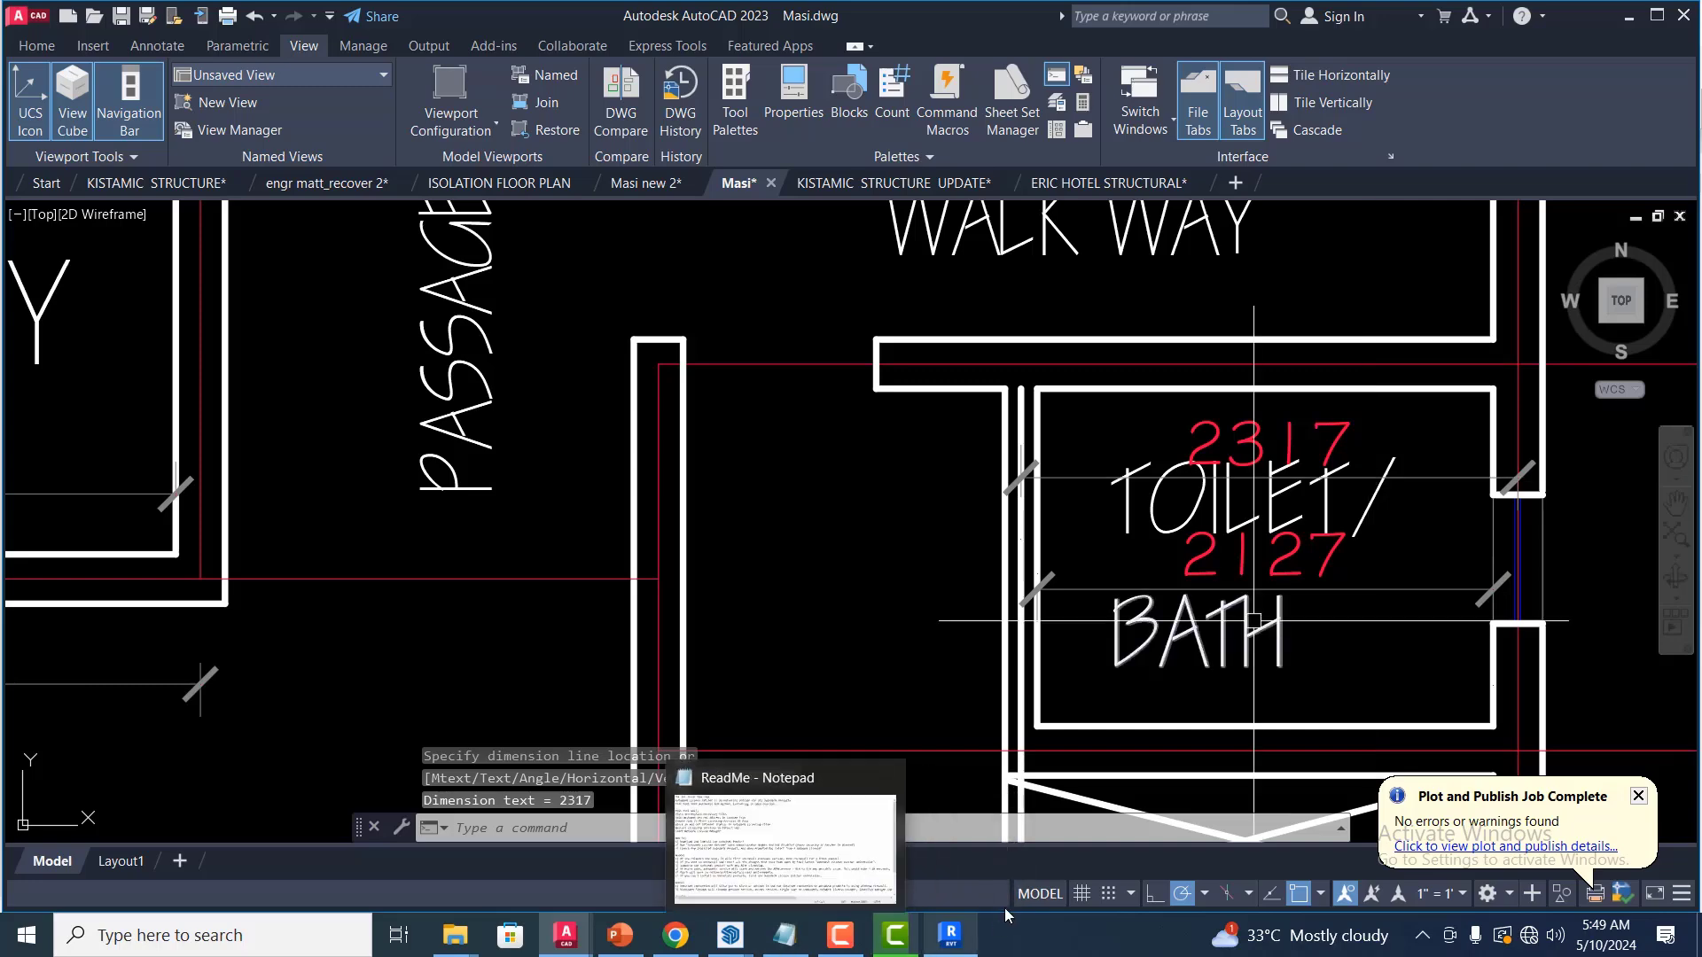
Switch back to Revit and copy the right exterior wall 2310 mm to the left, across the new toilet room
left_click(963, 940)
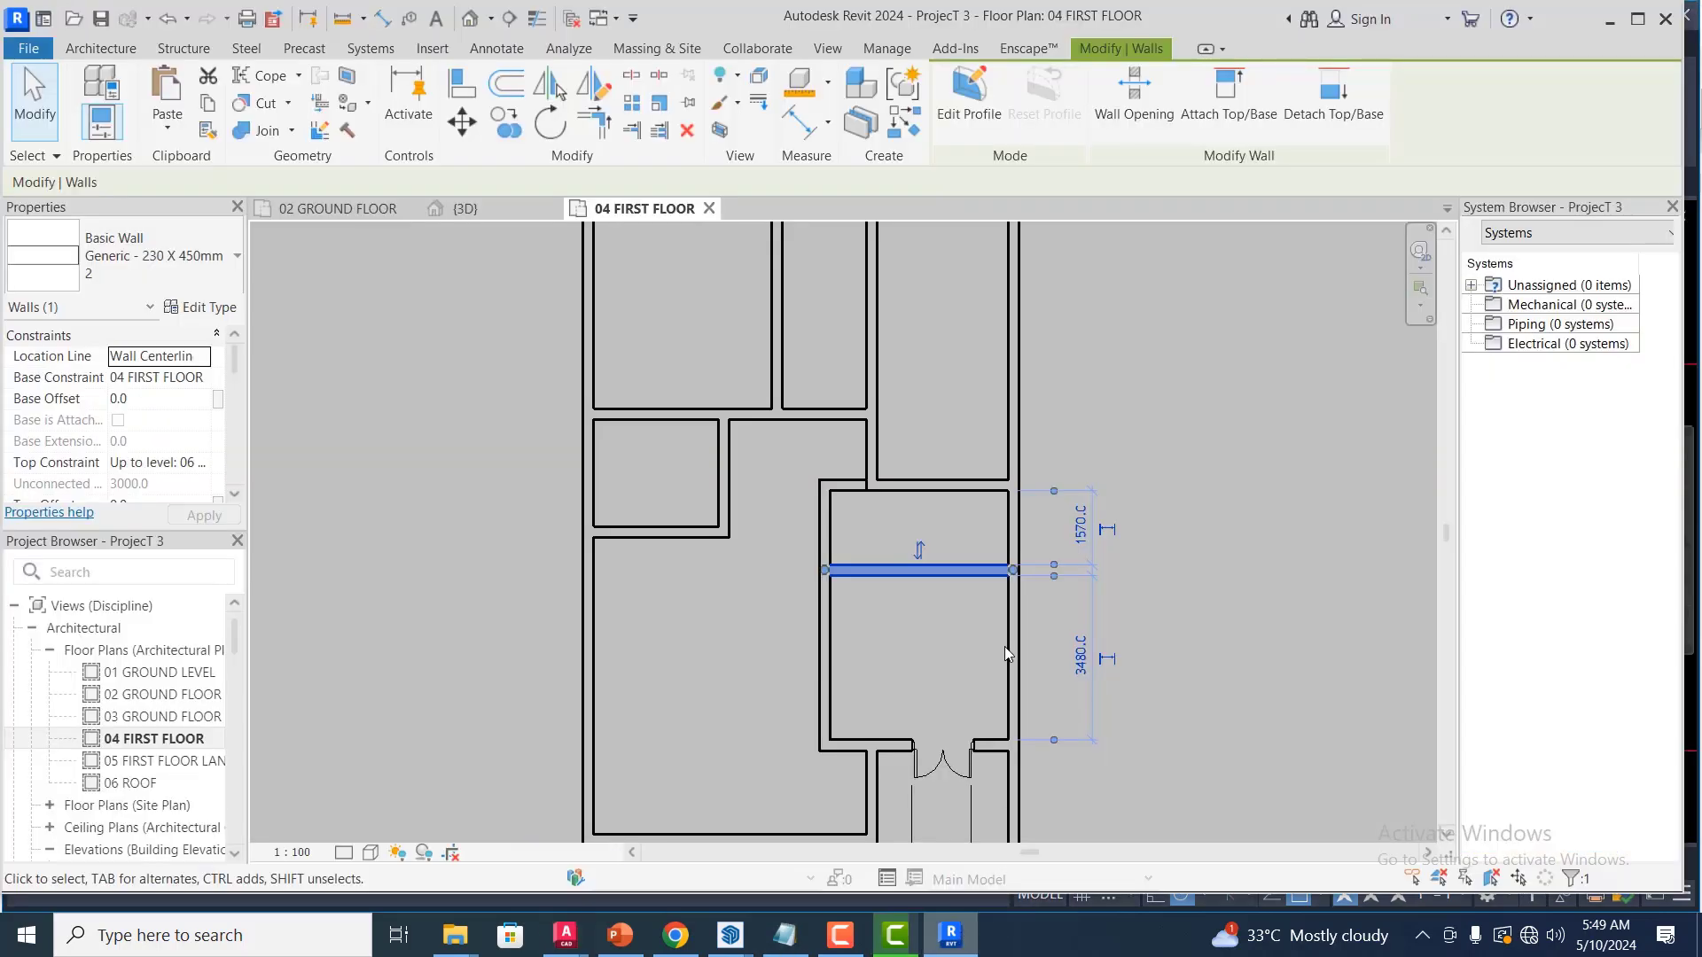
left_click(955, 602)
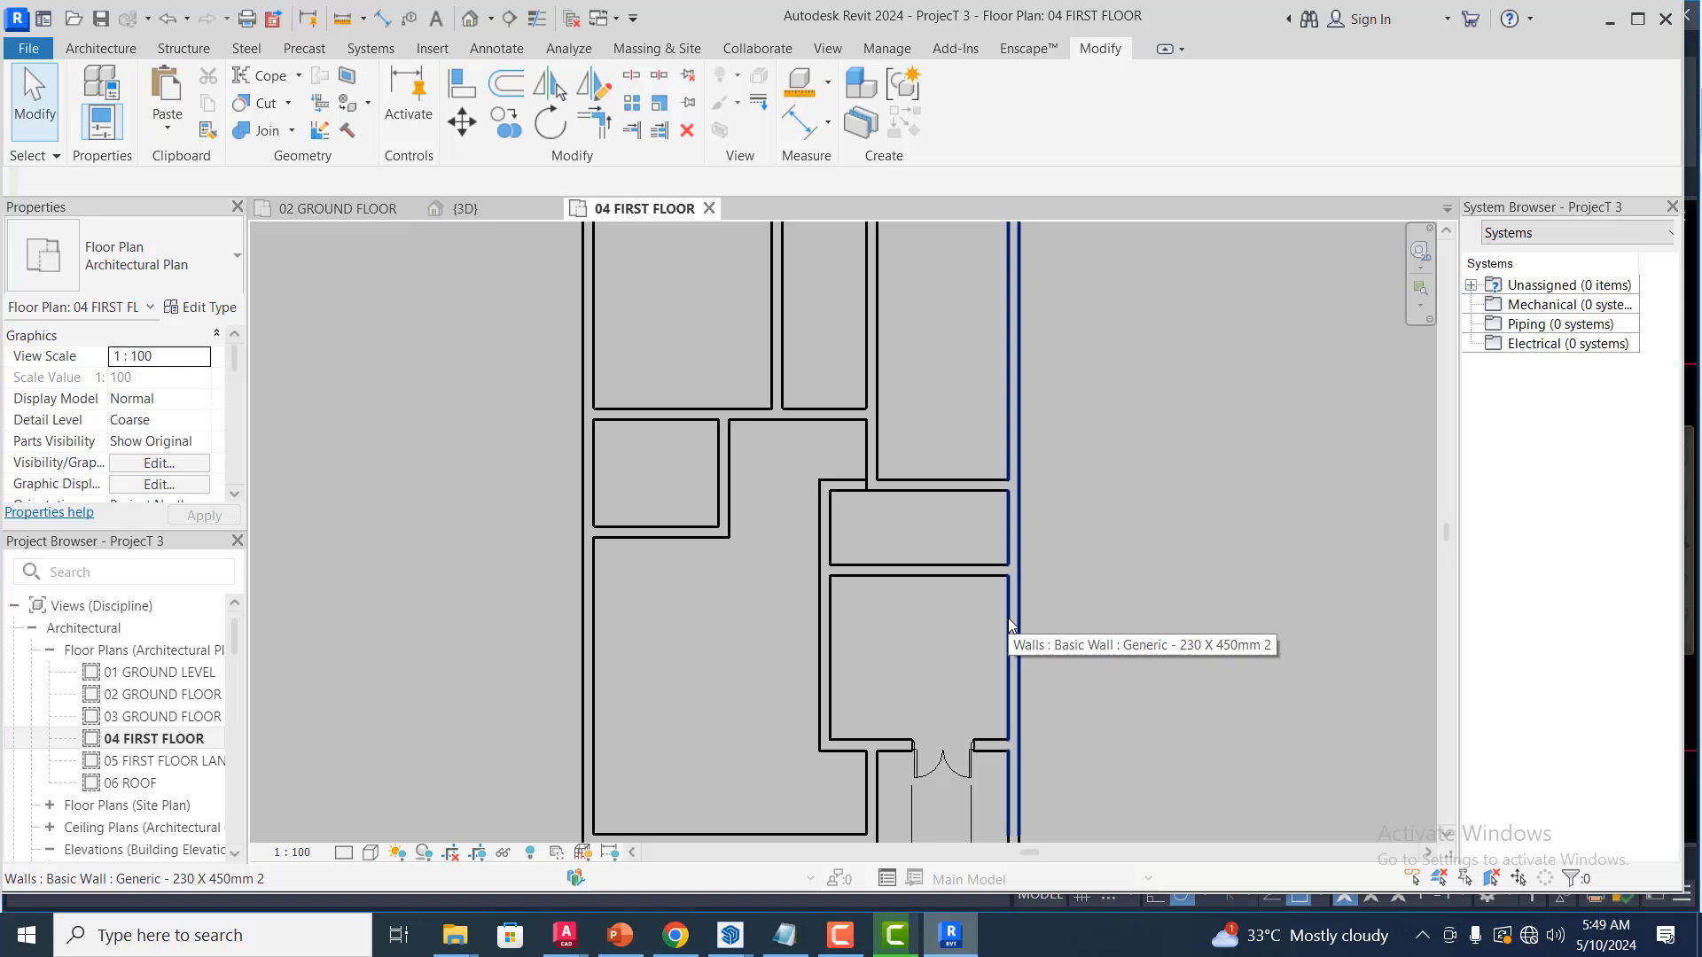
scroll(1019, 501, "up", 3)
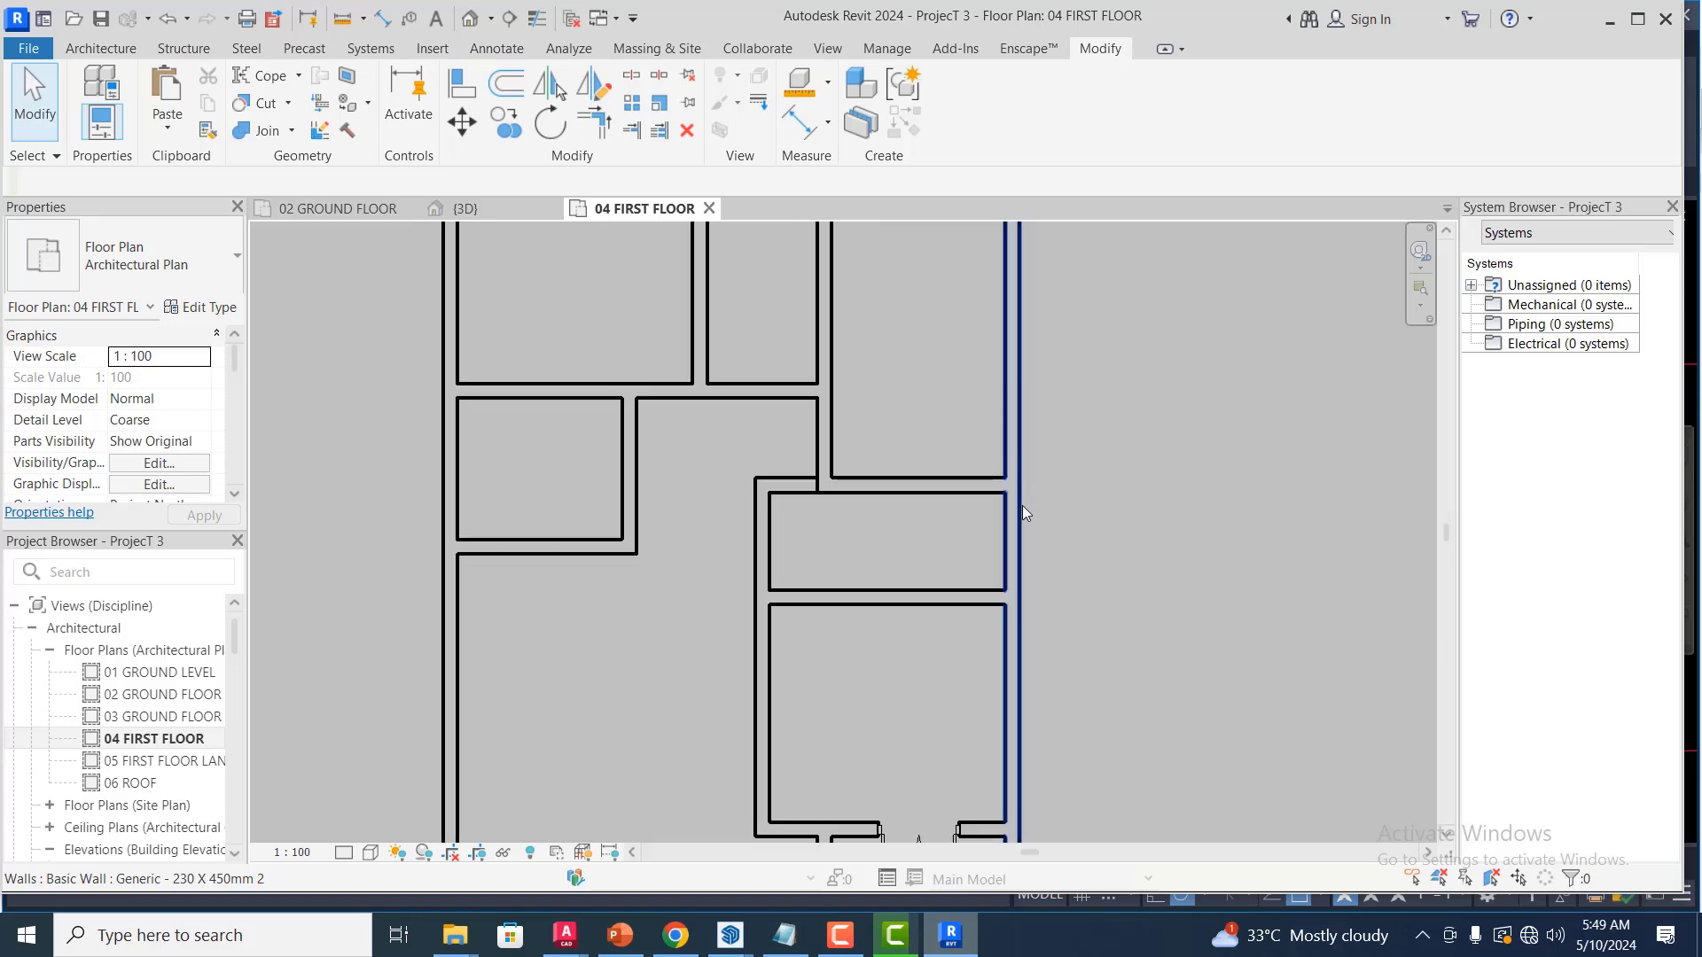
left_click(1007, 541)
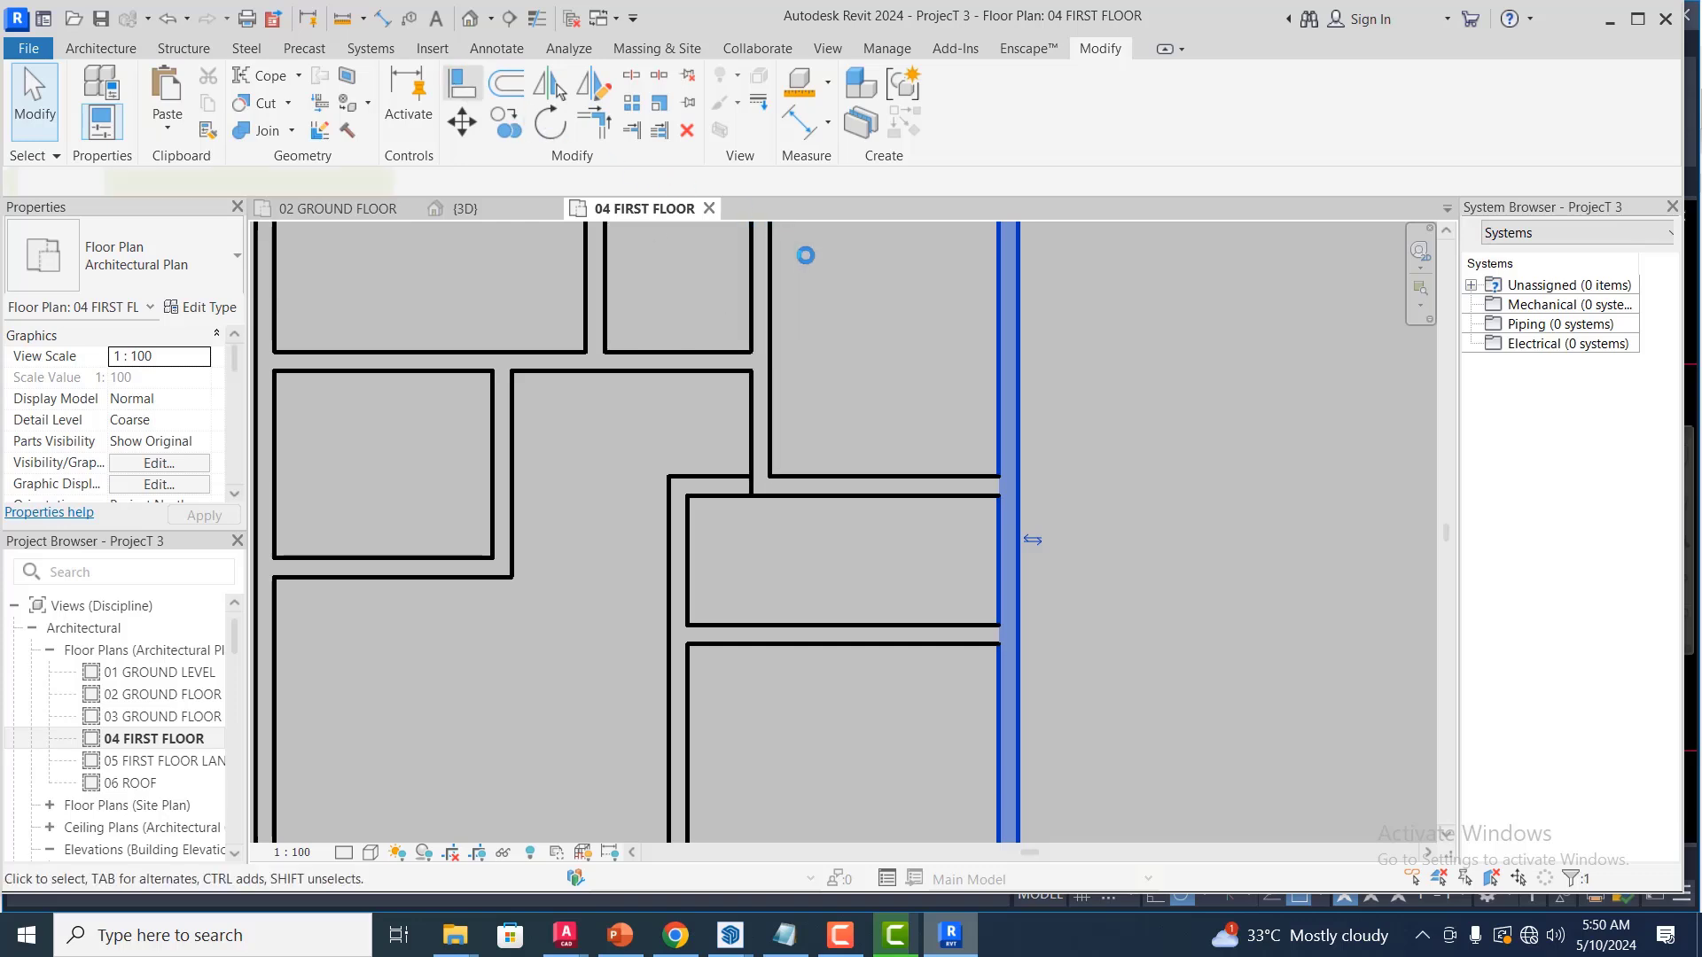
left_click(503, 124)
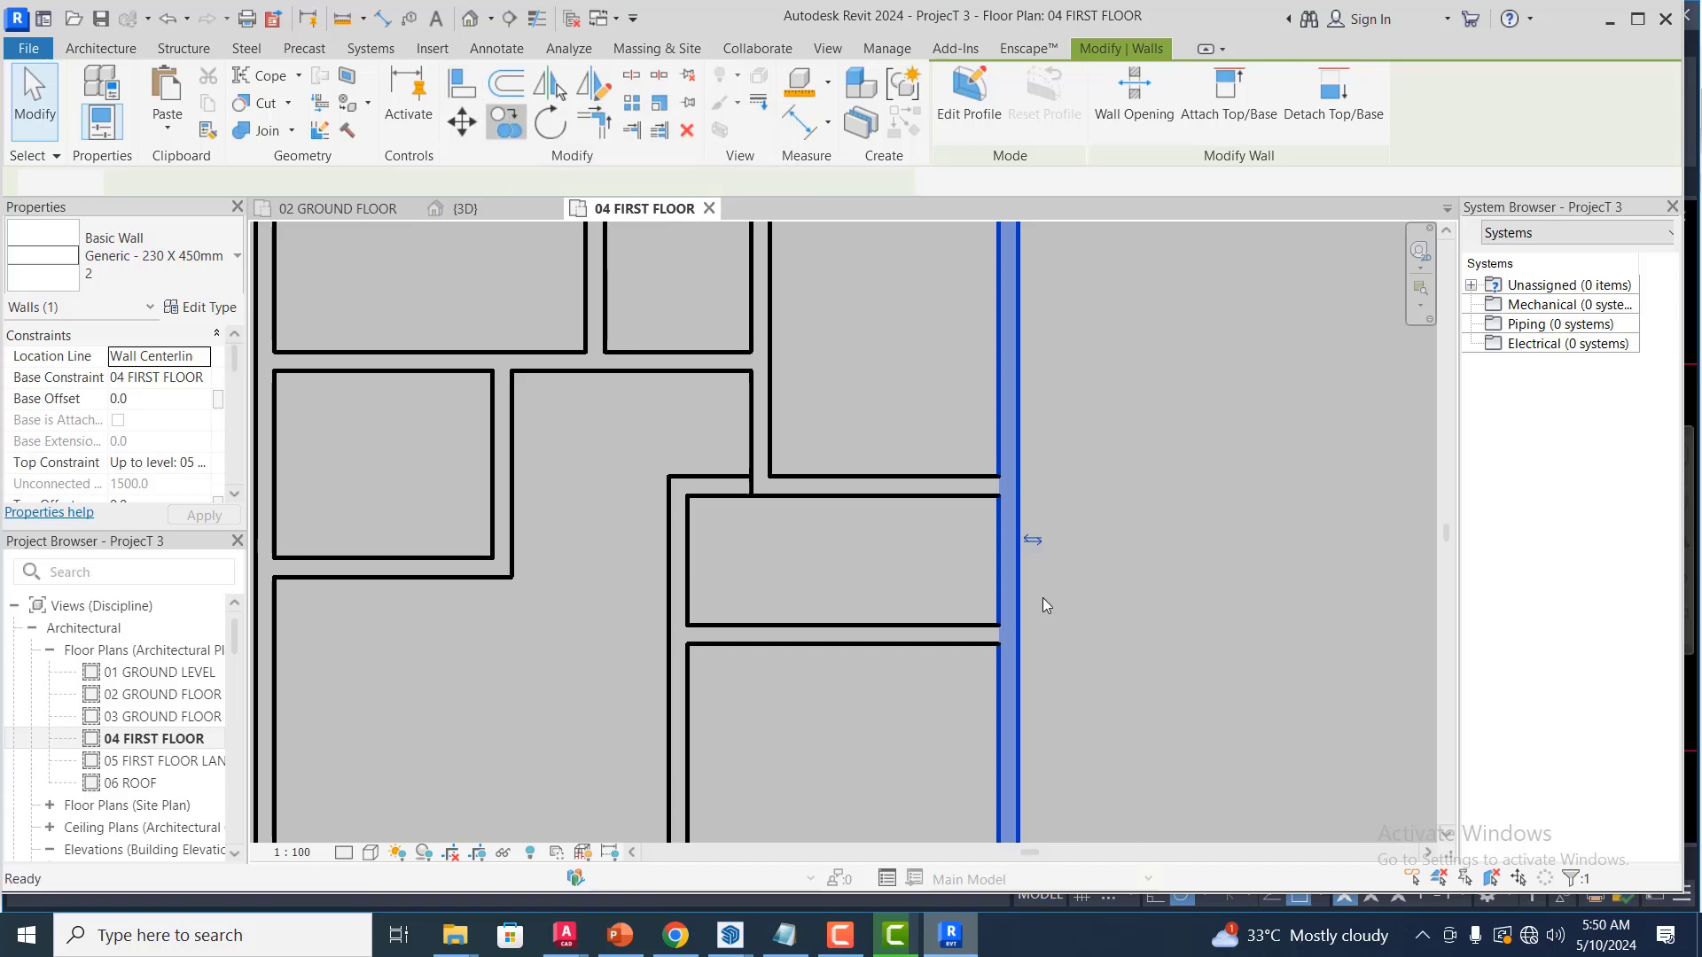
left_click(1010, 562)
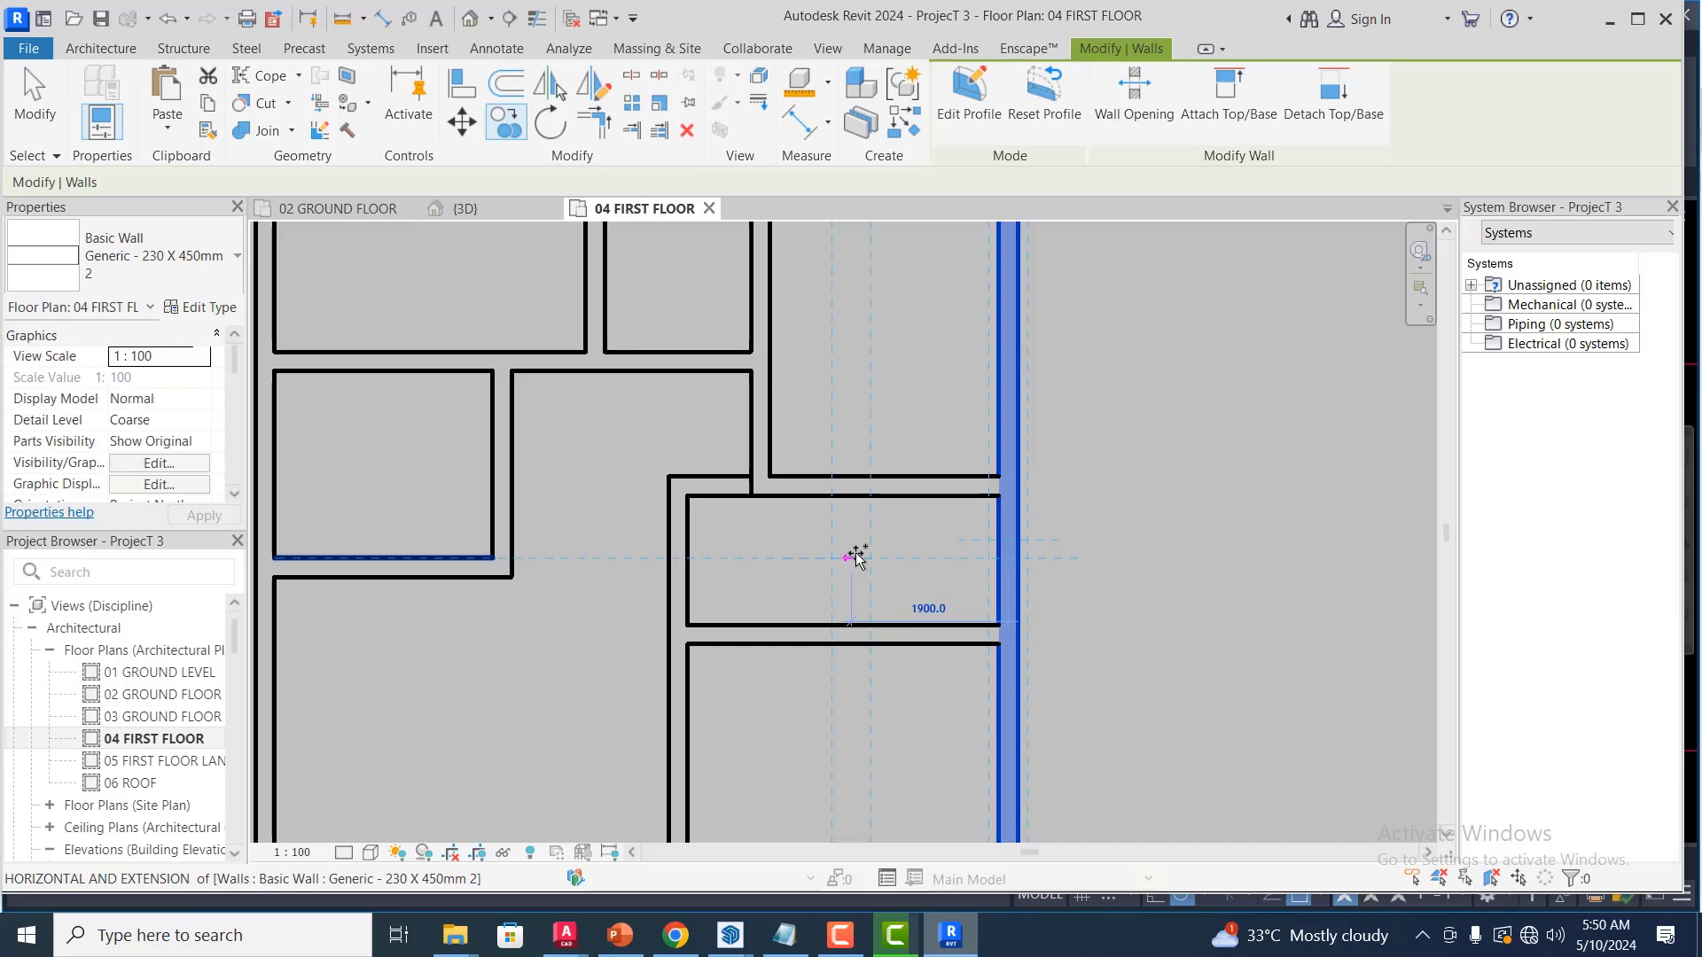
type("24")
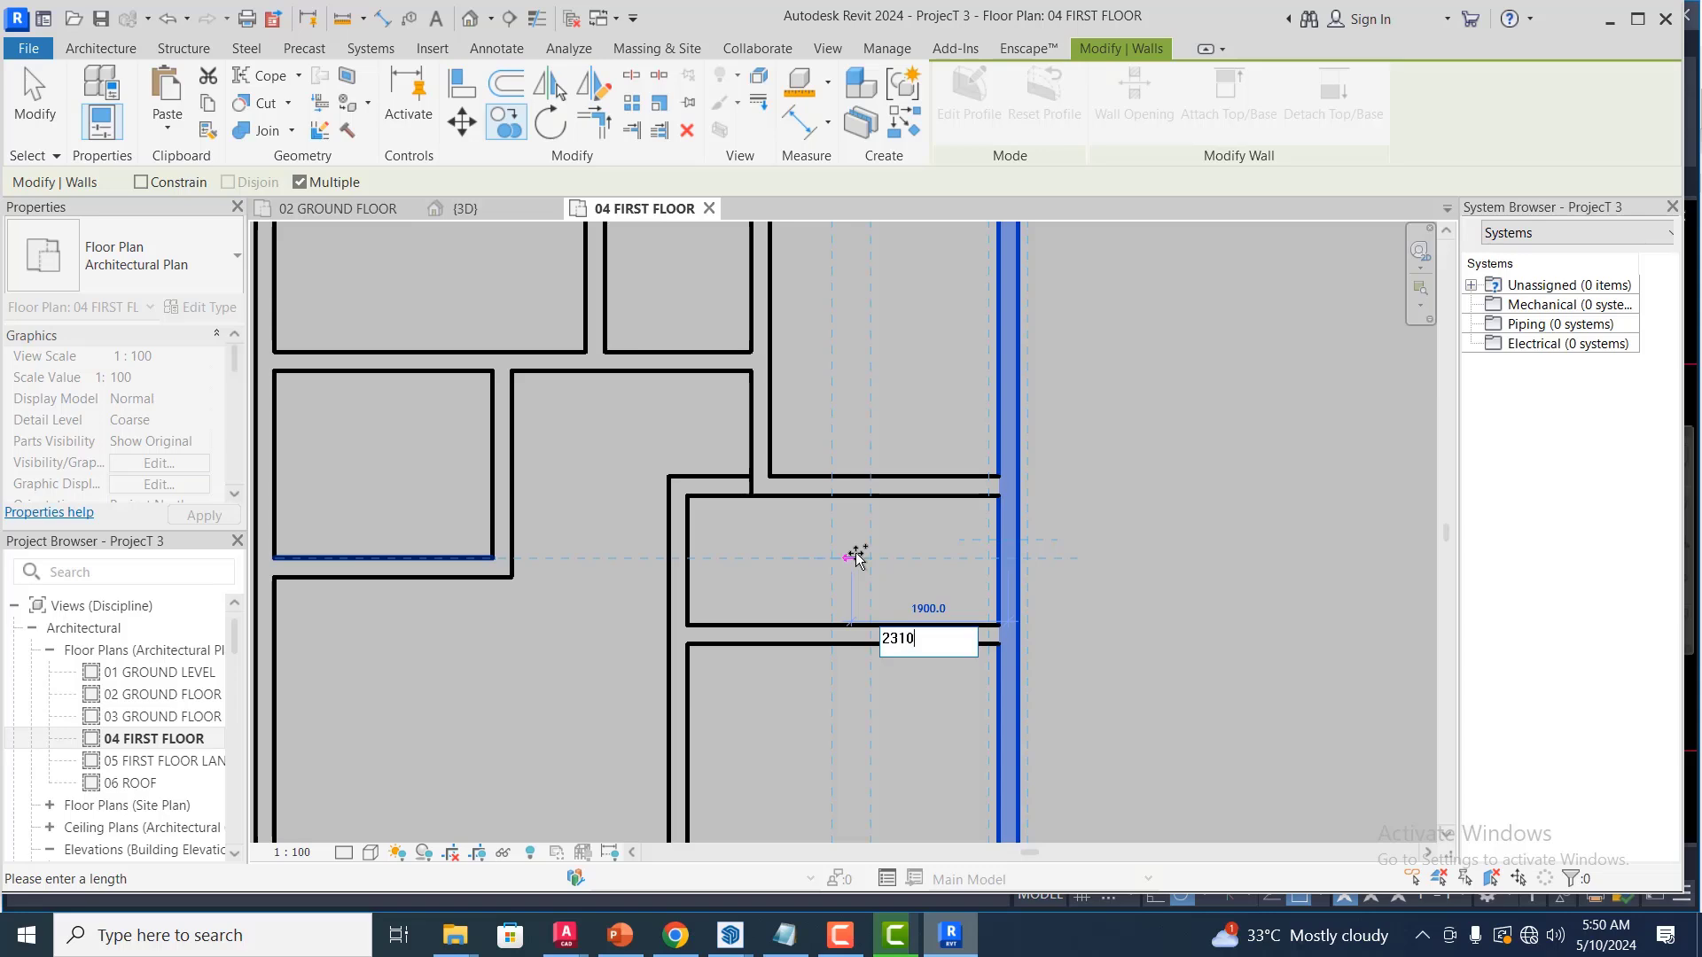
key("Return")
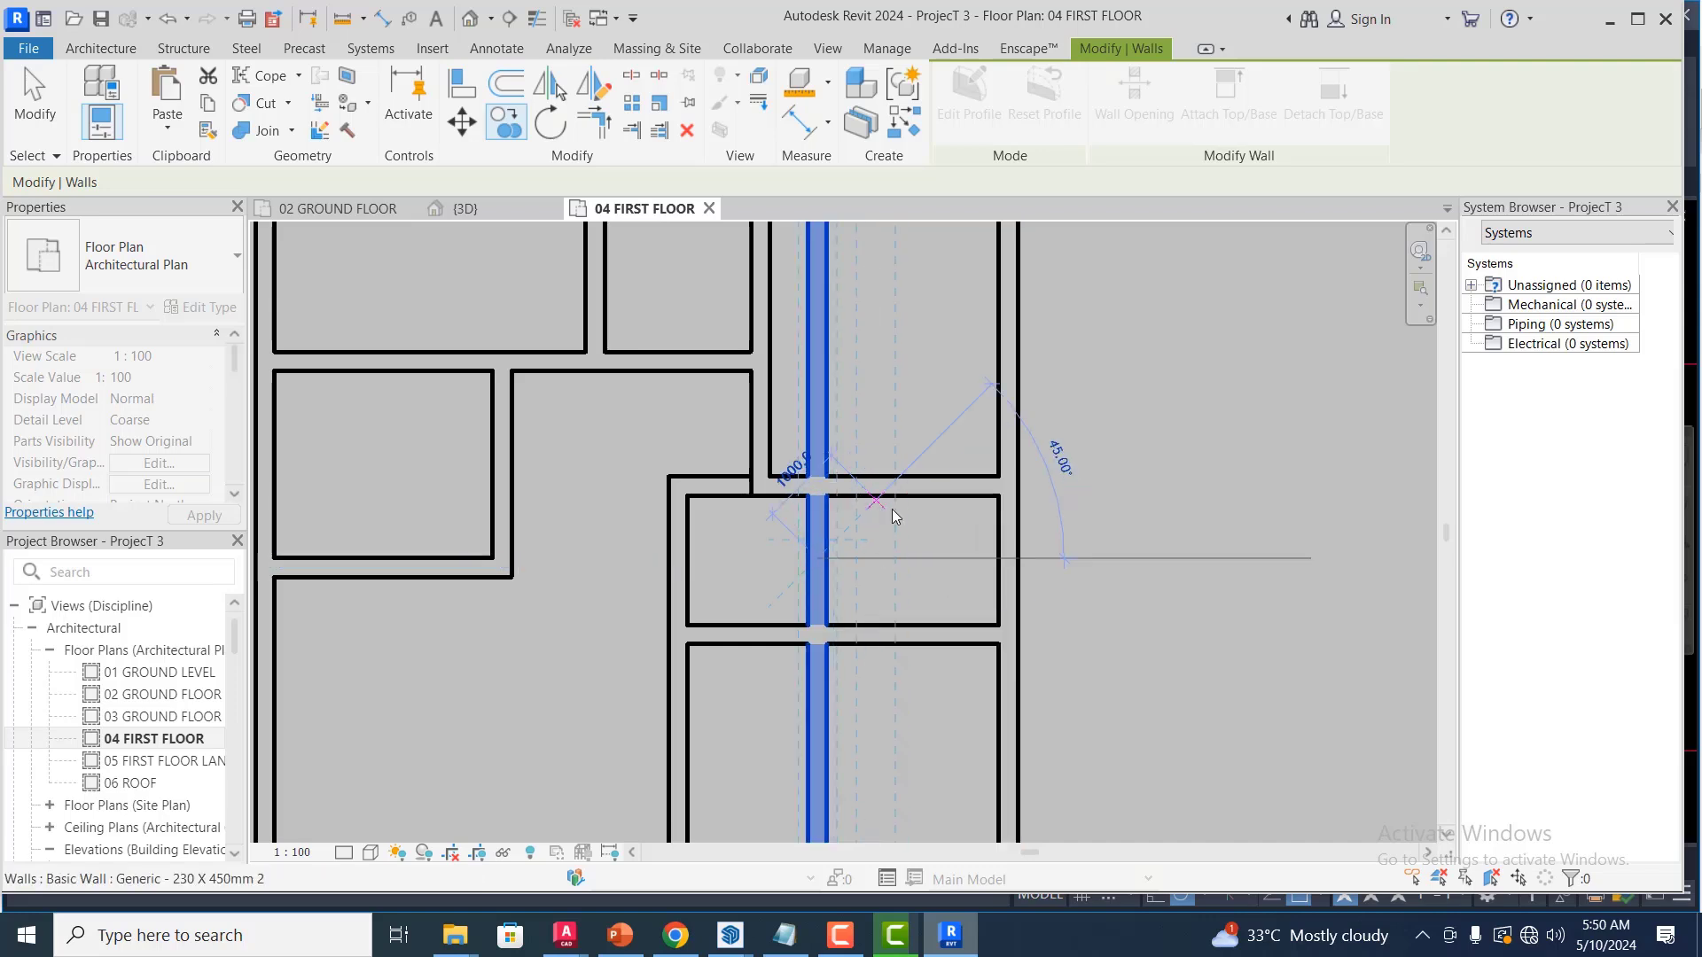
scroll(891, 509, "down", 3)
key("Escape")
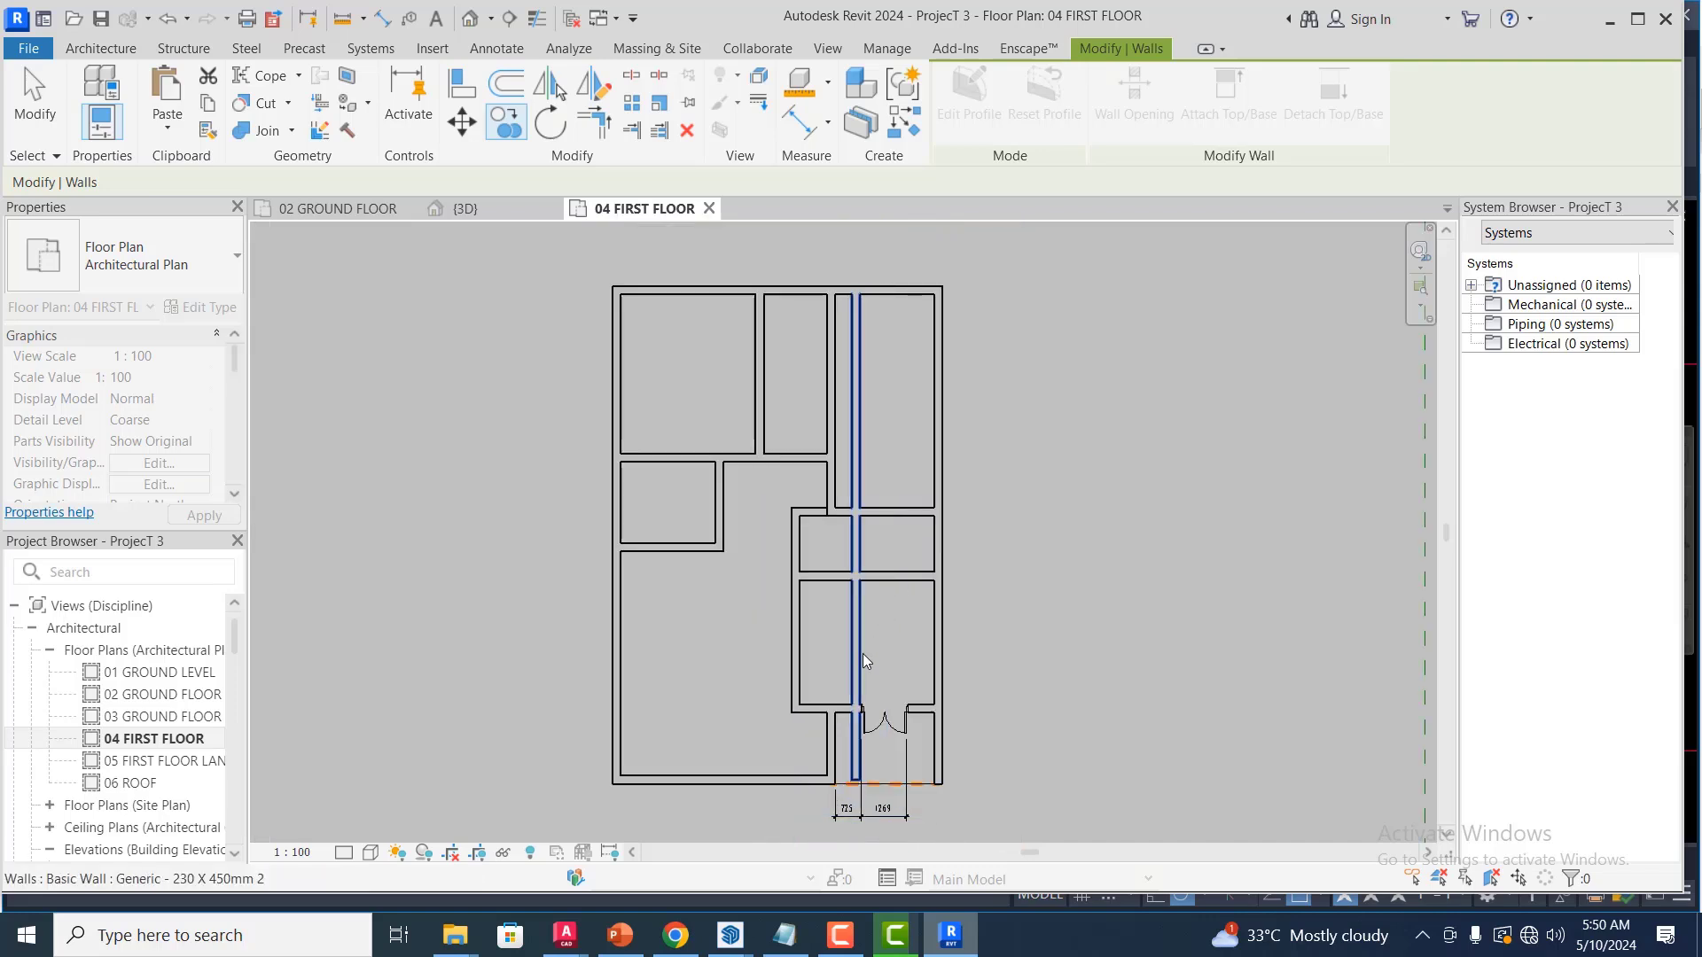
Shorten the copied vertical wall's lower end so it stops at the horizontal wall between the toilet and the bedroom
left_click(856, 779)
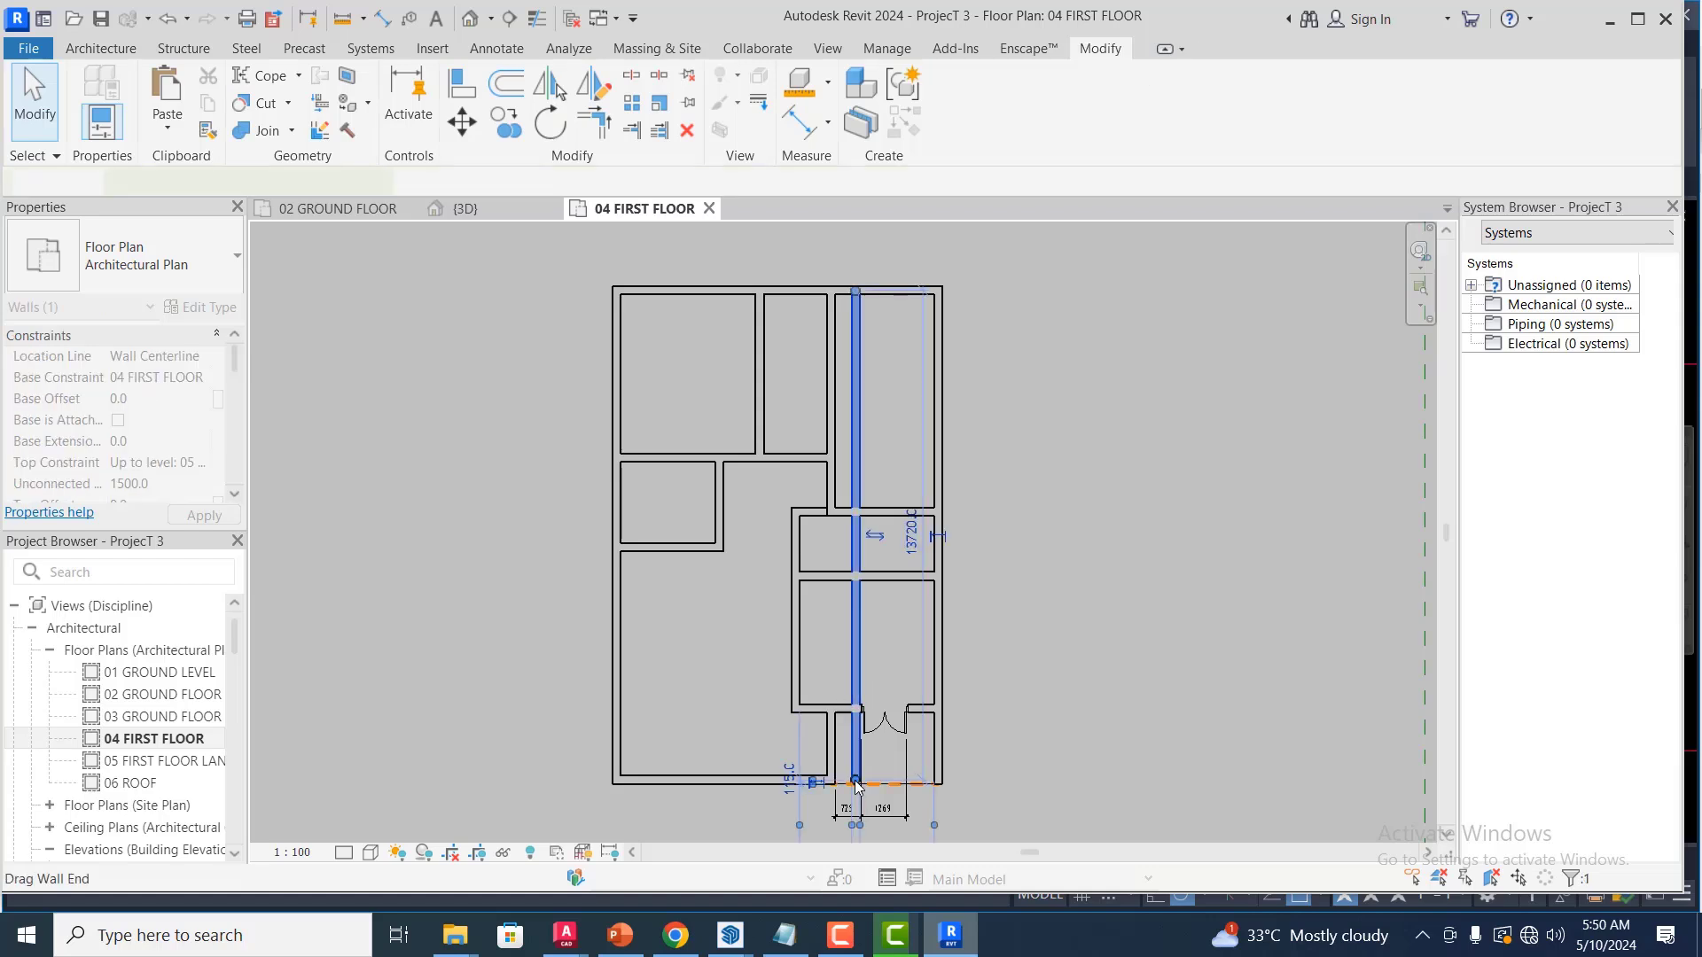
left_click_drag(857, 782, 855, 576)
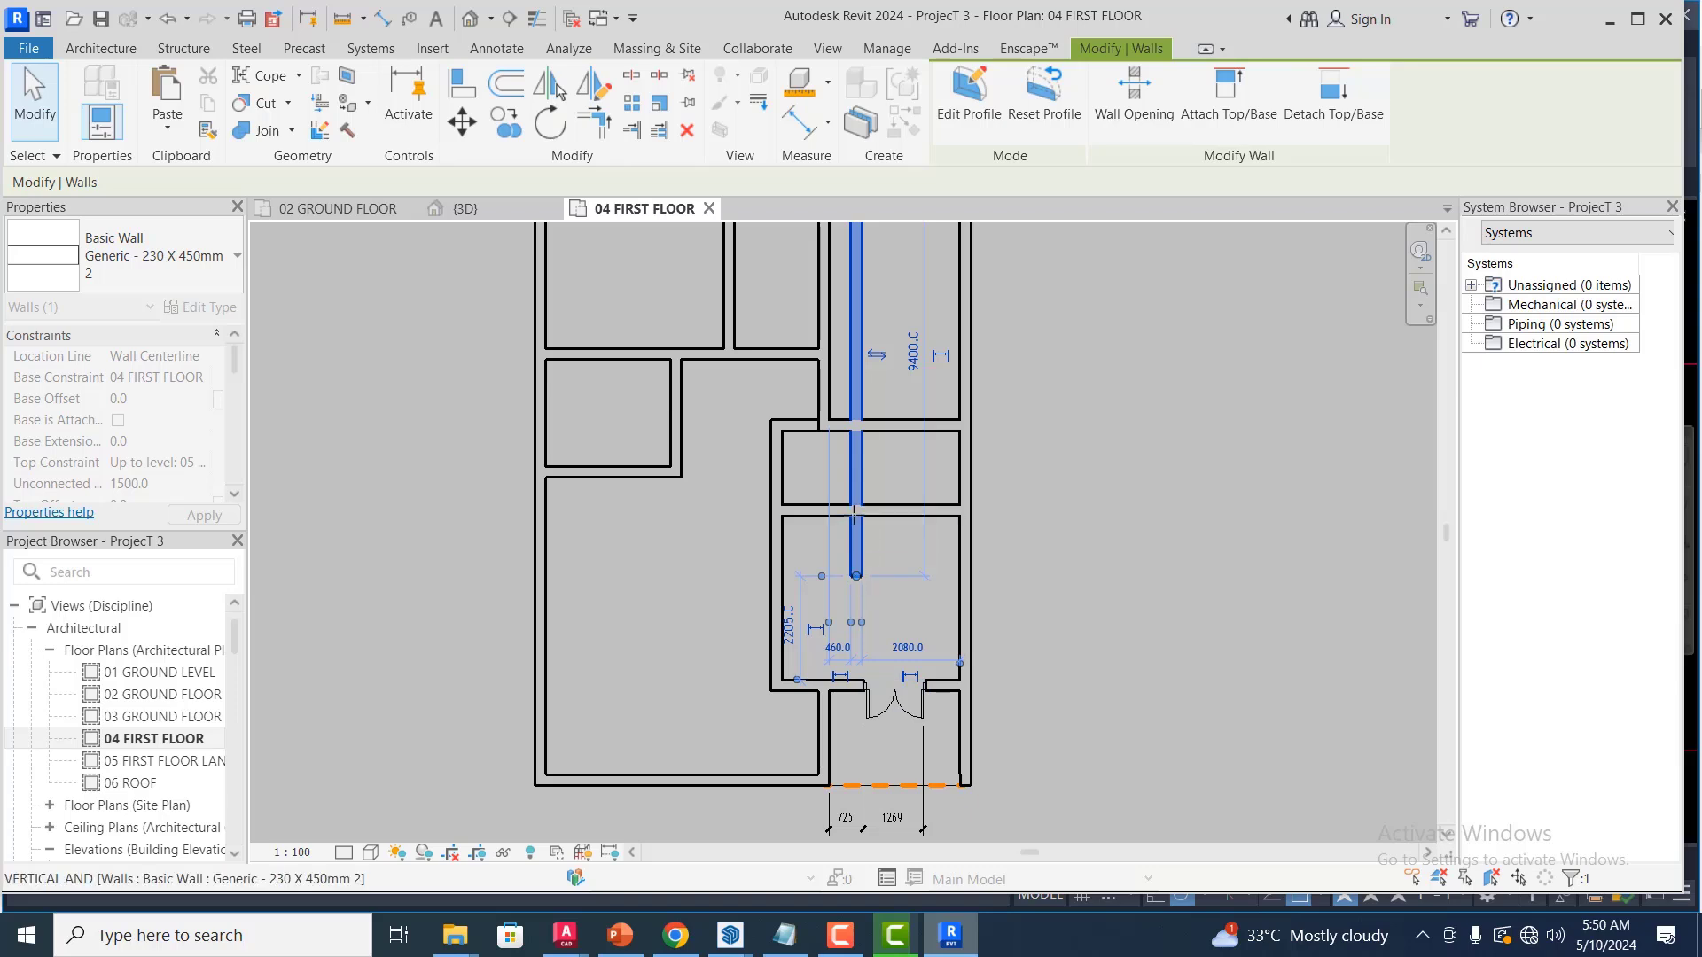
left_click_drag(853, 514, 856, 512)
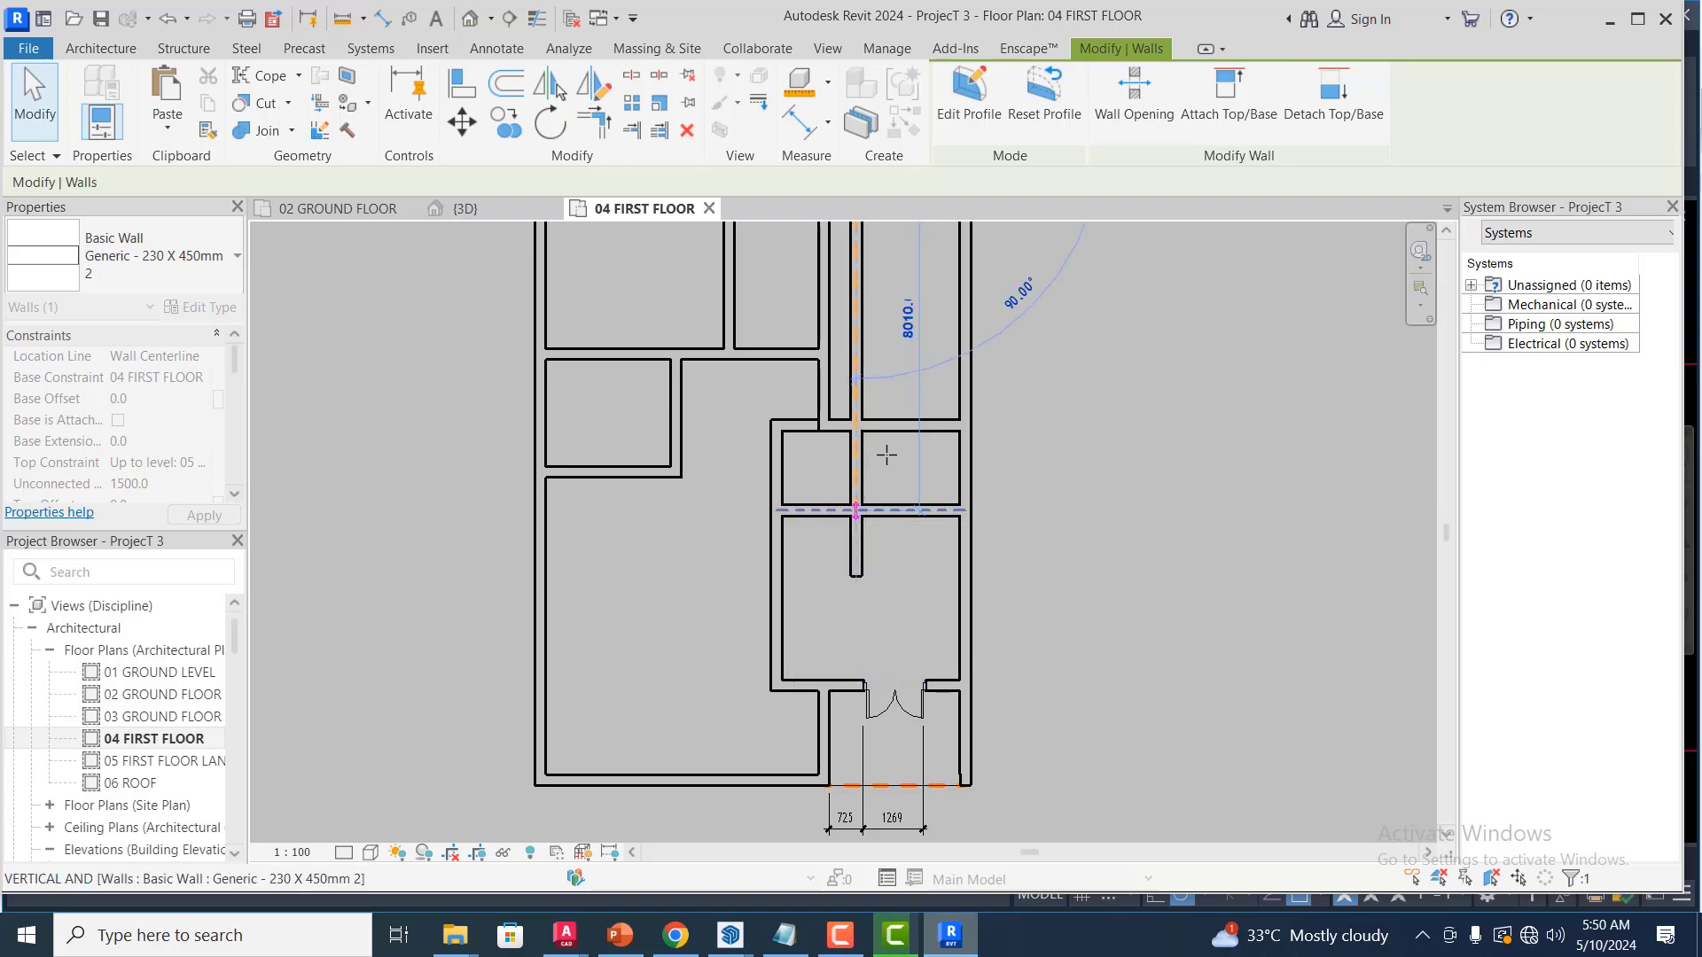
left_click_drag(886, 455, 905, 477)
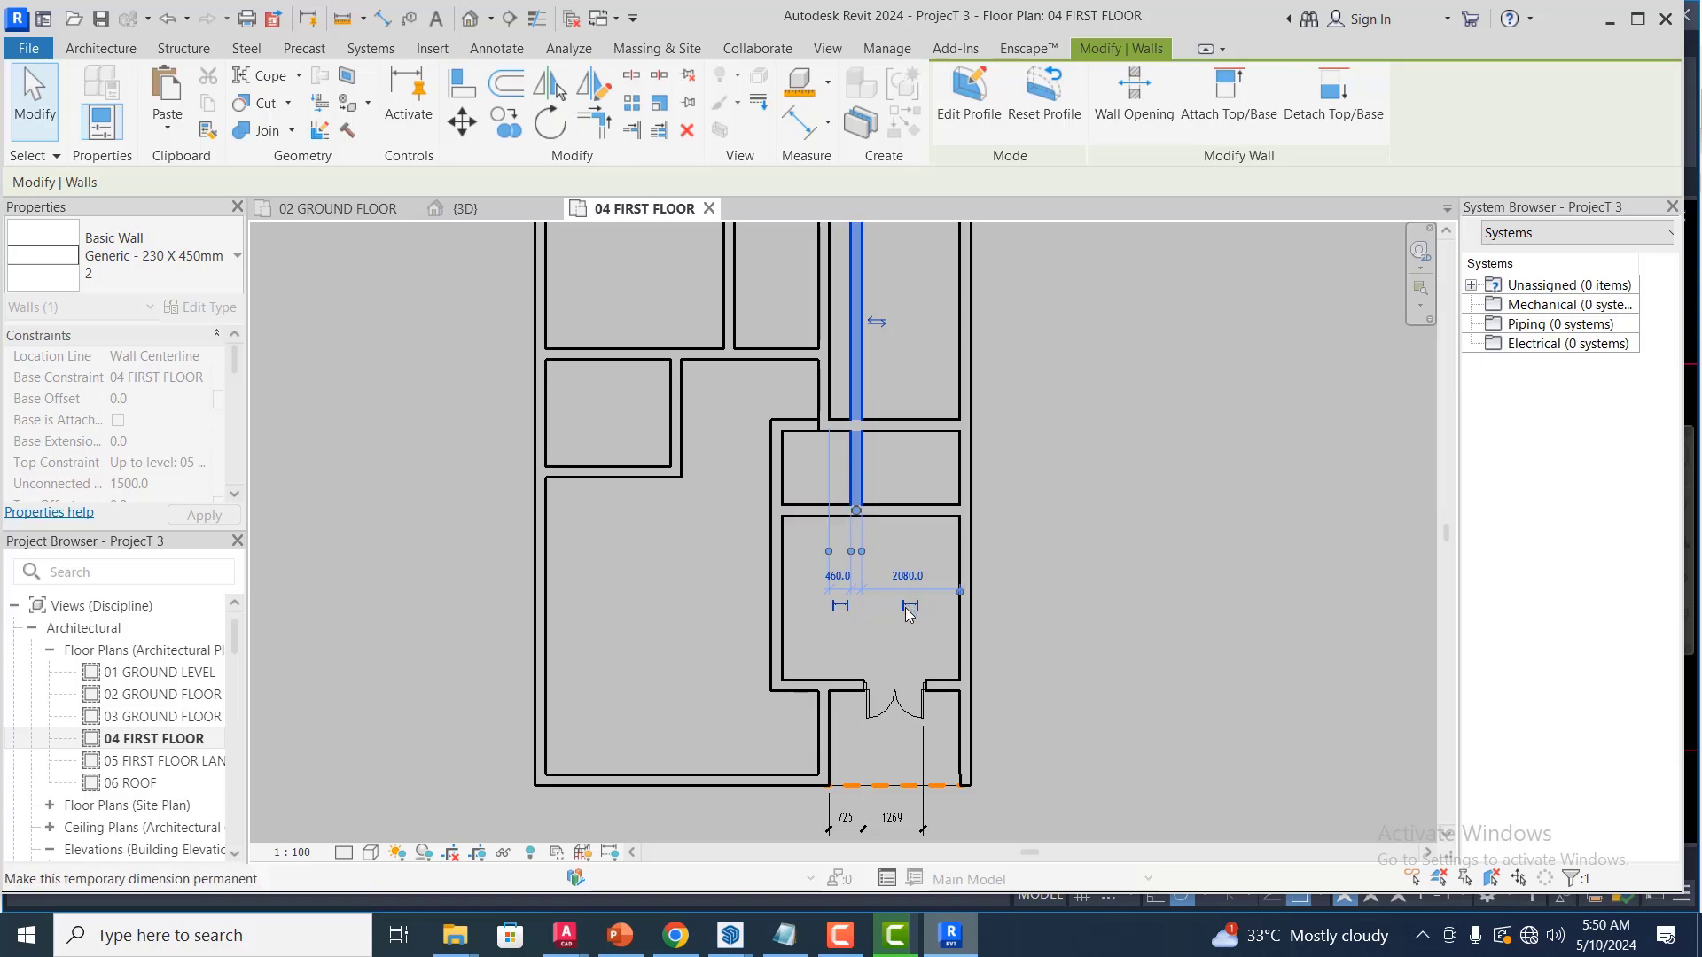
Shorten the copied vertical wall's upper end so it stops at the horizontal wall above the new toilet room
scroll(902, 580, "down", 2)
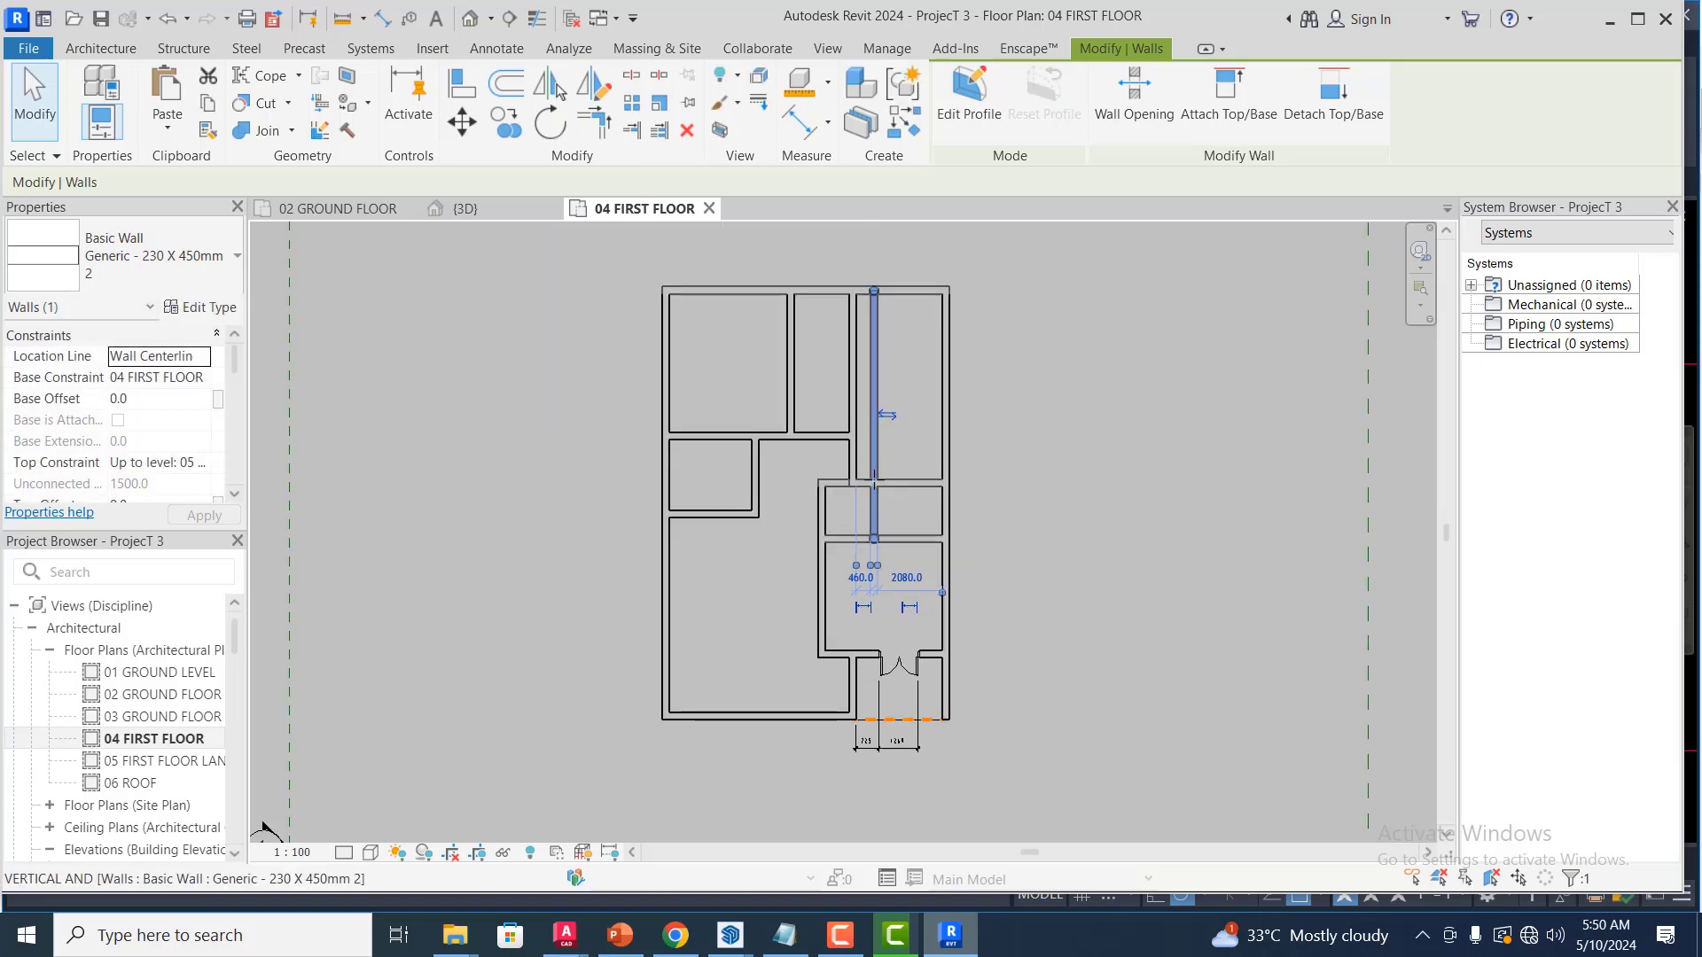
left_click_drag(874, 480, 874, 484)
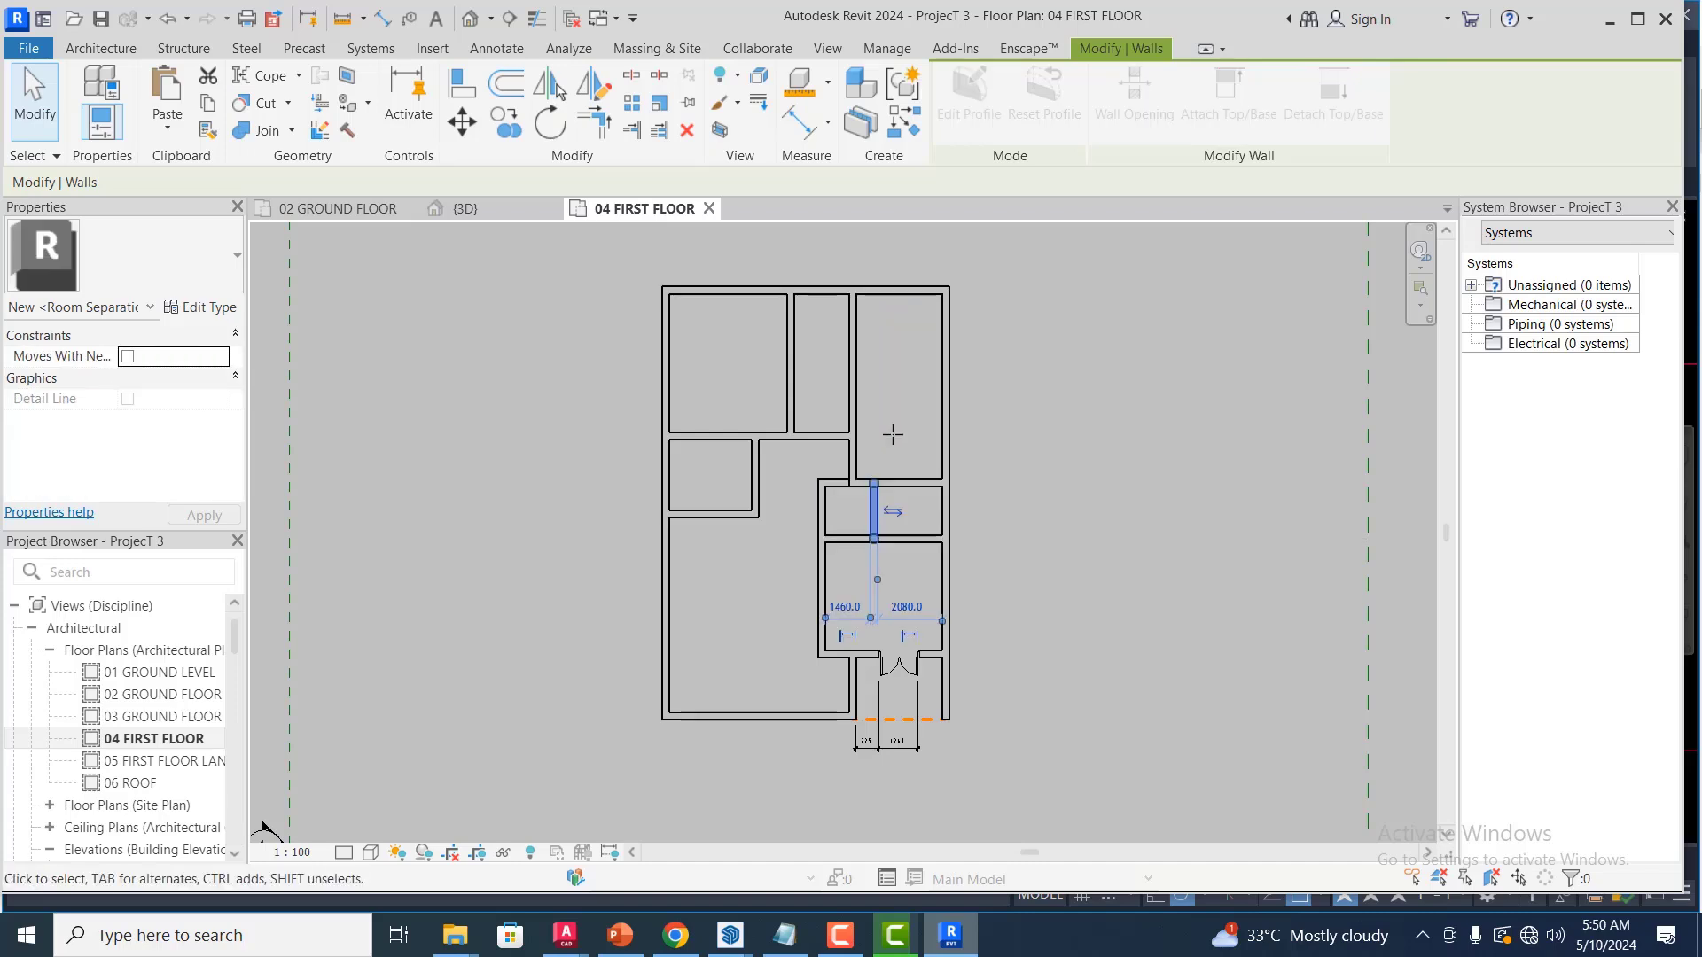
left_click(887, 440)
scroll(856, 413, "up", 1)
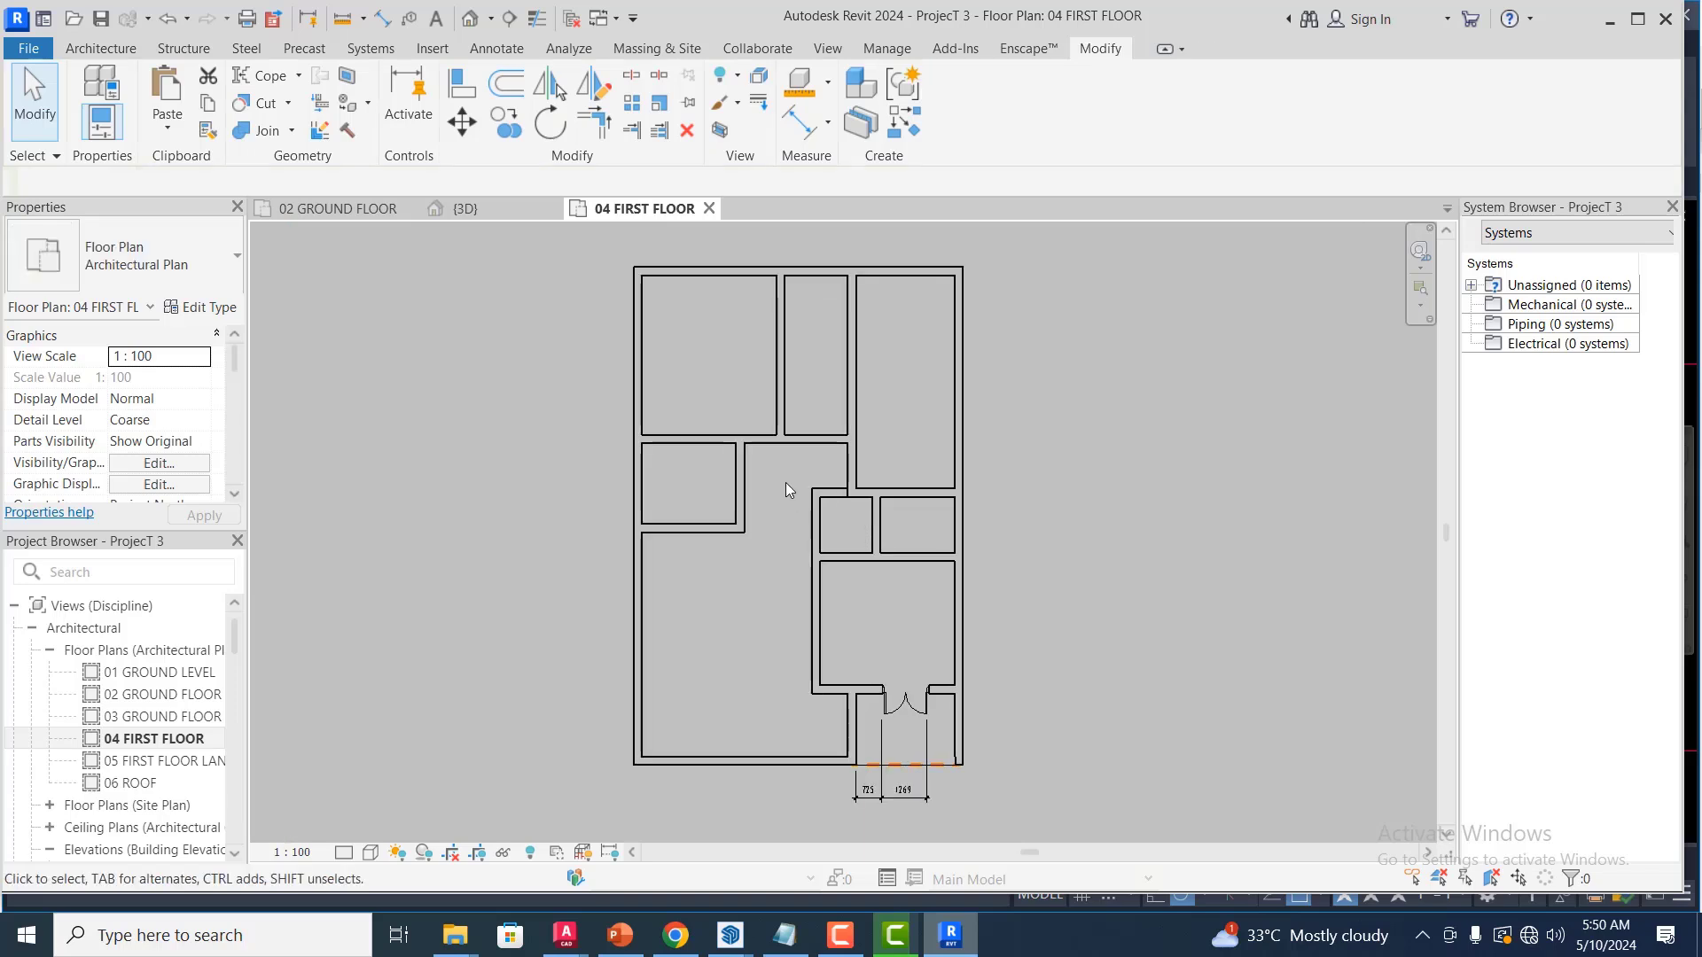
scroll(843, 519, "up", 1)
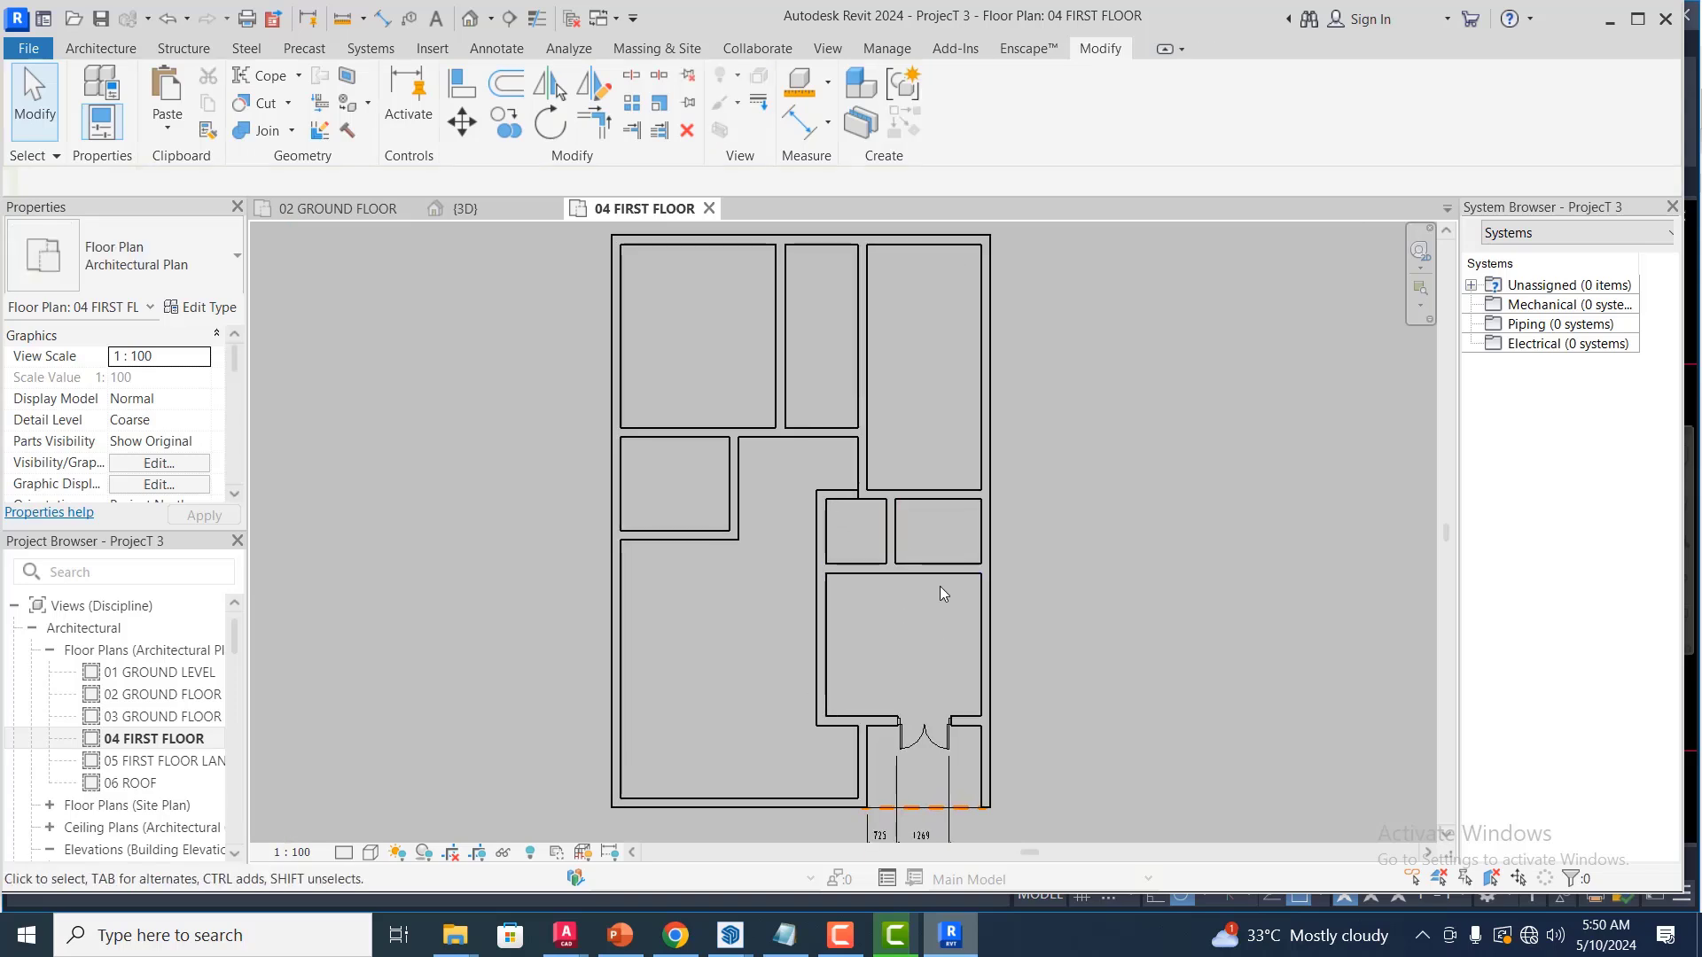
scroll(940, 588, "down", 1)
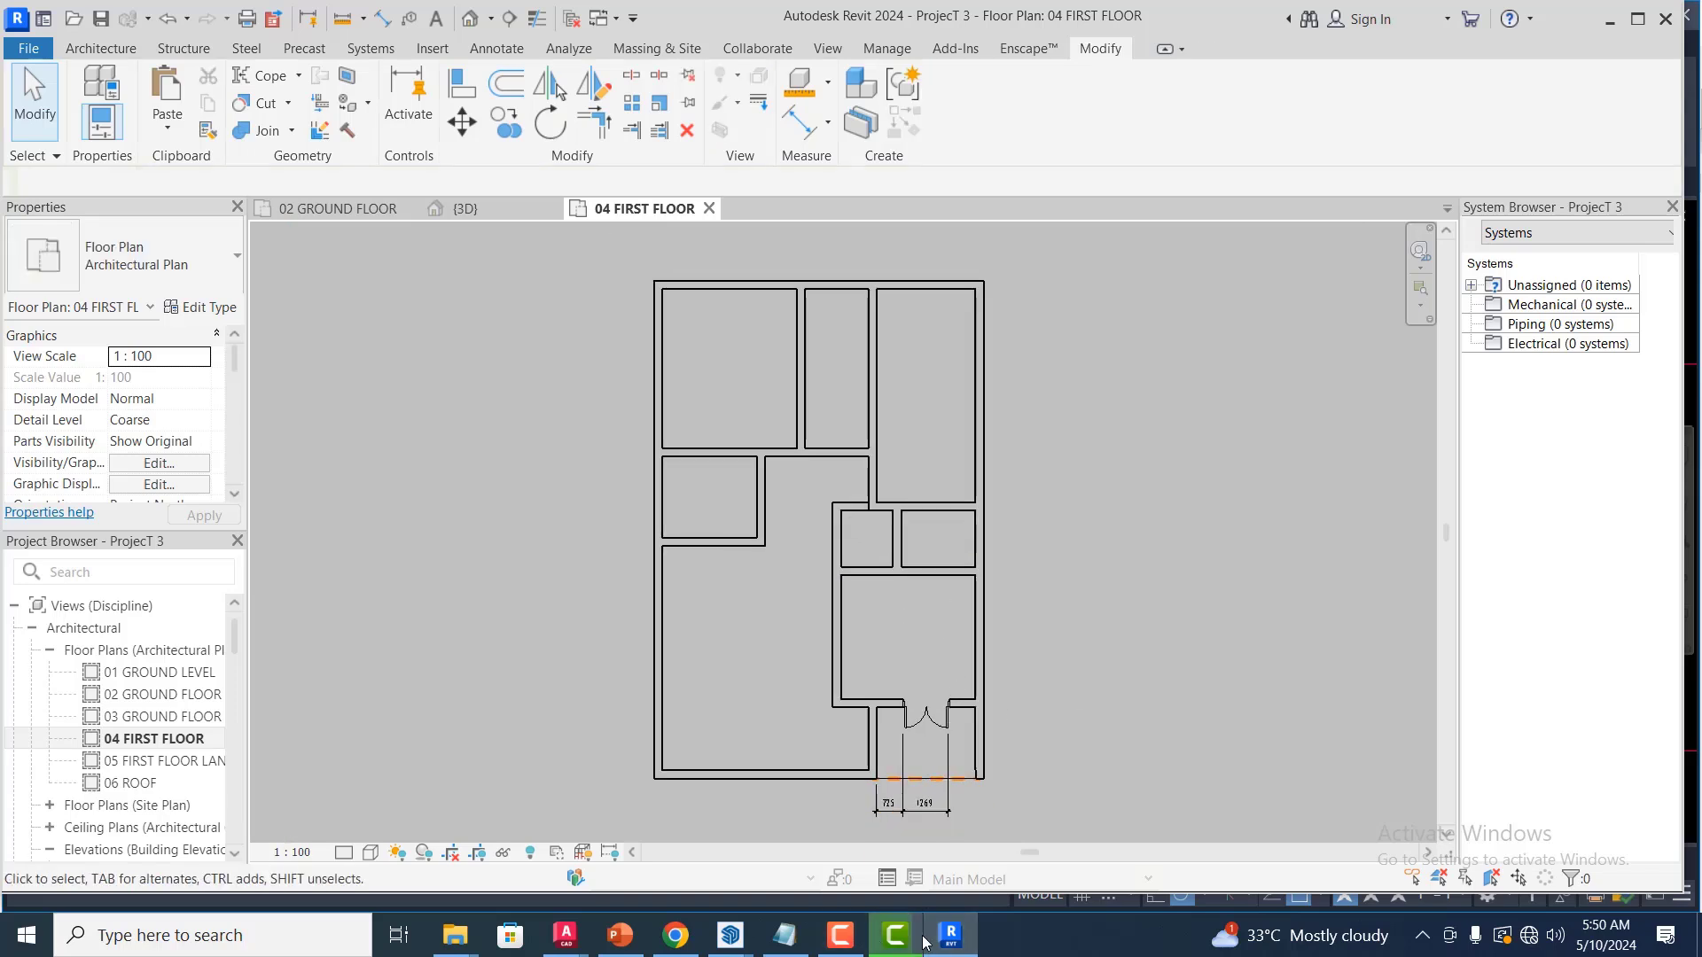
Switch to Masi.dwg in AutoCAD, examine the window positions on the first-floor plan, and return to Revit
left_click(567, 934)
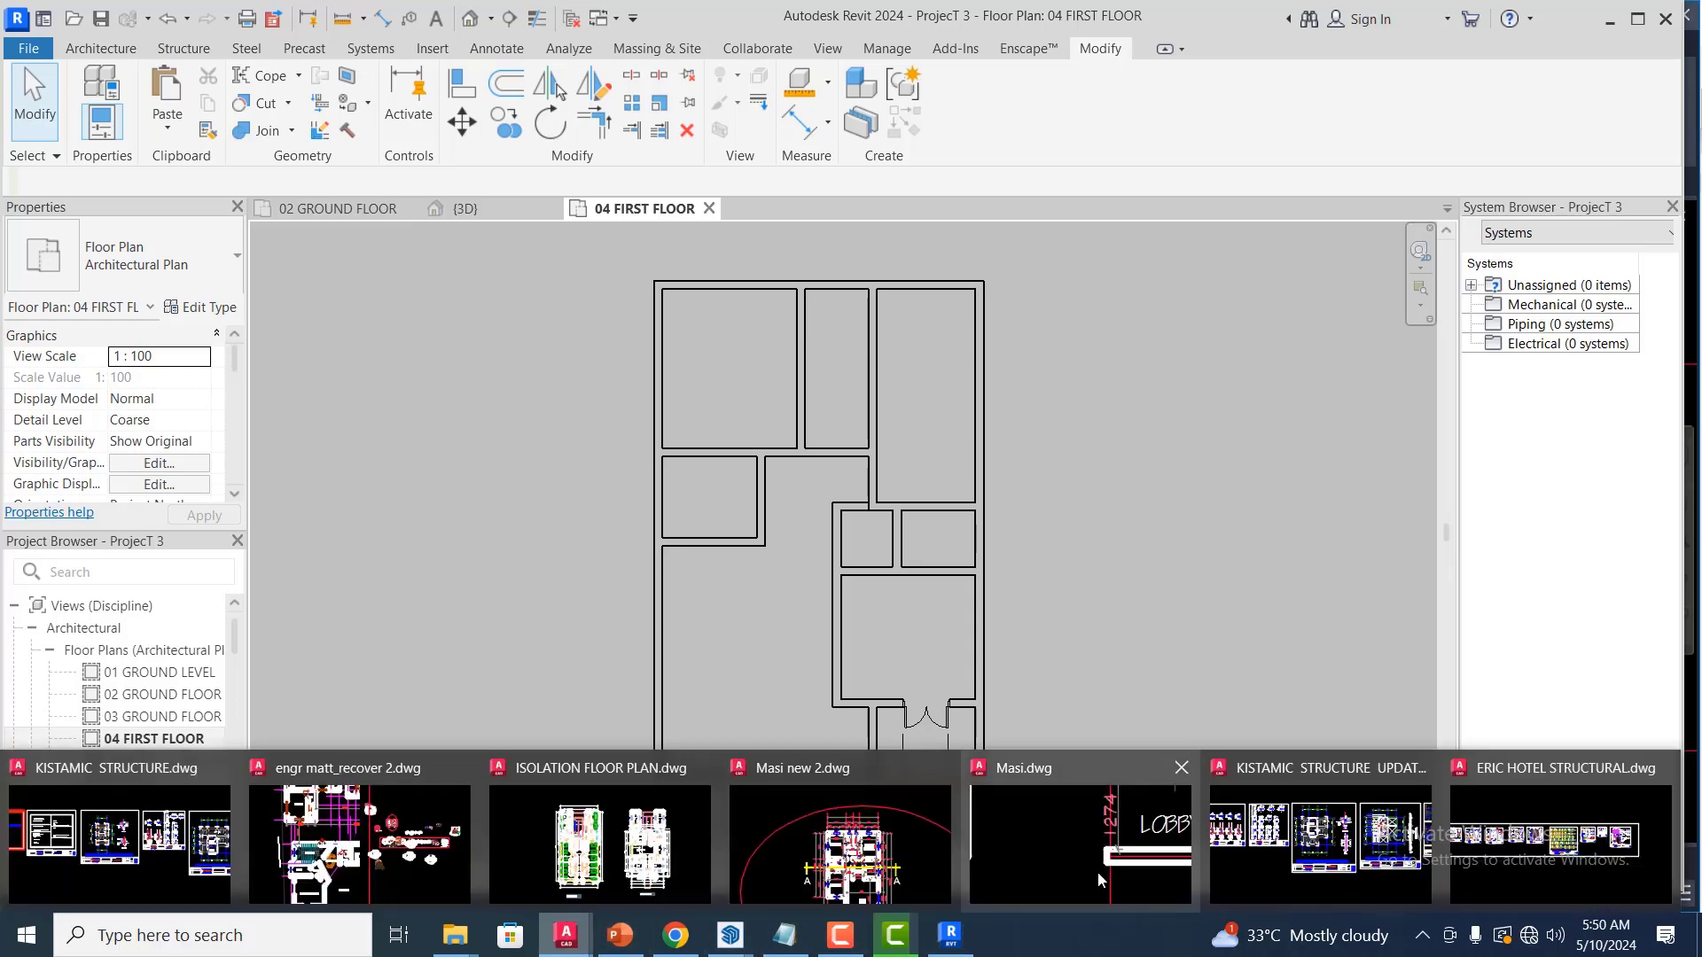
left_click(1155, 862)
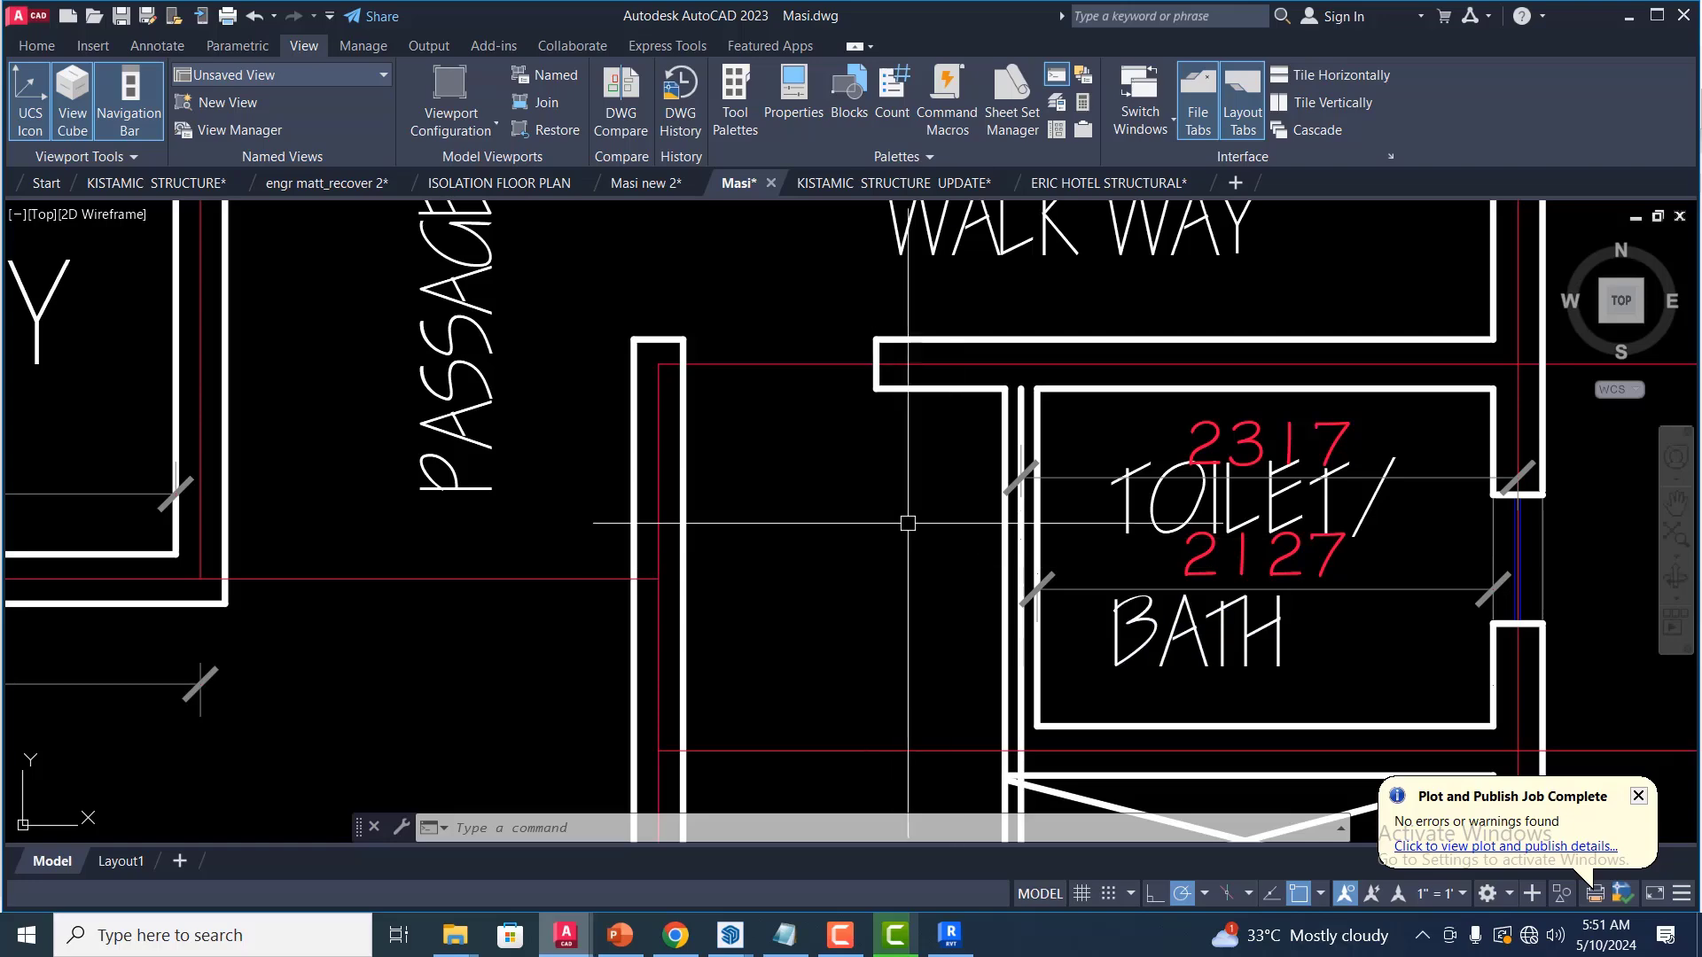
scroll(1045, 321, "down", 6)
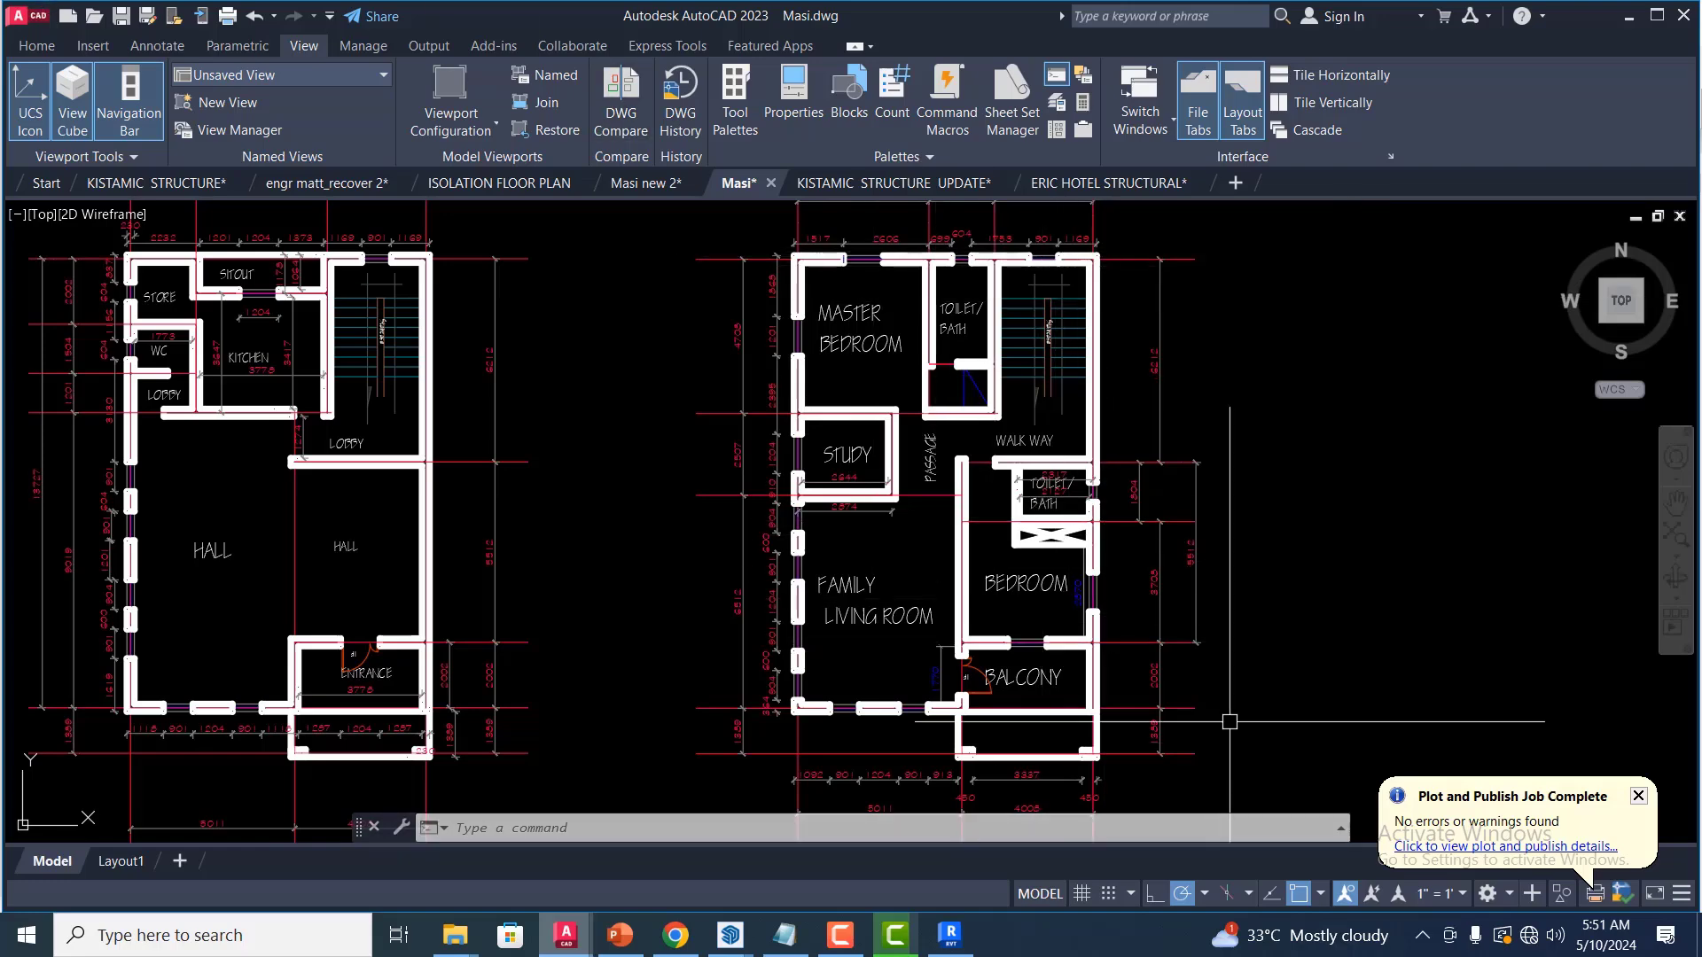
scroll(1099, 568, "up", 2)
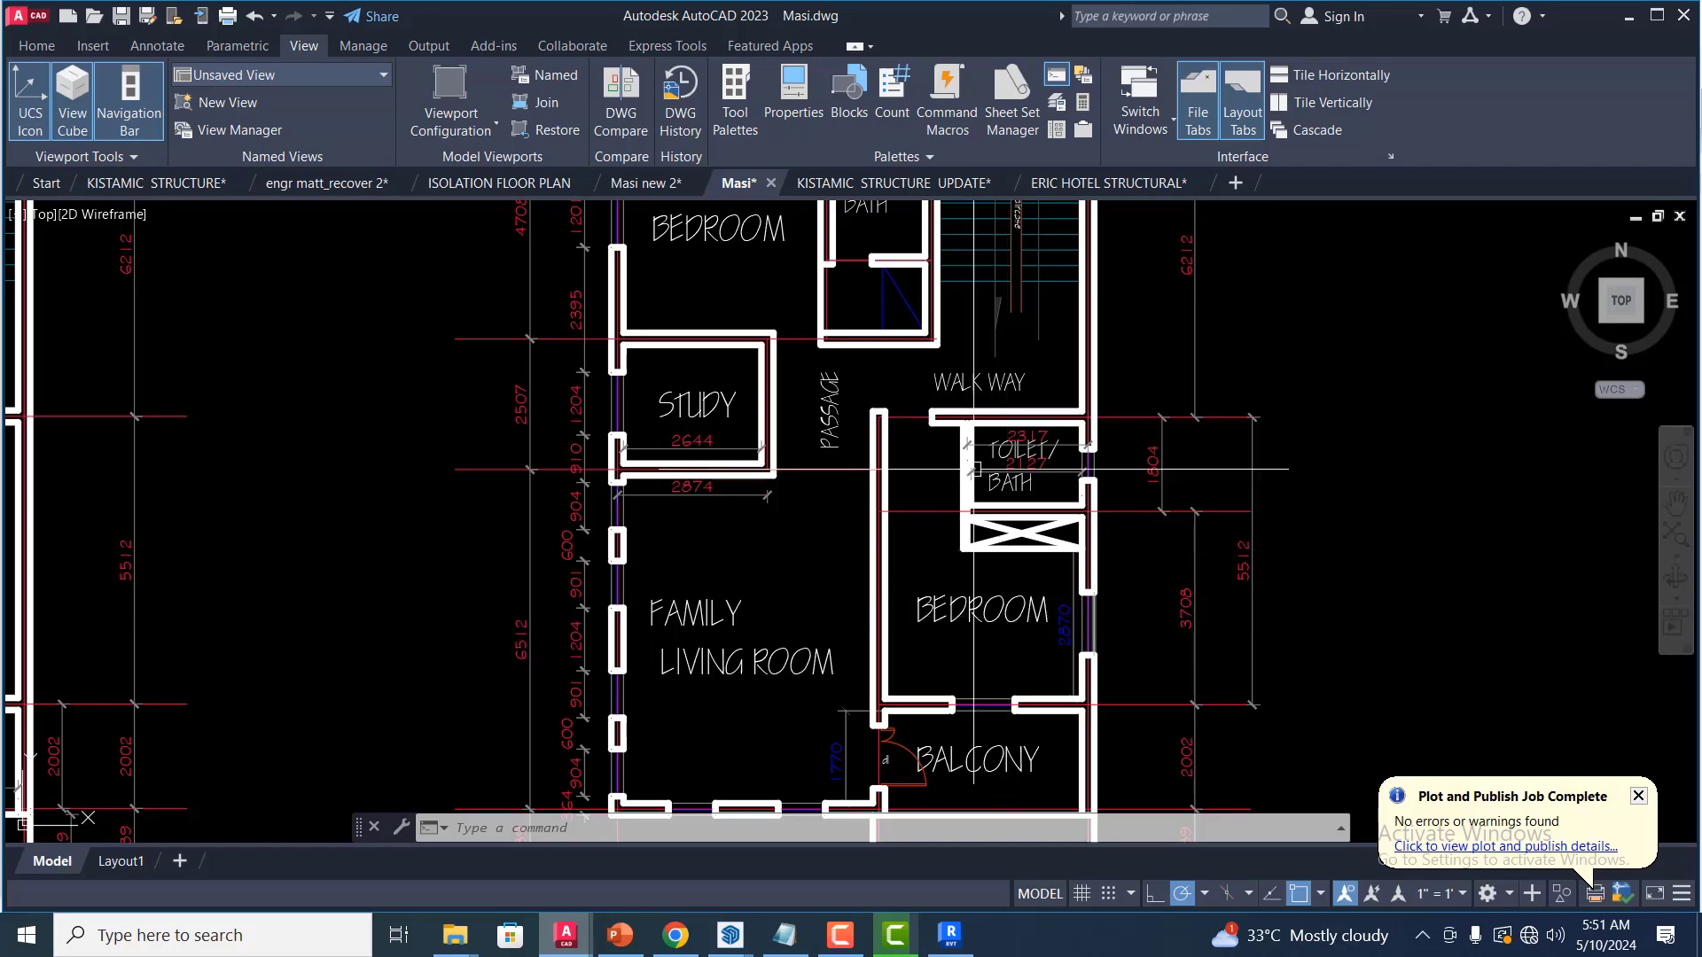
scroll(975, 426, "down", 2)
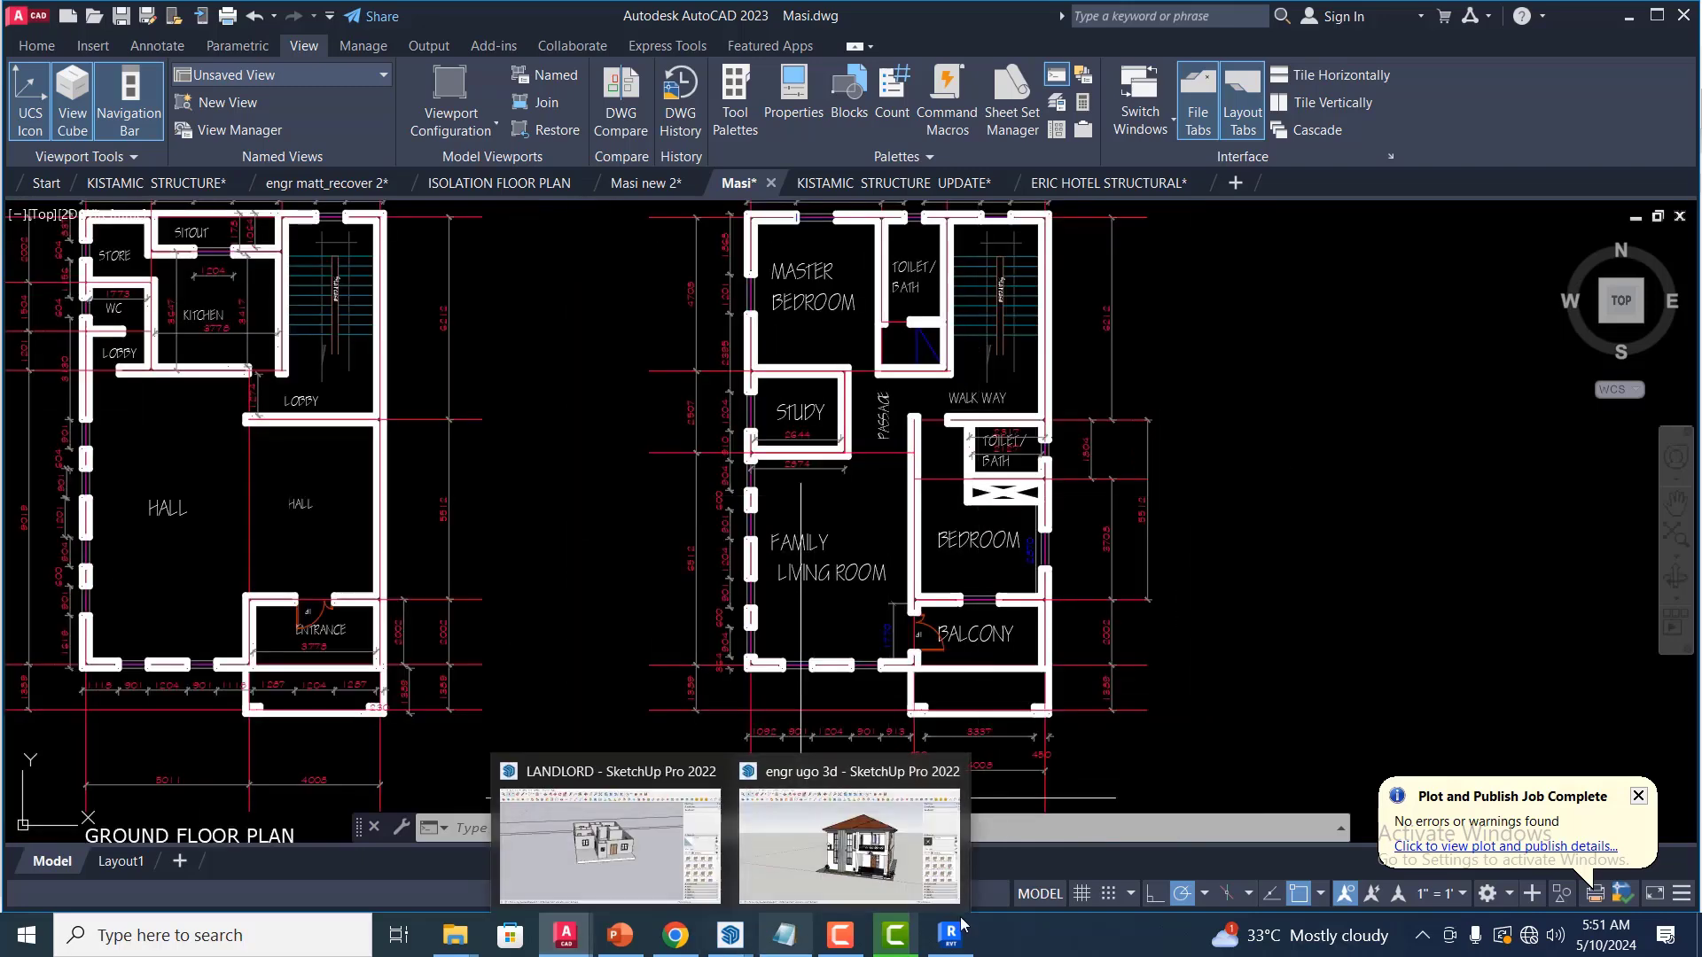
mouse_move(947, 941)
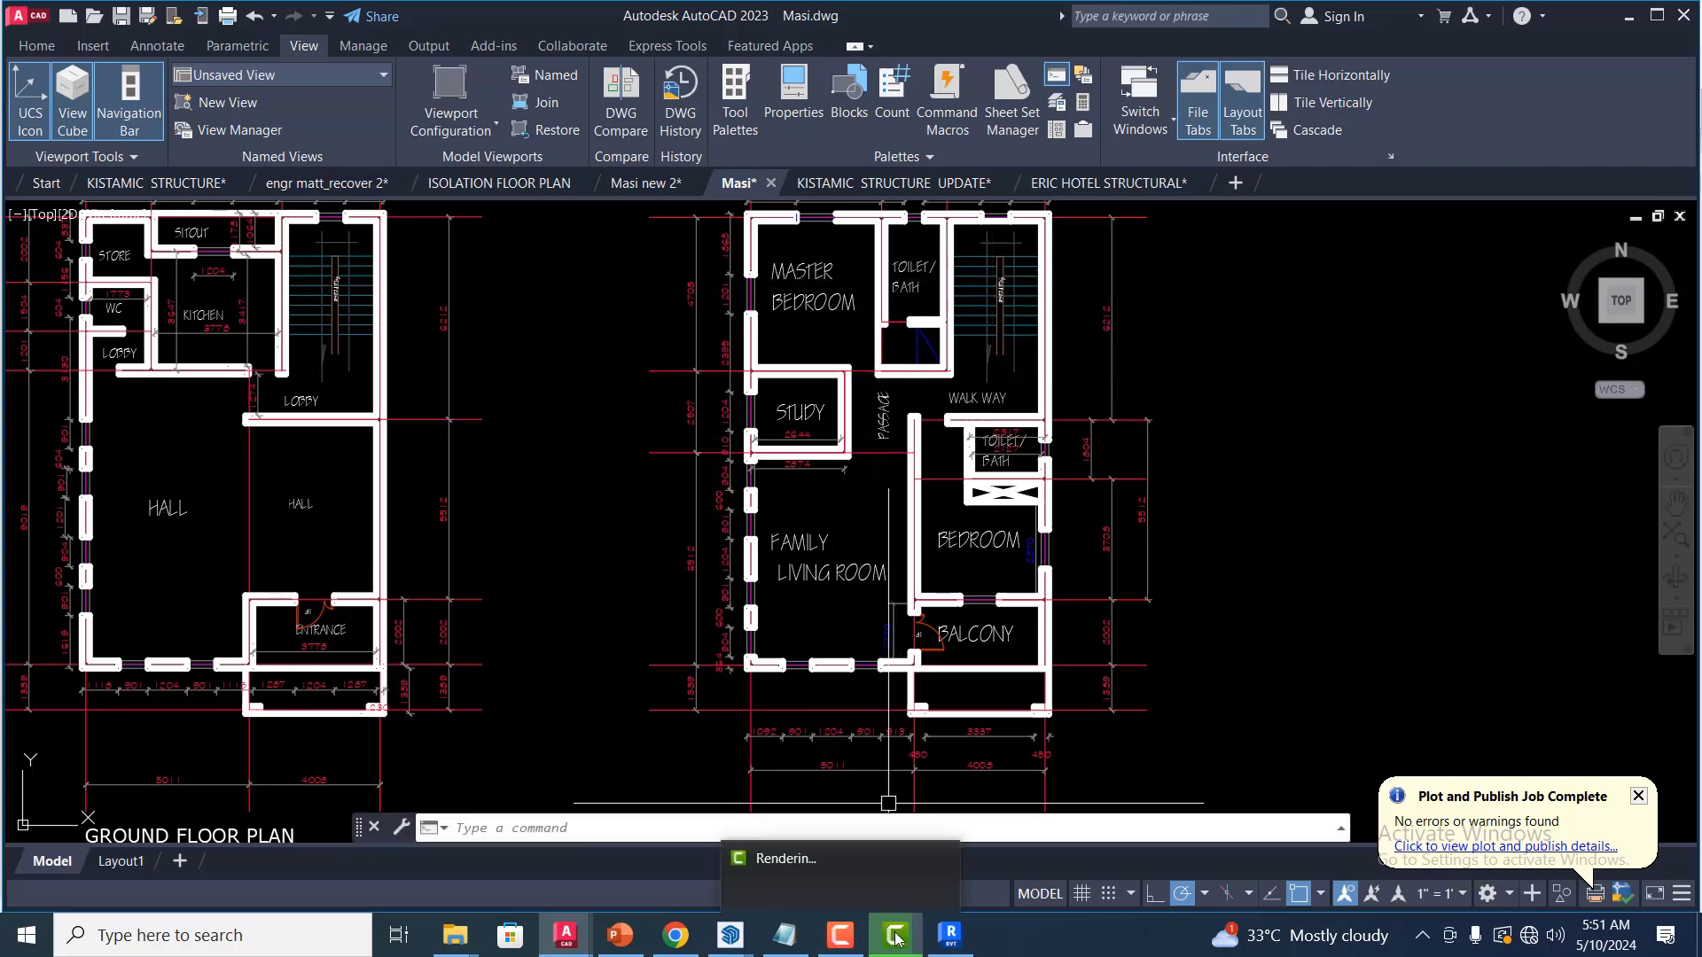
left_click(947, 933)
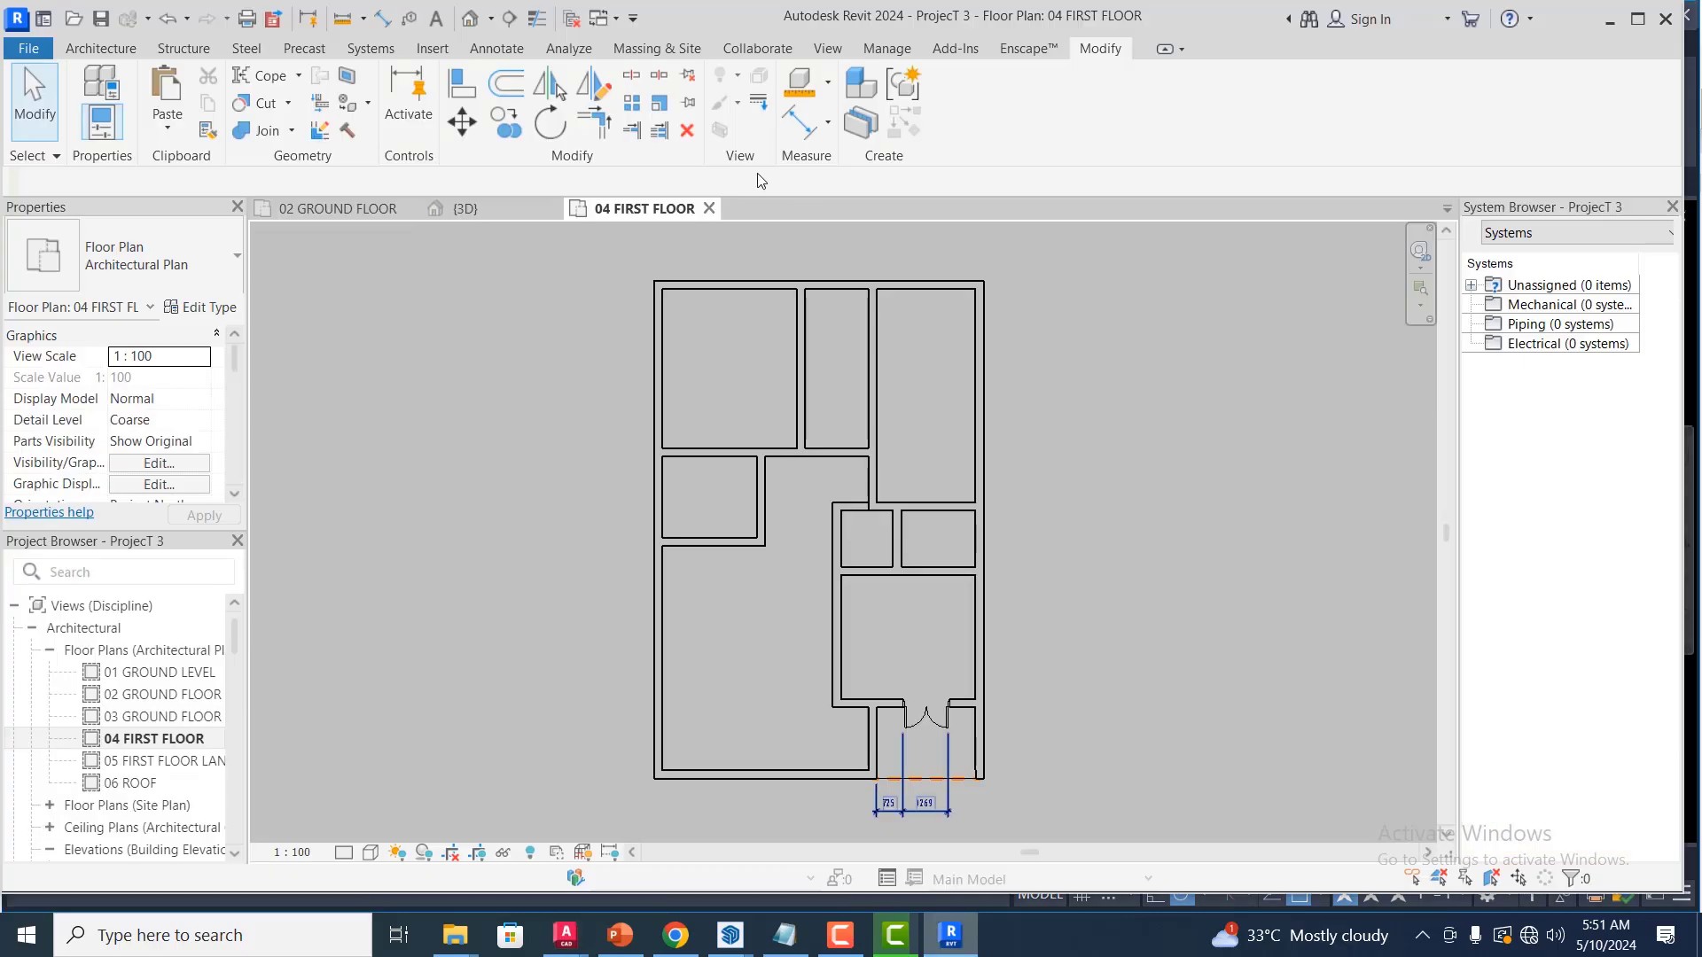
Place an M_Window-Casement-Double 600 x 600mm 2 window in the top exterior wall of the narrow room beside the master bedroom
left_click(100, 48)
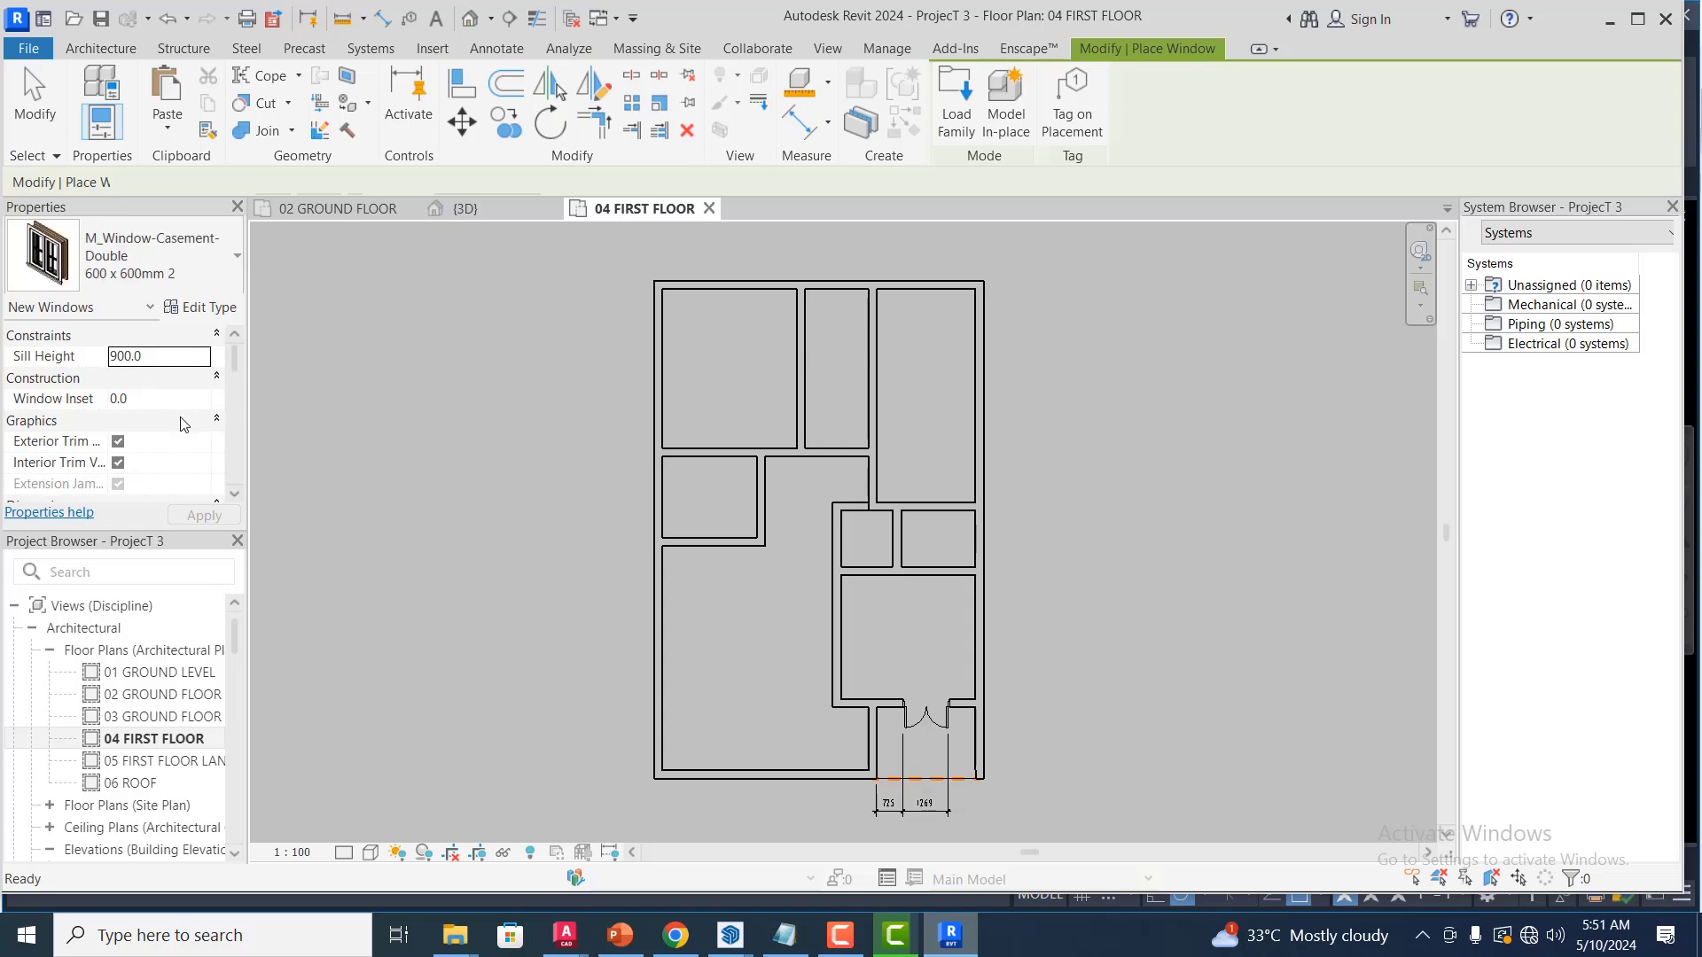
left_click(220, 264)
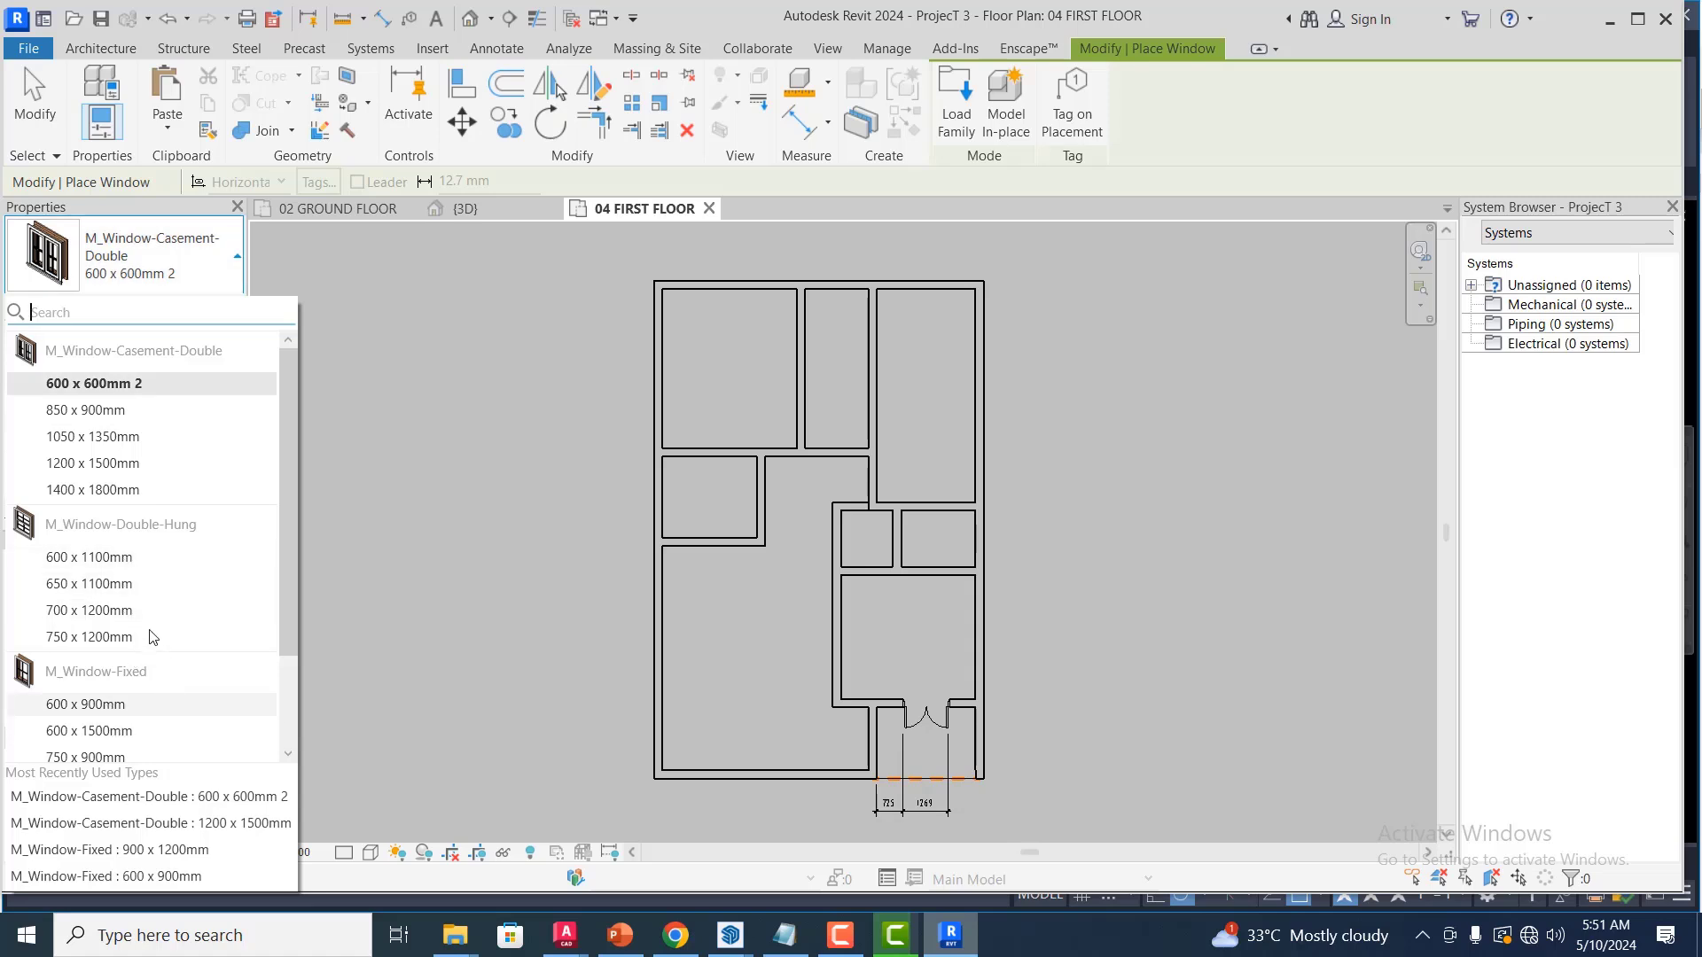
scroll(152, 610, "down", 1)
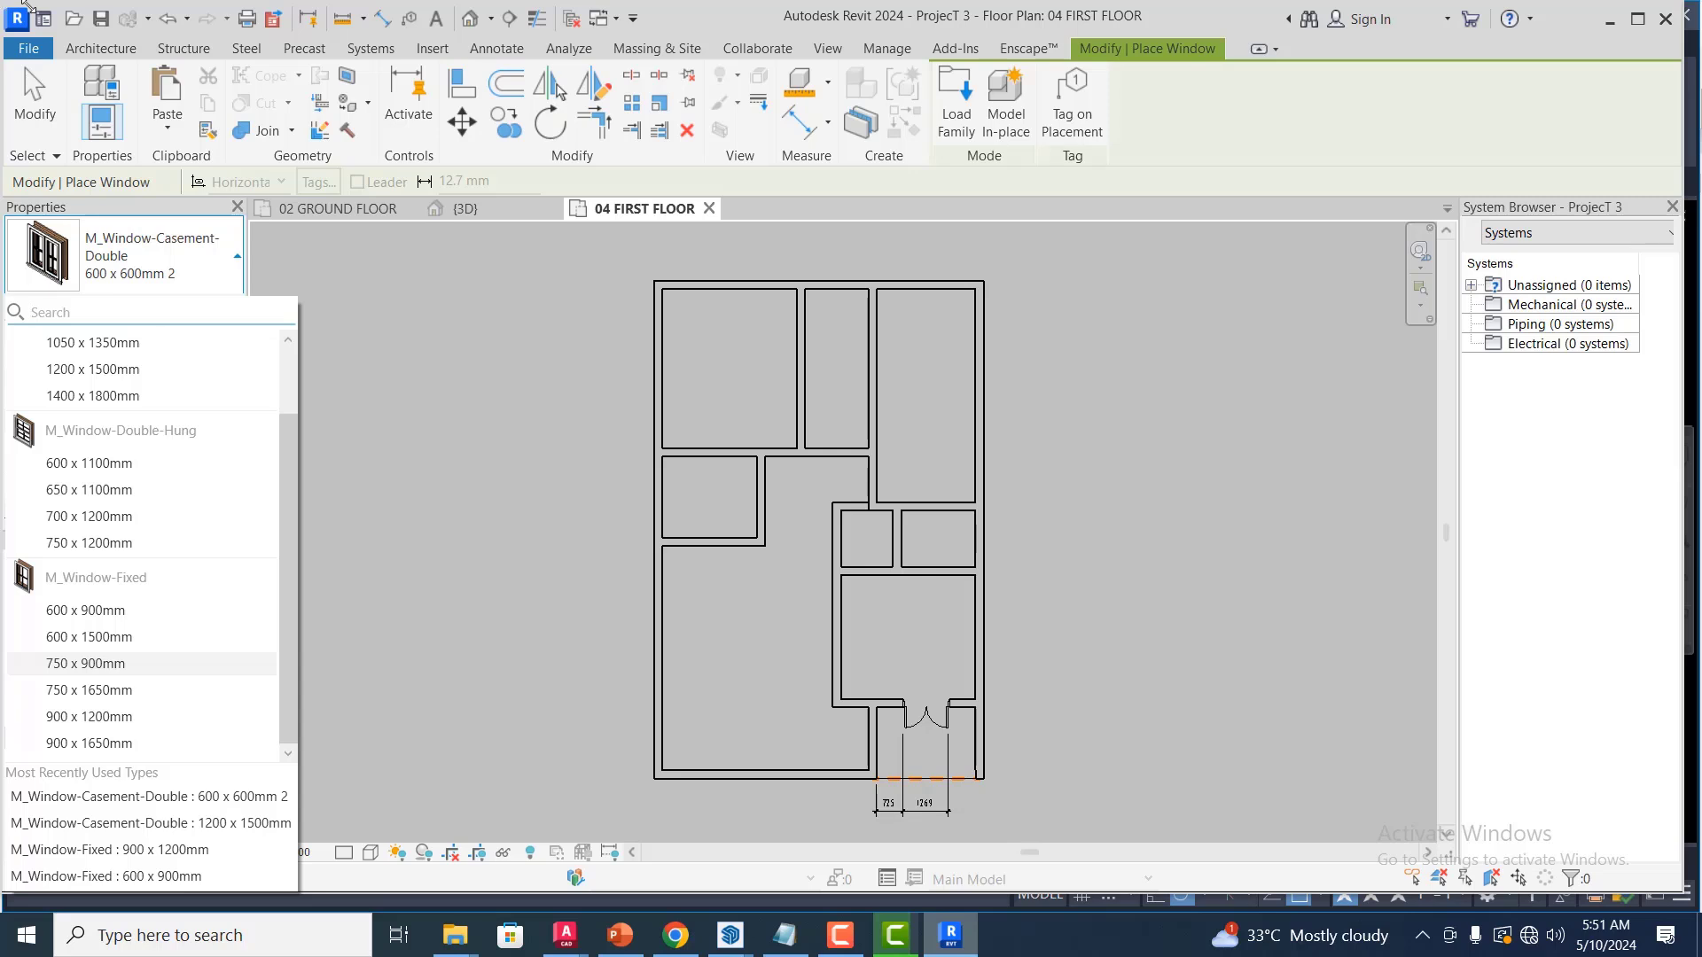
scroll(221, 609, "up", 1)
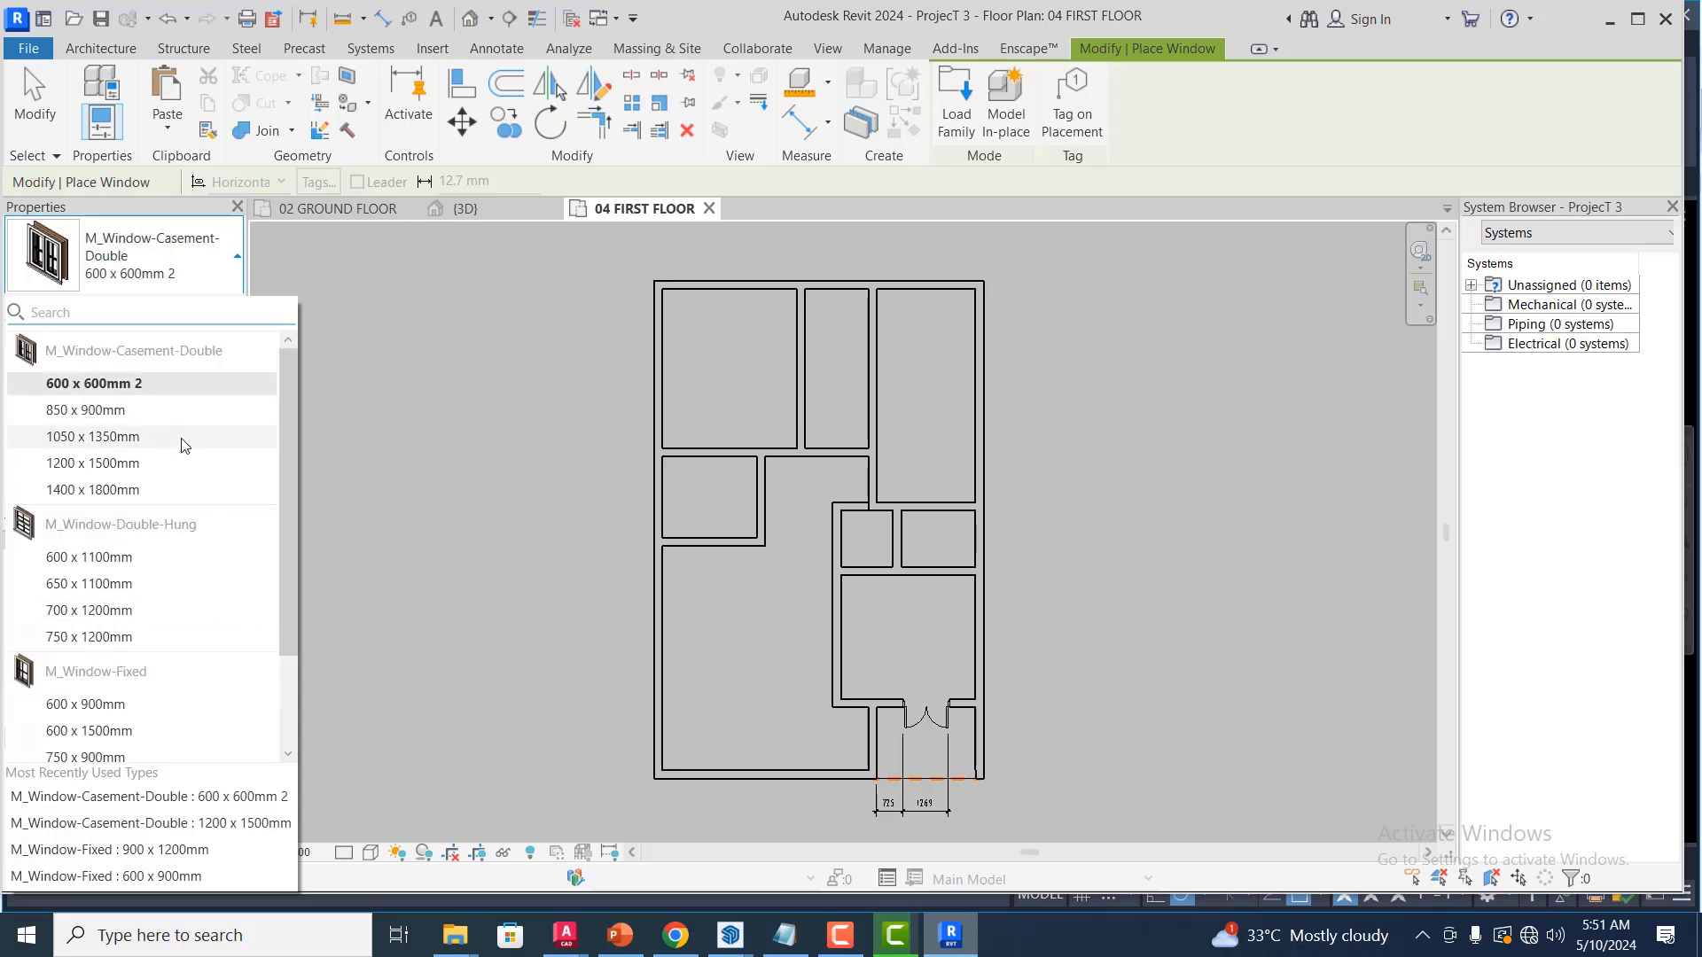
mouse_move(164, 394)
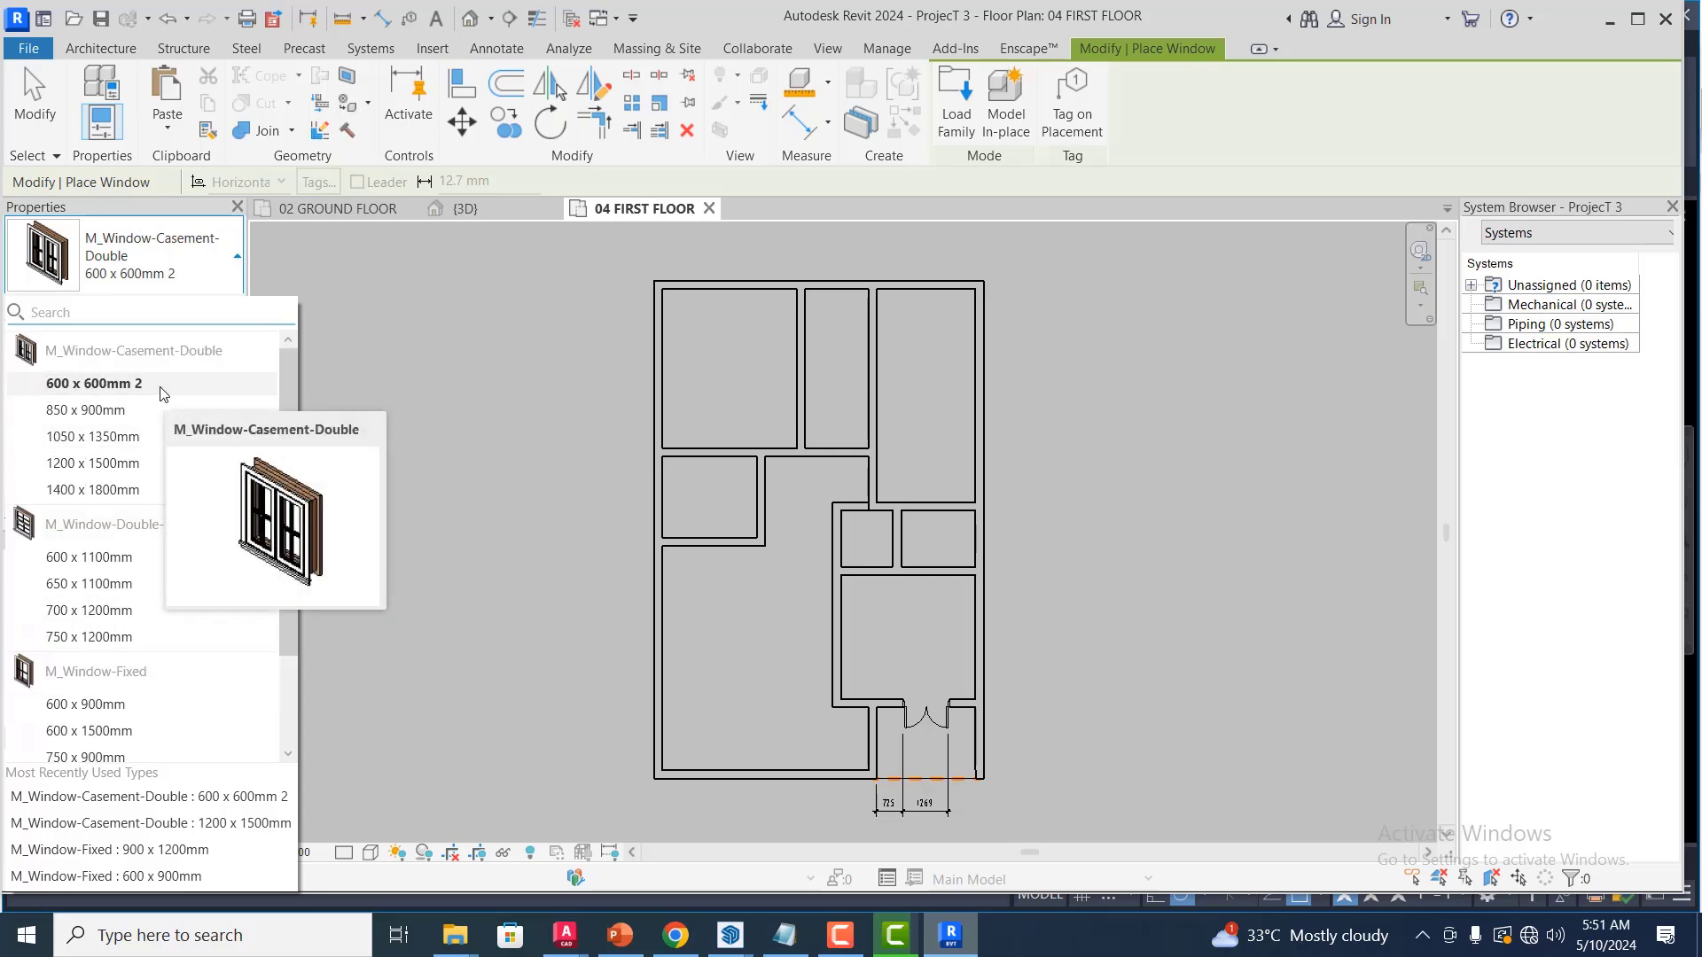
left_click(164, 393)
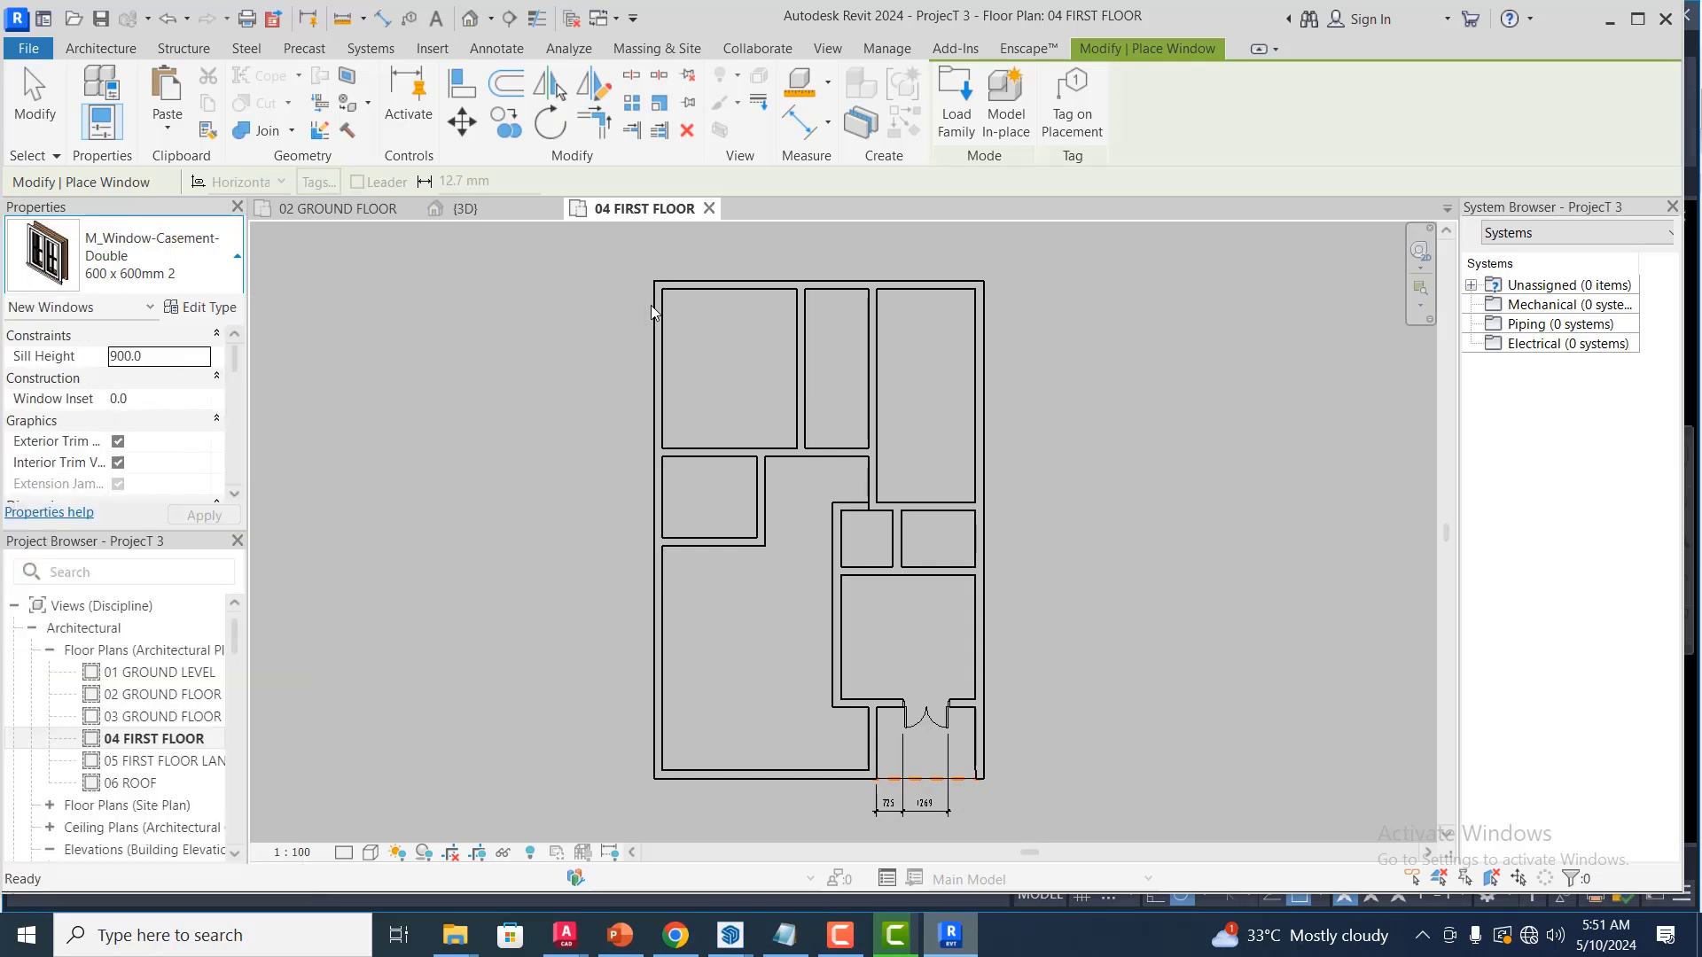
left_click(835, 268)
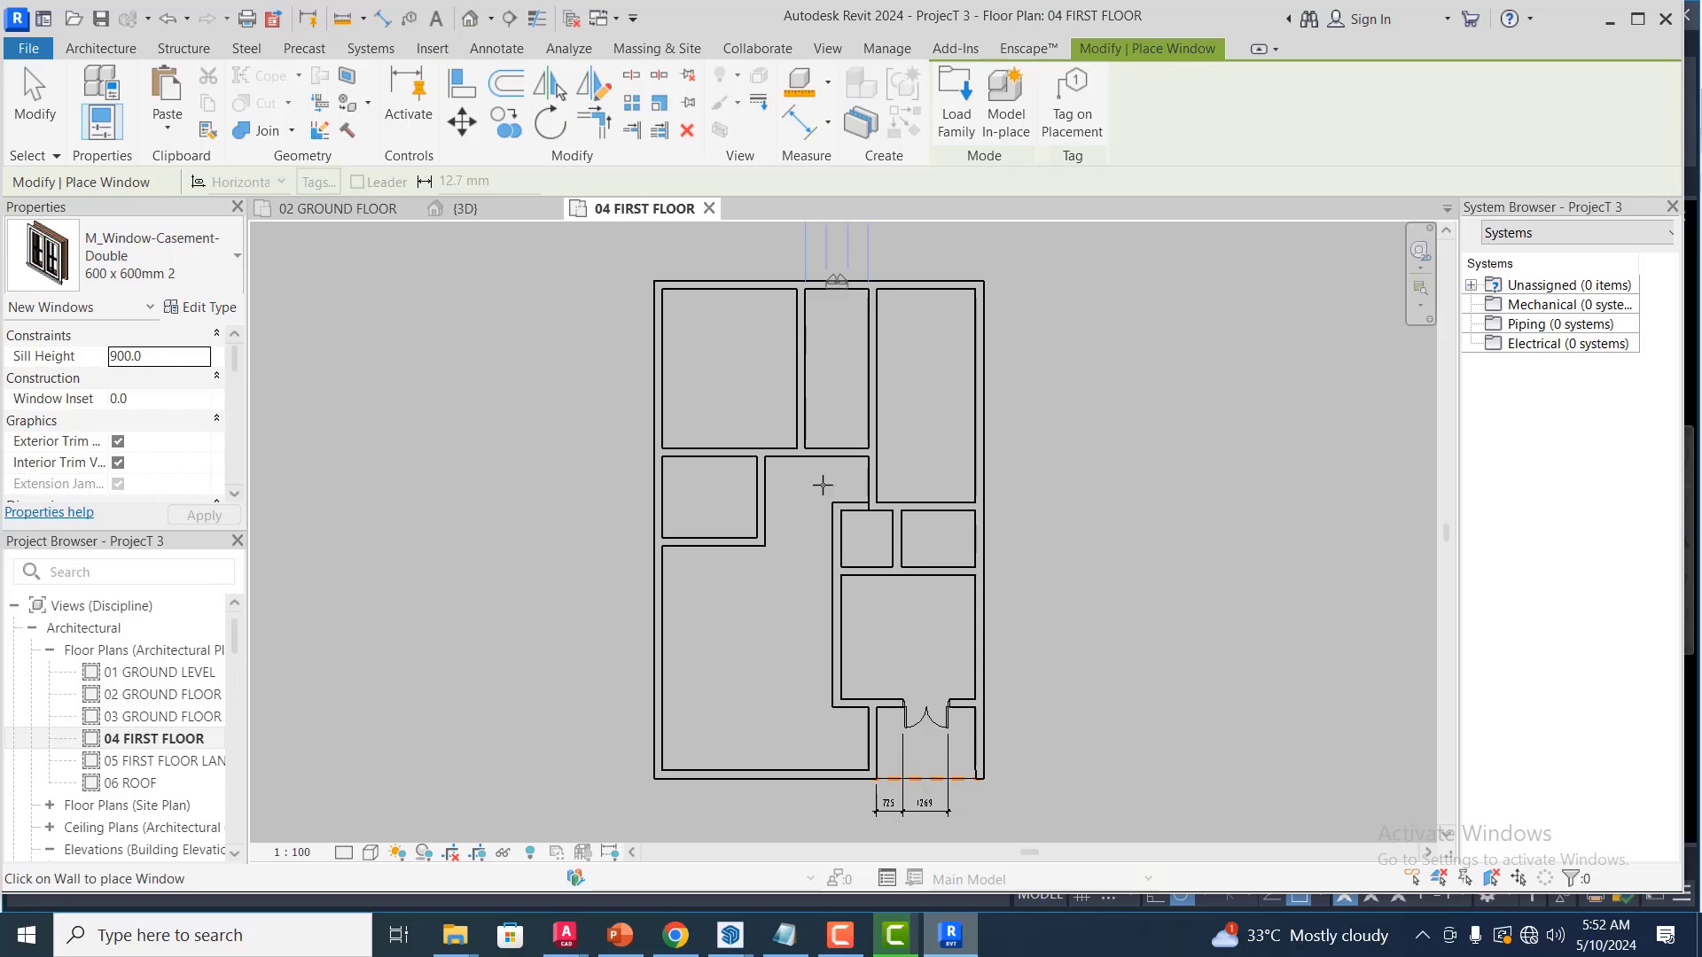
scroll(853, 289, "down", 3)
scroll(824, 345, "up", 1)
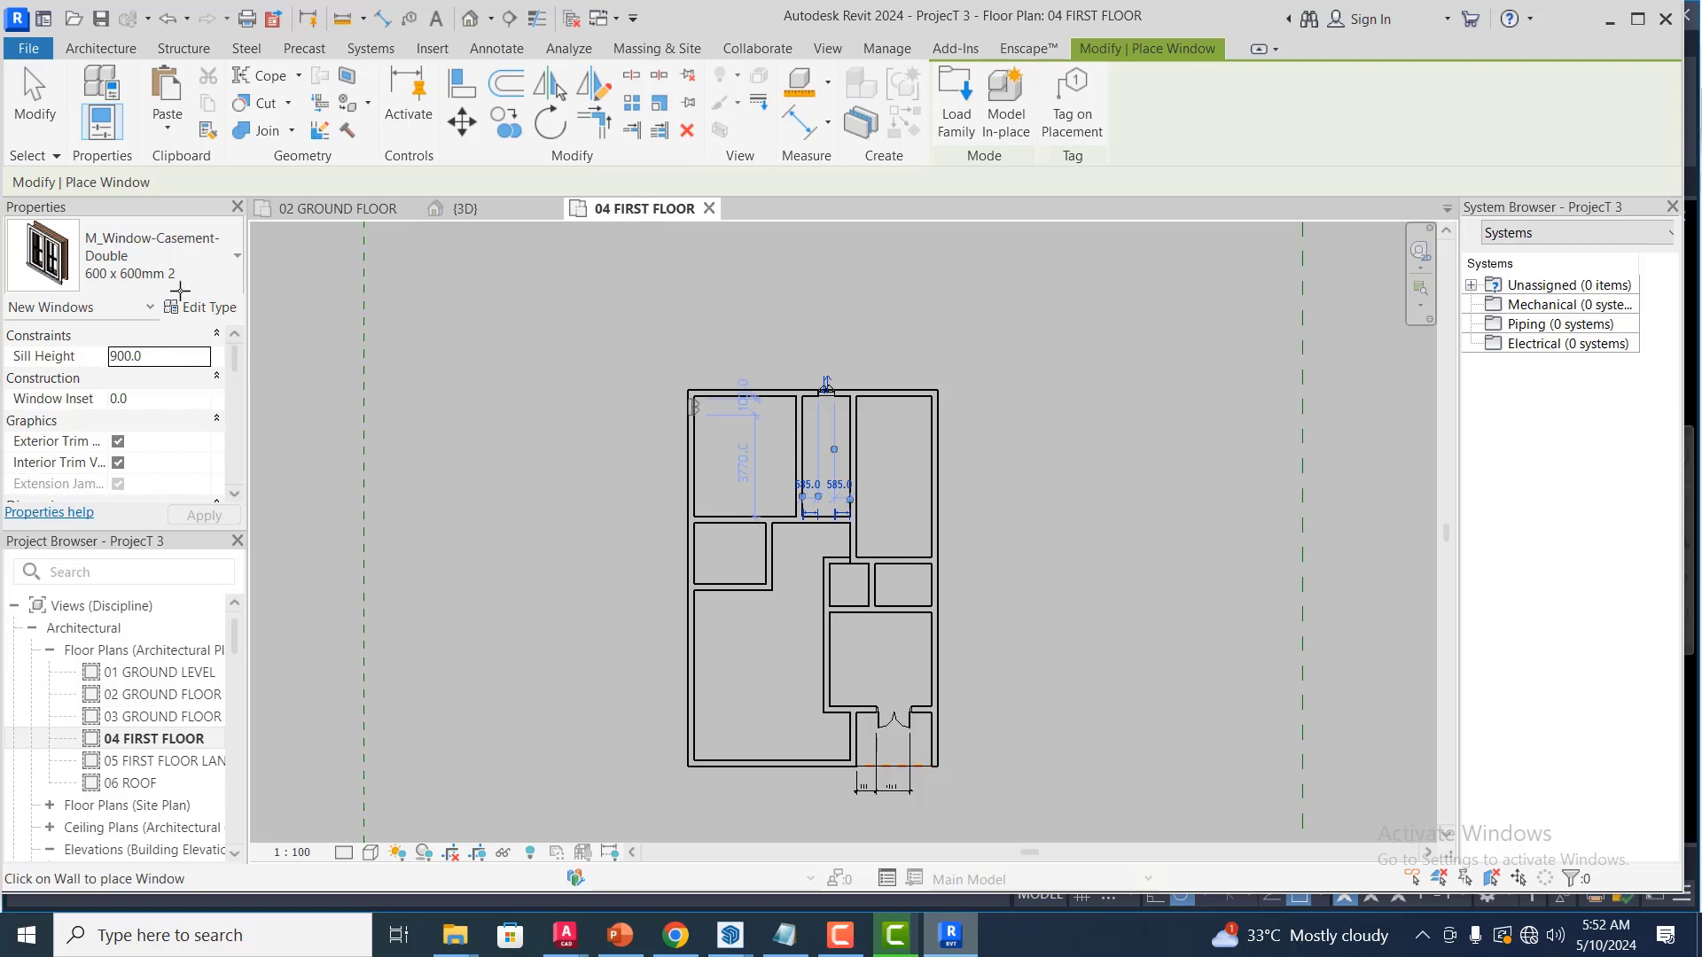
Choose the M_Window-Casement-Double 1200 x 1500mm window type and duplicate it as a new type
left_click(237, 259)
scroll(181, 637, "down", 1)
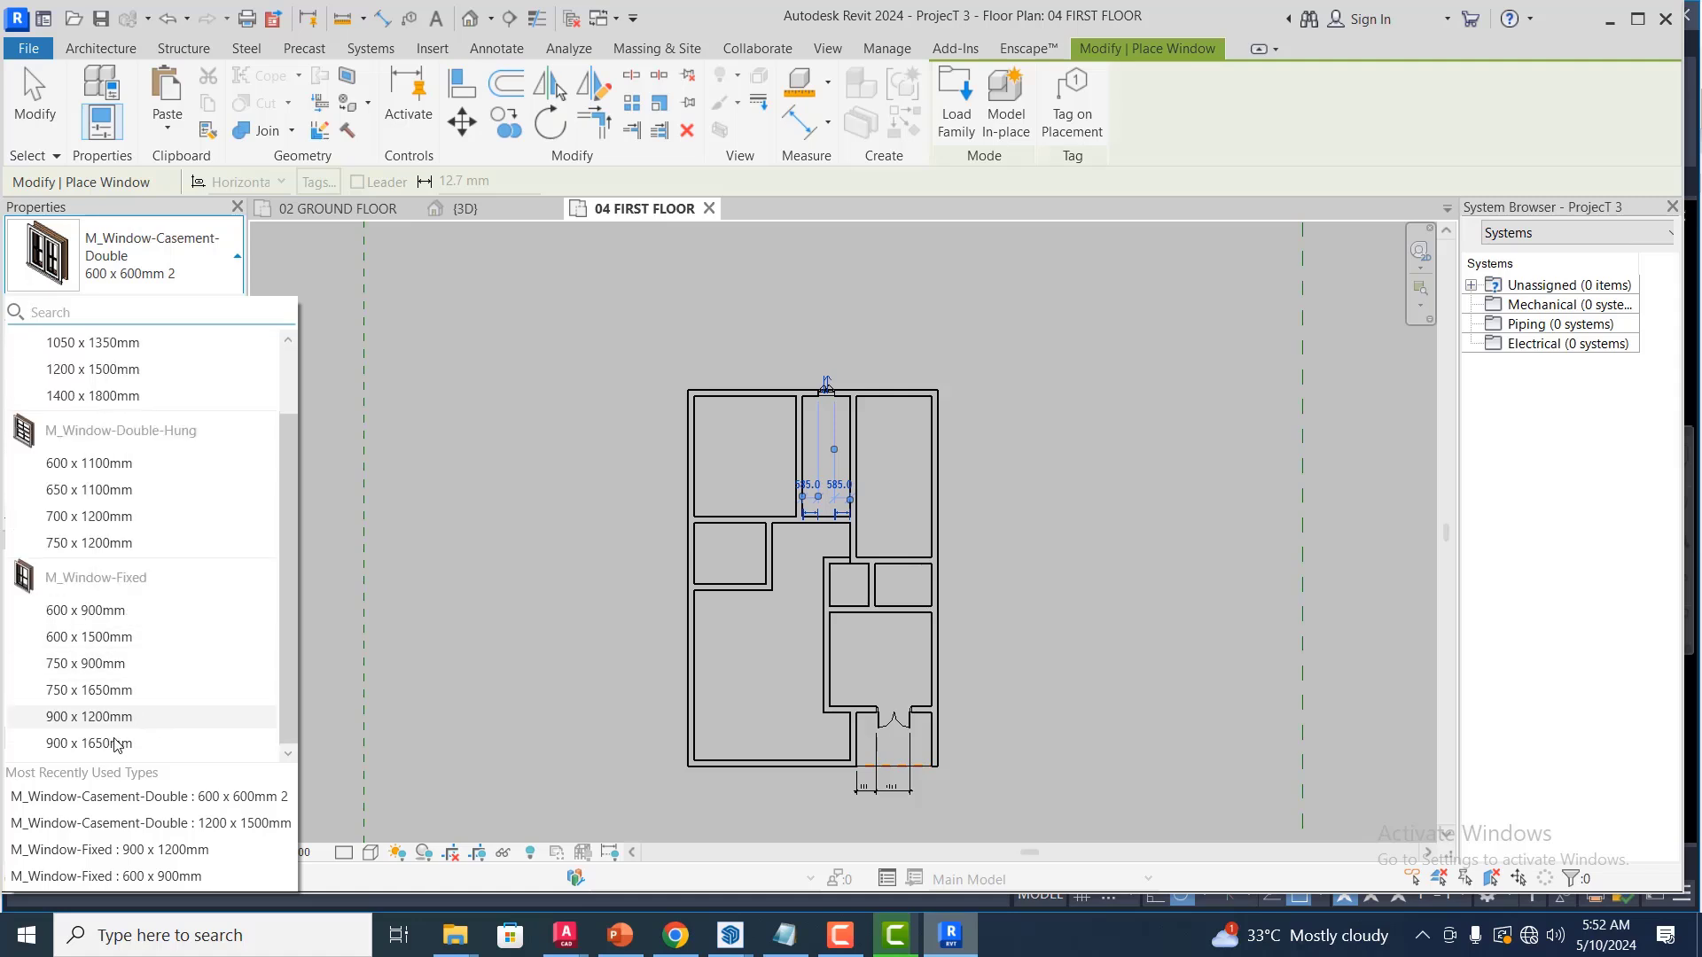
scroll(158, 603, "up", 1)
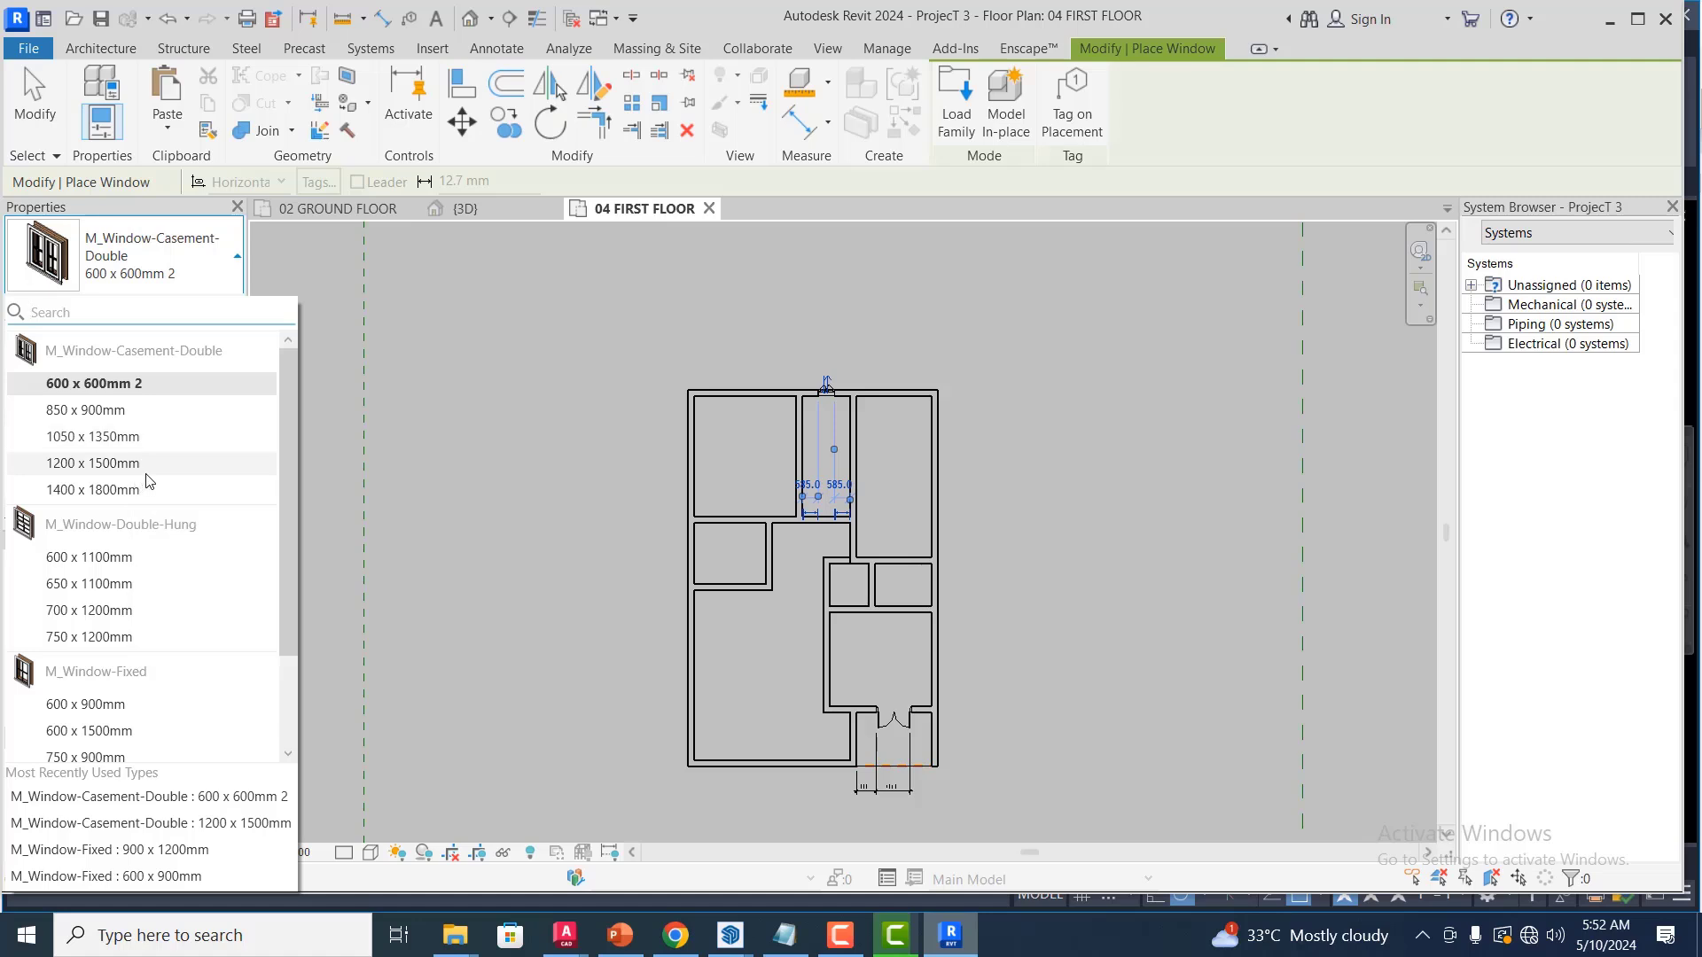
left_click(93, 462)
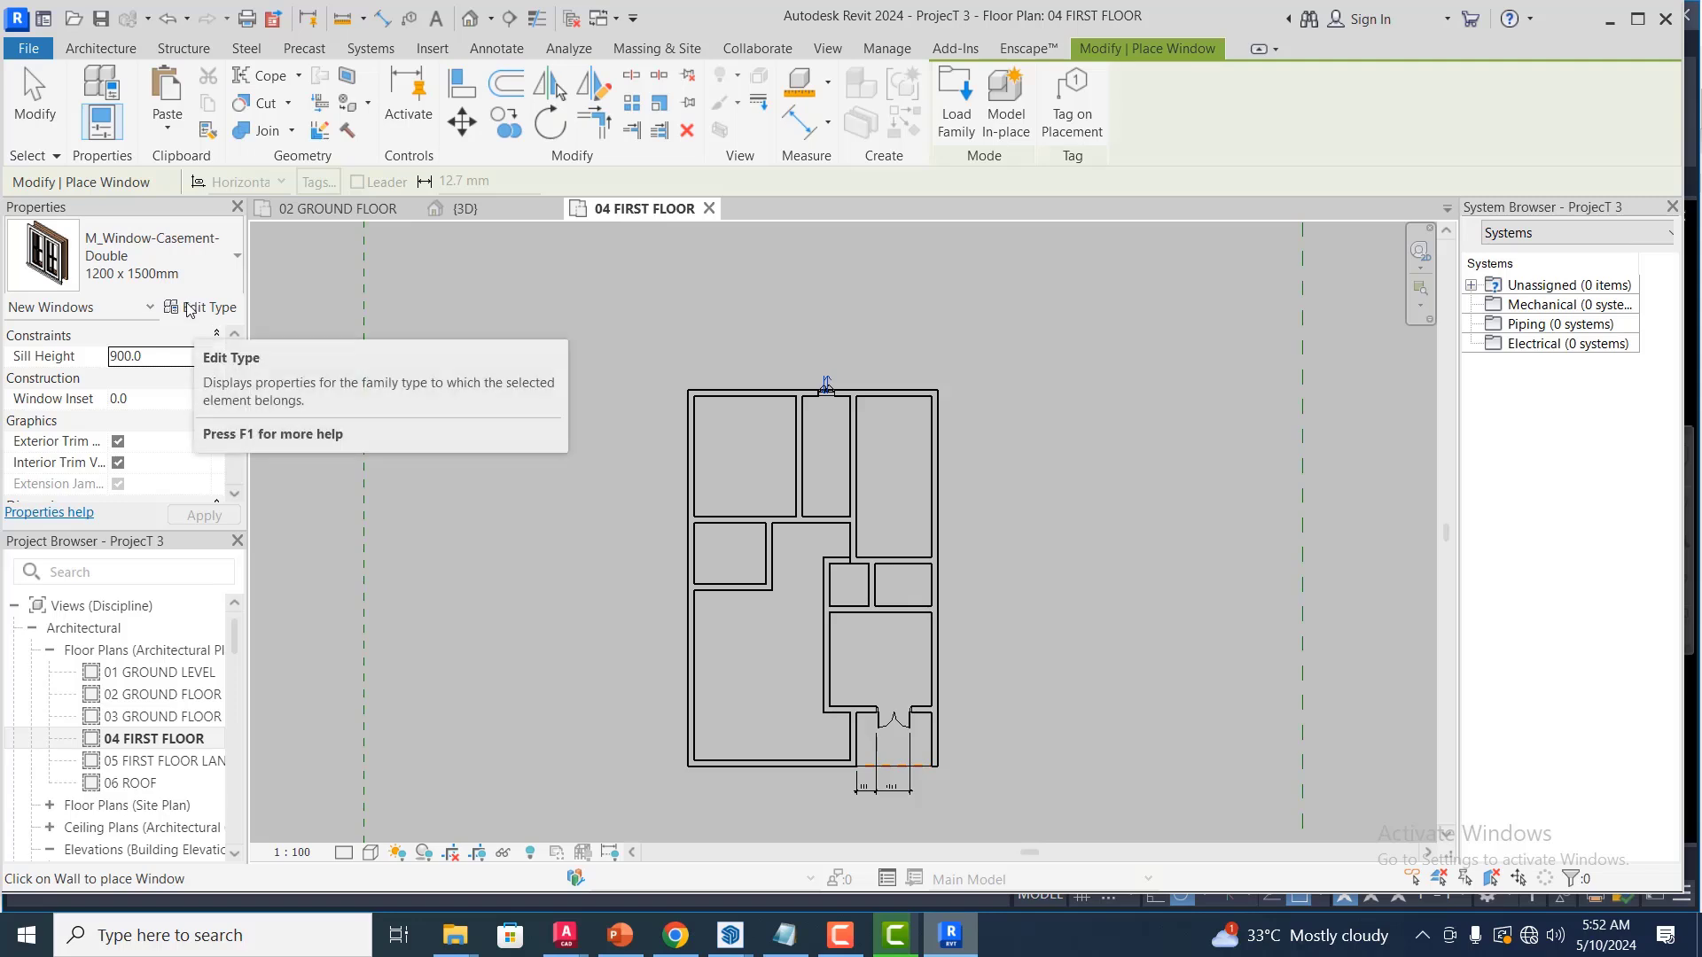
left_click(187, 310)
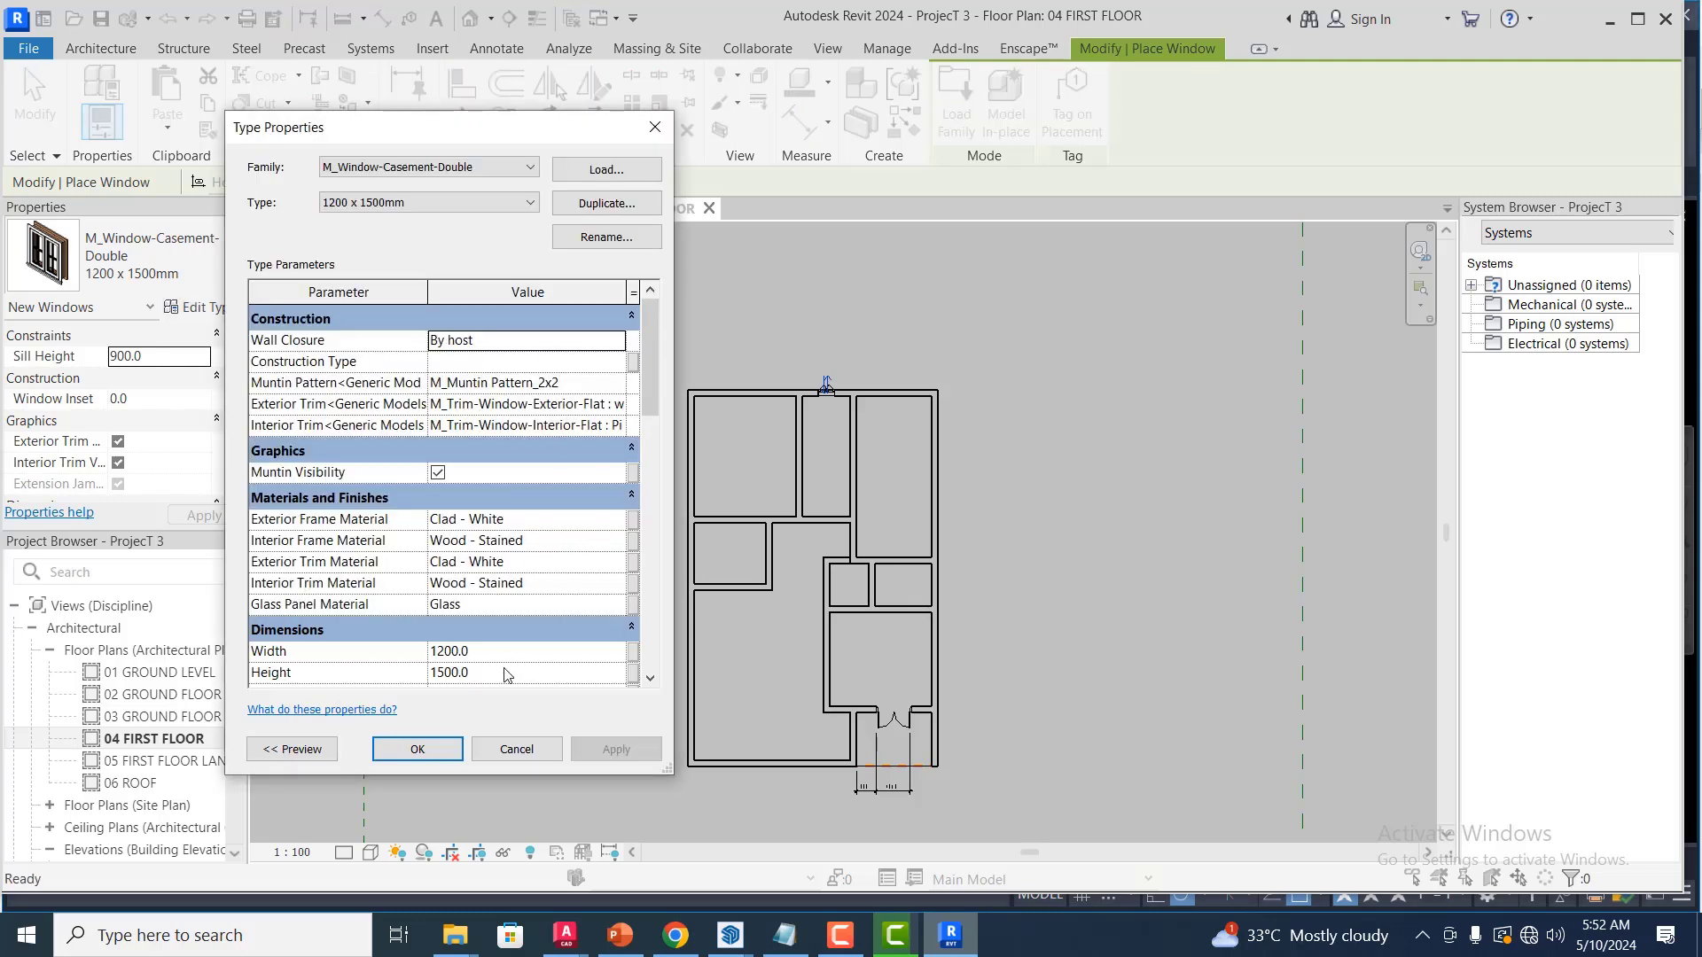
left_click(606, 203)
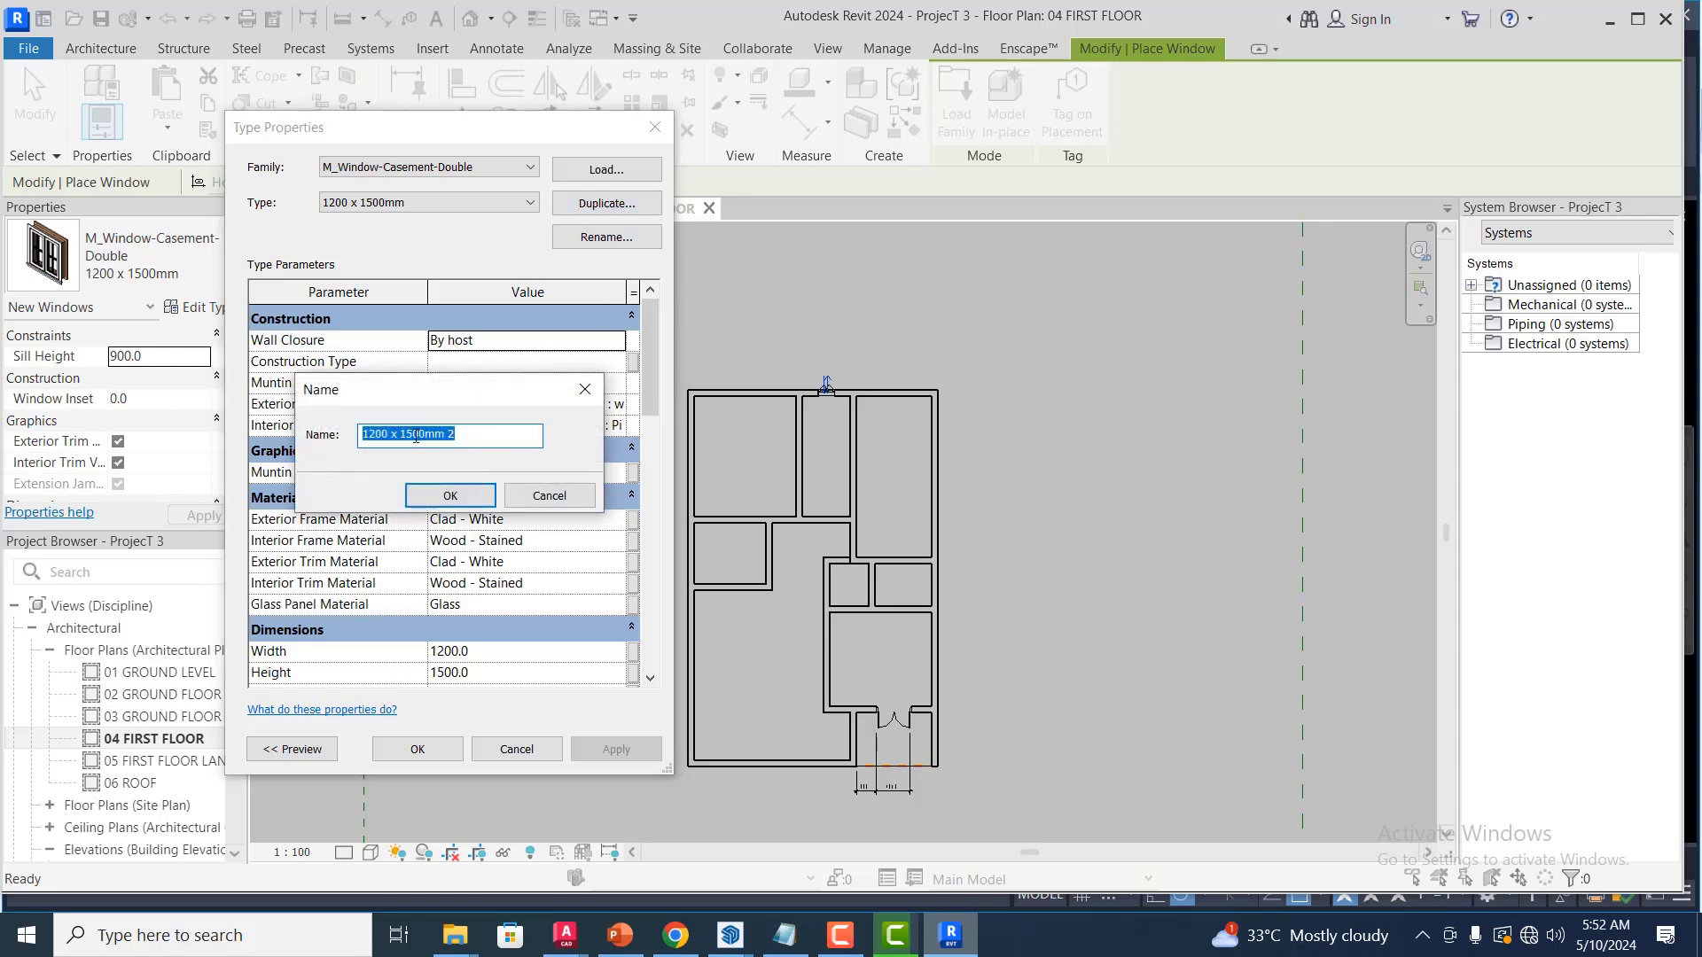
left_click(420, 435)
left_click(450, 496)
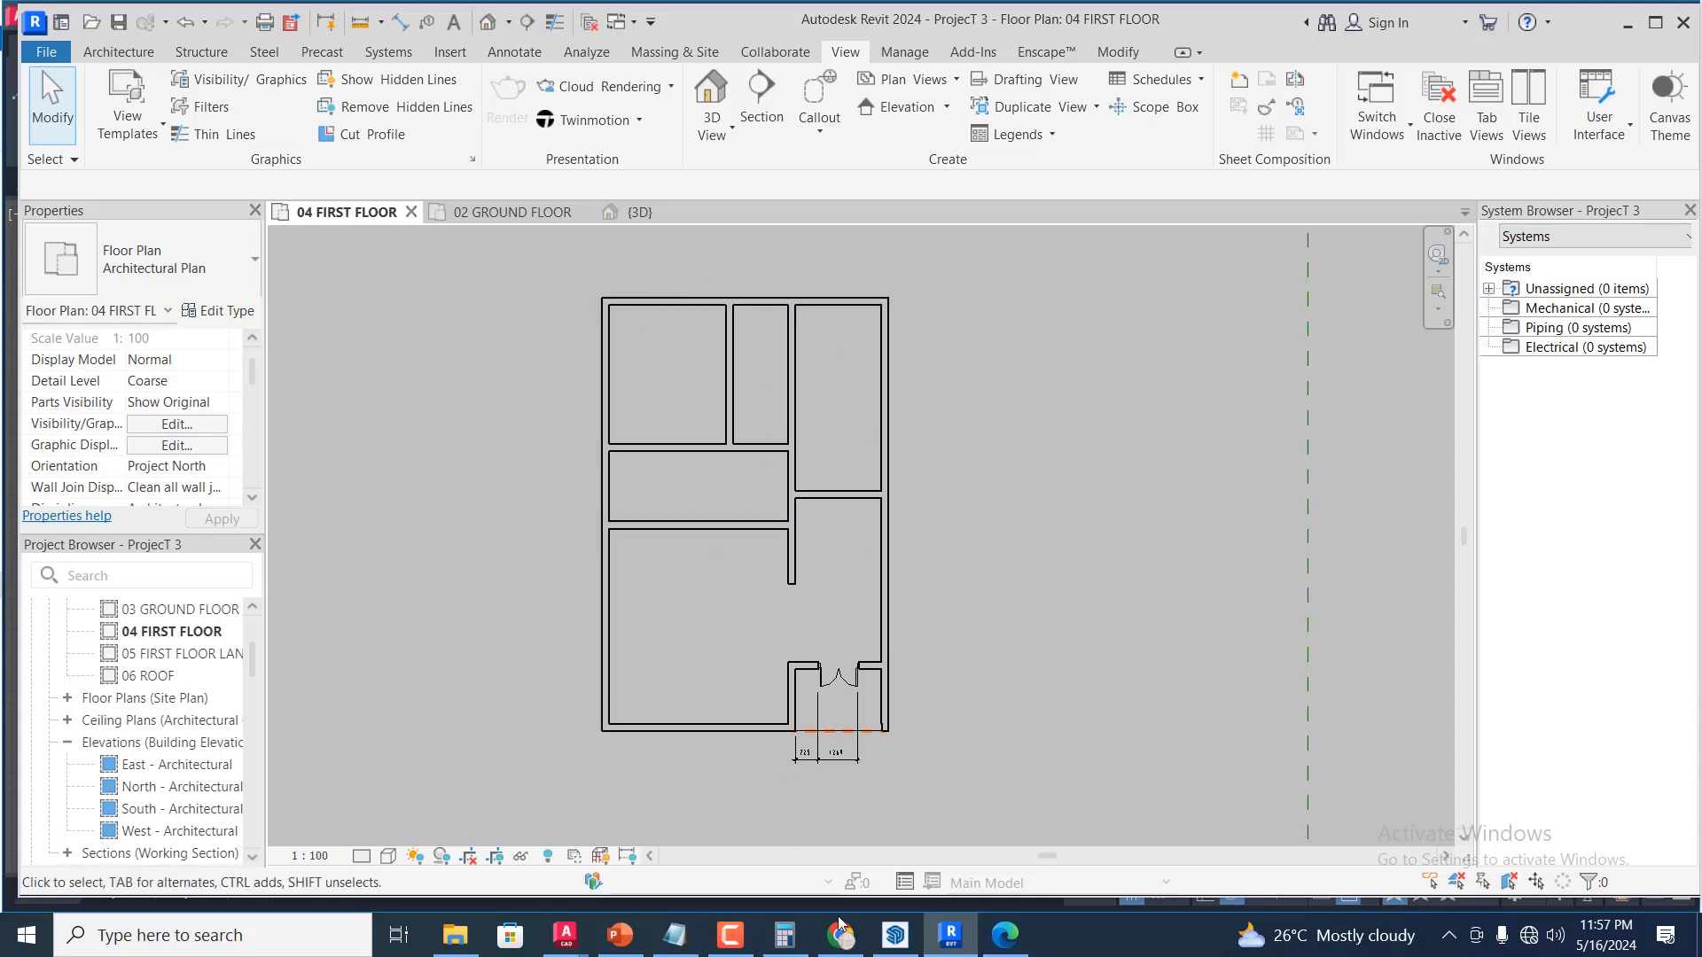
Switch to engr ugo dxf.dxf in AutoCAD, examine the window openings in the first-floor plan, and return to Revit
mouse_move(560, 936)
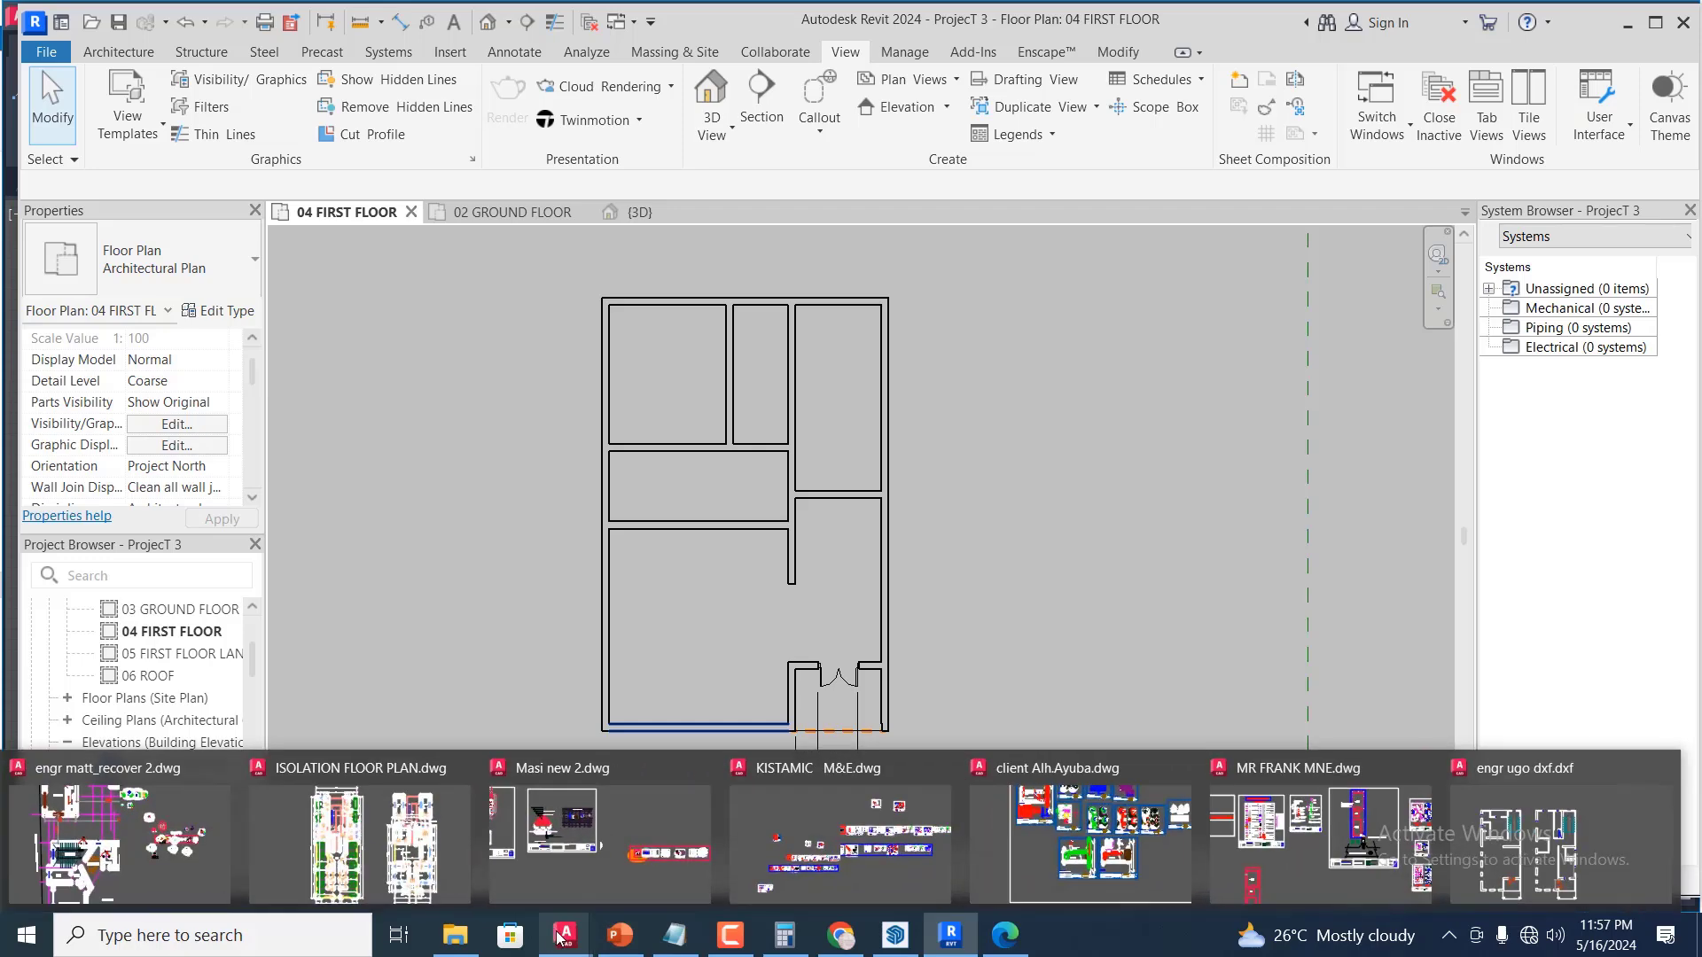
left_click(1562, 838)
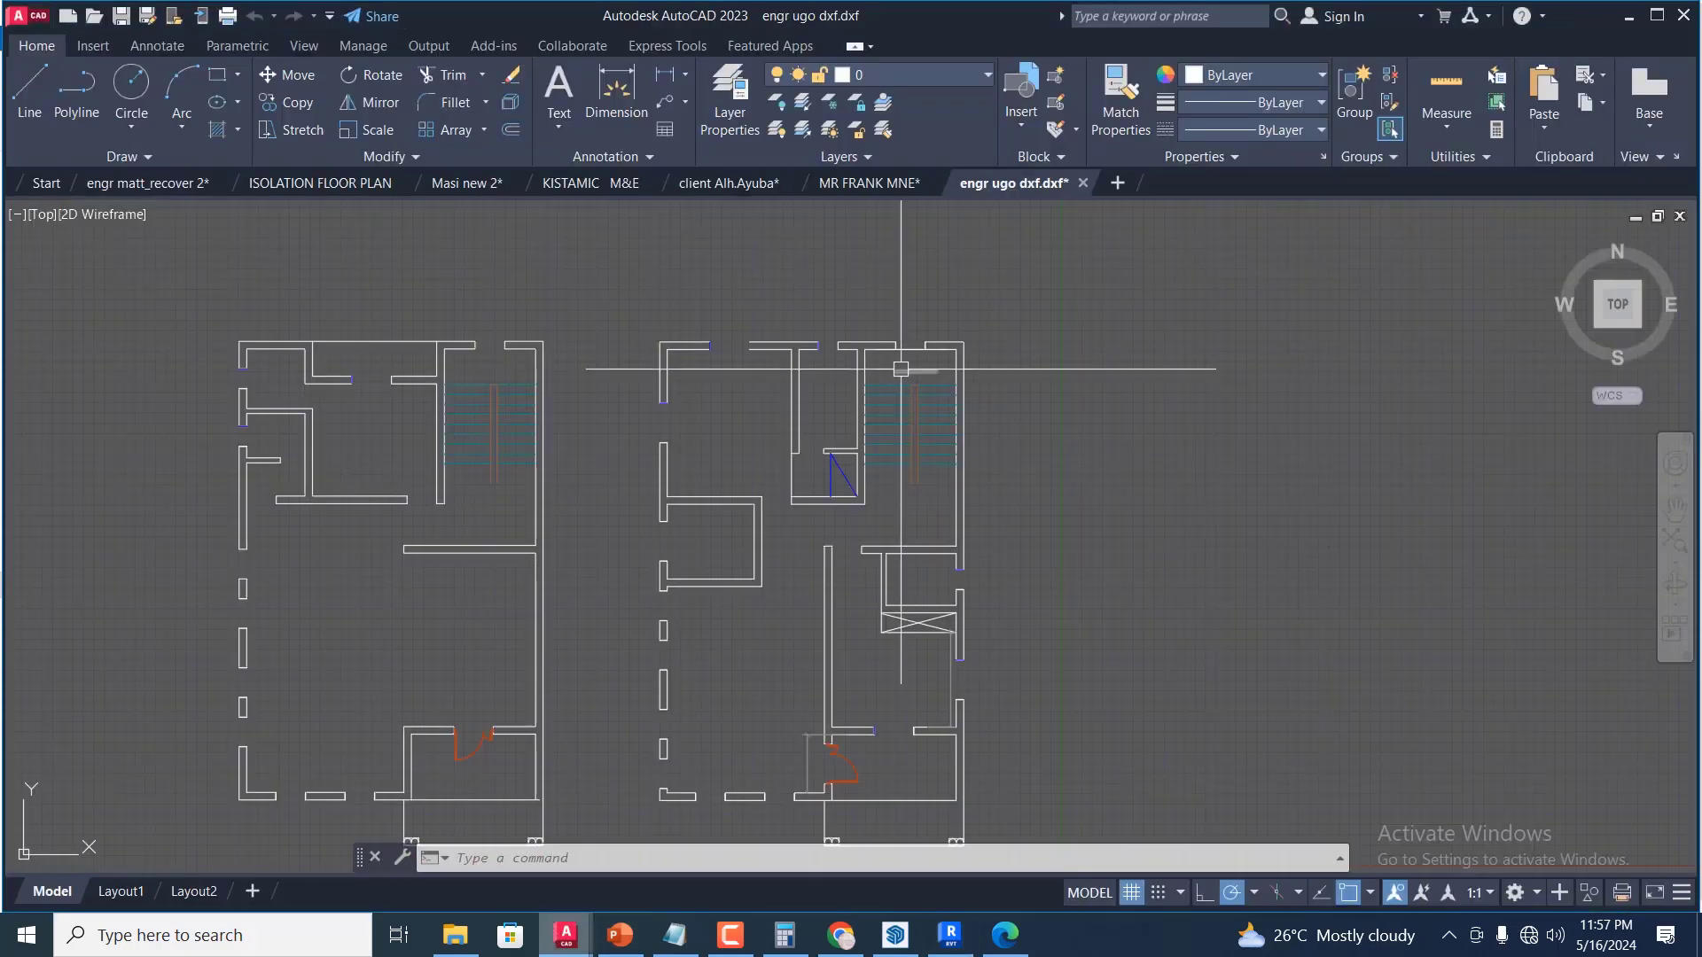
scroll(817, 367, "up", 2)
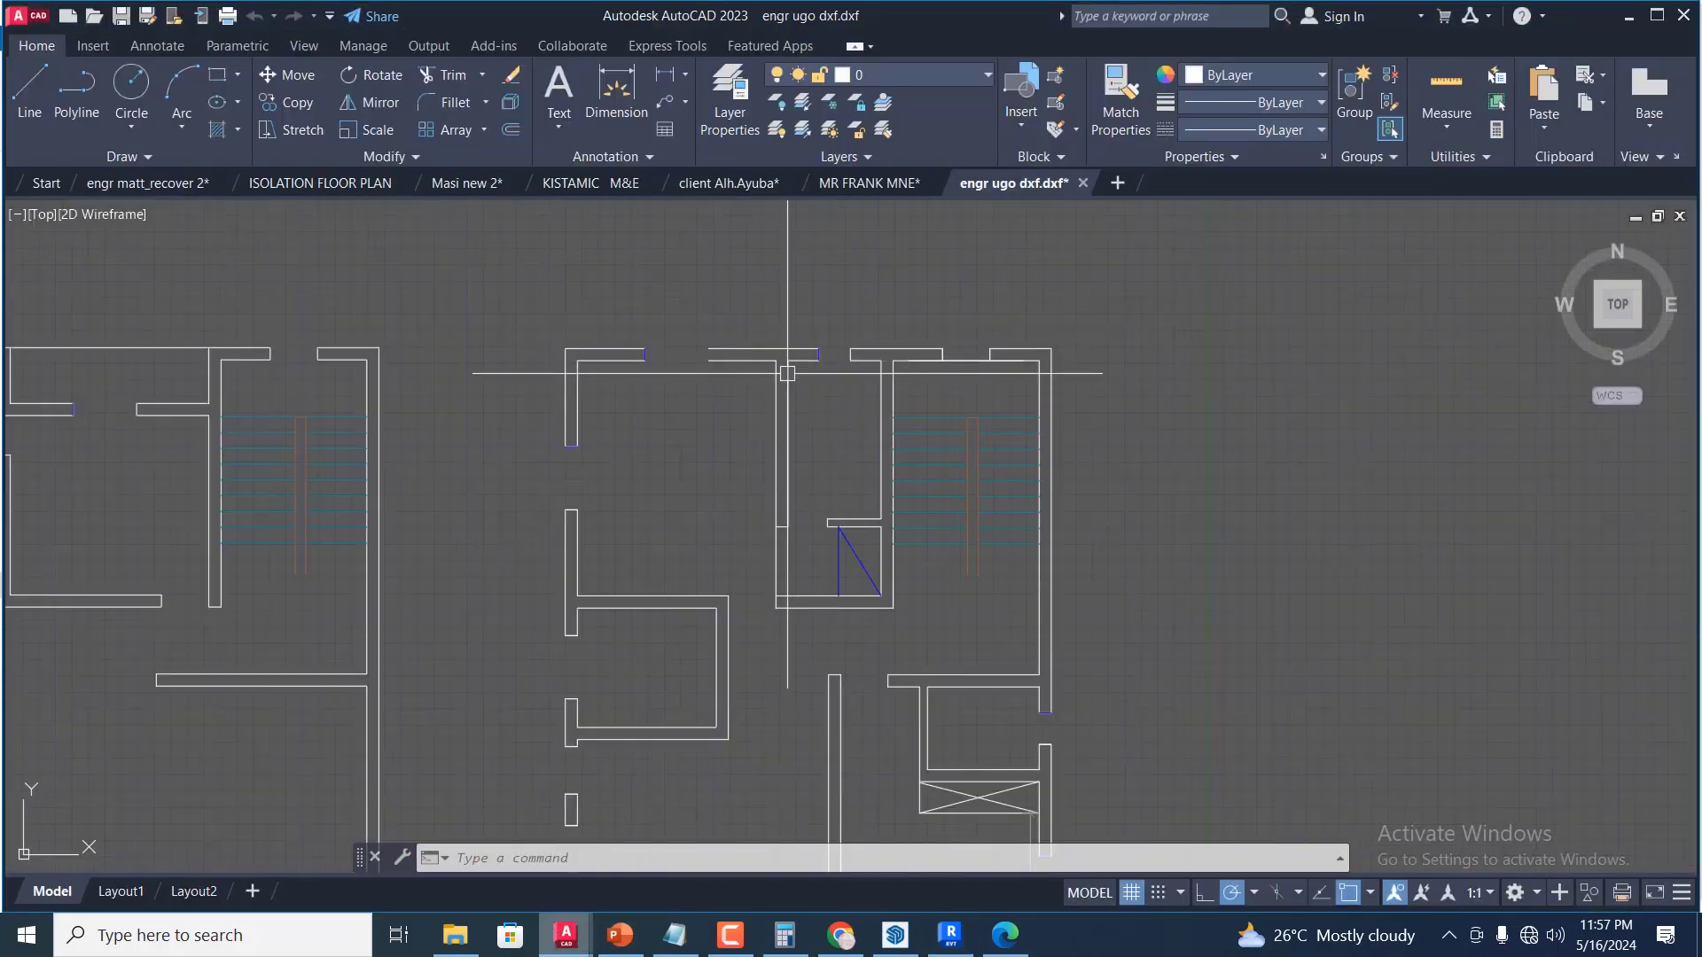
scroll(787, 374, "down", 4)
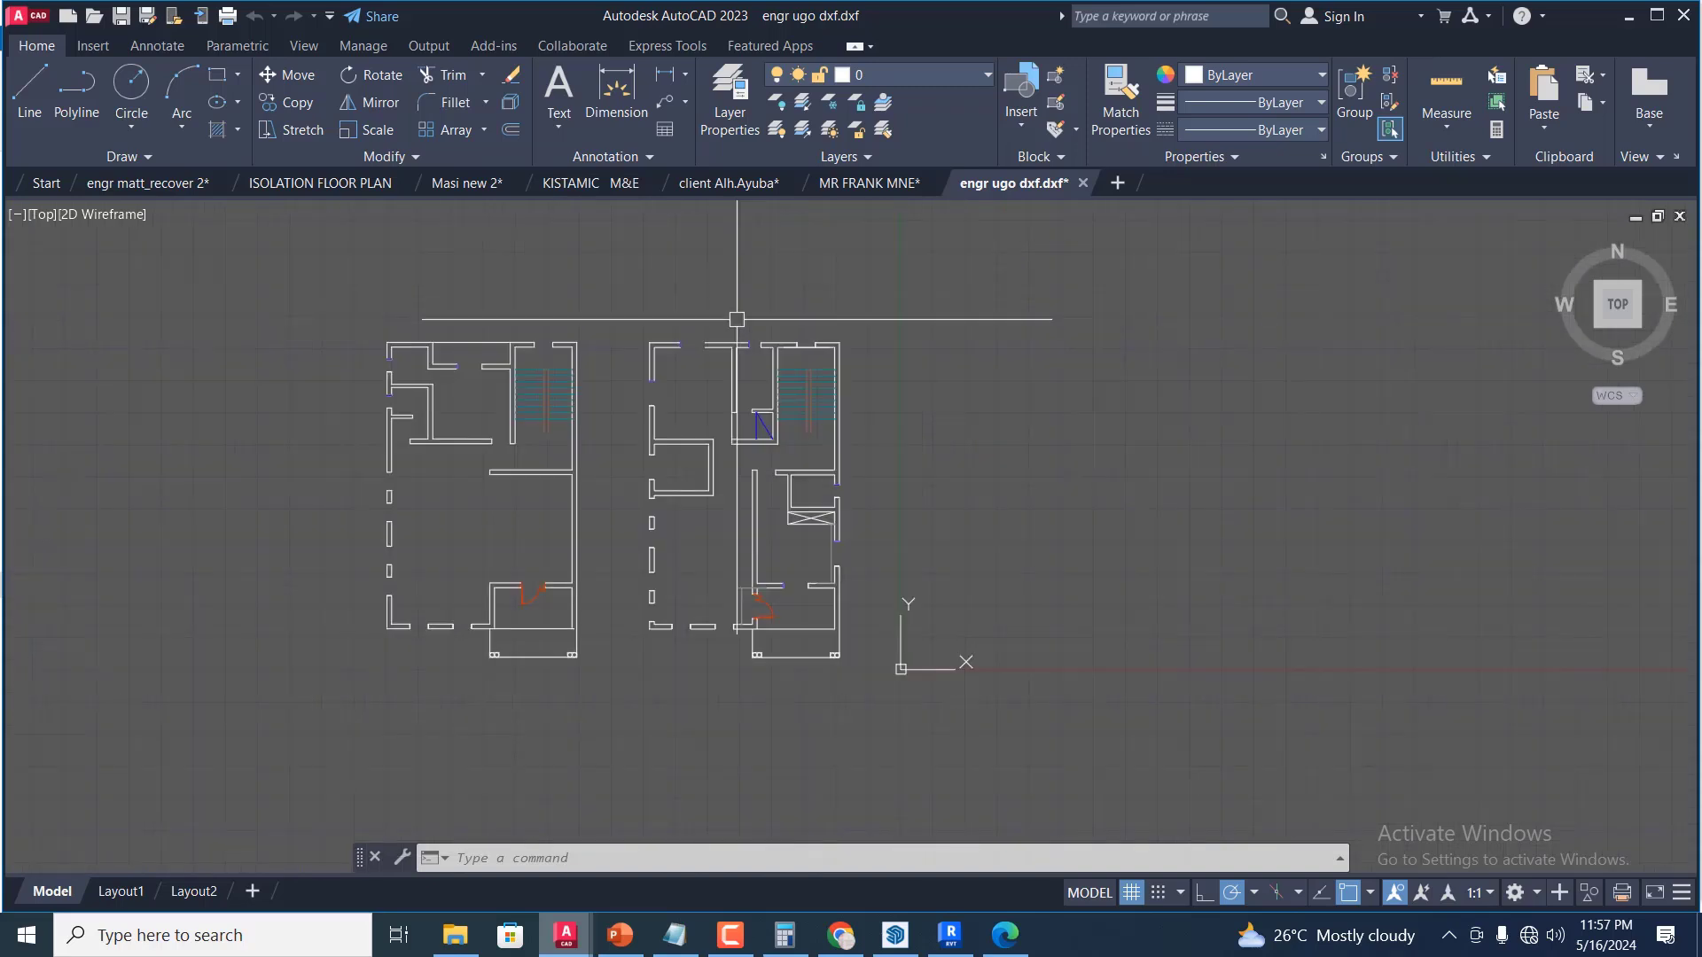
scroll(661, 539, "up", 4)
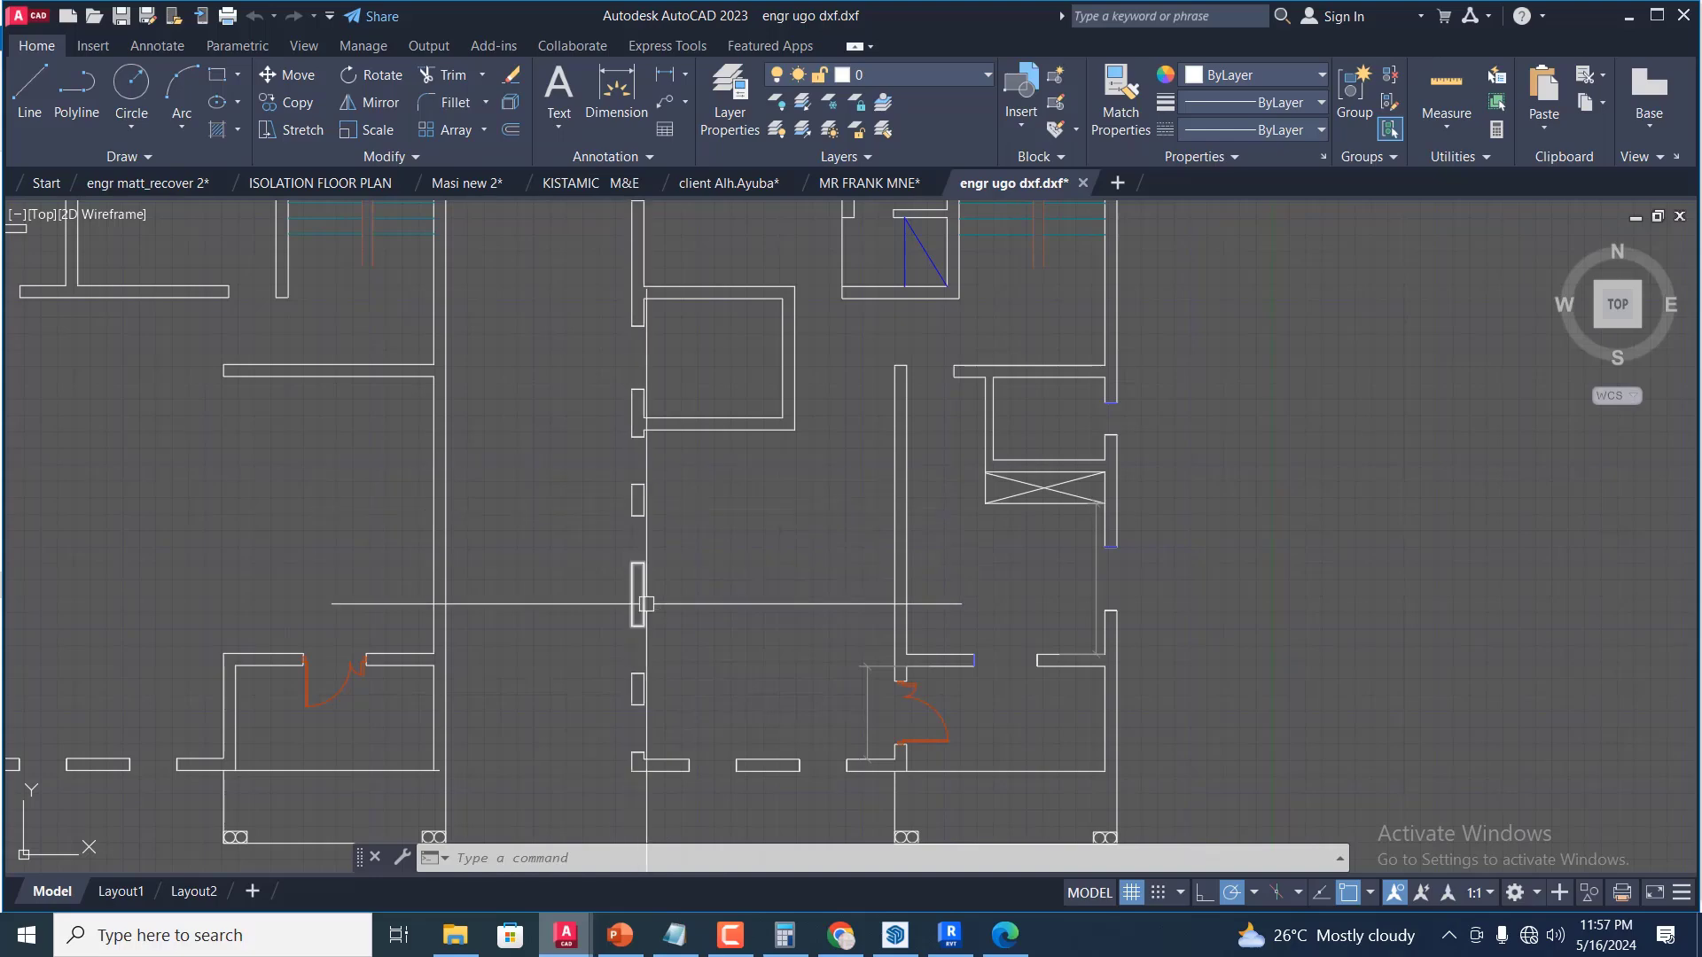
scroll(646, 604, "down", 2)
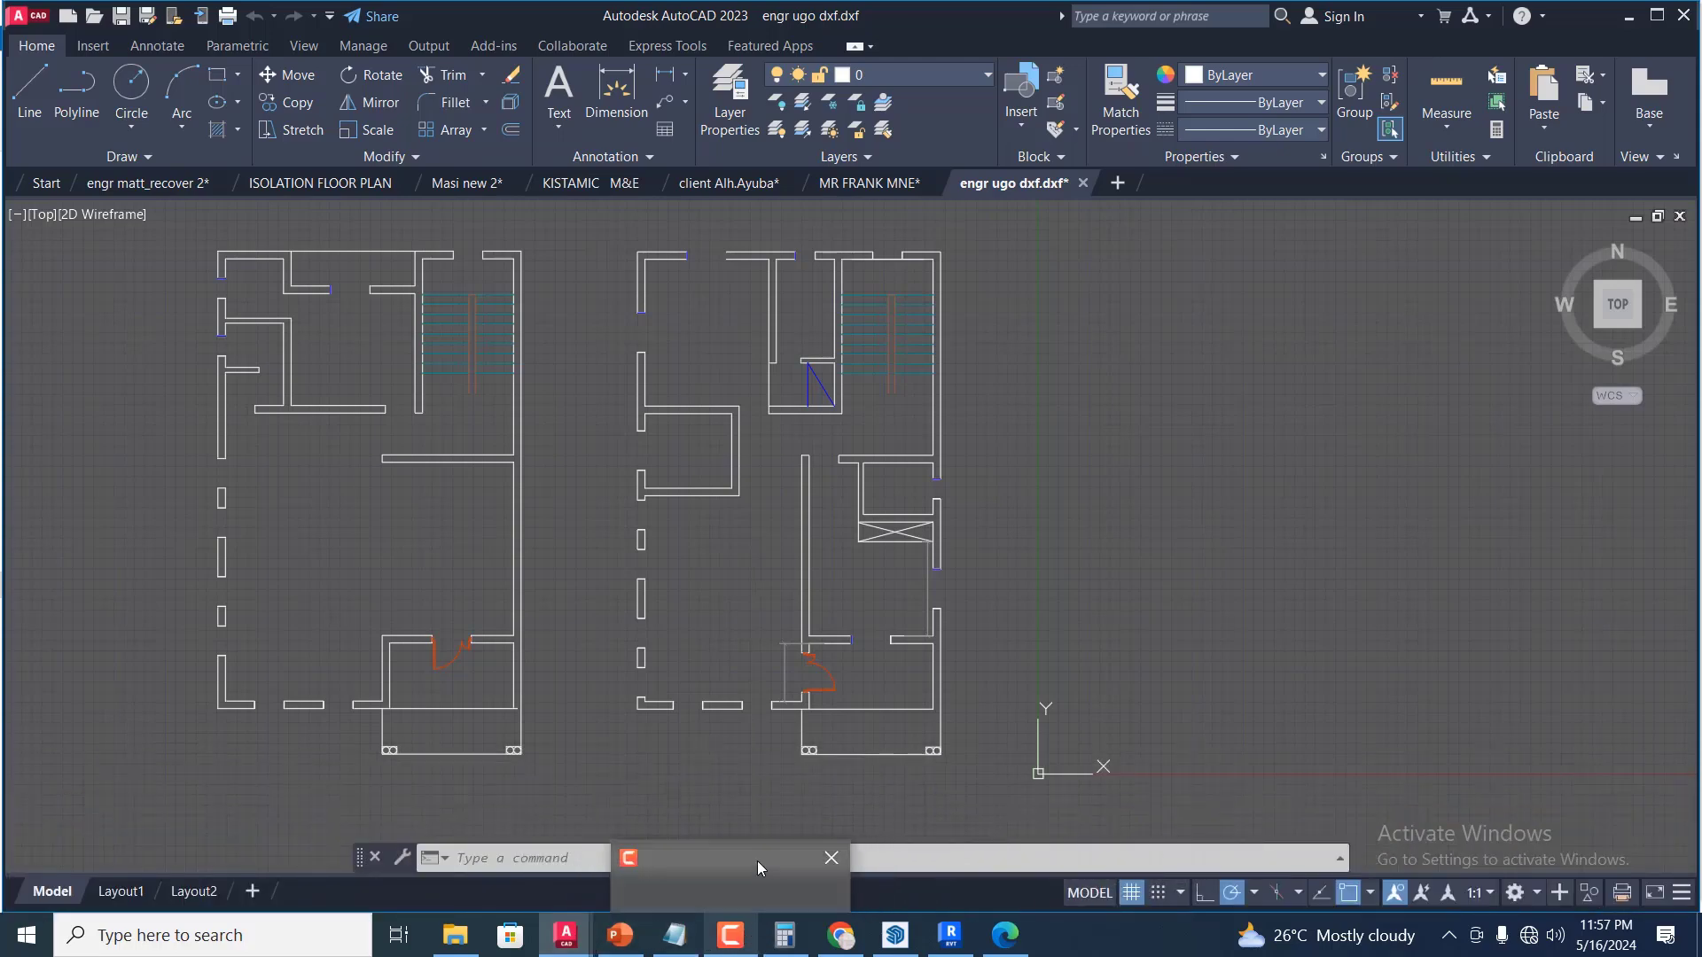
left_click(732, 933)
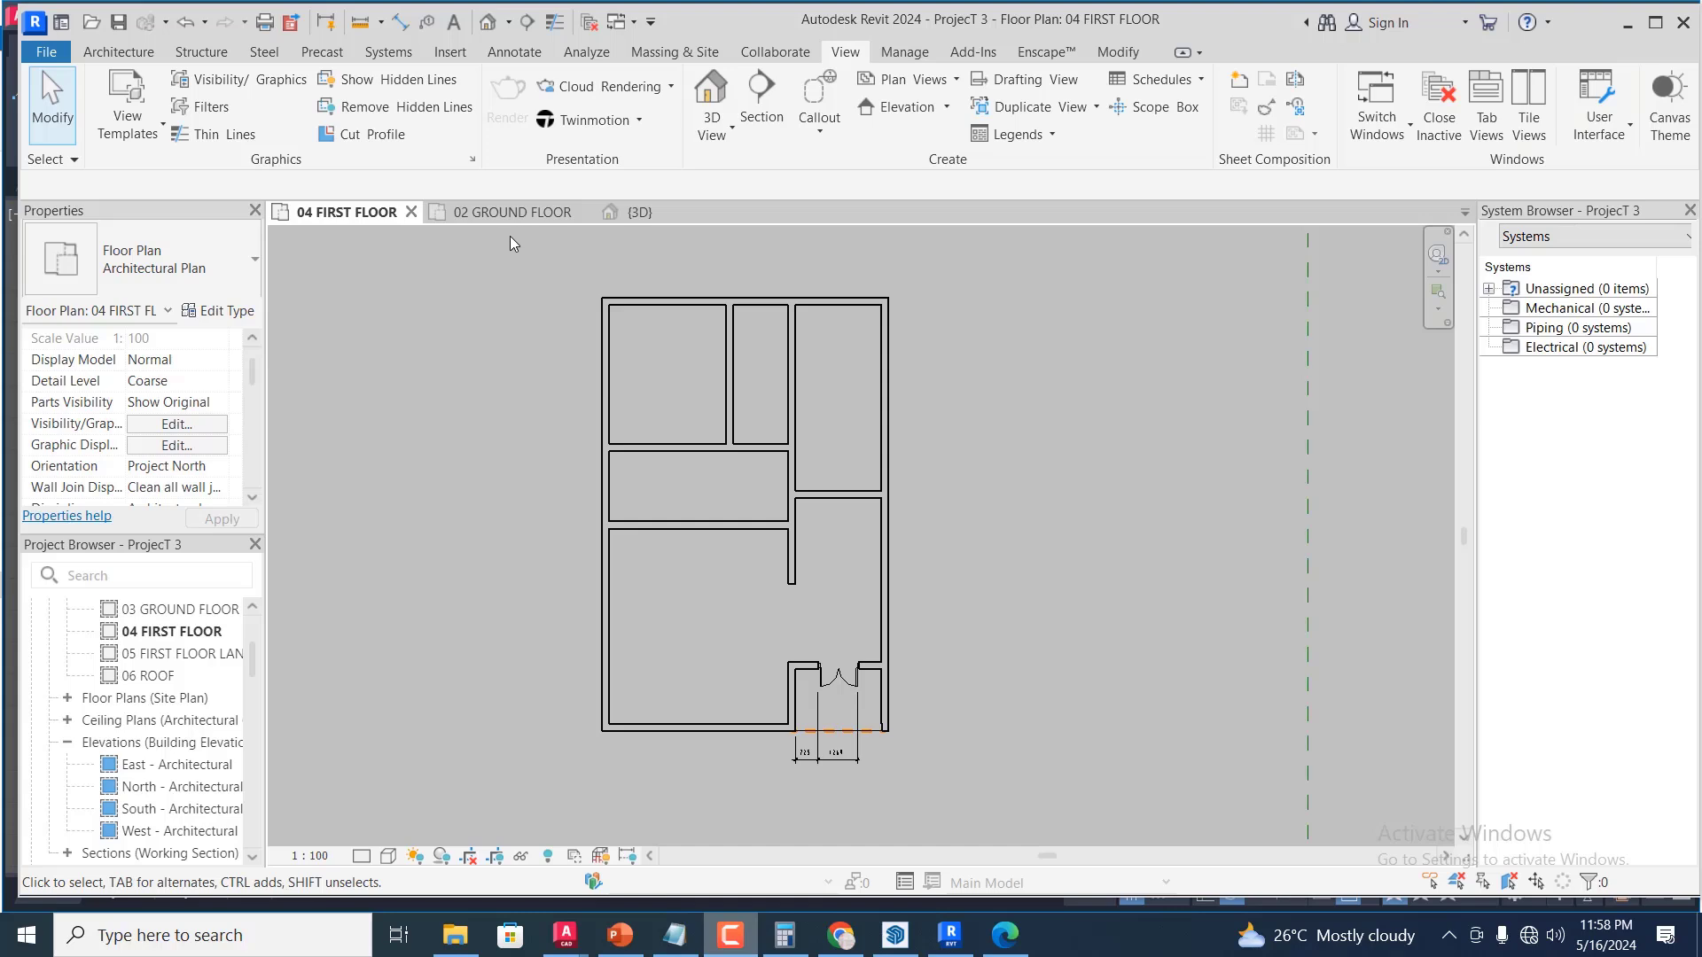
Place an M_Window-Casement-Double 600 x 600mm 2 window centred in the narrow middle room's top exterior wall on the first floor
left_click(119, 54)
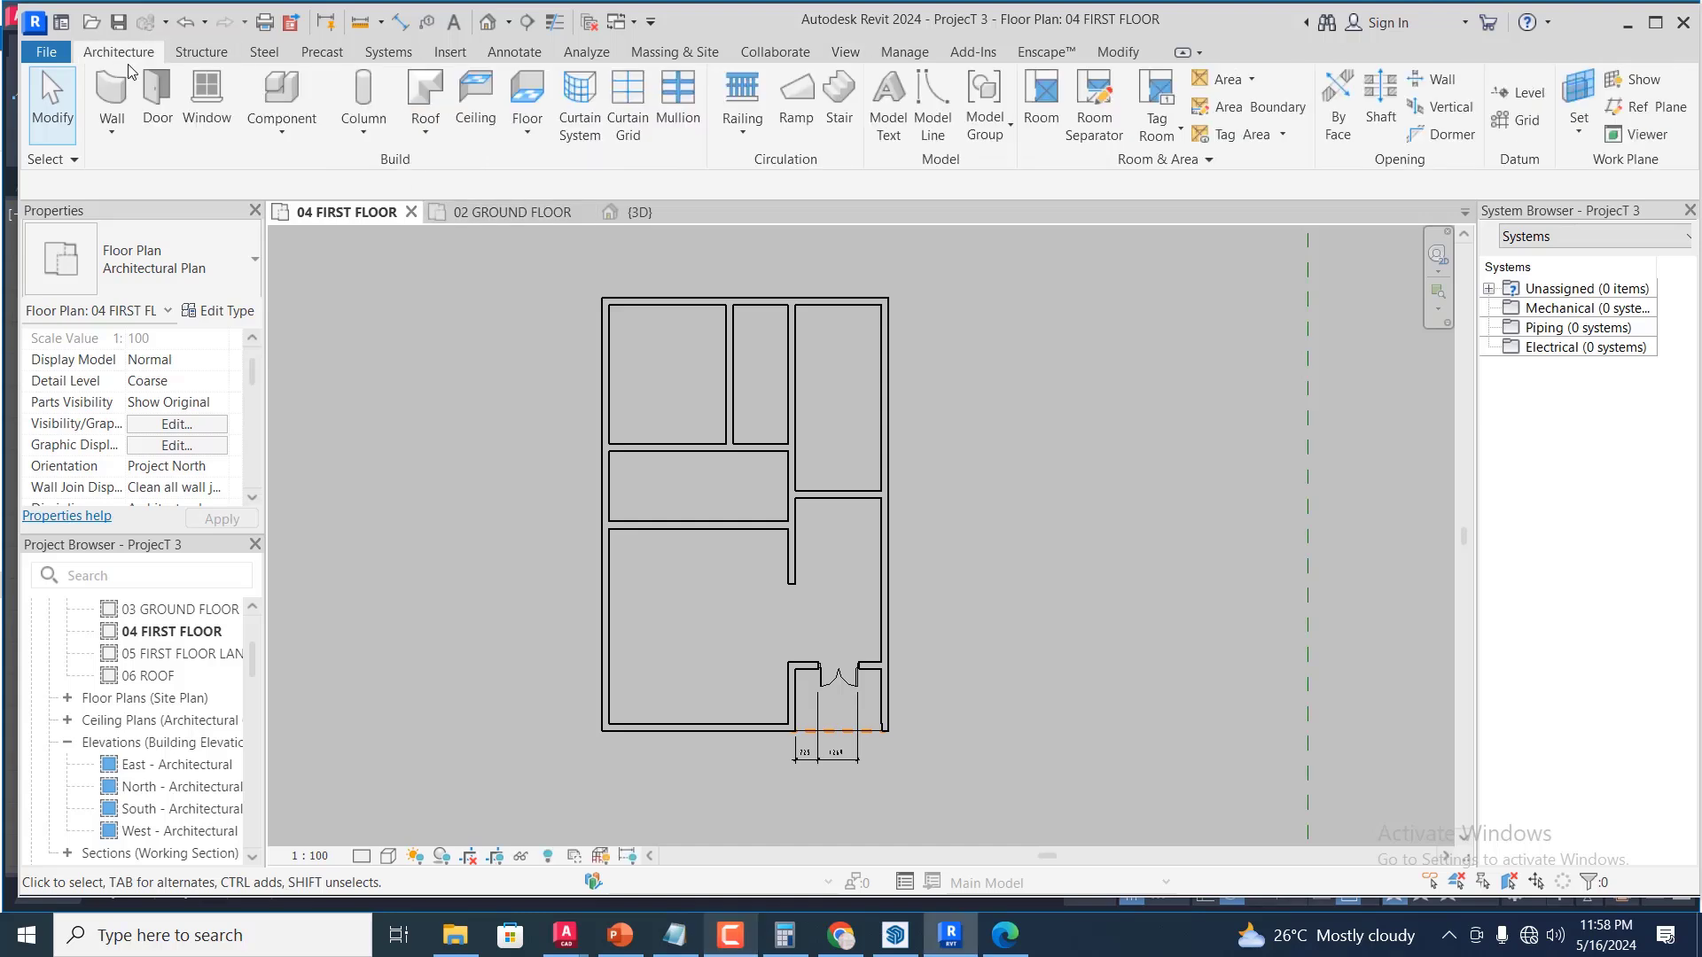
left_click(213, 83)
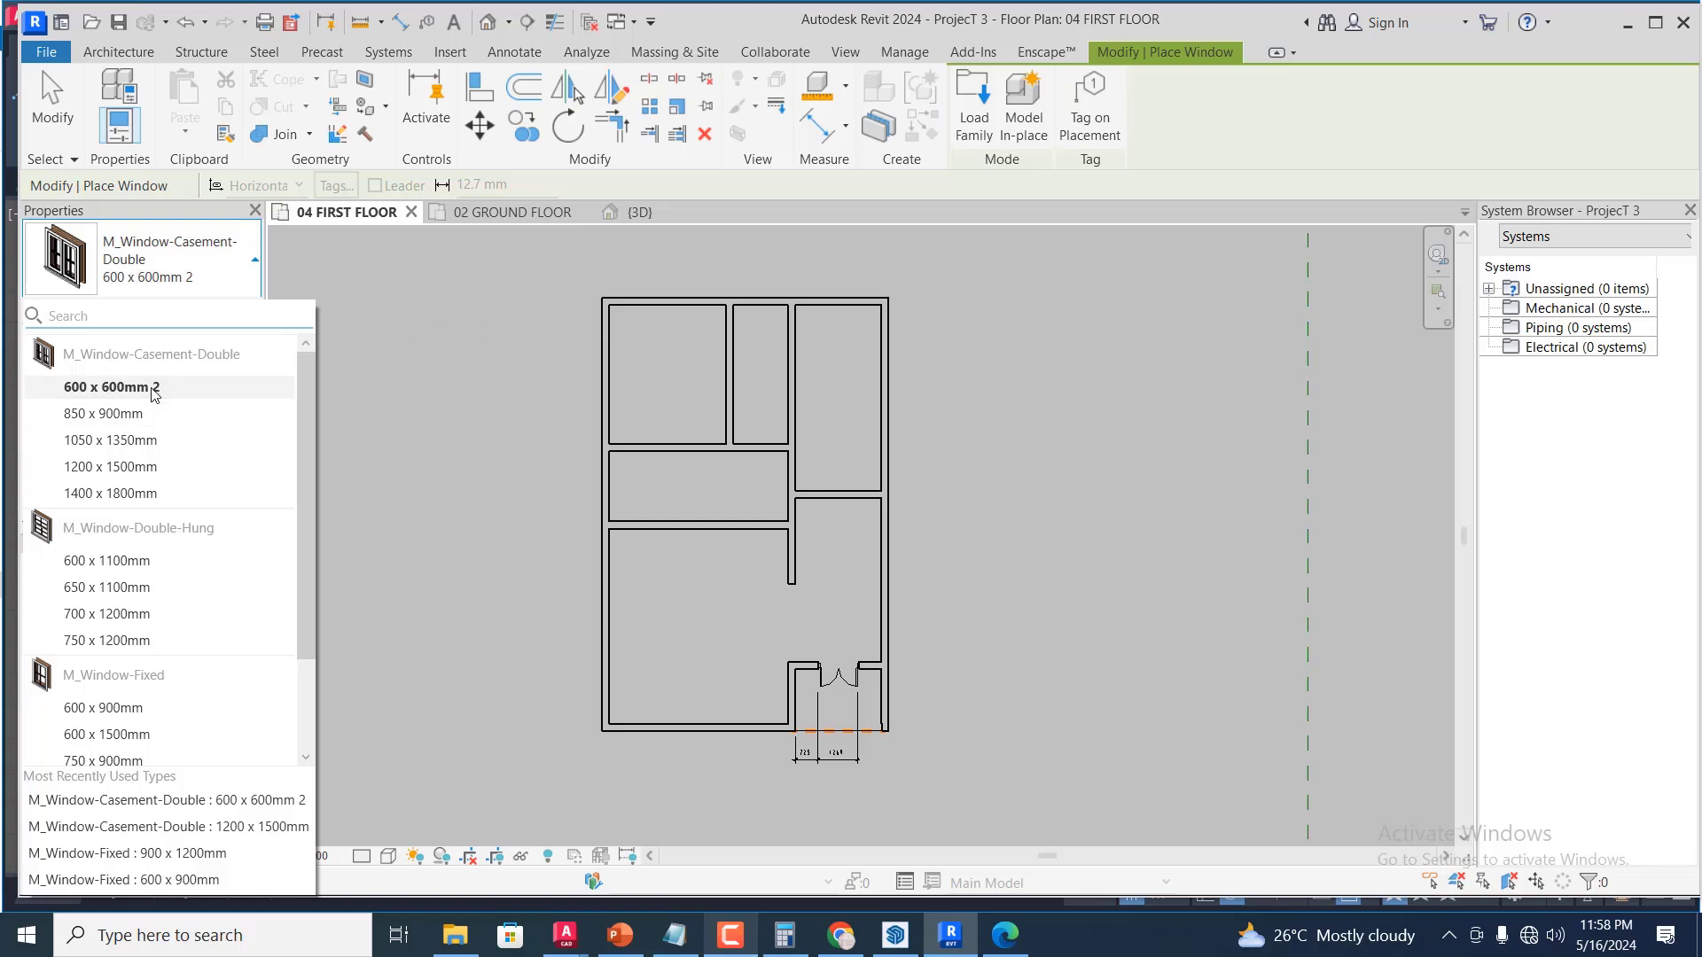
left_click(698, 323)
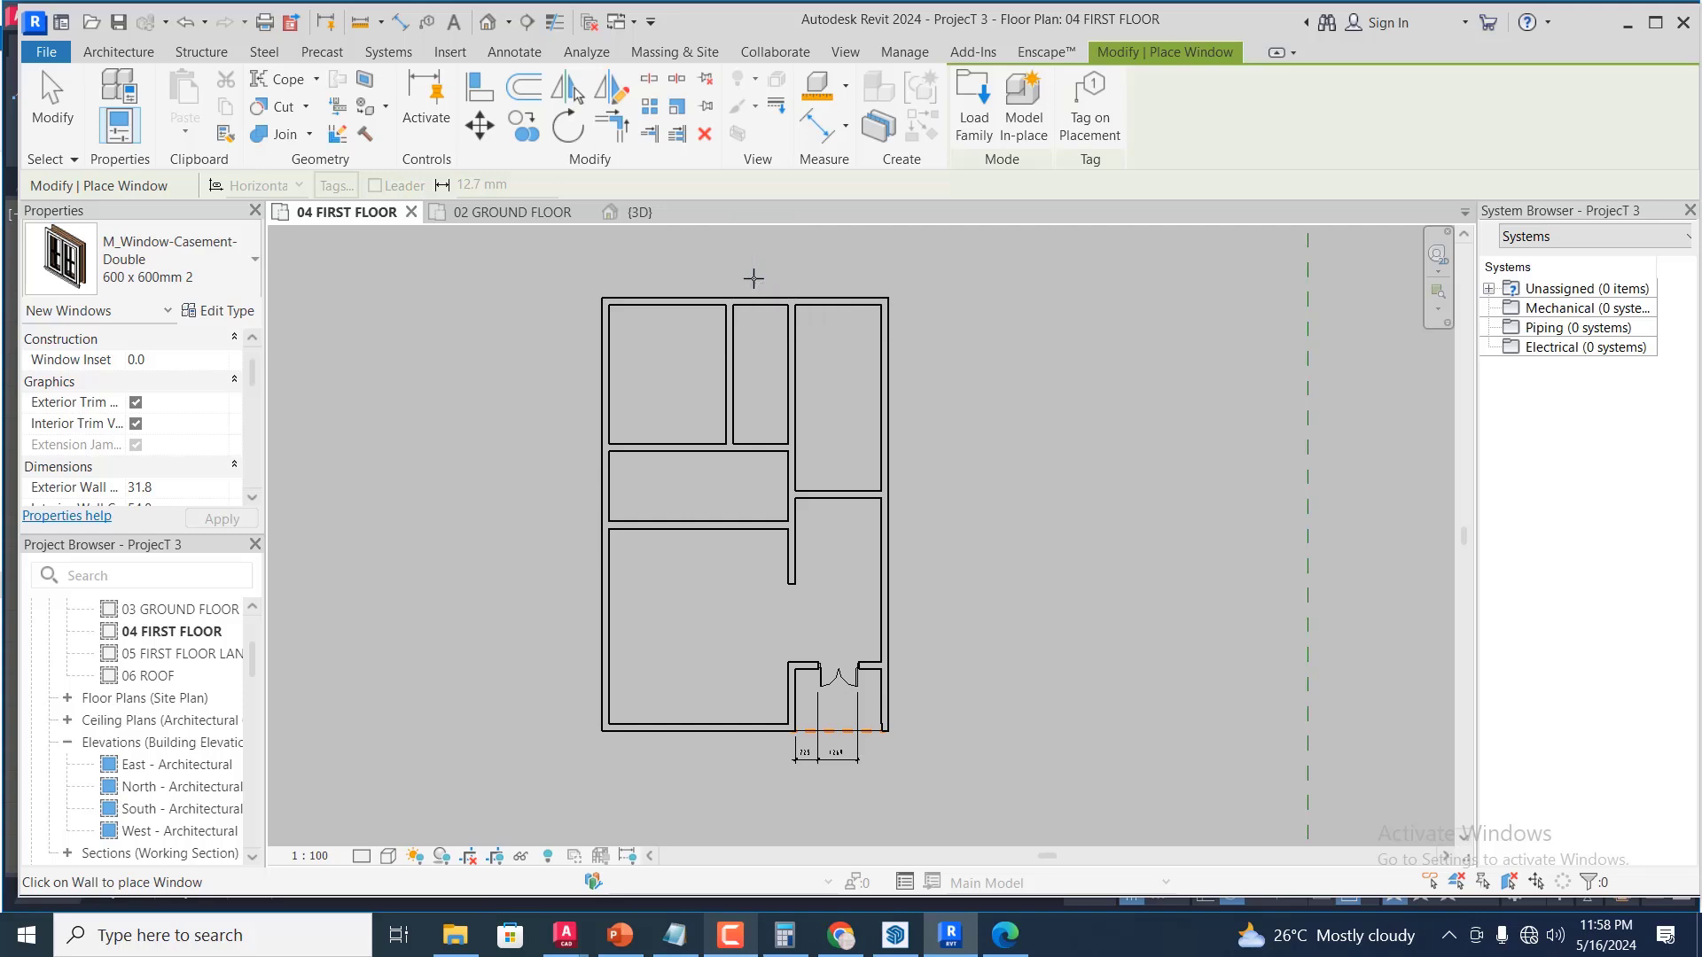
scroll(770, 265, "down", 2)
scroll(764, 346, "up", 2)
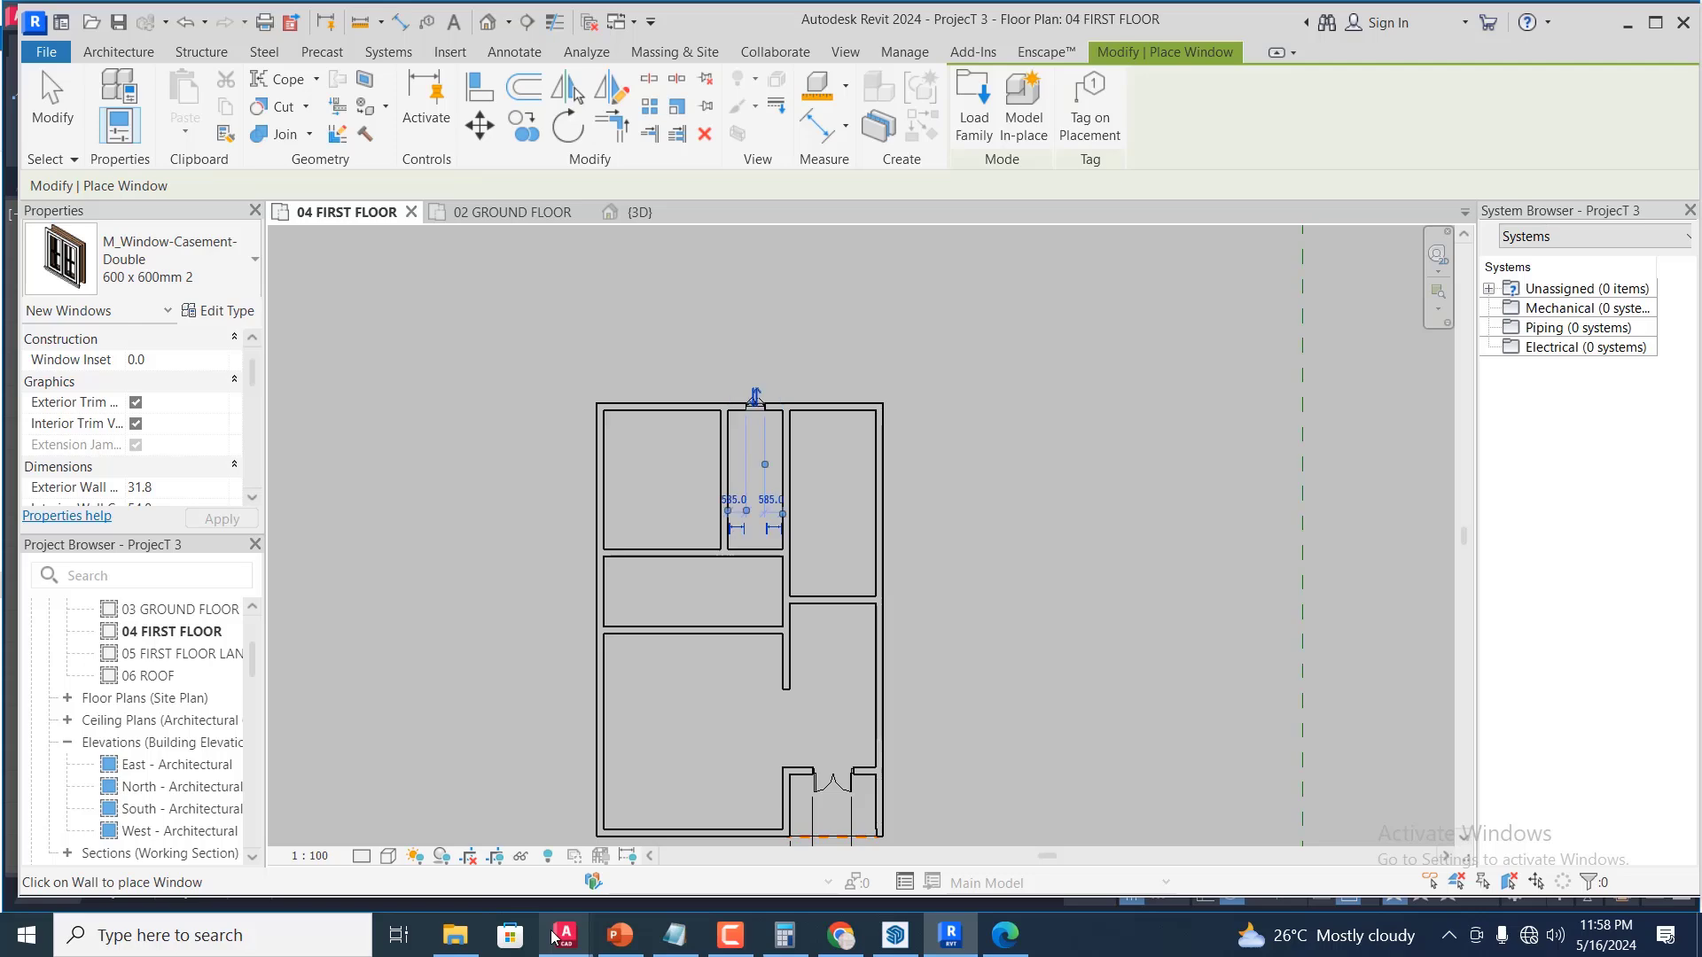
Switch to engr ugo dxf.dxf in AutoCAD, examine the remaining first-floor window positions, and return to Revit
mouse_move(554, 937)
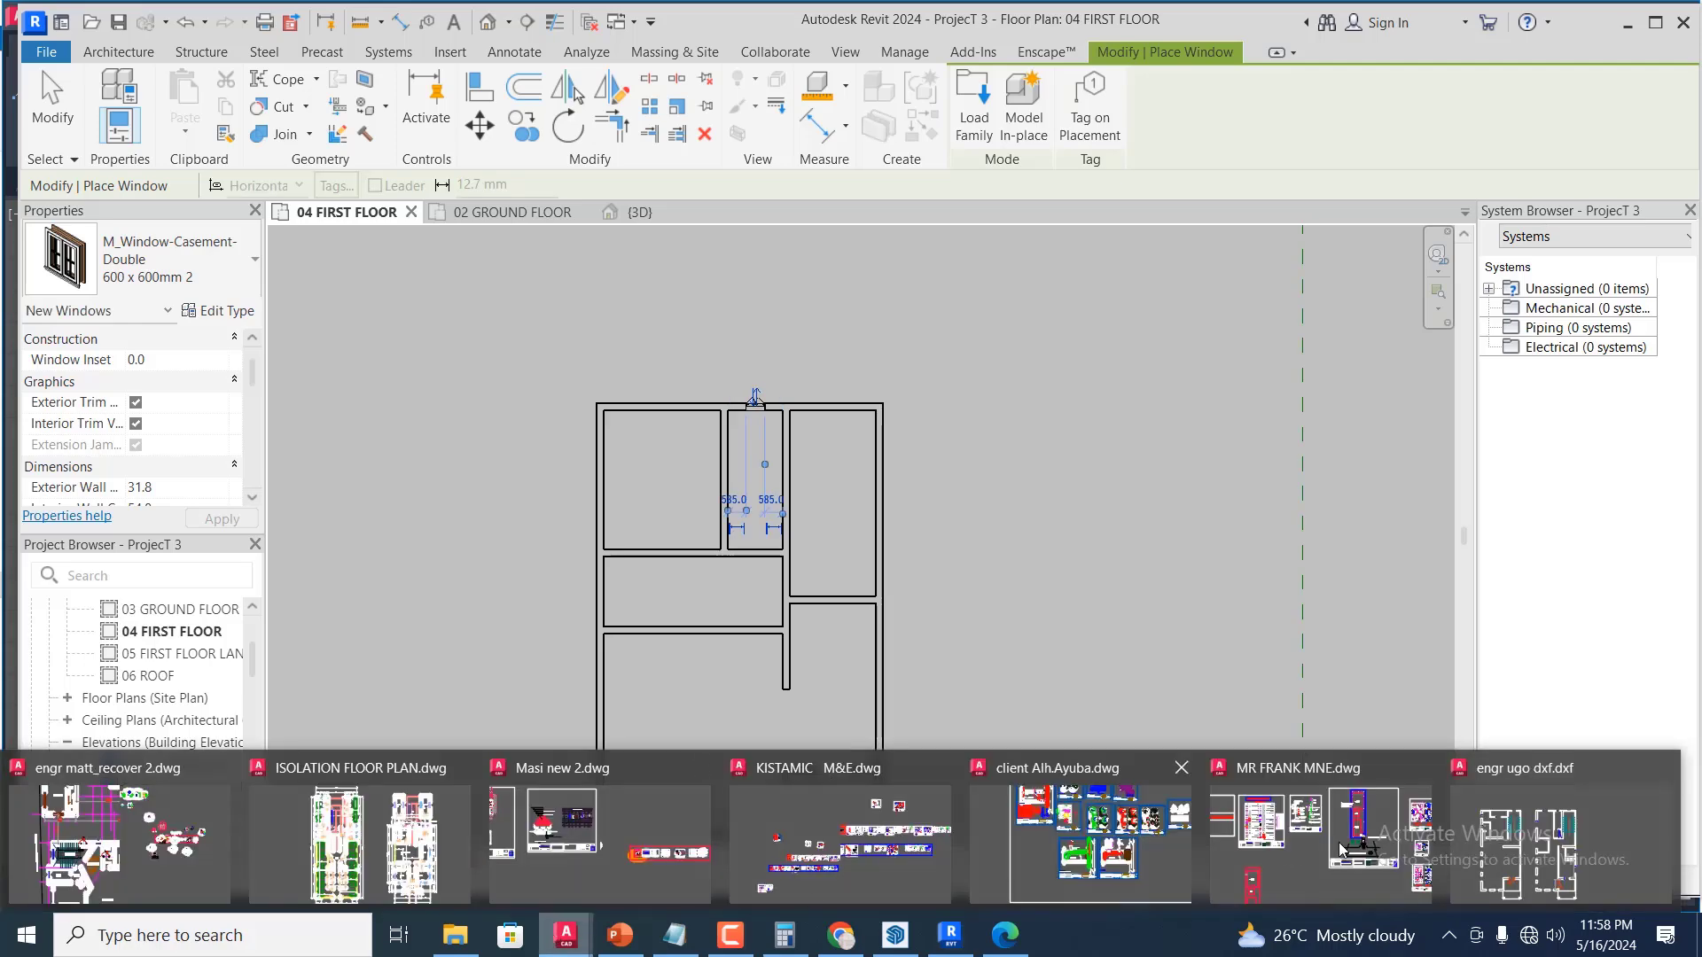
left_click(1496, 842)
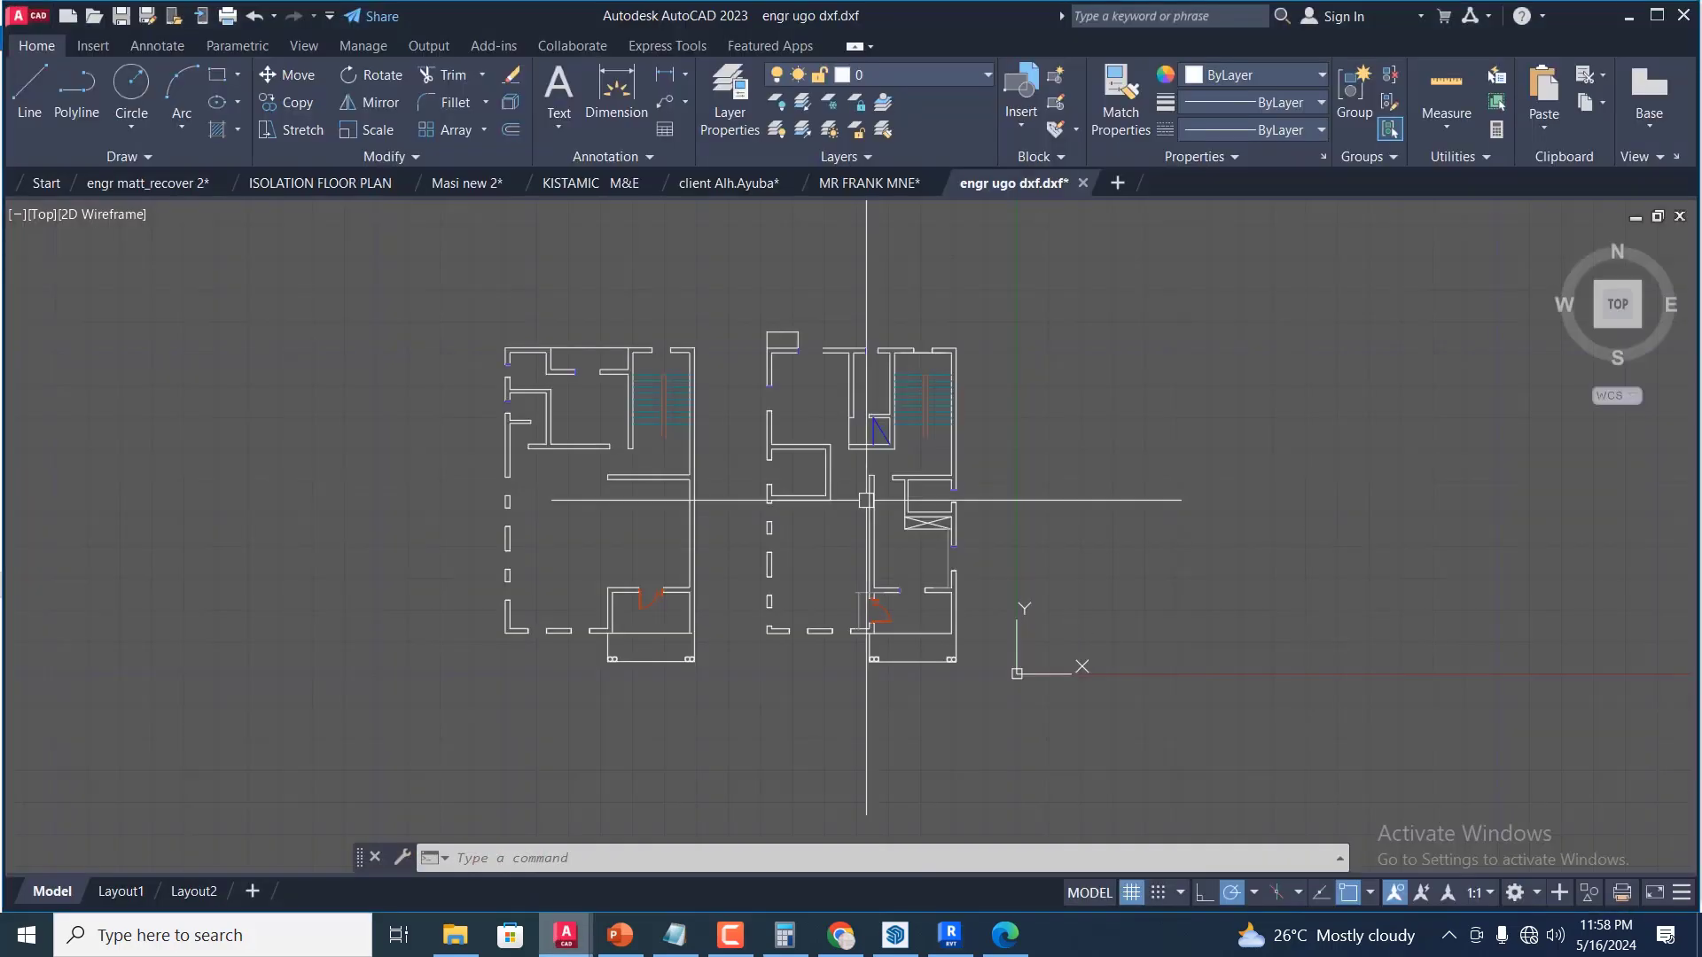
scroll(784, 474, "up", 4)
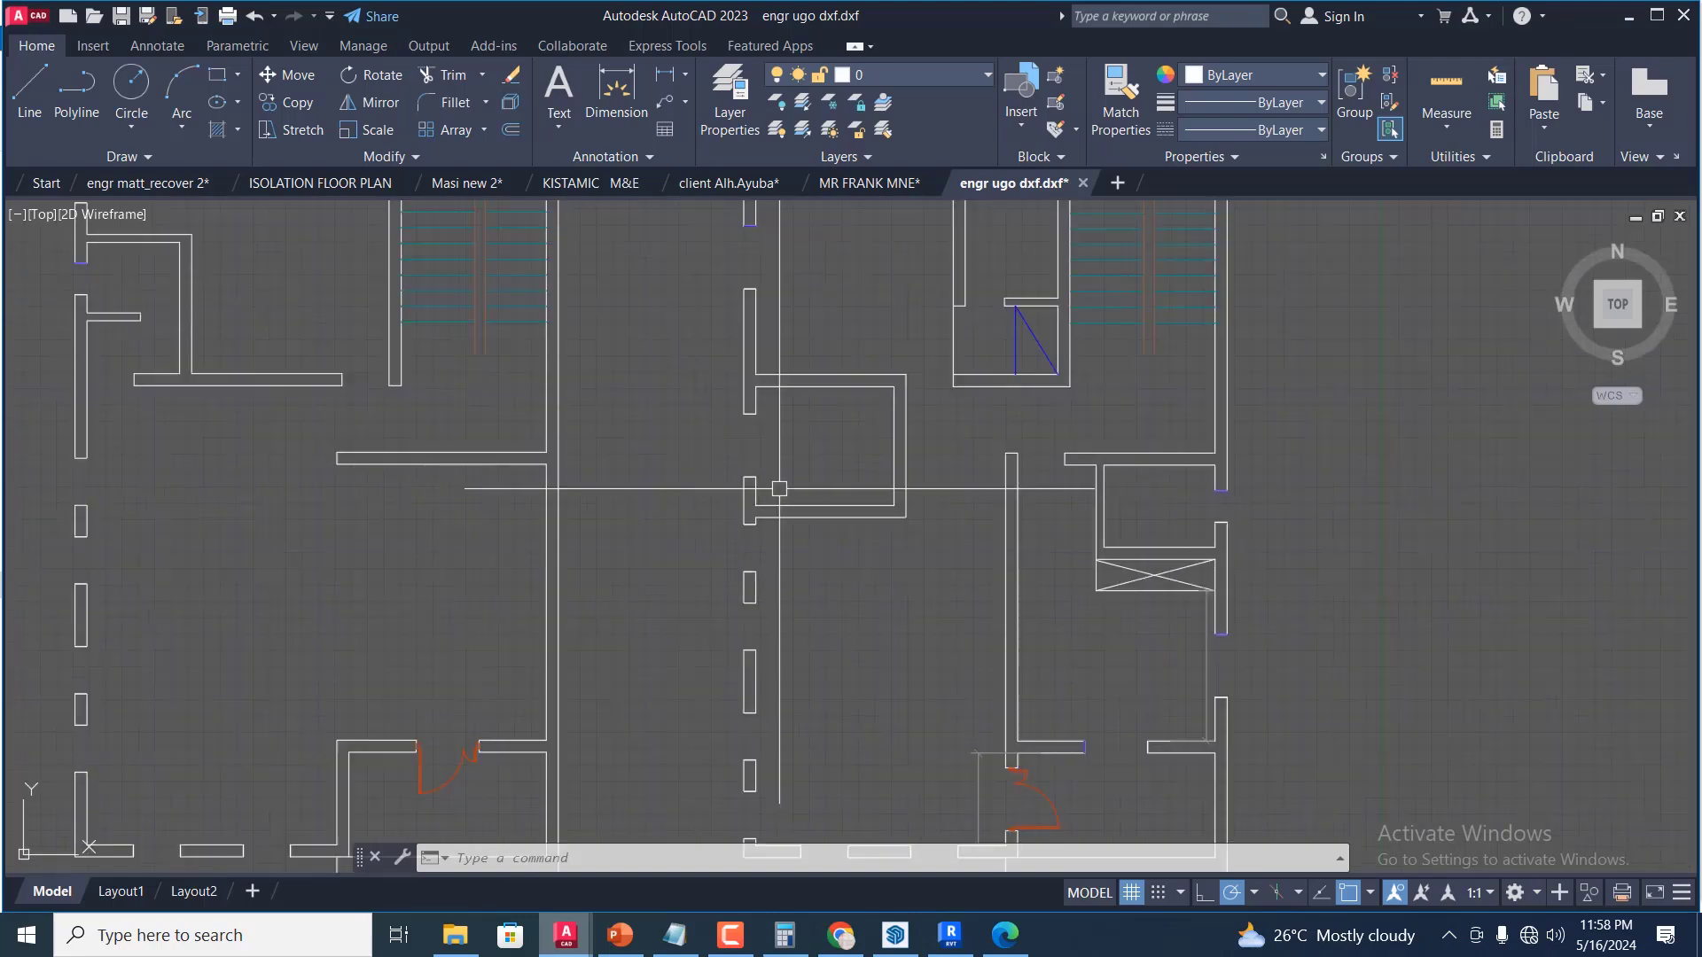
scroll(734, 464, "down", 5)
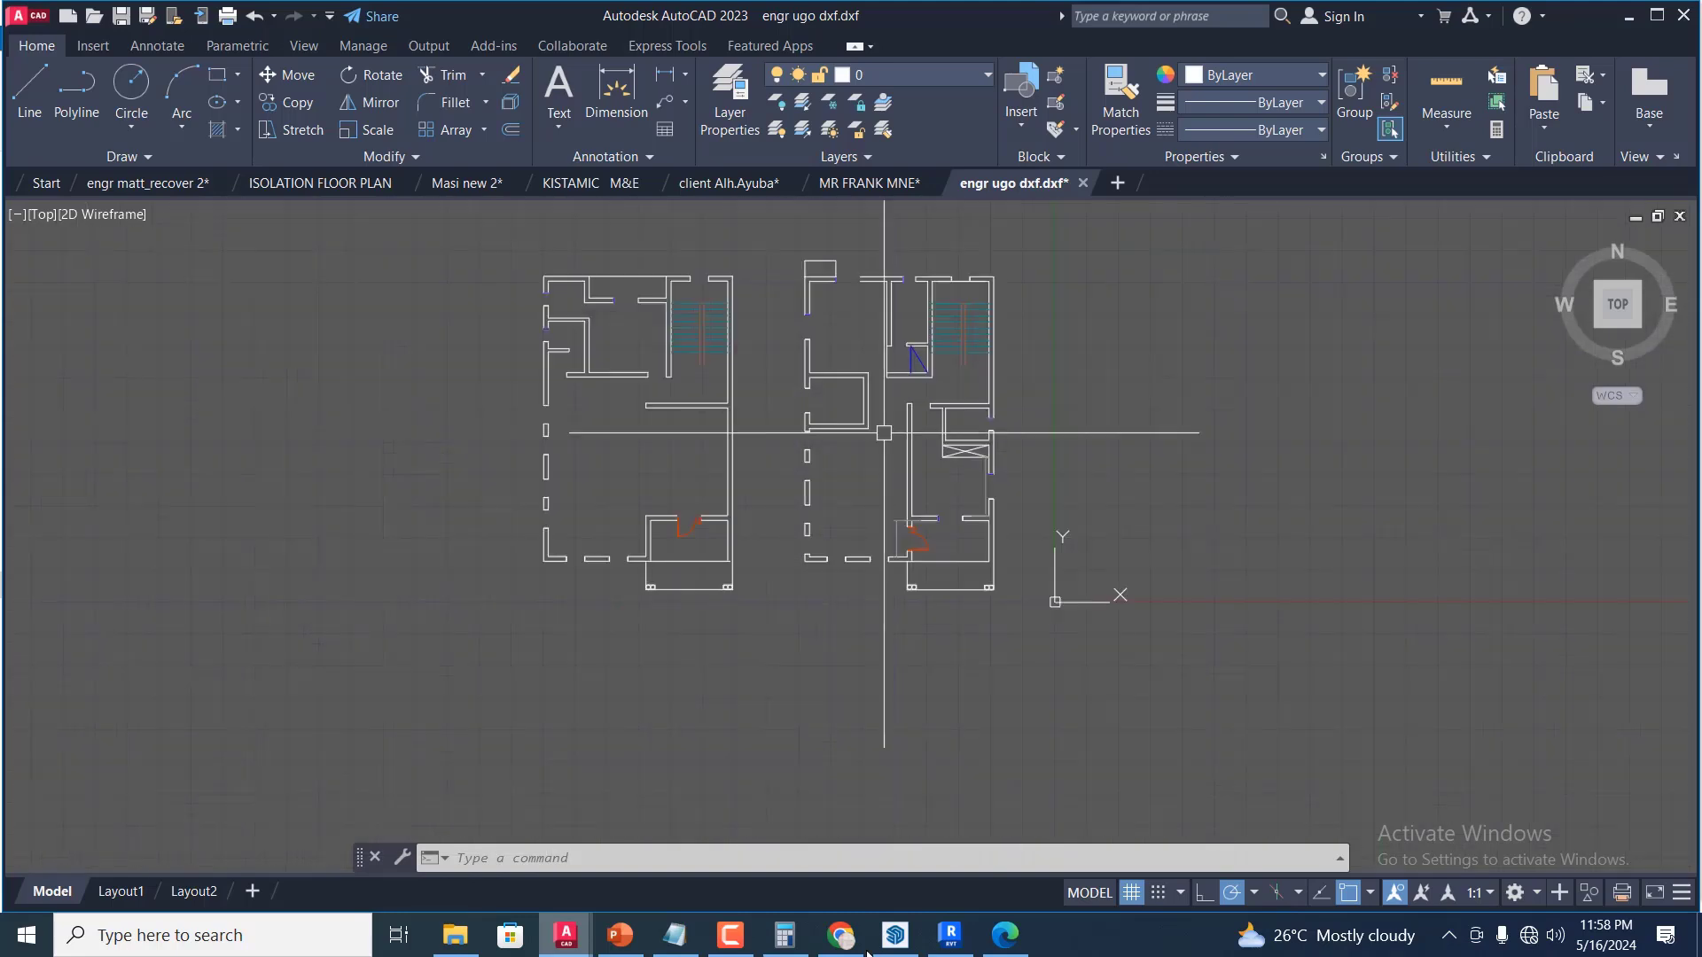
mouse_move(948, 931)
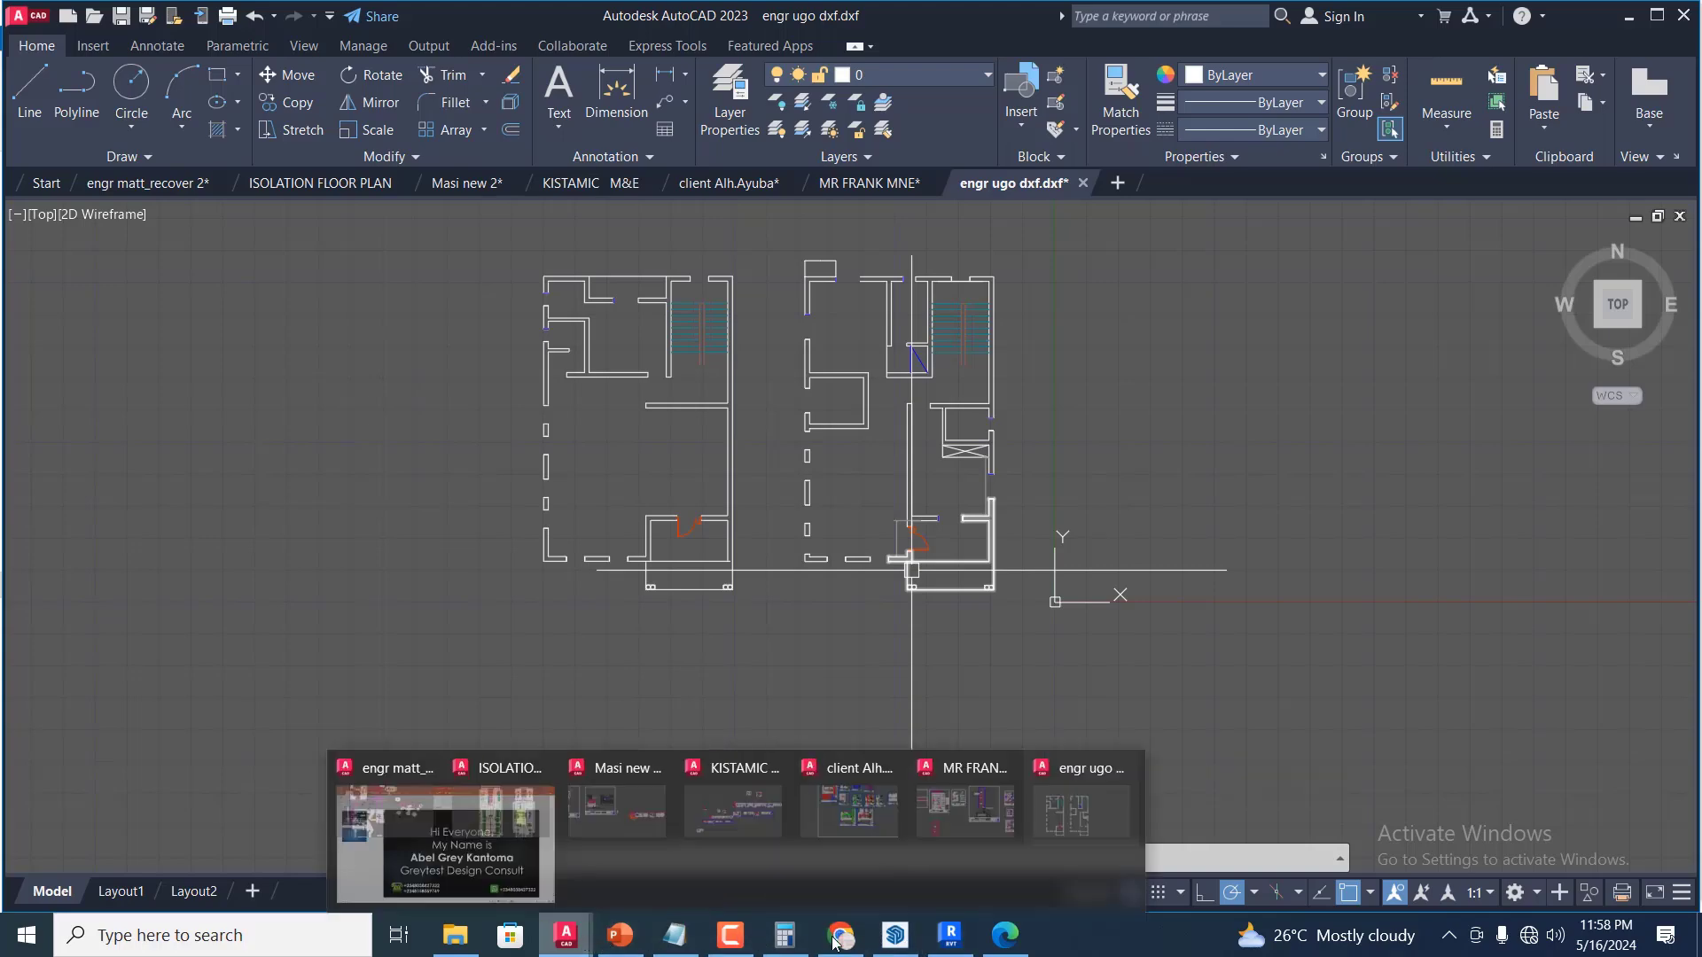
left_click(950, 934)
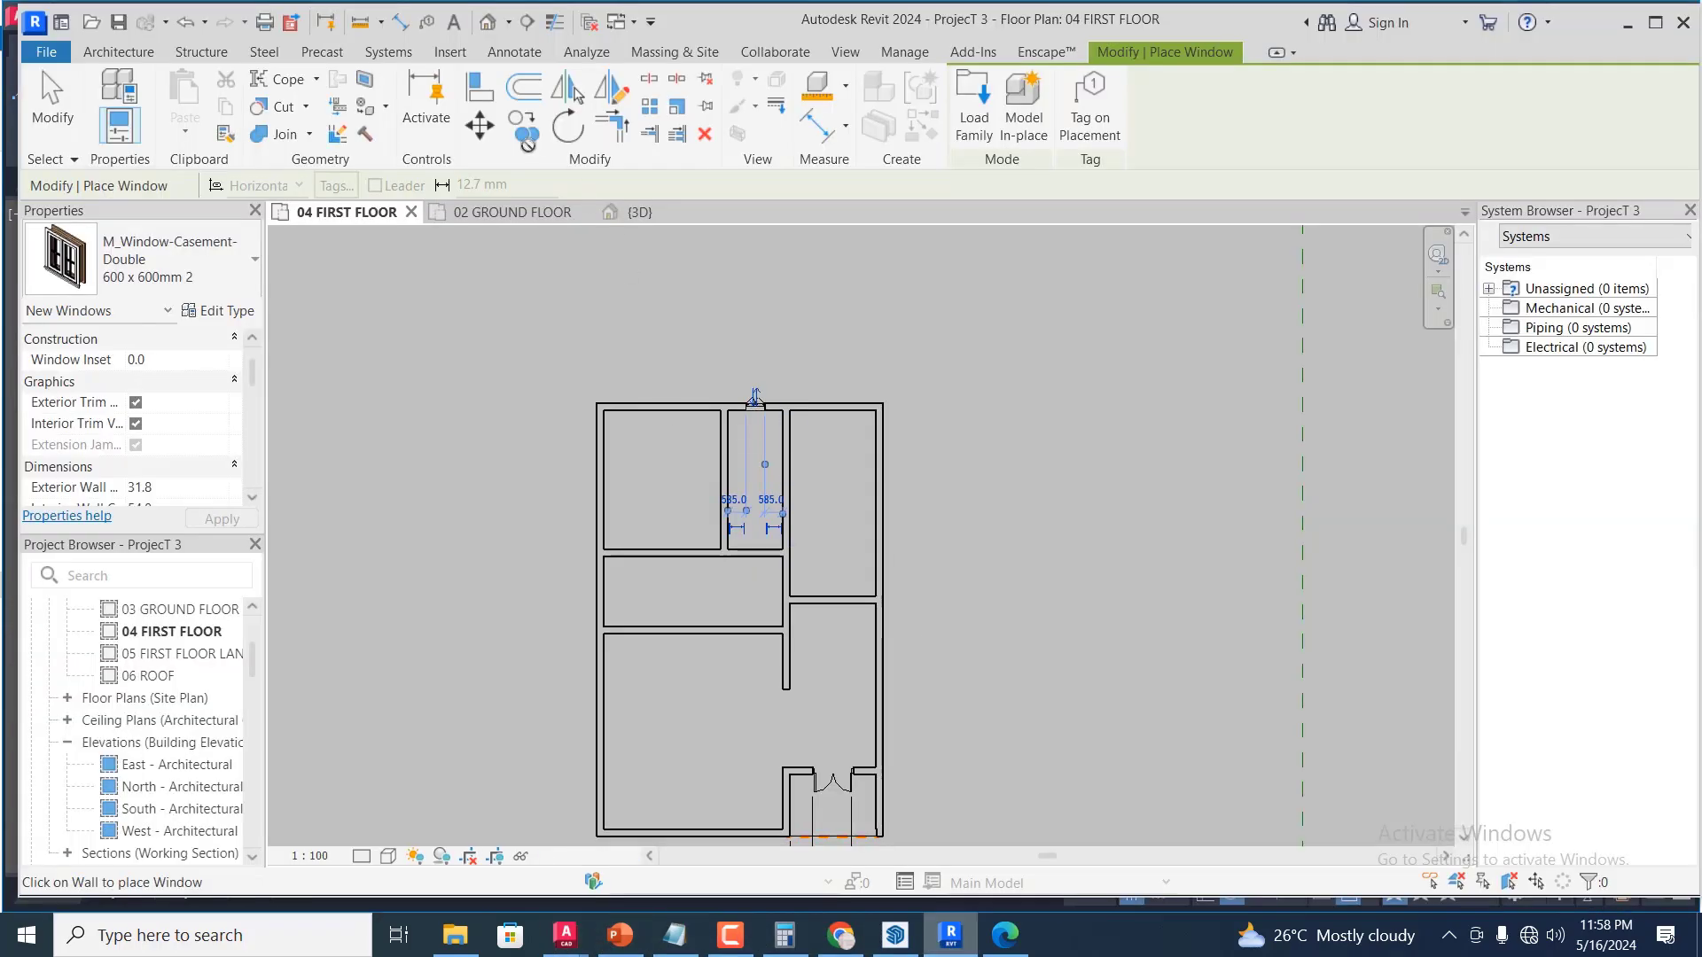
left_click(248, 277)
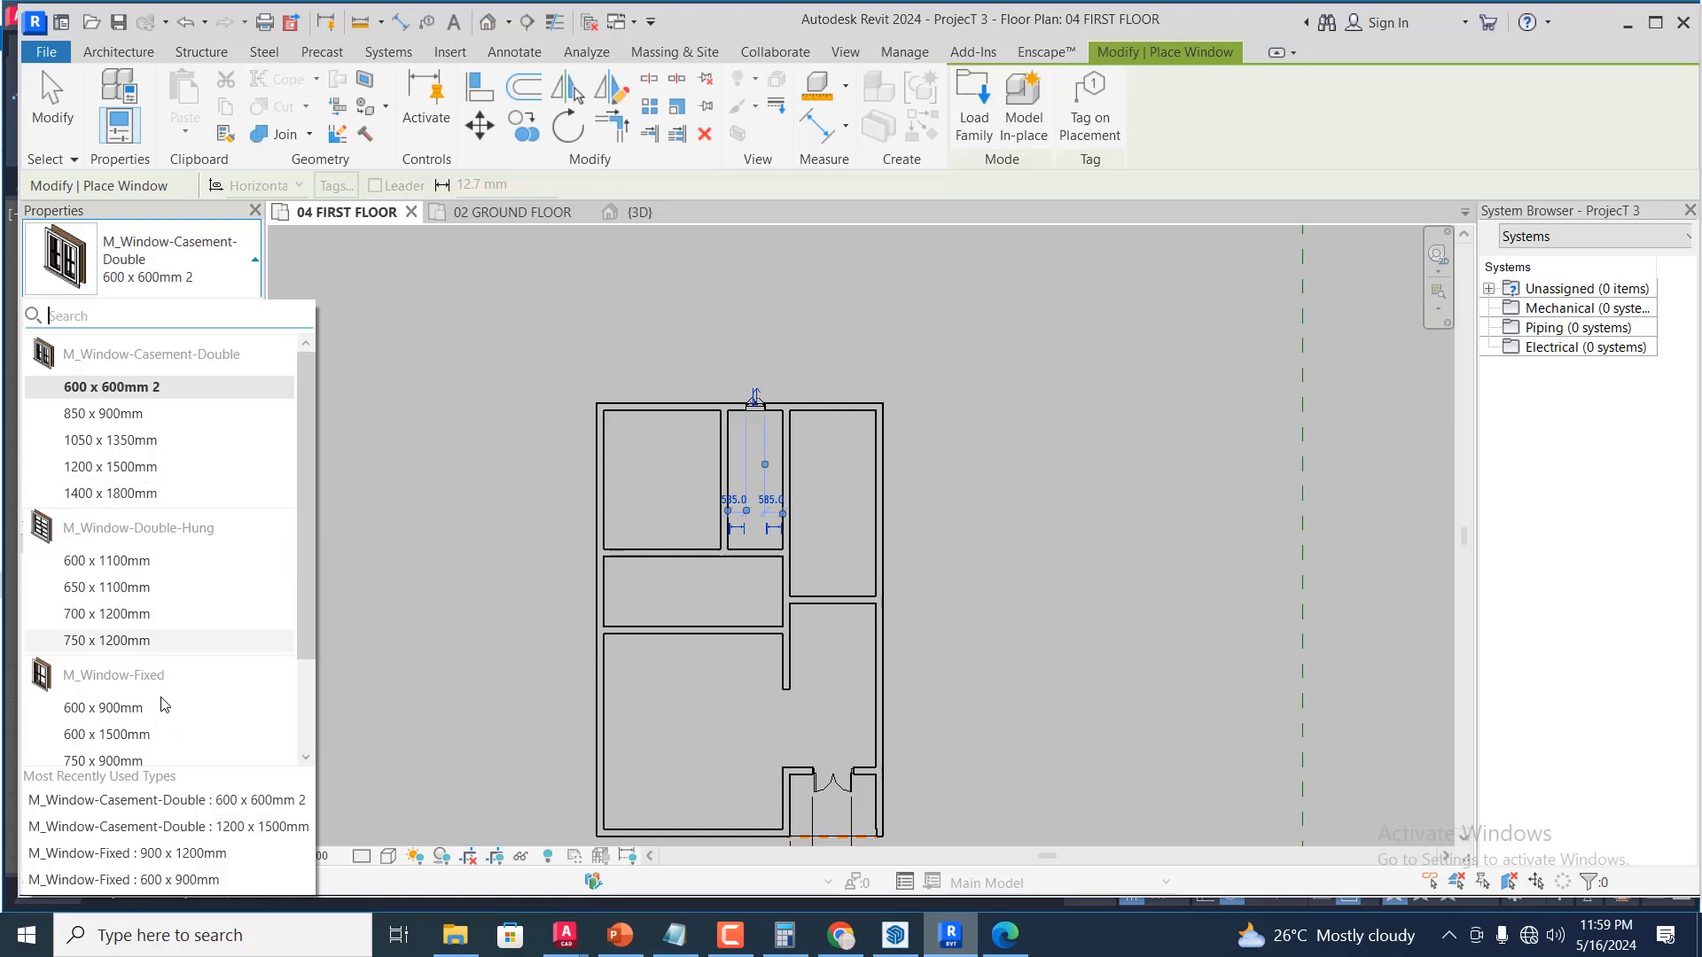
scroll(166, 723, "down", 1)
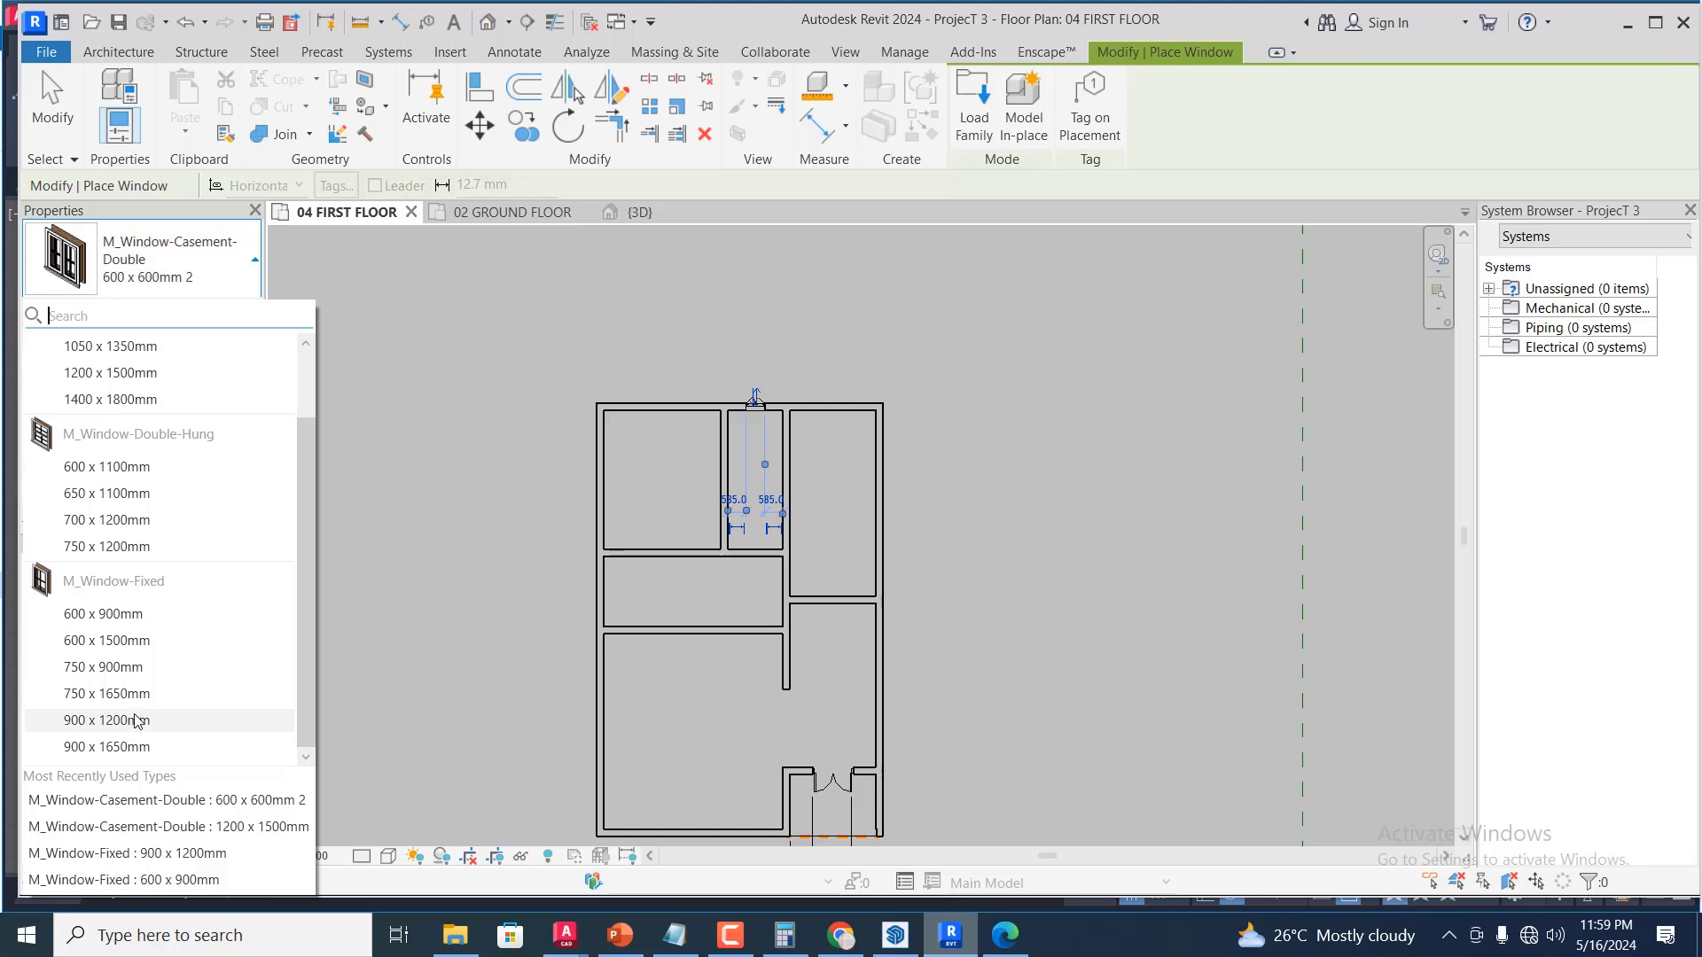
scroll(173, 523, "up", 1)
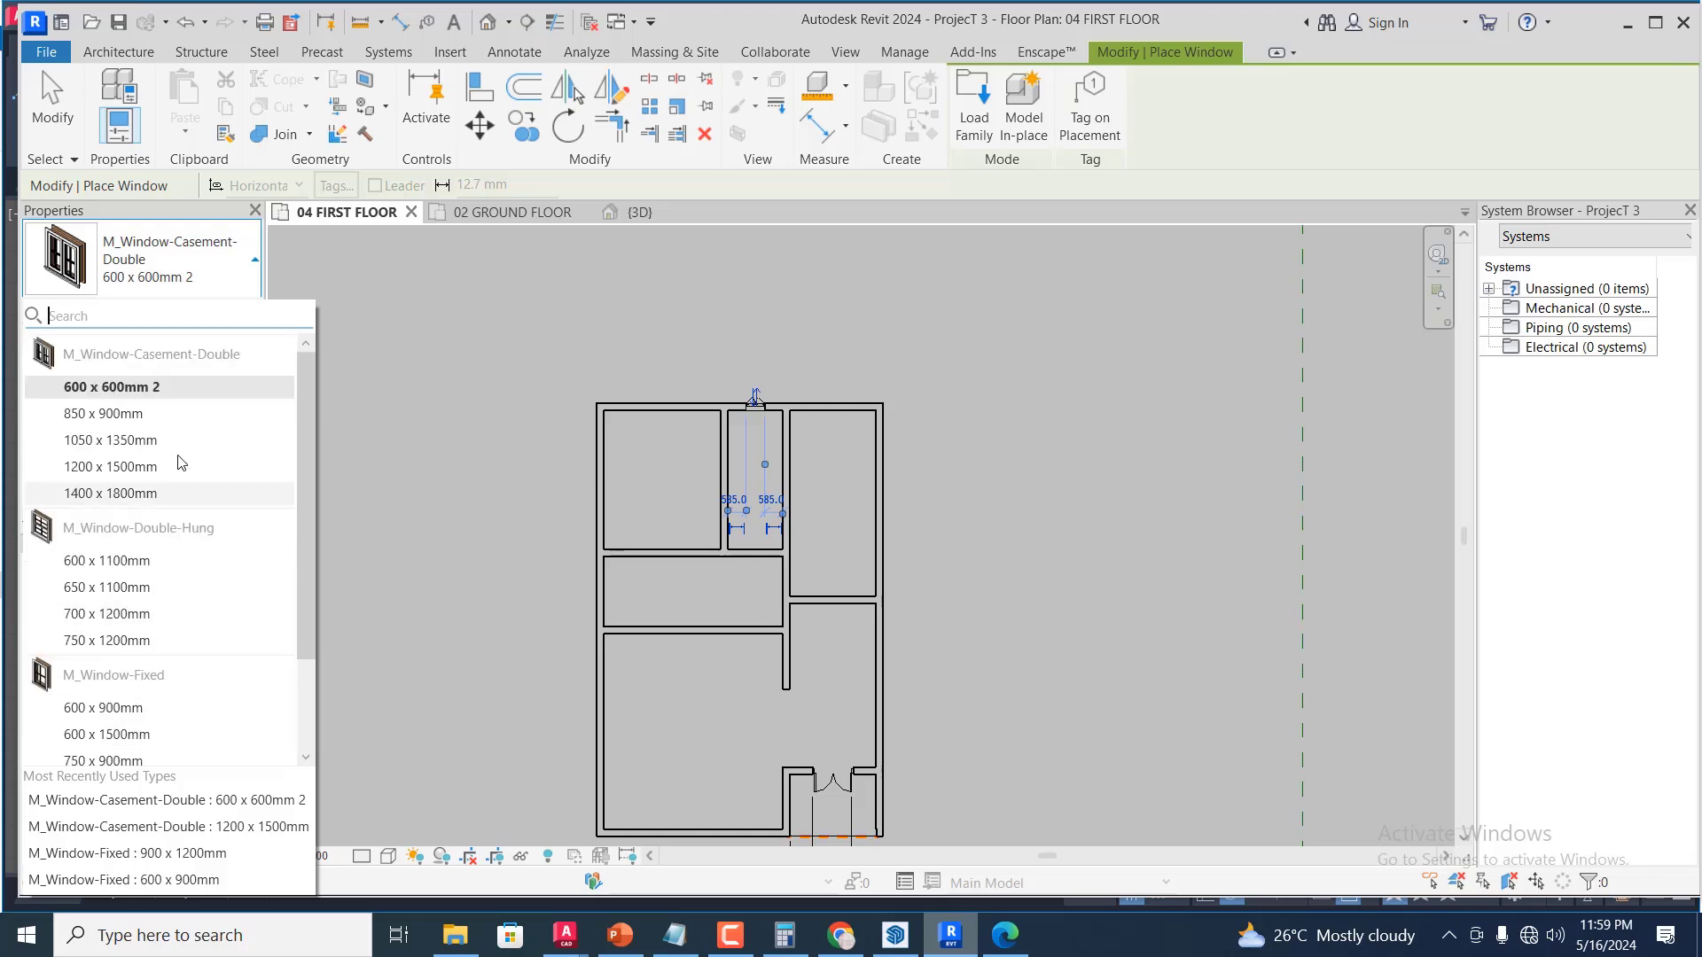
scroll(180, 483, "down", 1)
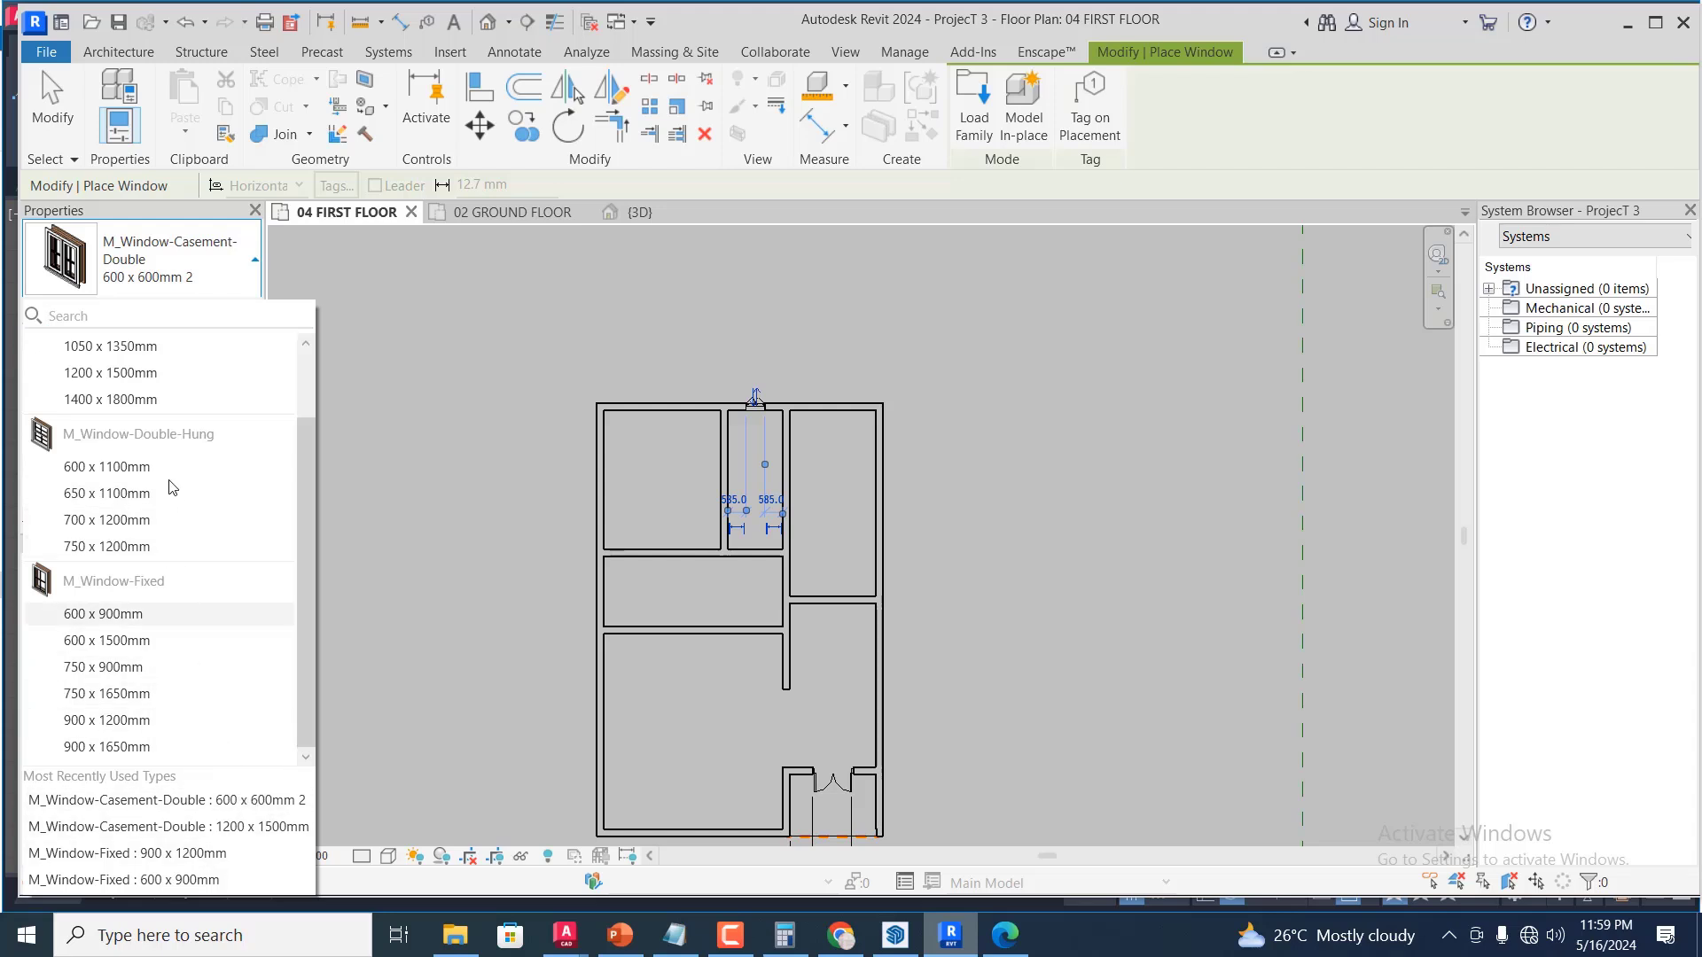
mouse_move(168, 478)
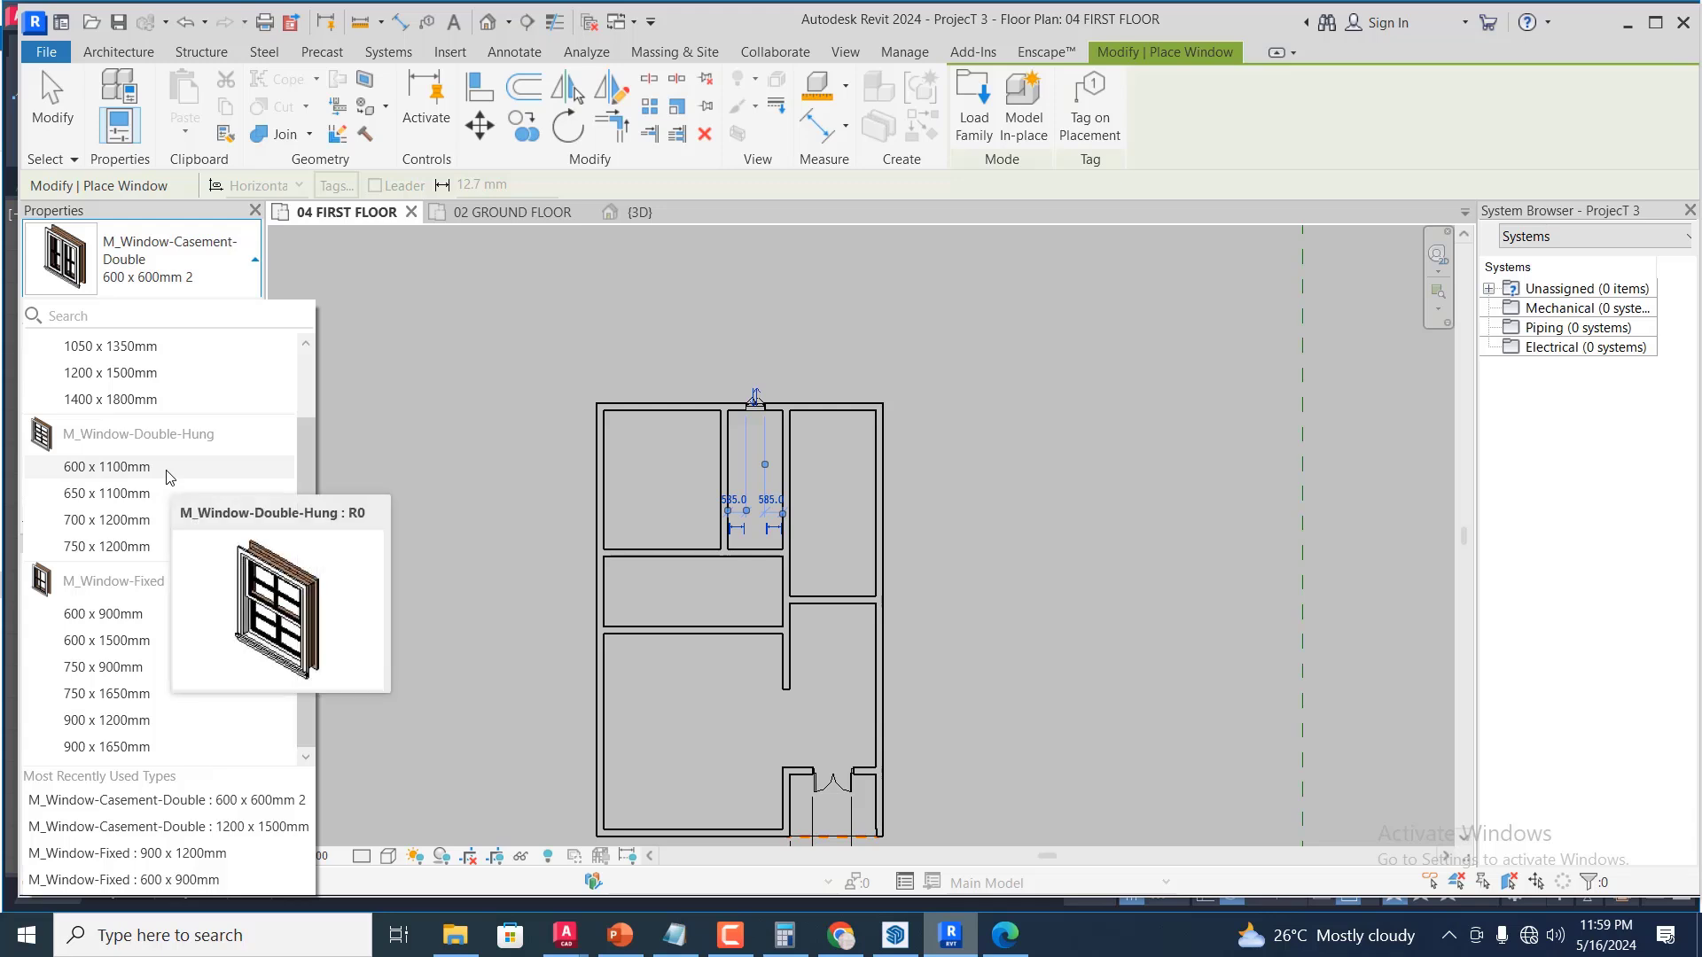
Examine the window openings and their dimensions around the living room in the 02 GROUND FLOOR plan, and return to 04 FIRST FLOOR
left_click(513, 216)
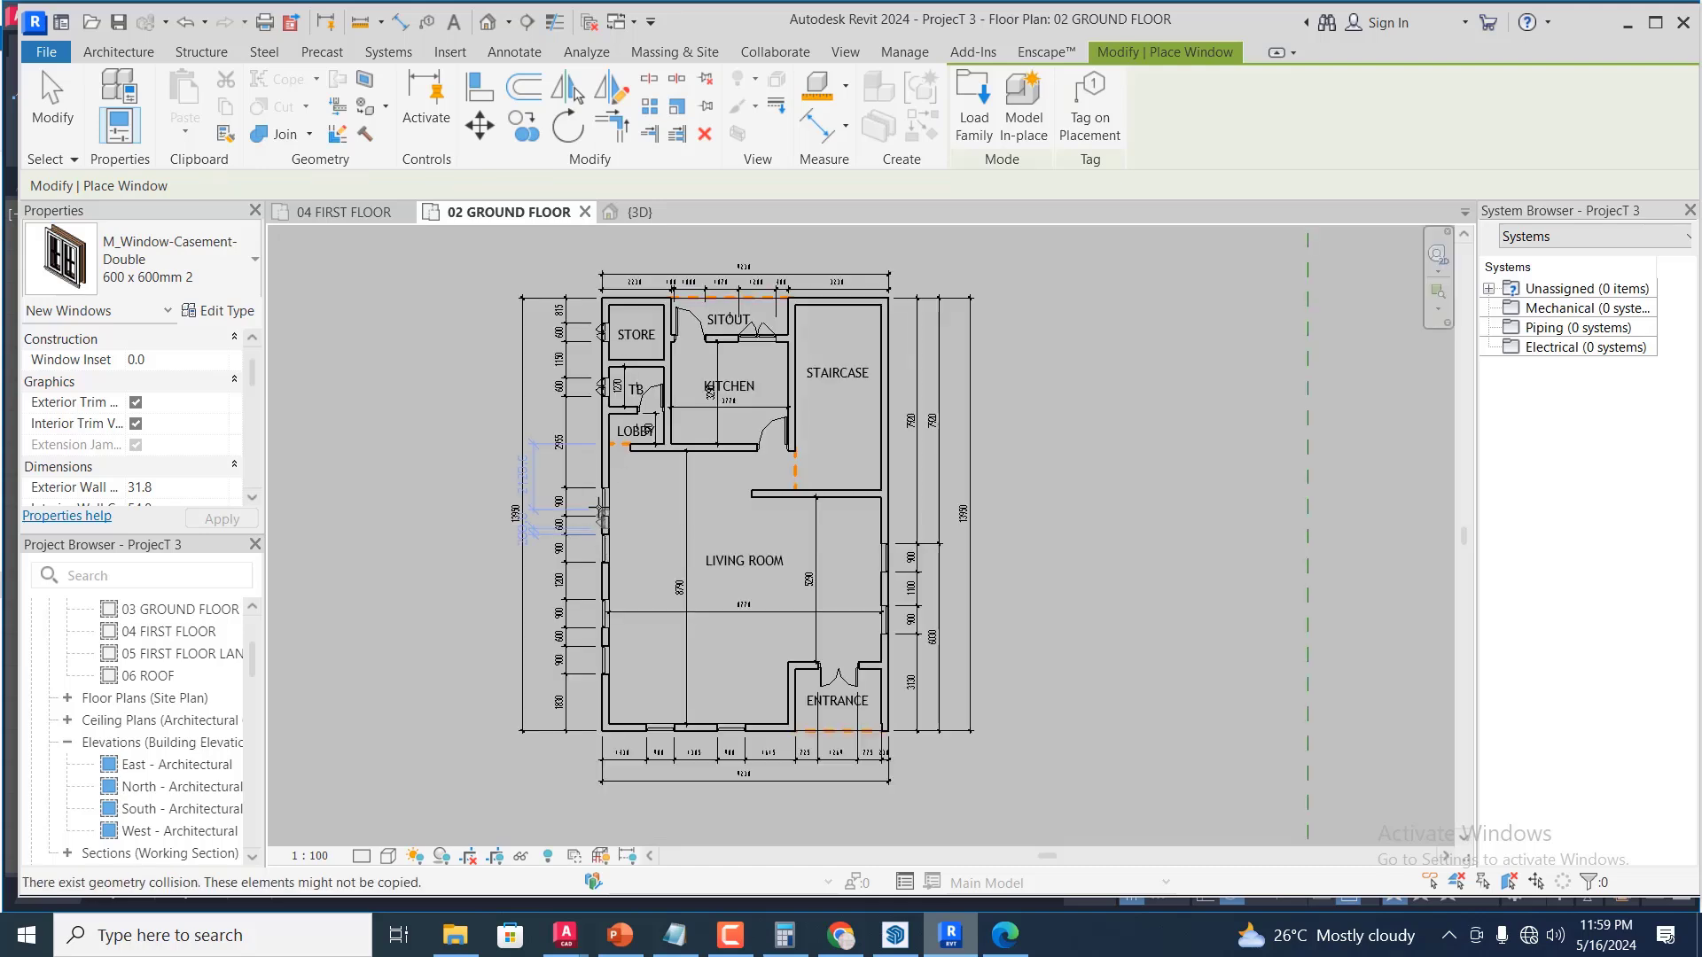
scroll(608, 550, "up", 1)
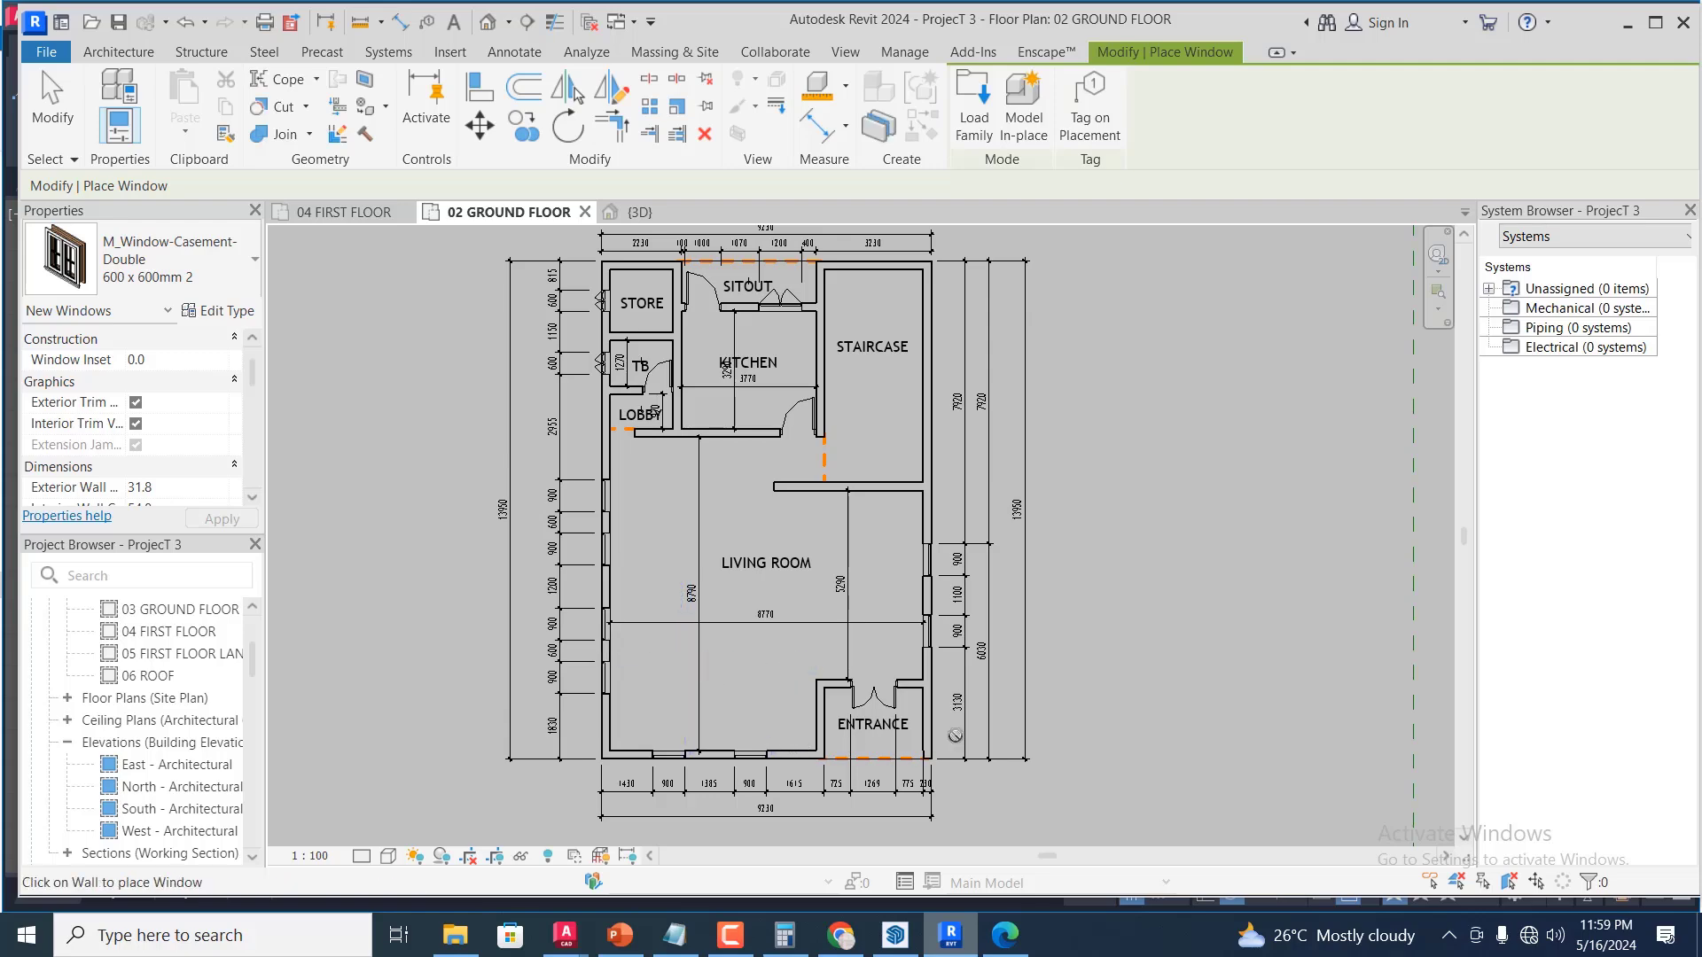
scroll(968, 652, "up", 2)
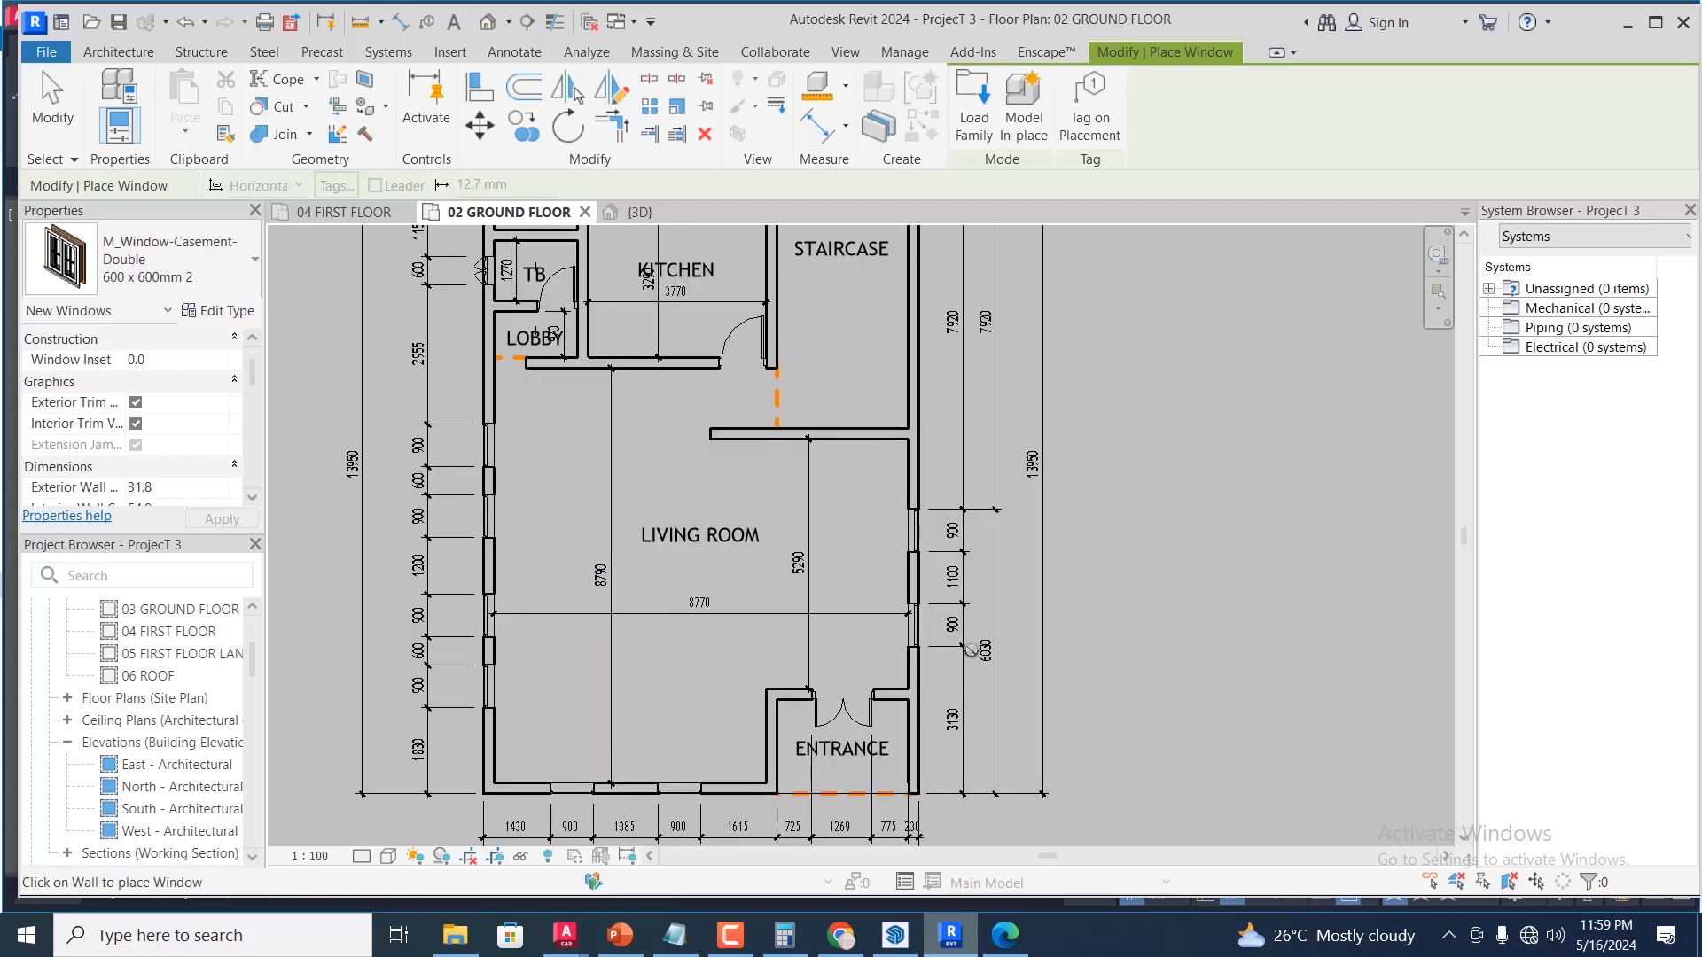
scroll(969, 649, "up", 1)
scroll(971, 568, "up", 1)
scroll(966, 584, "down", 1)
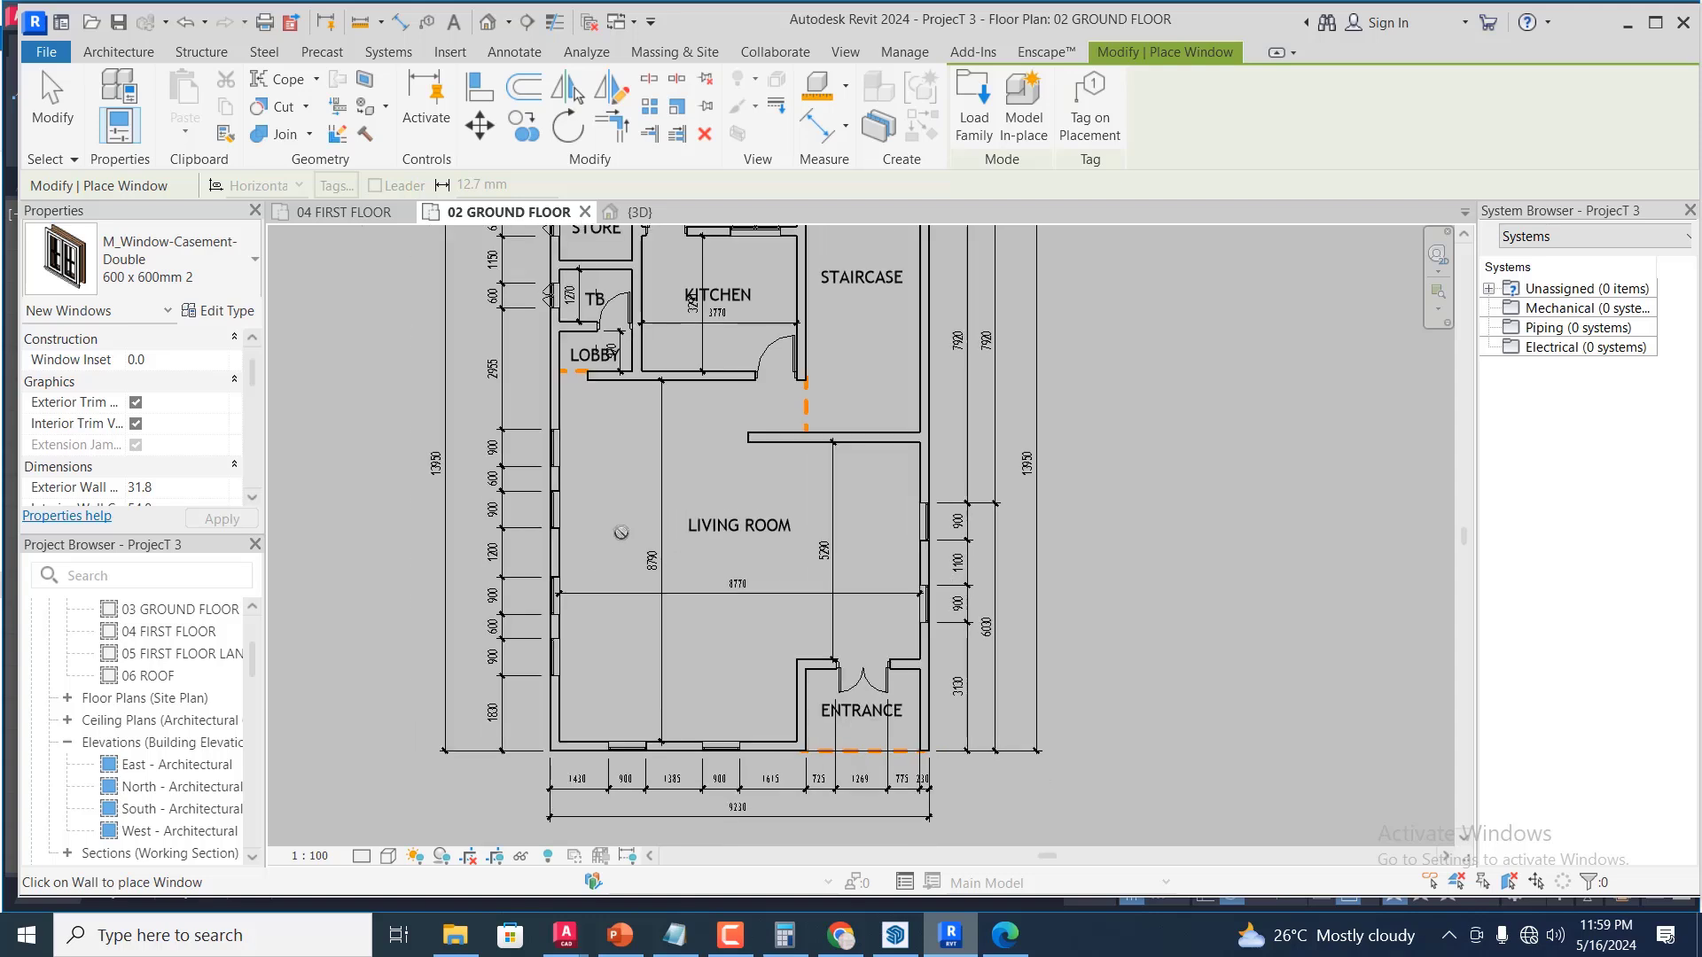
left_click(364, 212)
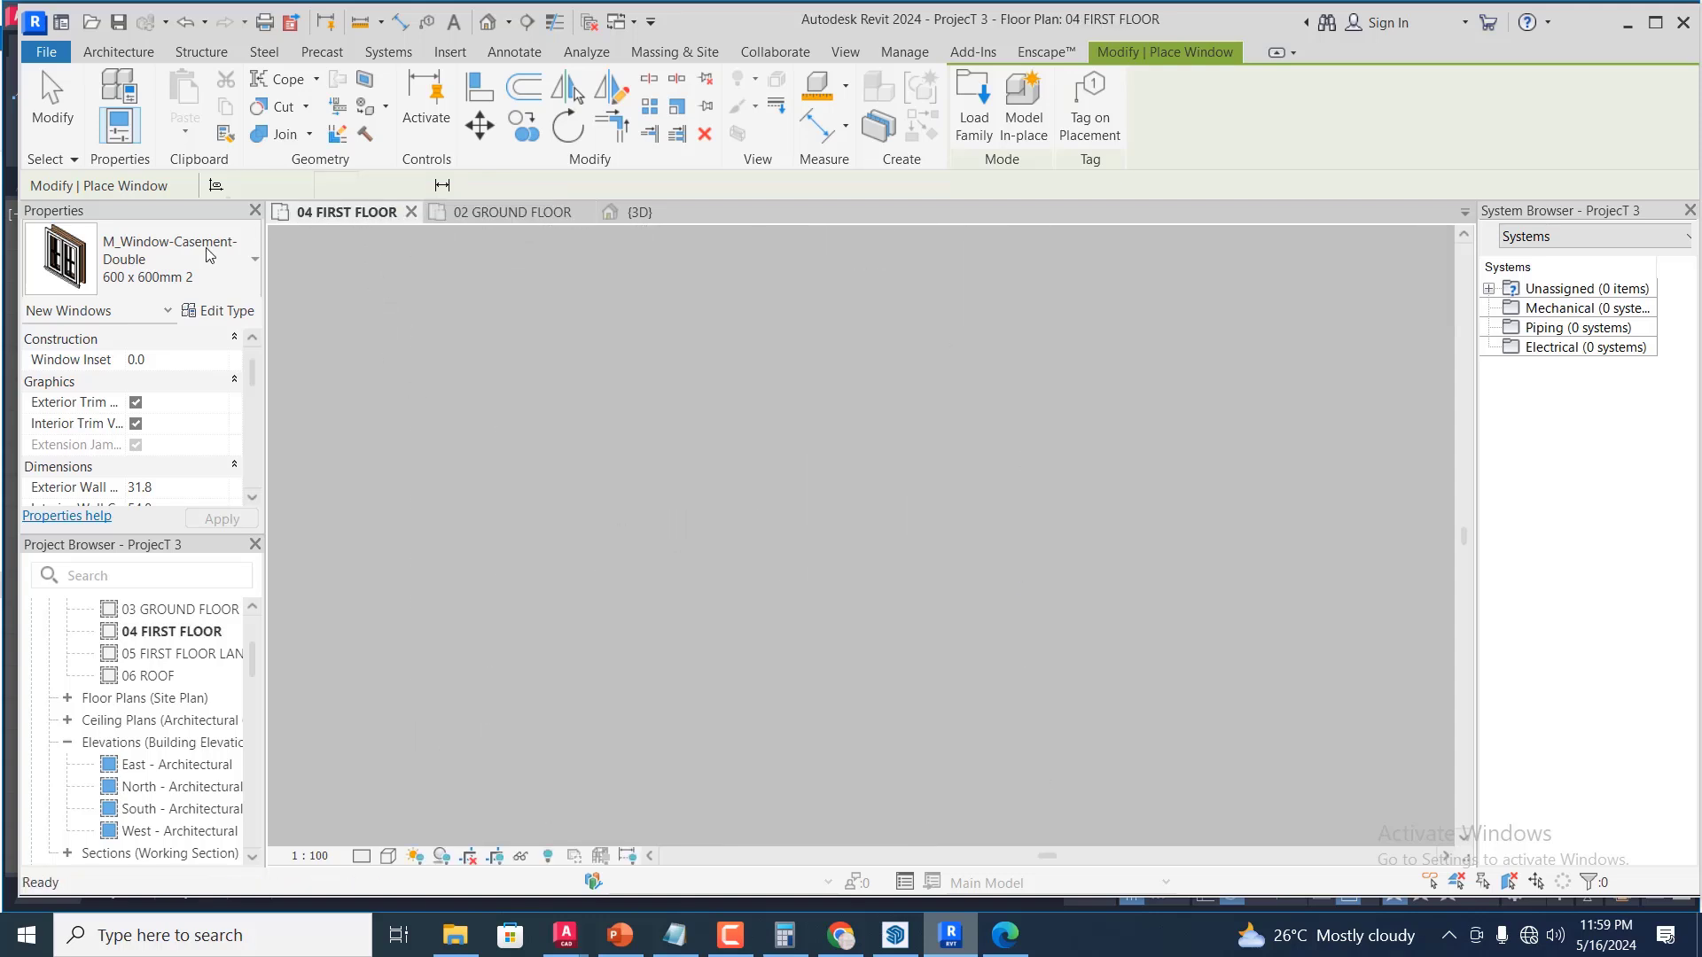
Duplicate the M_Window-Casement-Double 600 x 600mm 2 type under the name 1200 x 1200mm 3
left_click(257, 280)
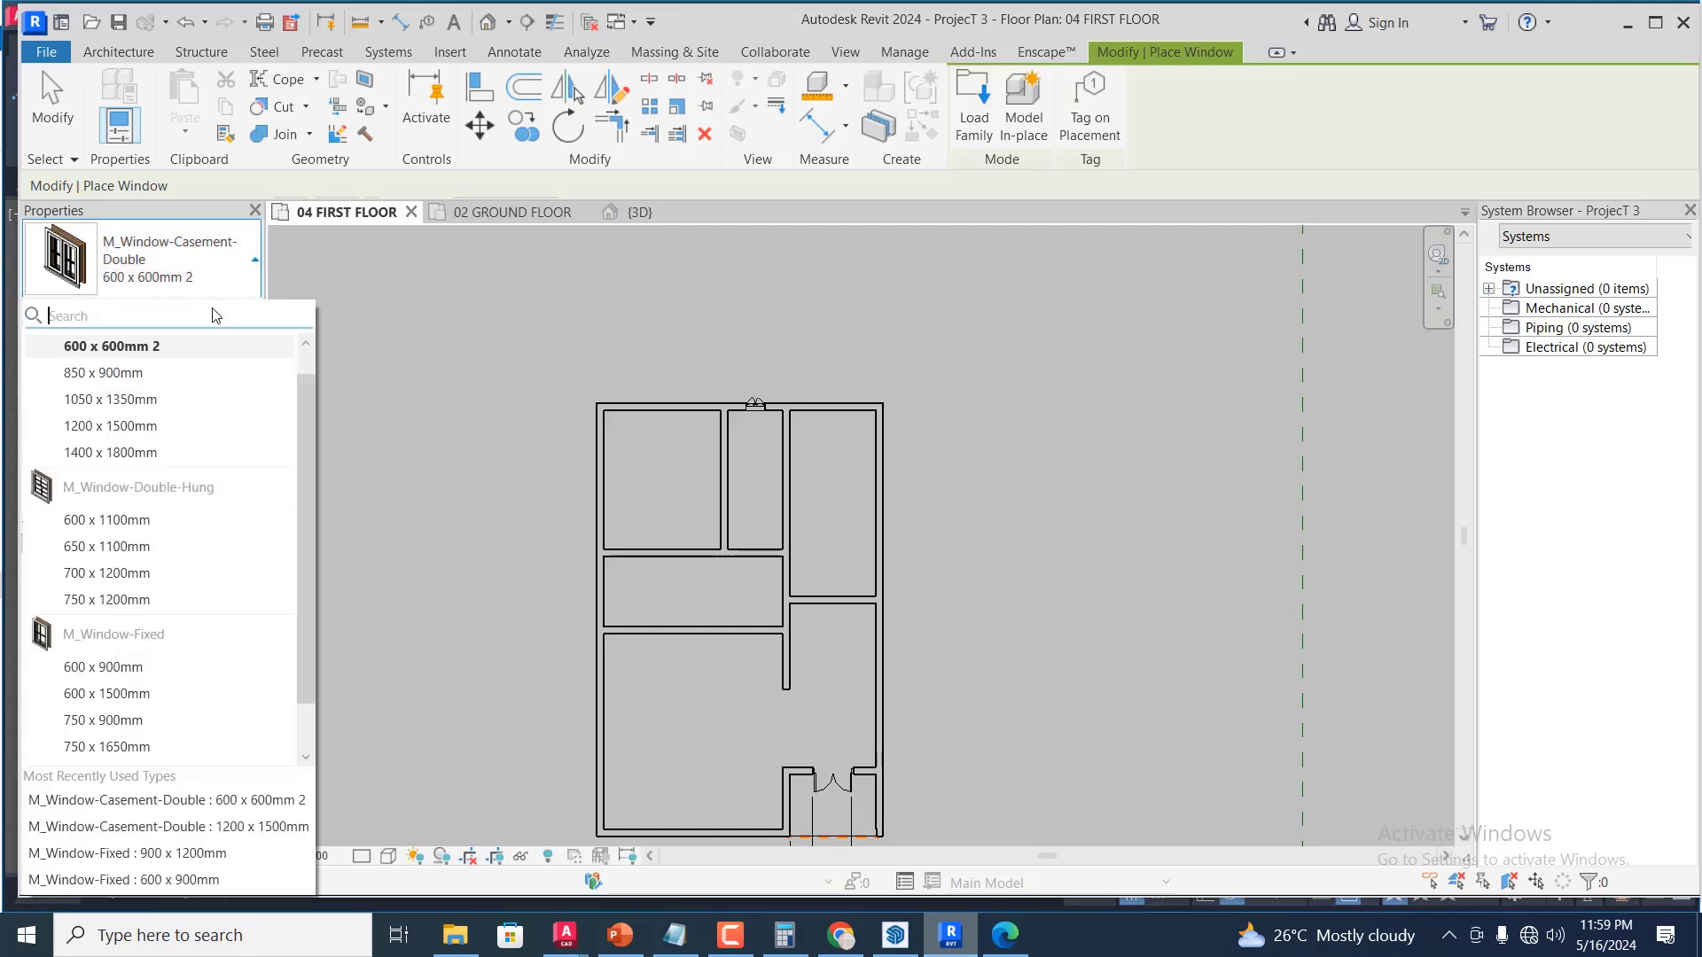
left_click(258, 269)
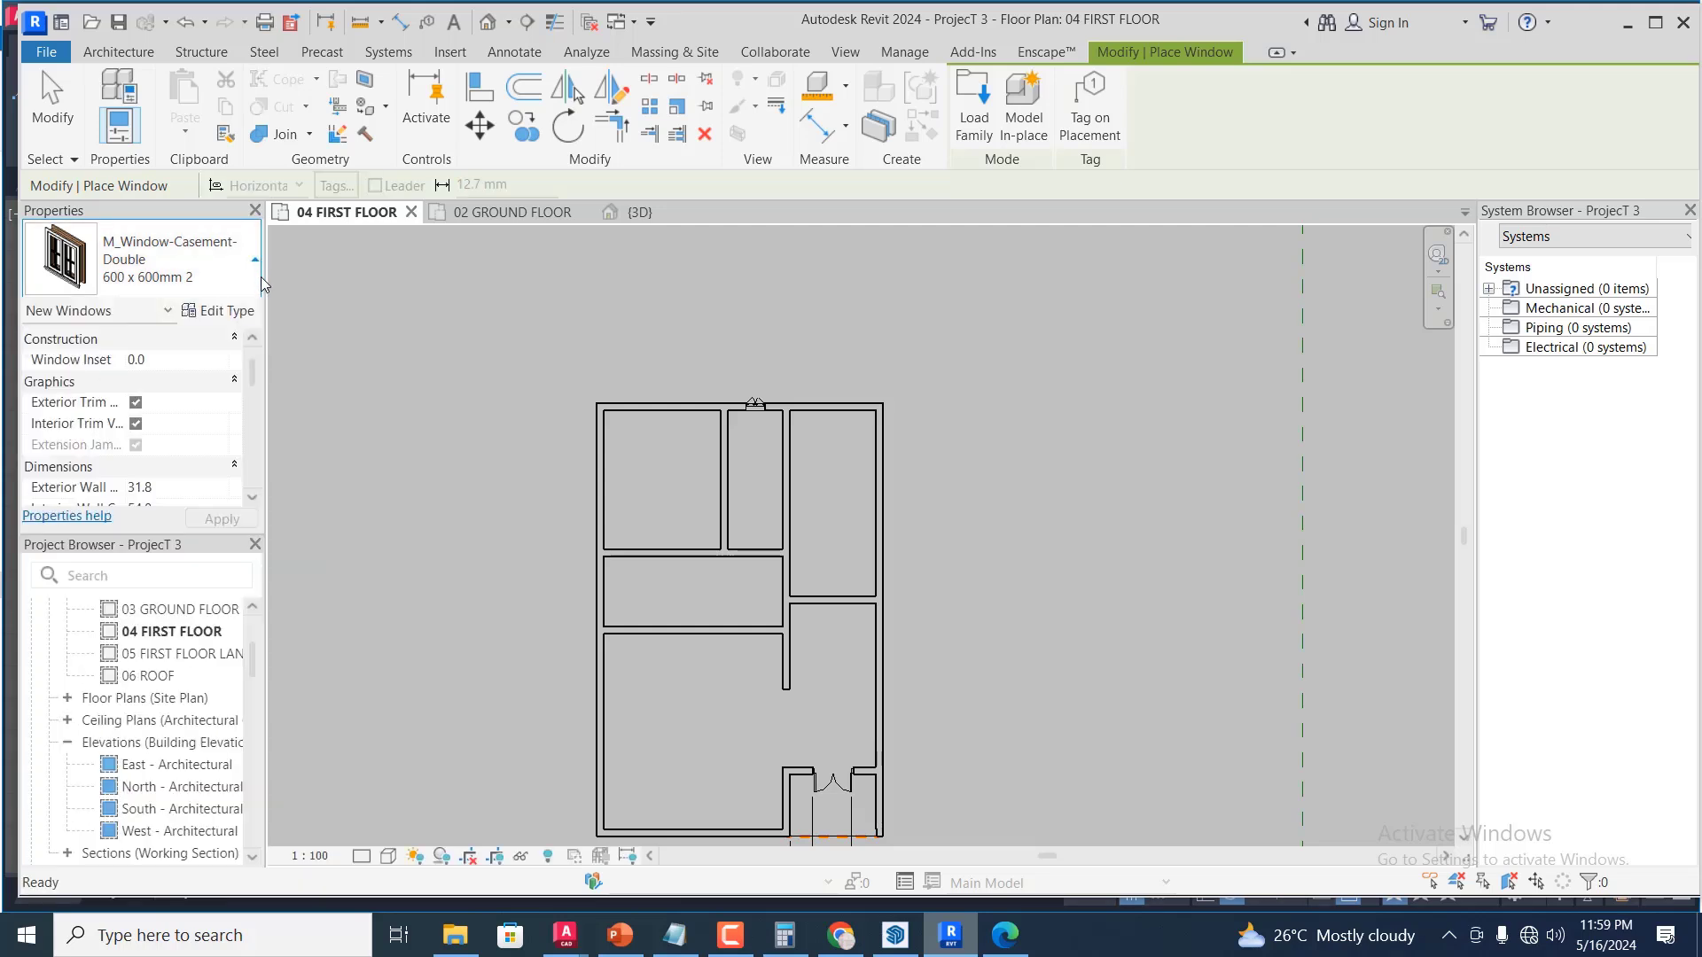
left_click(234, 316)
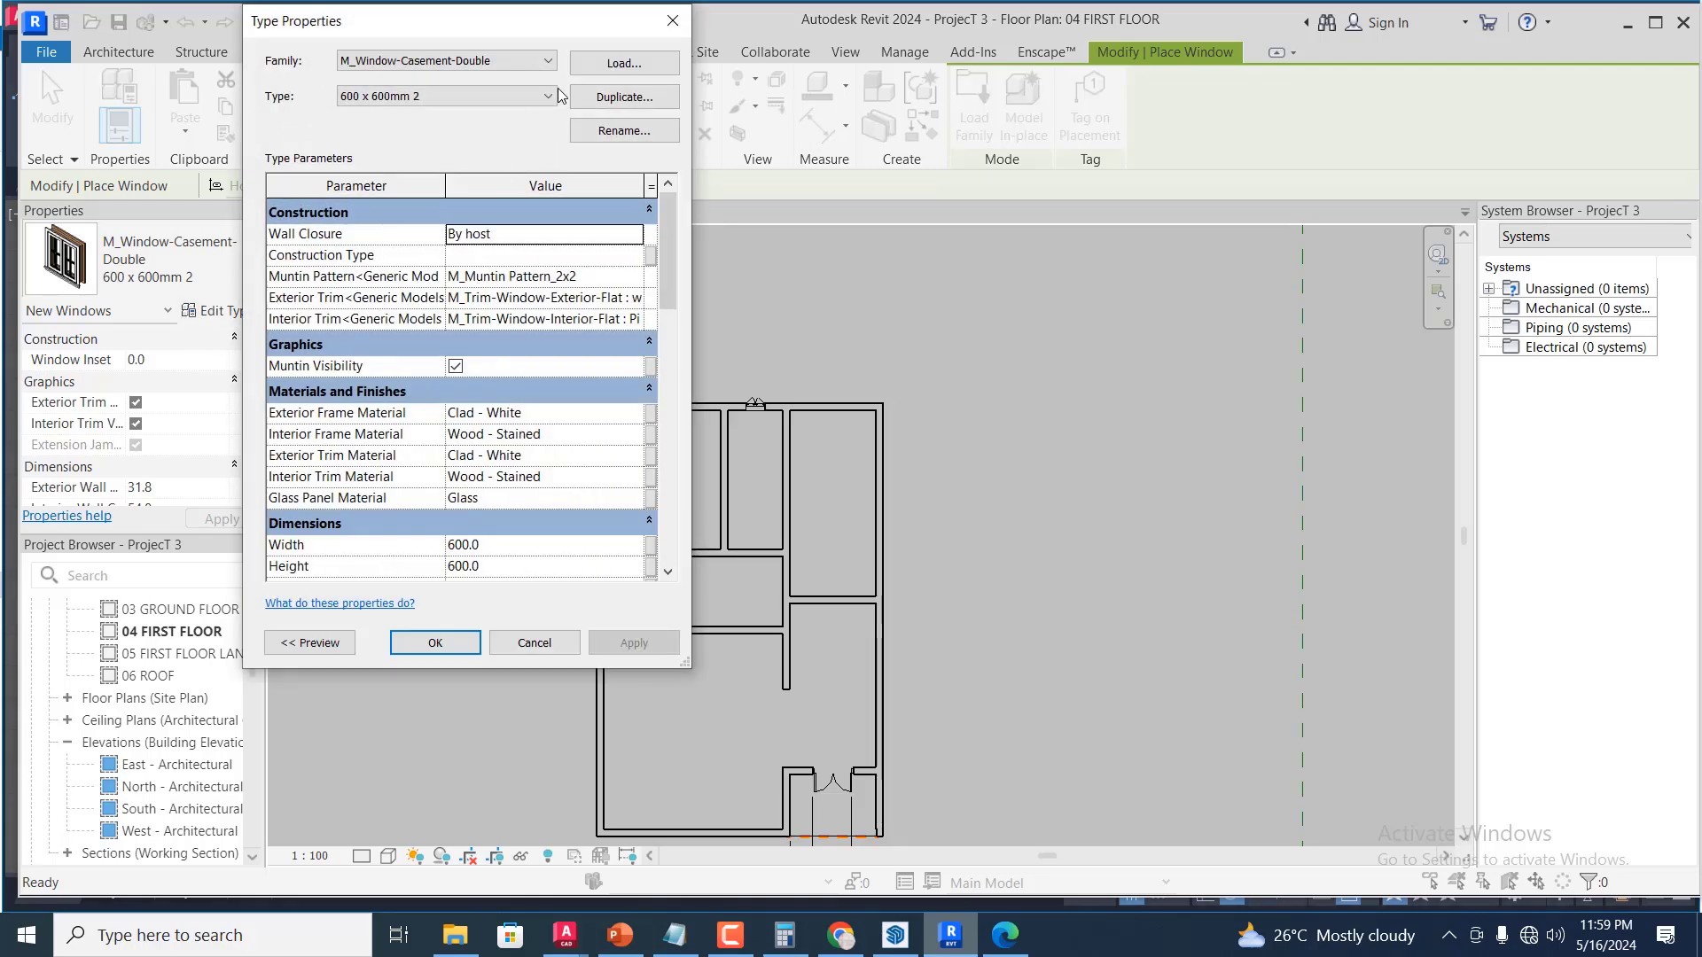
left_click(612, 106)
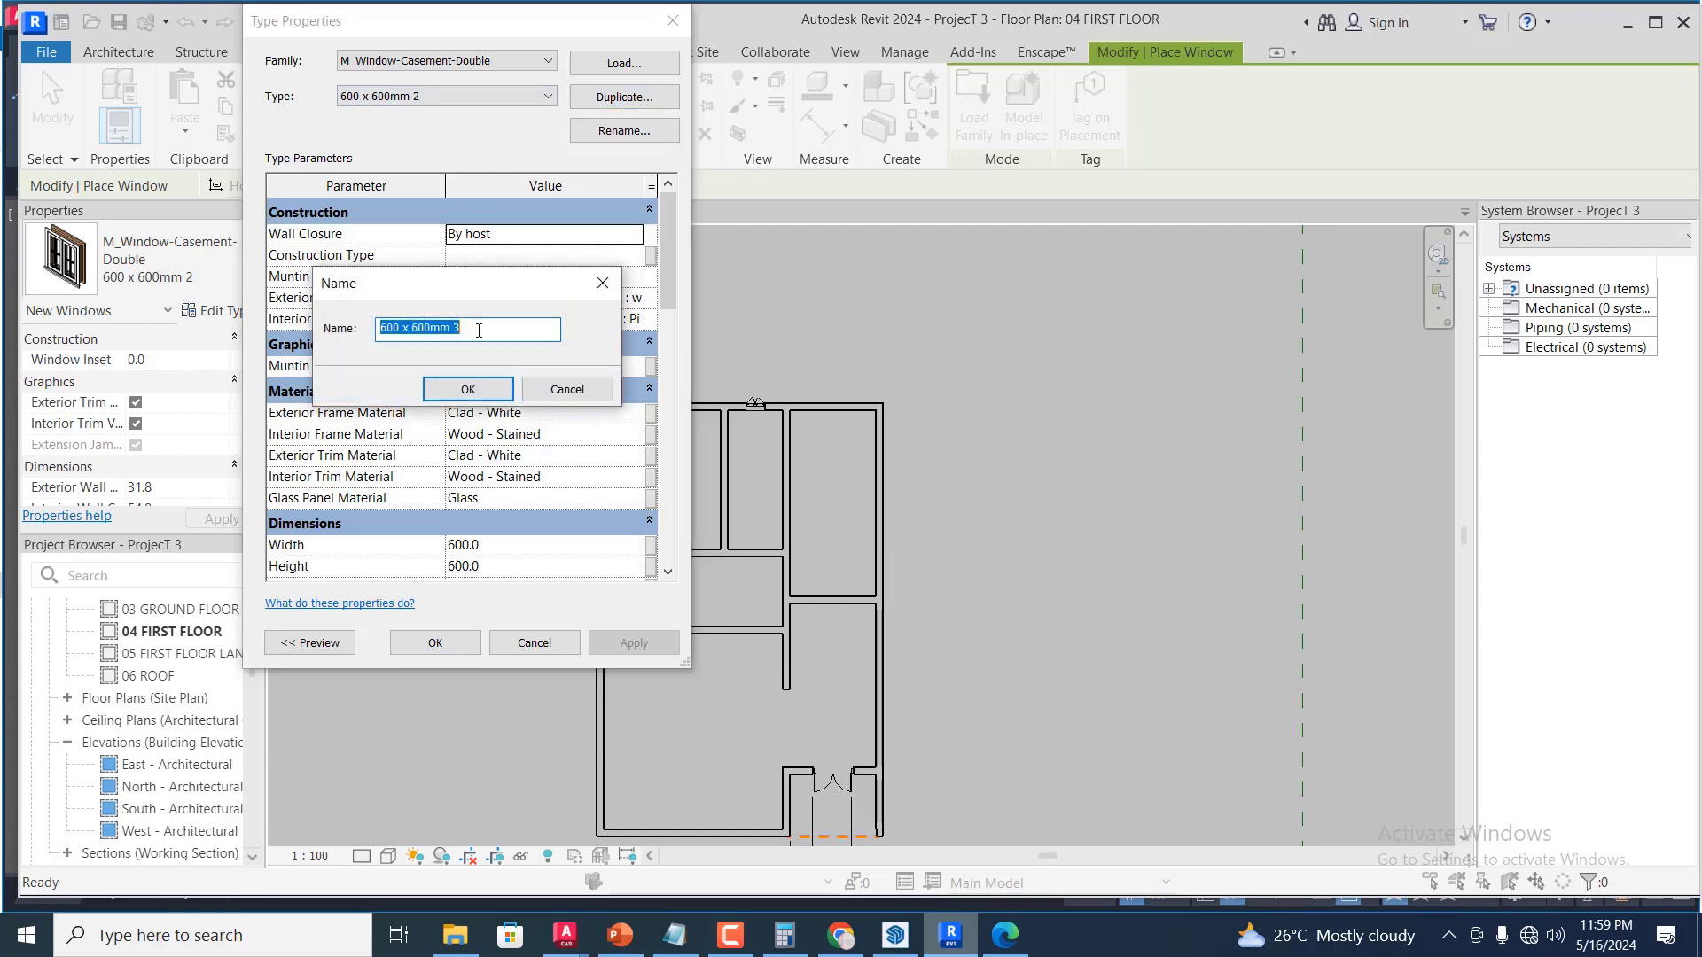
left_click(430, 334)
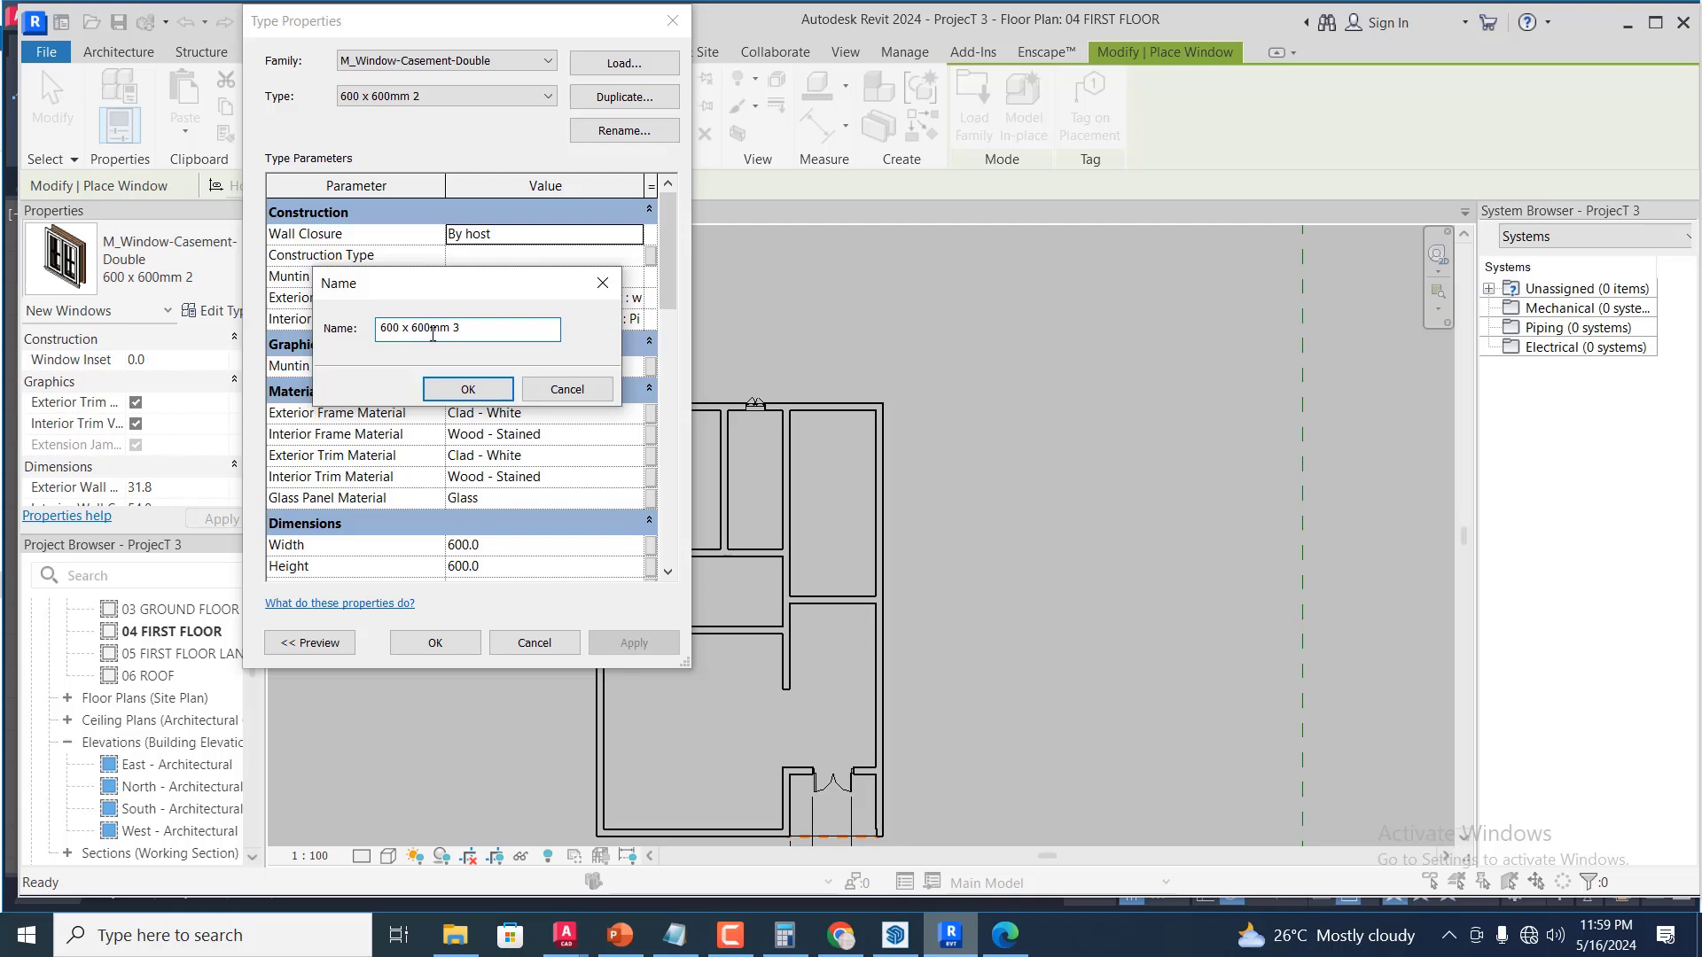
key("BackSpace")
key("BackSpace")
type("1200")
left_click_drag(400, 325, 374, 334)
type("1200")
left_click(468, 391)
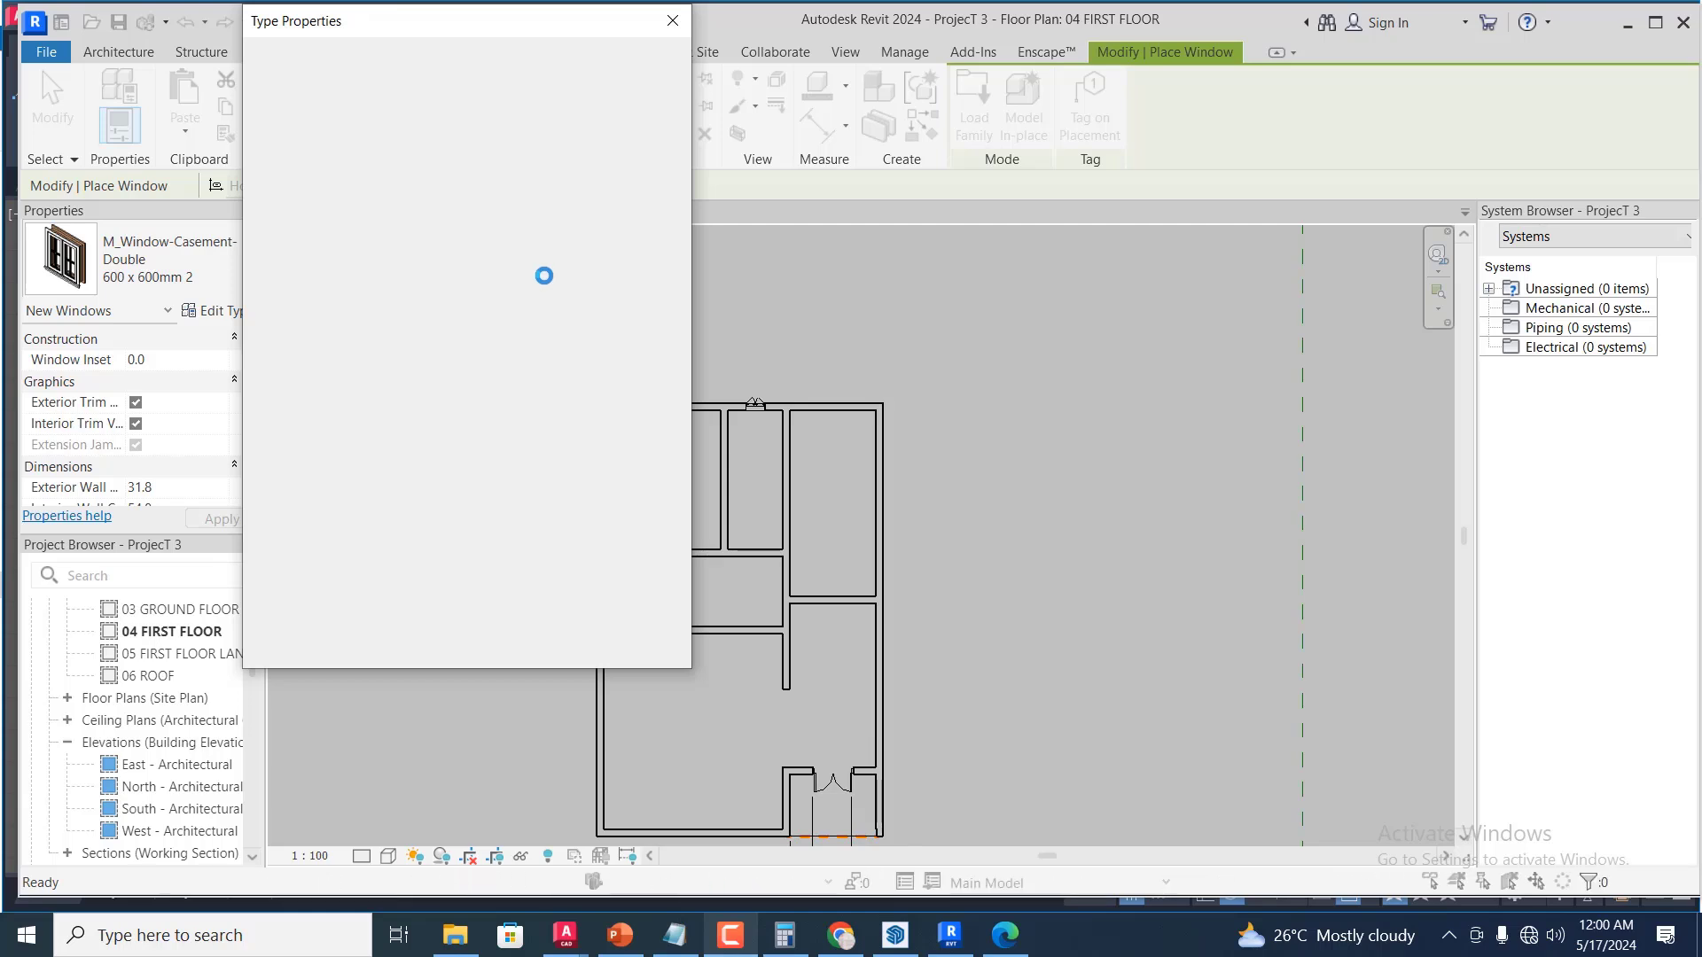
Set the new casement window type's width and height to 1200 mm each and accept the type properties
left_click(487, 545)
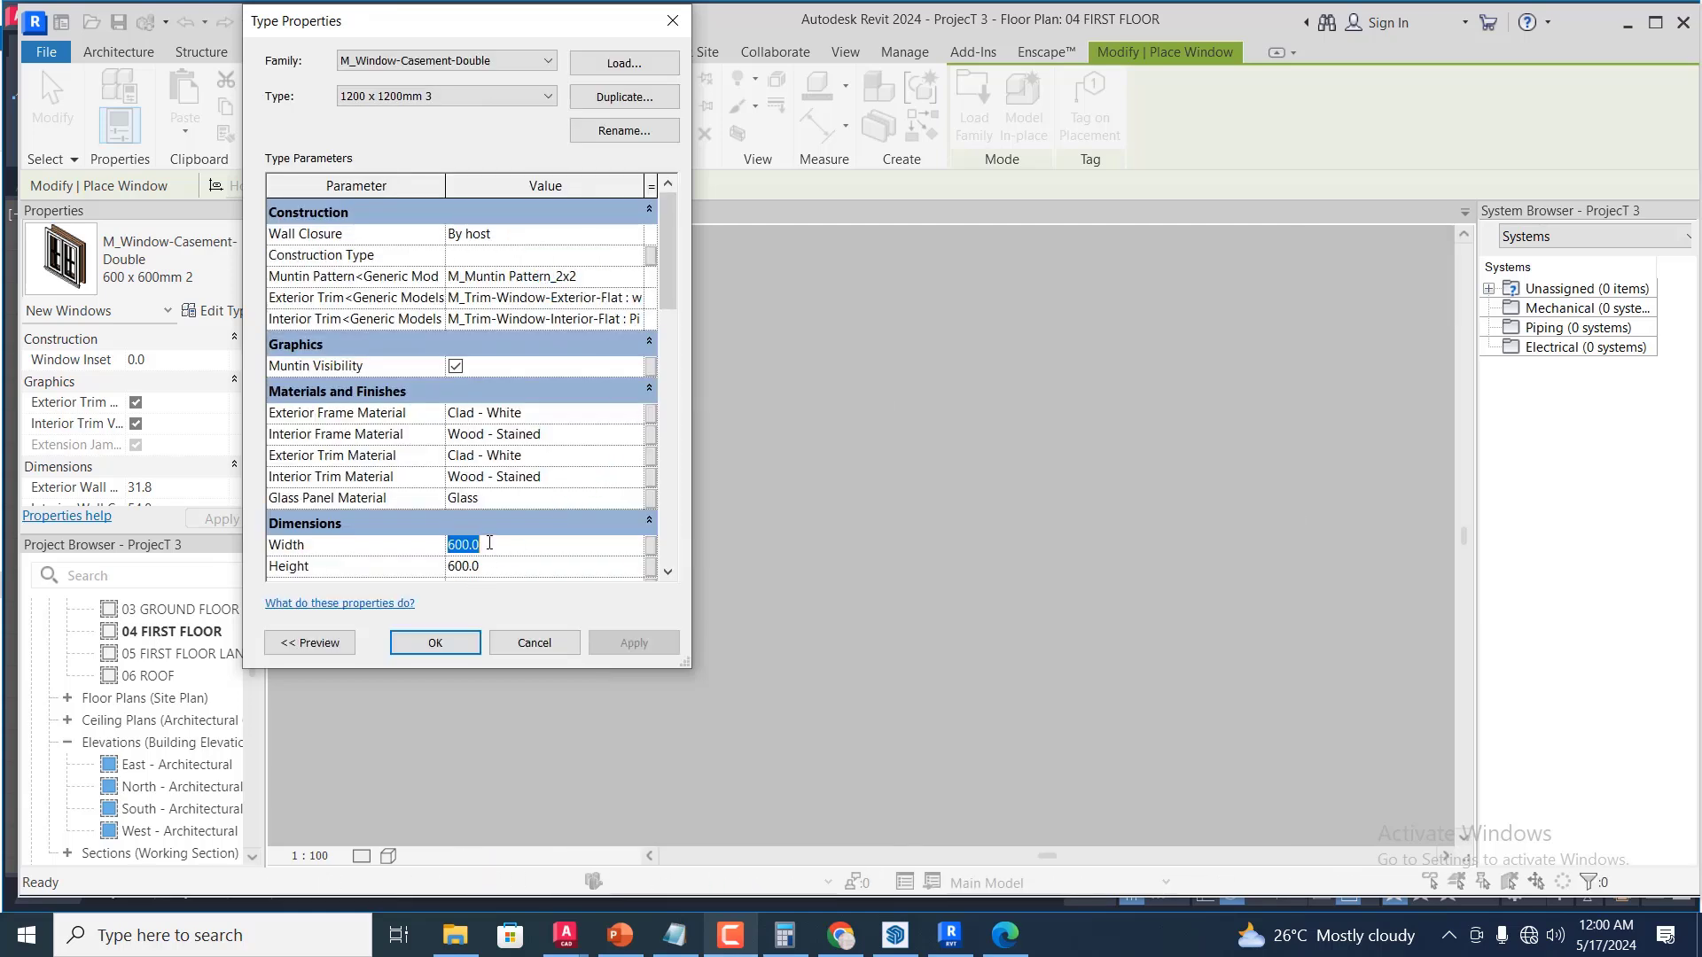
type("12")
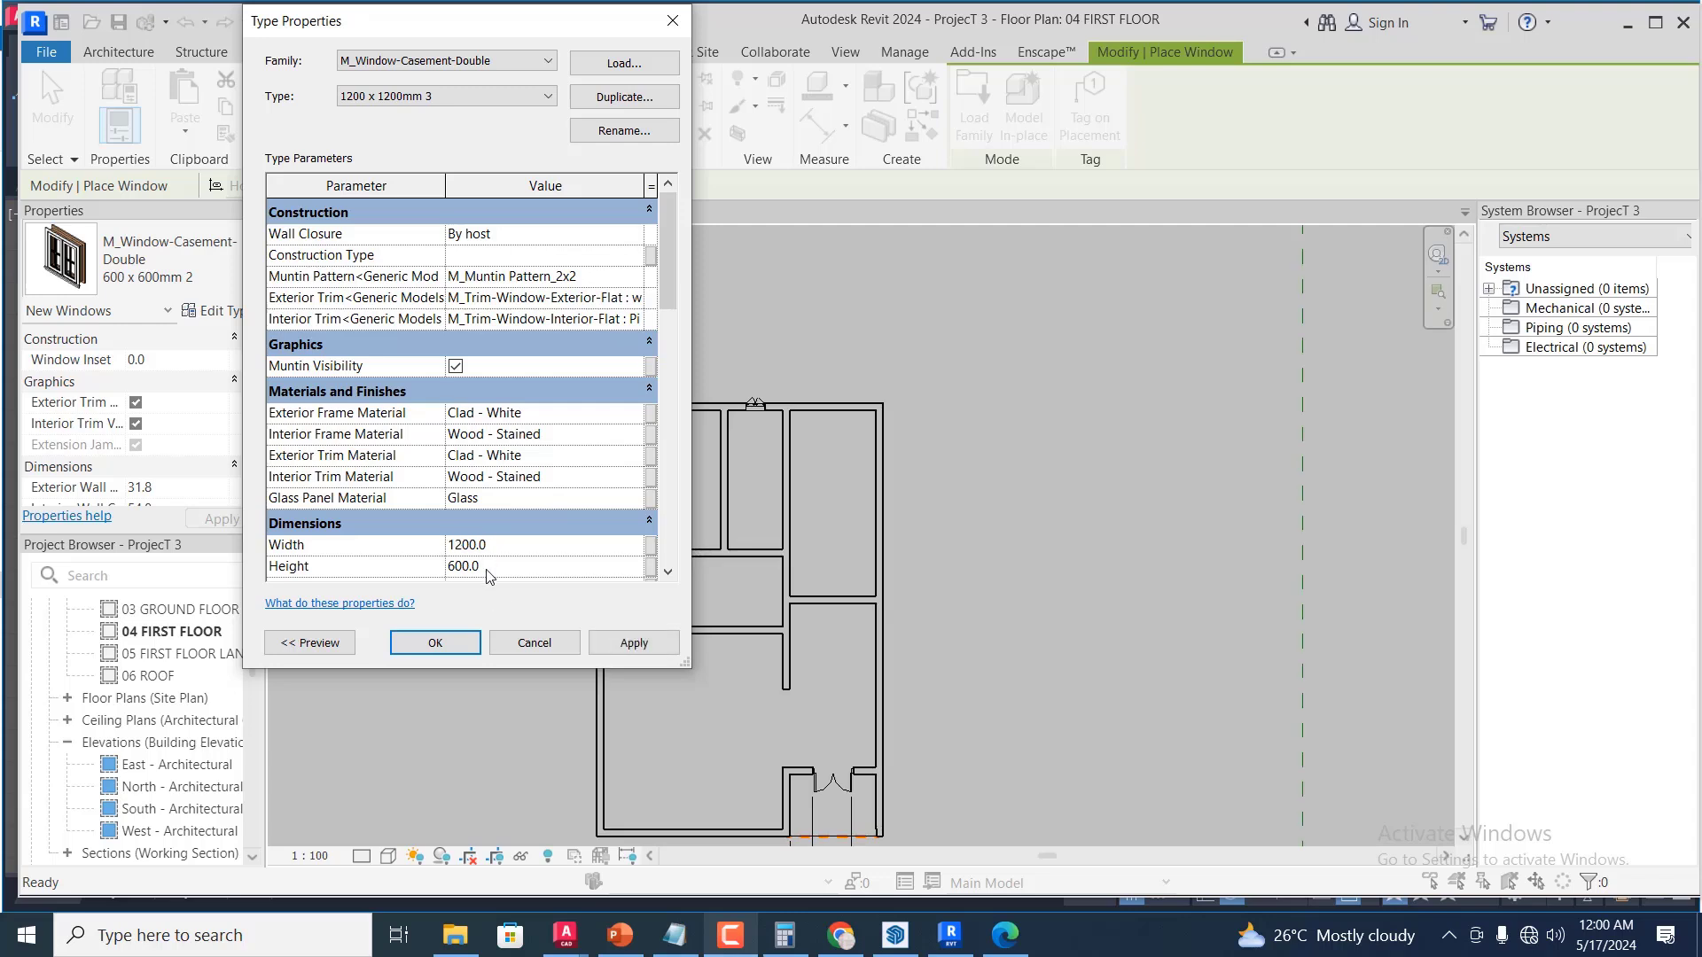
left_click(490, 574)
type("1200")
left_click(592, 646)
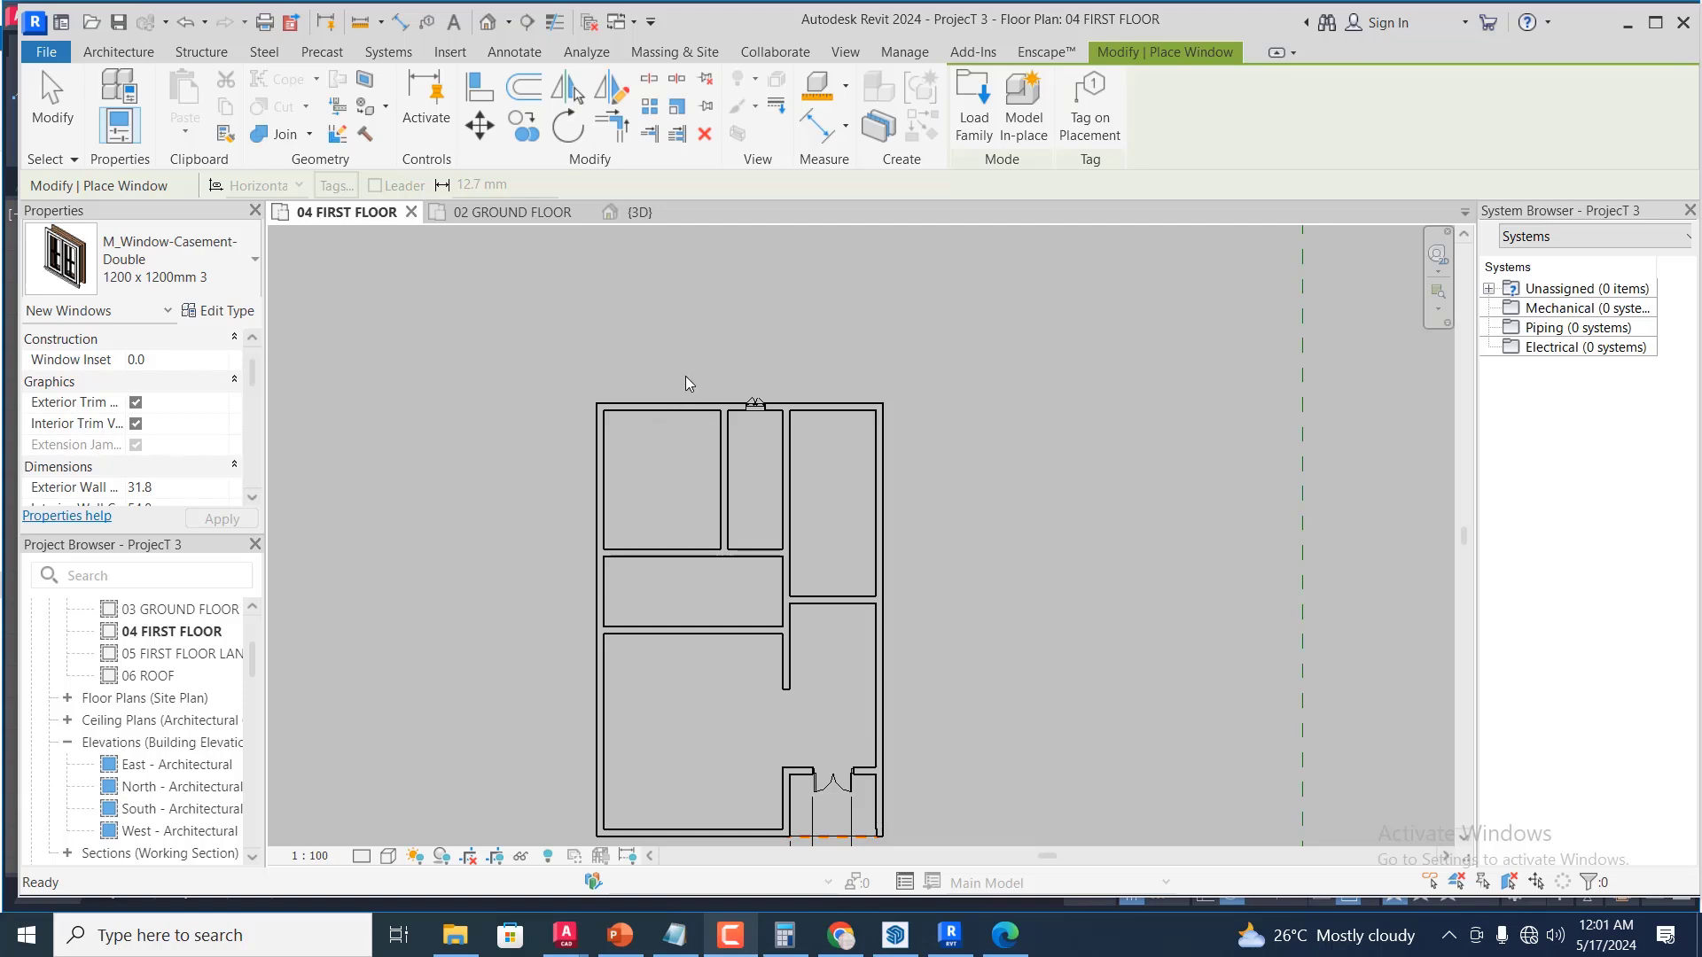
Place a 1200 x 1200mm 3 casement window centred in the top exterior wall of the upper-left corner room
left_click(731, 941)
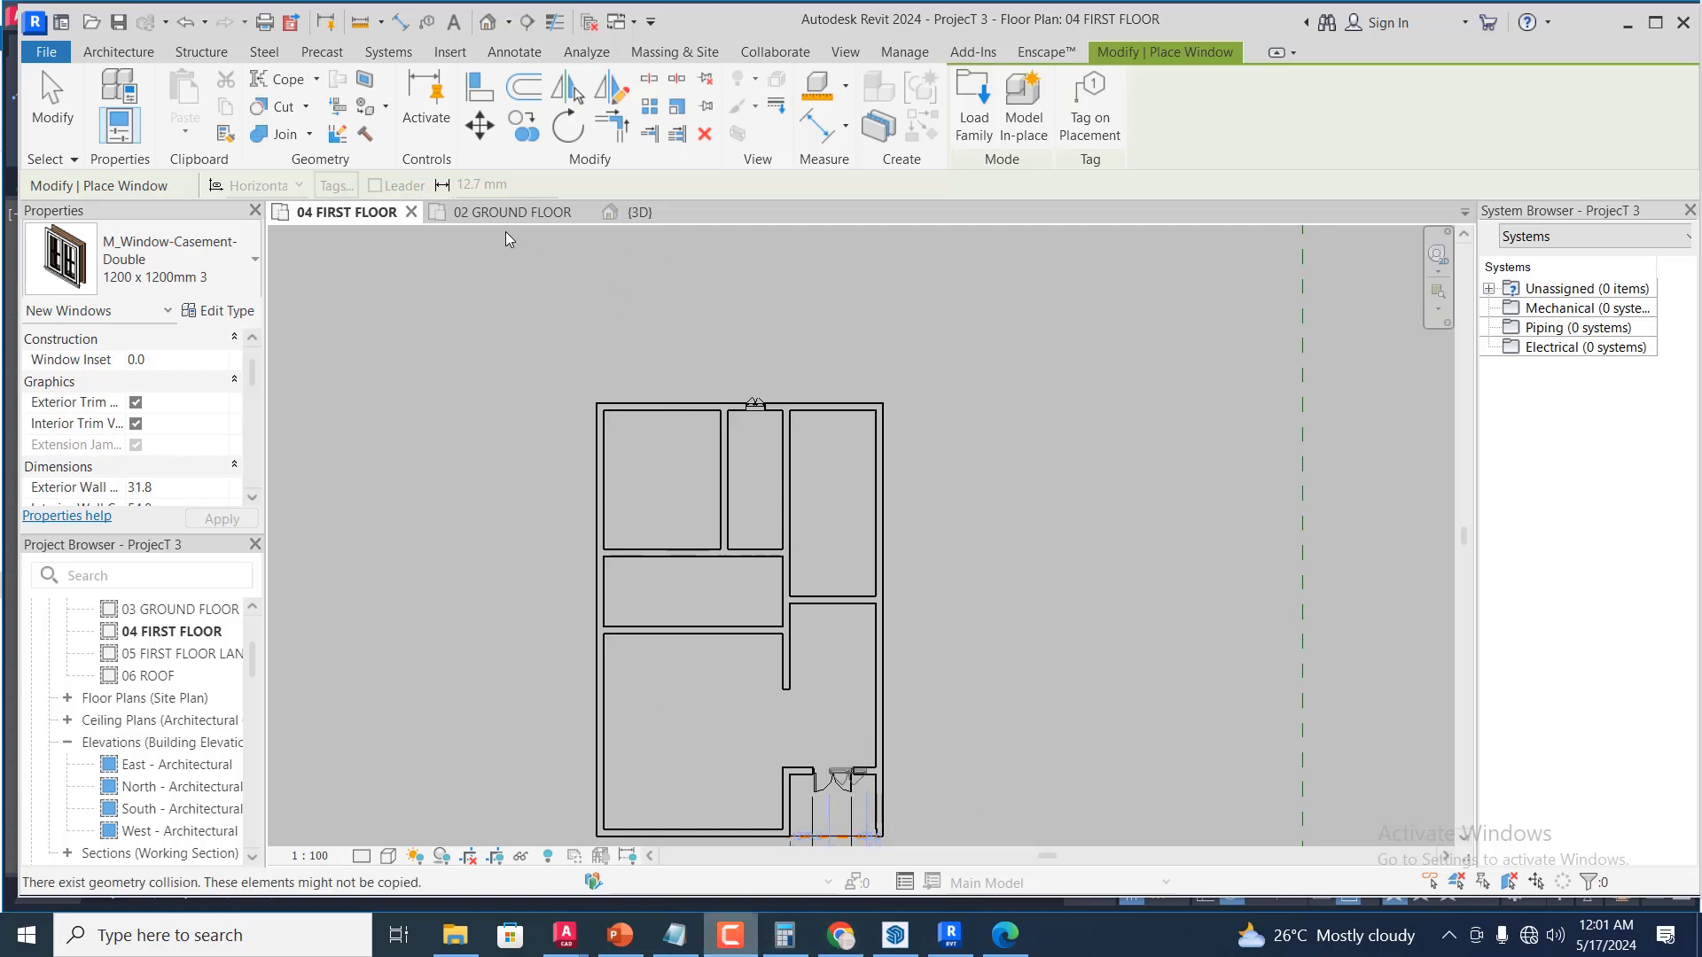
left_click(668, 407)
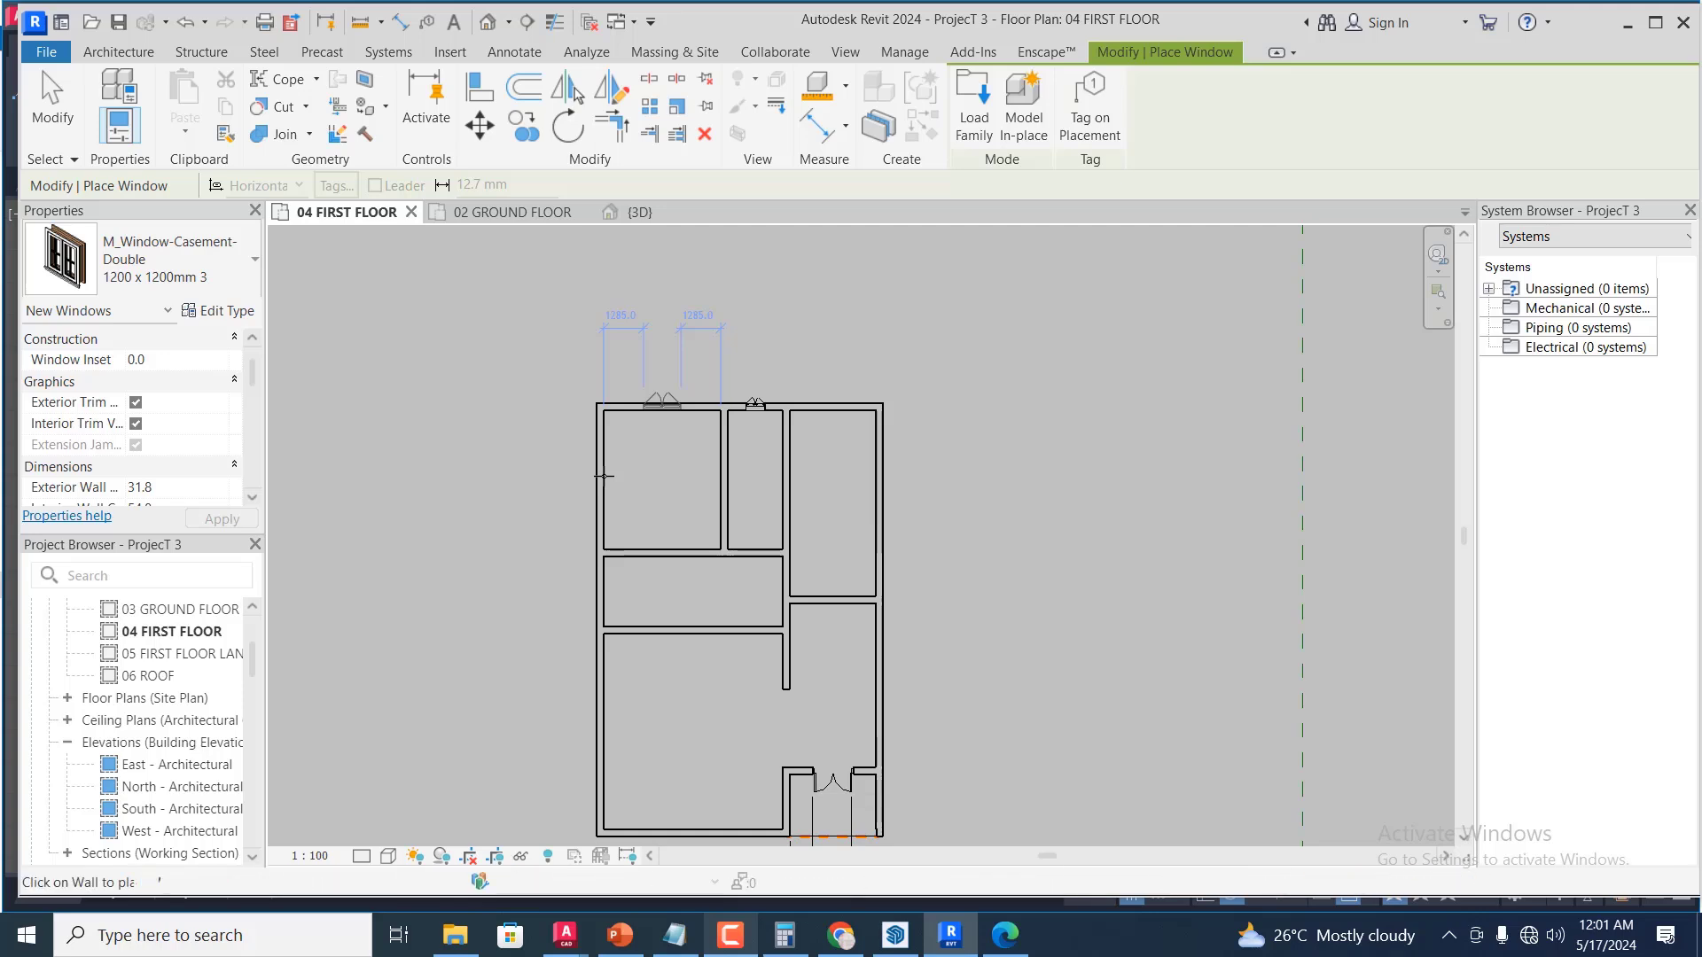
left_click(729, 936)
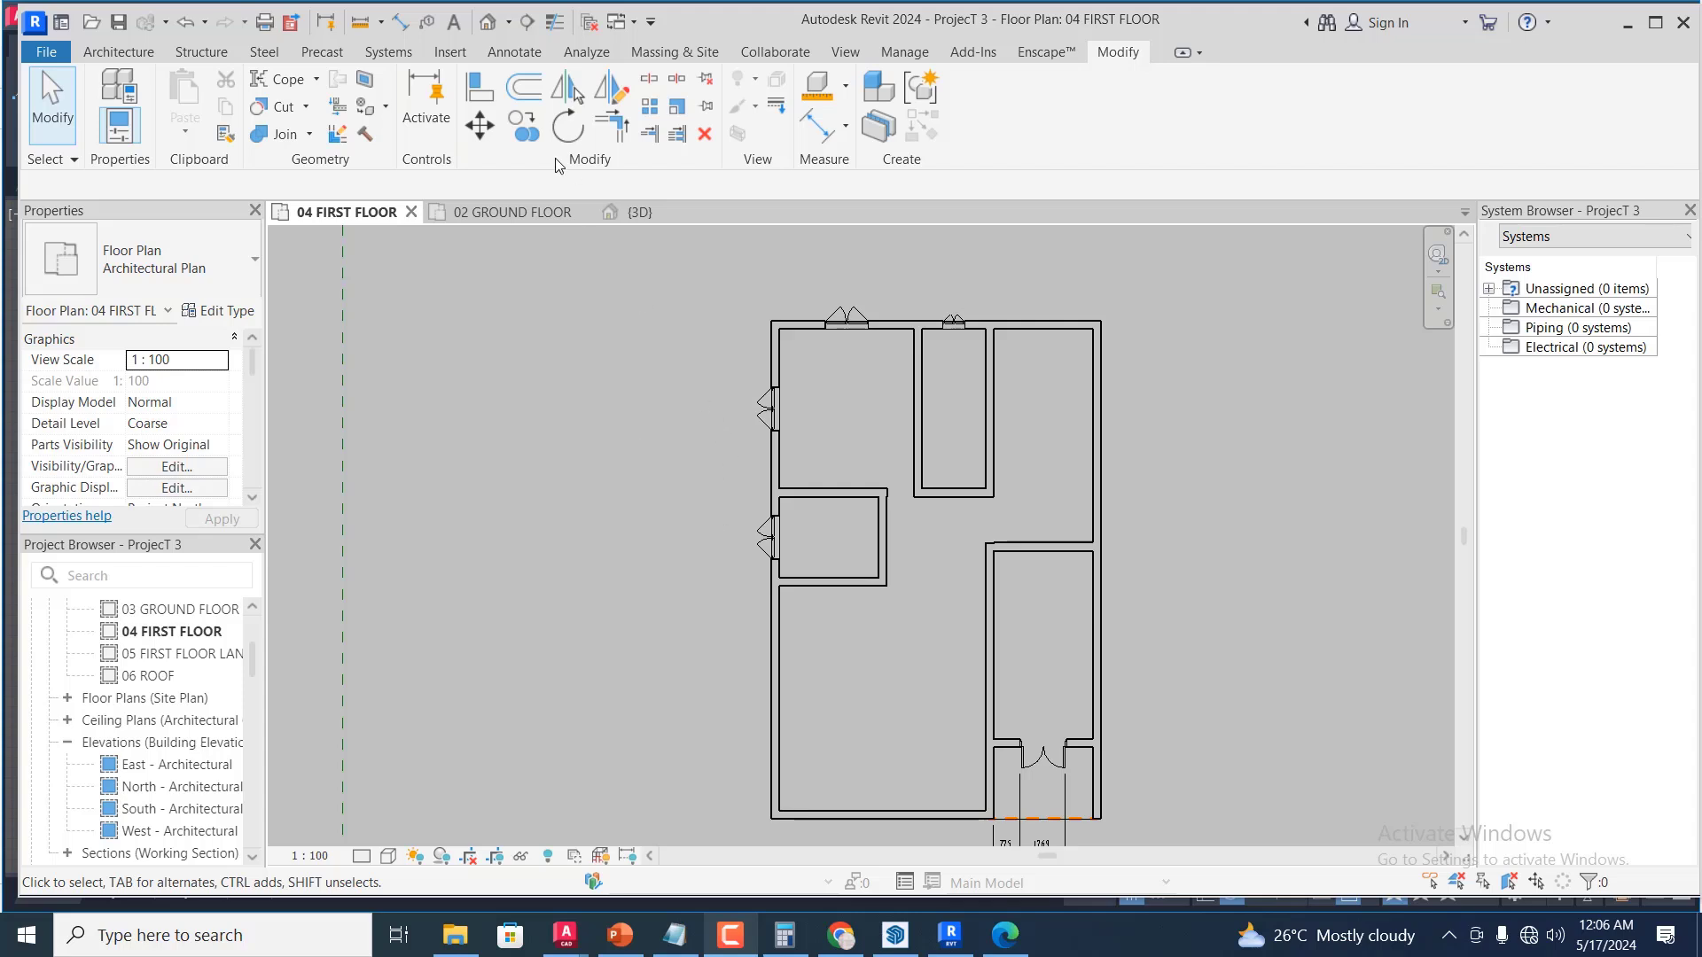
Place an M_Door-Passage-Double-Flush 1200 x 2100mm 2 door in the wall between the large lower-left room and the lower-right balcony, opening into the balcony
left_click(131, 51)
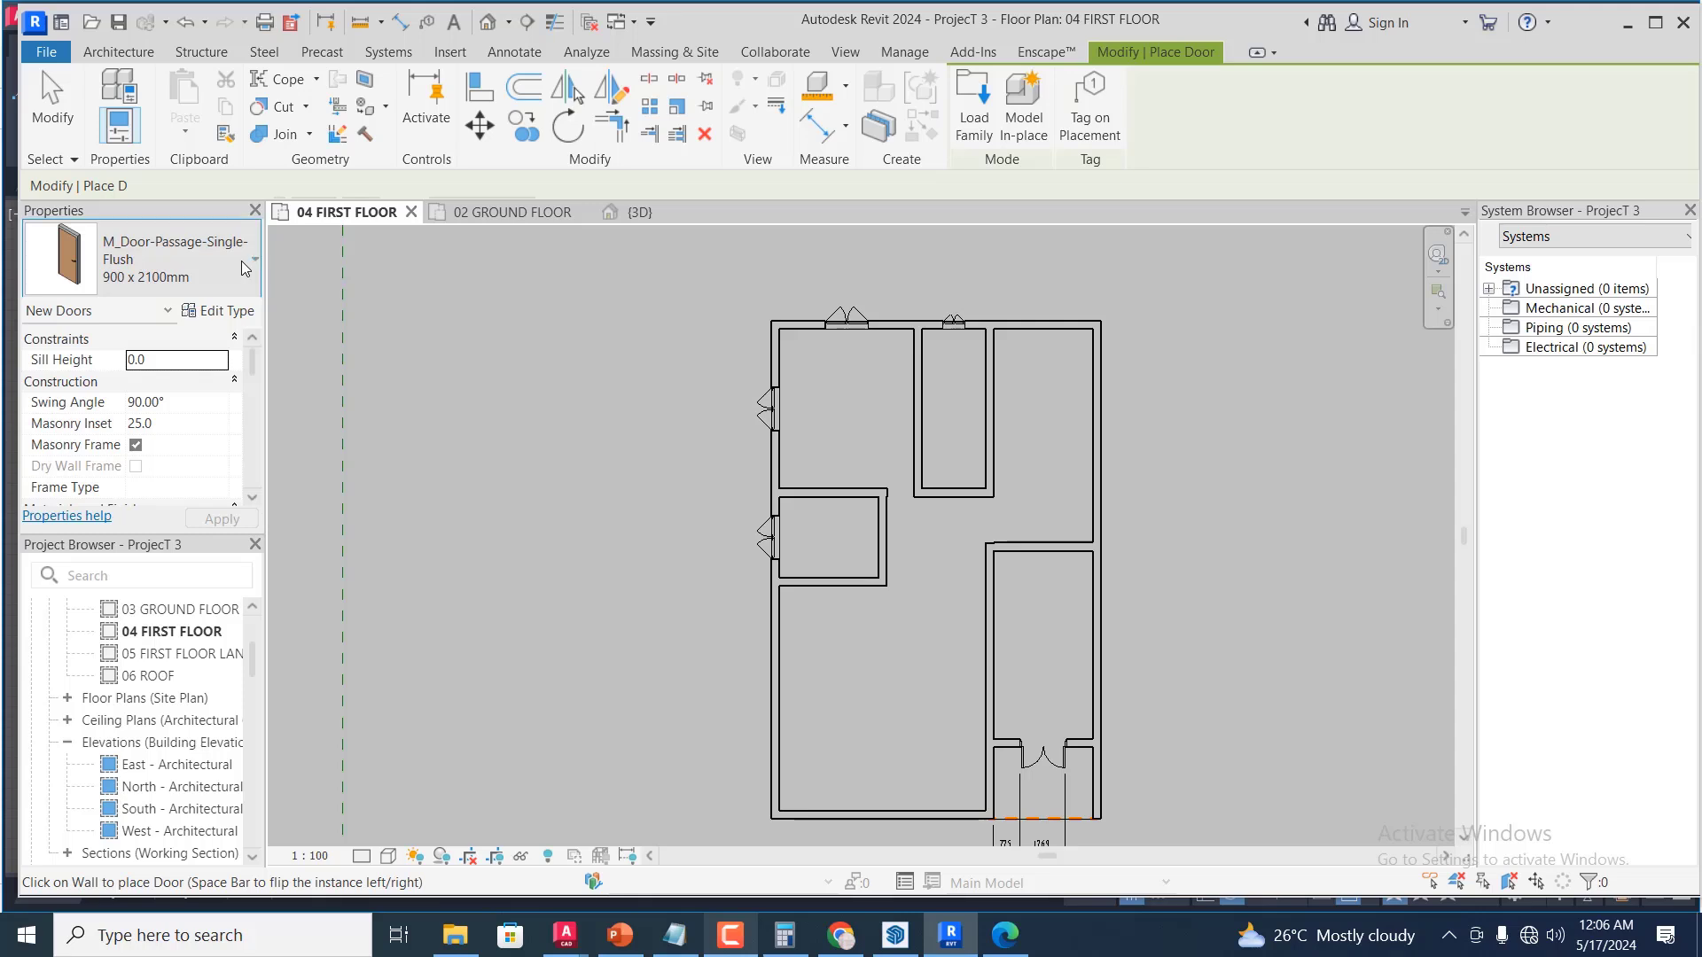
left_click(255, 267)
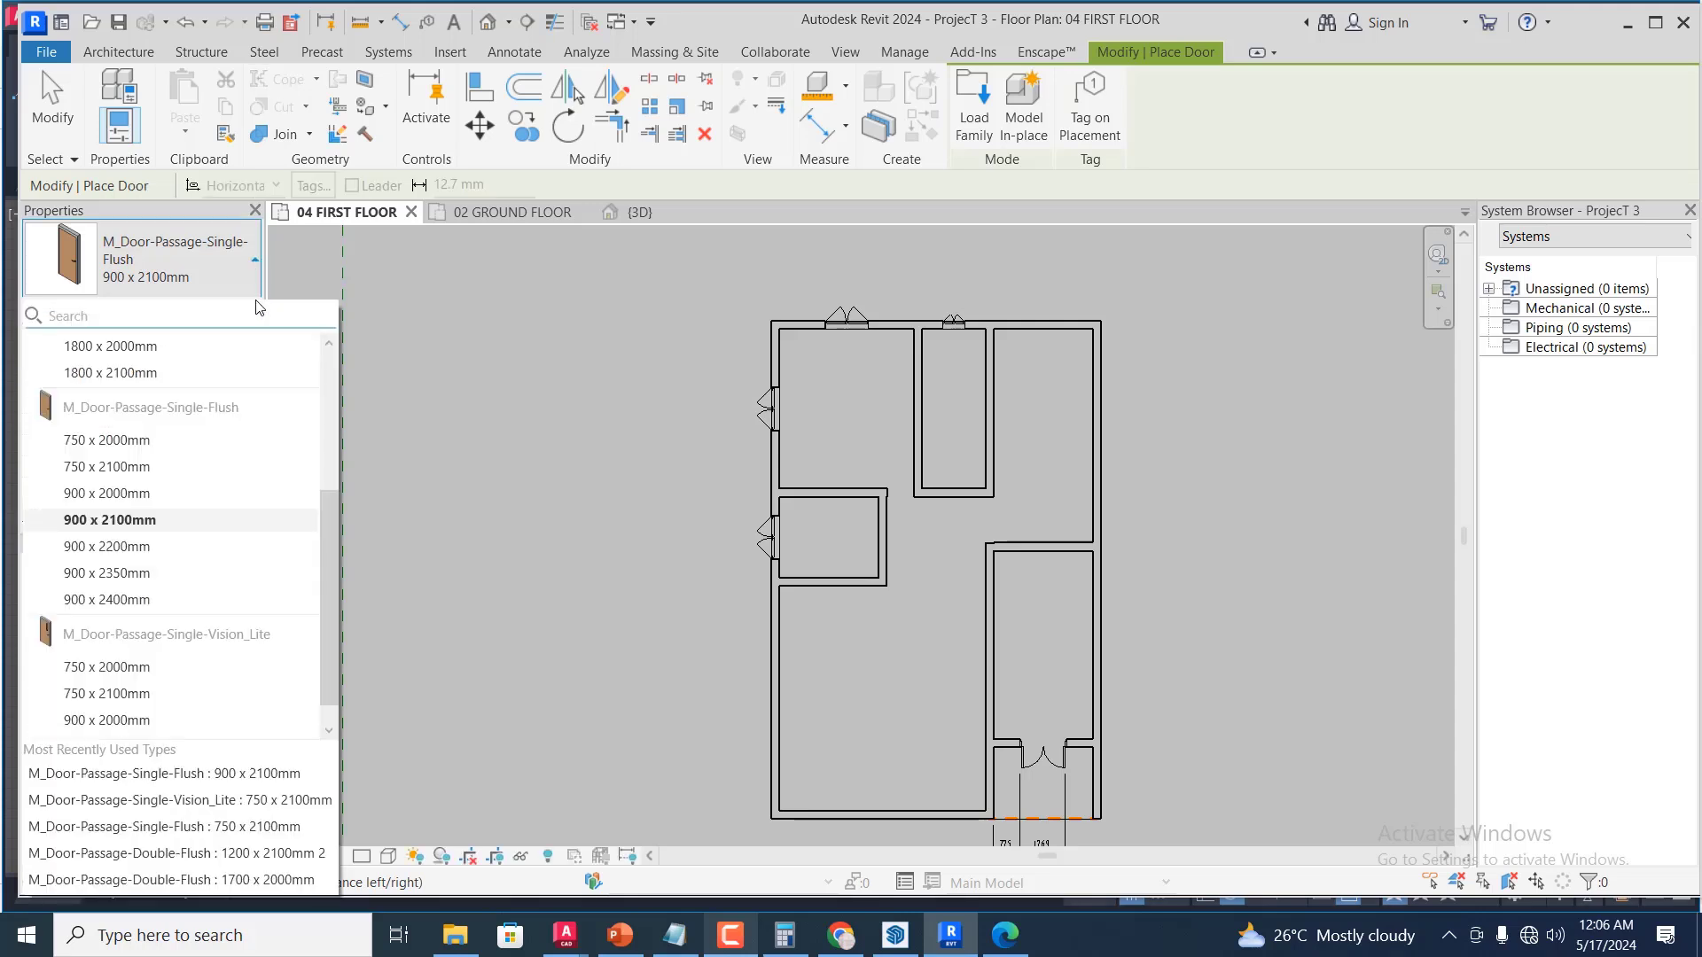
scroll(226, 466, "up", 1)
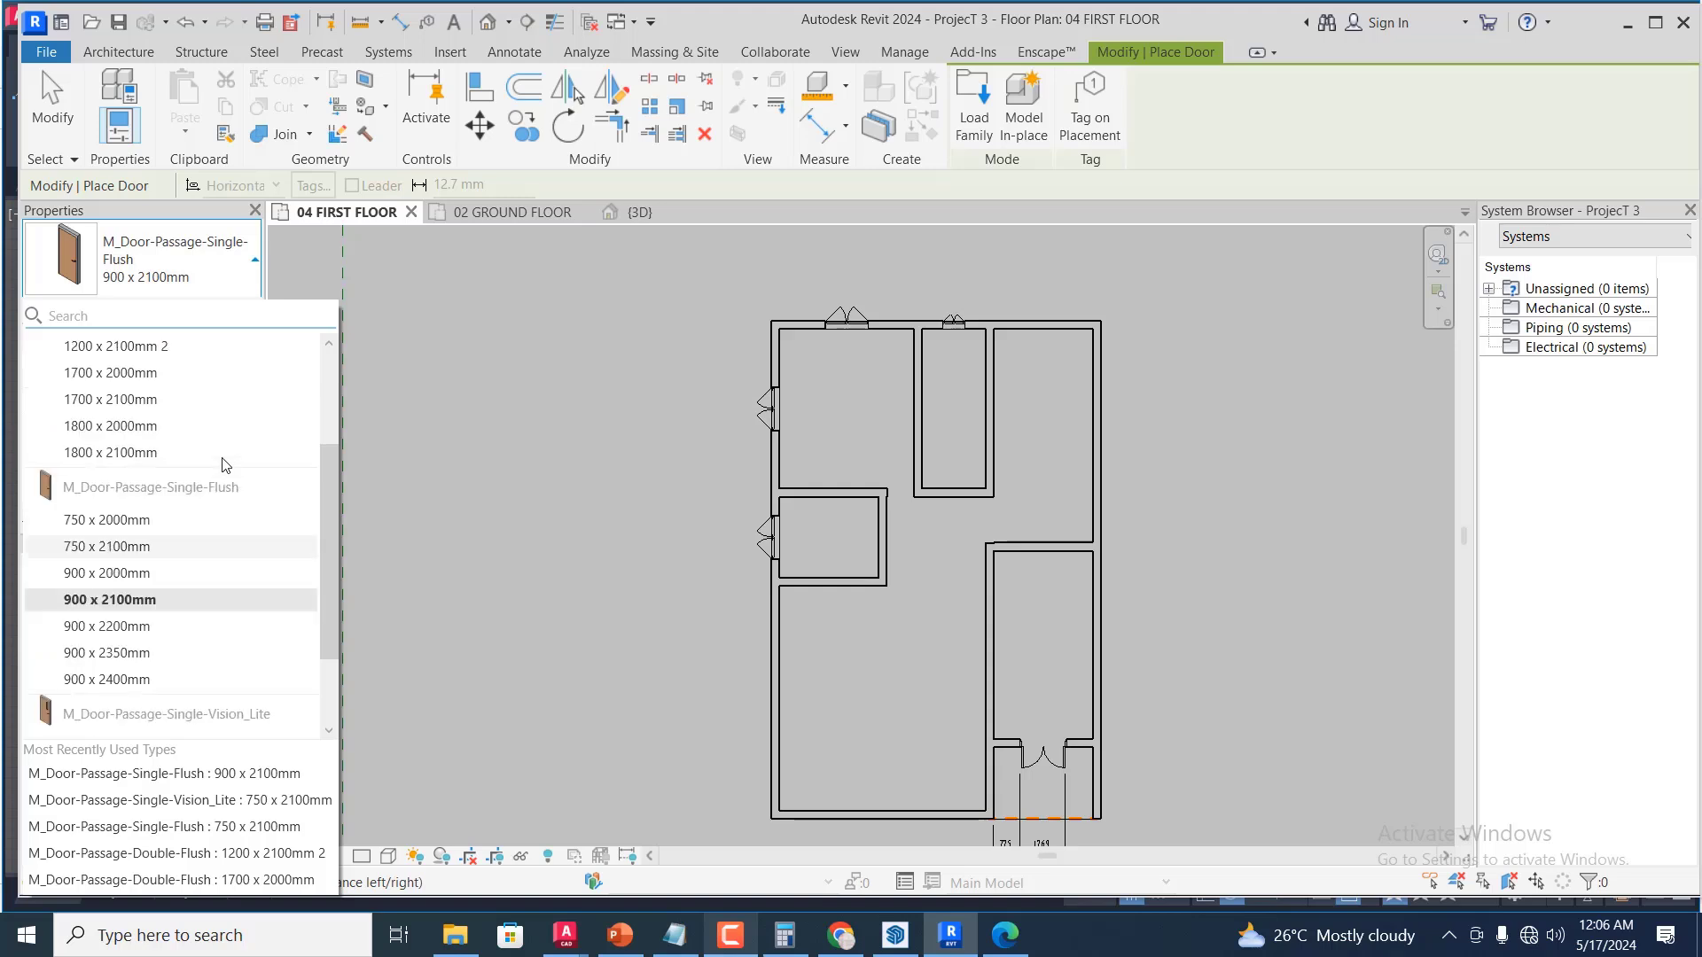
scroll(227, 434, "up", 1)
scroll(228, 461, "down", 1)
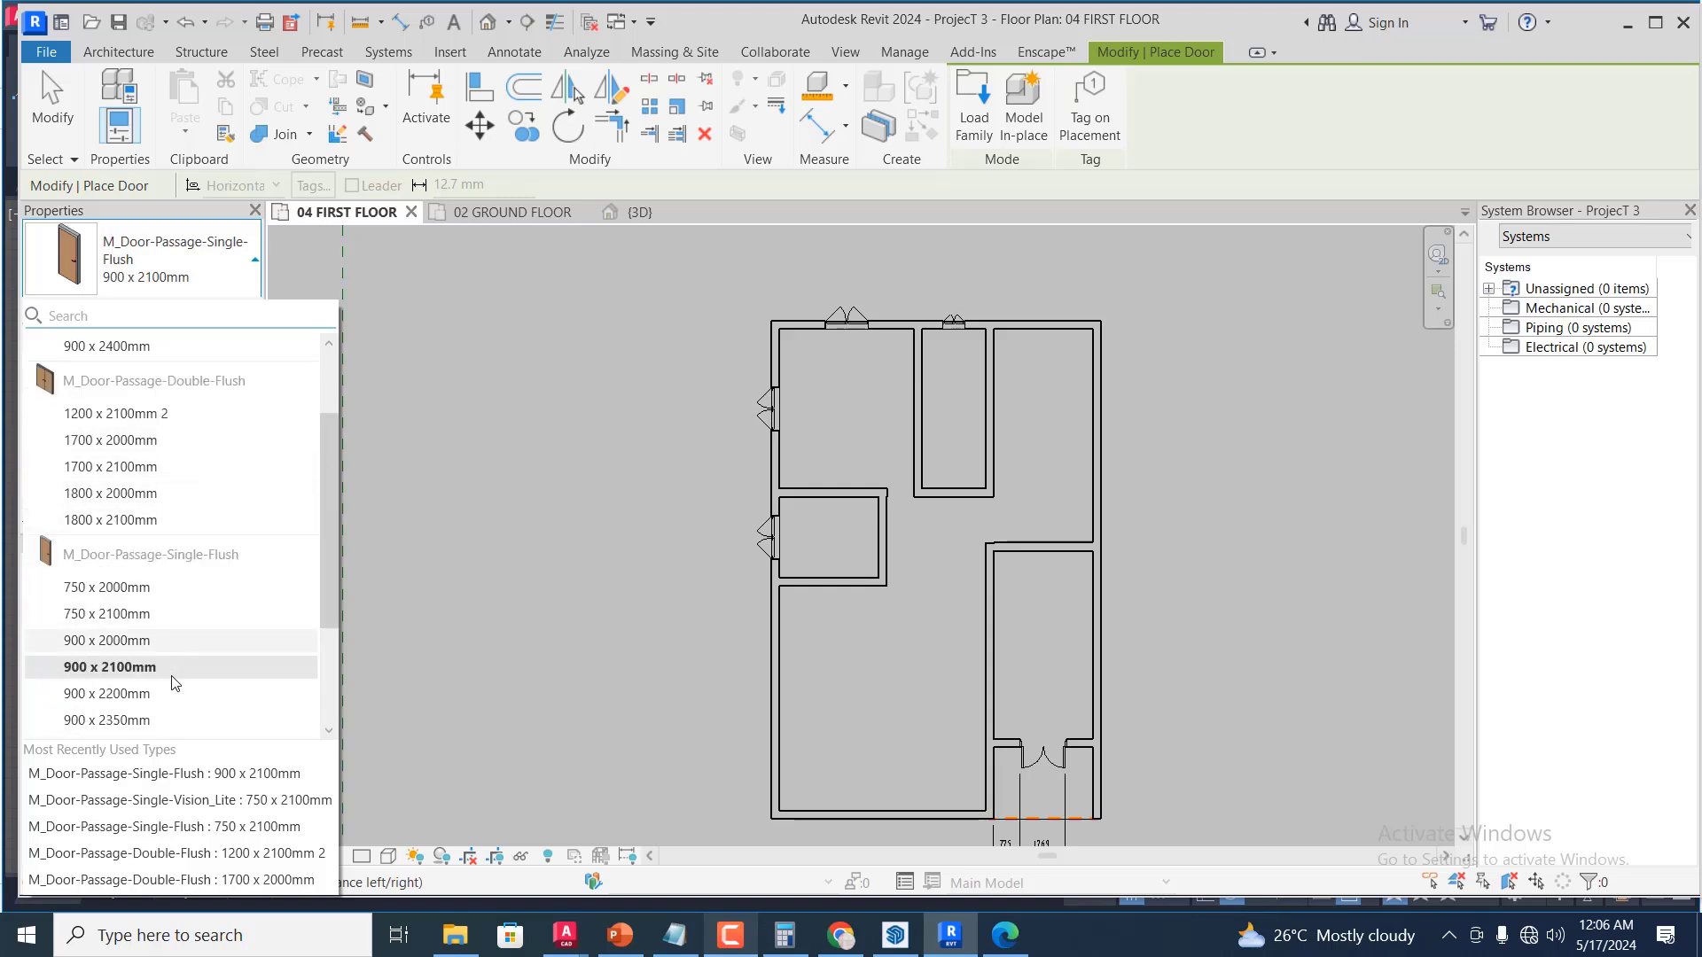
scroll(221, 625, "down", 1)
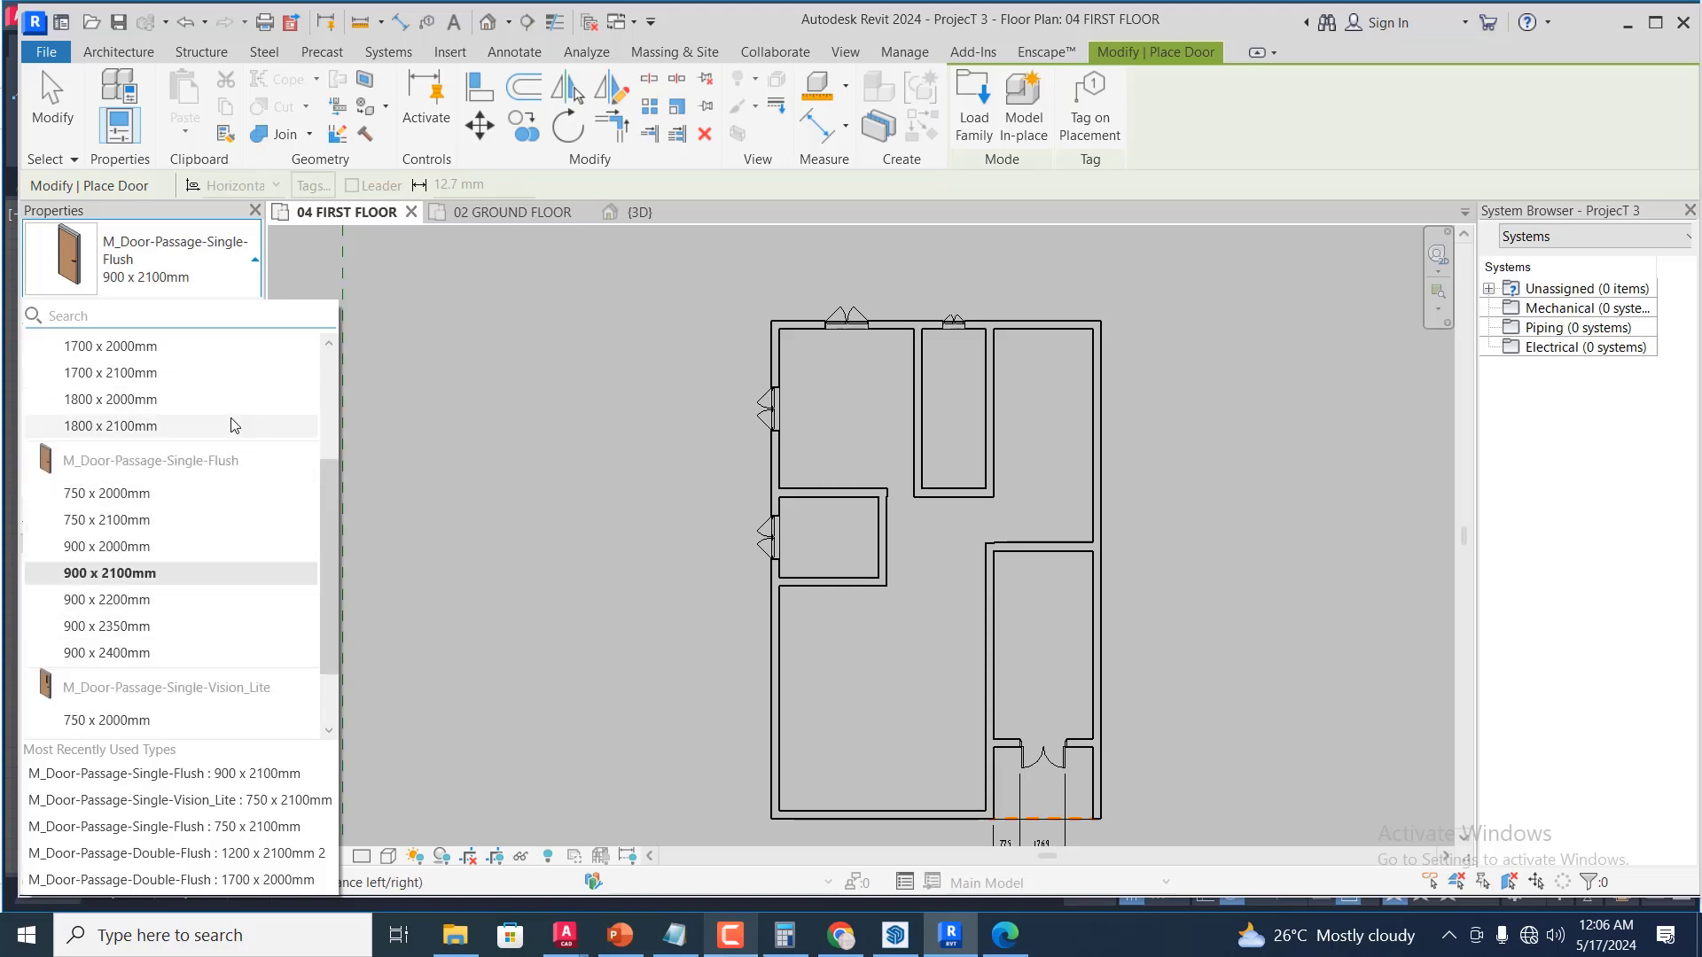
scroll(234, 403, "up", 3)
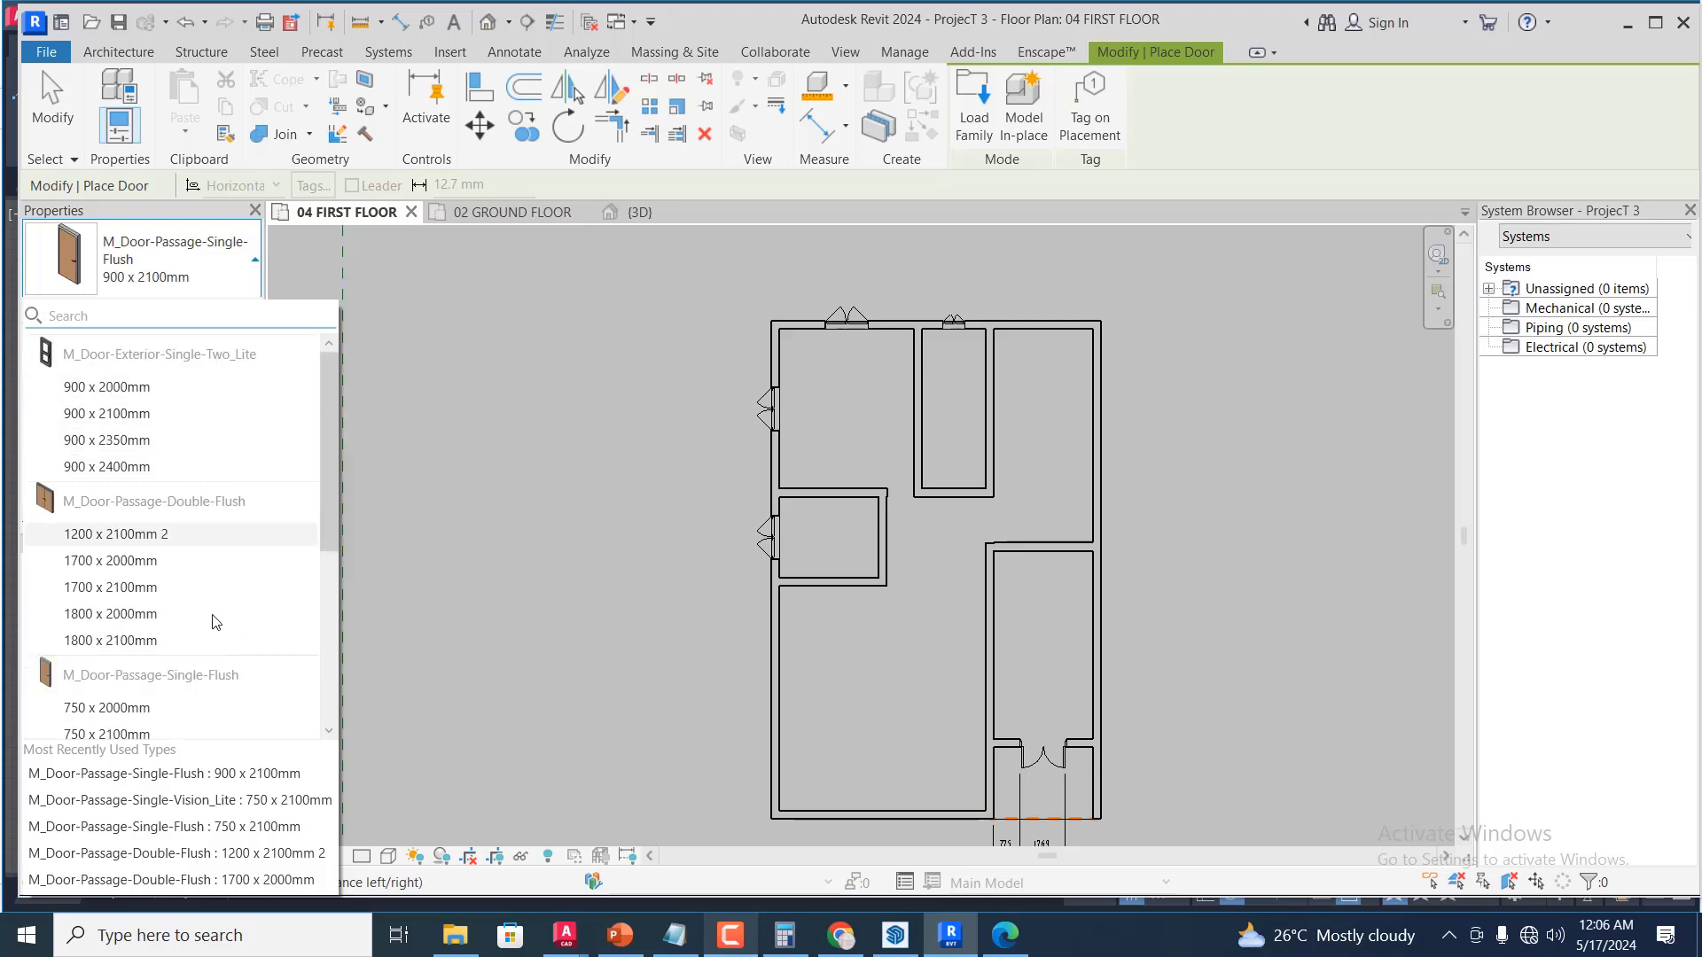
left_click(115, 534)
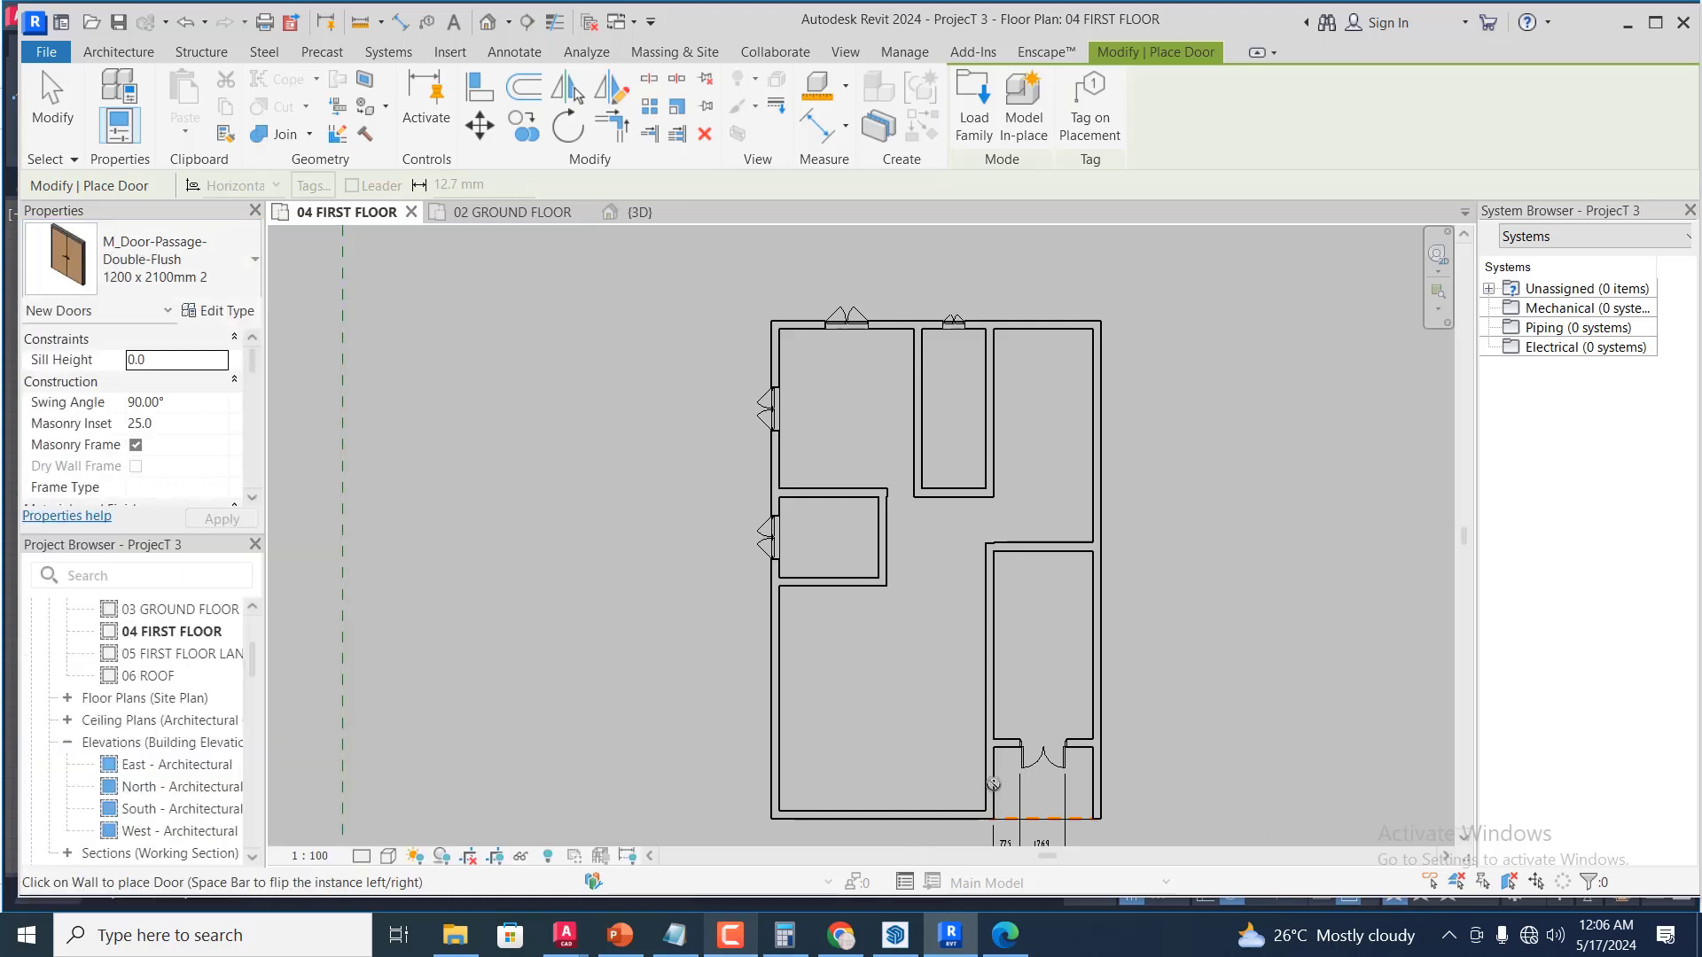
key("Escape")
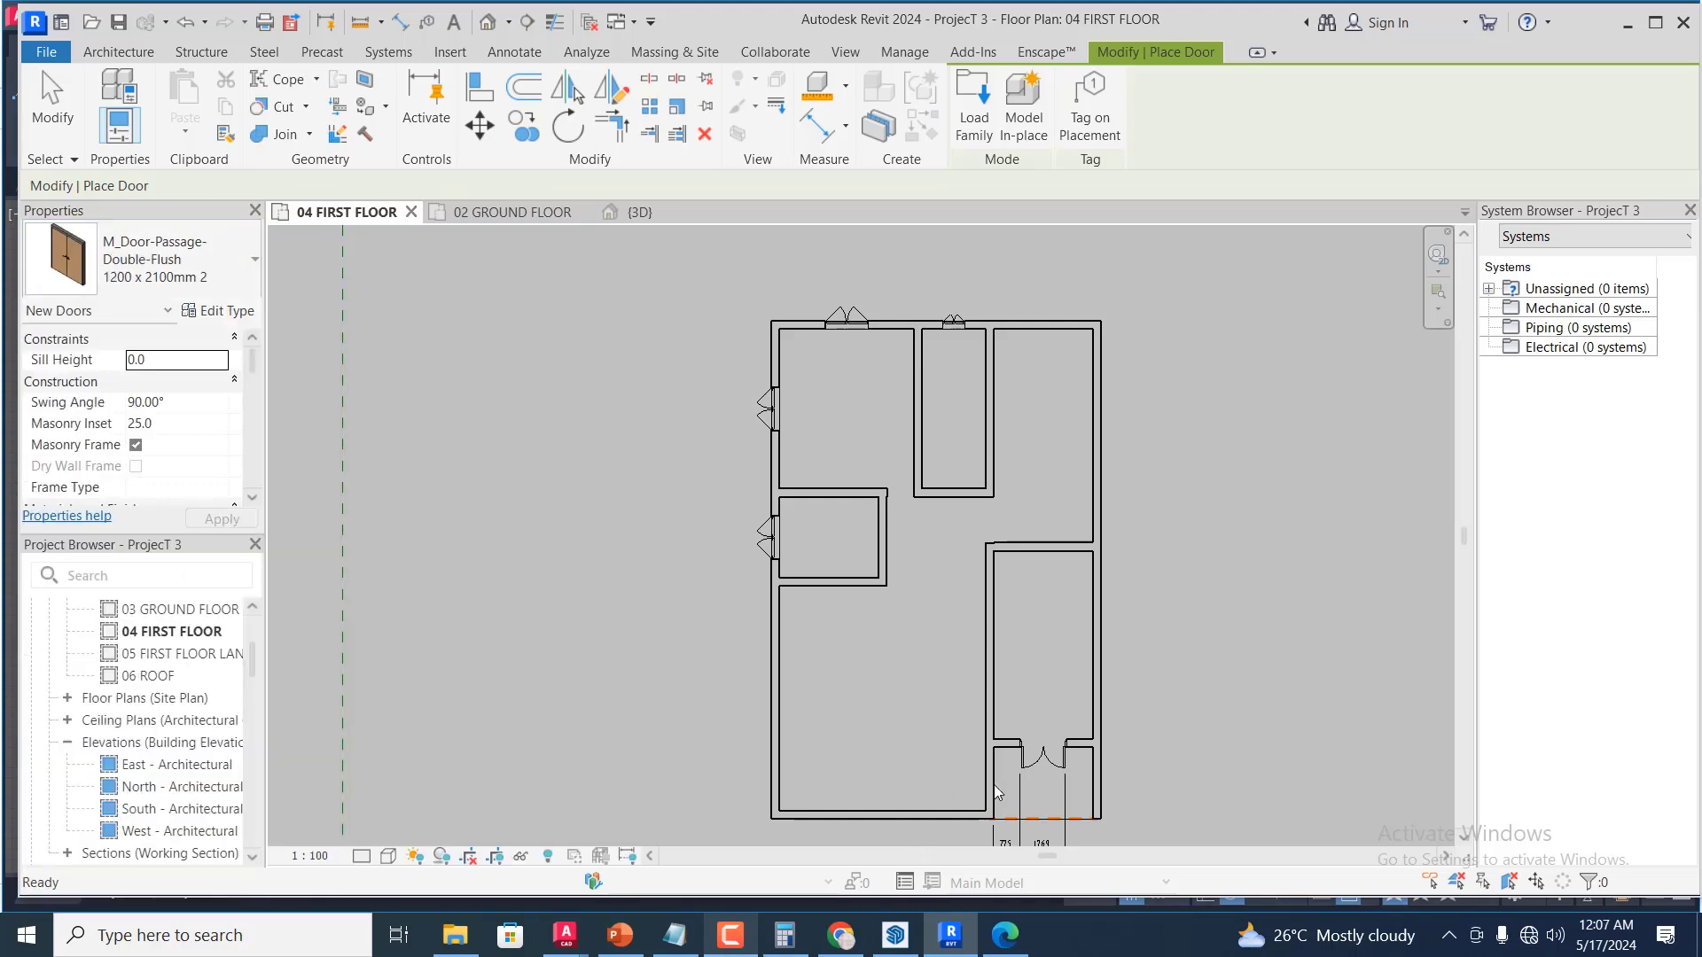
scroll(995, 792, "up", 1)
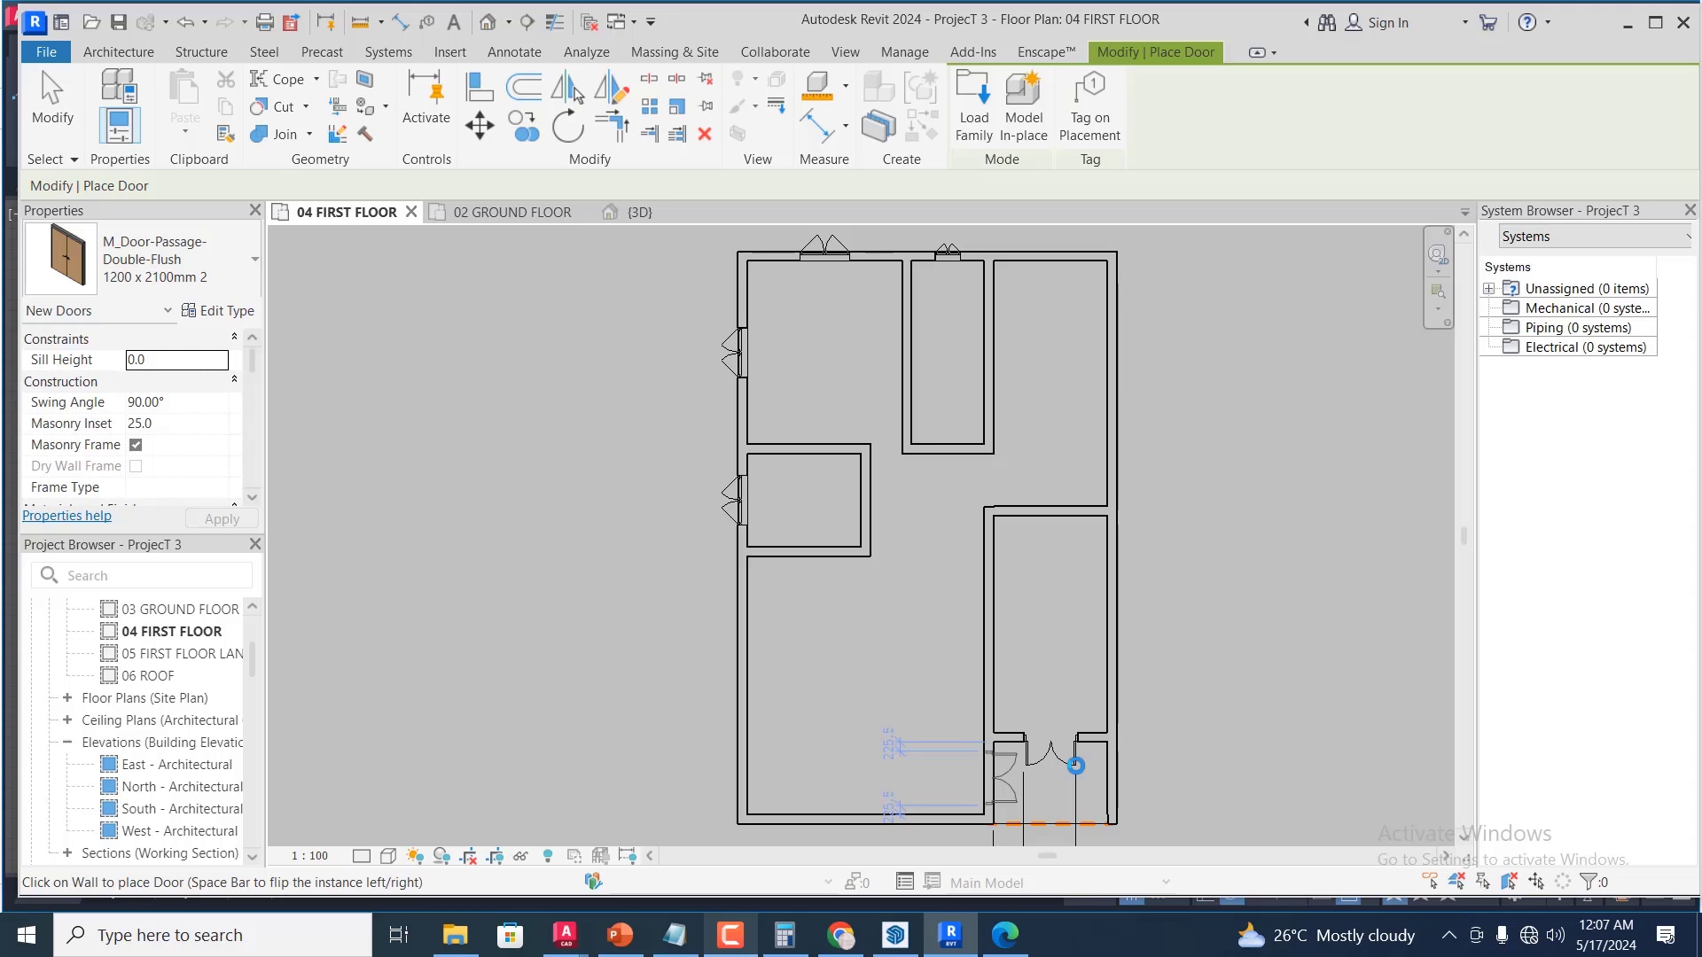
key("space")
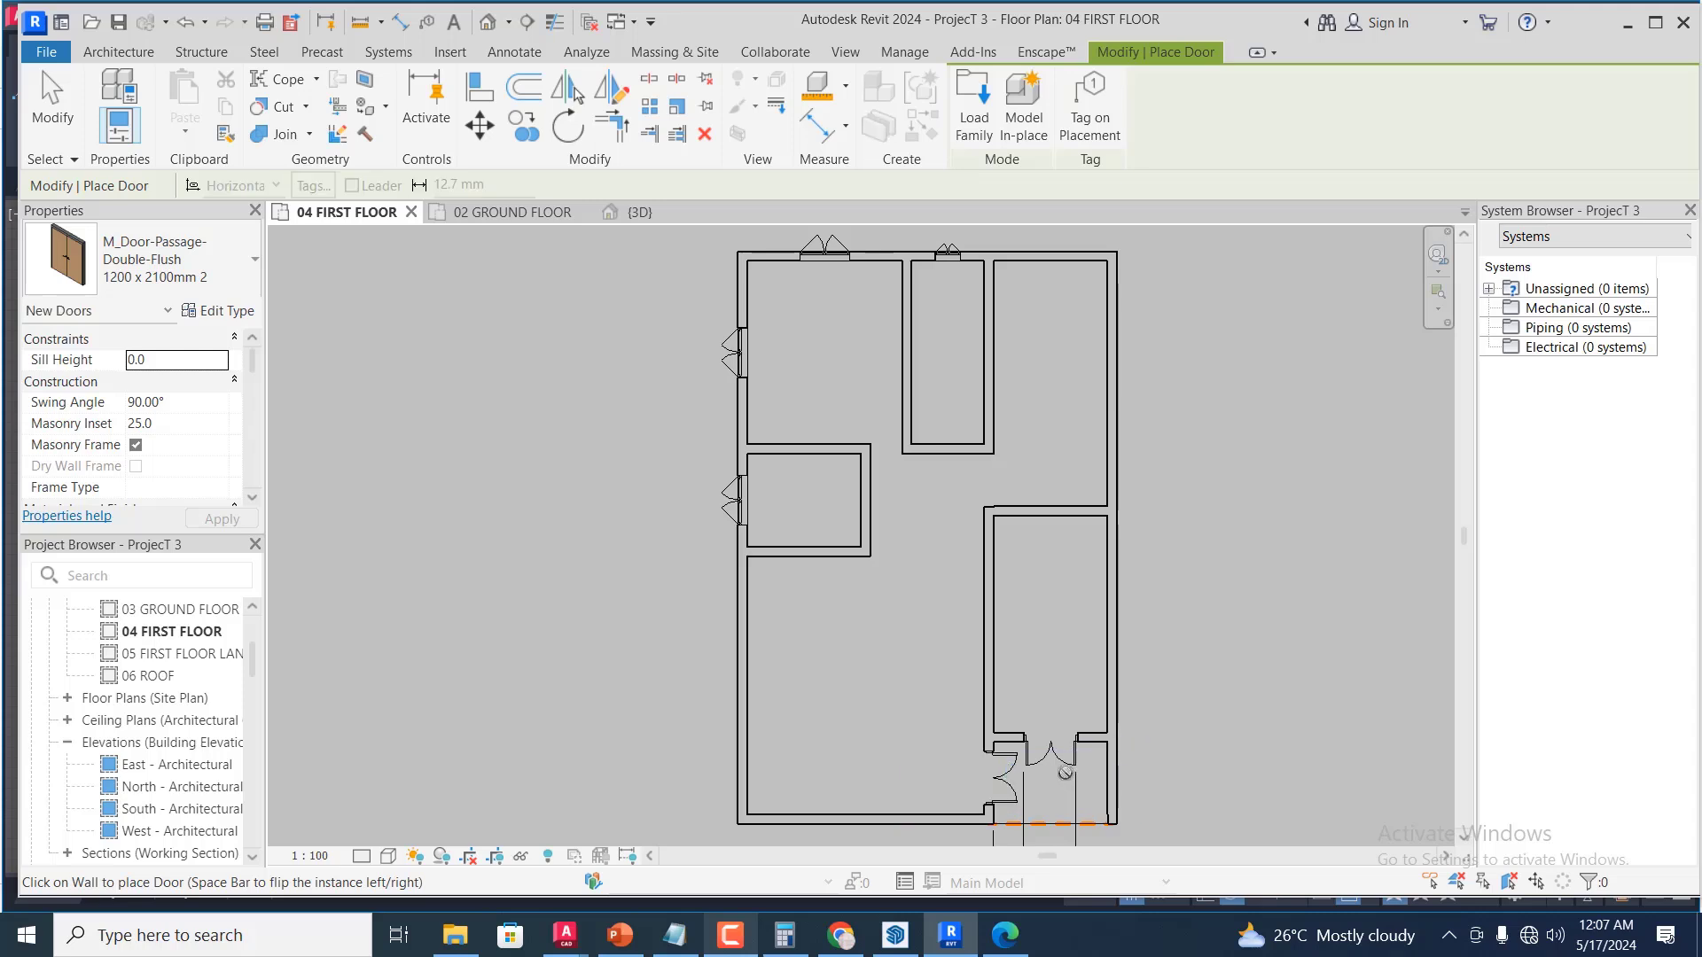
key("Escape")
key("Escape")
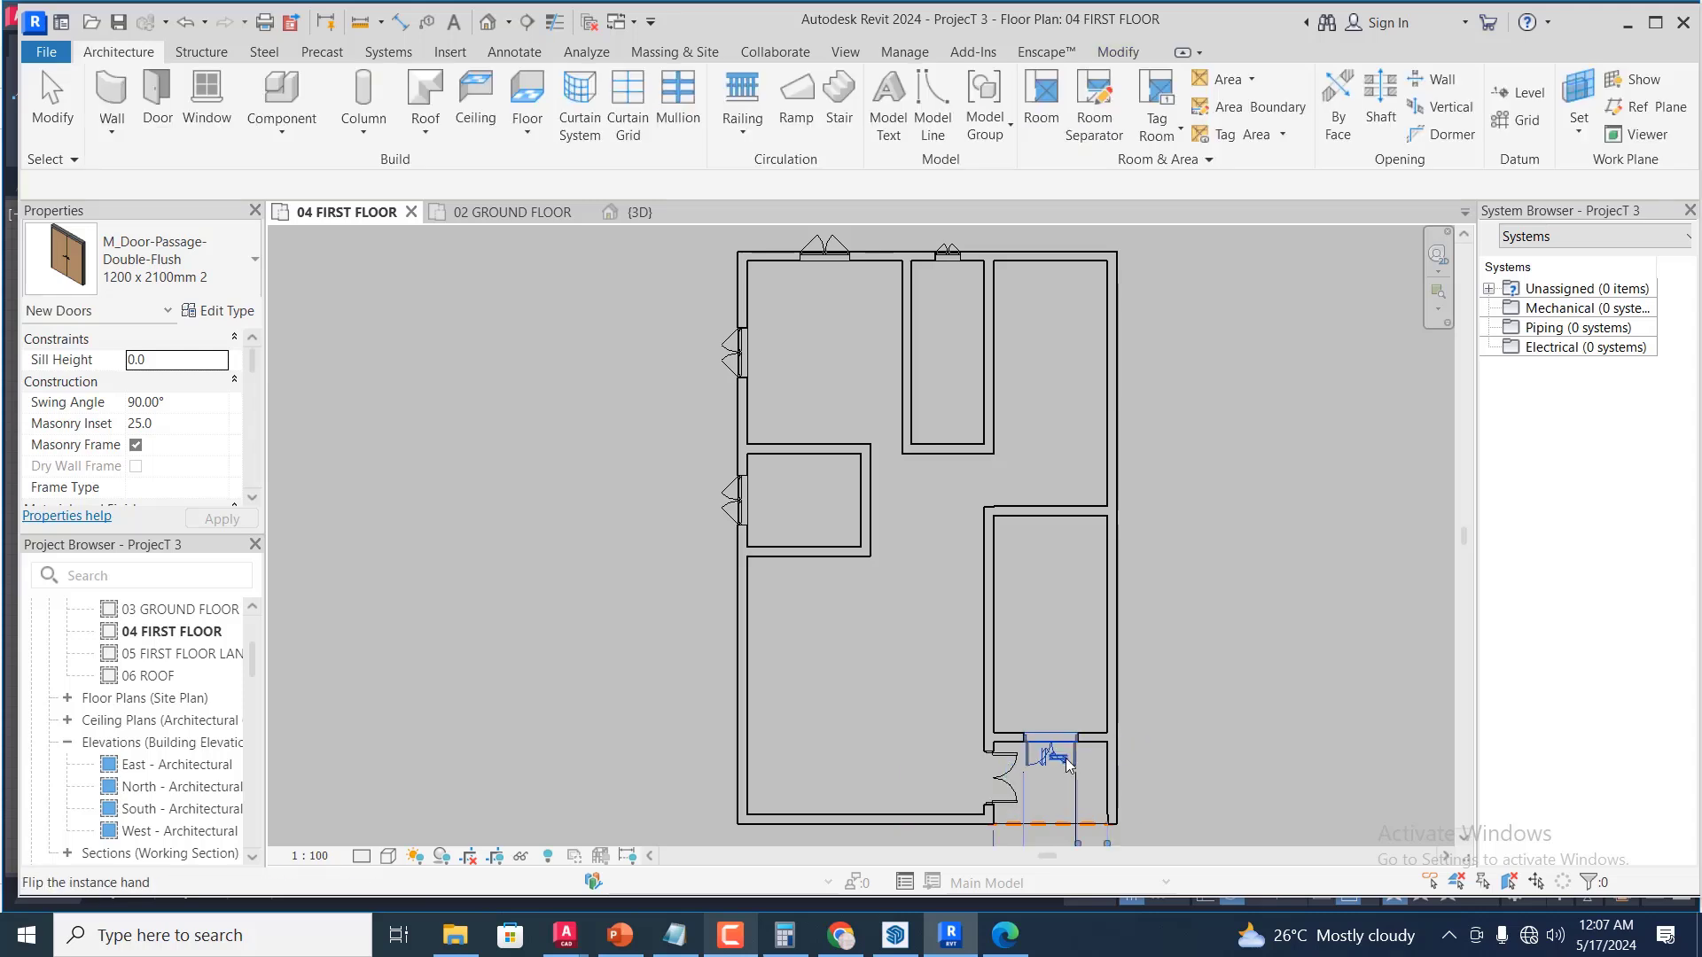
Replace the double door between the lower-right room and the balcony with a centred M_Window-Casement-Double 1200 x 1200mm 3 window
left_click(1067, 763)
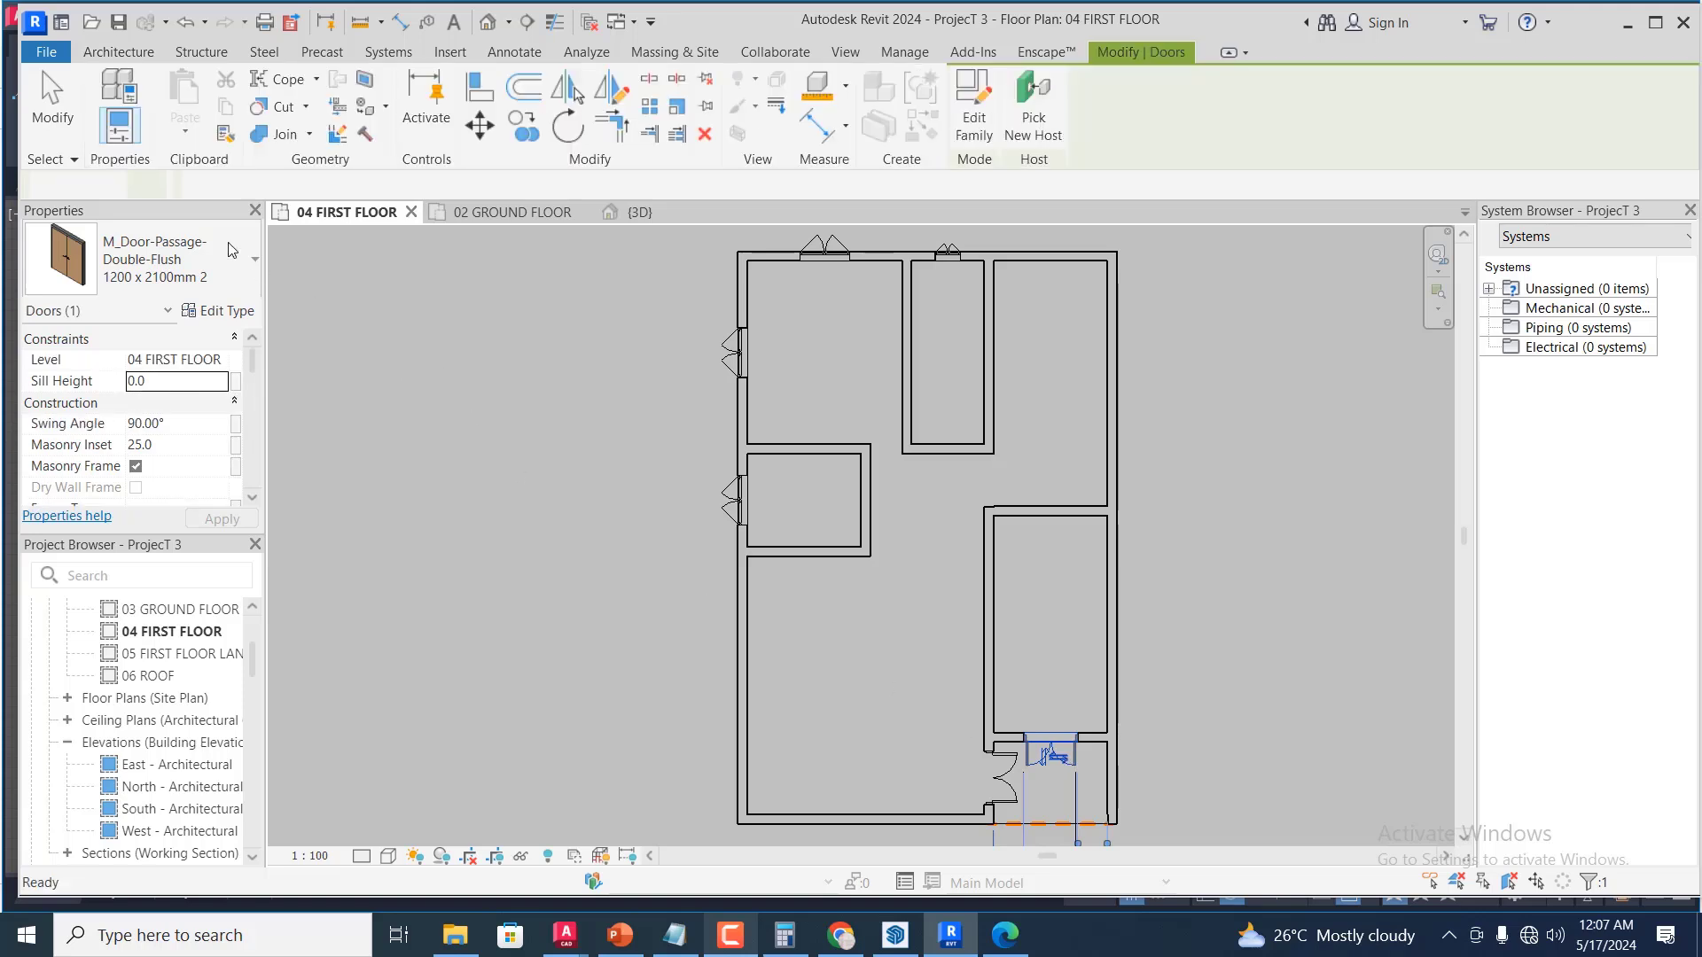
key("Escape")
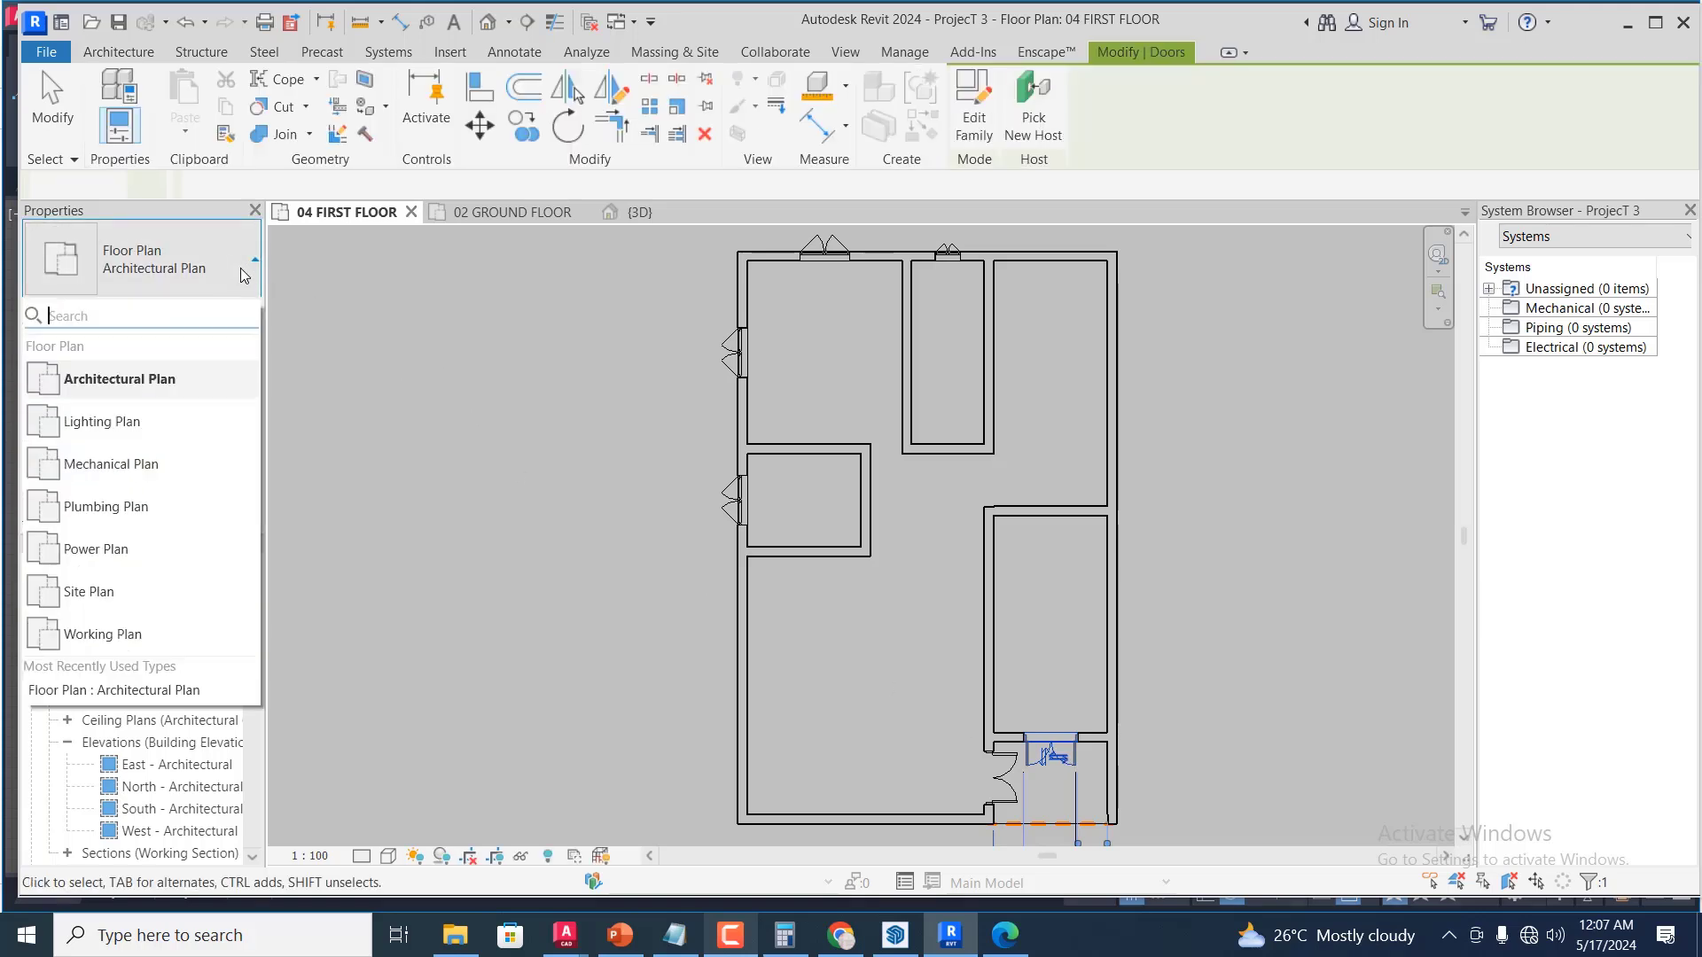
left_click(246, 266)
left_click(124, 53)
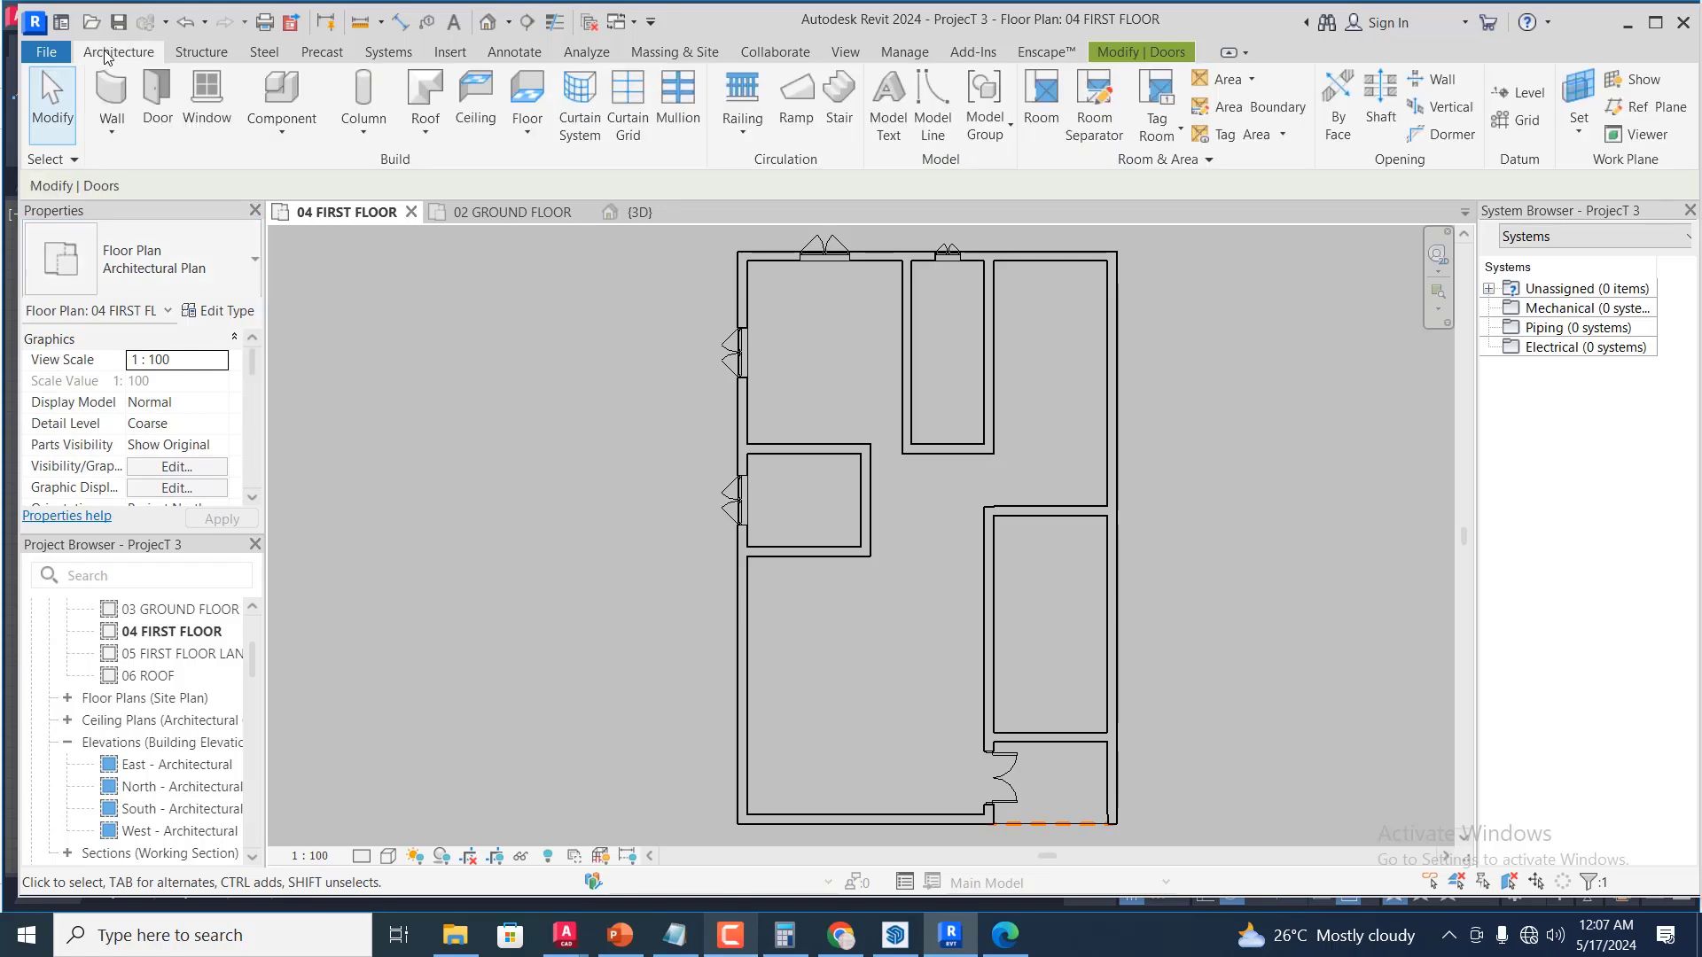
left_click(209, 109)
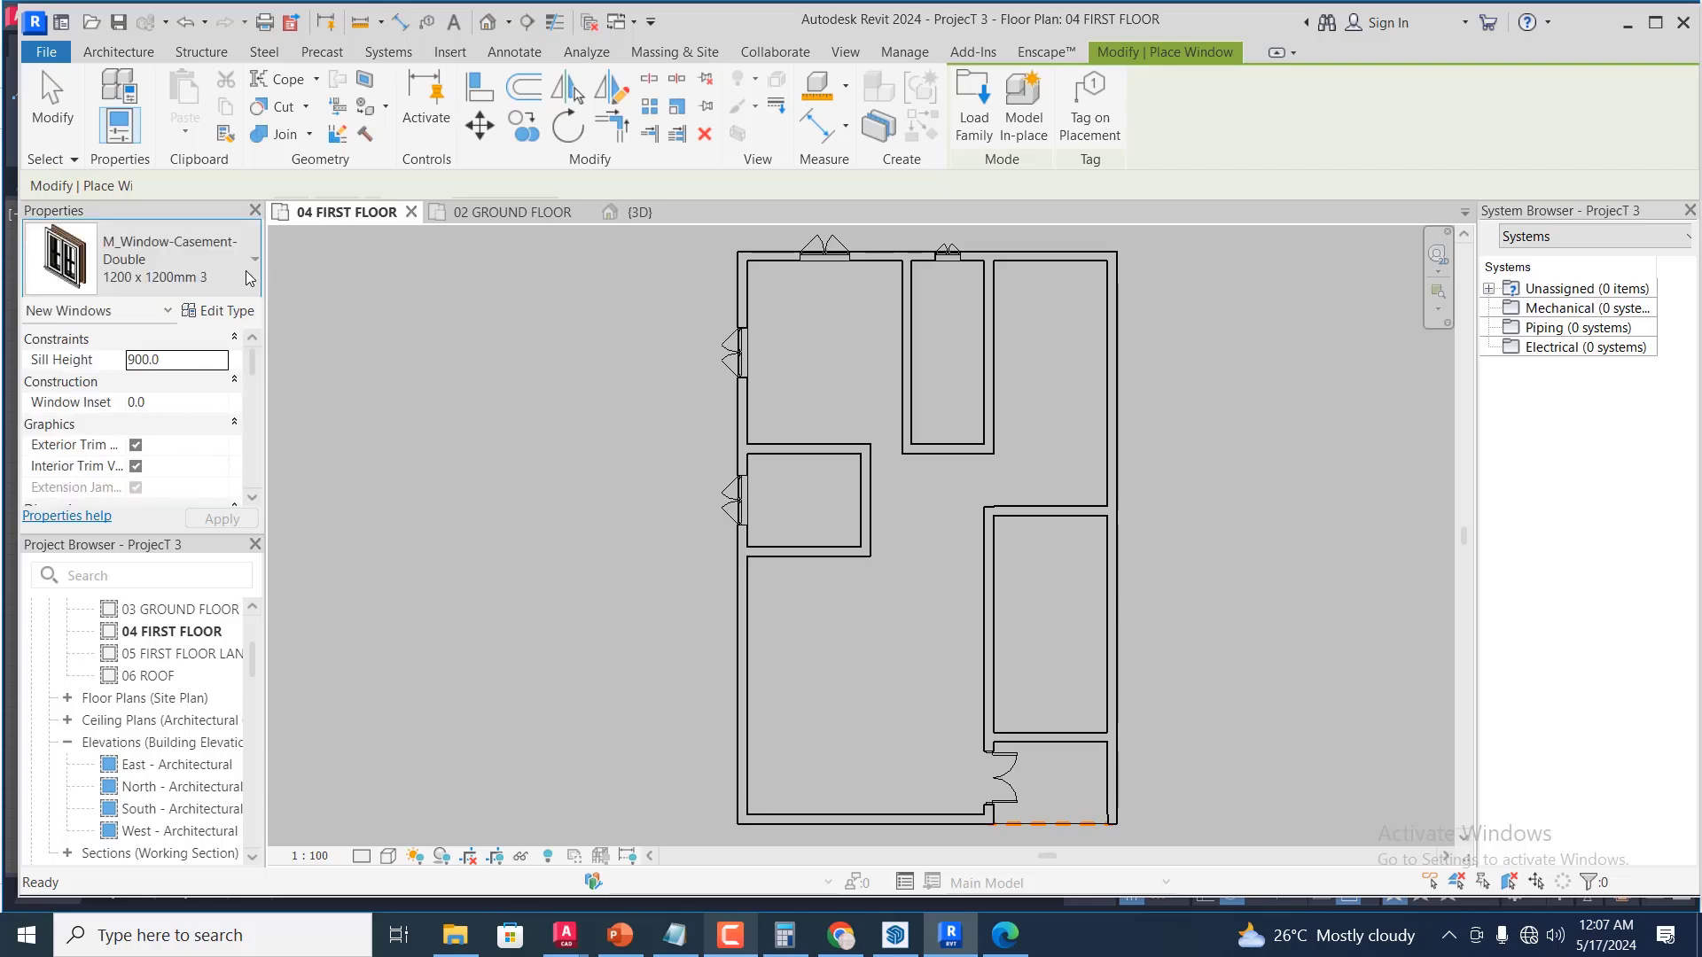
left_click(244, 278)
left_click(1046, 738)
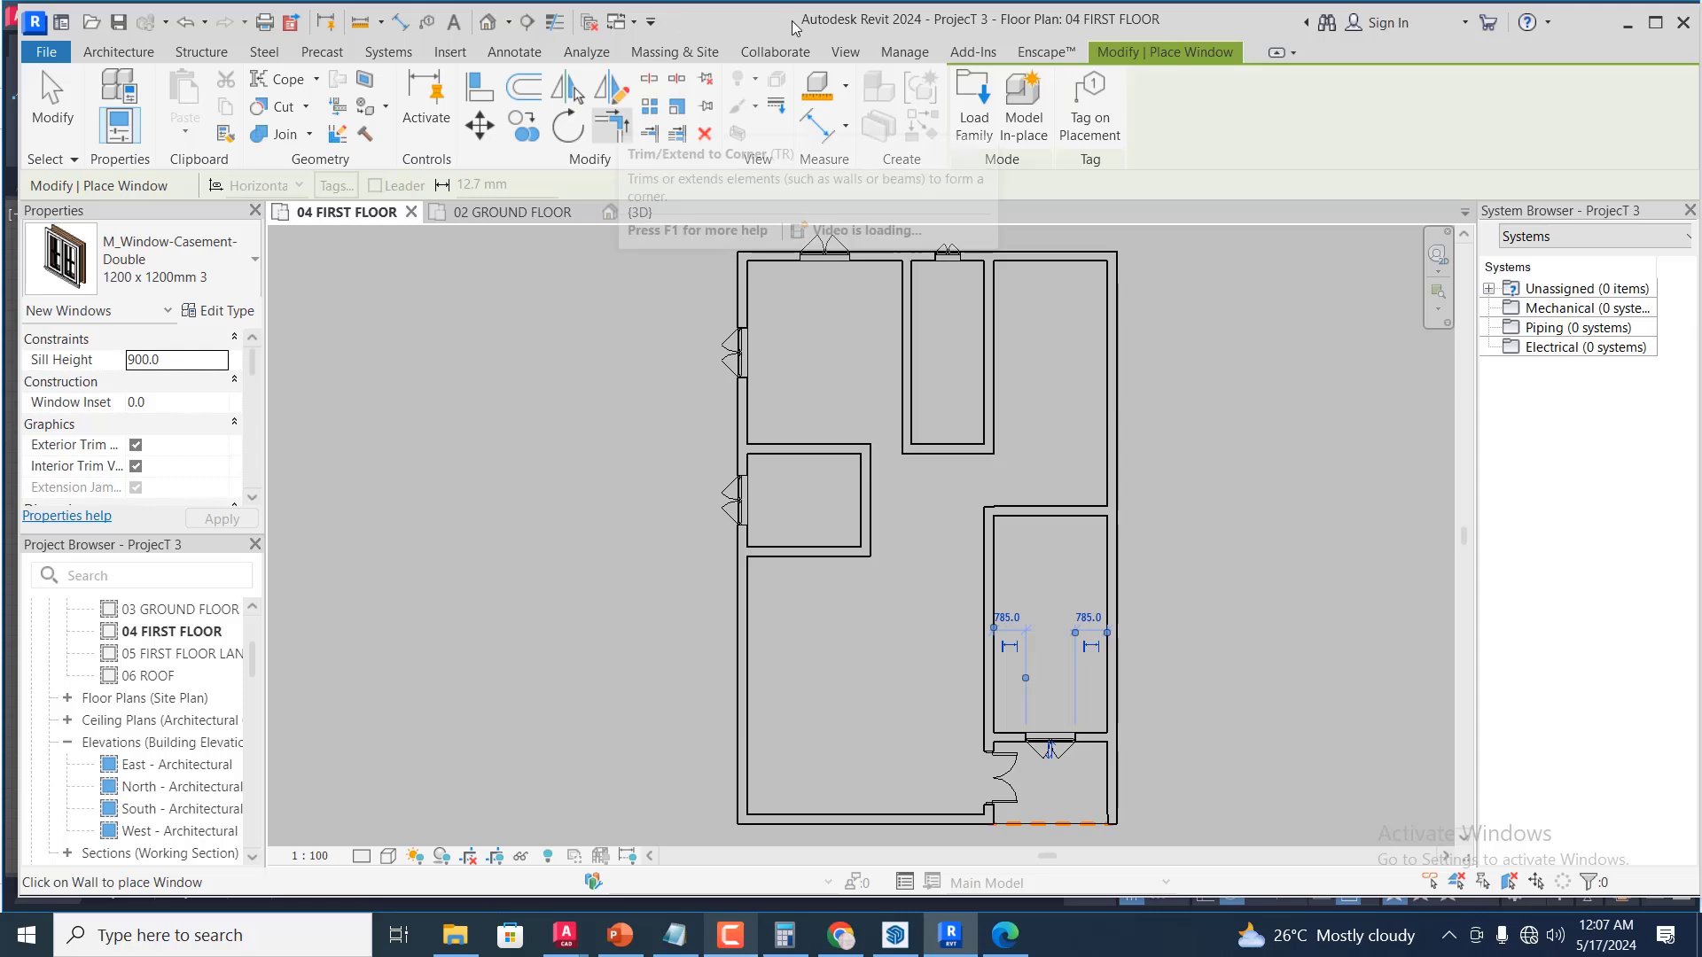
Open the 3D view, examine the new balcony door and window from the front, and end window placement
left_click(844, 53)
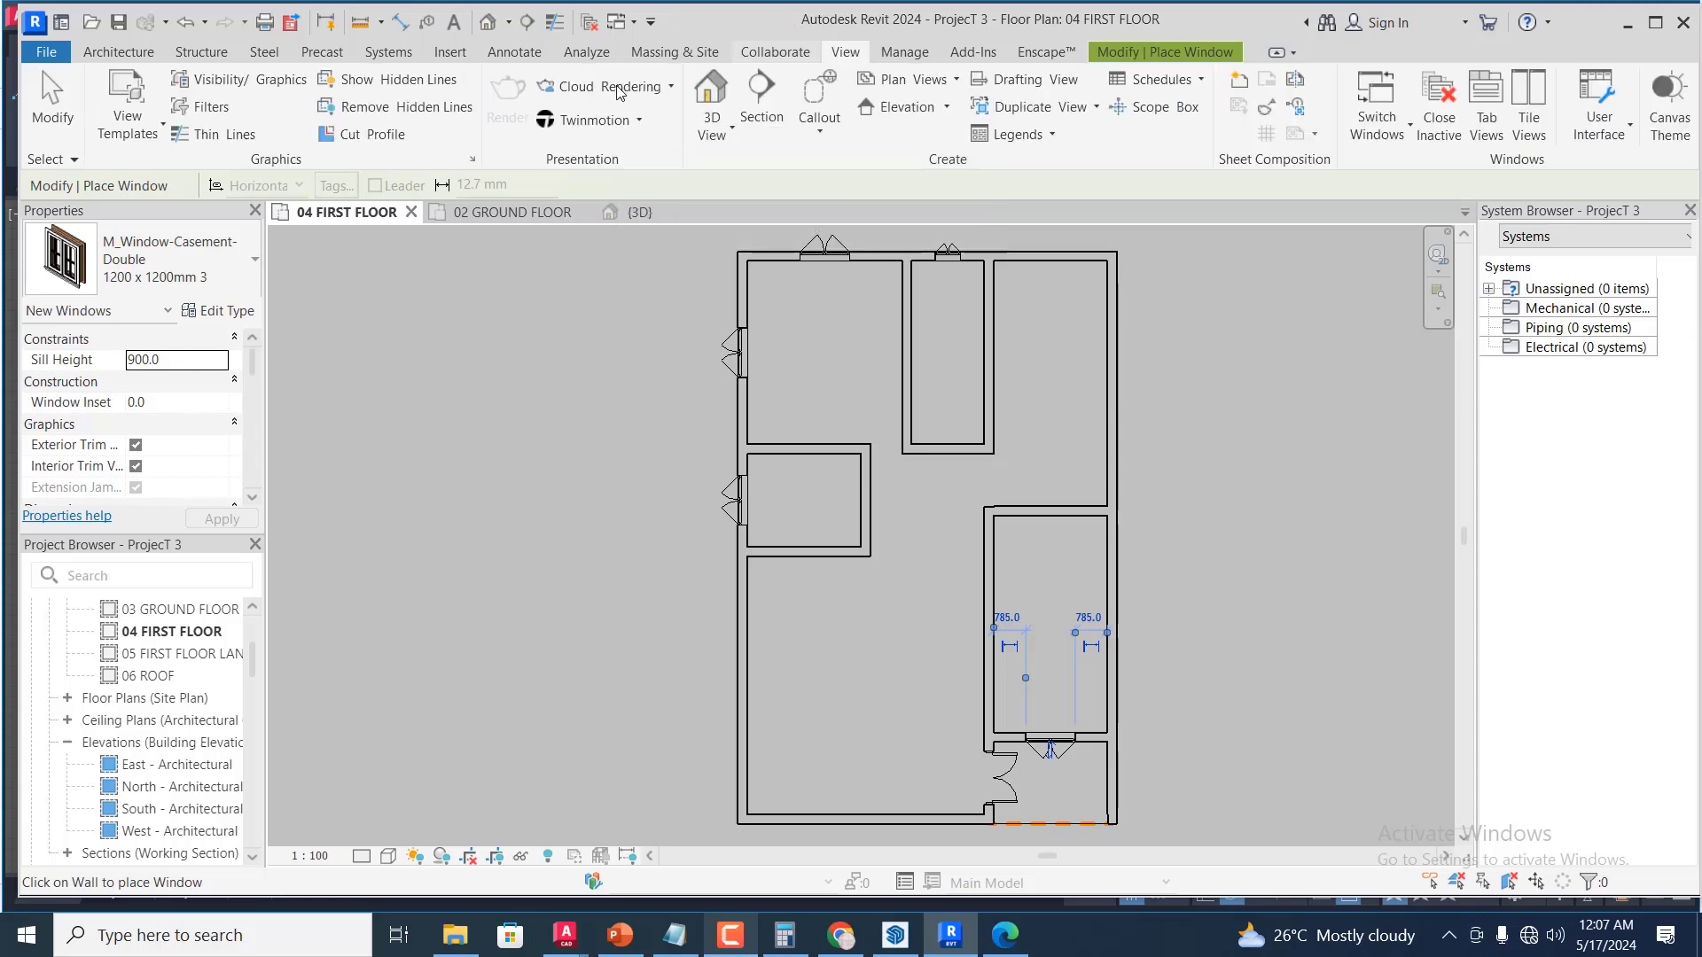
left_click(709, 89)
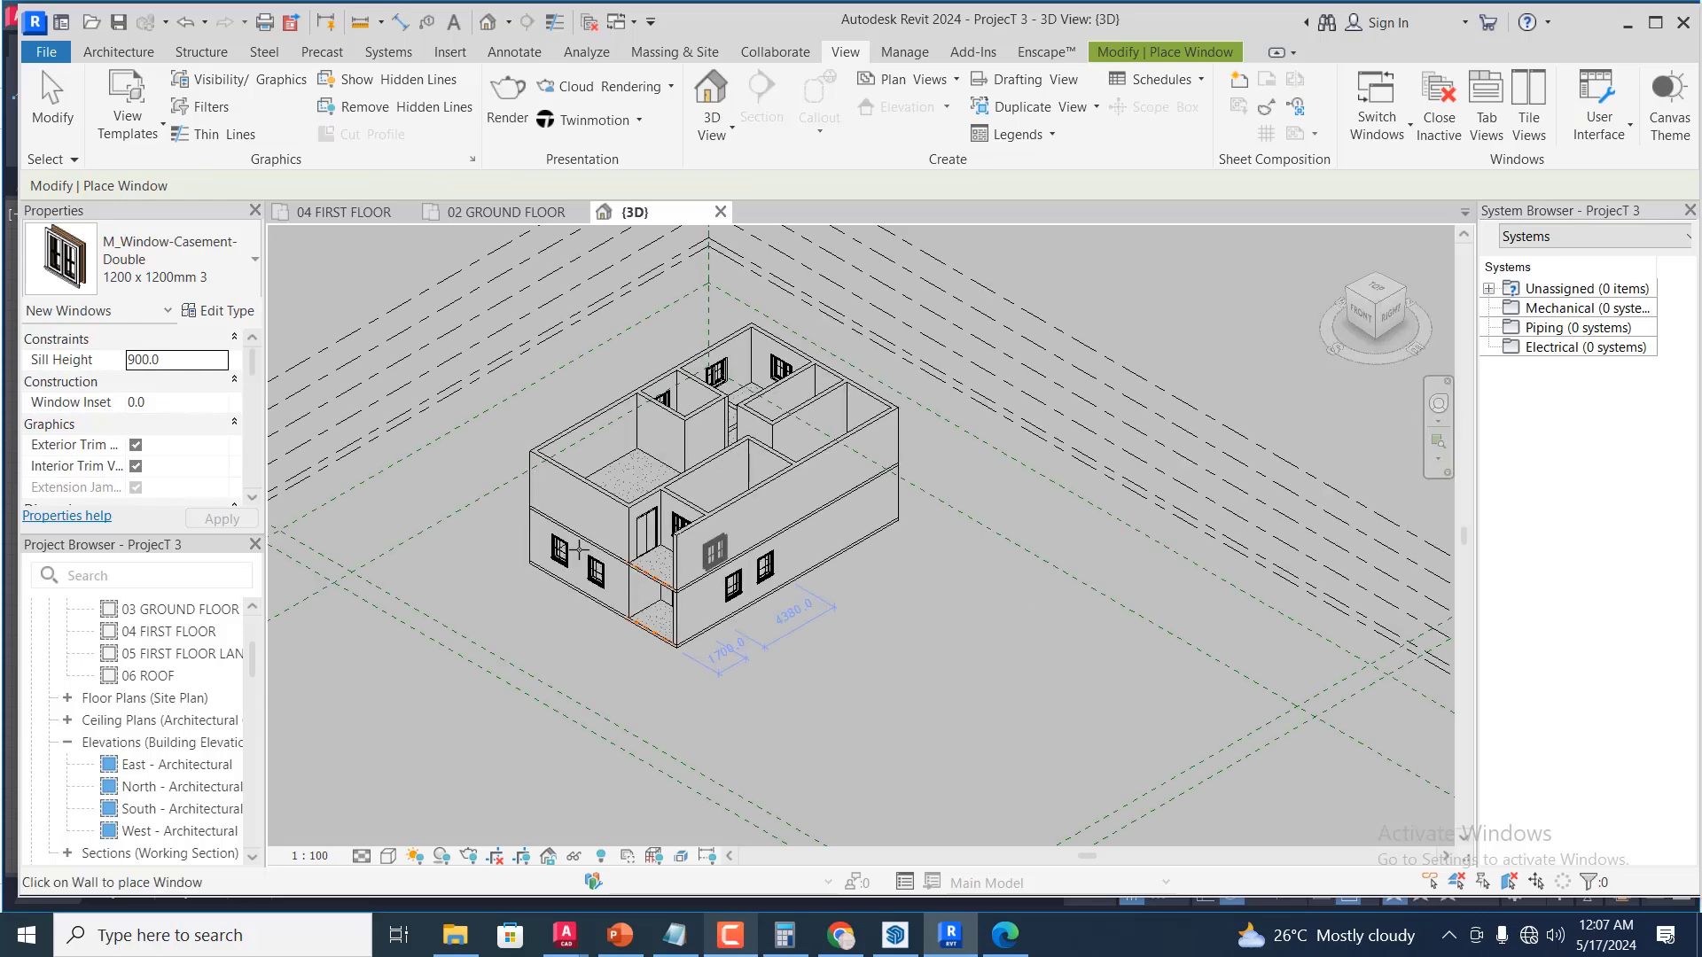
scroll(578, 551, "up", 3)
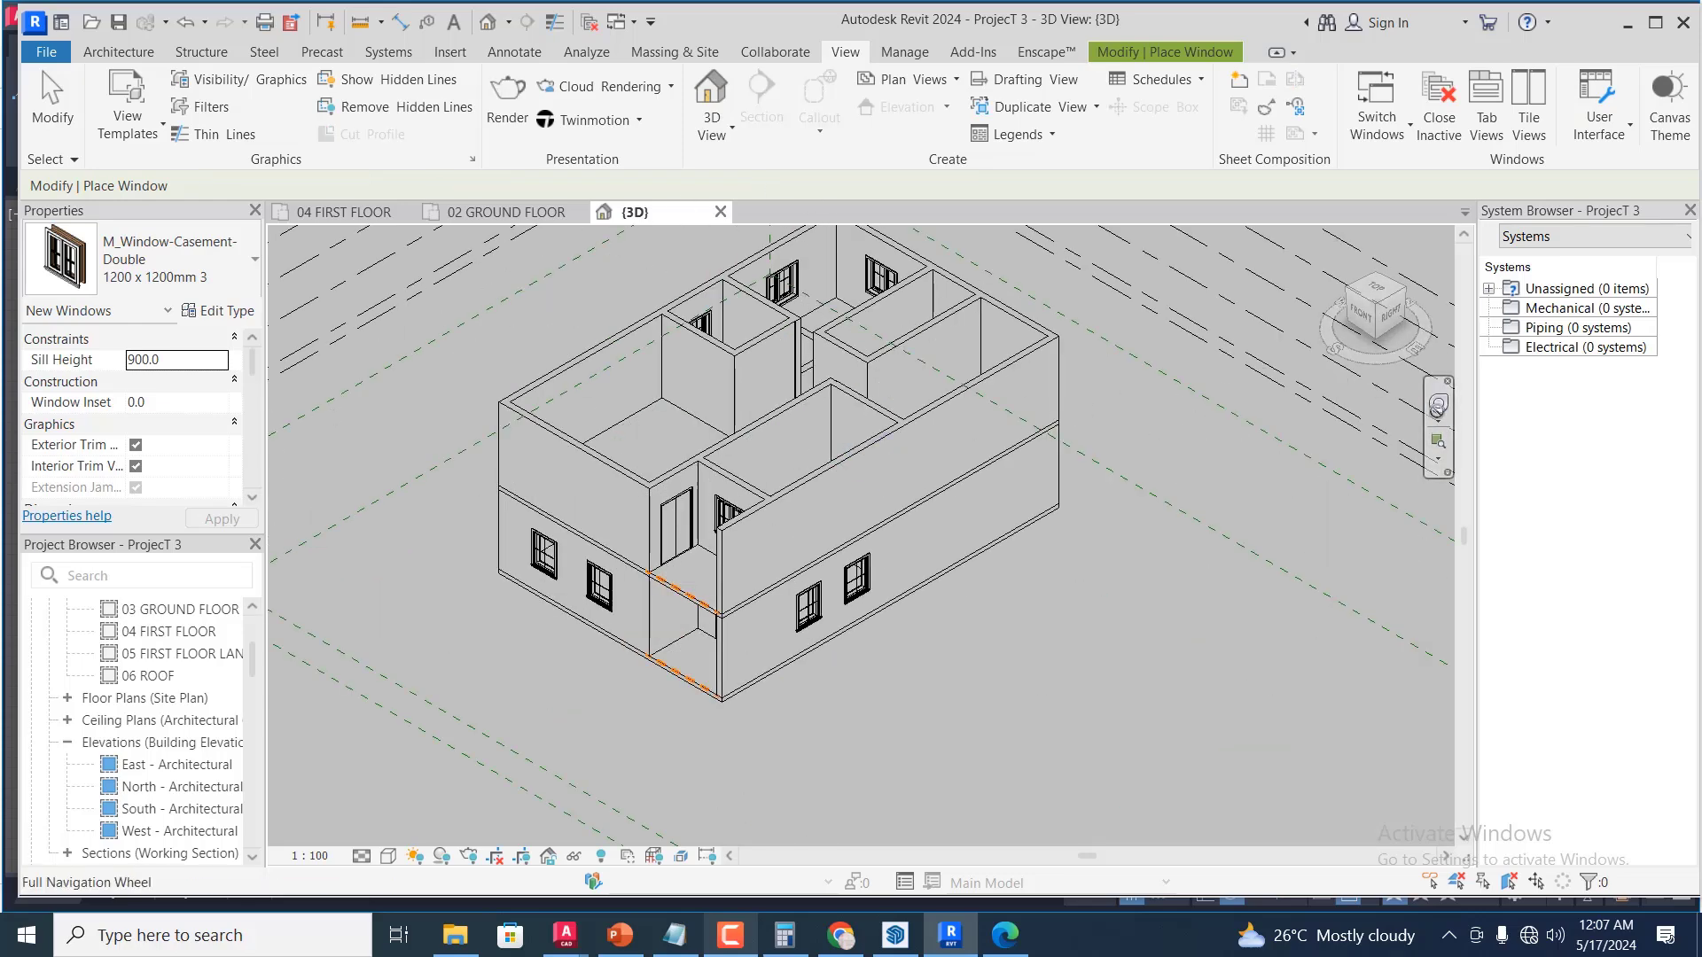
left_click(1418, 412)
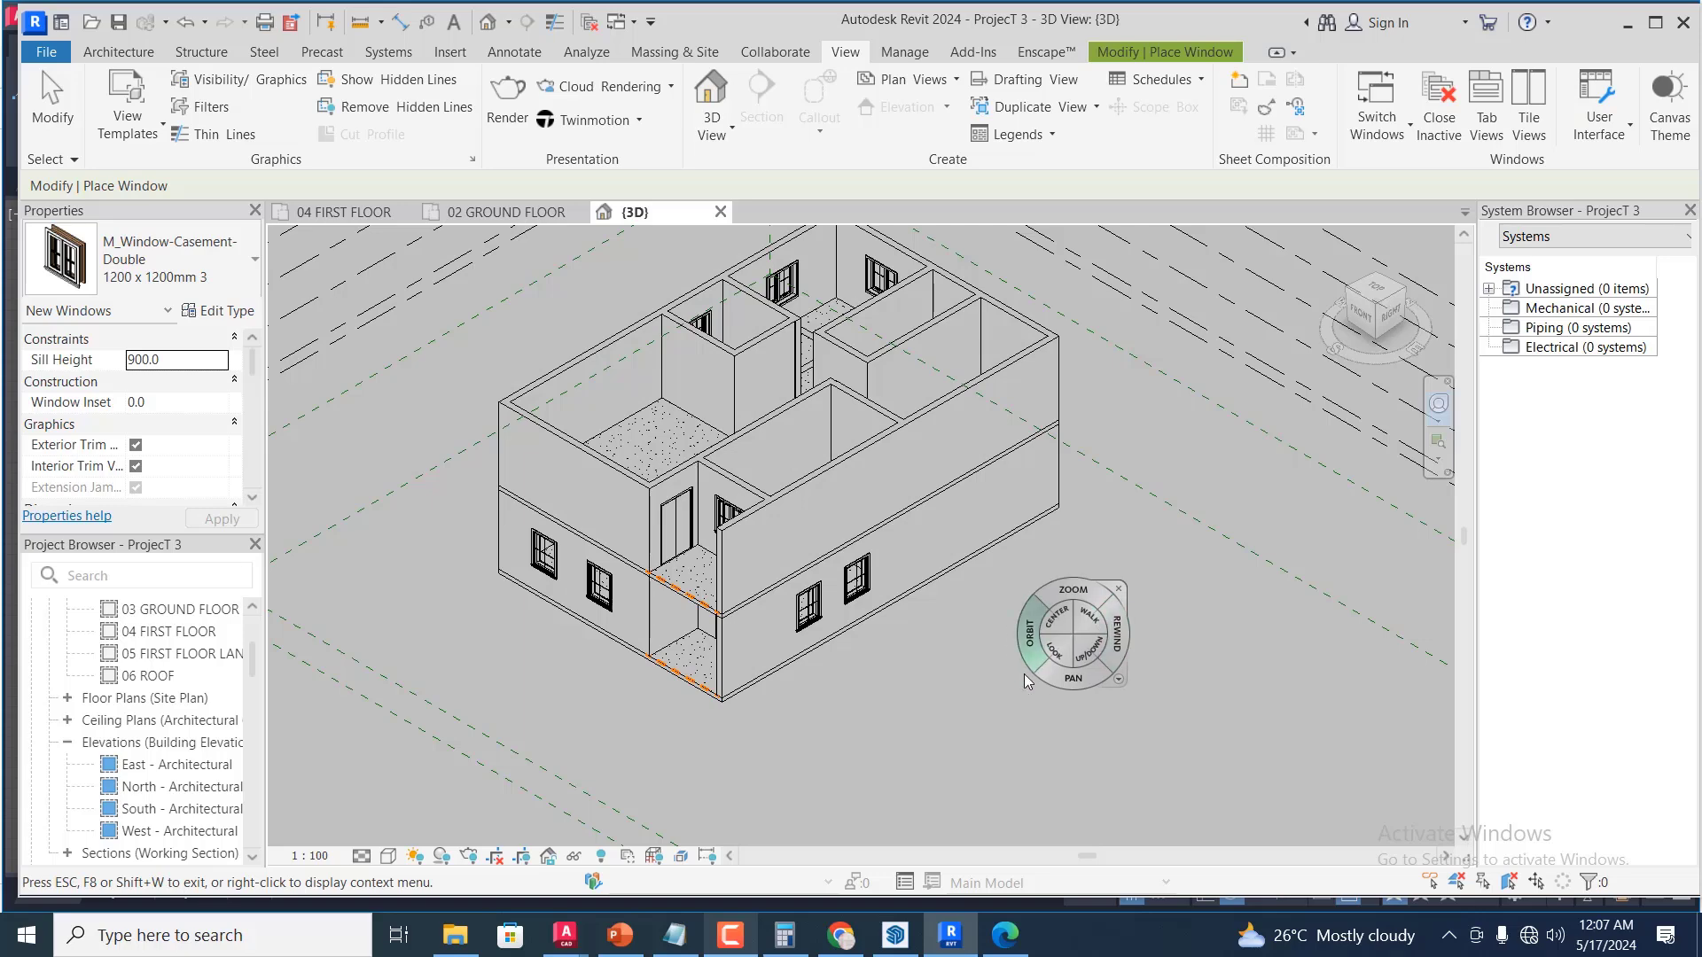
left_click_drag(1037, 663, 1370, 599)
scroll(1289, 593, "down", 1)
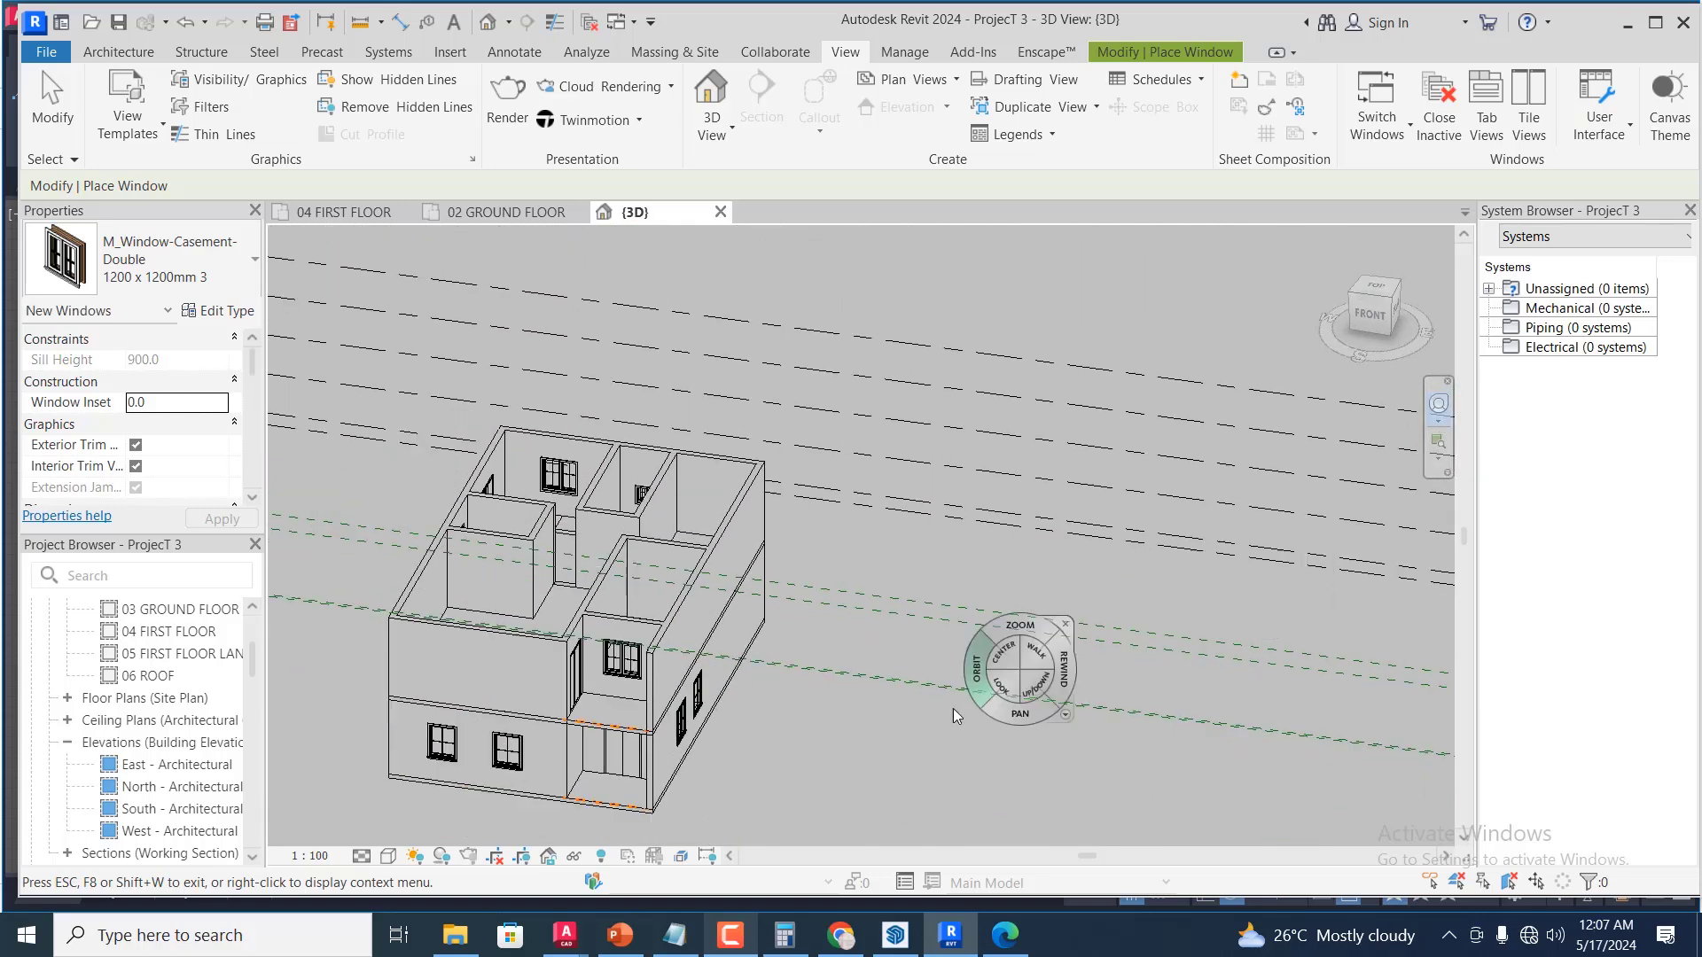
scroll(1051, 496, "down", 2)
scroll(727, 758, "up", 1)
scroll(683, 774, "up", 3)
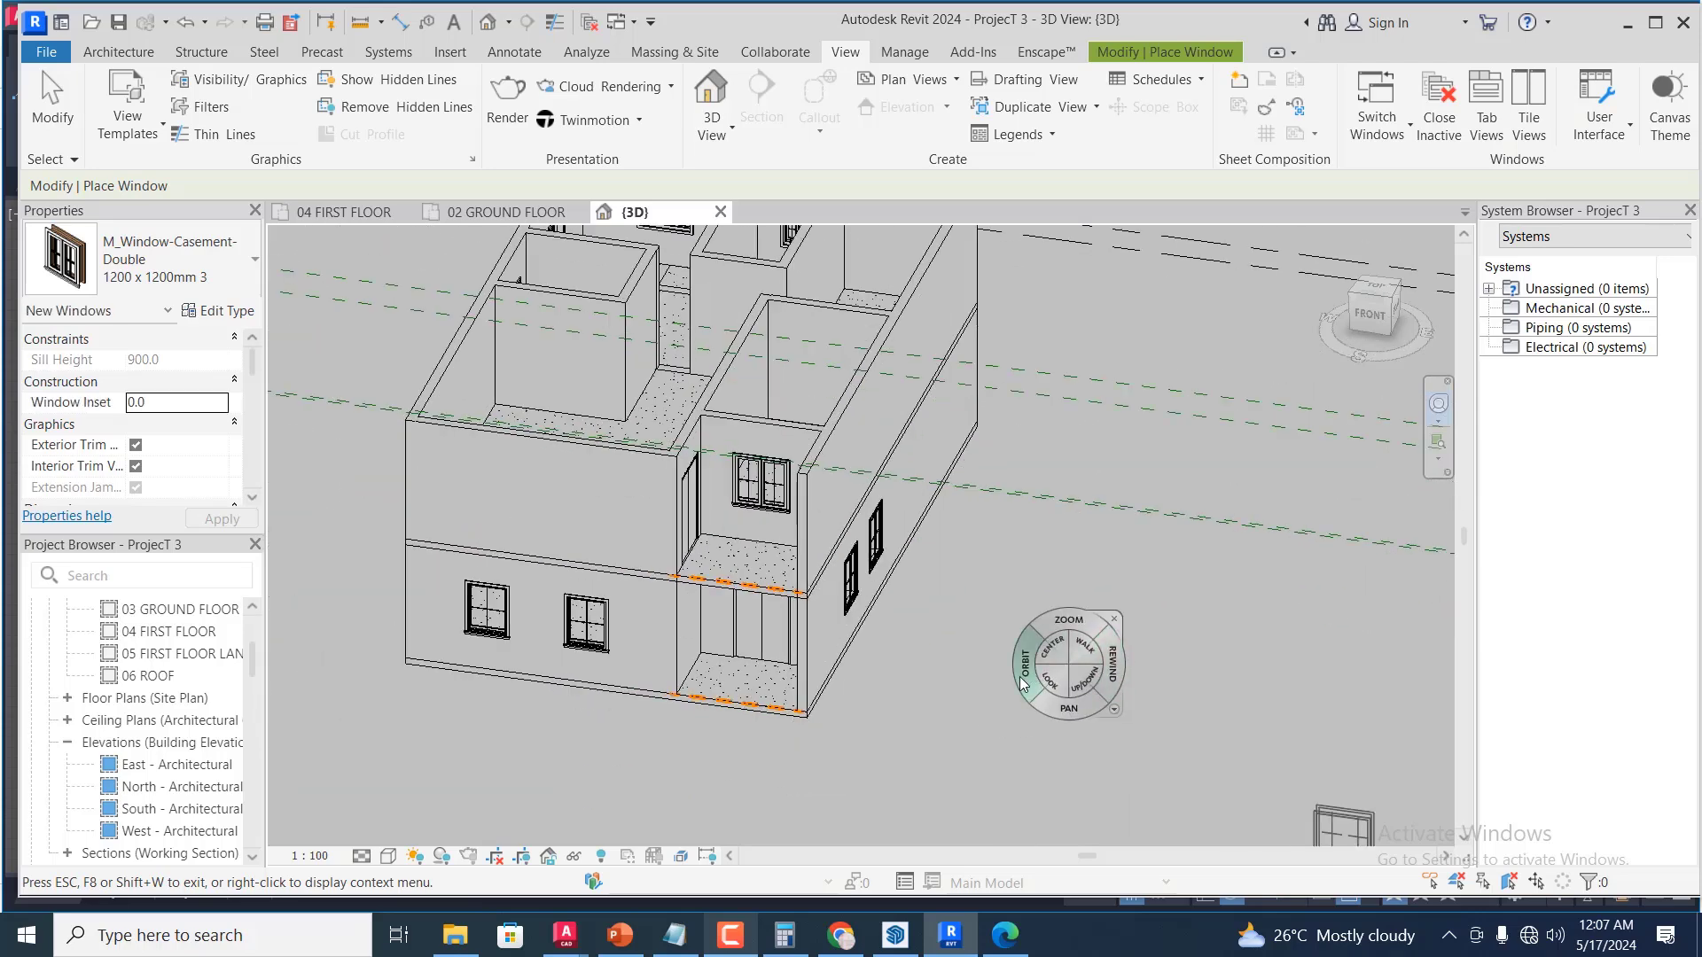
mouse_move(1028, 682)
left_mouse_down()
mouse_move(1105, 675)
mouse_move(1026, 681)
mouse_move(1113, 654)
mouse_move(1003, 669)
left_mouse_up()
left_click_drag(876, 666, 955, 589)
left_click(1008, 442)
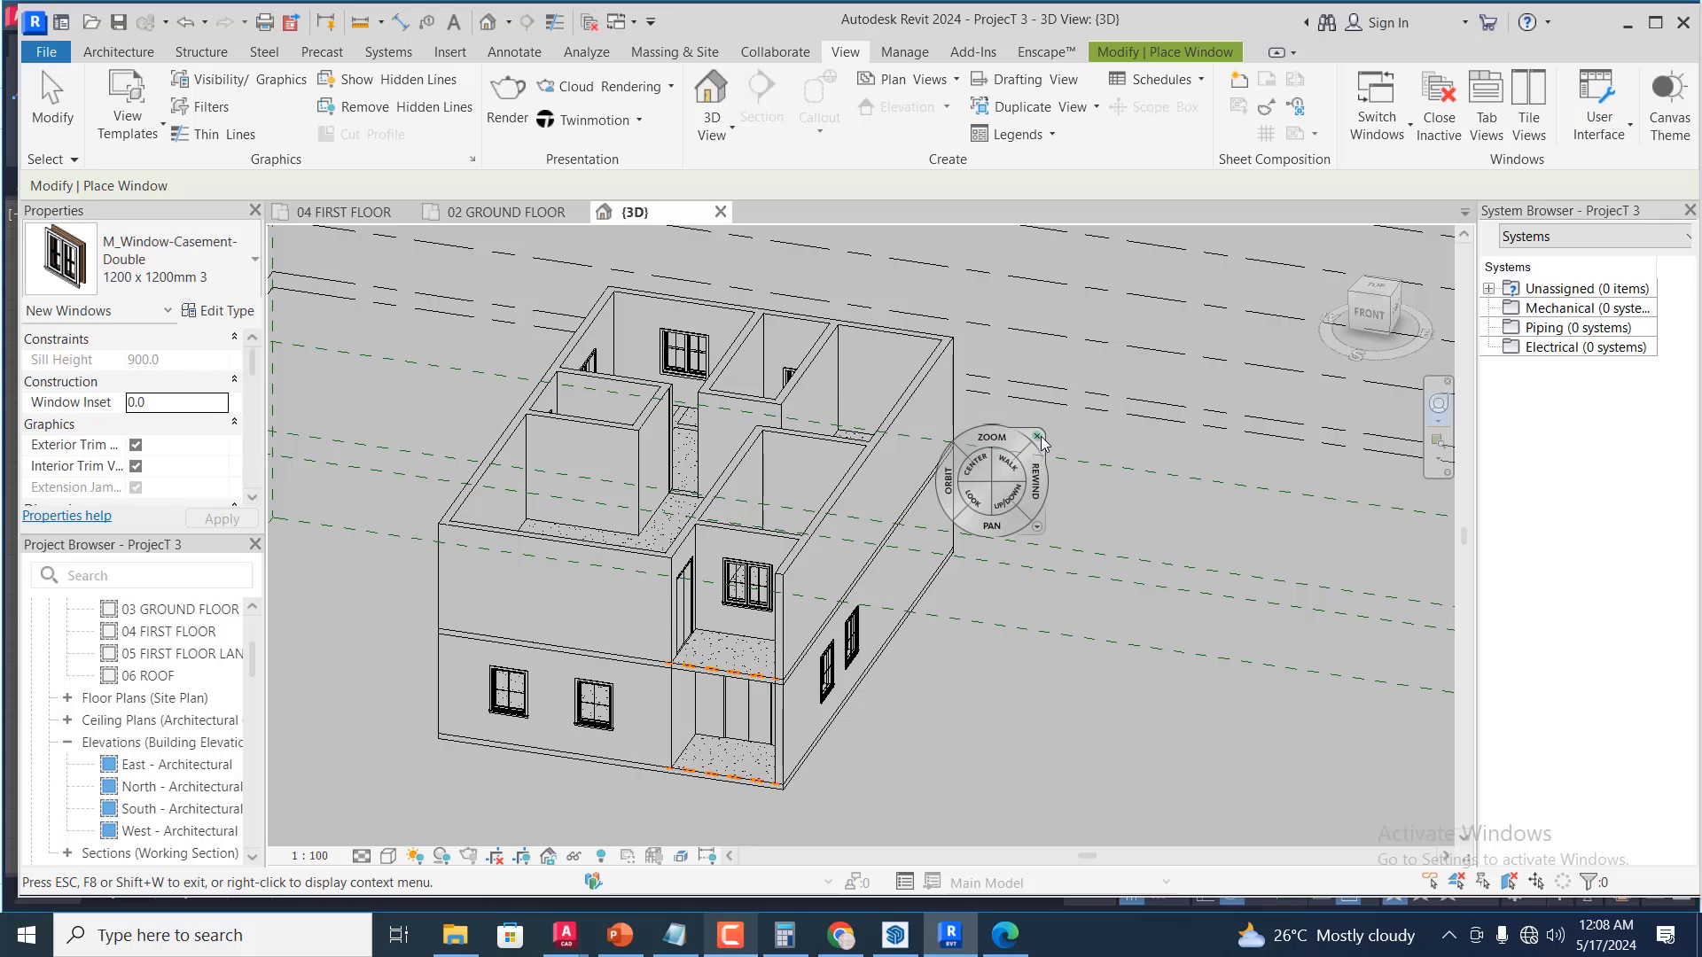
left_click(1040, 441)
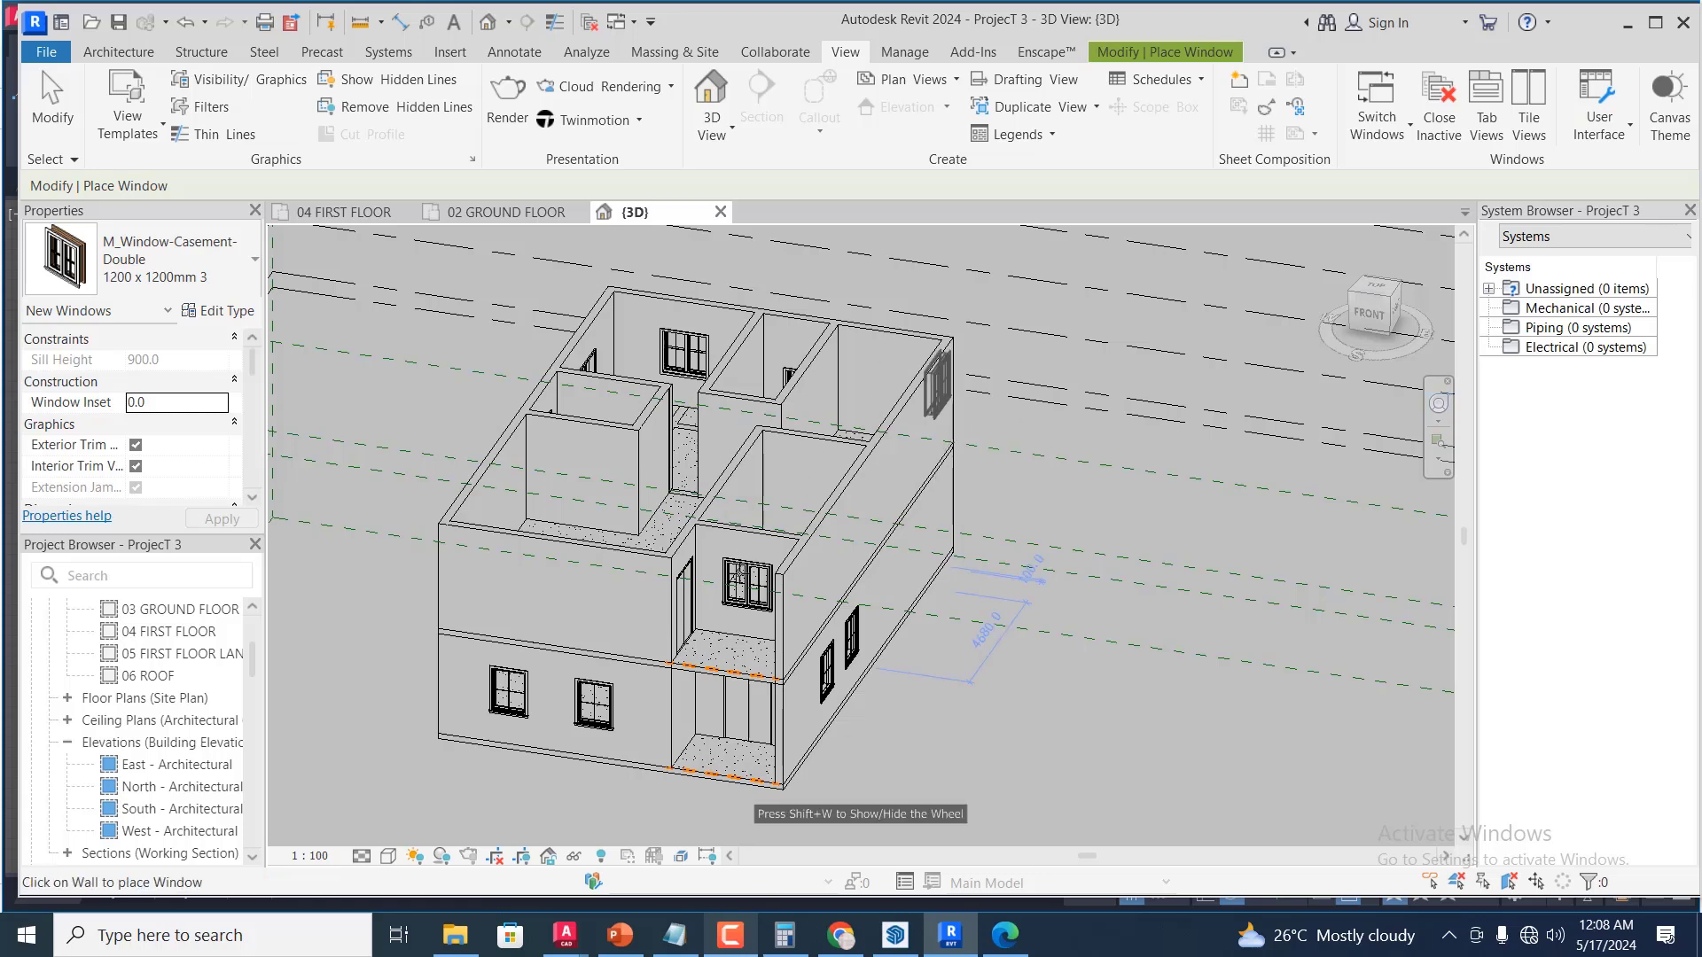
left_click(54, 99)
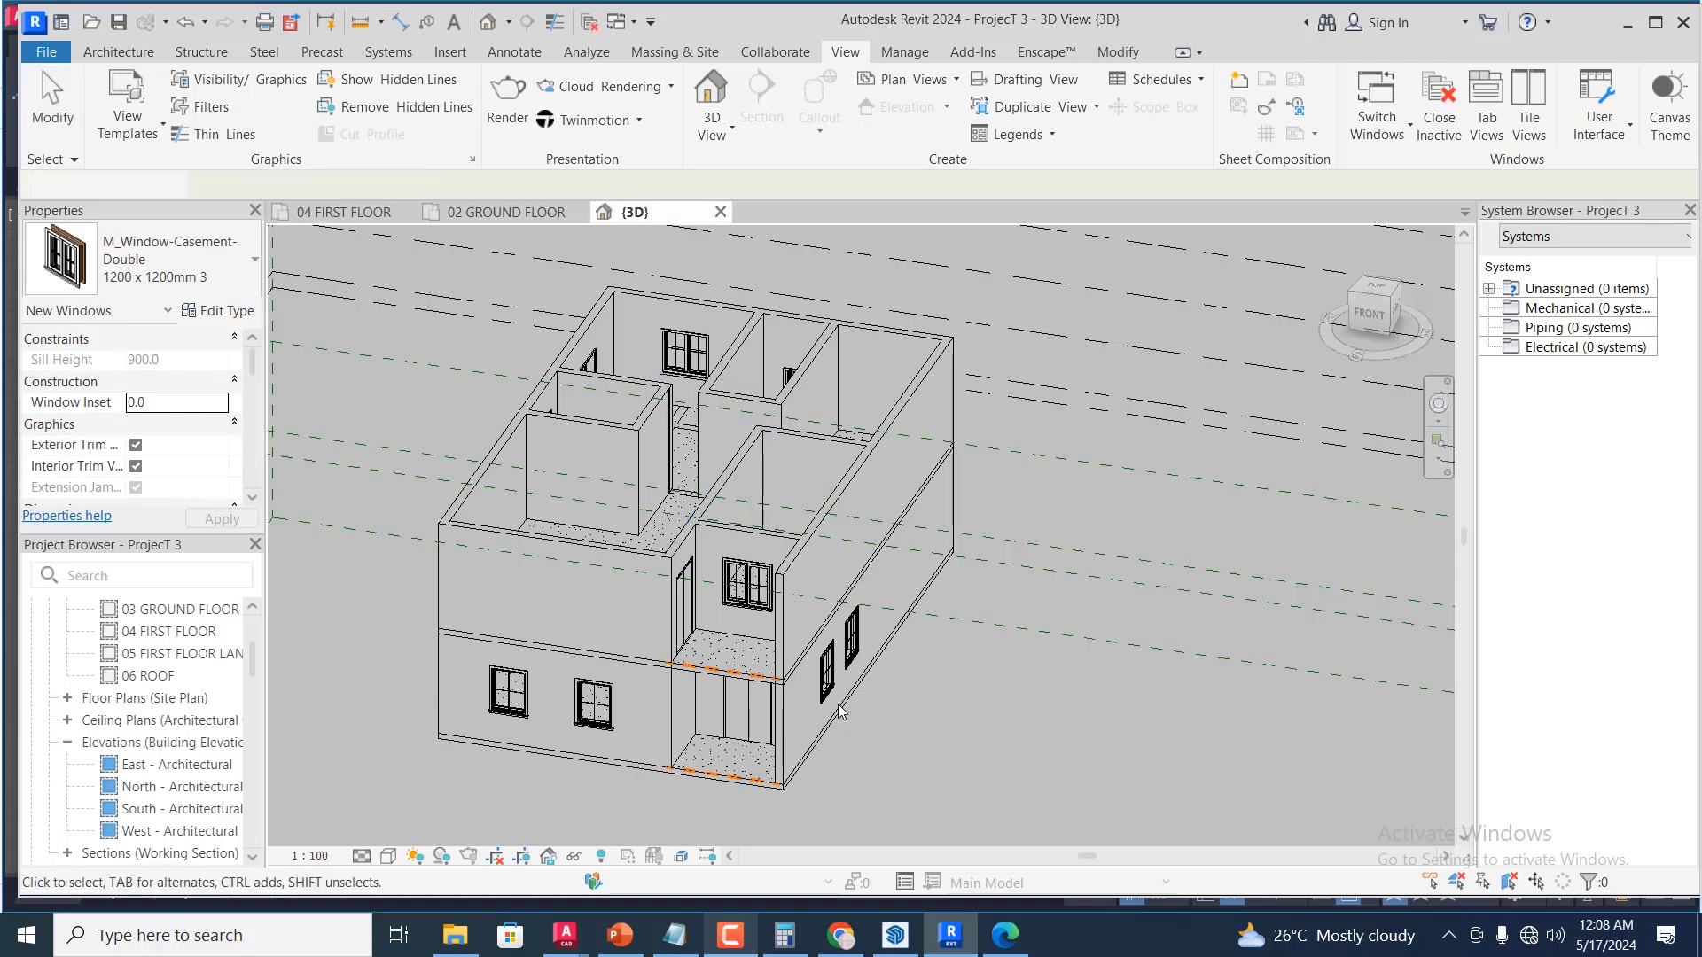
Examine the balcony close up and the window openings along the building's rear, left side and front on both floors in 3D
scroll(786, 760, "up", 3)
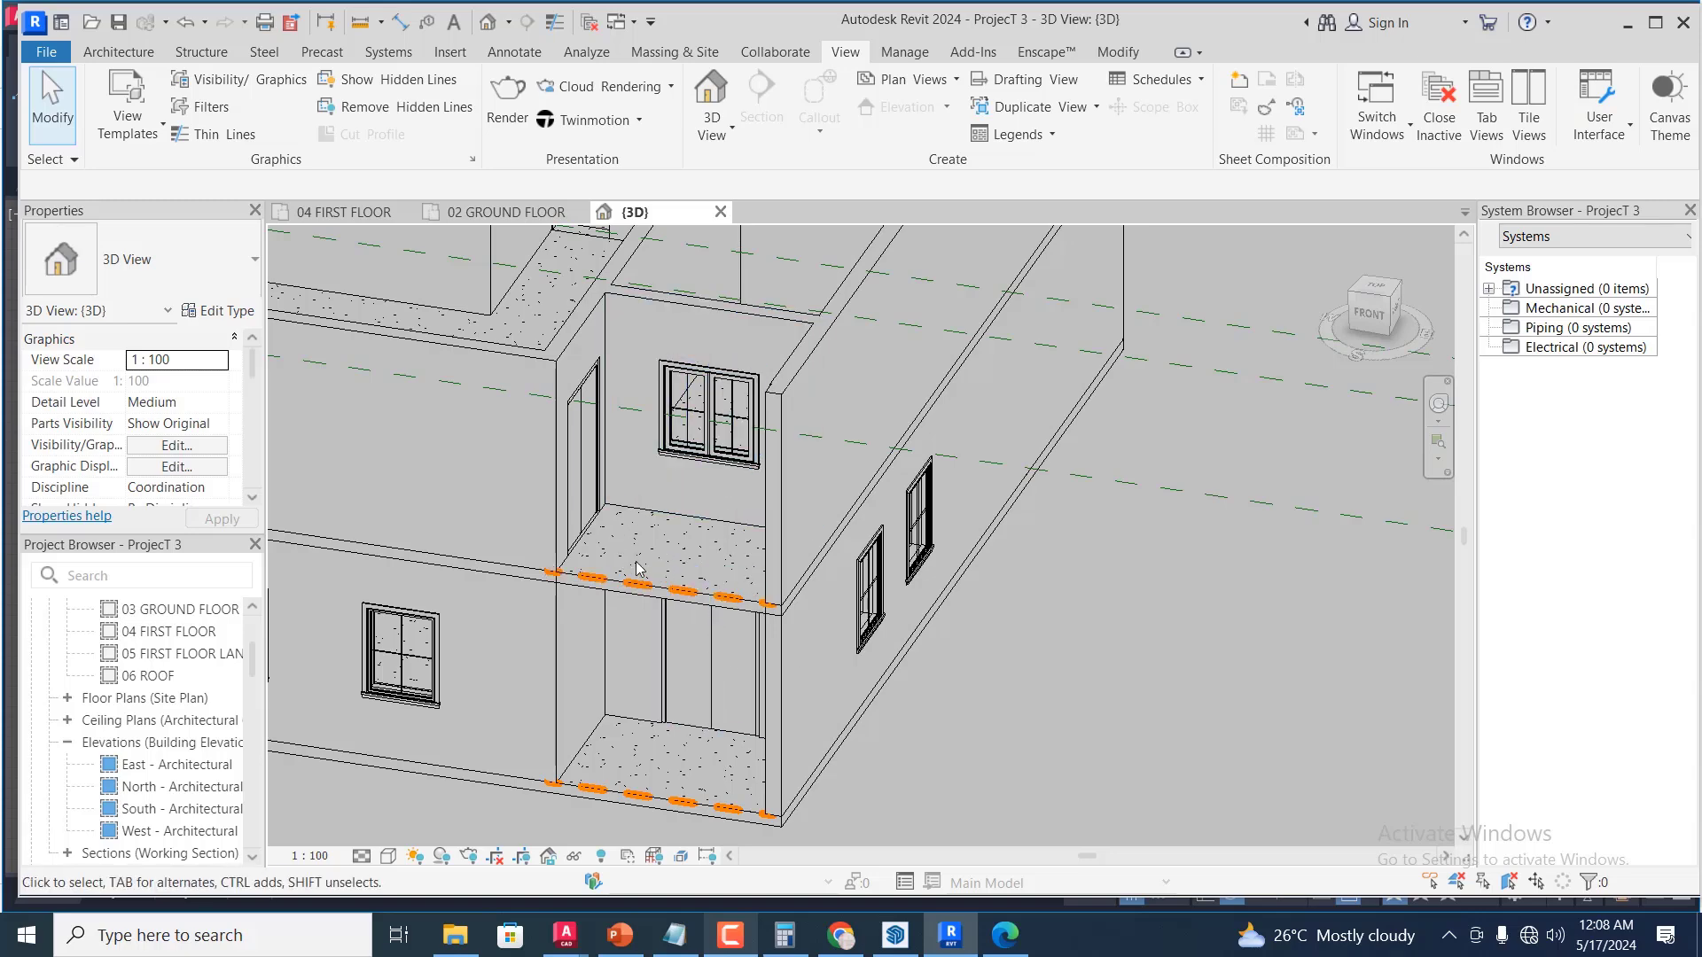
scroll(670, 594, "down", 2)
scroll(776, 622, "down", 3)
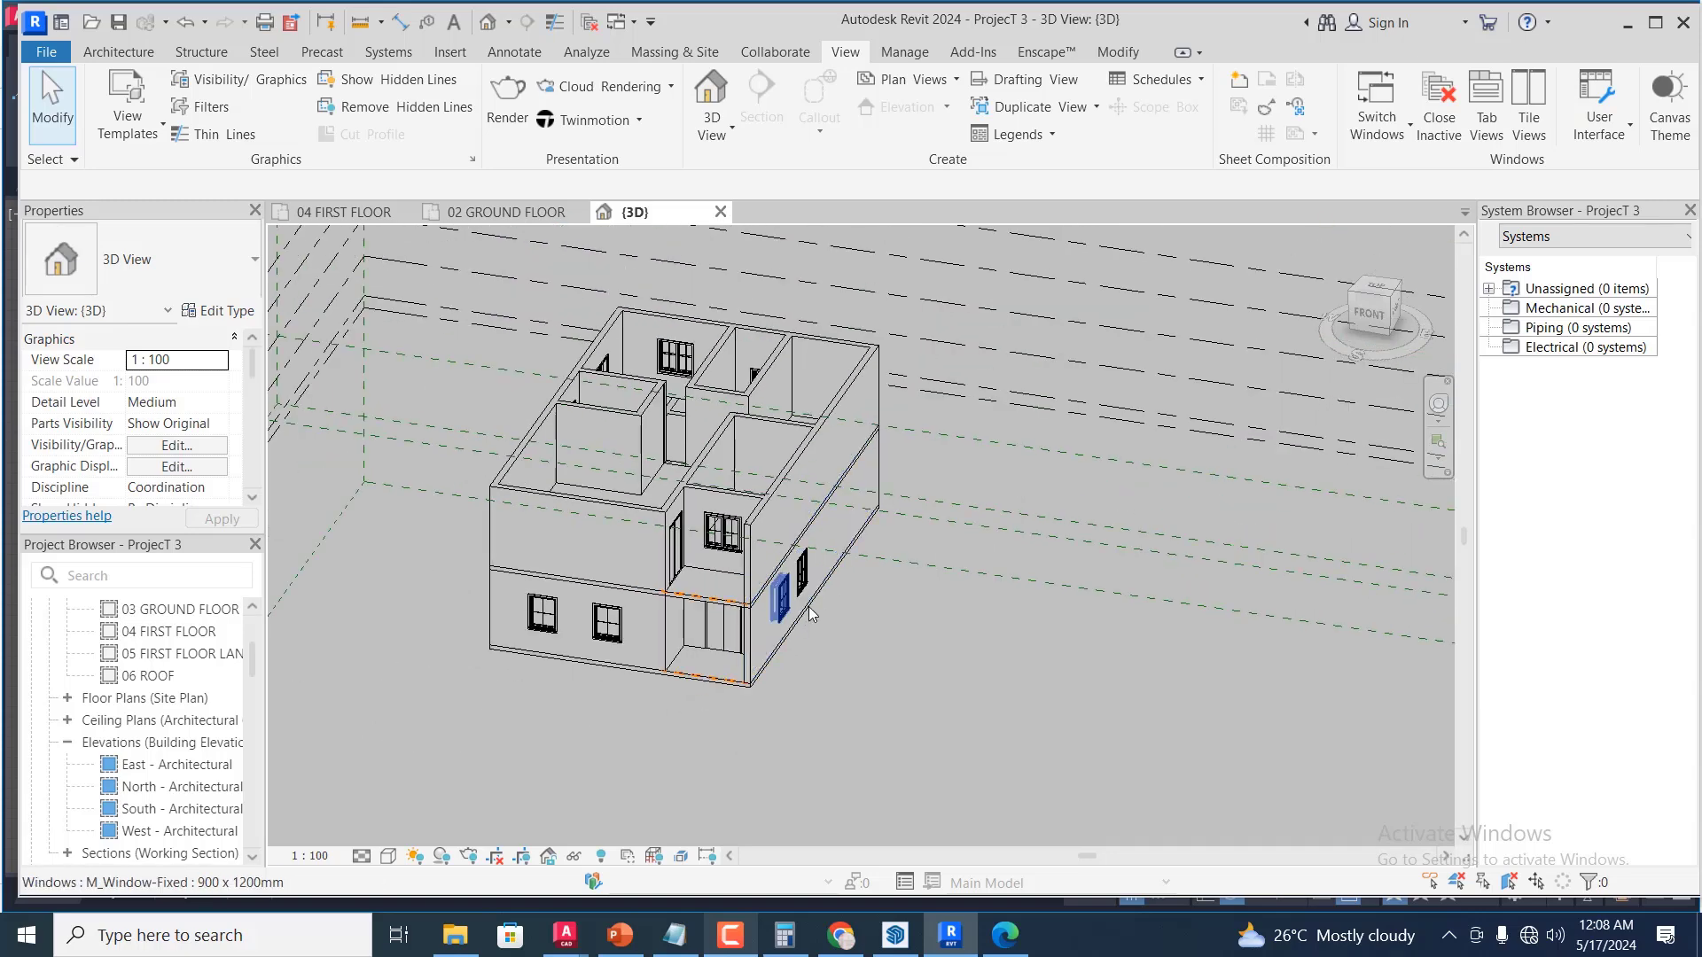
left_click(1438, 405)
left_click(1290, 541)
left_click_drag(1289, 540, 1385, 523)
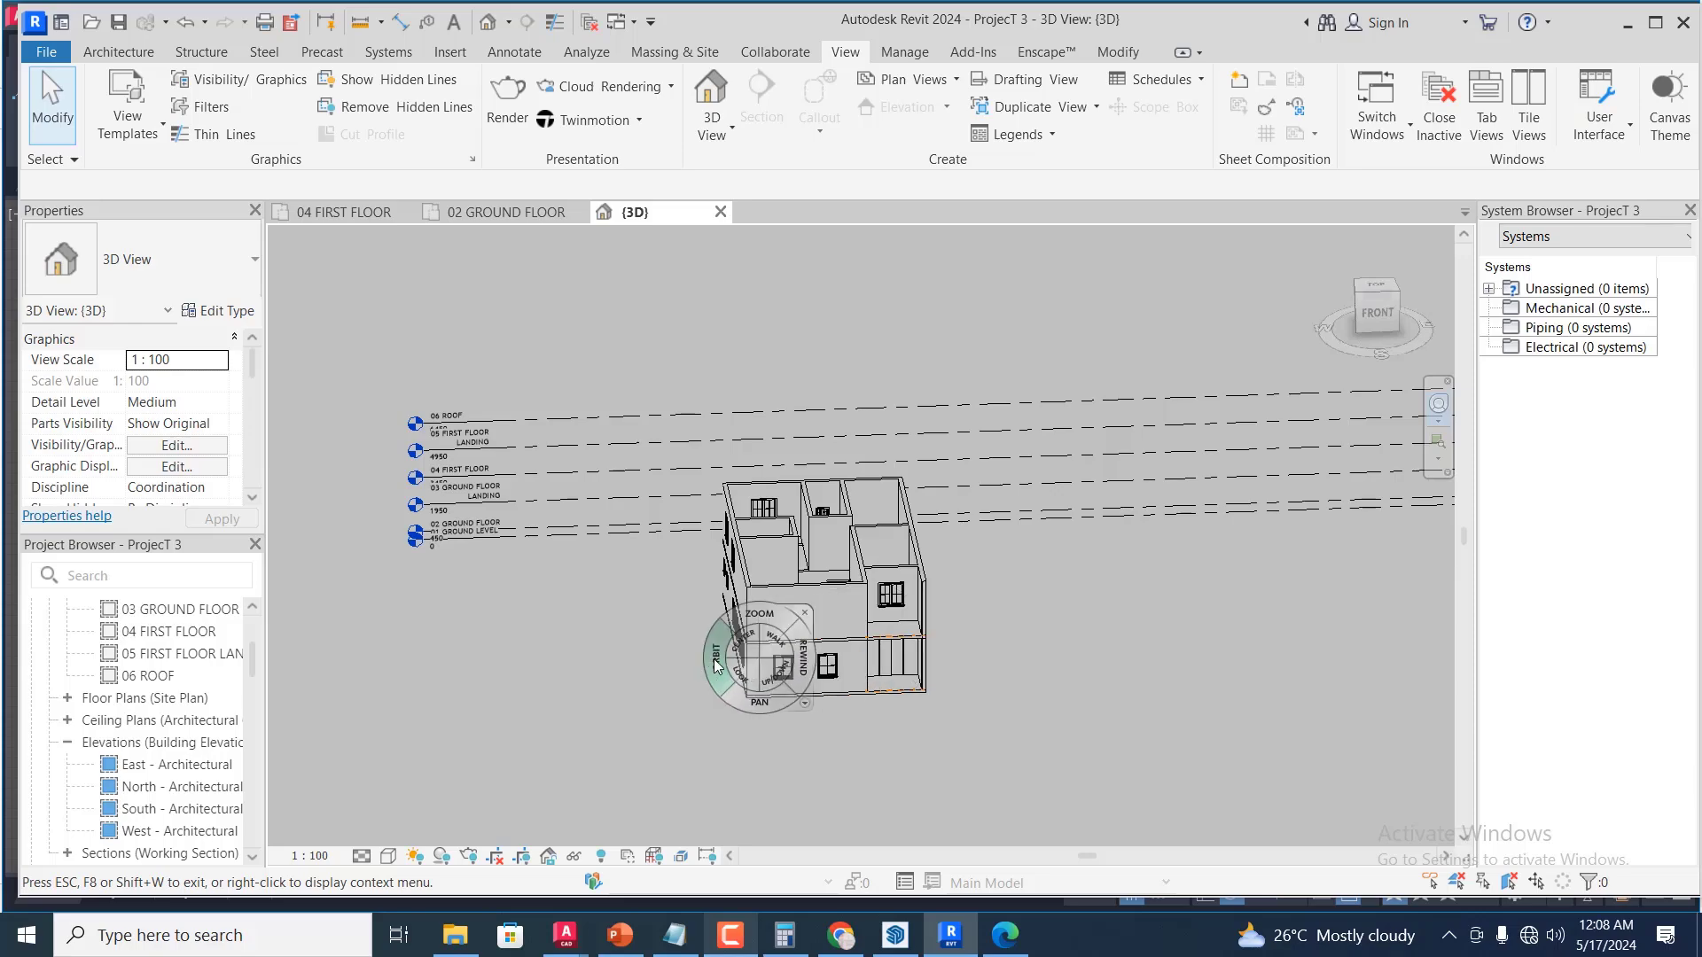
scroll(726, 671, "up", 2)
left_click_drag(720, 664, 1179, 665)
scroll(1090, 576, "down", 3)
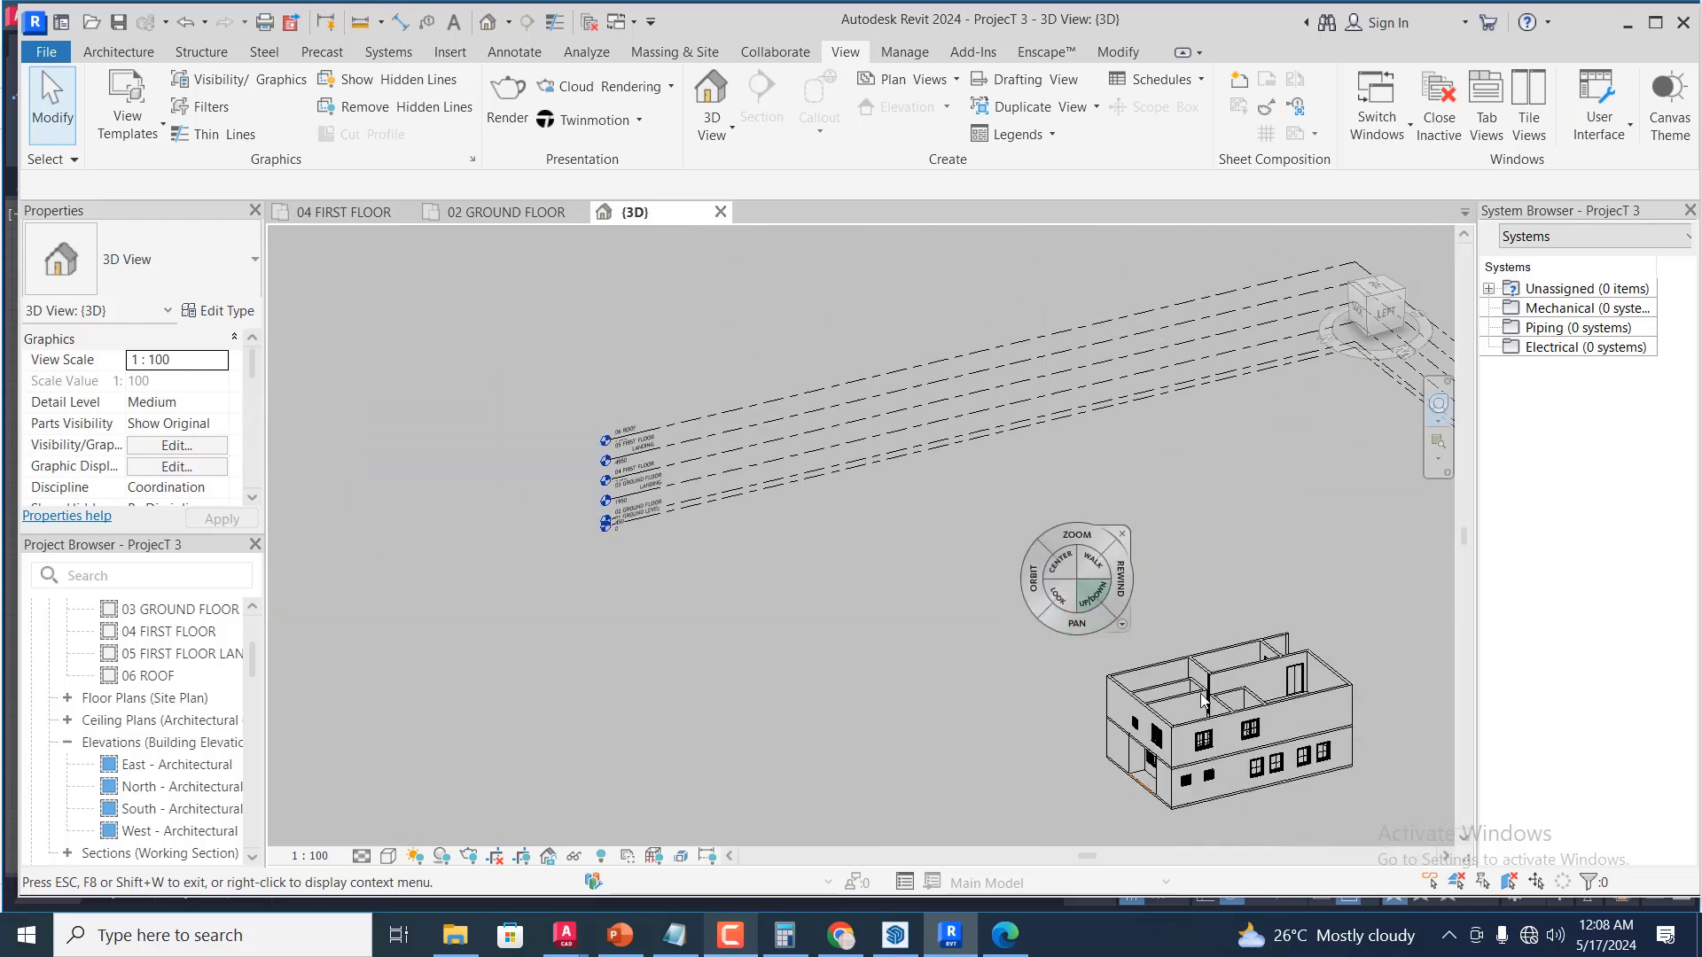
scroll(1289, 796, "up", 5)
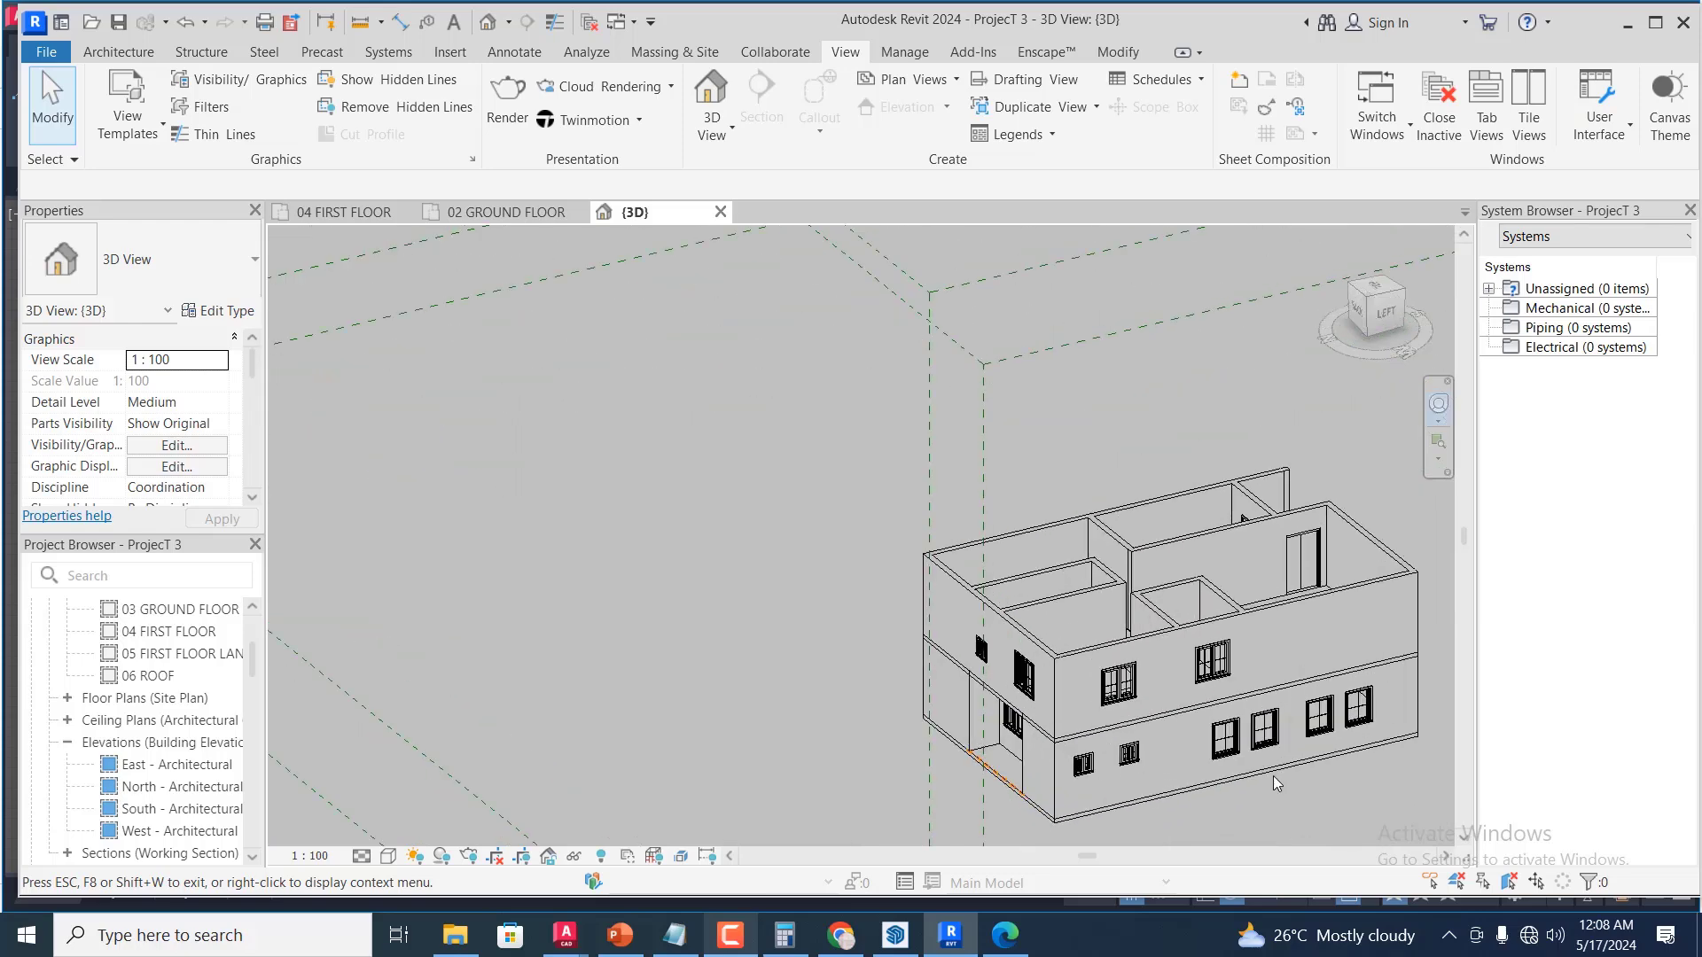
left_click_drag(1222, 778, 966, 754)
scroll(991, 714, "down", 2)
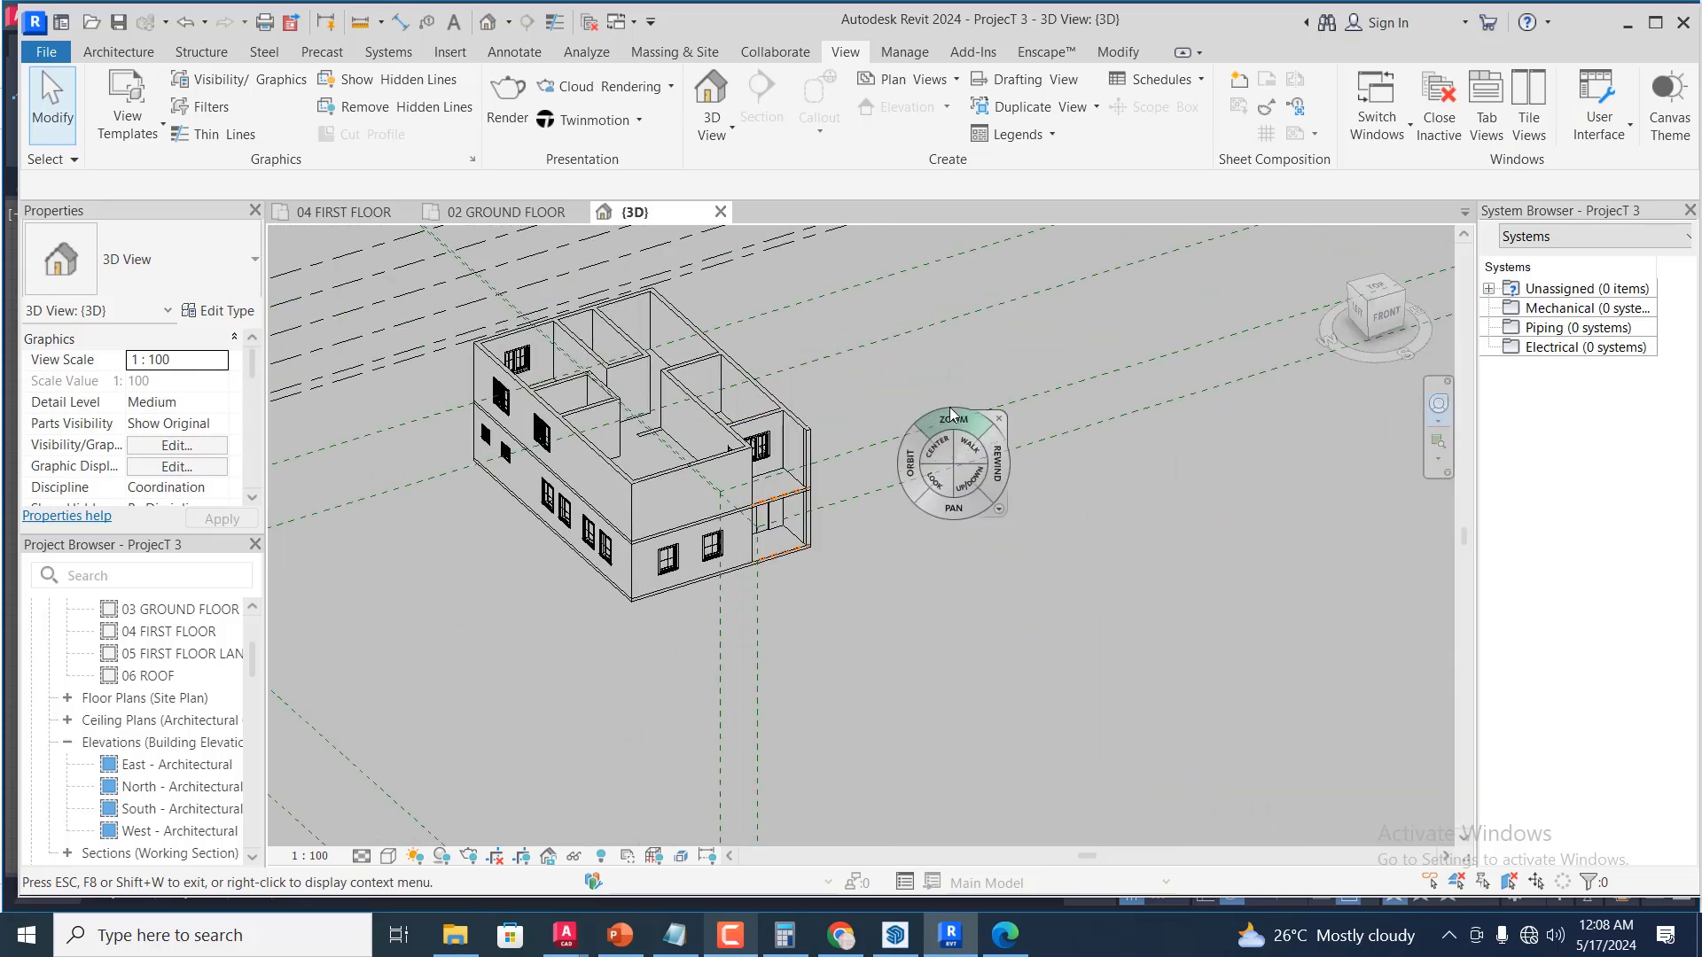
scroll(936, 408, "up", 3)
left_click_drag(908, 463, 906, 615)
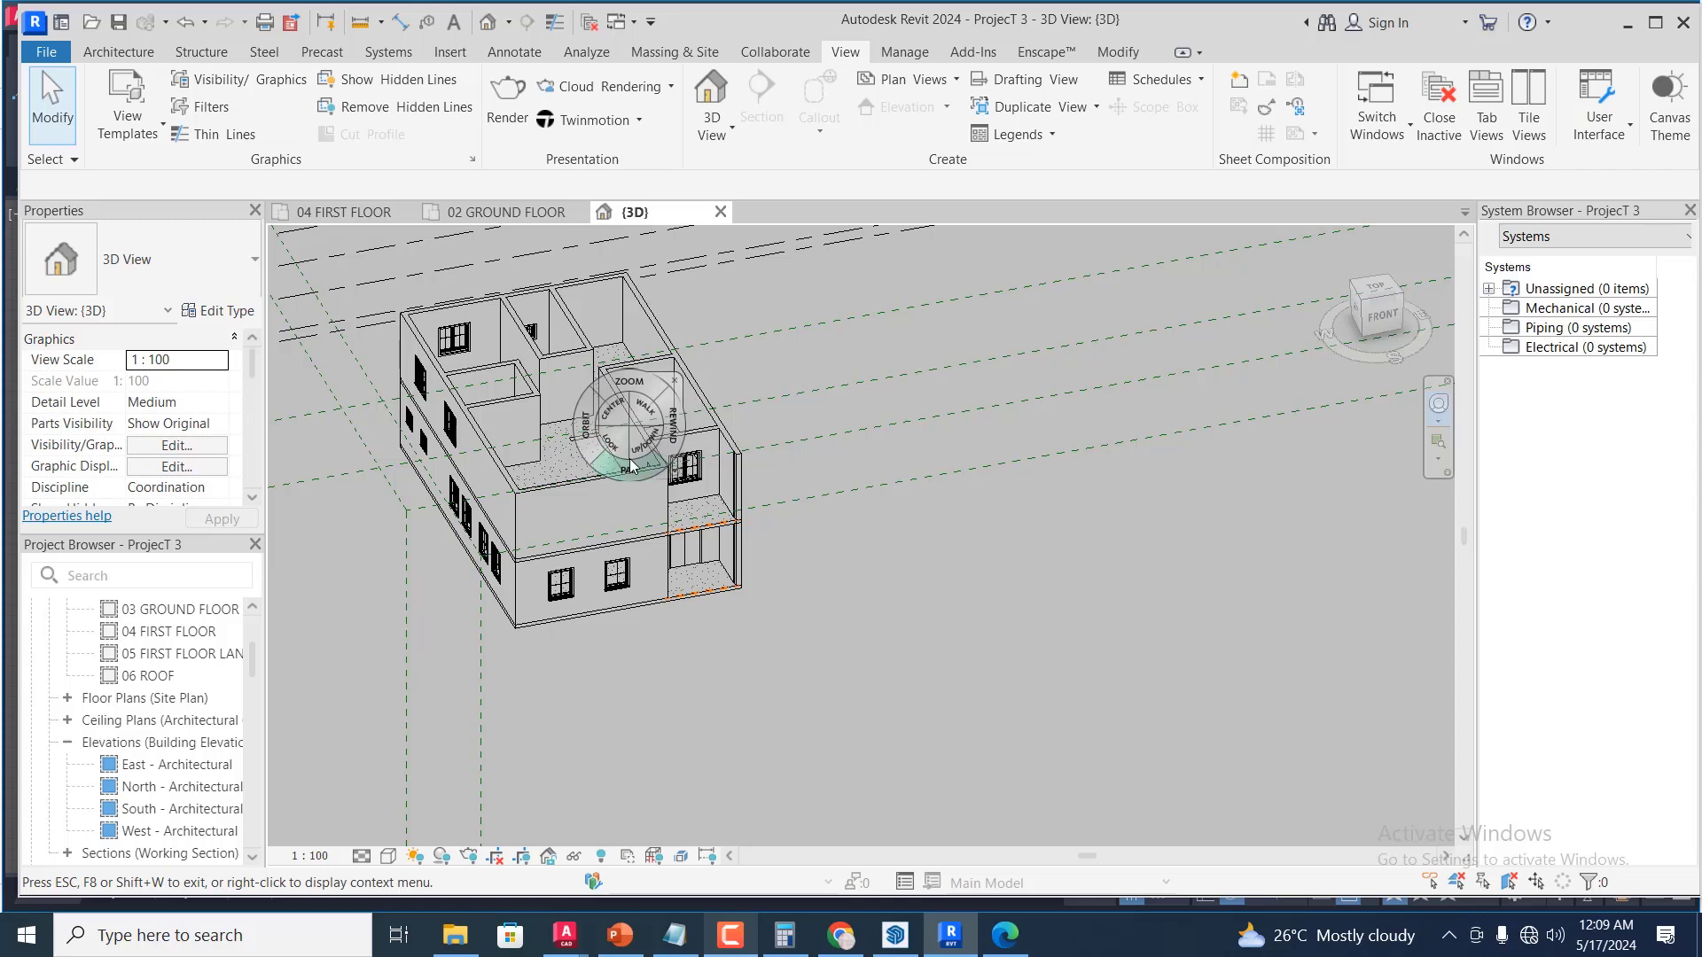
Return to the 04 FIRST FLOOR plan, dismiss the navigation wheel and inspect the room layout
left_click(354, 214)
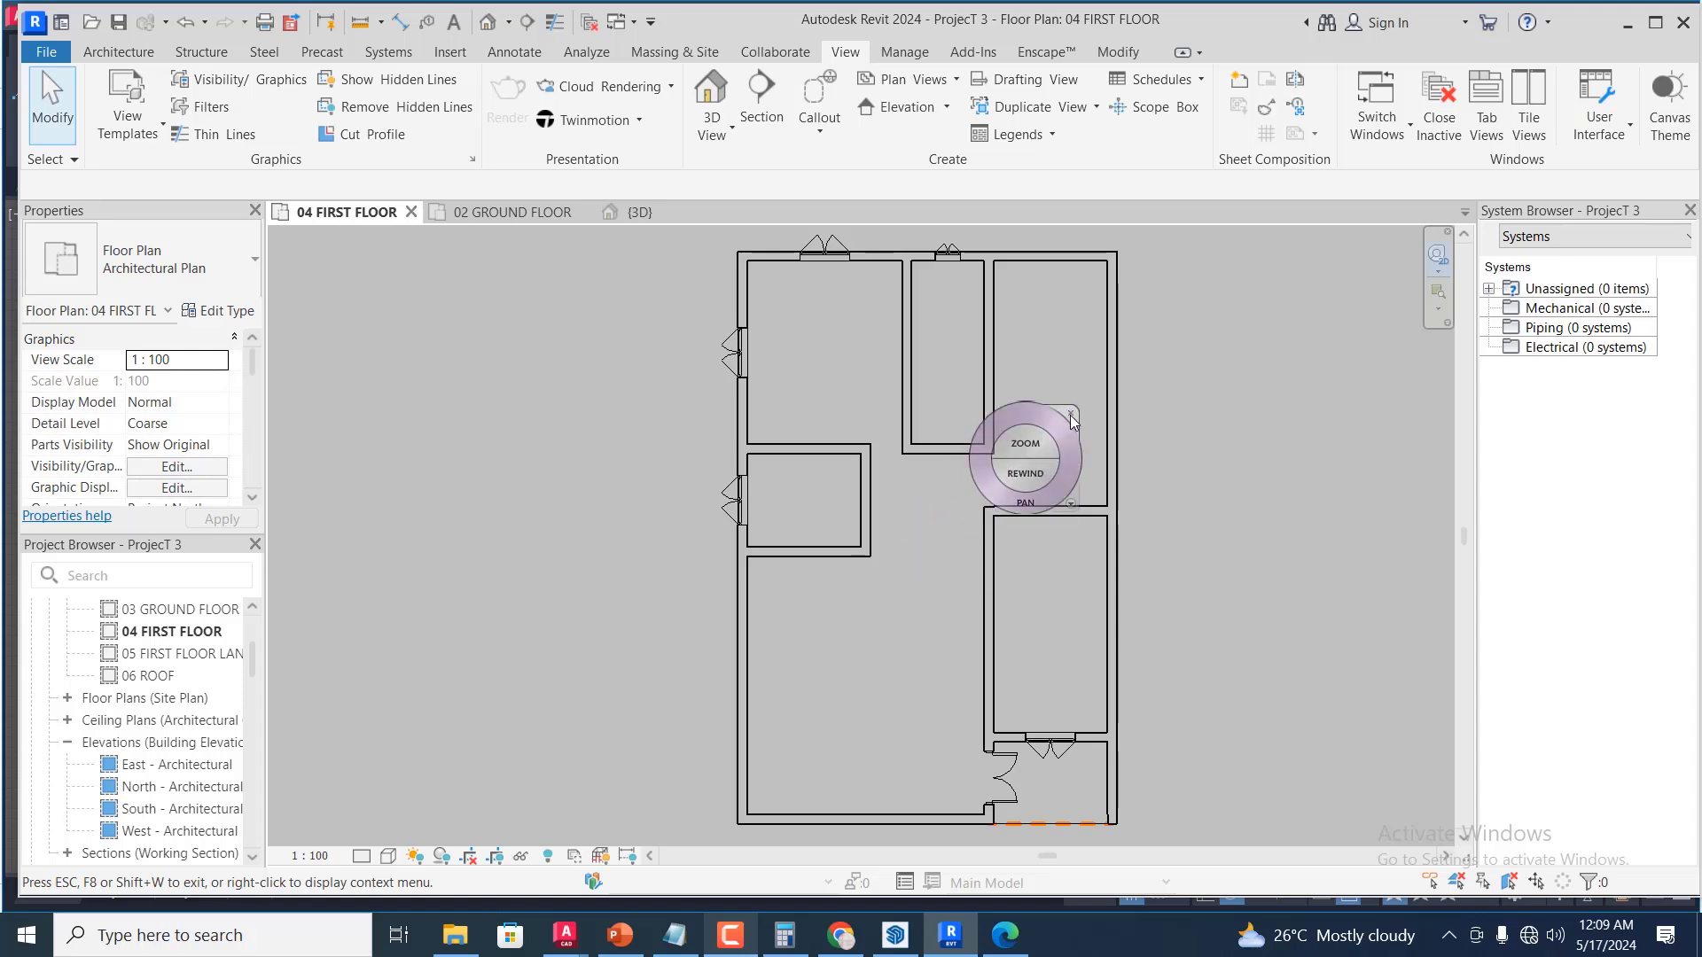
left_click(1071, 414)
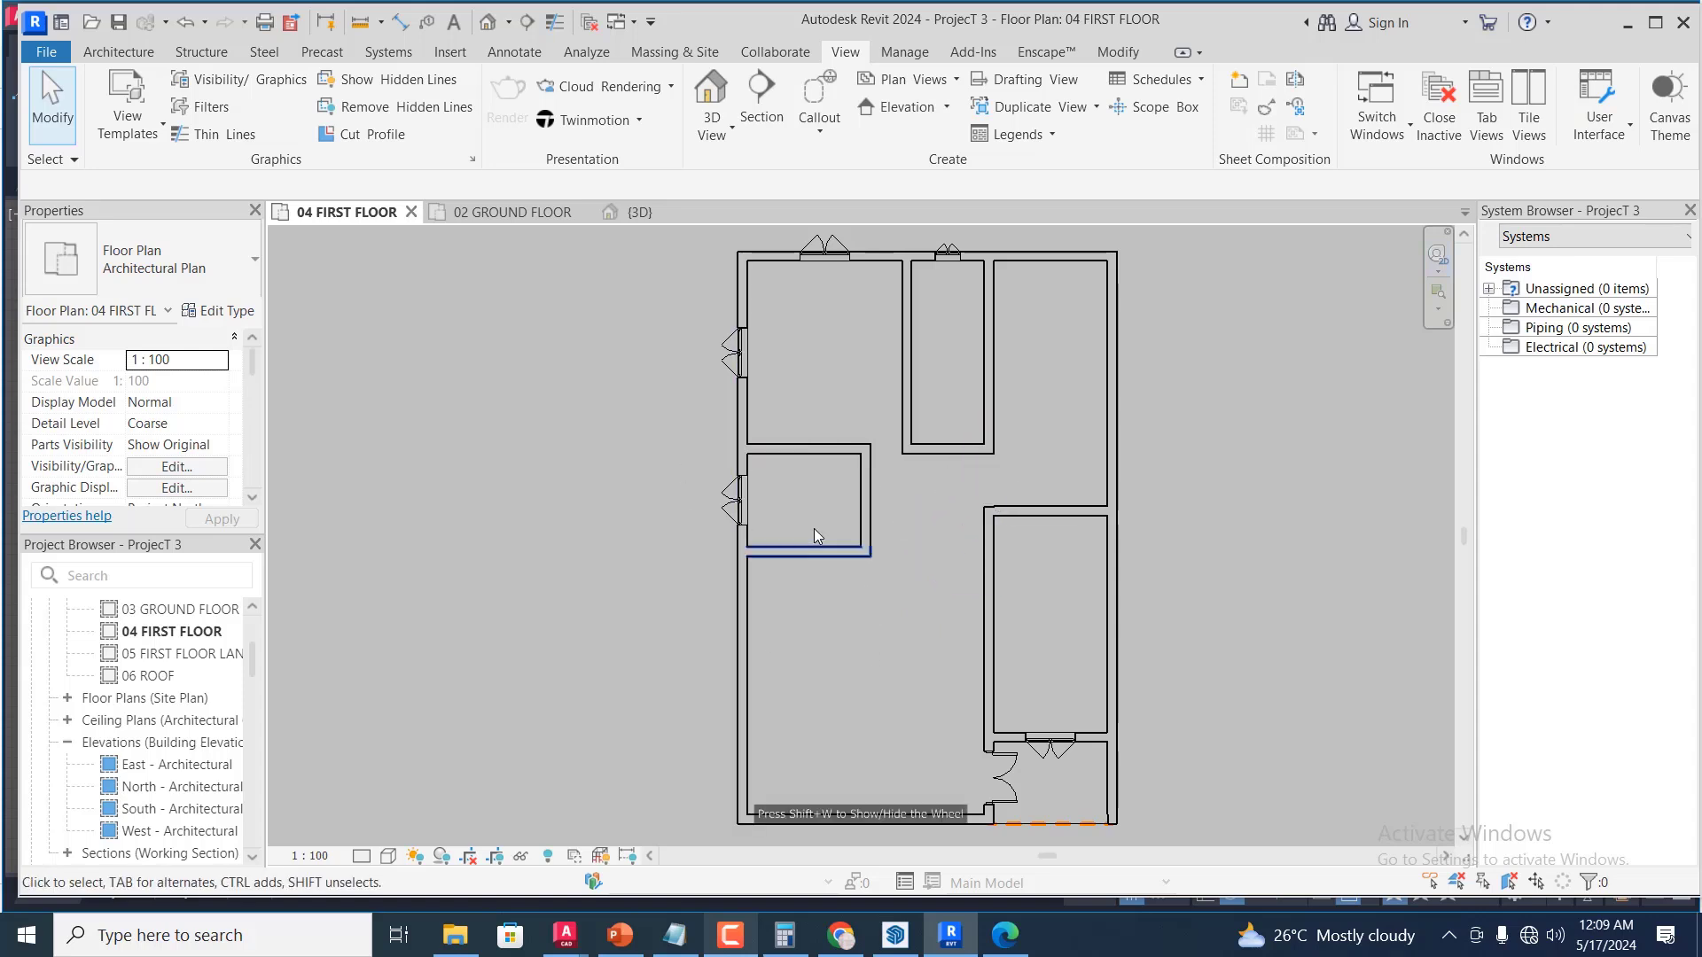
scroll(816, 528, "down", 2)
scroll(959, 624, "up", 2)
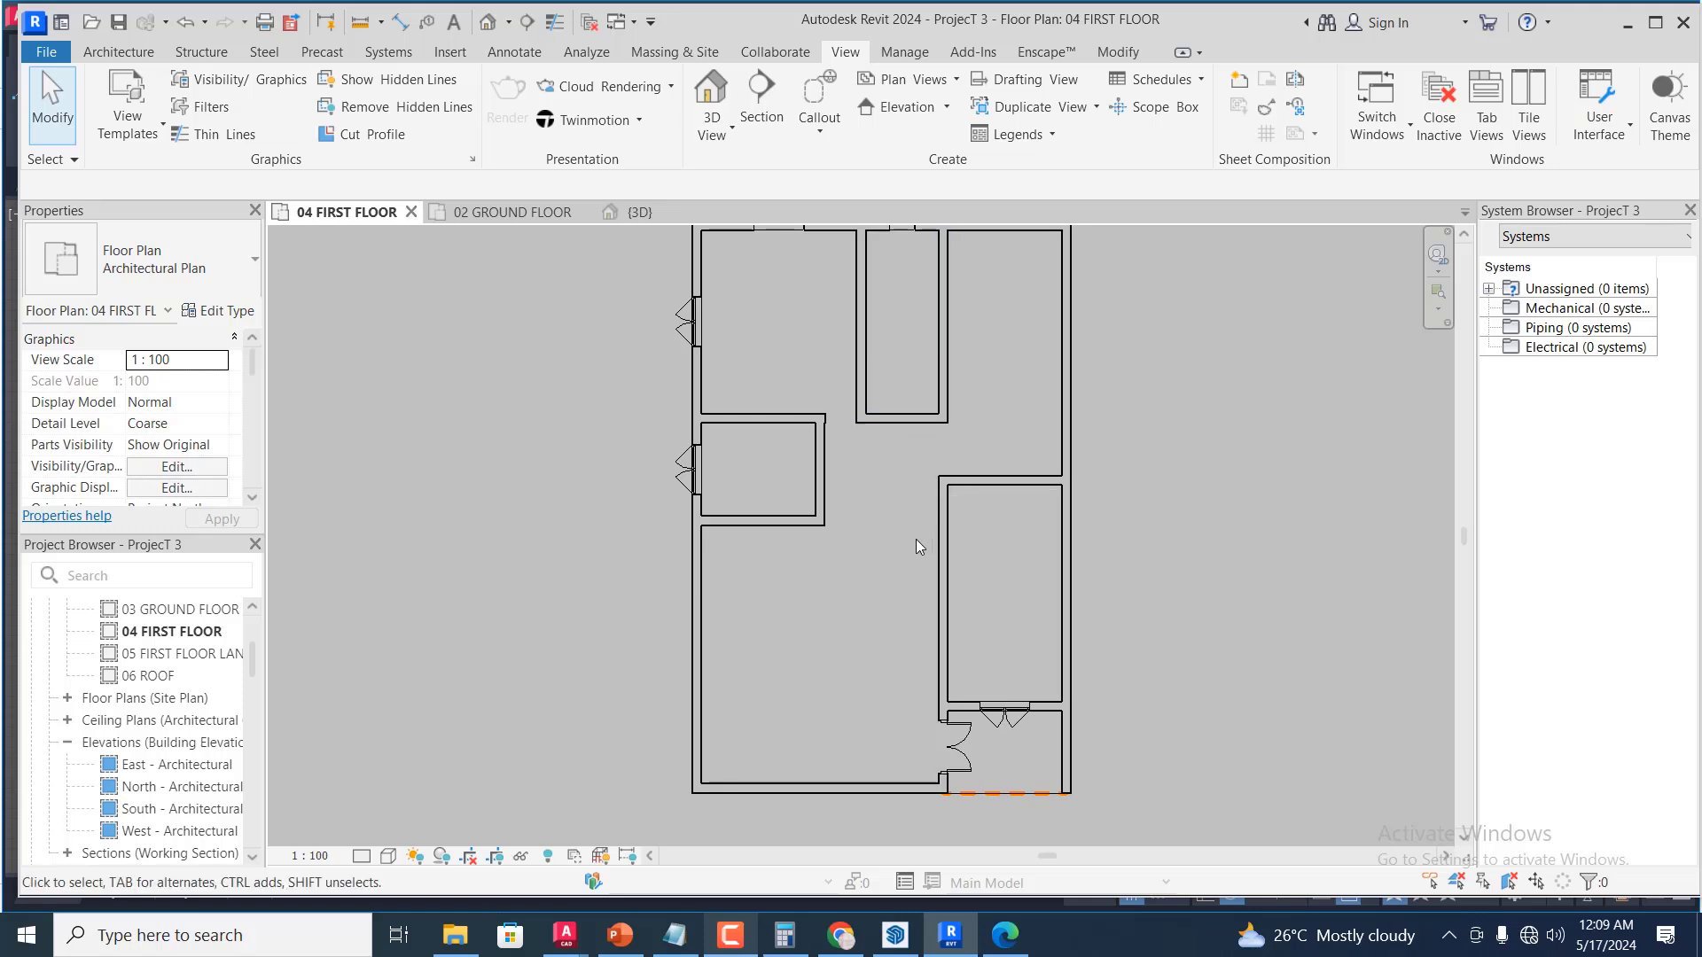
Examine the first-floor layout, compare it with the engr ugo dxf.dxf plans in AutoCAD, and return to Revit
scroll(893, 594, "down", 2)
scroll(936, 613, "up", 2)
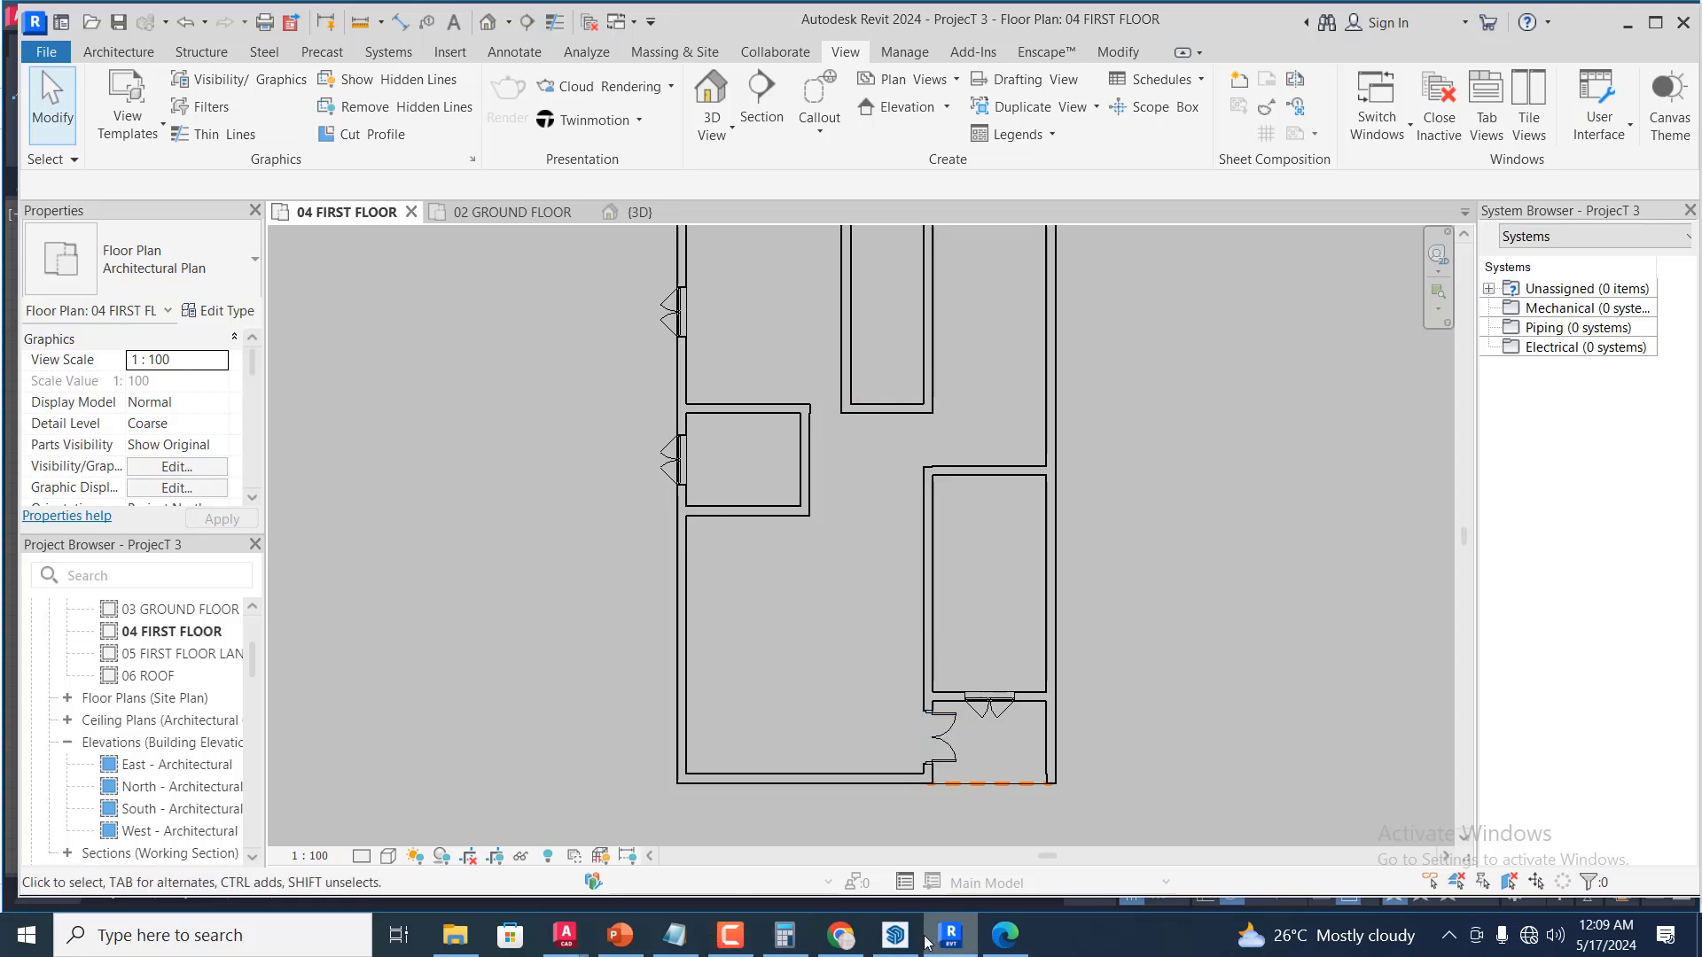
mouse_move(578, 938)
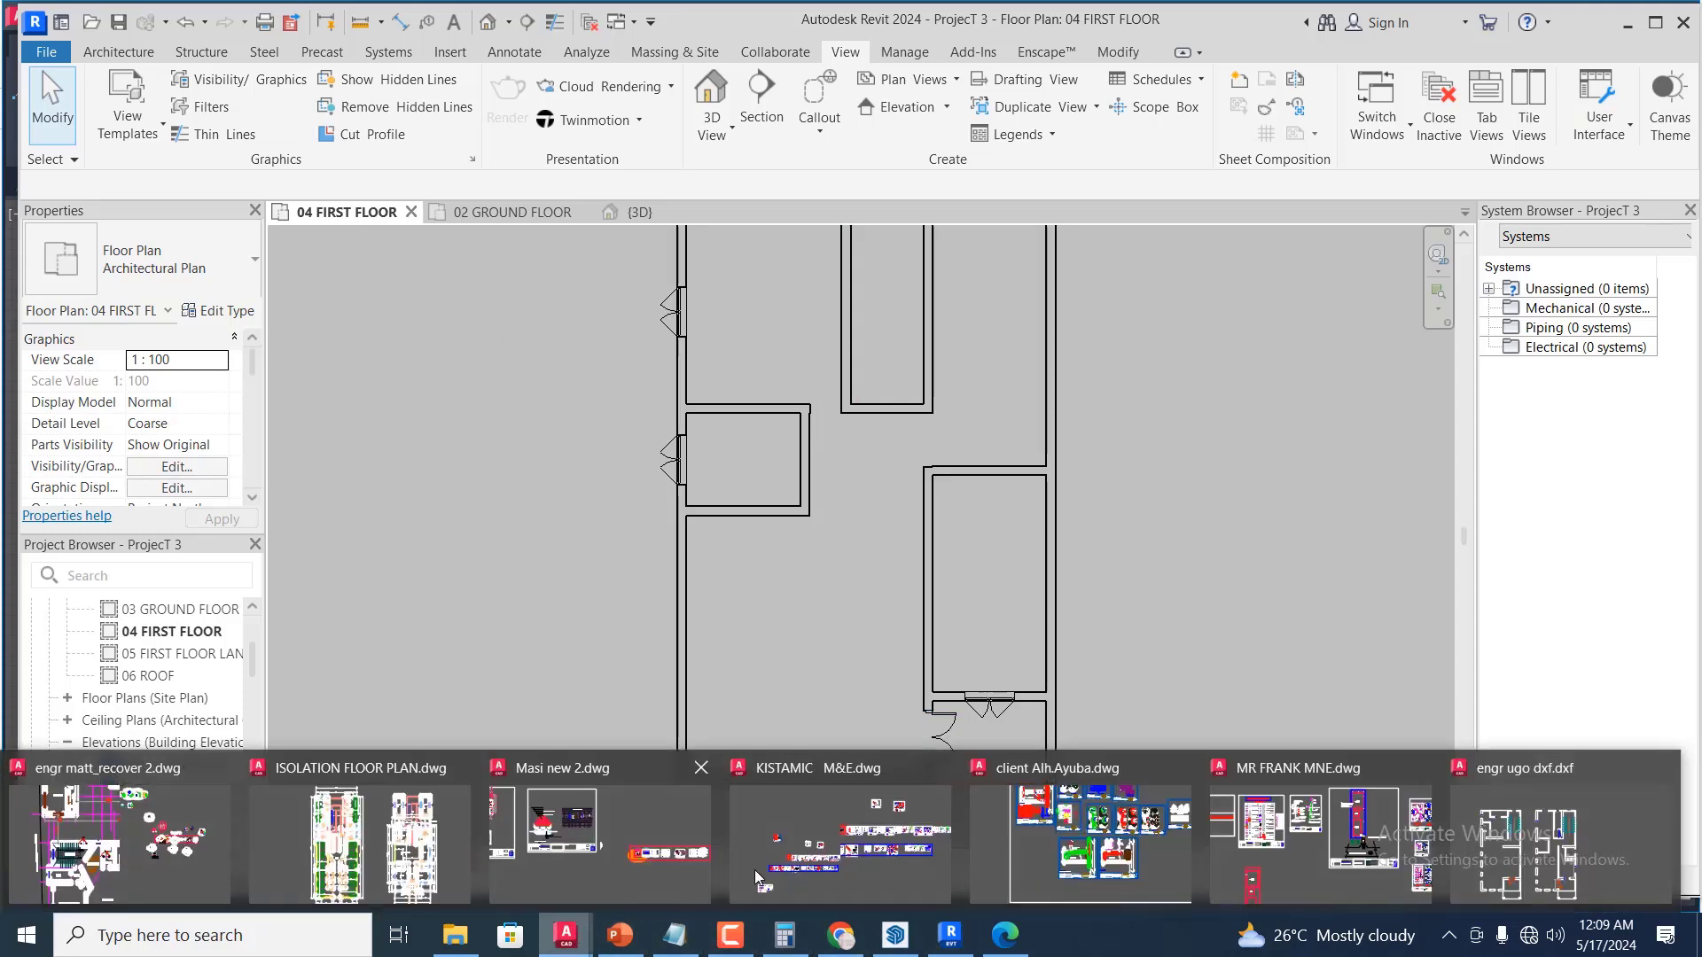
left_click(1485, 837)
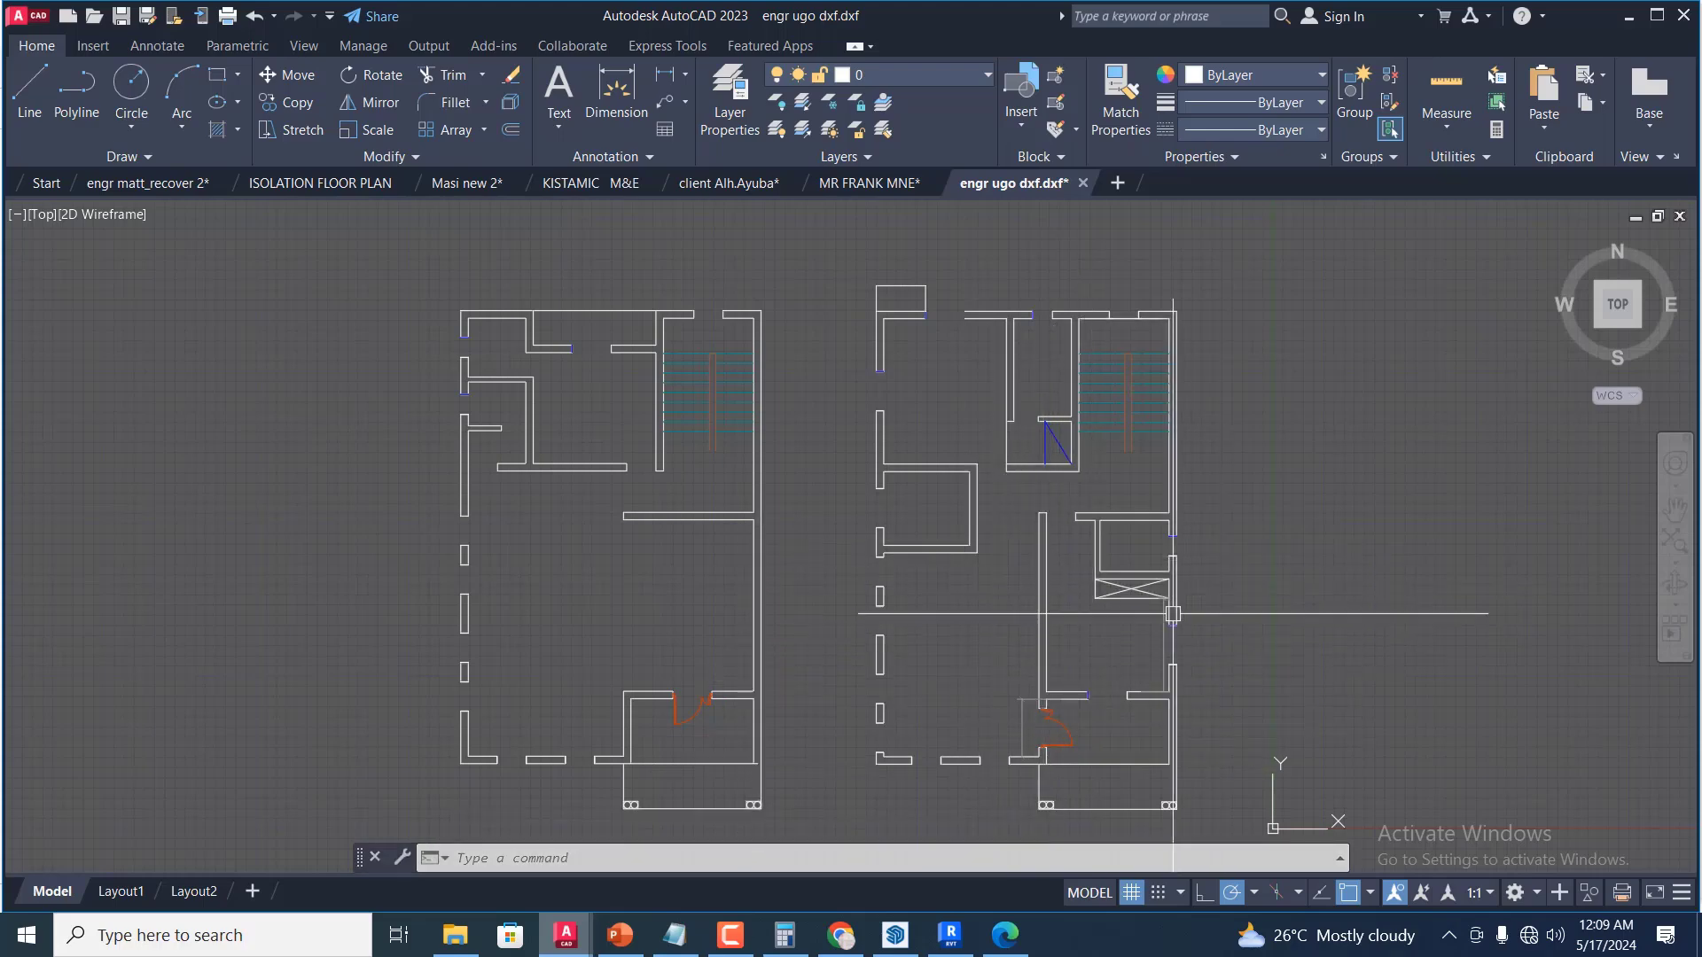
mouse_move(950, 936)
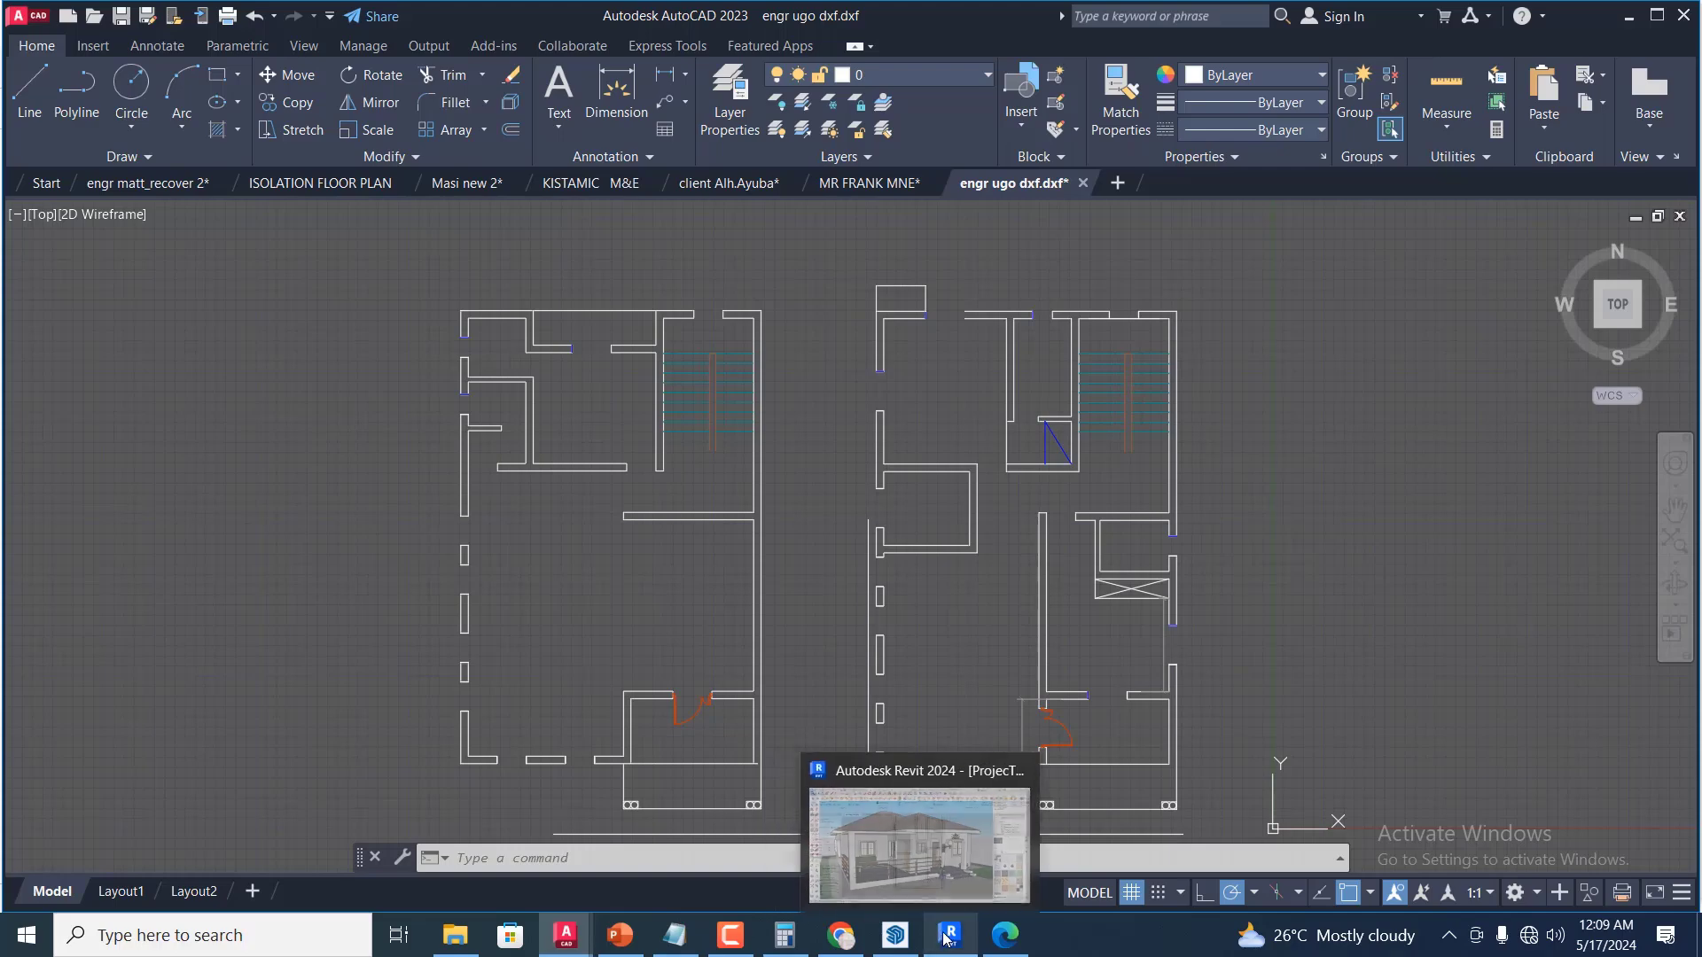
left_click(954, 858)
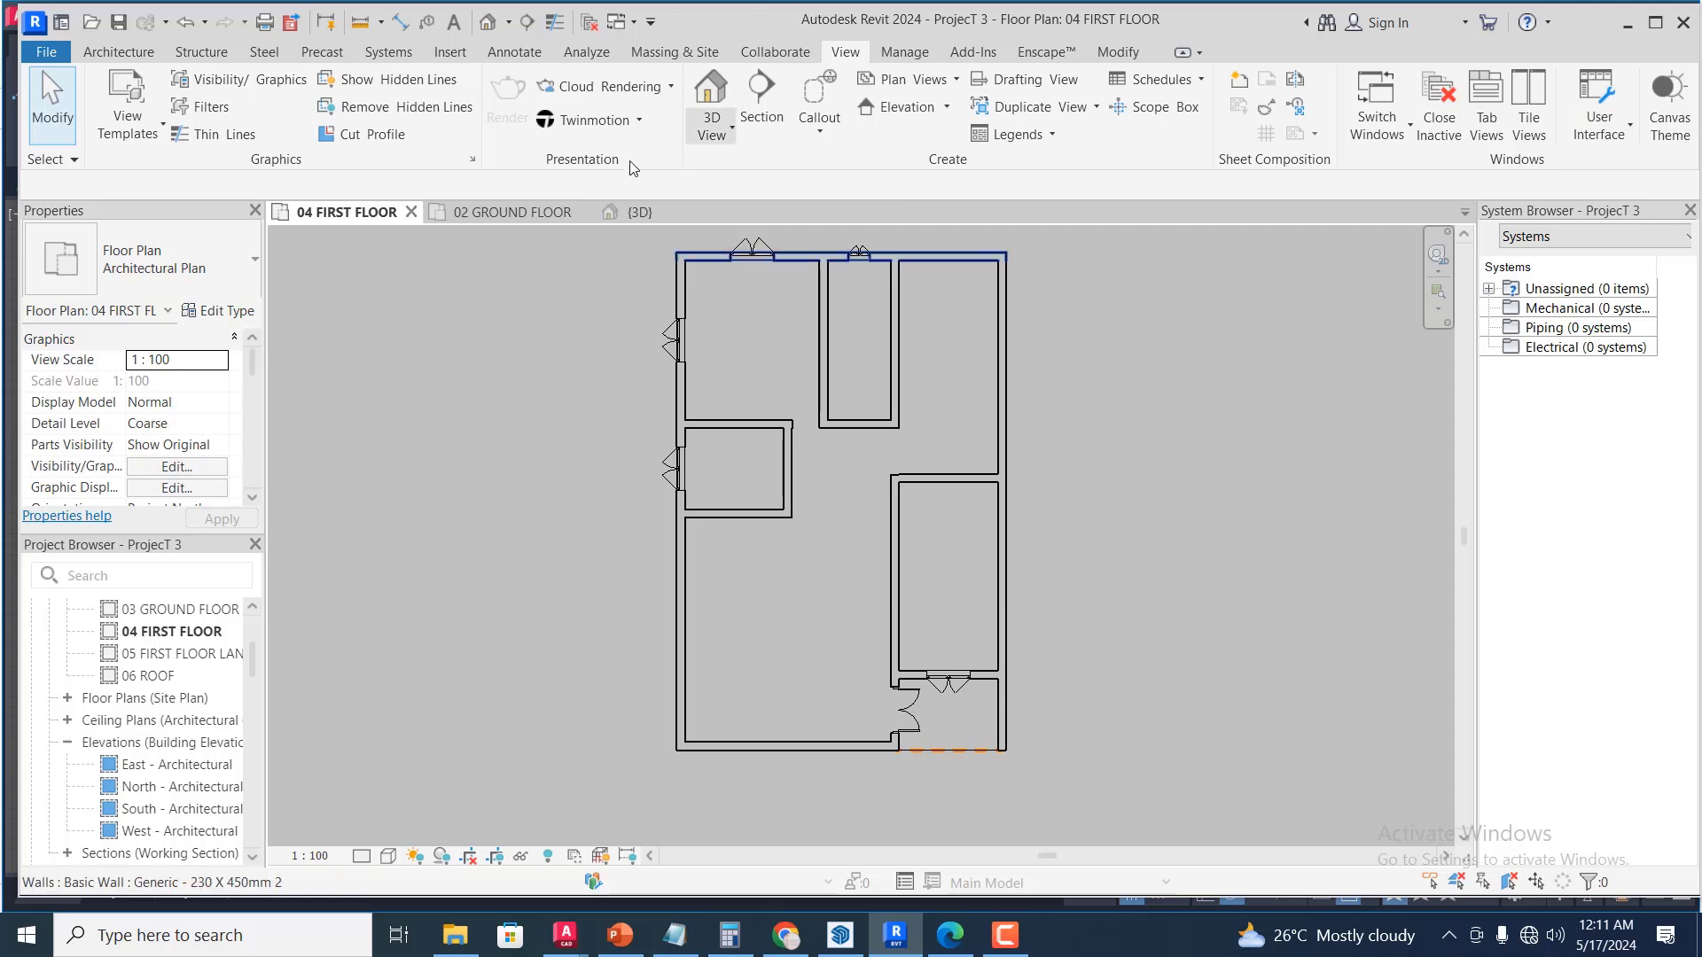
Compare the unlabelled 04 FIRST FLOOR plan with the room names and dimensions on the 02 GROUND FLOOR plan
left_click(534, 213)
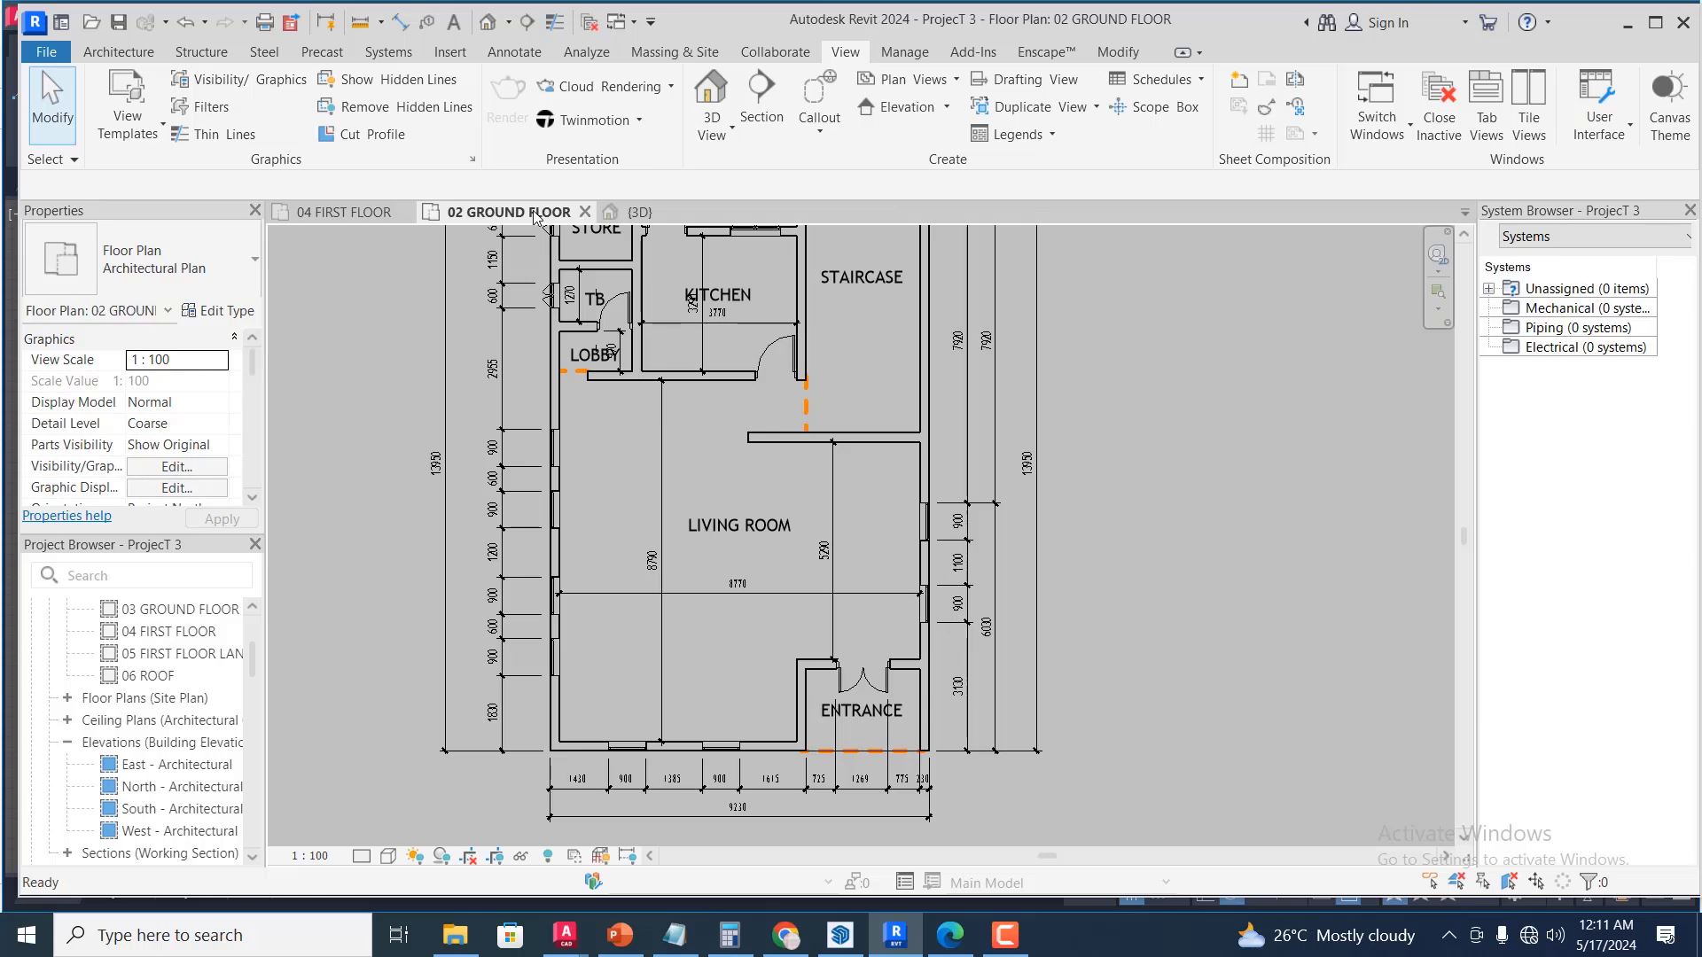
left_click(349, 213)
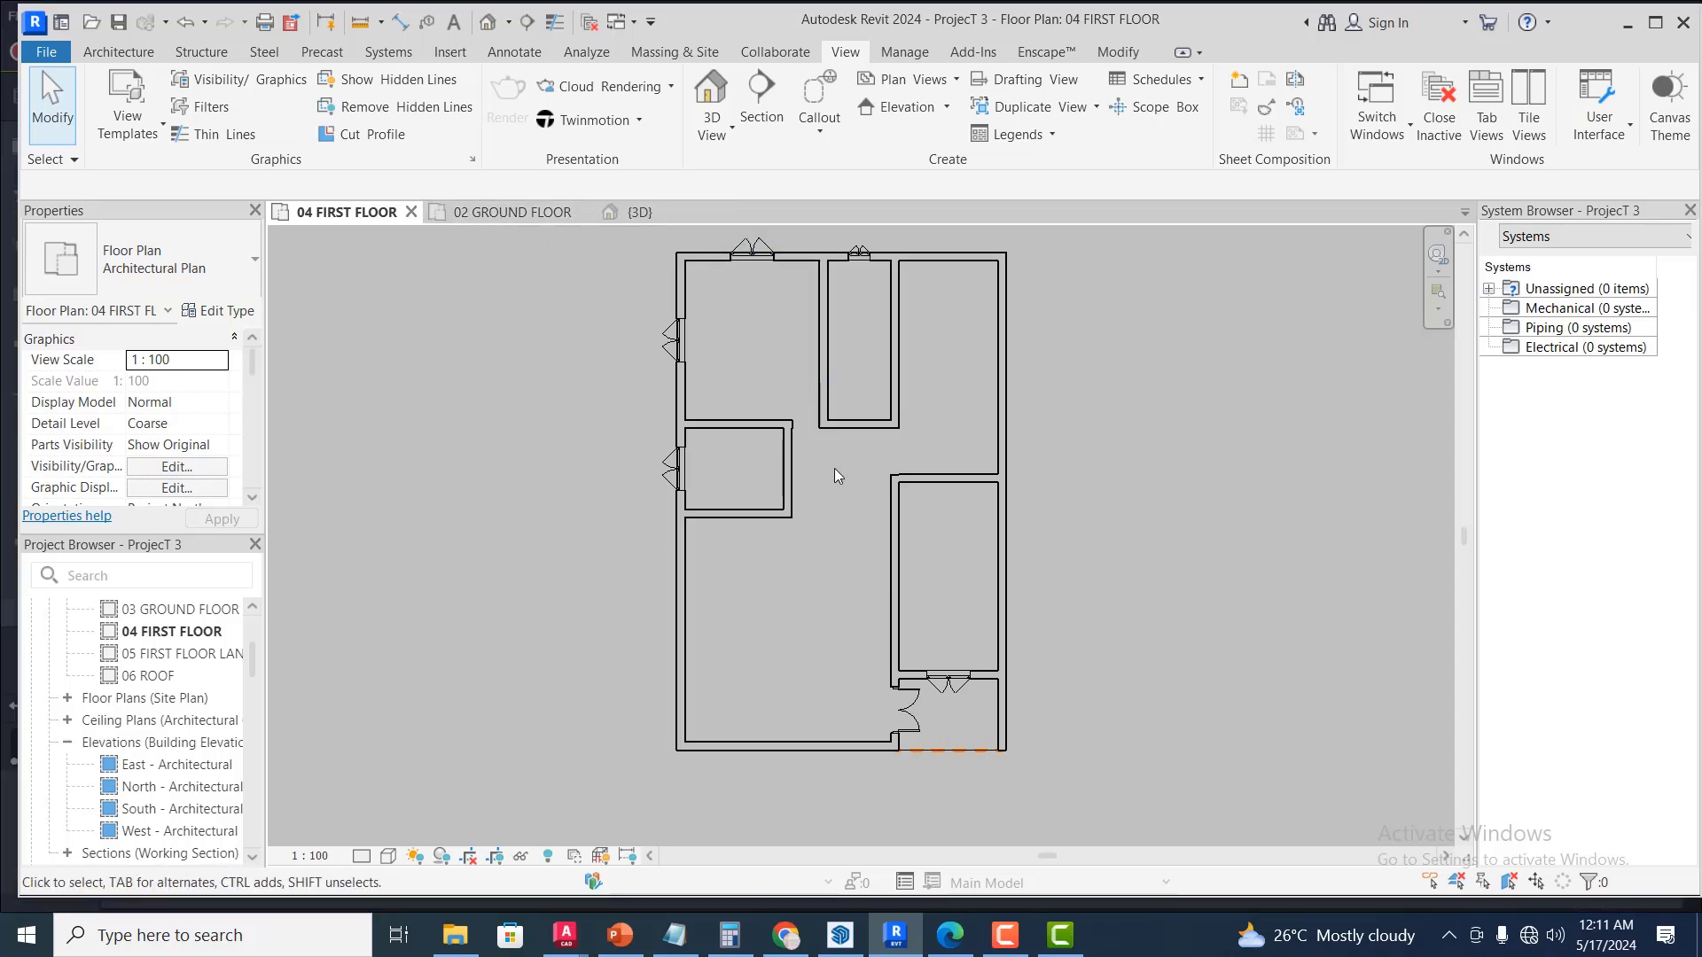
left_click(523, 213)
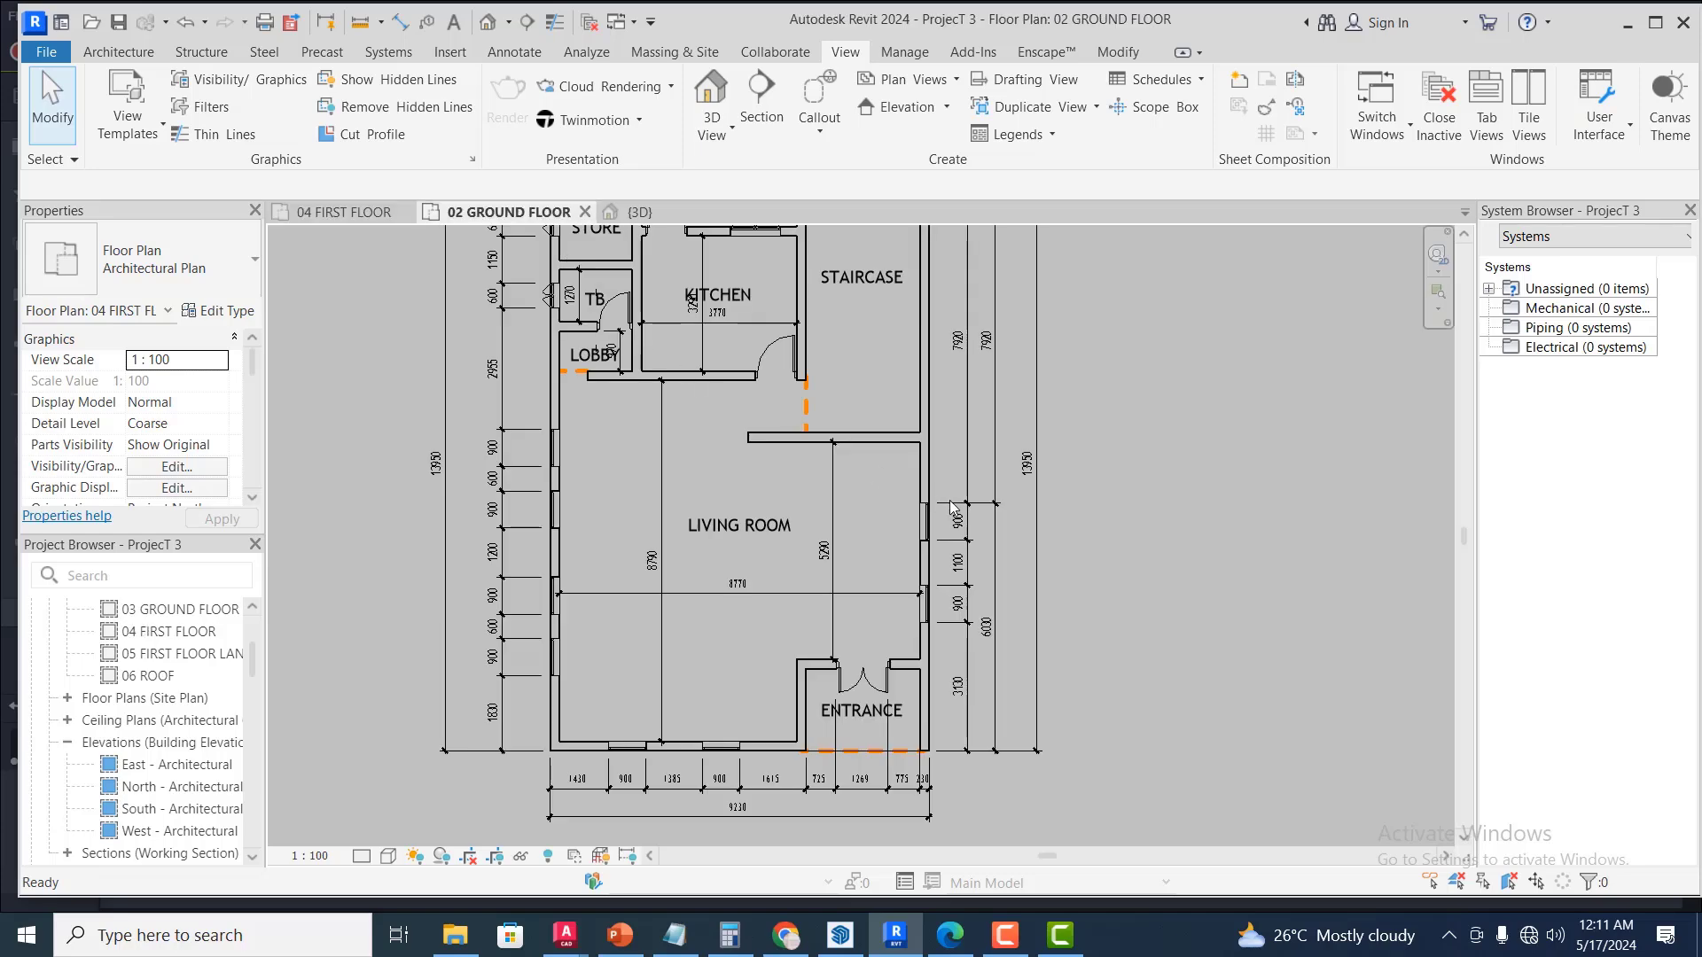
scroll(851, 603, "down", 2)
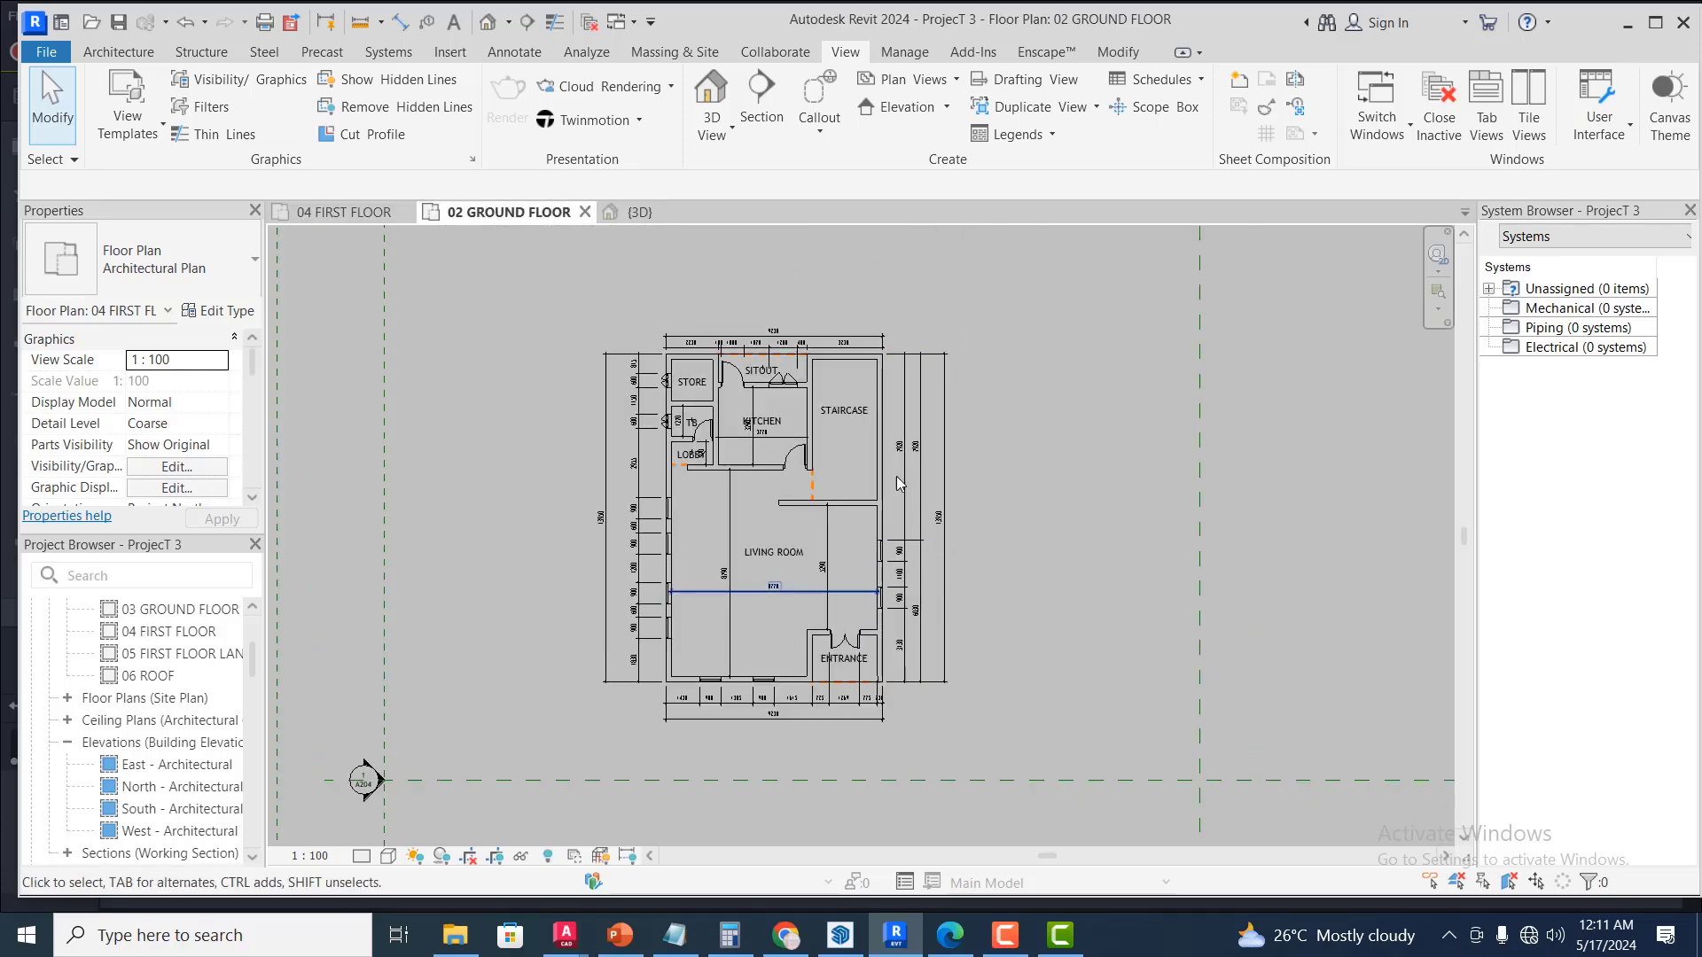
scroll(900, 483, "up", 1)
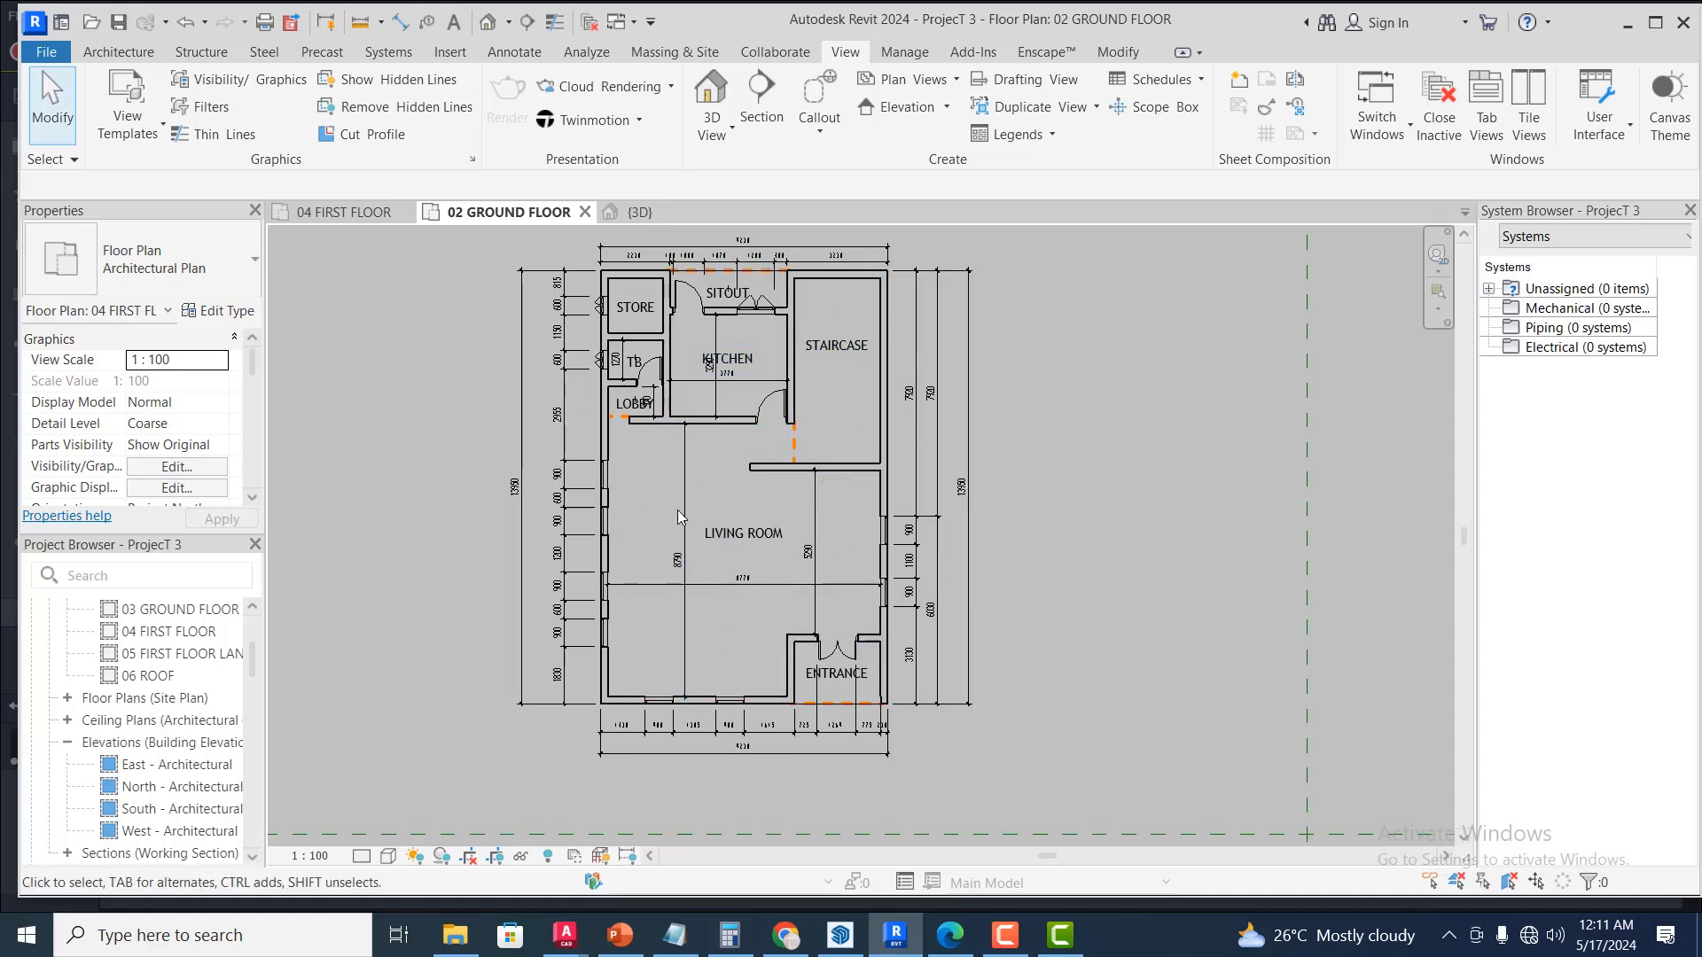
left_click(362, 213)
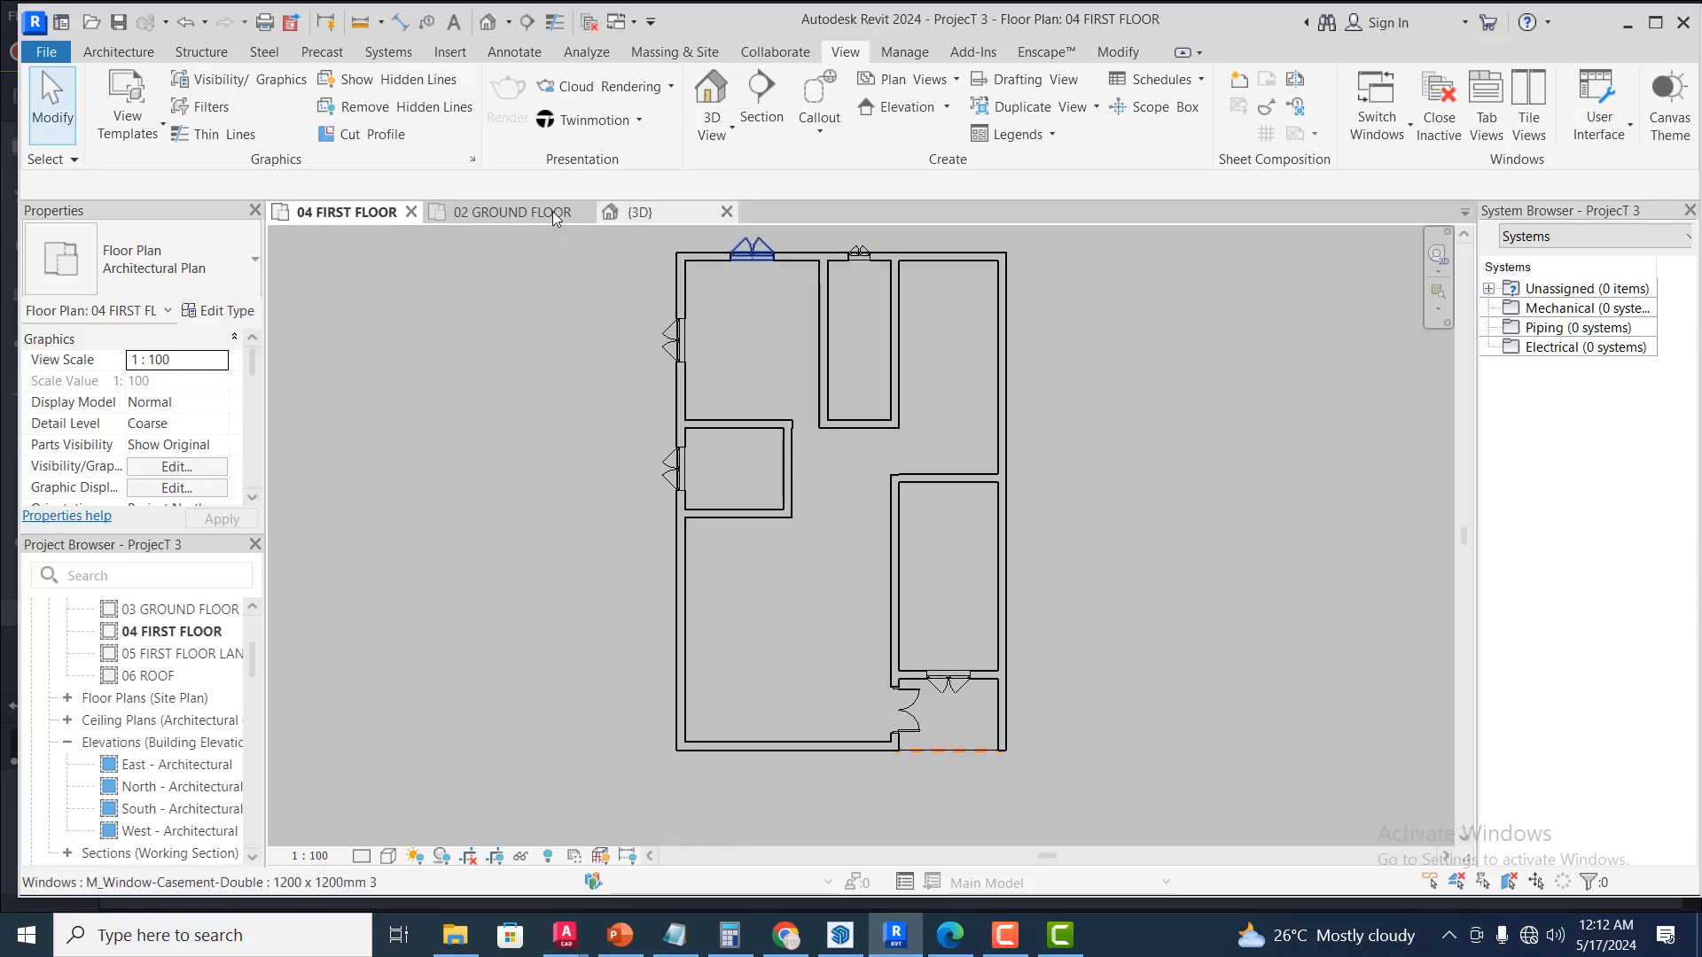
left_click(497, 210)
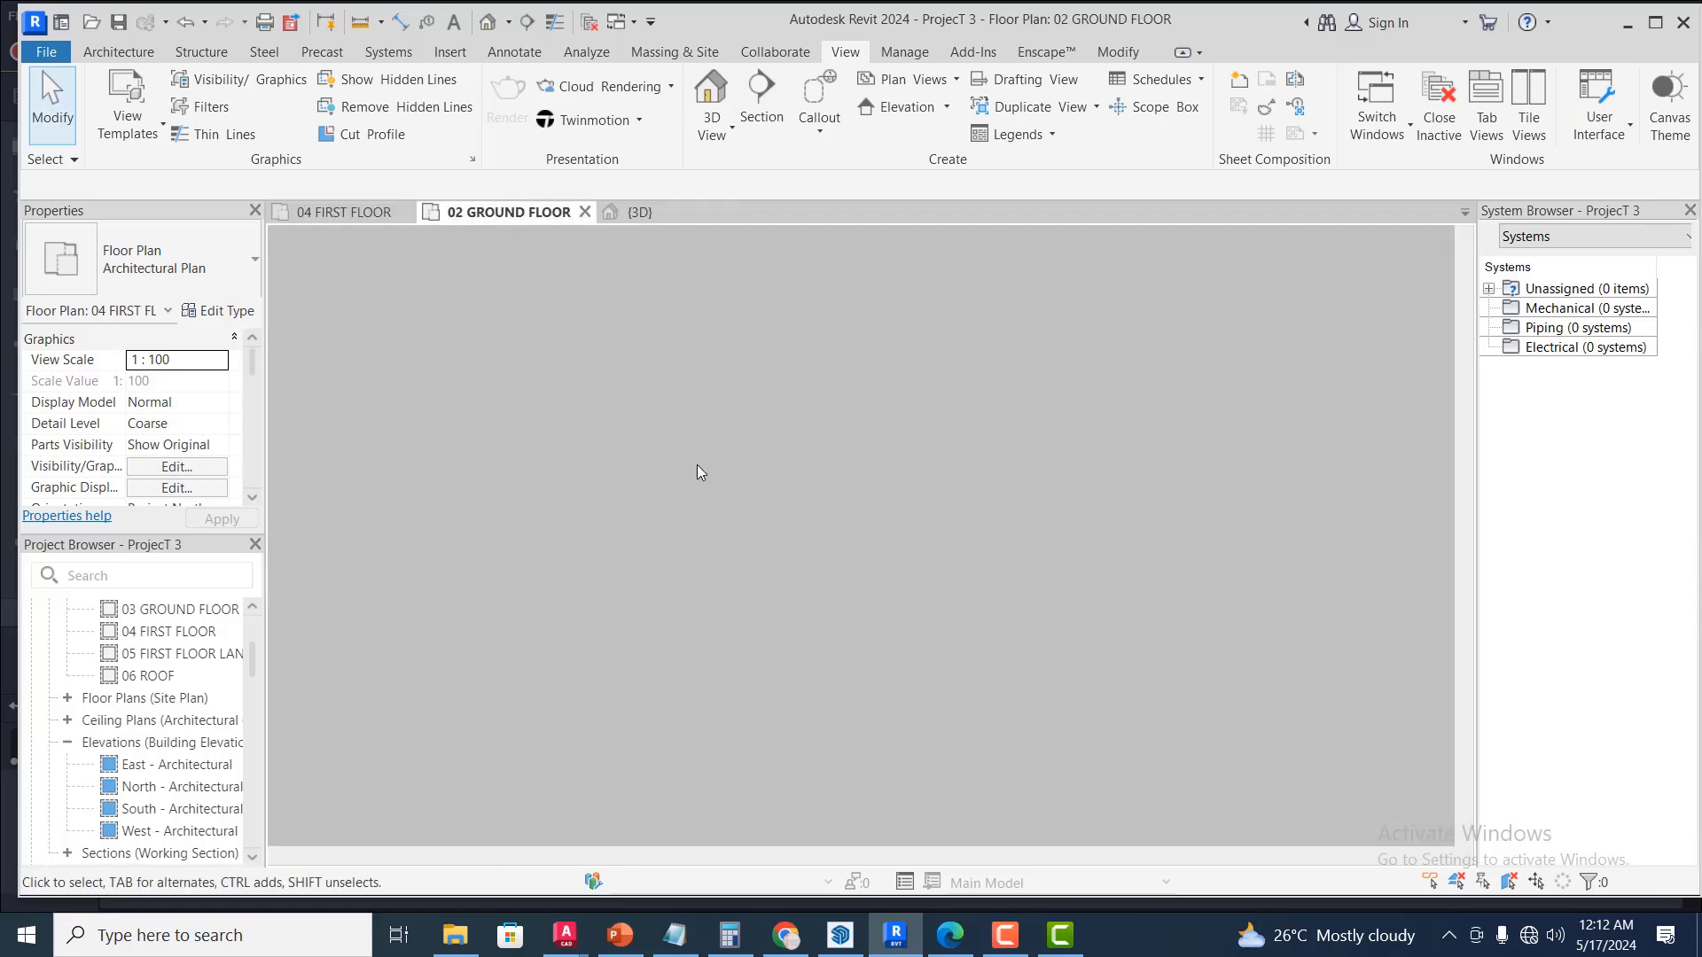
left_click(342, 212)
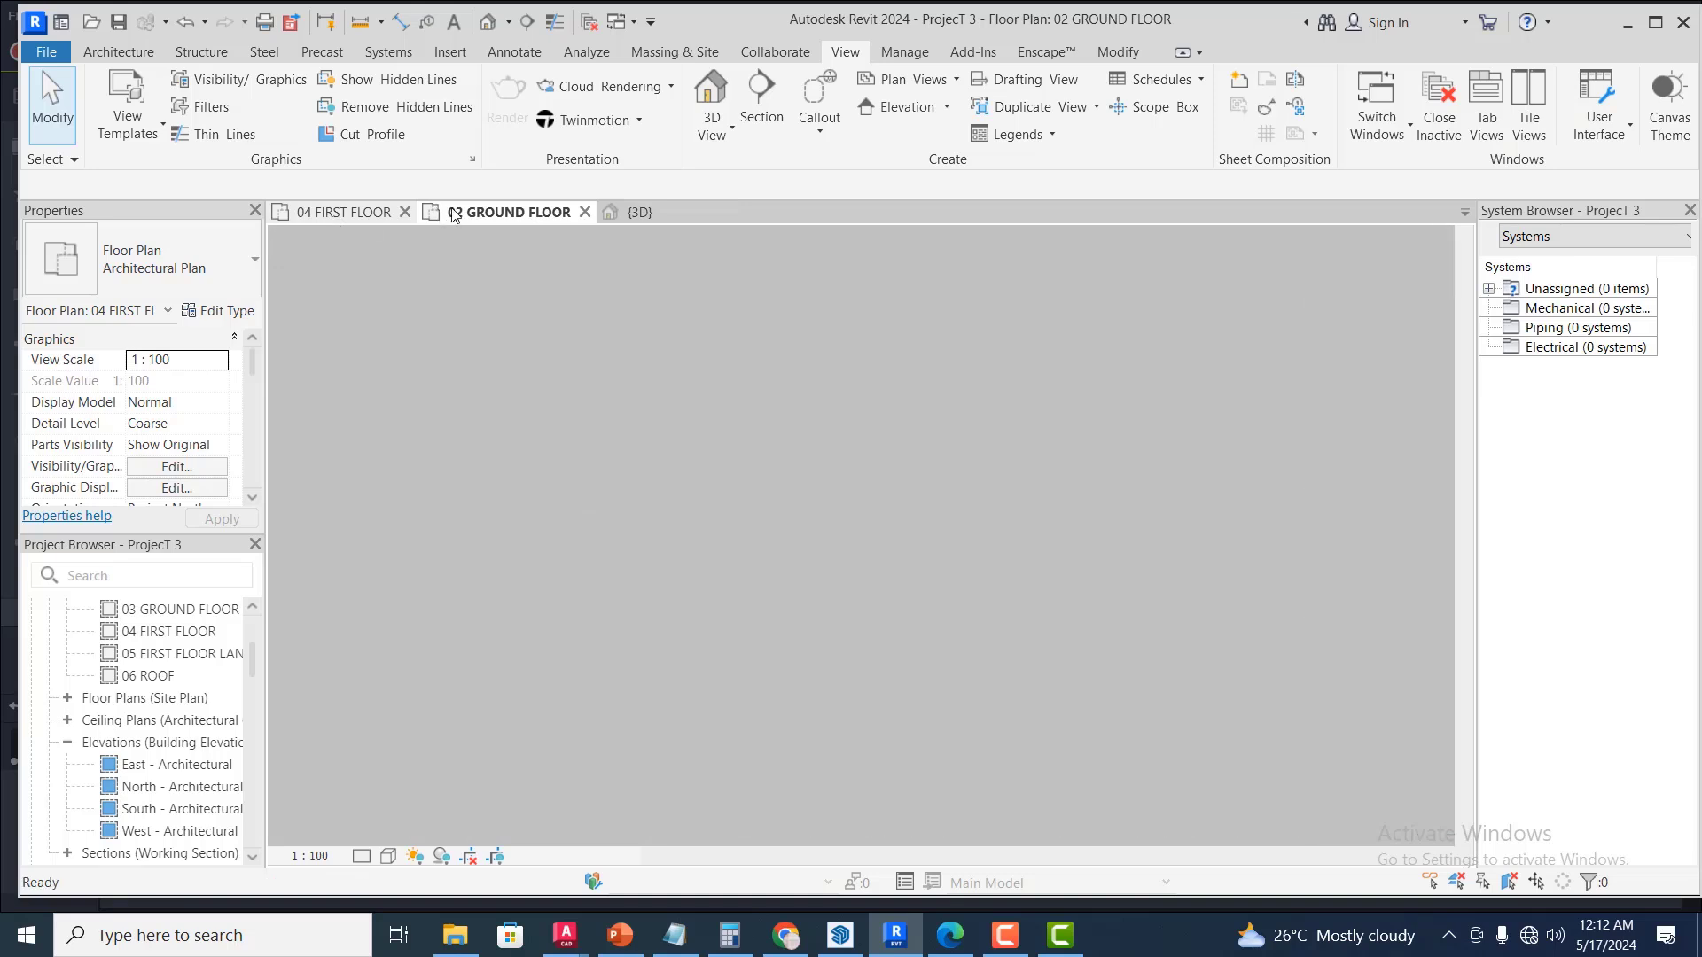
left_click(470, 212)
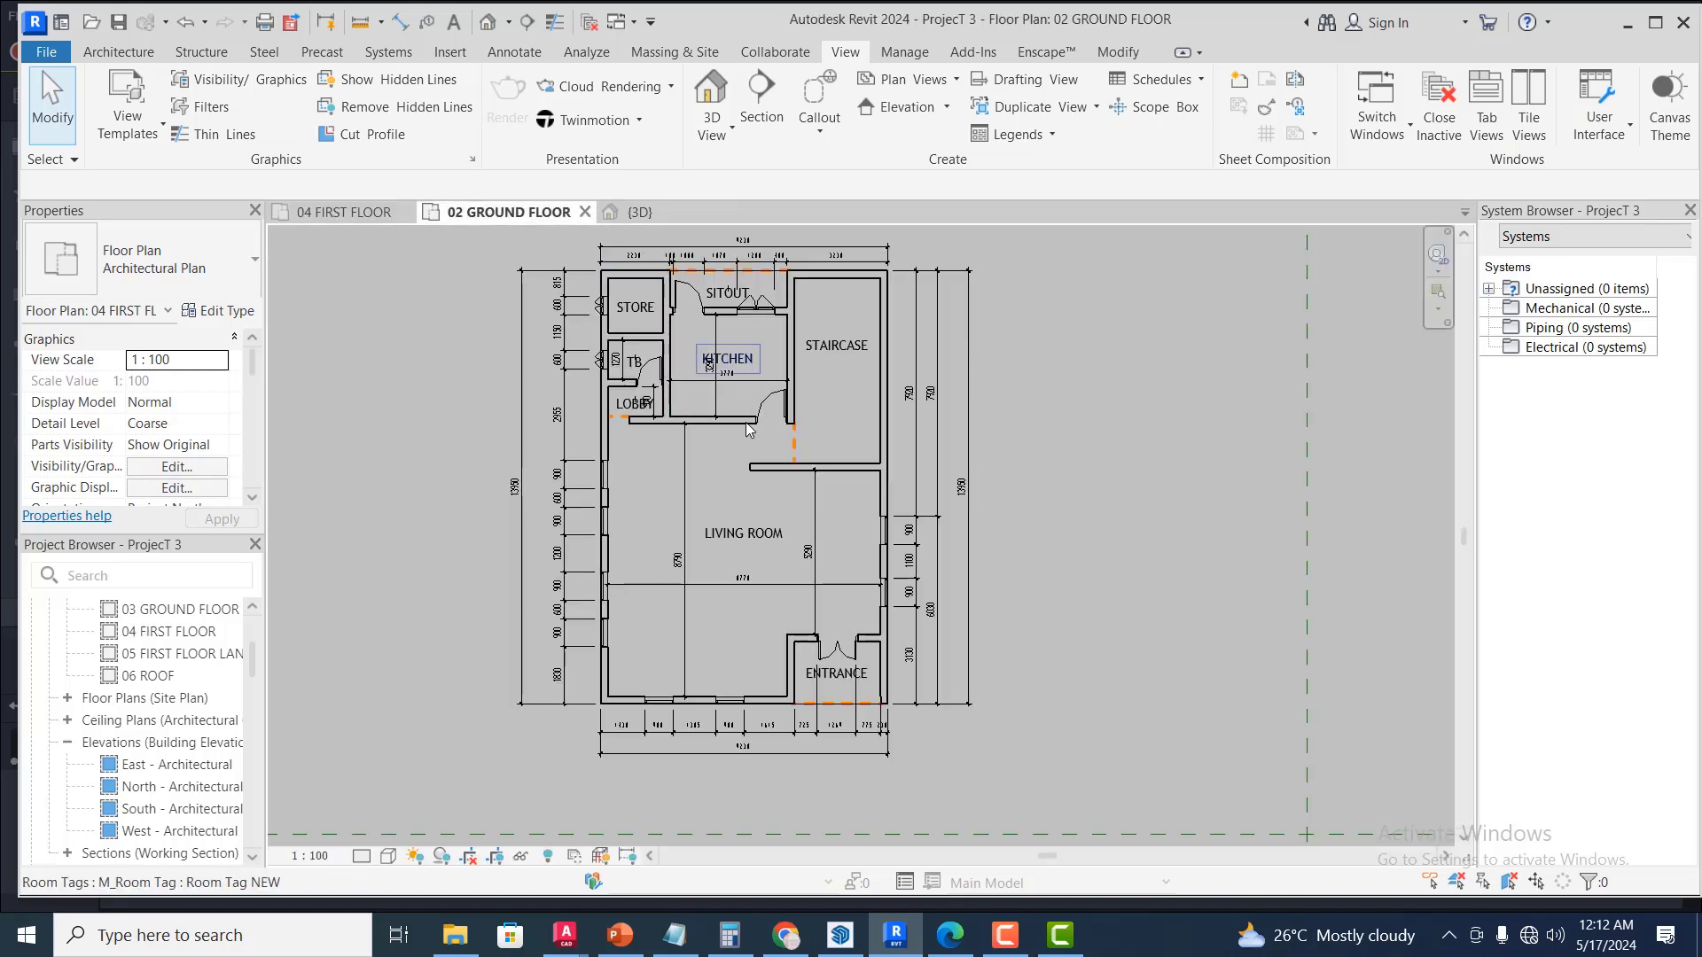
scroll(366, 450, "down", 2)
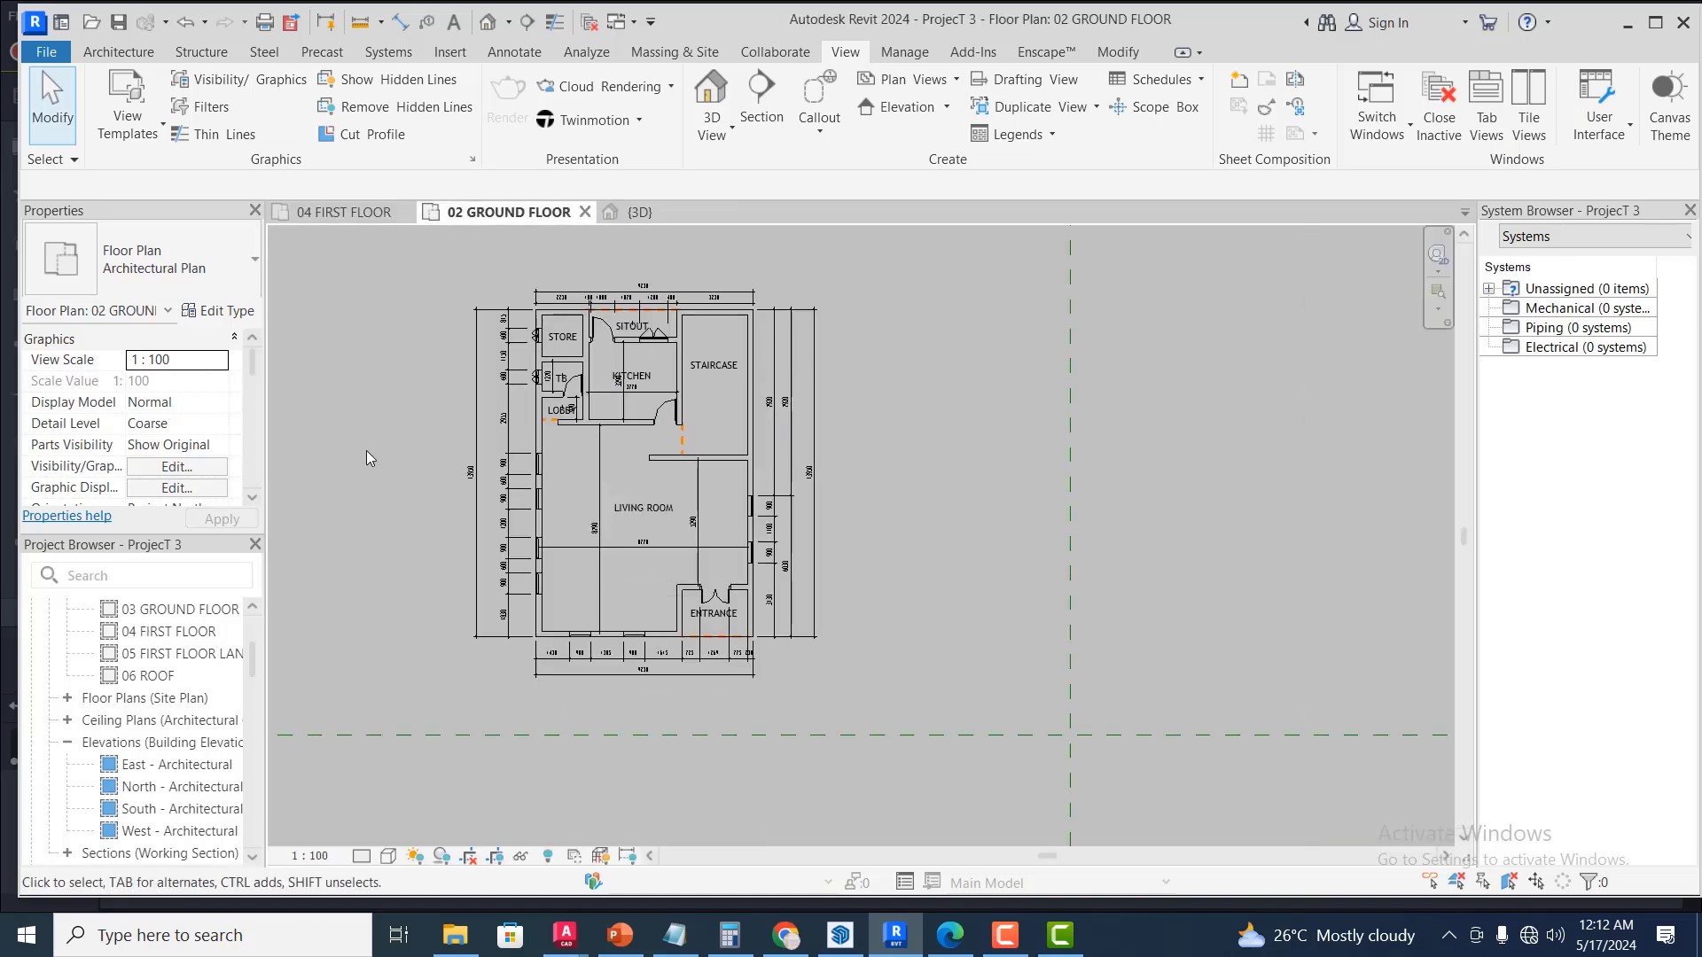
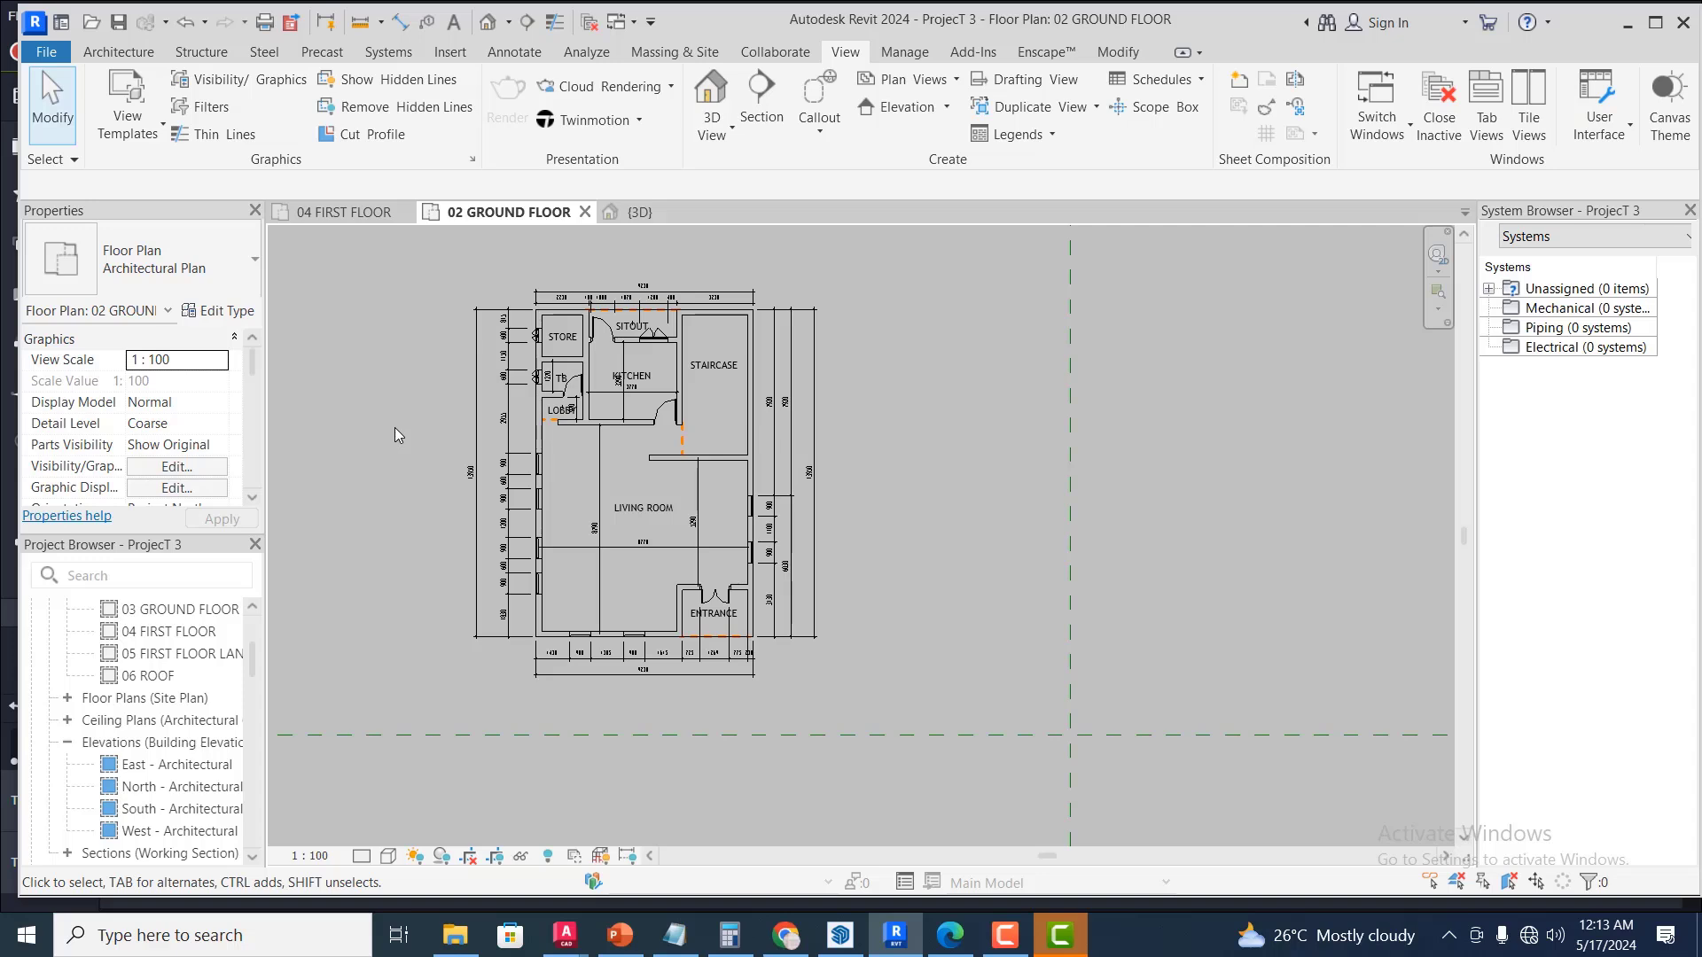
Start a new Schedule/Quantities schedule and dismiss the project save reminder without saving
left_click(1204, 81)
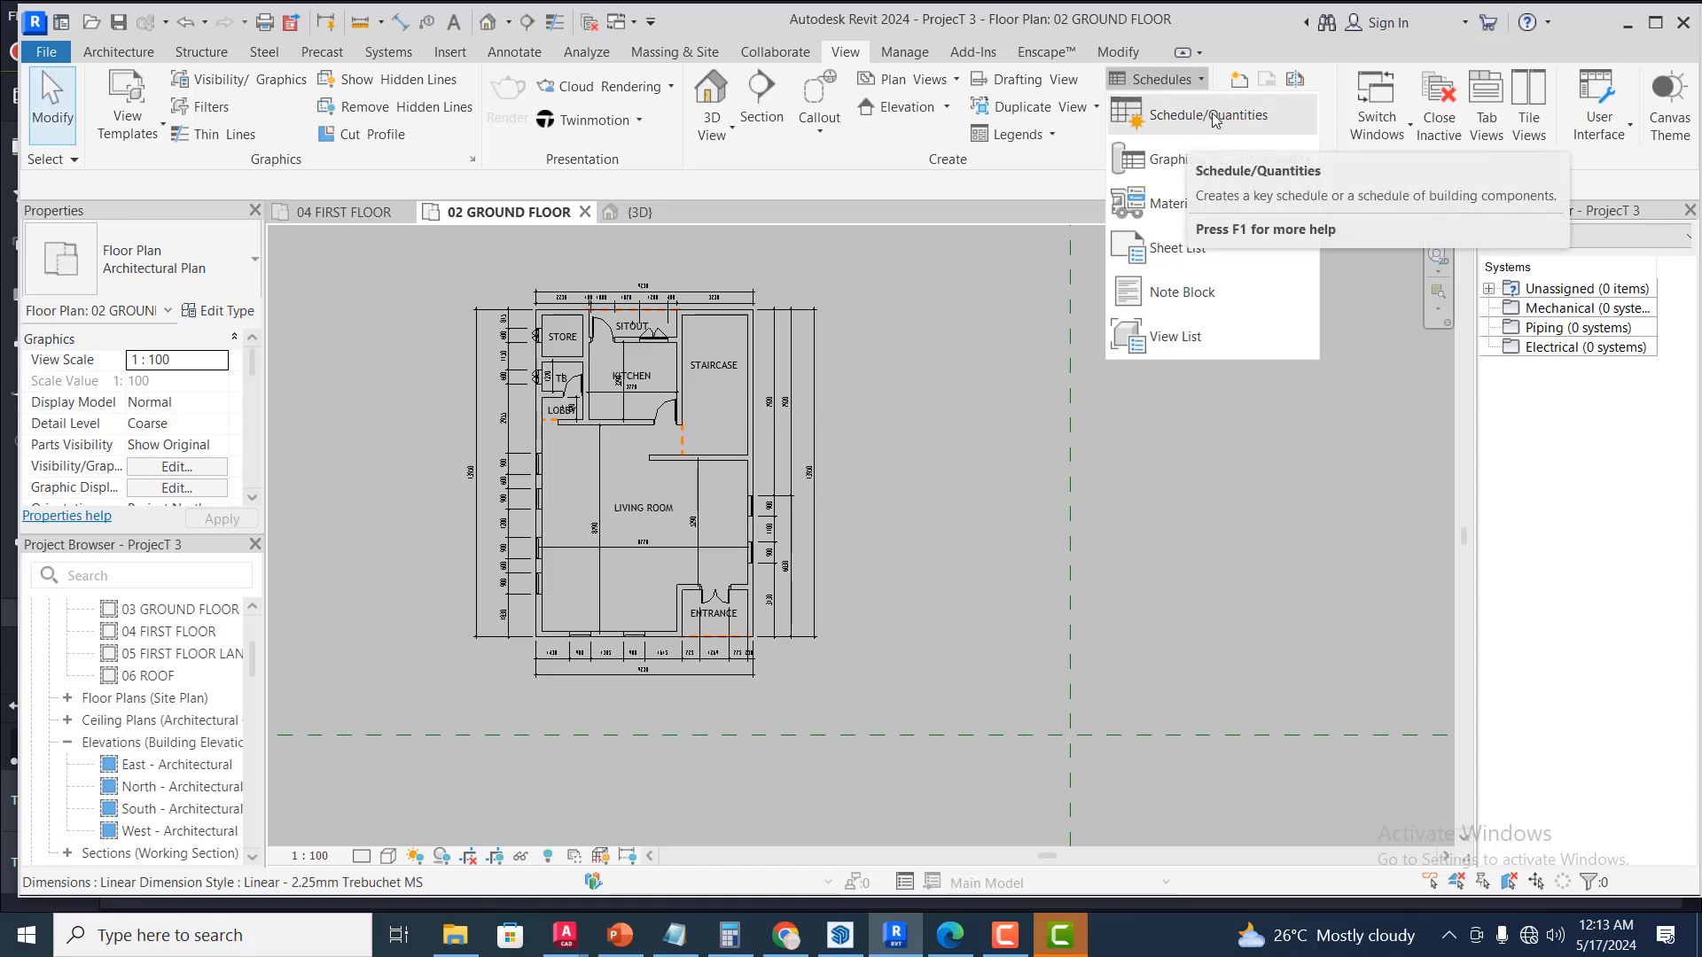
left_click(1219, 46)
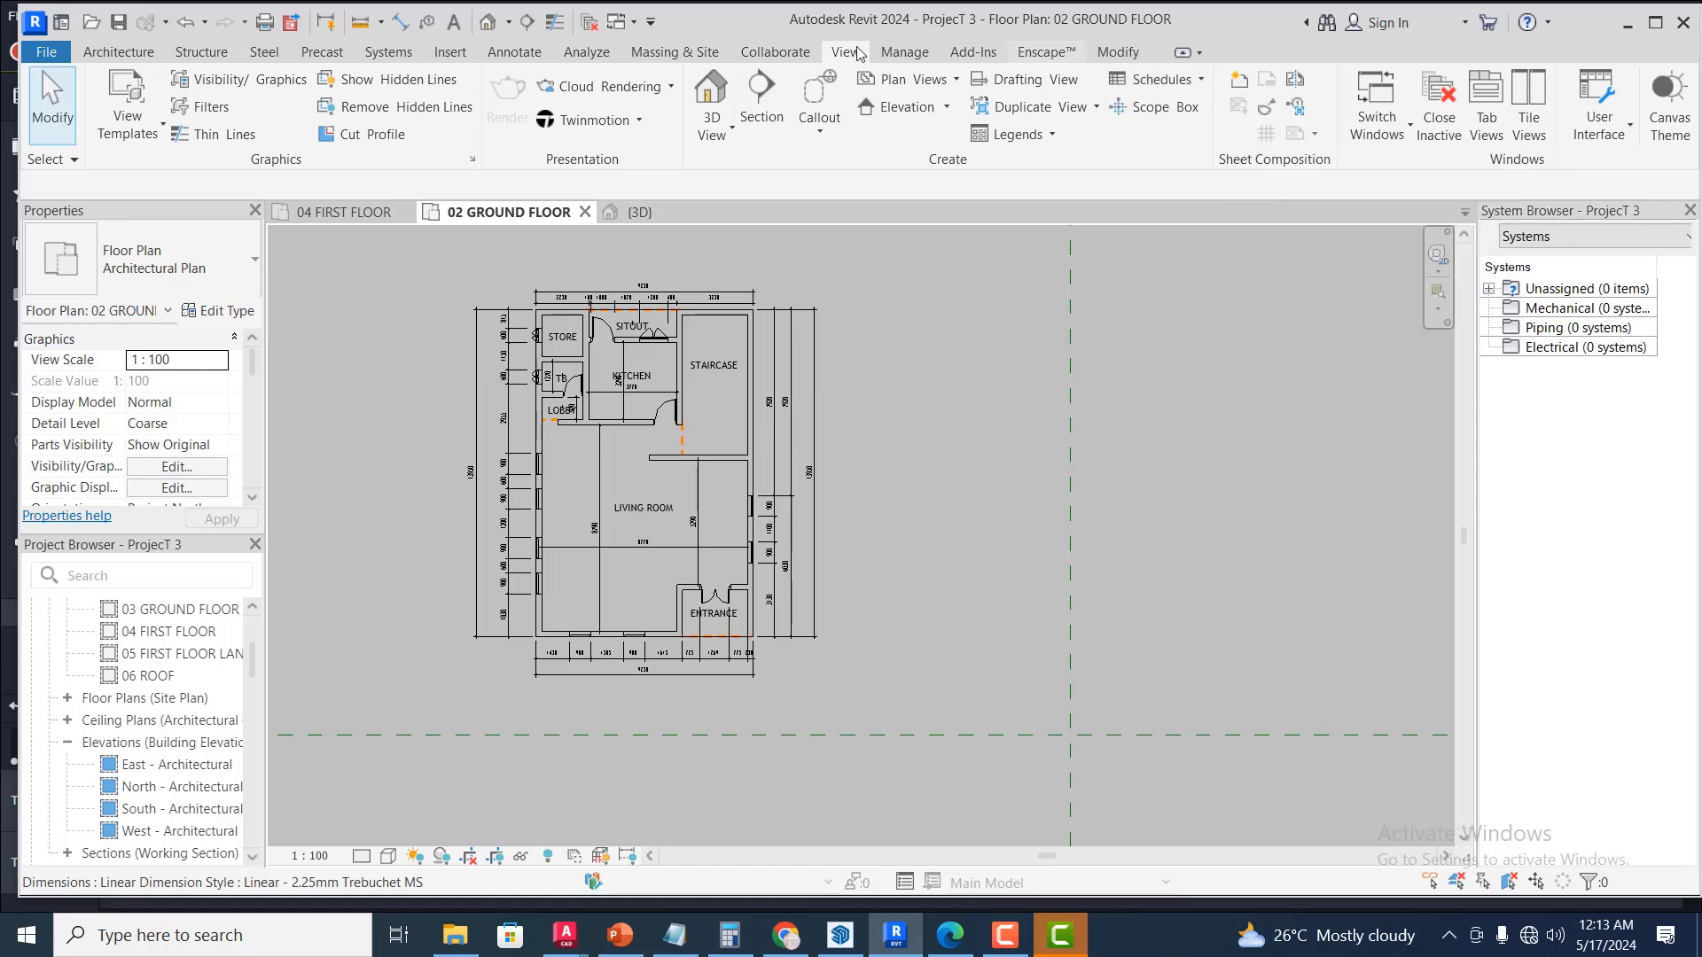
left_click(1199, 79)
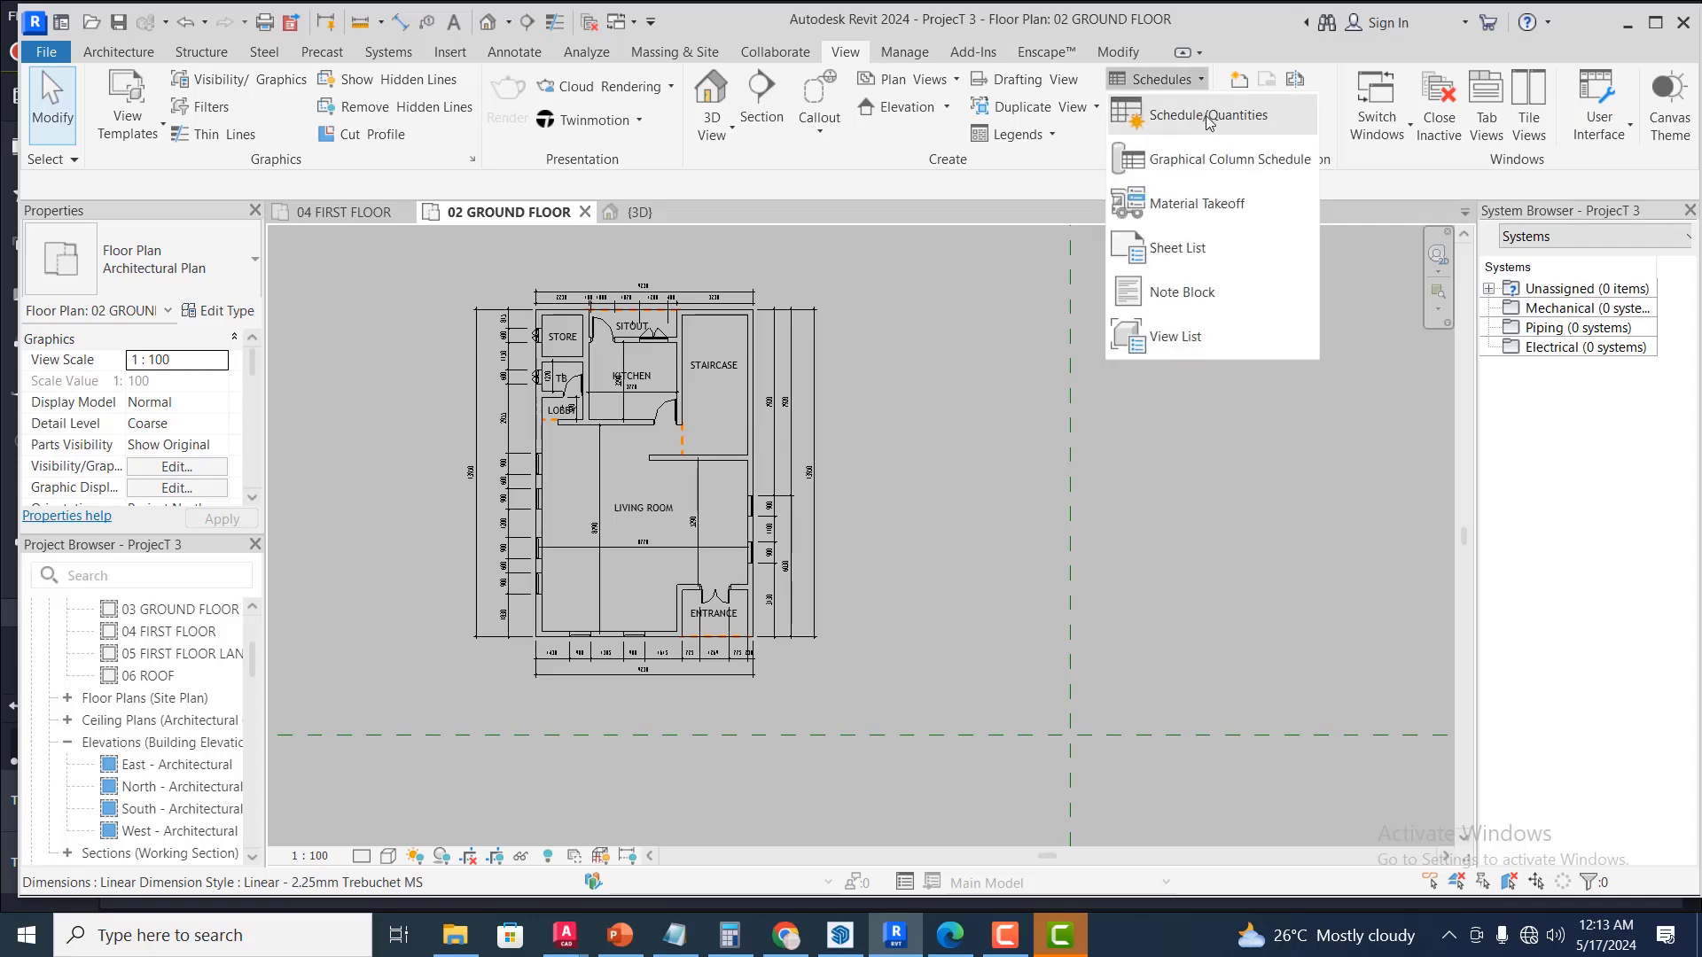
left_click(1206, 116)
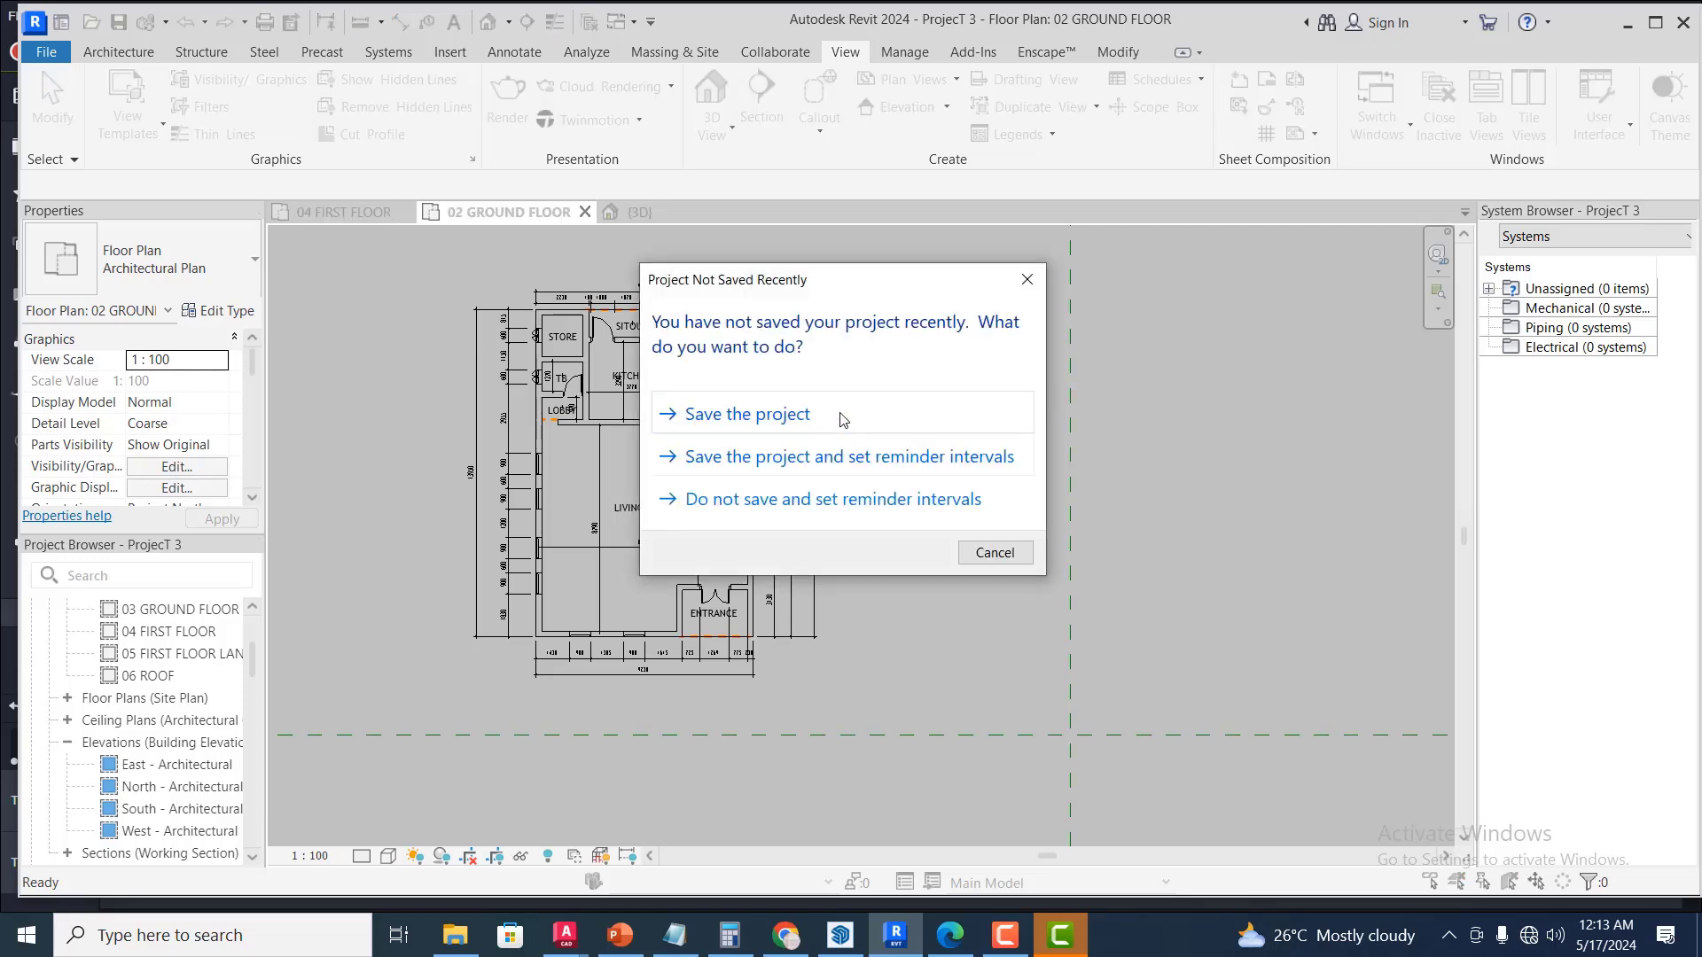
key("Escape")
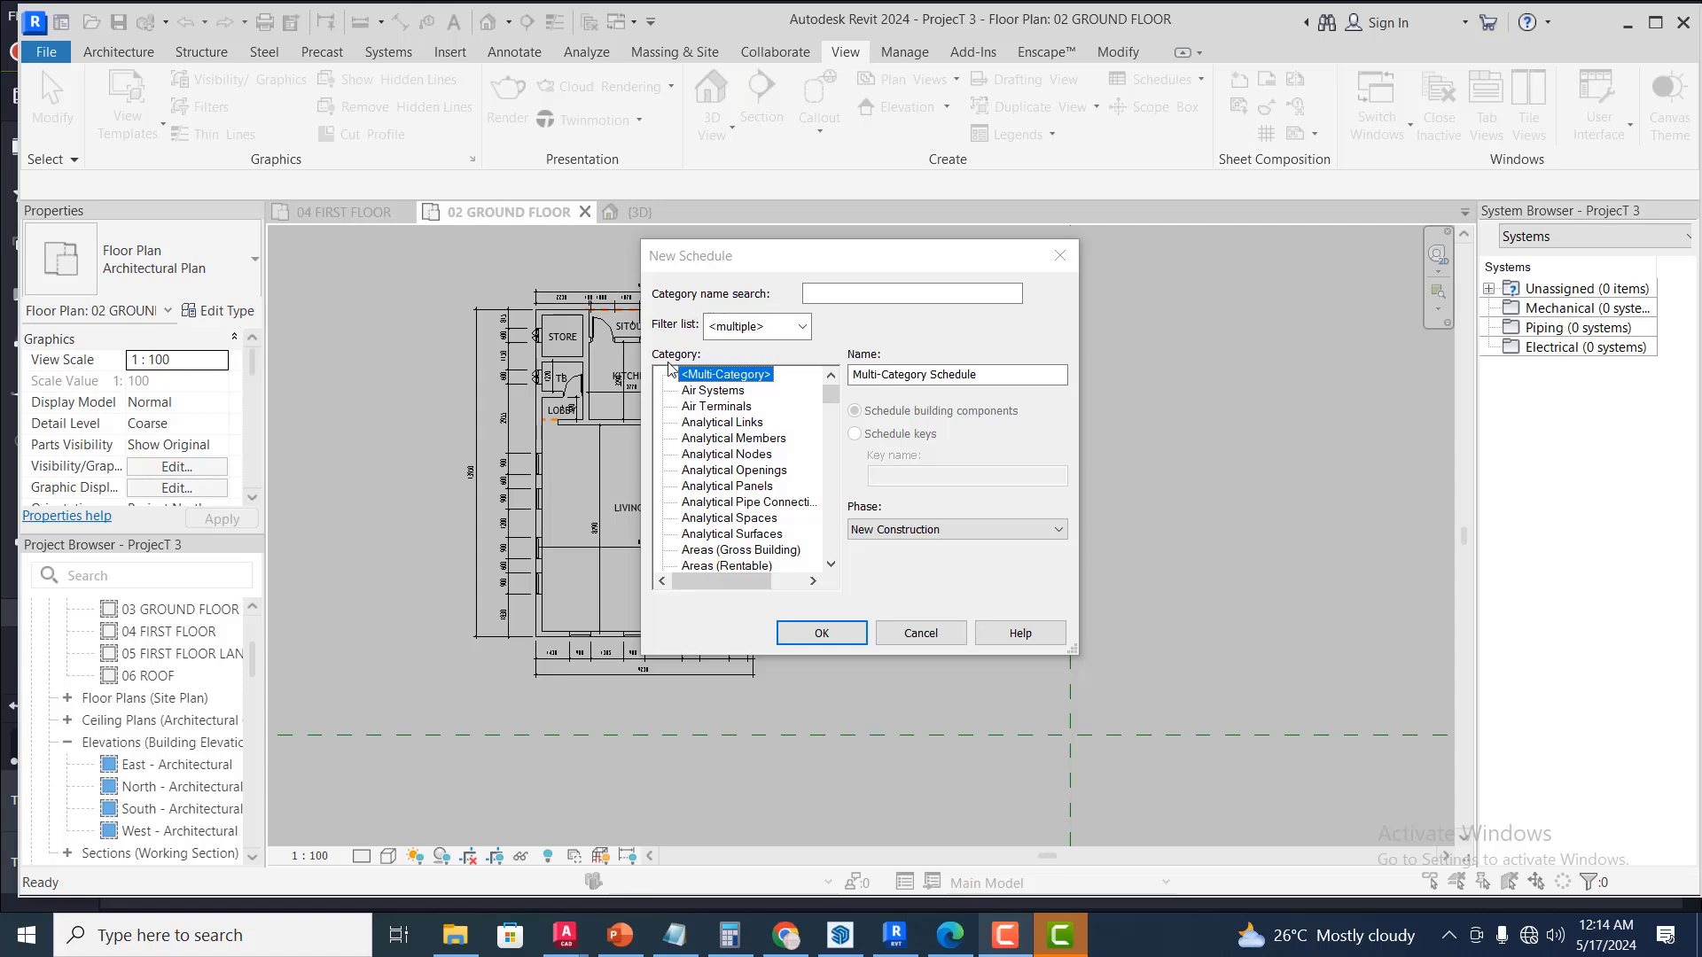
Look through the list of schedule categories from the analytical elements down to railings and roads
left_click(830, 564)
left_click(830, 564)
left_click(830, 565)
left_click(831, 566)
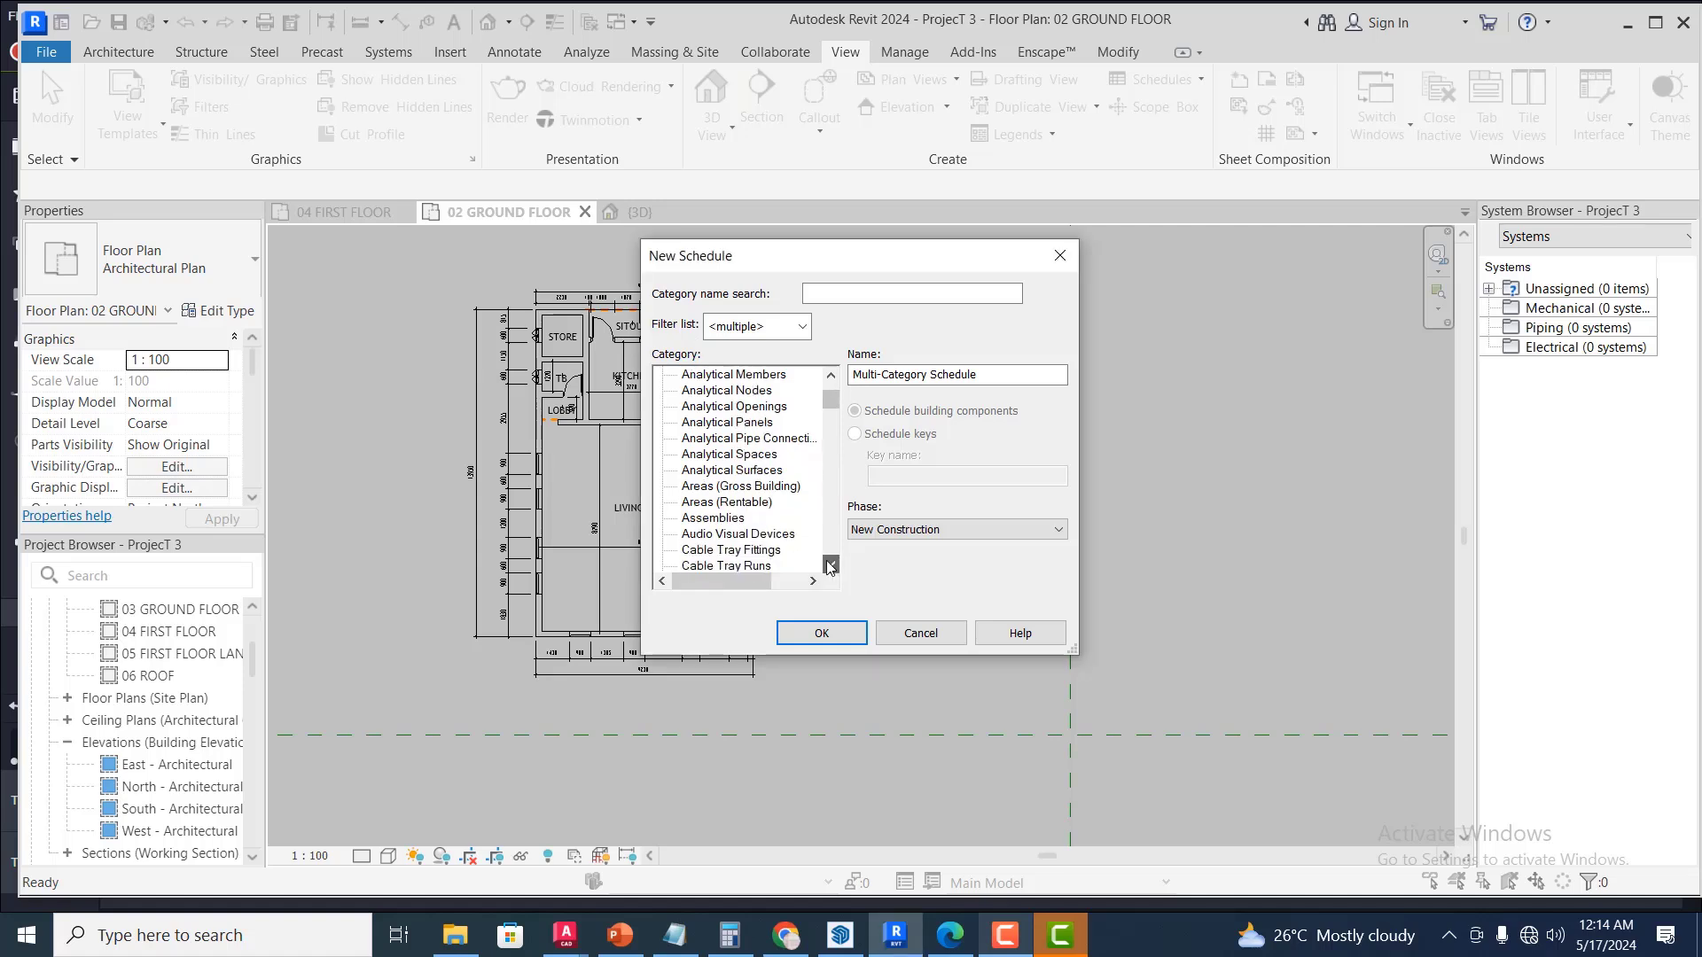
left_click(831, 565)
left_click(831, 566)
left_click(831, 565)
left_click(830, 566)
left_click(830, 566)
left_click(830, 566)
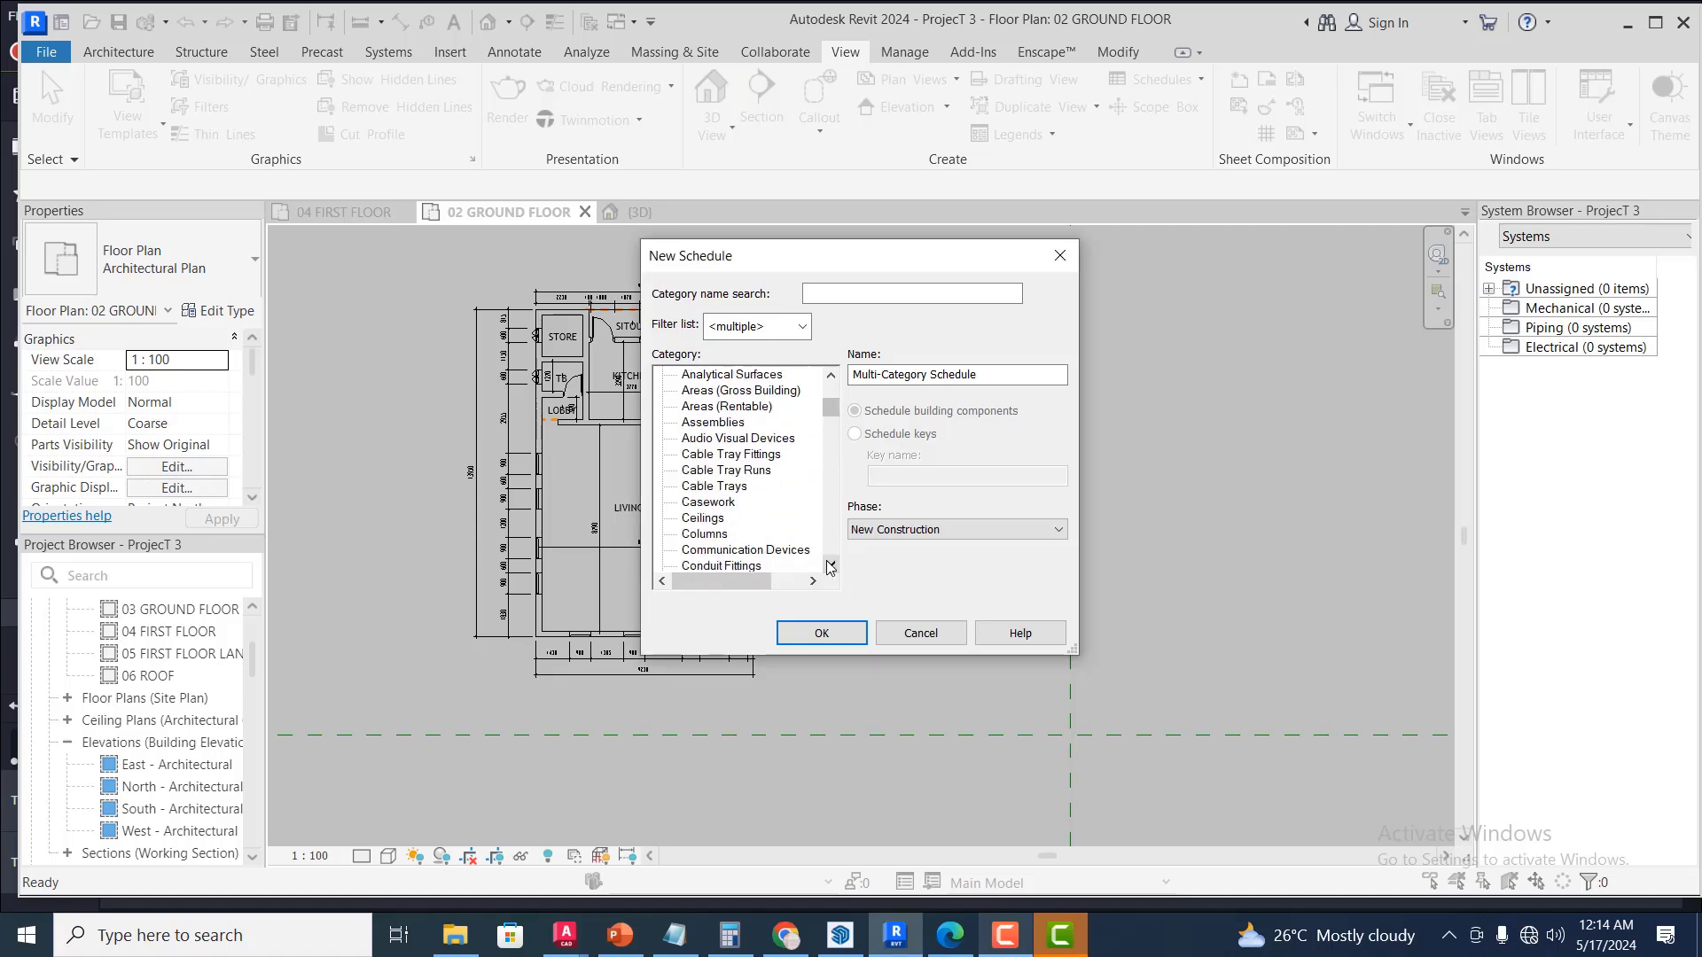
left_click(830, 566)
left_click(830, 566)
left_click(830, 565)
left_click(831, 565)
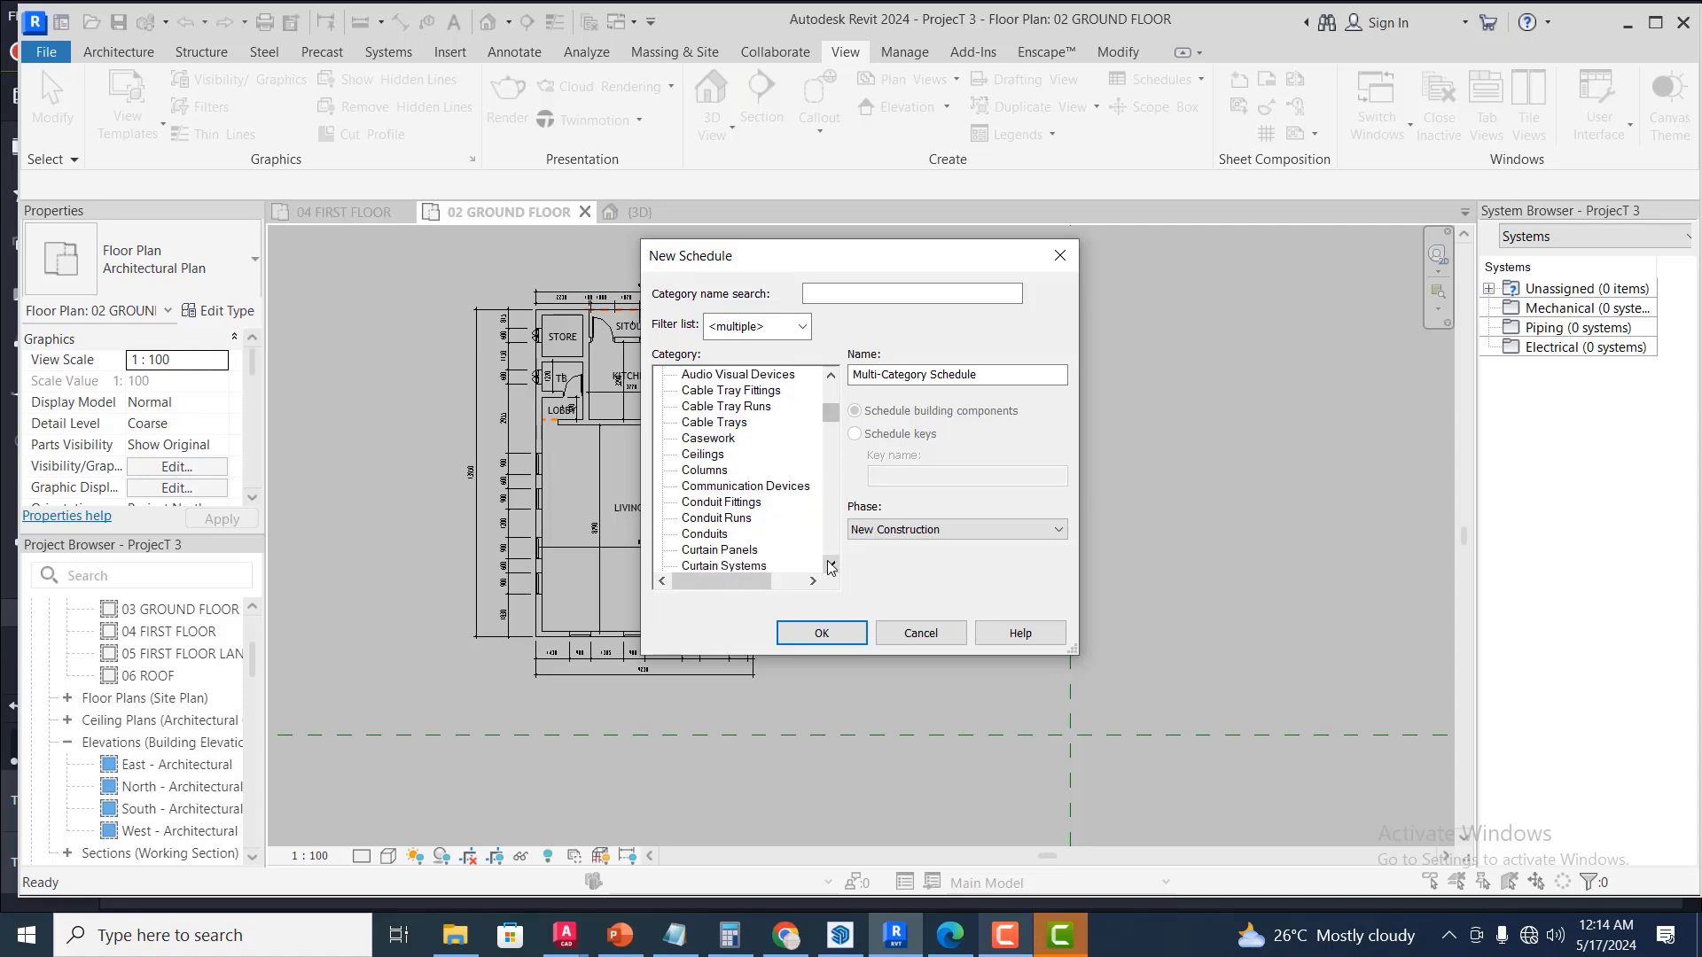
left_click(830, 565)
left_click(831, 566)
left_click(830, 565)
left_click(831, 565)
left_click(831, 568)
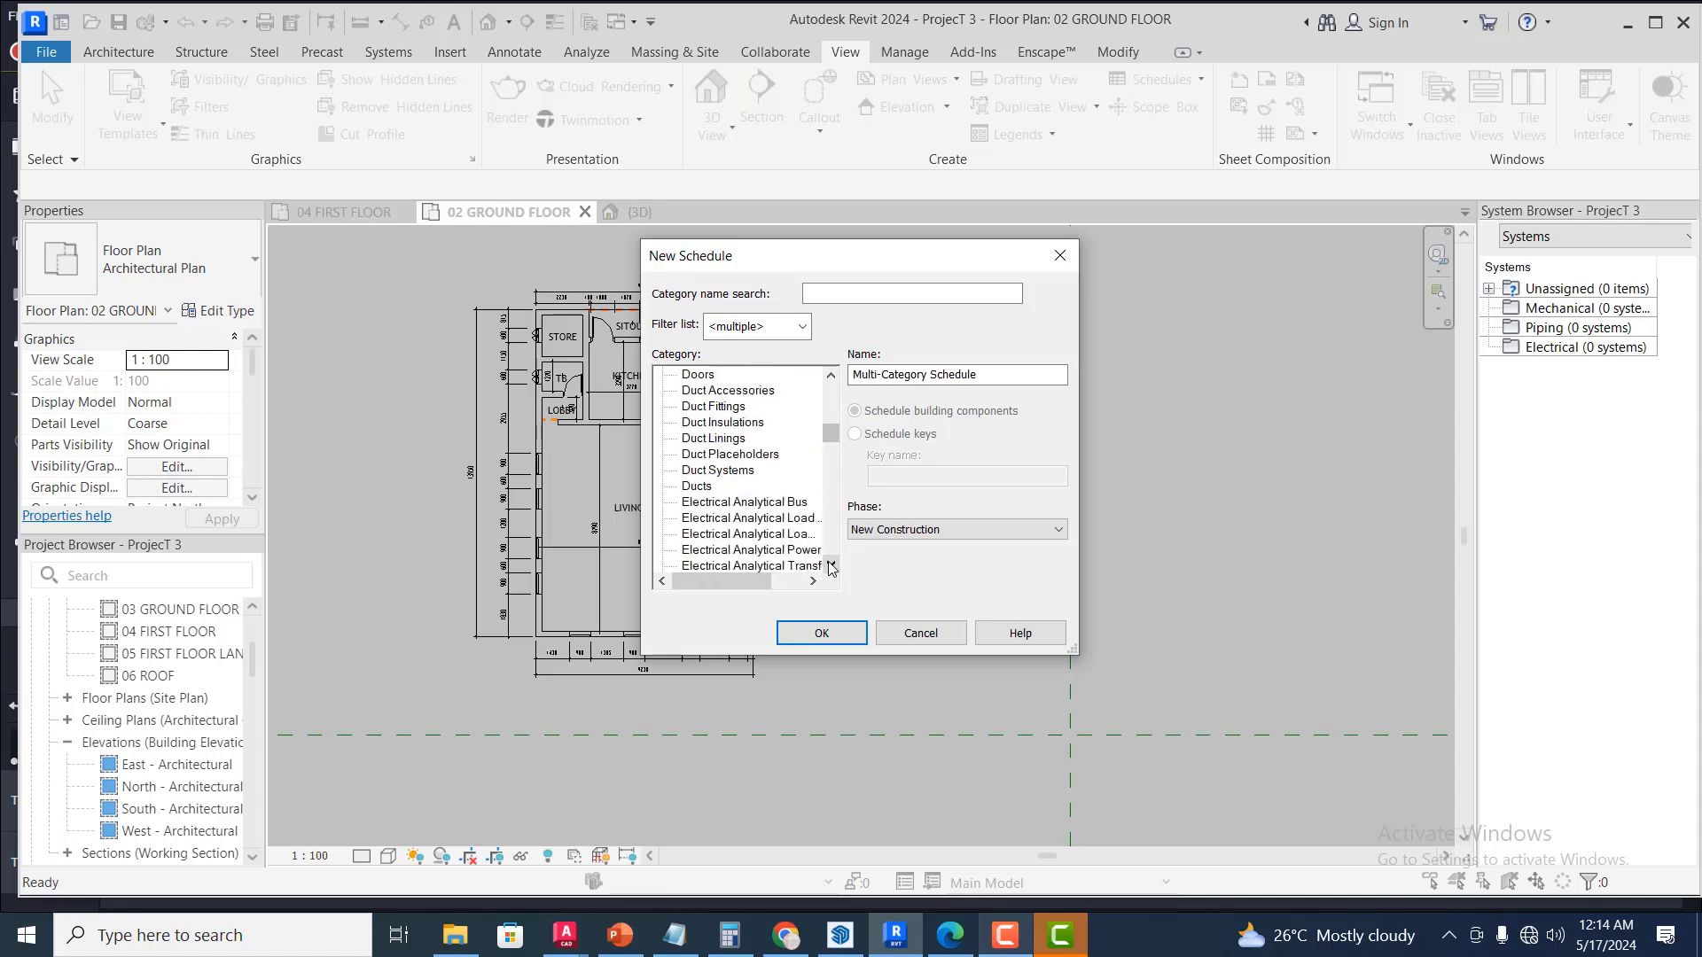
left_click(831, 567)
left_click(832, 568)
left_click(832, 568)
left_click(831, 567)
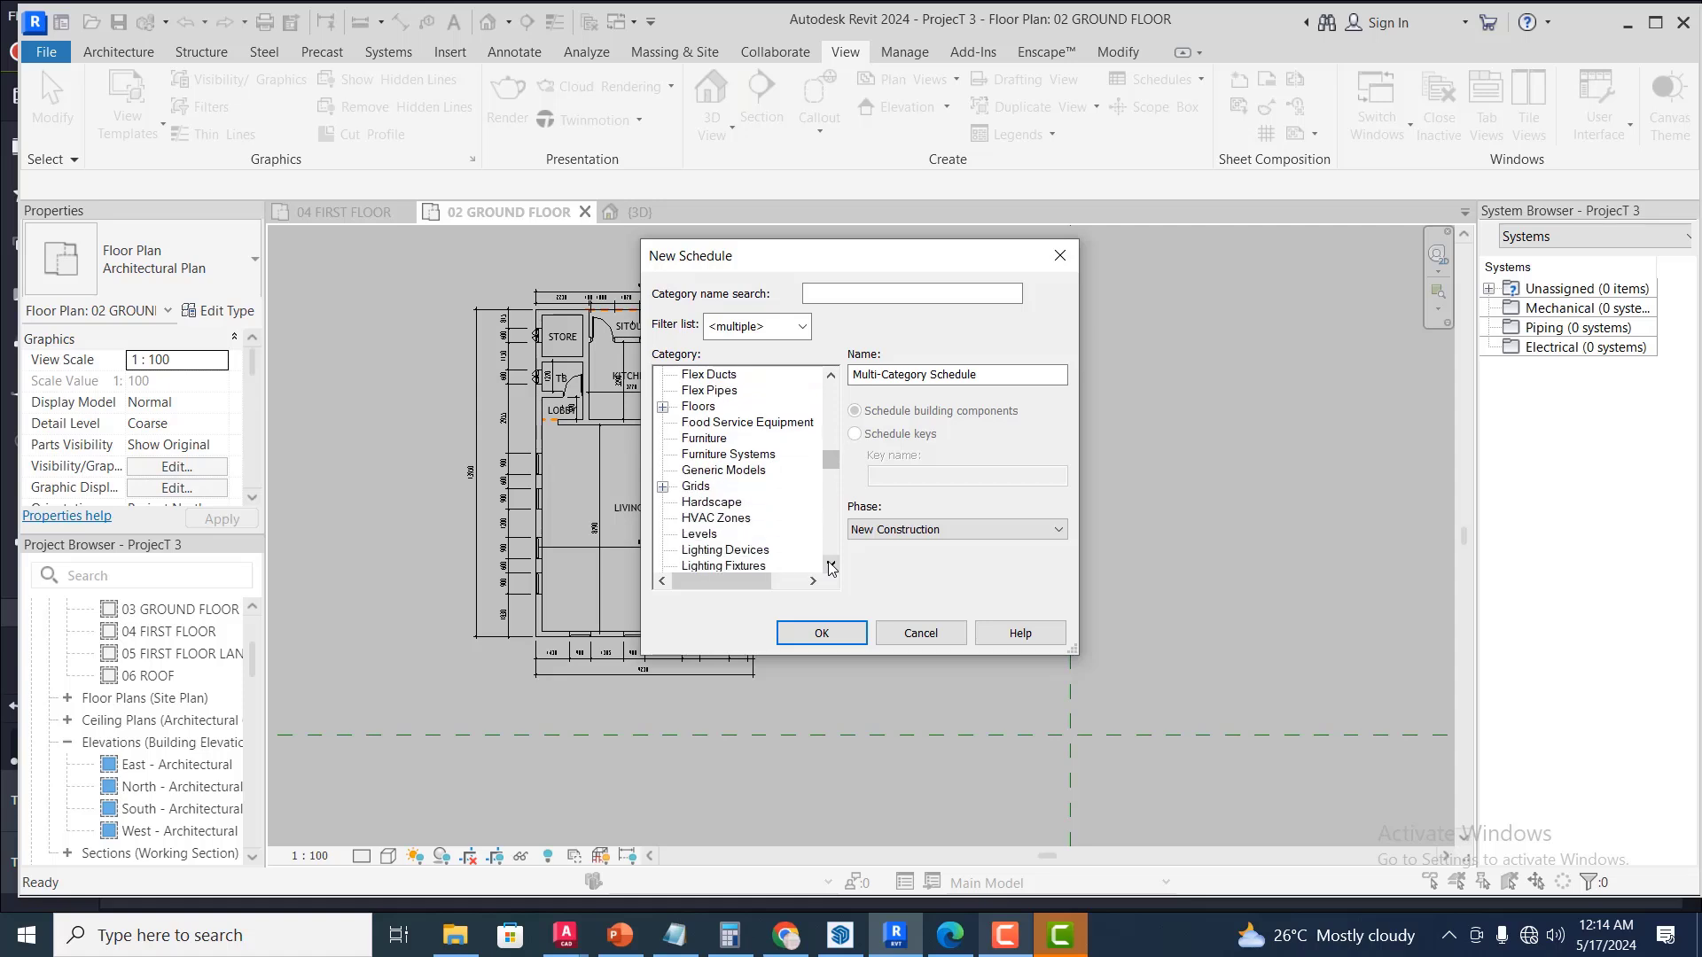
left_click(831, 567)
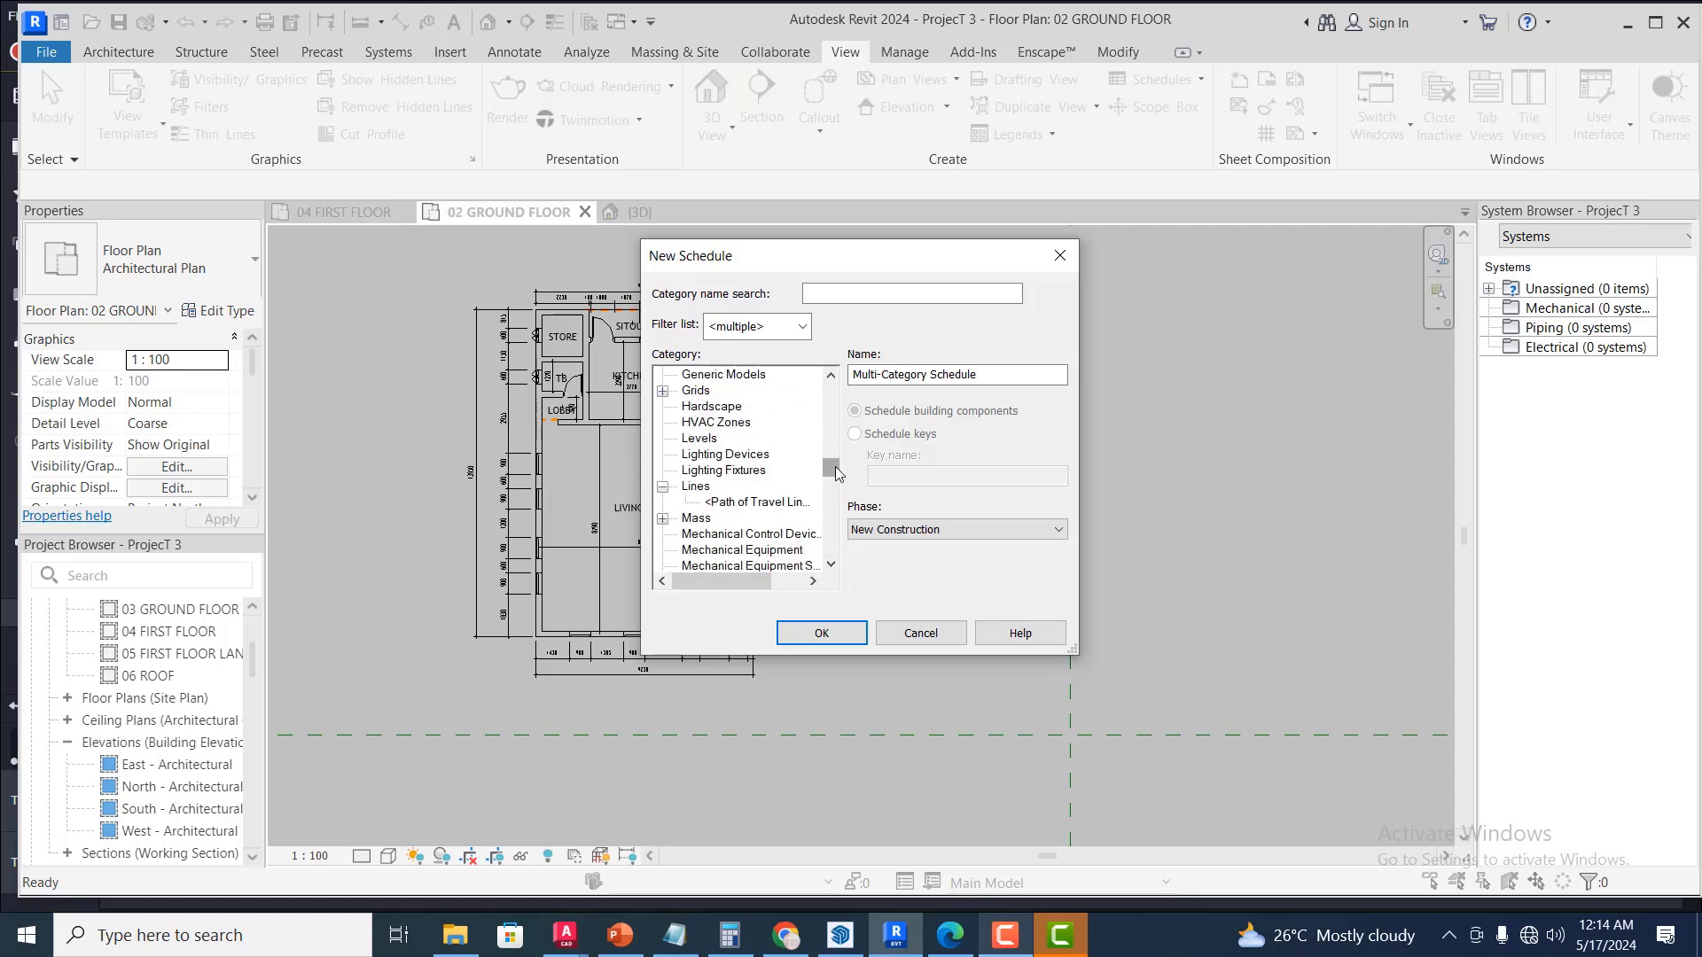
left_click(832, 565)
left_click(831, 565)
left_click(831, 566)
left_click(831, 566)
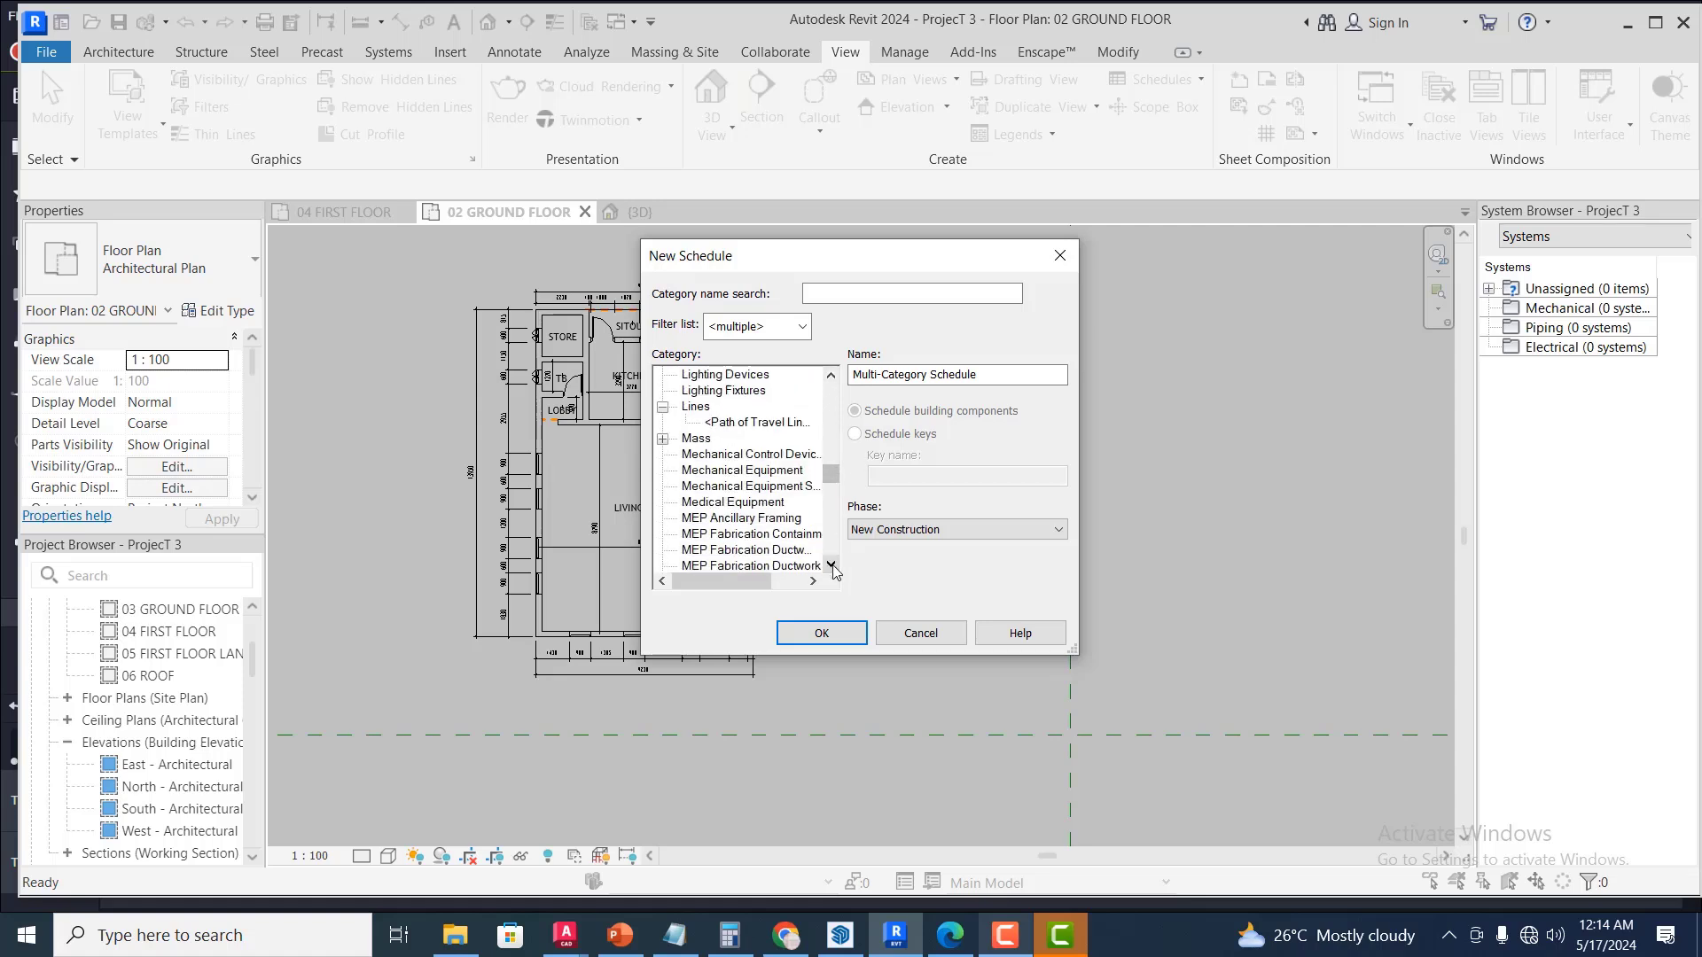
left_click(832, 566)
left_click(832, 565)
left_click(831, 566)
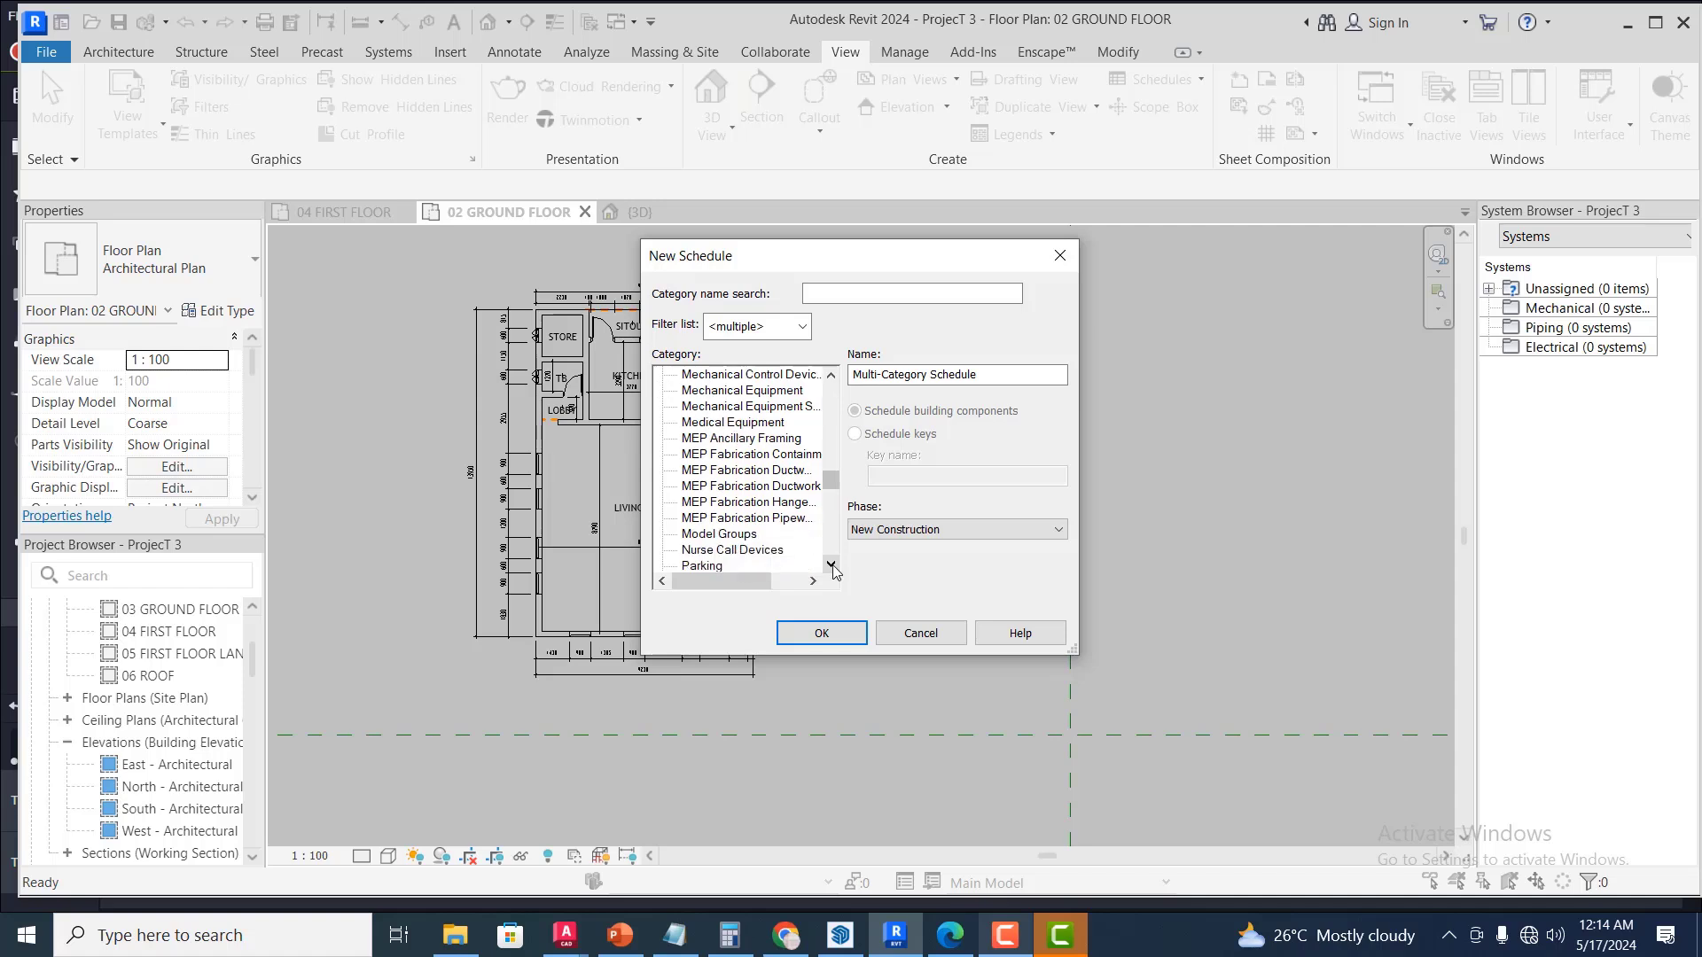
left_click(832, 566)
left_click(831, 566)
left_click(831, 566)
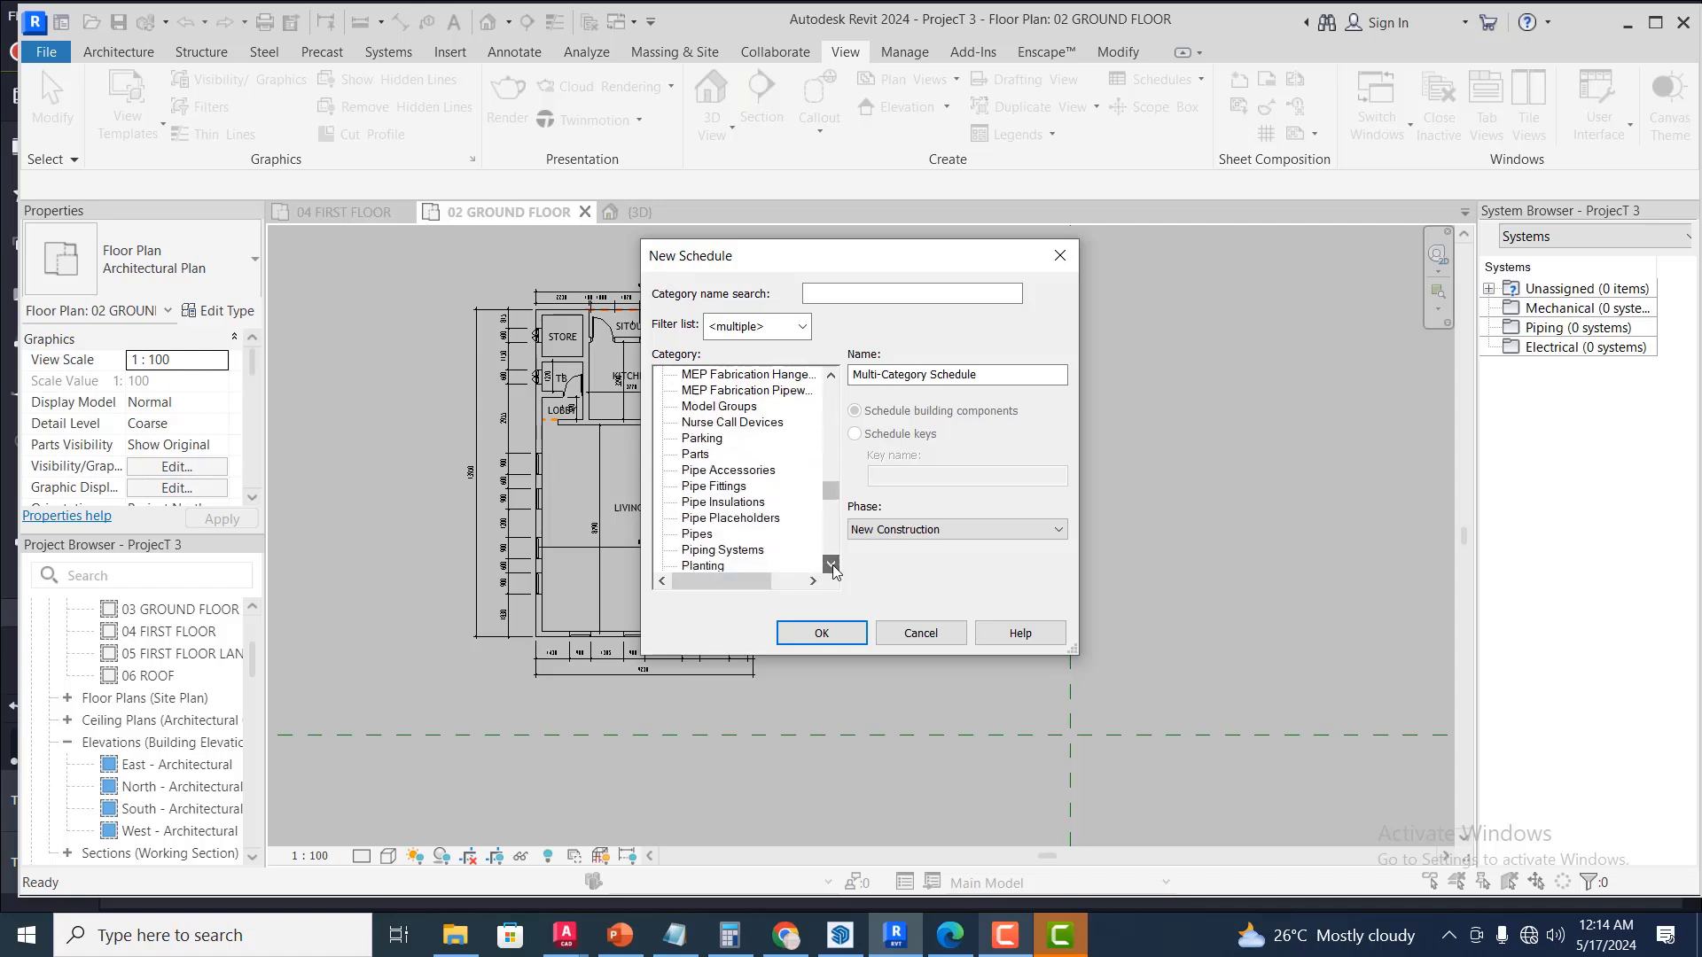
left_click(832, 565)
left_click(831, 565)
left_click(832, 565)
left_click(831, 565)
left_click(831, 566)
left_click(831, 565)
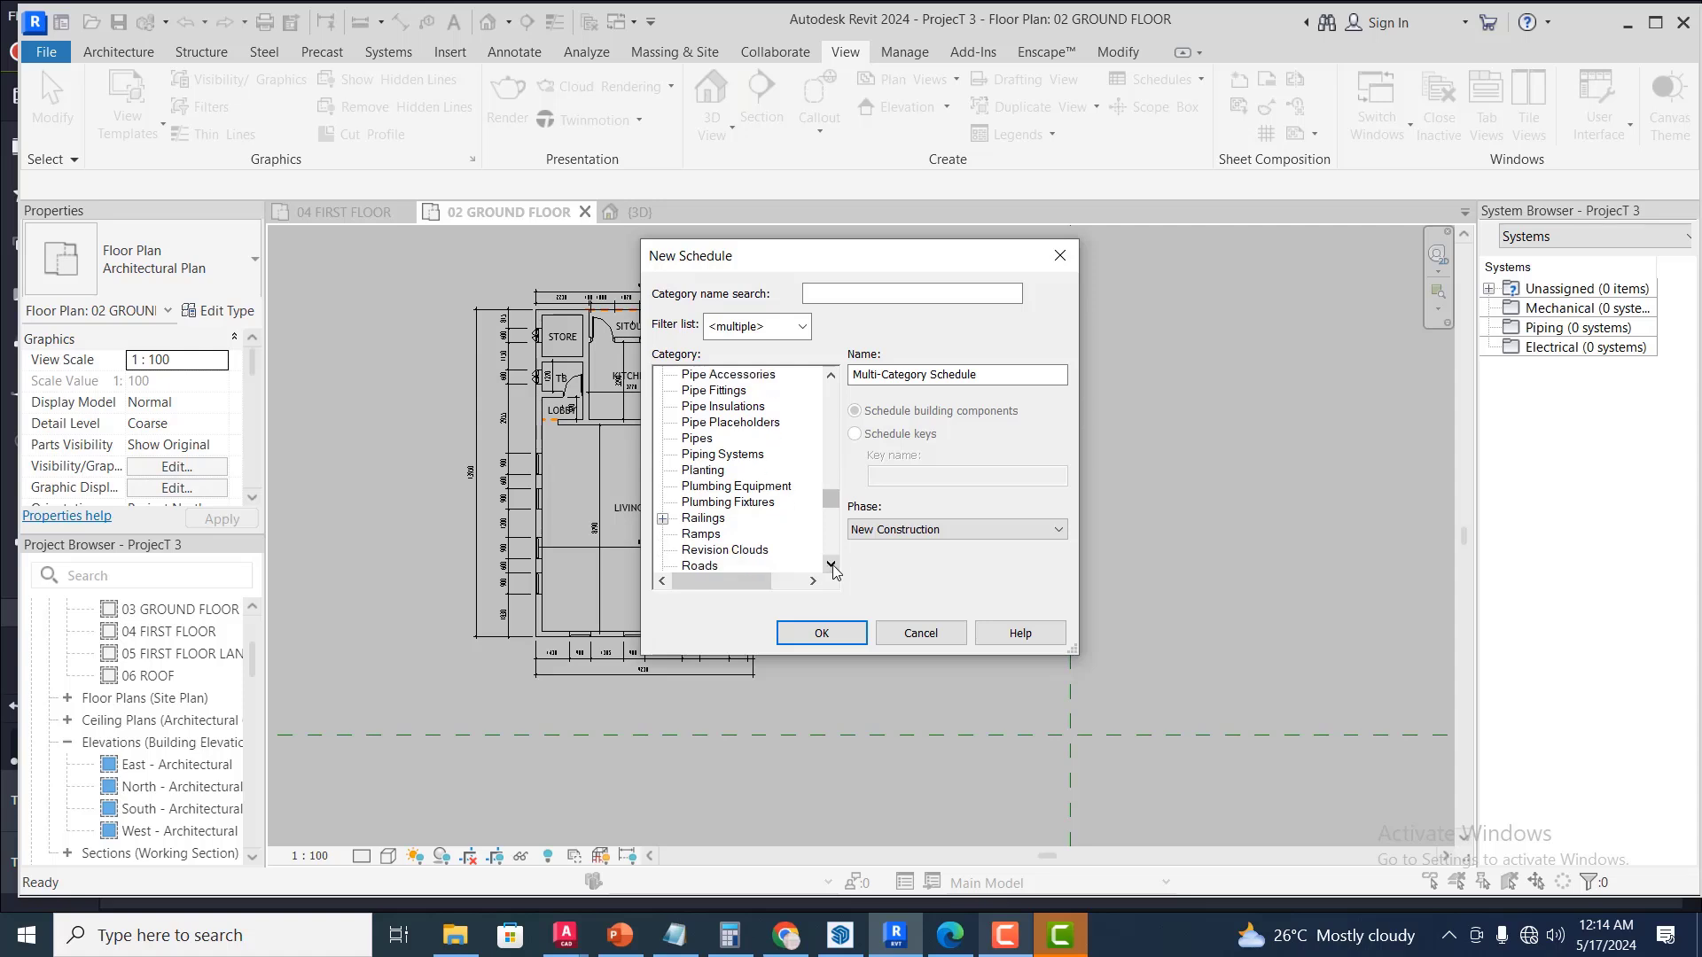
Choose Doors as the category for the new building component schedule
left_click(831, 375)
left_click(831, 375)
left_click(832, 375)
left_click(832, 375)
left_click(831, 375)
left_click(832, 375)
left_click(831, 375)
left_click(832, 375)
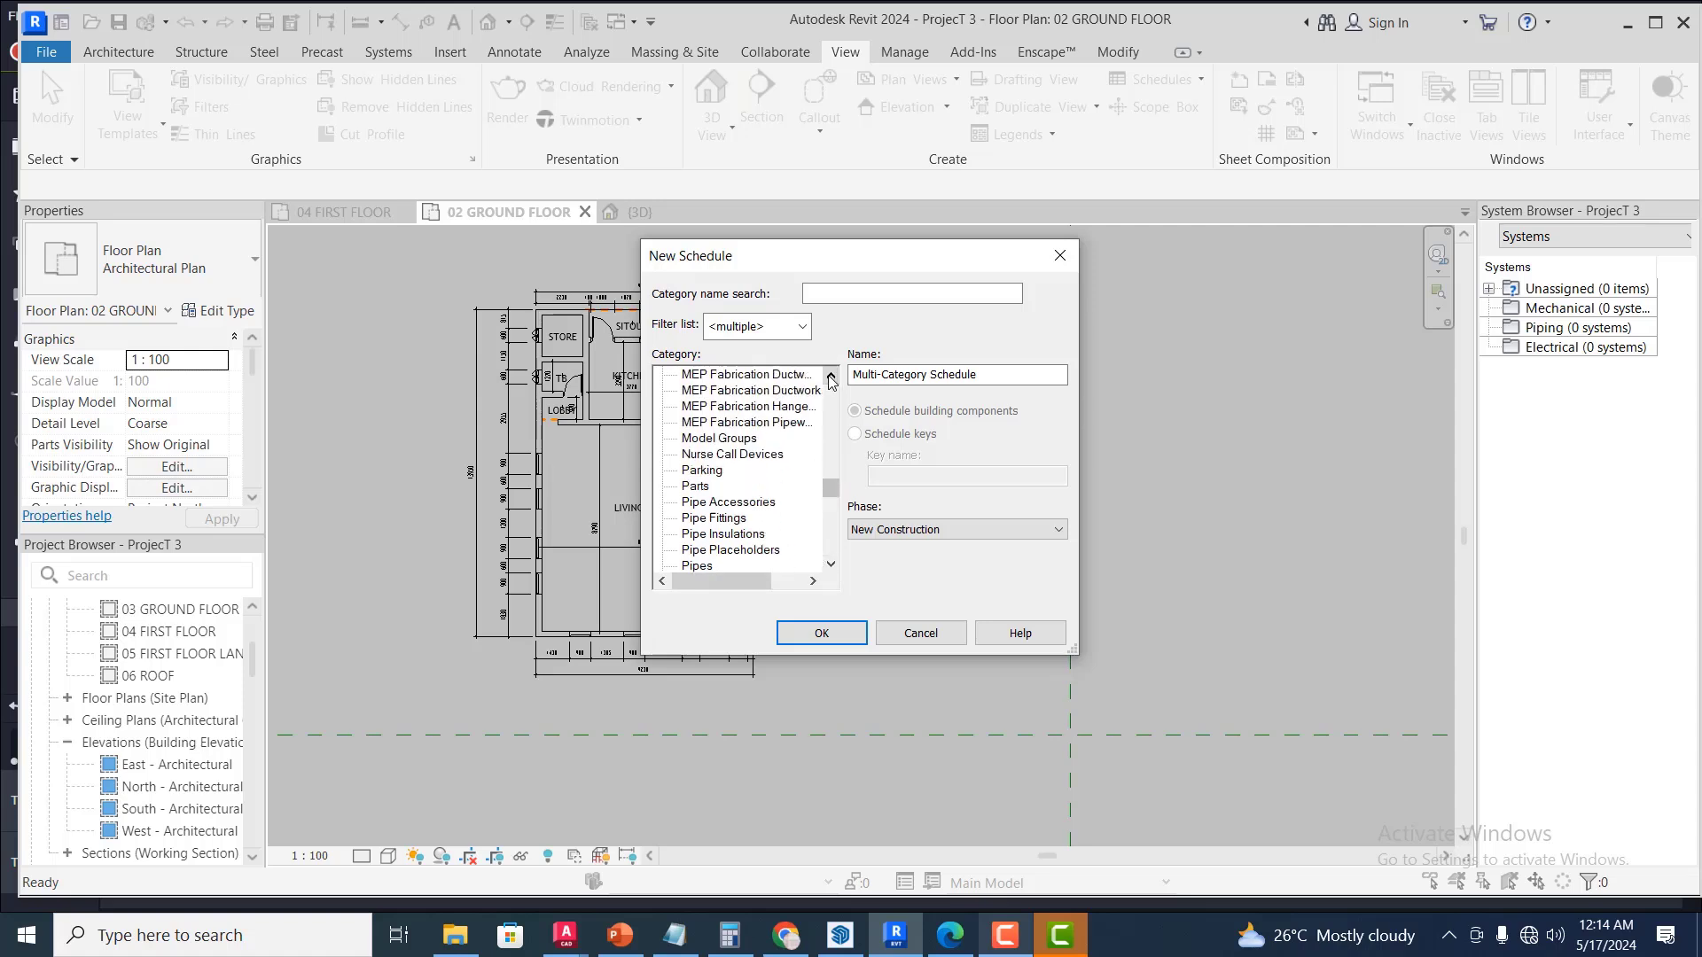
left_click(831, 377)
left_click(831, 377)
left_click(831, 377)
left_click(831, 377)
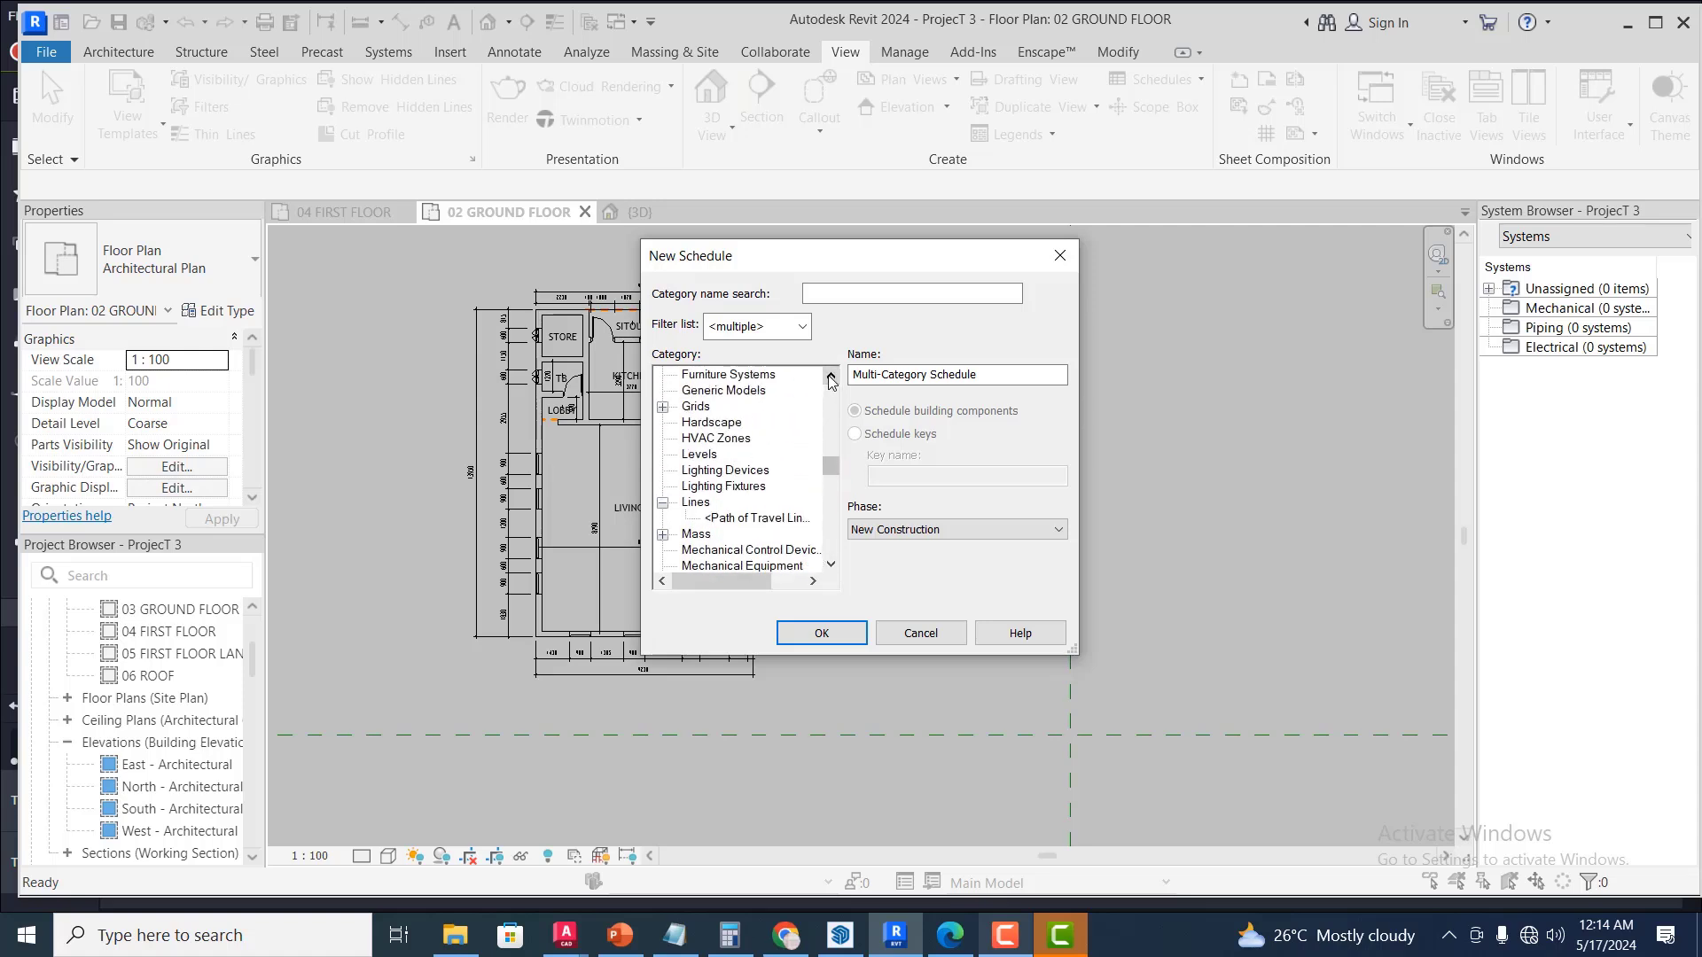
left_click(831, 377)
left_click(831, 376)
left_click(832, 377)
left_click(831, 377)
left_click(832, 377)
left_click(832, 377)
left_click(832, 377)
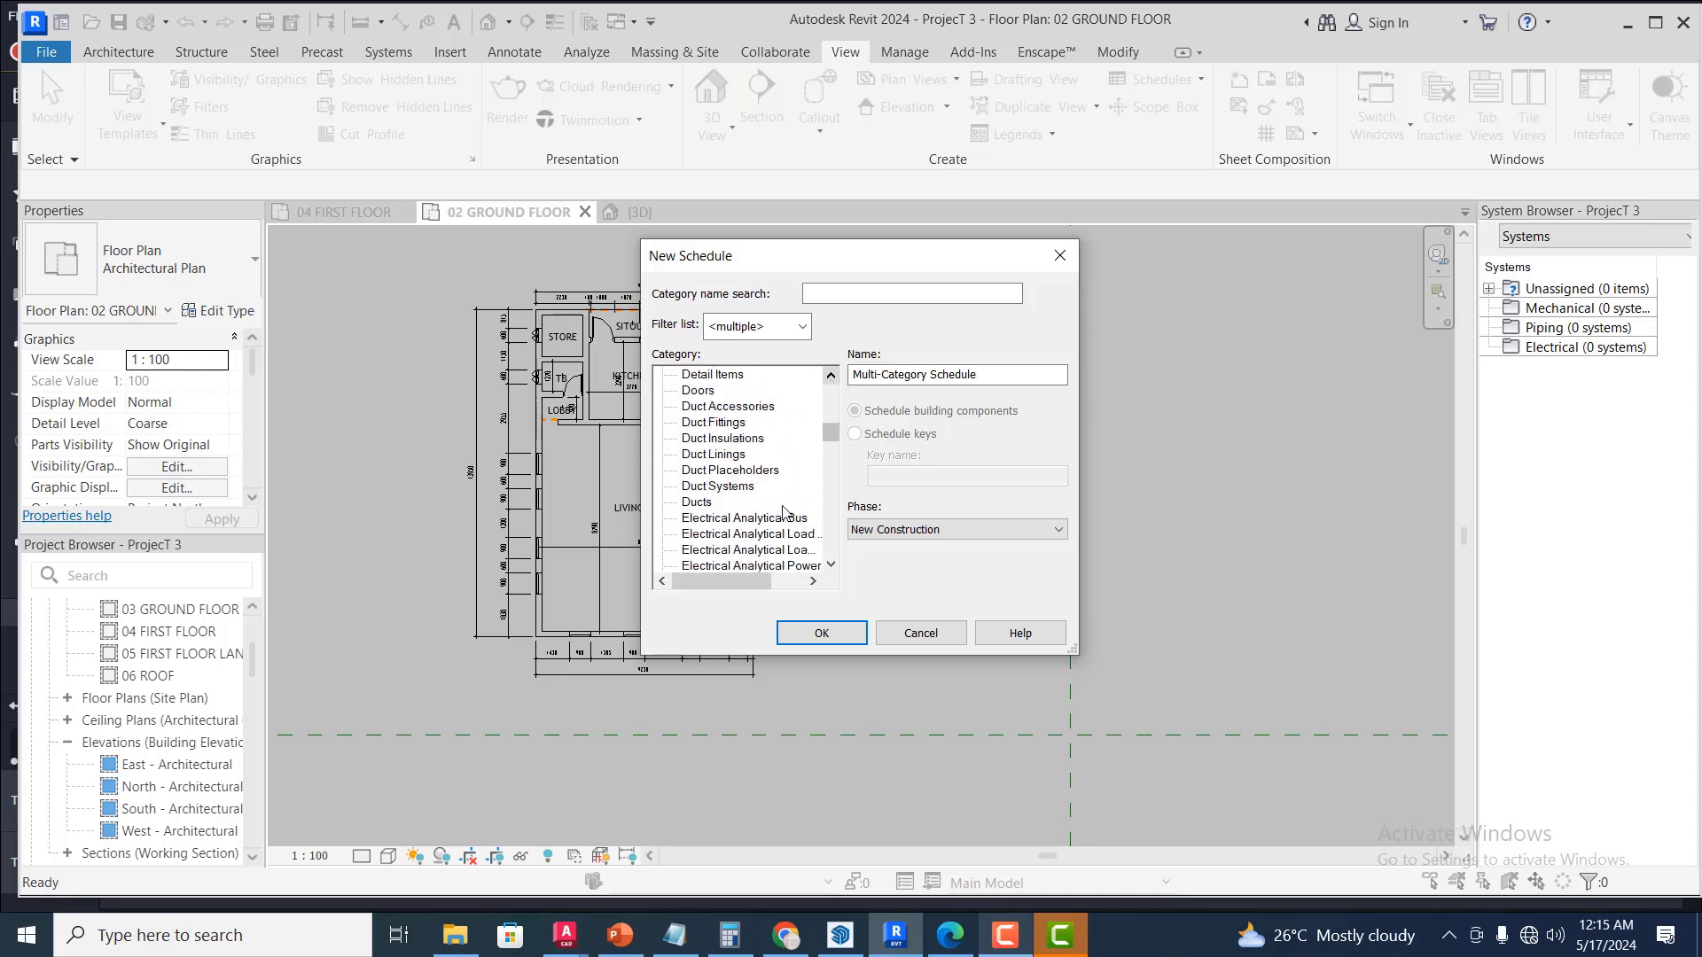
left_click(700, 395)
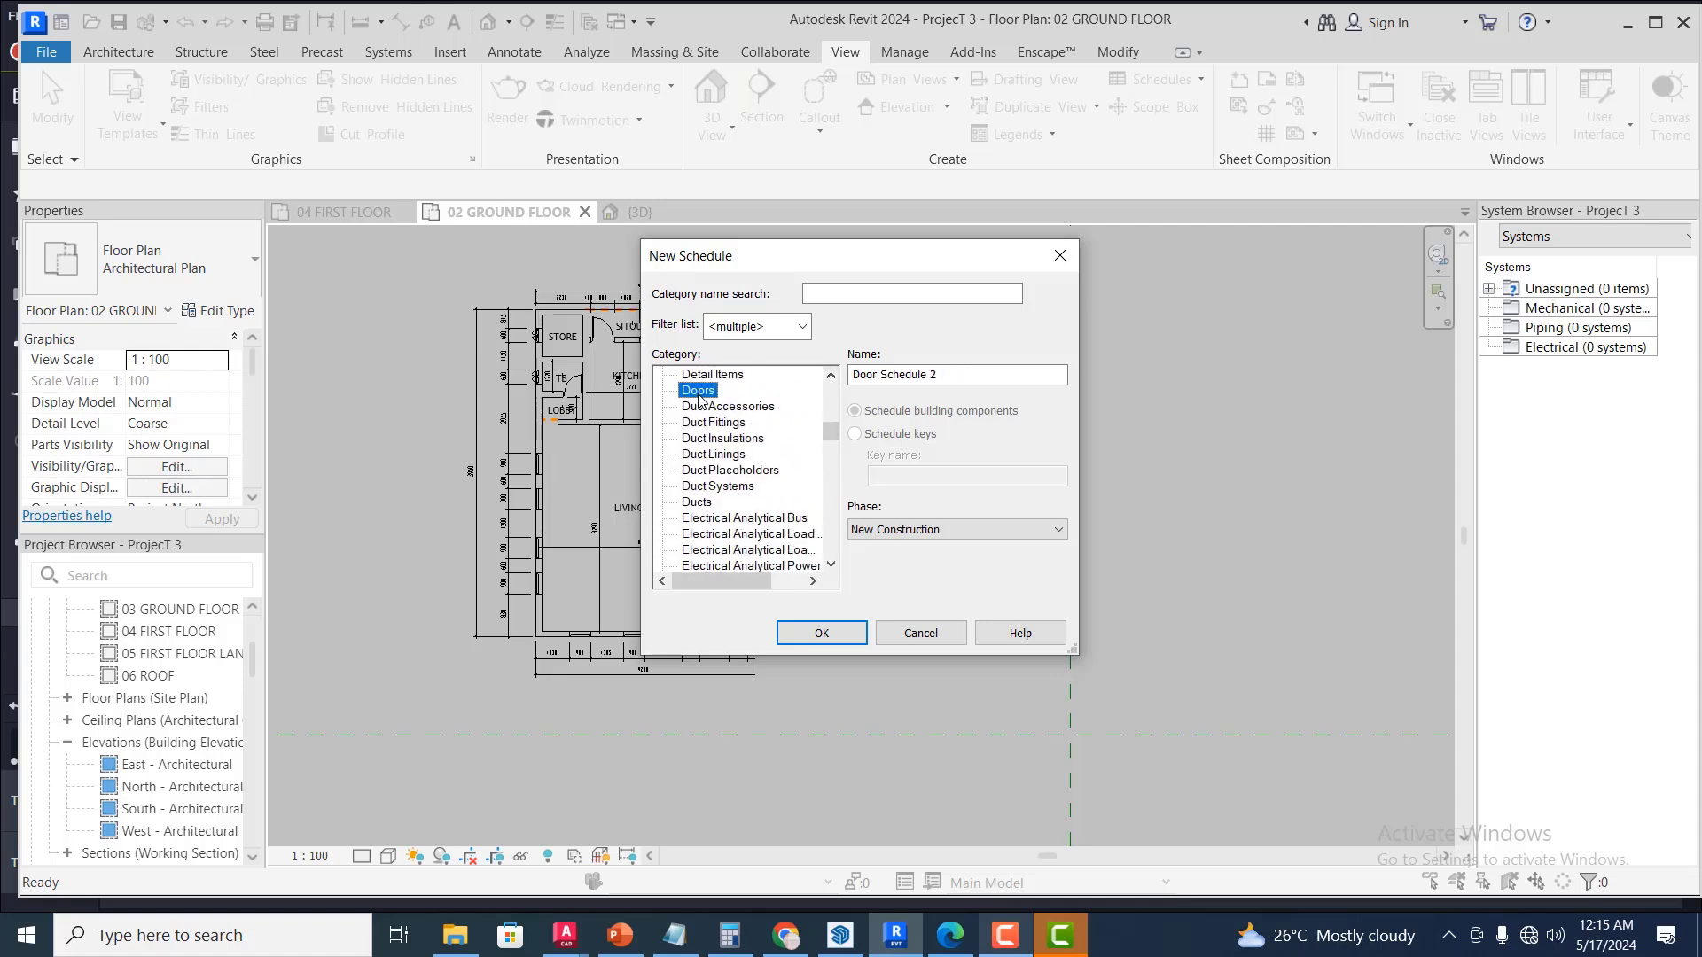
Create the door schedule and add the Width and Height fields to its scheduled fields
left_click(824, 633)
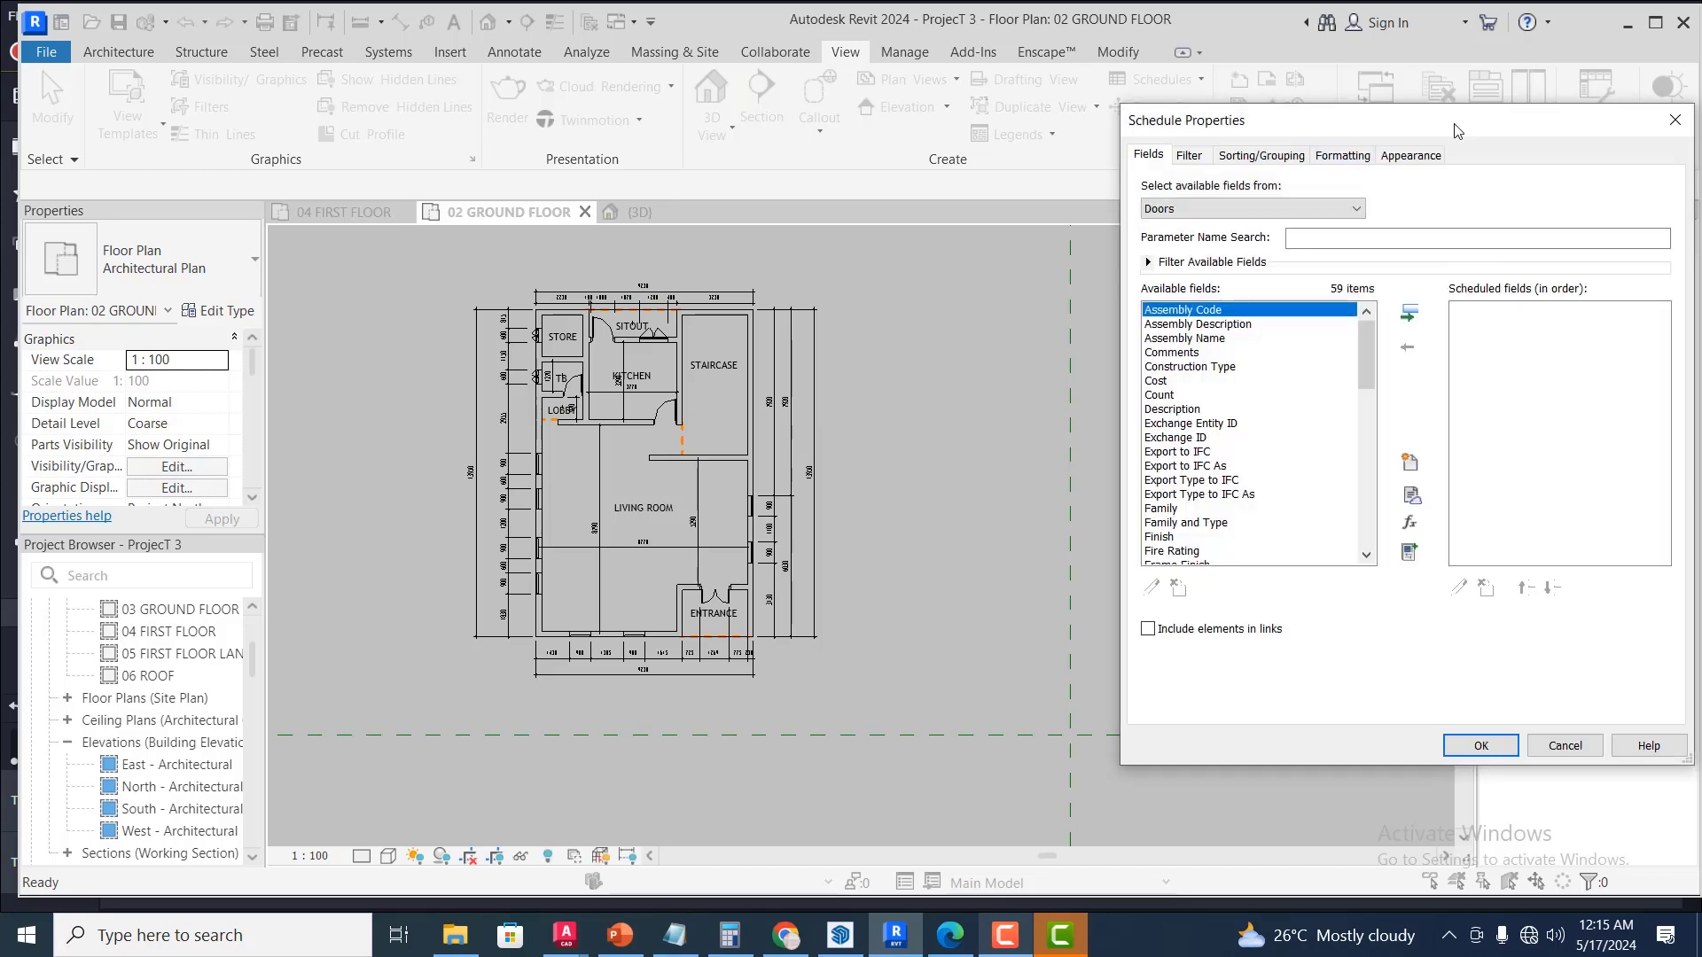
left_click_drag(1454, 131, 899, 145)
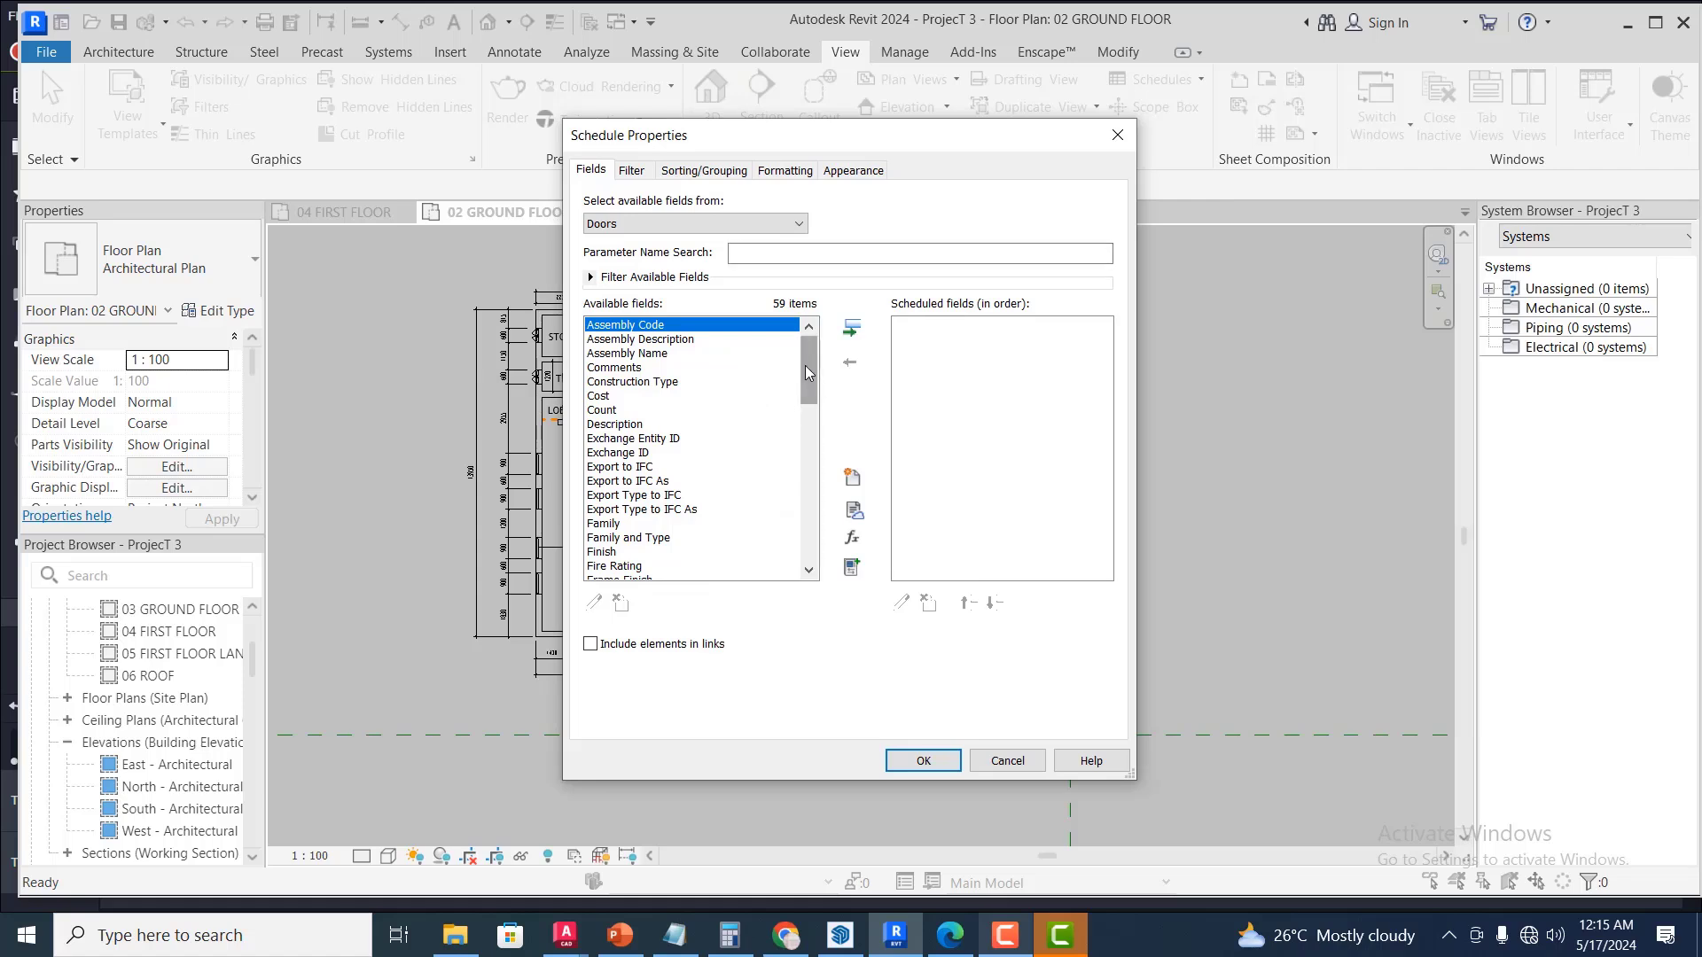
left_click_drag(807, 372, 815, 551)
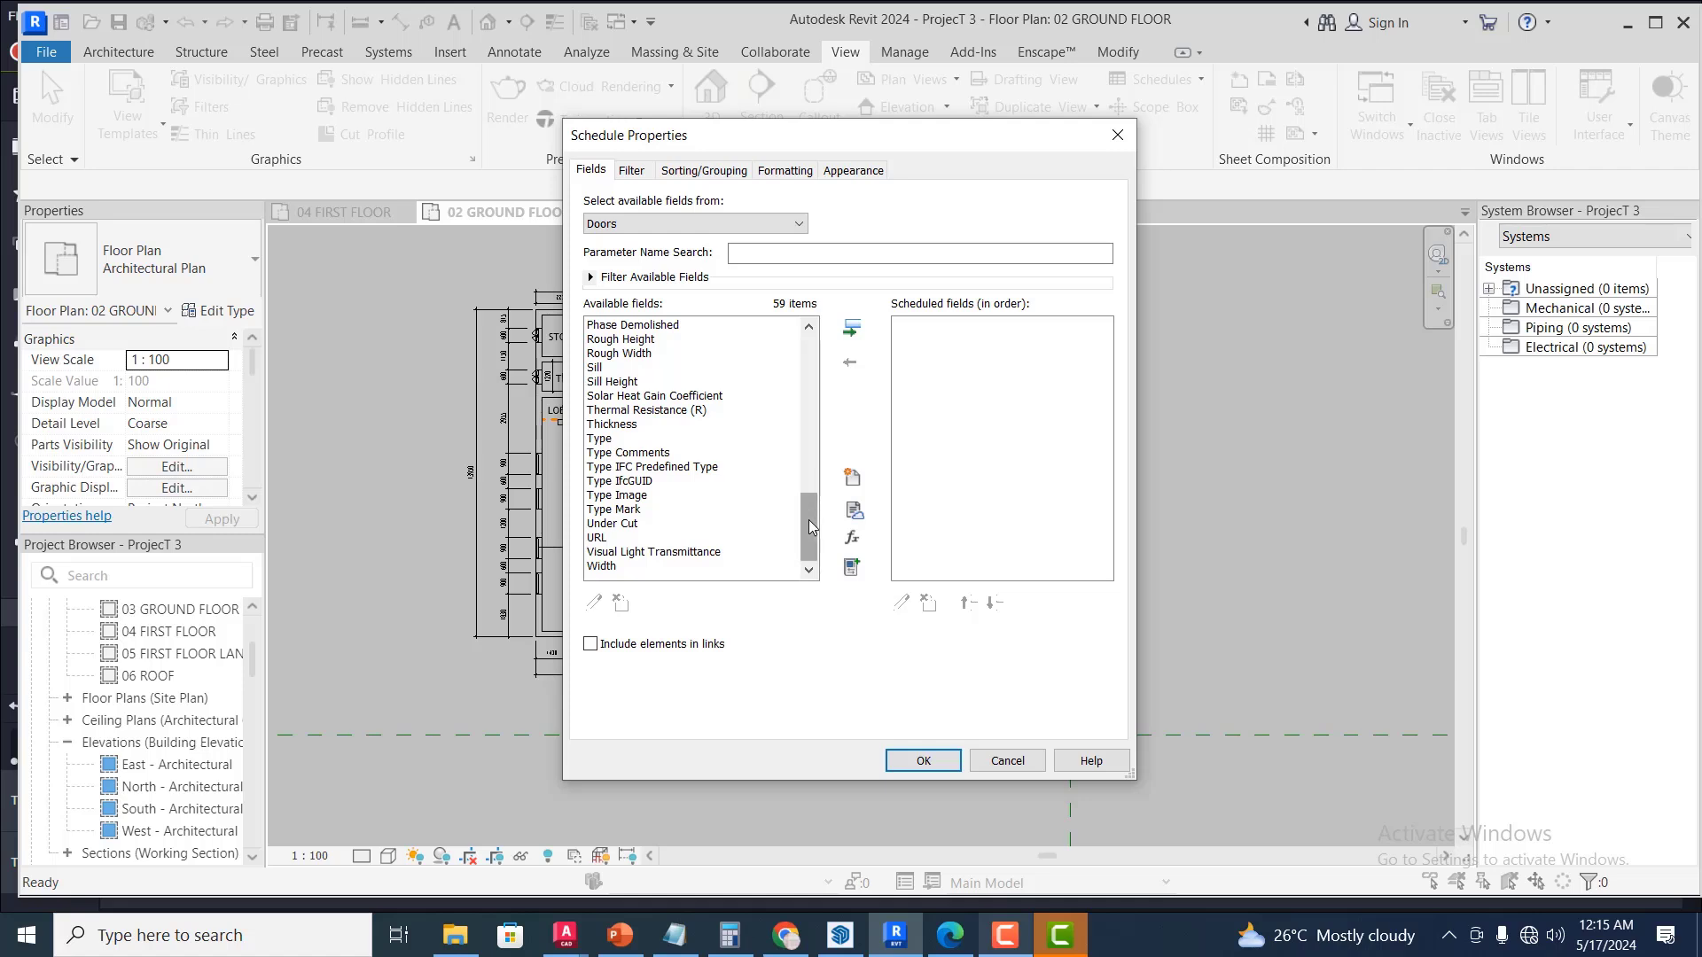
left_click(602, 567)
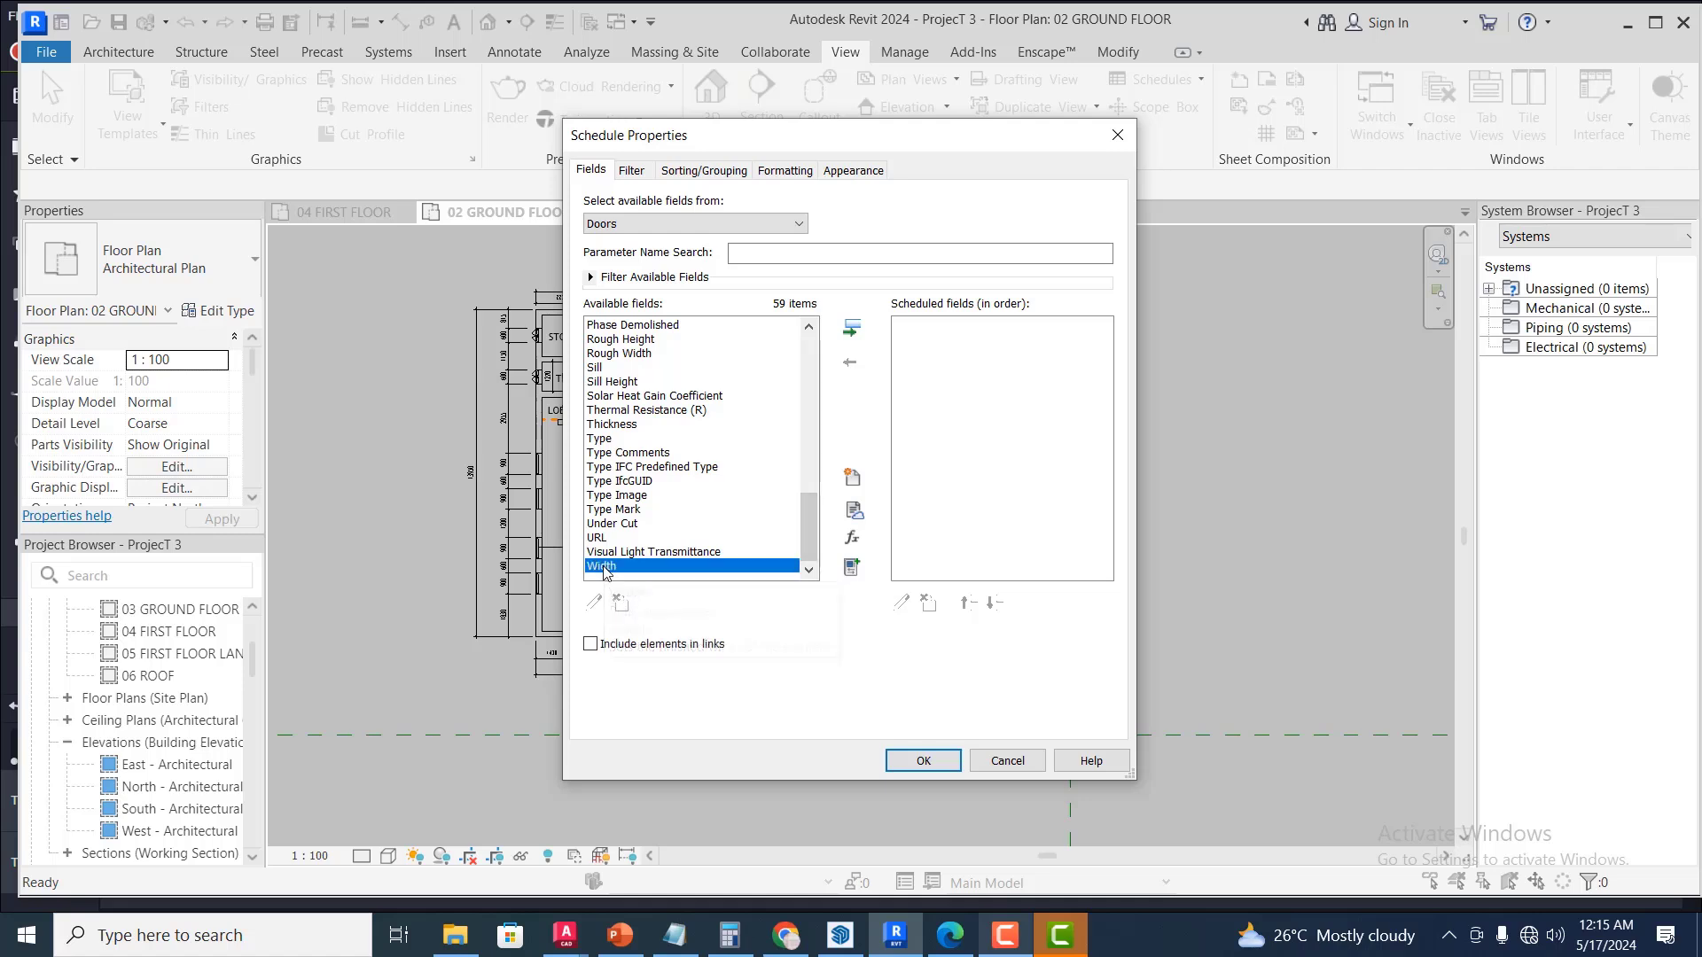
left_click(852, 330)
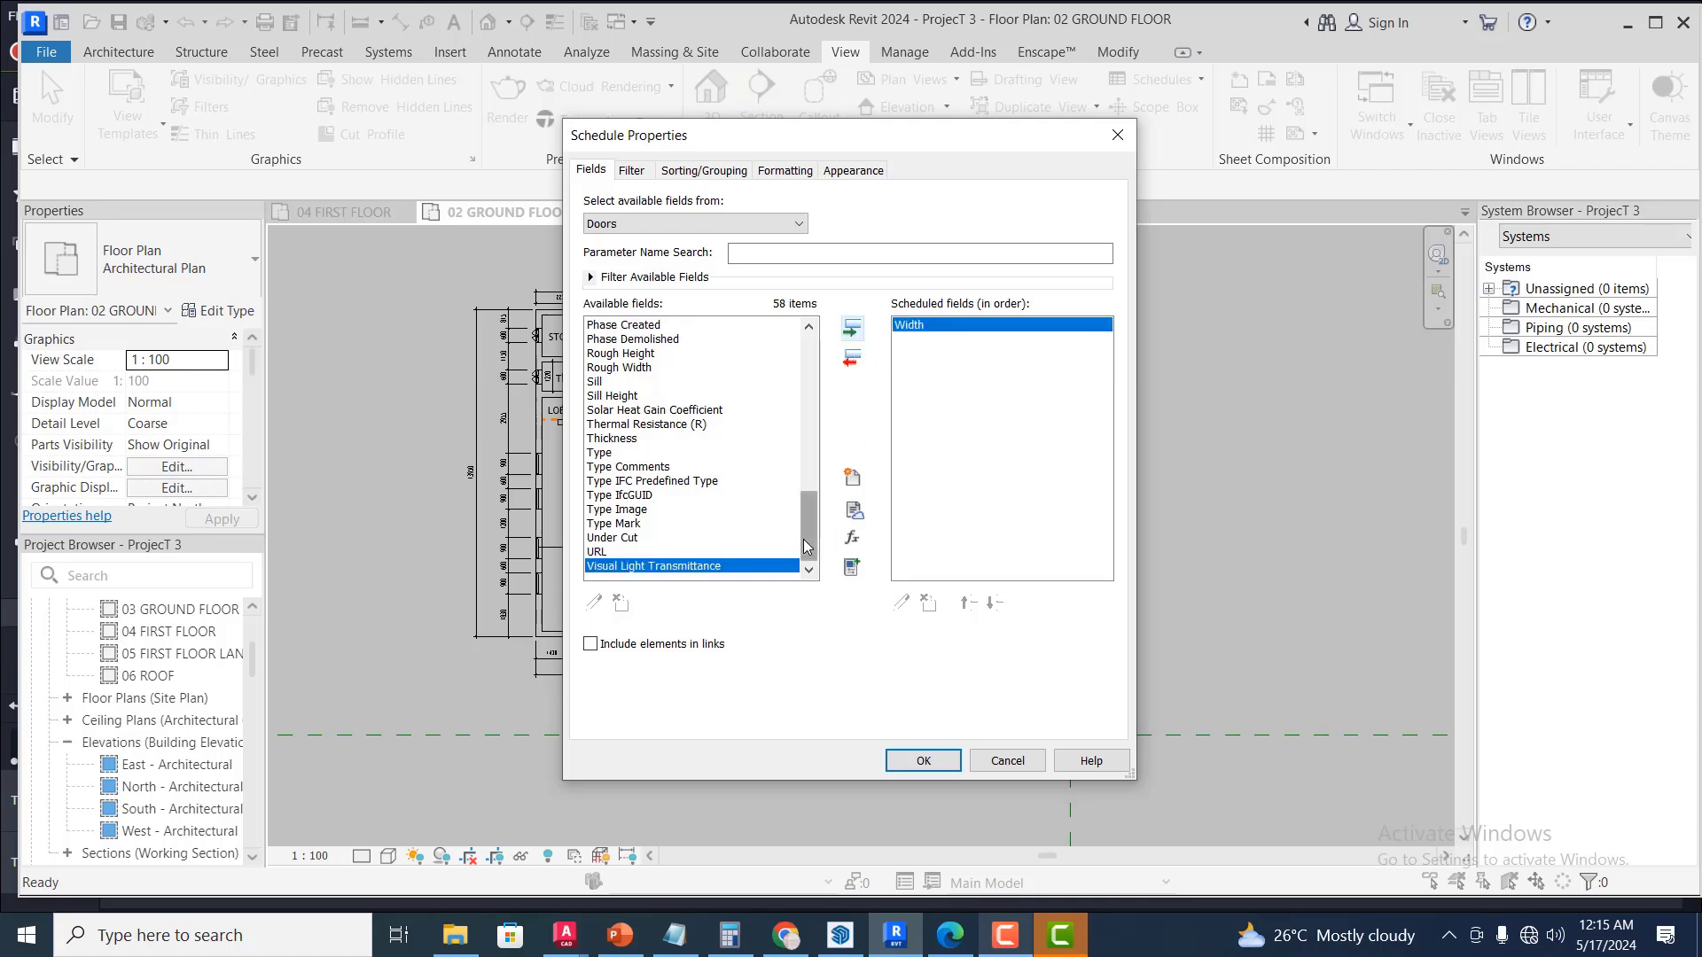
left_click_drag(806, 546, 799, 451)
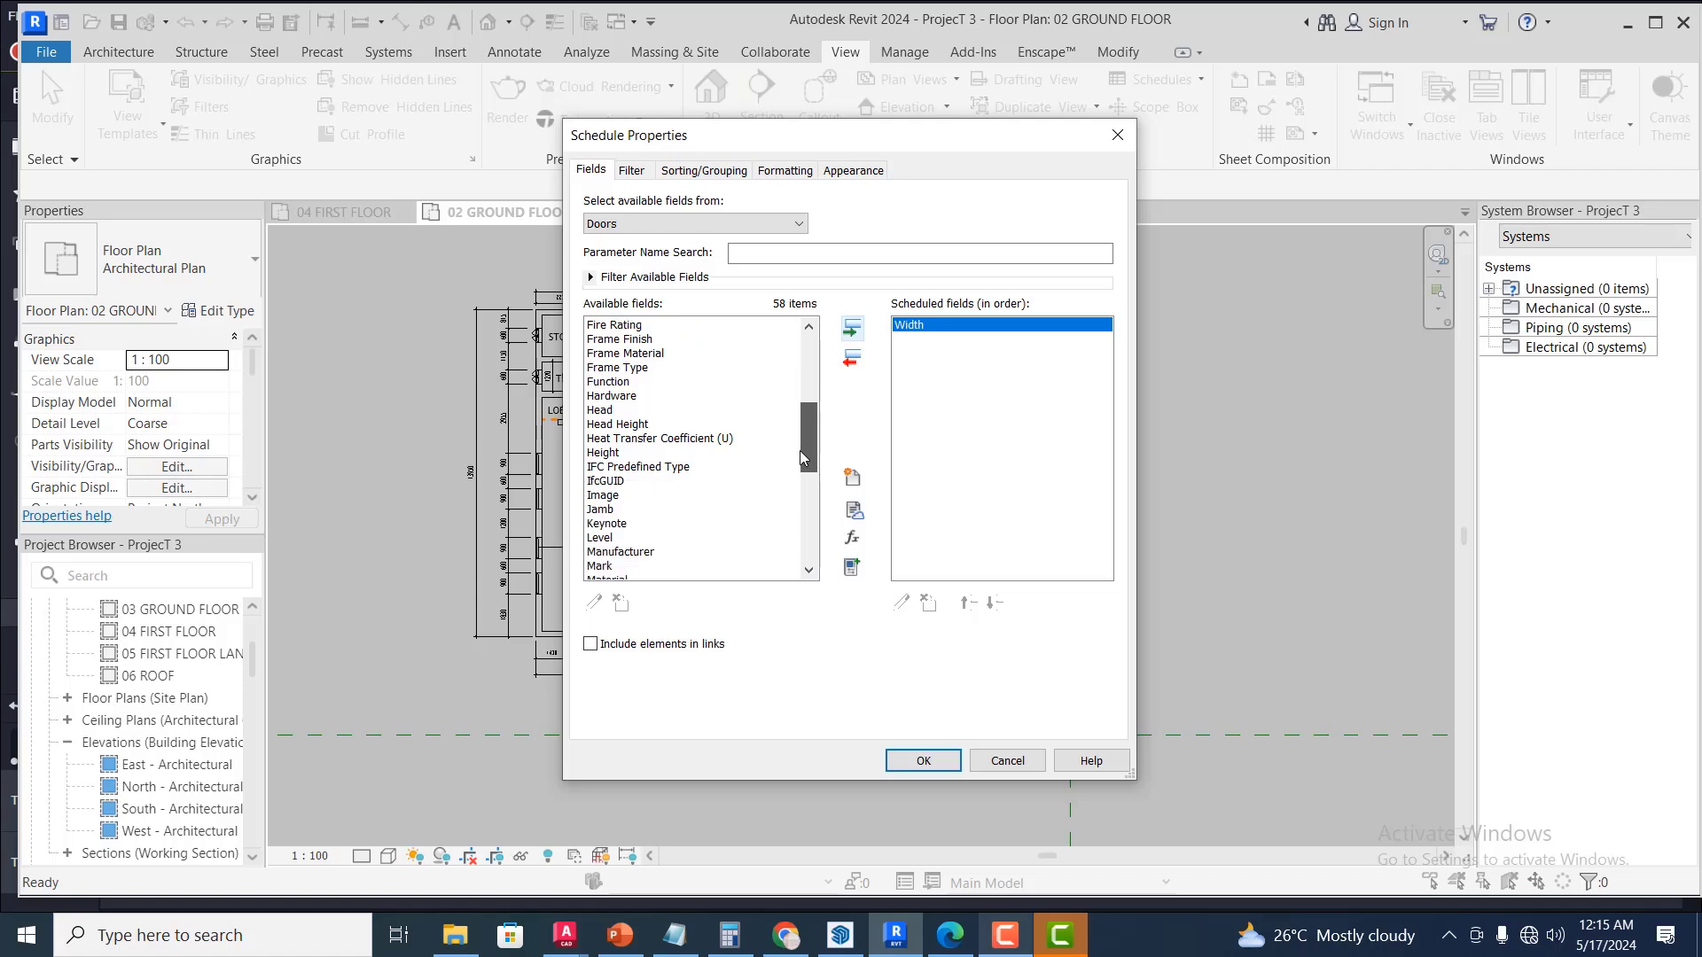
left_click(620, 452)
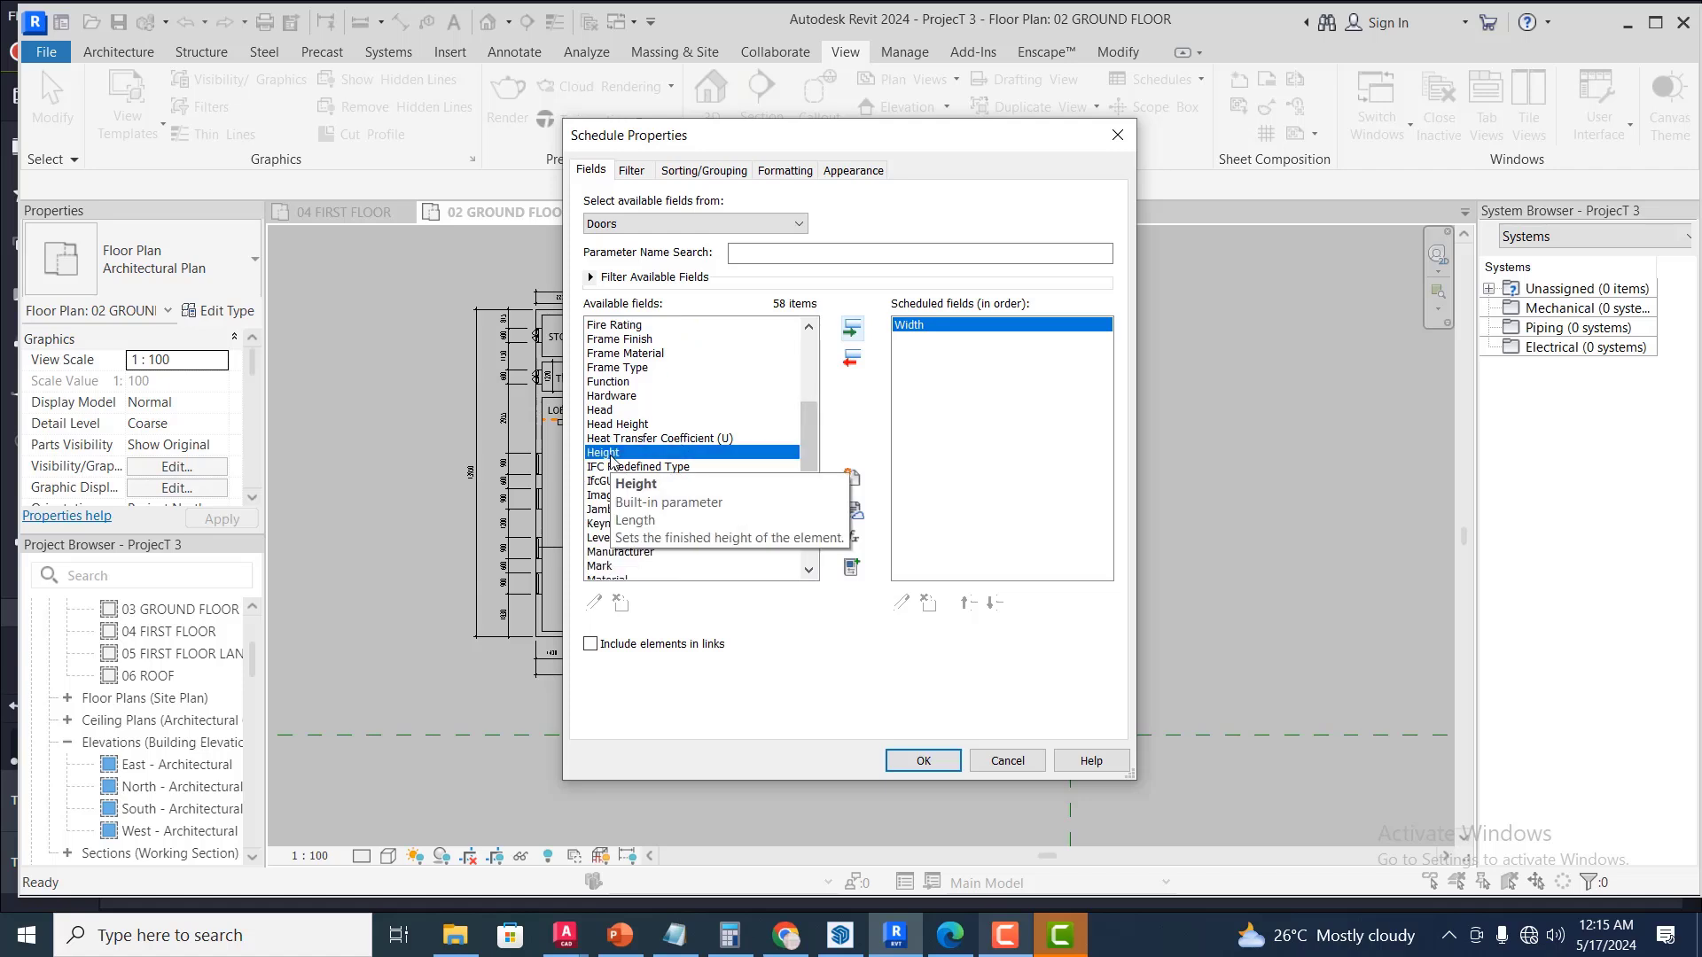
left_click(850, 329)
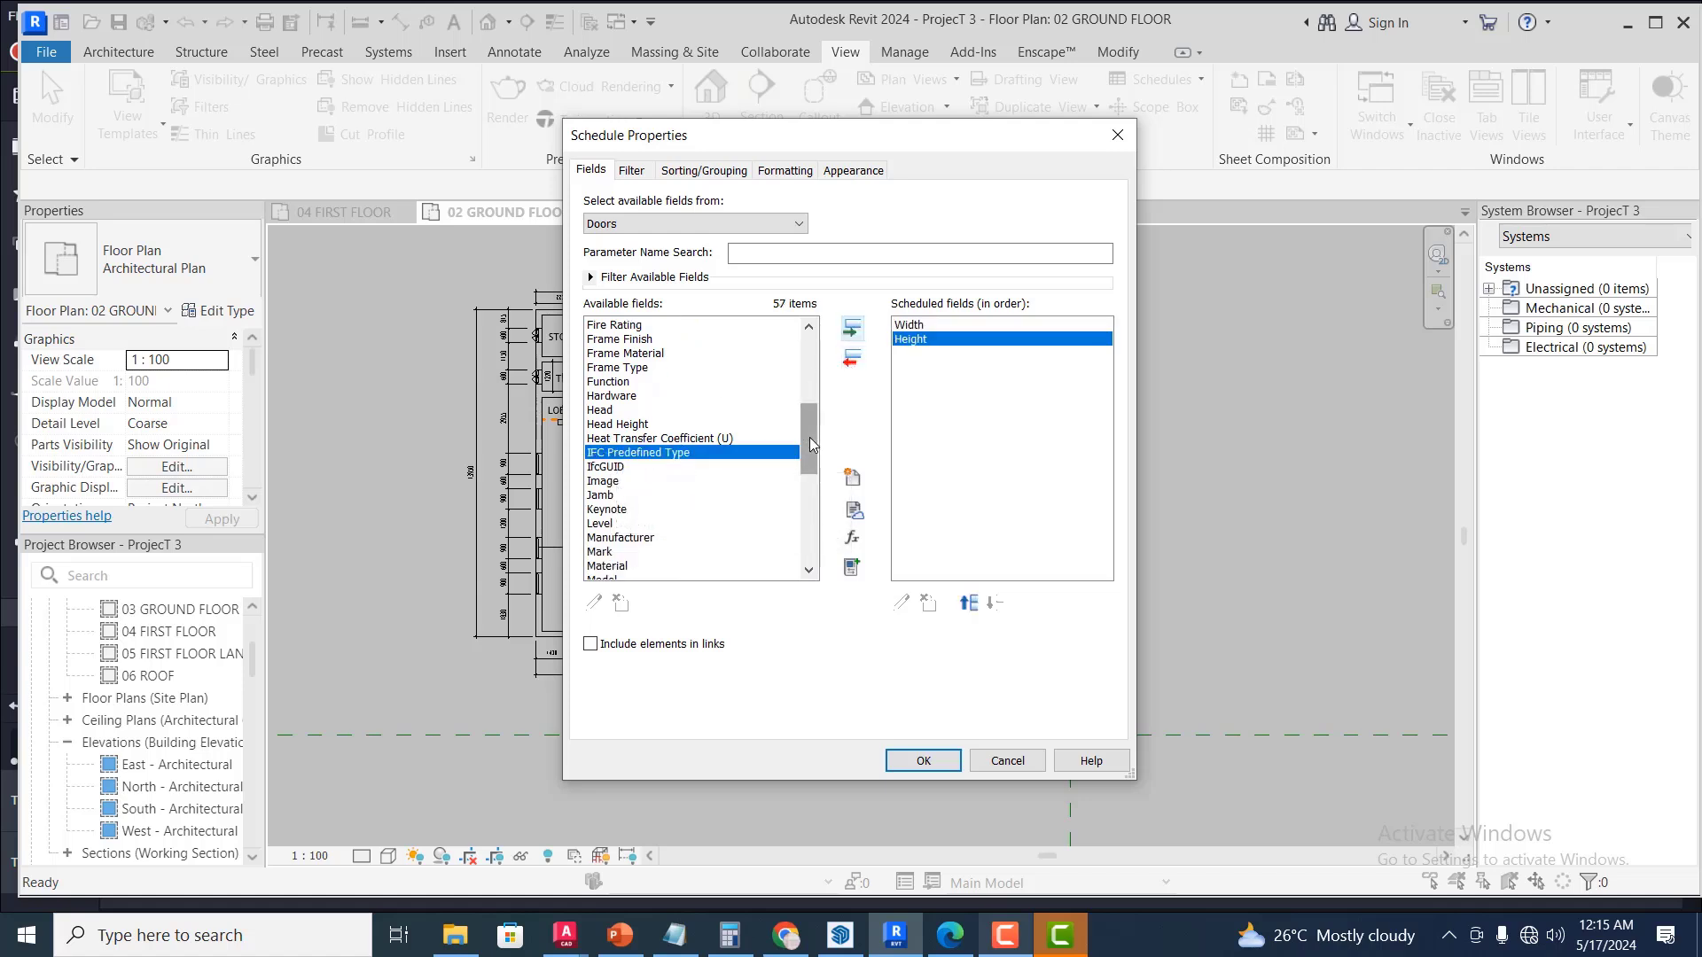
Add the Type and Description fields to the door schedule after Height
left_click_drag(811, 443, 815, 495)
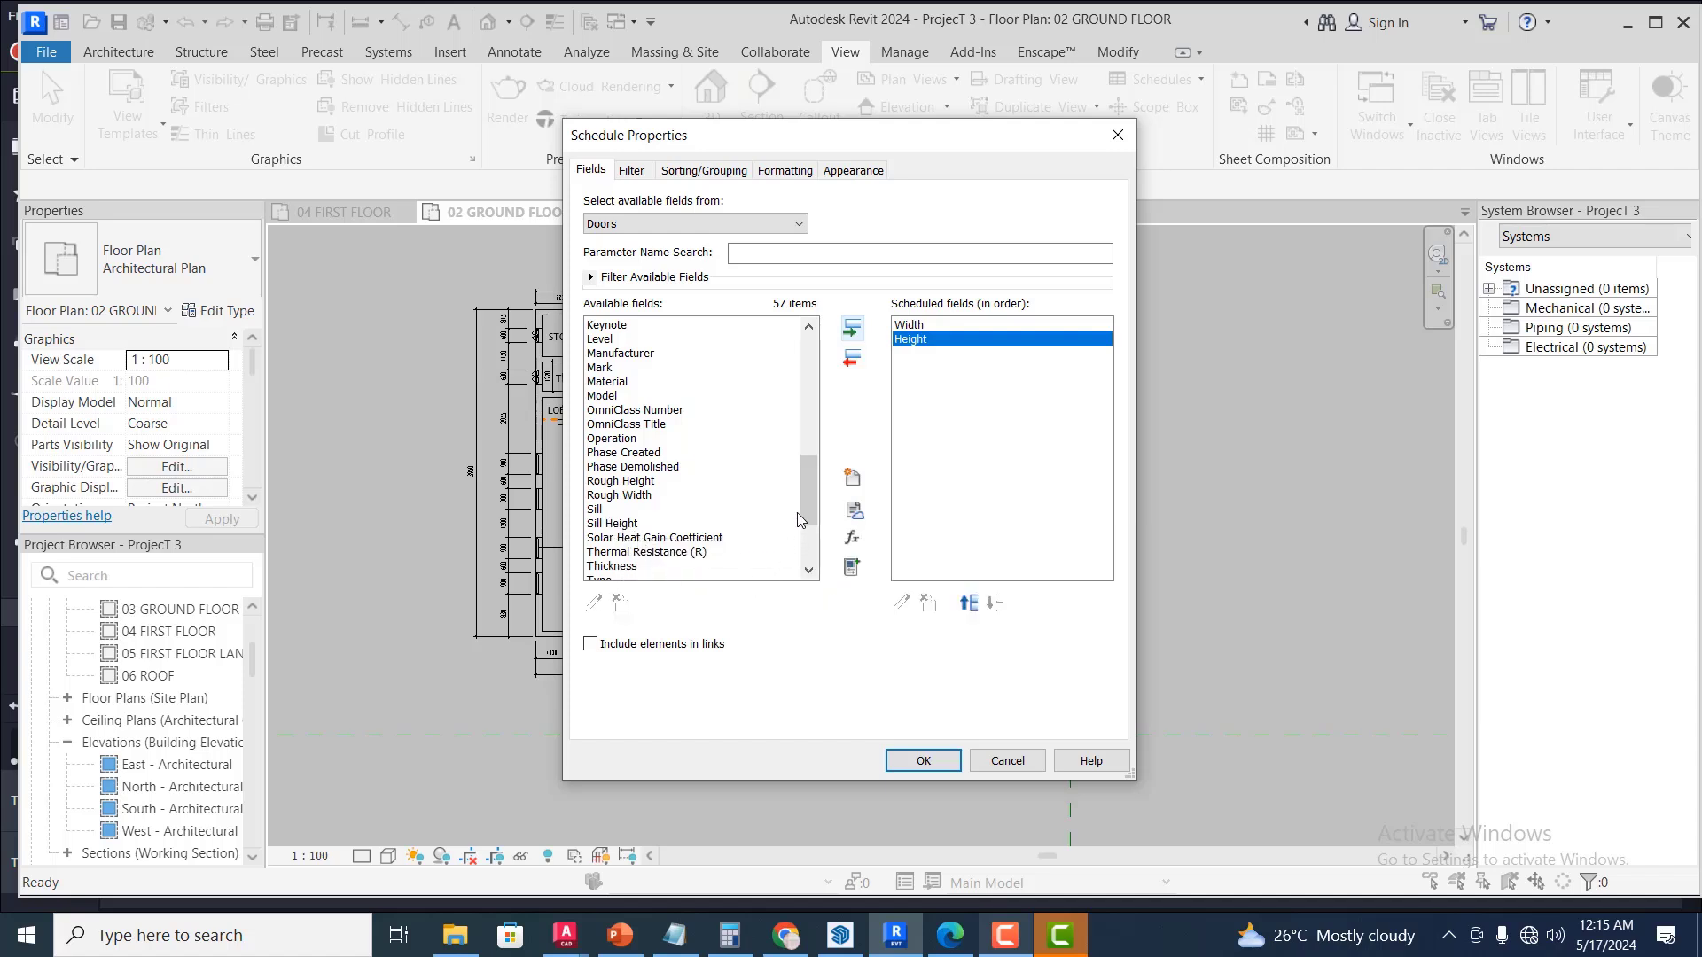
left_click_drag(803, 508, 800, 538)
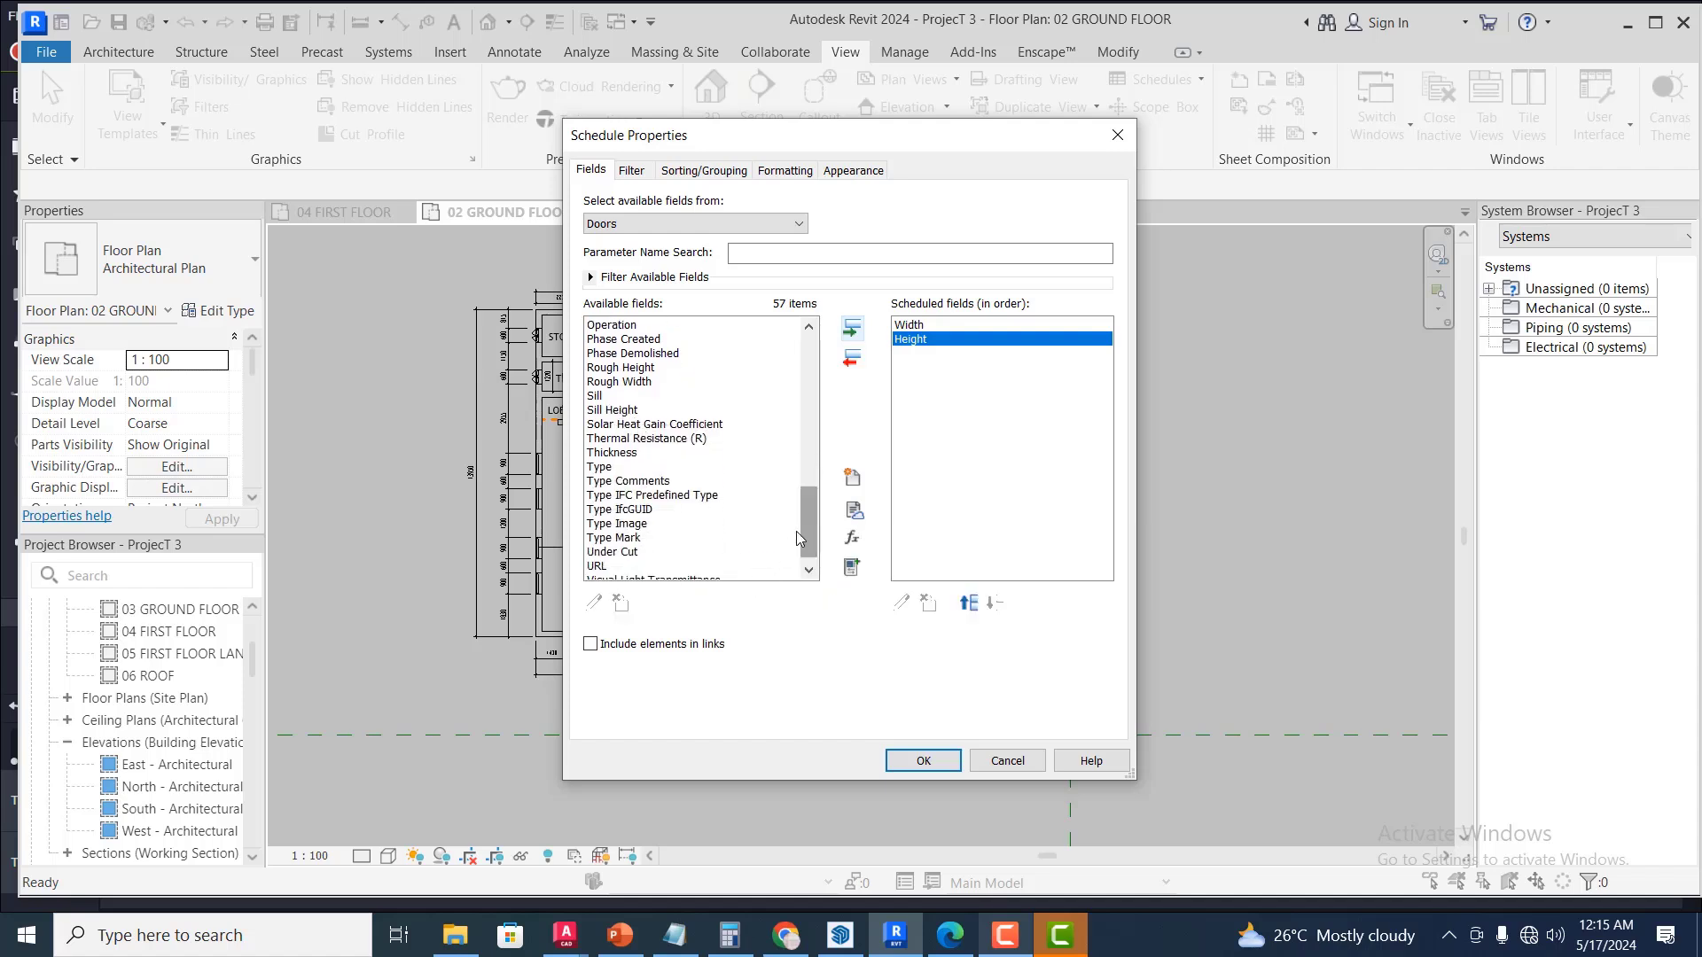
left_click(621, 467)
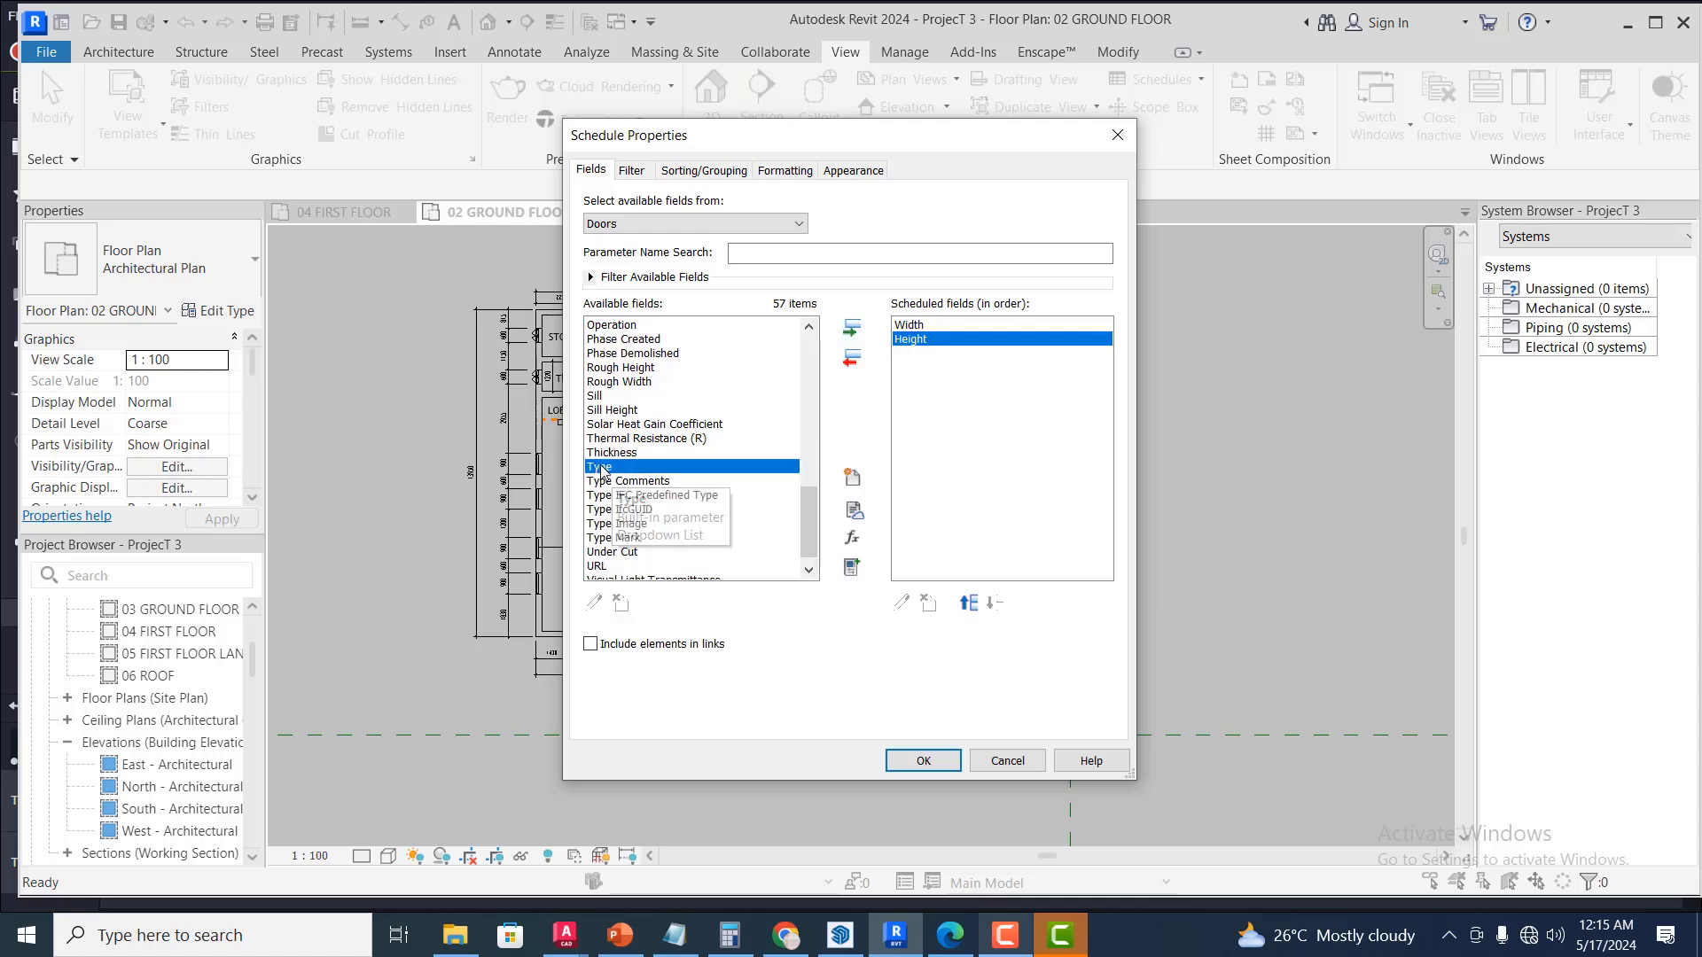
left_click(851, 328)
left_click_drag(812, 530, 800, 370)
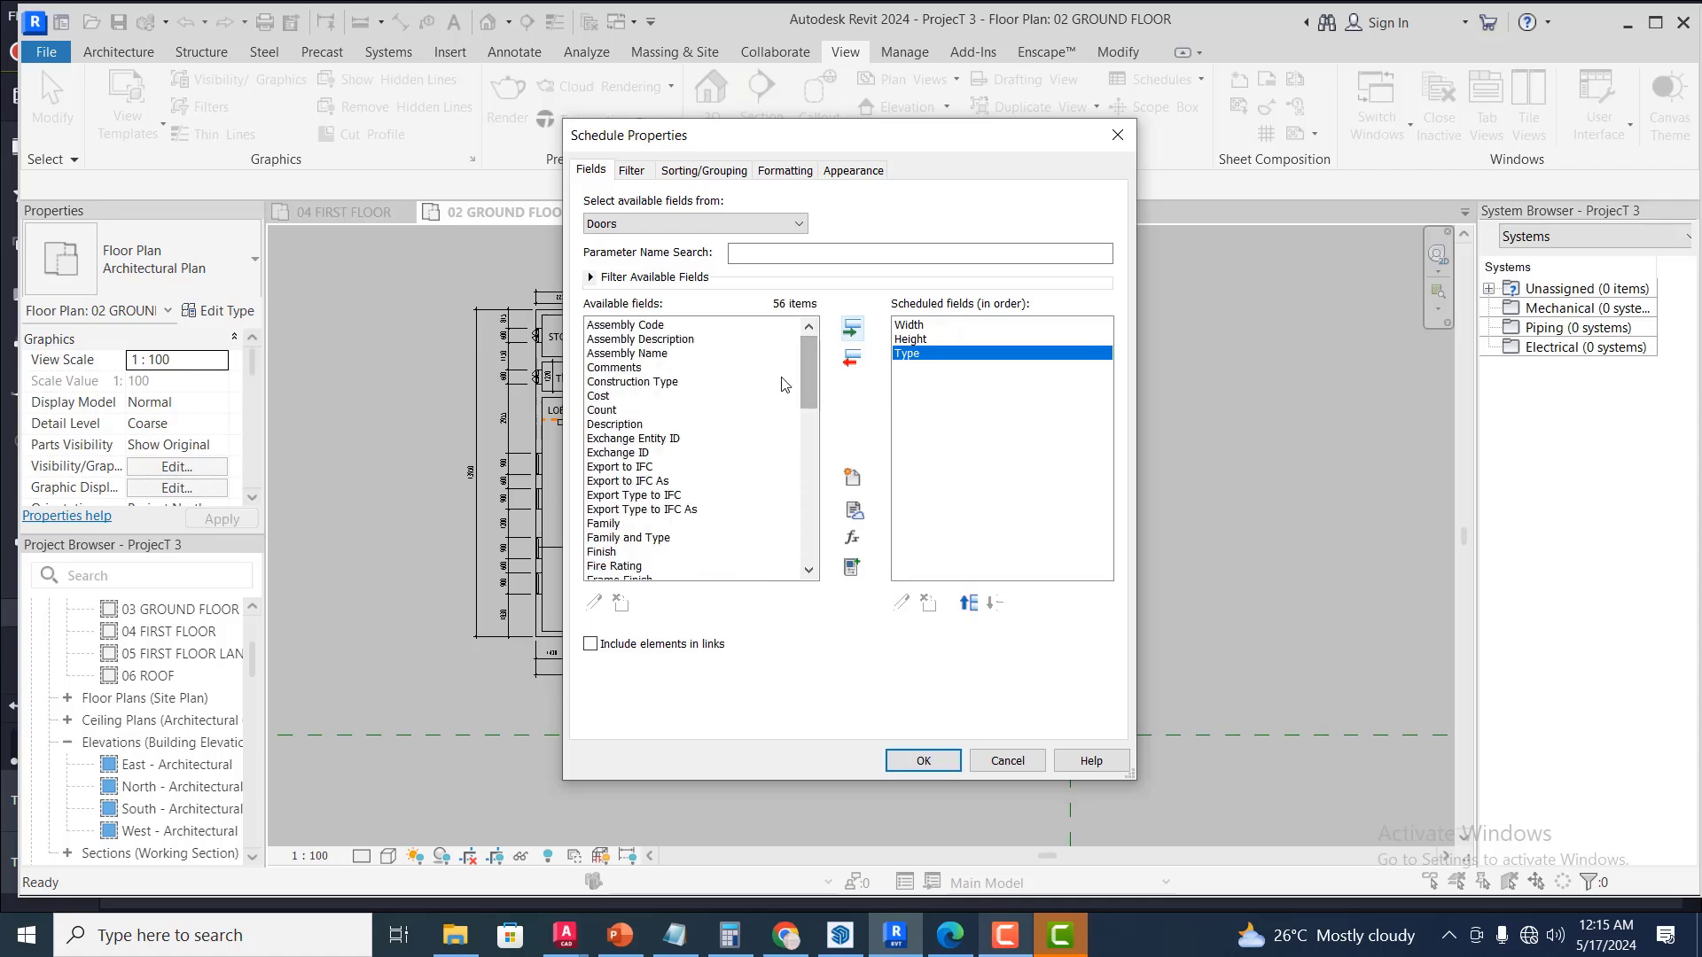
left_click(612, 425)
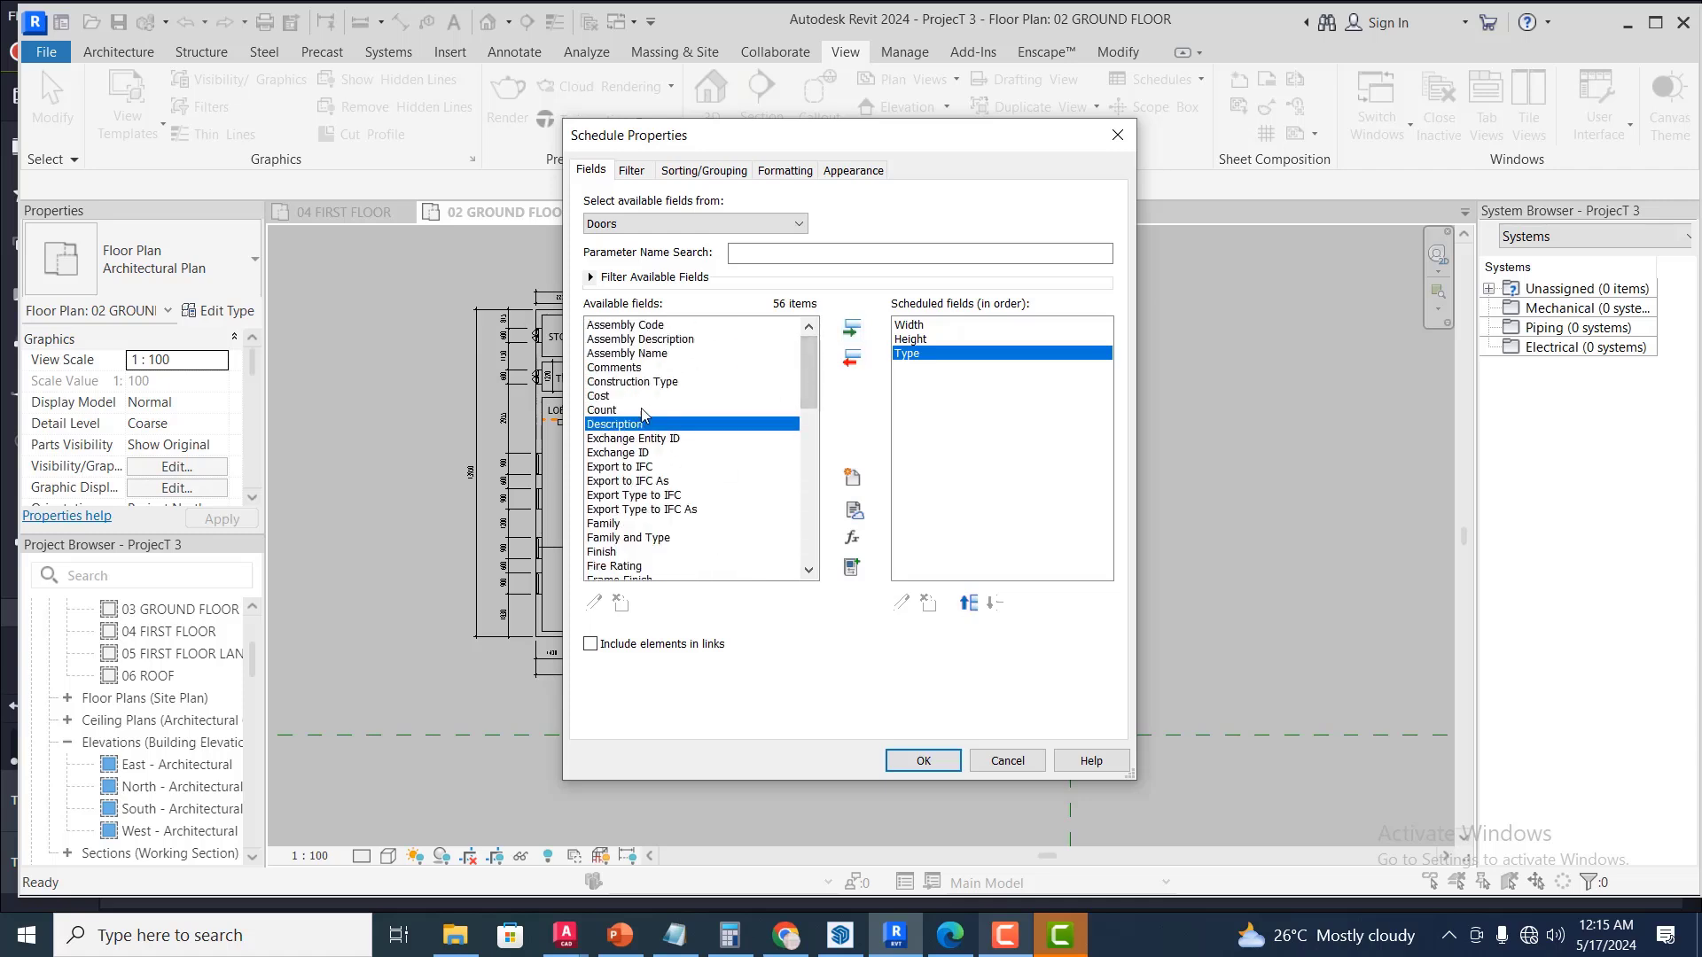
left_click(848, 334)
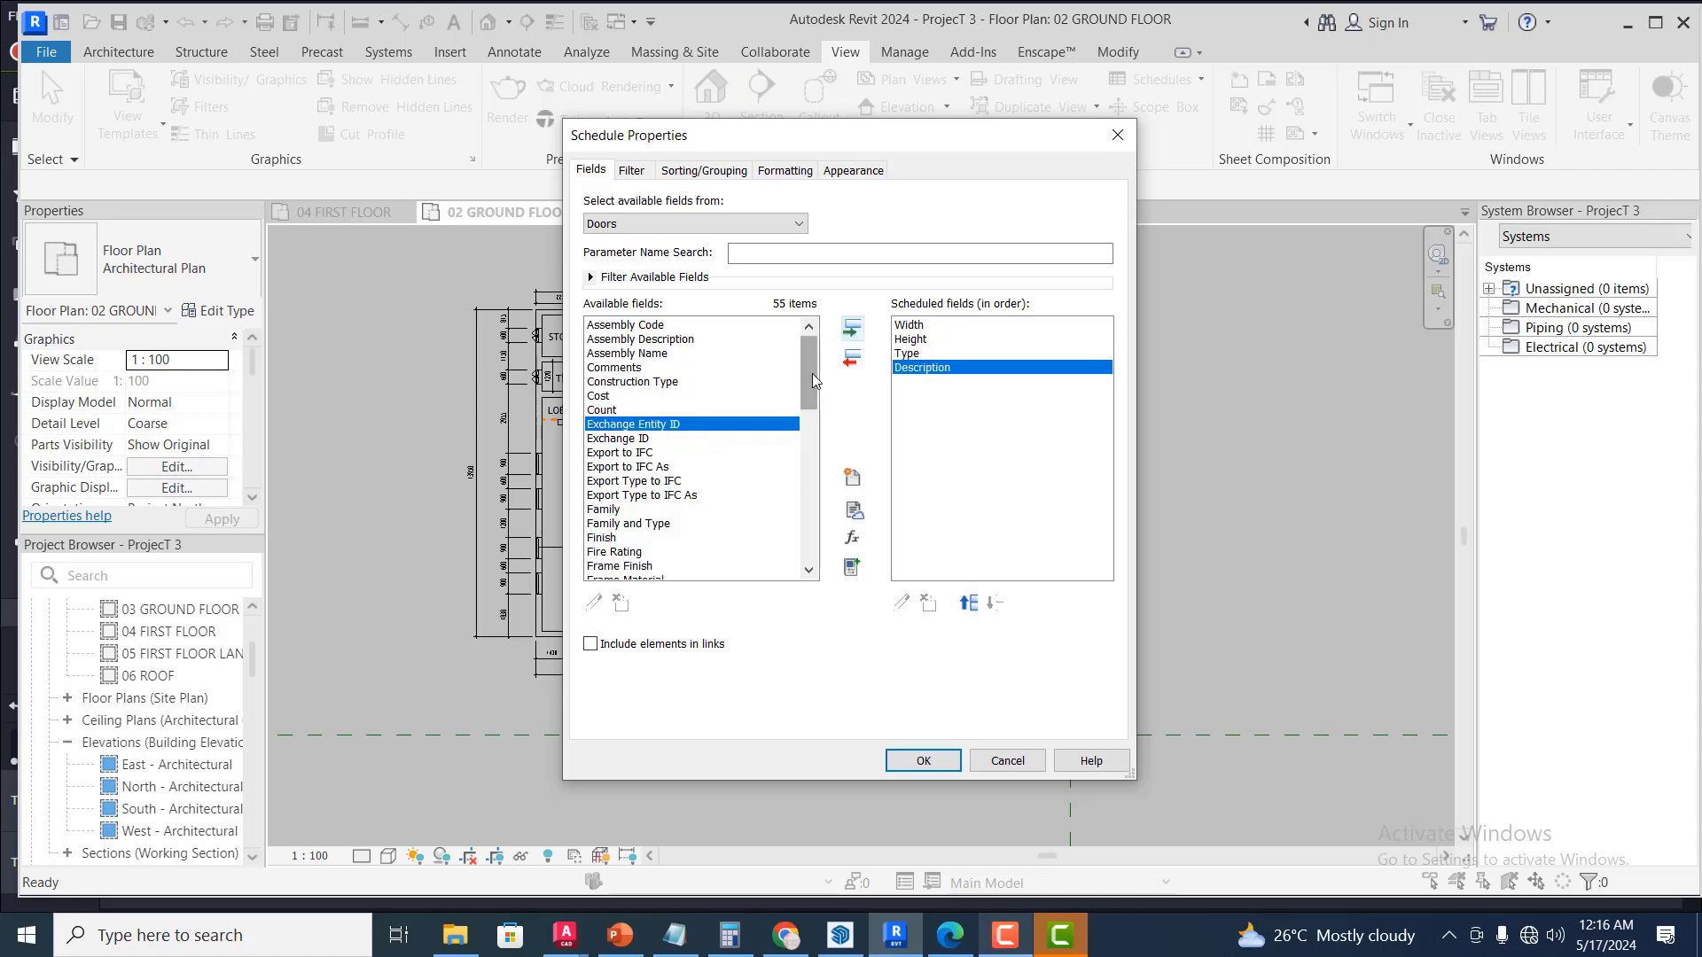
Add the Function and Mark fields to the end of the door schedule's field list
left_click_drag(812, 374, 813, 402)
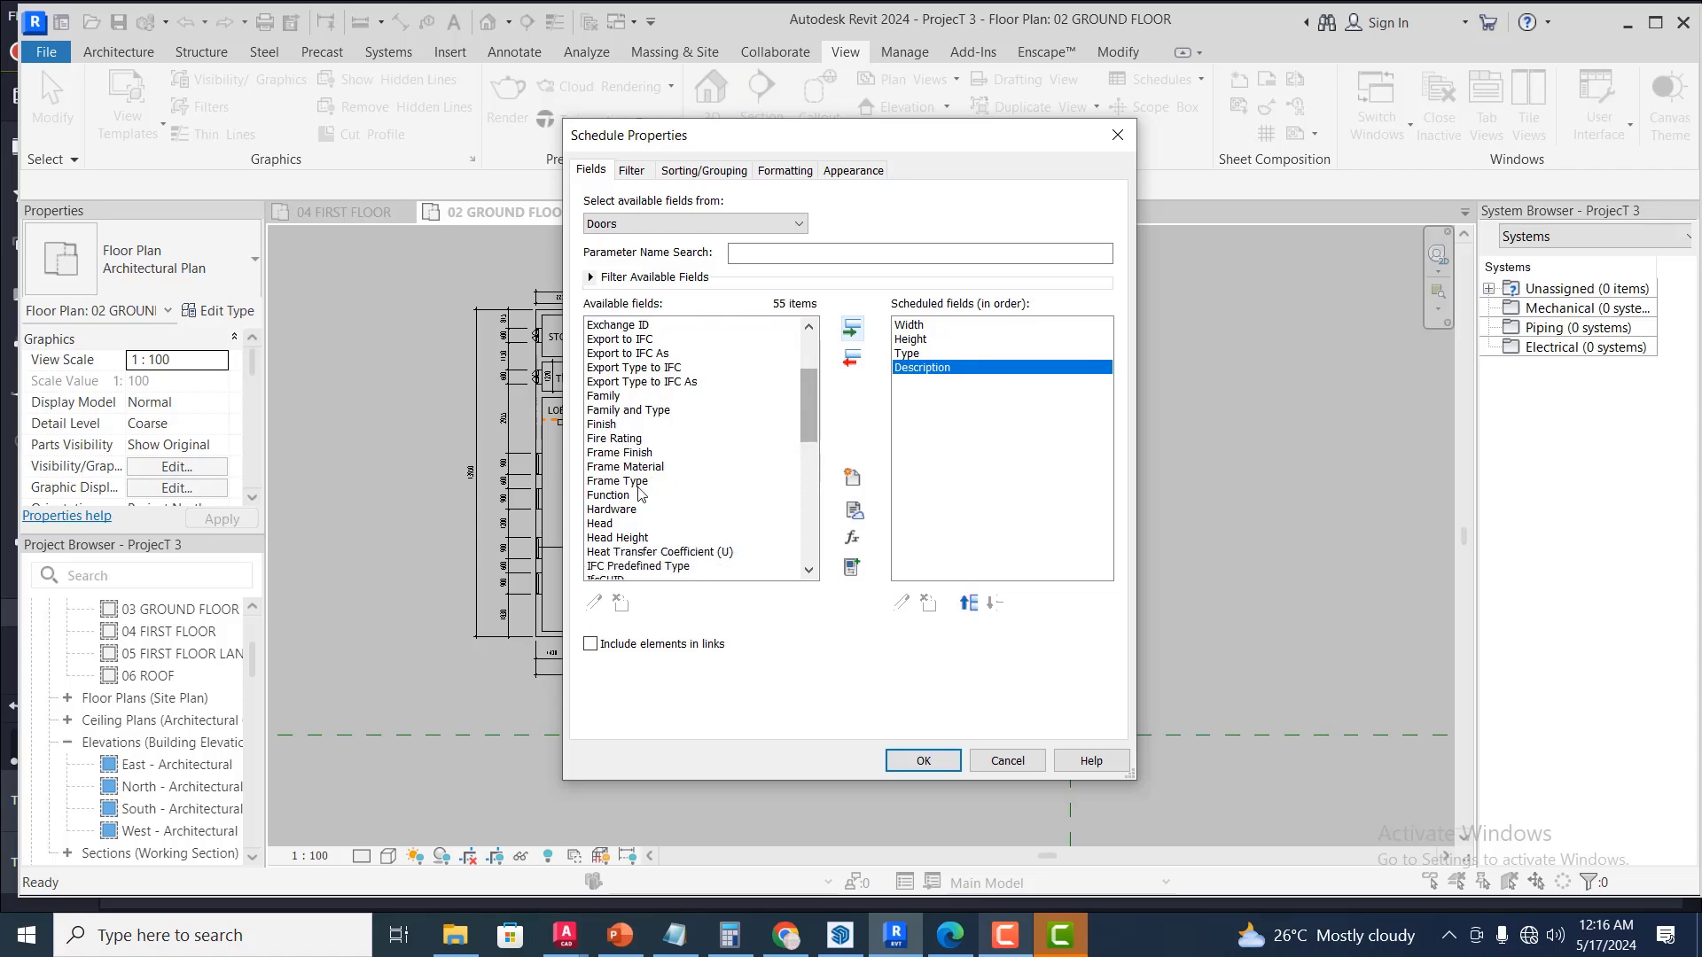
mouse_move(618, 501)
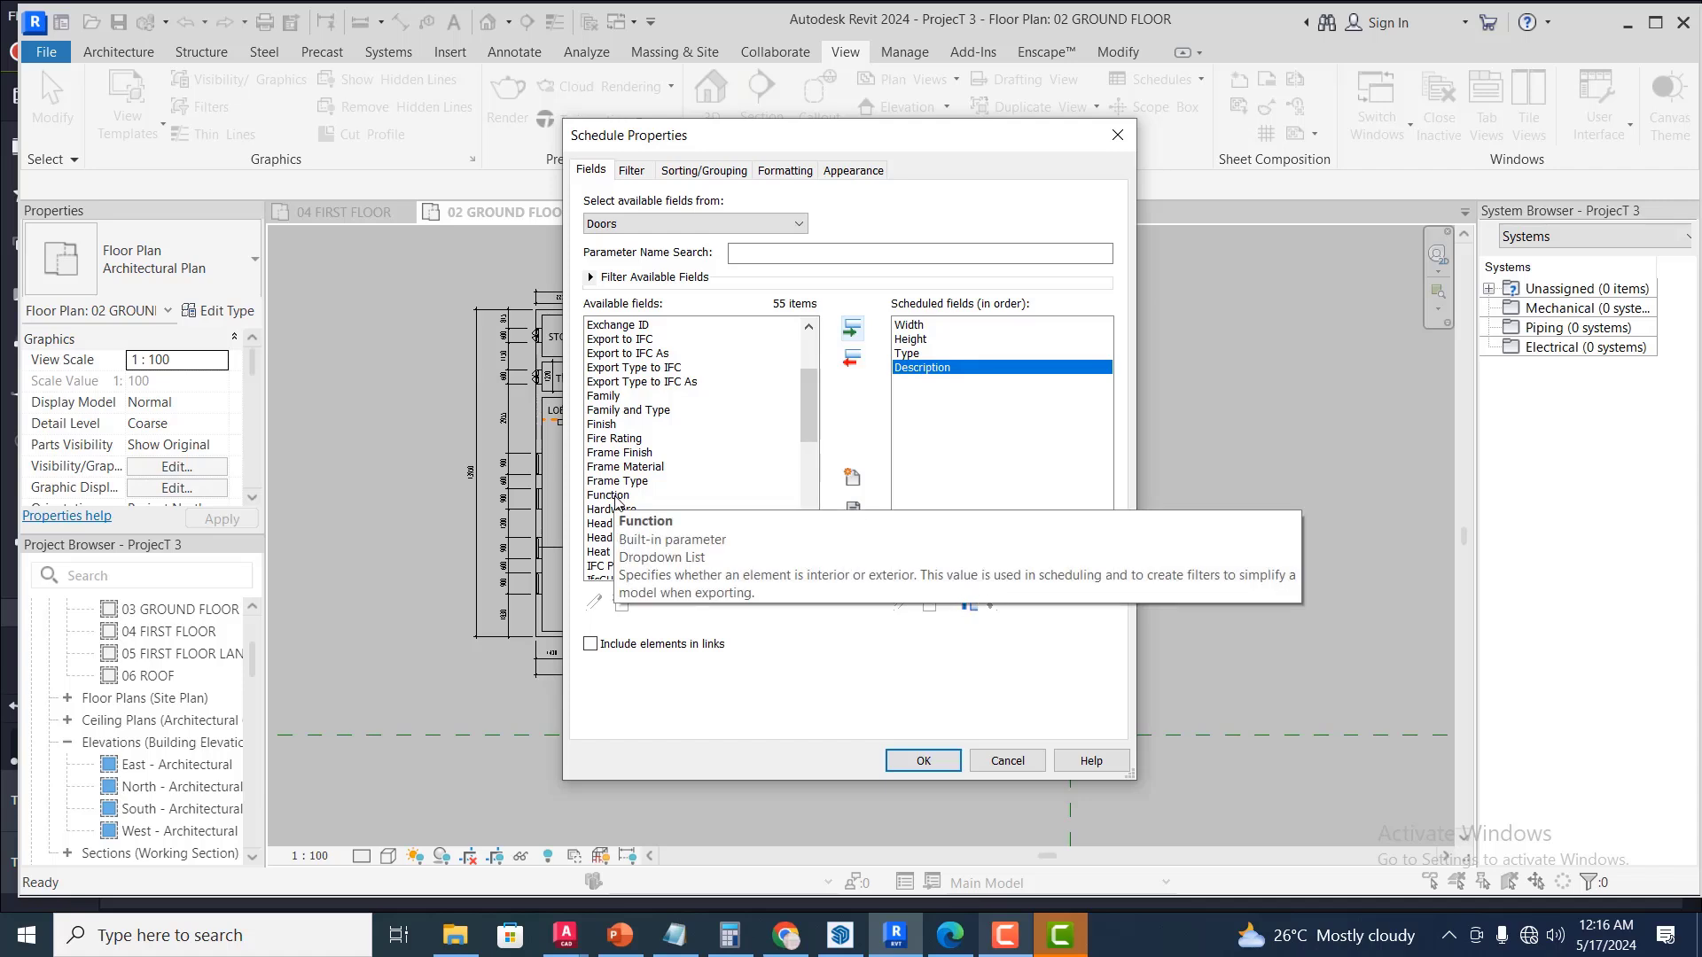
left_click(617, 497)
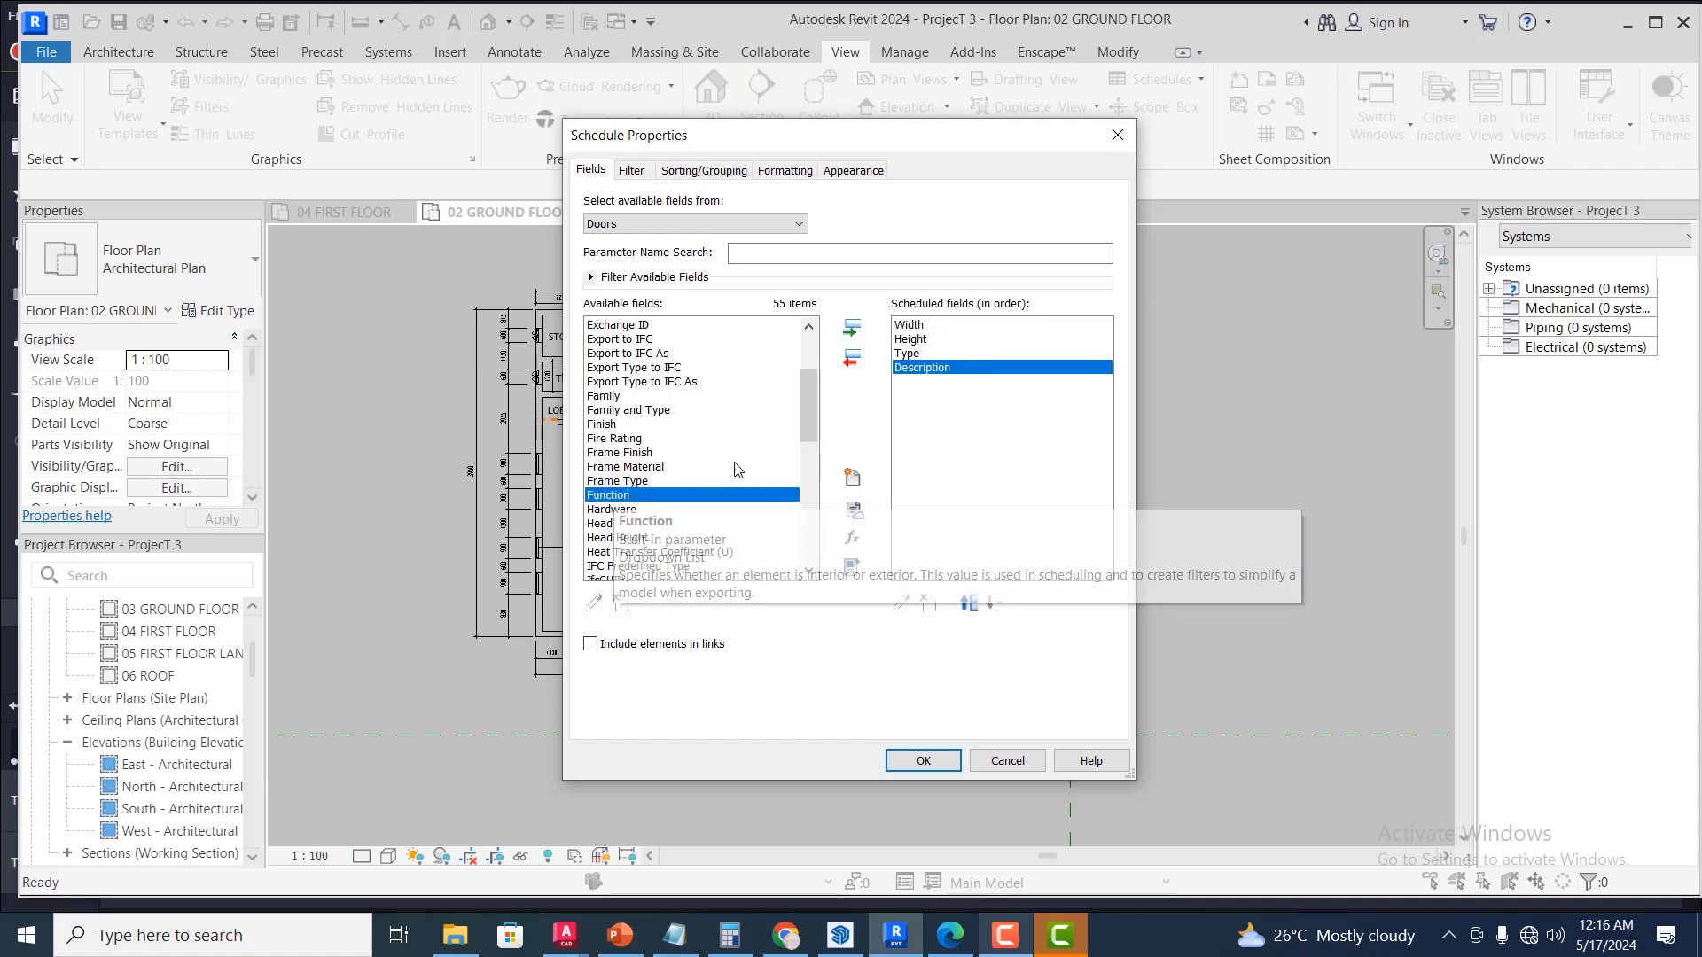
left_click(853, 341)
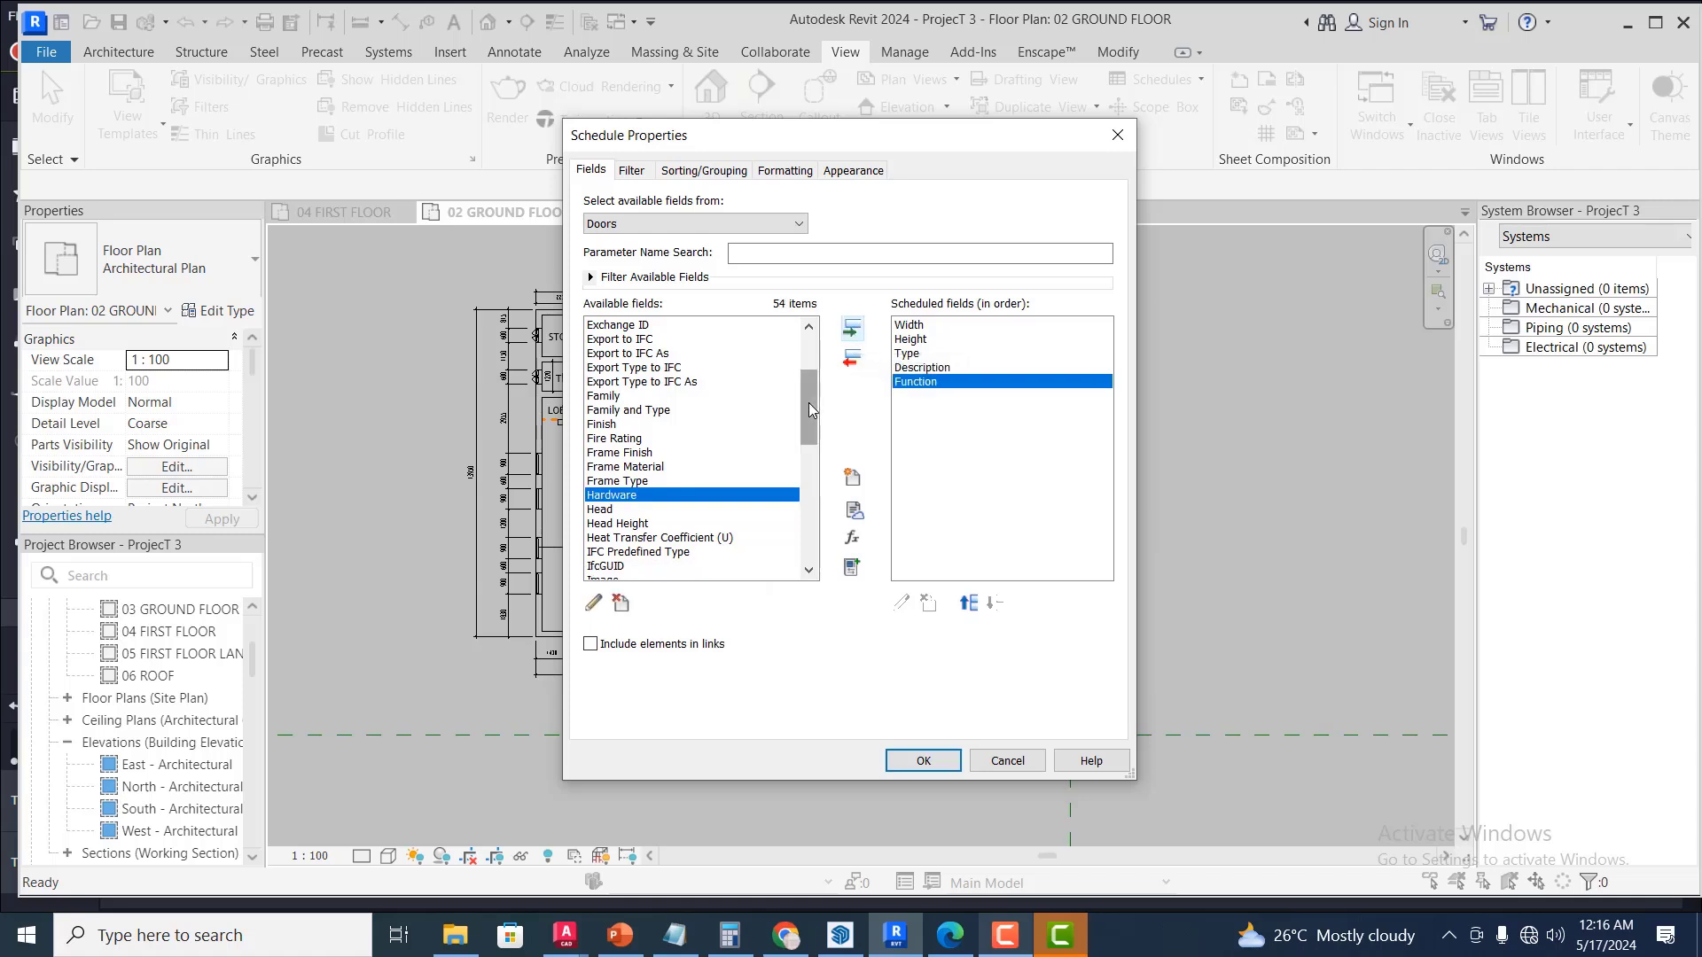
left_click_drag(812, 409, 810, 464)
left_click(604, 467)
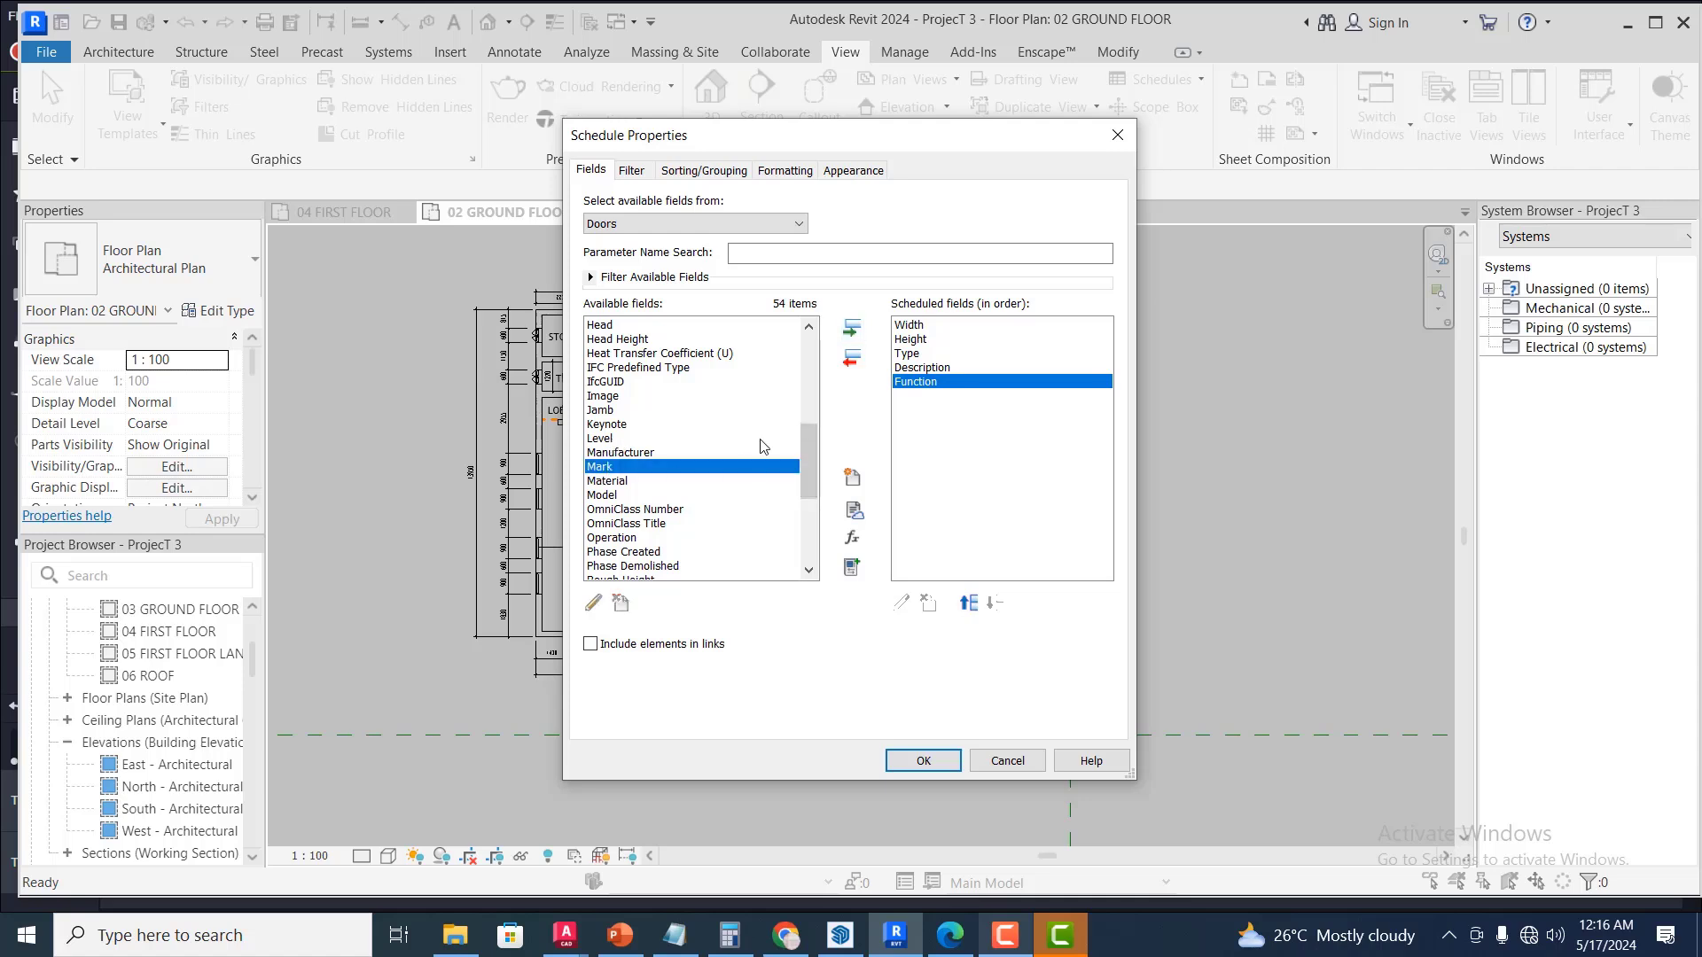
left_click(851, 328)
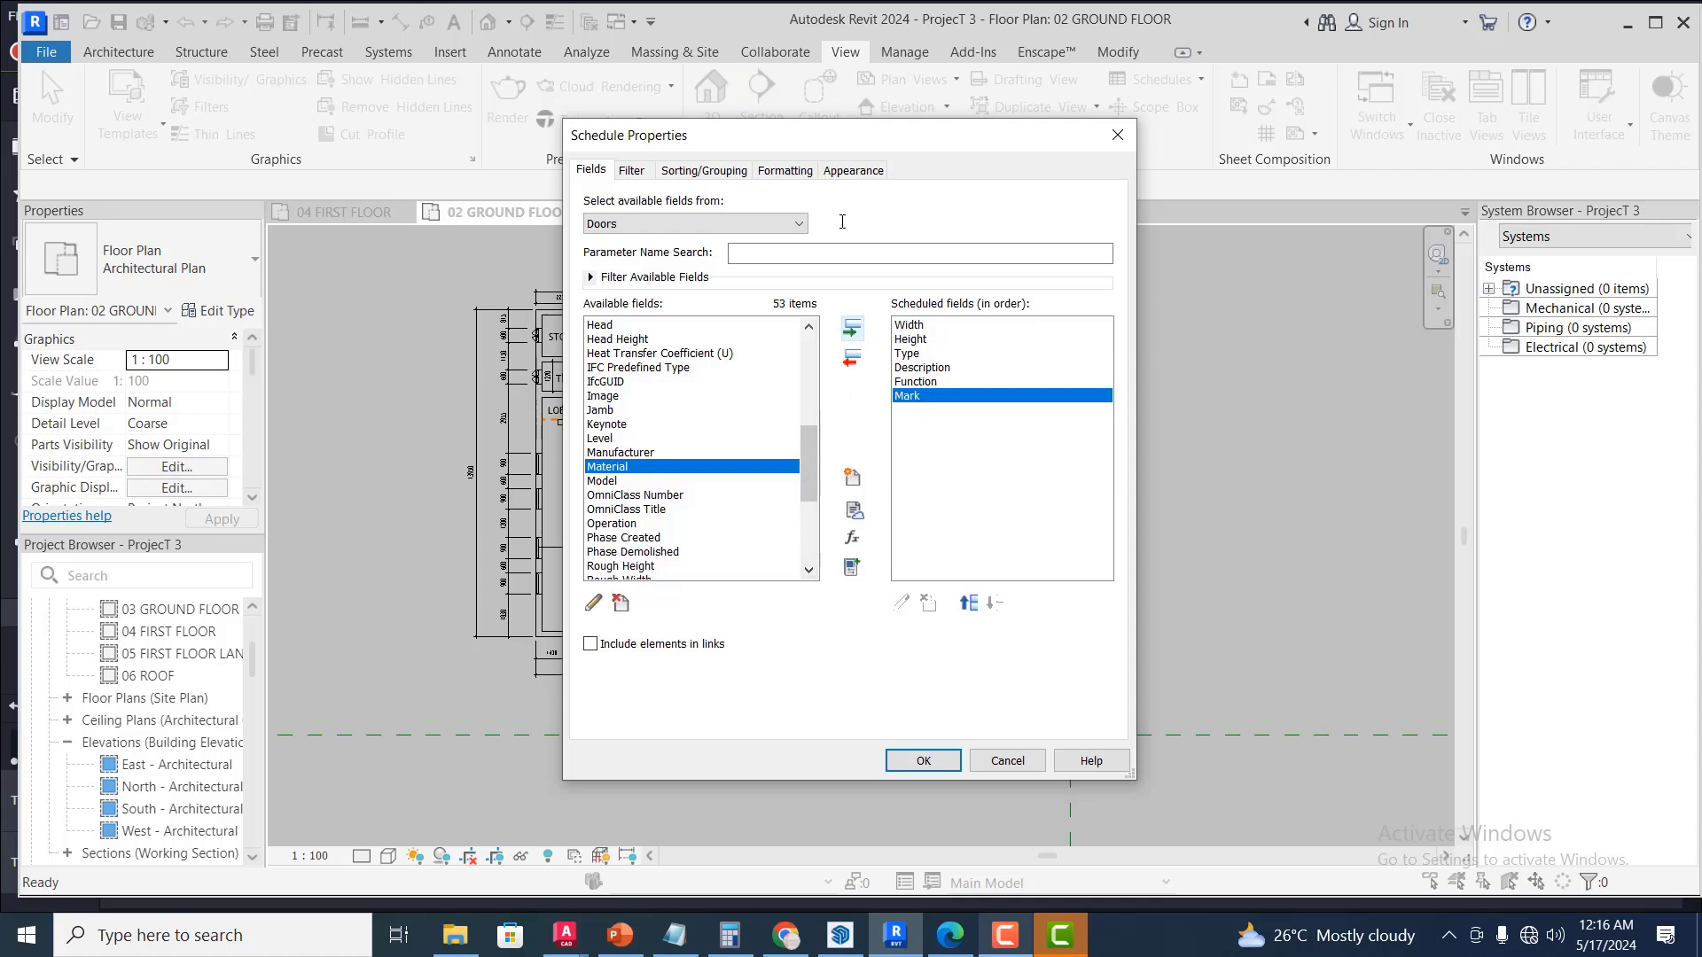
Sort the door schedule by Mark in ascending order
left_click(631, 170)
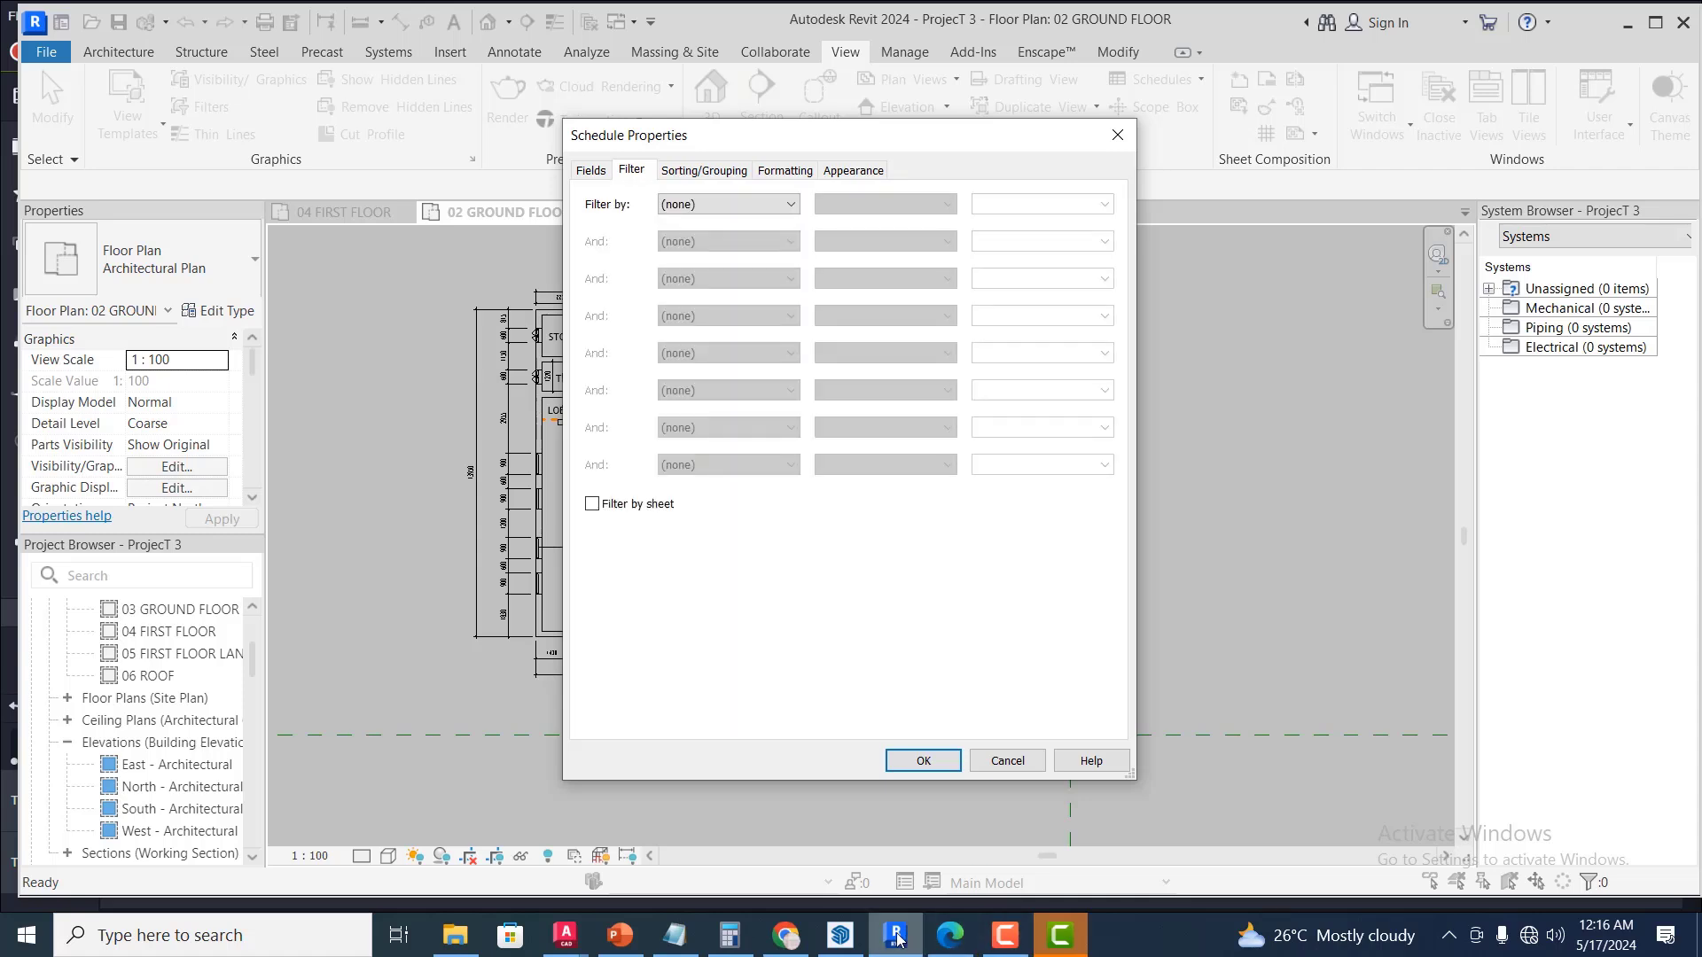
left_click(1005, 935)
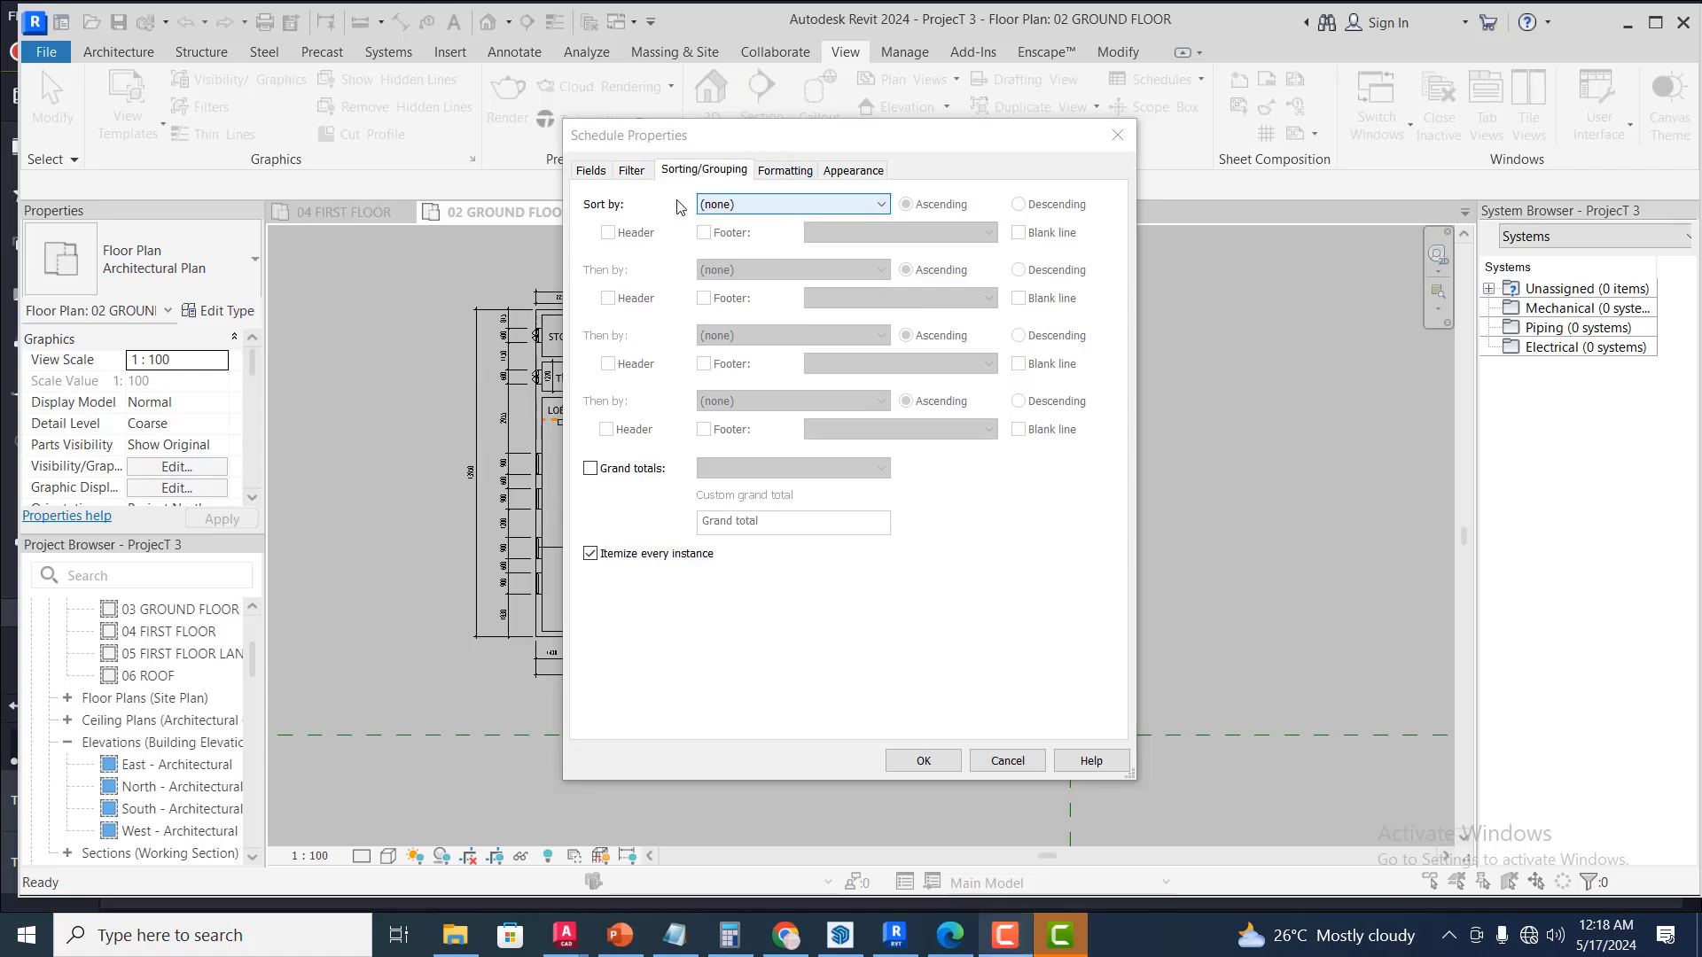
left_click(842, 204)
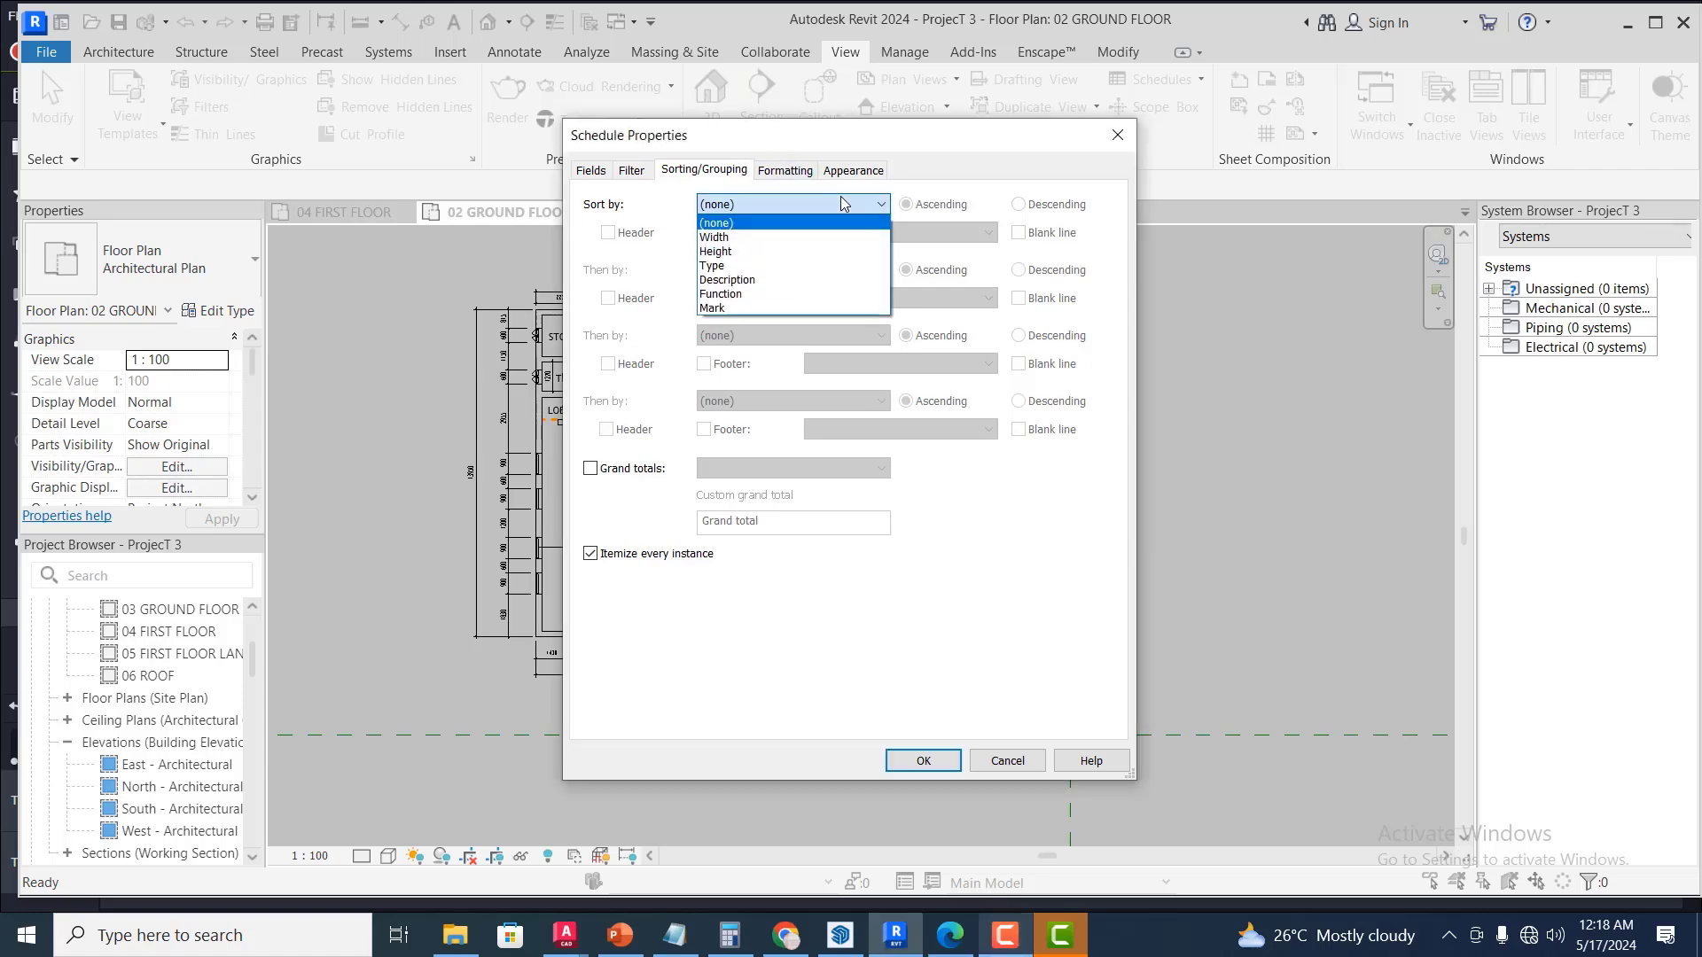
left_click(732, 309)
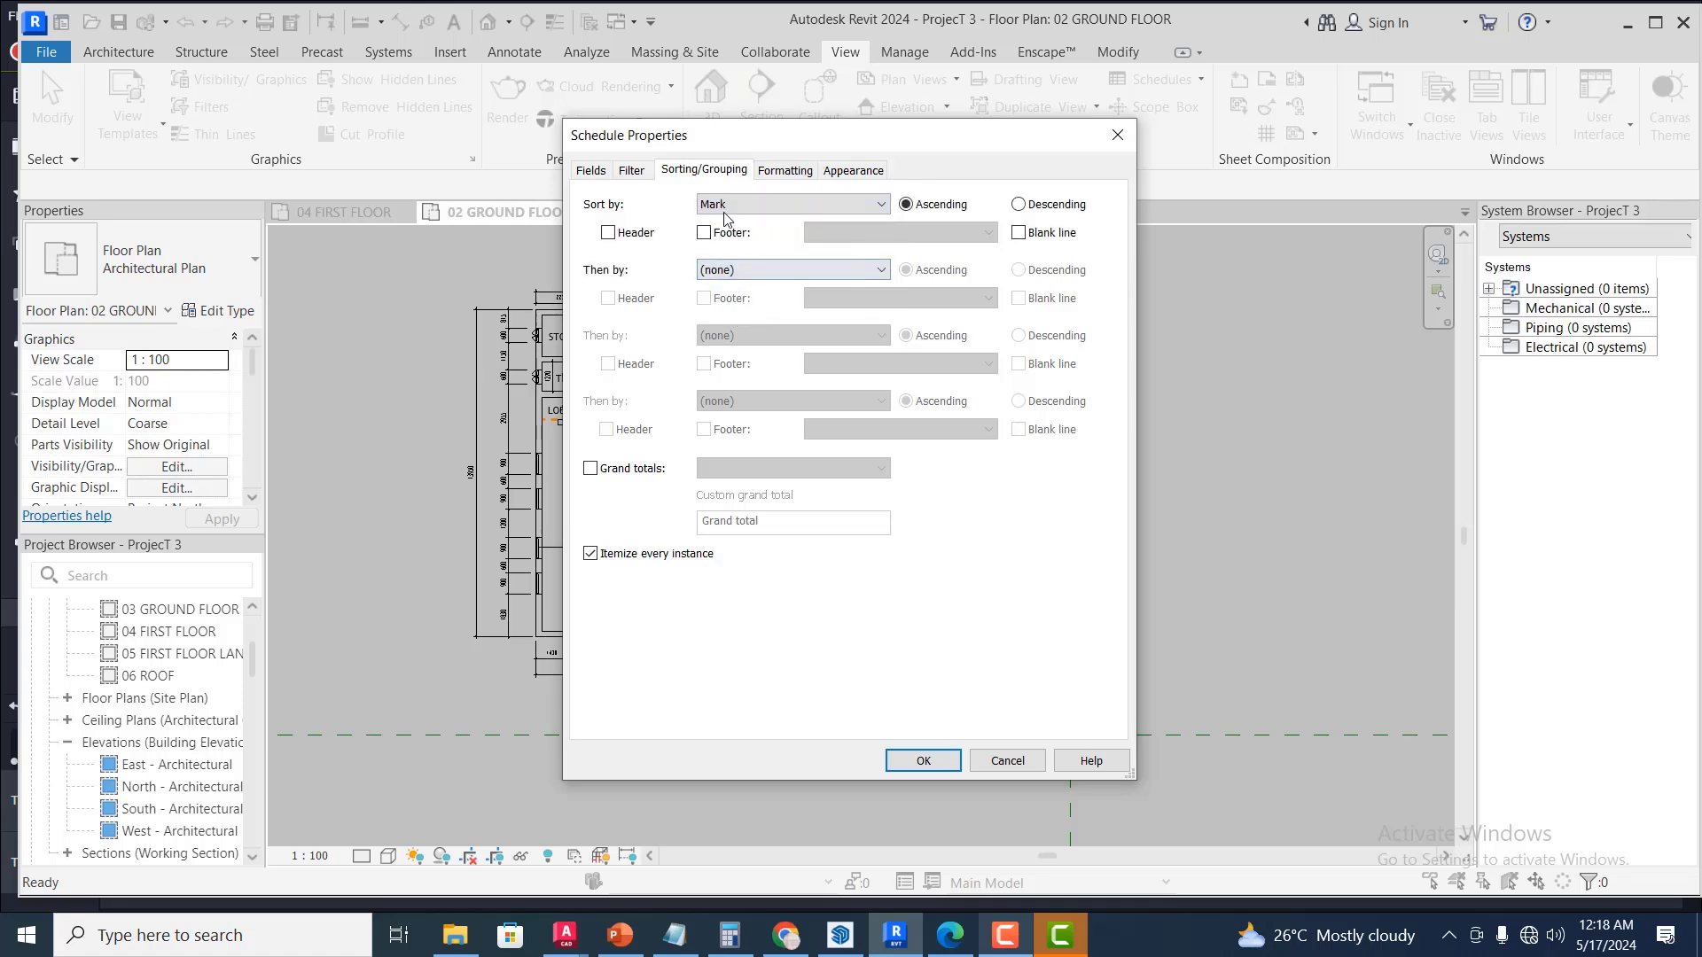
Review the heading and alignment formatting of each scheduled field, plus the schedule's graphics and text appearance settings
left_click(798, 176)
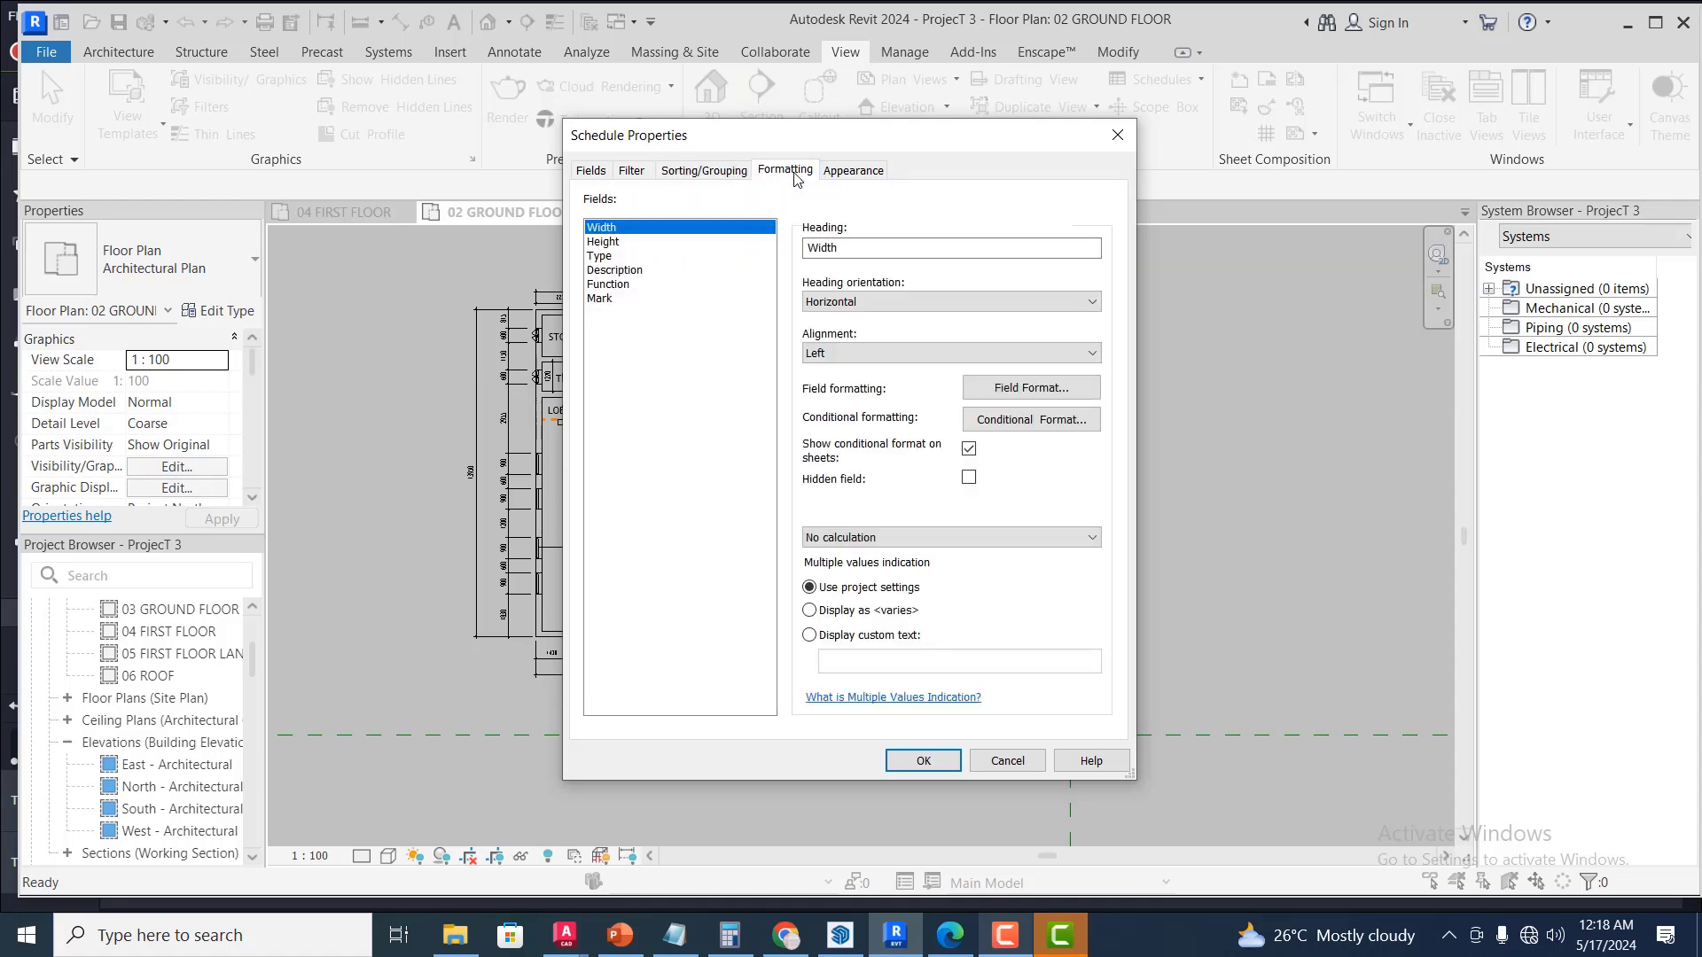
left_click(608, 242)
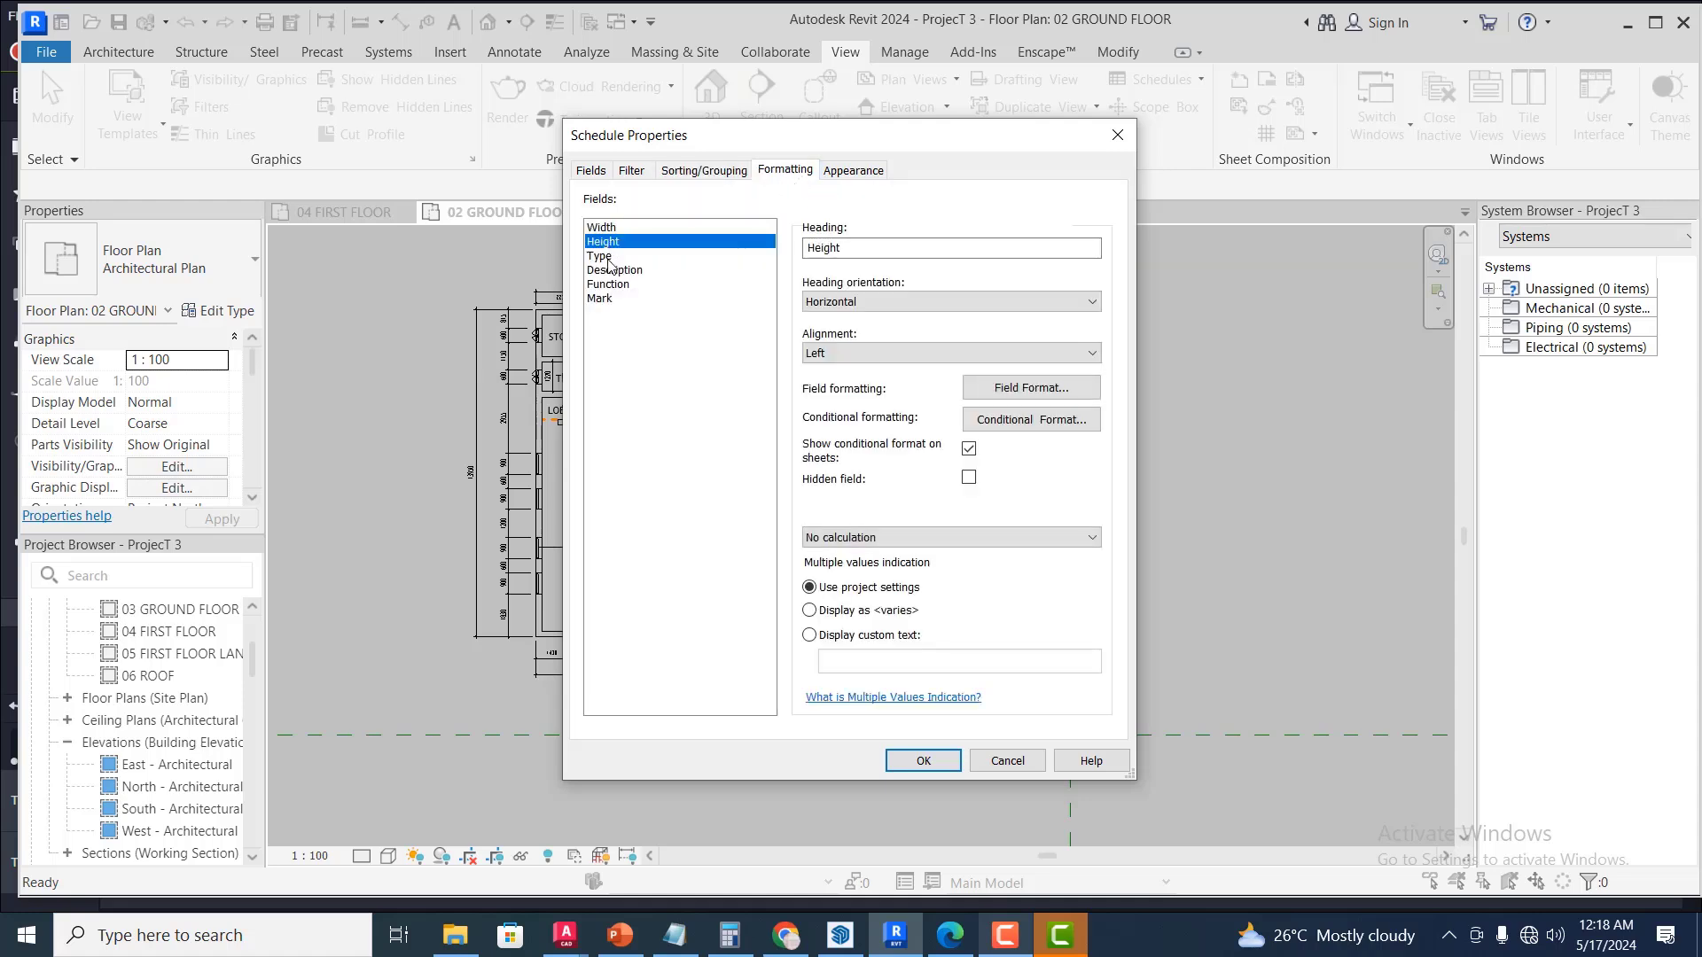
left_click(609, 259)
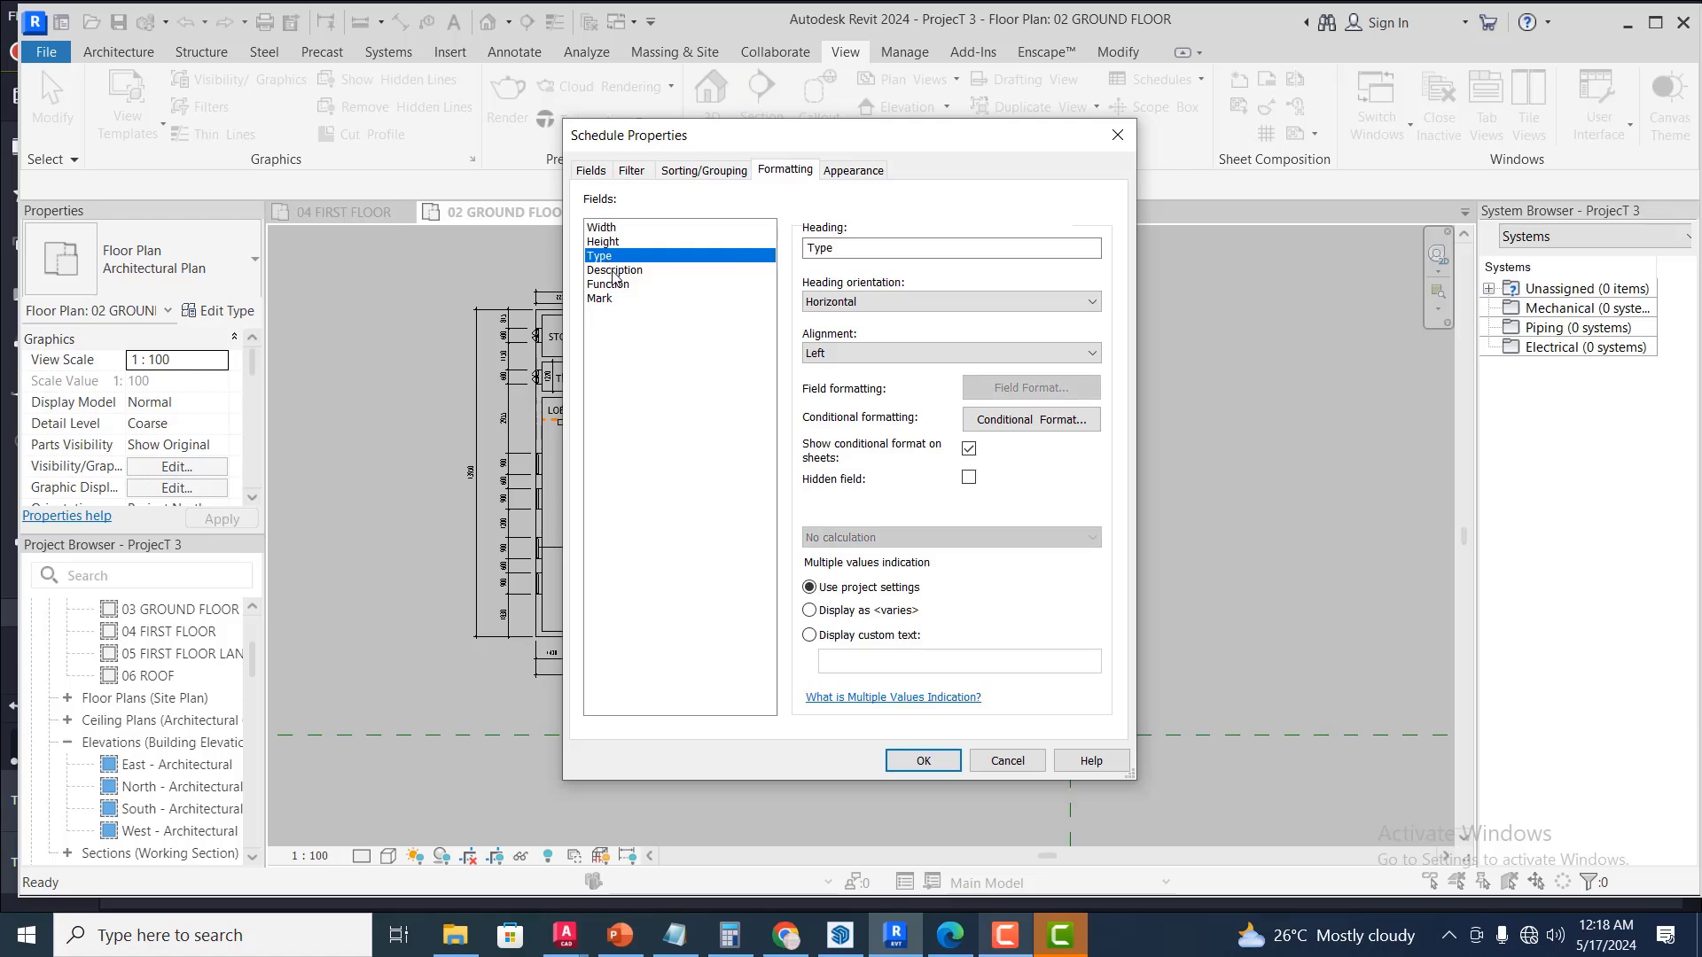
left_click(615, 272)
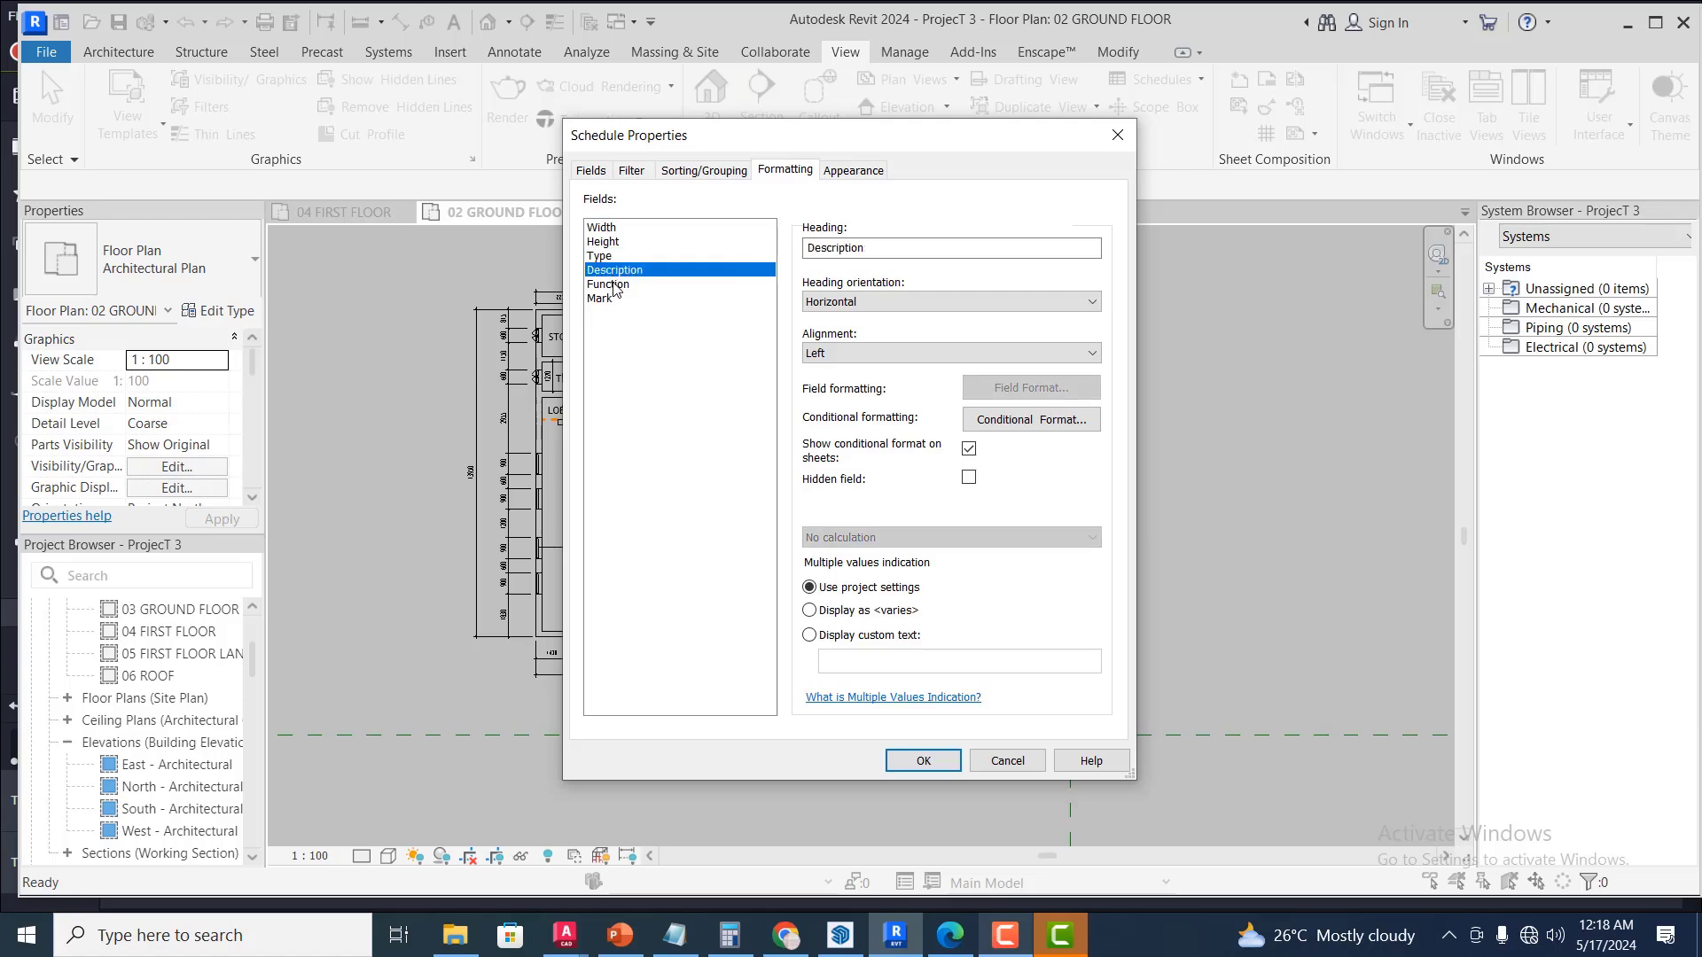
left_click(618, 285)
left_click(618, 299)
left_click(618, 284)
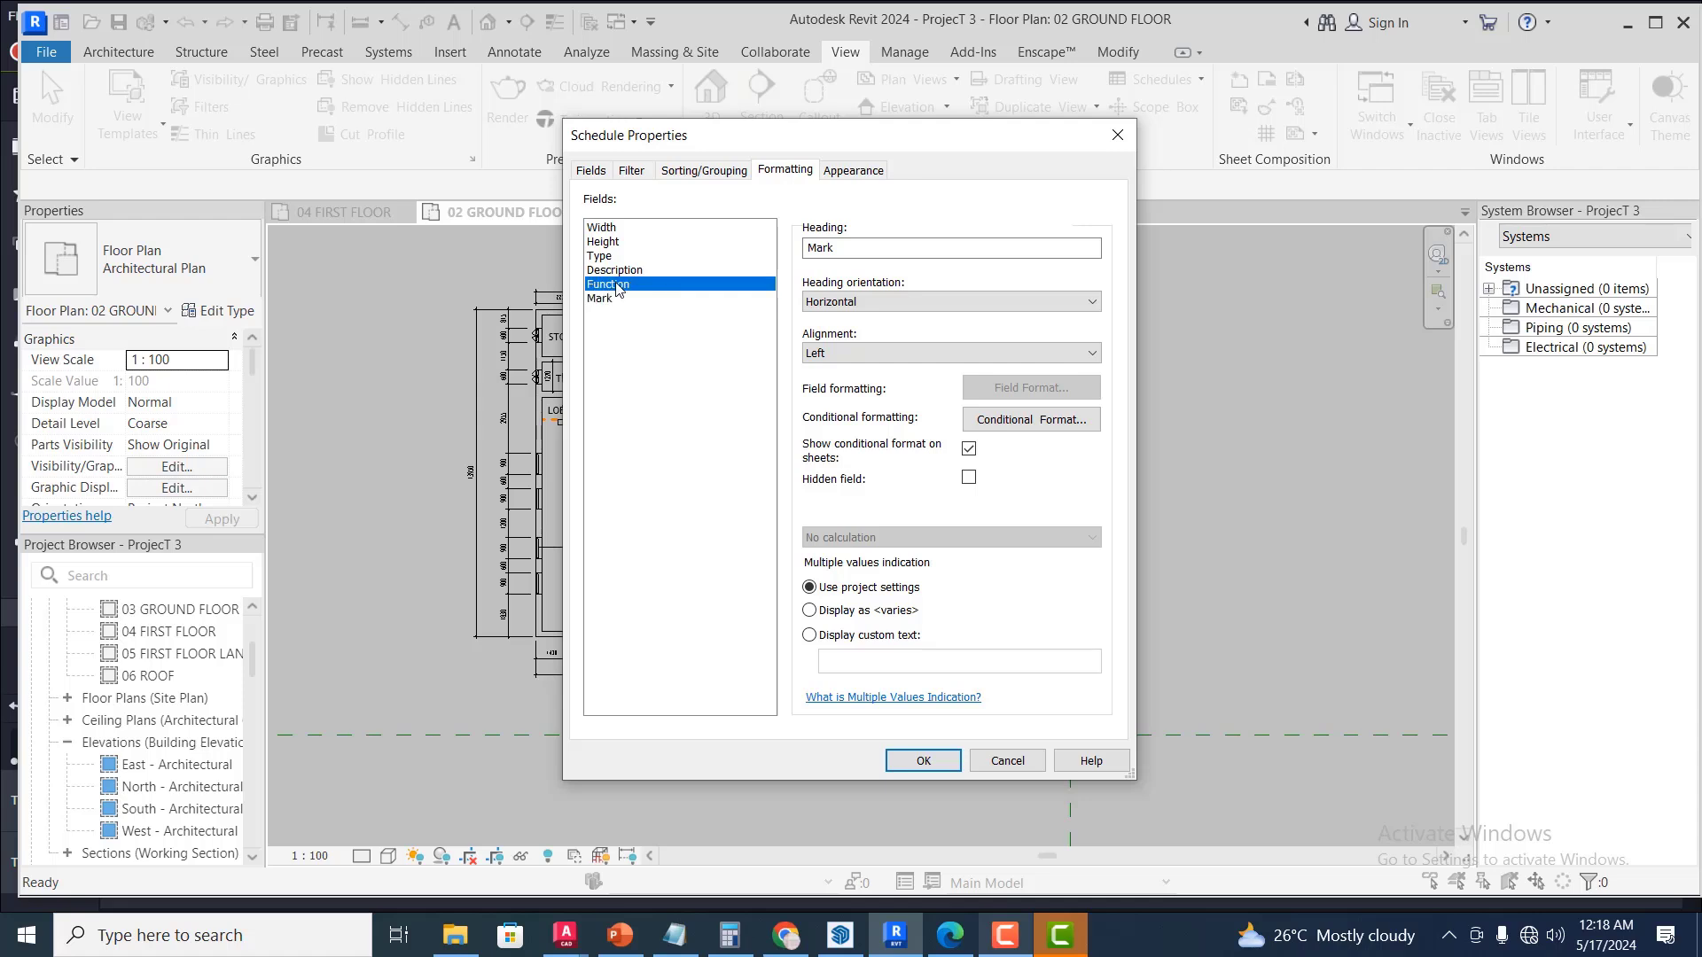
left_click(620, 272)
left_click(608, 257)
left_click(846, 245)
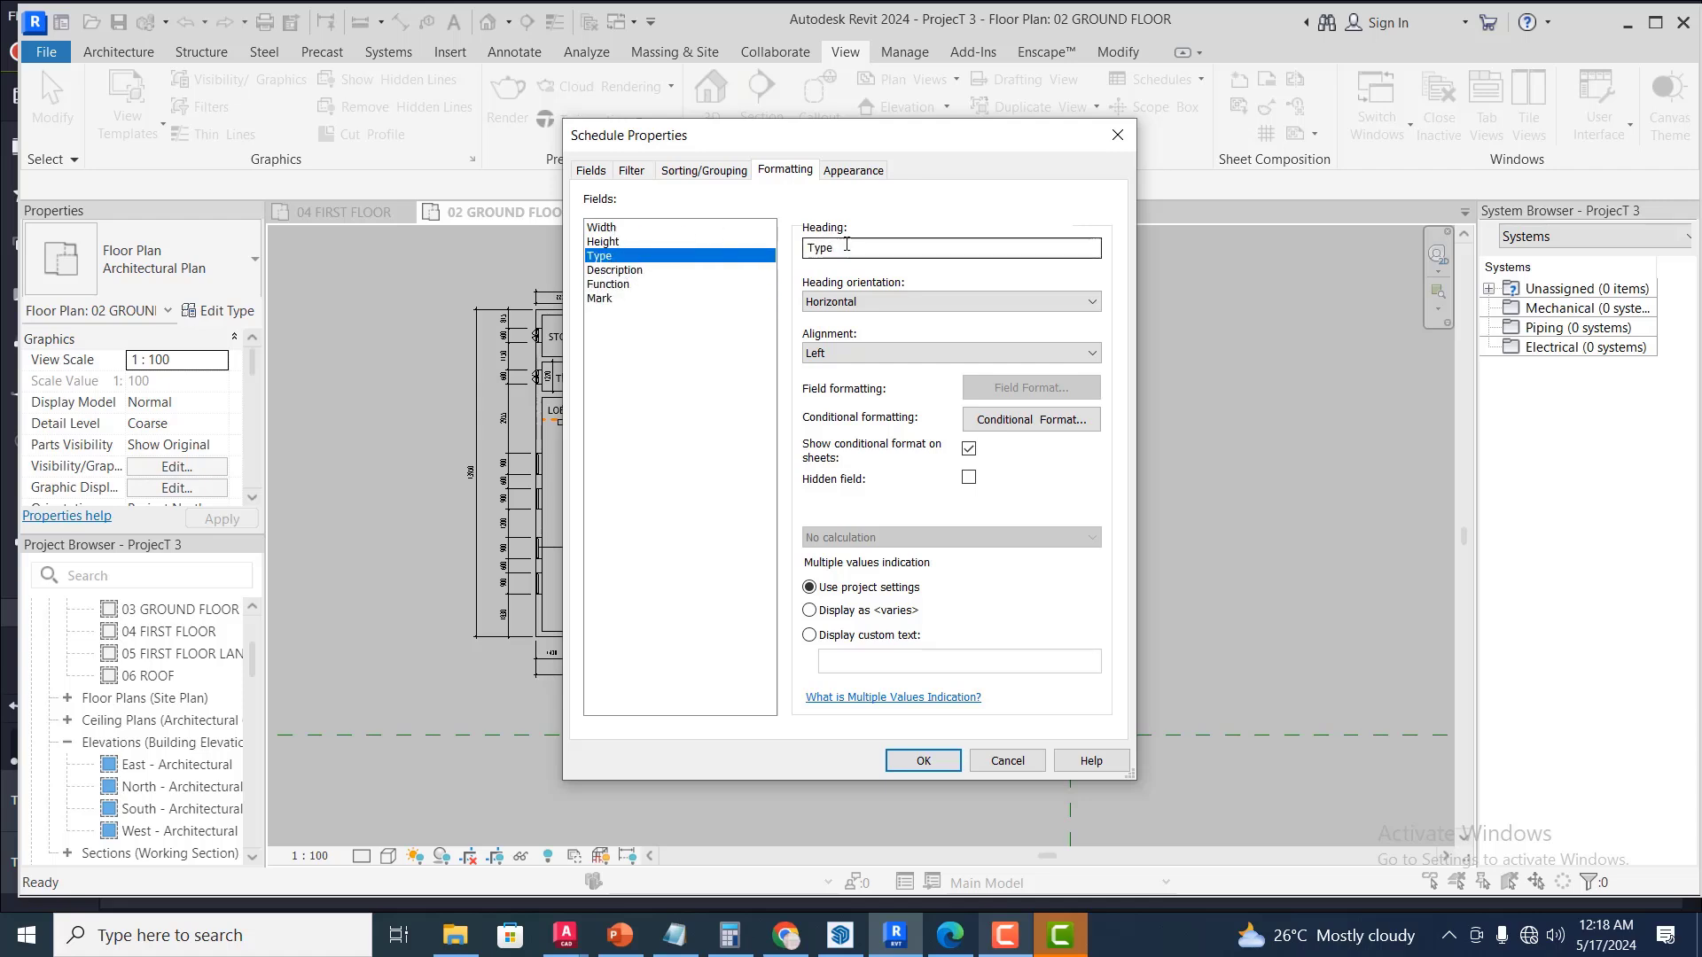
left_click(613, 247)
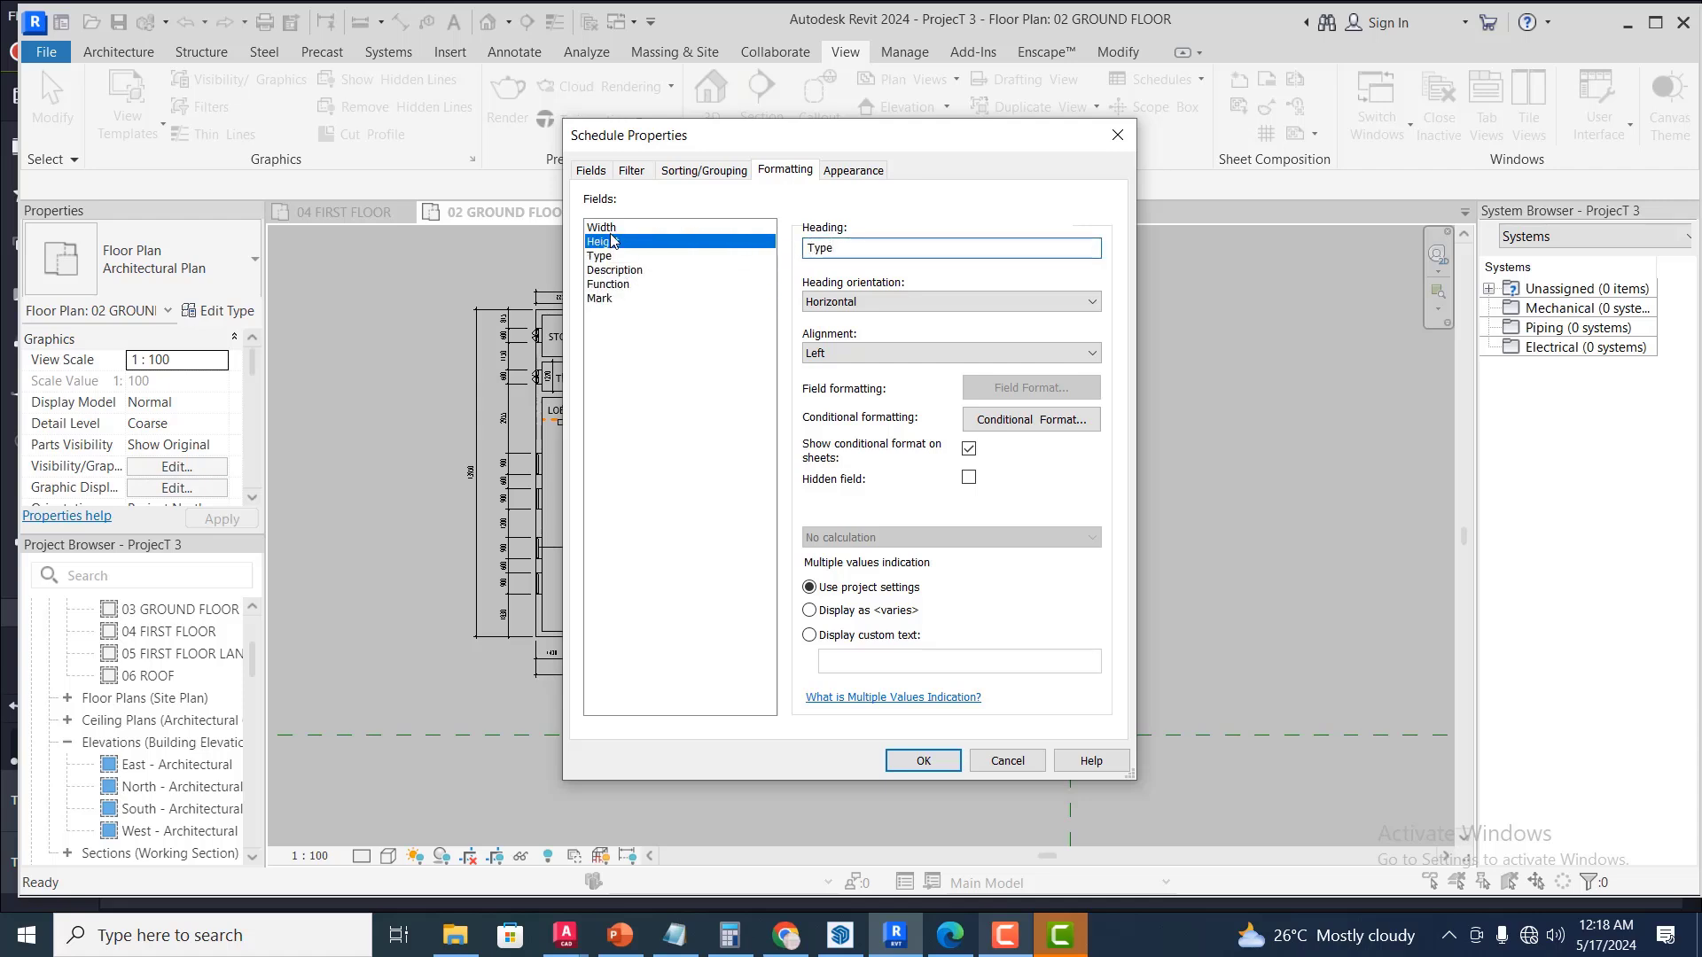
left_click(611, 231)
left_click_drag(837, 153, 846, 163)
left_click(853, 180)
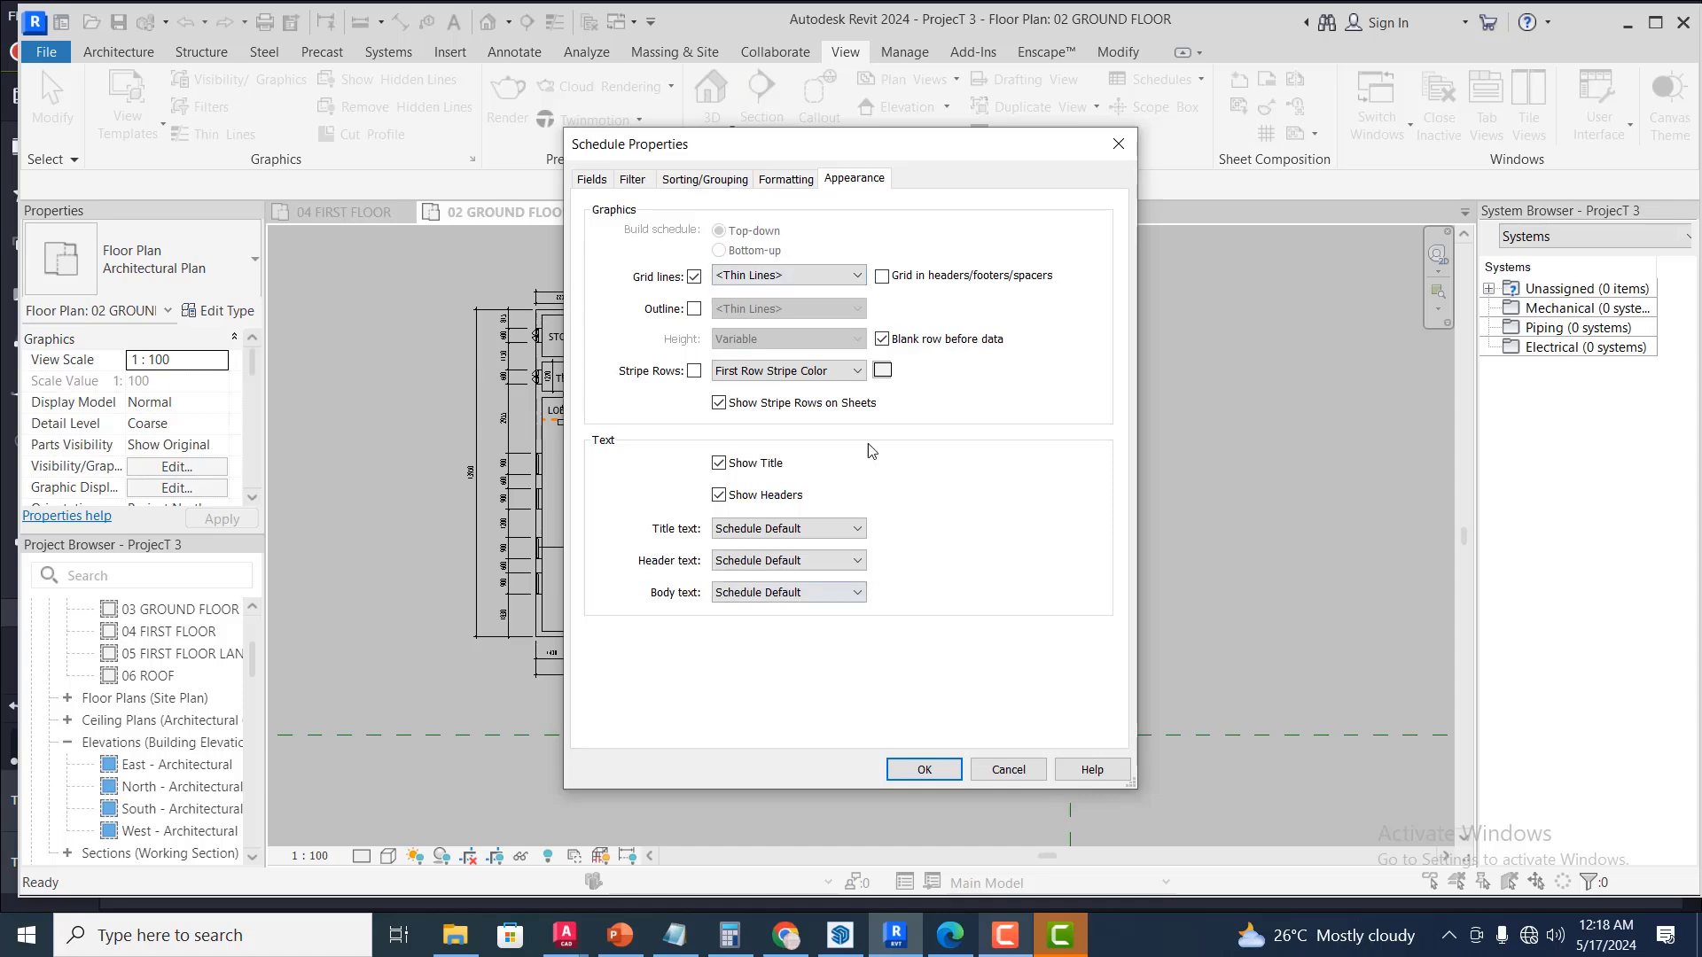
Add the Count field to the door schedule after Mark
left_click(594, 181)
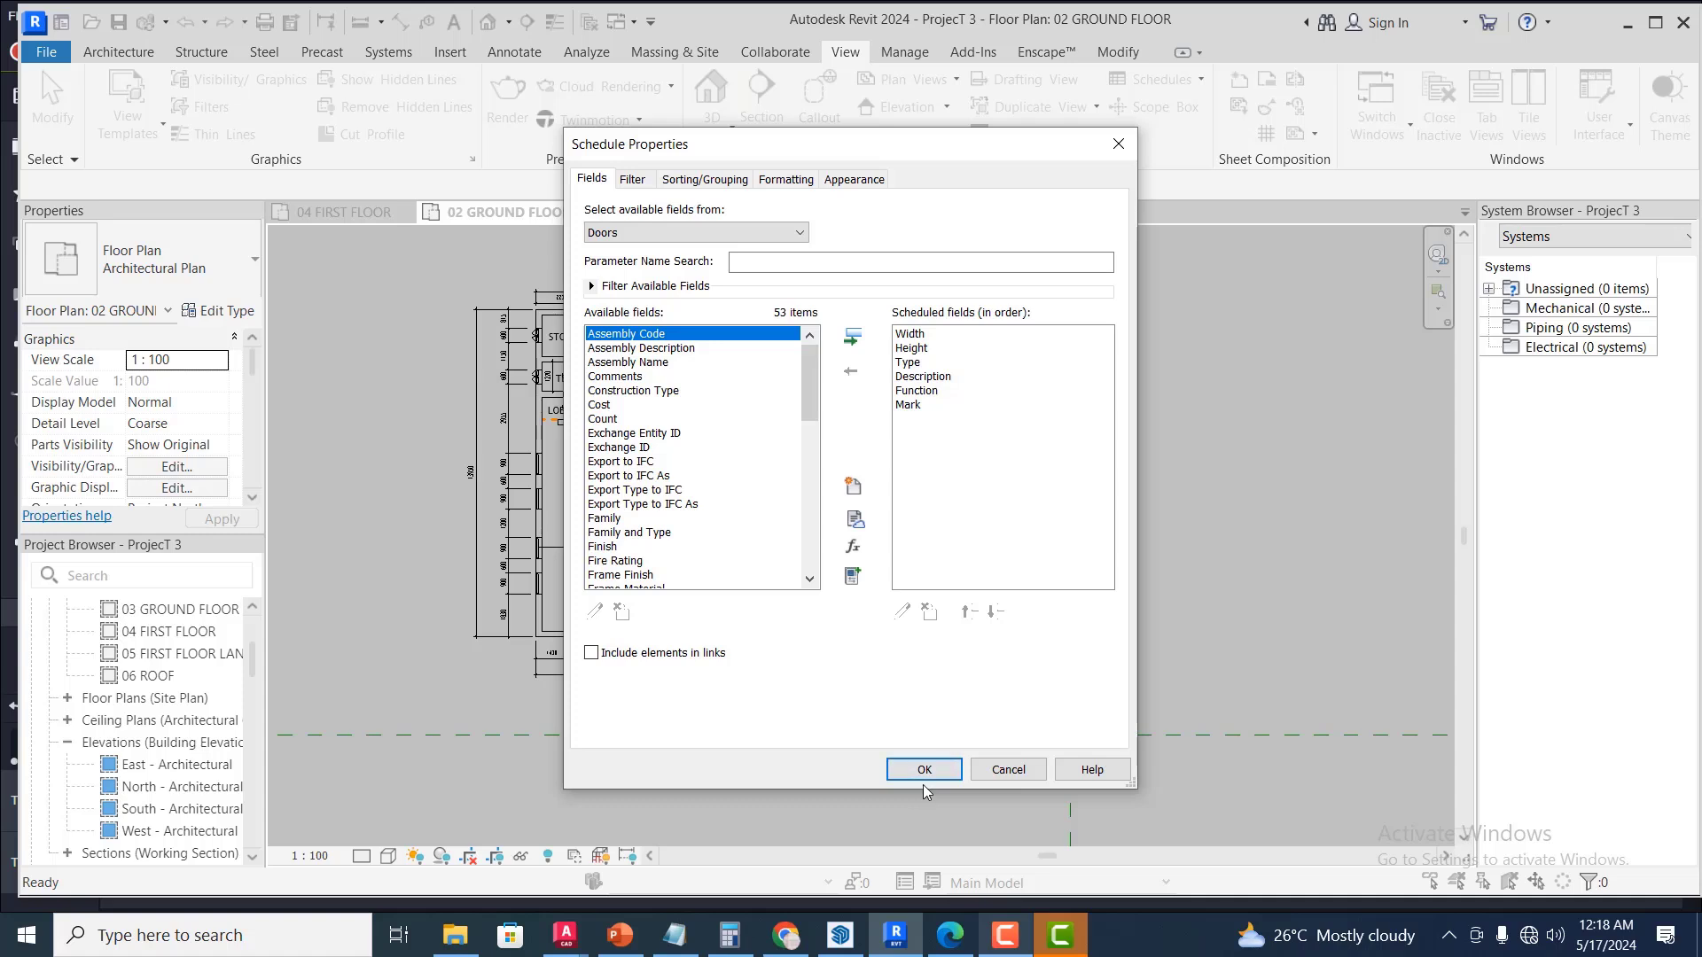
left_click(602, 419)
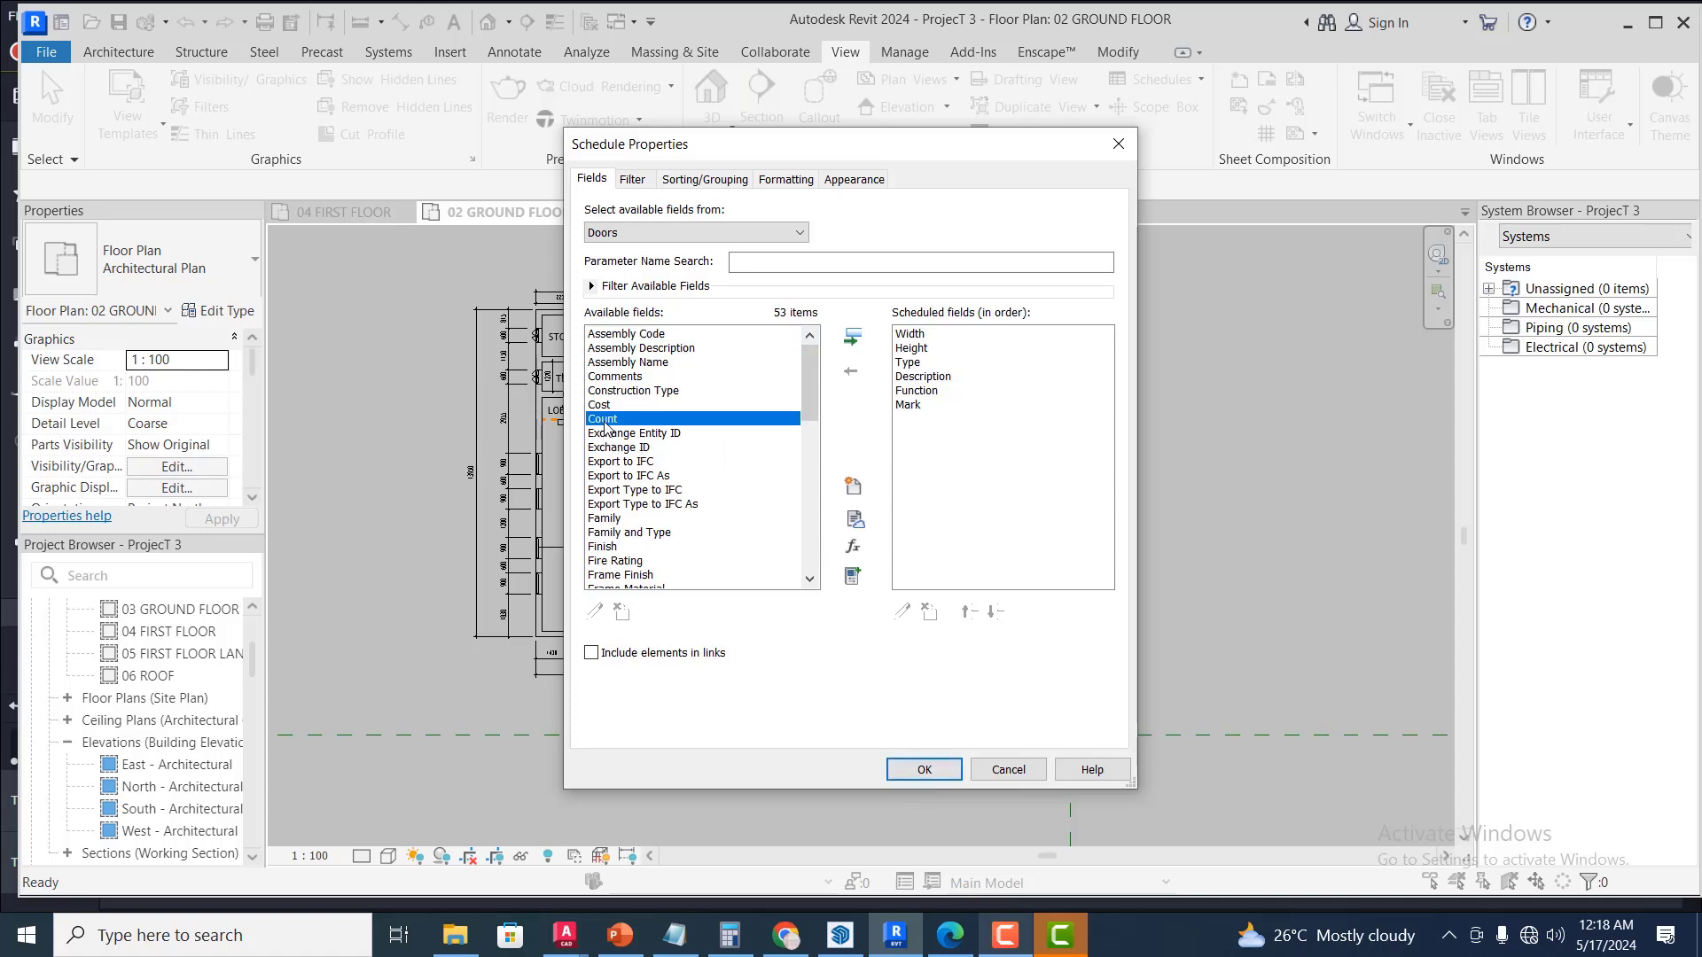
left_click(852, 337)
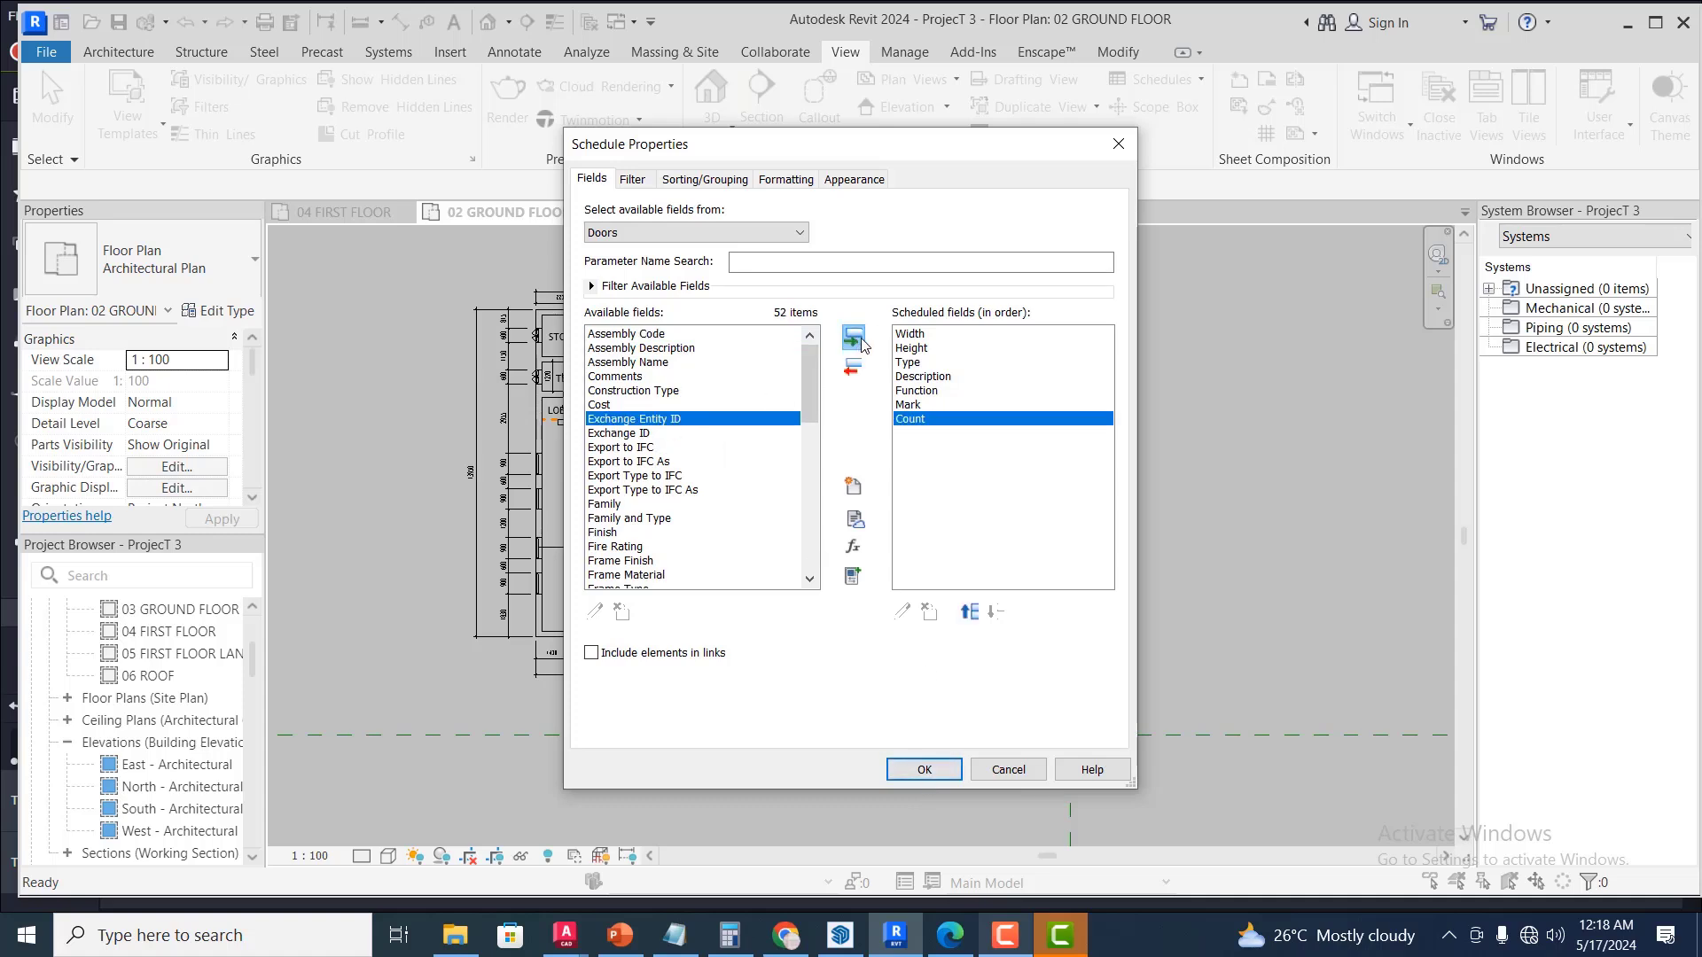
Generate the door schedule from the chosen fields and view the kitchen and staircase area of the ground floor plan
left_click(948, 771)
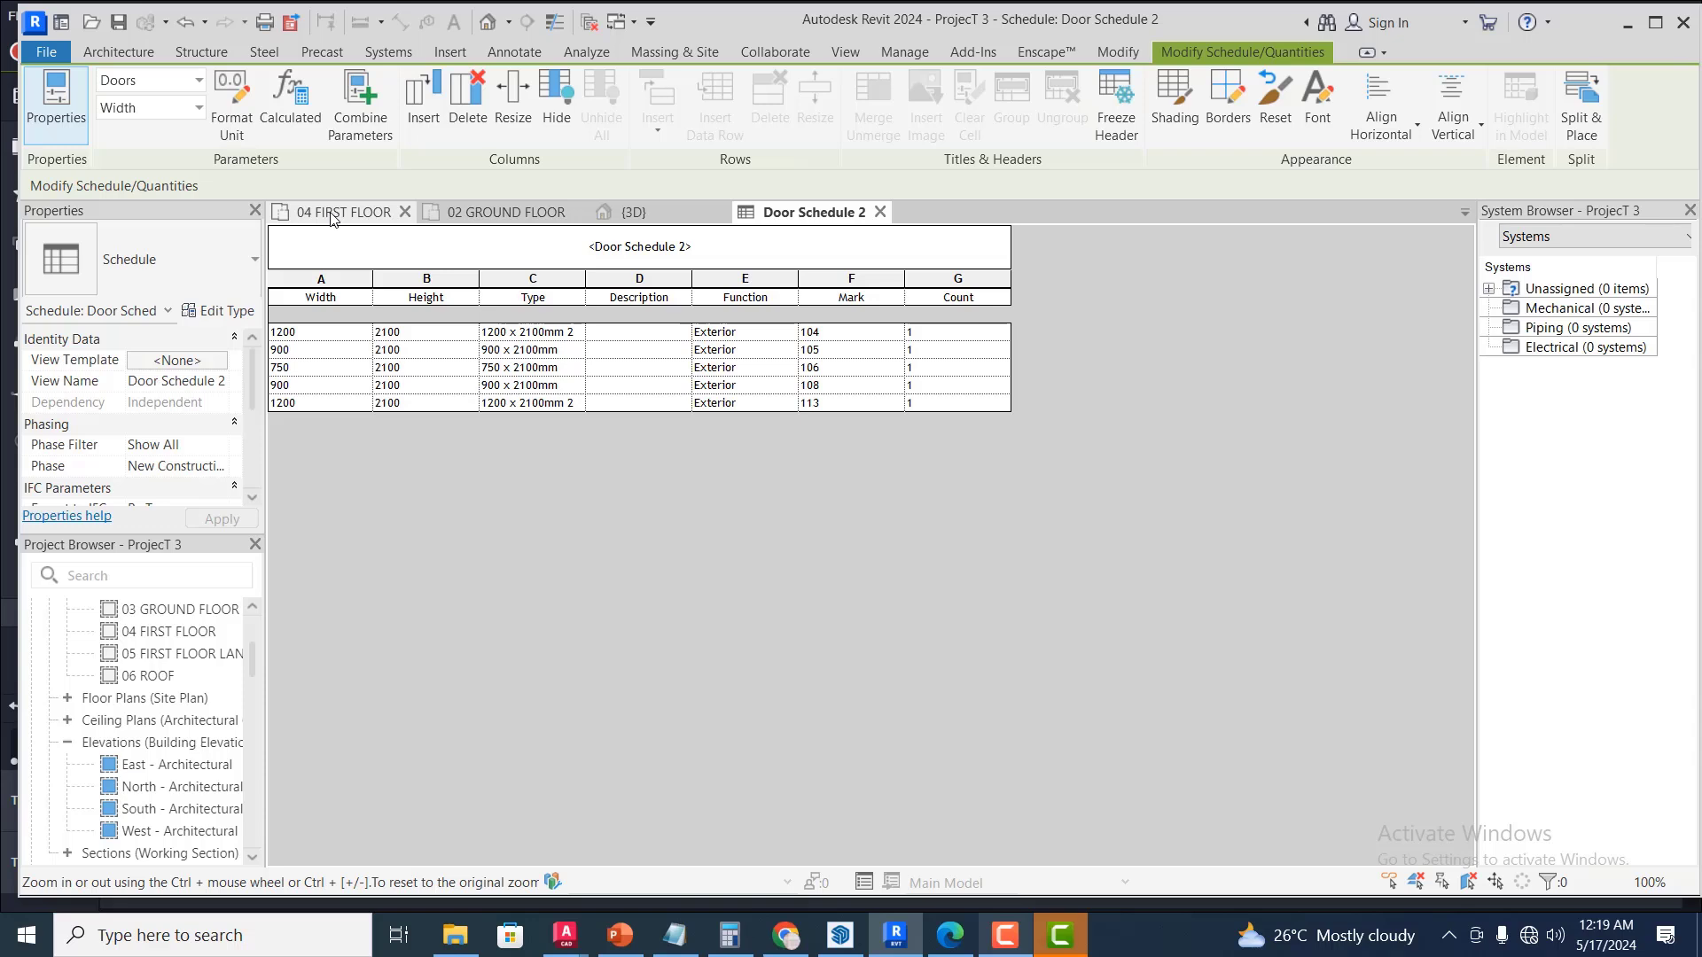
left_click(494, 215)
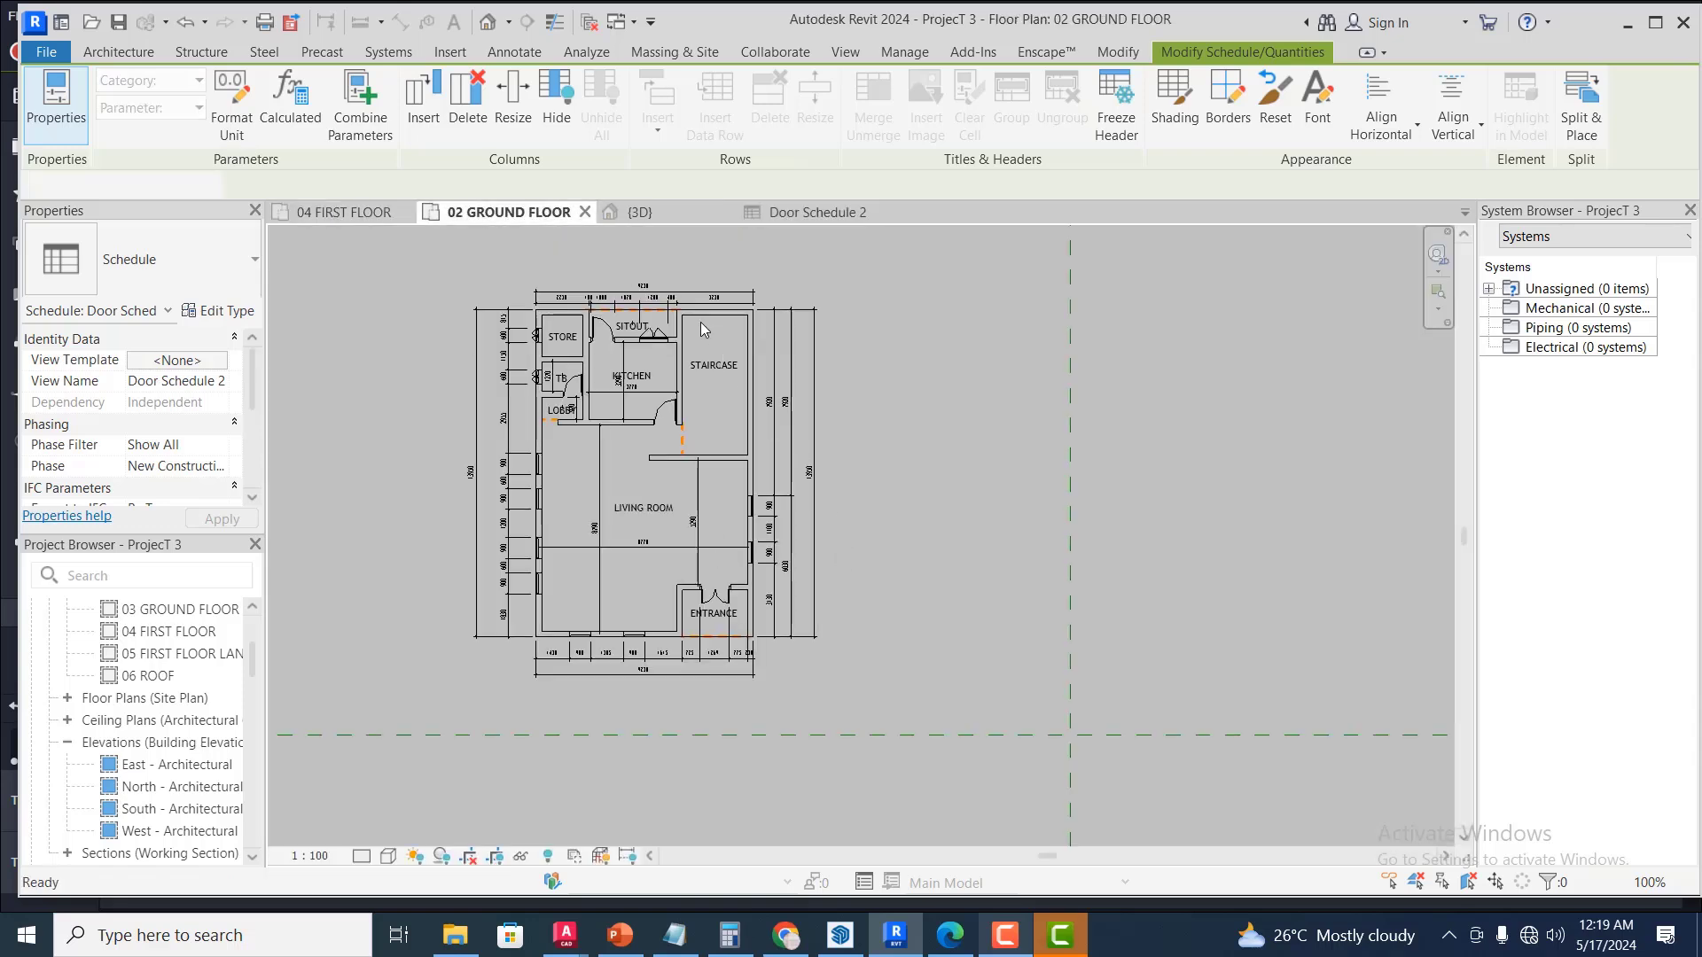
scroll(665, 310, "up", 3)
middle_click_drag(660, 317, 679, 327)
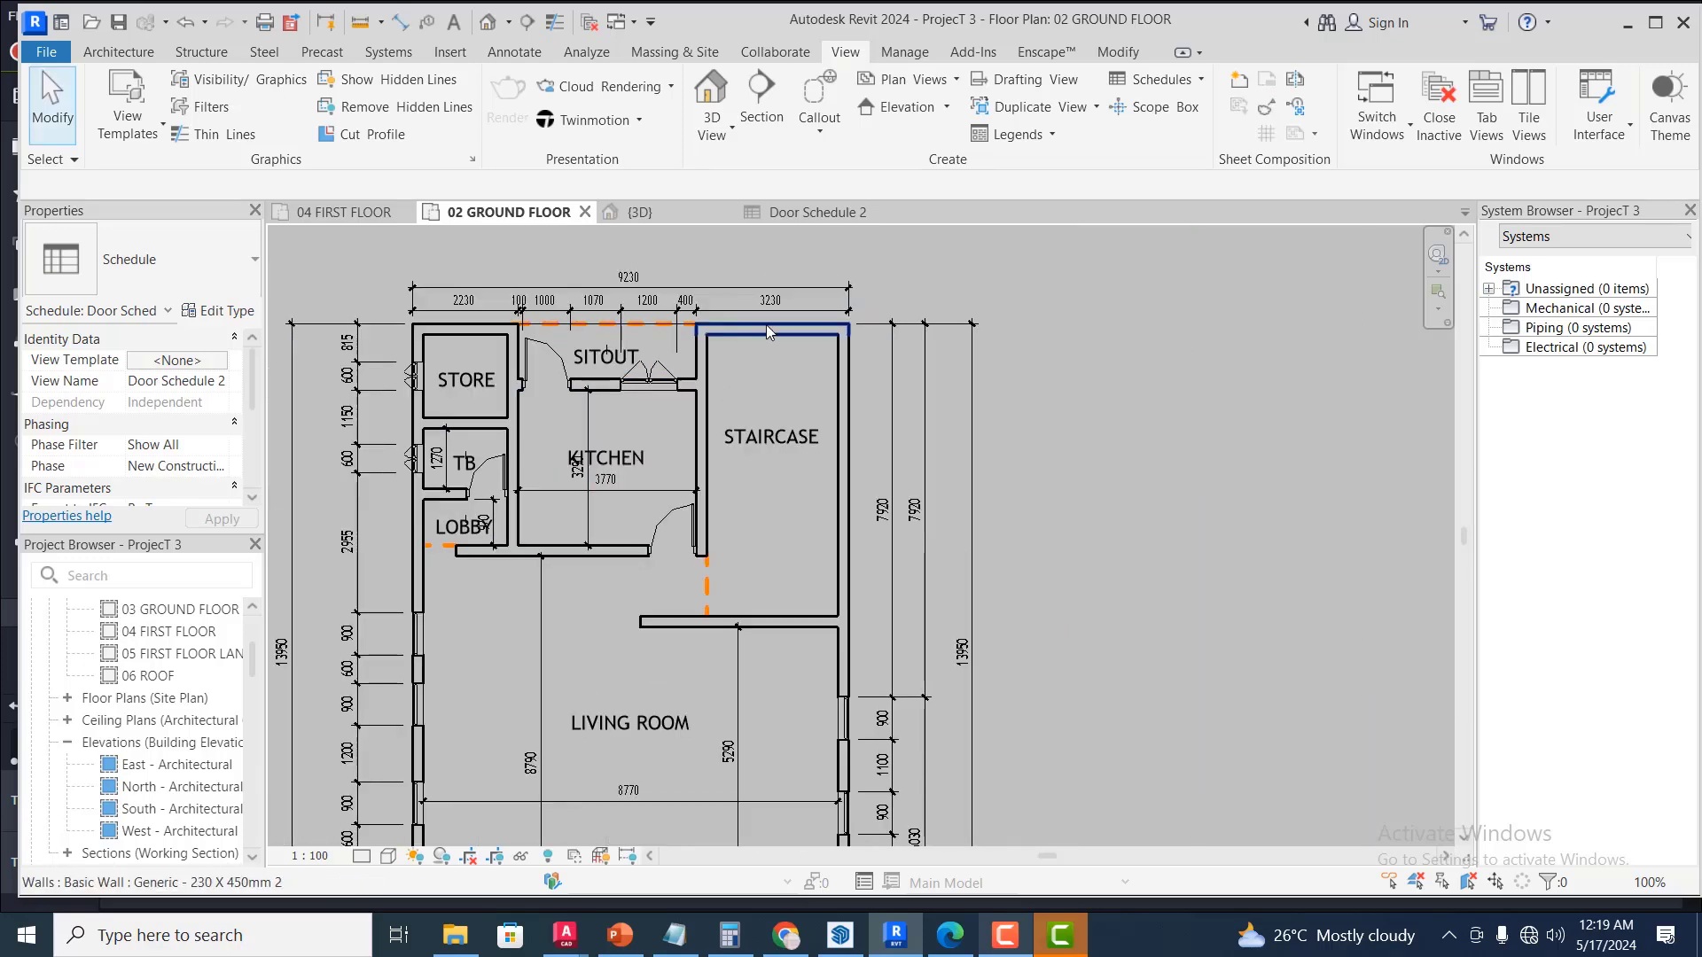
scroll(766, 324, "down", 2)
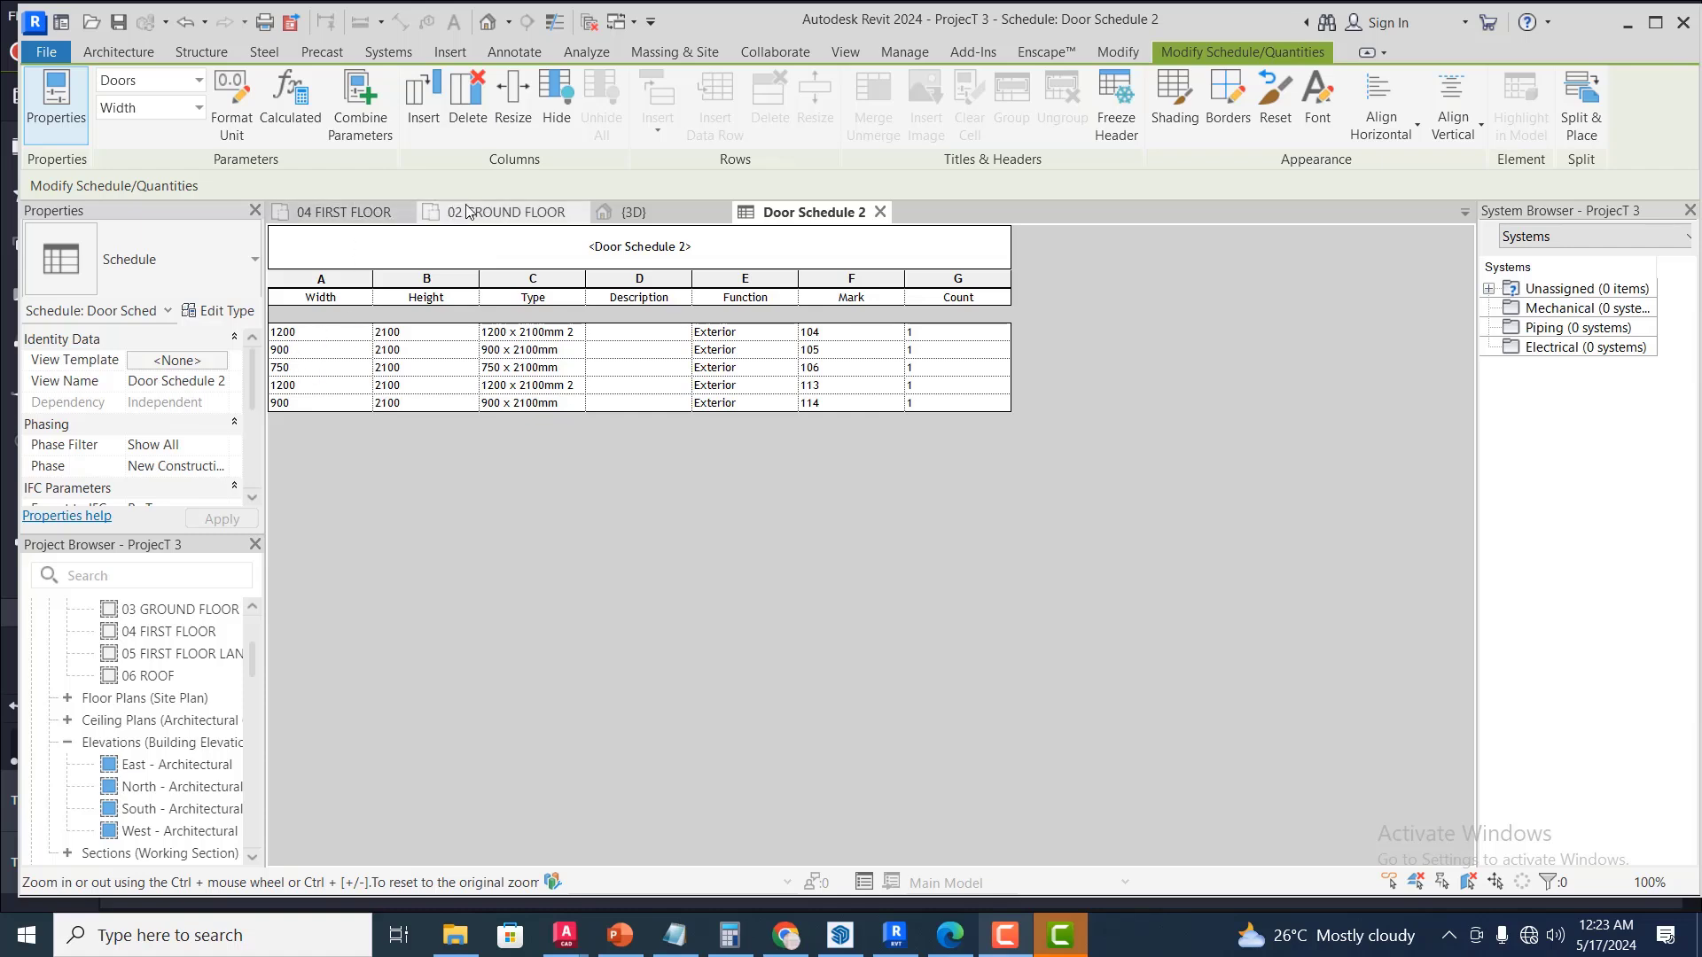
Delete the door between the kitchen and the living room on the ground floor plan
left_click(501, 213)
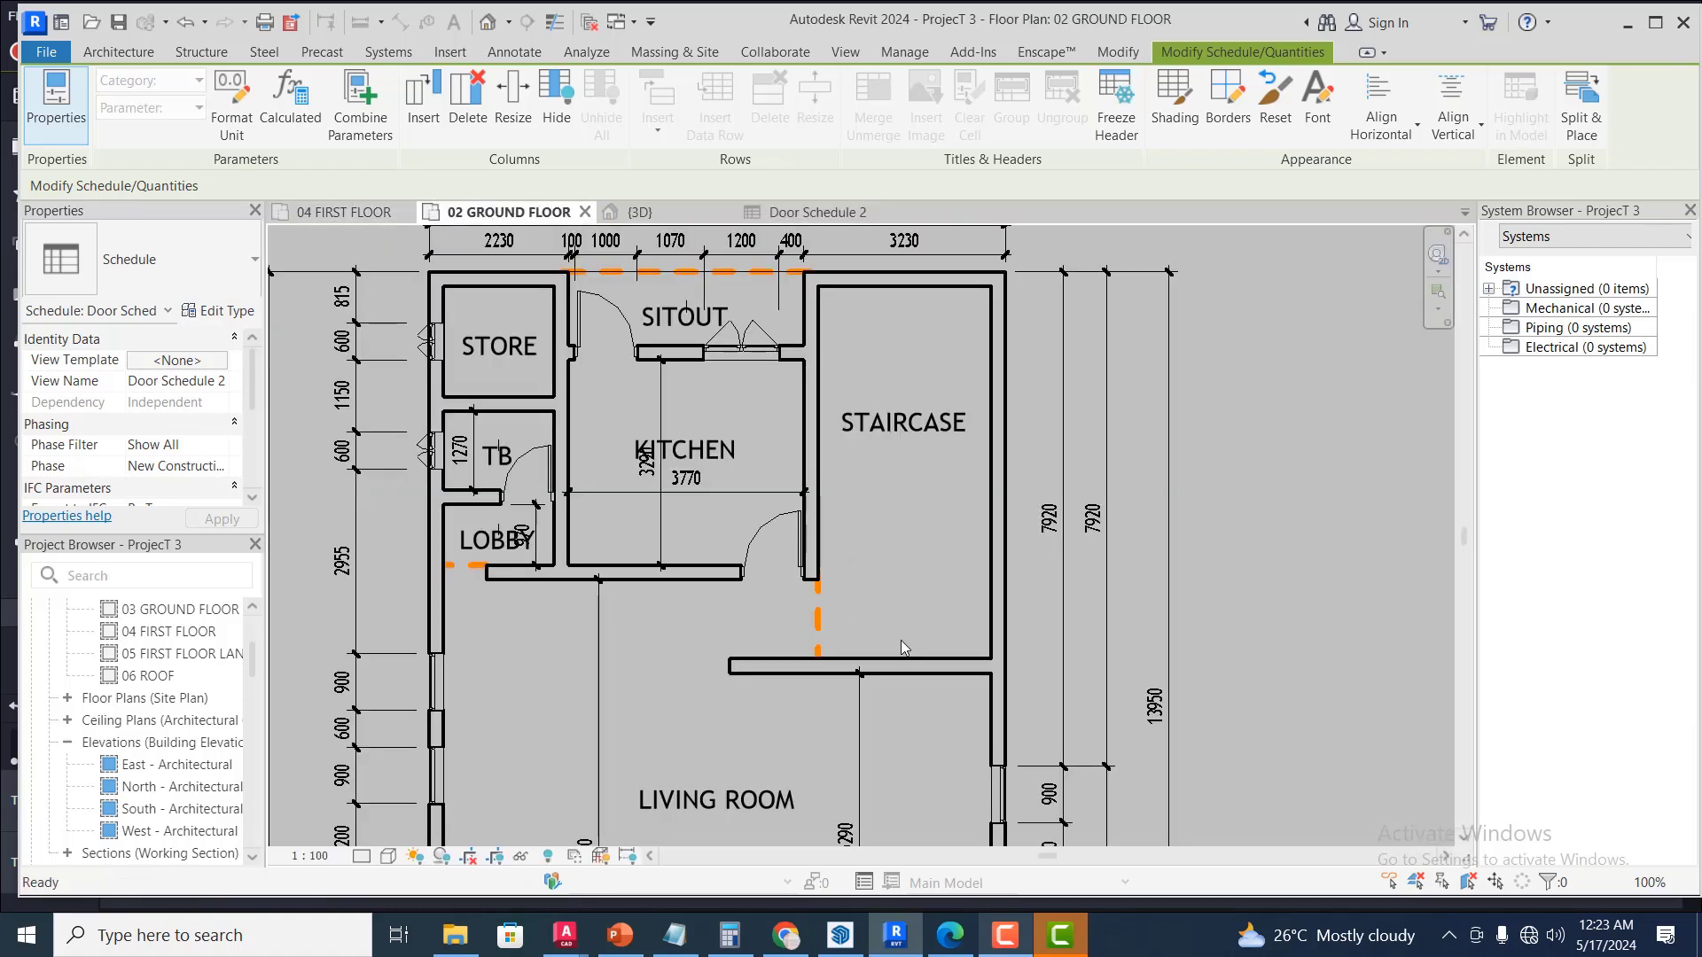
left_click(764, 521)
key("Delete")
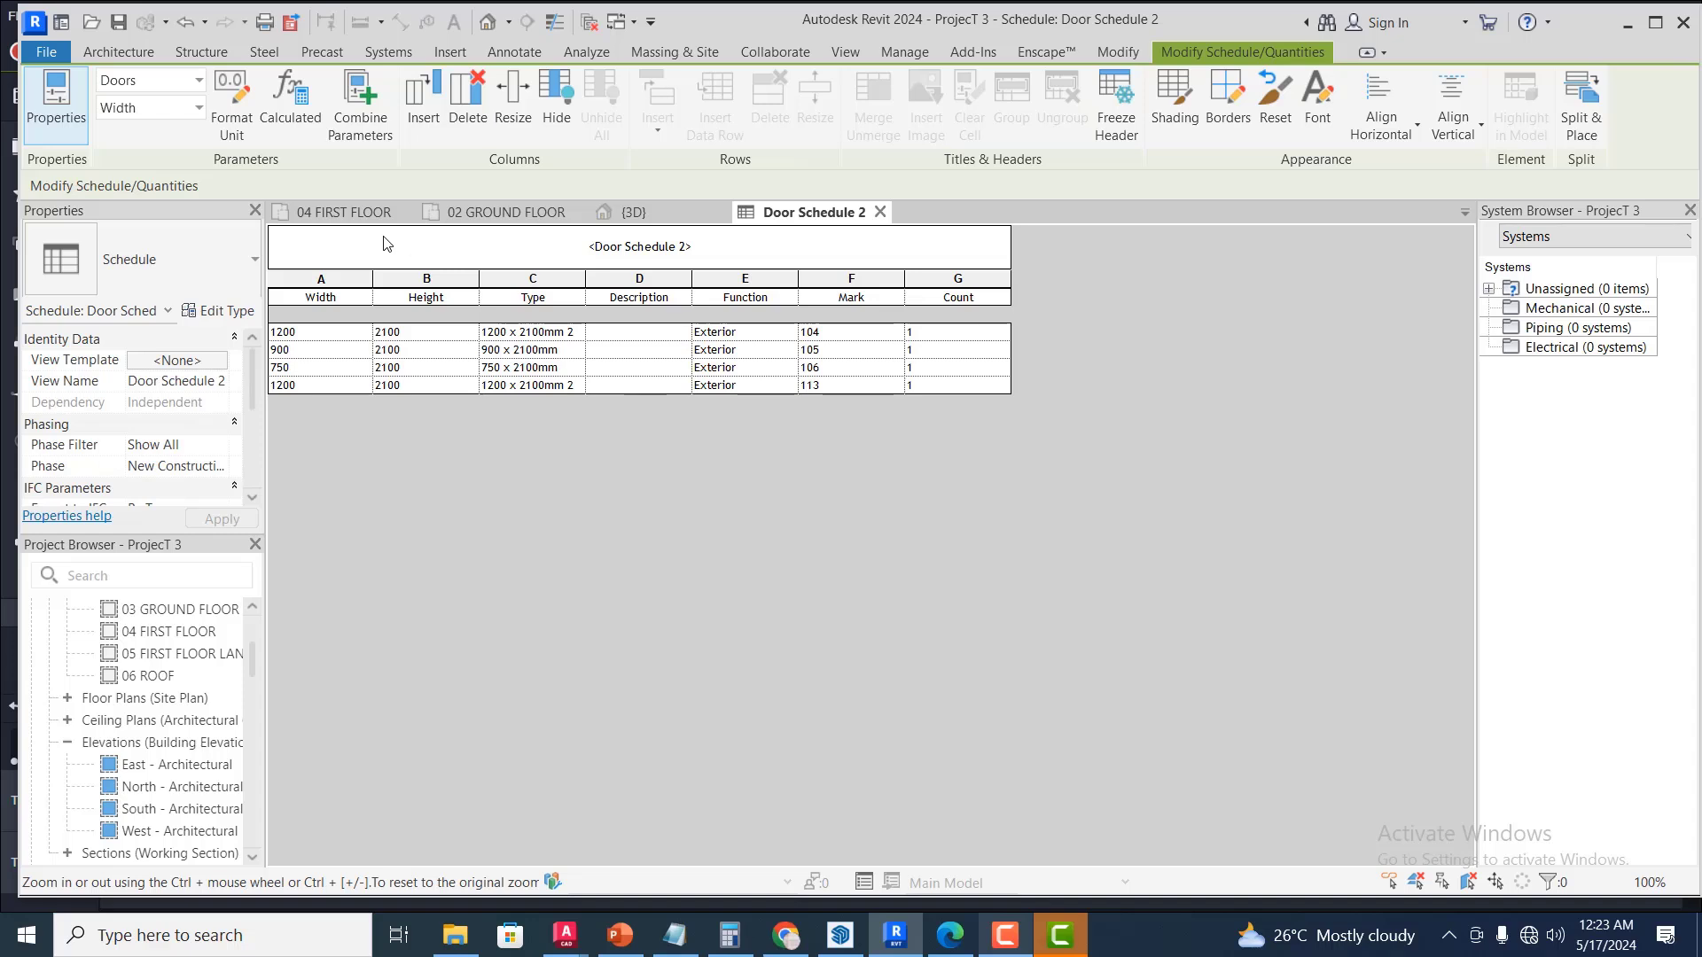
Place a 900 x 2100mm M_Door-Passage-Single-Flush door in the kitchen's living-room wall, against the staircase wall, and check the door schedule
left_click(364, 215)
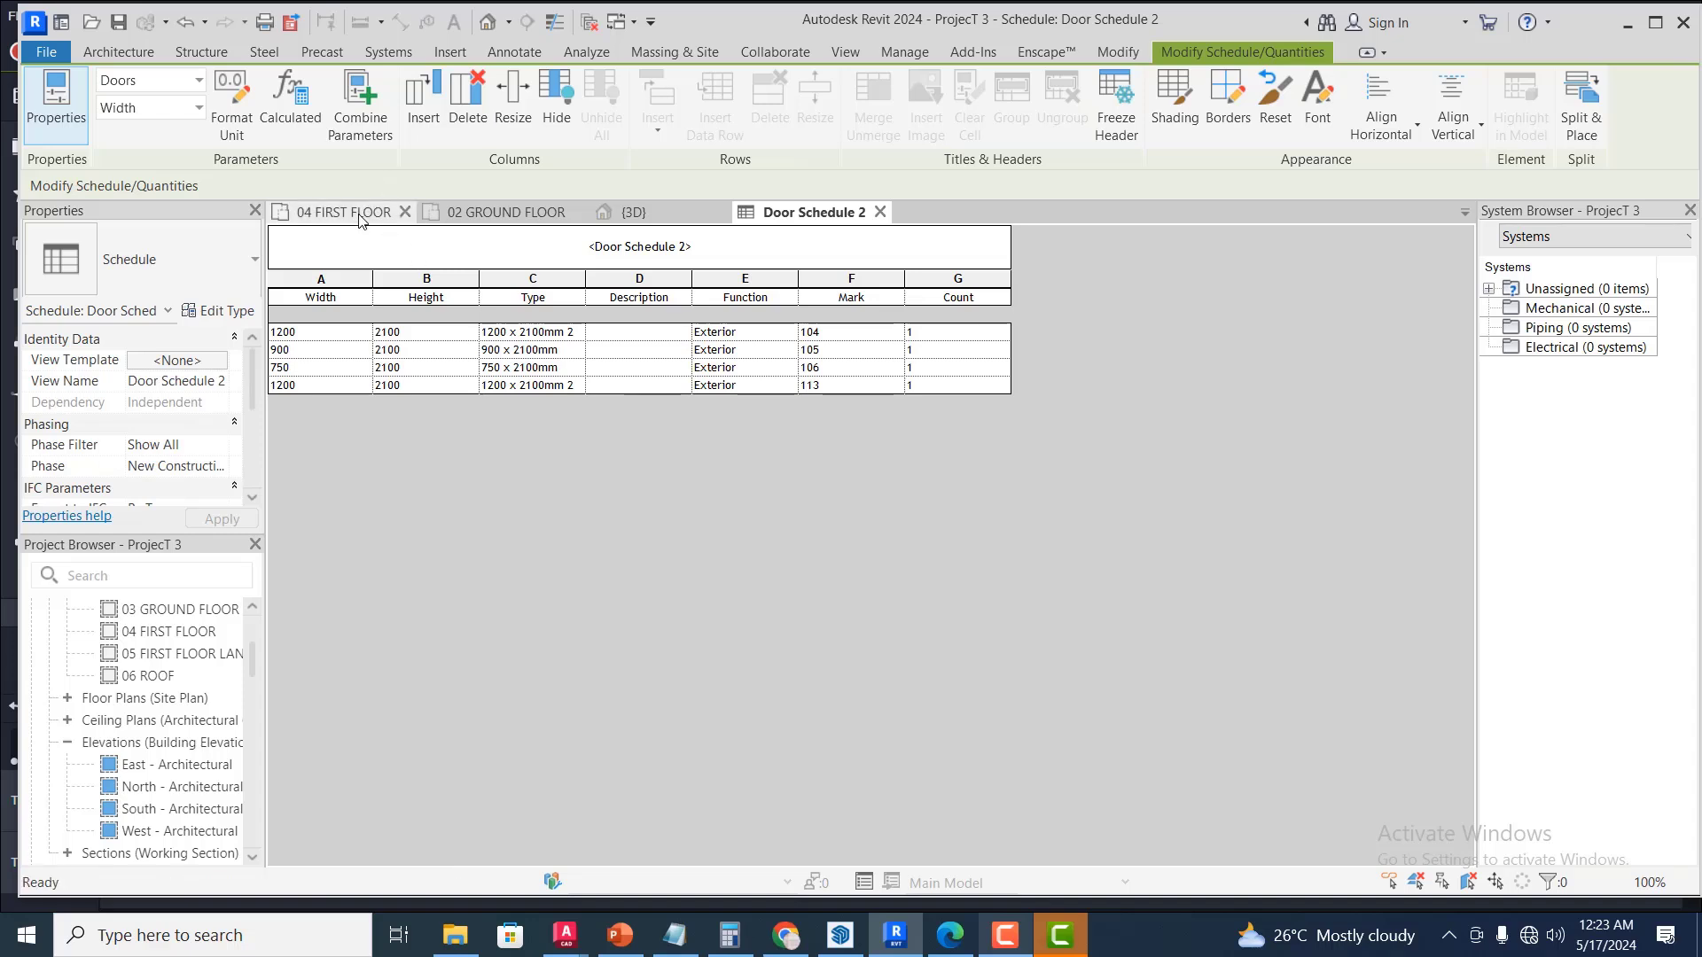
left_click(491, 216)
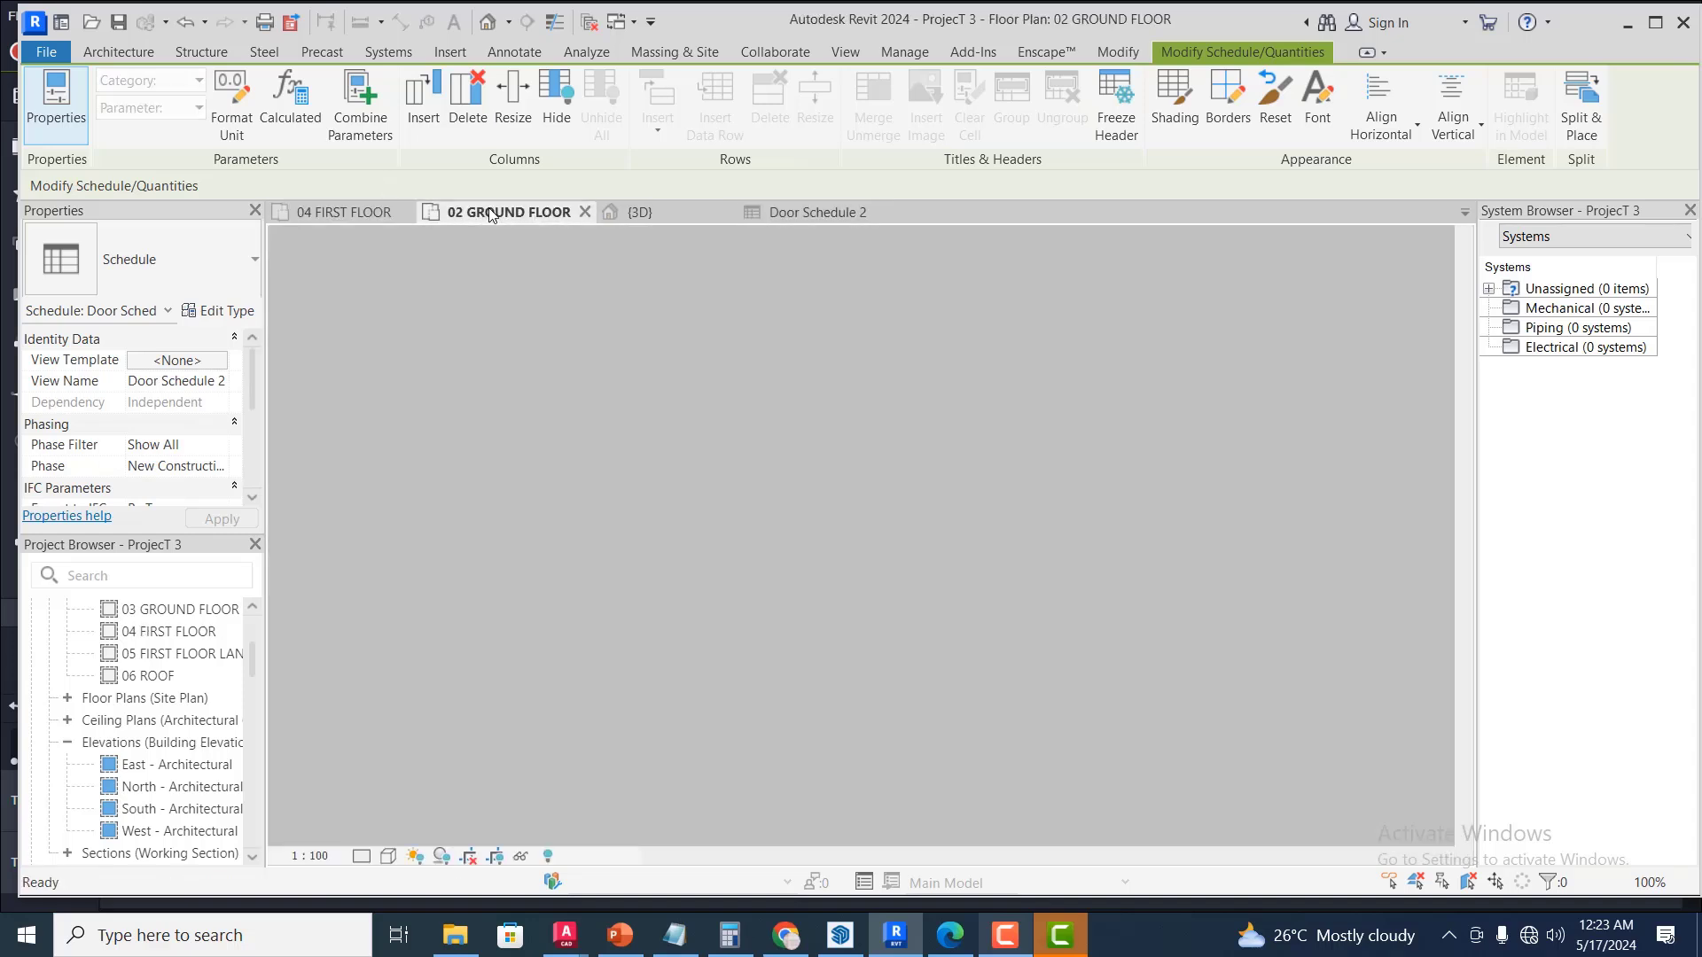
left_click(253, 263)
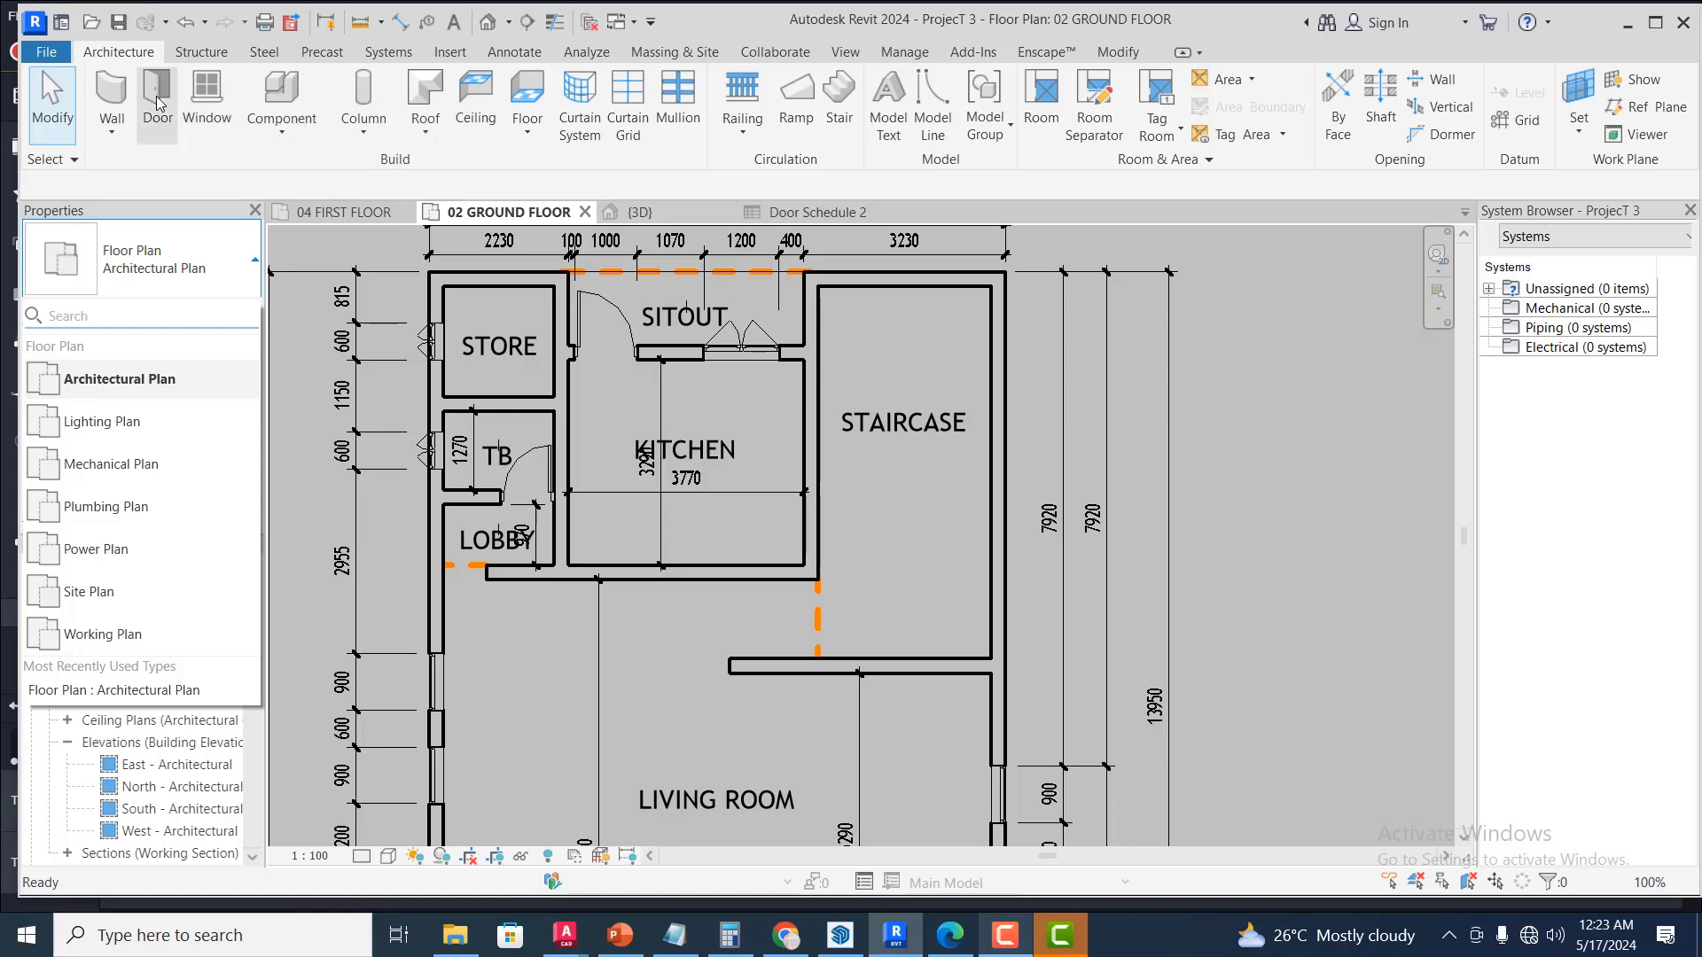
left_click(156, 97)
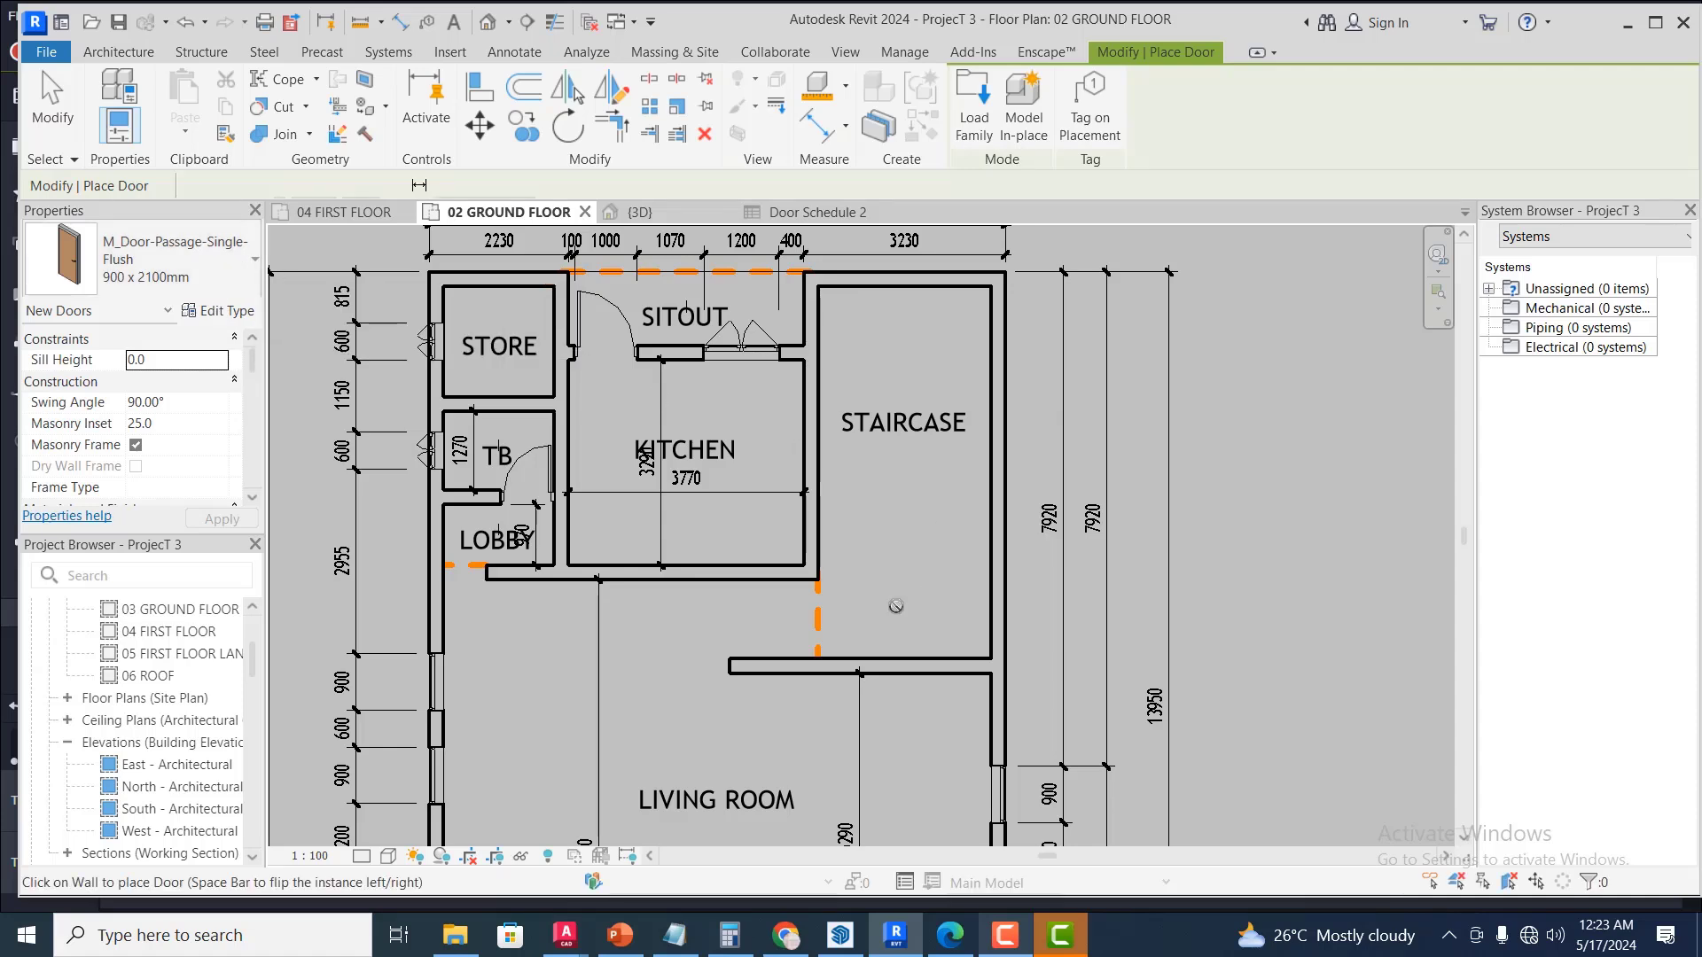
scroll(768, 558, "up", 2)
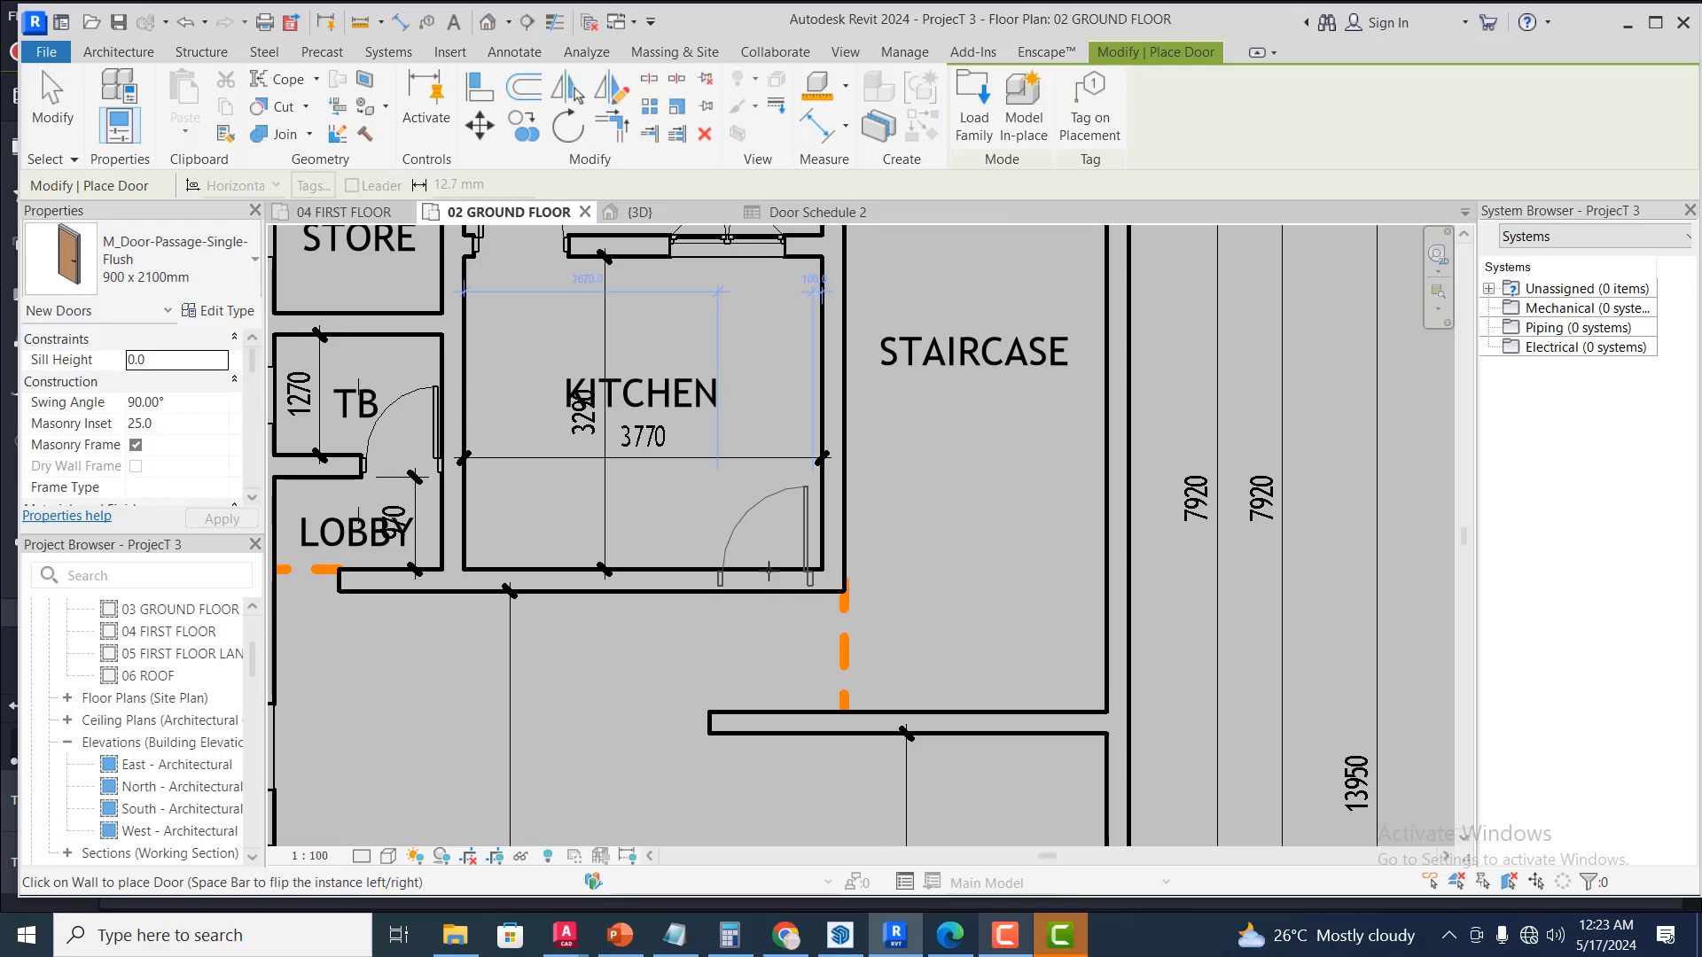
scroll(767, 571, "up", 1)
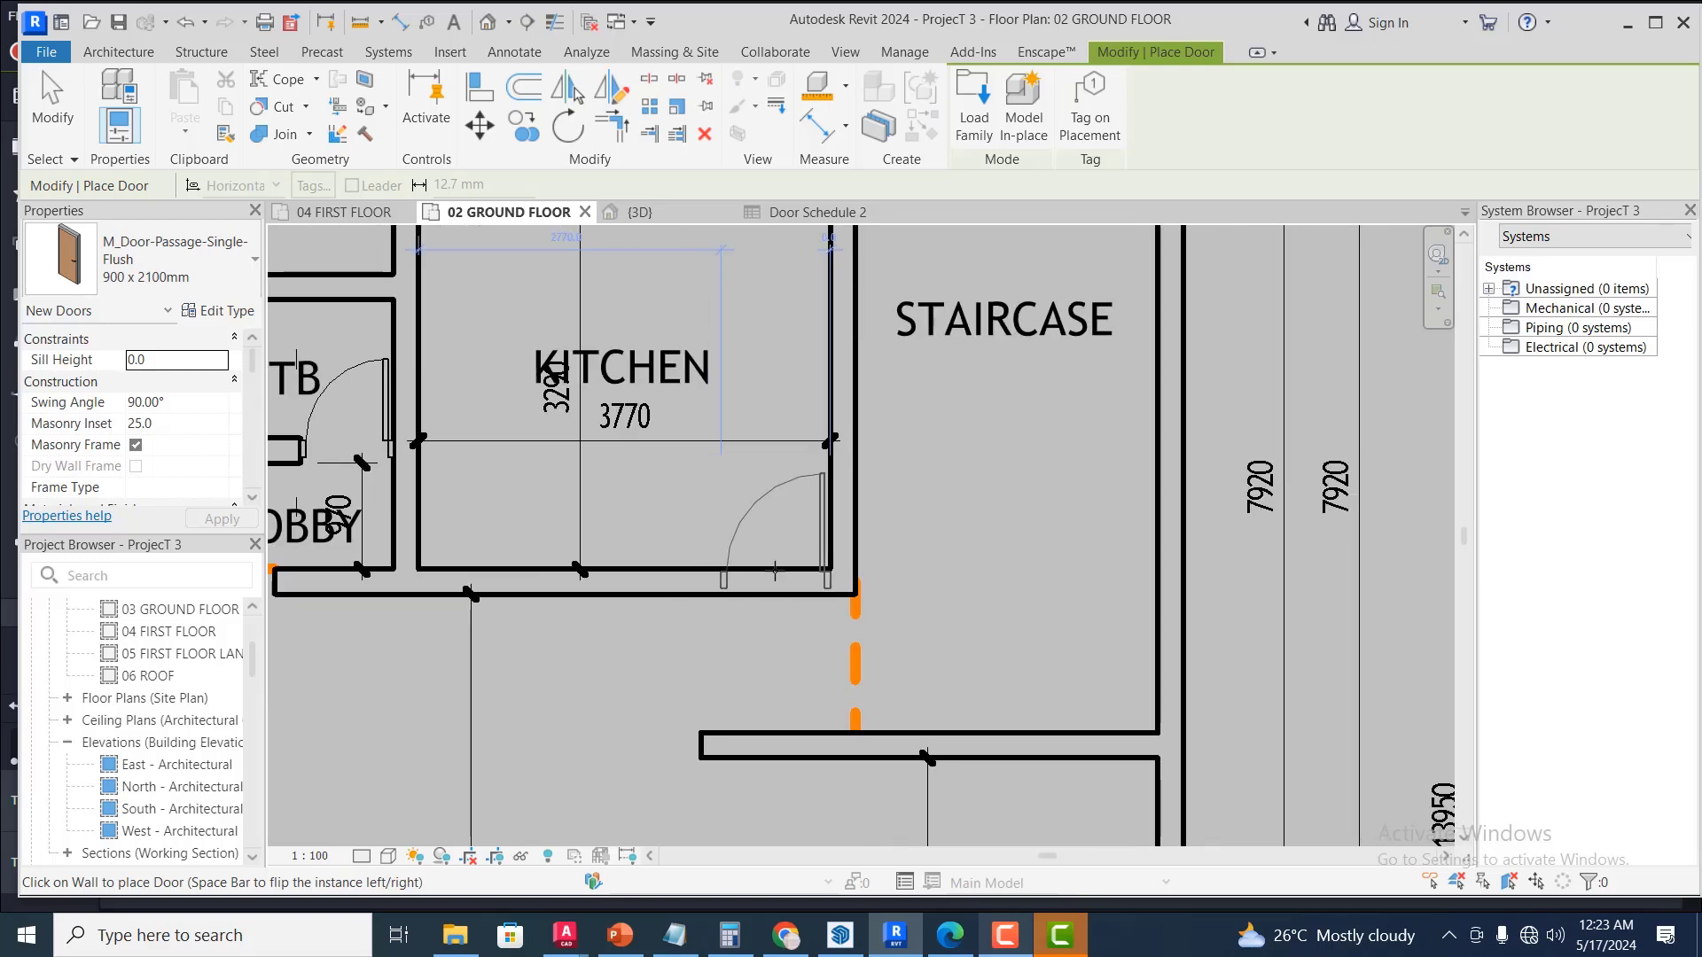
left_click(765, 505)
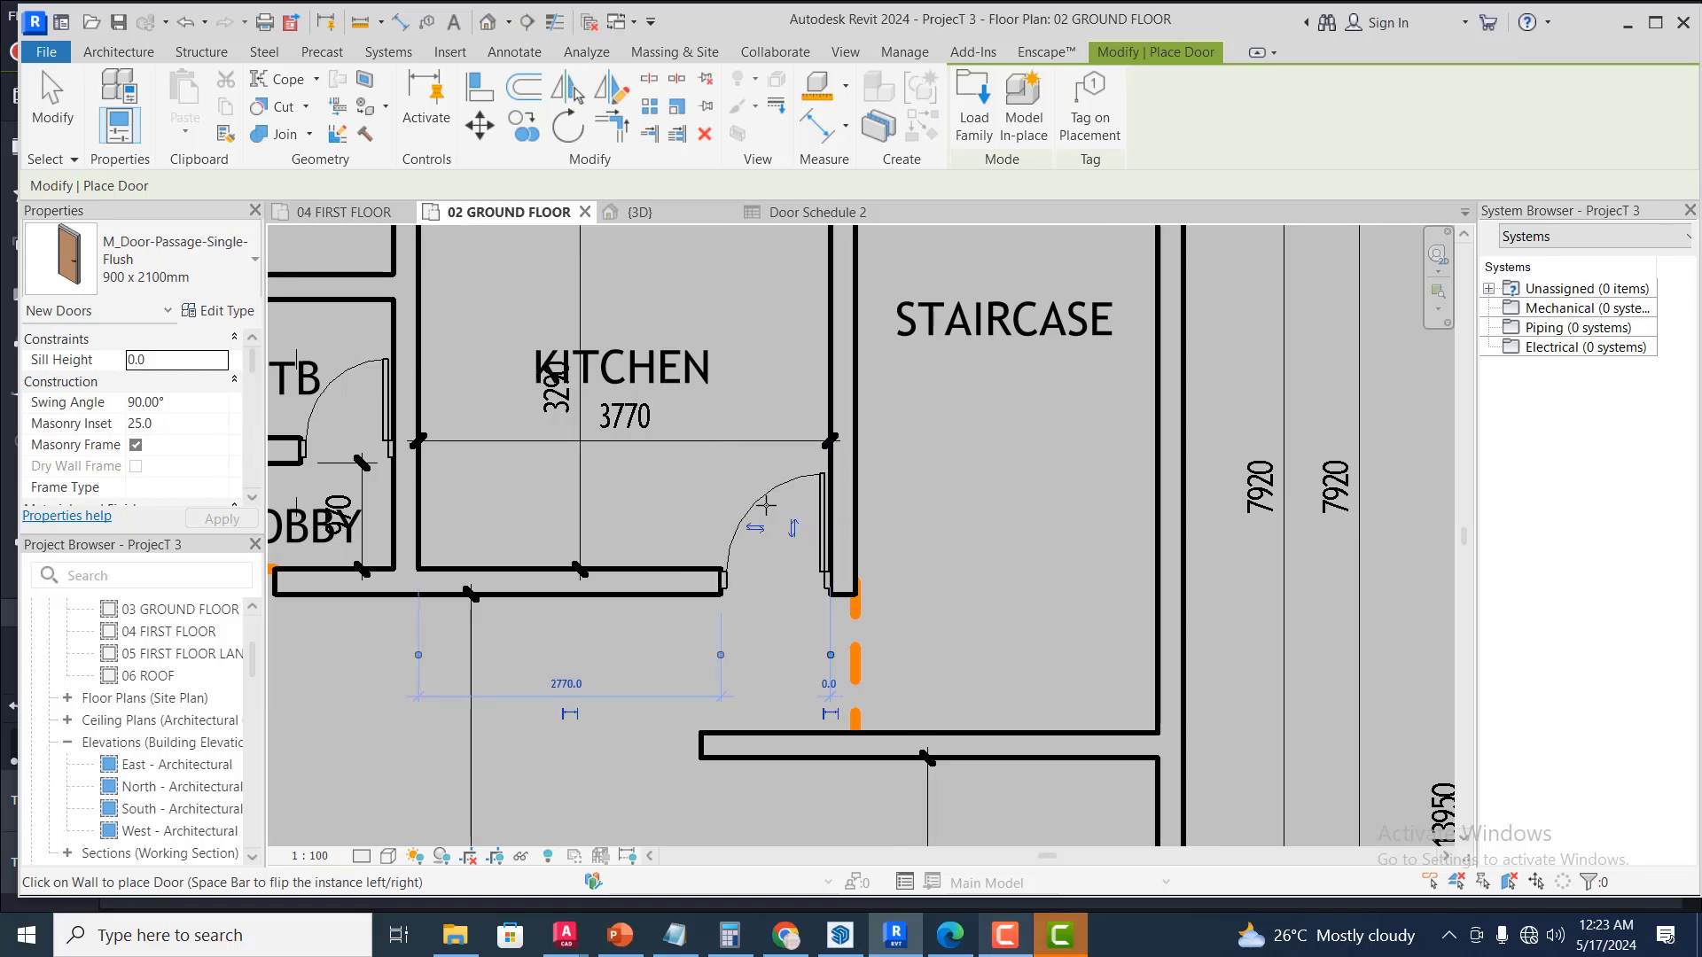
scroll(793, 552, "down", 1)
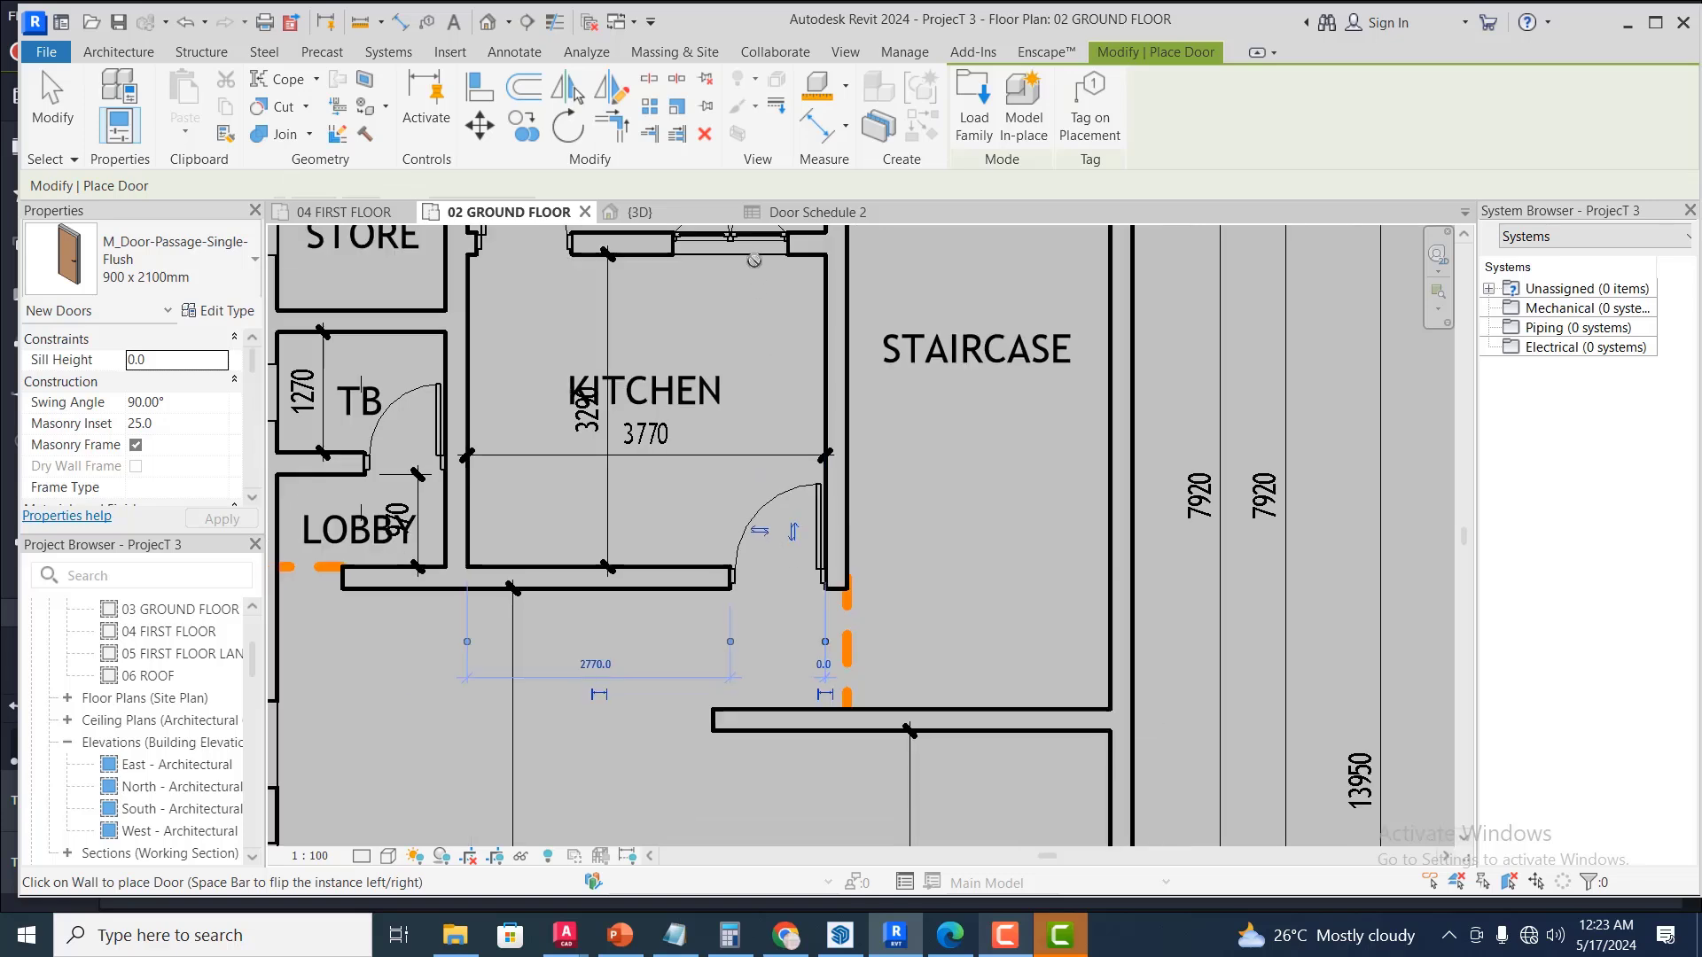
left_click(828, 216)
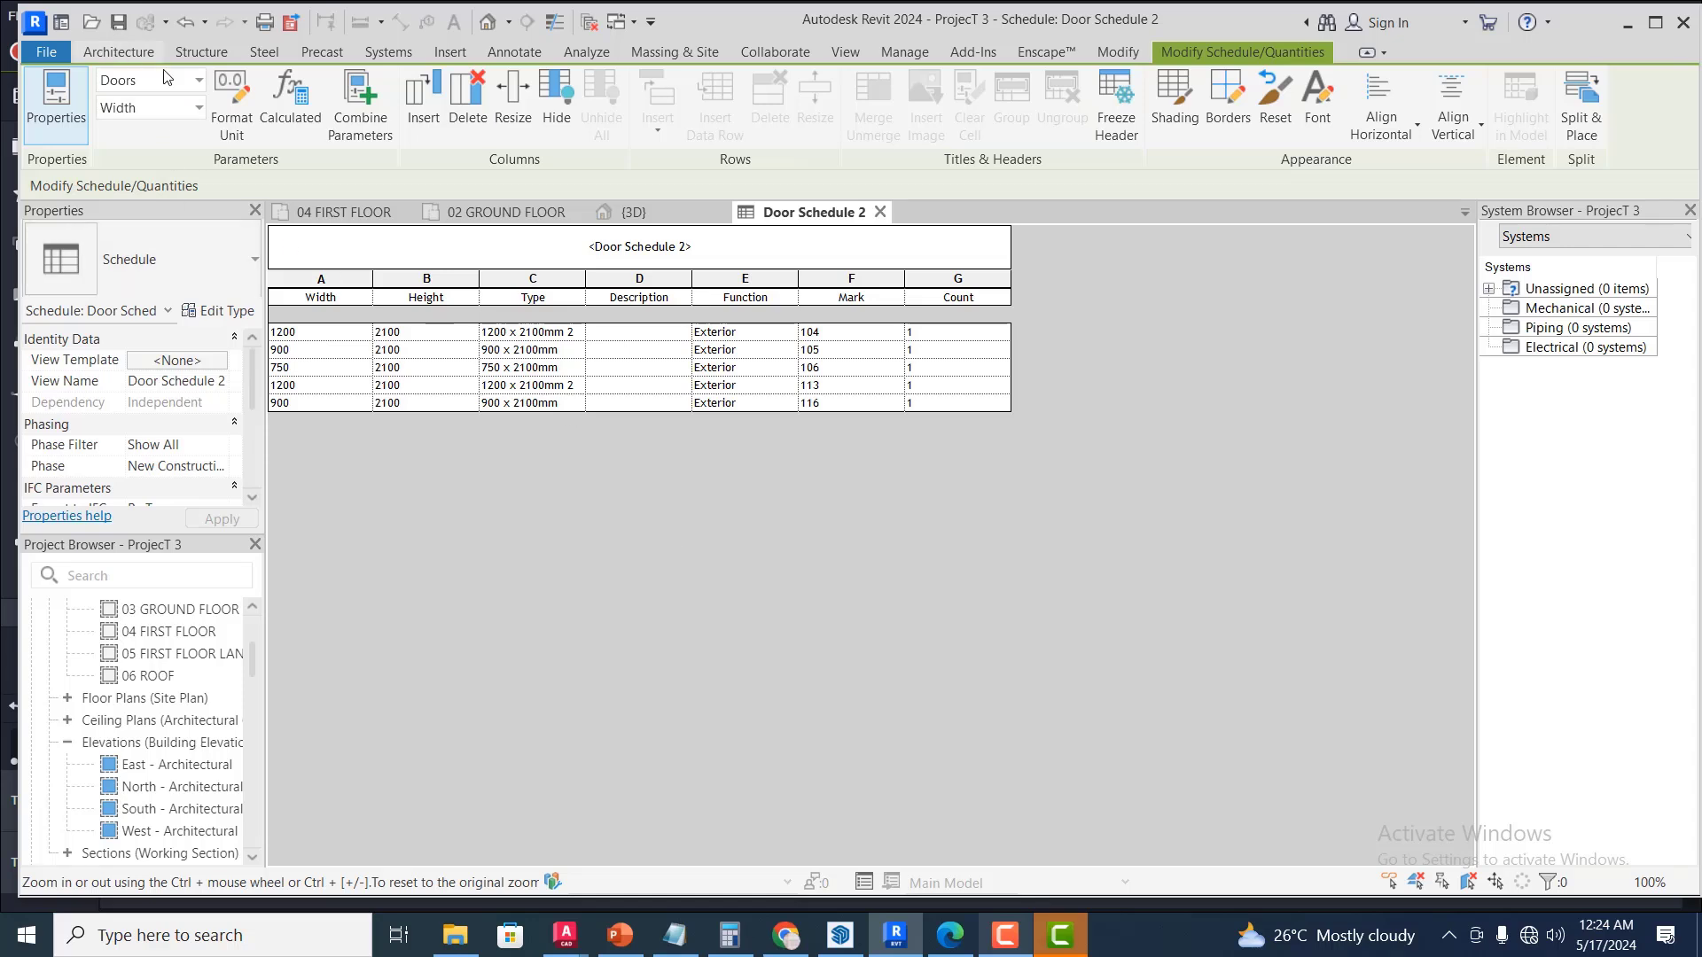
Create a new schedule for the Windows category in the New Construction phase and dismiss the CONNECTION Client sign-in window
left_click(118, 51)
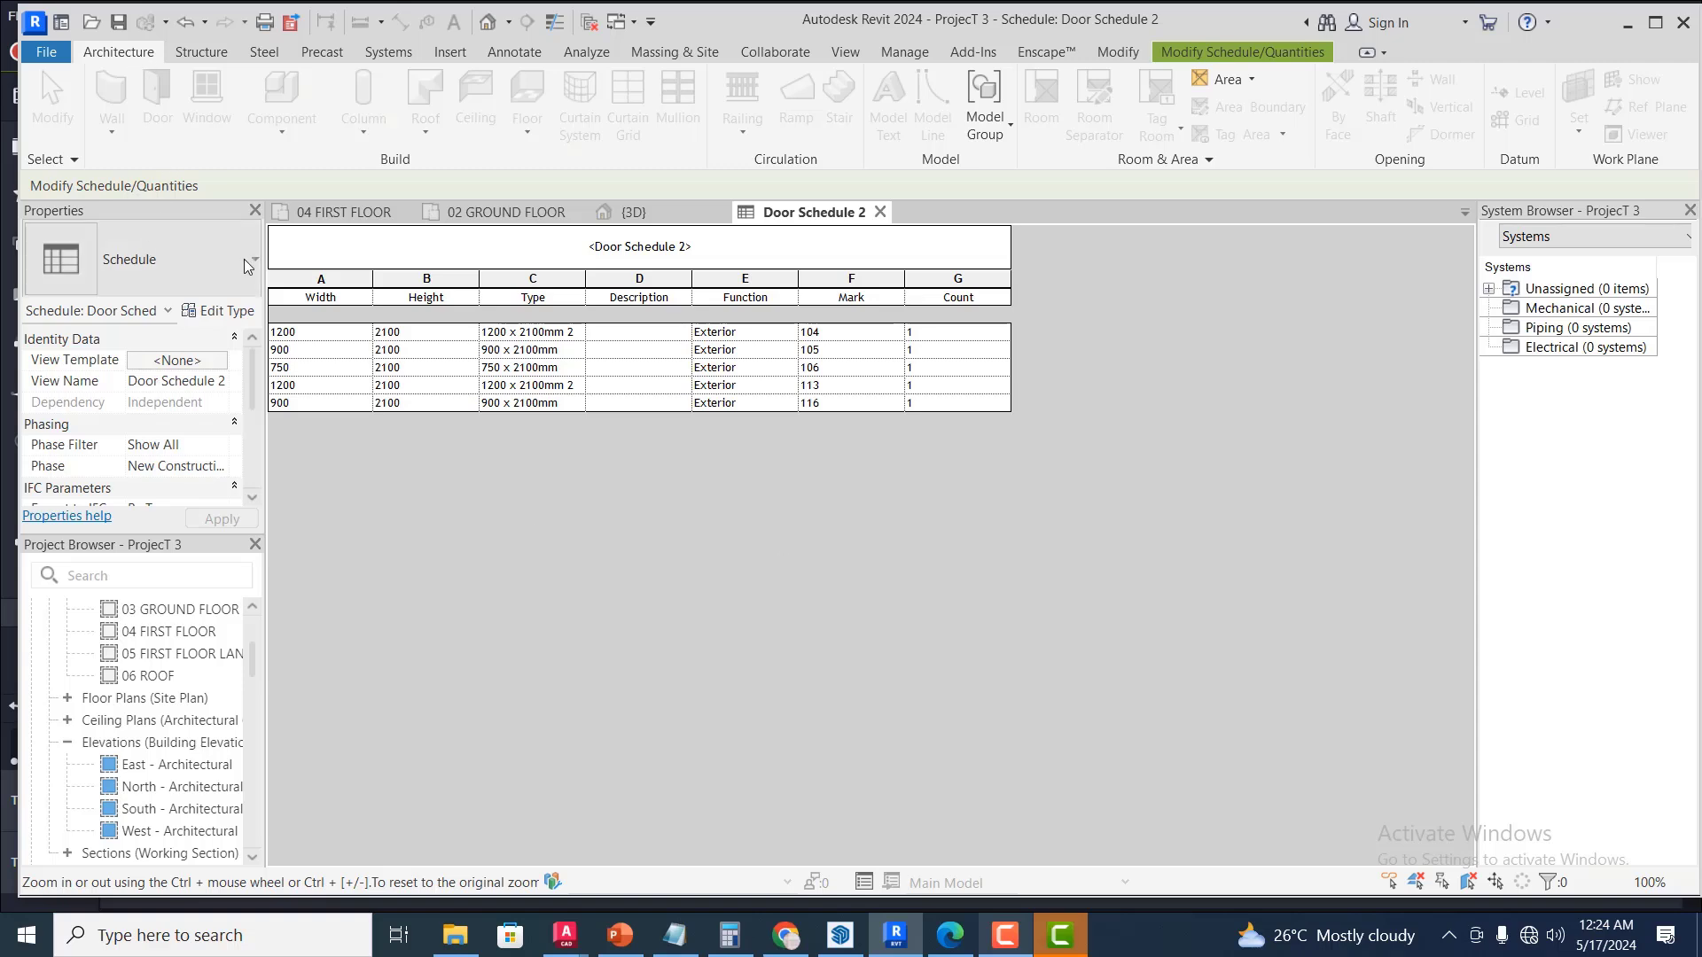
left_click(846, 52)
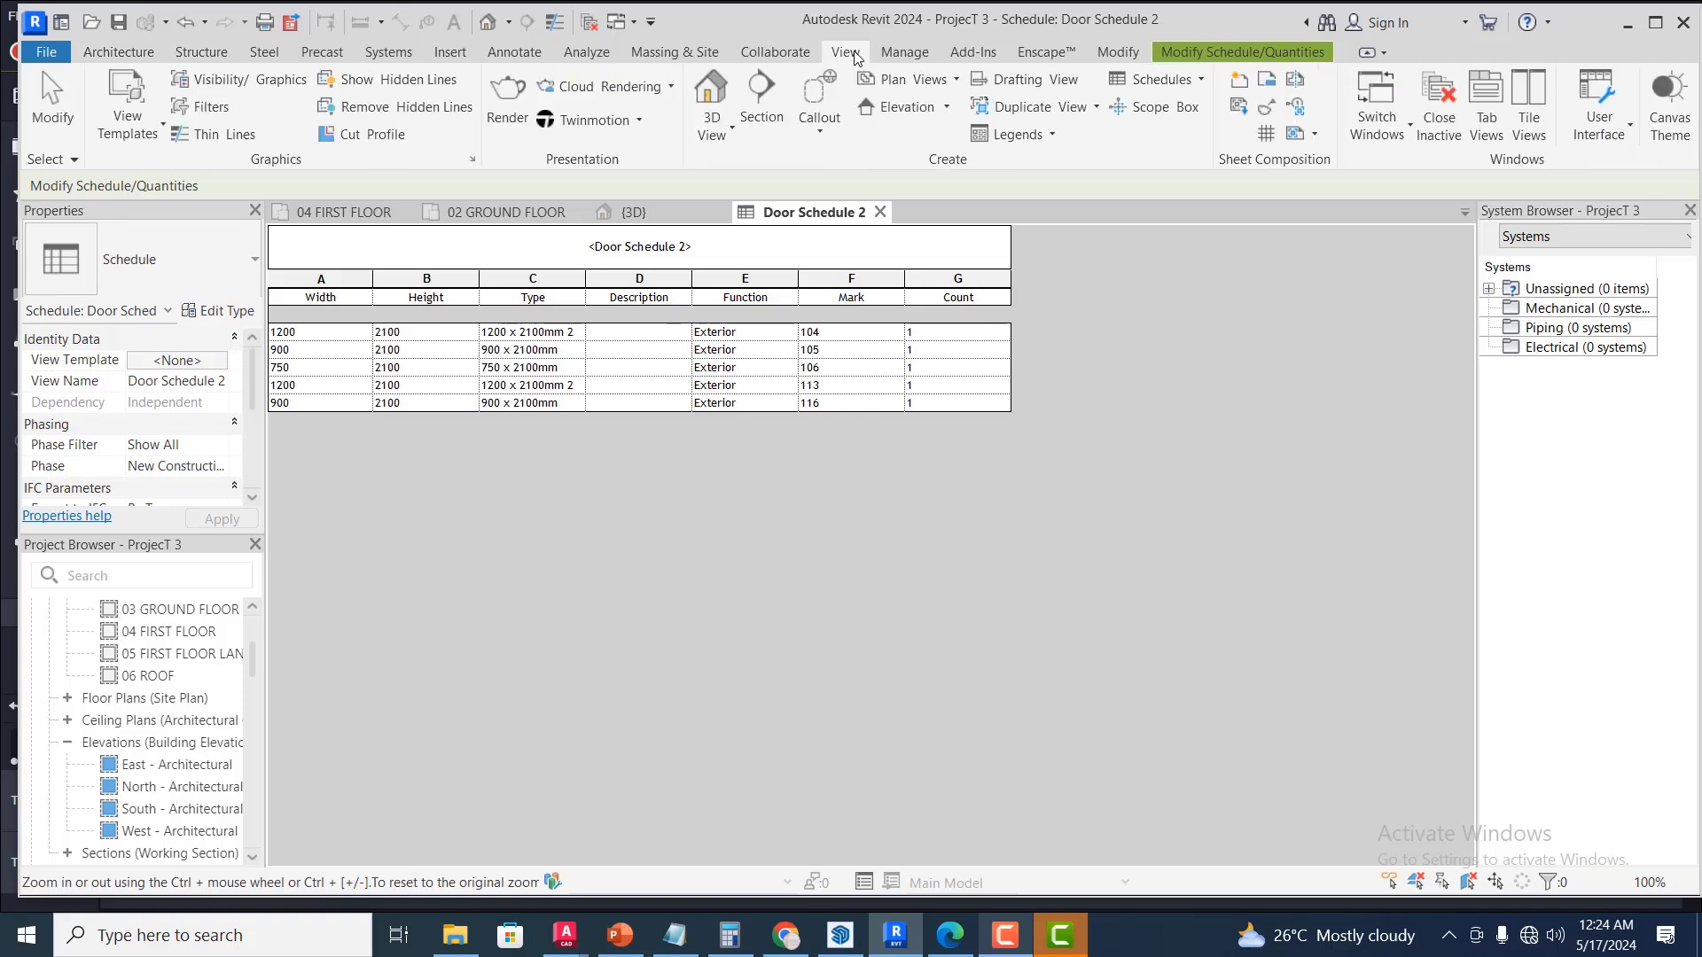
left_click(1194, 80)
left_click(1178, 124)
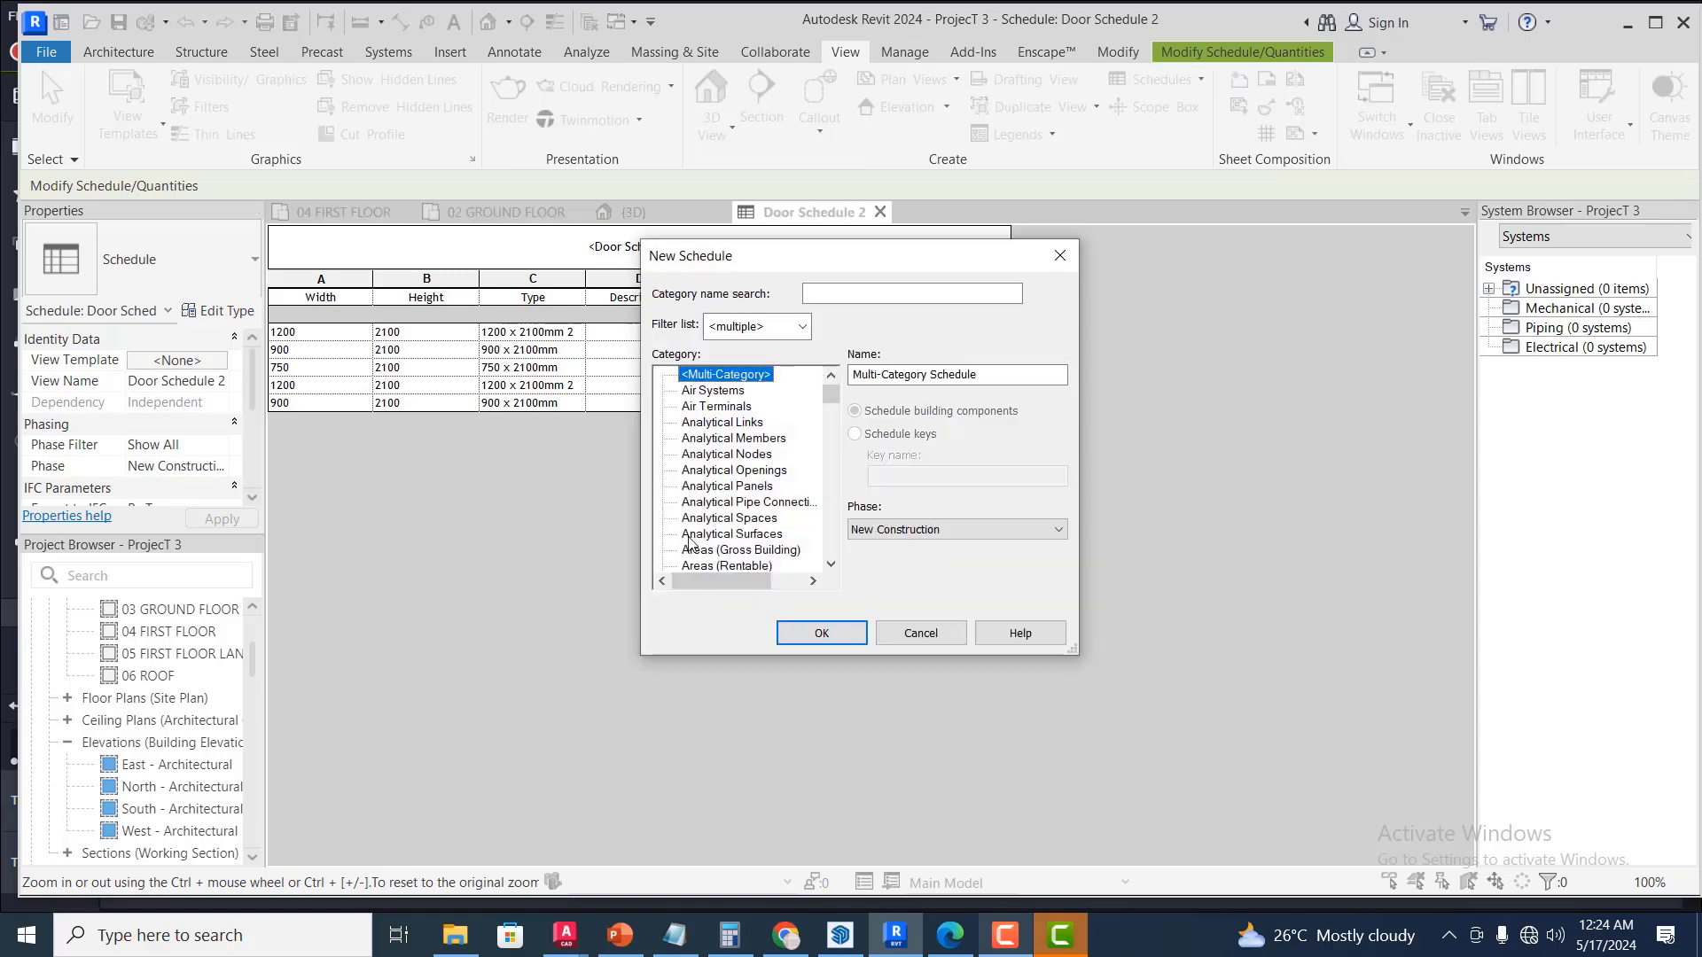
scroll(747, 429, "down", 4)
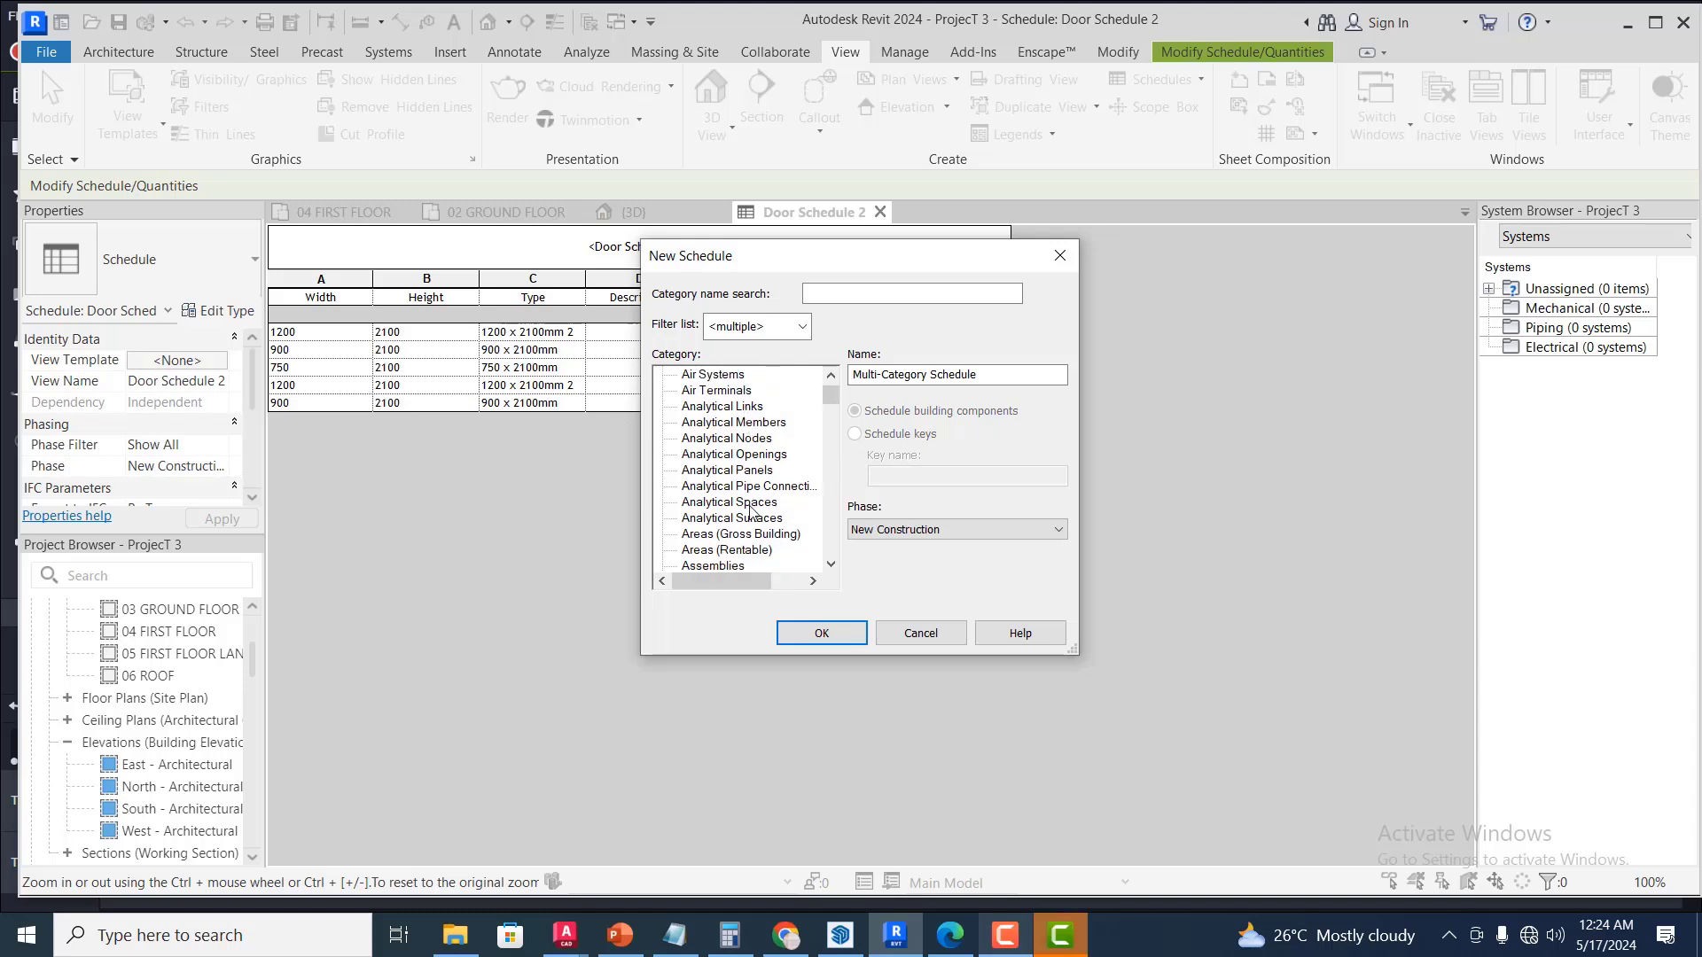
scroll(757, 550, "down", 9)
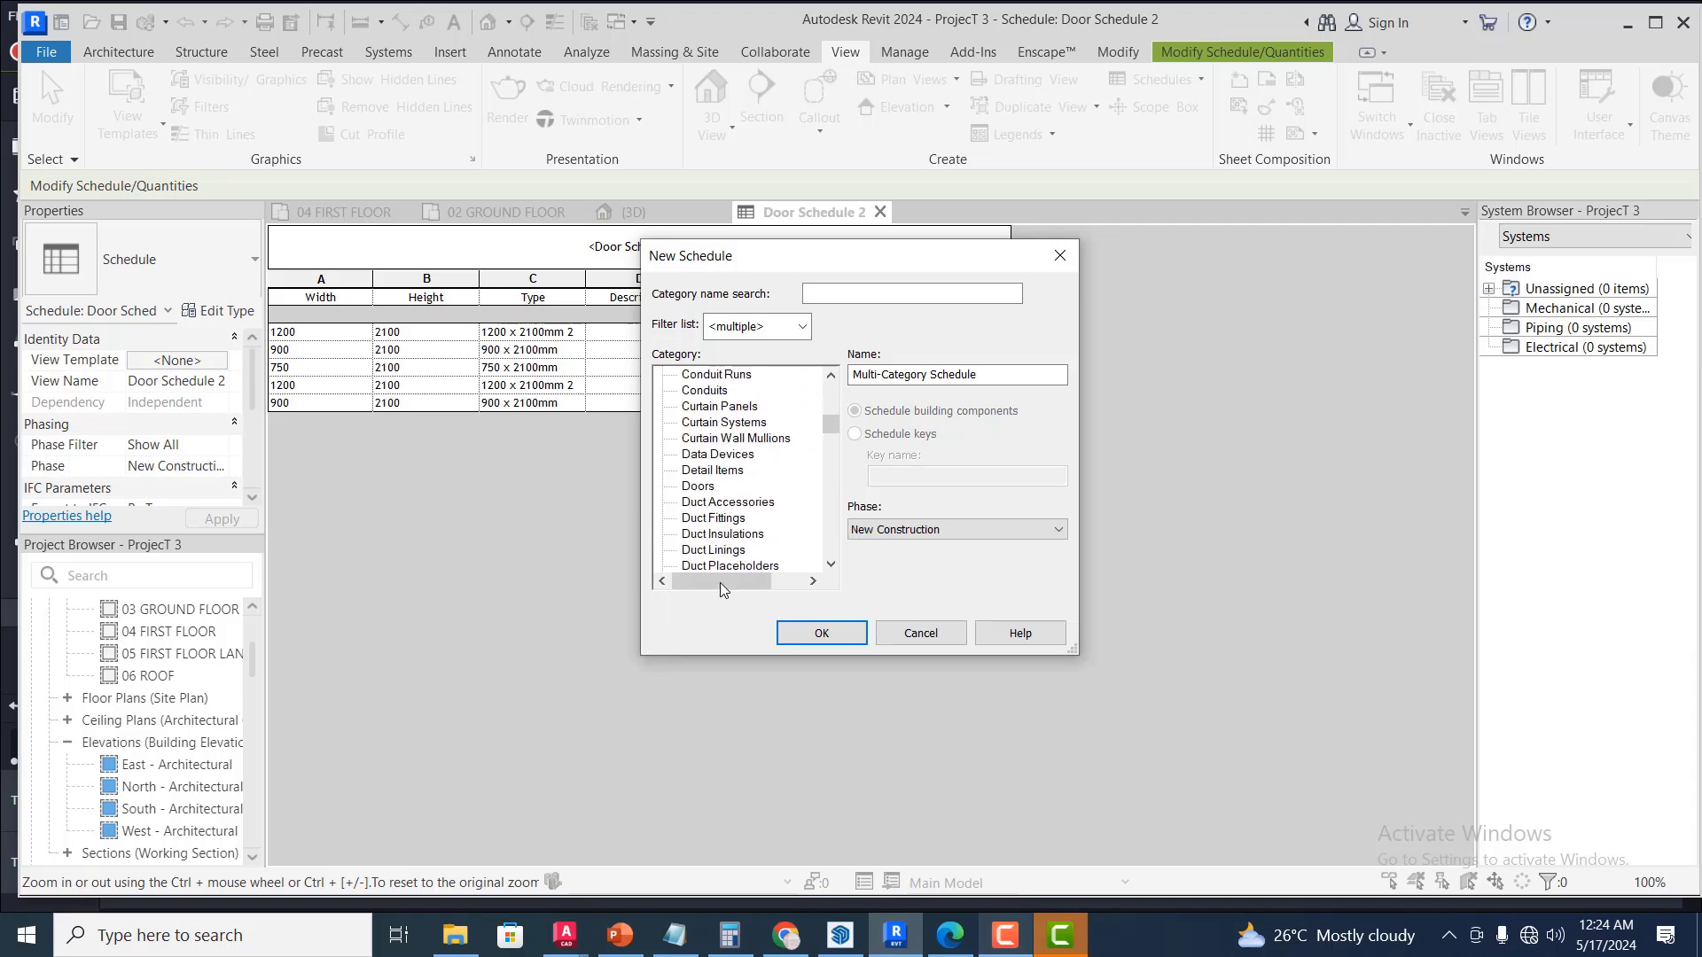
scroll(721, 559, "down", 6)
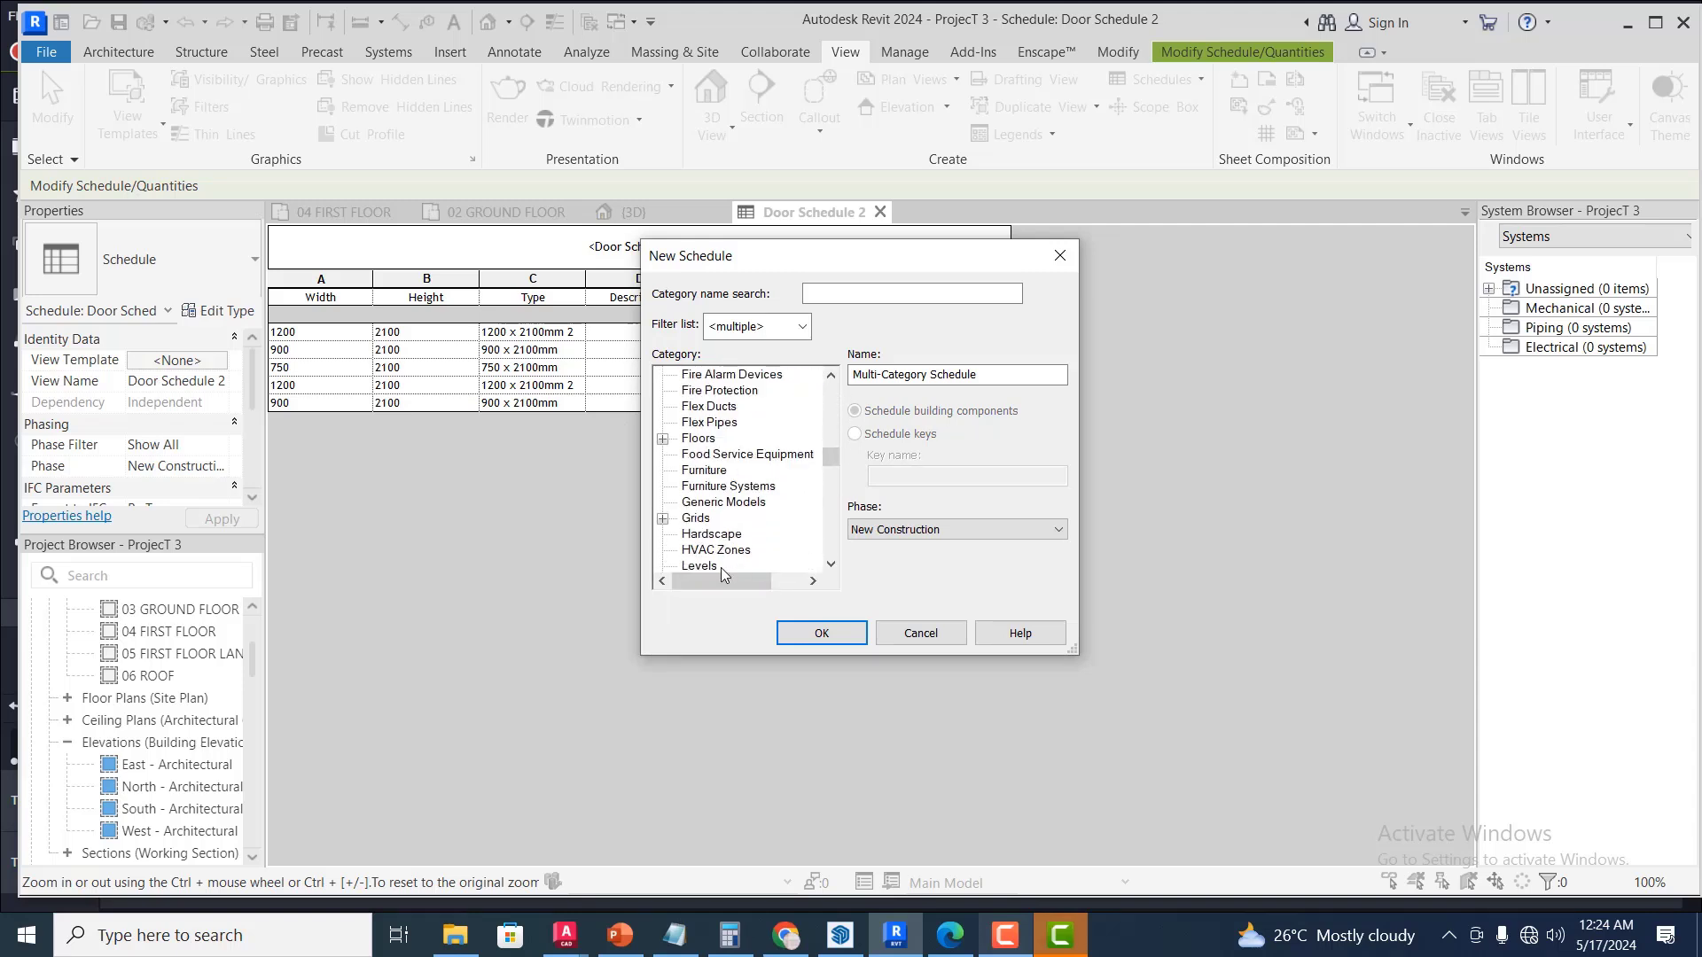
scroll(720, 552, "down", 9)
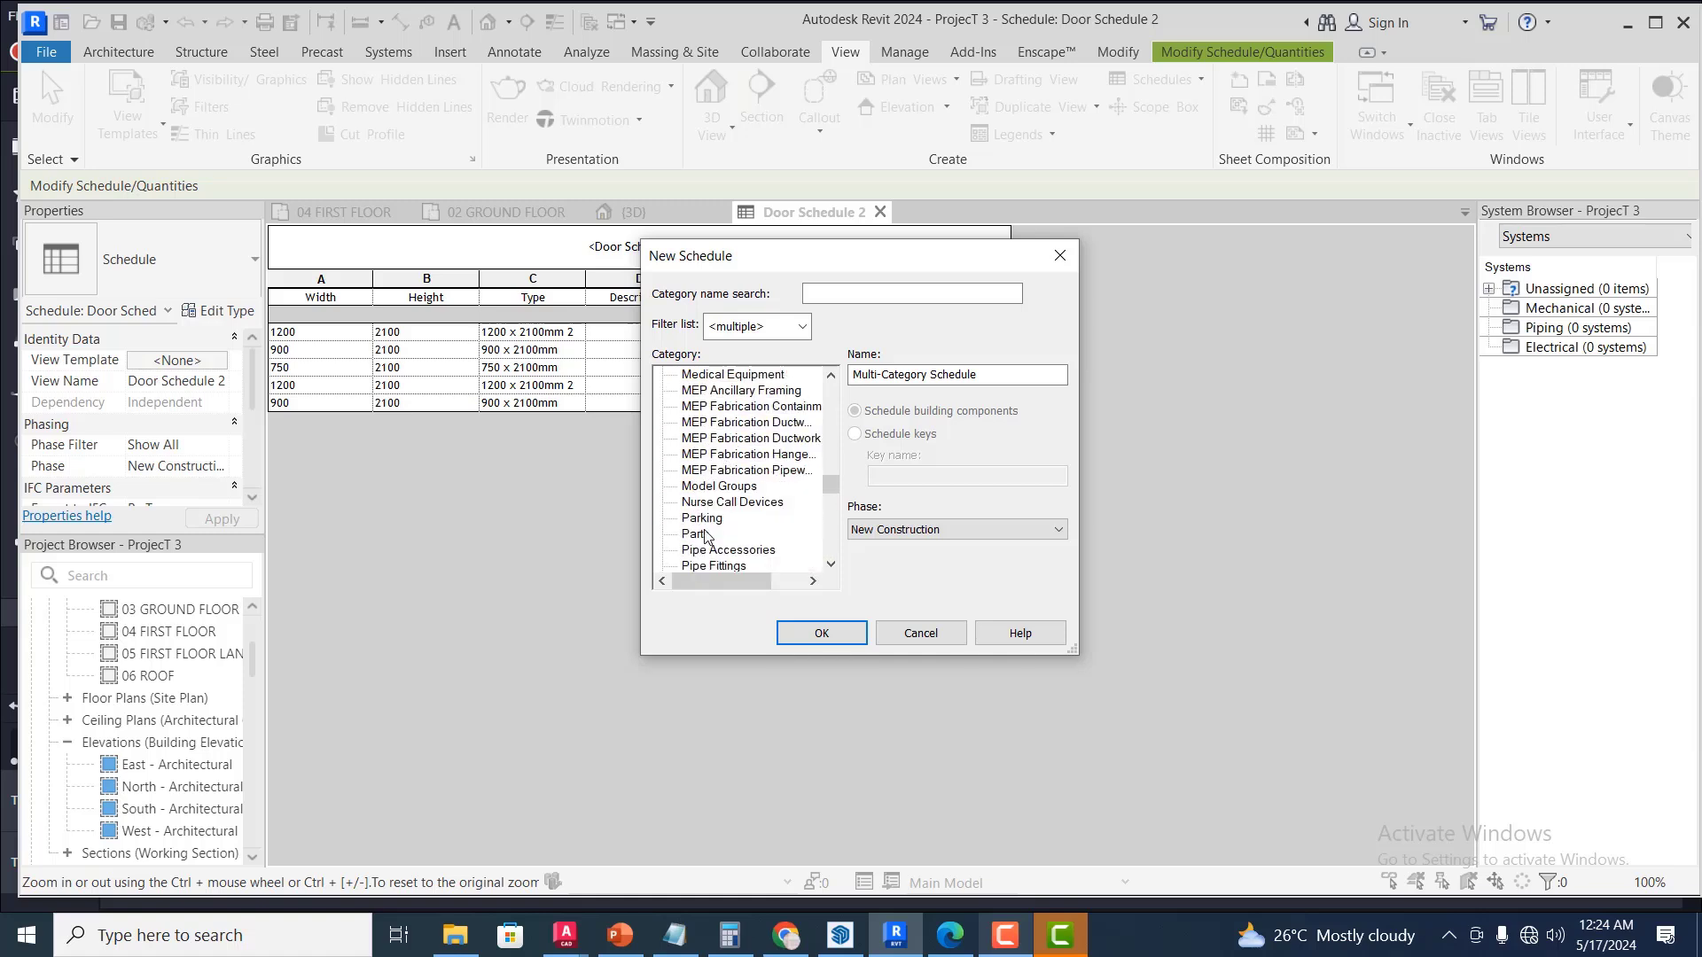
scroll(718, 545, "down", 5)
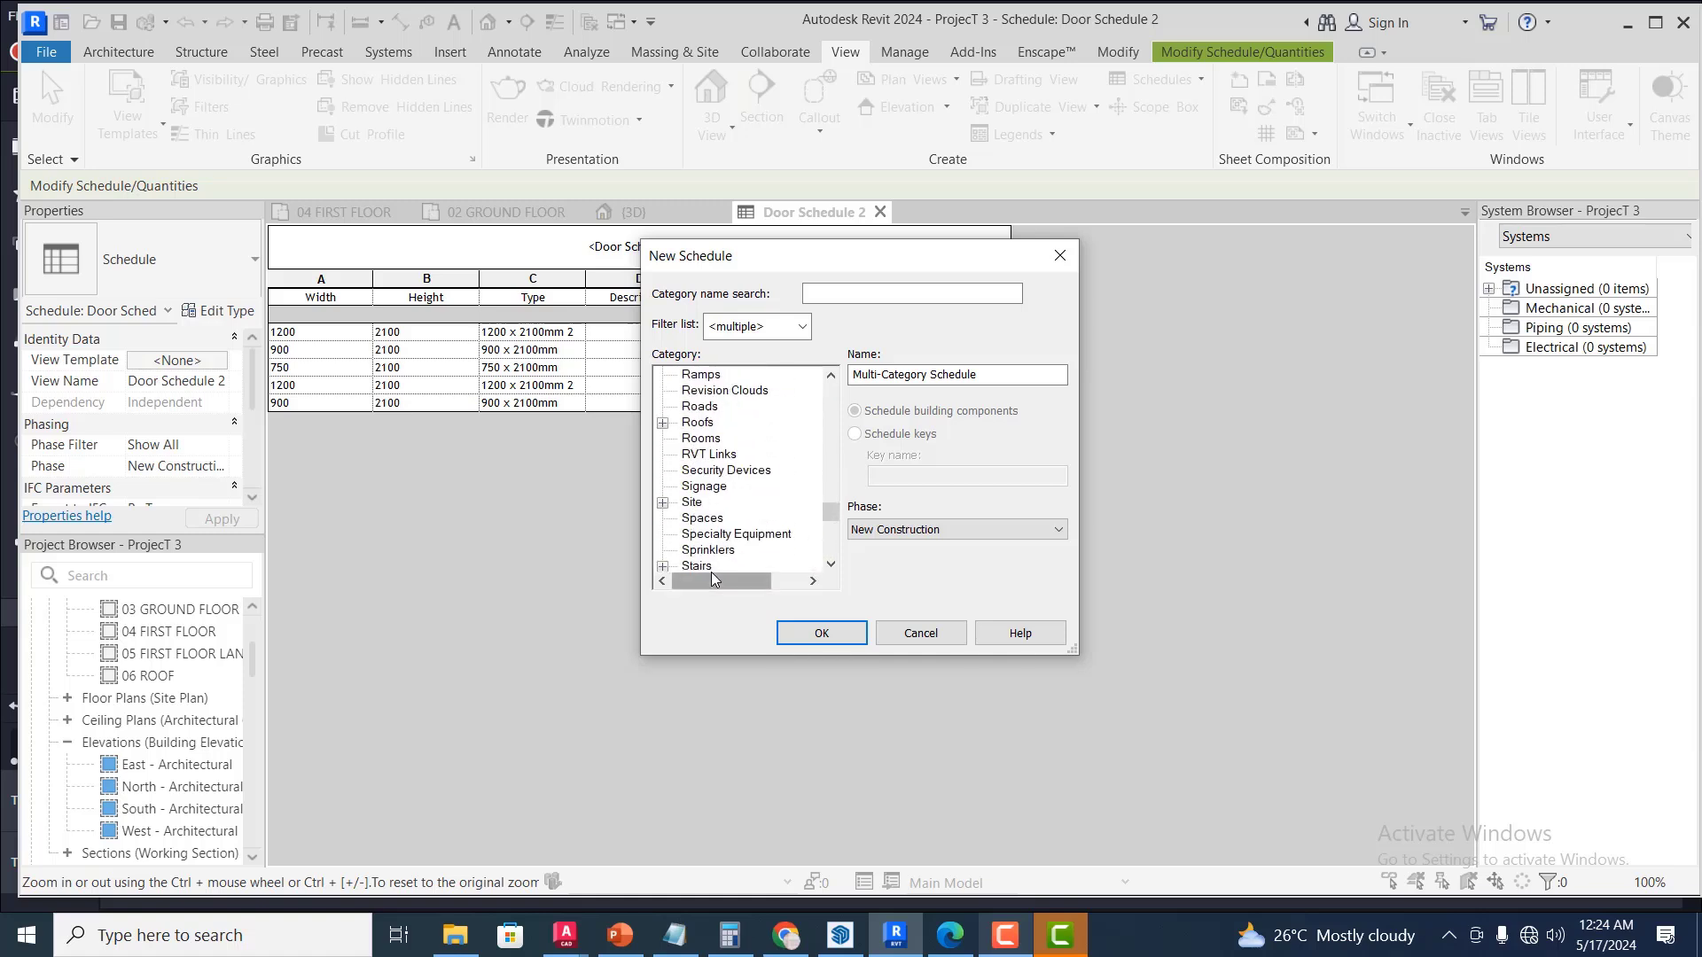
scroll(725, 537, "down", 6)
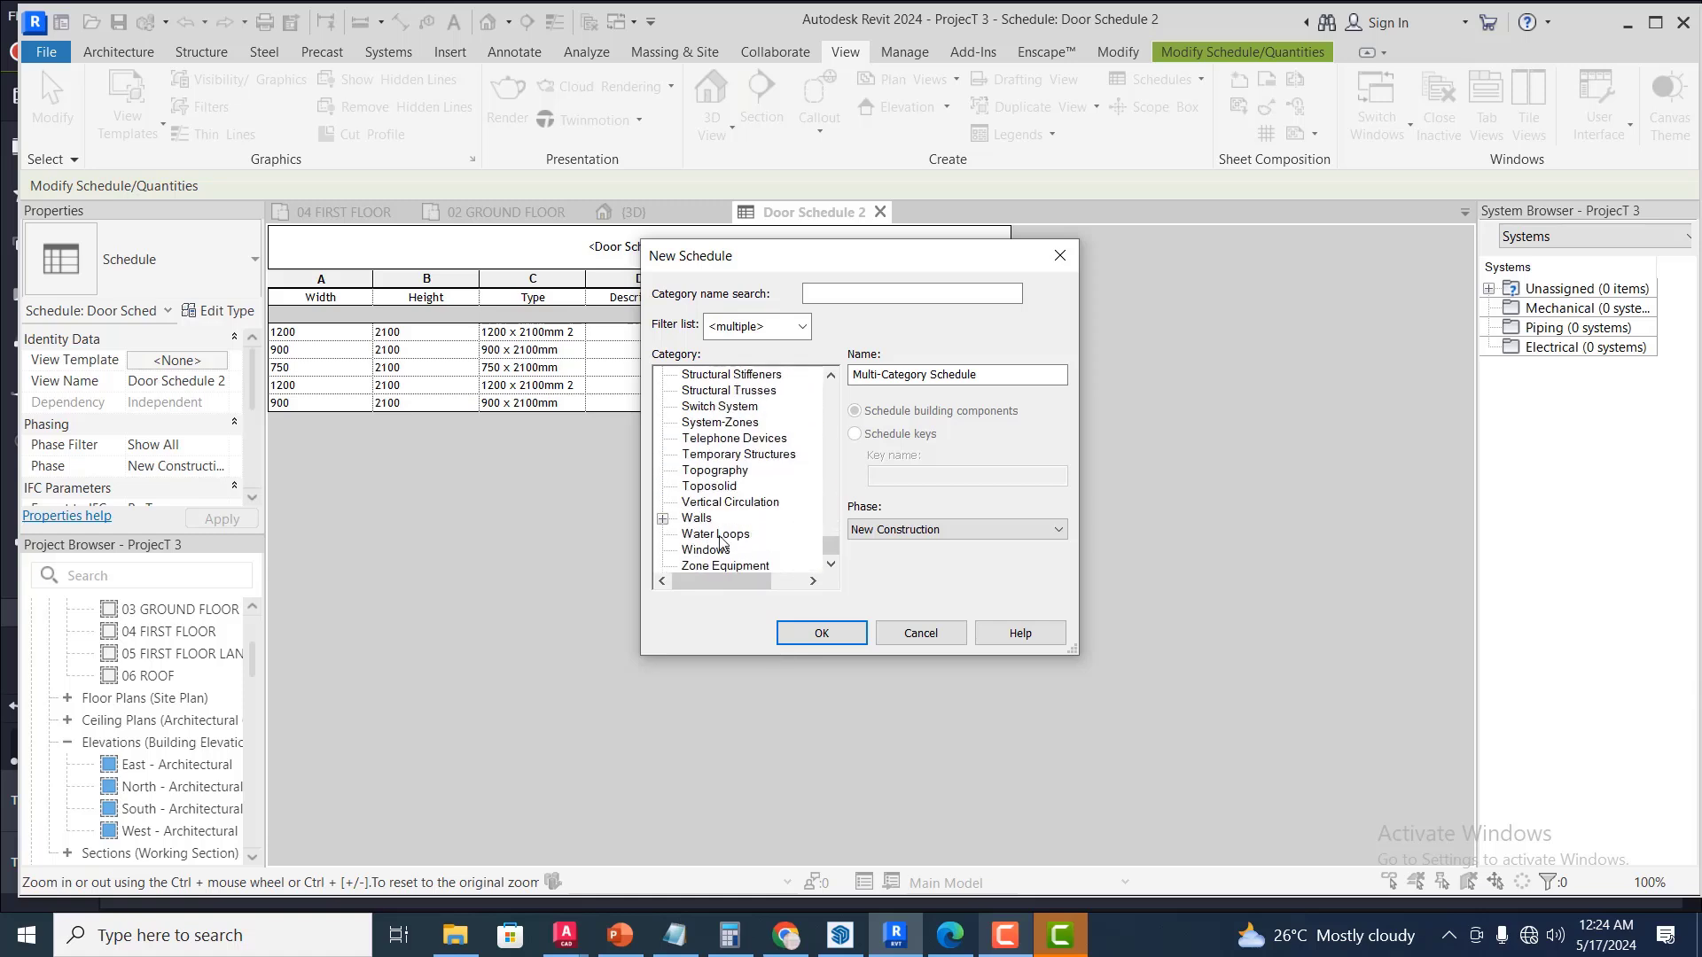
left_click(707, 551)
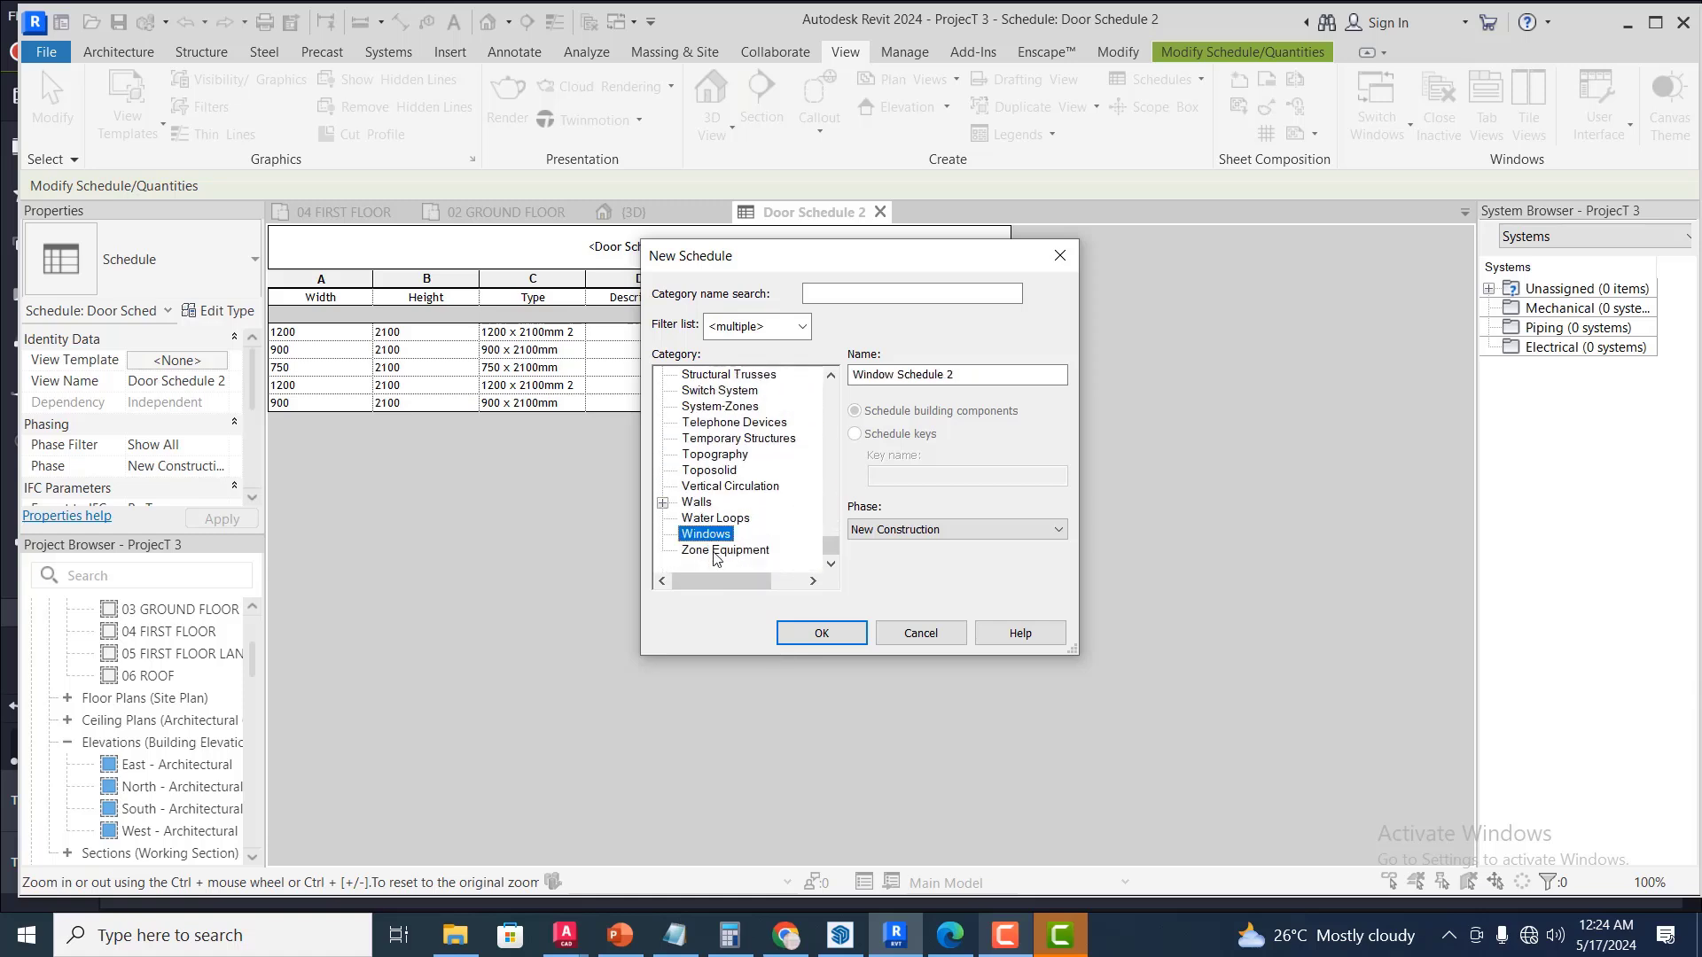
left_click(821, 633)
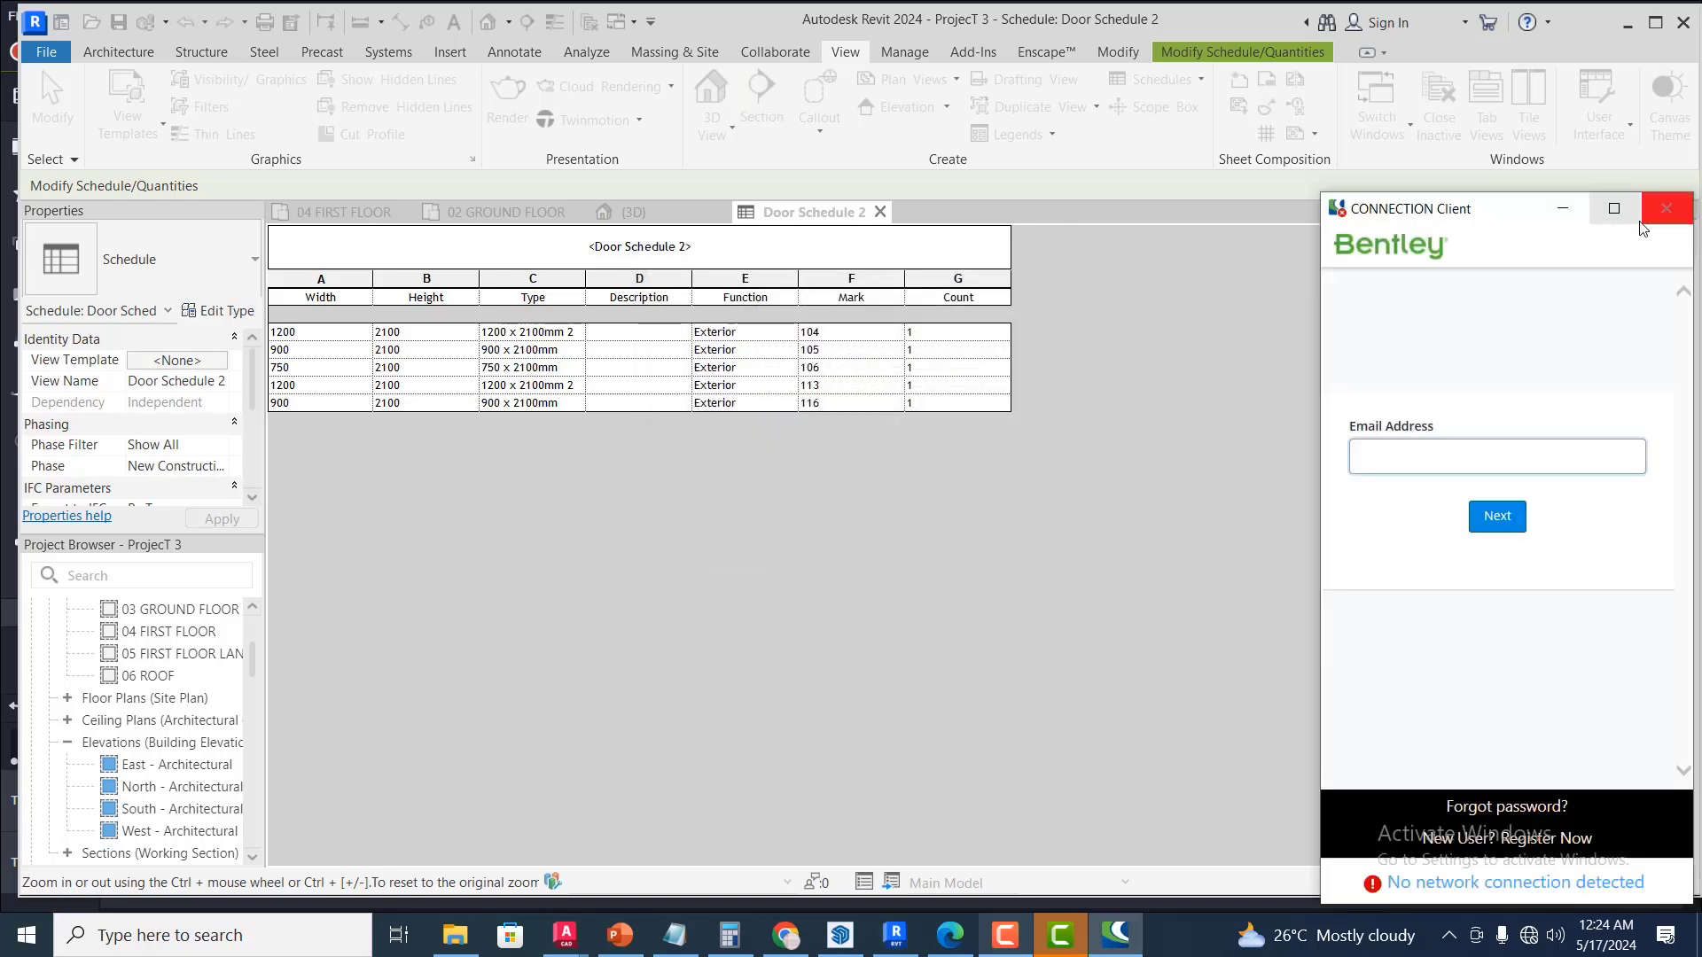
left_click(1654, 214)
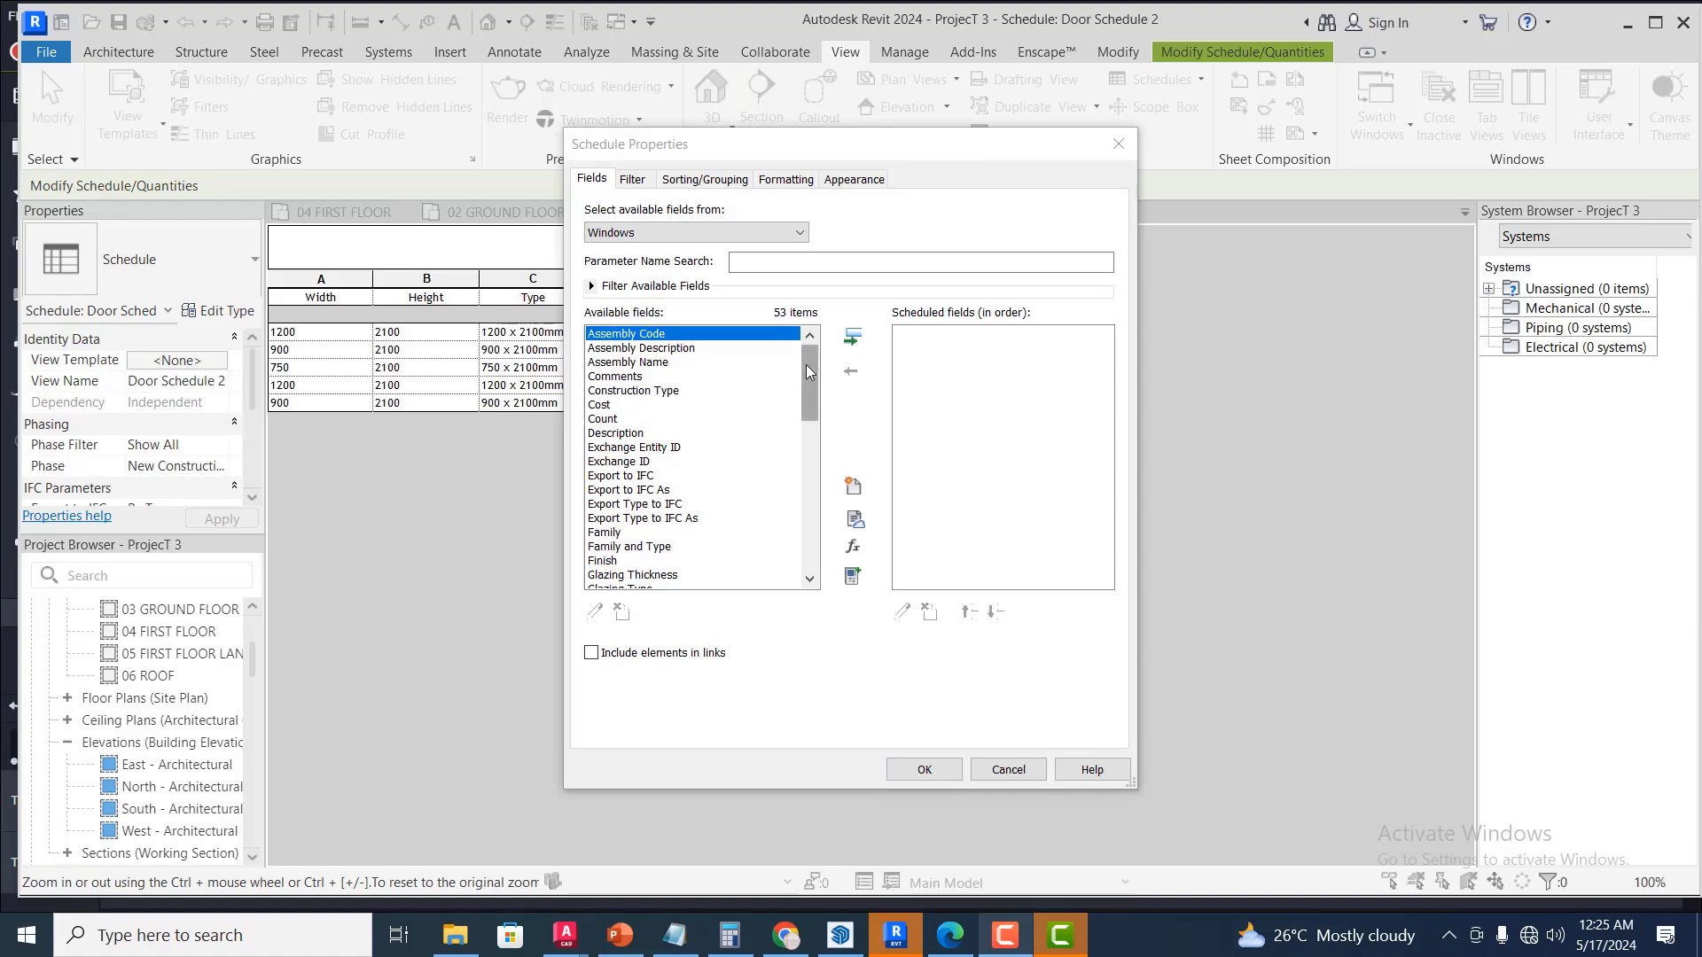
Add the Width and Height fields, in that order, to the window schedule
left_click_drag(809, 370, 596, 585)
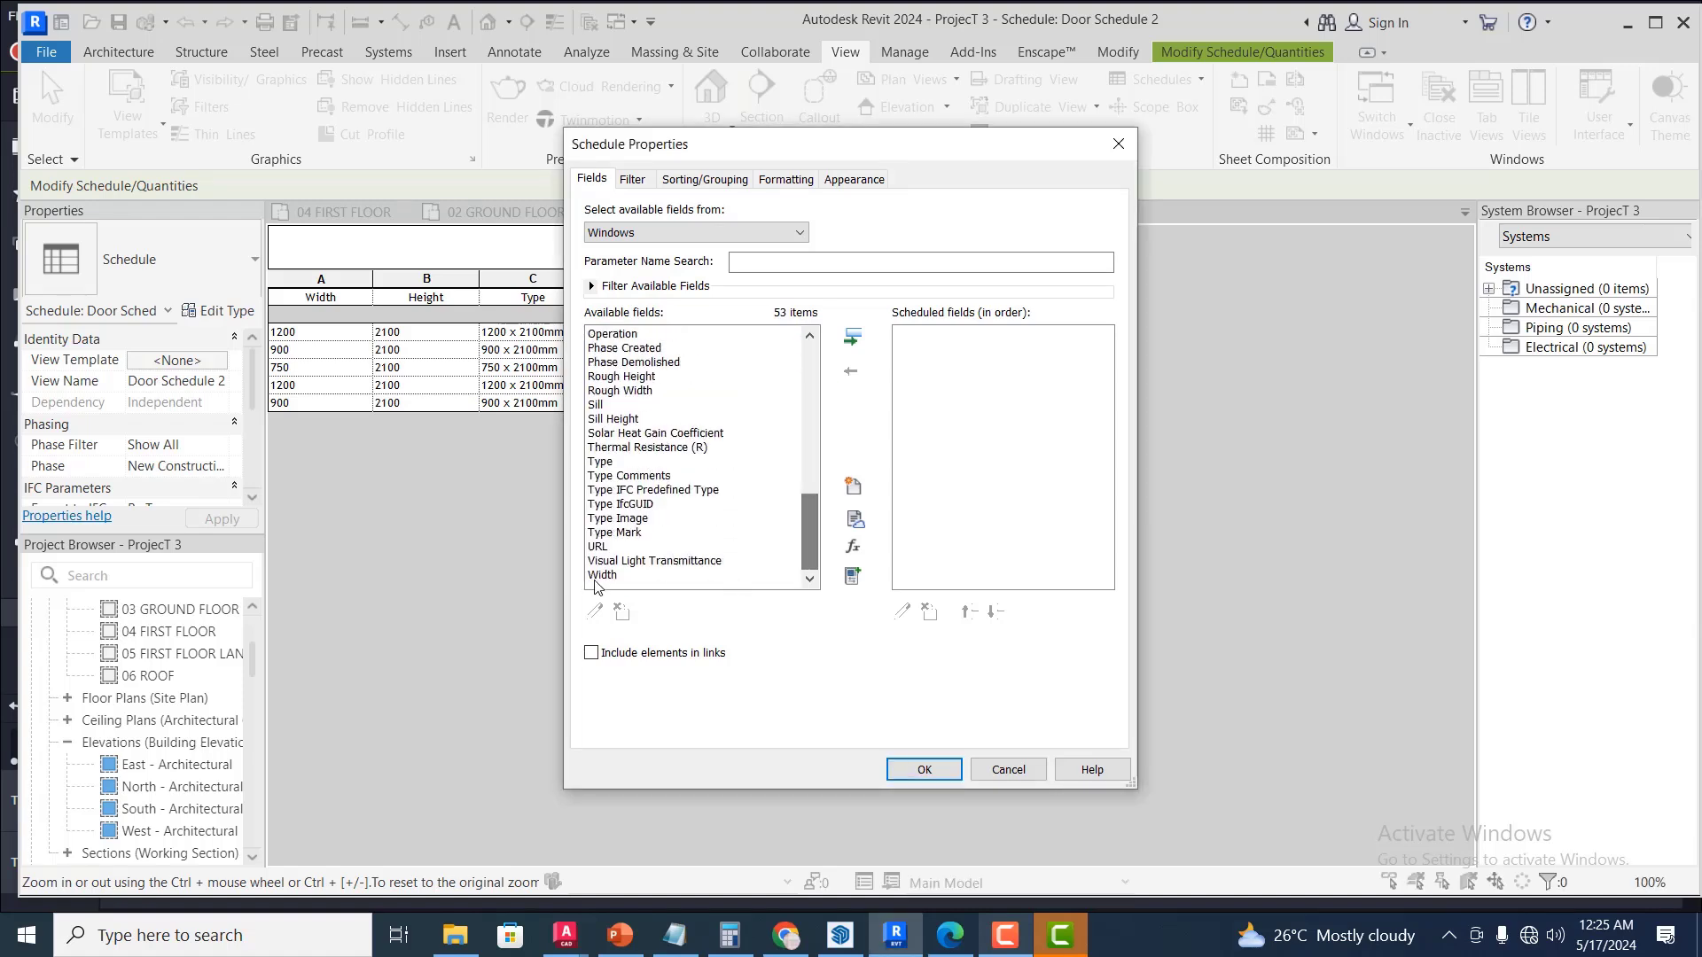
left_click(599, 576)
left_click(854, 336)
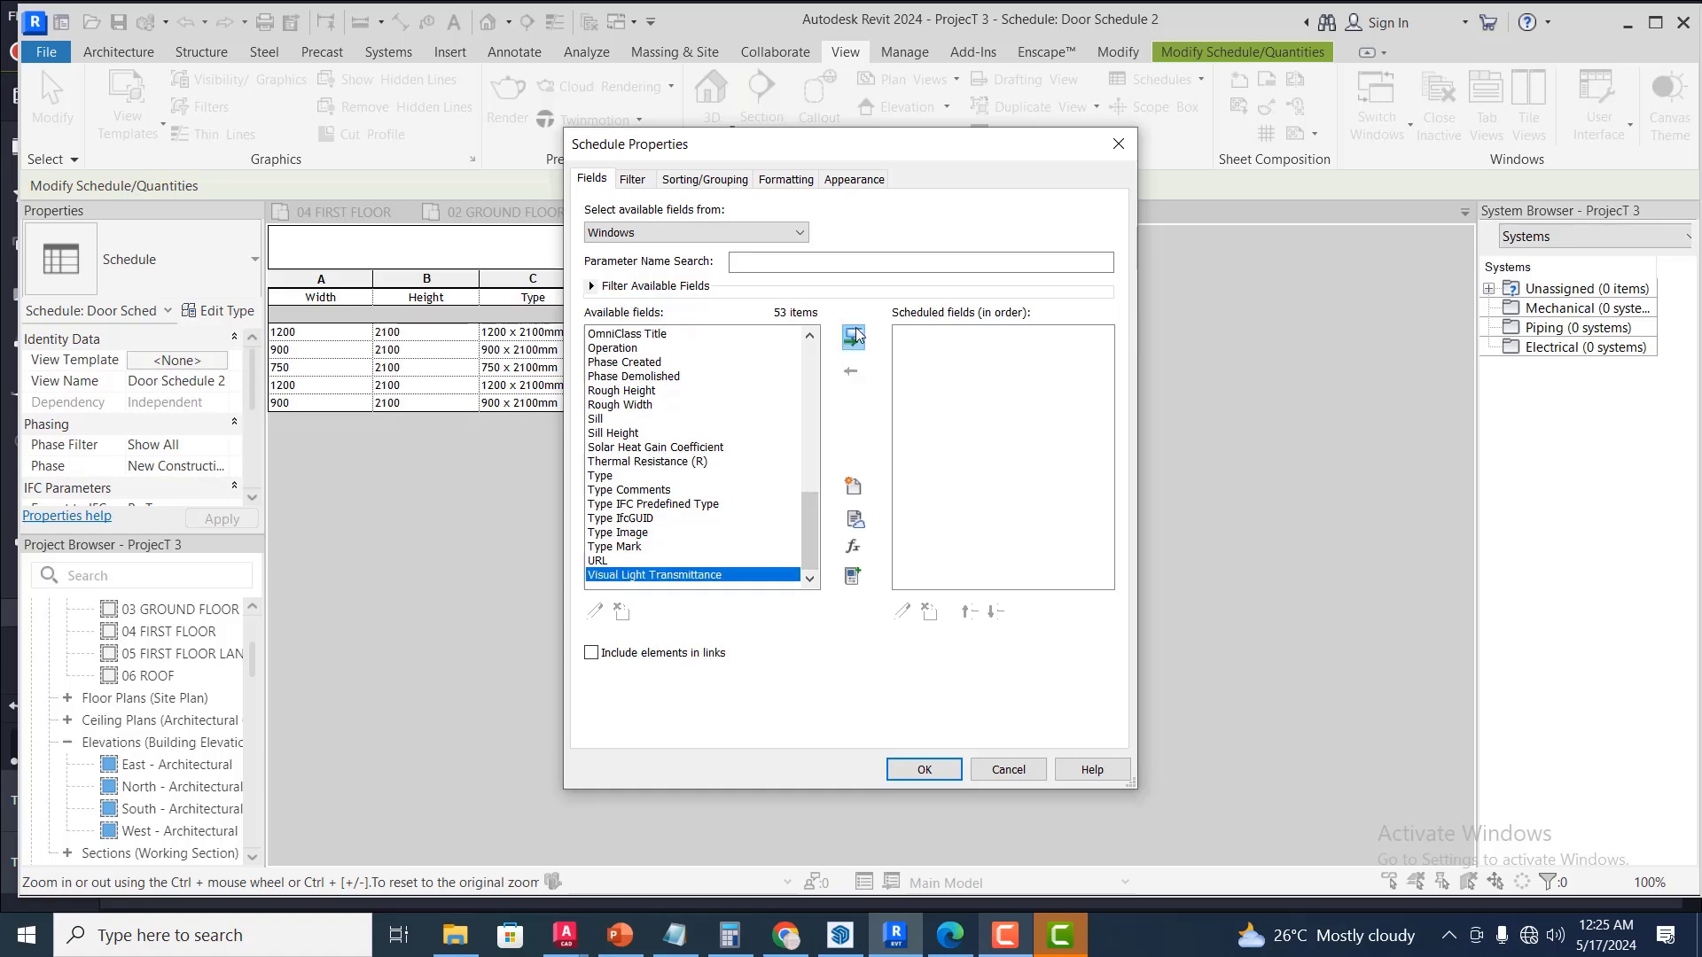
left_click_drag(810, 519, 824, 448)
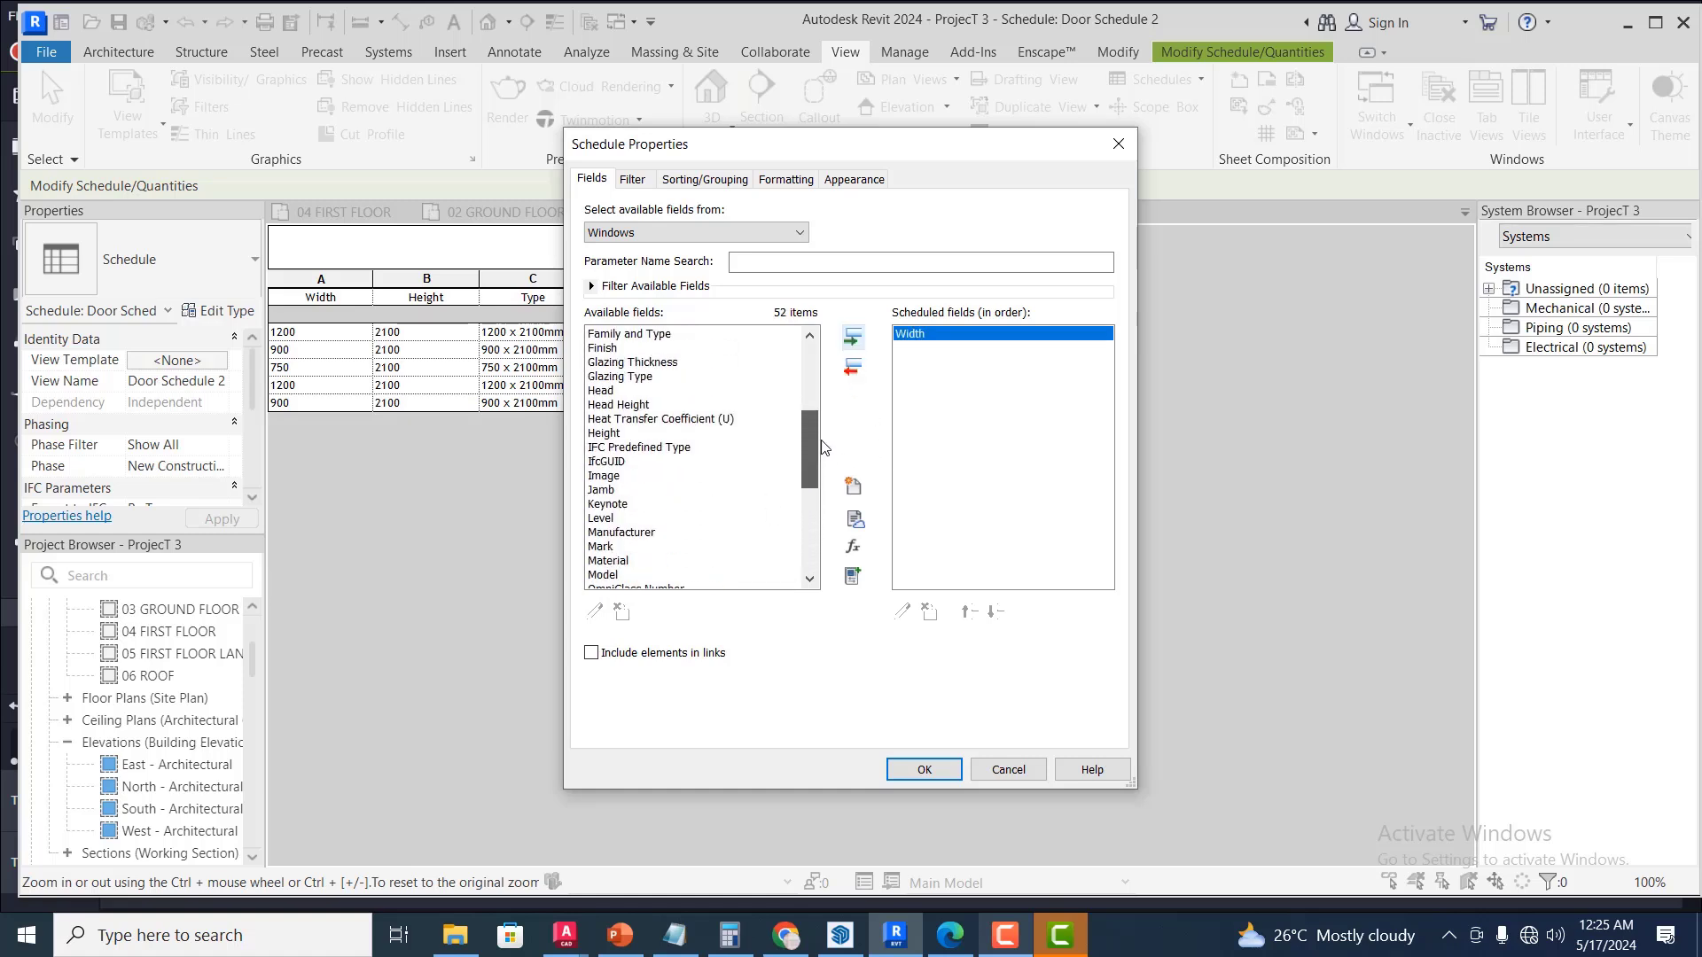
left_click(612, 434)
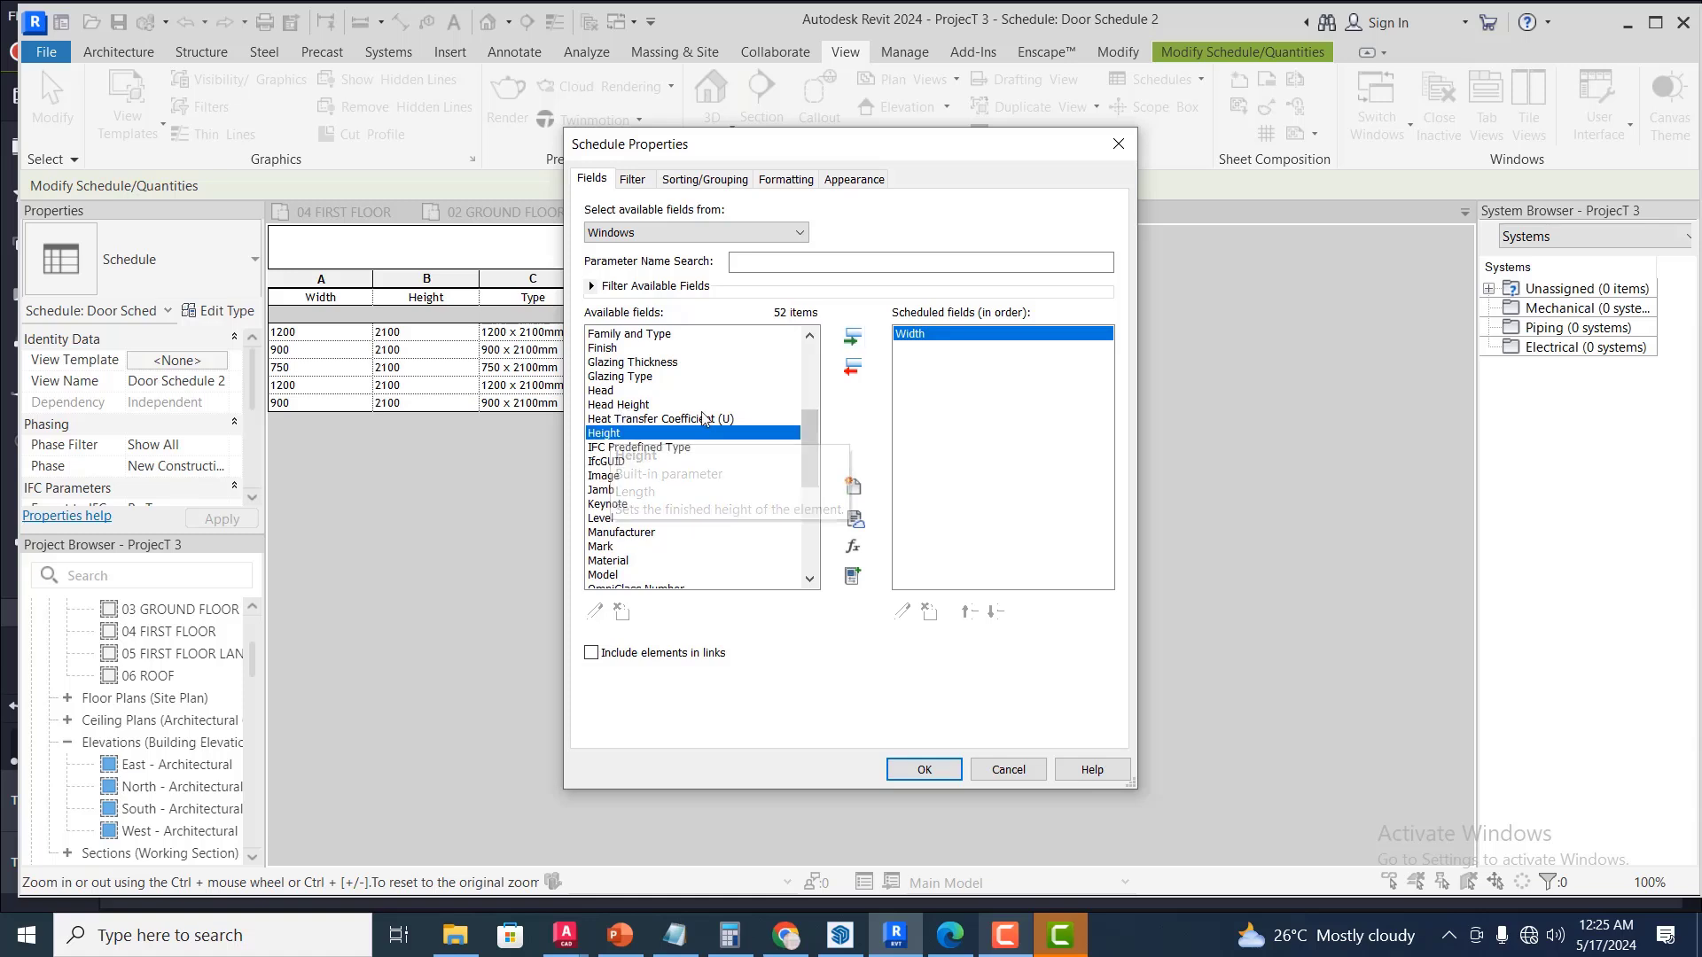
left_click(854, 337)
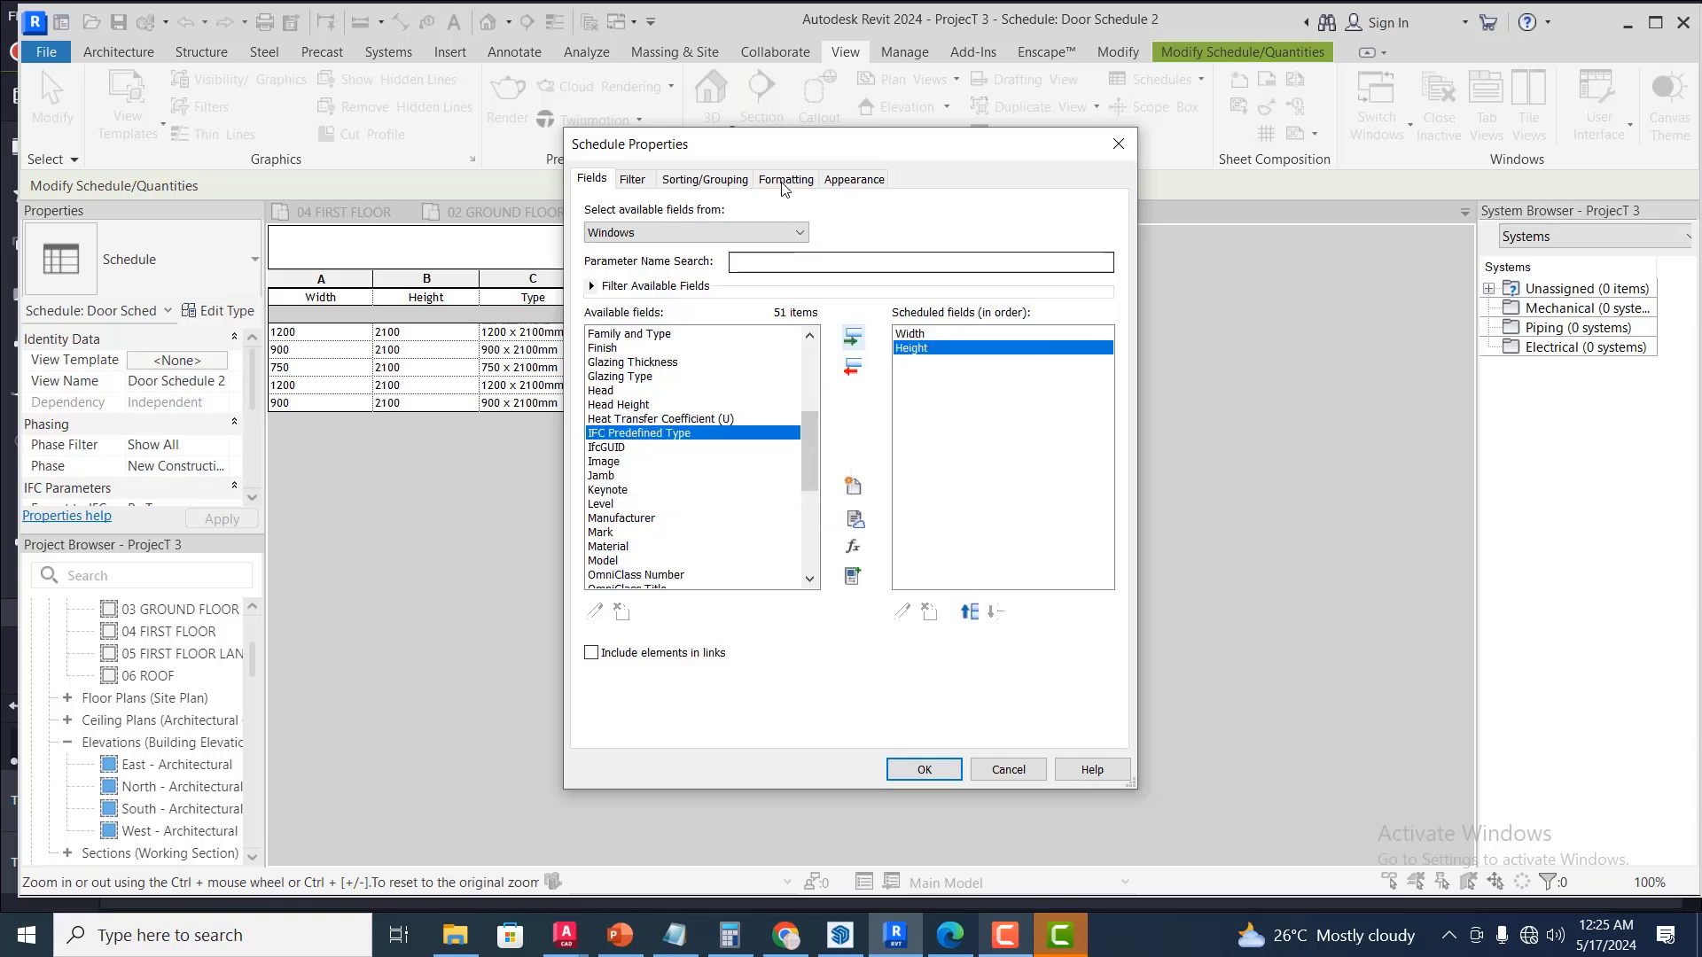
Move the schedule properties dialog clear of the door schedule and add the Count field to the window schedule after Height
left_click_drag(807, 443, 808, 374)
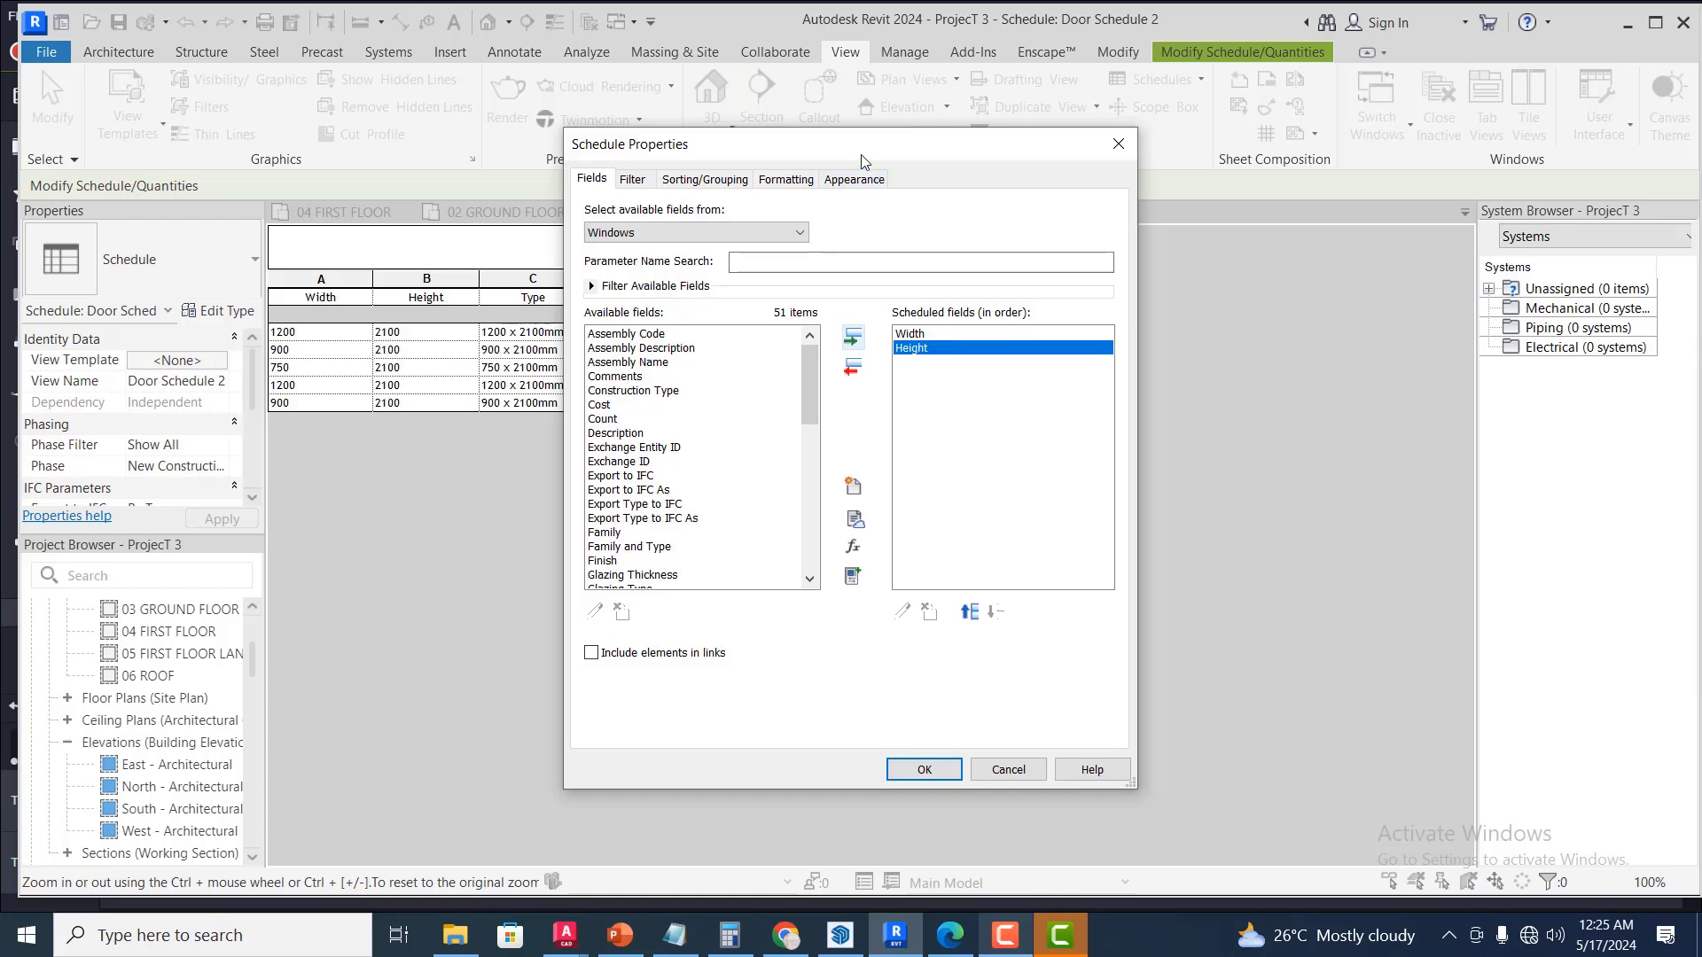
left_click_drag(874, 157, 1293, 151)
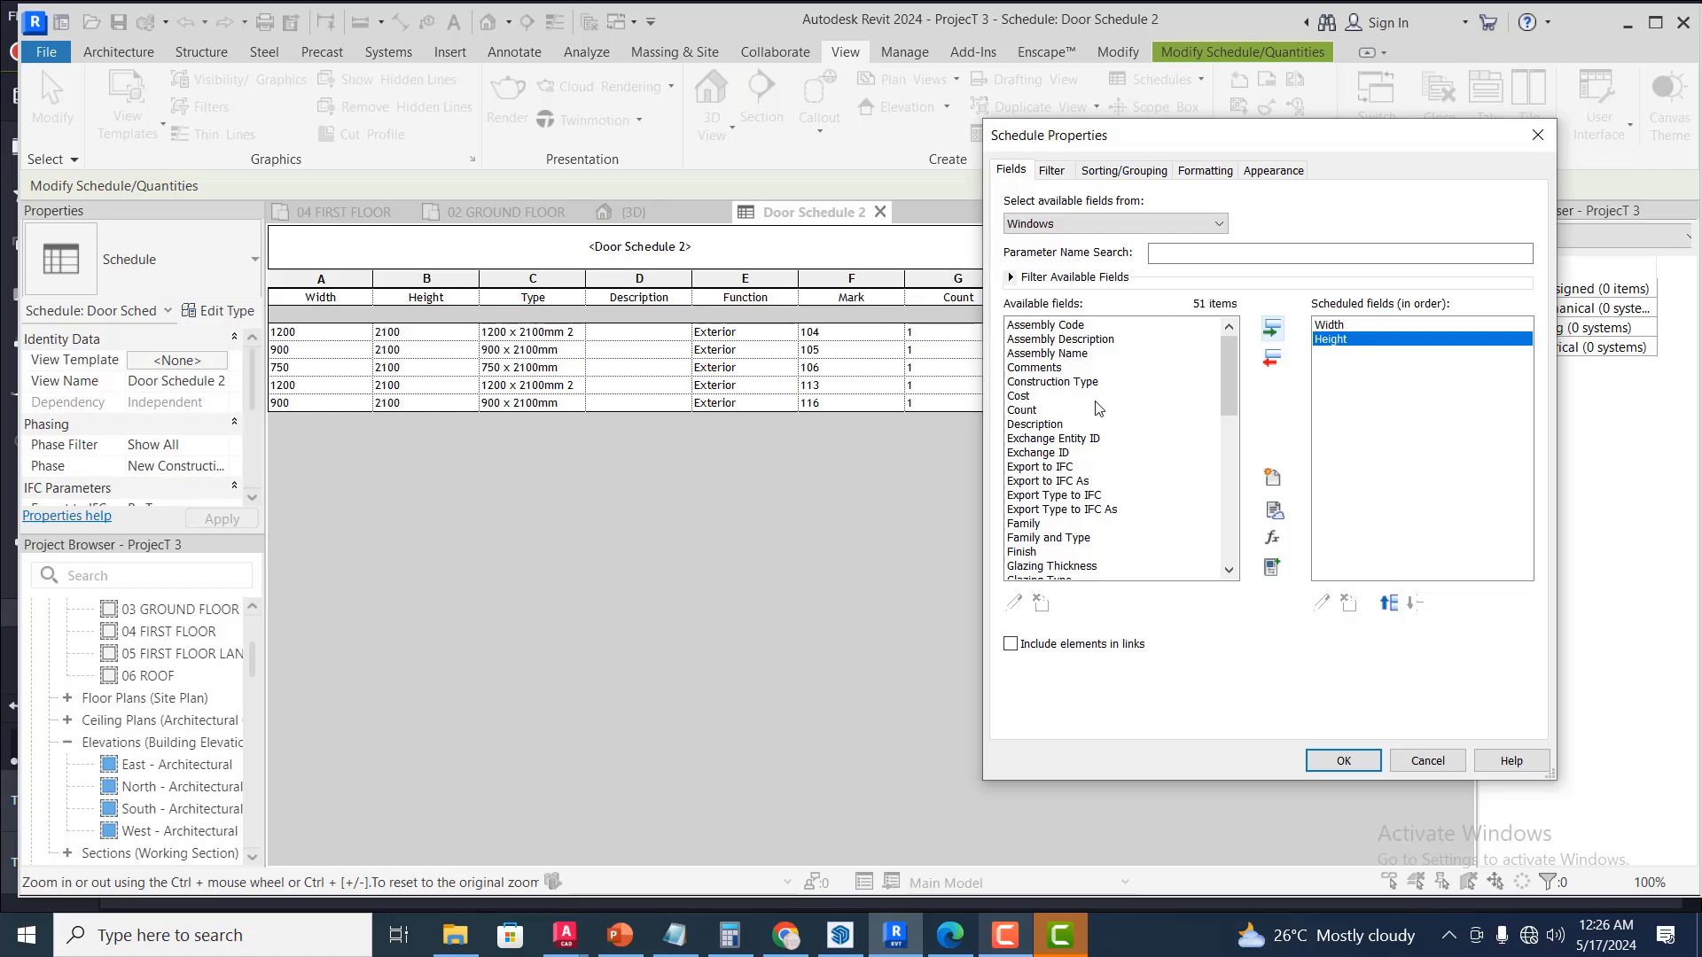
left_click(1033, 411)
double_click(1033, 410)
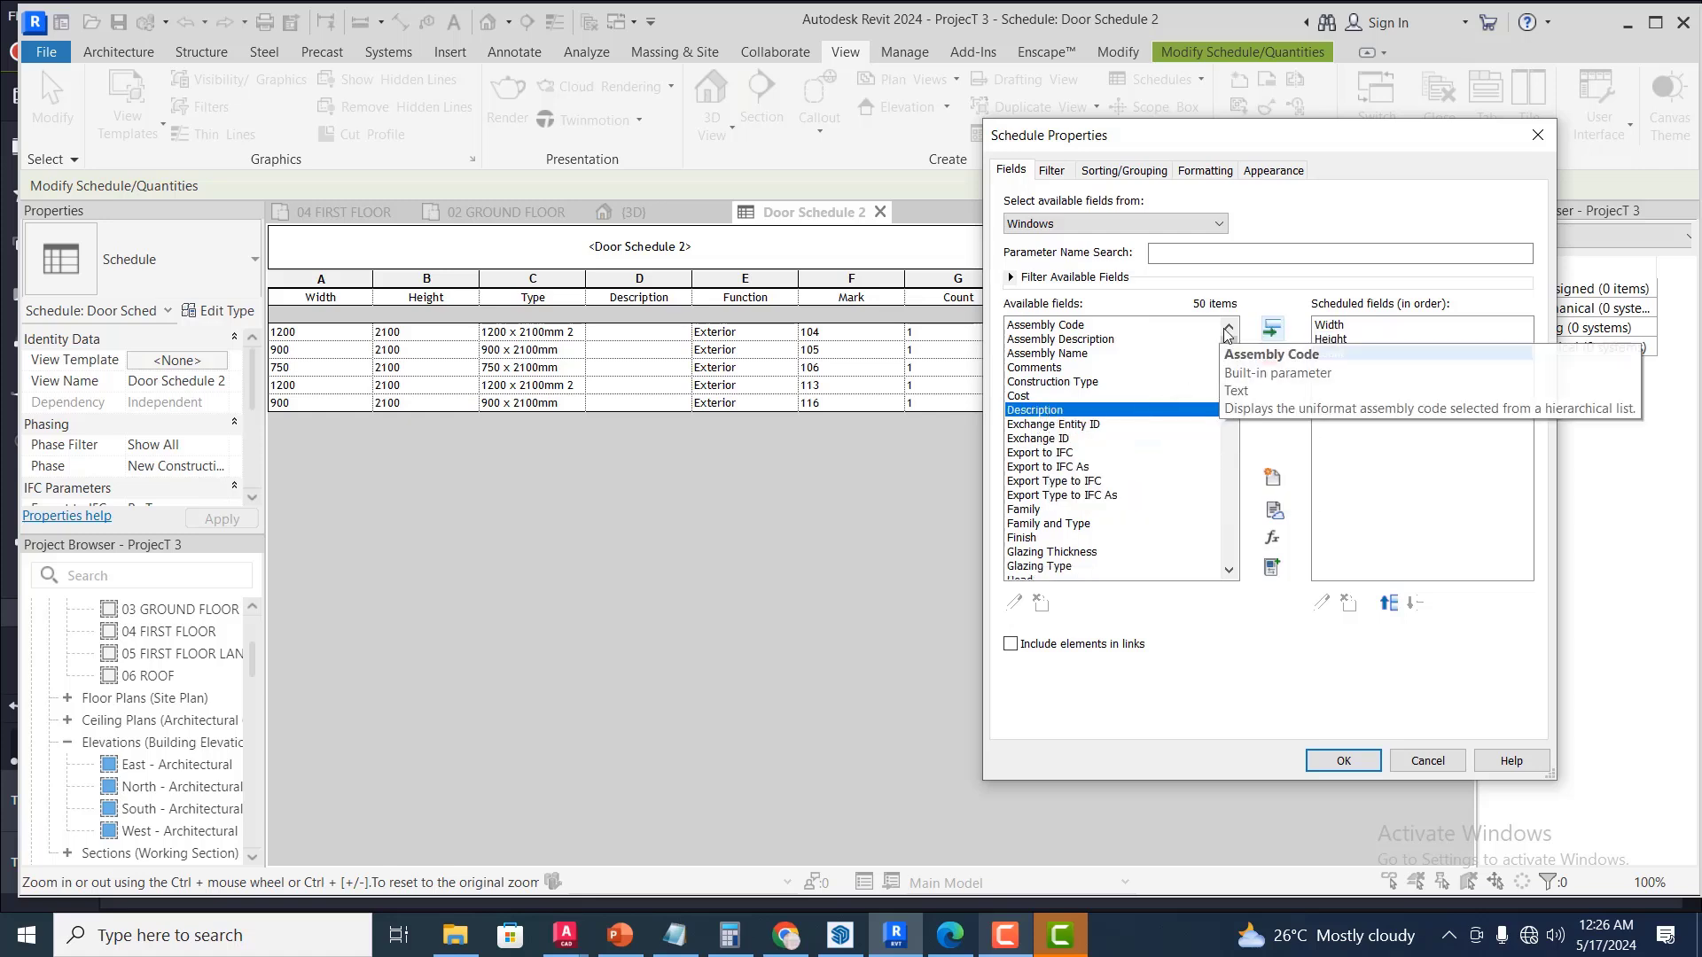
Add the Description, Mark and Type fields, in that order, after Count in the window schedule
left_click(1271, 330)
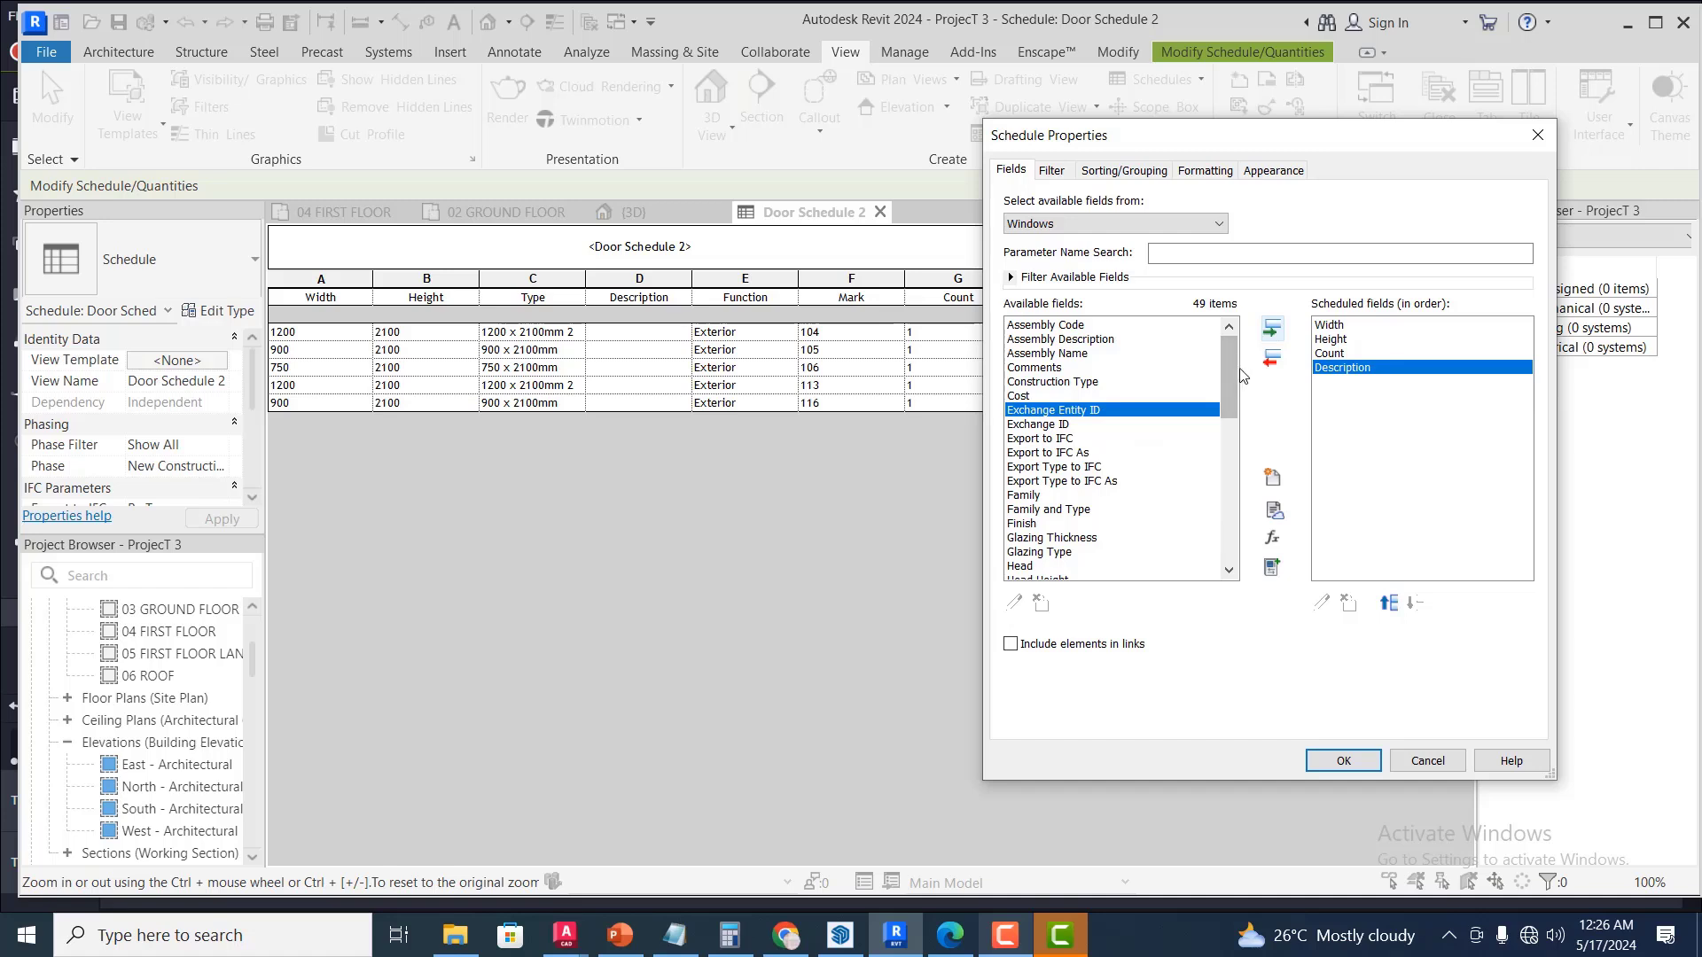
left_click_drag(1233, 370, 1219, 427)
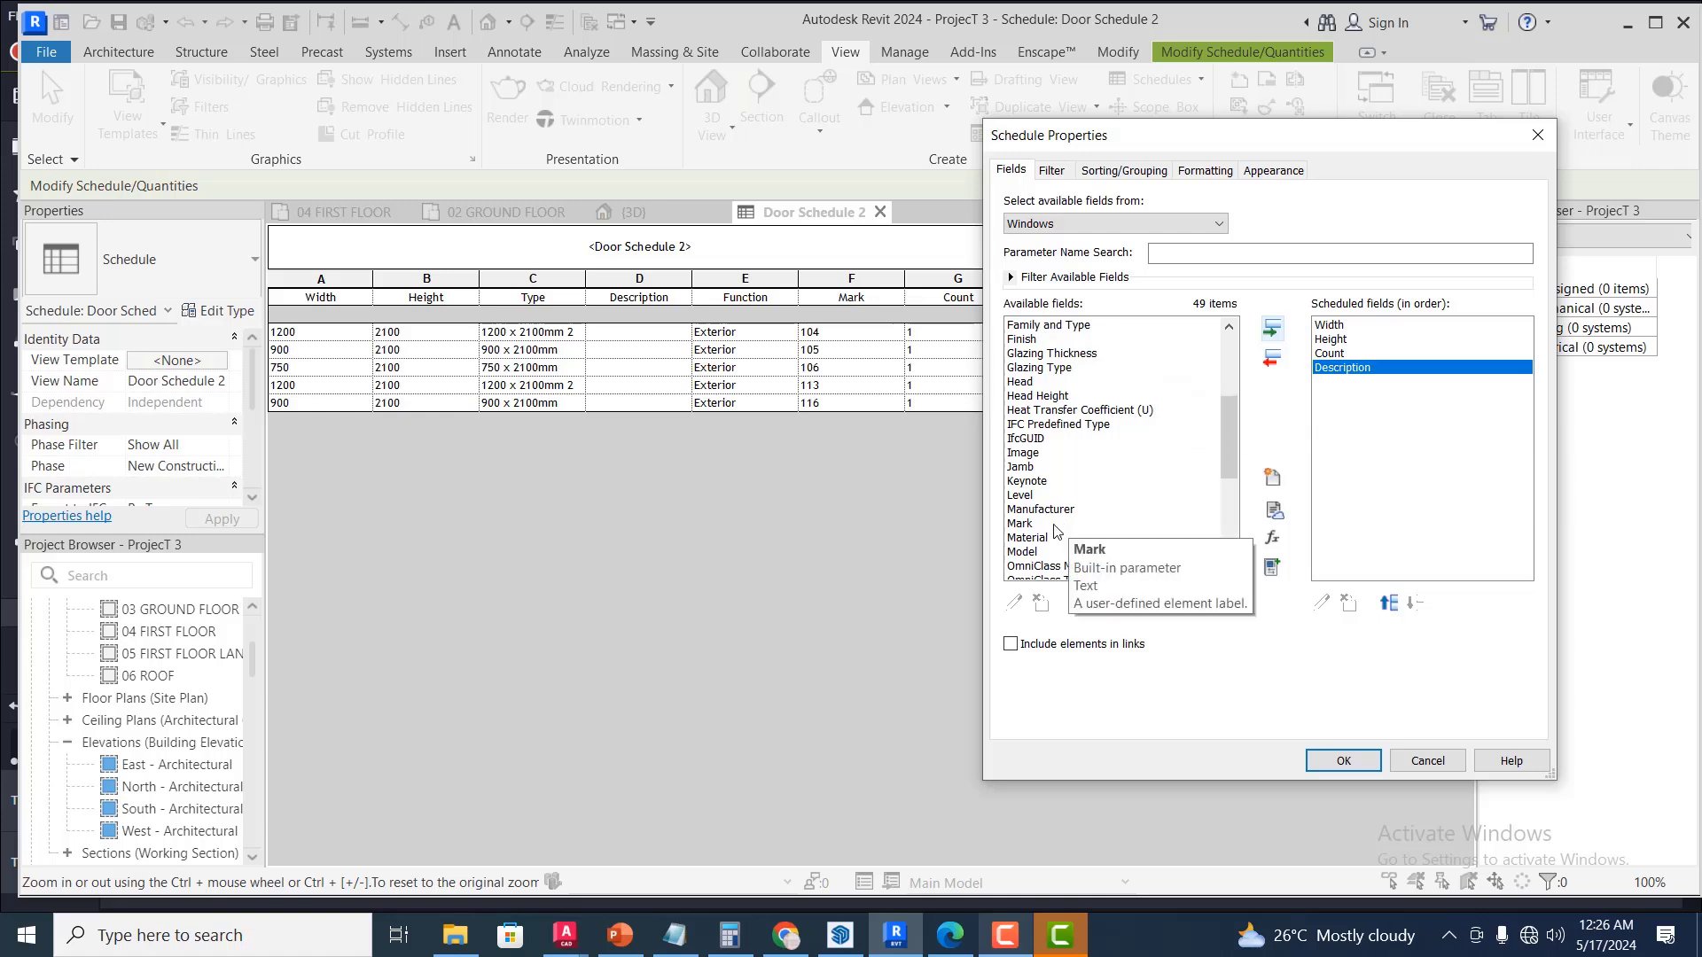
left_click(1022, 524)
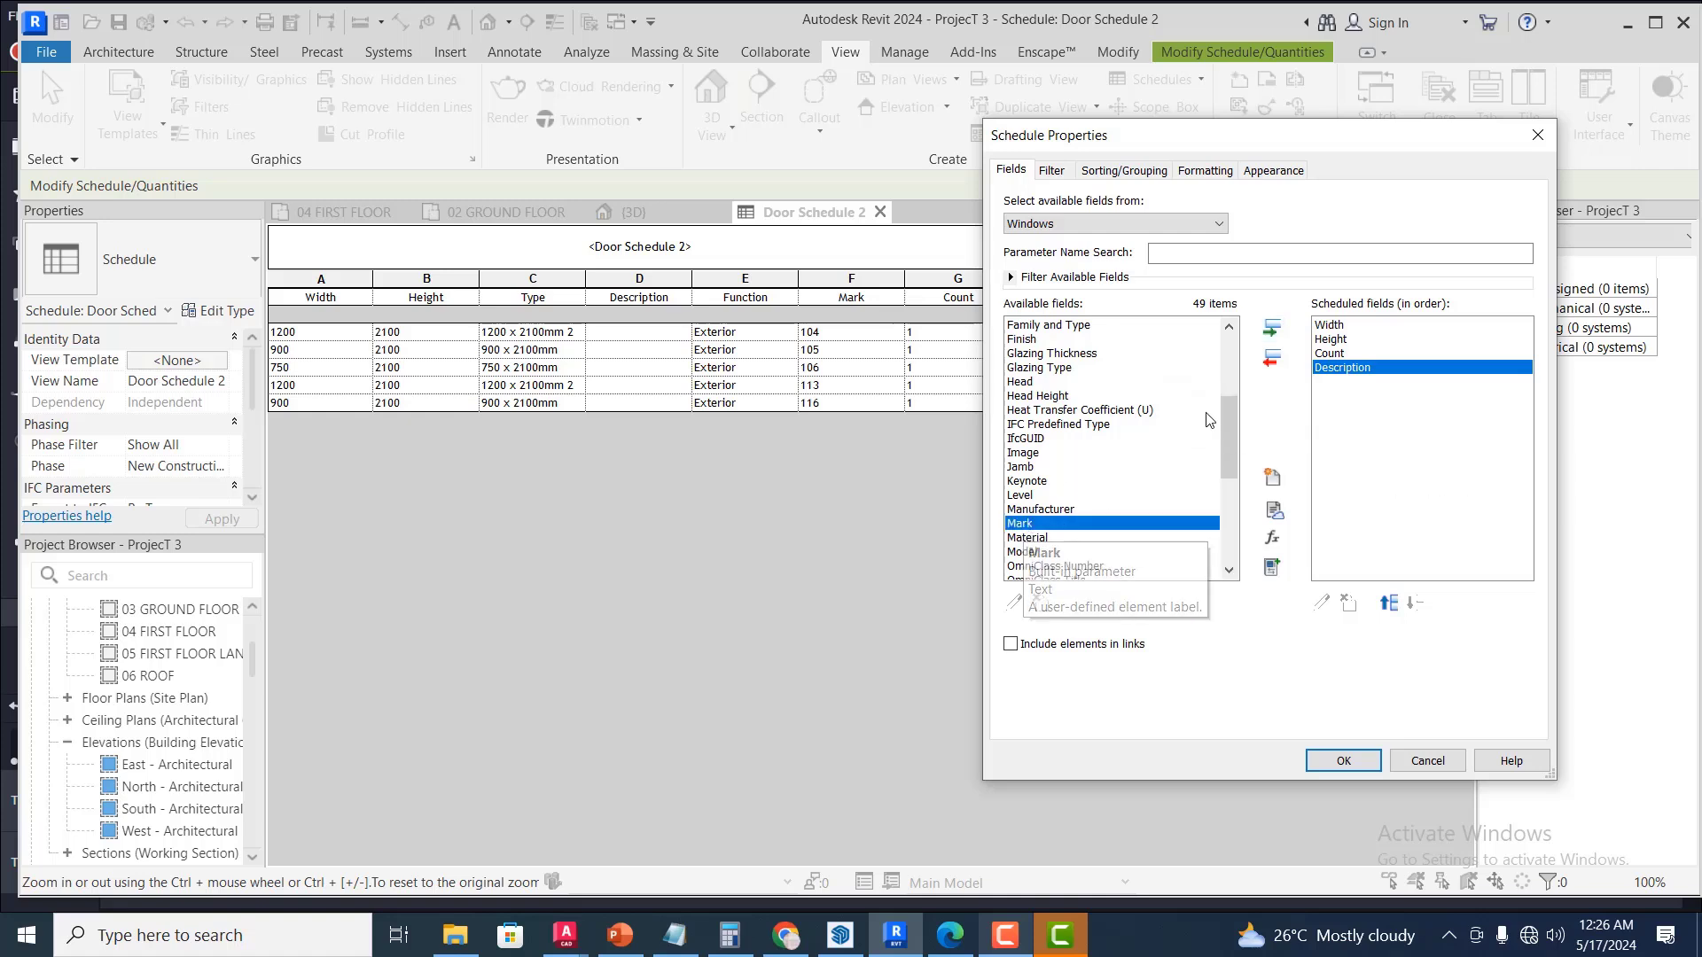
left_click(1271, 328)
left_click_drag(1230, 435, 1219, 505)
left_click(1021, 495)
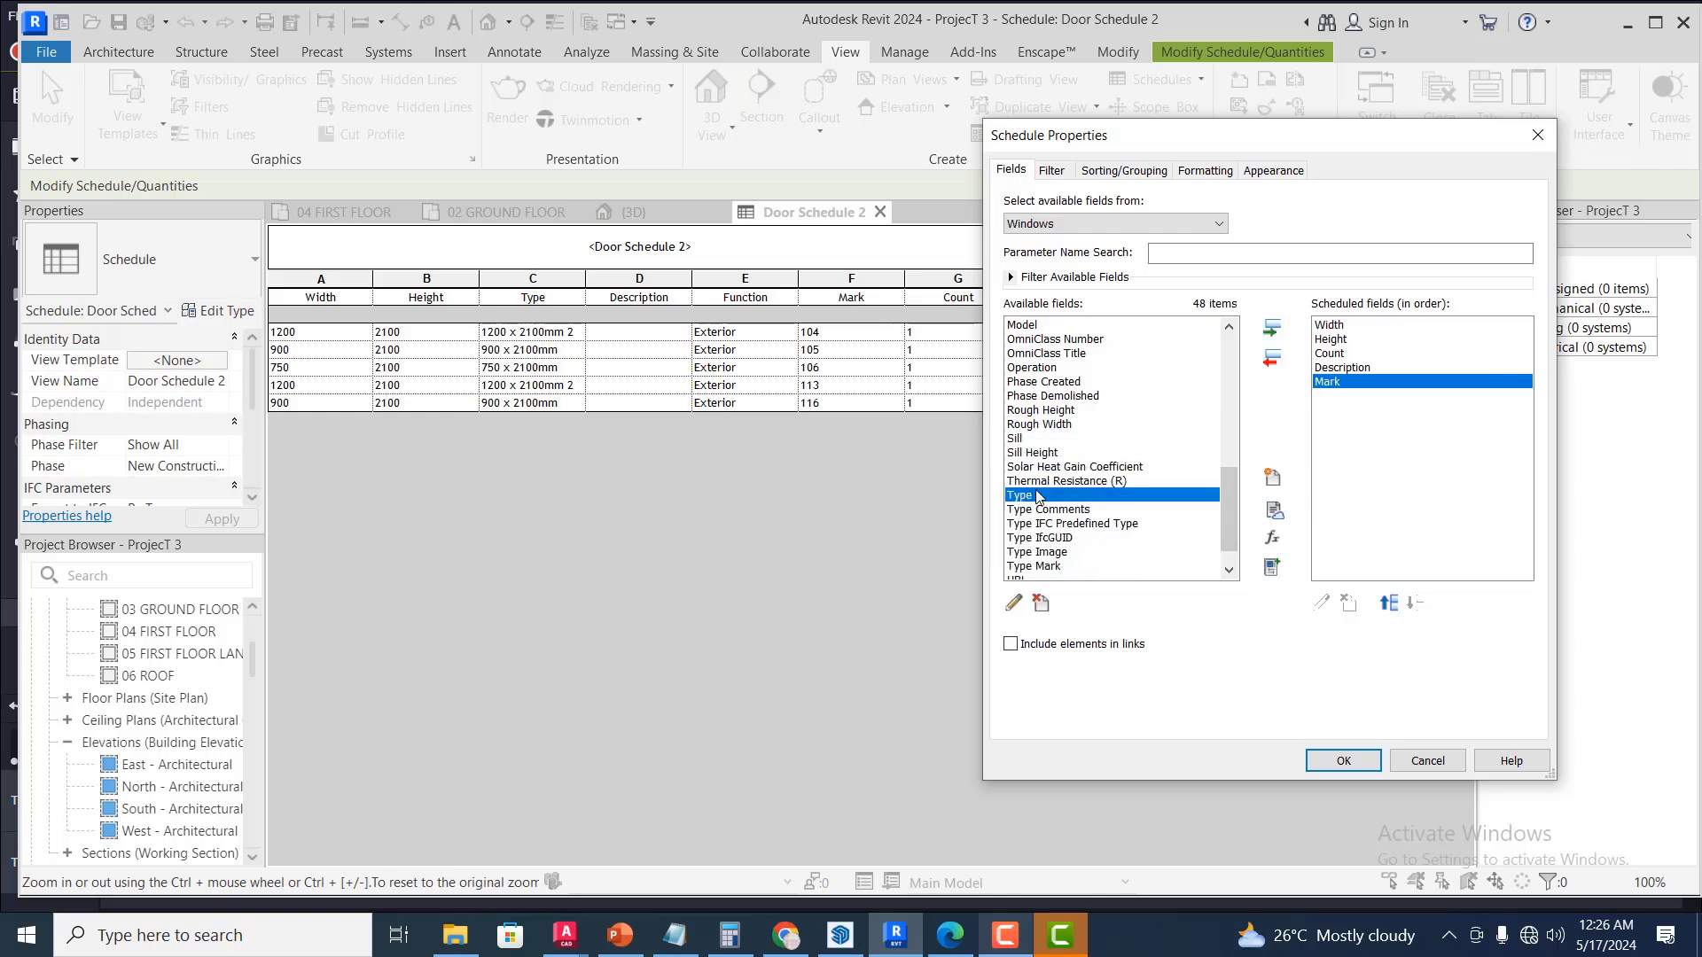
left_click(1273, 336)
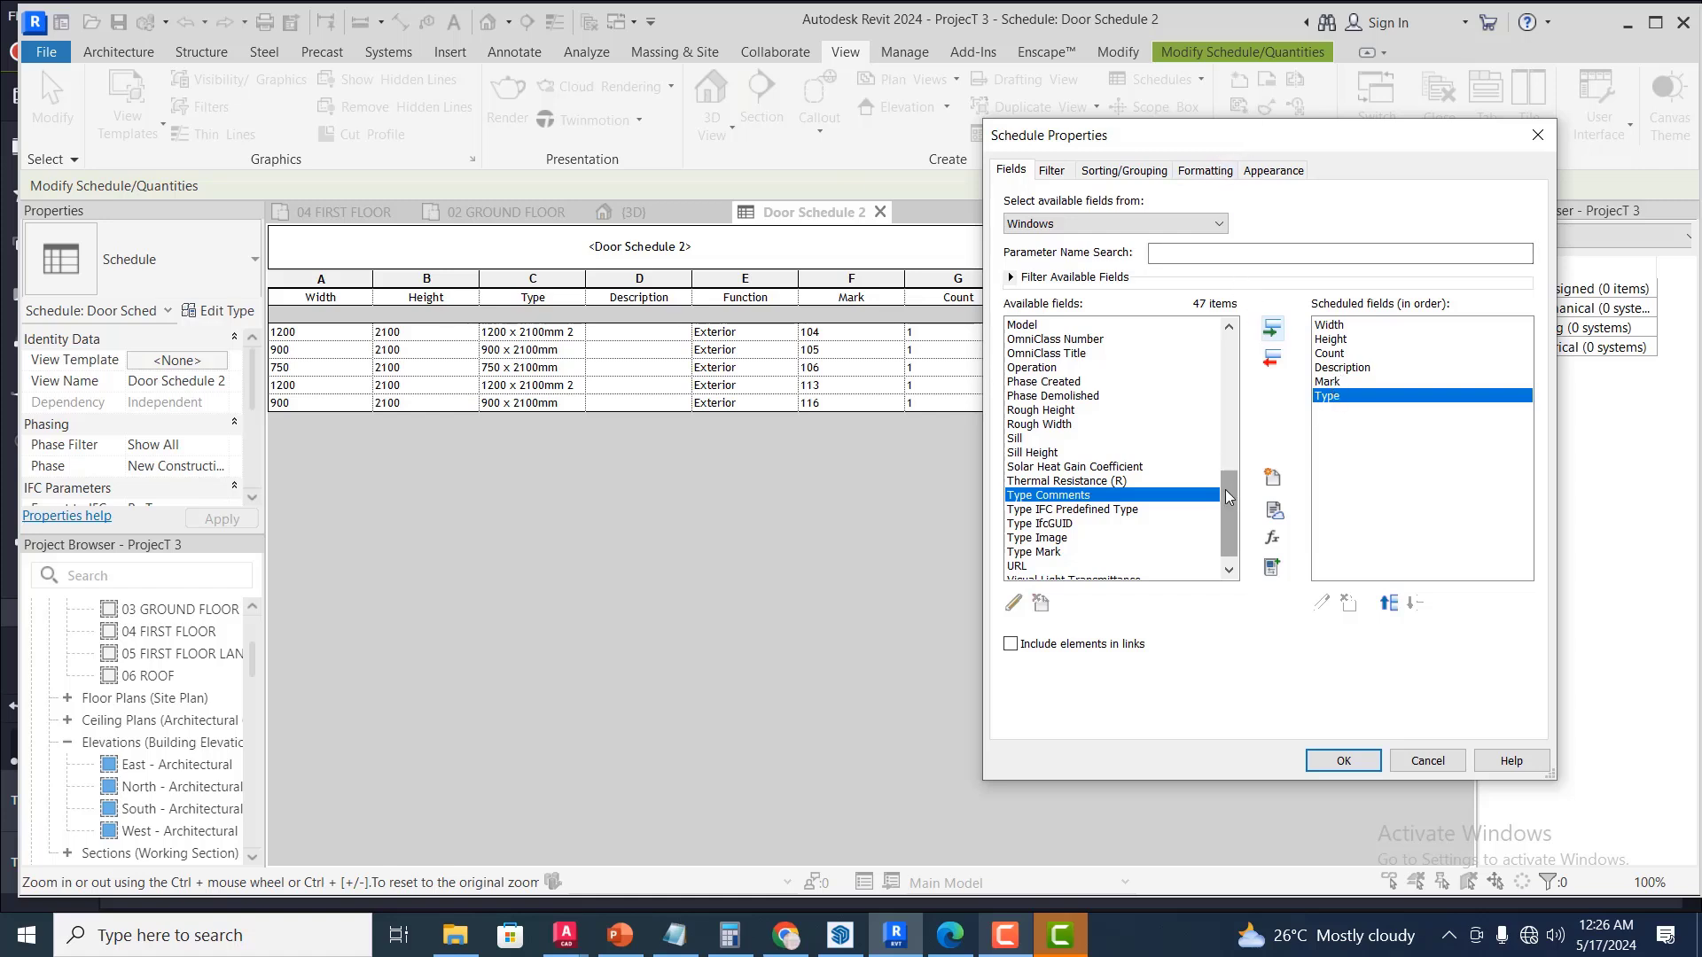
Check the remaining available fields and create the window schedule with the chosen fields
left_click_drag(1231, 497, 1235, 431)
scroll(1232, 414, "up", 1)
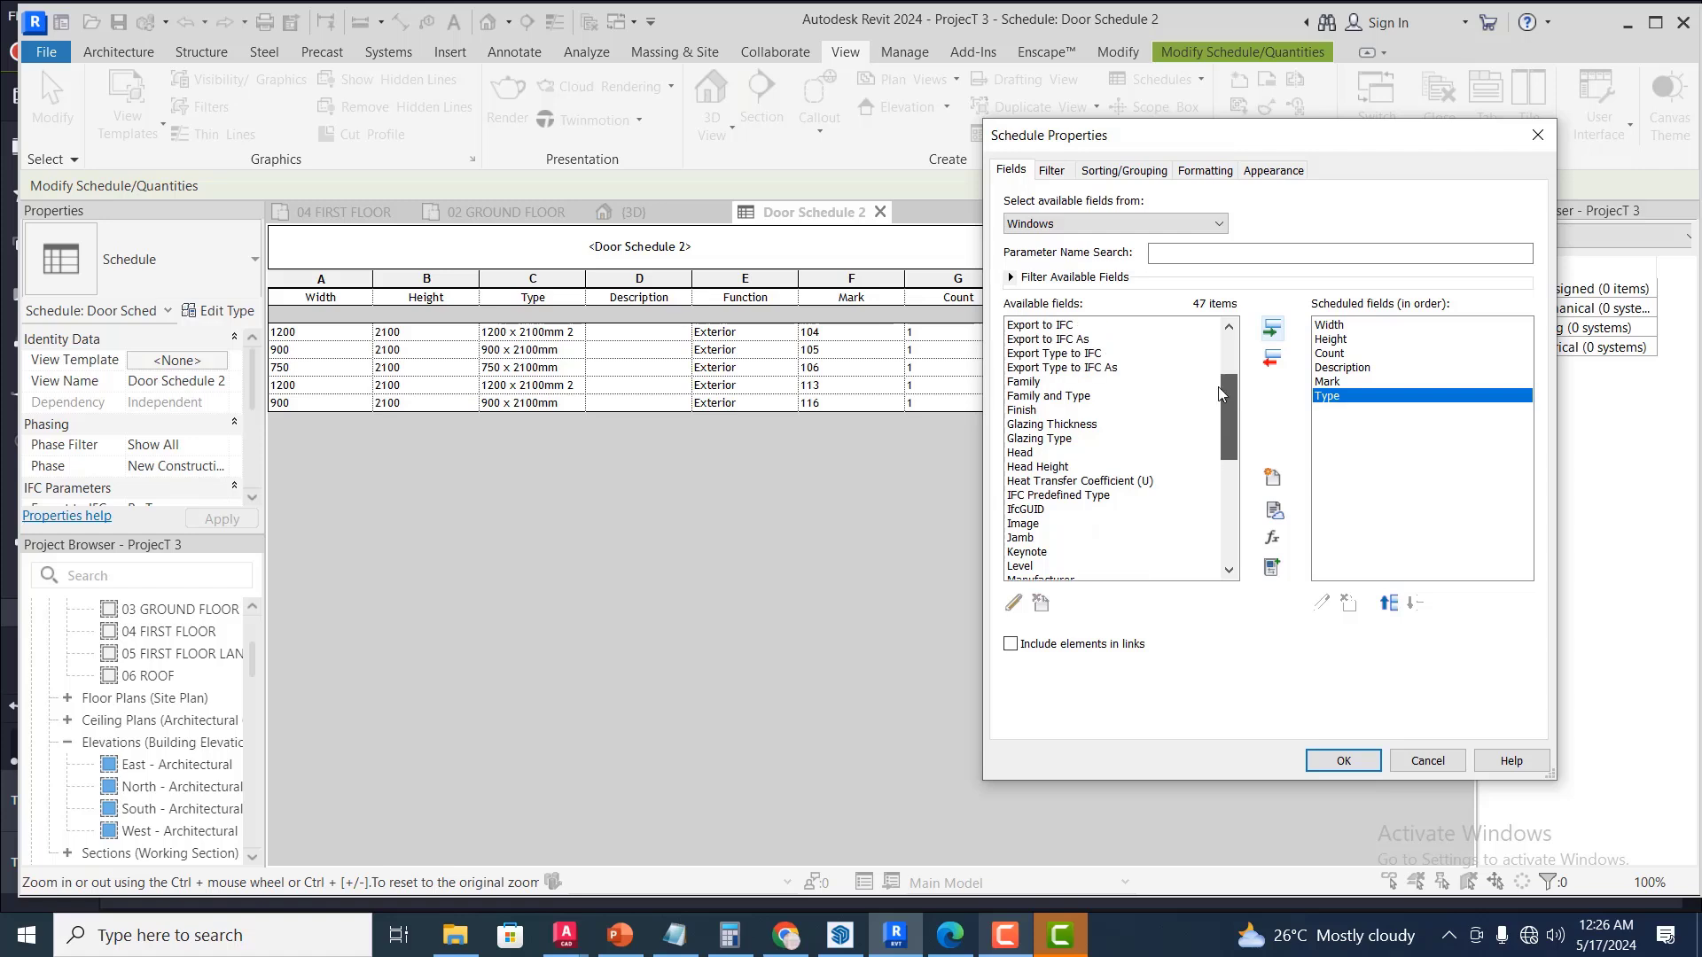
left_click_drag(1230, 411, 1230, 474)
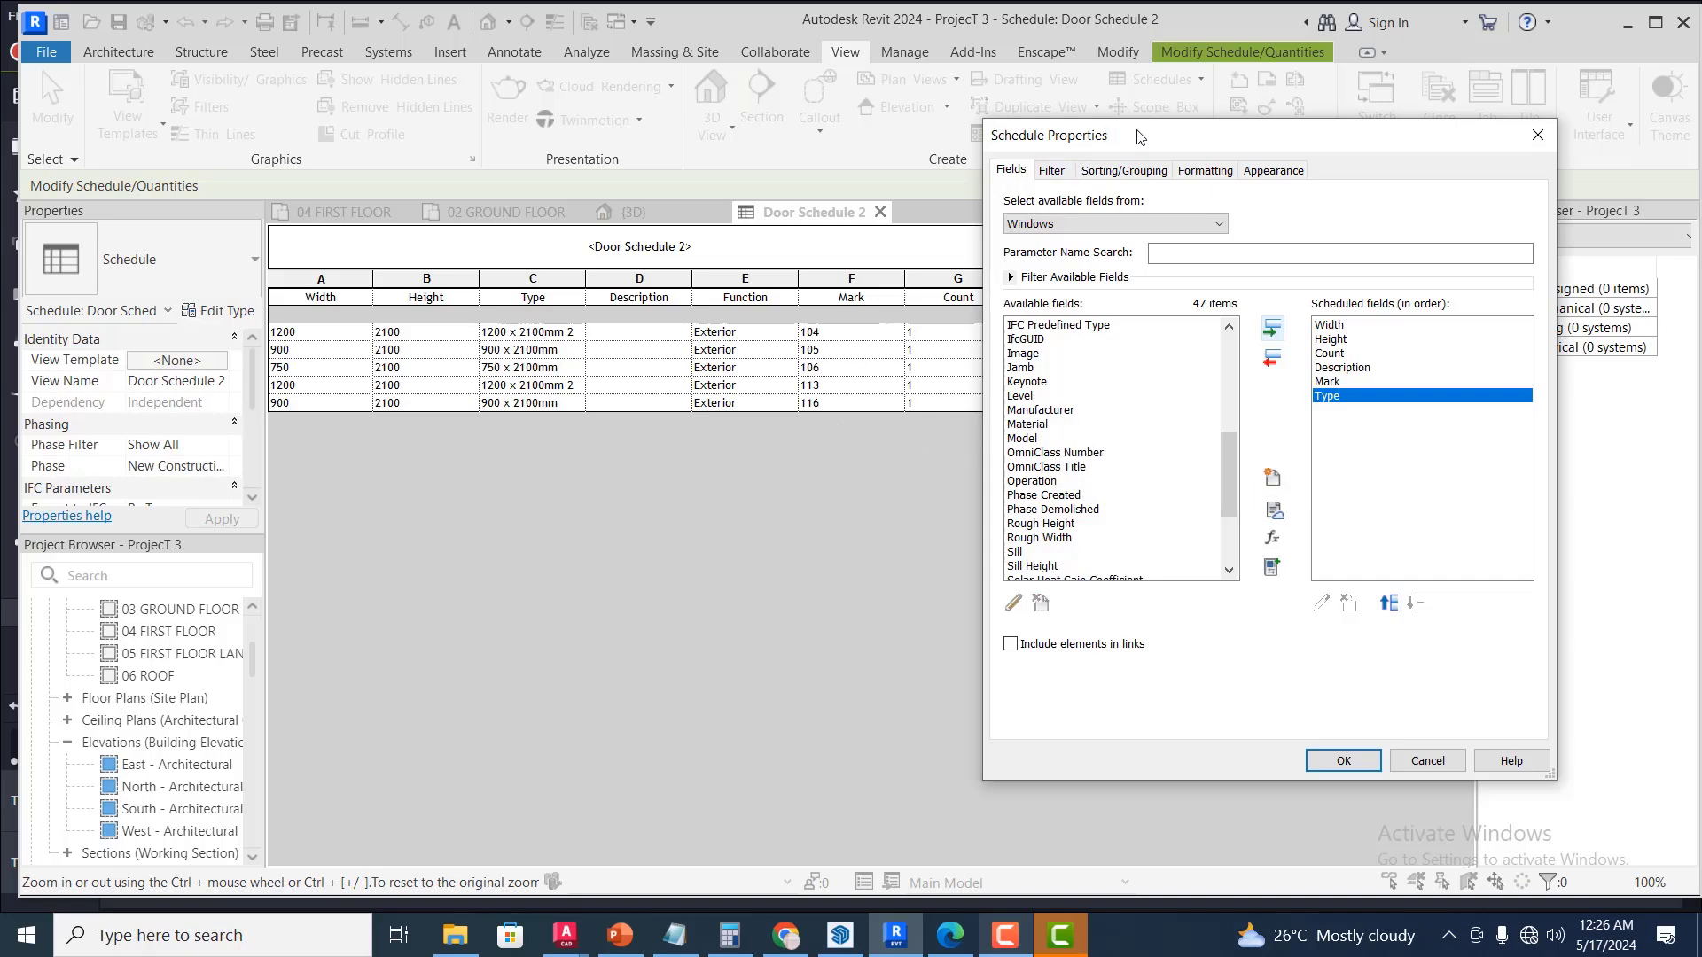
left_click_drag(1141, 135, 1084, 124)
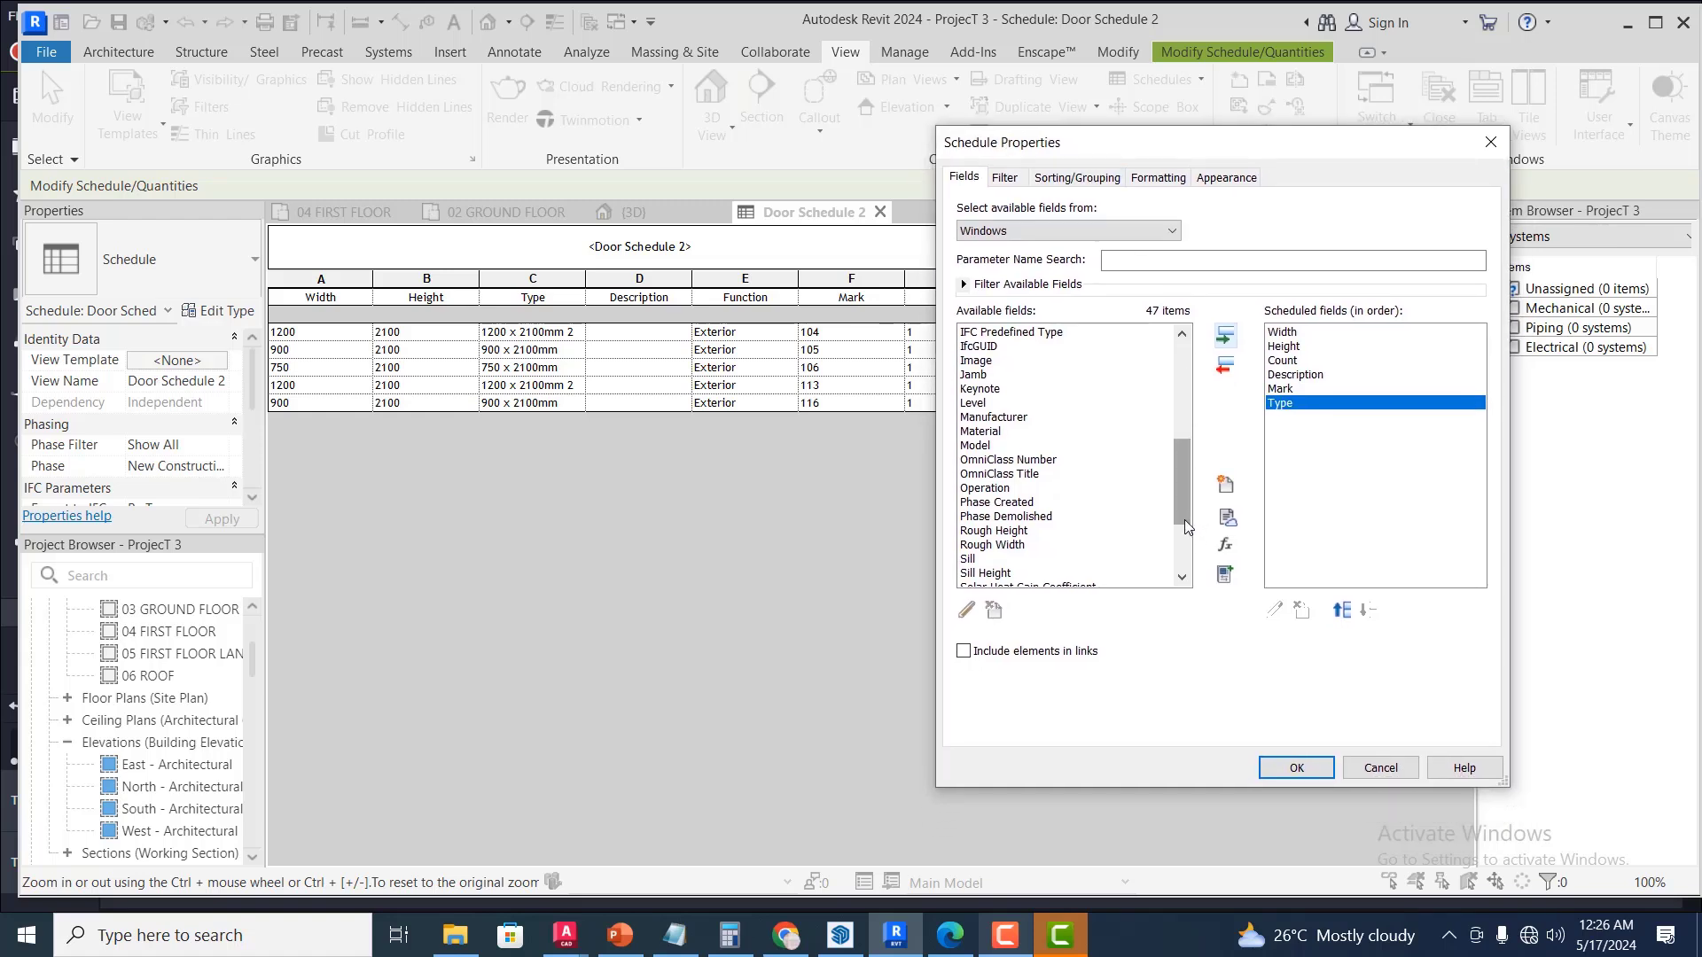
left_click(1296, 769)
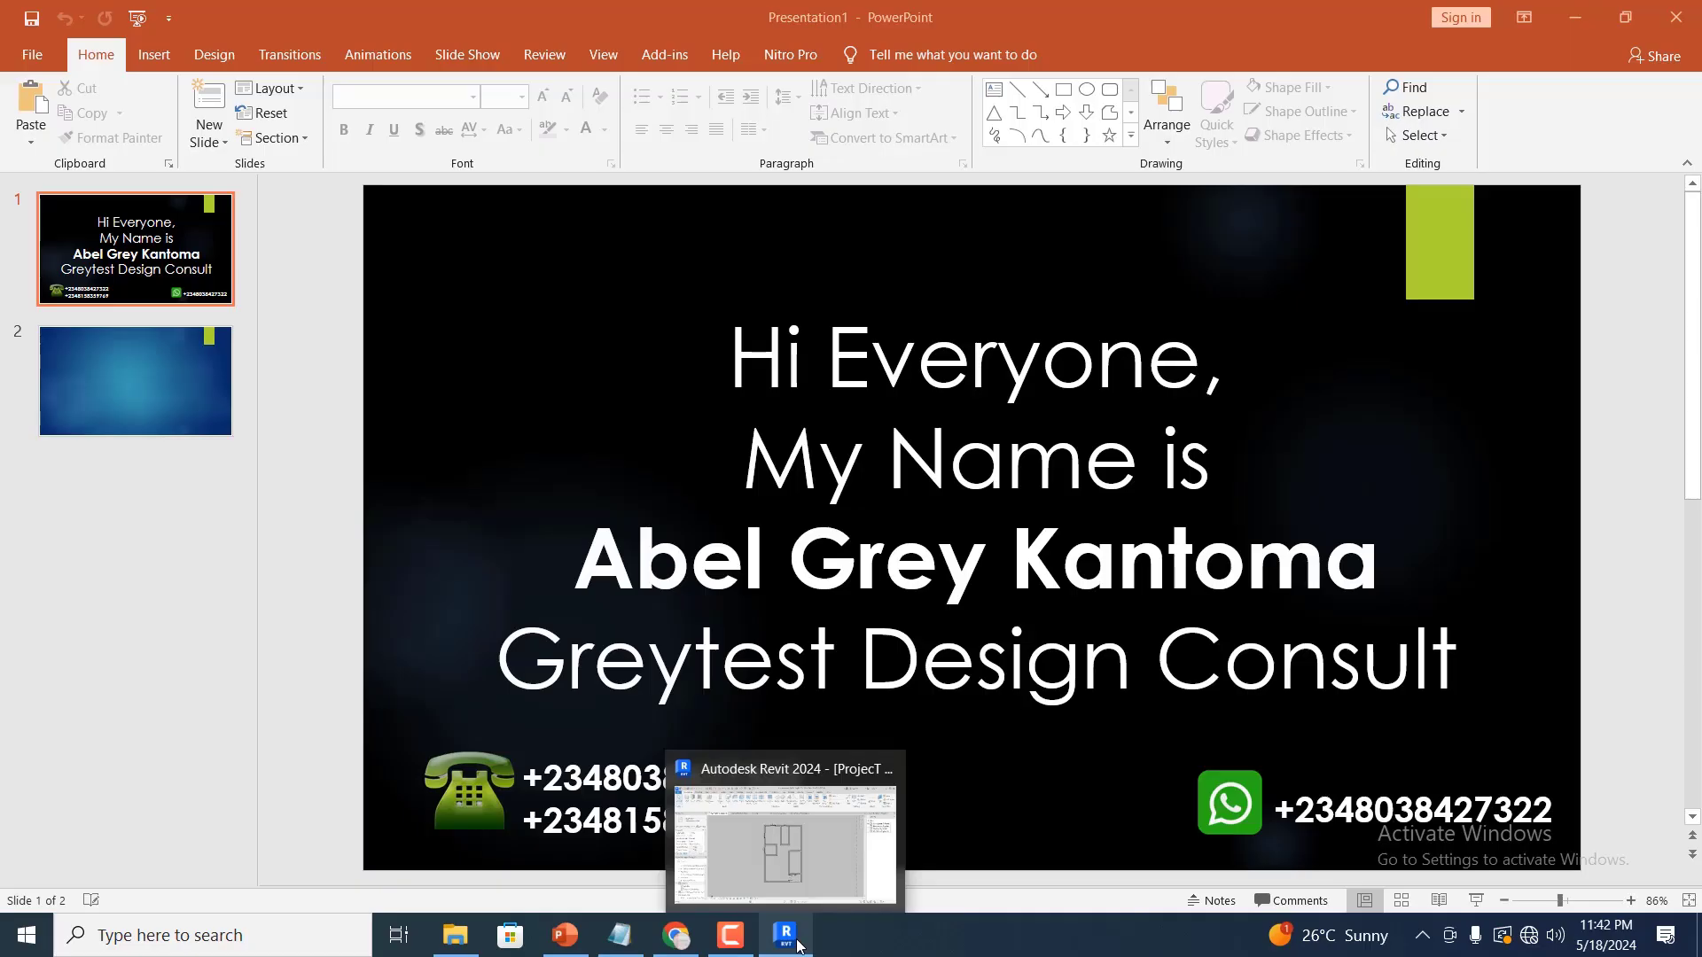
Switch to Revit and look over the whole 04 FIRST FLOOR plan
left_click(795, 941)
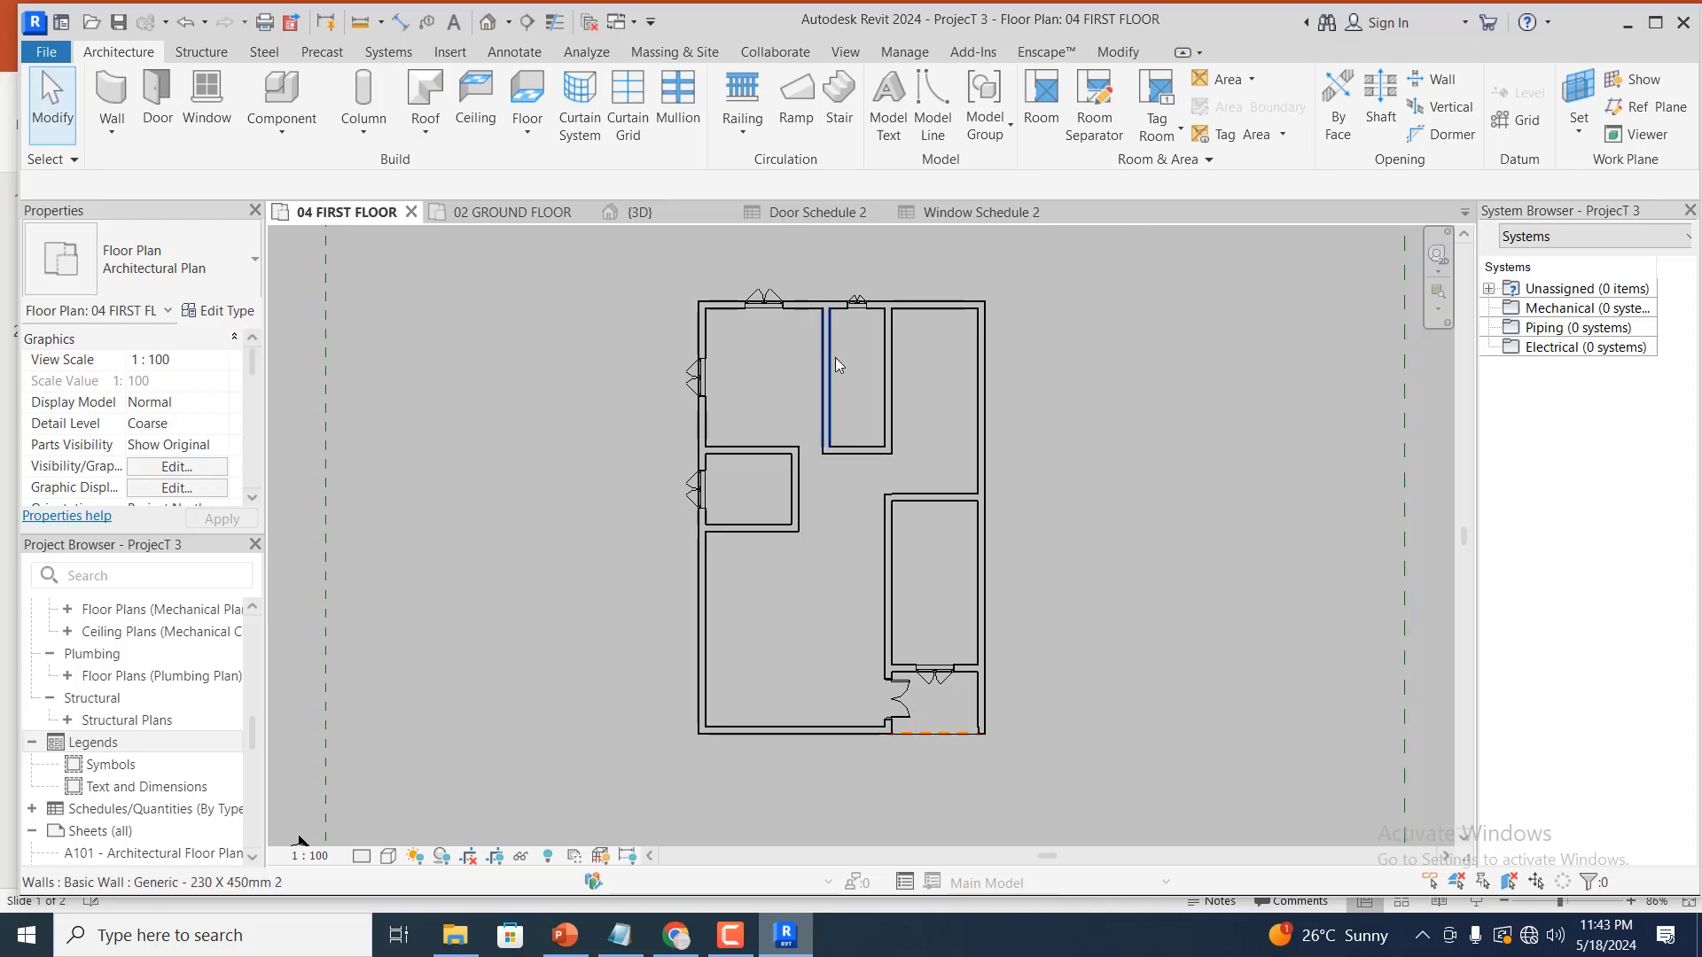
scroll(768, 321, "down", 3)
scroll(787, 437, "up", 1)
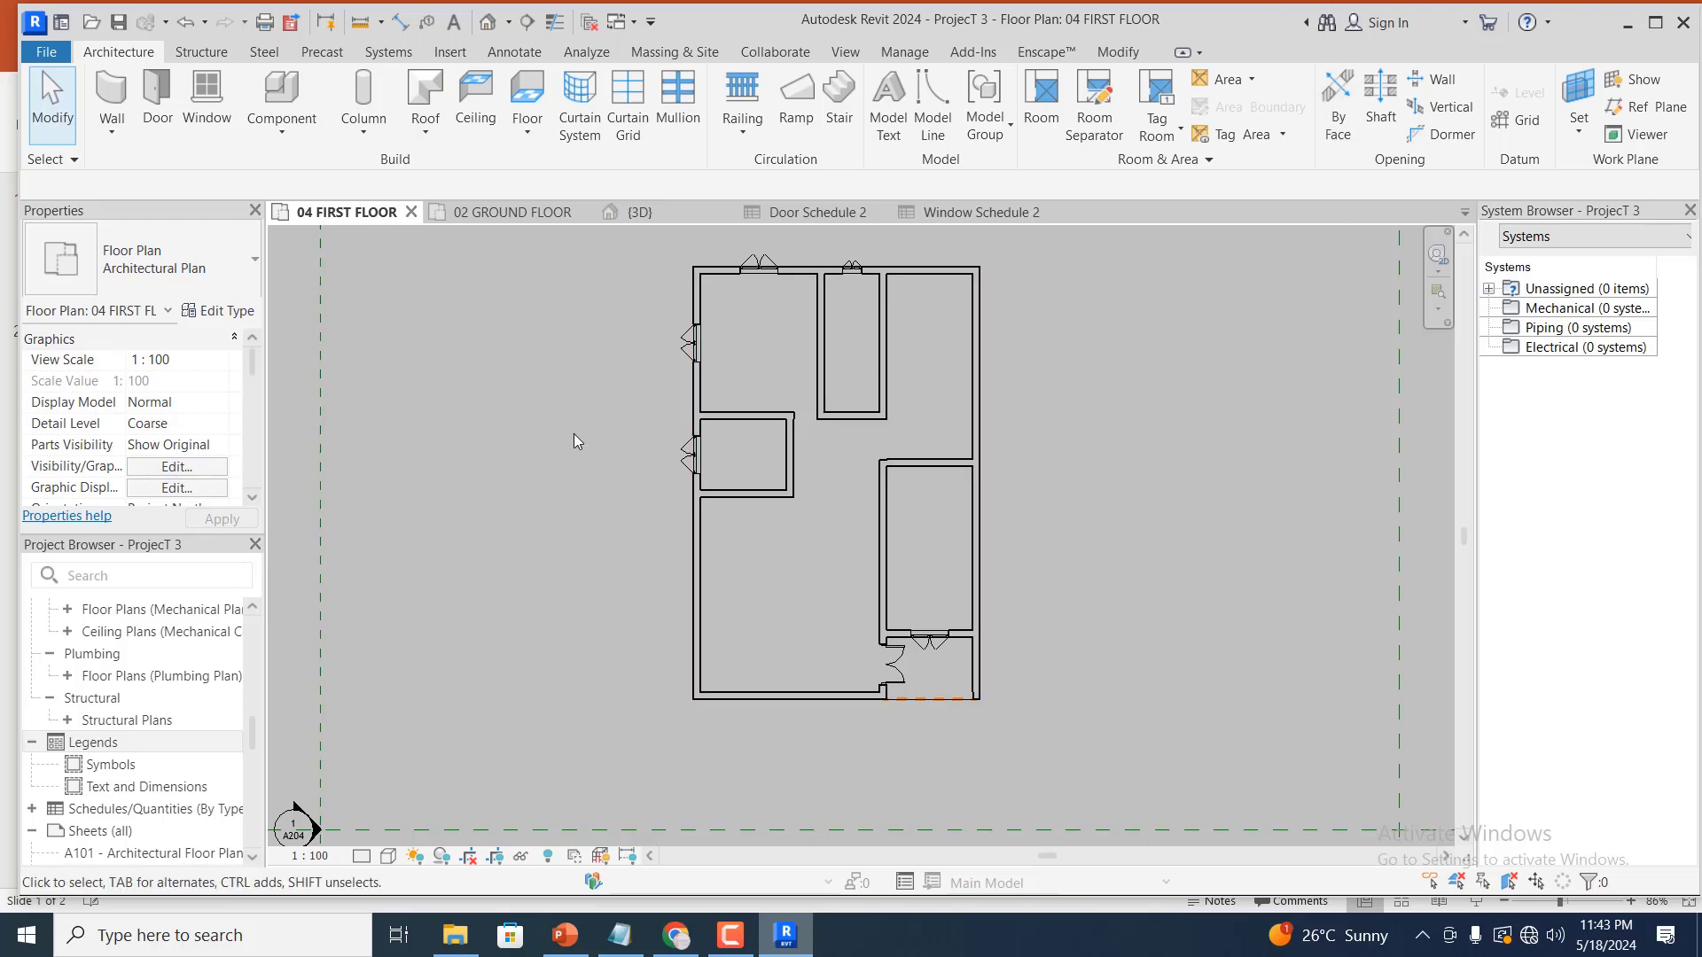
scroll(446, 497, "down", 1)
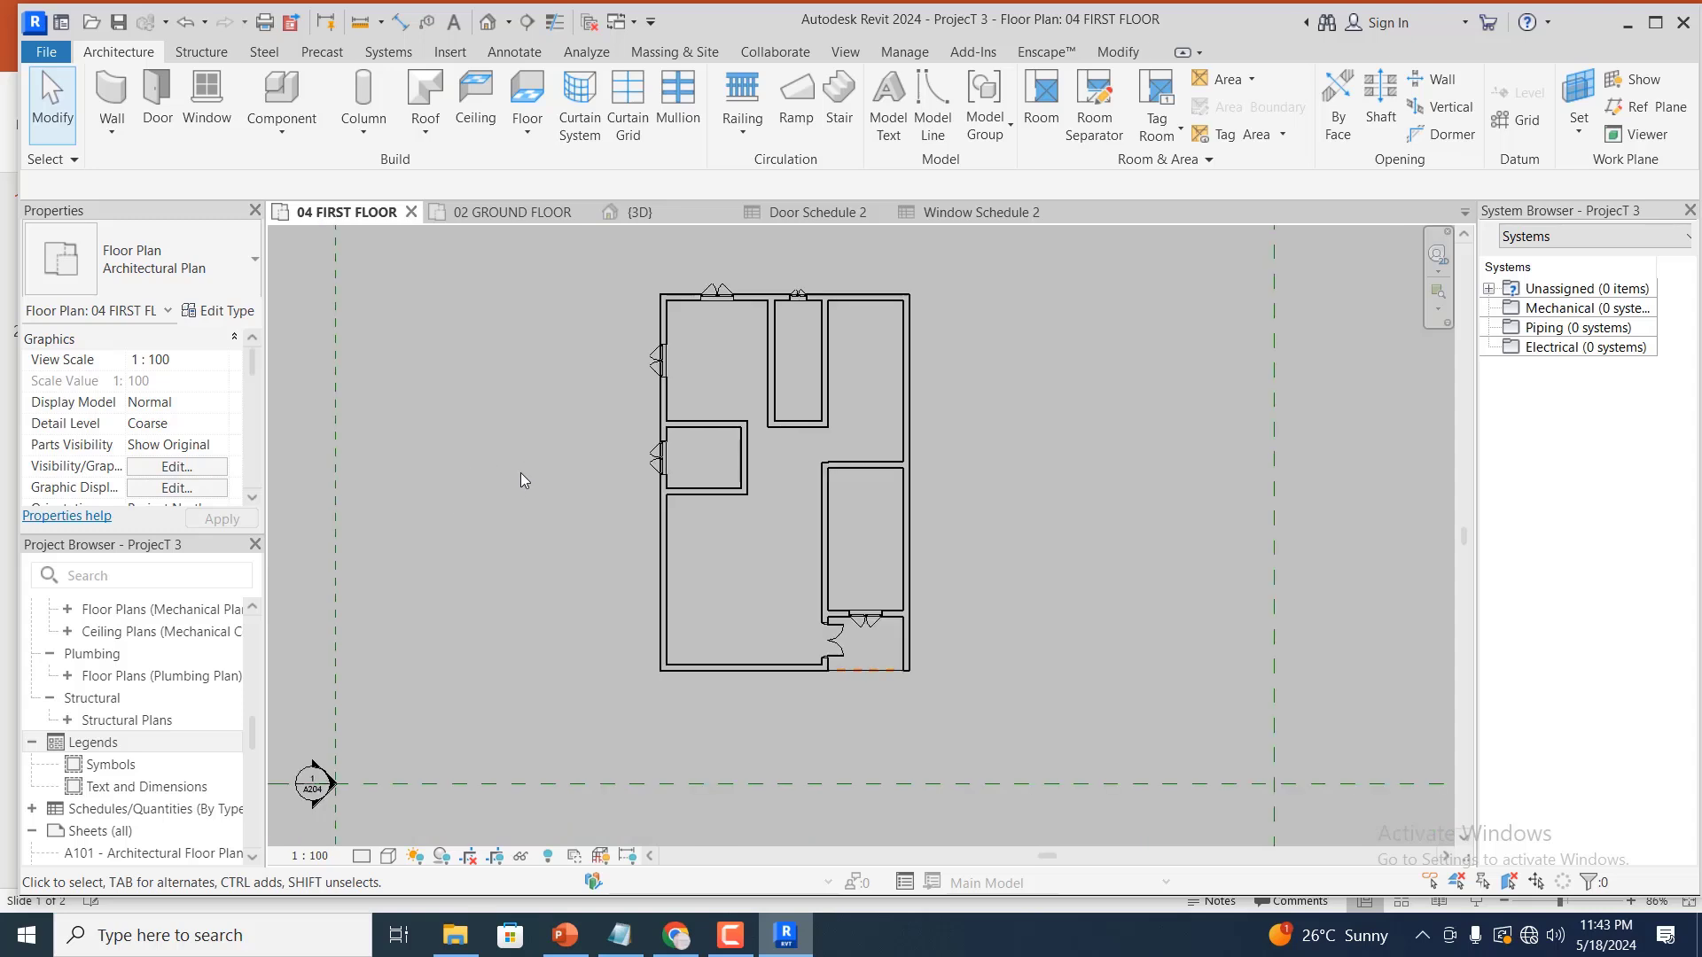
scroll(519, 479, "down", 1)
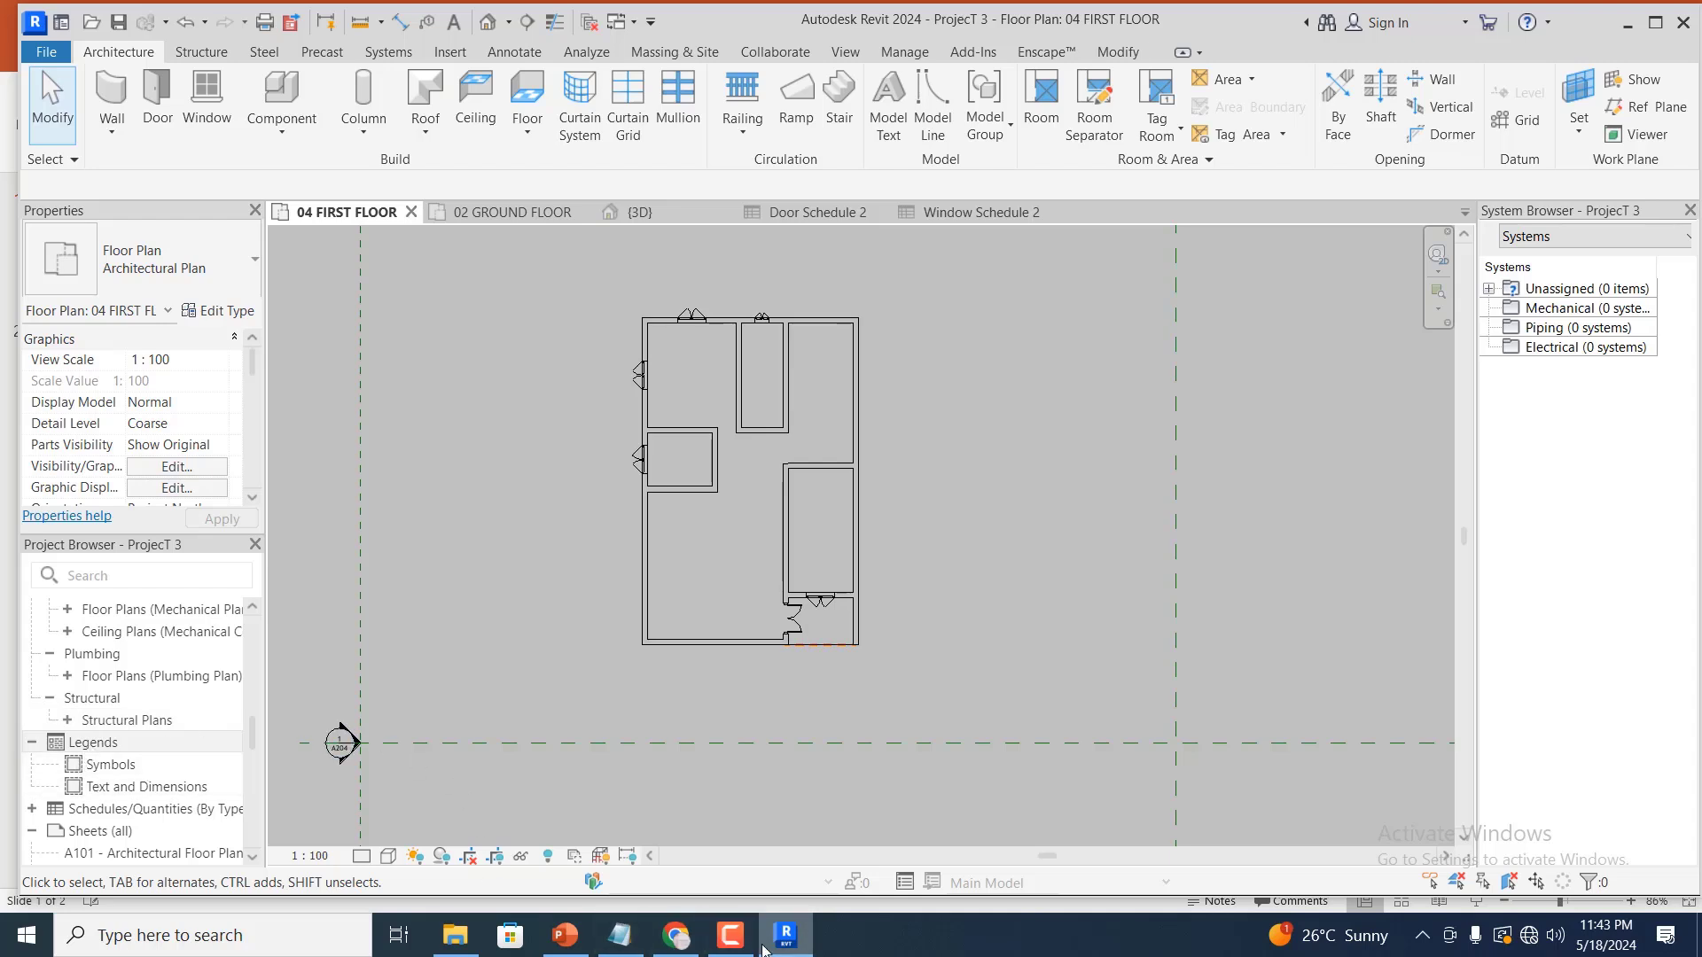
left_click(724, 937)
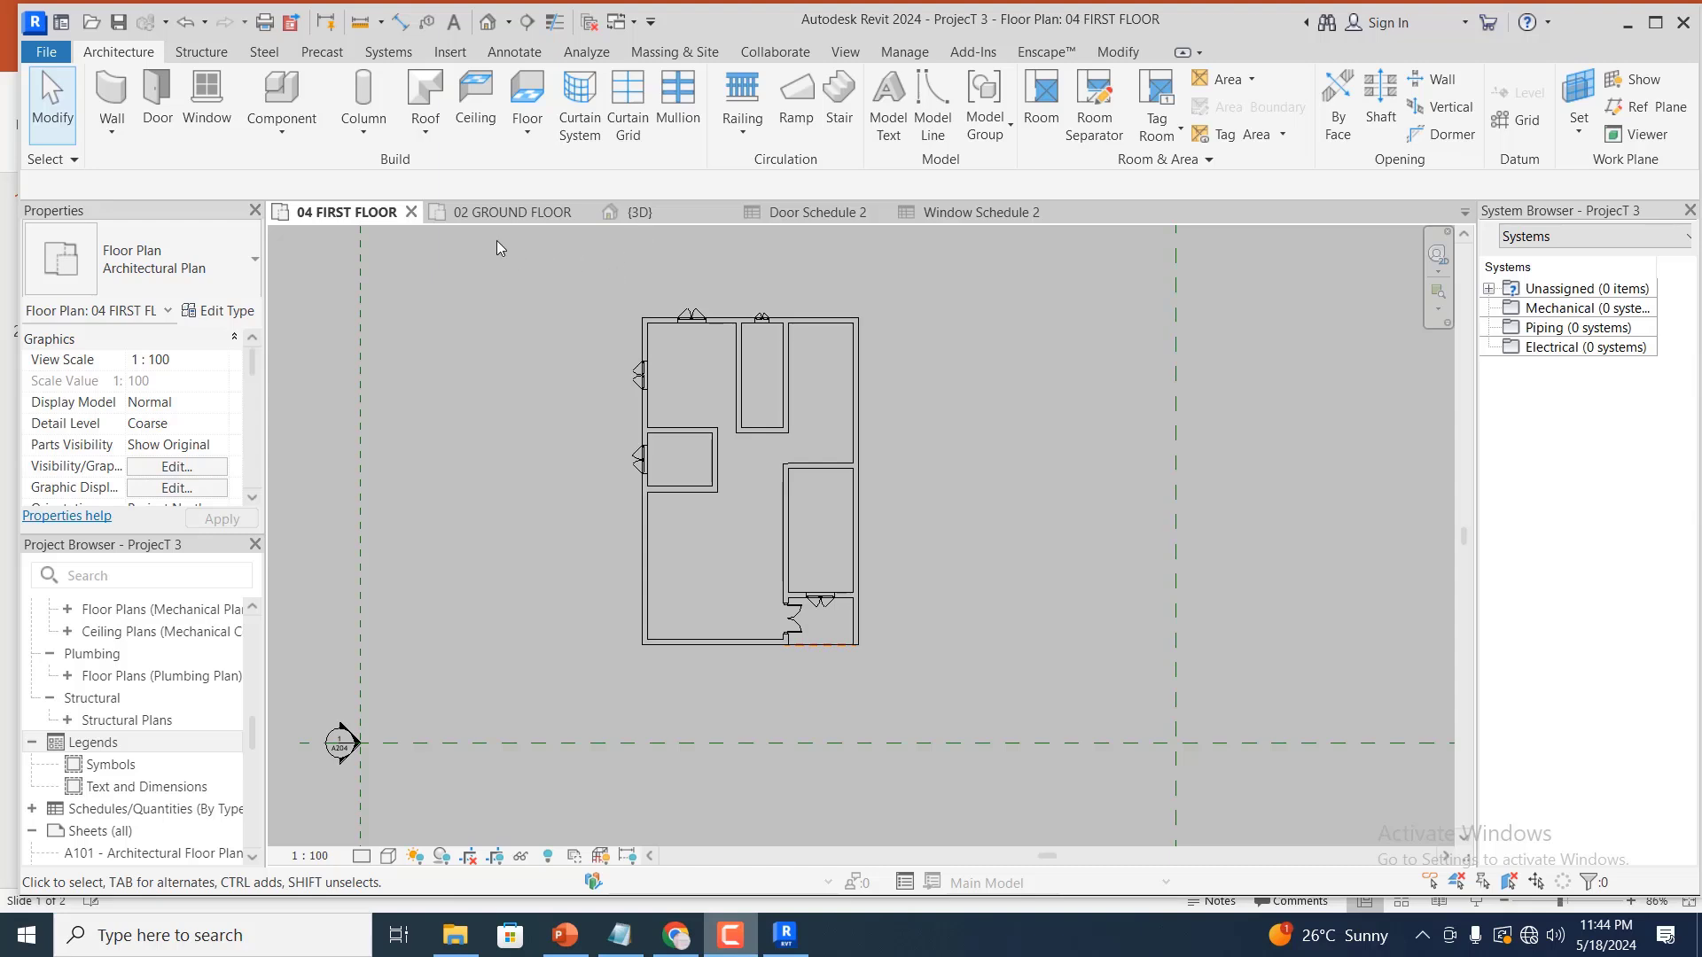
Create a new legend view at 1 : 50 scale, keeping the default name
right_click(110, 747)
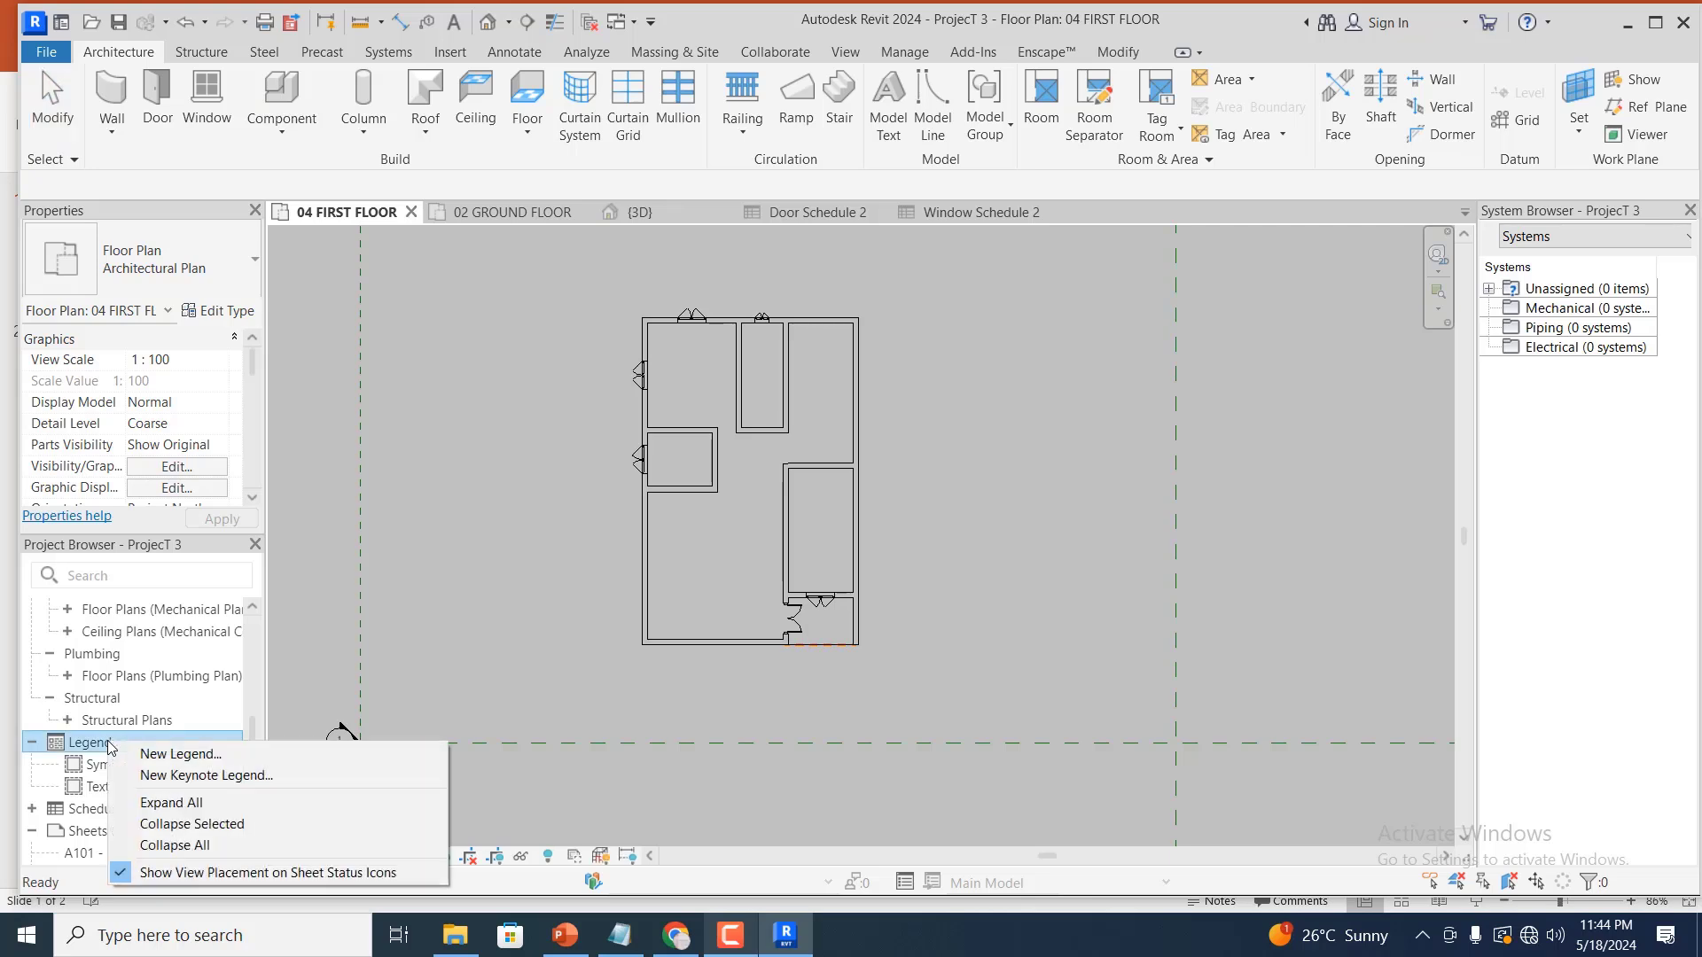
left_click(204, 755)
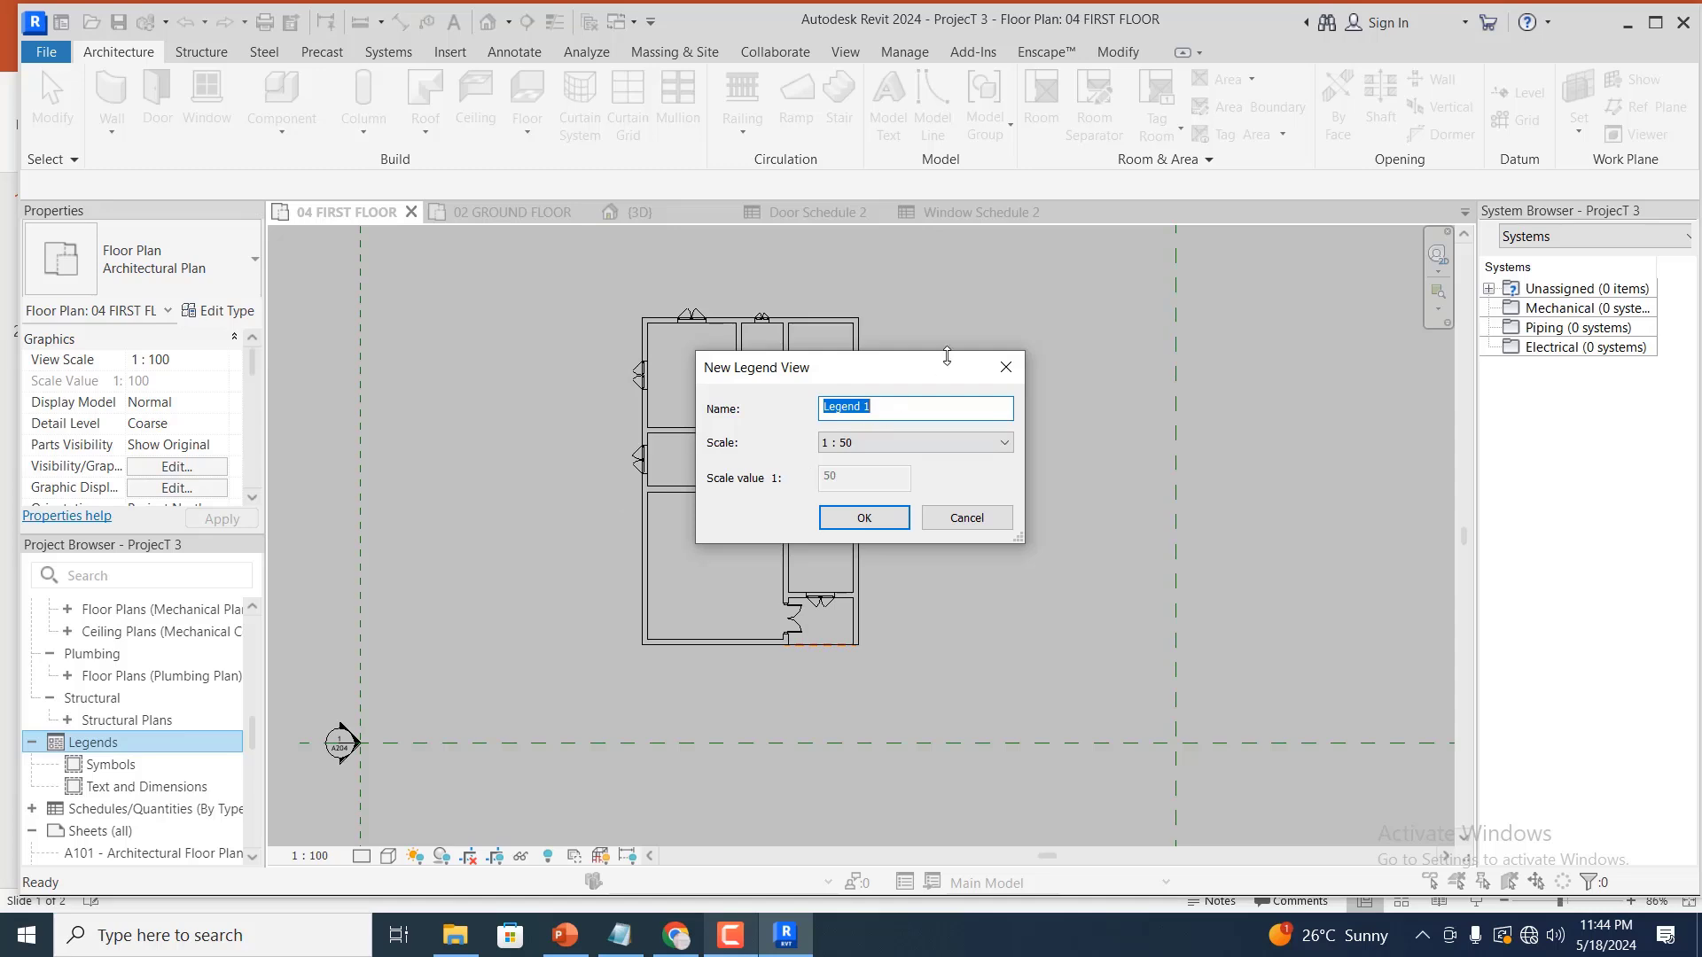
left_click(897, 445)
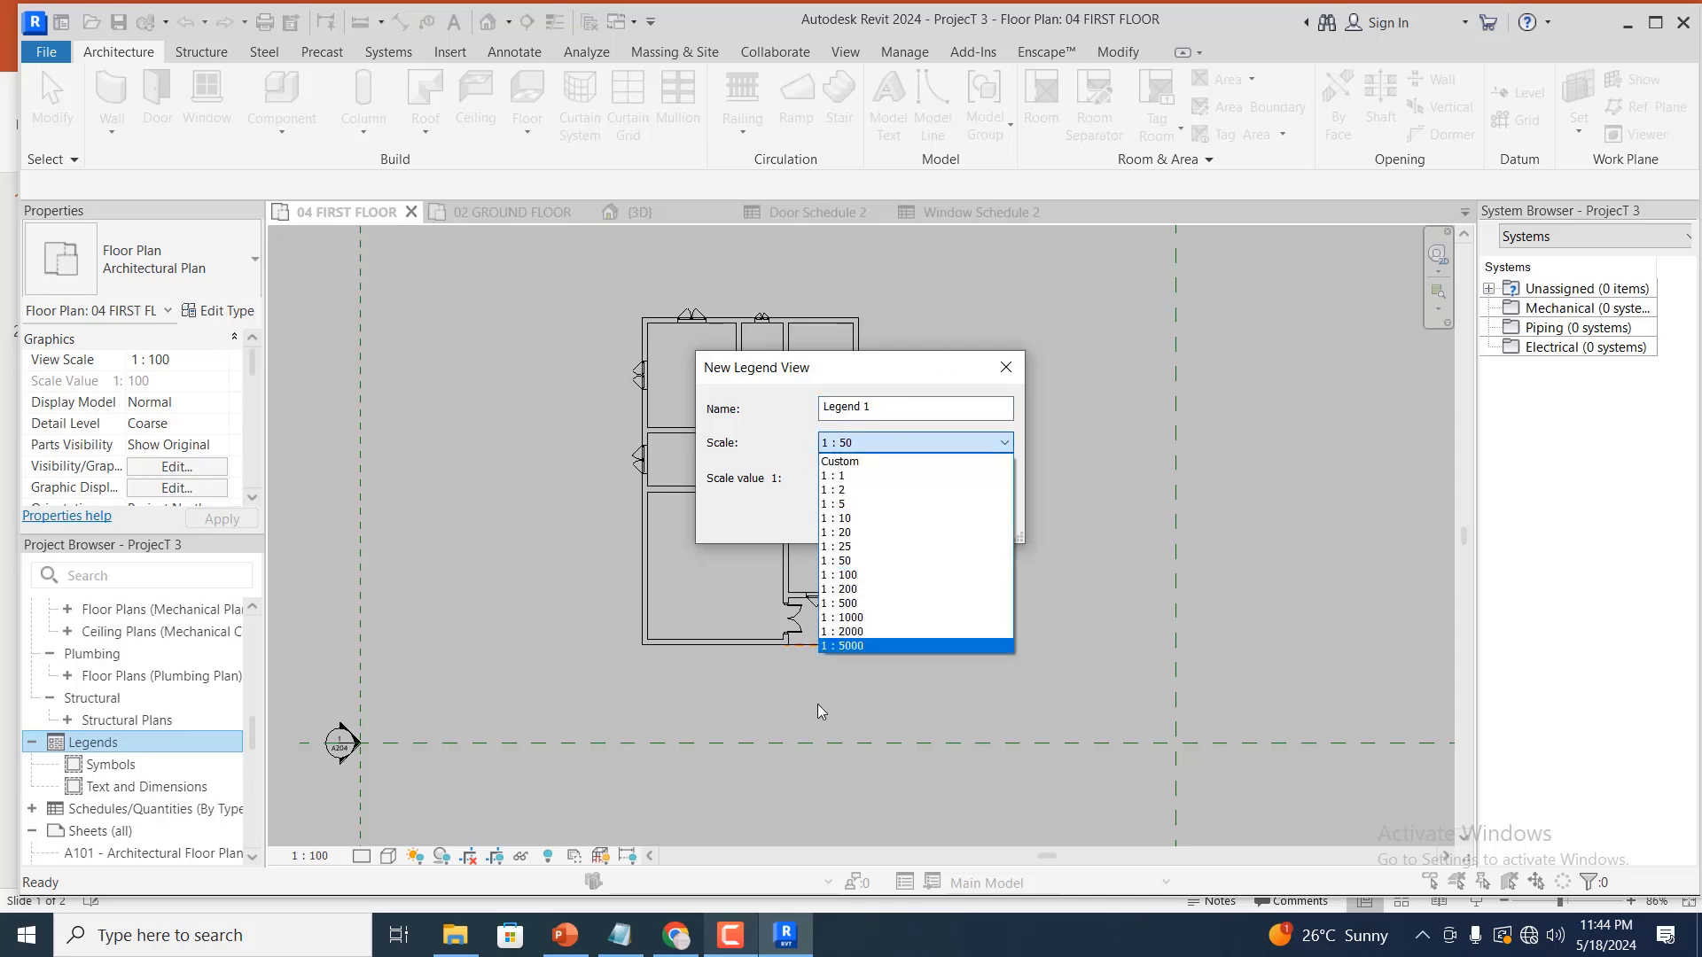
left_click(896, 441)
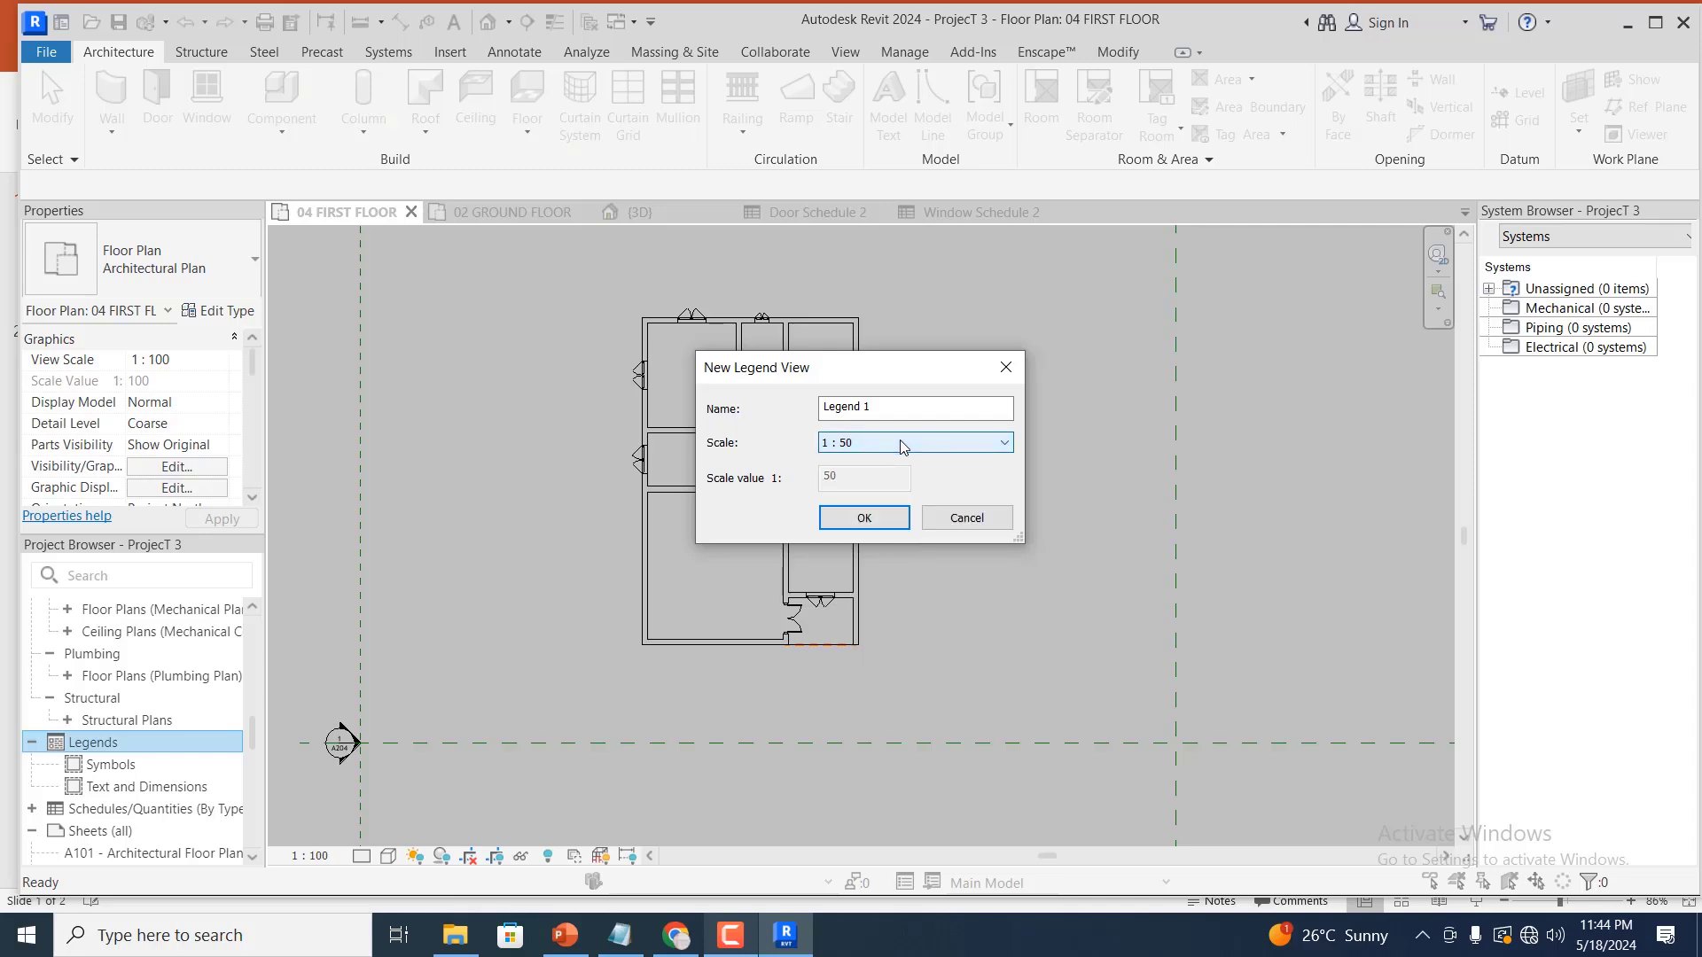
left_click(863, 521)
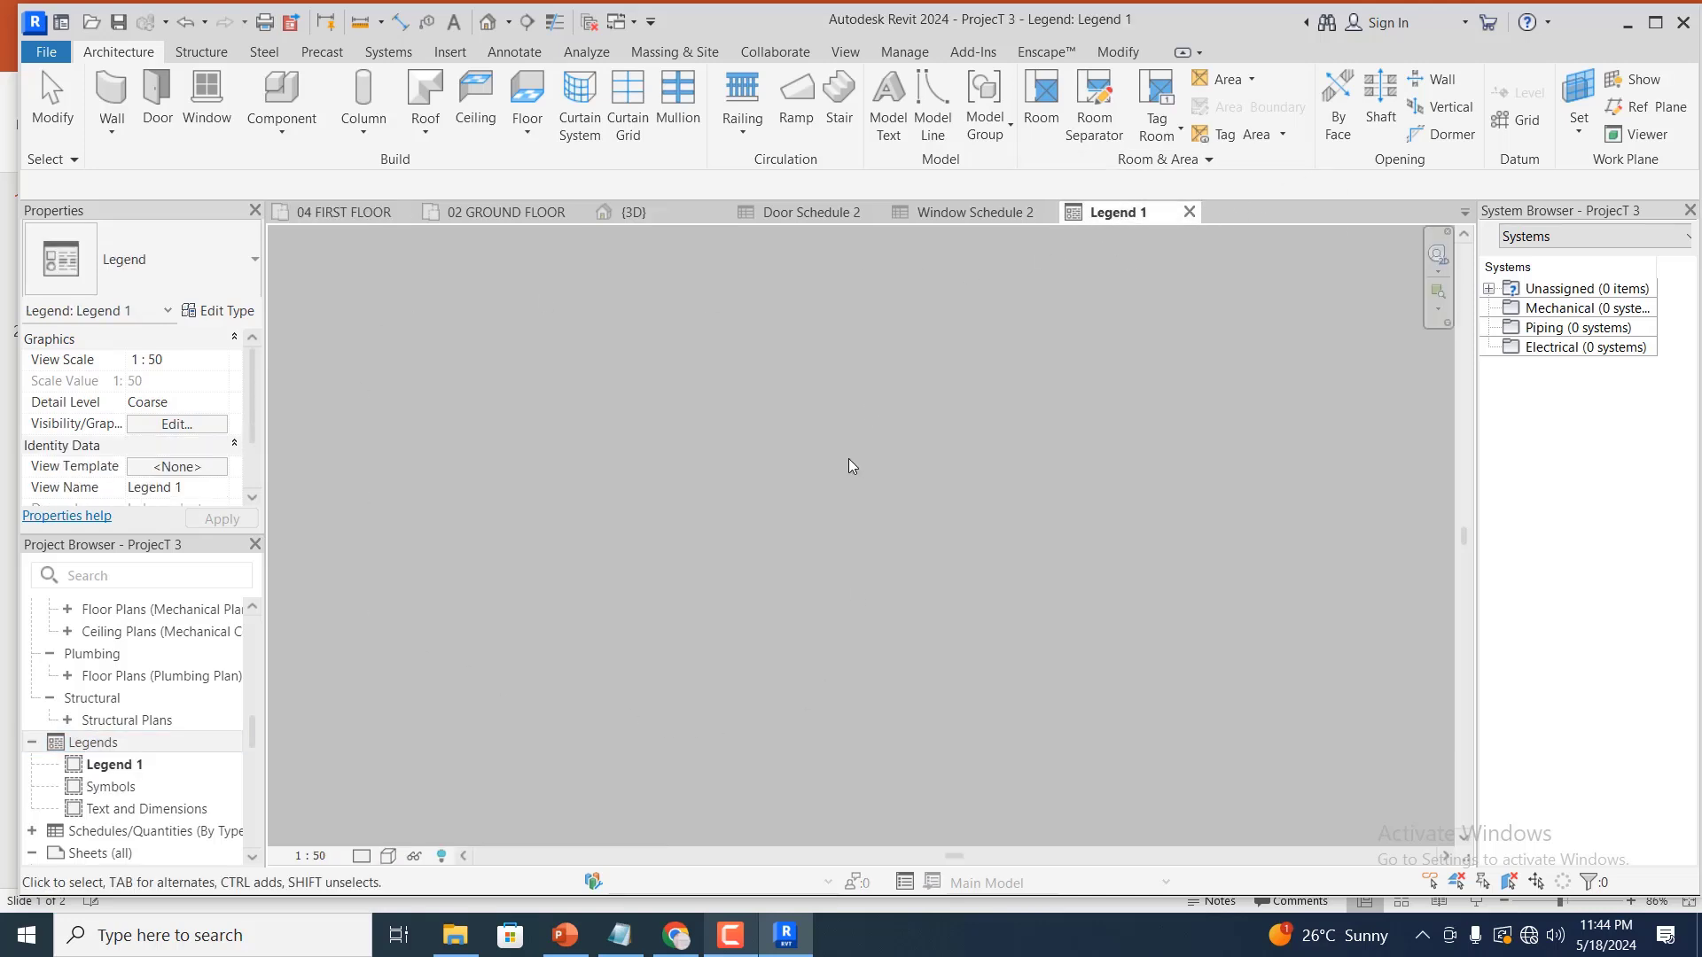
left_click(1110, 214)
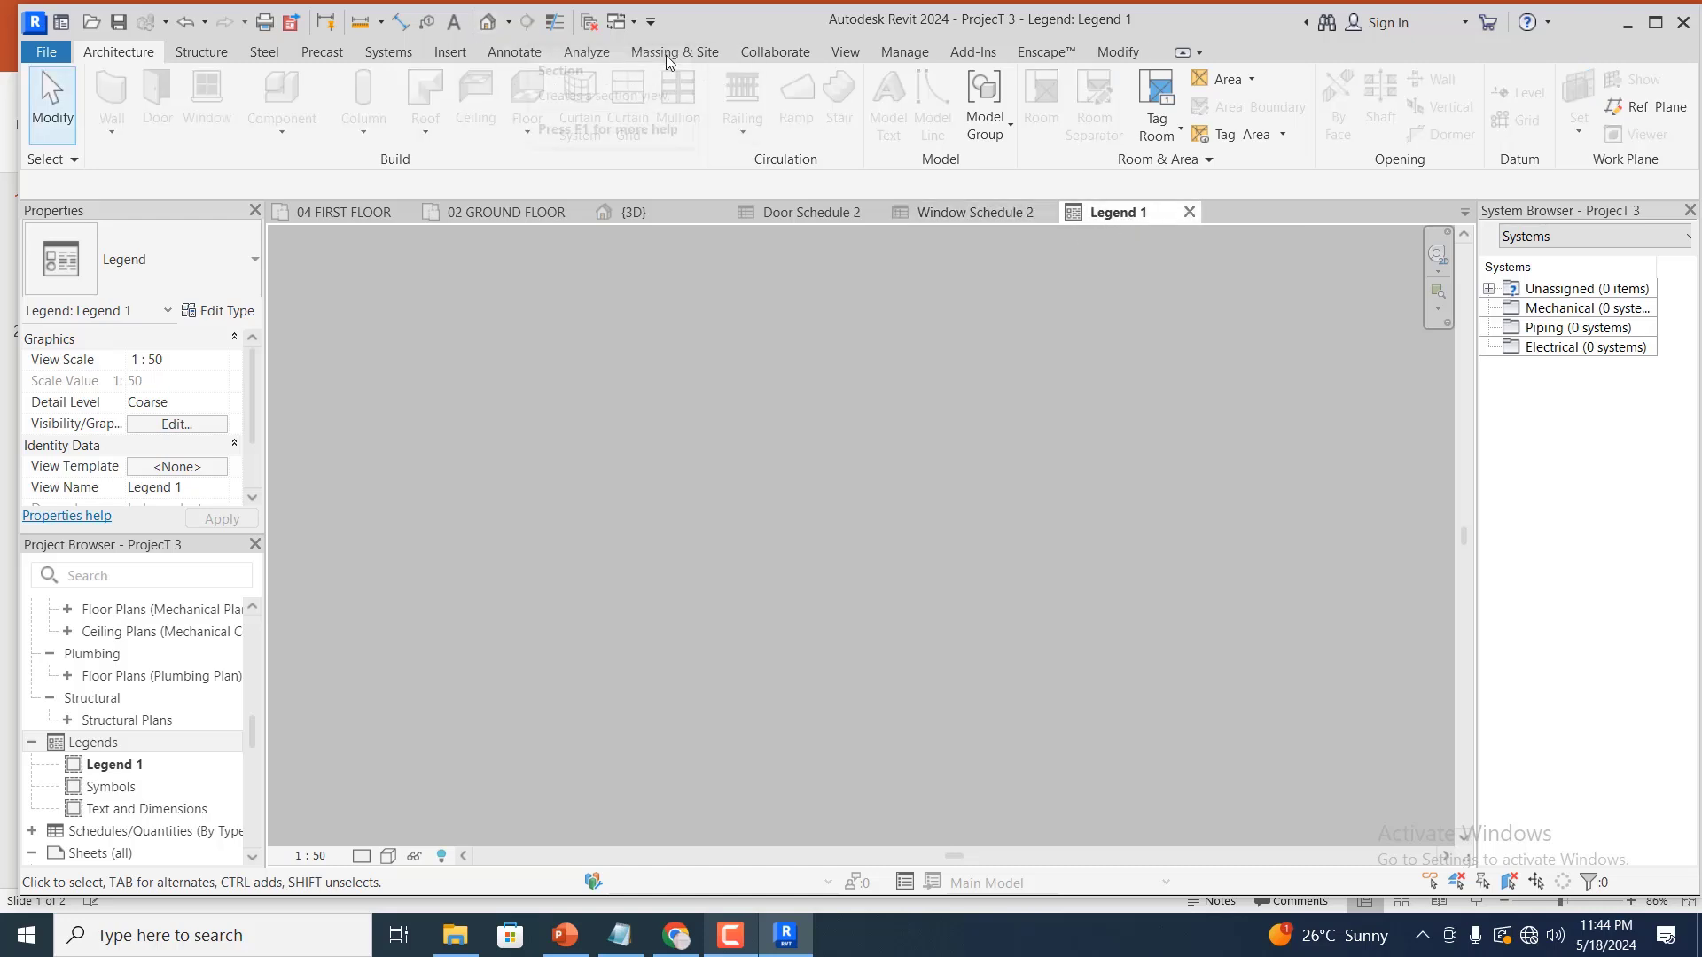
Place an Air Terminals M_Exhaust Grill 600 x 600 legend component in floor plan view near the middle of the empty legend
left_click(522, 55)
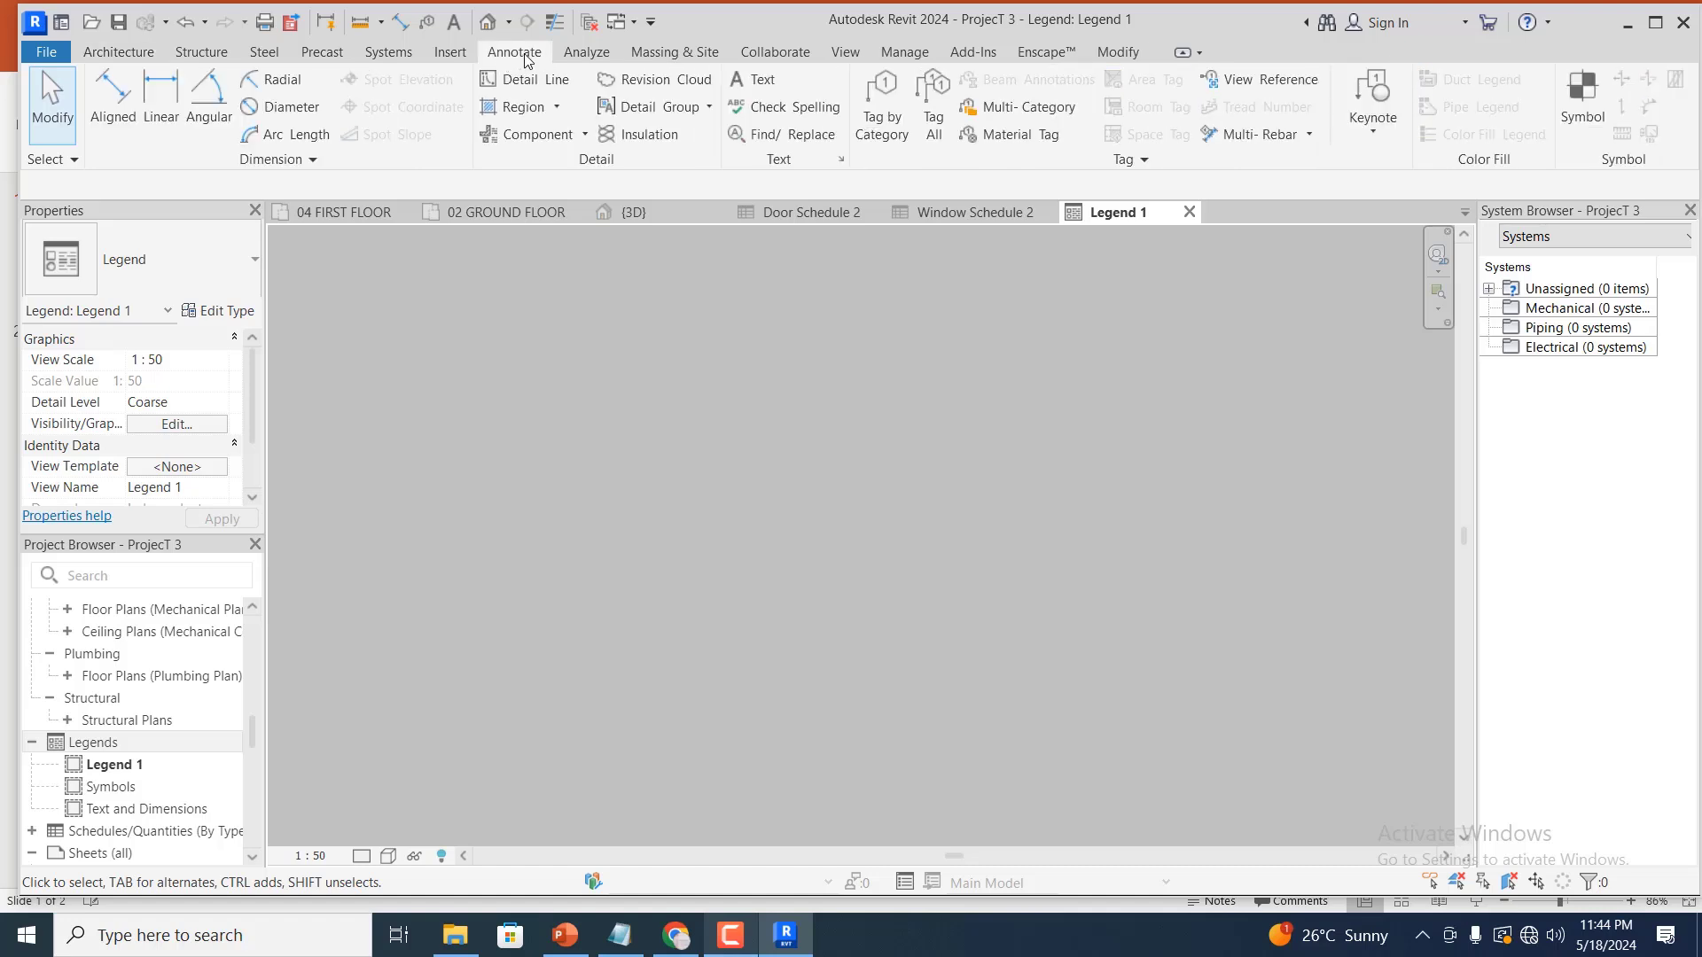
left_click(585, 136)
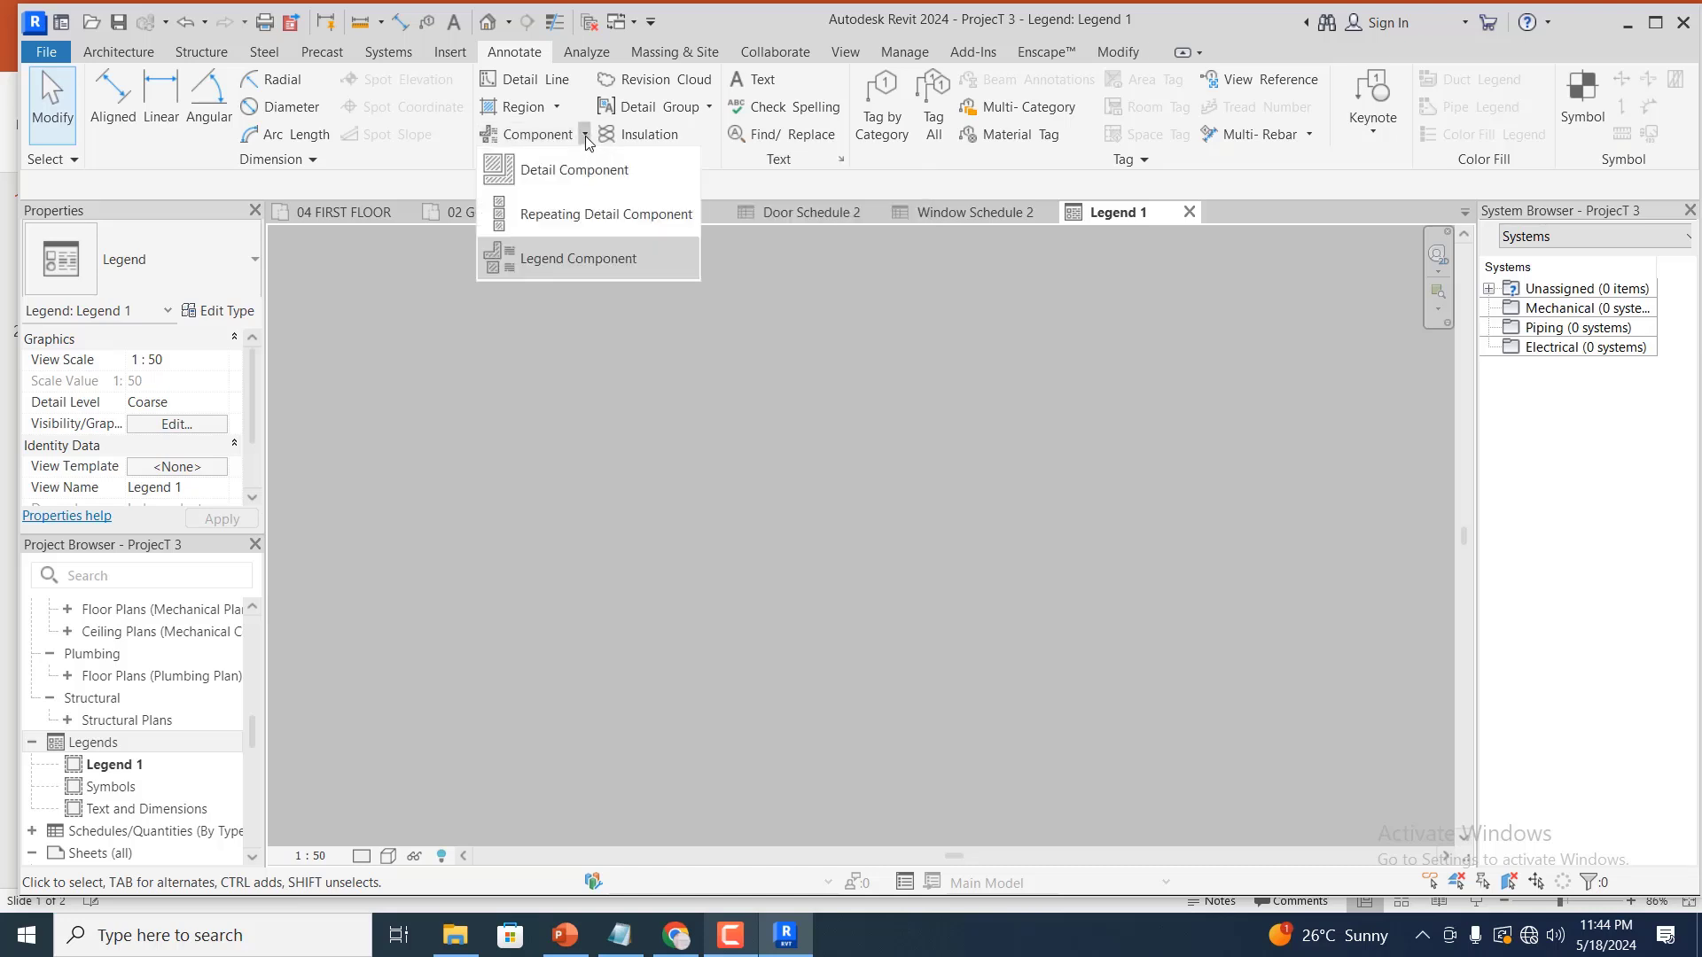
left_click(558, 261)
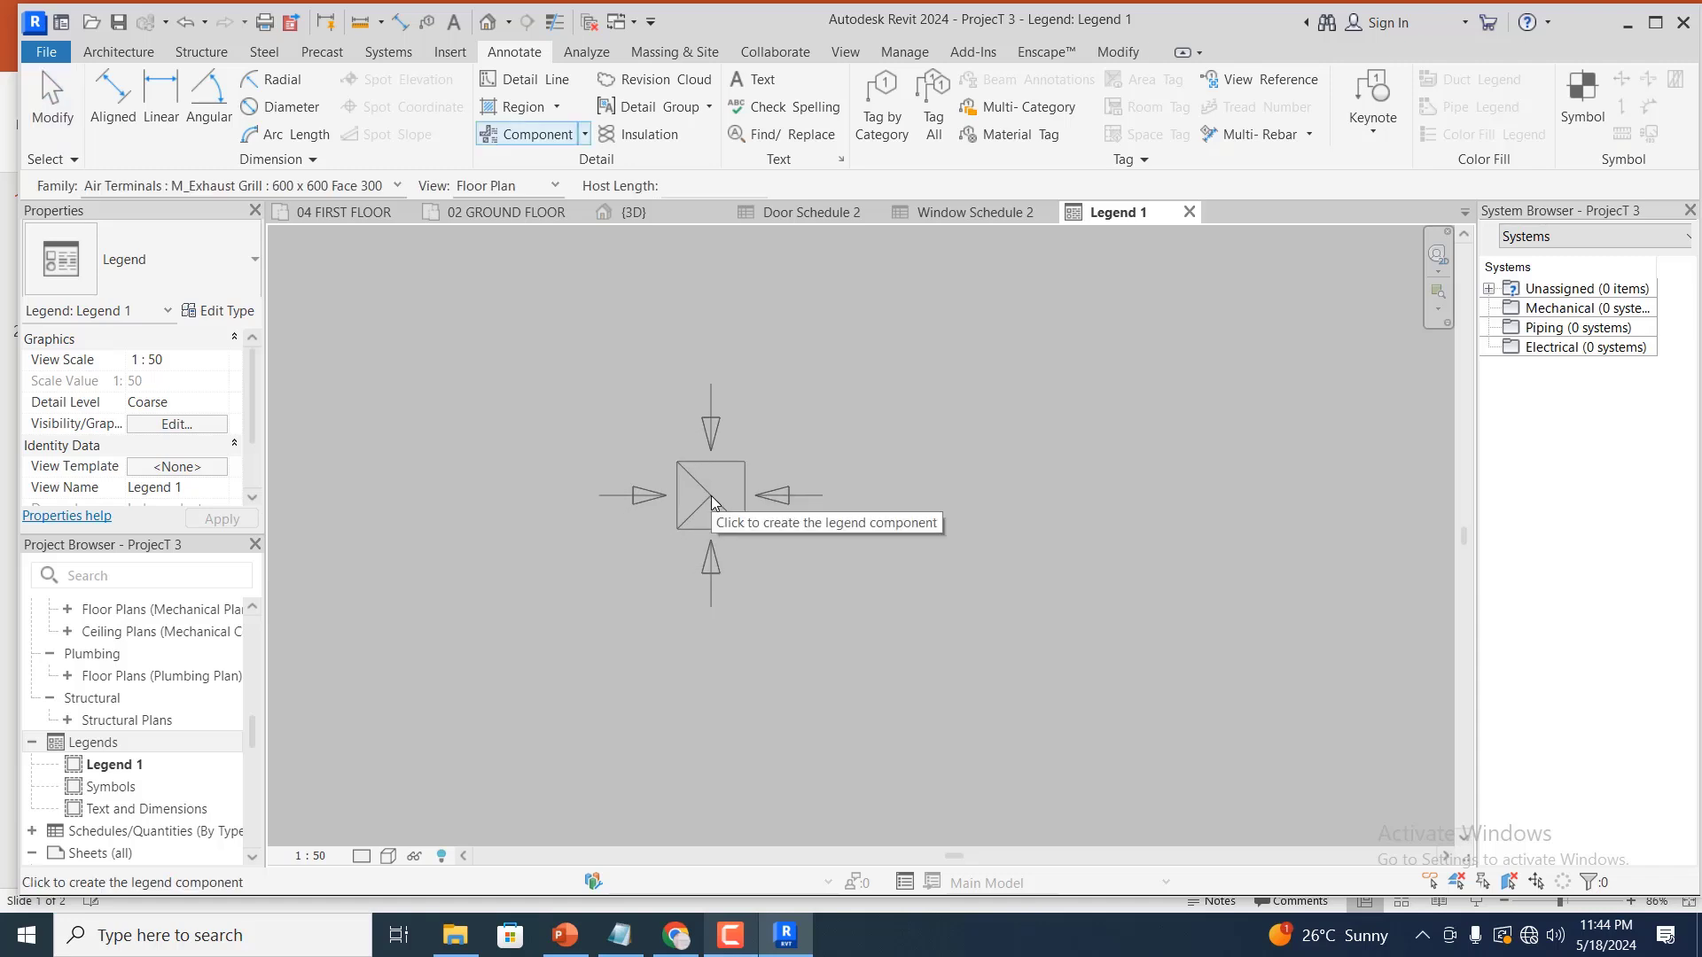
left_click(711, 496)
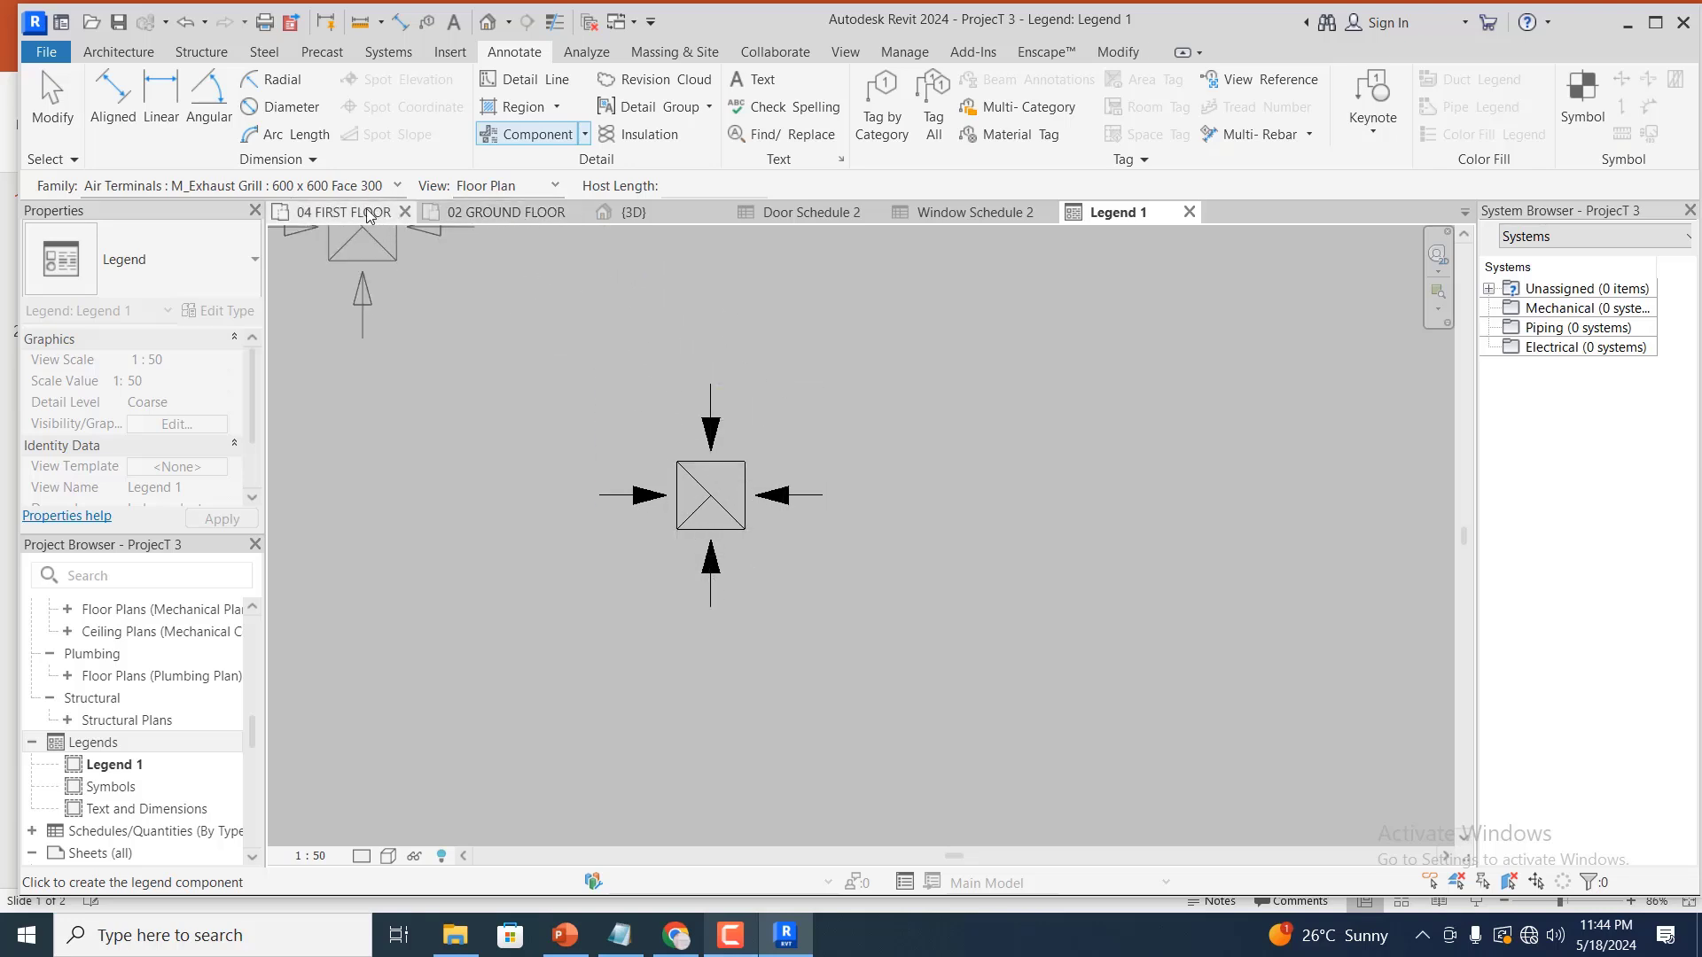
Examine the doors on the 02 GROUND FLOOR plan and select the entrance double door to check its family and type
left_click(476, 213)
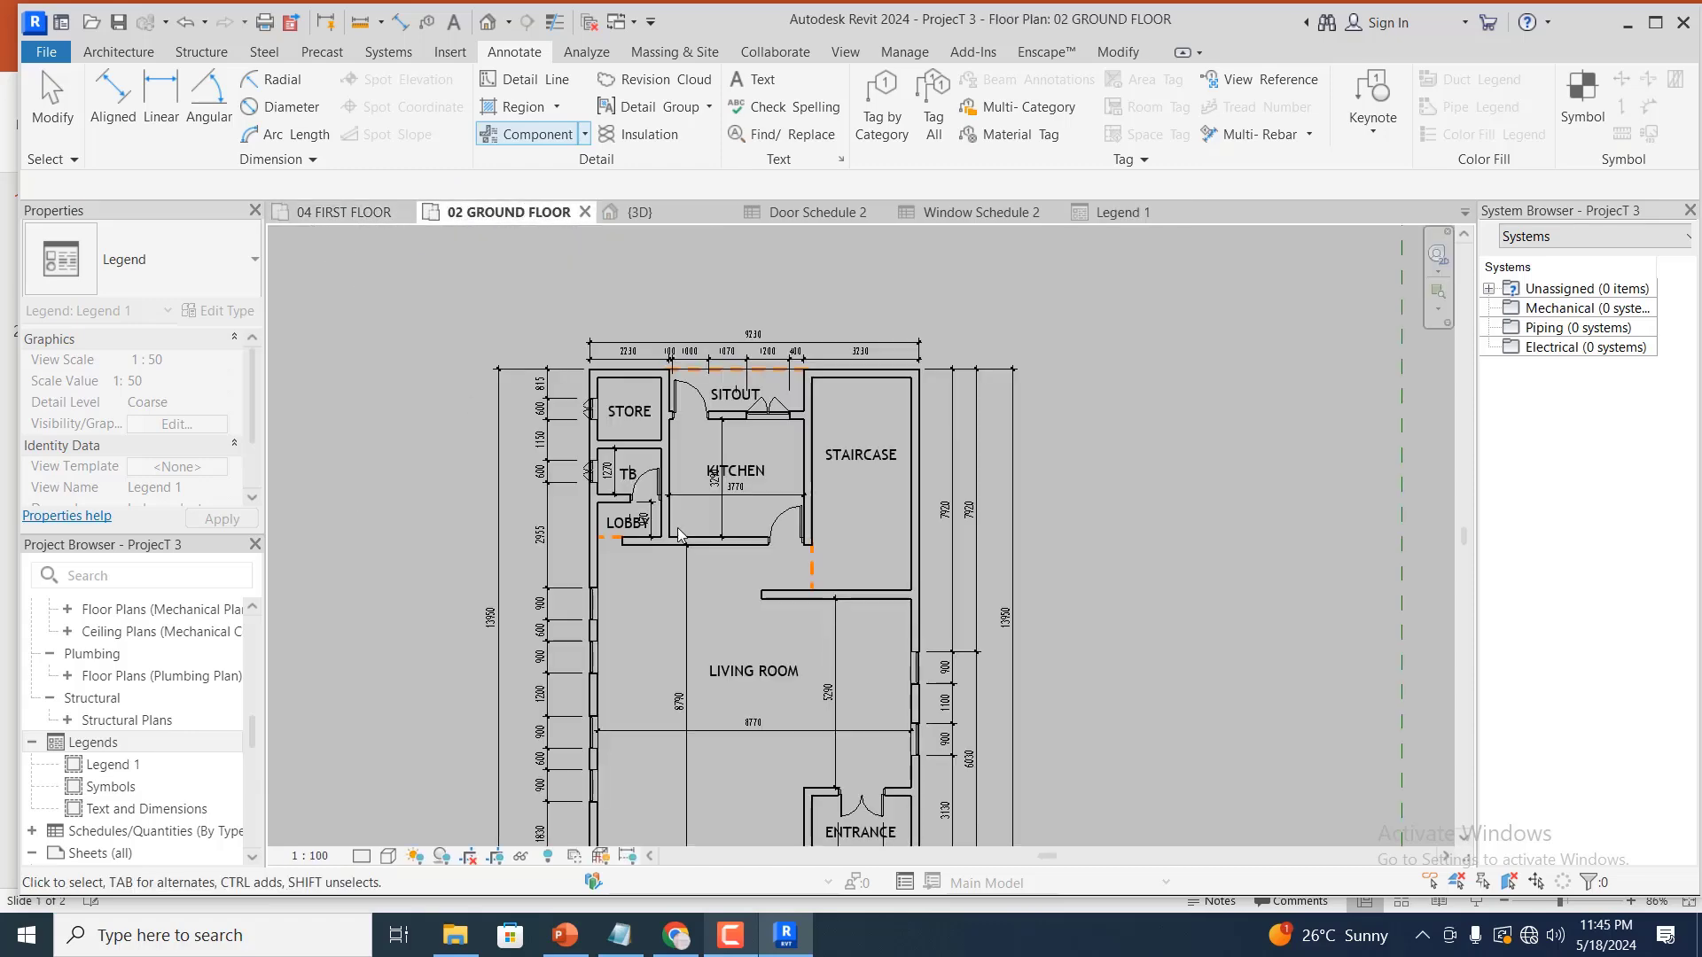
scroll(812, 414, "down", 2)
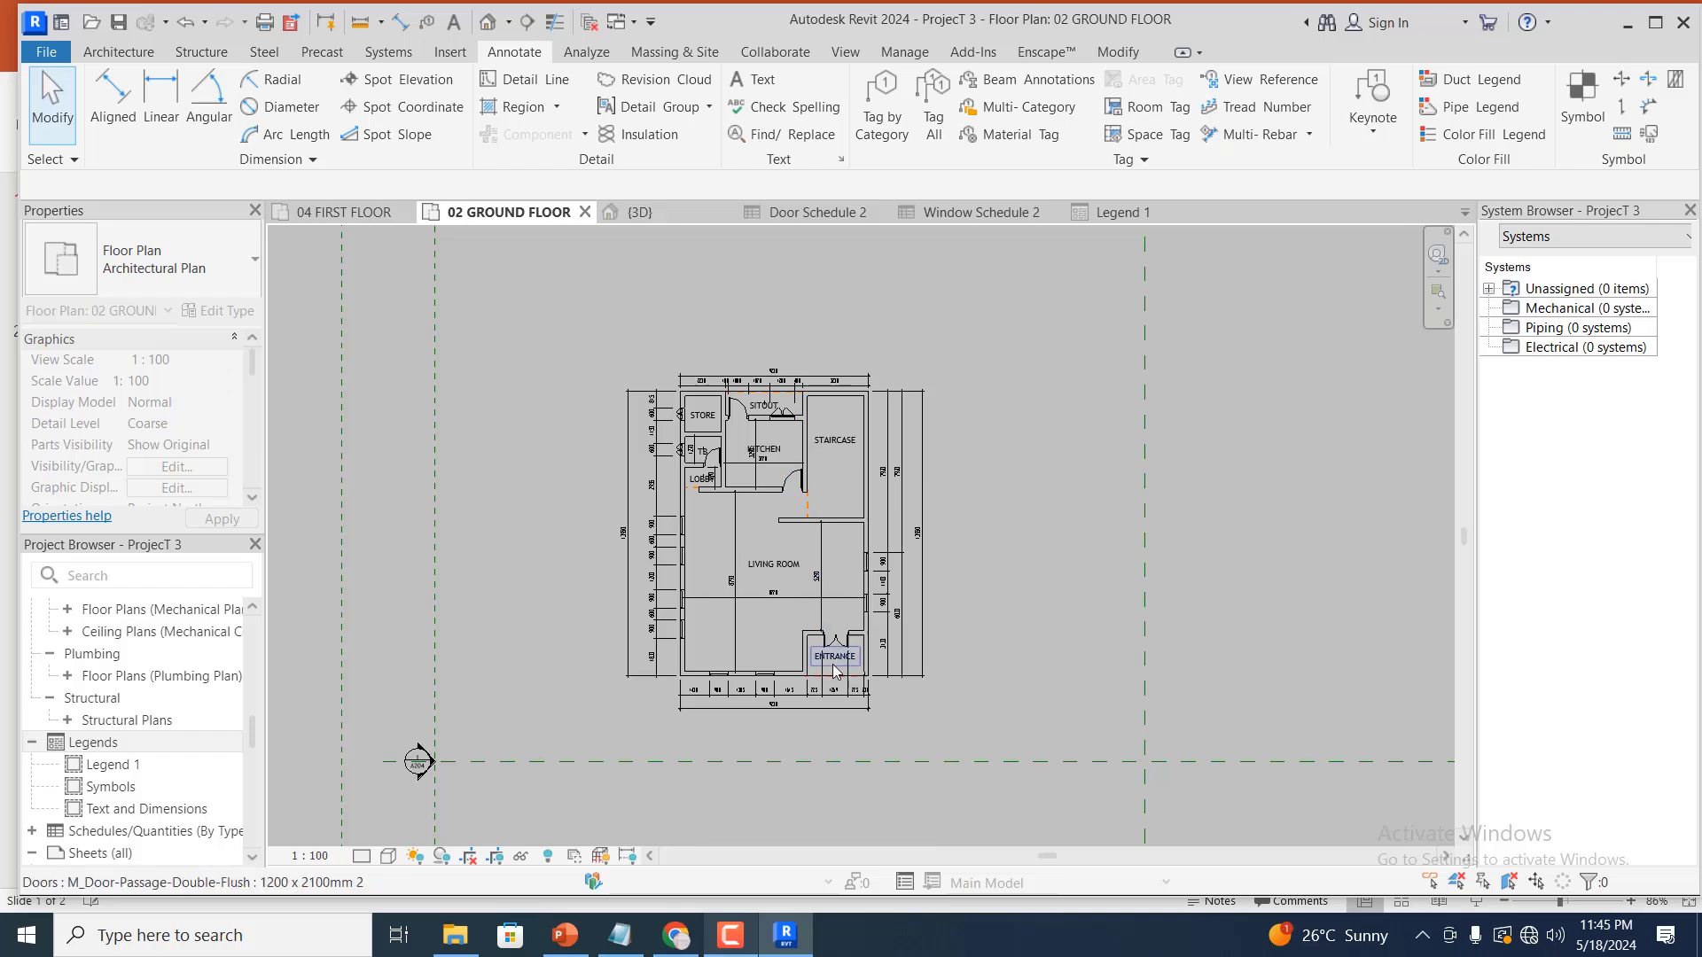
scroll(831, 638, "up", 2)
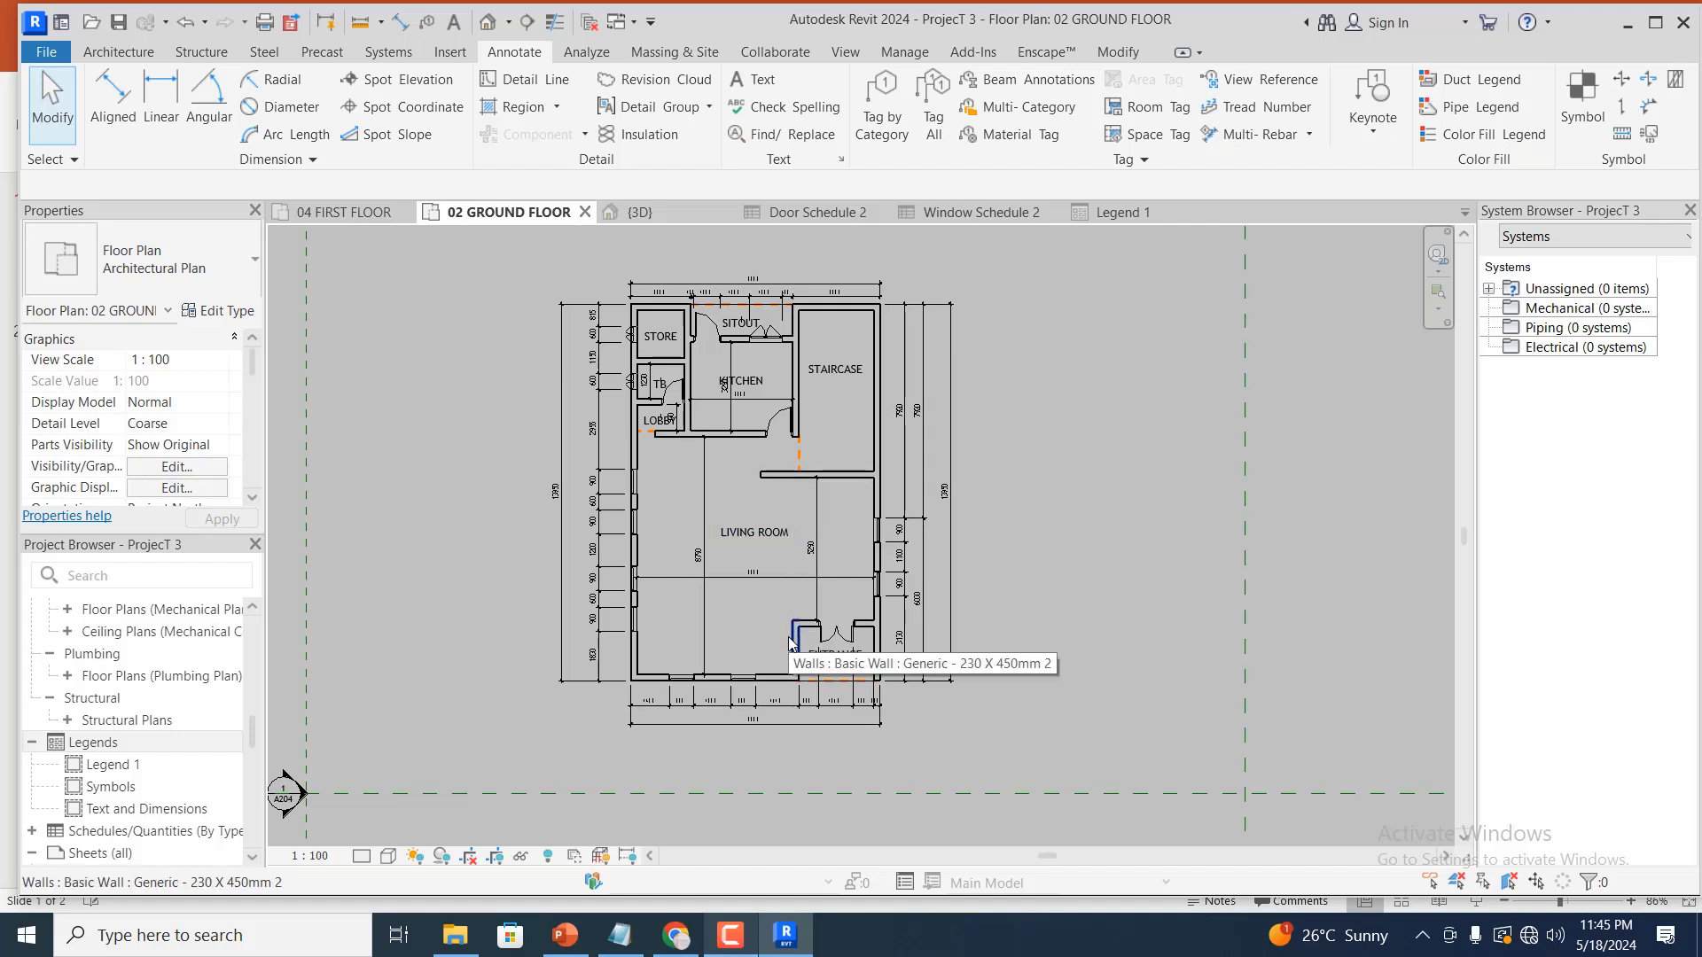
scroll(849, 303, "up", 2)
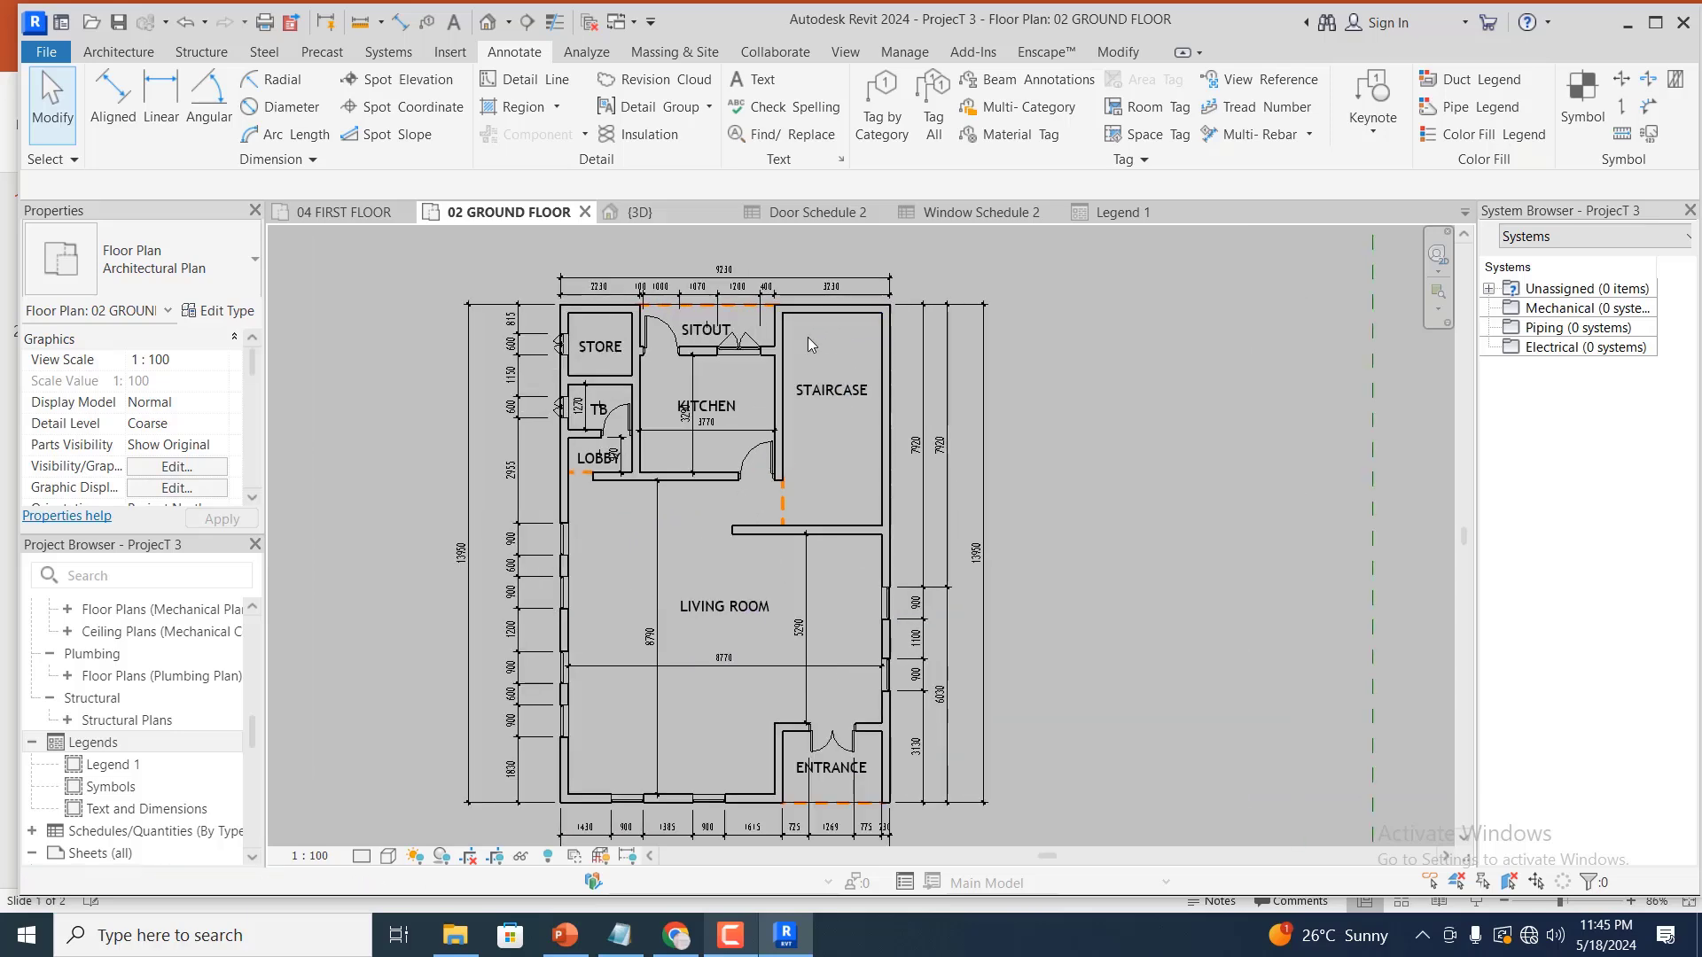
scroll(630, 408, "down", 1)
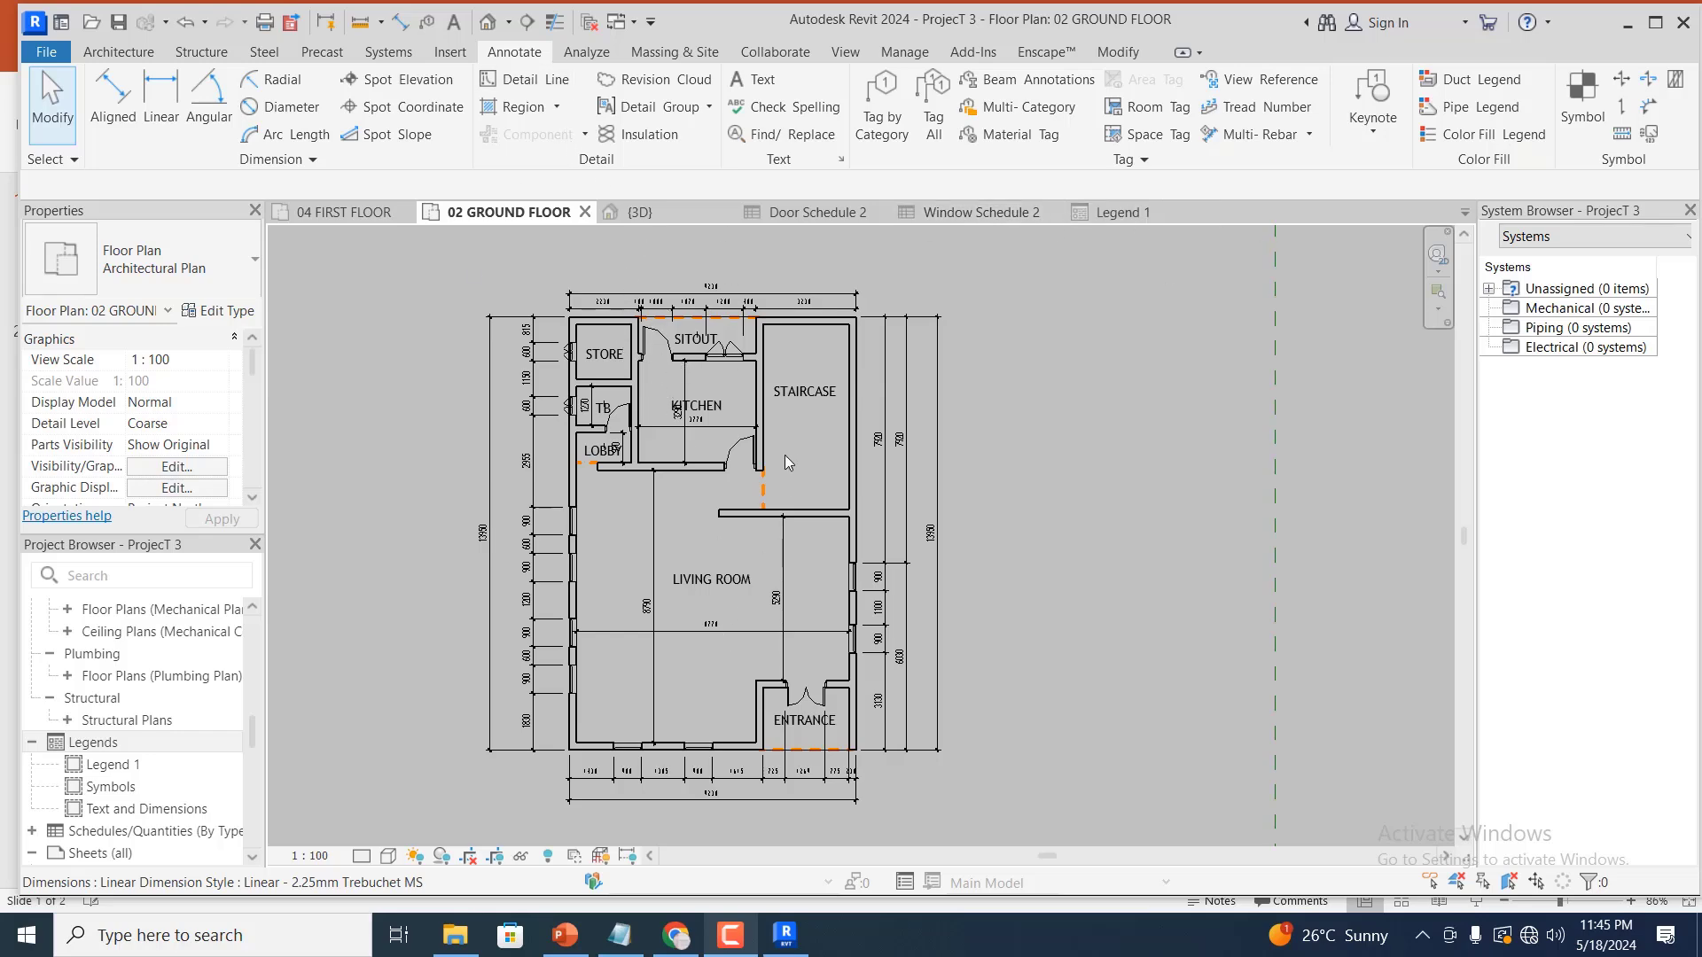
scroll(833, 620, "up", 2)
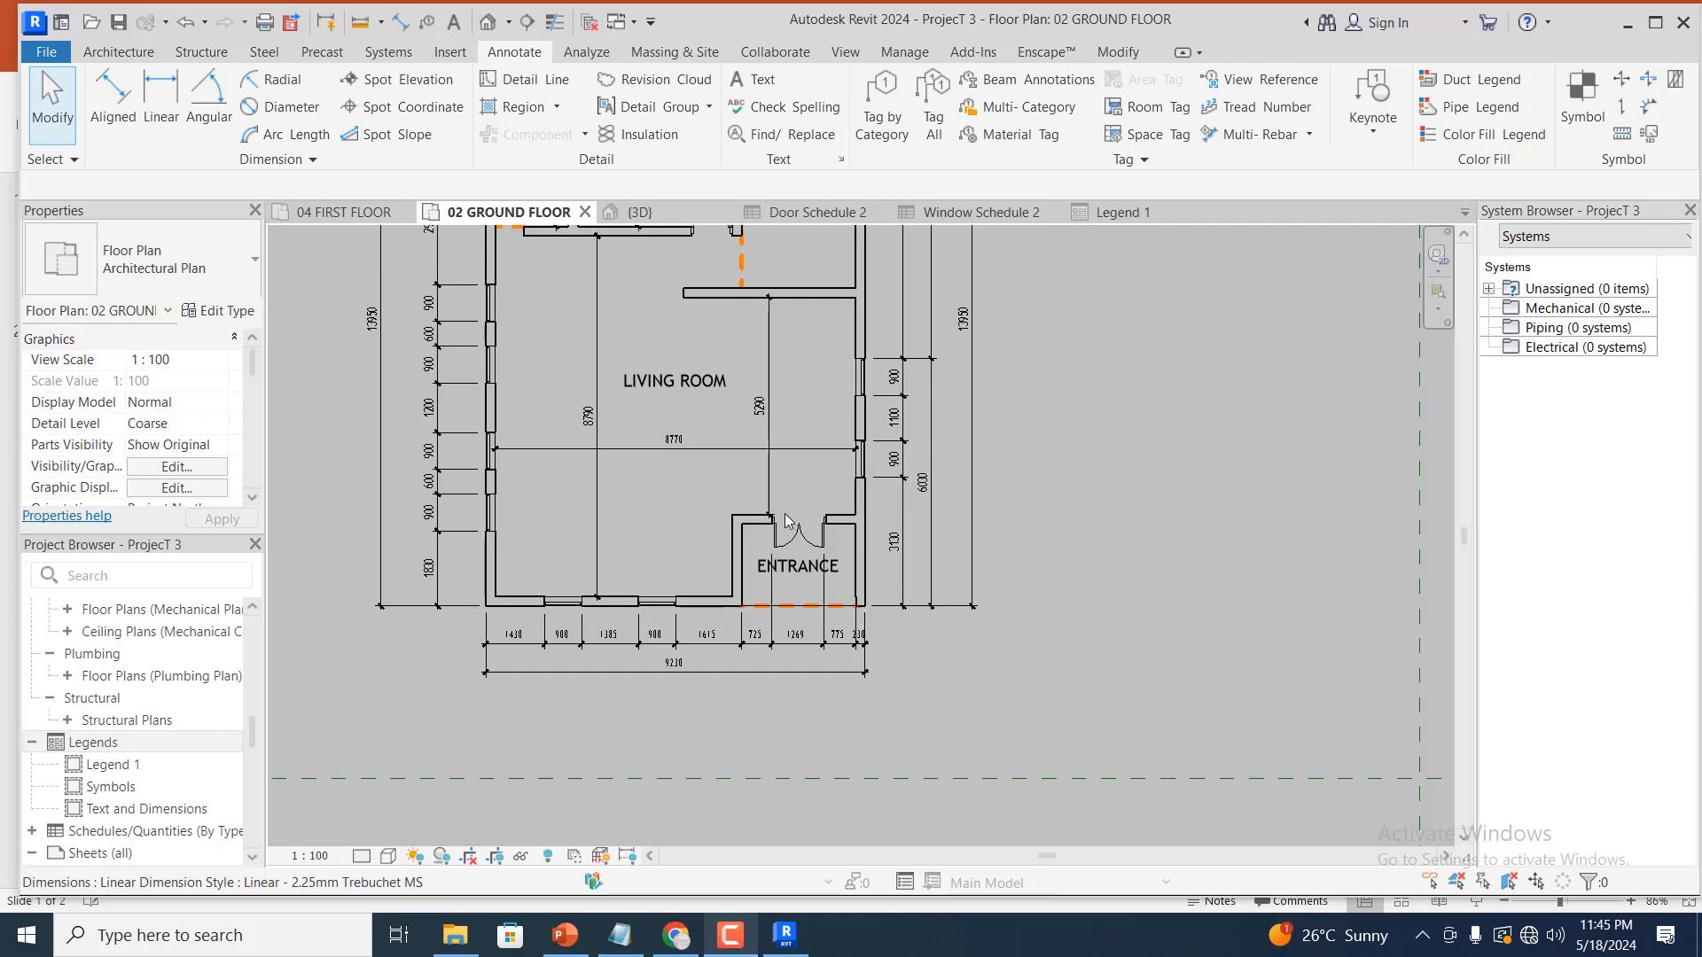
scroll(786, 522, "up", 2)
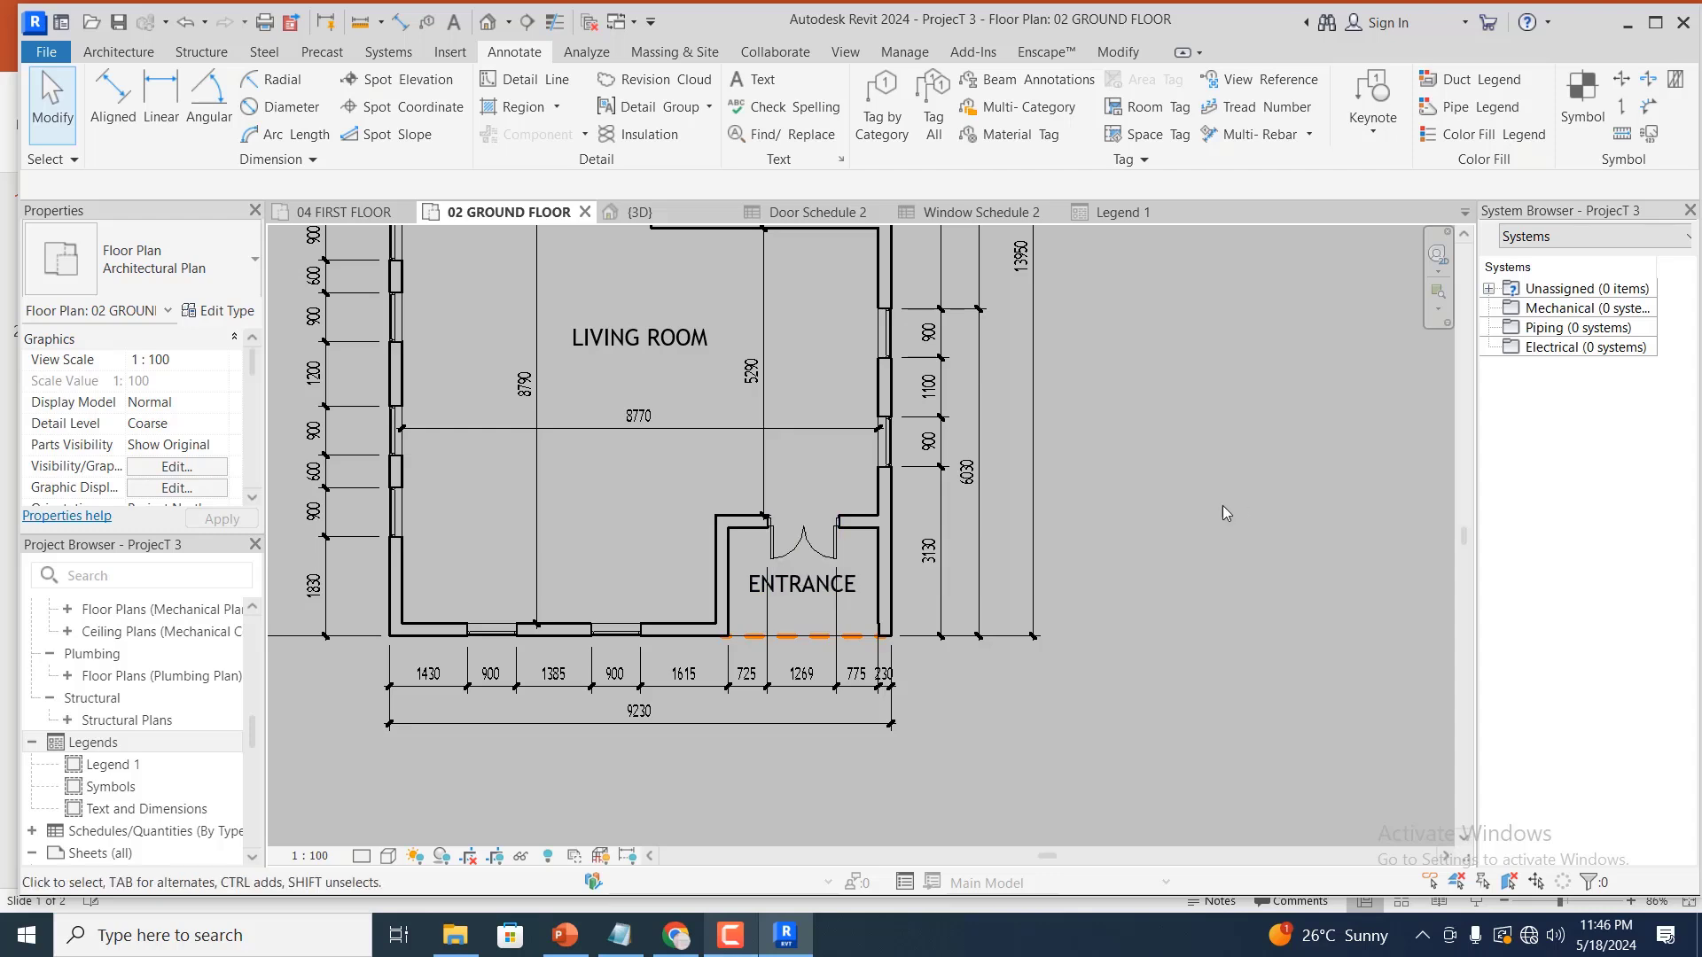
left_click(808, 539)
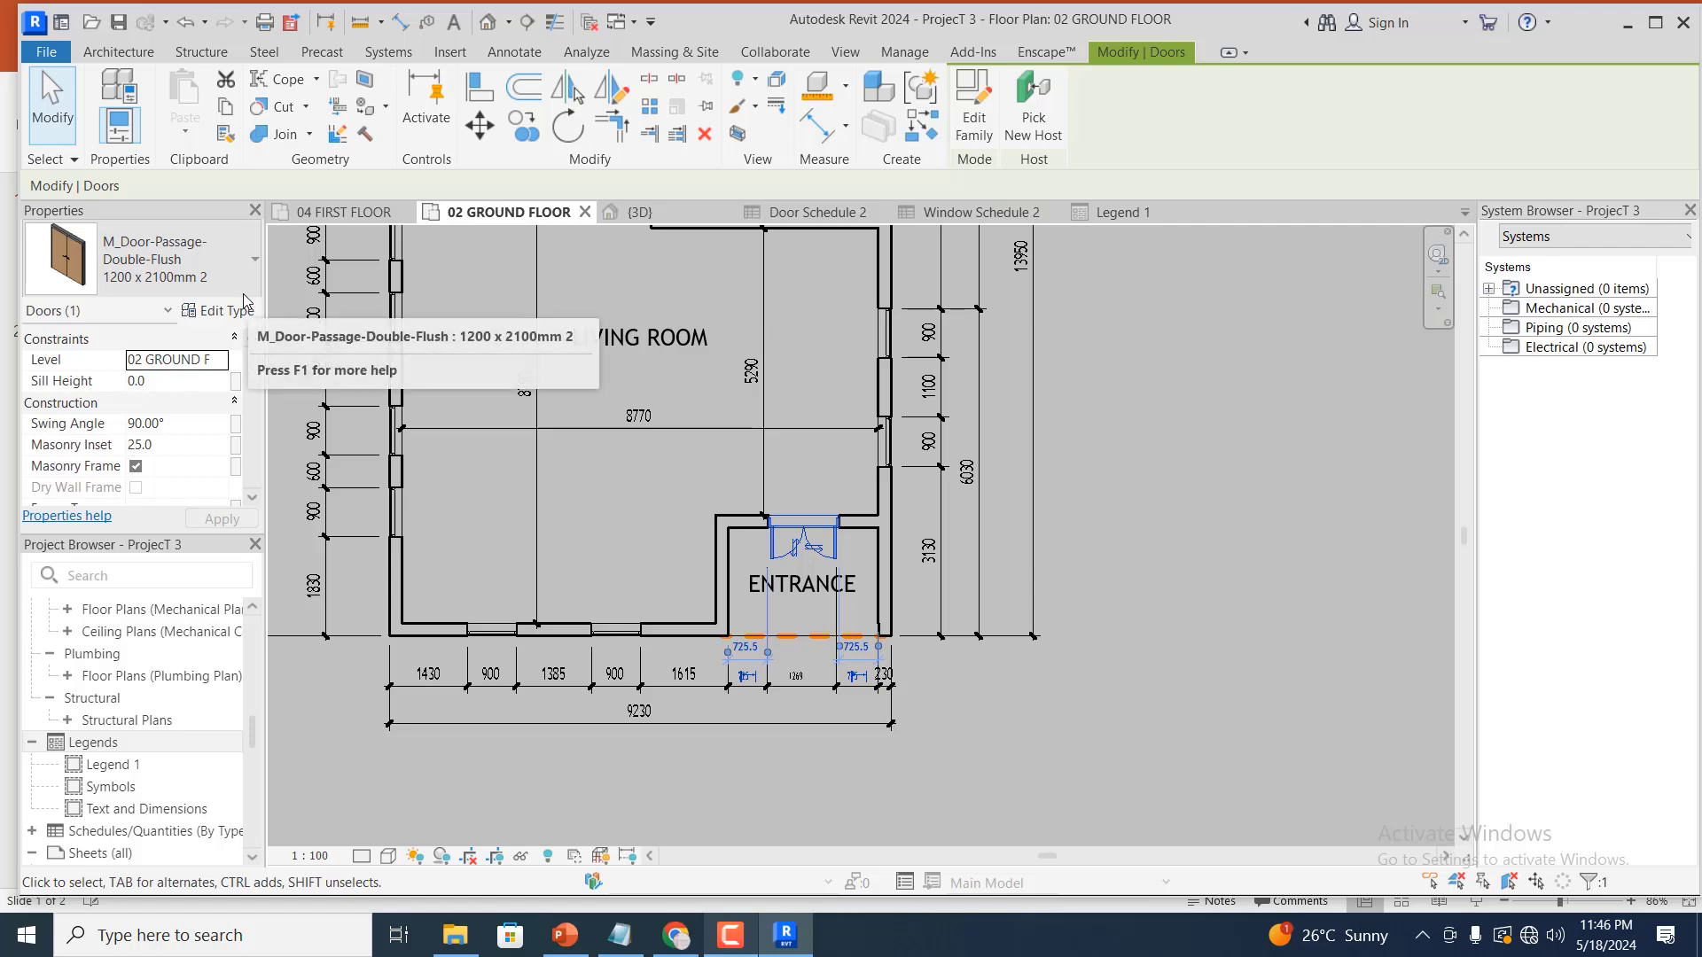
Return to Legend 1 and look through the placed legend component's available families to locate the door types
left_click(1114, 211)
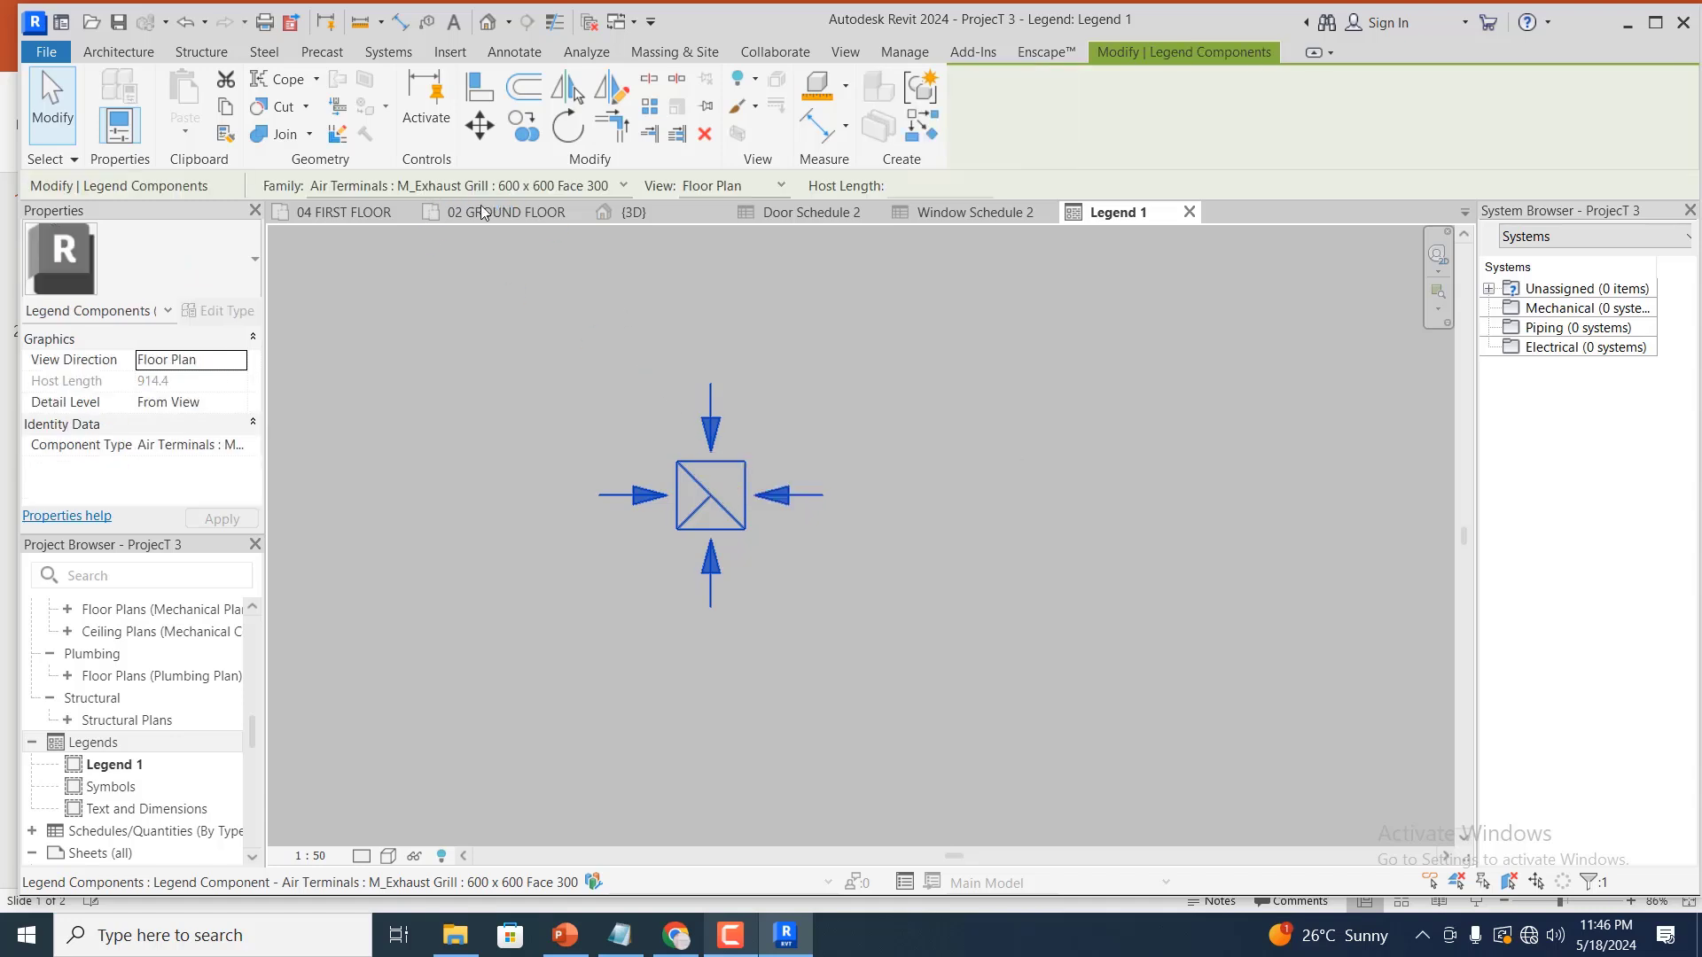
left_click(625, 187)
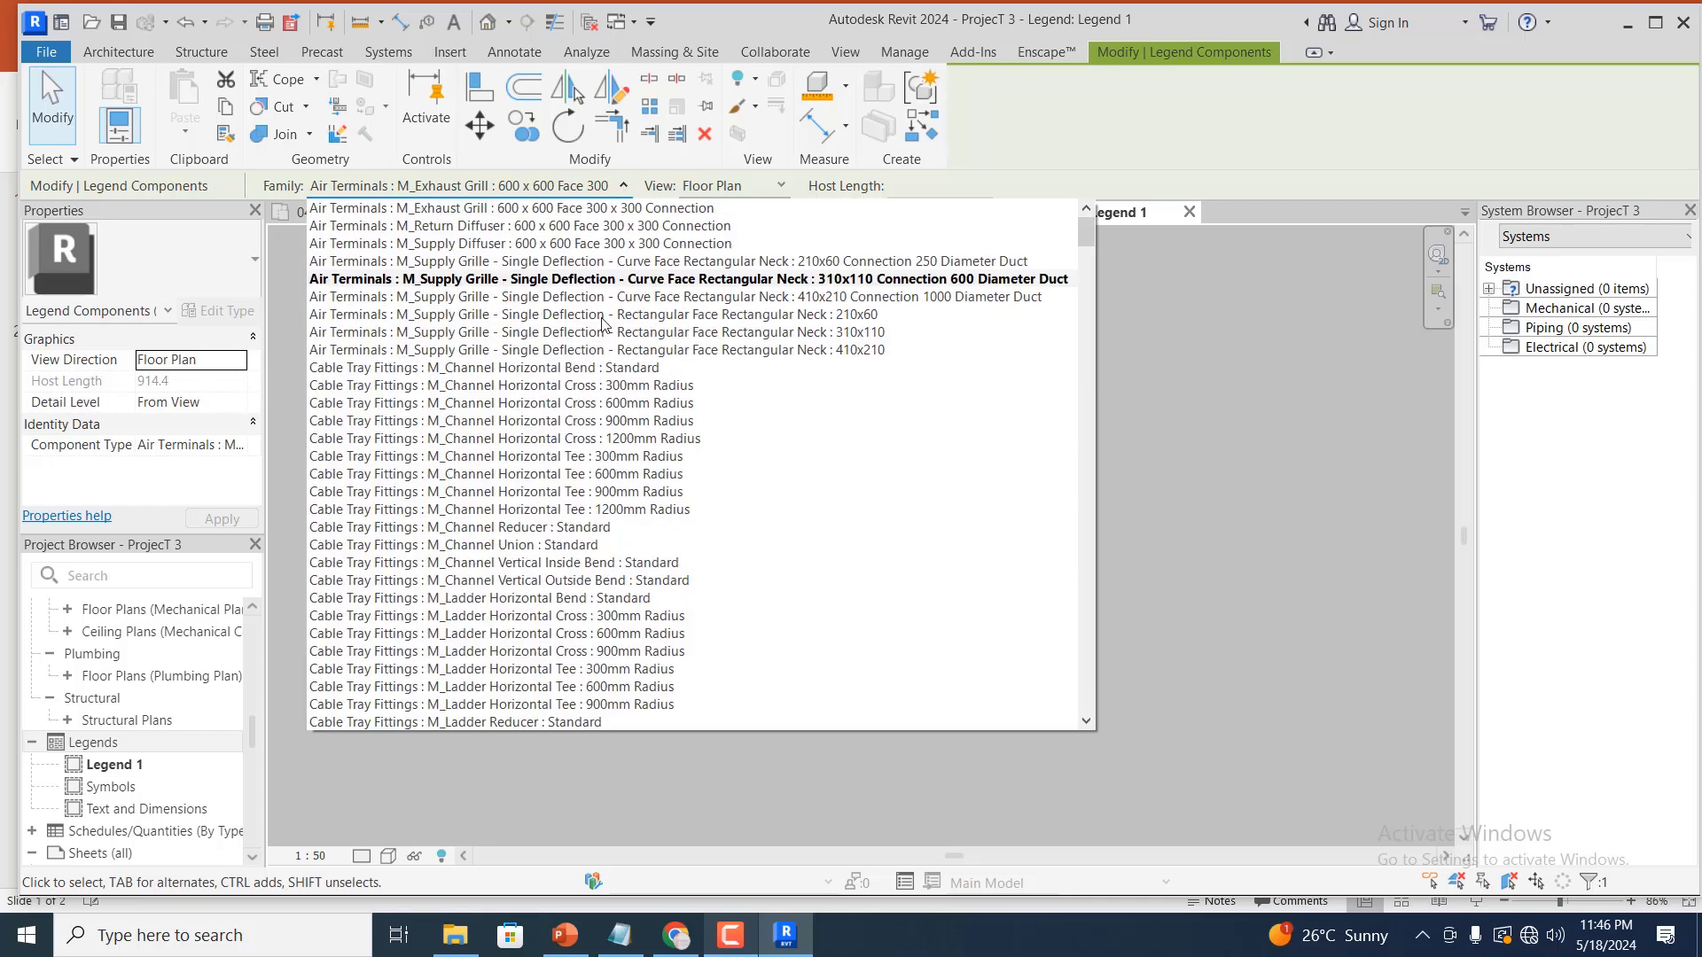
scroll(539, 610, "down", 2)
scroll(539, 610, "down", 12)
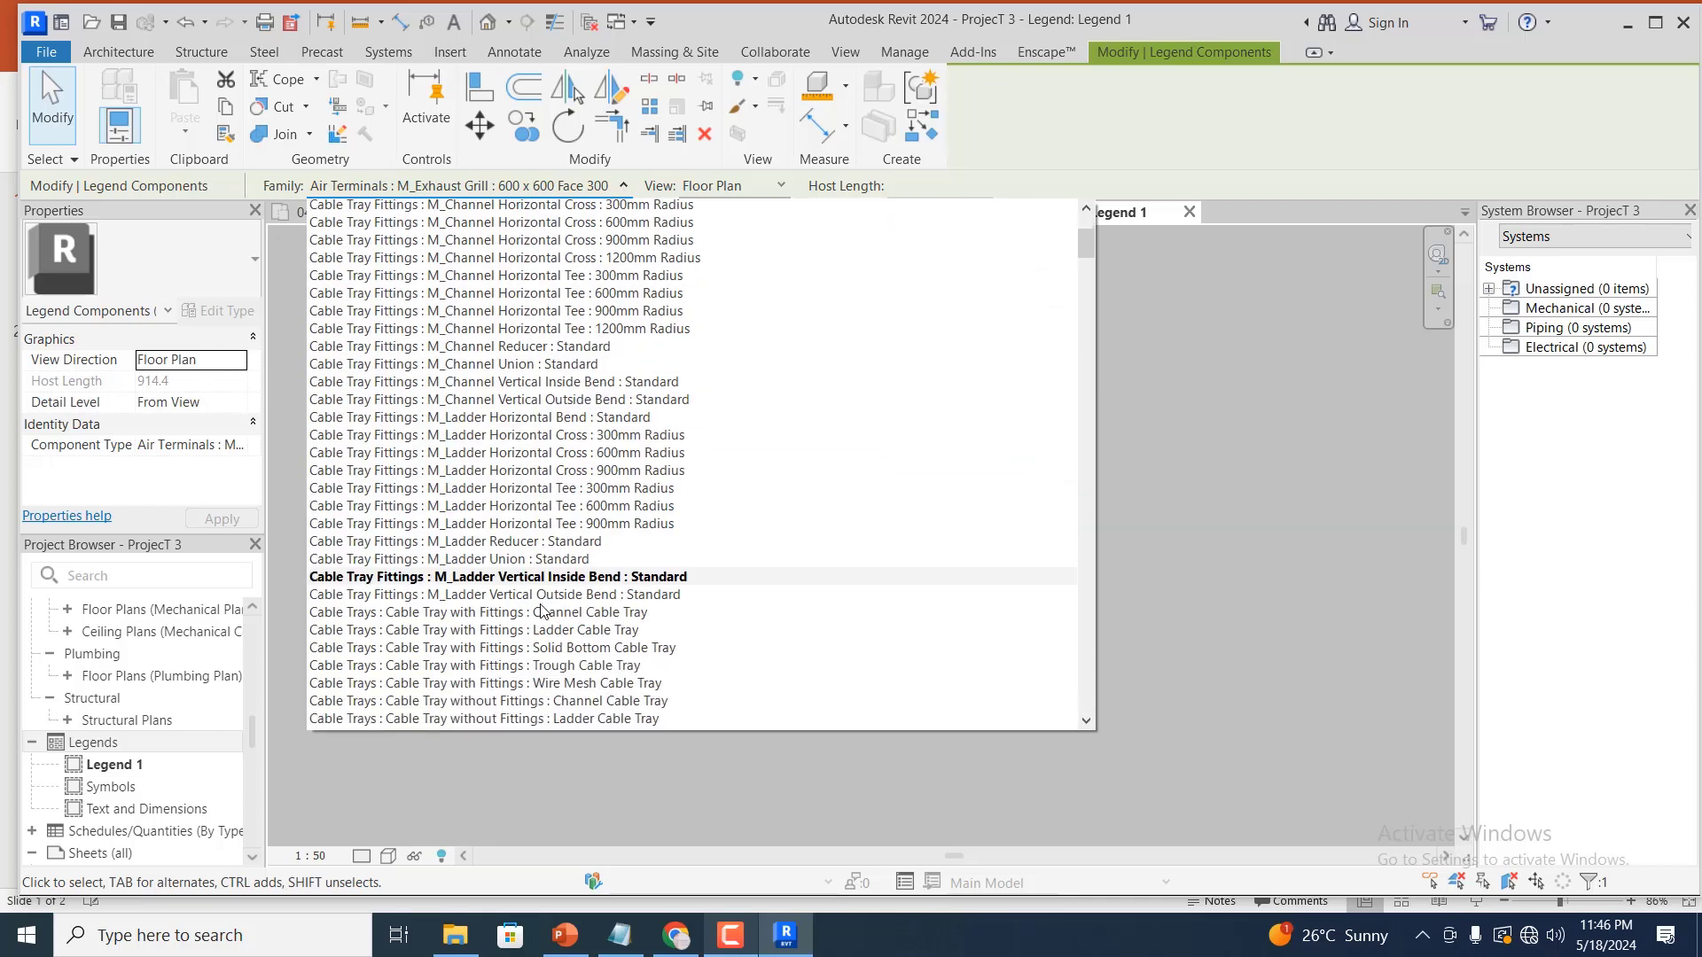
scroll(543, 610, "down", 20)
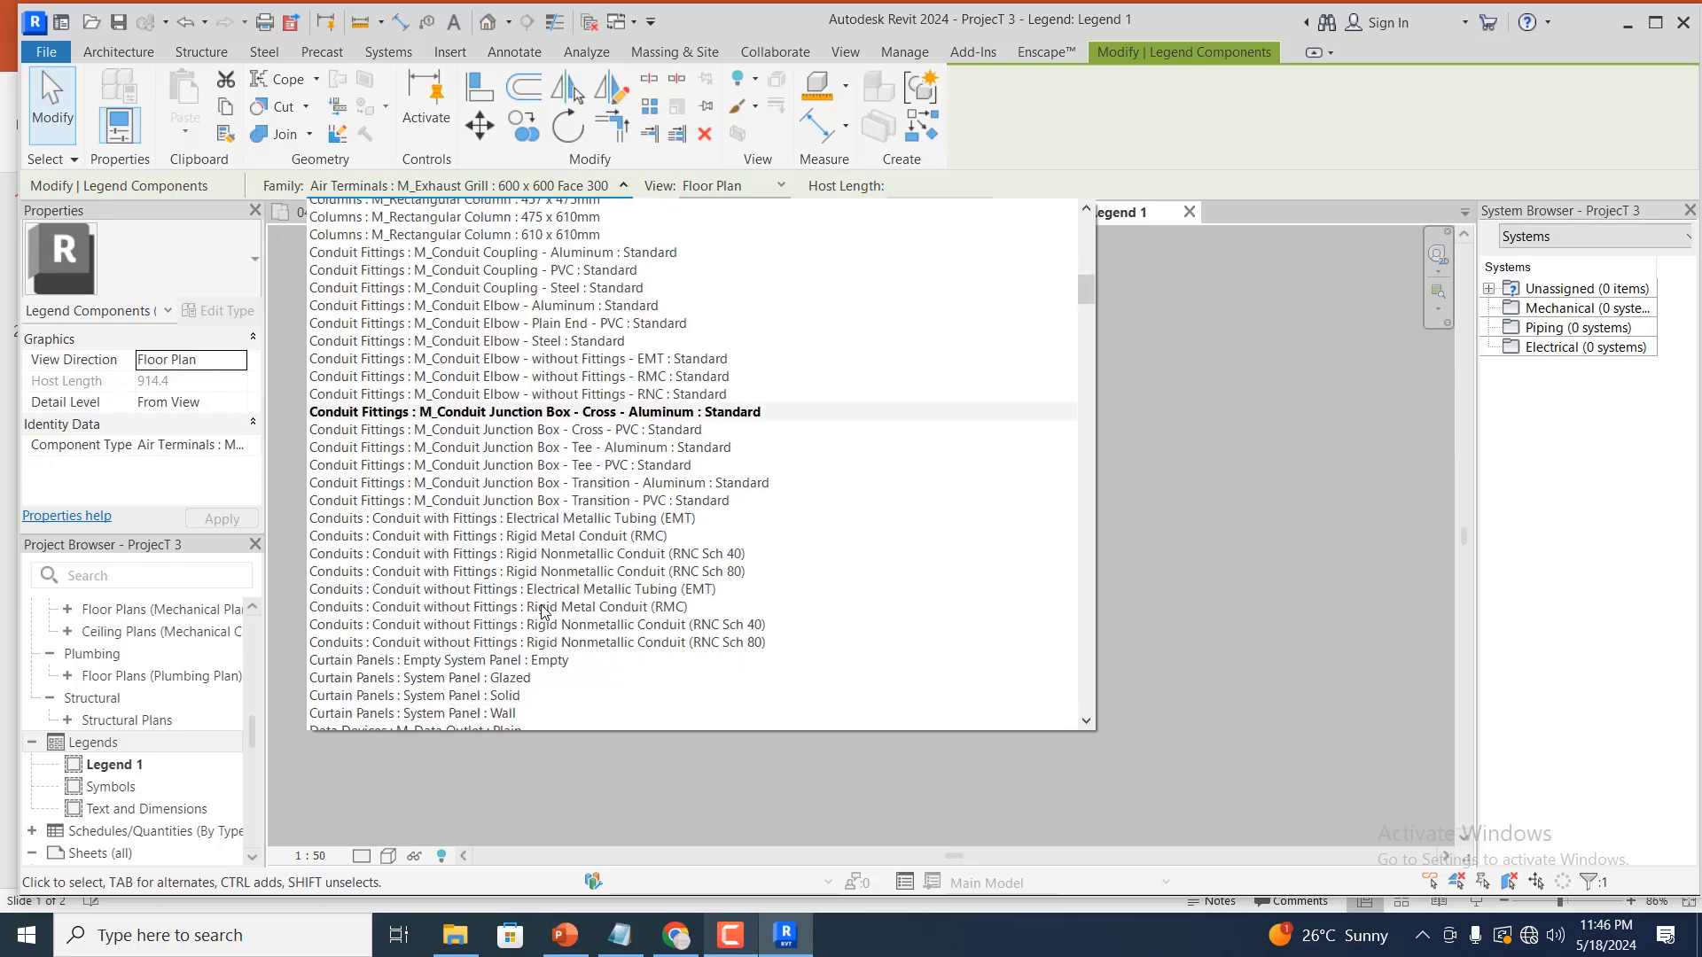
scroll(542, 621, "down", 13)
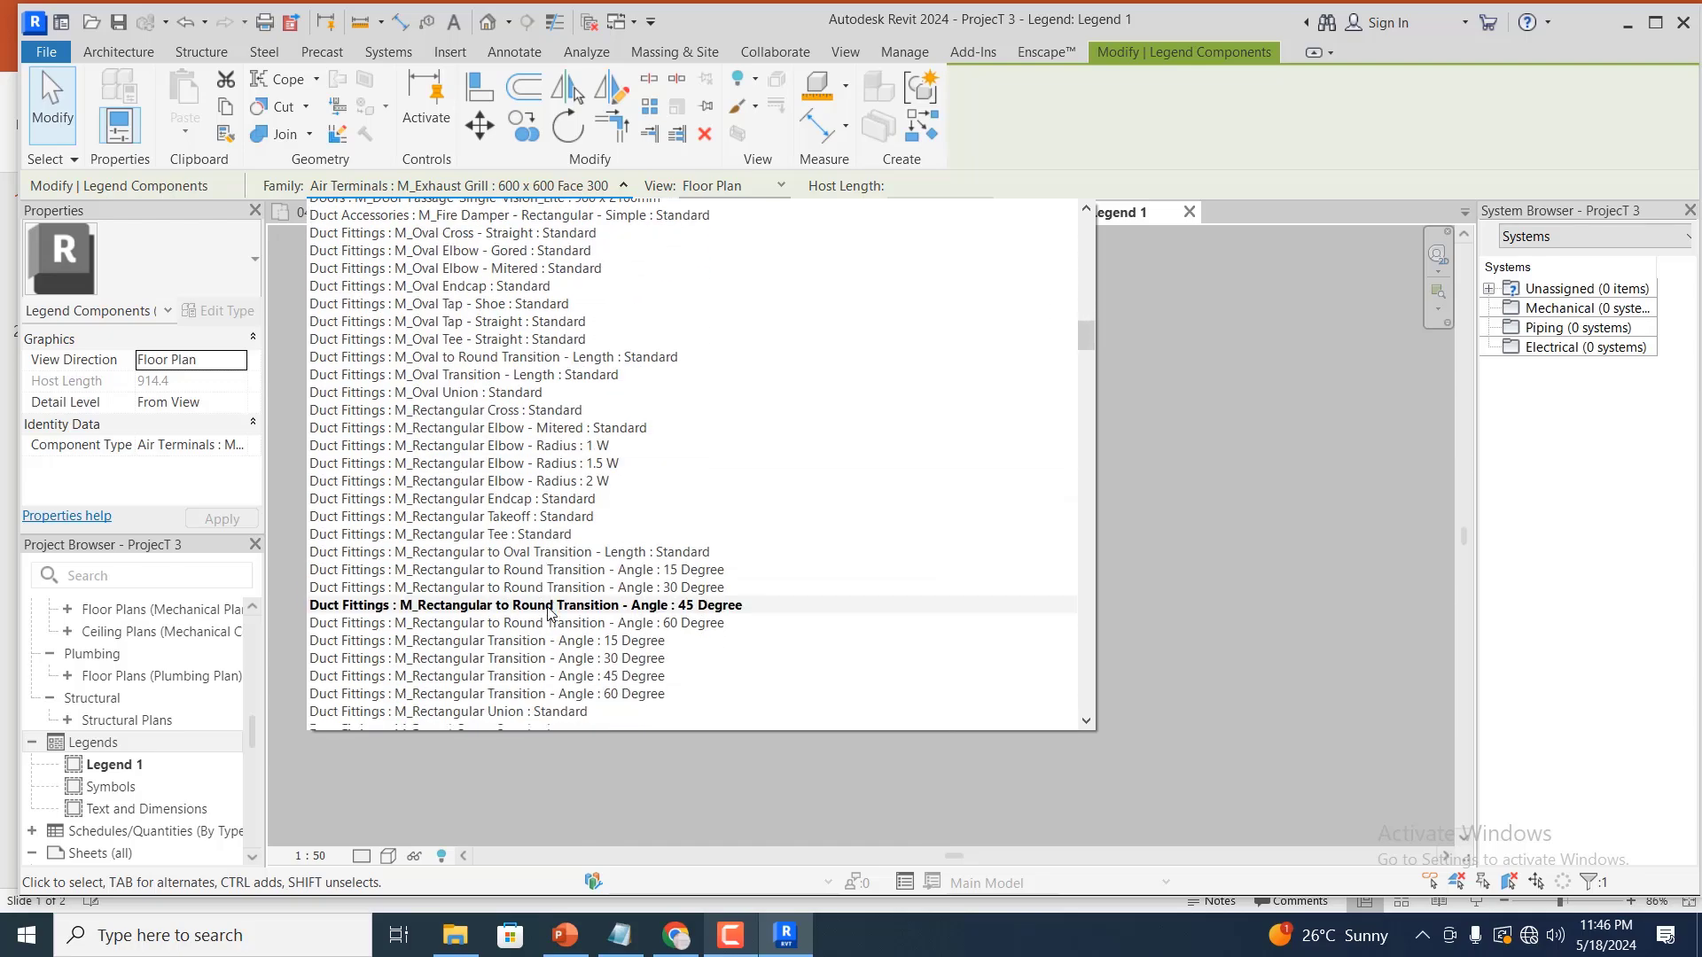
scroll(535, 645, "down", 20)
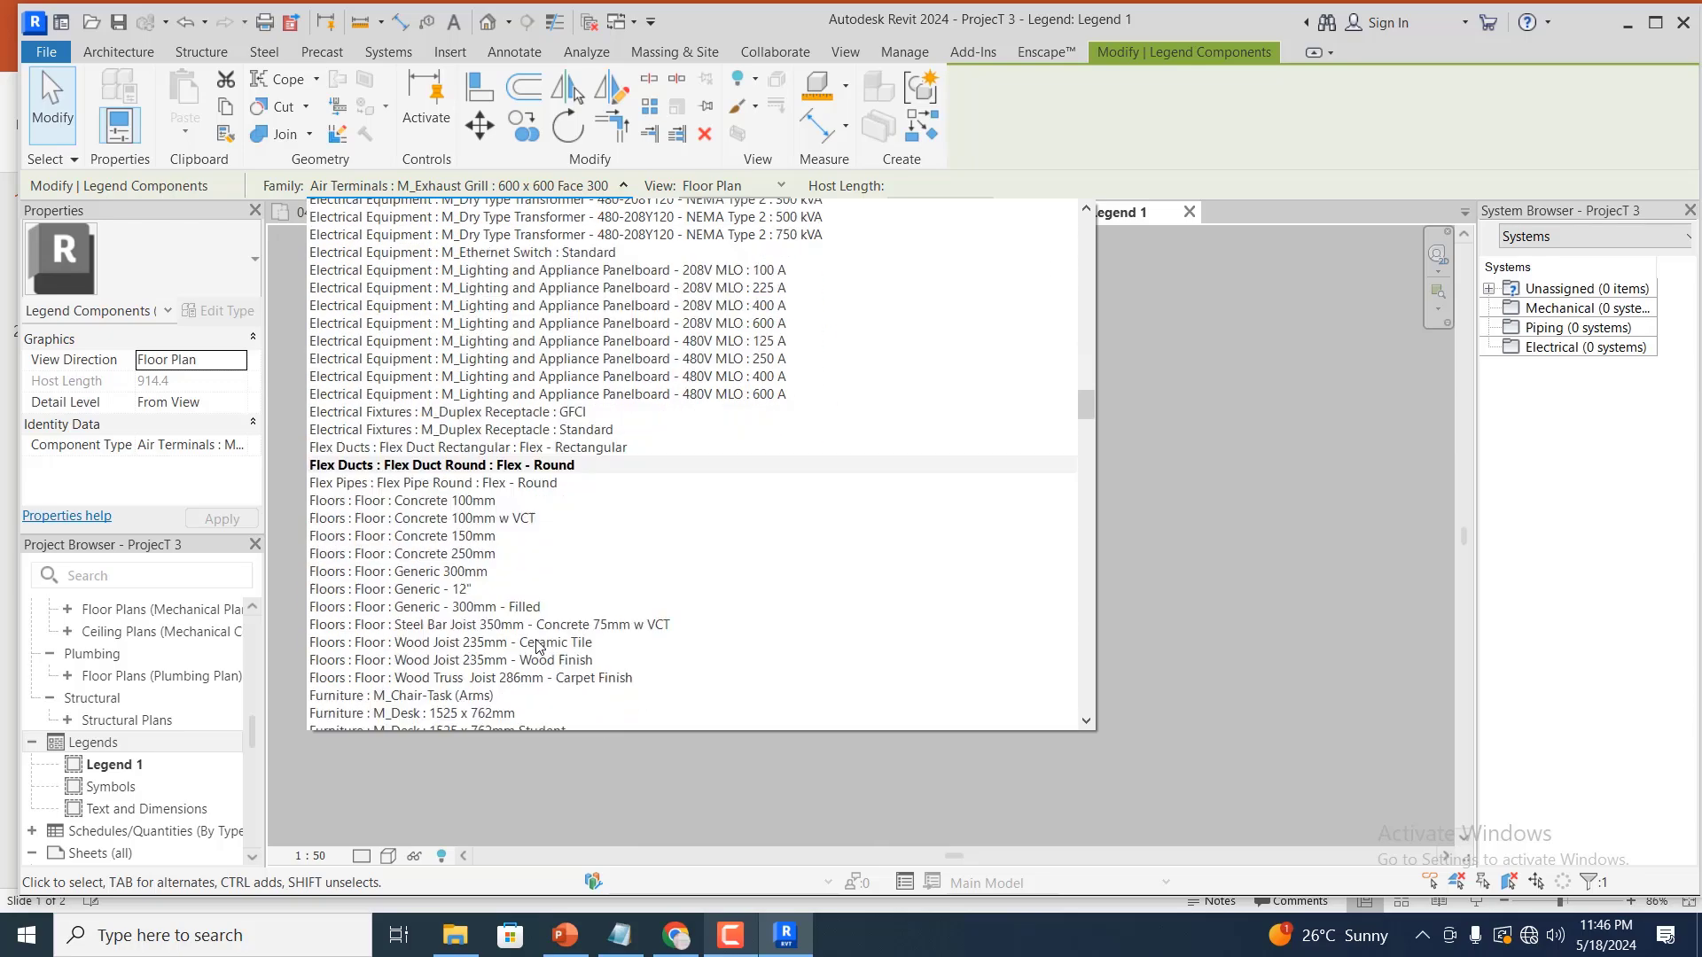
scroll(528, 612, "down", 12)
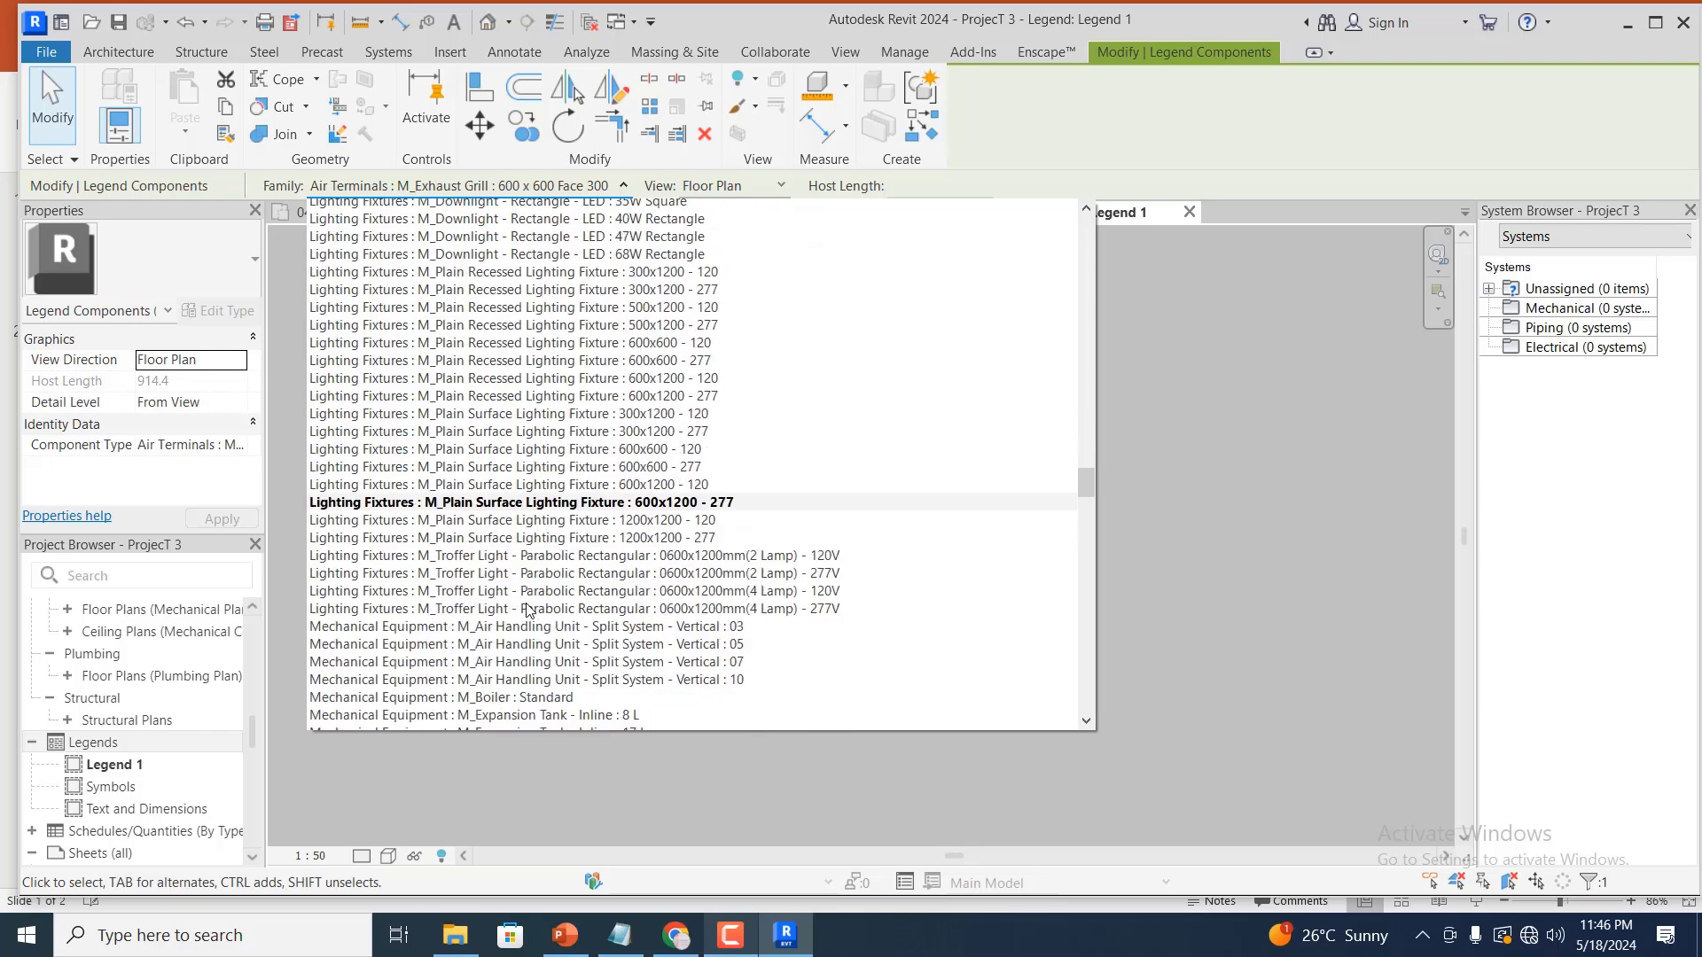
scroll(523, 608, "down", 18)
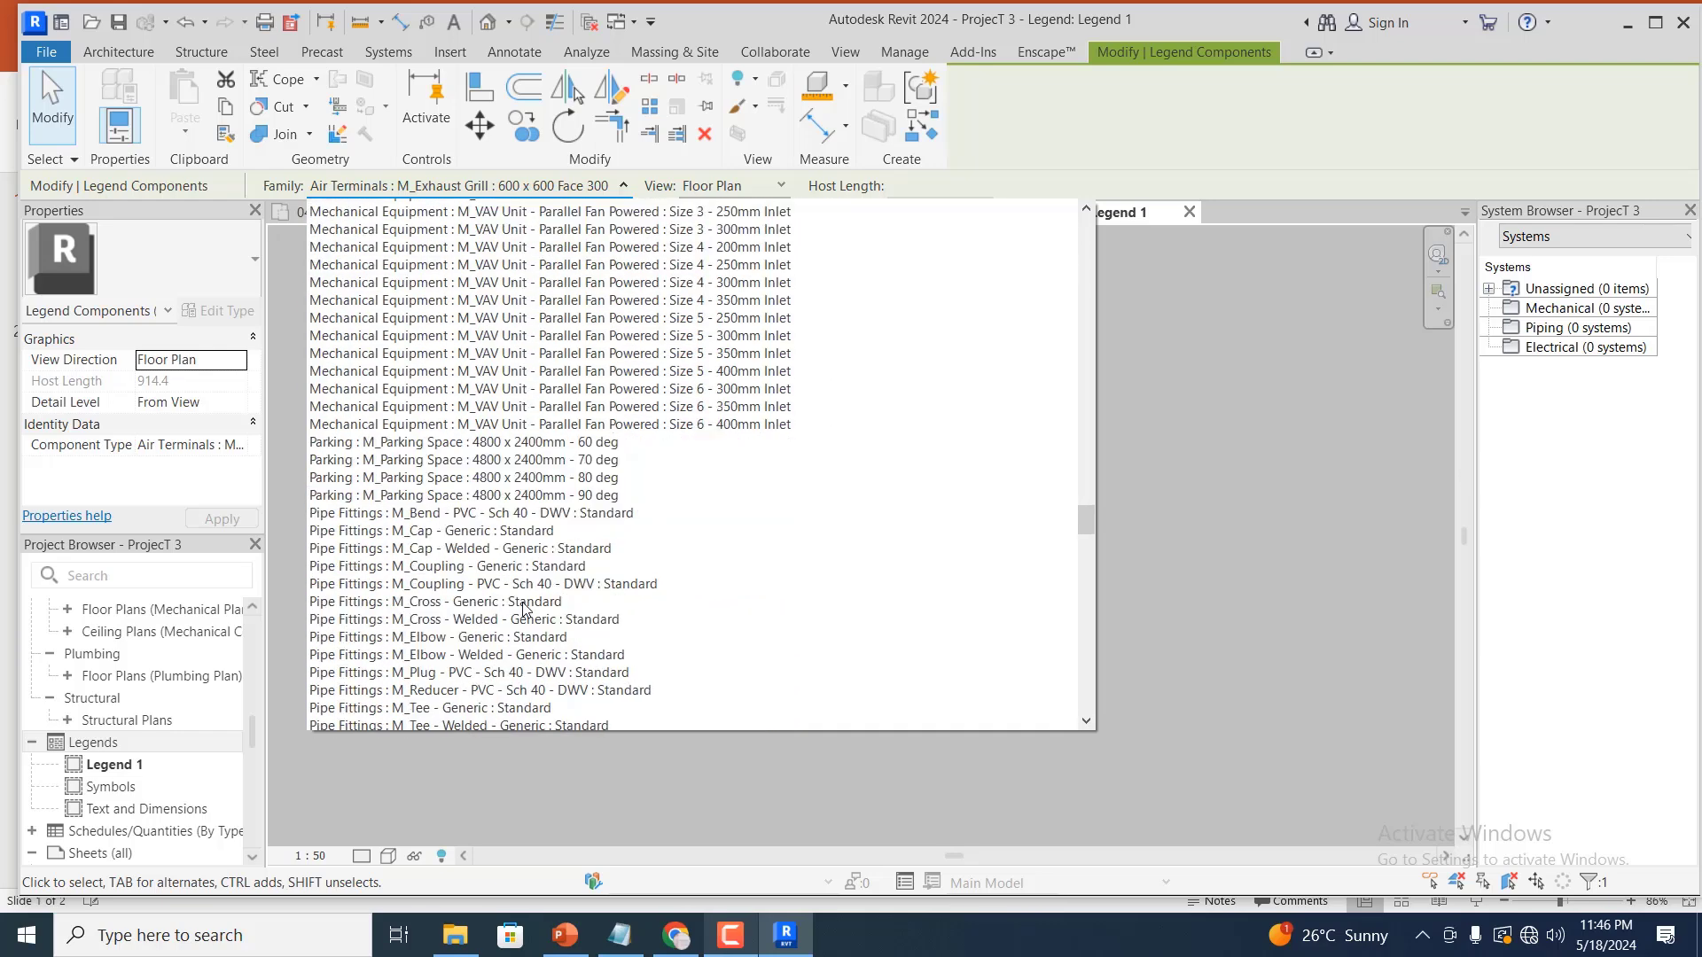
scroll(527, 580, "up", 20)
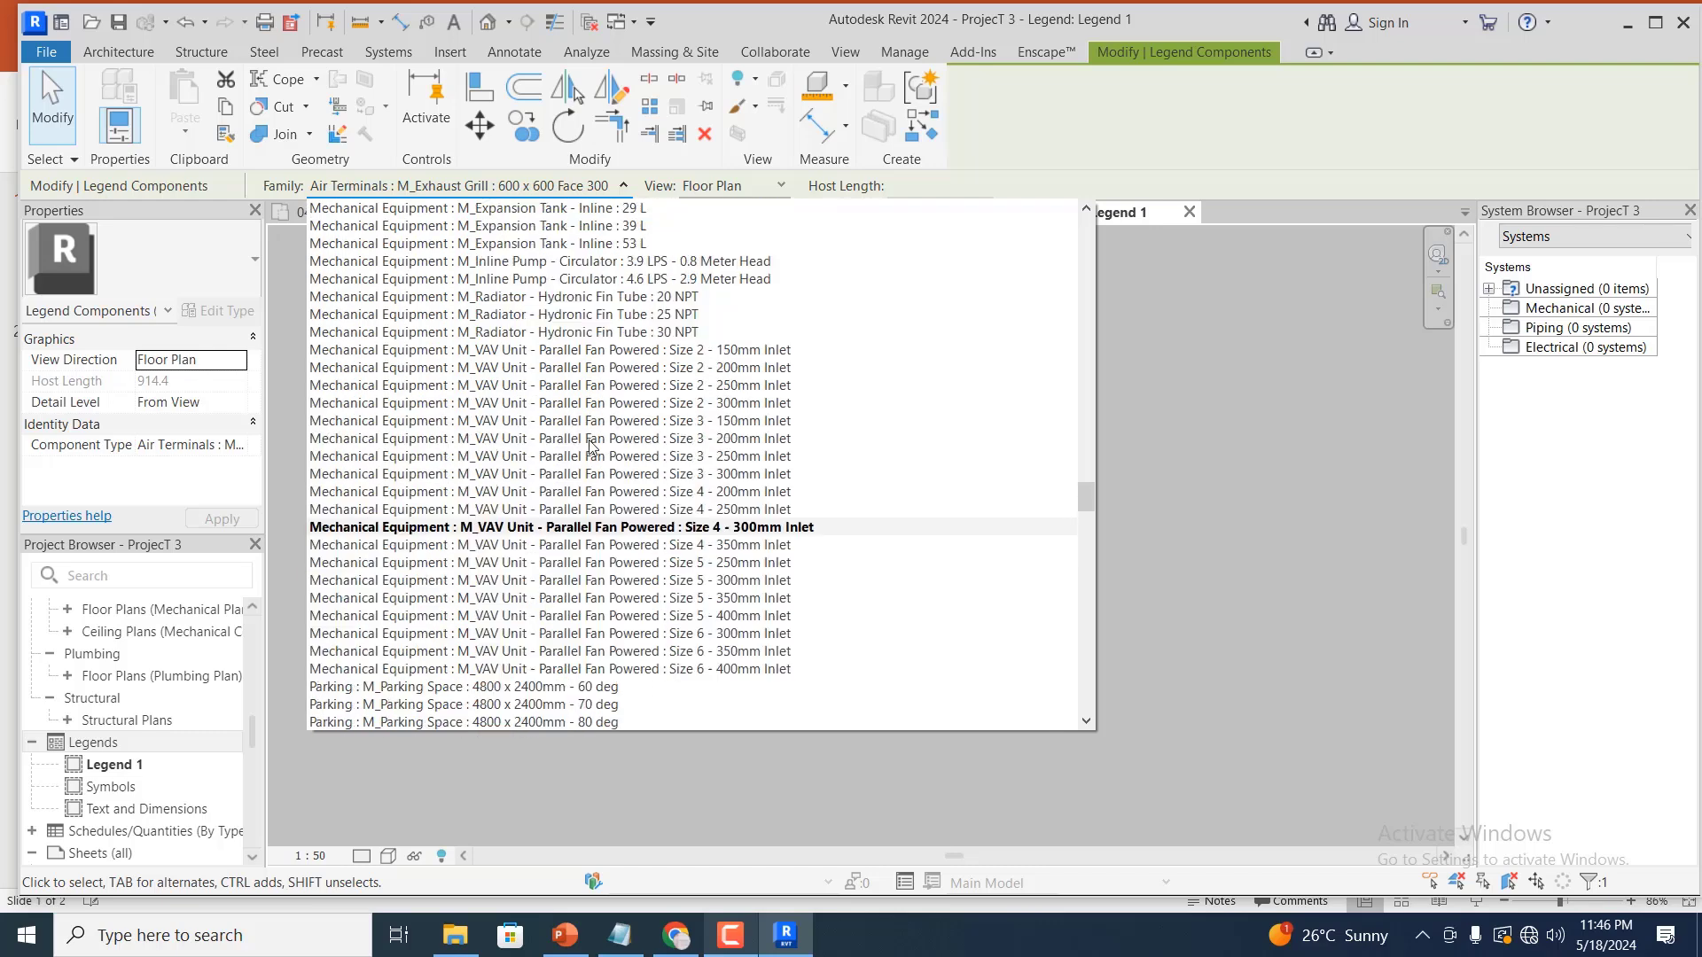
scroll(592, 461, "down", 12)
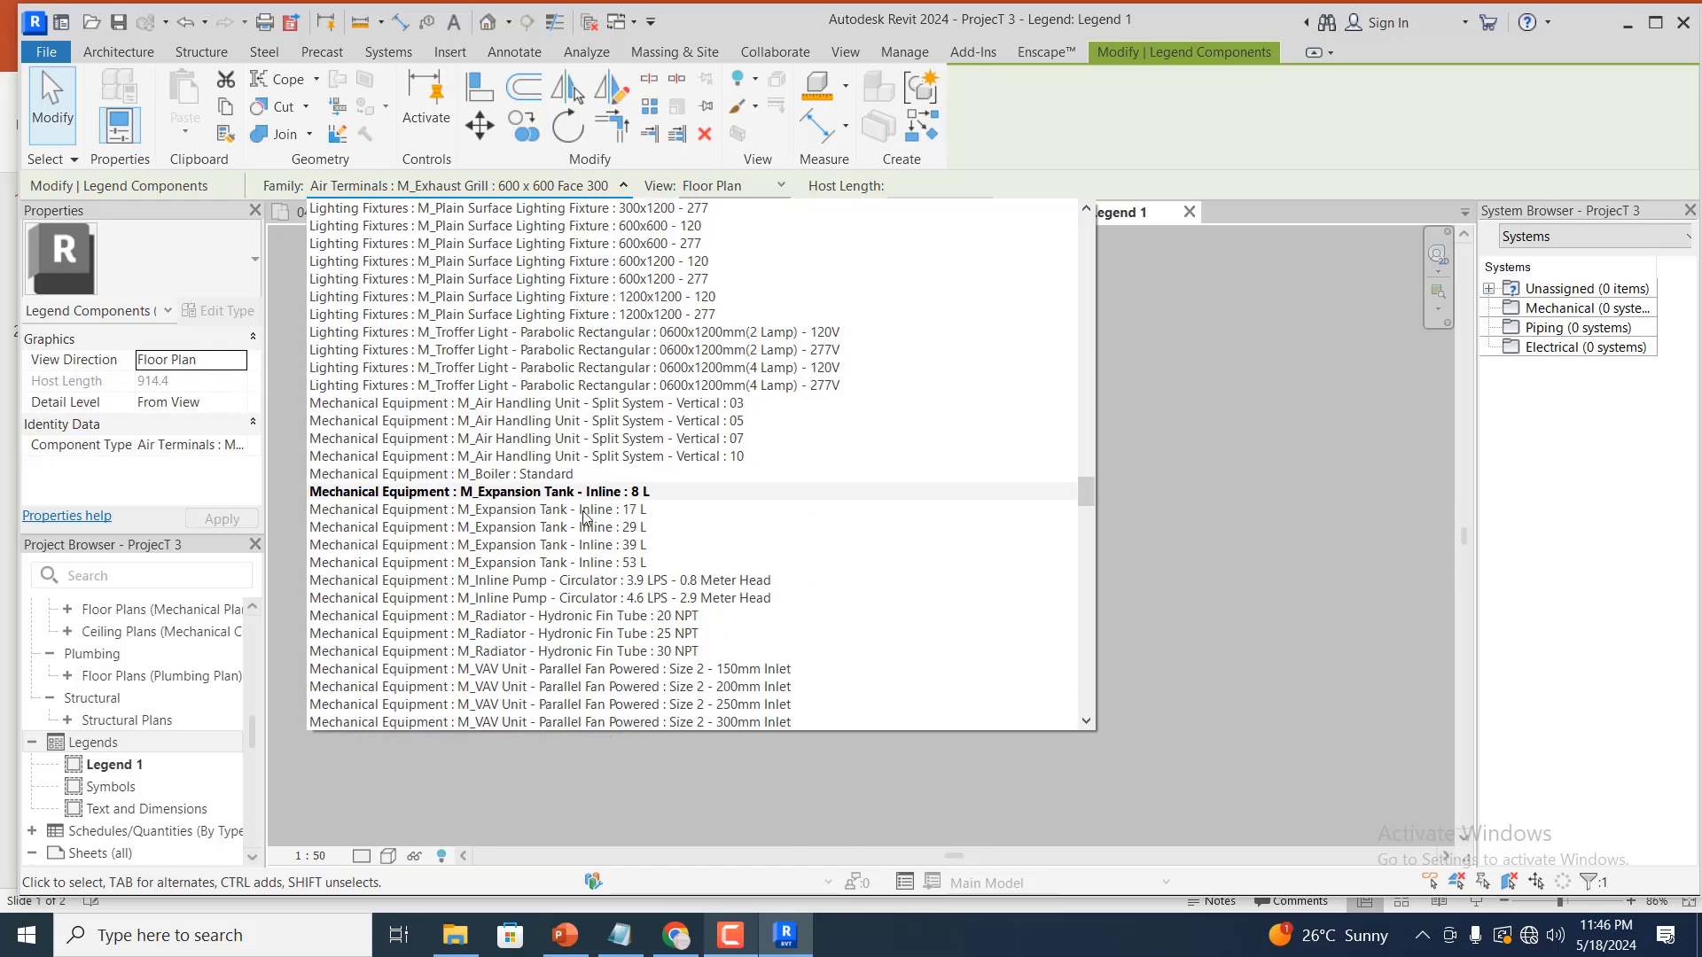
scroll(584, 517, "down", 12)
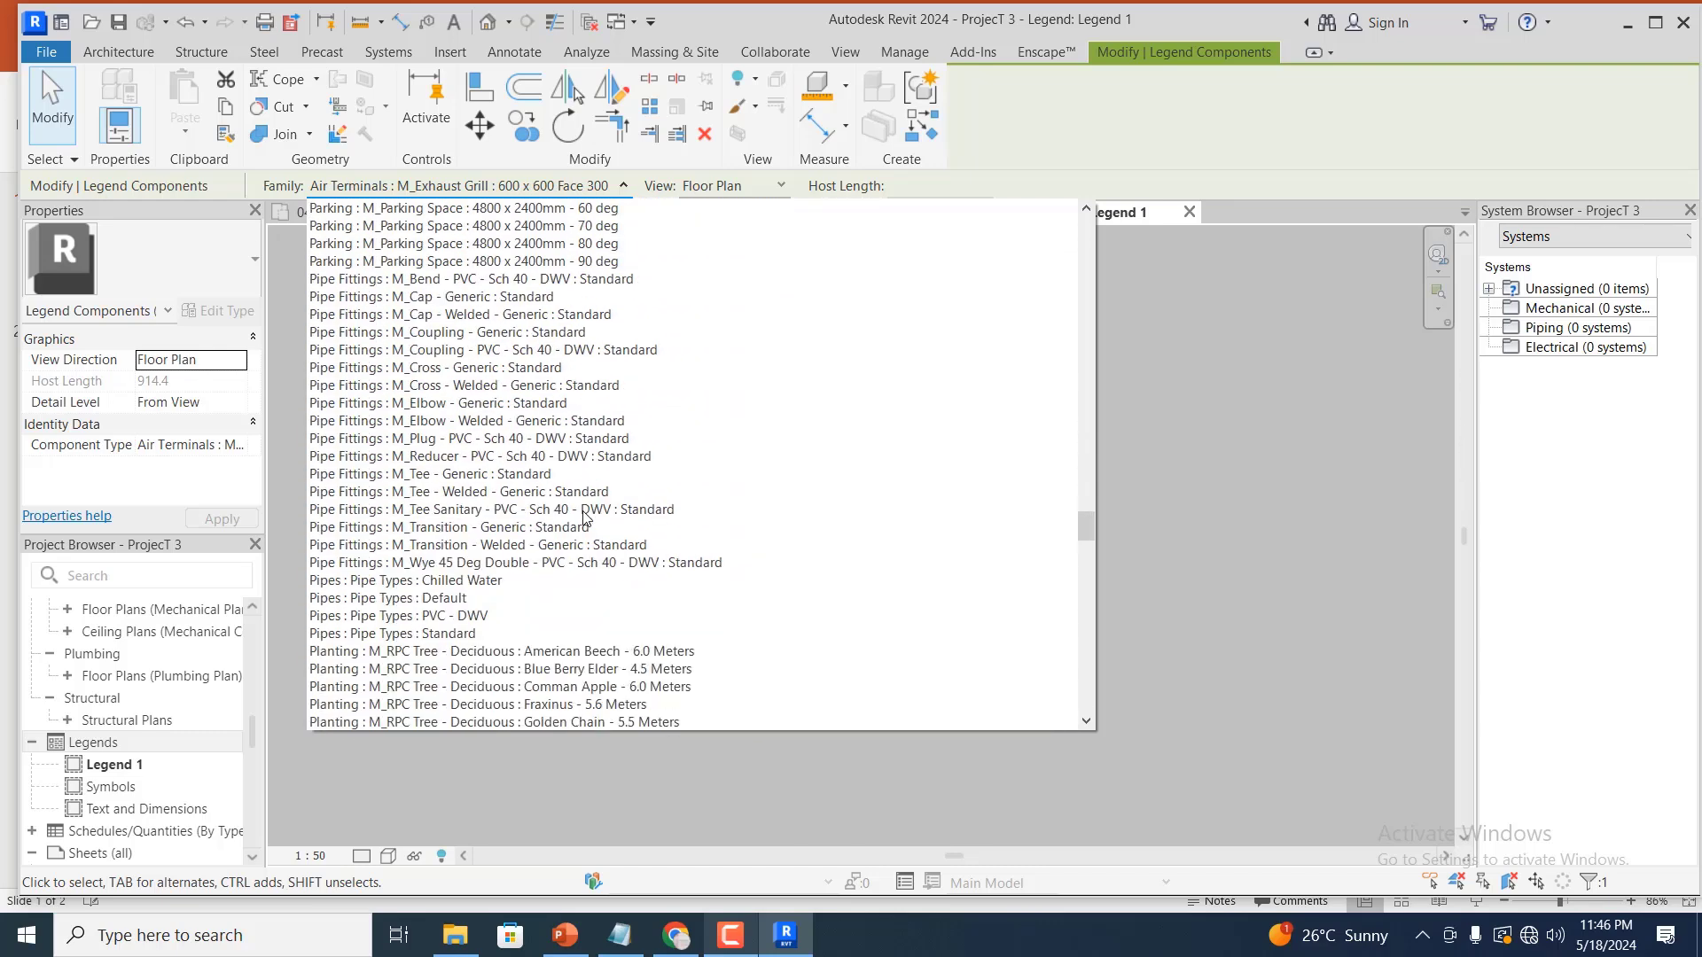
scroll(584, 517, "up", 13)
scroll(584, 519, "up", 12)
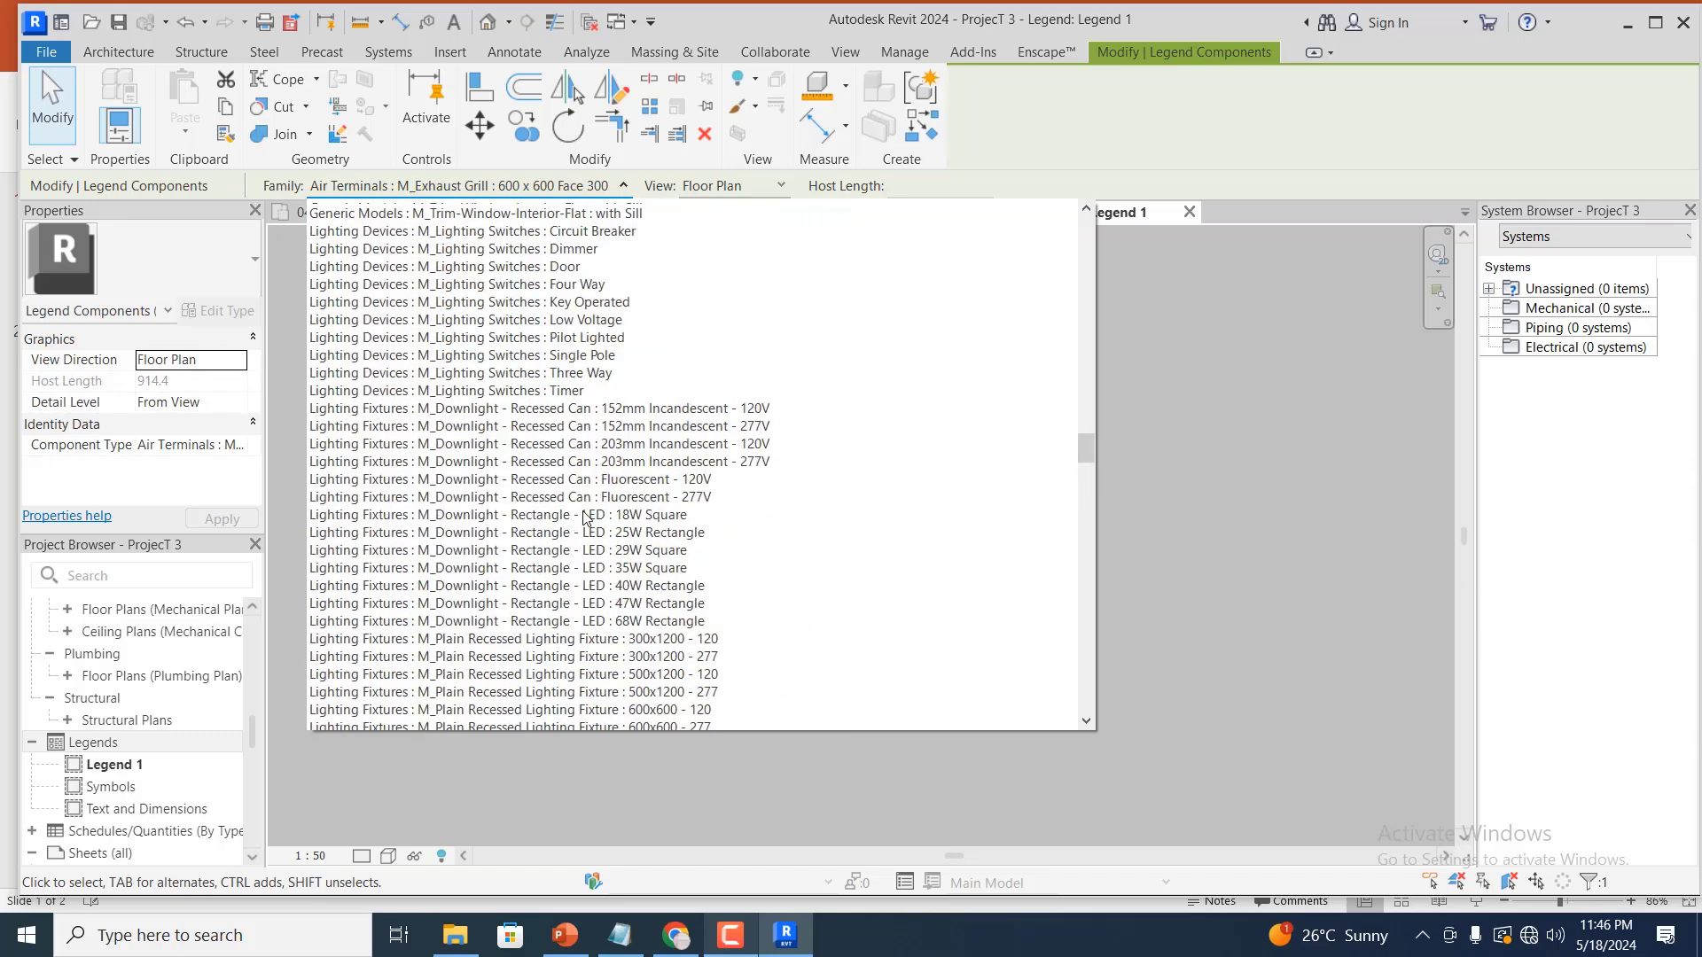
scroll(584, 517, "up", 7)
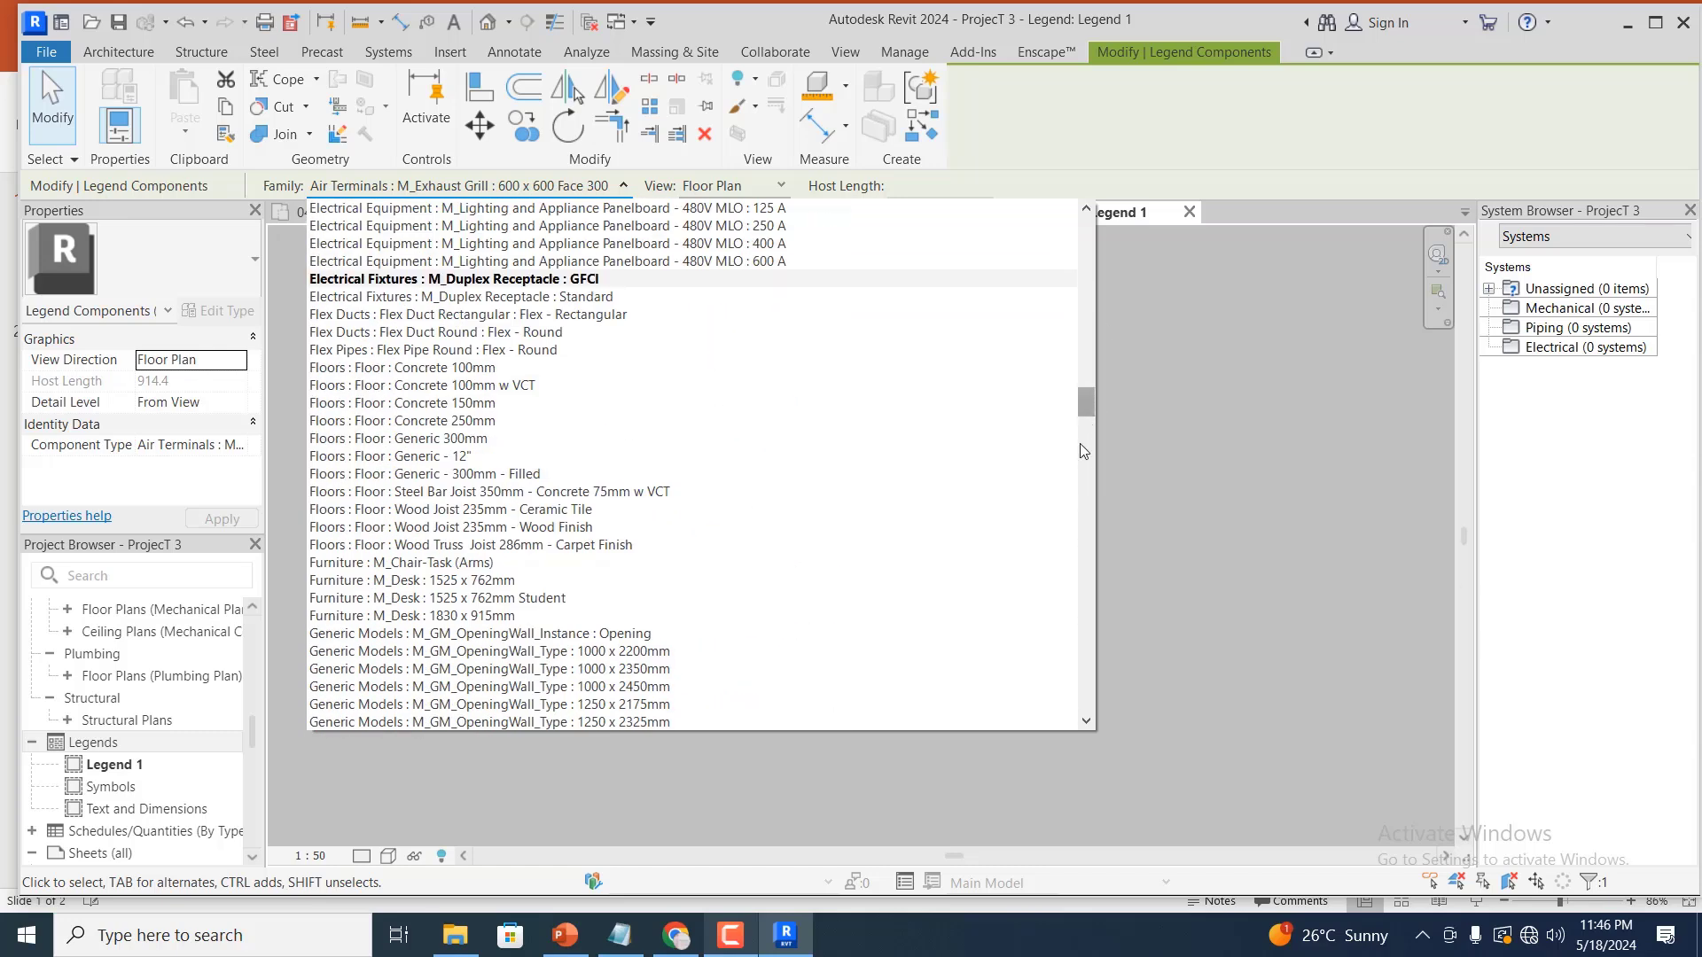
left_click_drag(1088, 400, 1075, 342)
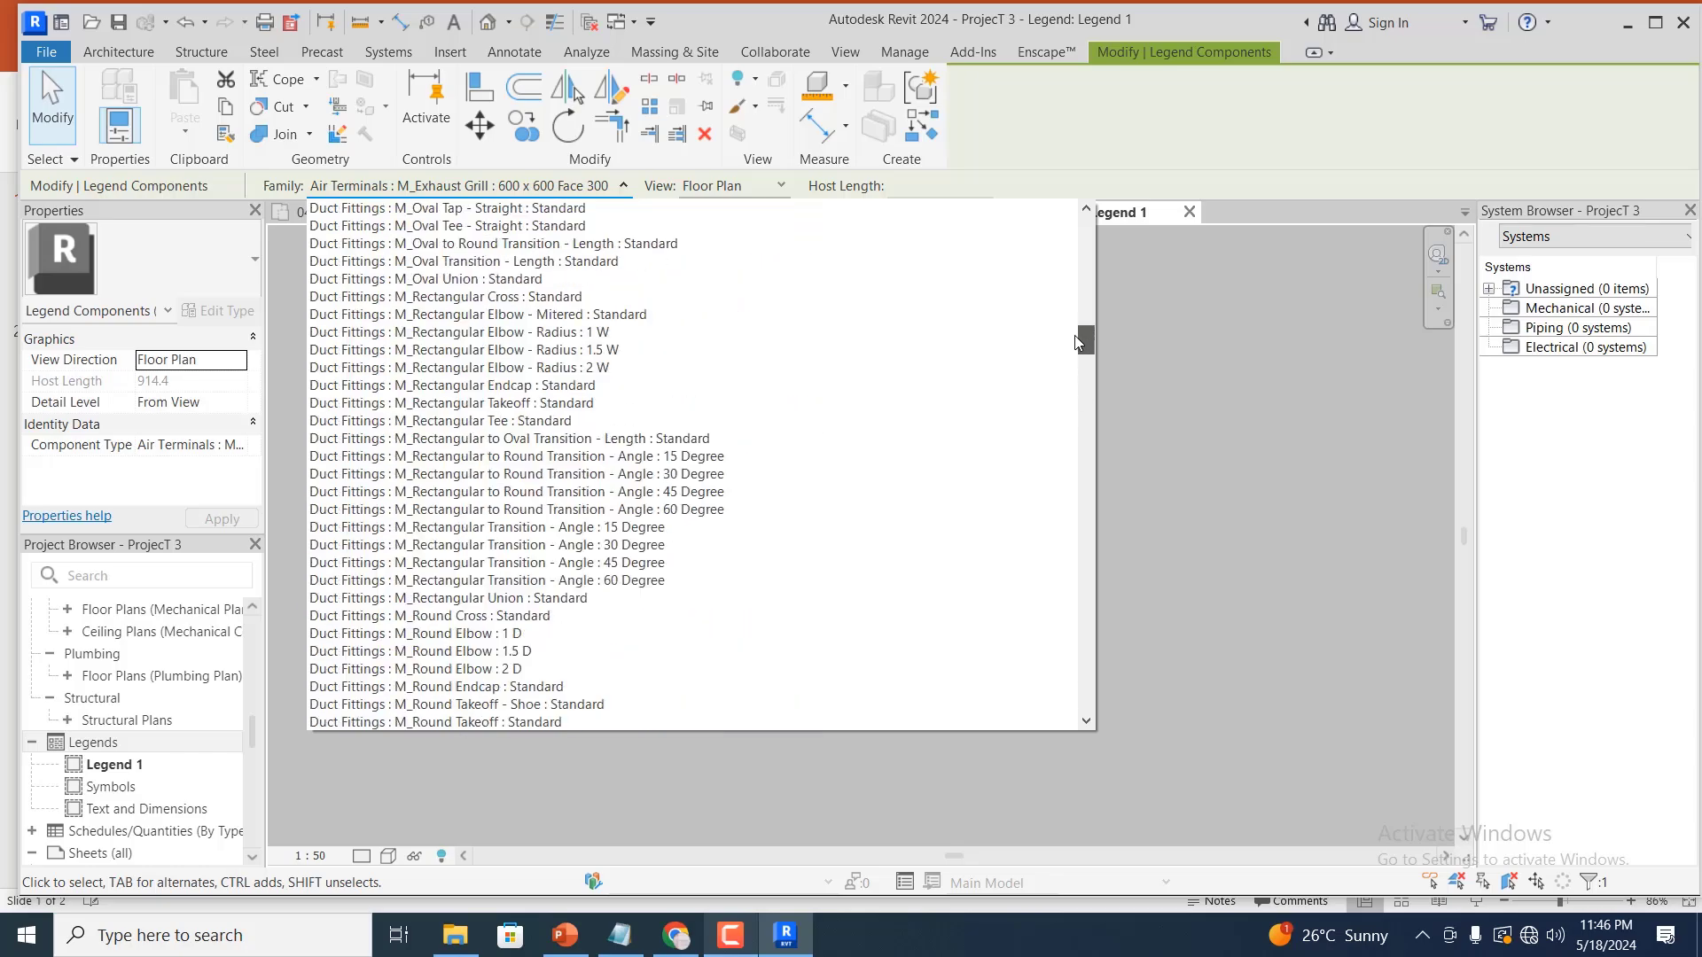
left_click_drag(1073, 269, 1090, 222)
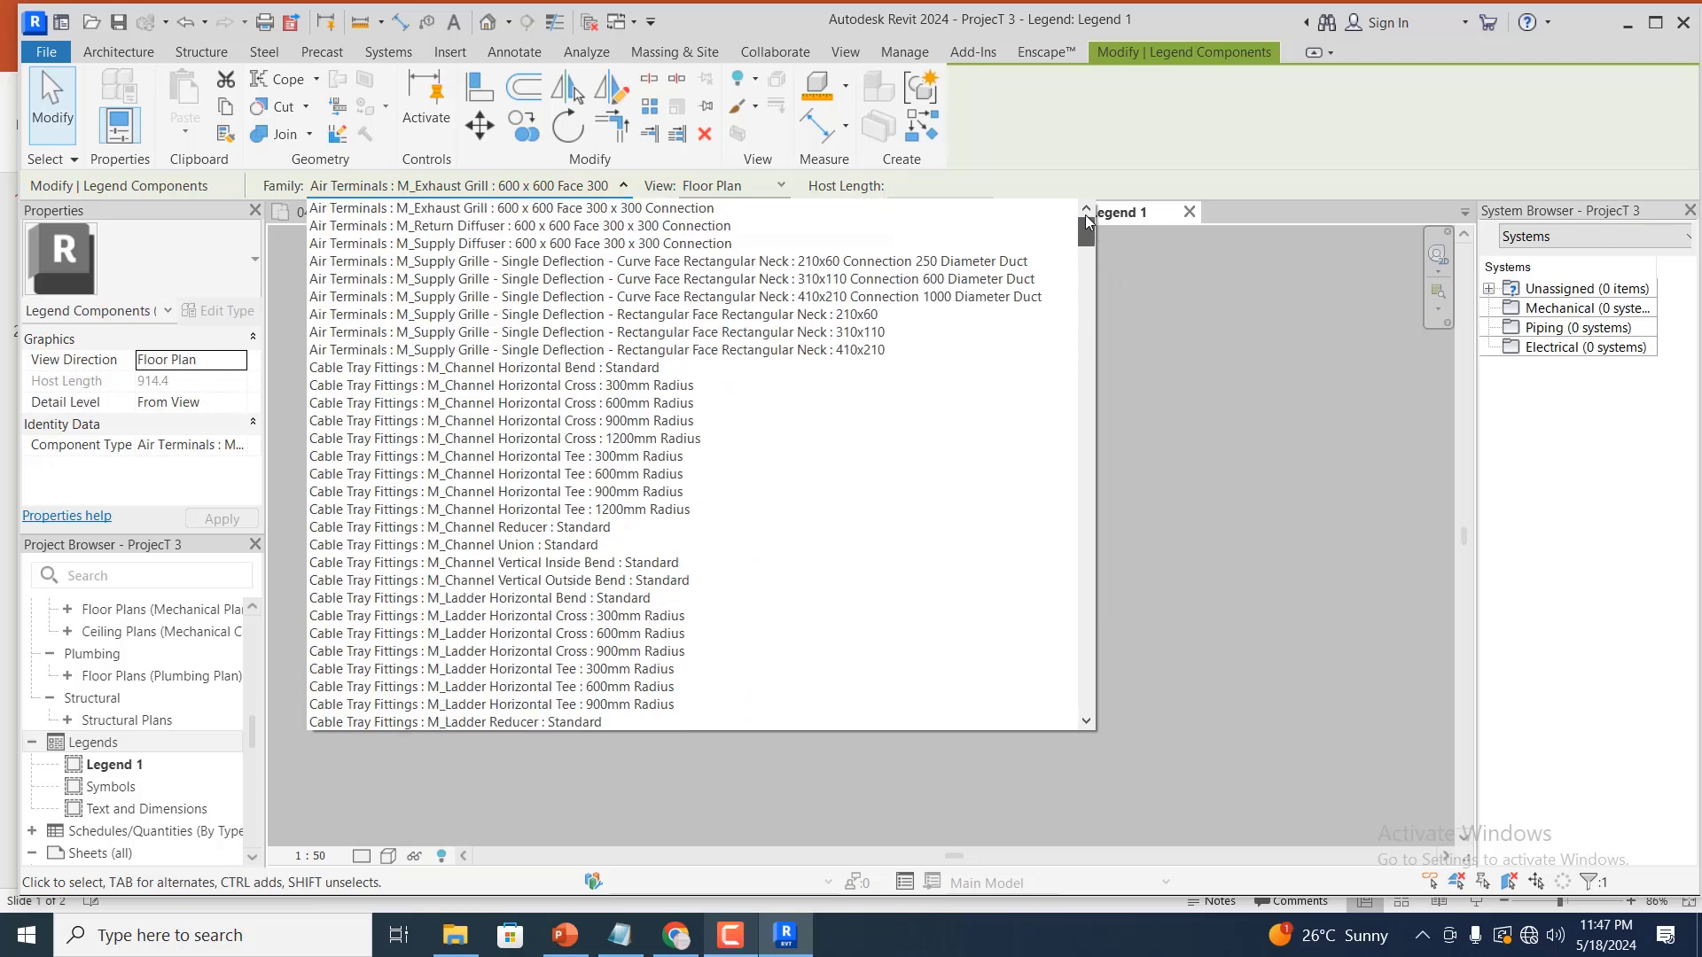
scroll(611, 483, "down", 3)
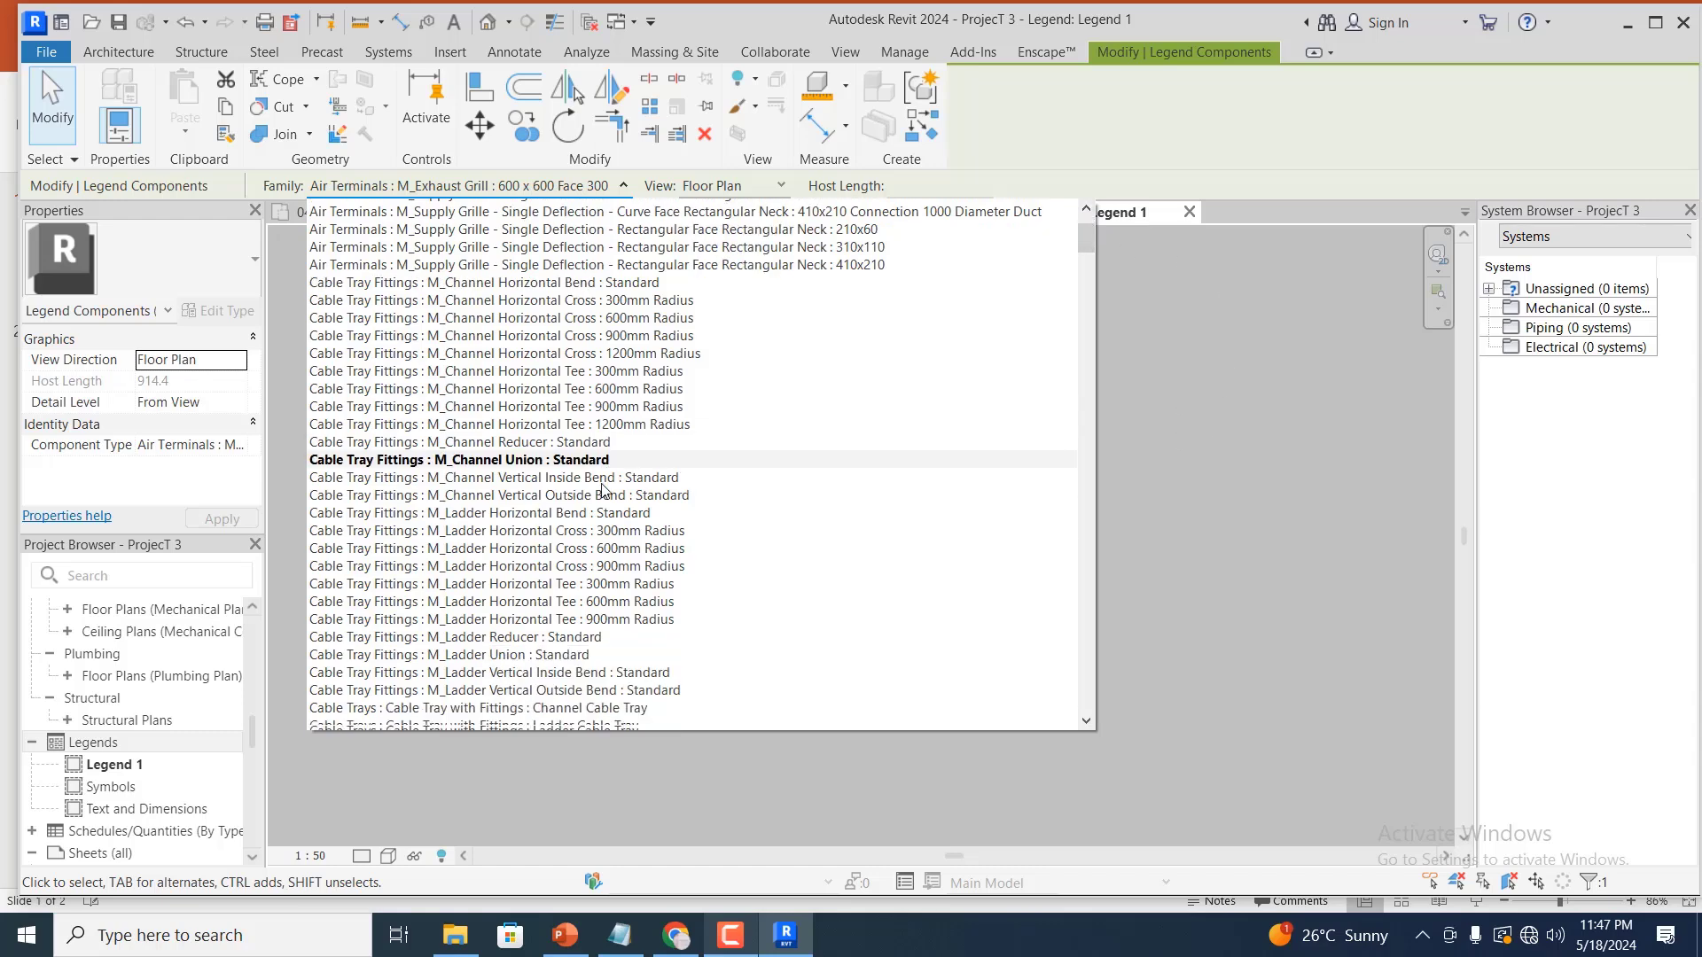
scroll(642, 471, "down", 12)
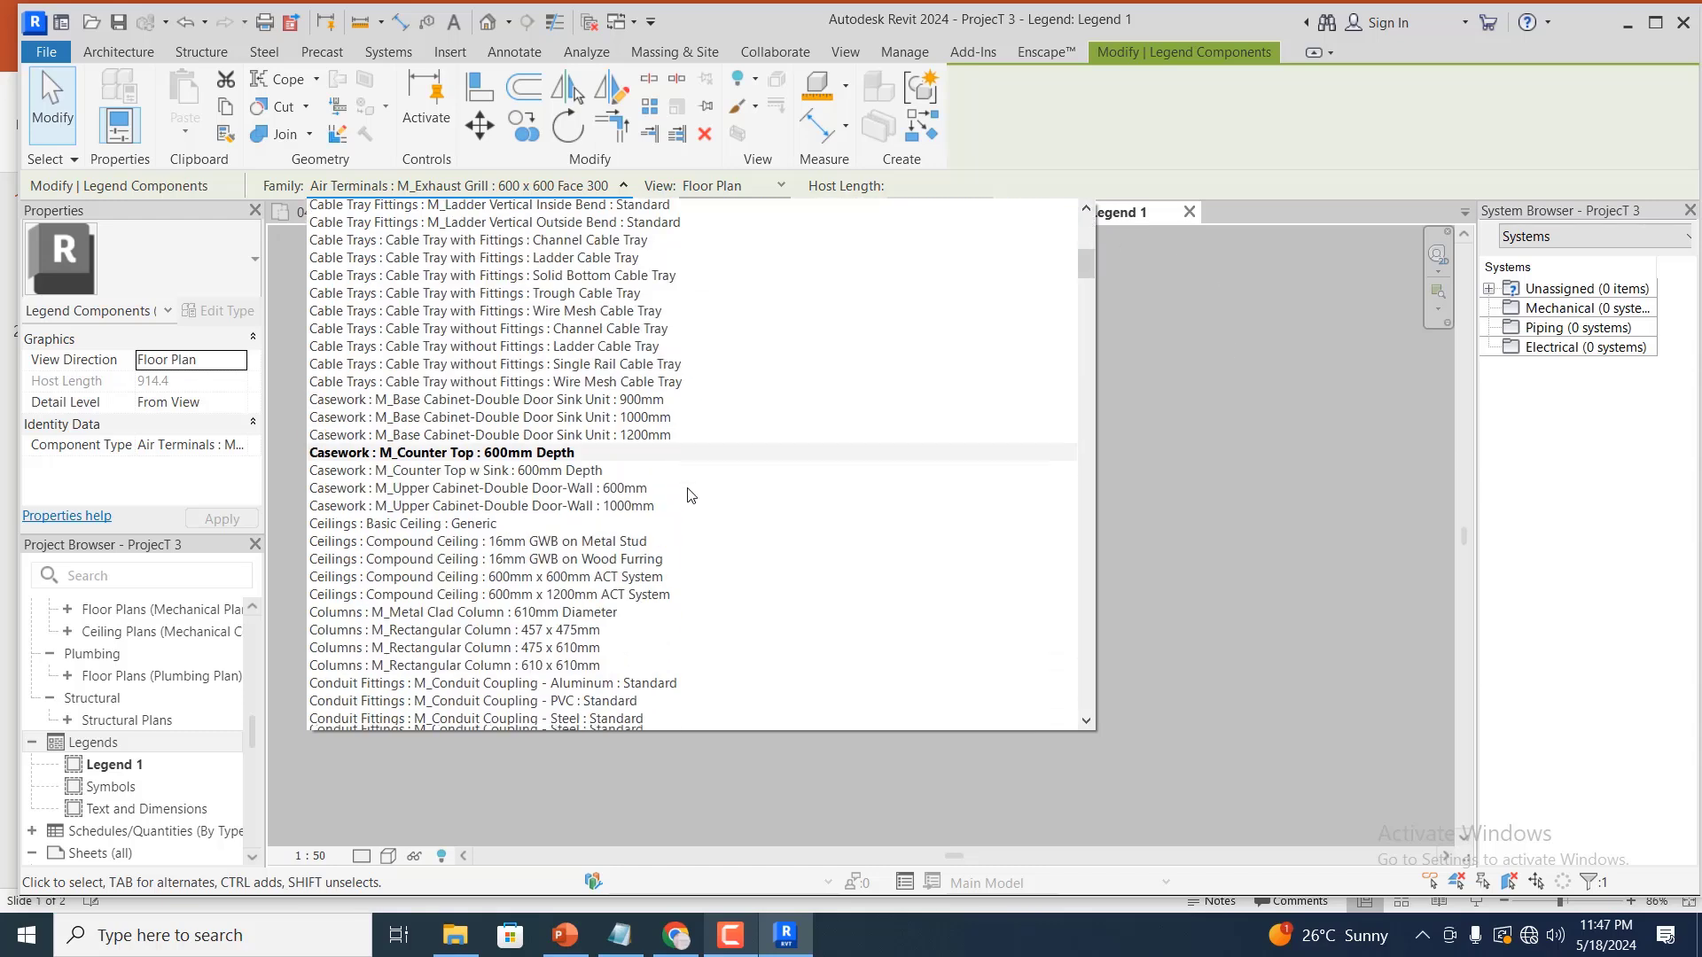
left_click(743, 936)
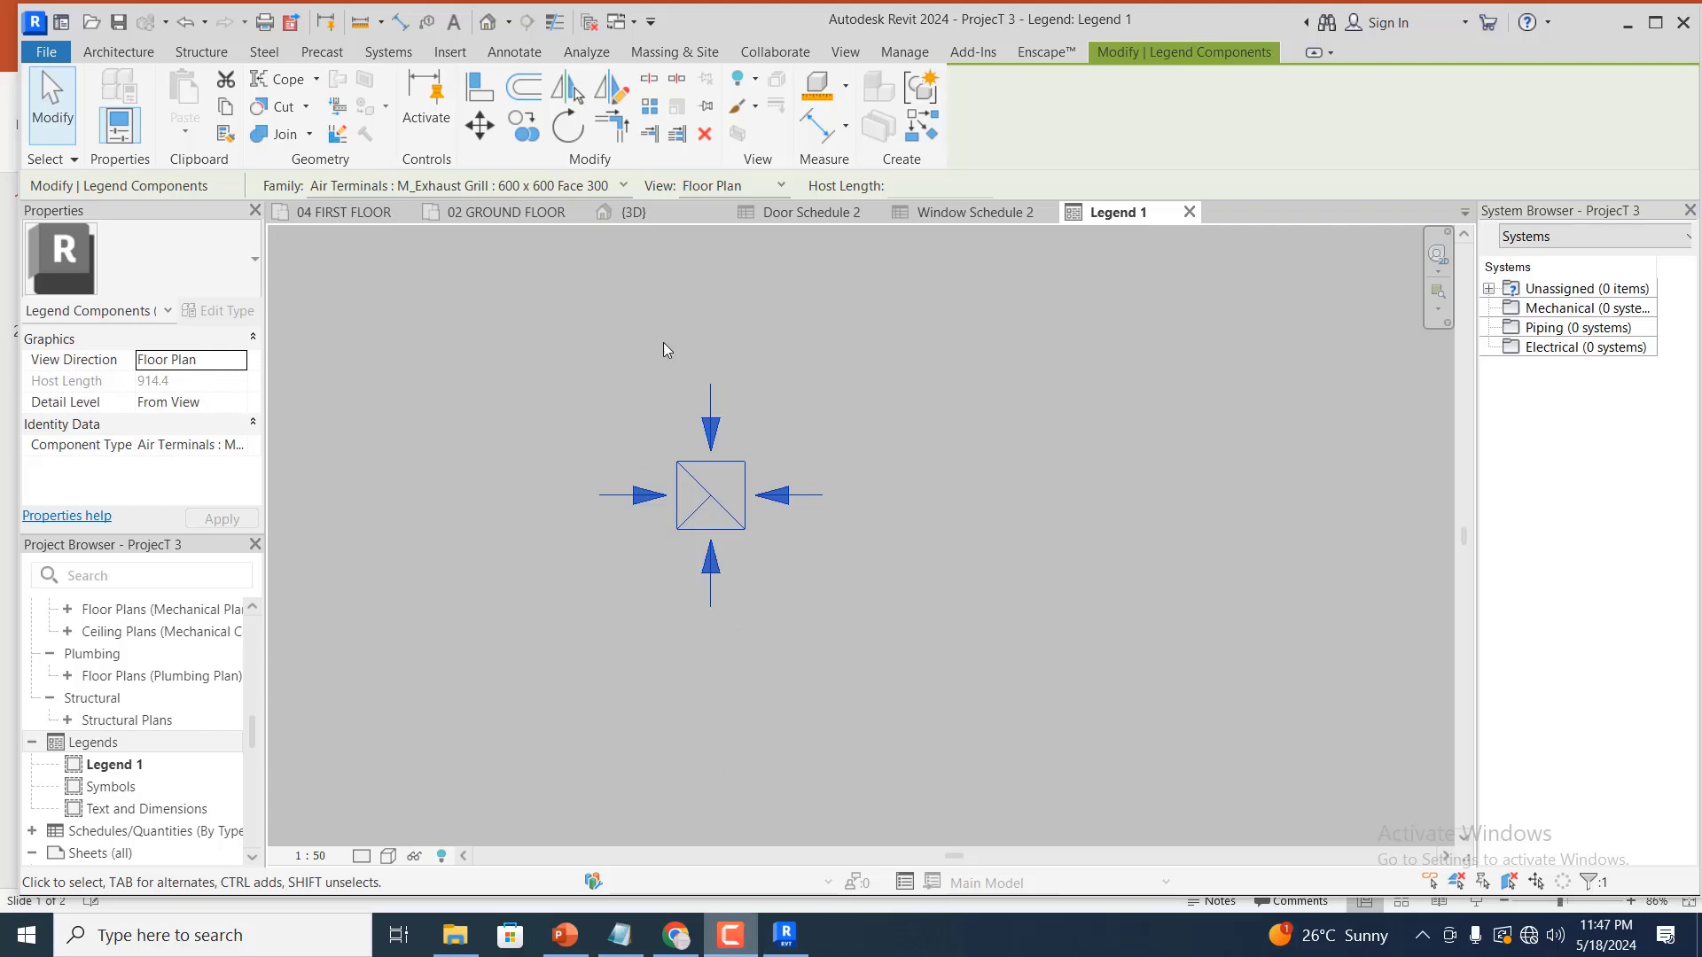
Change the placed legend component to Doors : M_Door-Passage-Double-Flush : 1200 x 2100mm 2
left_click(625, 187)
scroll(568, 601, "down", 3)
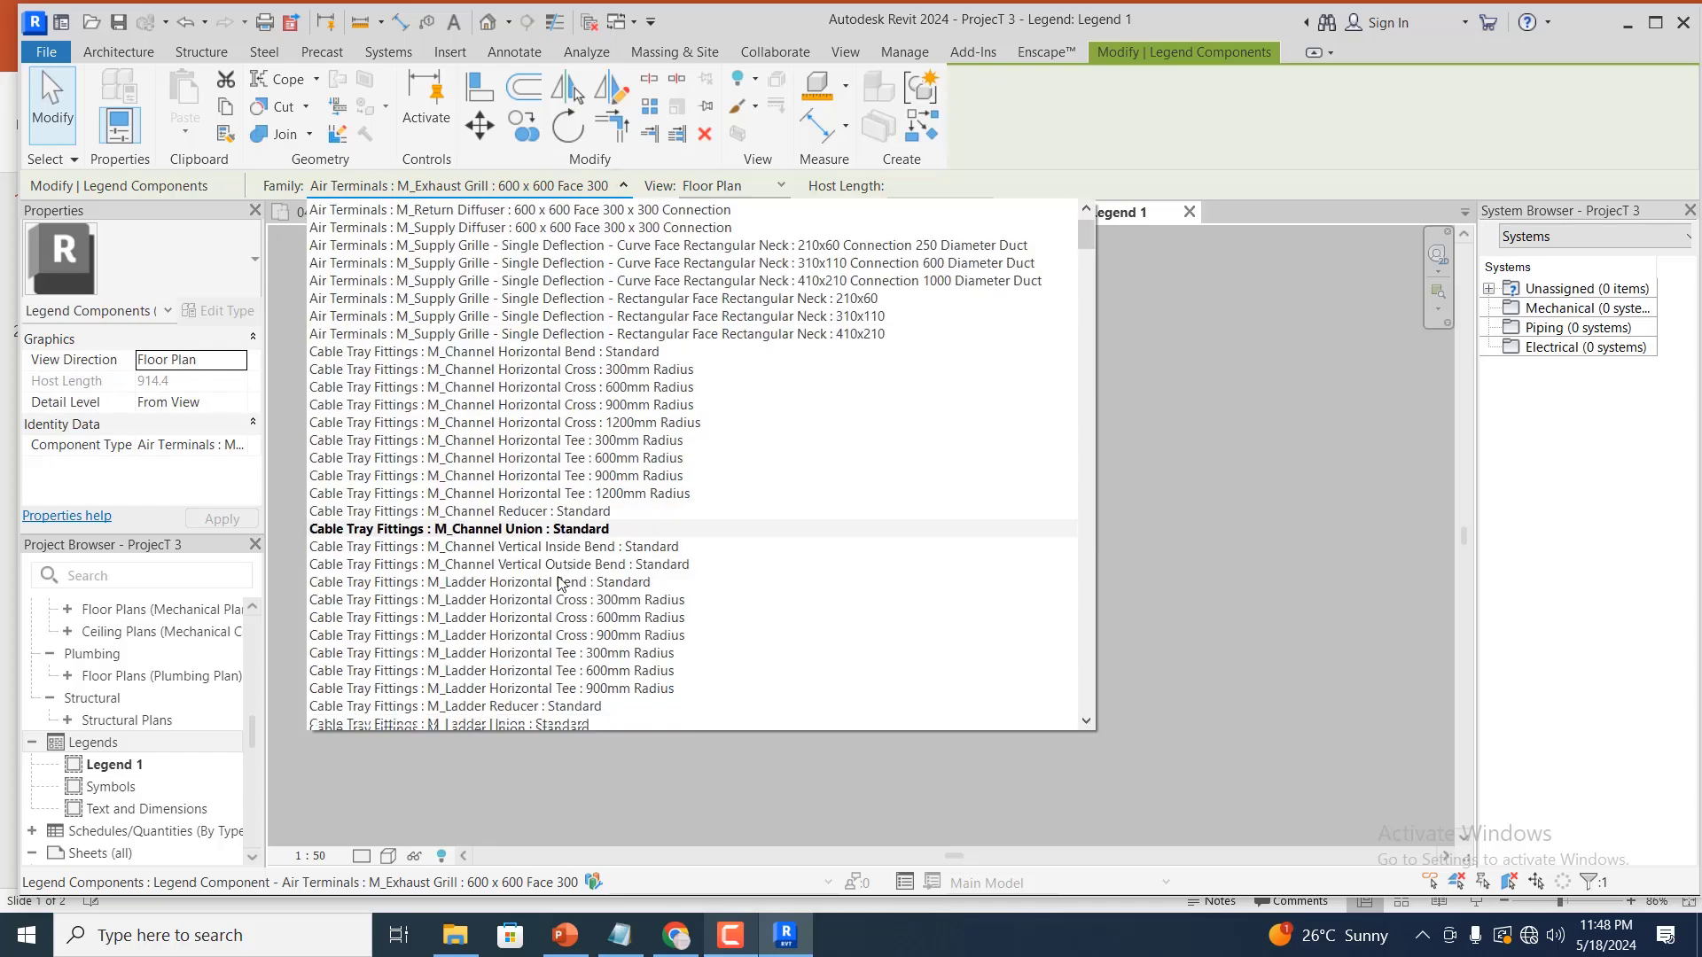
scroll(567, 601, "down", 15)
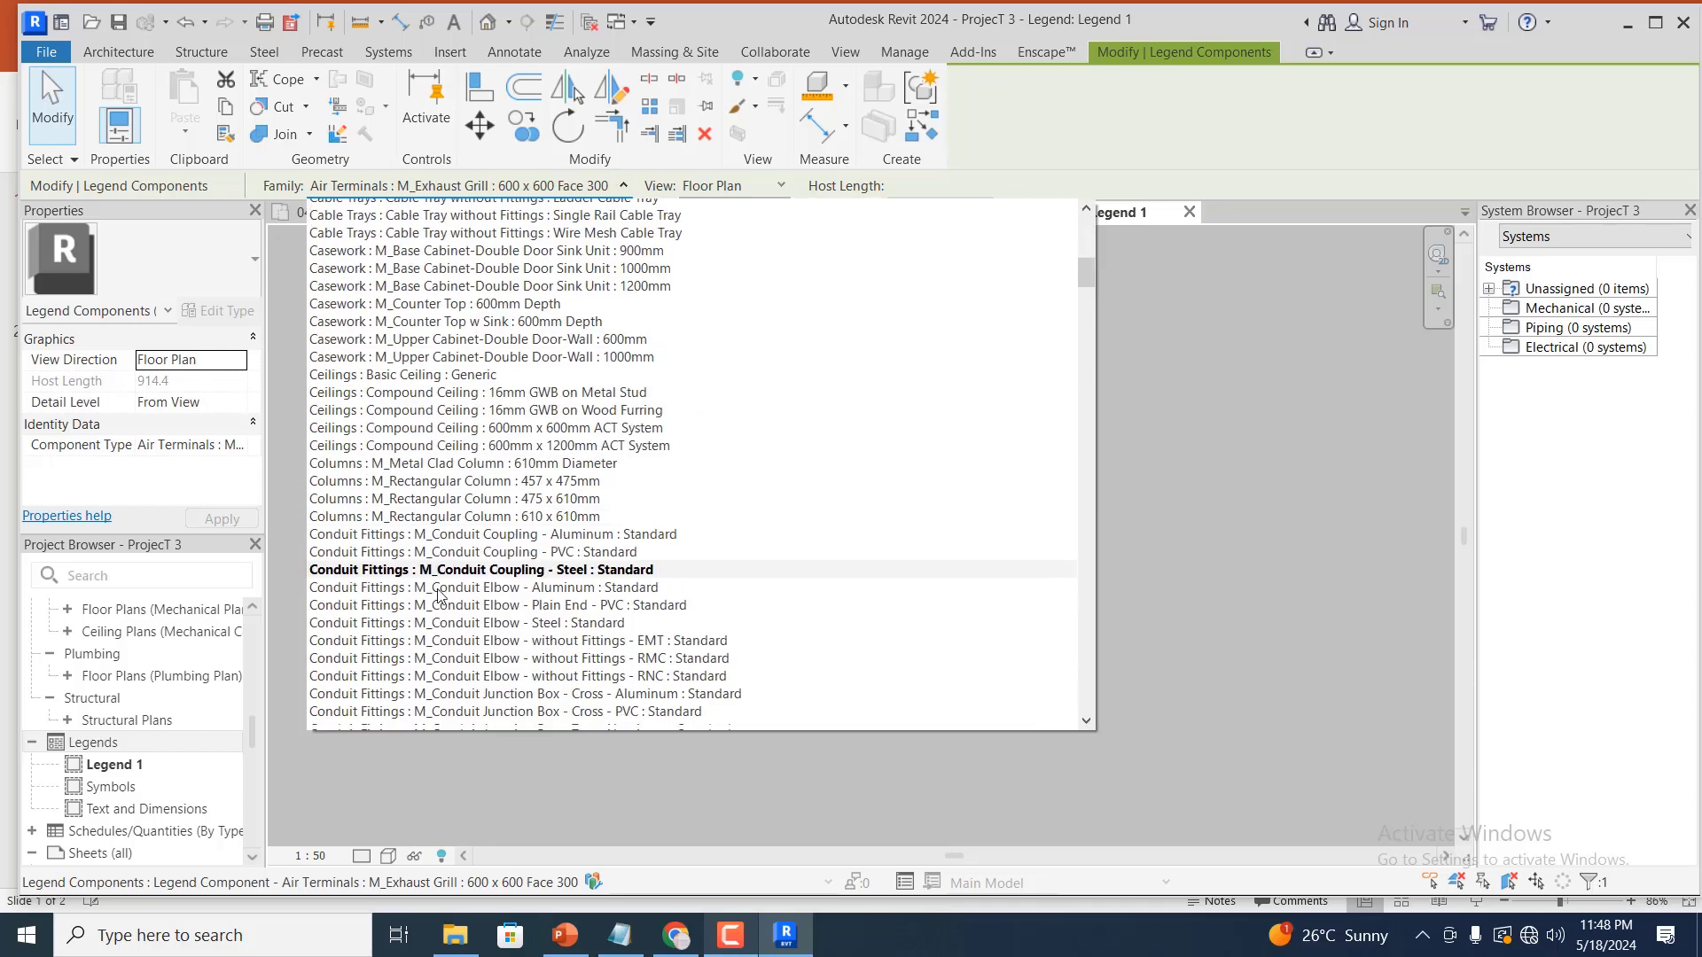
scroll(437, 603, "down", 15)
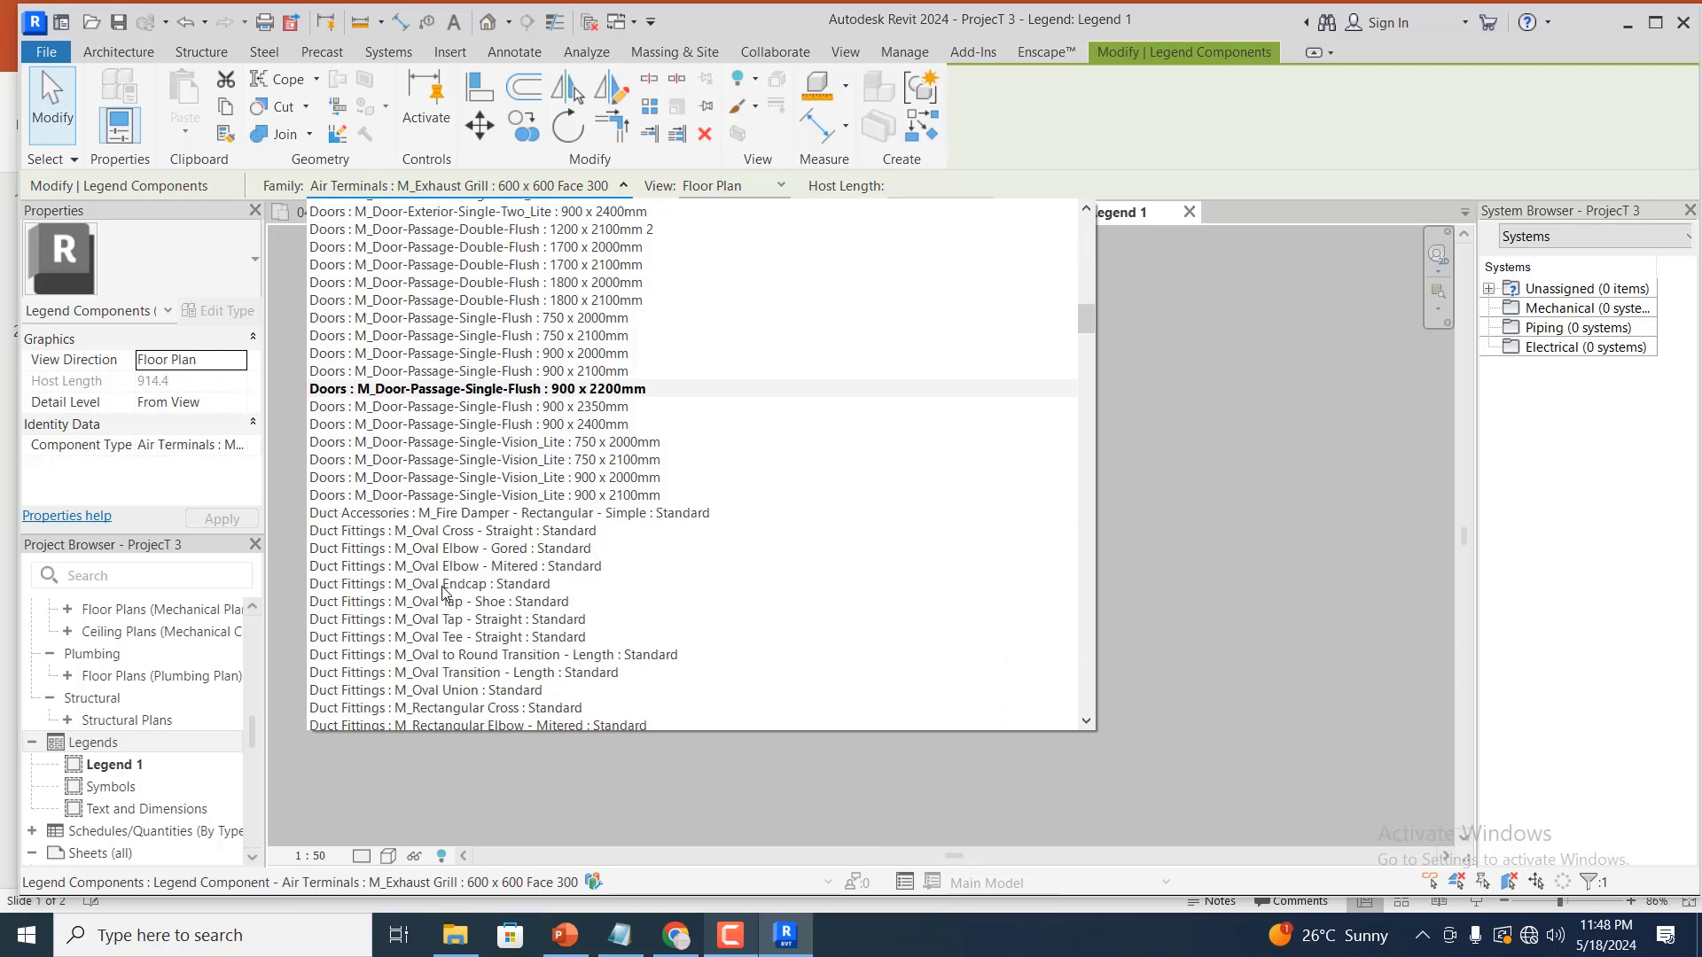
scroll(485, 325, "up", 2)
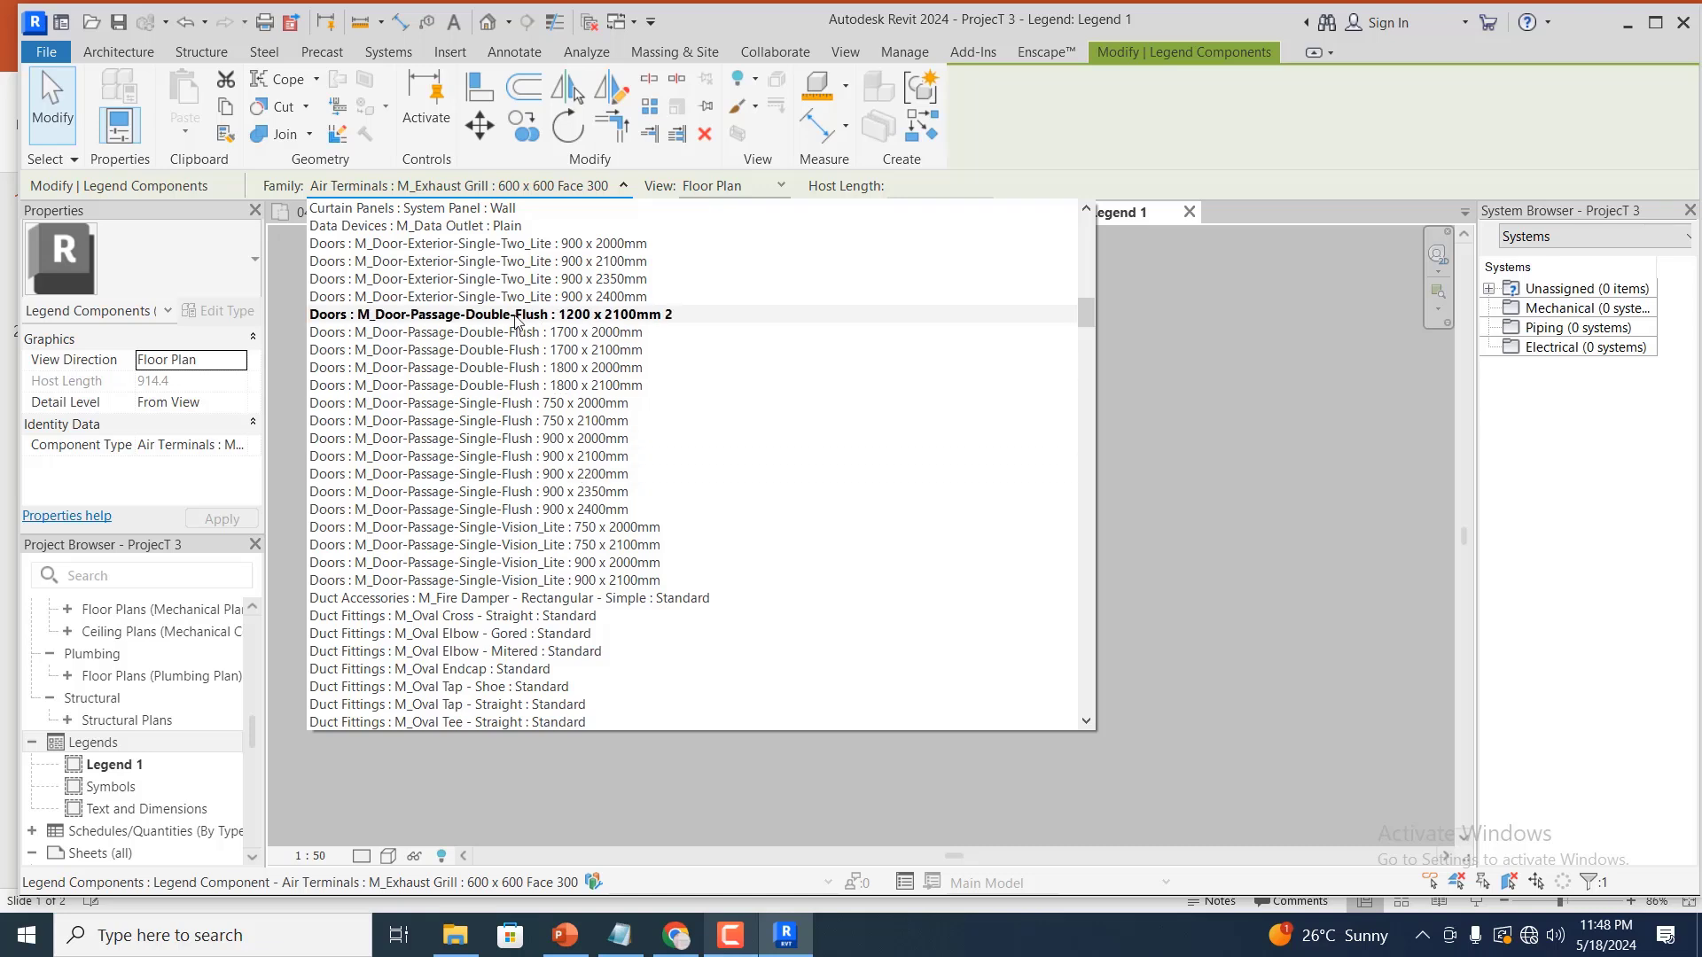
left_click(419, 315)
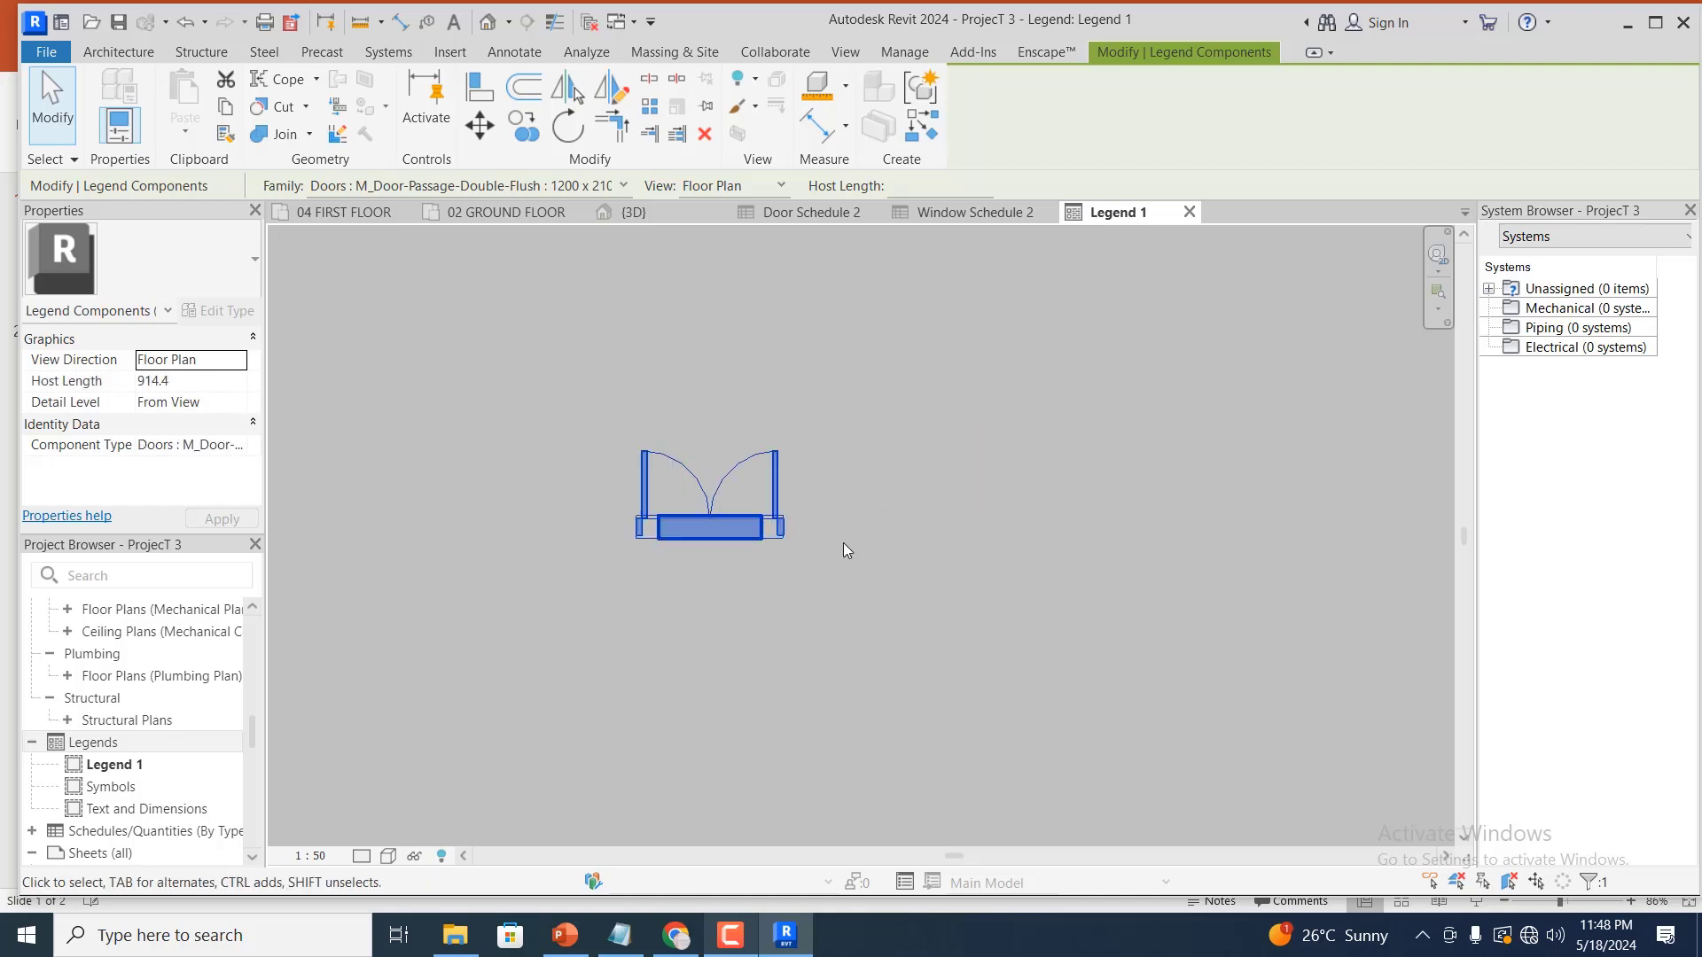
Copy the double-door legend component horizontally to its right, leaving a wide gap between the two symbols
scroll(645, 452, "down", 1)
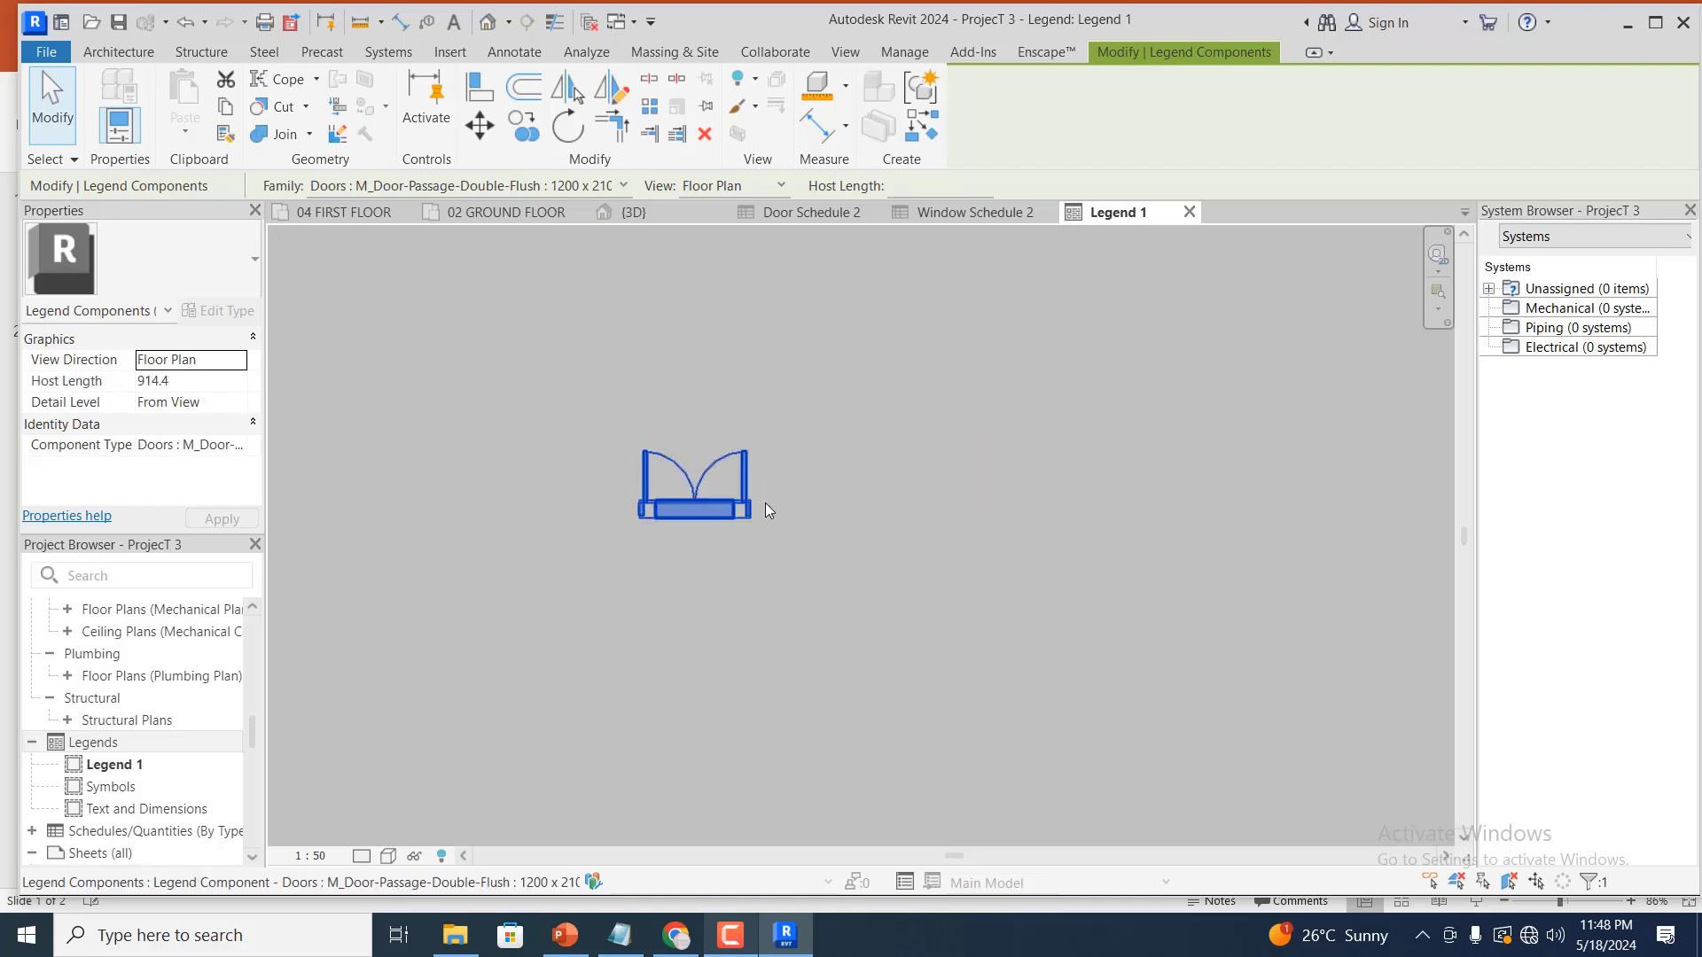
scroll(642, 540, "up", 2)
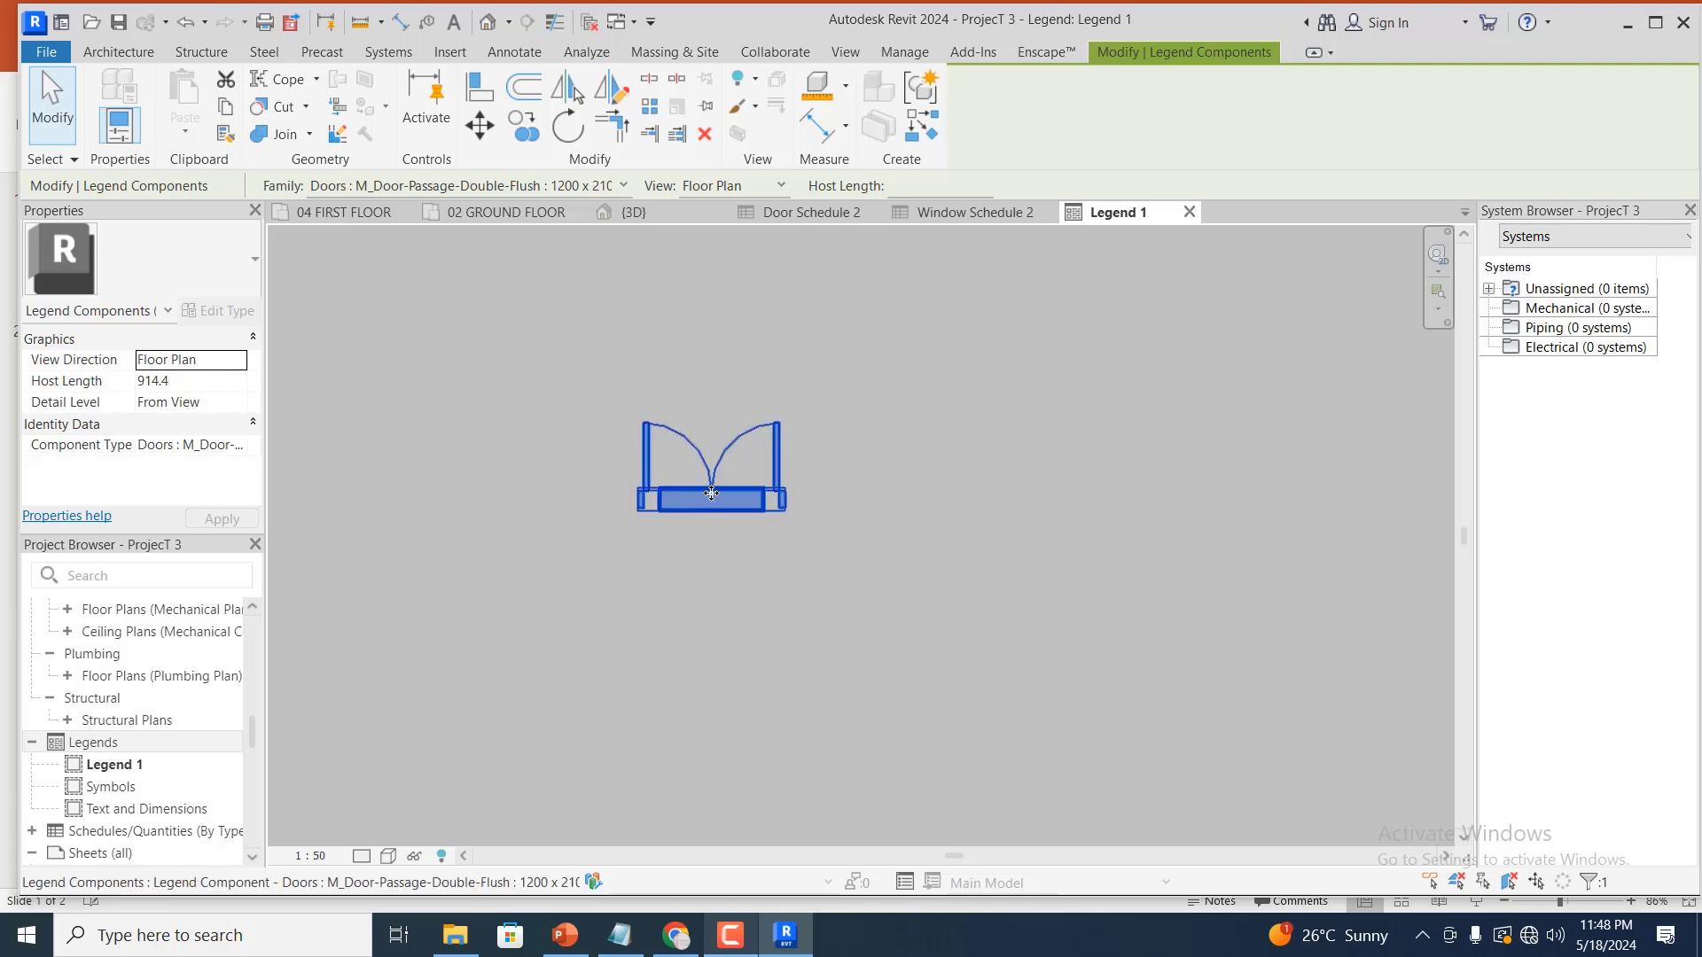
left_click(526, 133)
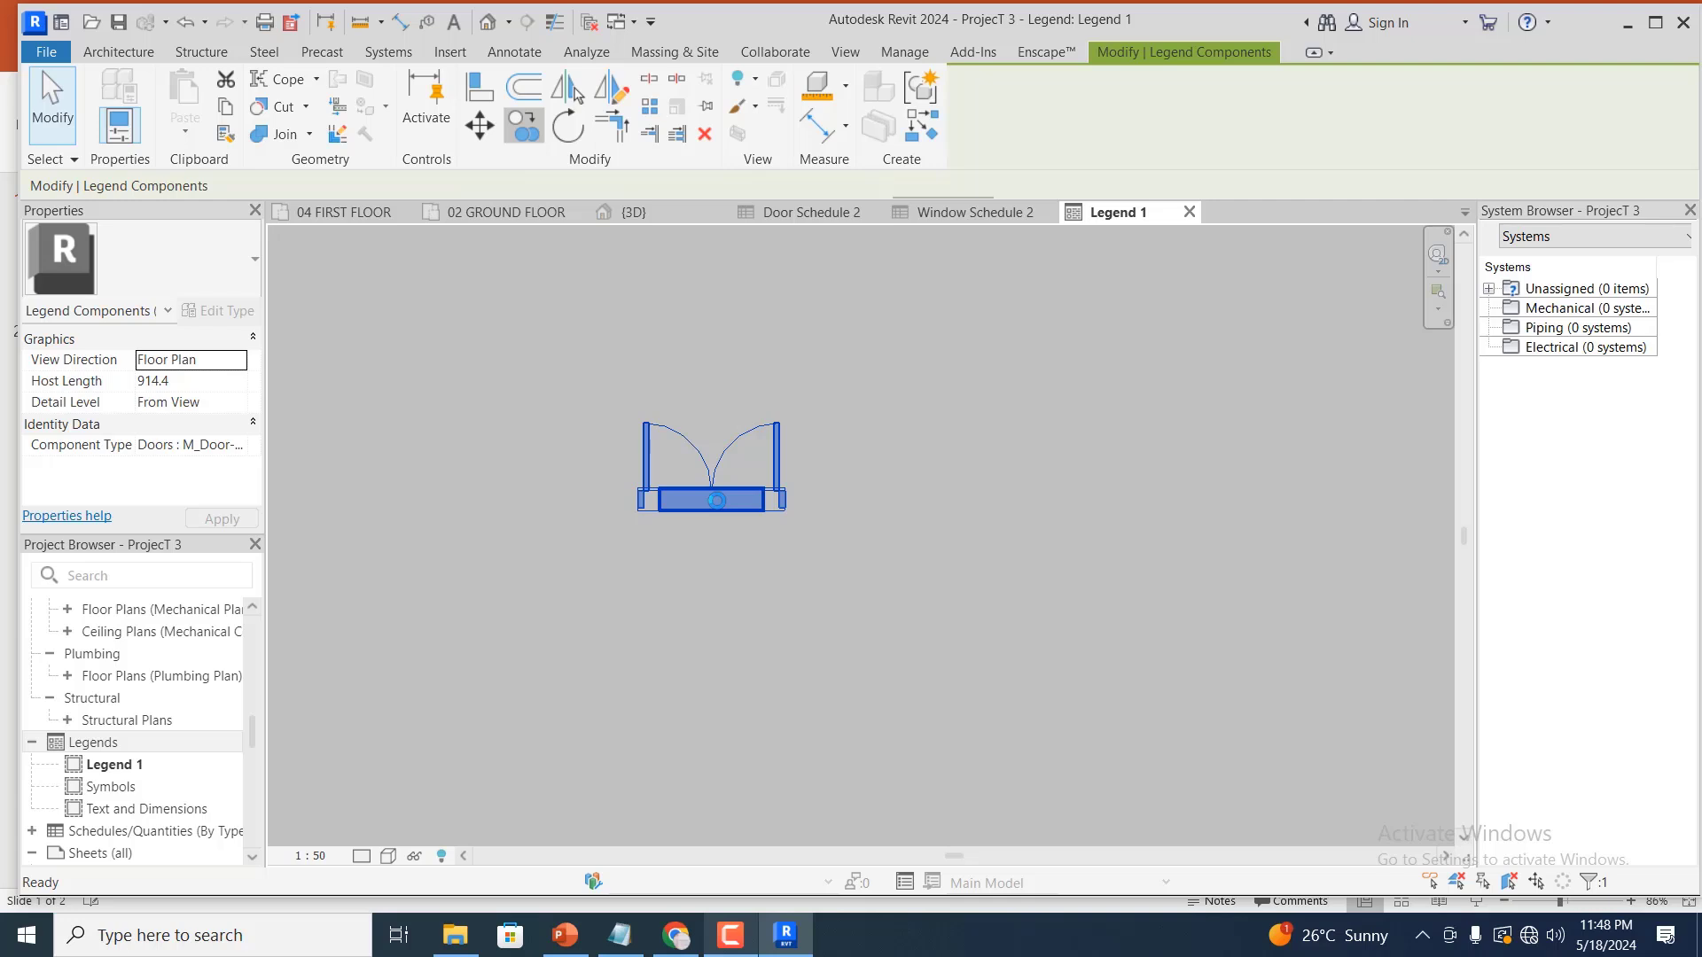
left_click(716, 501)
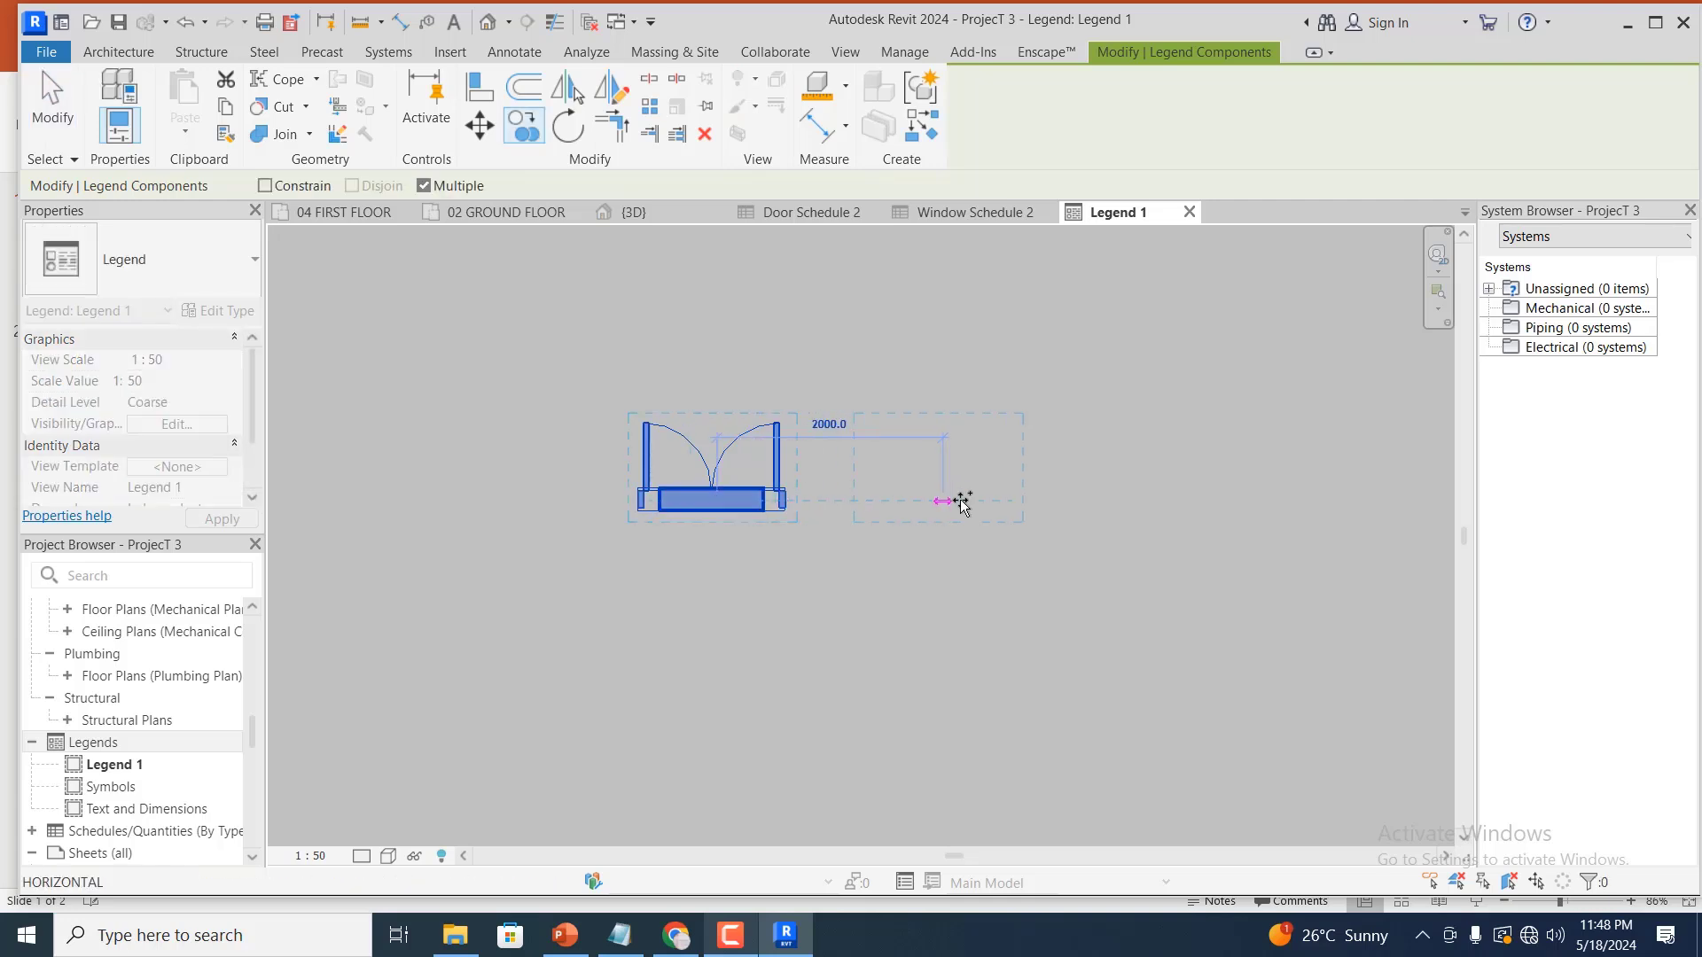
left_click(1148, 500)
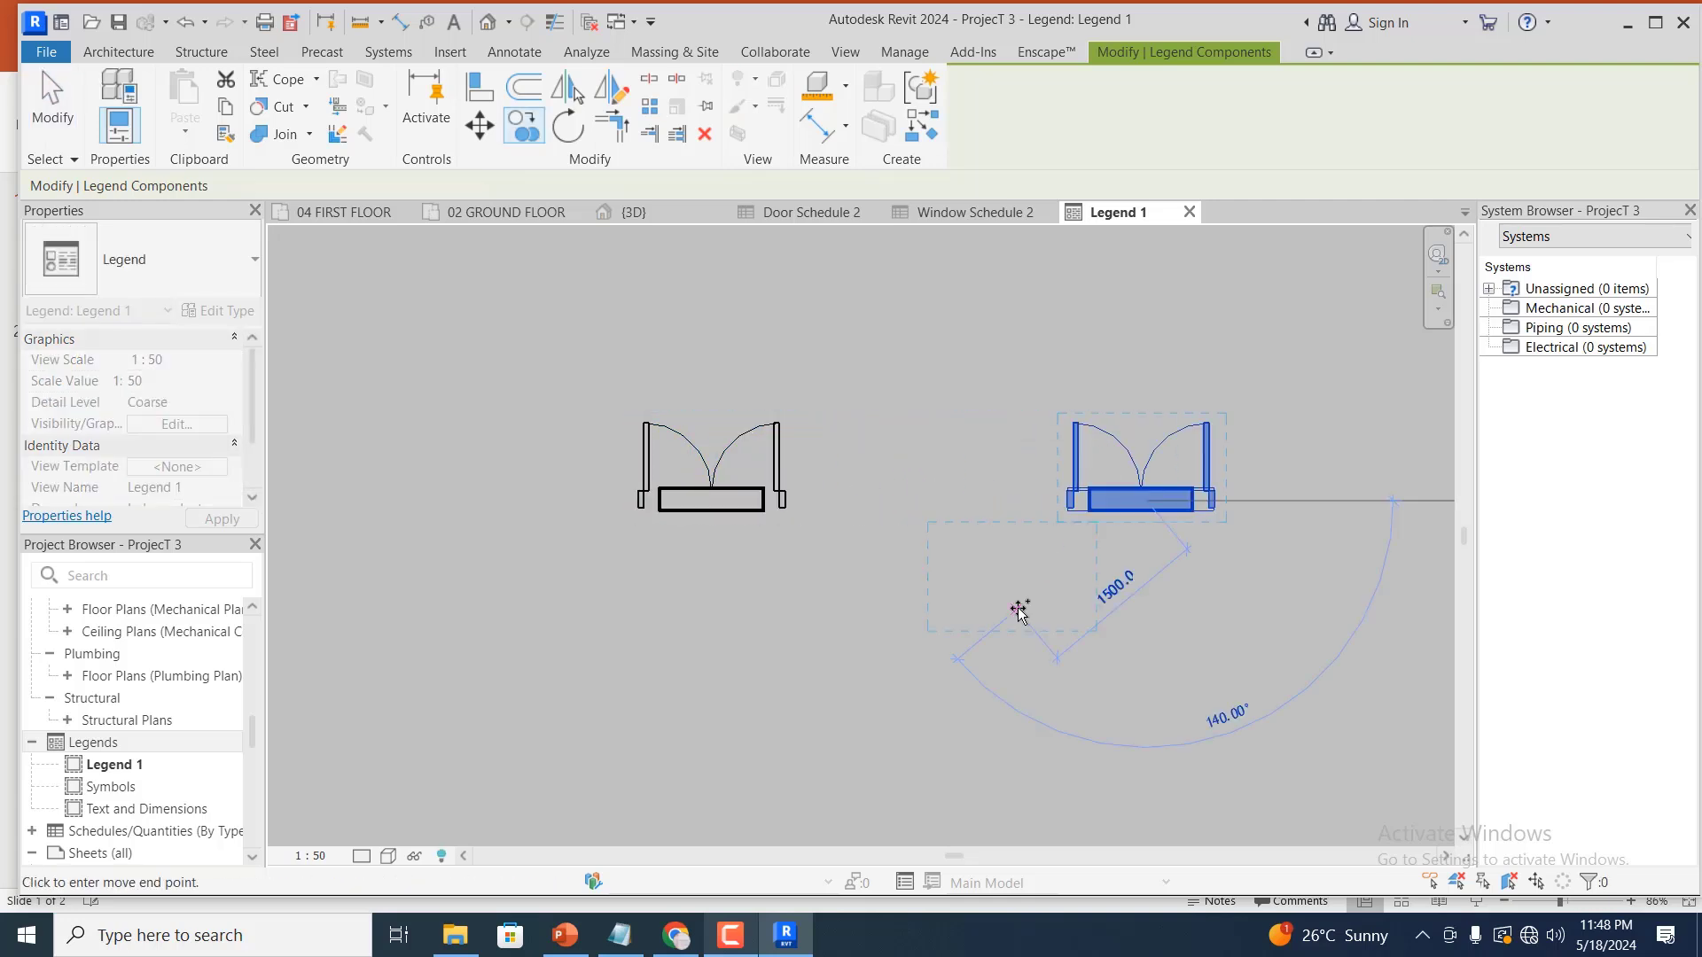
scroll(1241, 598, "down", 2)
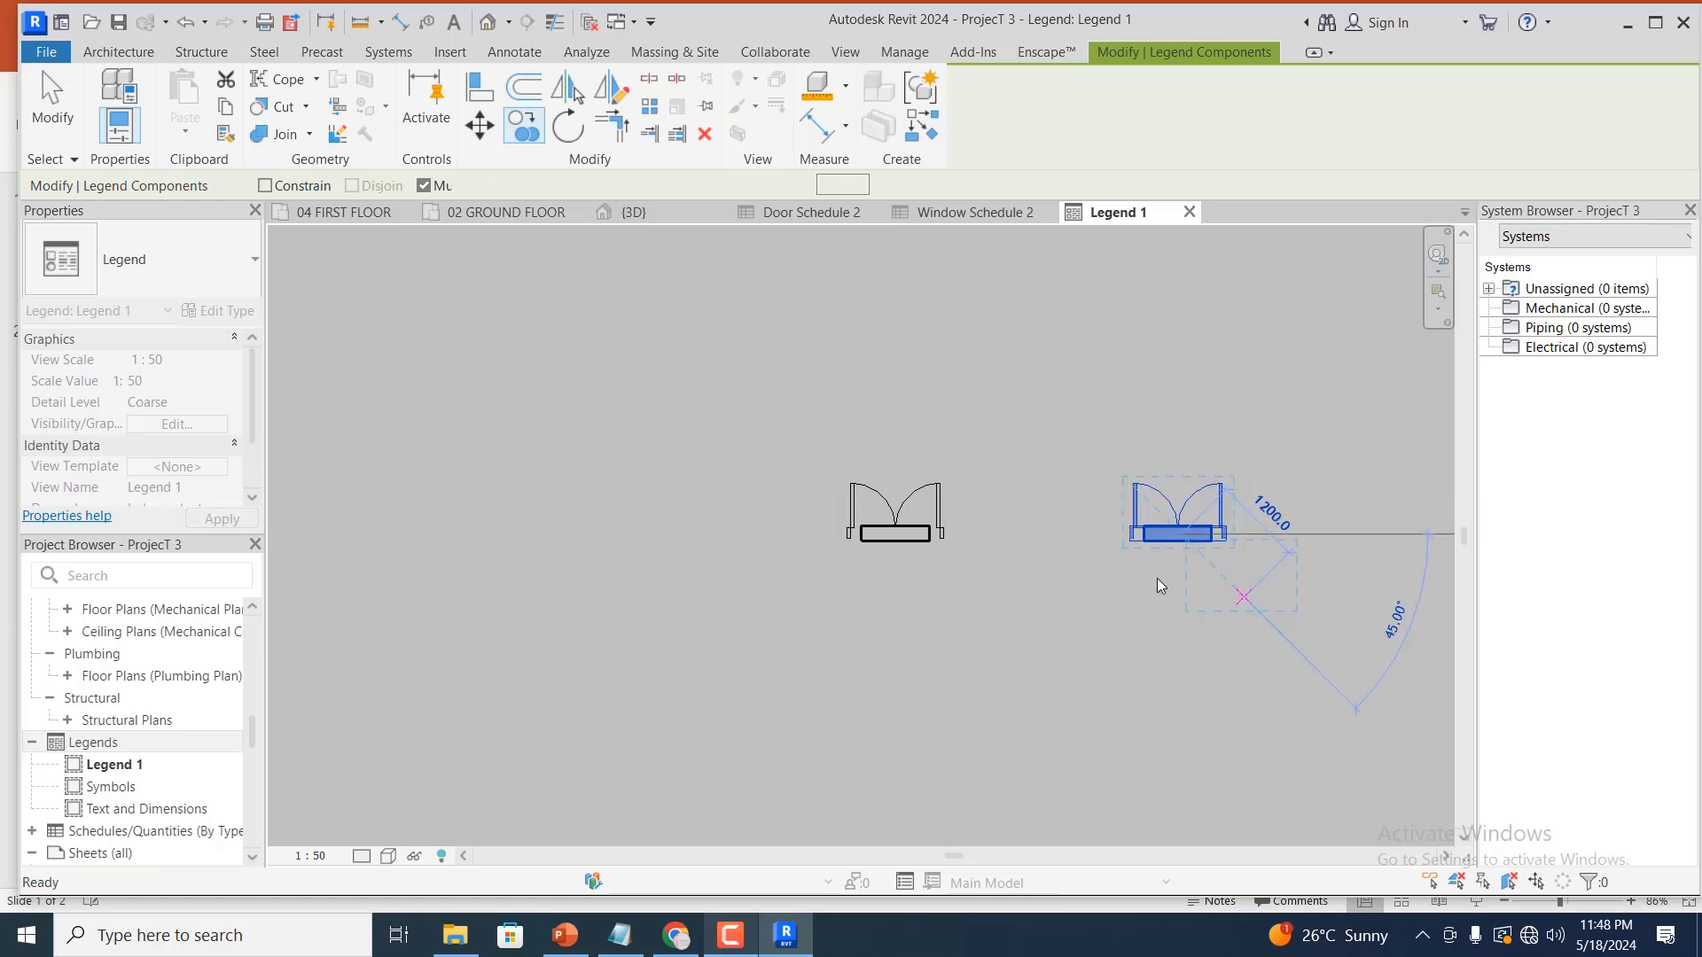
key("Escape")
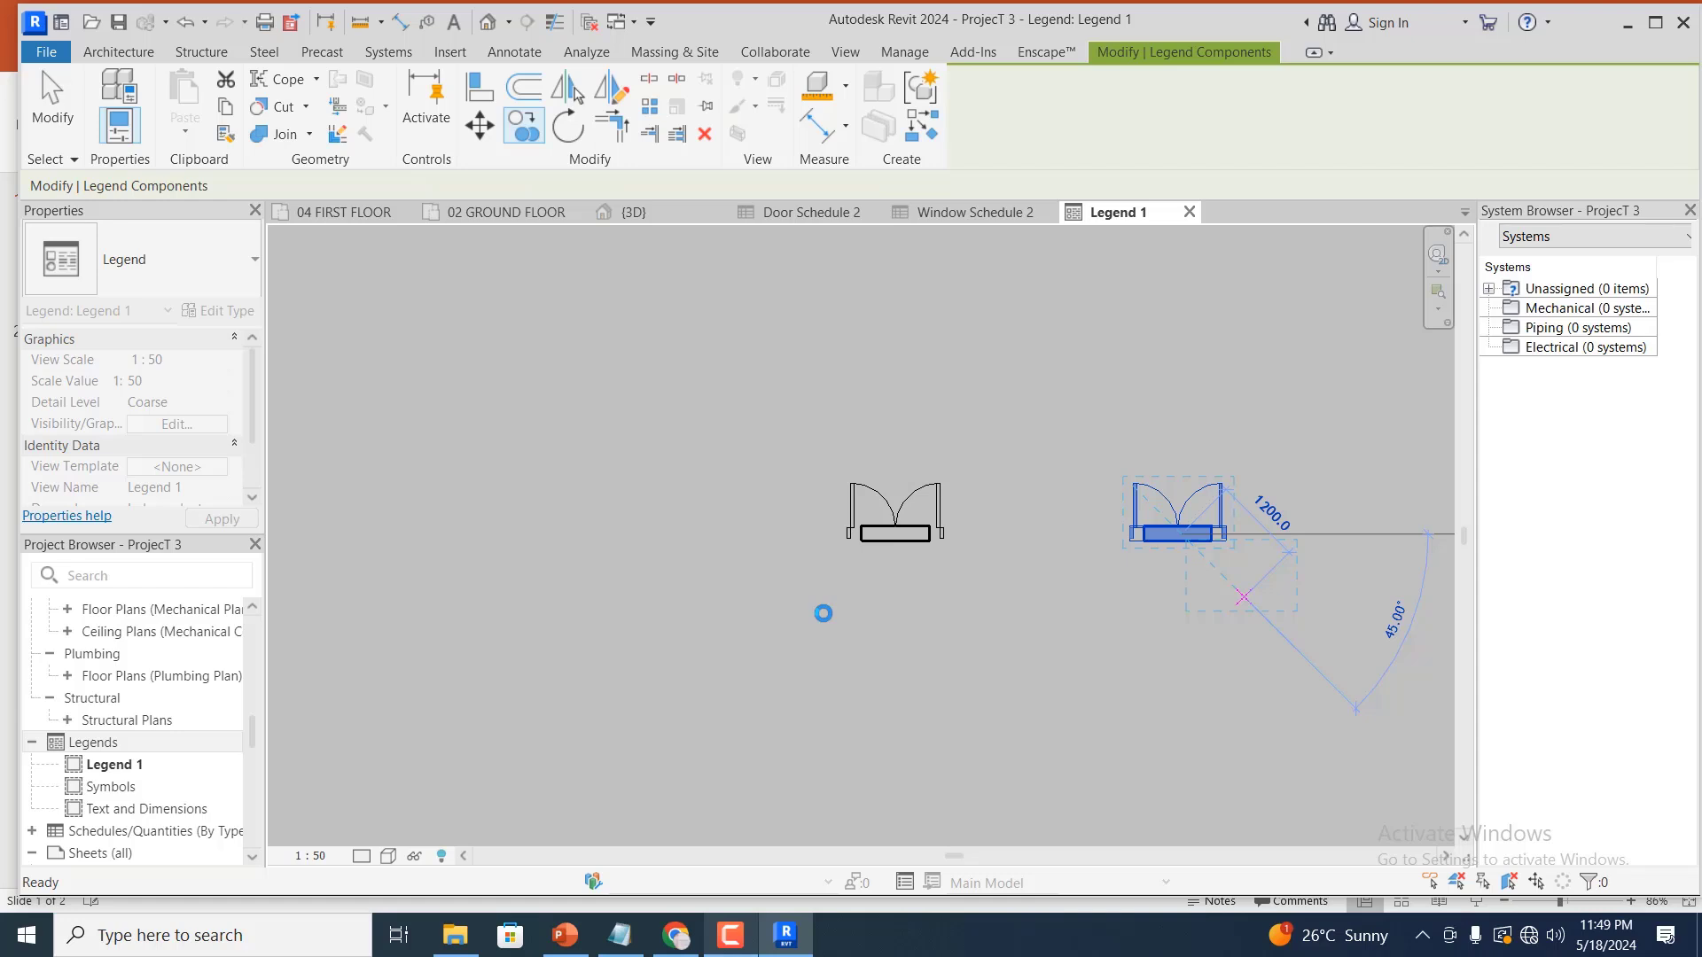
scroll(823, 613, "up", 2)
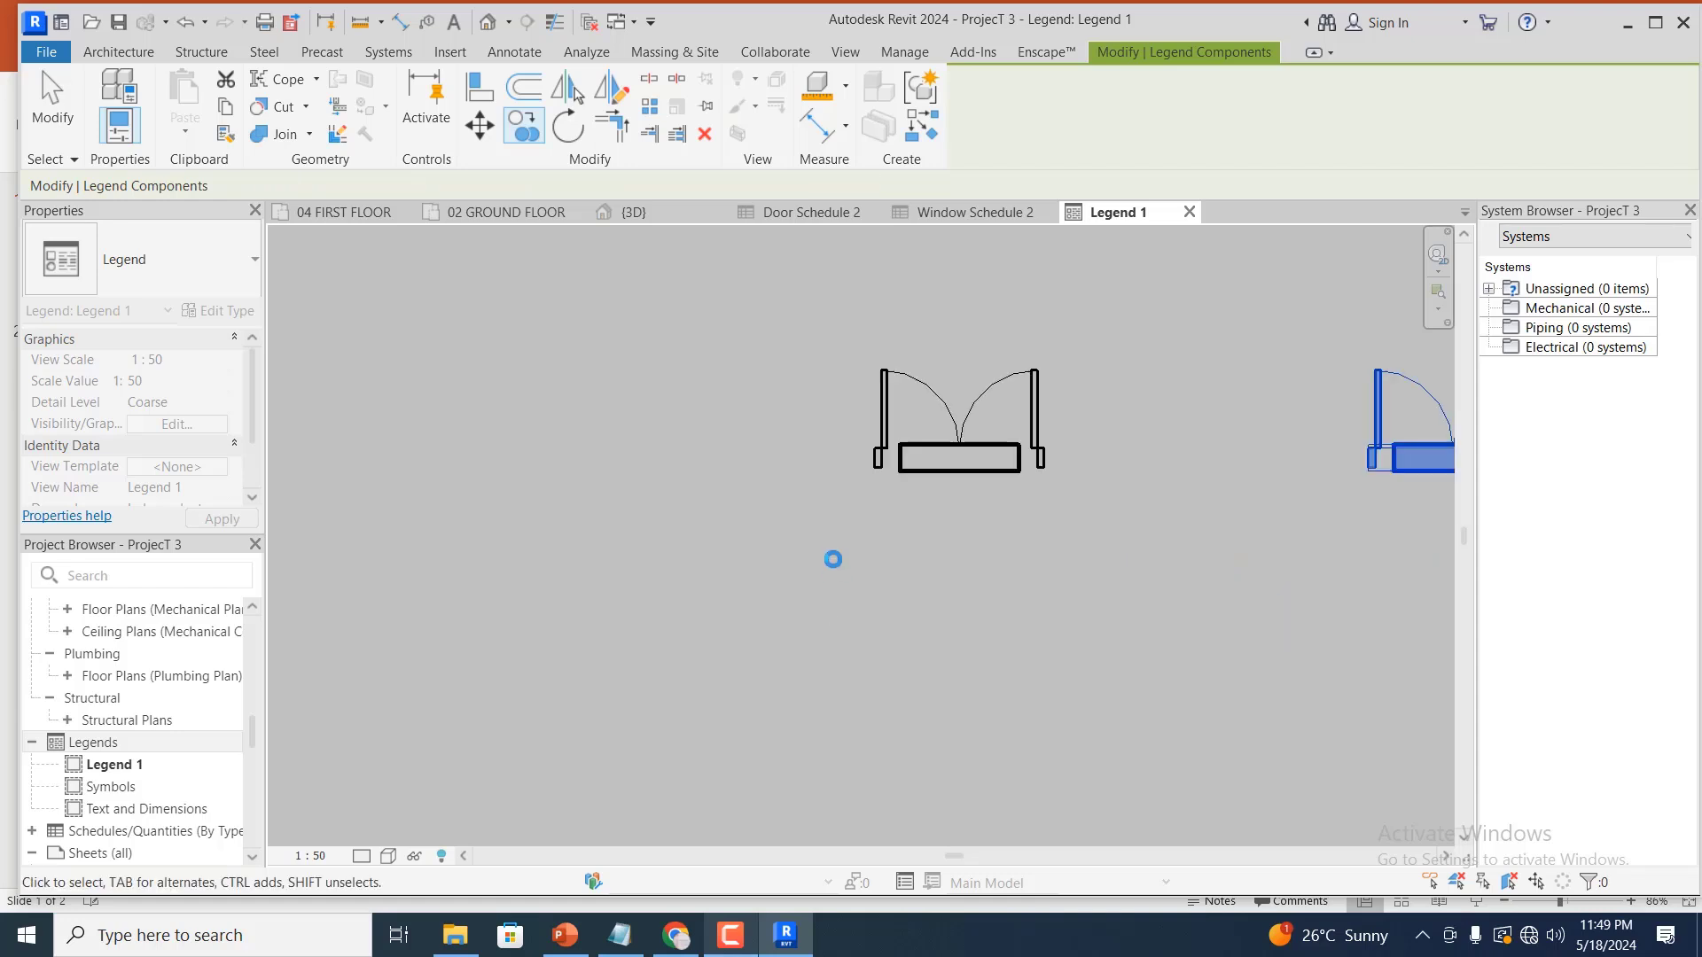
scroll(833, 559, "down", 2)
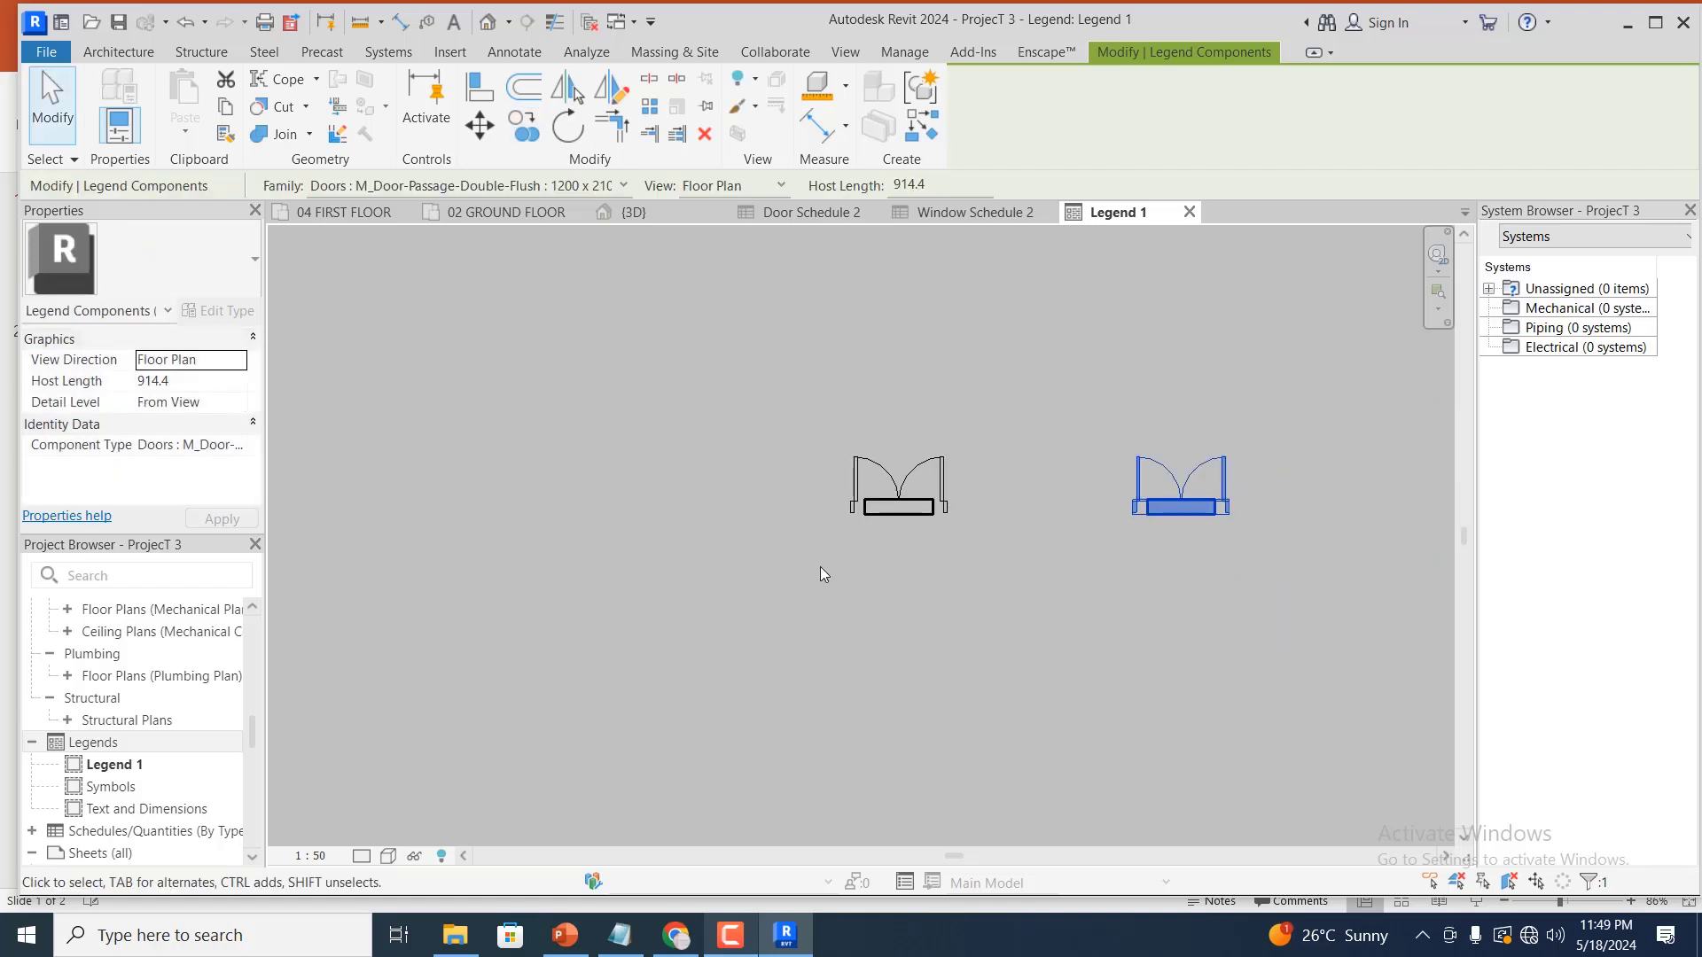
left_click(821, 567)
Draw a vertical thin detail line about 4500 mm long, running downward just left of the first door symbol
scroll(820, 557, "up", 1)
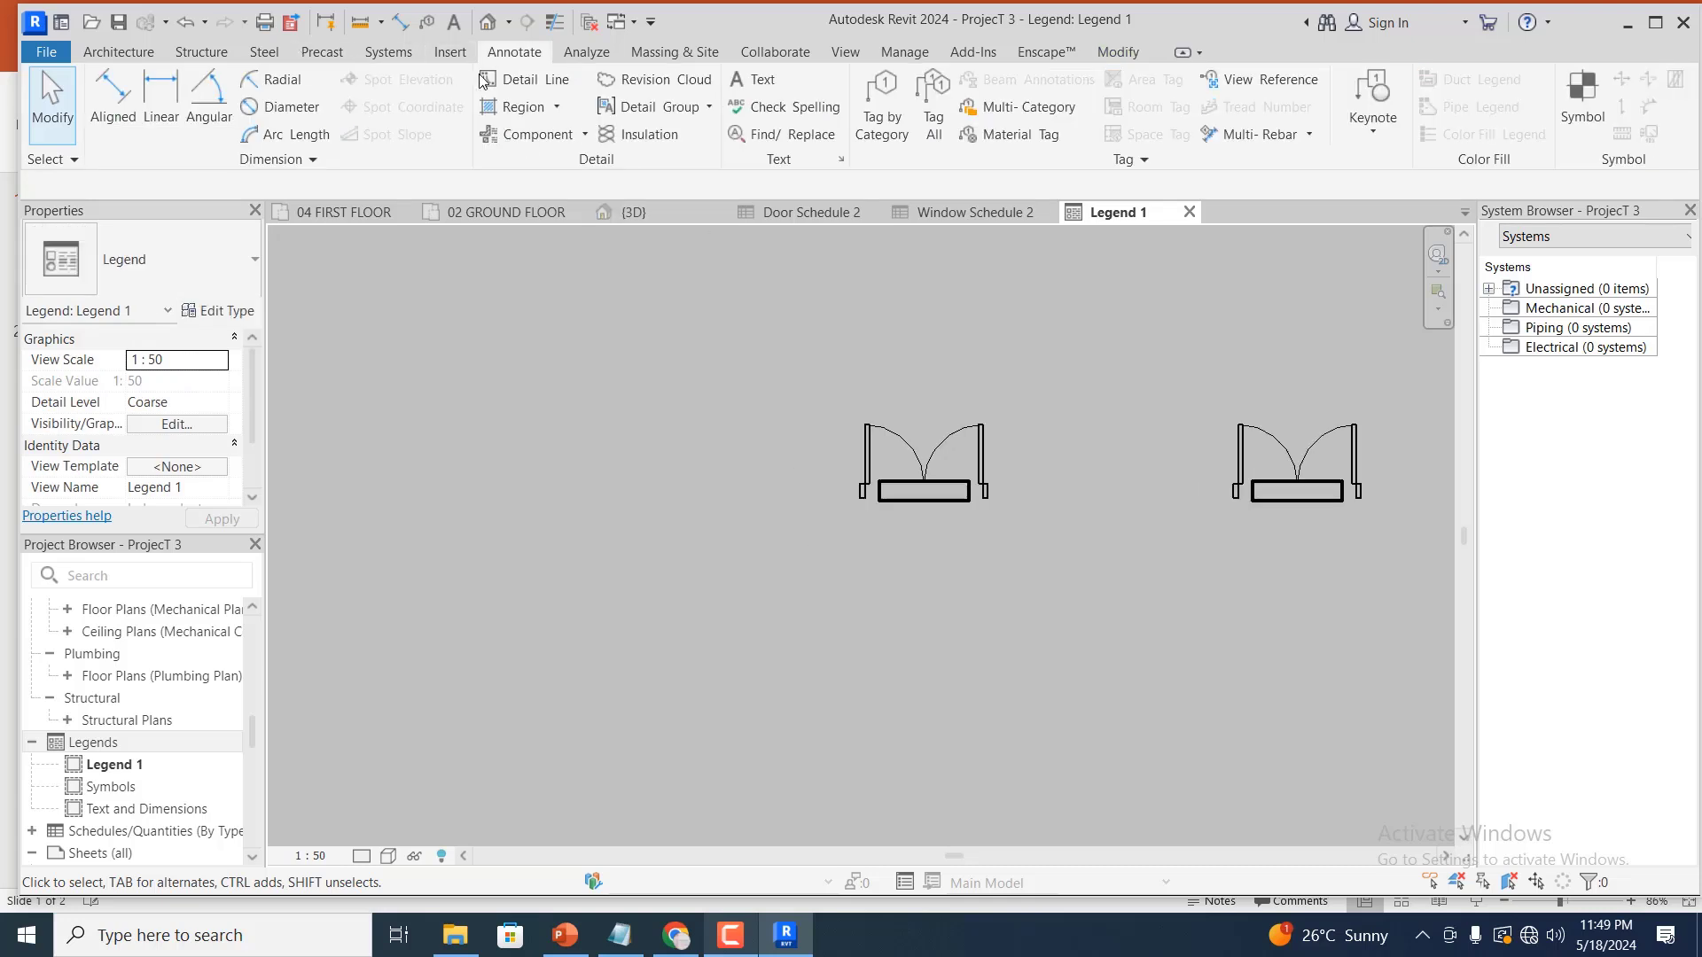
scroll(786, 415, "down", 1)
left_click(782, 416)
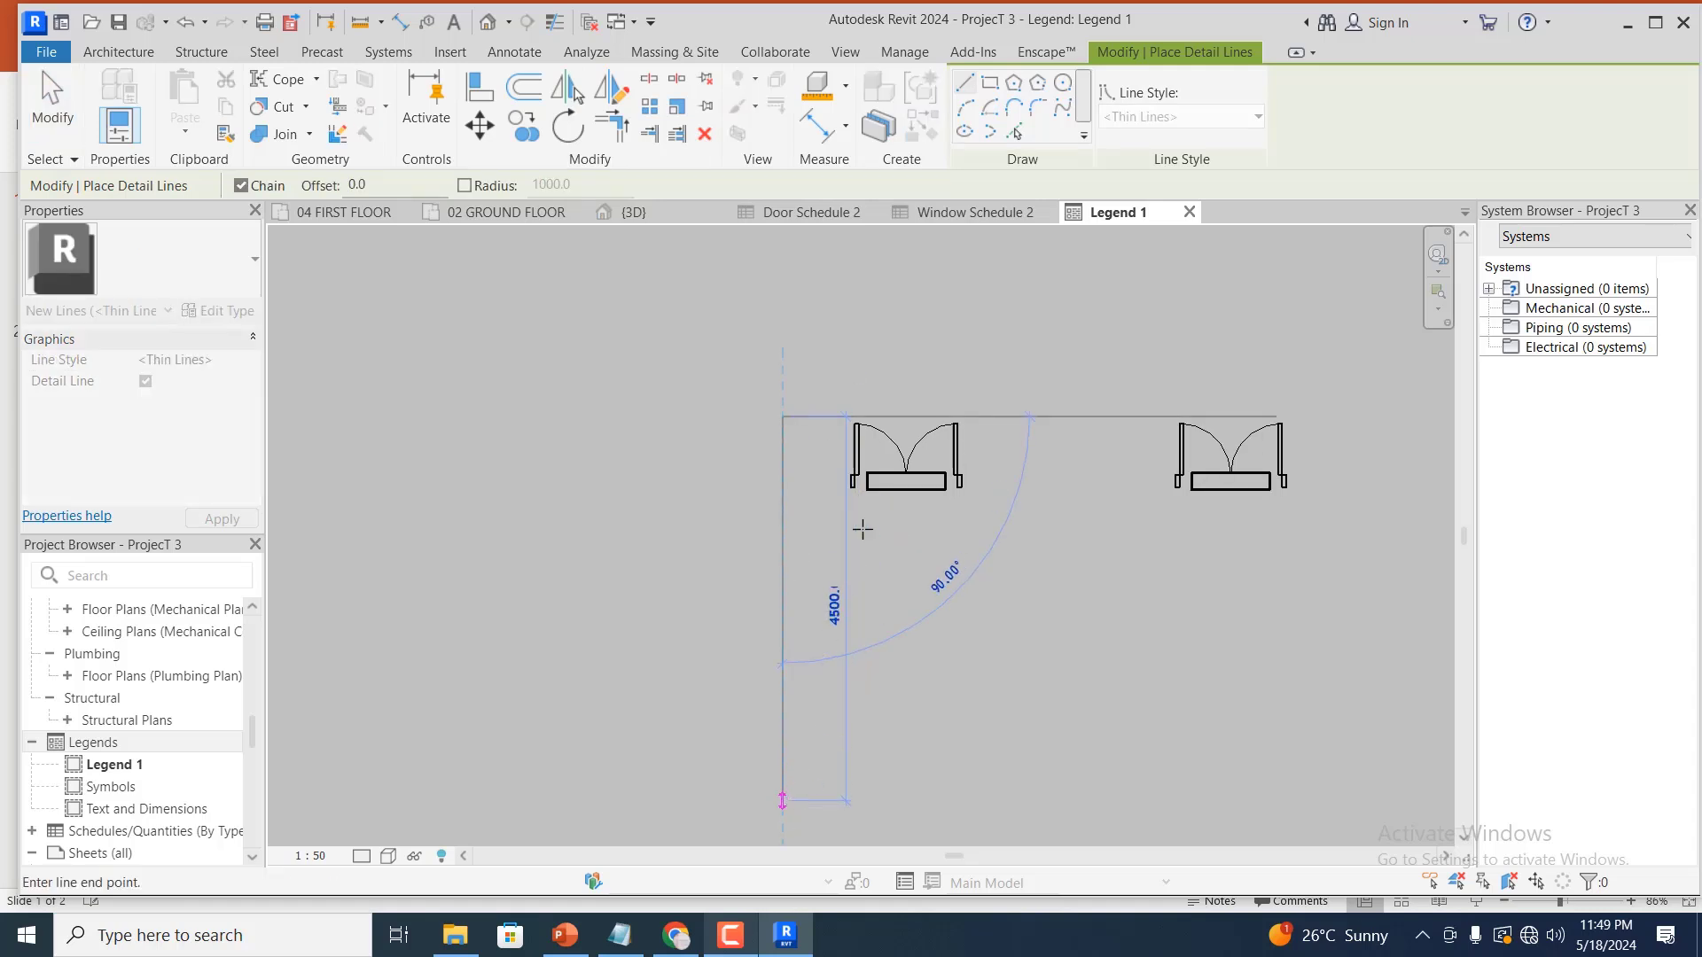
key("Escape")
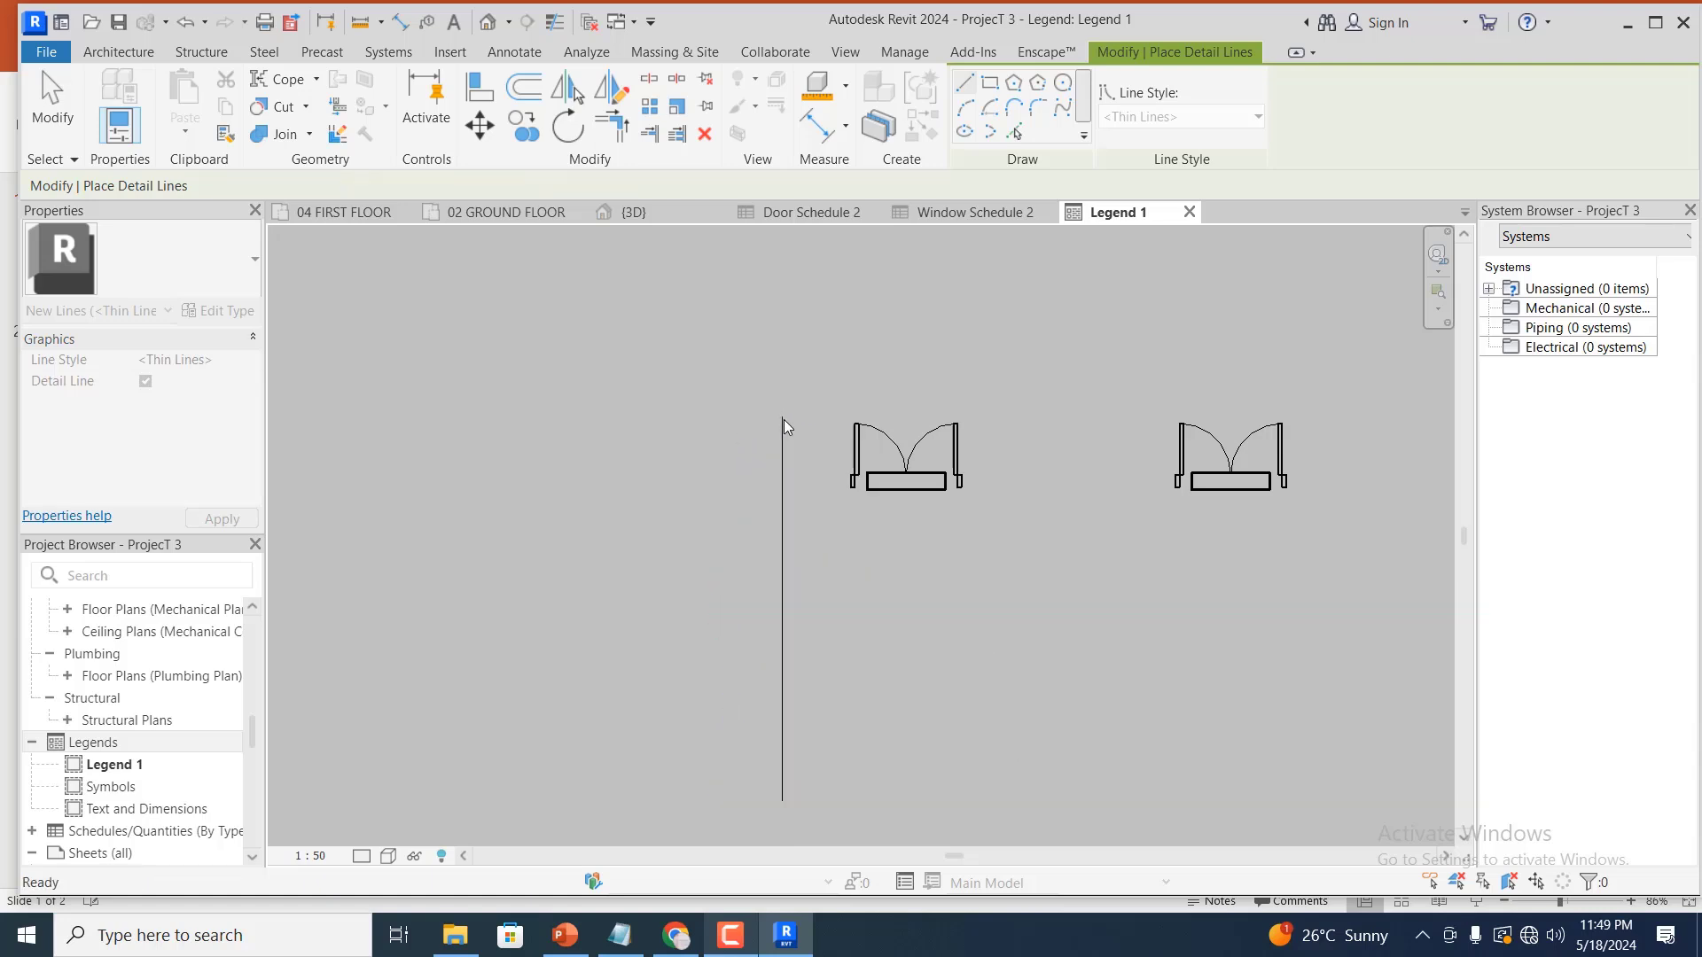
Draw a horizontal thin detail line about 8600 mm long from the vertical line's upper end, running right above both door symbols
left_click(782, 417)
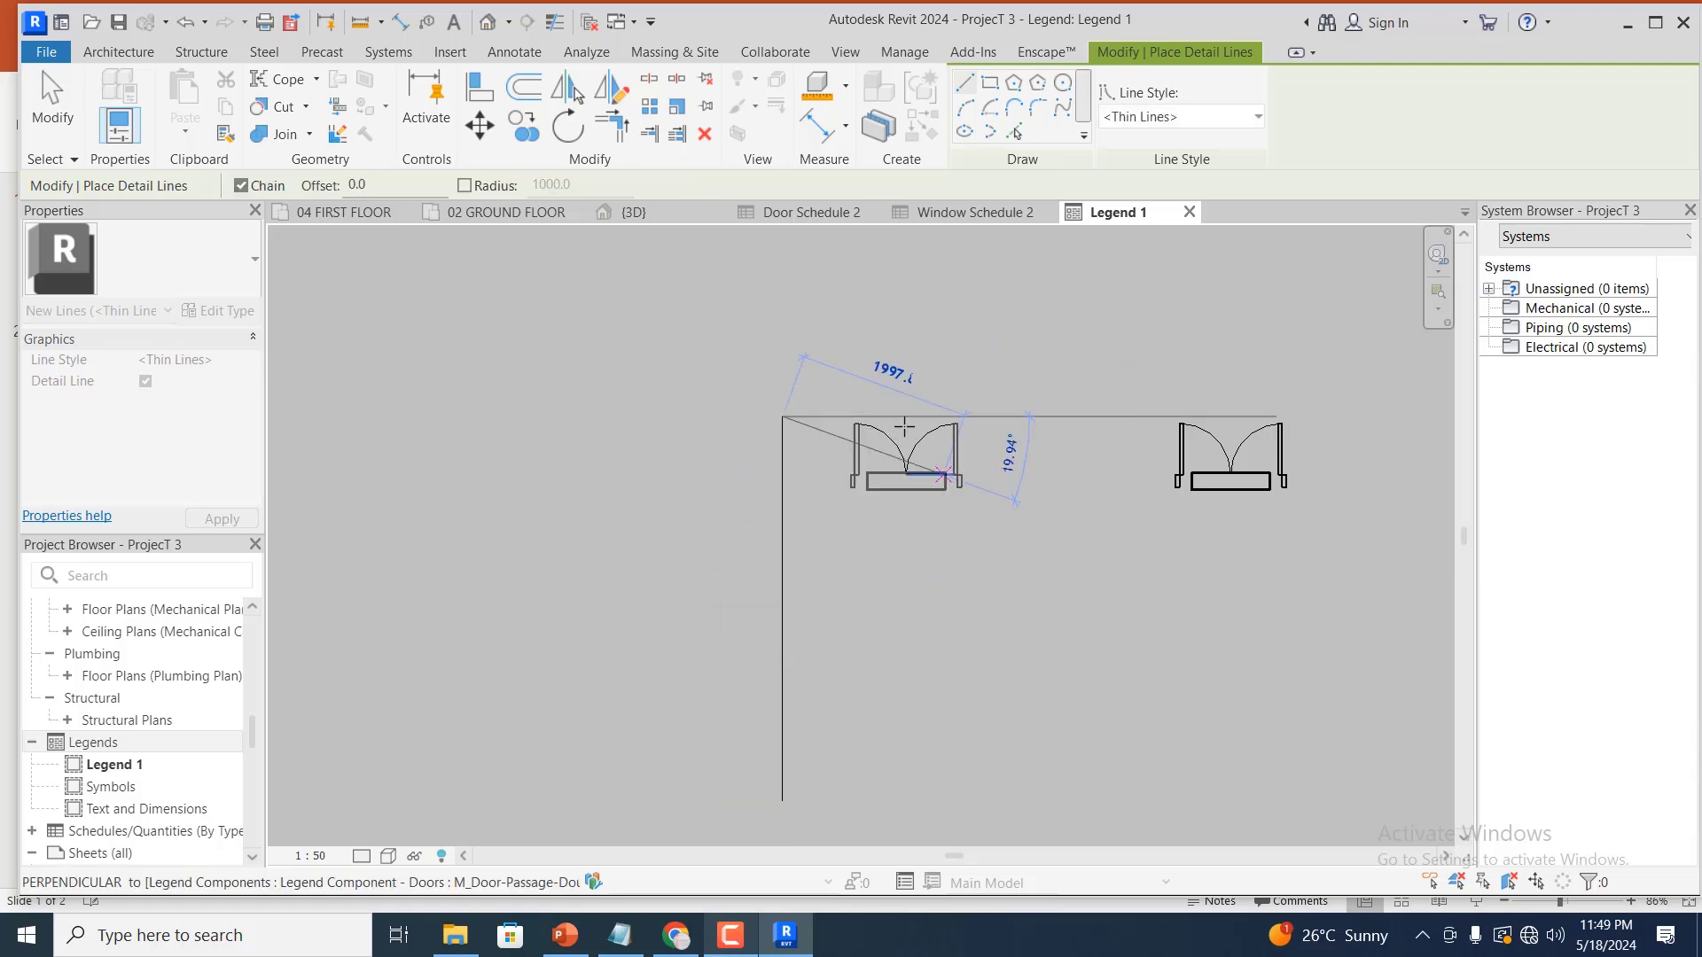
scroll(1223, 416, "down", 1)
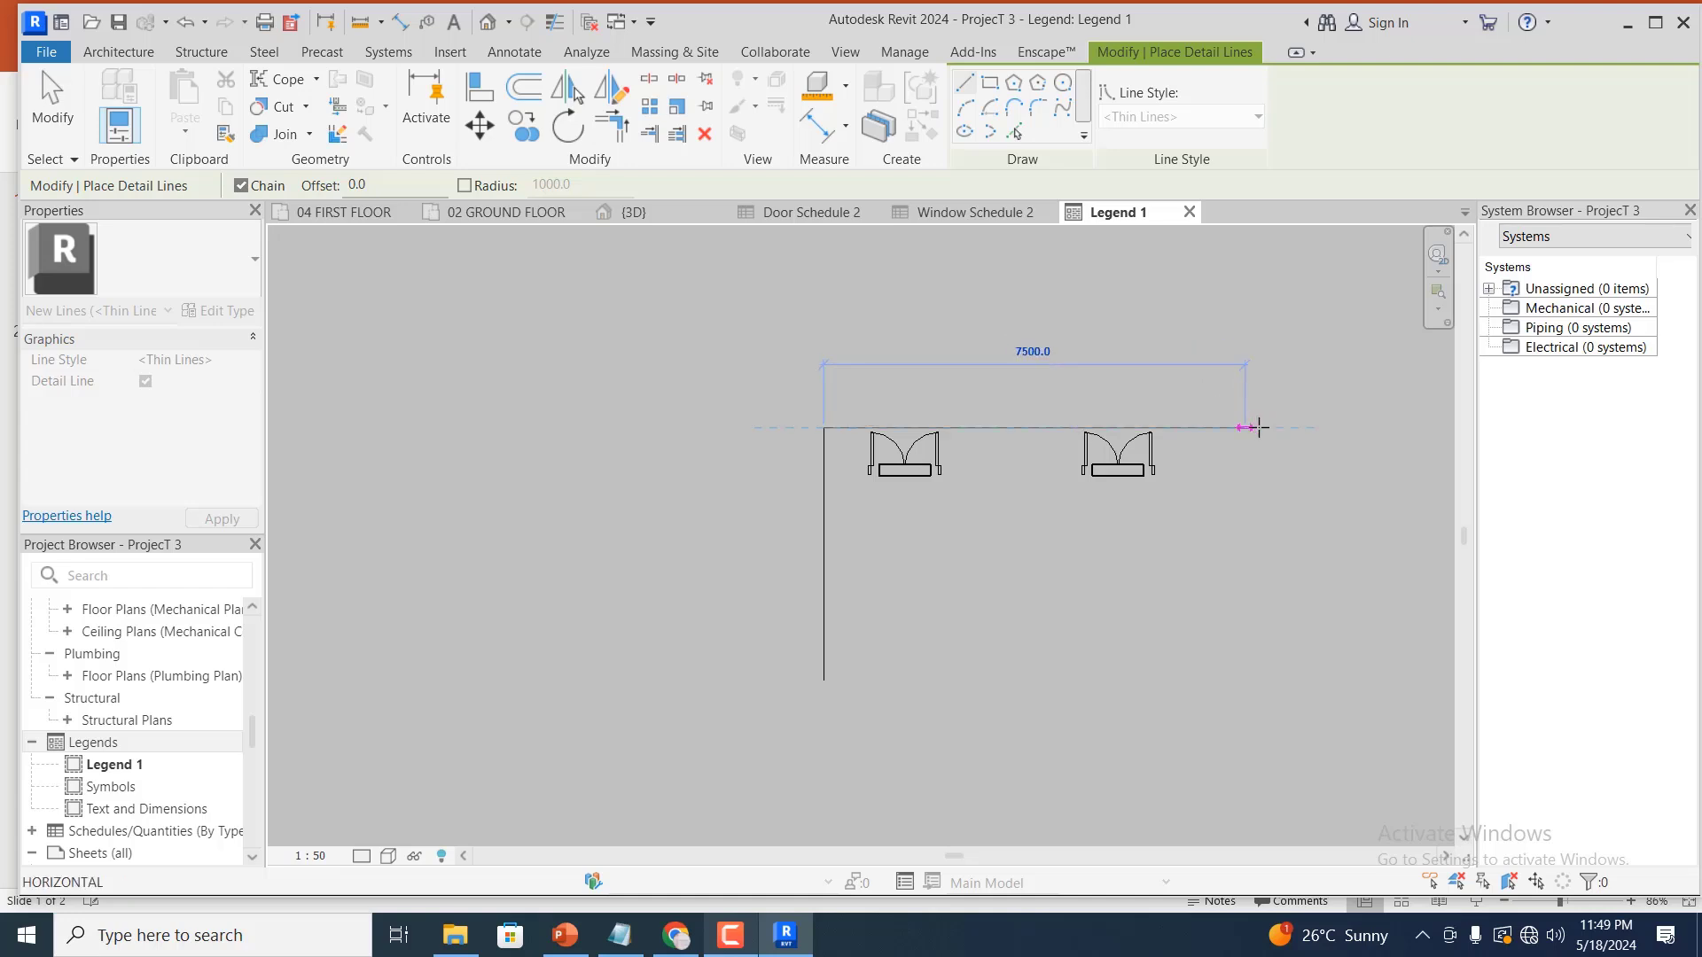
left_click(1309, 428)
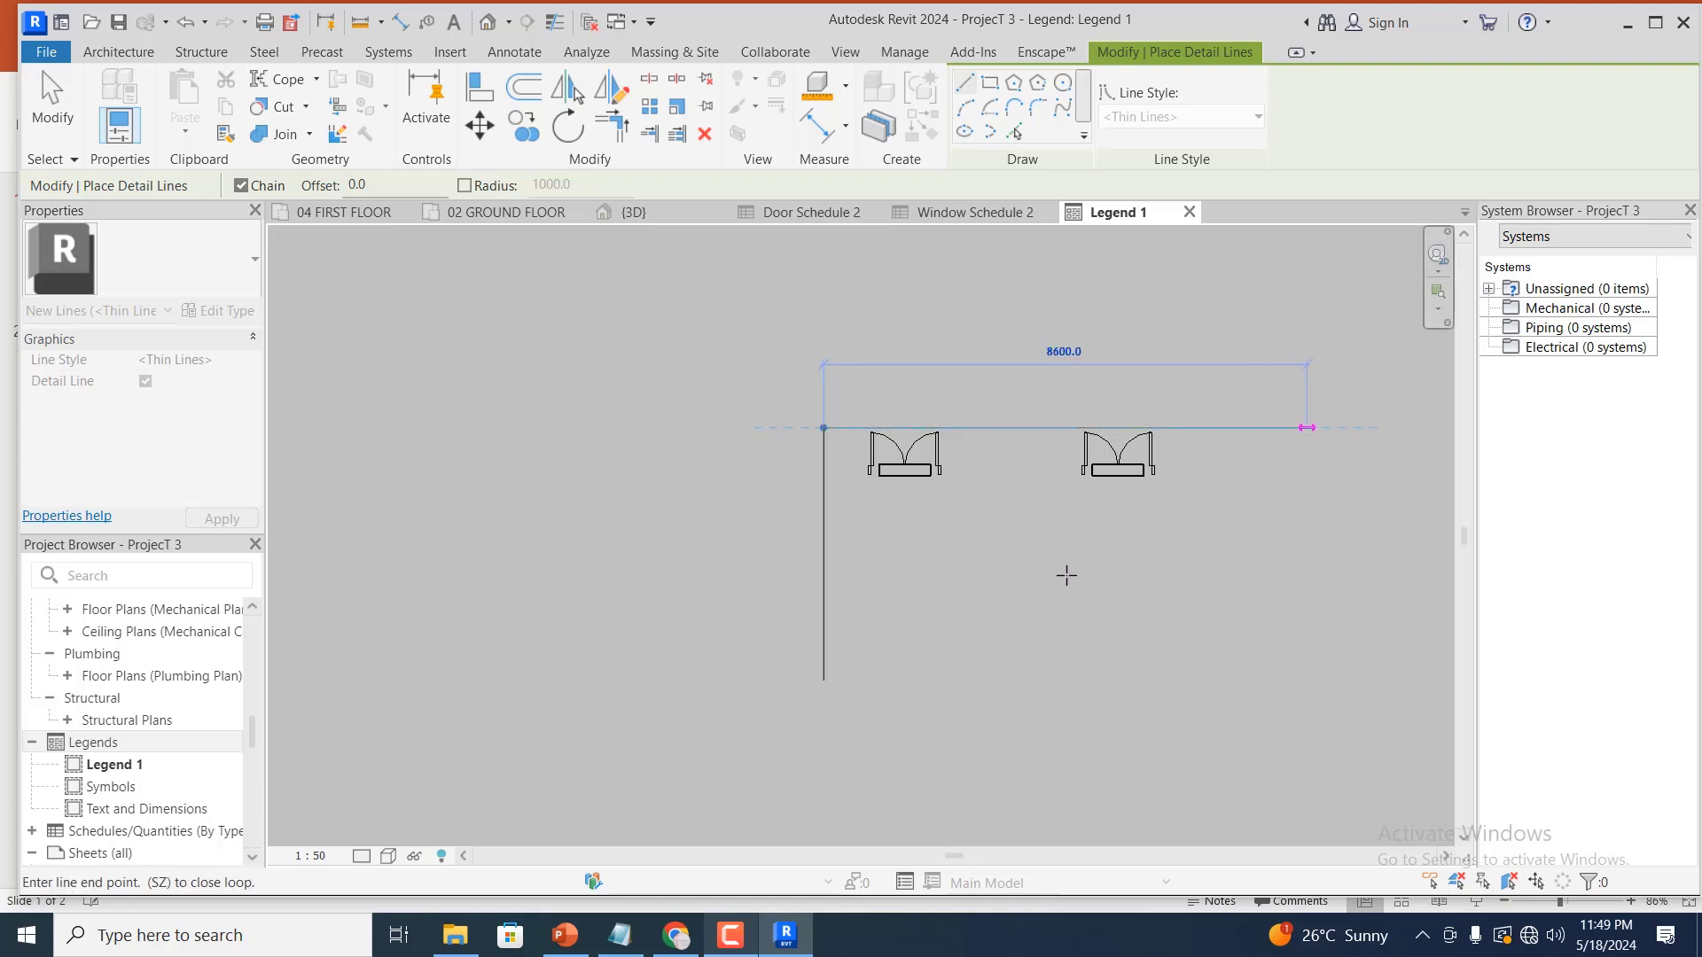
key("Escape")
key("Escape")
scroll(851, 545, "up", 1)
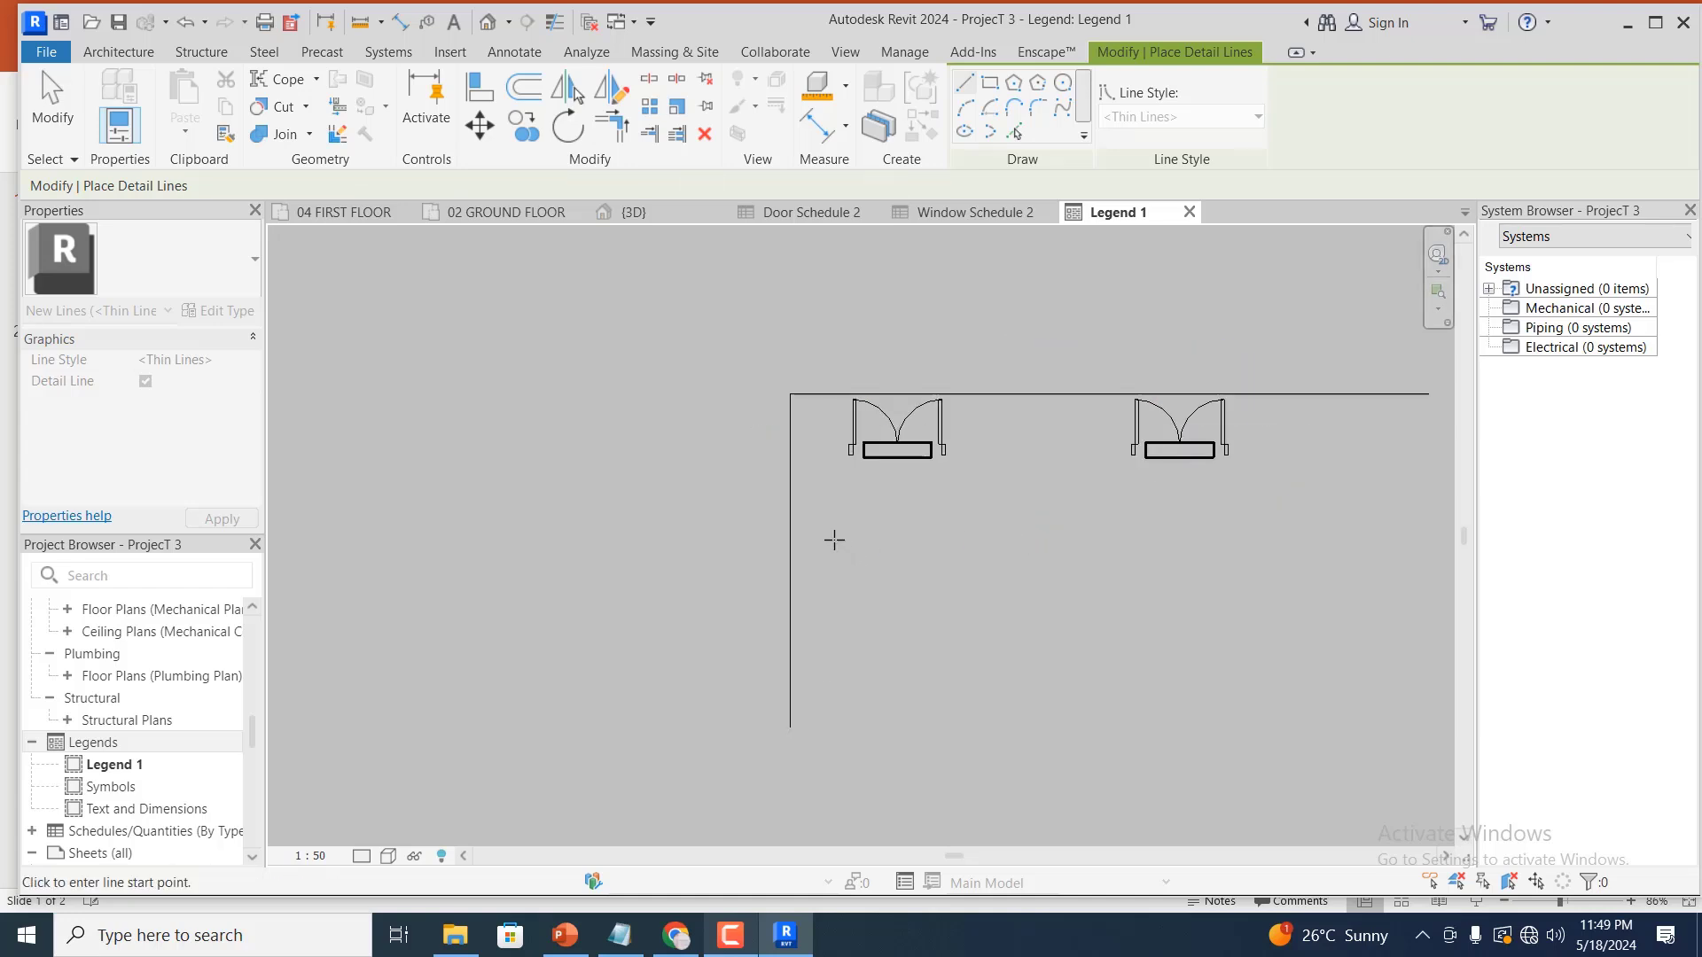
key("Escape")
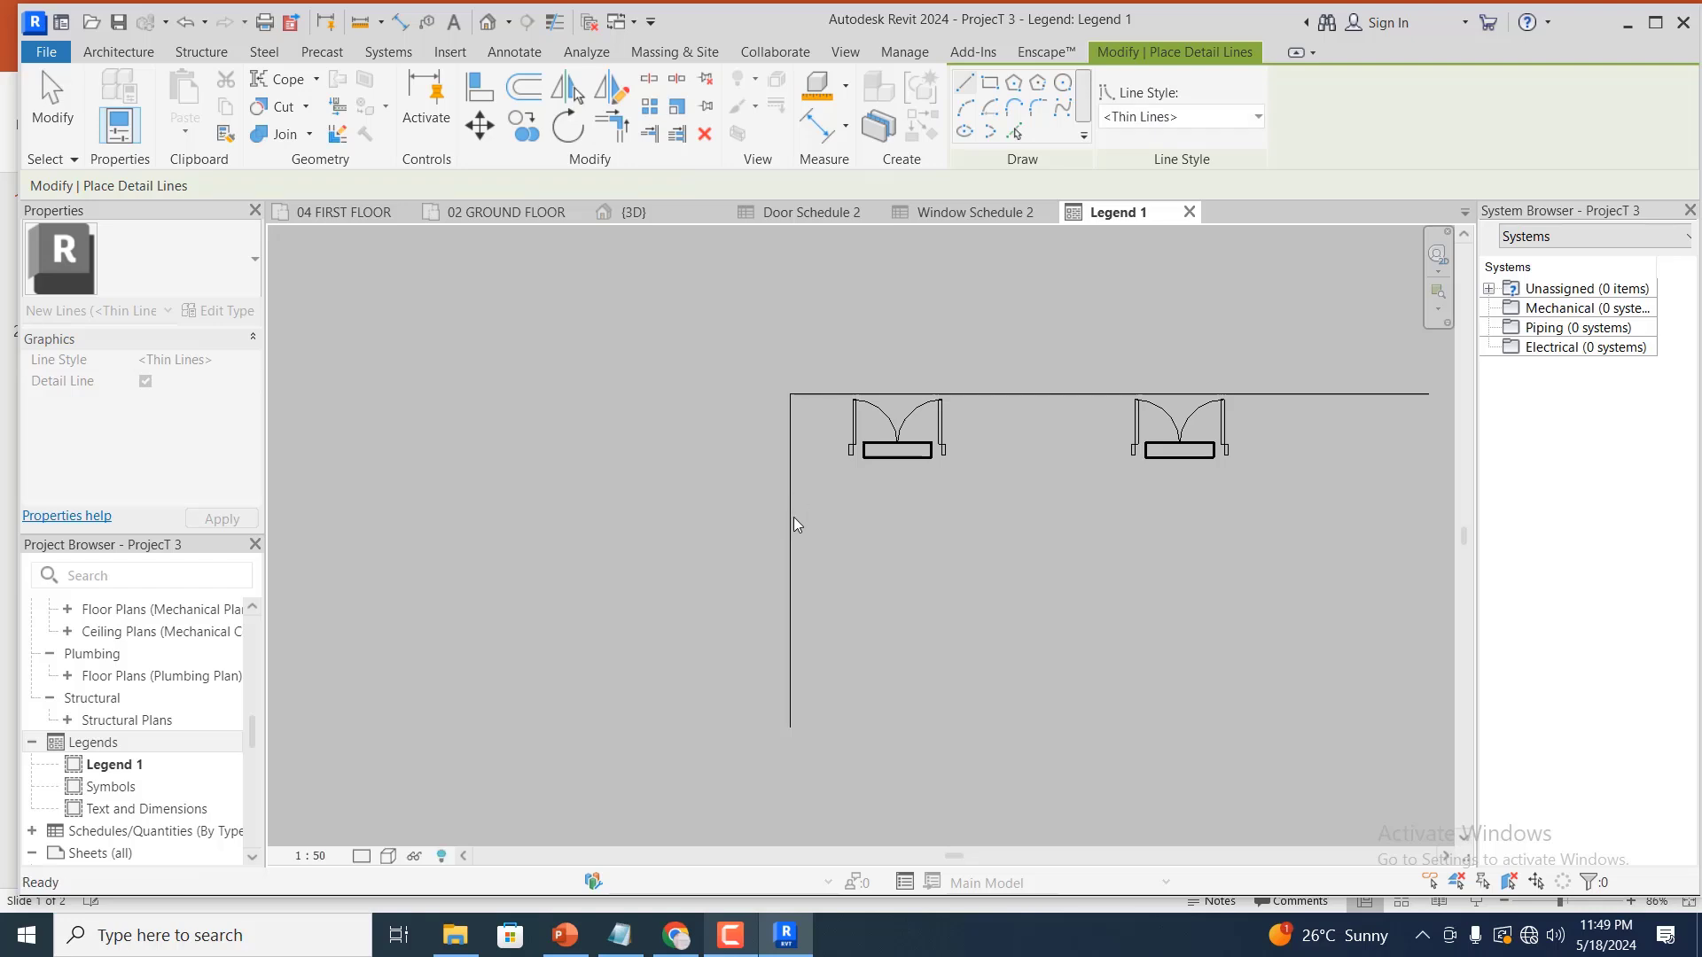
Copy the vertical line rightward five times, forming a narrow first column followed by four columns spaced 1200 mm apart
left_click(791, 523)
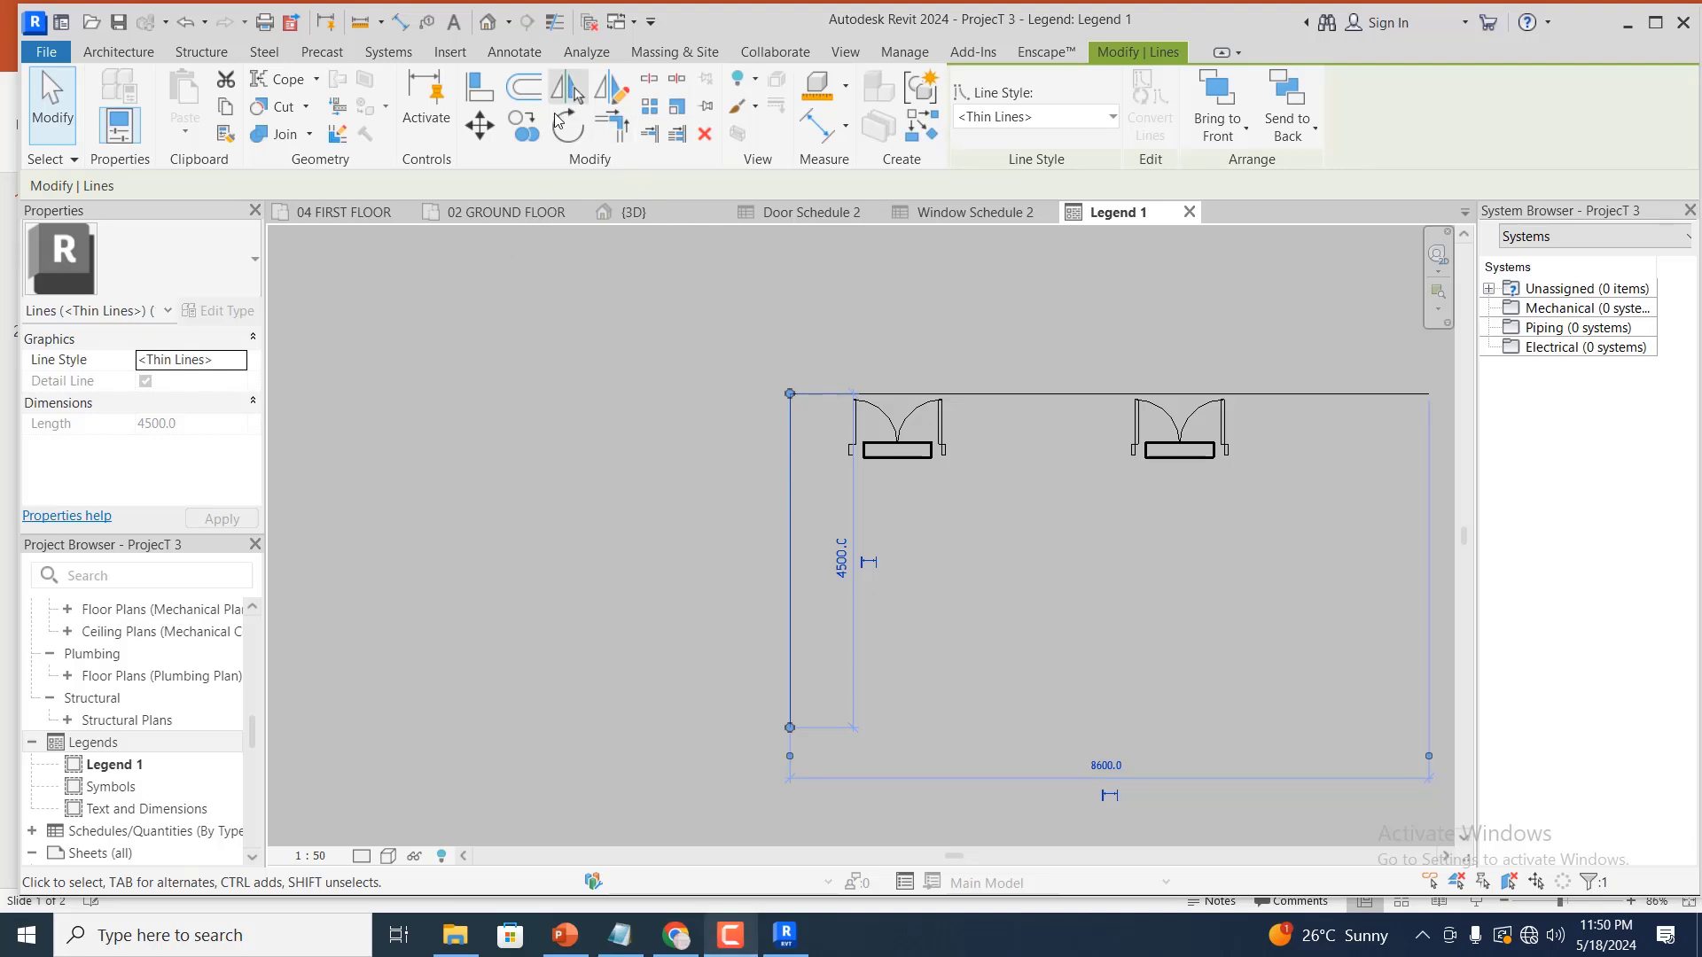
left_click(536, 133)
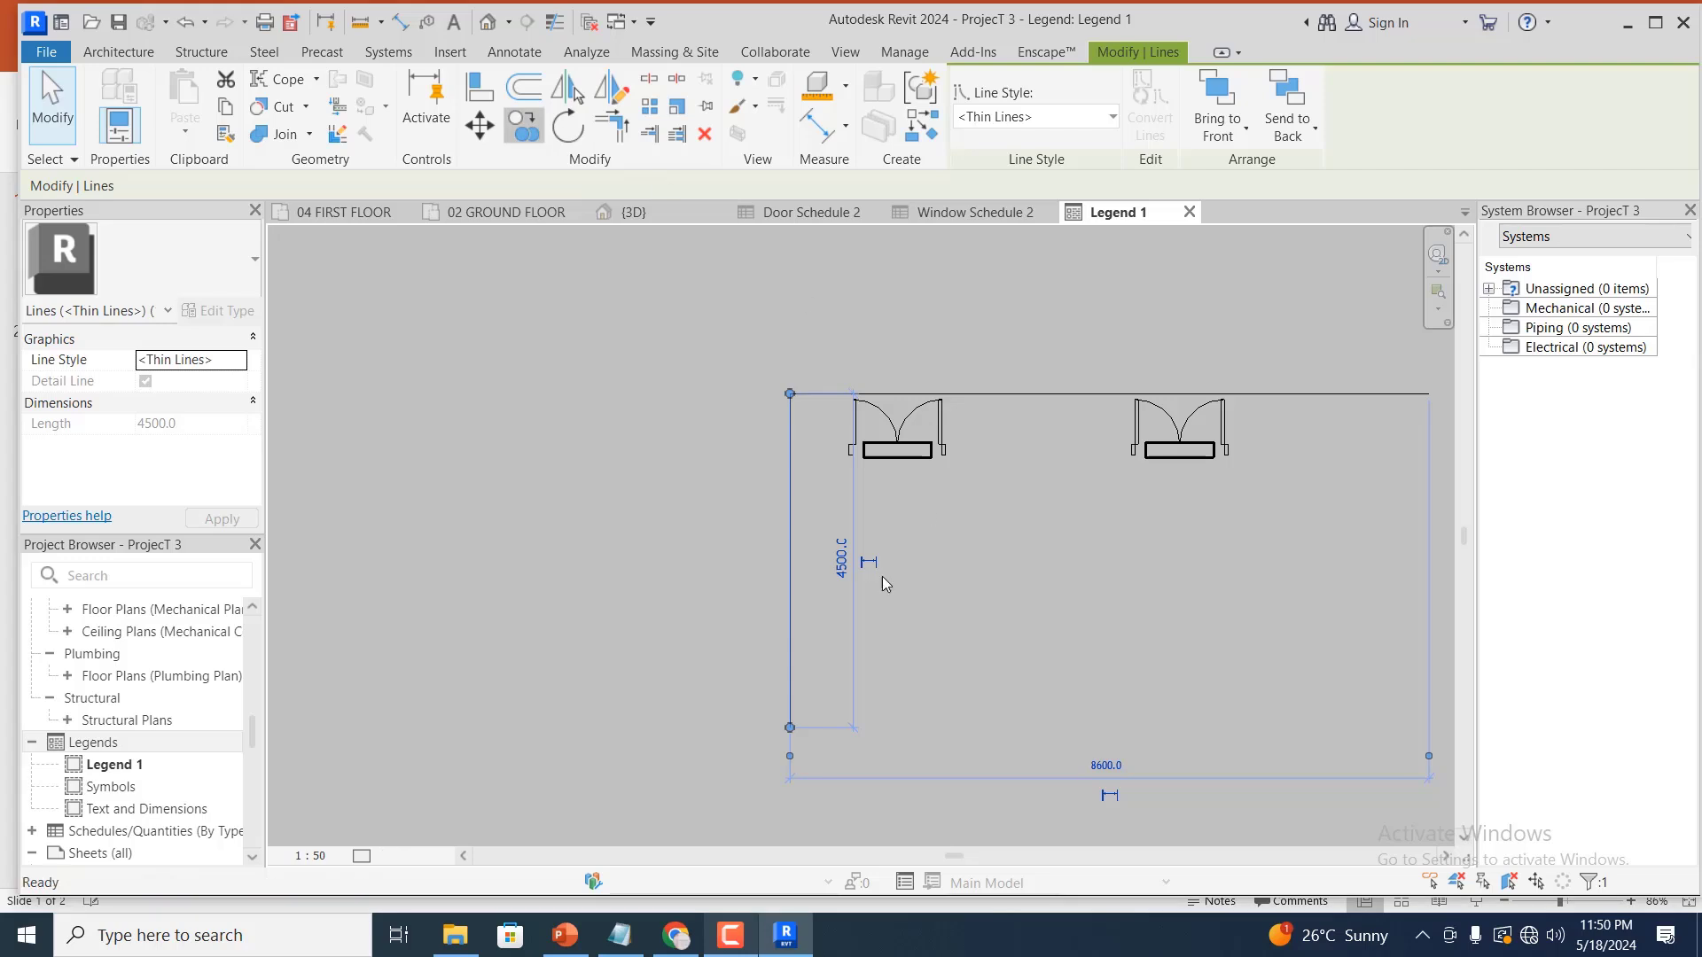
left_click(790, 550)
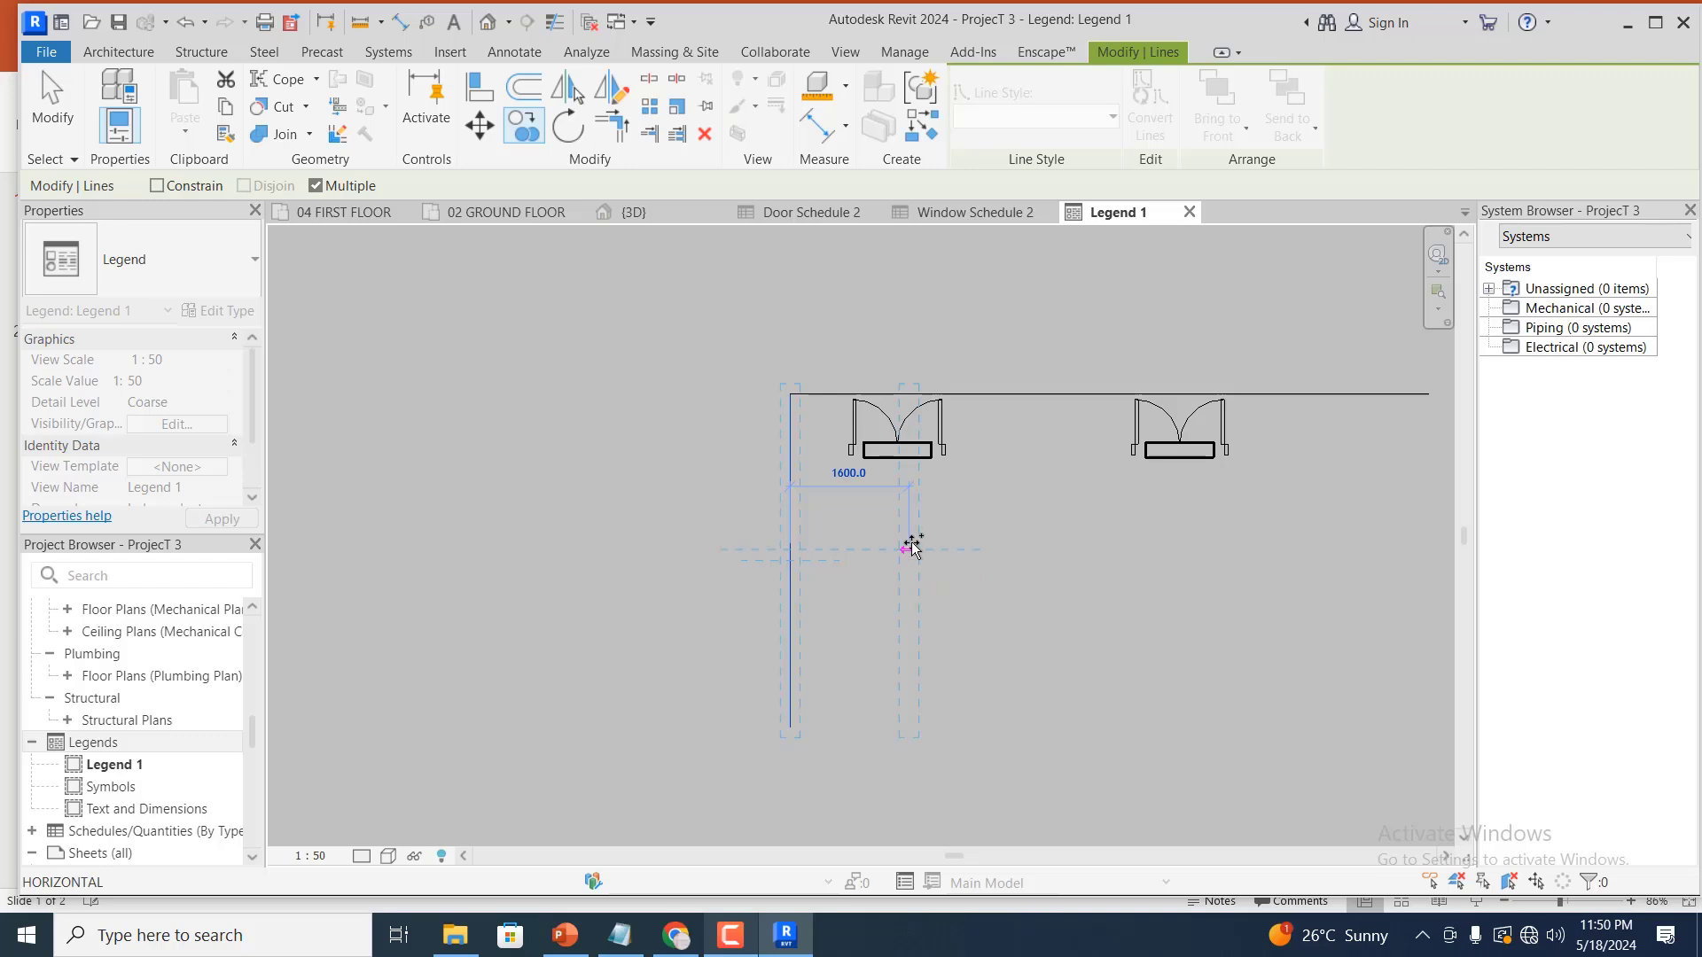
left_click(835, 550)
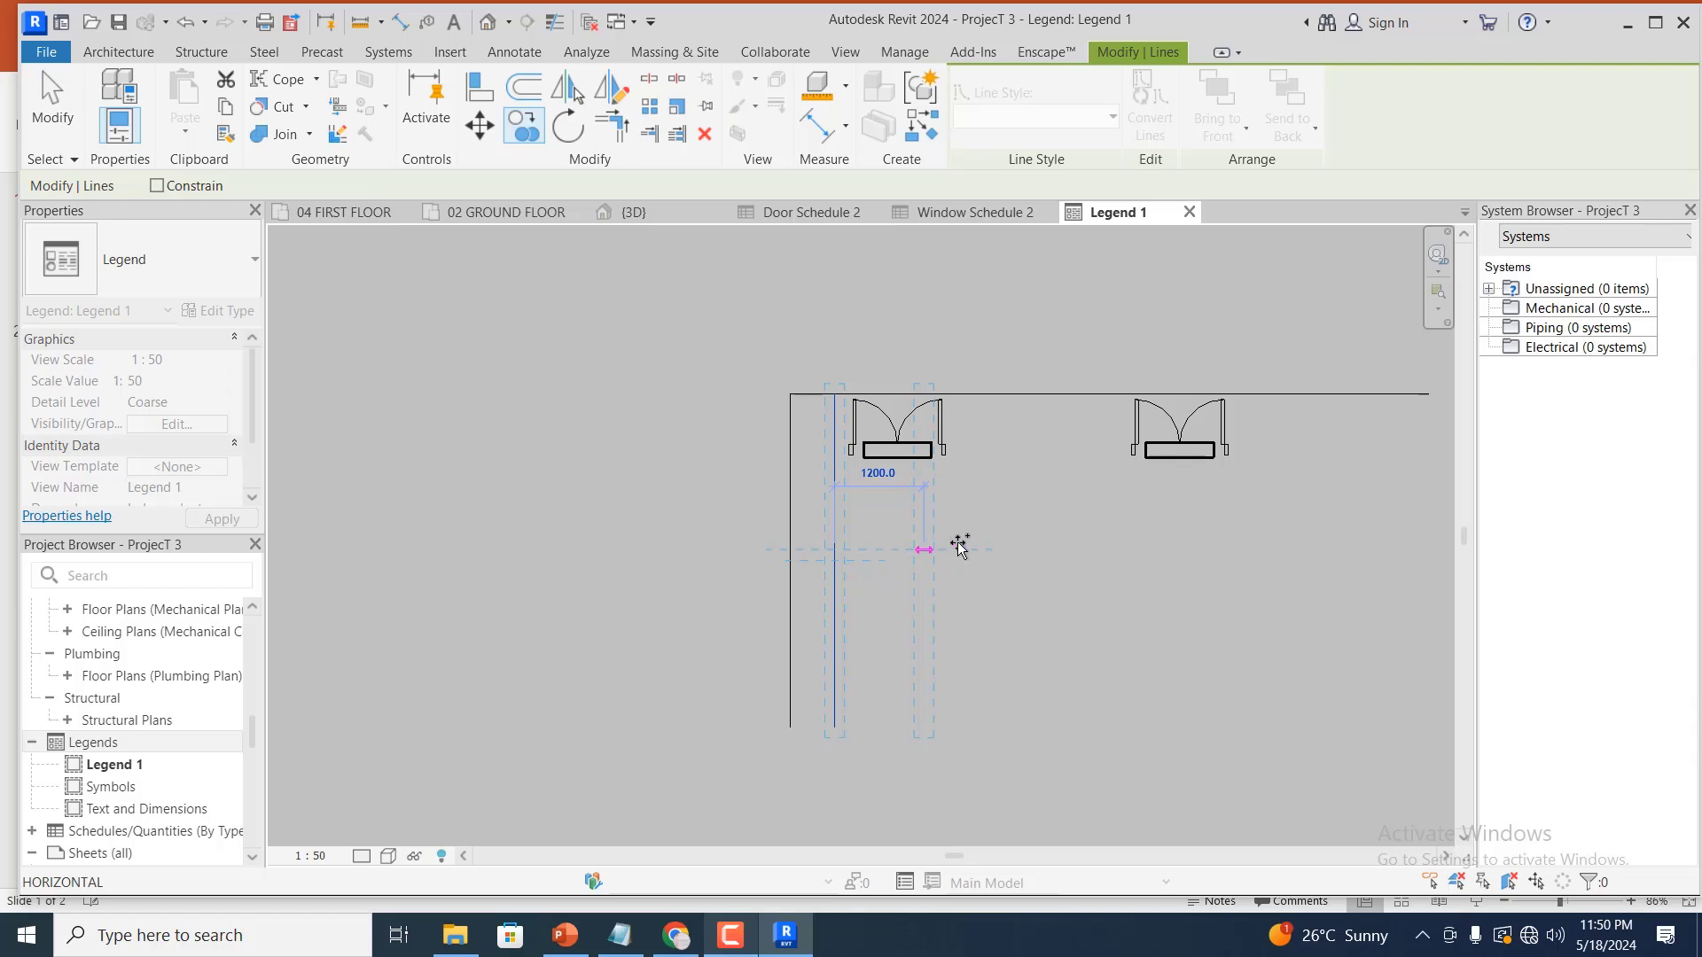
left_click(923, 549)
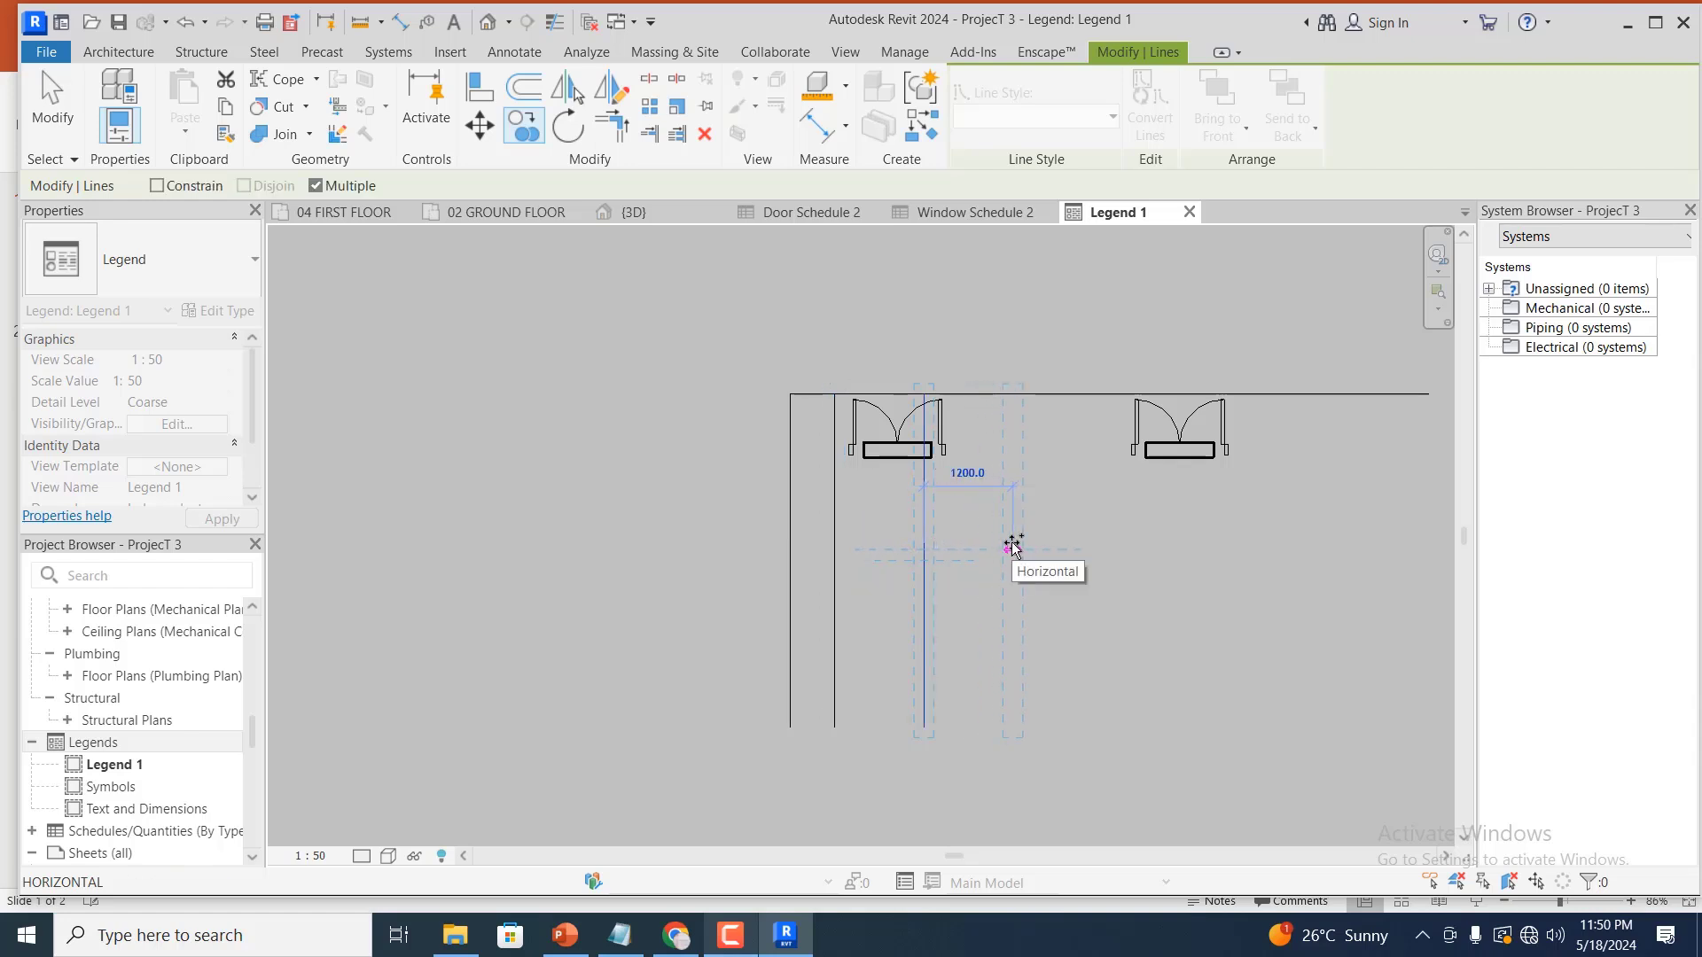
left_click(1013, 550)
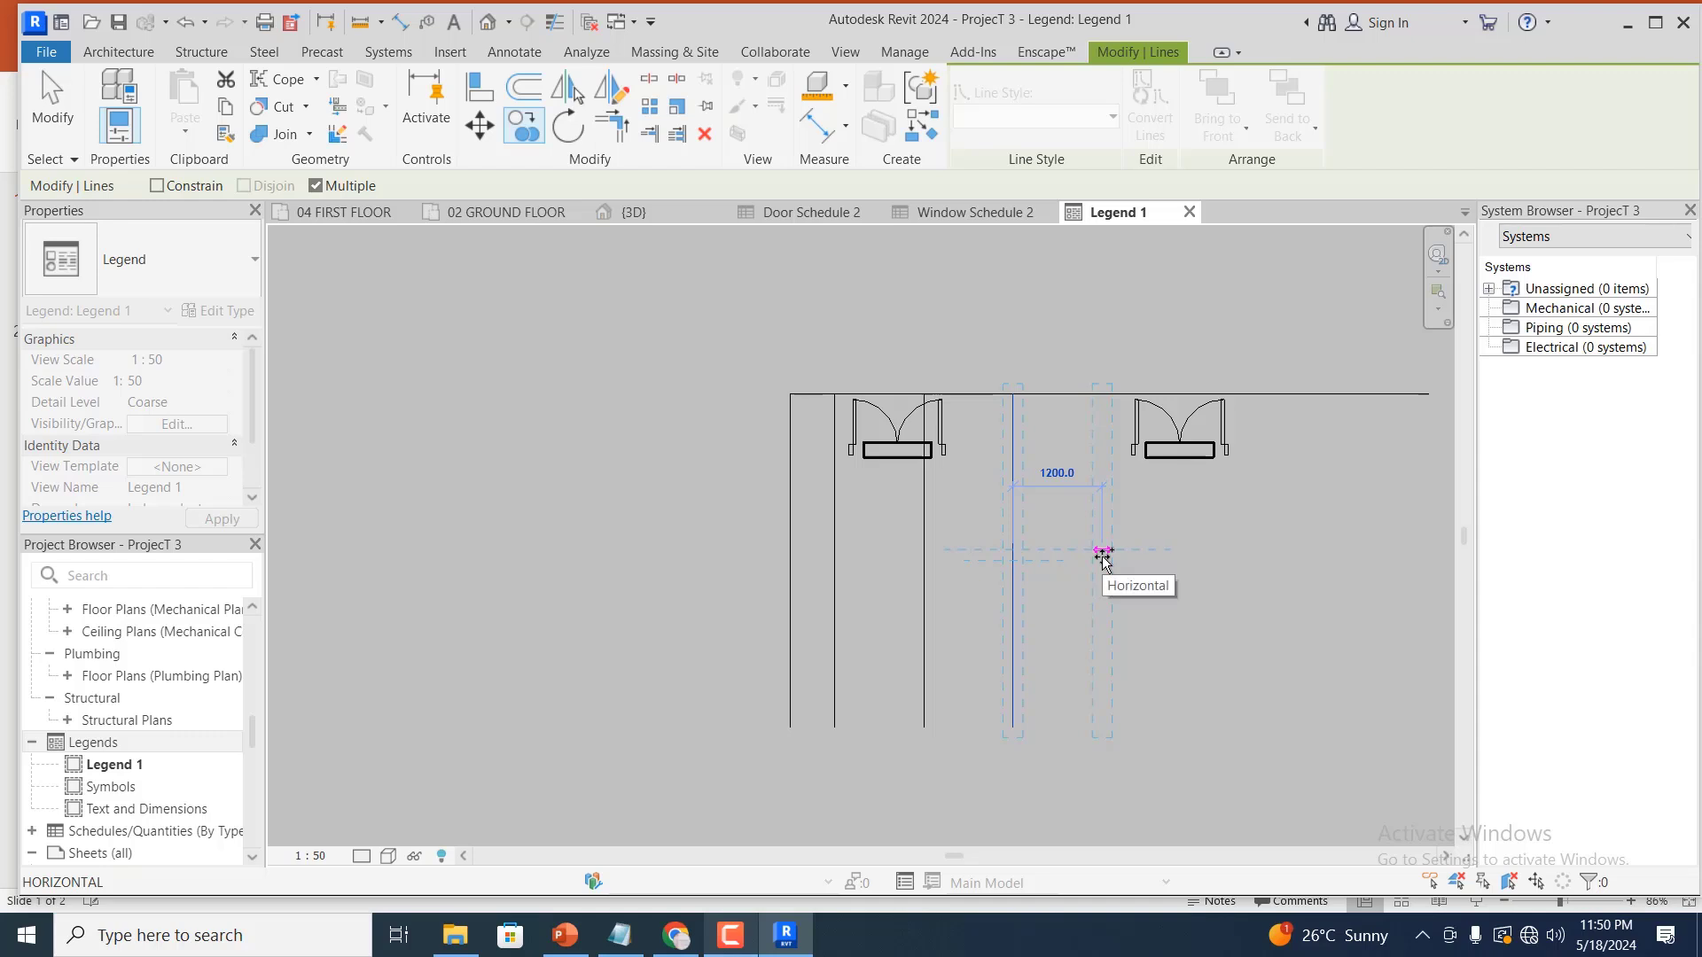
left_click(1099, 551)
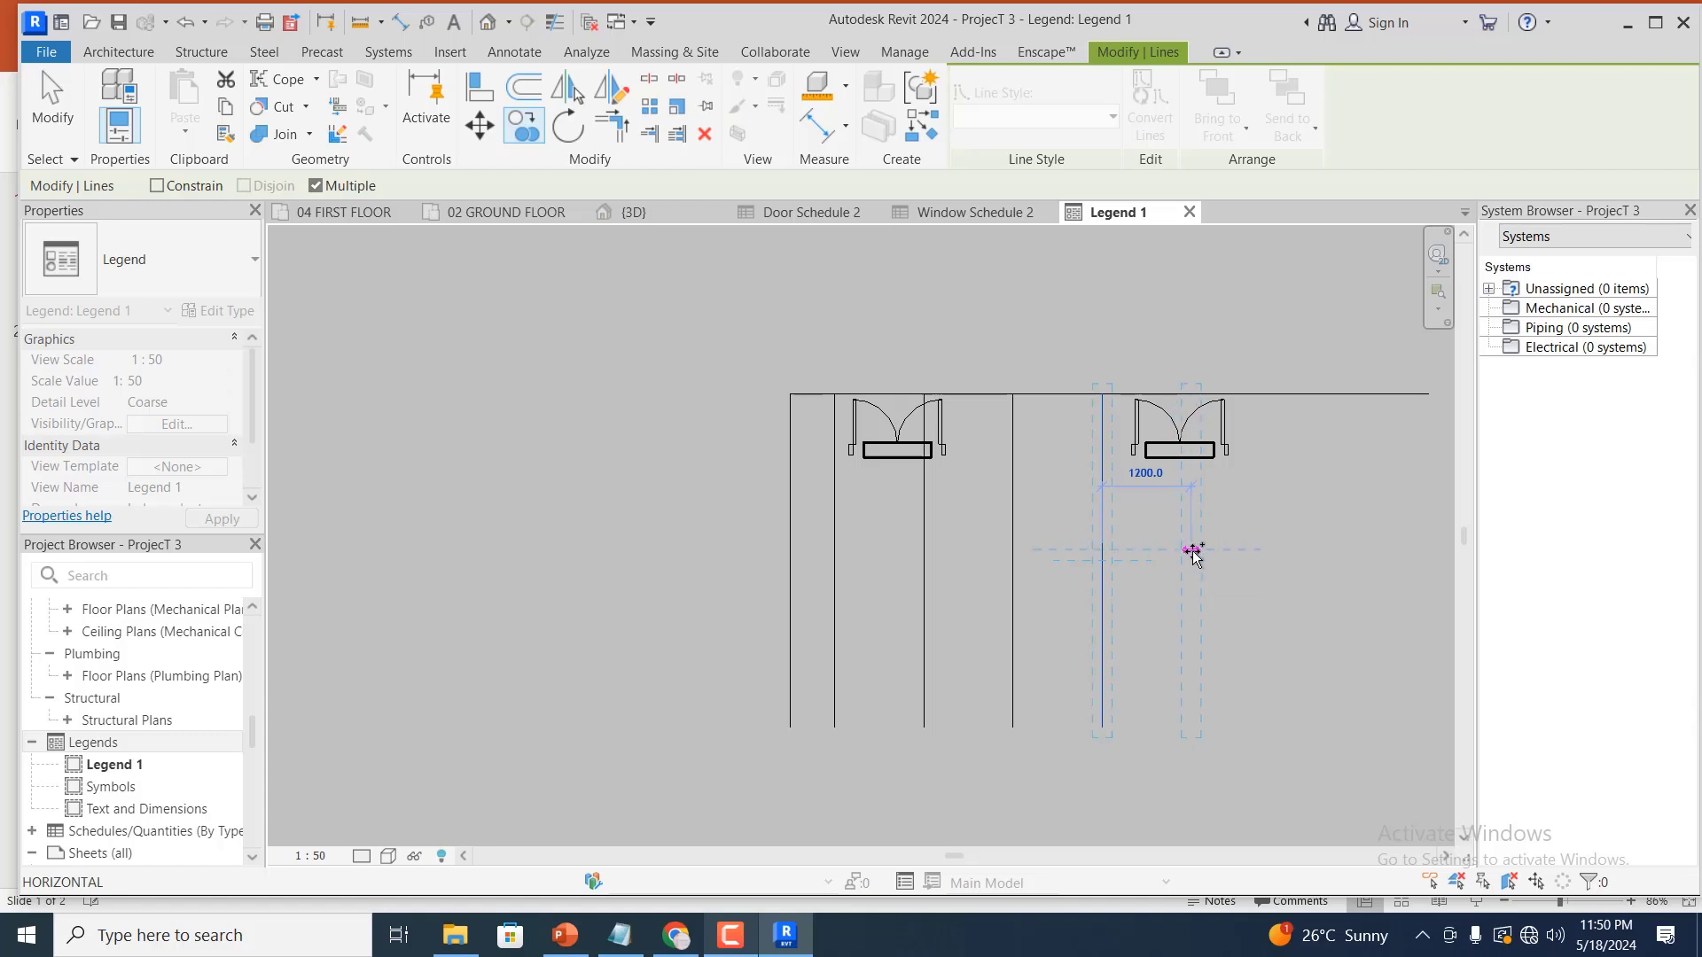
left_click(1192, 552)
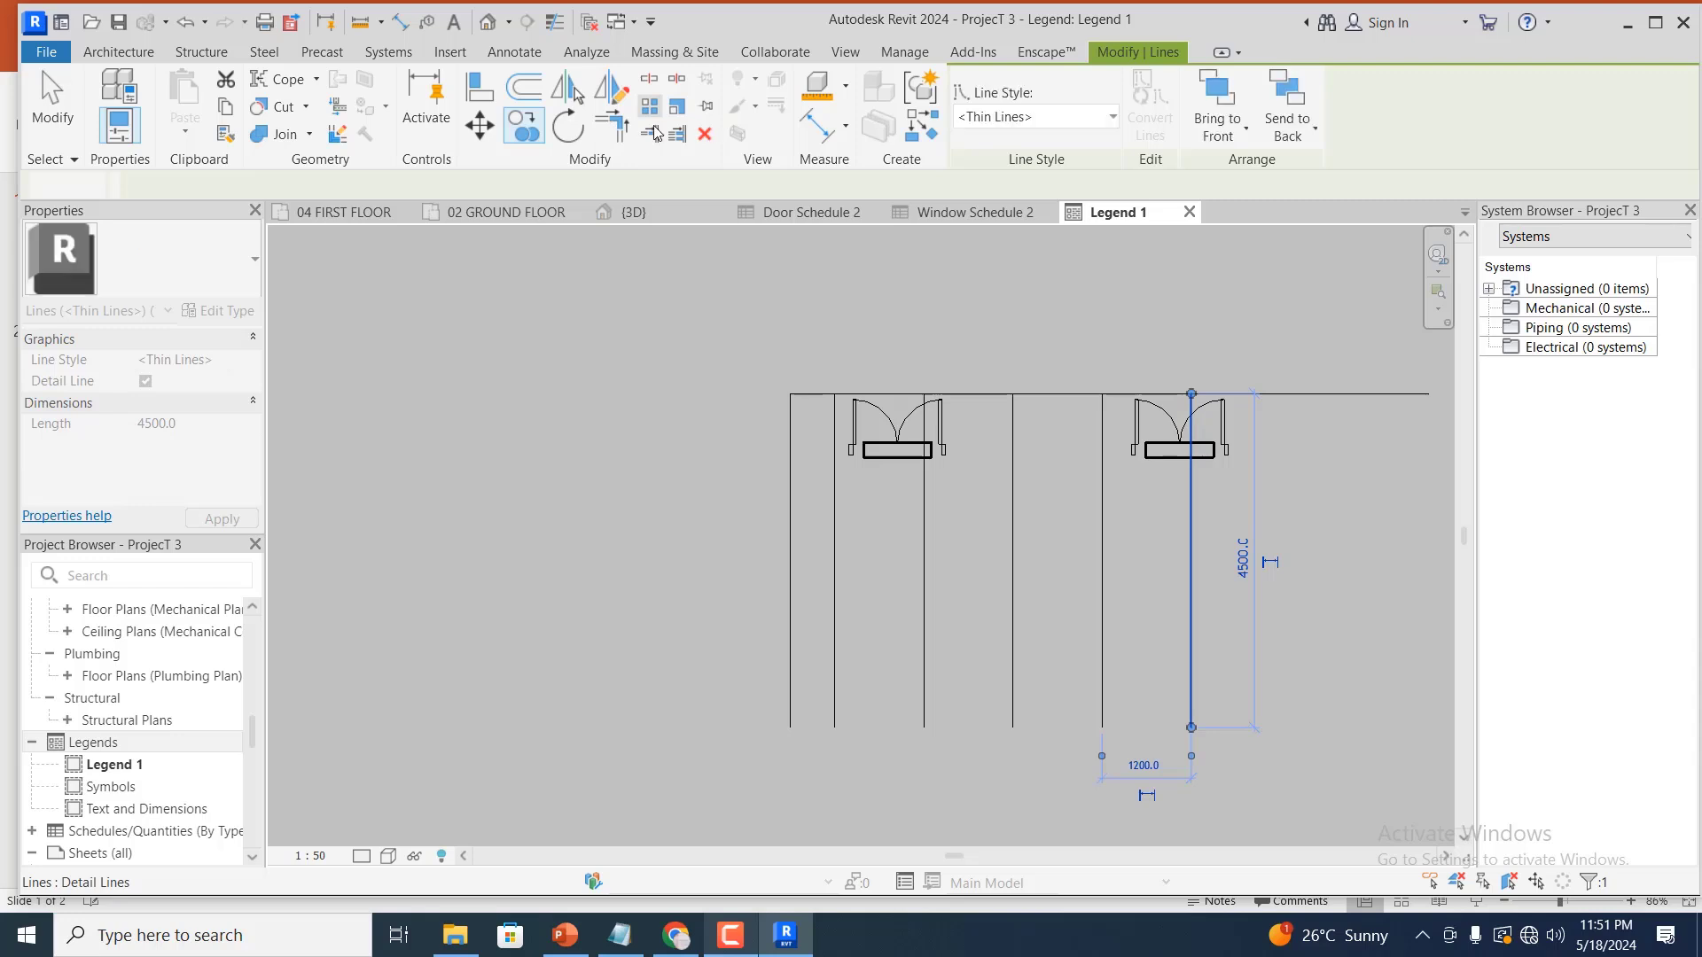
Trim the top horizontal line to a corner with the last vertical line, removing the overhang on the right
left_click(609, 129)
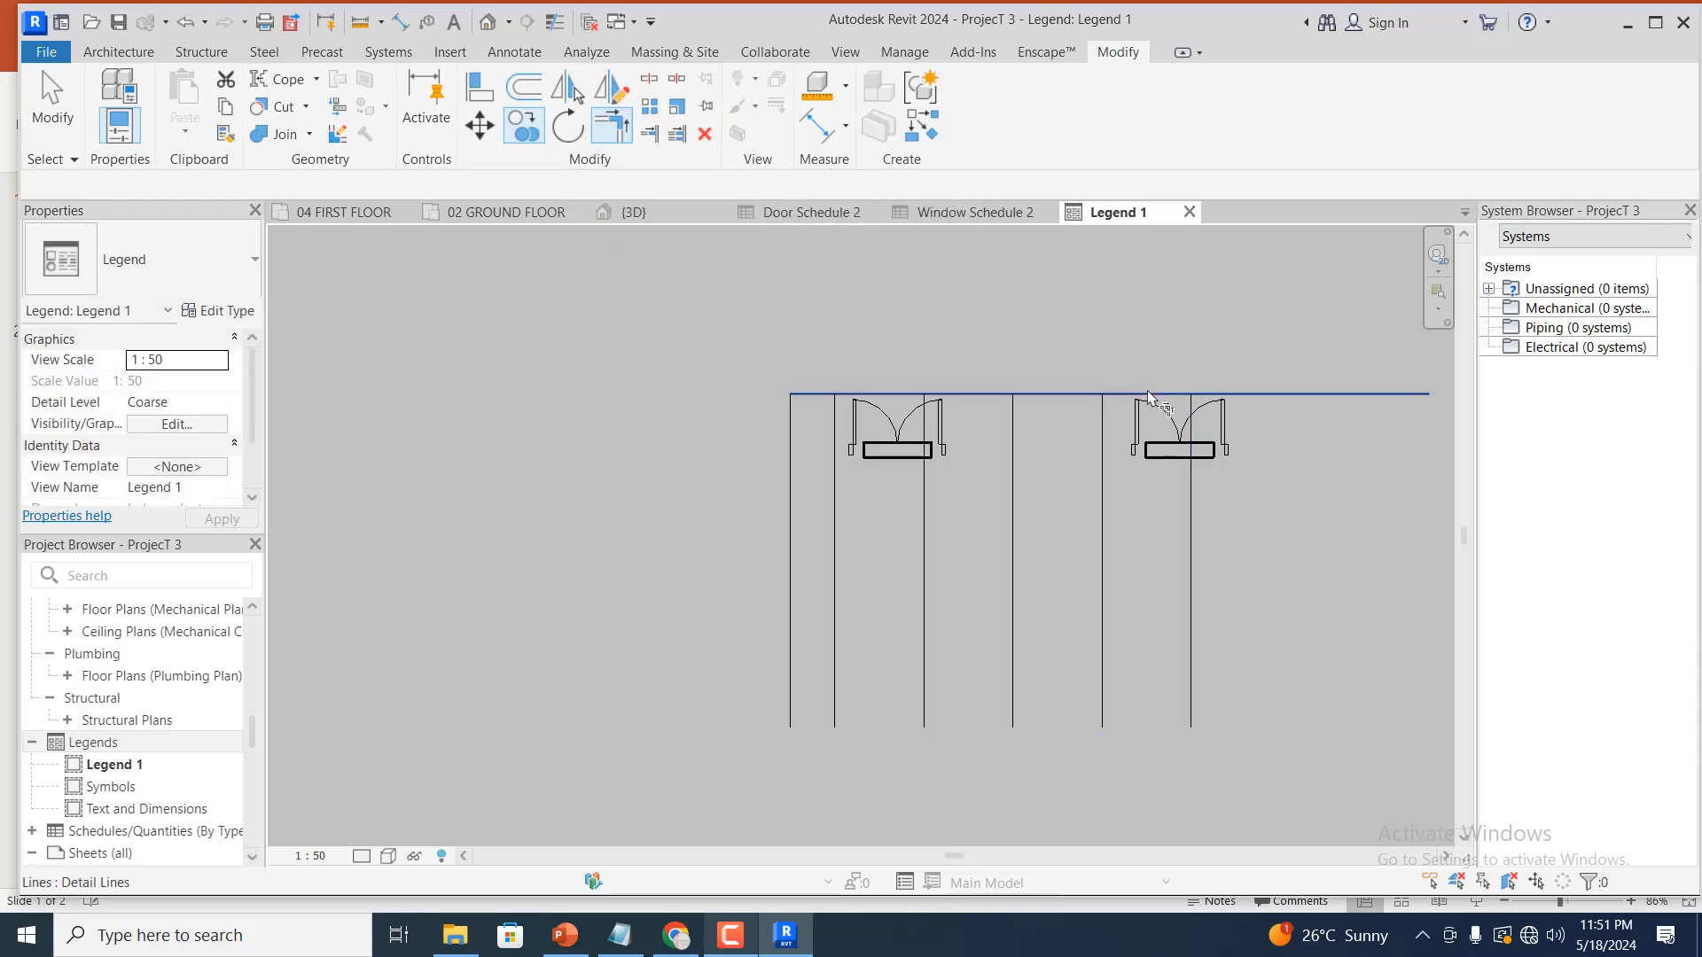
left_click(1161, 393)
left_click(1191, 495)
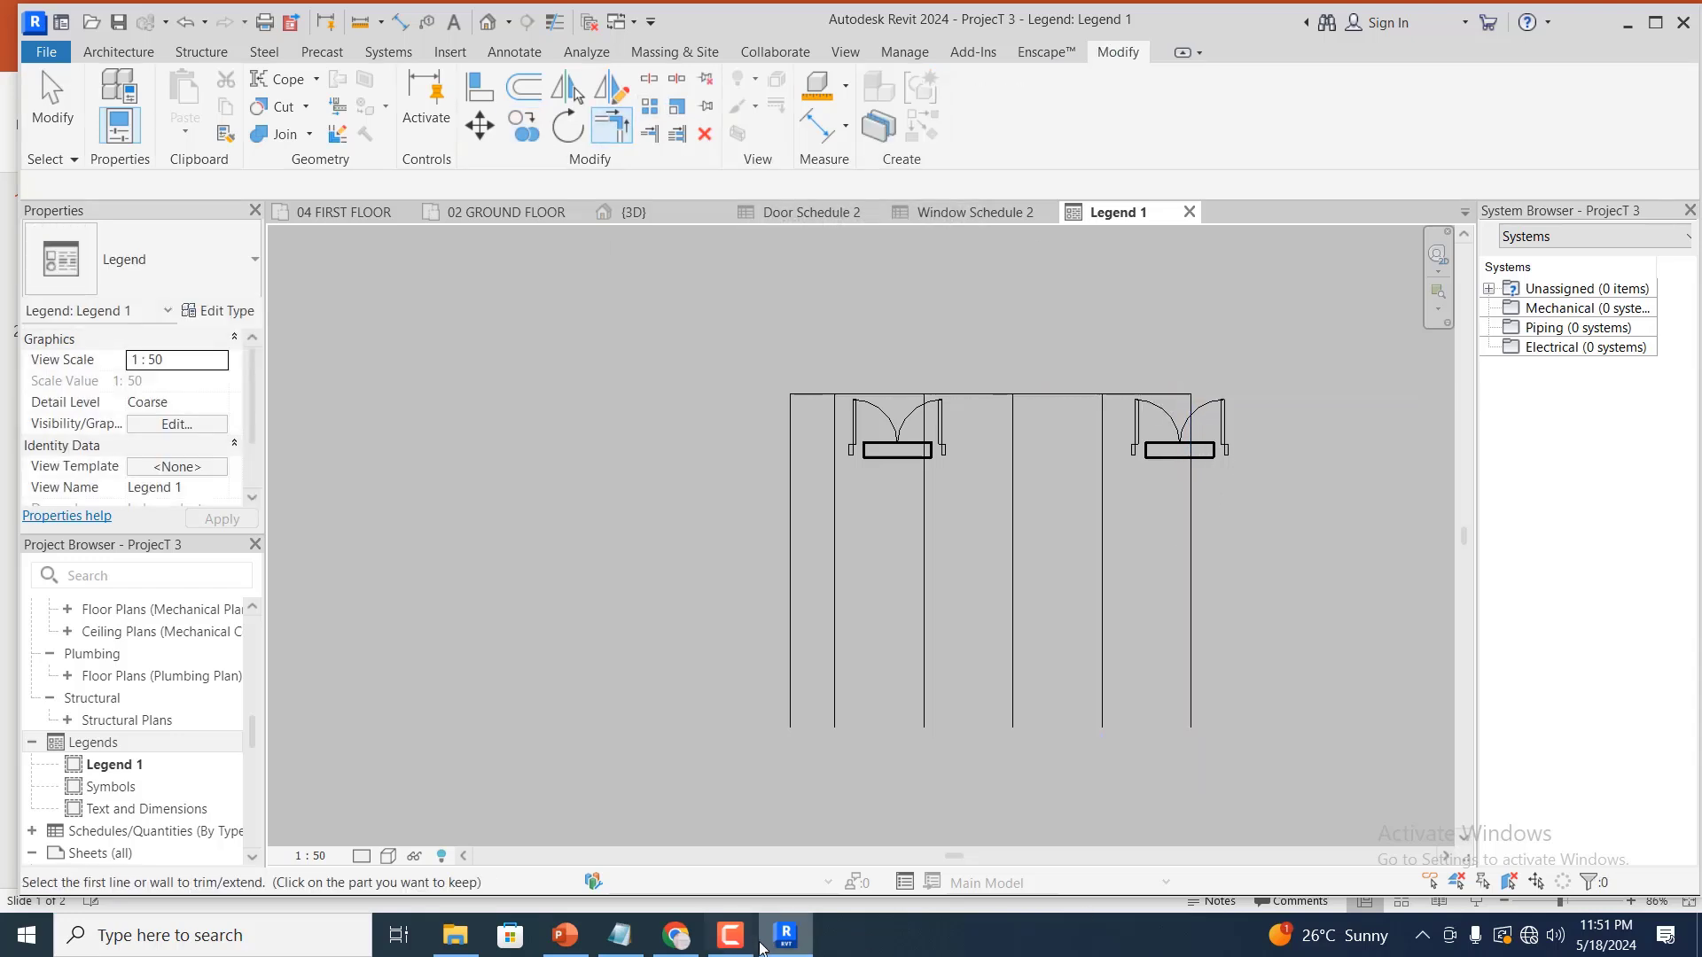
key("Escape")
key("Escape")
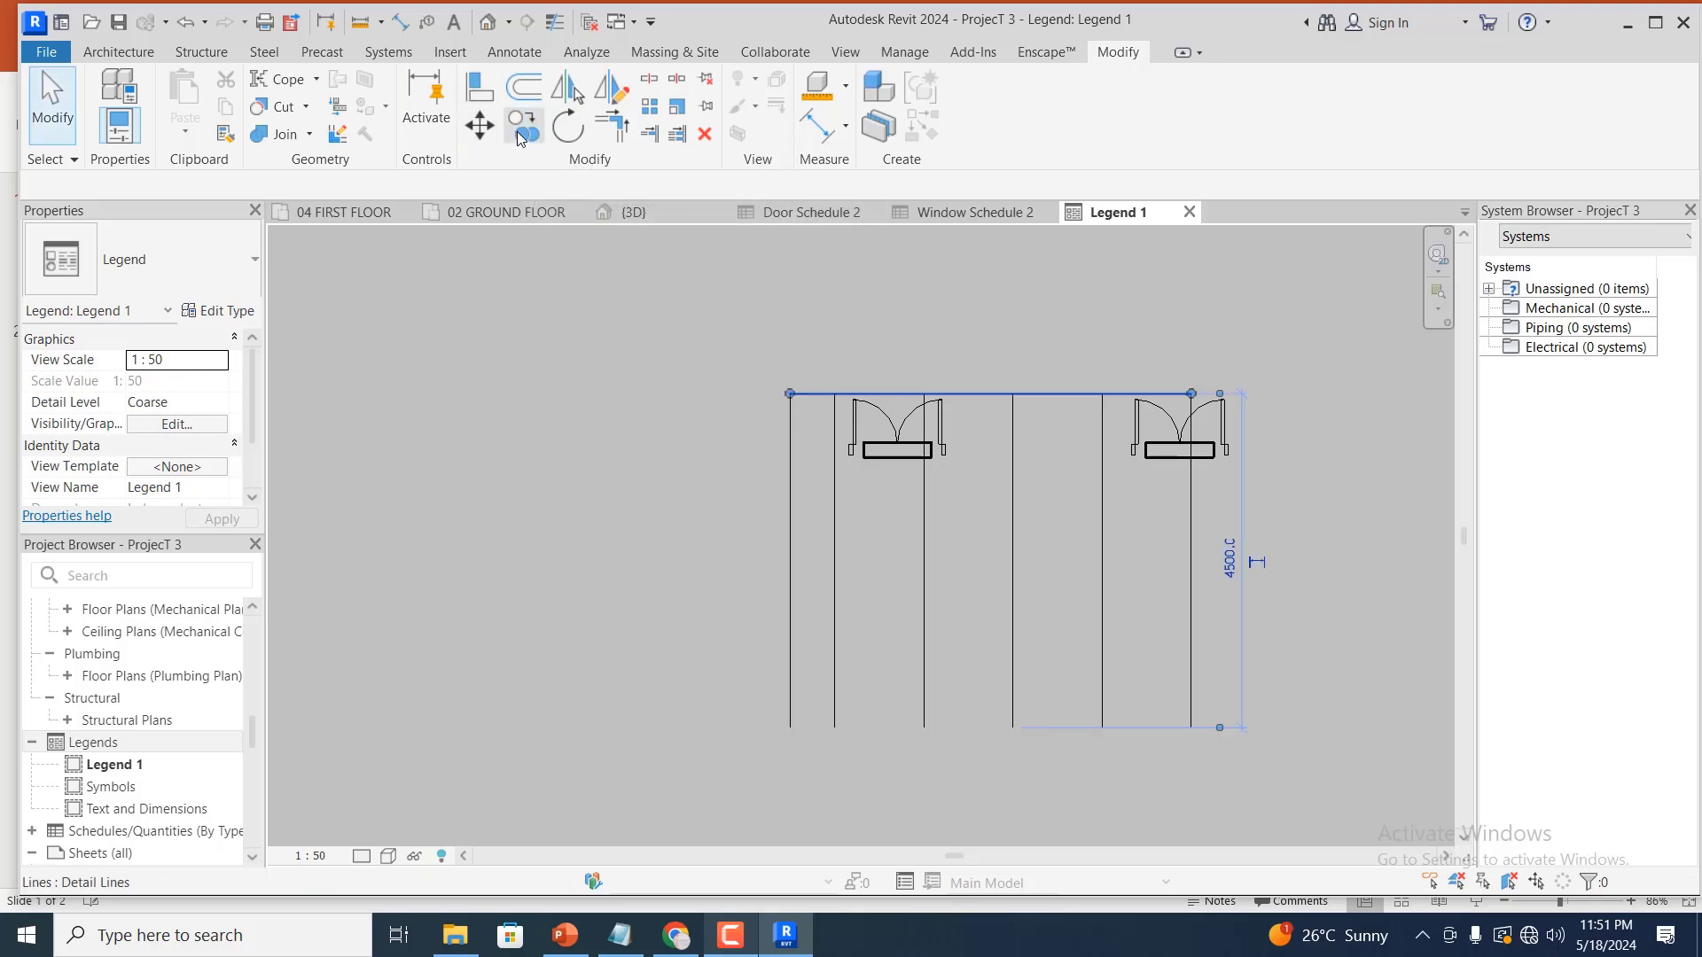
Copy the top horizontal line downward four times to form a short header row and three taller rows, ending at the vertical lines' lower ends
left_click(816, 431)
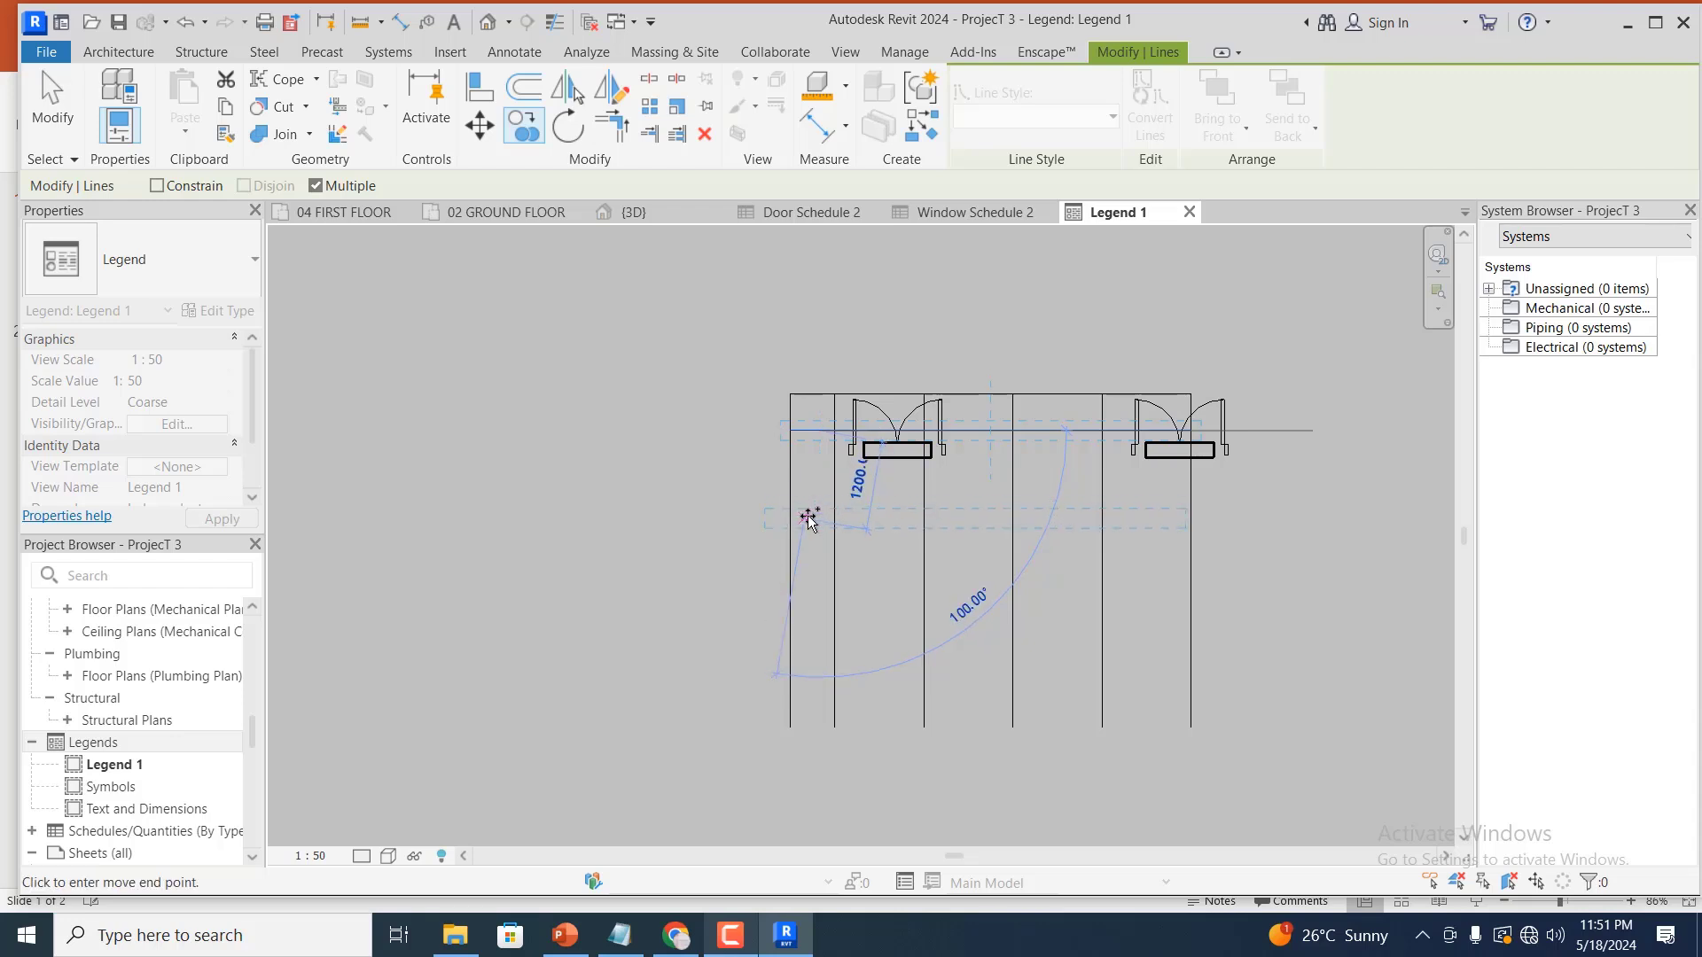
left_click(819, 512)
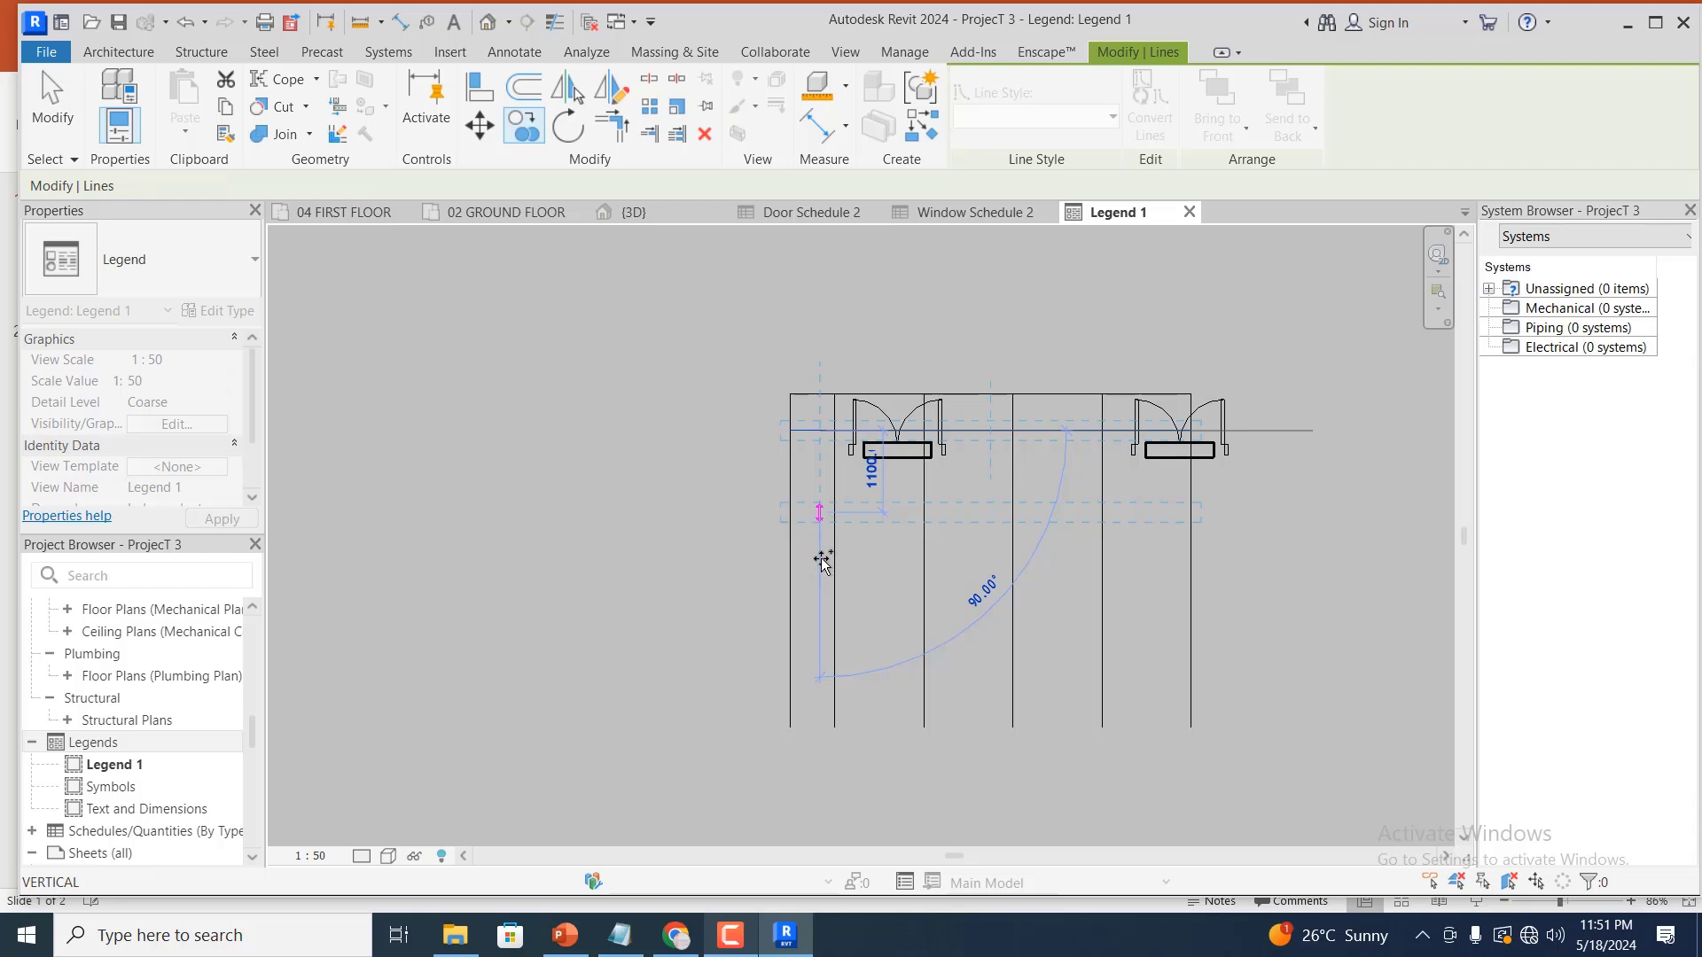
left_click(816, 616)
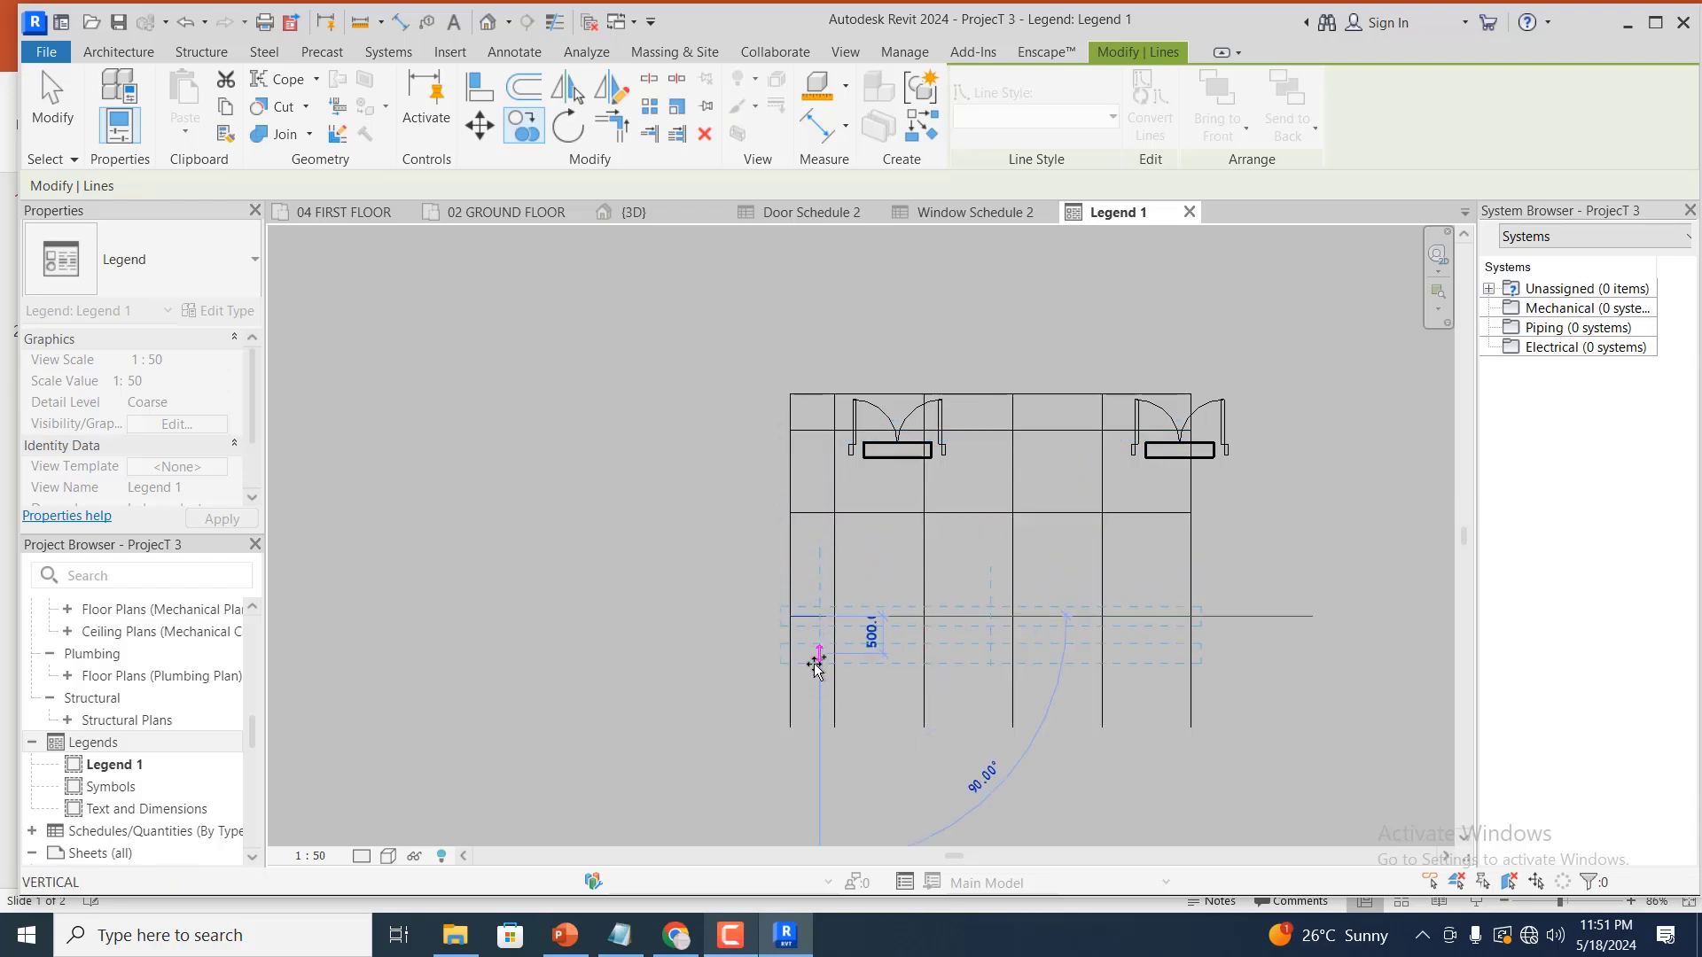
left_click(817, 726)
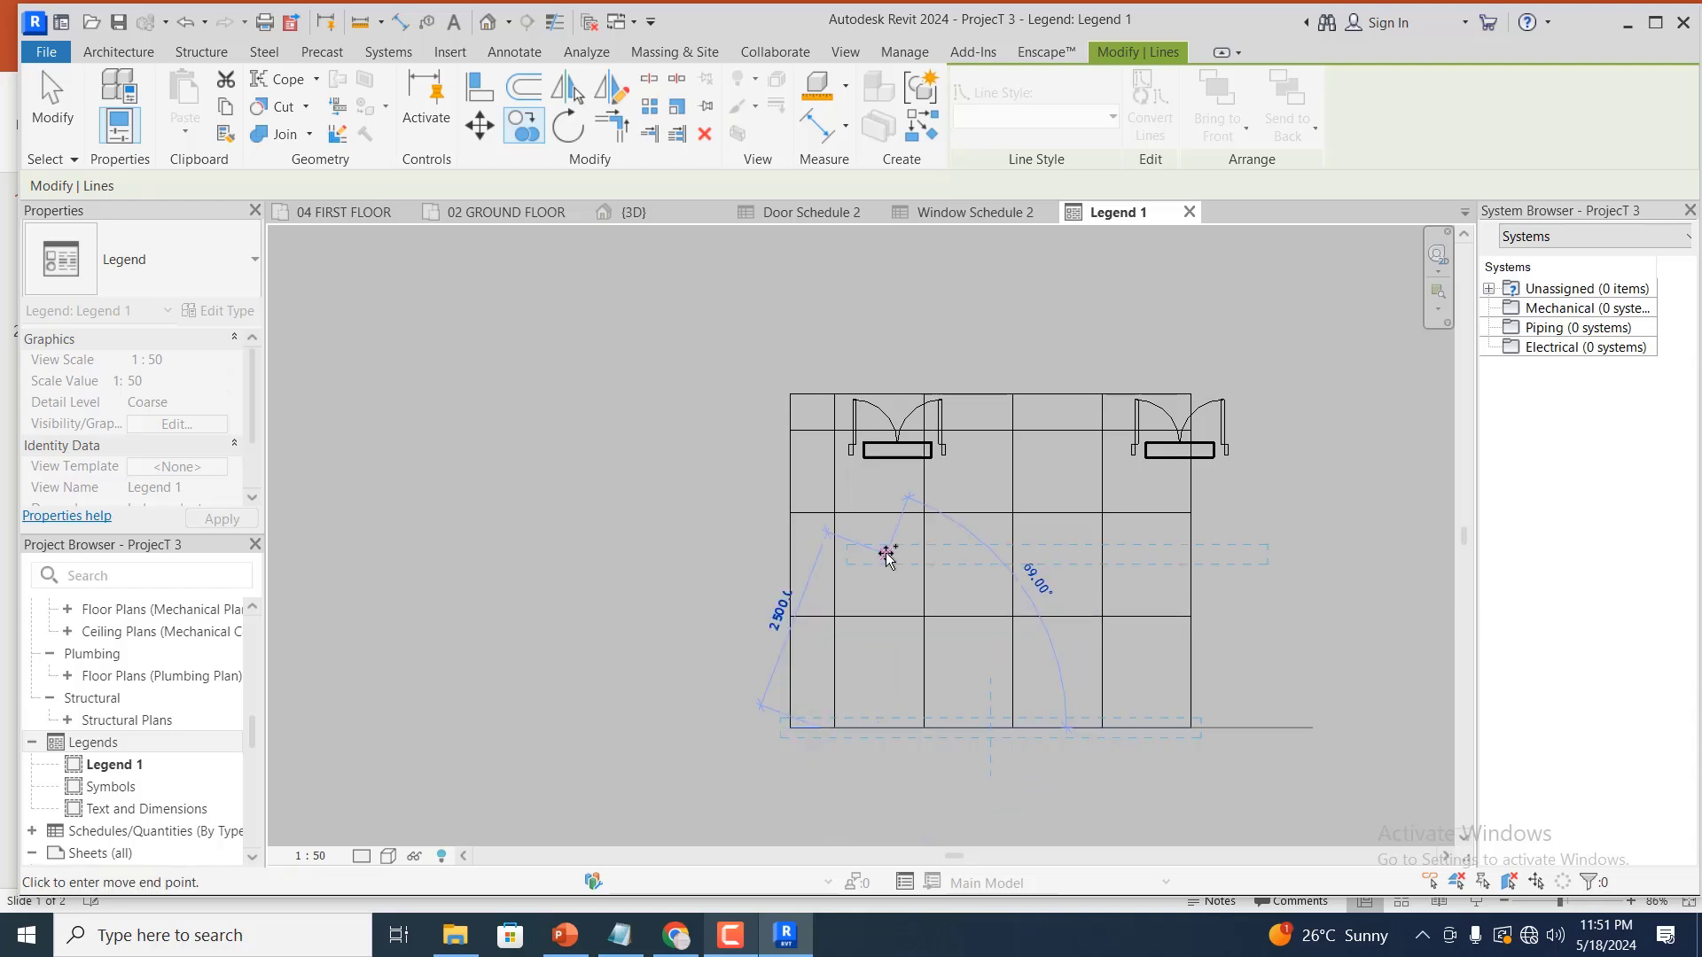
key("Escape")
key("Escape")
Move the first double-door symbol into the third column of the row below the header
scroll(797, 457, "up", 4)
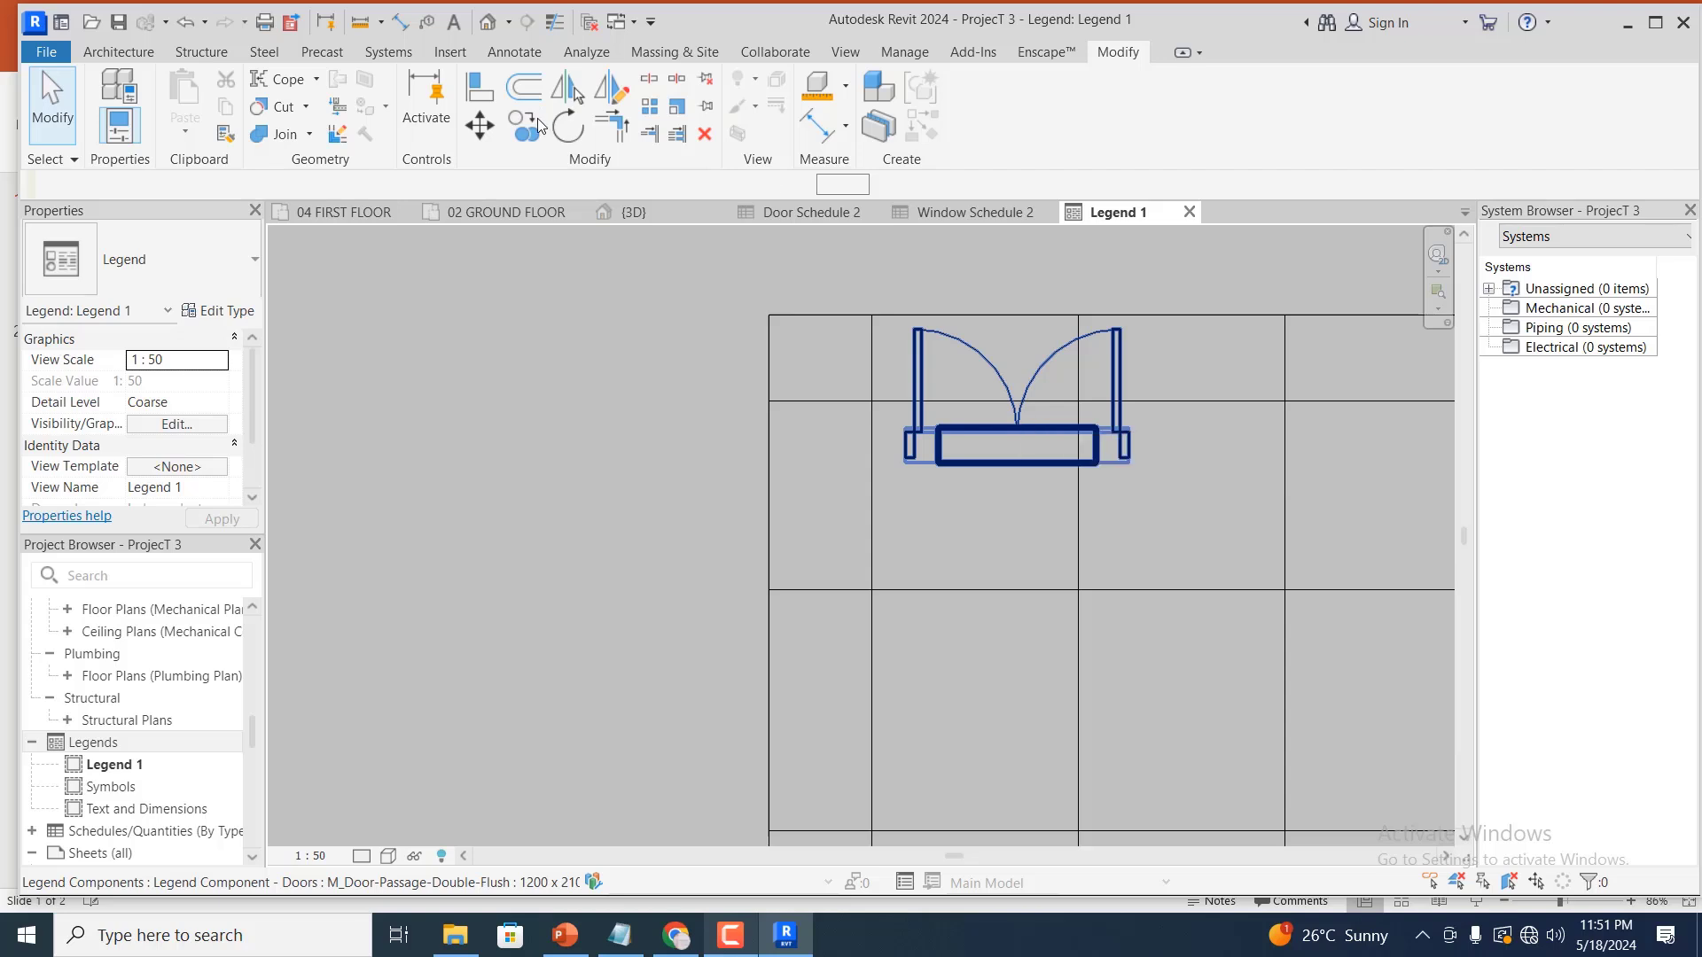
key("m")
key("v")
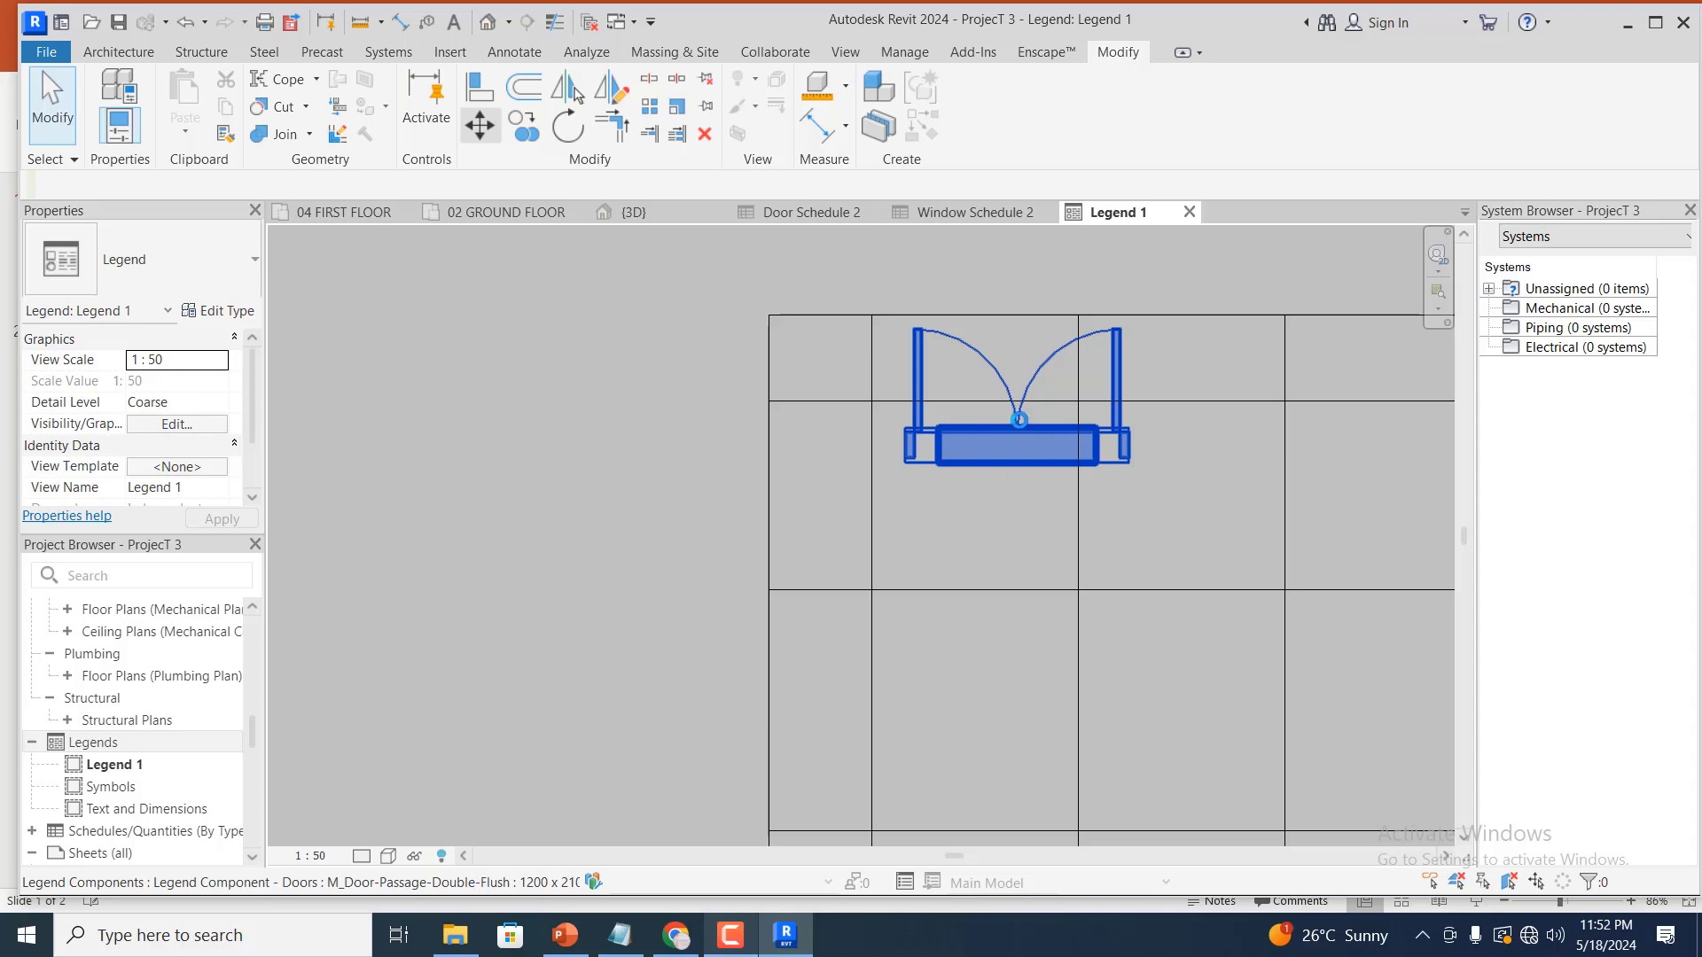
key("Escape")
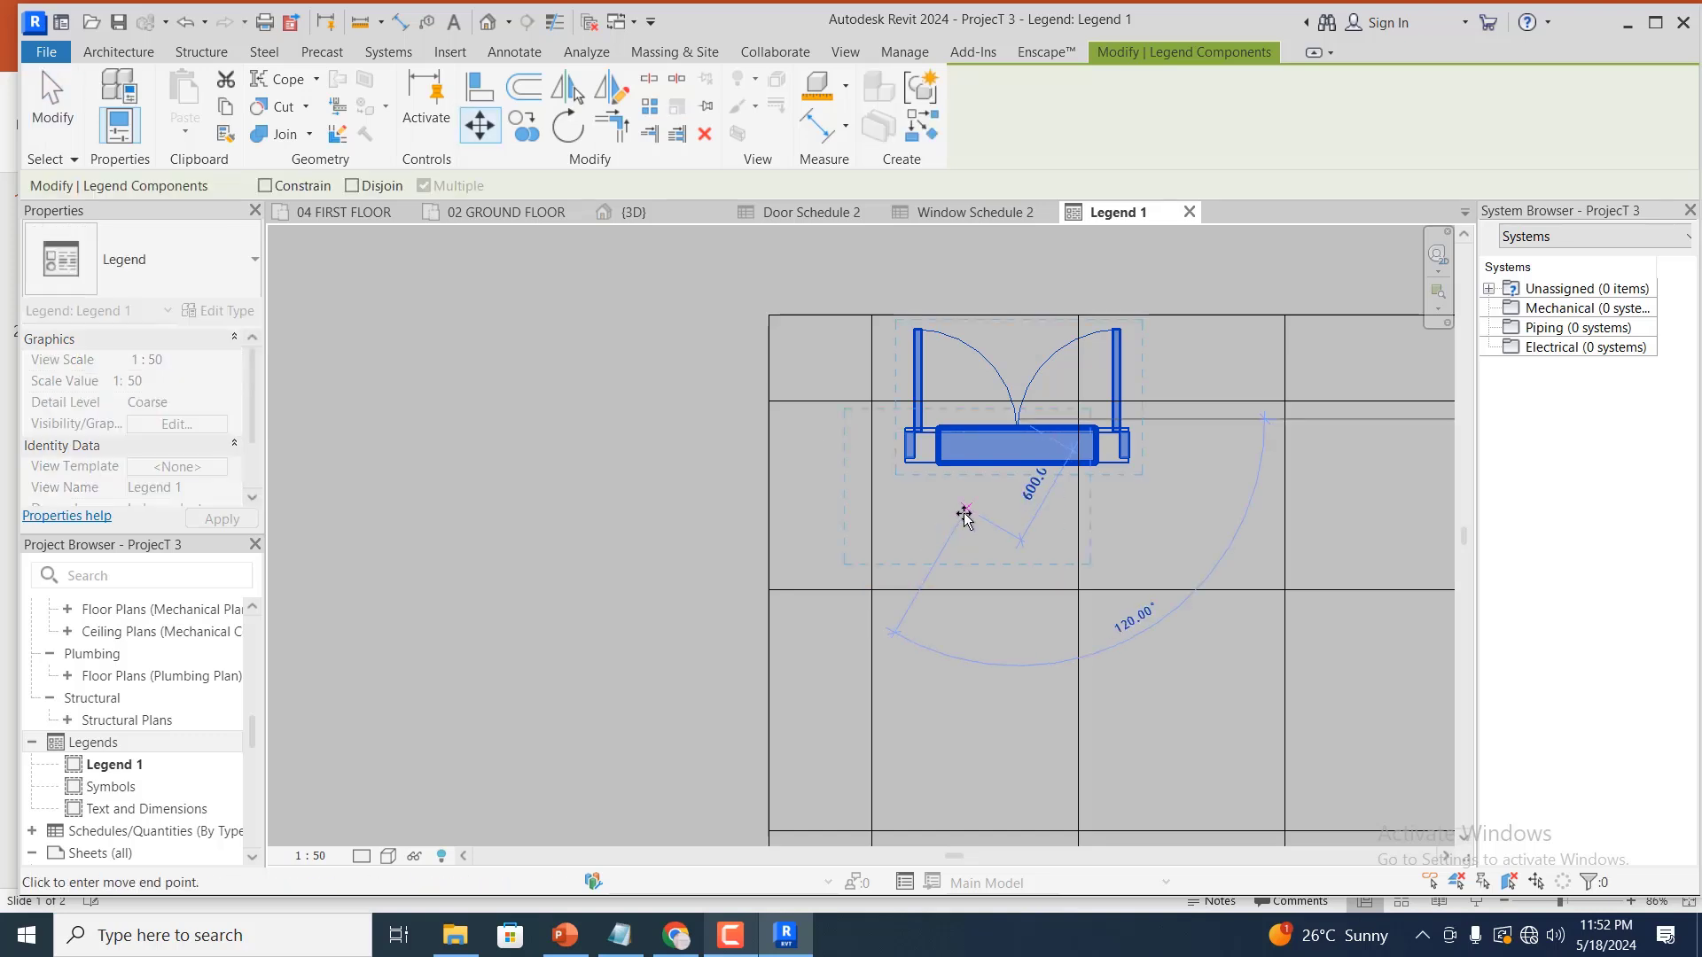
left_click(1177, 518)
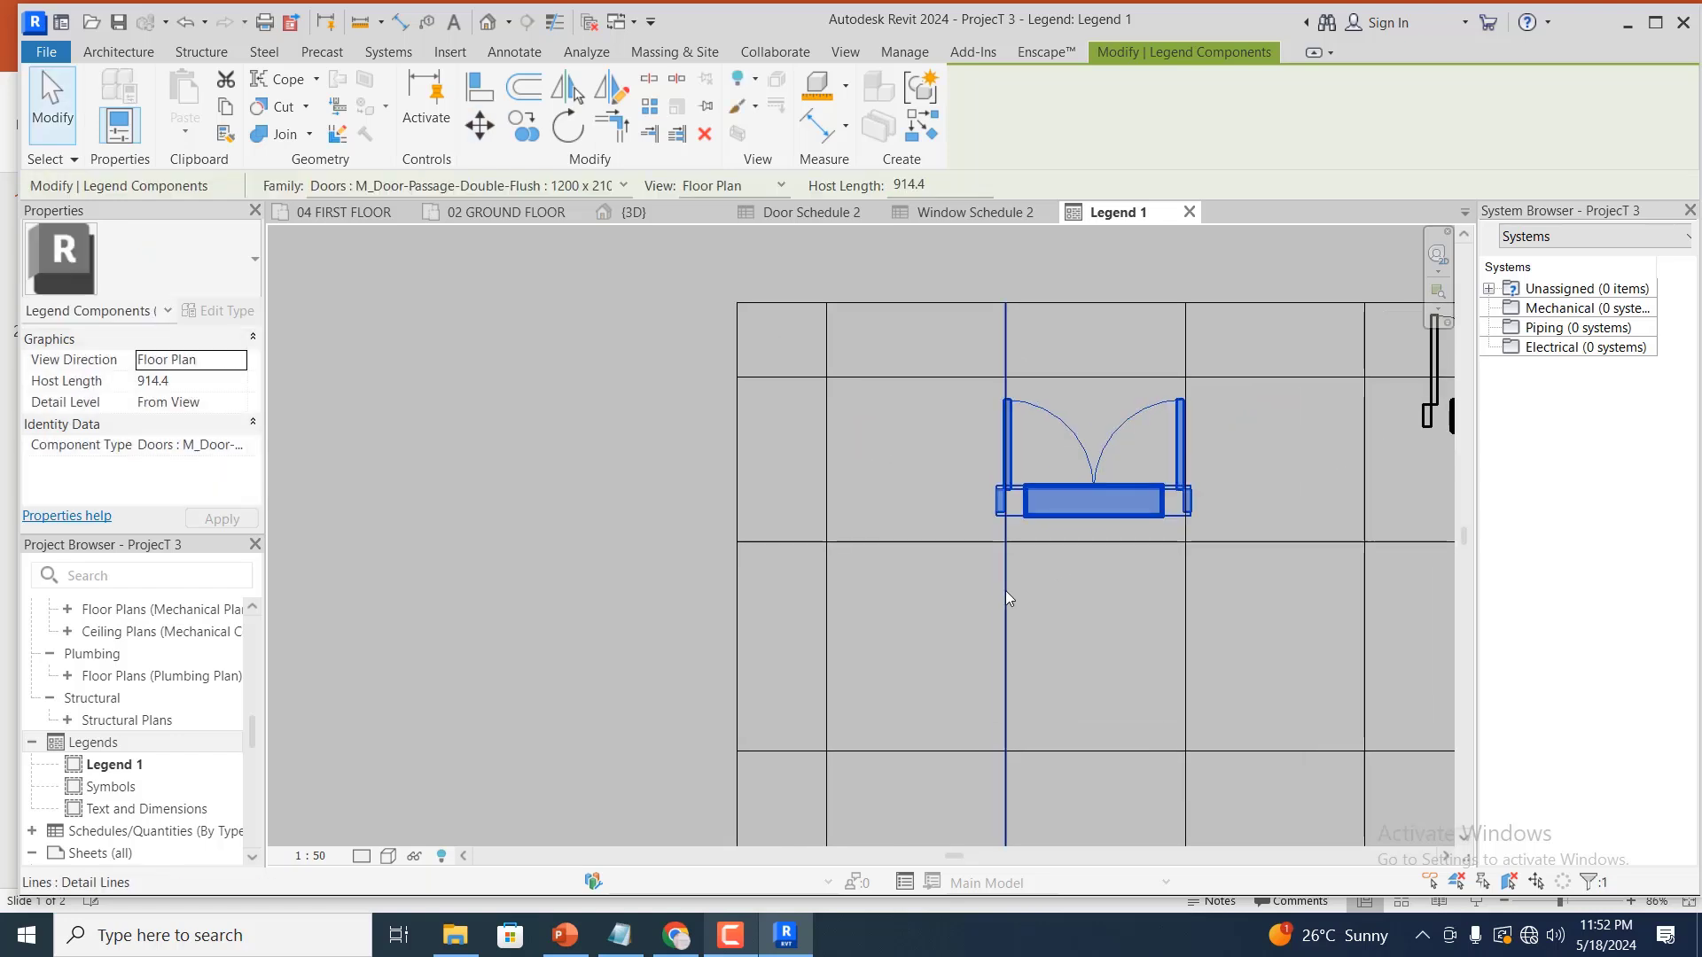
Move the vertical grid line on the left side of the first door symbol 200 mm to the left
left_click(1005, 589)
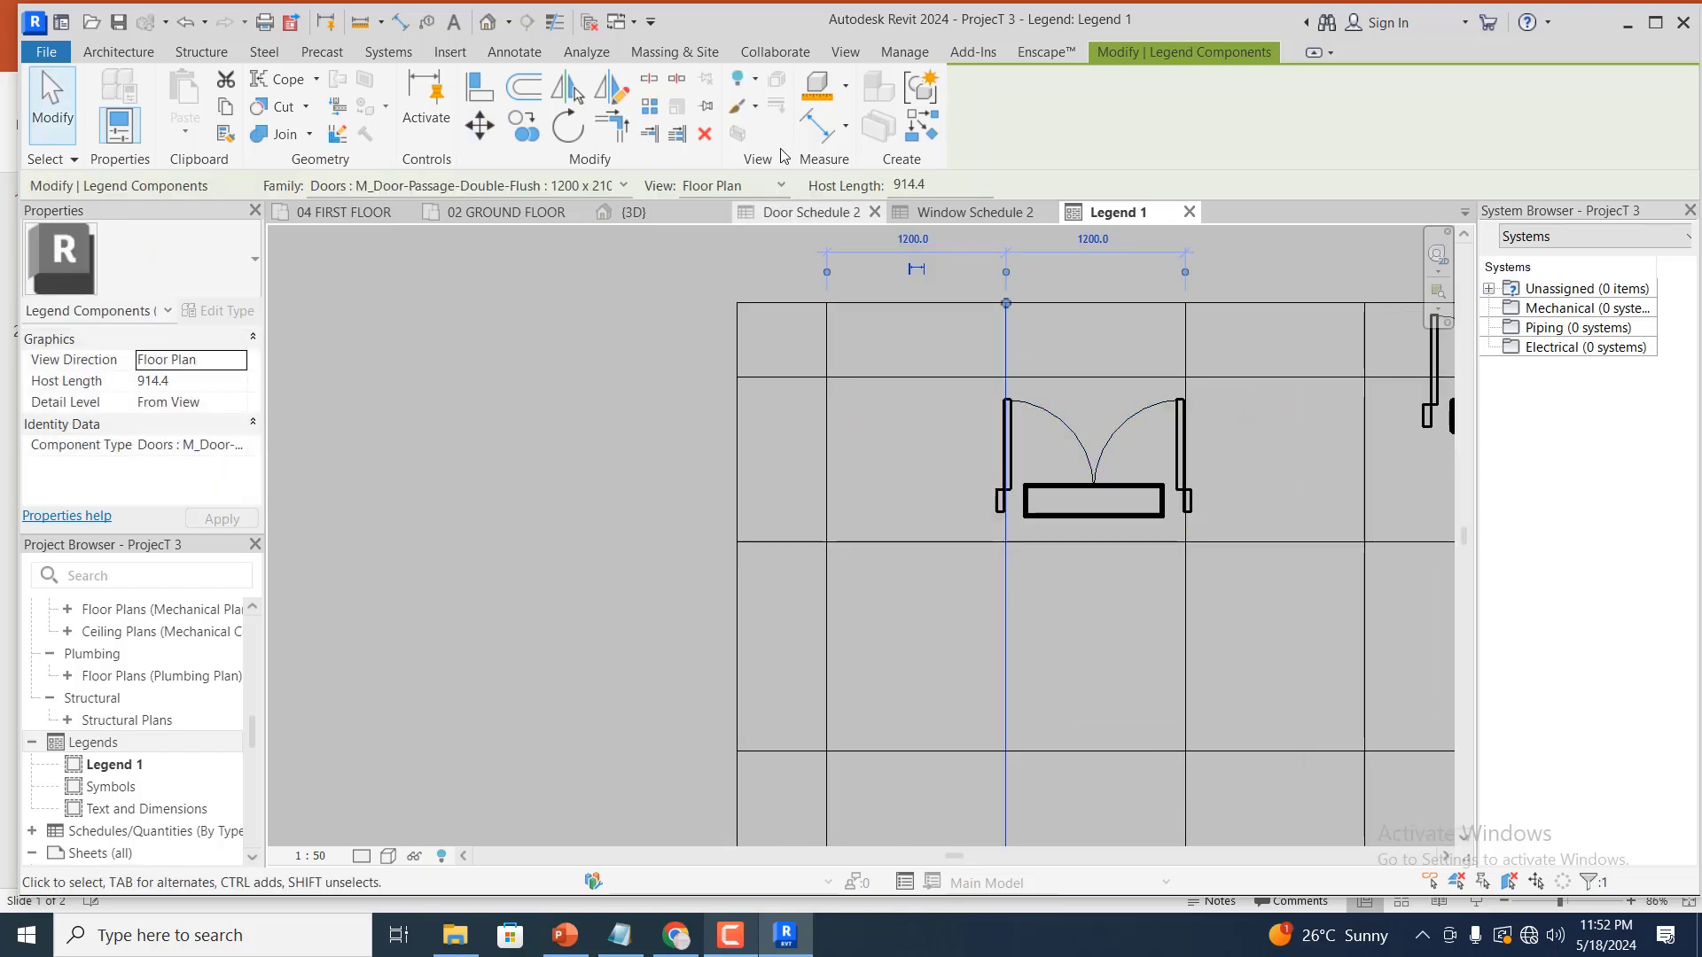
left_click(483, 126)
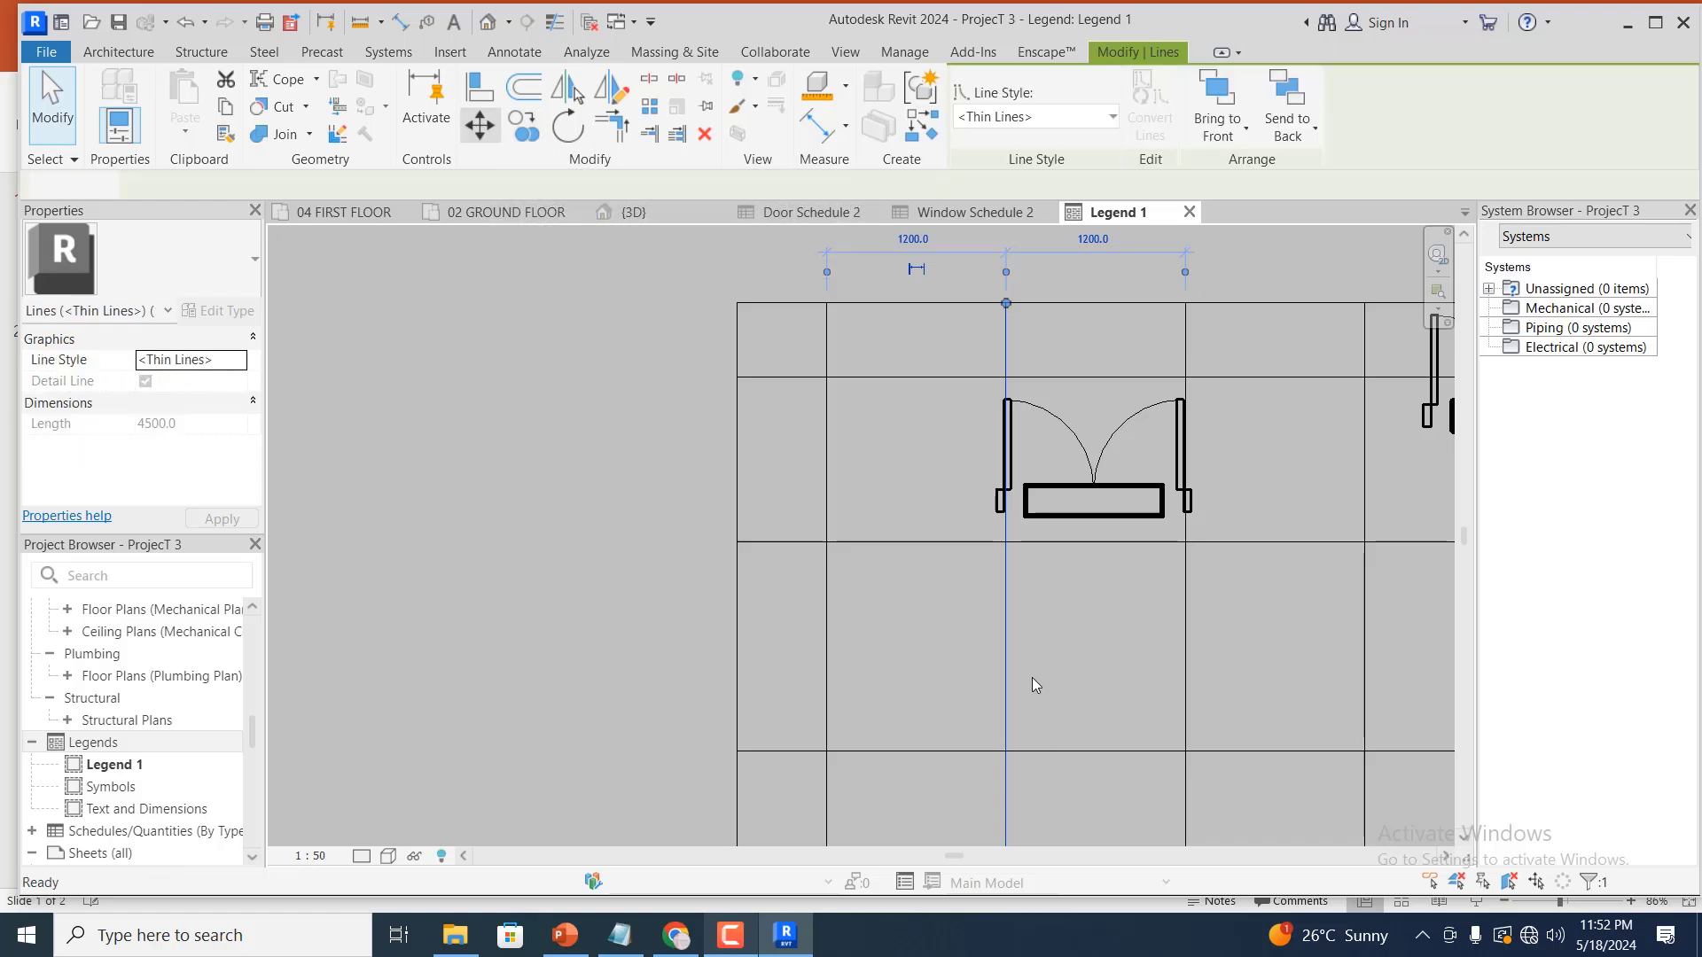
left_click(1009, 647)
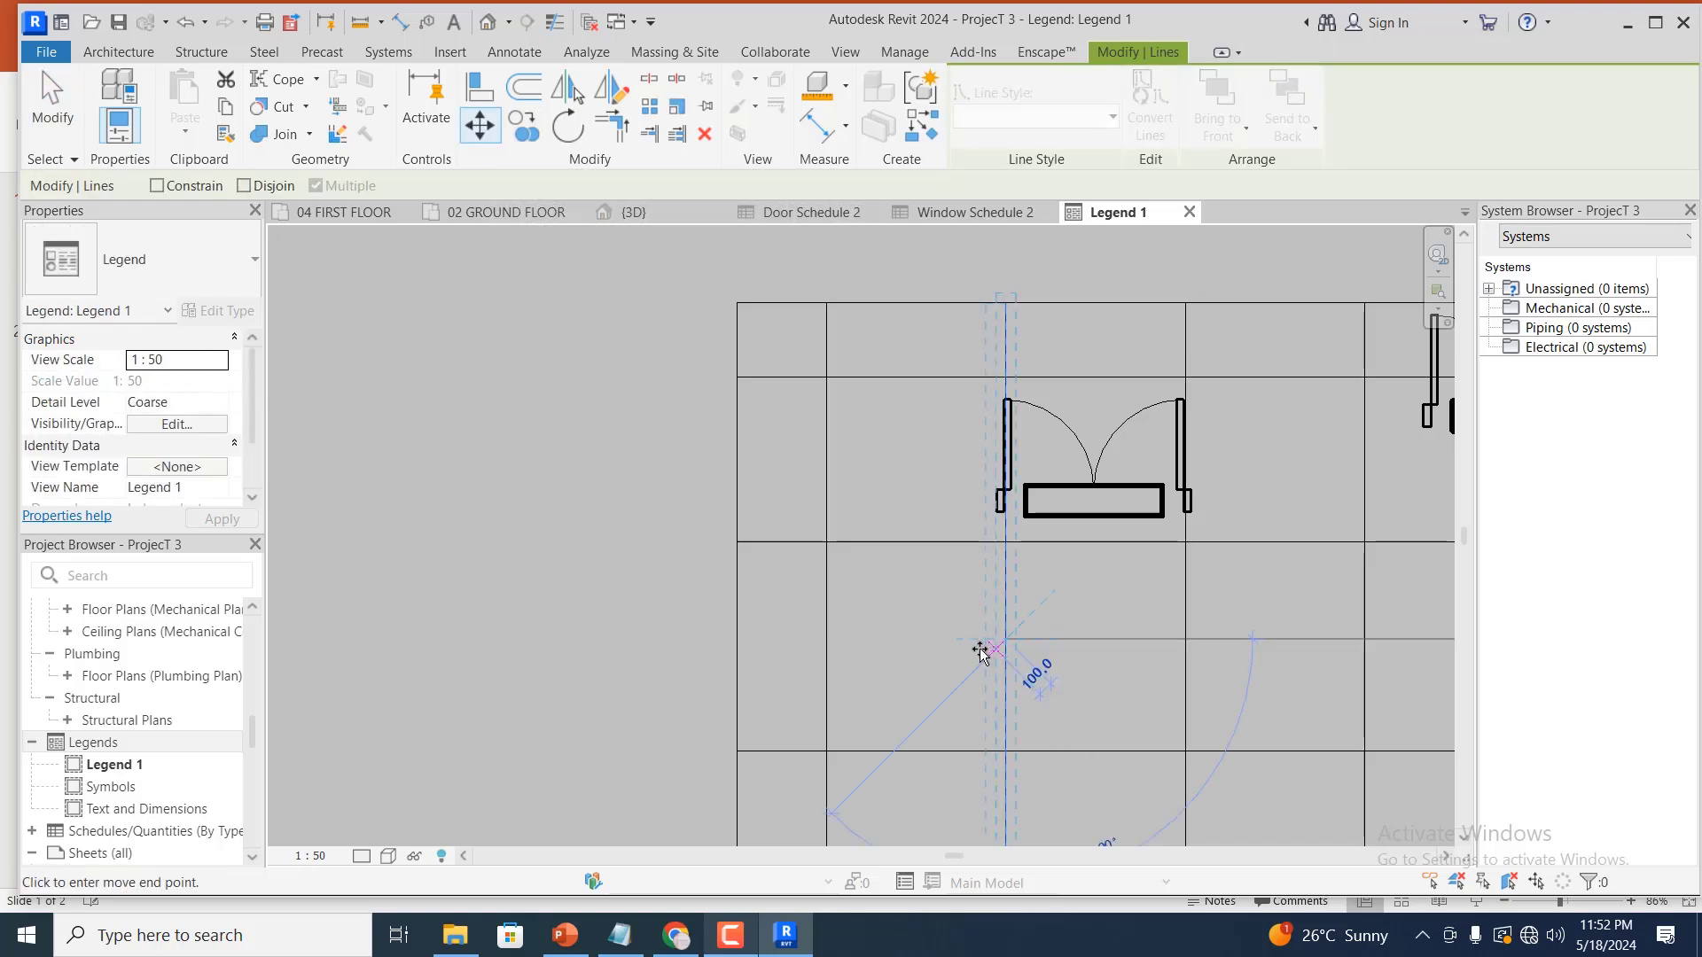
left_click(978, 640)
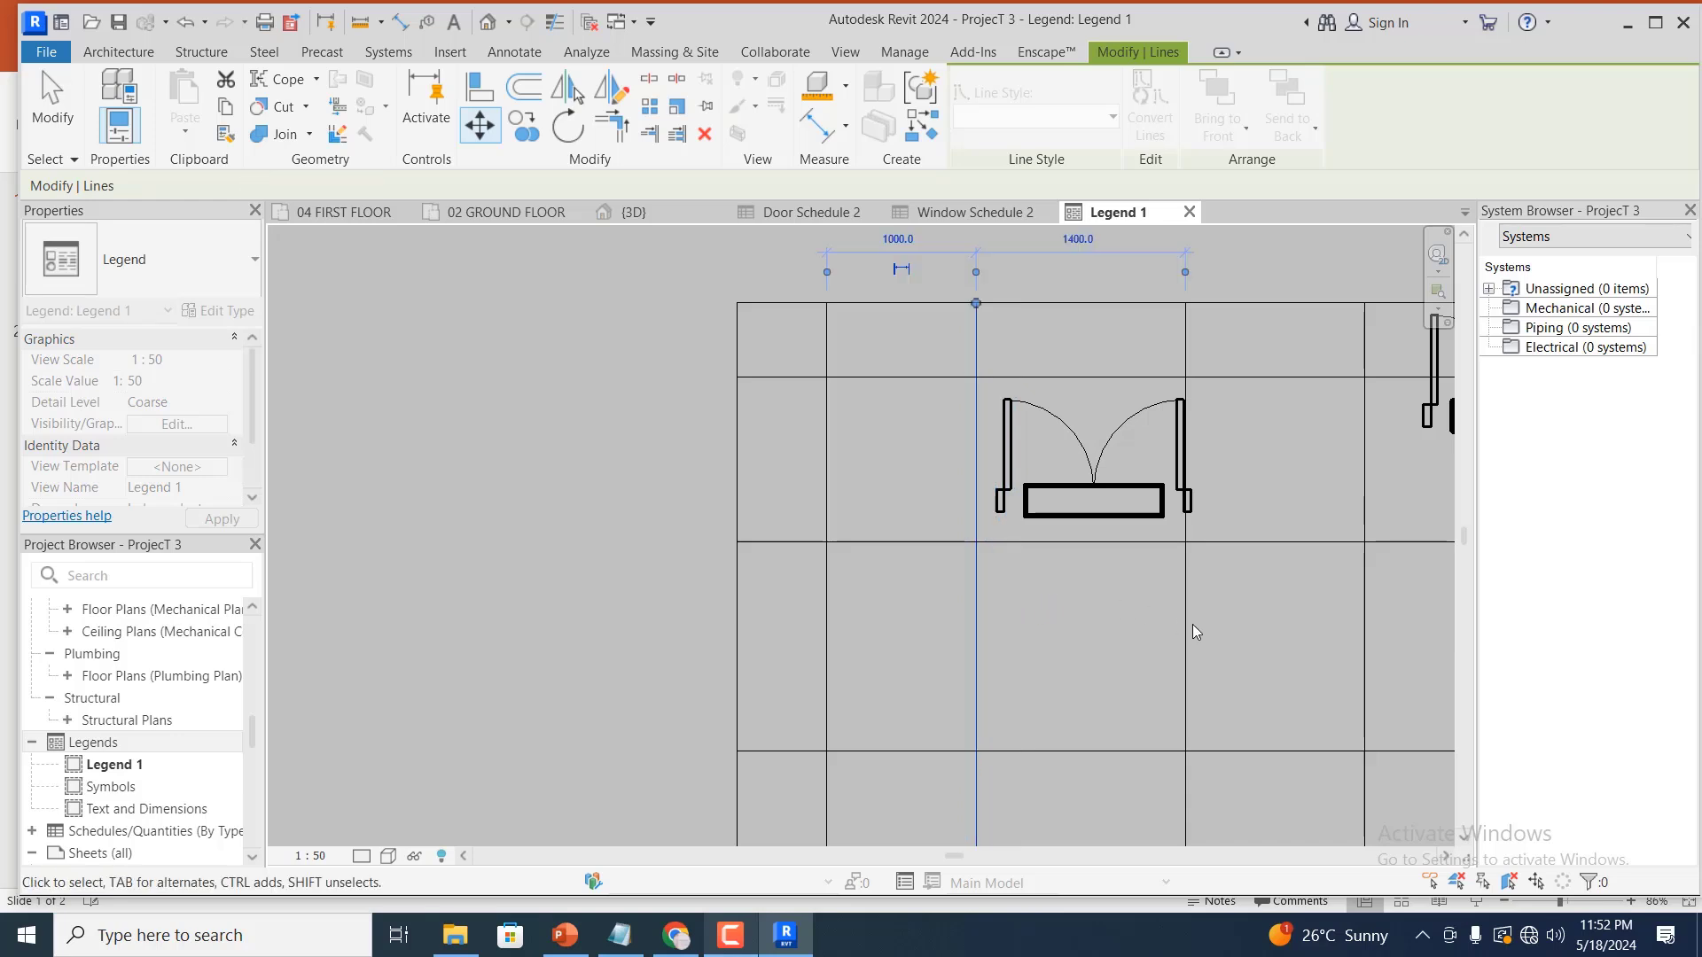
Move the vertical grid line on the right side of the first door symbol 200 mm to the right
left_click(1184, 617)
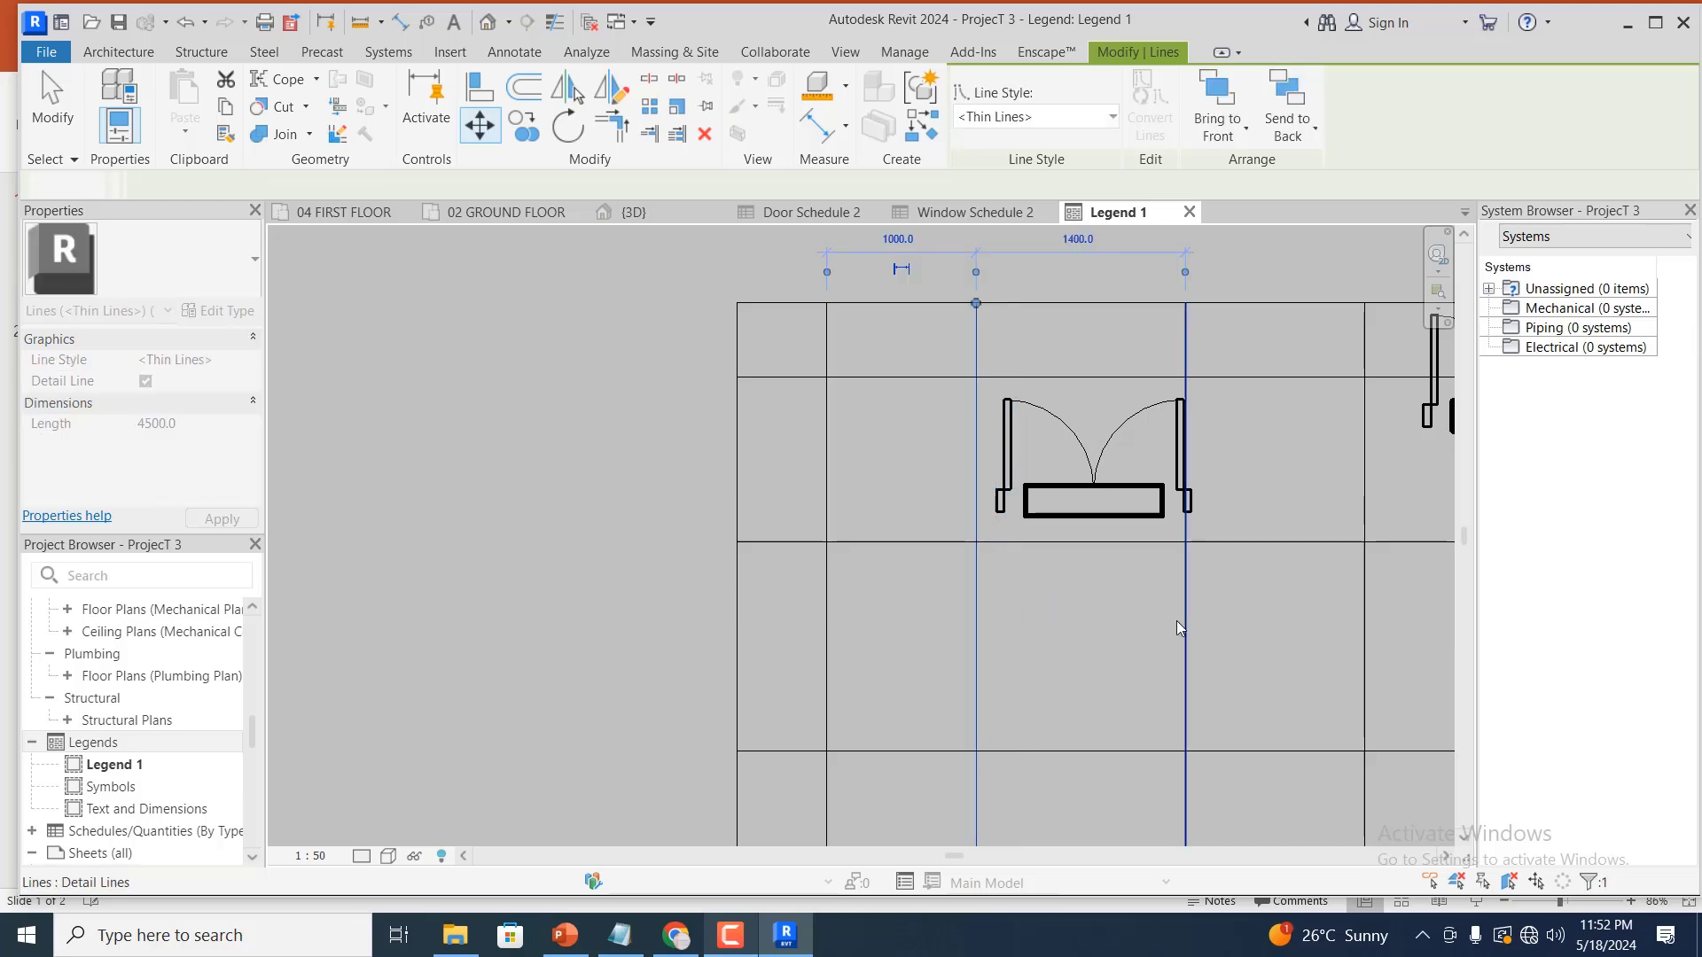
key("Escape")
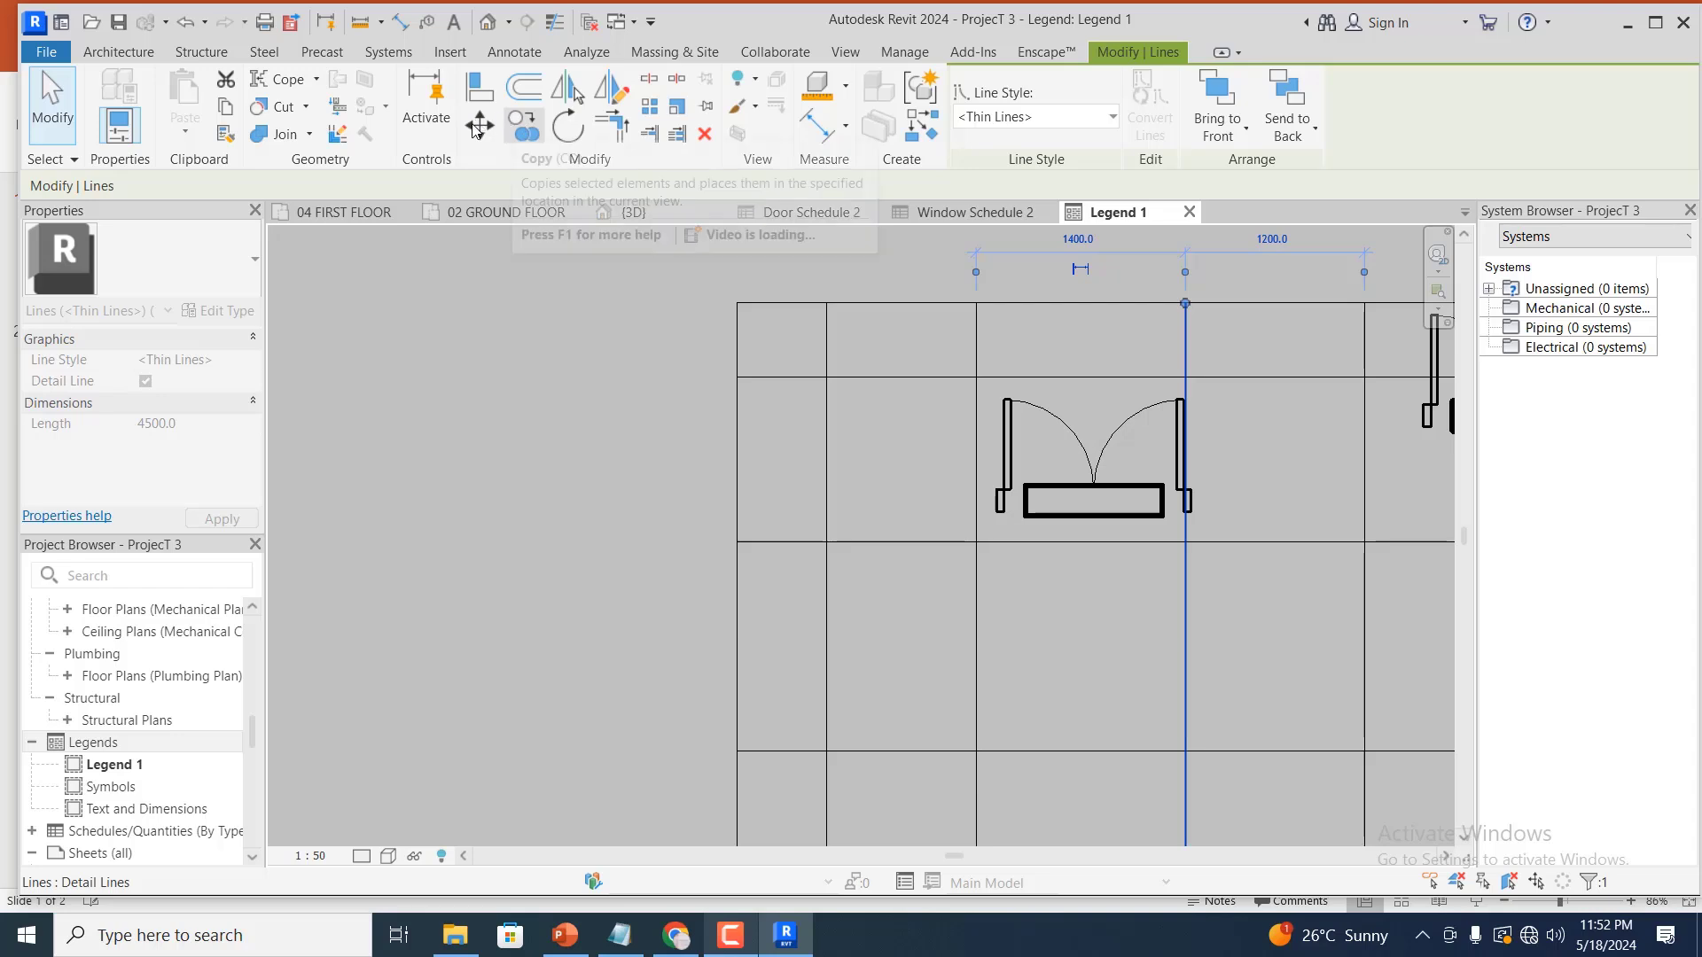
left_click(477, 130)
left_click(1186, 638)
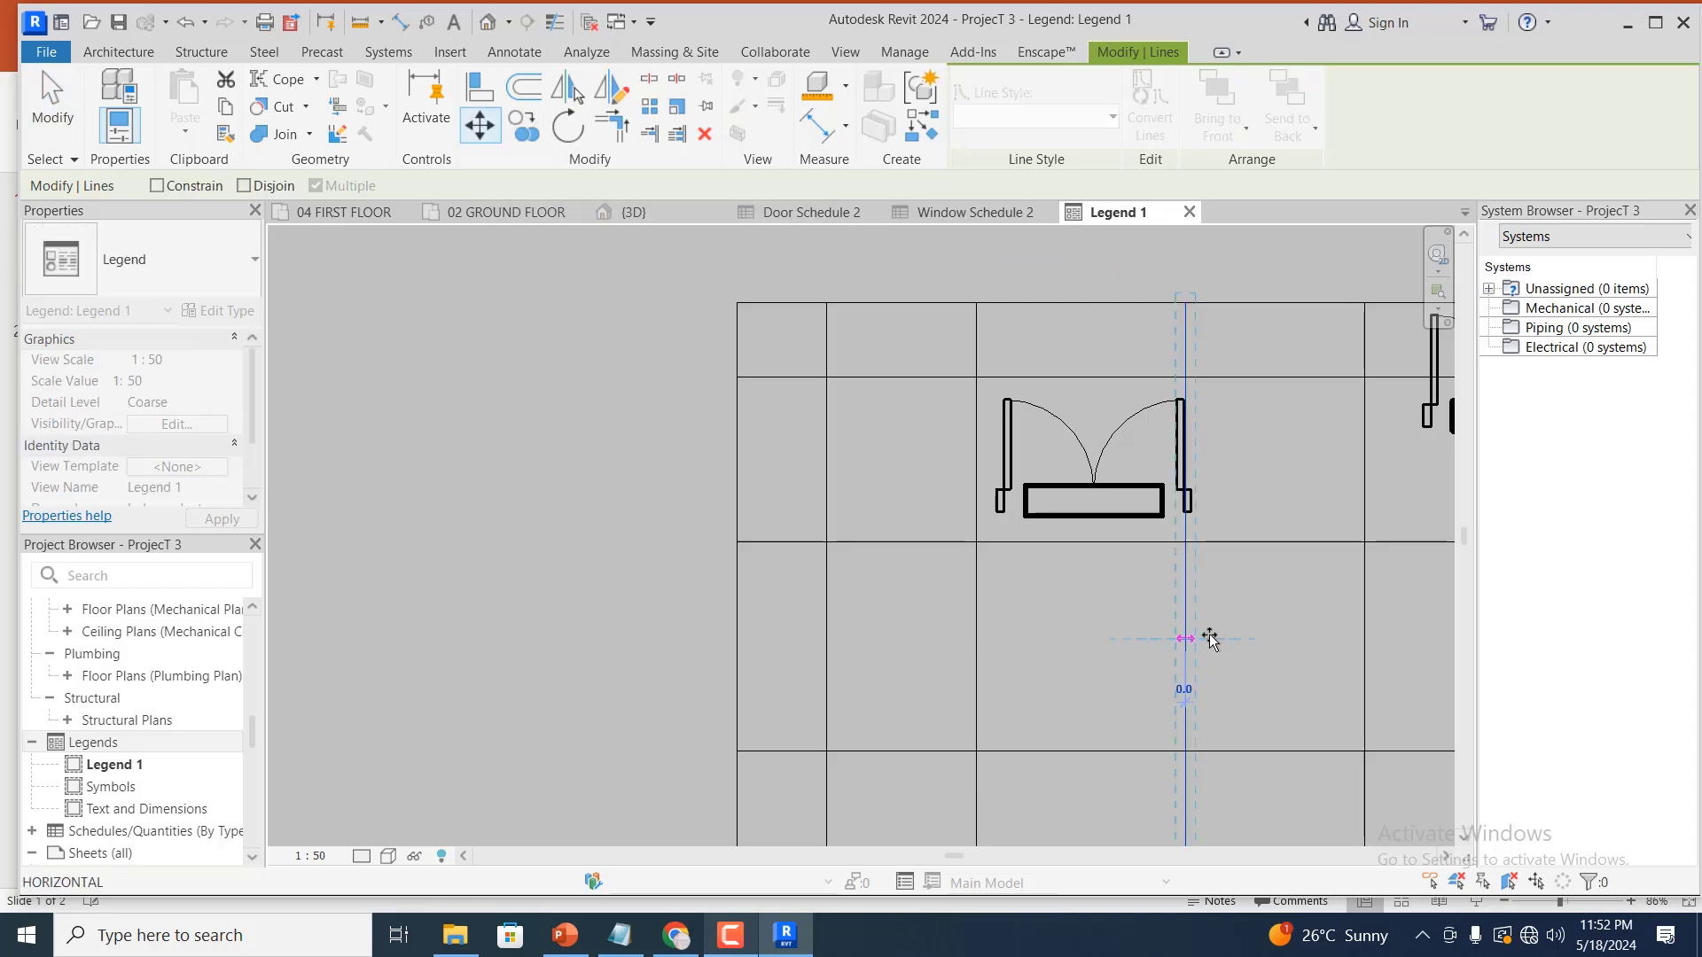
left_click(1215, 638)
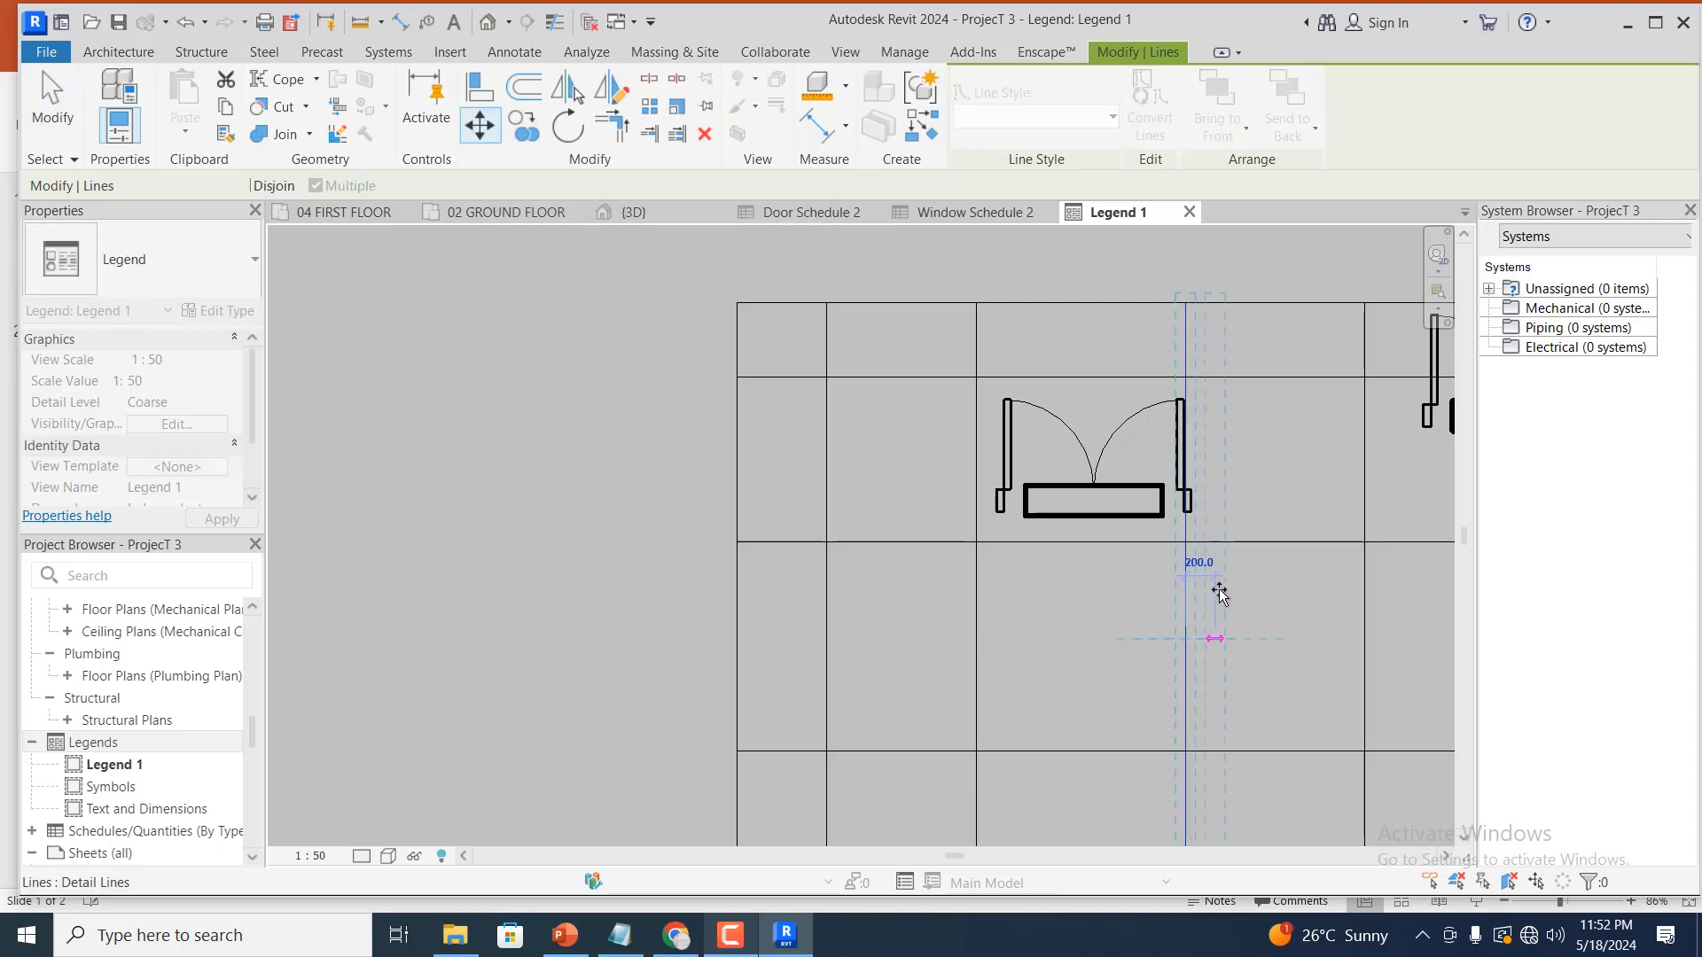
scroll(940, 519, "down", 2)
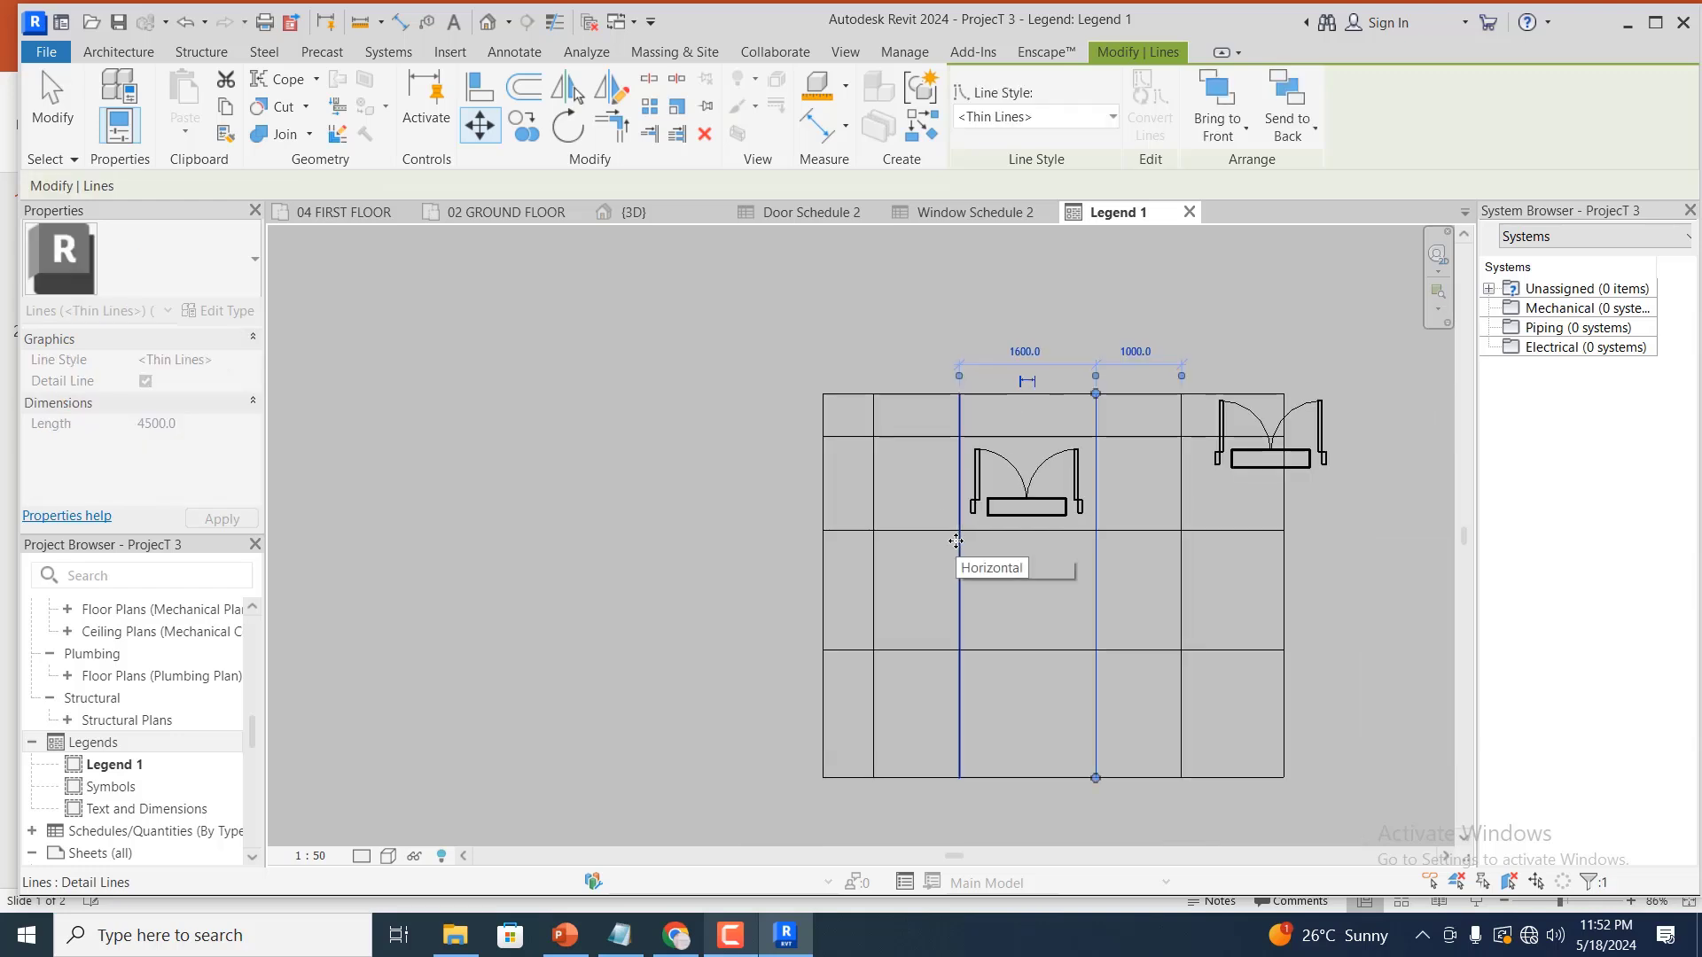
Move the second double-door symbol into the second column of the row below the header
left_click(1054, 555)
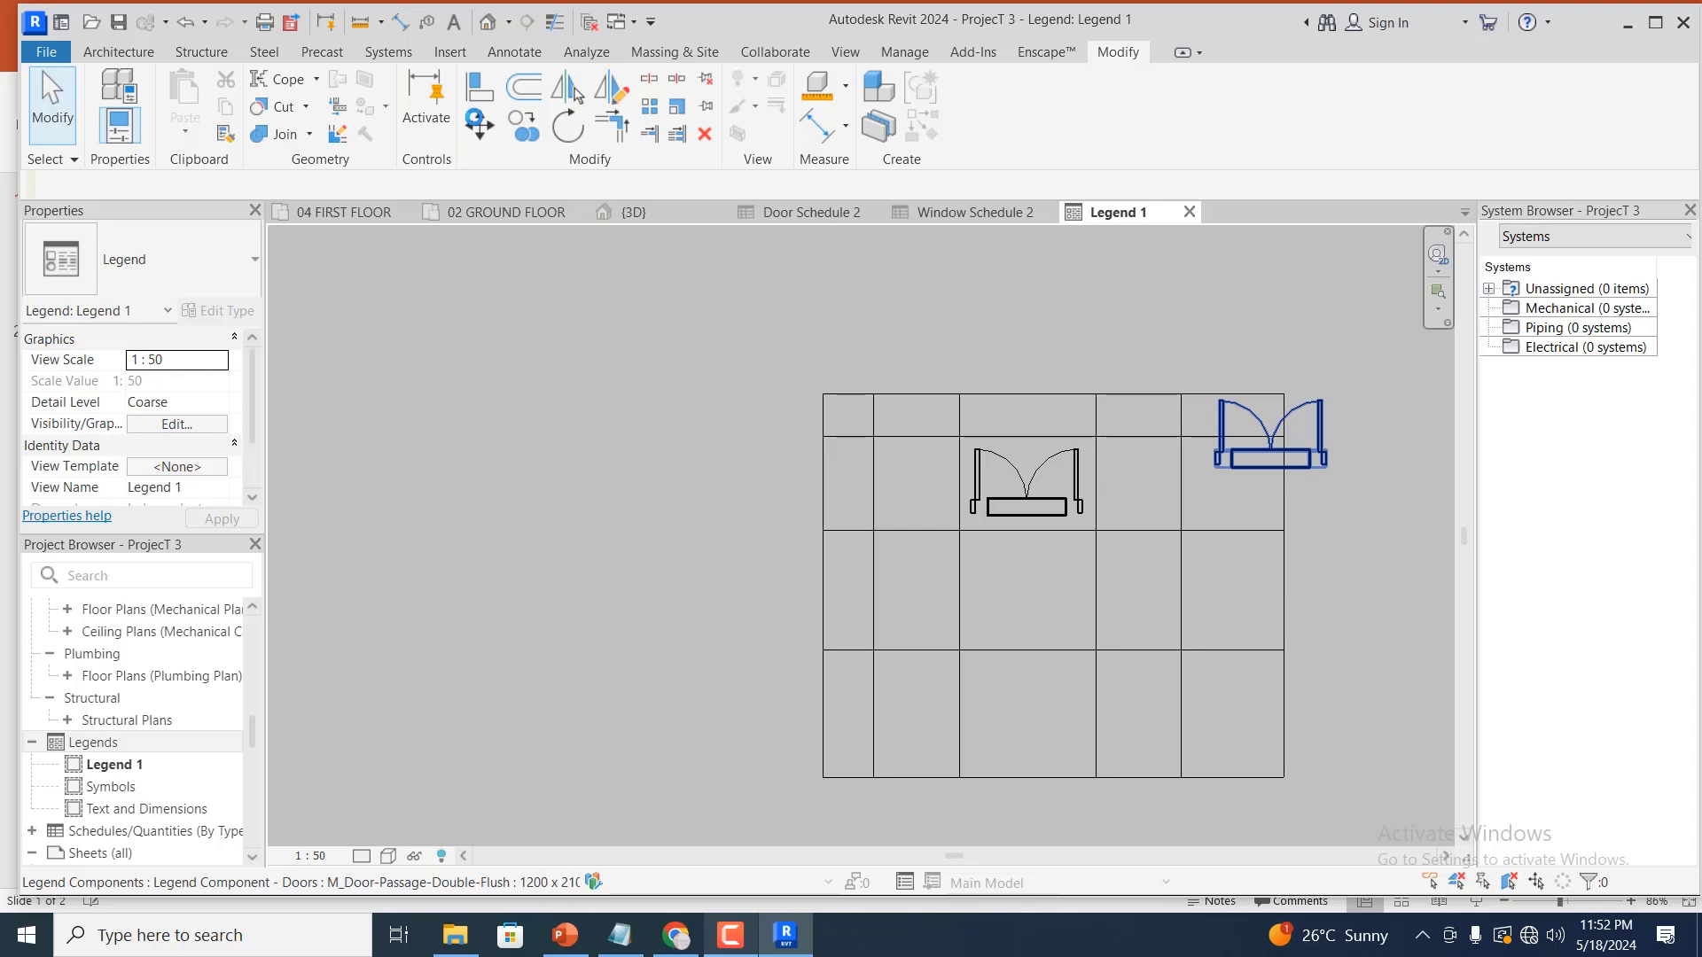
left_click(479, 124)
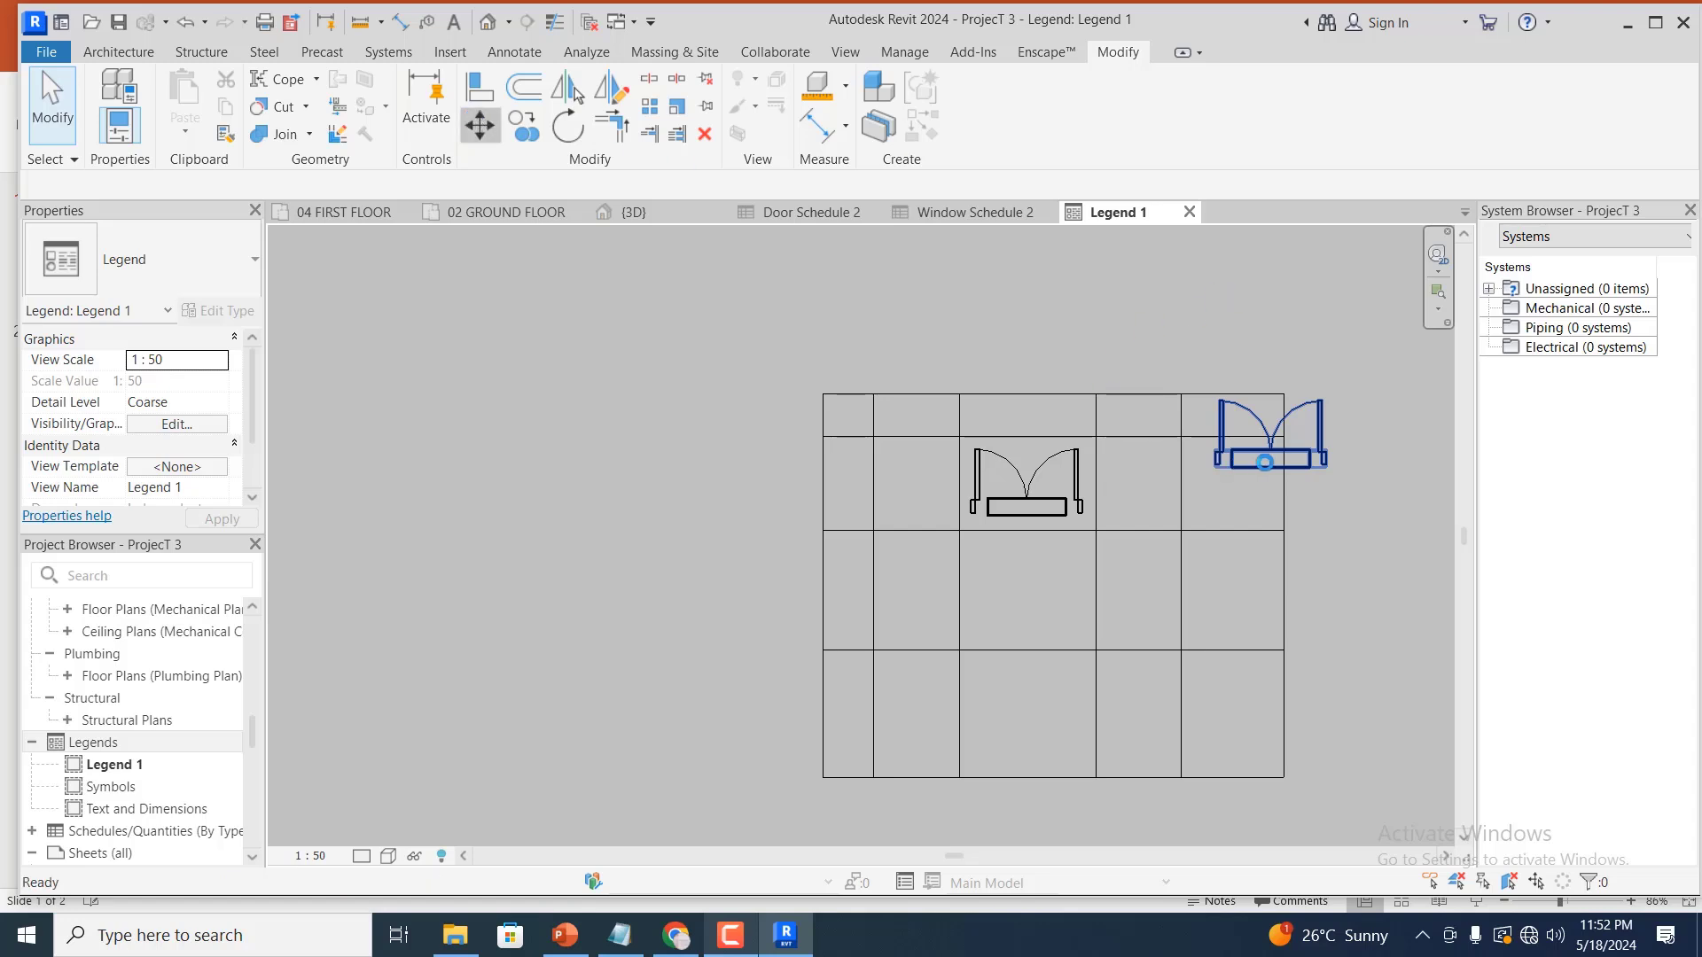
left_click(1265, 462)
scroll(919, 509, "up", 3)
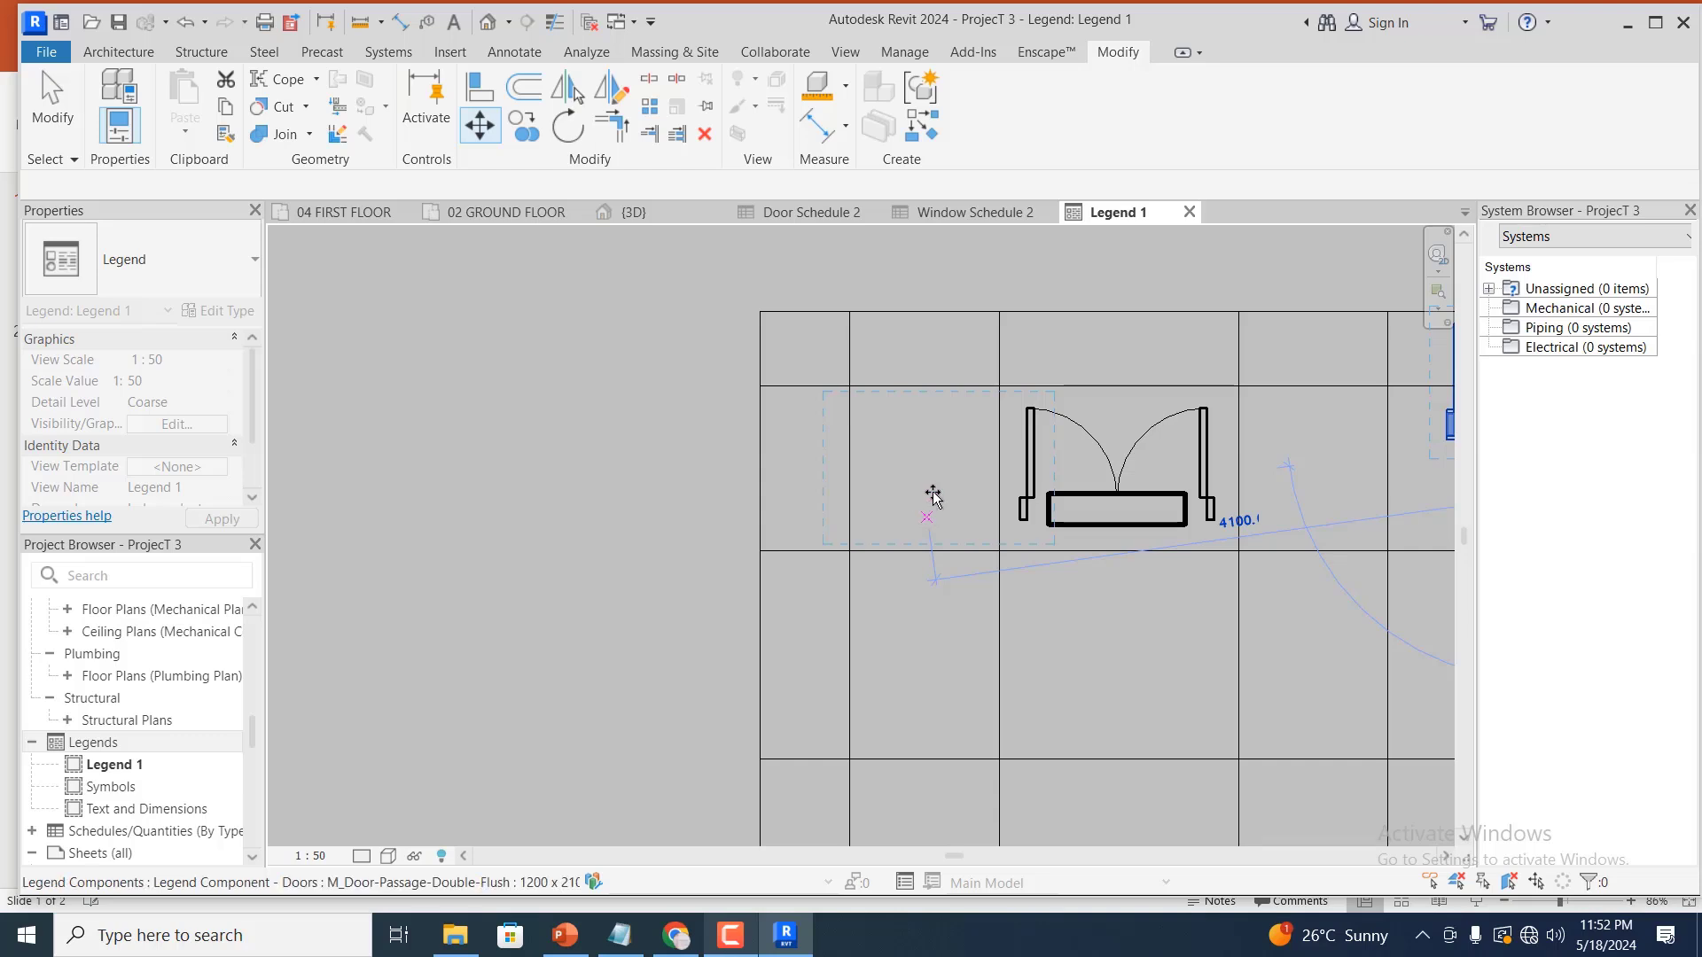
left_click(932, 494)
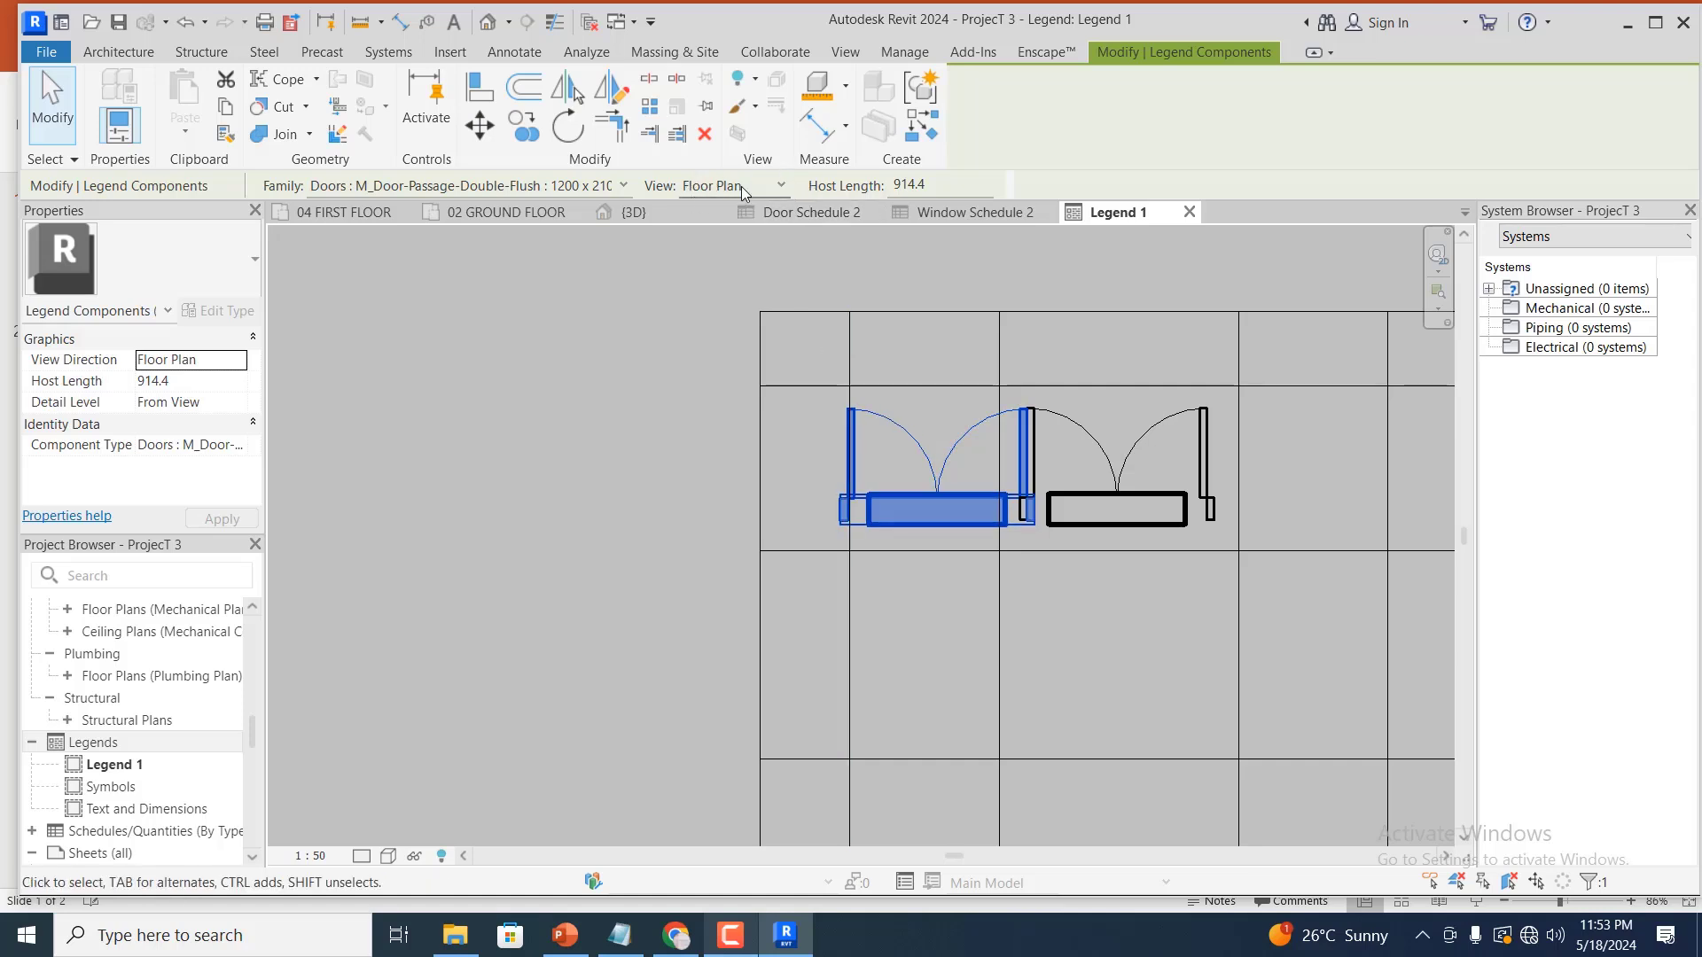
Set the view of the door symbol in the second column to Elevation : Front
left_click(777, 188)
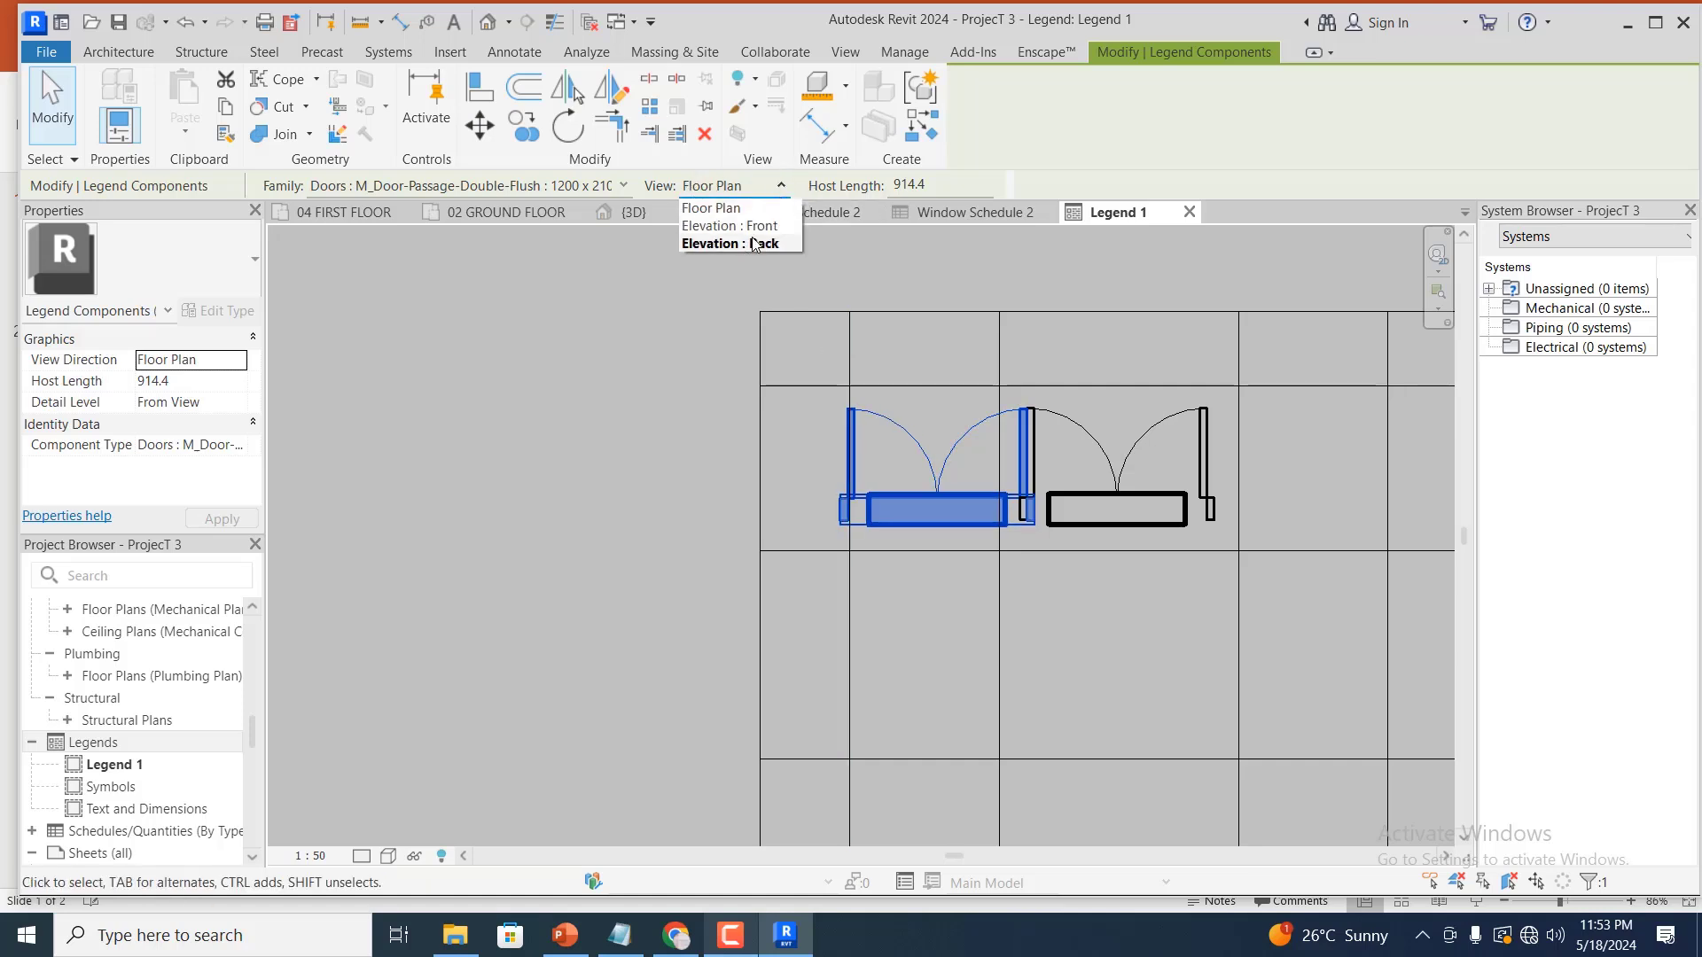
left_click(758, 227)
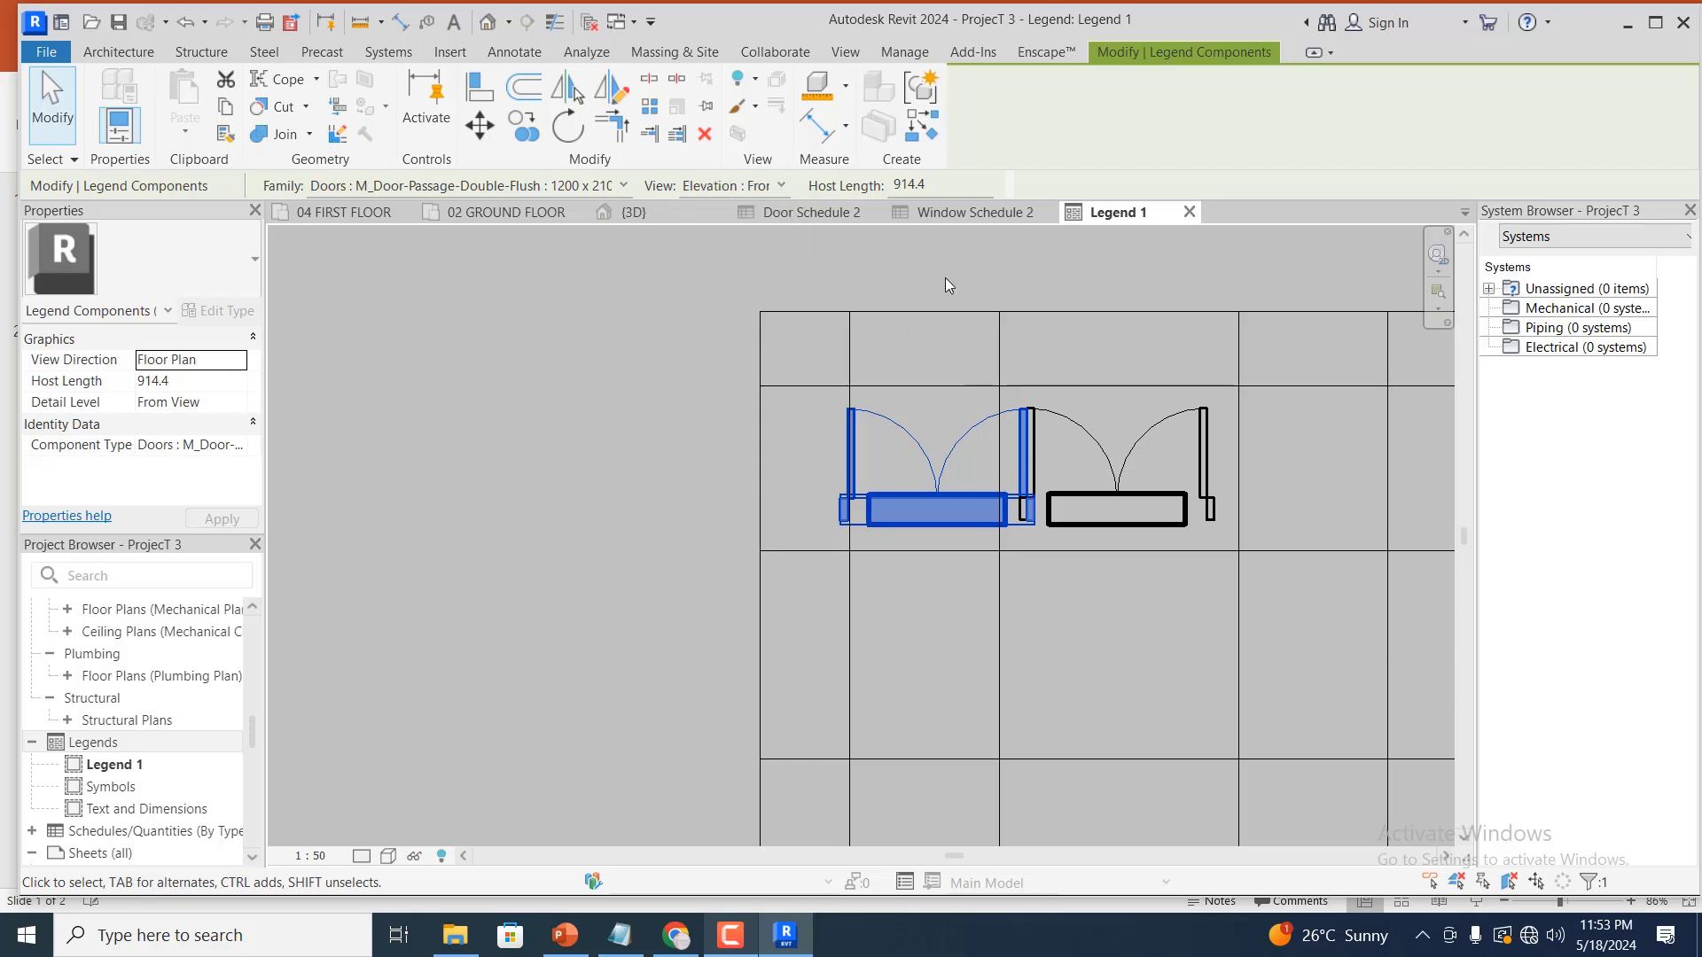
left_click(957, 256)
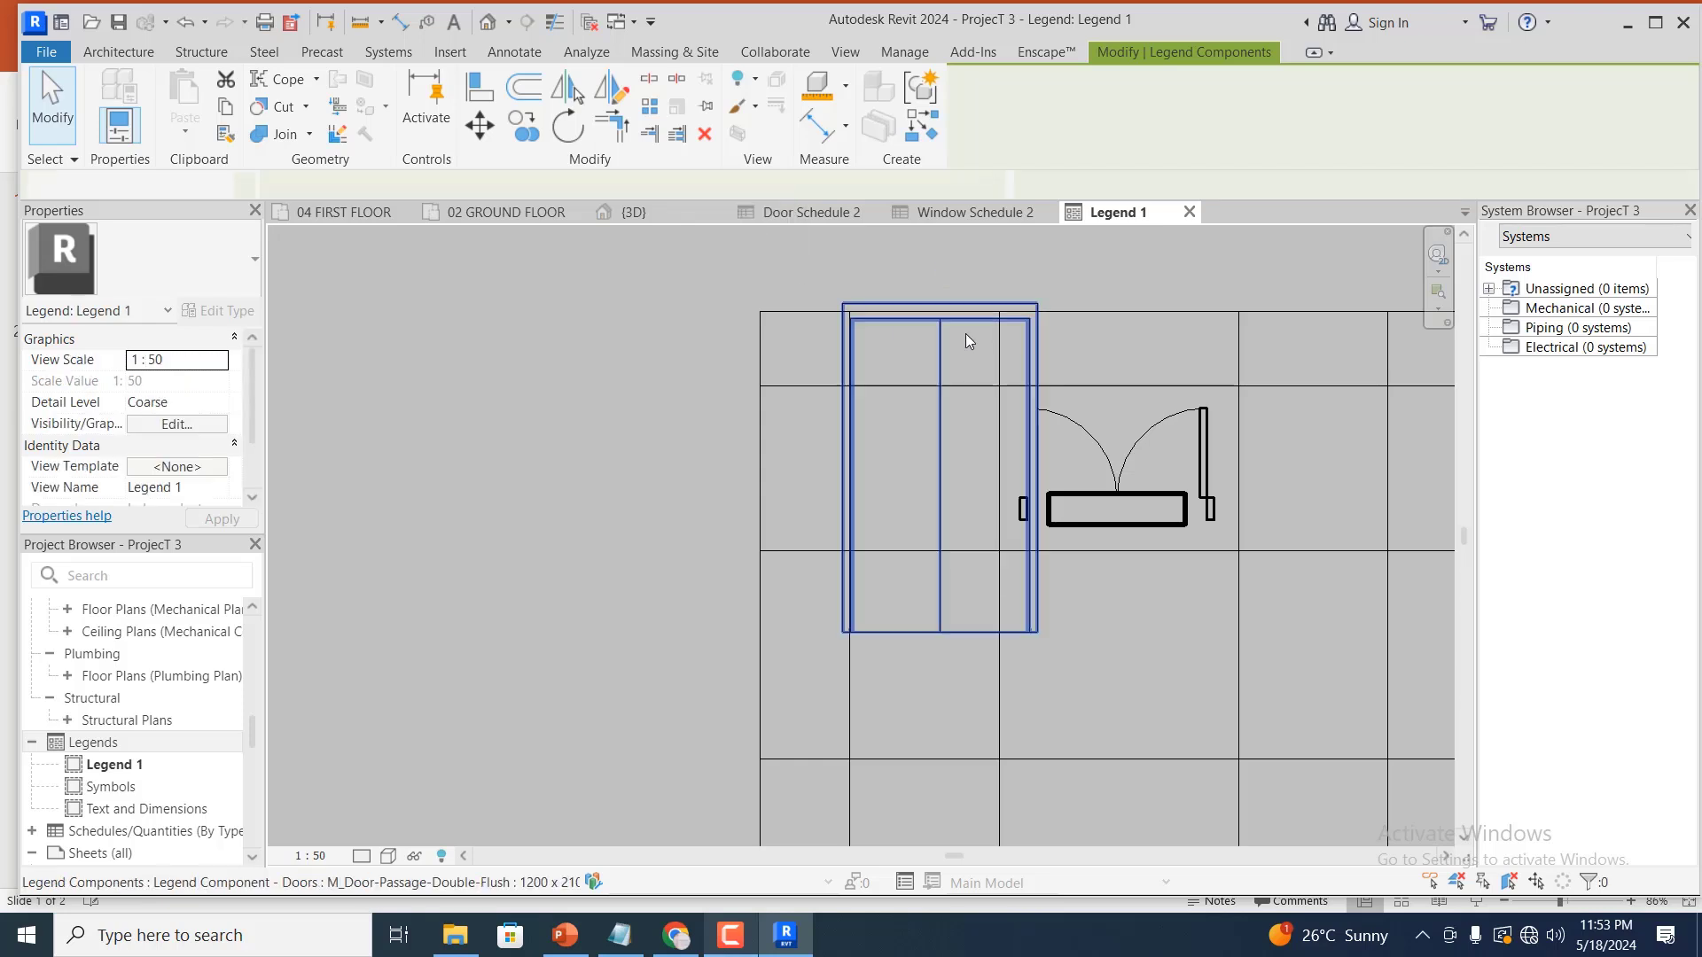
Move the three lowest horizontal grid lines down together so the row below the header is taller than the door elevation
scroll(931, 397, "down", 1)
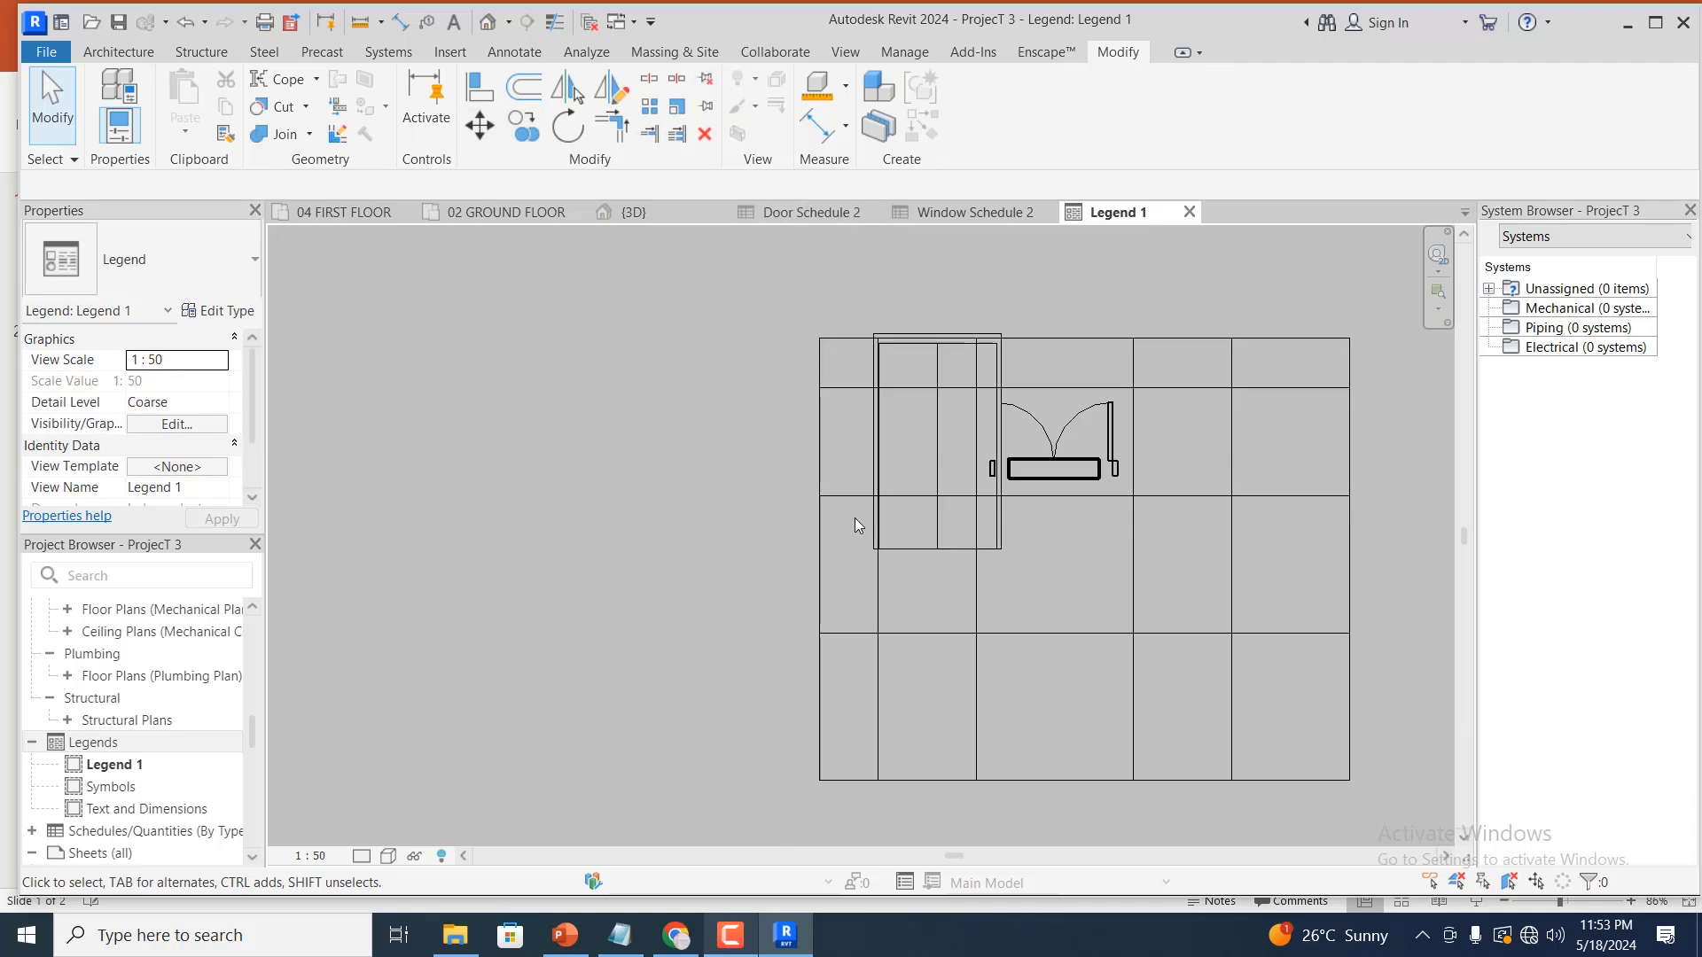
left_click(847, 494)
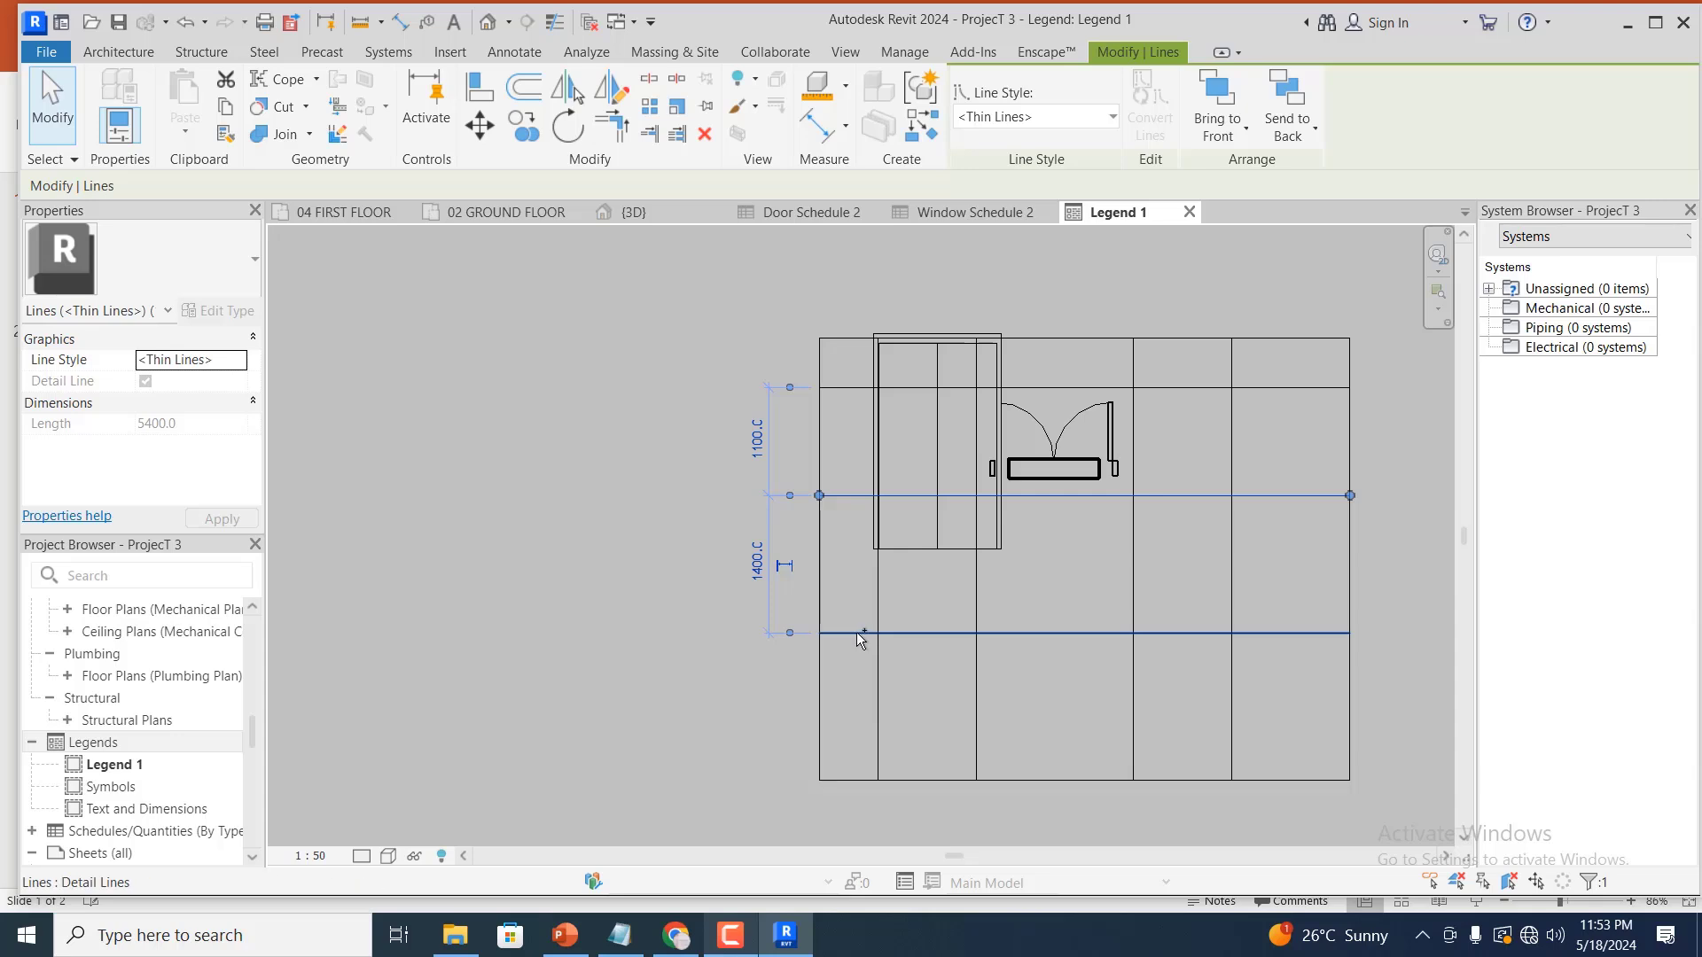
left_click(849, 780, "ctrl")
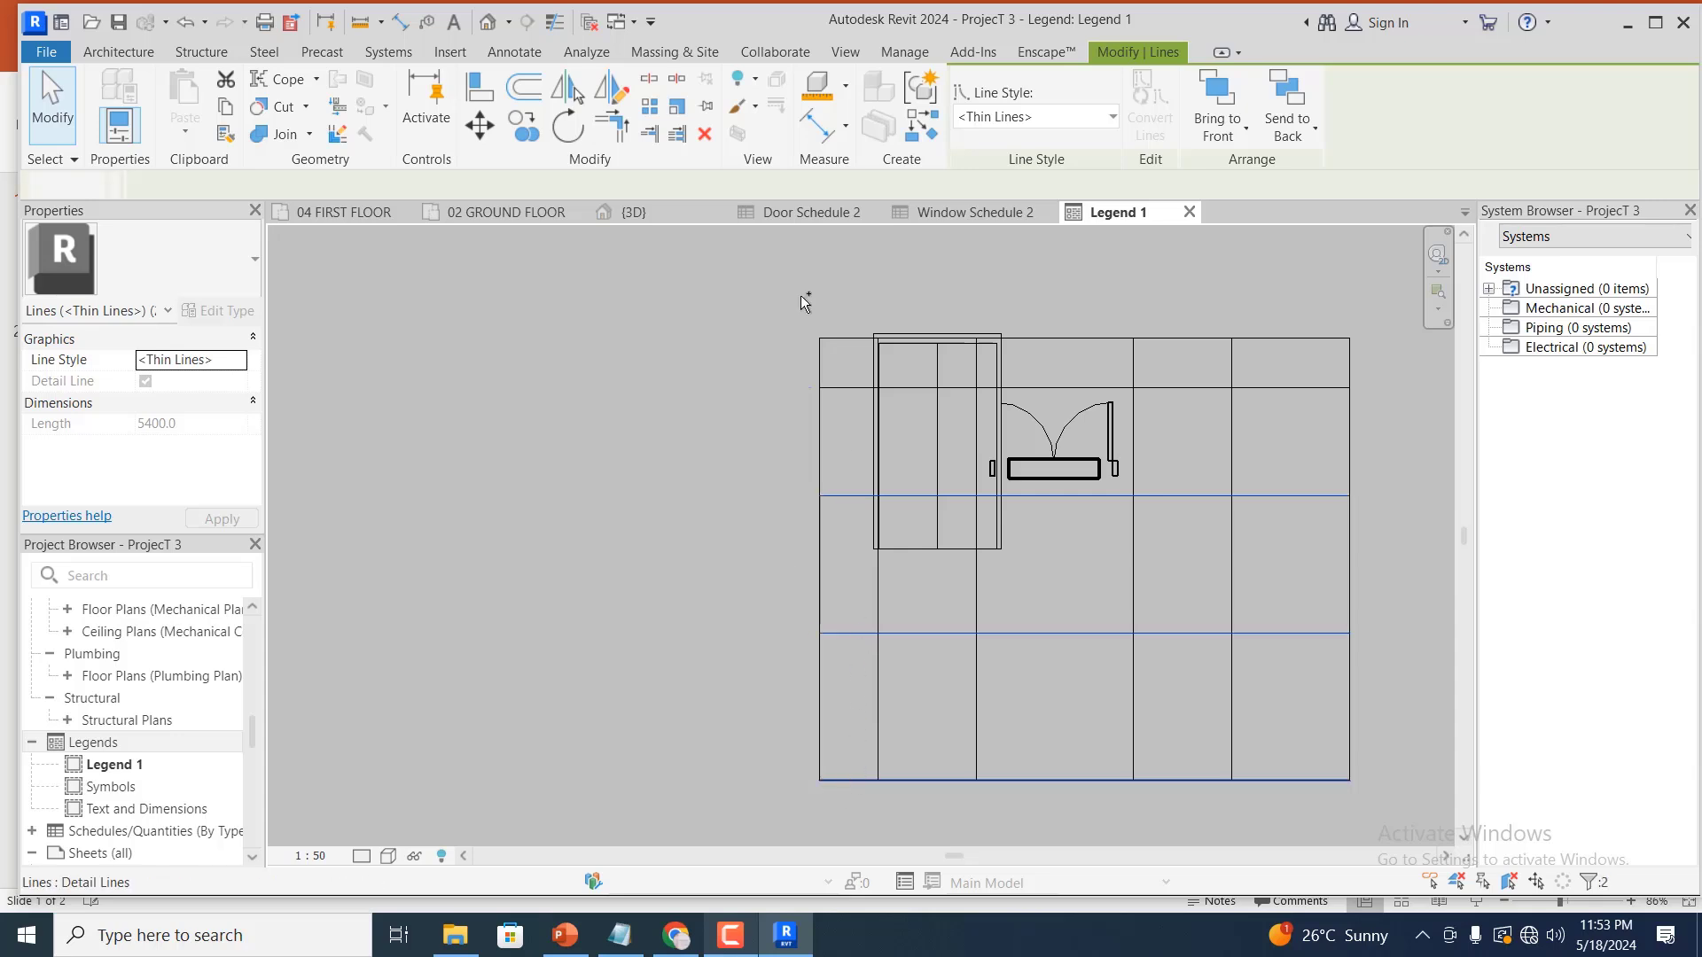
key("m")
key("v")
left_click(819, 496)
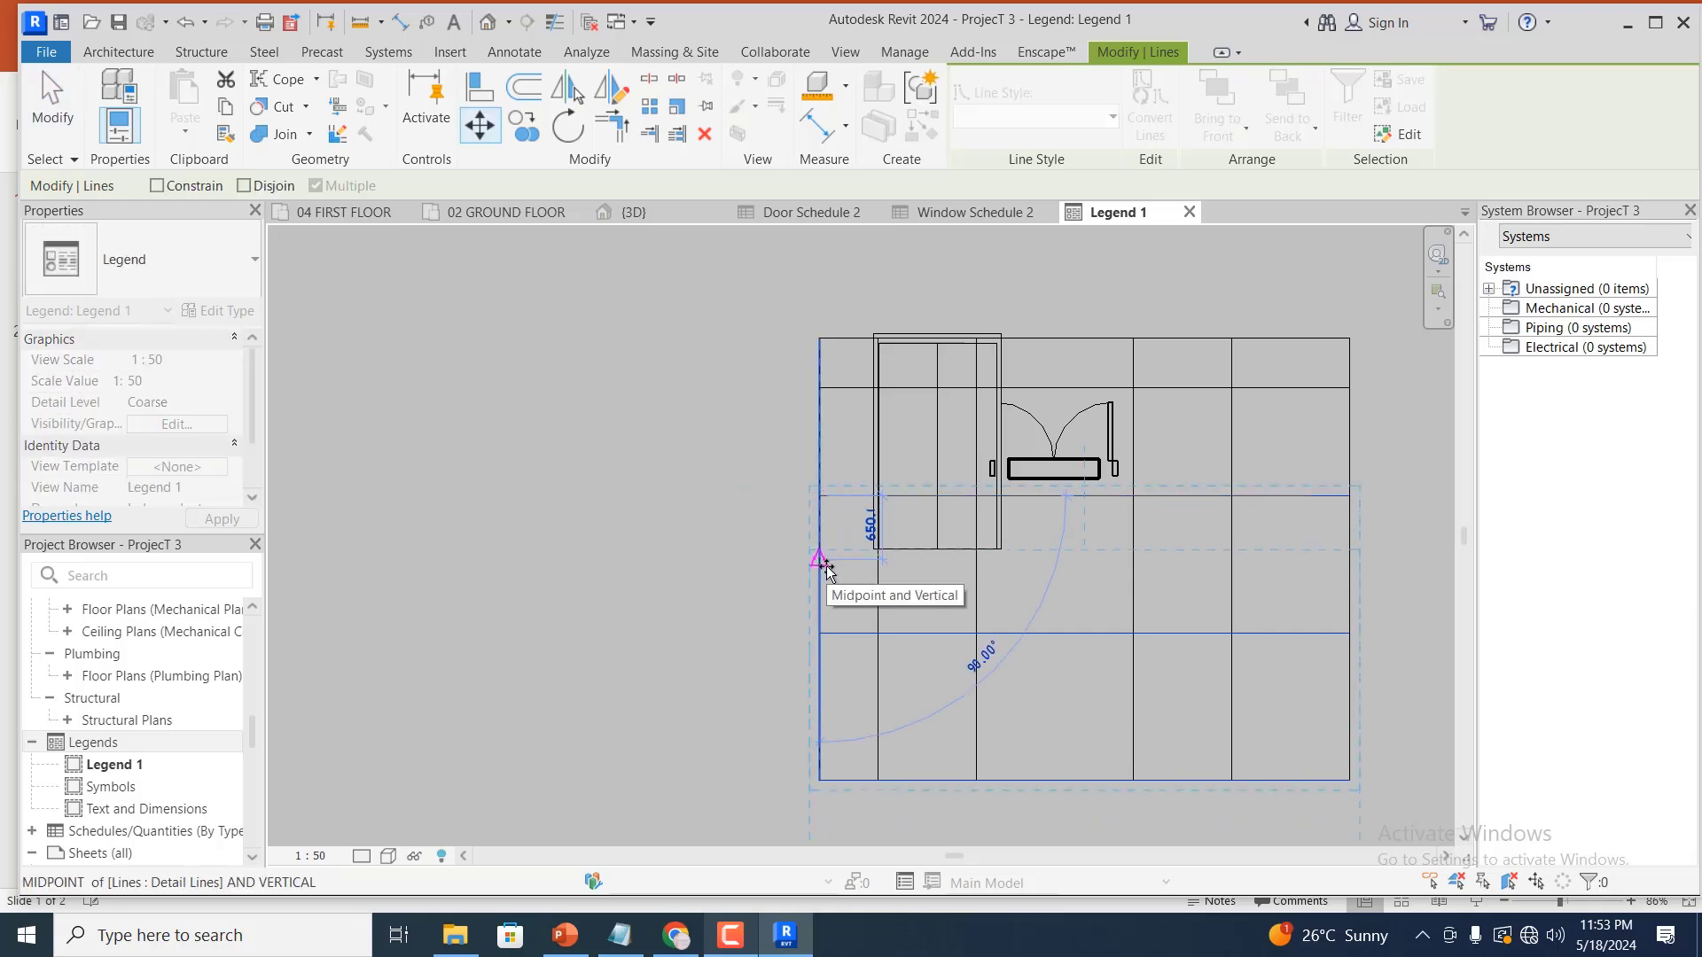
left_click(825, 623)
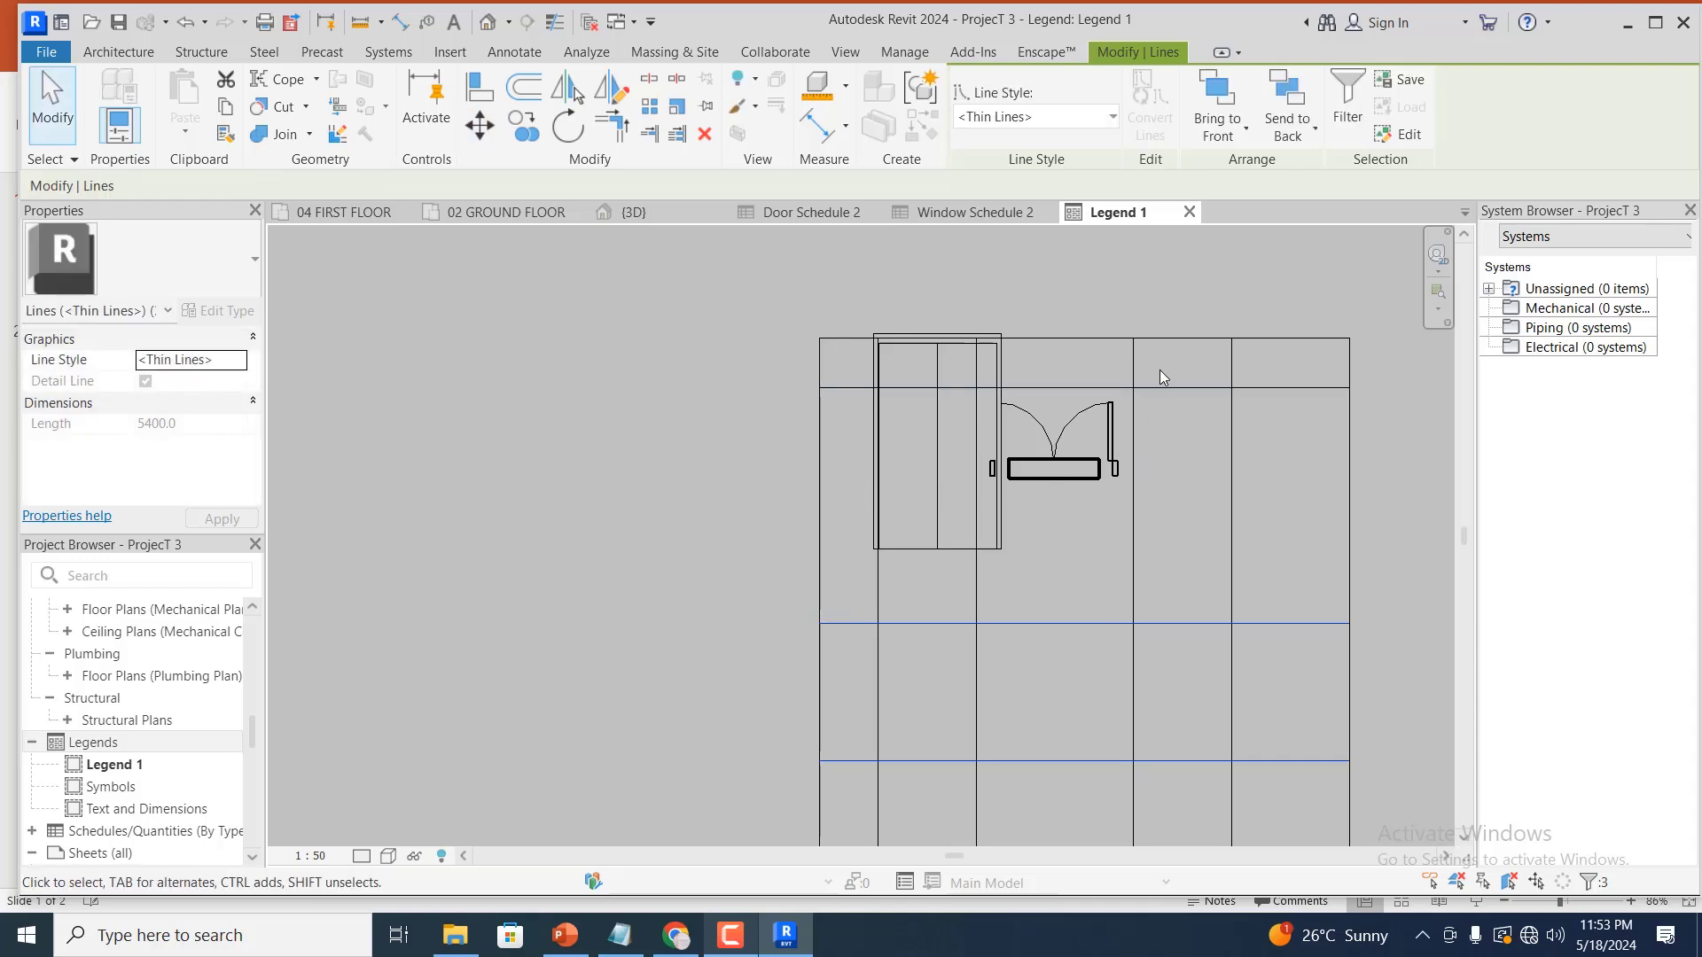
scroll(852, 353, "down", 1)
scroll(1035, 596, "up", 1)
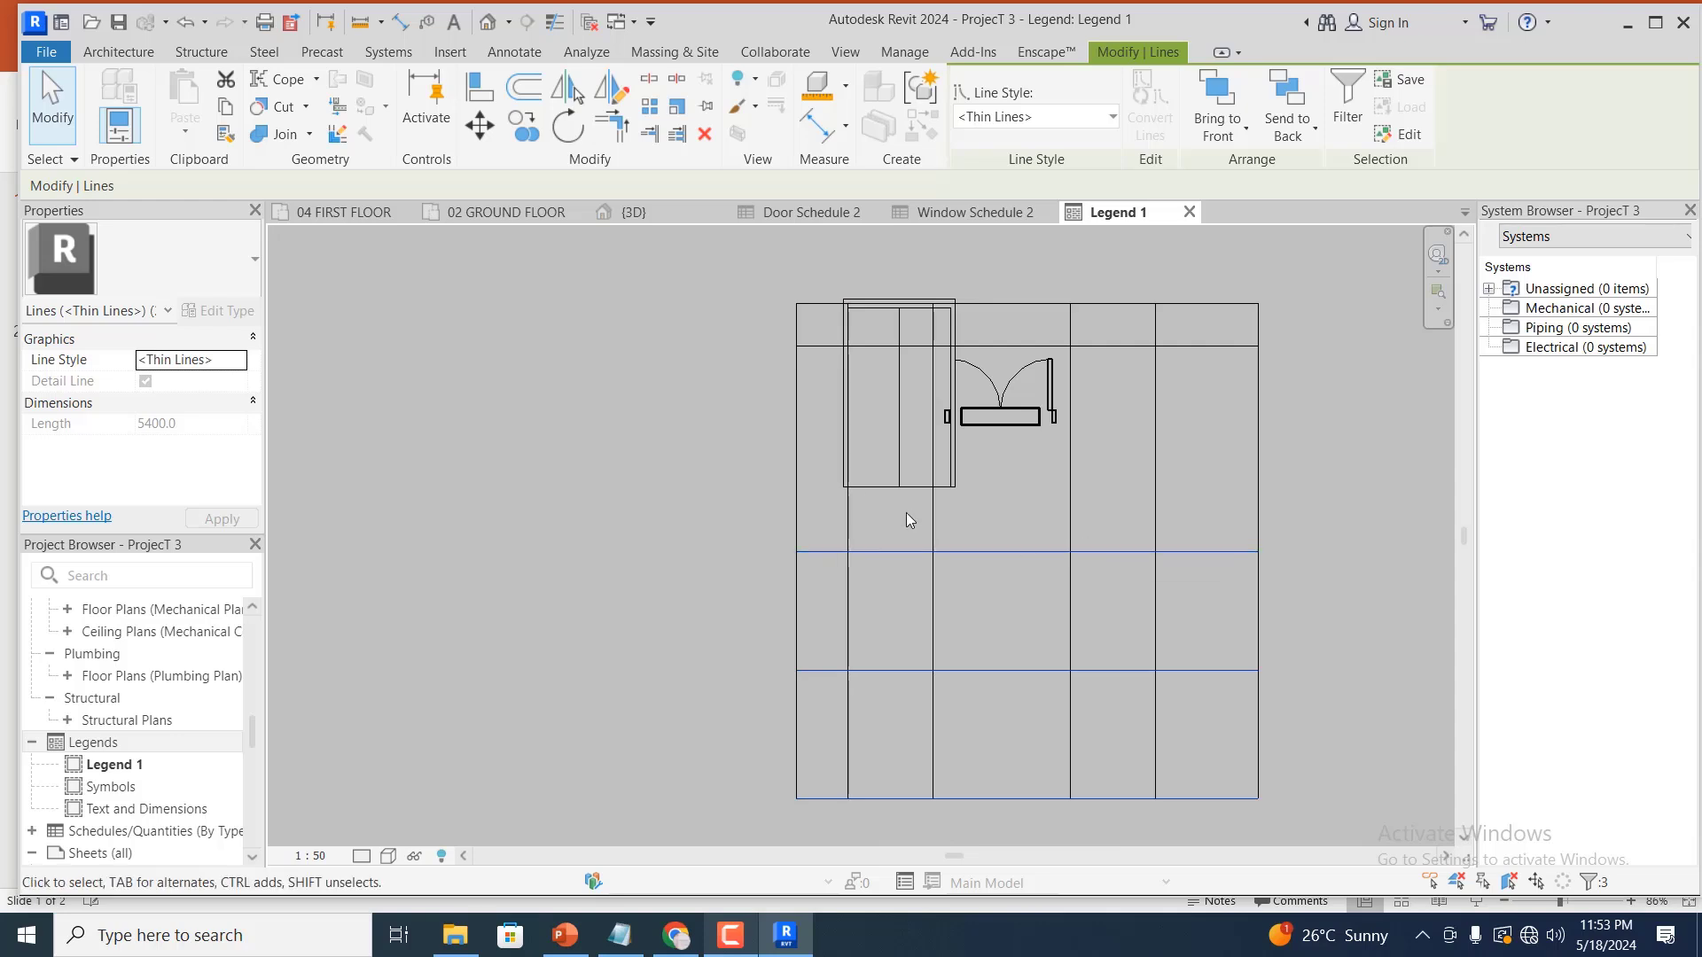
left_click(548, 406)
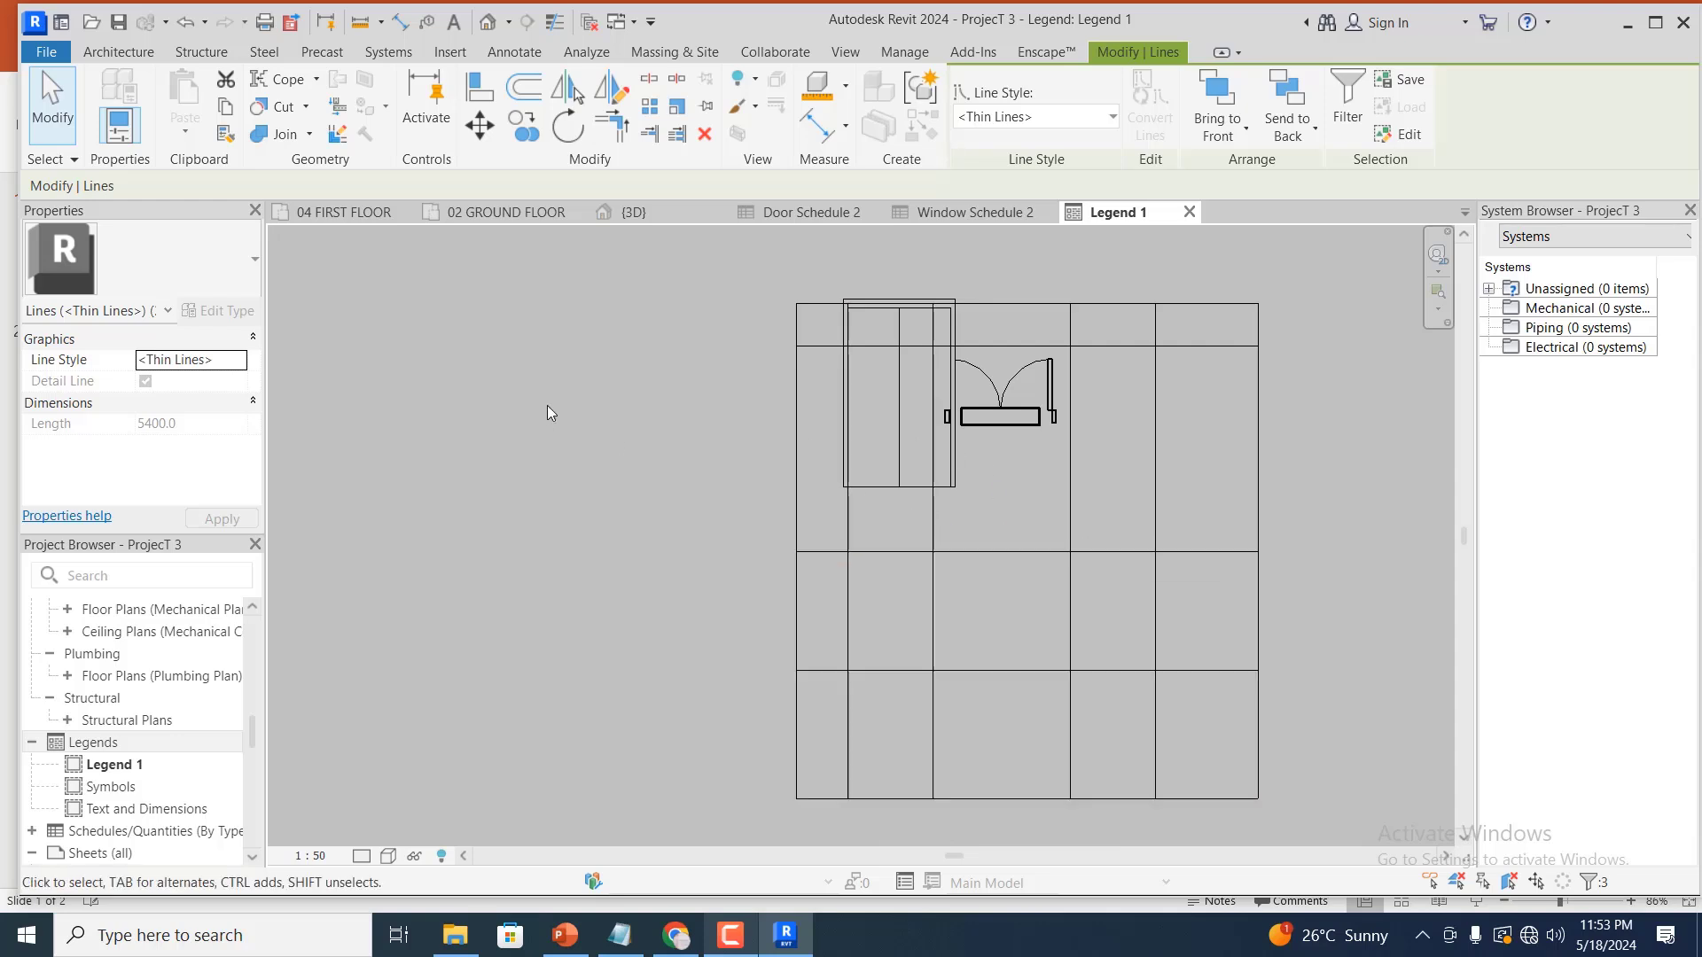
Widen the second column by moving its right grid line, the vertical lines beyond it and the plan door symbol to the right together
left_click(933, 518)
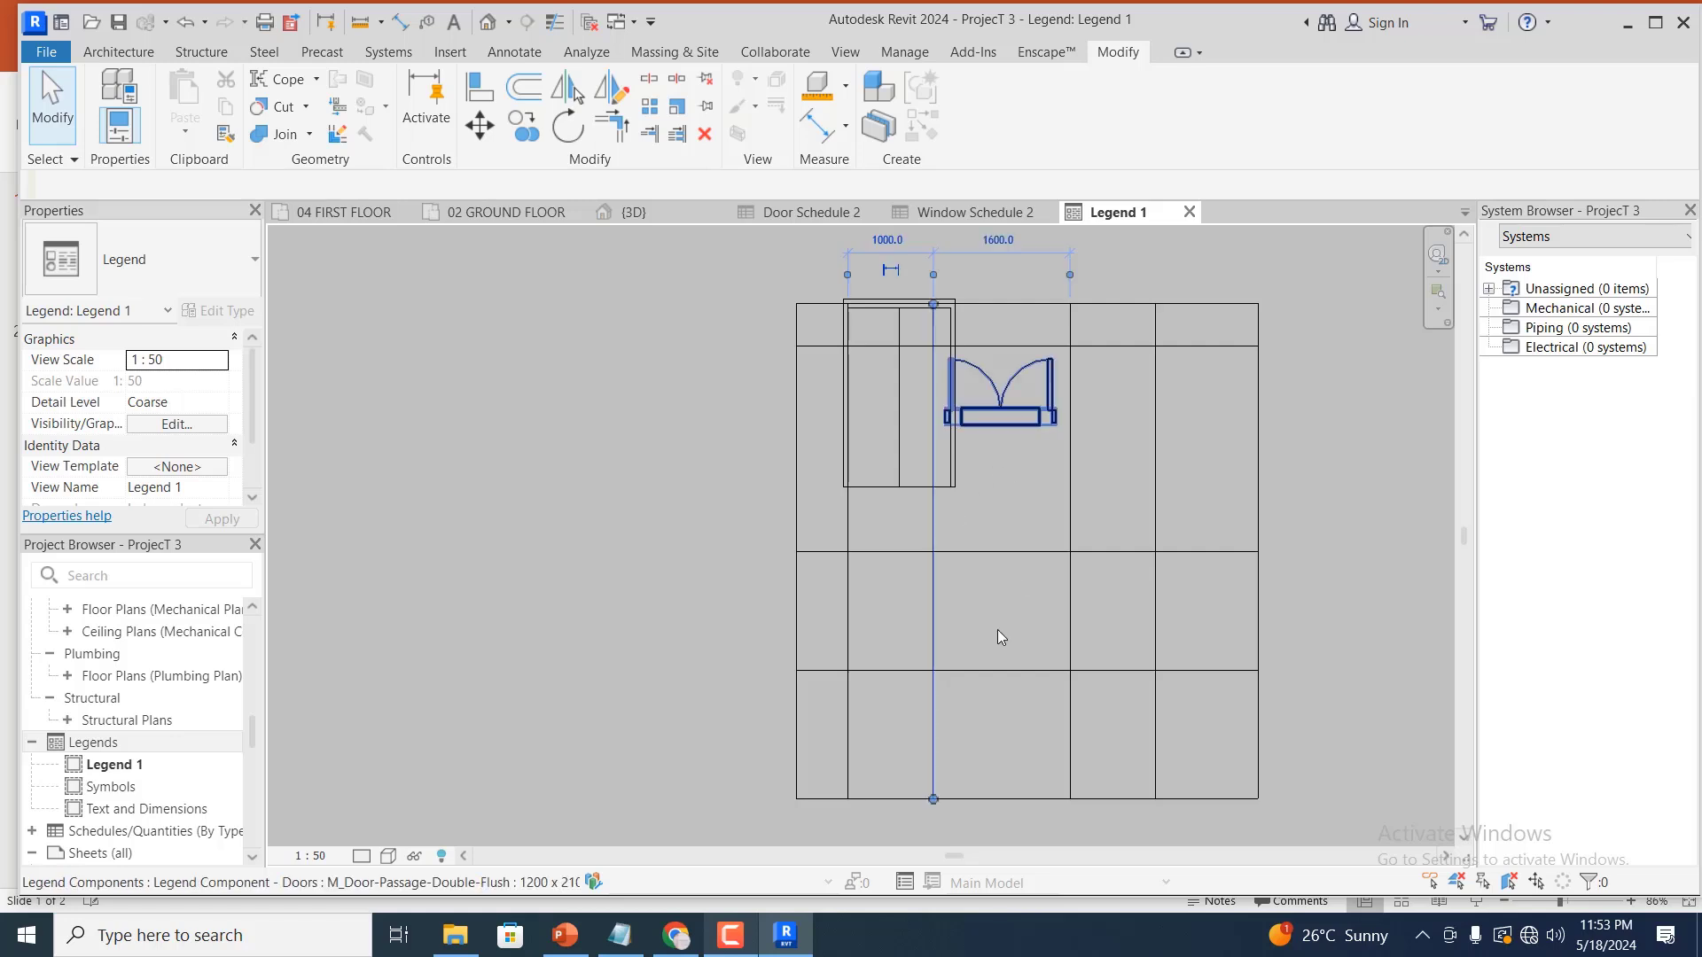
left_click(1018, 379, "ctrl")
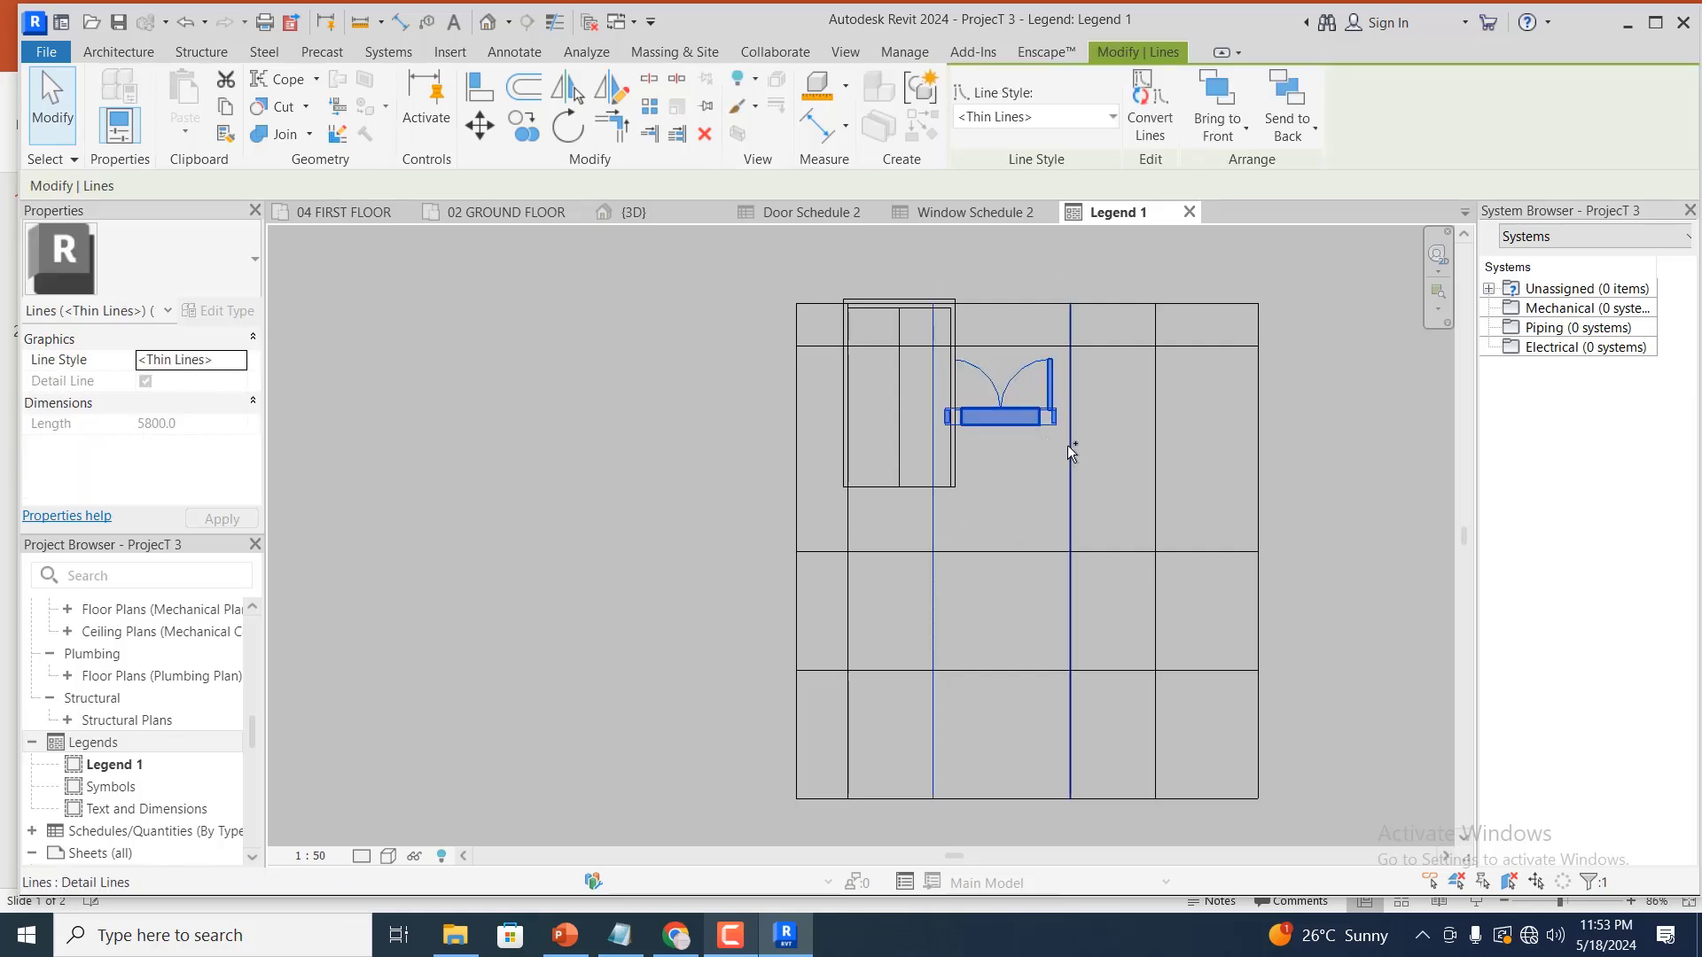
left_click(1153, 471, "ctrl")
left_click(1257, 482, "ctrl")
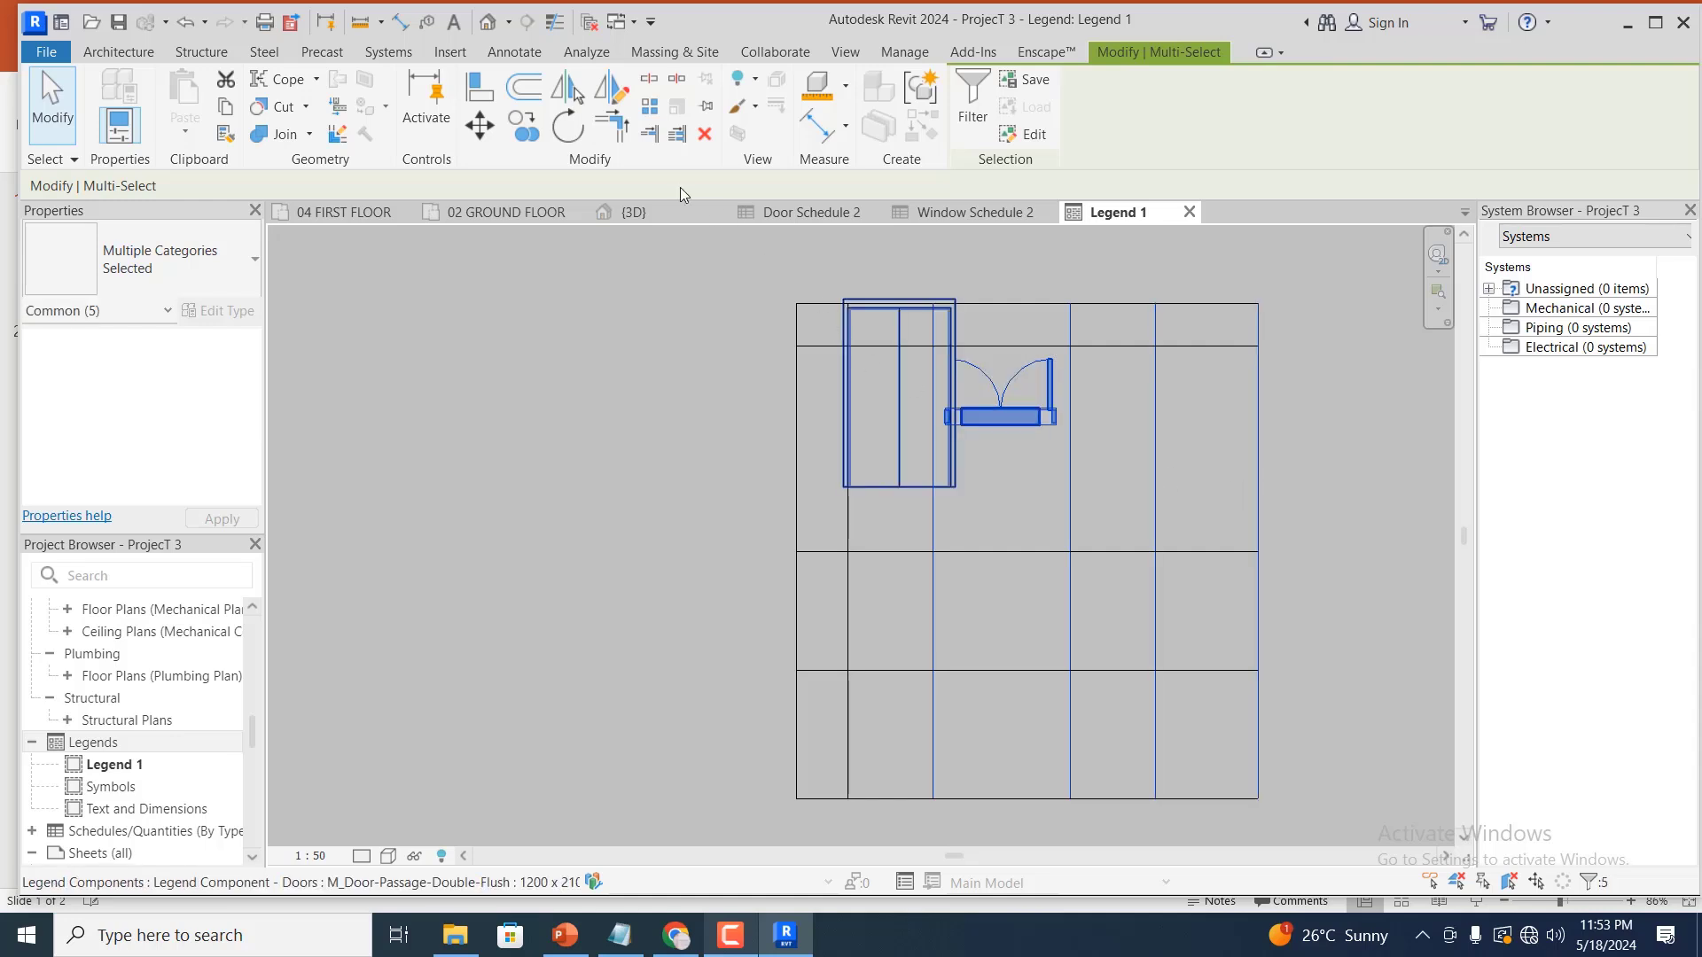
left_click(483, 125)
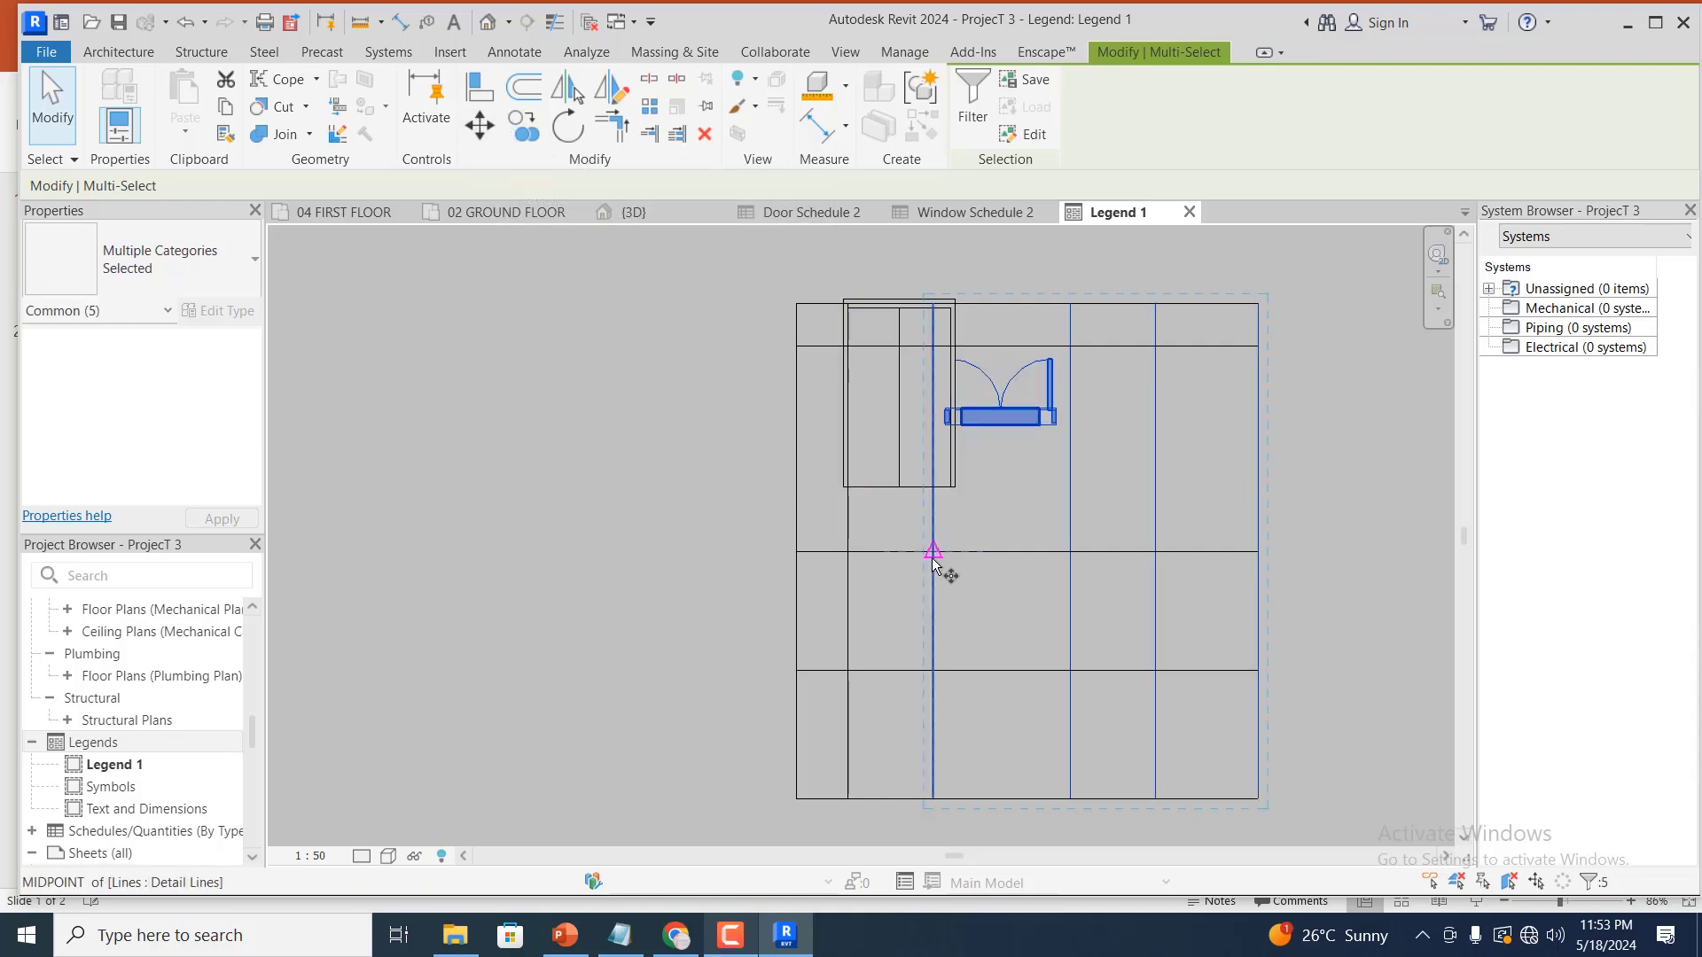
left_click(934, 558)
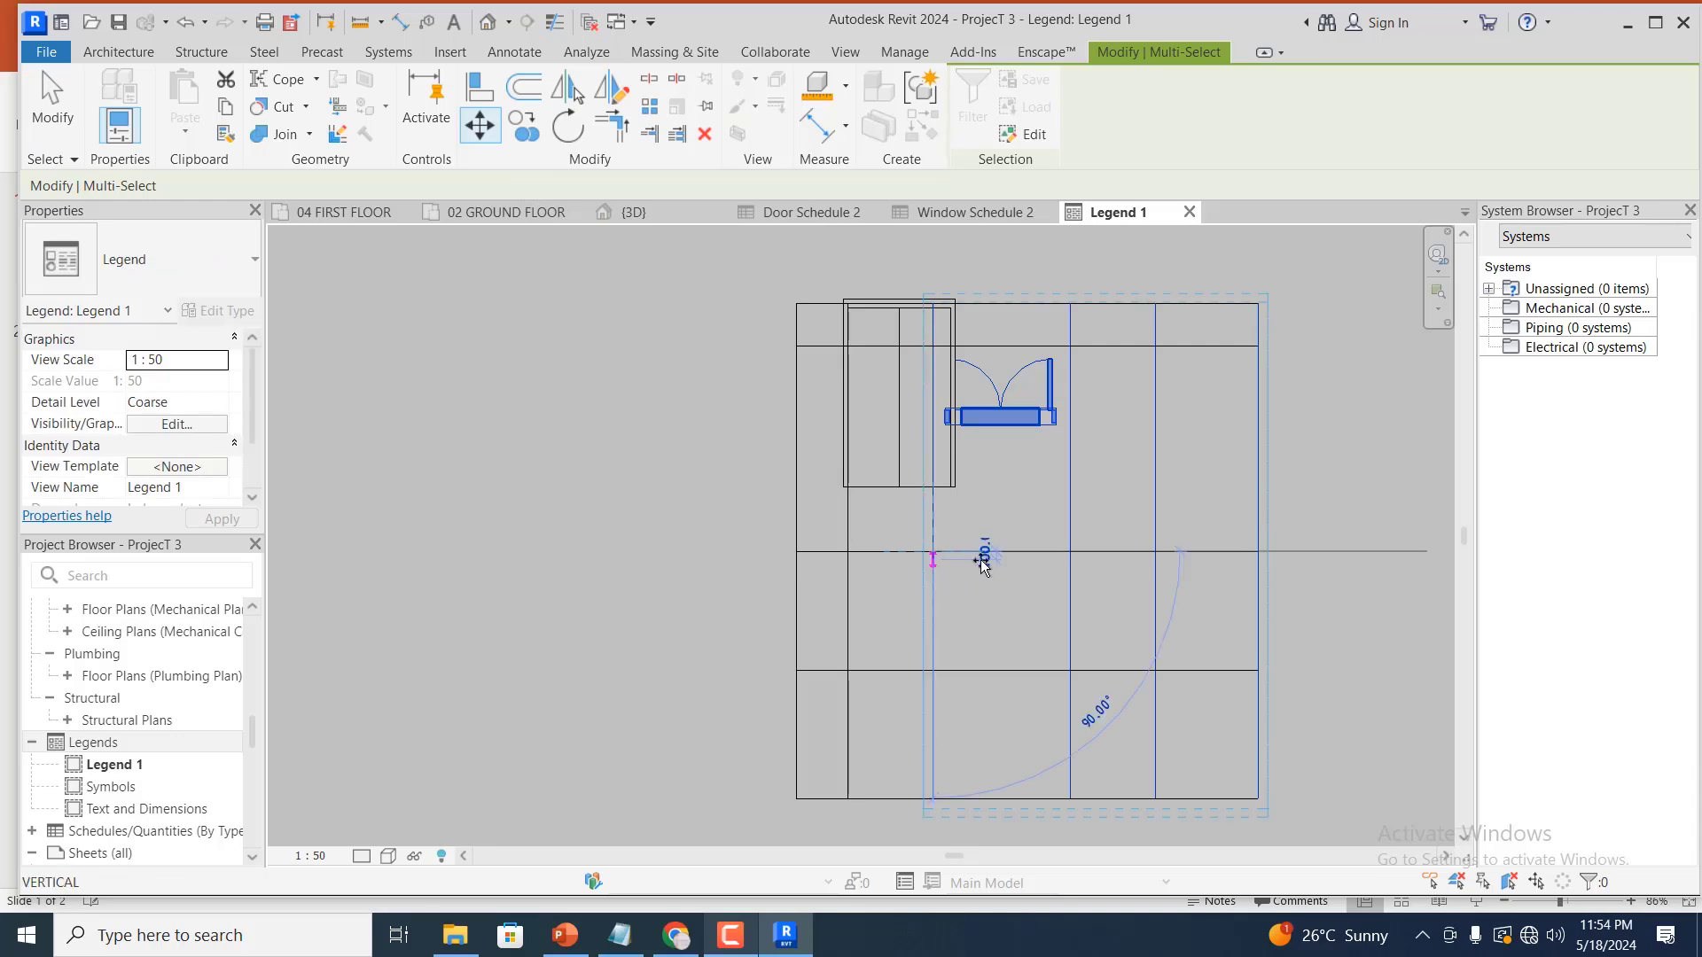
left_click(1026, 555)
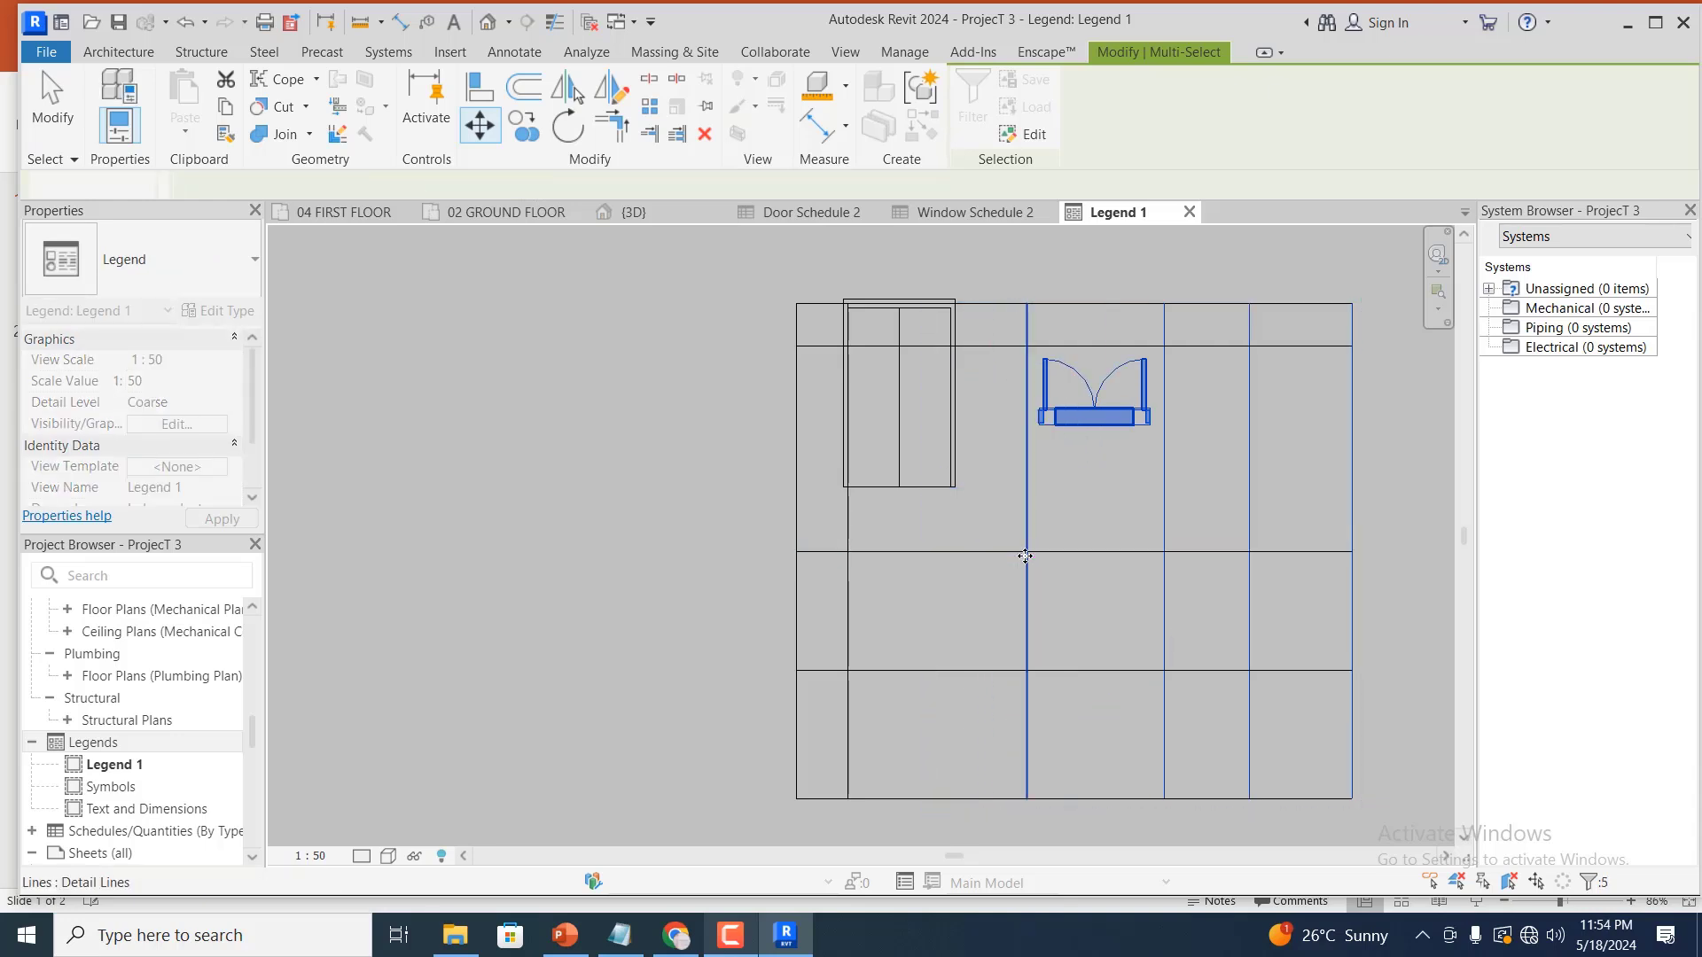
key("Escape")
left_click(693, 293)
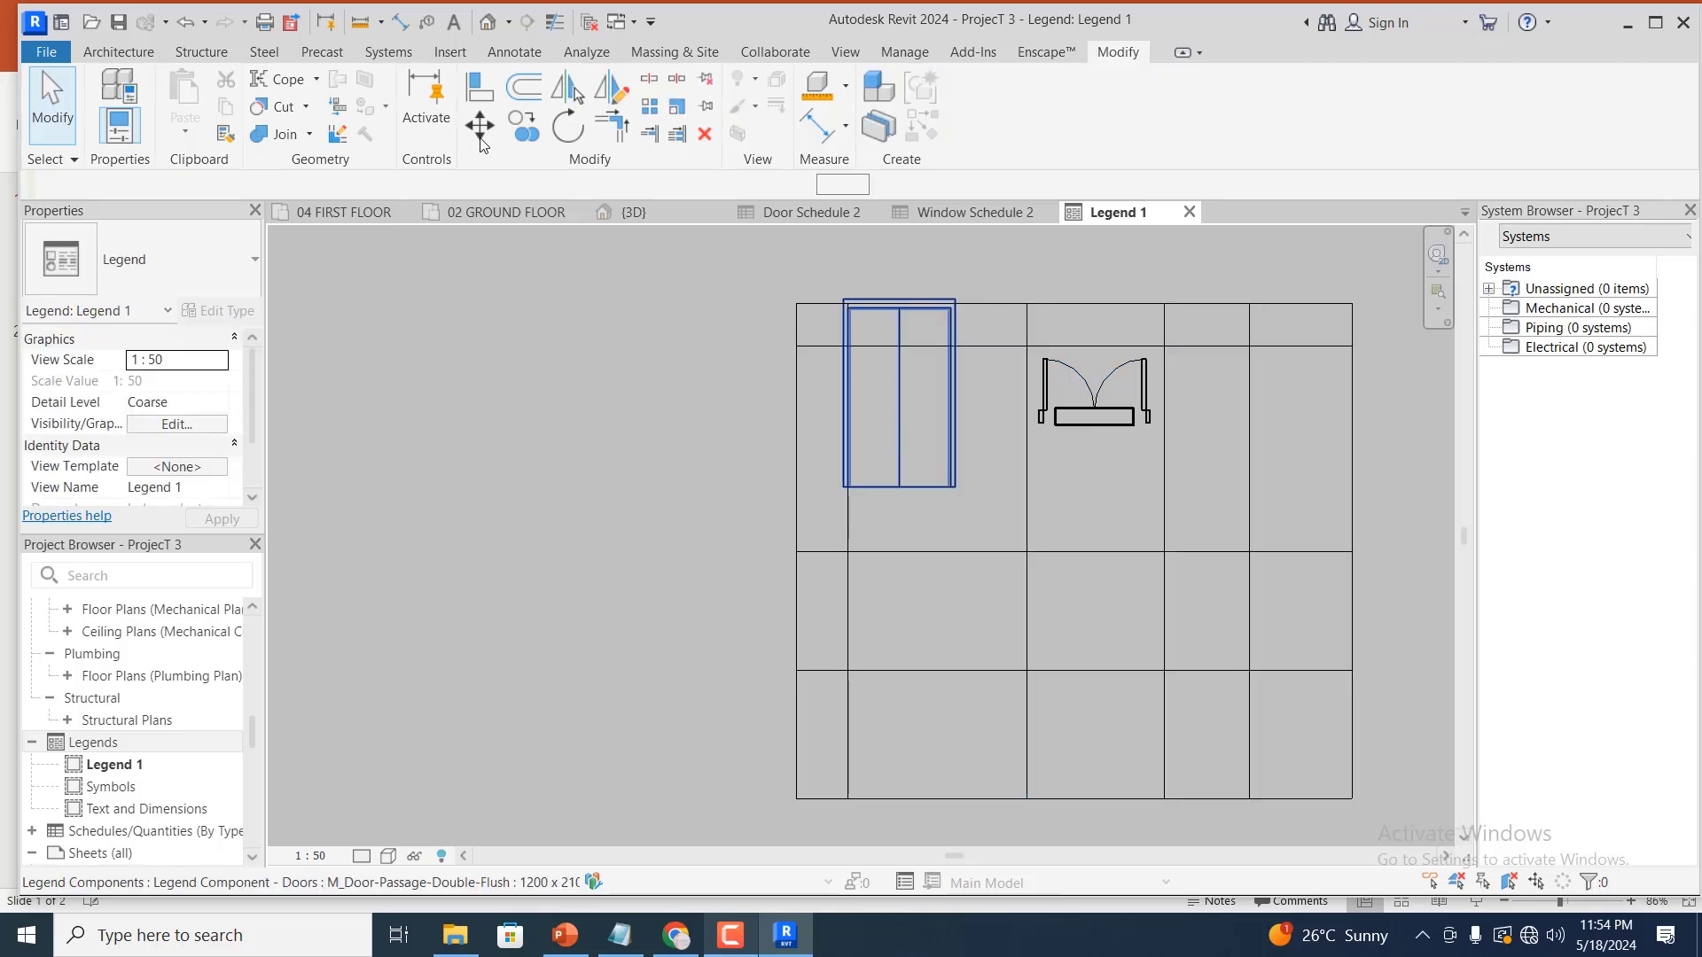
Move the front-elevation door inside the second-column cell below the header, close to the cell's upper-left corner
key("m")
key("v")
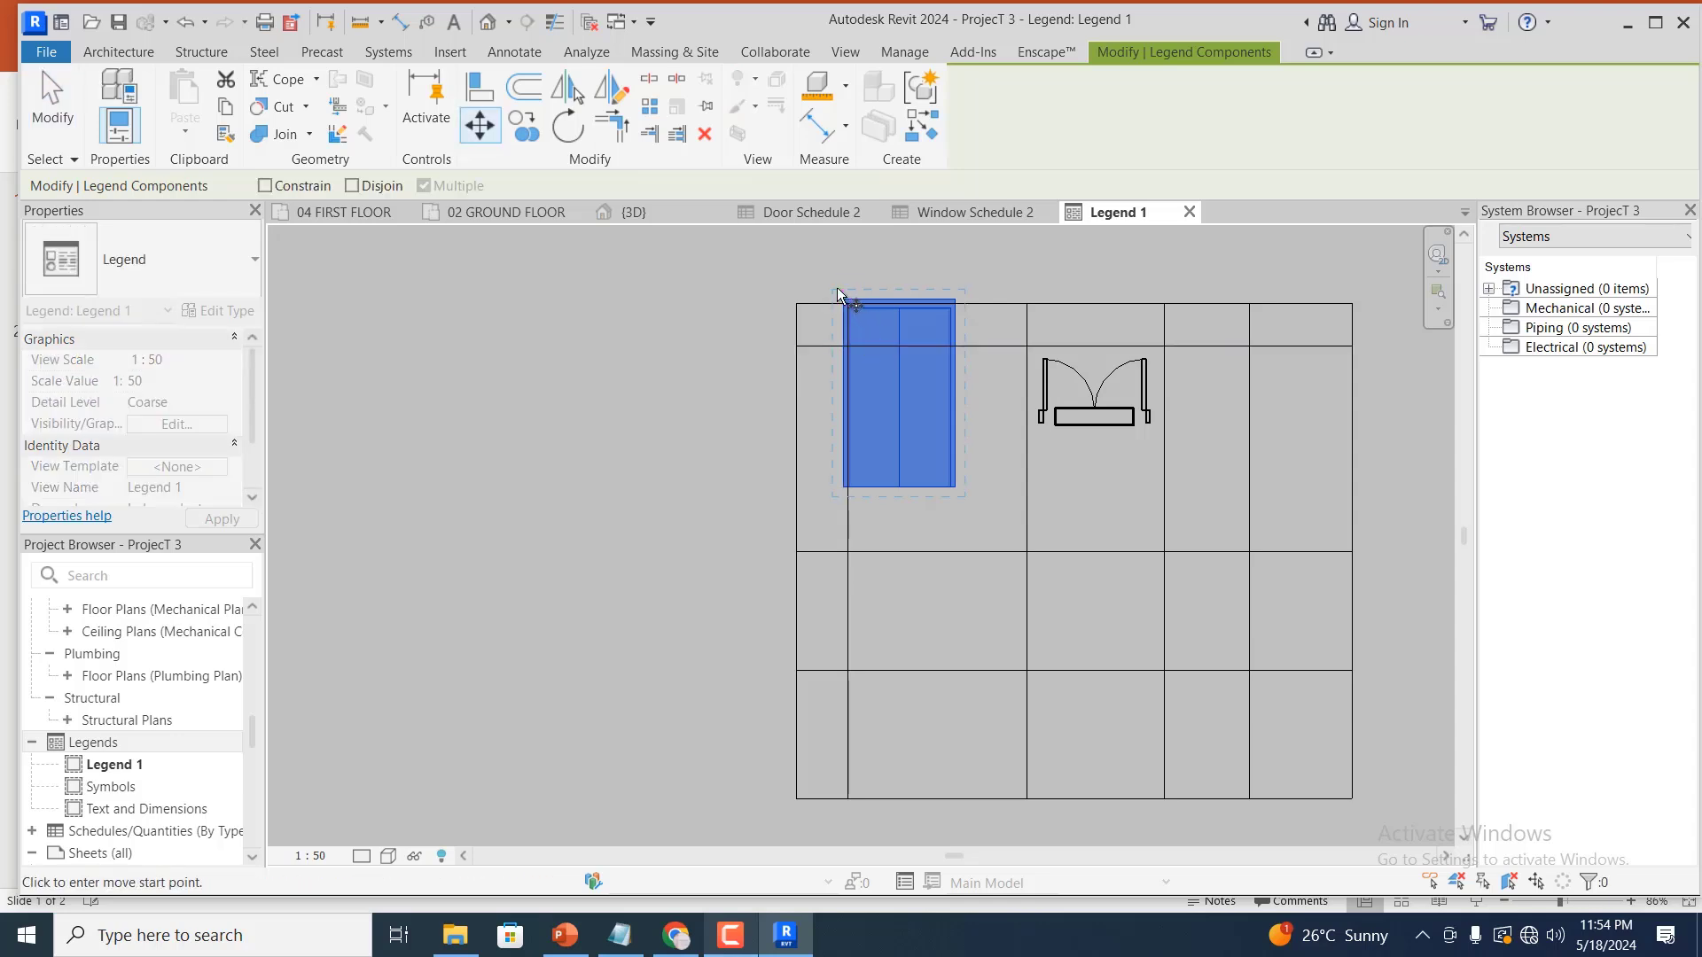
left_click(844, 301)
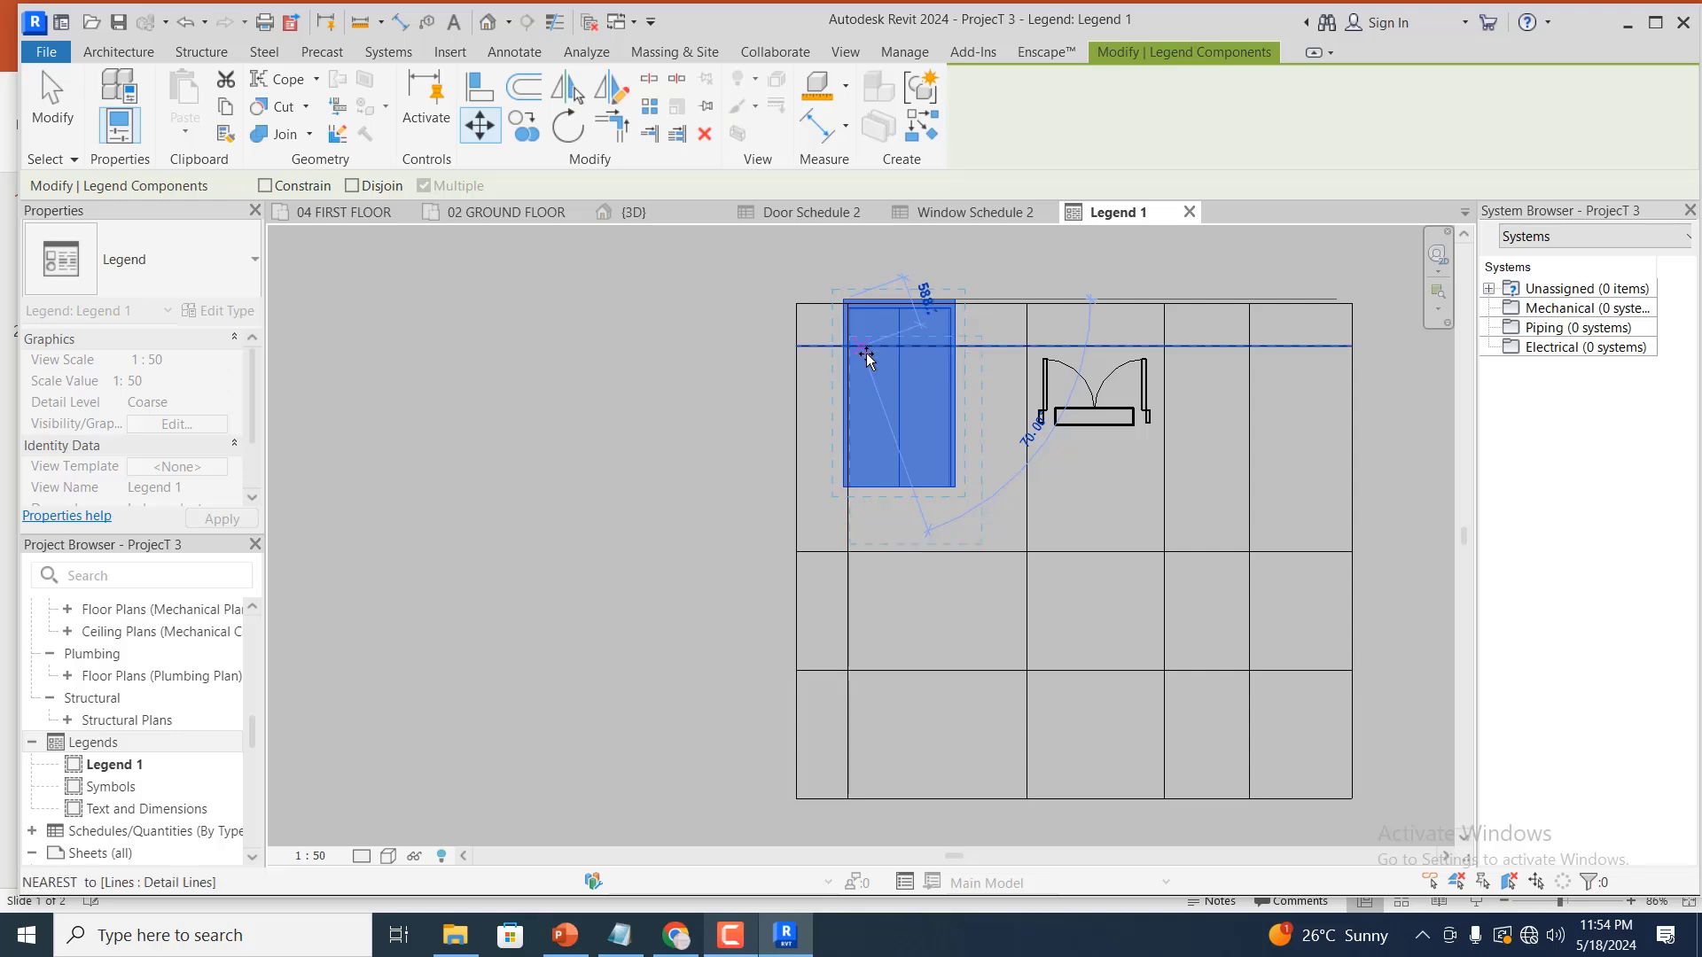
scroll(867, 363, "up", 1)
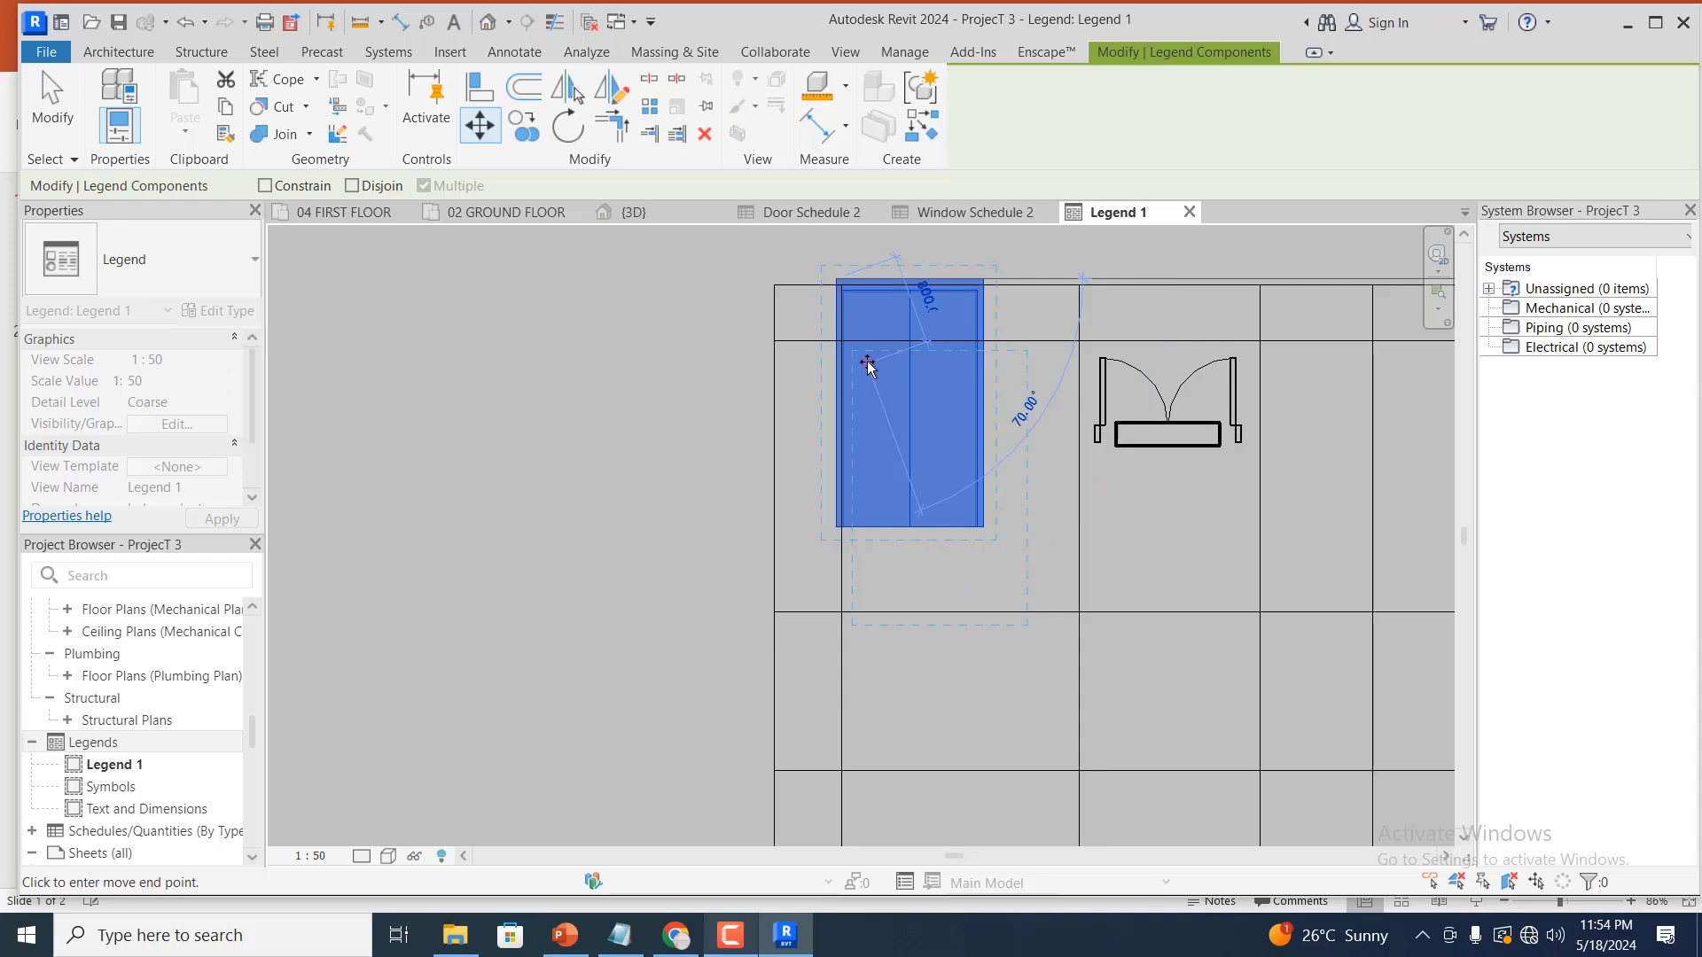
left_click(949, 352)
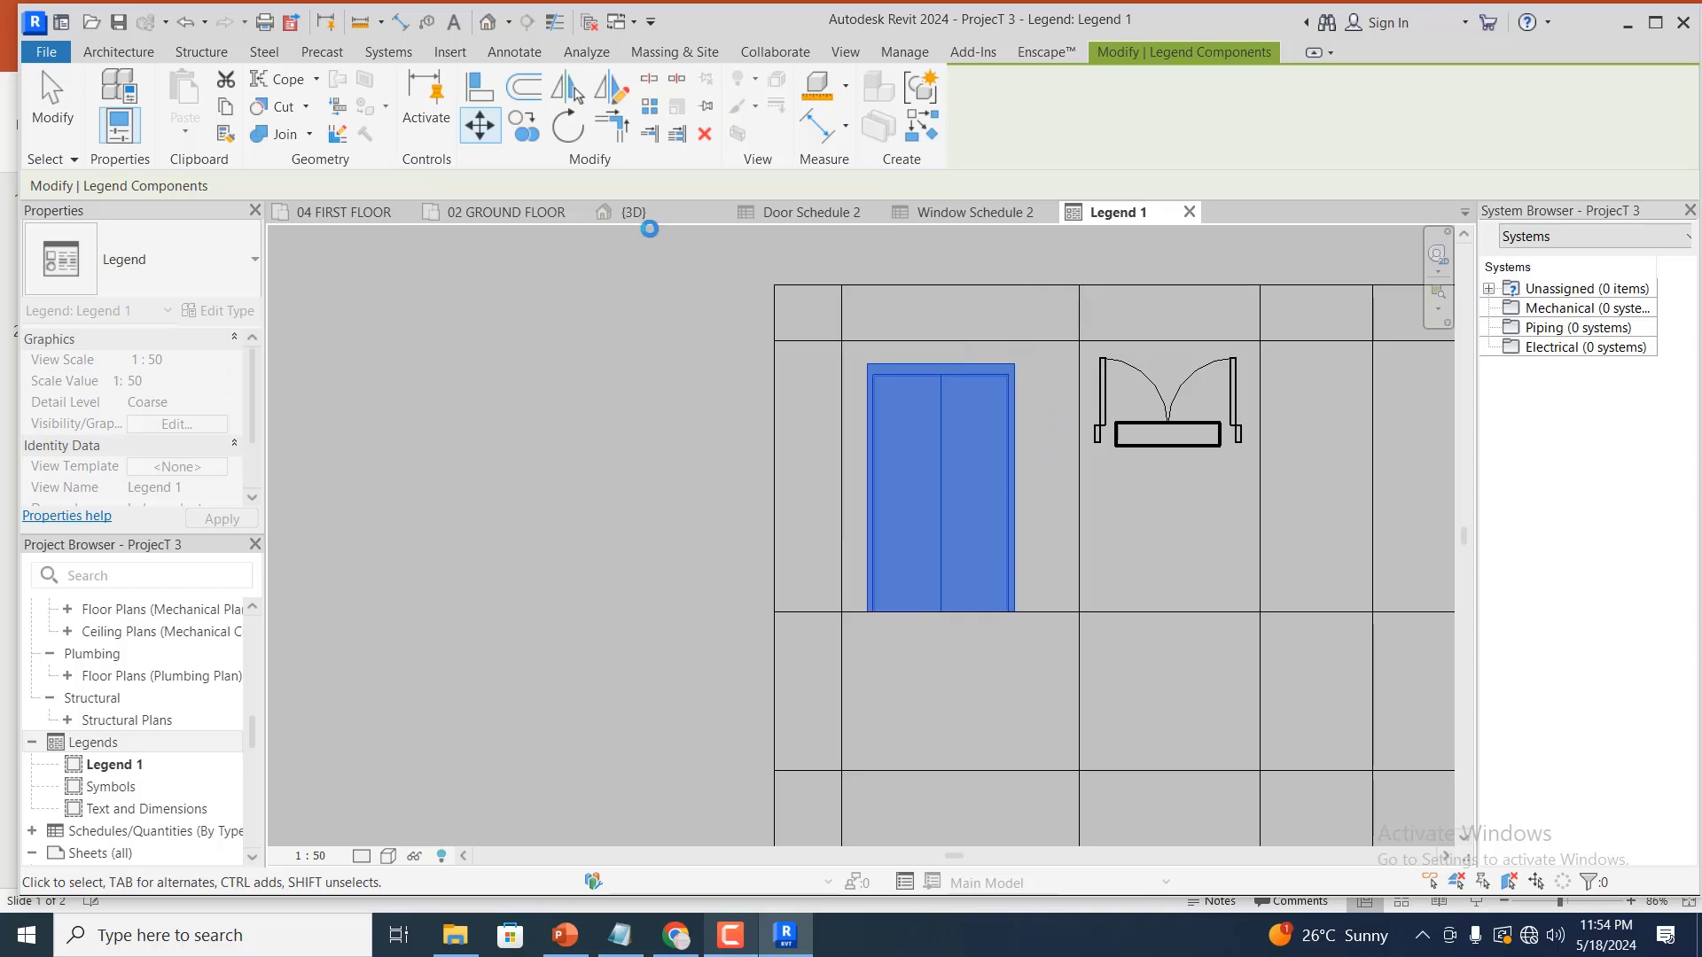
left_click(487, 130)
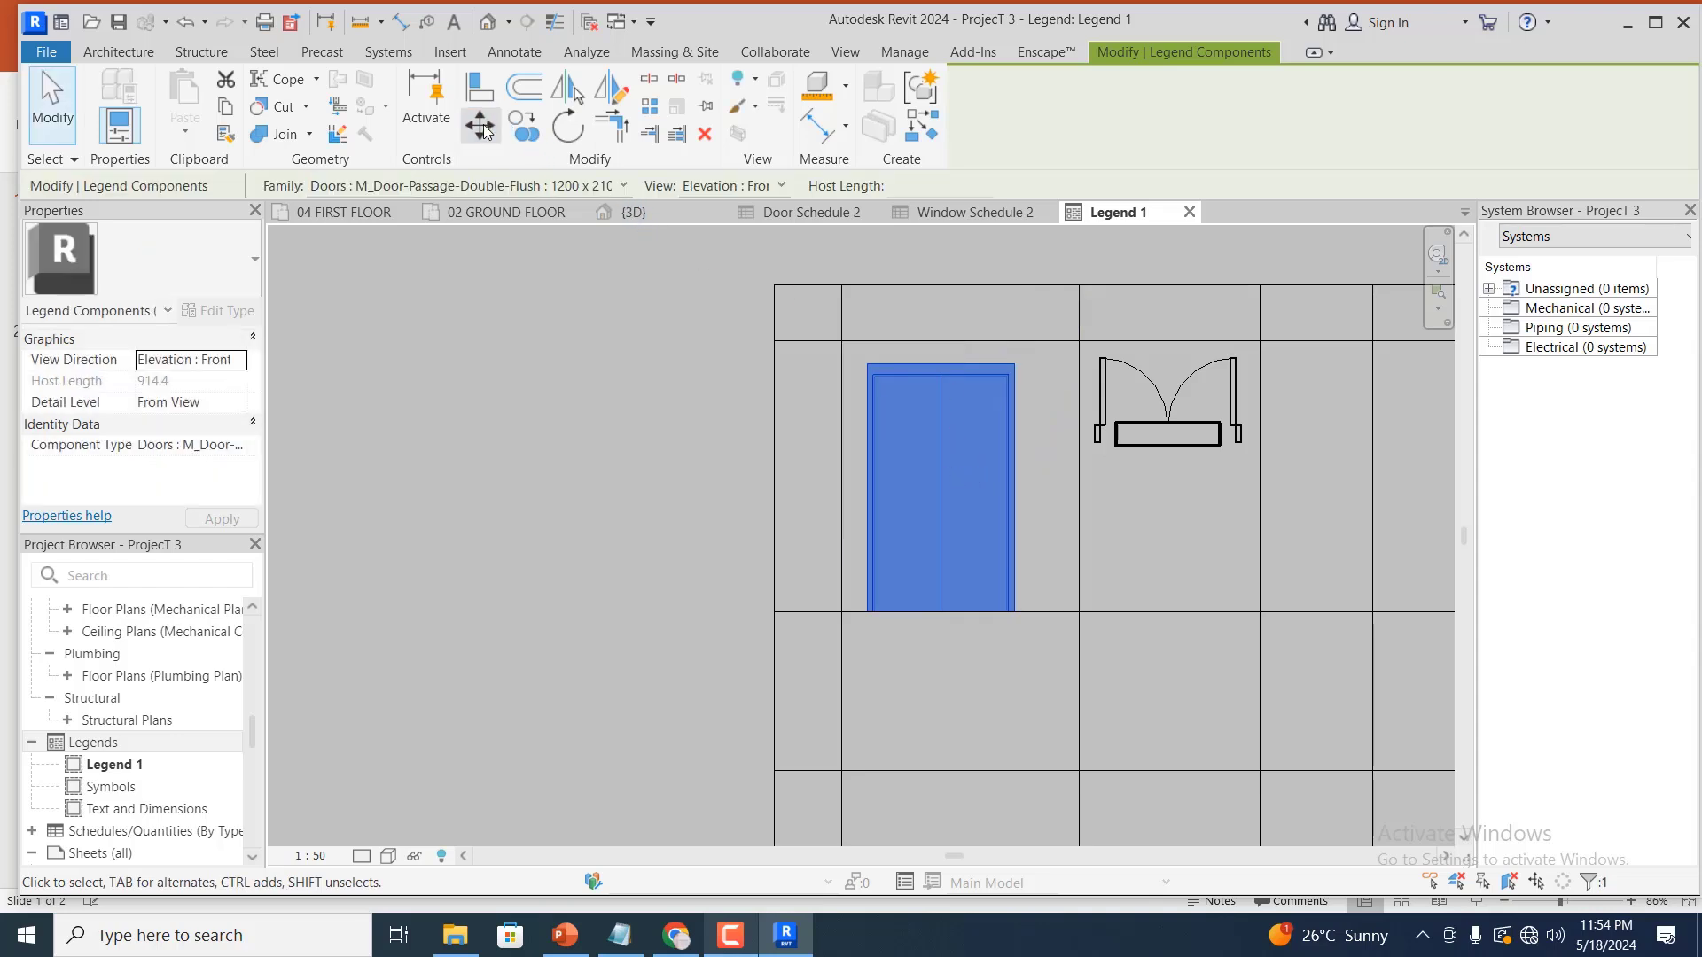
left_click(890, 437)
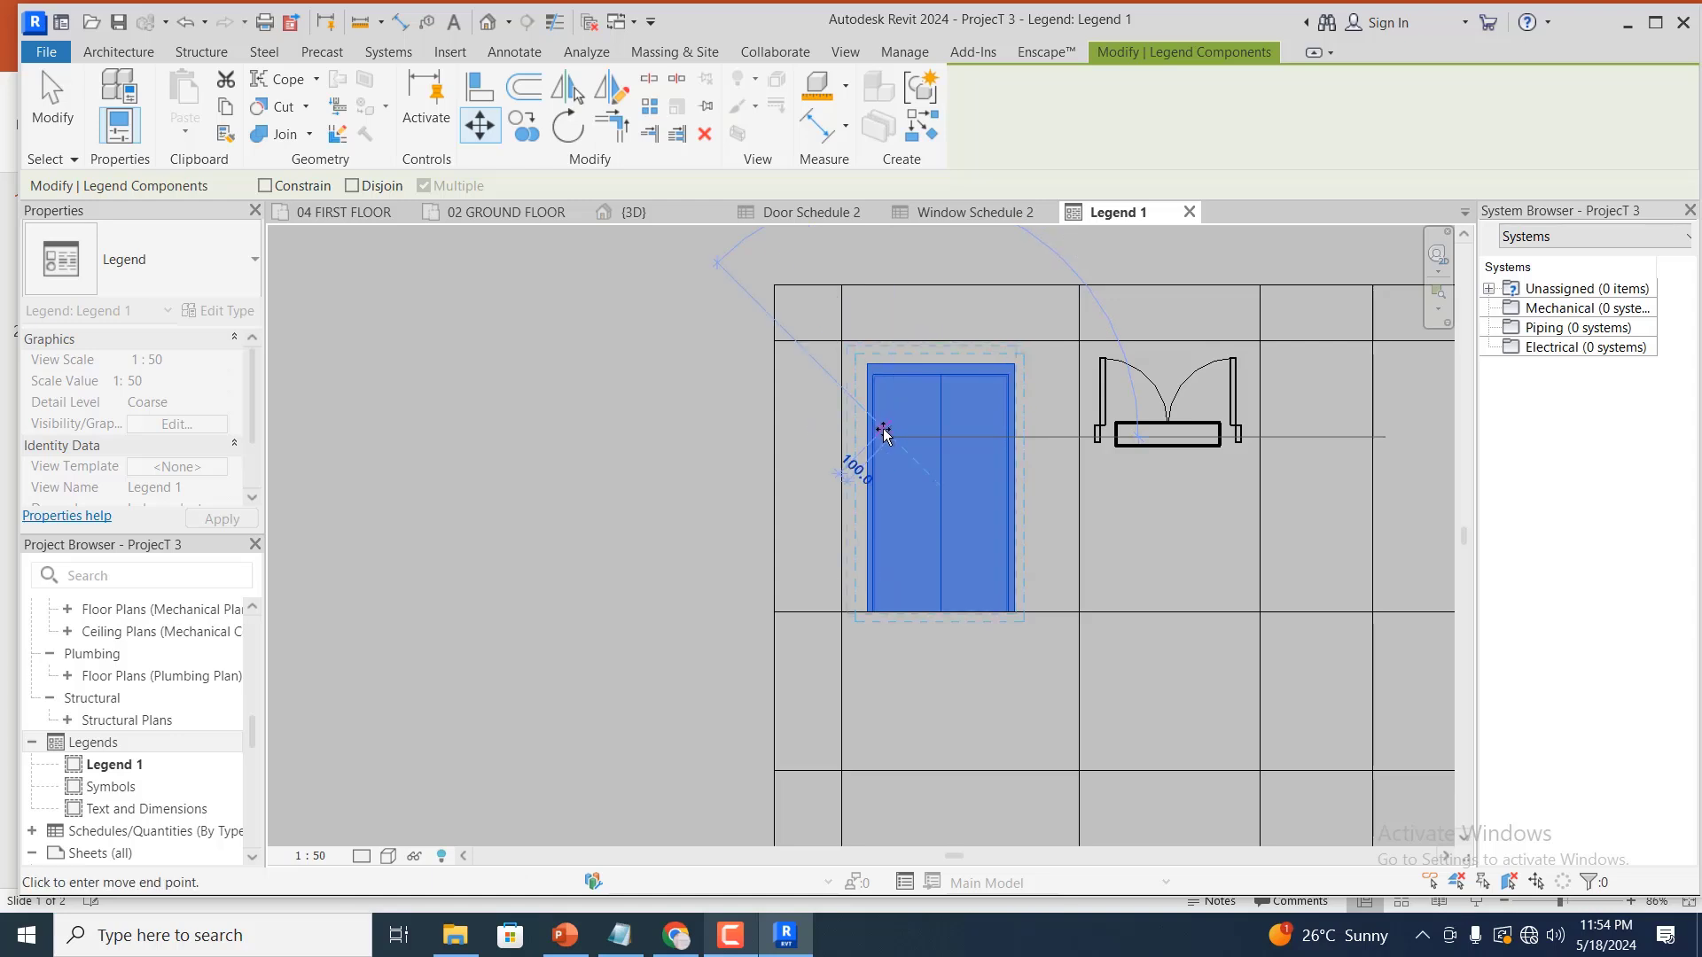
left_click(888, 431)
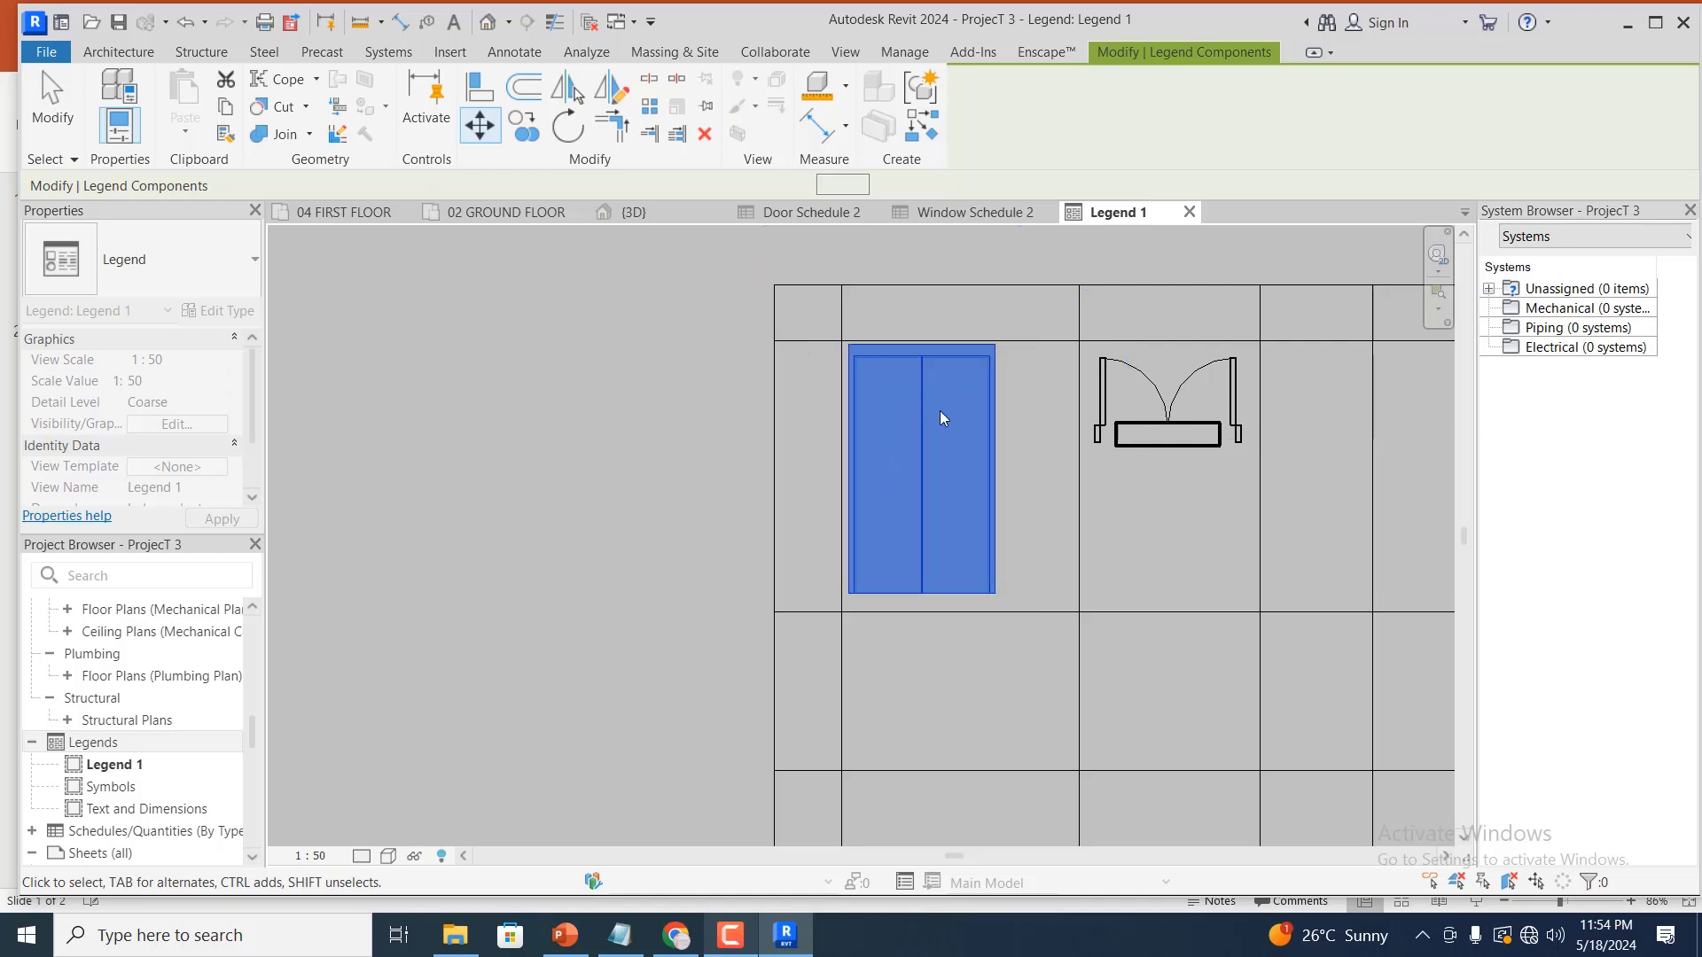
left_click(718, 324)
scroll(707, 370, "down", 2)
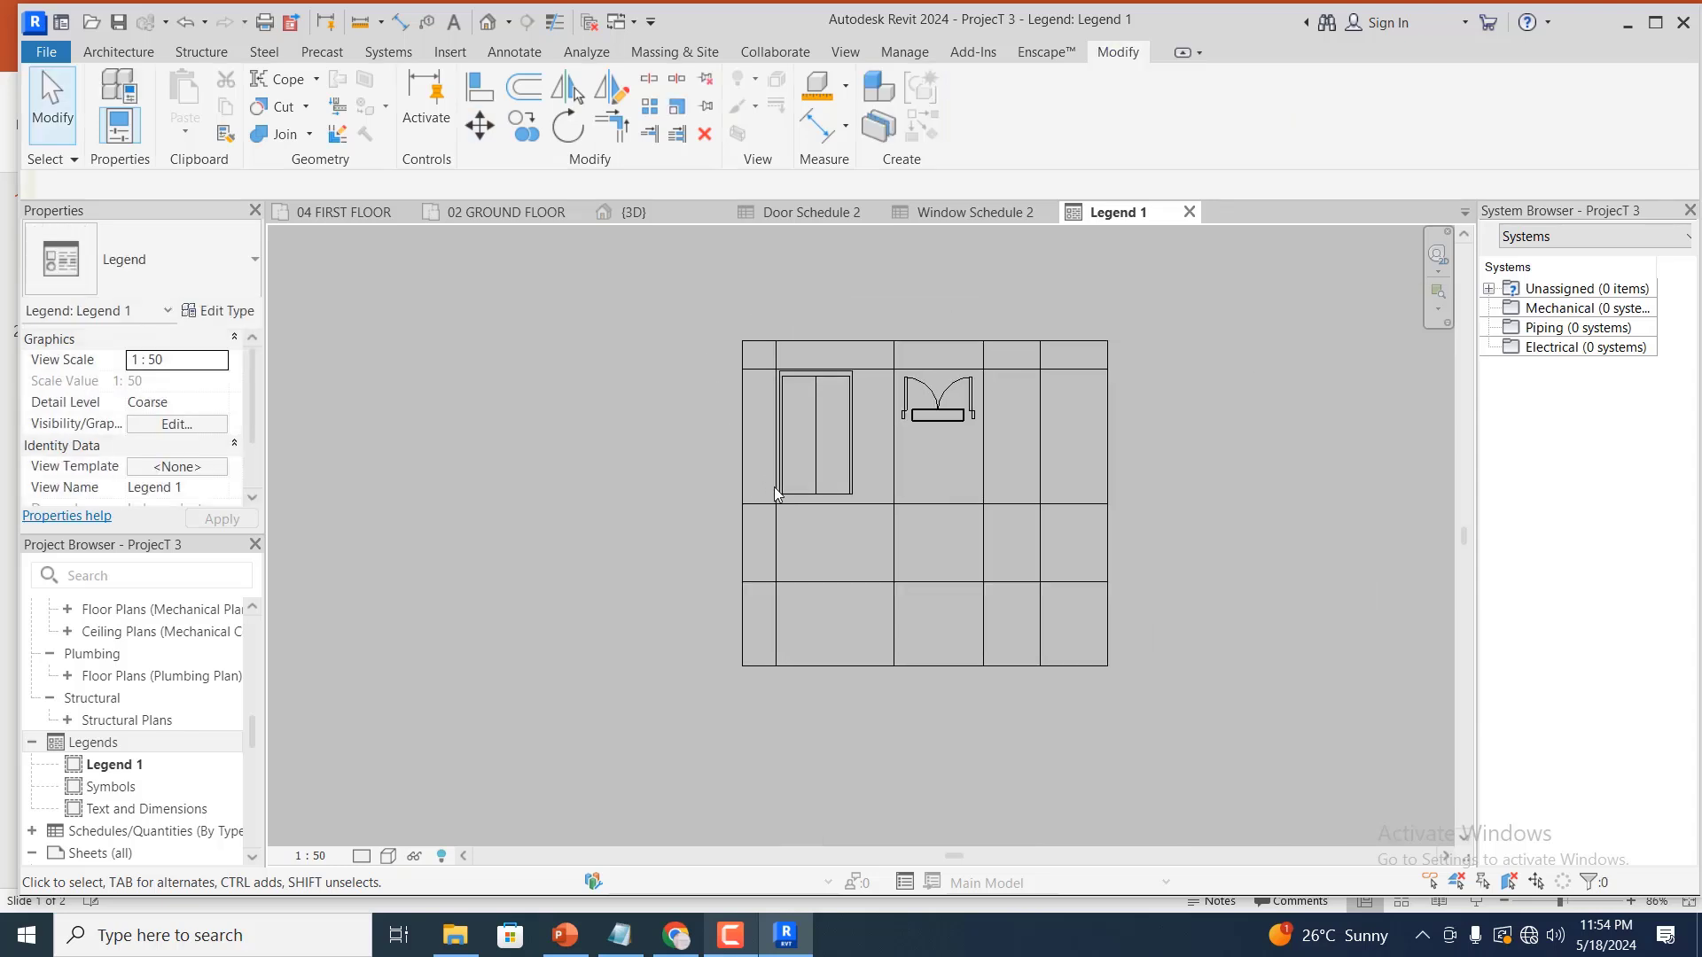
scroll(812, 445, "up", 2)
scroll(996, 459, "down", 2)
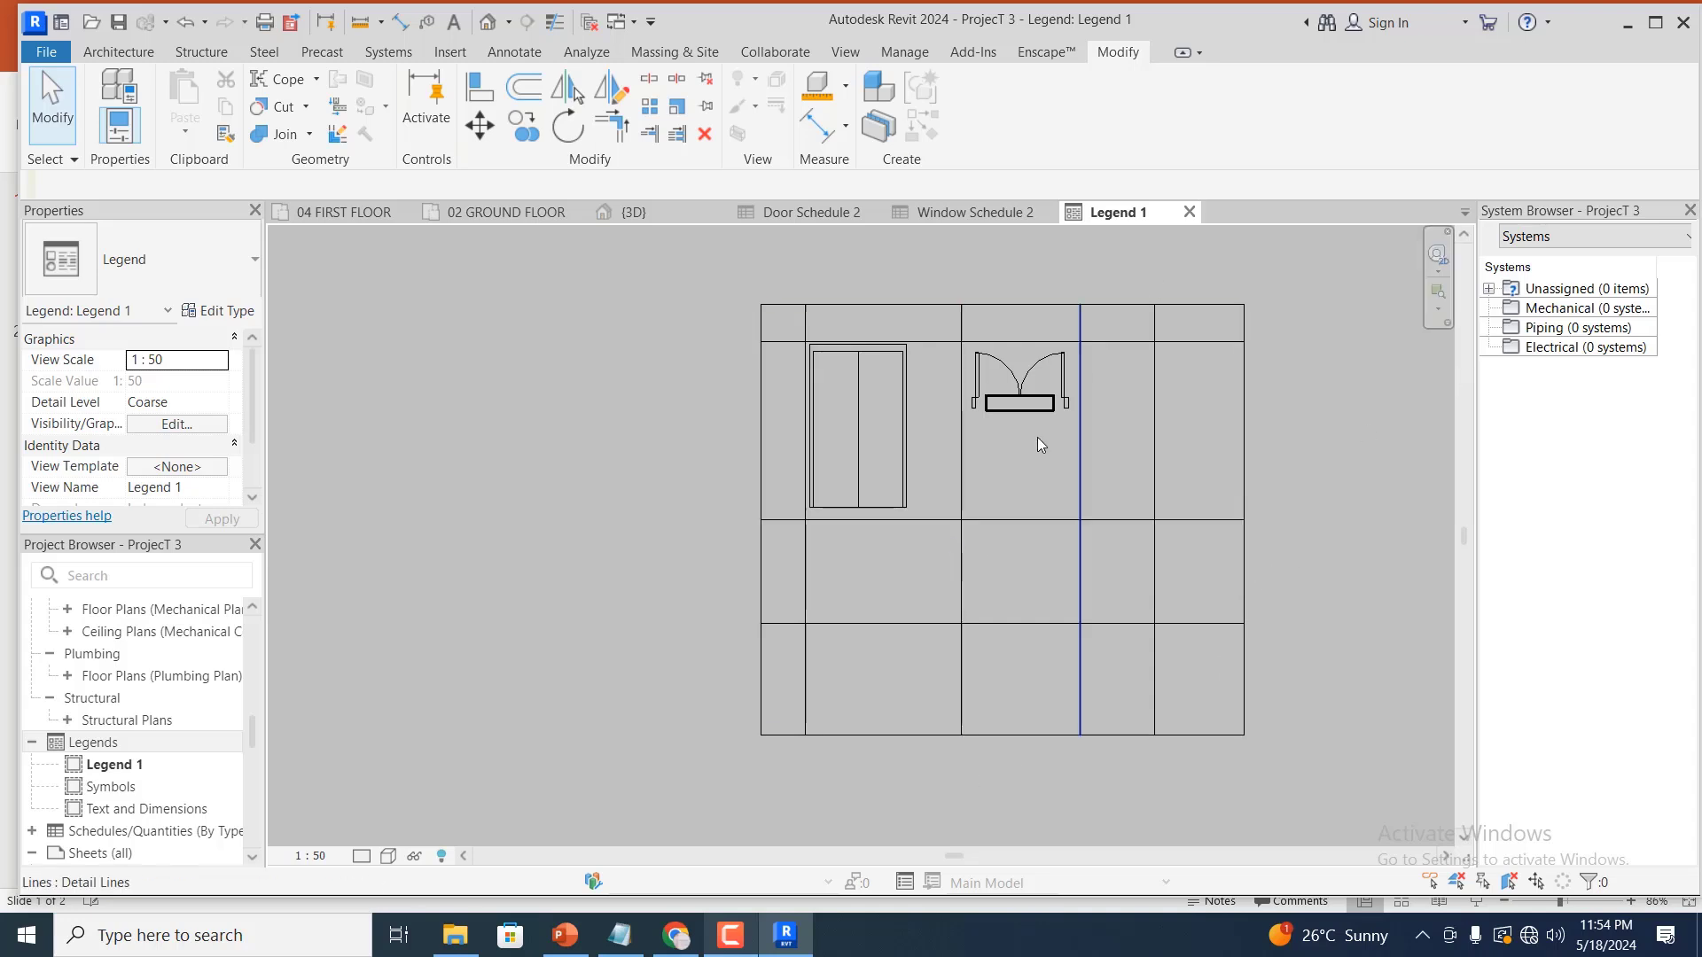
Place a text note reading "NO" in the first header cell of the legend table and save the project
scroll(857, 349, "up", 1)
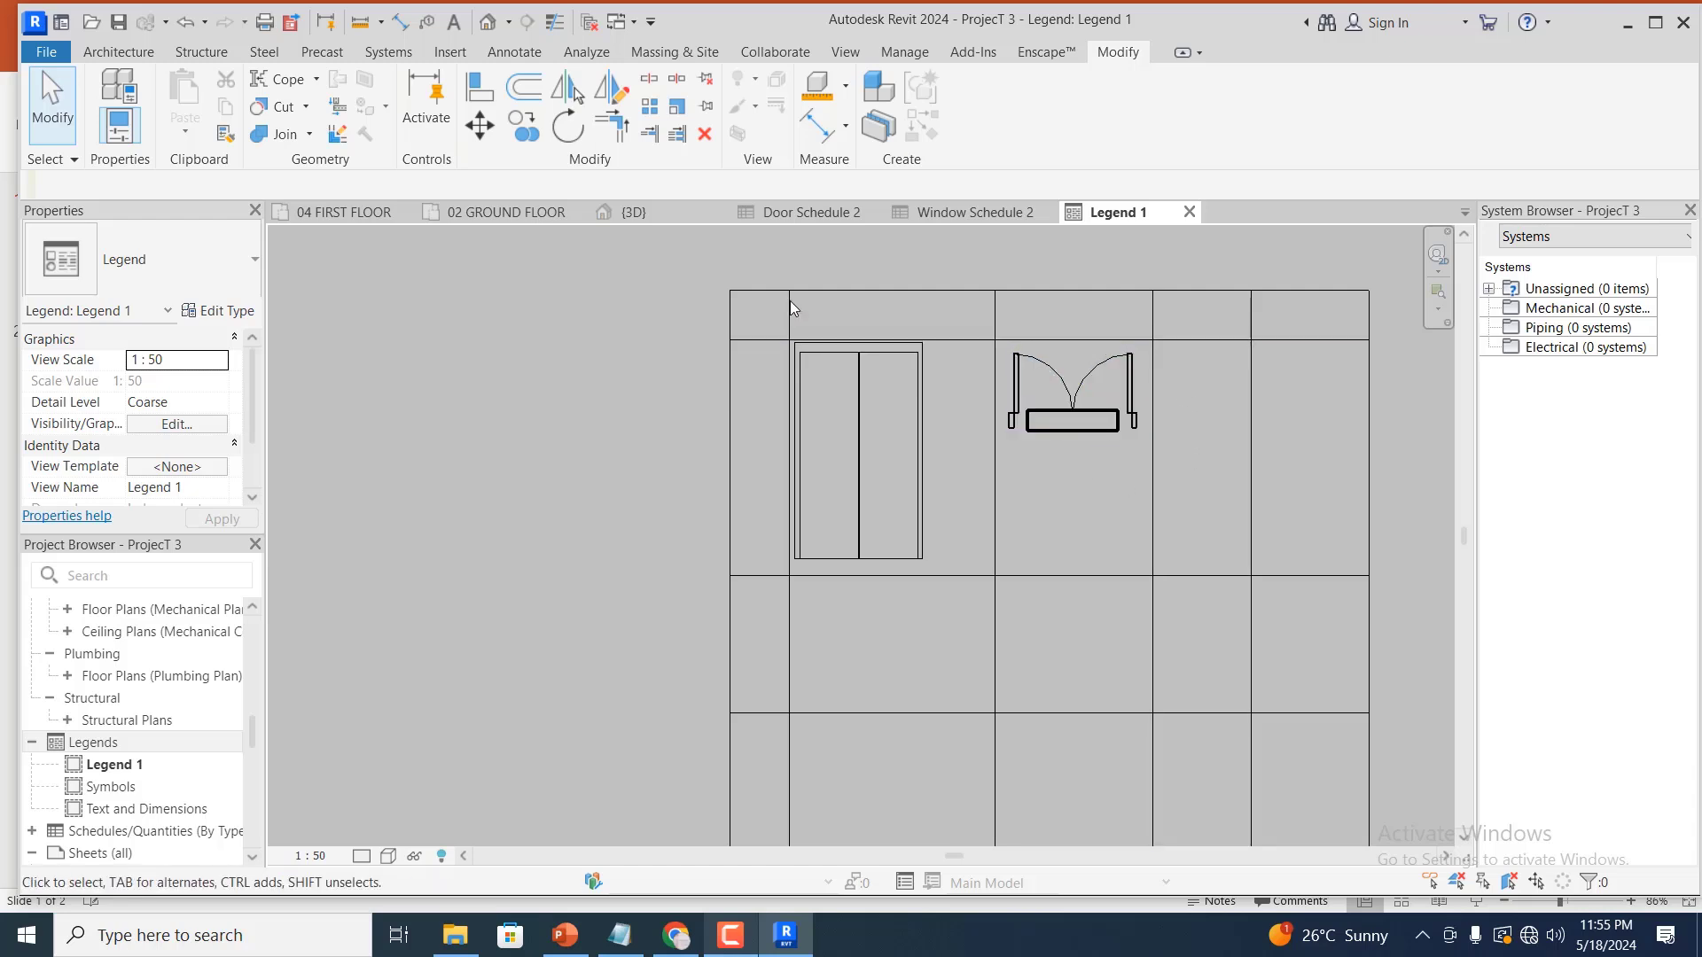
left_click(512, 53)
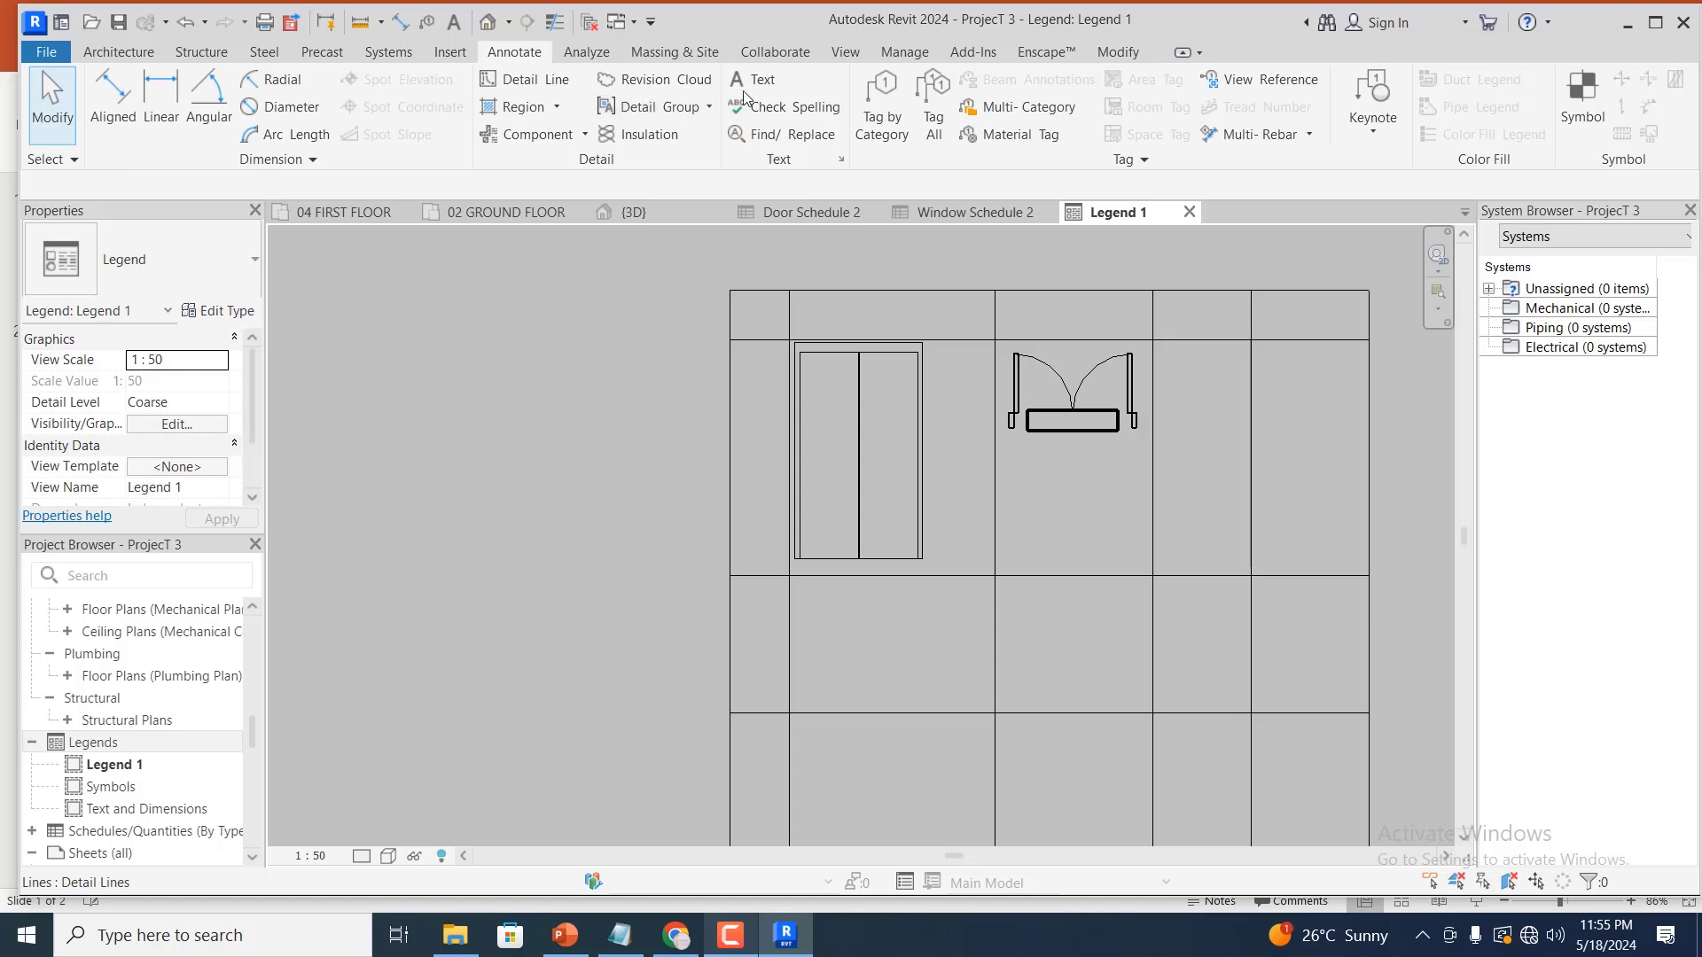
key("t")
key("x")
scroll(746, 318, "up", 1)
left_click(748, 316)
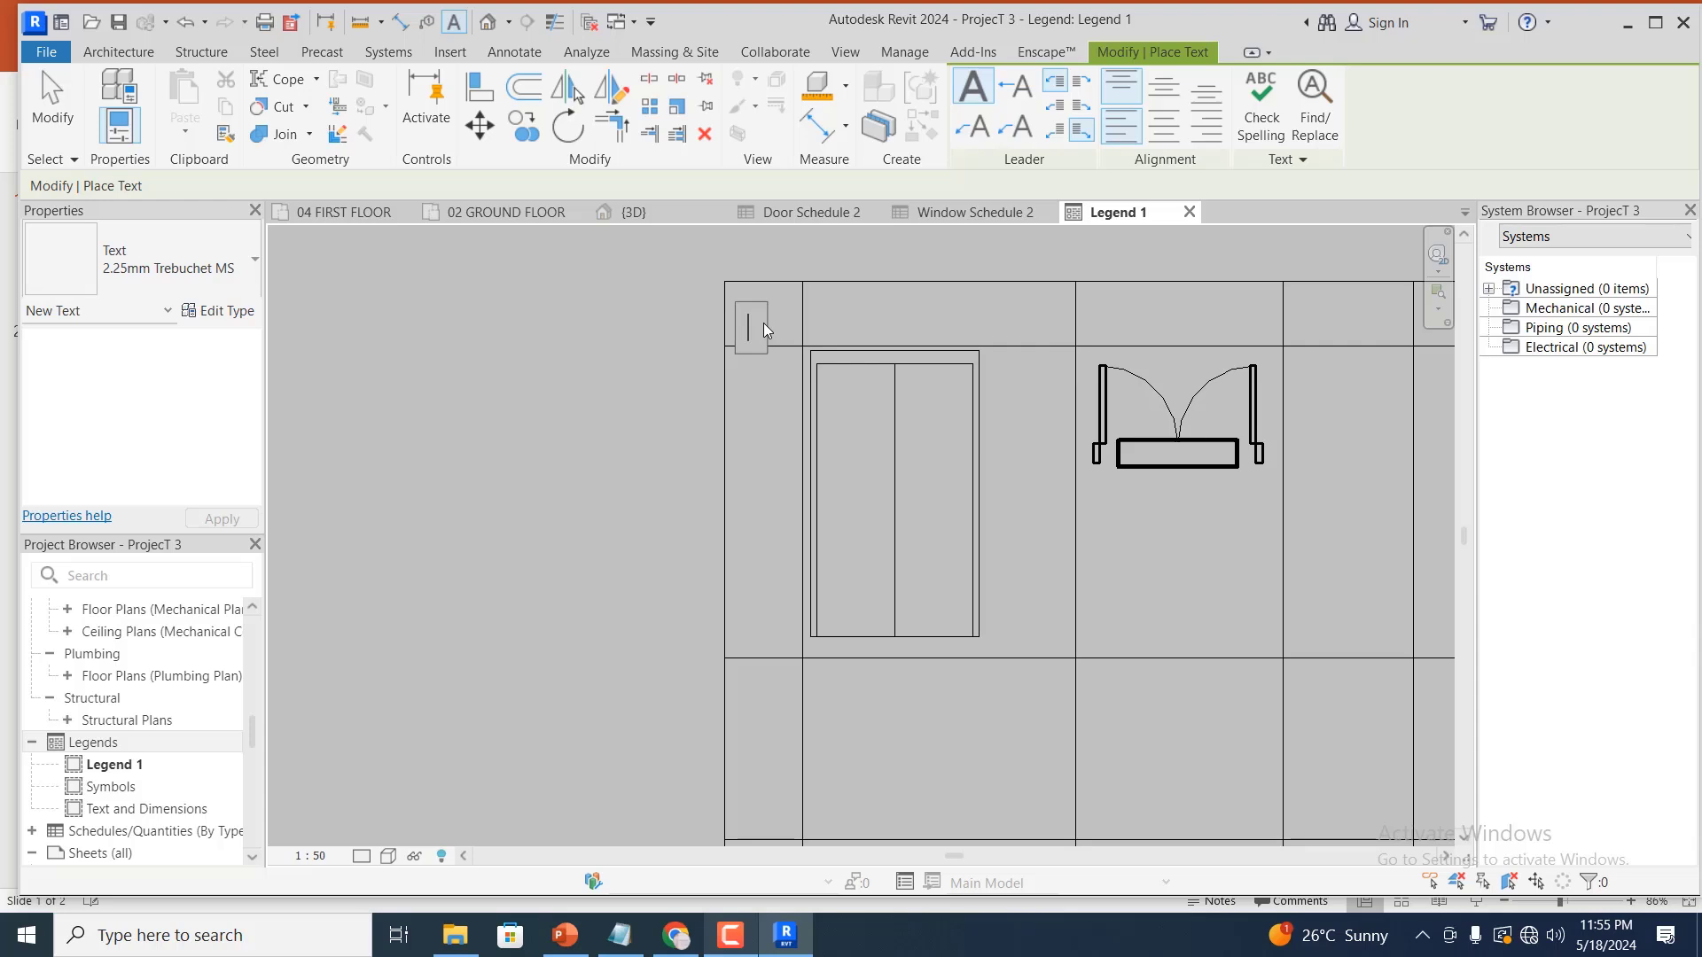
type("n")
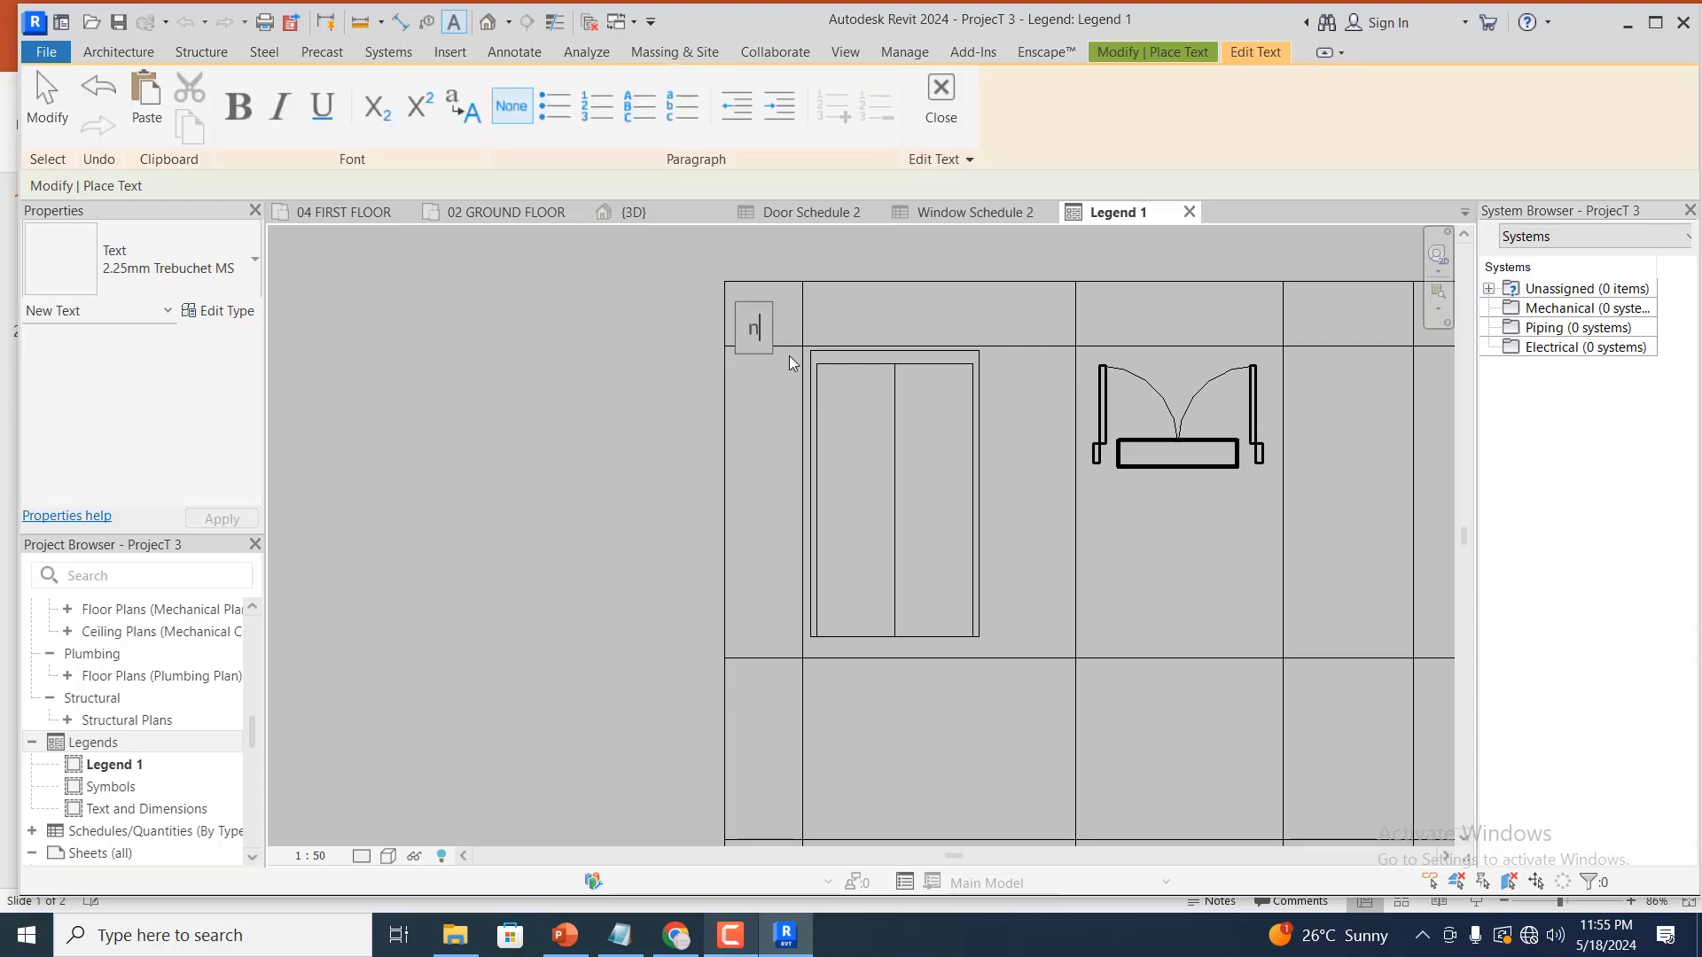
key("BackSpace")
left_click(886, 334)
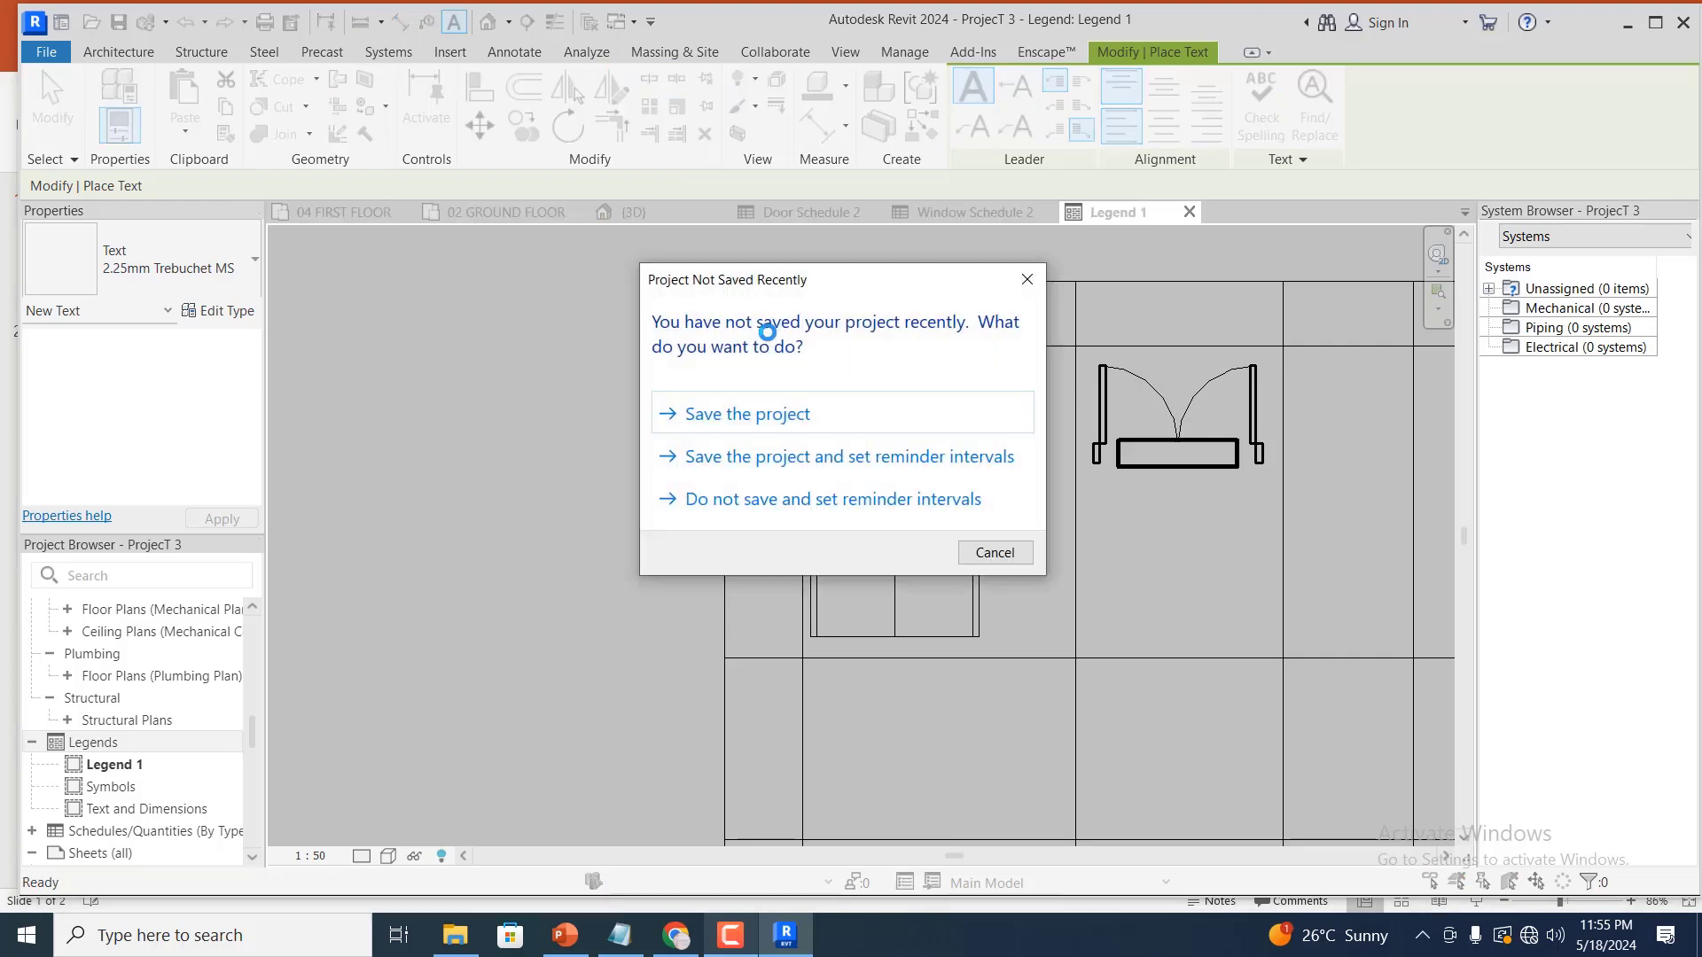
left_click(773, 432)
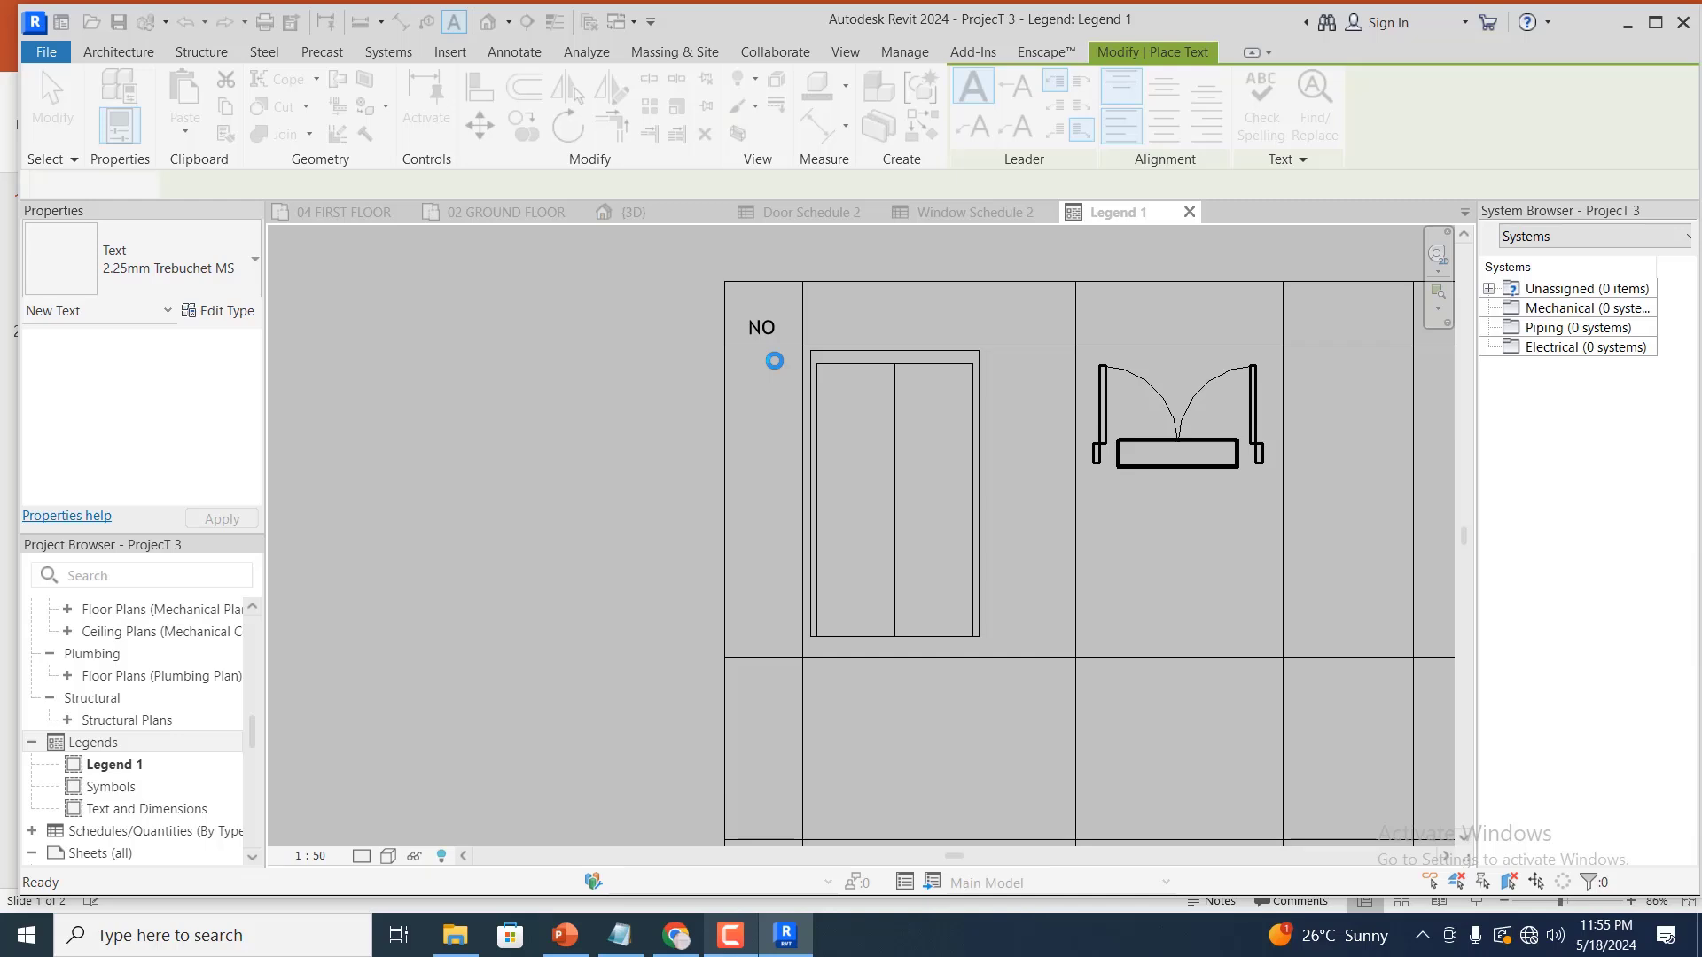
Copy the "NO" text note horizontally into the other four header cells of the legend table as multiple copies
left_click(767, 331)
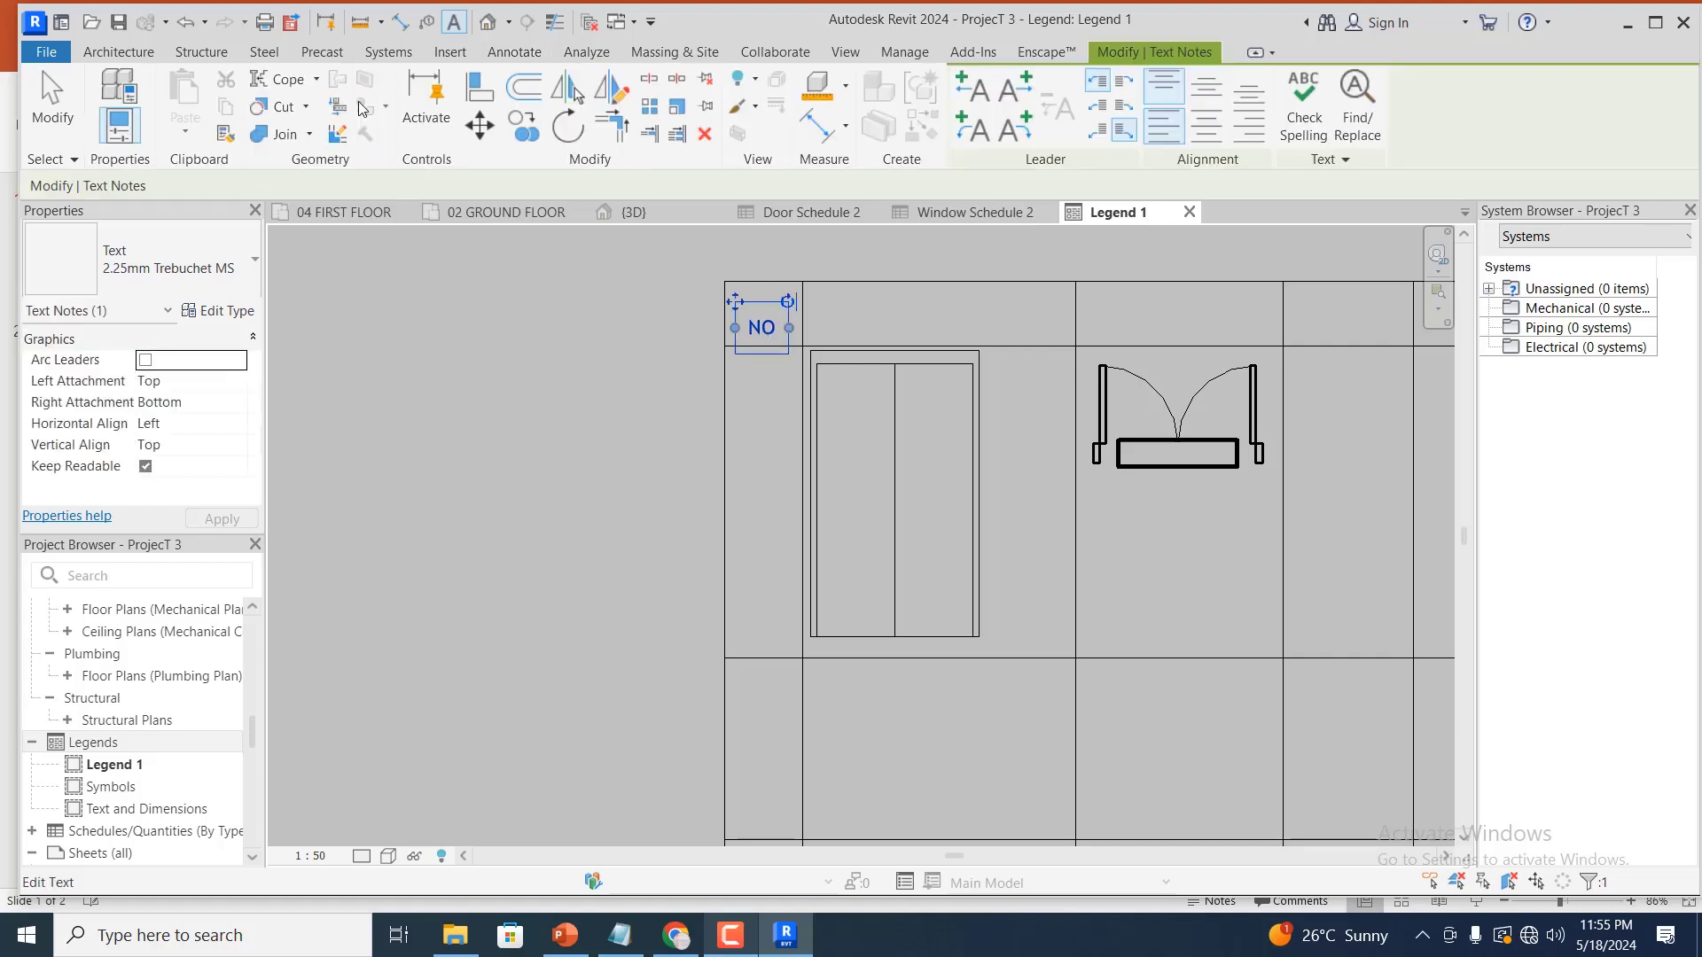
left_click(480, 128)
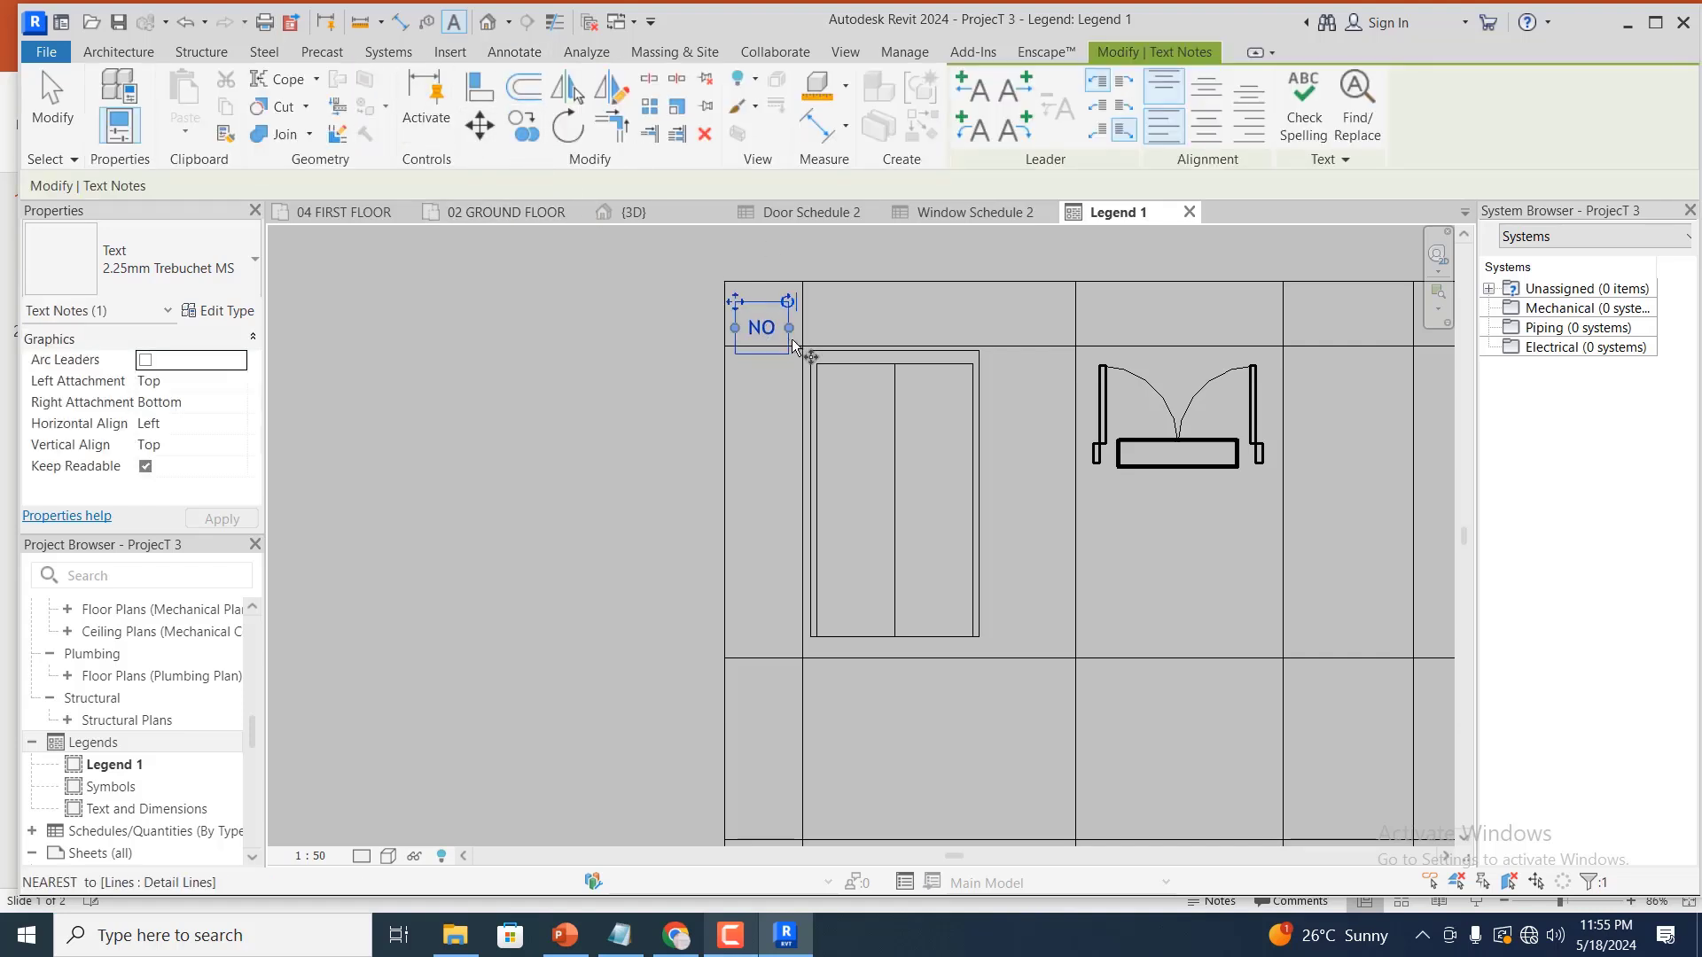
left_click(523, 126)
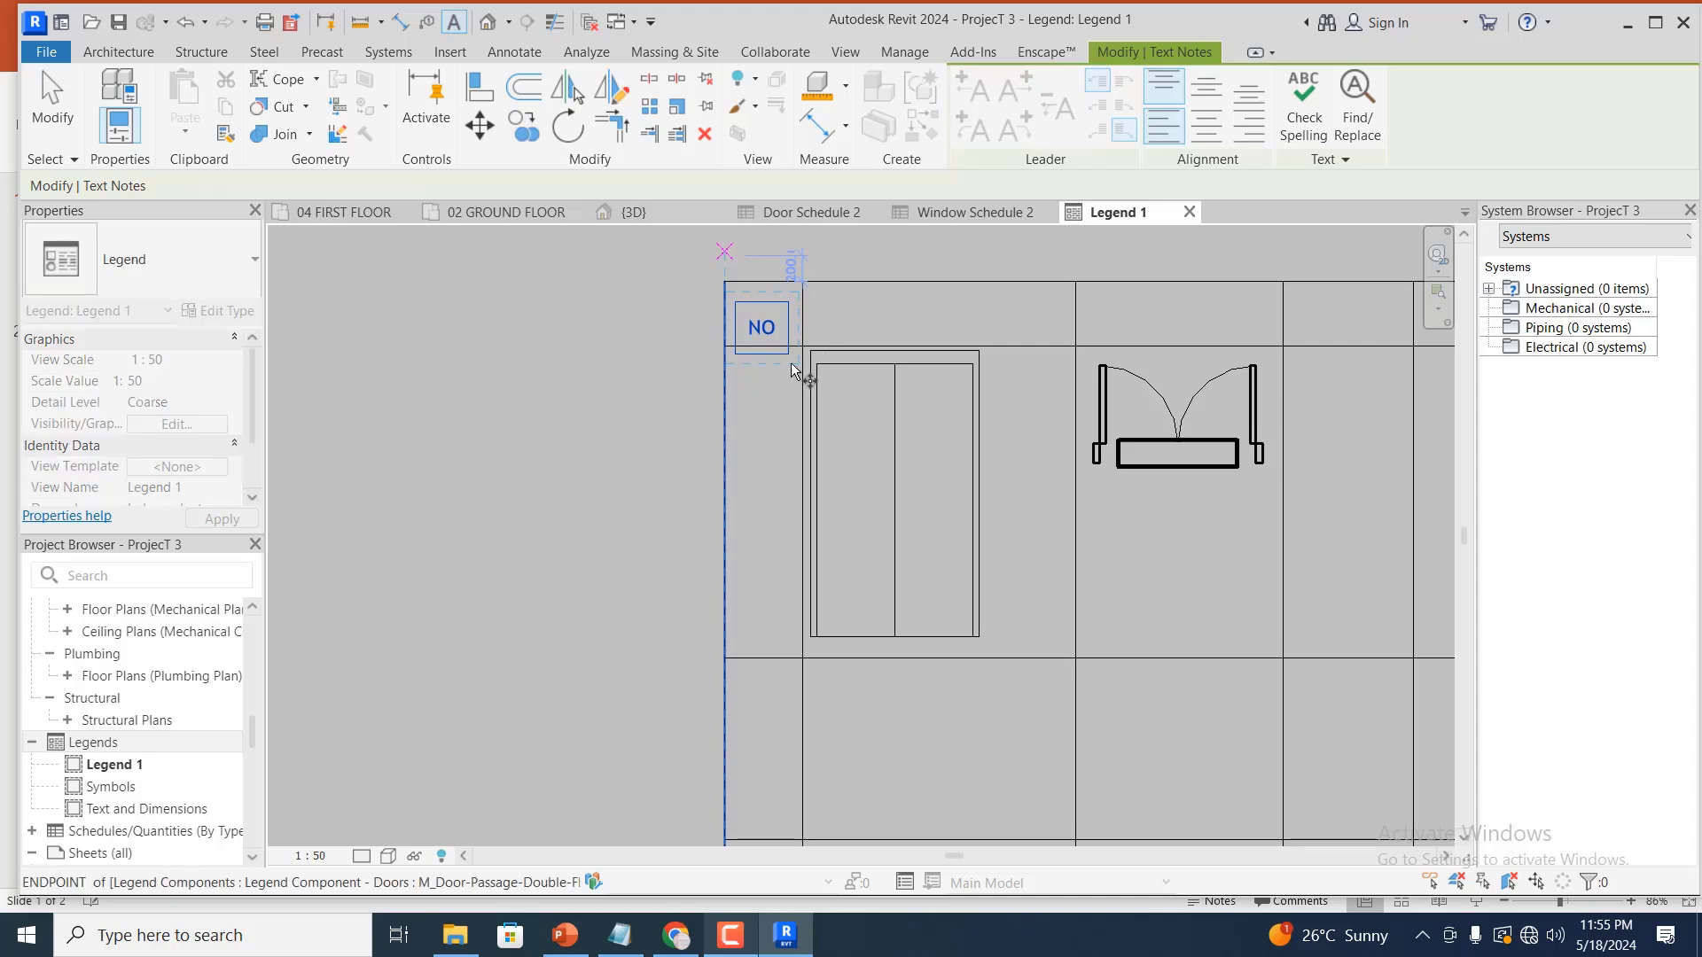
left_click(762, 326)
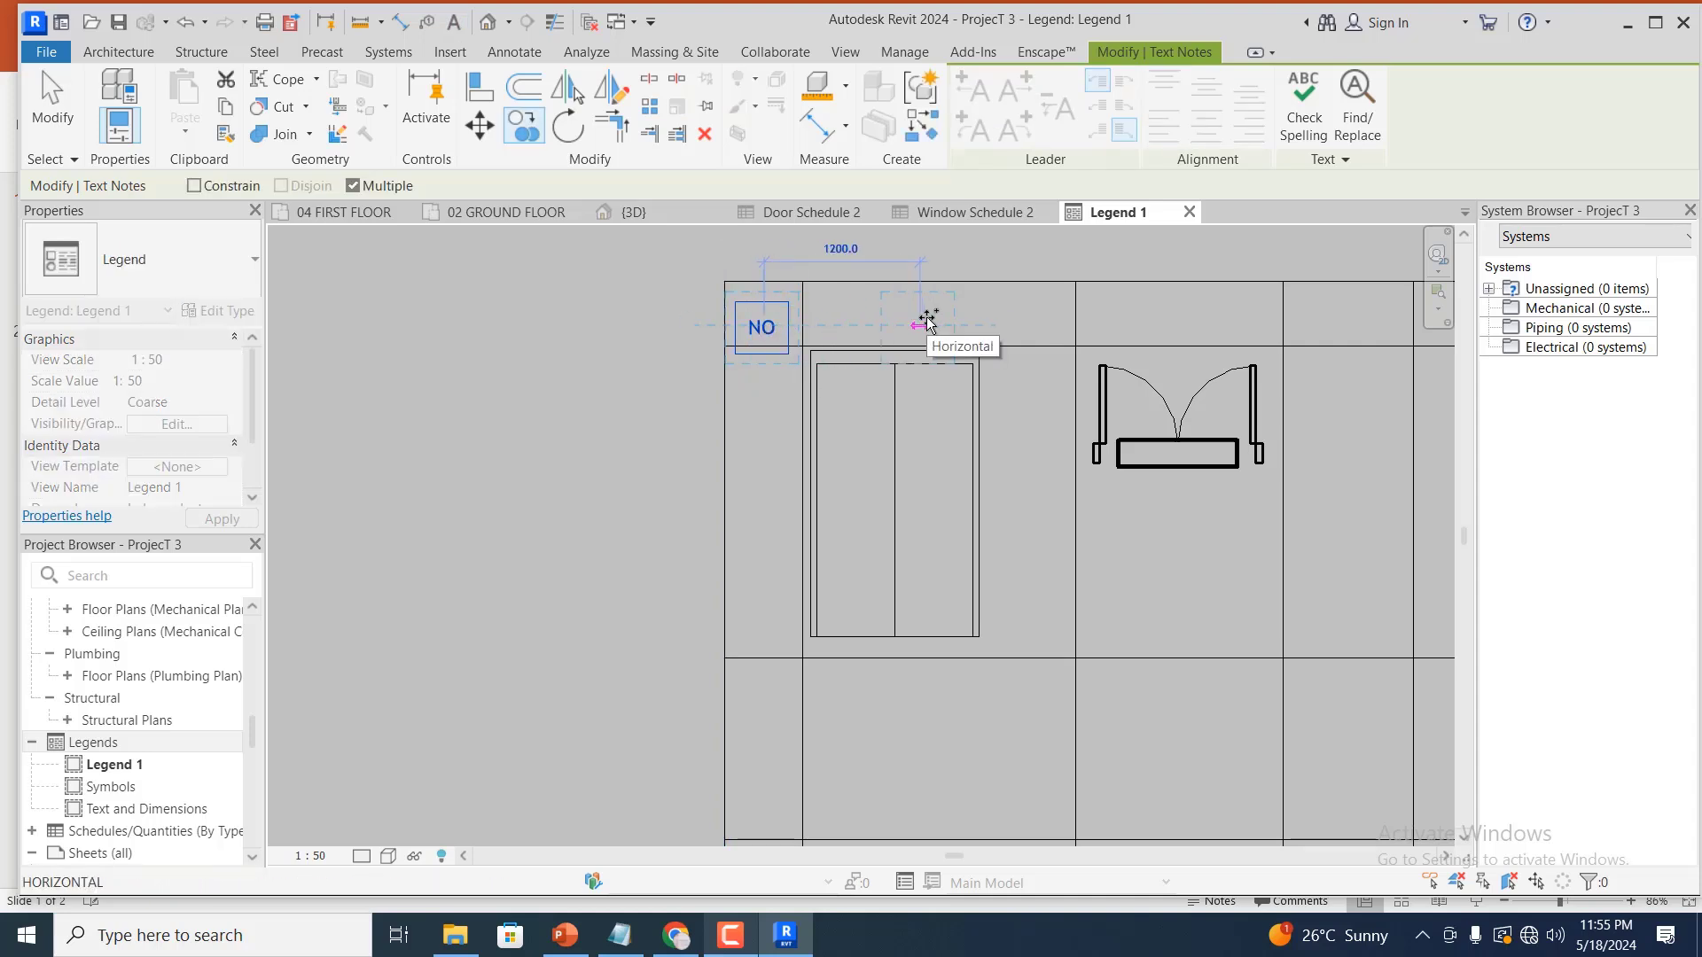
left_click(923, 323)
left_click(1177, 323)
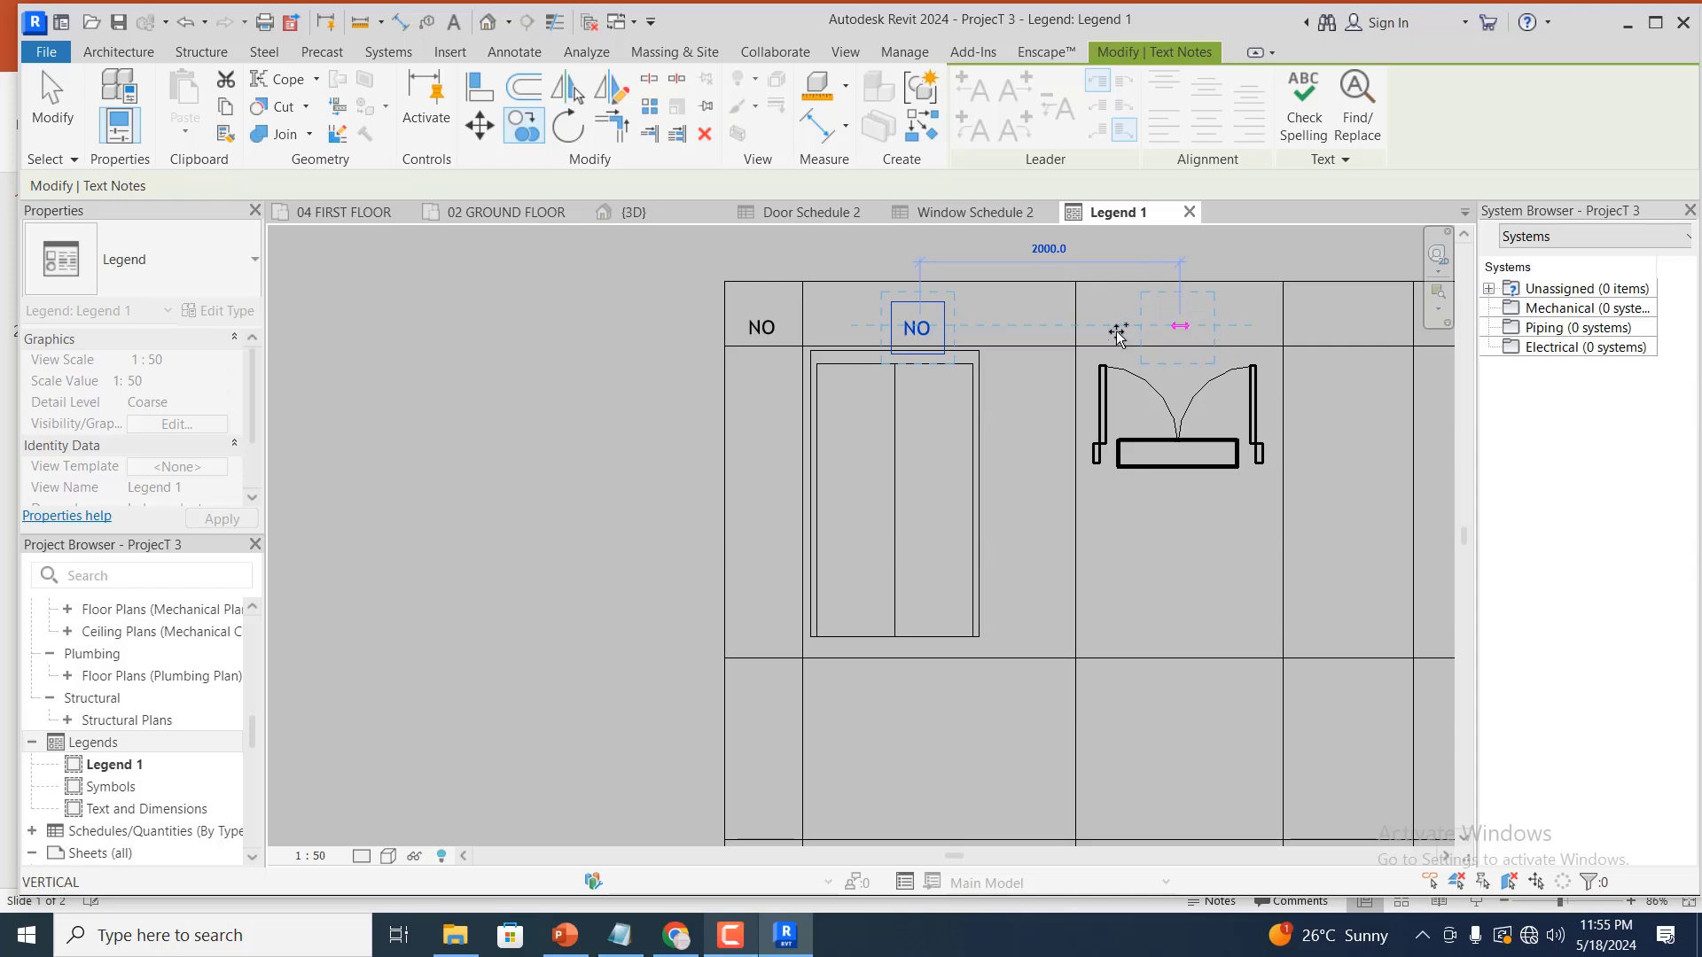
scroll(706, 368, "down", 2)
scroll(1144, 332, "up", 2)
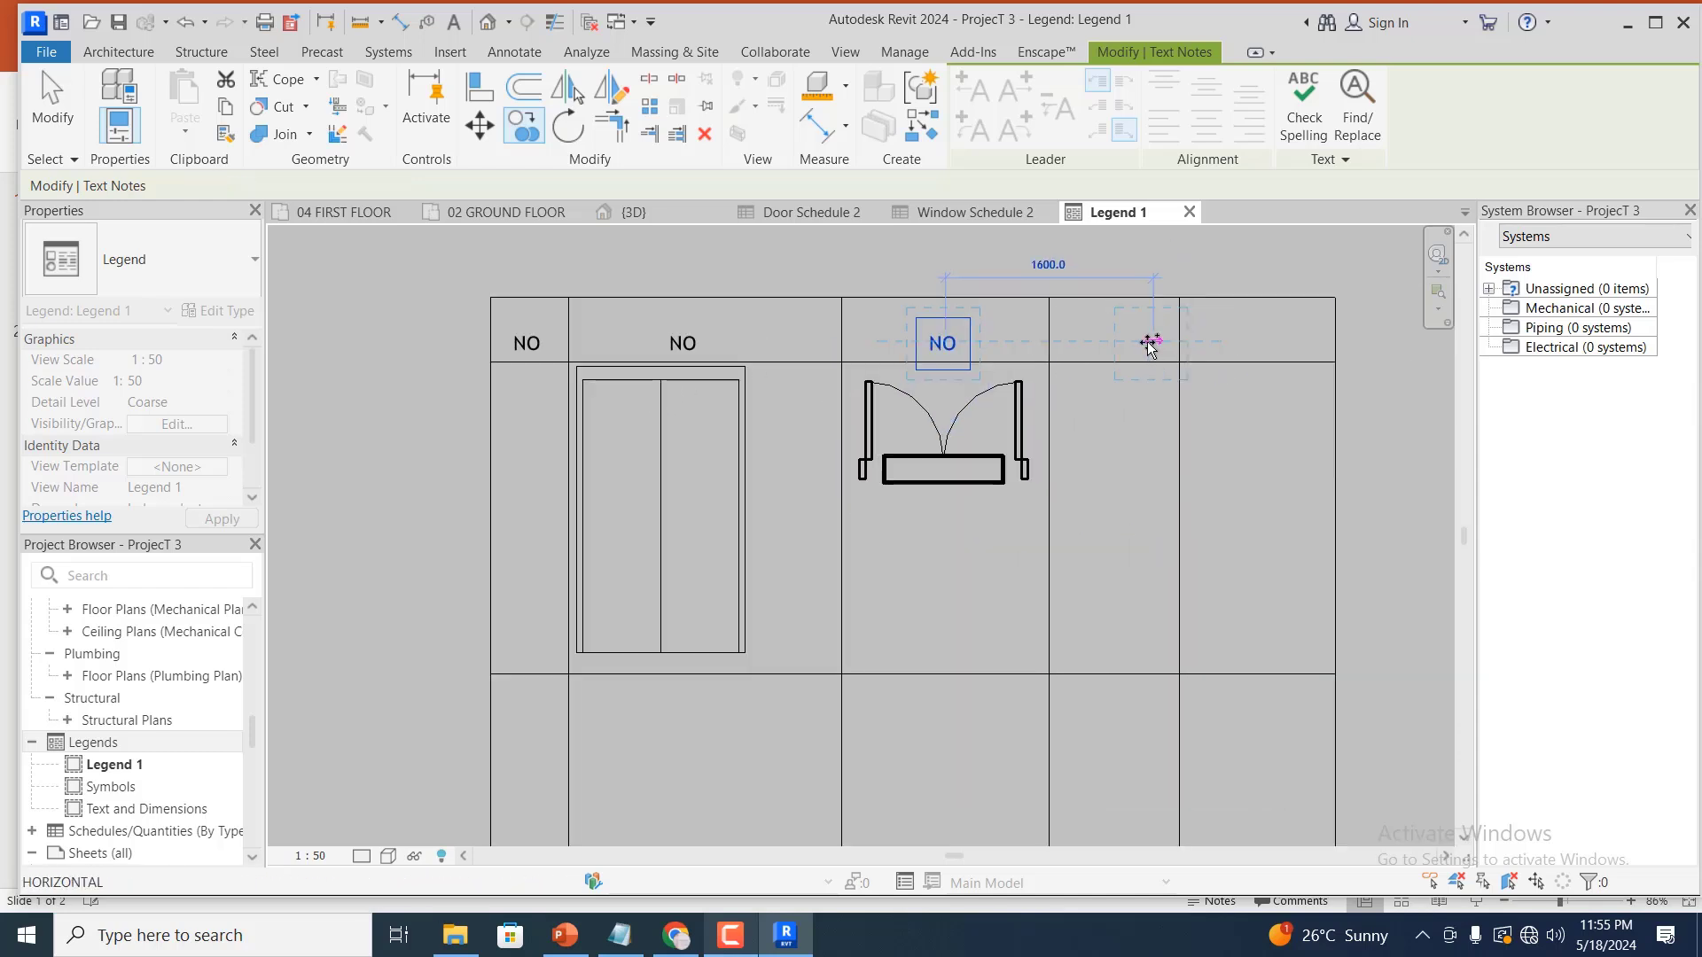
left_click(1103, 335)
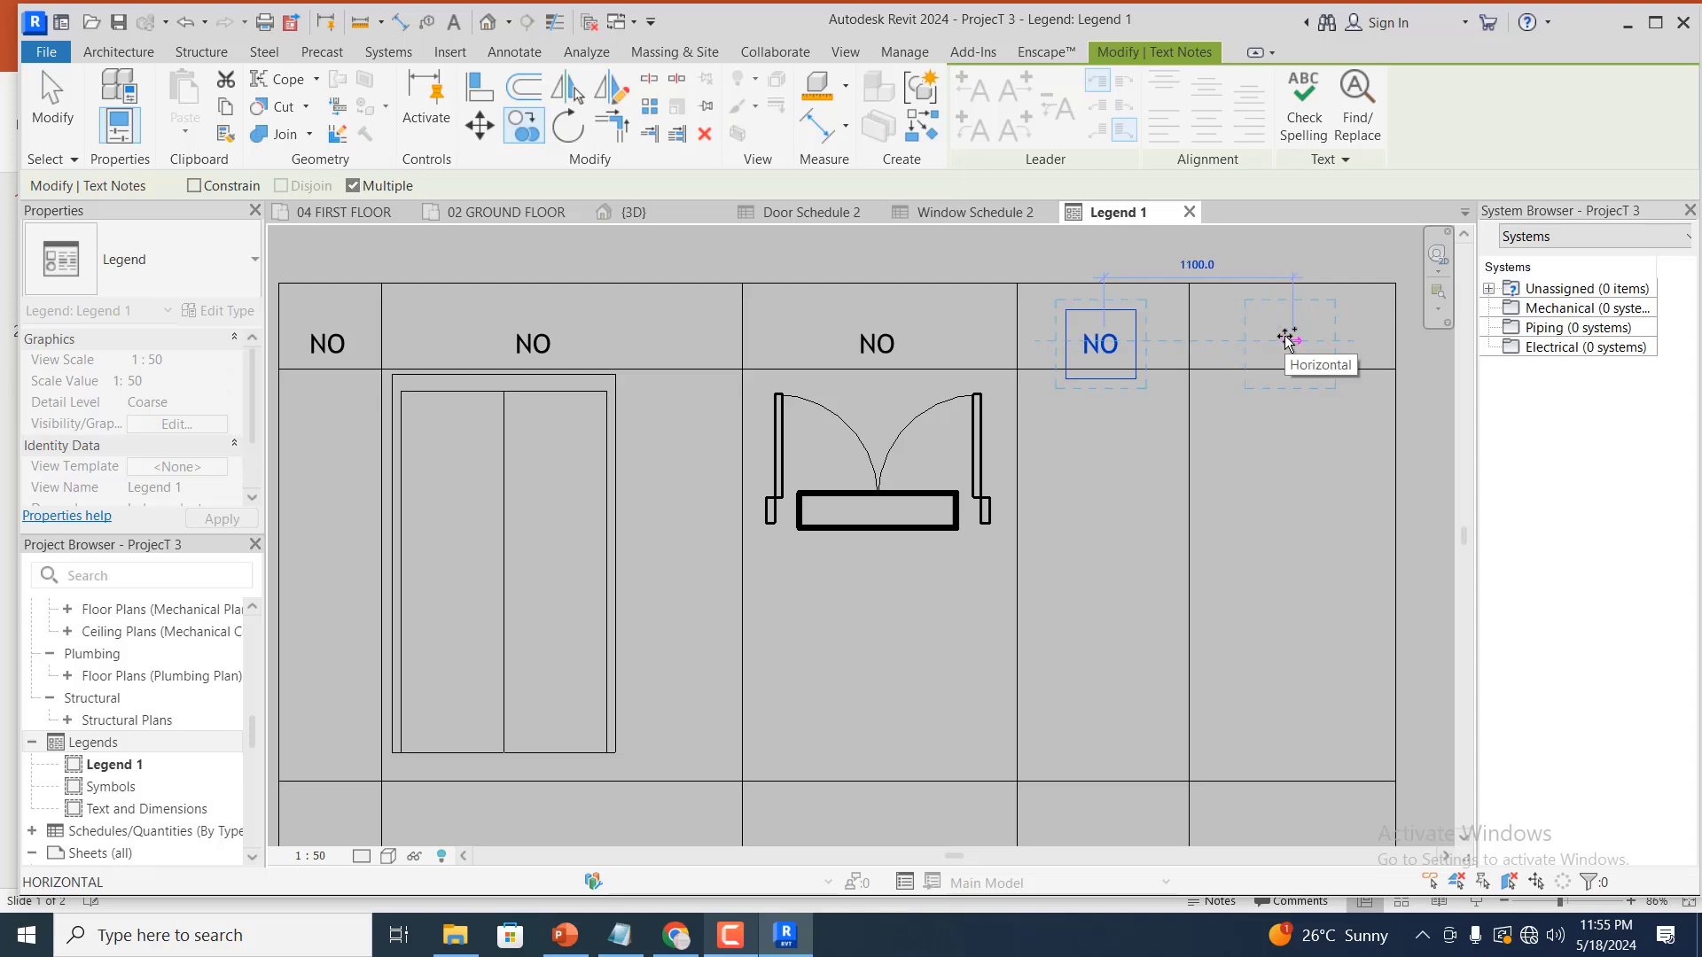
left_click(1288, 340)
scroll(1284, 334, "down", 2)
key("Escape")
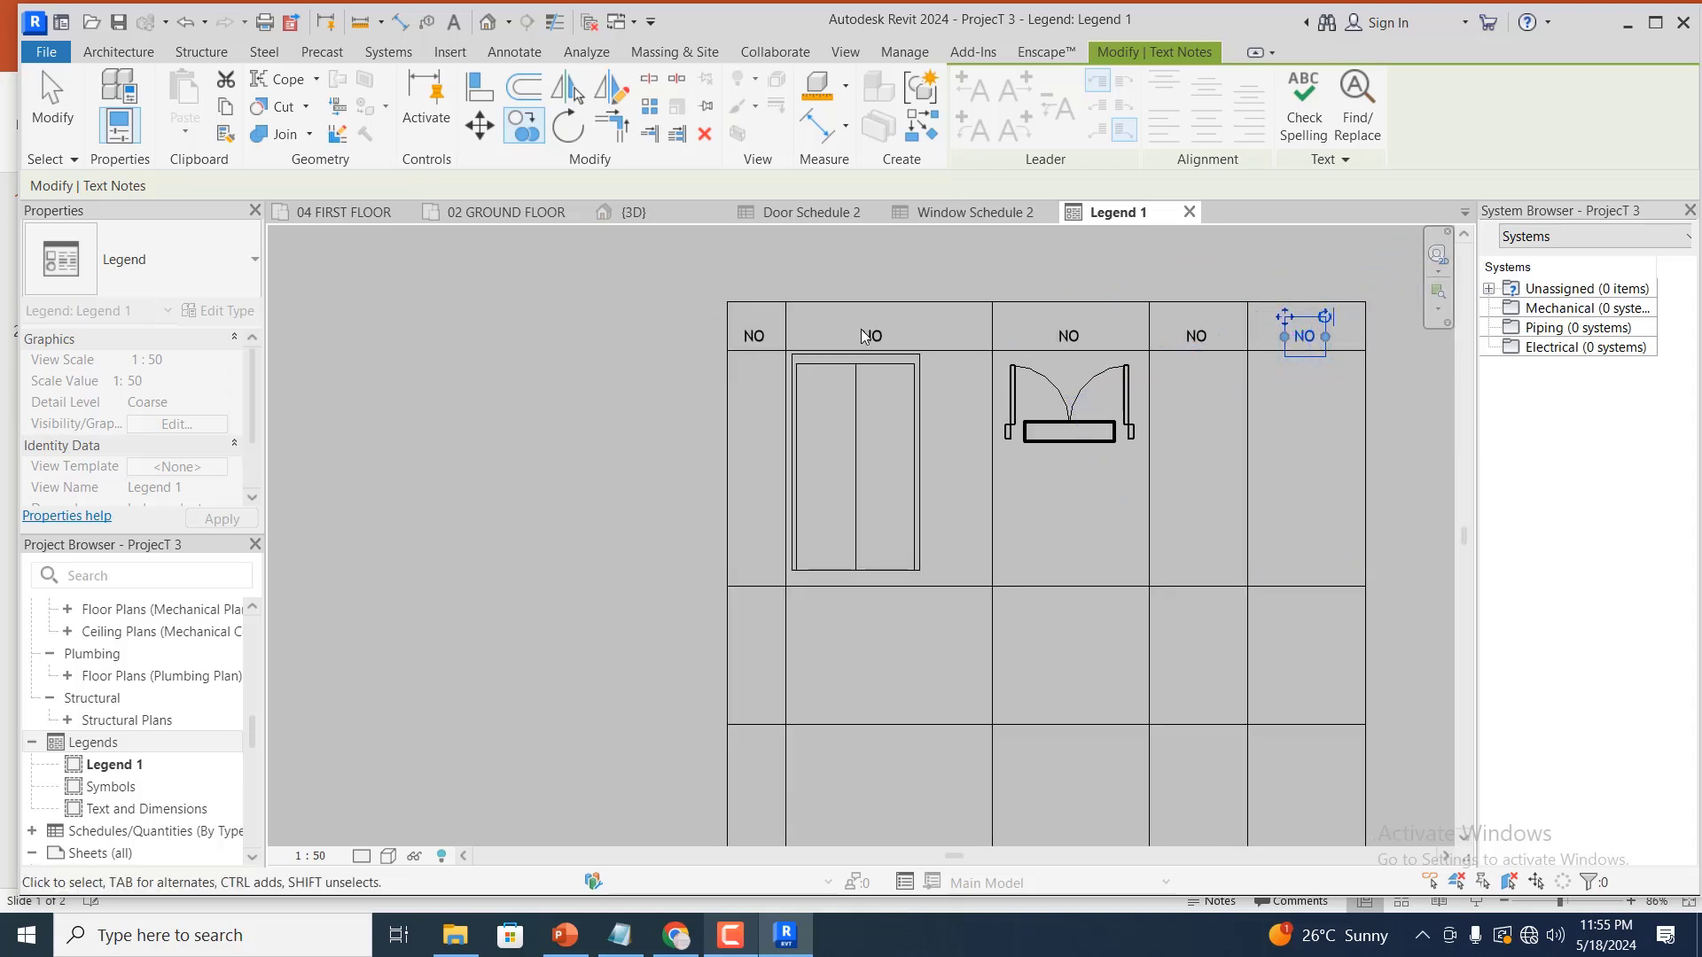
Change the header text above the door elevation to "Front"
left_click(864, 335)
scroll(864, 336, "up", 5)
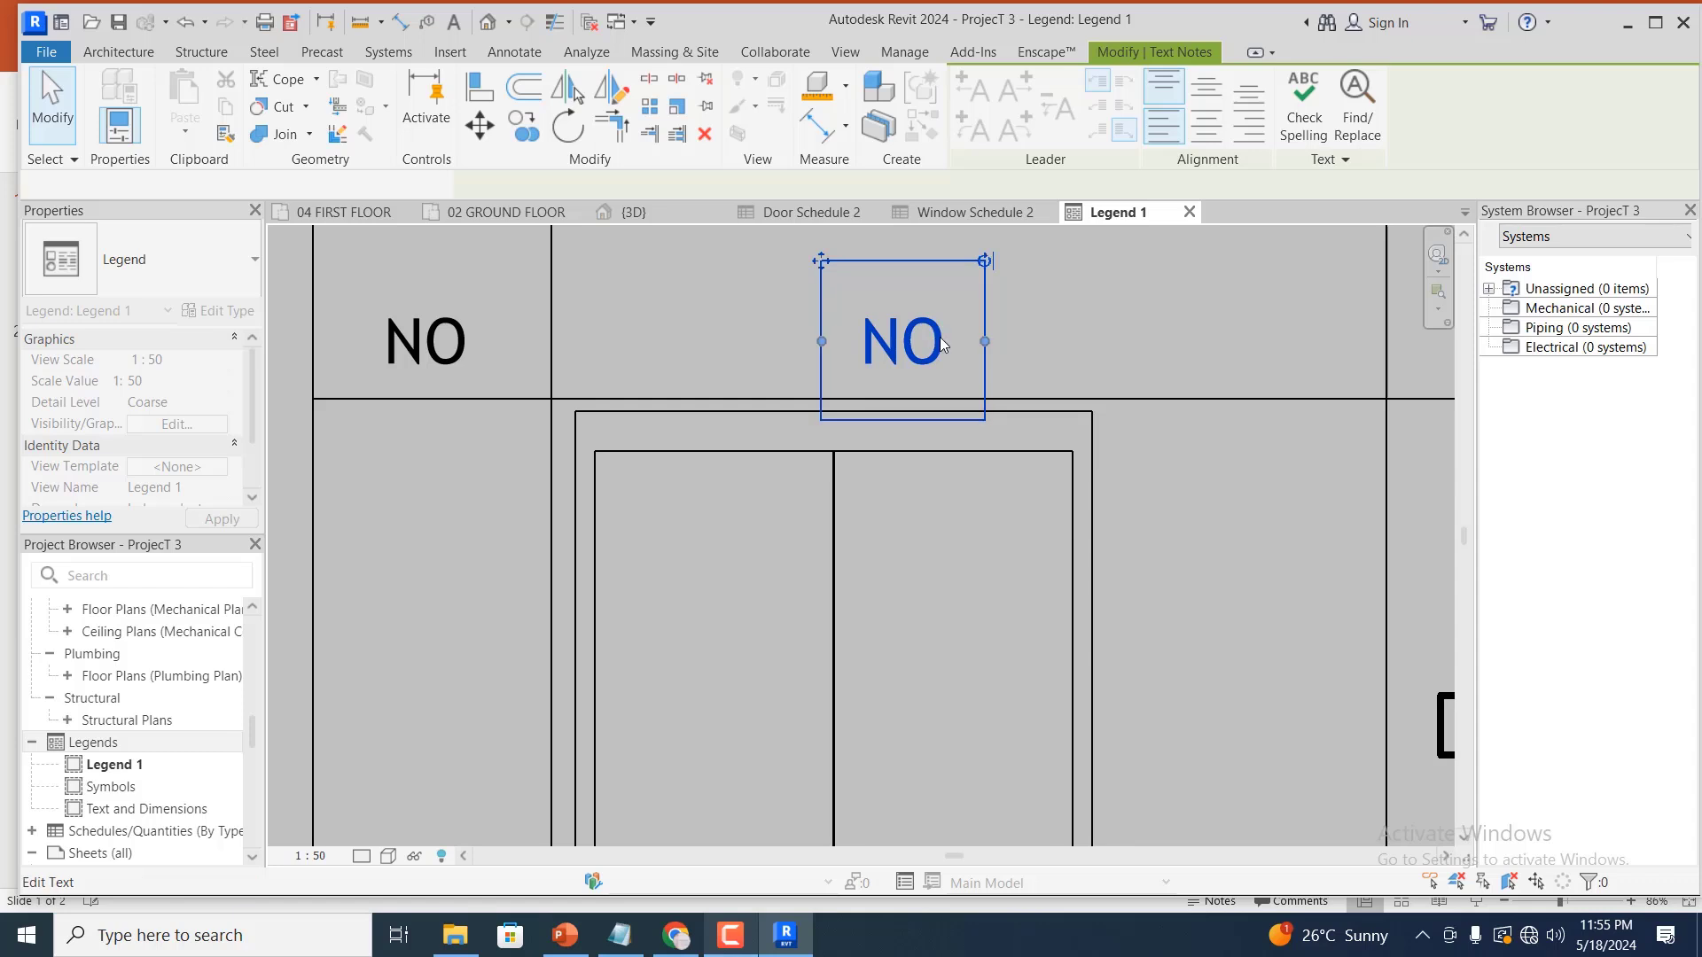
left_click(941, 344)
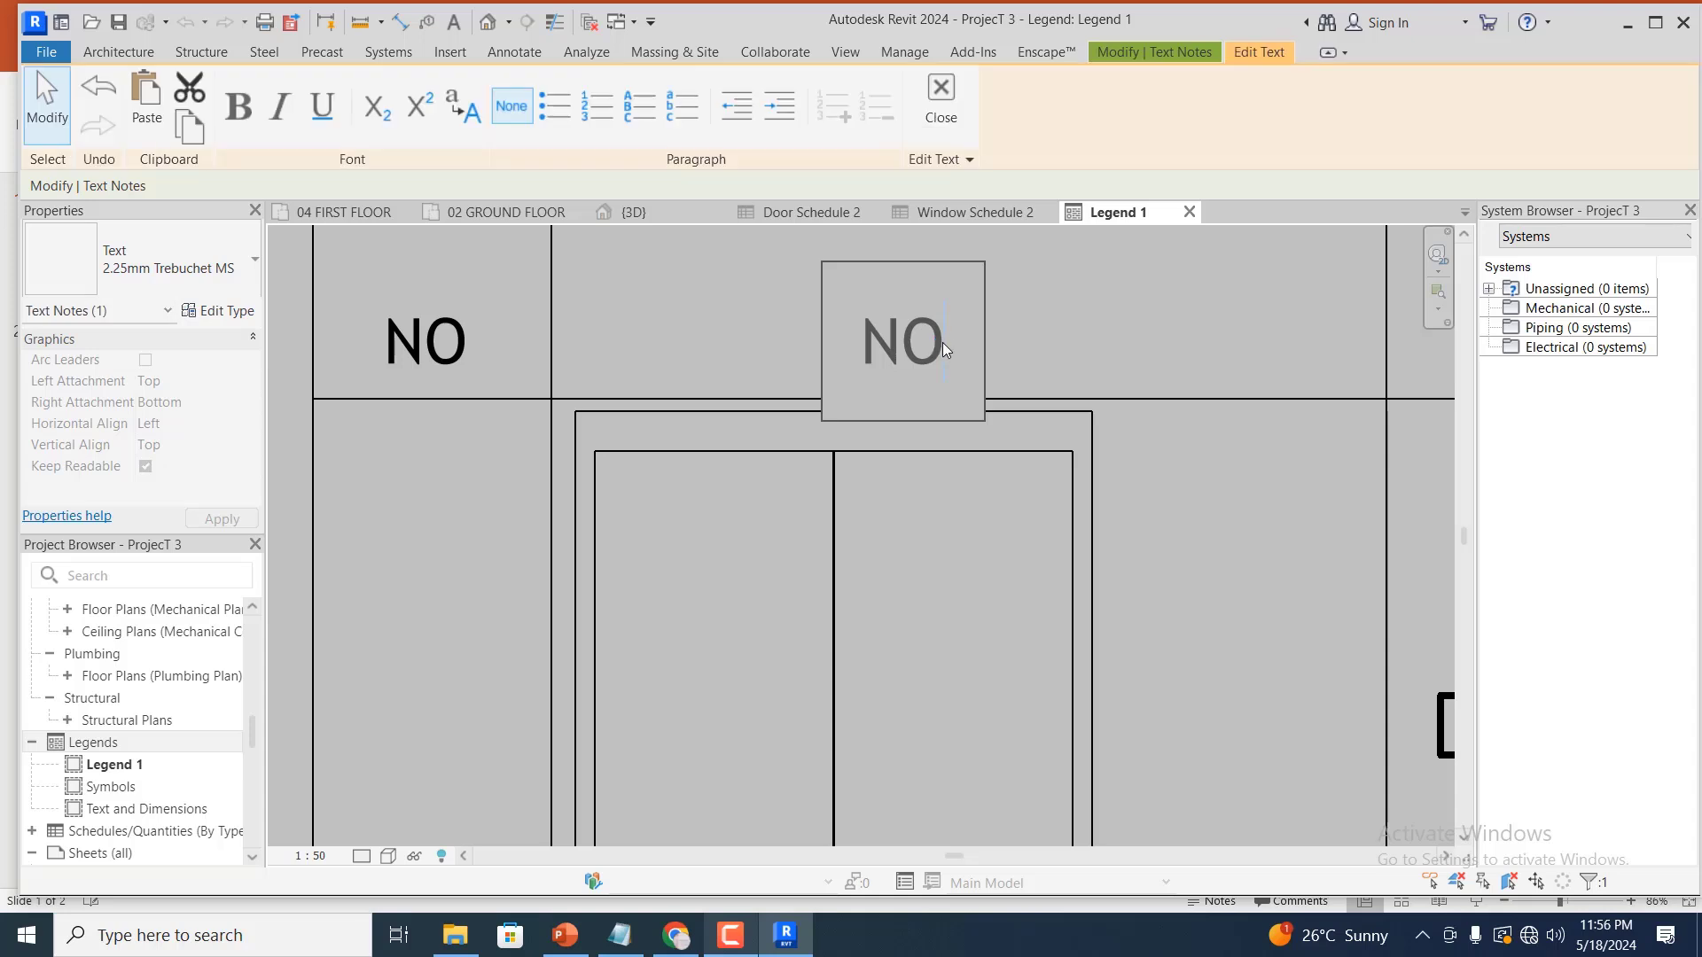
key("BackSpace")
key("BackSpace")
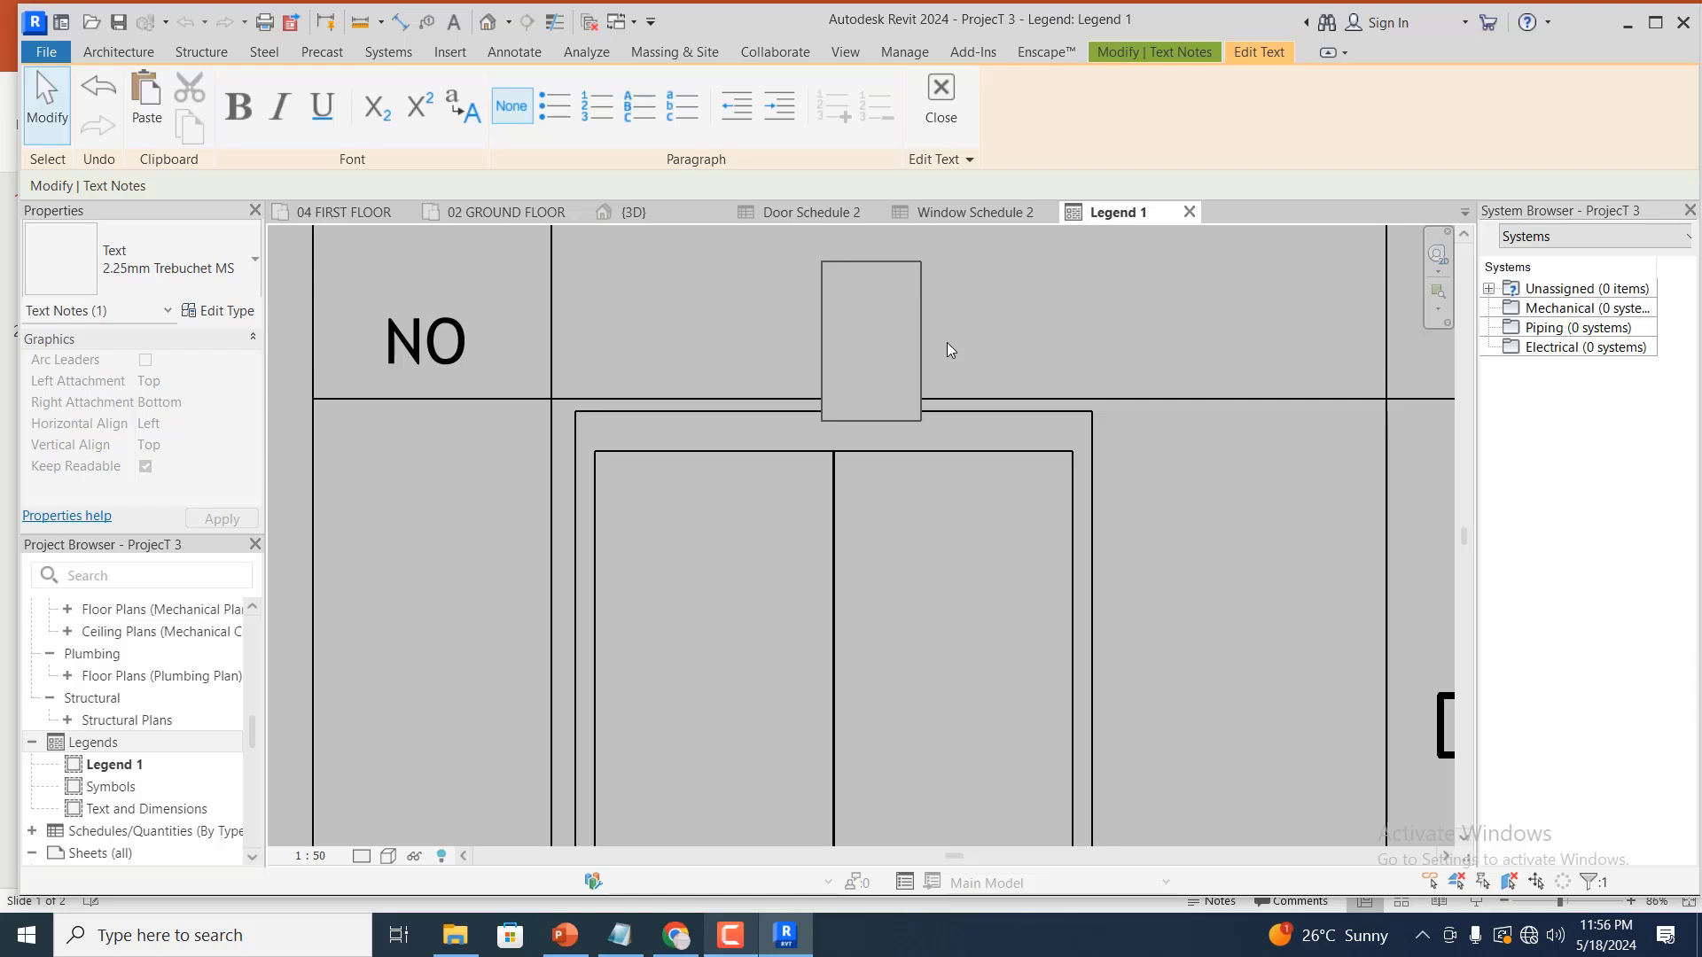
type("front")
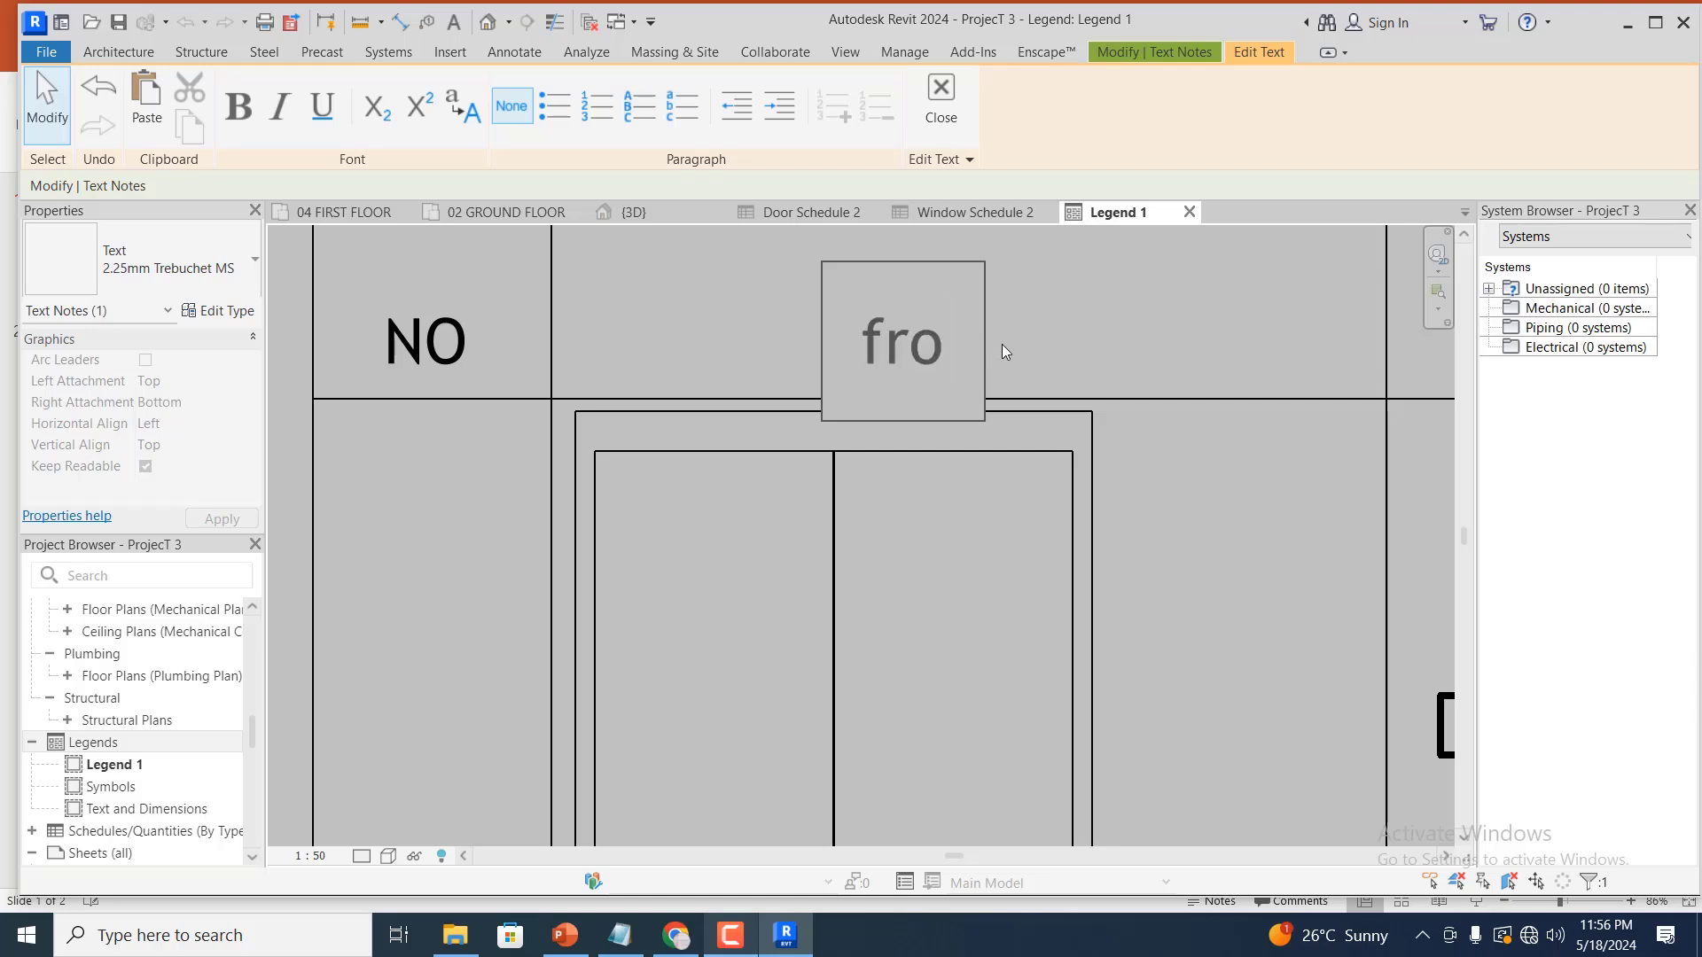
key("BackSpace")
key("BackSpace")
key("BackSpace")
key("BackSpace")
key("BackSpace")
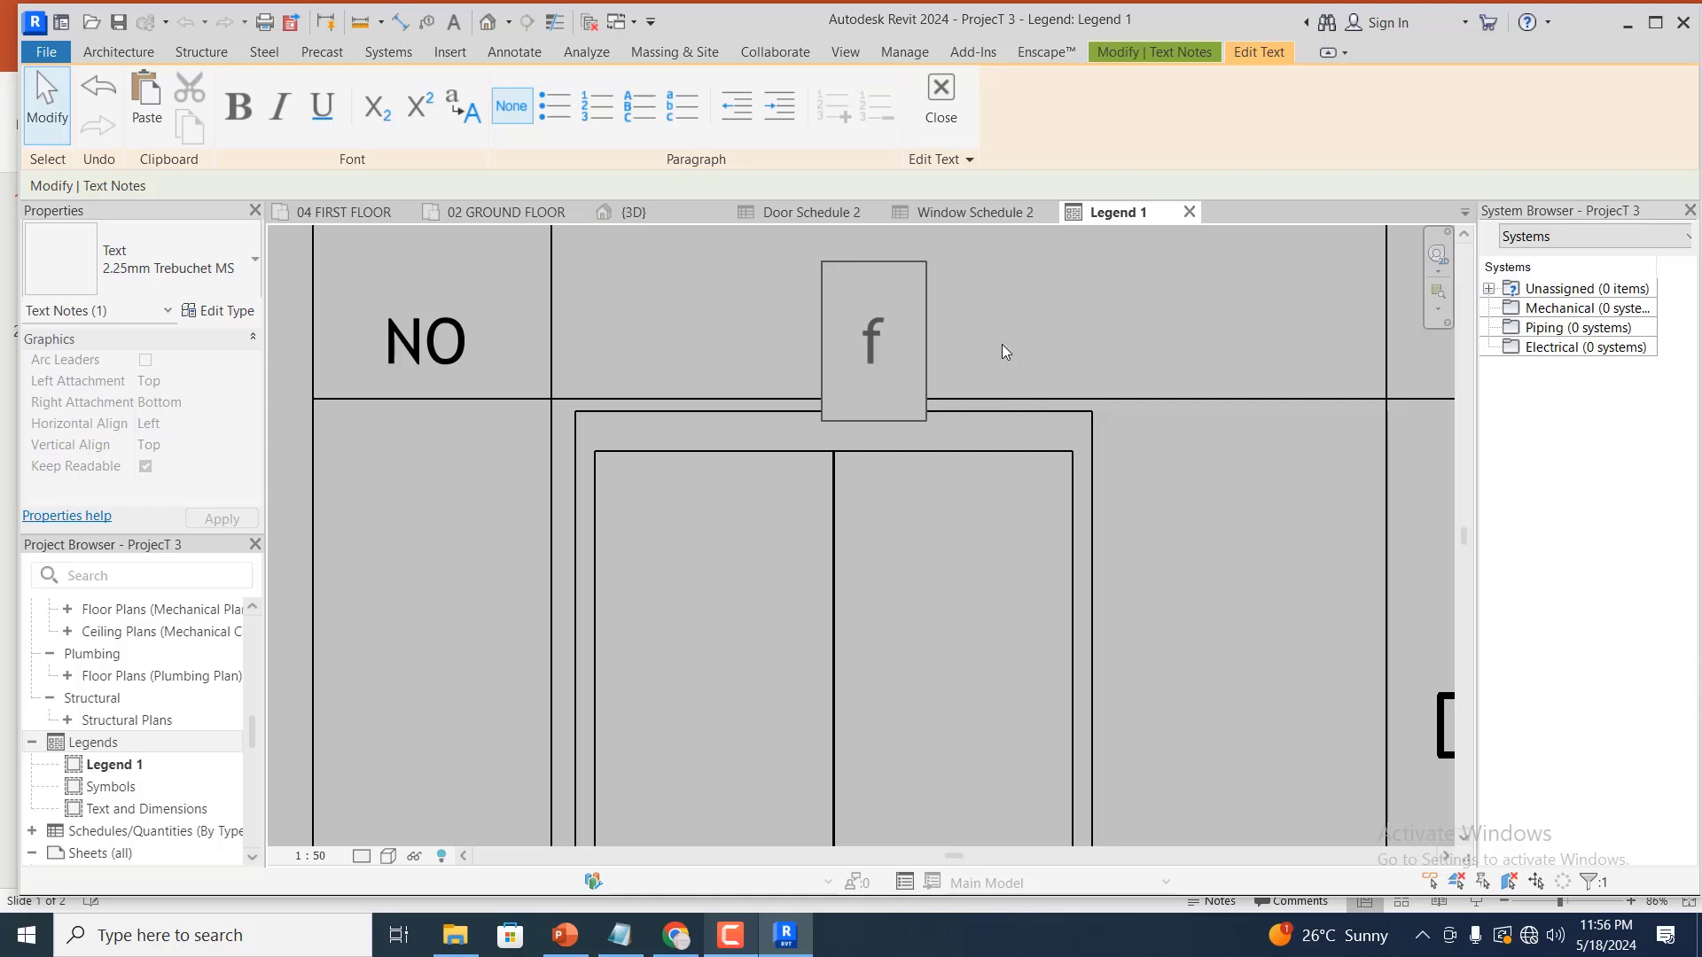
type("Front")
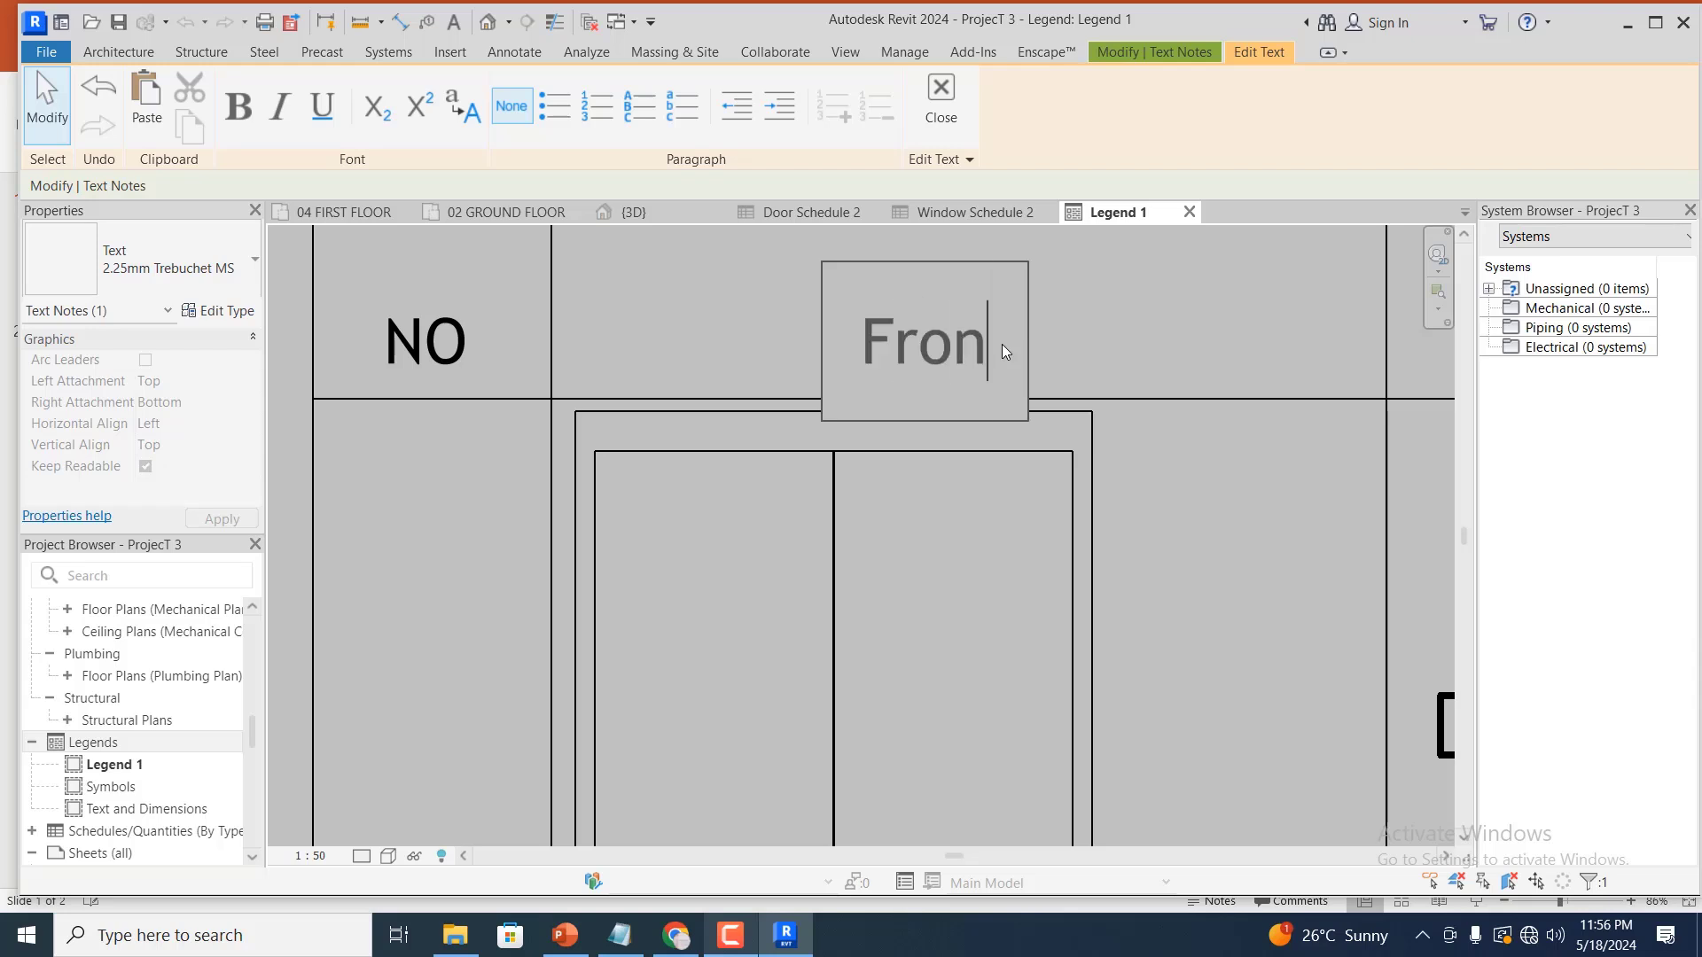
left_click(1304, 391)
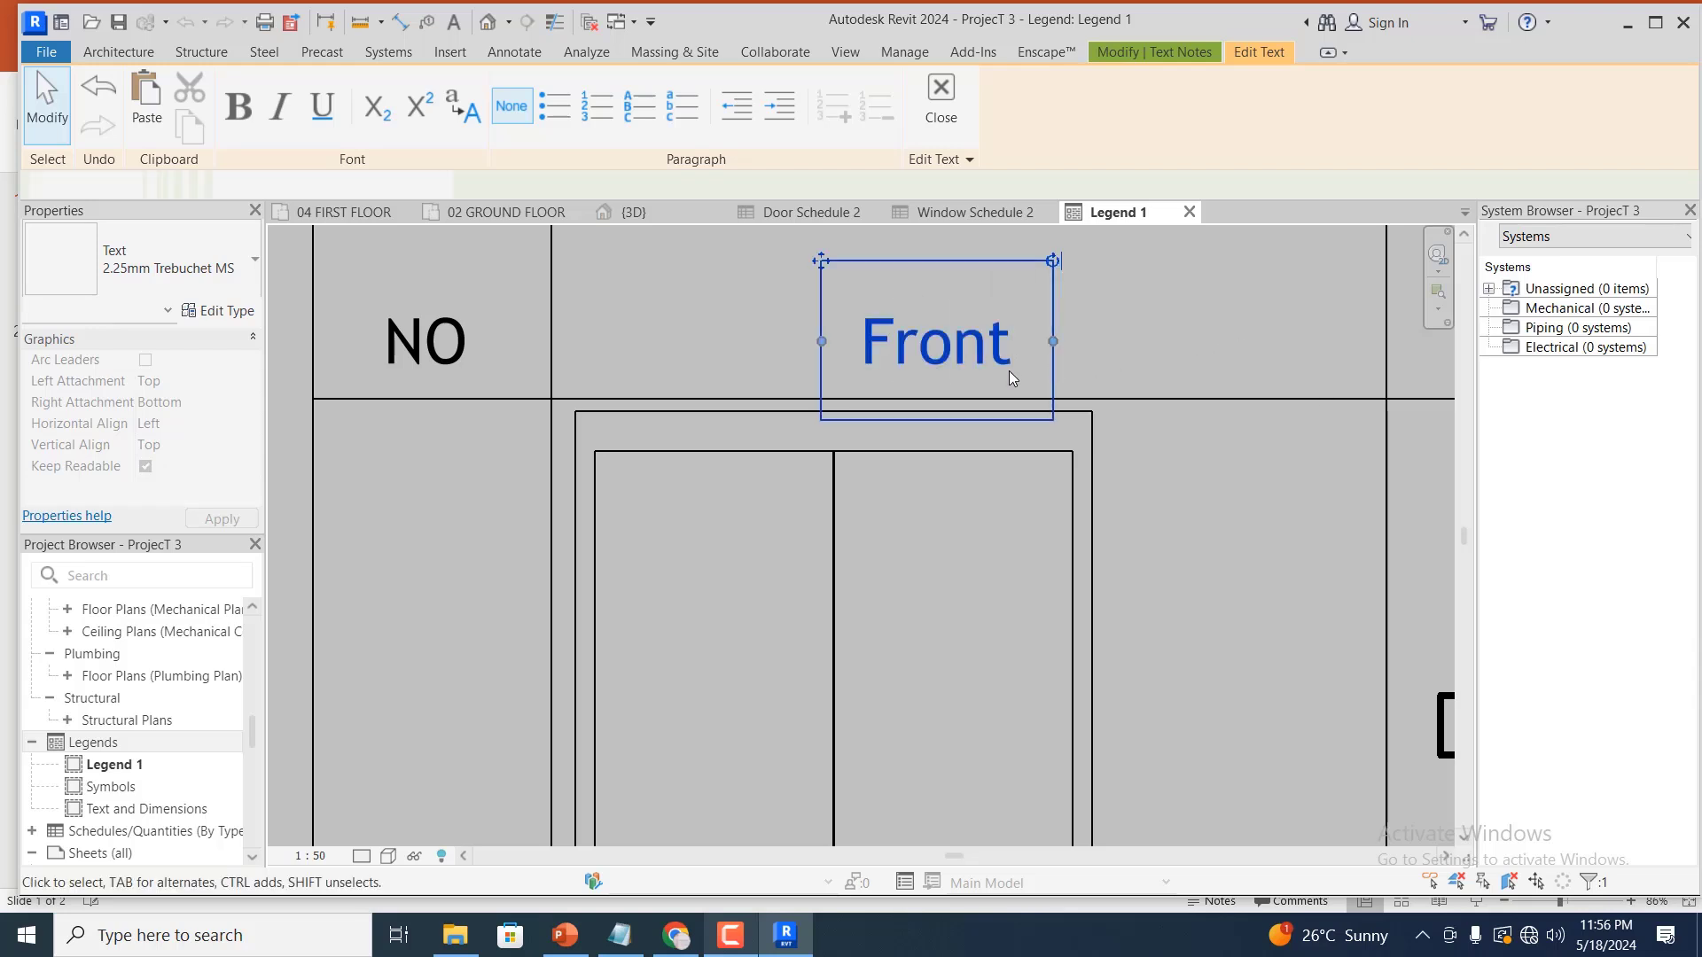
Change the header text above the door's plan symbol to "plan"
scroll(803, 397, "down", 4)
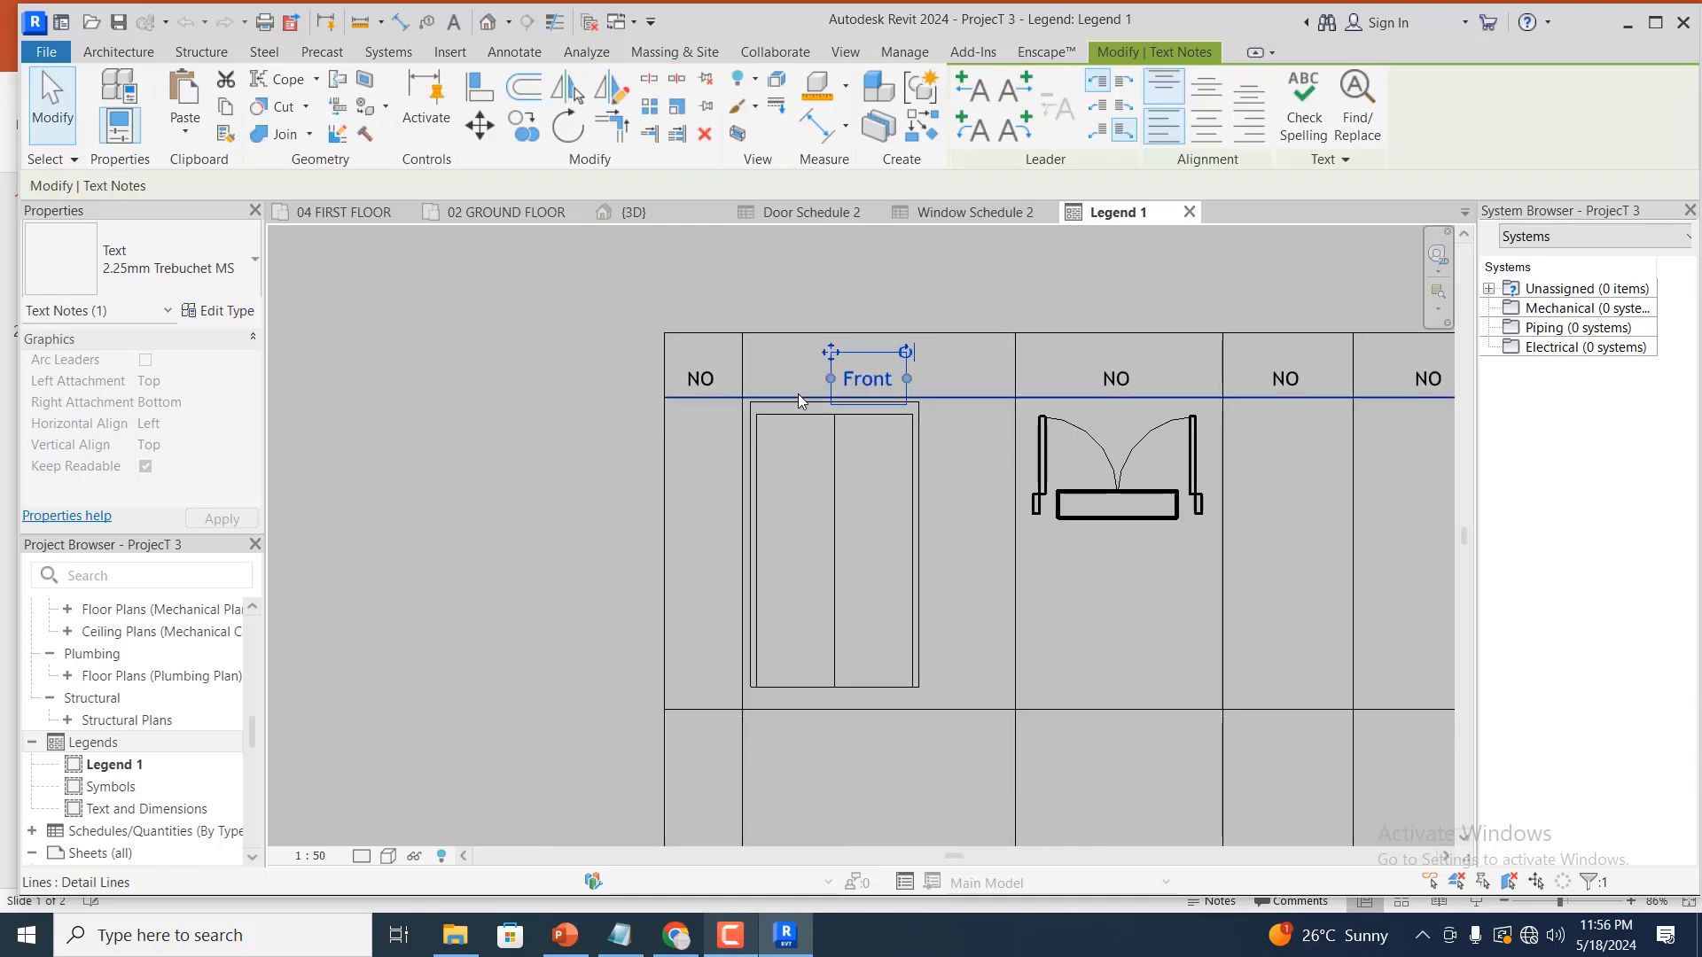
scroll(1120, 395, "up", 1)
left_click(1105, 381)
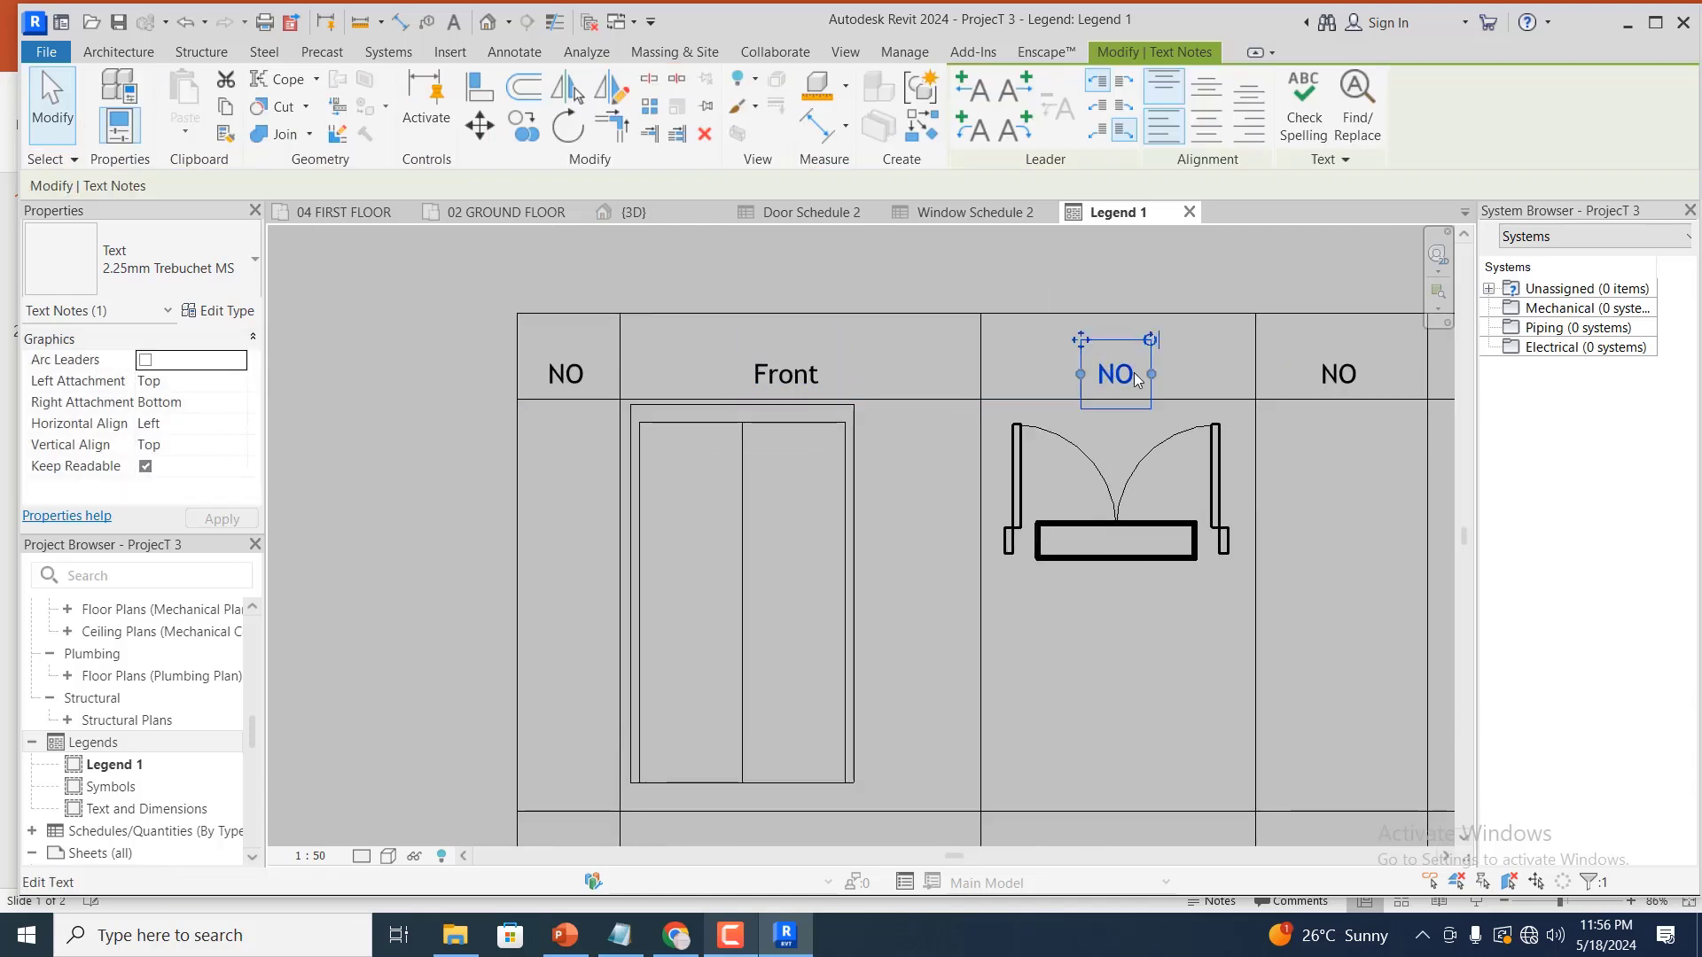
left_click(1124, 384)
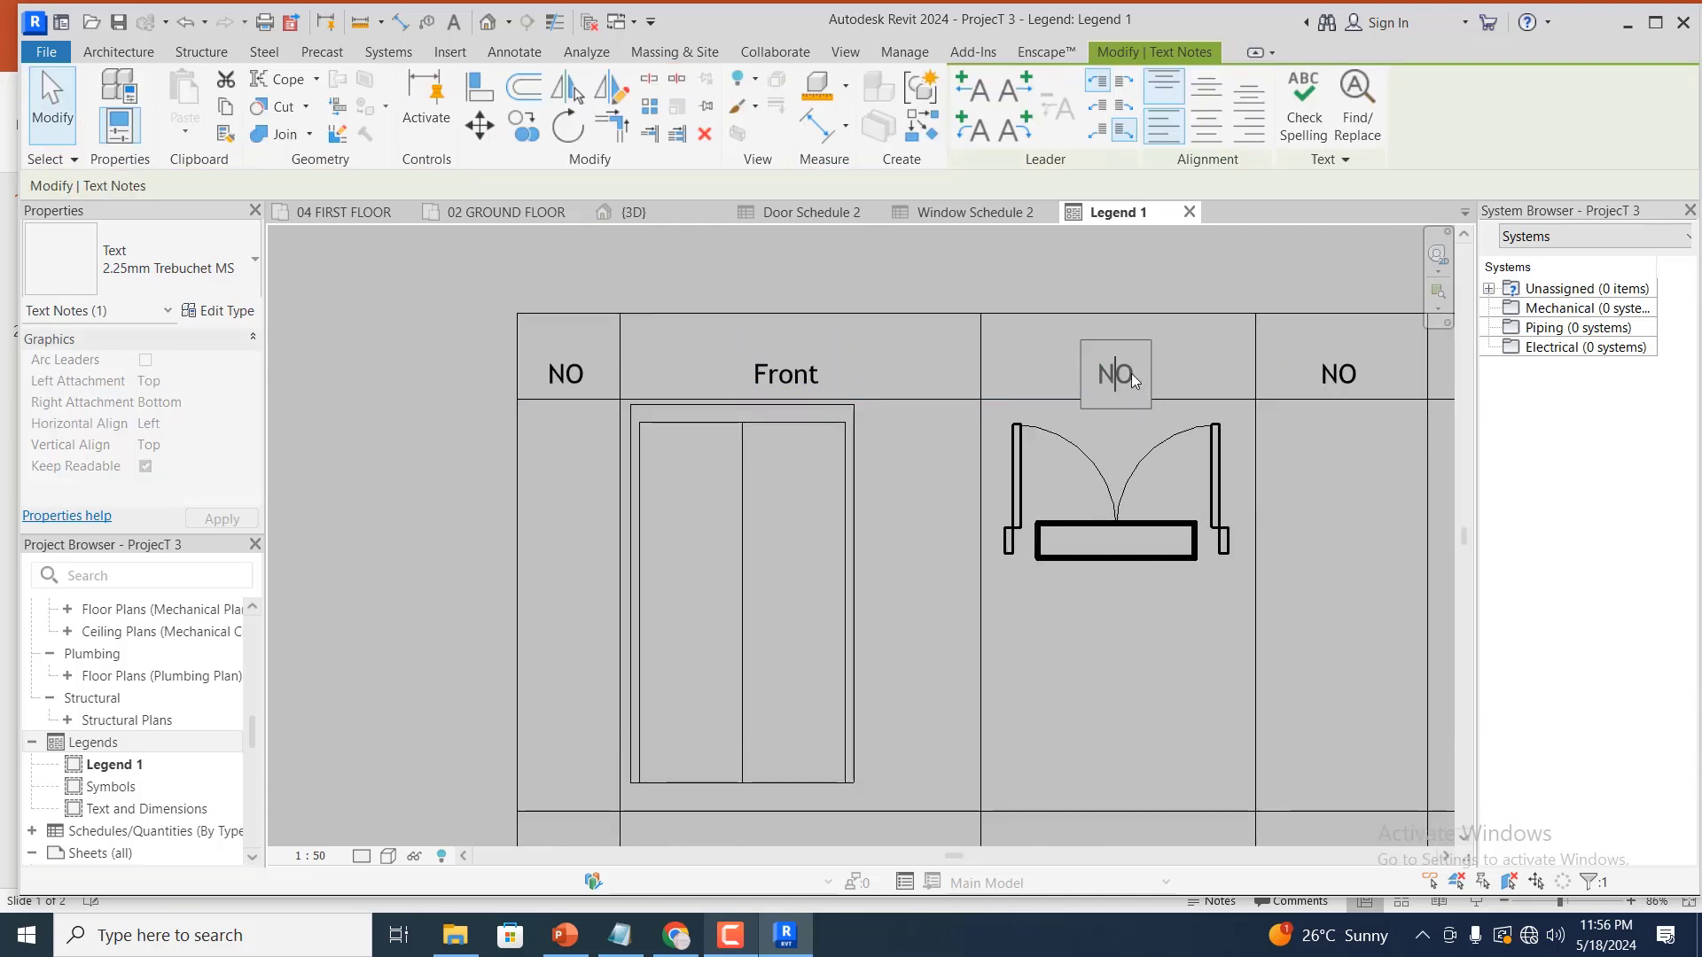
left_click(1137, 374)
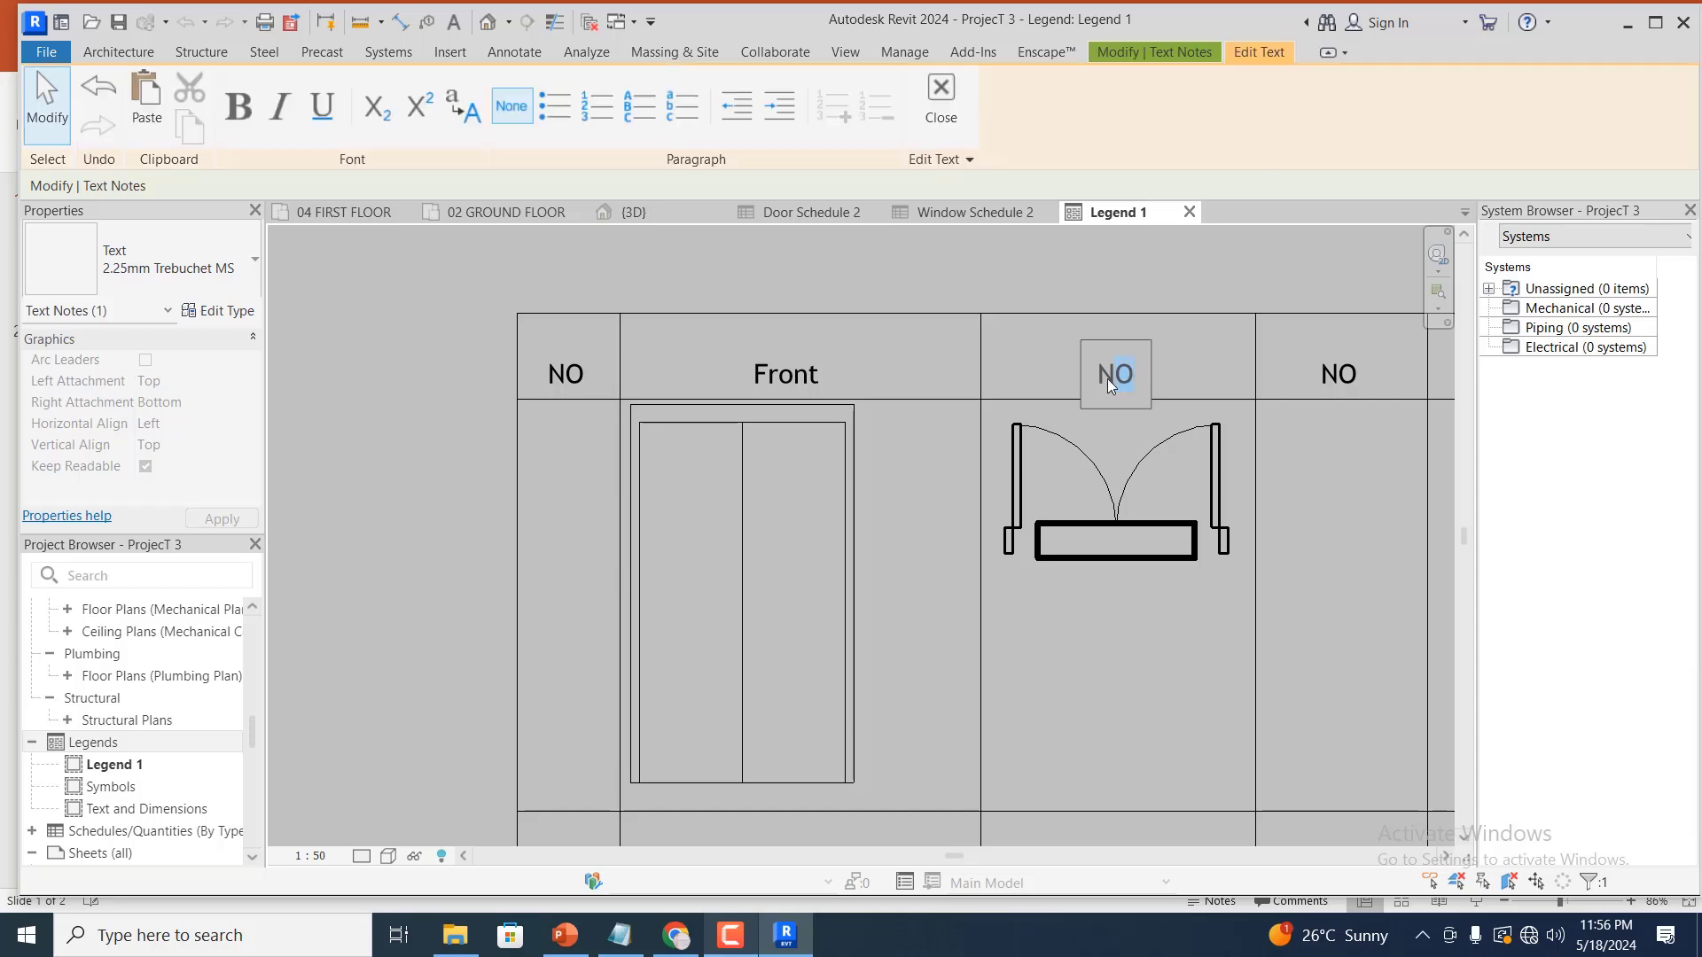
left_click_drag(1108, 379, 1087, 392)
type("plan")
left_click(1356, 284)
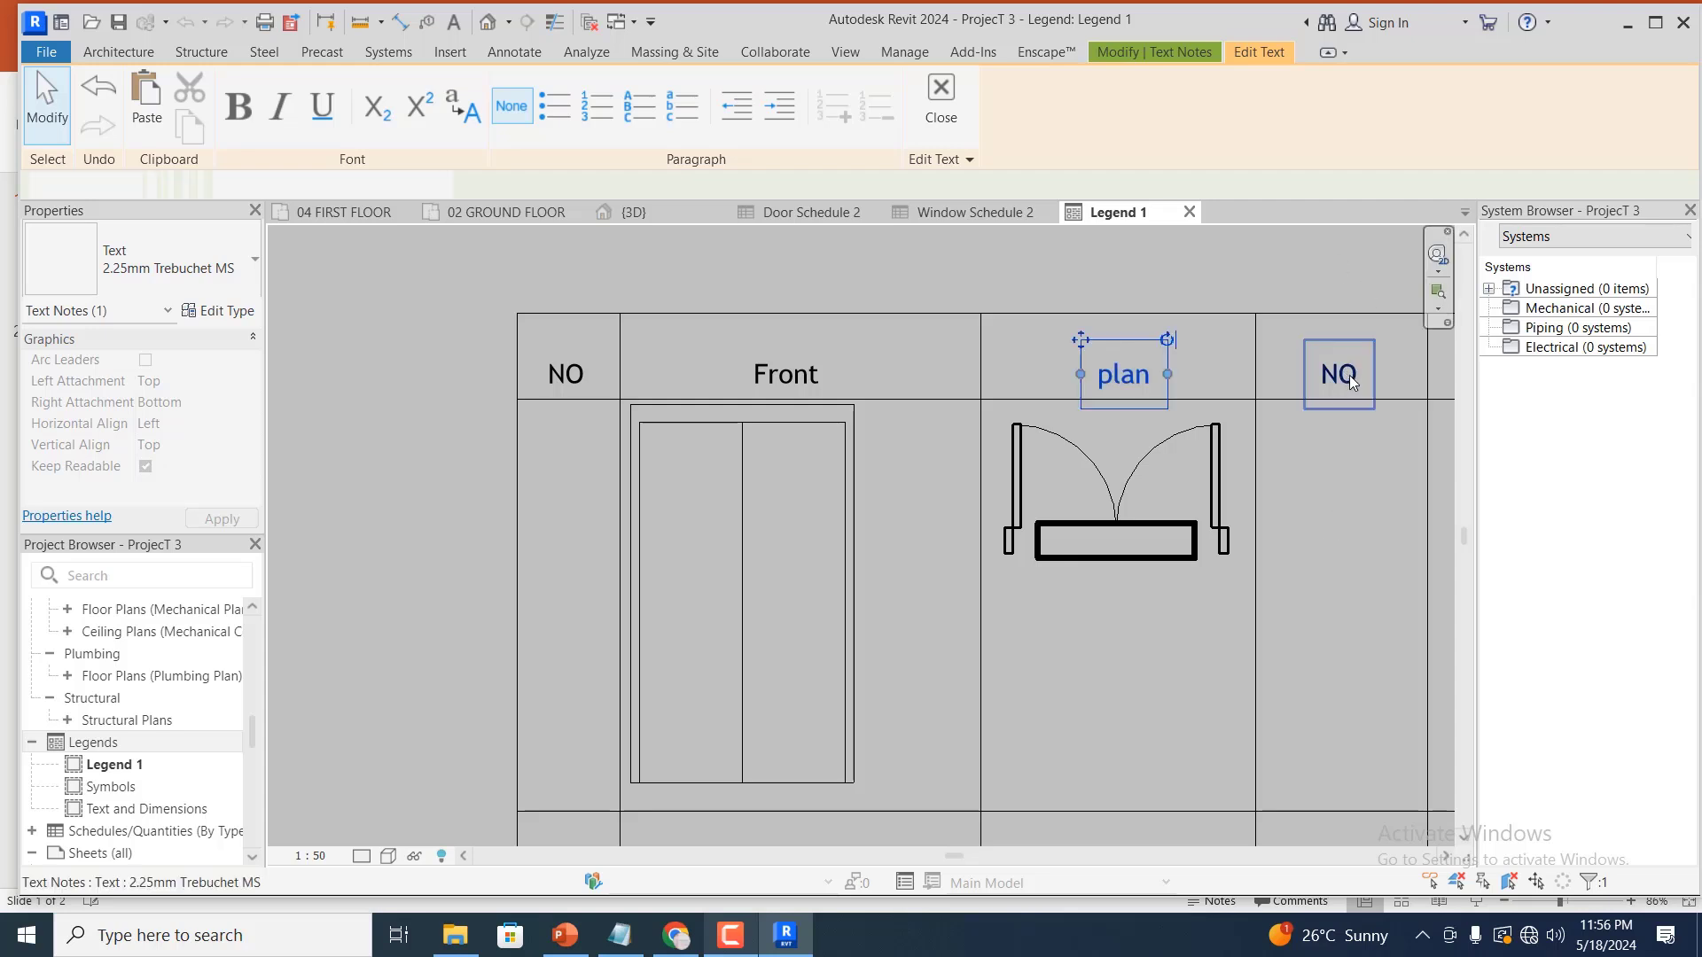
Change the fourth column's header text to "Tag"
left_click(1348, 374)
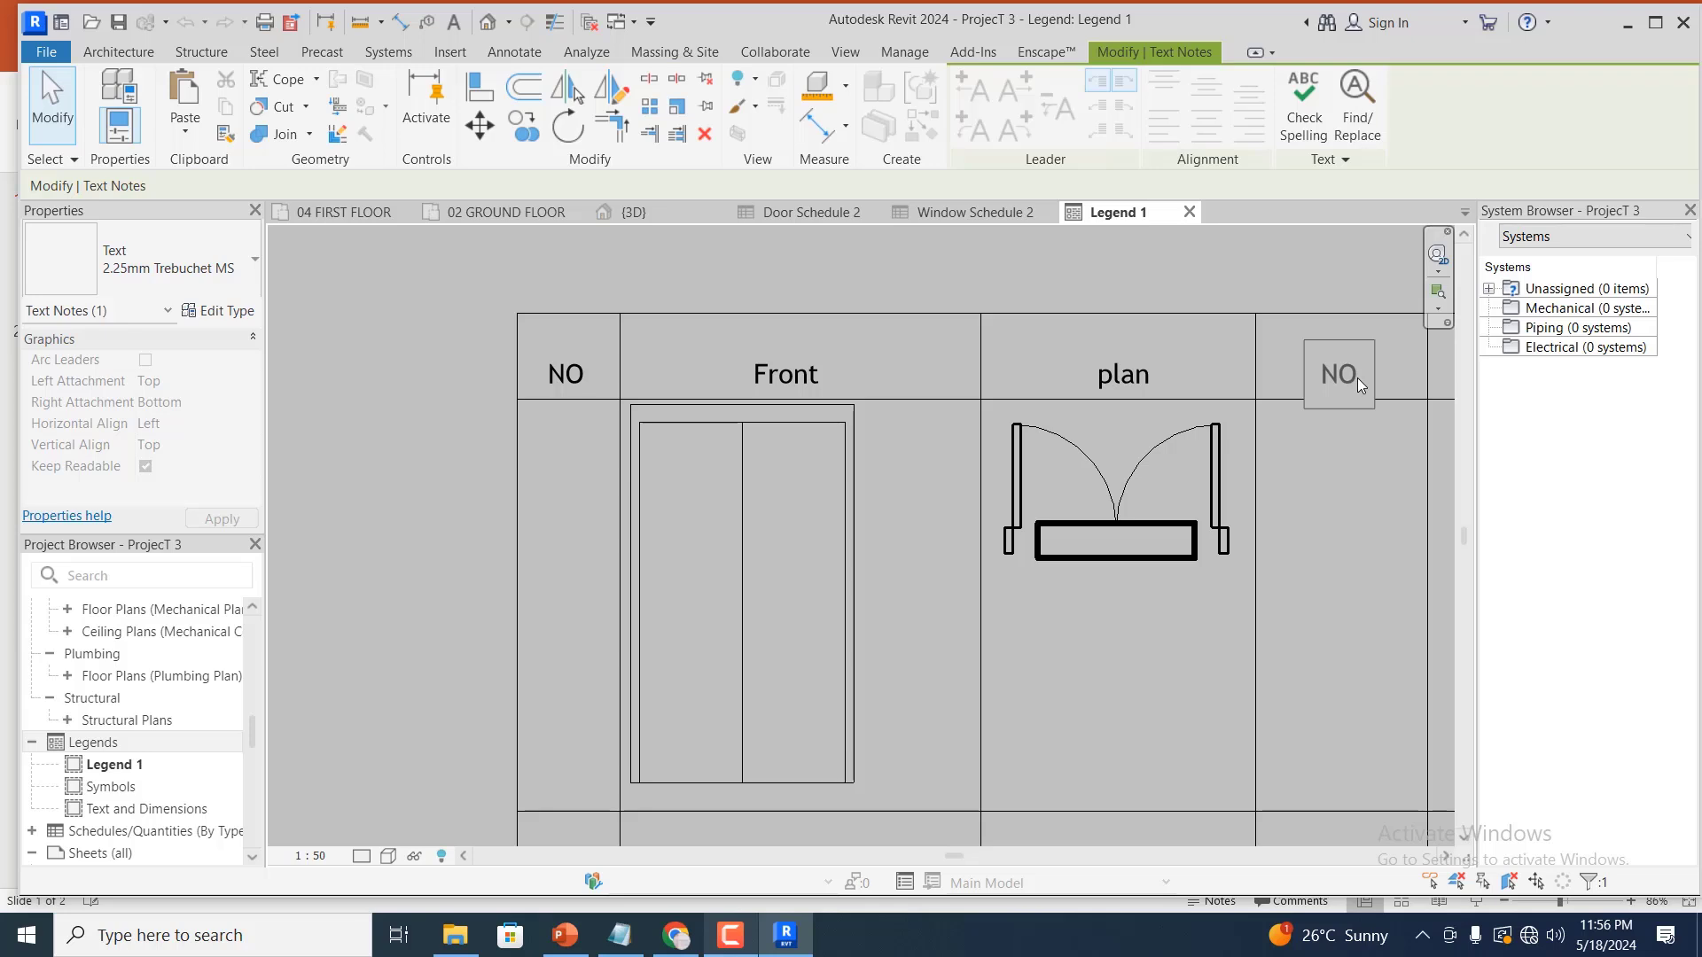
double_click(1358, 378)
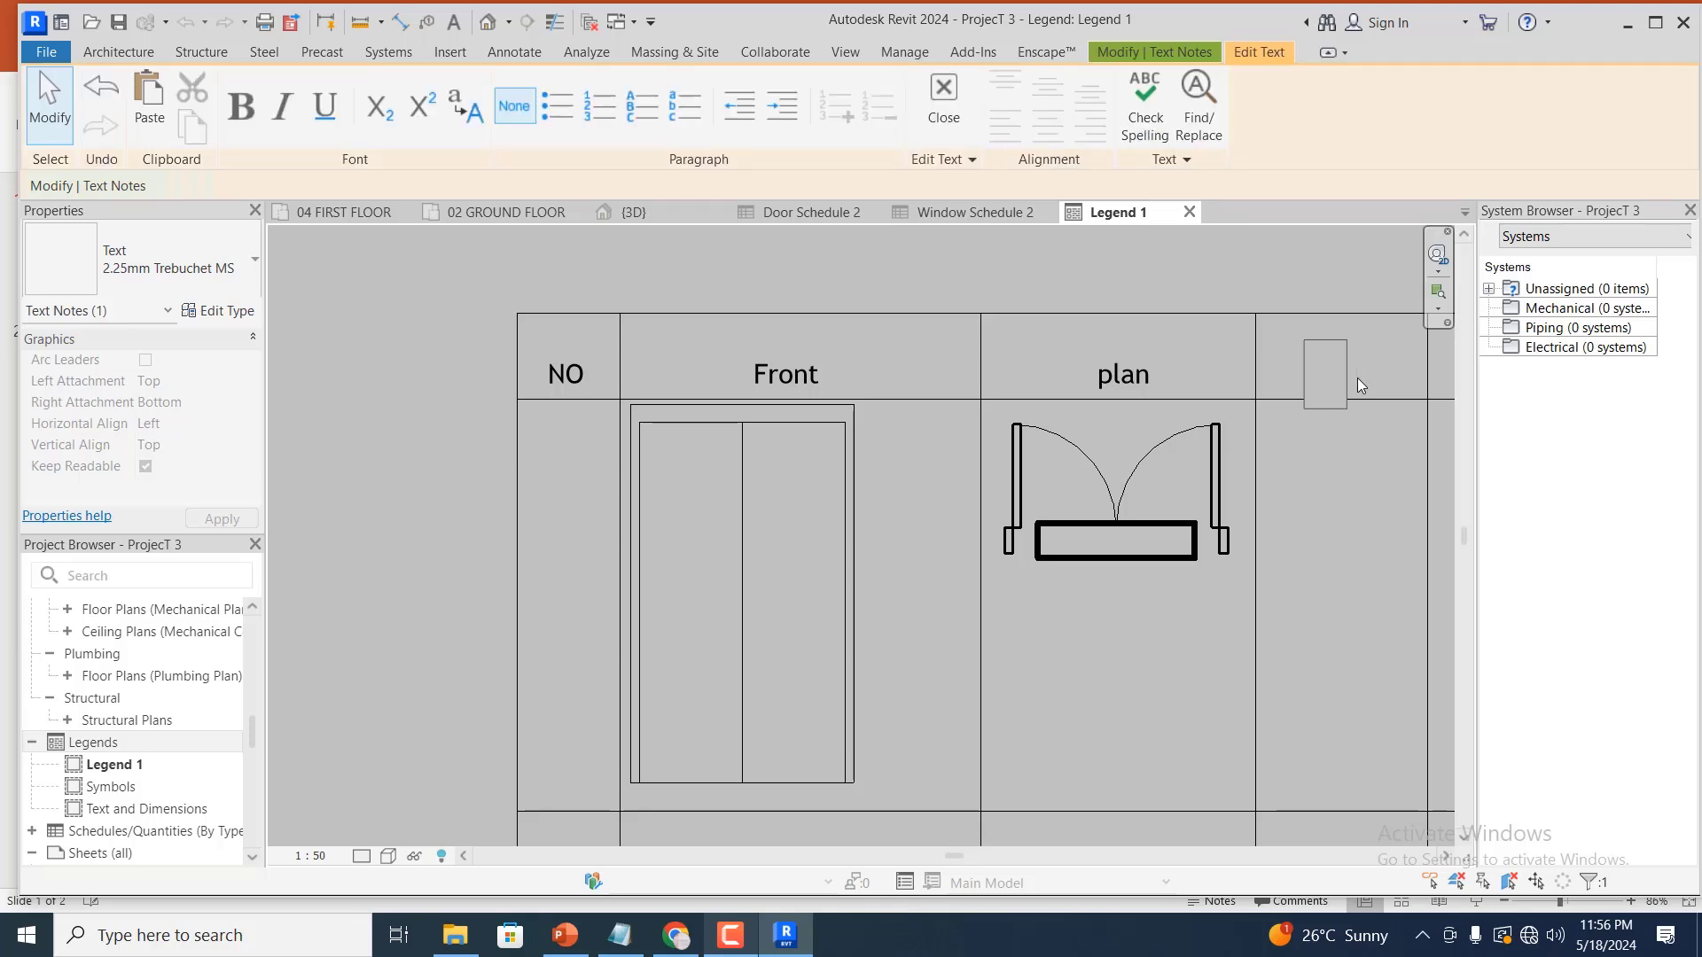
type("Tag")
scroll(950, 390, "down", 3)
scroll(1352, 365, "up", 2)
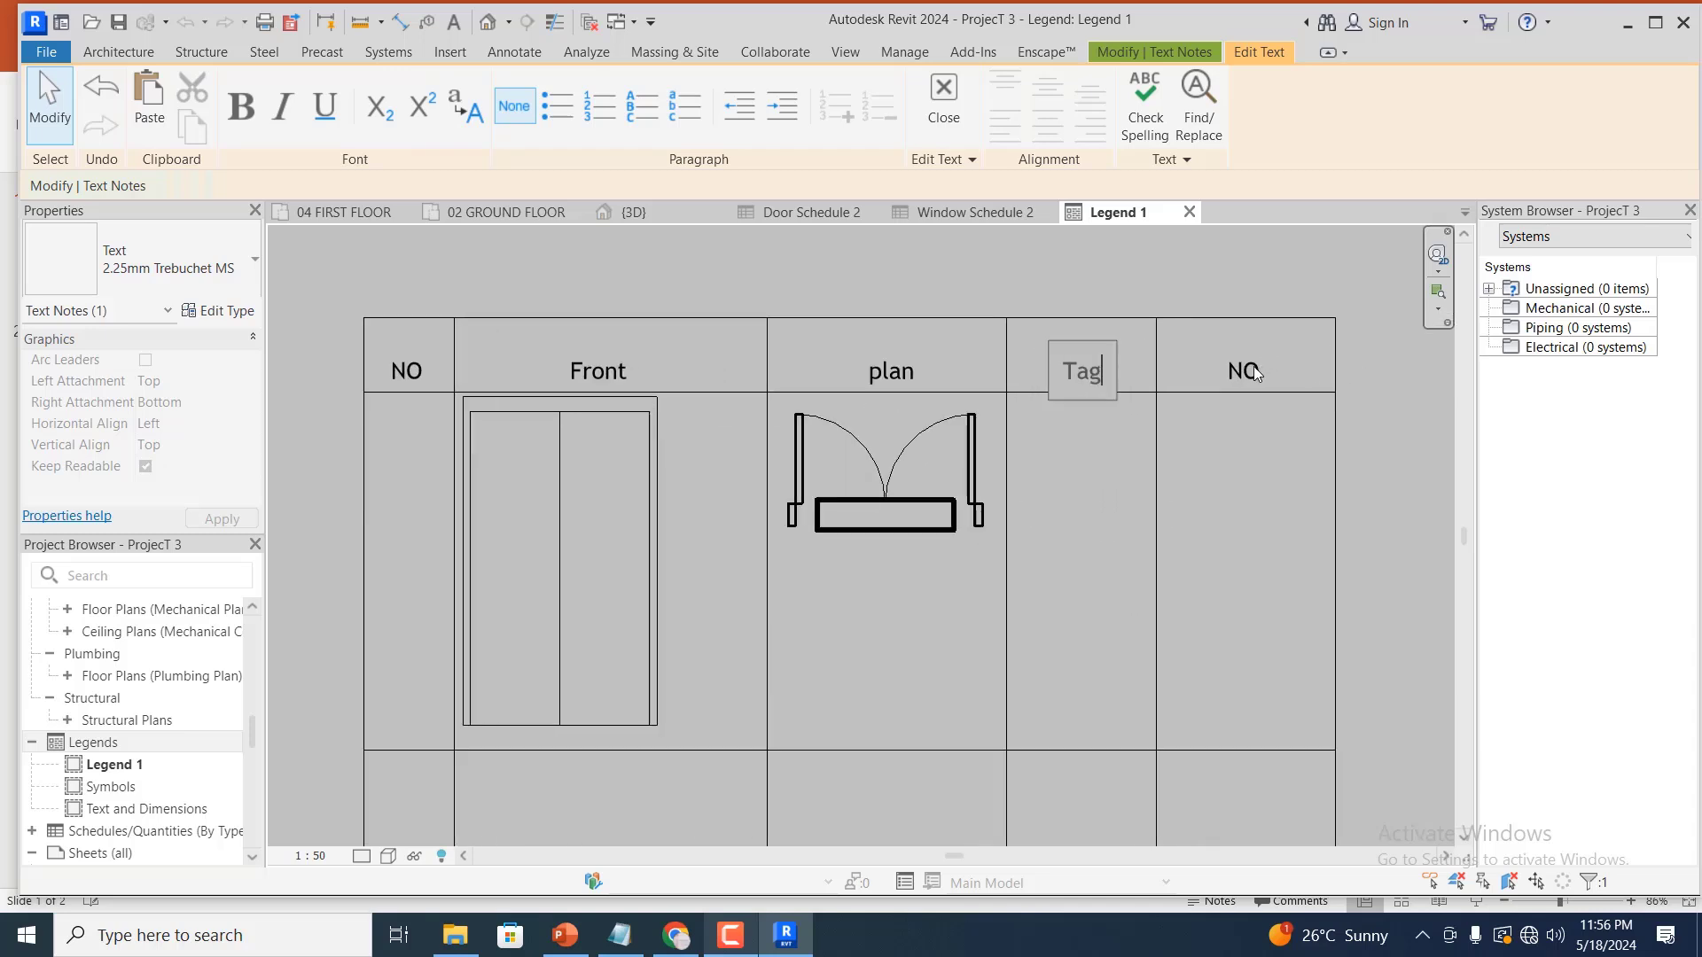
Change the last column's header text to "Description"
left_click(1256, 372)
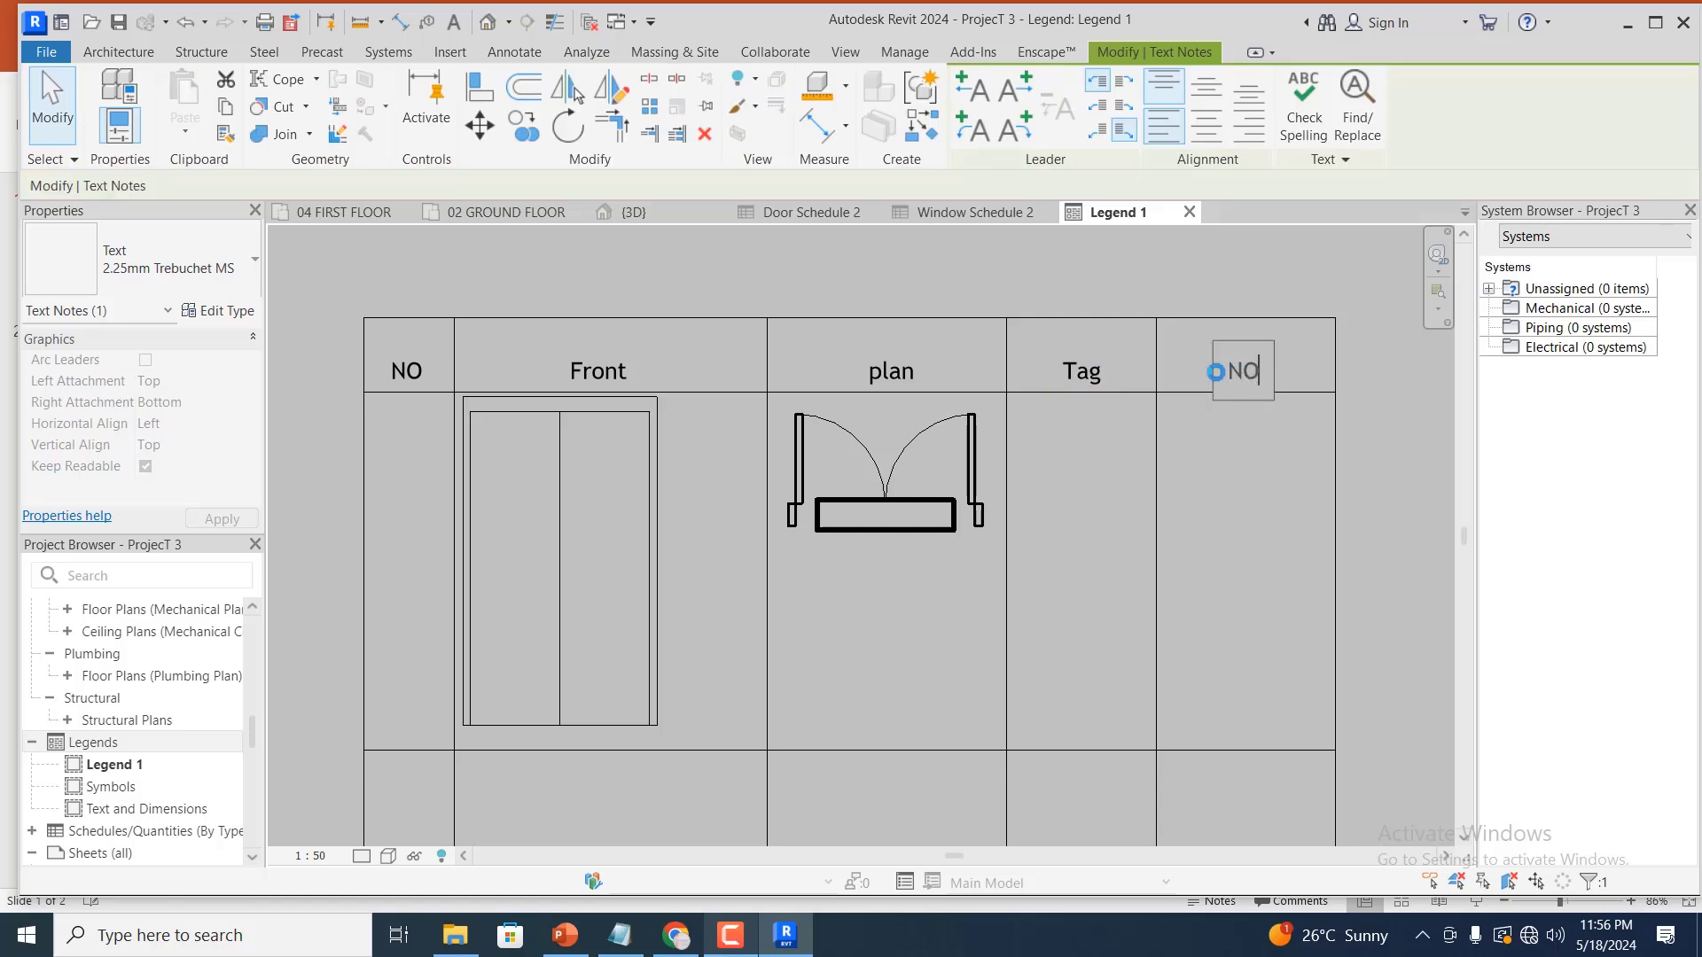
key("BackSpace")
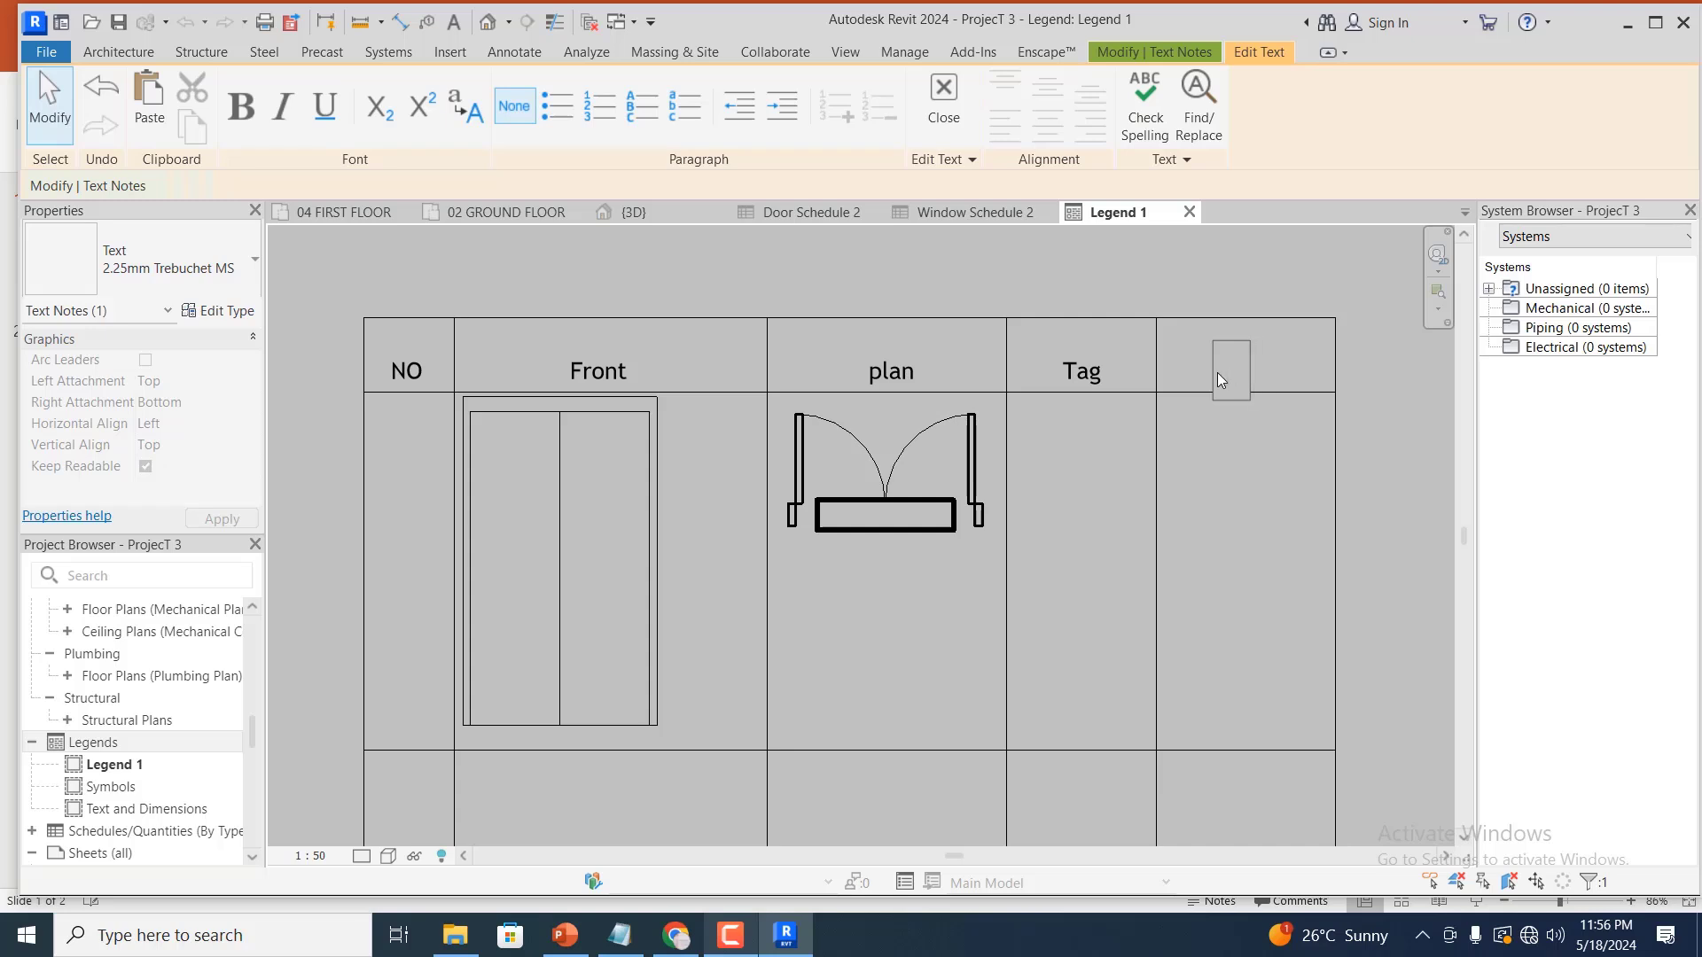
type("Description")
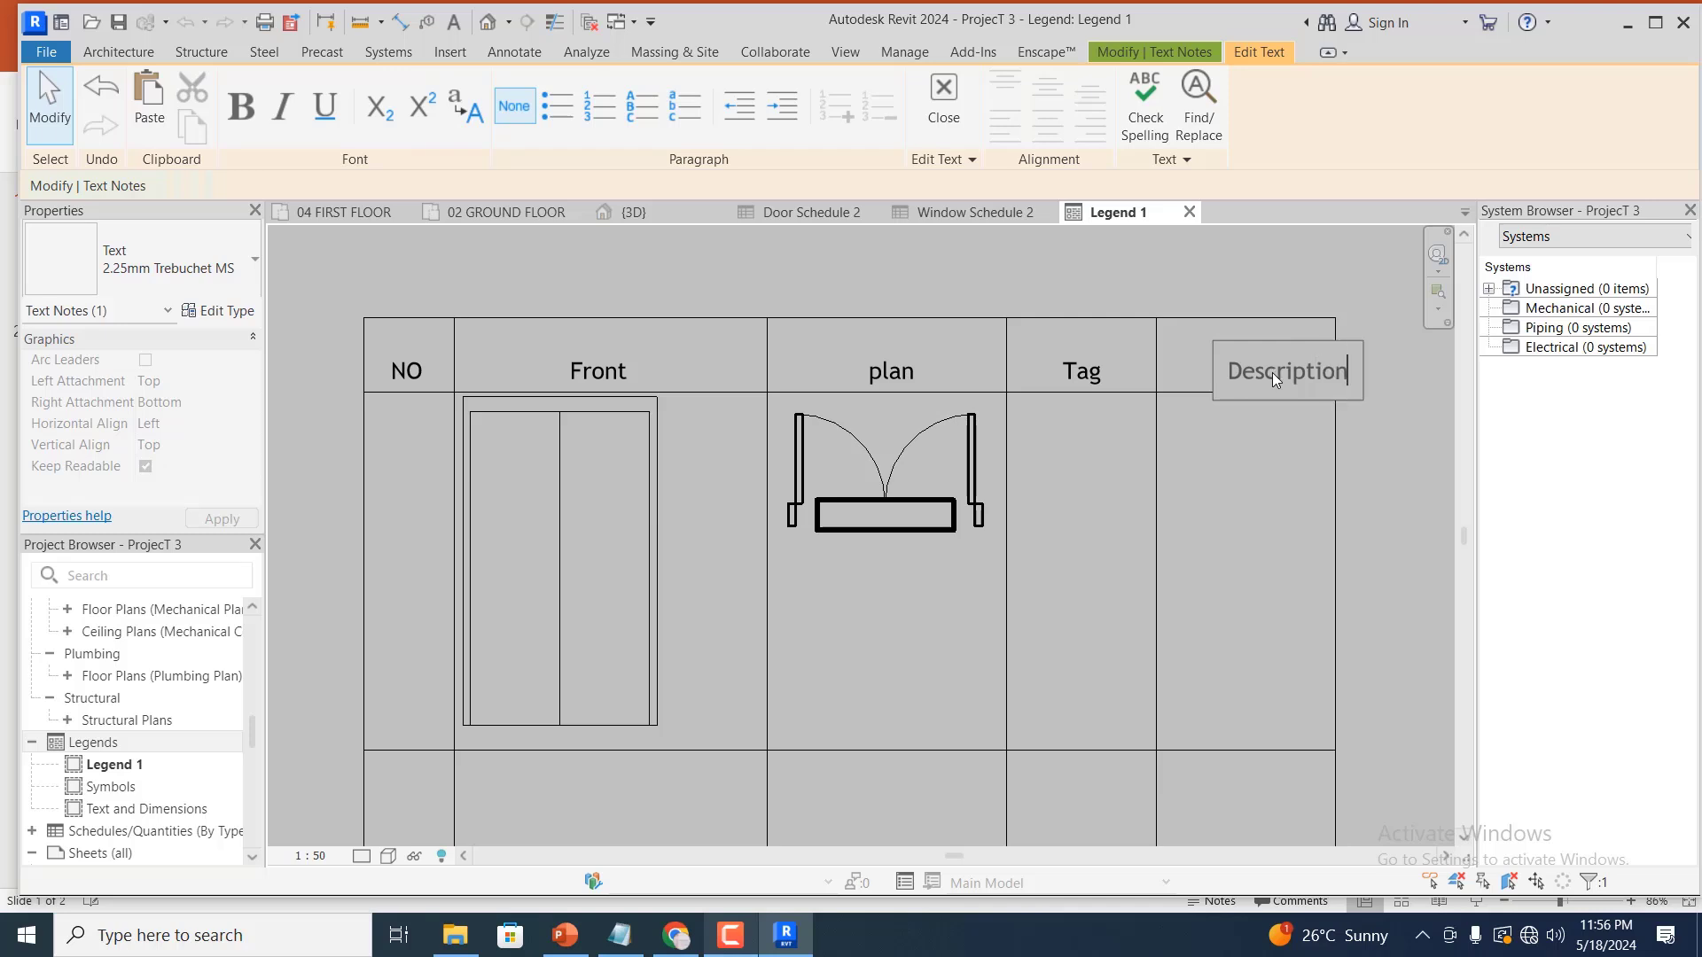
left_click(1255, 448)
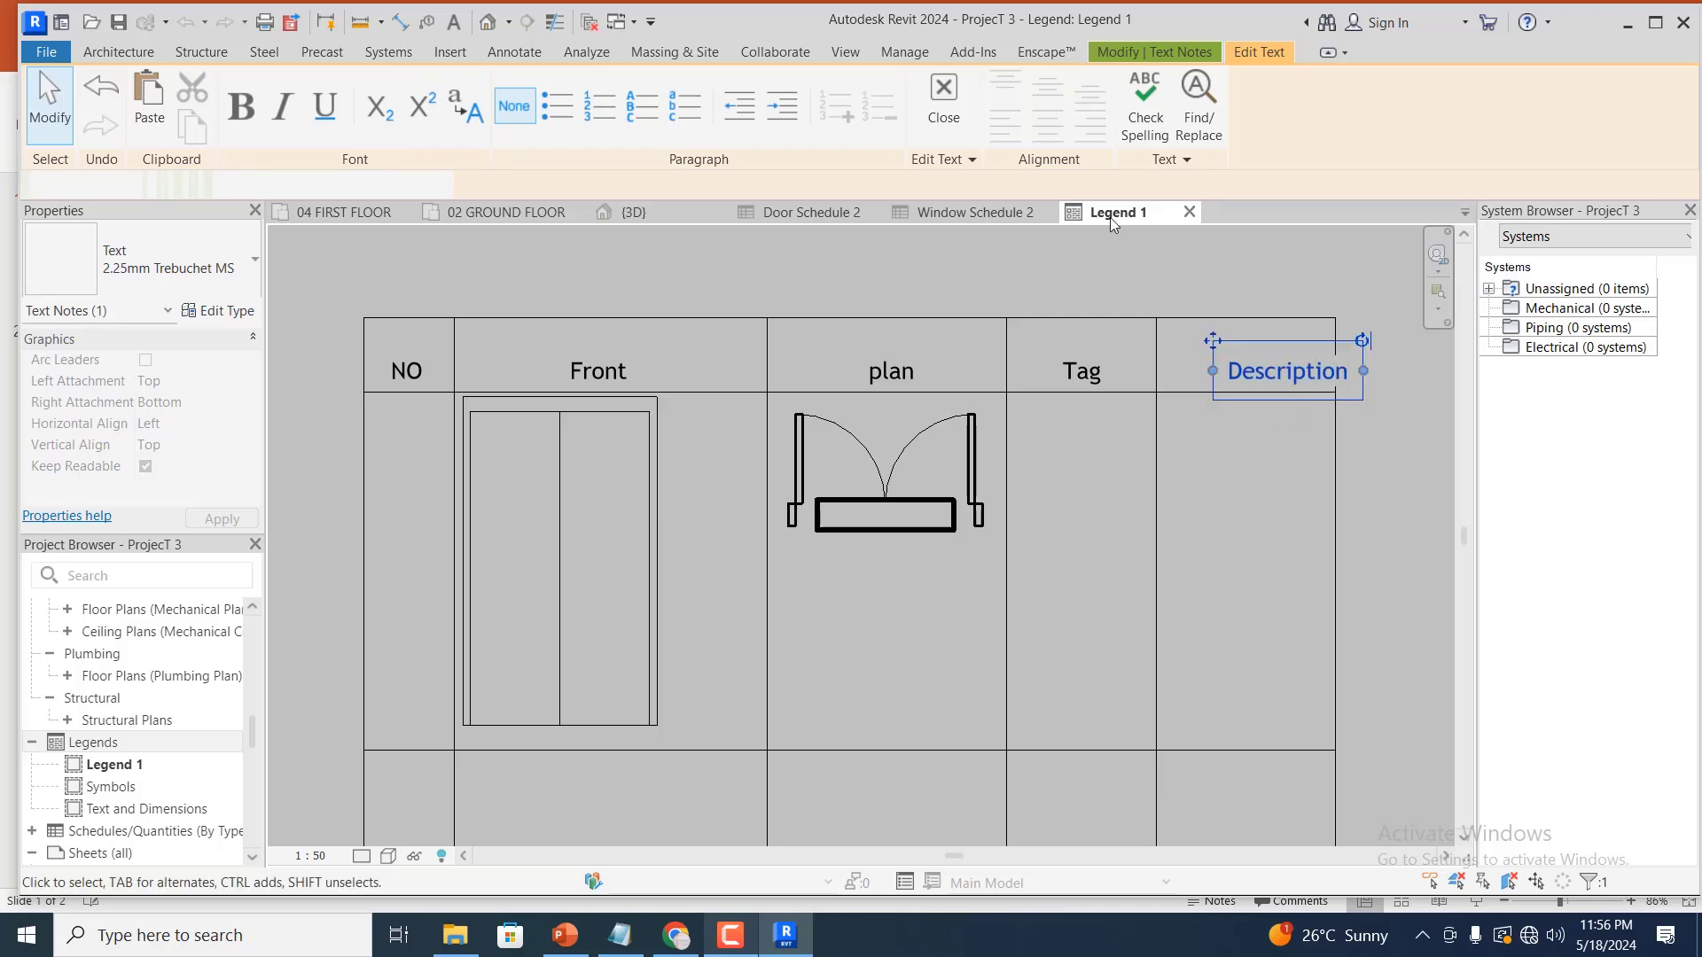
Move the "Description" header text about 300 mm left so it sits centred within the last column
left_click(1168, 450)
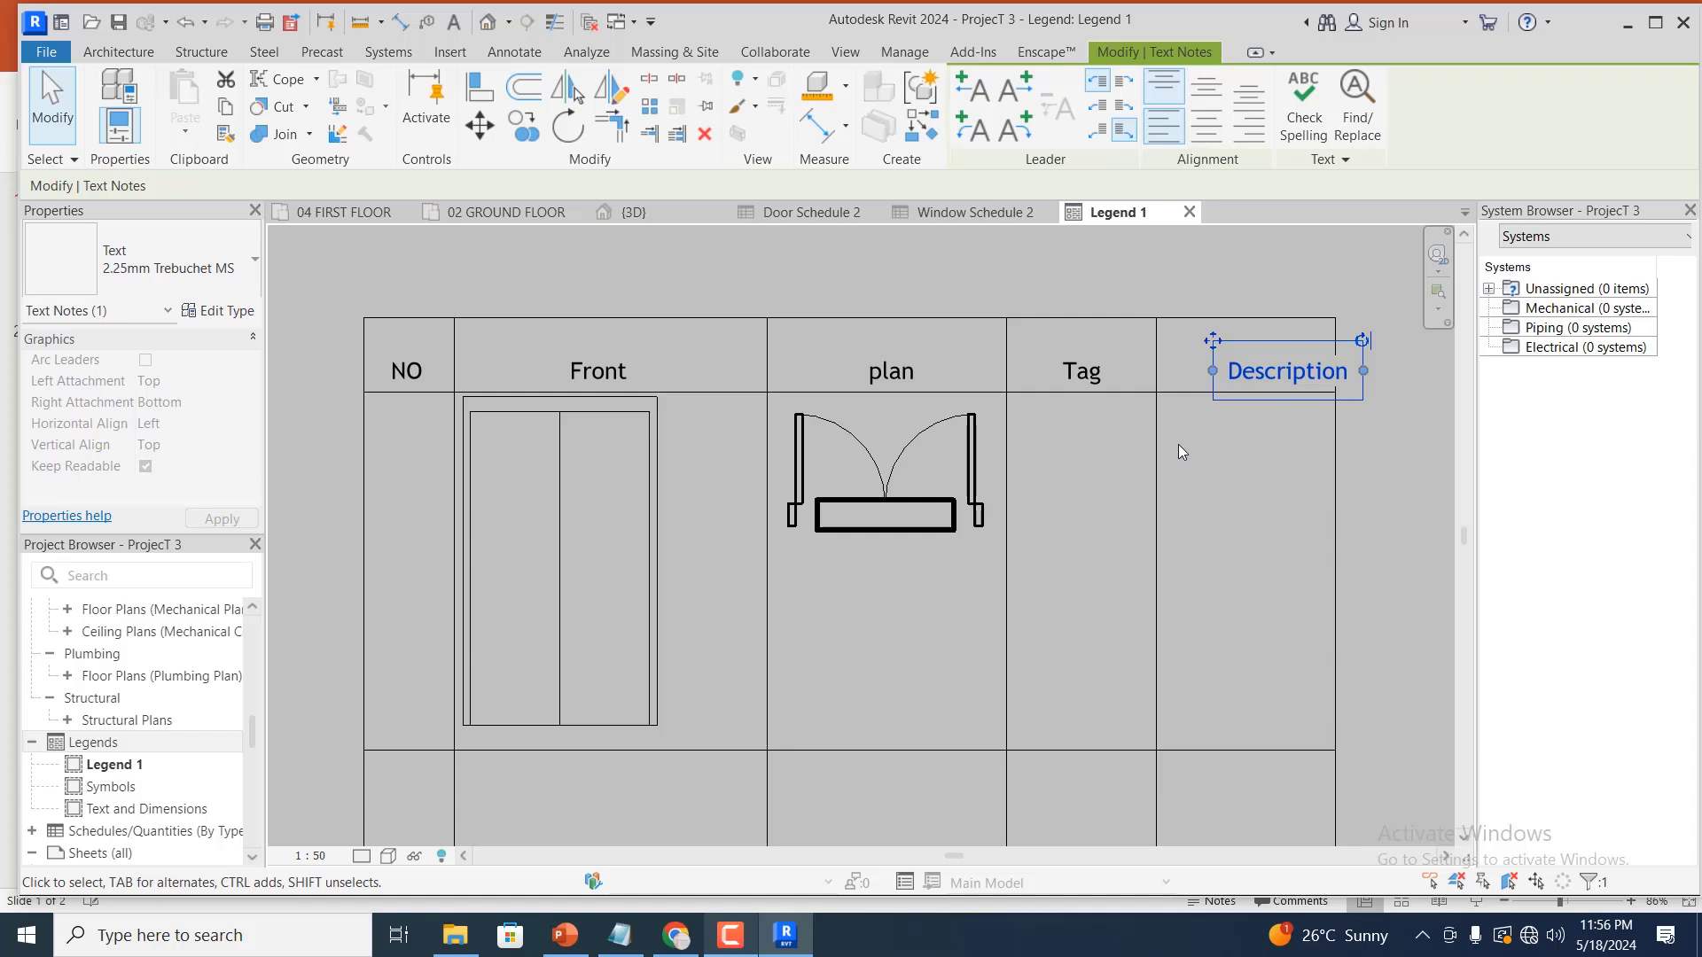
left_click(1185, 442)
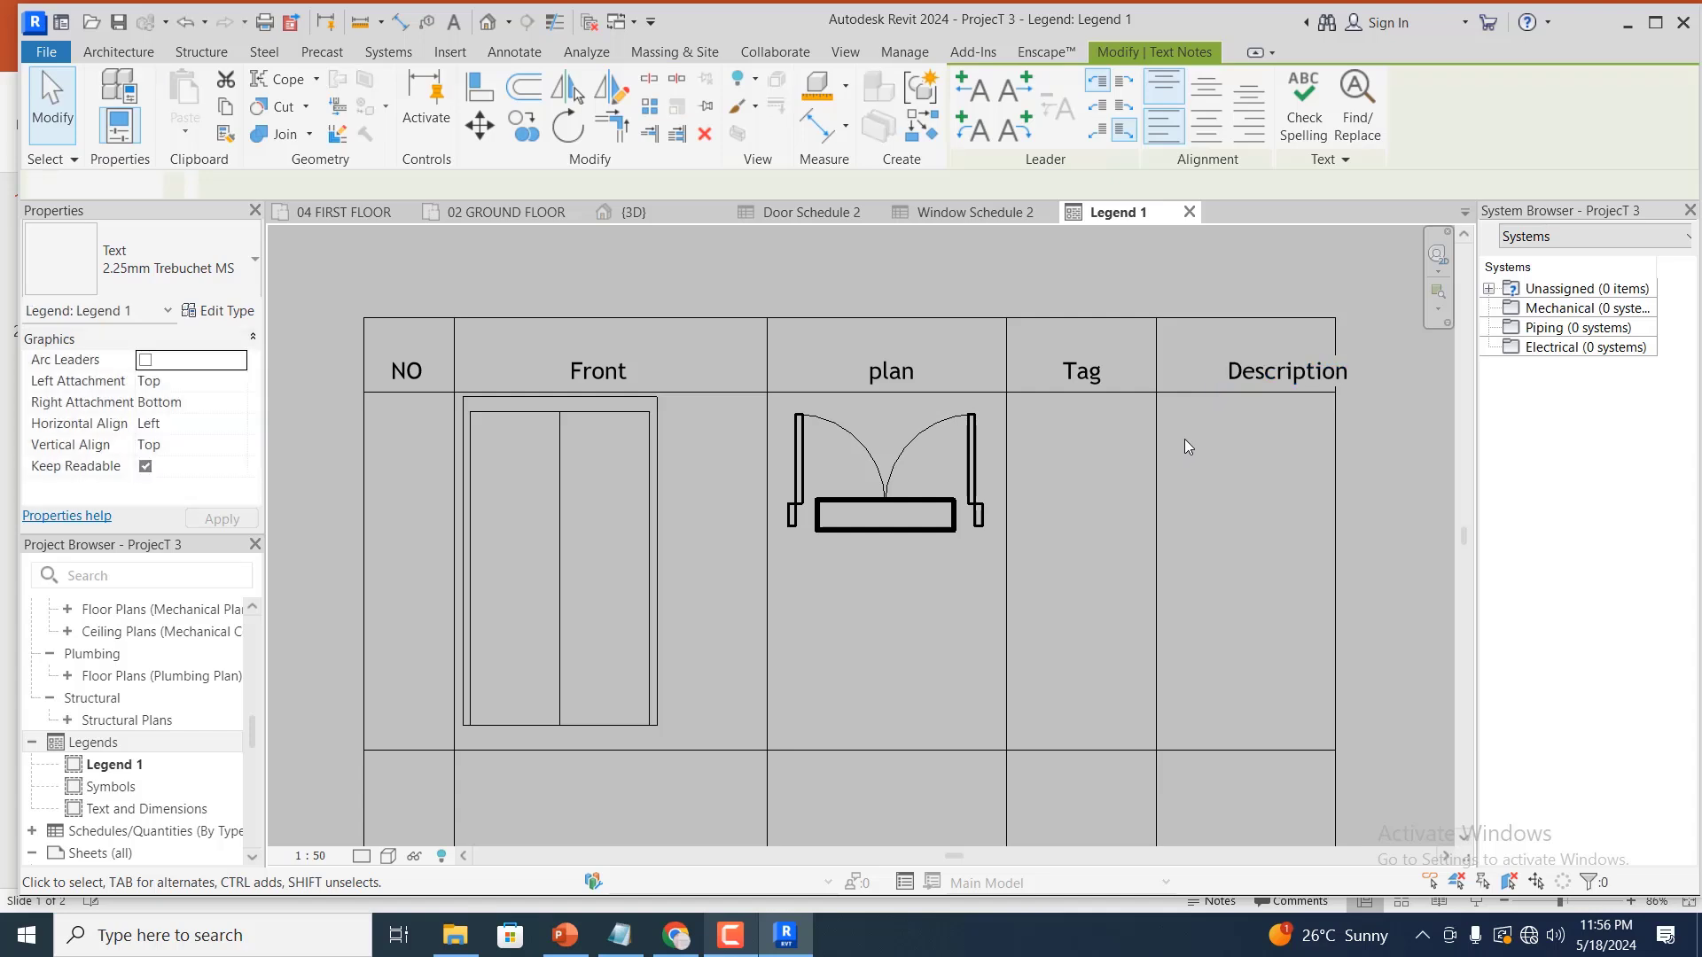
left_click(1234, 373)
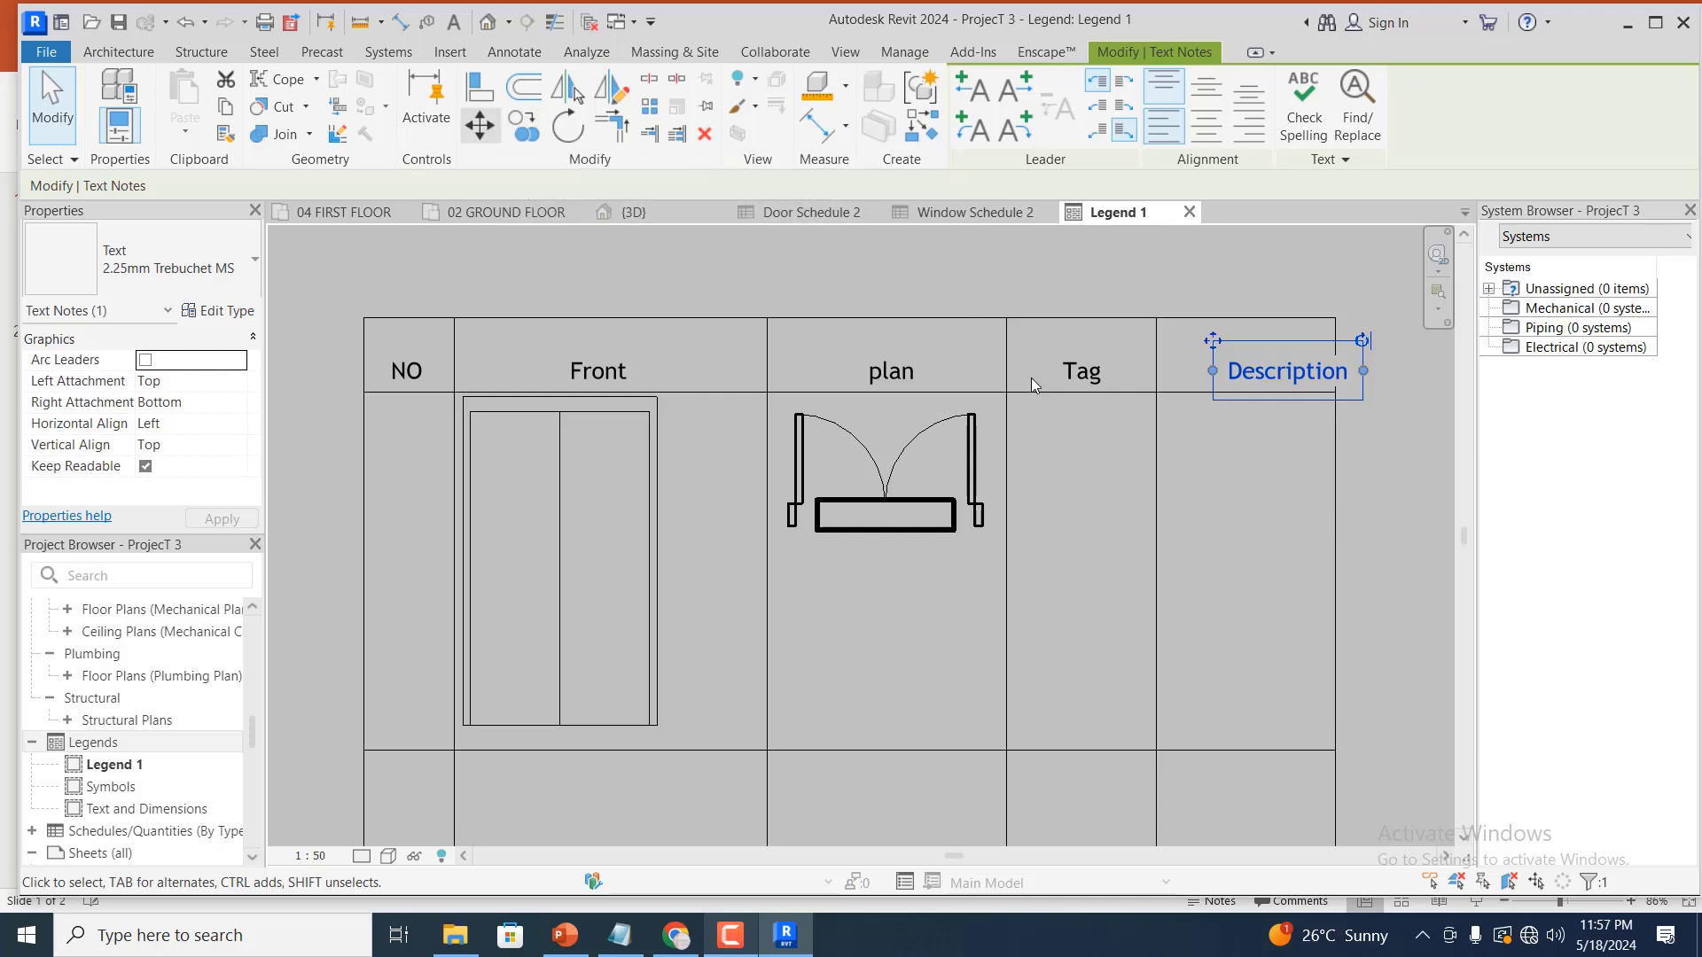
key("m")
key("v")
left_click(1278, 367)
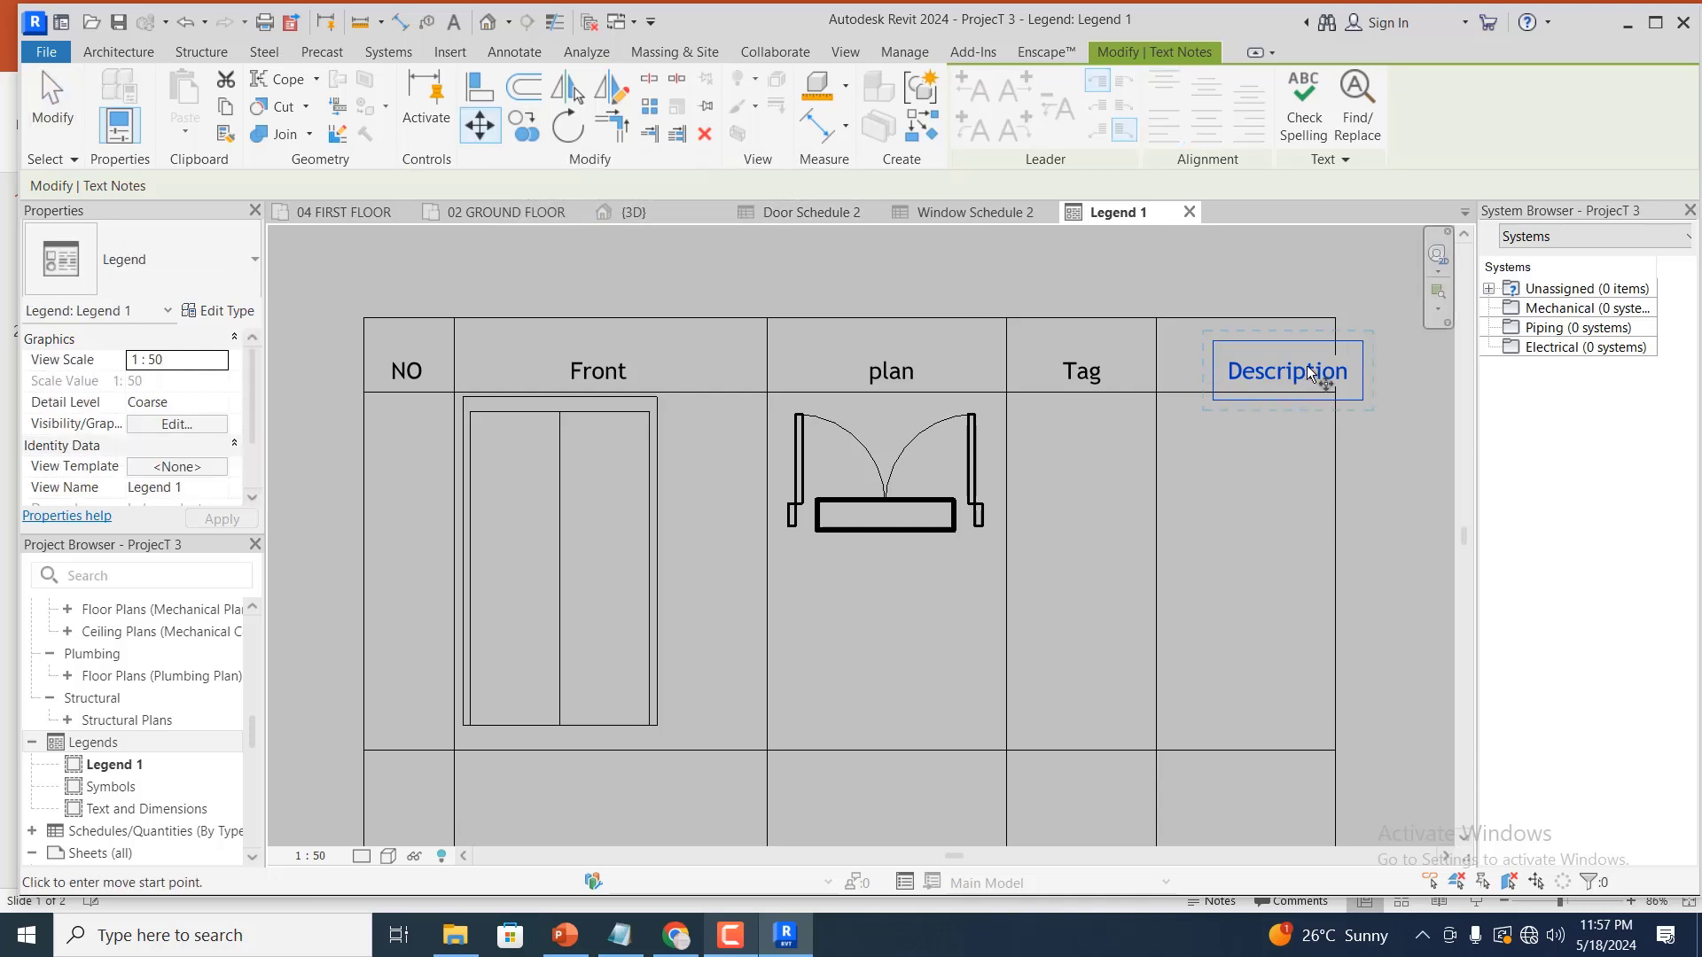
left_click(1259, 365)
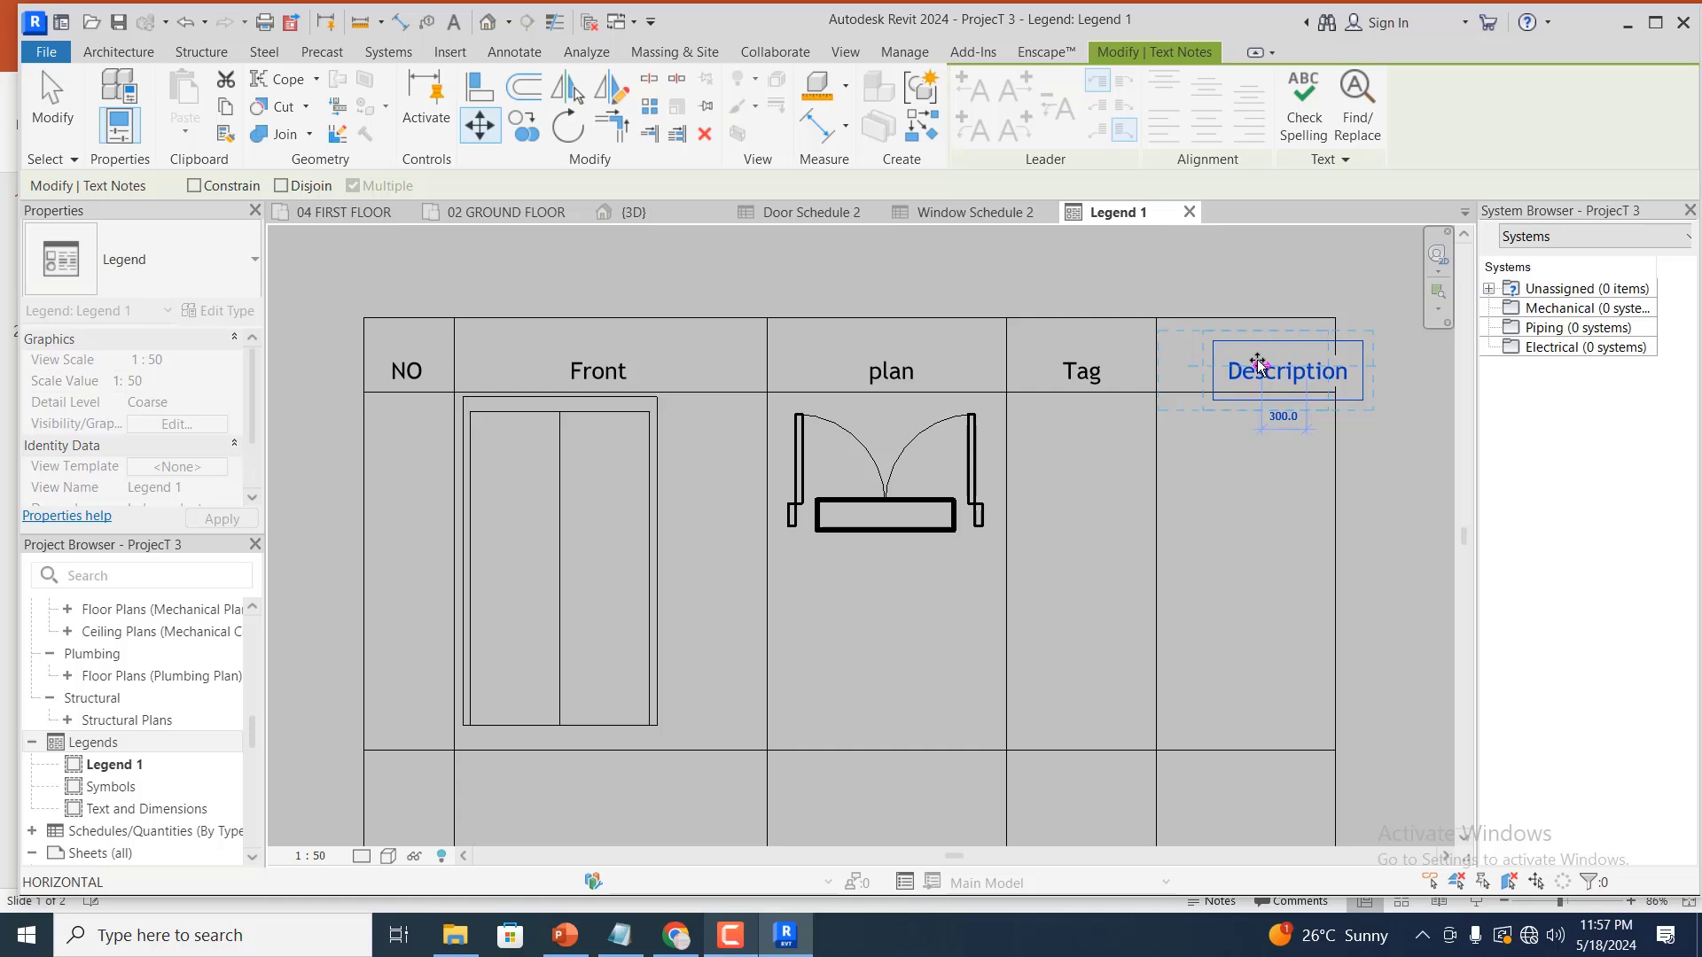
left_click(1242, 270)
scroll(1253, 323, "down", 1)
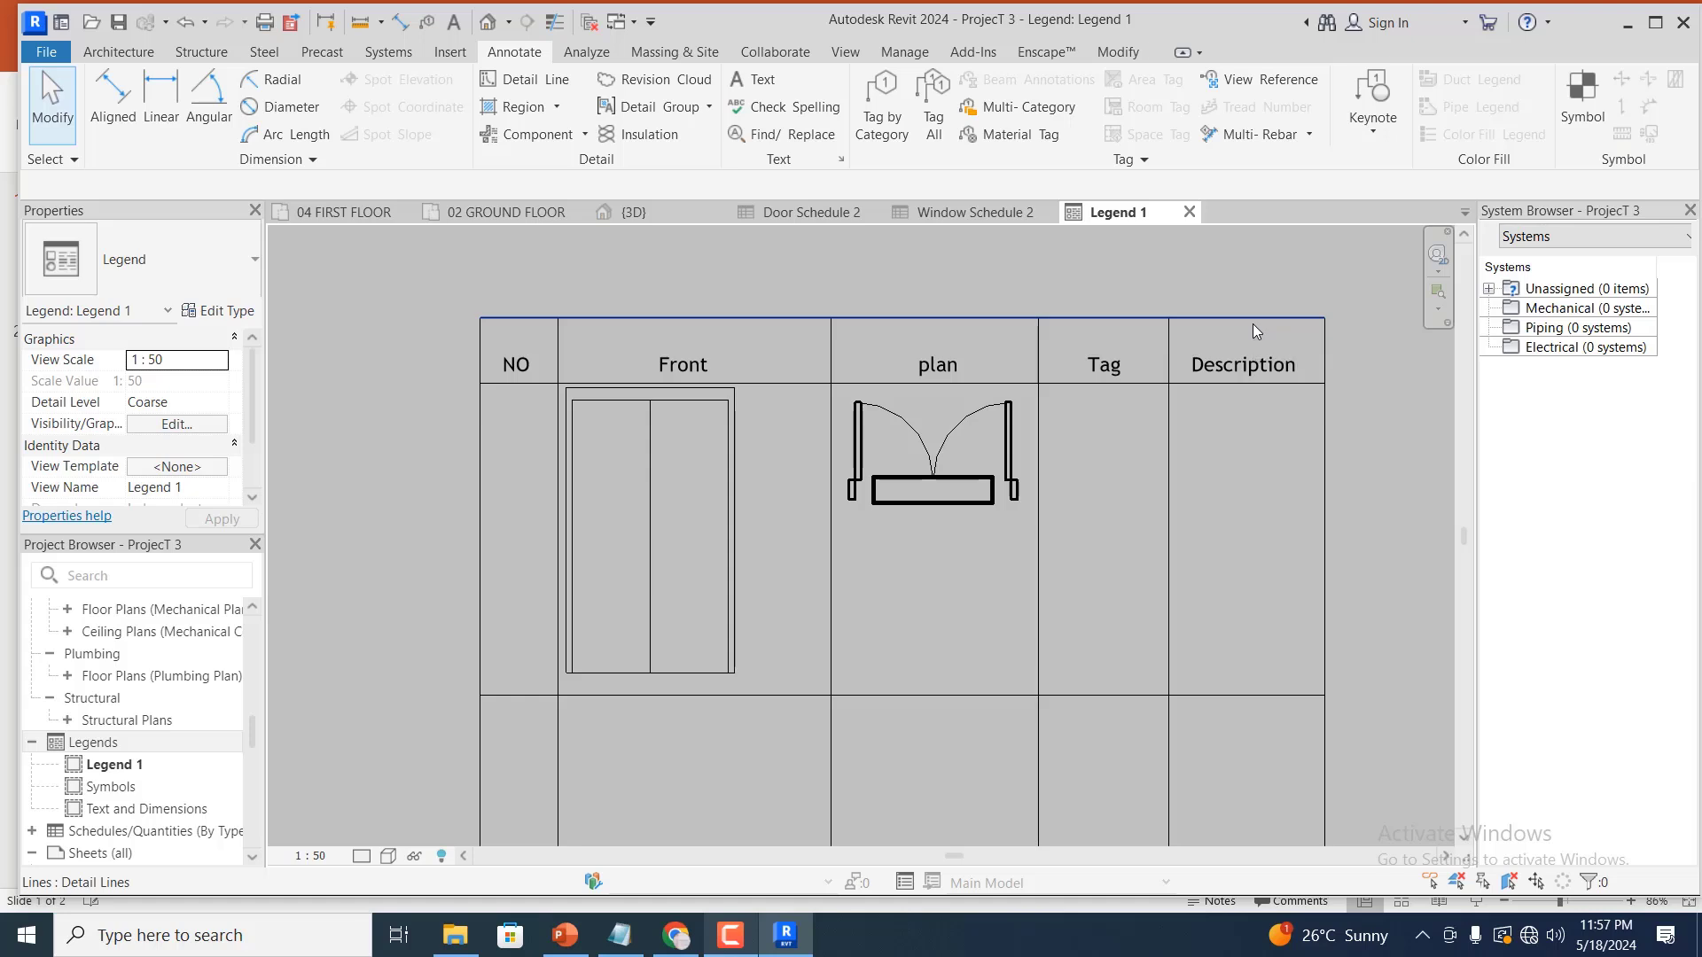
left_click(1246, 361)
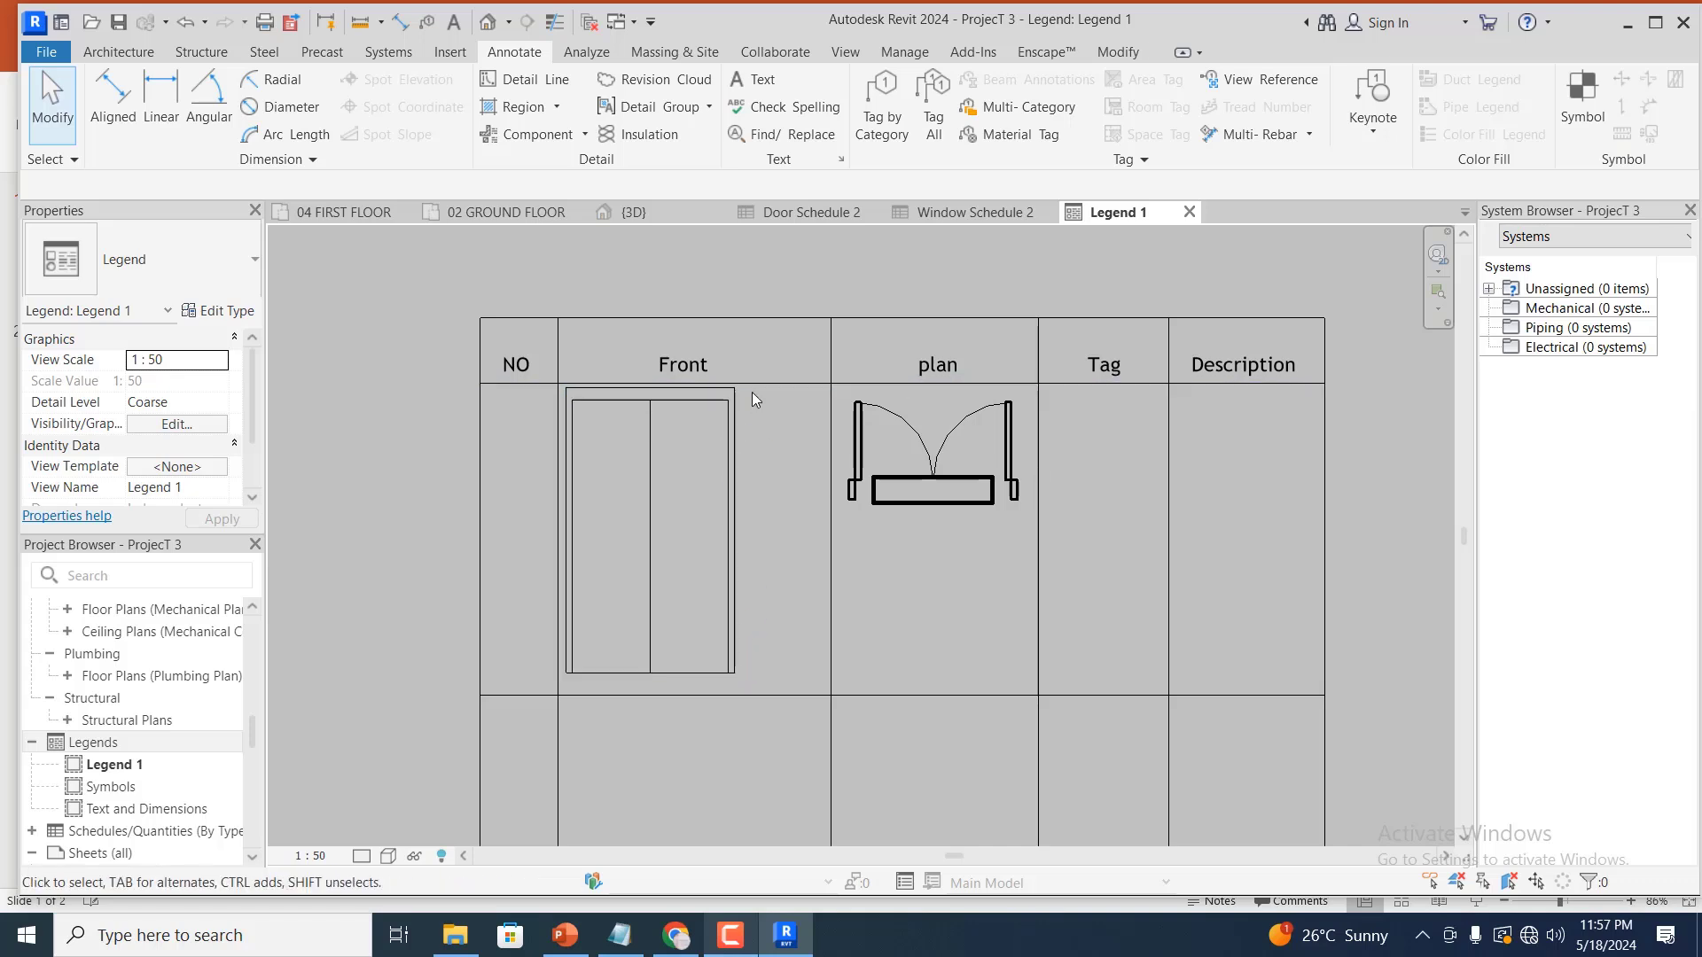
Add an aligned dimension for the overall width of the door elevation, placed across its lower part
left_click(153, 55)
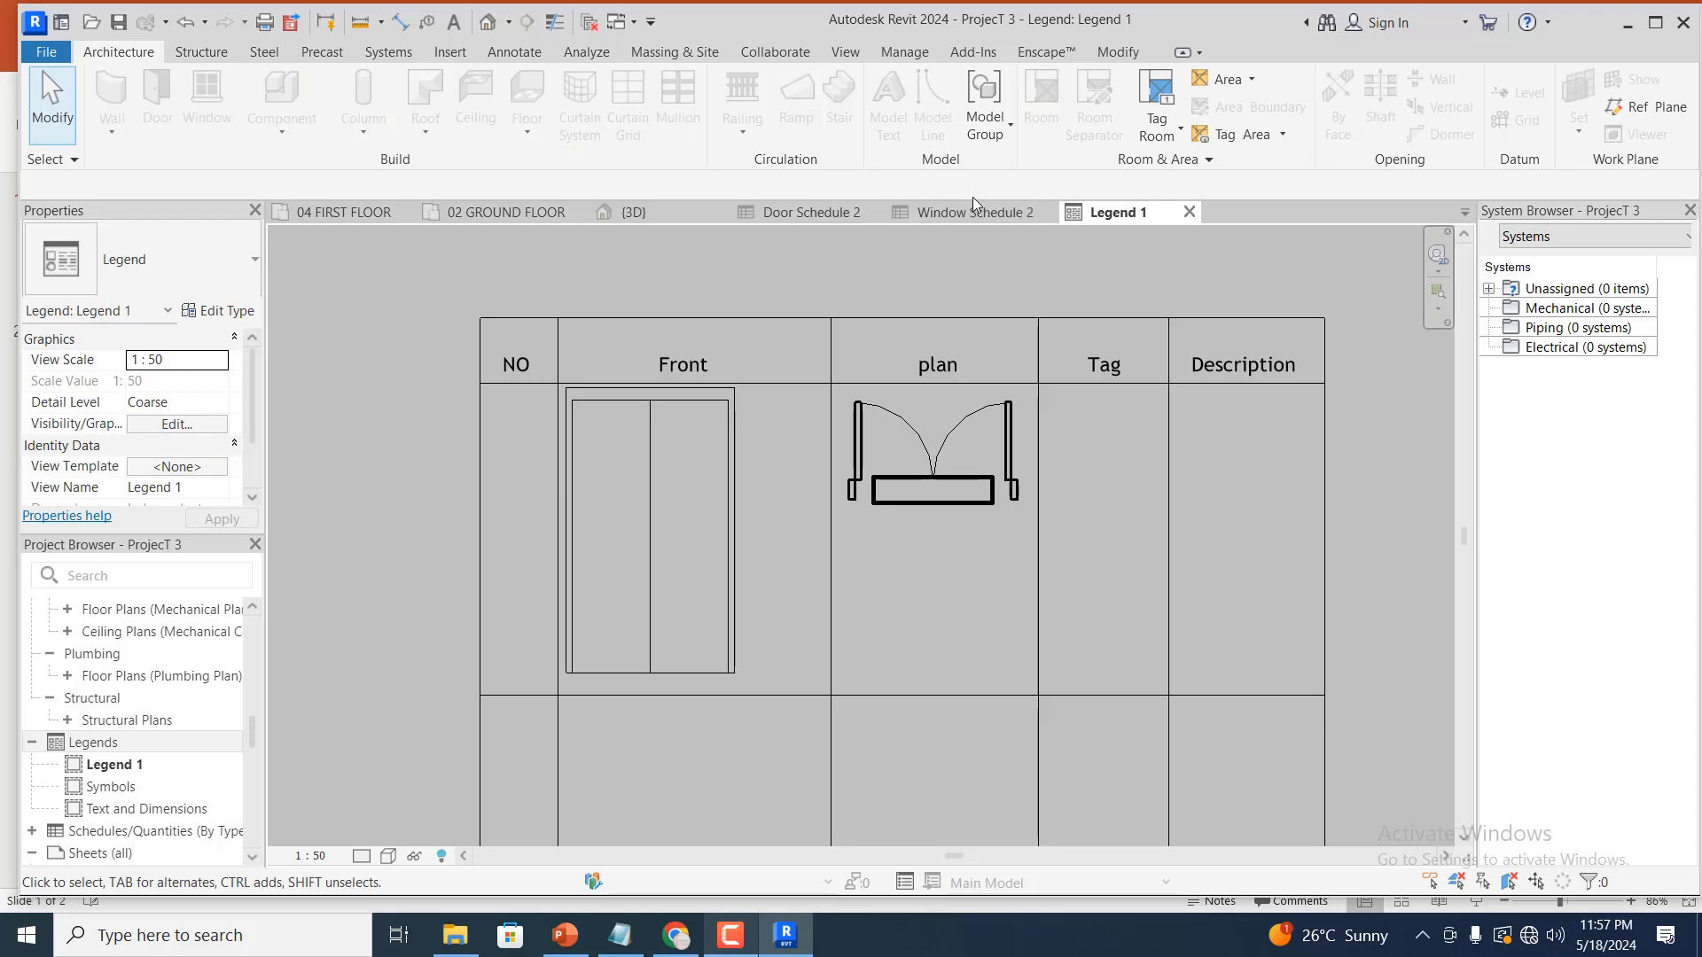
left_click(515, 52)
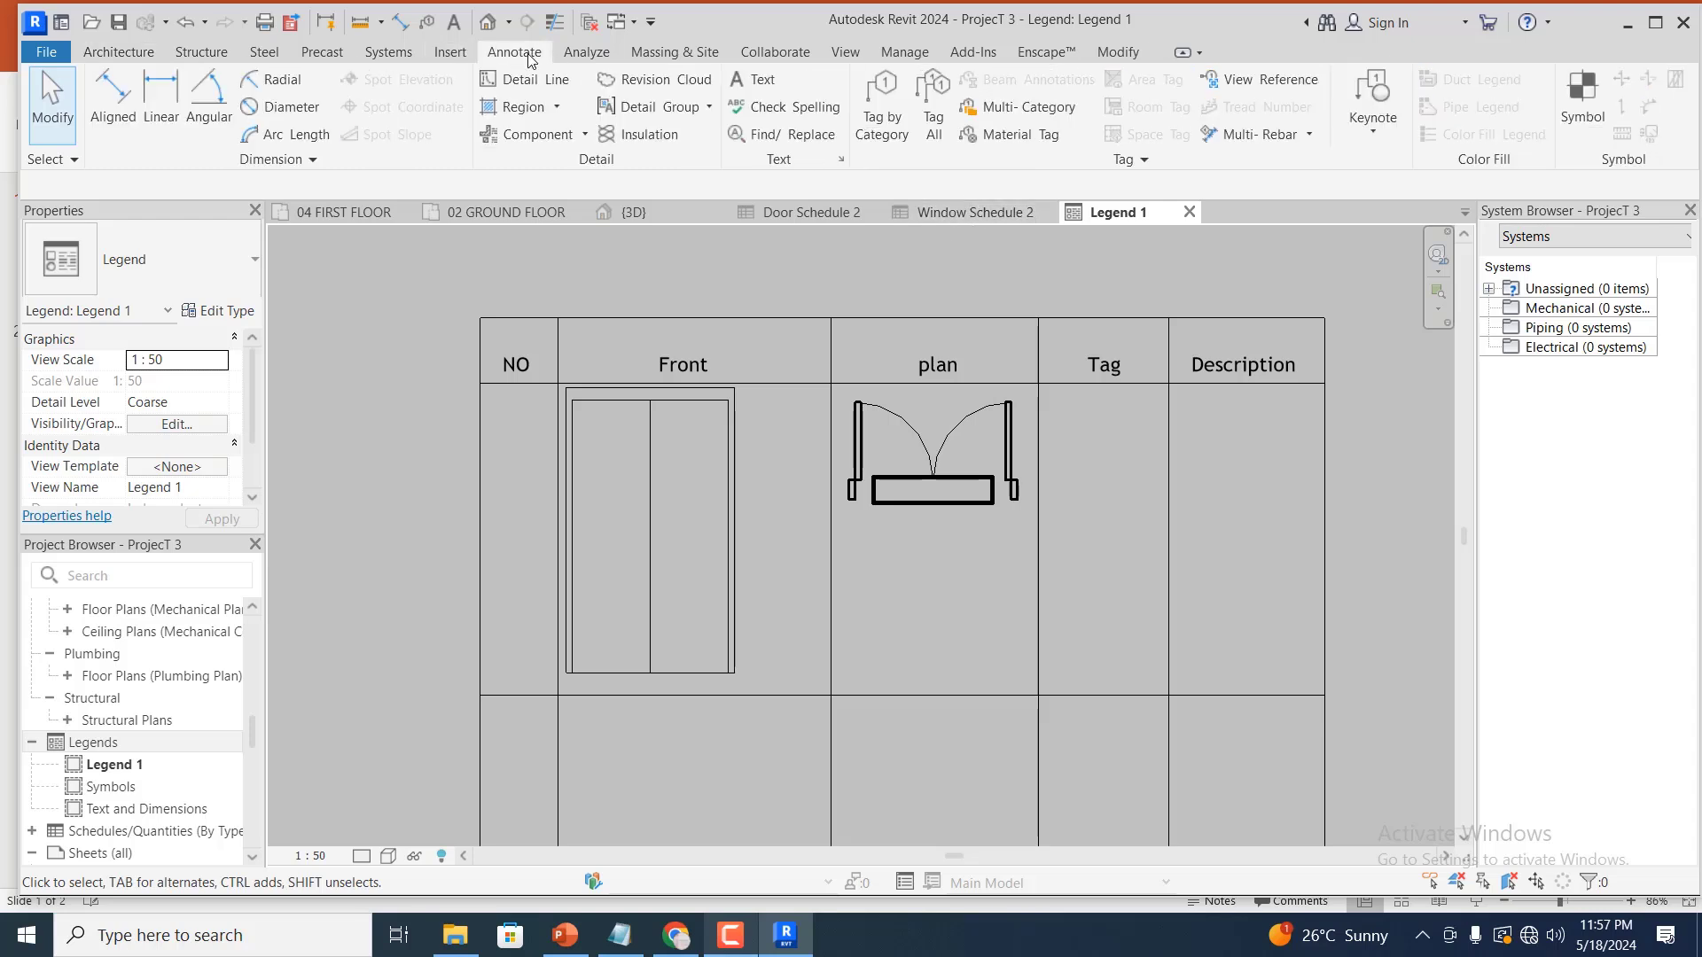
left_click(1117, 53)
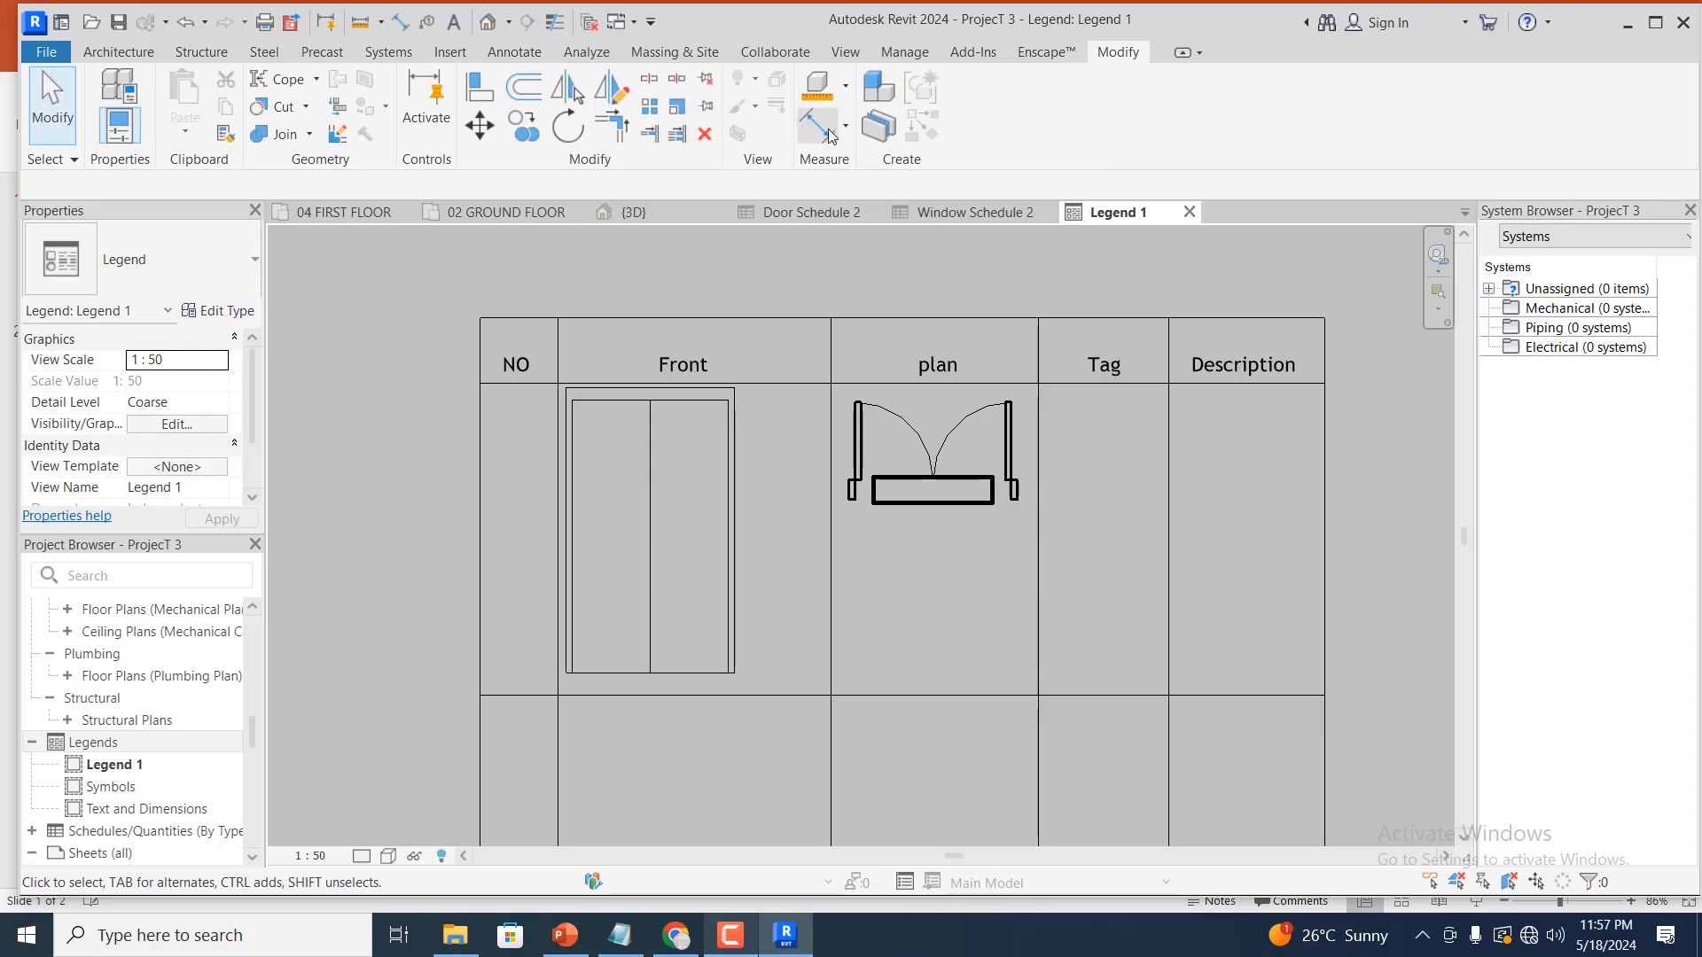
key("d")
key("i")
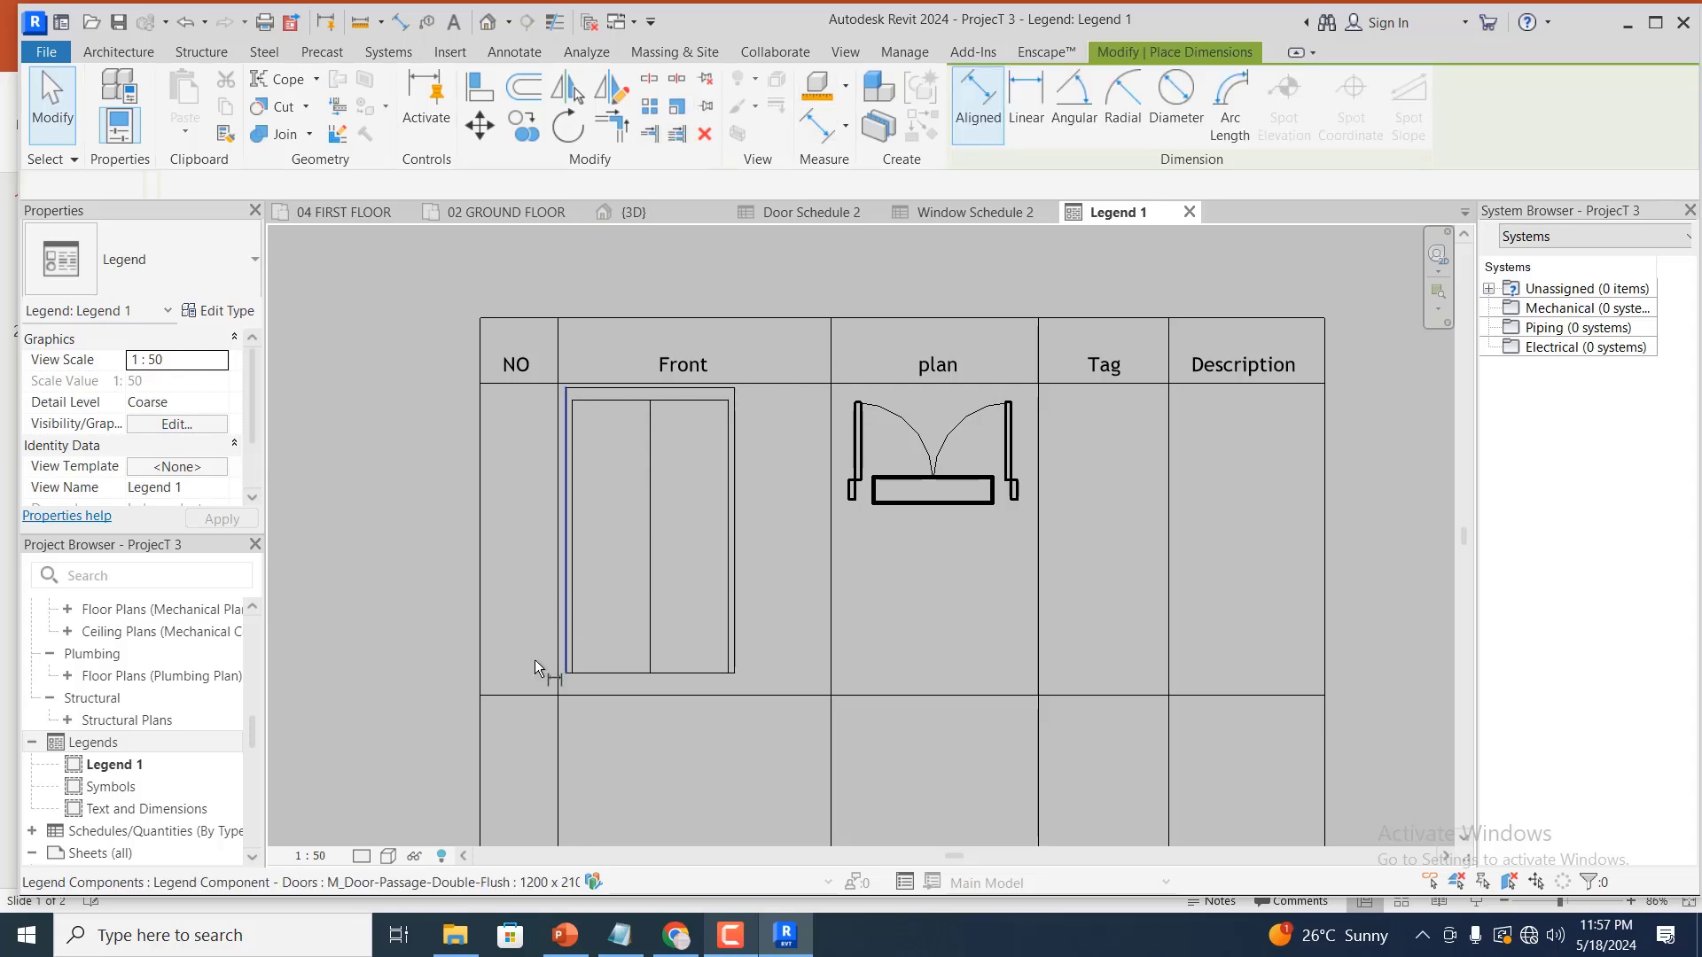
left_click(567, 666)
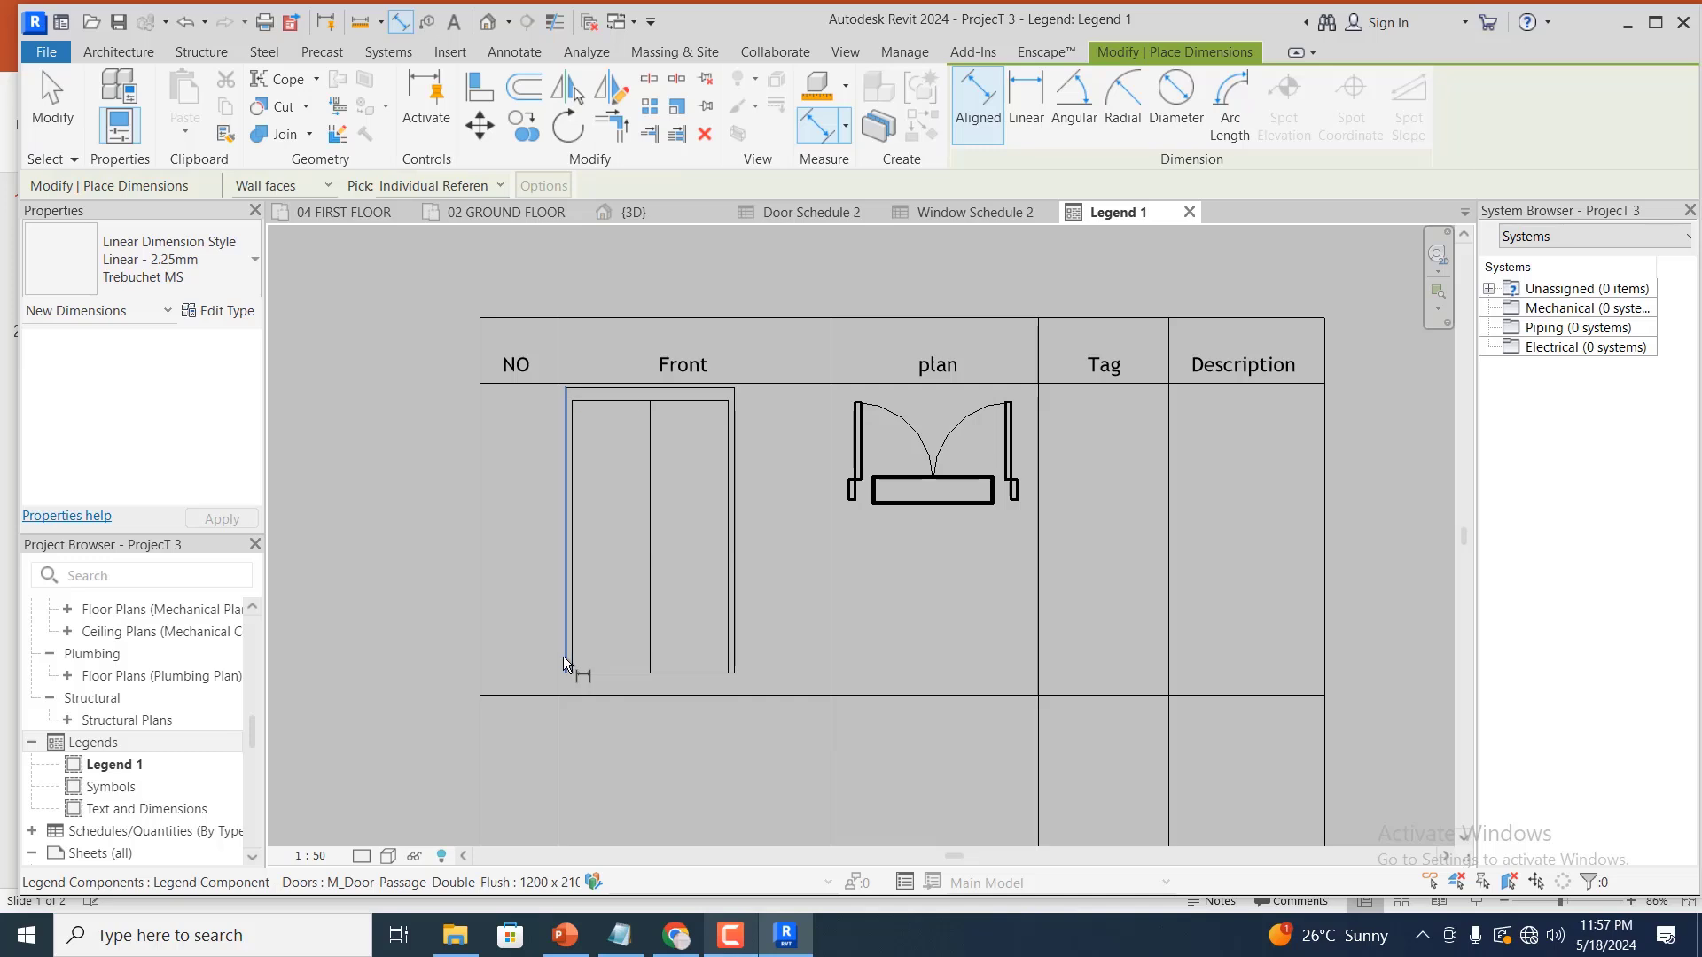
scroll(738, 648, "up", 4)
left_click(736, 651)
left_click(755, 513)
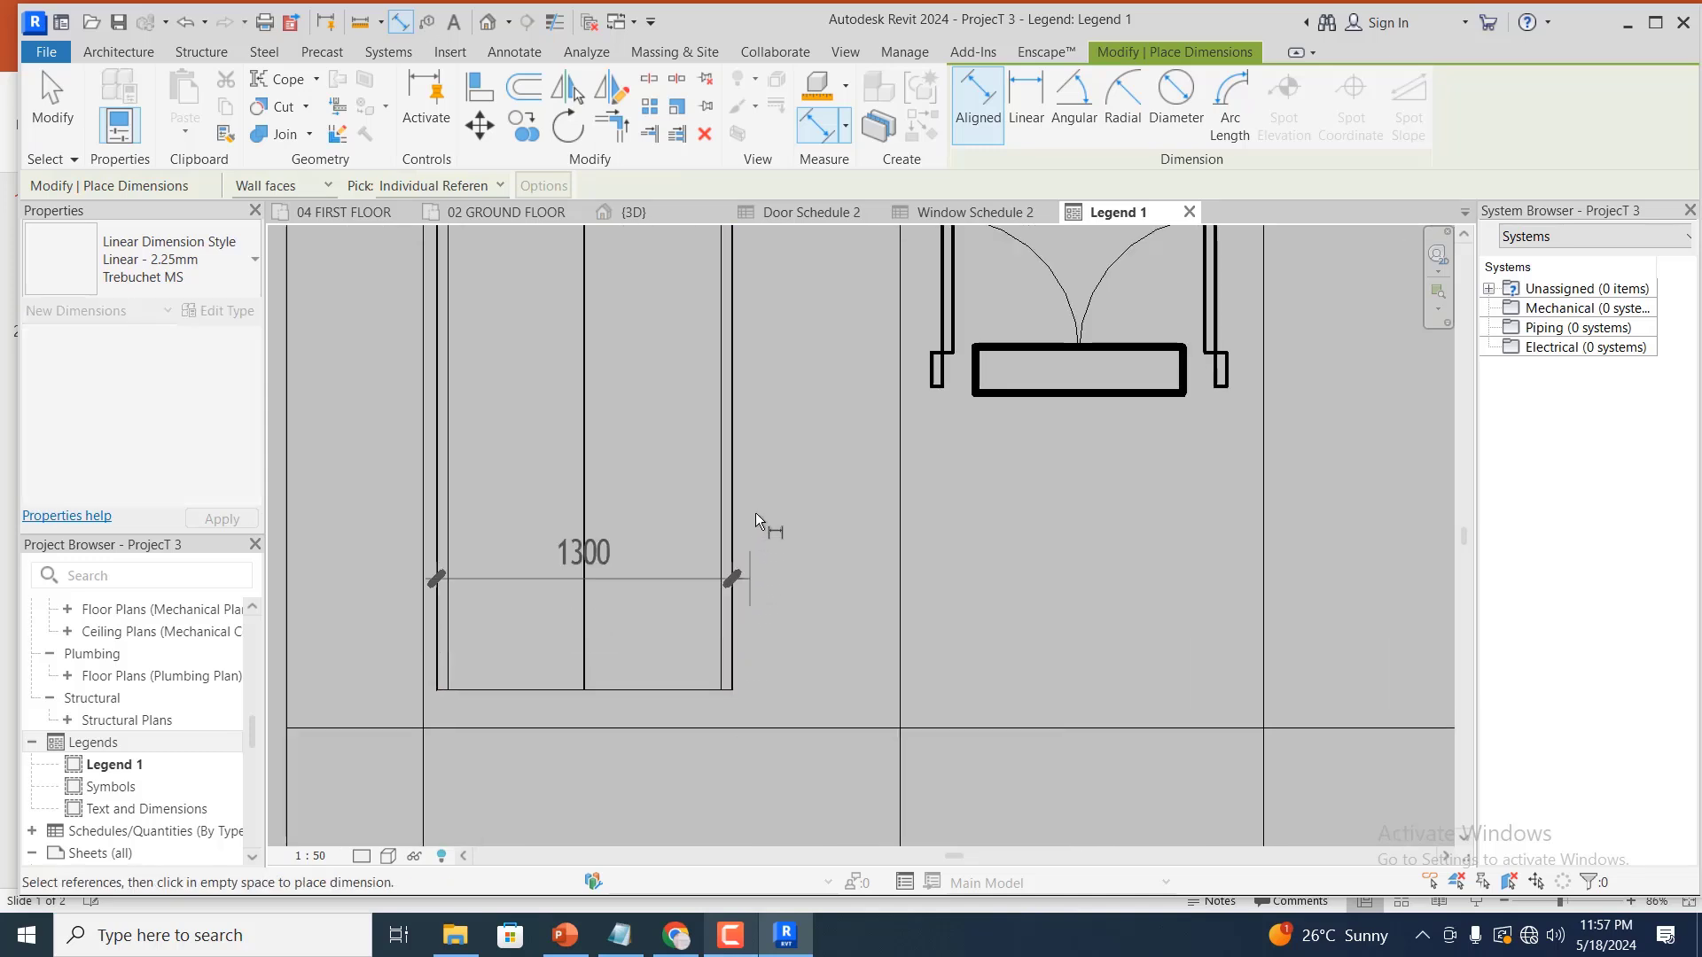
scroll(756, 512, "down", 3)
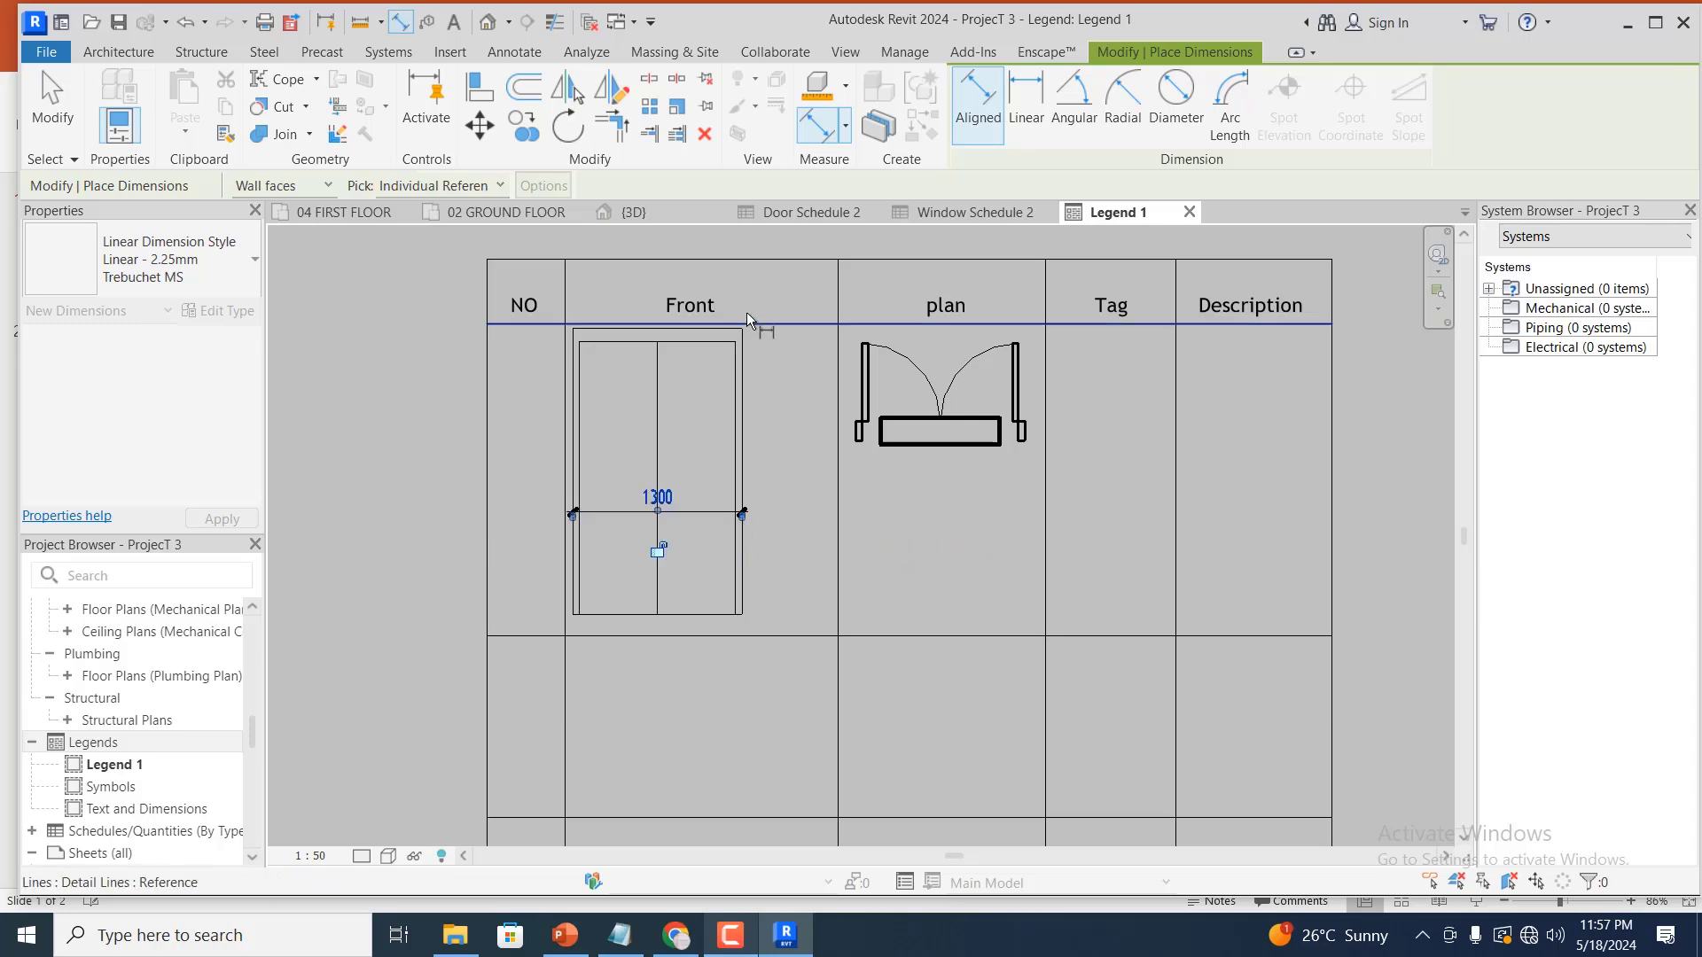
Add an aligned dimension for the door elevation's overall height, placed just to the right of the door
scroll(746, 320, "up", 2)
left_click(742, 337)
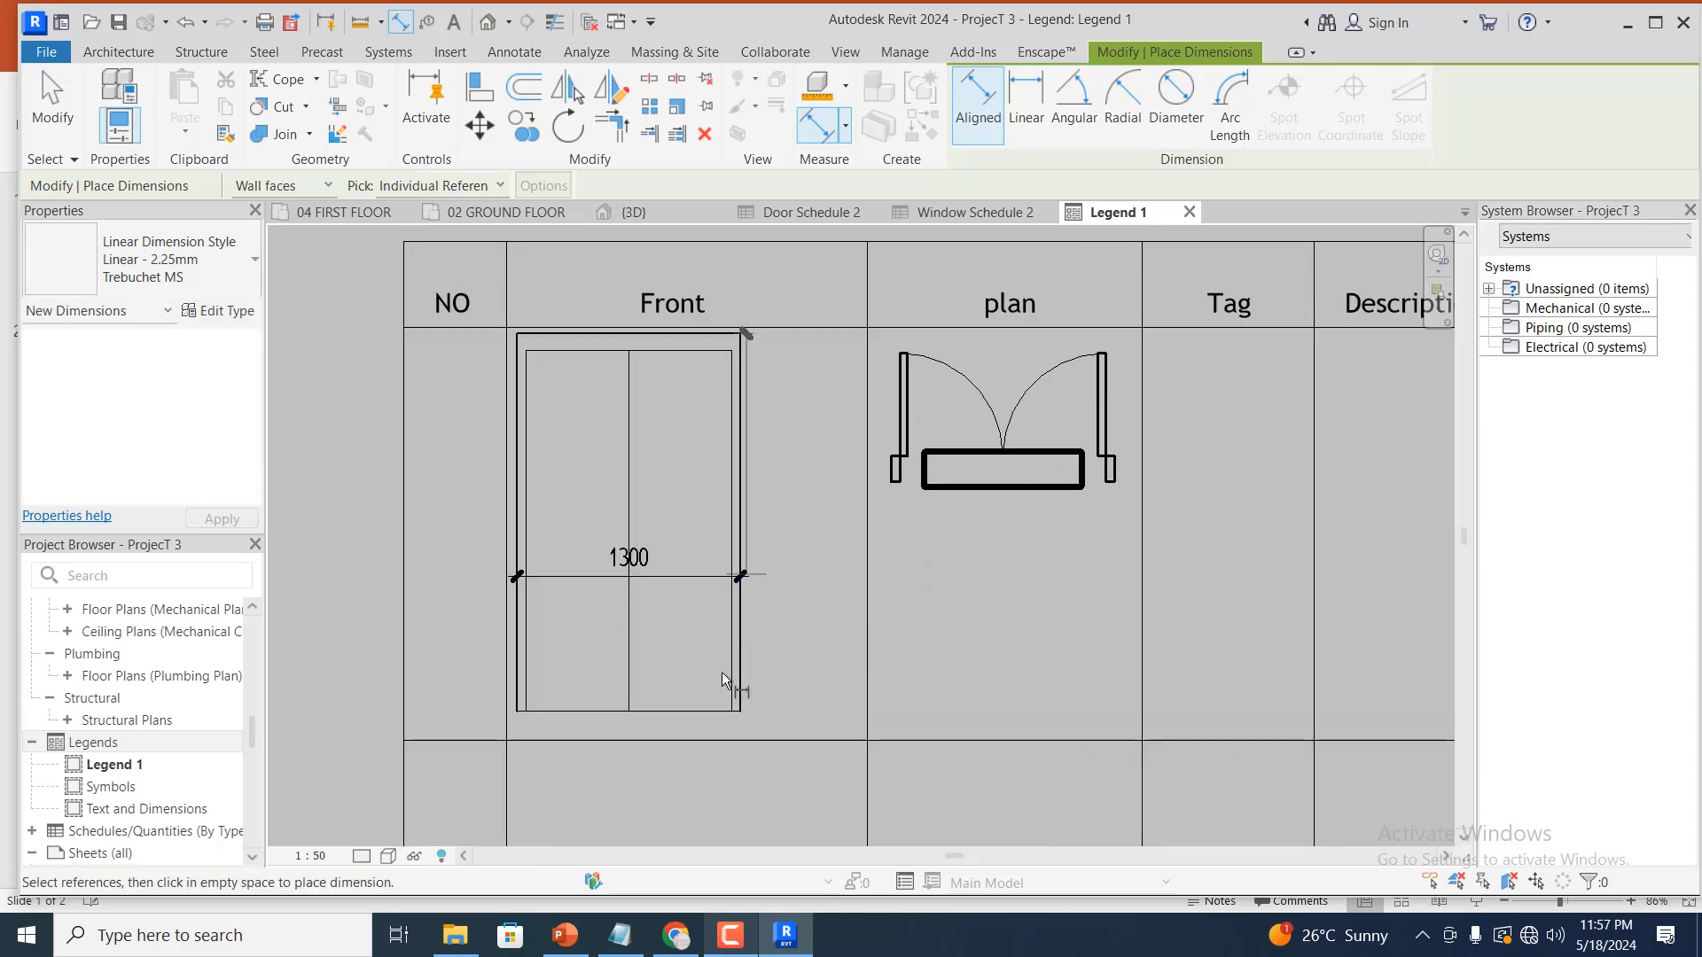
left_click(704, 709)
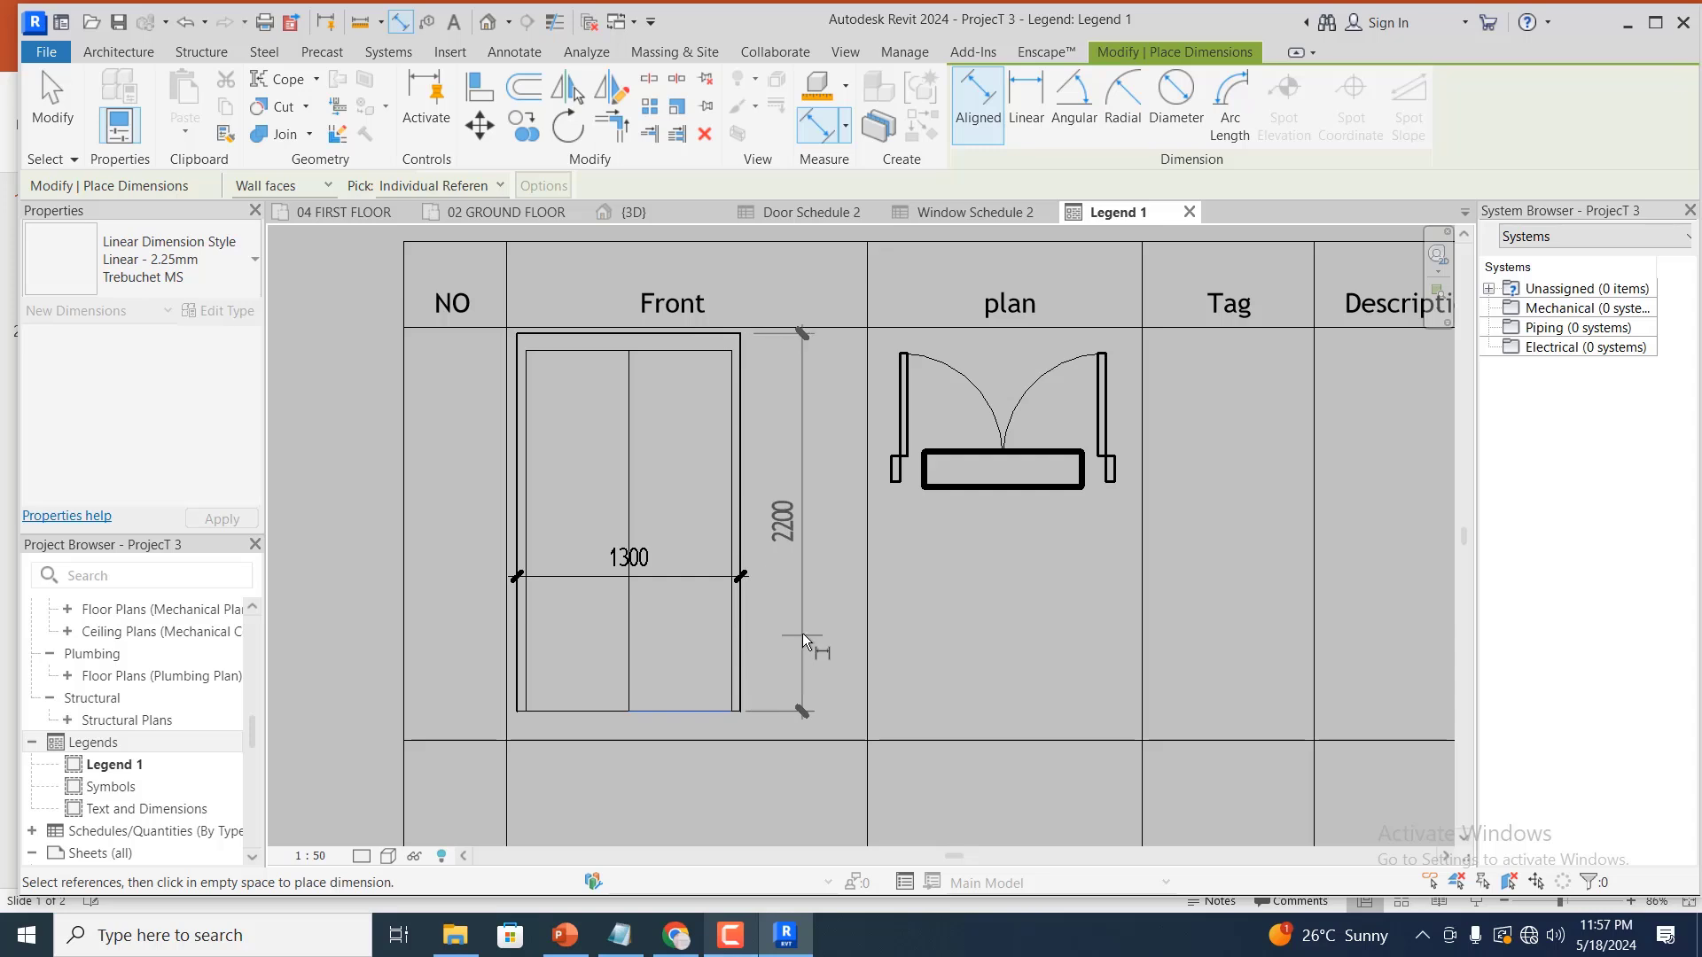
left_click(786, 617)
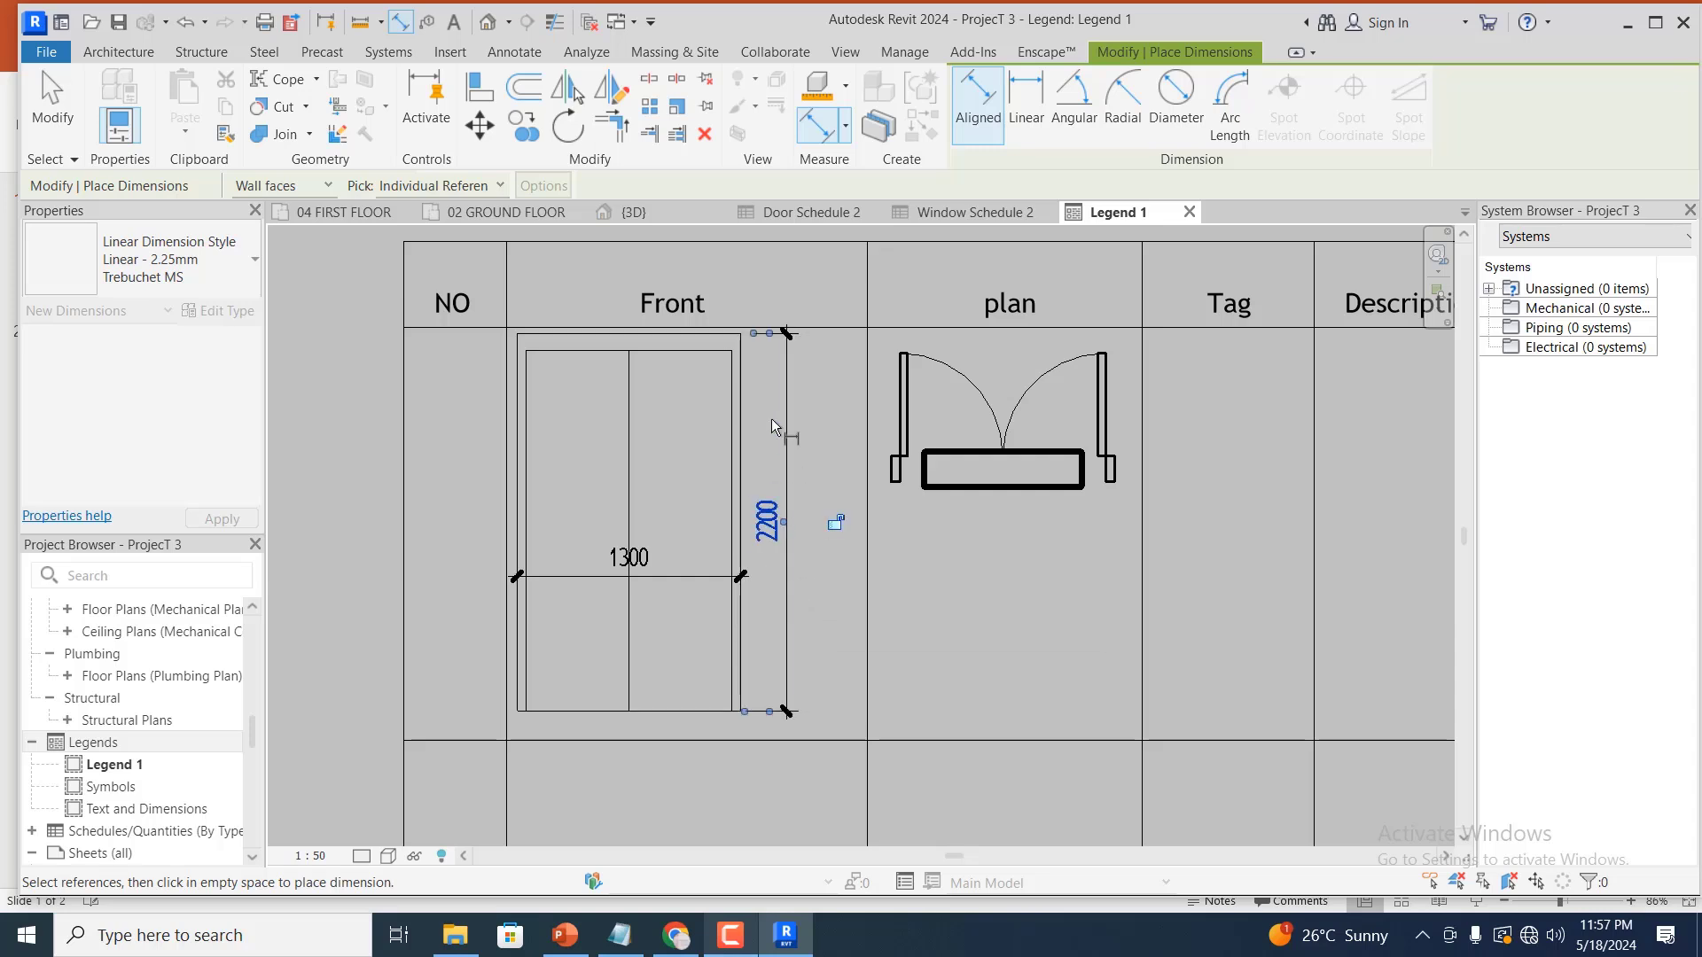
scroll(771, 425, "down", 2)
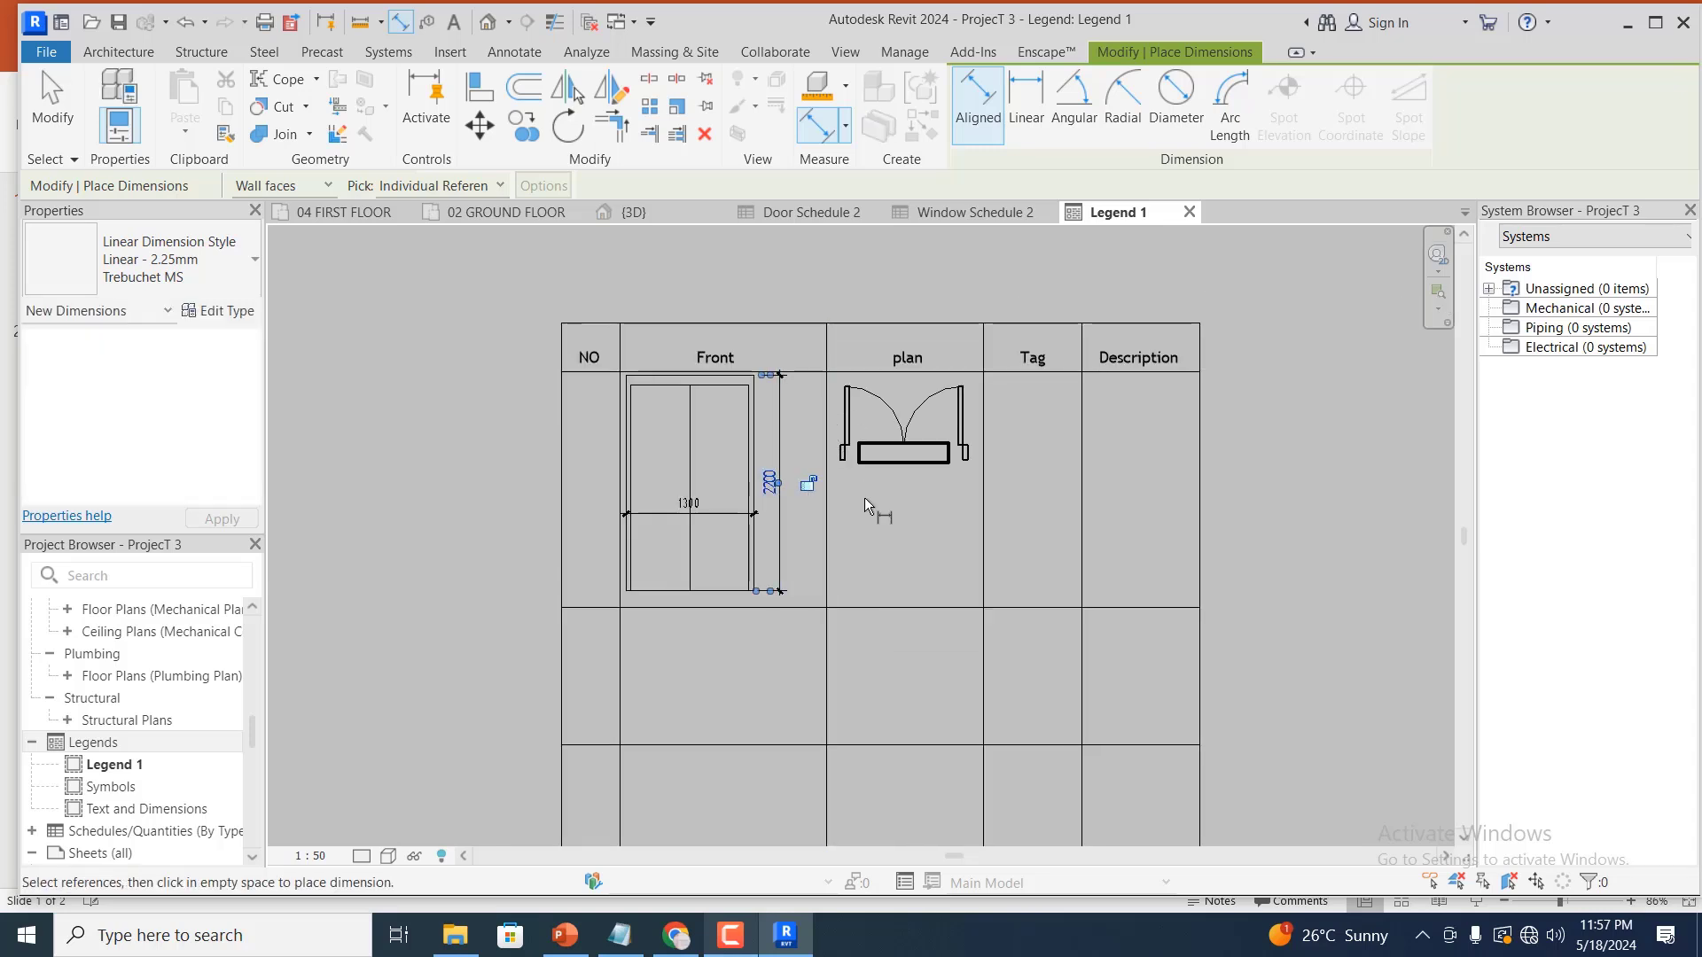
scroll(864, 497, "down", 1)
scroll(885, 476, "up", 3)
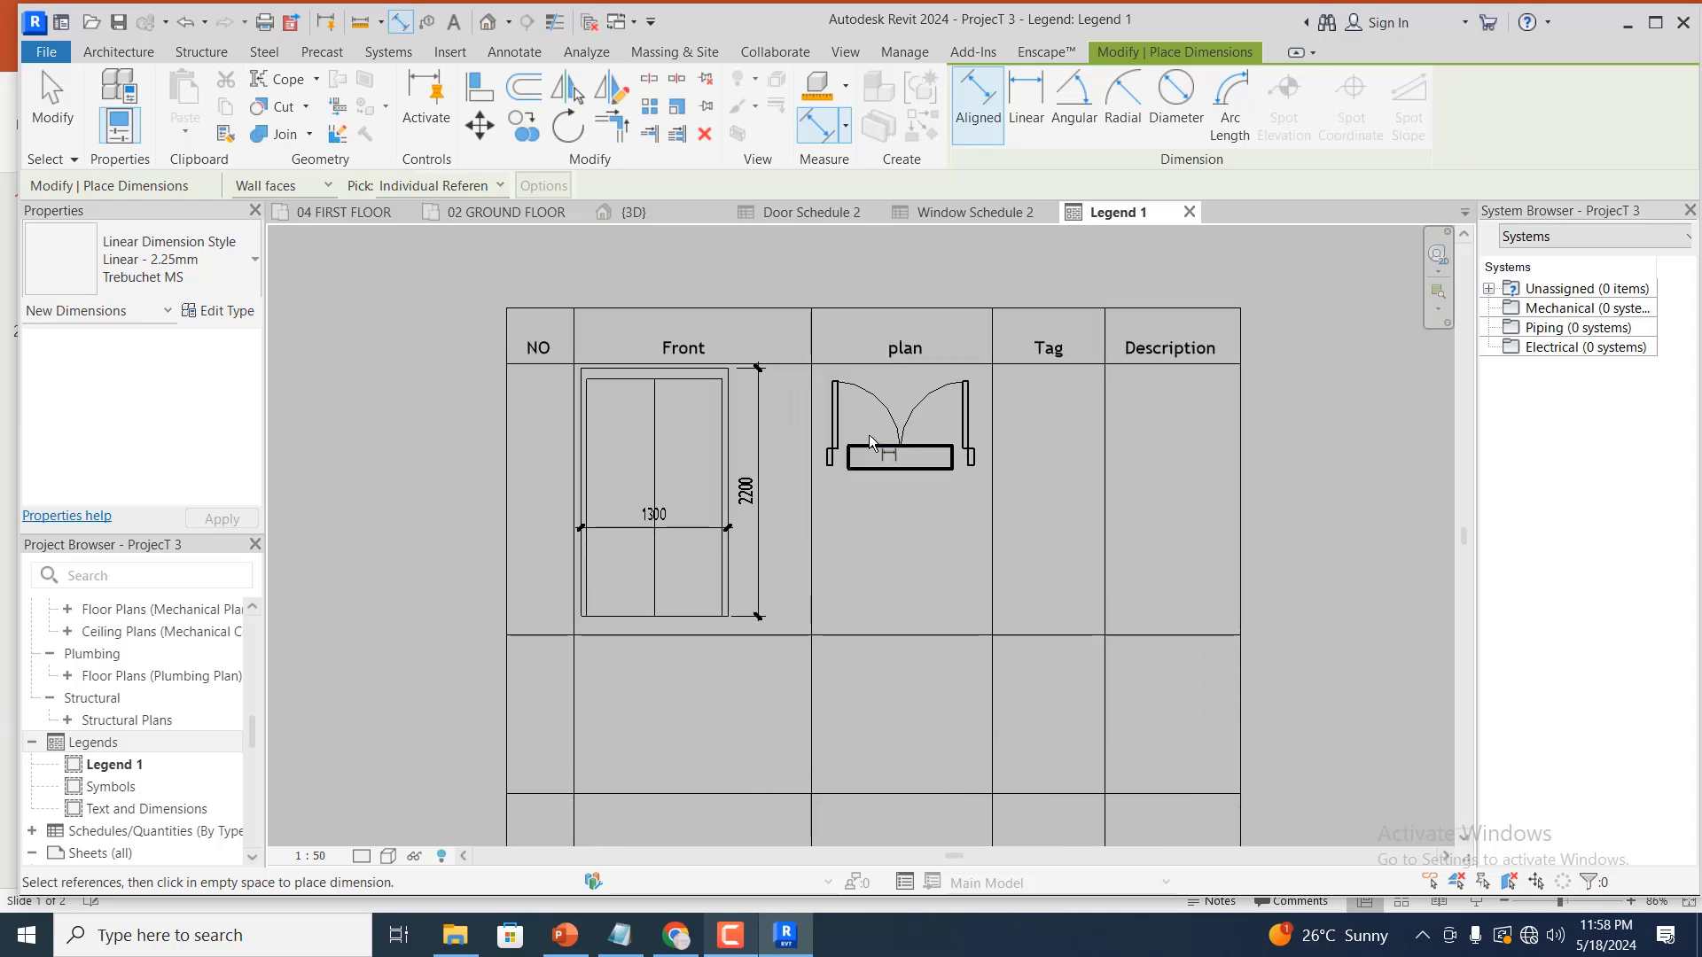
scroll(837, 567, "down", 1)
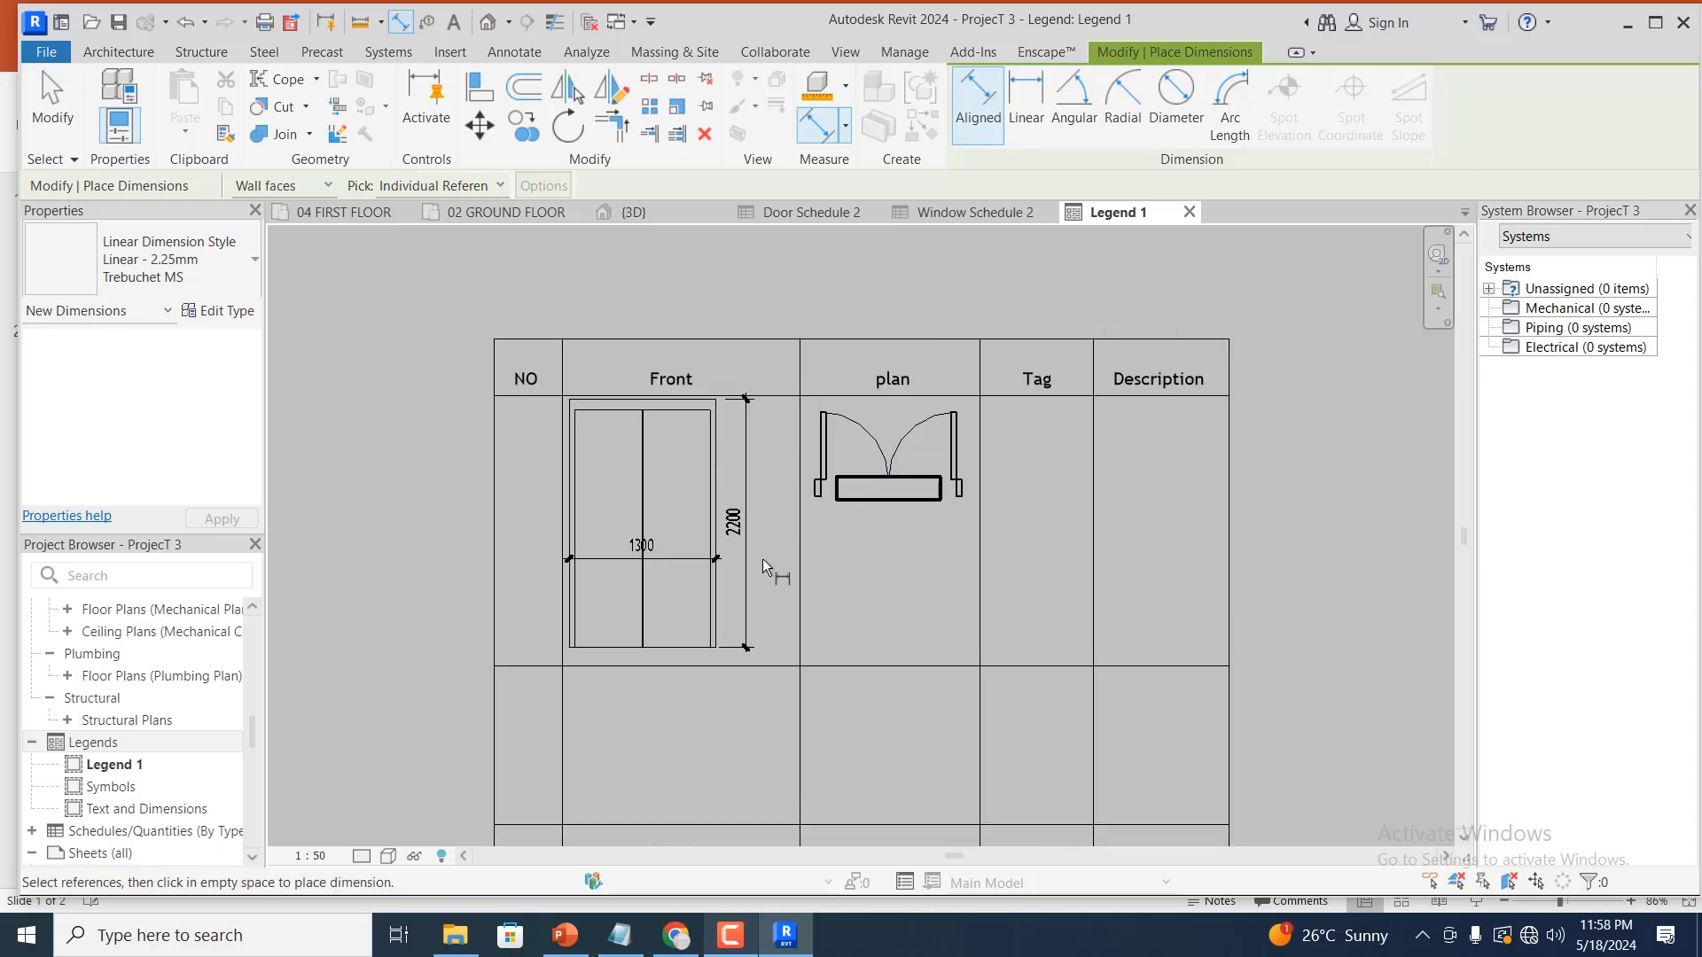
scroll(762, 559, "down", 2)
scroll(785, 624, "down", 1)
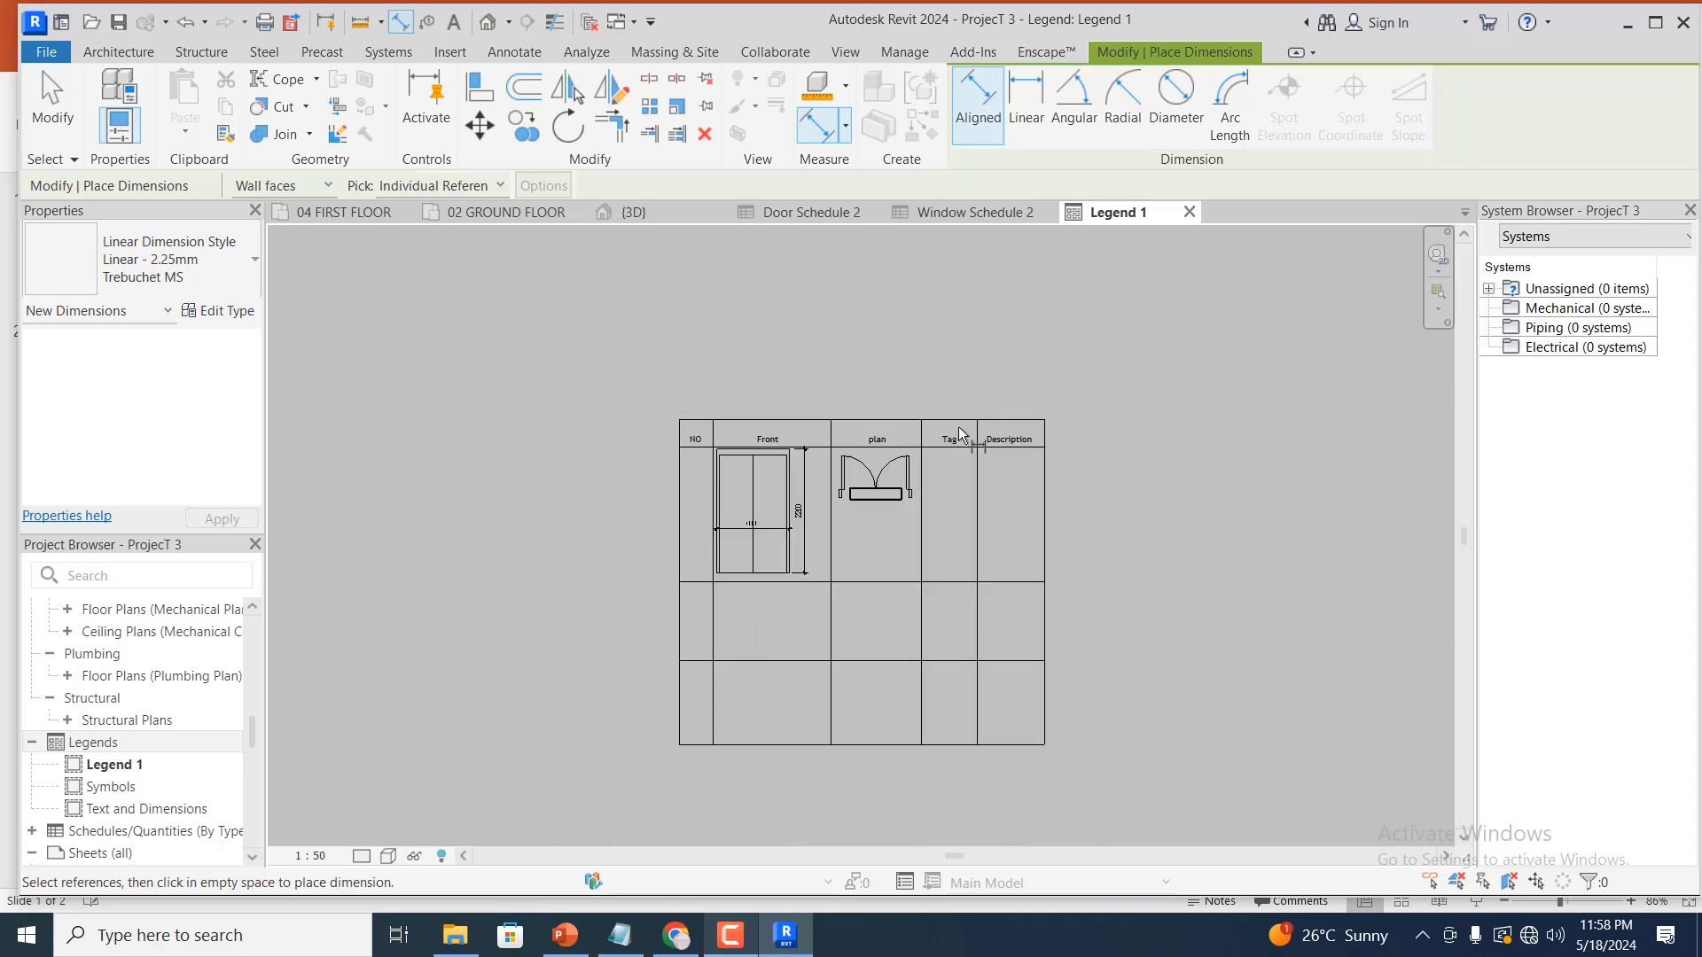
scroll(949, 545, "up", 2)
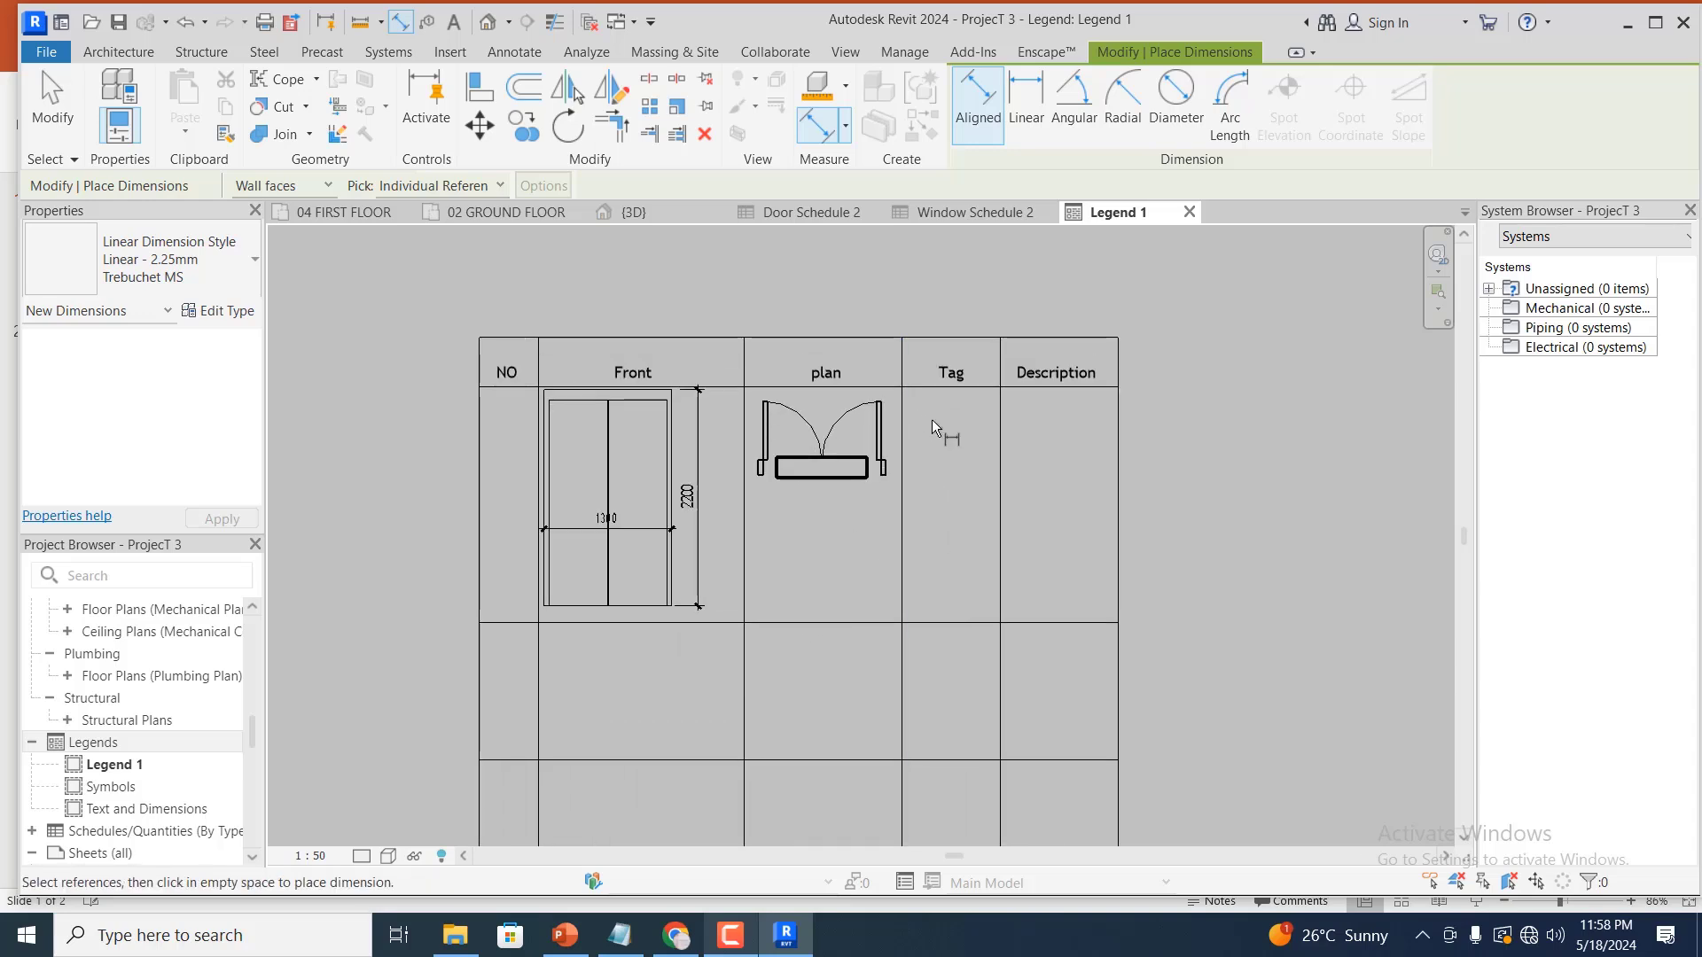
key("Escape")
key("Escape")
Copy the "Tag" header text straight down into each of the three rows below in the same column
scroll(935, 412, "up", 2)
left_click(965, 372)
key("Escape")
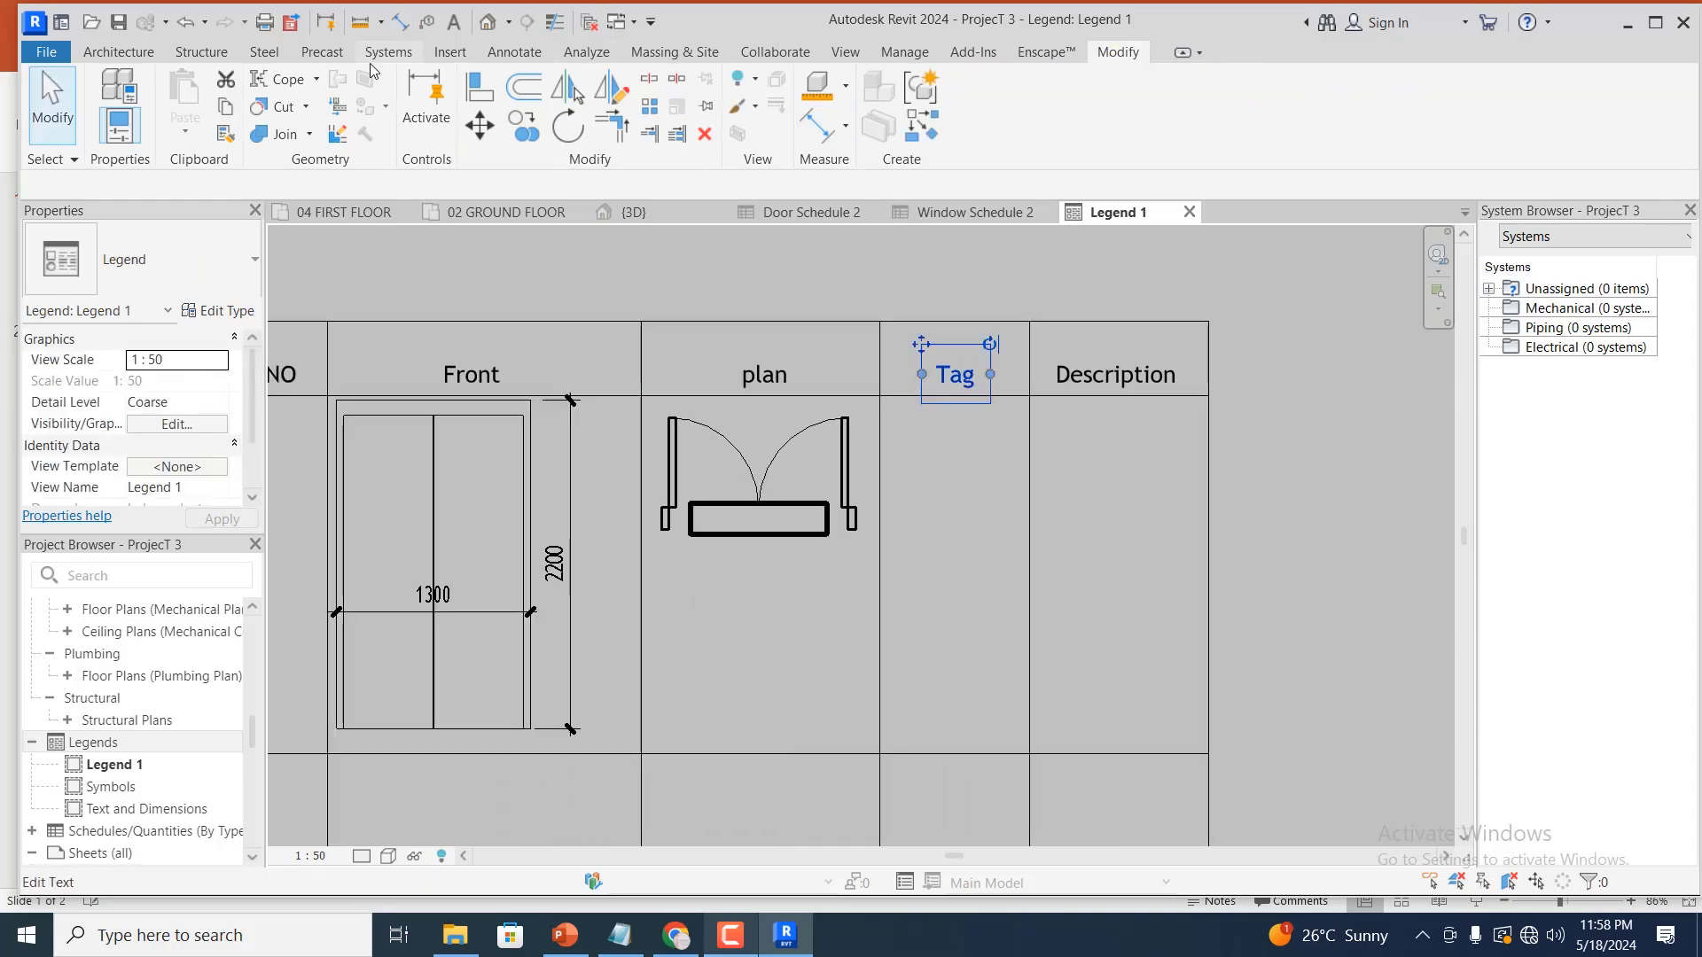
left_click(958, 374)
left_click(519, 124)
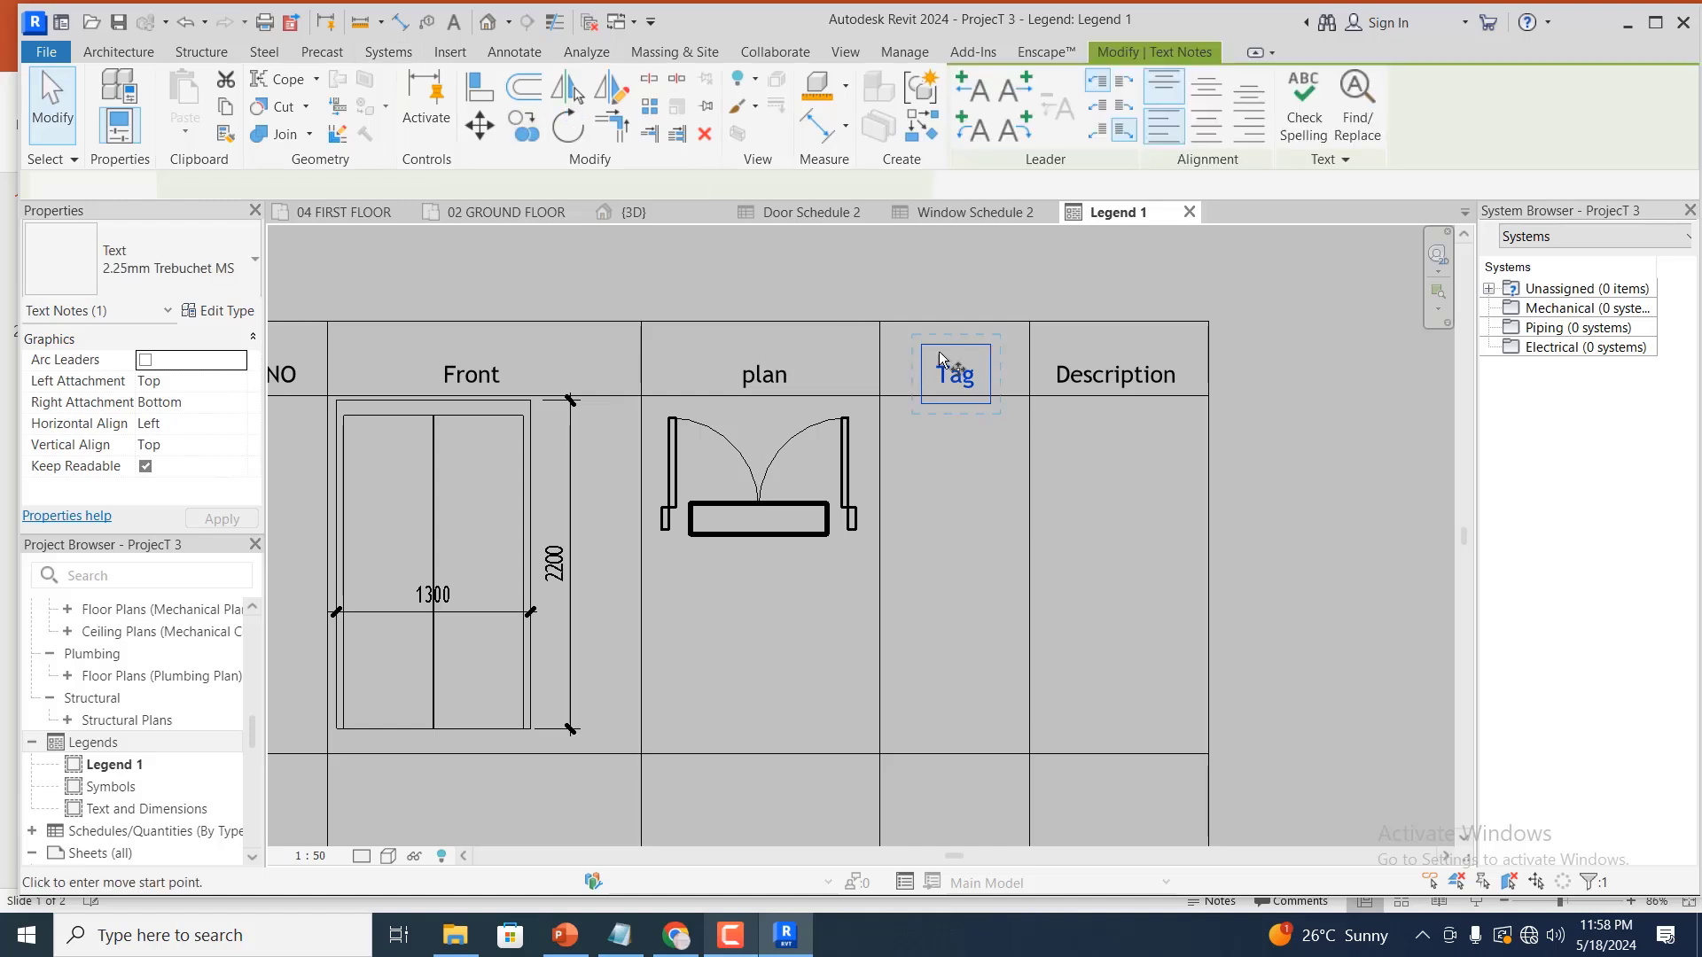
left_click(959, 374)
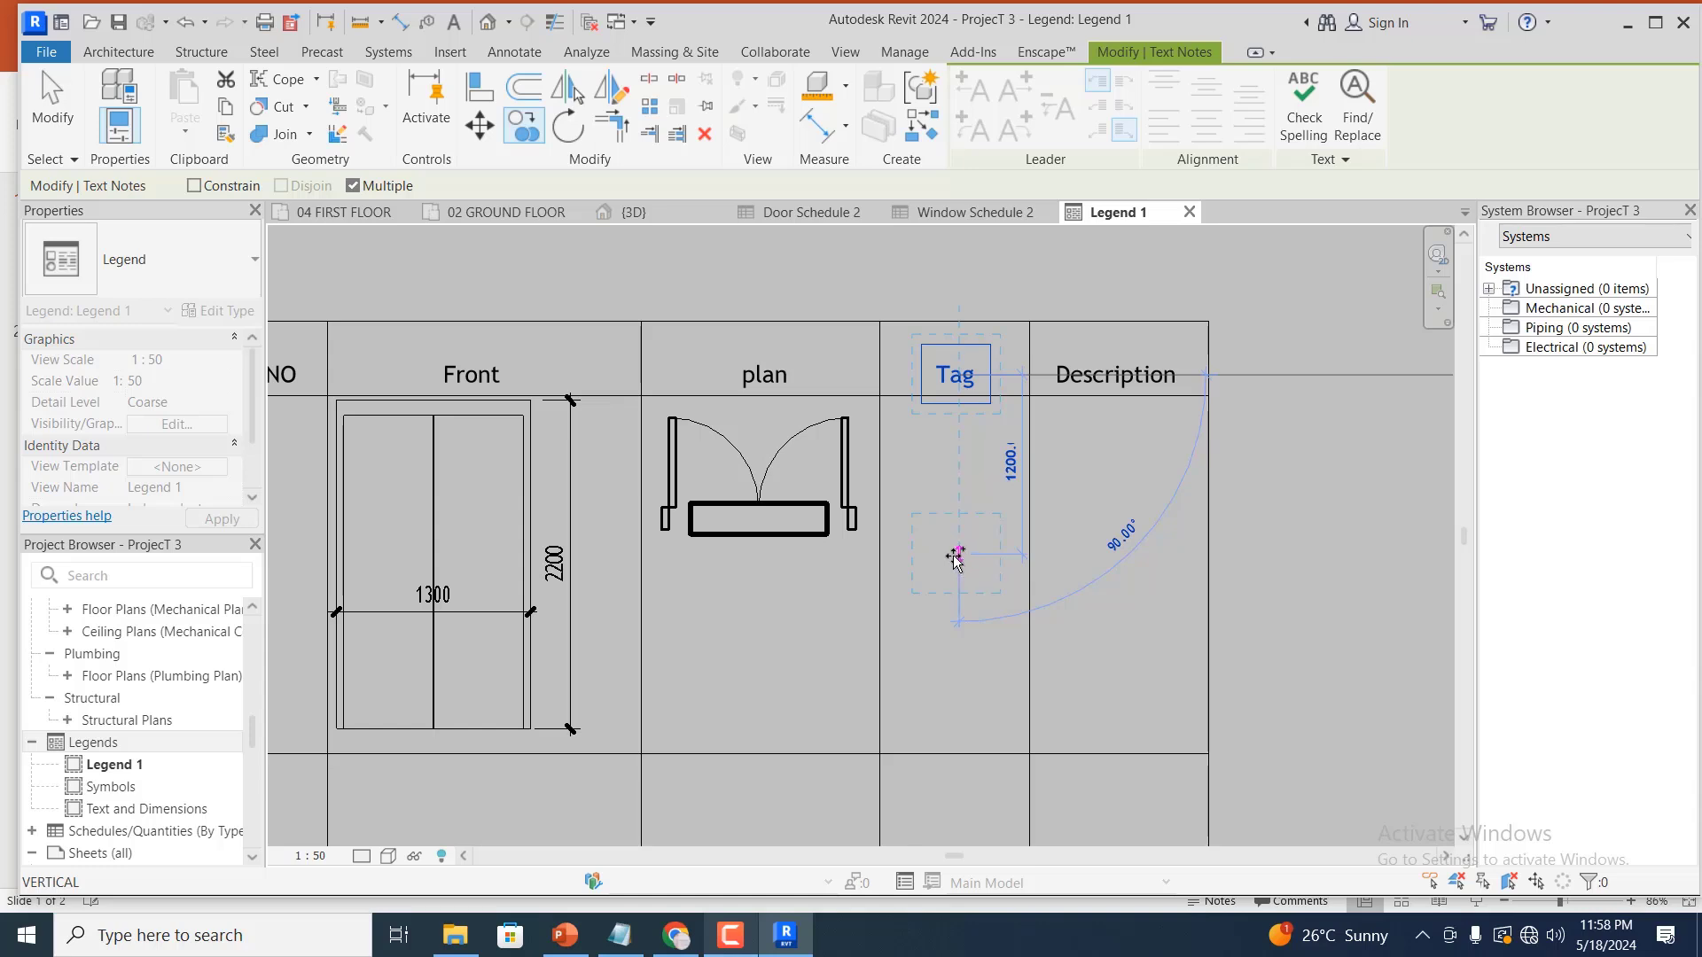
scroll(958, 568, "down", 3)
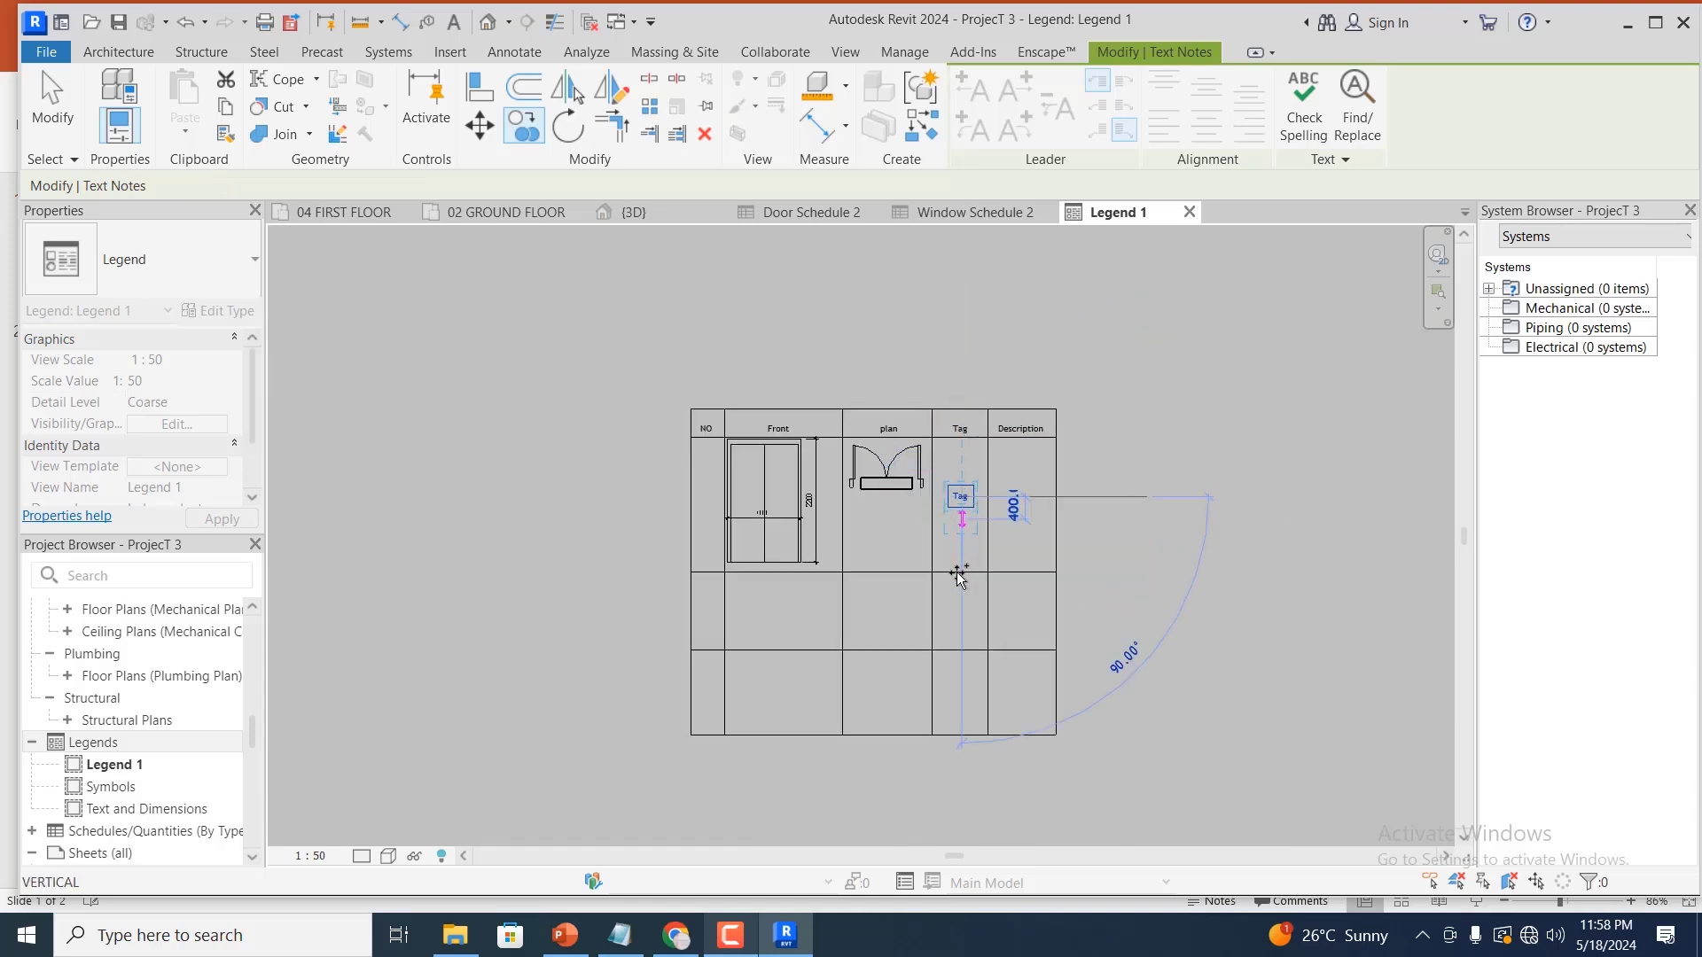
scroll(957, 599, "up", 2)
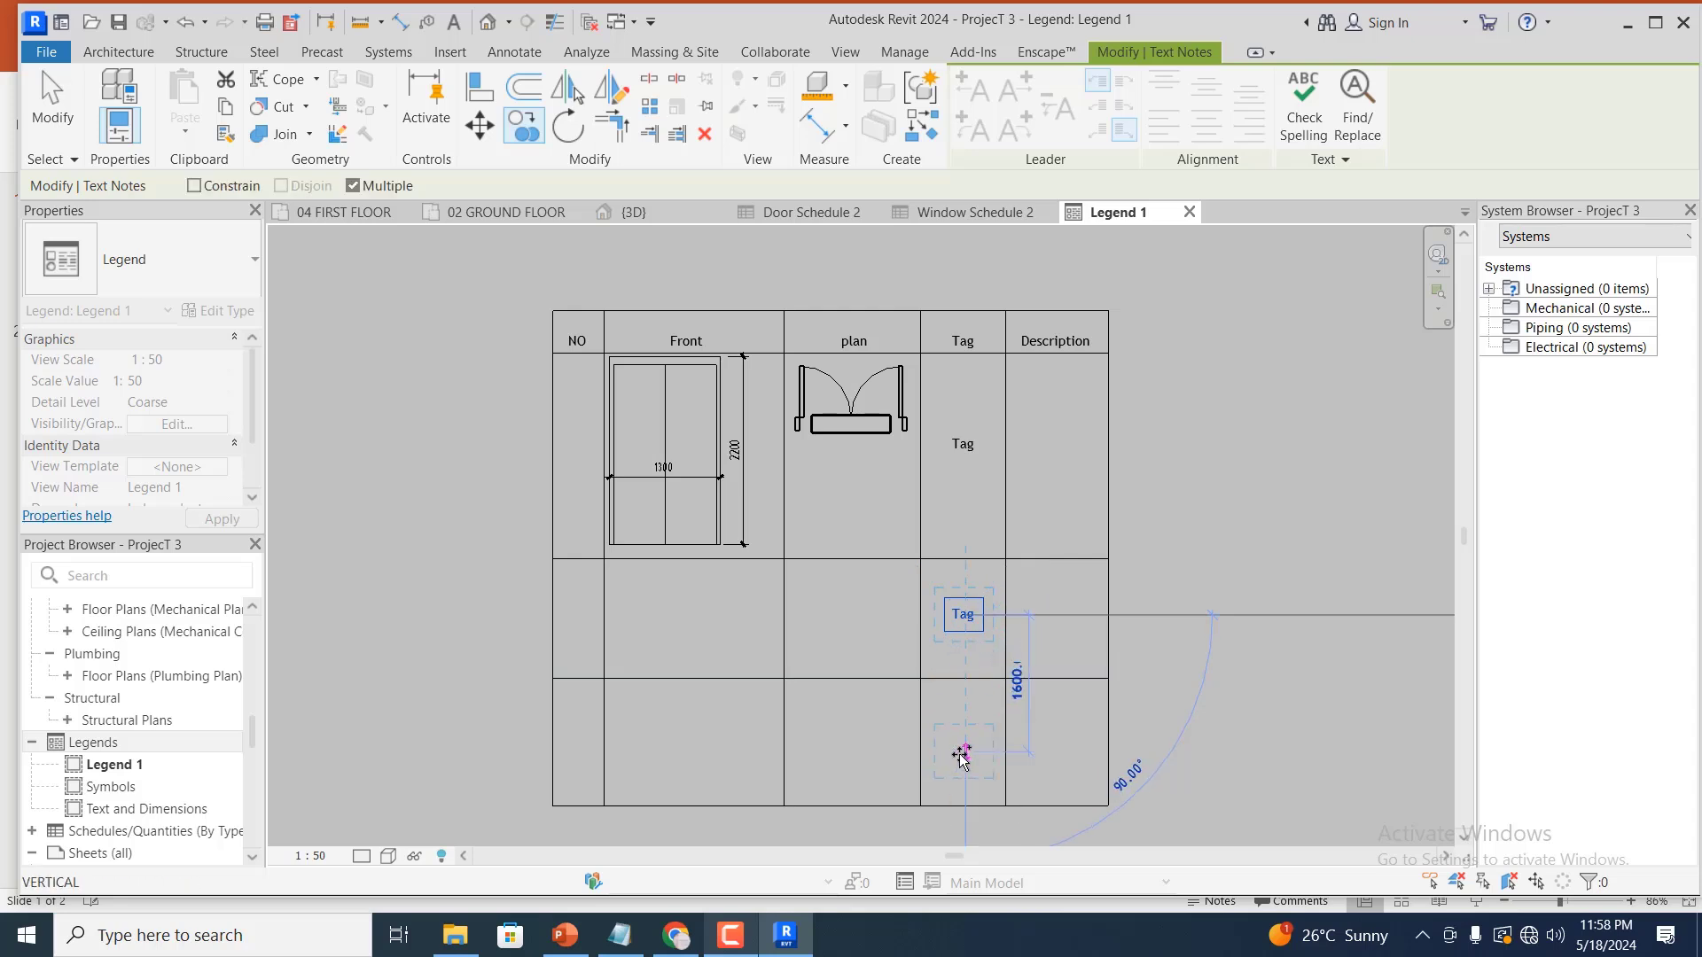
left_click(965, 749)
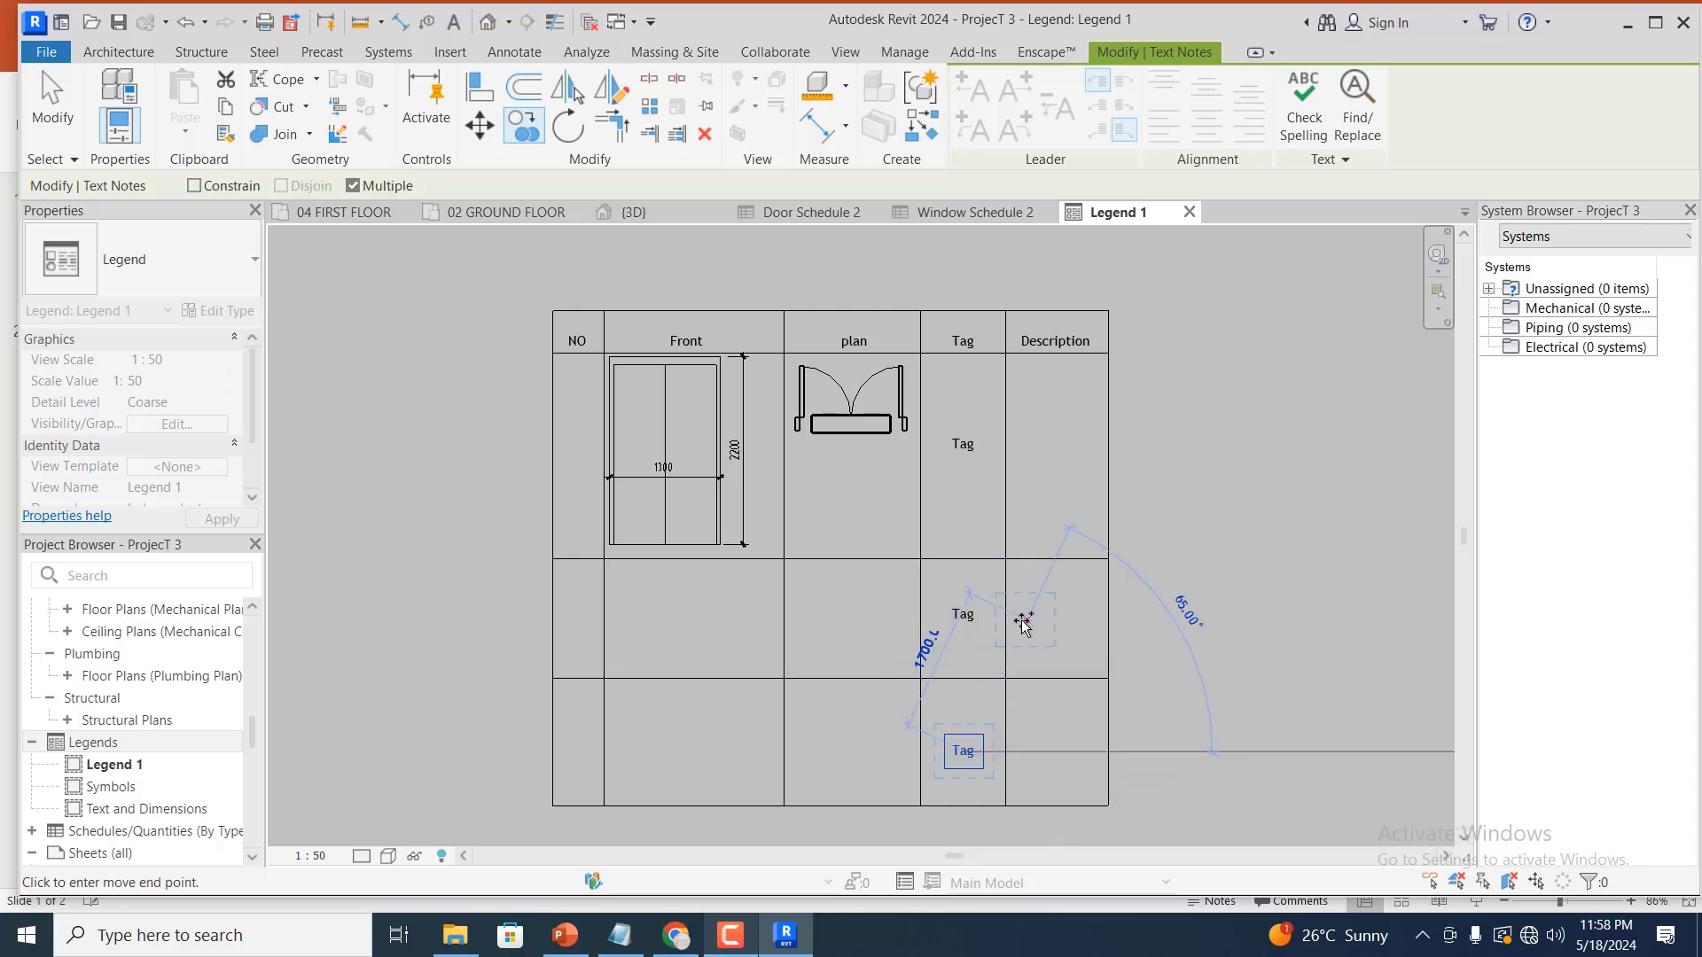
key("Escape")
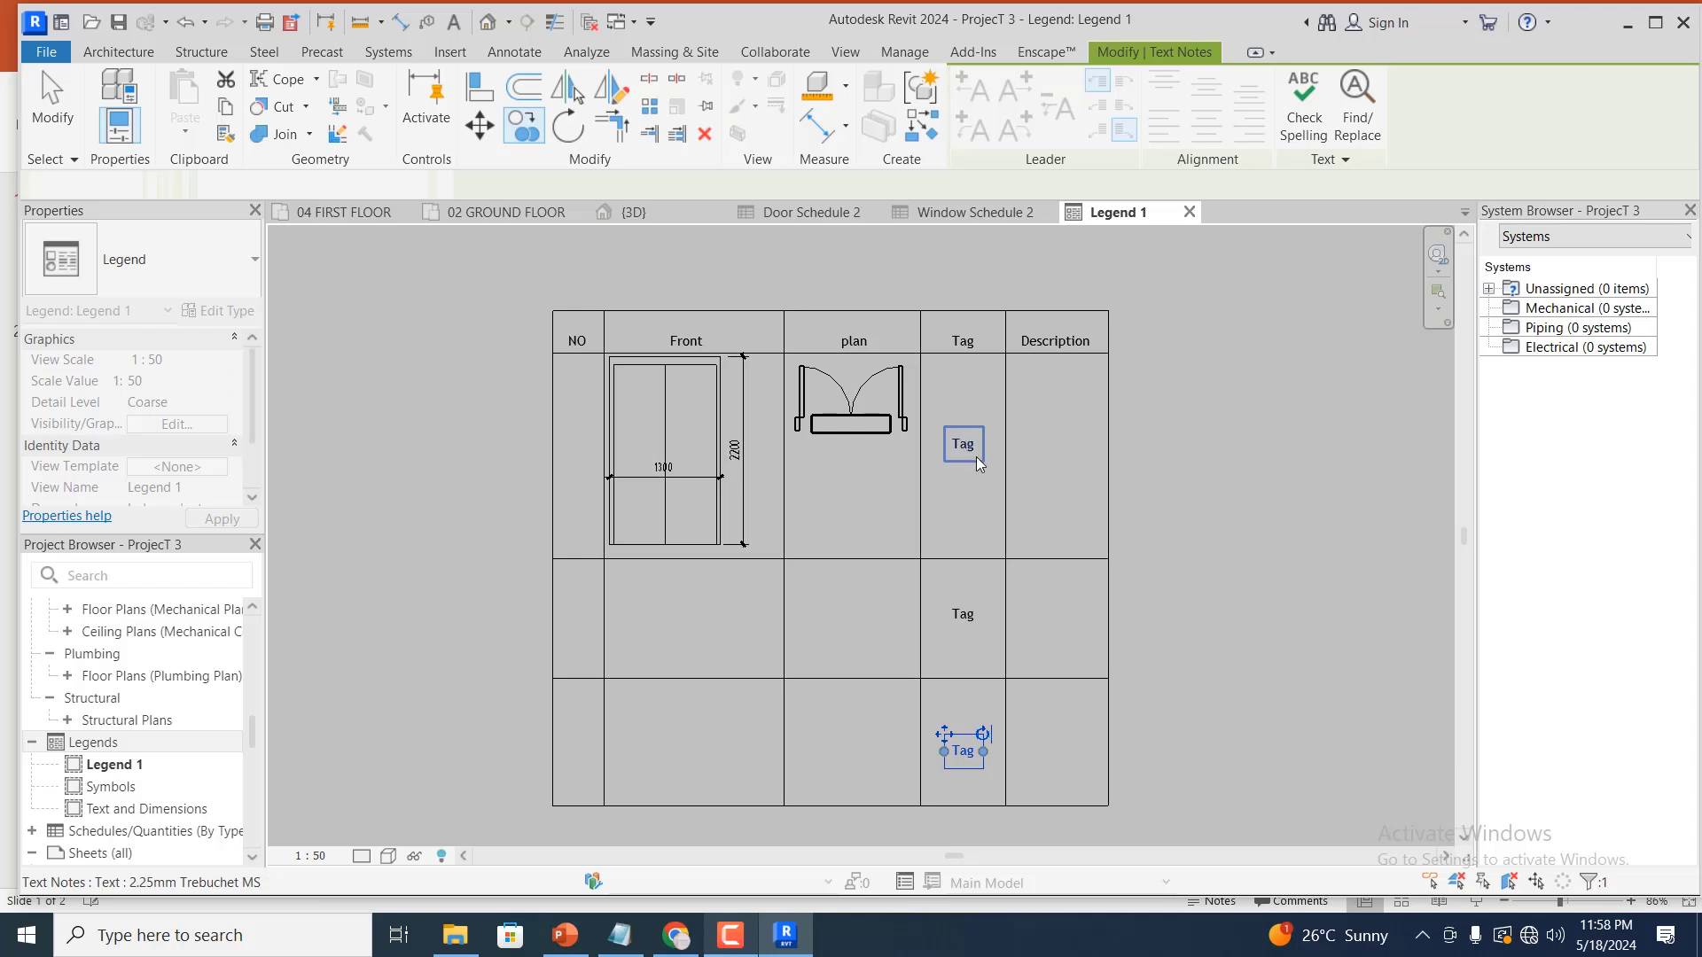
Change the copied "Tag" text in the door's row to "D1"
double_click(957, 441)
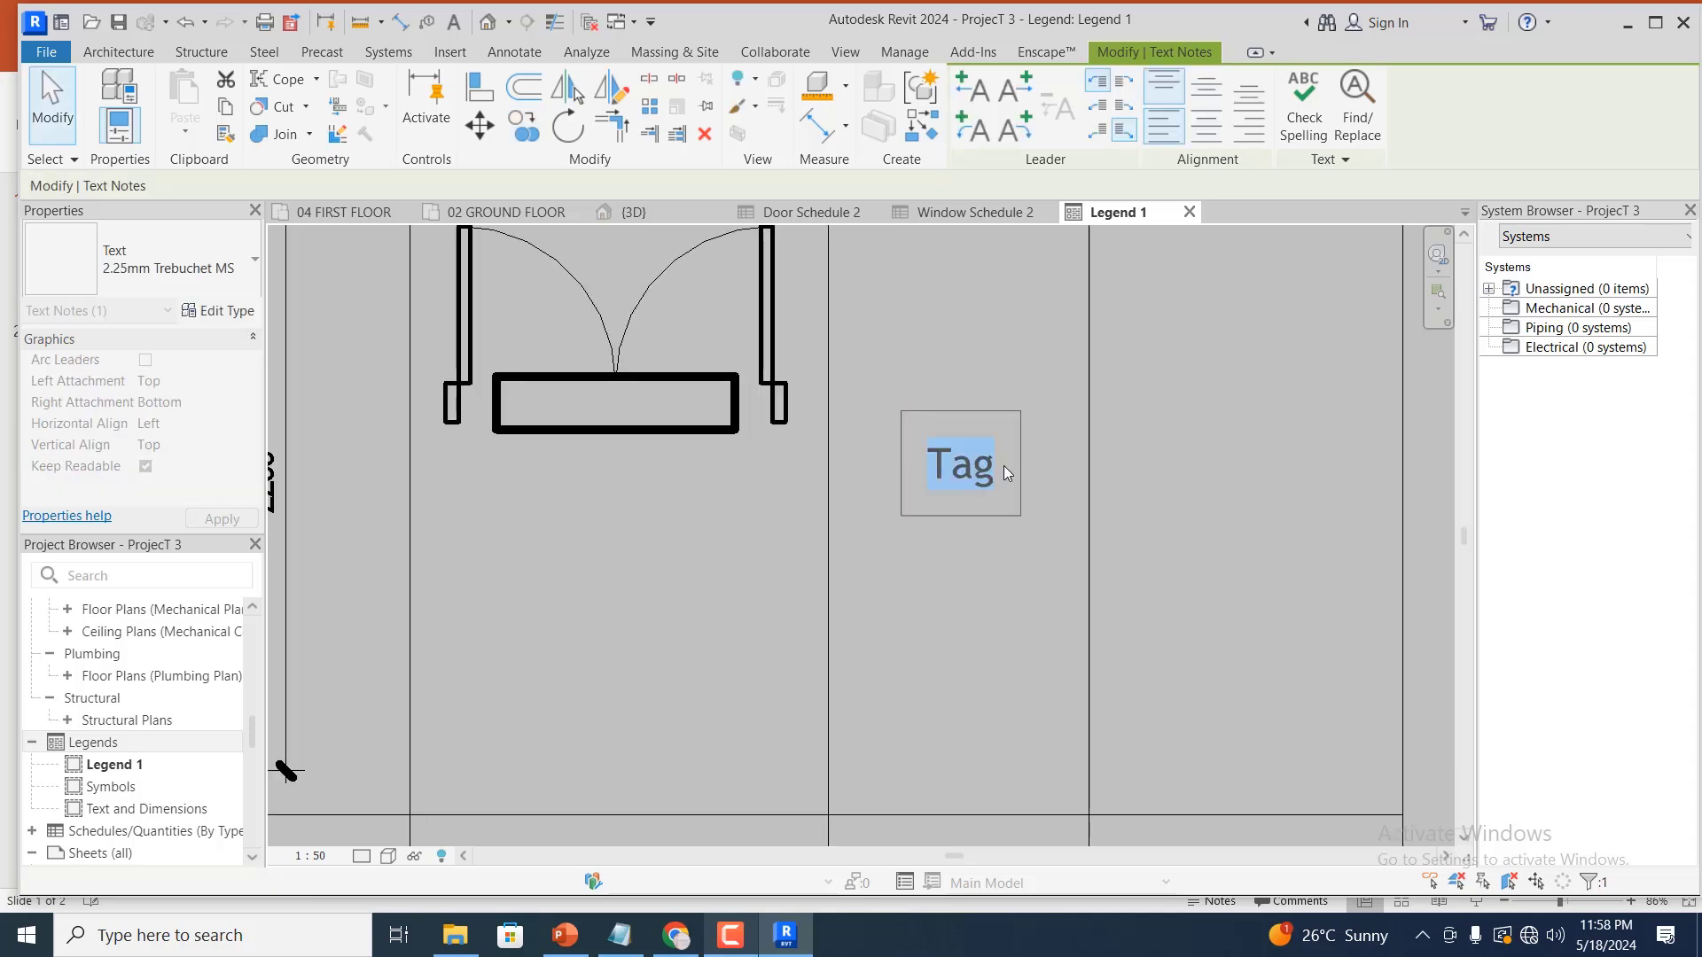
type("D")
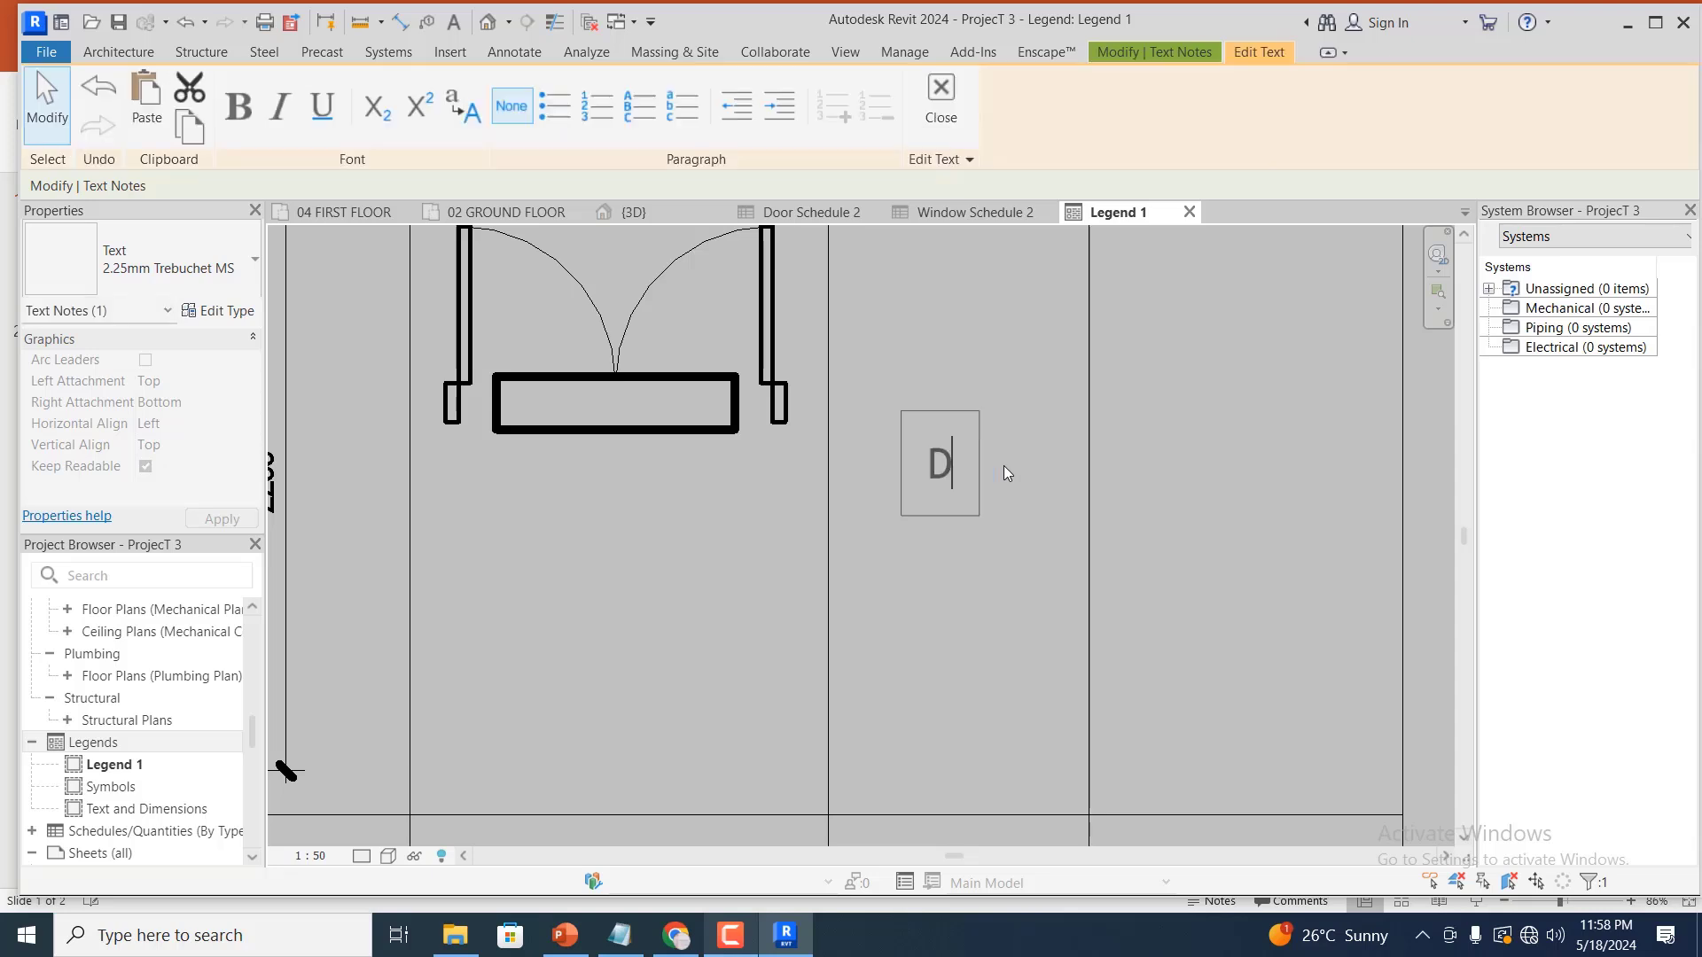
type("!")
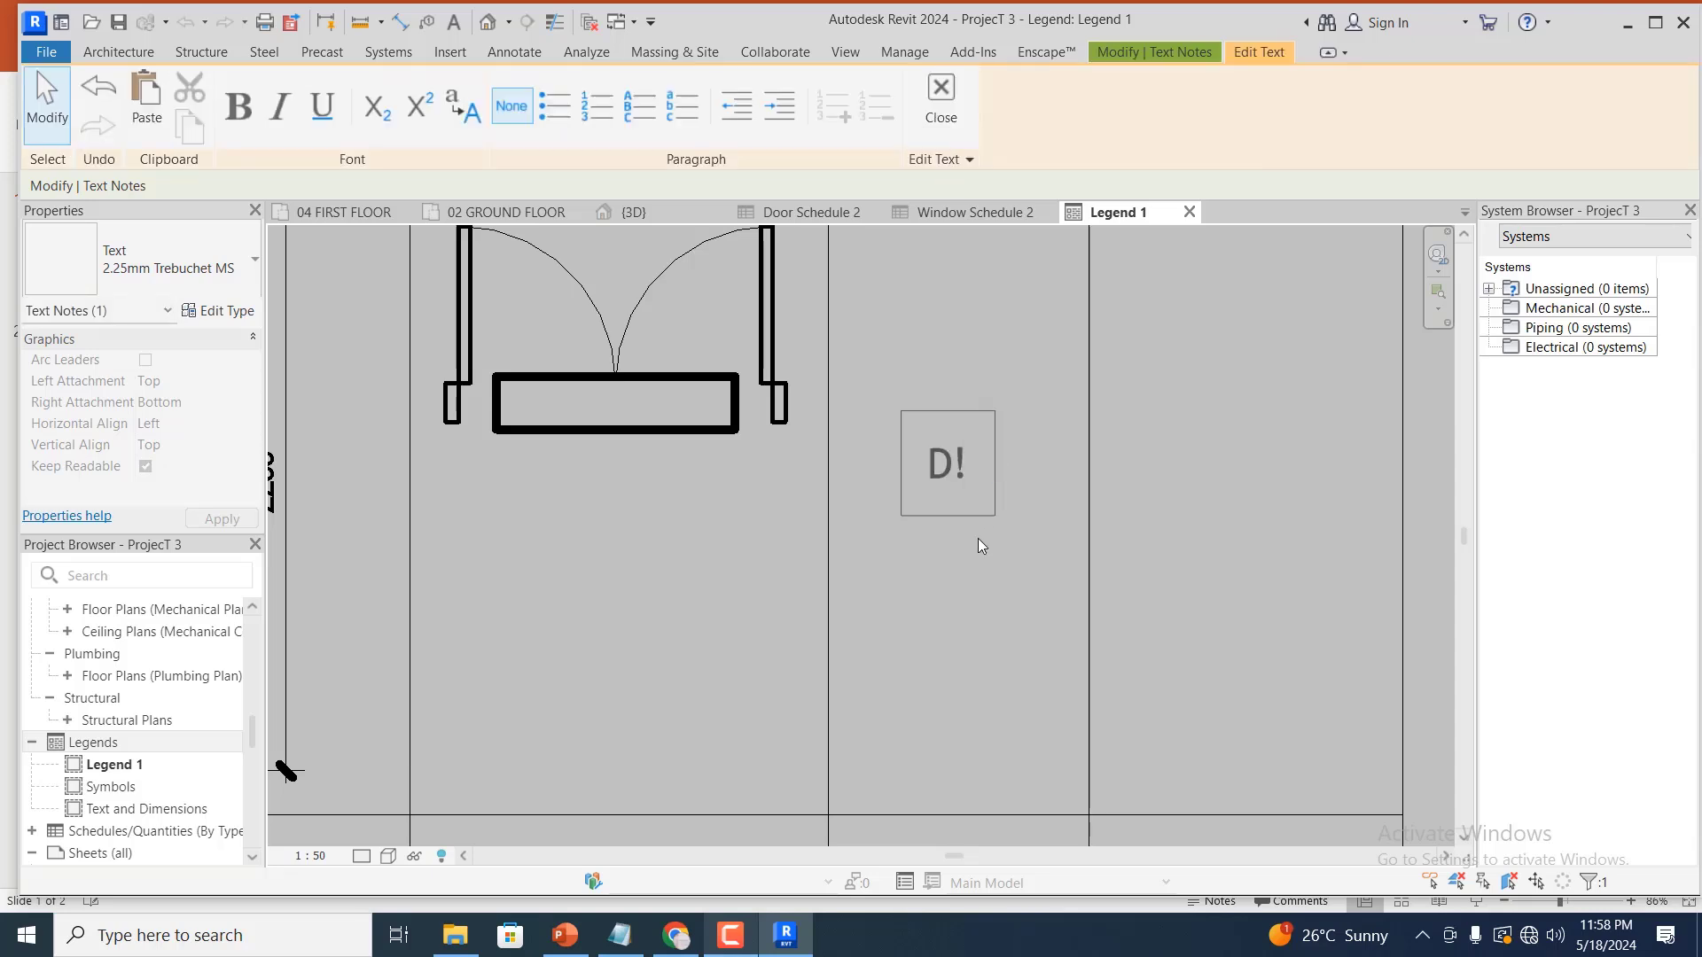
key("BackSpace")
type("1")
left_click(976, 341)
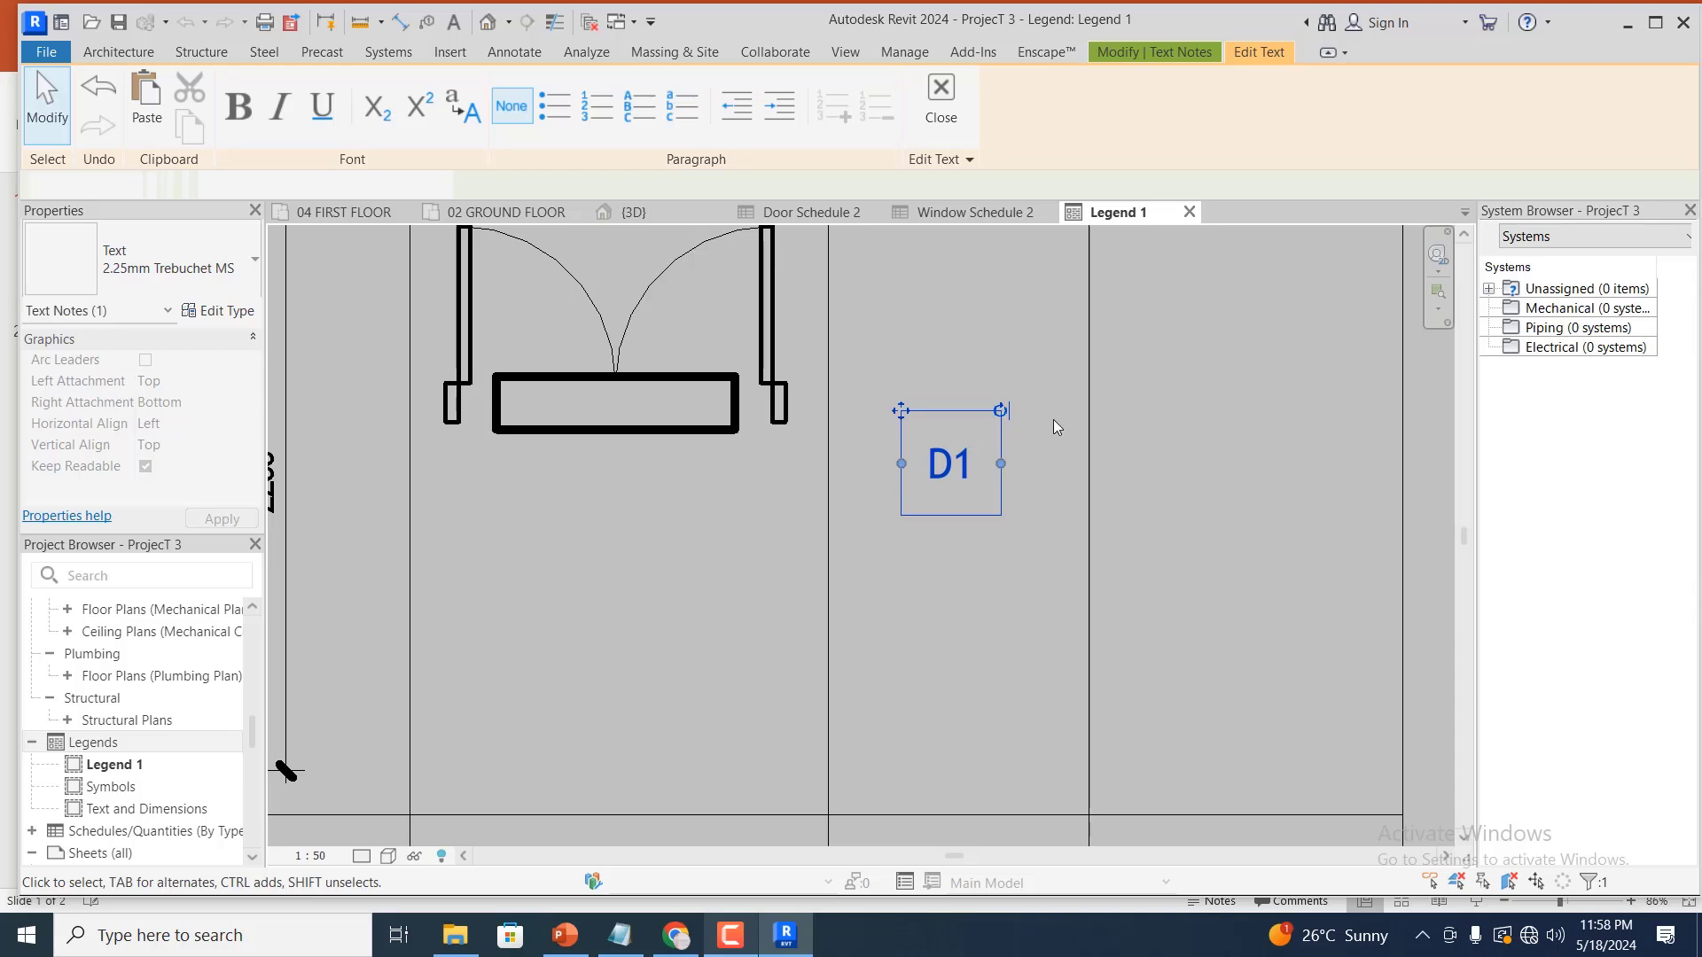
scroll(1030, 507, "down", 4)
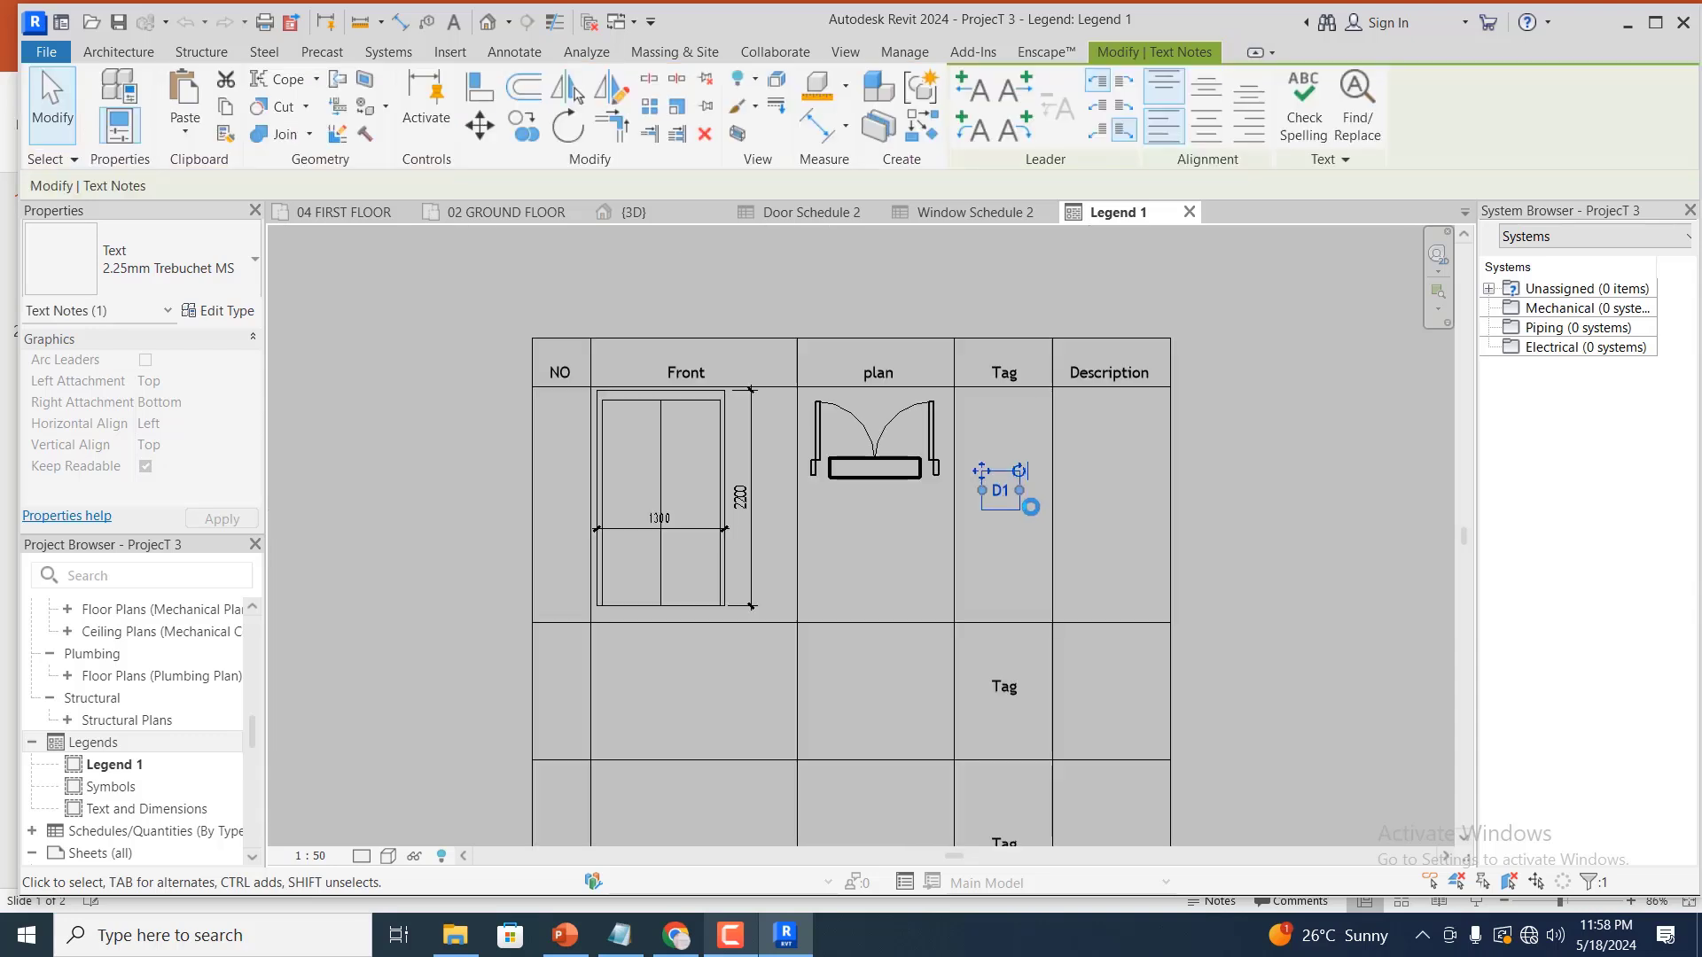
left_click(1182, 427)
scroll(1125, 450, "up", 1)
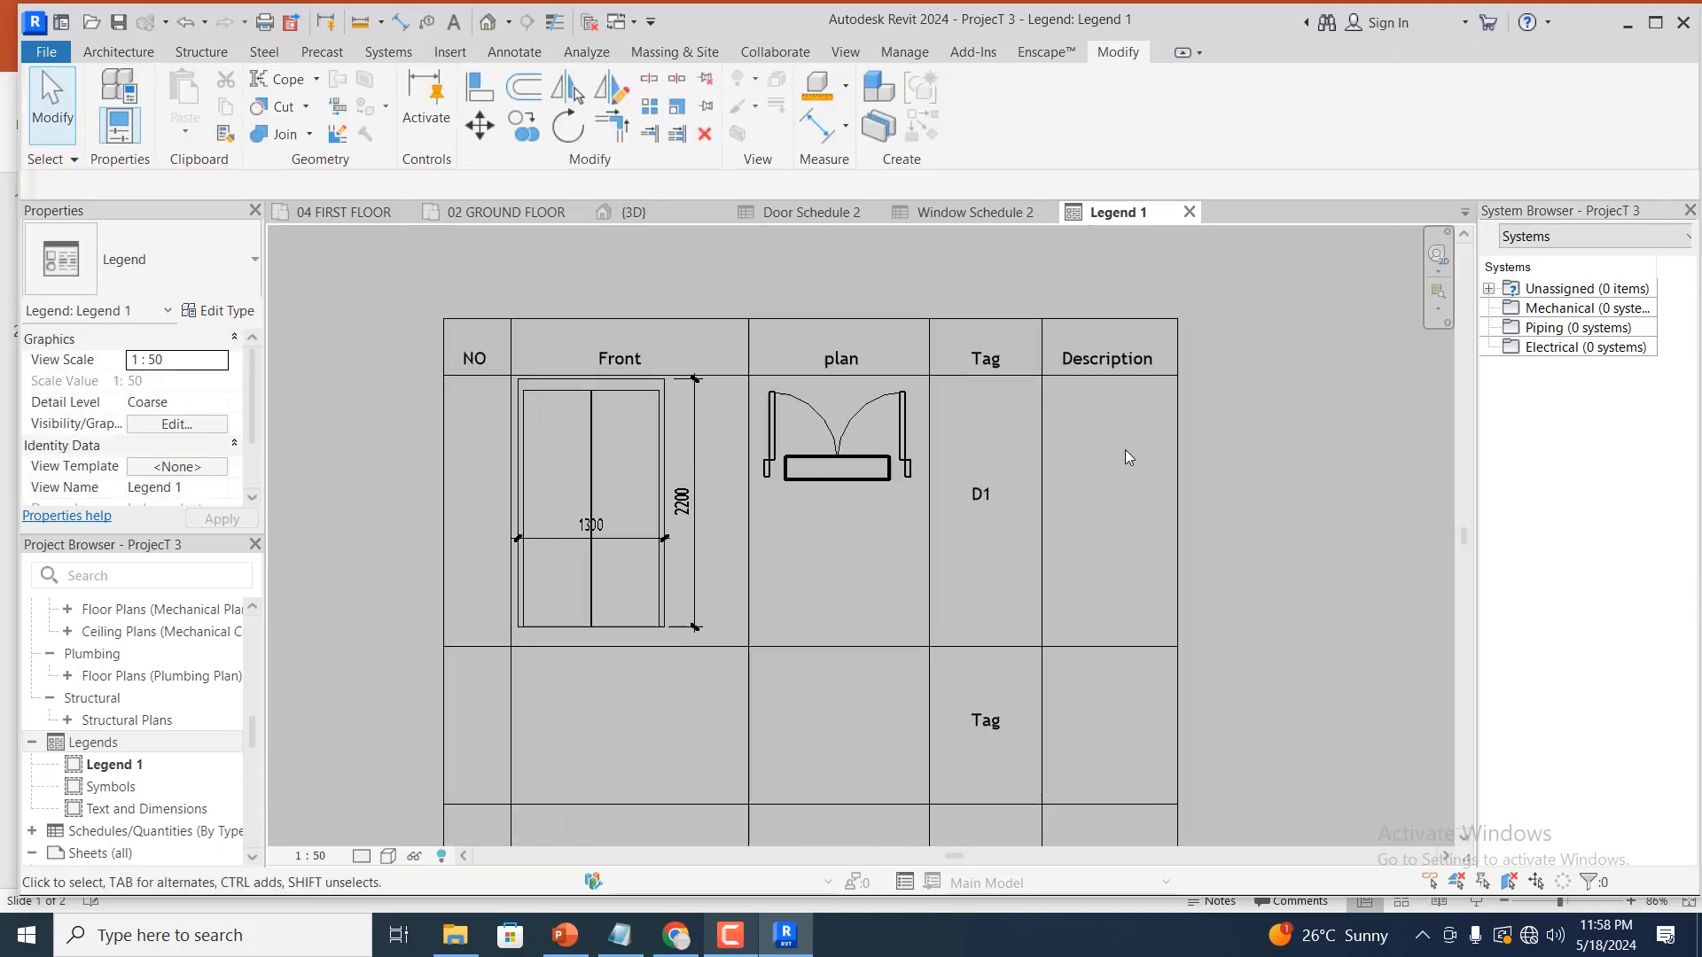
left_click(656, 464)
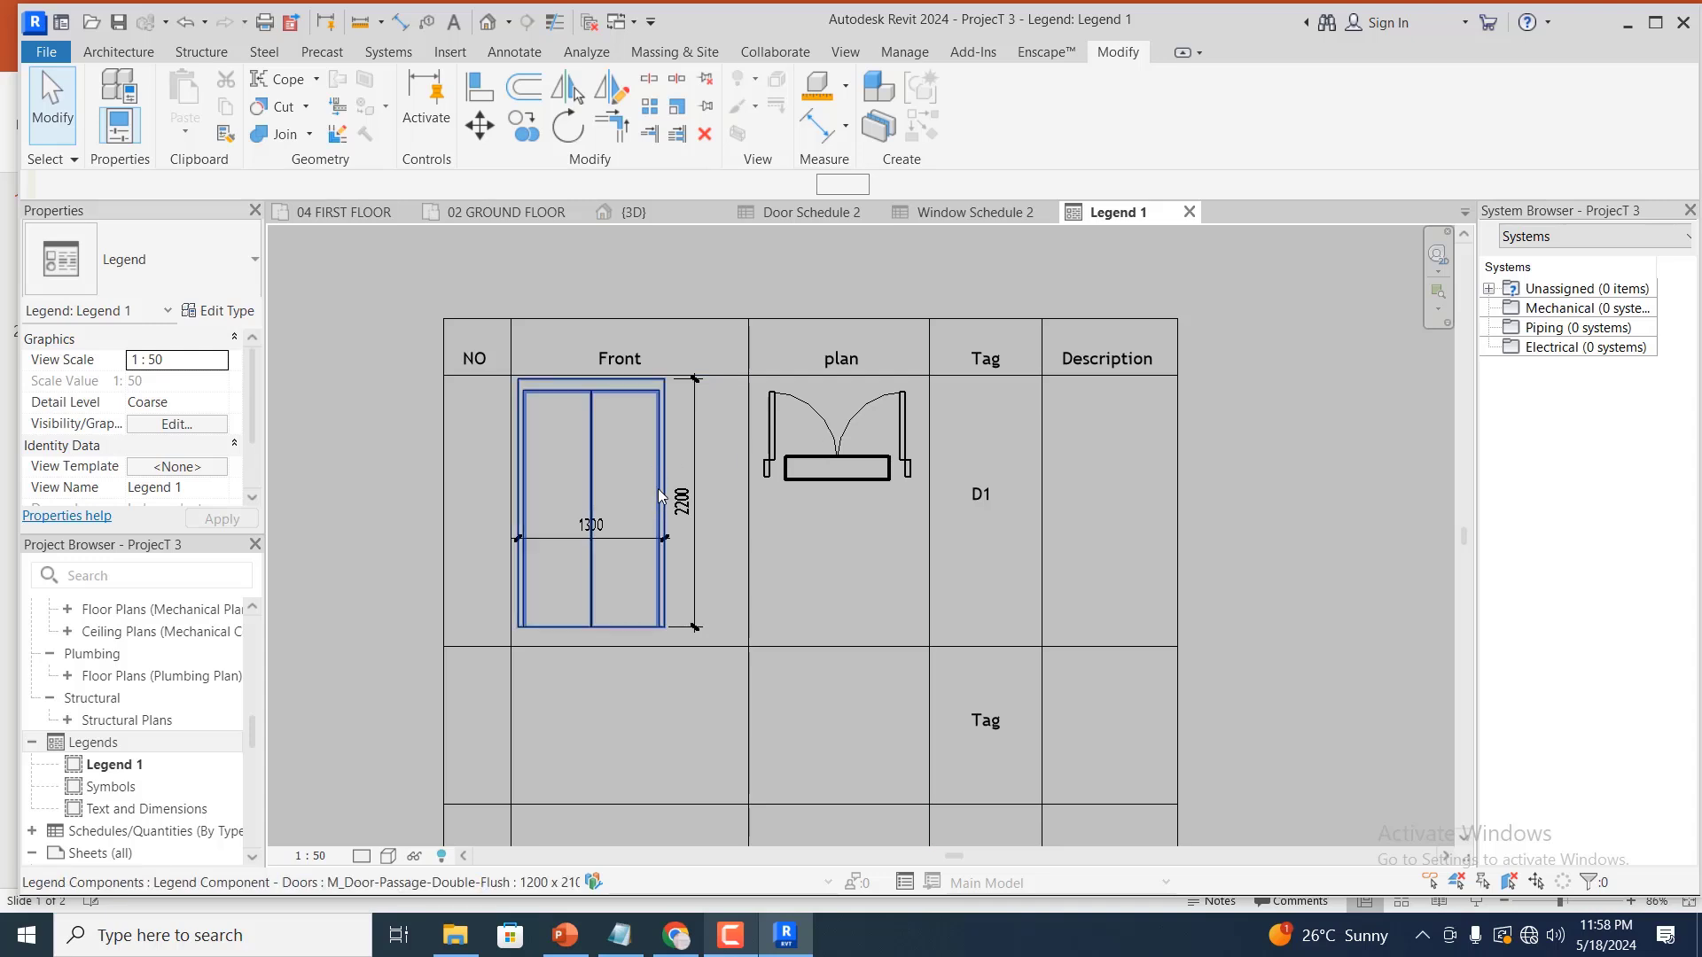
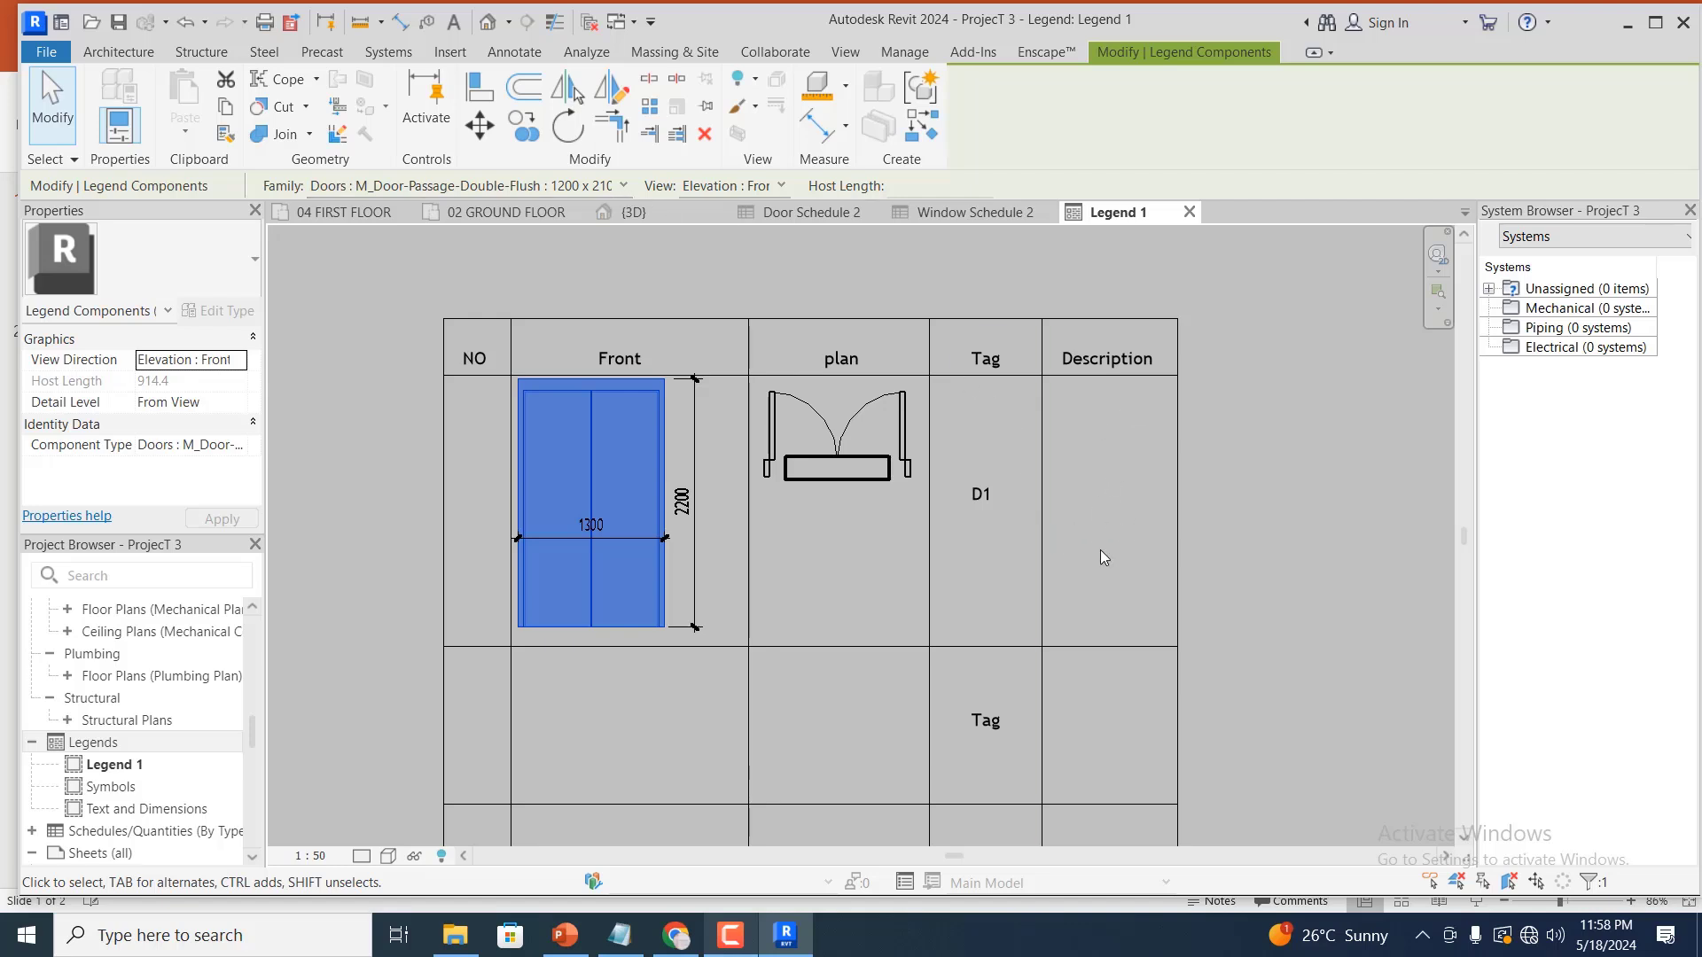
left_click(989, 496)
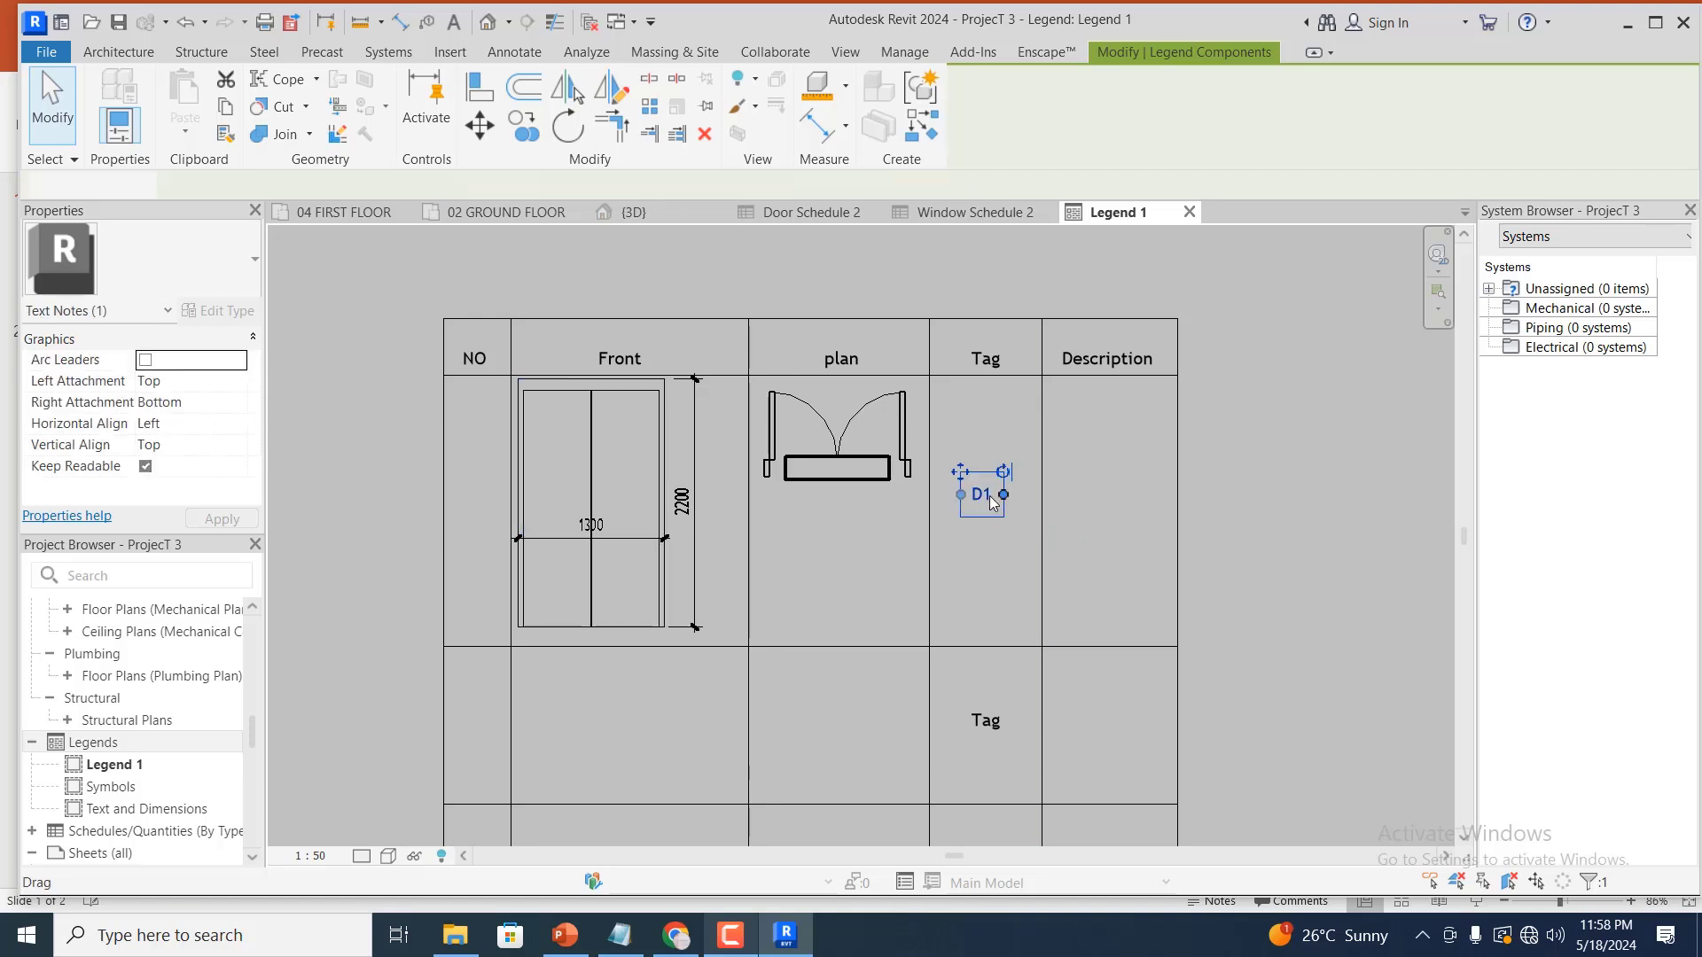
key("Escape")
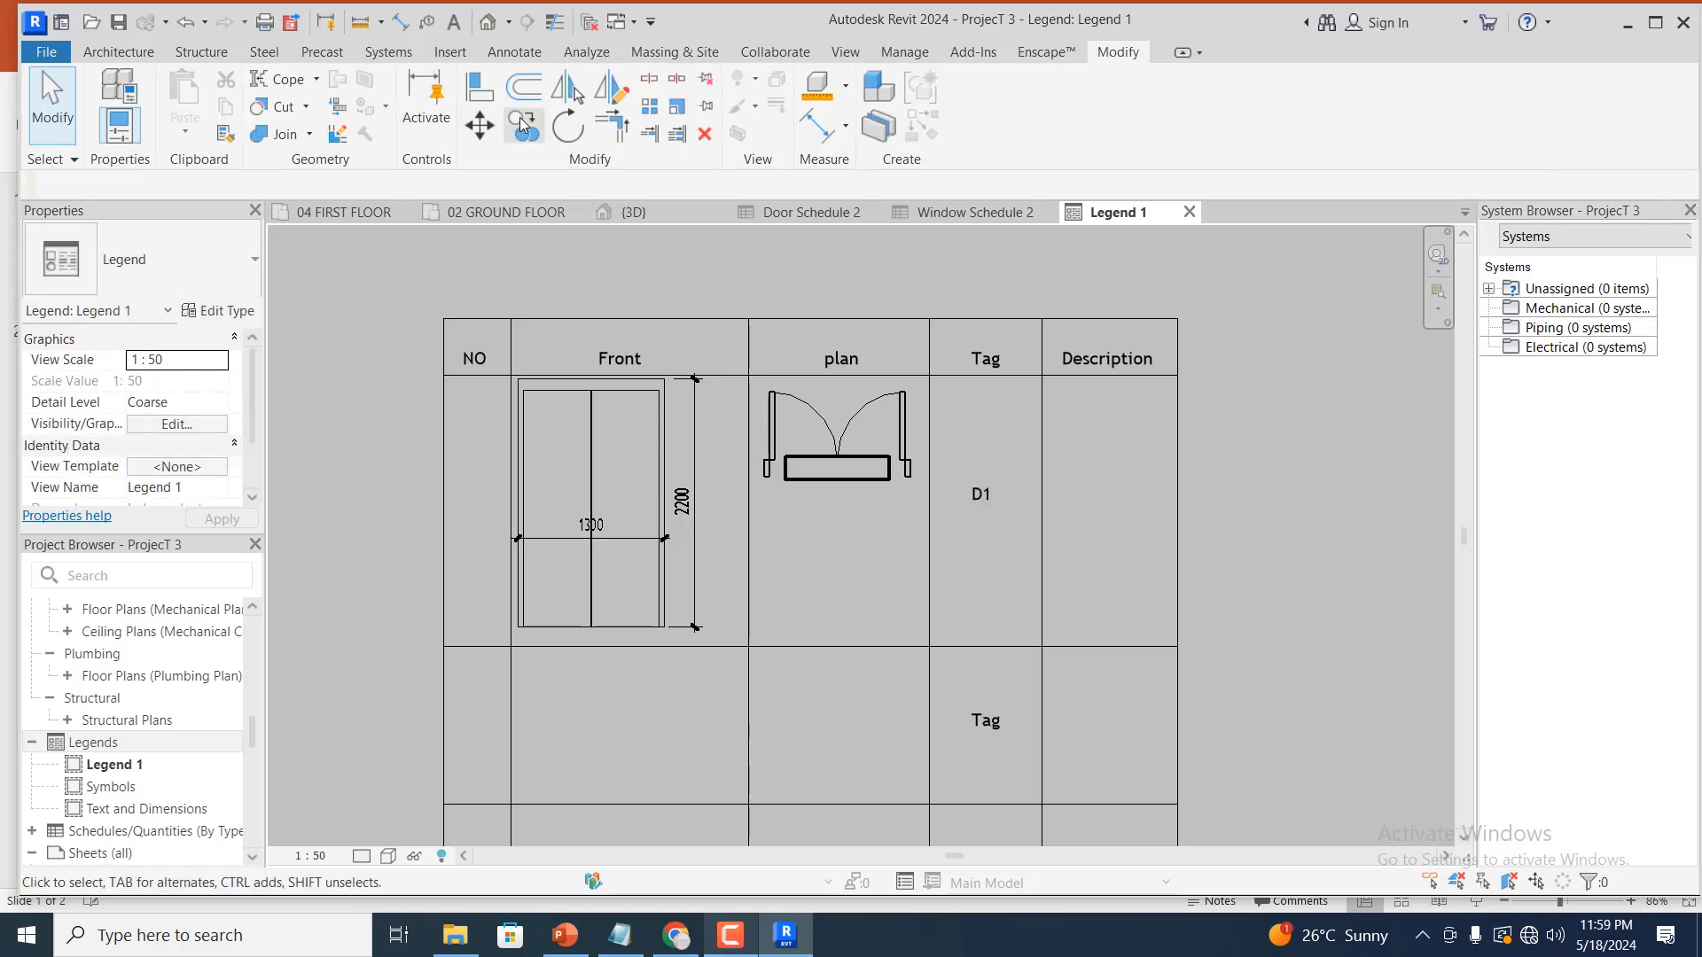
Copy the "D1" text from the Tag column into the Description column of the door's row
left_click(519, 117)
left_click(981, 495)
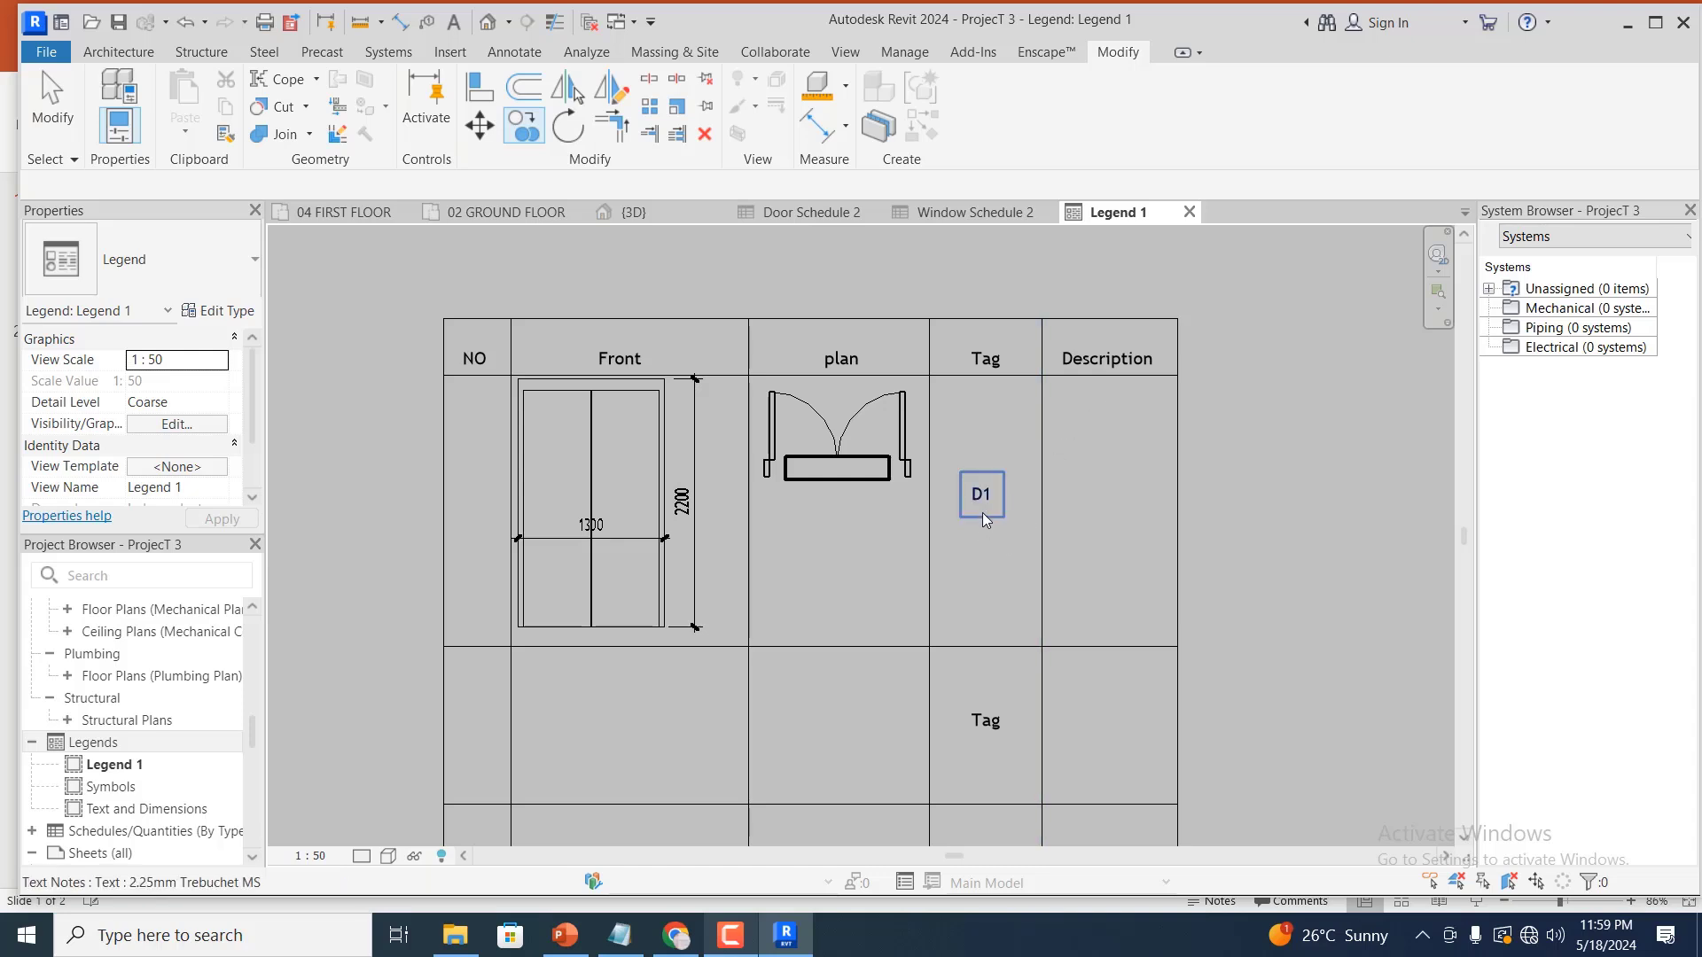
key("Escape")
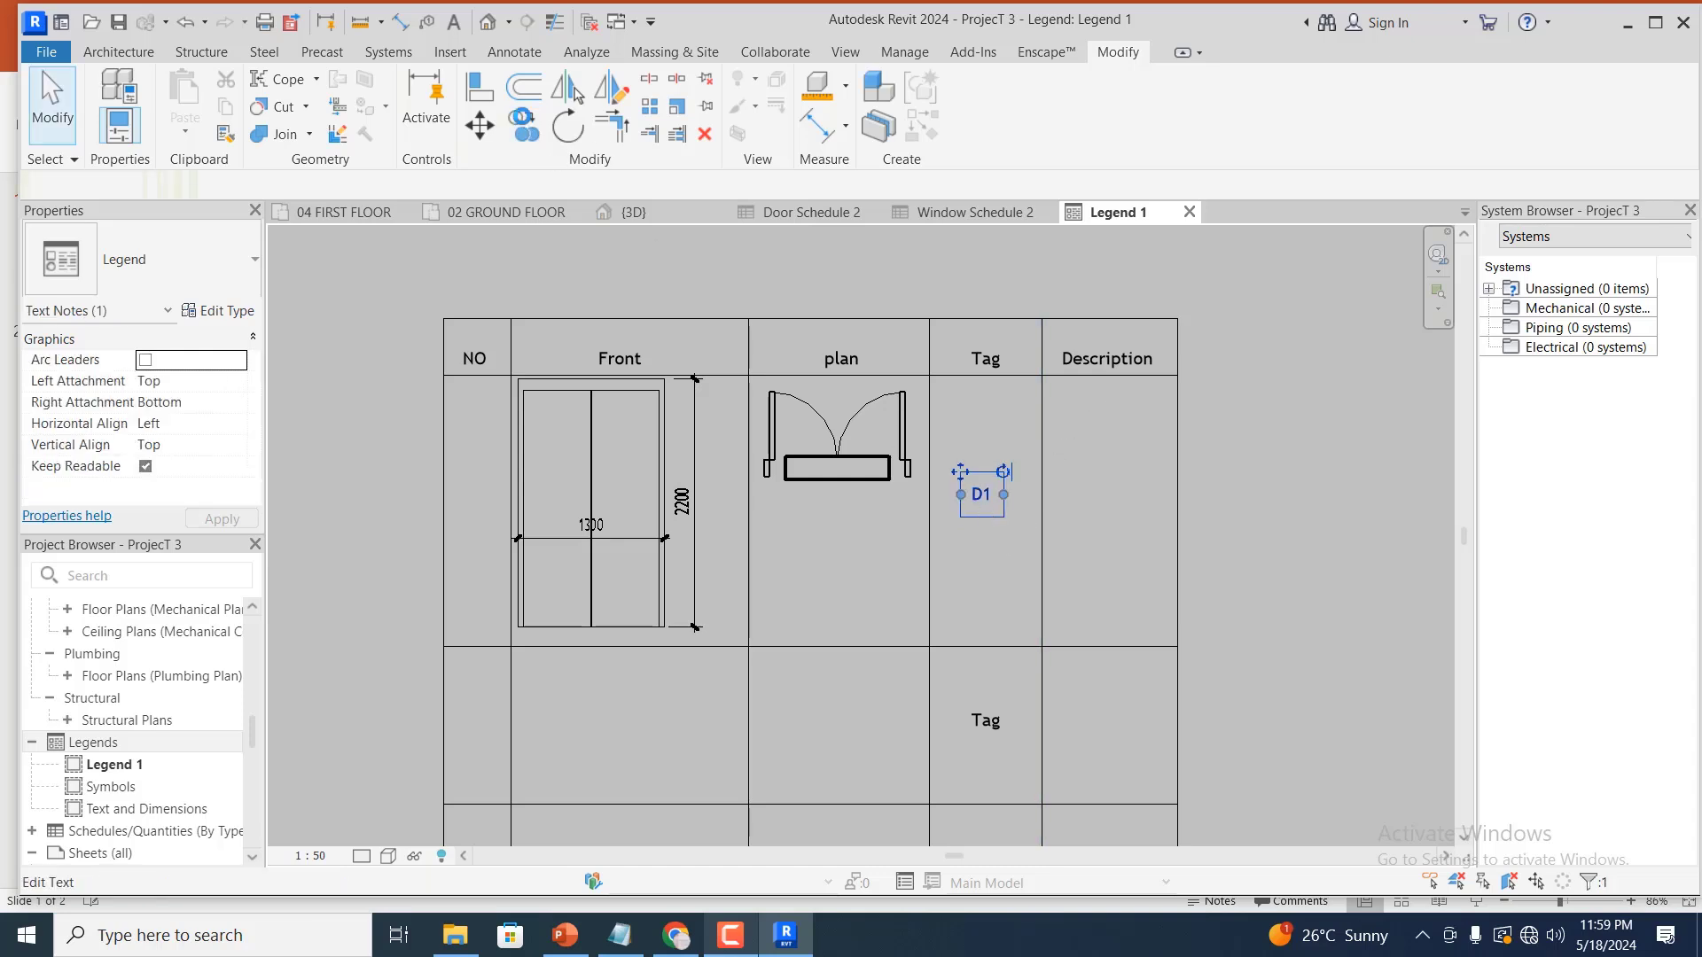
left_click(521, 117)
left_click(977, 493)
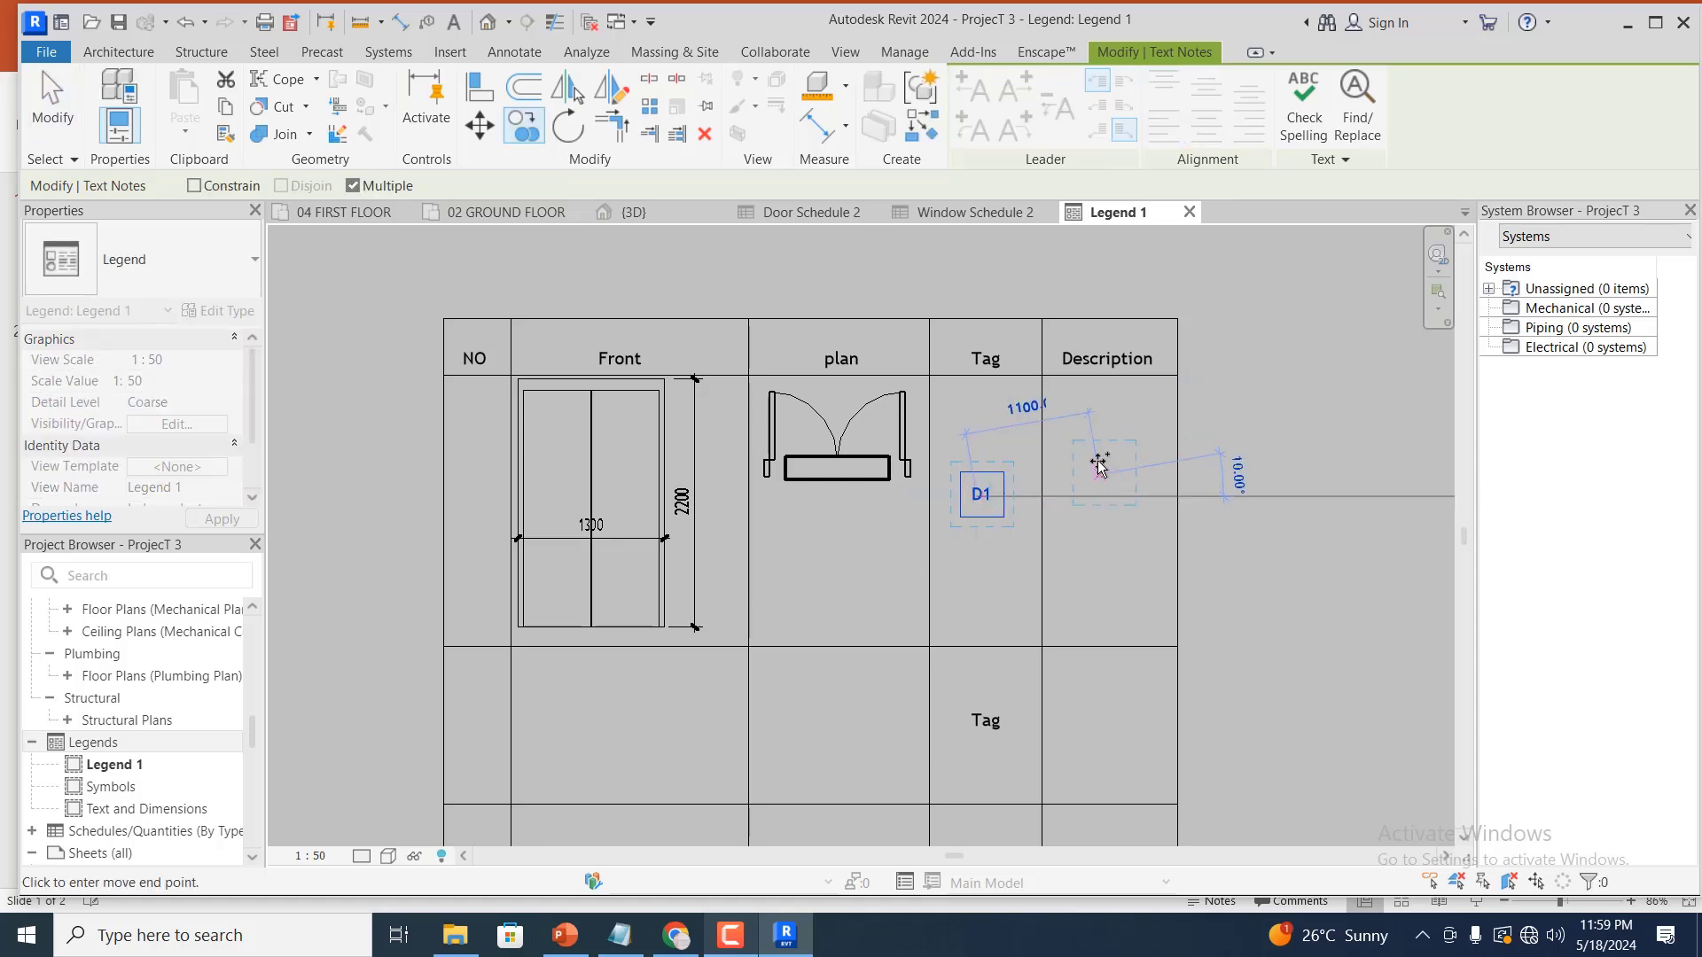
left_click(1092, 443)
key("Escape")
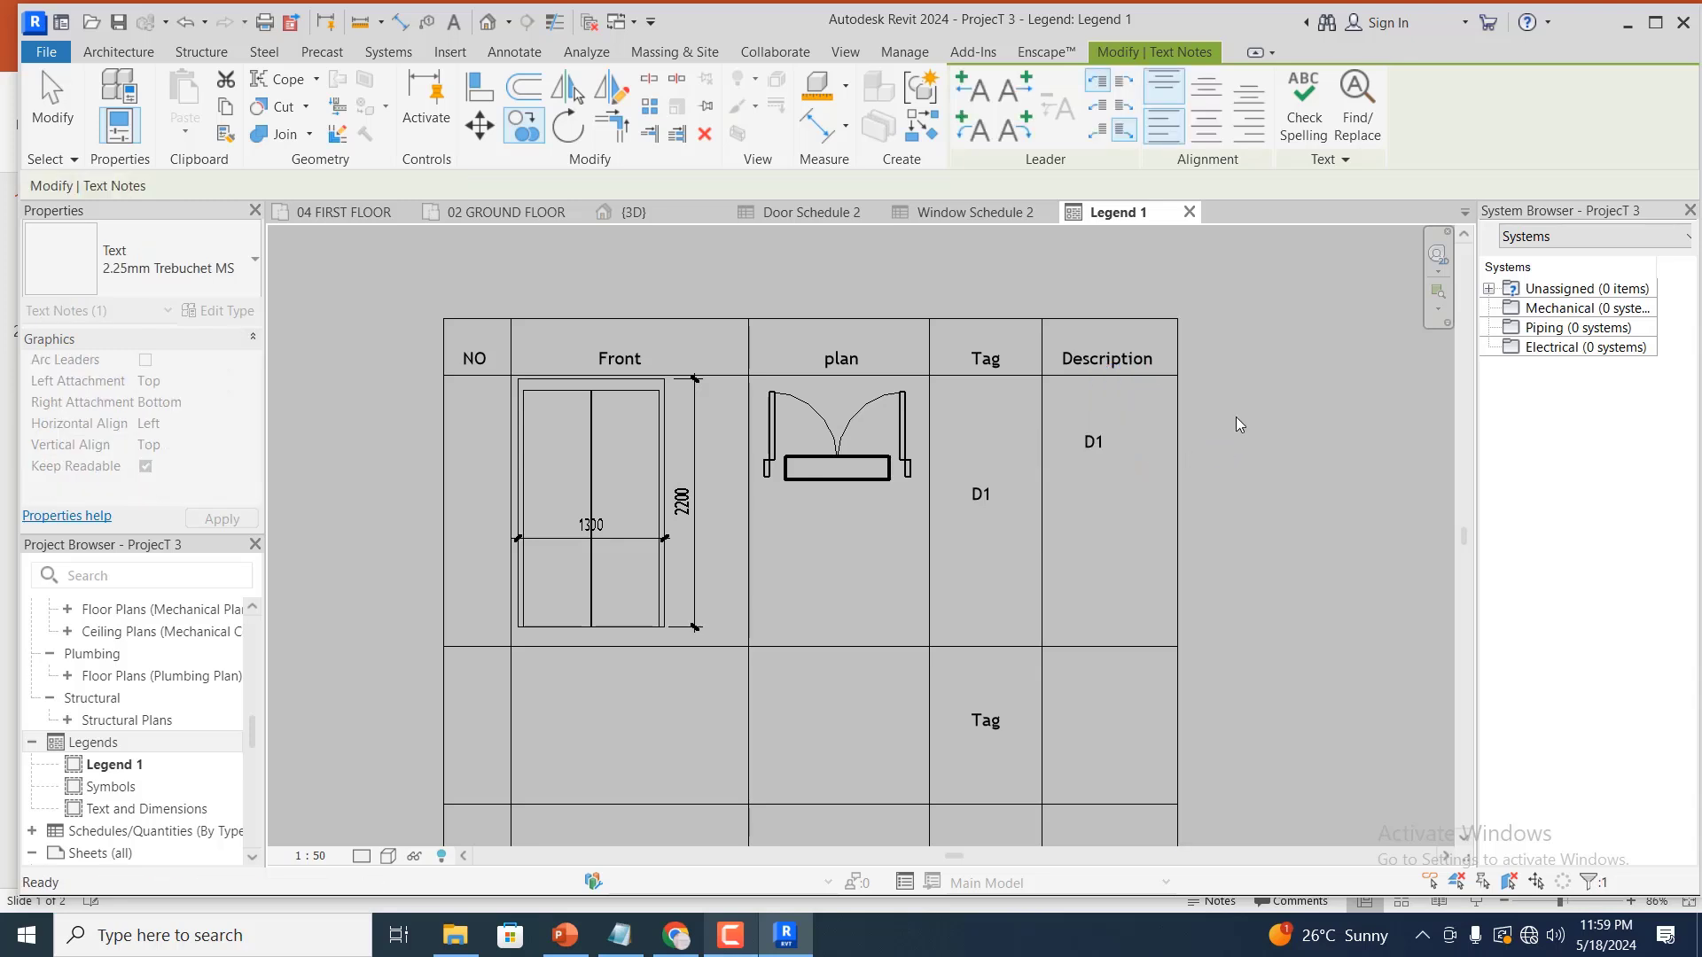
left_click(1235, 416)
Examine the doors in the 02 GROUND FLOOR plan and check the type of the single door between the kitchen and living room
scroll(1223, 456, "down", 2)
scroll(1153, 486, "up", 2)
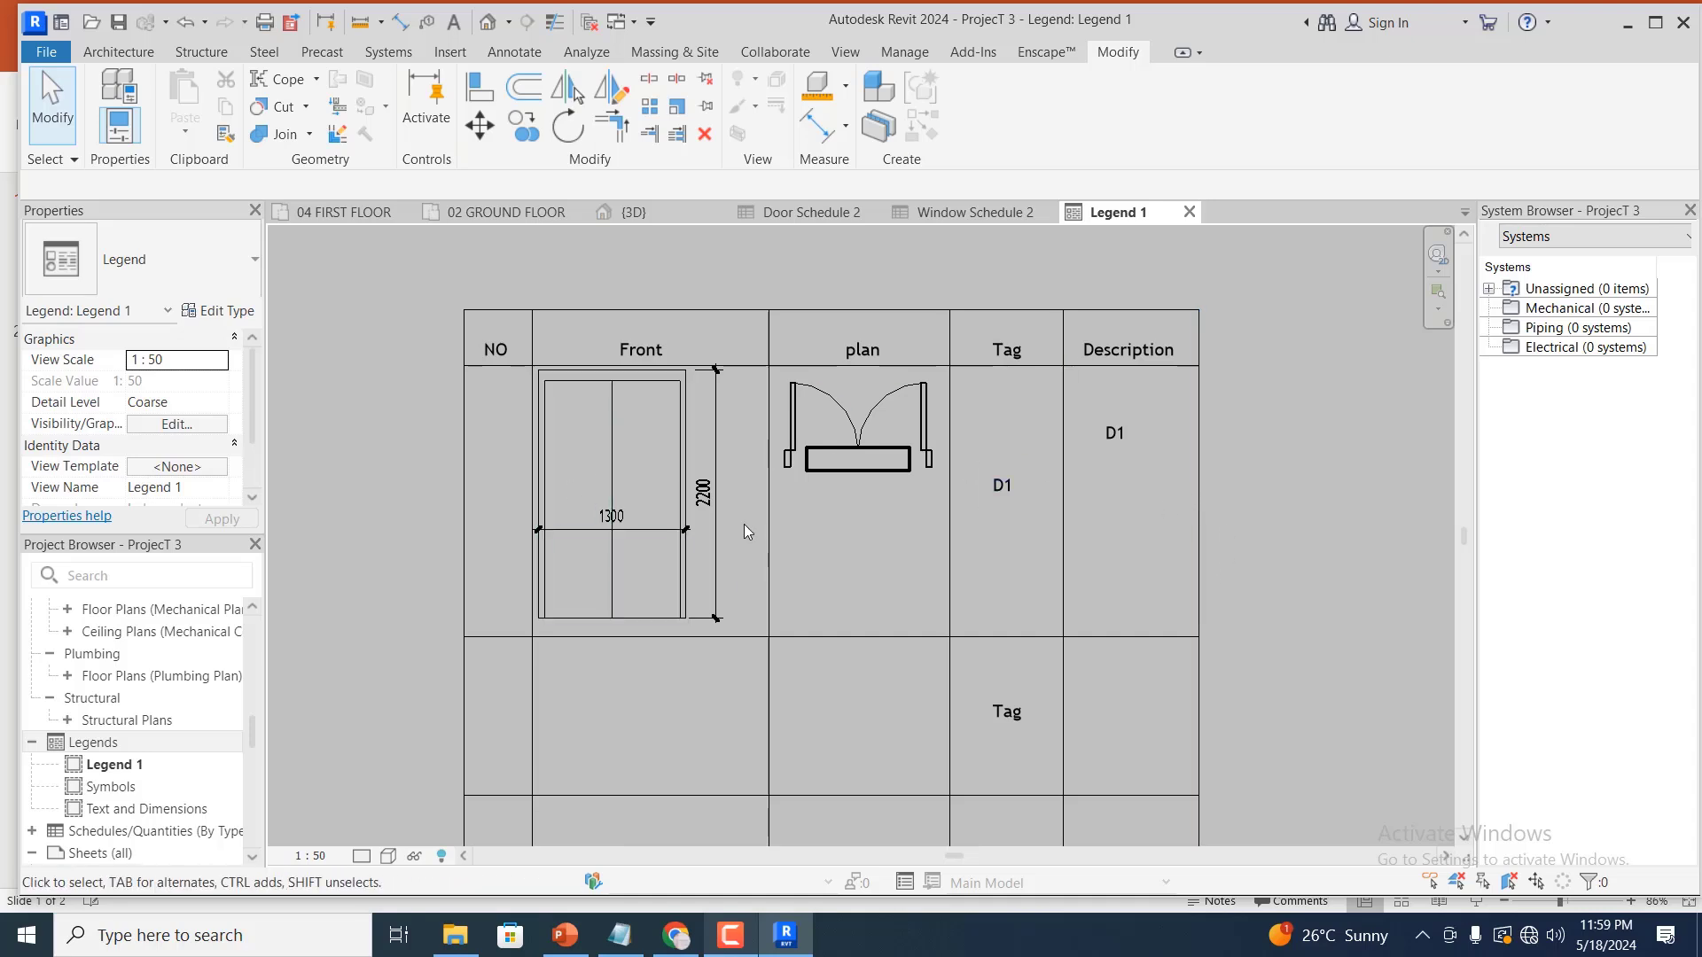
scroll(1020, 491, "down", 2)
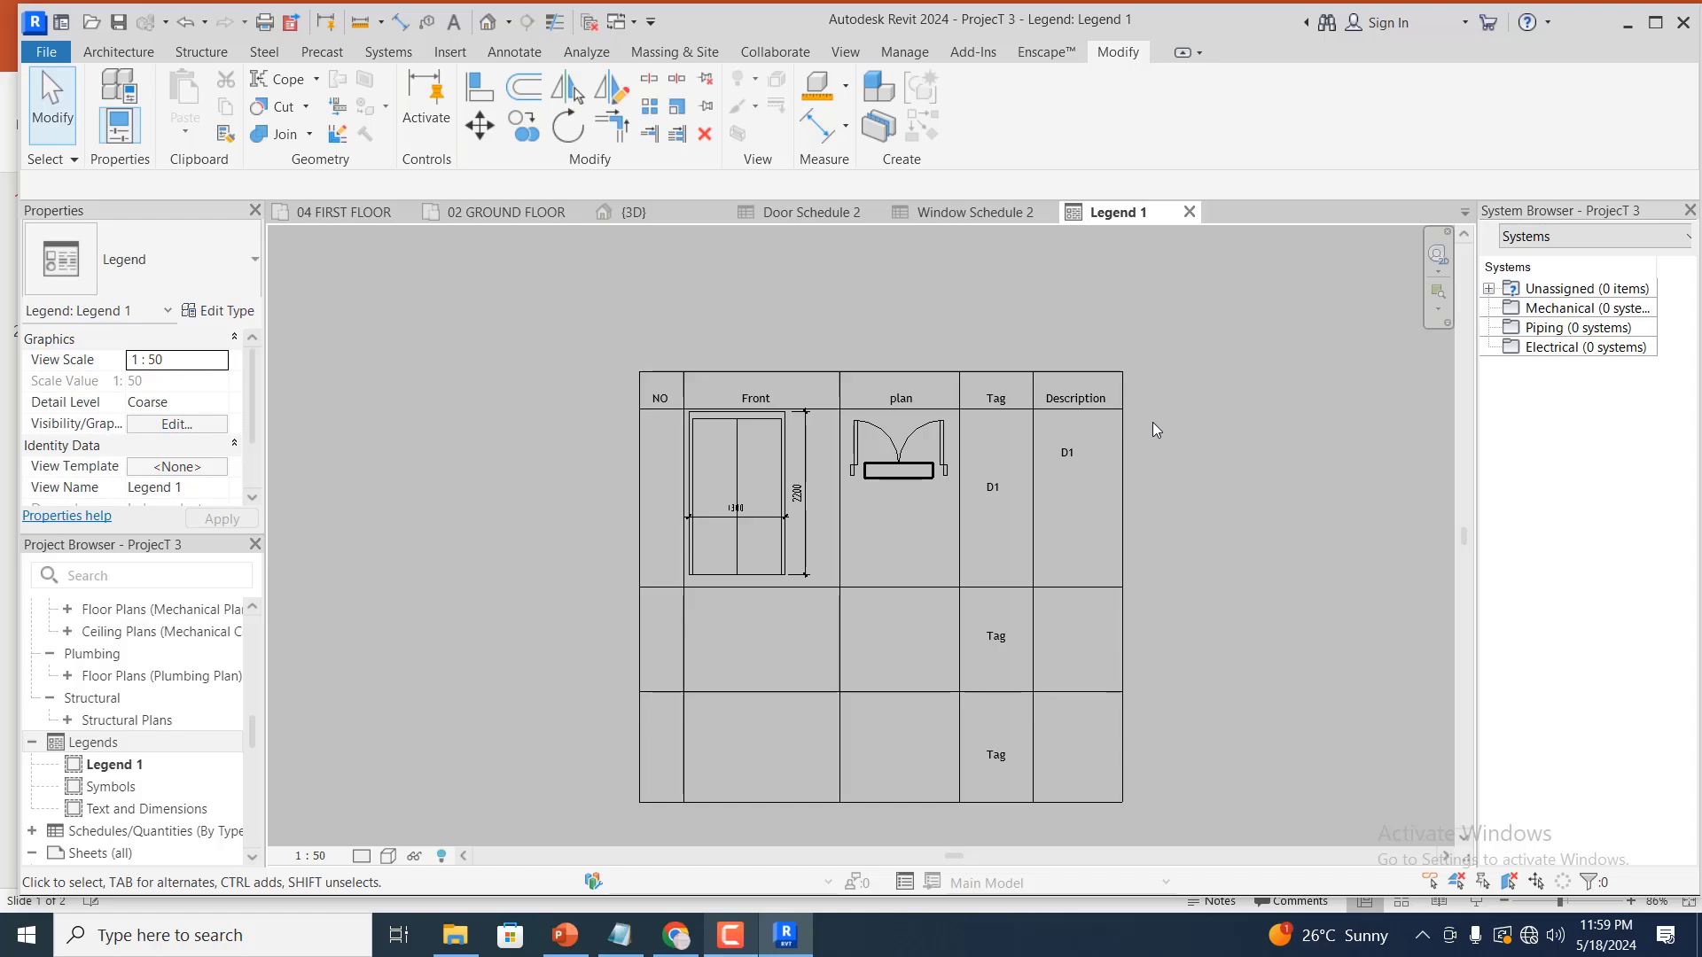
left_click(485, 215)
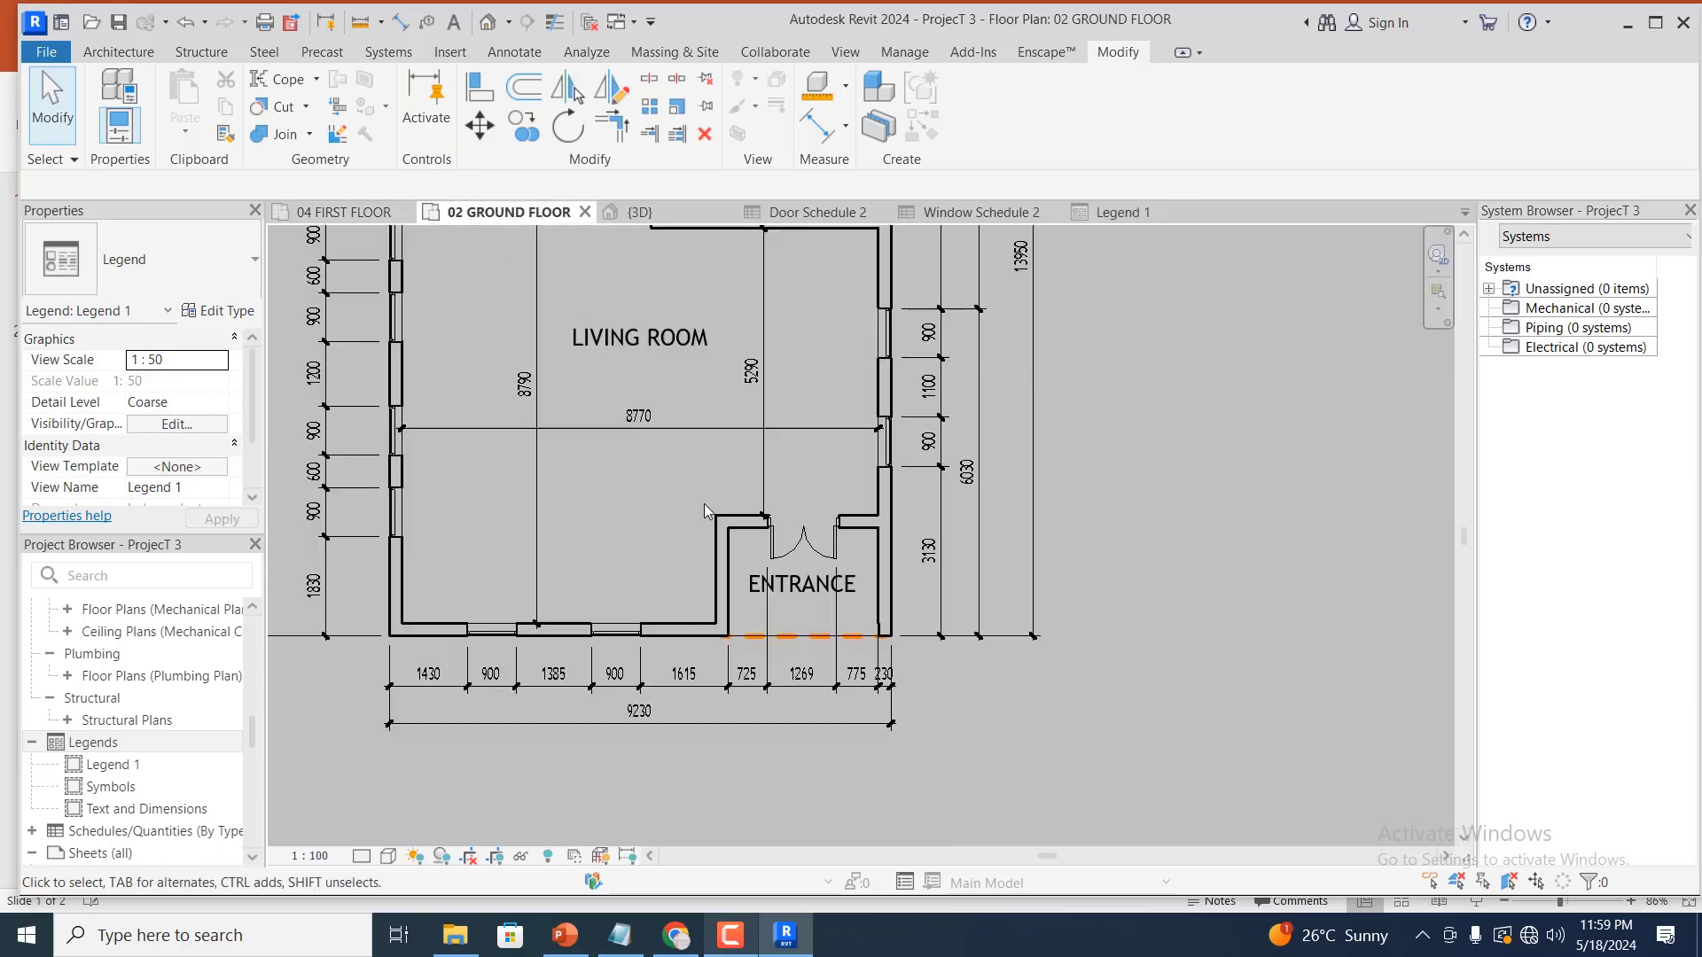
scroll(726, 644, "down", 3)
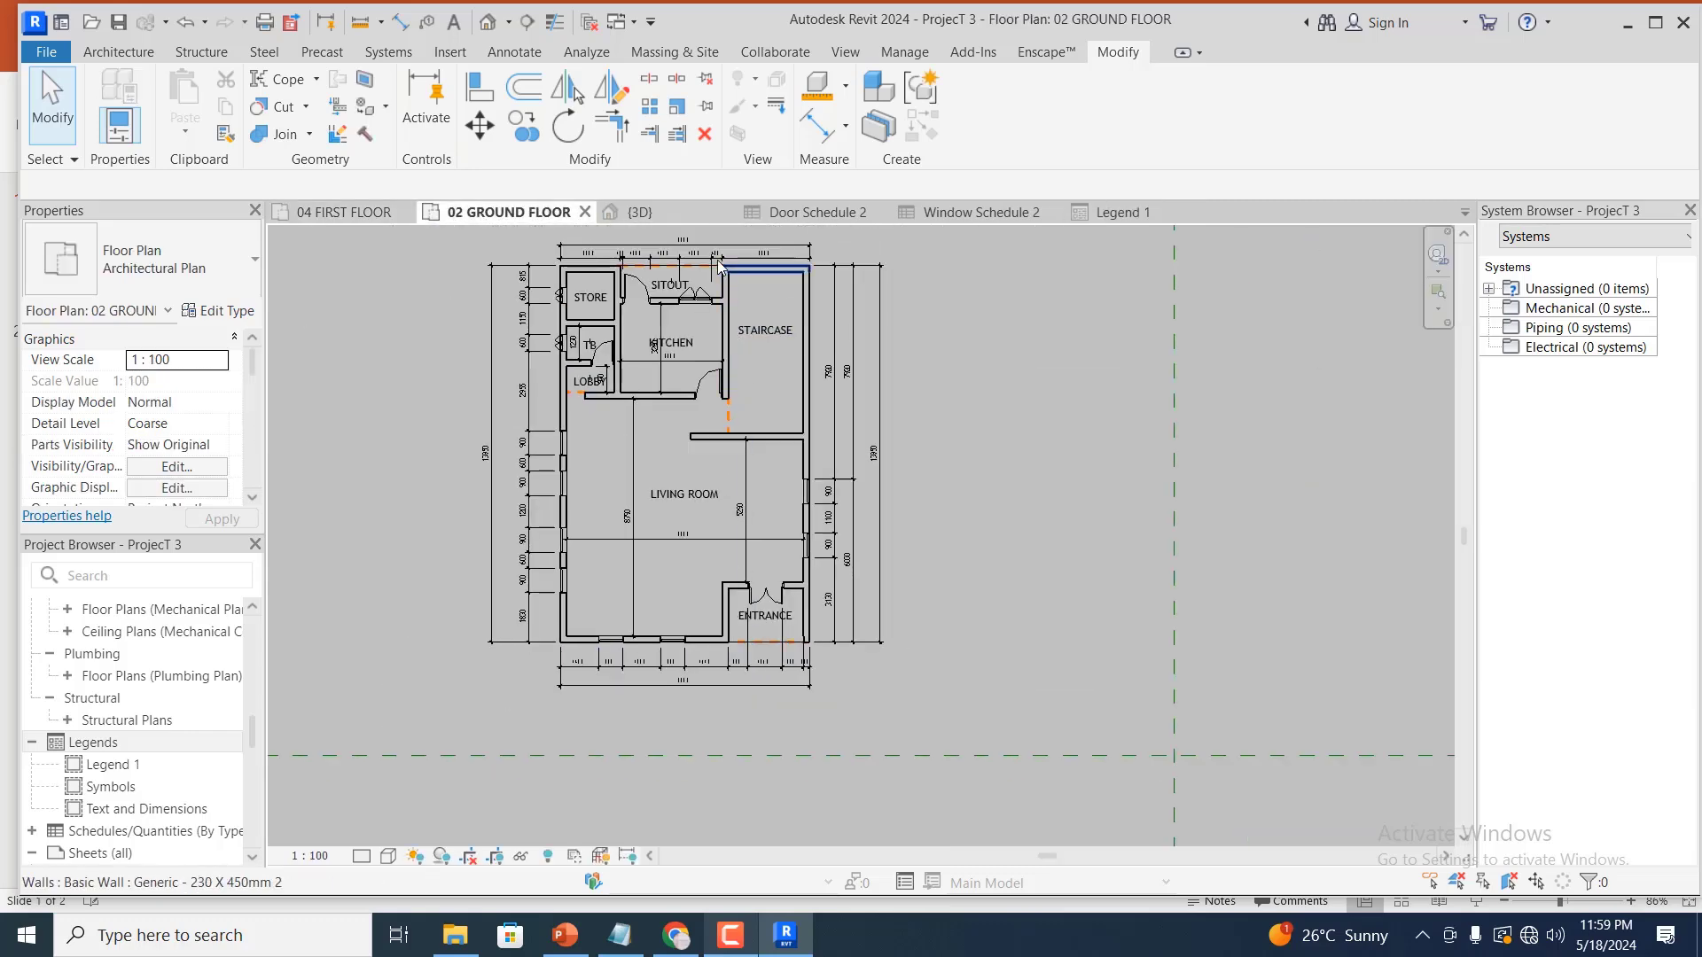
scroll(710, 385, "up", 3)
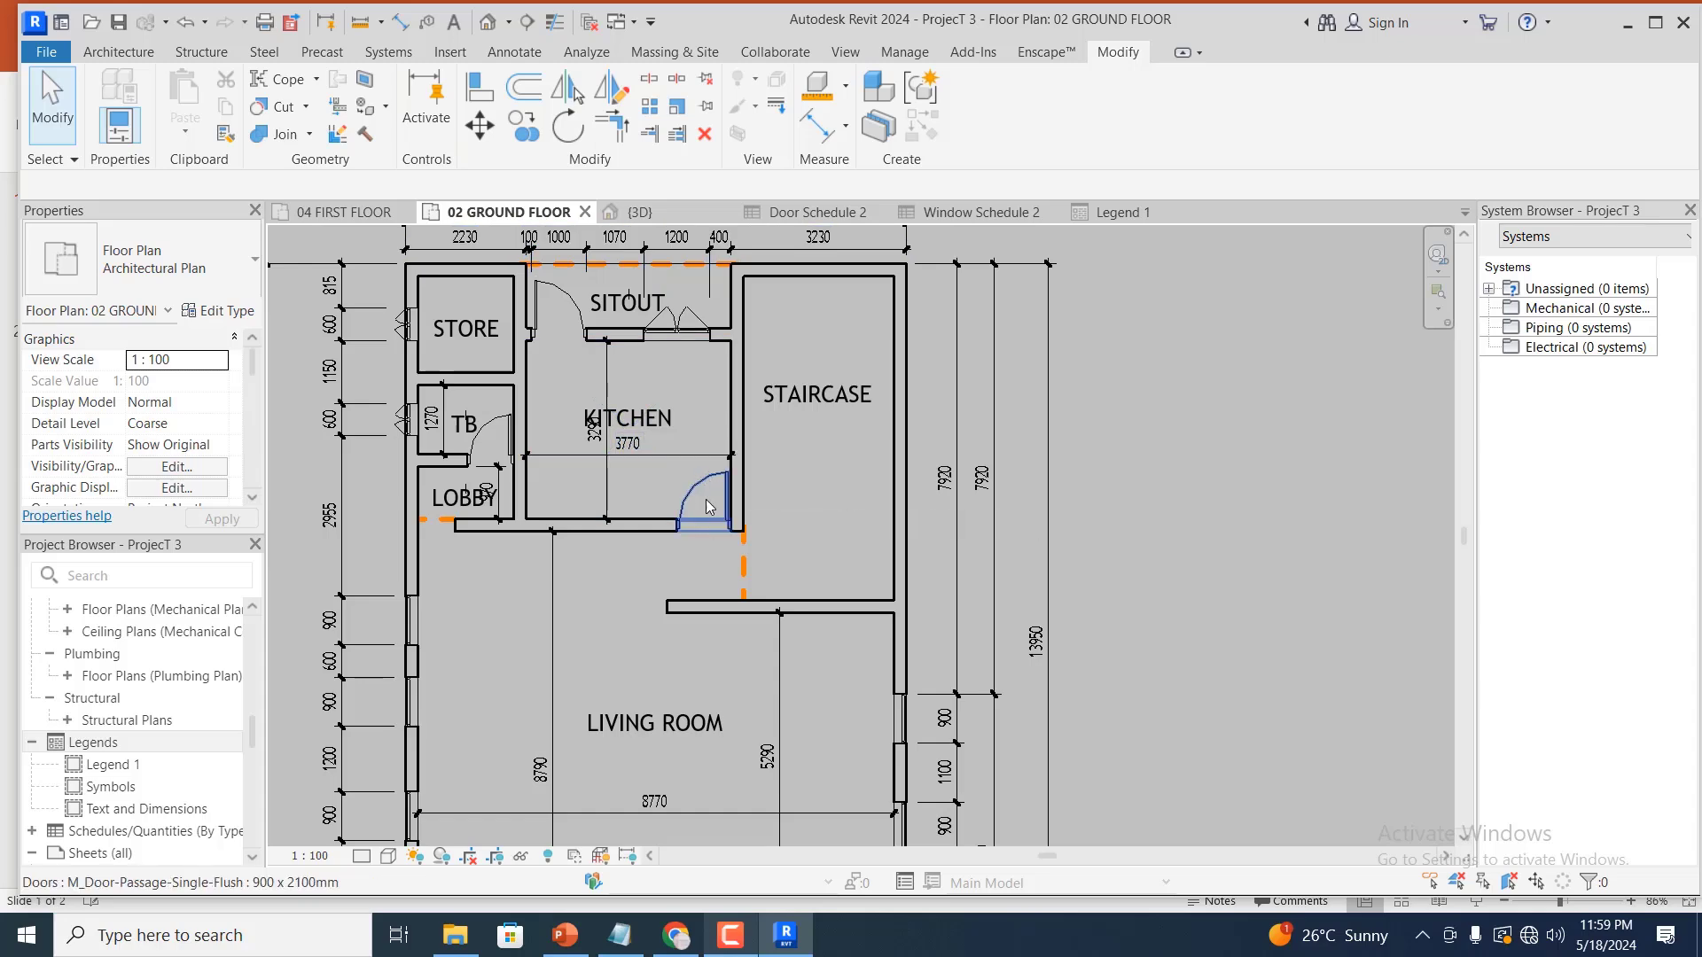
scroll(739, 423, "down", 2)
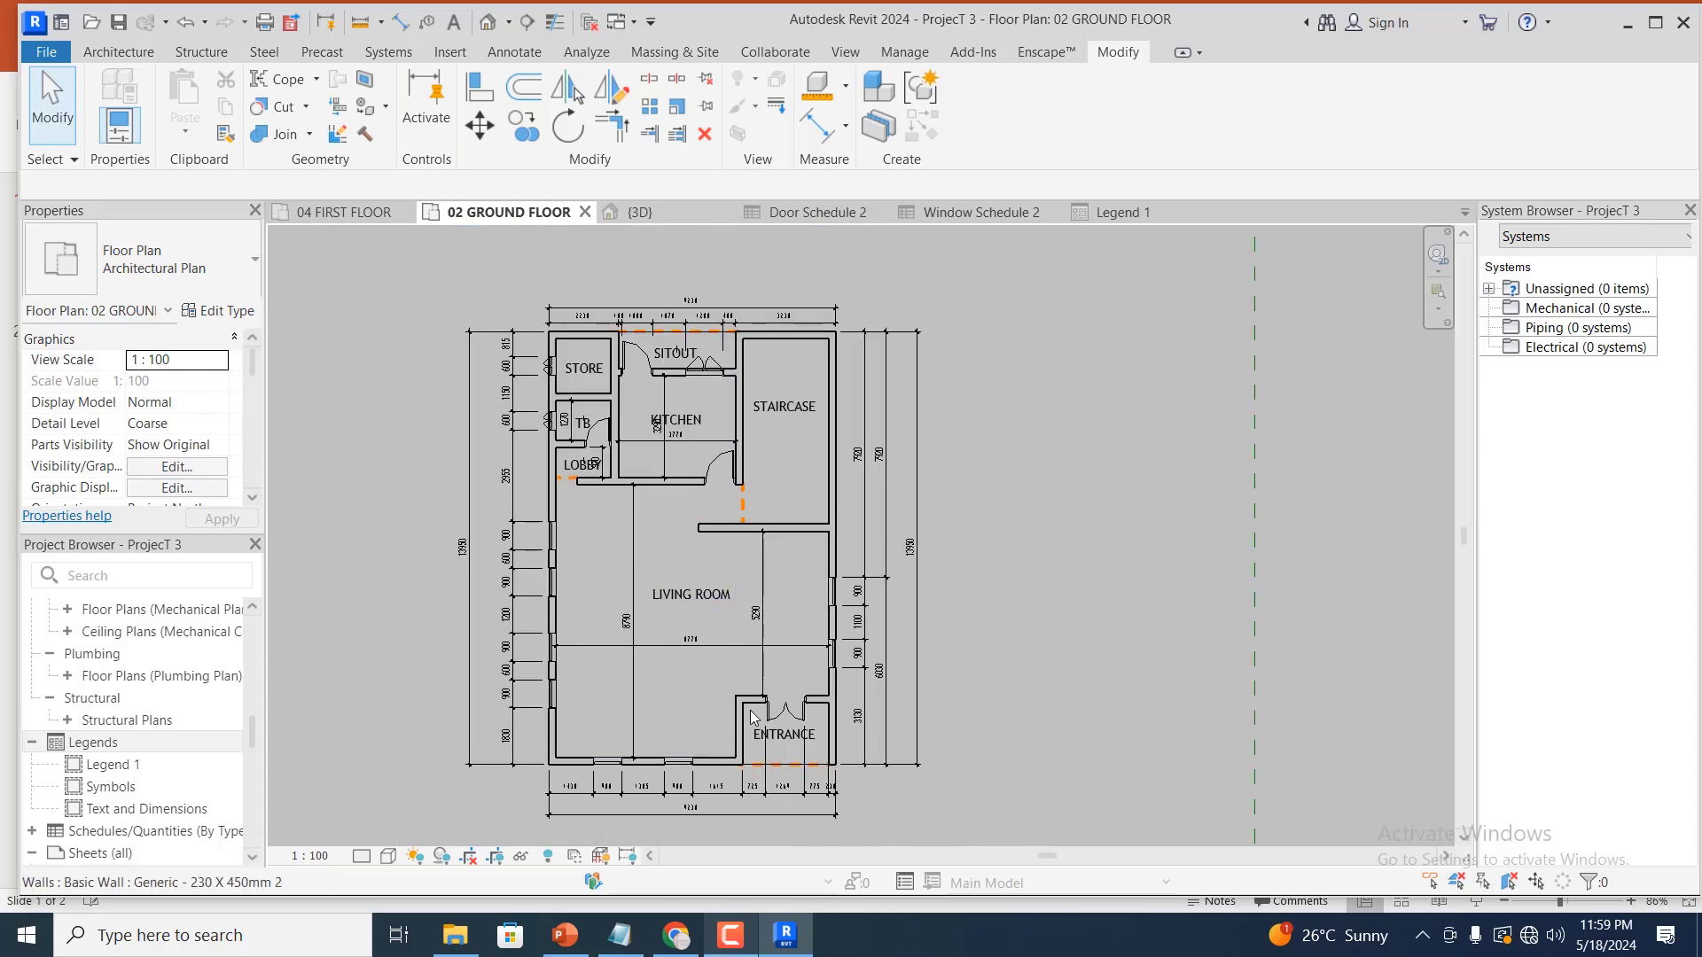
scroll(738, 693, "up", 1)
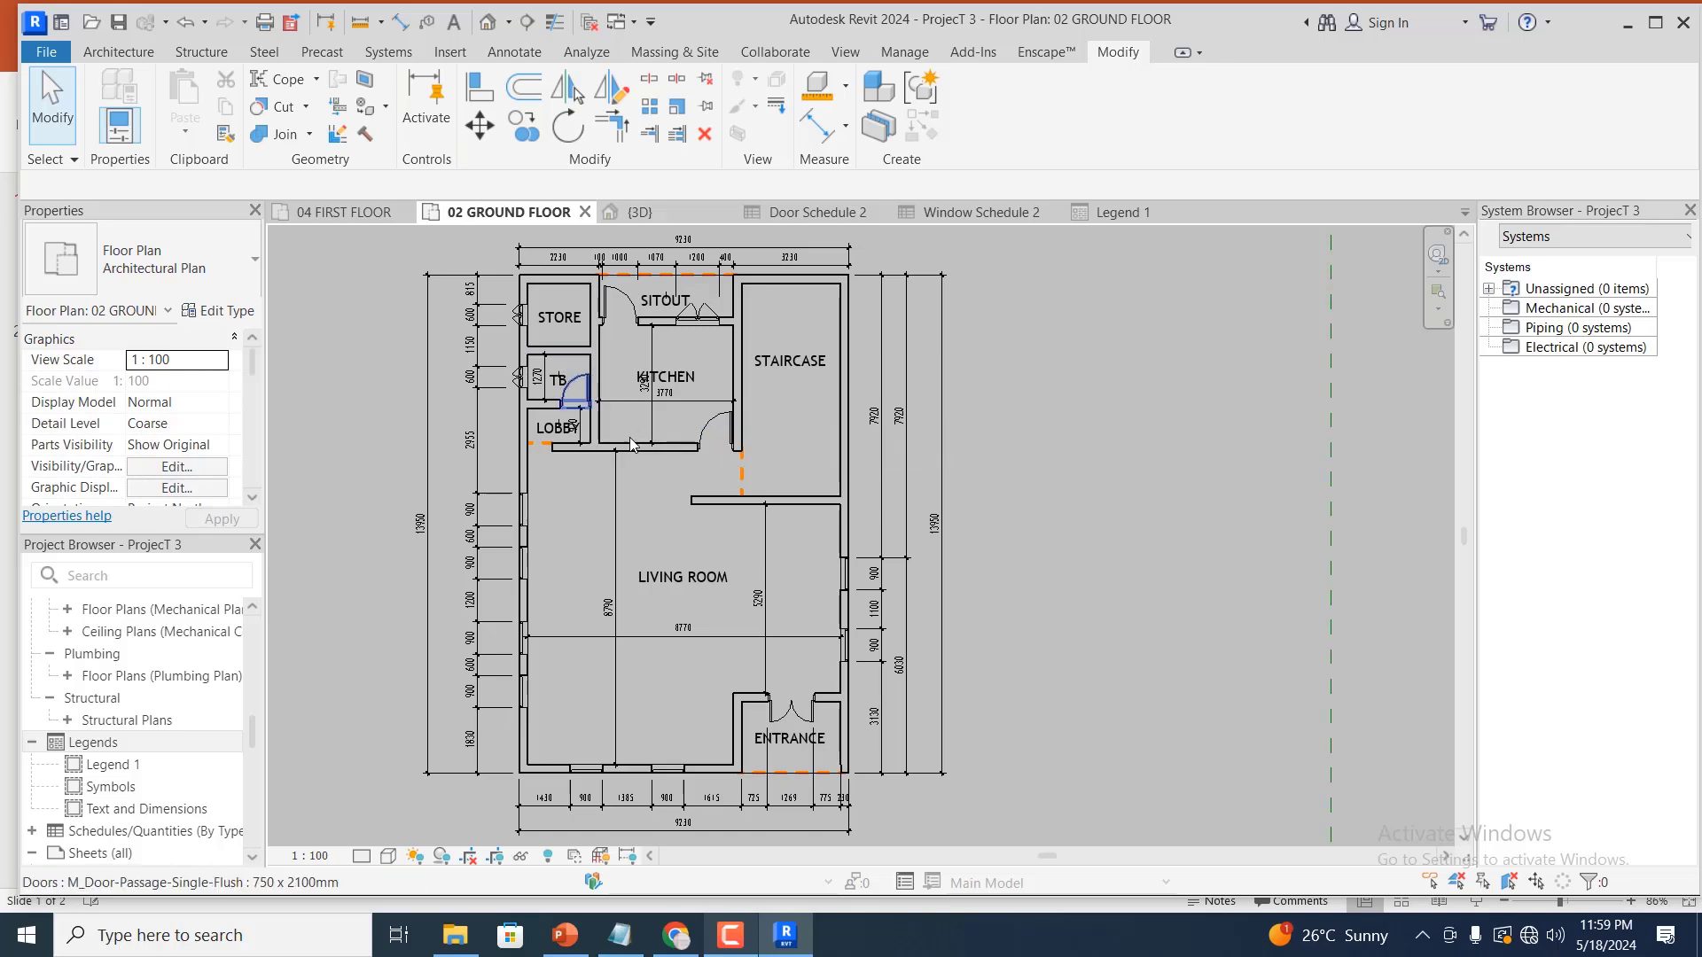
scroll(647, 477, "down", 1)
scroll(678, 312, "up", 2)
scroll(867, 376, "down", 1)
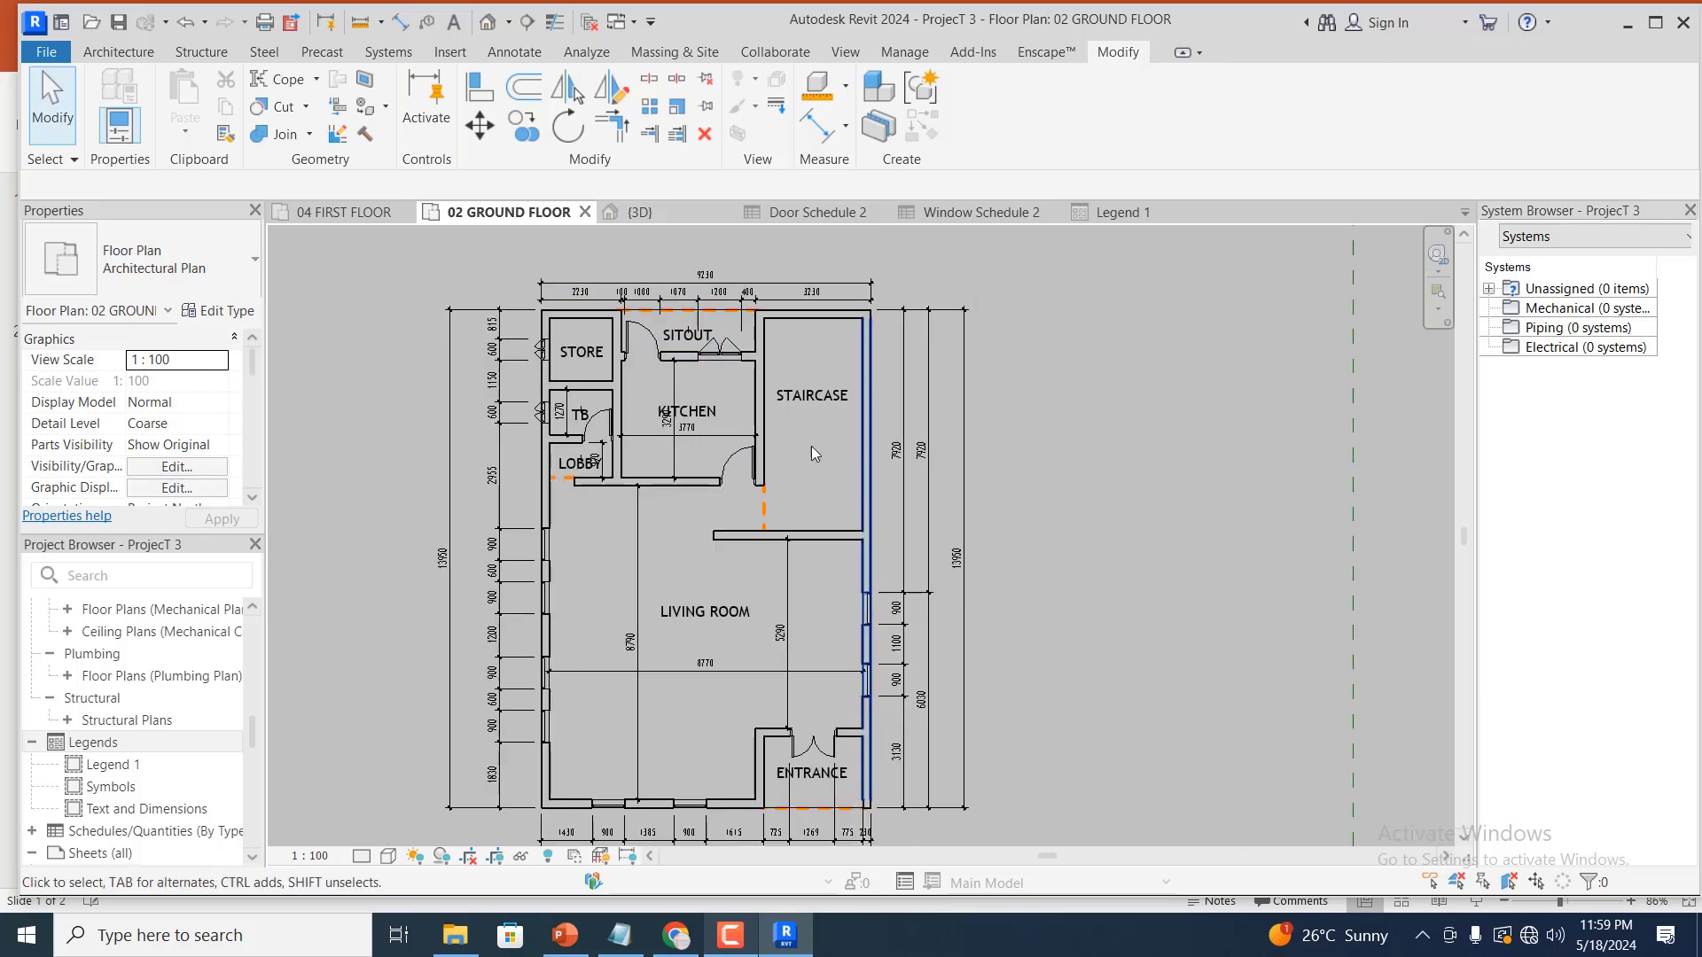
scroll(650, 466, "up", 1)
left_click(752, 454)
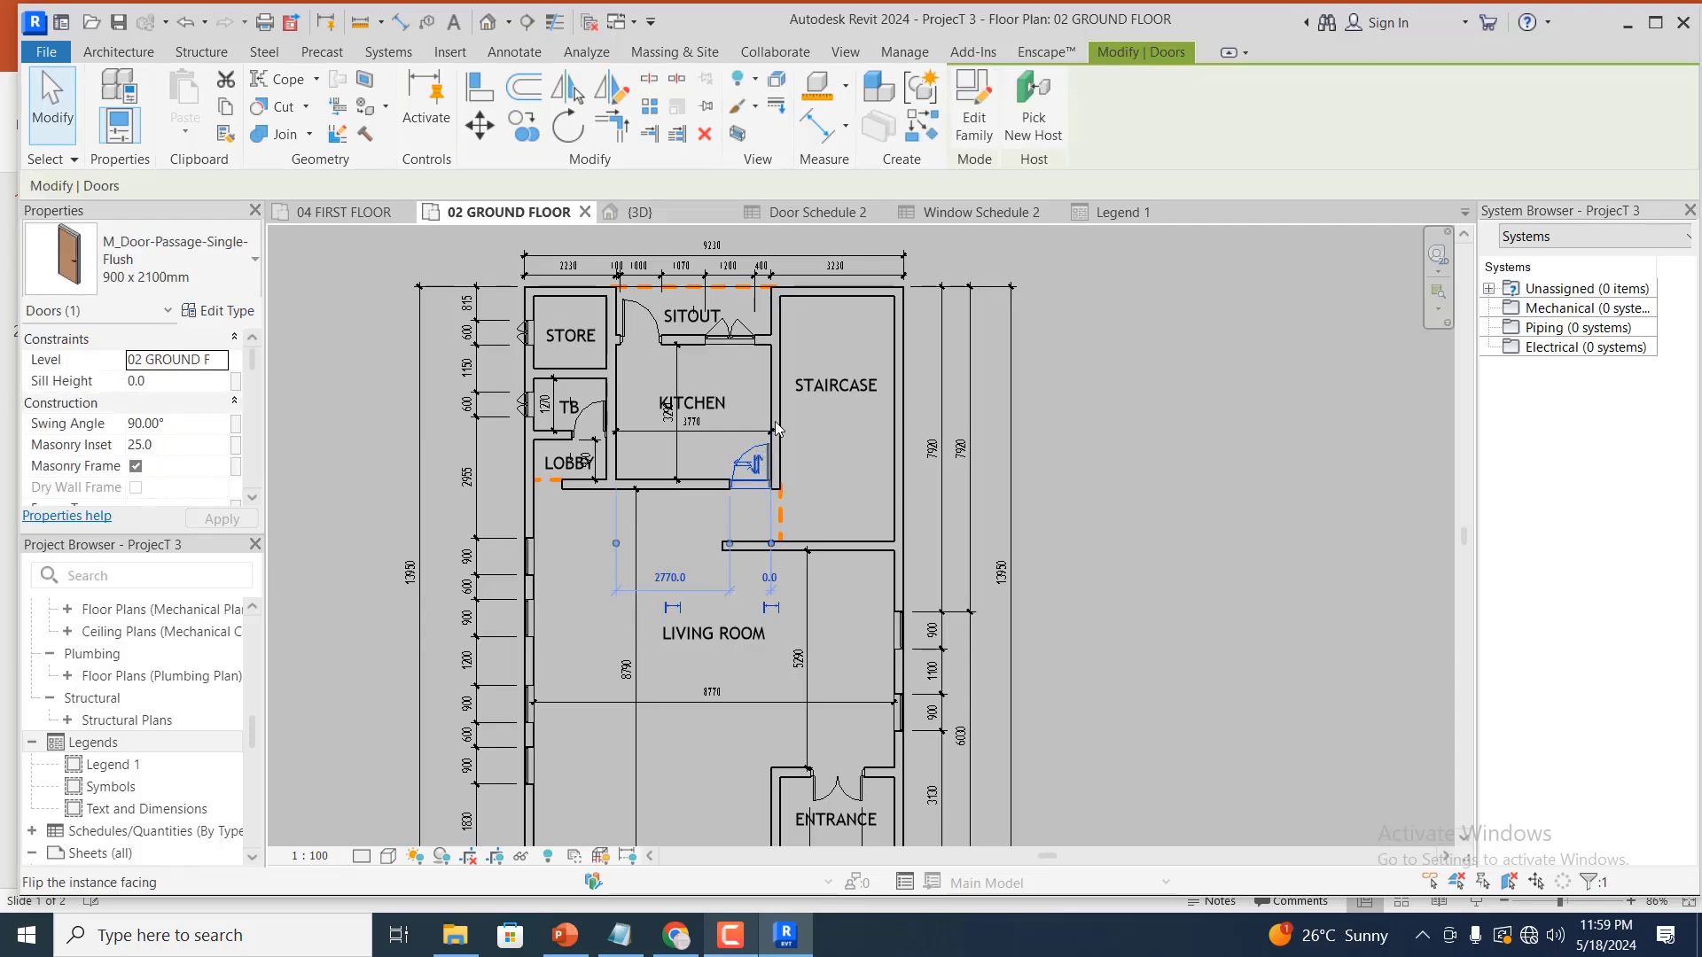
scroll(776, 429, "up", 1)
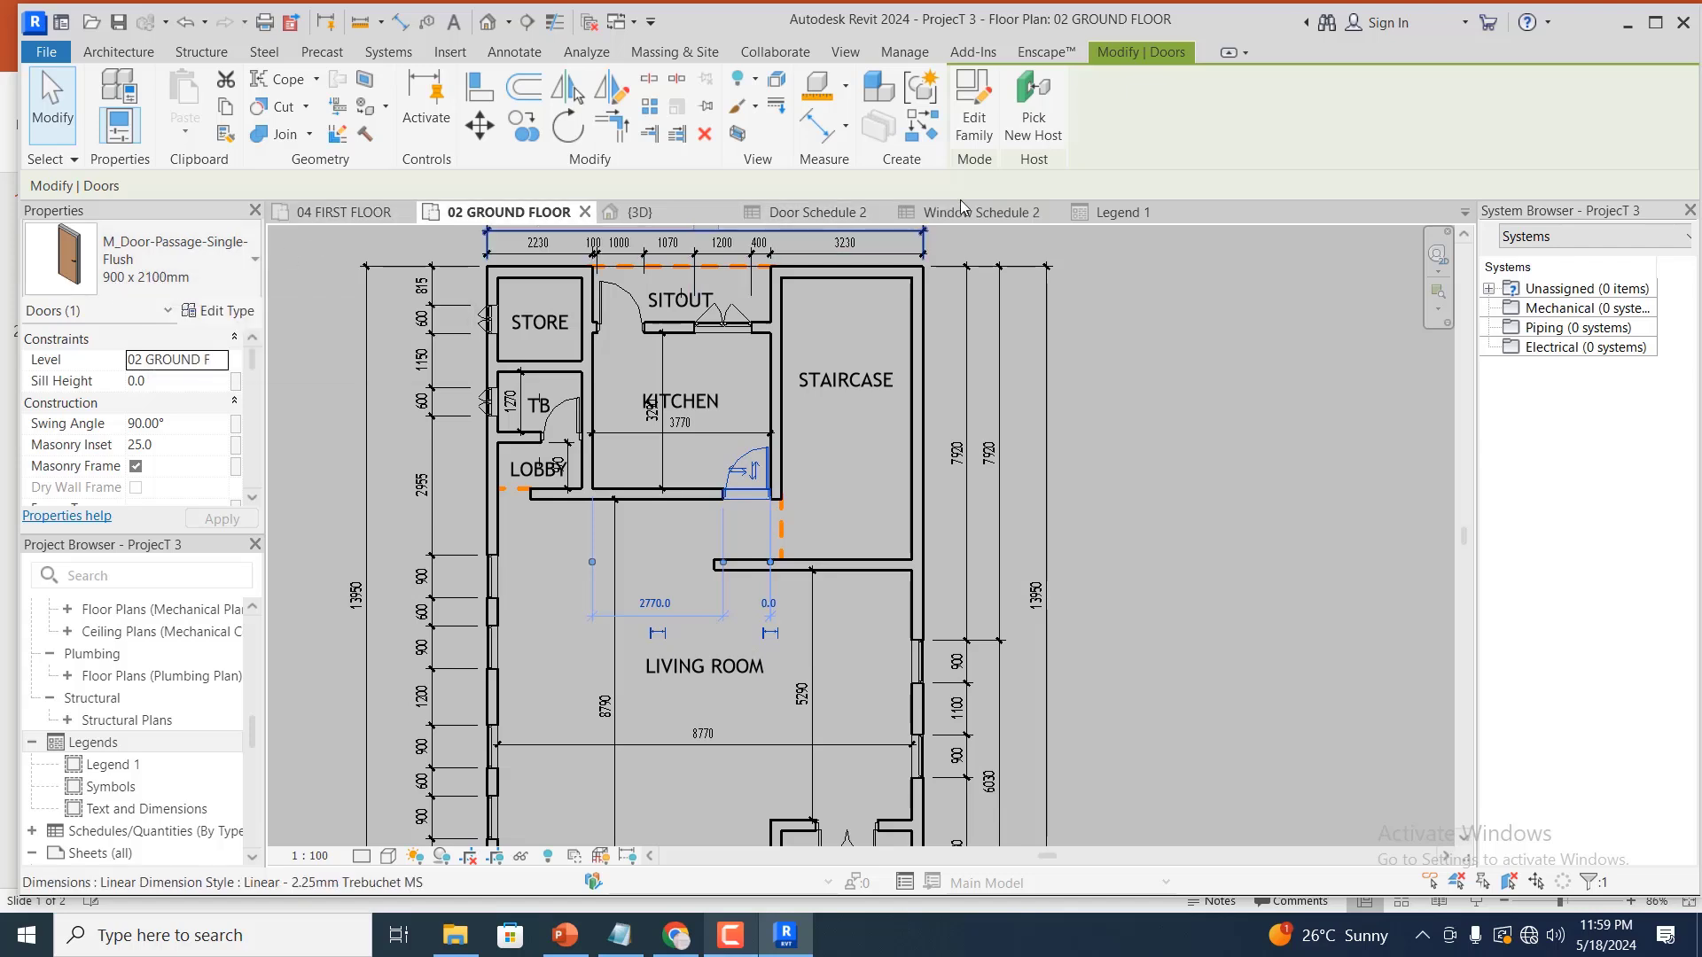
In Legend 1, copy the double-door elevation from the first door row down into the Front column across the two empty rows below
left_click(1108, 215)
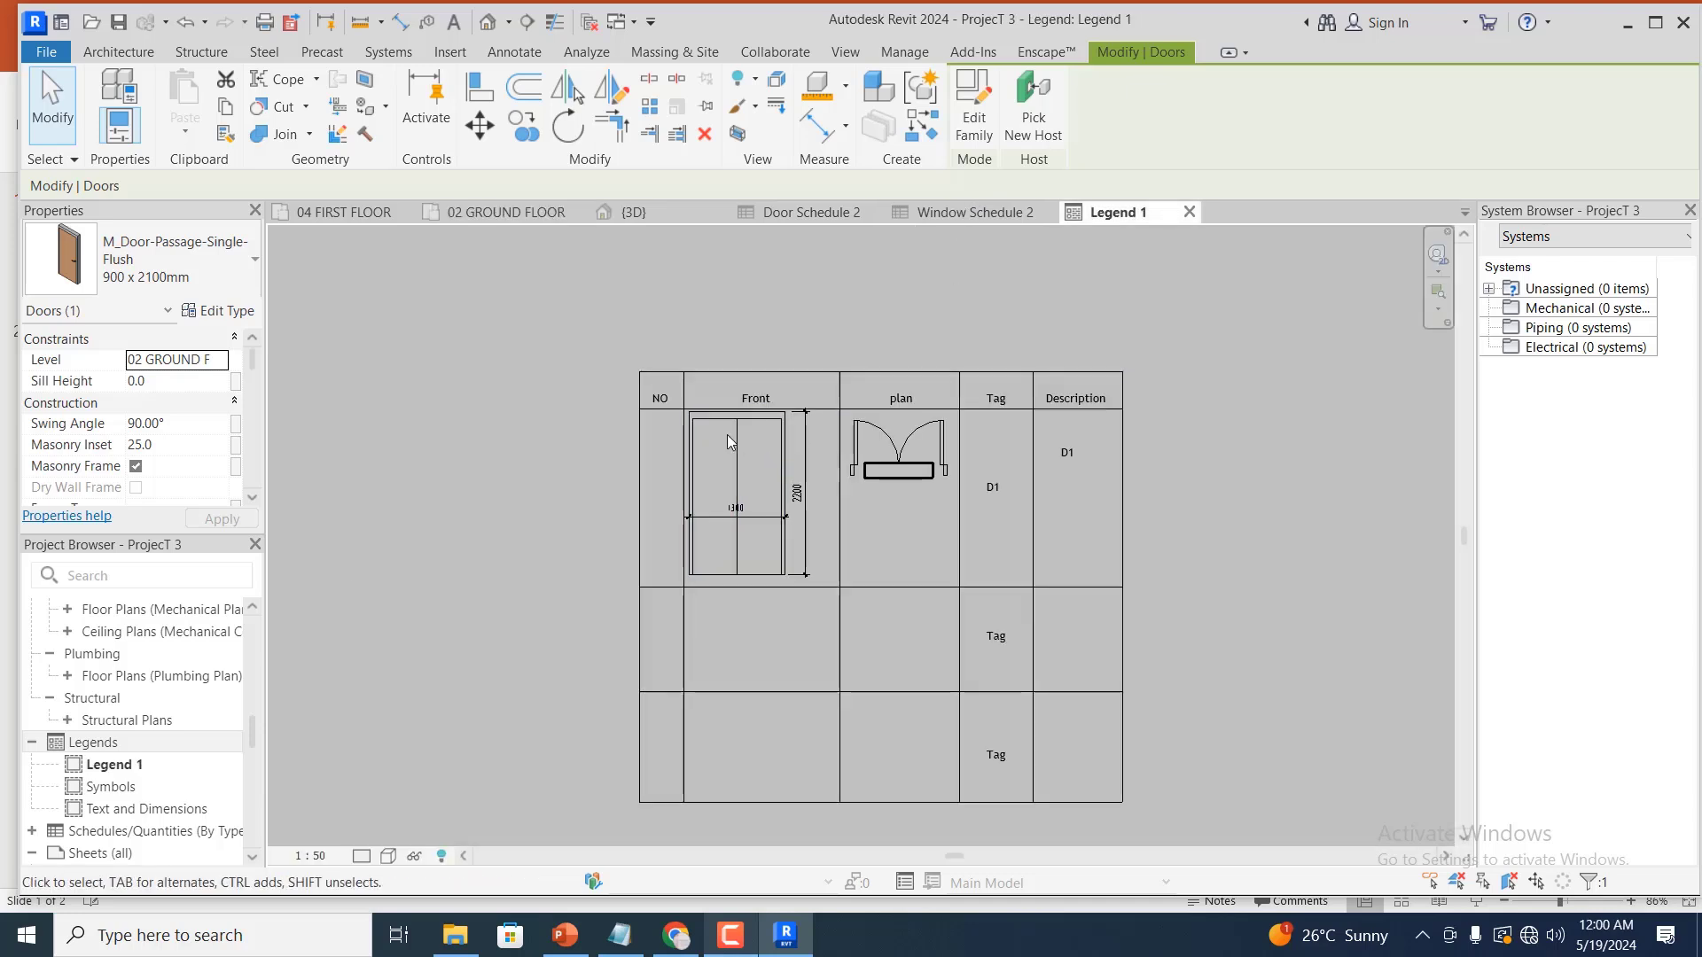
scroll(590, 346, "down", 3)
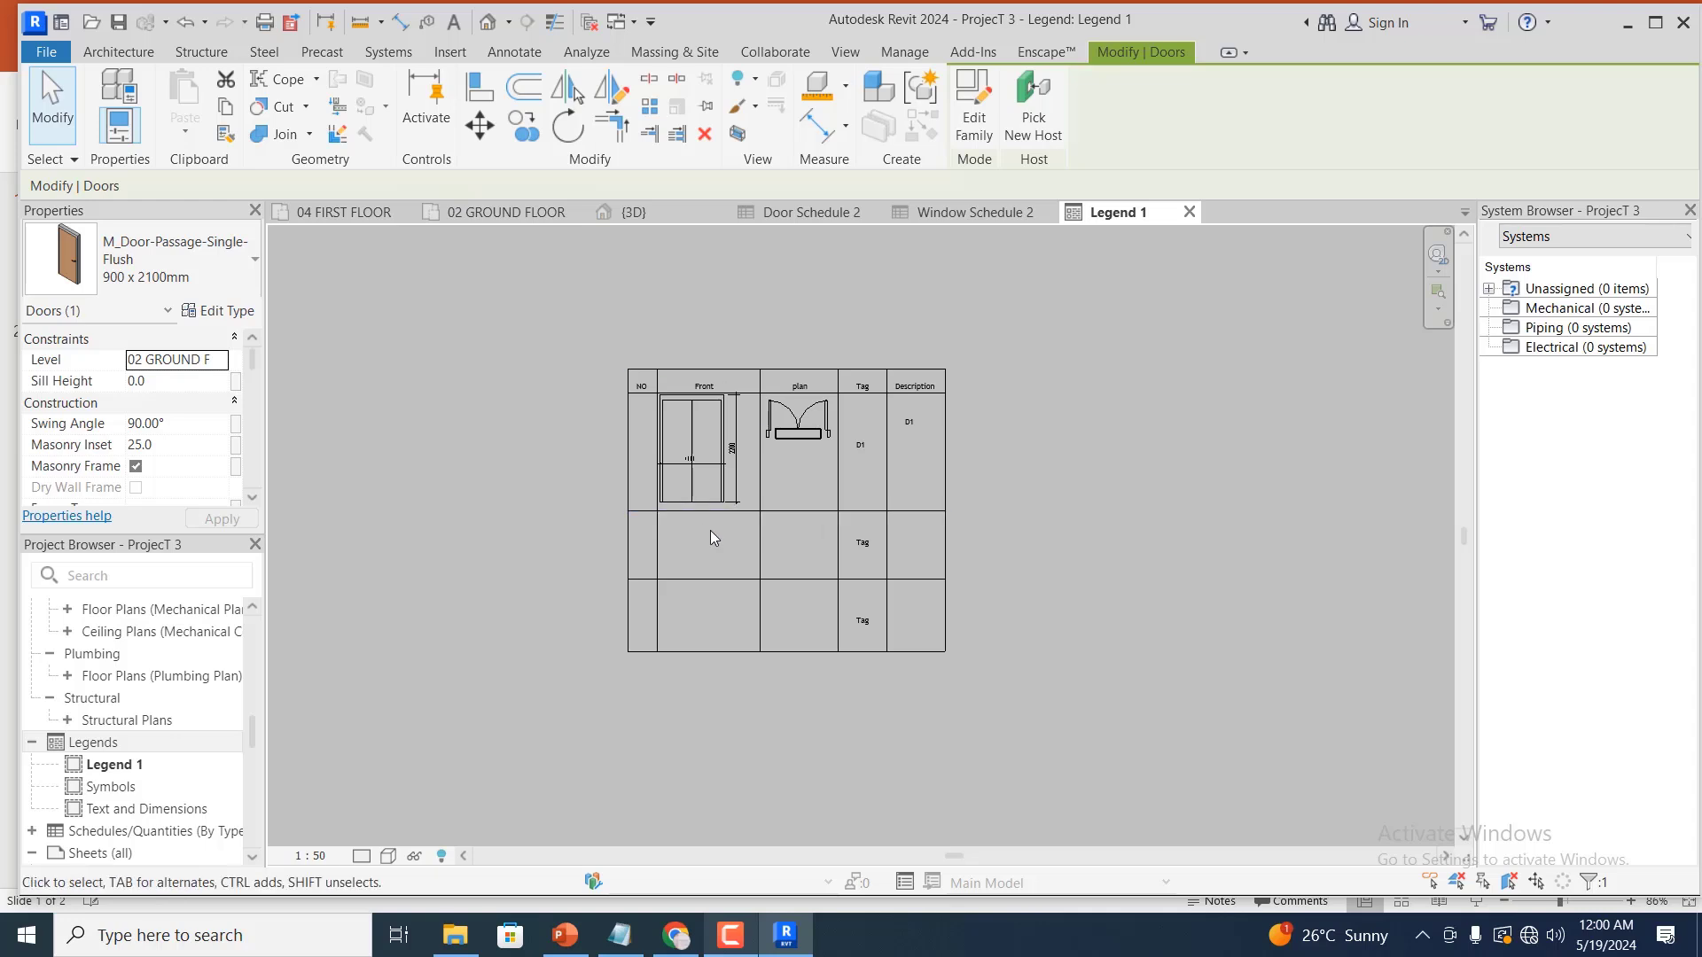
scroll(1026, 547, "down", 5)
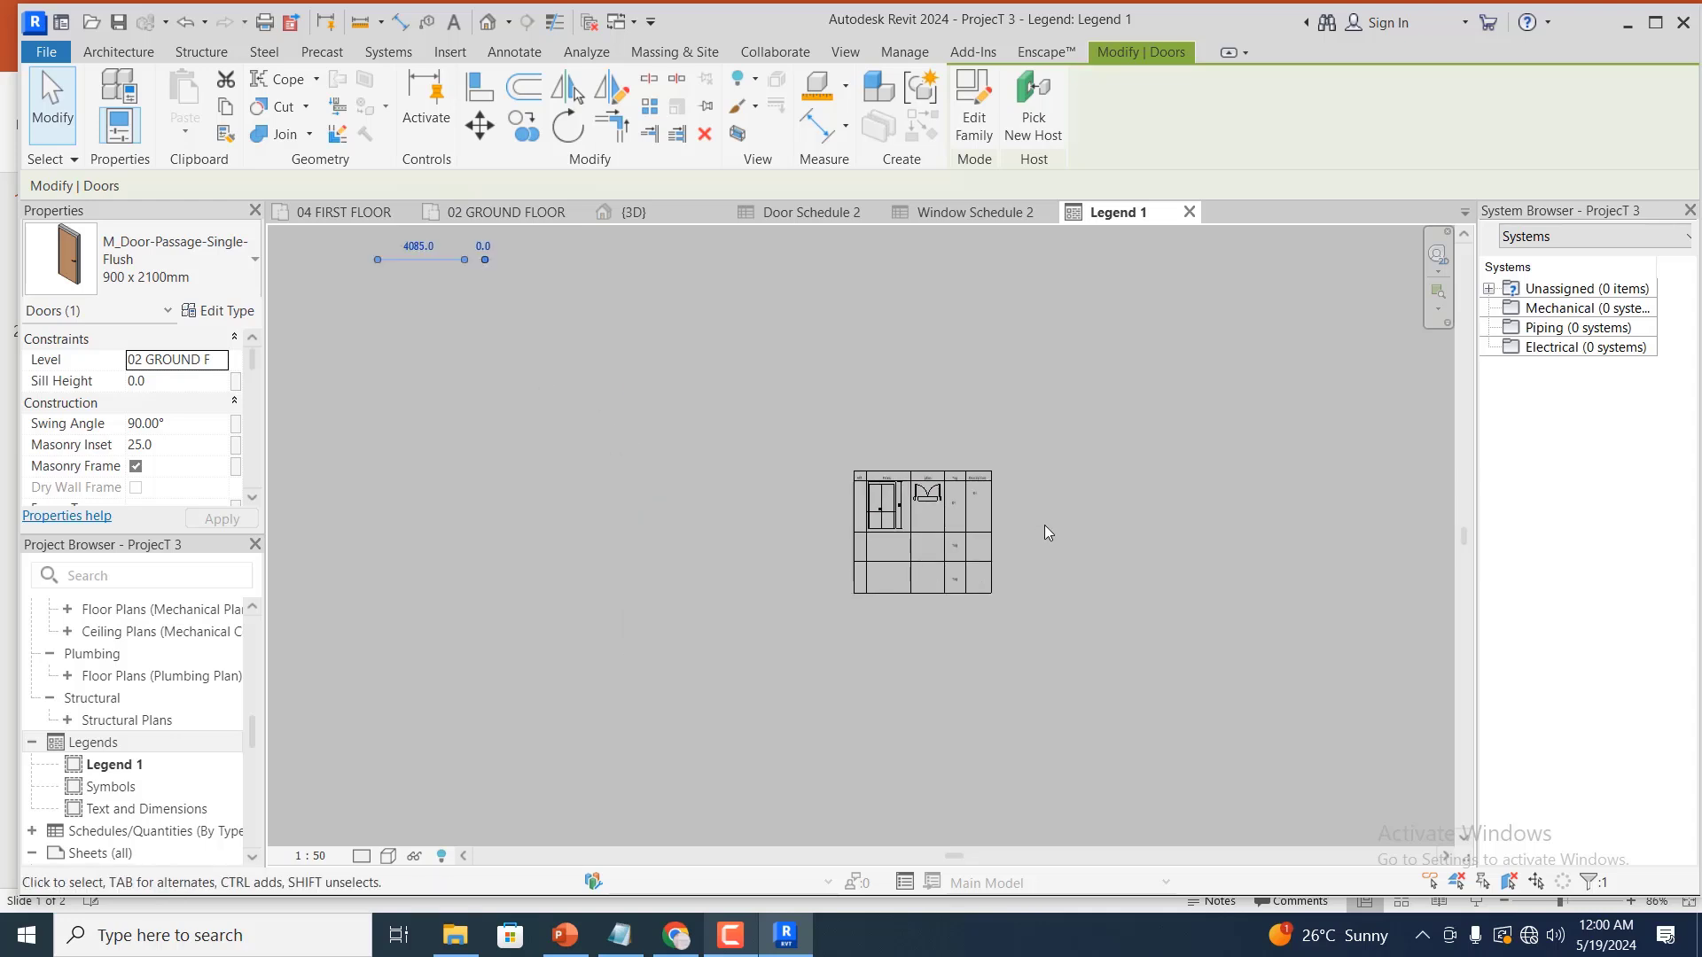
scroll(1041, 525, "down", 2)
scroll(1037, 513, "up", 4)
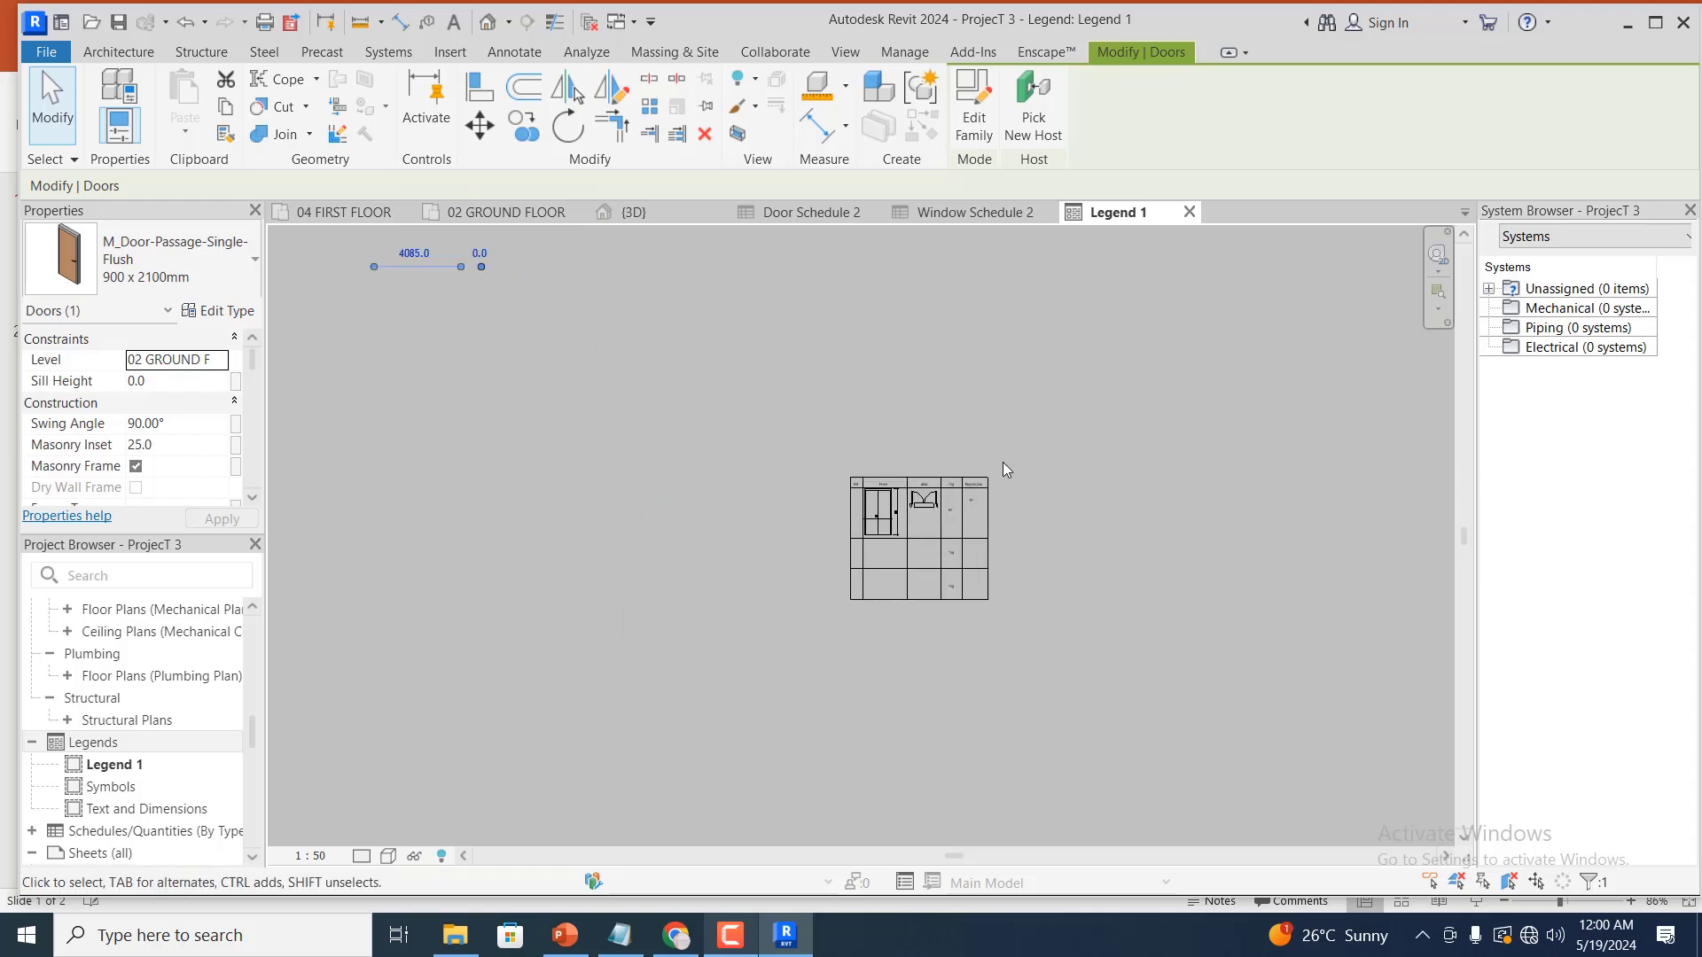
scroll(993, 578, "up", 2)
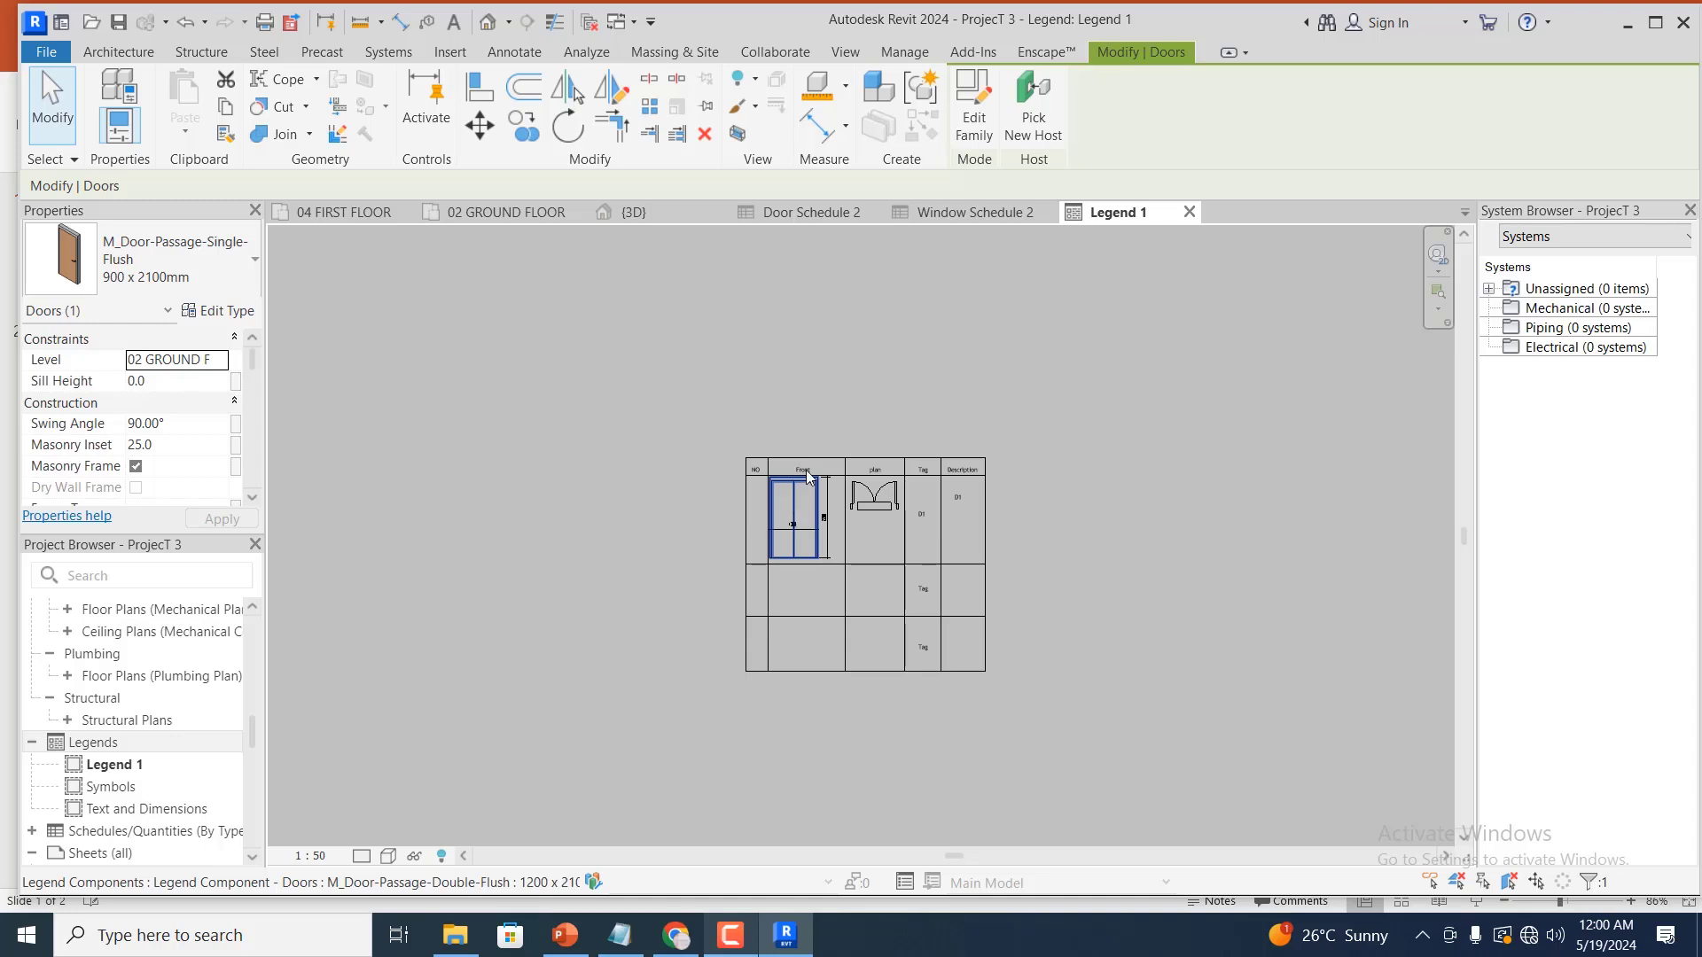
scroll(836, 576, "down", 1)
scroll(839, 523, "up", 2)
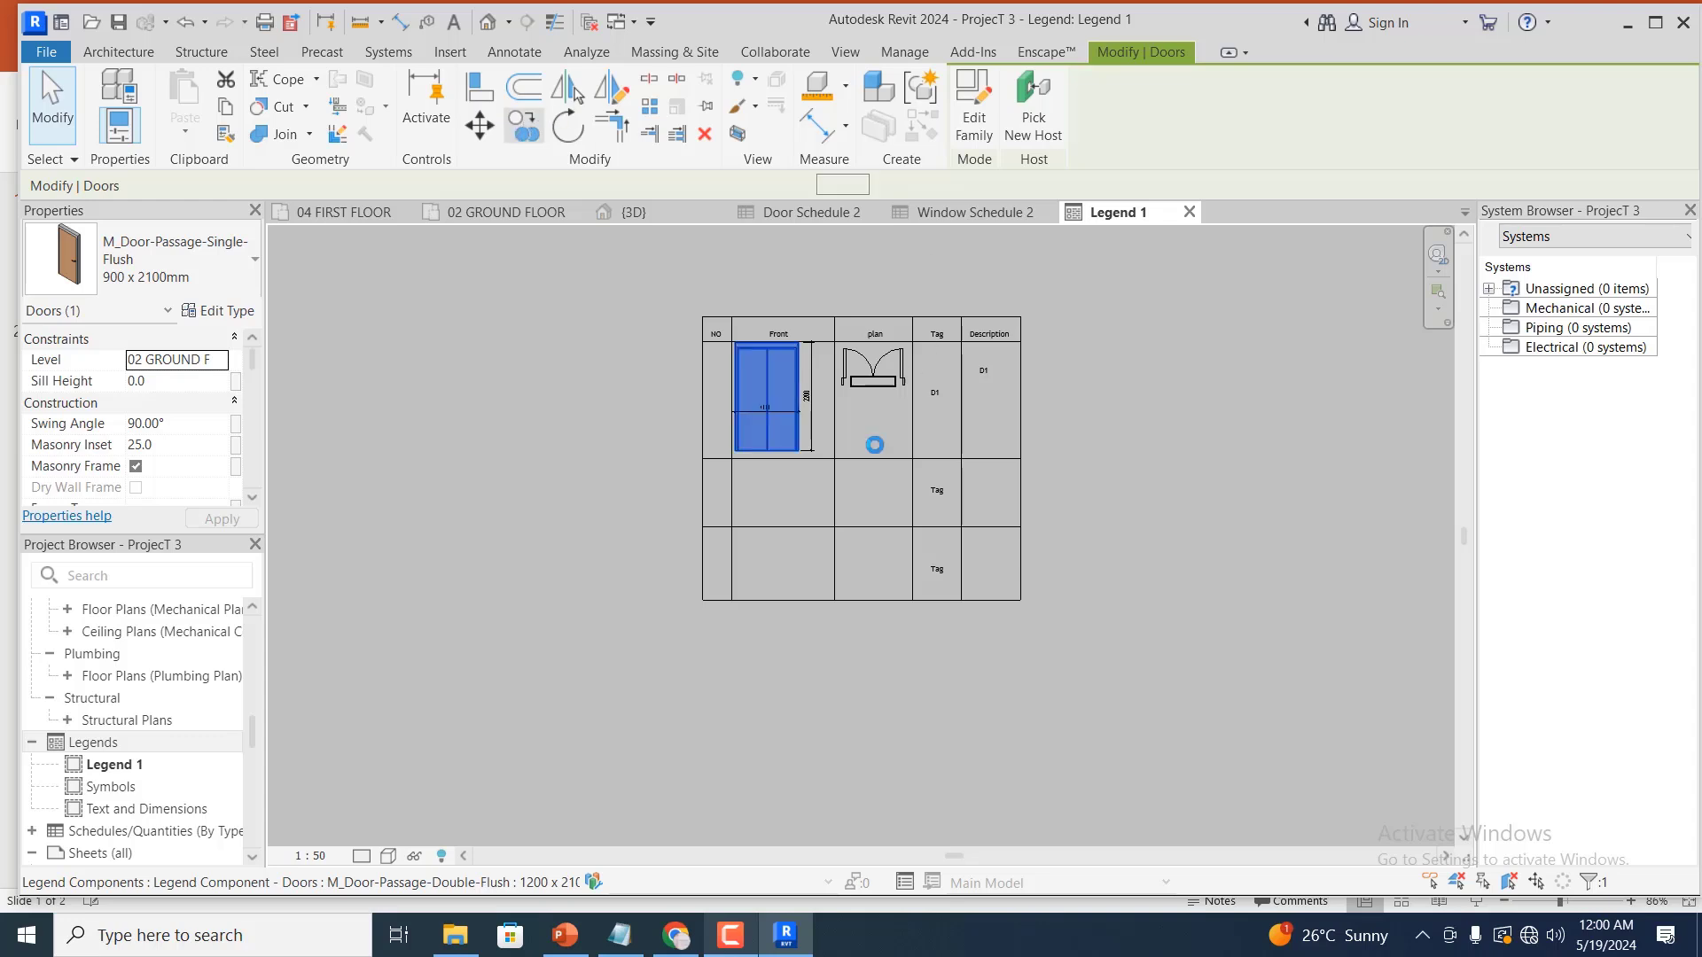
left_click(783, 393)
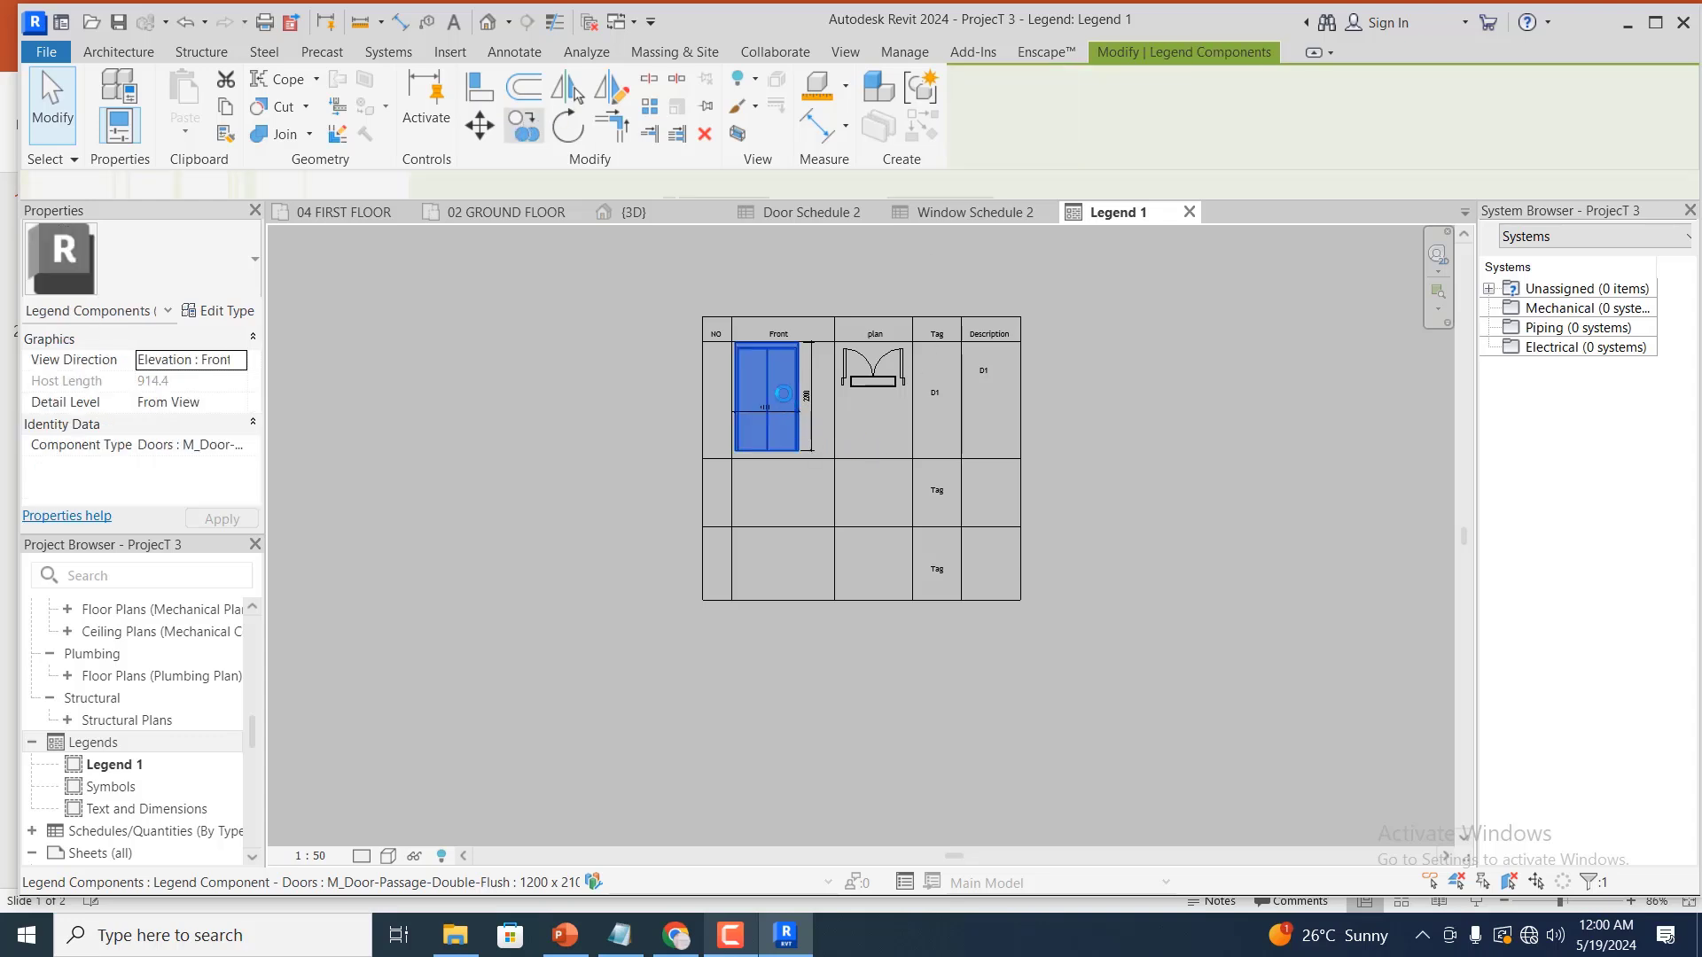
left_click(776, 386)
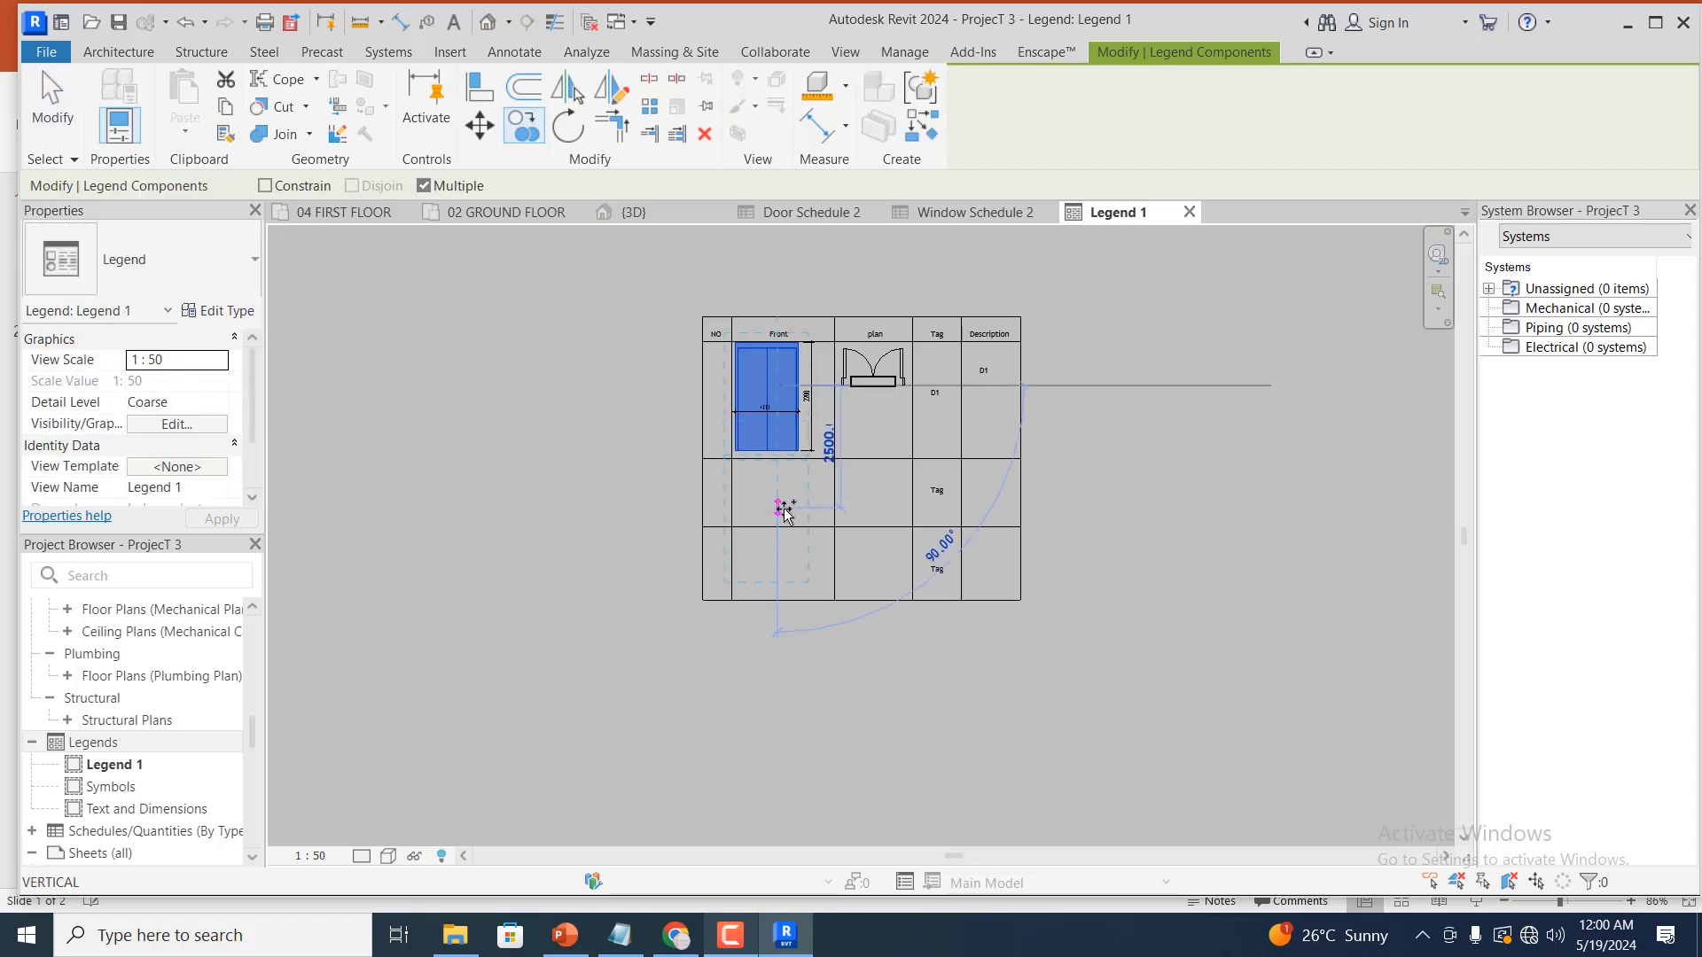
scroll(782, 508, "up", 1)
scroll(784, 507, "up", 1)
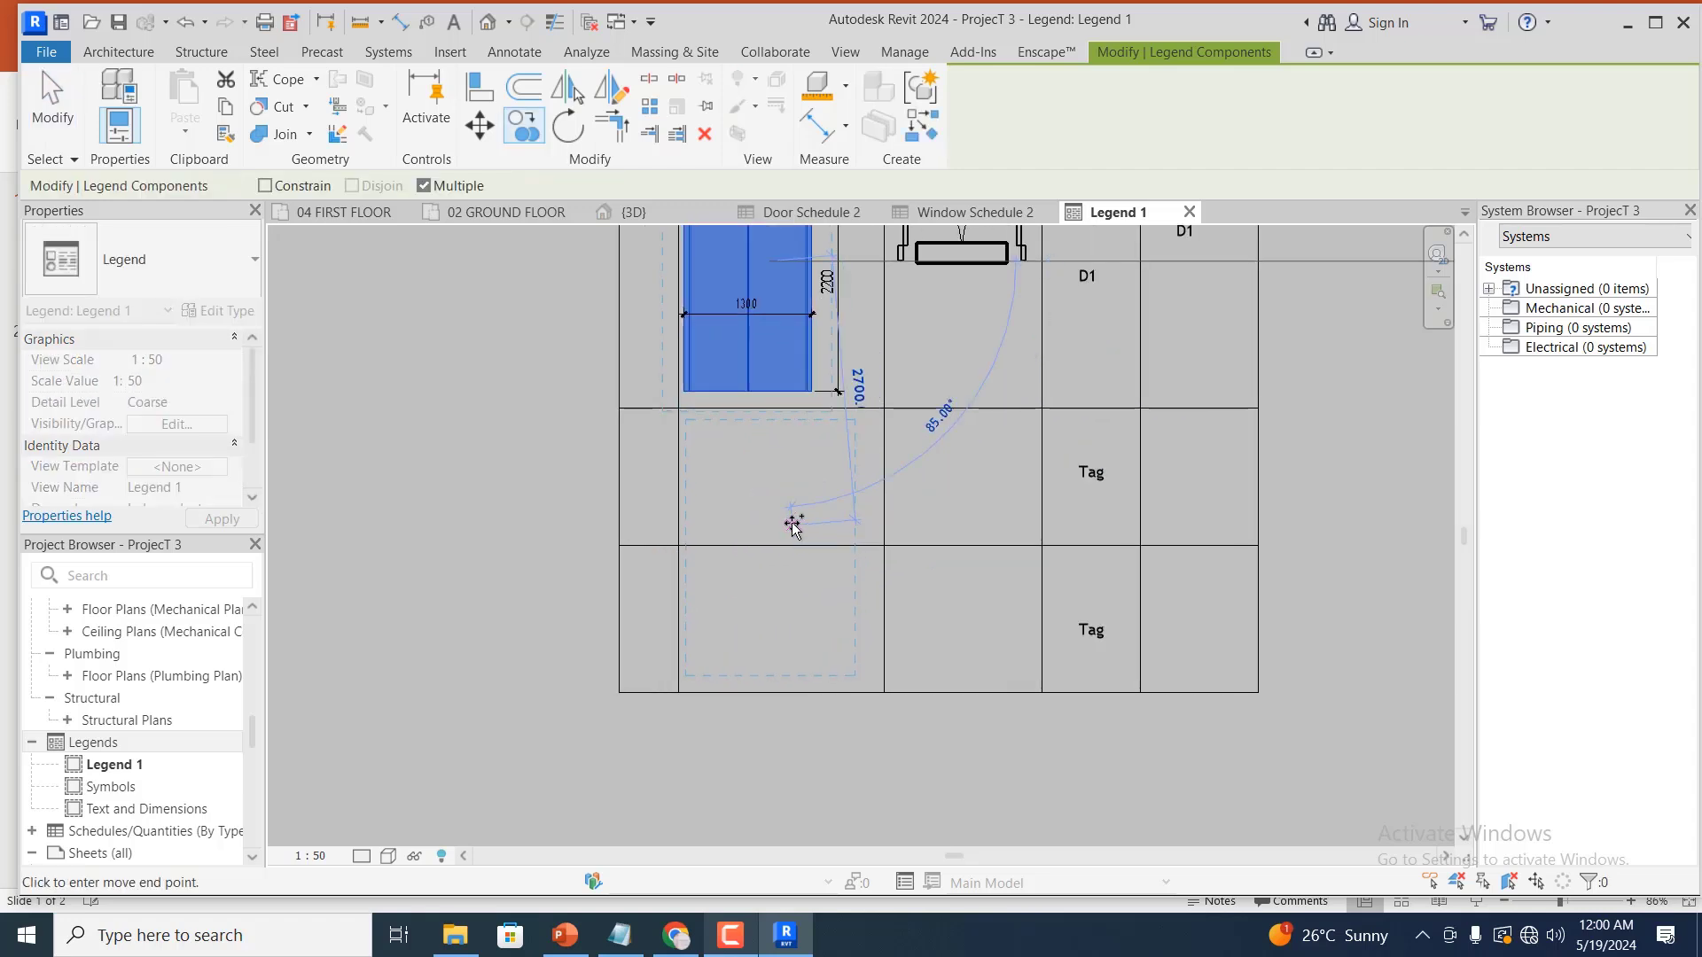
scroll(793, 523, "up", 1)
left_click(807, 515)
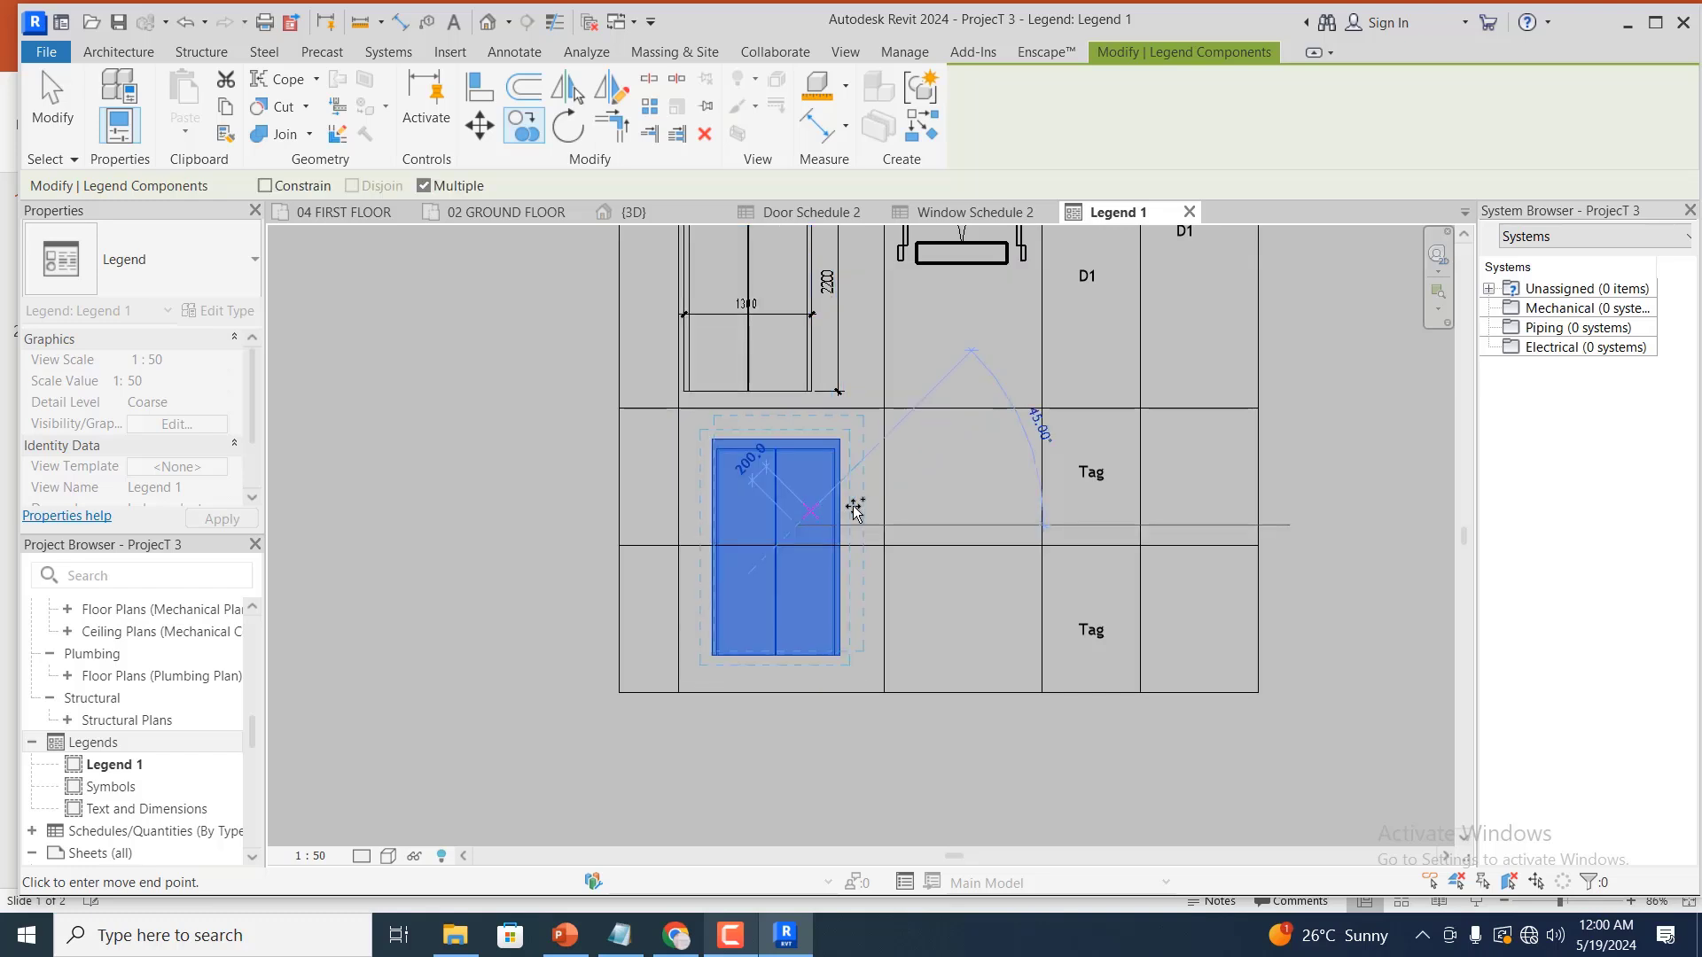
scroll(886, 492, "down", 2)
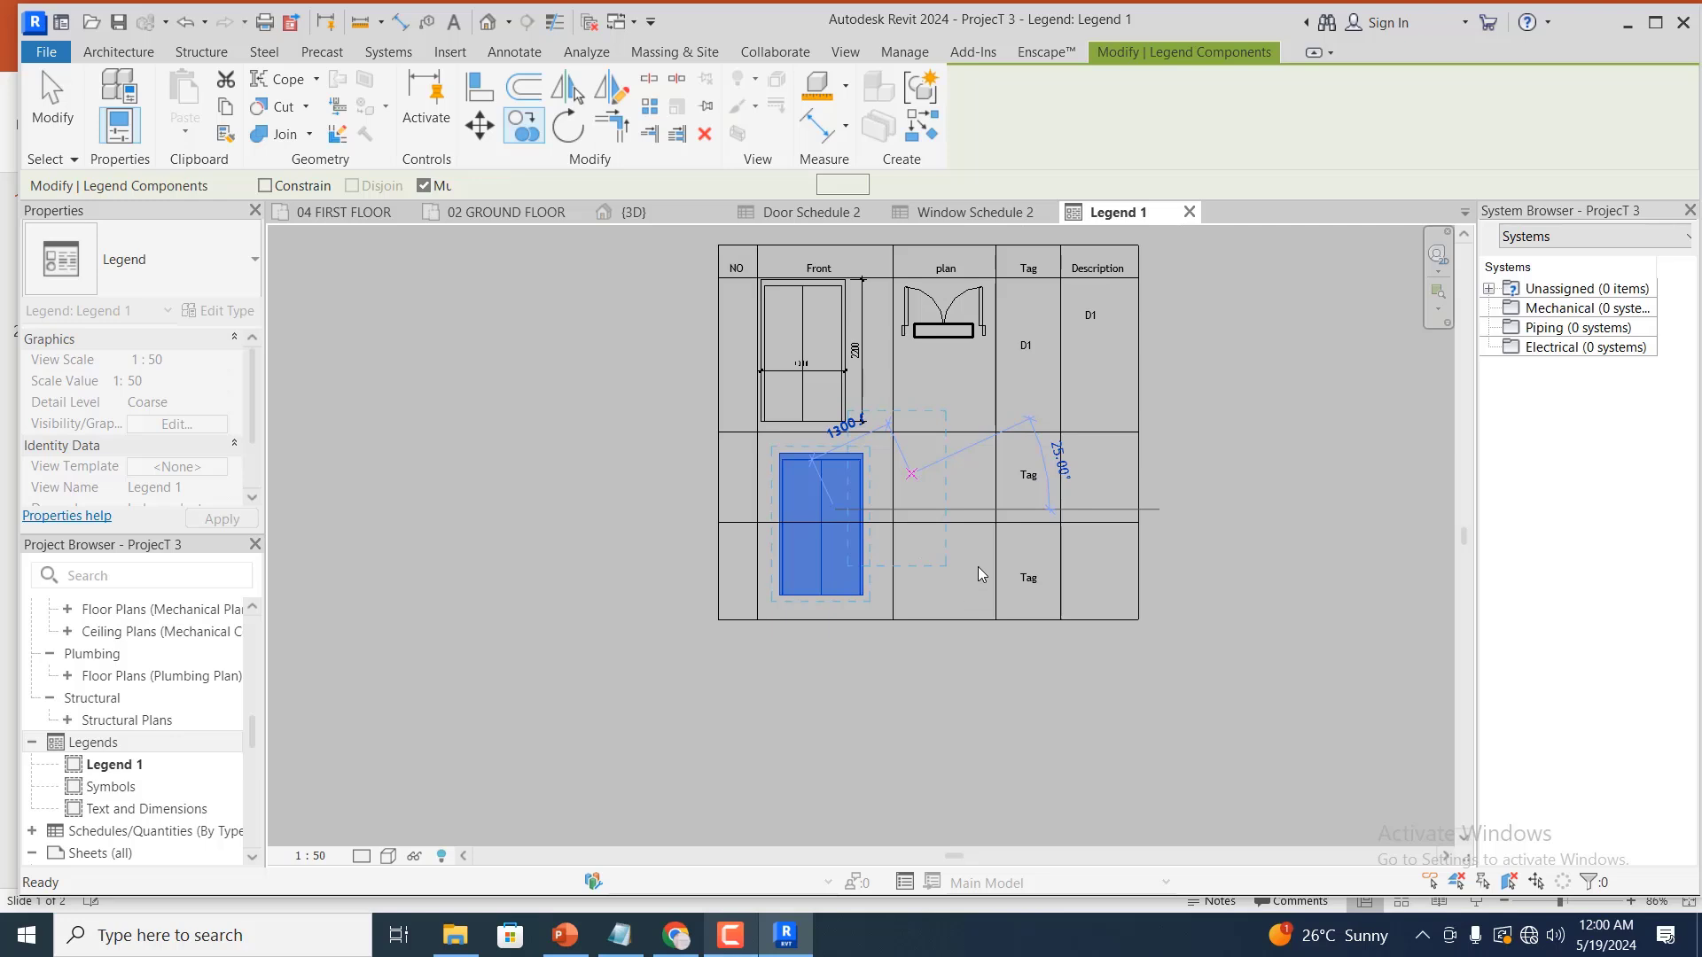
left_click(989, 535)
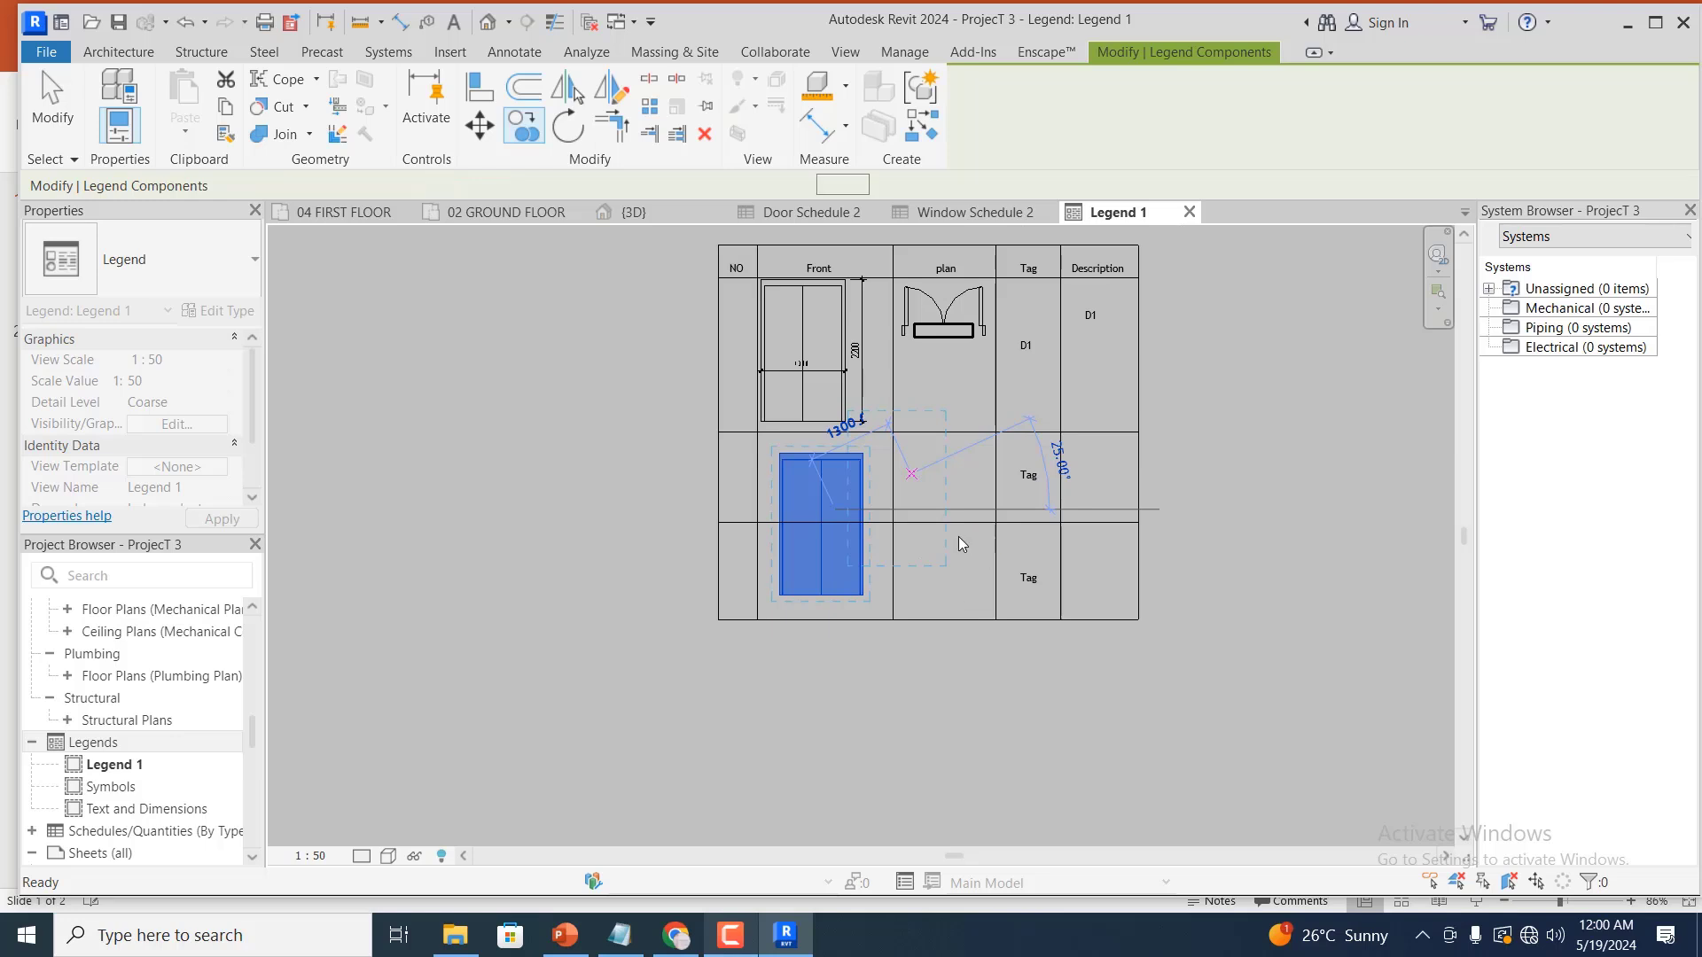
Delete the horizontal line dividing the two lower rows and both leftover "Tag" texts in those rows
scroll(961, 525, "up", 1)
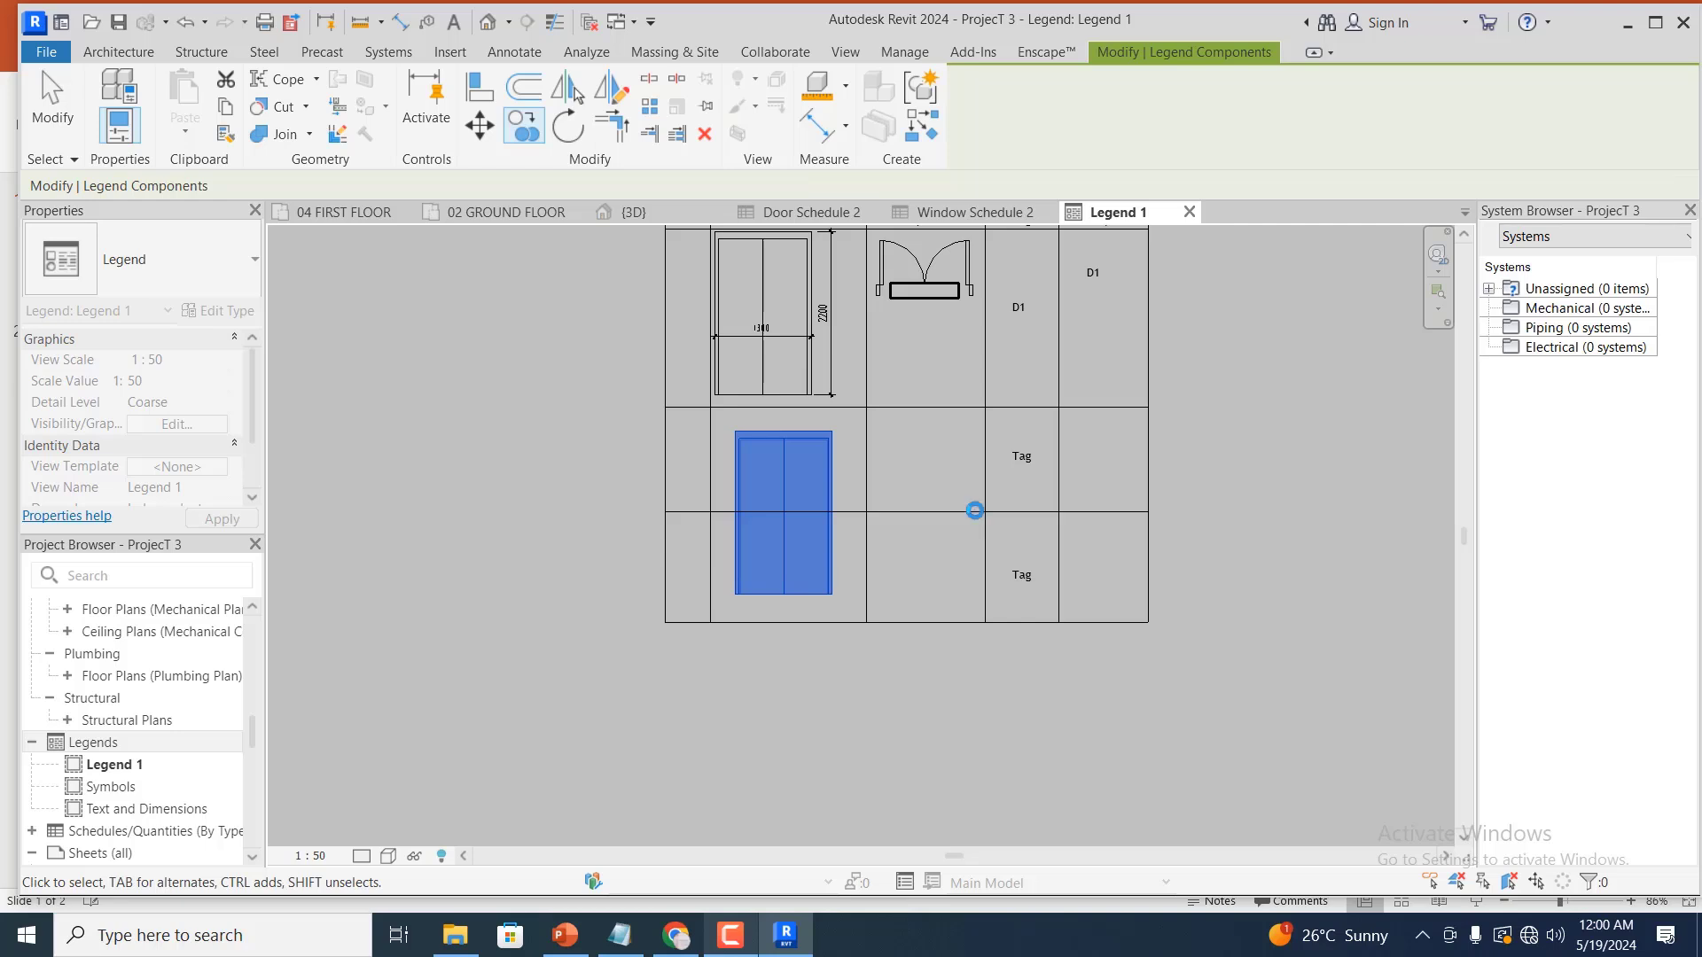
left_click(972, 510)
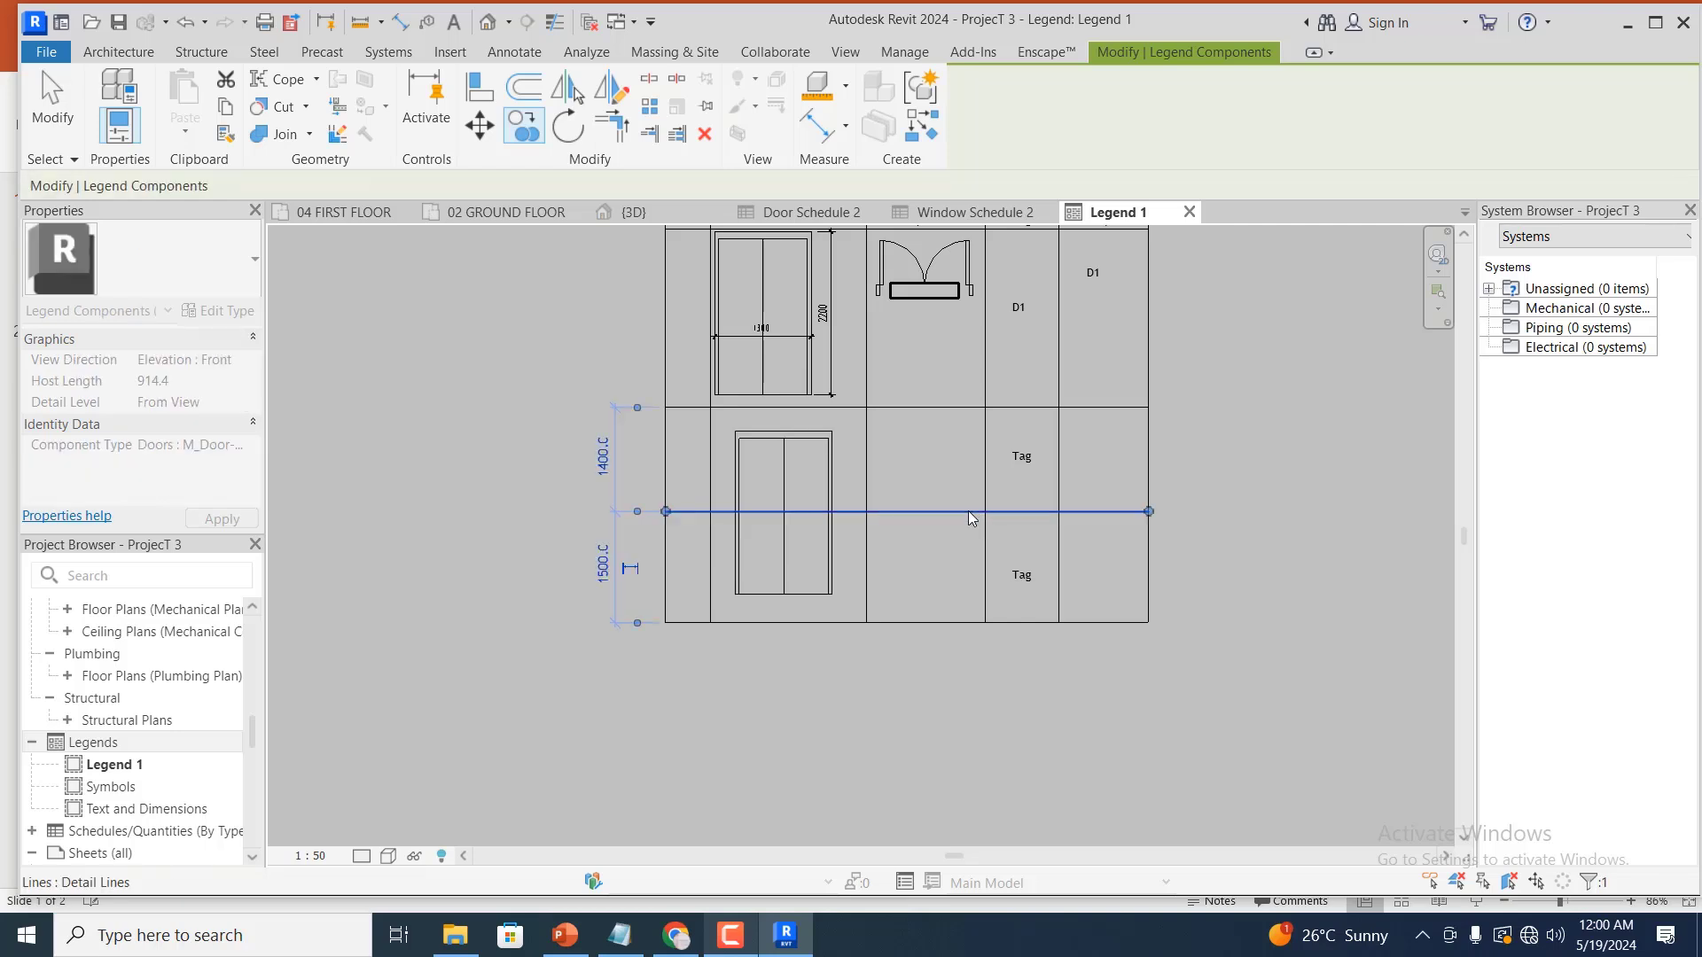
left_click(1029, 468, "ctrl")
key("Delete")
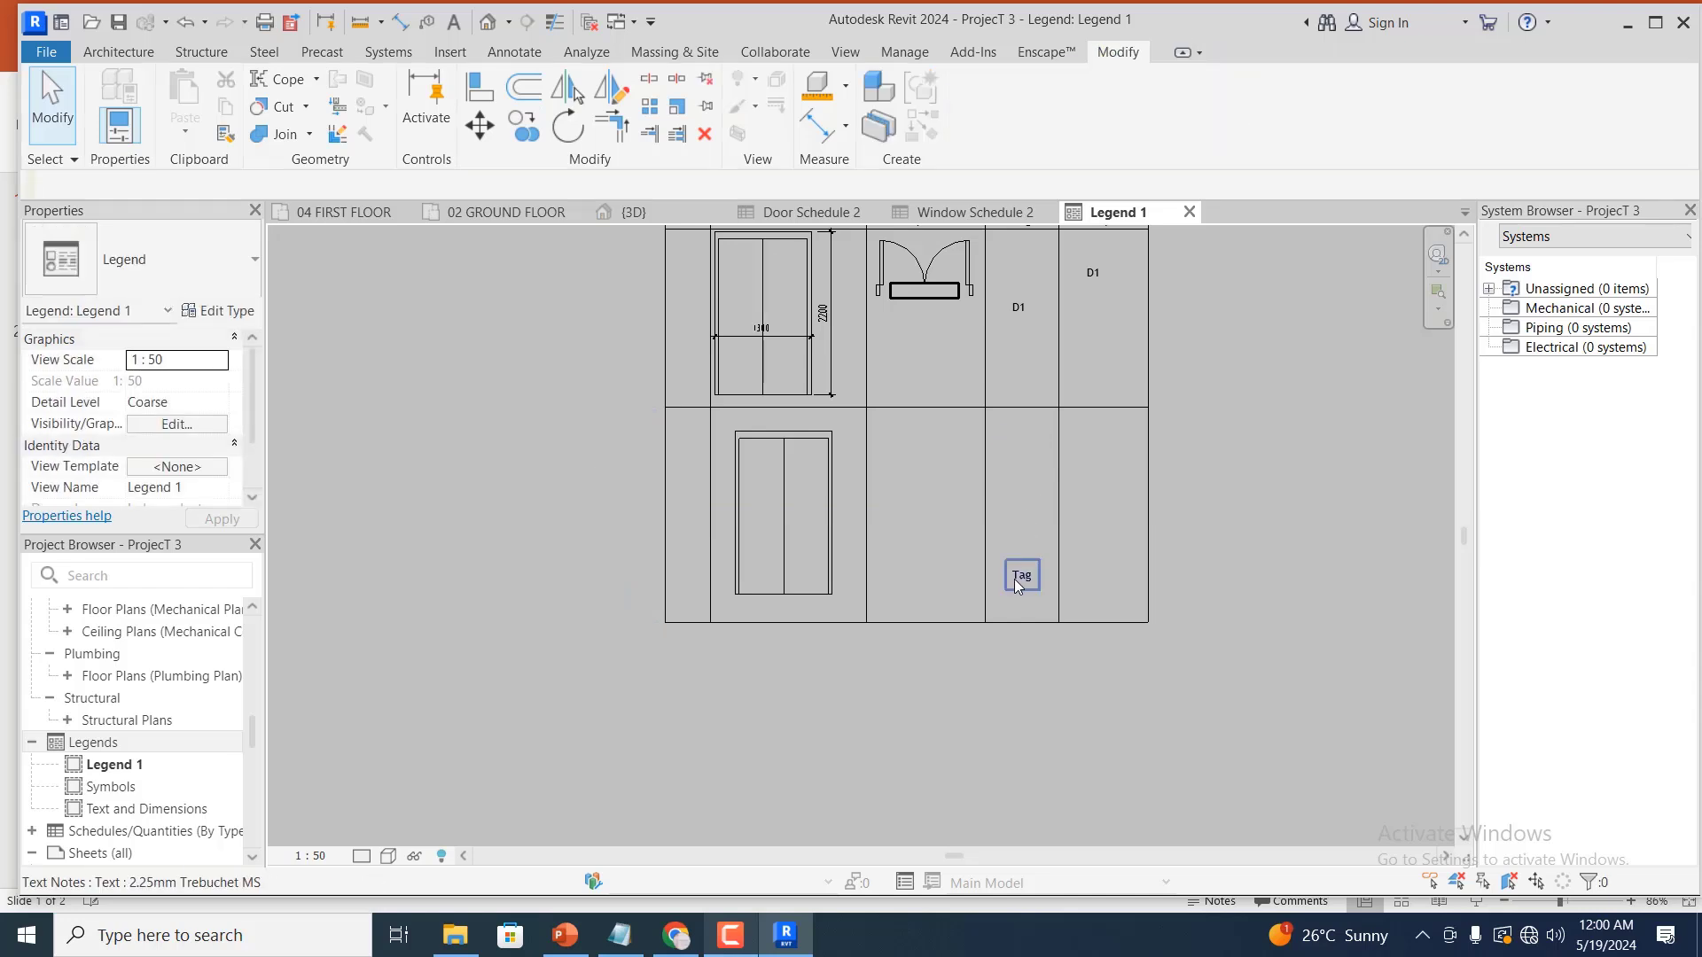
left_click(1015, 578)
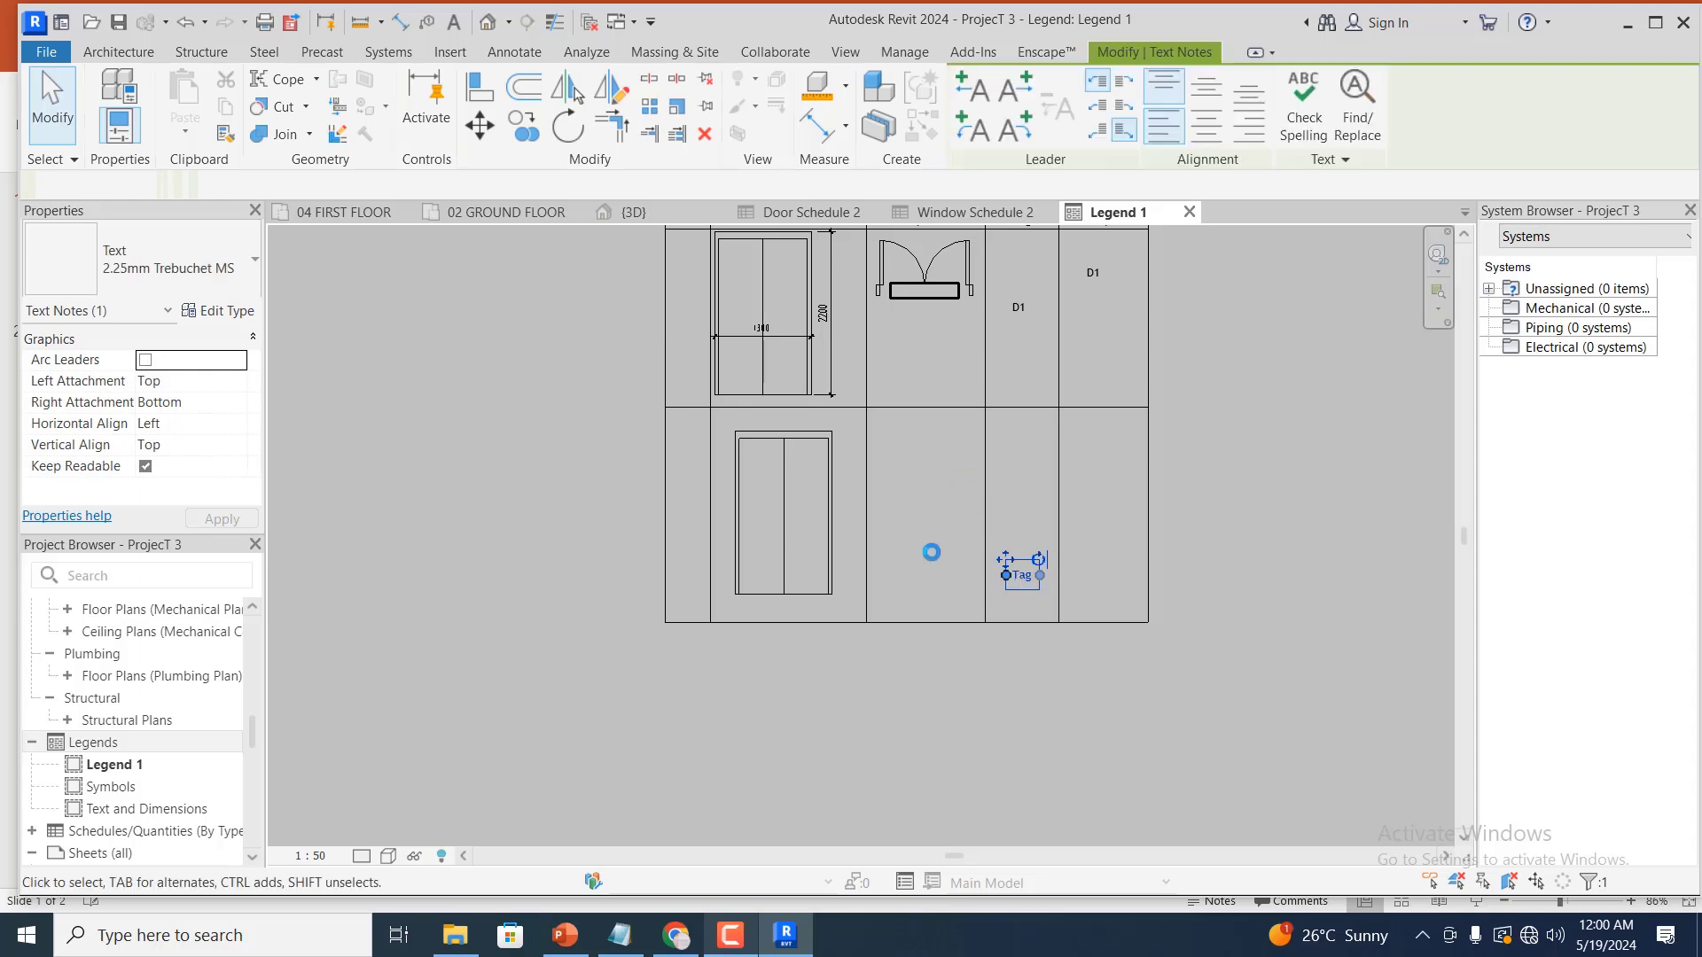
key("Delete")
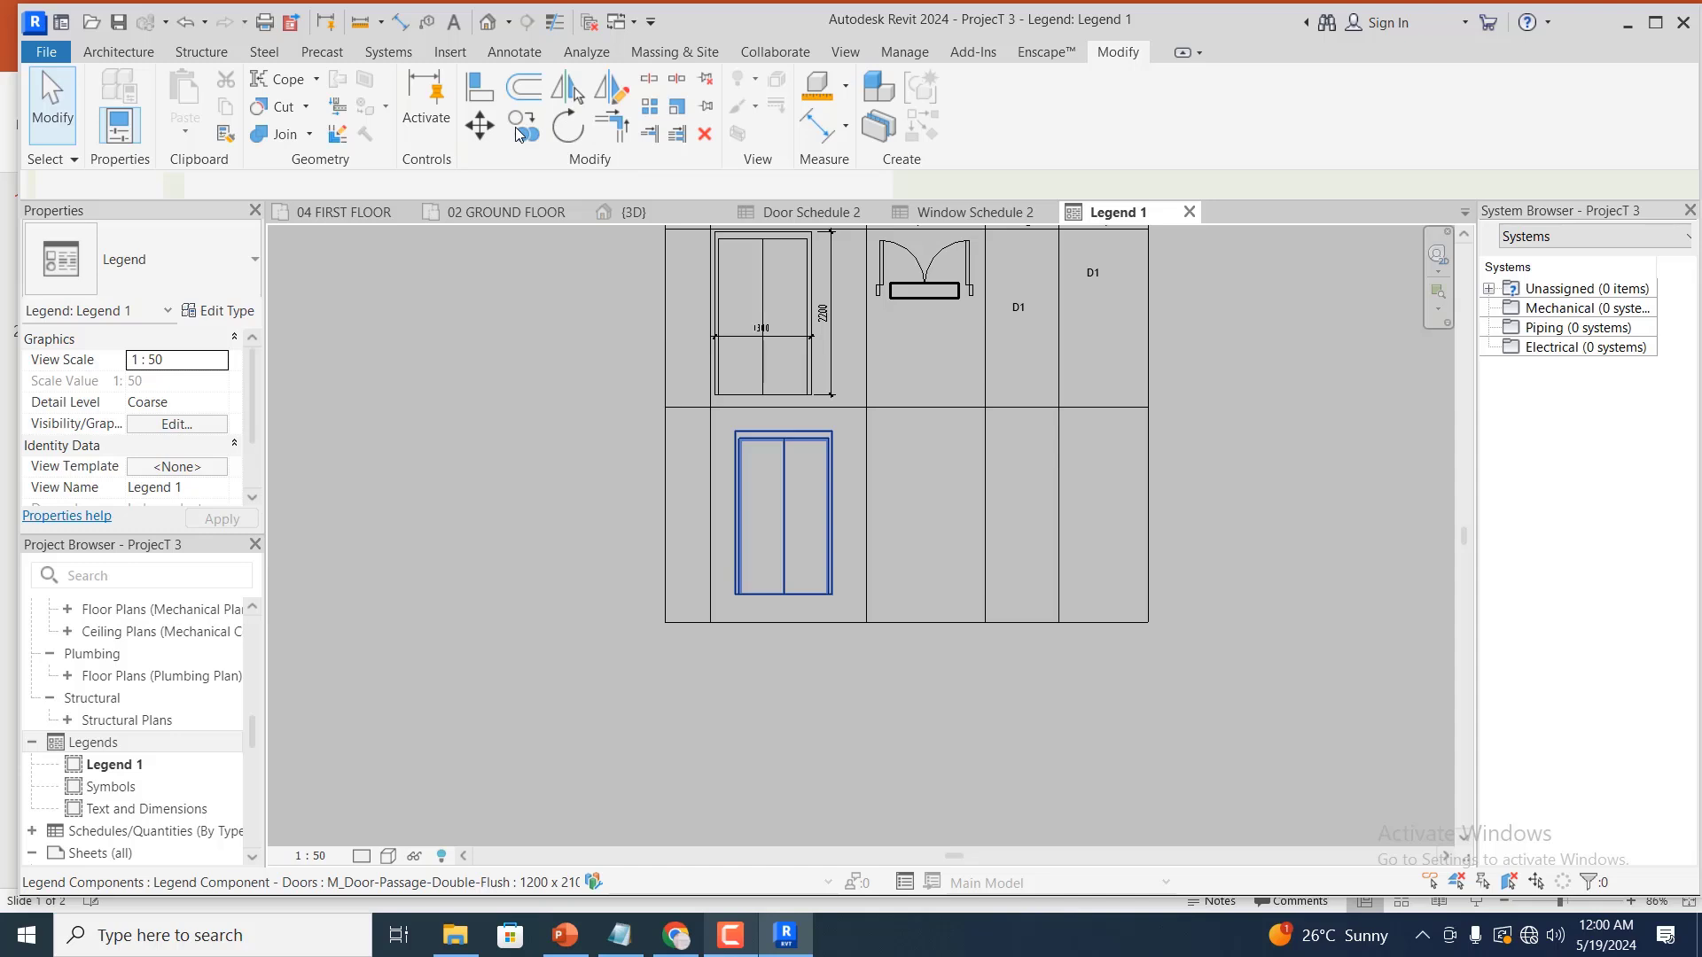
Copy the double-door elevation in the second door row from the Front column into the plan column
left_click(516, 126)
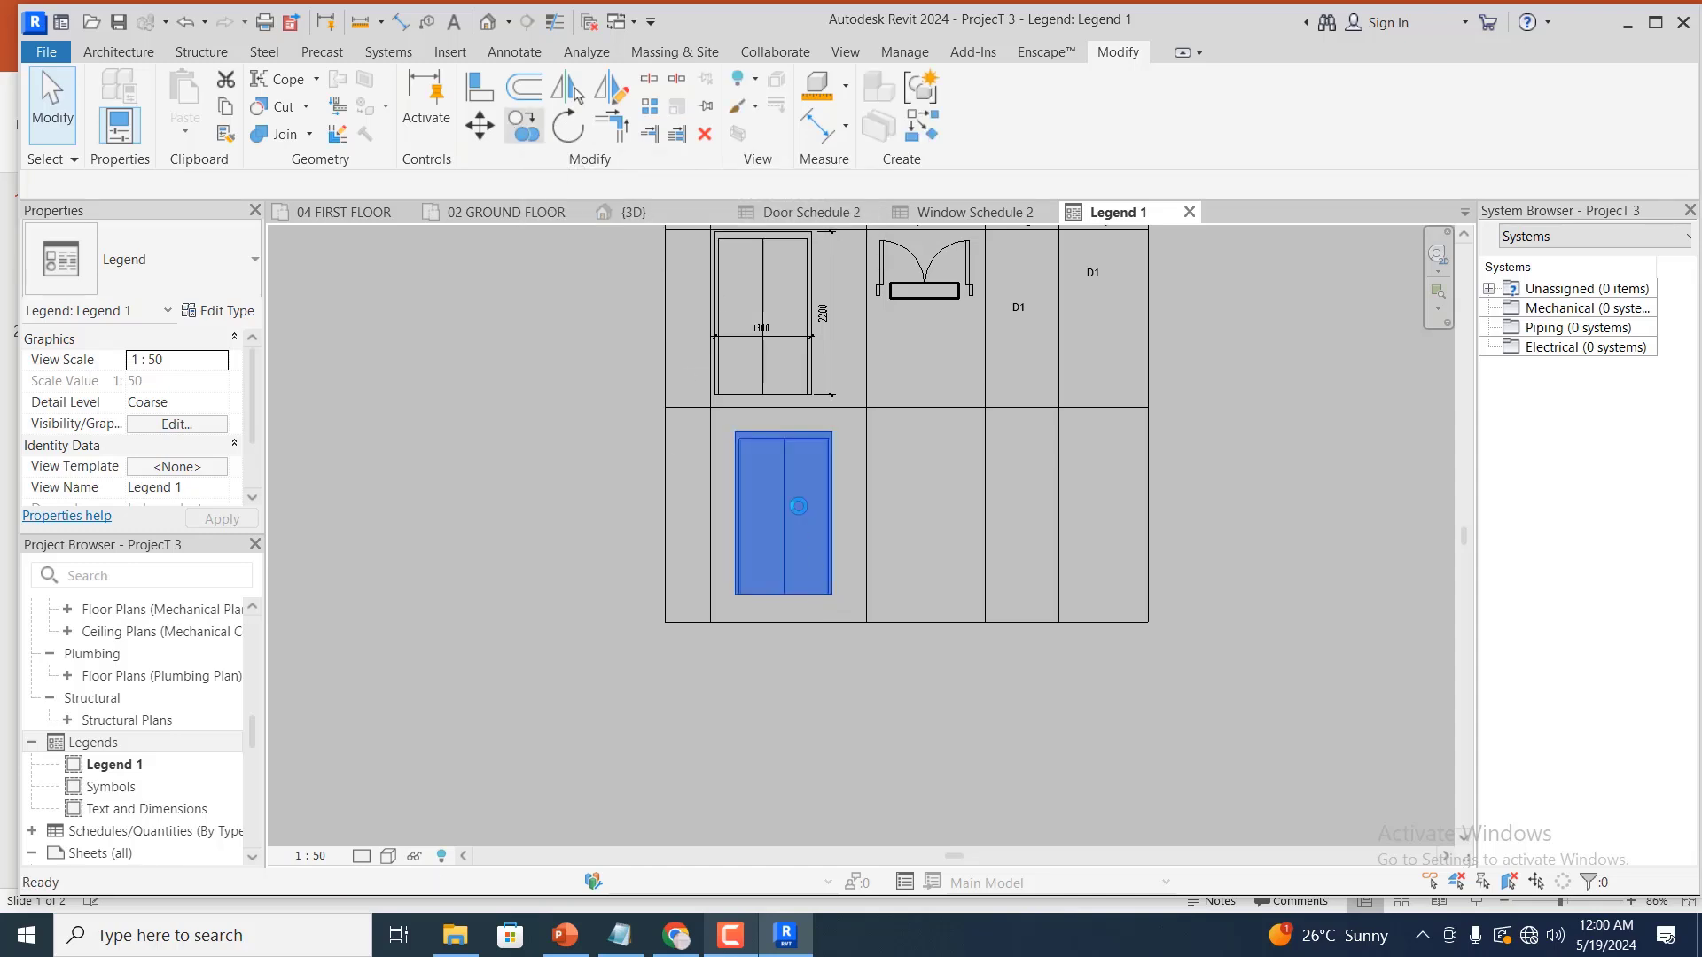
left_click(785, 517)
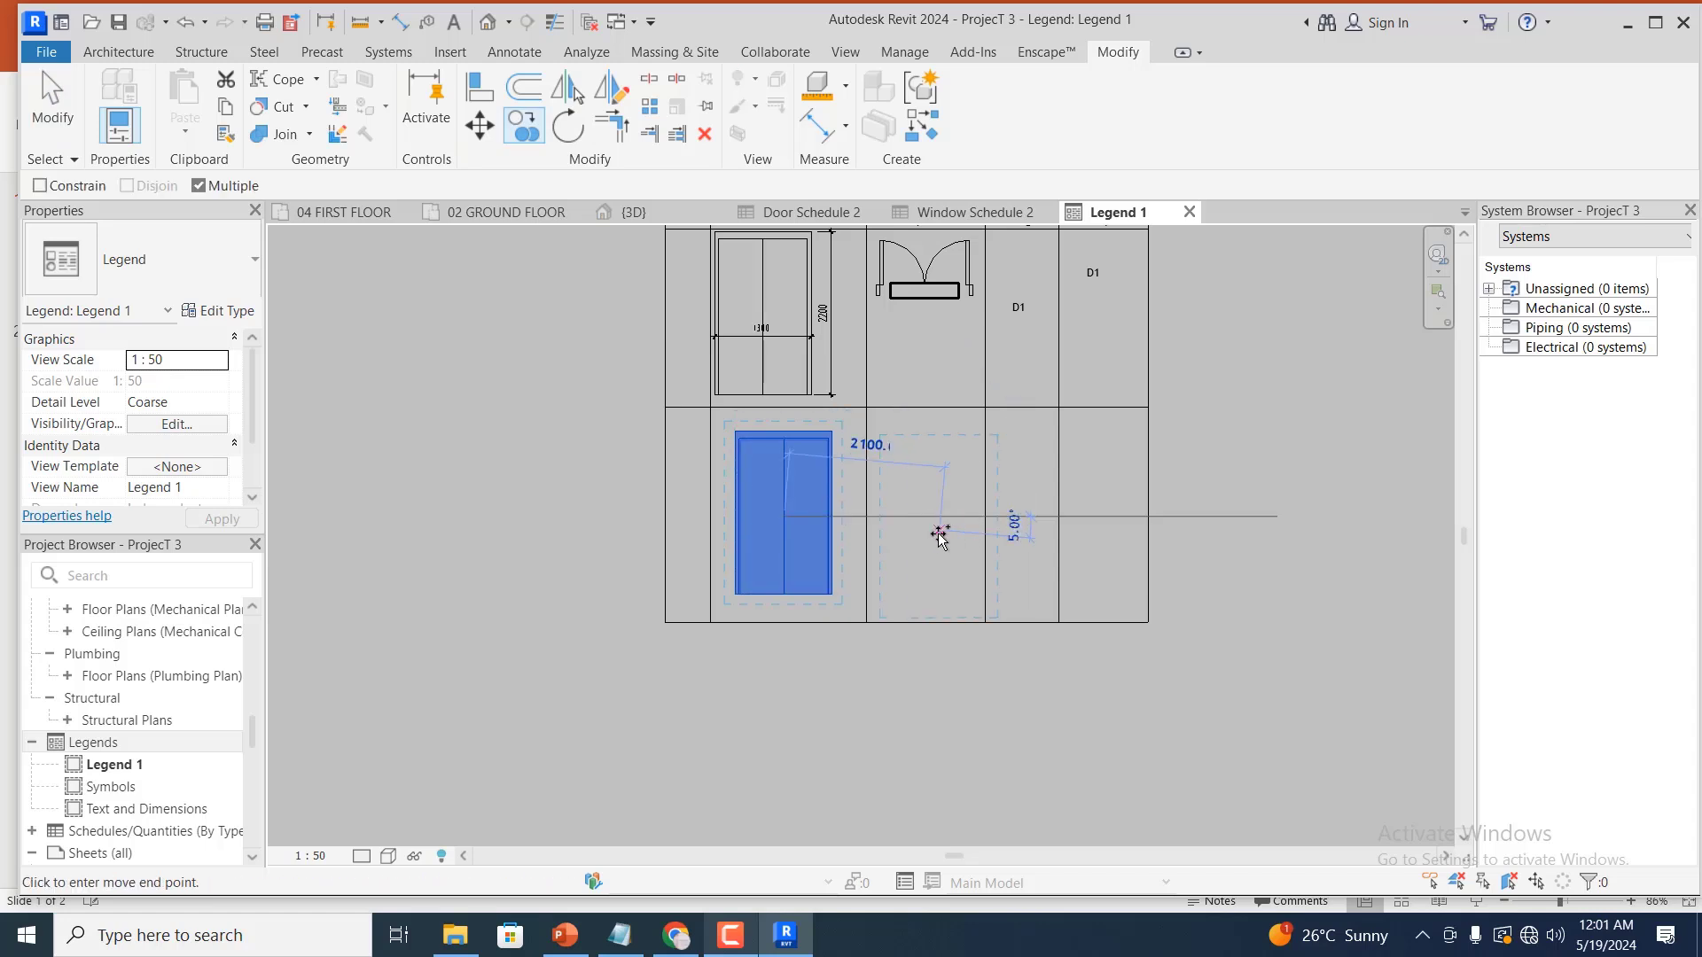
scroll(940, 532, "up", 2)
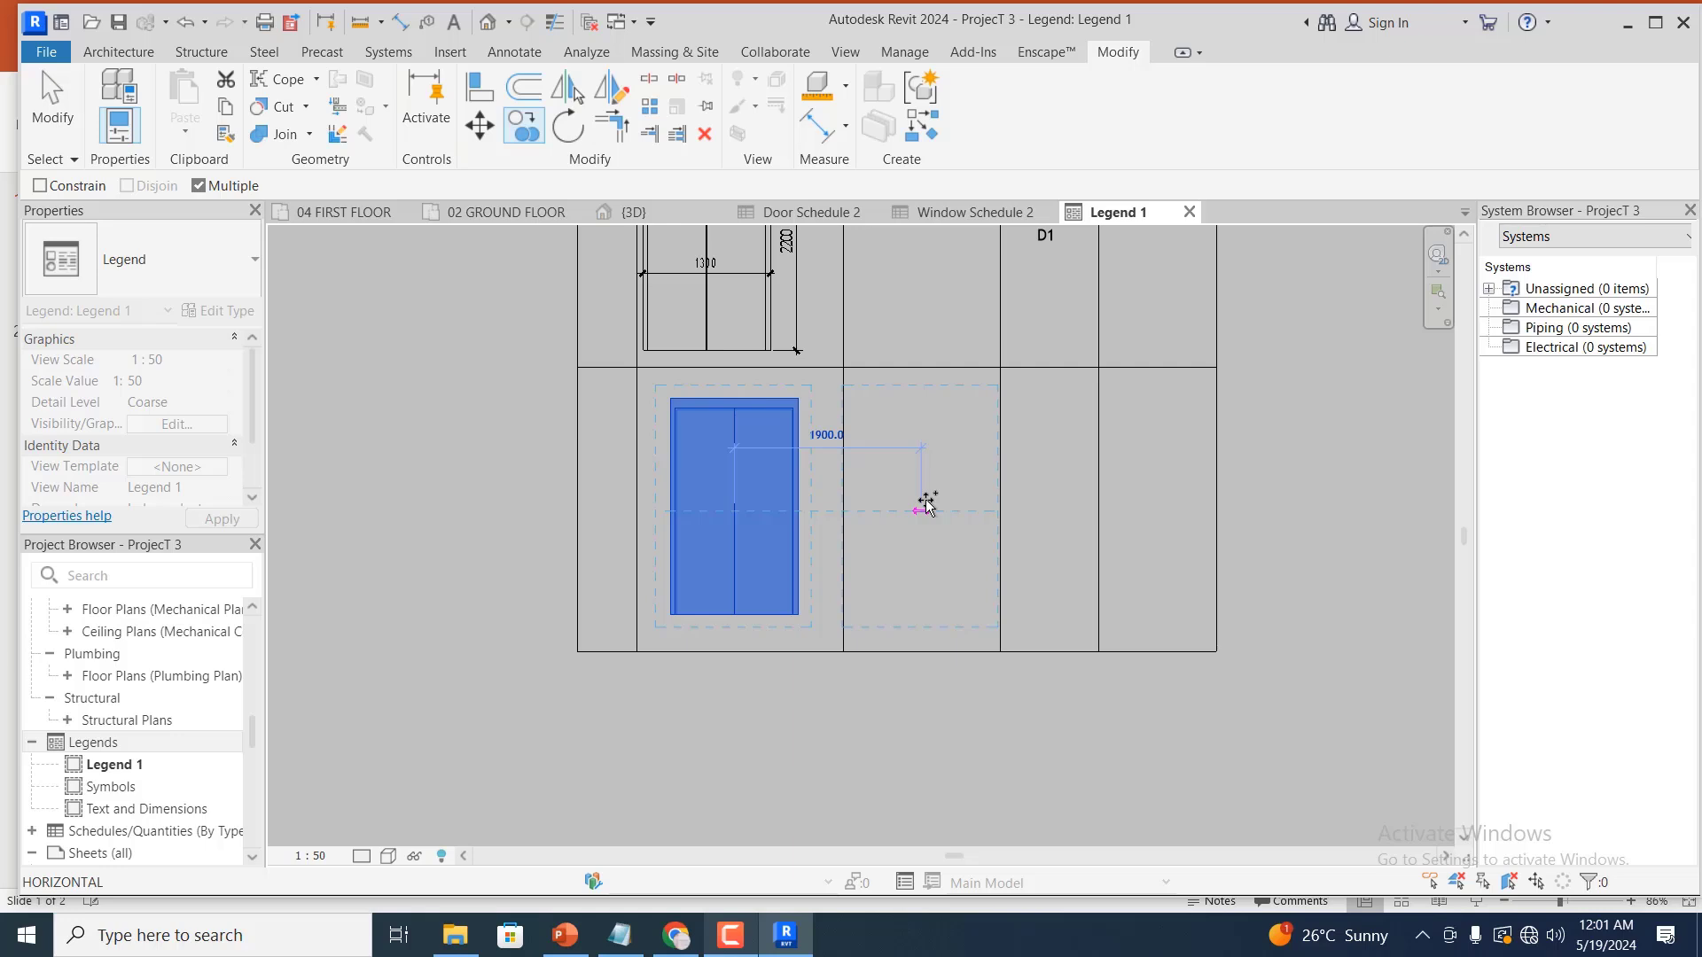
left_click(927, 502)
scroll(959, 530, "down", 2)
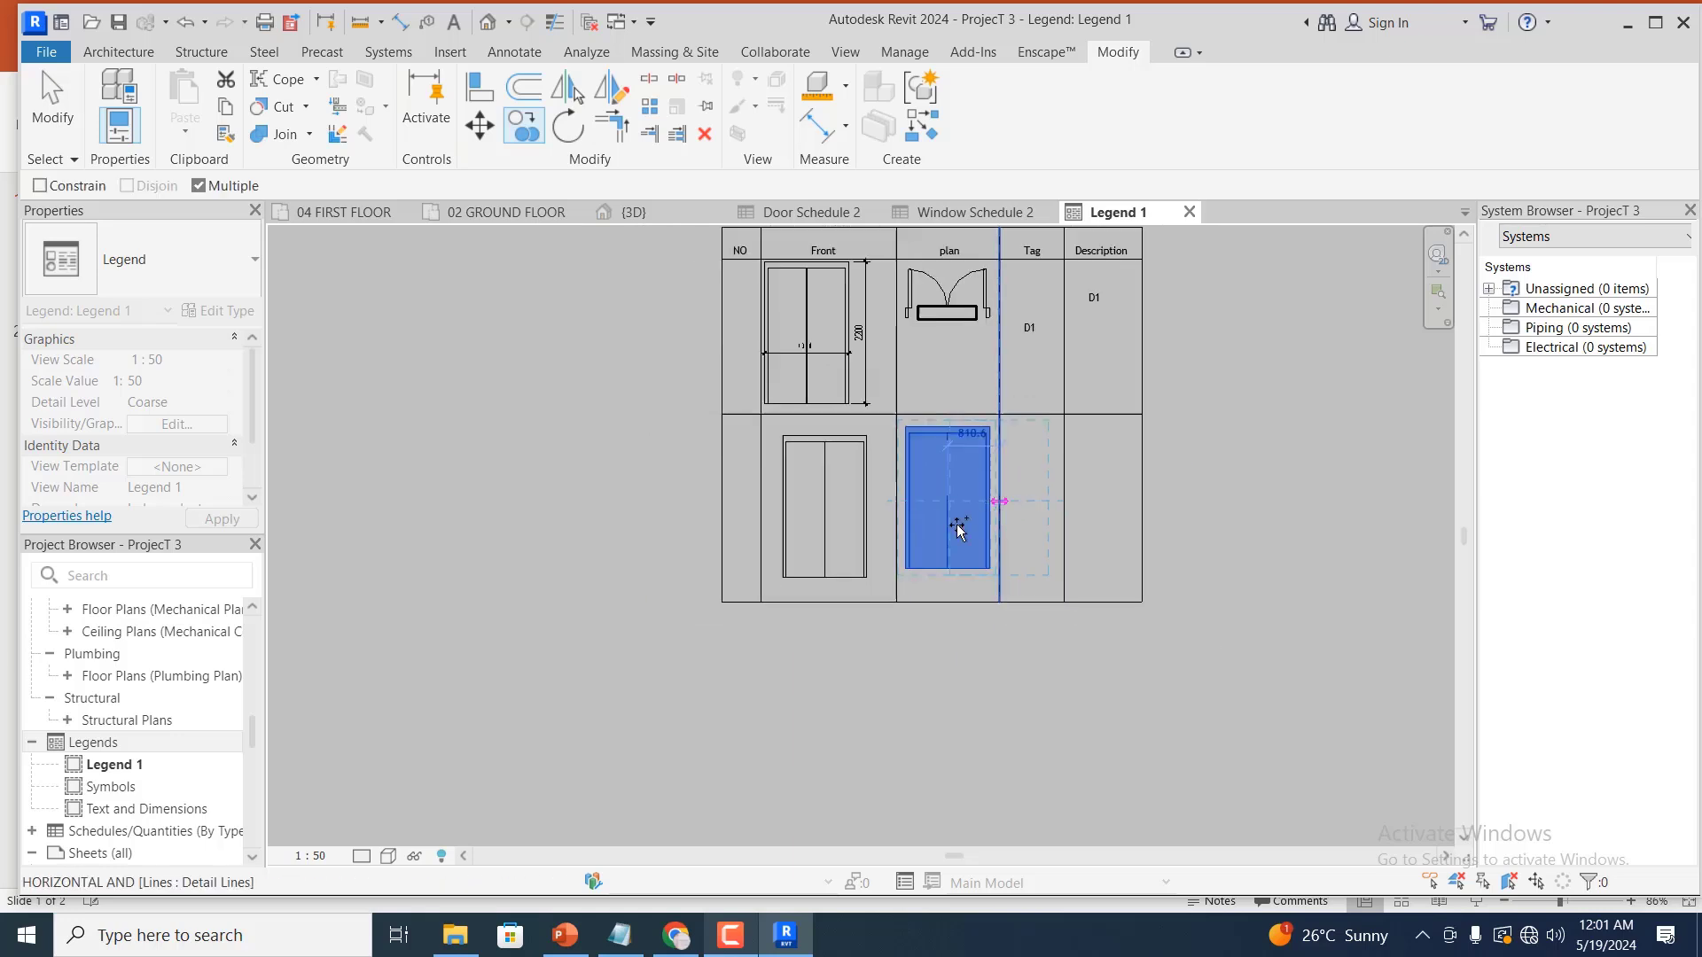
key("Escape")
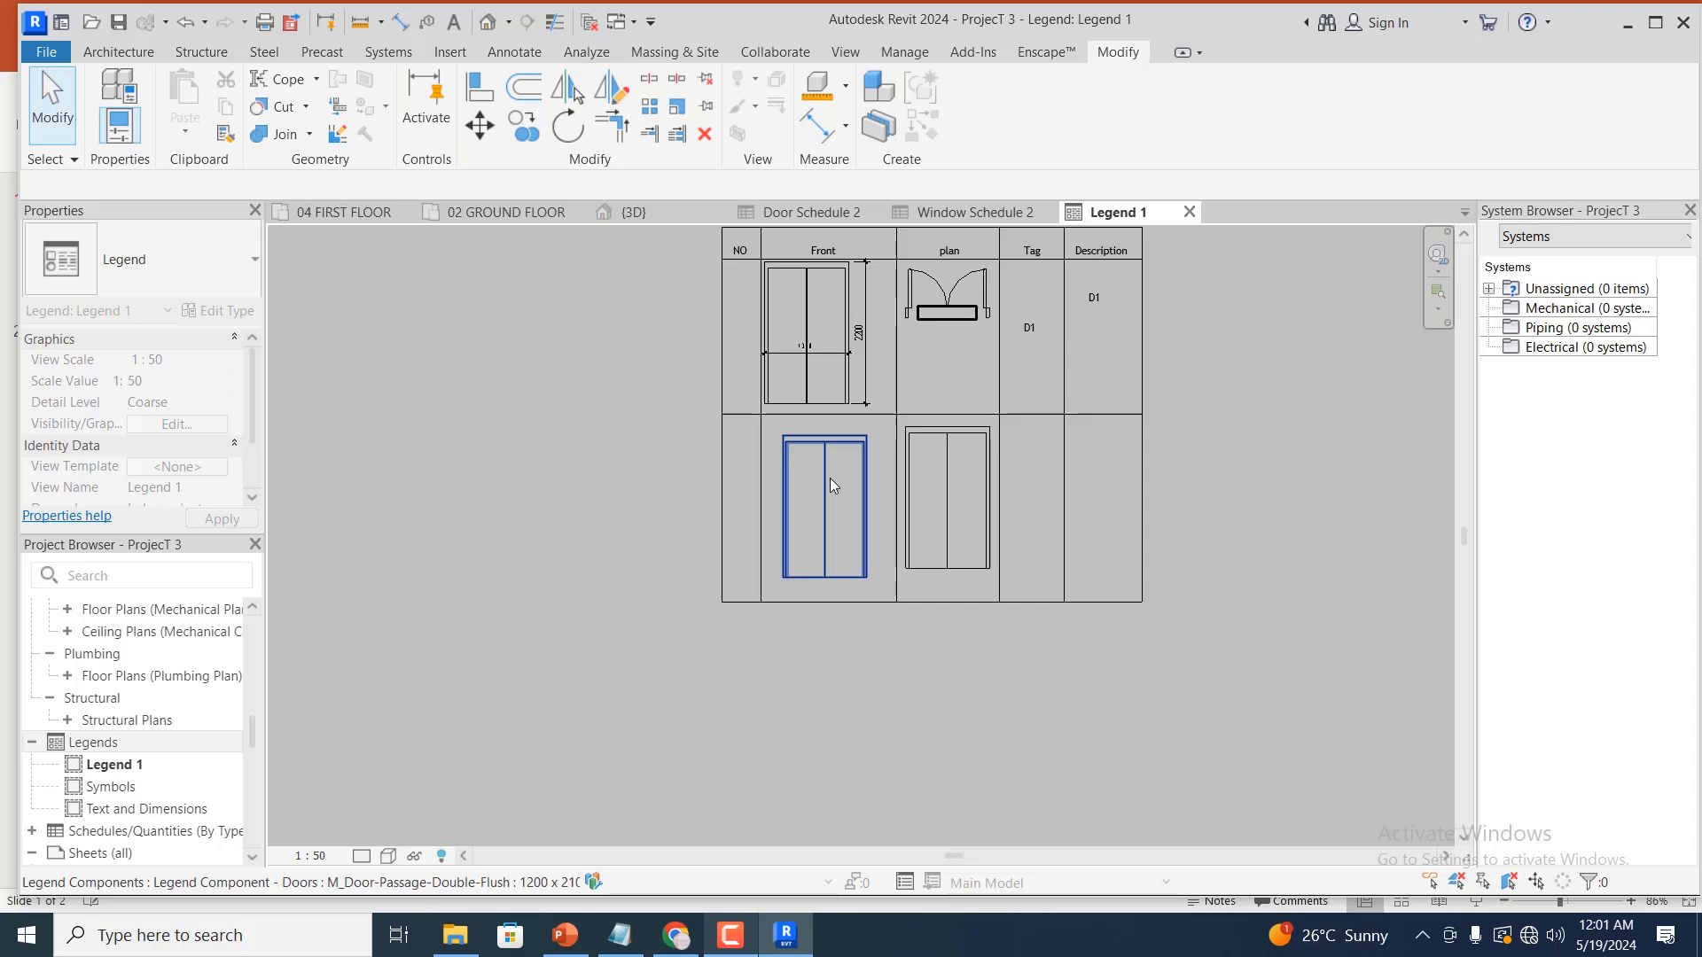
Change the second row's Front elevation to the door type M_Door-Passage-Single-Flush : 900 x 2100mm
left_click(832, 511)
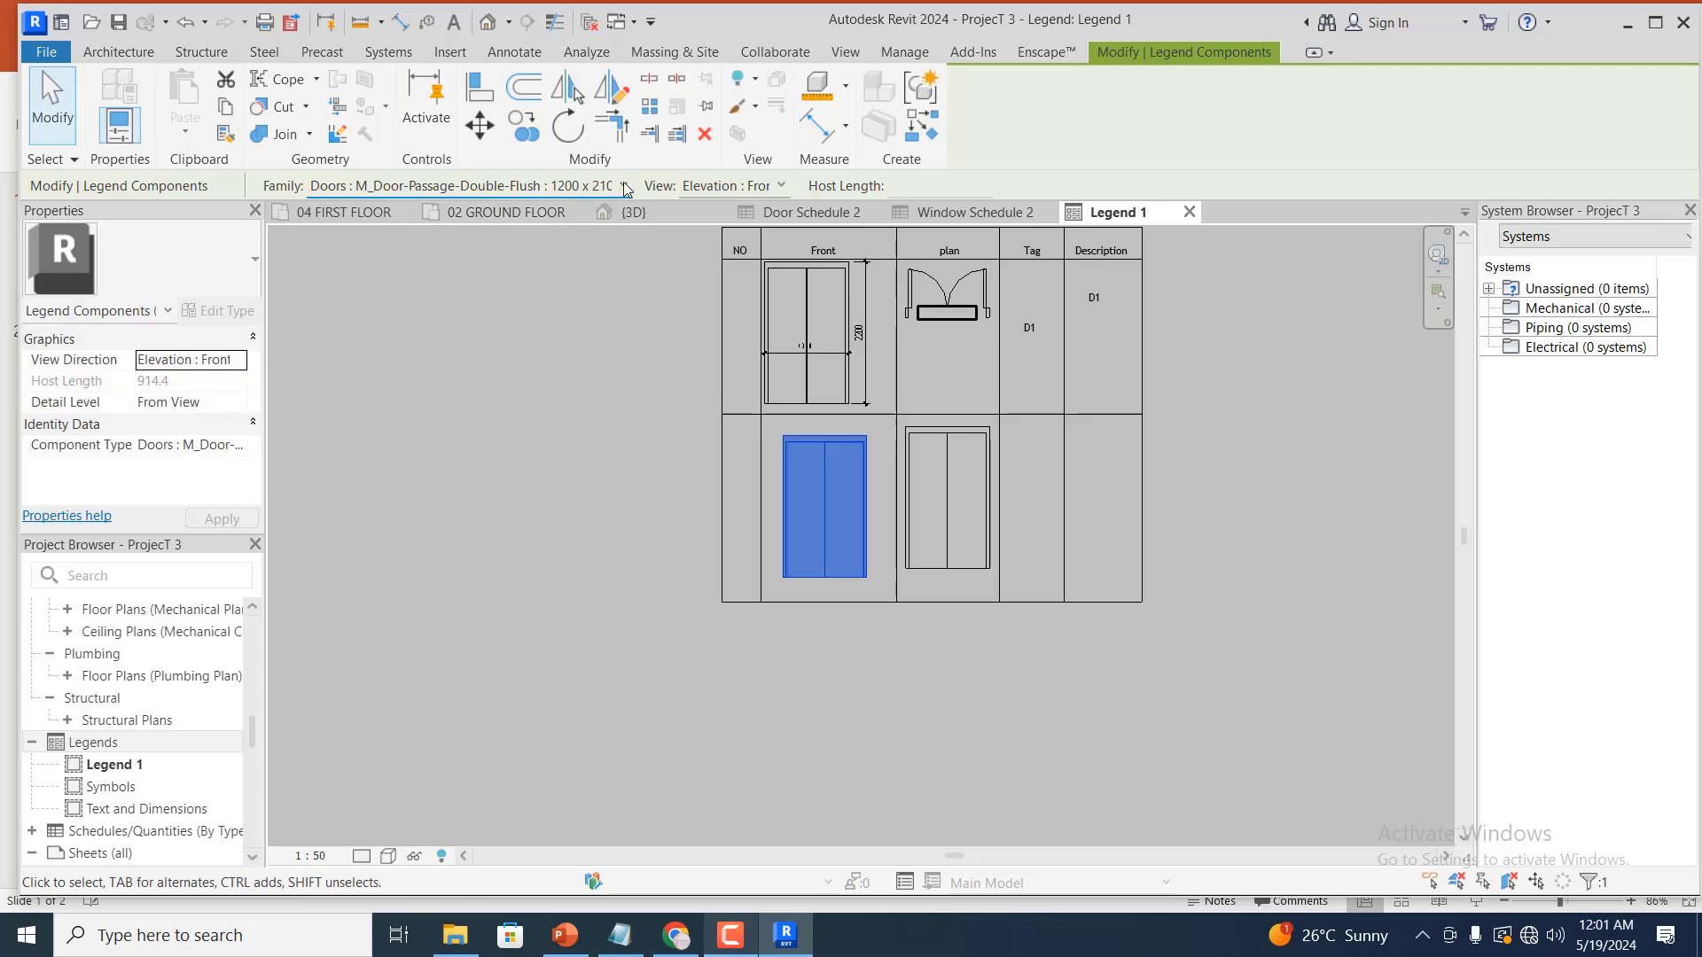
left_click(624, 187)
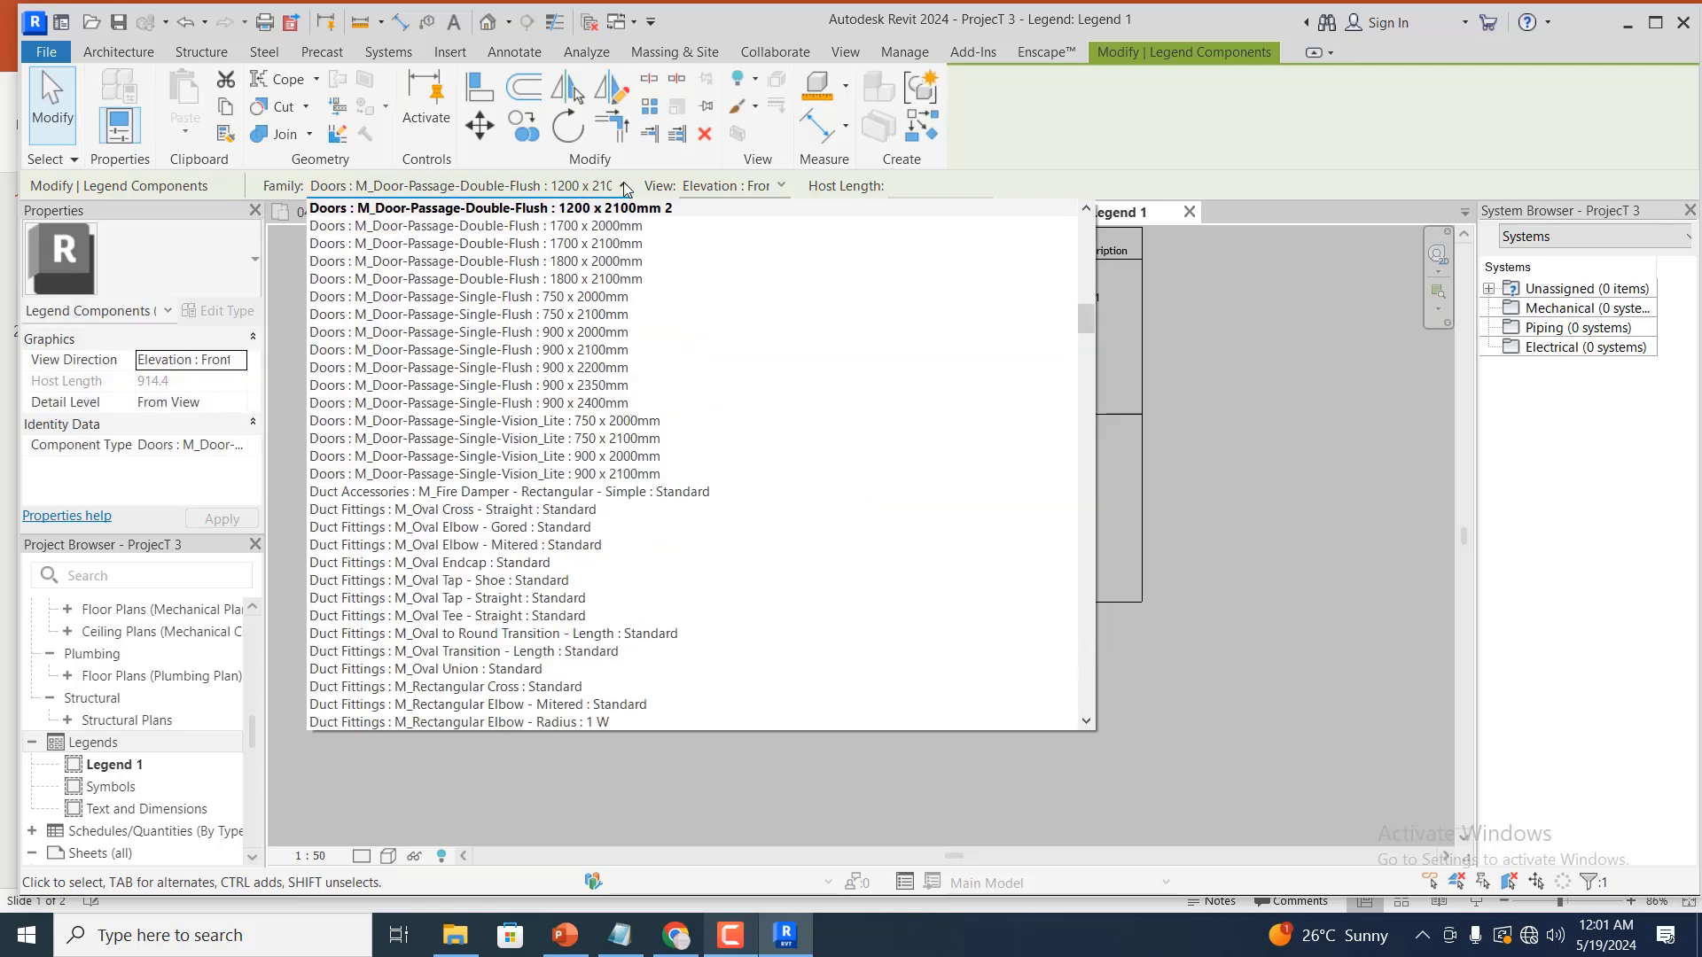
left_click(559, 351)
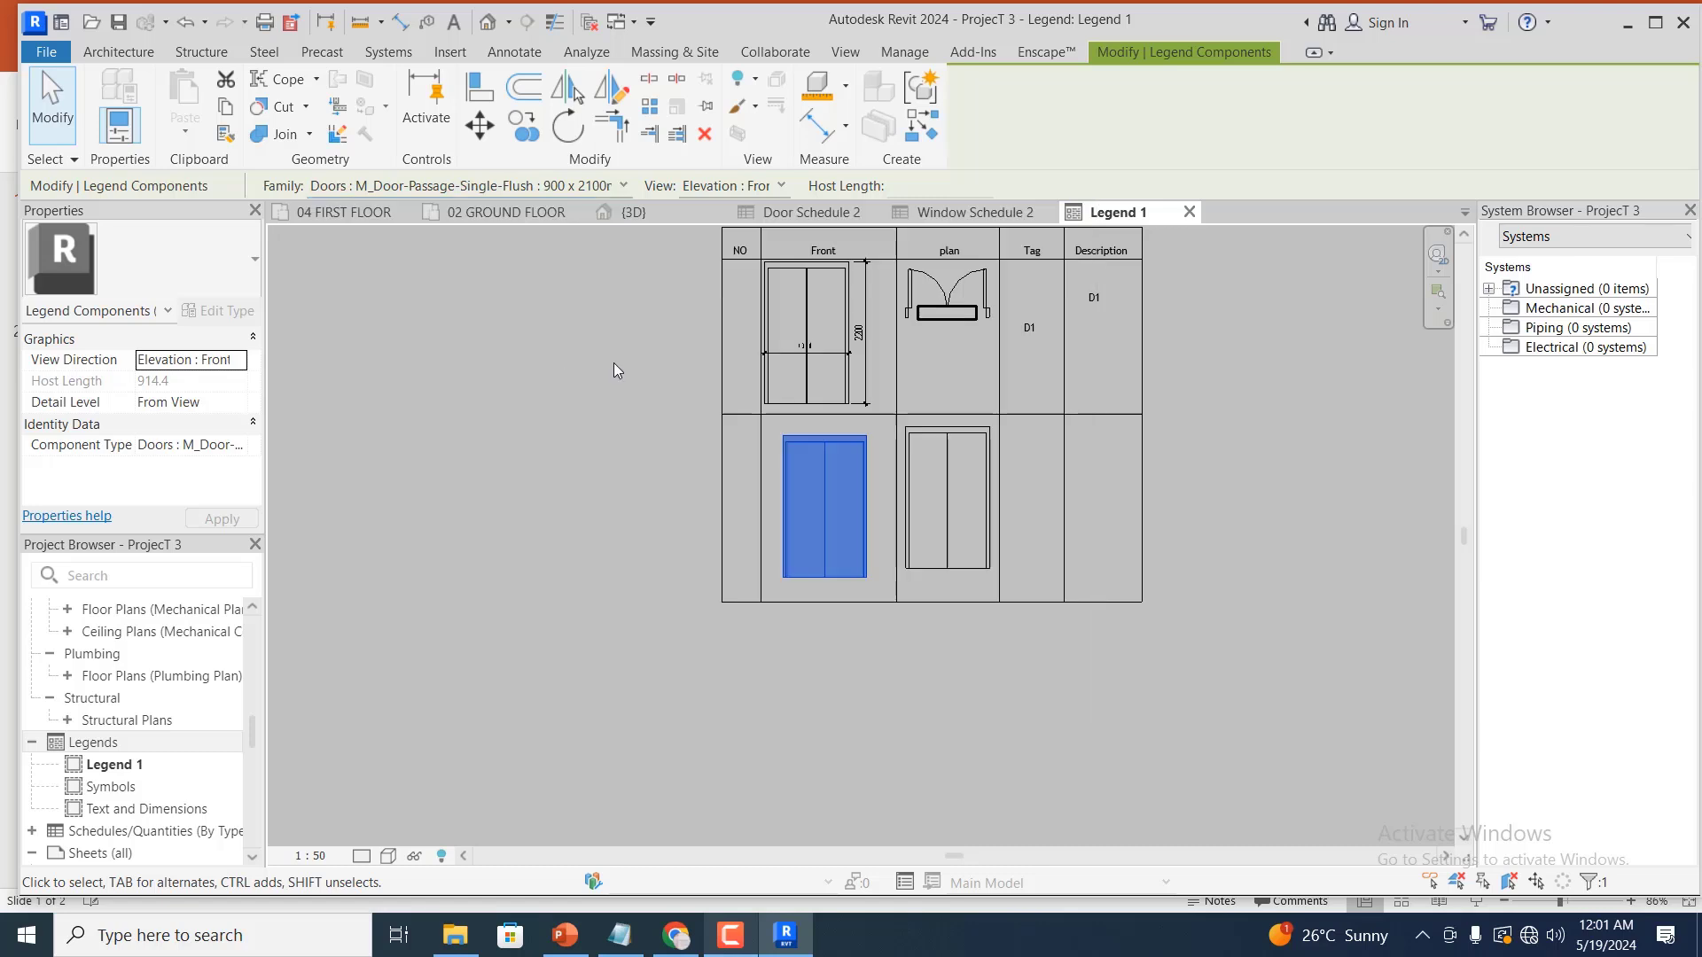
left_click(923, 593)
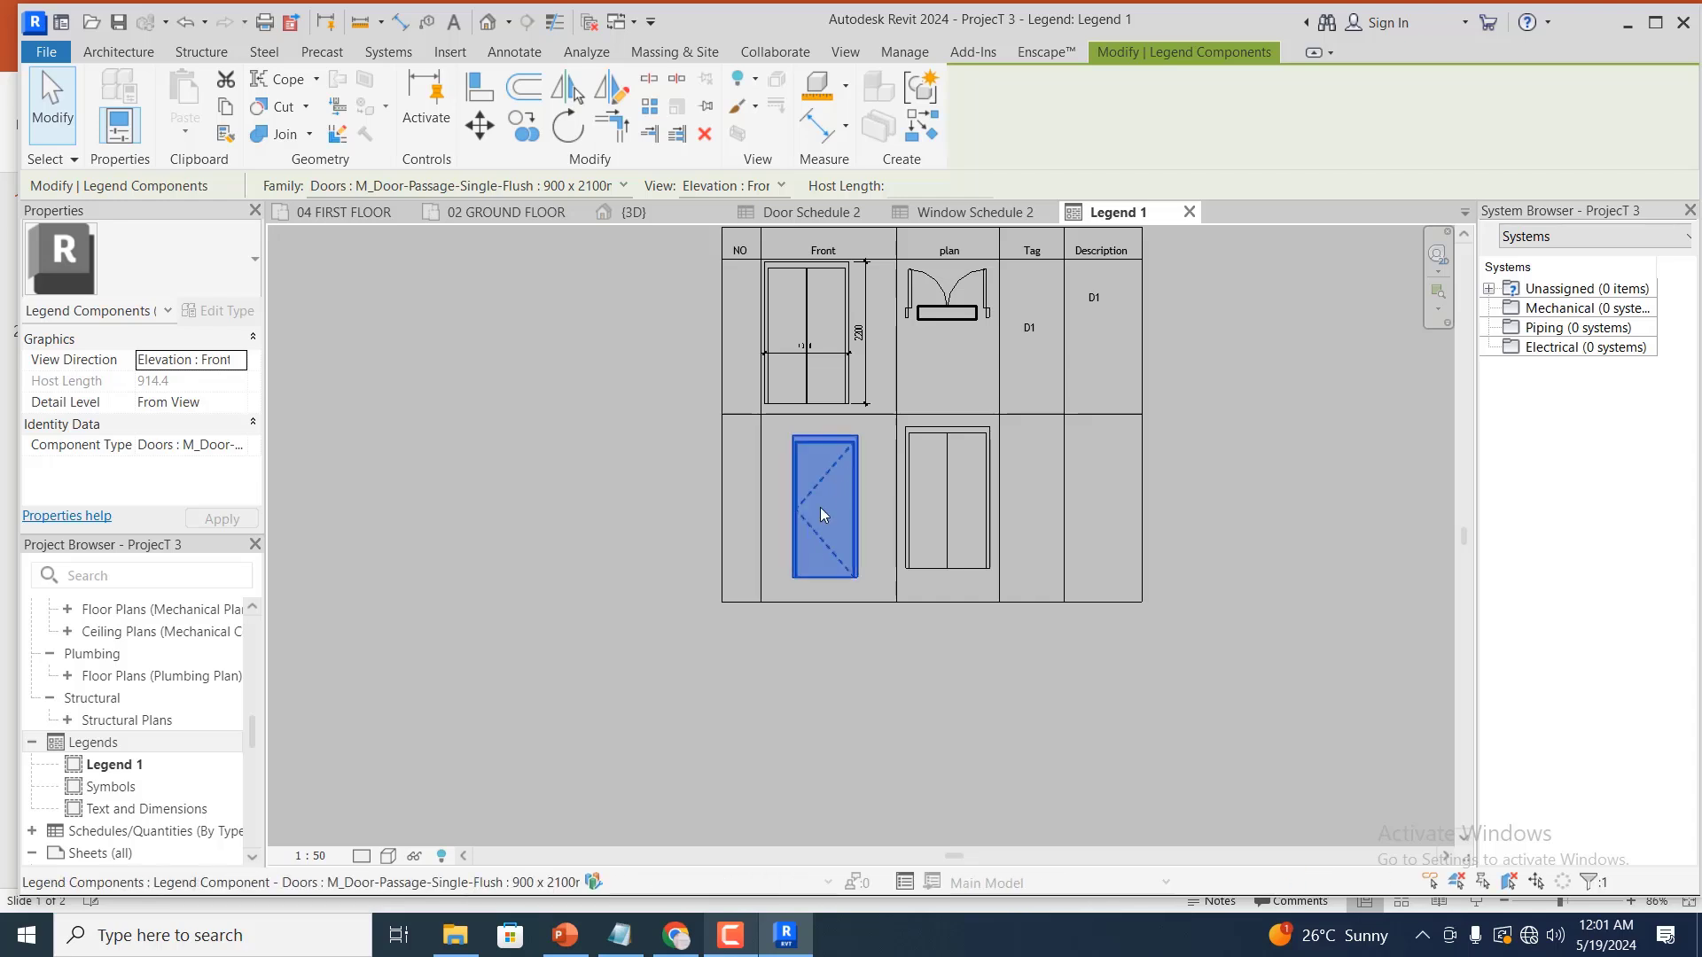
scroll(821, 507, "up", 3)
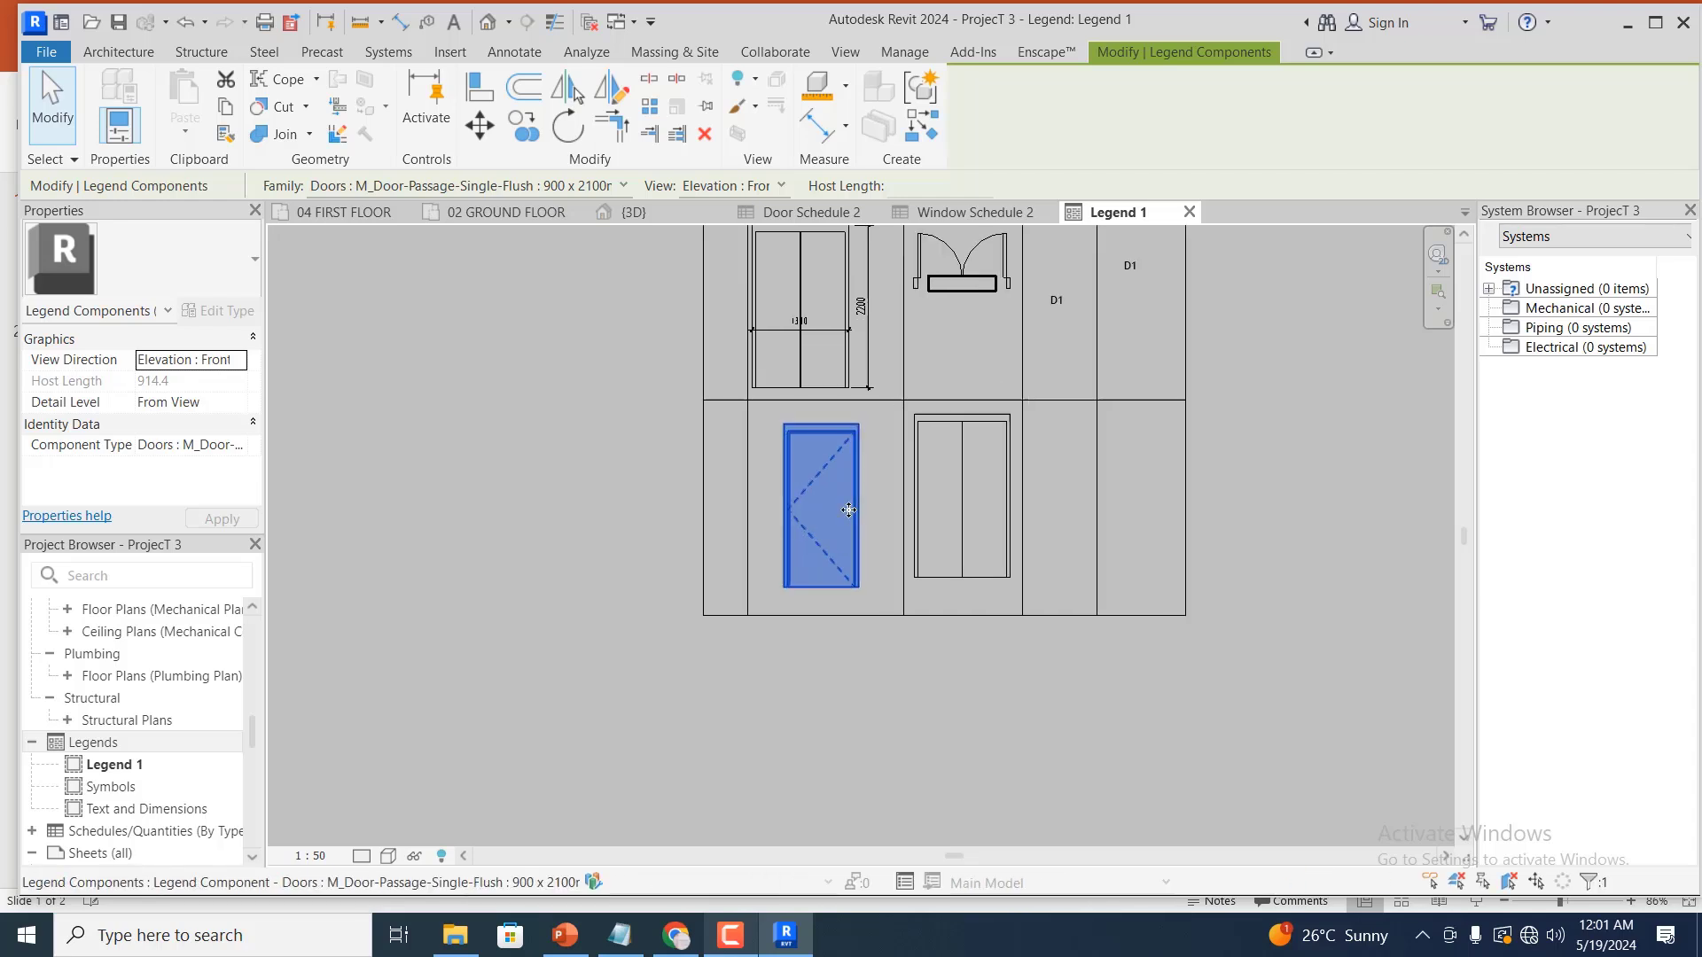
left_click(892, 578)
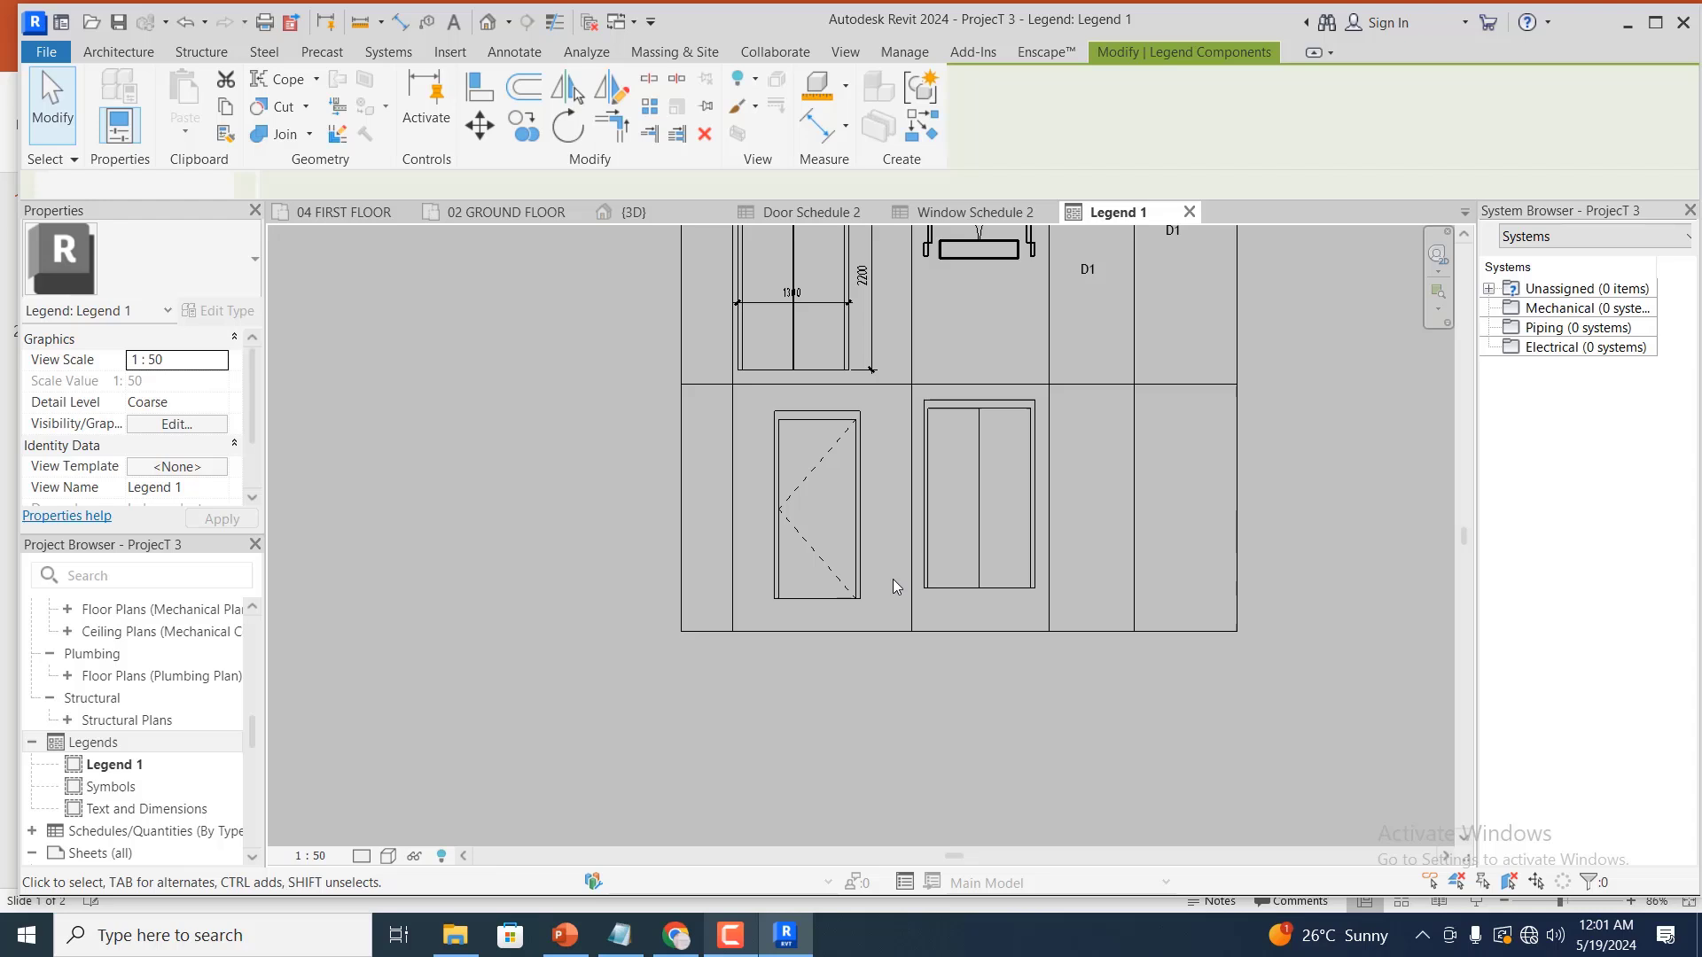
Replace the double-door elevation in the second row's plan cell with a copy of the single-door elevation from the Front cell
left_click(1000, 486)
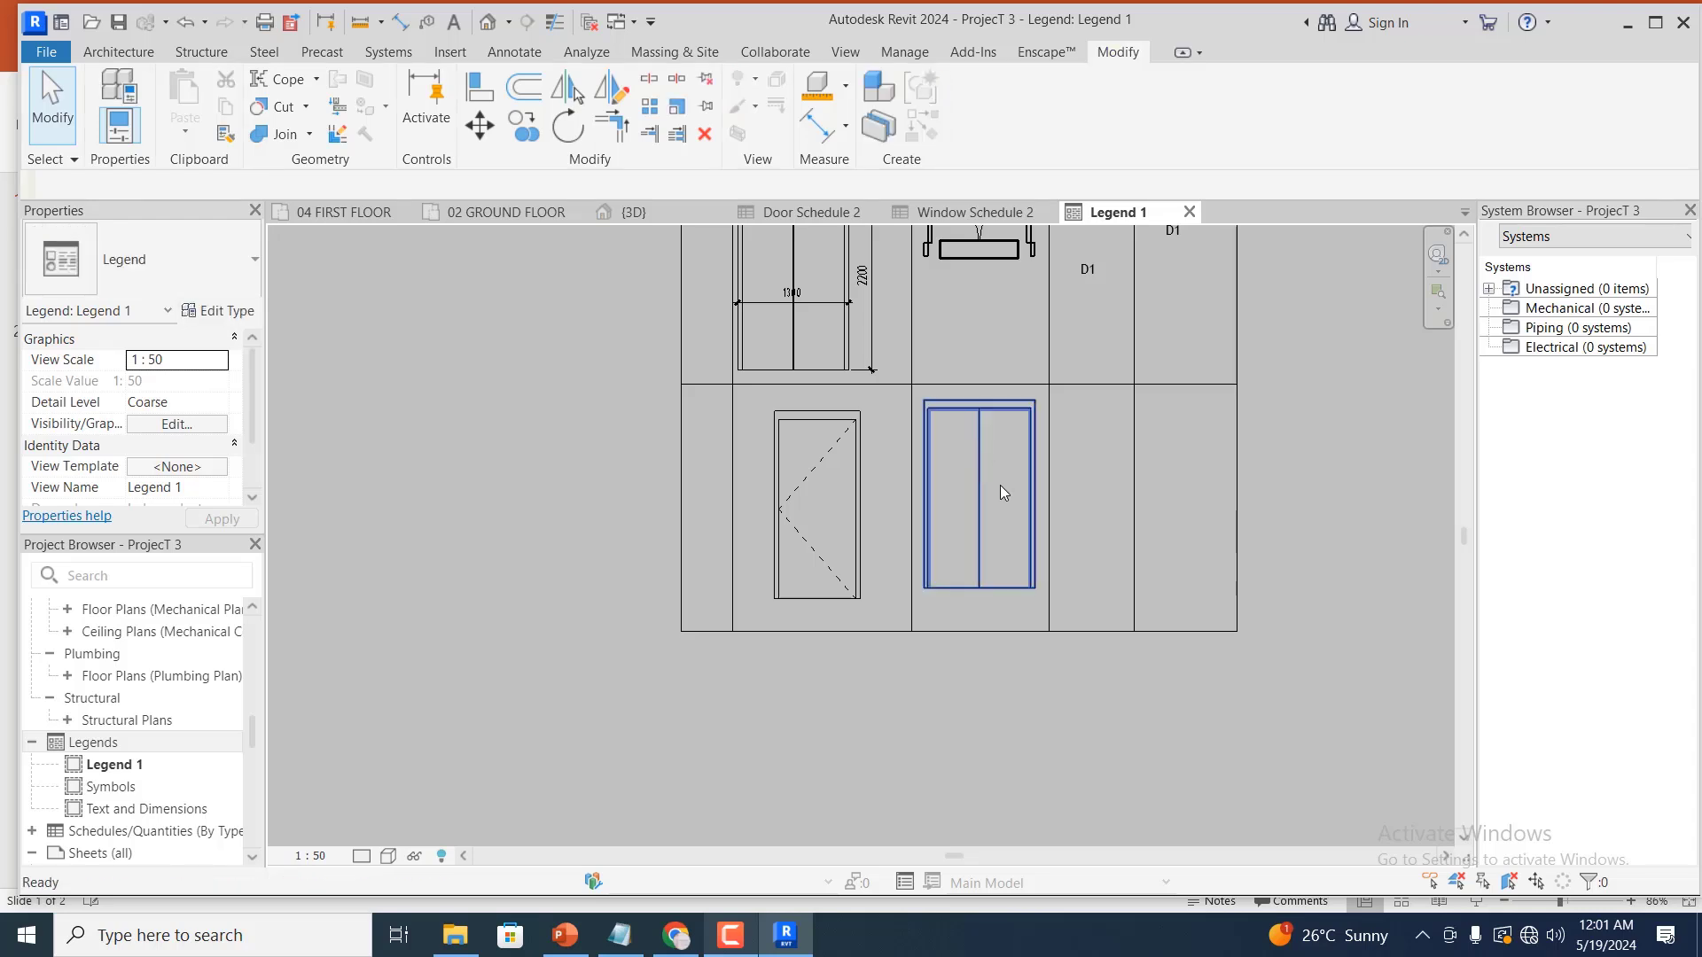
key("Delete")
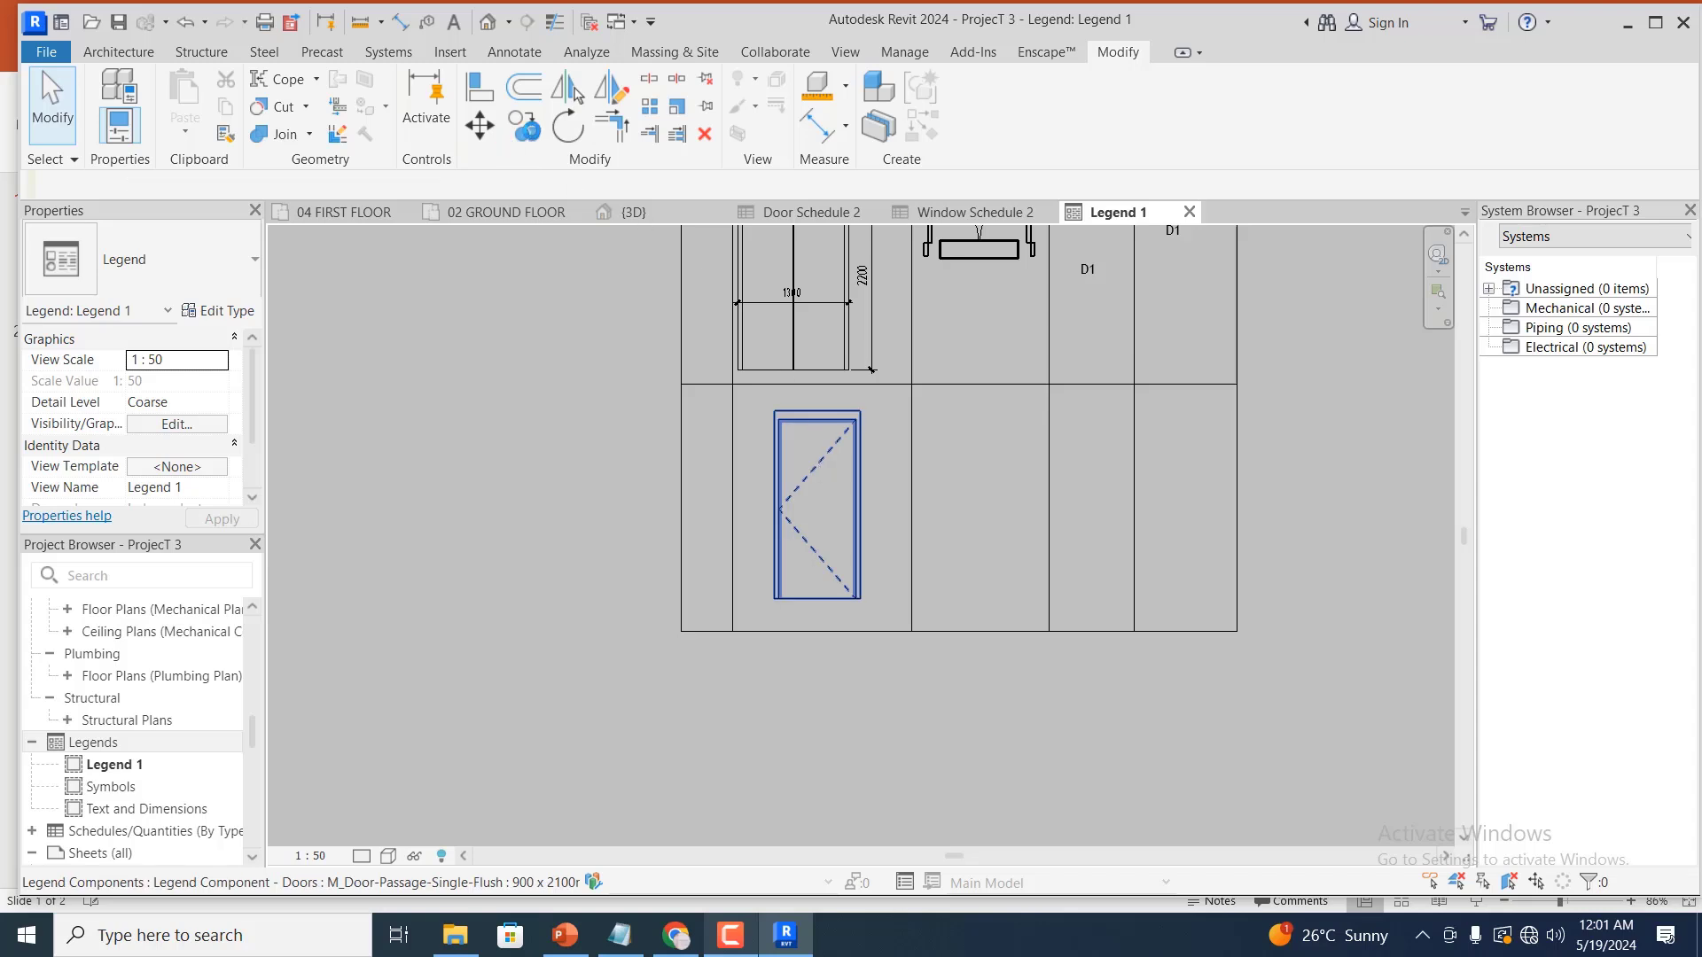
left_click(816, 507)
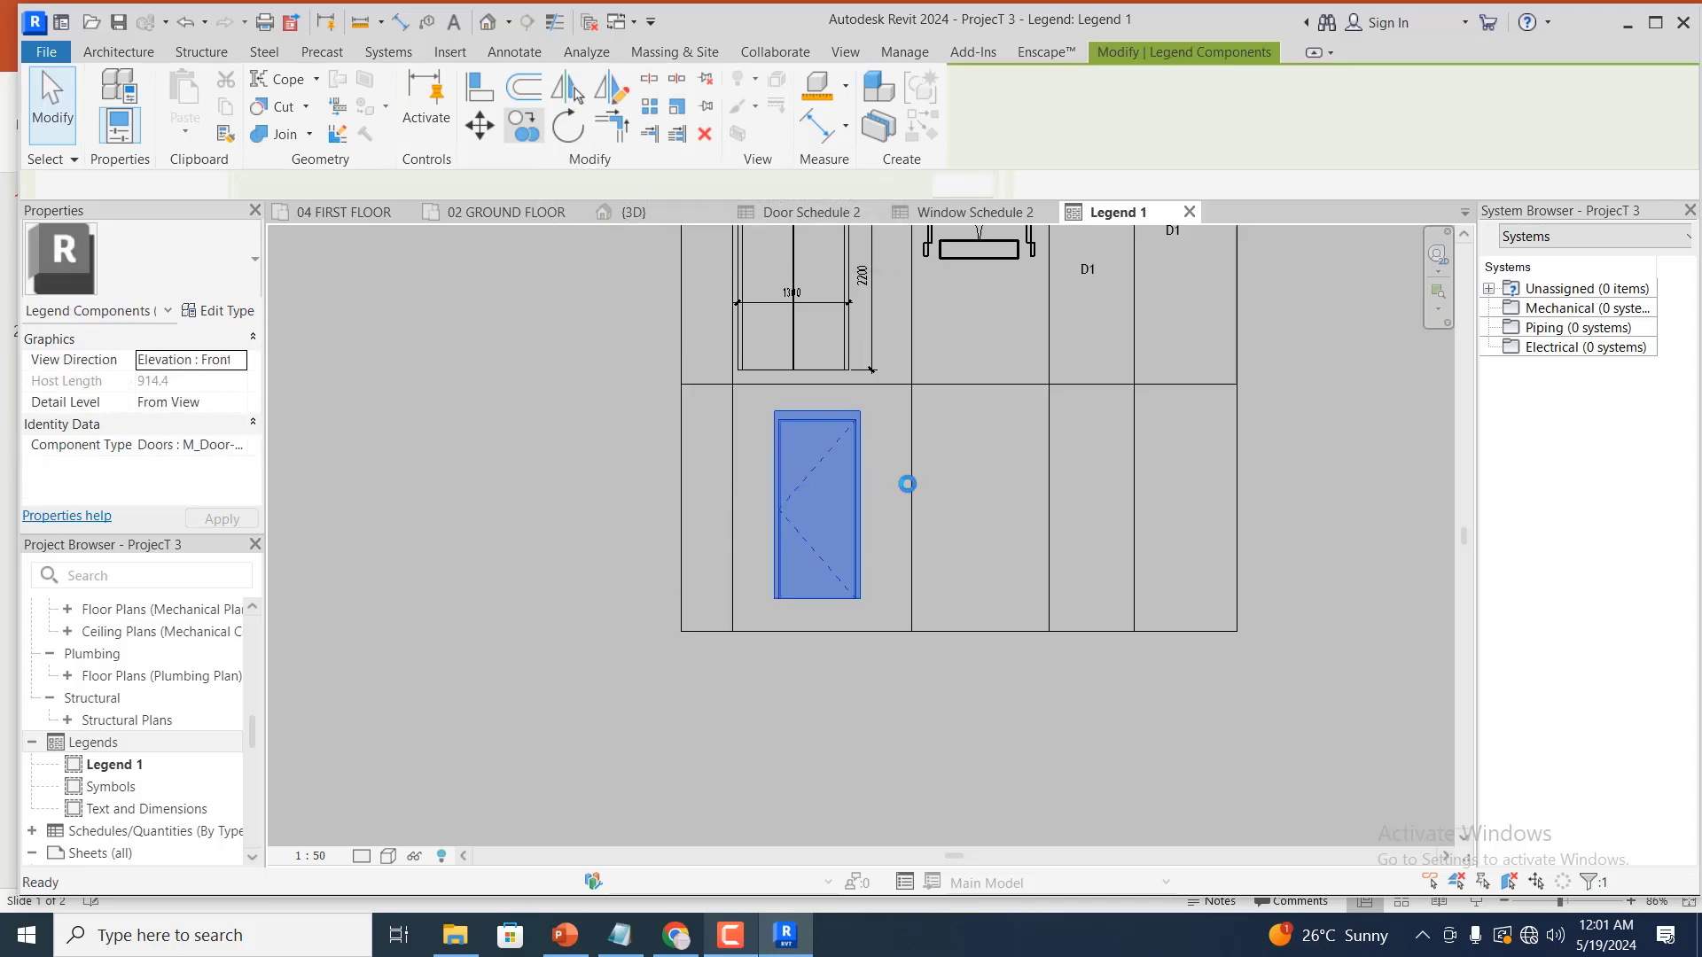
left_click(967, 484)
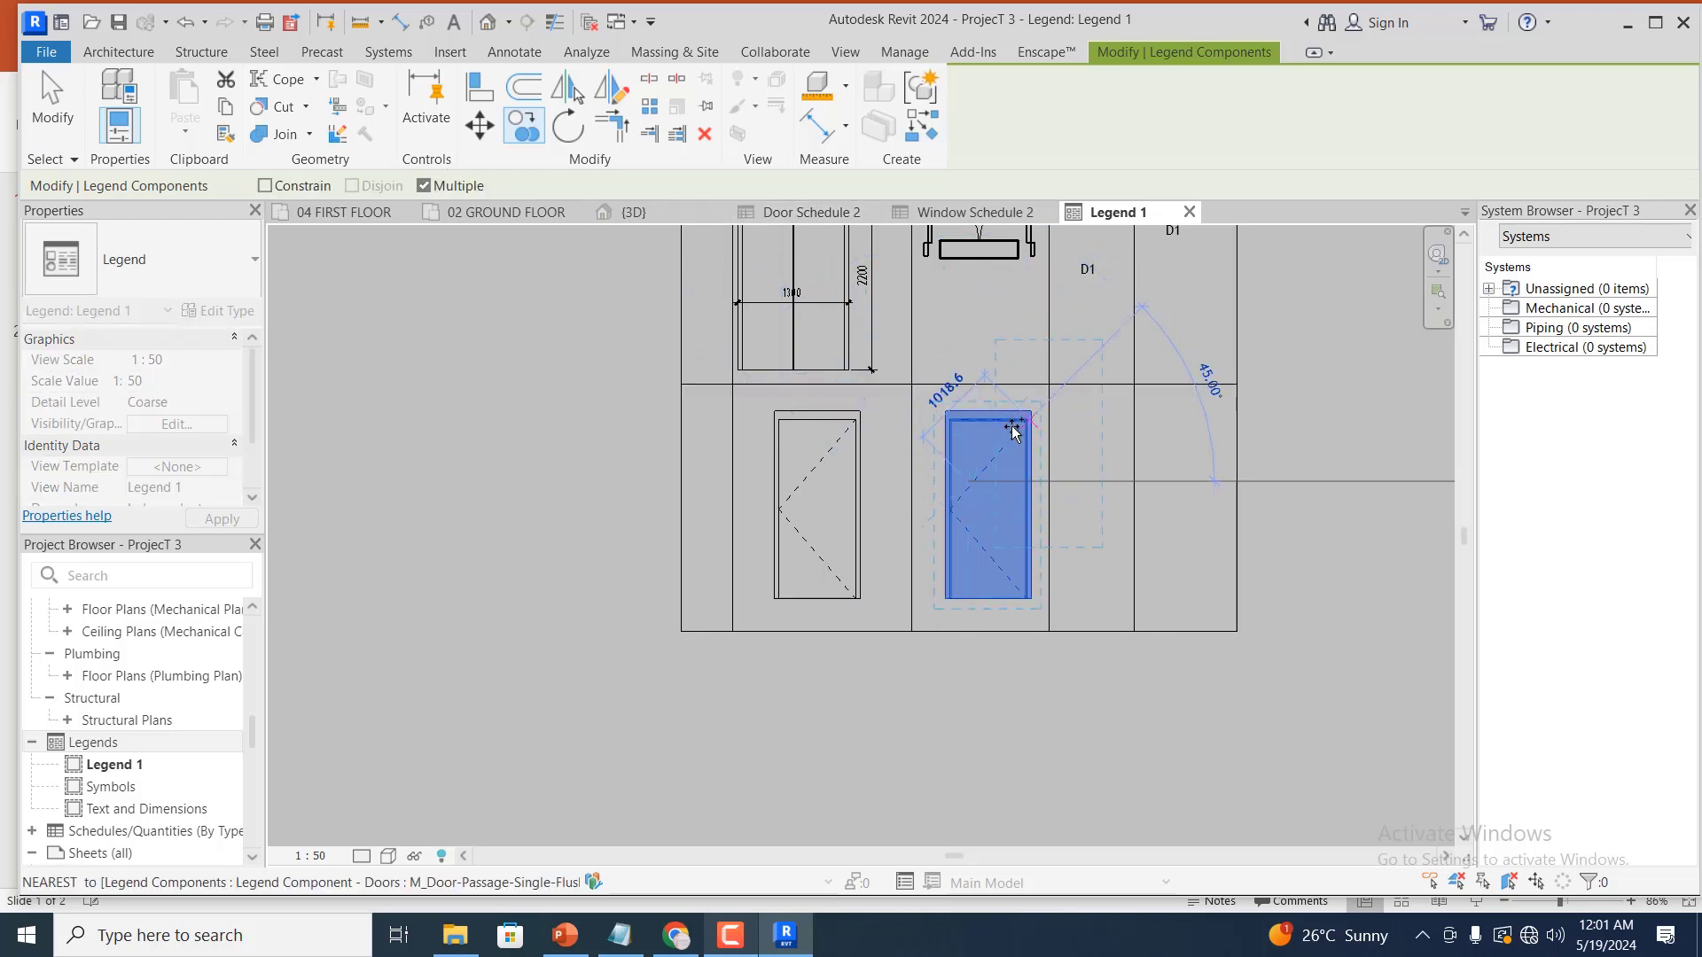
key("Escape")
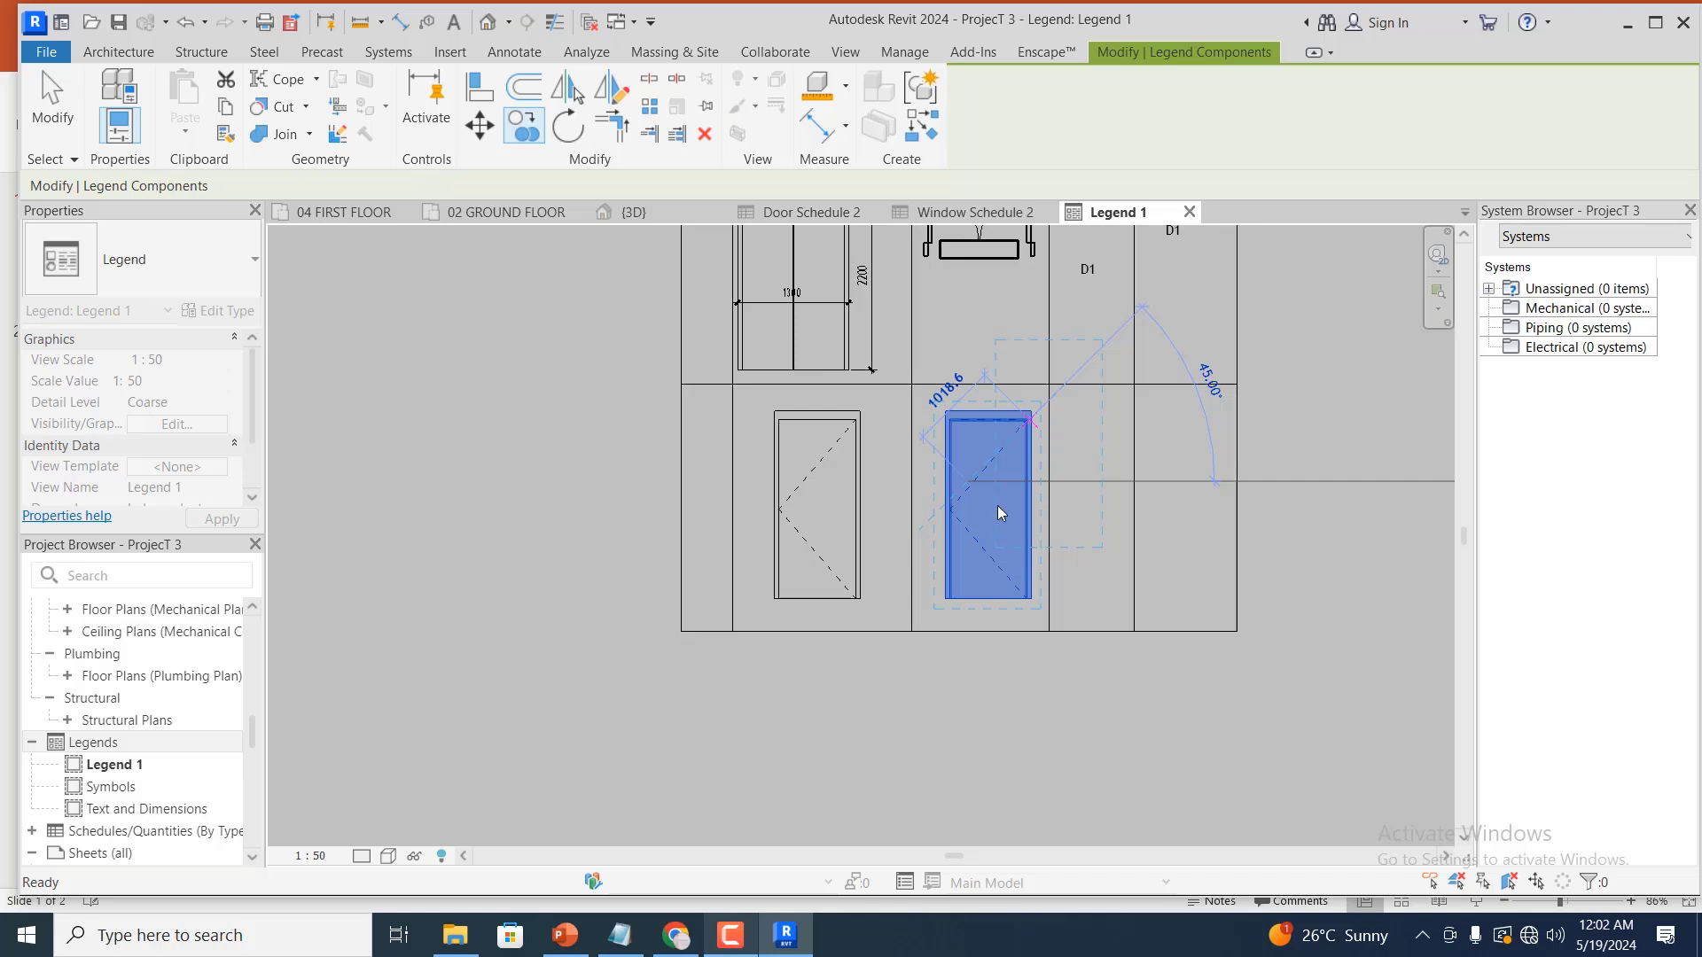
key("Escape")
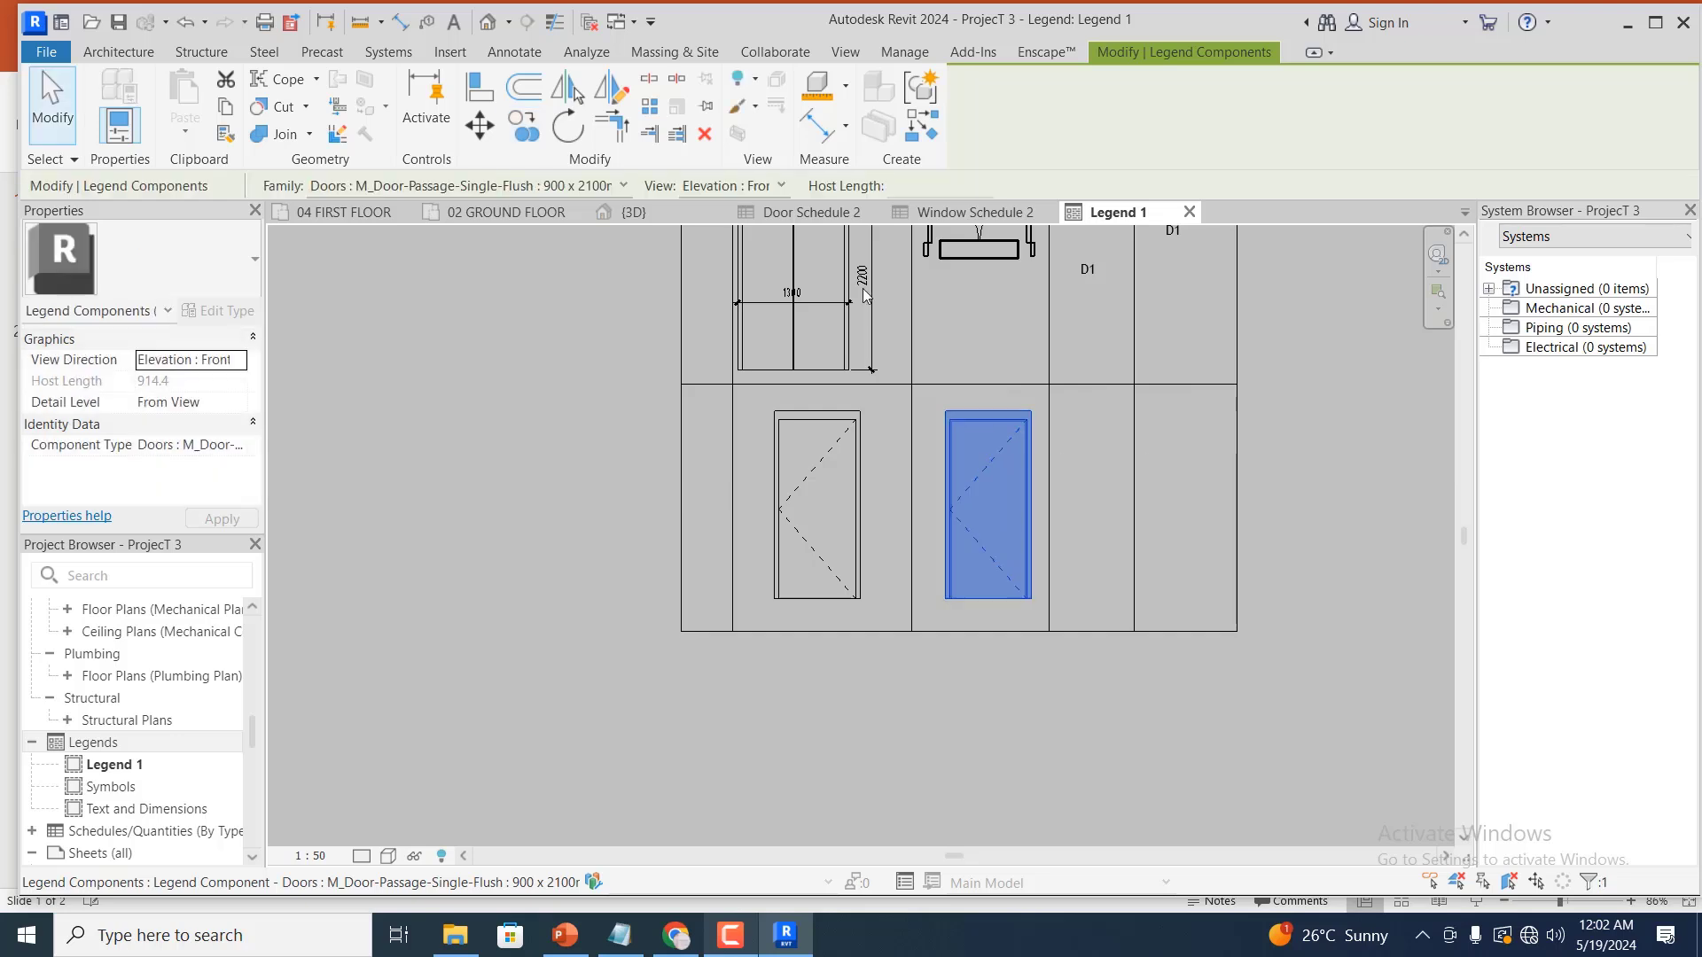
Set the view of the copied single door in the plan column to Floor Plan
left_click(782, 186)
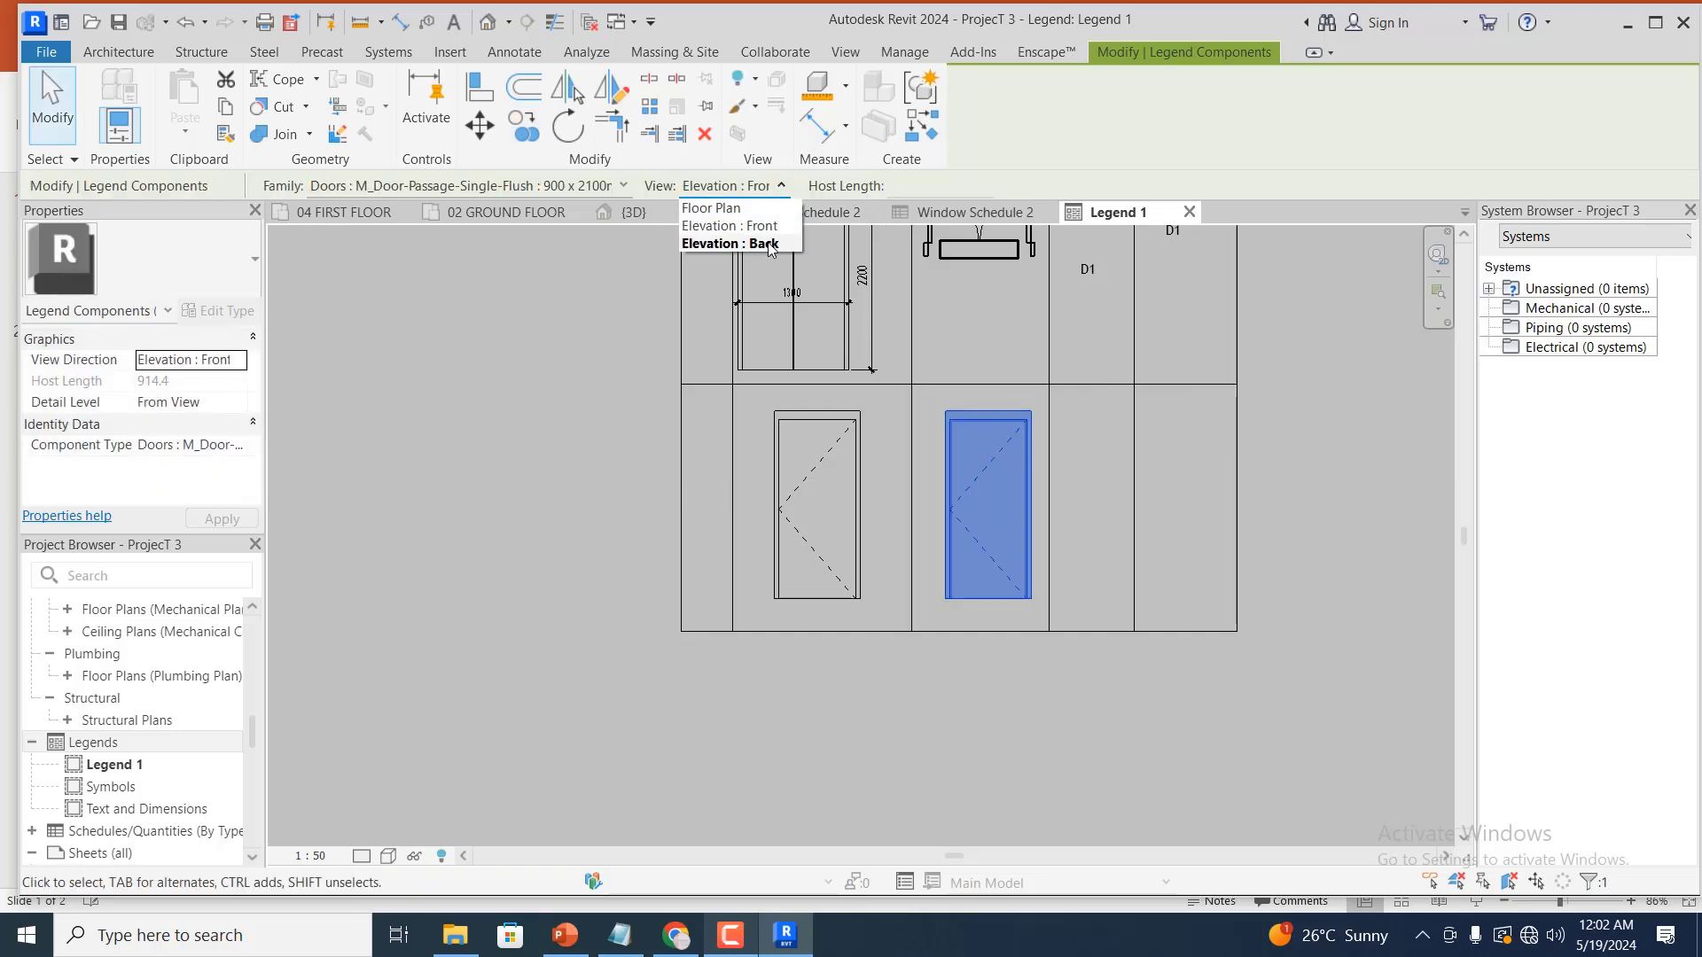
left_click(755, 208)
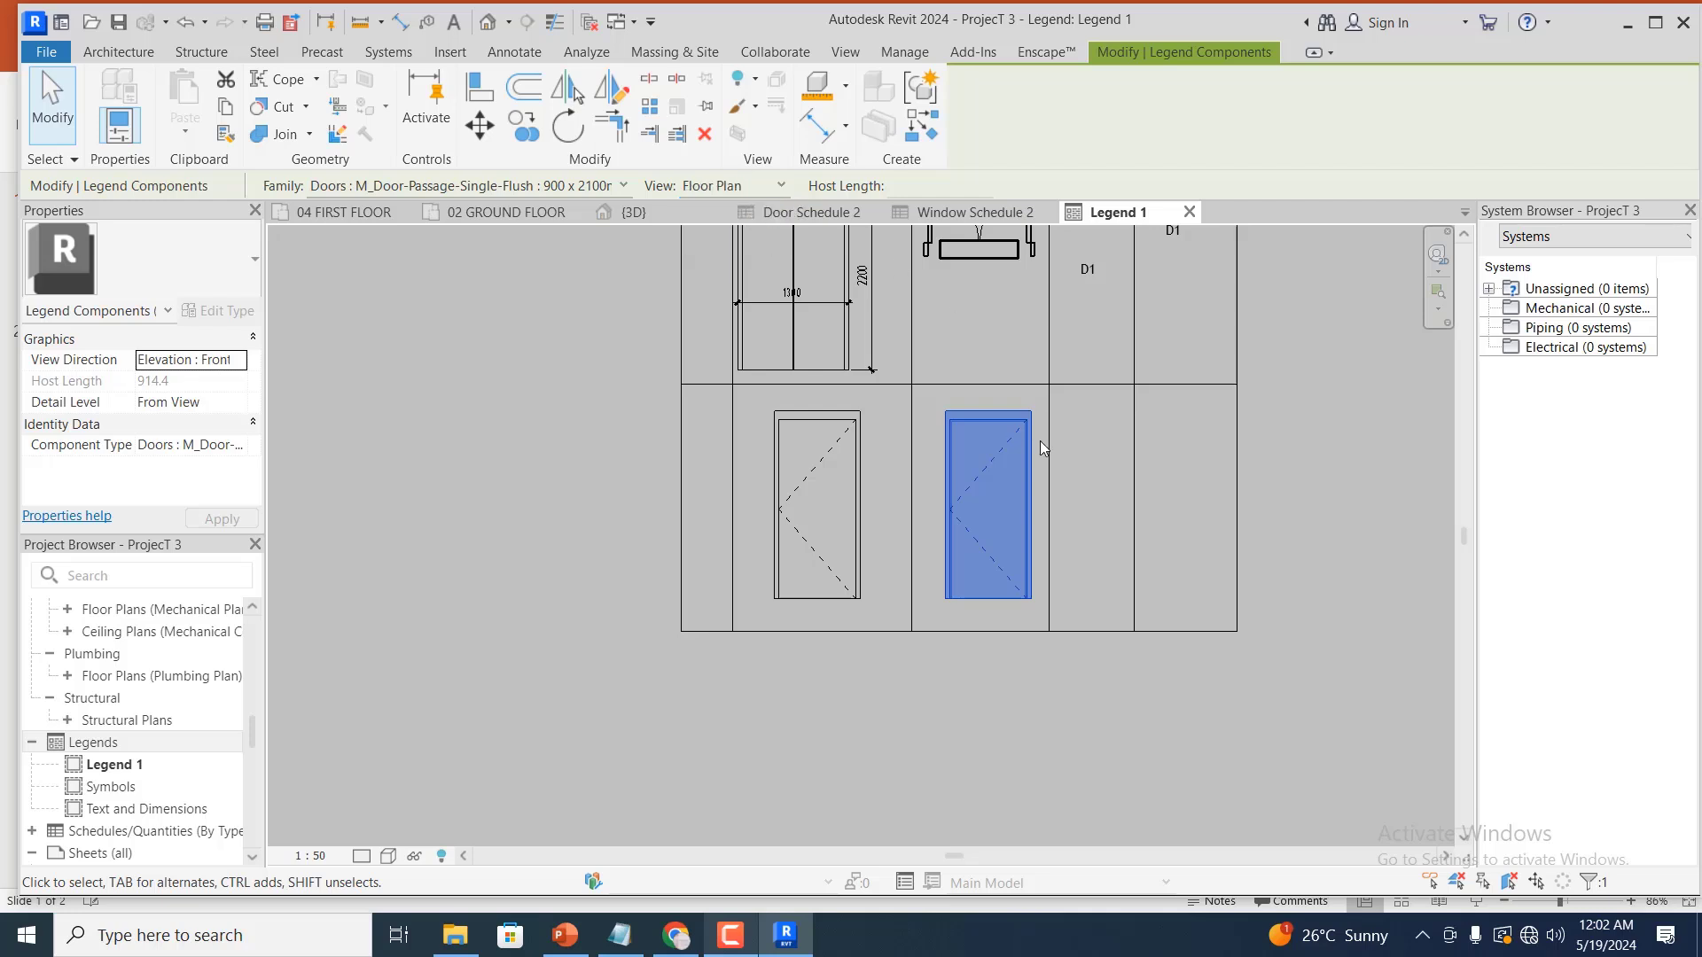
left_click(1312, 445)
scroll(1227, 491, "down", 1)
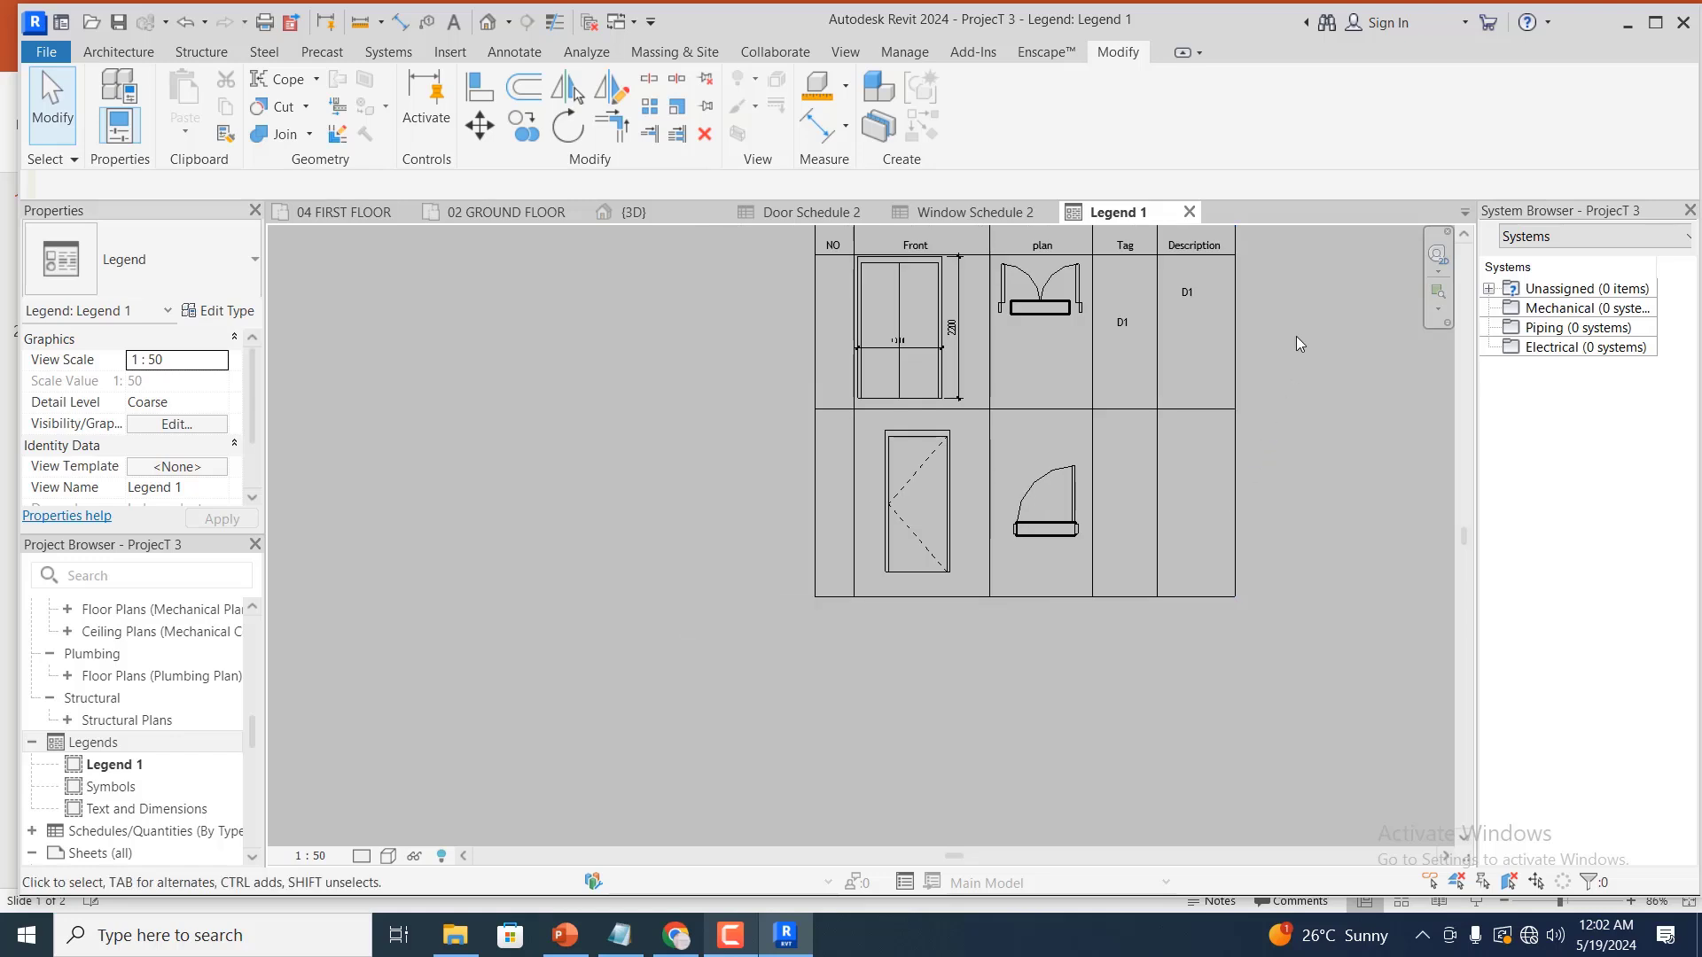
Copy the "D1" text in the Tag column straight down into the second door row
scroll(1295, 342, "up", 1)
left_click(1063, 317)
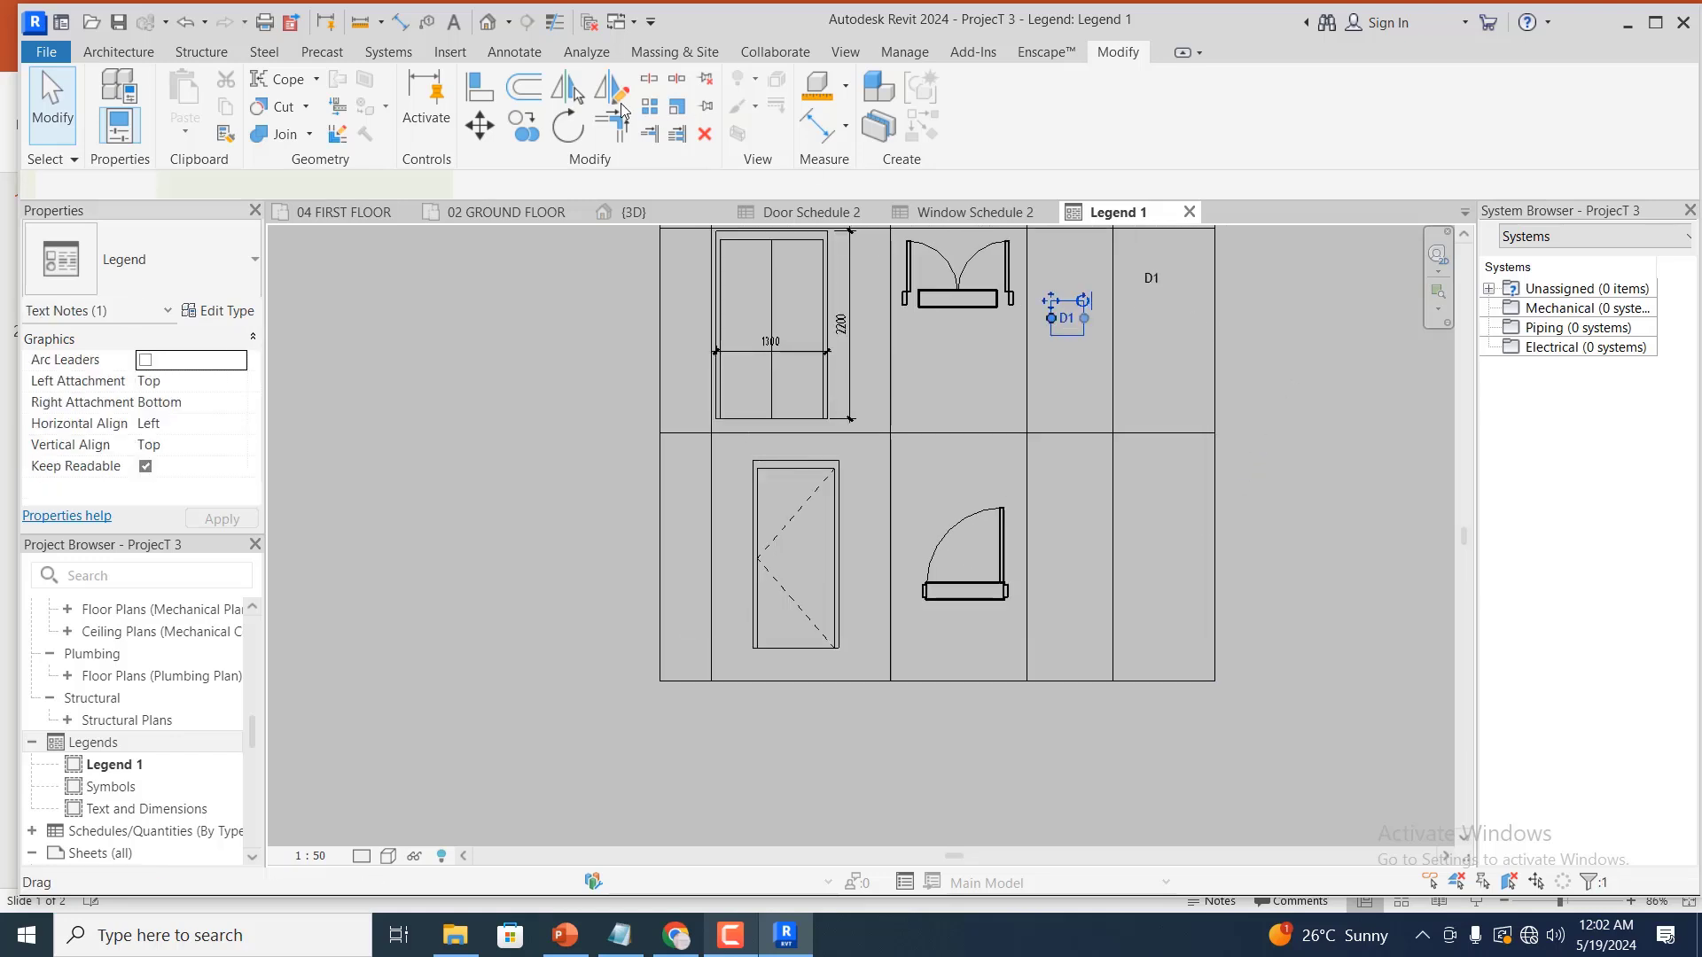
left_click(516, 121)
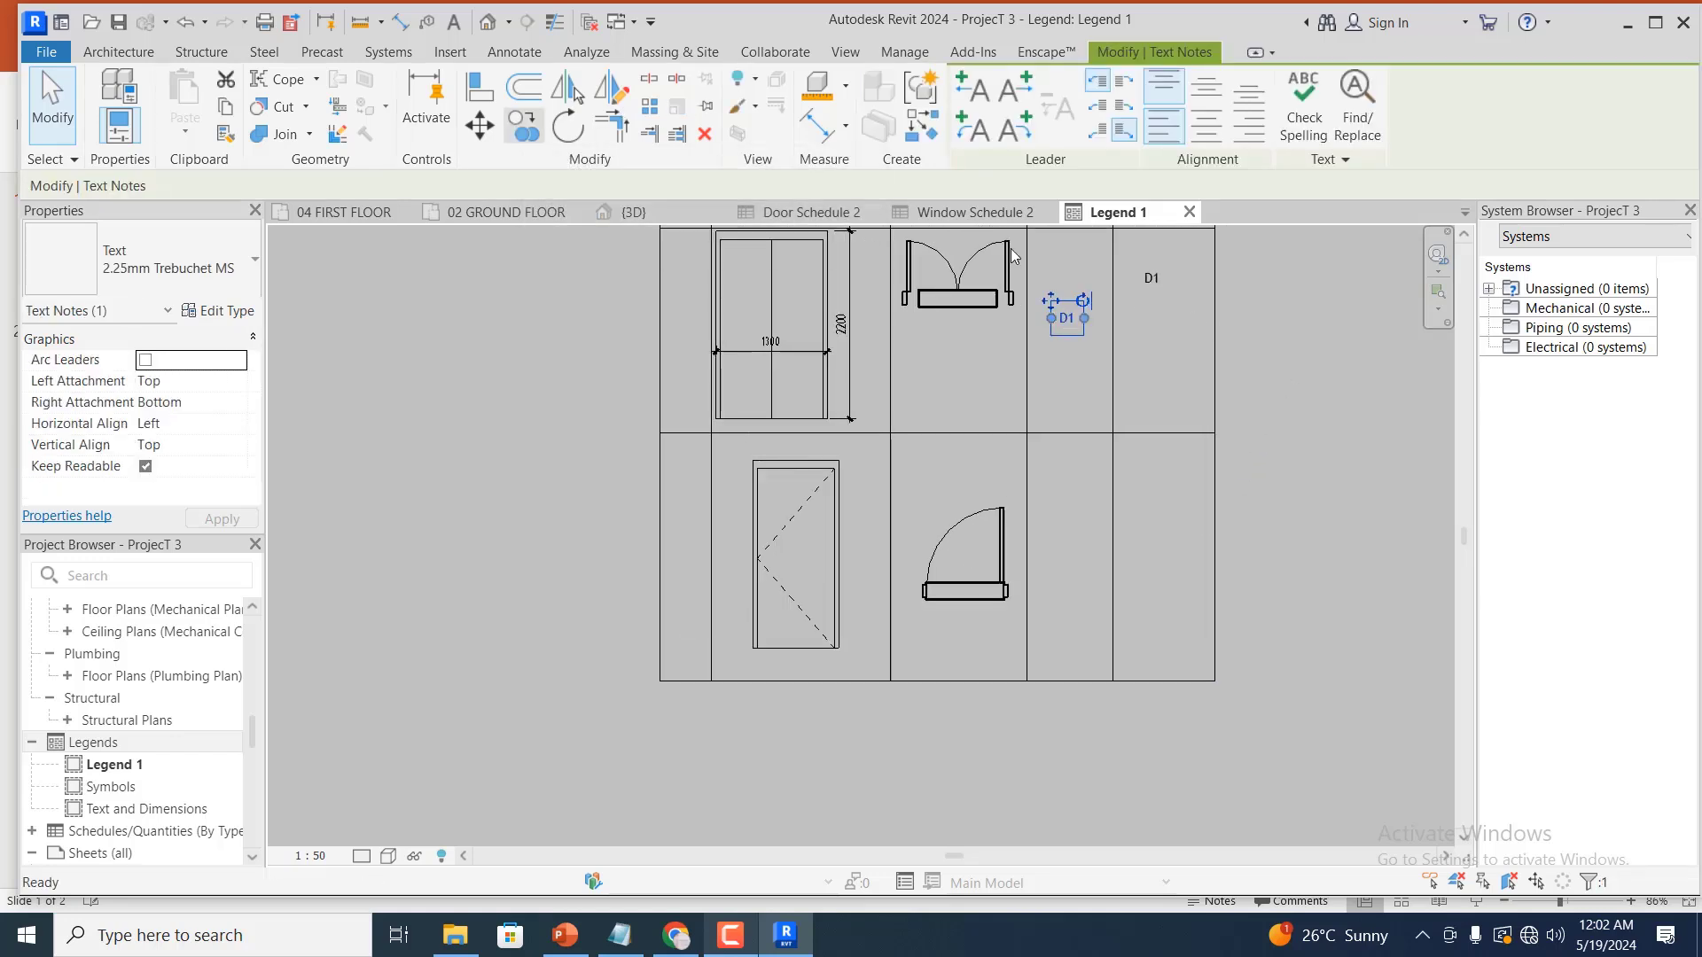
left_click(1068, 321)
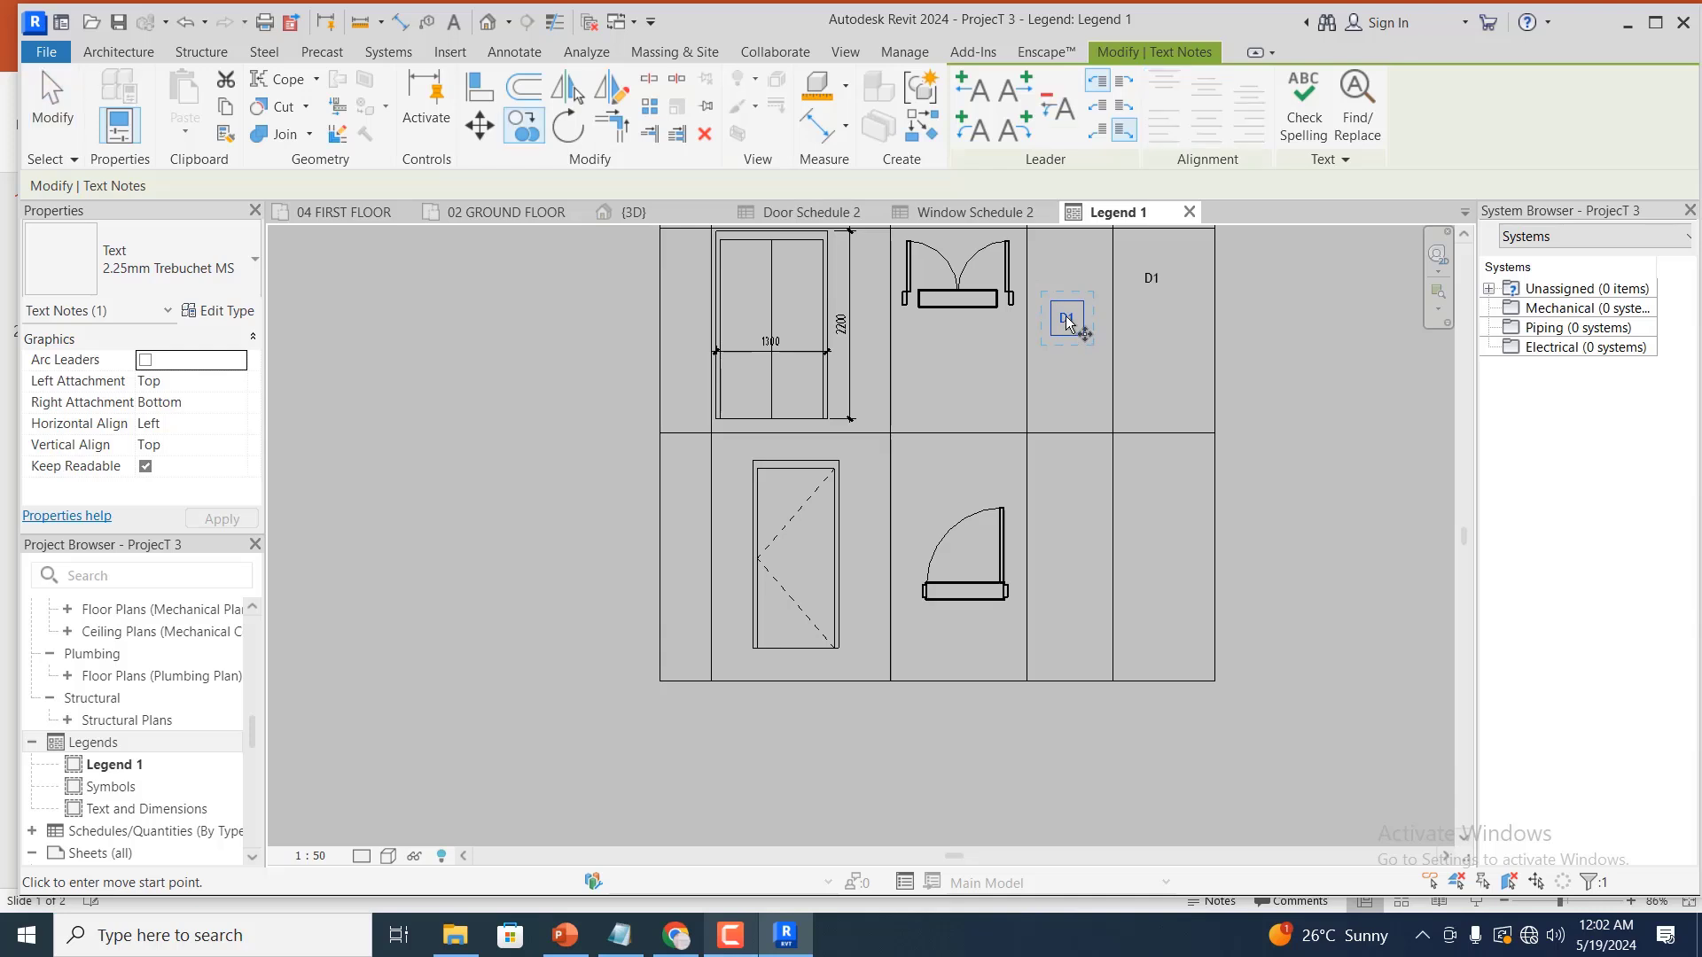
left_click(1068, 569)
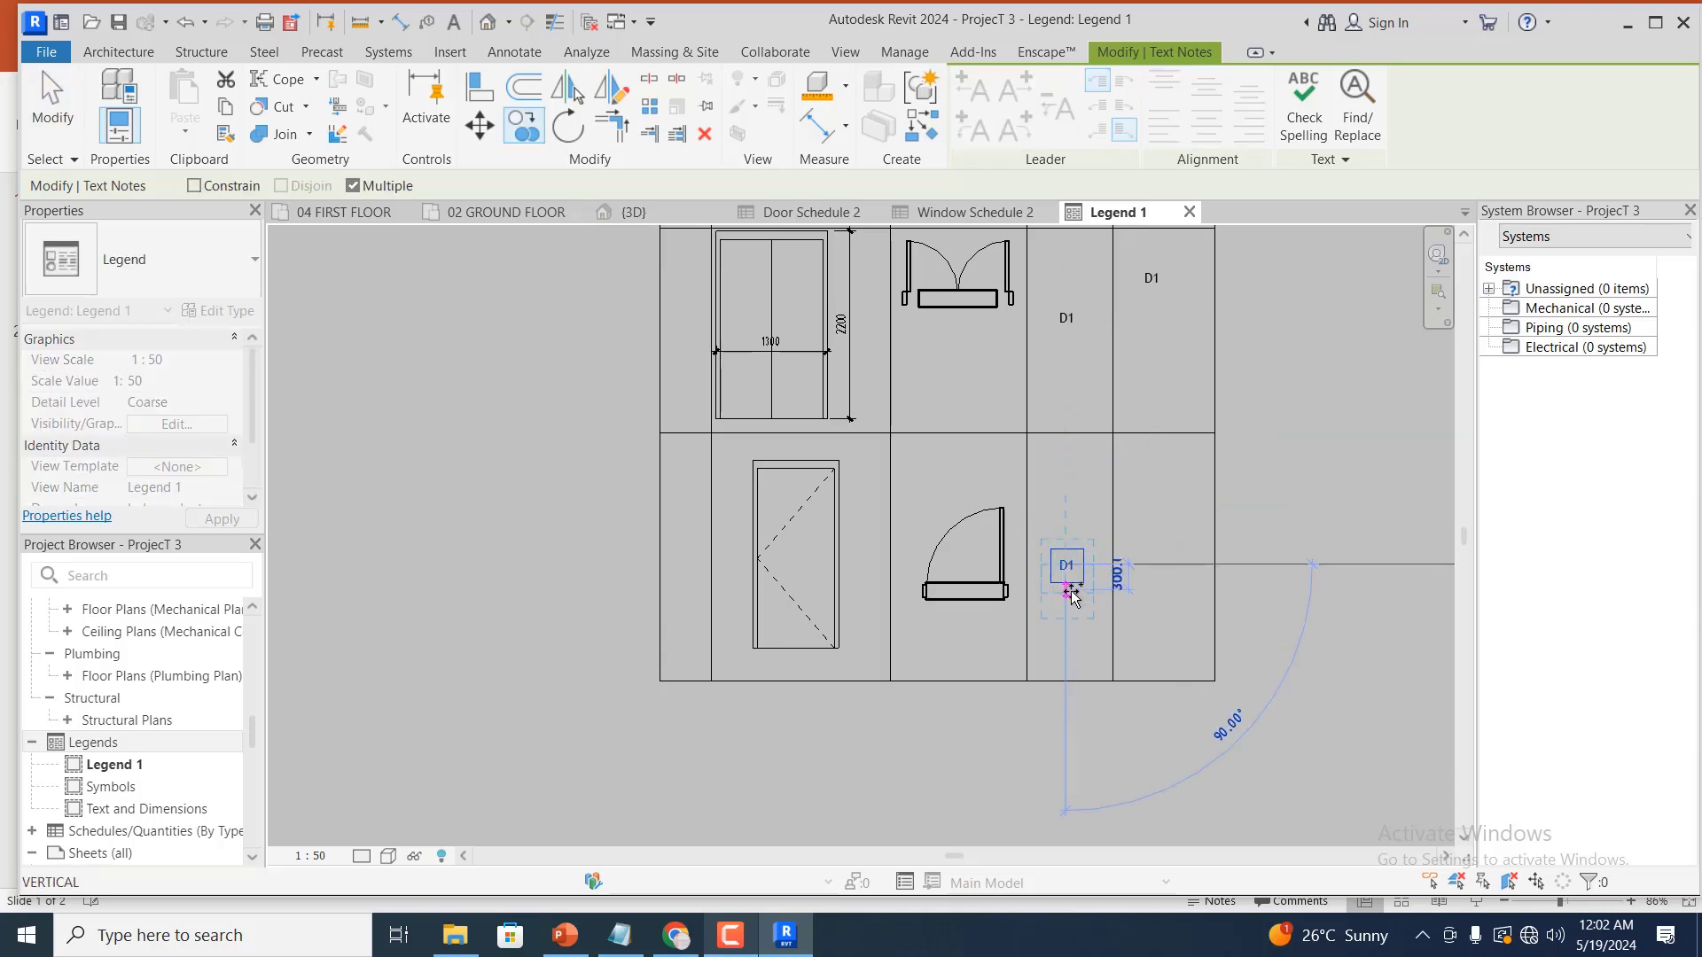
key("Escape")
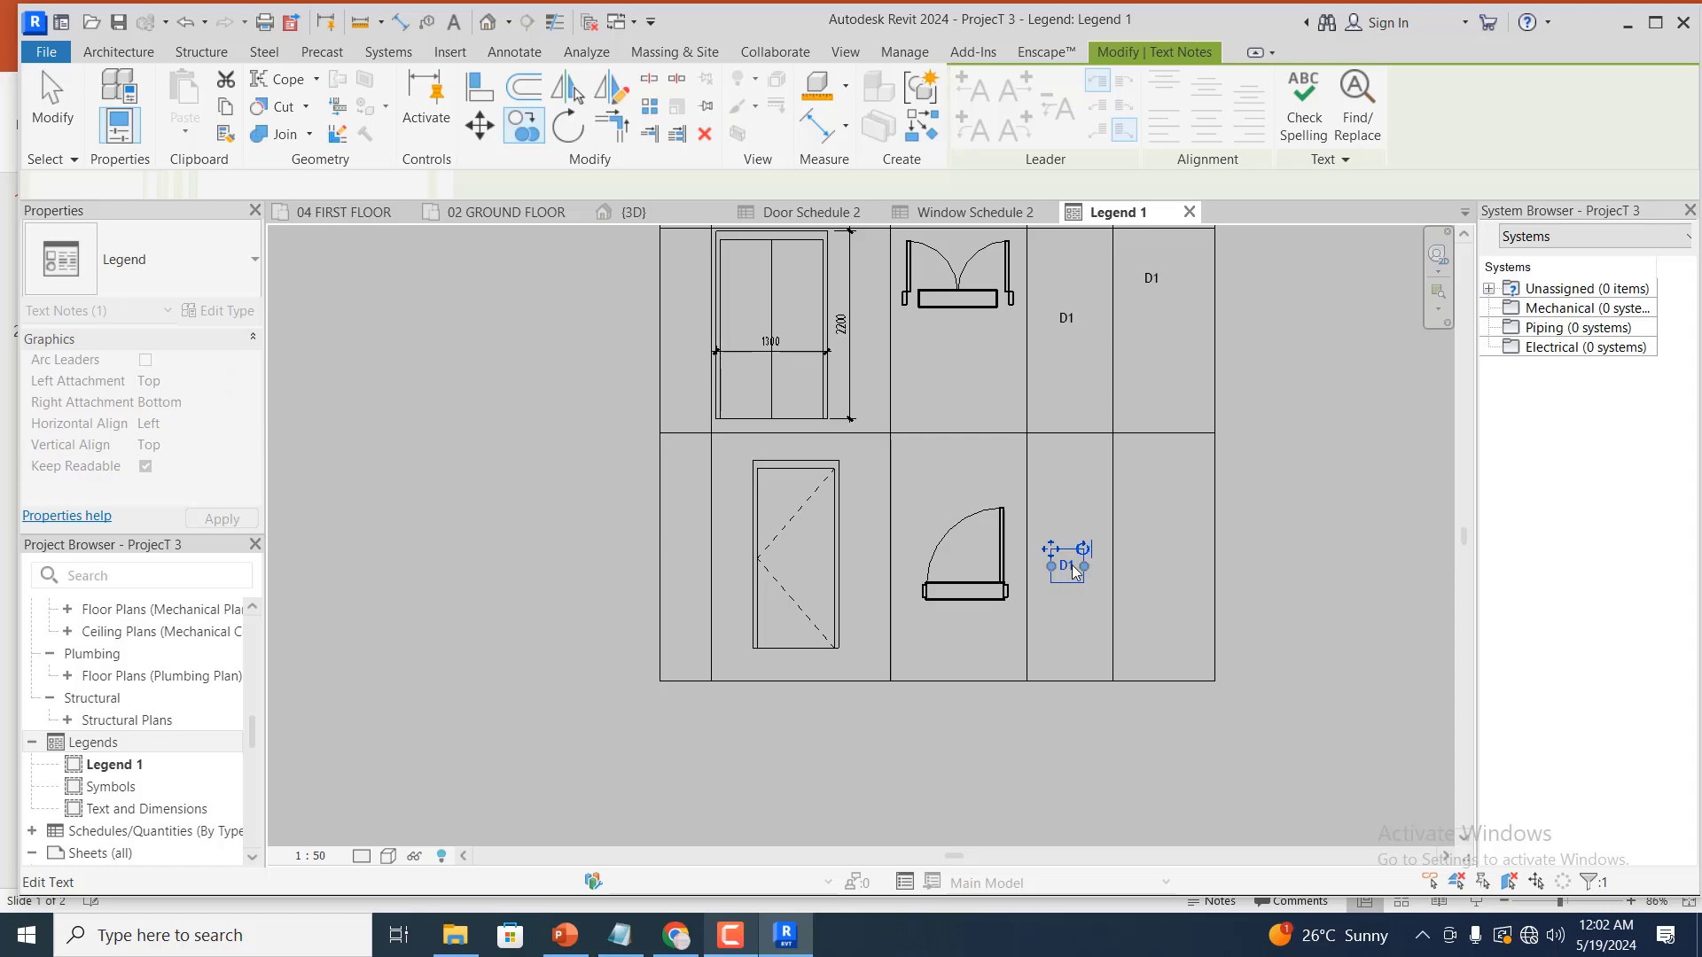
Change the copied tag text in the second door row to "D2"
scroll(1076, 572, "up", 2)
key("Escape")
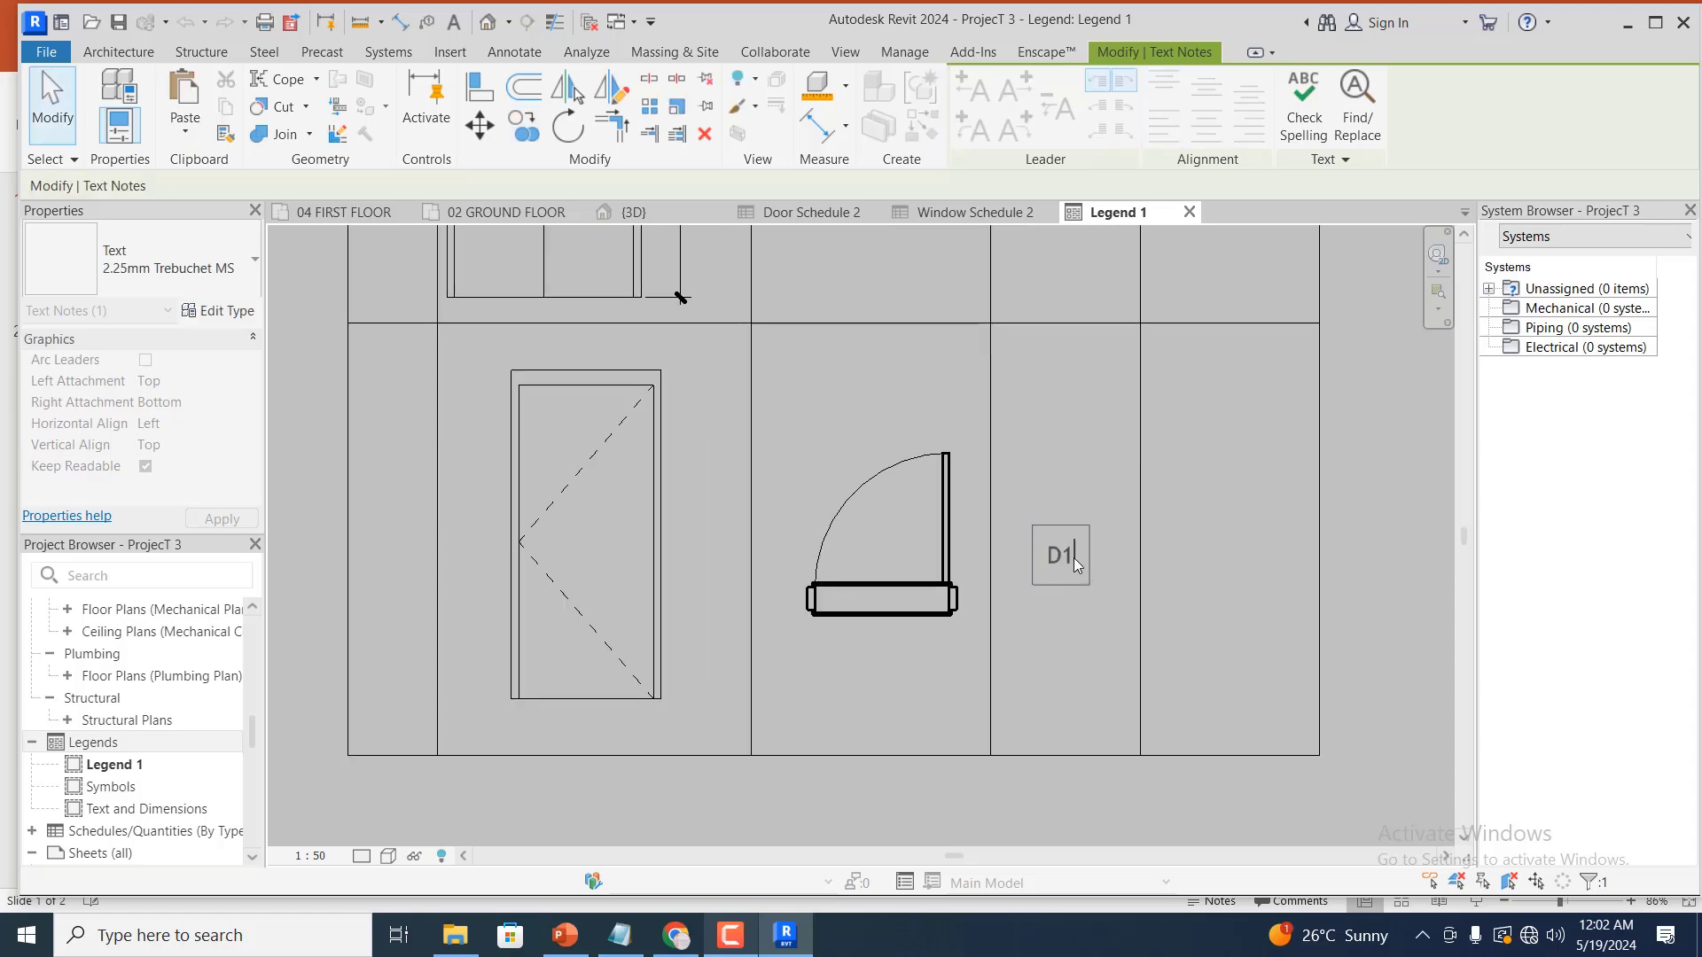
key("BackSpace")
type("2")
left_click(1081, 630)
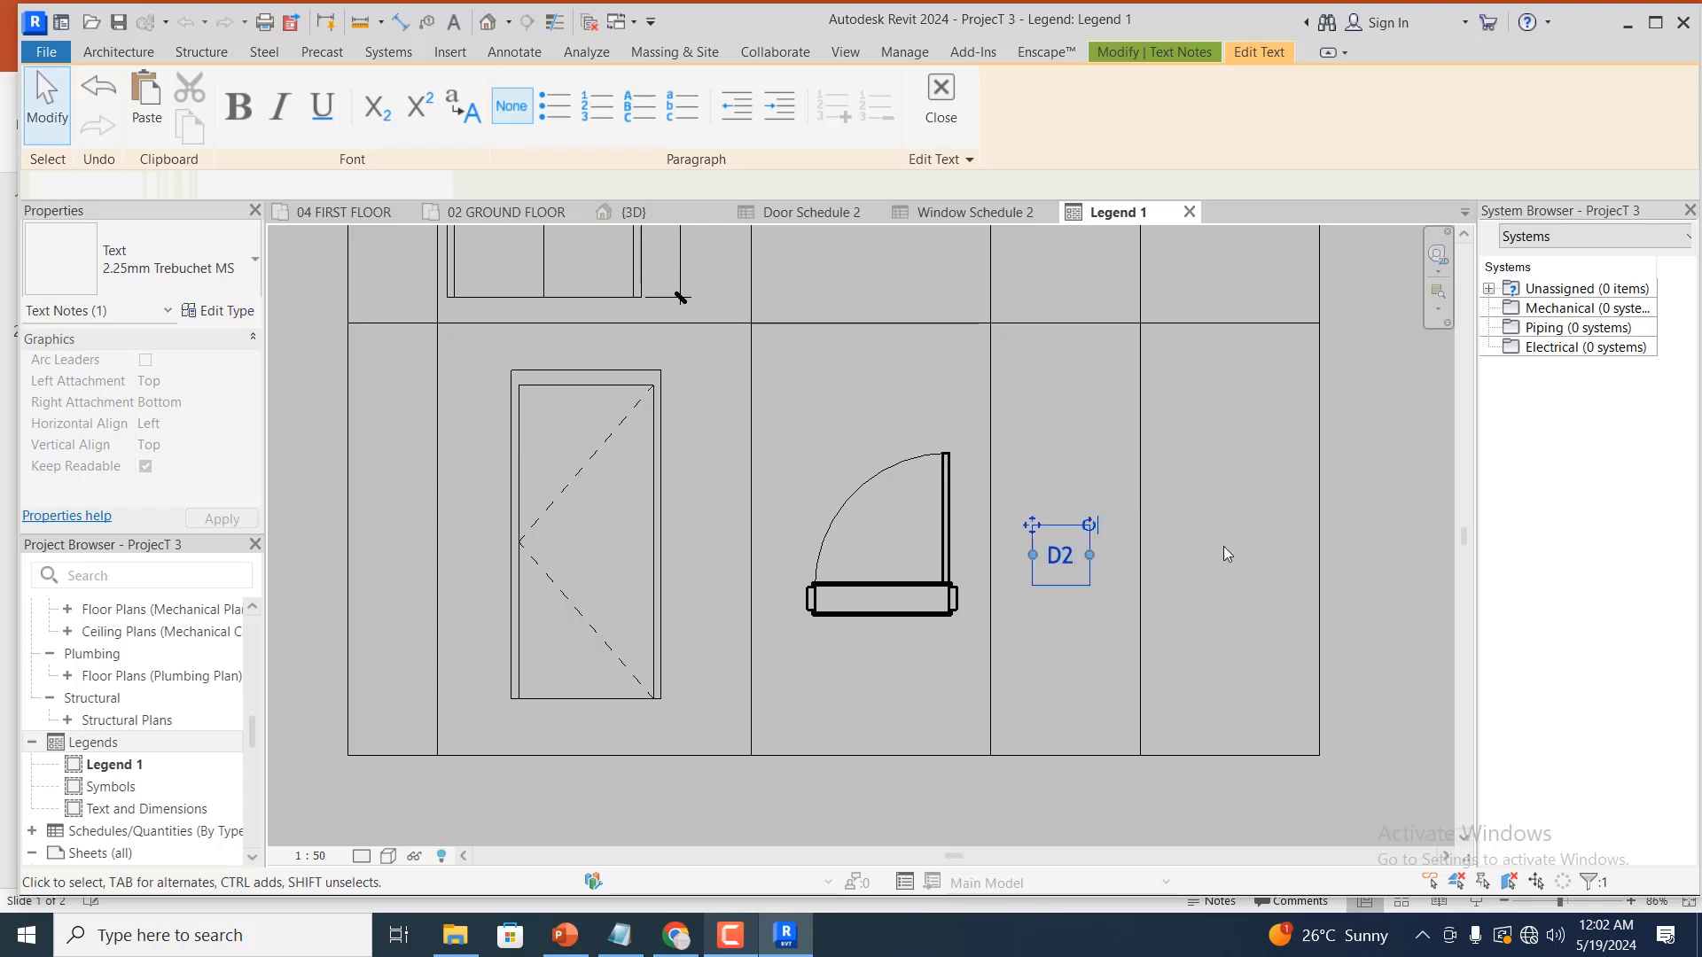
scroll(1227, 540, "down", 4)
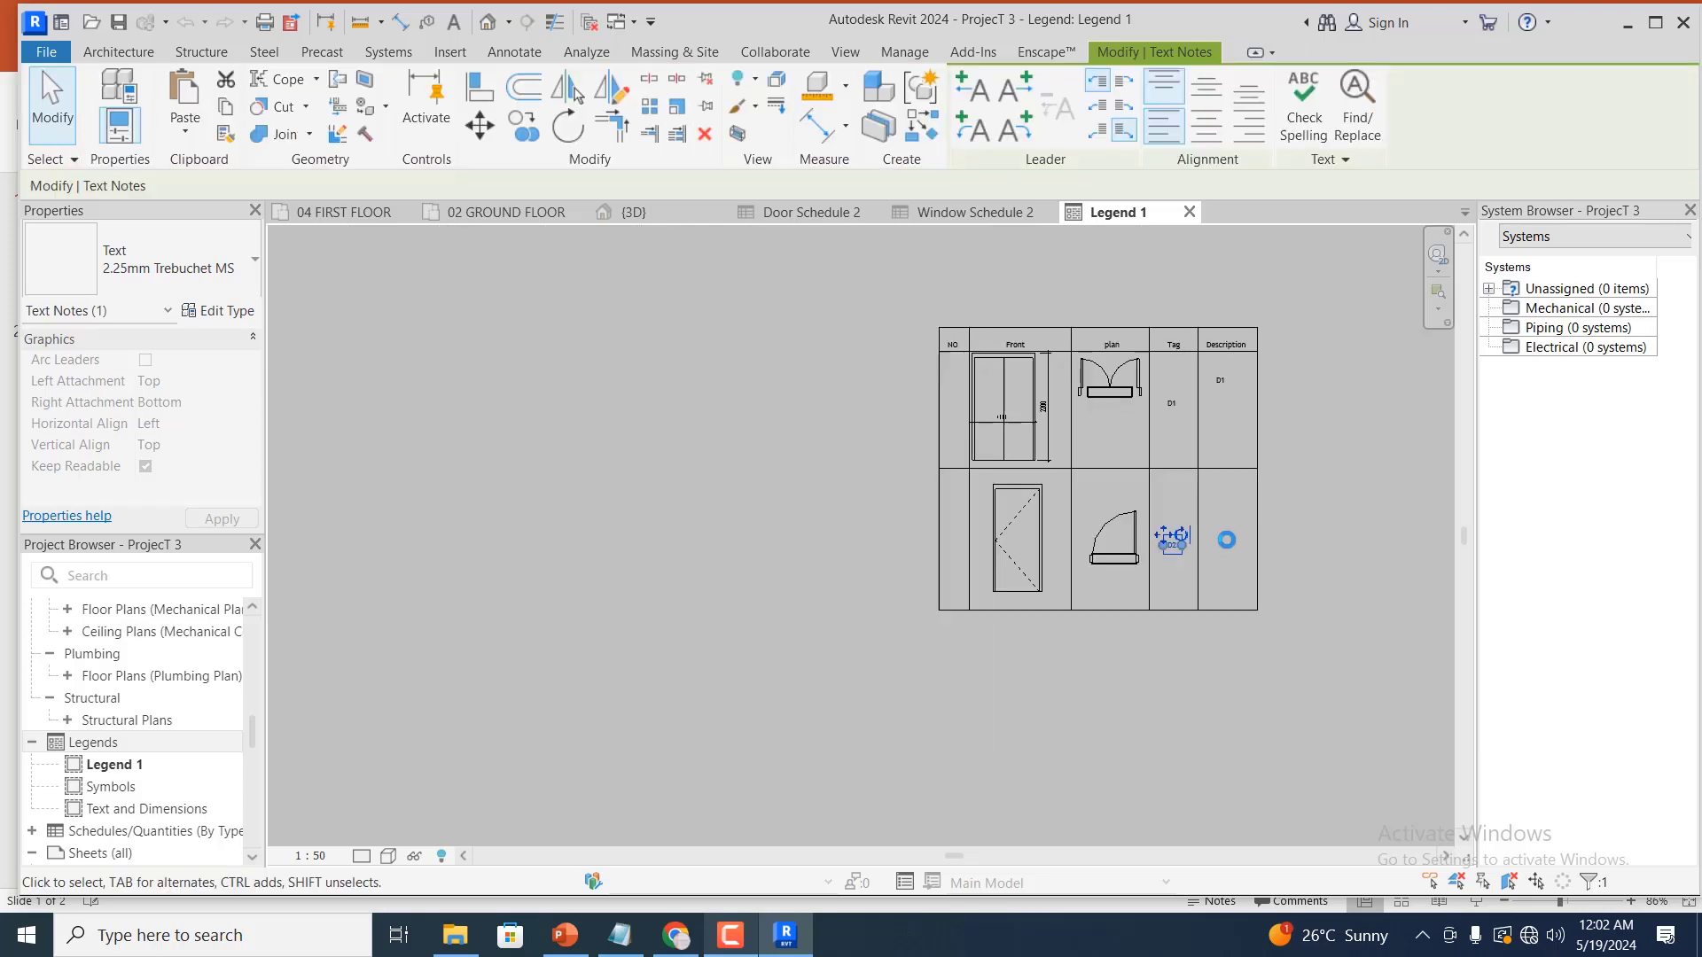
left_click(1280, 539)
Copy the table's lowest horizontal line down by one row height, 2900 mm, to start a third door row
scroll(1284, 509, "up", 1)
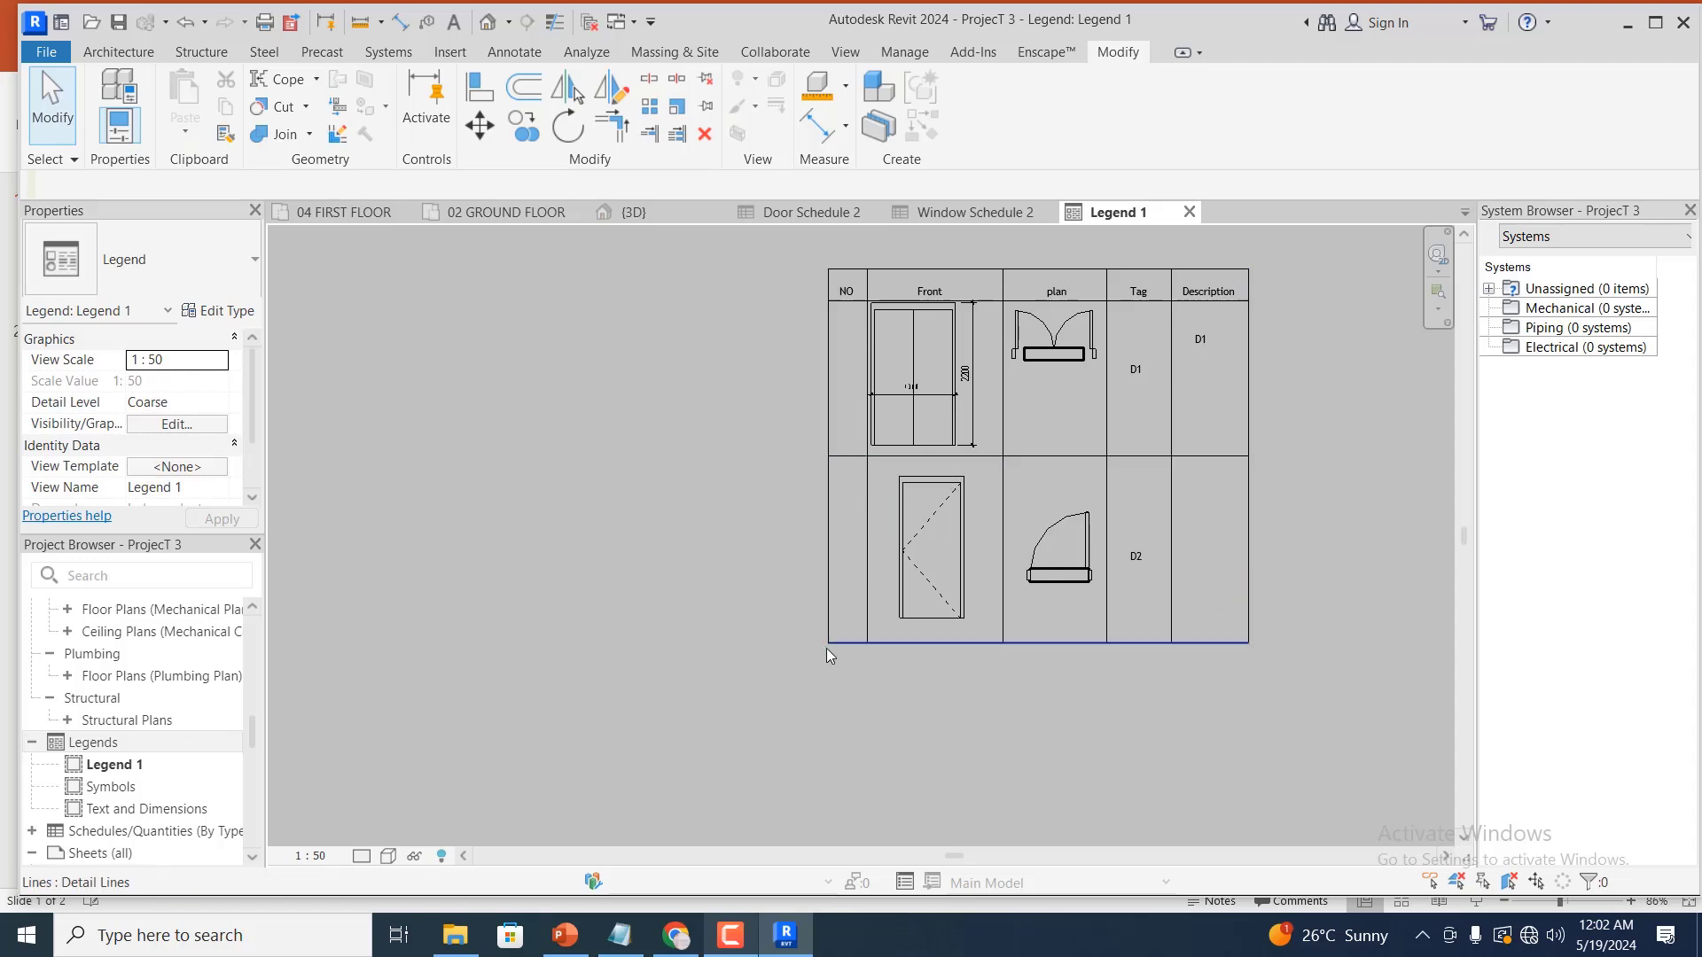
left_click(942, 643)
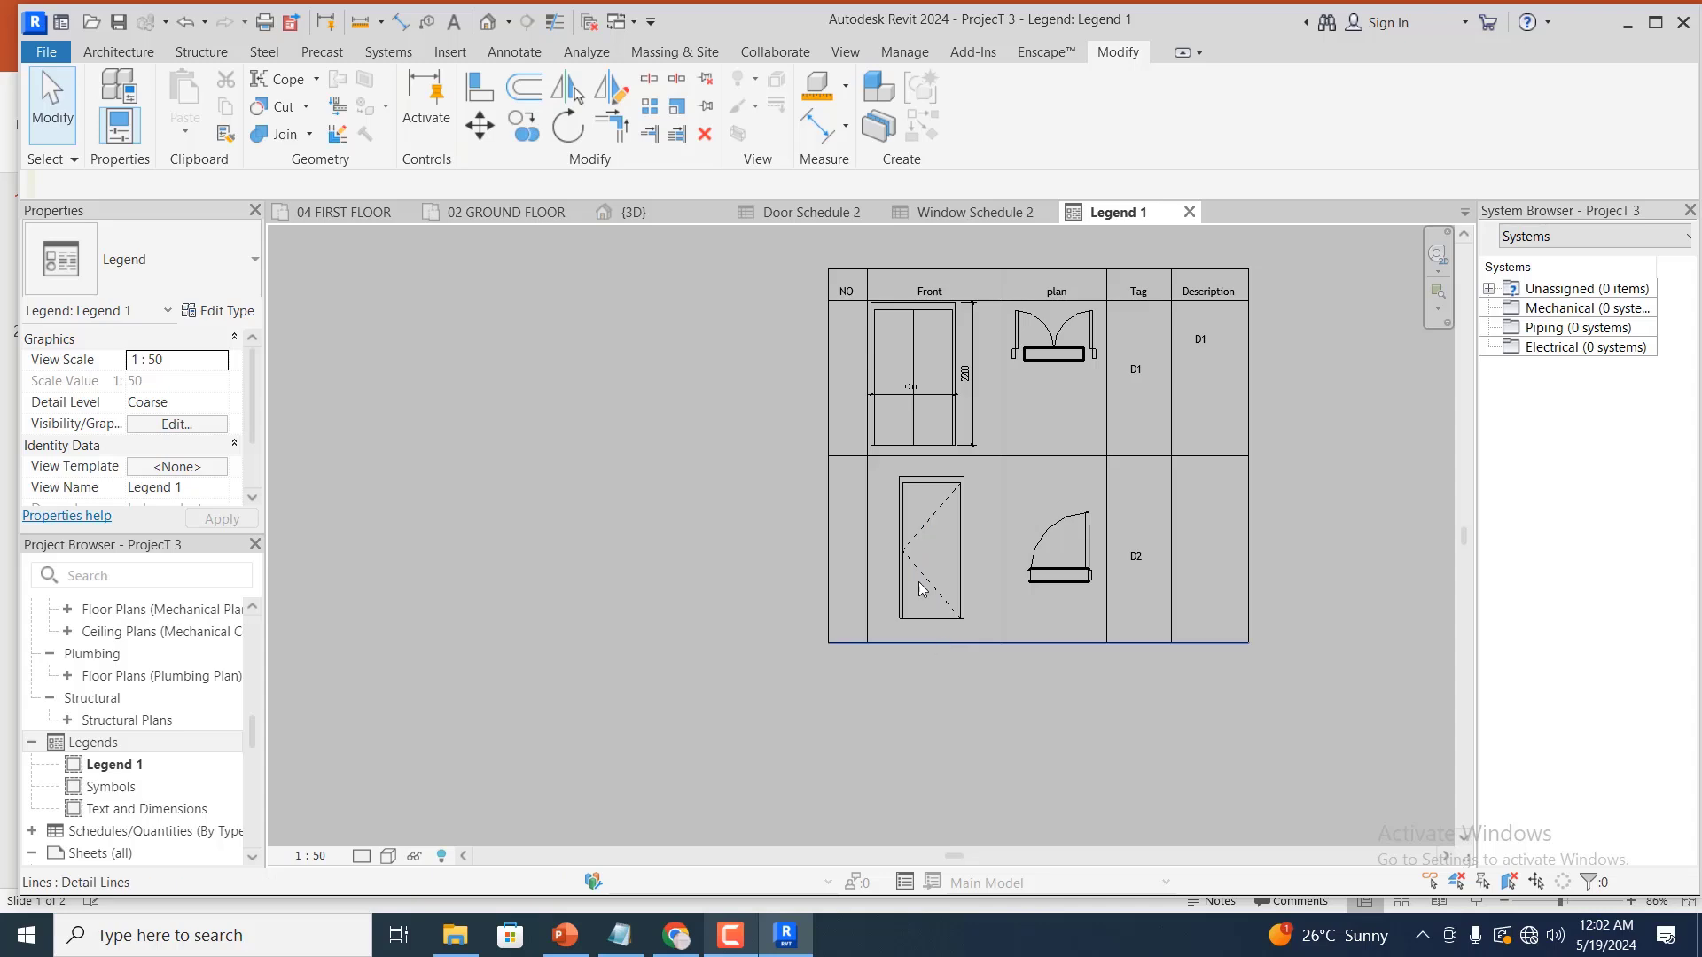
left_click(527, 133)
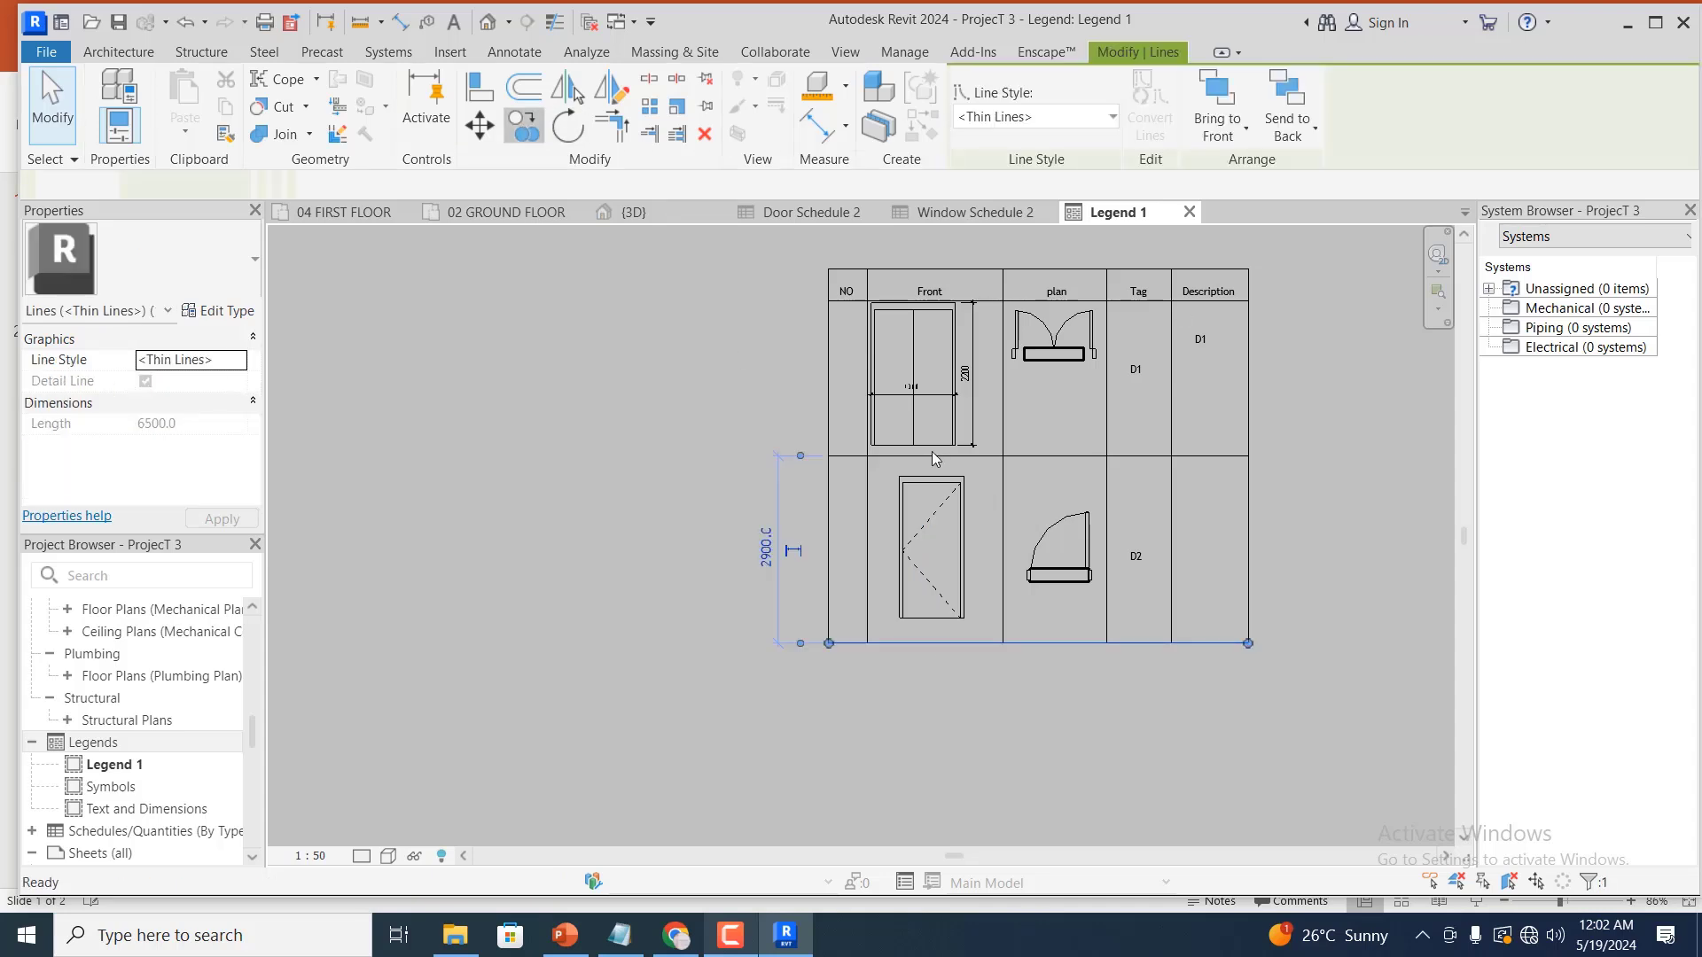
left_click(829, 456)
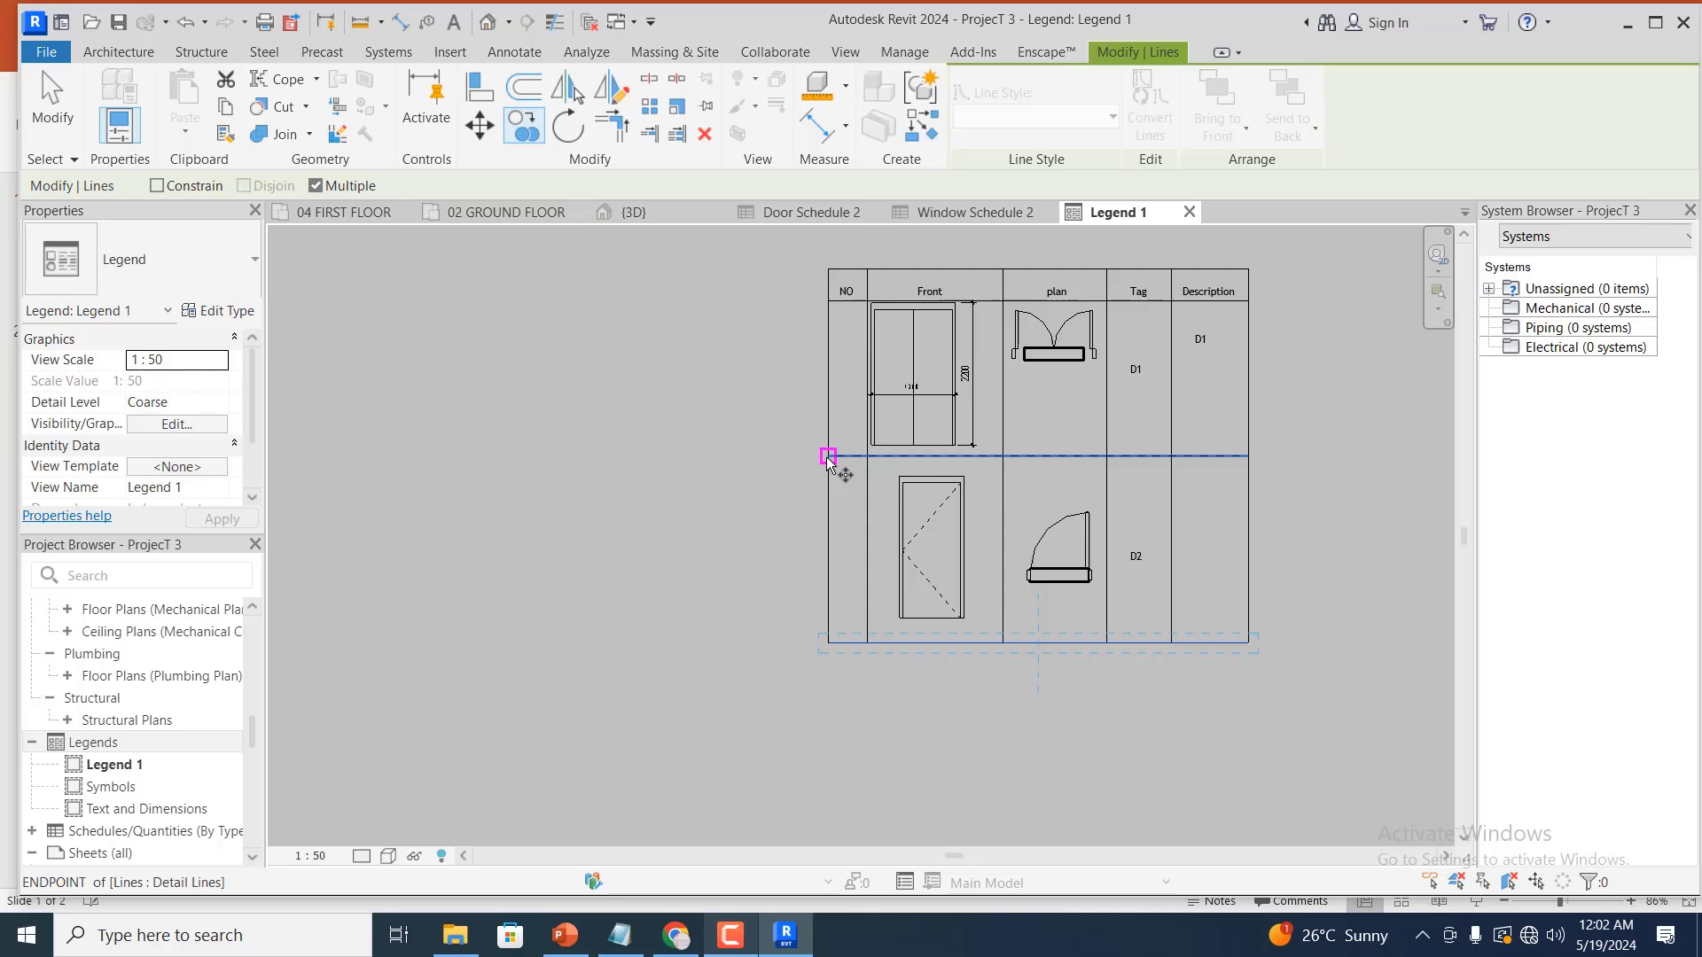
left_click(829, 643)
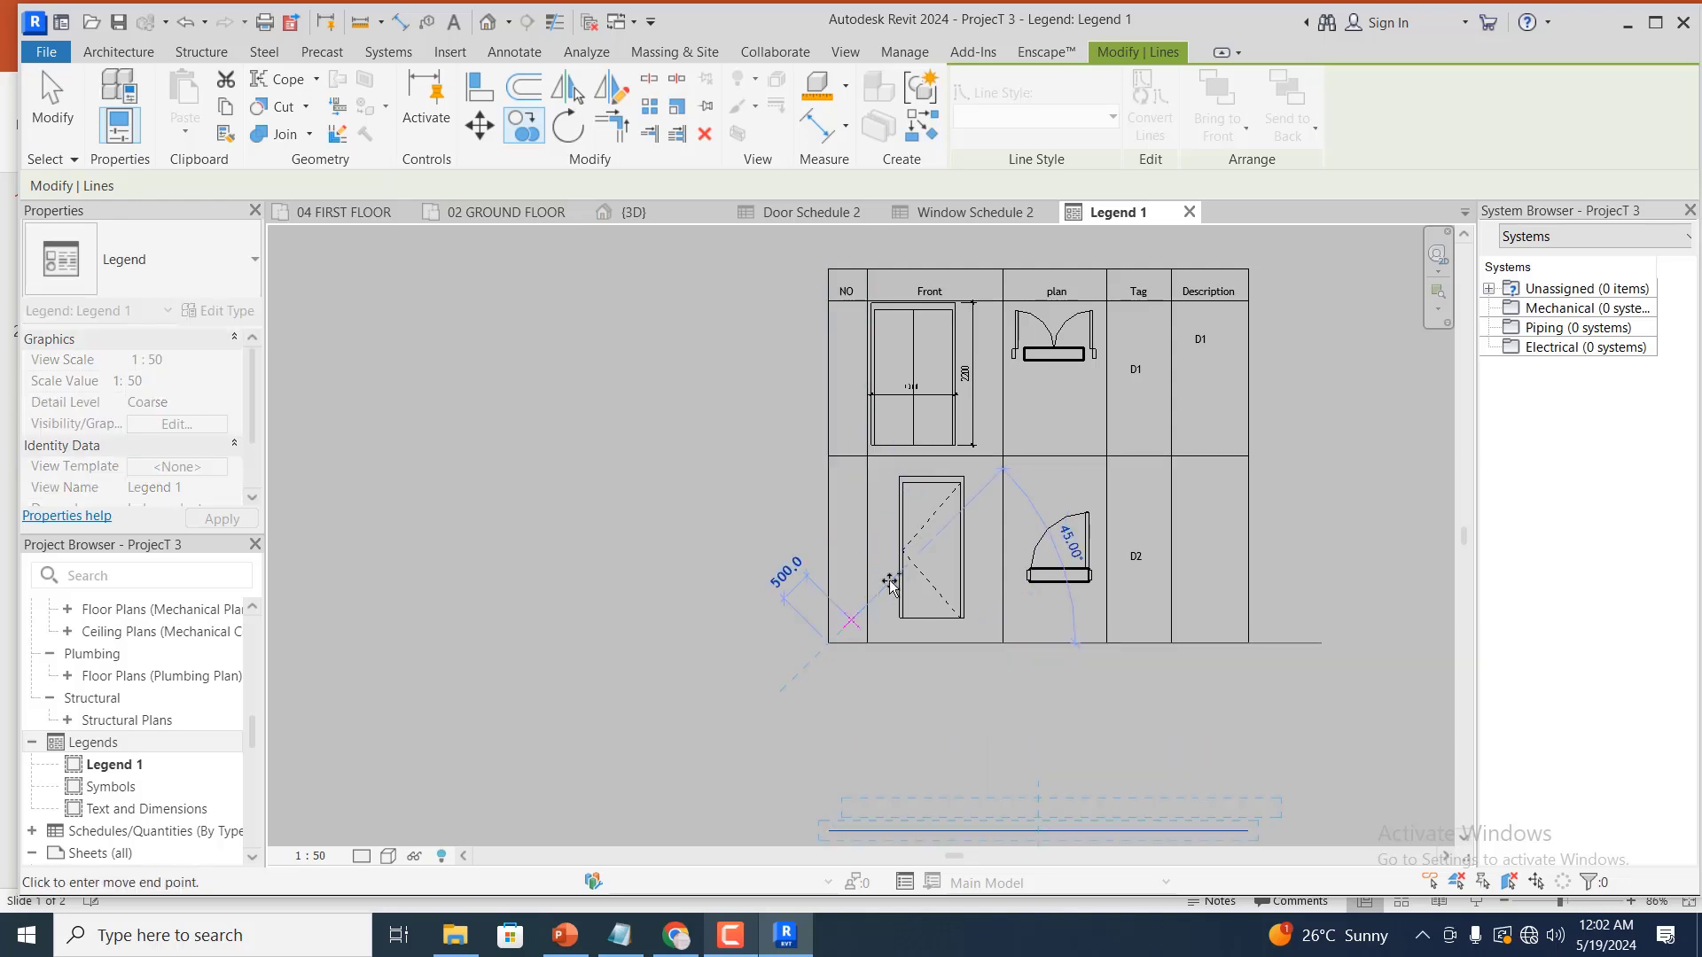
scroll(917, 545, "down", 2)
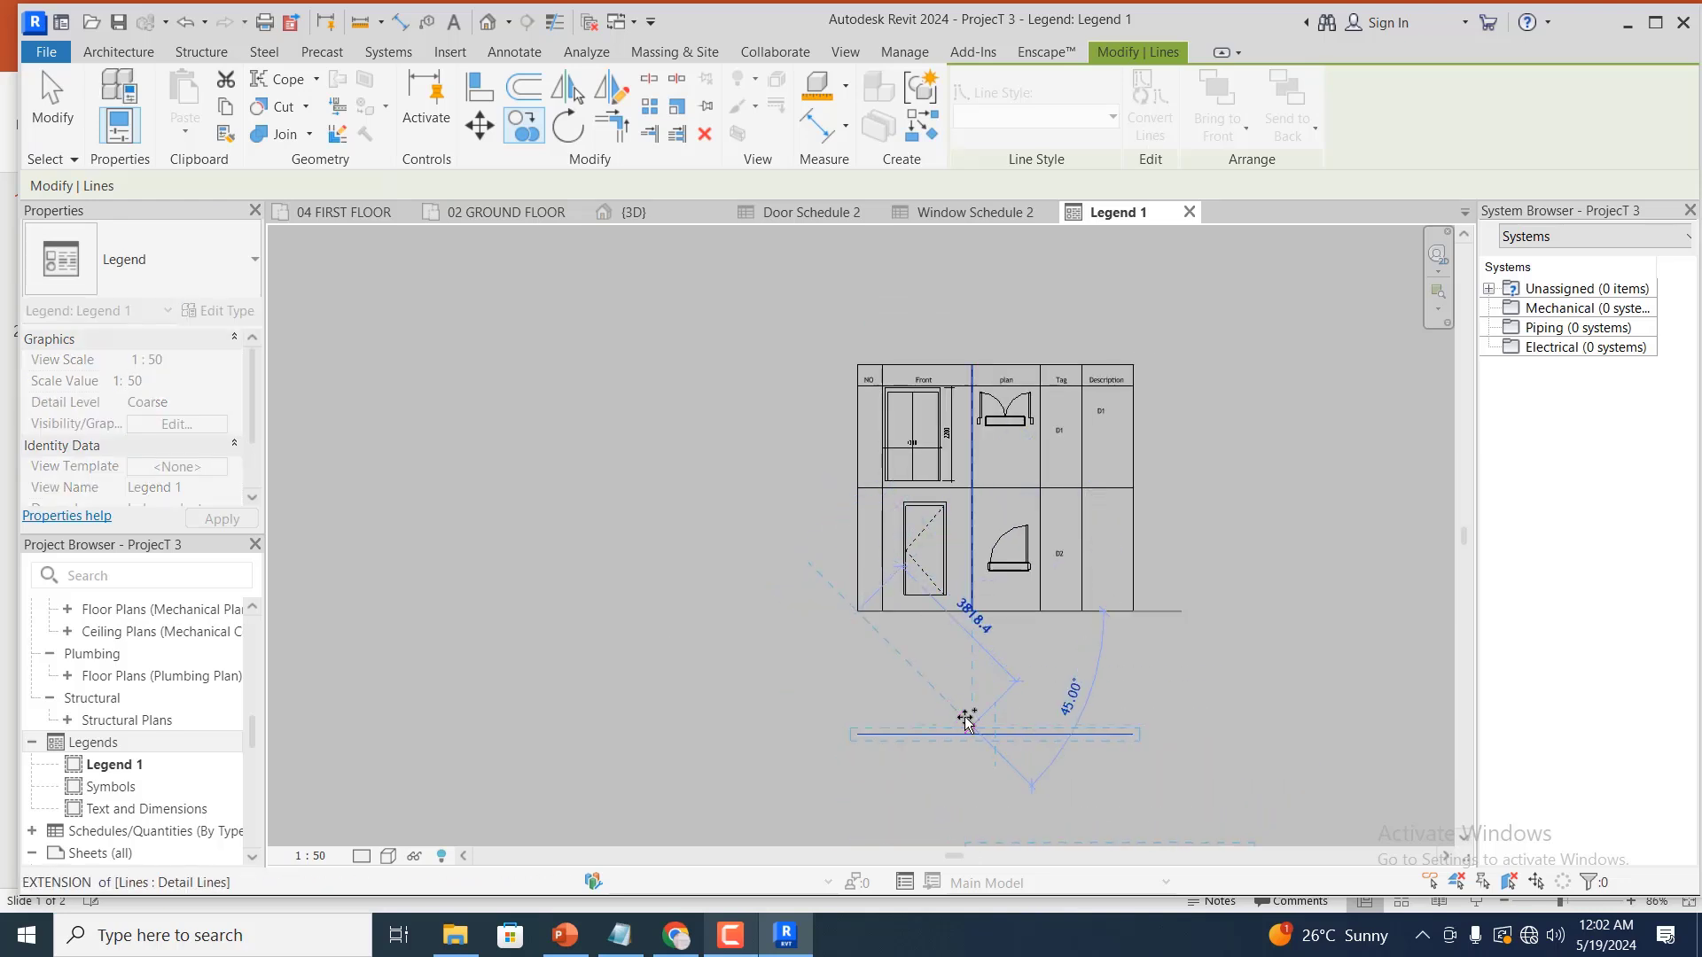
key("Escape")
key("Escape")
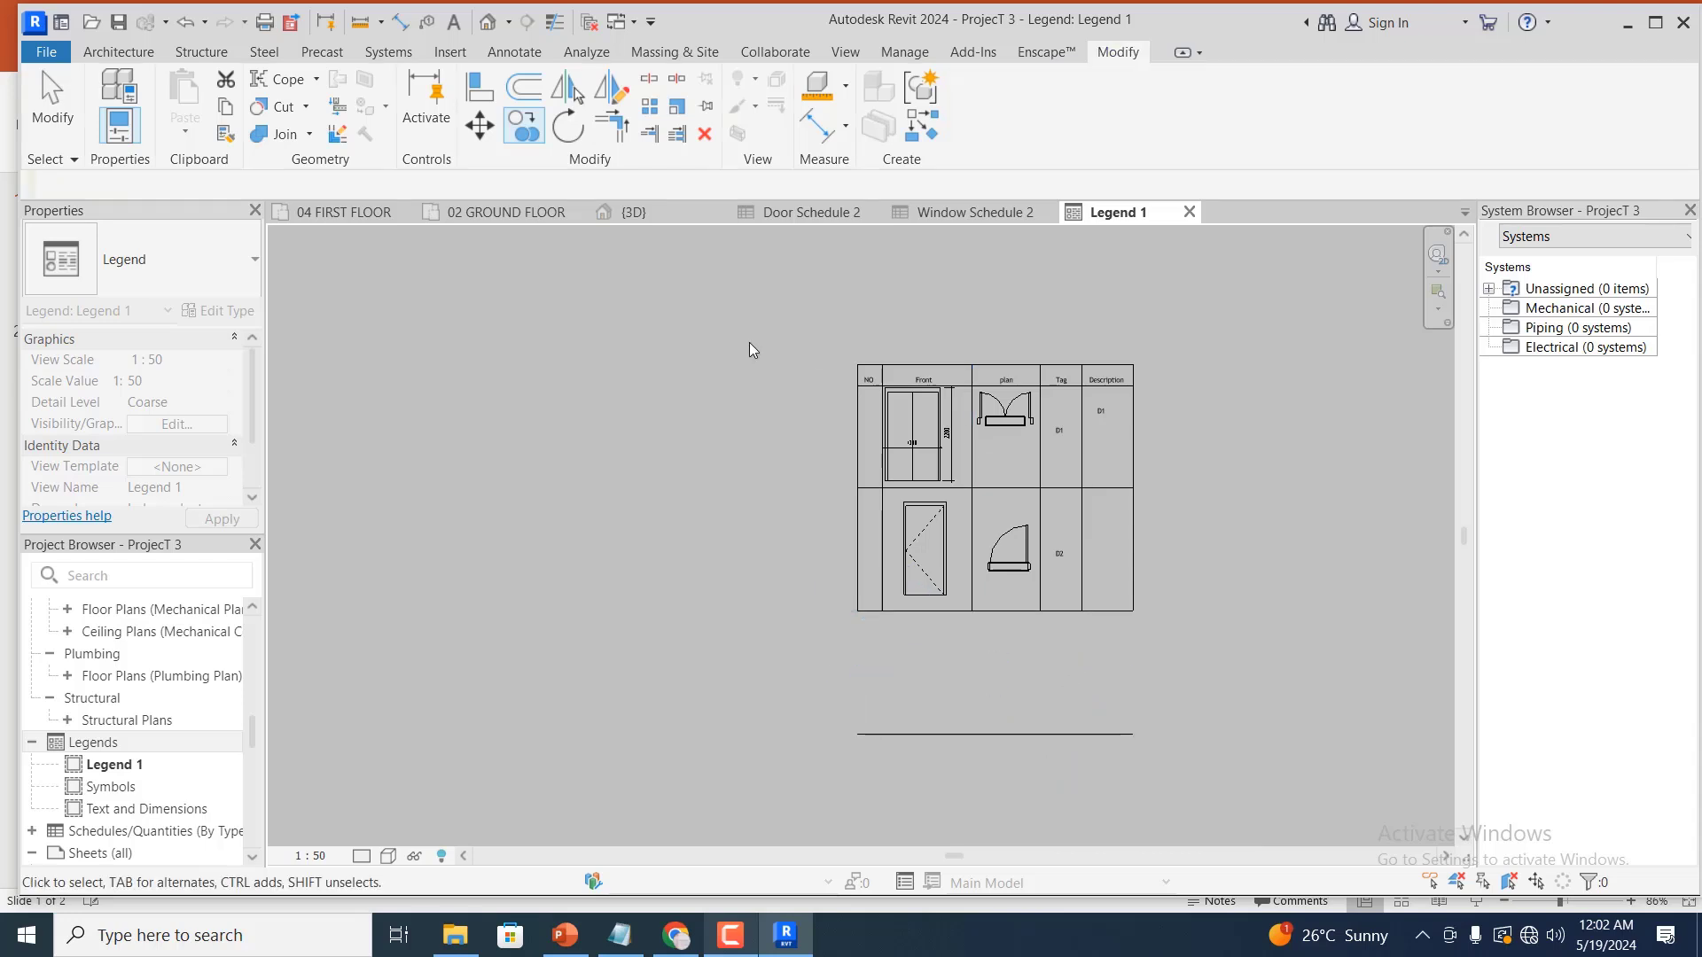
Extend all the table's vertical lines down to the copied lowest horizontal line, closing the third row
left_click(1025, 736)
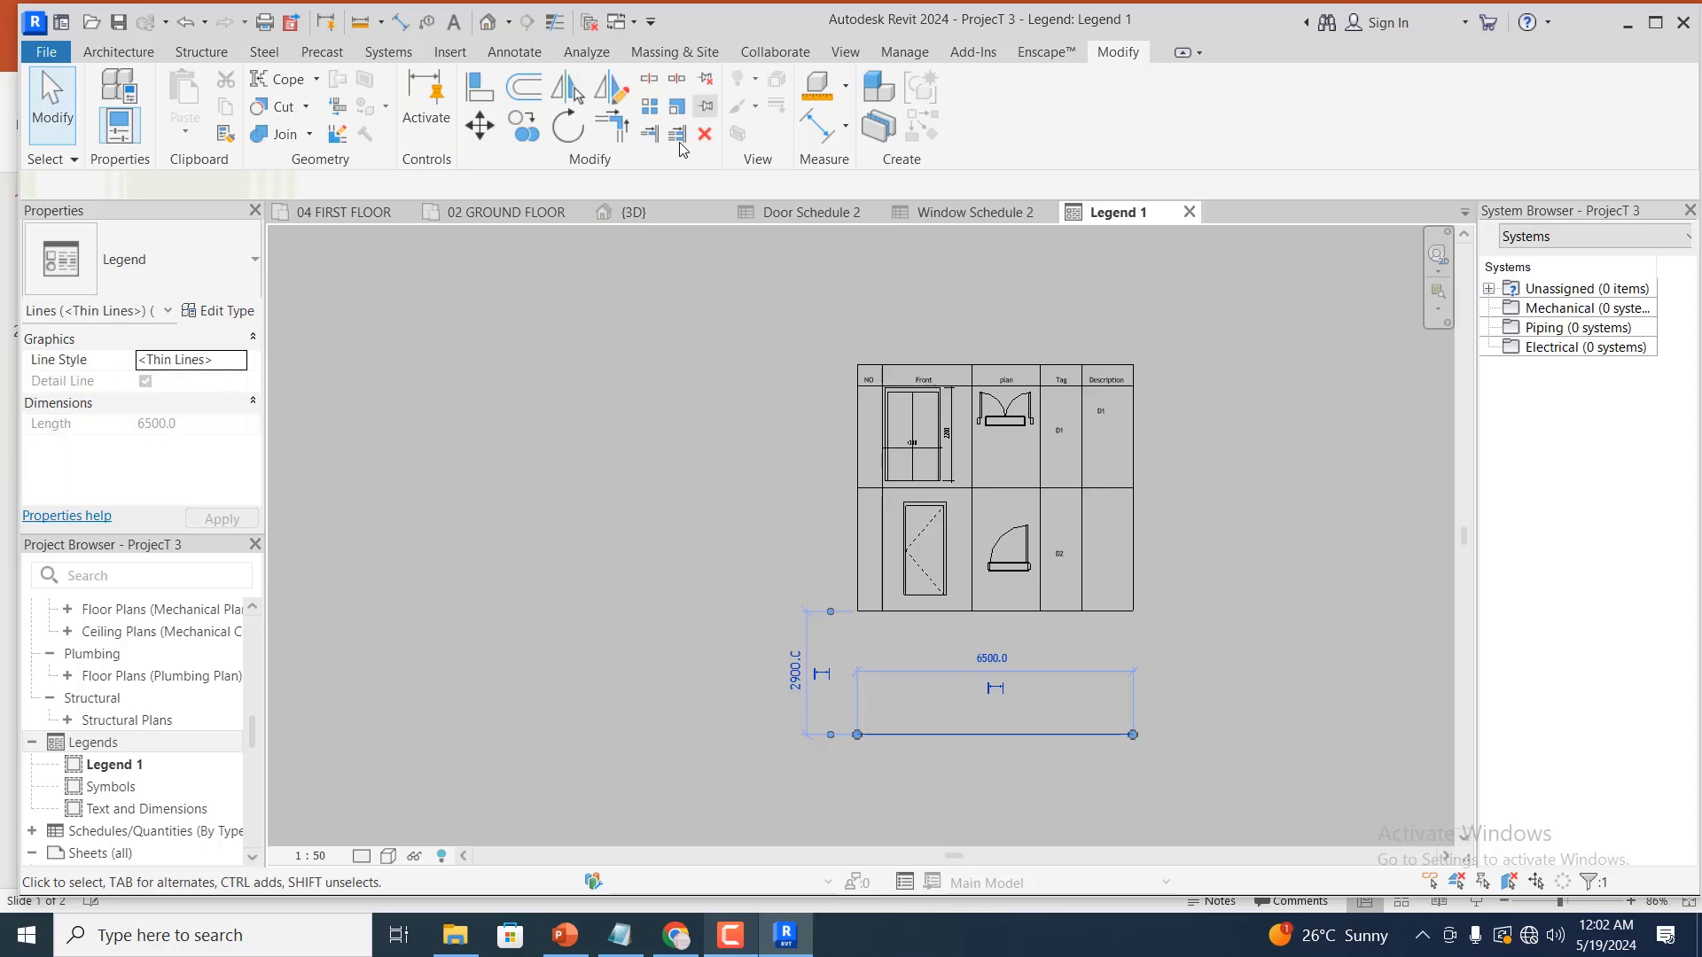
left_click(1278, 553)
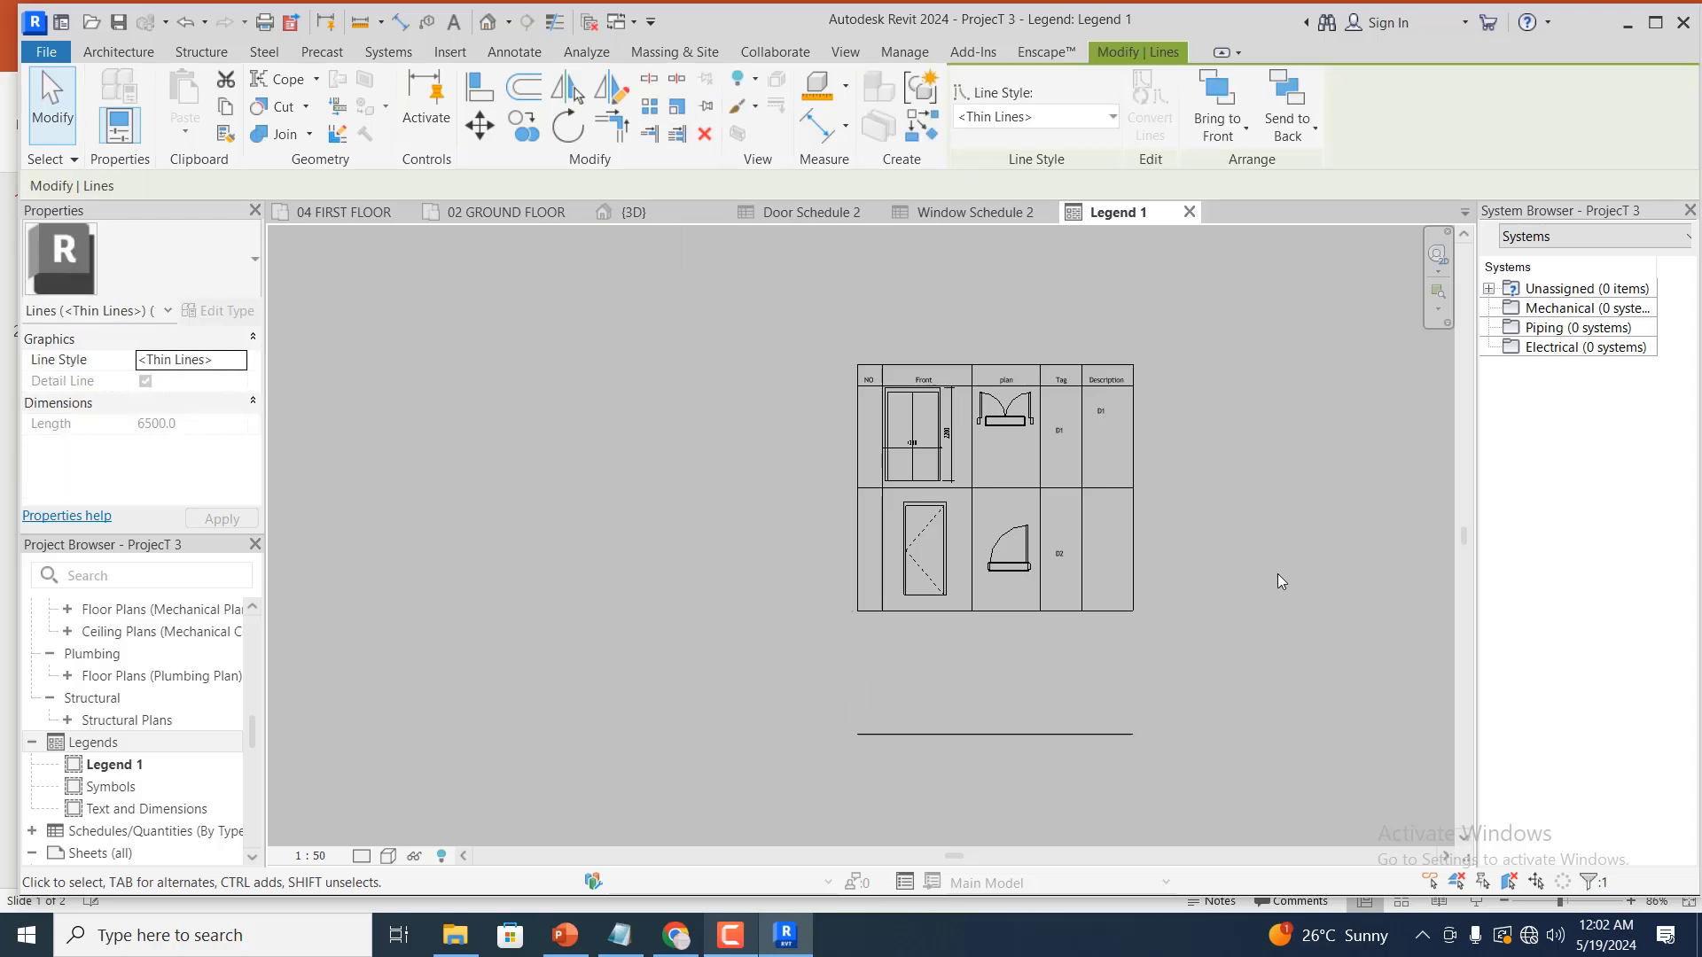
left_click(678, 136)
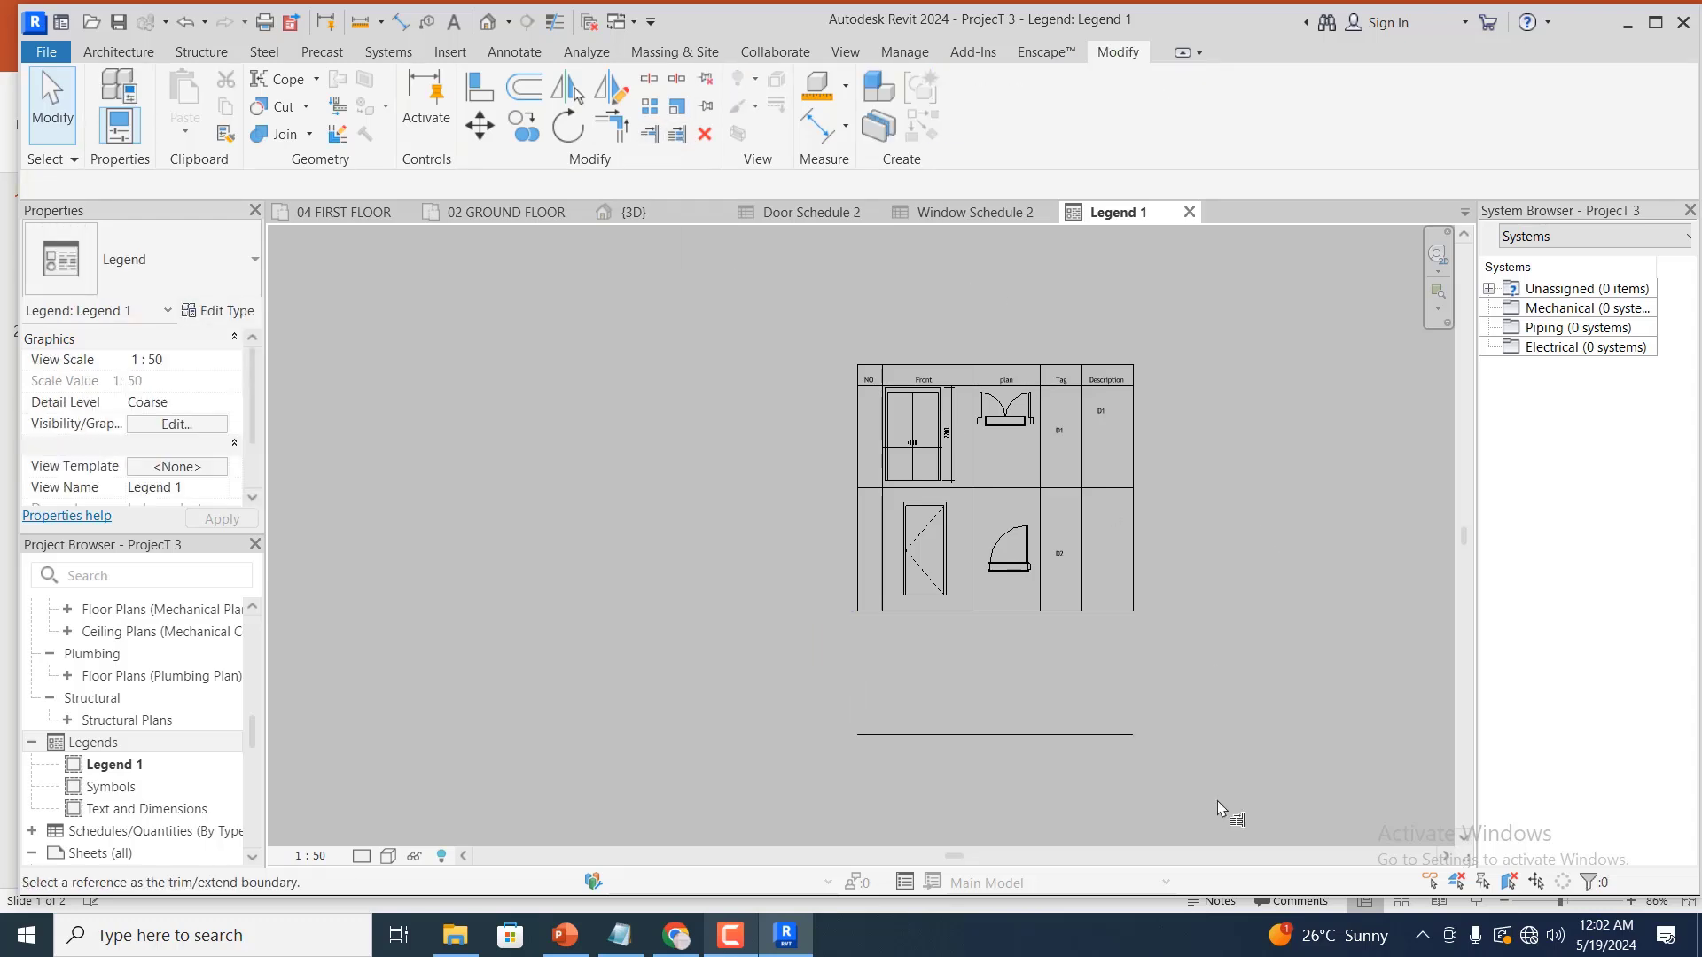
left_click(1030, 735)
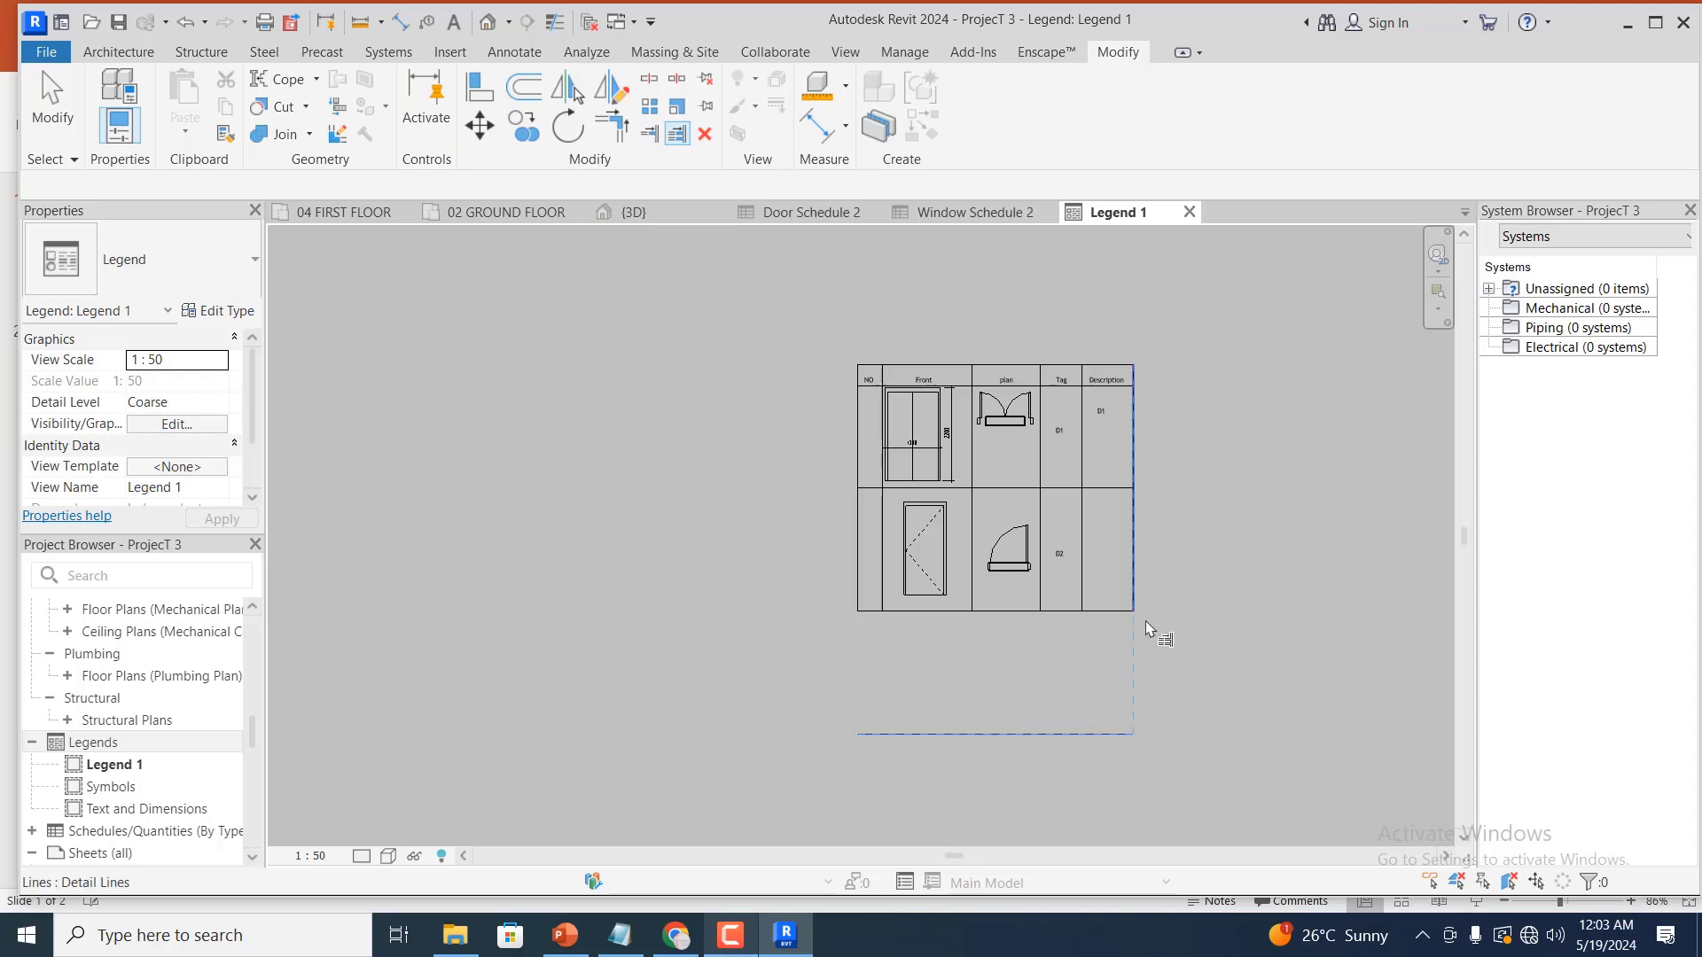
left_click_drag(1167, 593, 833, 622)
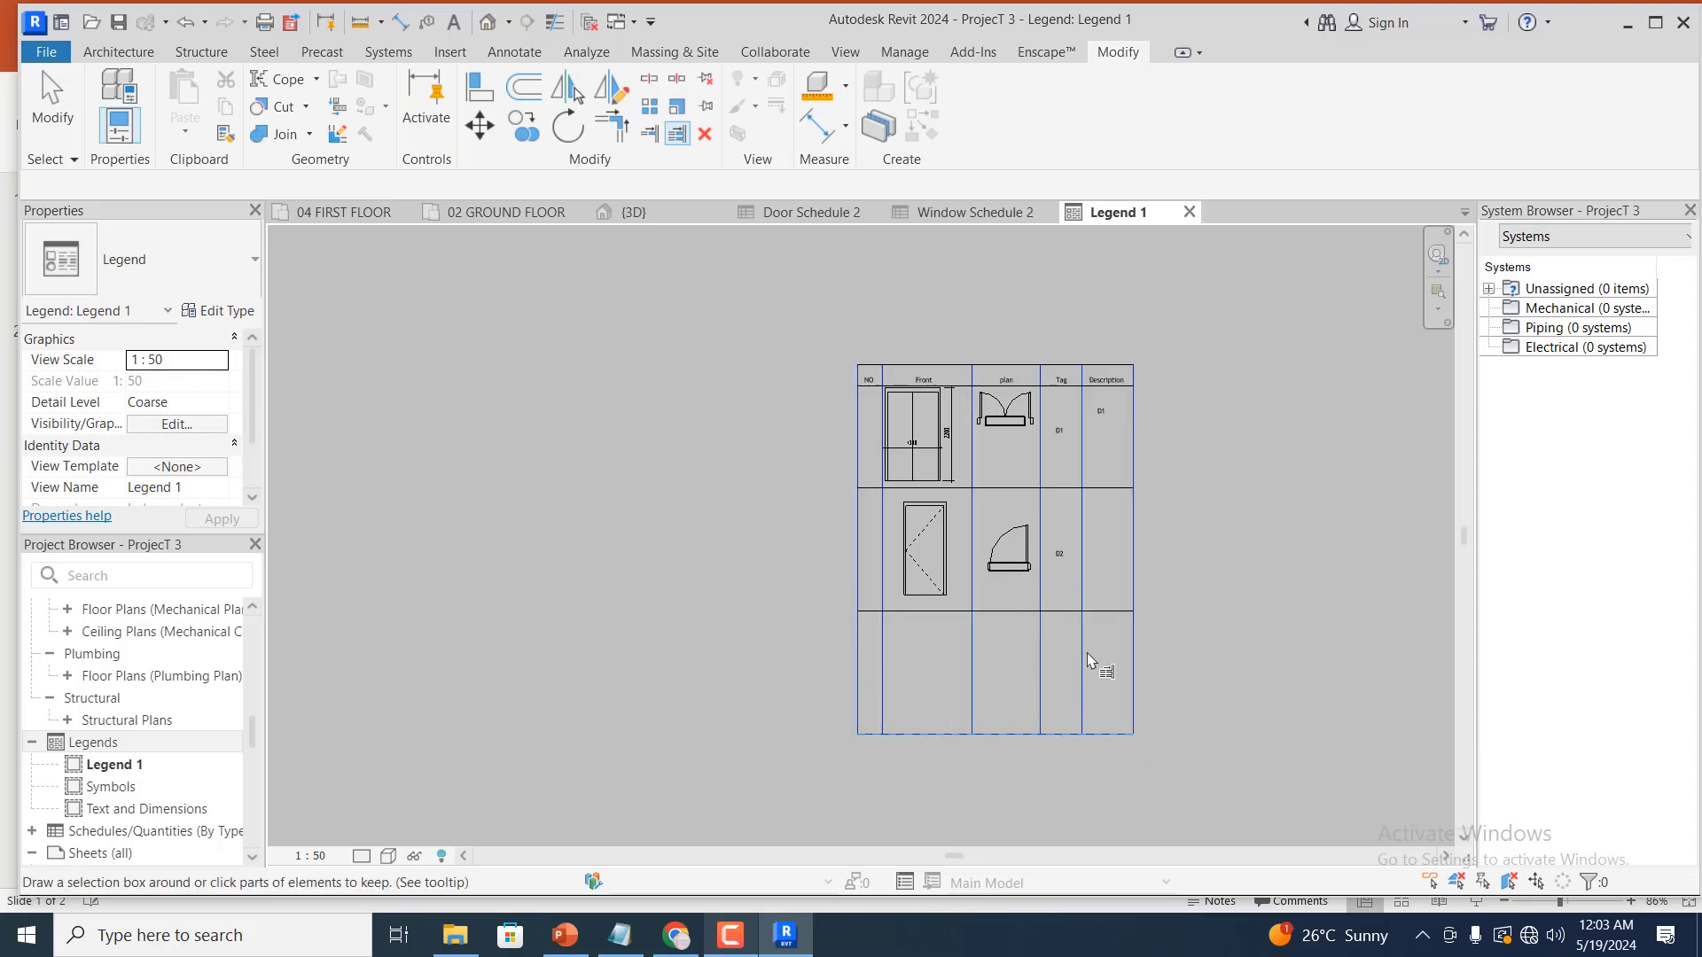
key("Escape")
key("Escape")
Check the family and type of the window beside the entrance in the 02 GROUND FLOOR plan, and return to Legend 1
scroll(1054, 784, "up", 3)
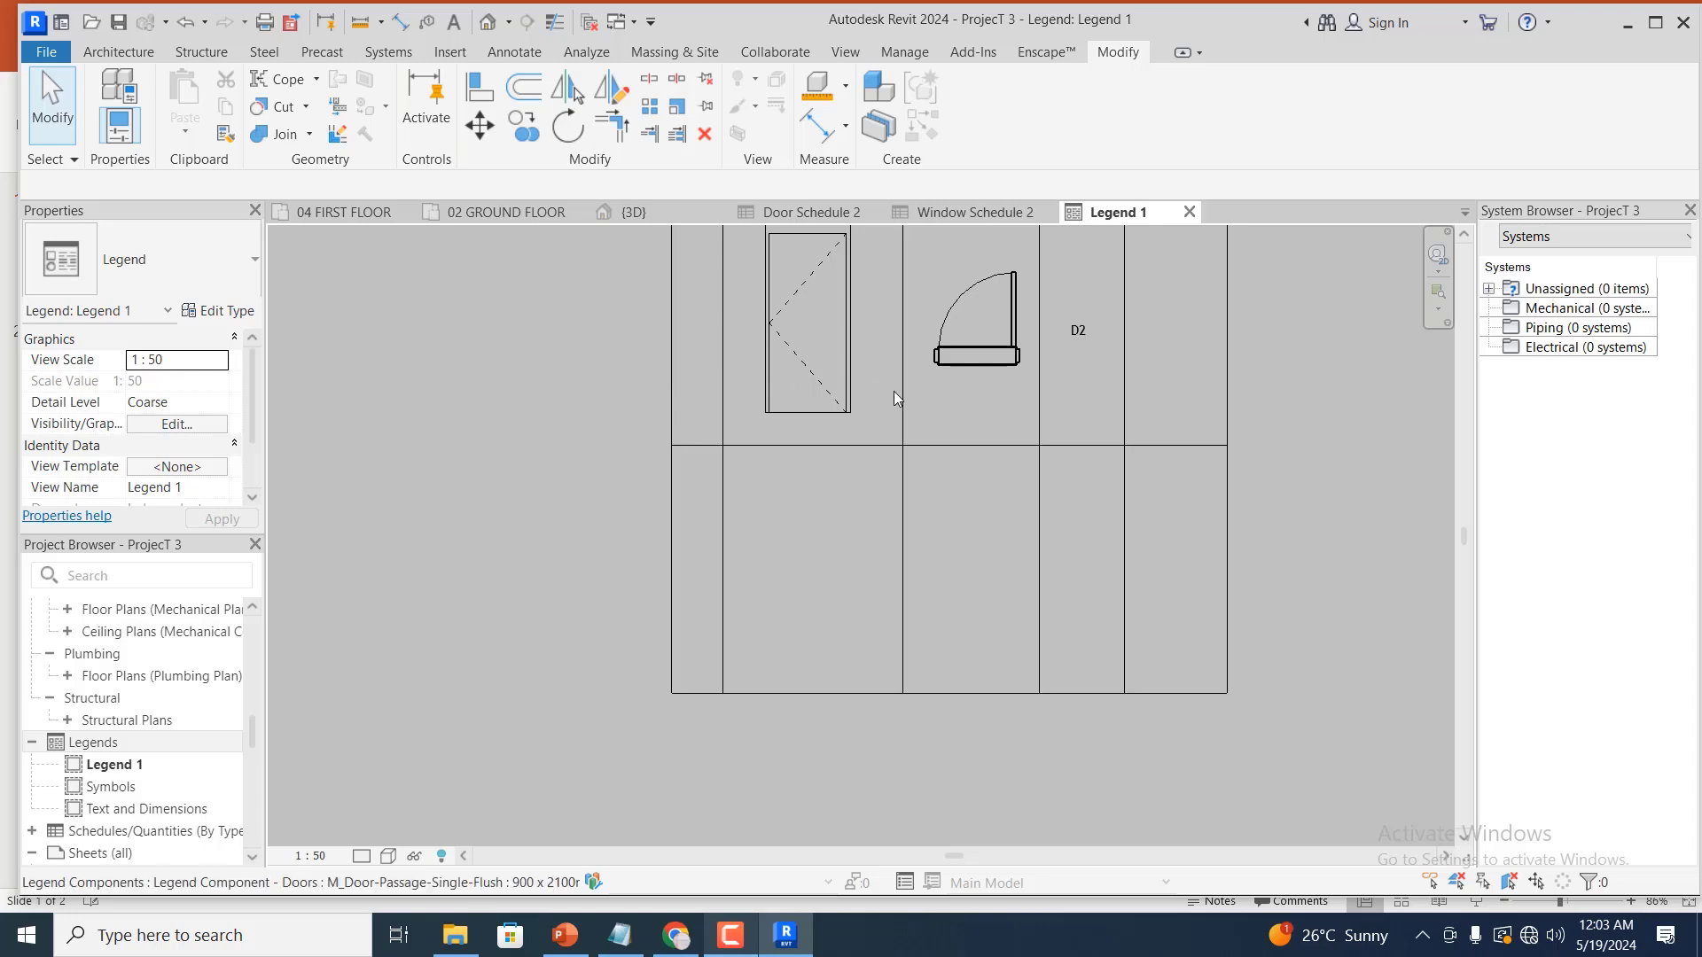
scroll(940, 460, "down", 2)
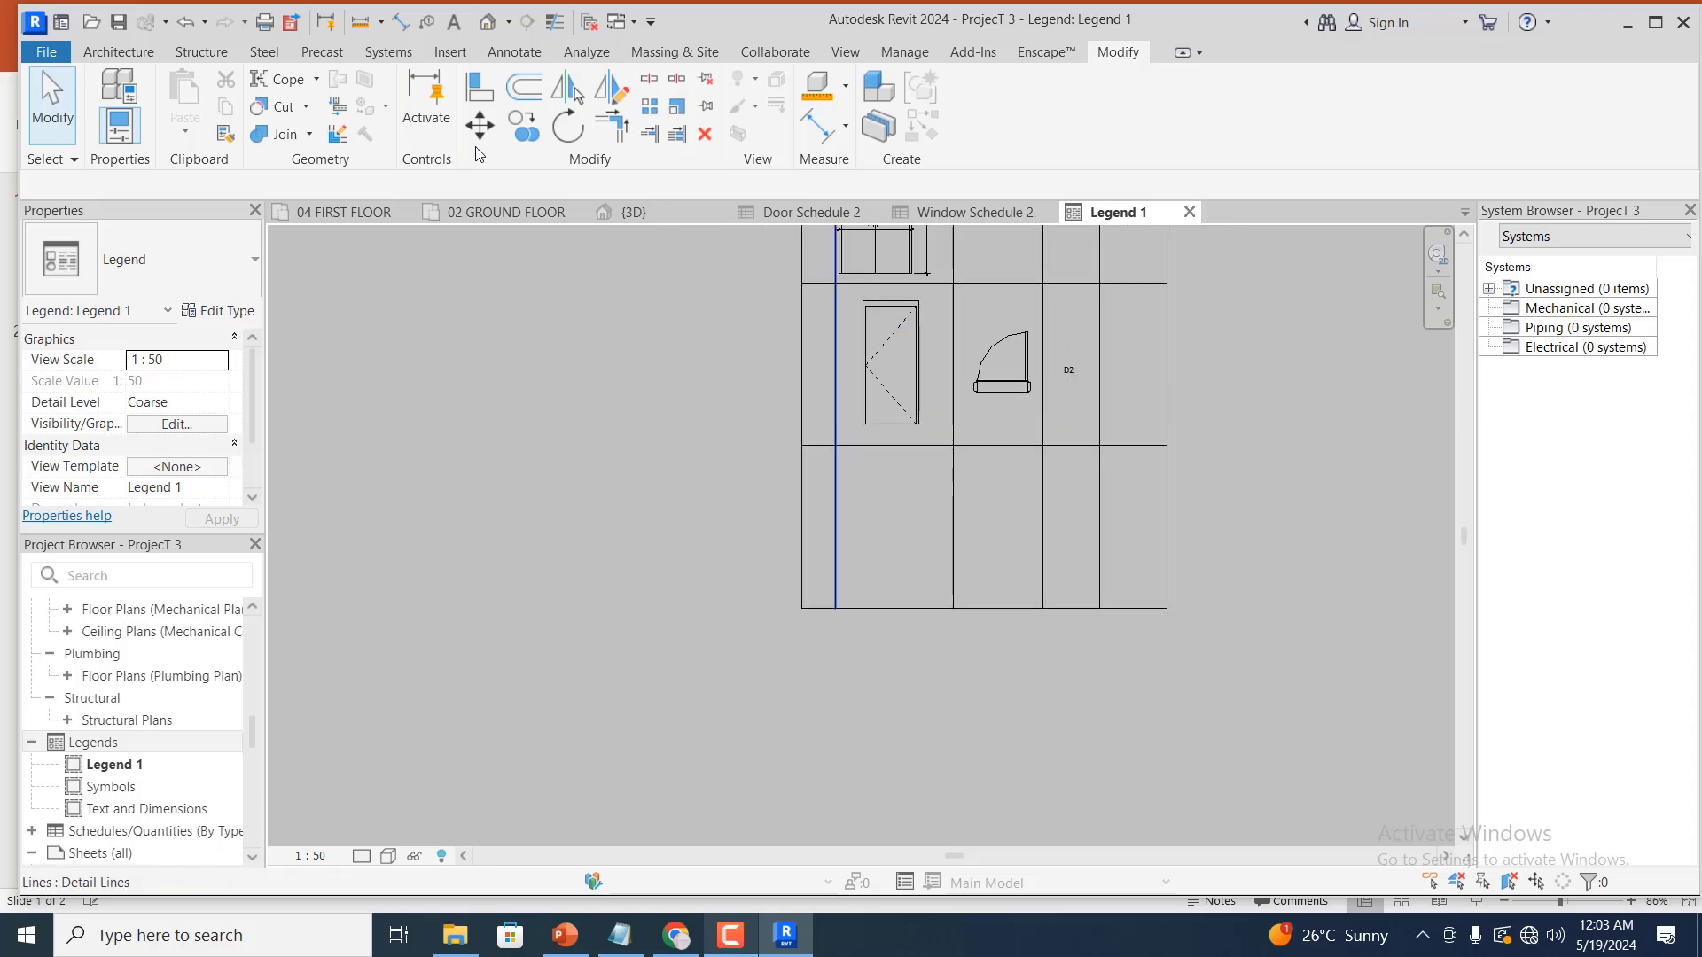
left_click(484, 211)
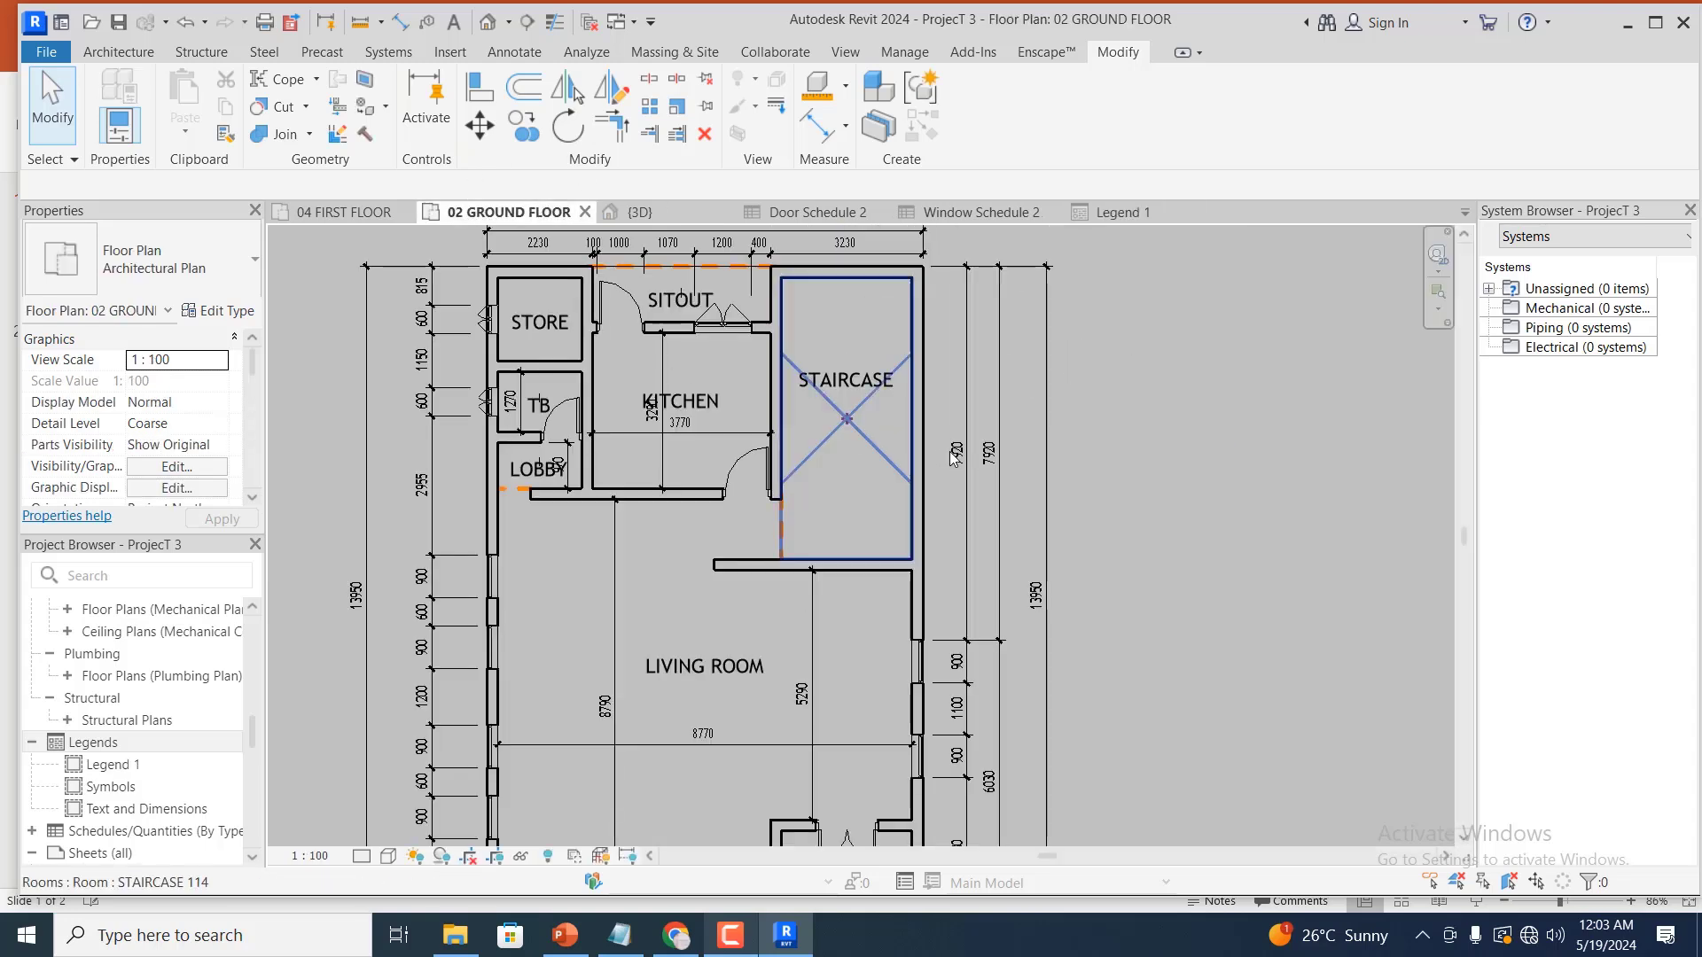
scroll(946, 427, "down", 4)
scroll(817, 680, "up", 2)
scroll(817, 680, "up", 5)
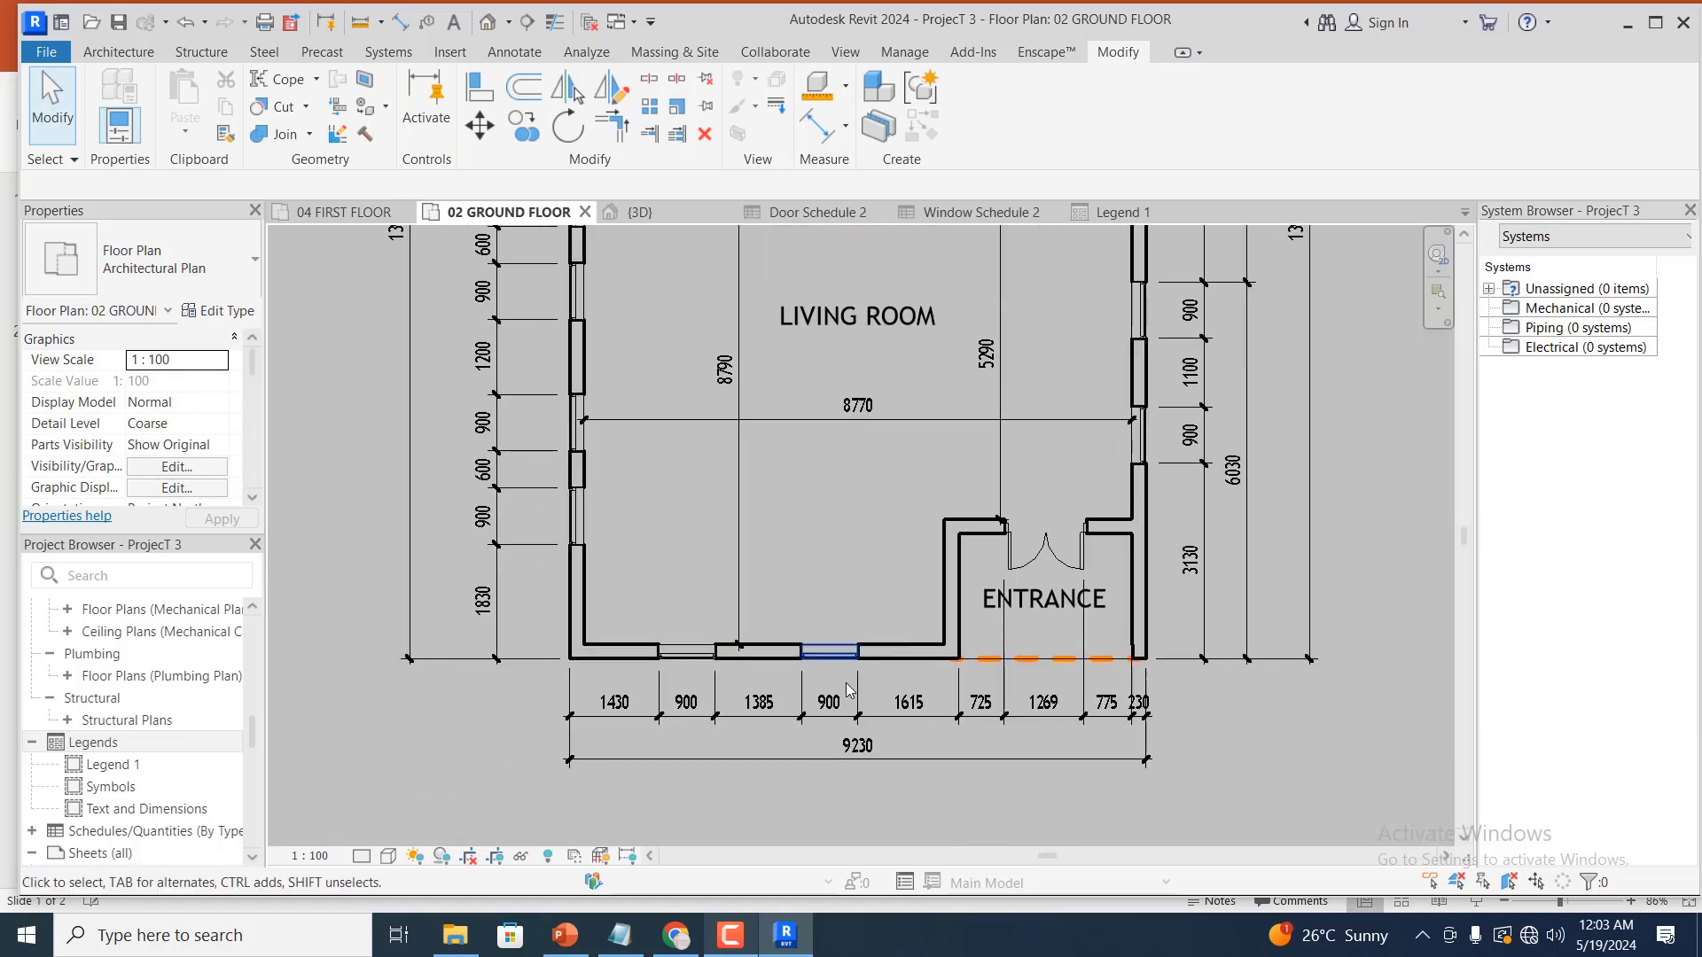
left_click(833, 618)
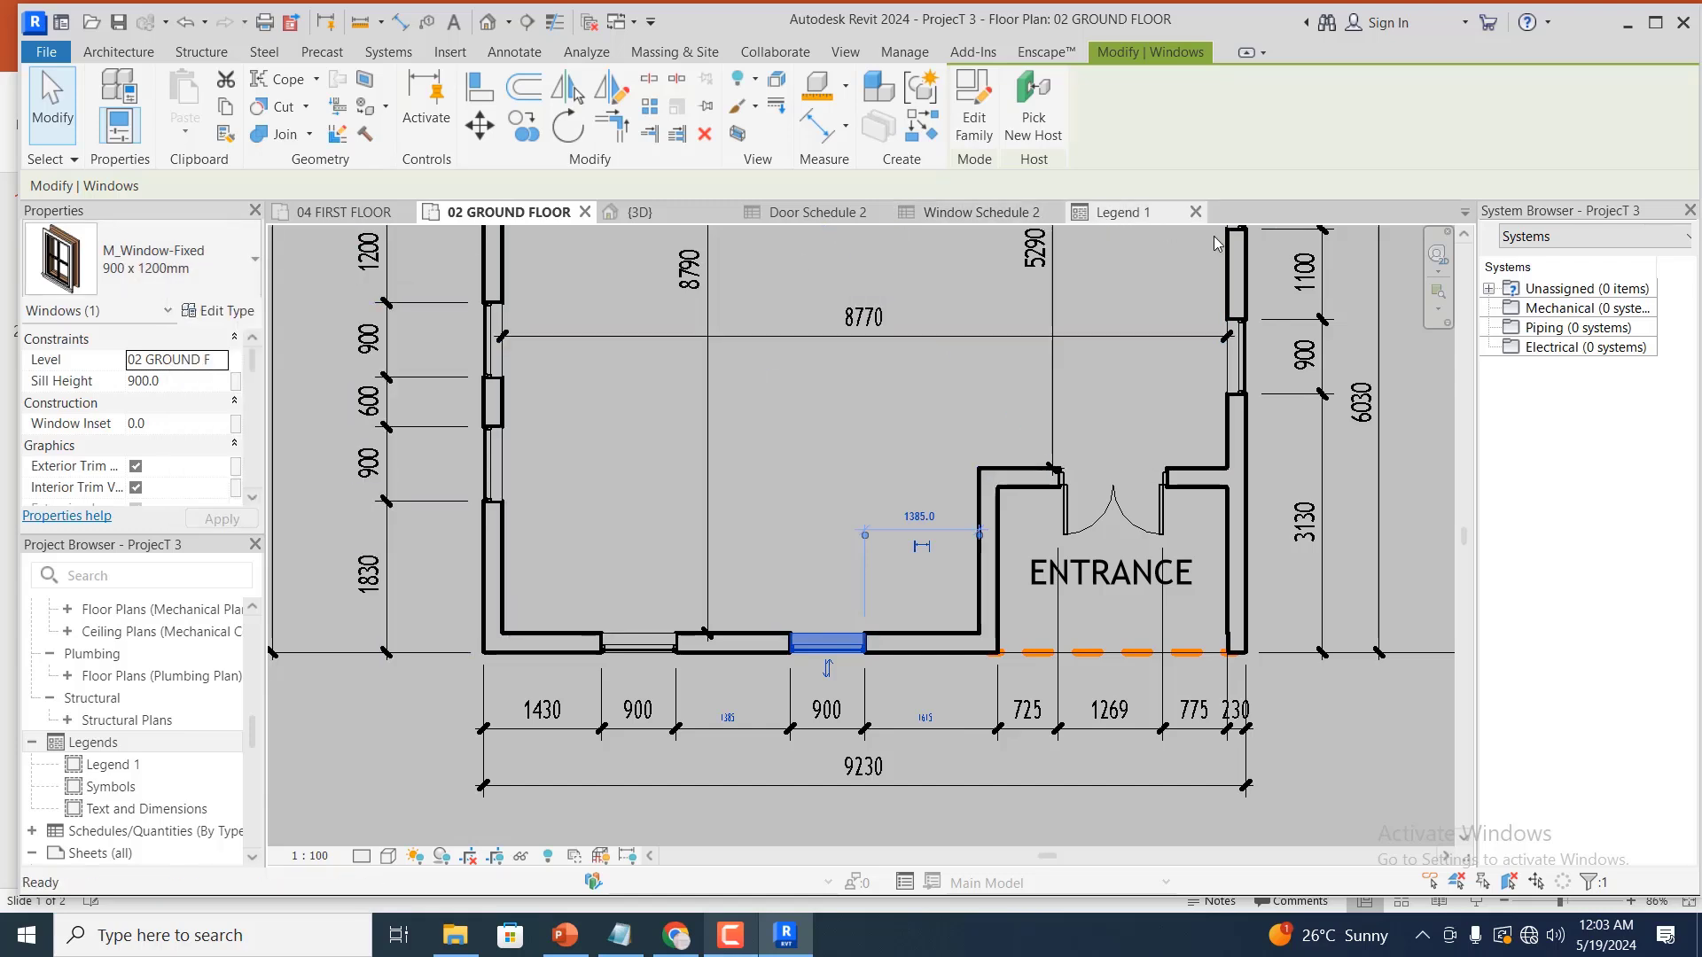
left_click(1112, 213)
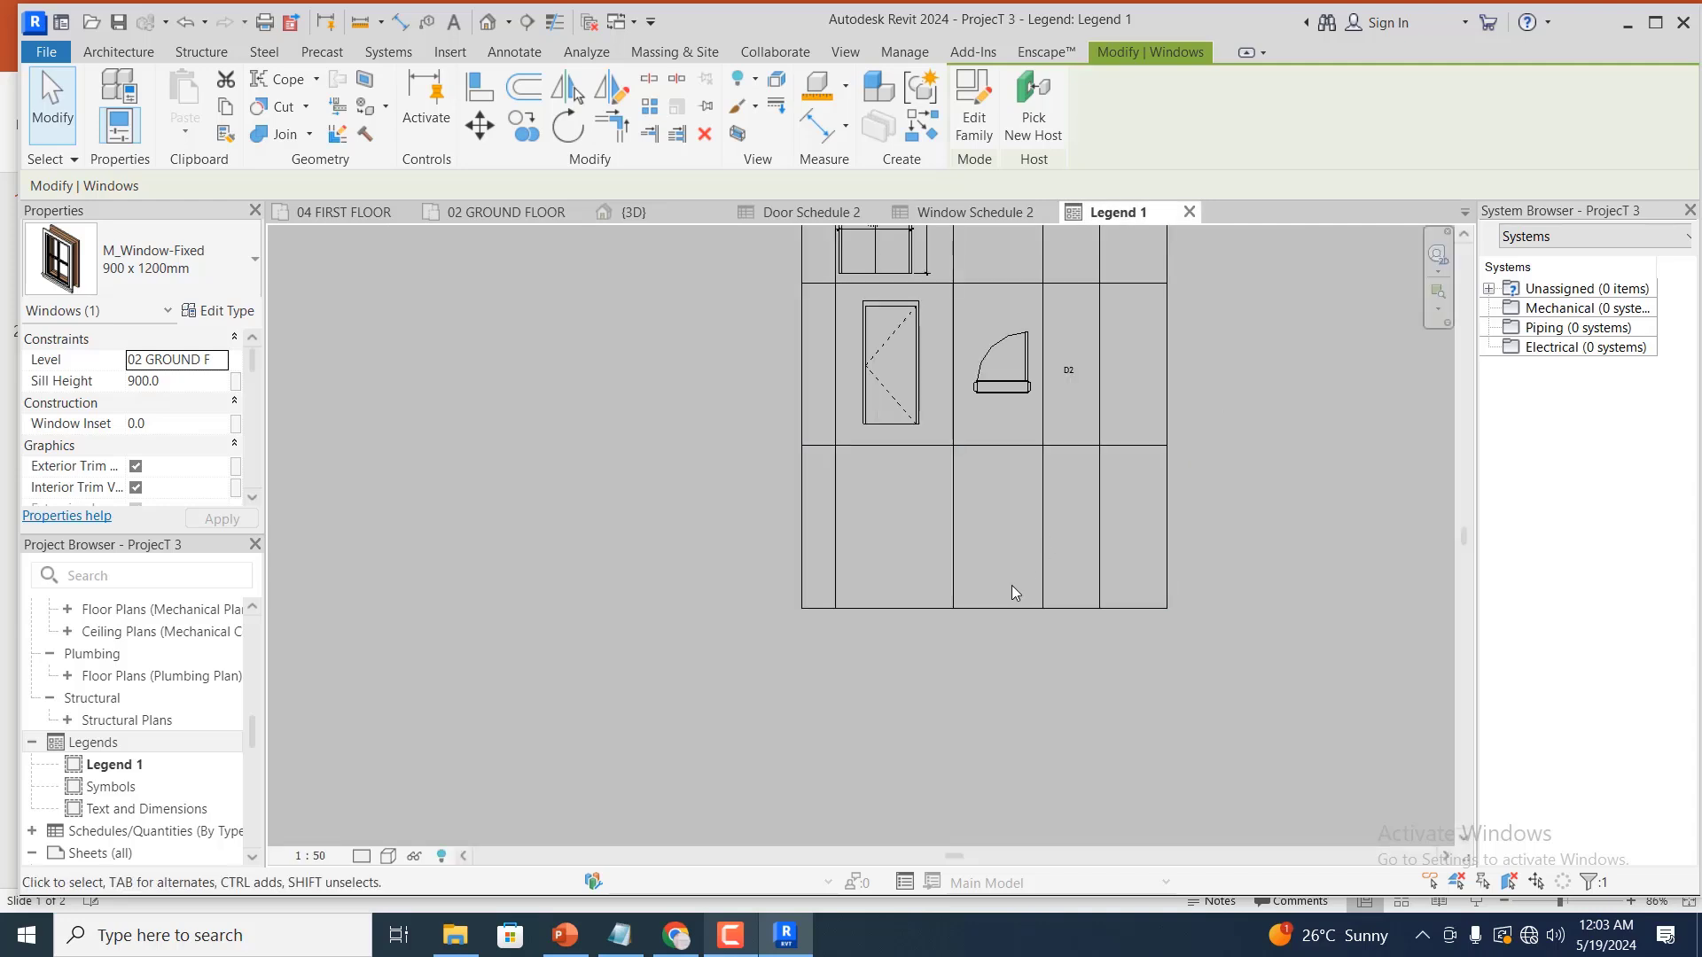
Copy the single-door front elevation 3000 mm straight down into the Front cell of the third row
scroll(1012, 586, "down", 1)
scroll(989, 434, "up", 1)
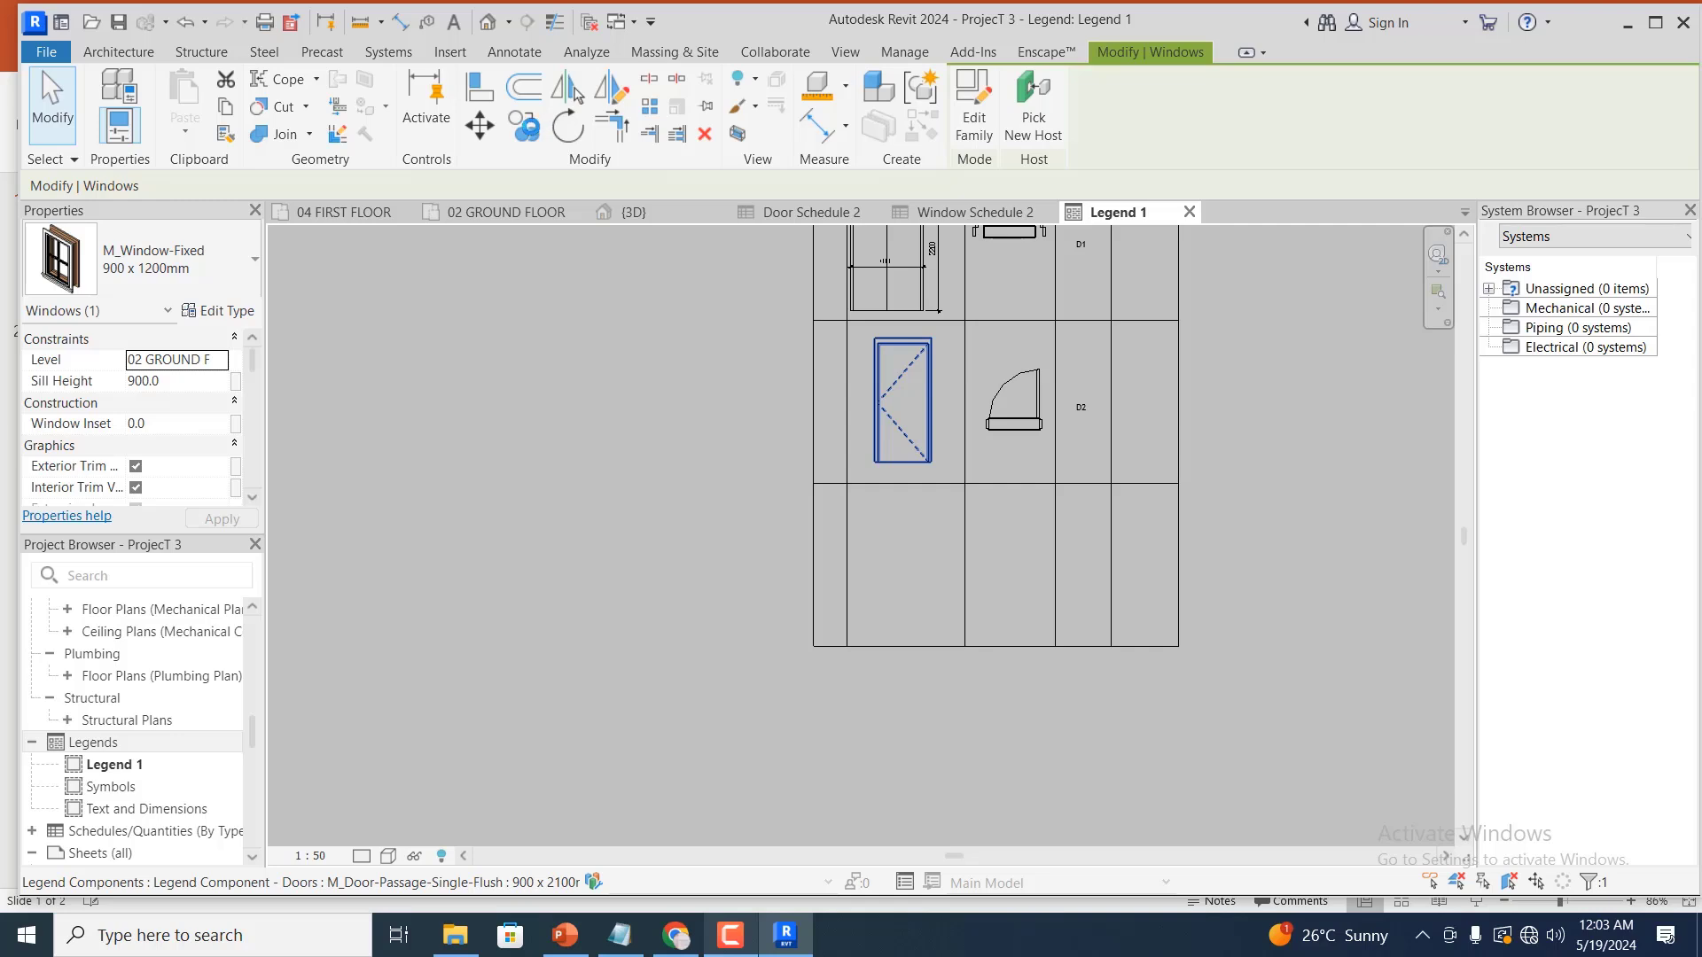
left_click(524, 124)
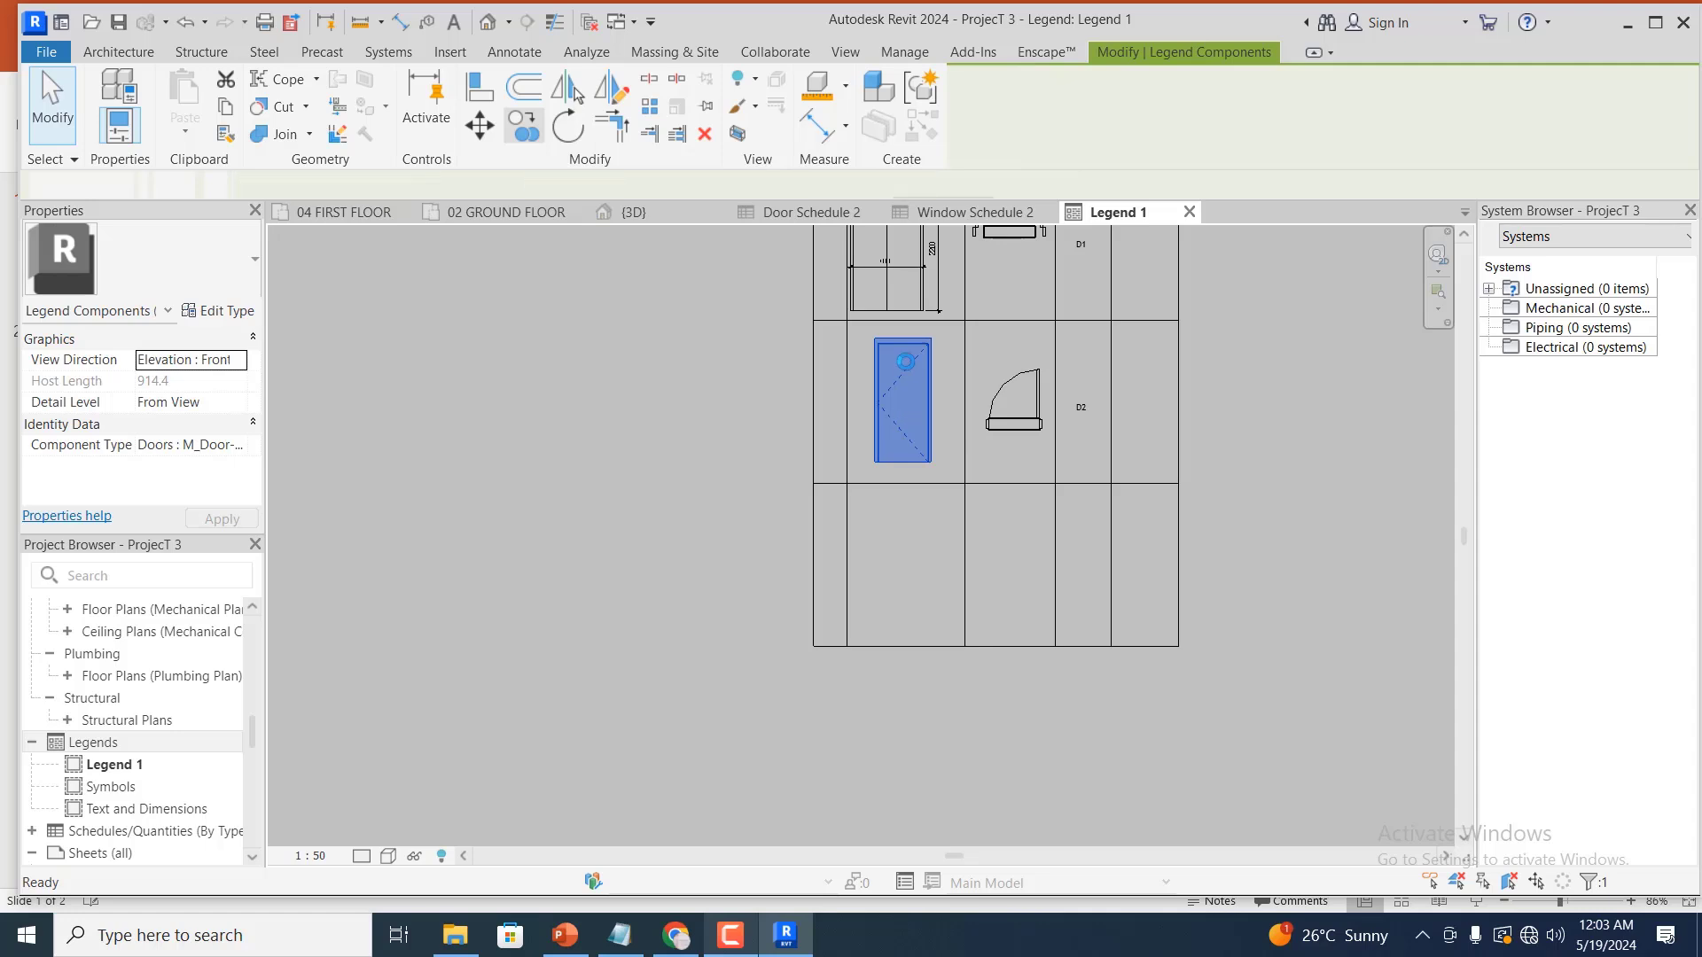
left_click(904, 406)
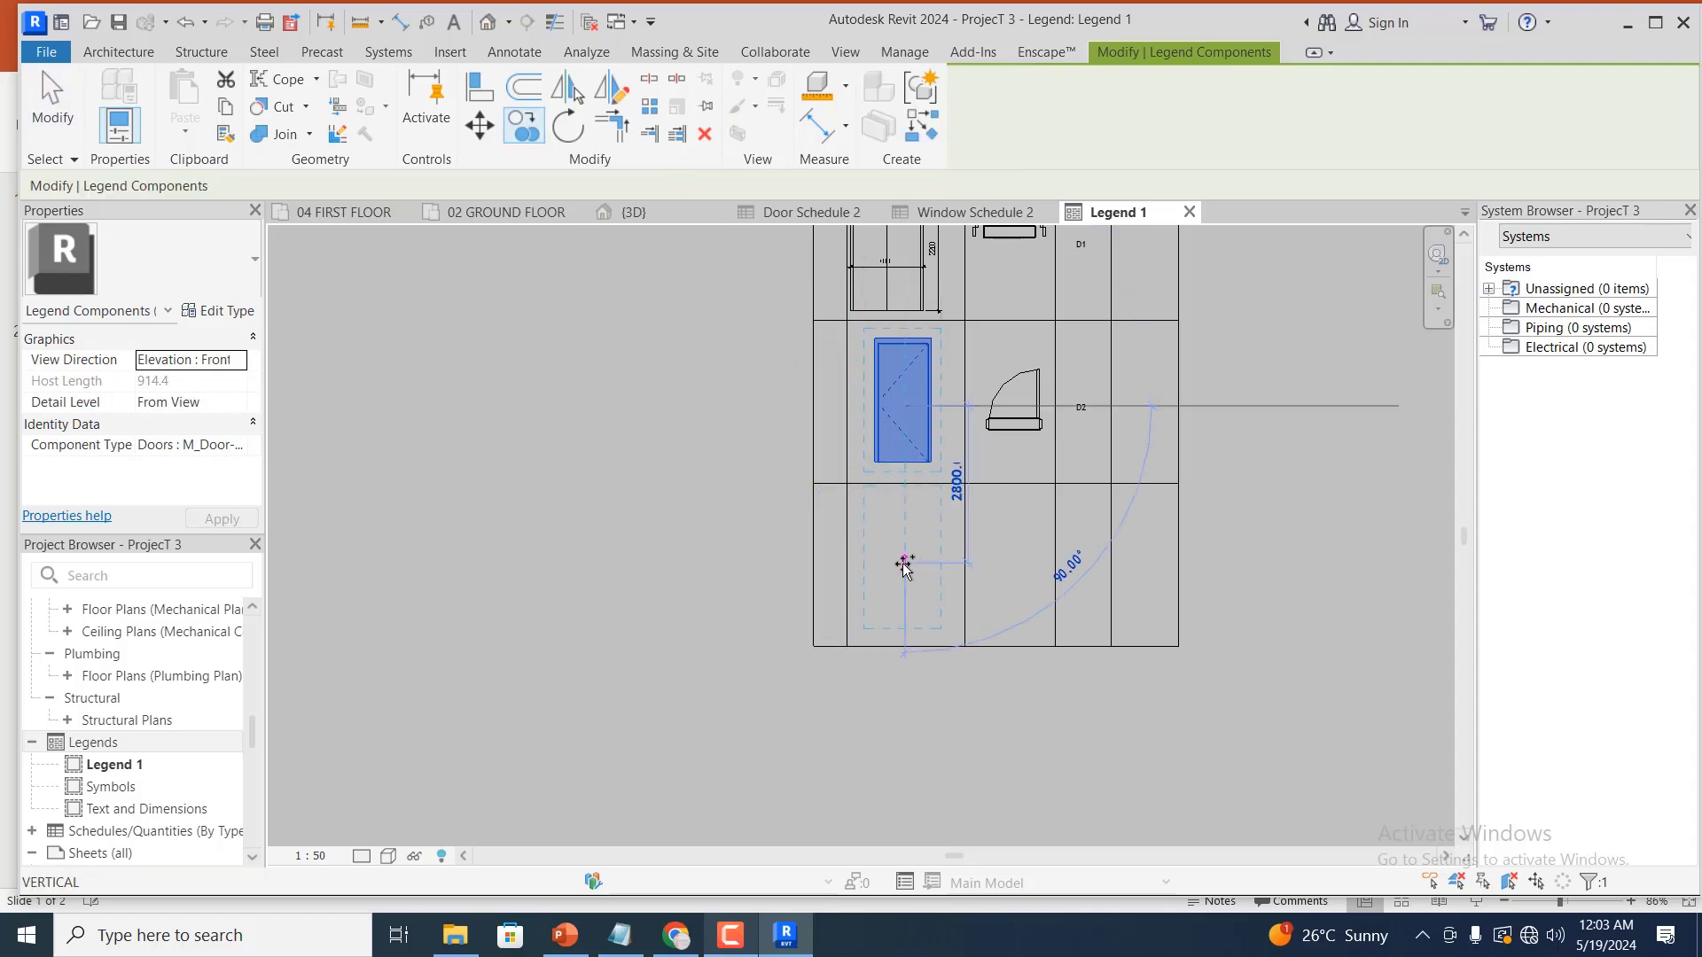
scroll(905, 563, "up", 2)
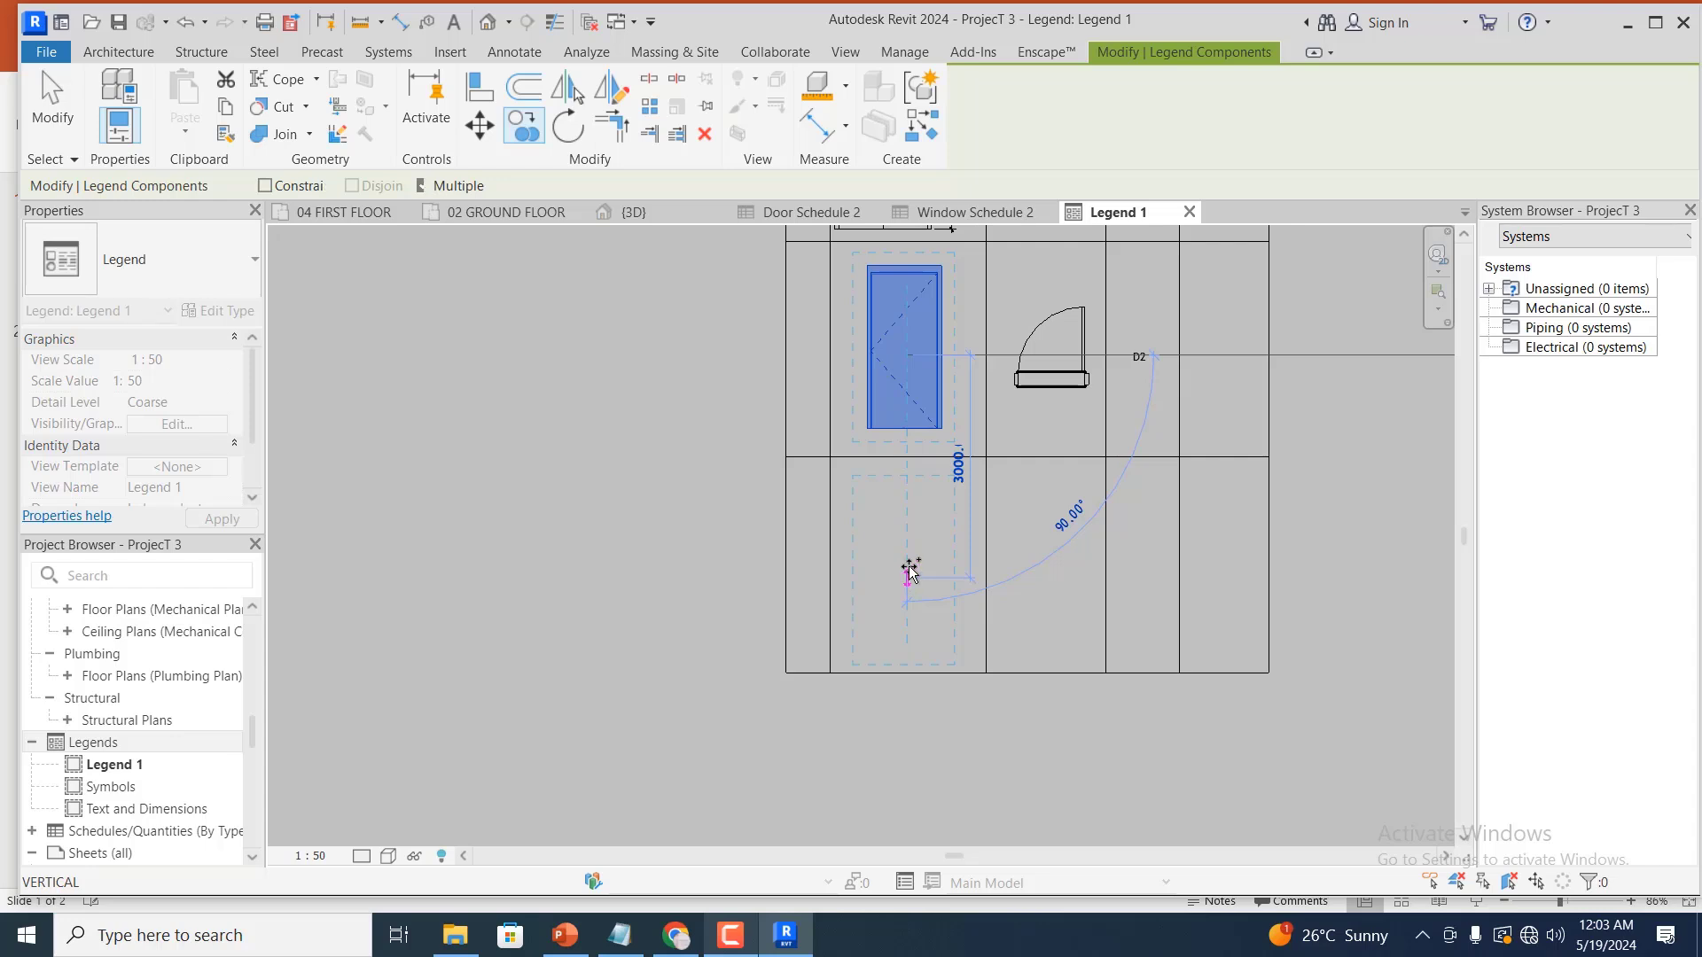
left_click(909, 570)
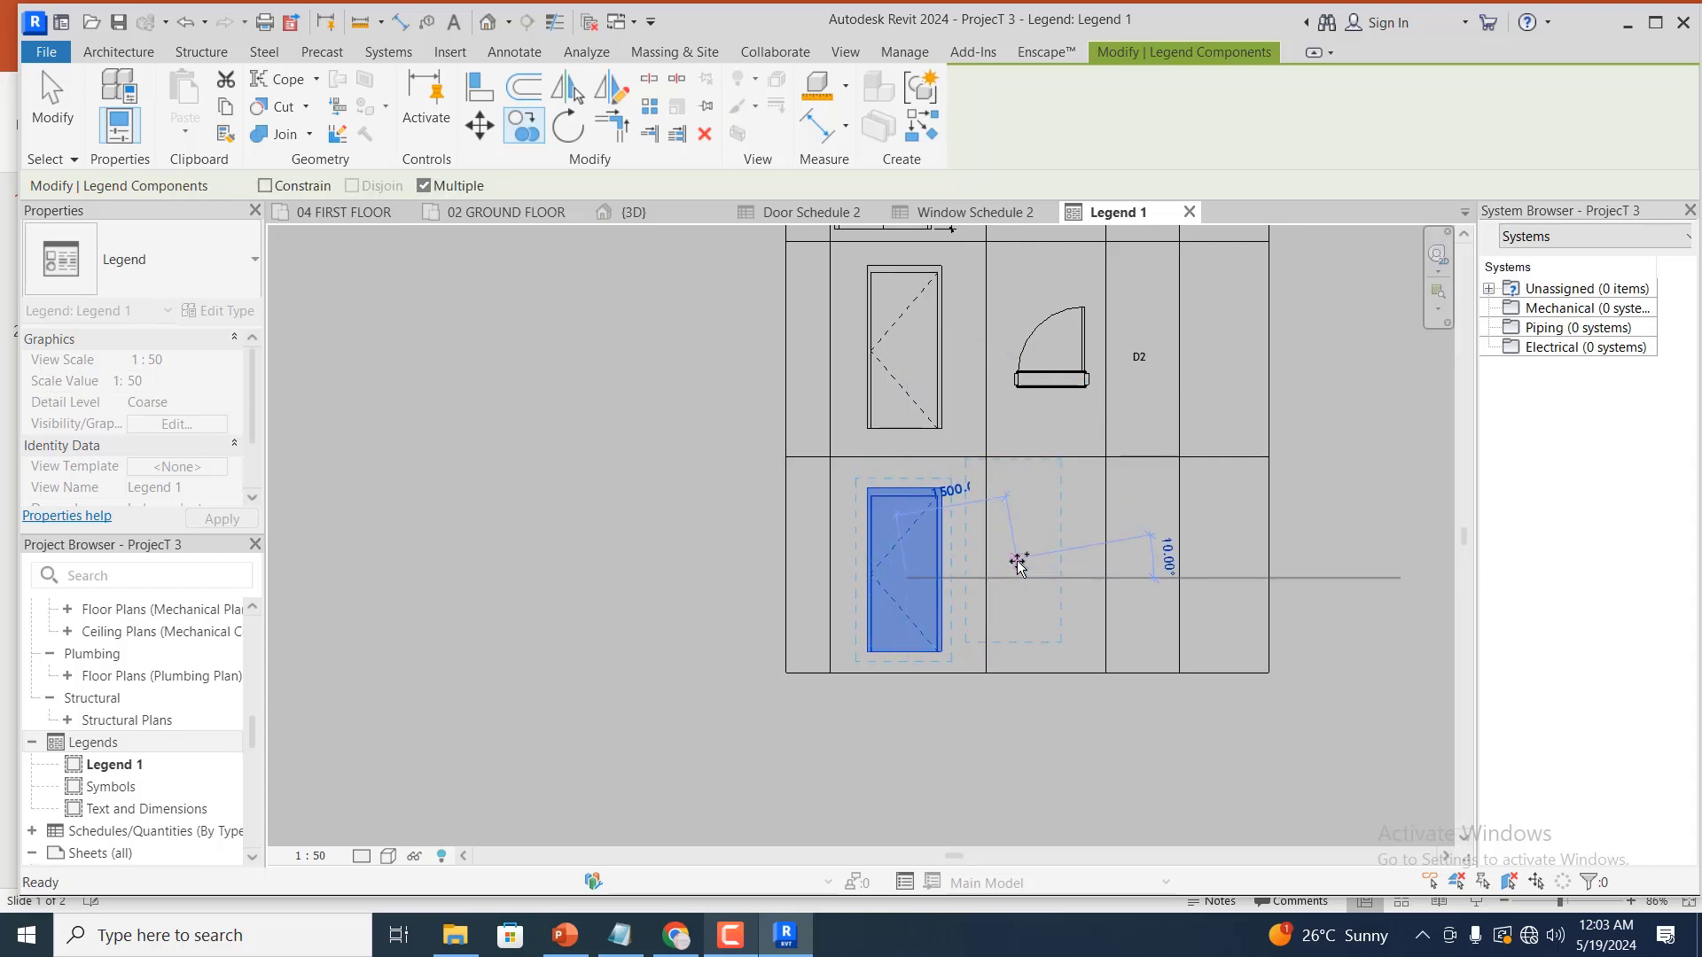
key("Escape")
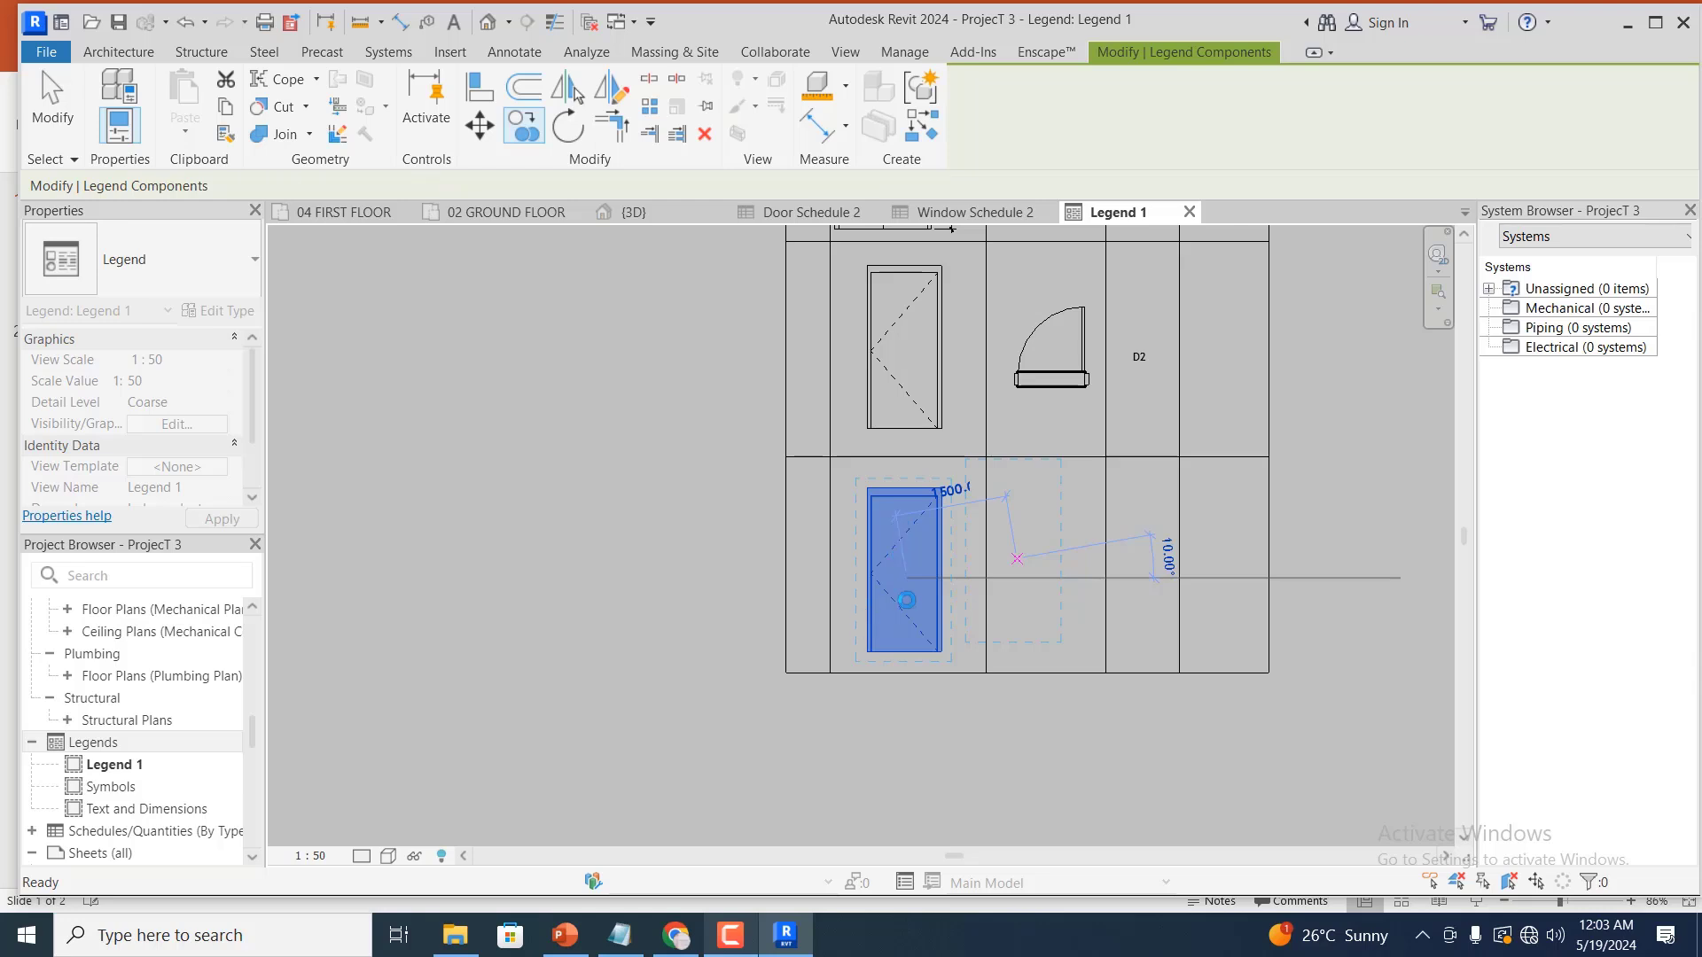
key("Escape")
key("Escape")
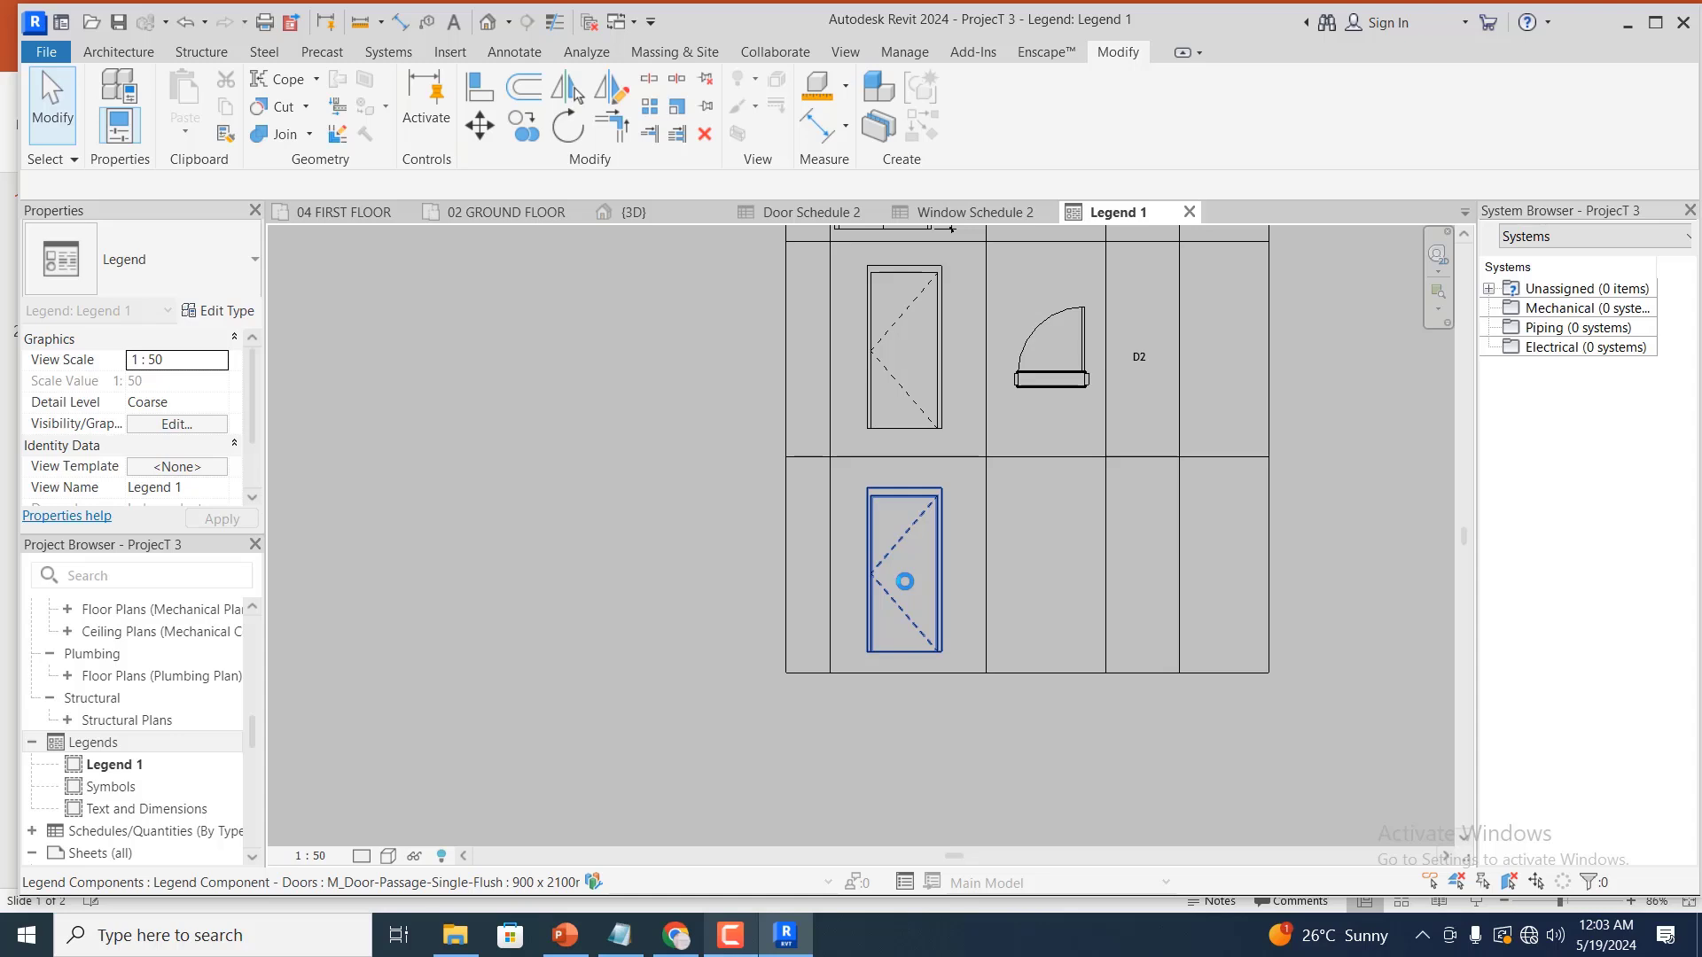
Change the copied component in the third row to the family type Windows : M_Window-Fixed : 900 x 1200mm
left_click(904, 581)
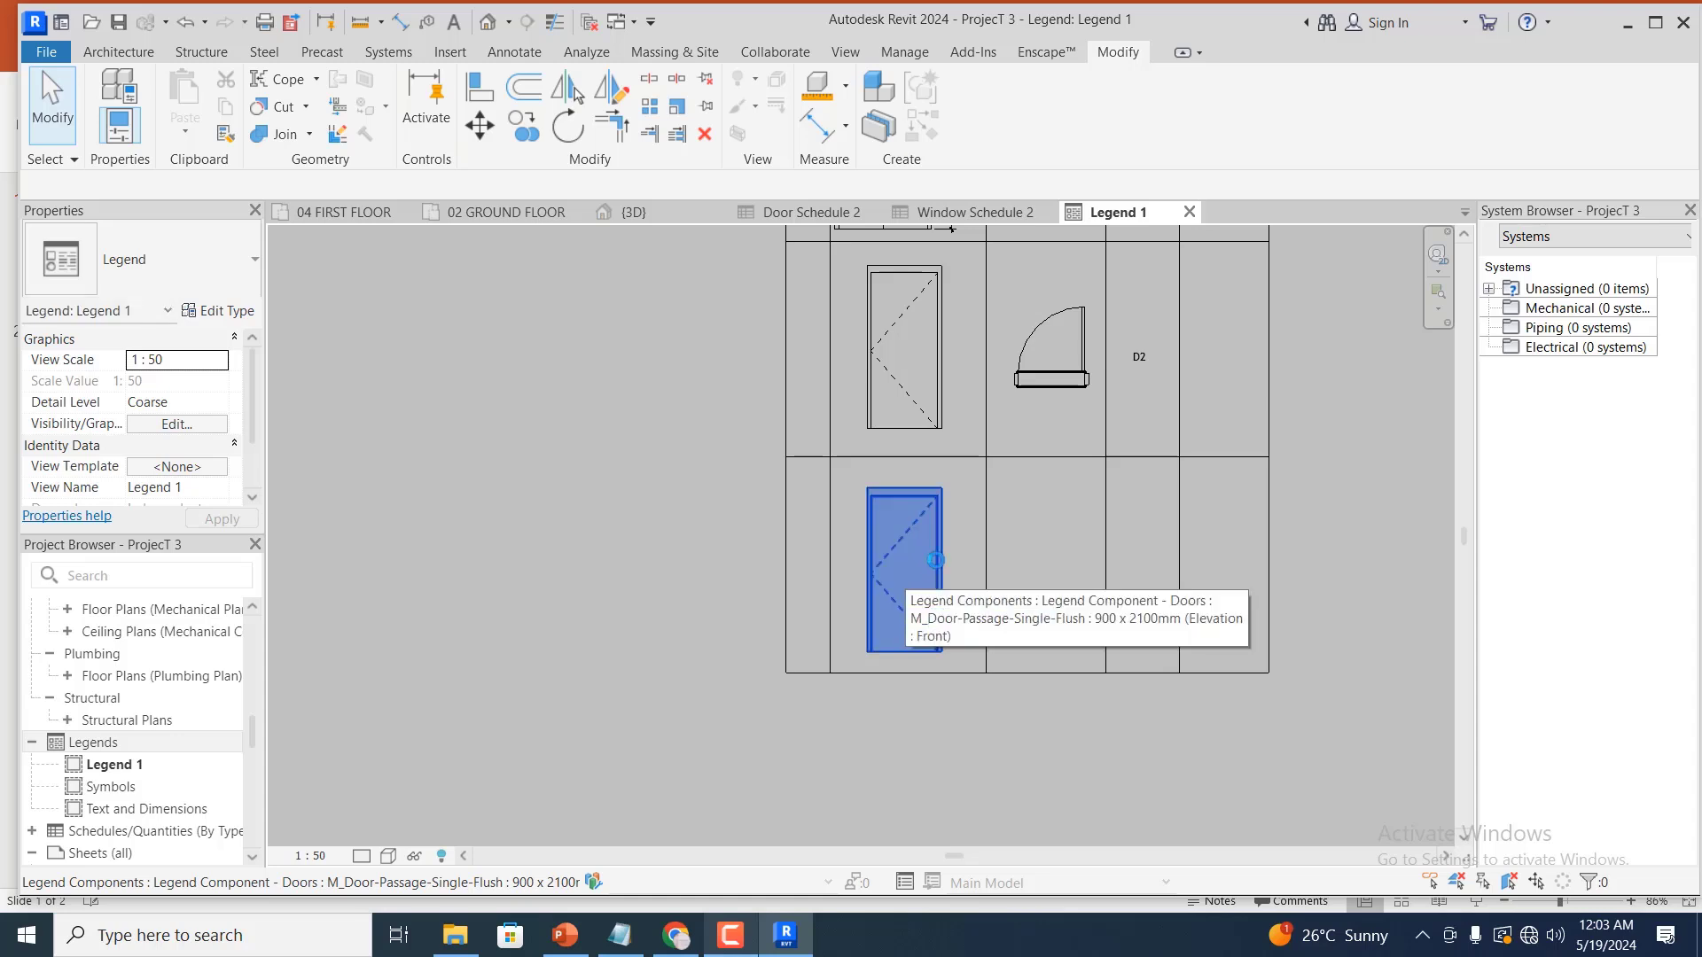
left_click(935, 560)
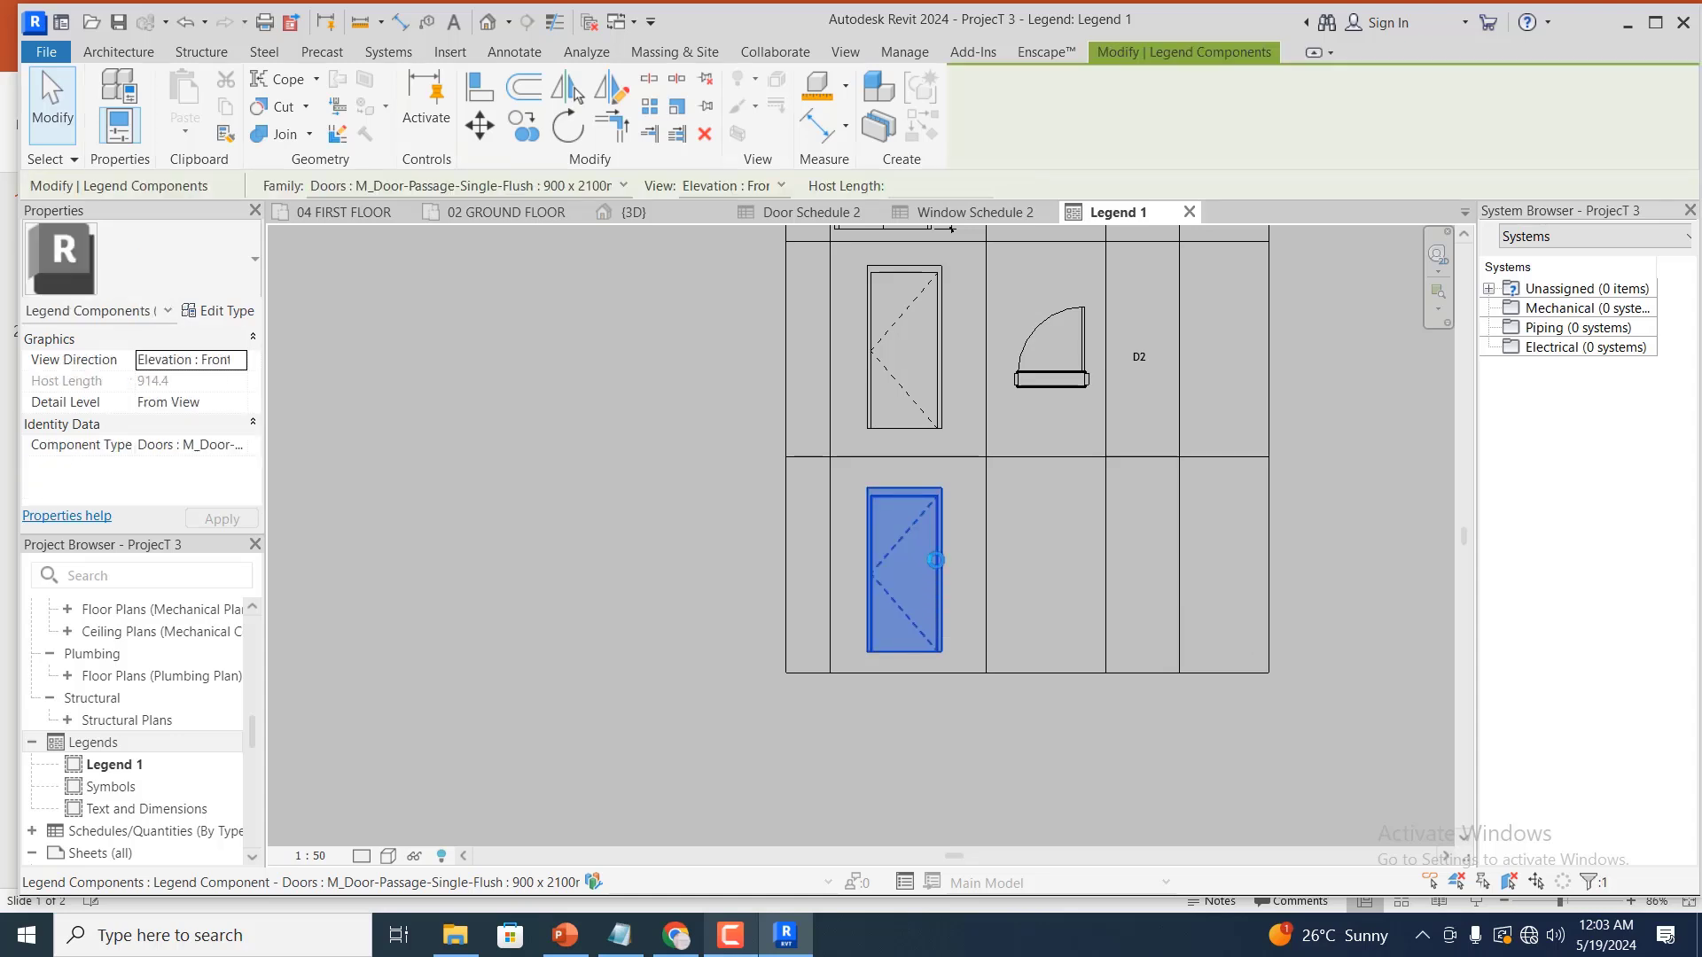
left_click(625, 187)
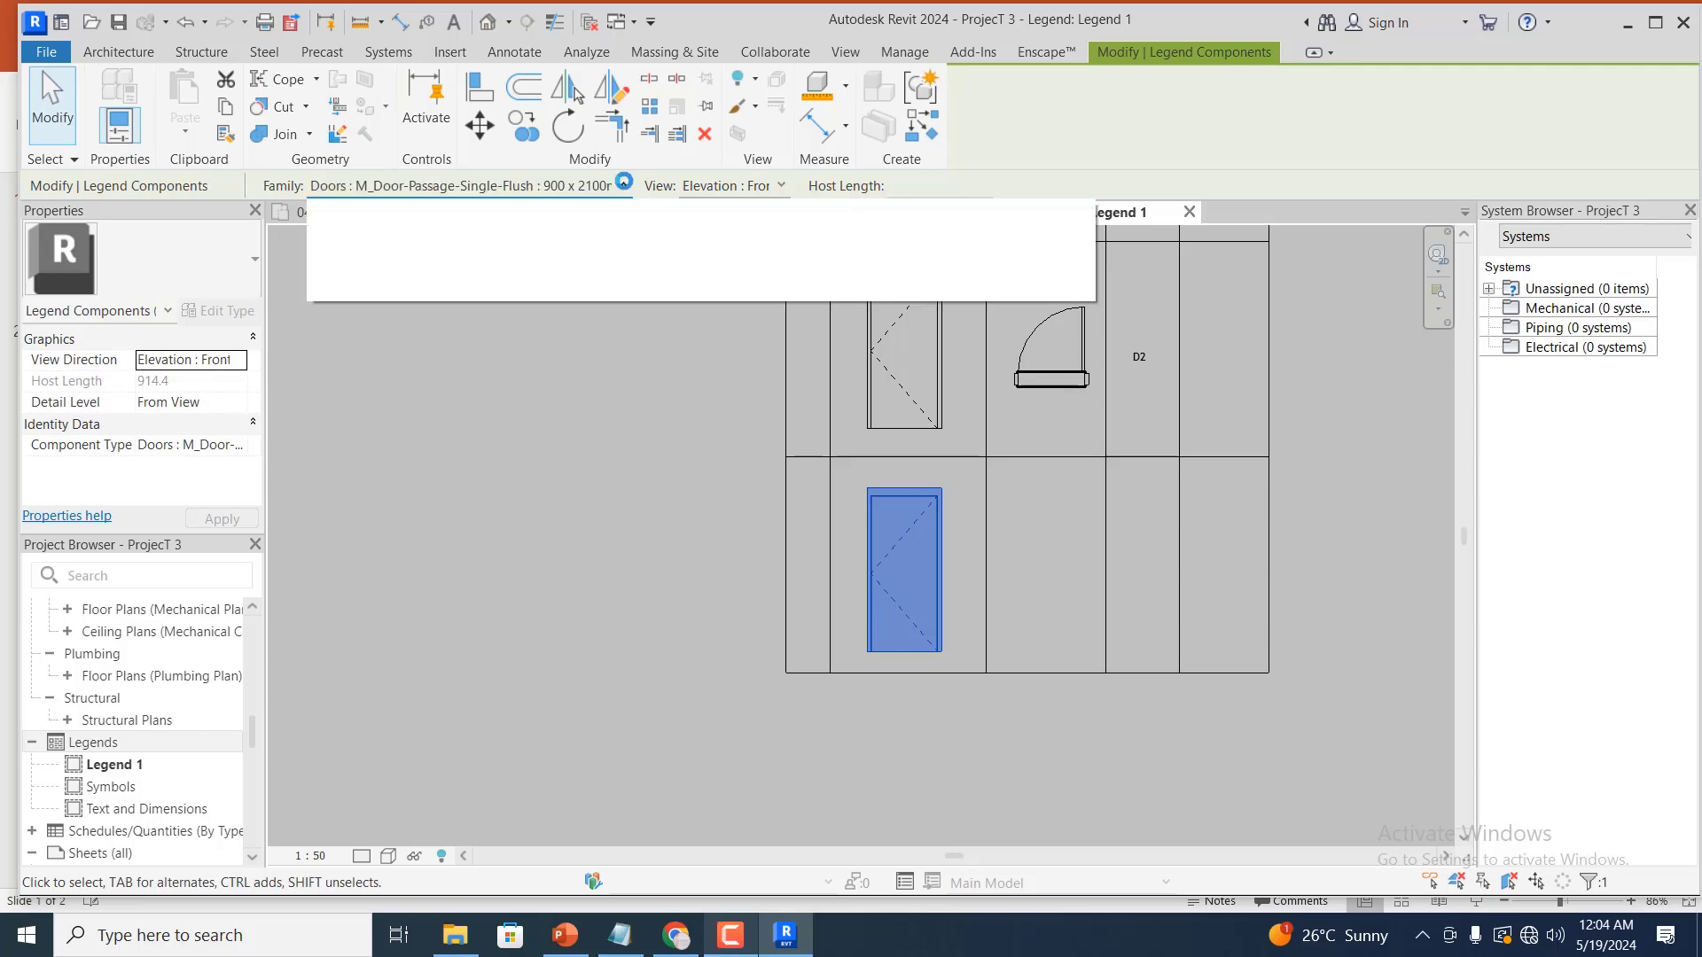
scroll(609, 354, "up", 10)
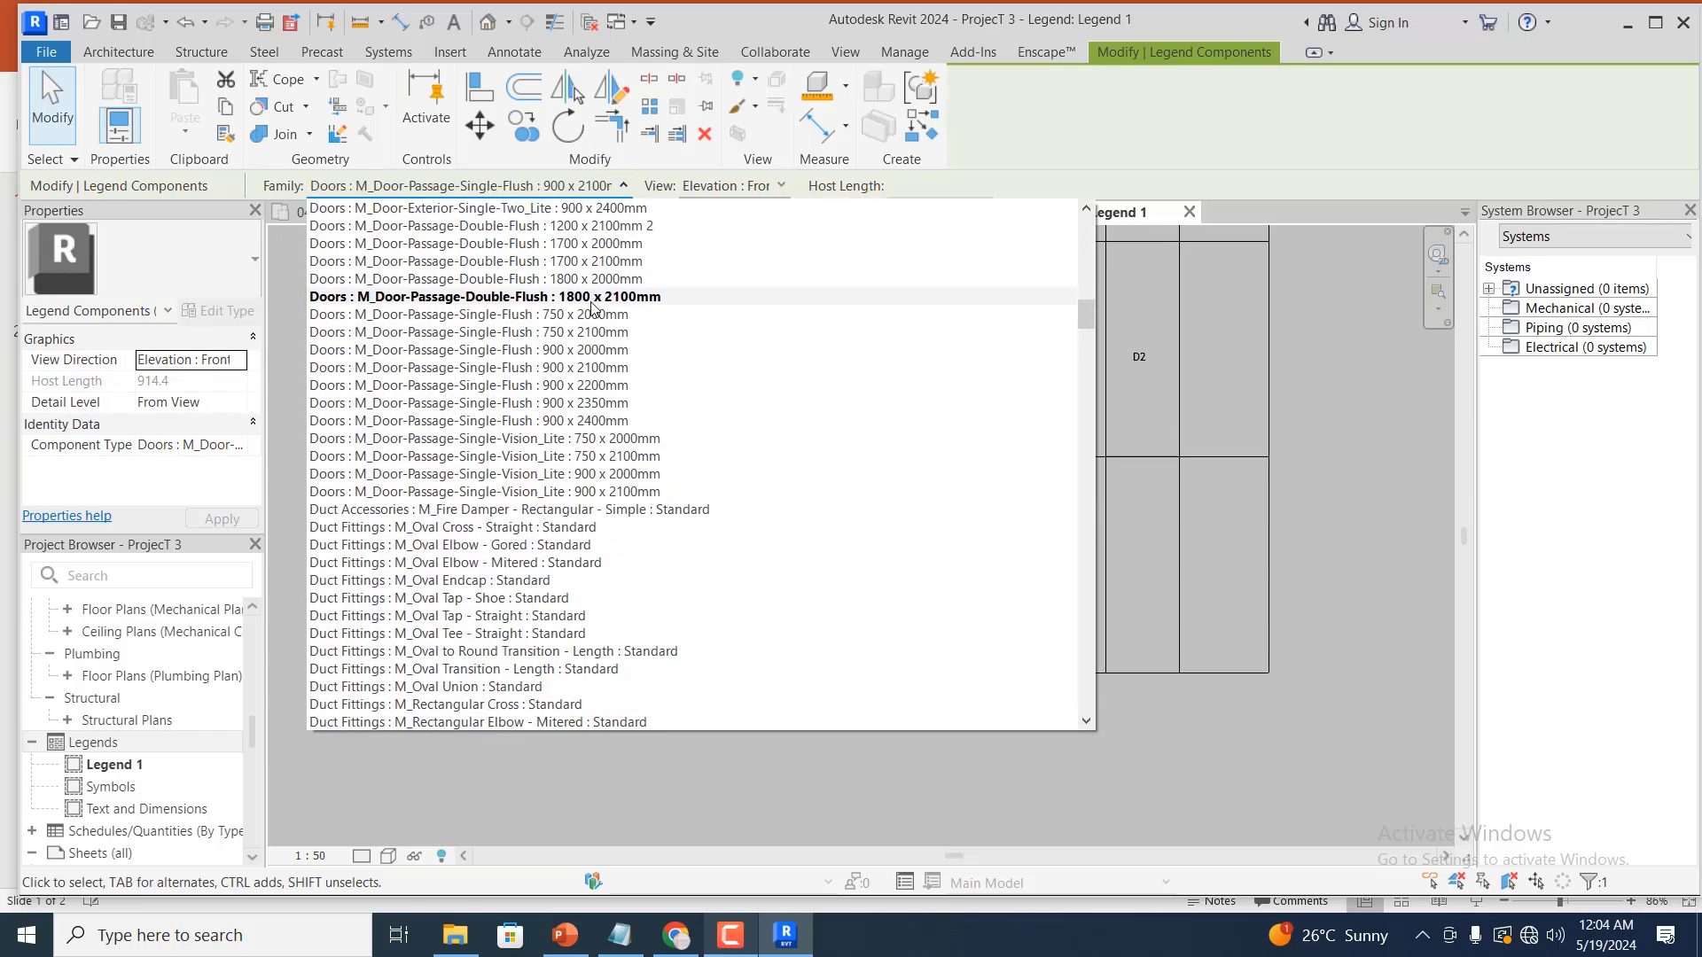
scroll(585, 441, "down", 5)
scroll(585, 440, "down", 15)
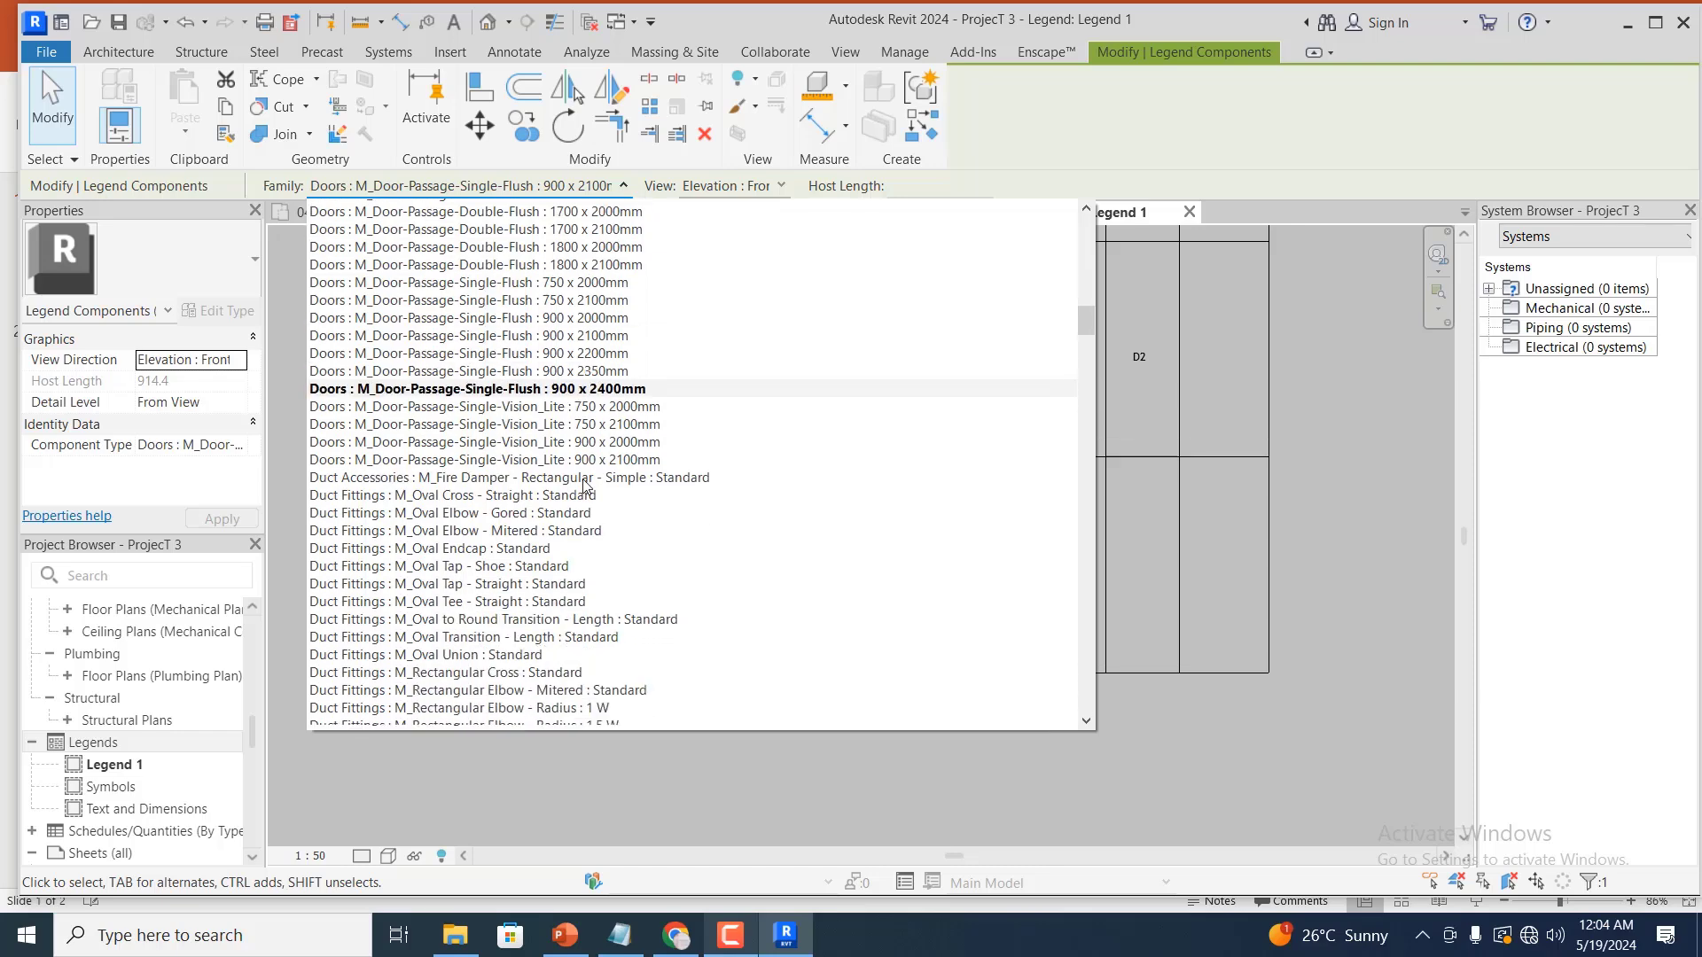
scroll(486, 630, "down", 9)
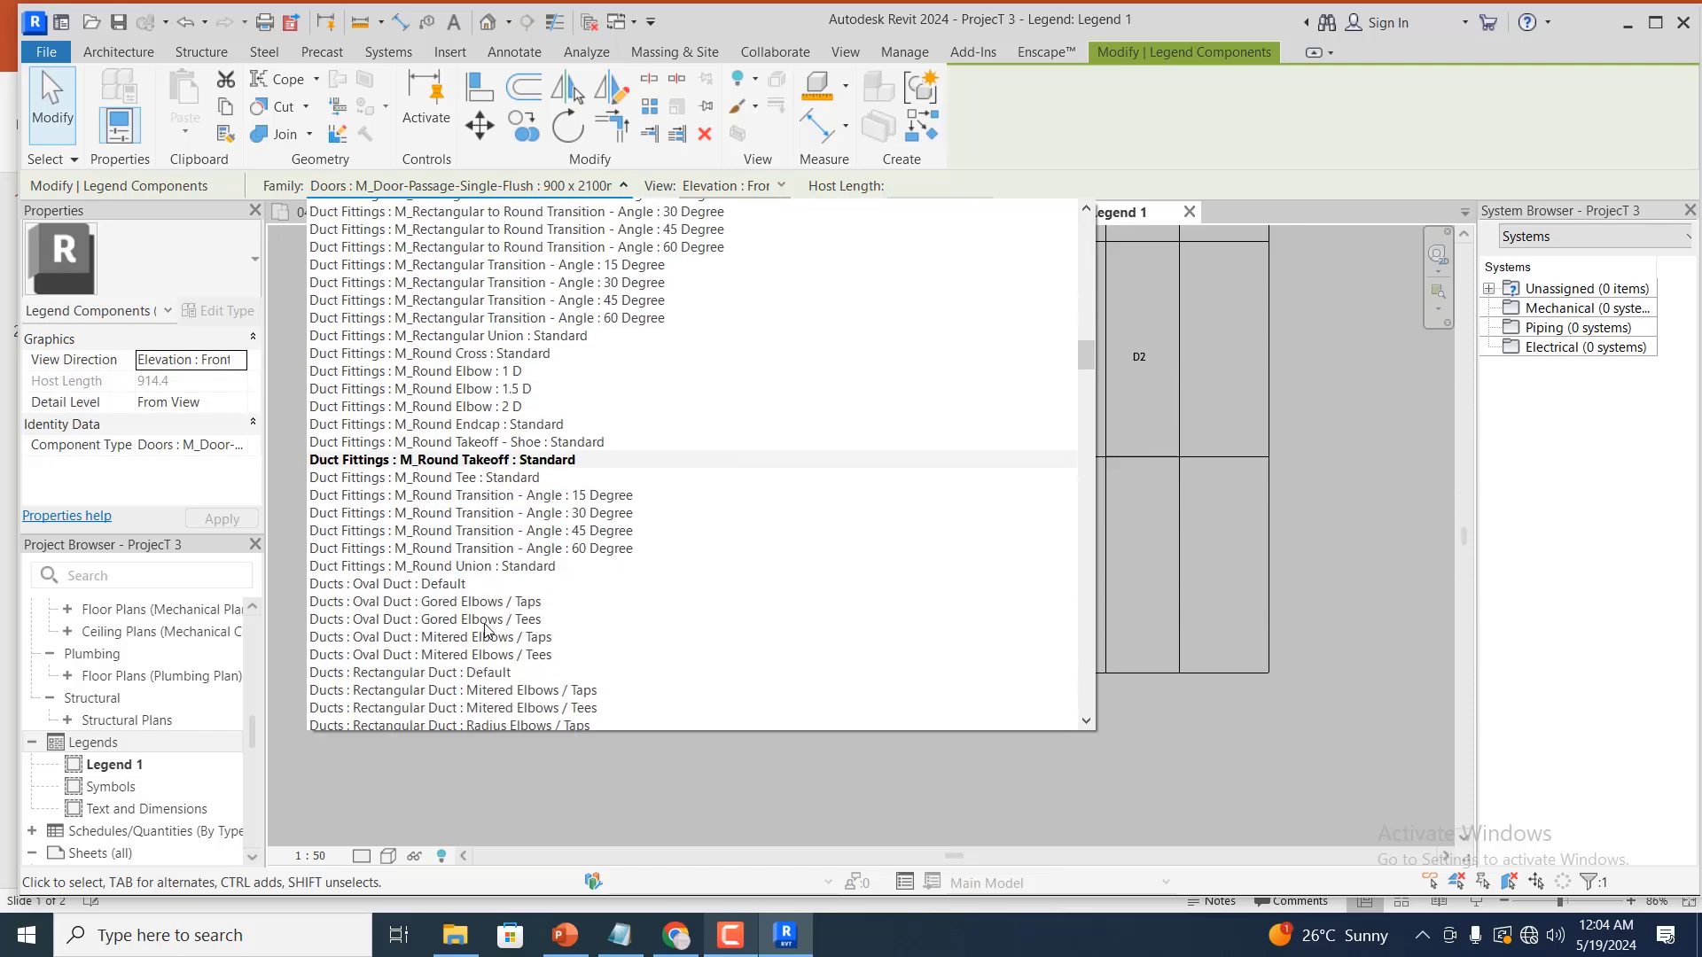
scroll(486, 631, "down", 20)
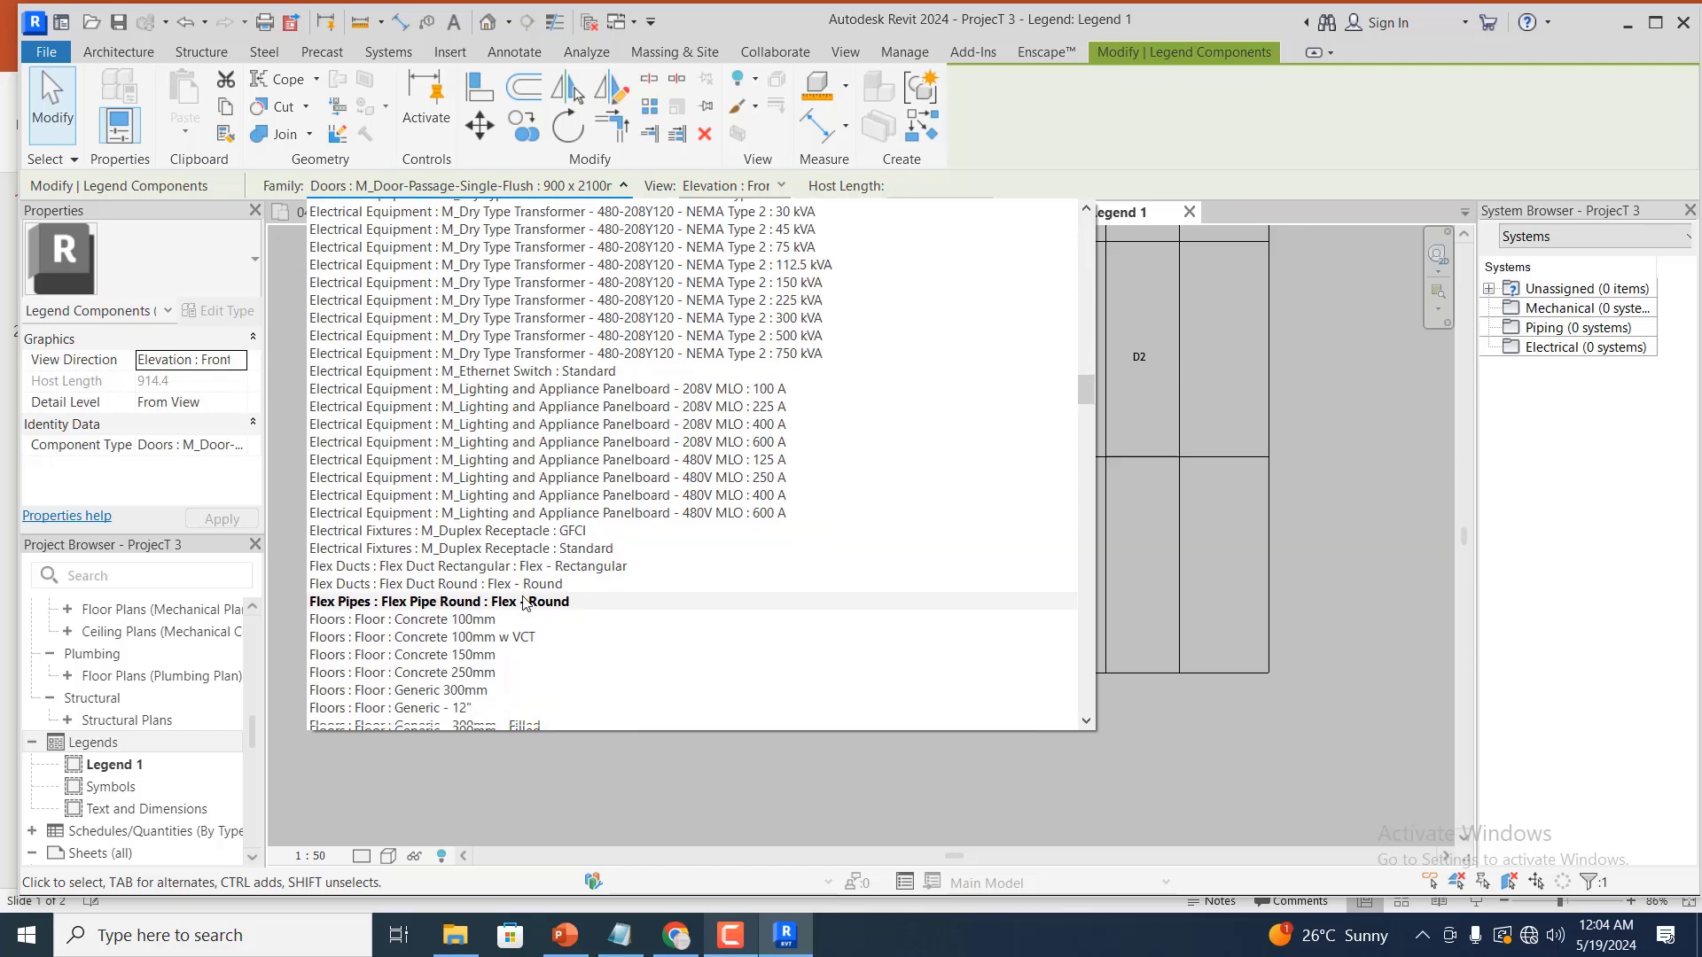
scroll(546, 577, "down", 20)
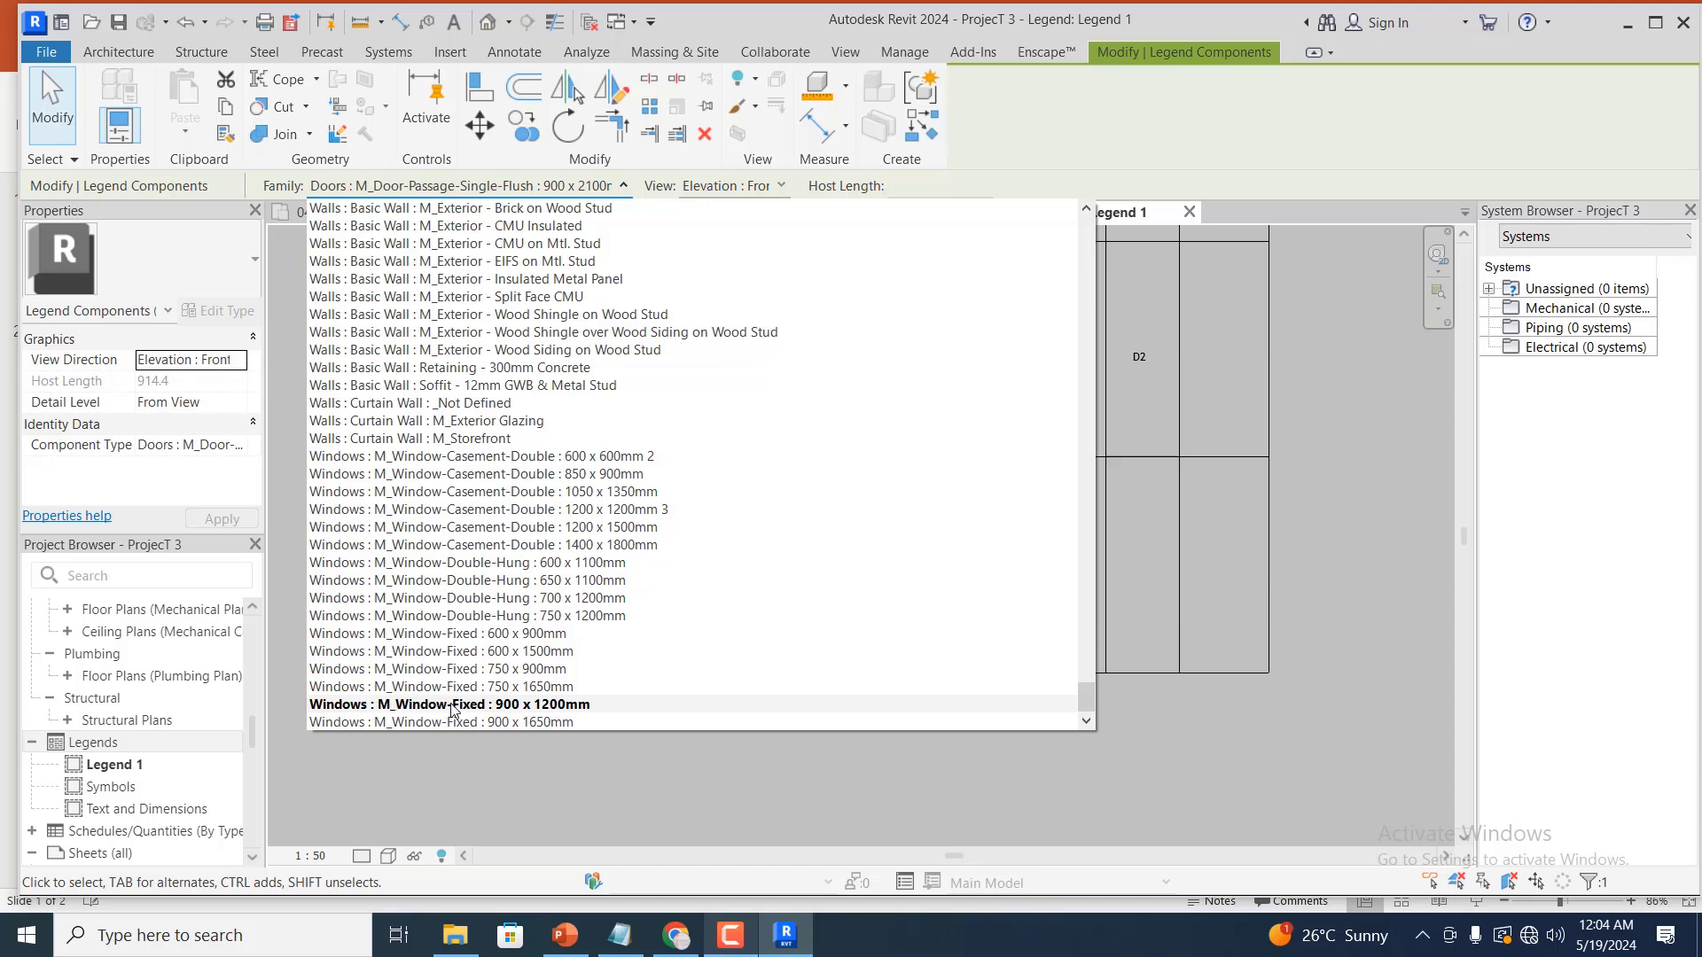
left_click(523, 705)
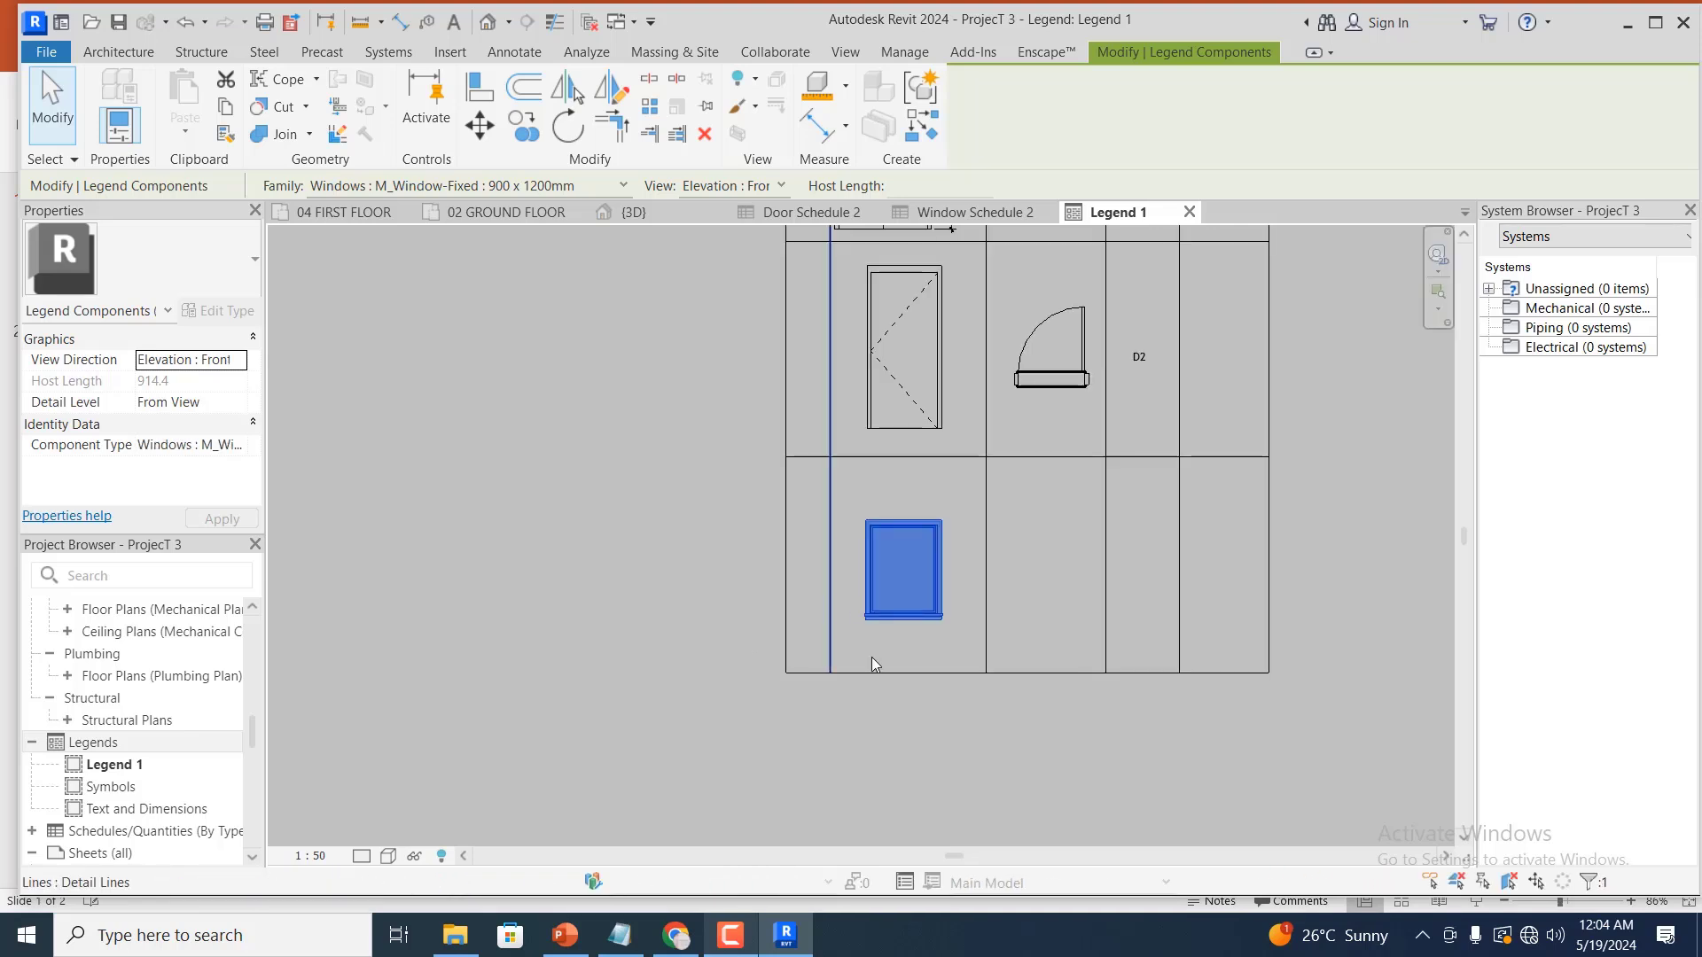
Copy the third row's window elevation 1800 mm horizontally into the plan column
scroll(873, 639, "up", 2)
left_click(647, 547)
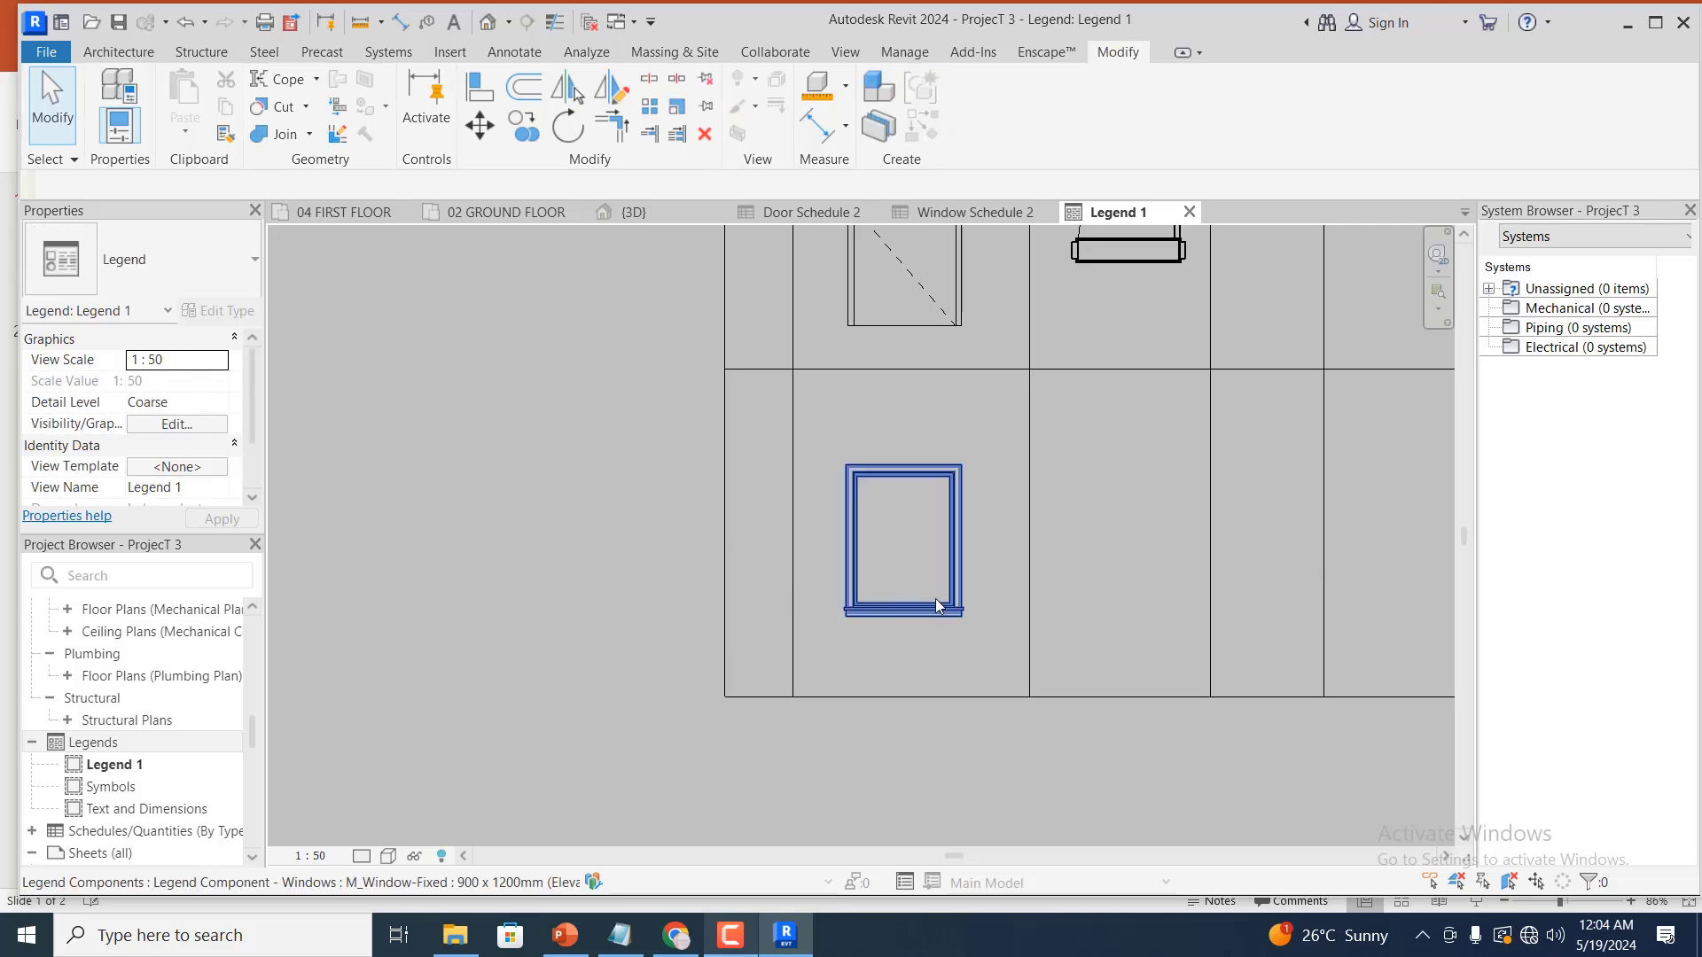
scroll(922, 621, "up", 1)
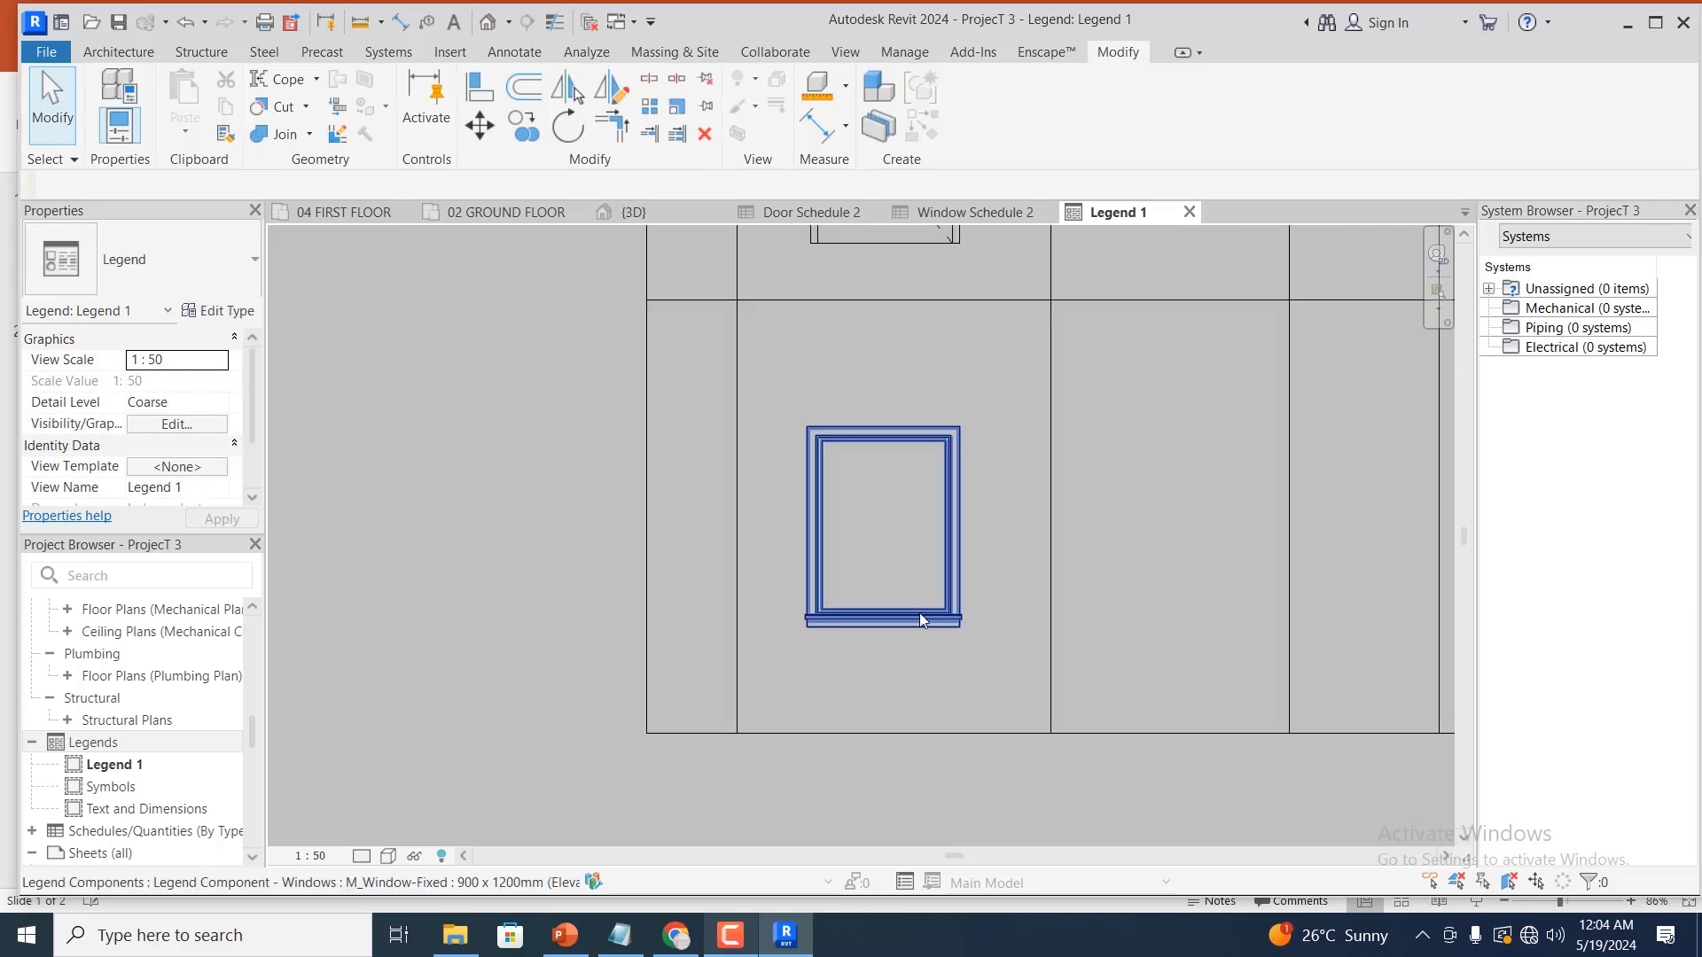
left_click(639, 301)
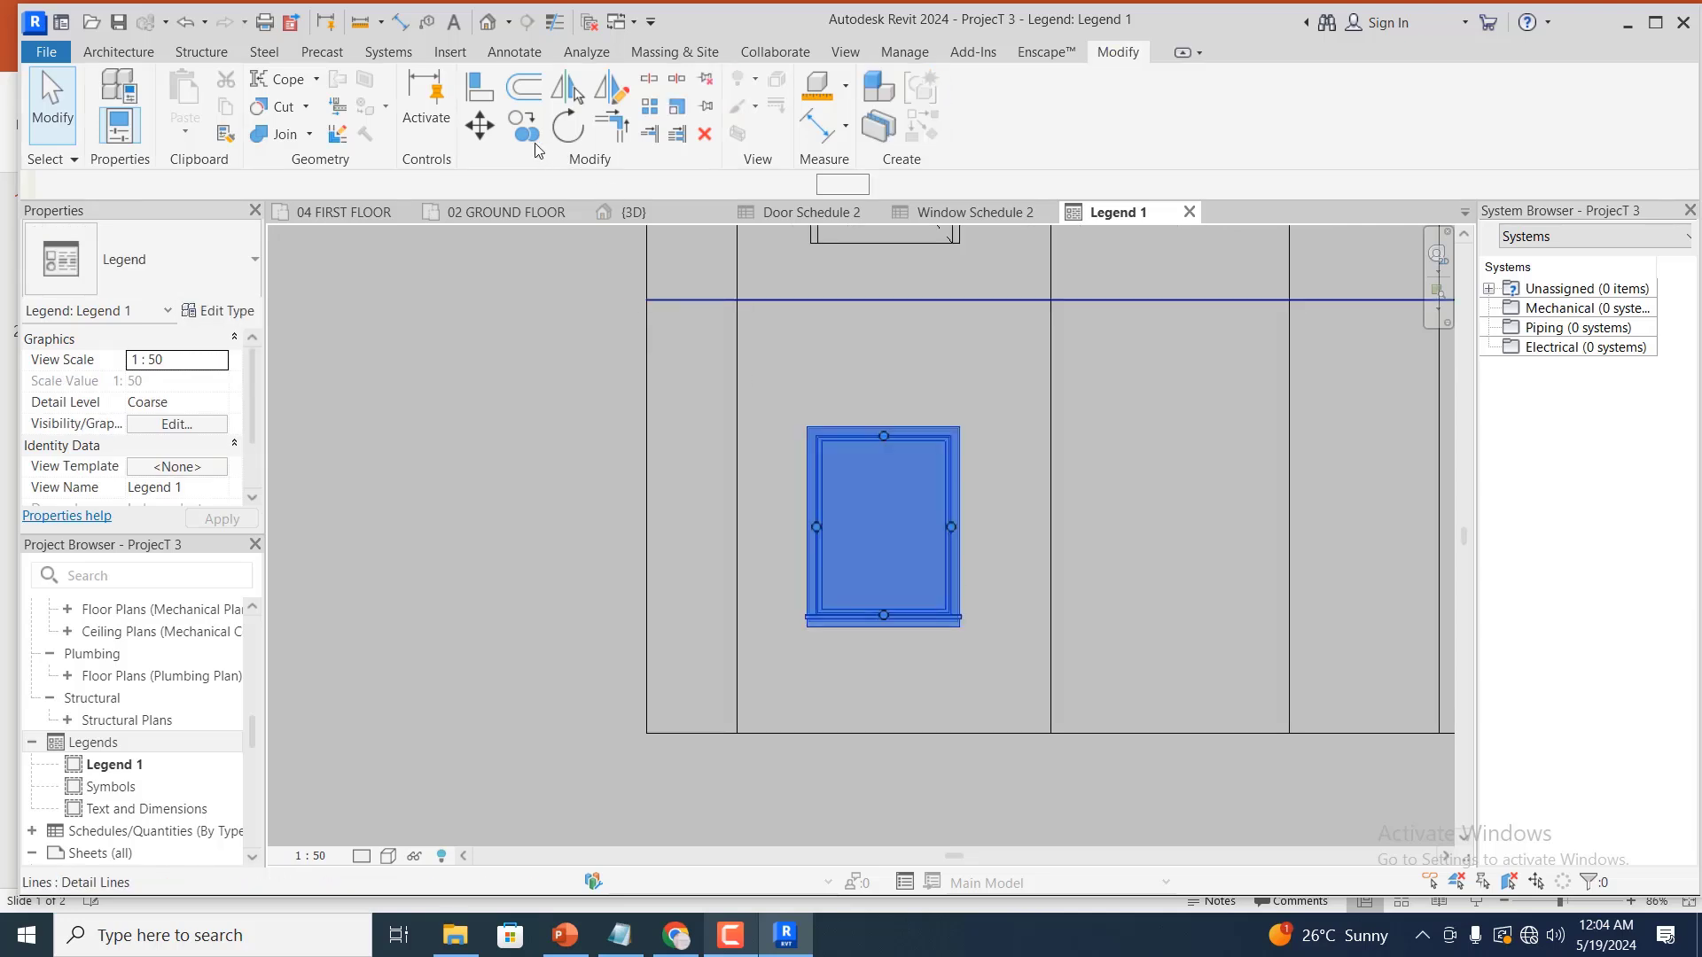
left_click(886, 532)
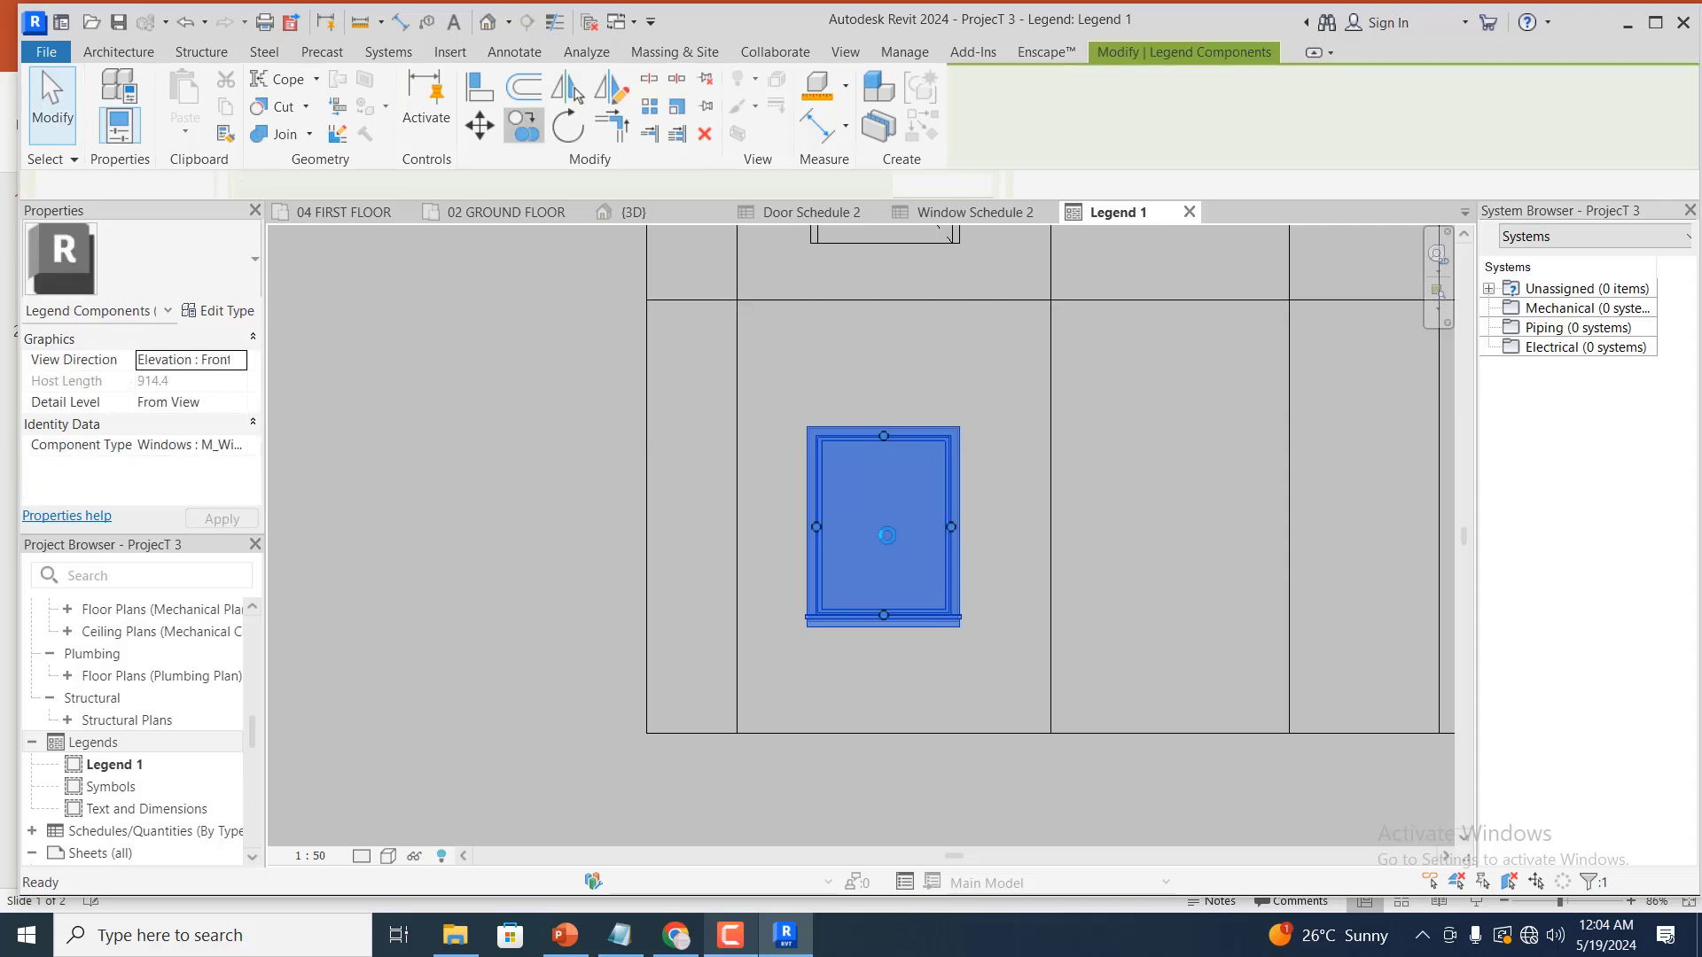
key("c")
key("o")
left_click(886, 534)
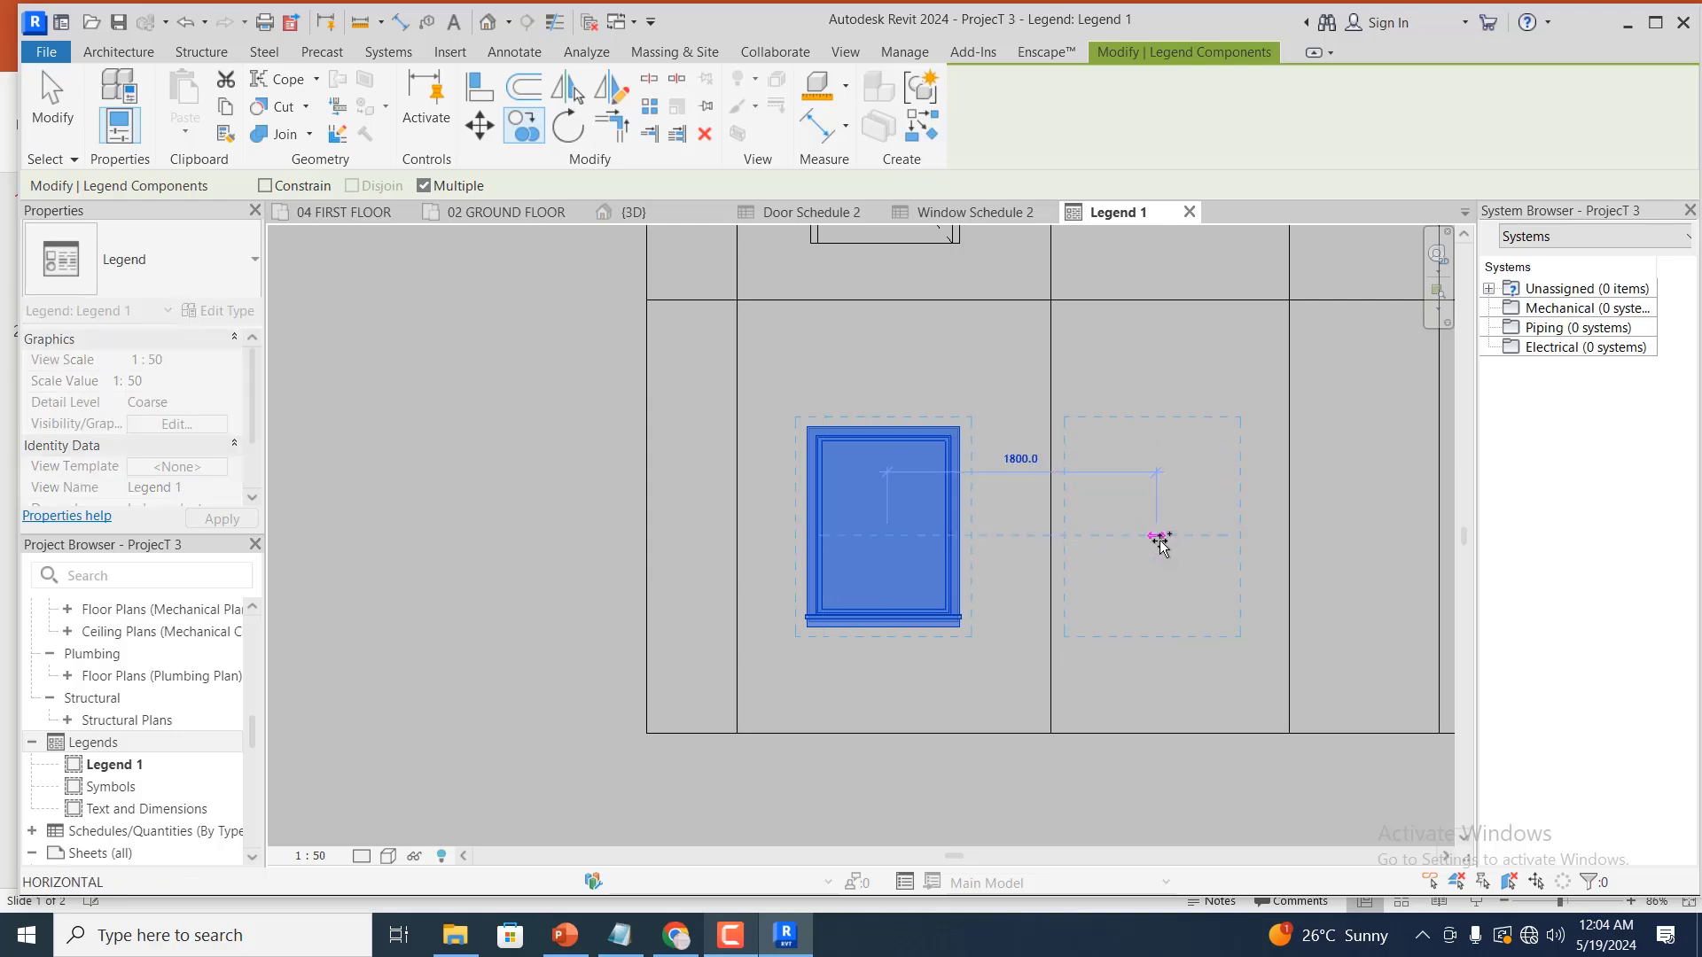
left_click(1159, 535)
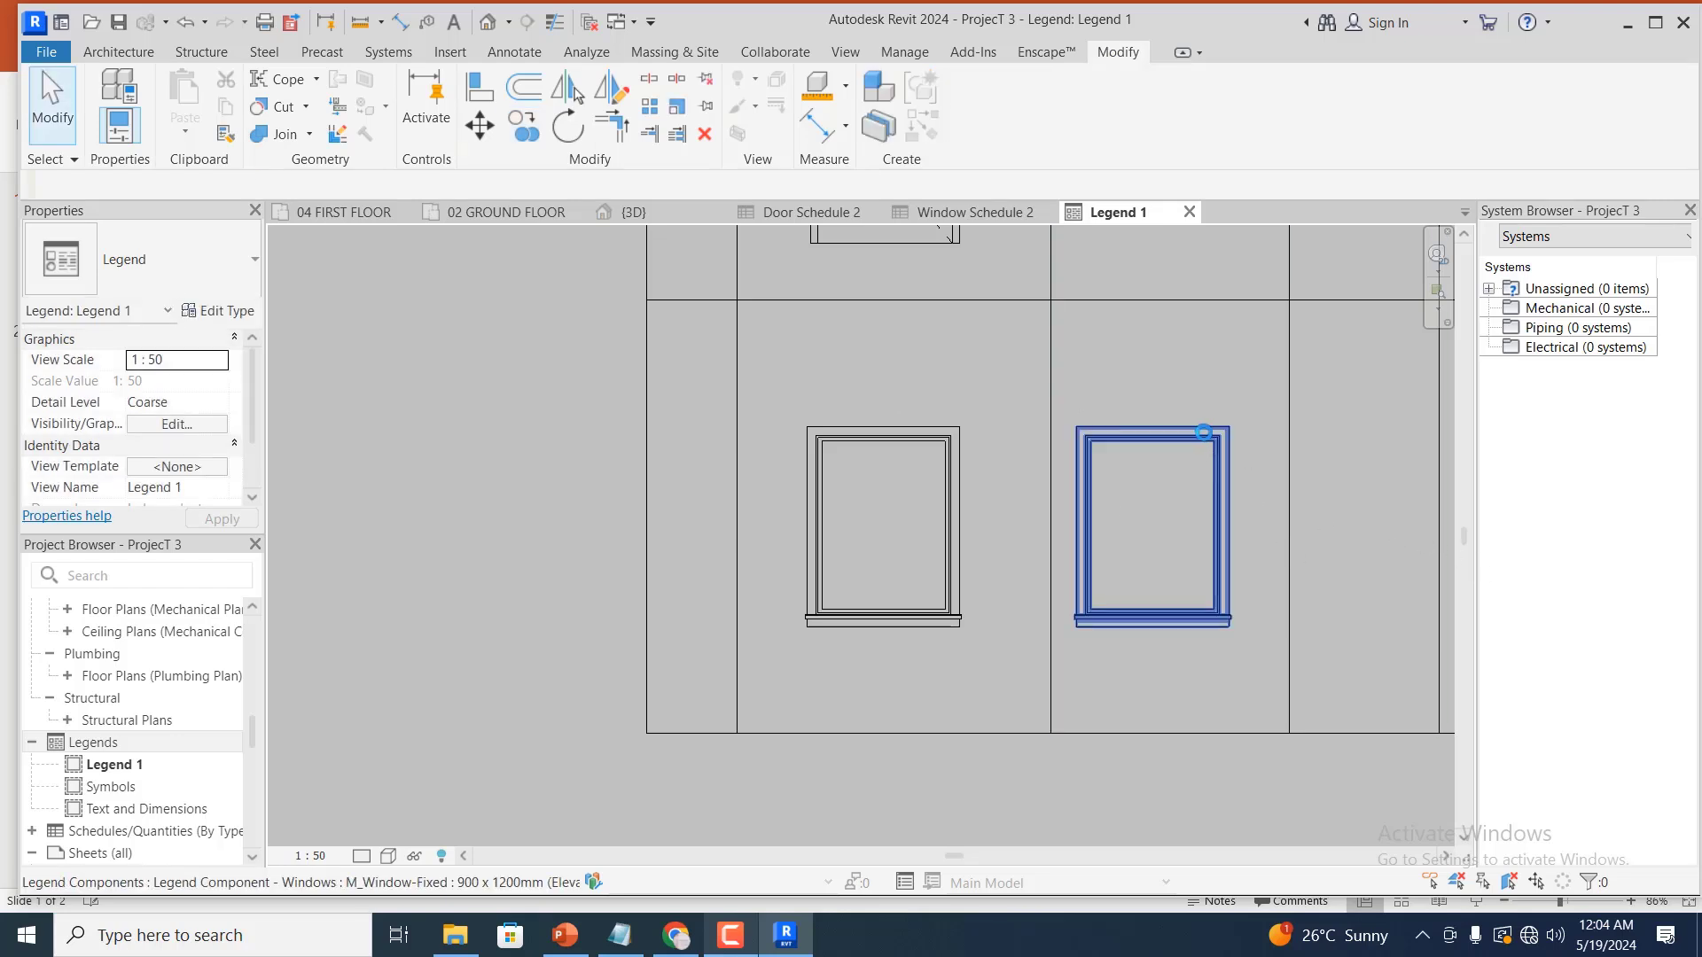
Set the view of the copied window in the third row's plan column to Floor Plan
left_click(1202, 437)
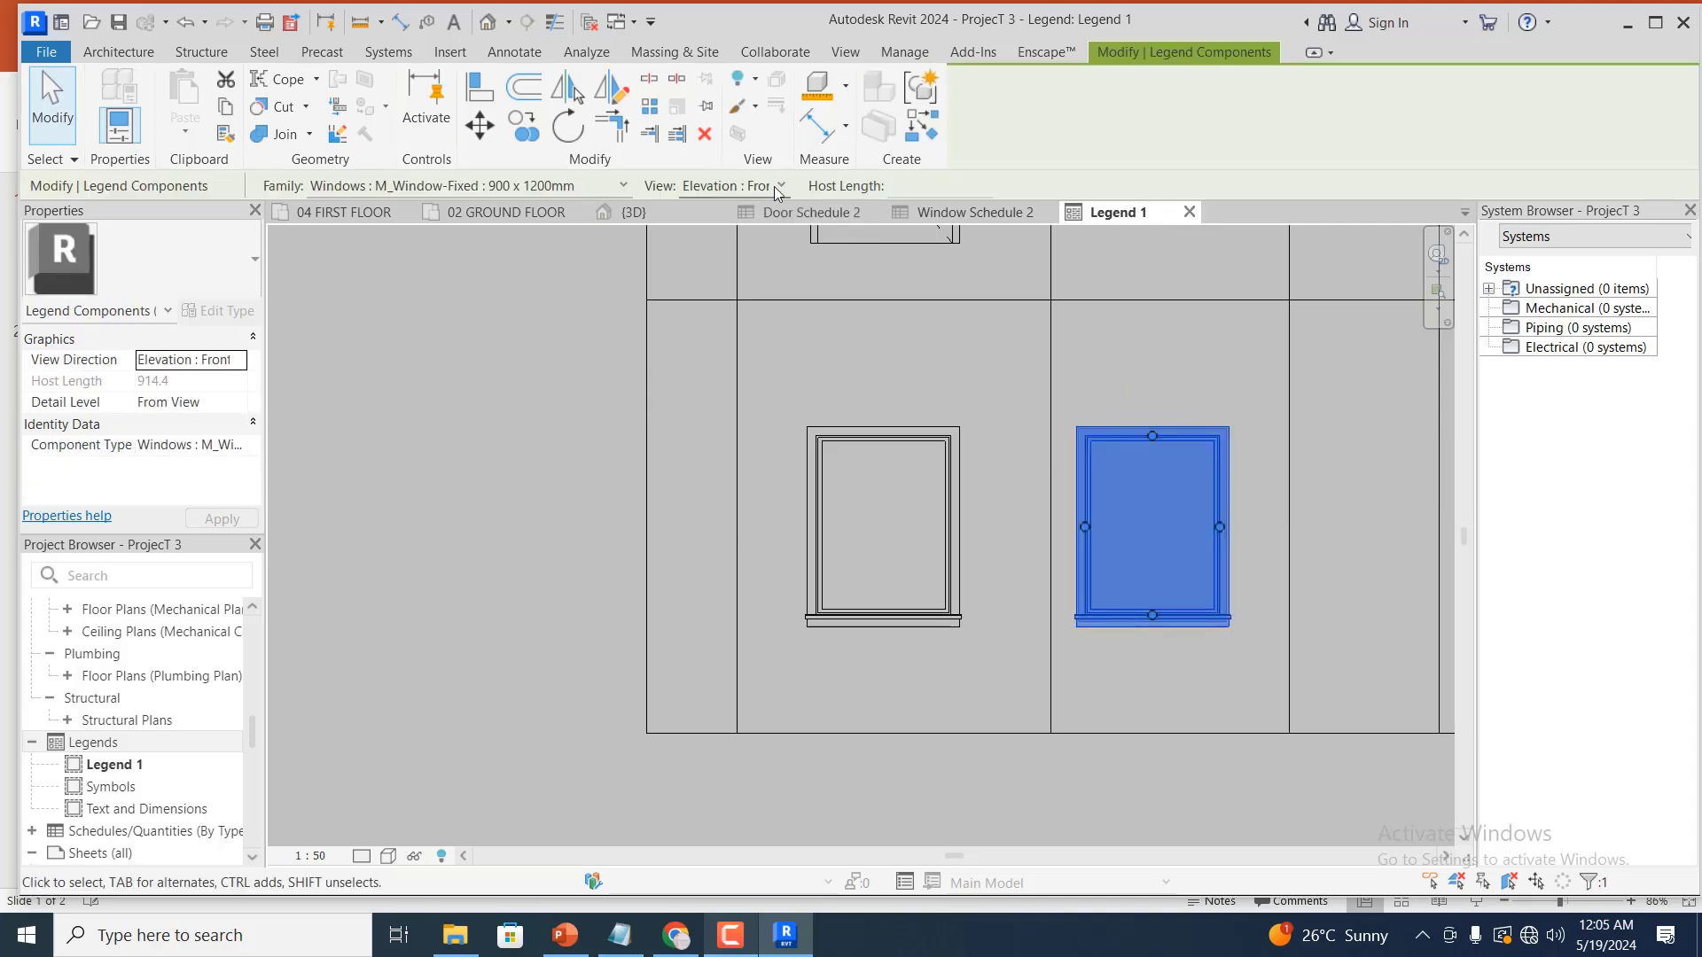
left_click(782, 187)
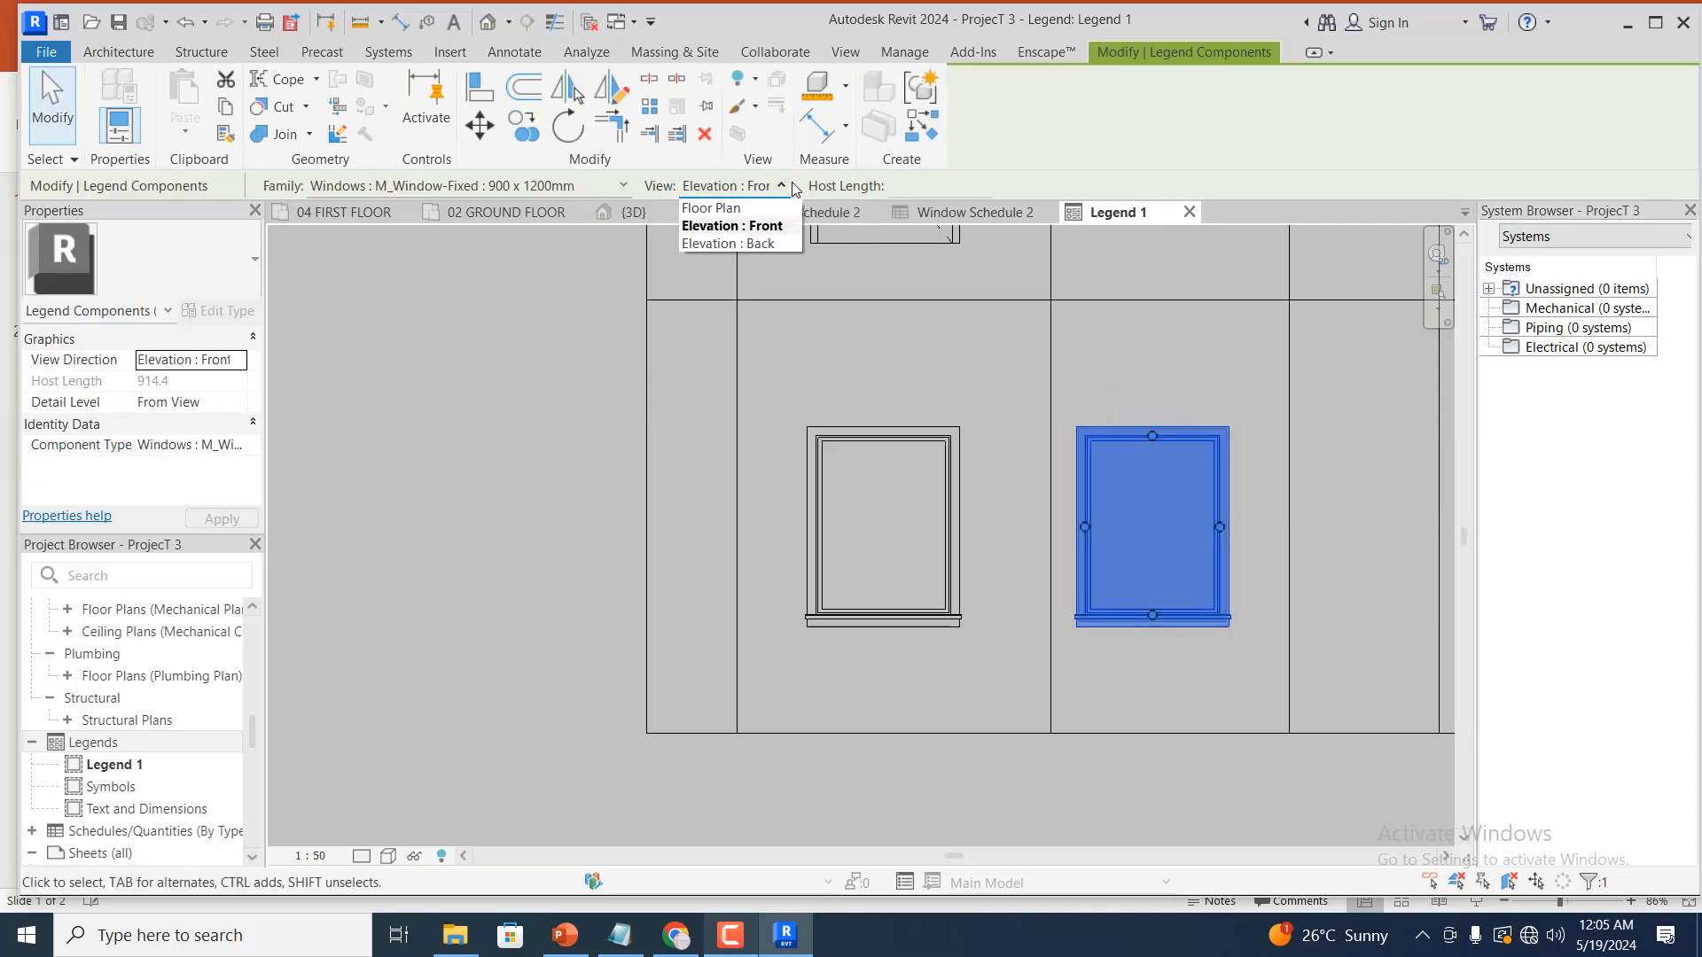
left_click(753, 209)
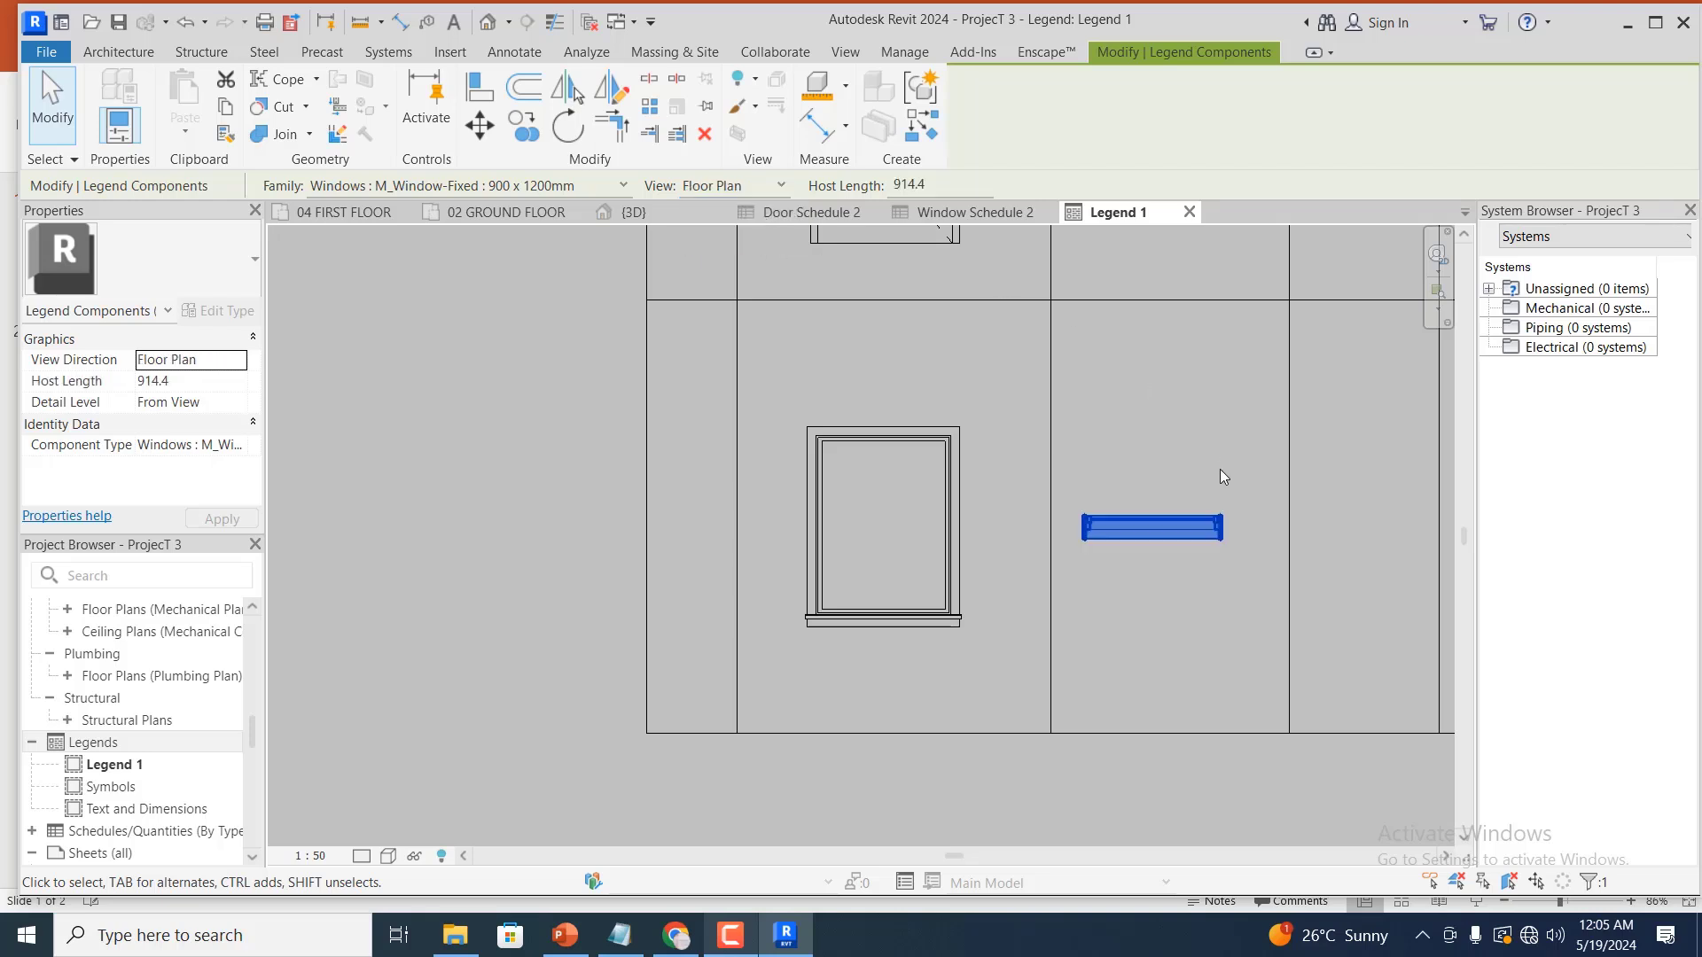
left_click(1219, 470)
Copy the D2 tag text about 3000 mm down into the Tag cell of the third row
scroll(911, 602, "down", 3)
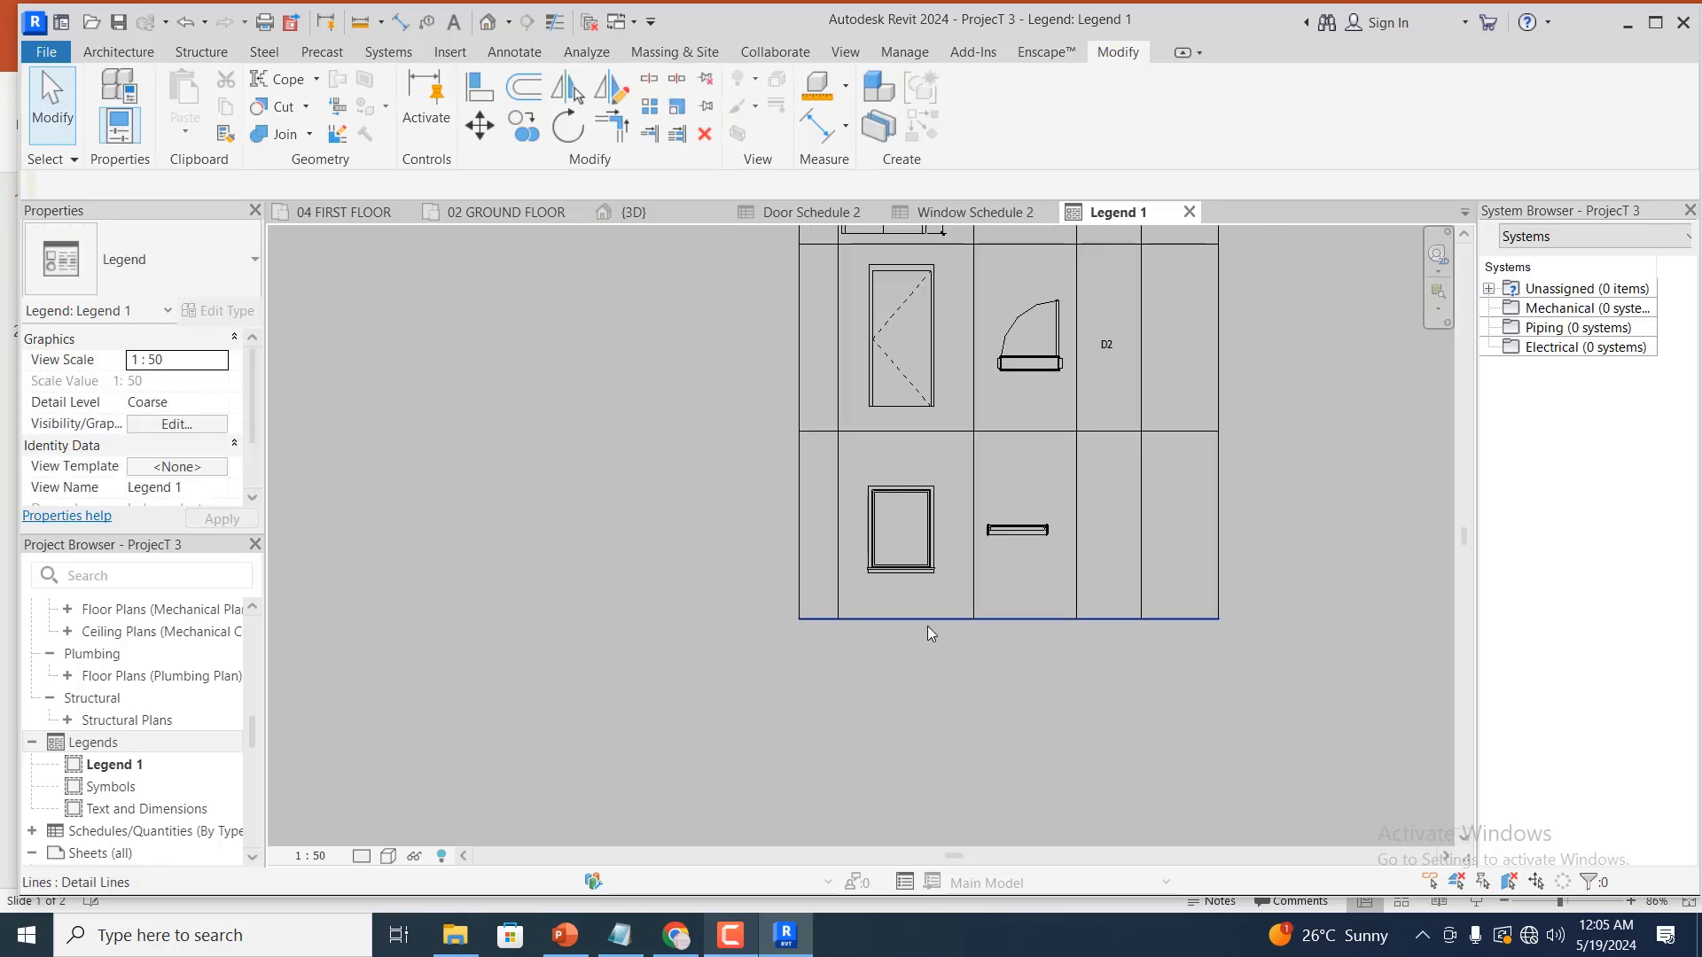
scroll(886, 683, "down", 4)
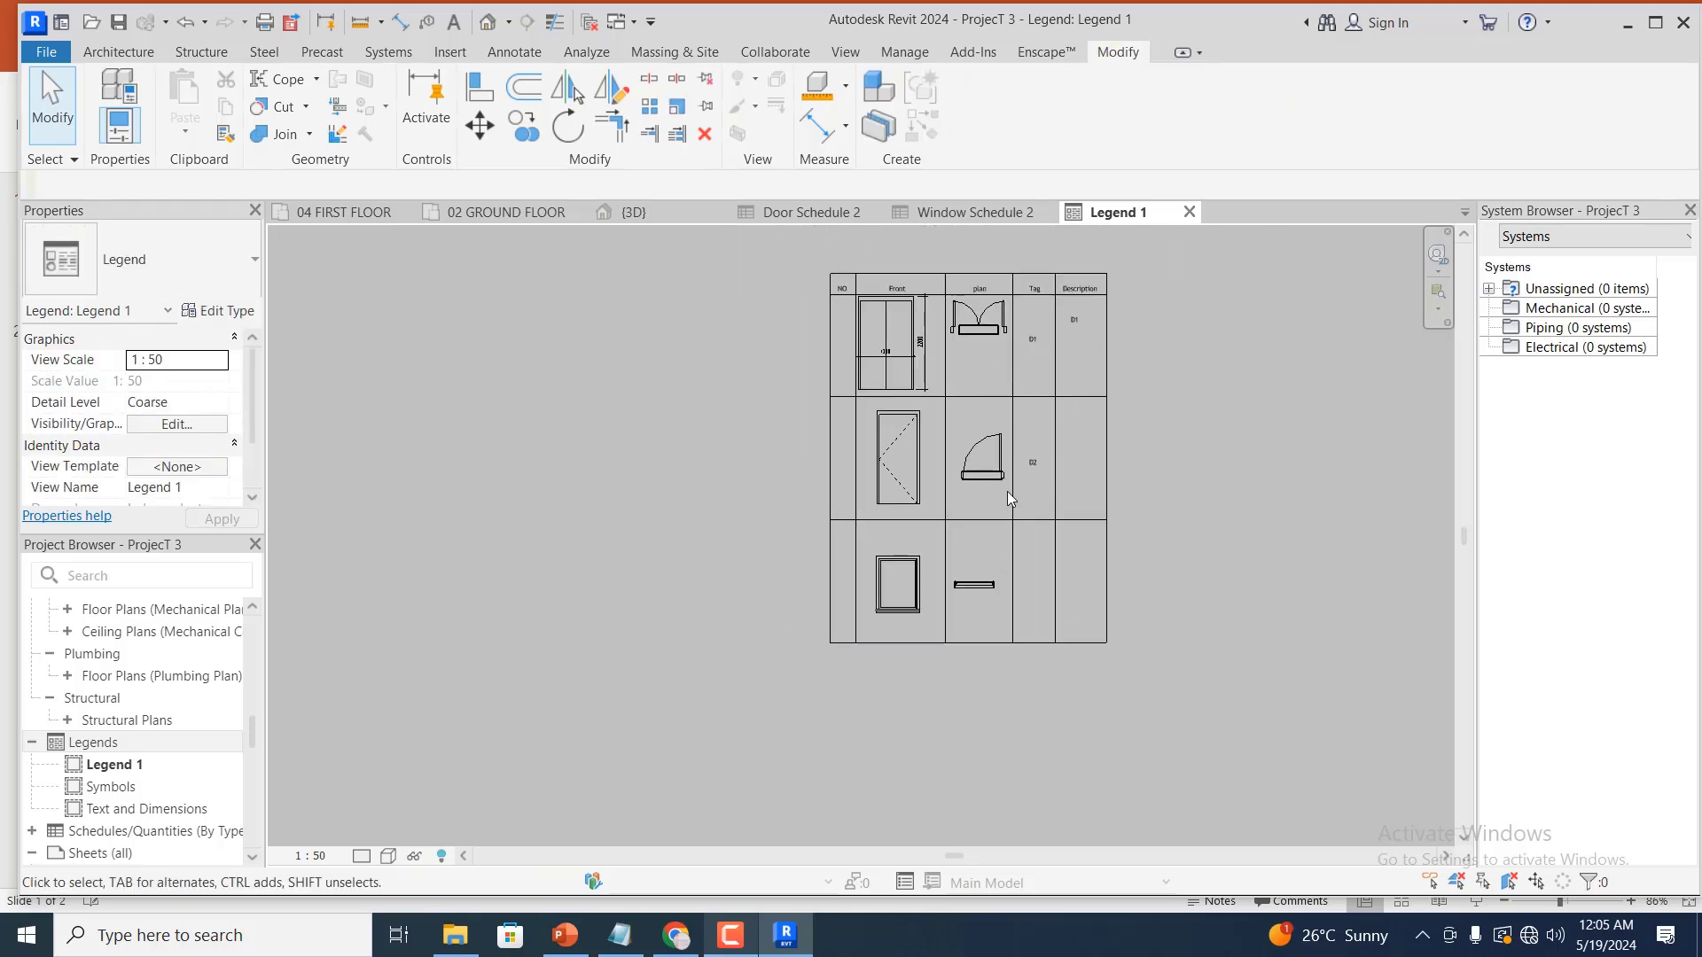
scroll(1007, 491, "up", 2)
left_click(1044, 452)
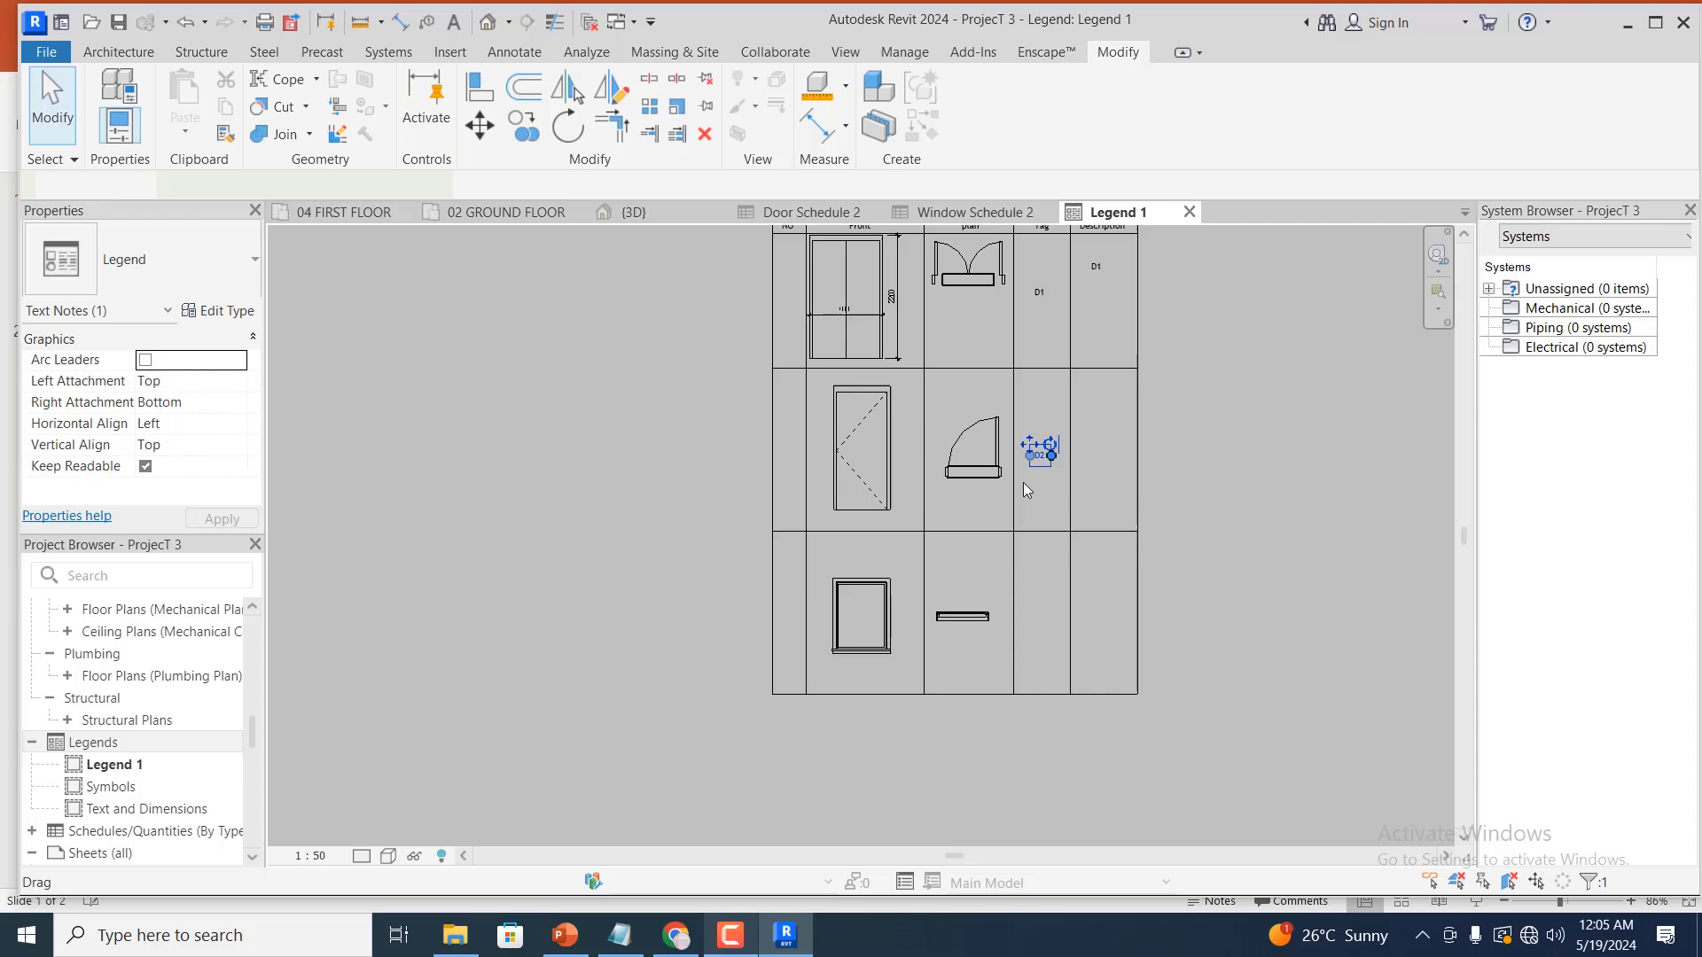
left_click(528, 129)
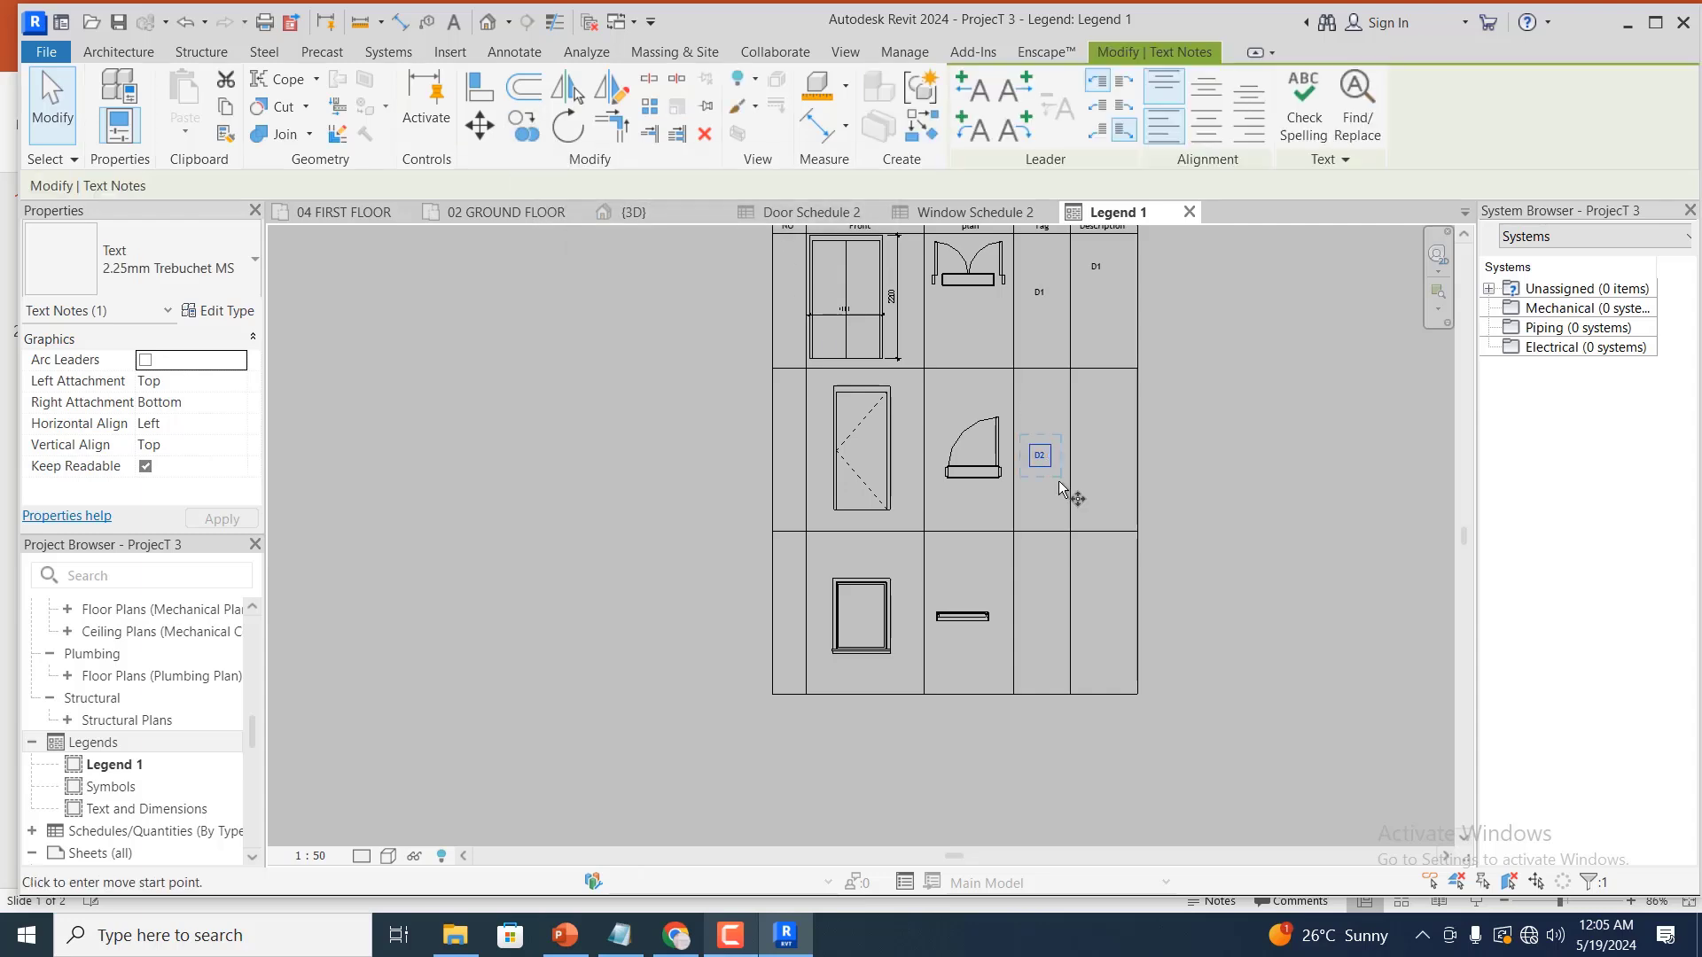
left_click(1082, 454)
scroll(1033, 621, "up", 2)
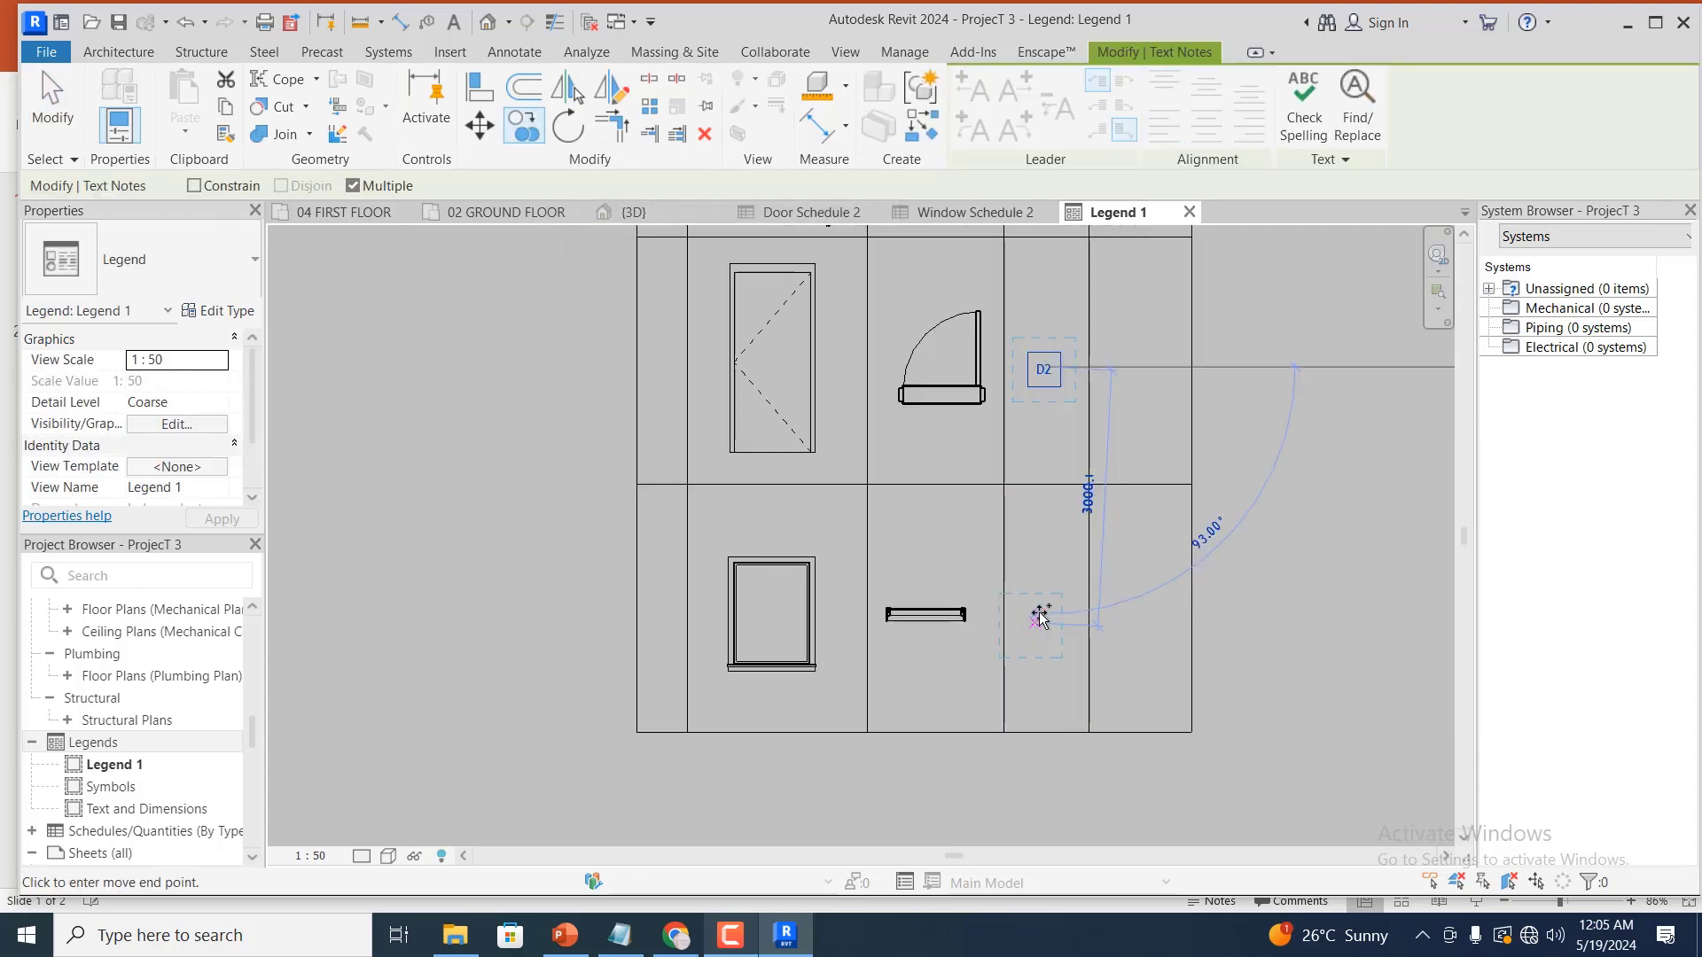
left_click(1041, 617)
scroll(1070, 627, "up", 1)
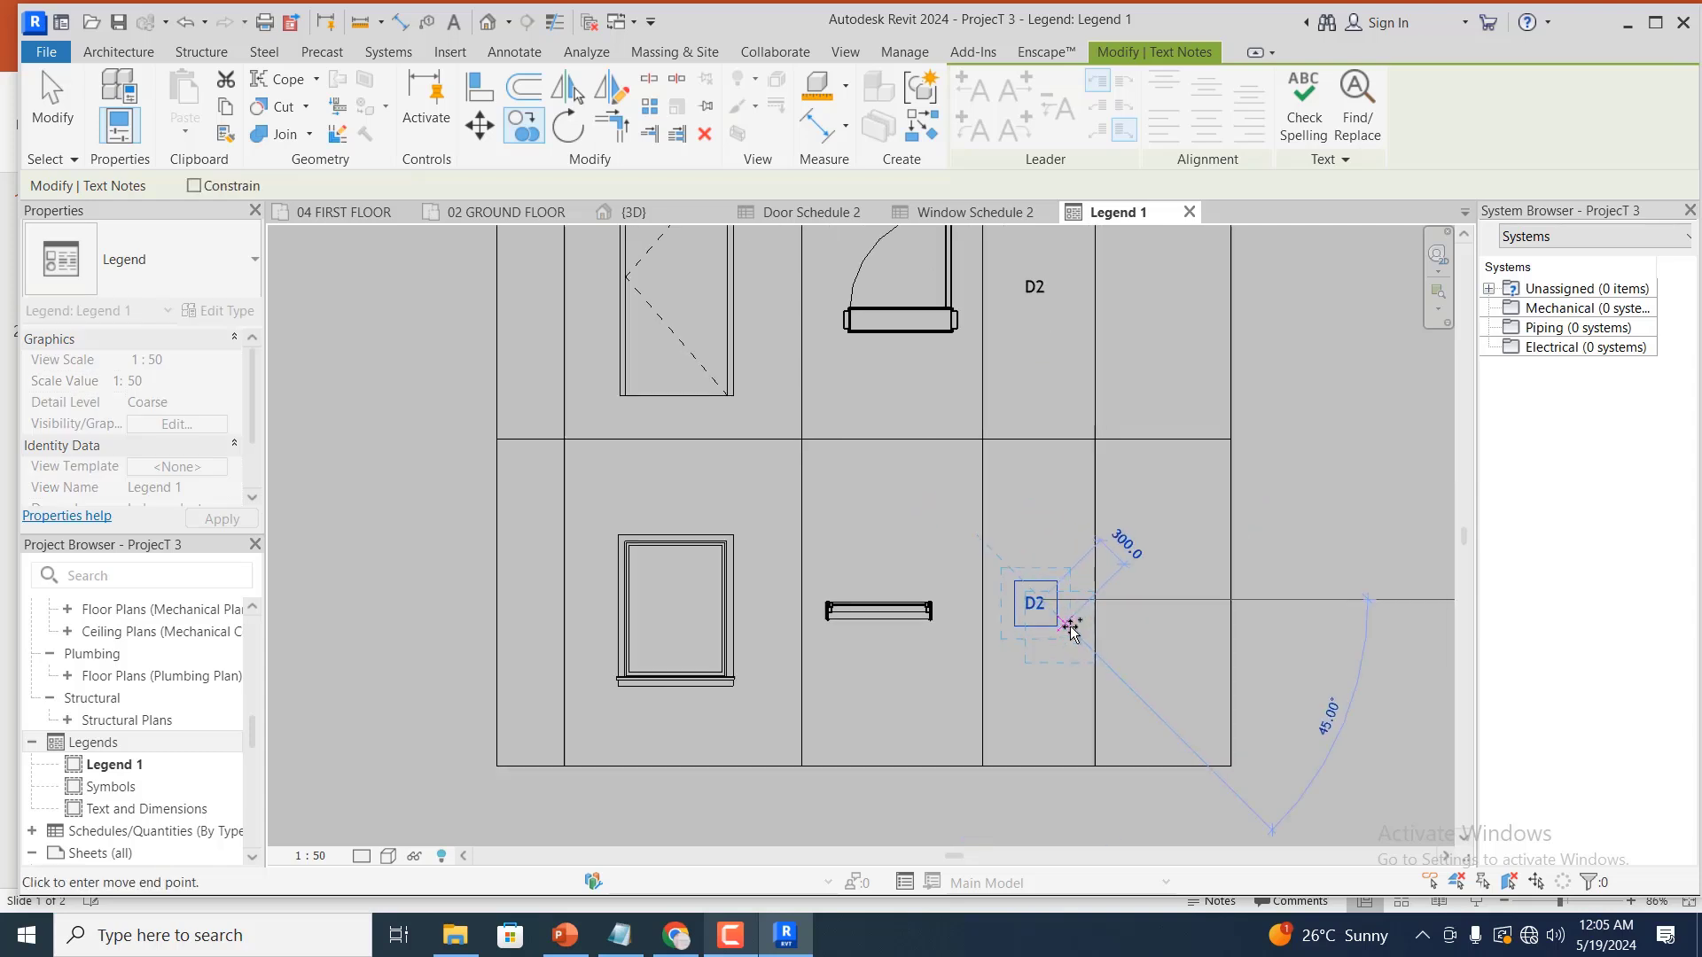
scroll(1070, 627, "up", 2)
key("Escape")
key("Escape")
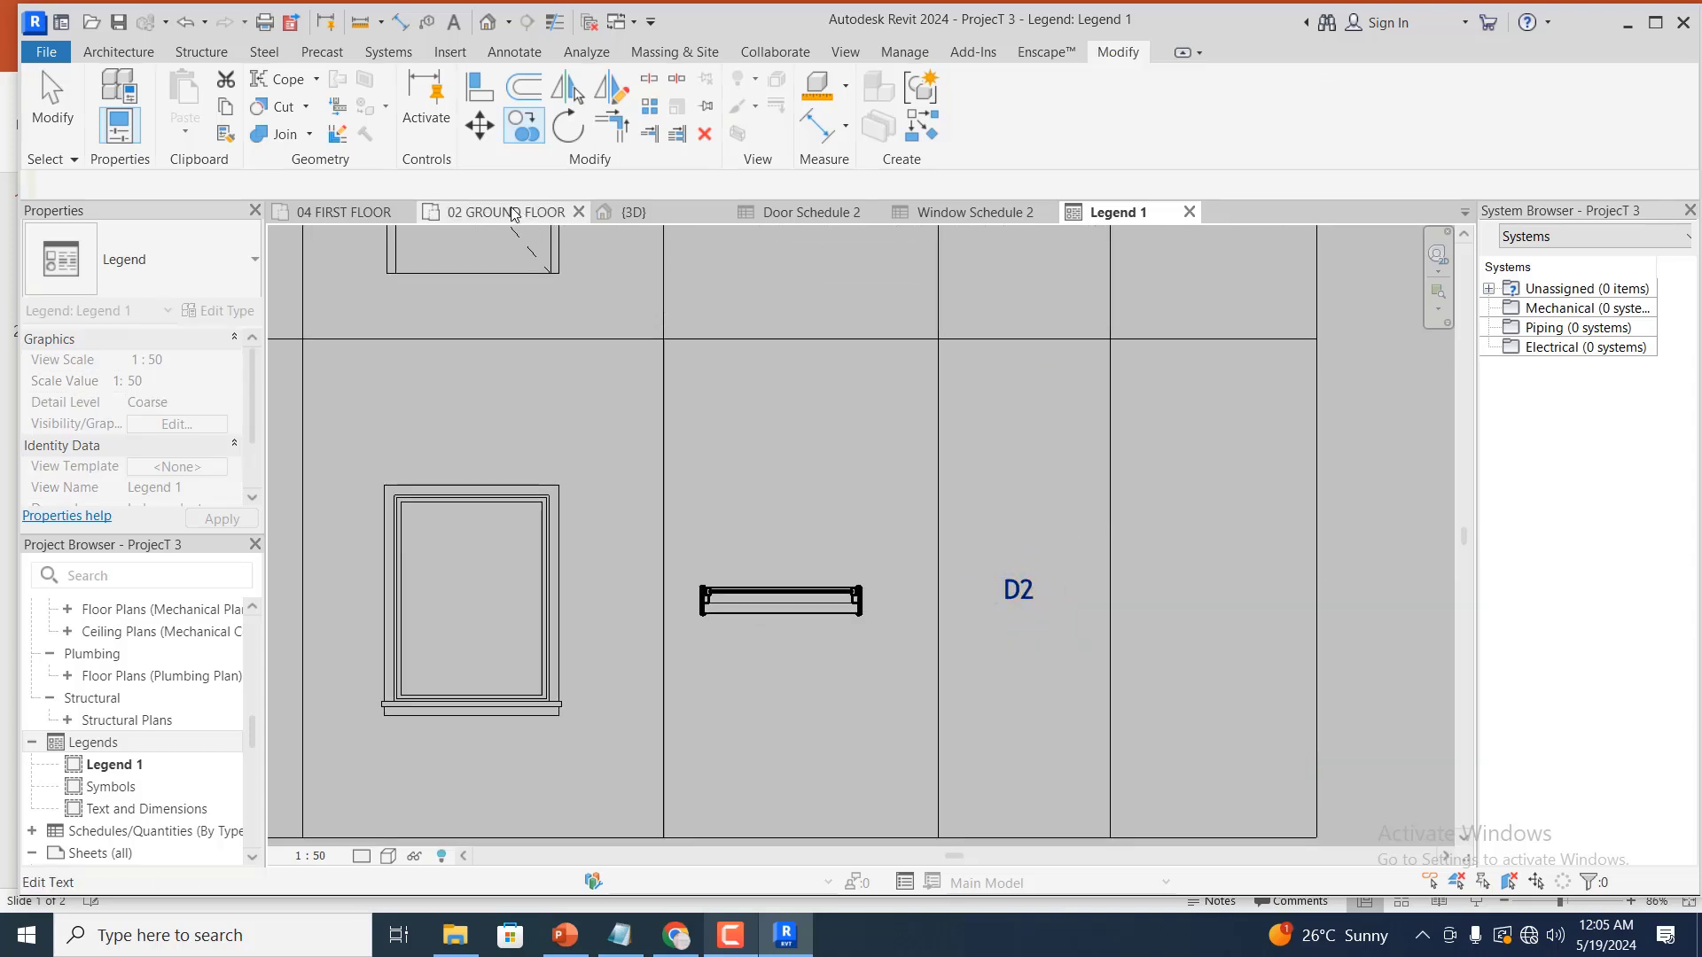
Check the window types around the kitchen and living room in the 02 GROUND FLOOR plan, and return to Legend 1
left_click(512, 214)
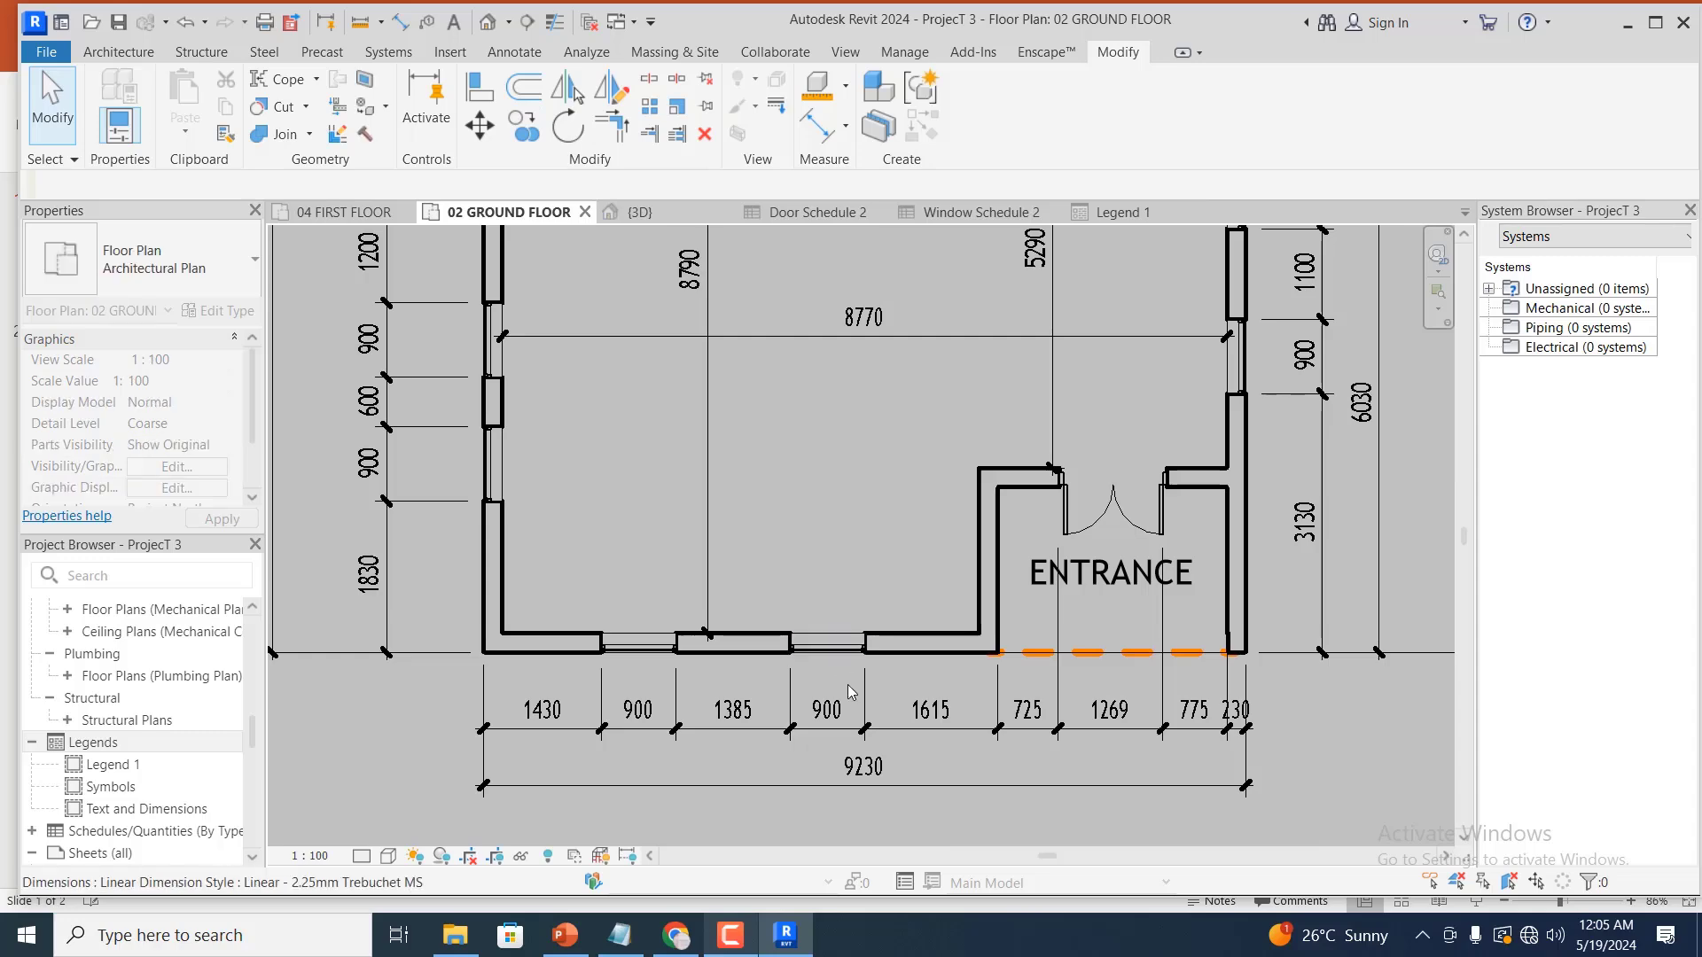
scroll(849, 691, "down", 4)
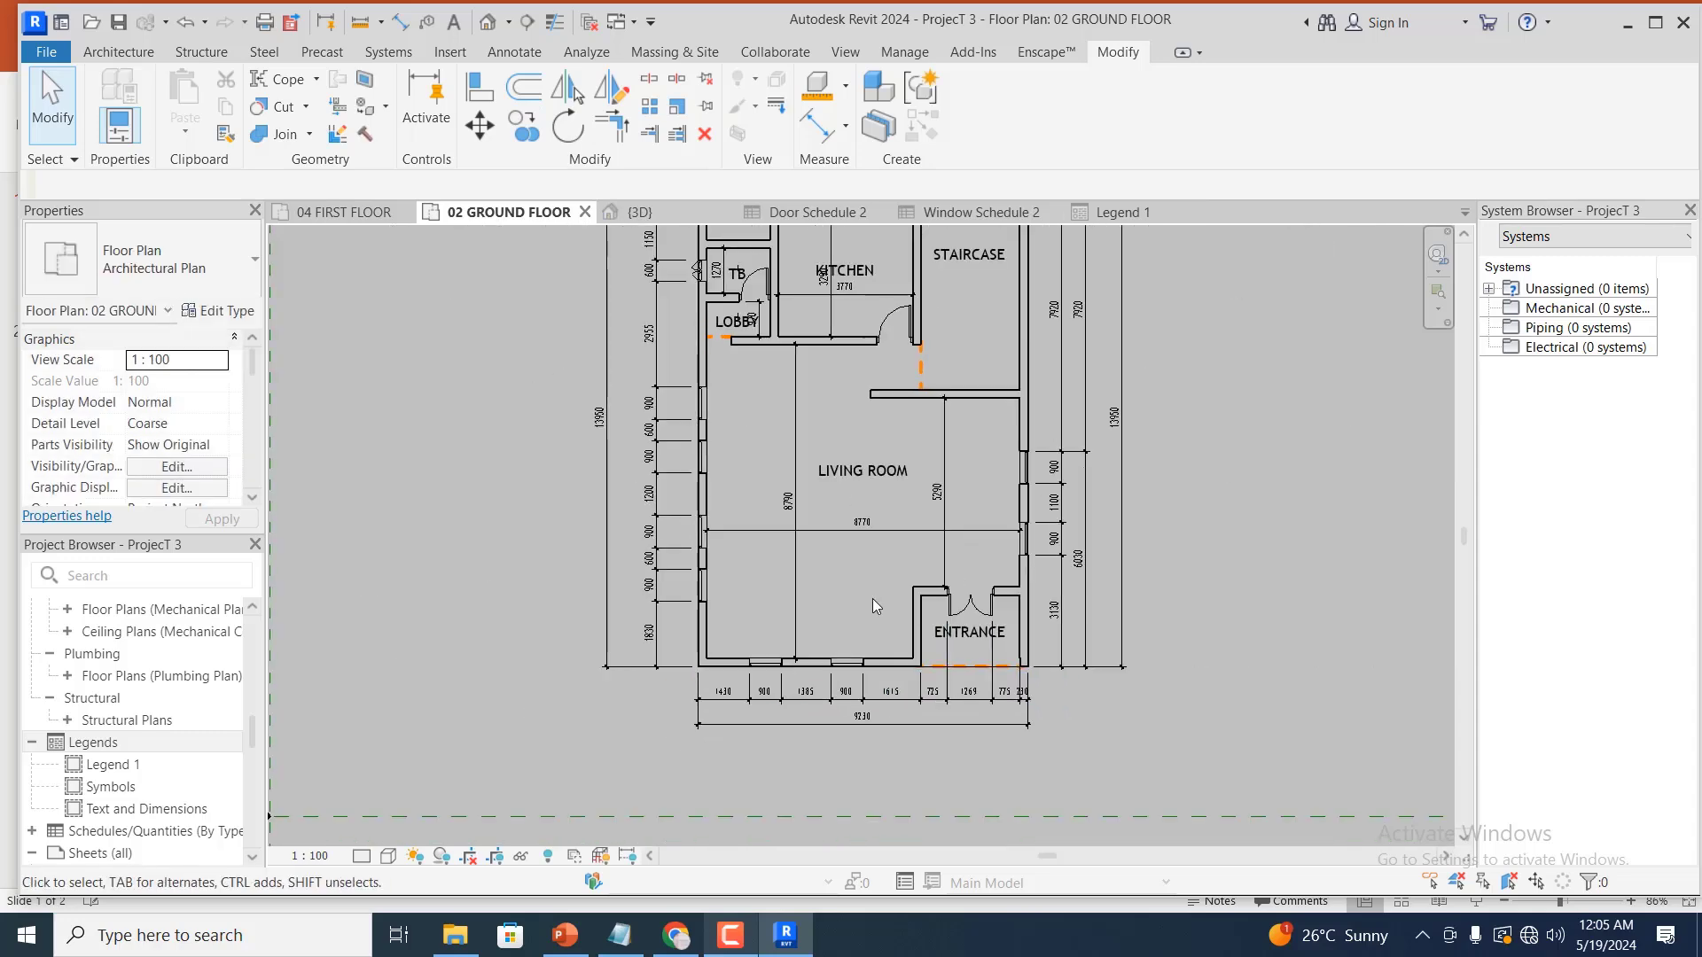
scroll(857, 629, "down", 2)
scroll(895, 267, "up", 4)
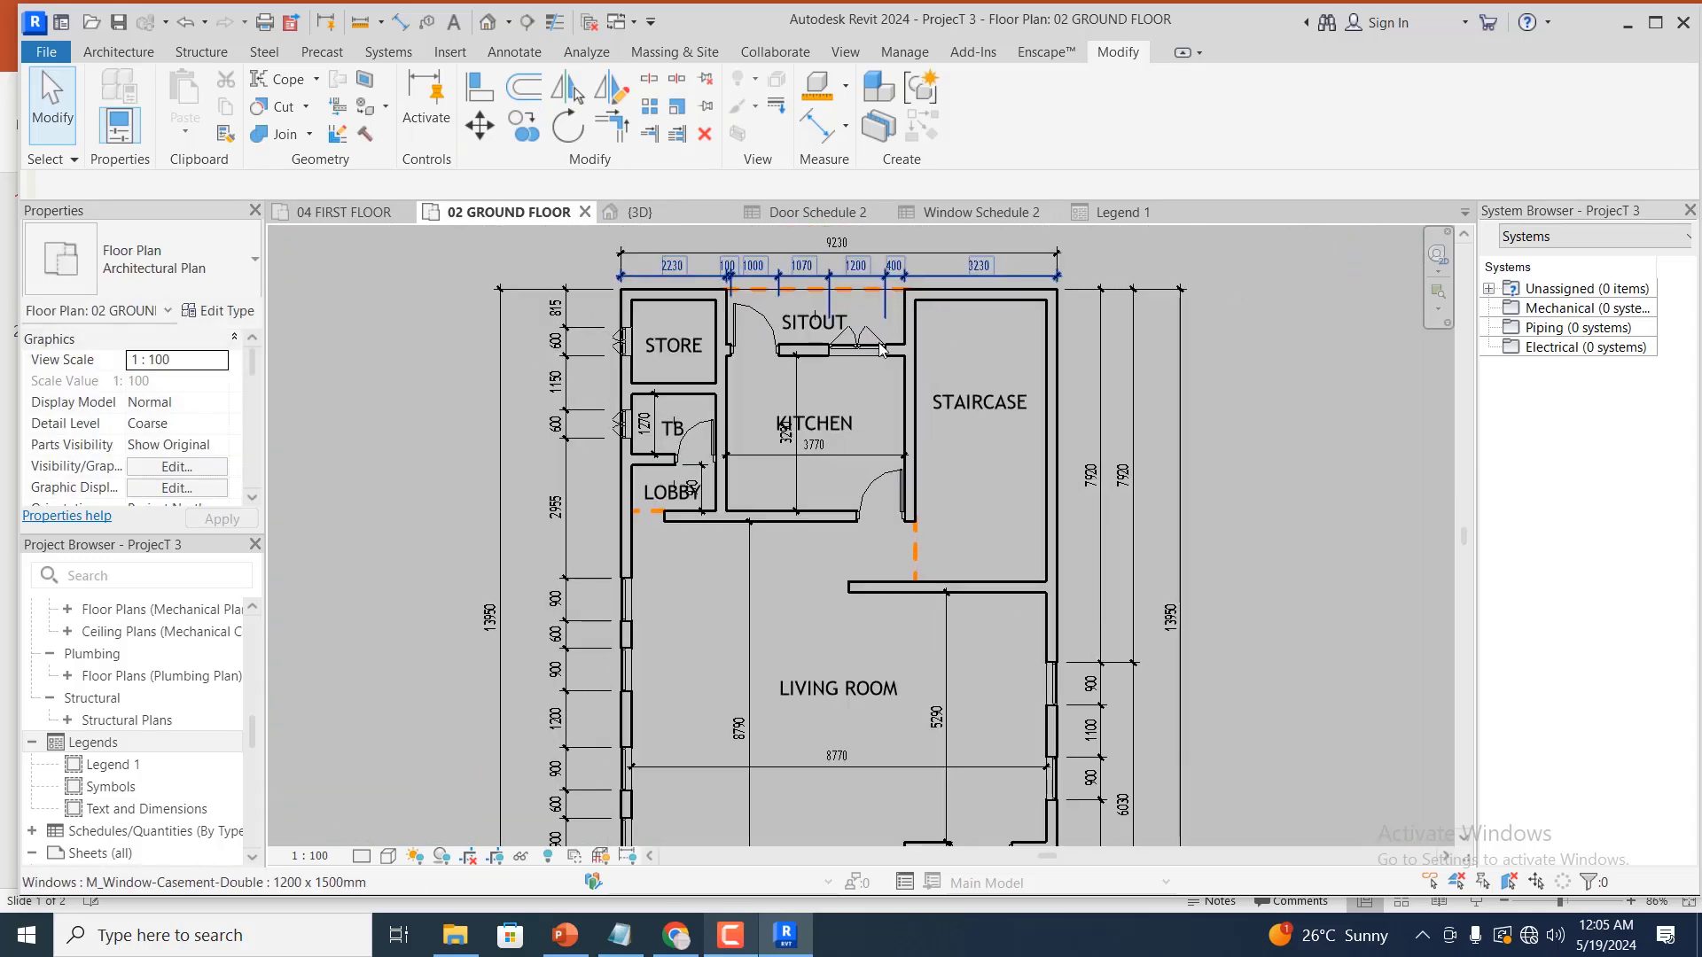
scroll(881, 348, "up", 2)
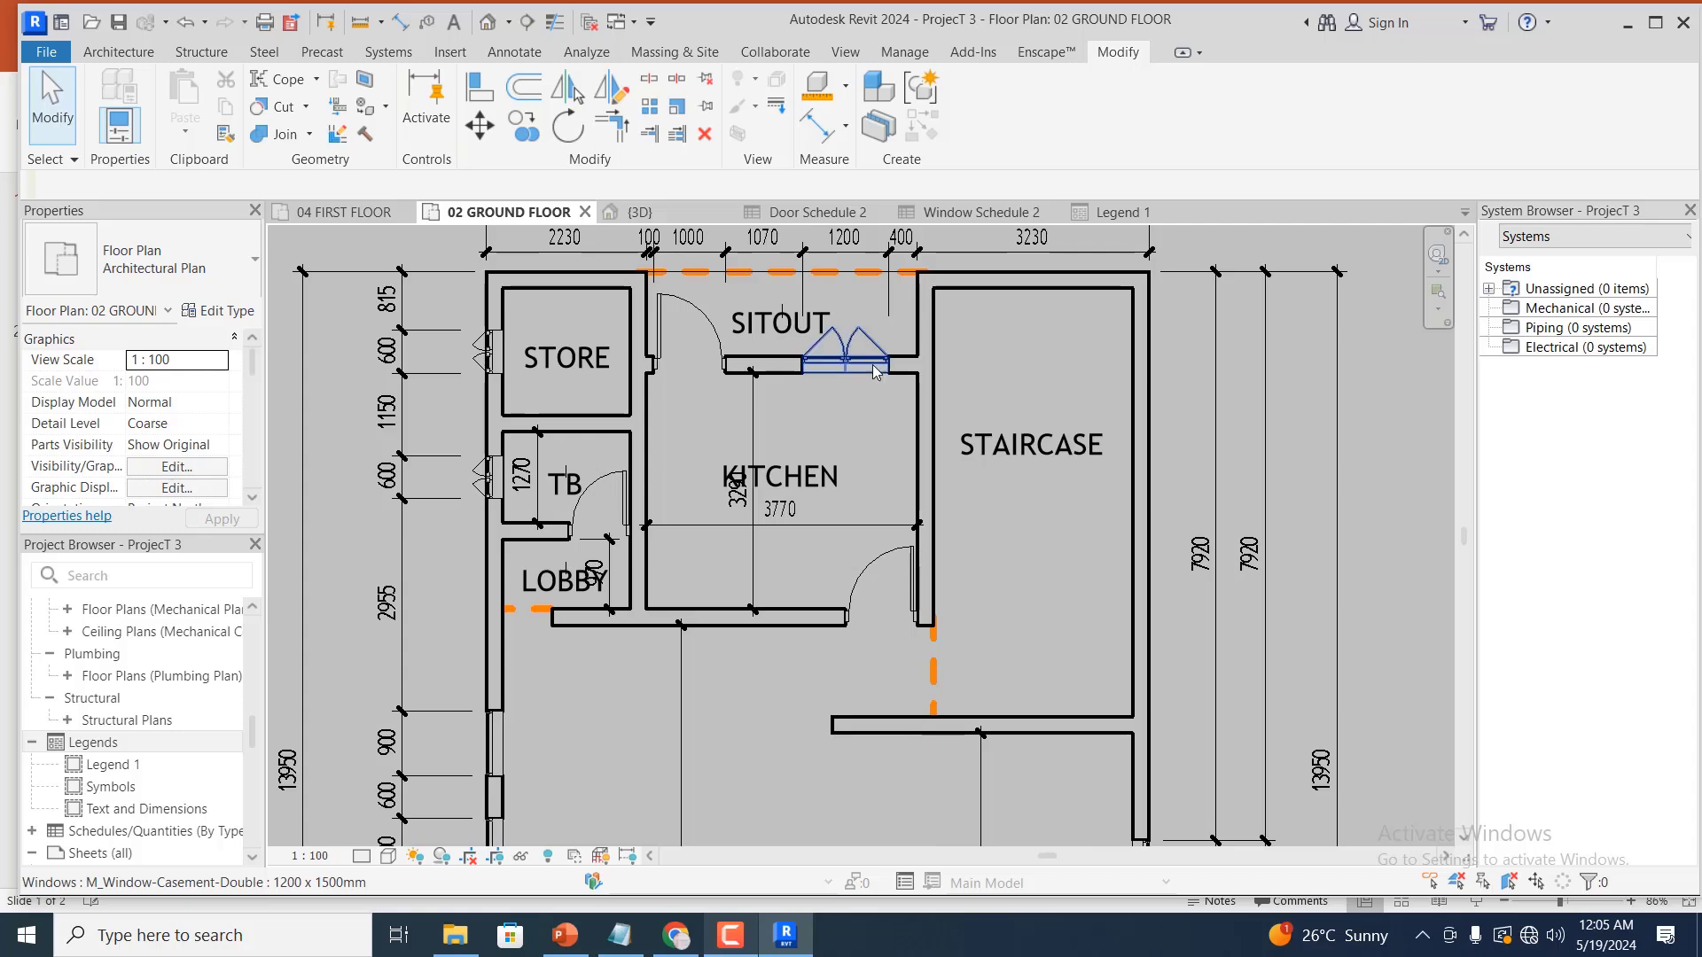
scroll(876, 370, "down", 2)
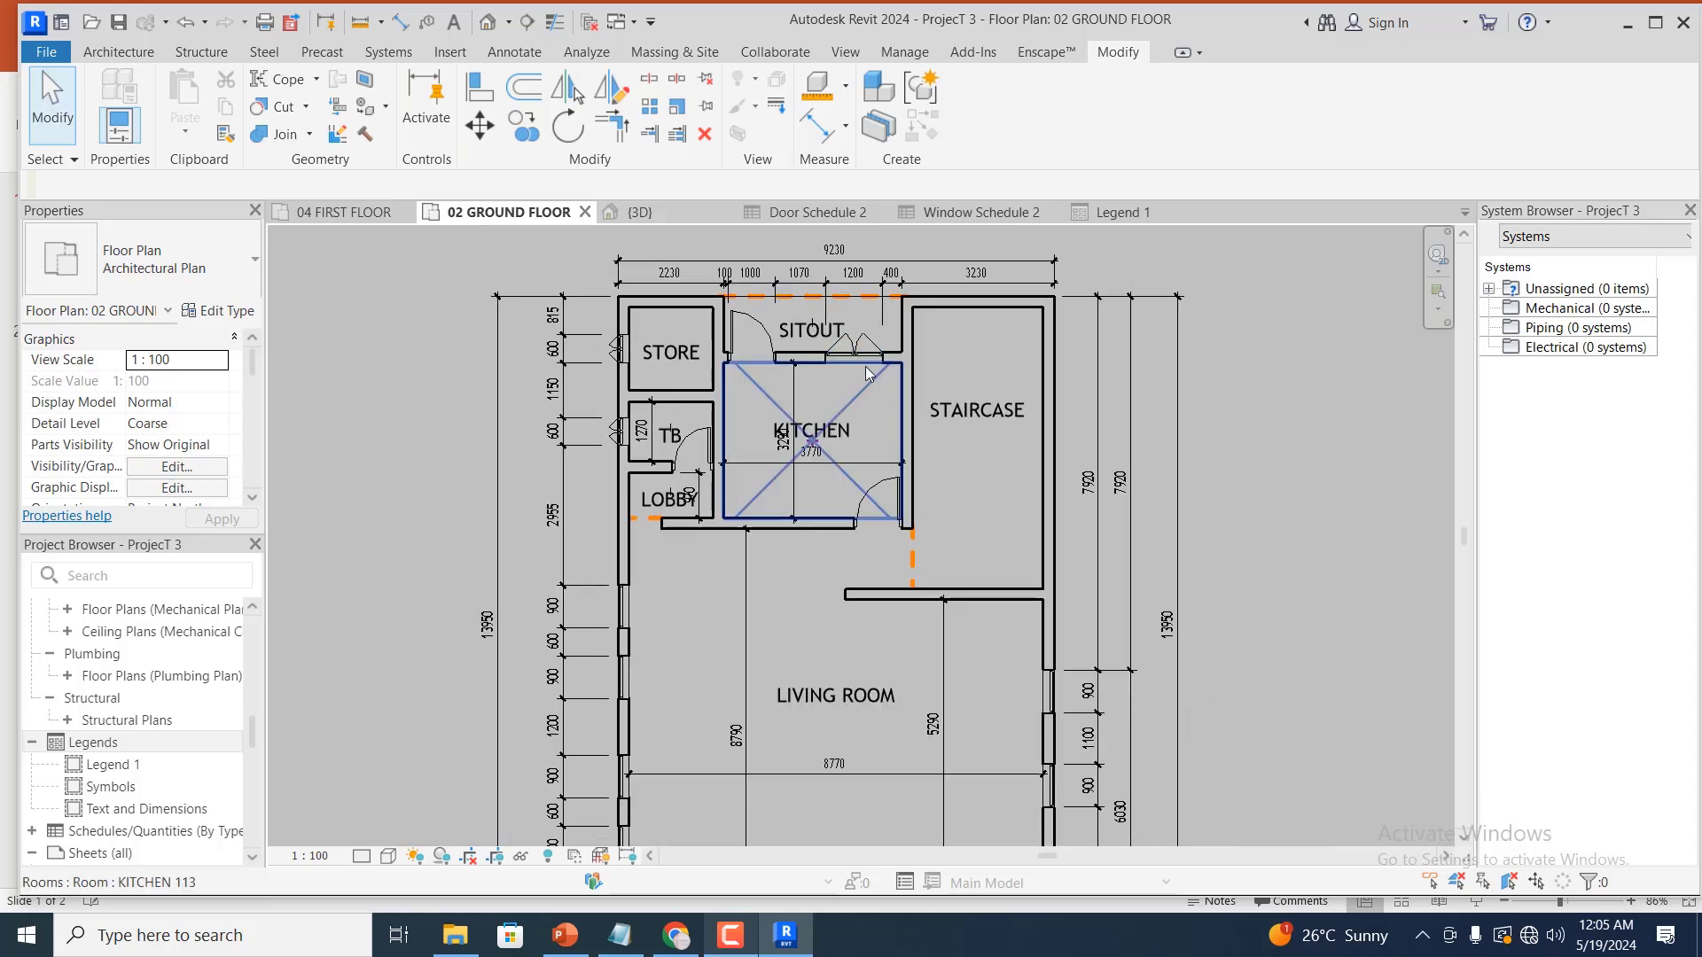
scroll(695, 537, "down", 2)
scroll(669, 562, "up", 3)
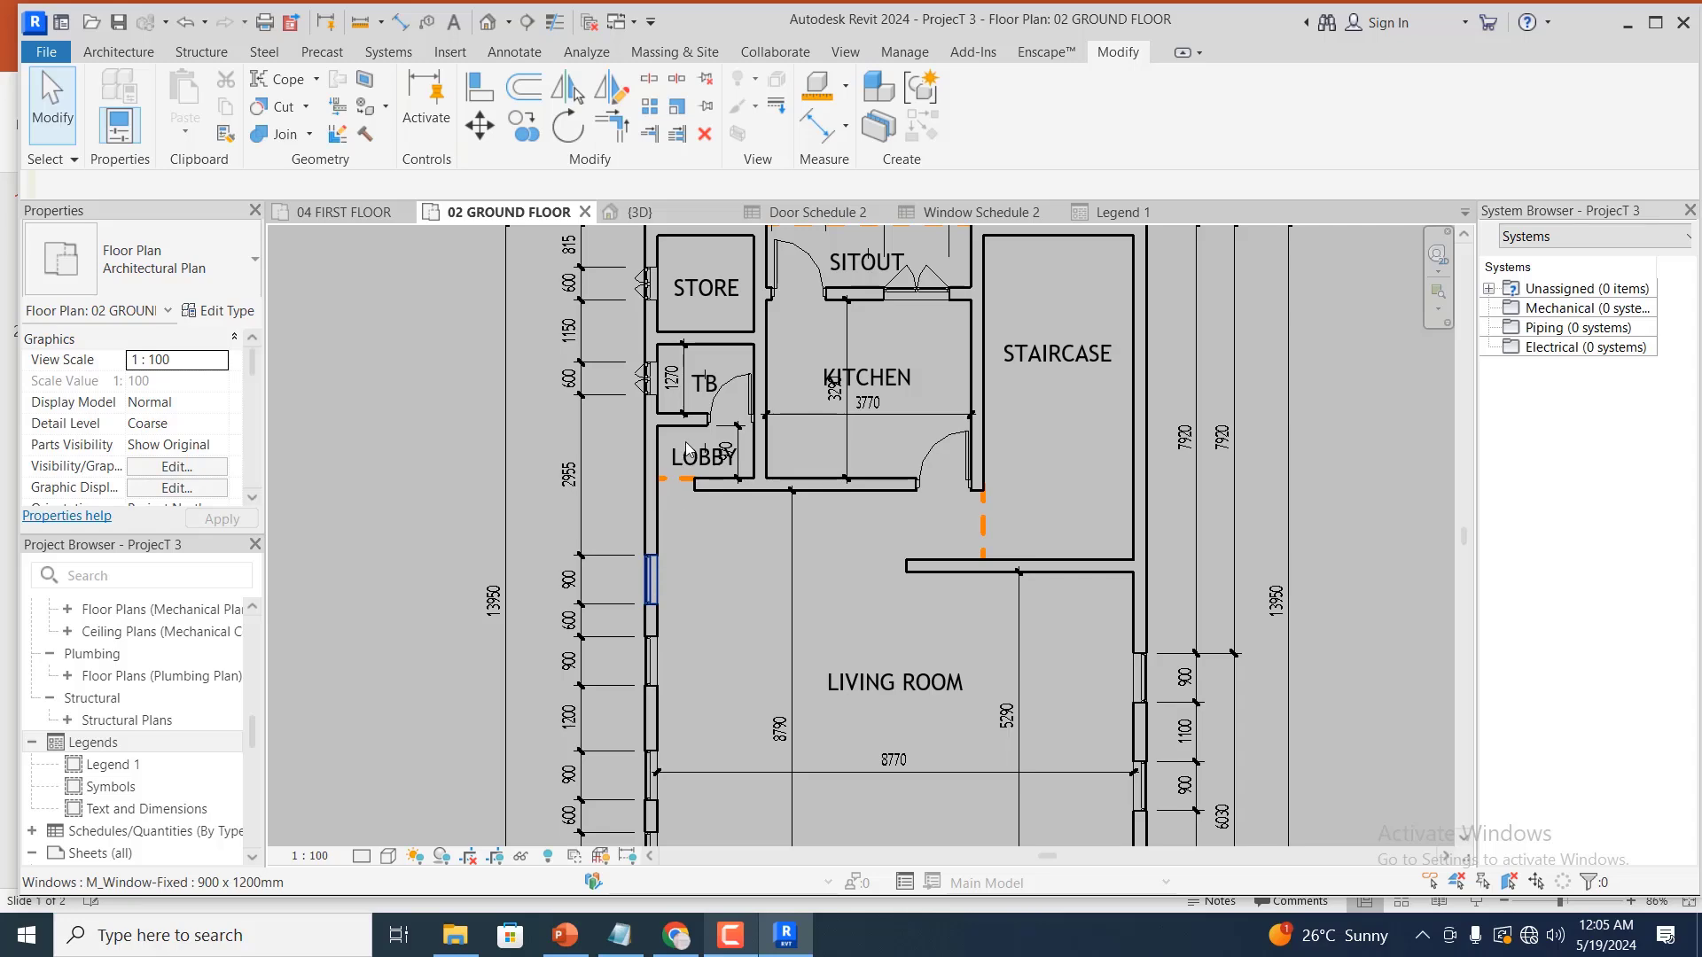
scroll(837, 253, "down", 3)
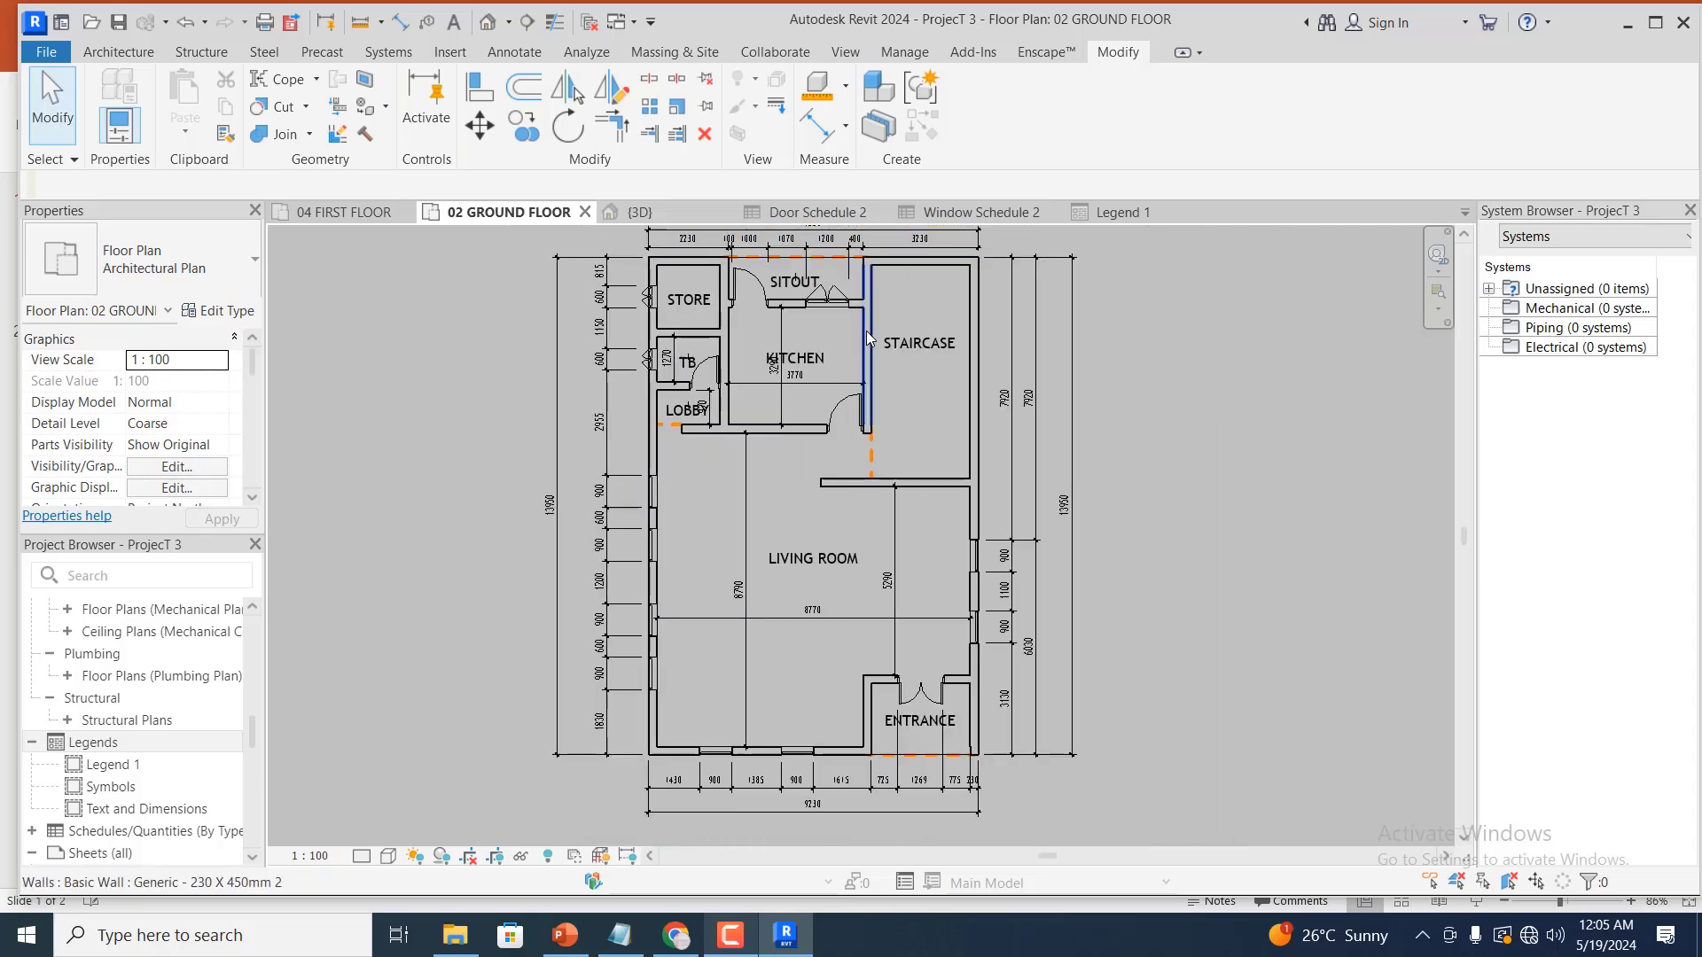
left_click(1115, 213)
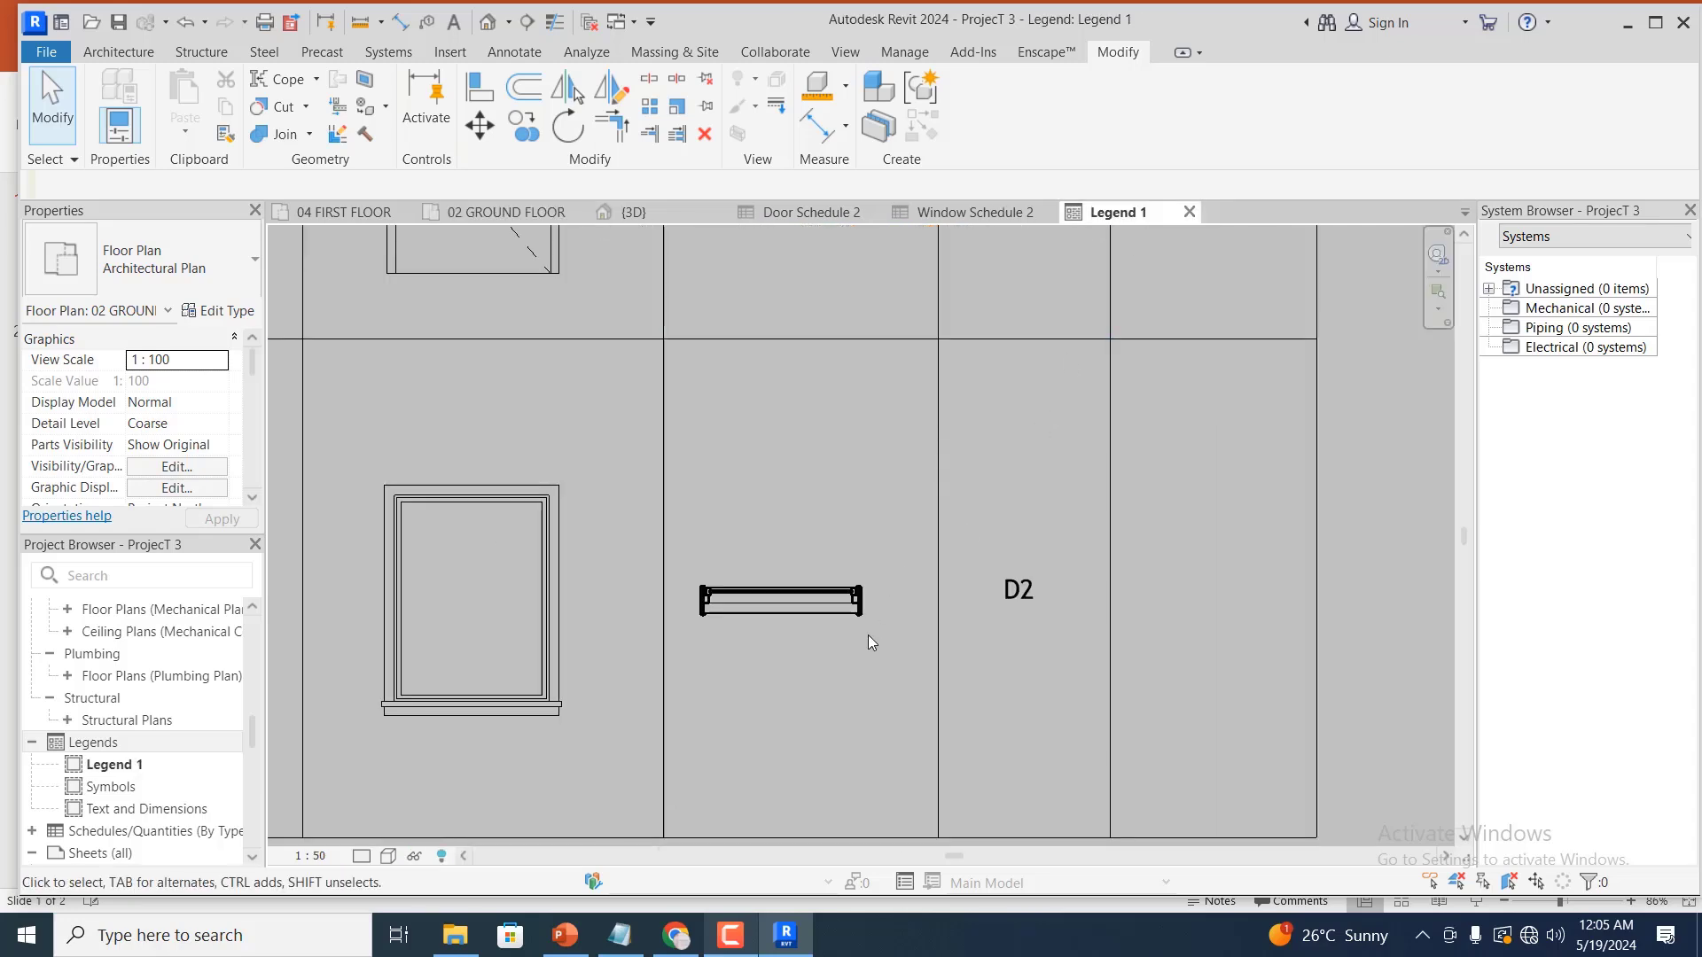
Change the copied tag text in the third row's Tag cell to w2
scroll(1041, 549, "down", 1)
left_click(1031, 587)
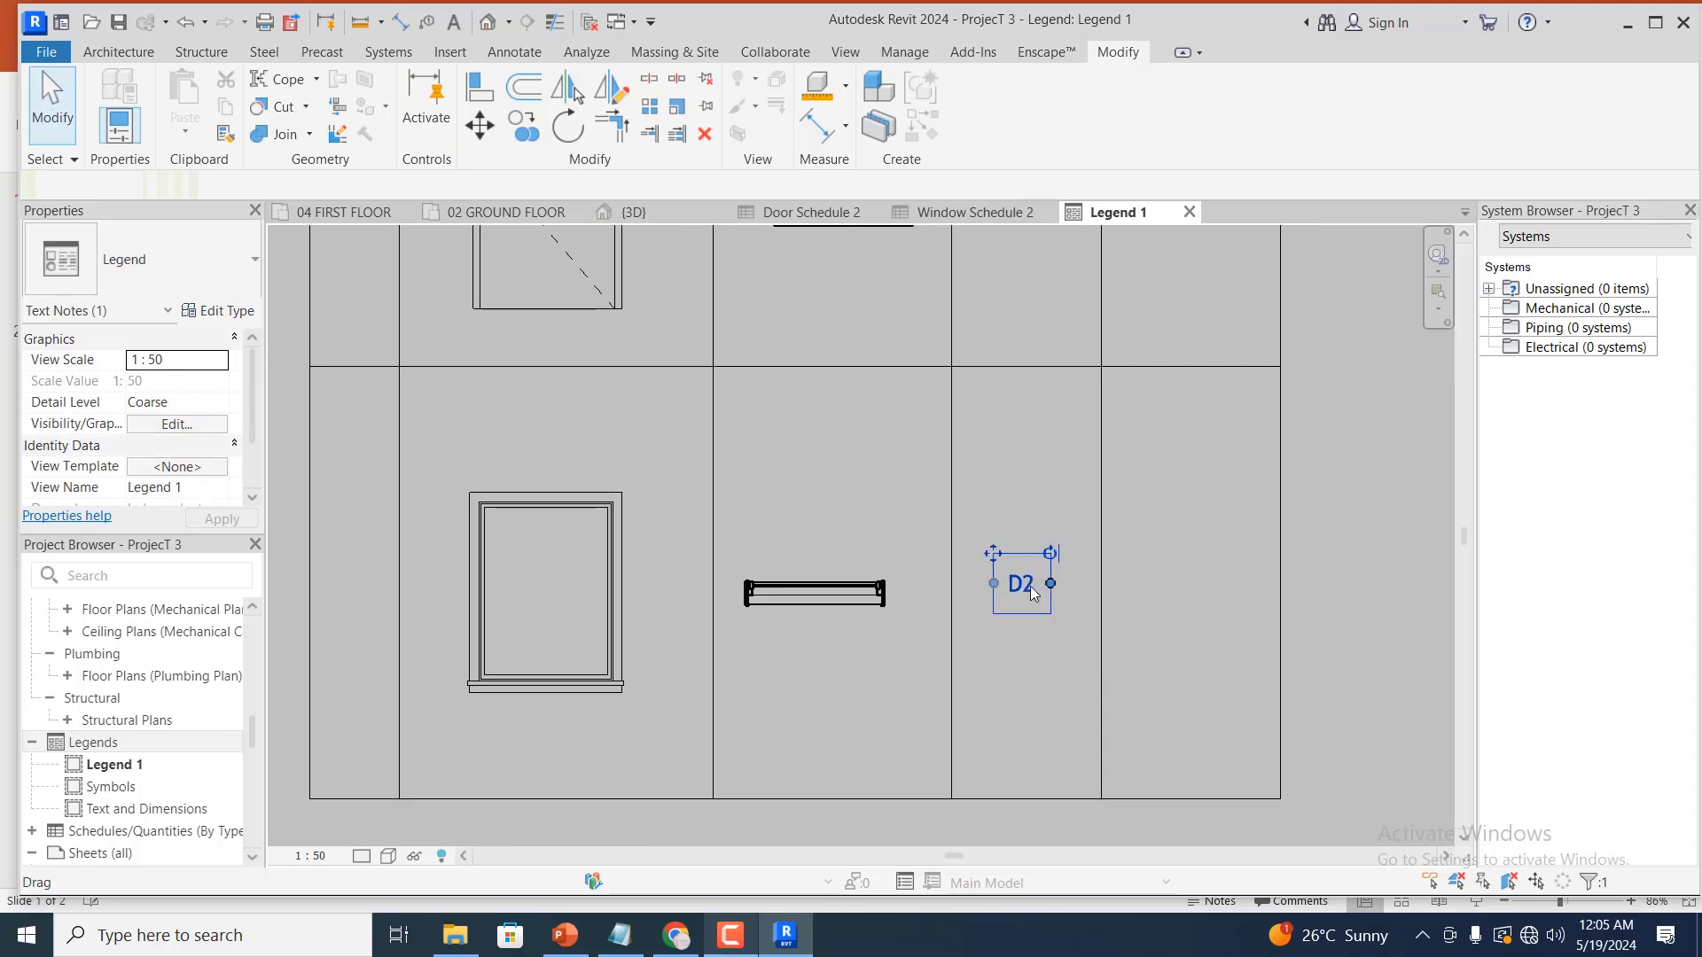
left_click(1031, 588)
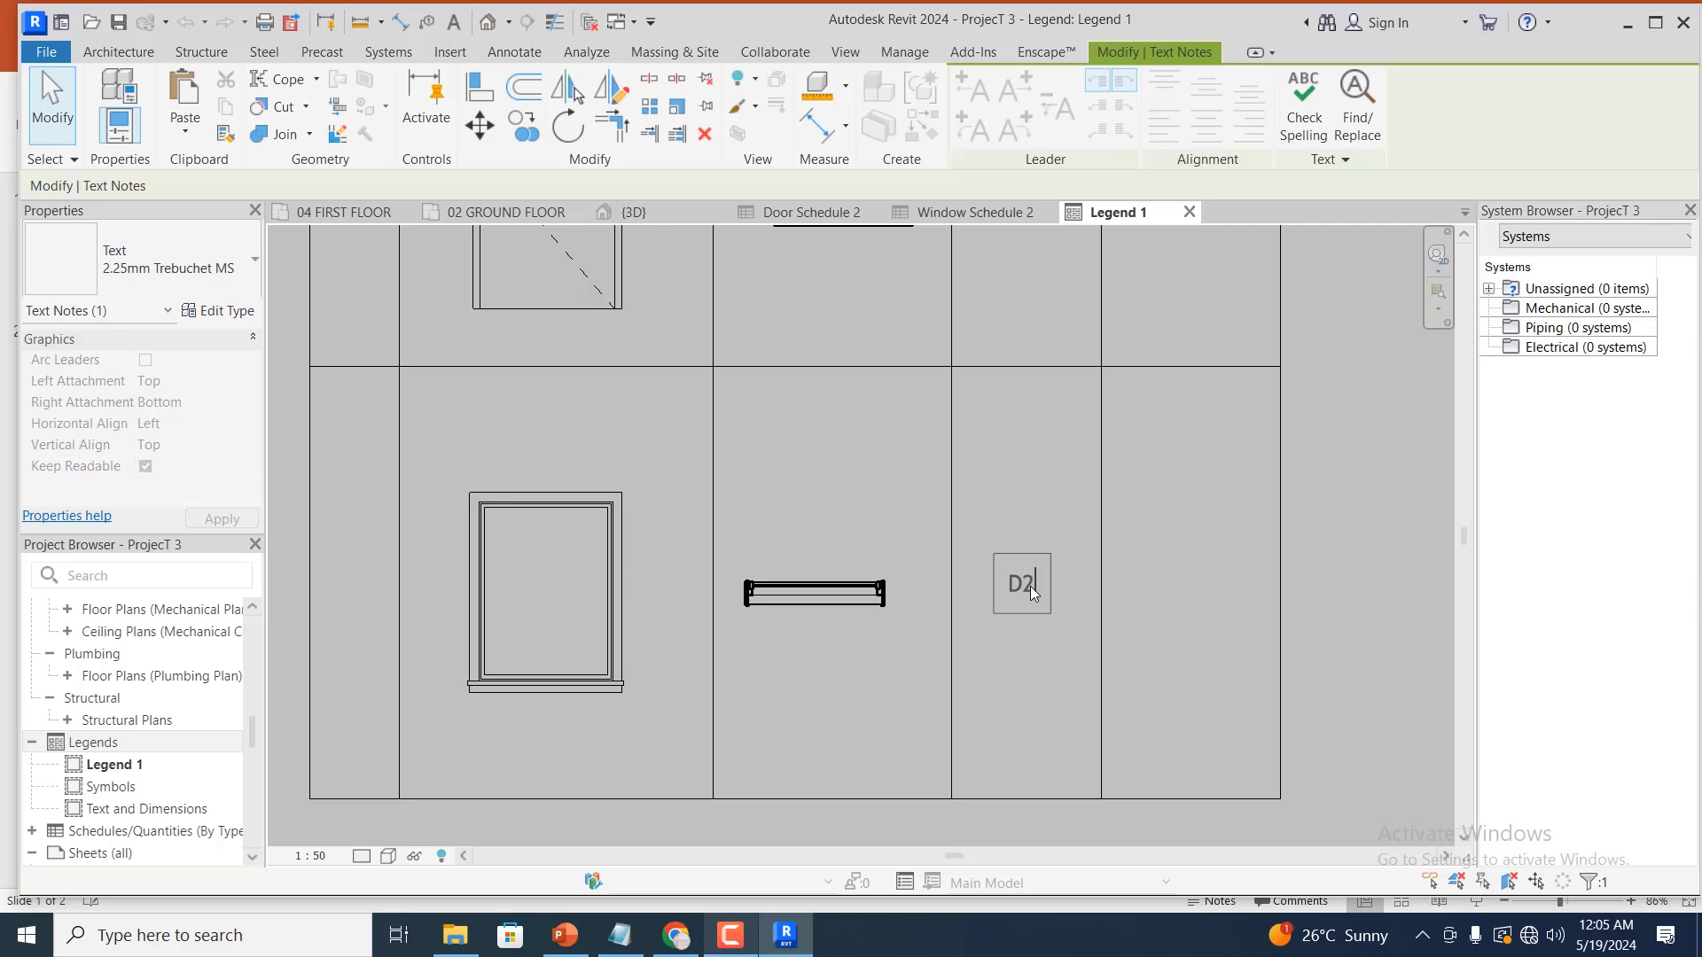
key("BackSpace")
key("BackSpace")
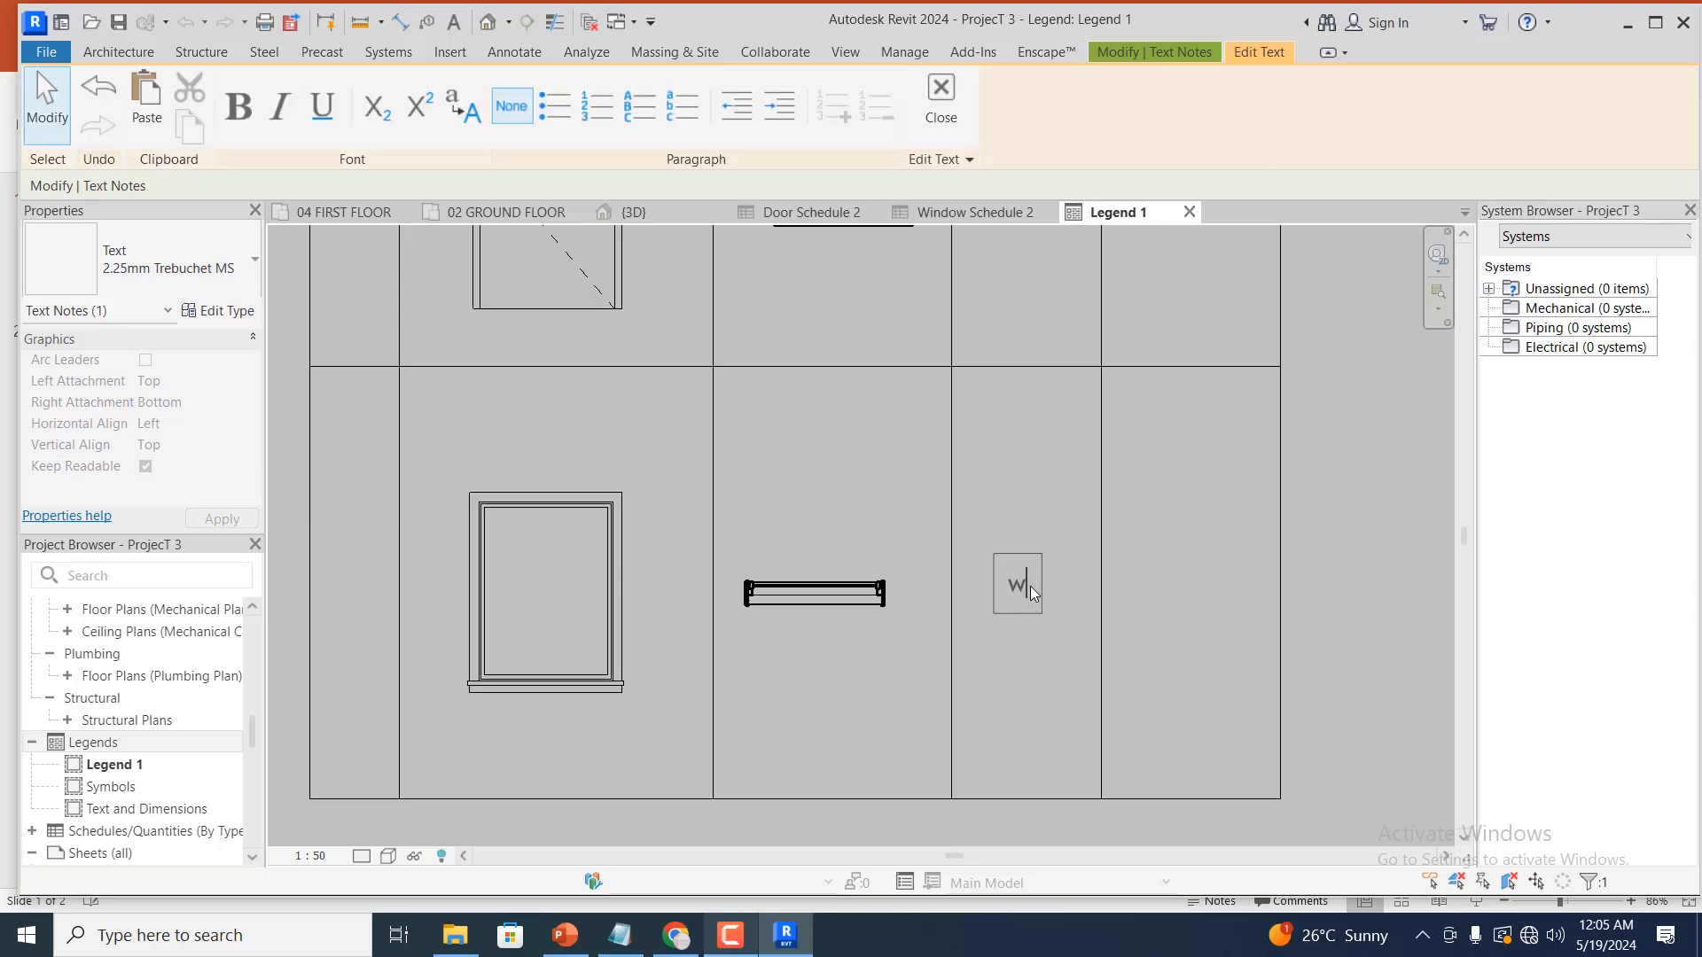
type("w")
type("1")
left_click(1025, 503)
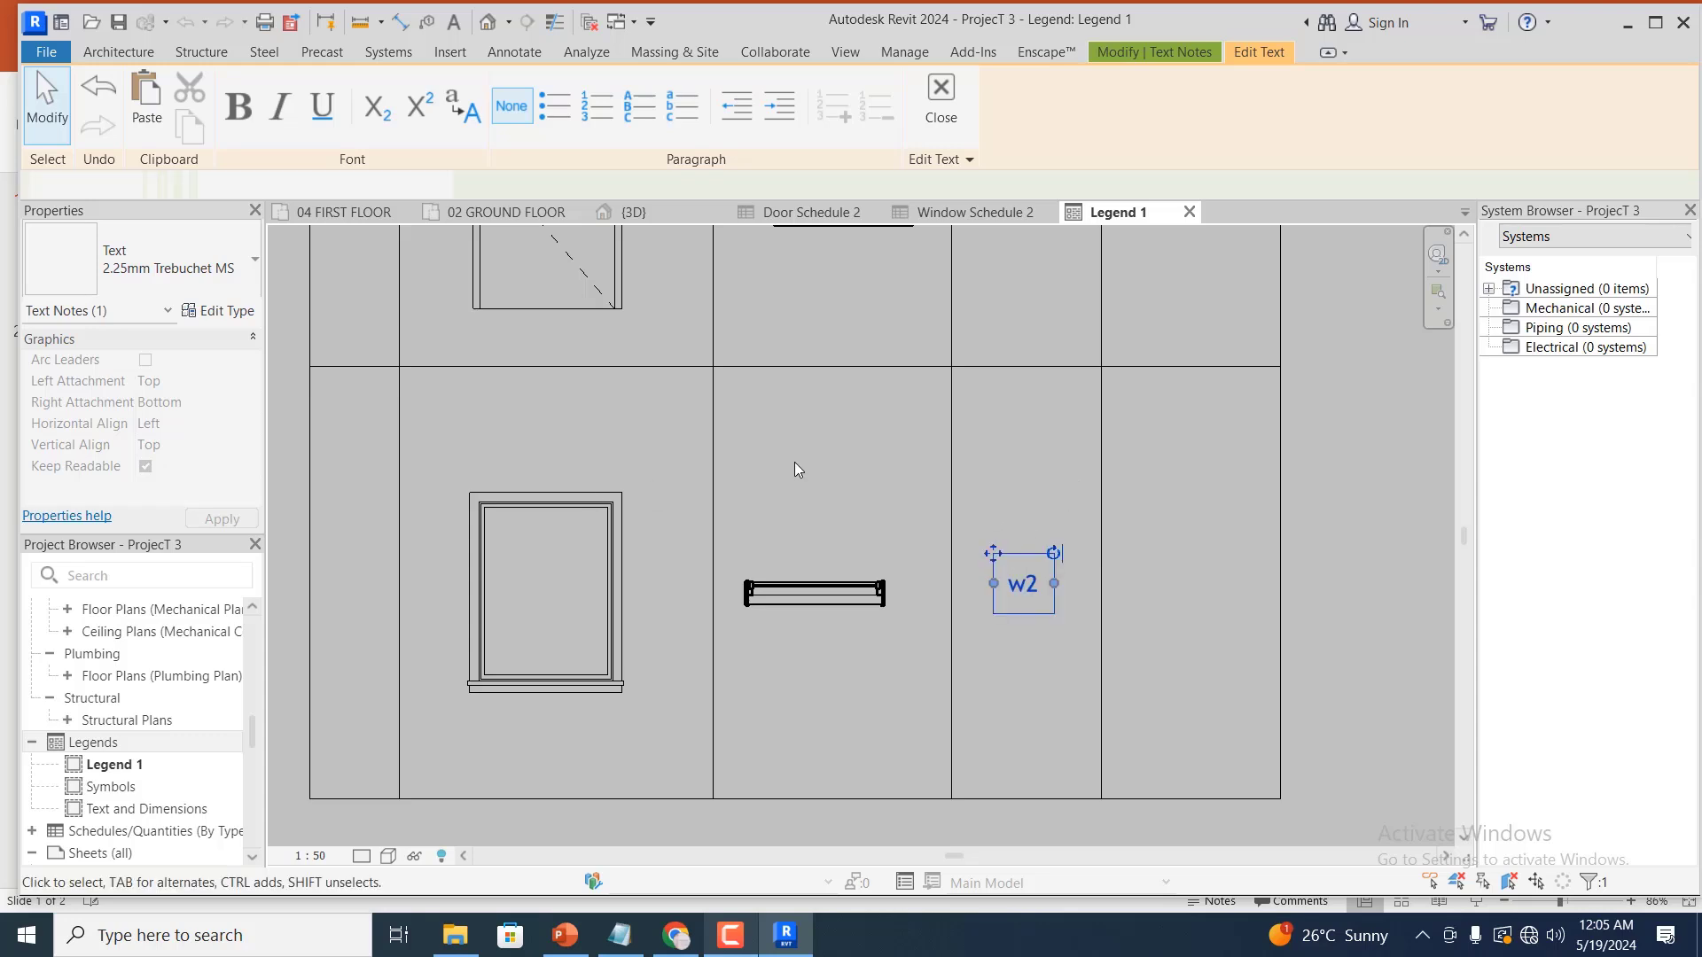
left_click(869, 464)
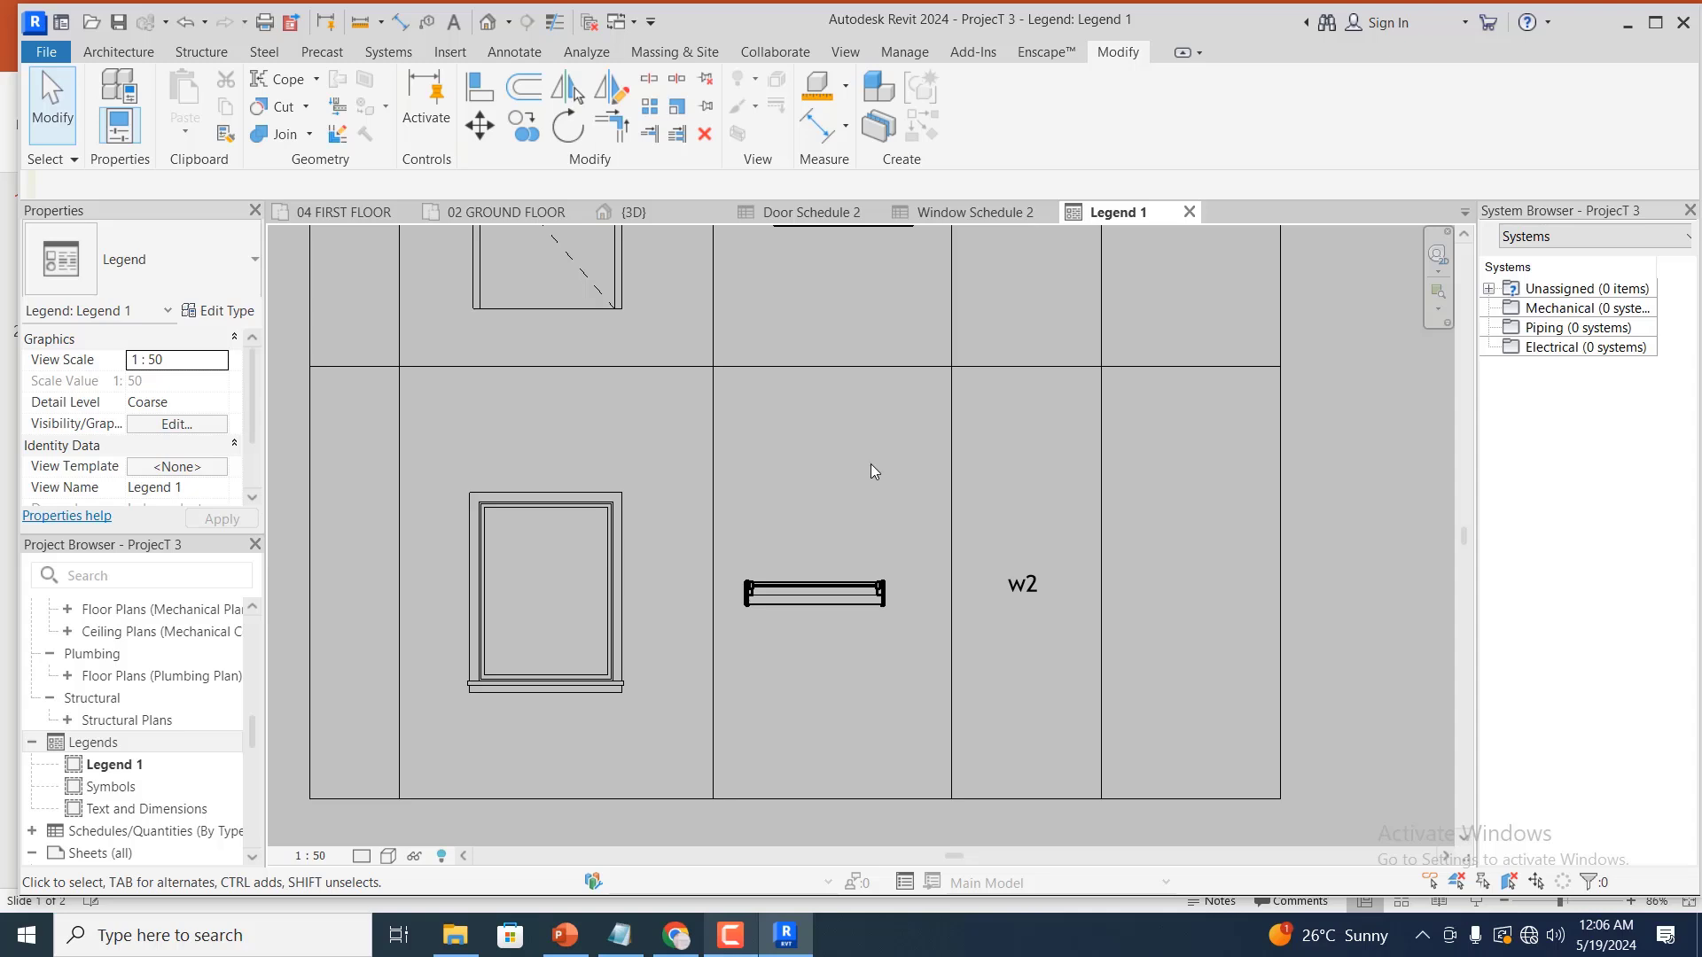
scroll(855, 643, "down", 3)
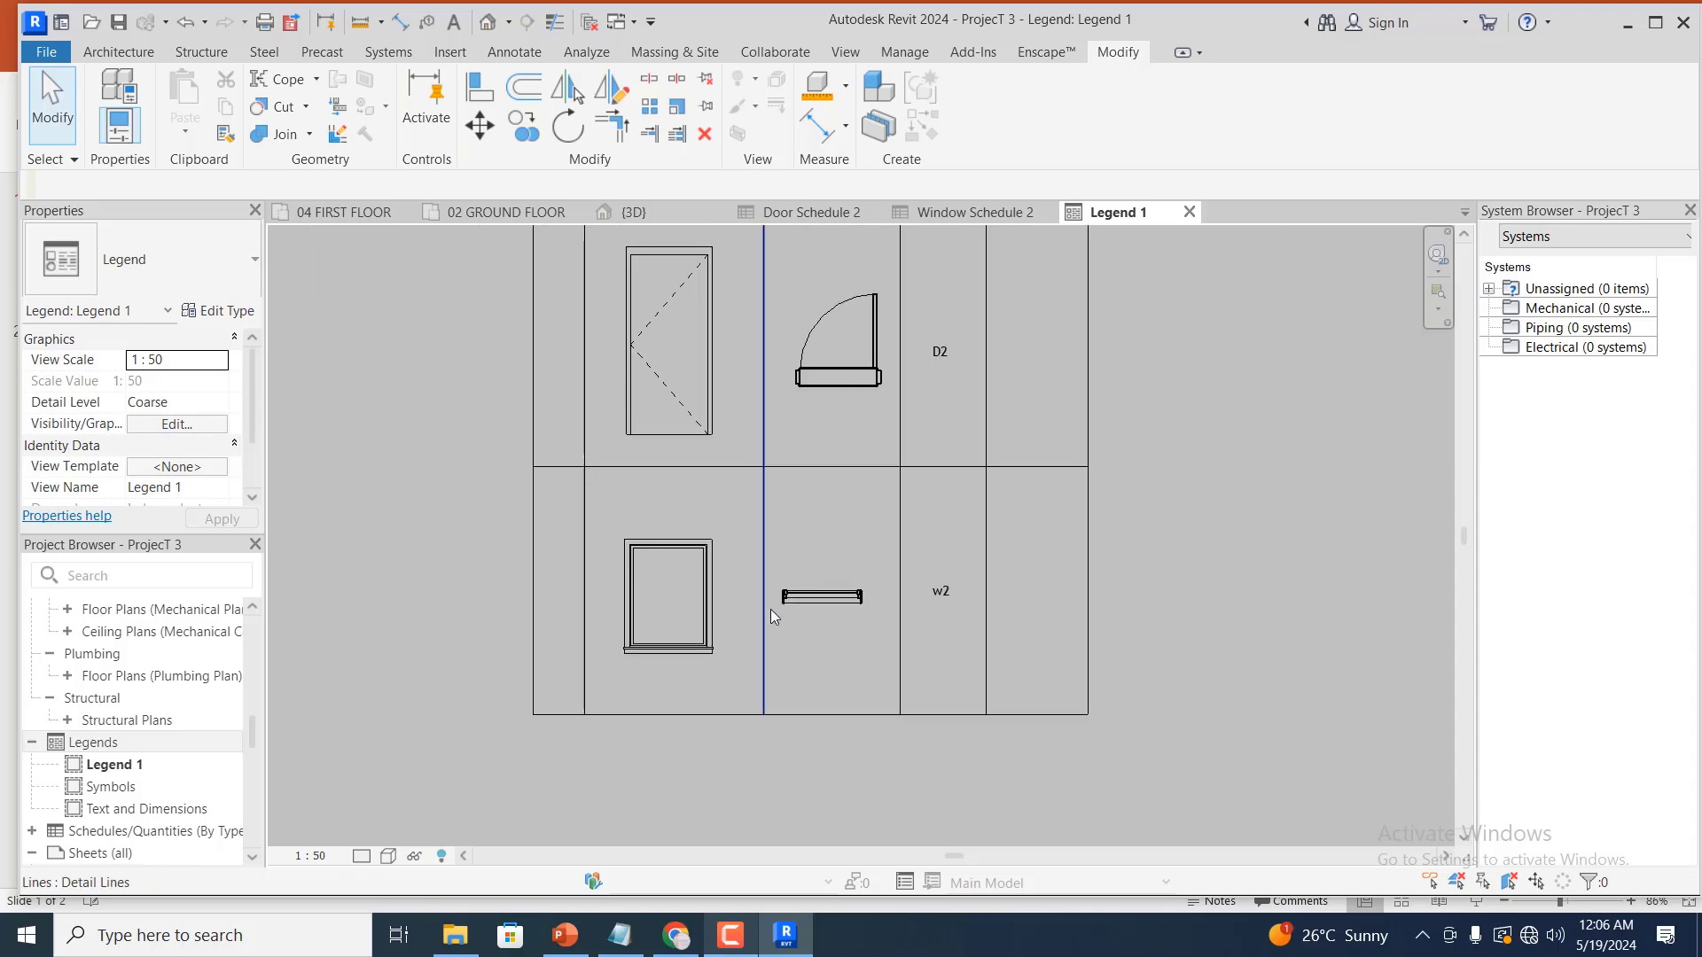
scroll(733, 595, "down", 4)
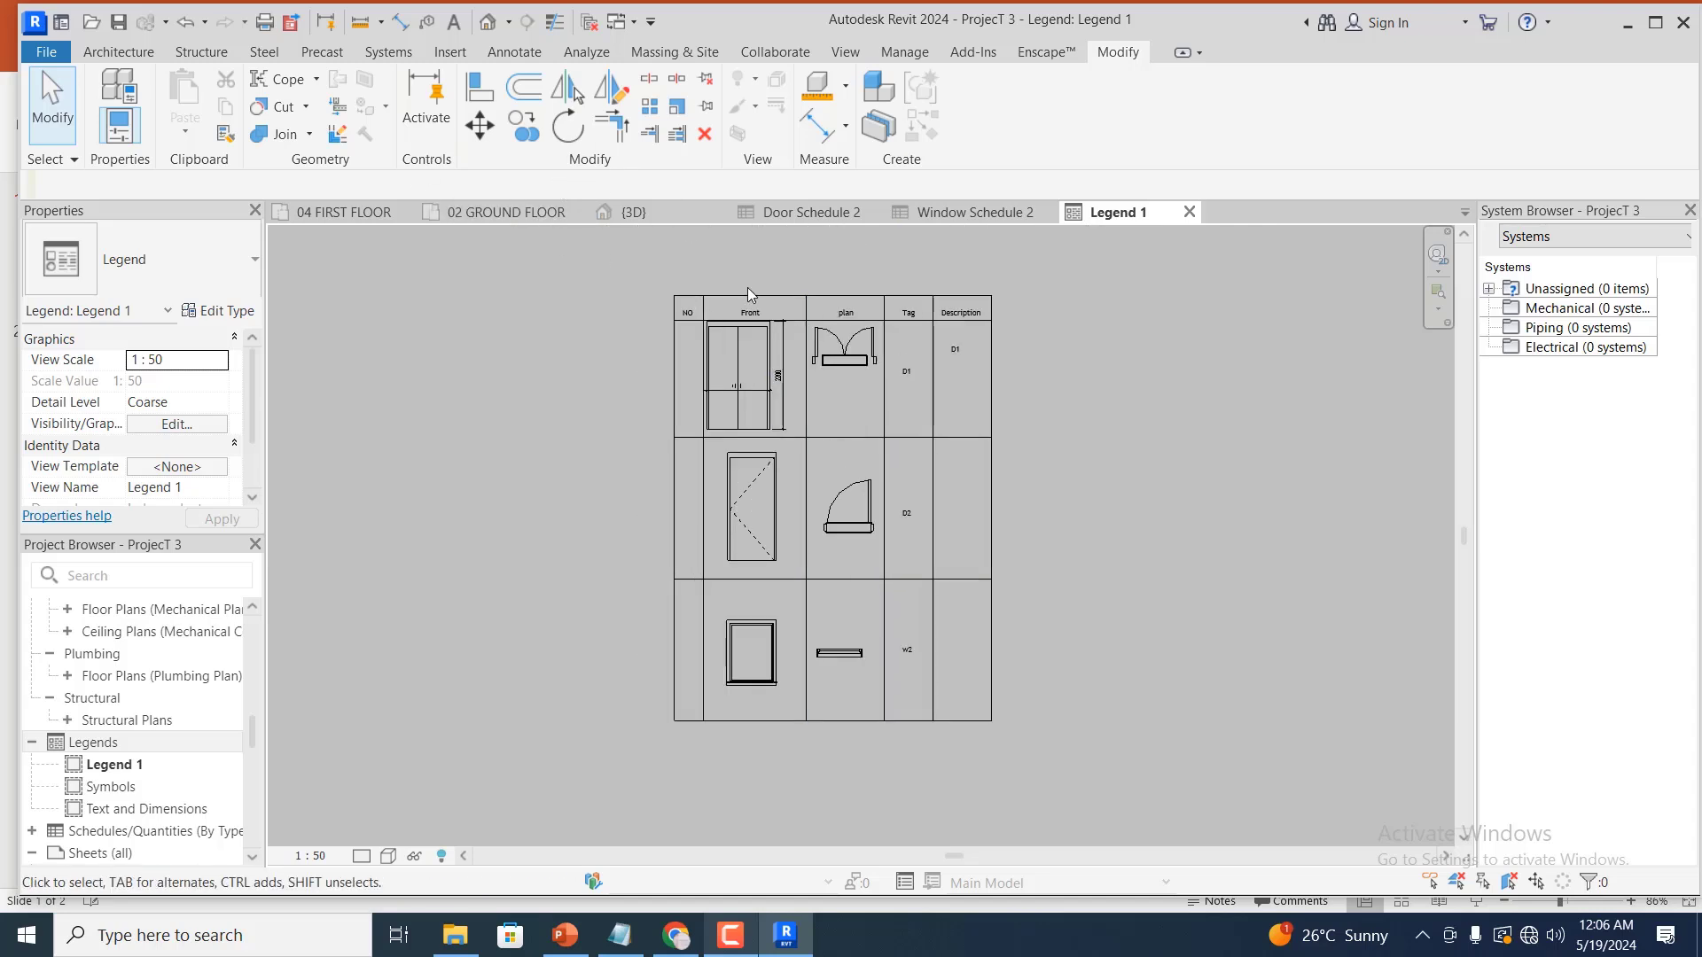
scroll(837, 671, "up", 2)
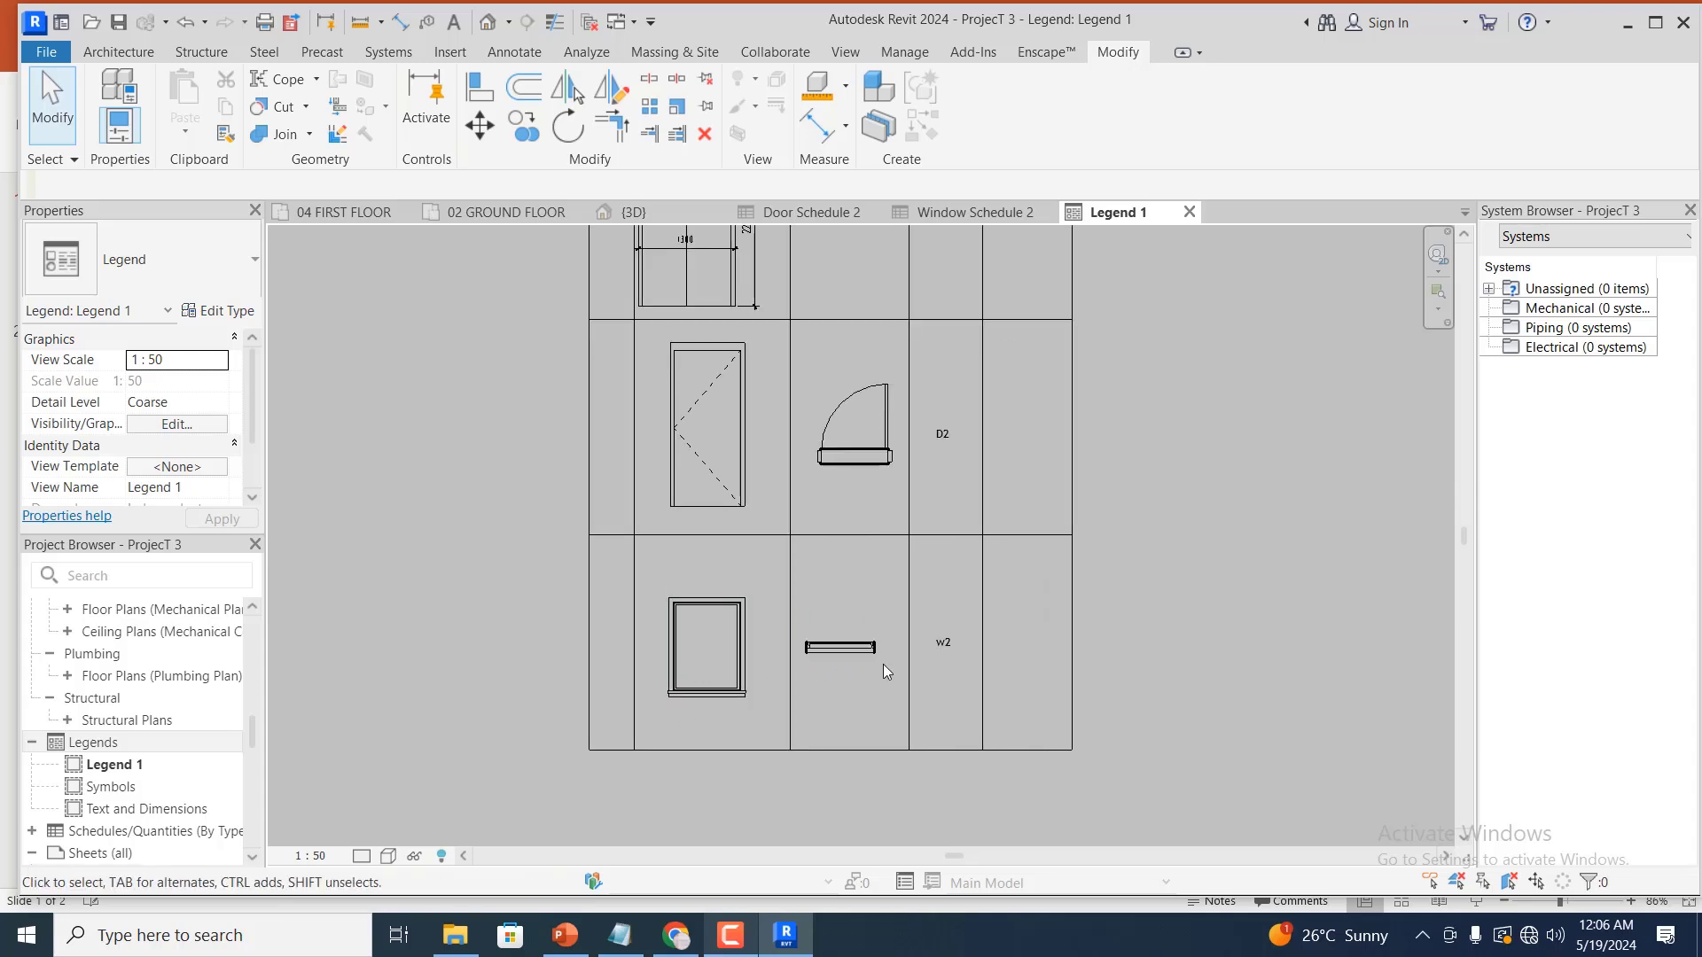
scroll(881, 660, "down", 2)
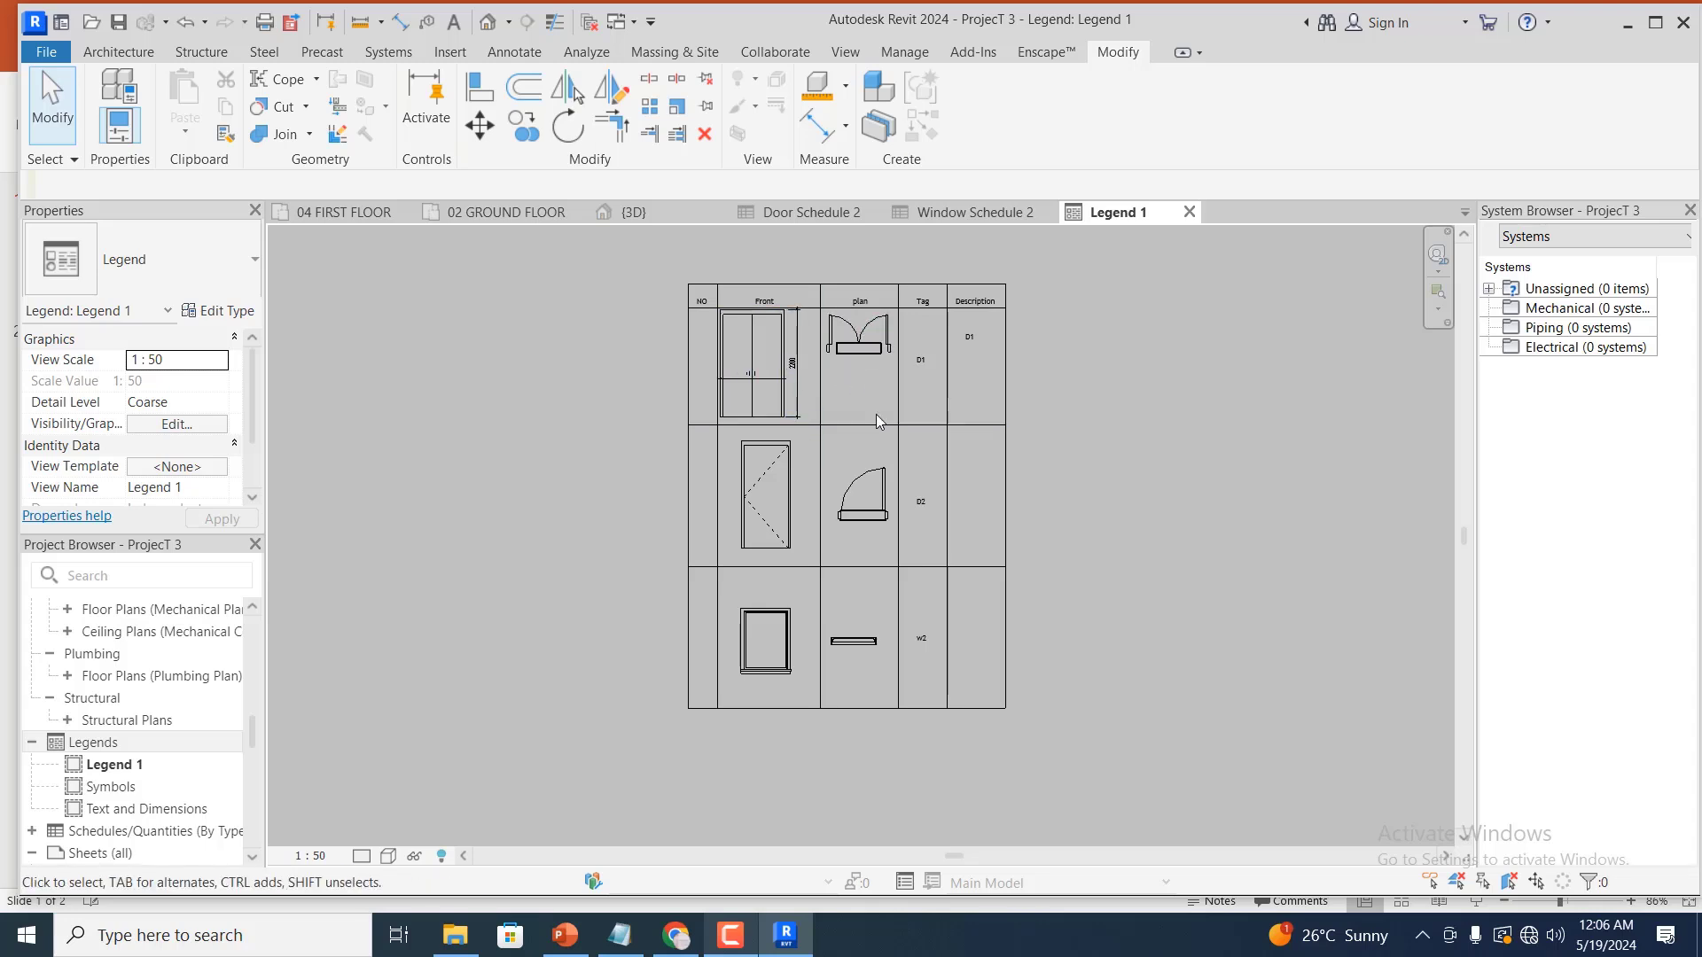
scroll(940, 498, "up", 2)
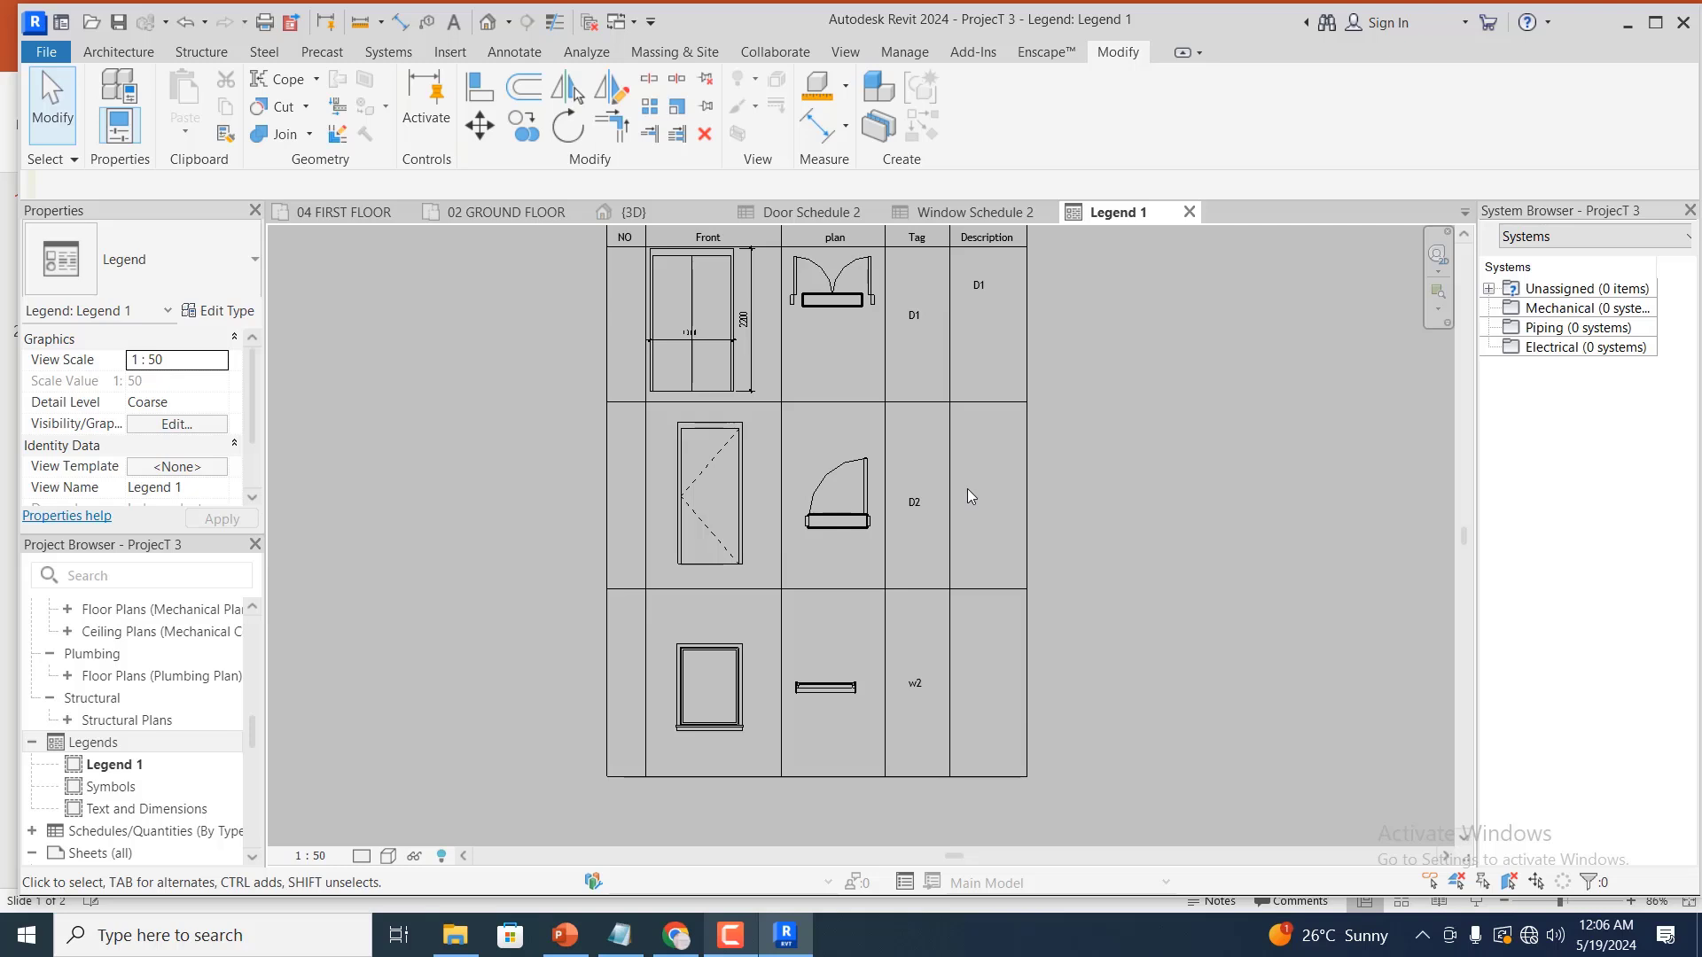
scroll(966, 491, "down", 2)
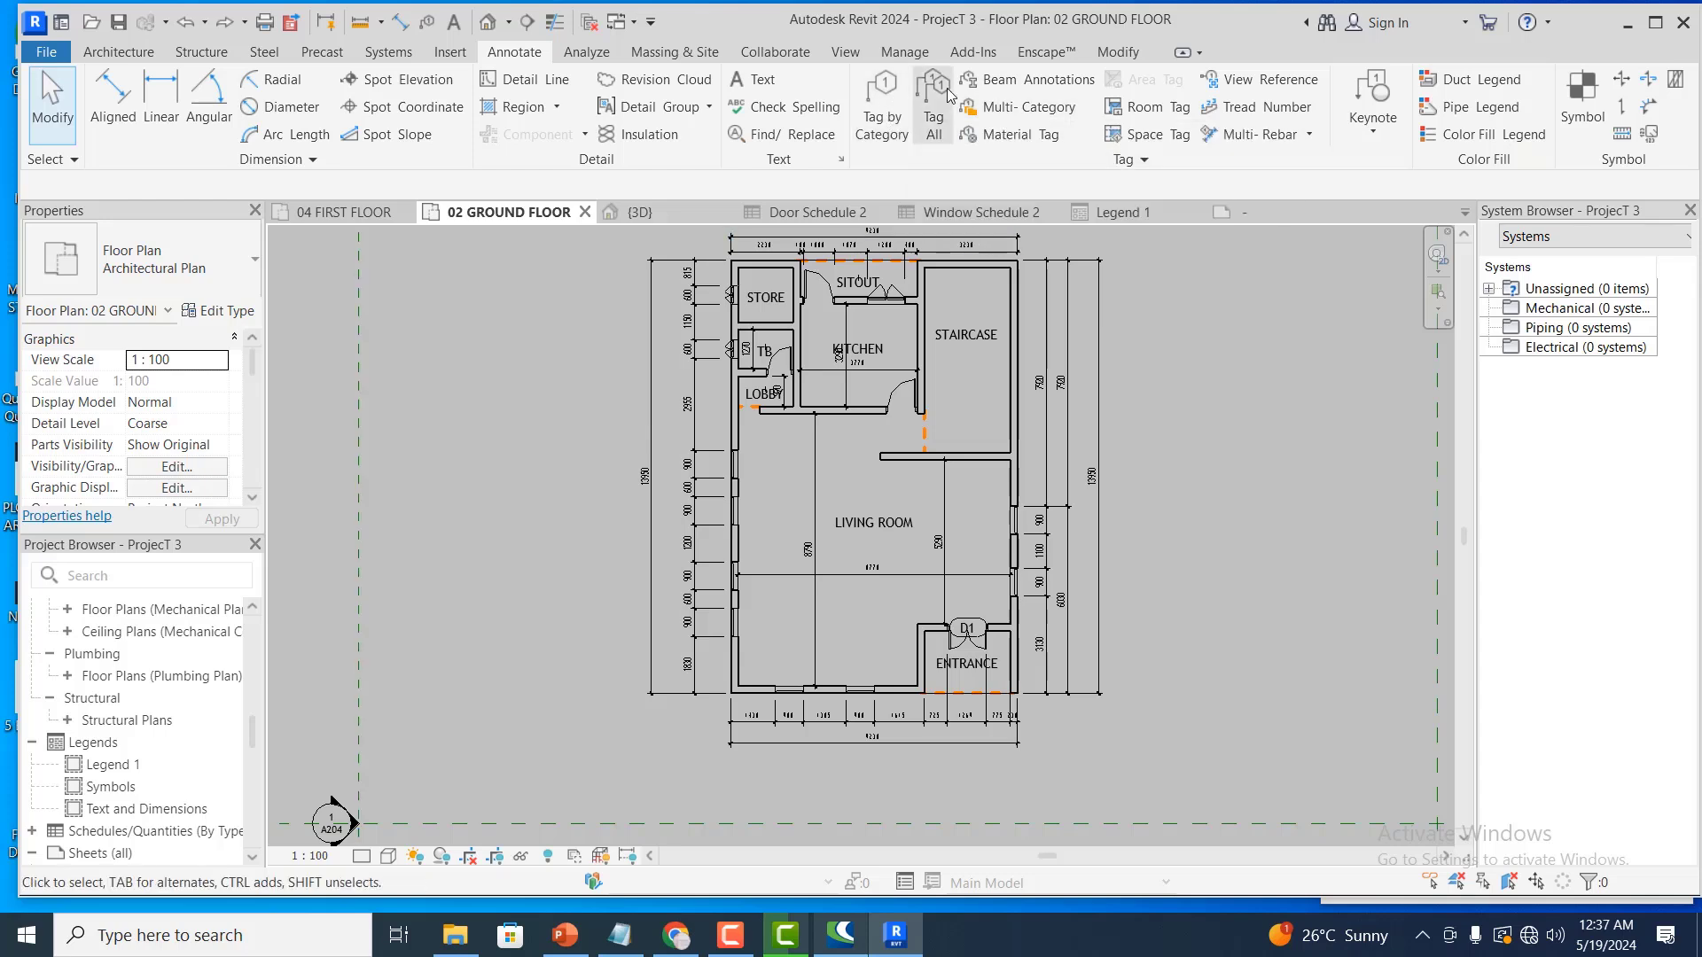
Try Tag by Category on the concrete floor in the 02 GROUND FLOOR plan, and undo the placed tag
left_click(883, 97)
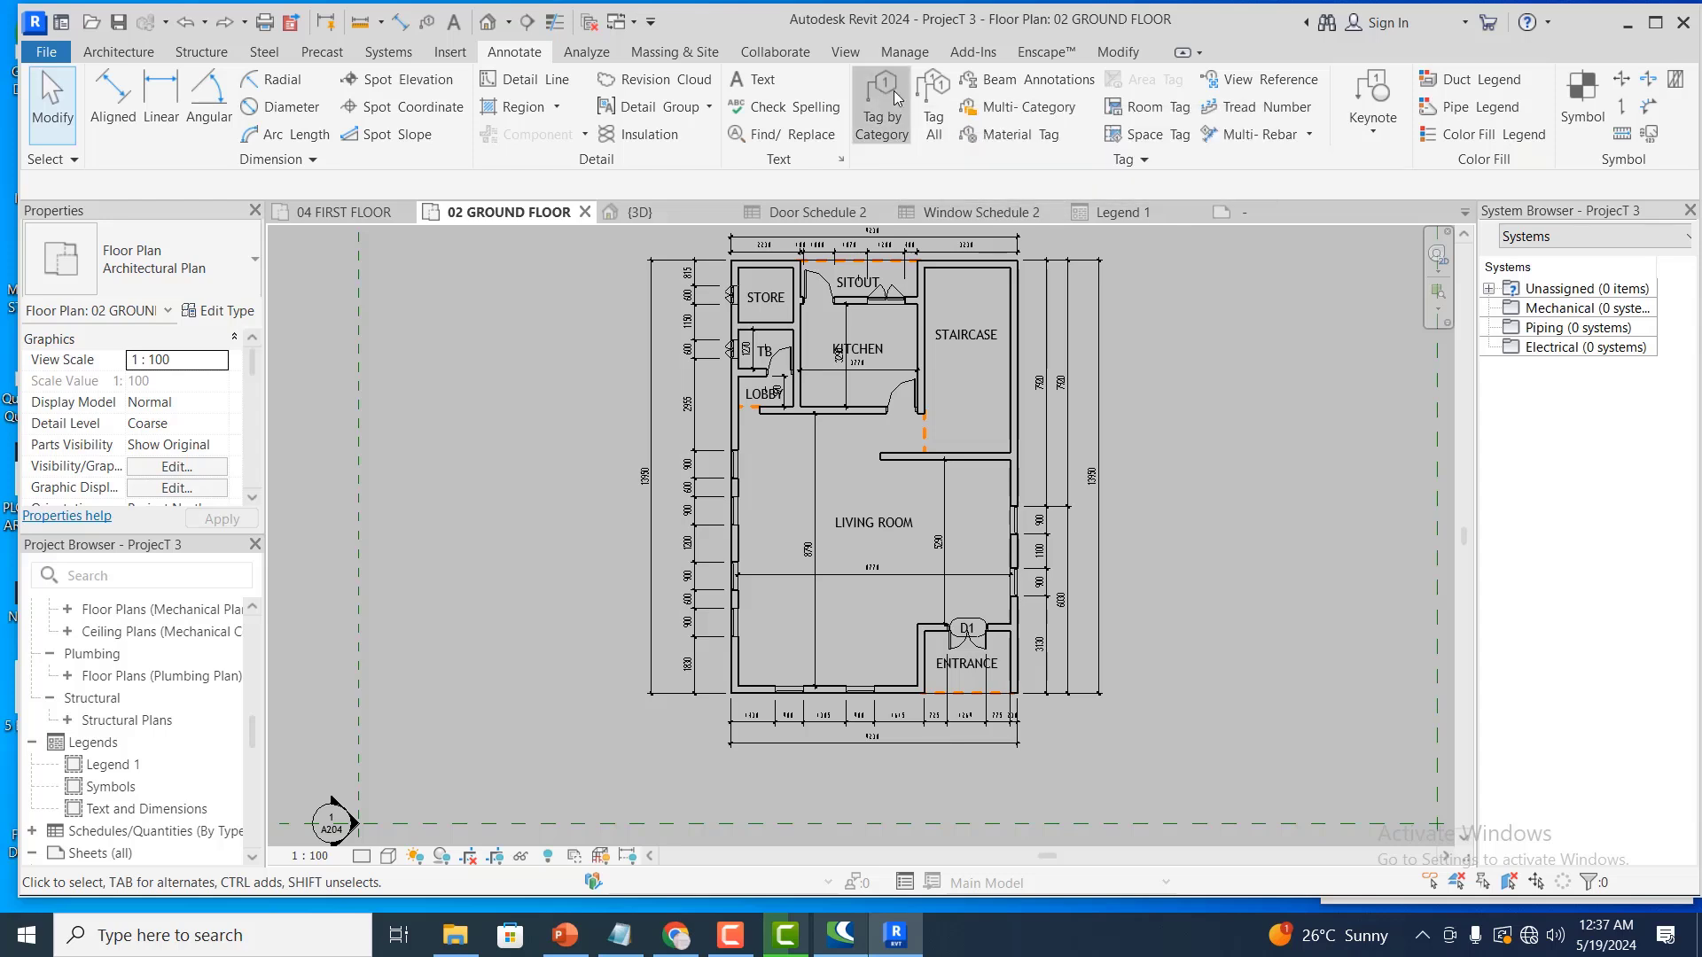
left_click(942, 334)
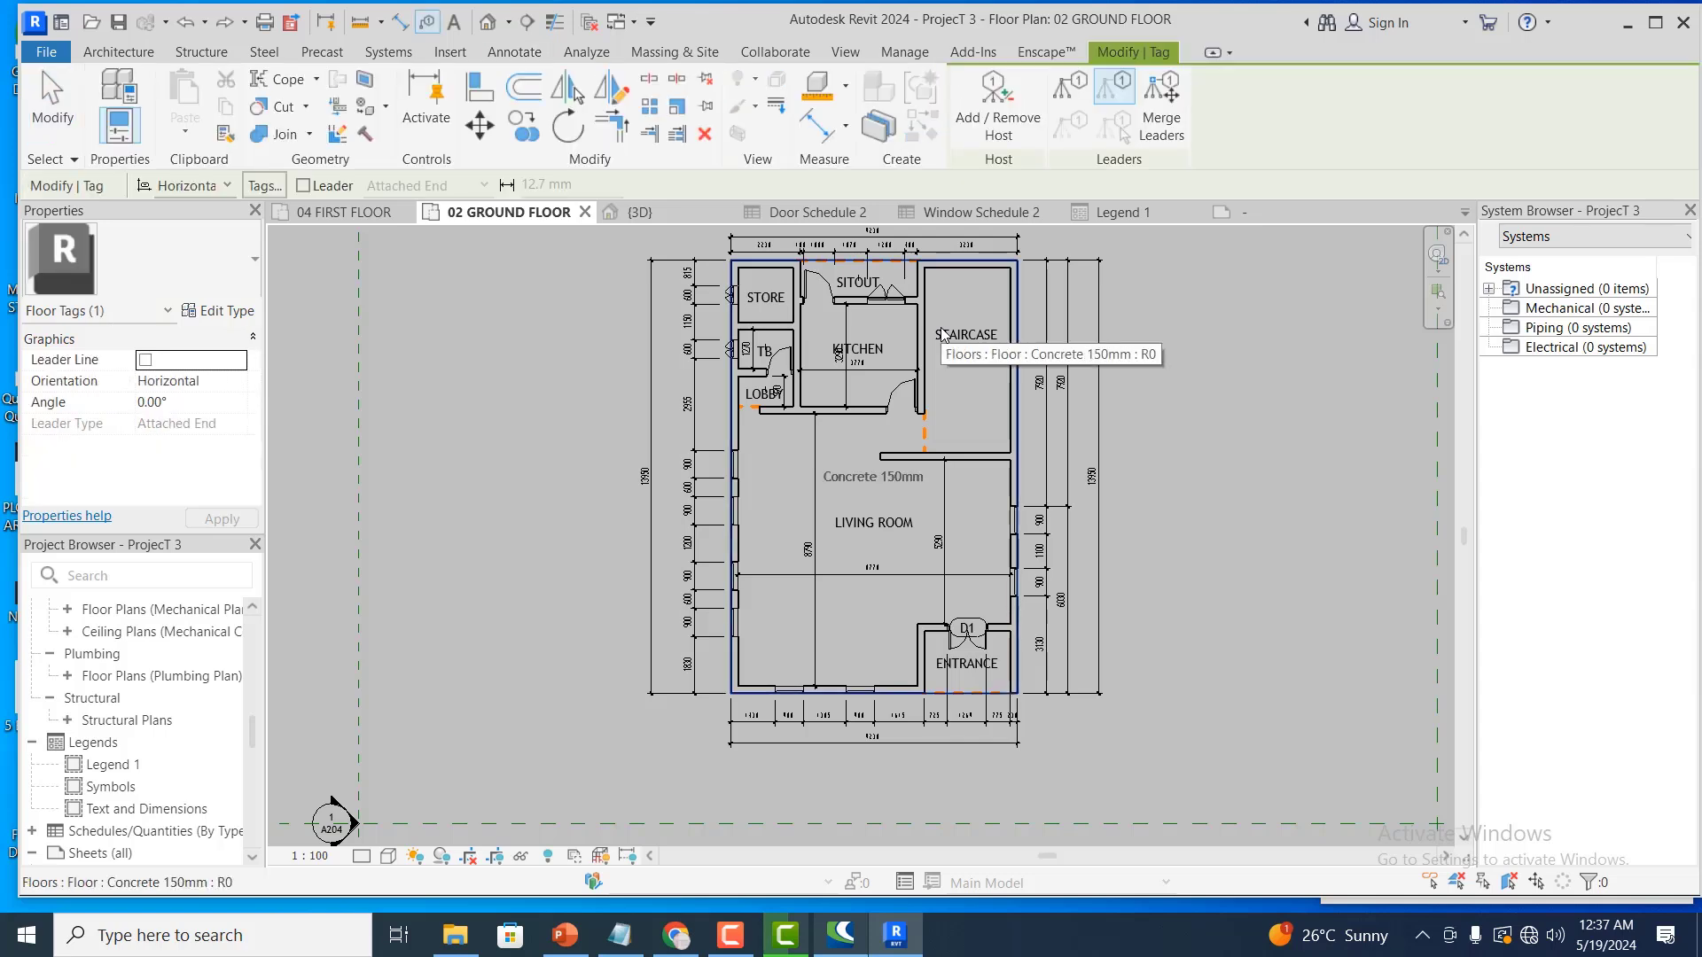
key("ctrl+z")
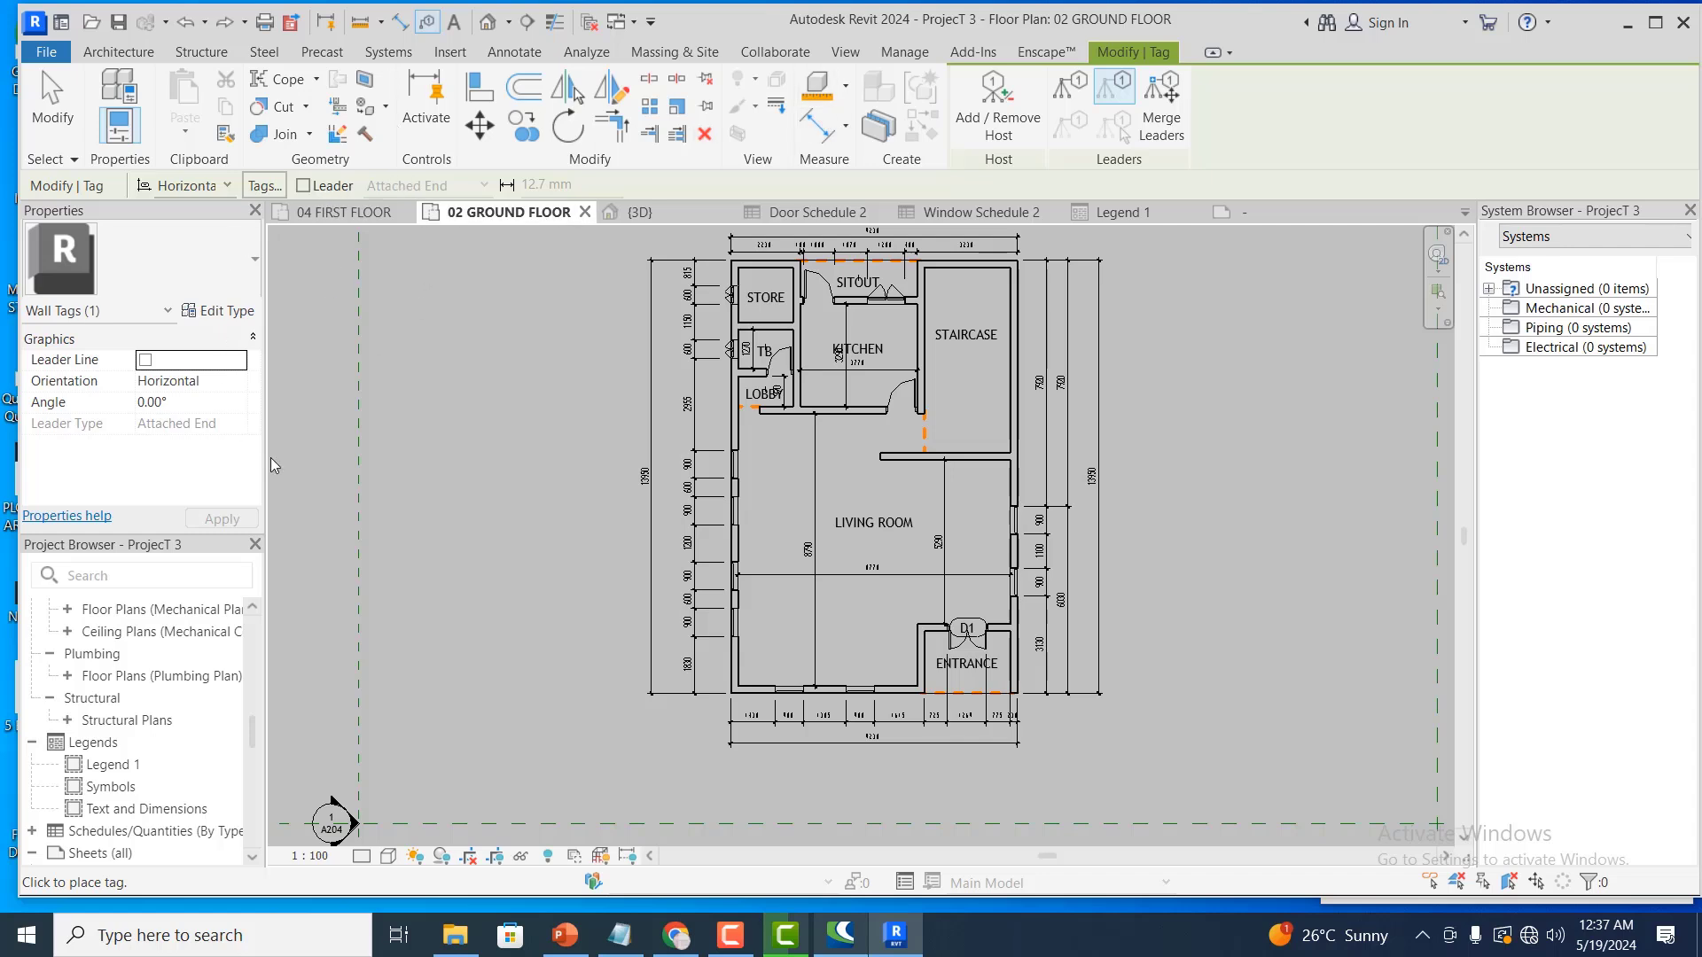
Check which tag family is assigned to the Doors category in the loaded tags and symbols list
left_click(279, 191)
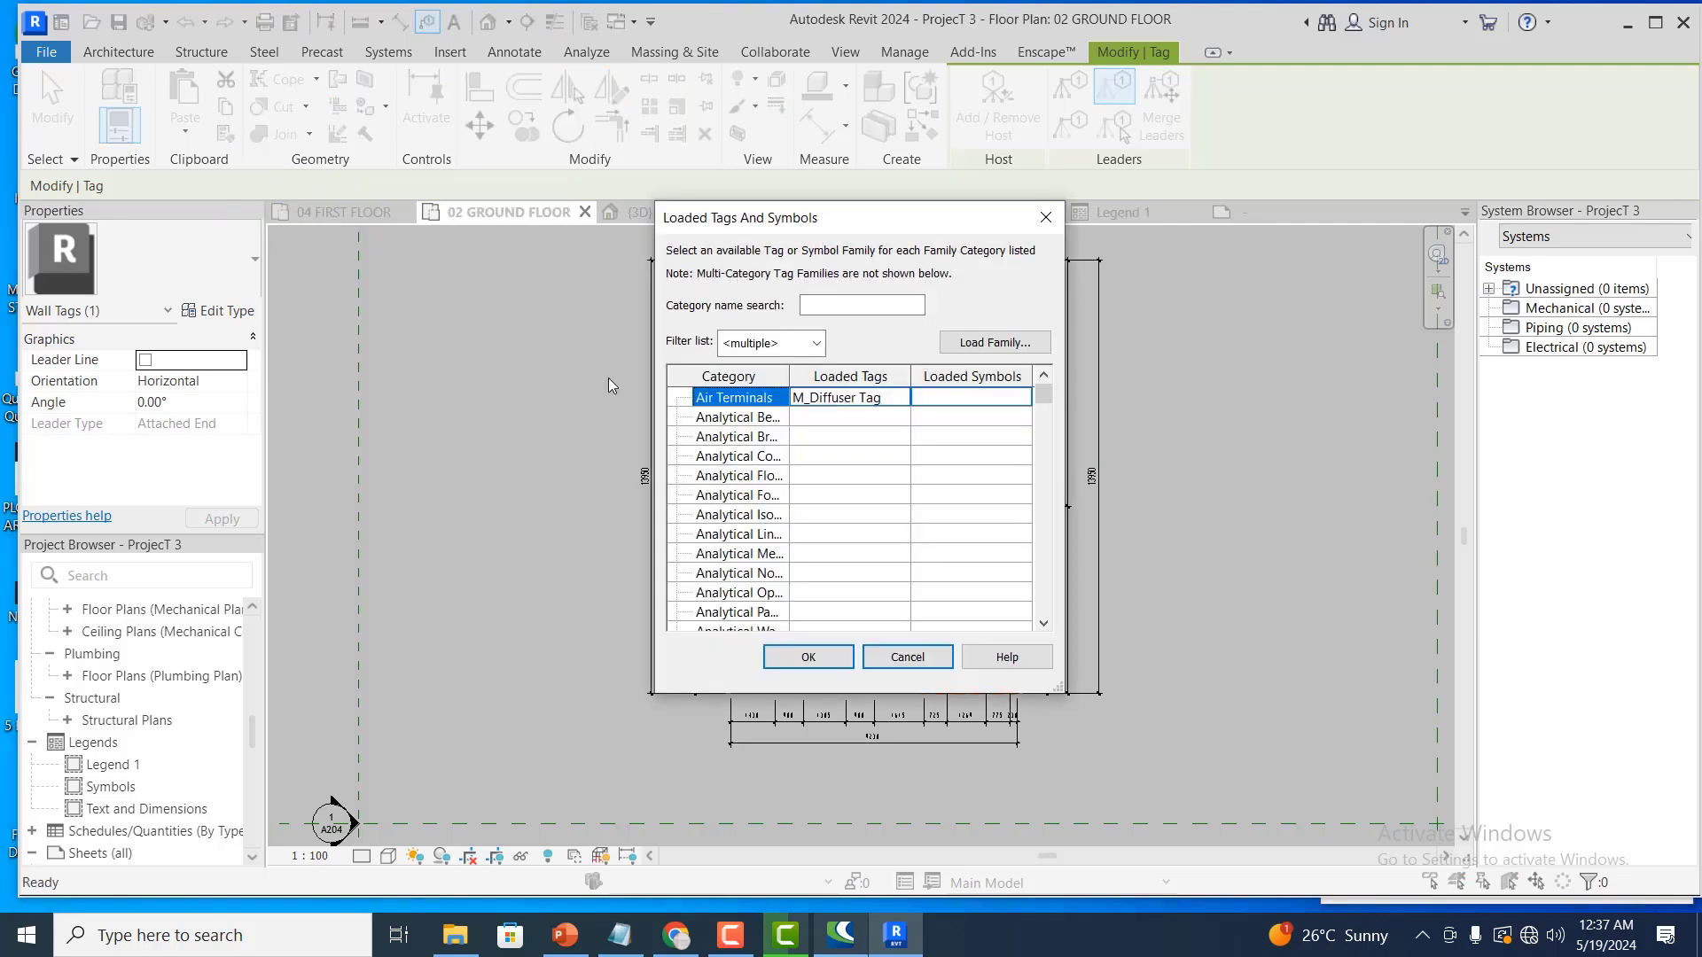
left_click(1045, 219)
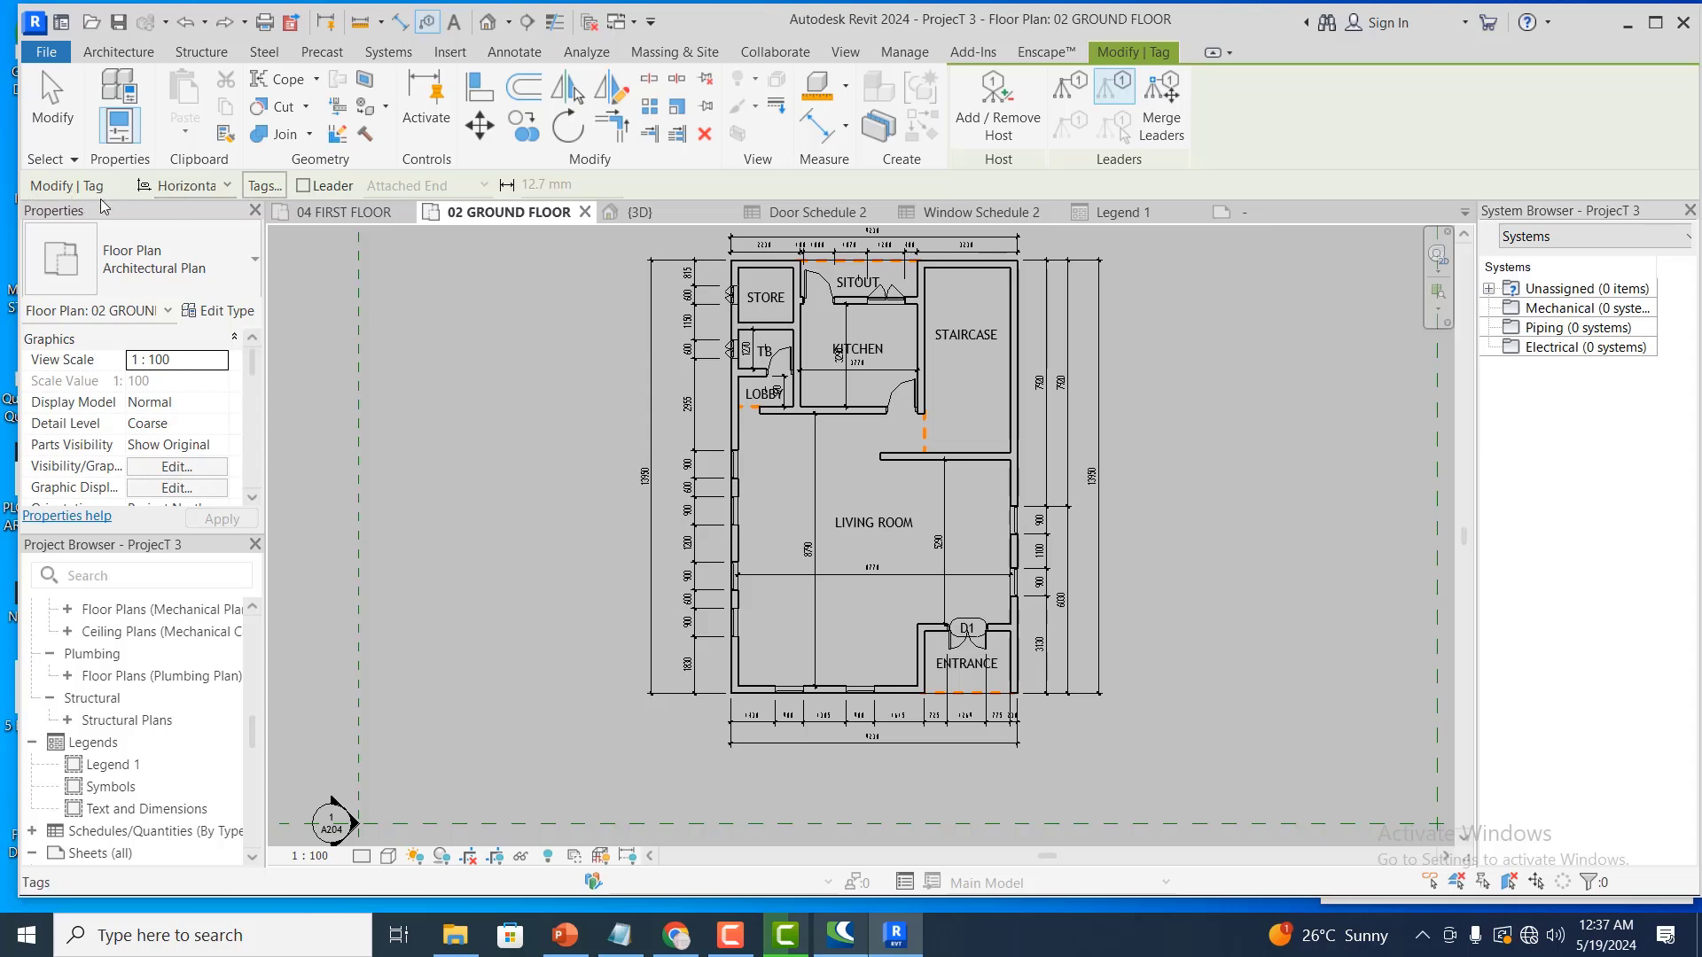
left_click(228, 185)
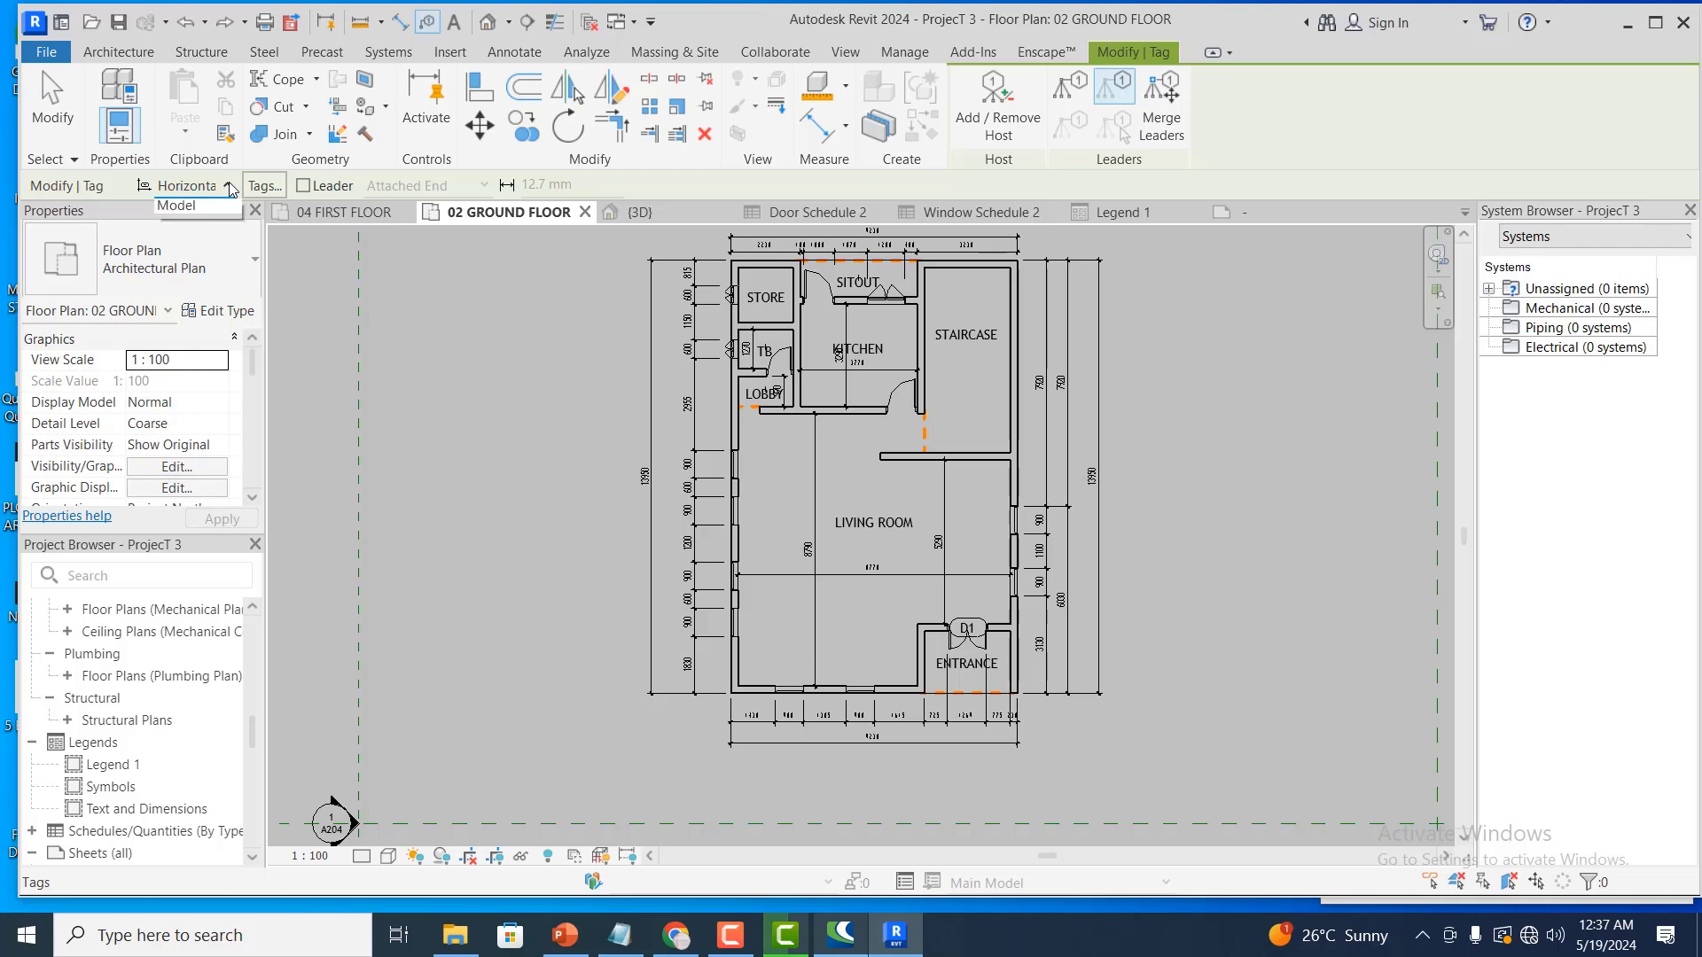
left_click(228, 187)
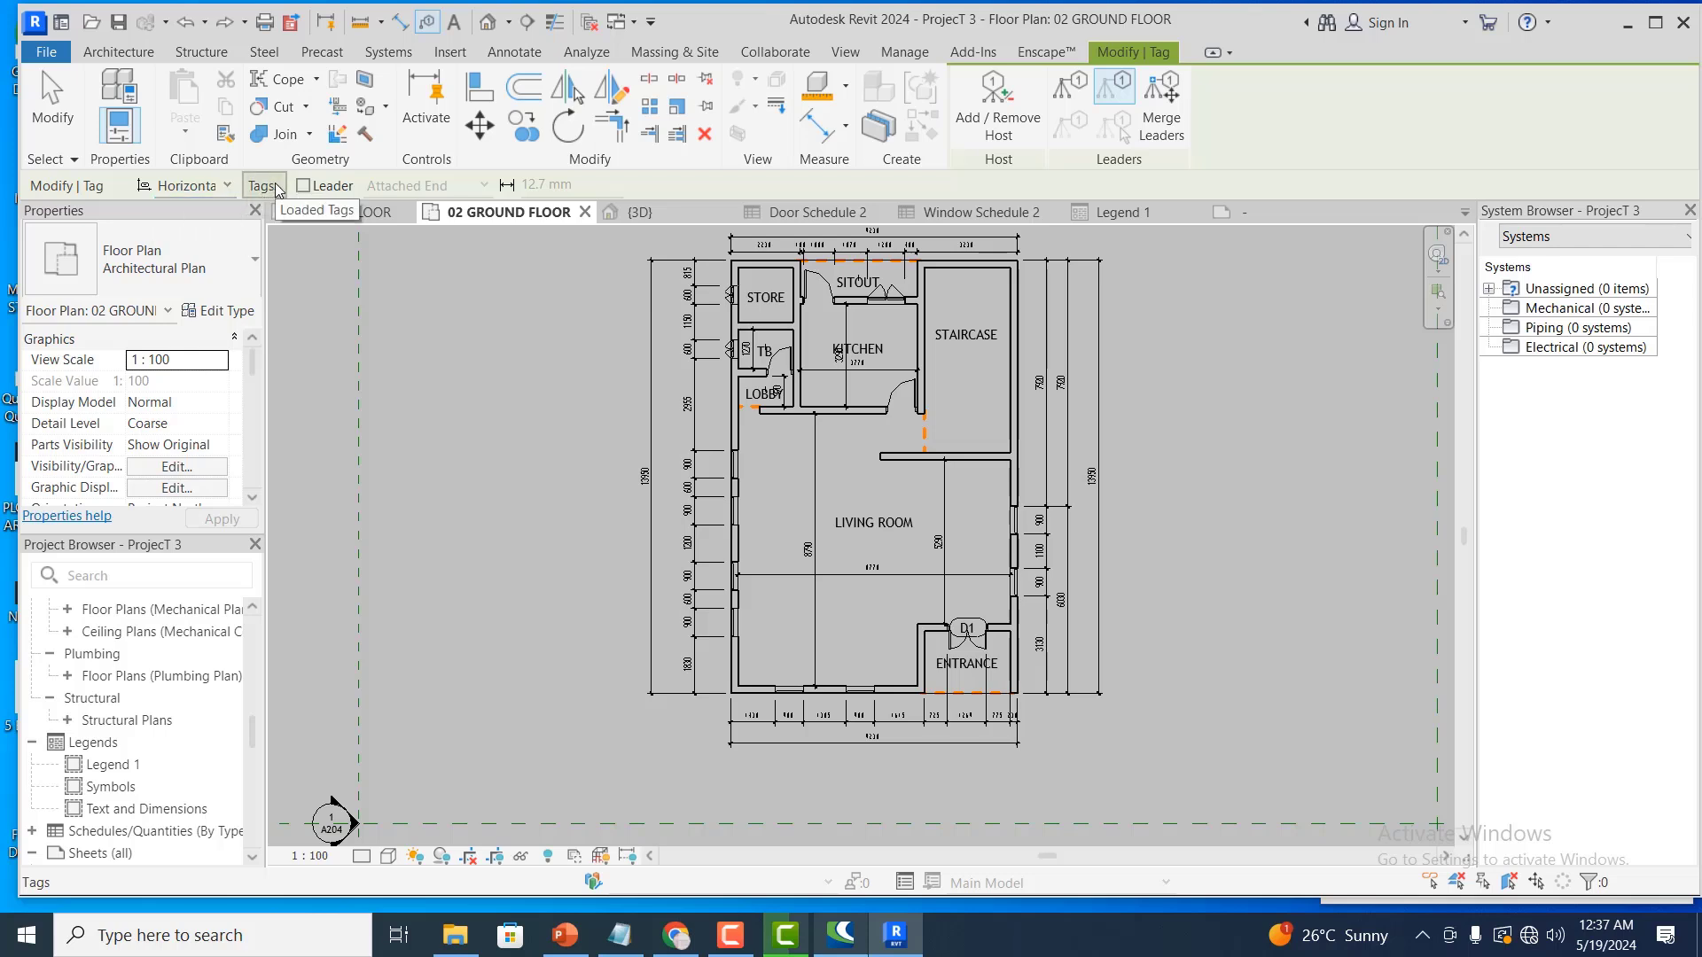
left_click(276, 188)
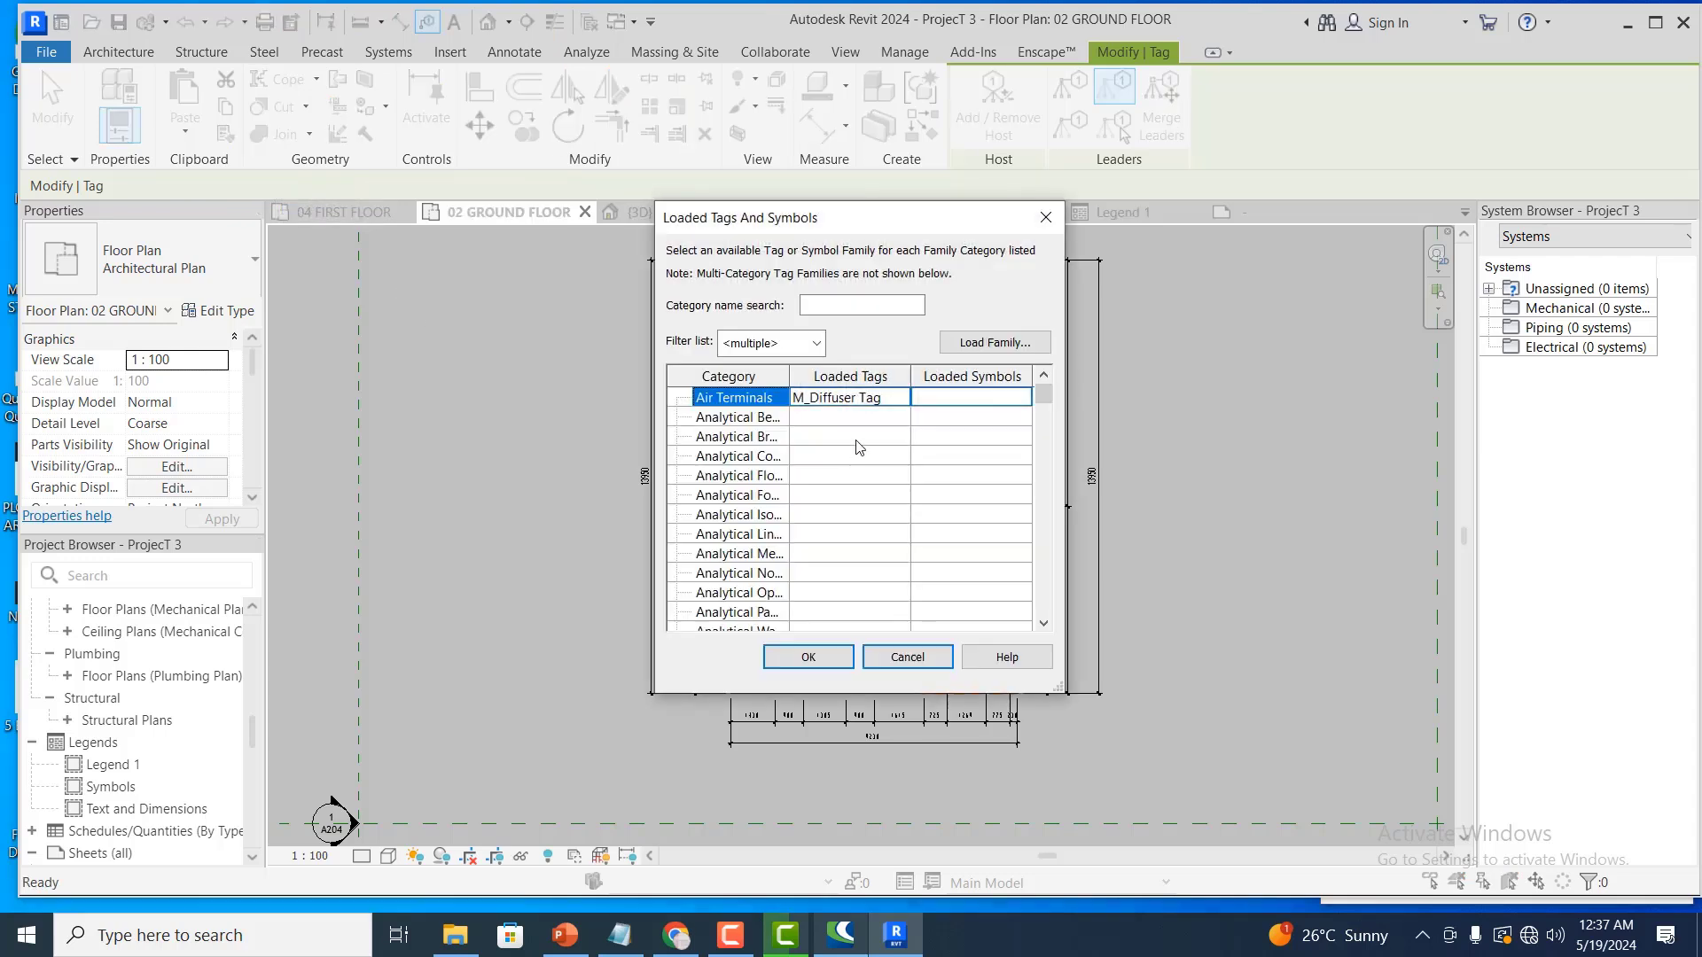
scroll(780, 497, "down", 4)
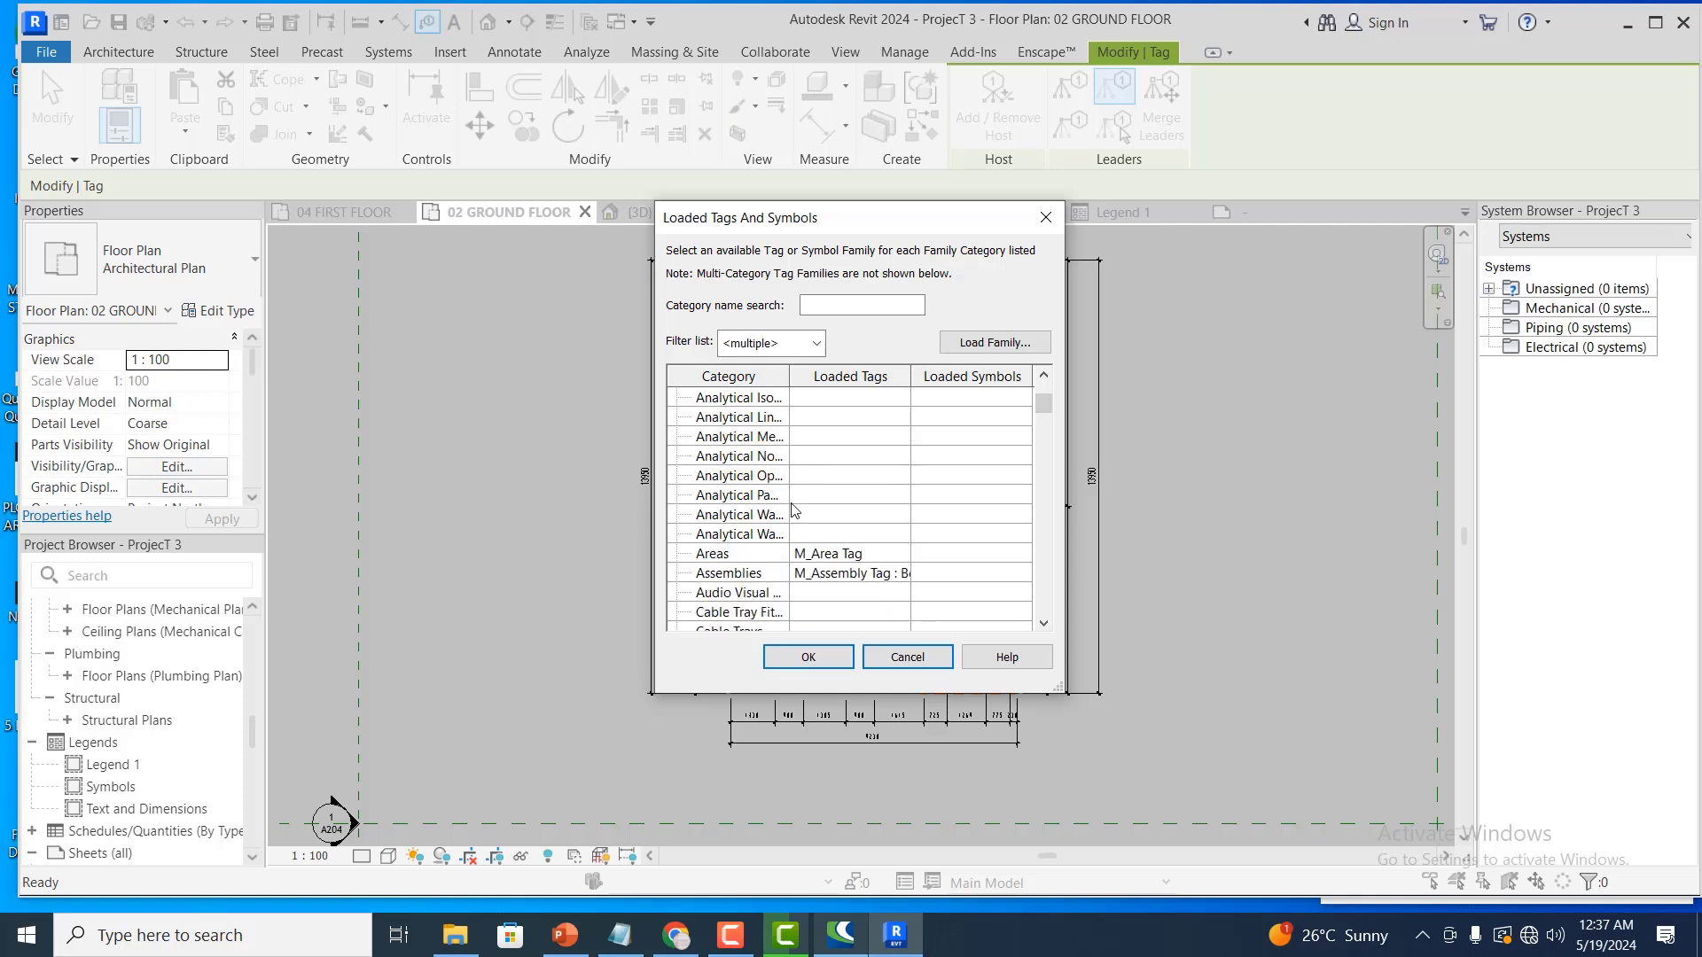
scroll(795, 527, "down", 4)
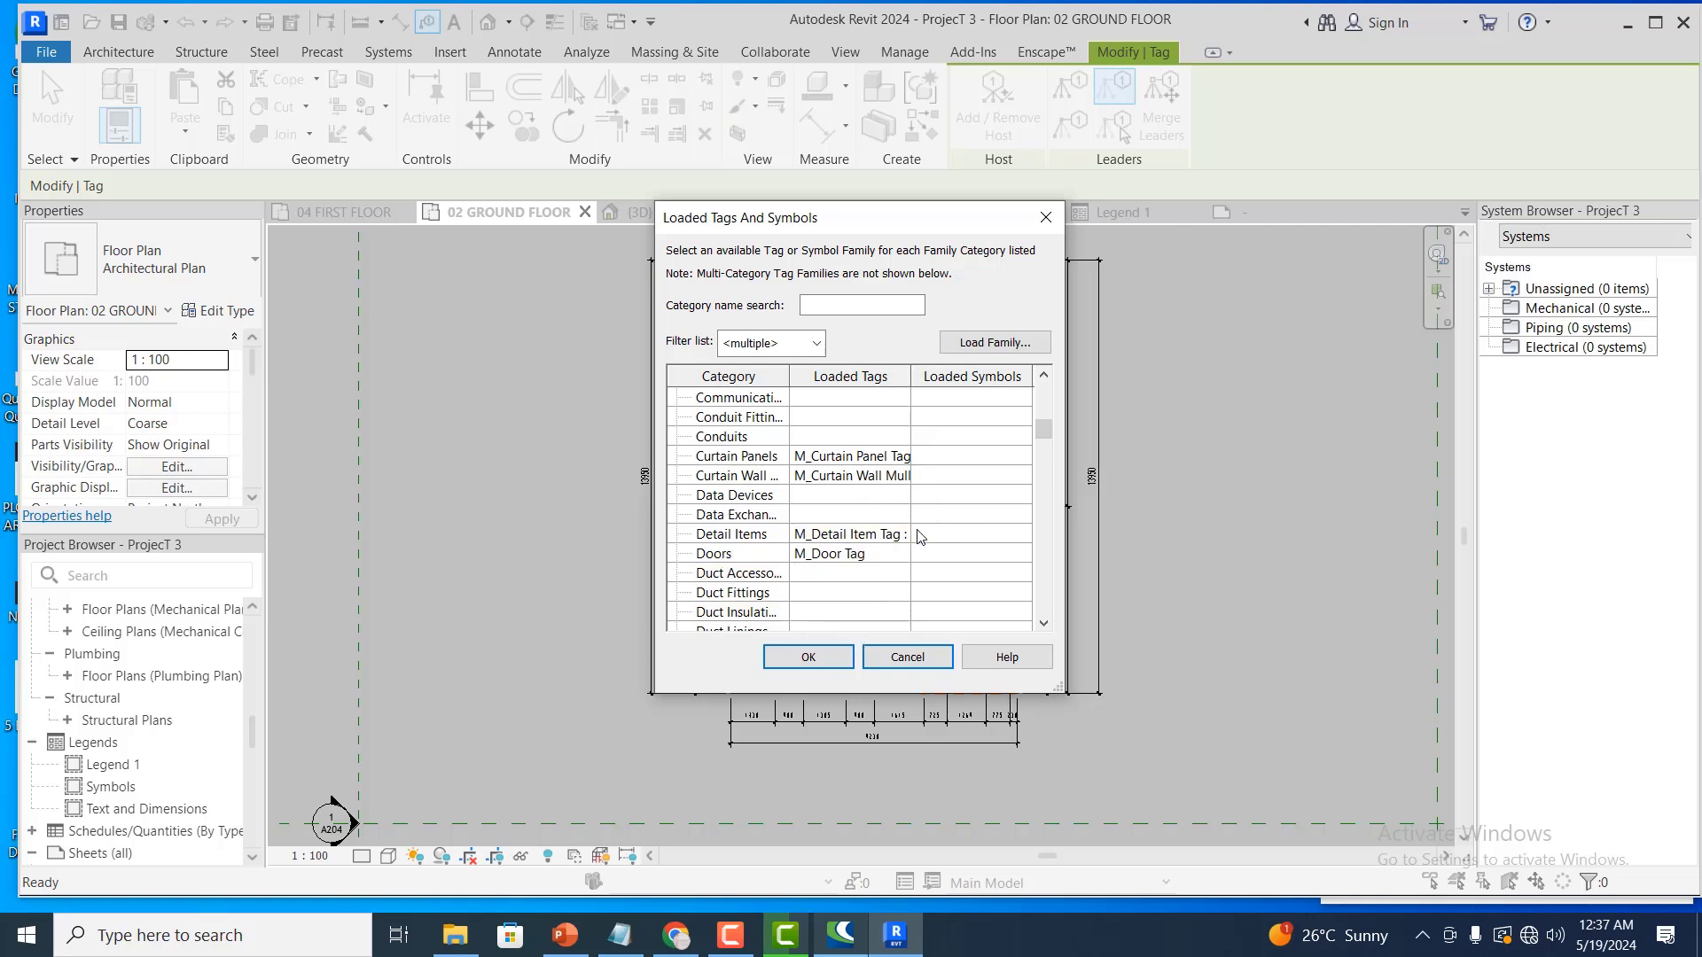
left_click(849, 556)
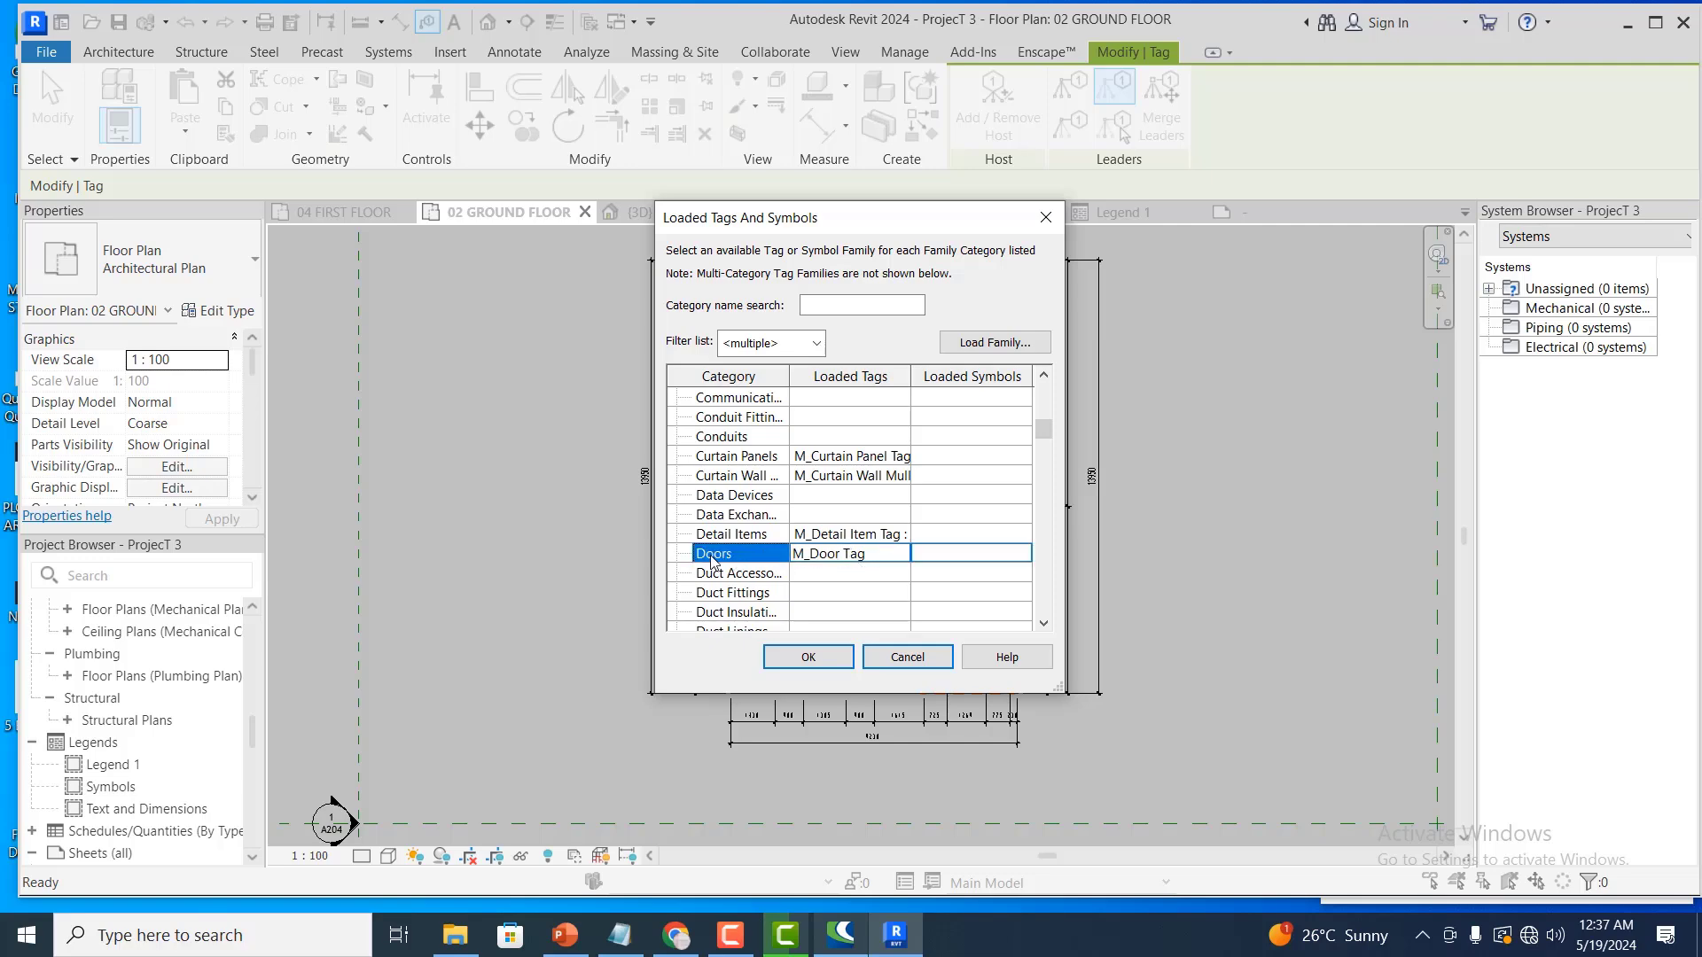
left_click(846, 657)
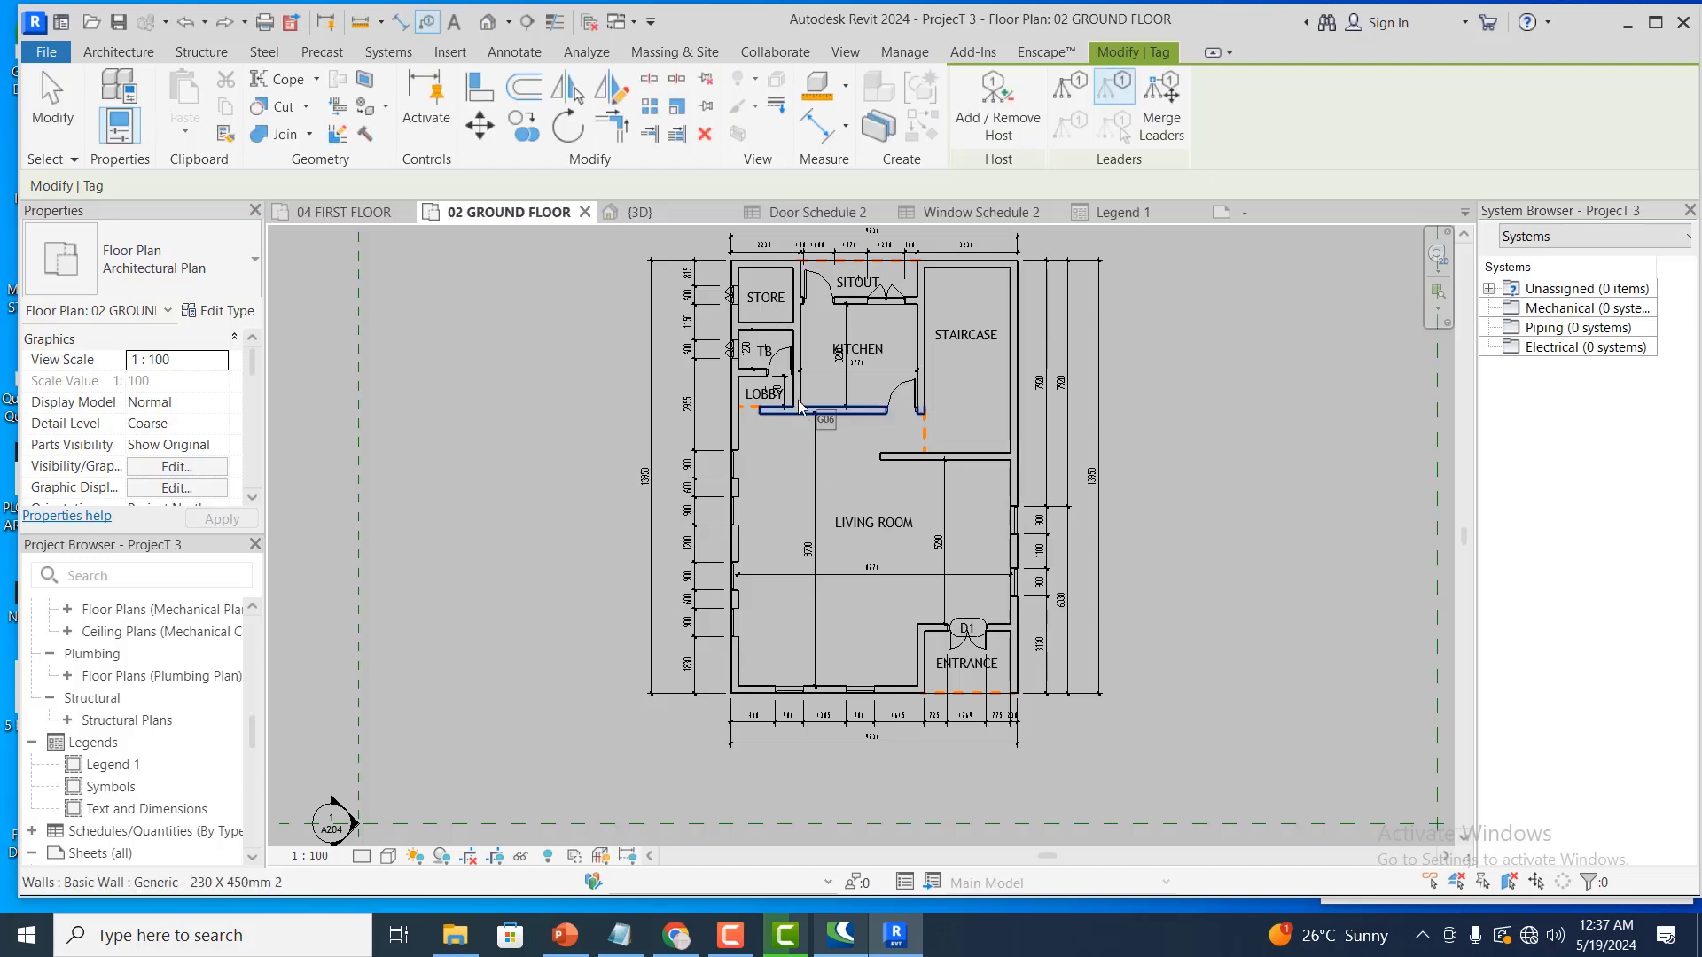
Tag by category the 900 x 2100mm door between the kitchen and living room, and the concrete floor in the living room
scroll(787, 352, "up", 2)
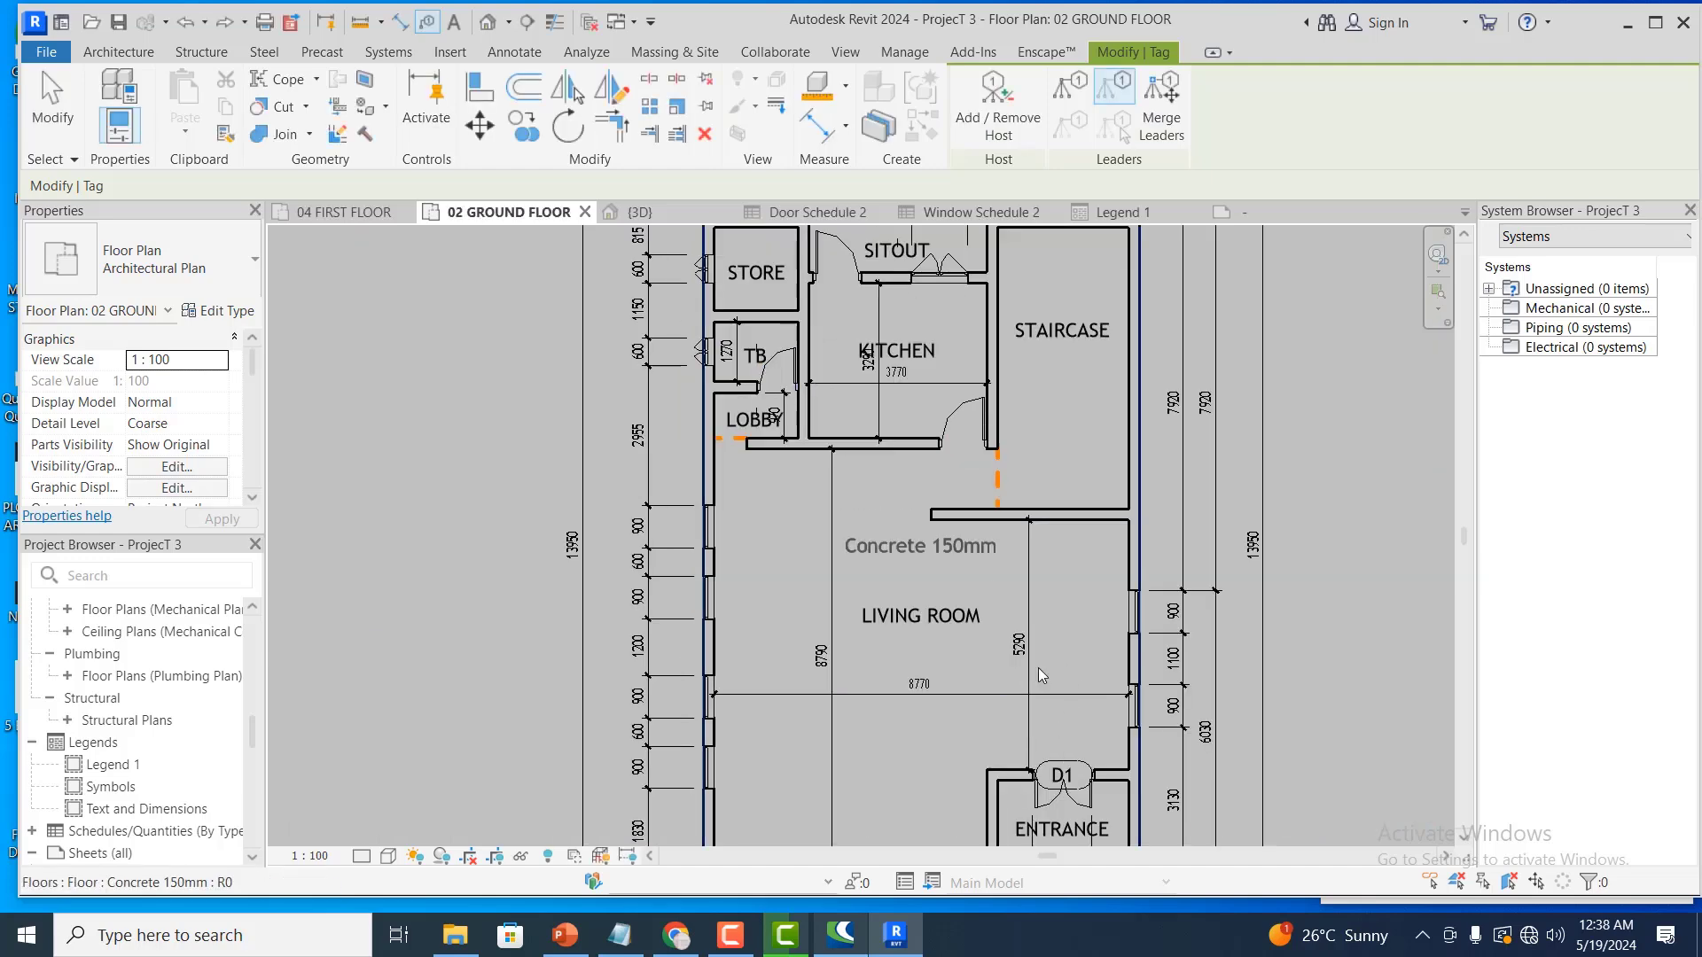
scroll(807, 316, "up", 1)
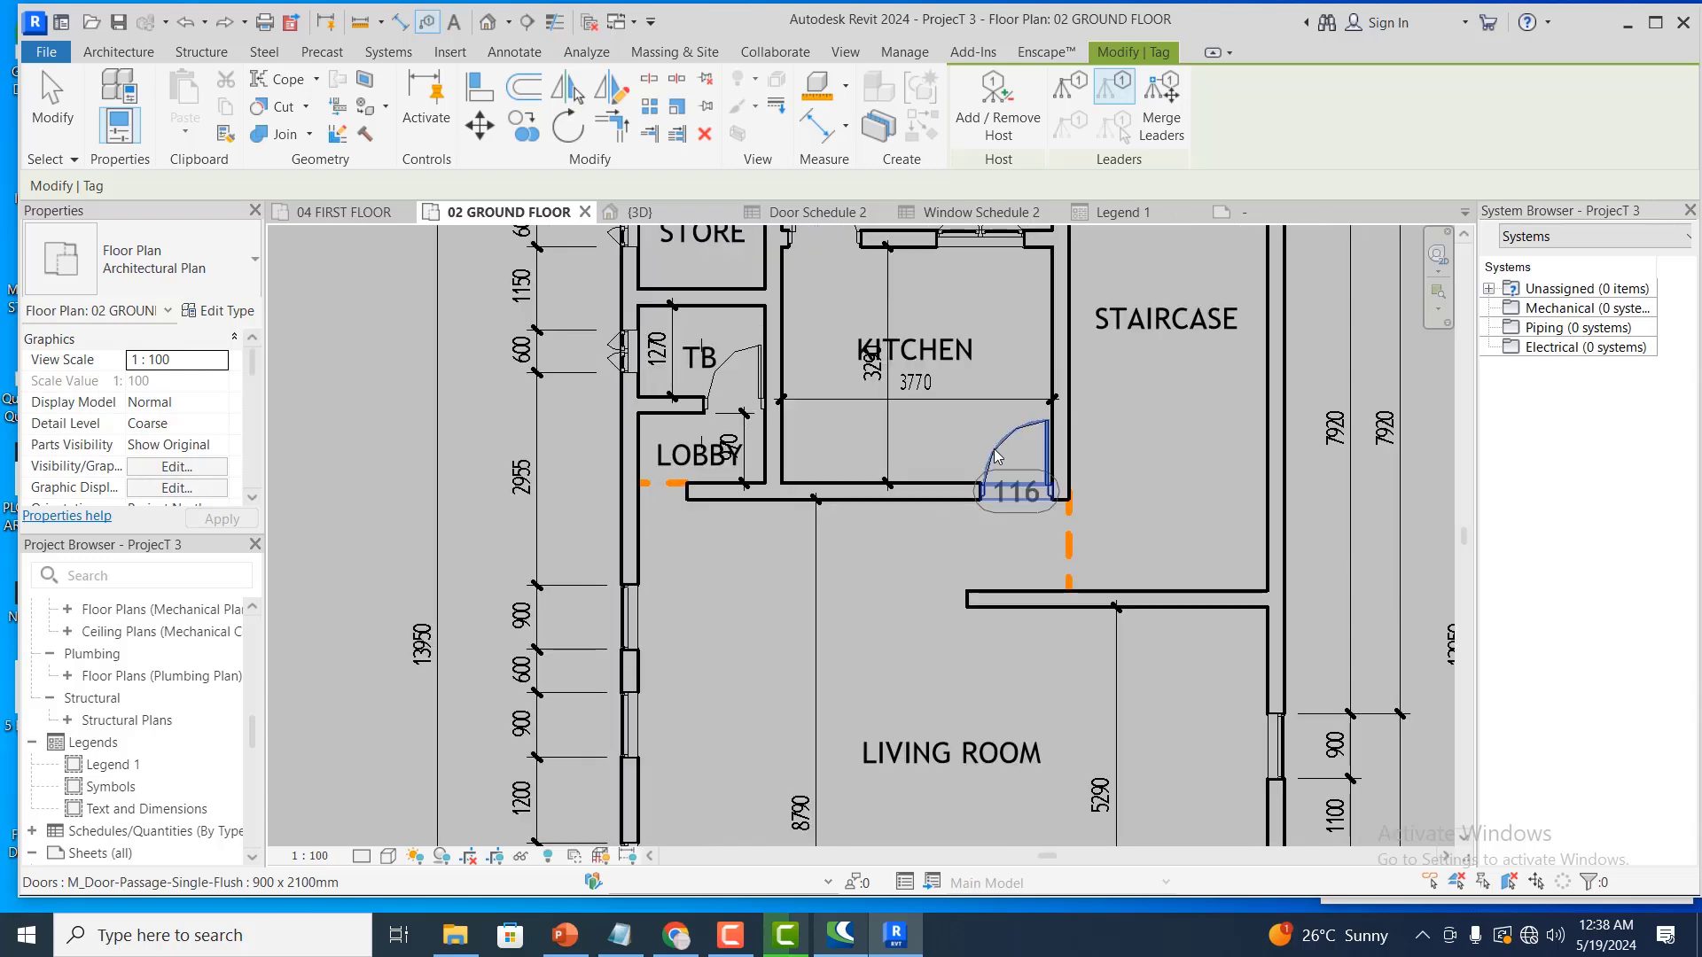
scroll(993, 448, "up", 2)
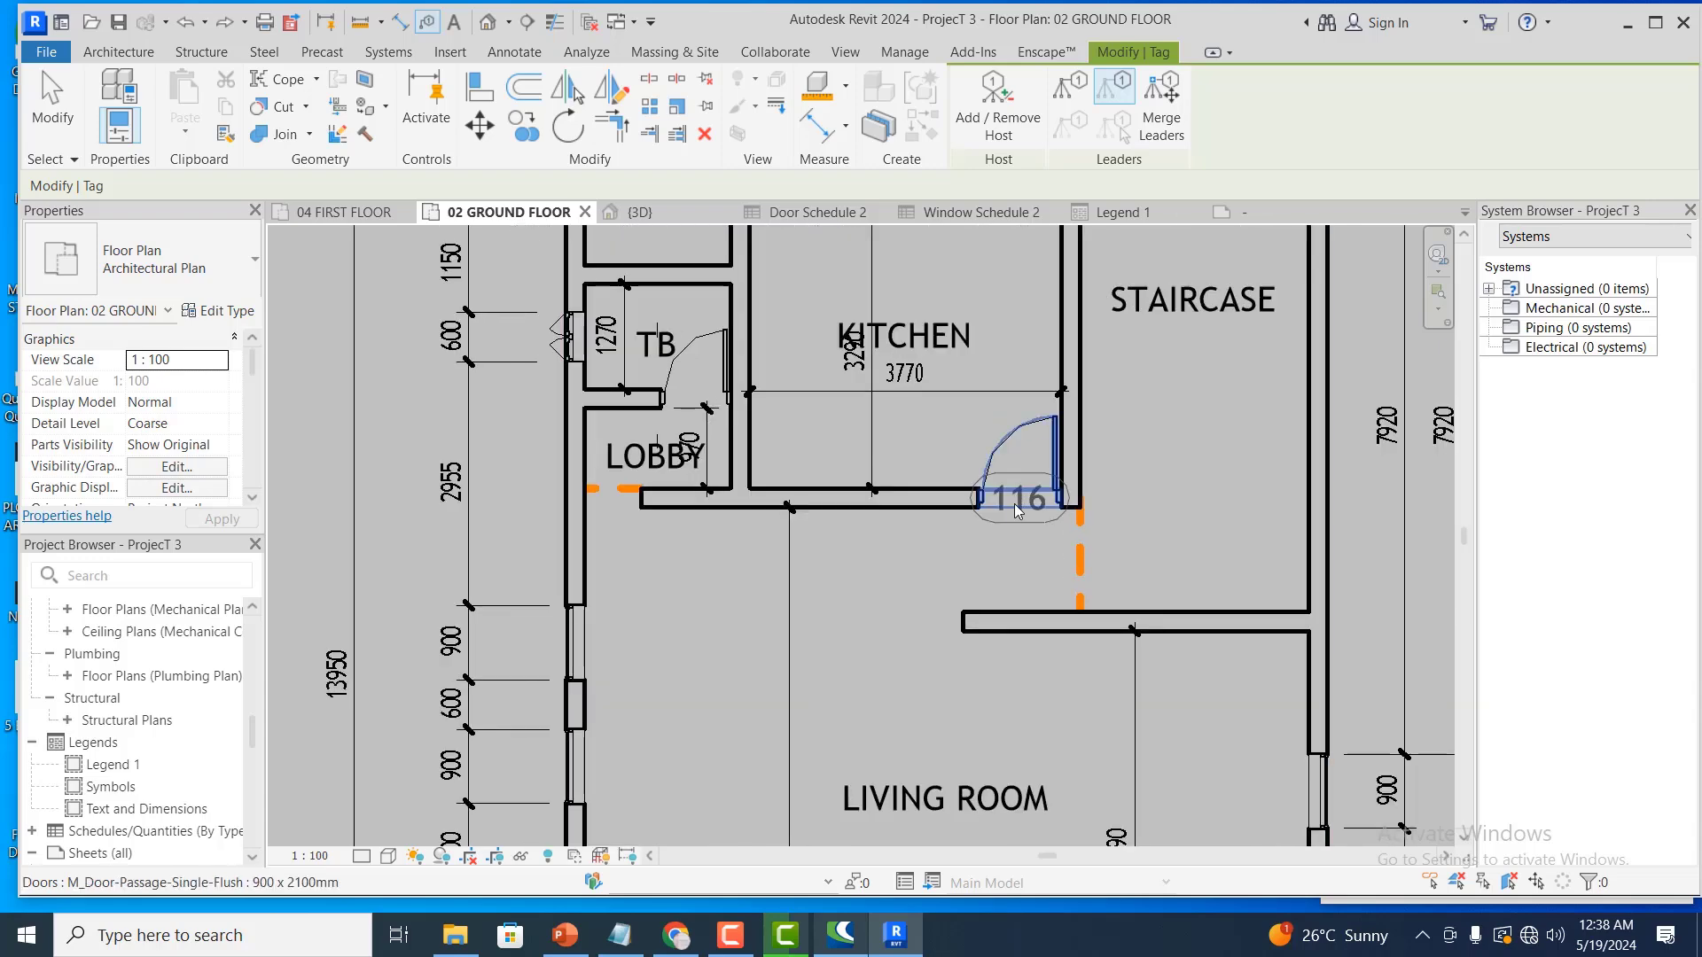
left_click(1015, 501)
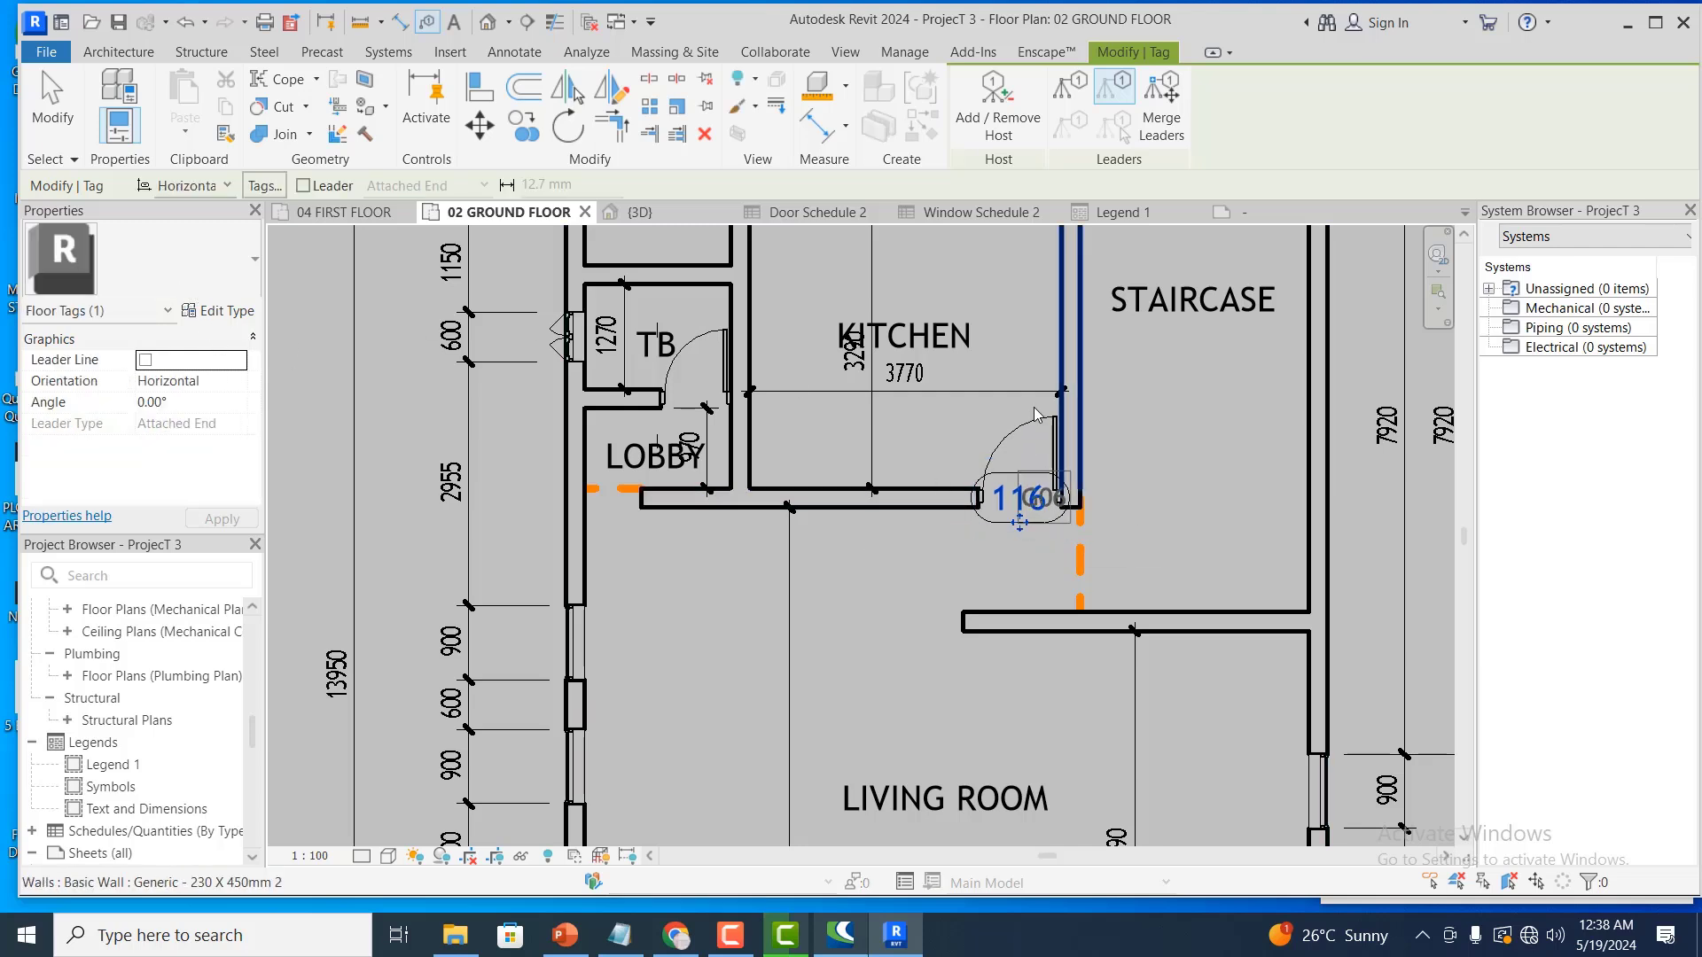
key("Escape")
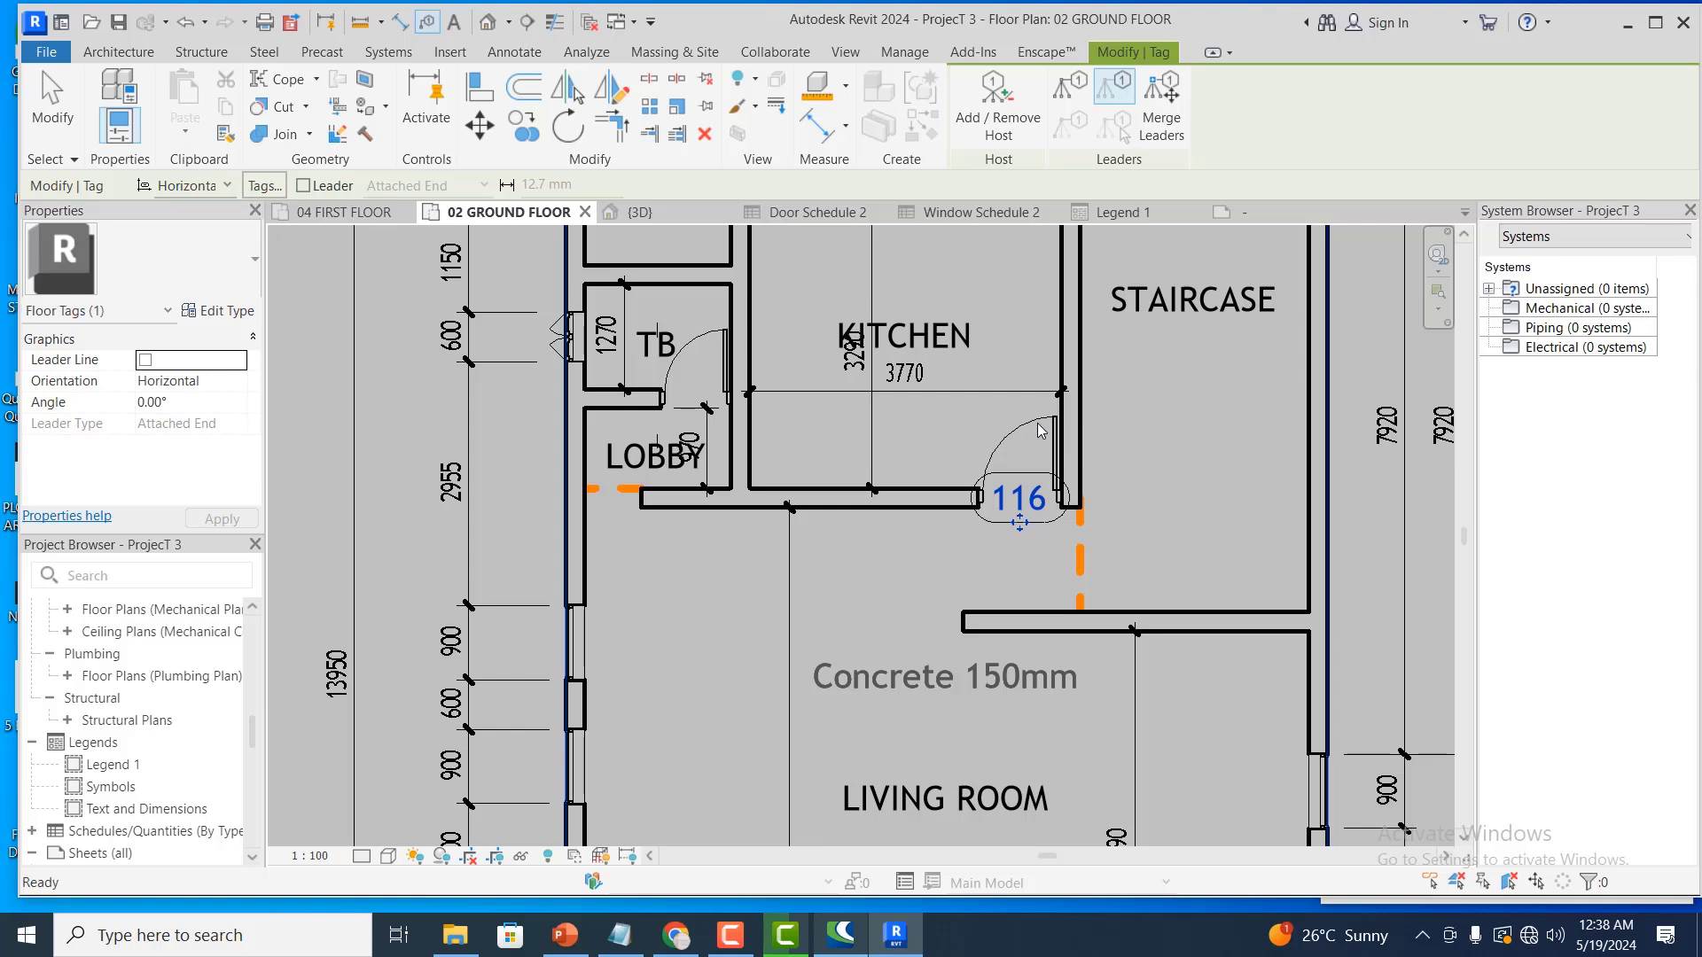
left_click(1030, 429)
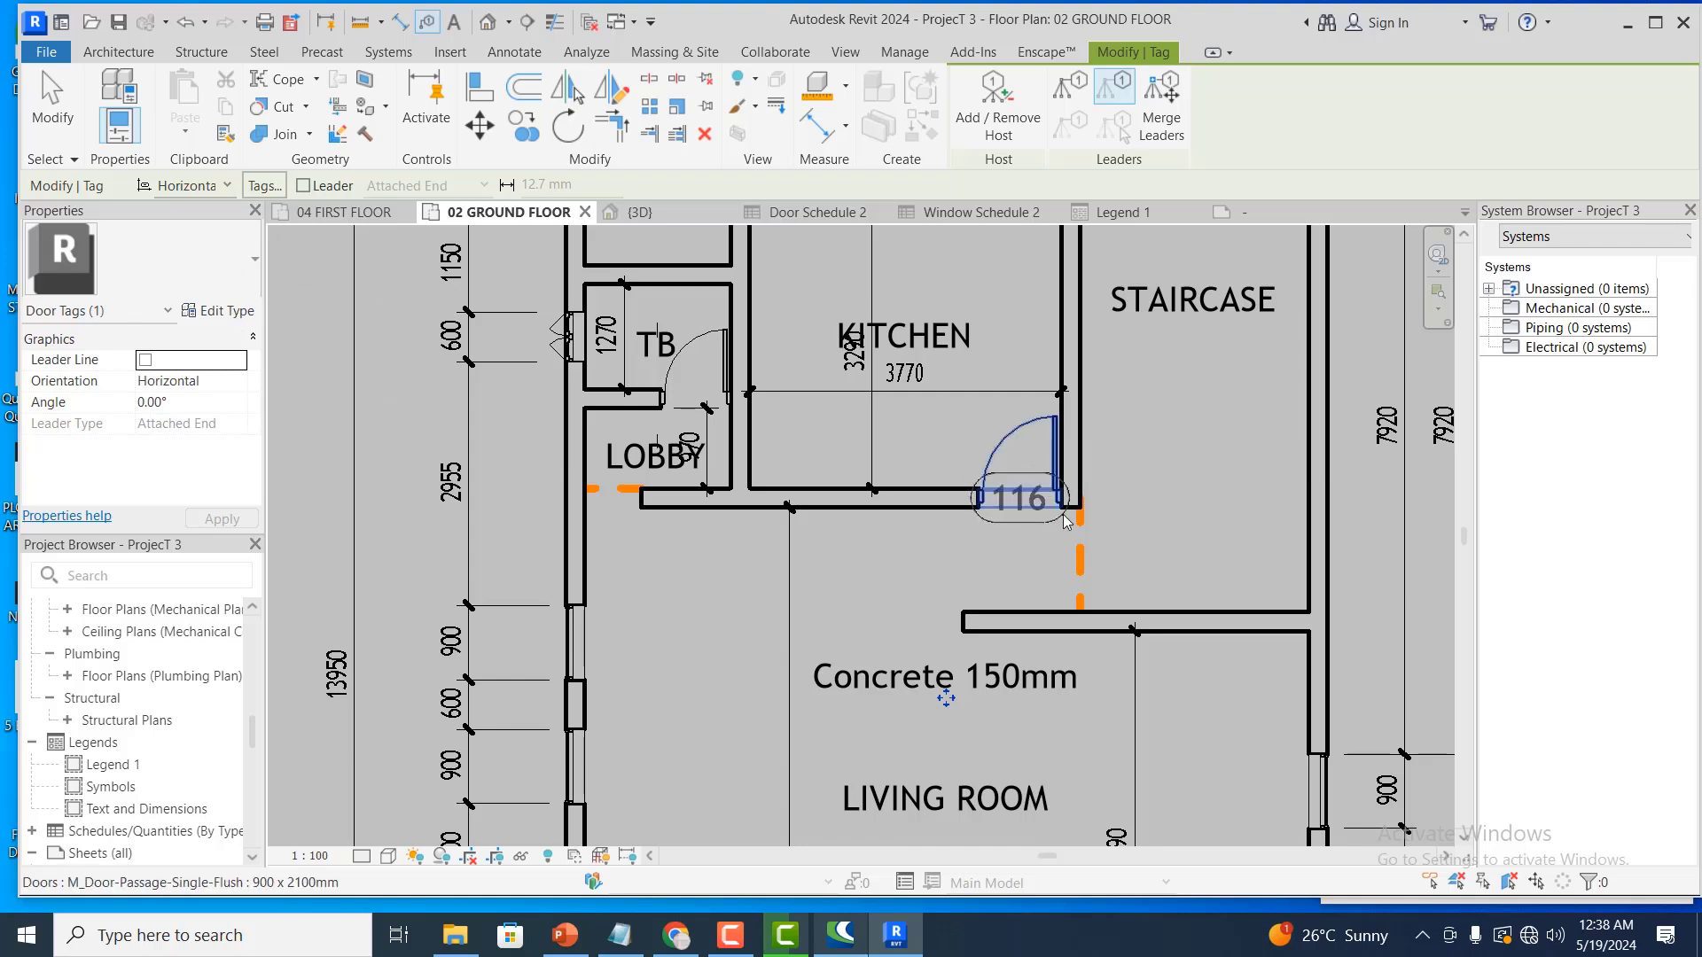
Change the tag value of the door between the kitchen and living room to D2
scroll(1097, 496, "down", 2)
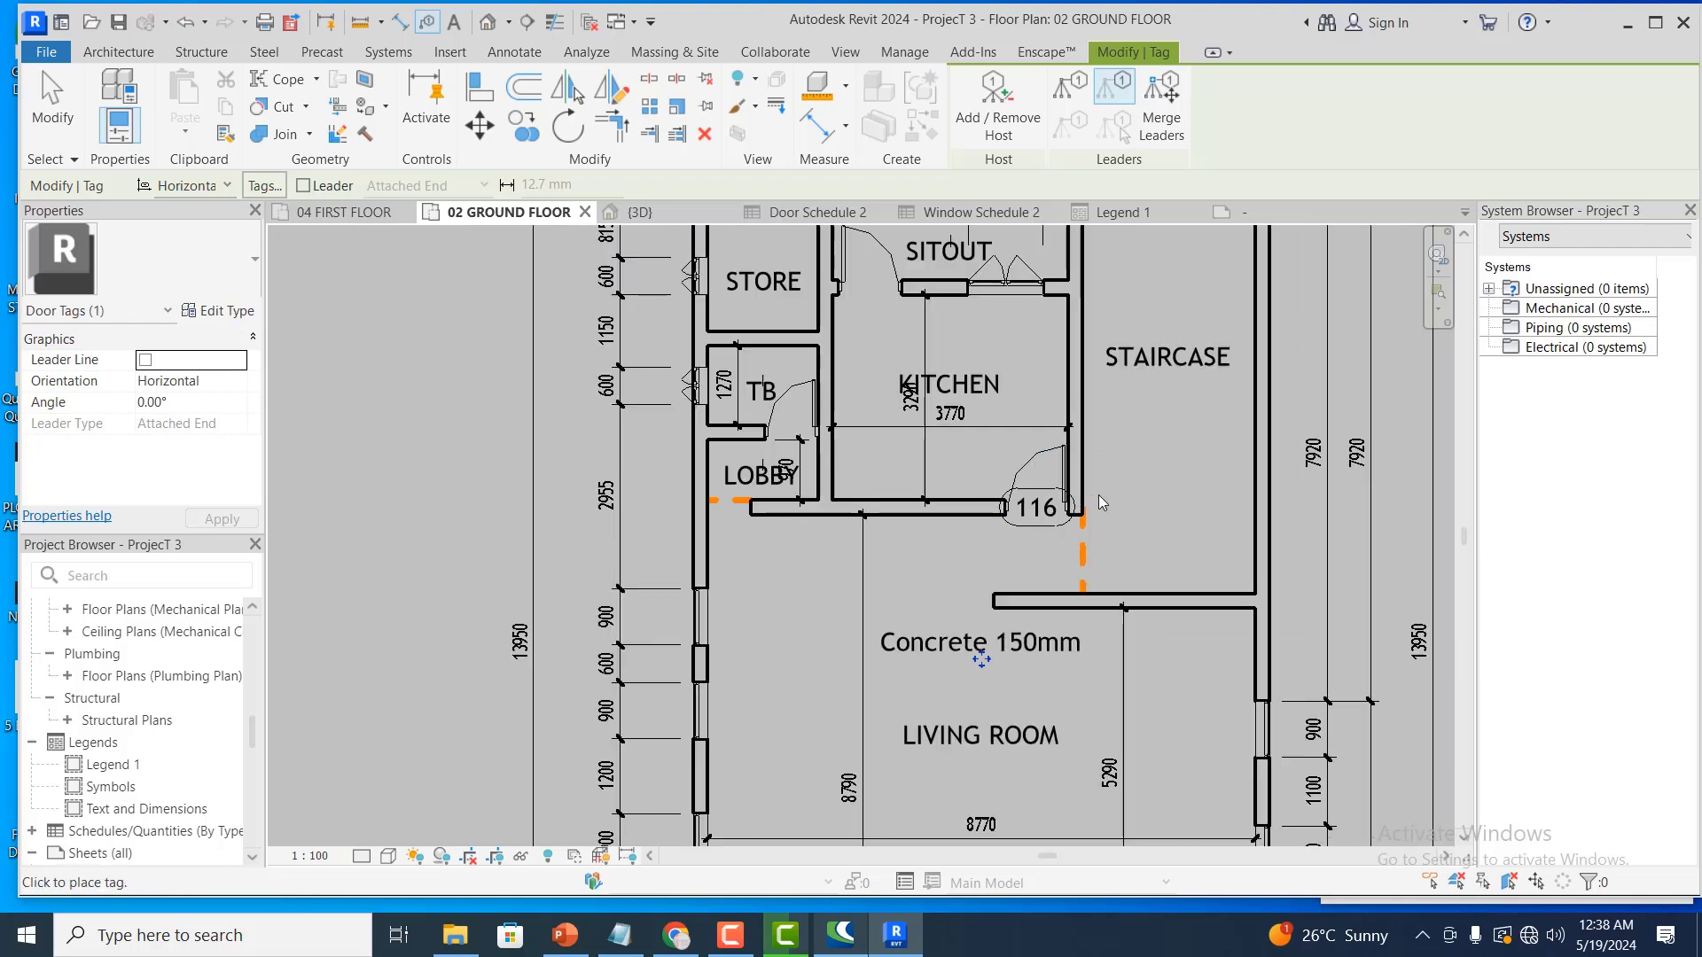
scroll(1096, 497, "up", 2)
scroll(1015, 524, "up", 2)
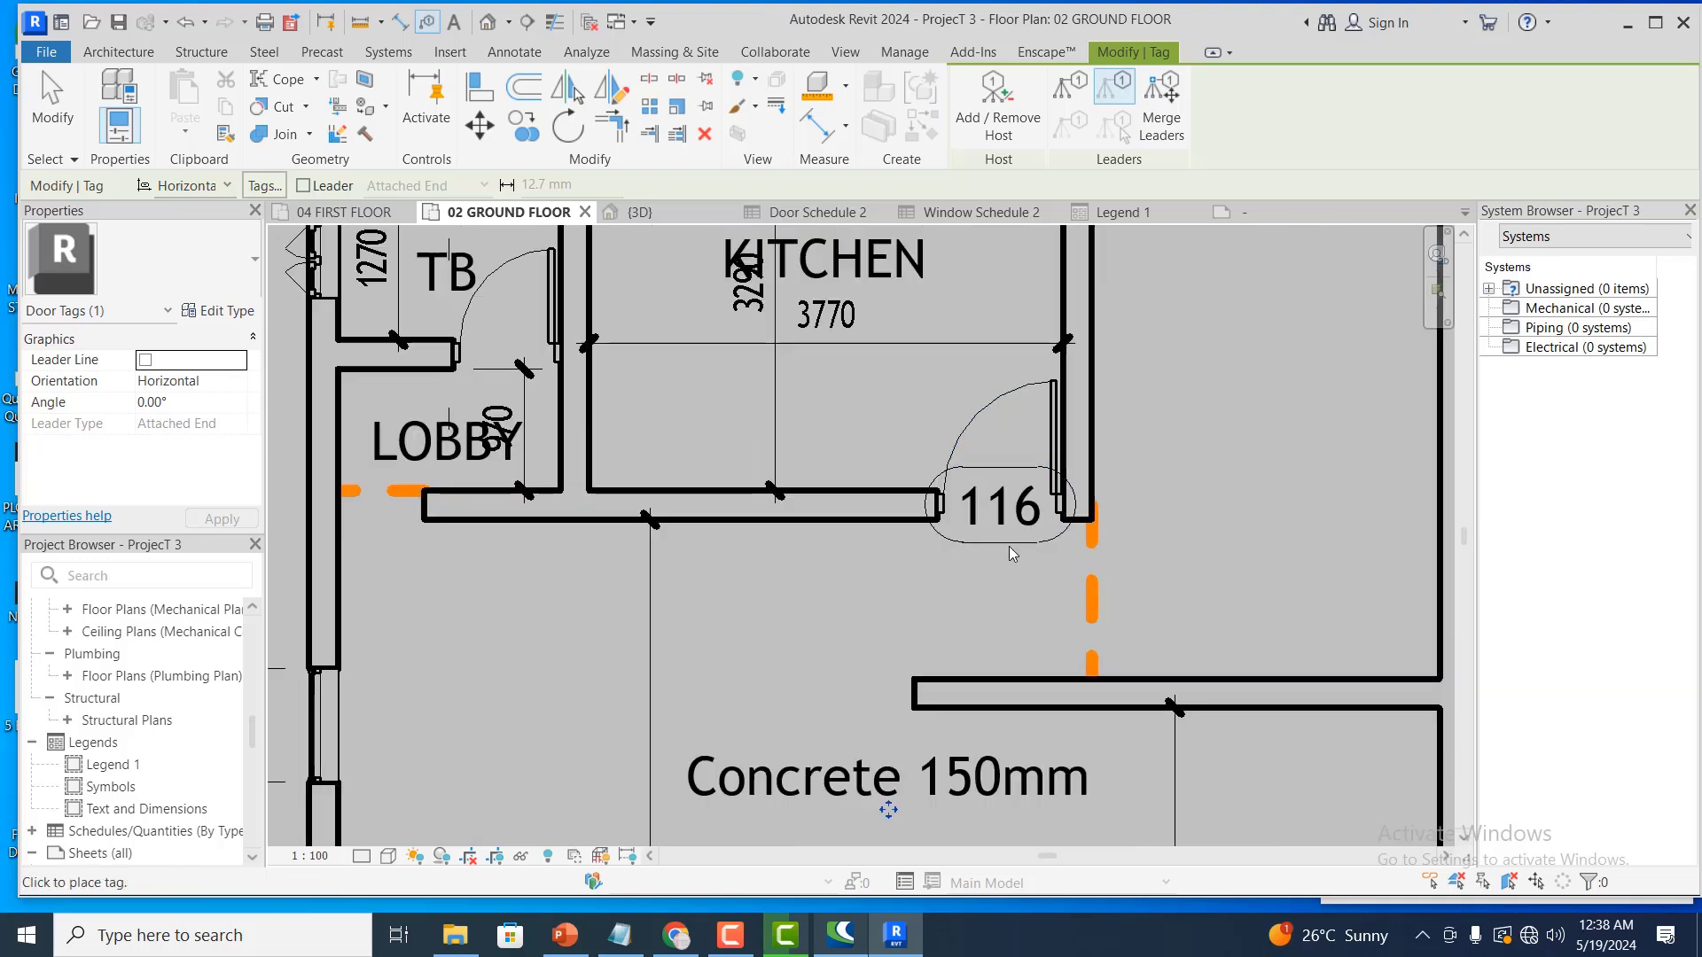
scroll(1007, 459, "up", 1)
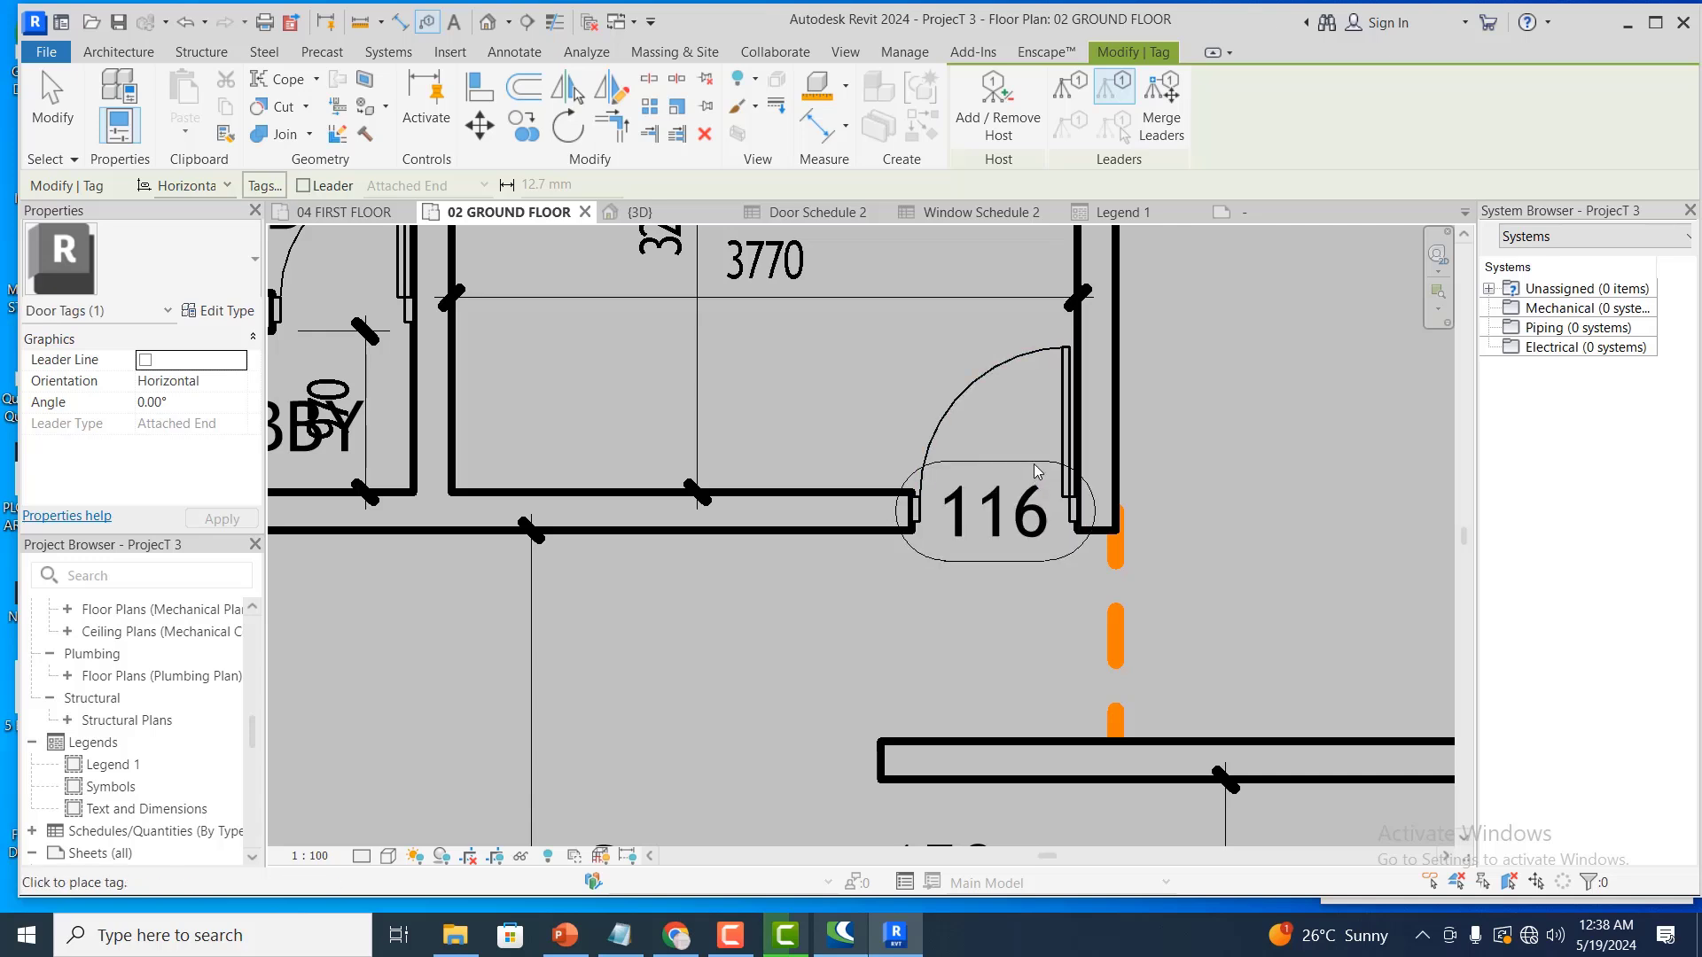
scroll(1093, 553, "up", 2)
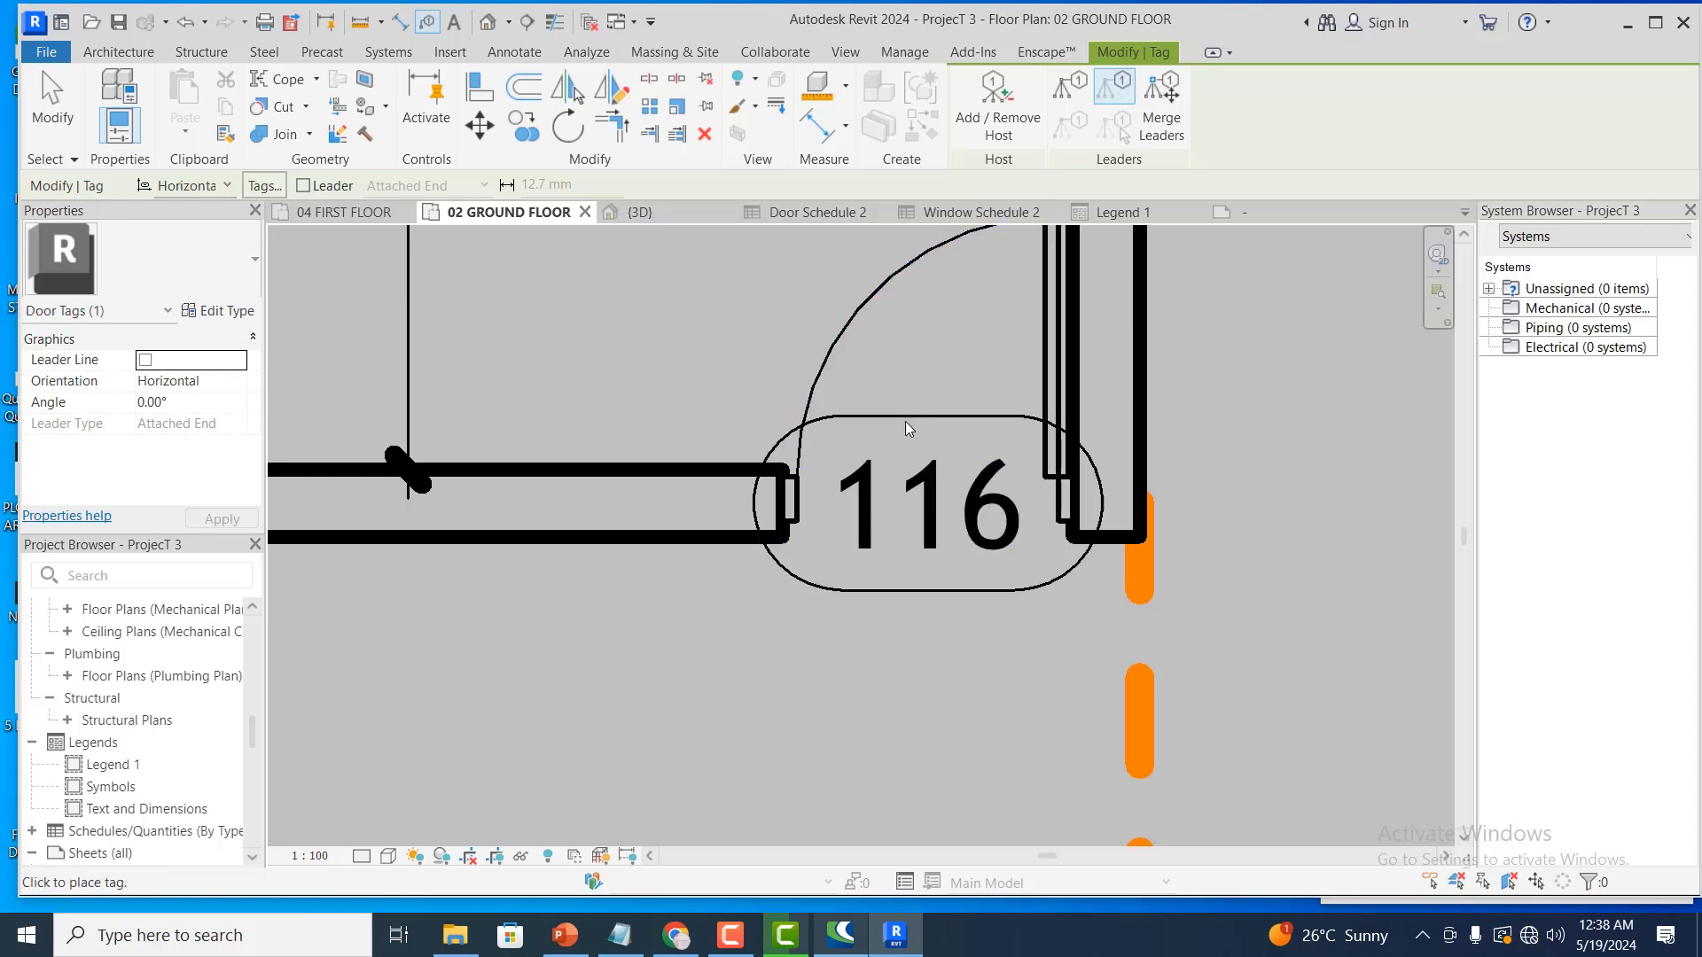
key("Escape")
key("Escape")
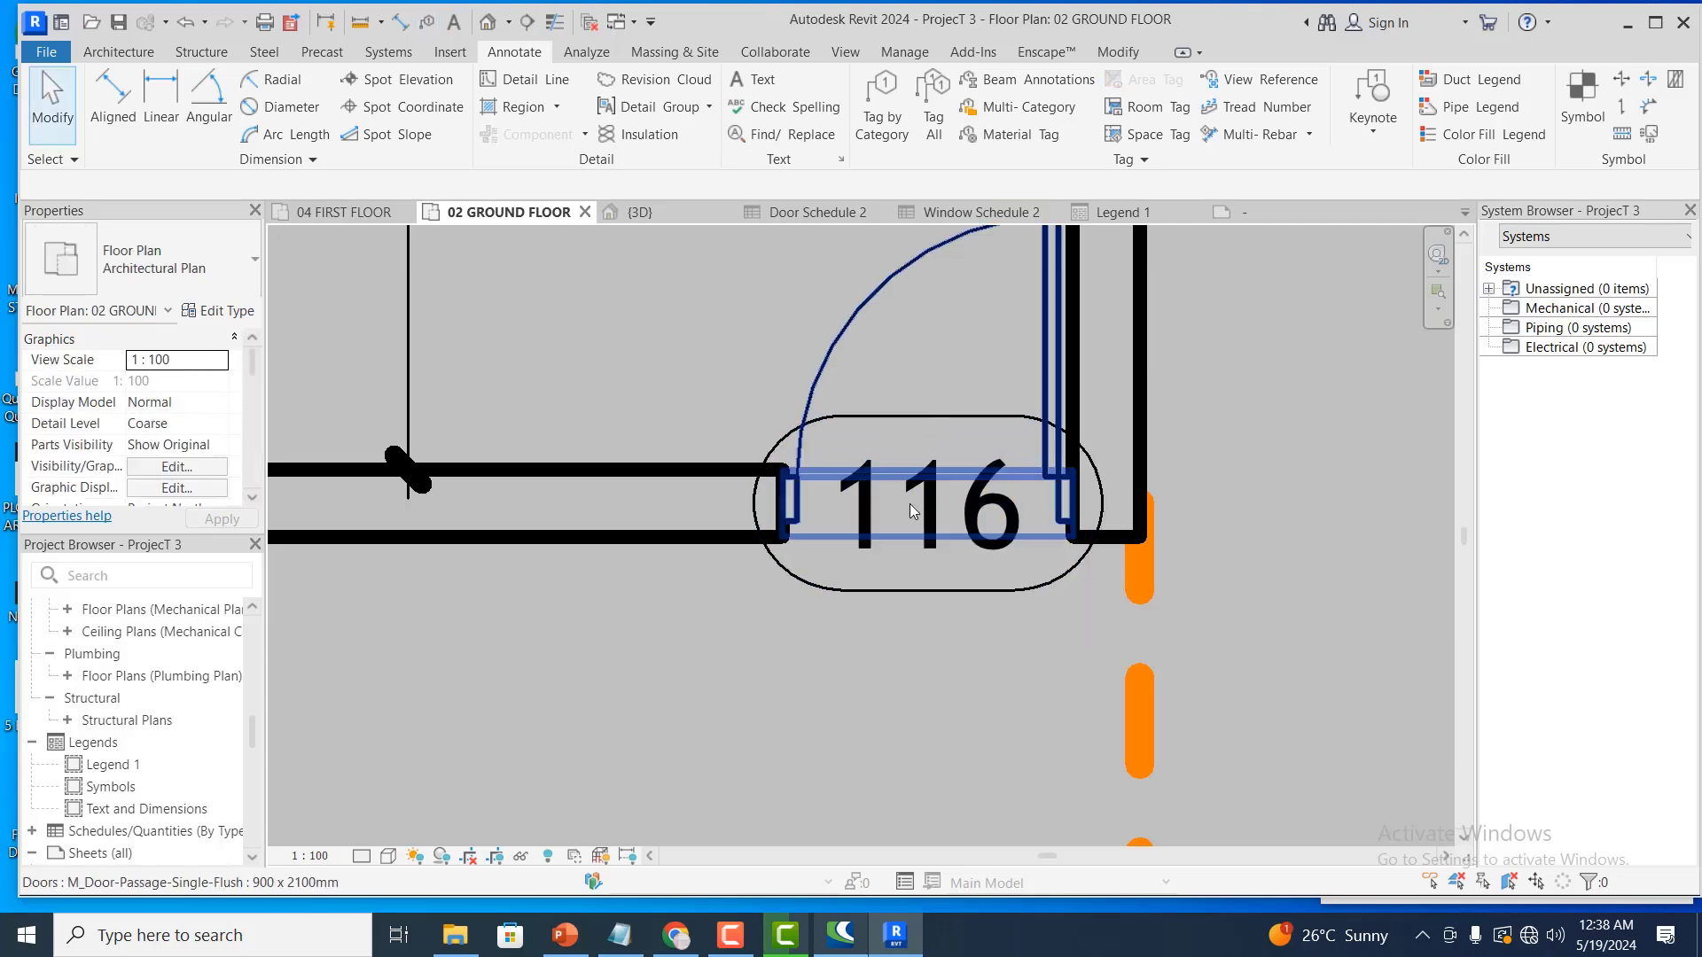
double_click(883, 572)
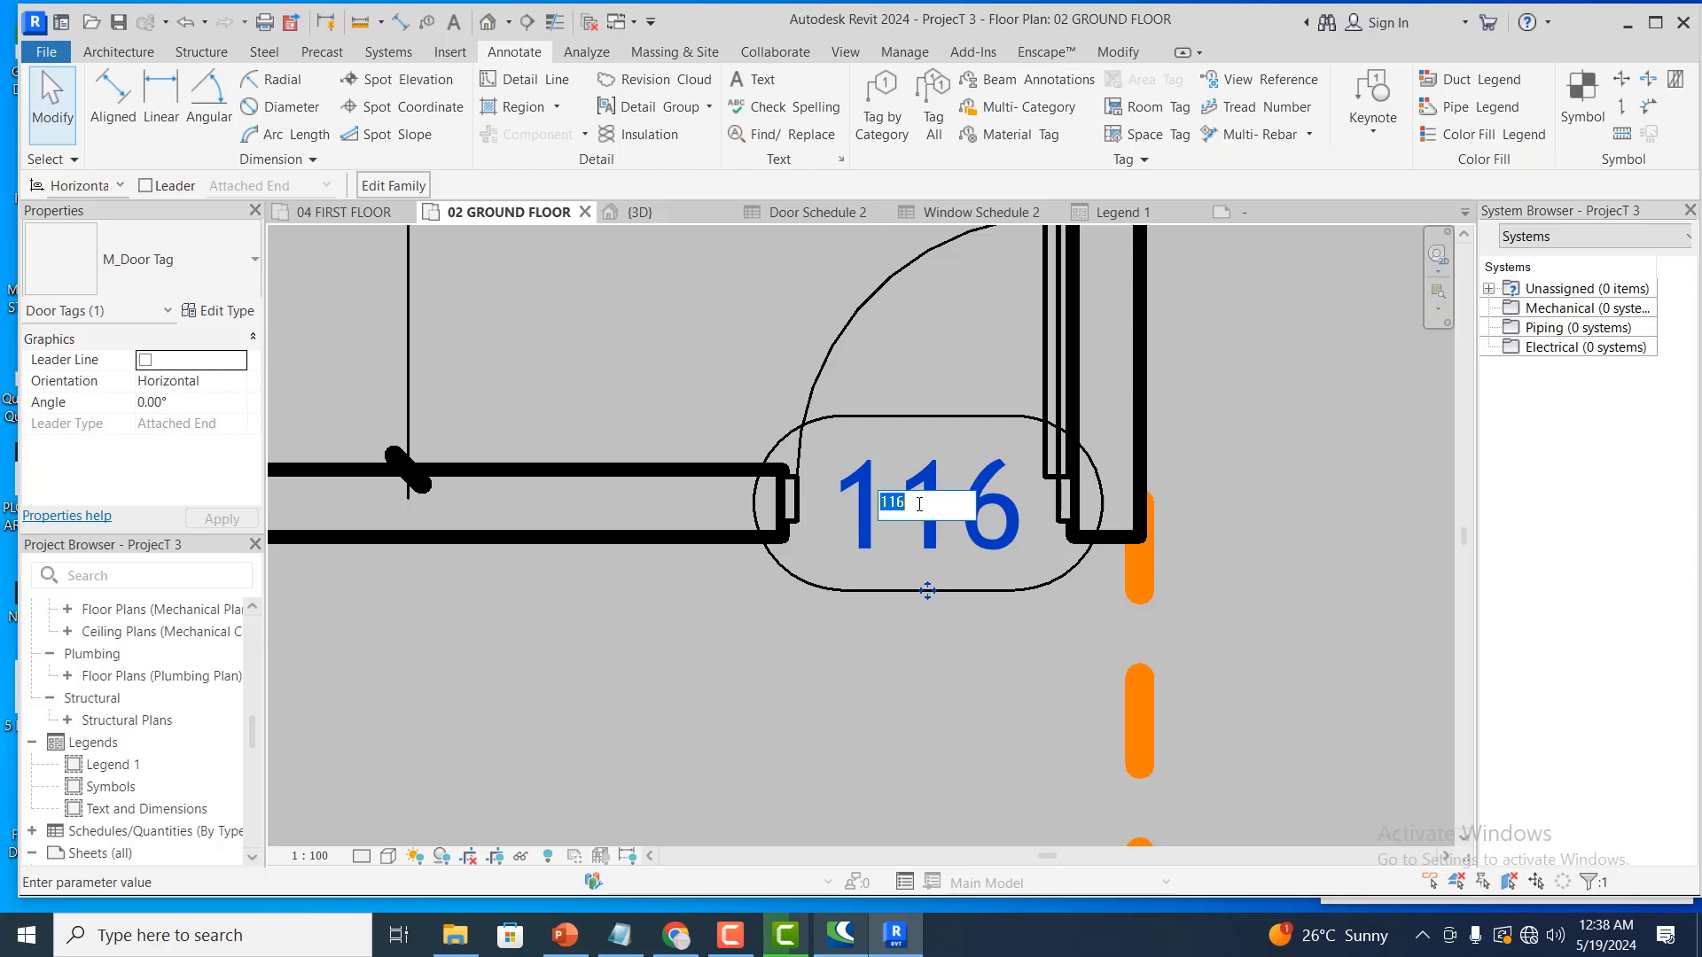
type("D2")
left_click(770, 610)
scroll(922, 468, "down", 5)
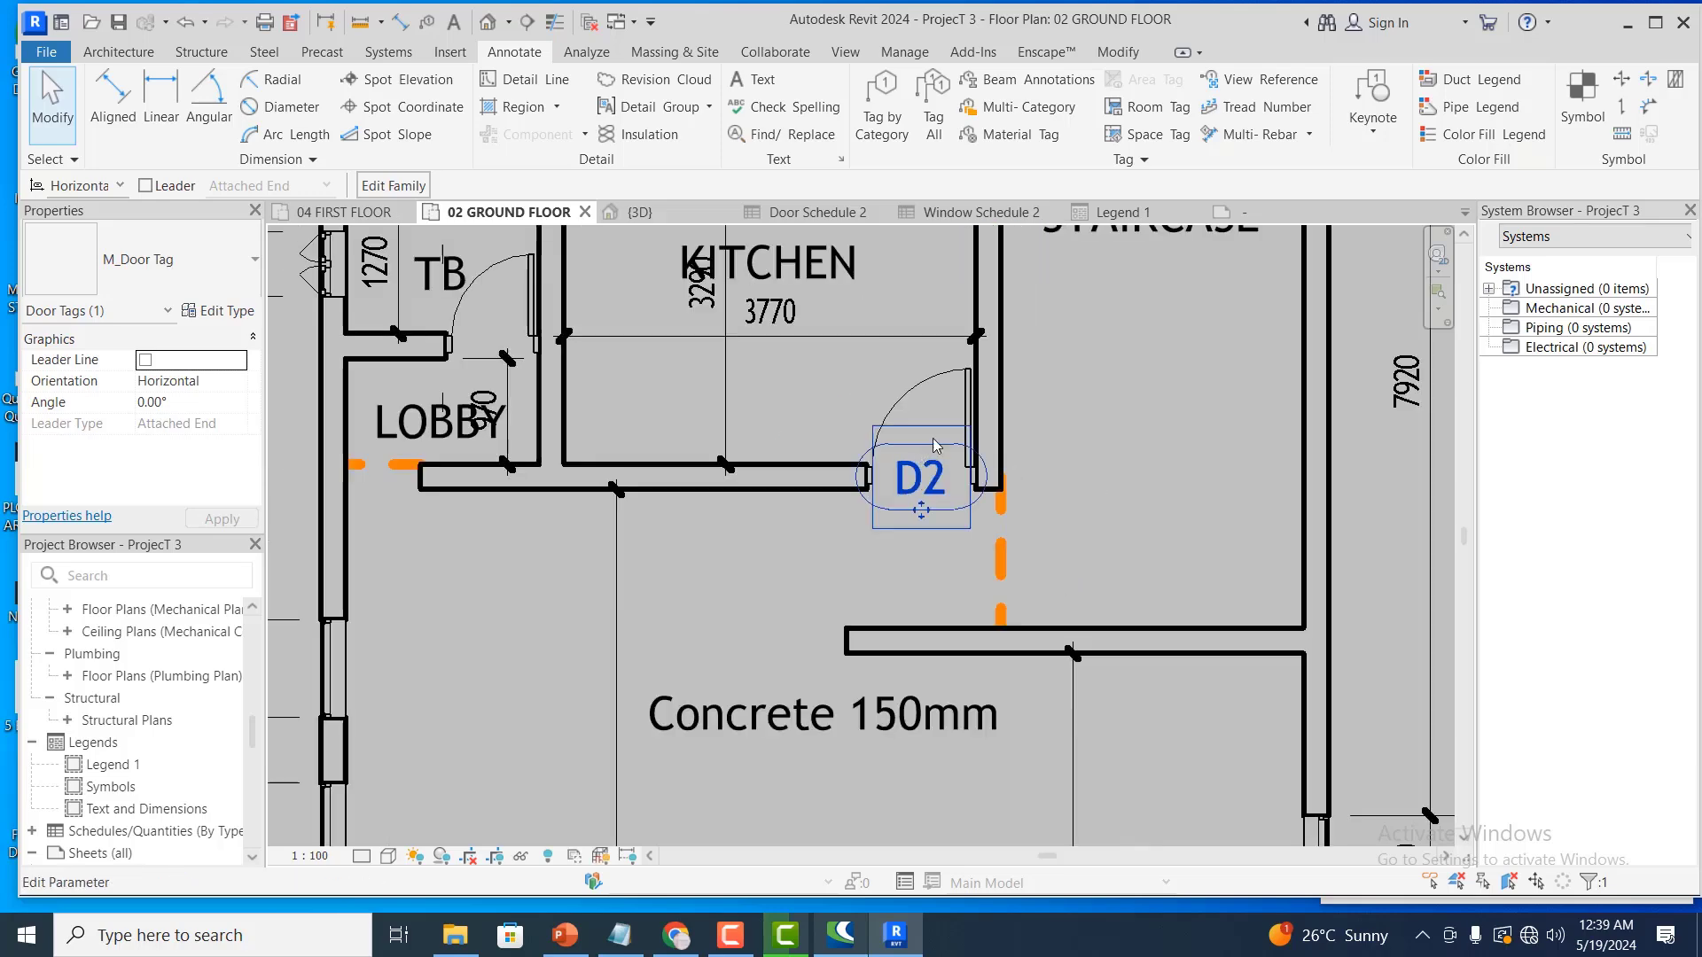
Tag the 750 x 2100mm door between TB and the lobby by category
scroll(608, 343, "up", 2)
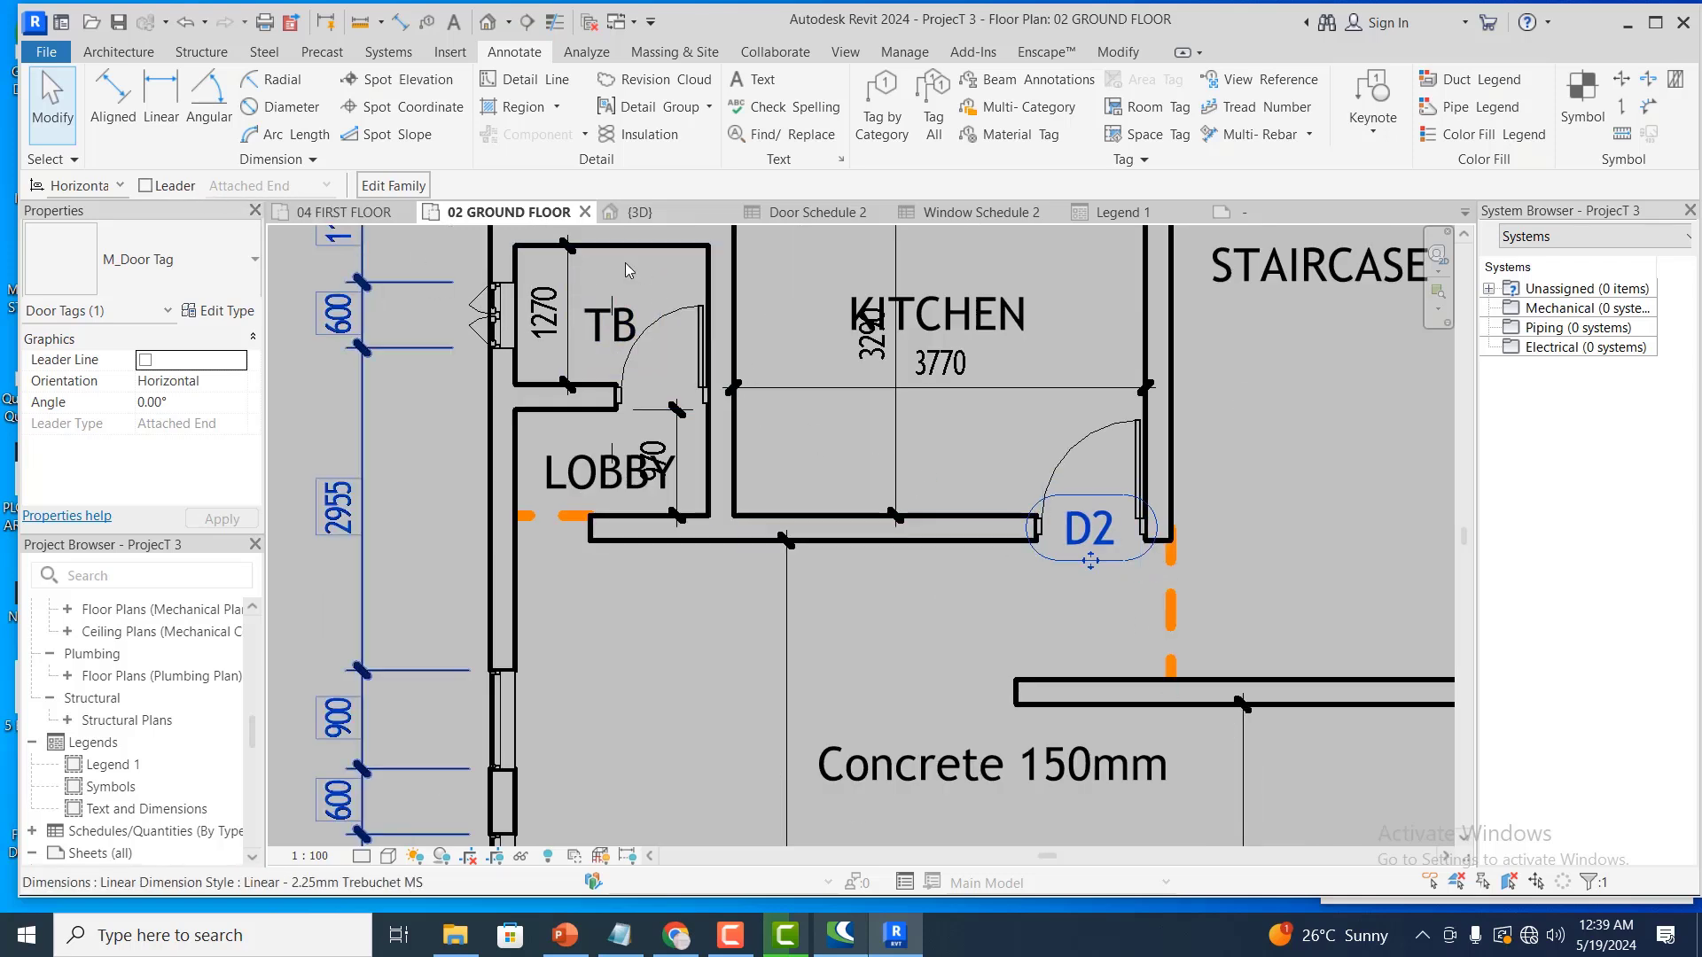
scroll(697, 456, "down", 2)
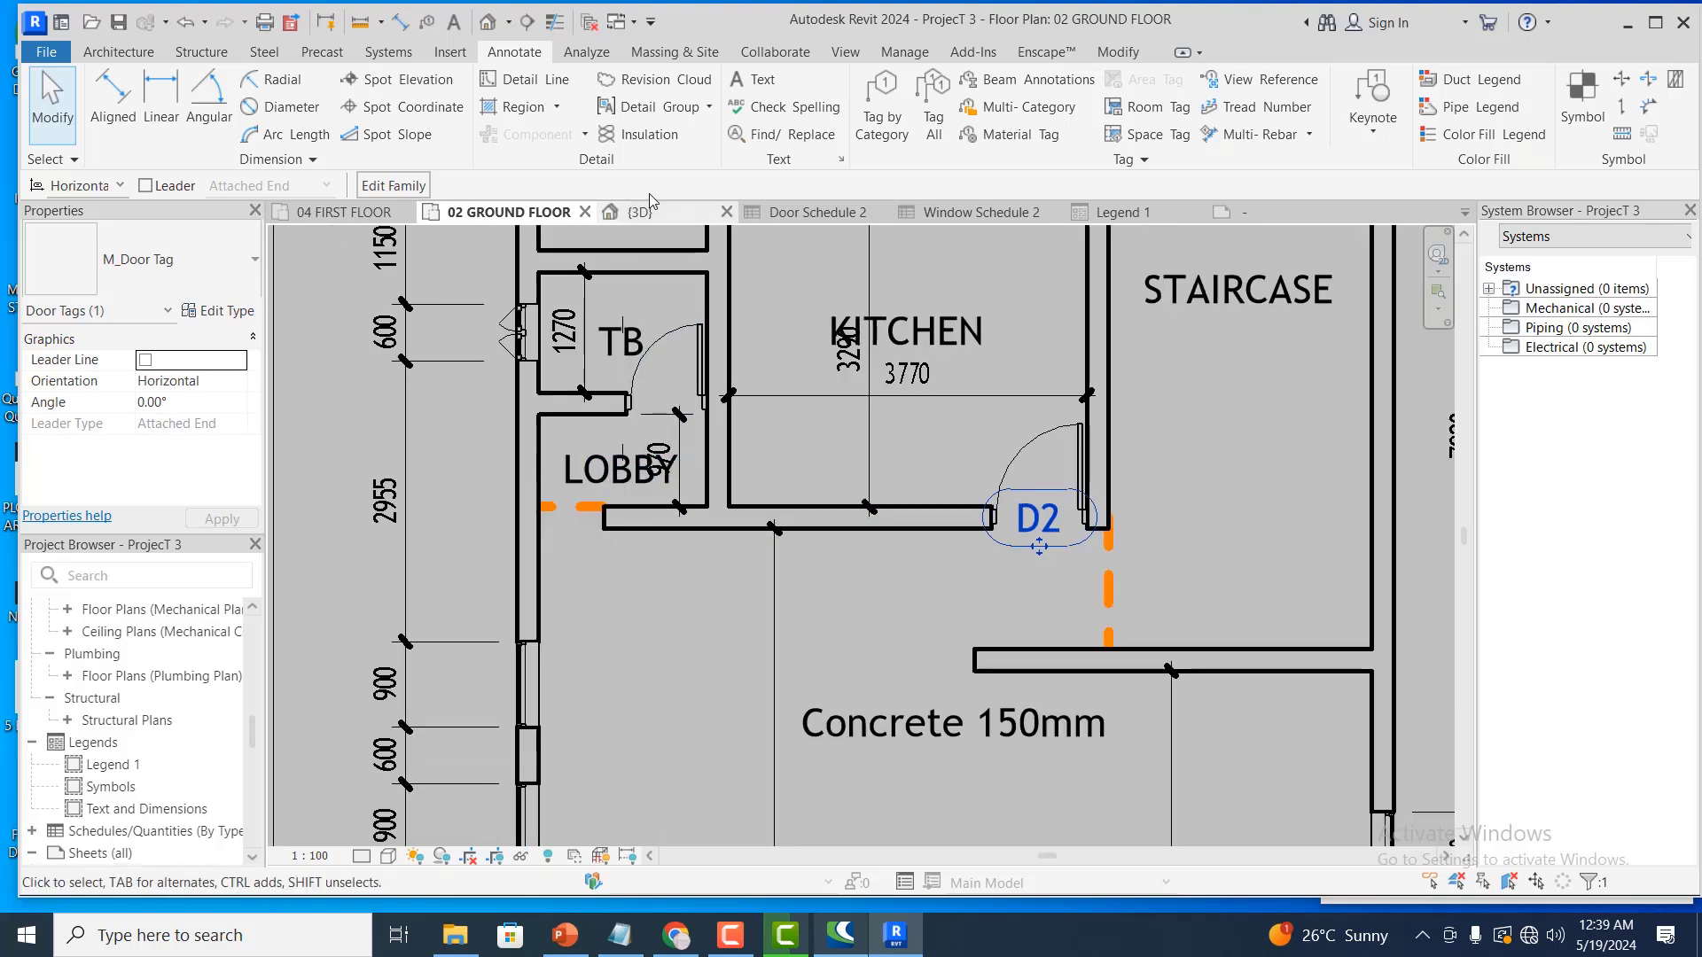
left_click(877, 105)
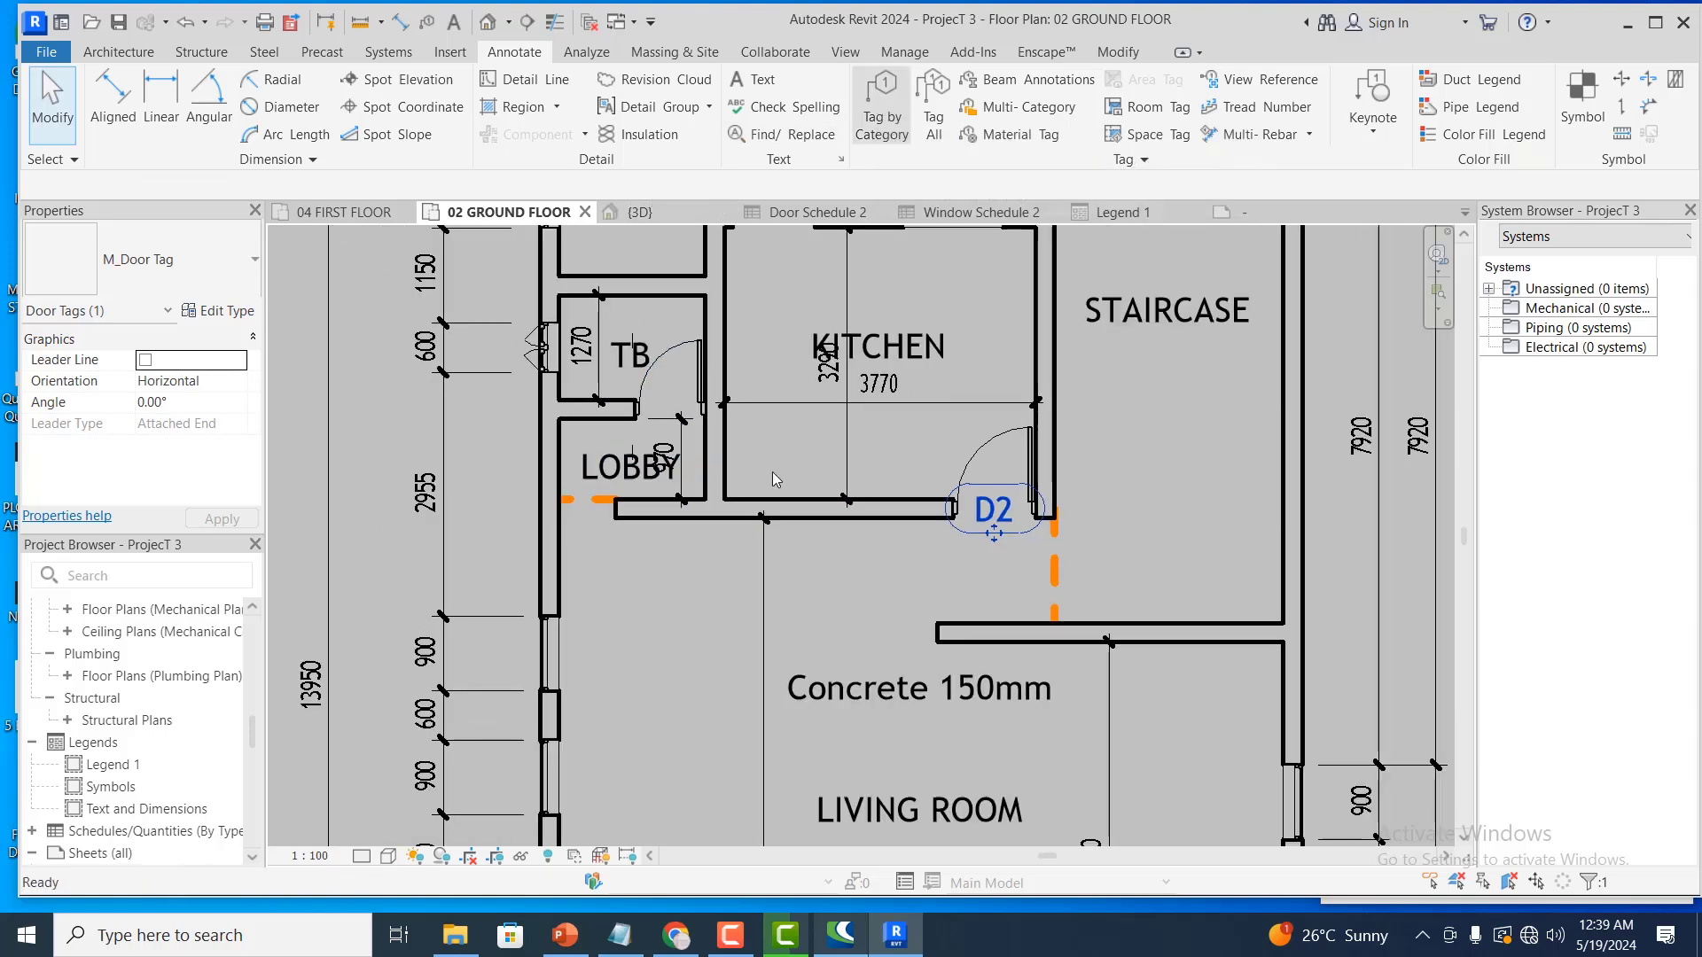
left_click(843, 587)
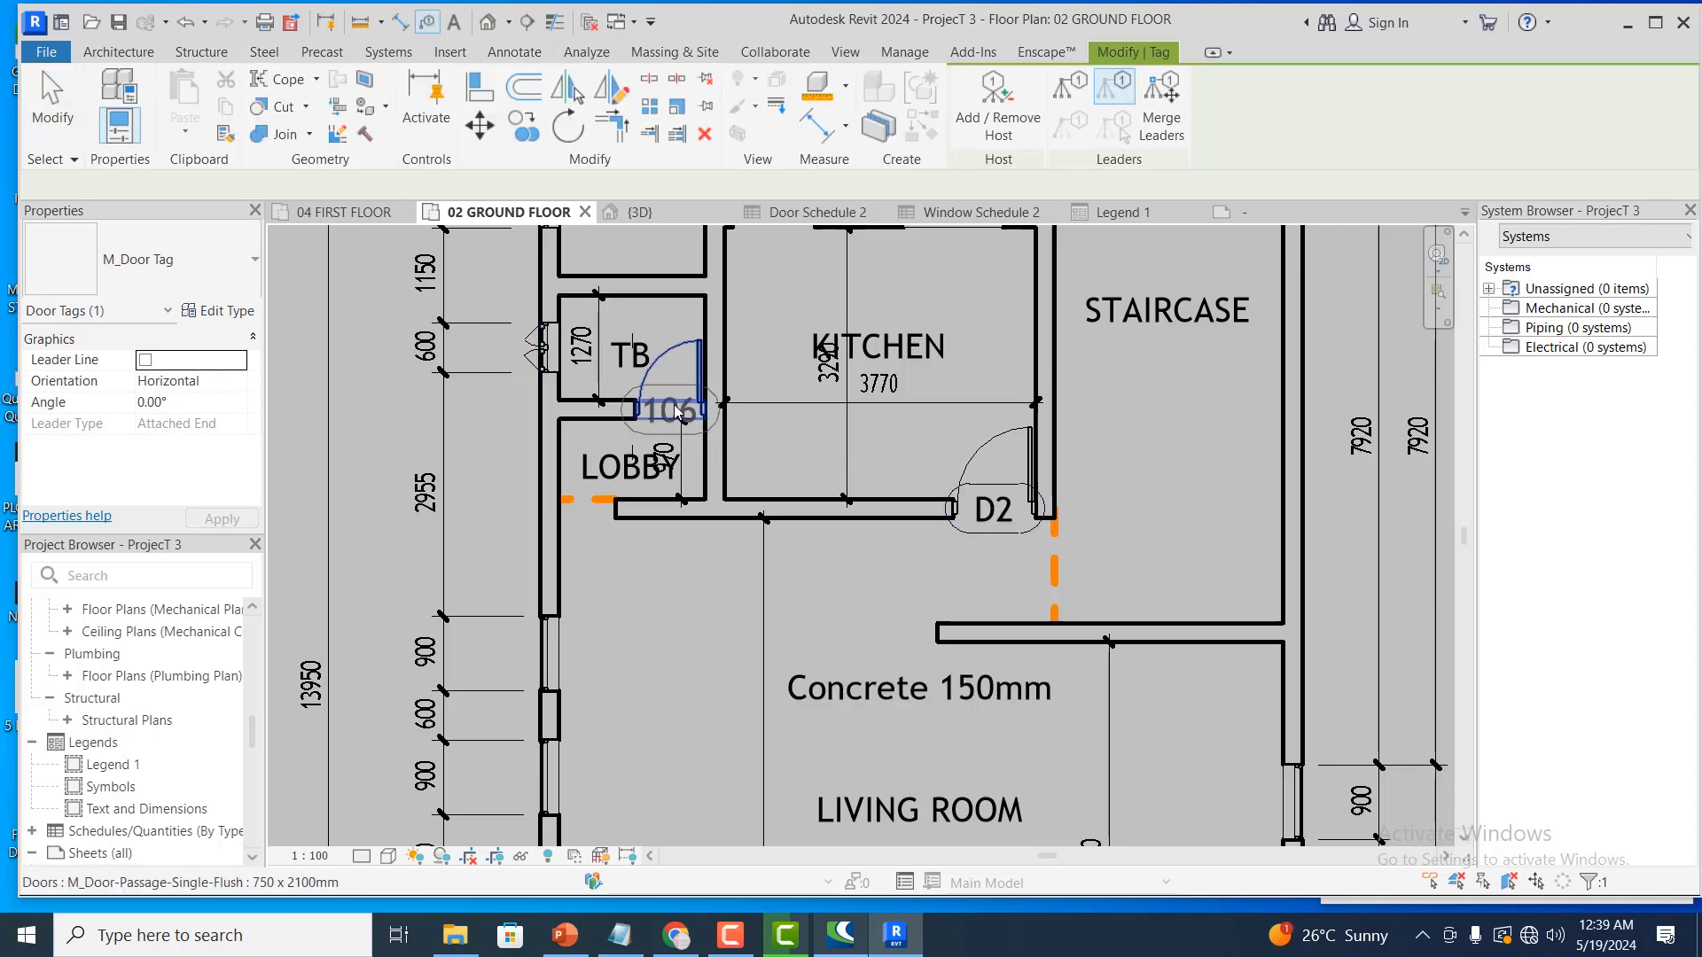
scroll(675, 411, "up", 3)
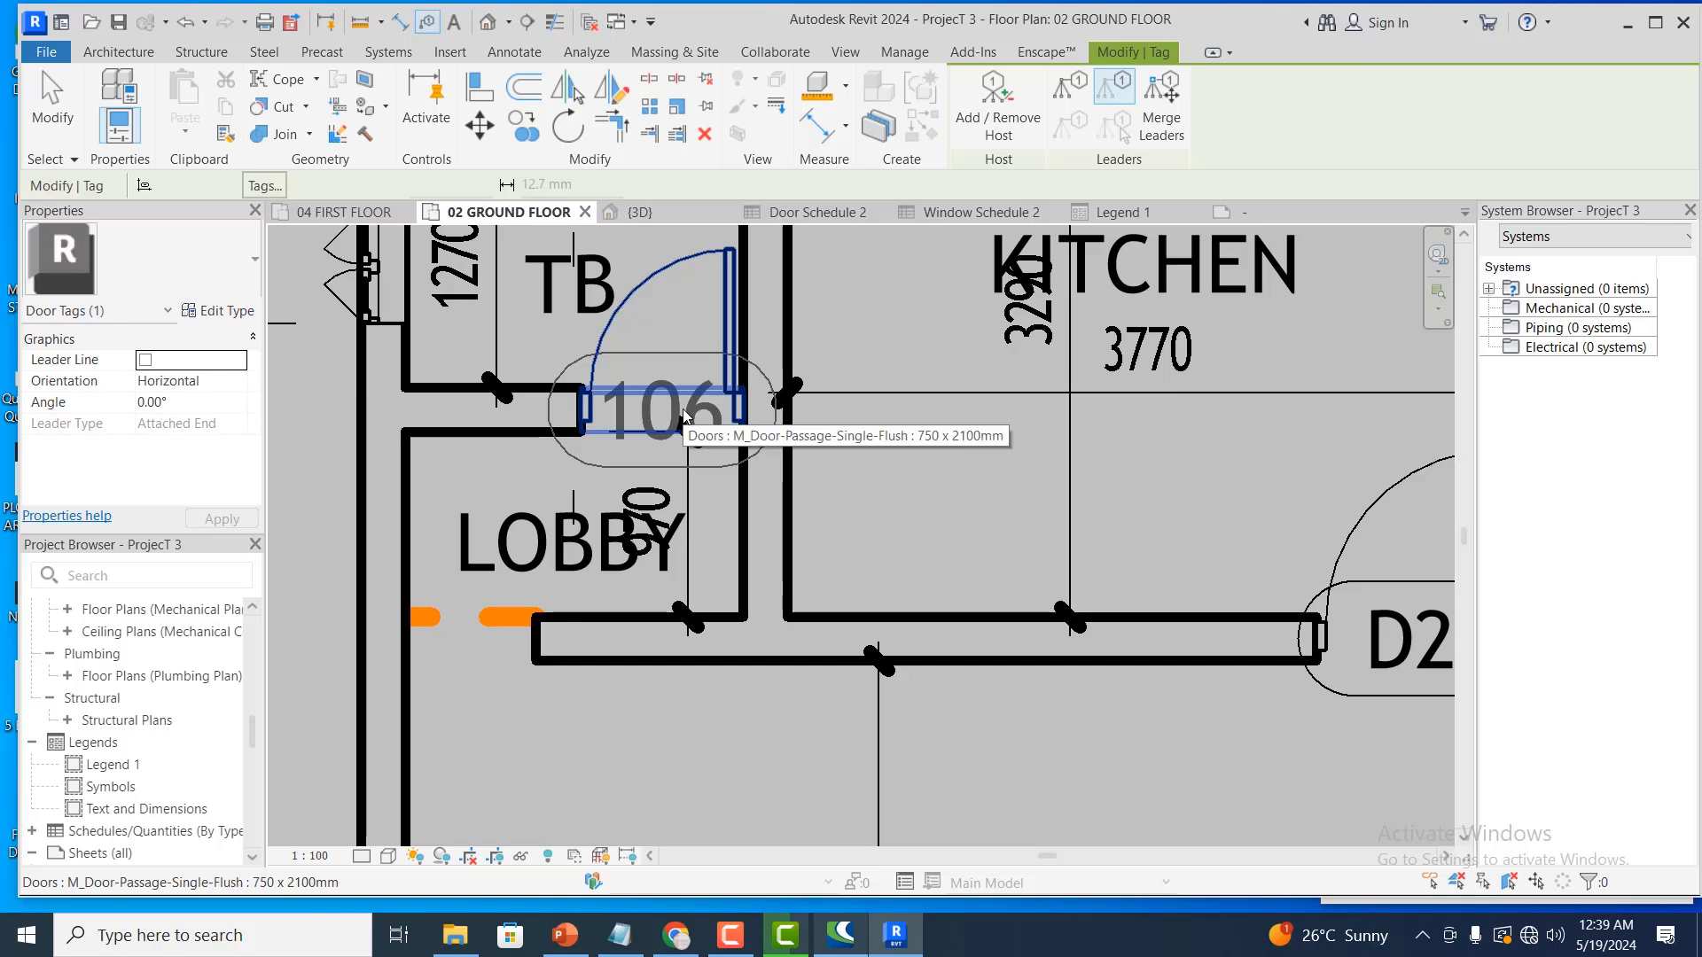
left_click(672, 271)
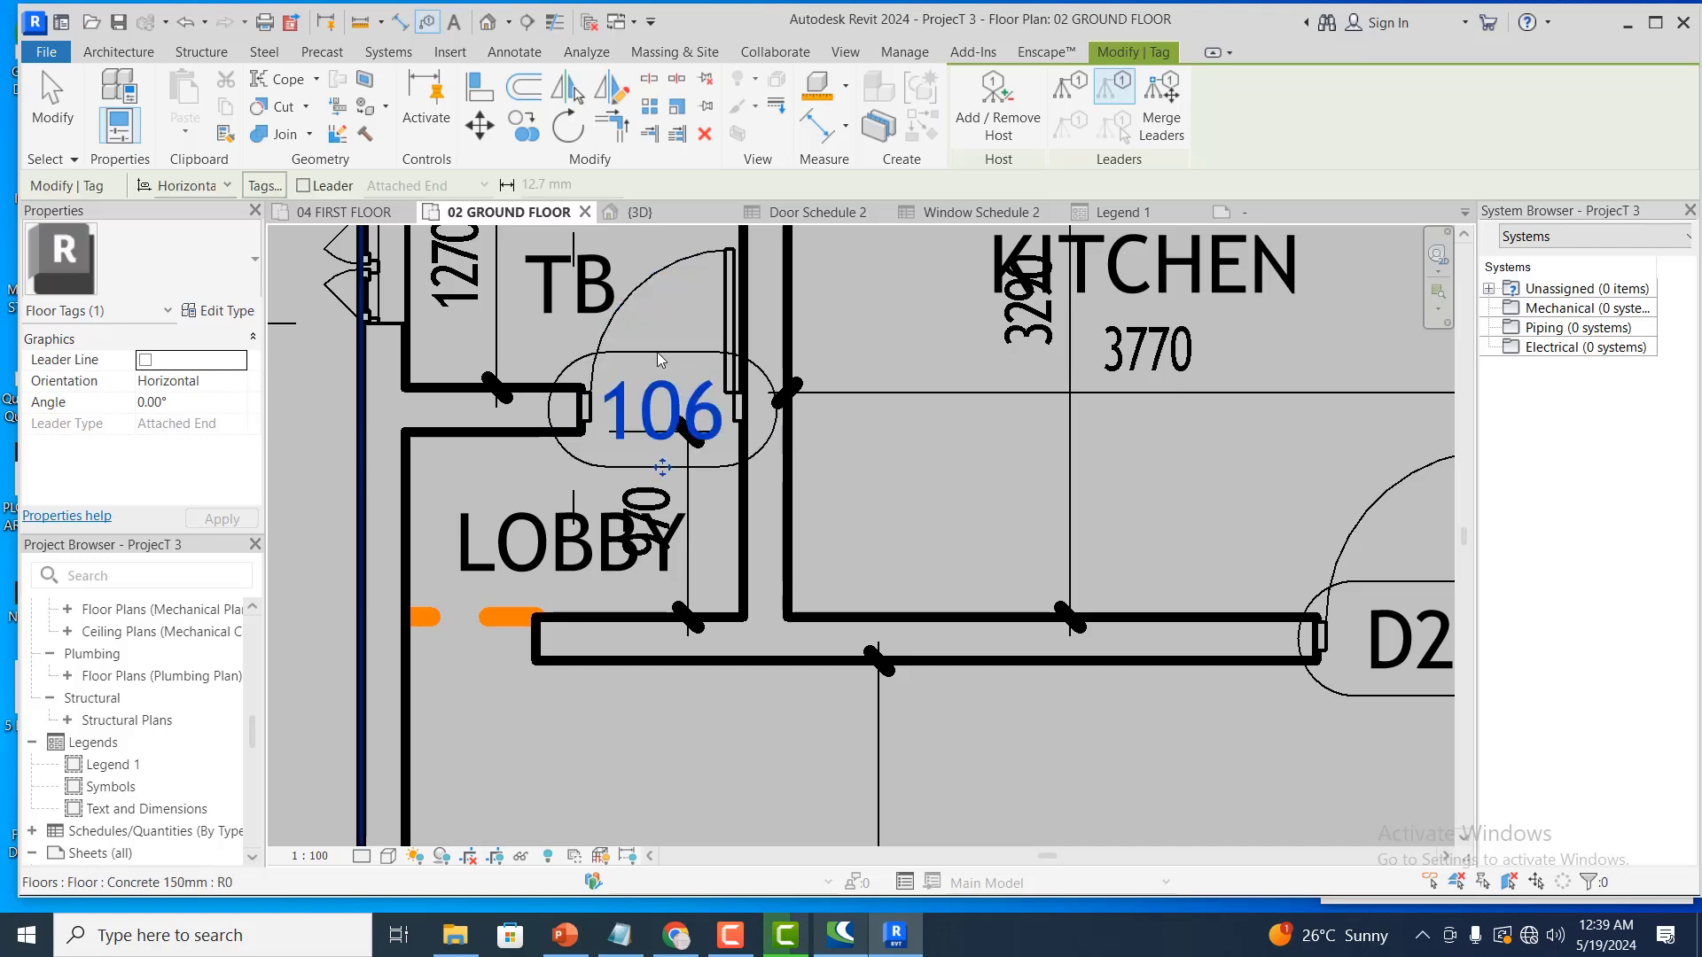
scroll(566, 452, "down", 1)
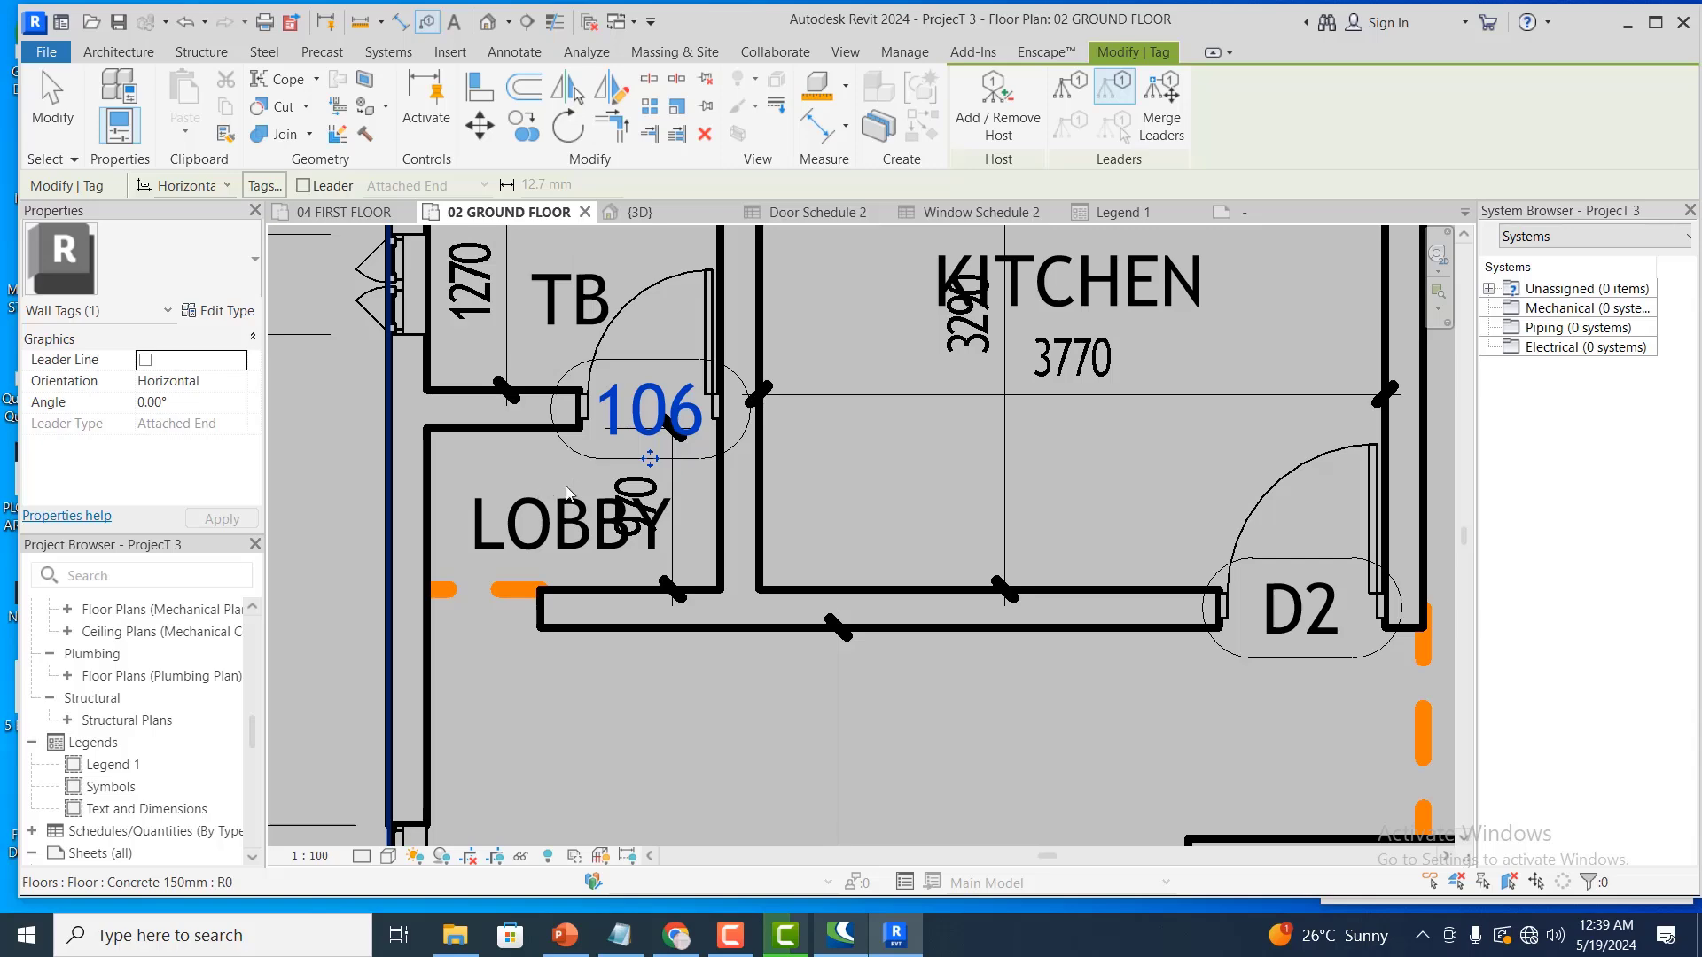
scroll(592, 472, "down", 4)
scroll(610, 478, "down", 2)
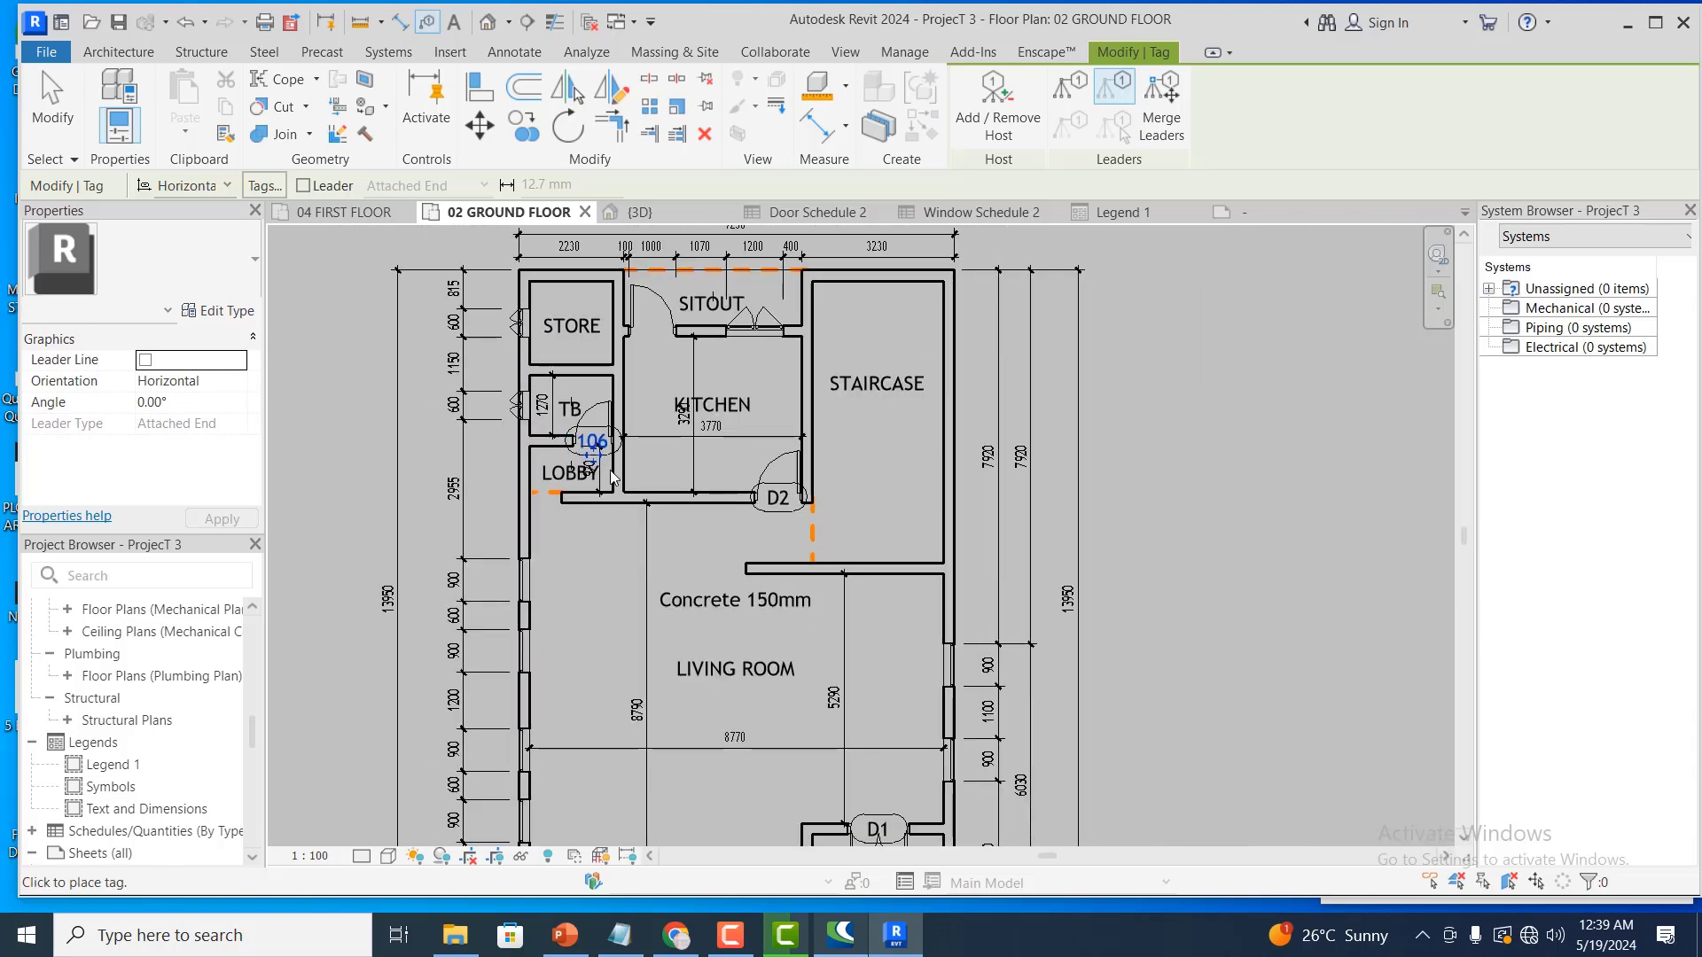
scroll(608, 475, "up", 5)
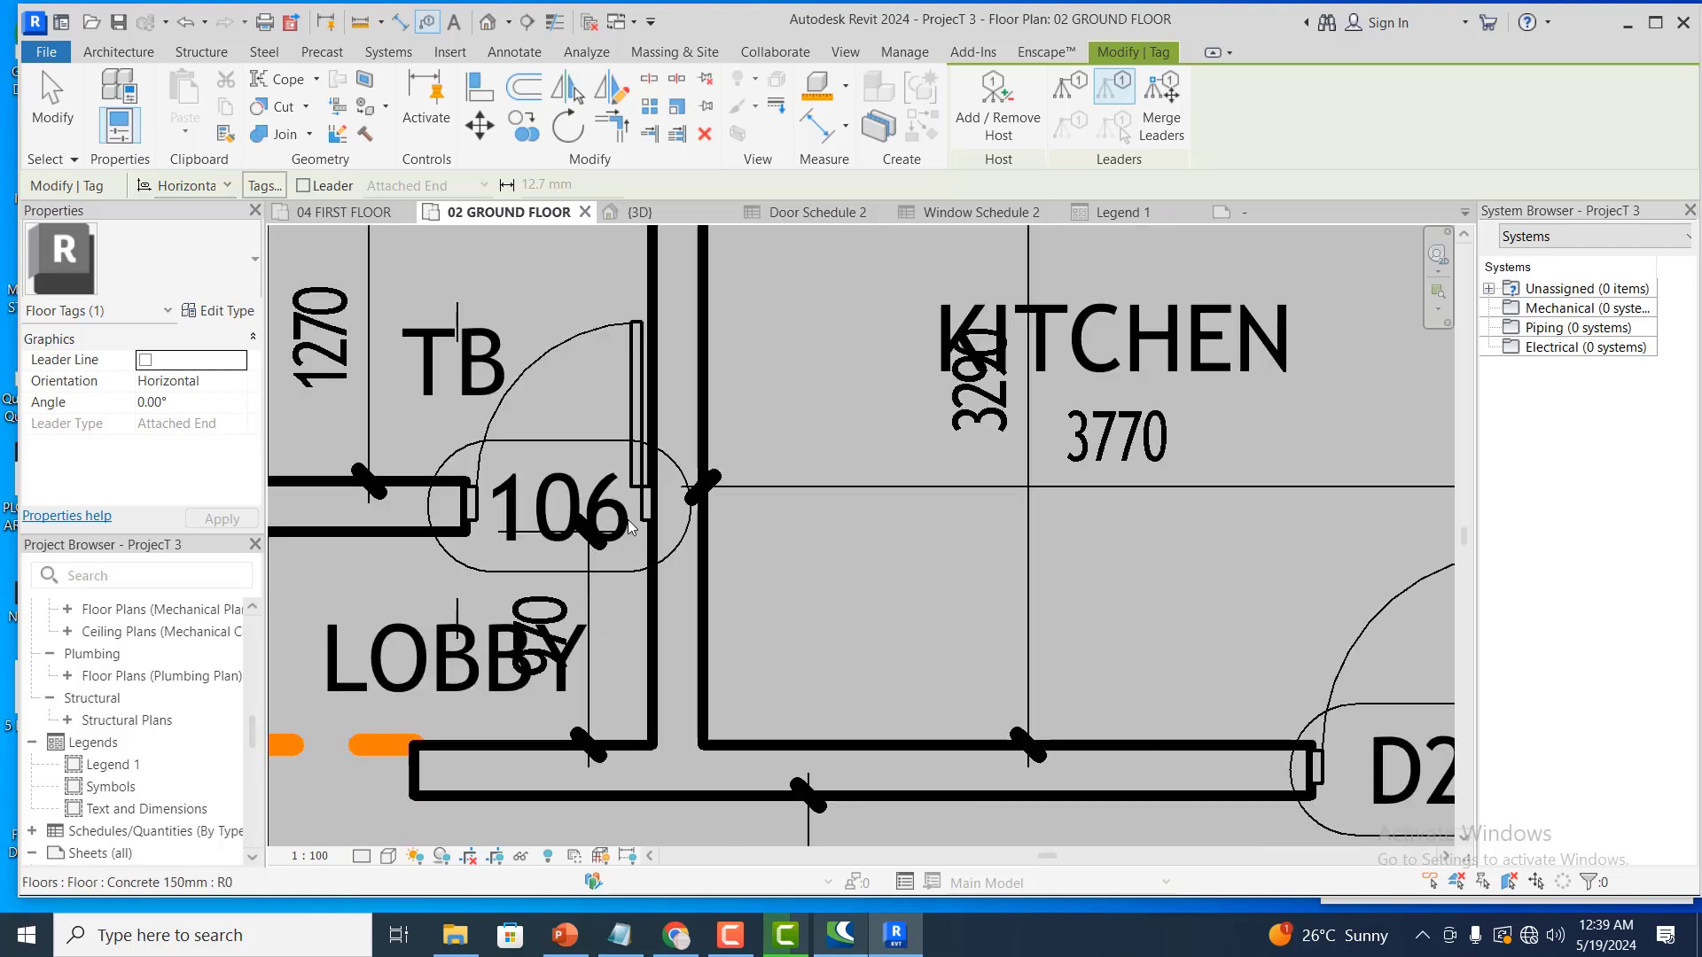
scroll(620, 531, "up", 2)
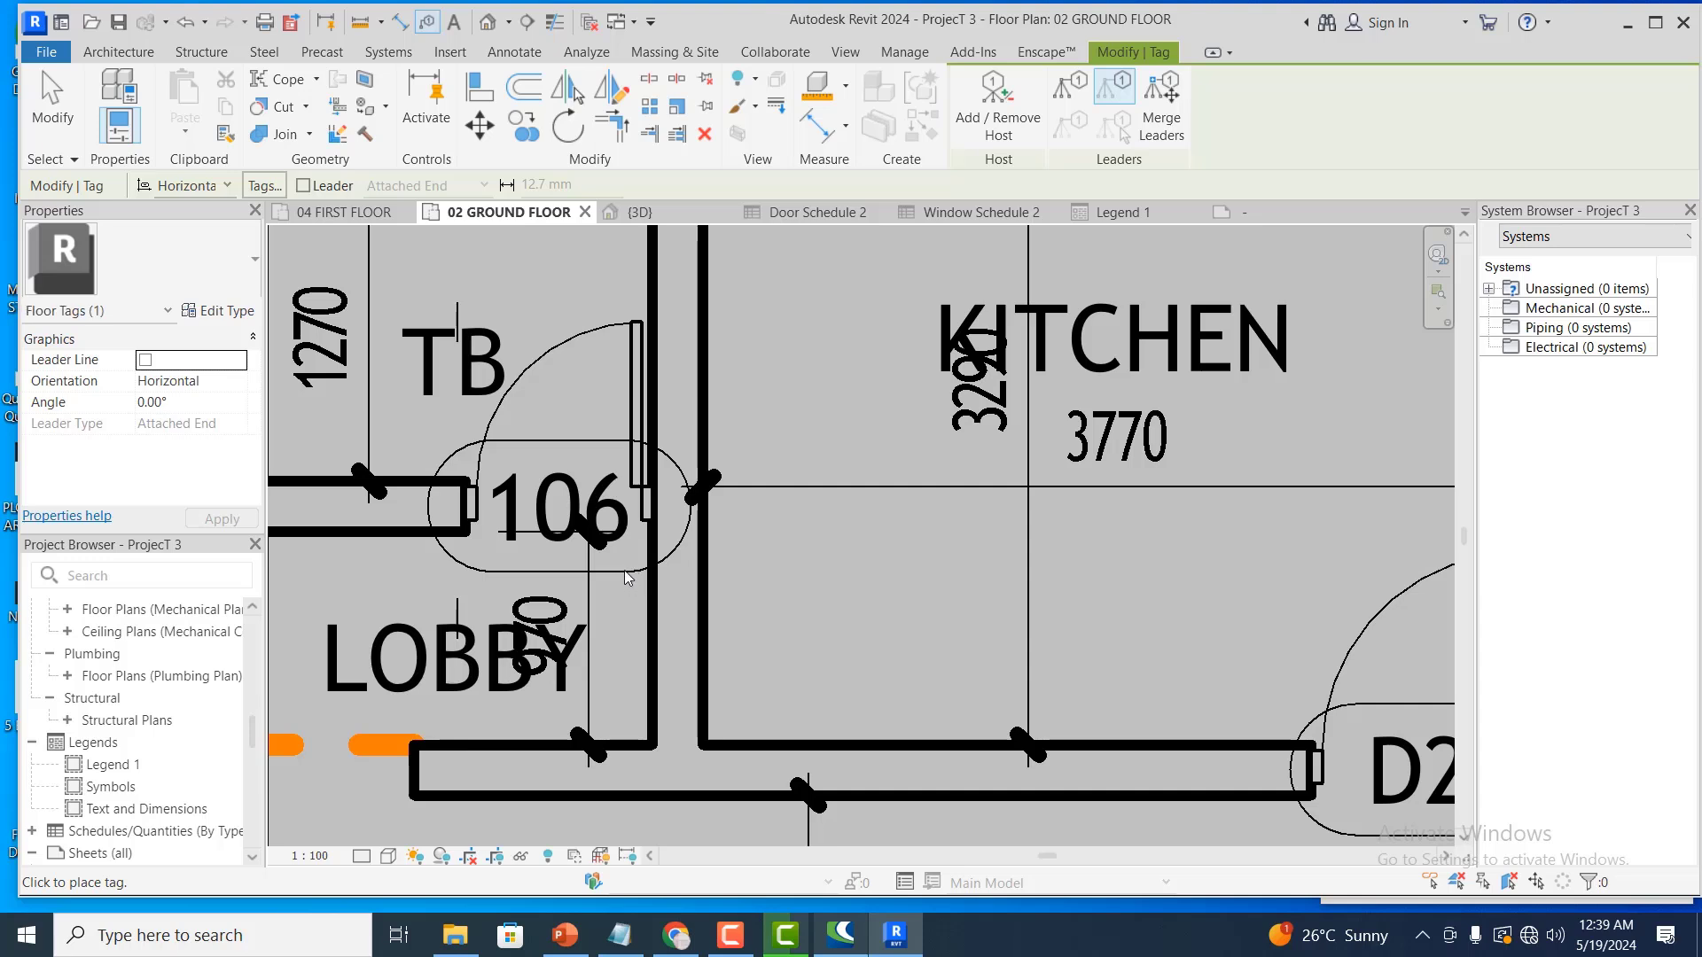
scroll(640, 567, "down", 1)
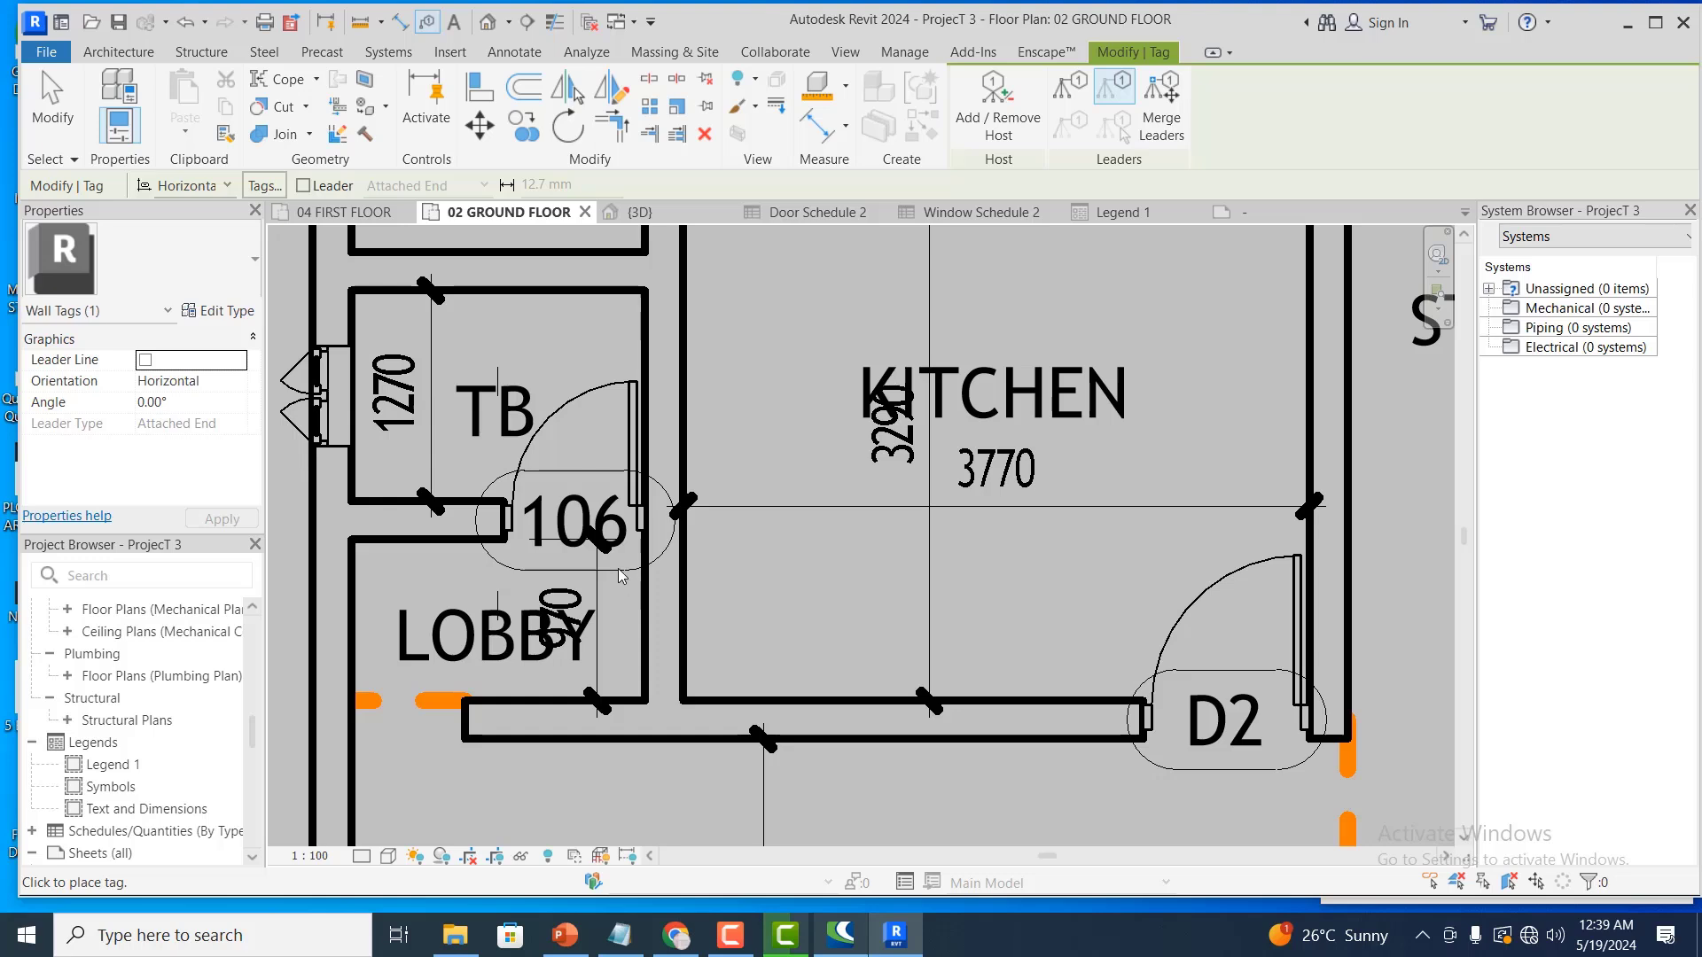
scroll(620, 556, "up", 1)
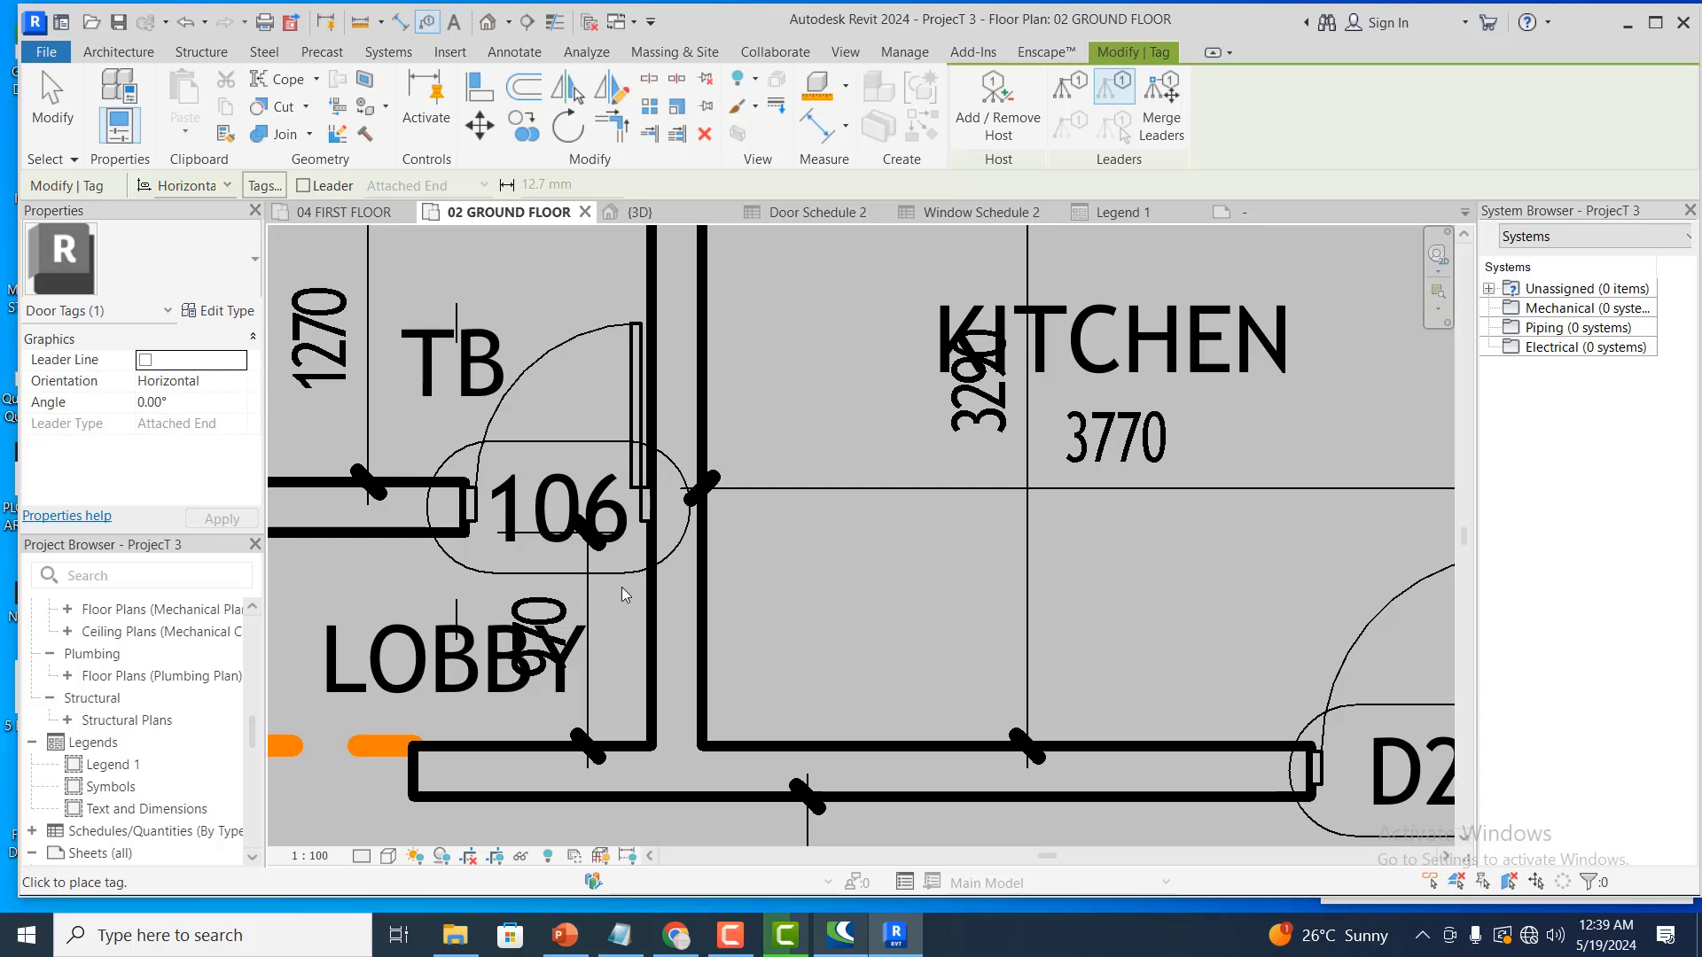
key("Escape")
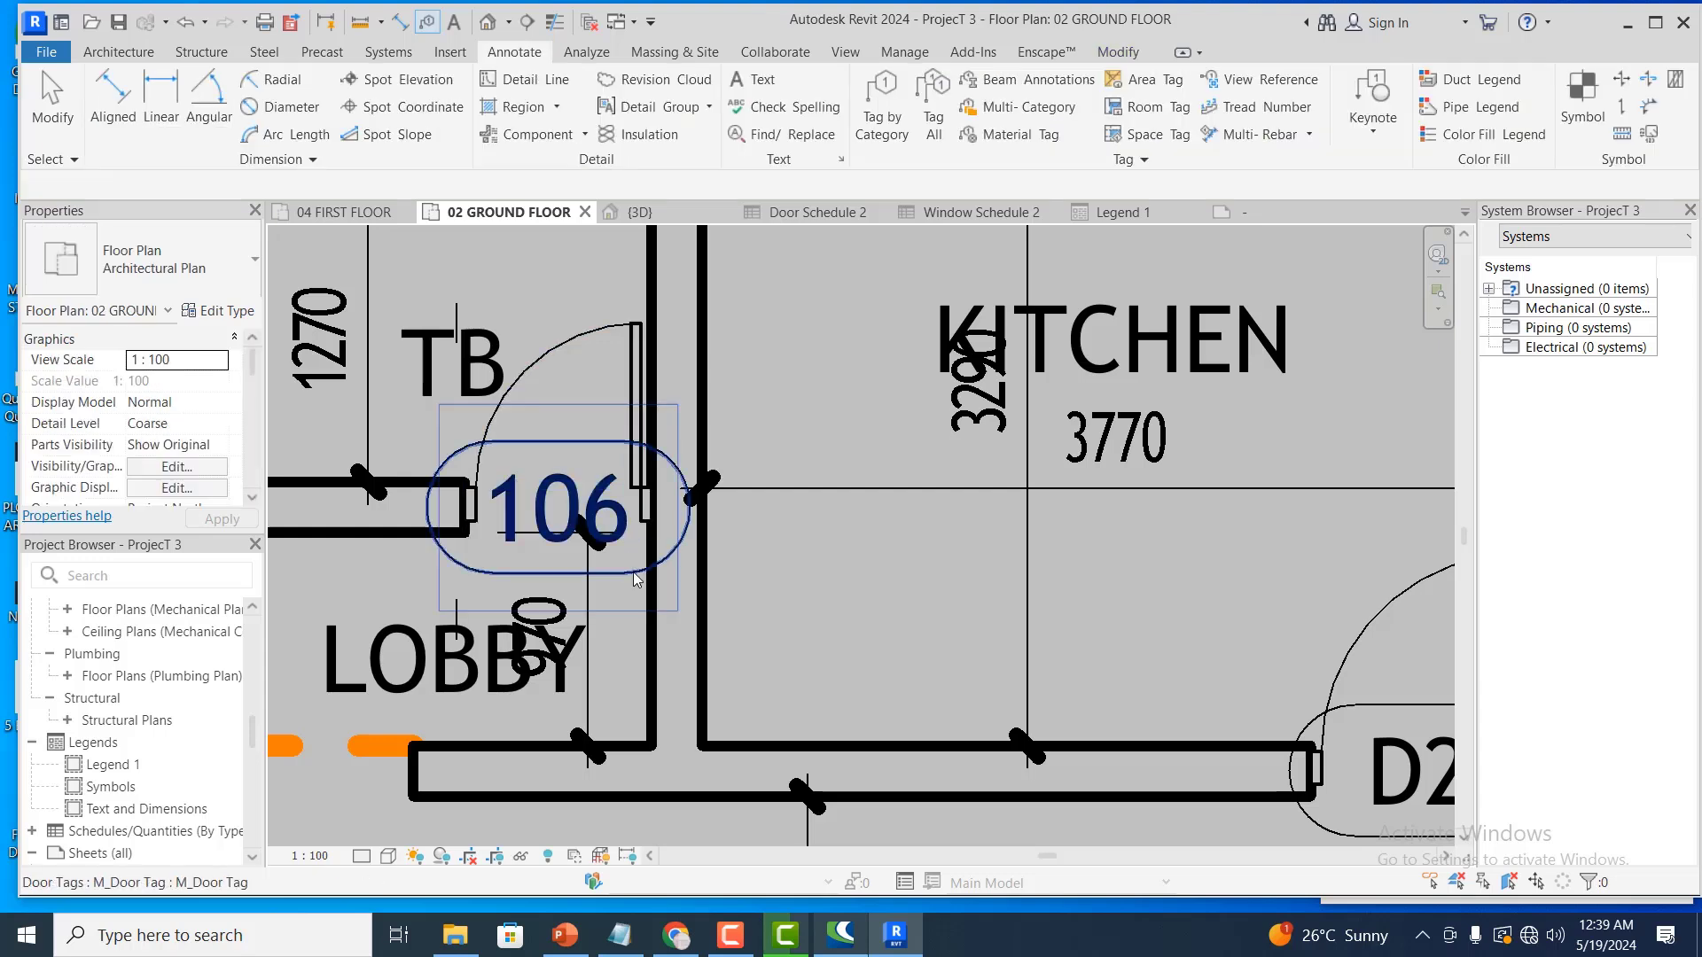
Change the tag value of the door between TB and the lobby to D3
double_click(636, 580)
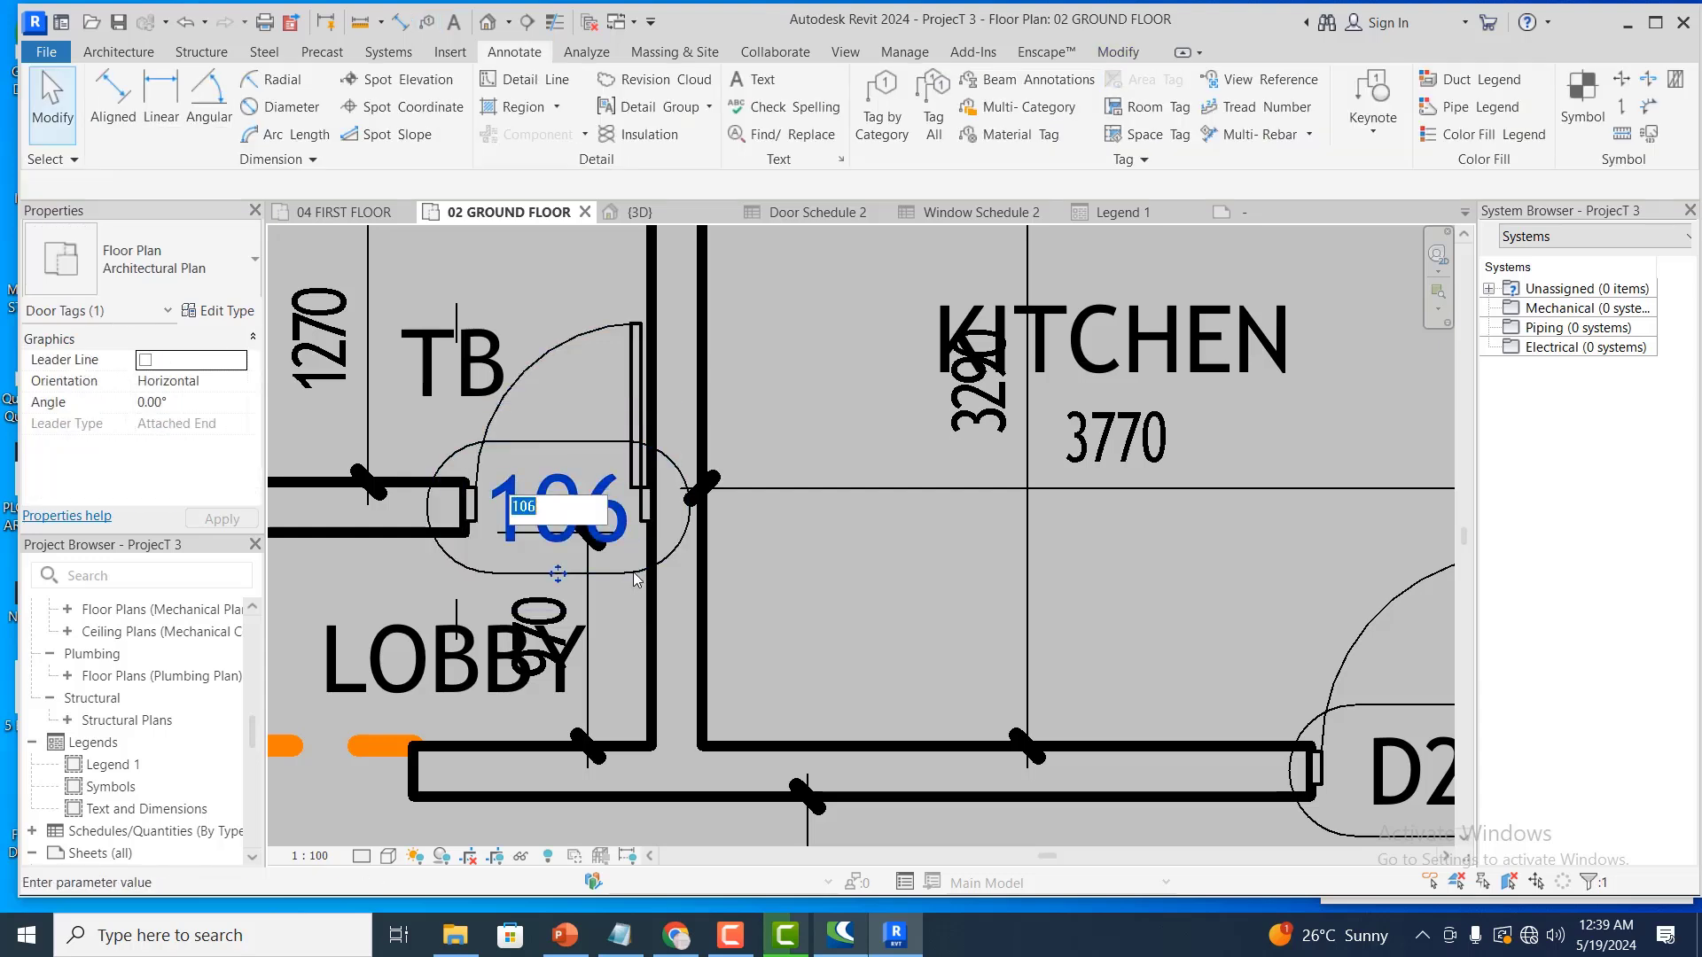
type("d3")
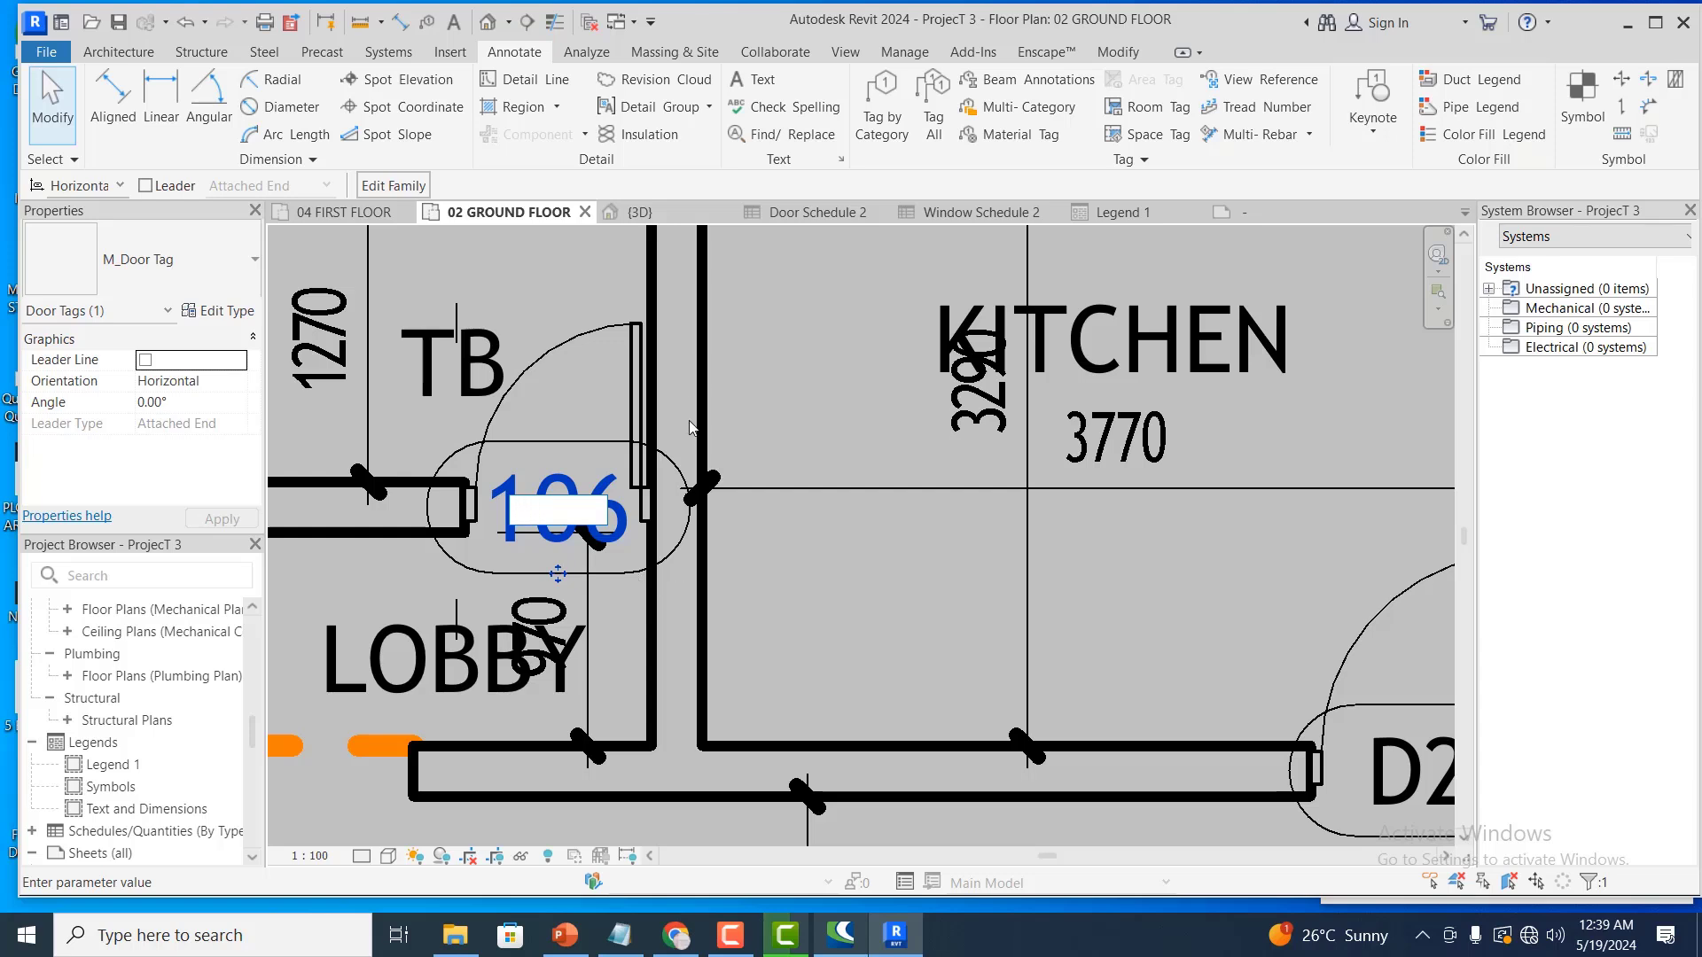
type("3")
key("Return")
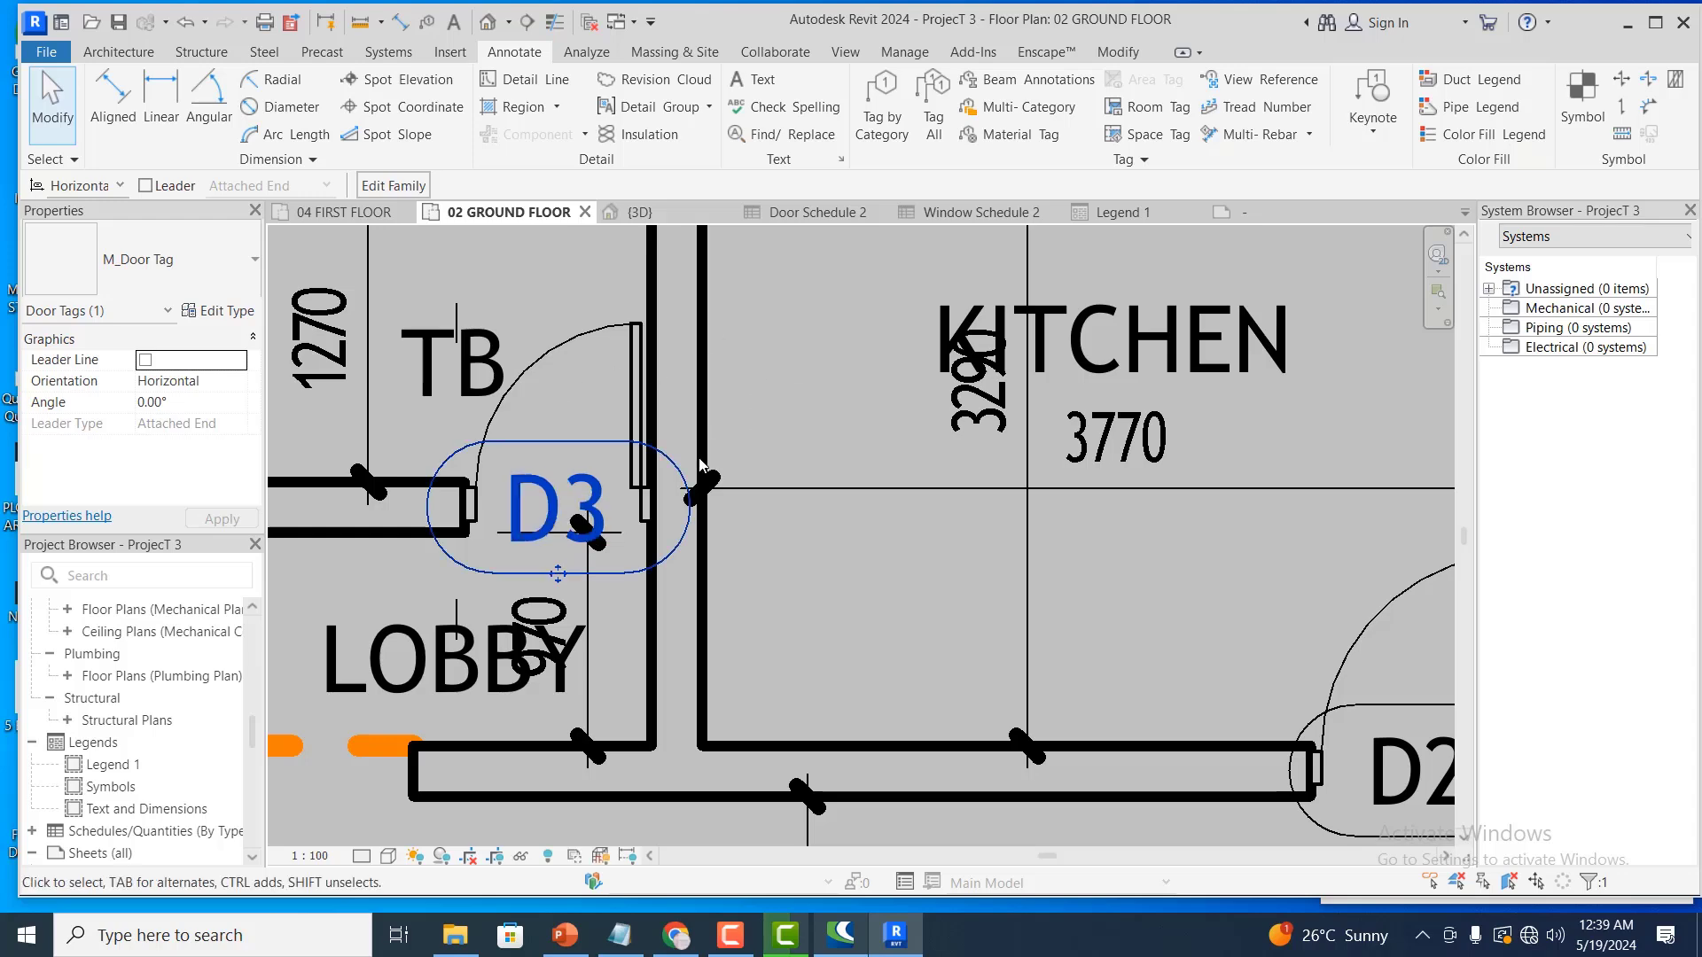
Move the D3 door tag slightly away from the door opening, towards the lobby
scroll(705, 468, "down", 4)
scroll(704, 523, "up", 2)
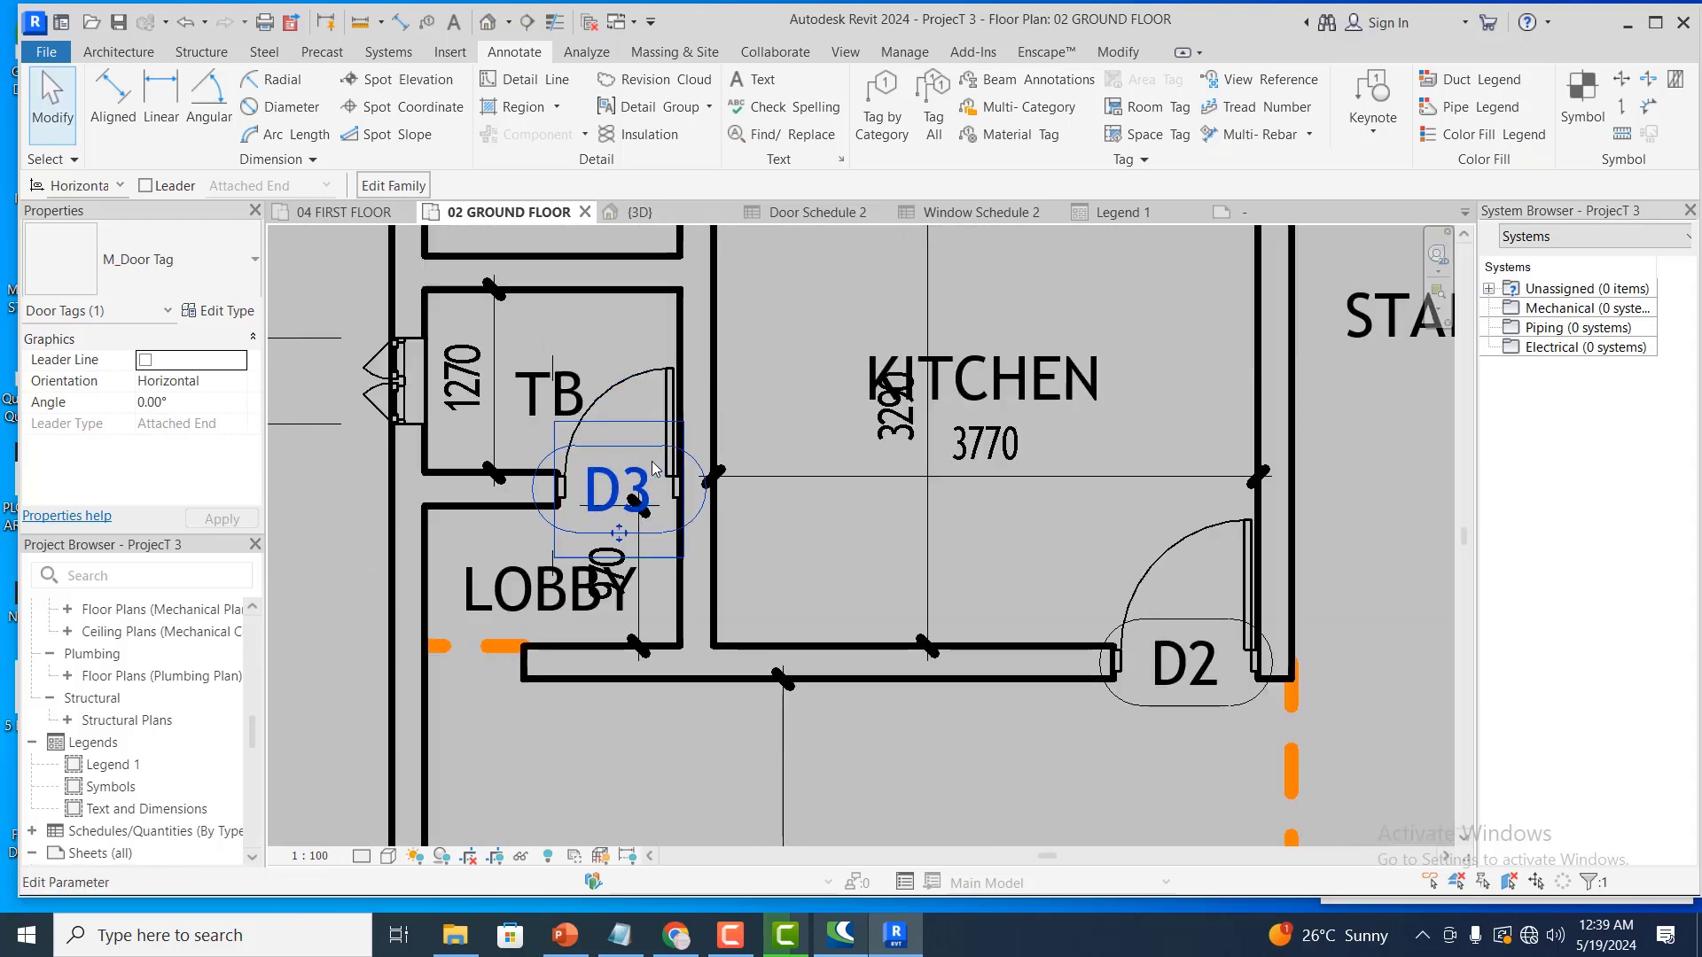
scroll(652, 459, "up", 2)
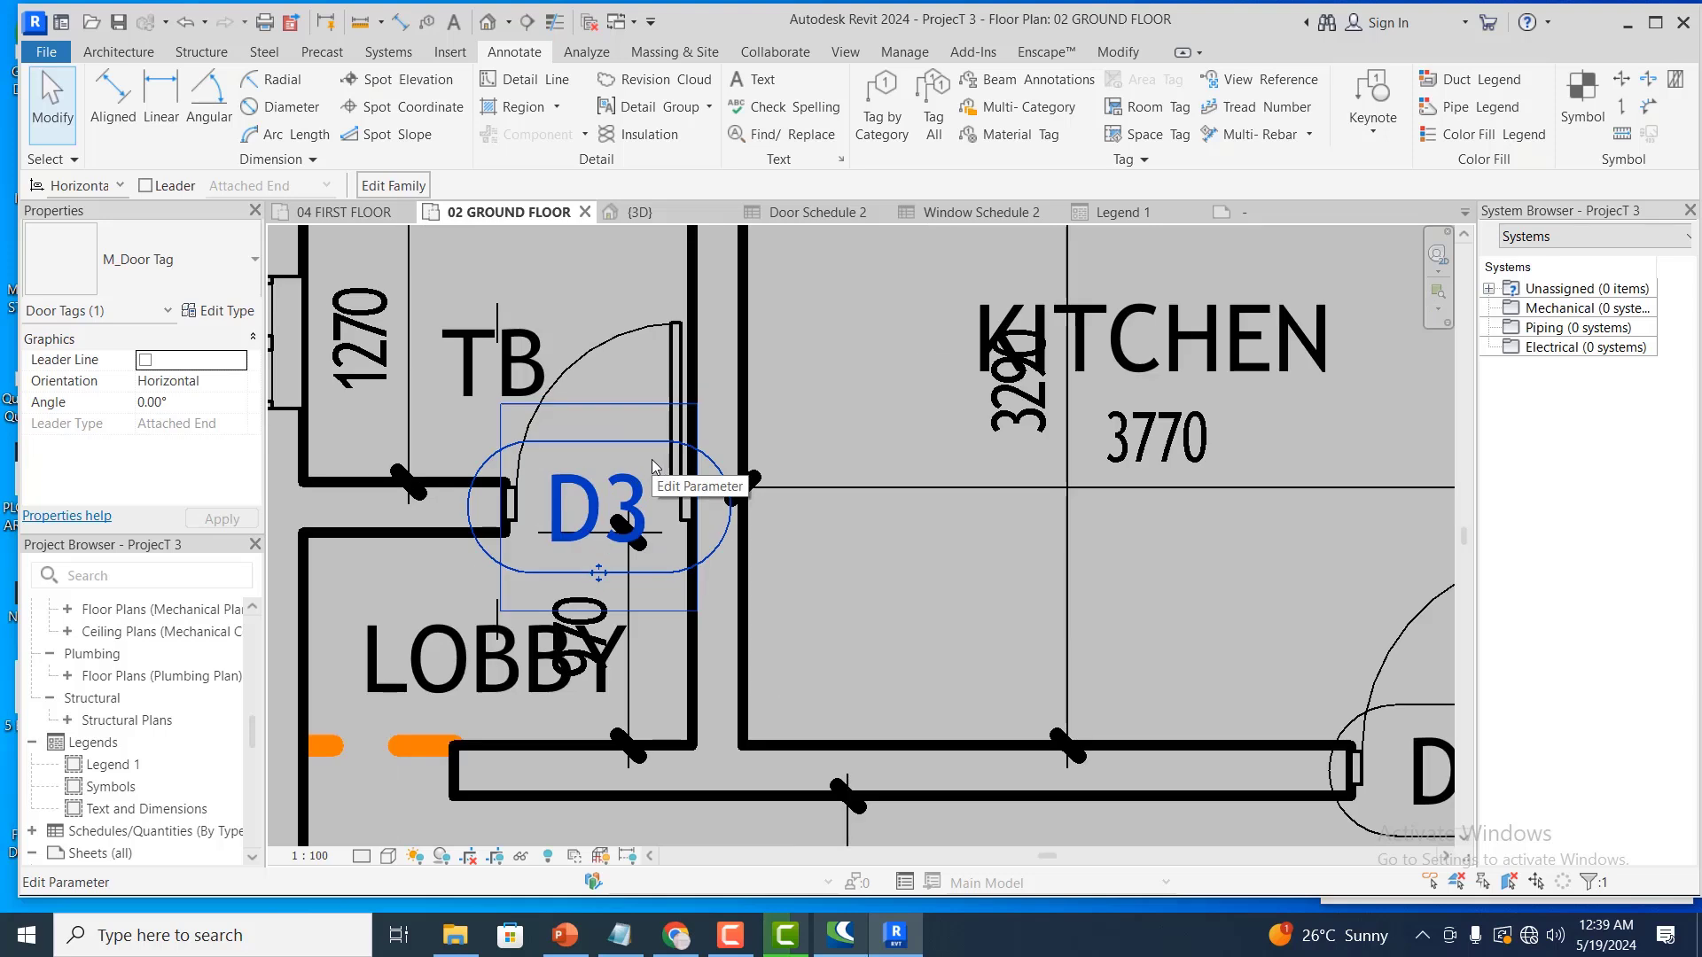
left_click(651, 459)
left_click(885, 423)
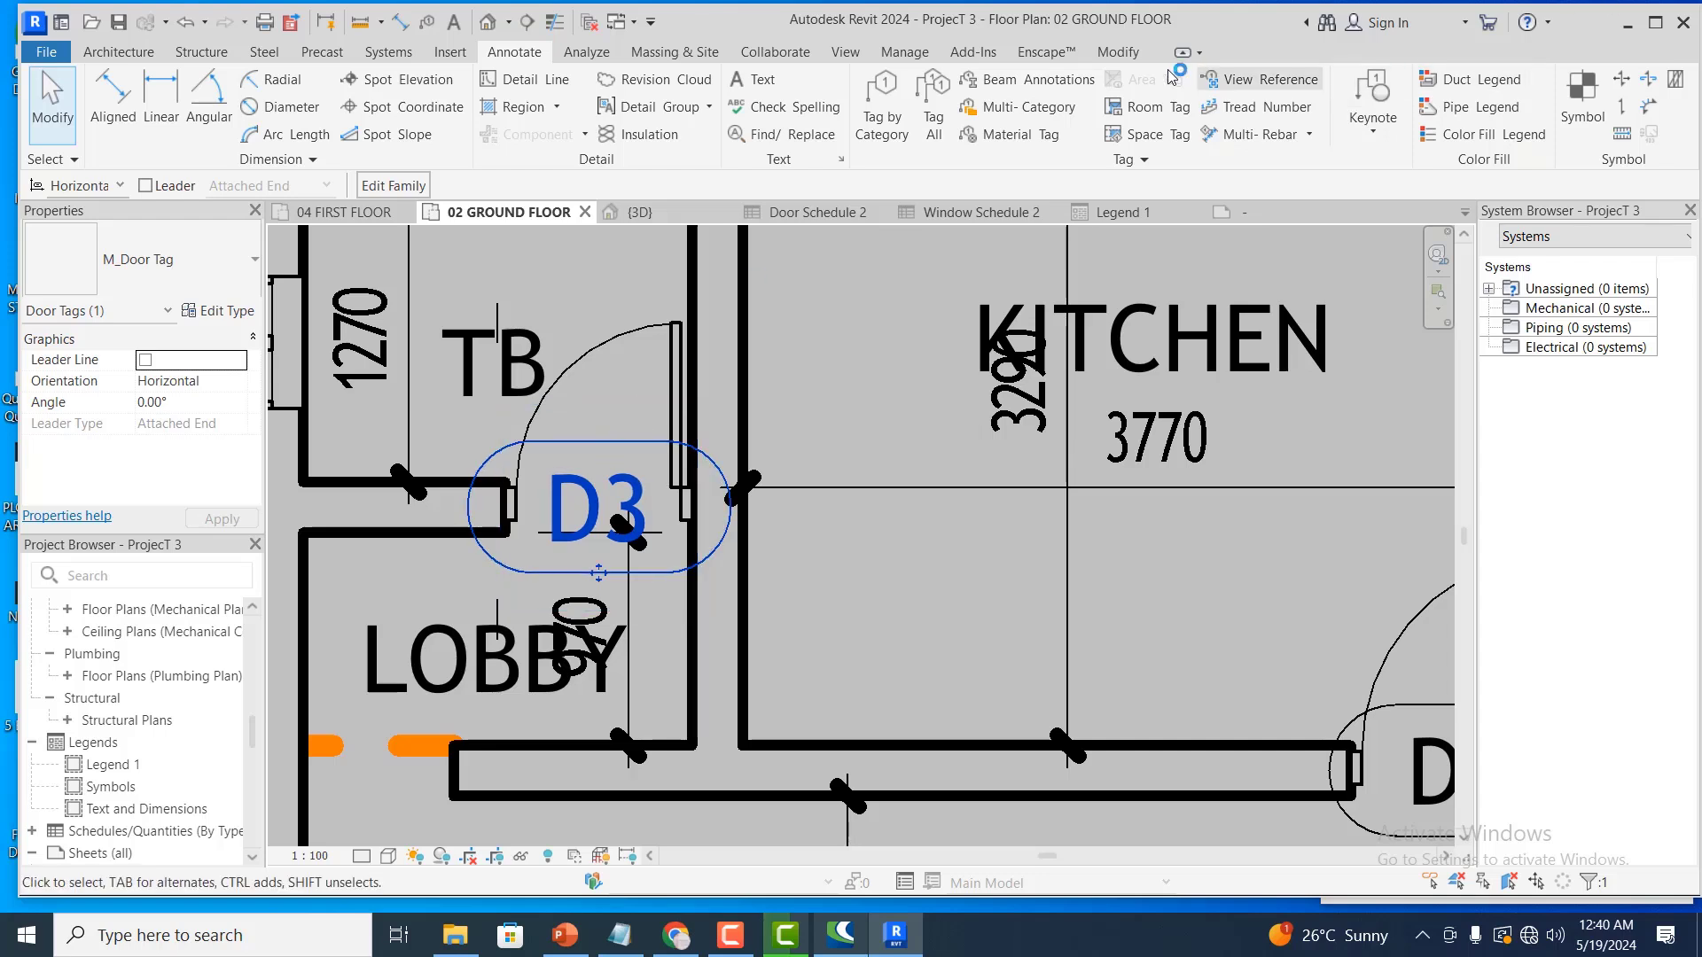
left_click(1113, 52)
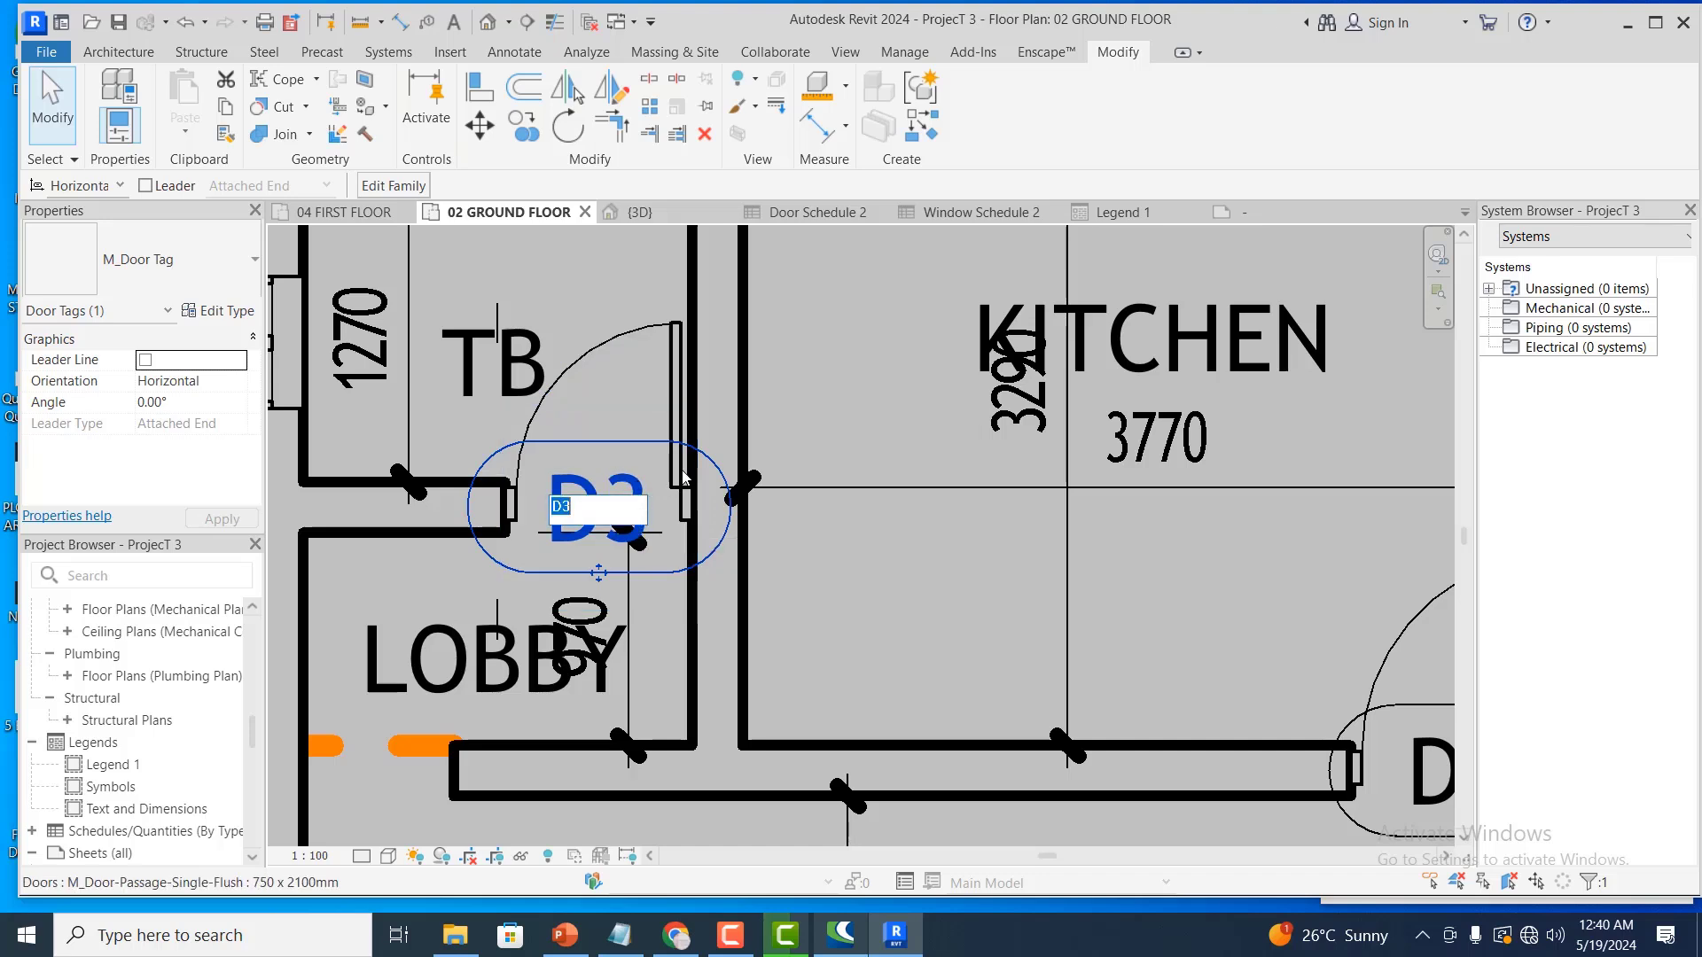
left_click(483, 131)
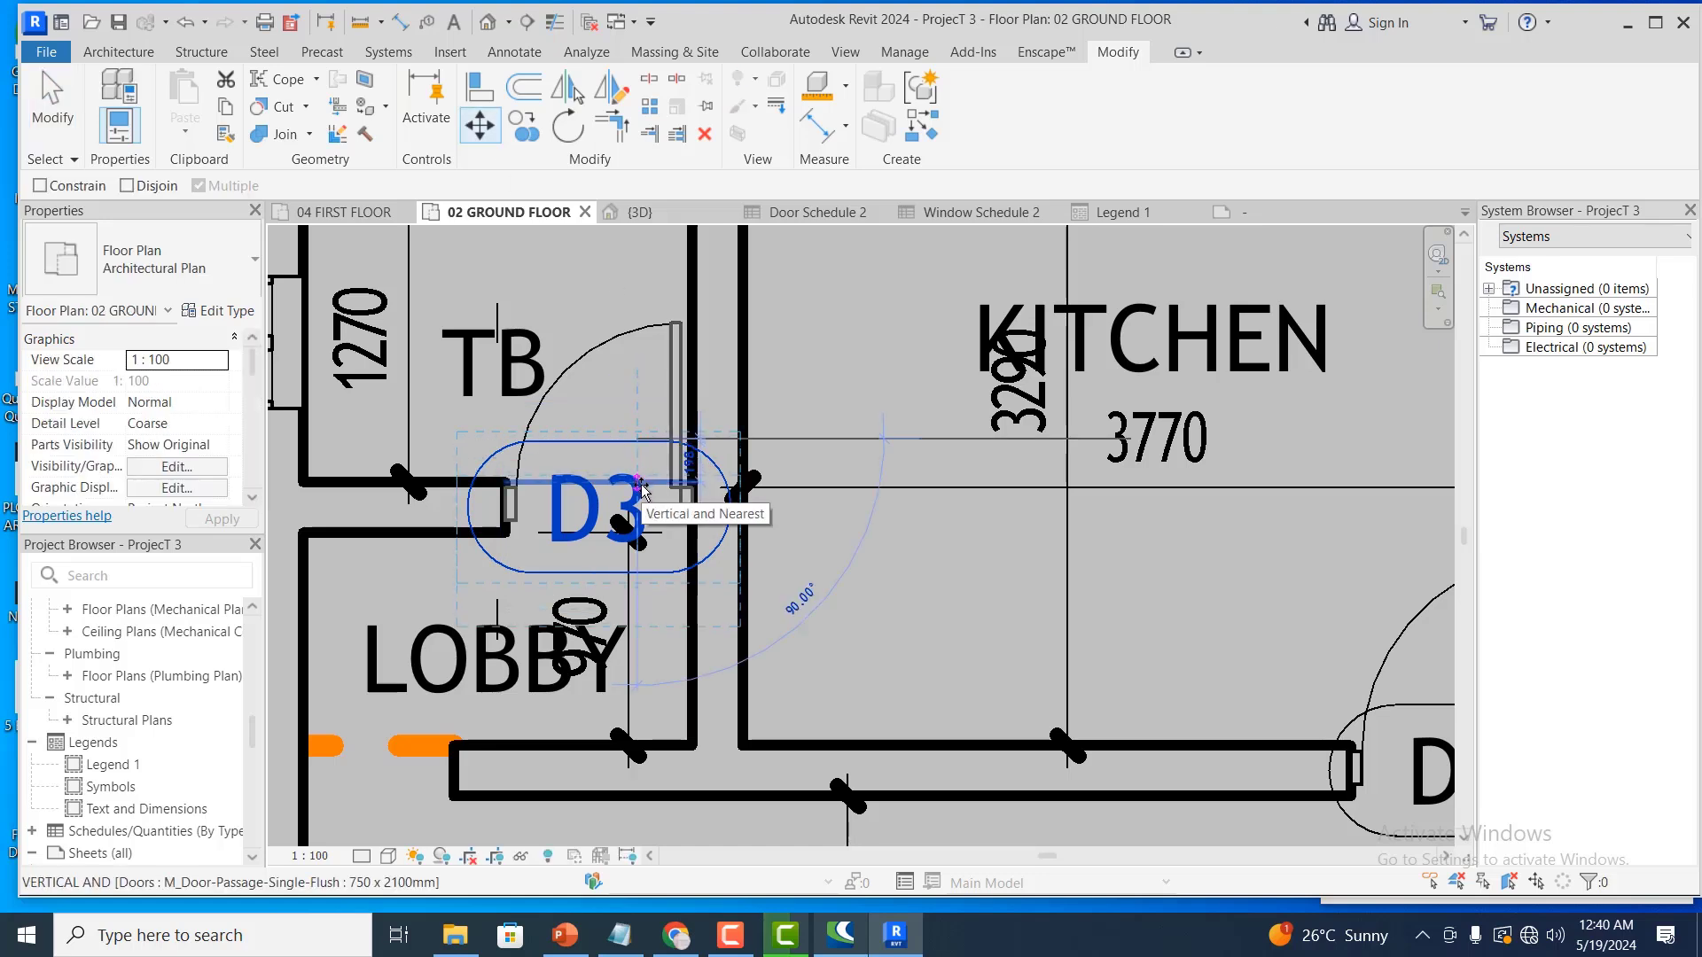
left_click(638, 484)
left_click(671, 419)
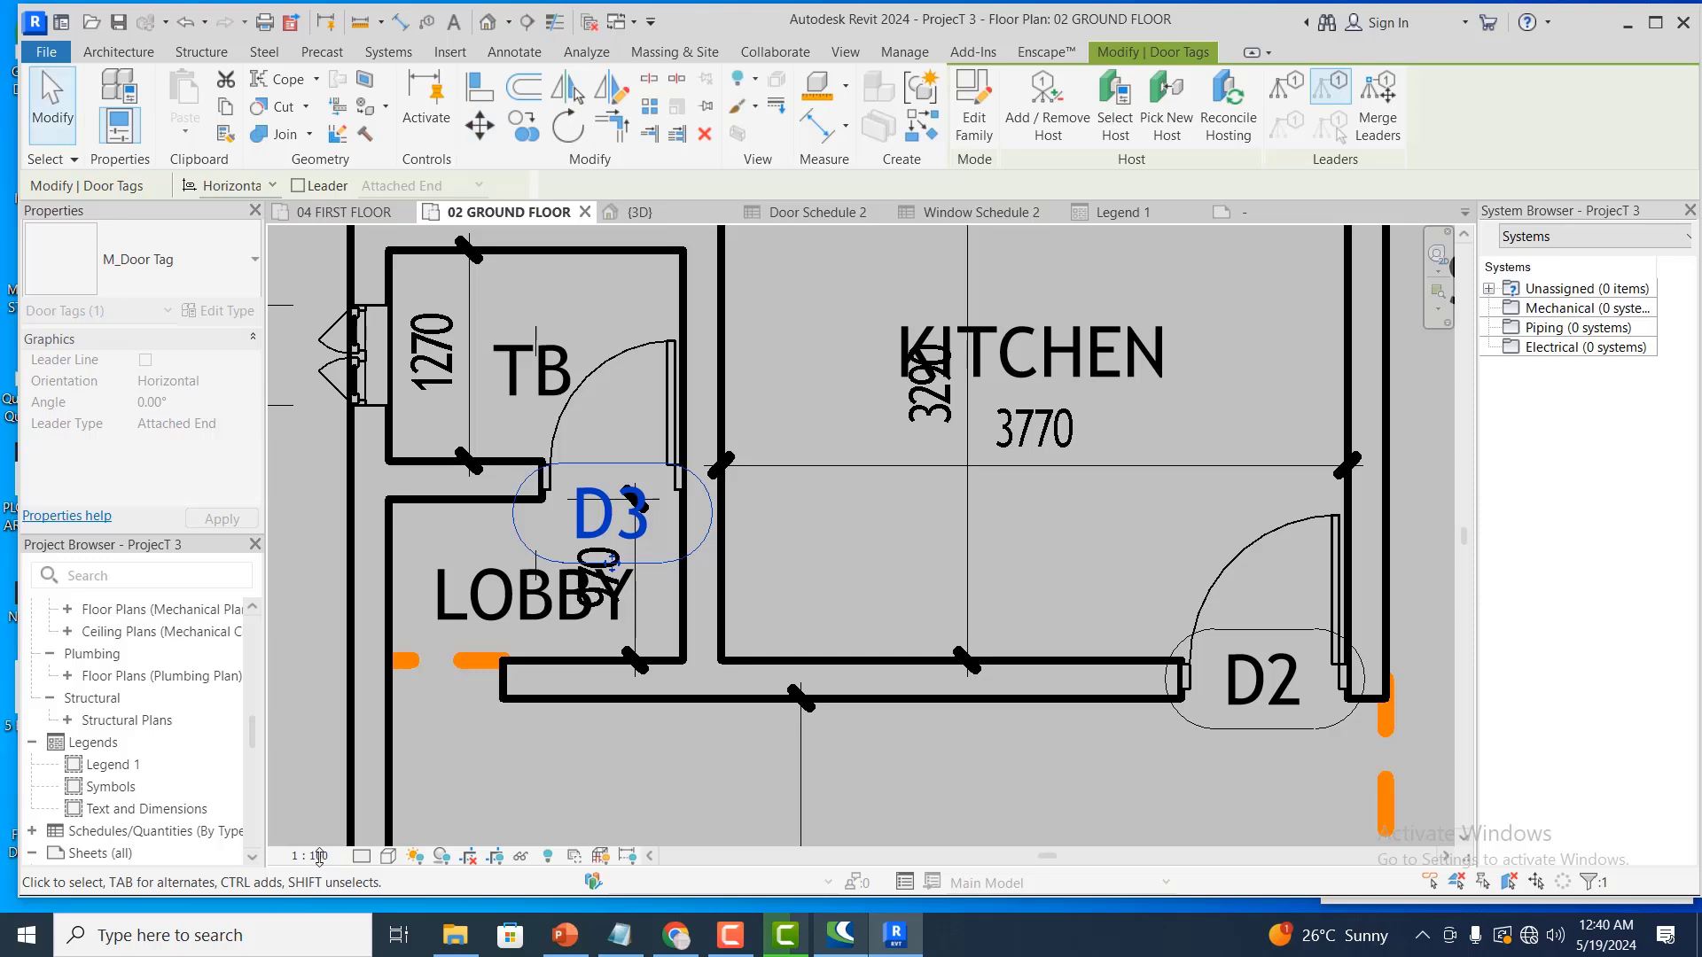
Try the ground floor plan at a view scale of 1:10, and set it back to 1:100
left_click(324, 855)
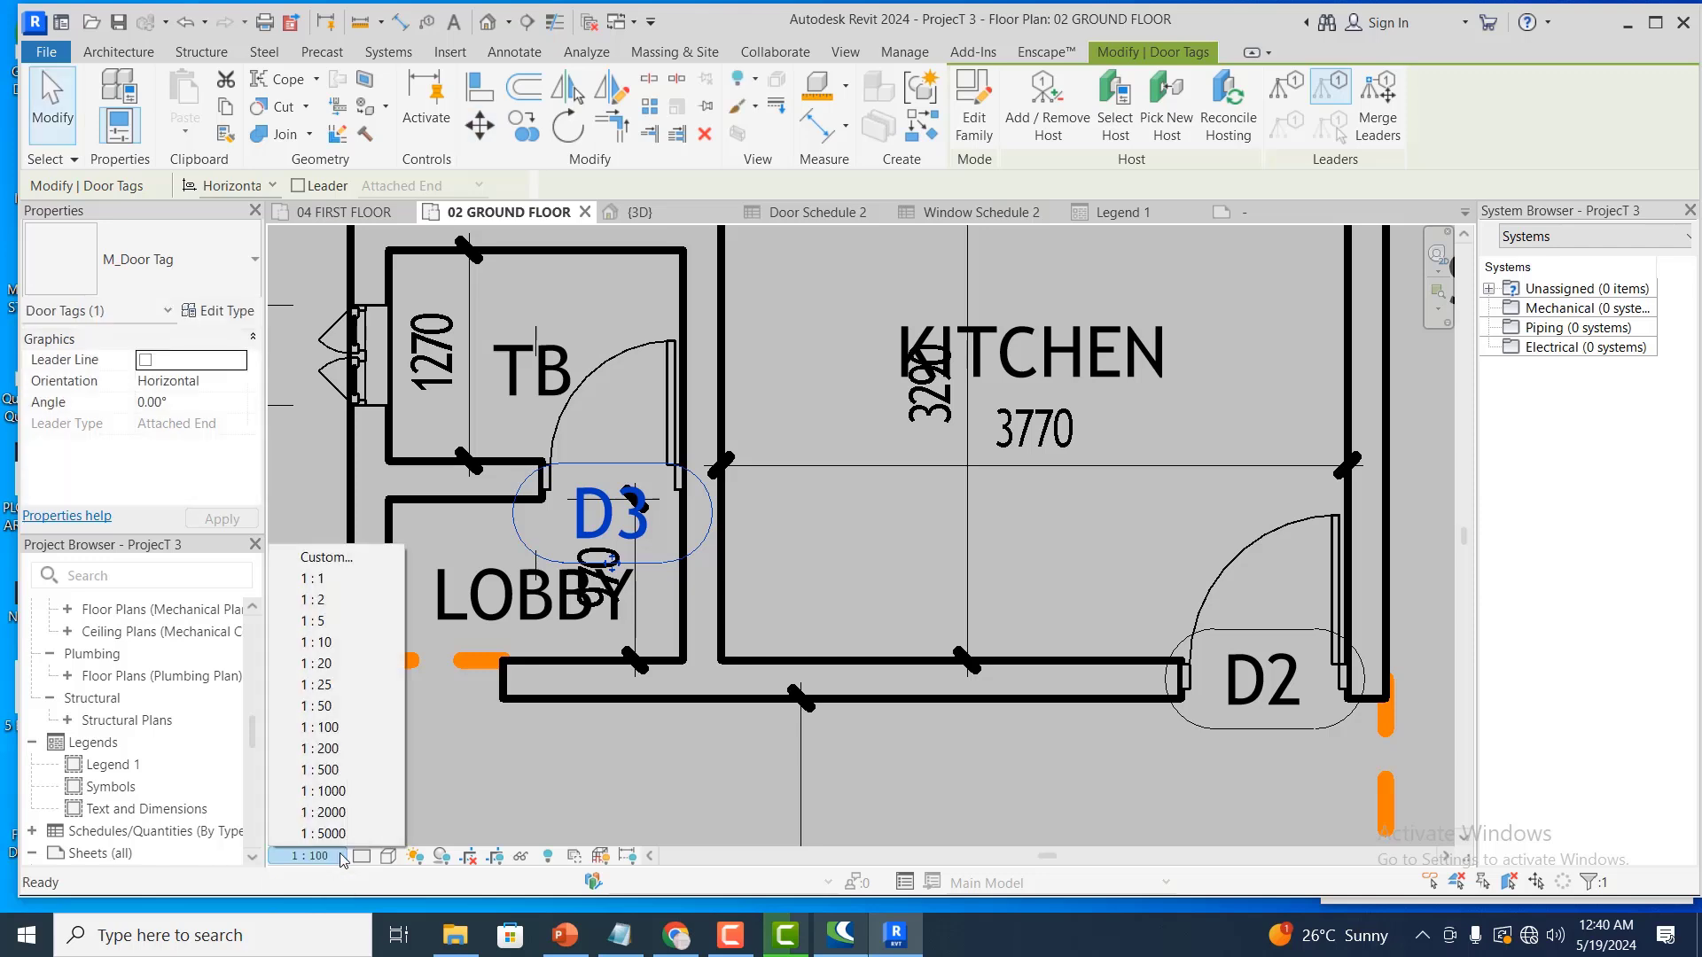
left_click(338, 642)
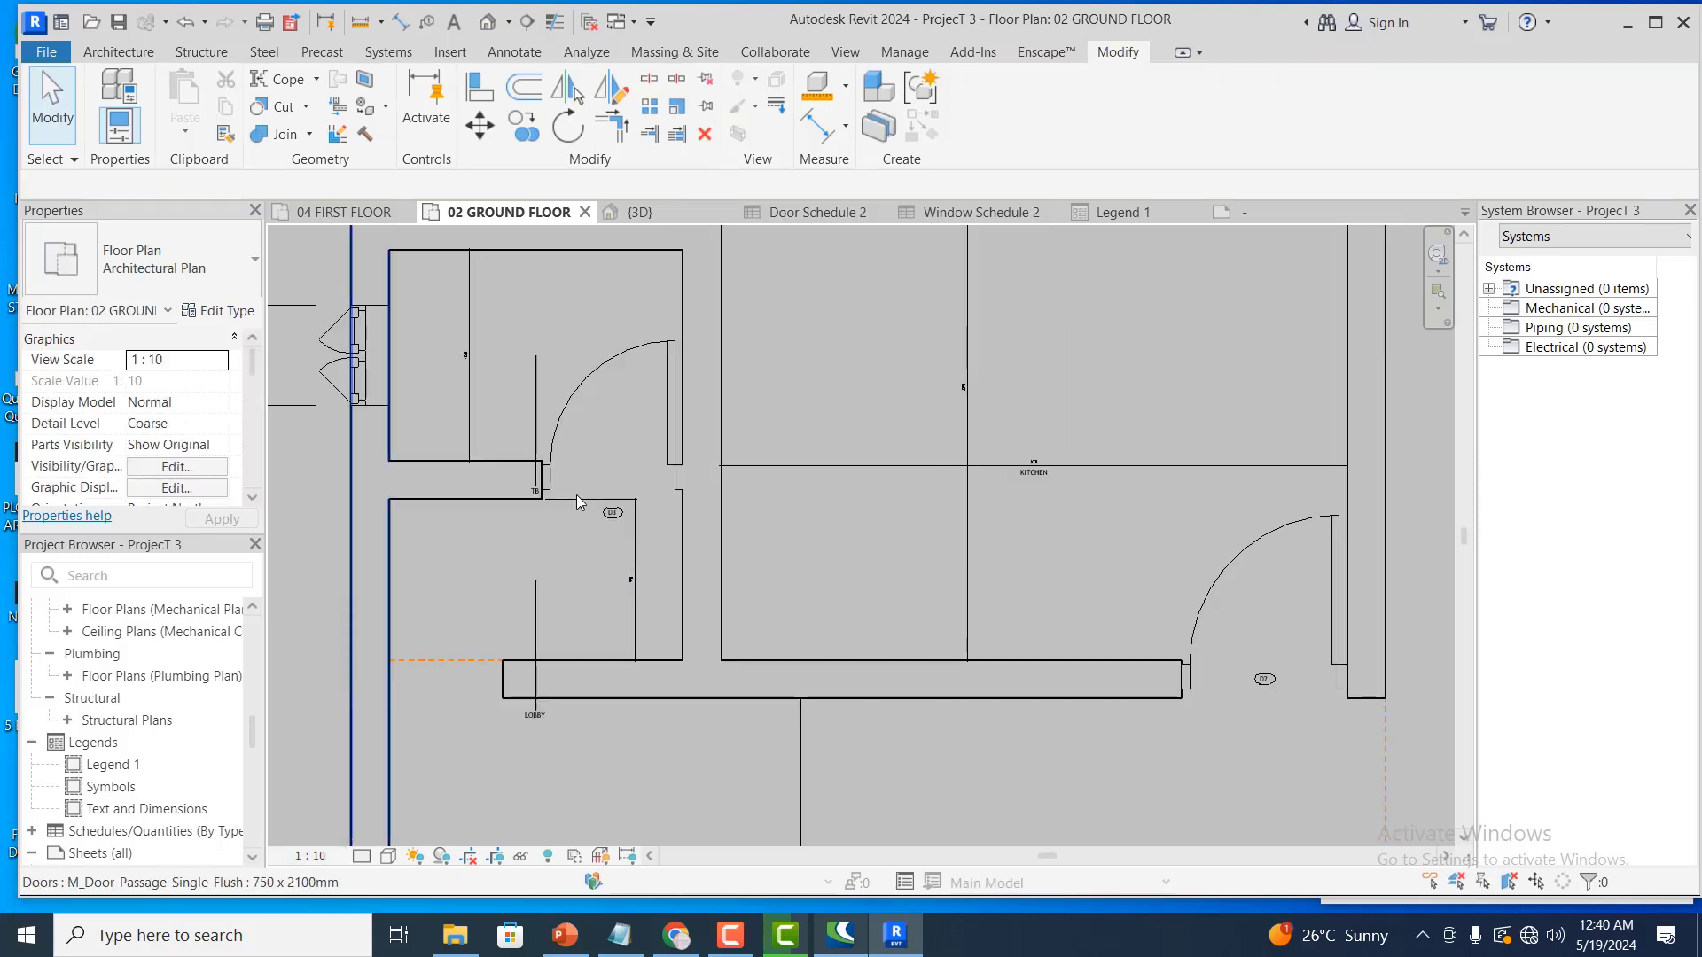
scroll(577, 495, "up", 3)
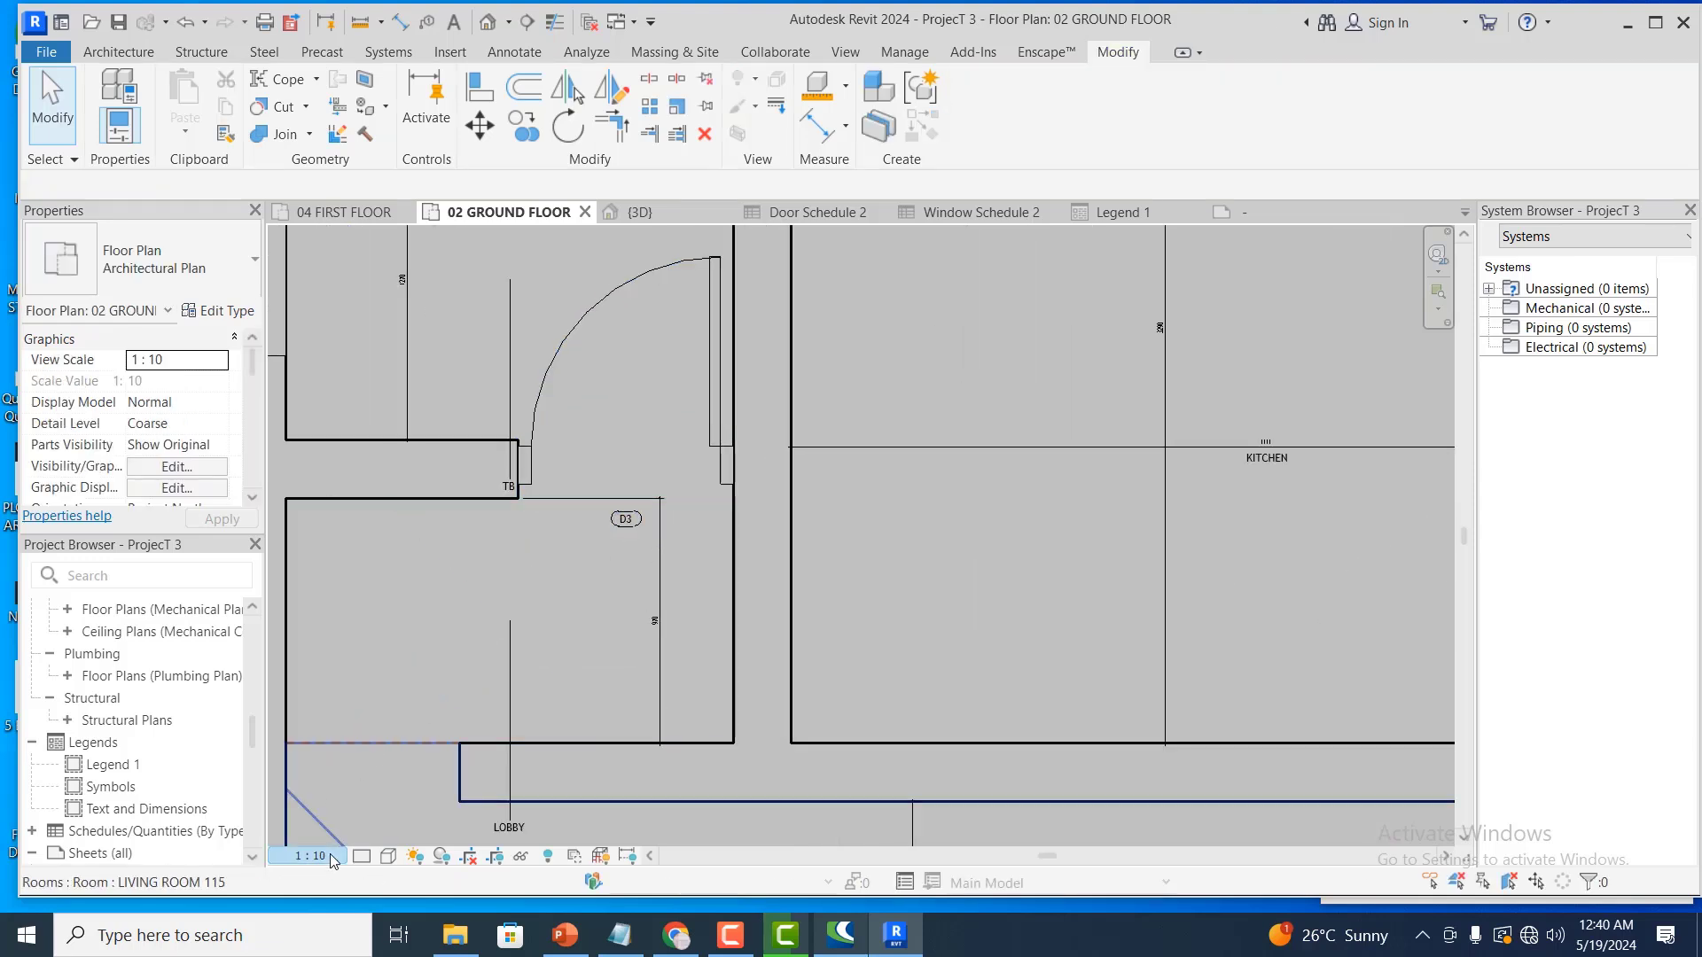
left_click(330, 854)
left_click(348, 728)
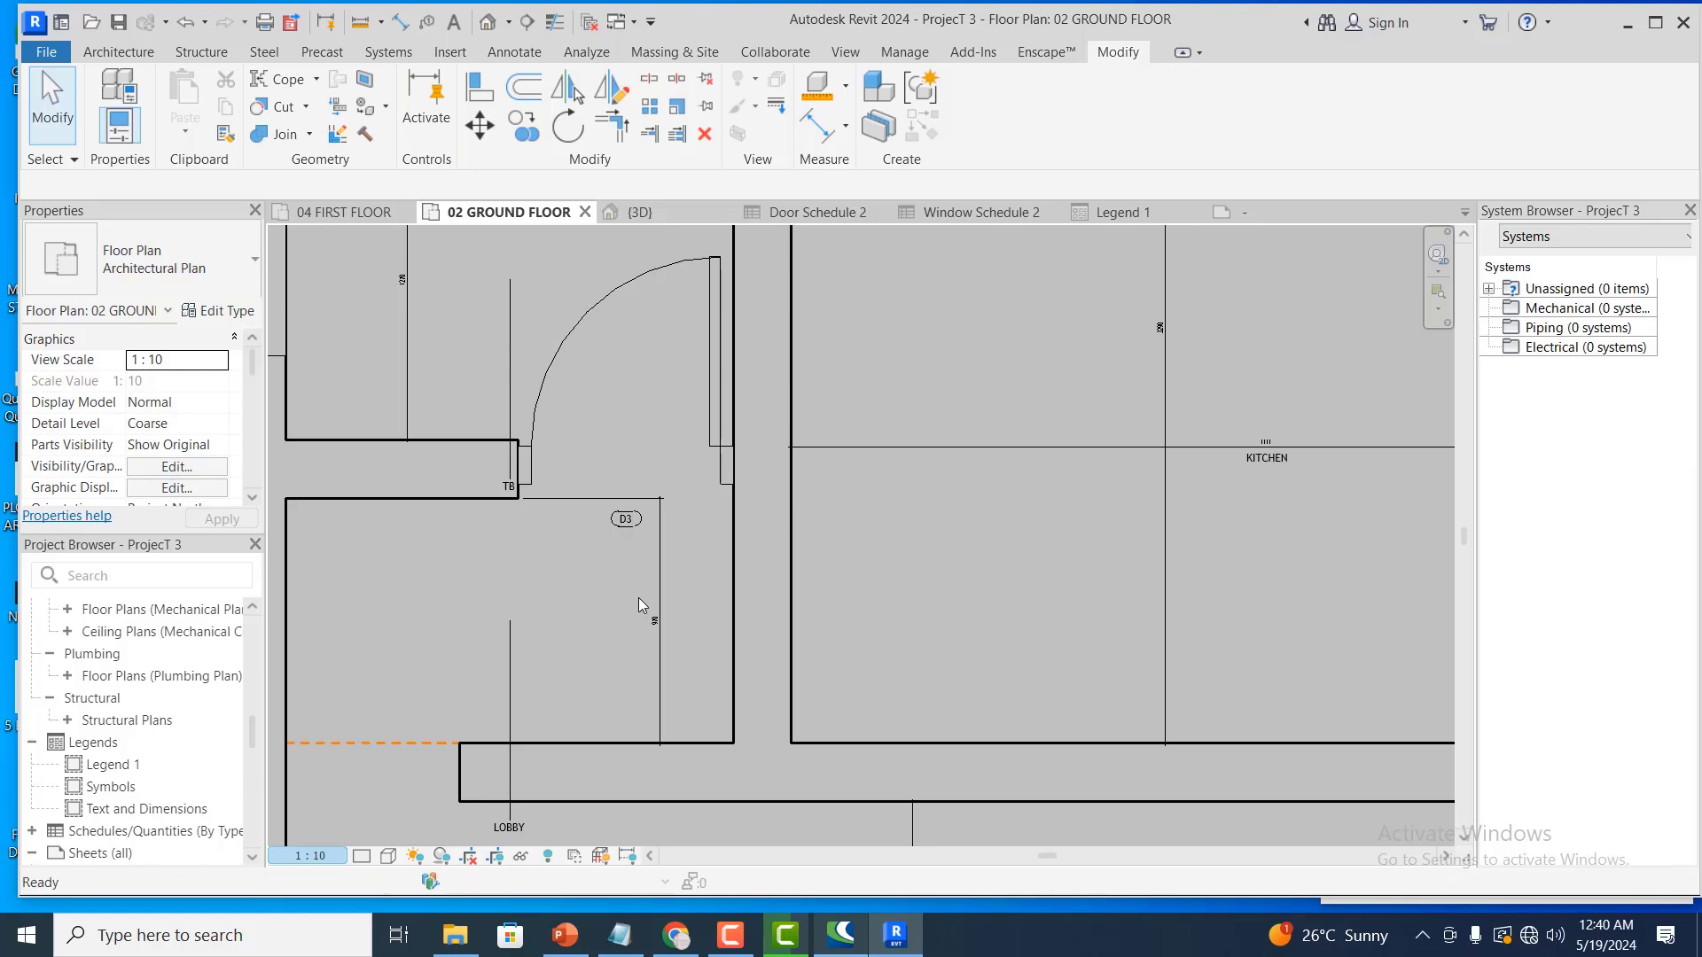
scroll(562, 541, "down", 3)
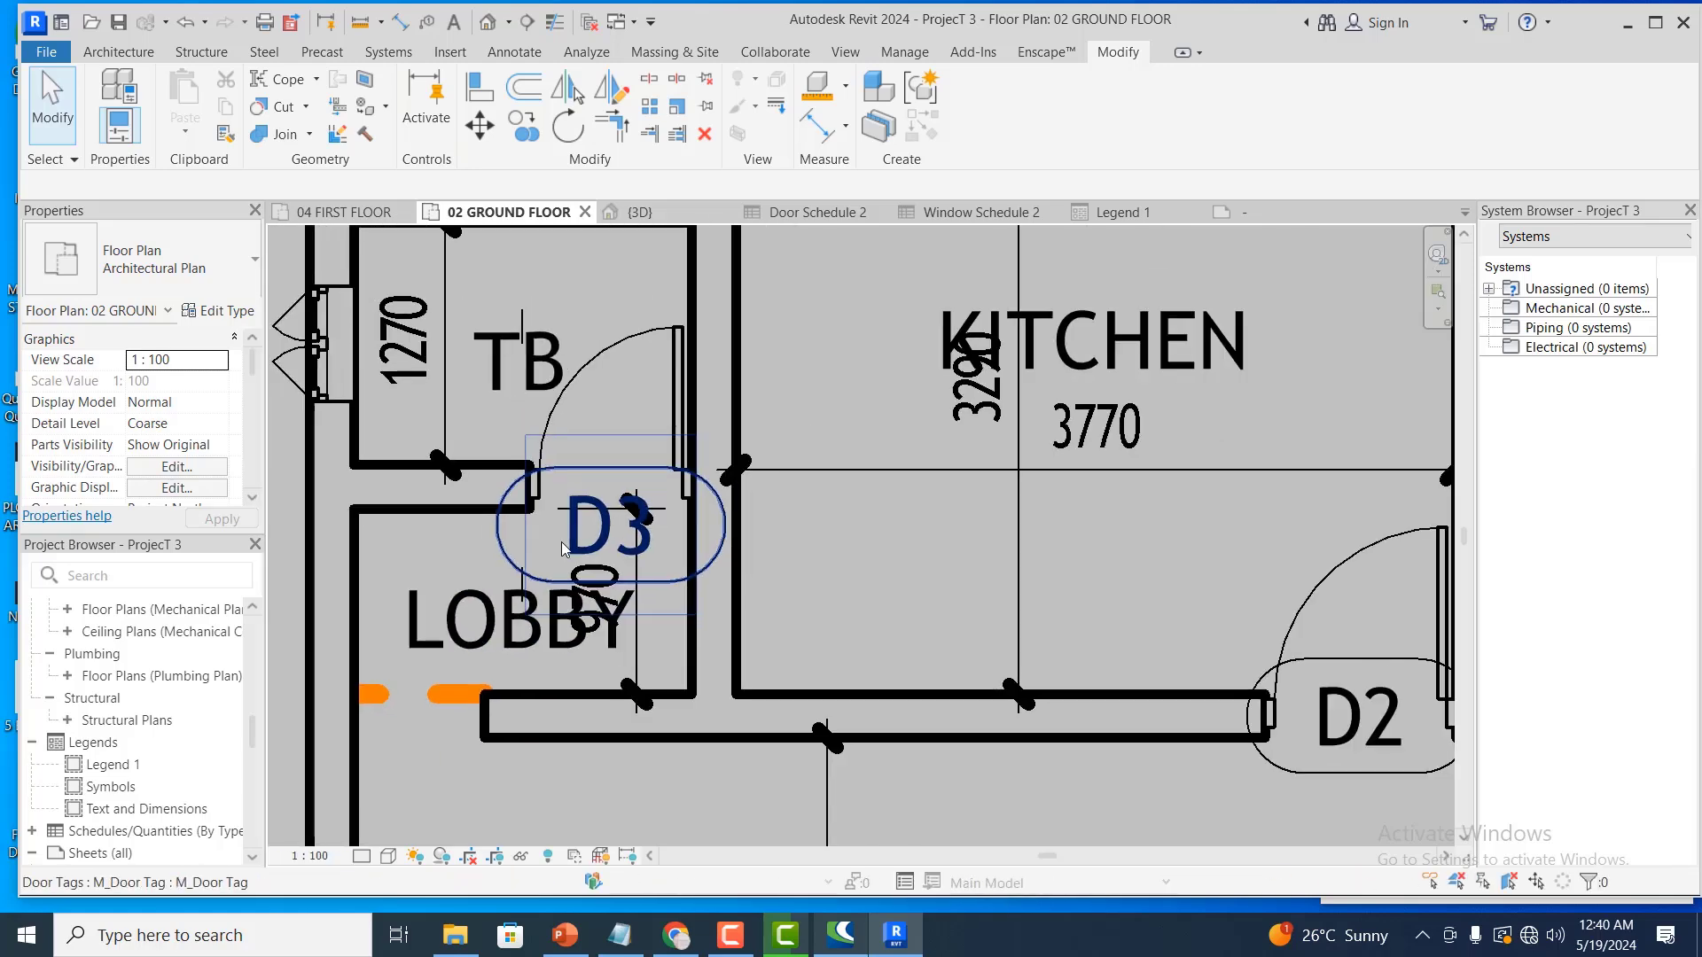
Try a leader line on the D3 door tag, and turn the leader off again
scroll(559, 495, "up", 2)
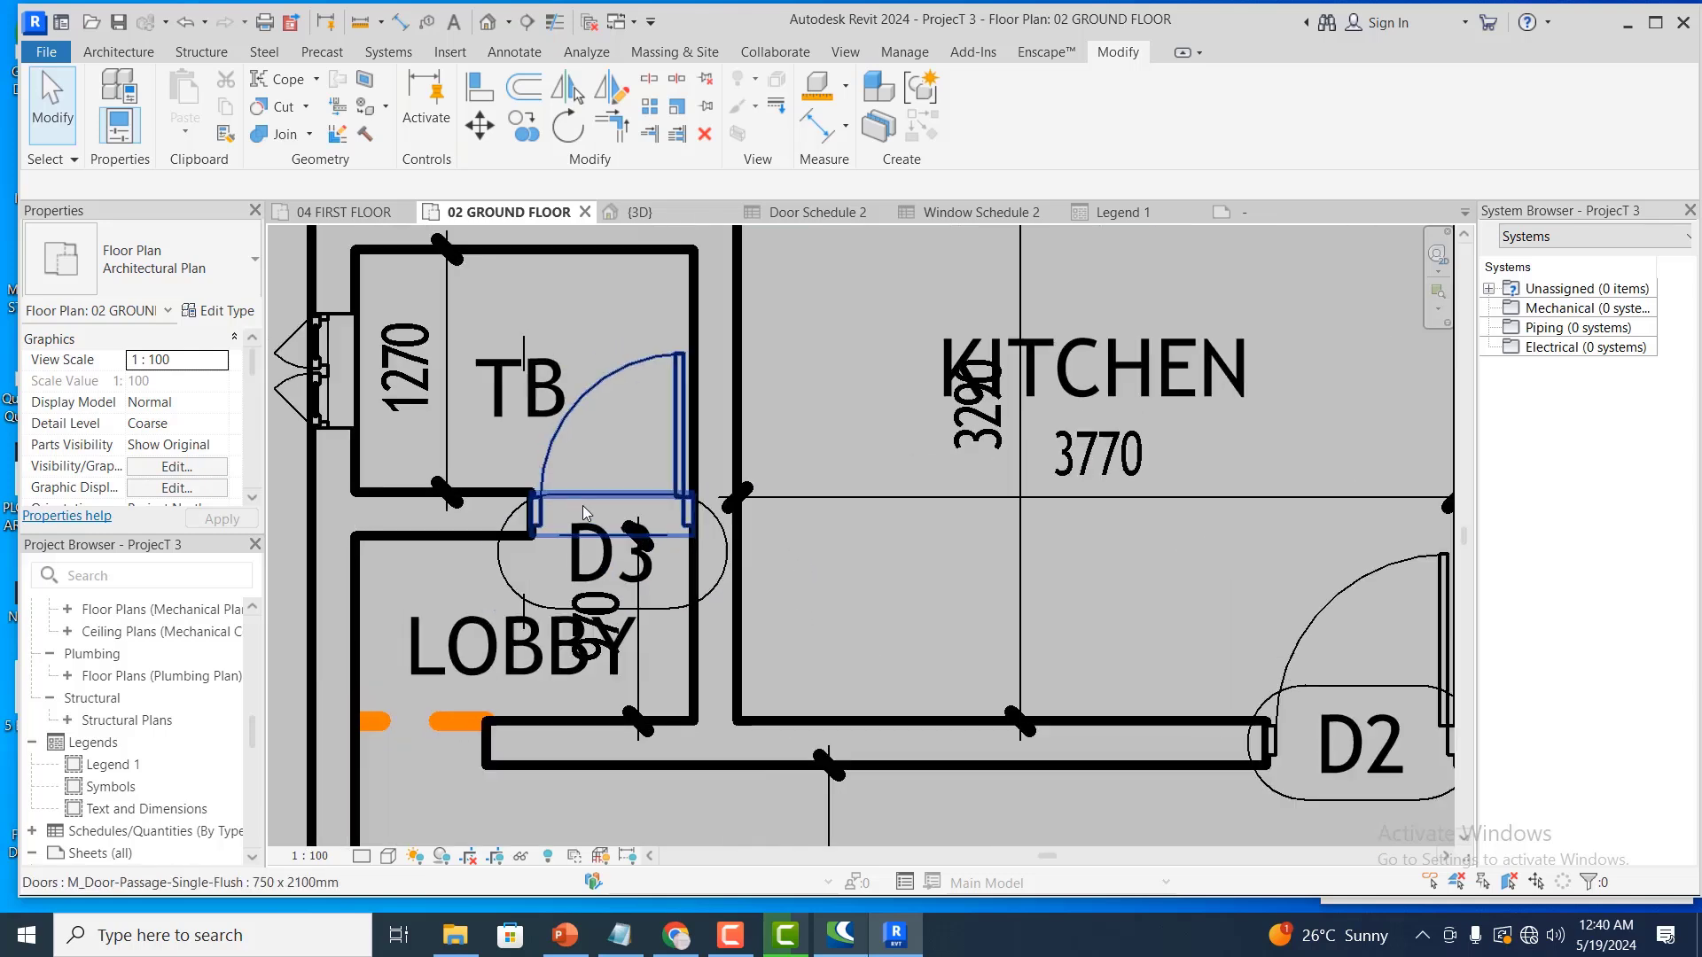
left_click(588, 574)
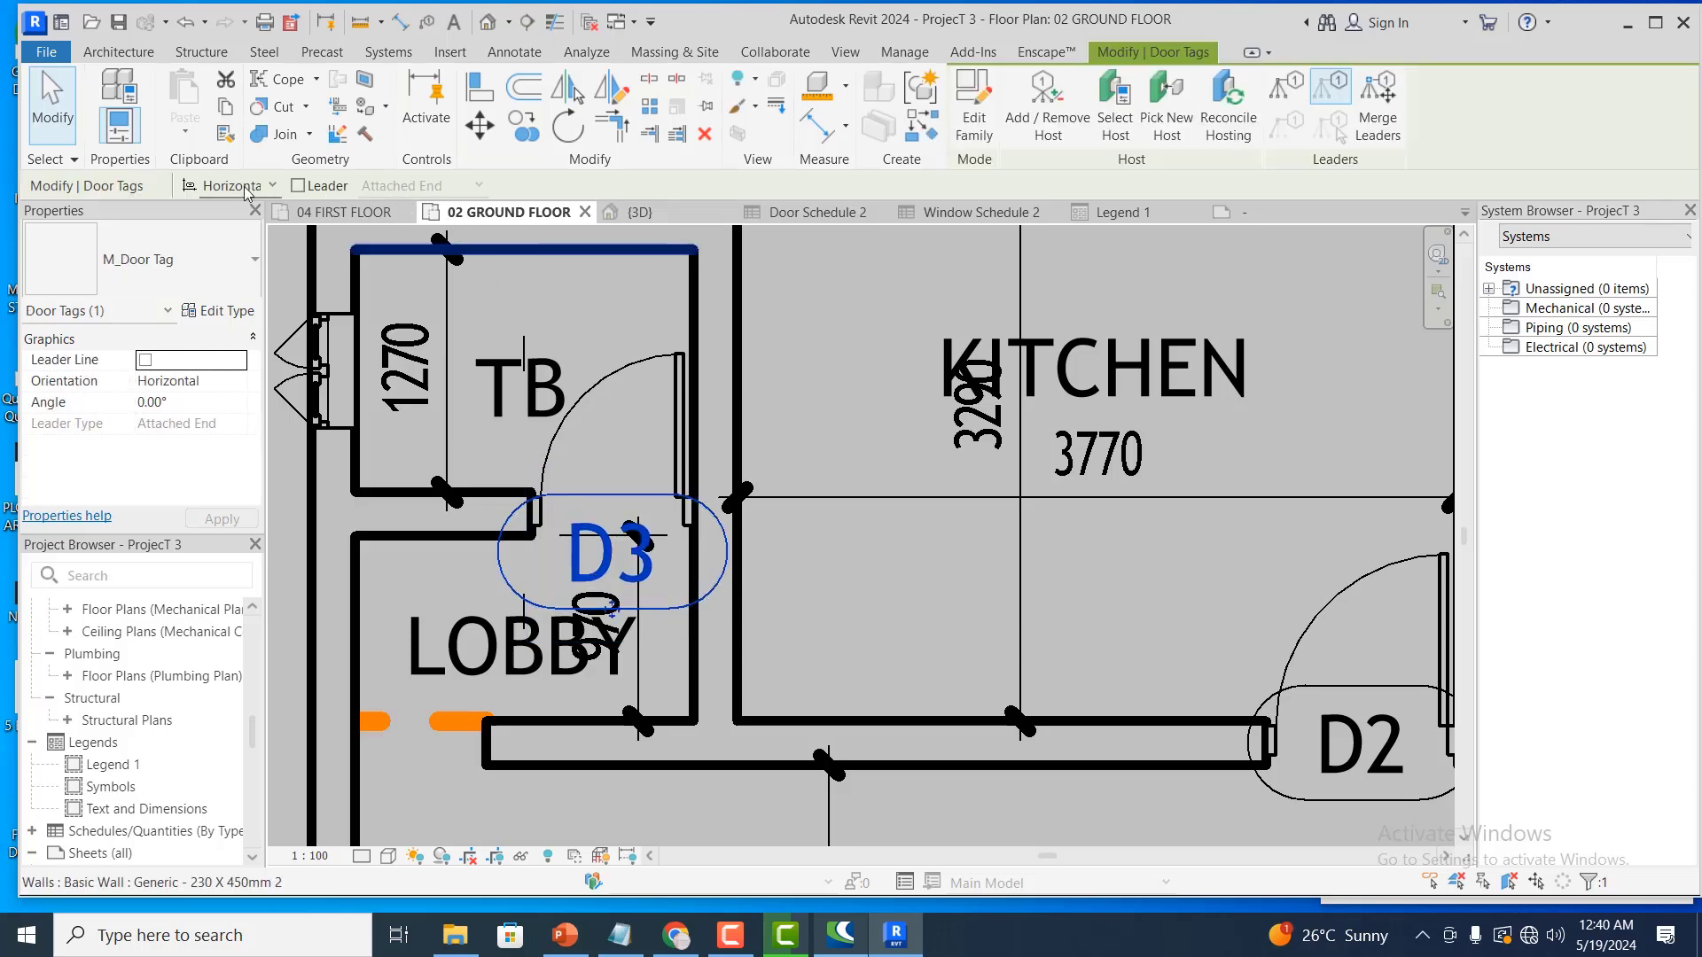
left_click(298, 186)
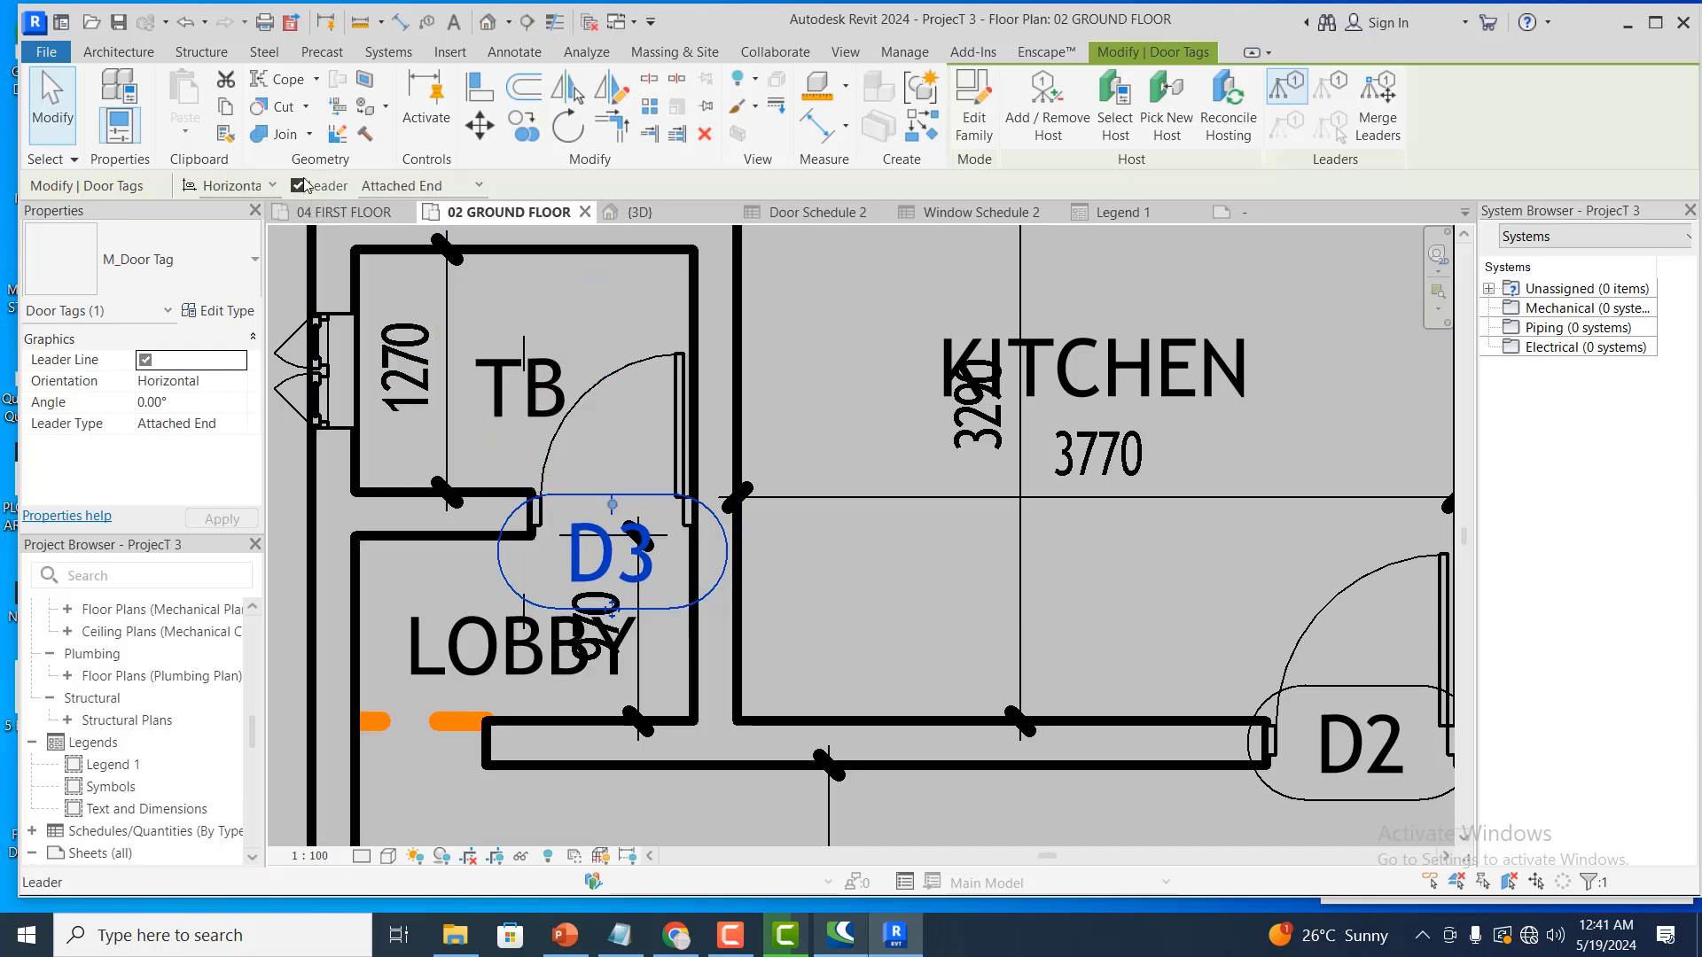
left_click(302, 186)
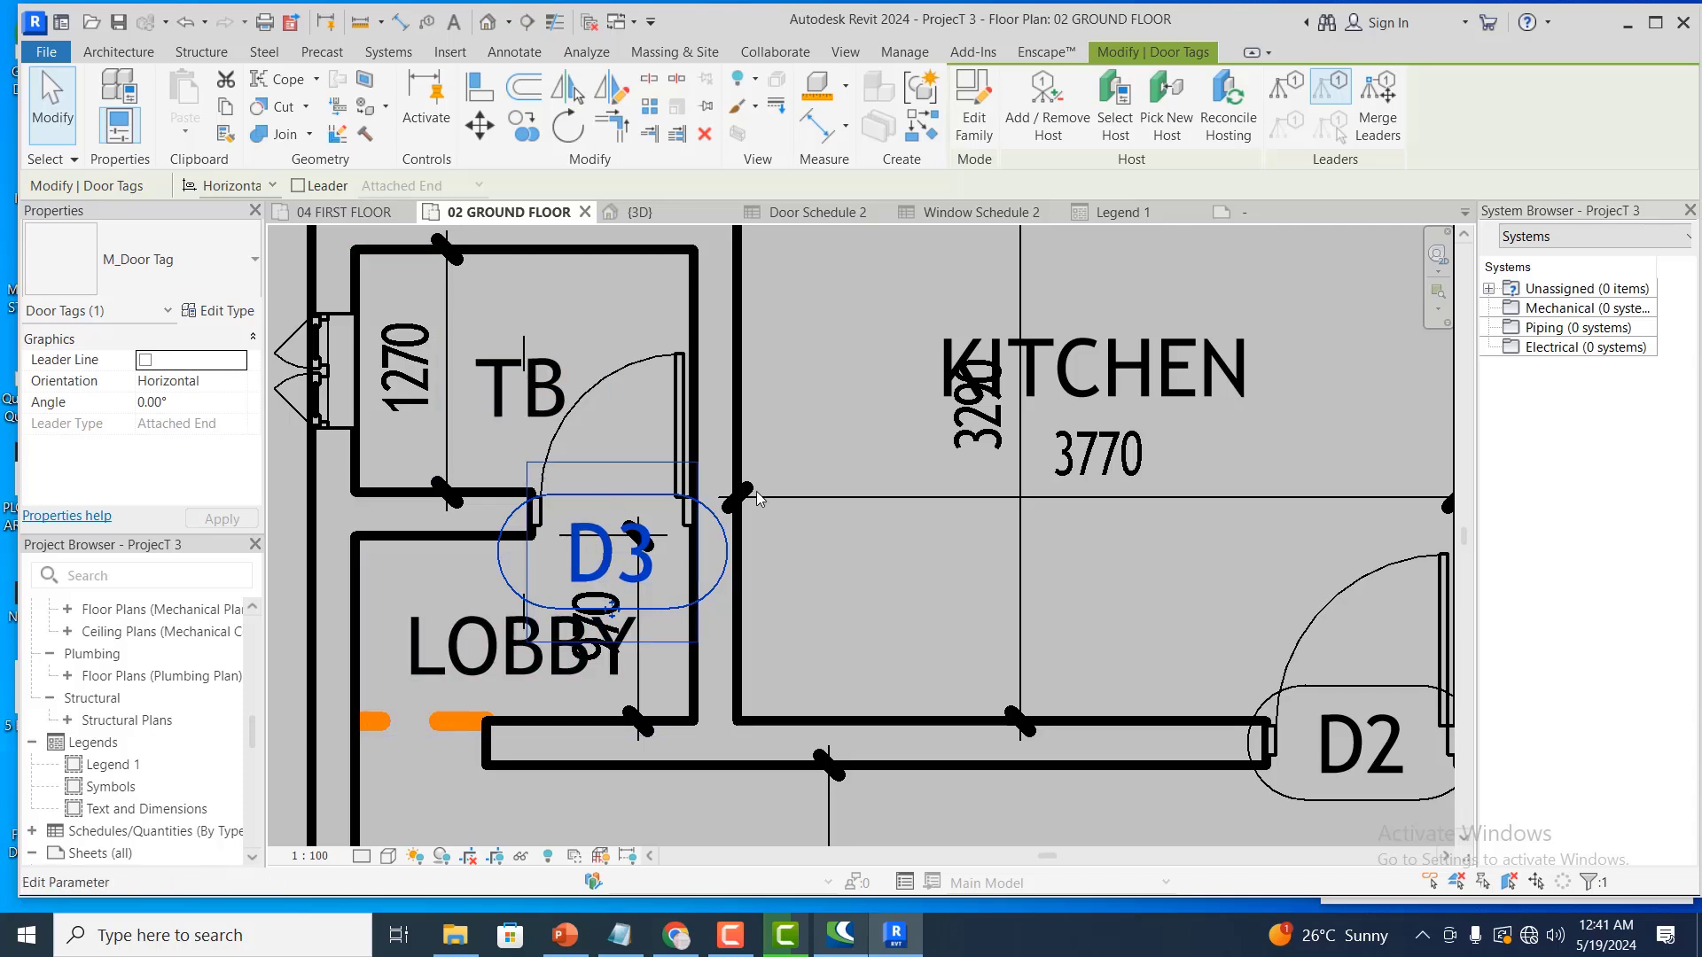
scroll(585, 505, "down", 1)
scroll(578, 532, "up", 3)
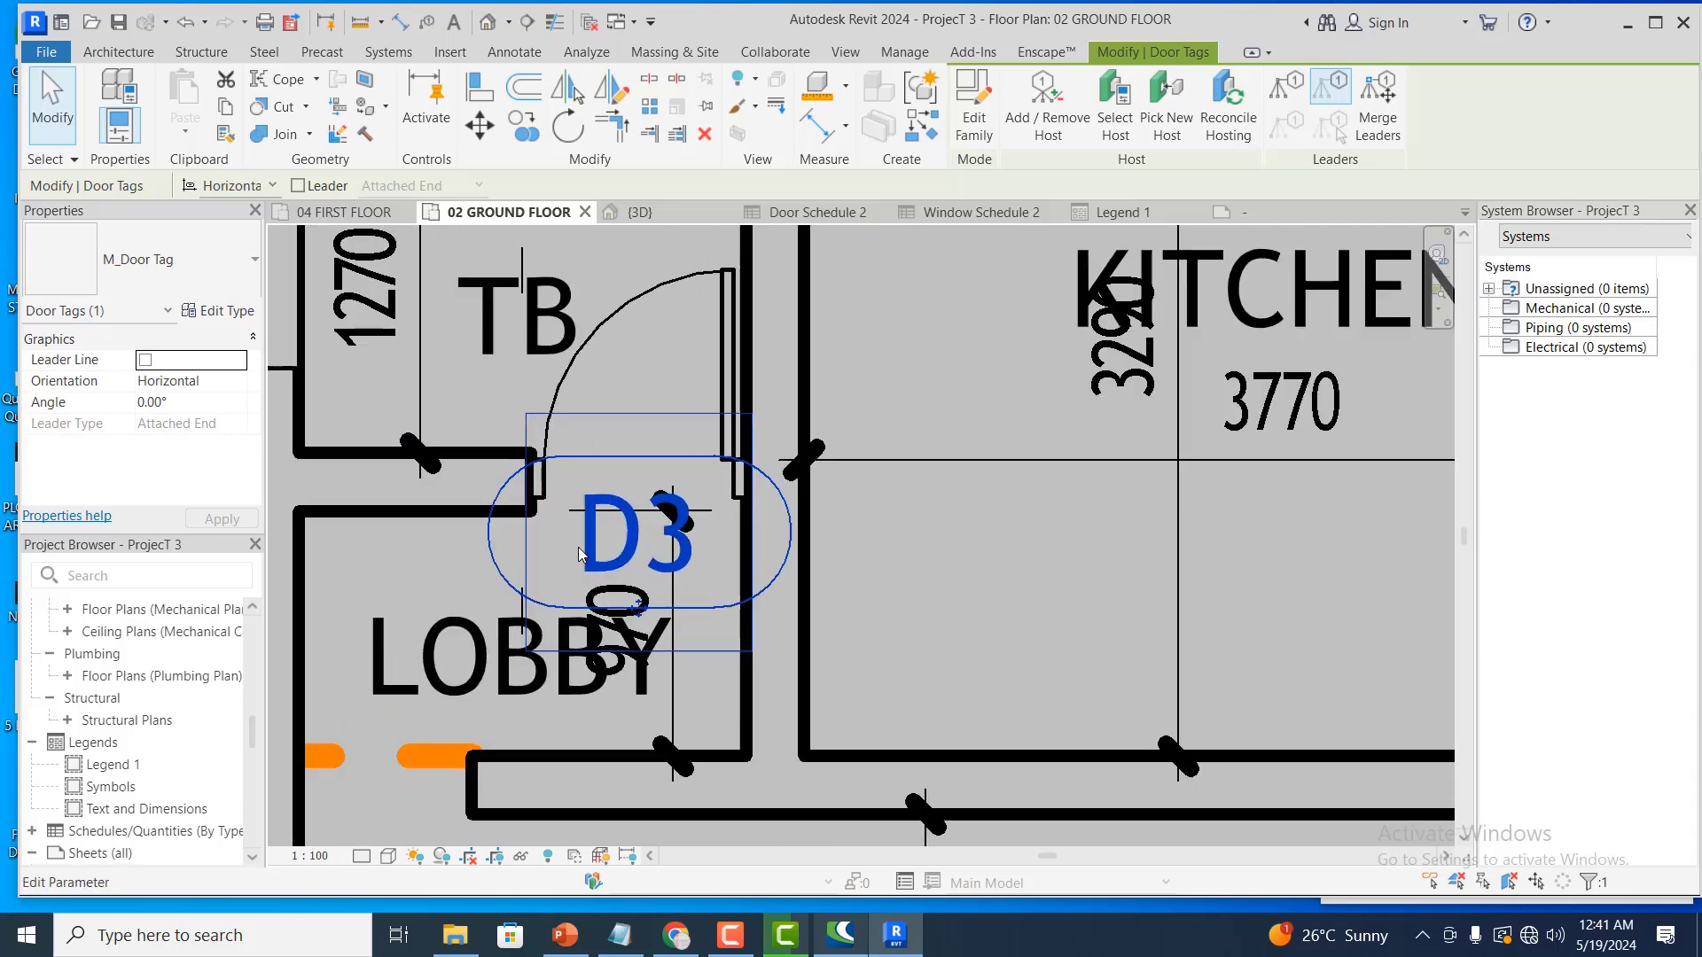
scroll(552, 497, "down", 5)
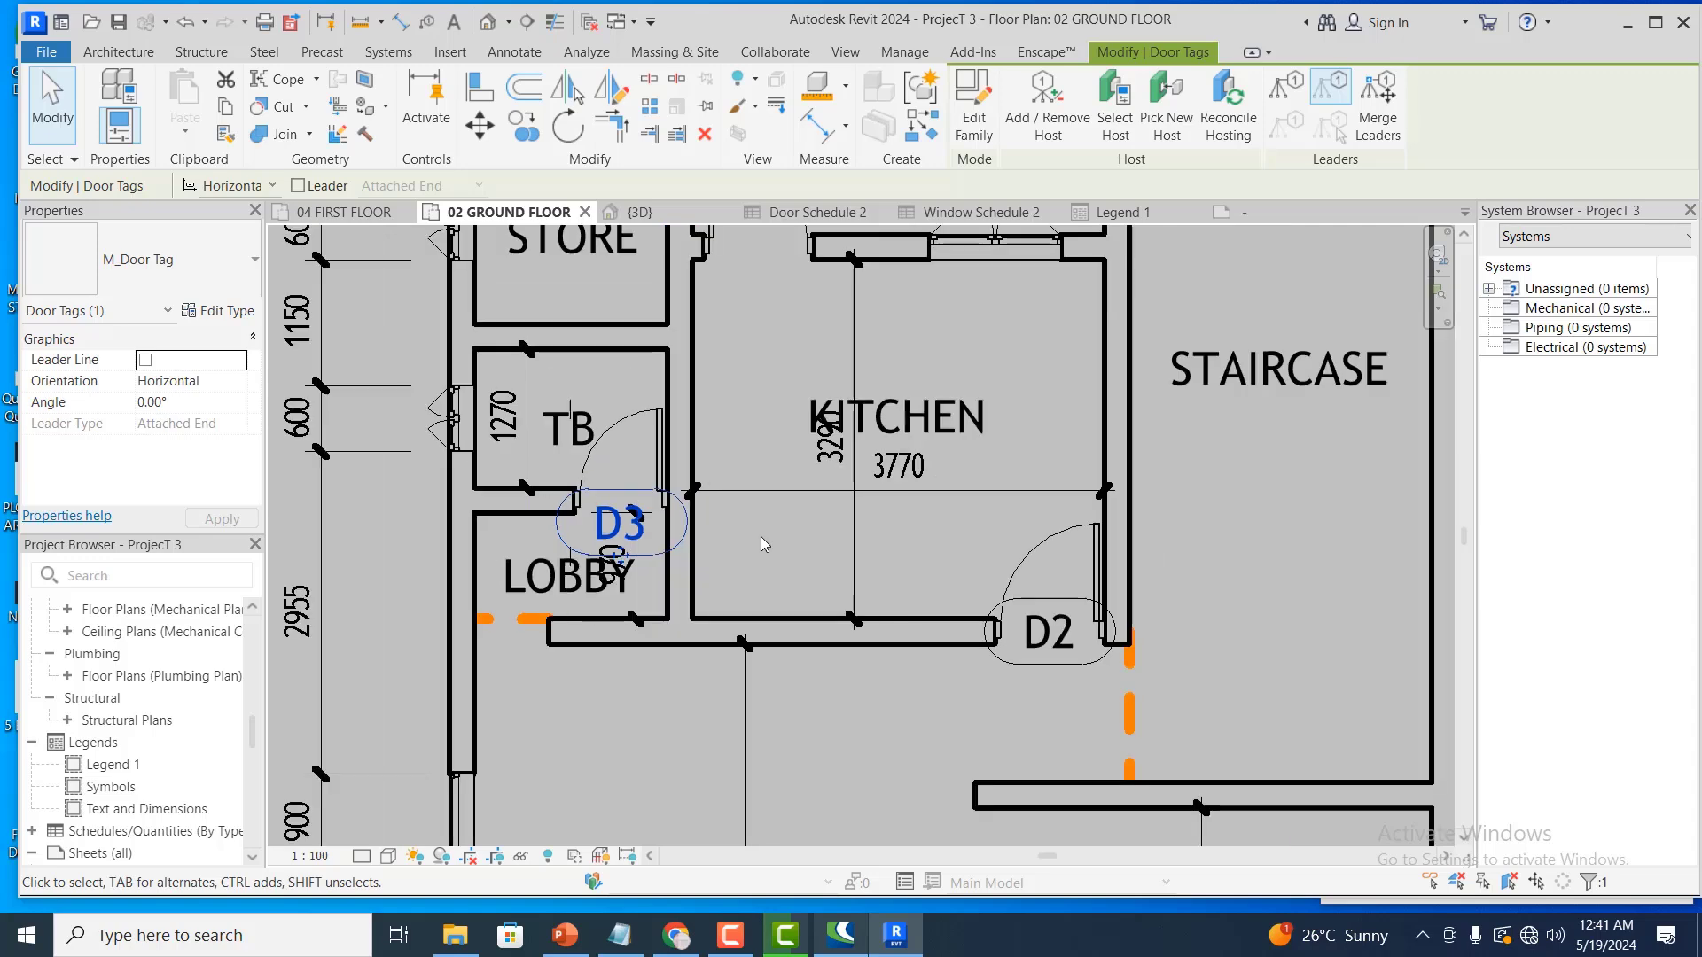
scroll(762, 535, "down", 3)
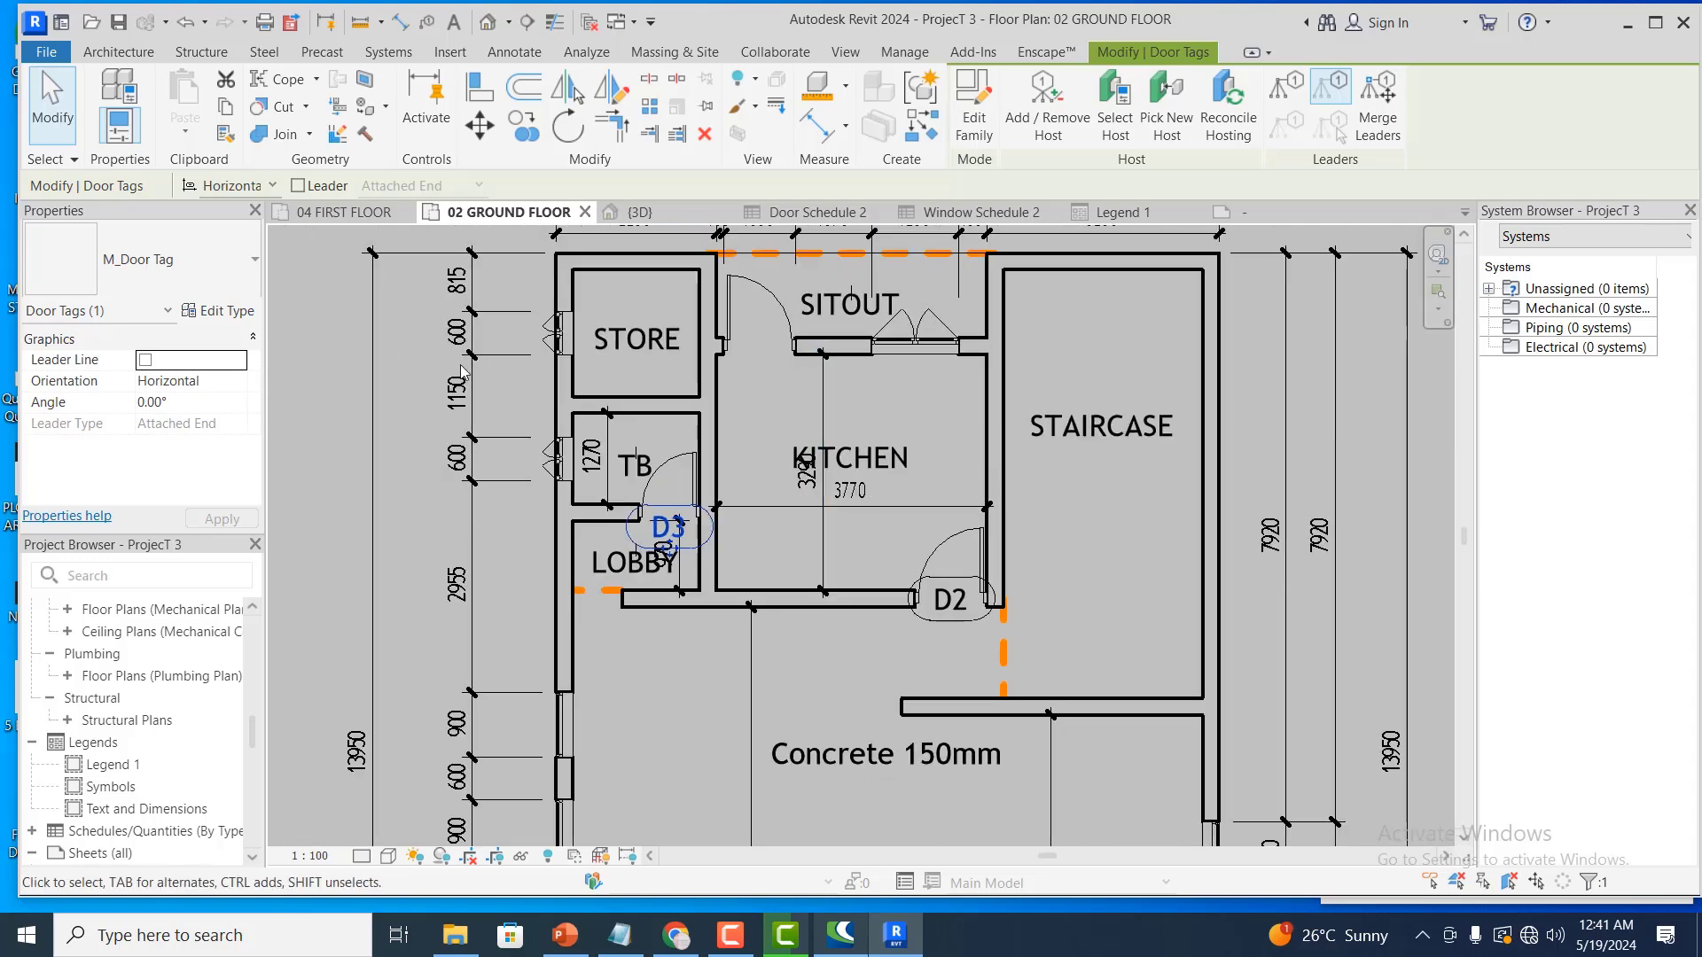
left_click(415, 357)
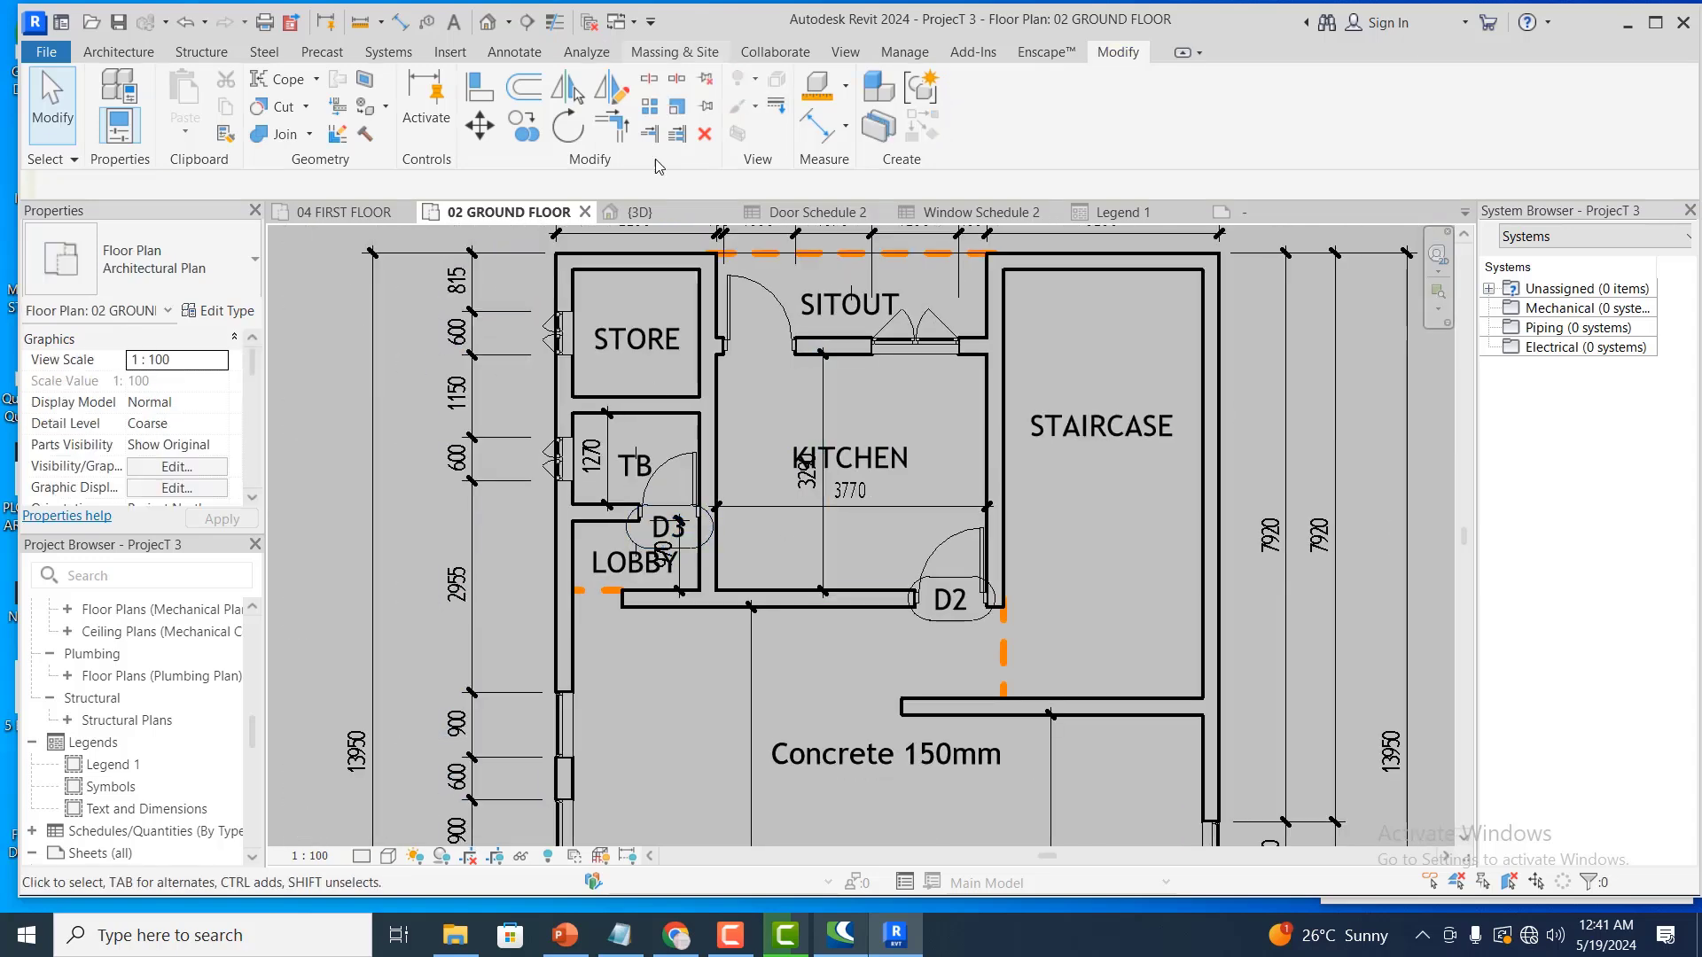
Tag all untagged windows and doors in the current view with M_Window Tag and M_Door Tag, horizontal and without leaders
left_click(514, 52)
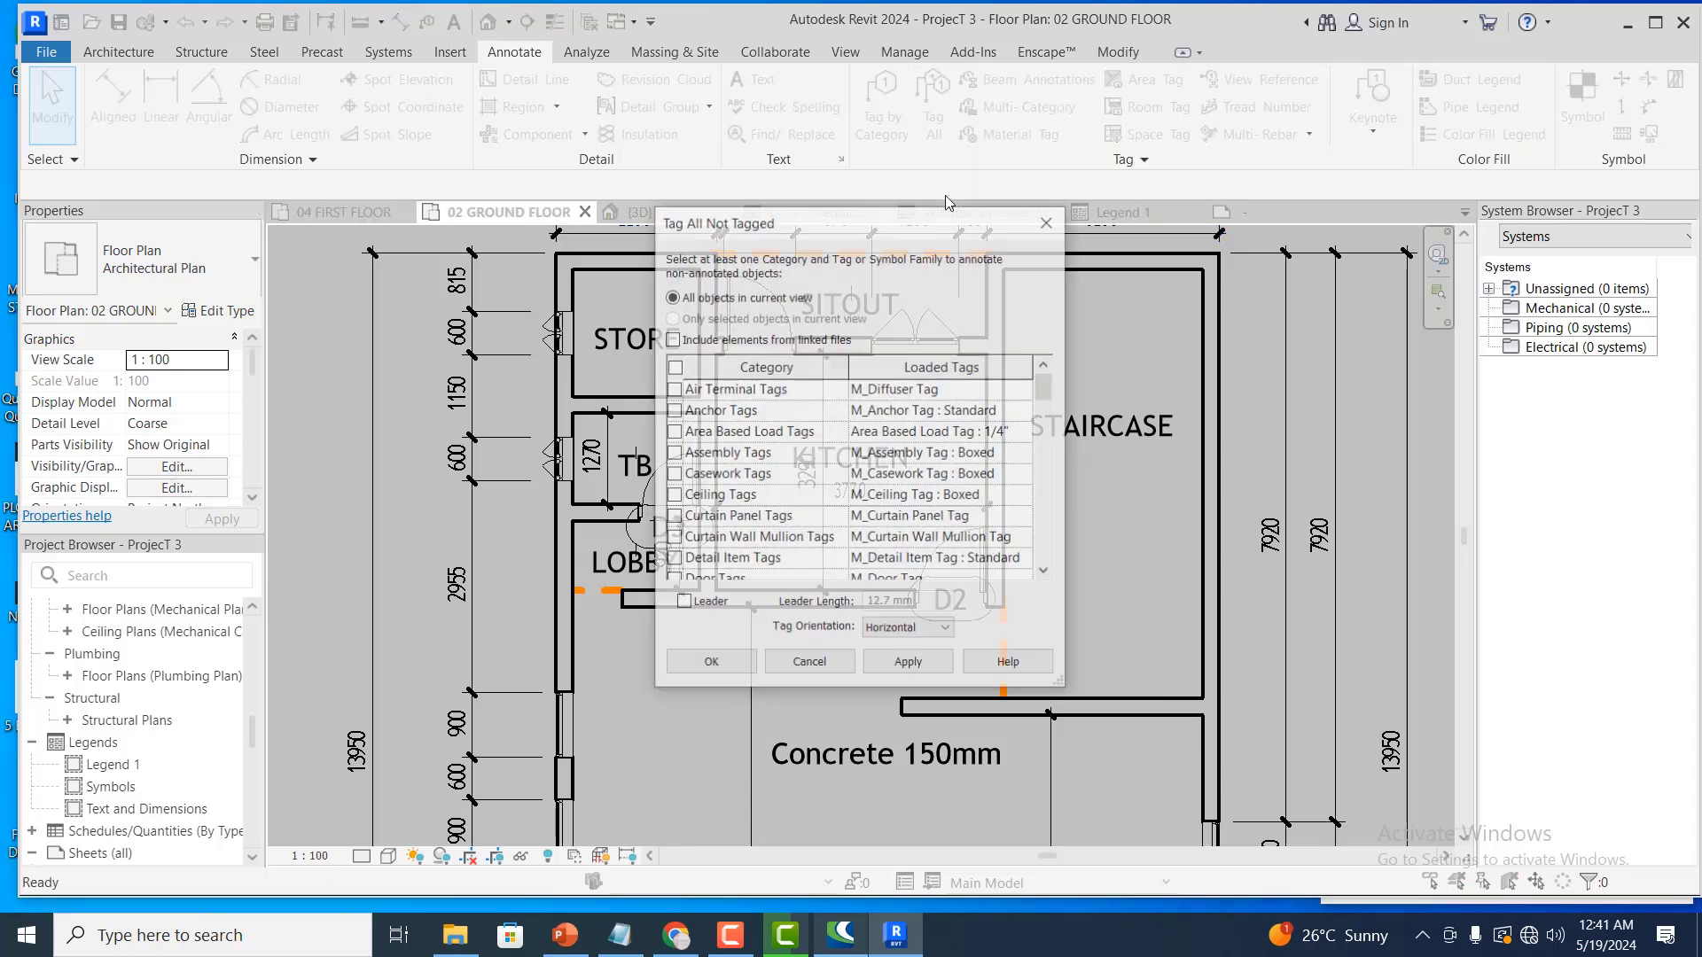
scroll(785, 516, "down", 1)
scroll(785, 516, "down", 12)
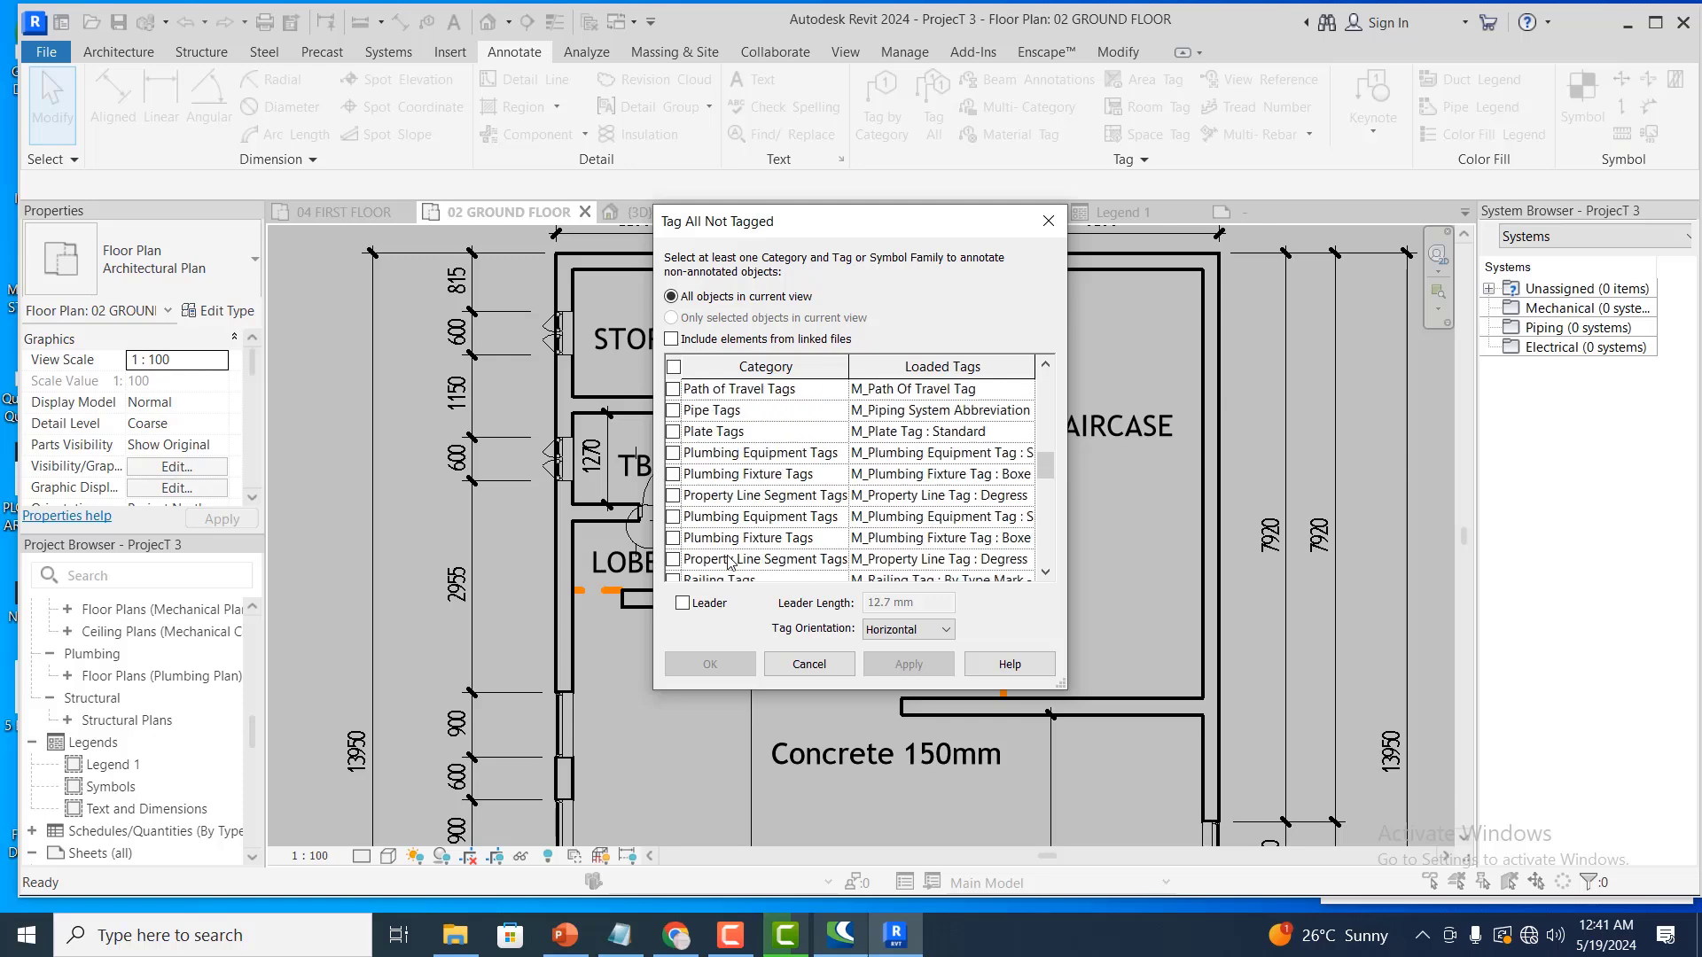
scroll(728, 559, "up", 4)
scroll(735, 547, "down", 5)
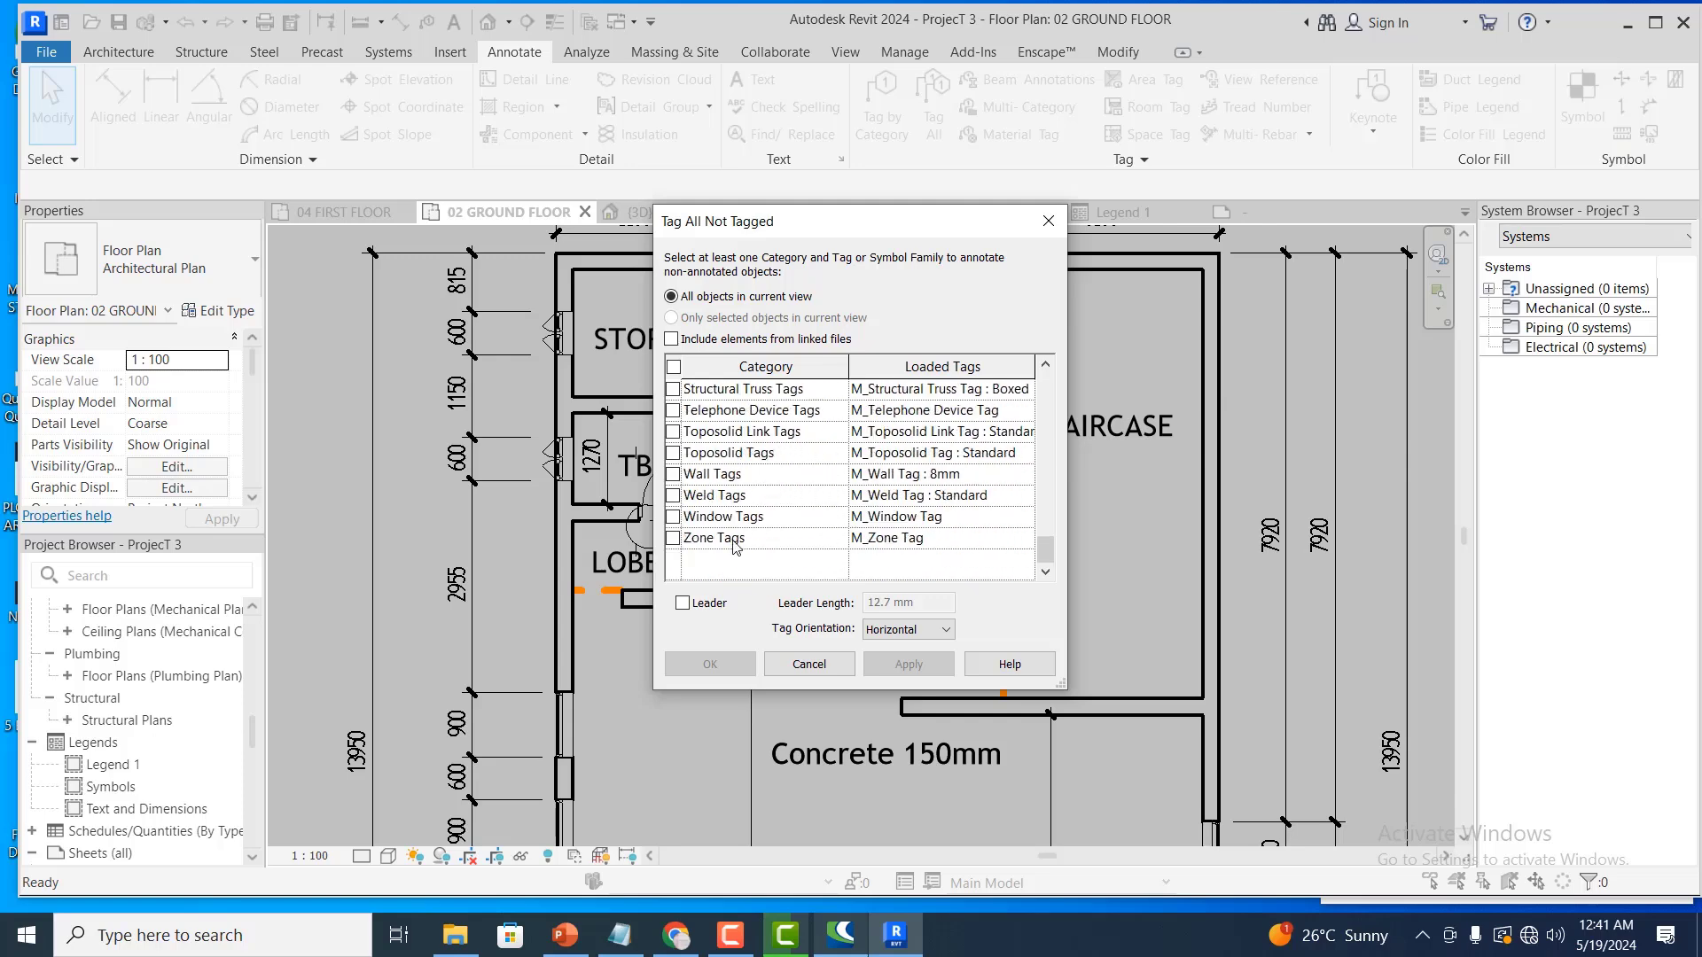
left_click(674, 517)
scroll(693, 443, "up", 13)
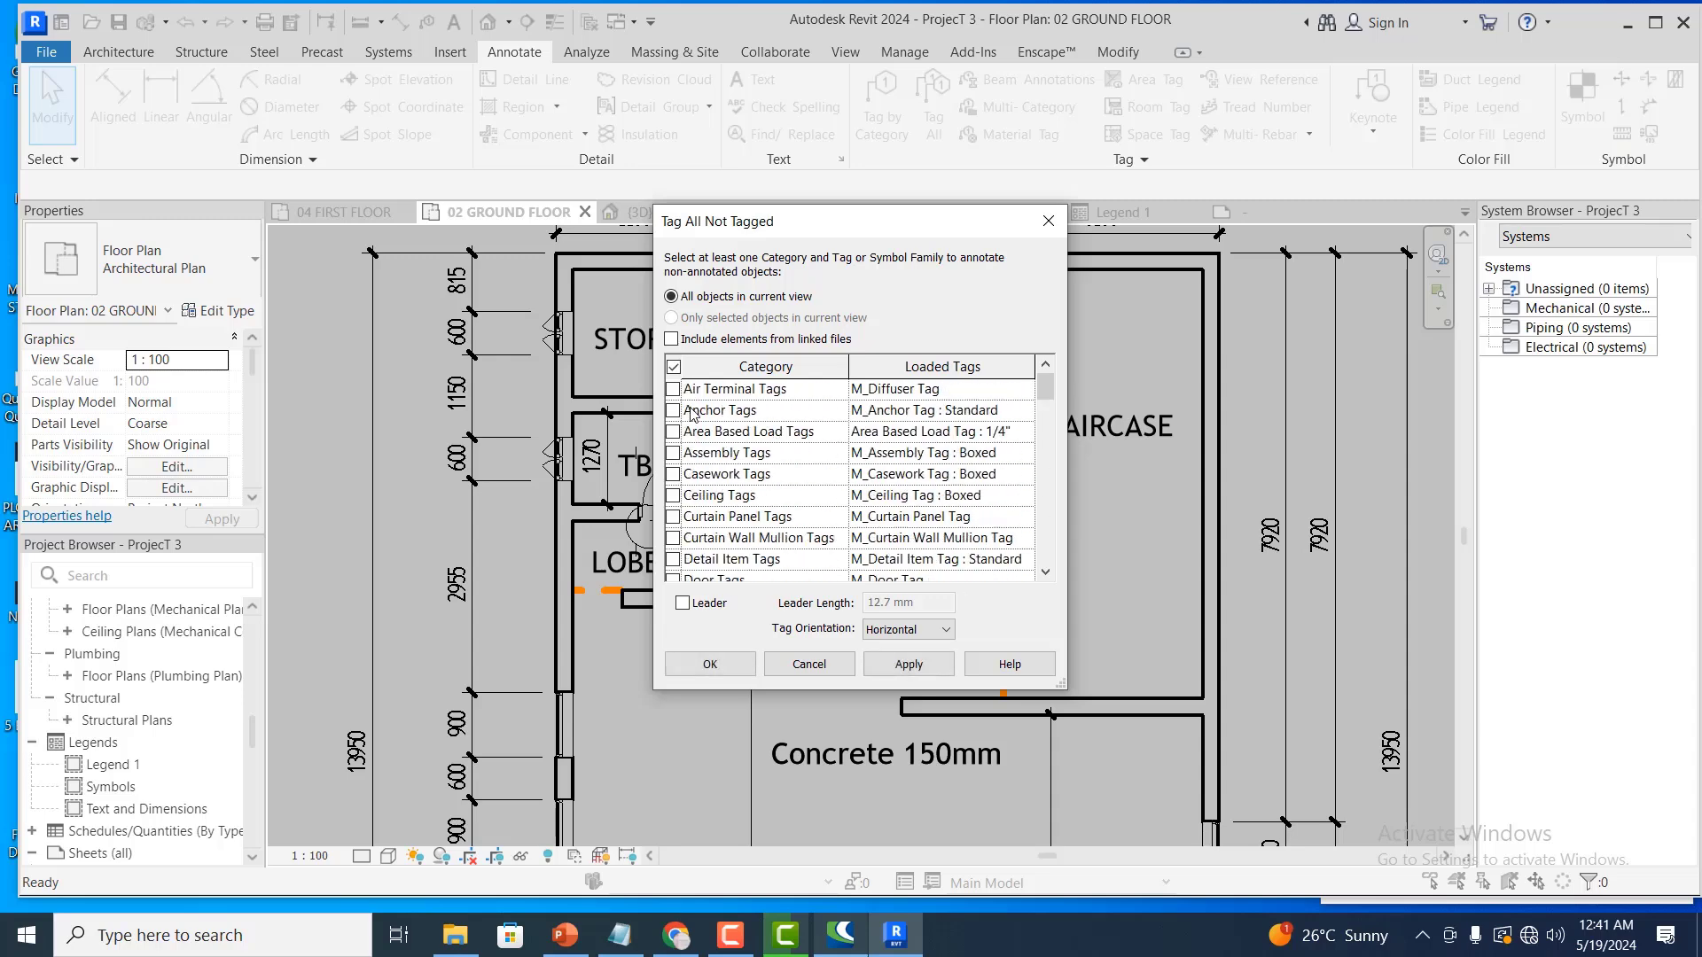
scroll(688, 527, "down", 2)
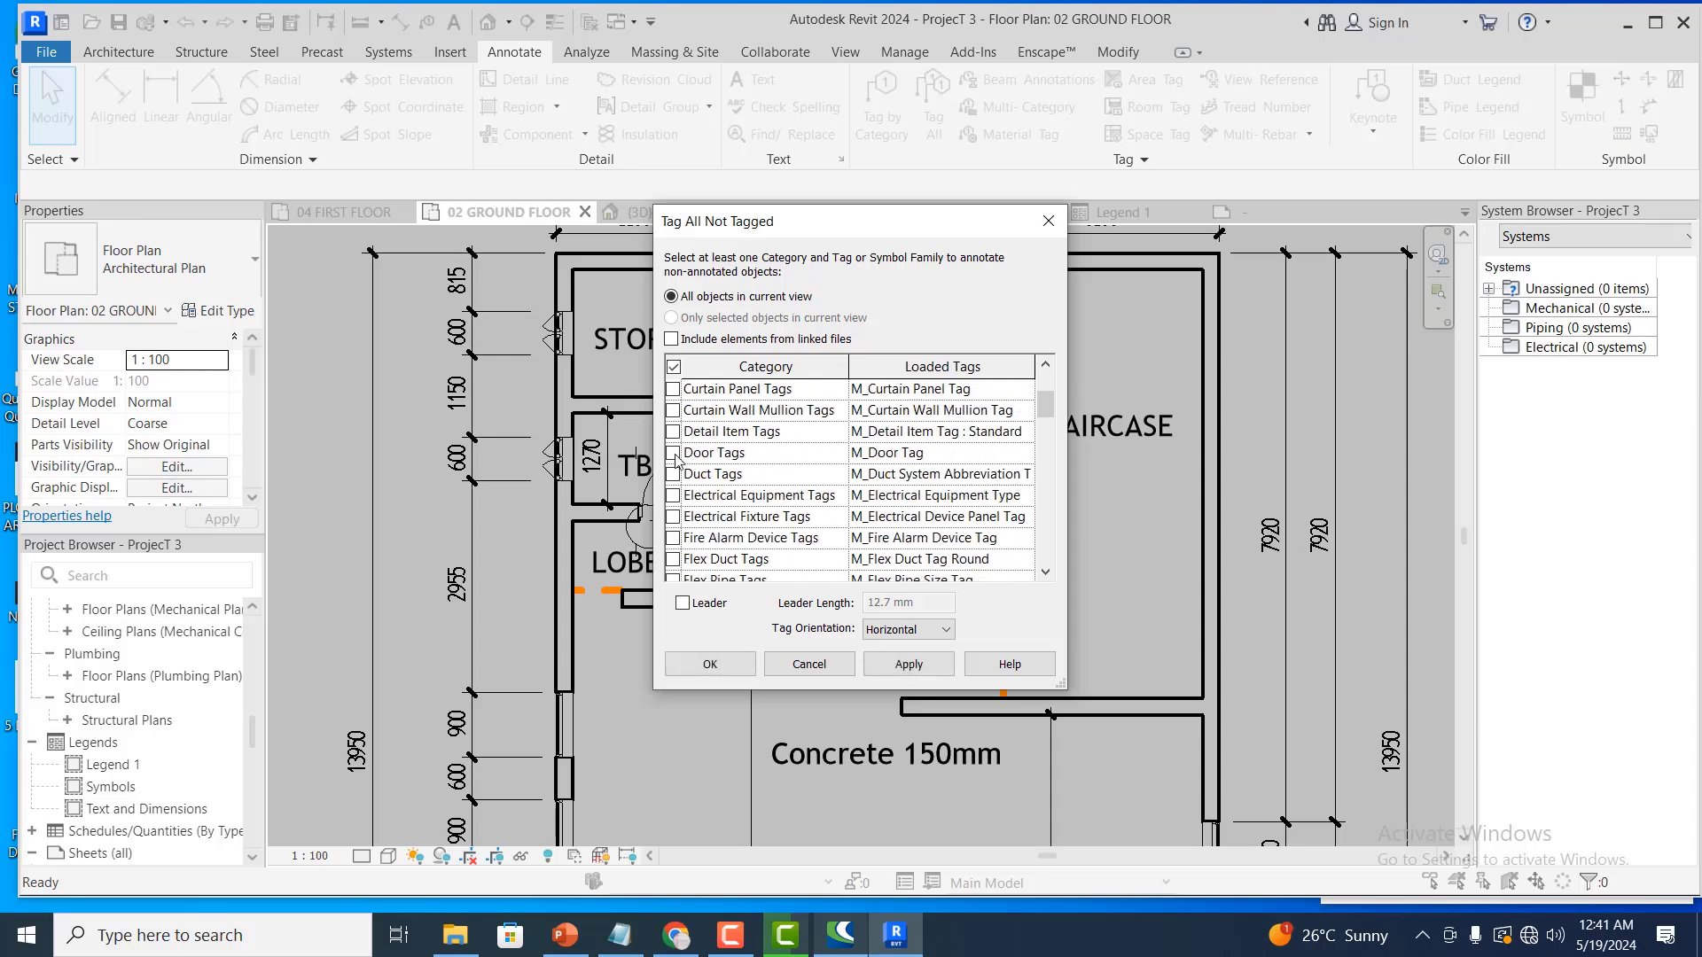
left_click(913, 666)
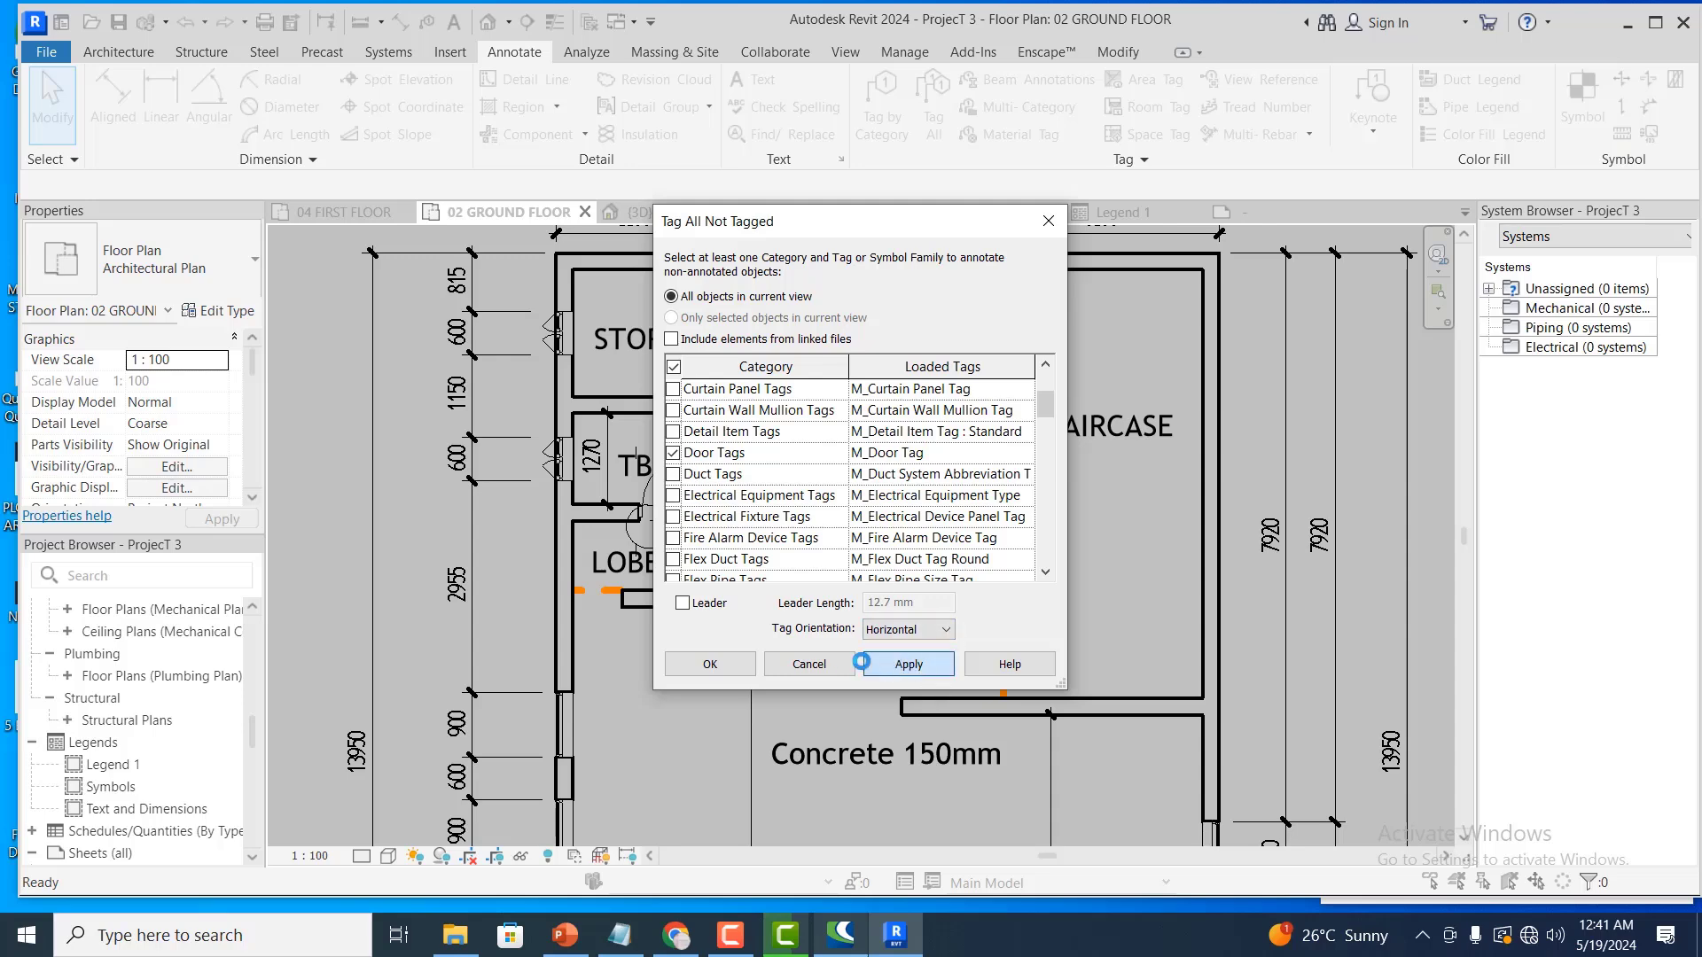
left_click(727, 663)
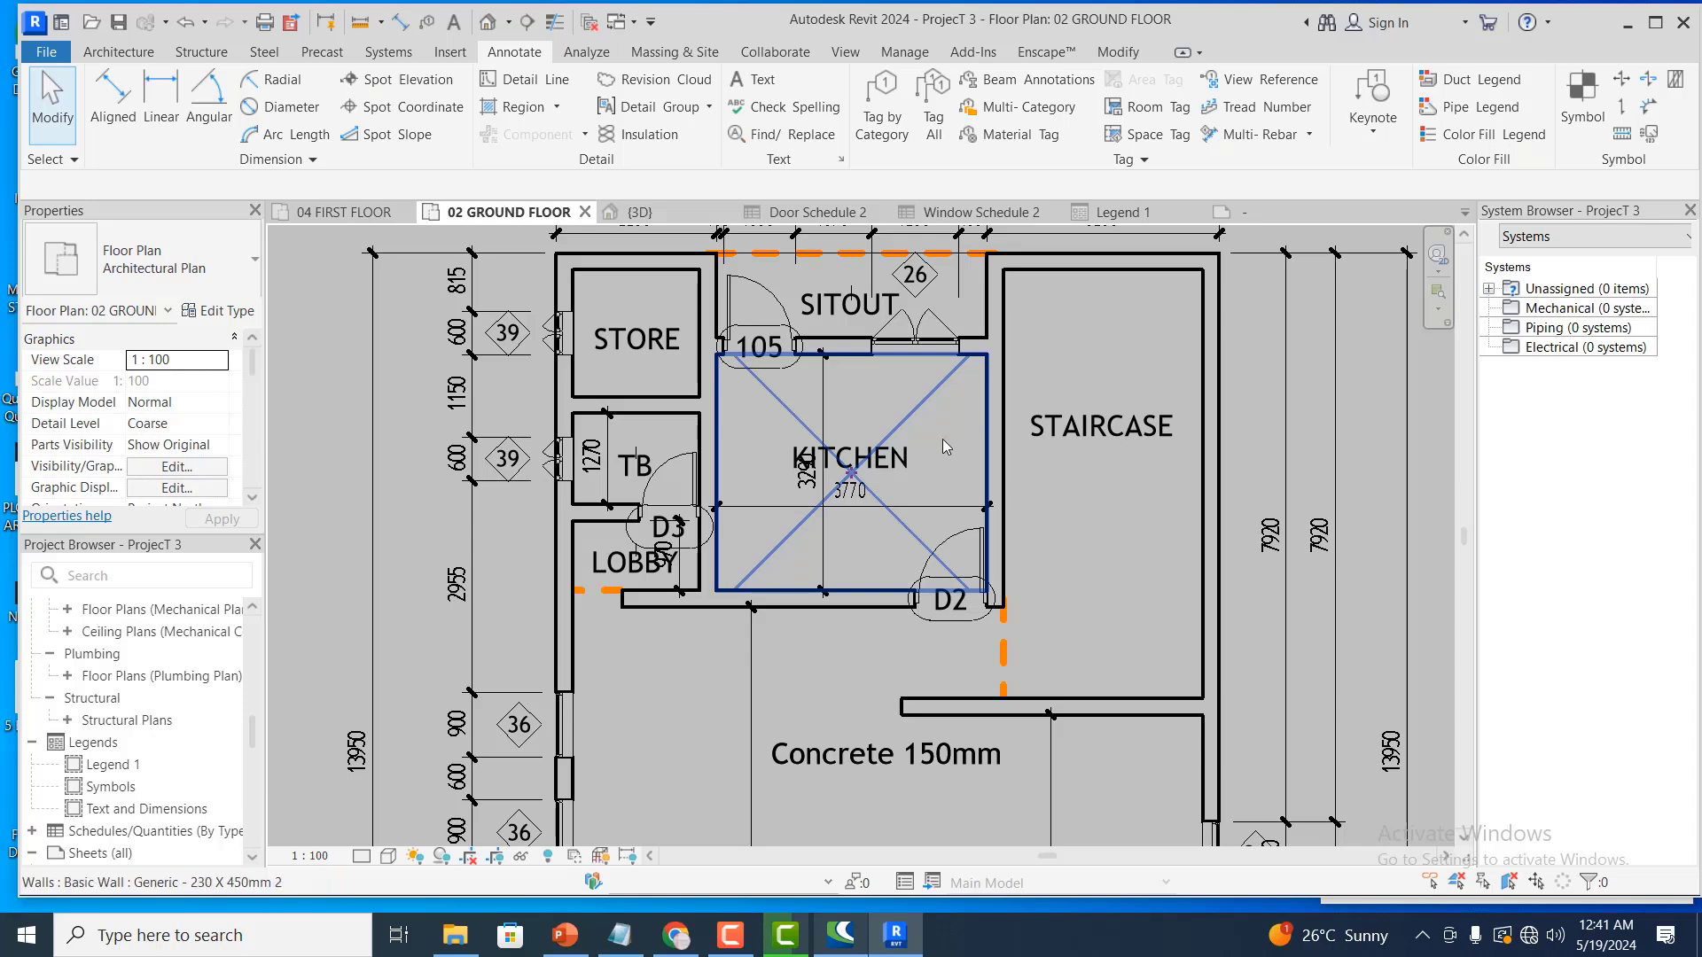
Examine the window and door tags placed around the ground floor plan
scroll(943, 438, "down", 5)
scroll(941, 425, "down", 2)
scroll(842, 576, "up", 1)
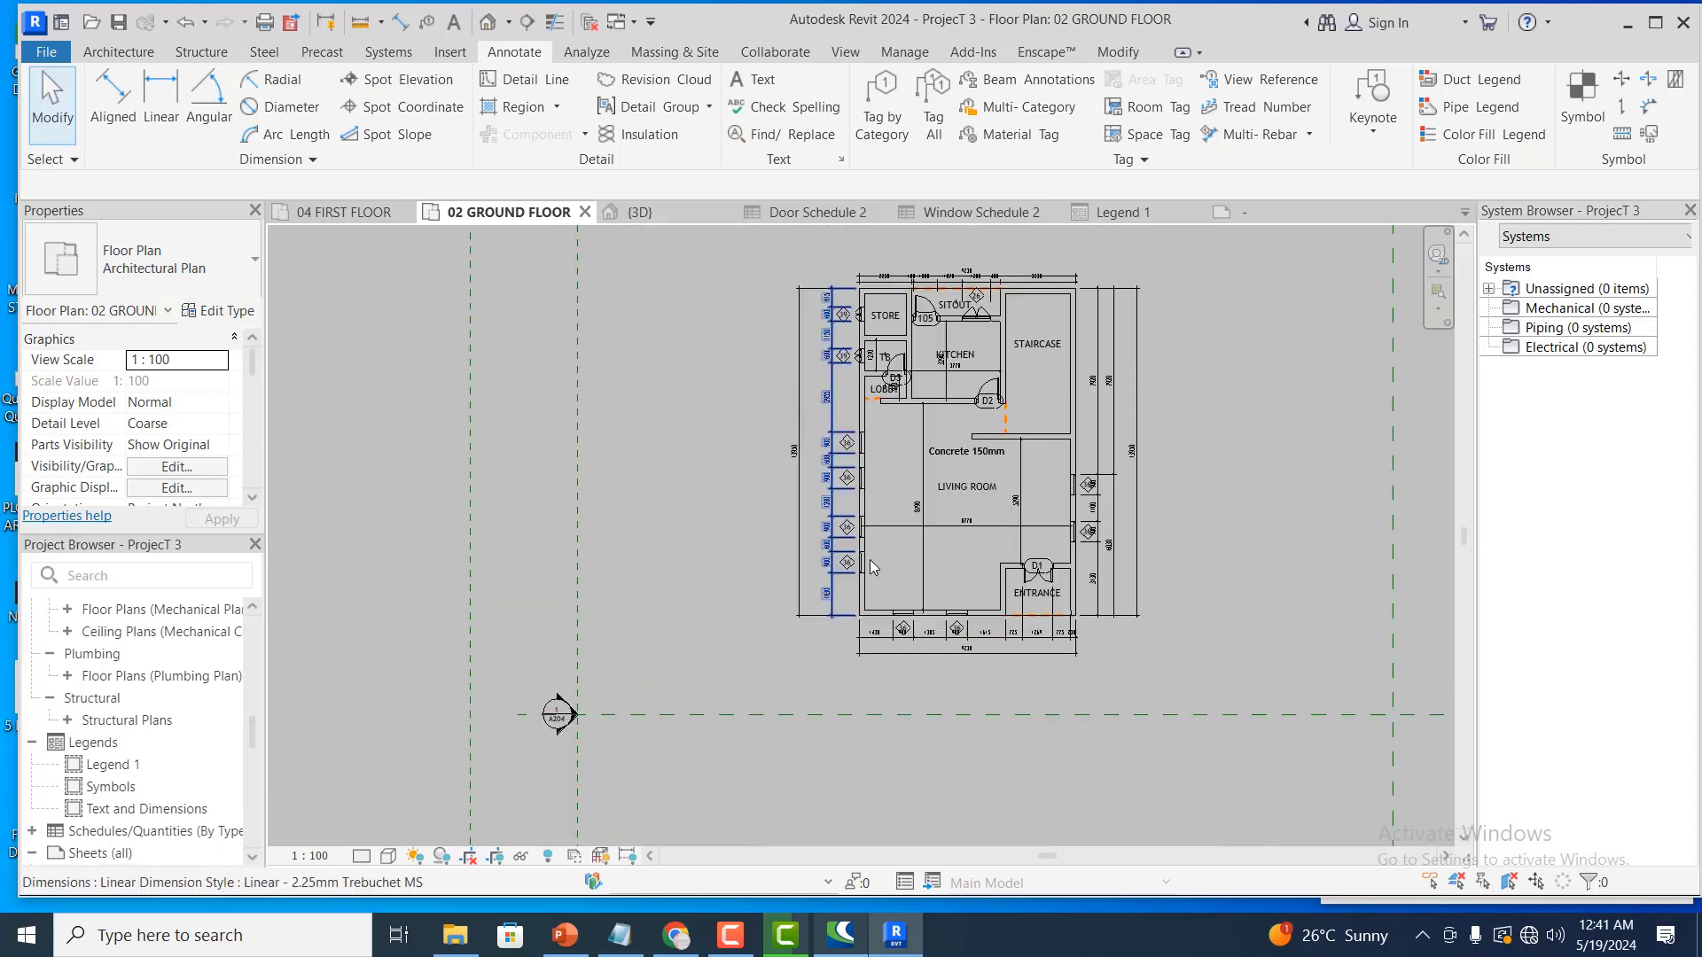
scroll(890, 407, "up", 5)
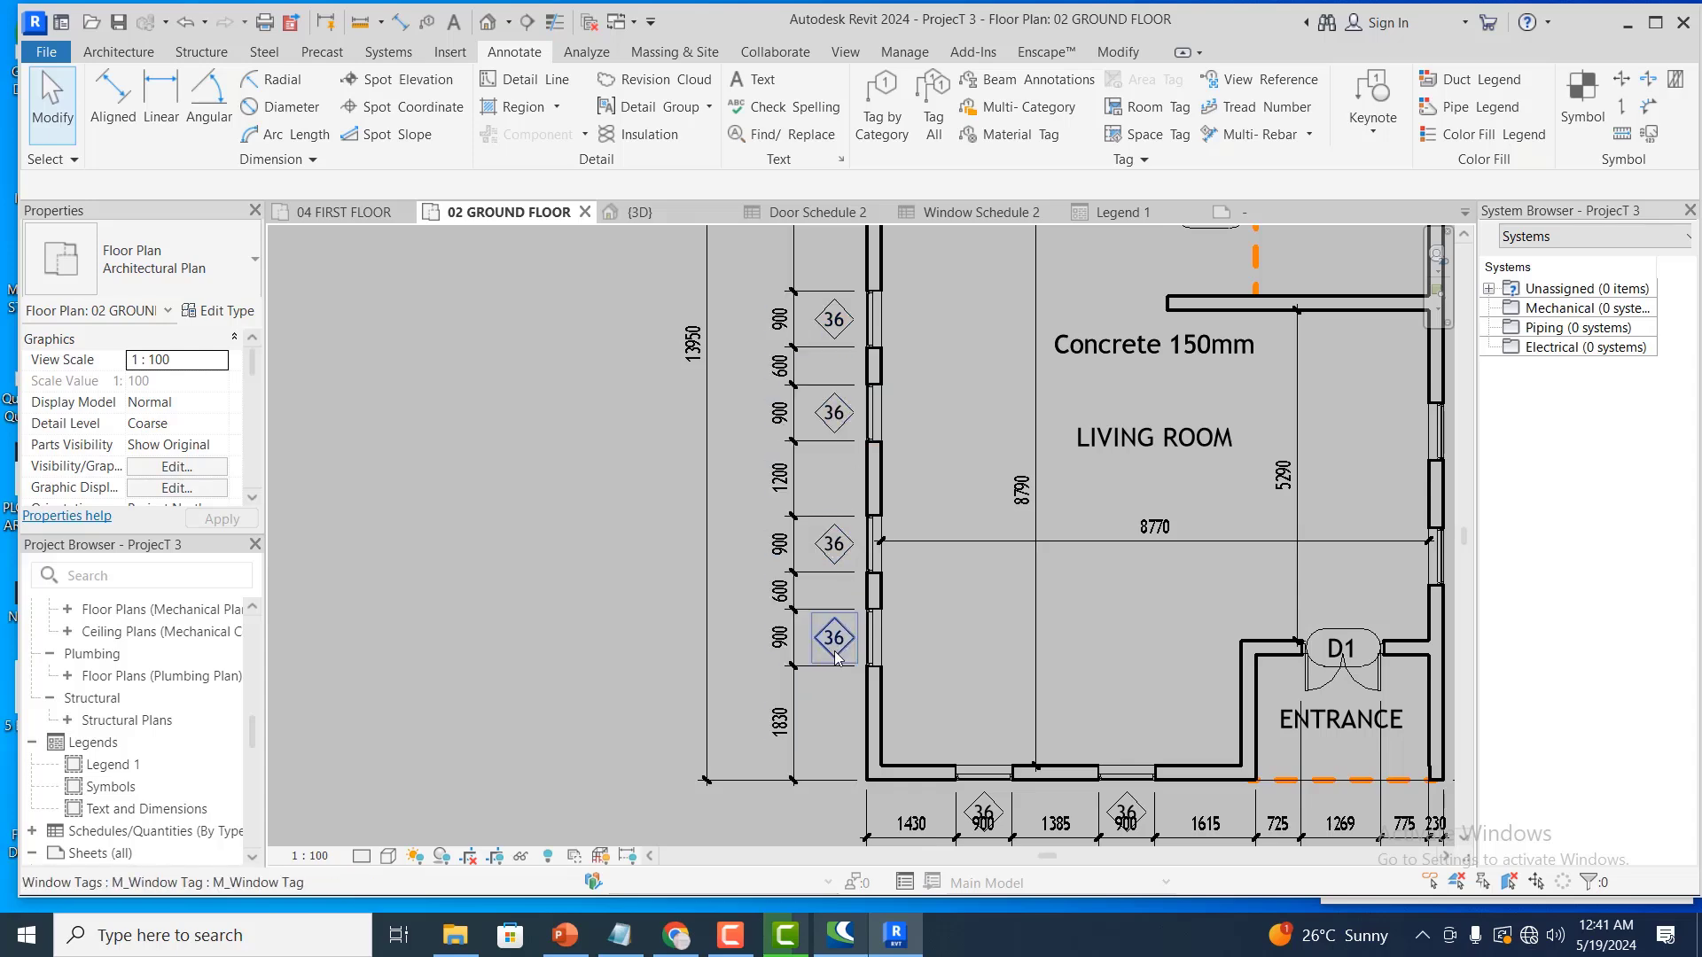
scroll(856, 611, "down", 2)
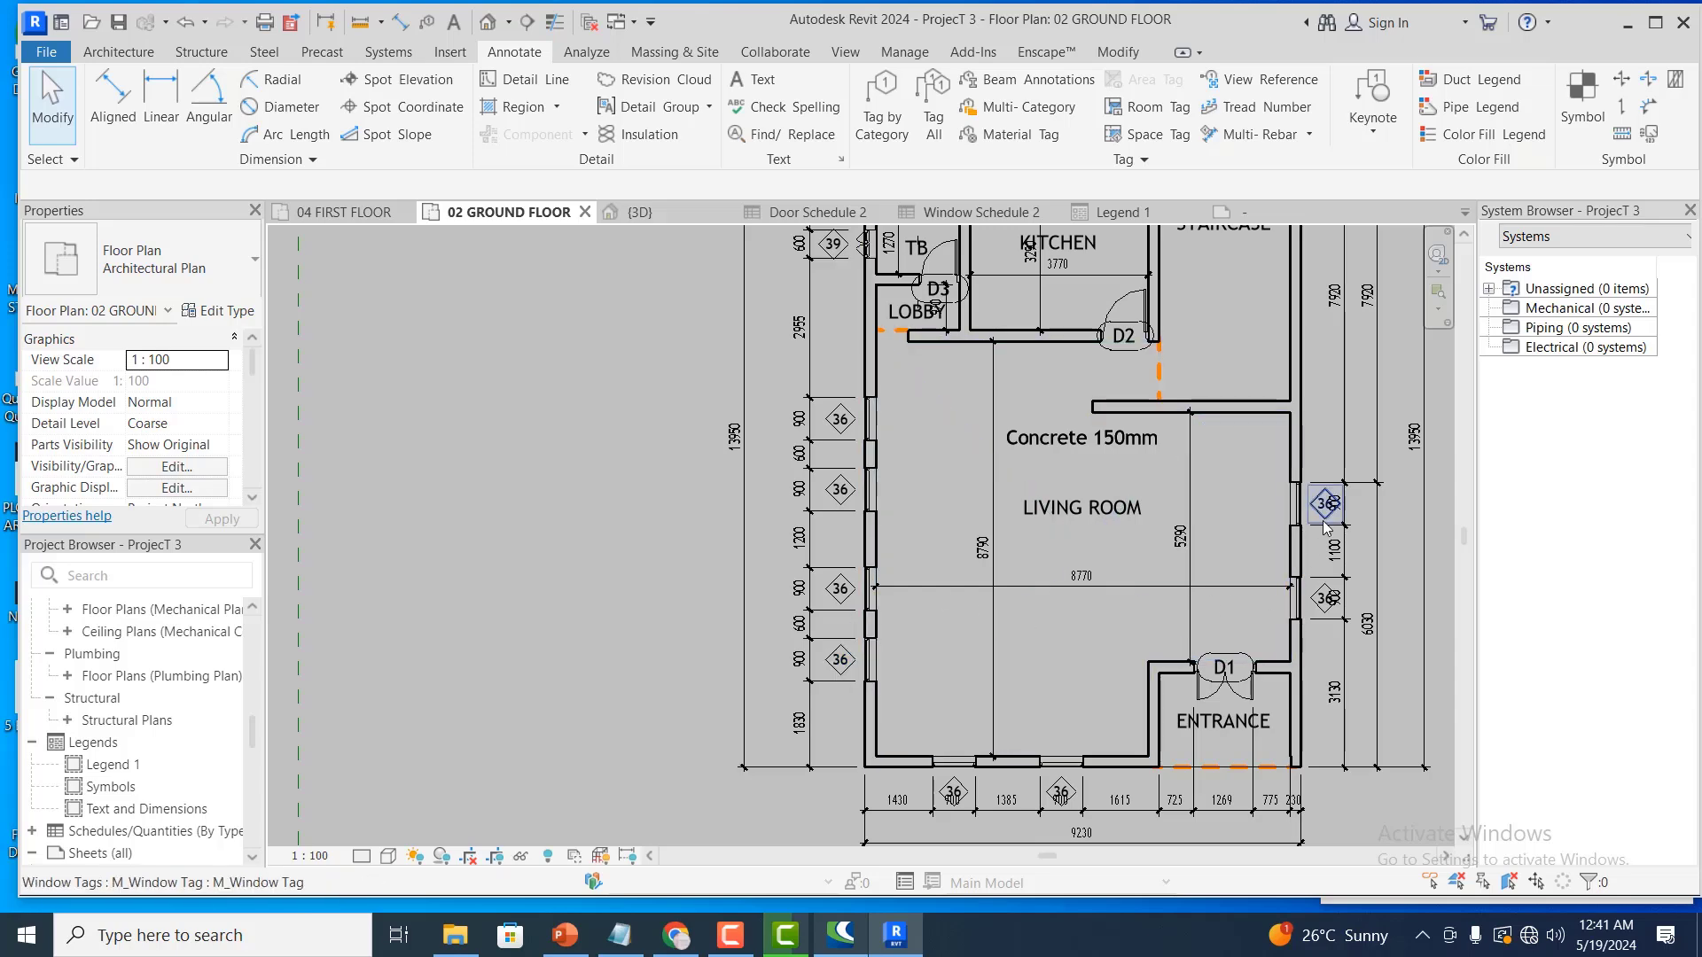
scroll(1326, 527, "up", 1)
scroll(931, 603, "down", 2)
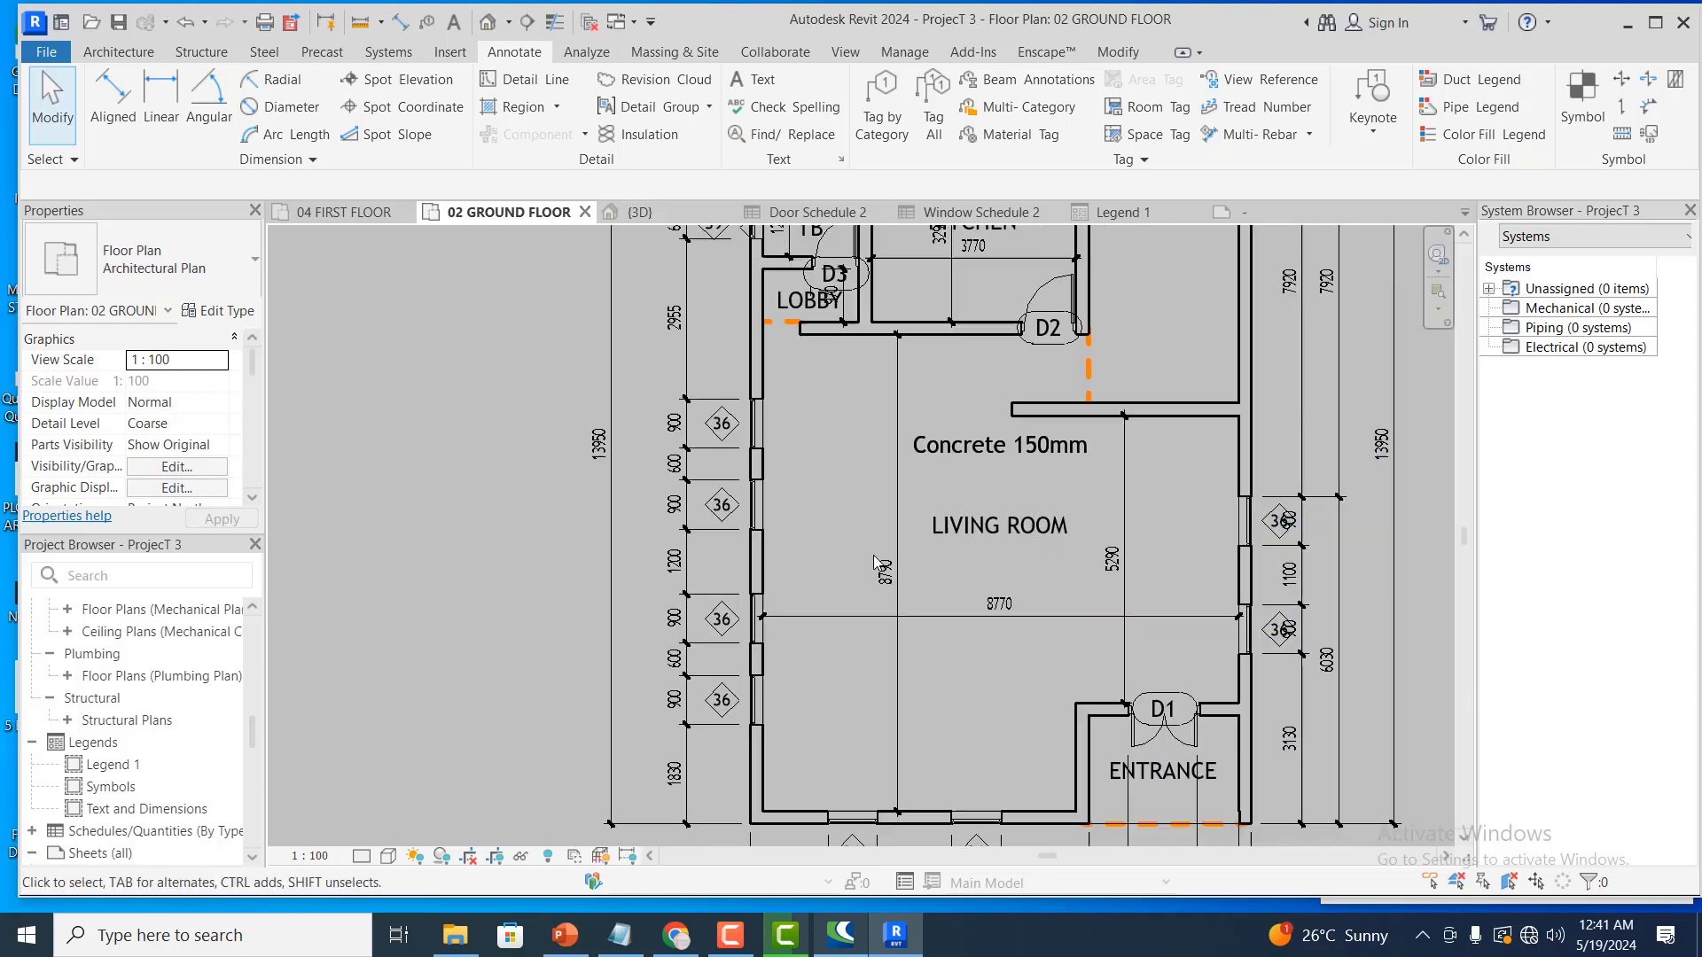
scroll(877, 820, "up", 1)
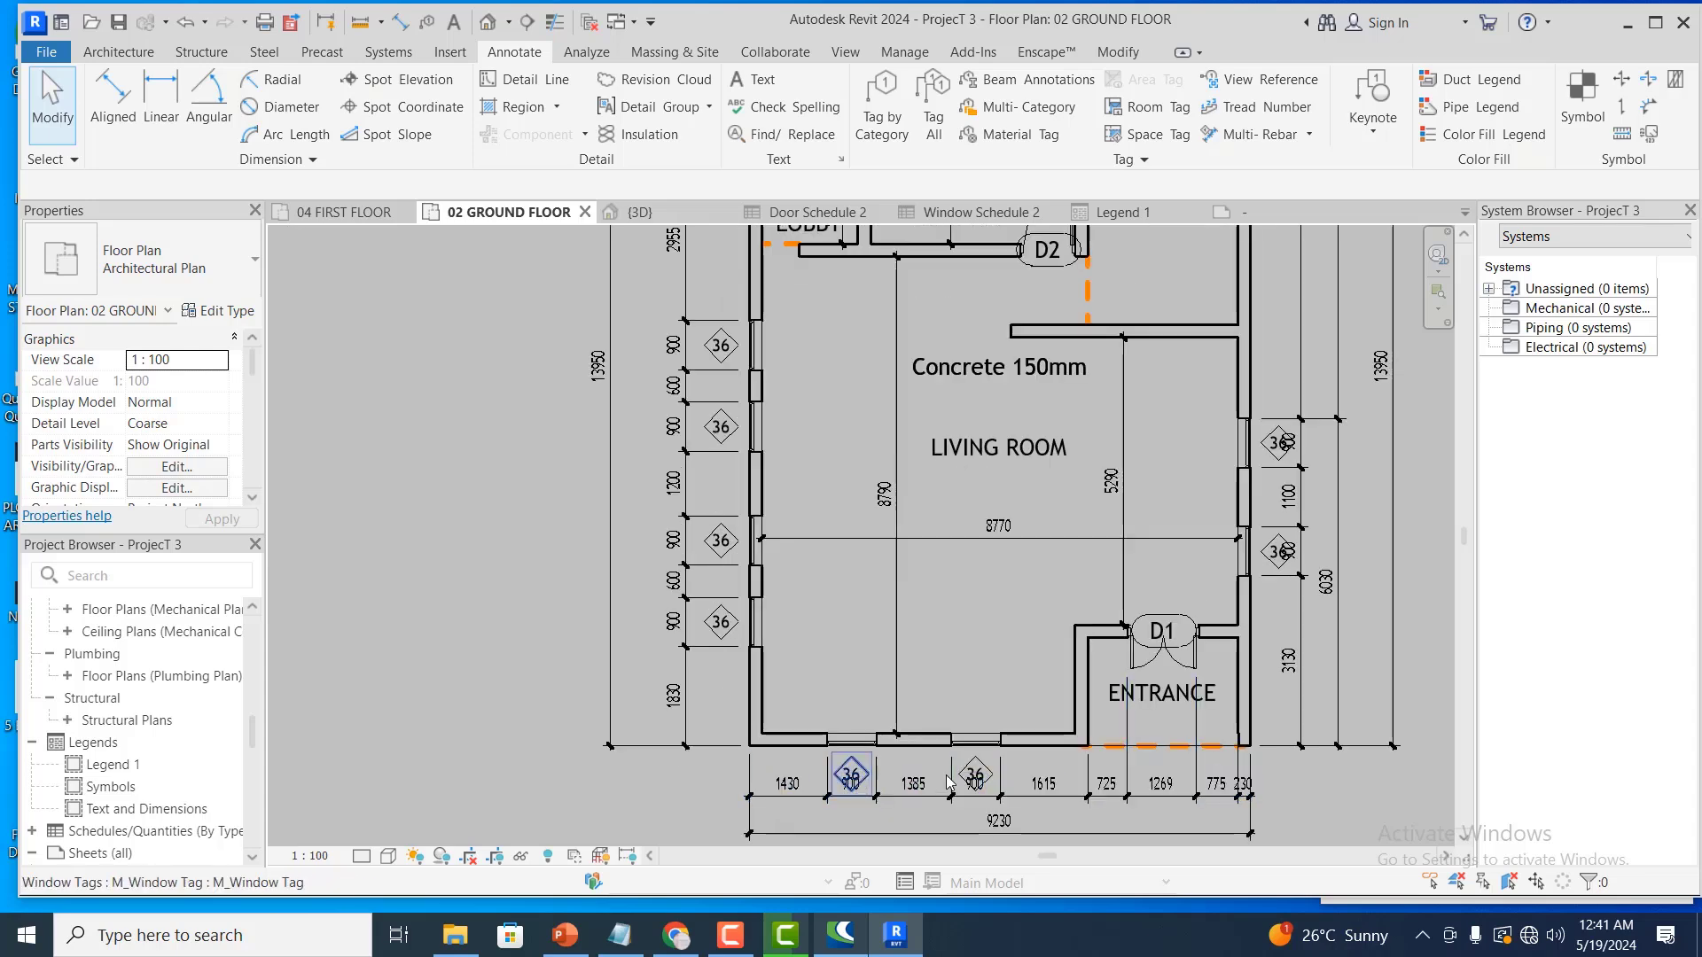
scroll(964, 817, "down", 2)
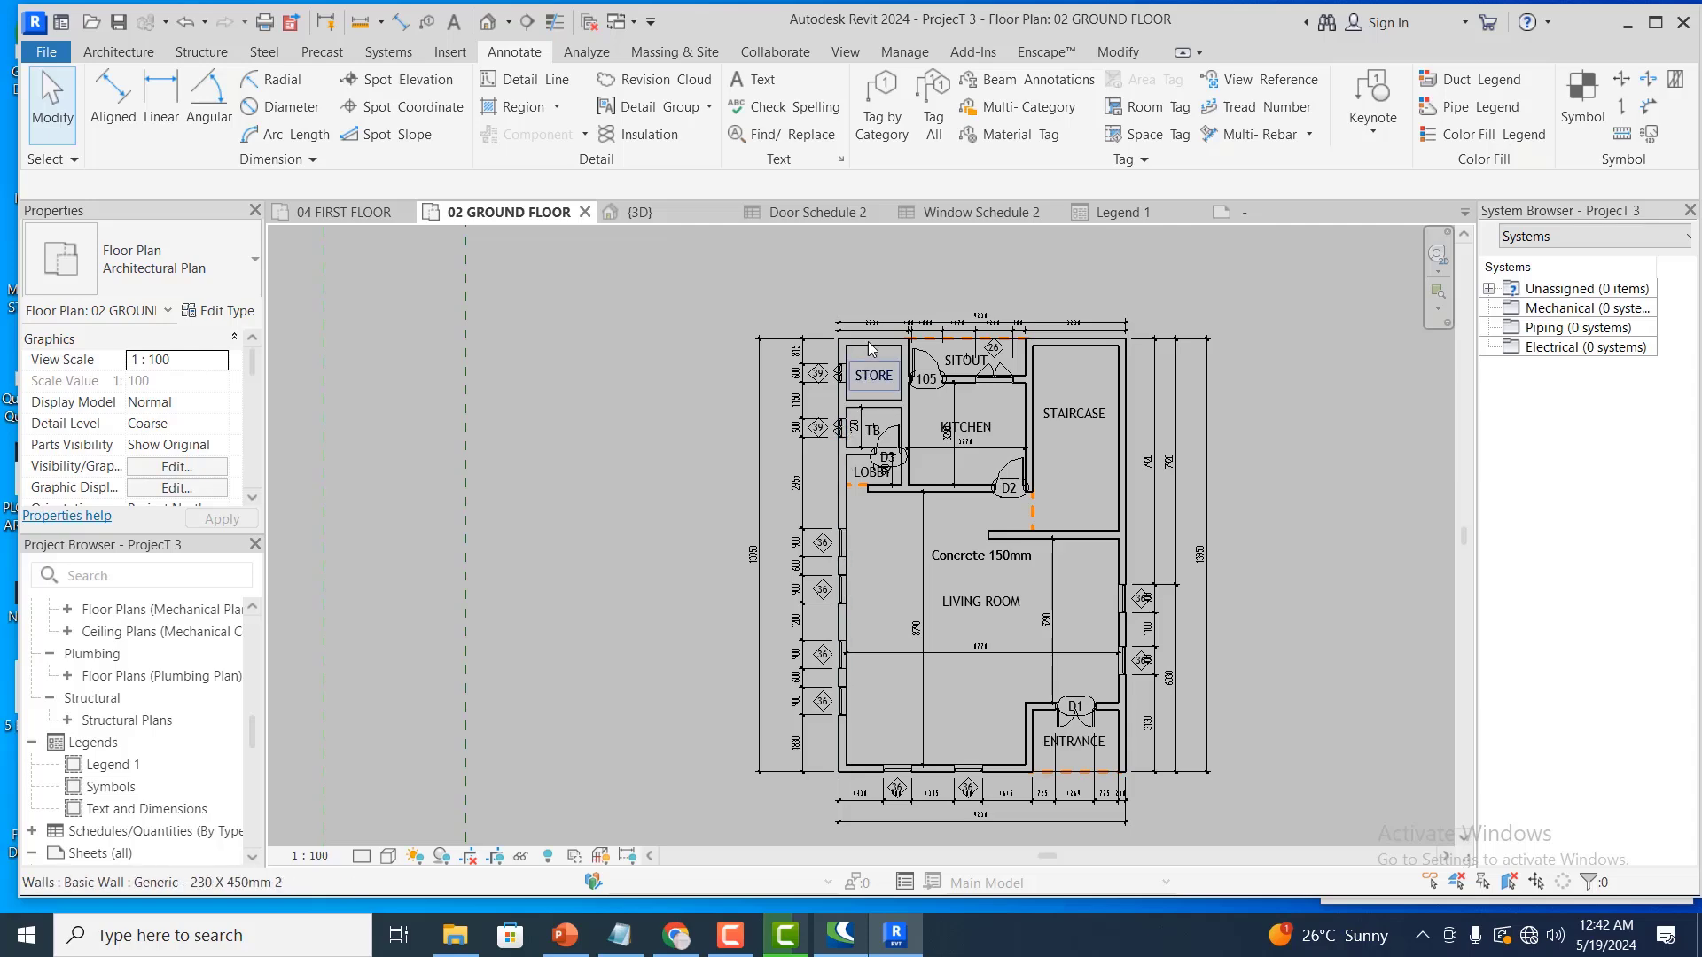
Check the marks on the store, toilet and sitout tags and on the window tags along the living room wall
scroll(874, 319, "up", 1)
scroll(874, 312, "up", 3)
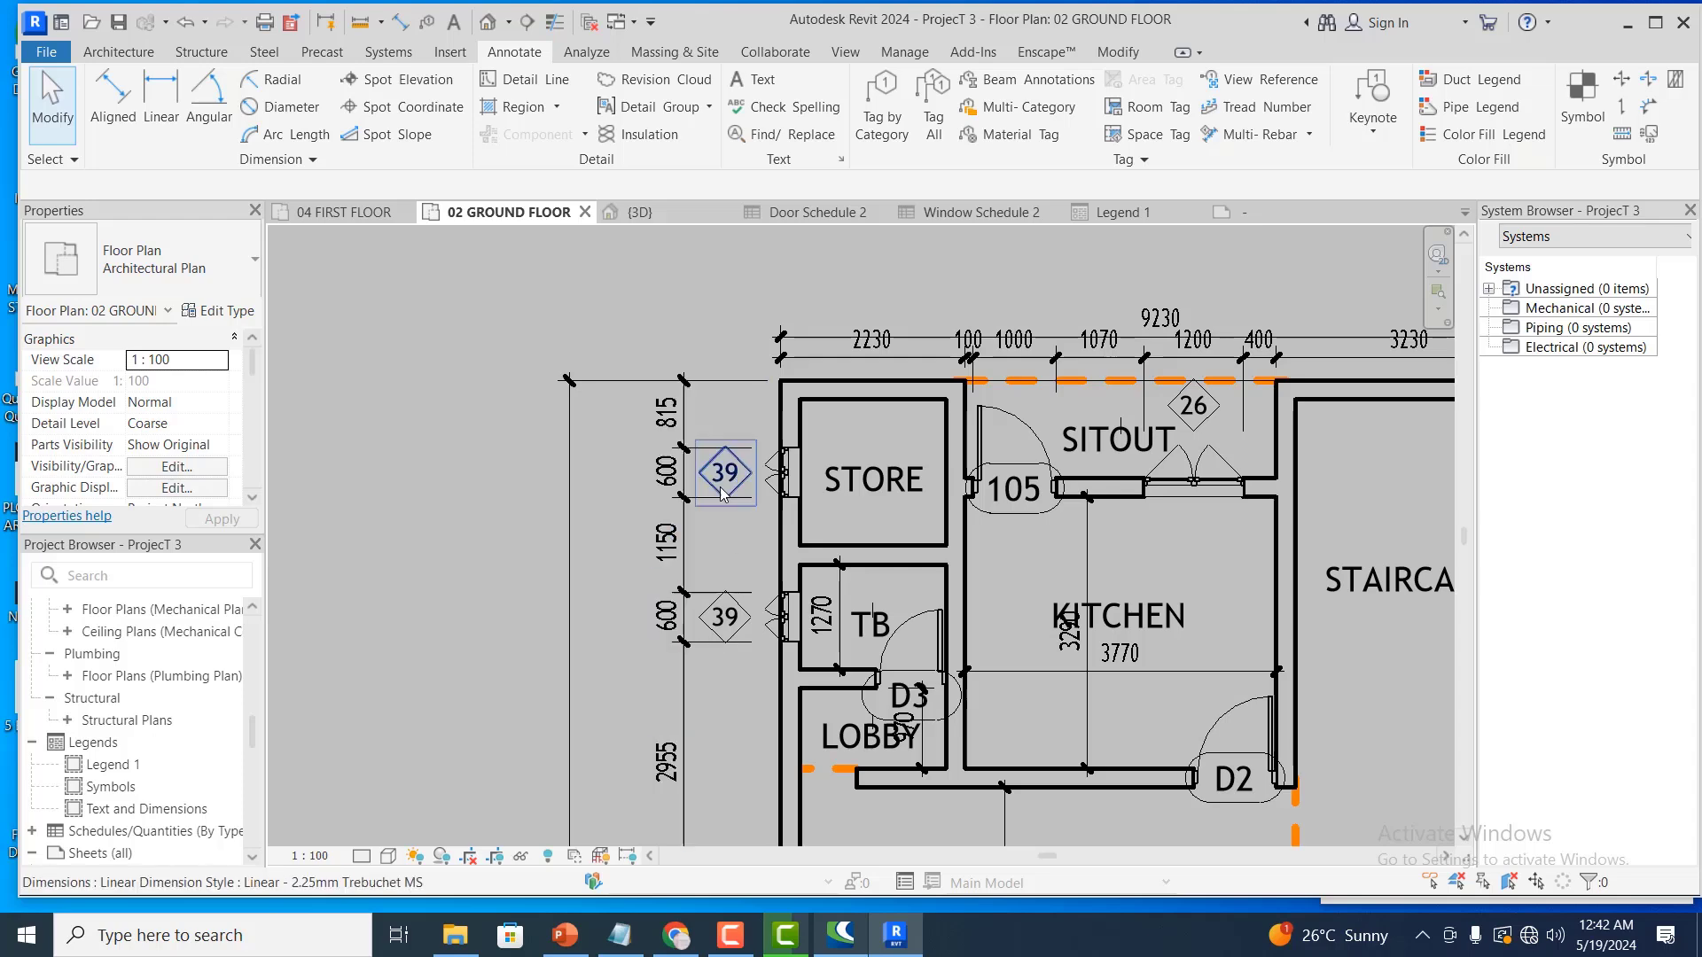
scroll(725, 474, "down", 1)
scroll(1041, 467, "up", 1)
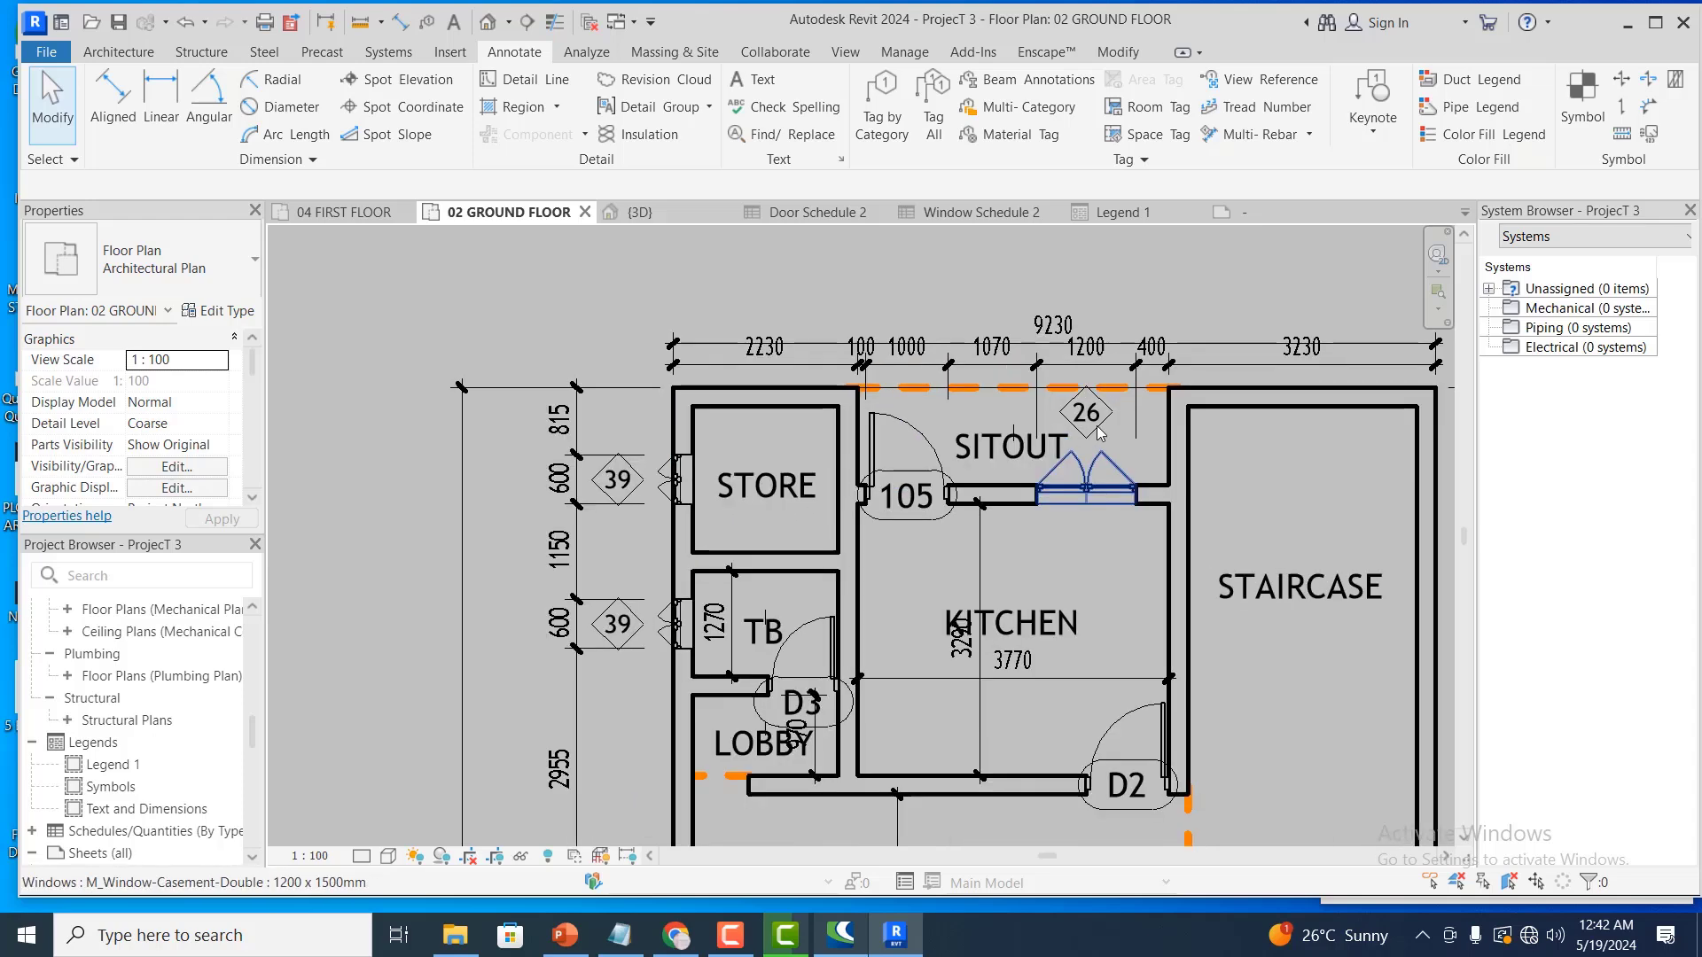
scroll(1088, 432, "down", 3)
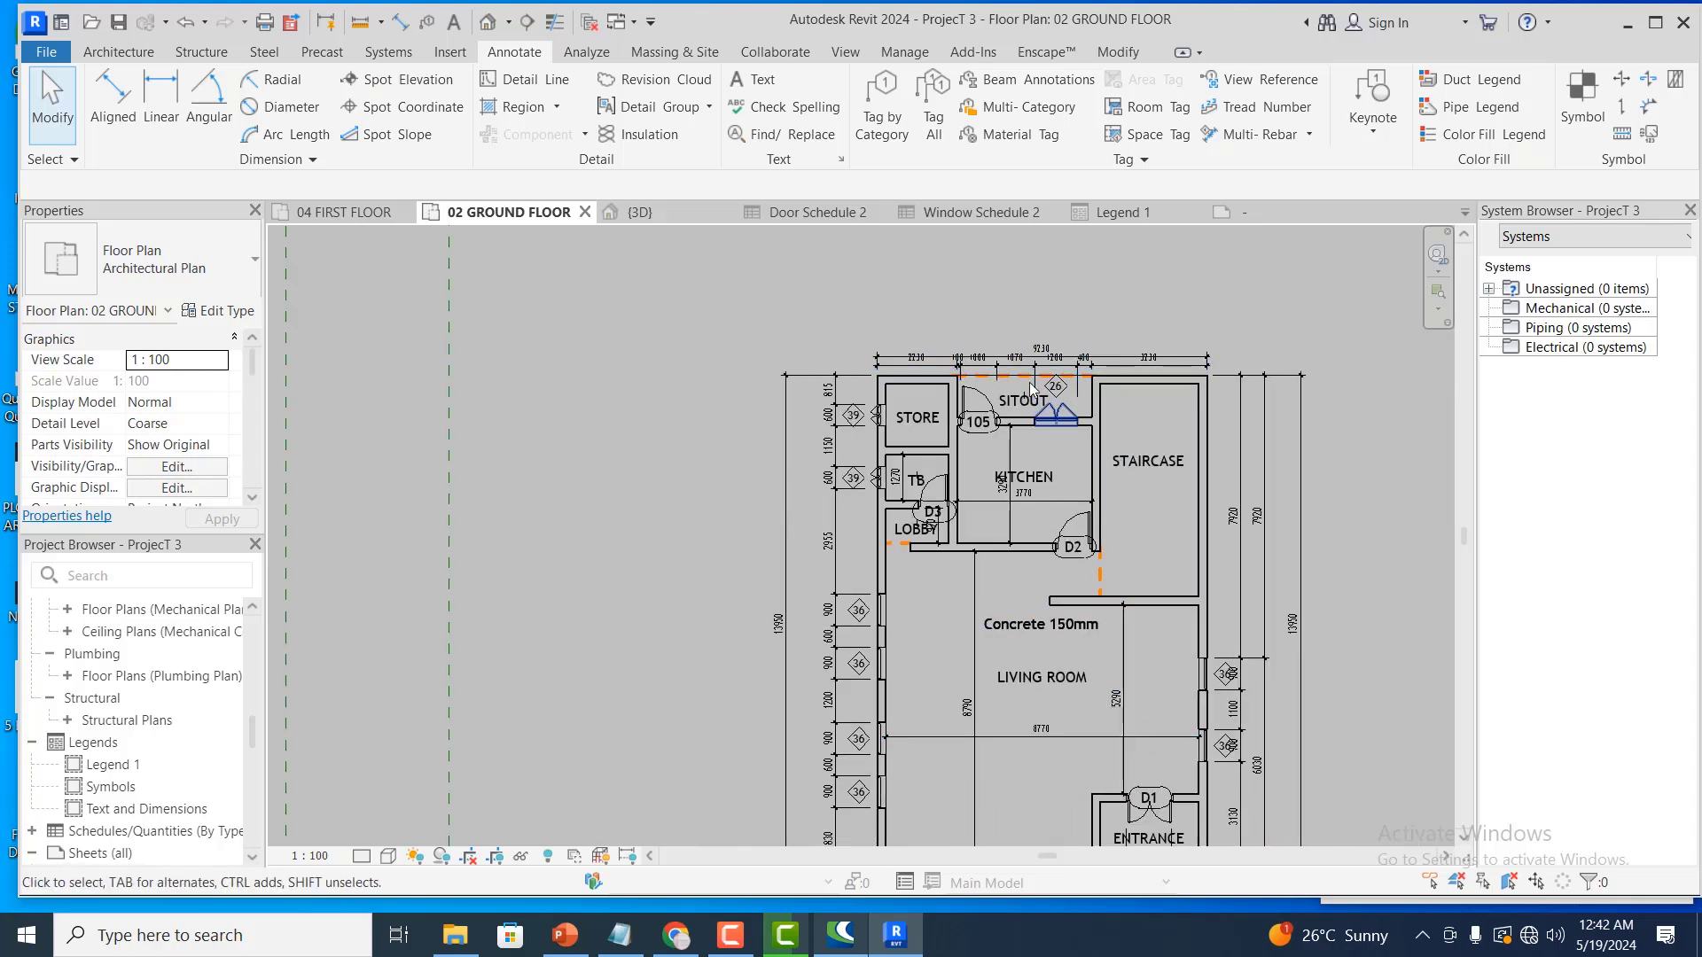
scroll(1028, 385, "up", 2)
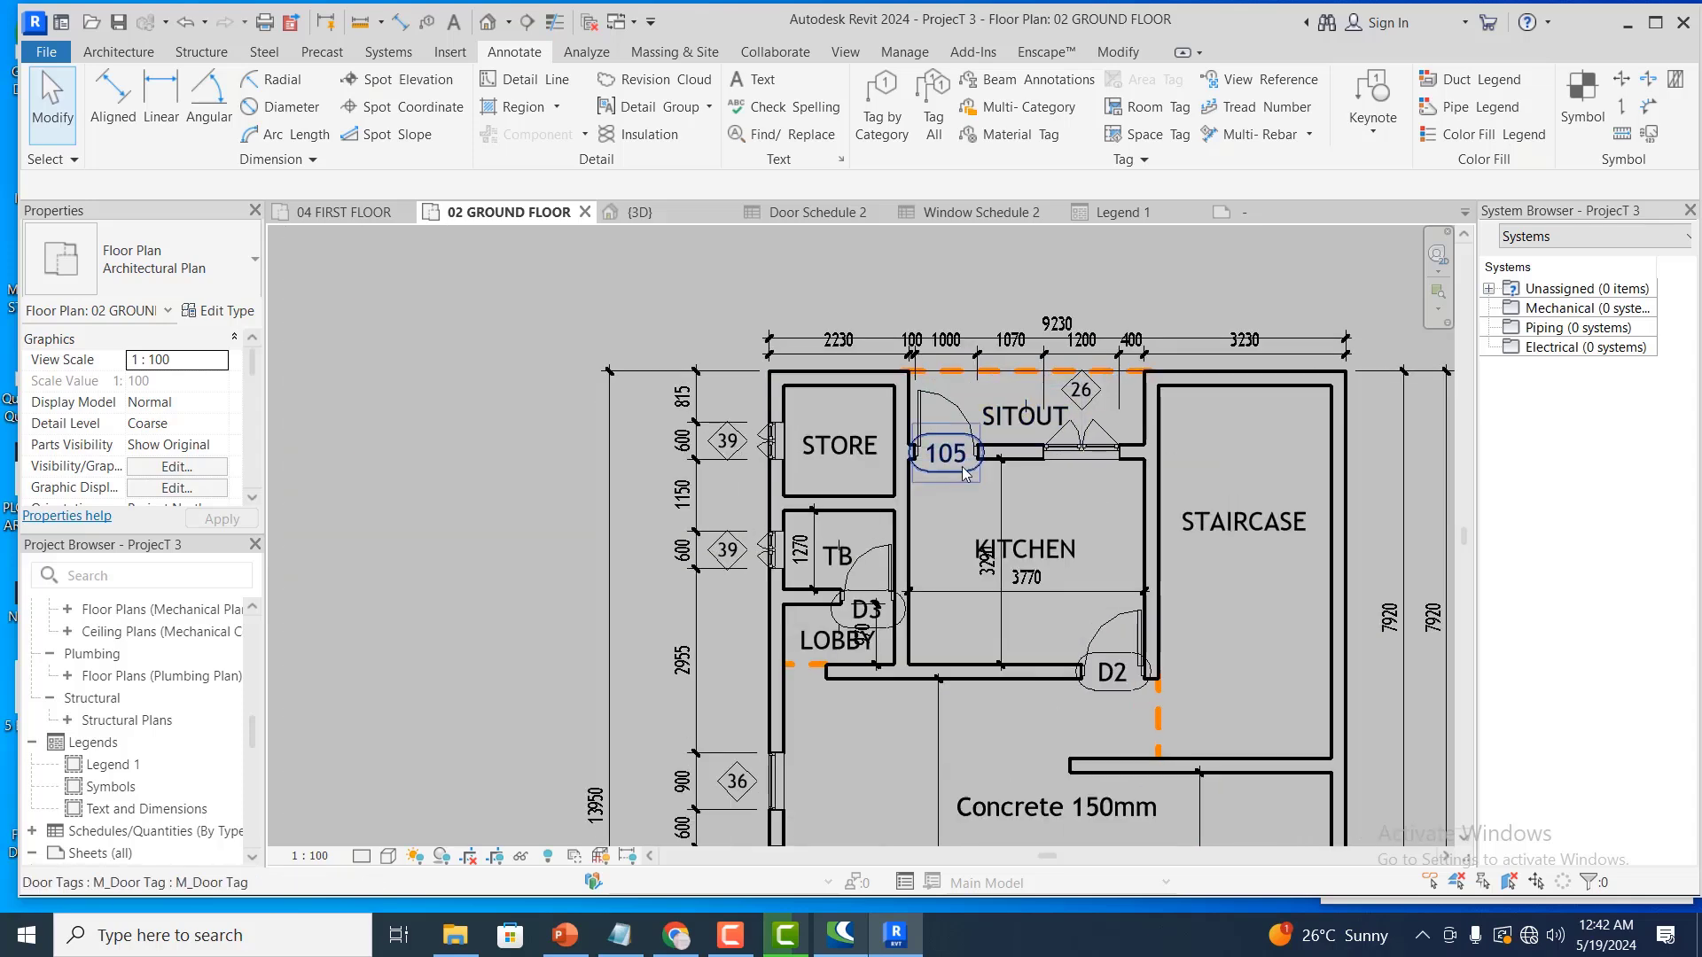
scroll(969, 474, "down", 2)
scroll(1108, 505, "down", 3)
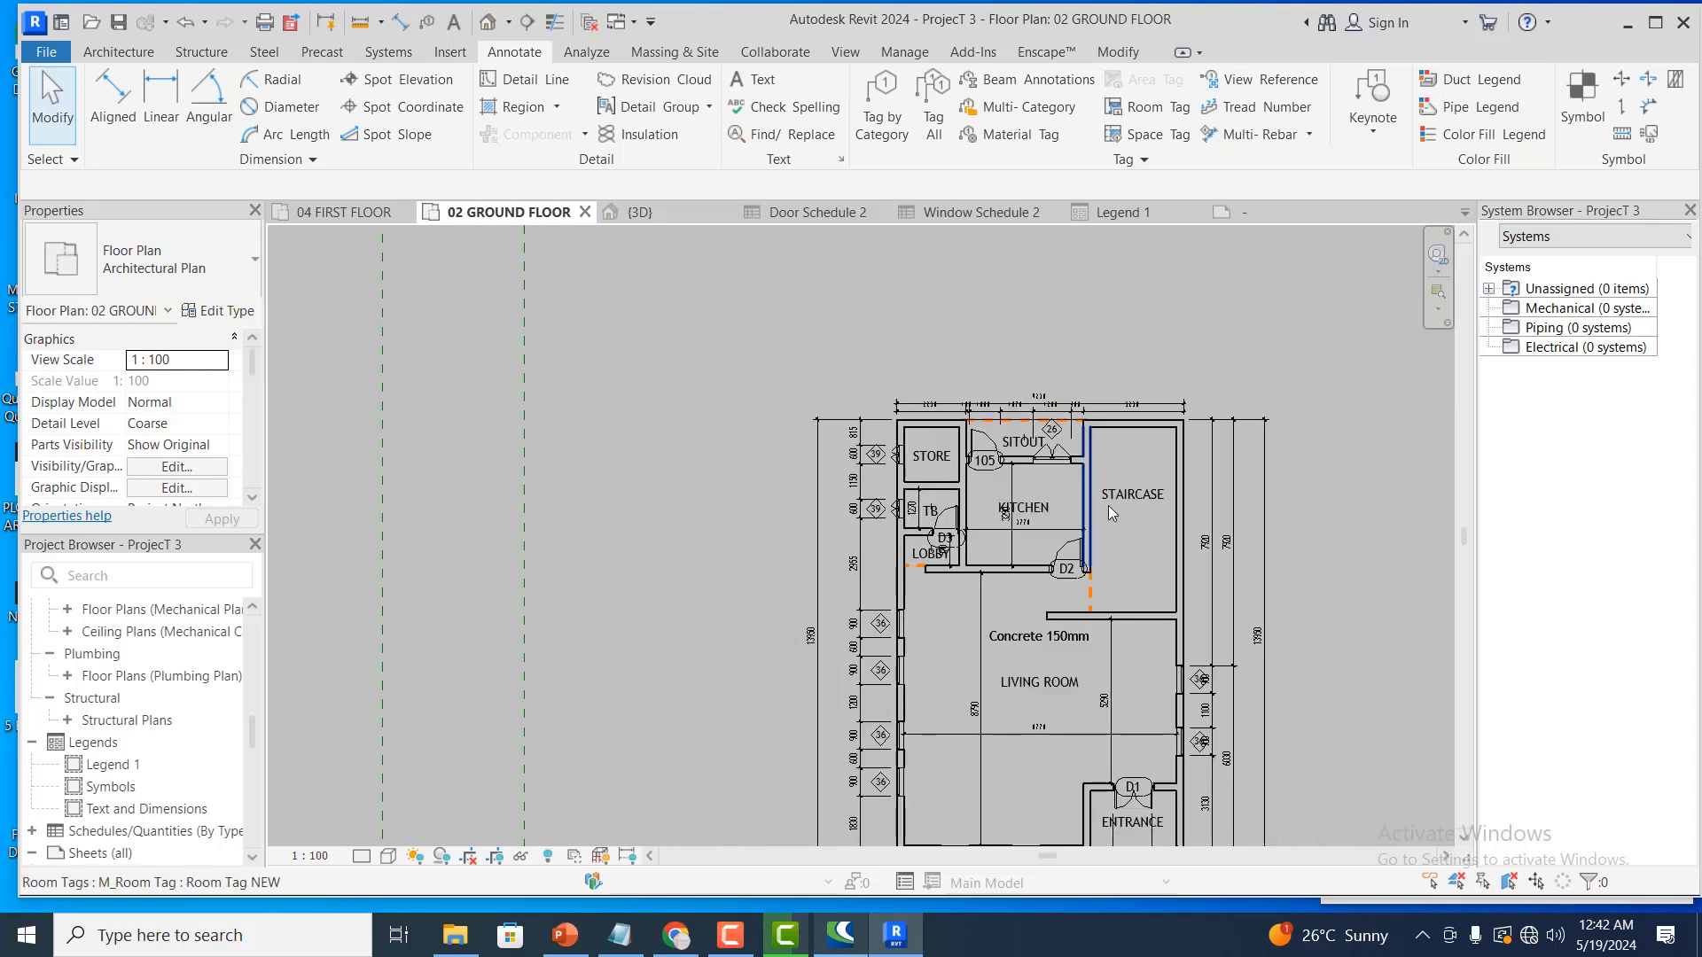
scroll(1099, 443, "up", 2)
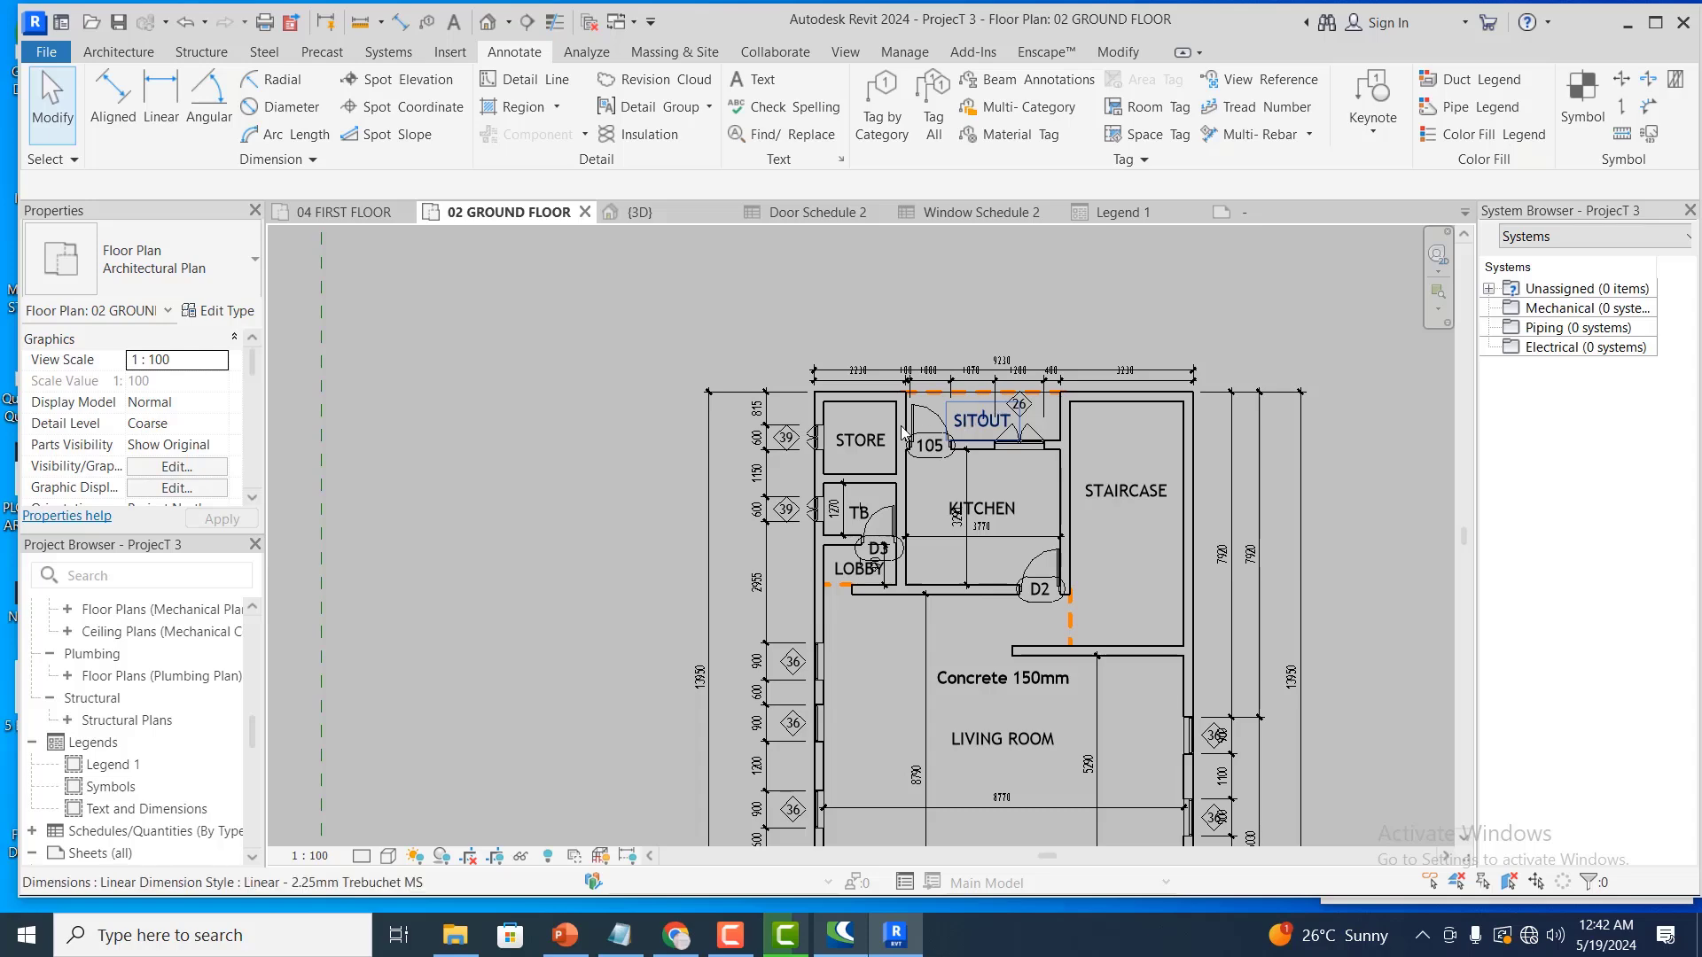
scroll(975, 408, "down", 2)
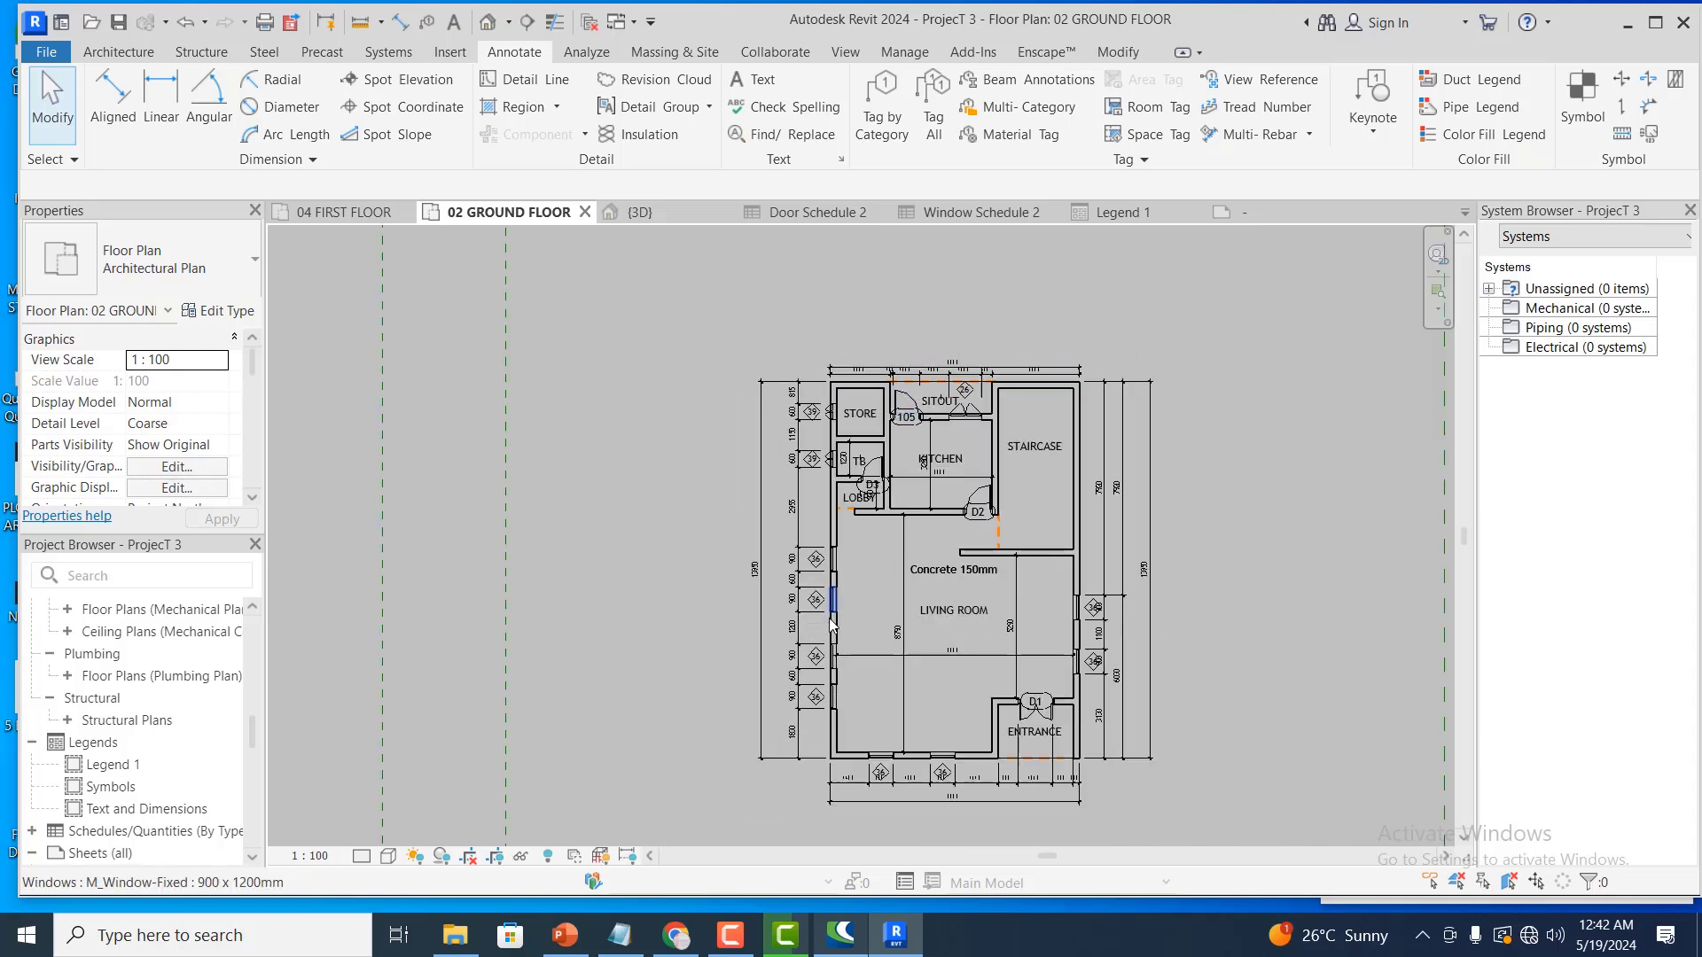
scroll(807, 621, "up", 2)
scroll(817, 505, "up", 1)
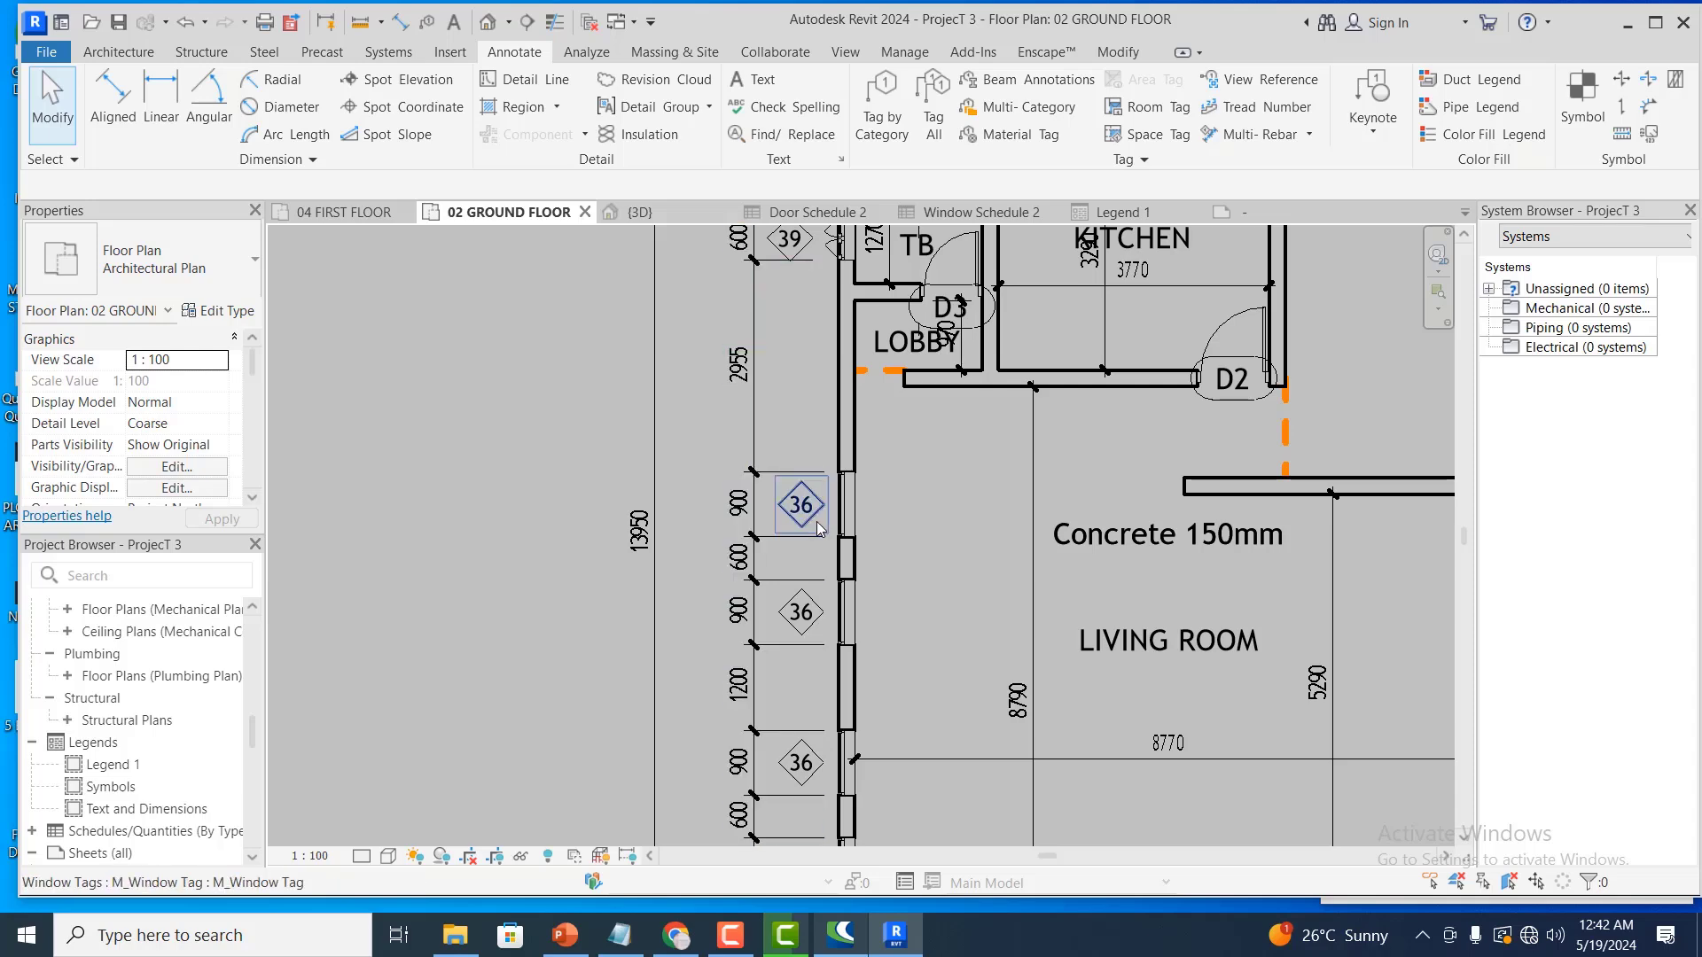
scroll(816, 511, "up", 2)
scroll(813, 514, "up", 1)
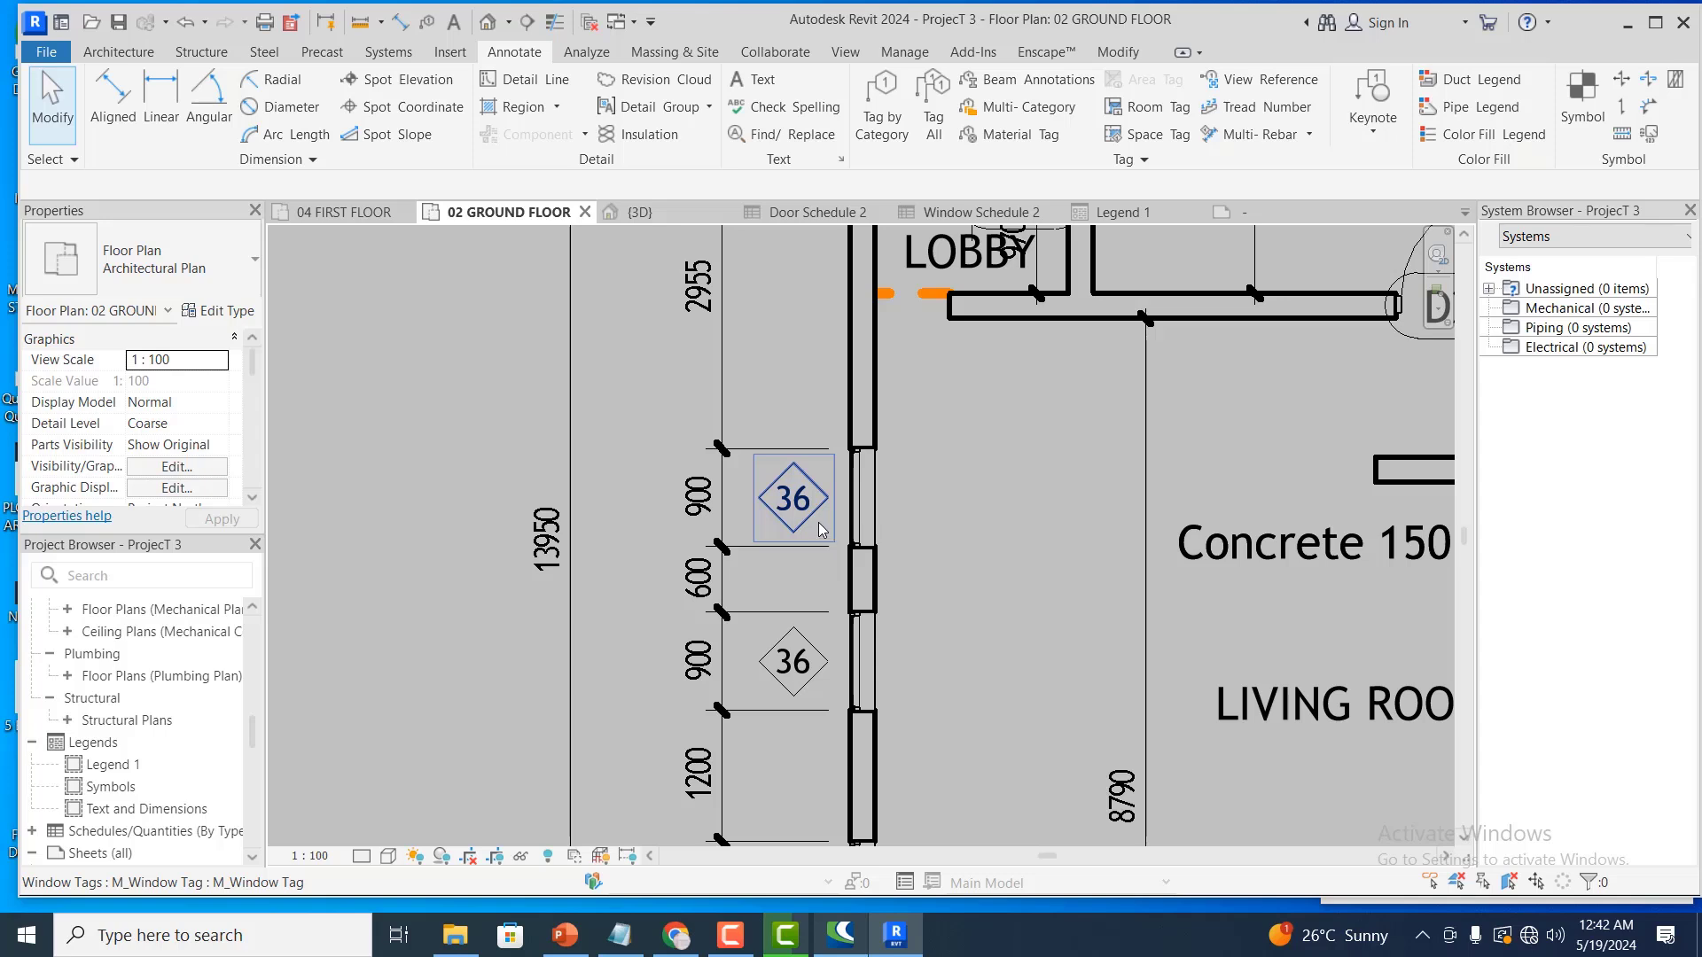
left_click(818, 529)
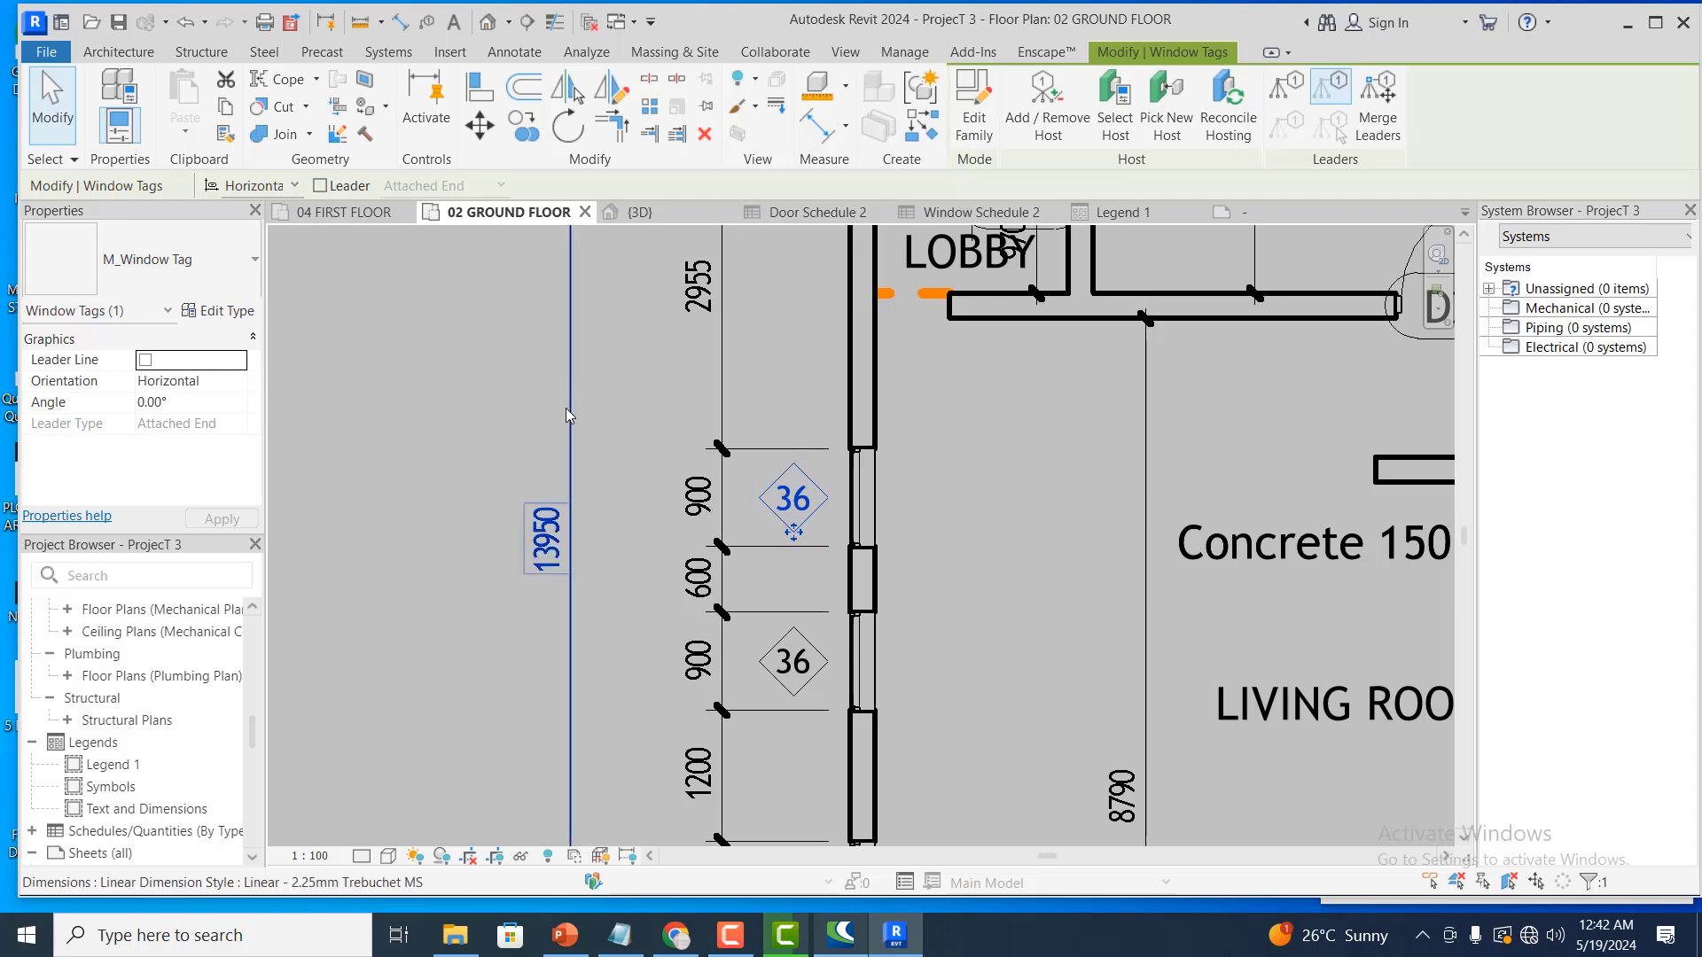
left_click(647, 429)
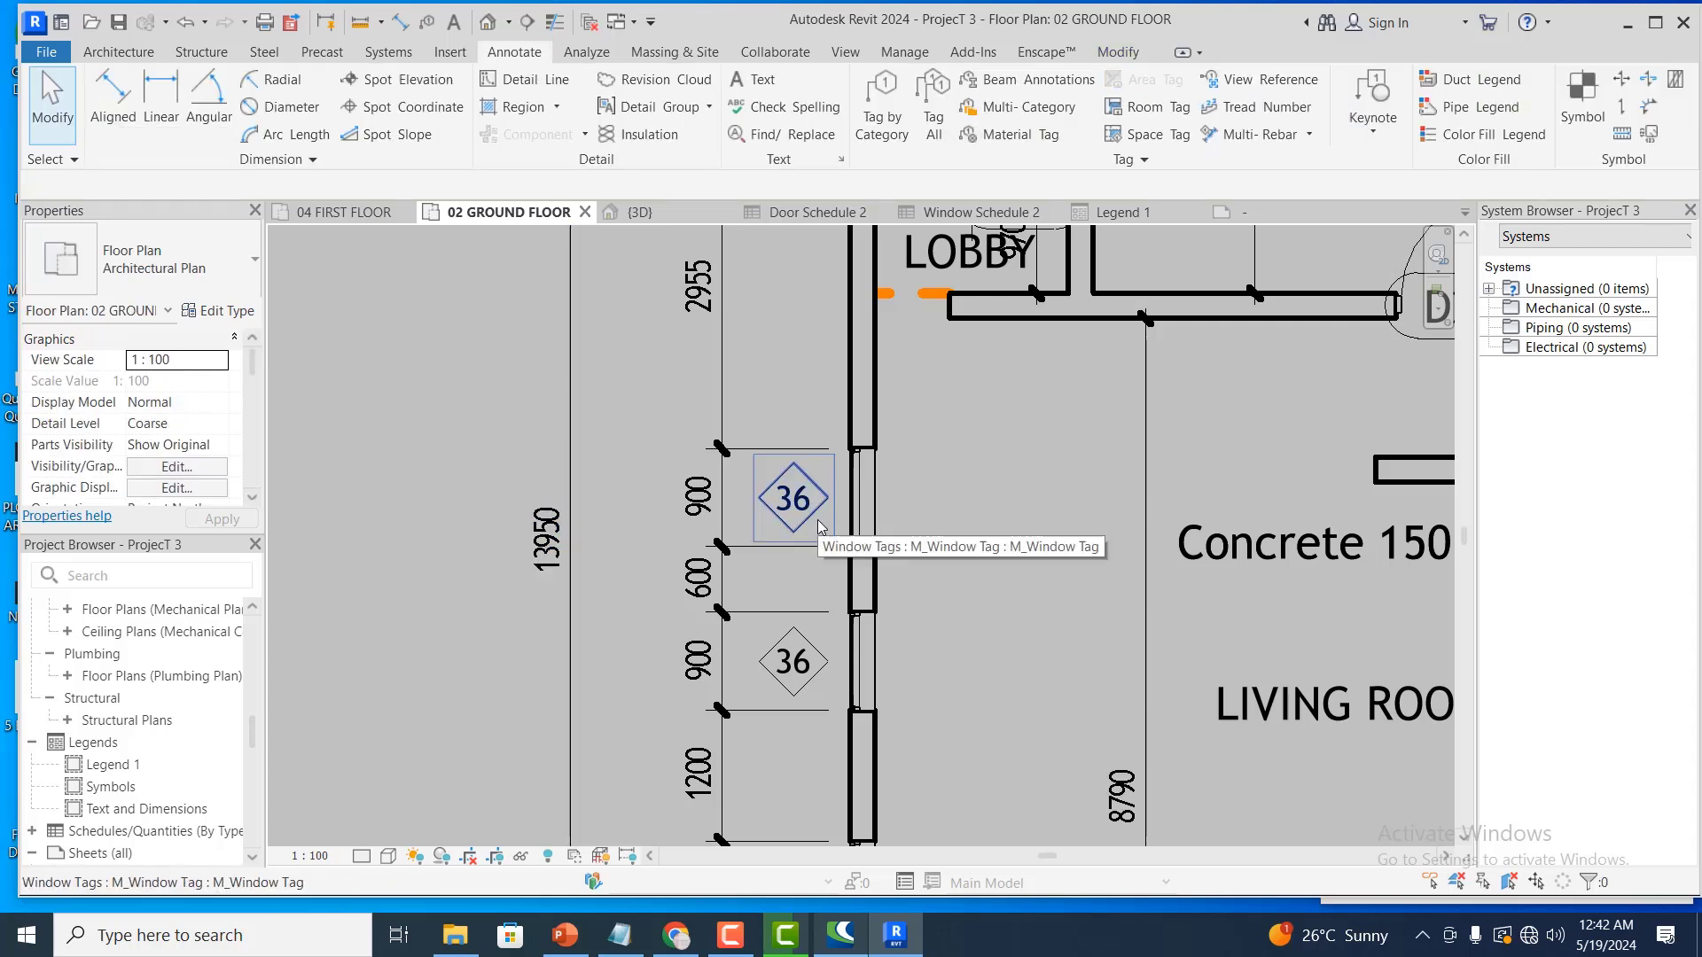
left_click(818, 523)
left_click(765, 420)
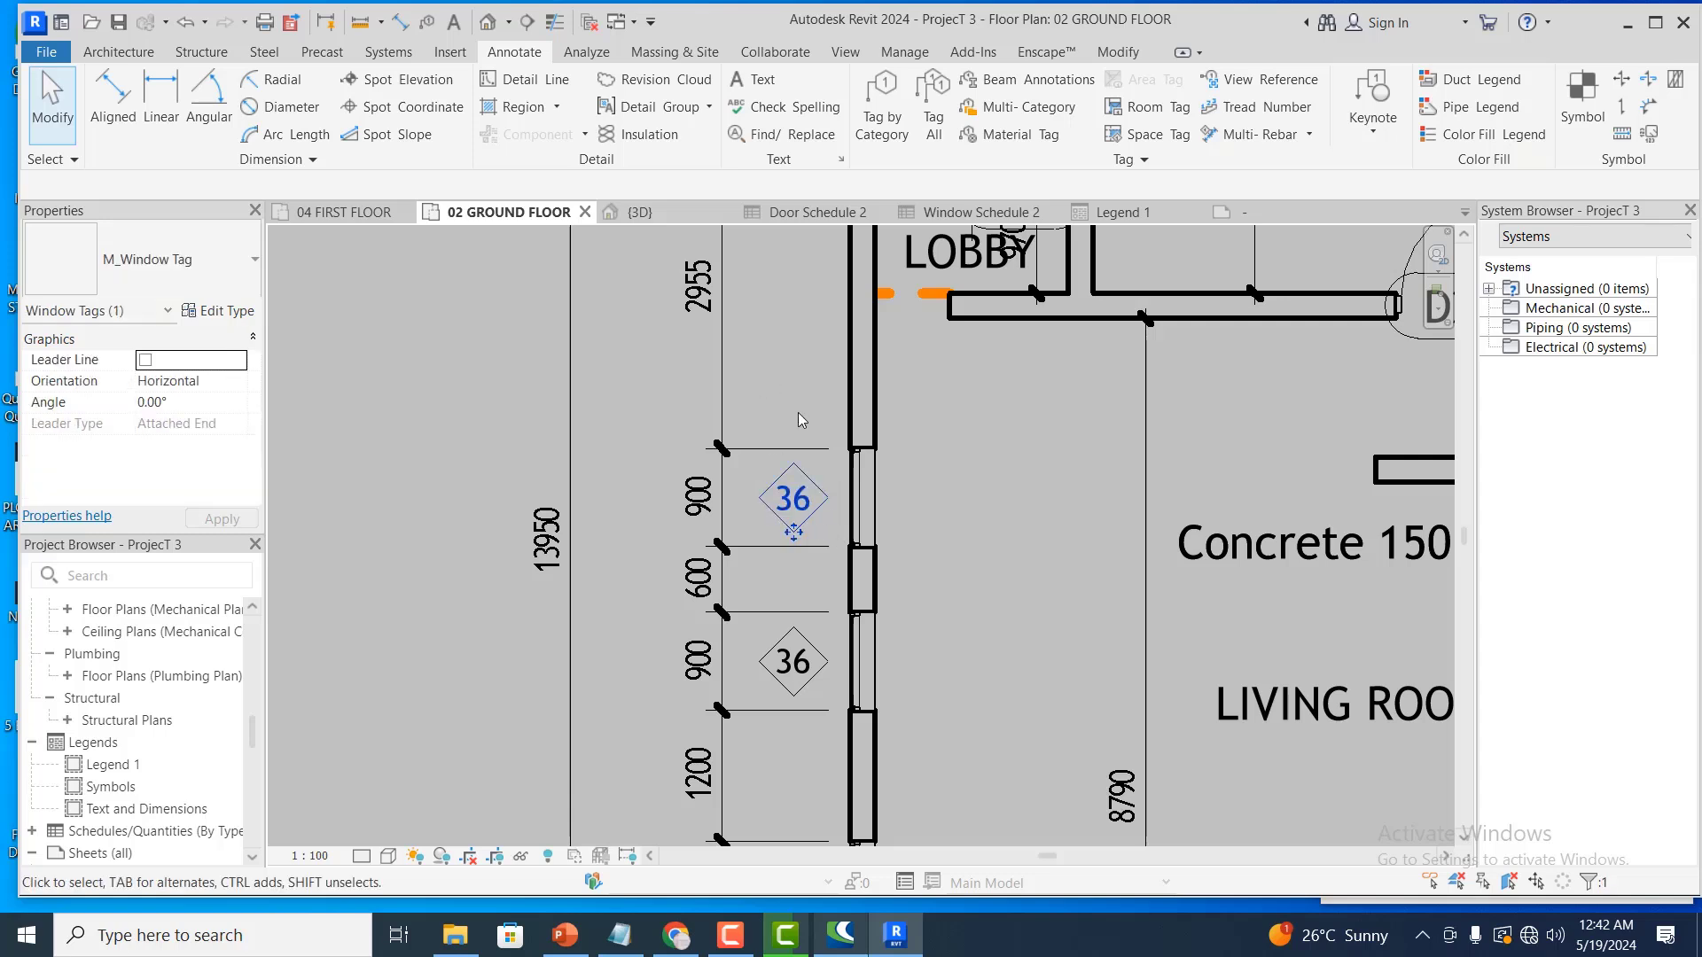
double_click(820, 524)
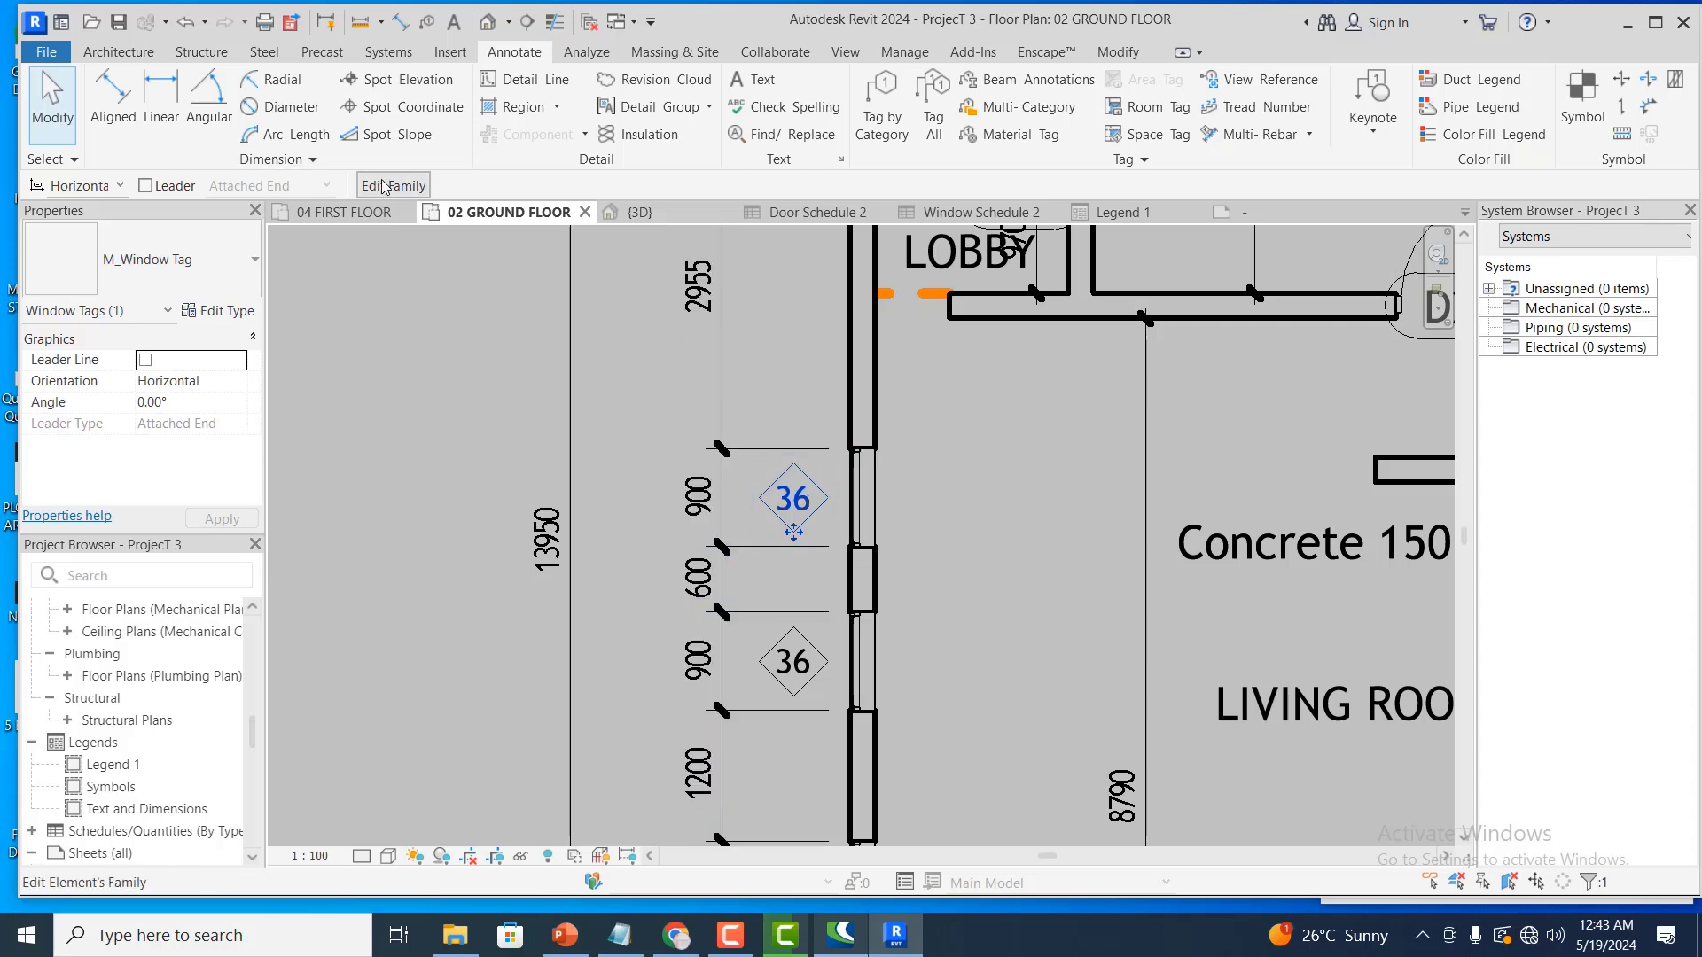
left_click(818, 523)
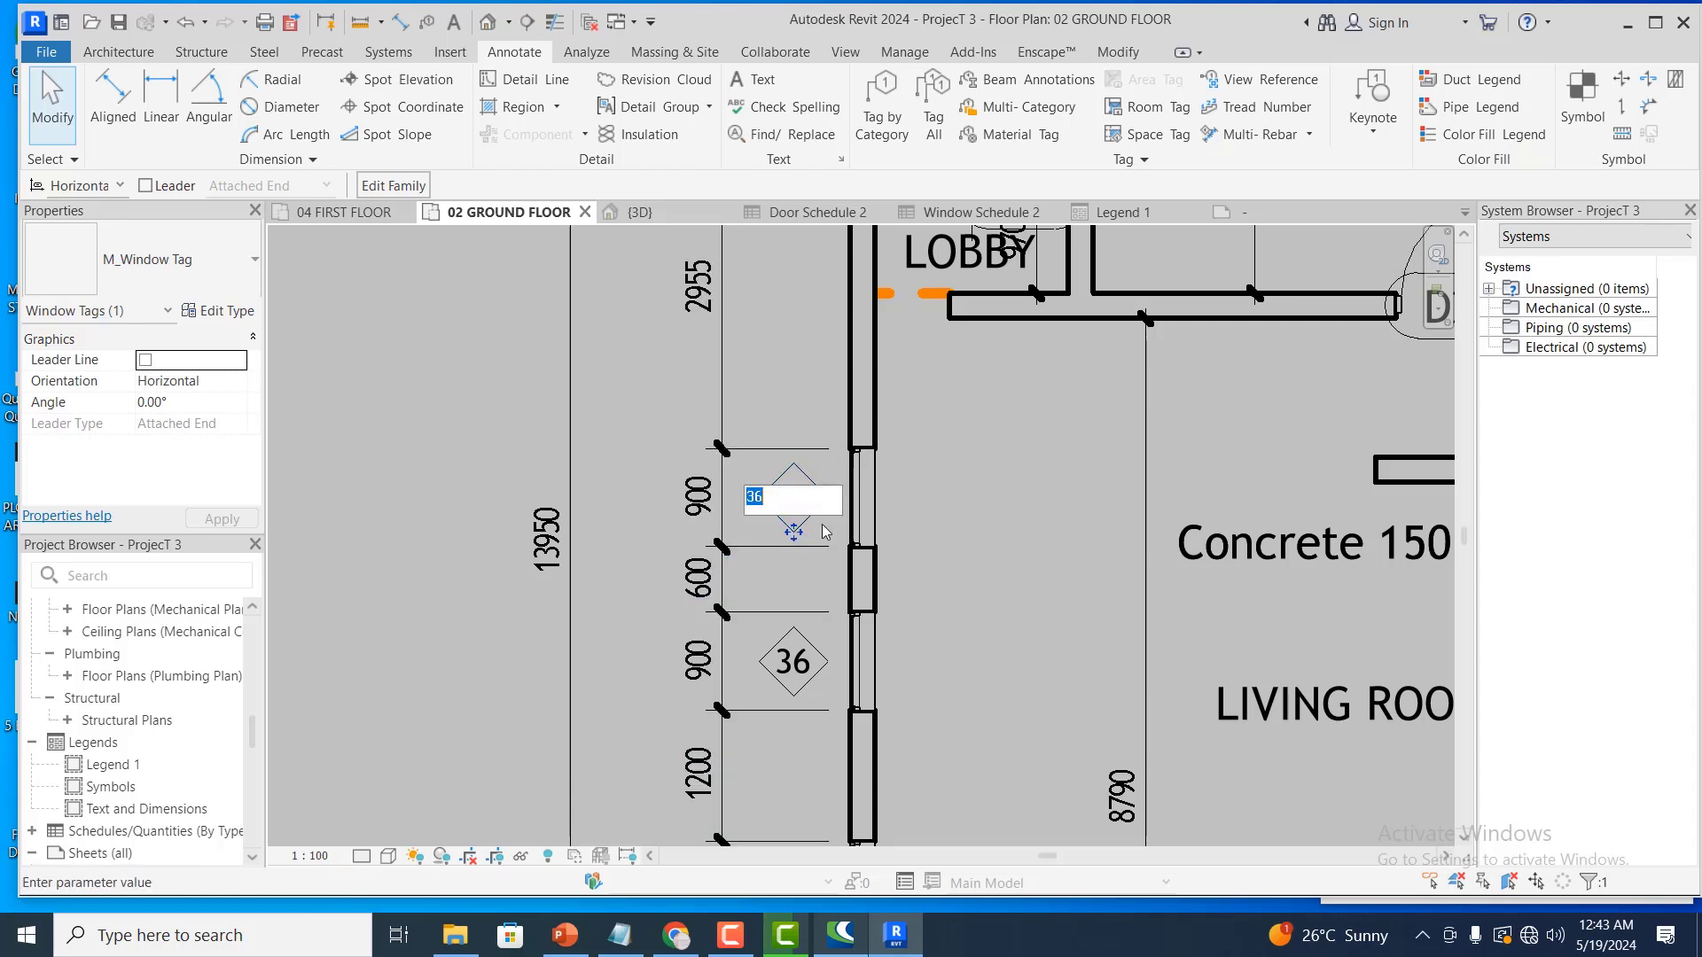
key("Escape")
key("Escape")
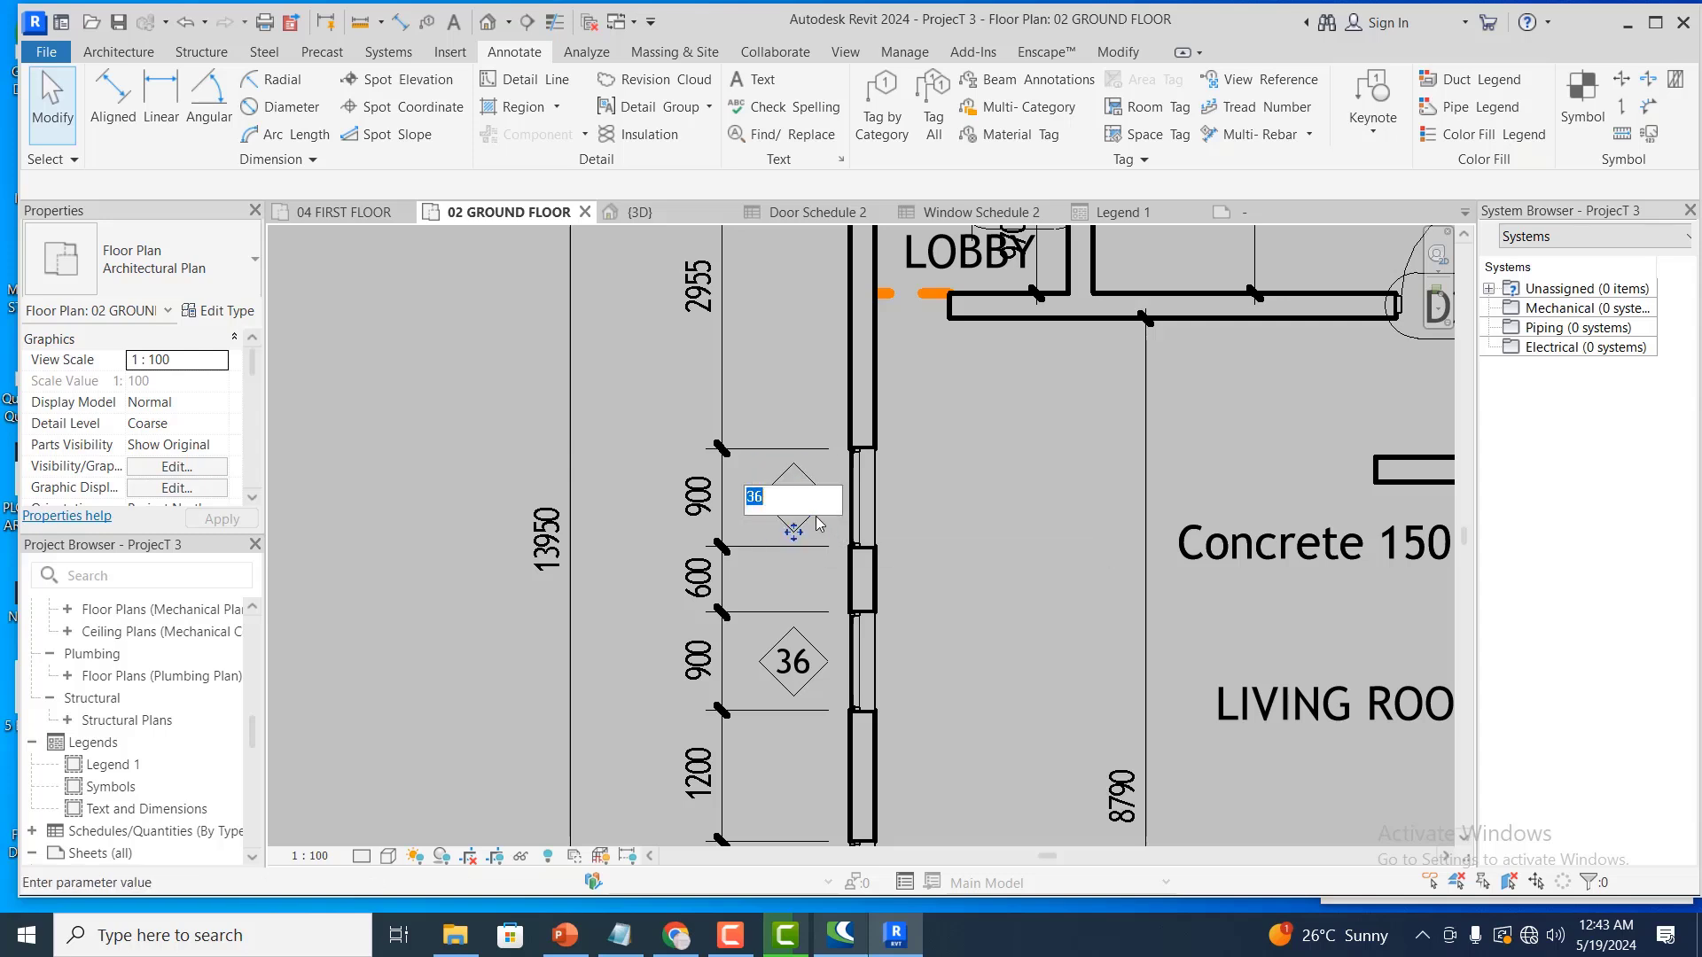
left_click(816, 528)
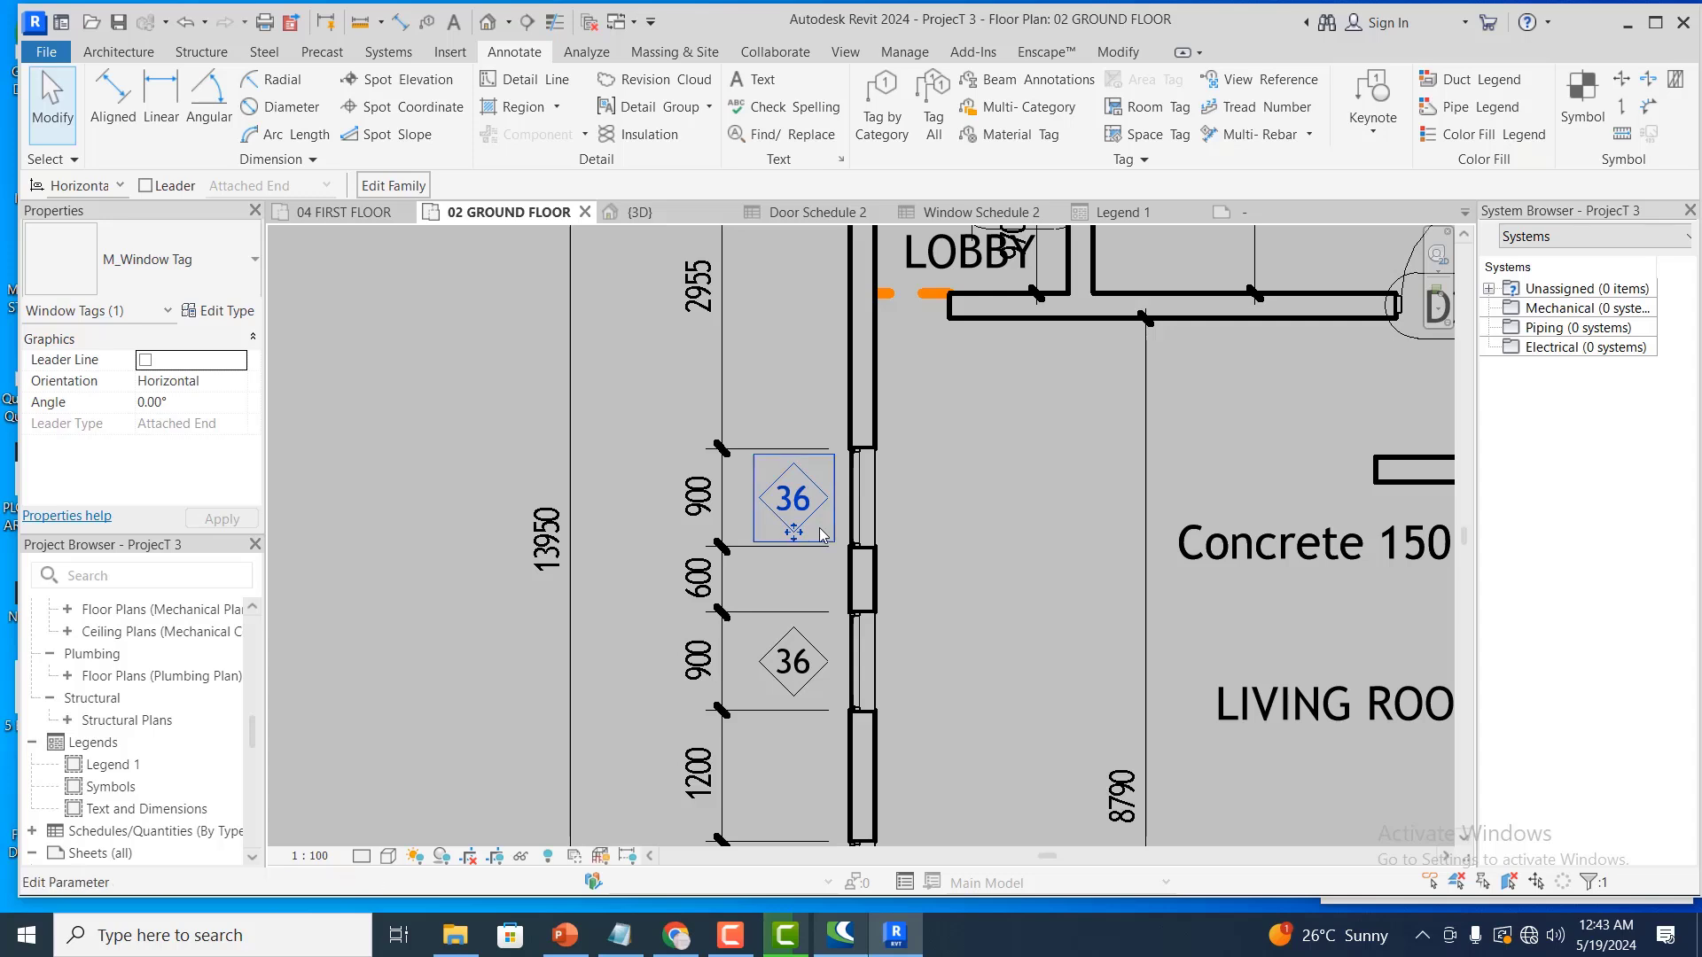
key("Escape")
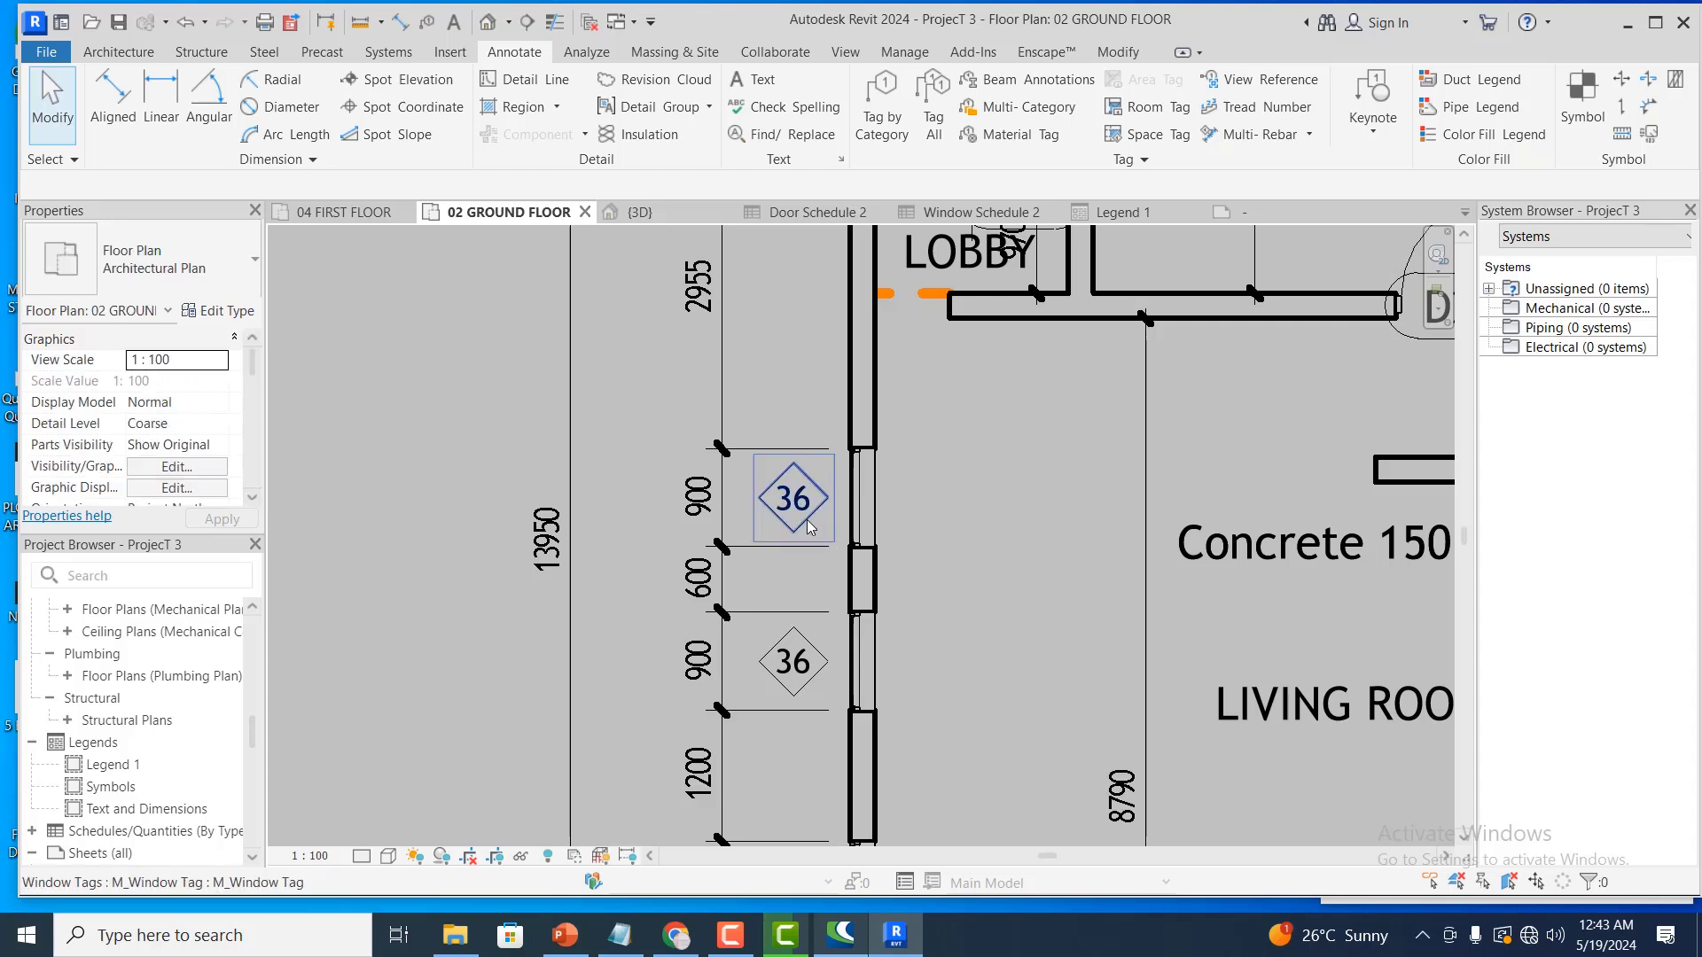
Open the living room window's tag family for editing and save it as M_Window Tag.rfa in Documents
double_click(814, 529)
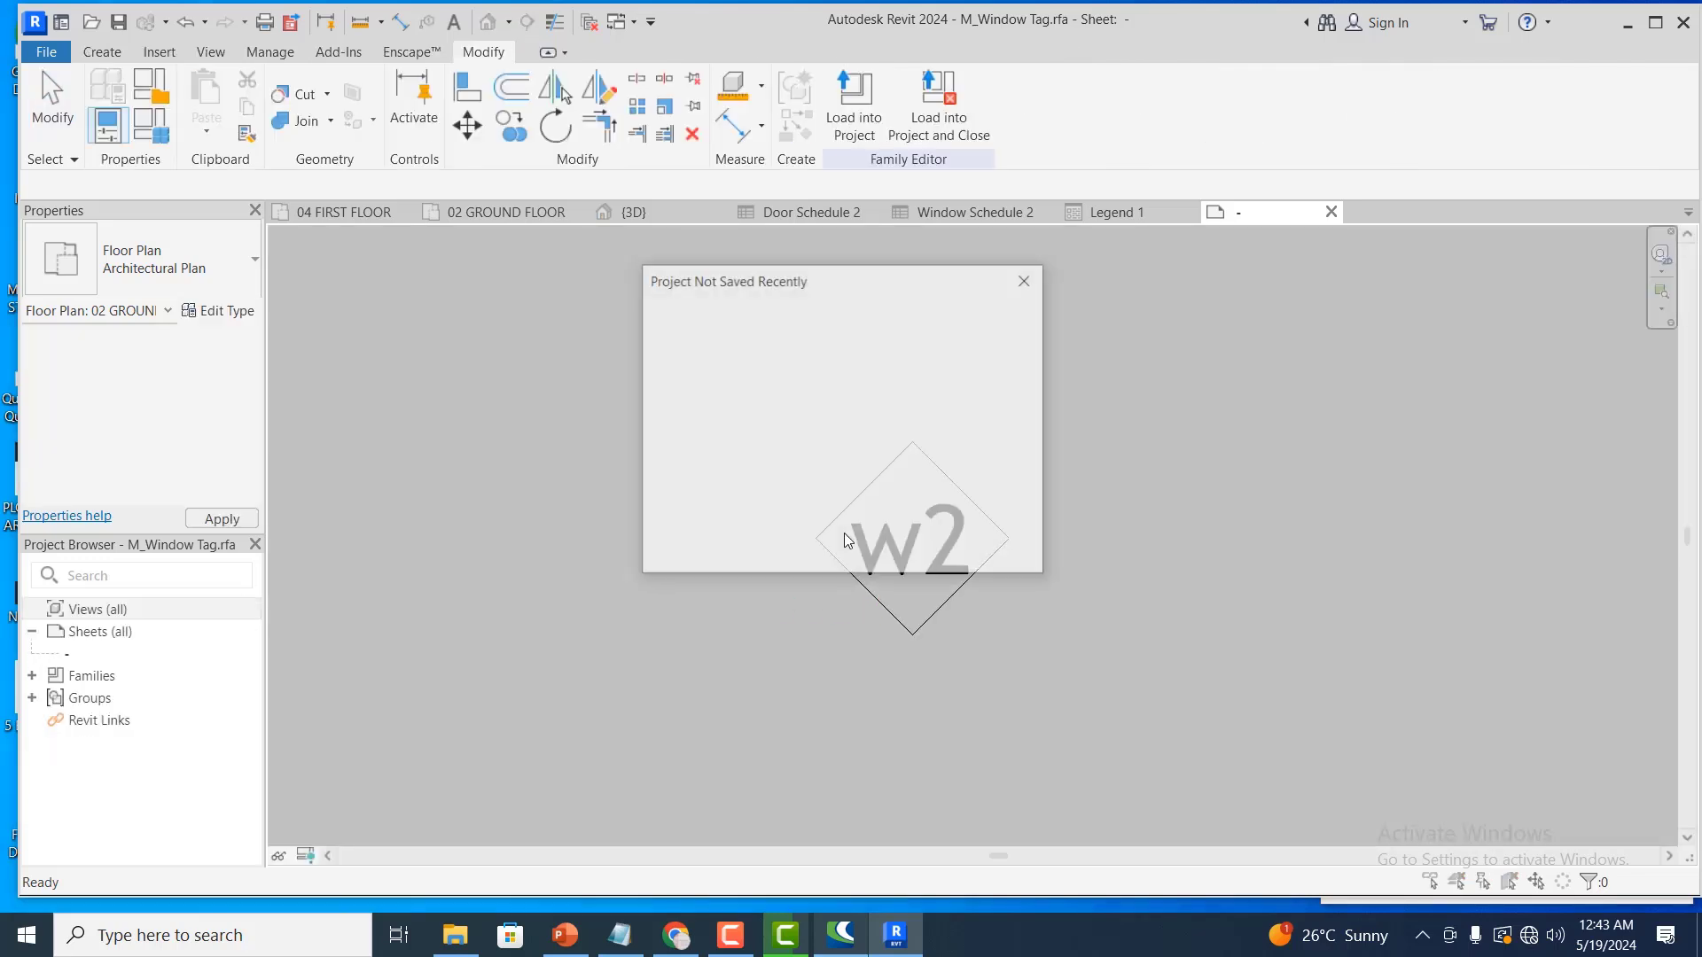
left_click(790, 415)
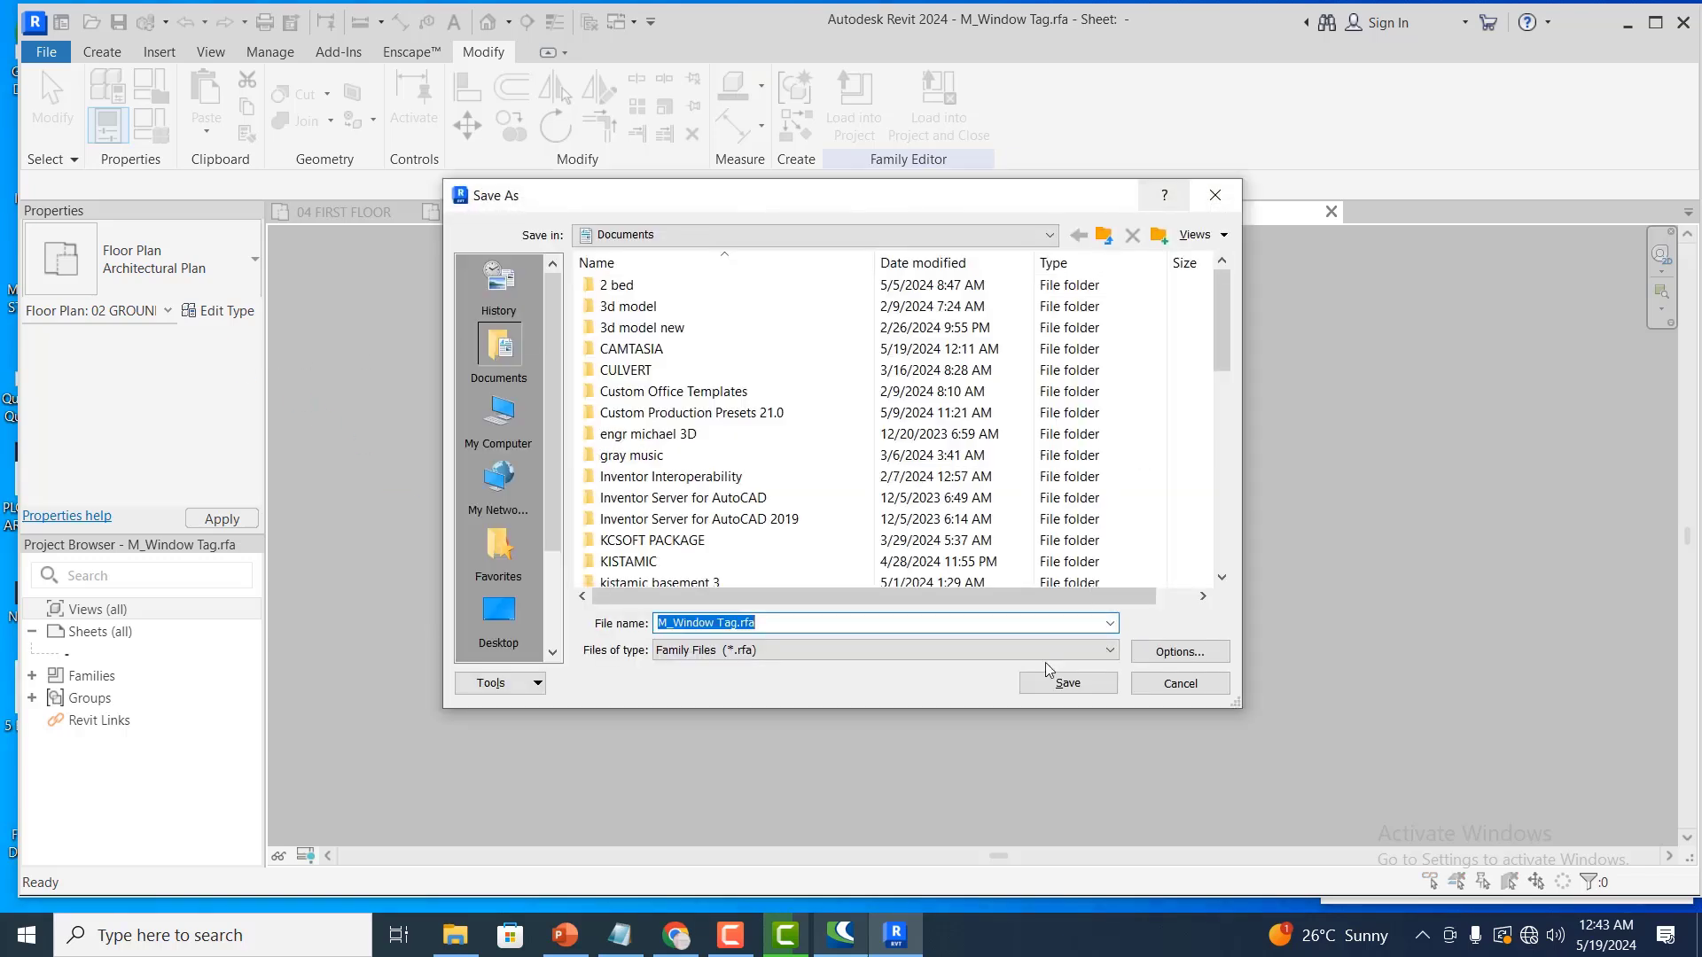
left_click(1077, 683)
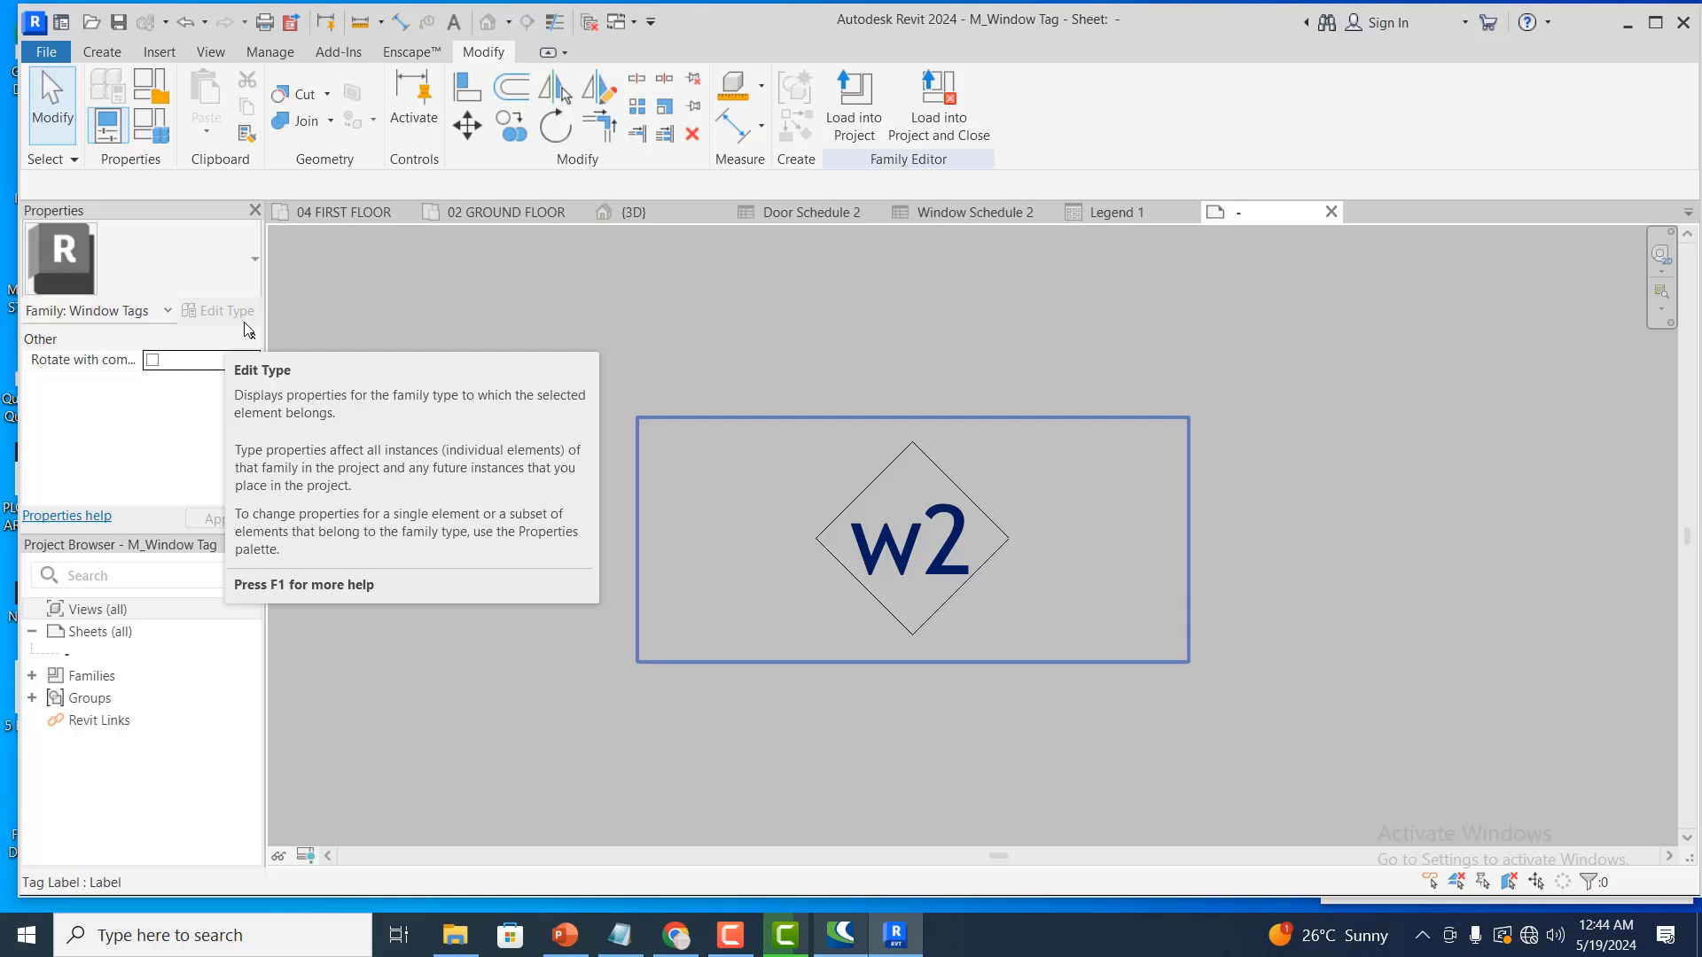
key("Escape")
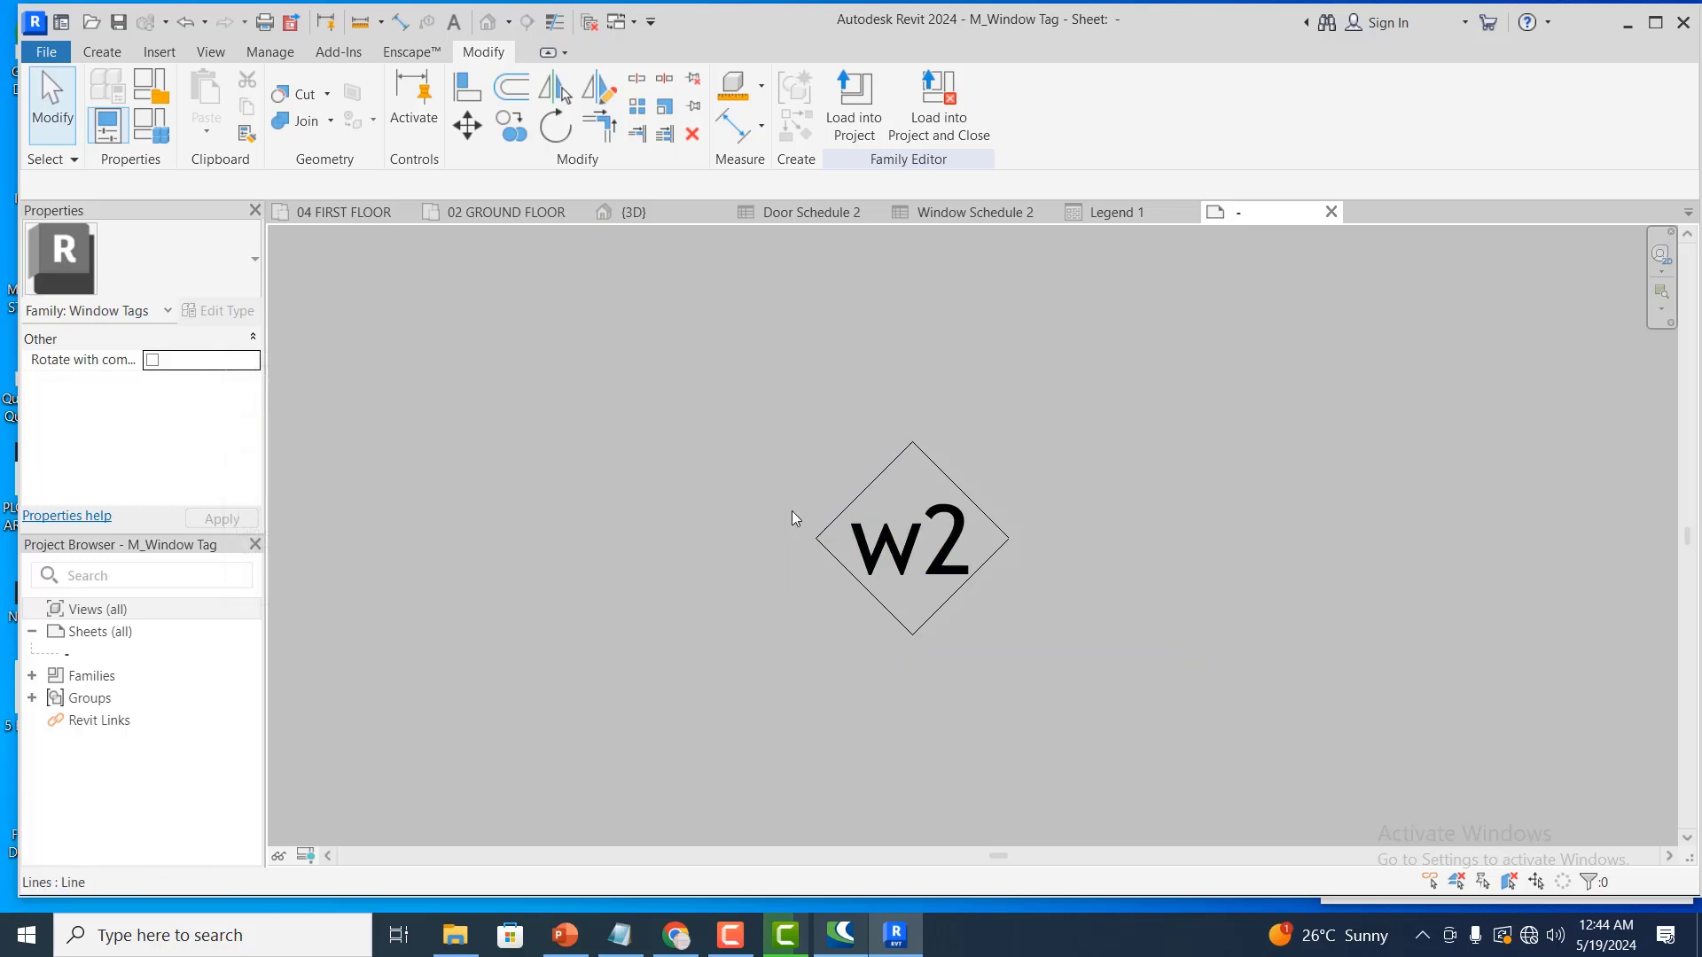
Add the Type Name parameter after Type Mark in the window tag's label and apply the change
left_click(904, 546)
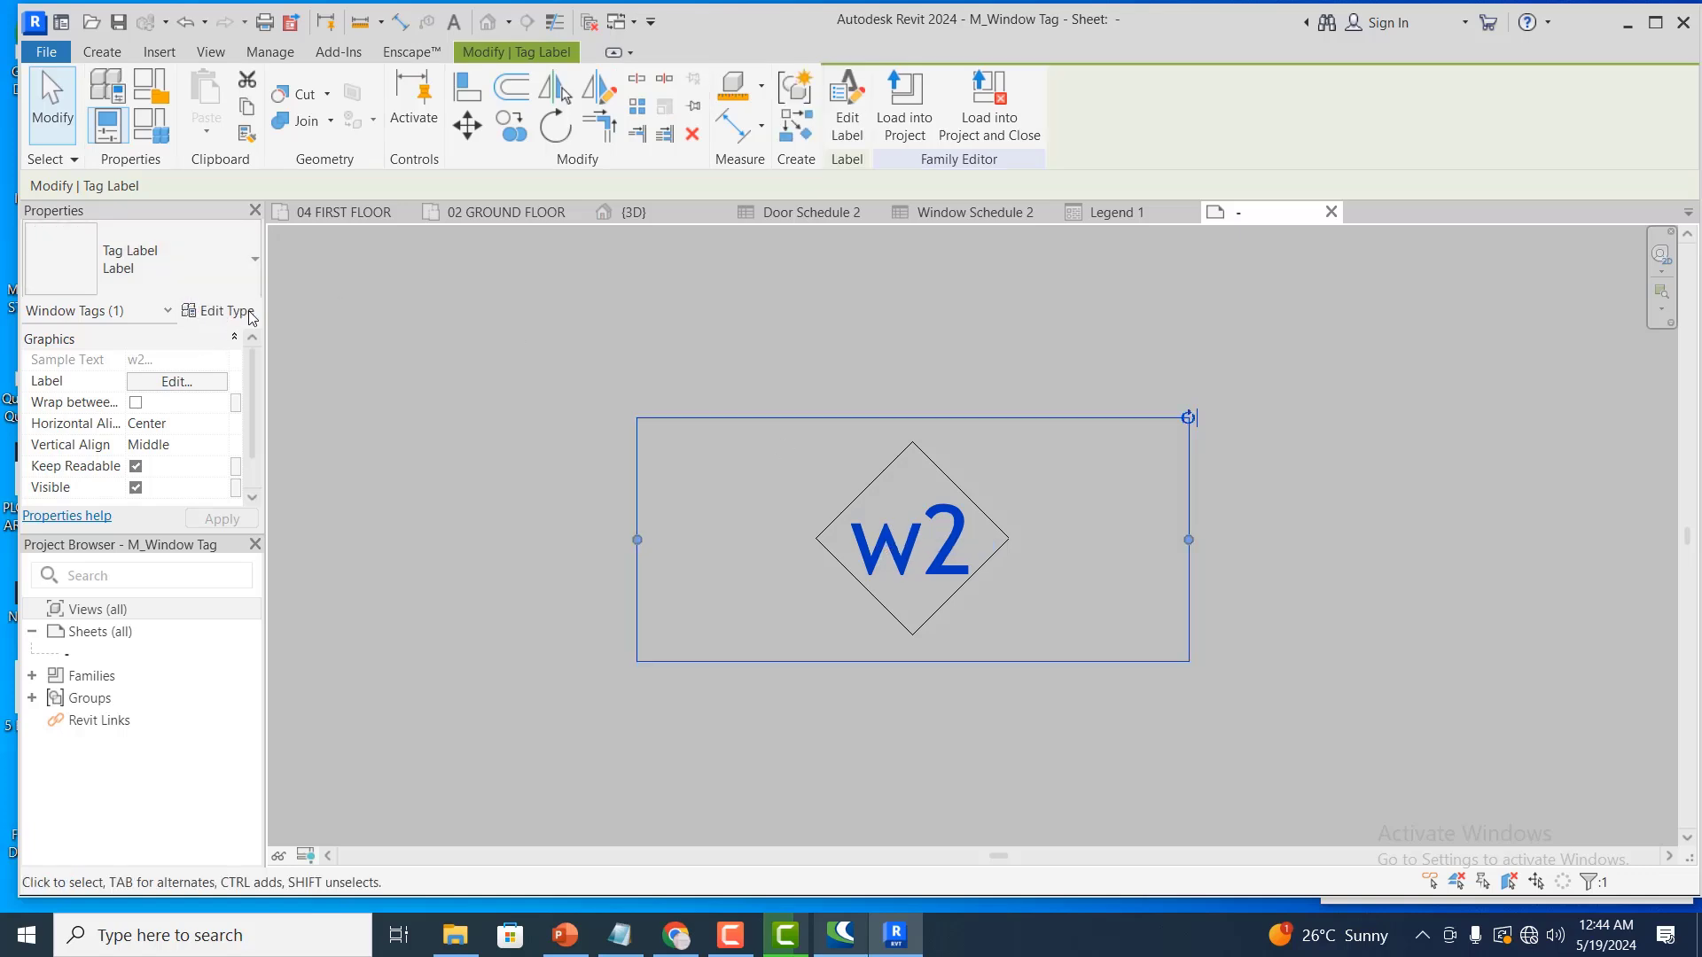
left_click(180, 383)
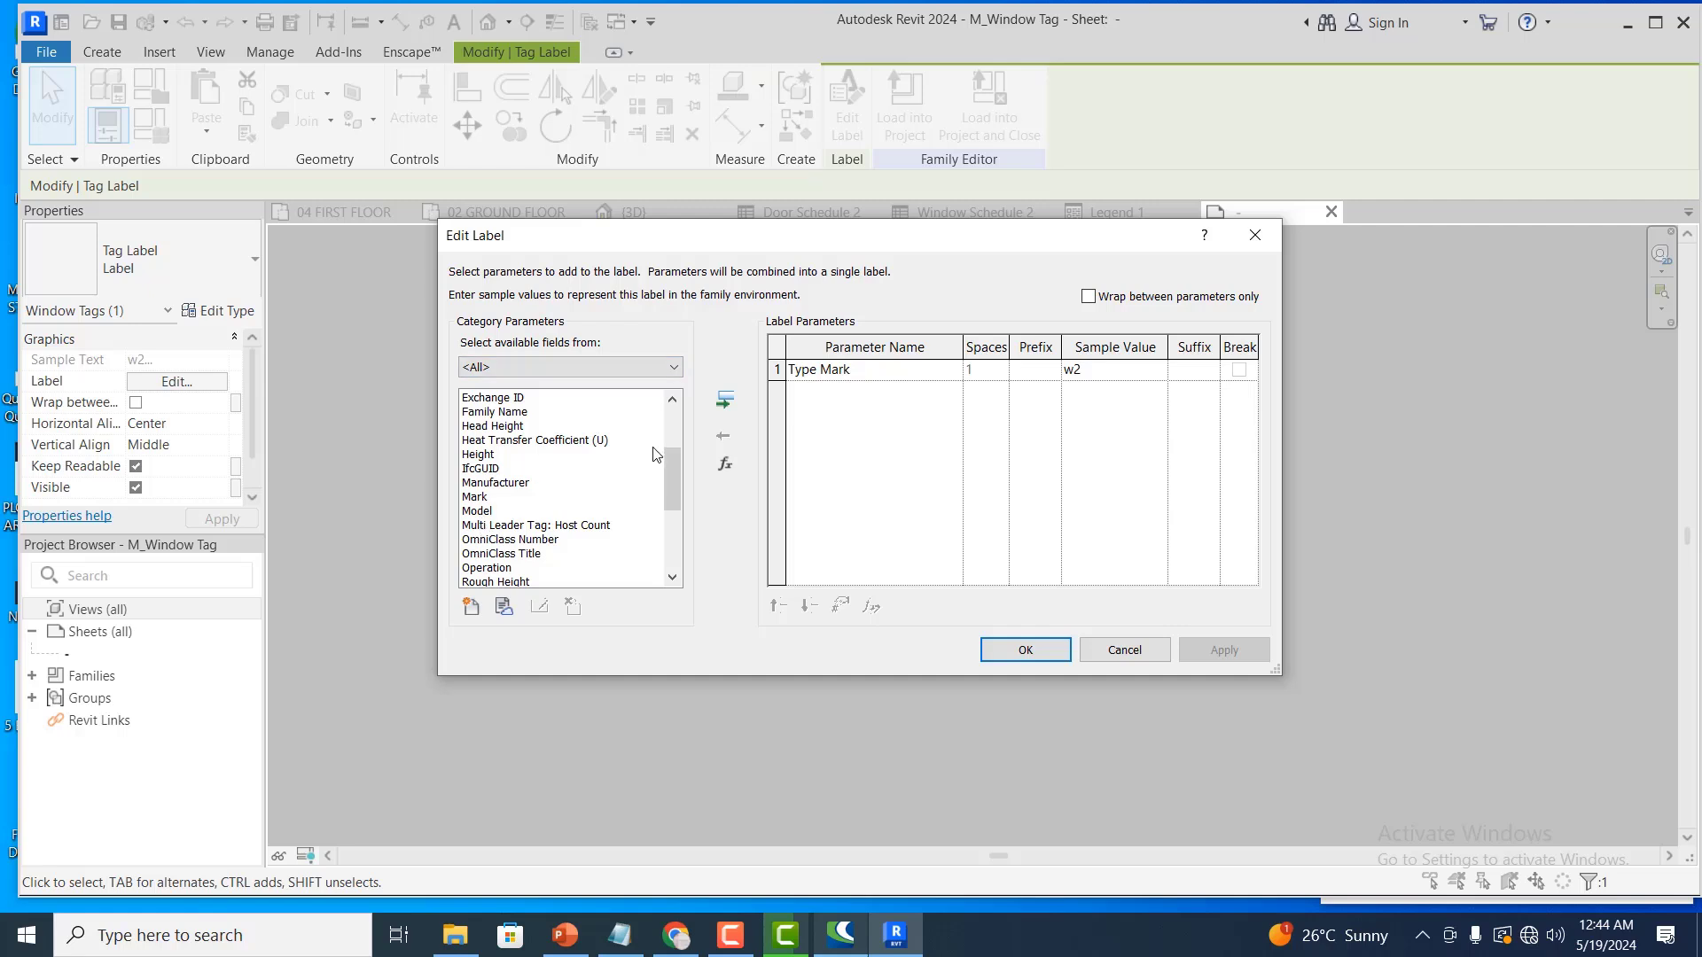
left_click_drag(670, 476, 665, 560)
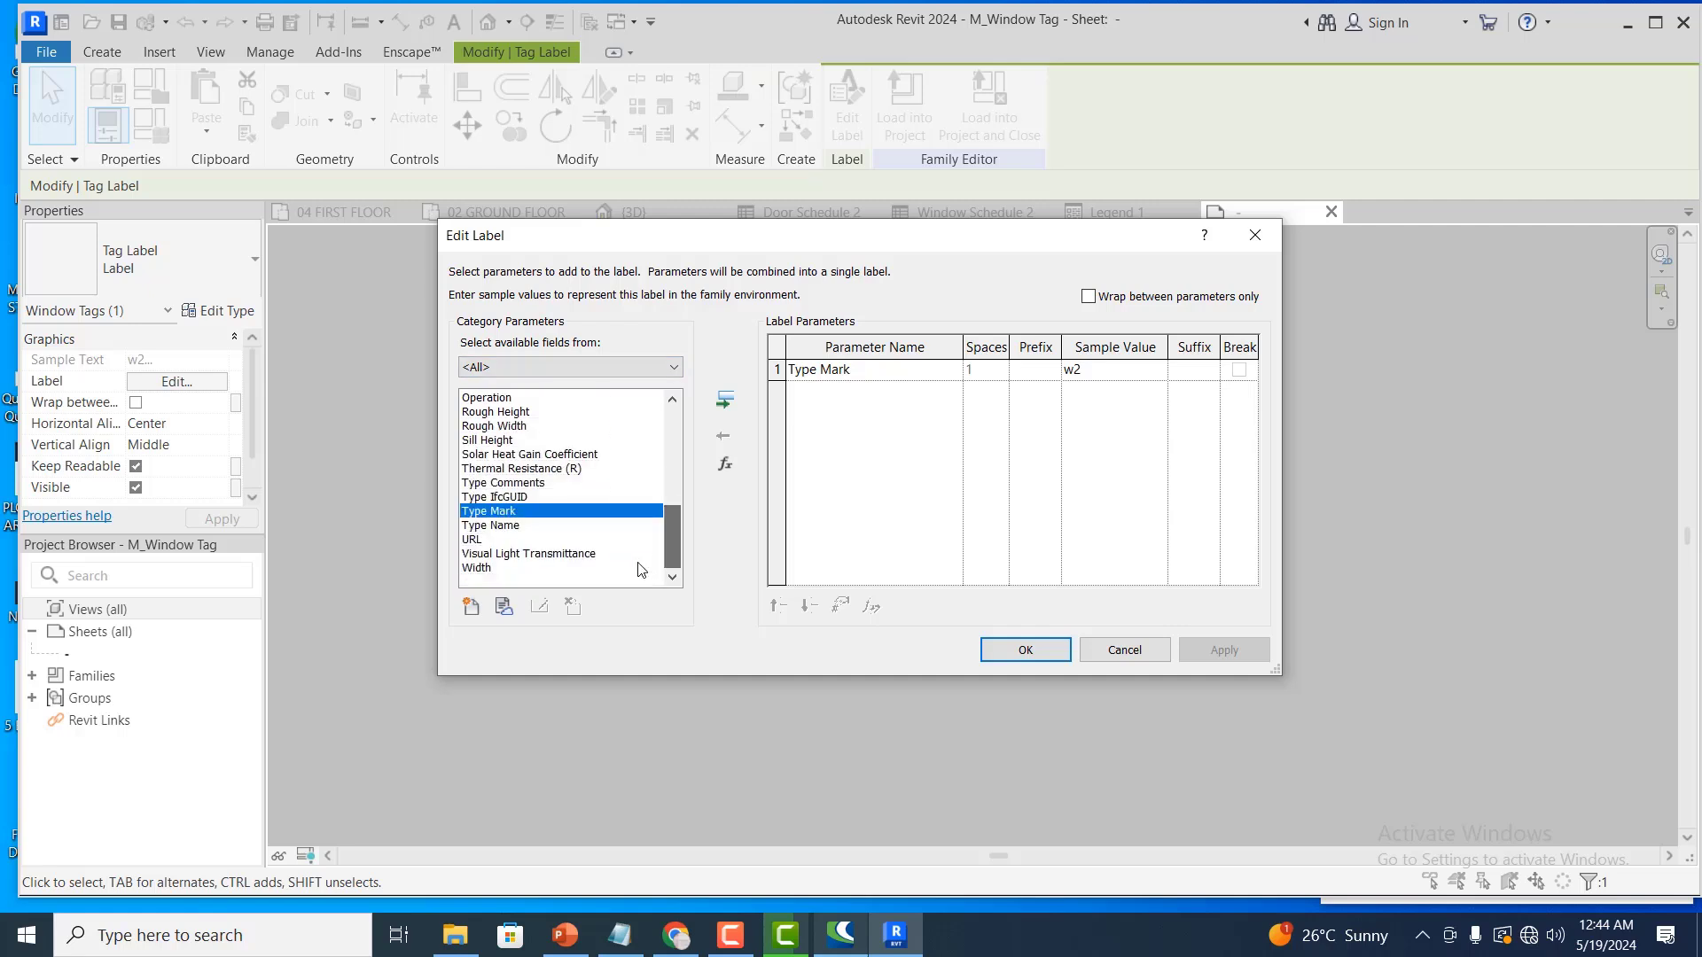
left_click(502, 527)
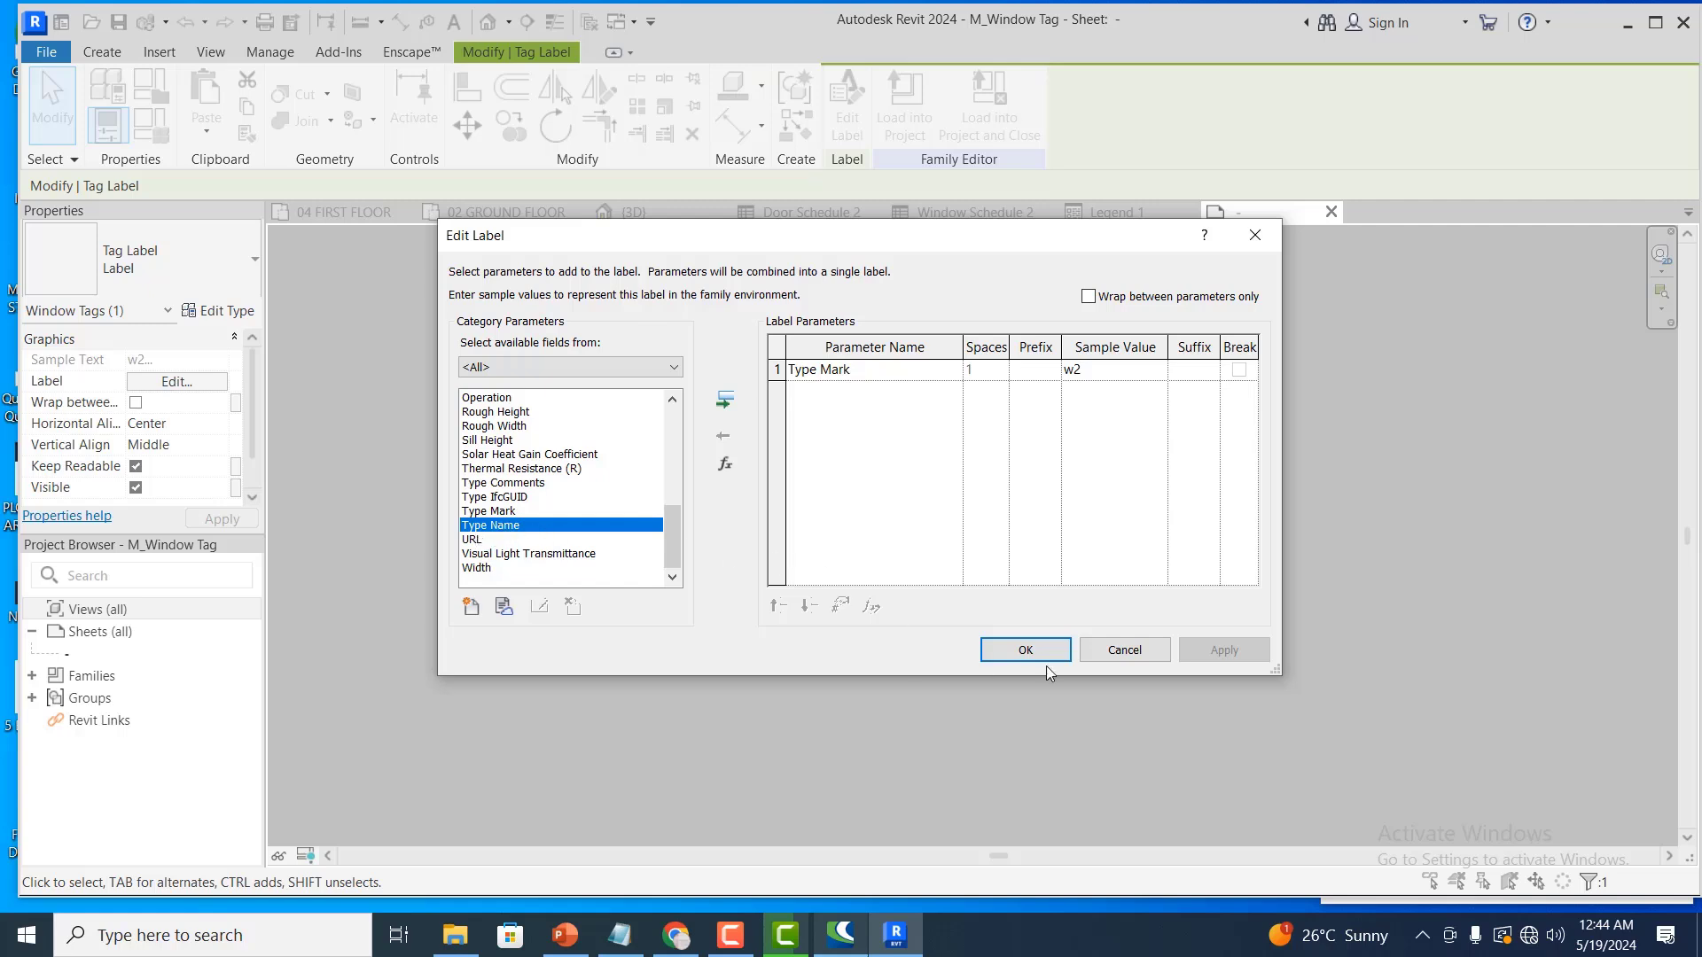
left_click(724, 403)
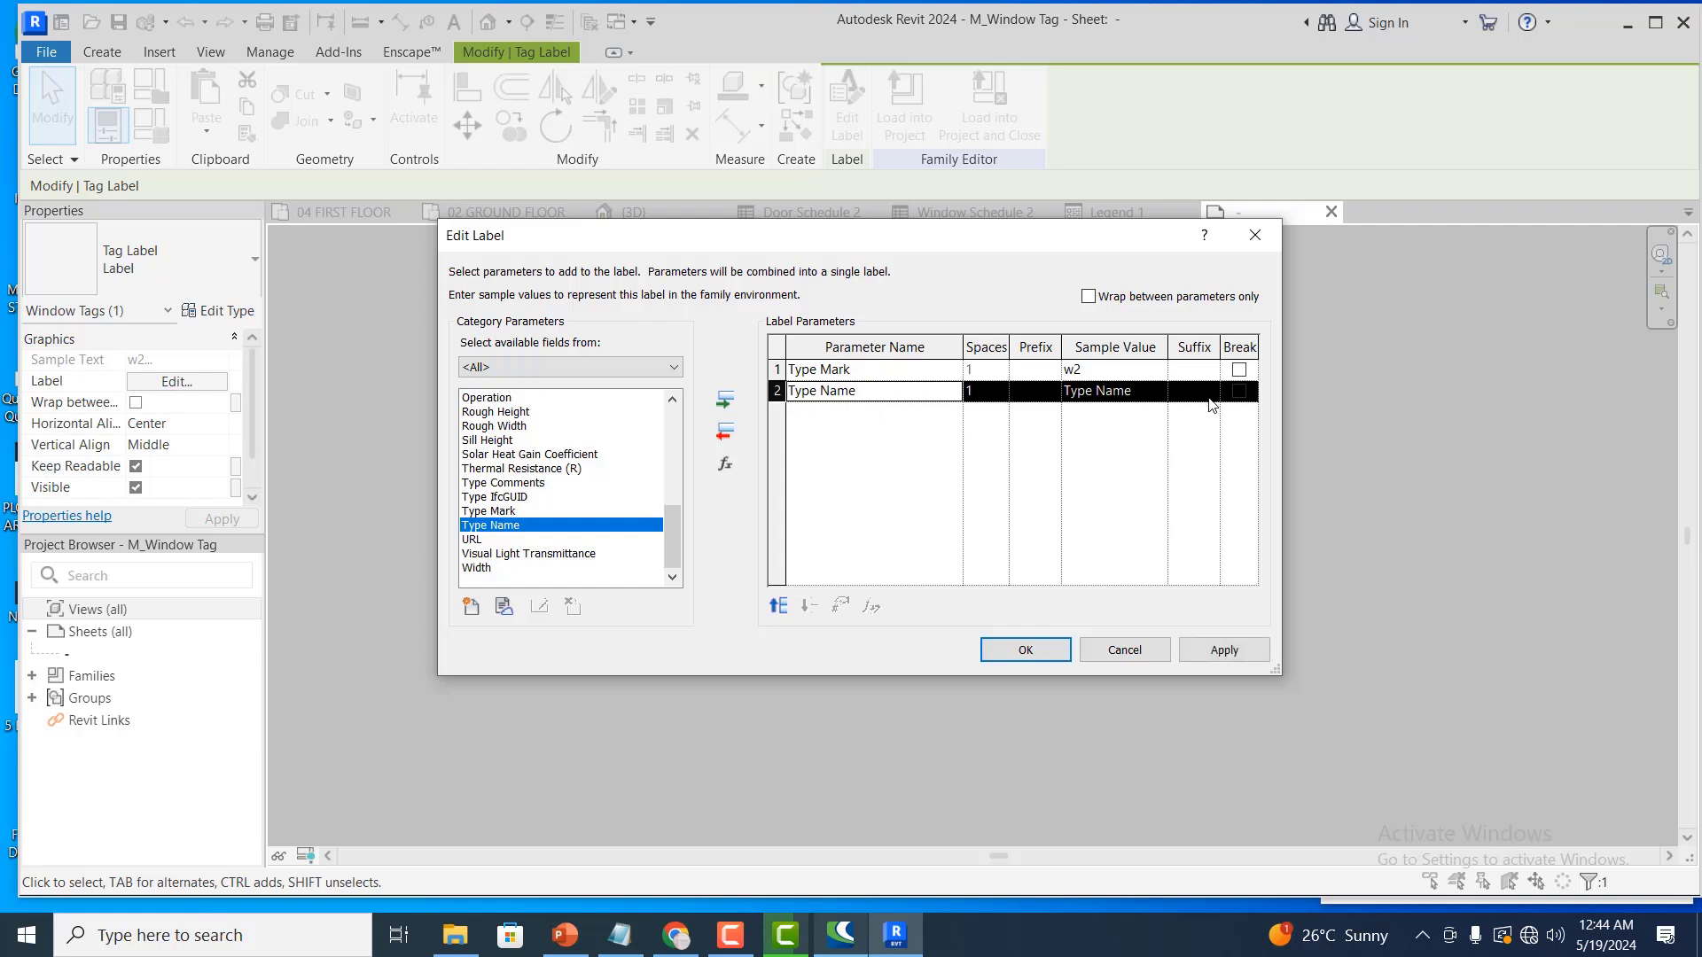
left_click(824, 371)
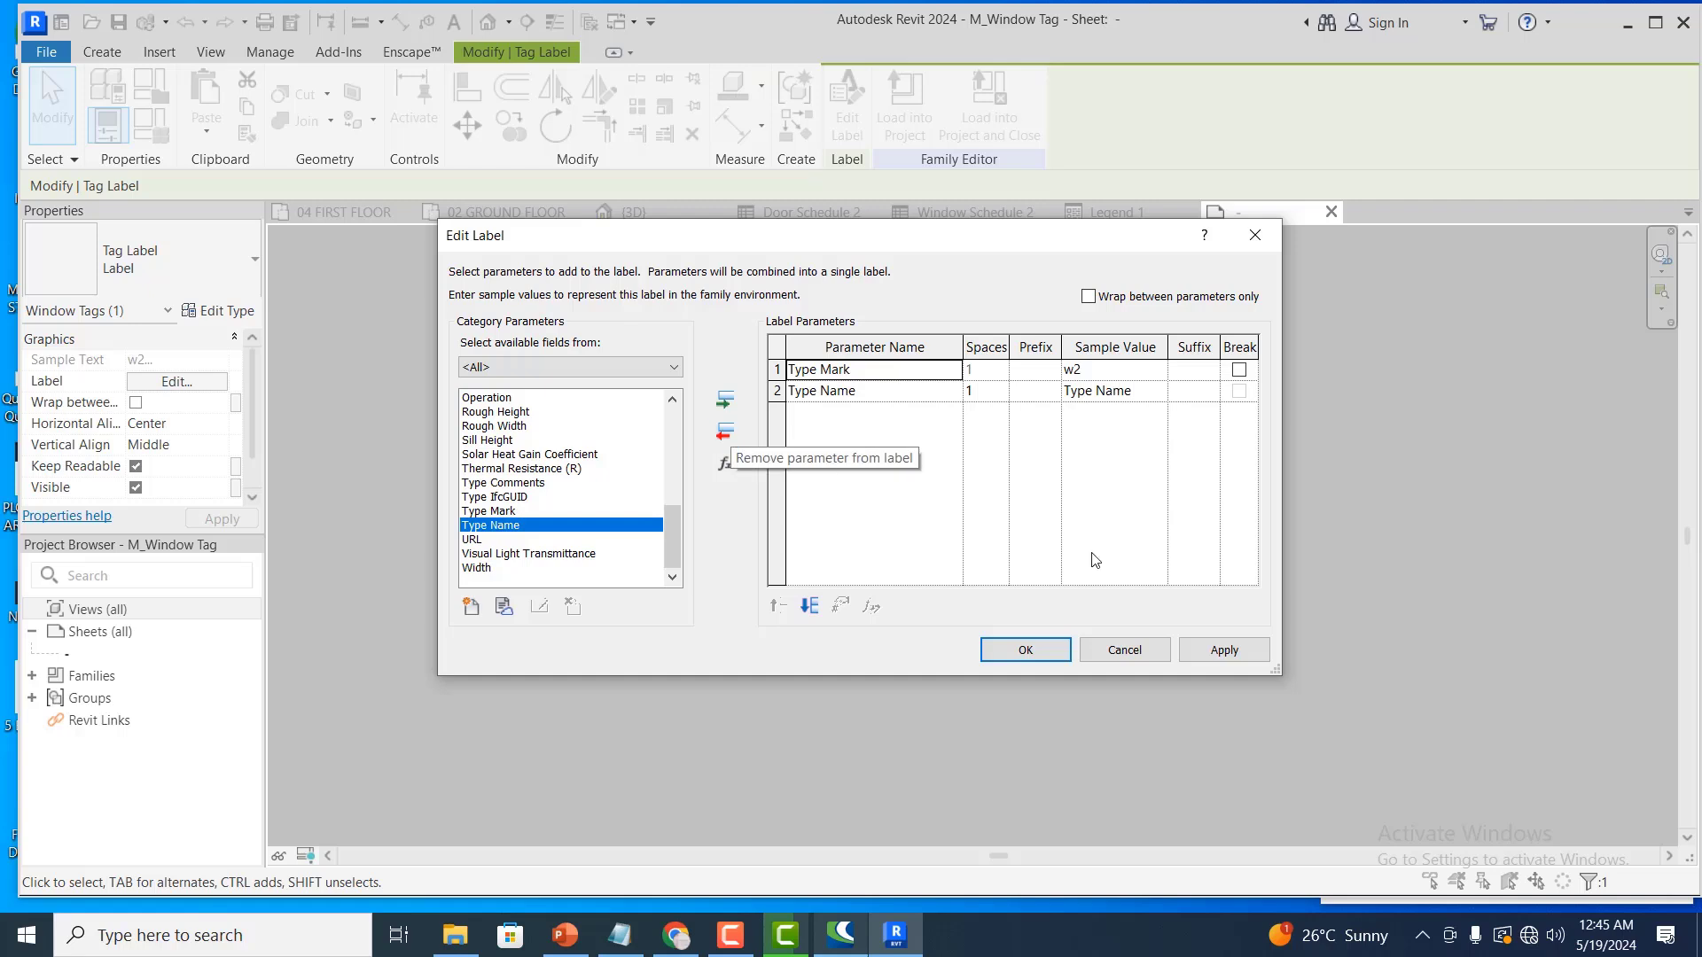
left_click(1225, 650)
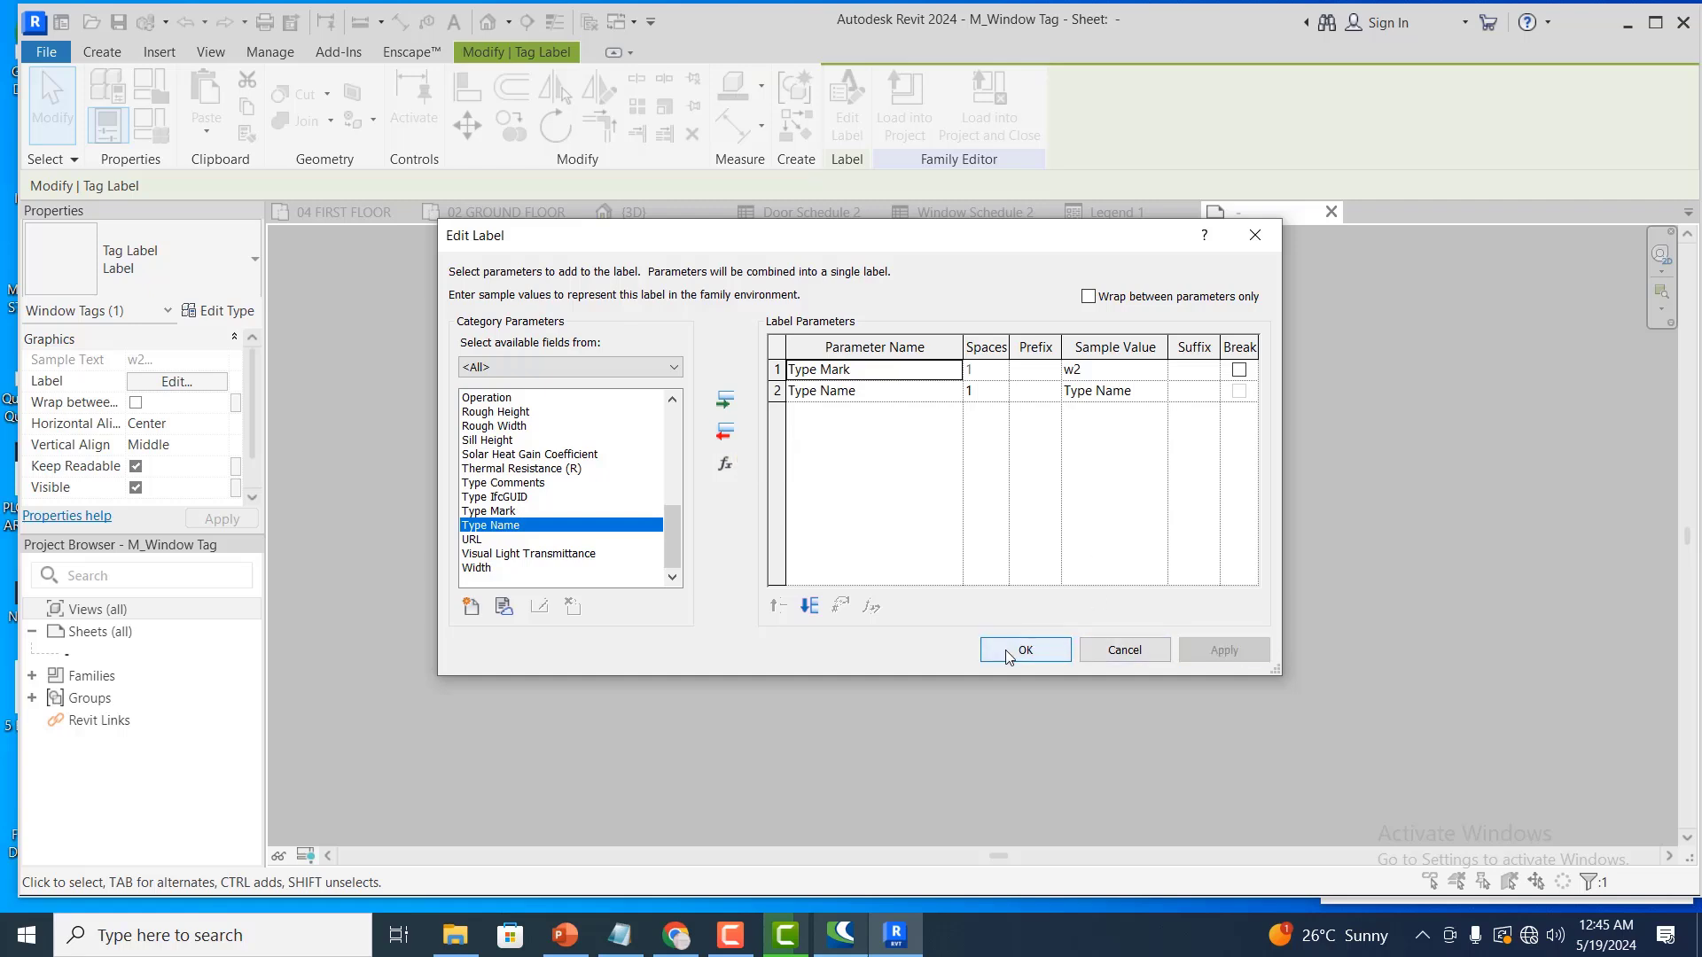
left_click(1007, 650)
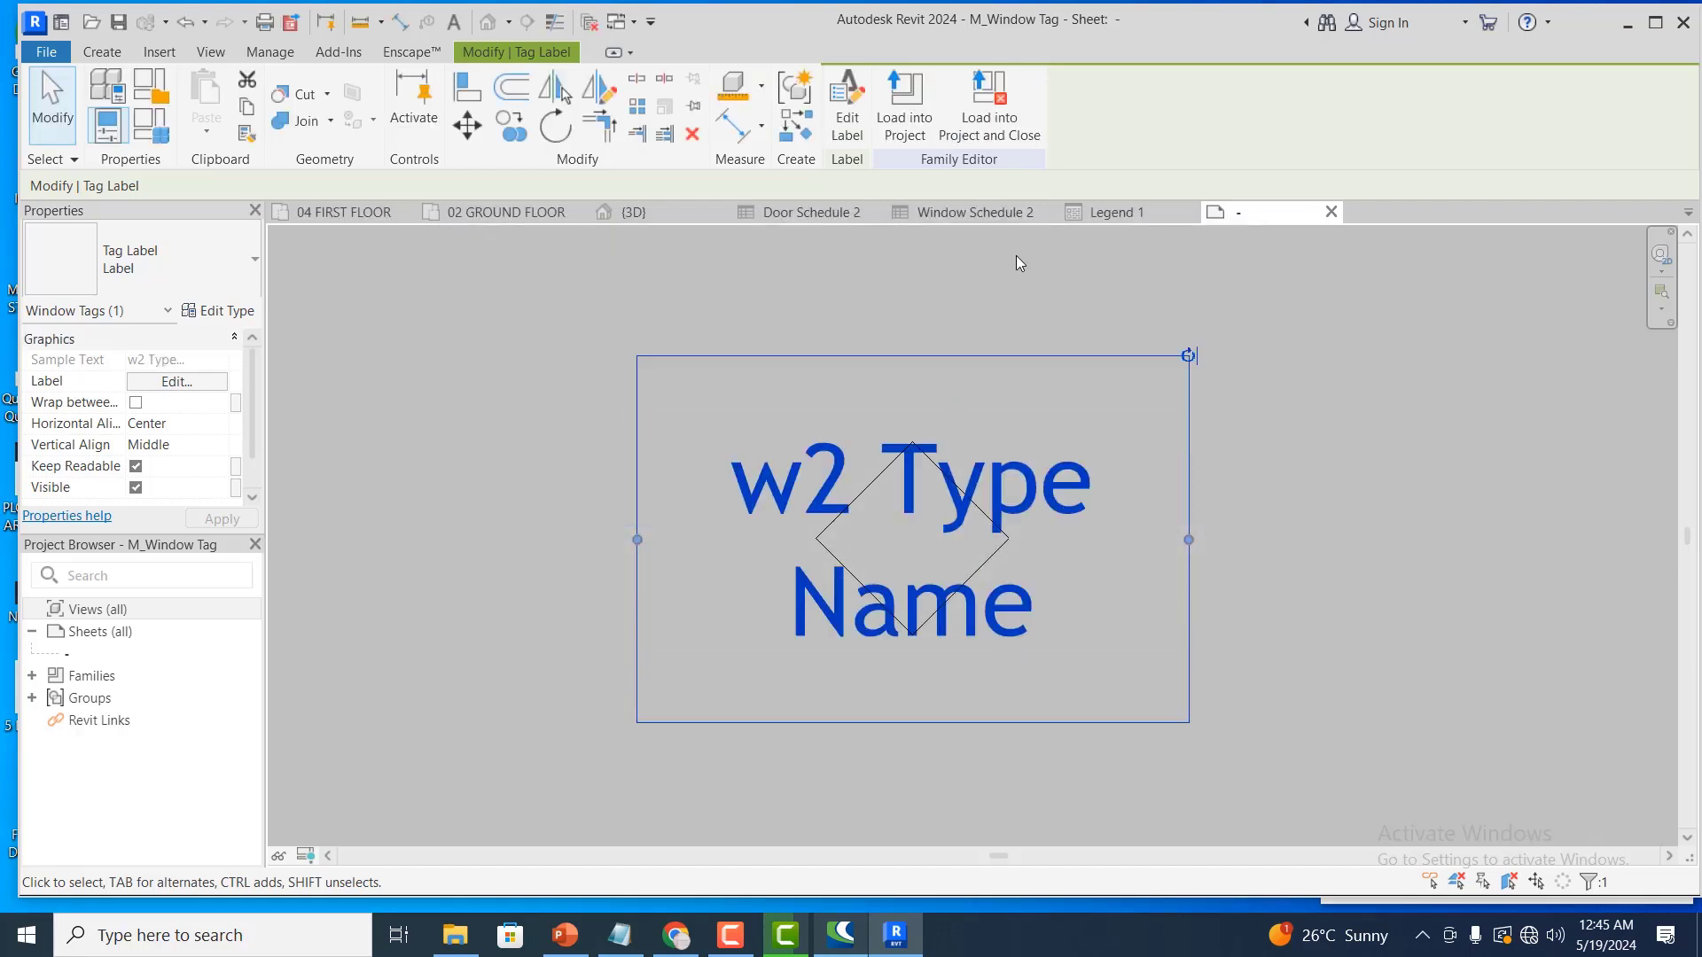
Load the edited M_Window Tag into the project, overwriting the existing version and its parameter values, and inspect the living room window tags
left_click(1088, 301)
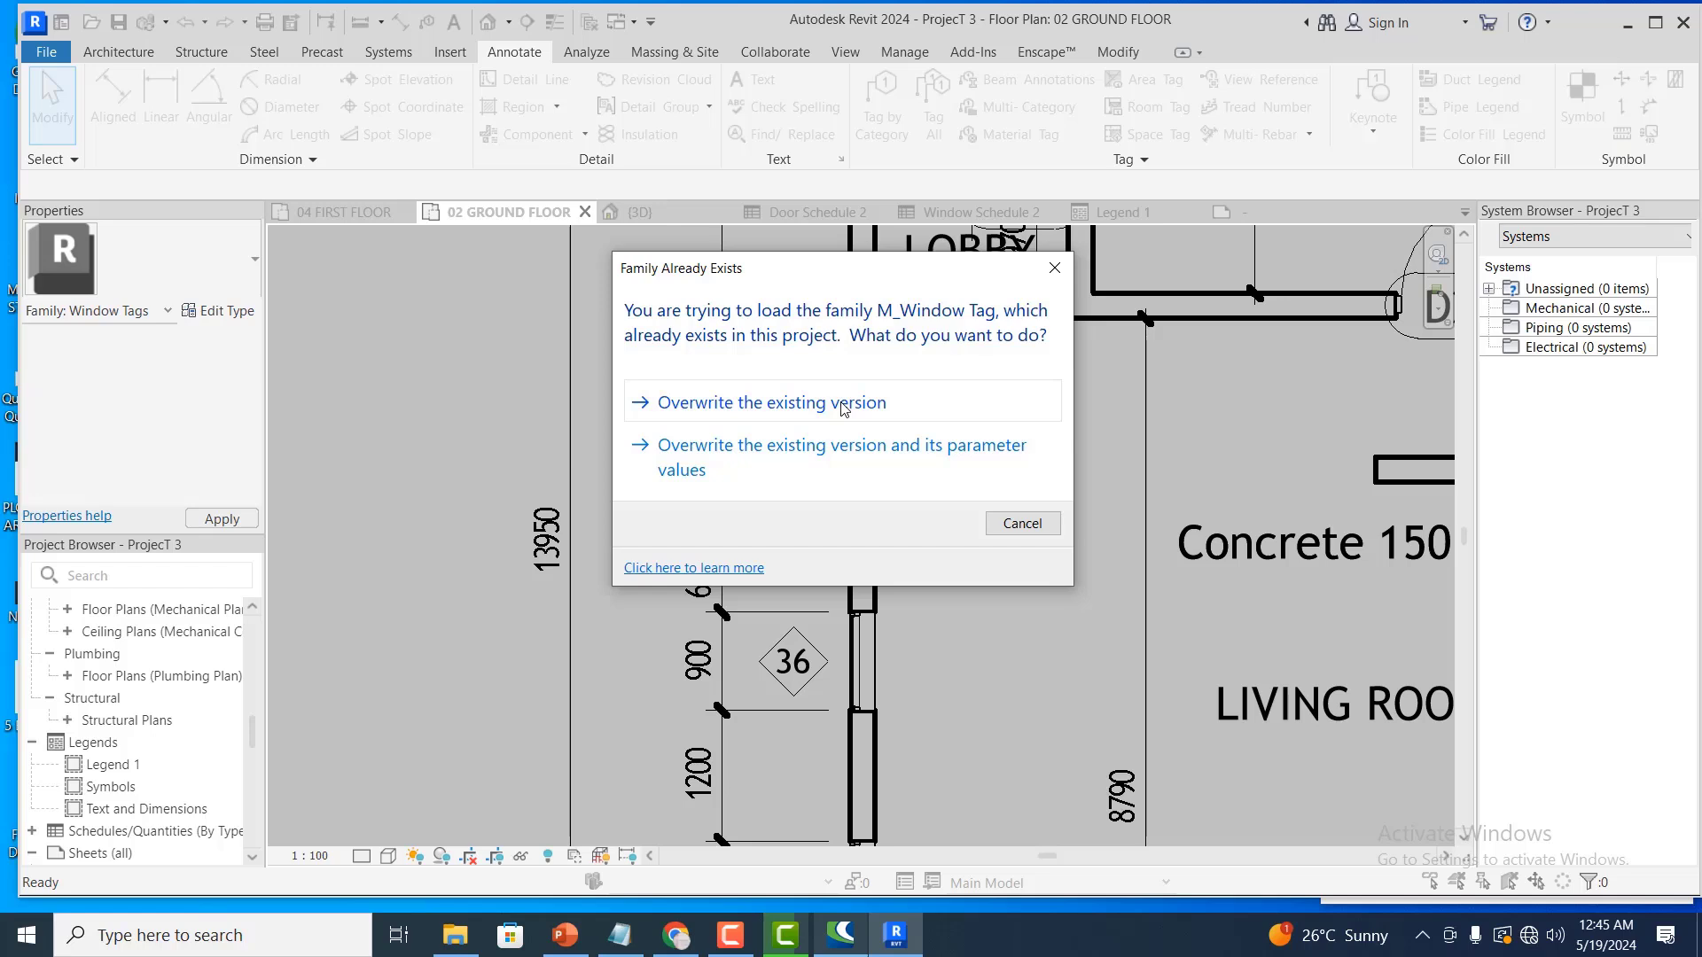
left_click(824, 454)
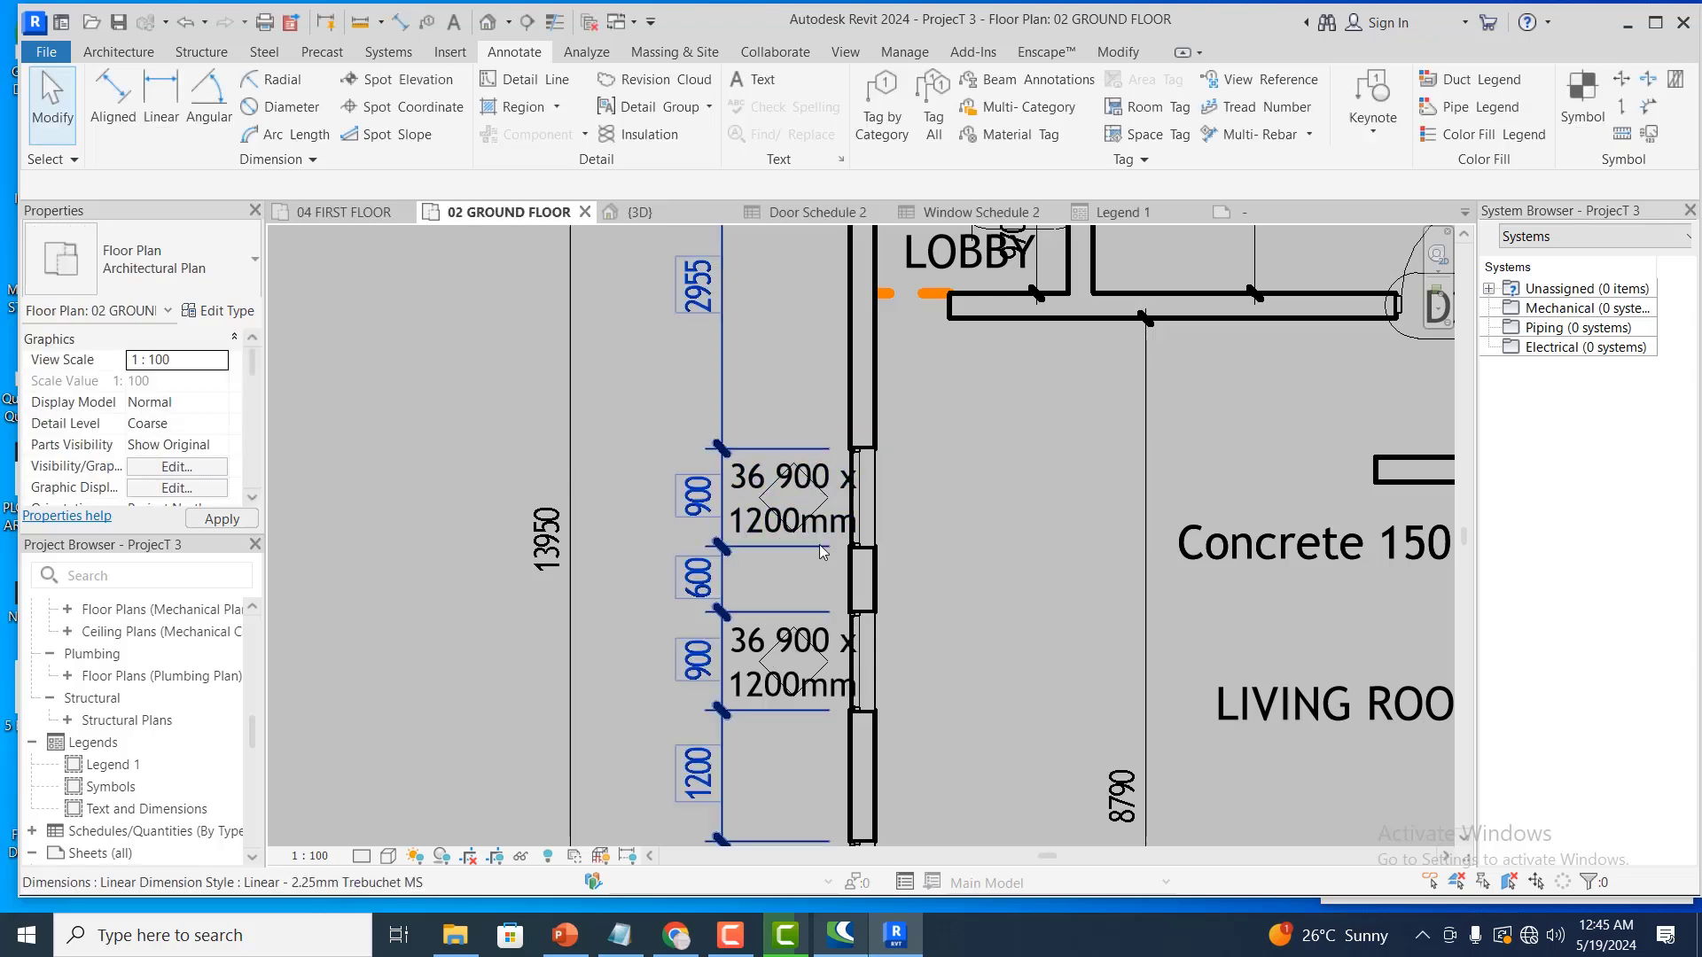
scroll(819, 545, "up", 2)
scroll(825, 507, "up", 2)
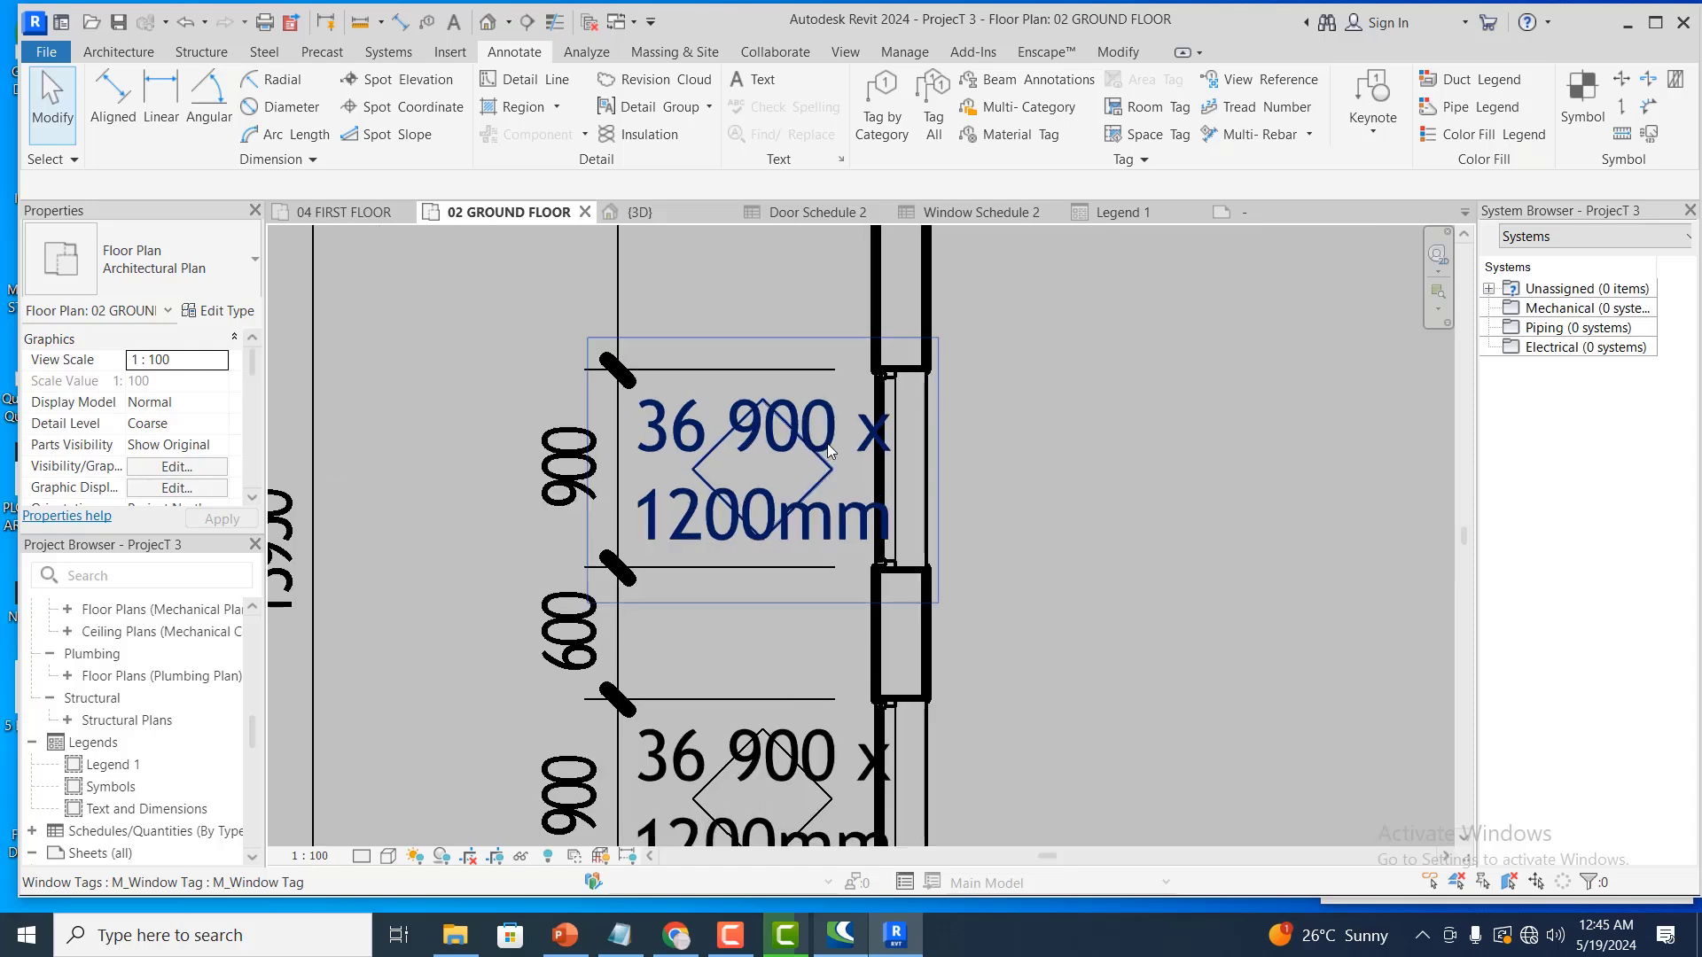
scroll(687, 368, "down", 2)
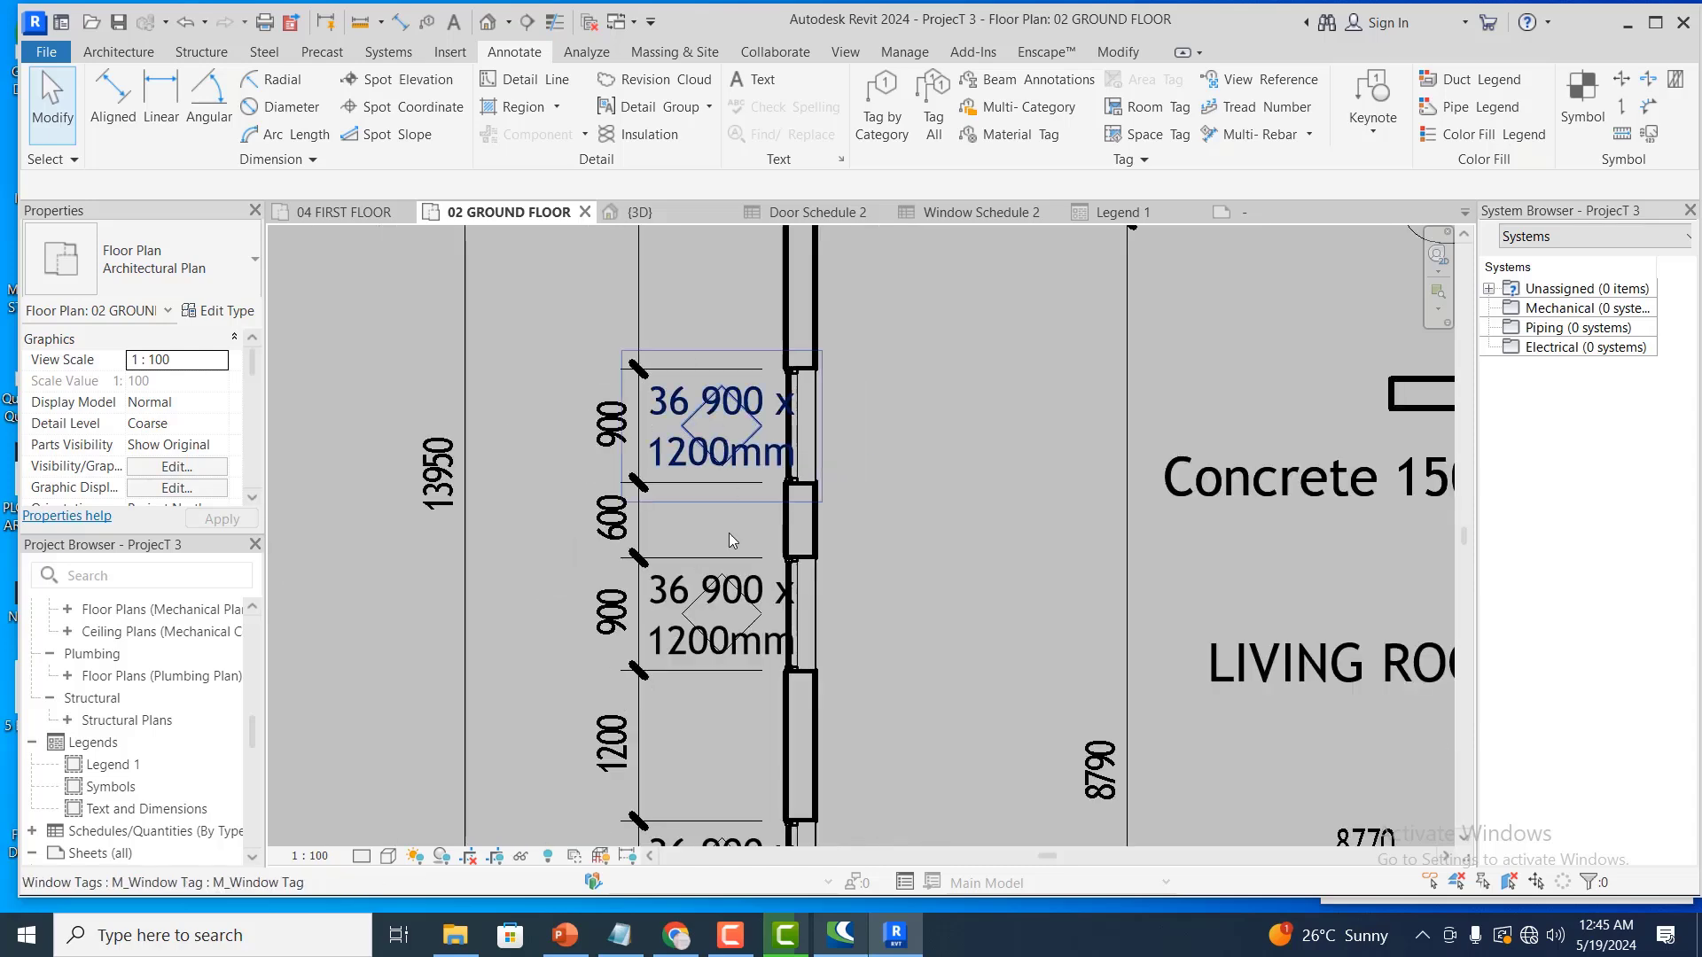
scroll(727, 658, "down", 3)
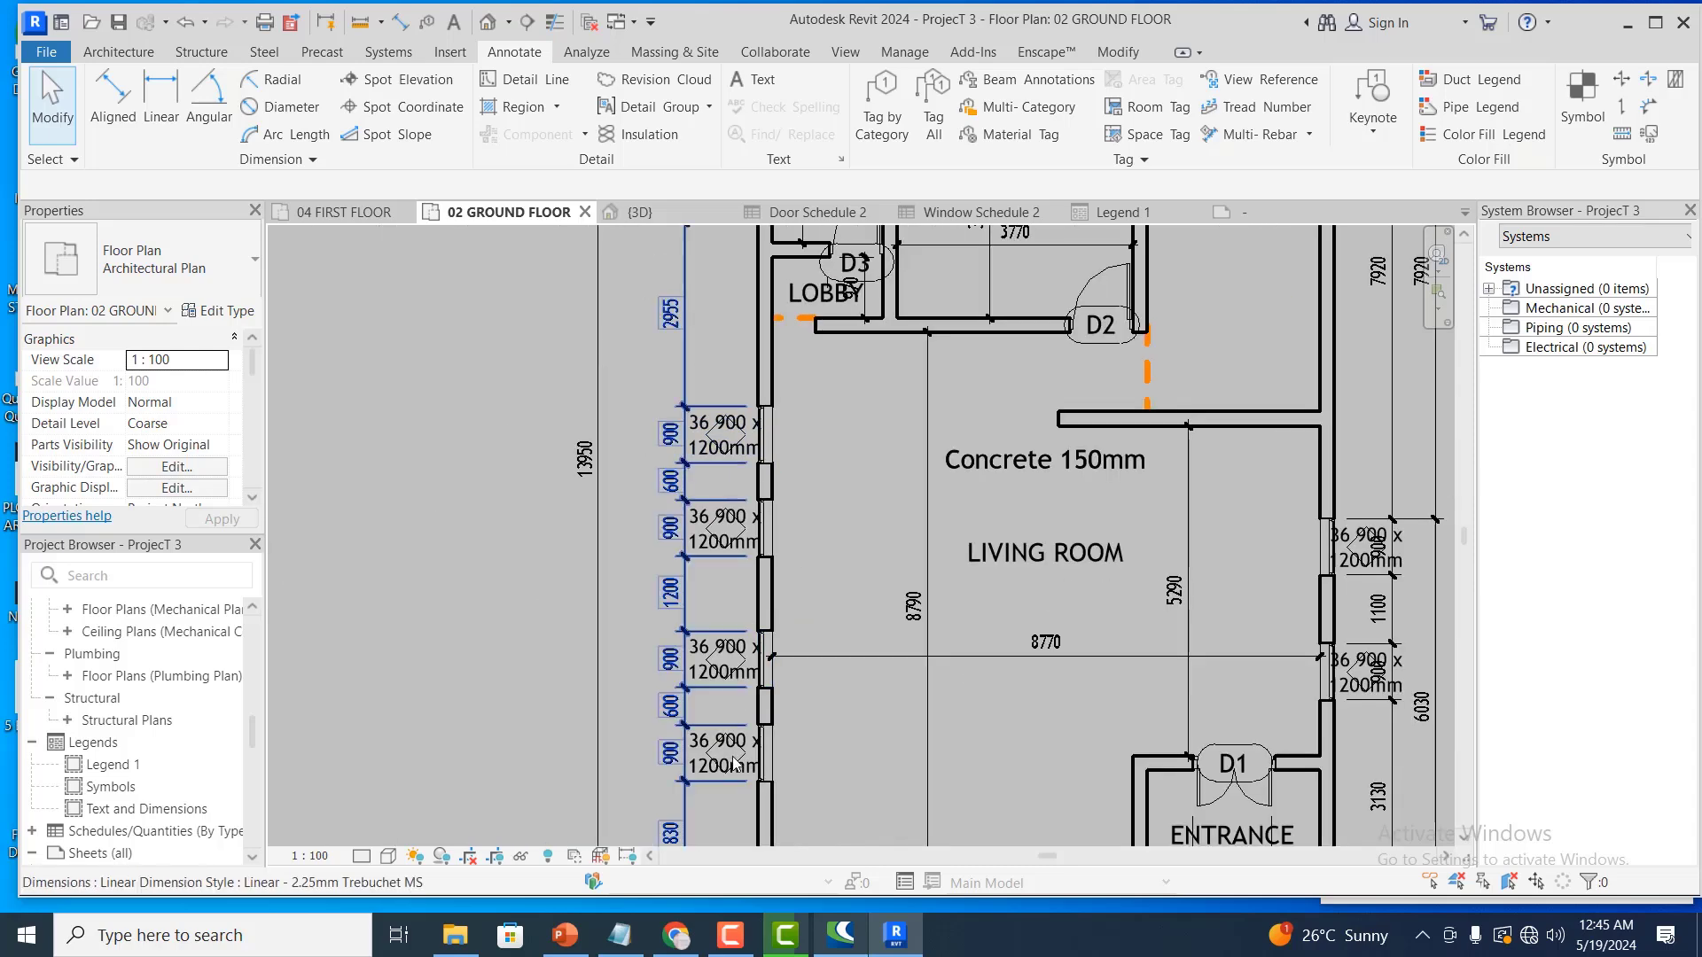
scroll(756, 649, "up", 3)
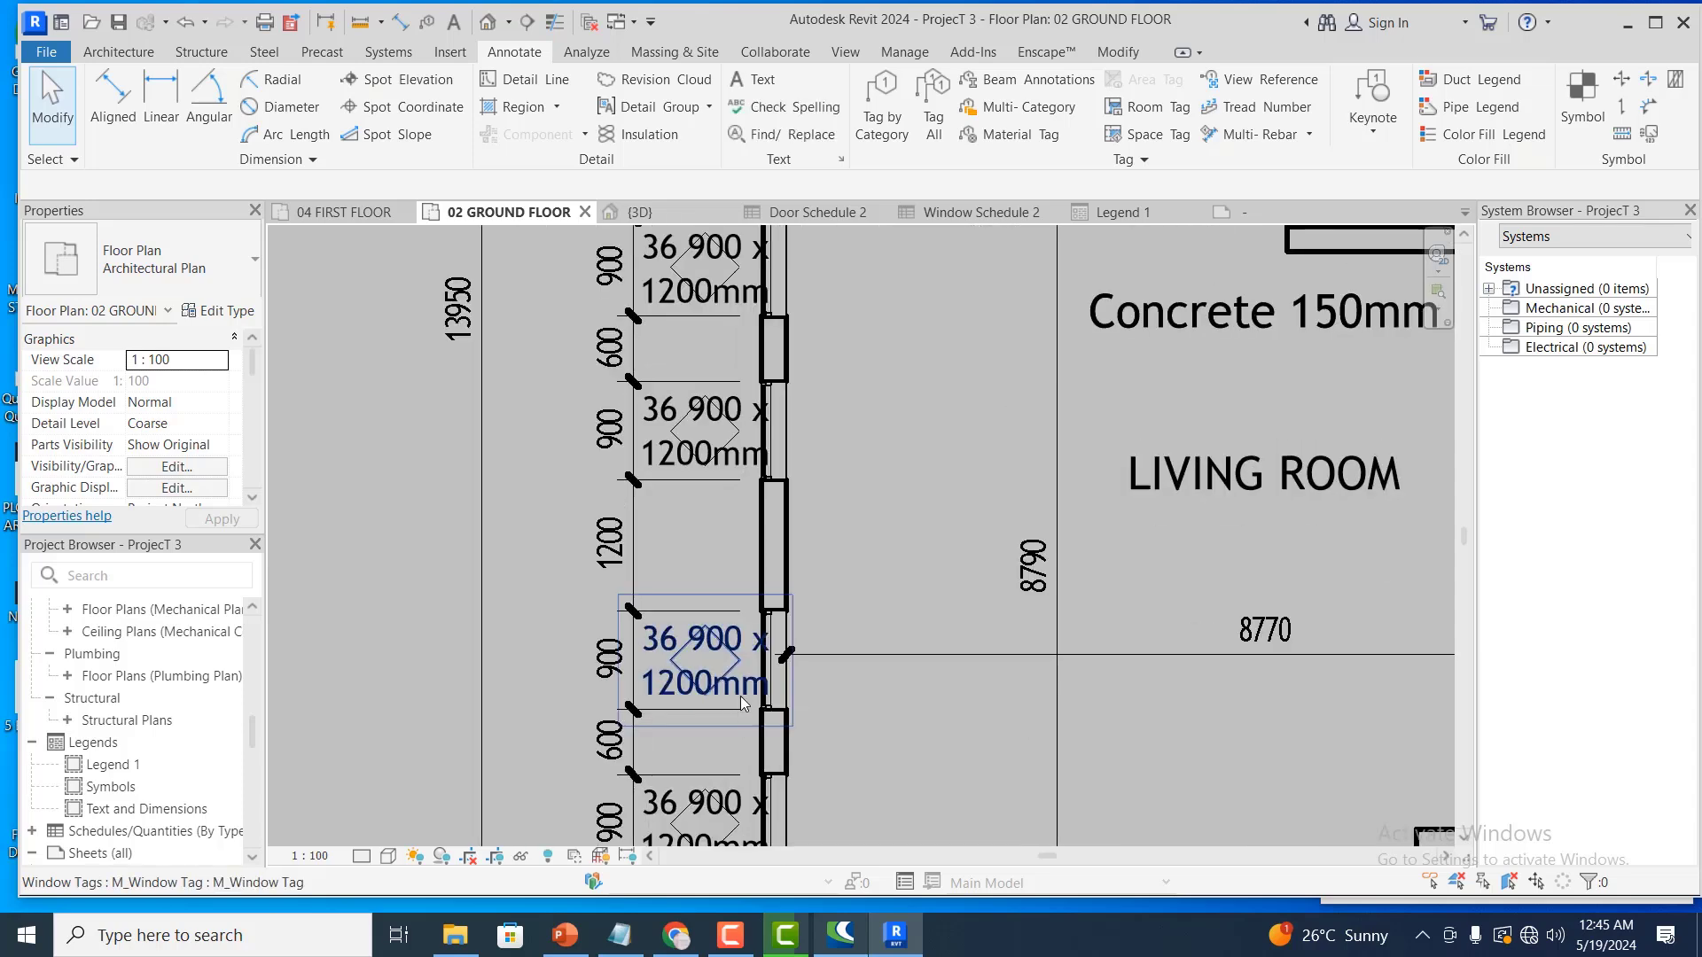
Reopen the living room window tag's family for editing and remove the Type Name parameter from its label, leaving only Type Mark
double_click(741, 695)
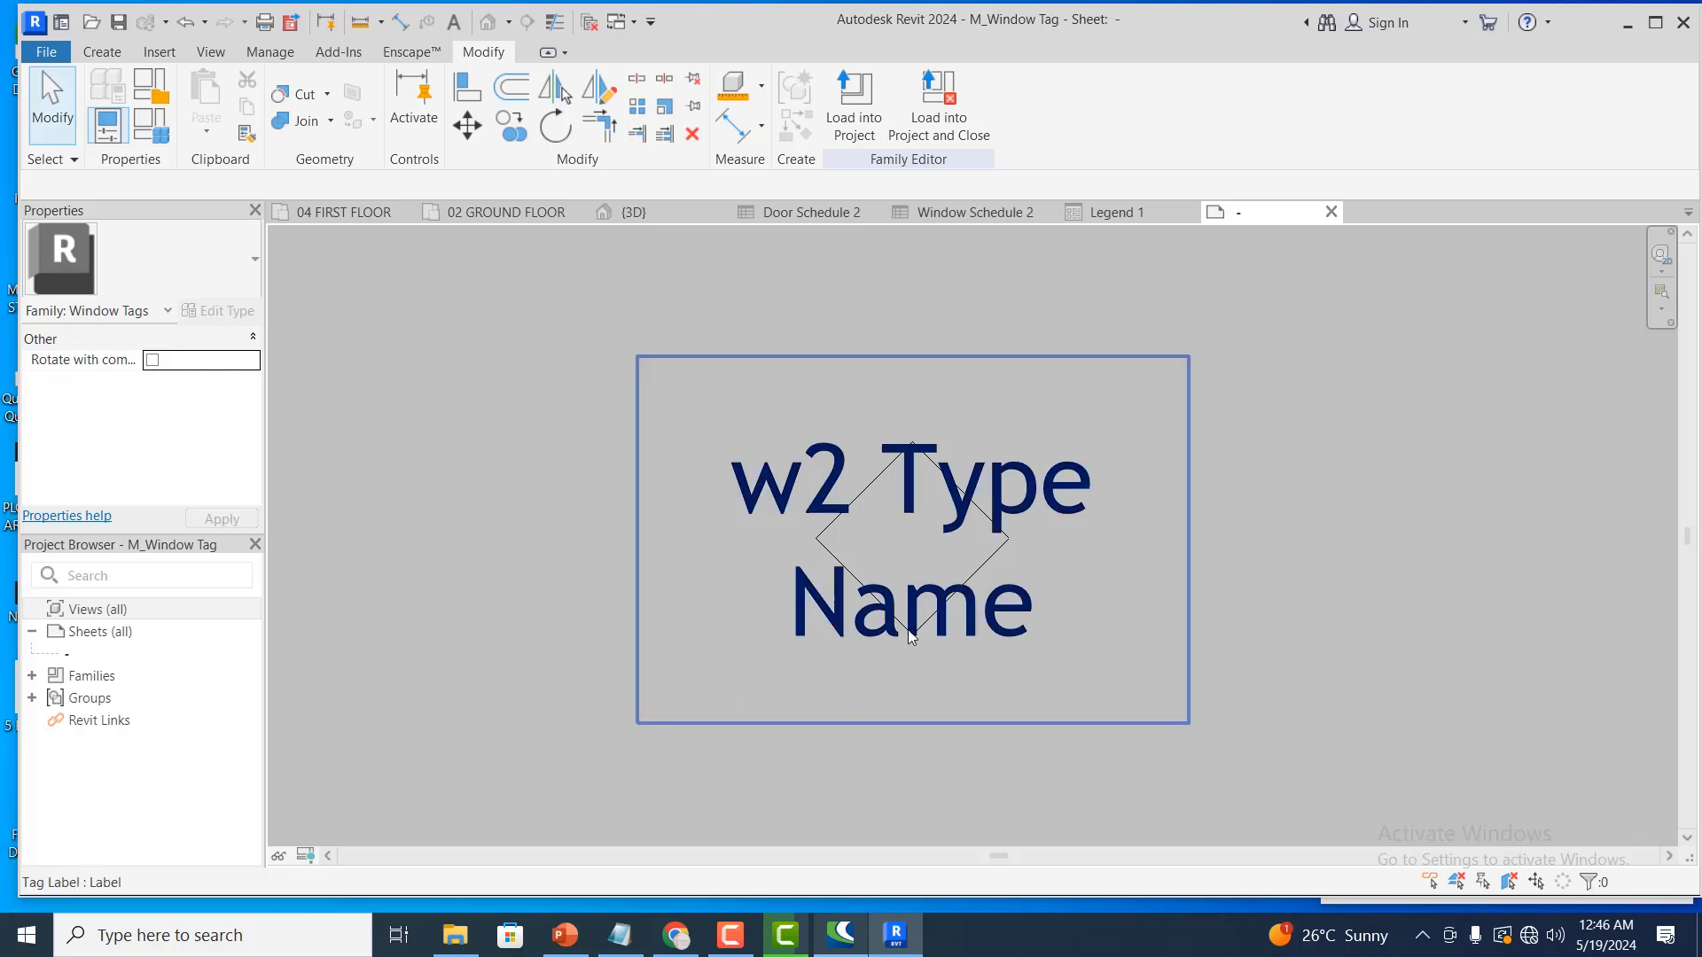
left_click(831, 618)
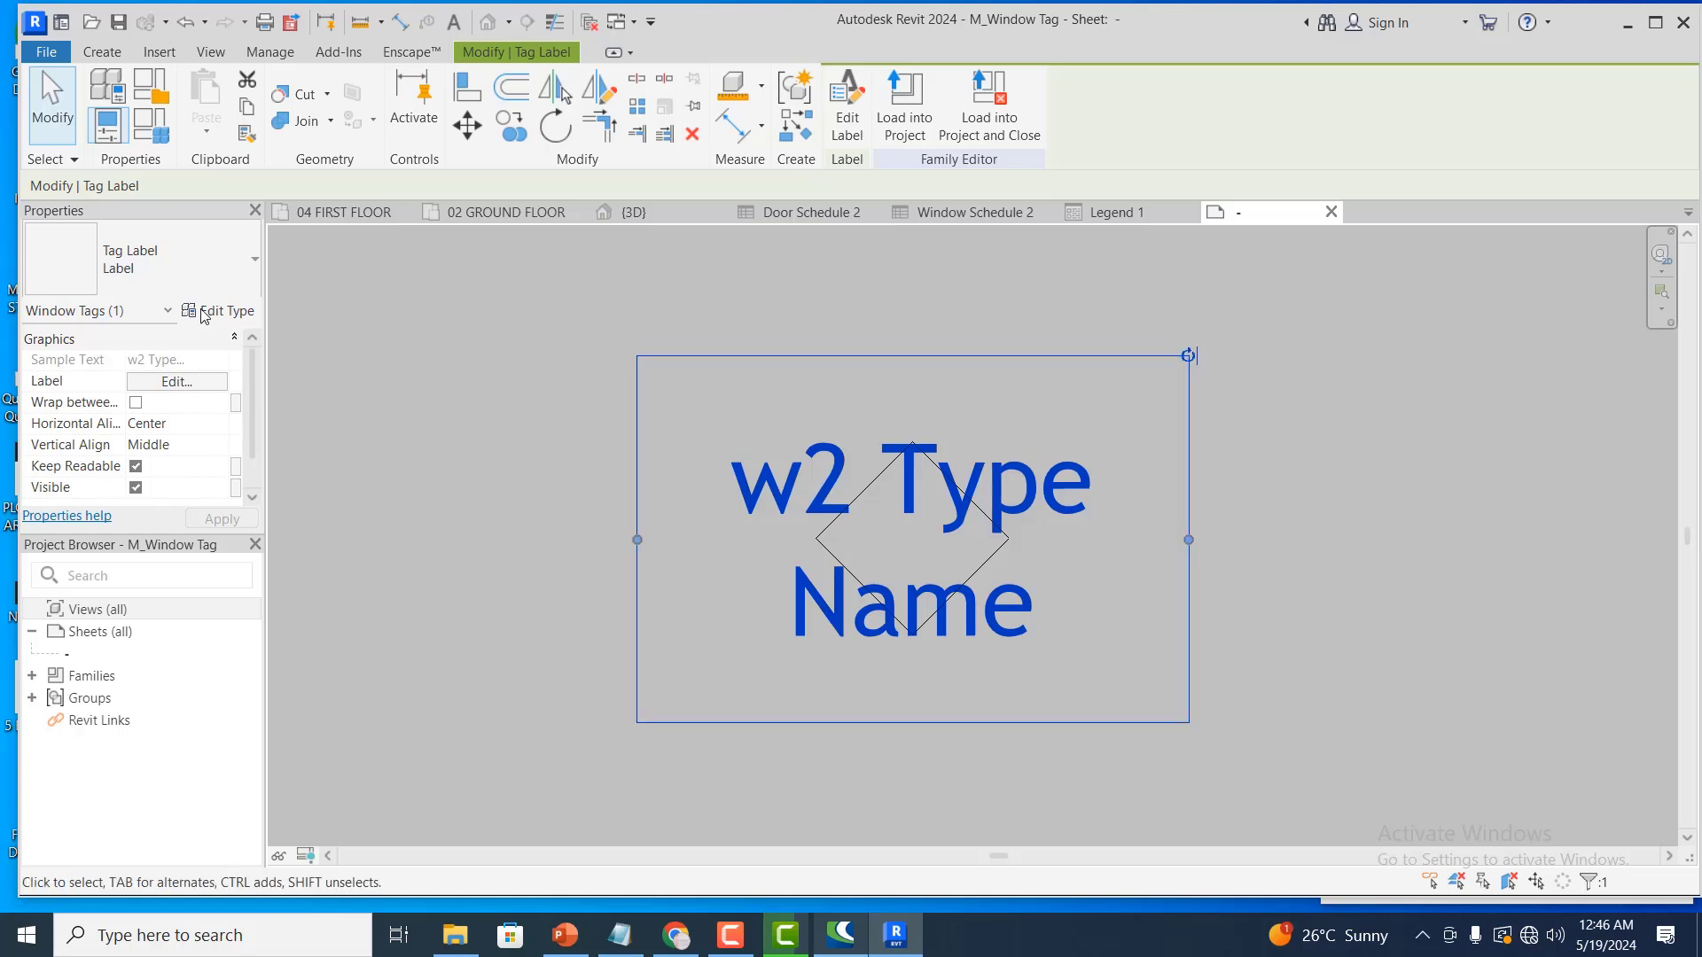
left_click(179, 382)
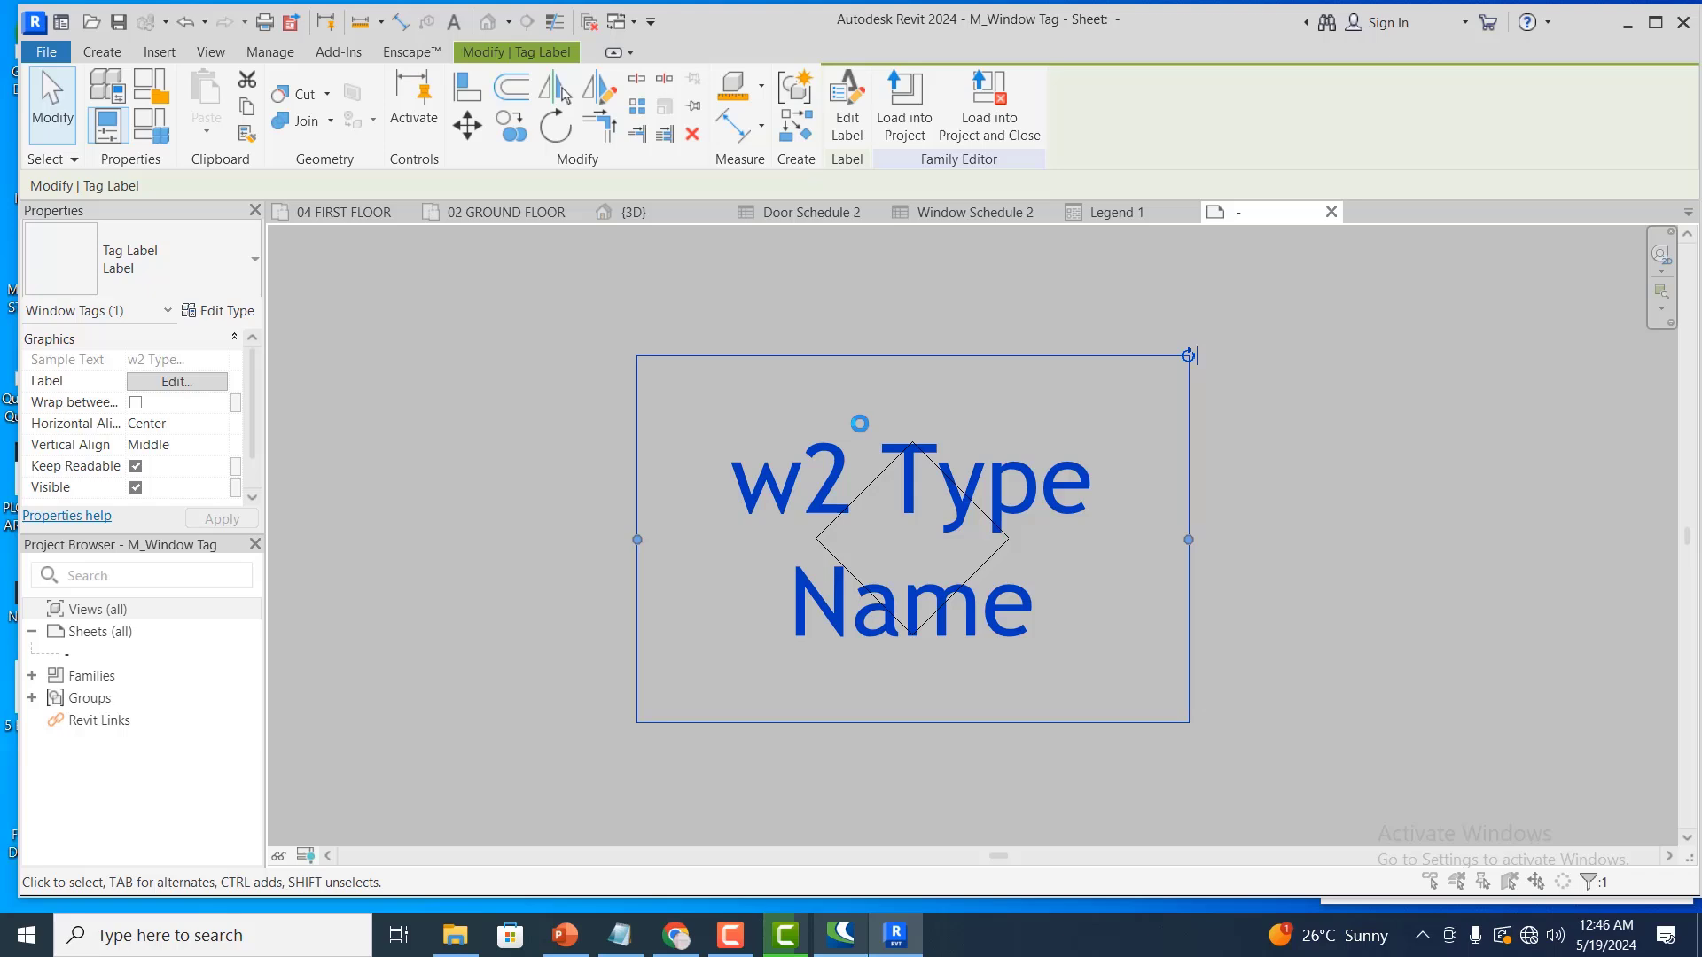
left_click(816, 394)
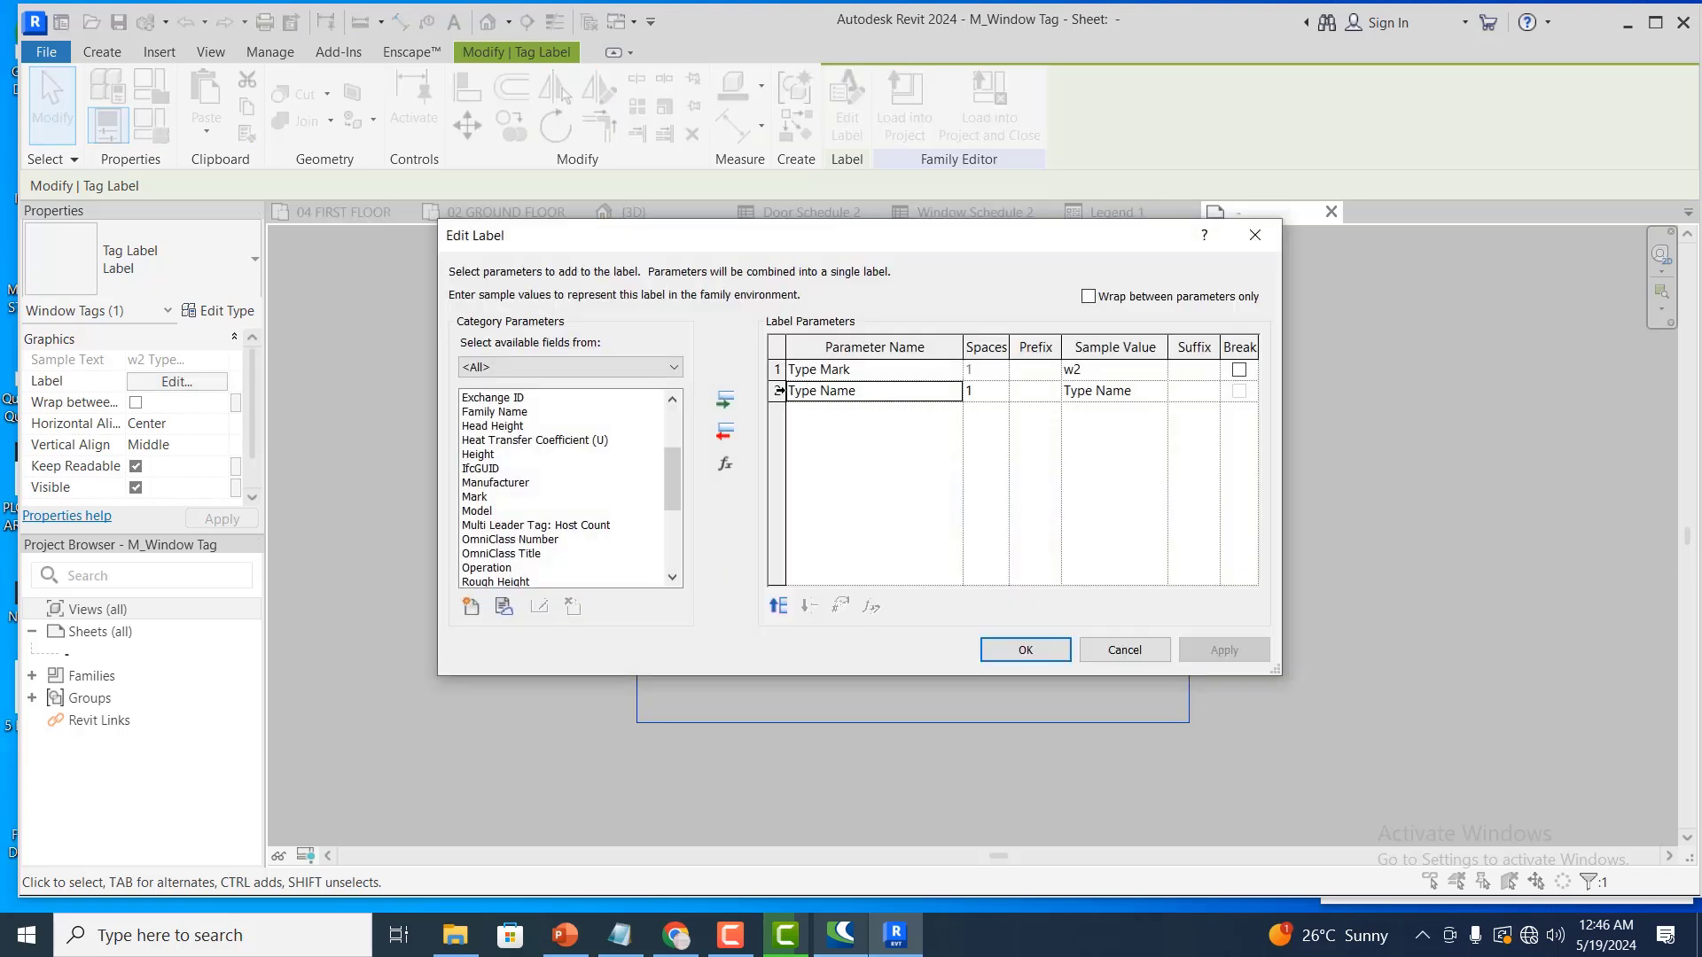
left_click(779, 391)
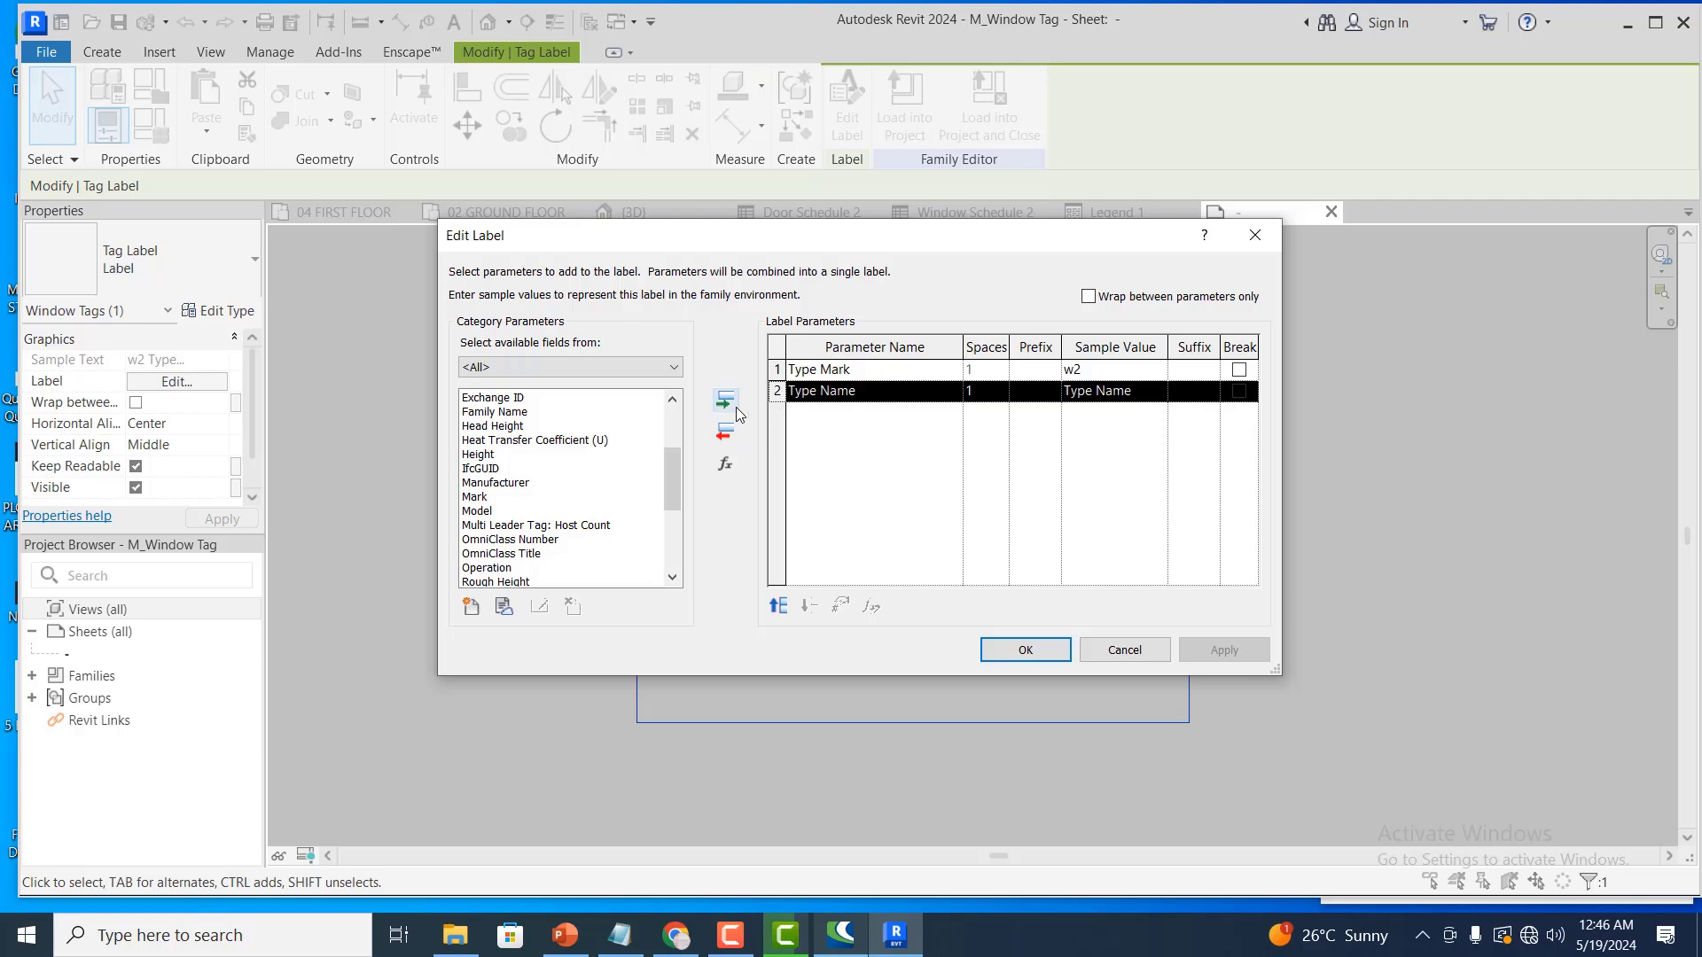
left_click(725, 433)
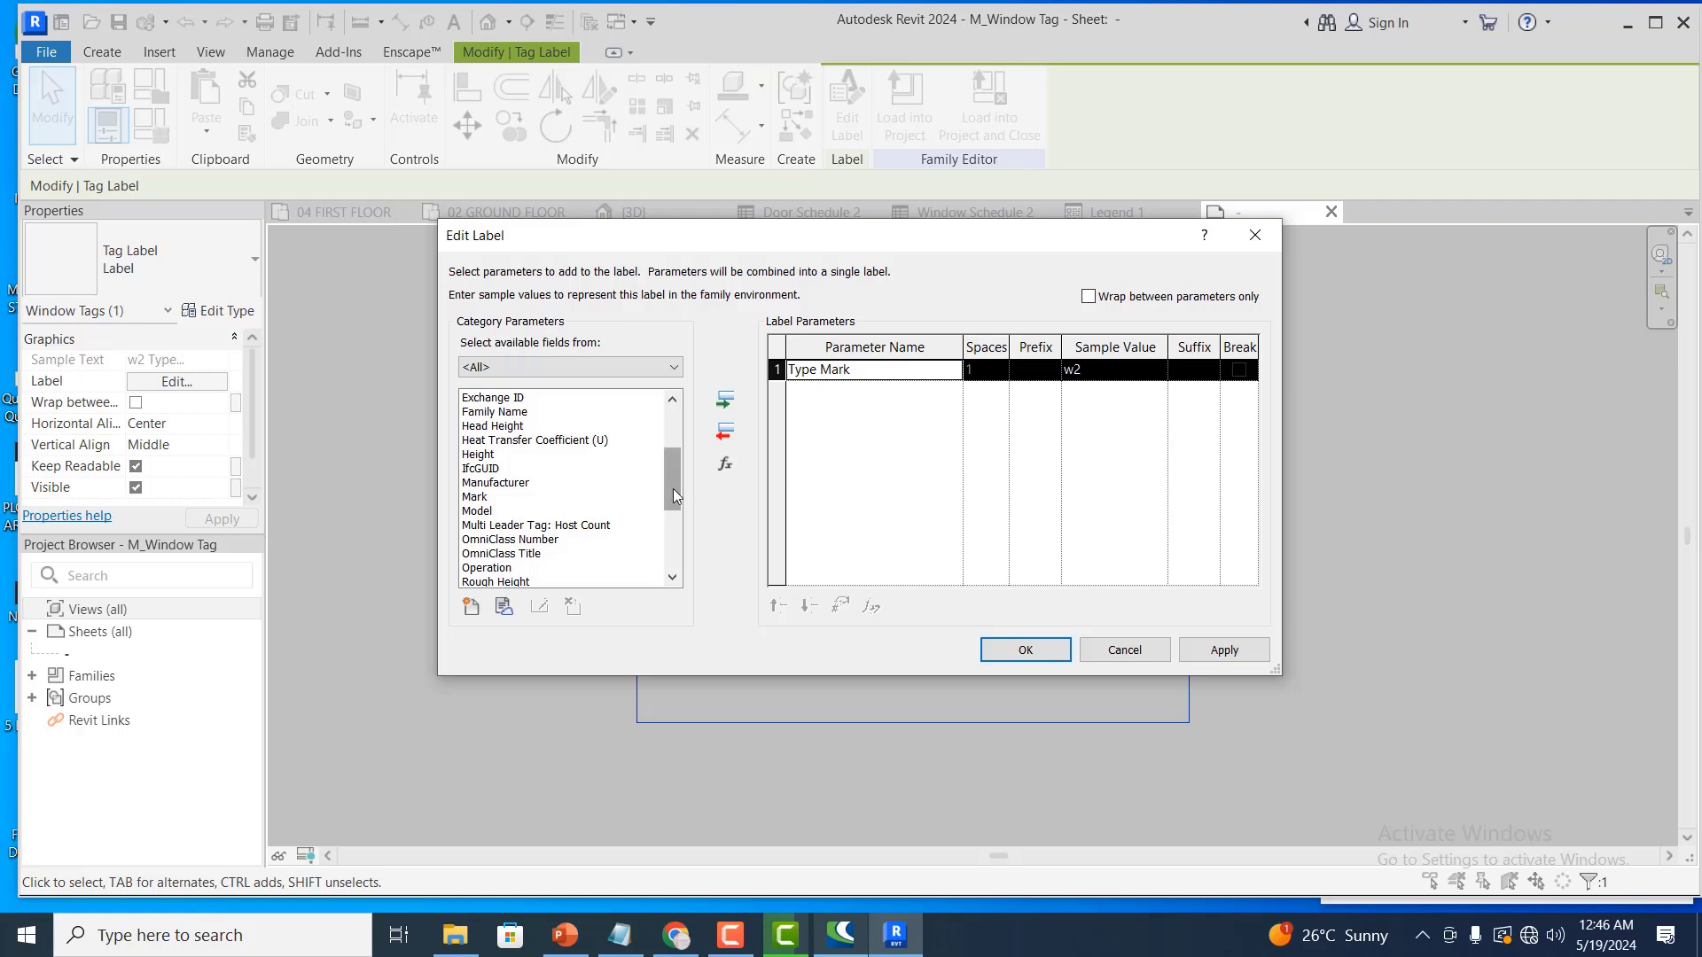
Look through the category parameters available for the window tag's label
mouse_move(671, 488)
left_mouse_down()
mouse_move(671, 542)
mouse_move(661, 482)
left_mouse_up()
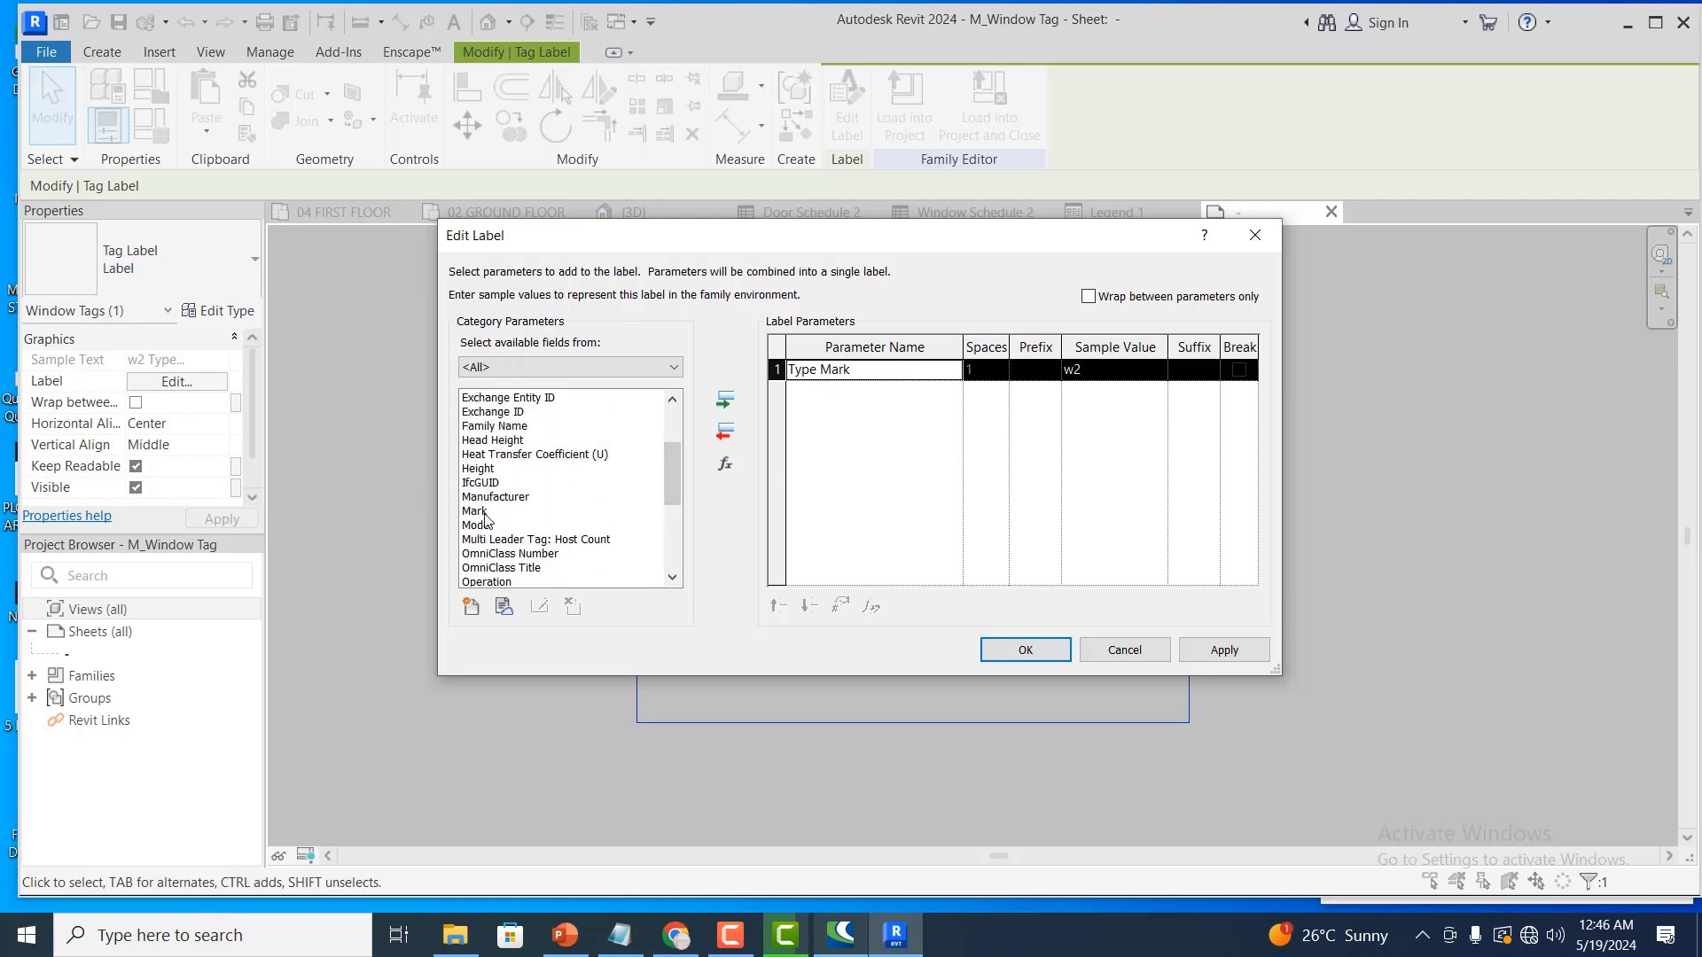
scroll(507, 478, "up", 1)
scroll(507, 478, "up", 2)
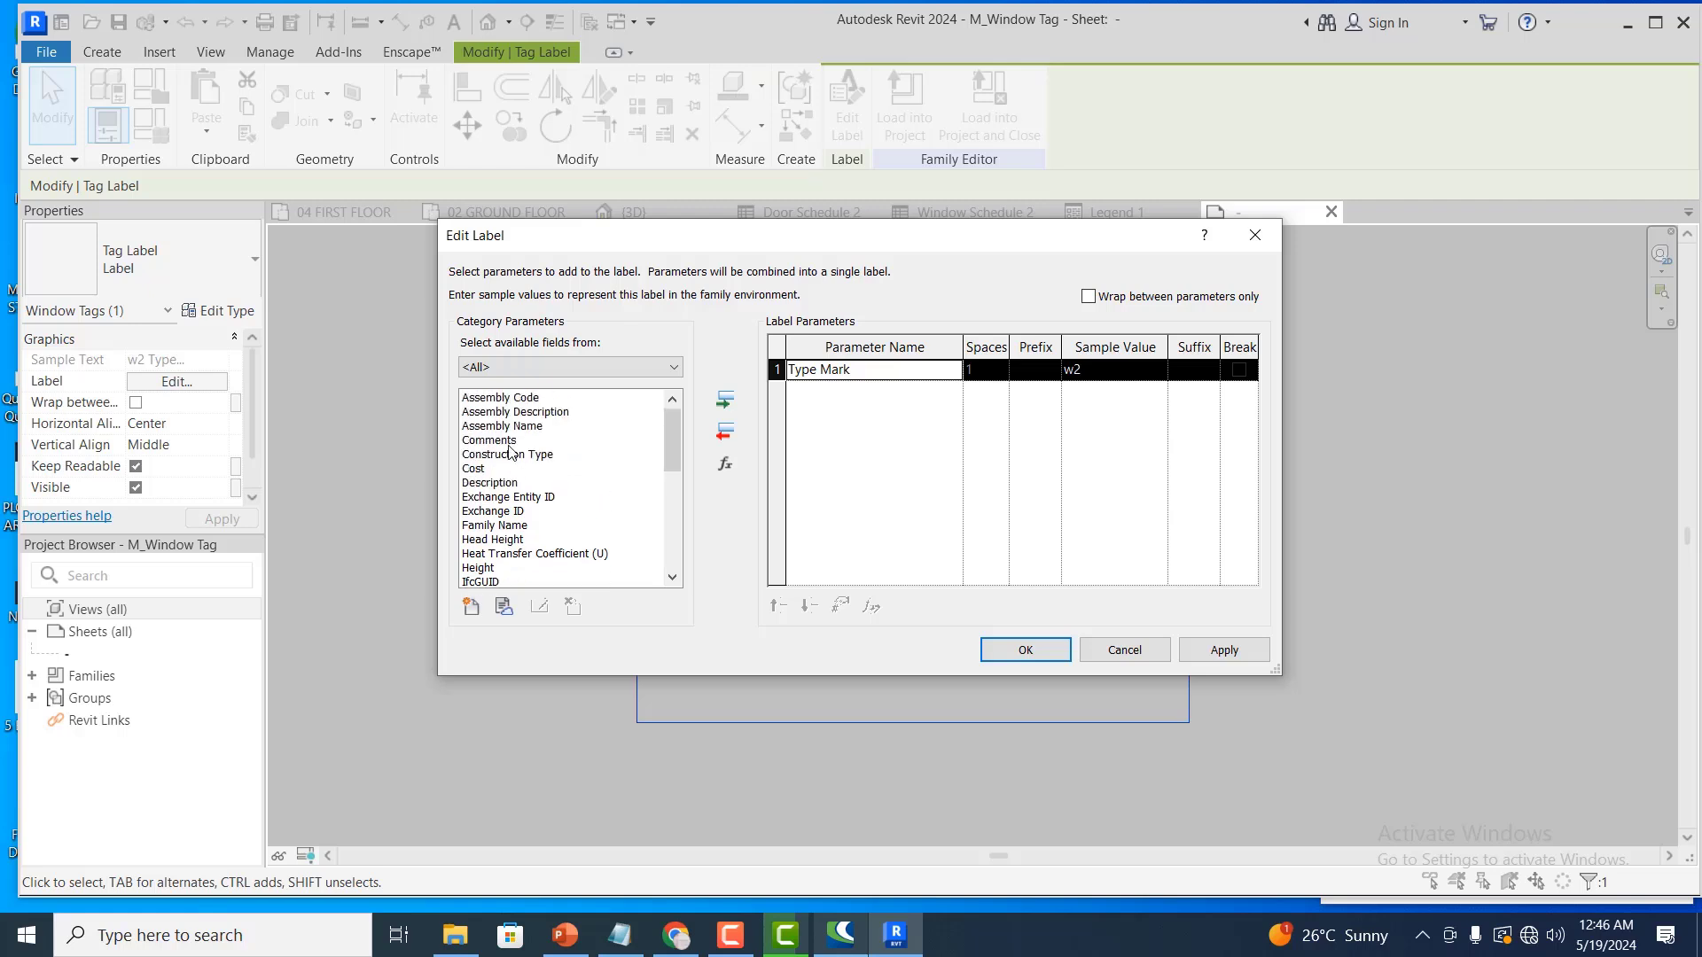
scroll(532, 447, "down", 3)
scroll(511, 547, "down", 3)
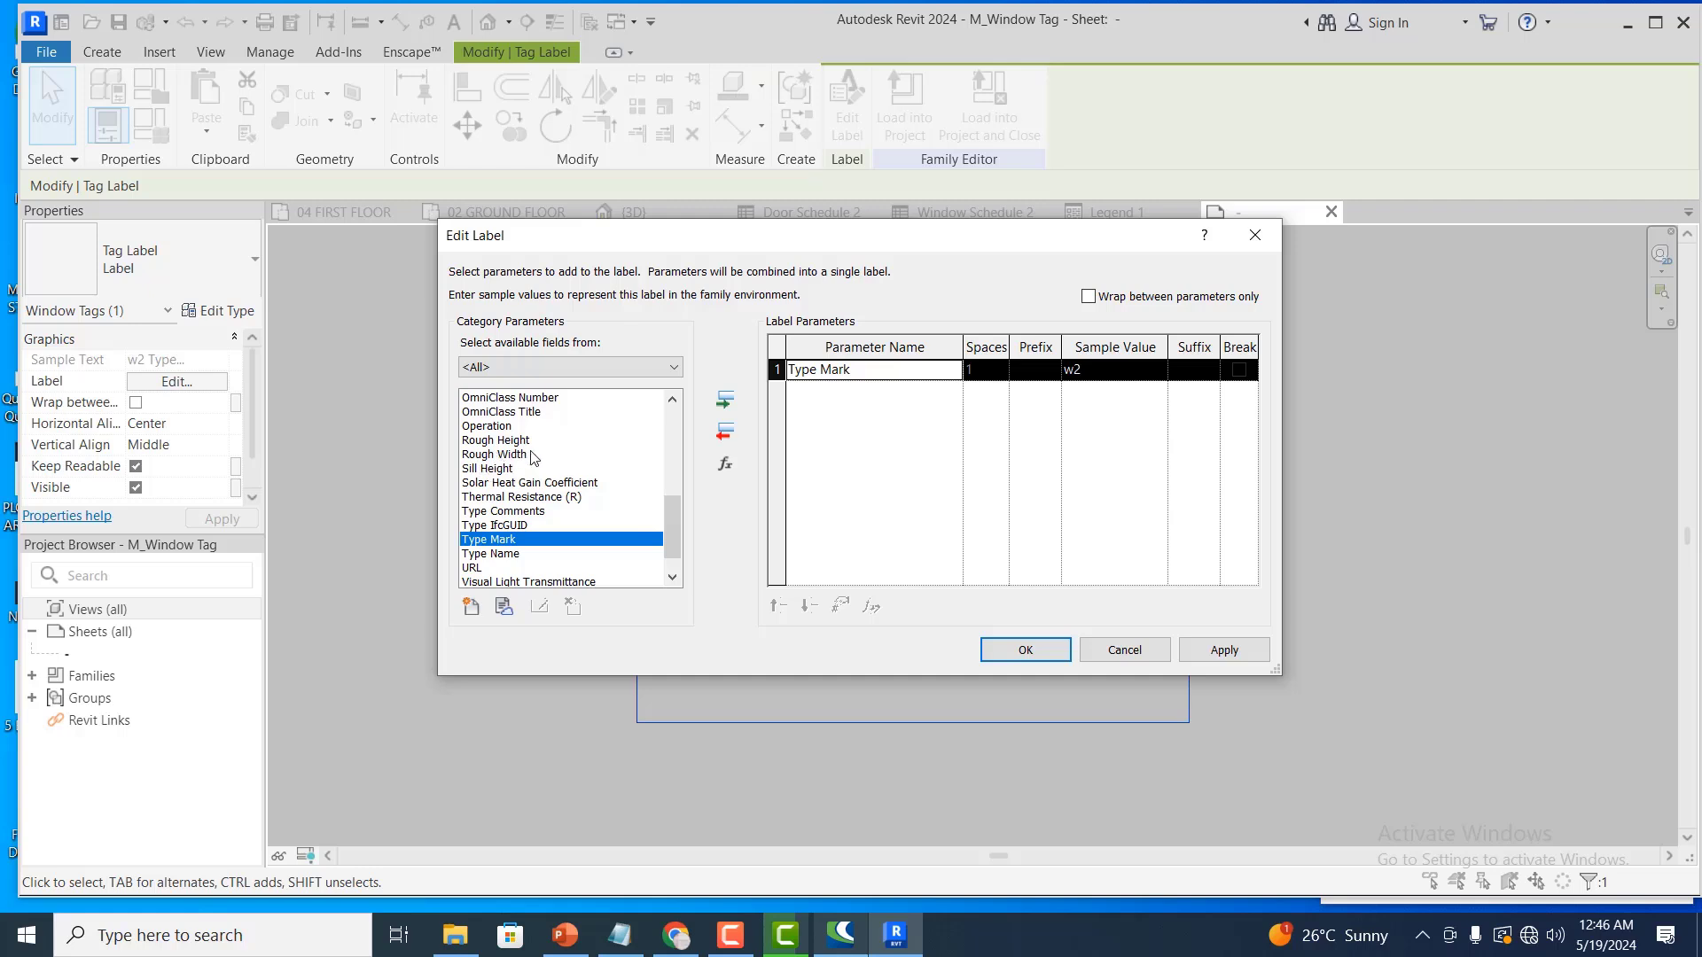
scroll(564, 532, "down", 1)
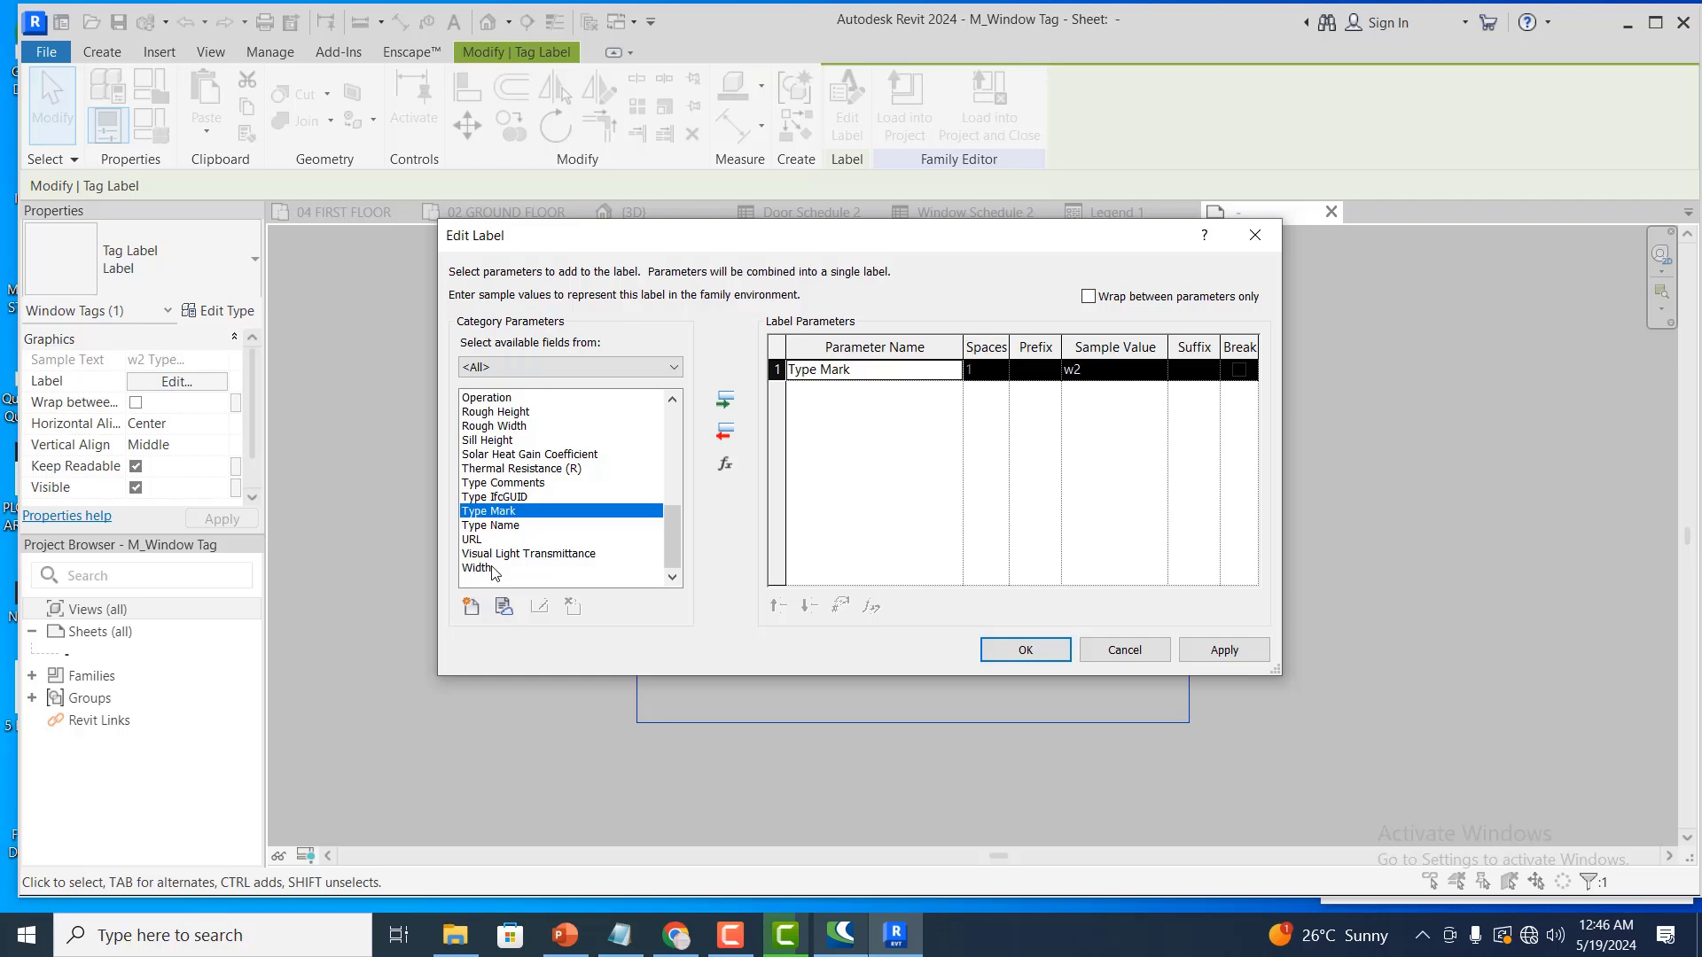
scroll(496, 572, "up", 2)
scroll(507, 572, "down", 2)
scroll(505, 570, "up", 8)
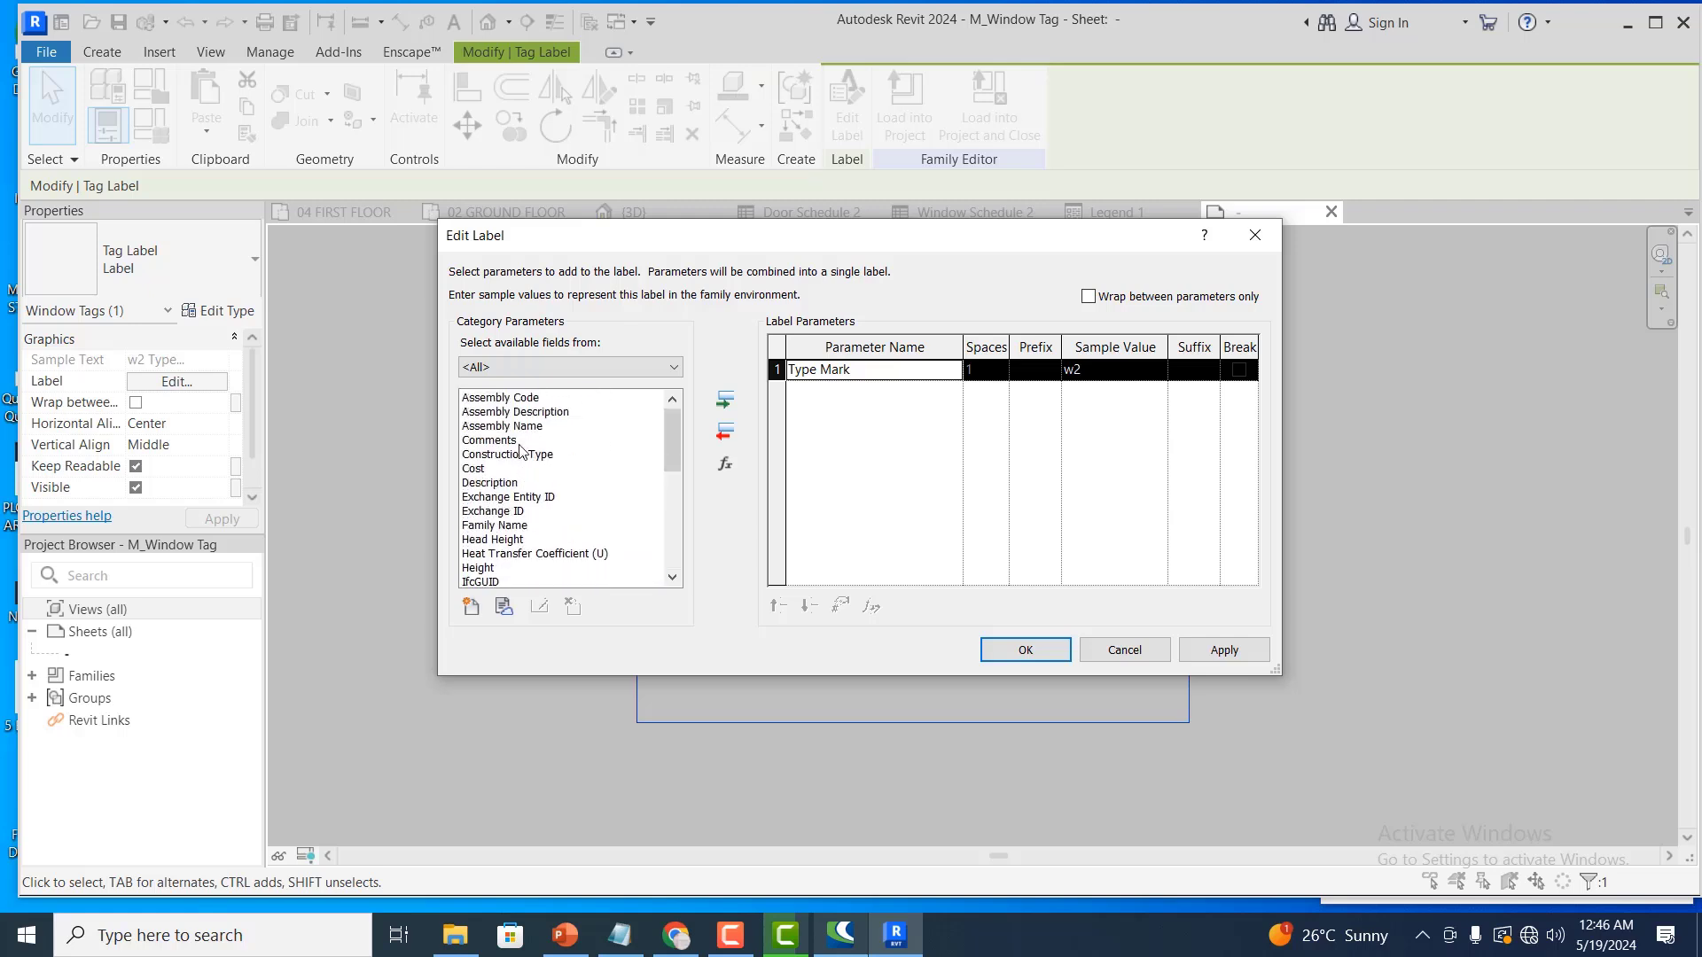
Apply the label change and load M_Window Tag into the project, overwriting the existing version and its parameter values
left_click(1220, 651)
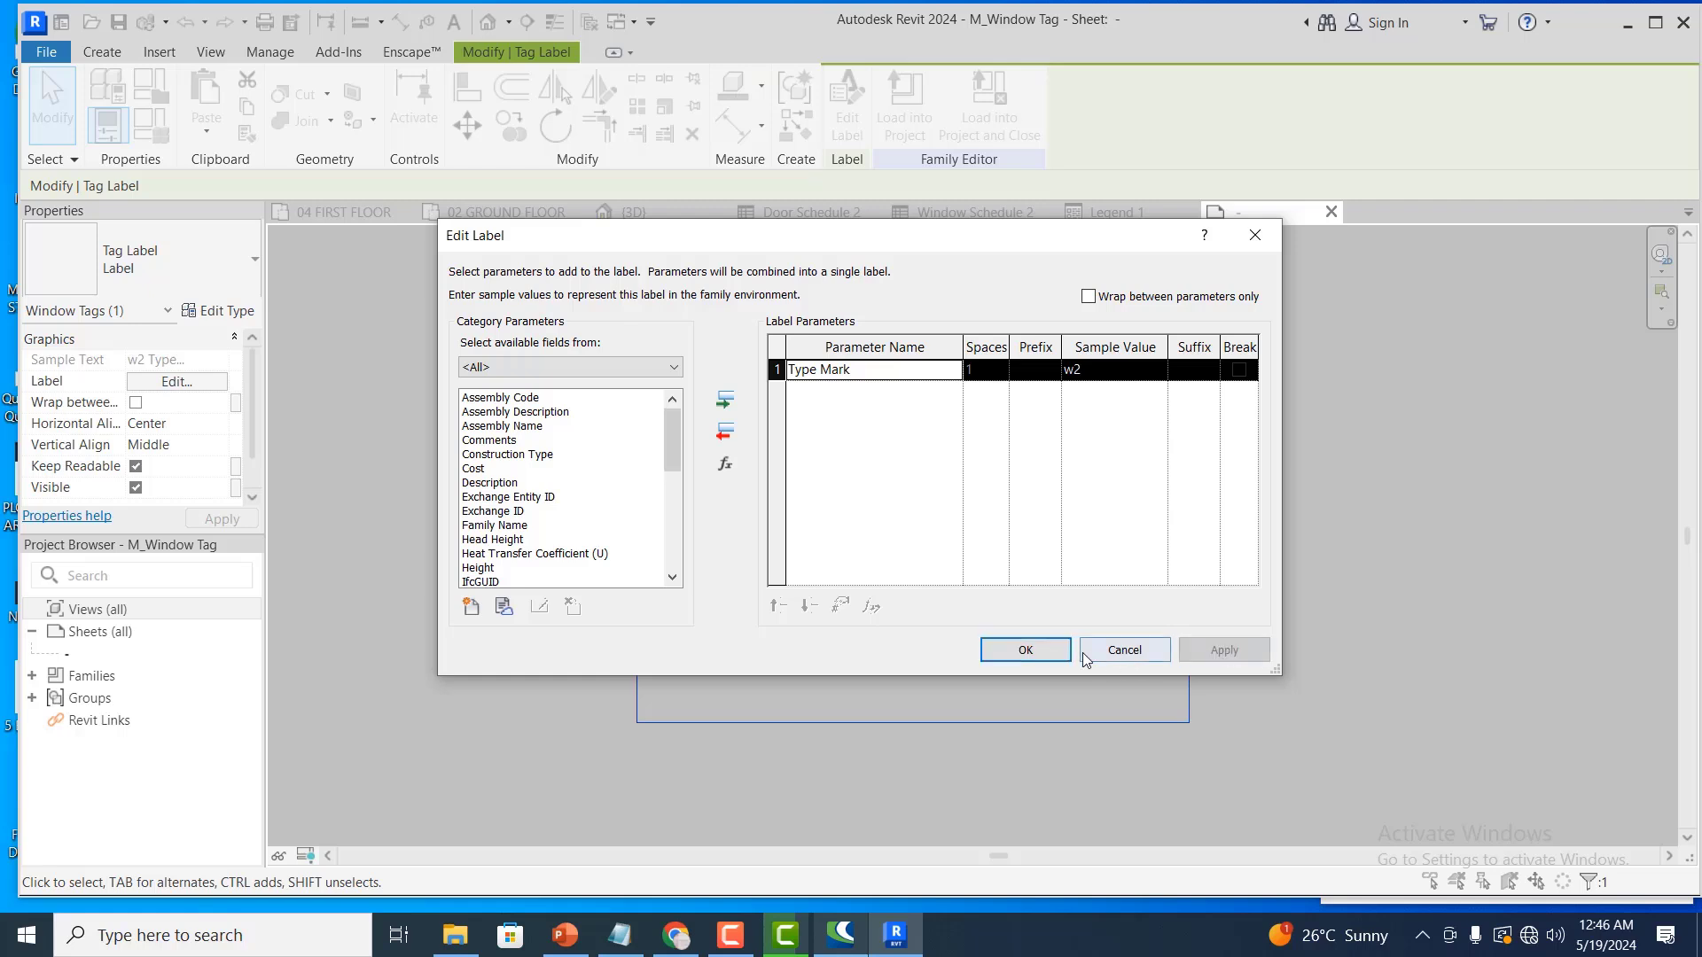
left_click(1019, 649)
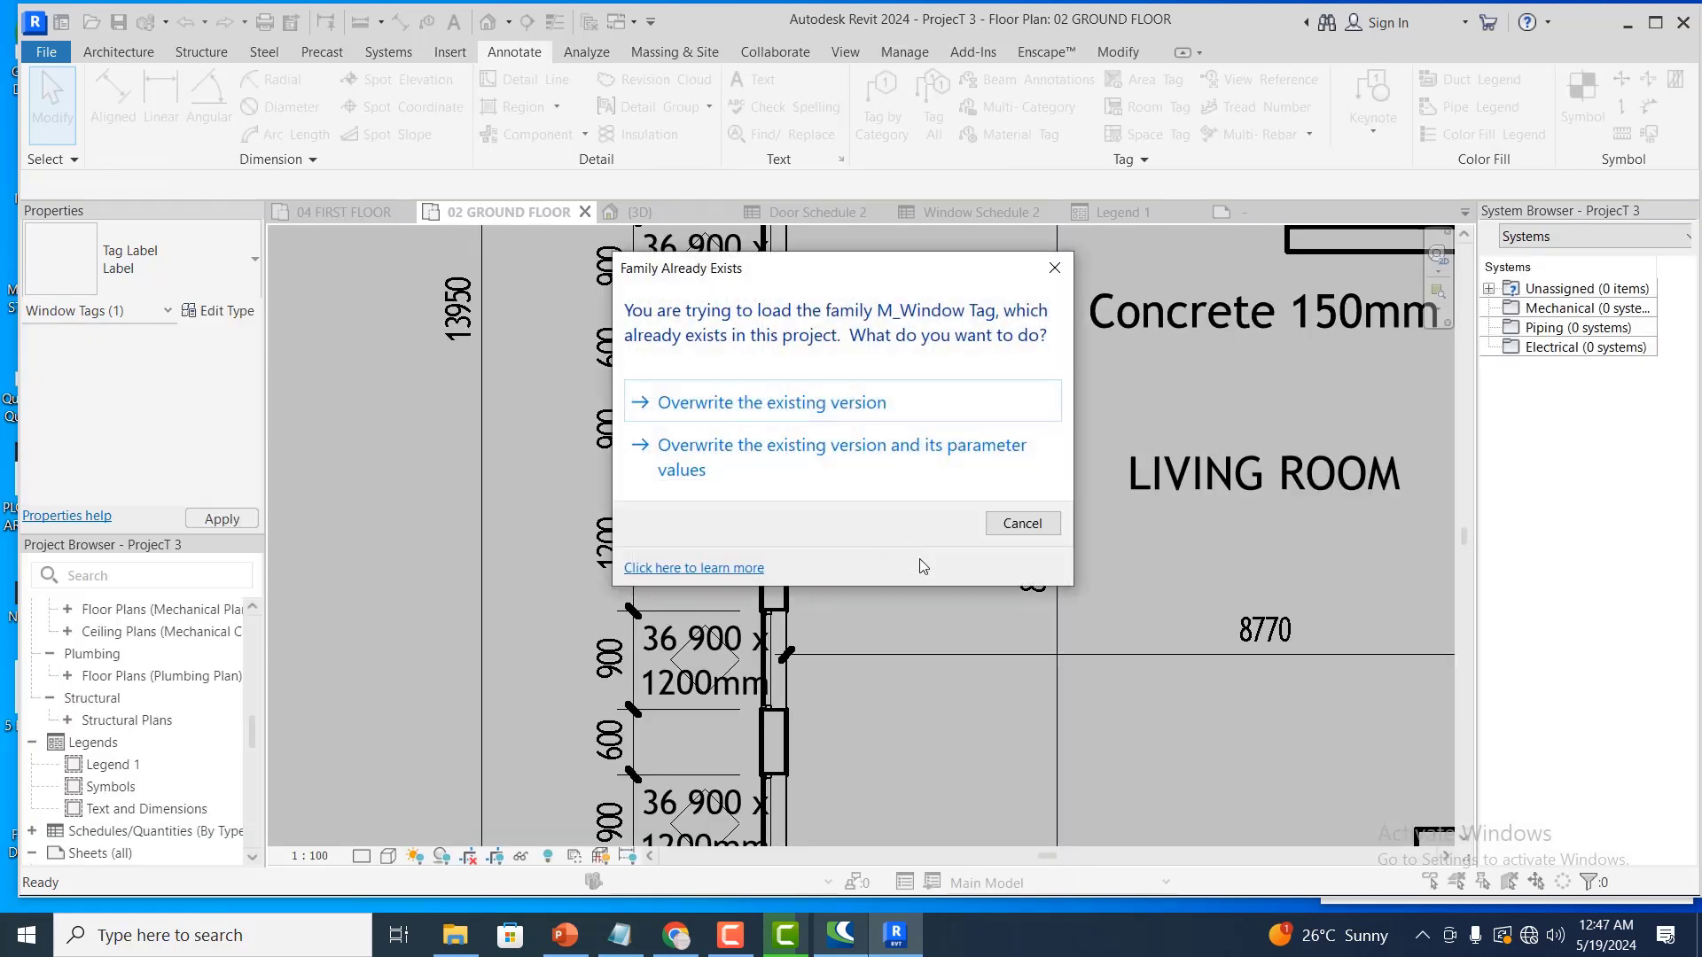
left_click(859, 451)
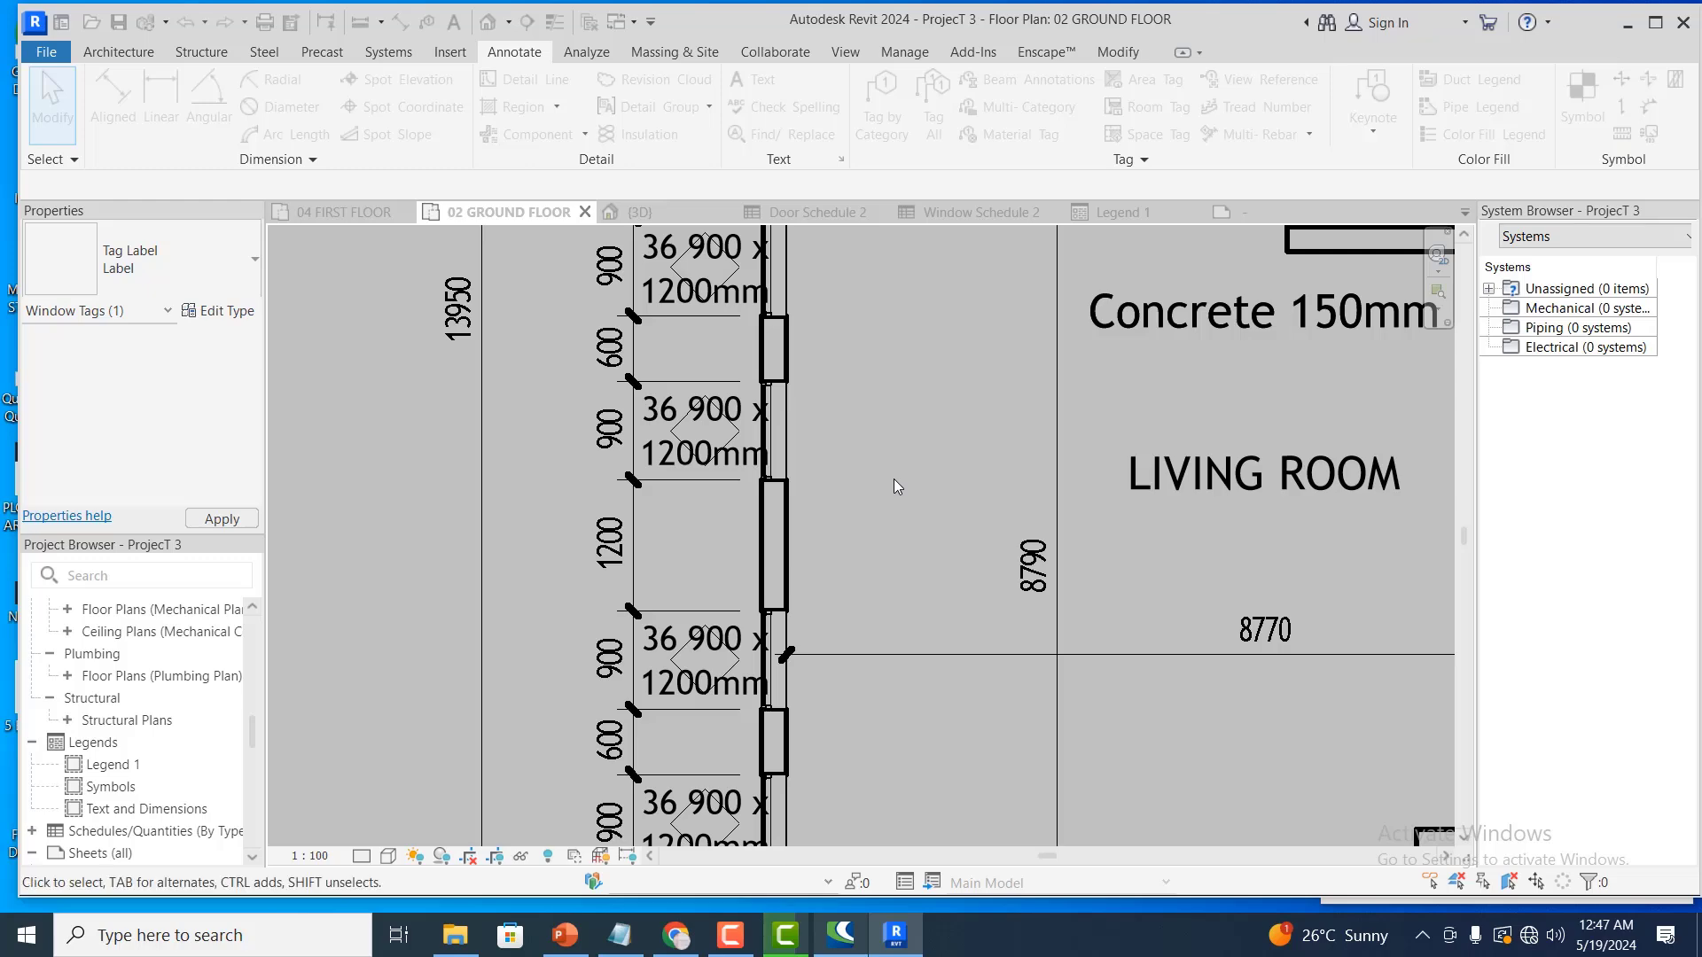
Set the type mark in the living room's uppermost west-side window tag to W2 and accept the type parameter change
scroll(892, 542, "down", 5)
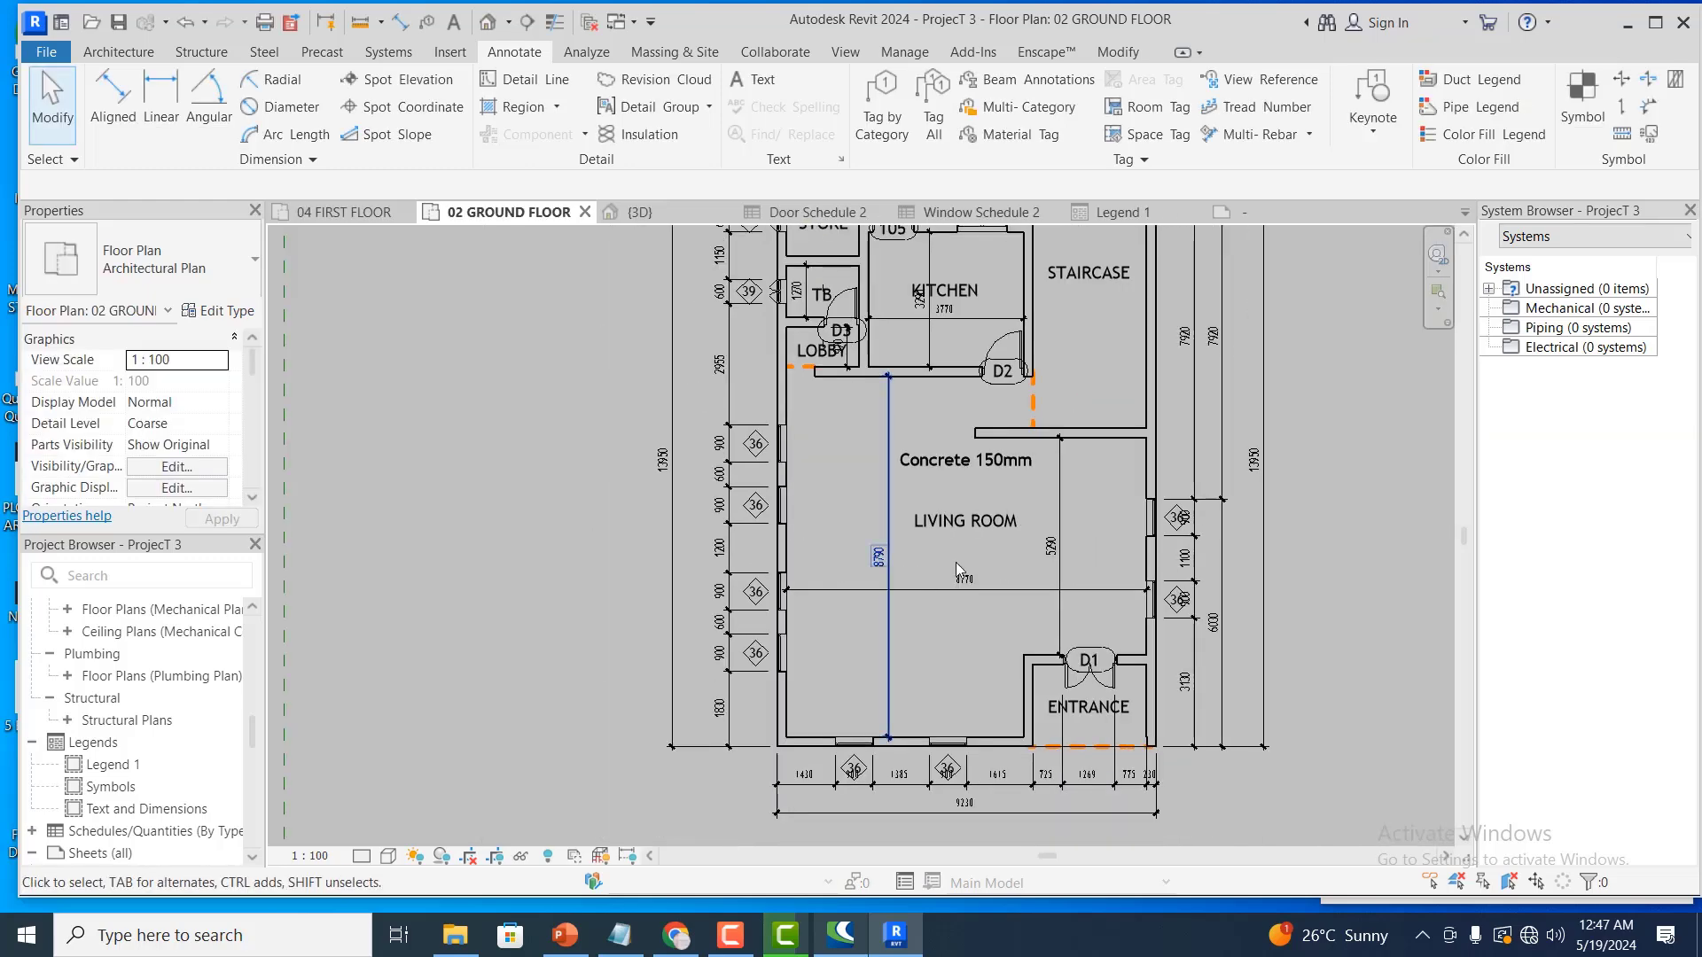
scroll(754, 429, "up", 1)
scroll(754, 429, "up", 2)
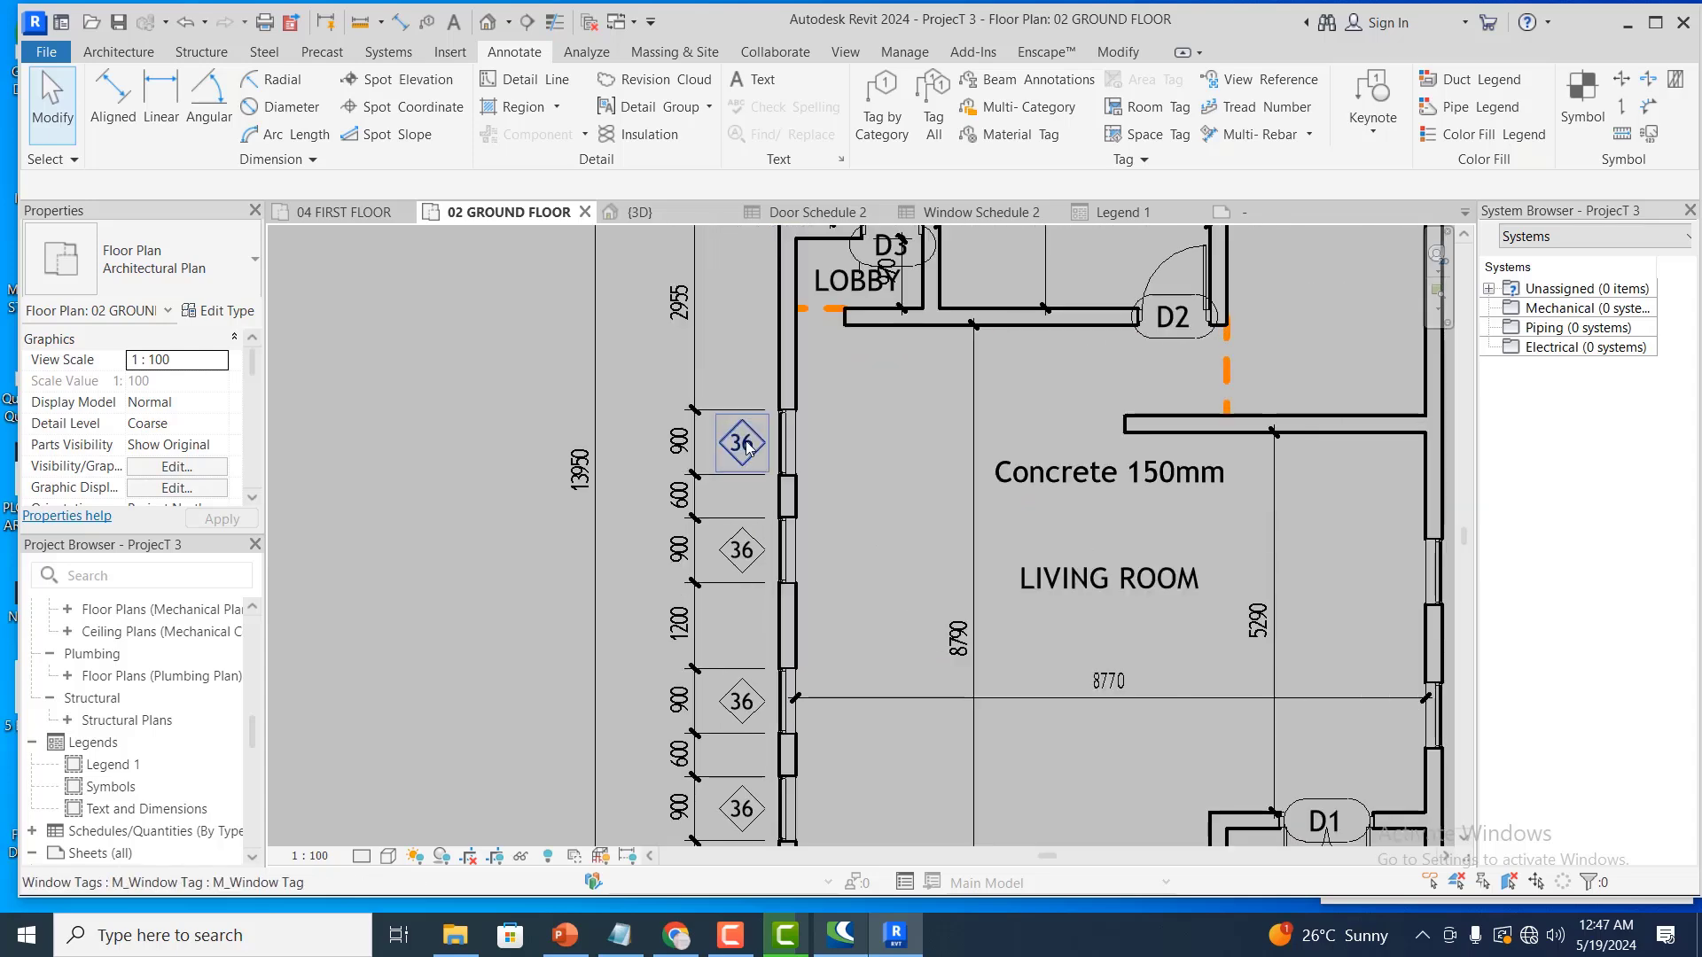
left_click(749, 449)
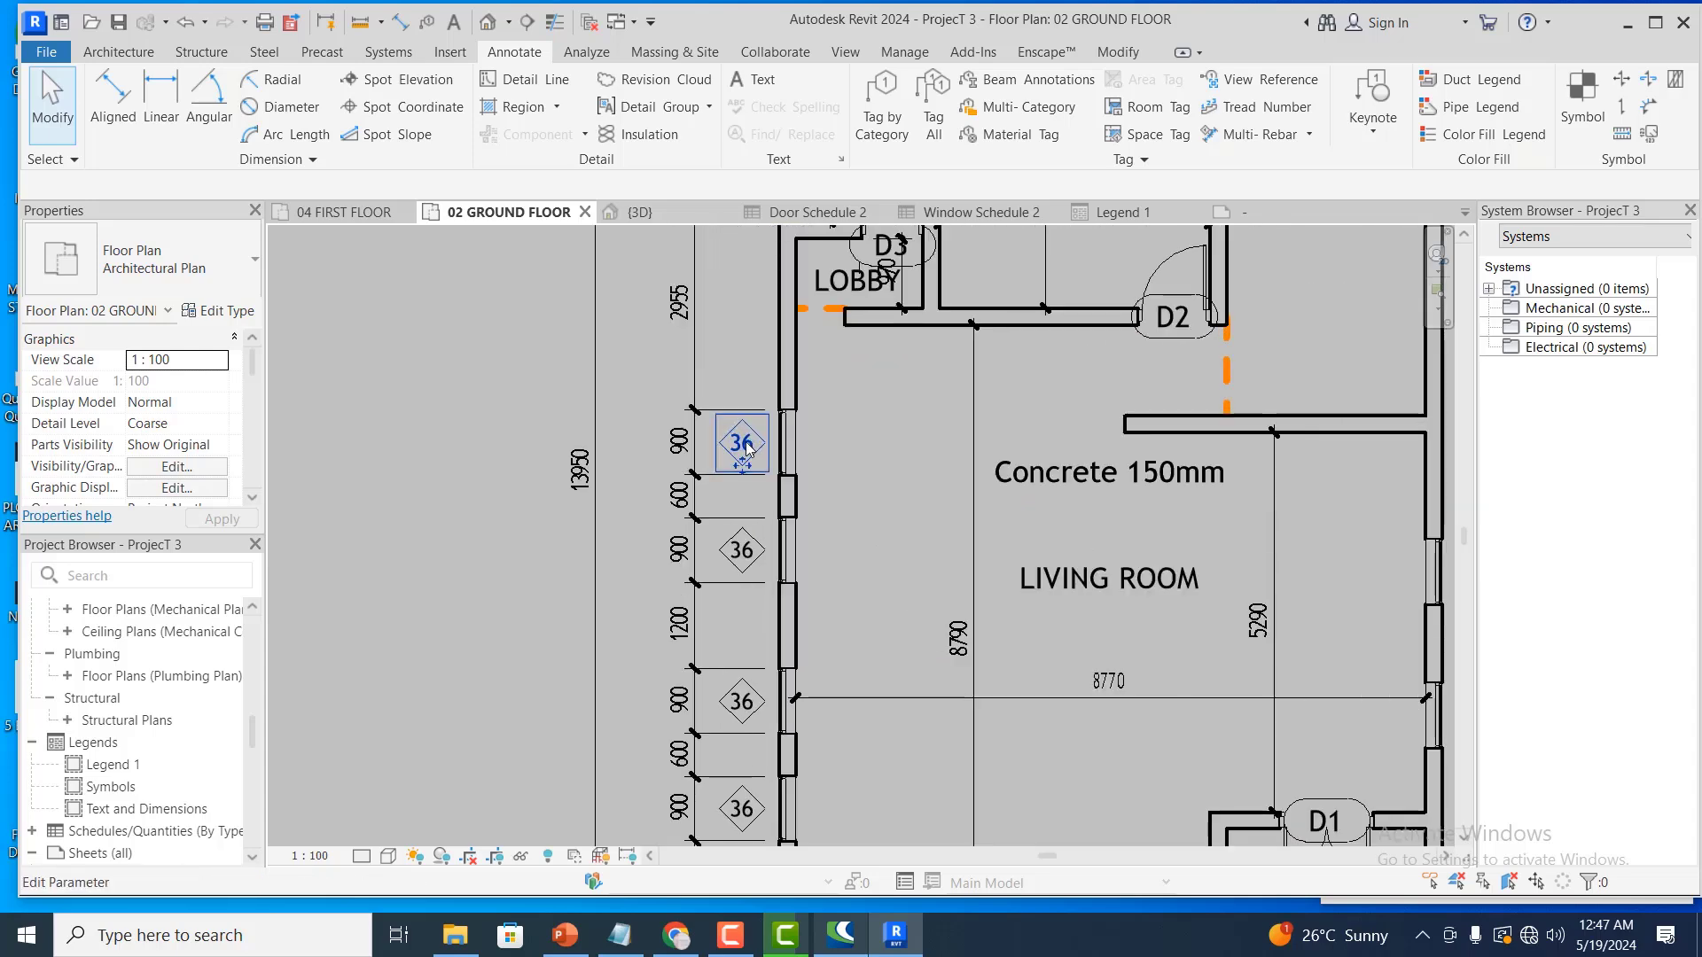
left_click(745, 443)
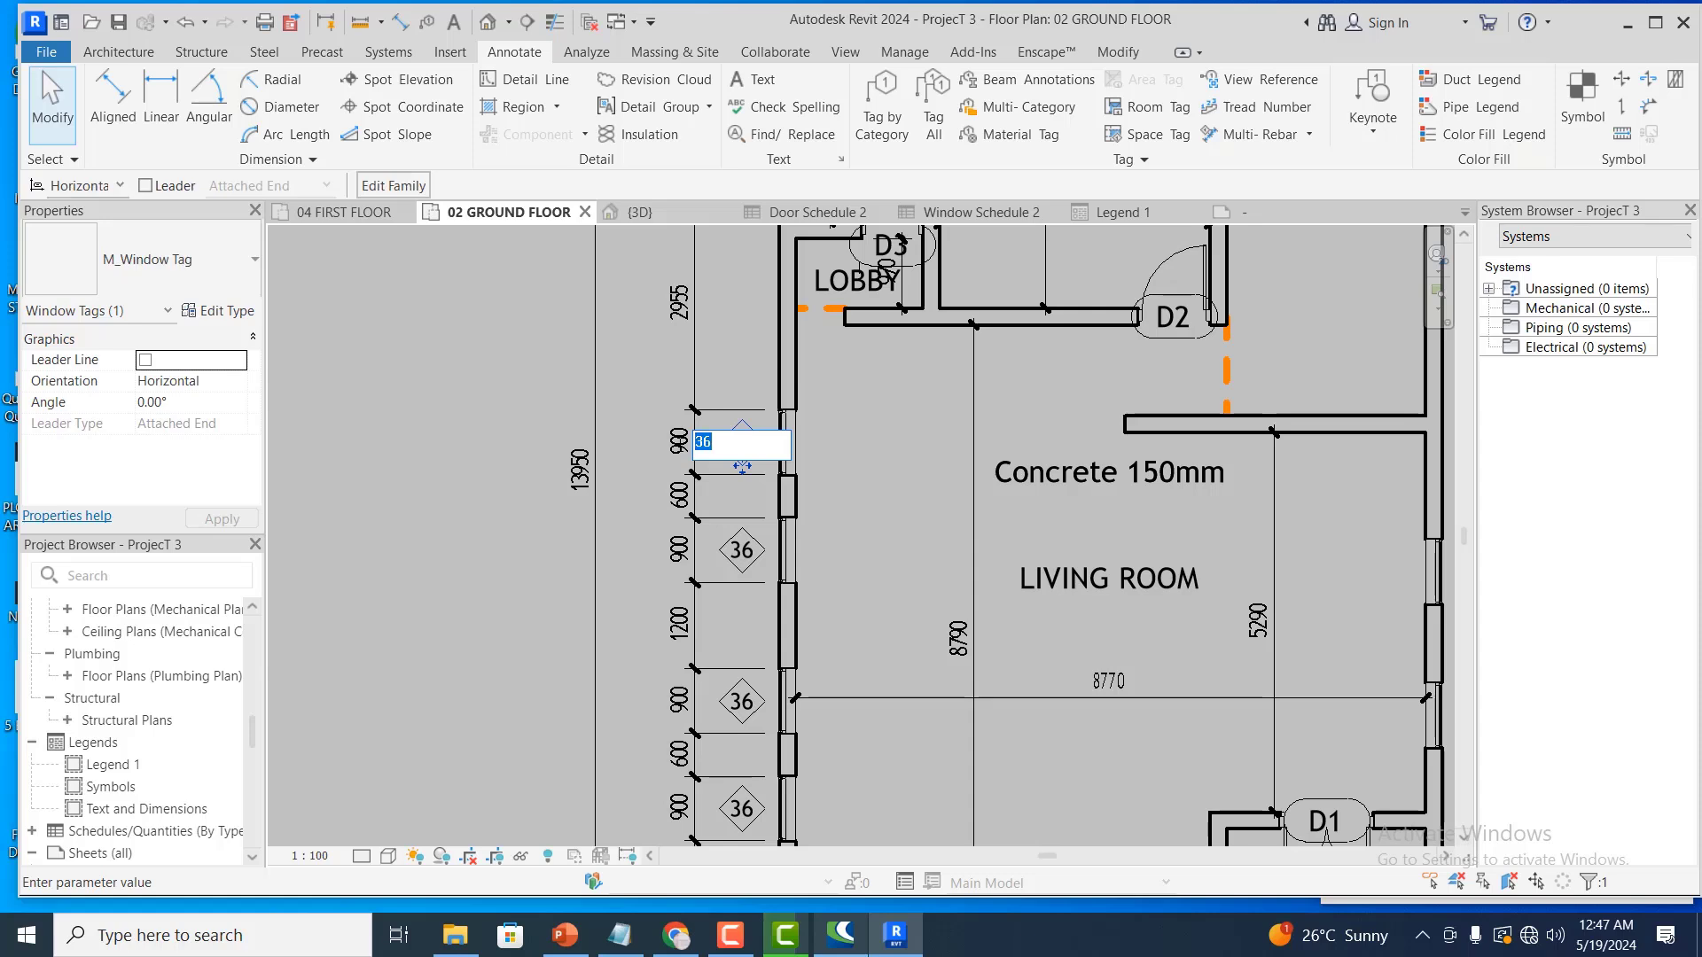
type("W2")
left_click(747, 551)
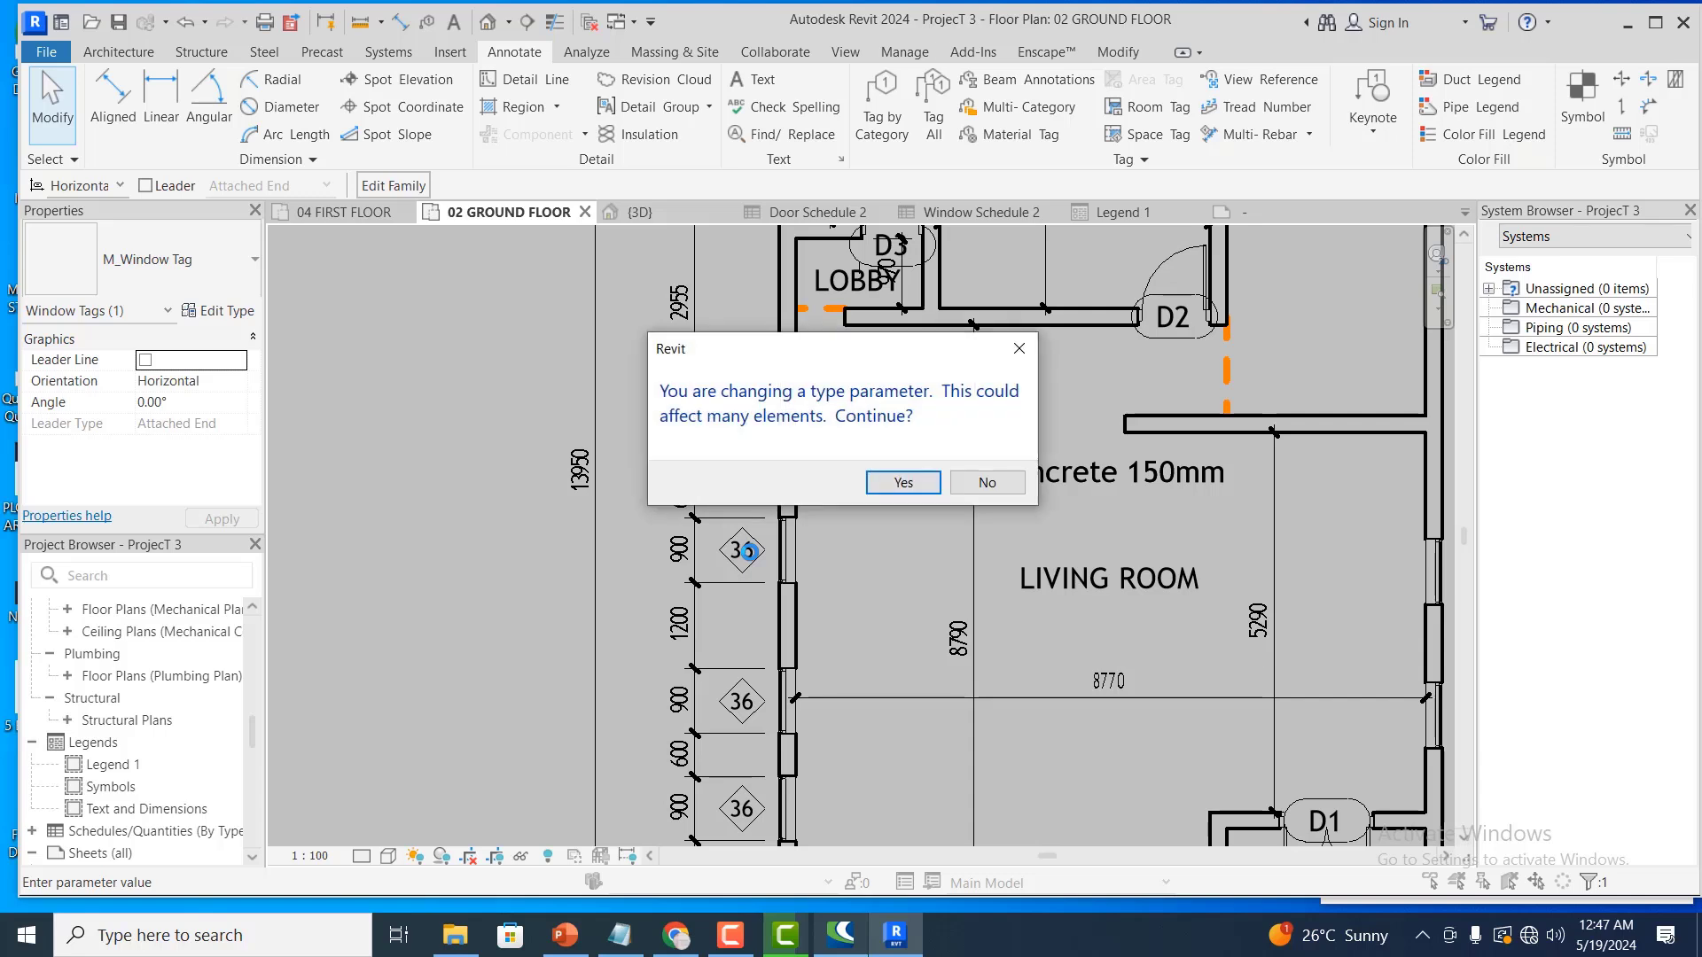
left_click(901, 482)
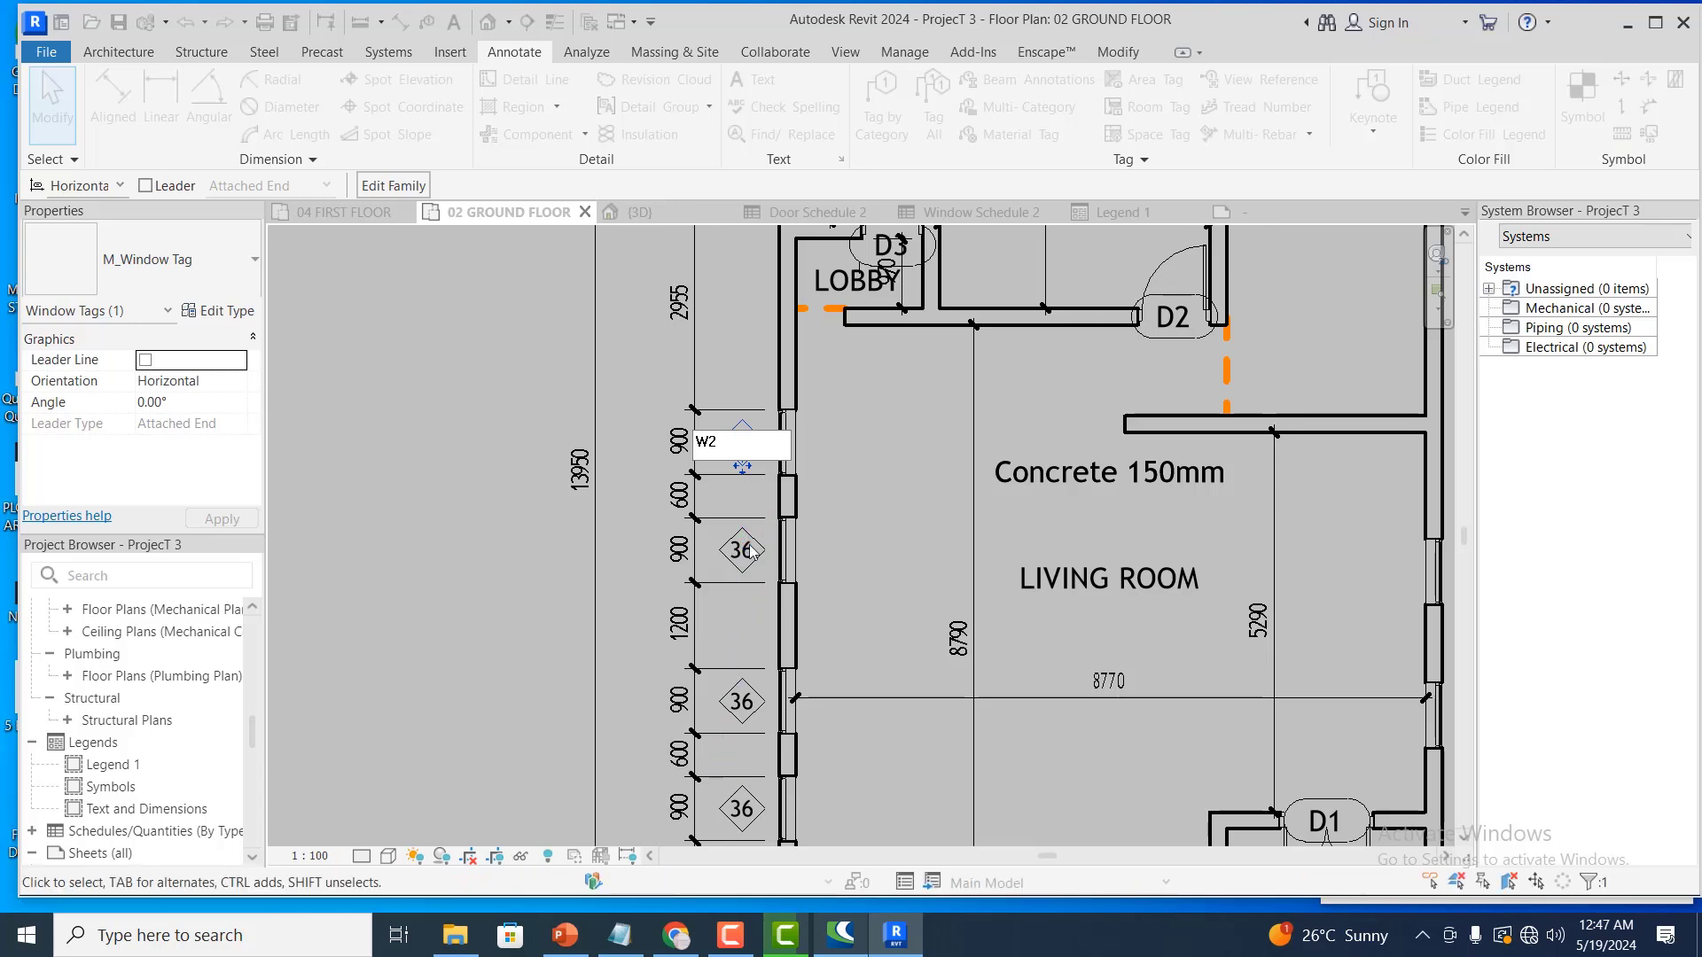
Check the marks on the window tags along all the living room's outer walls
scroll(734, 519, "down", 1)
scroll(763, 600, "up", 3)
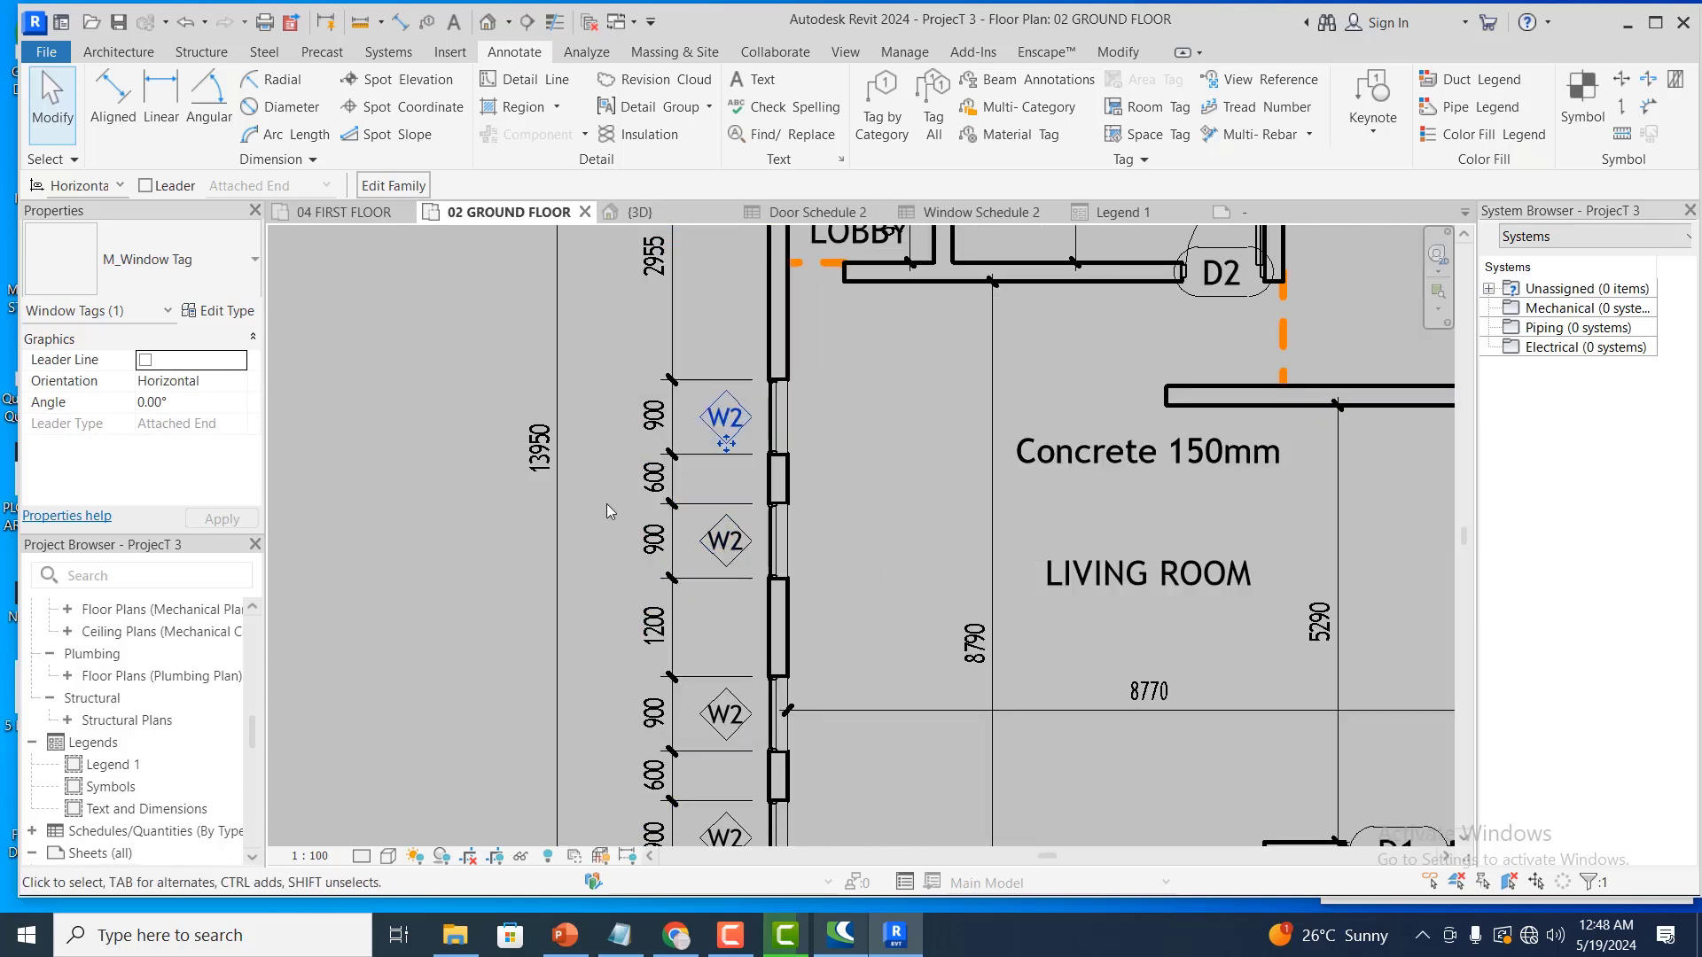
scroll(700, 439, "down", 2)
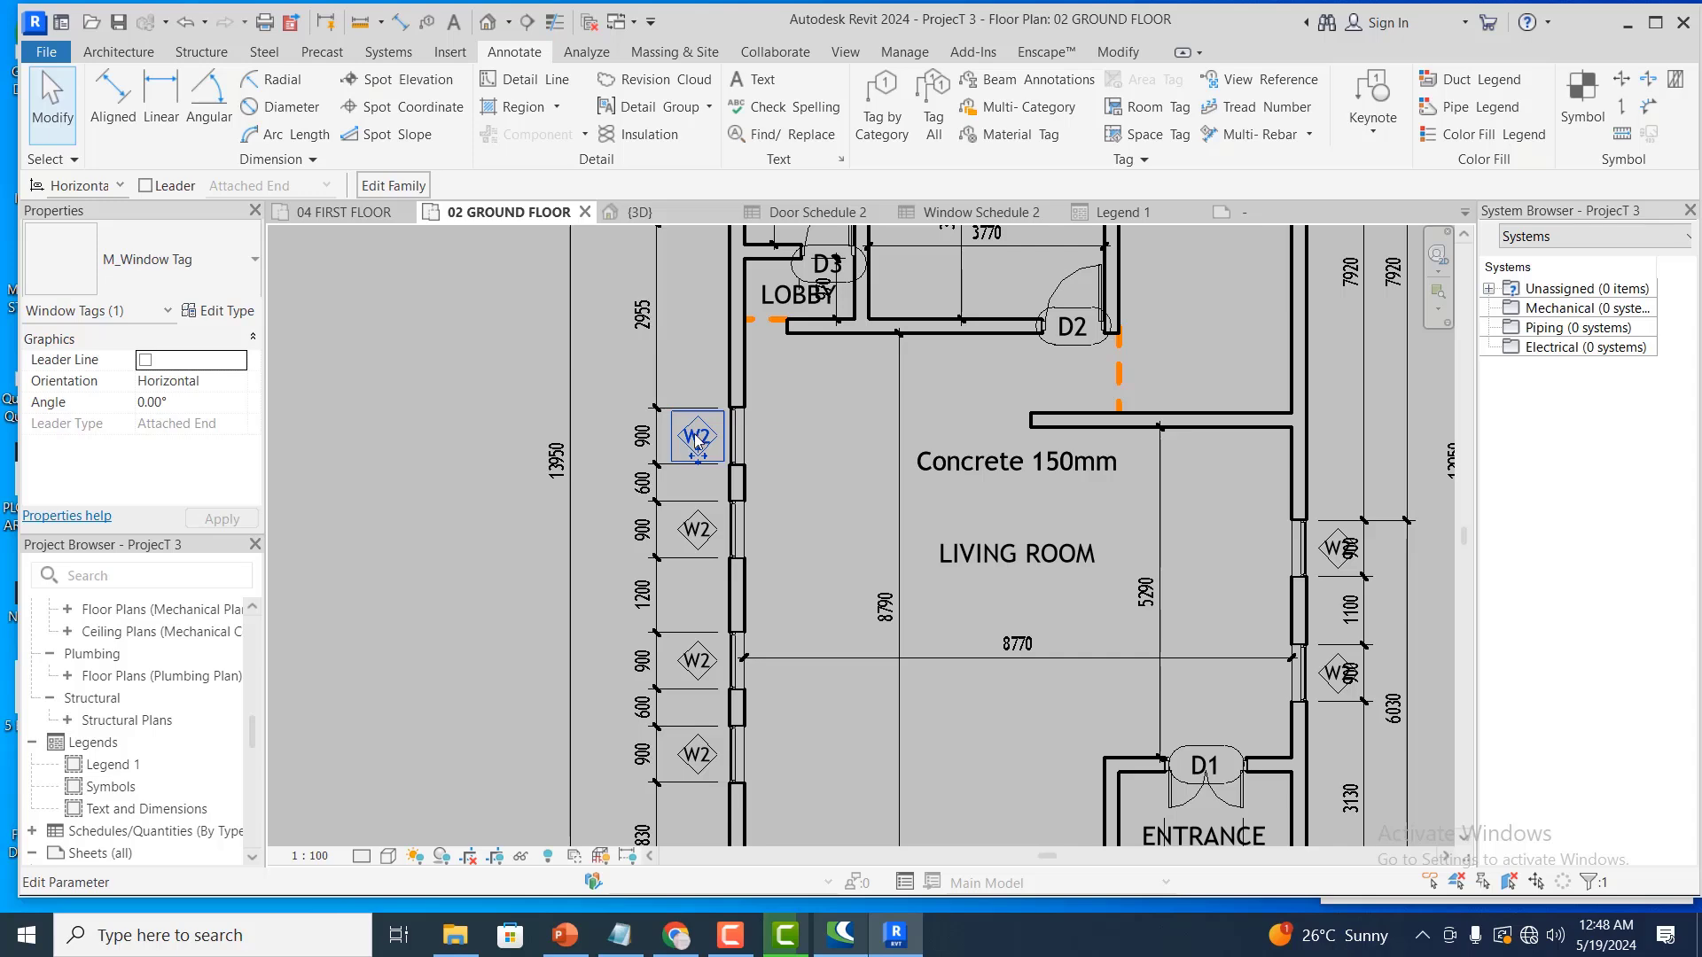
scroll(698, 439, "up", 2)
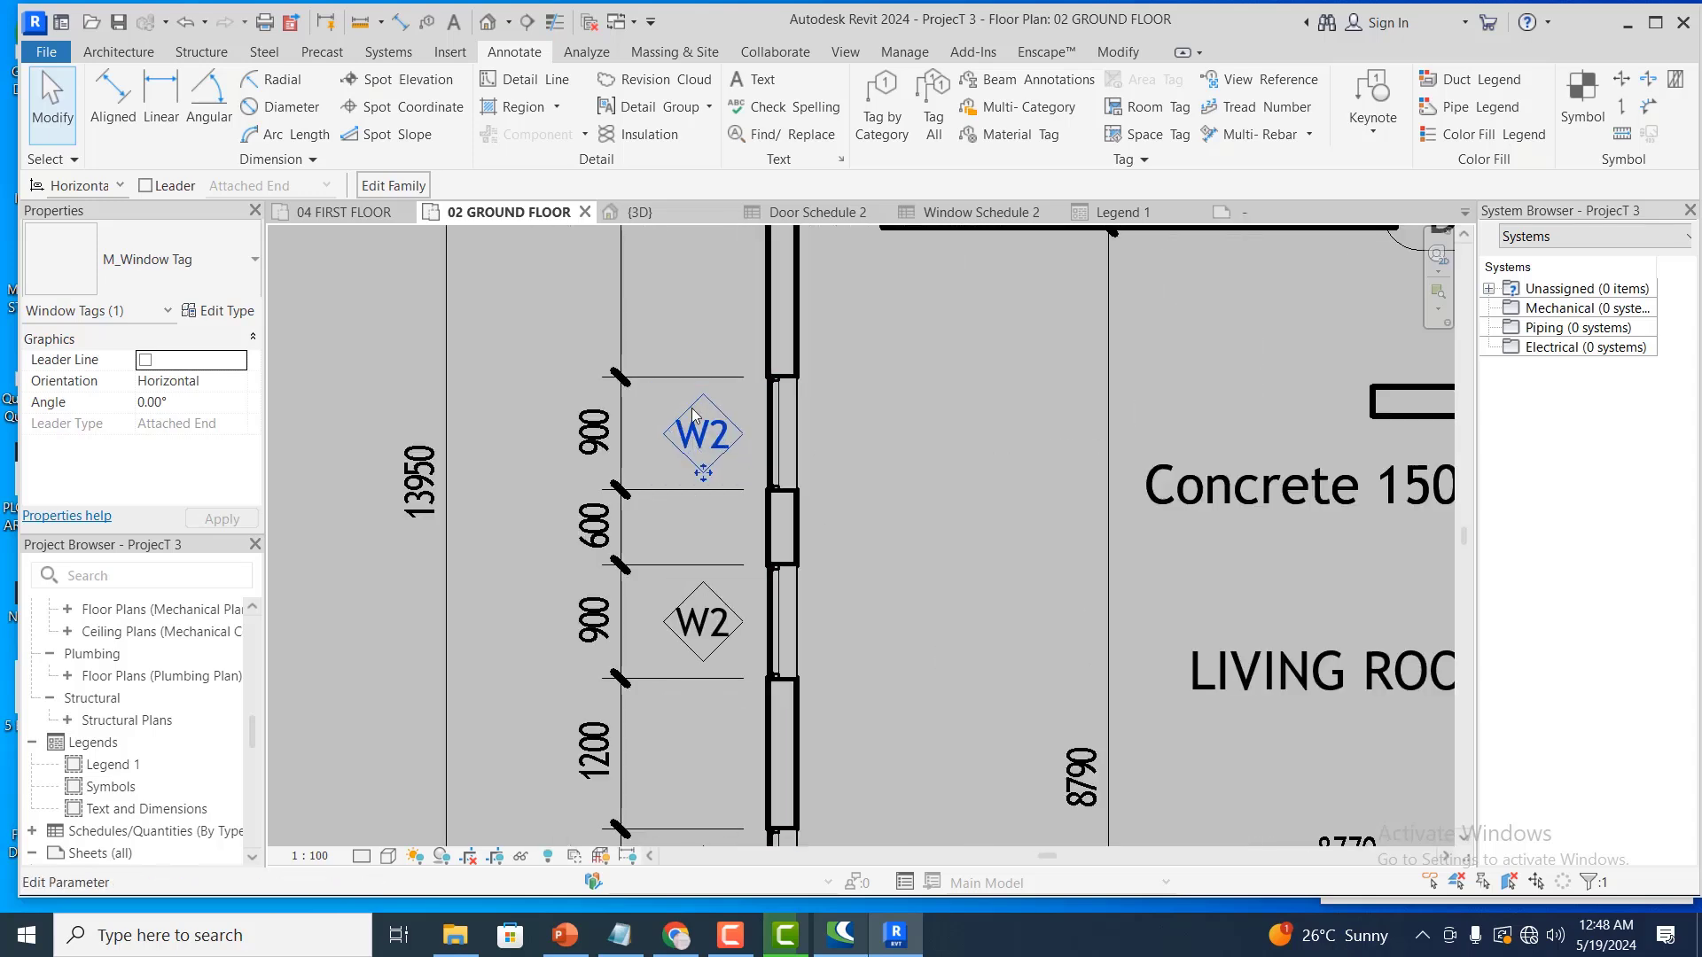
scroll(754, 620, "down", 2)
scroll(757, 619, "down", 1)
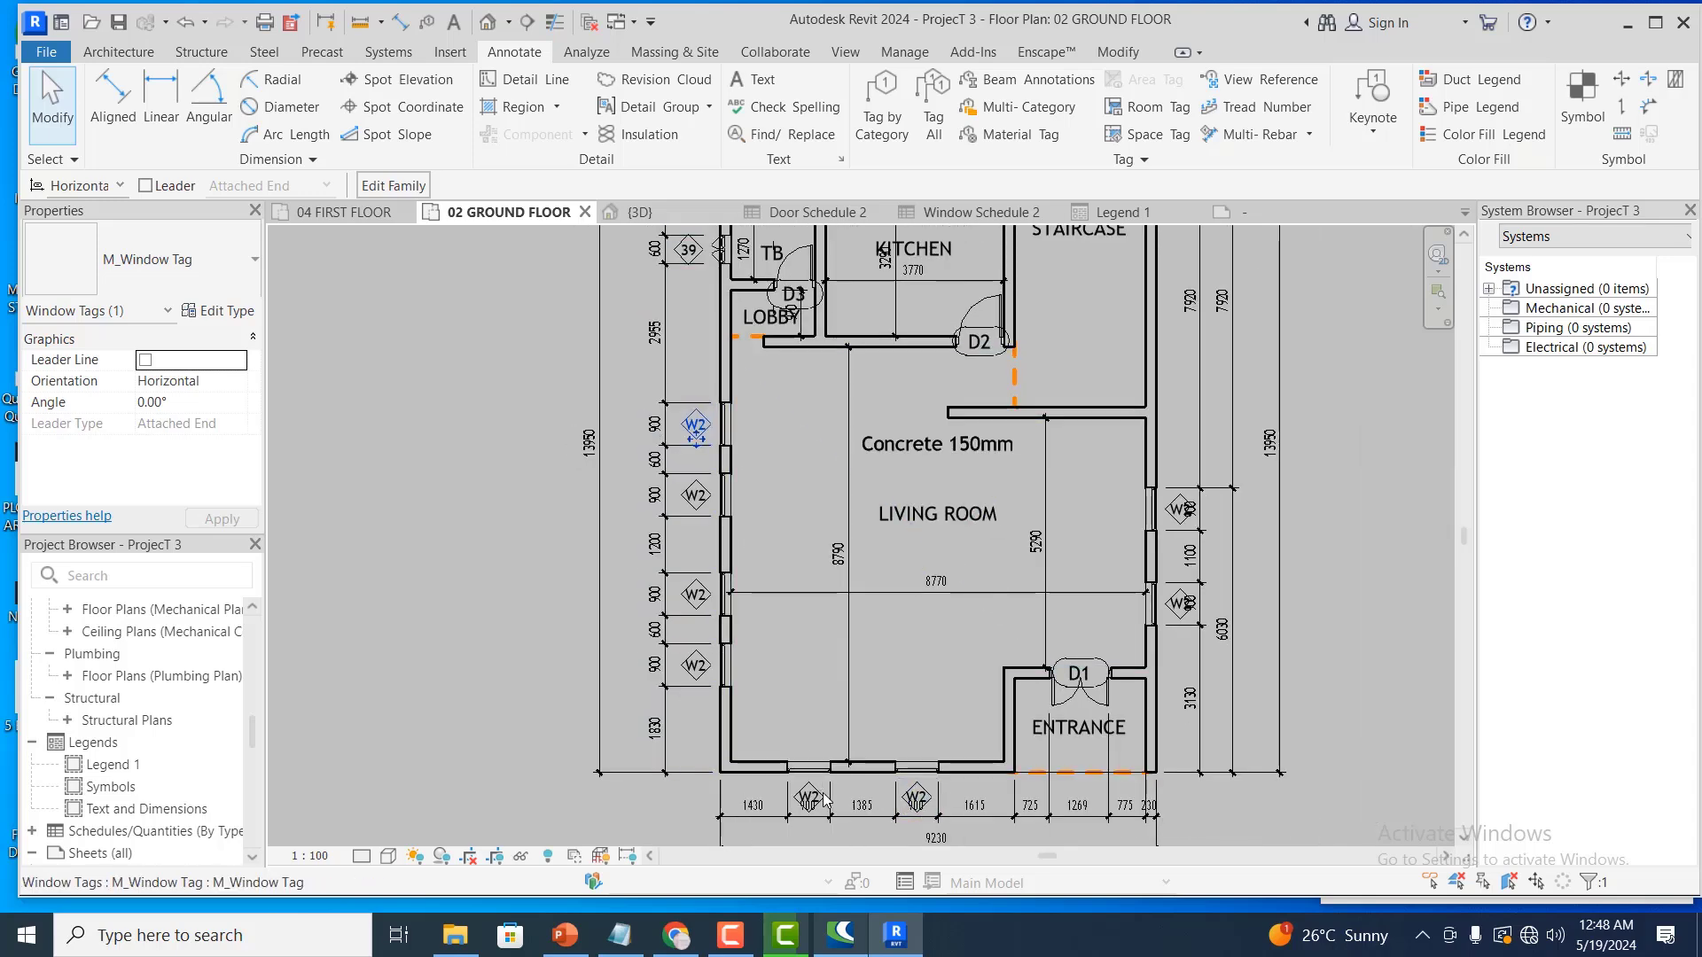
scroll(818, 791, "up", 3)
scroll(987, 798, "up", 1)
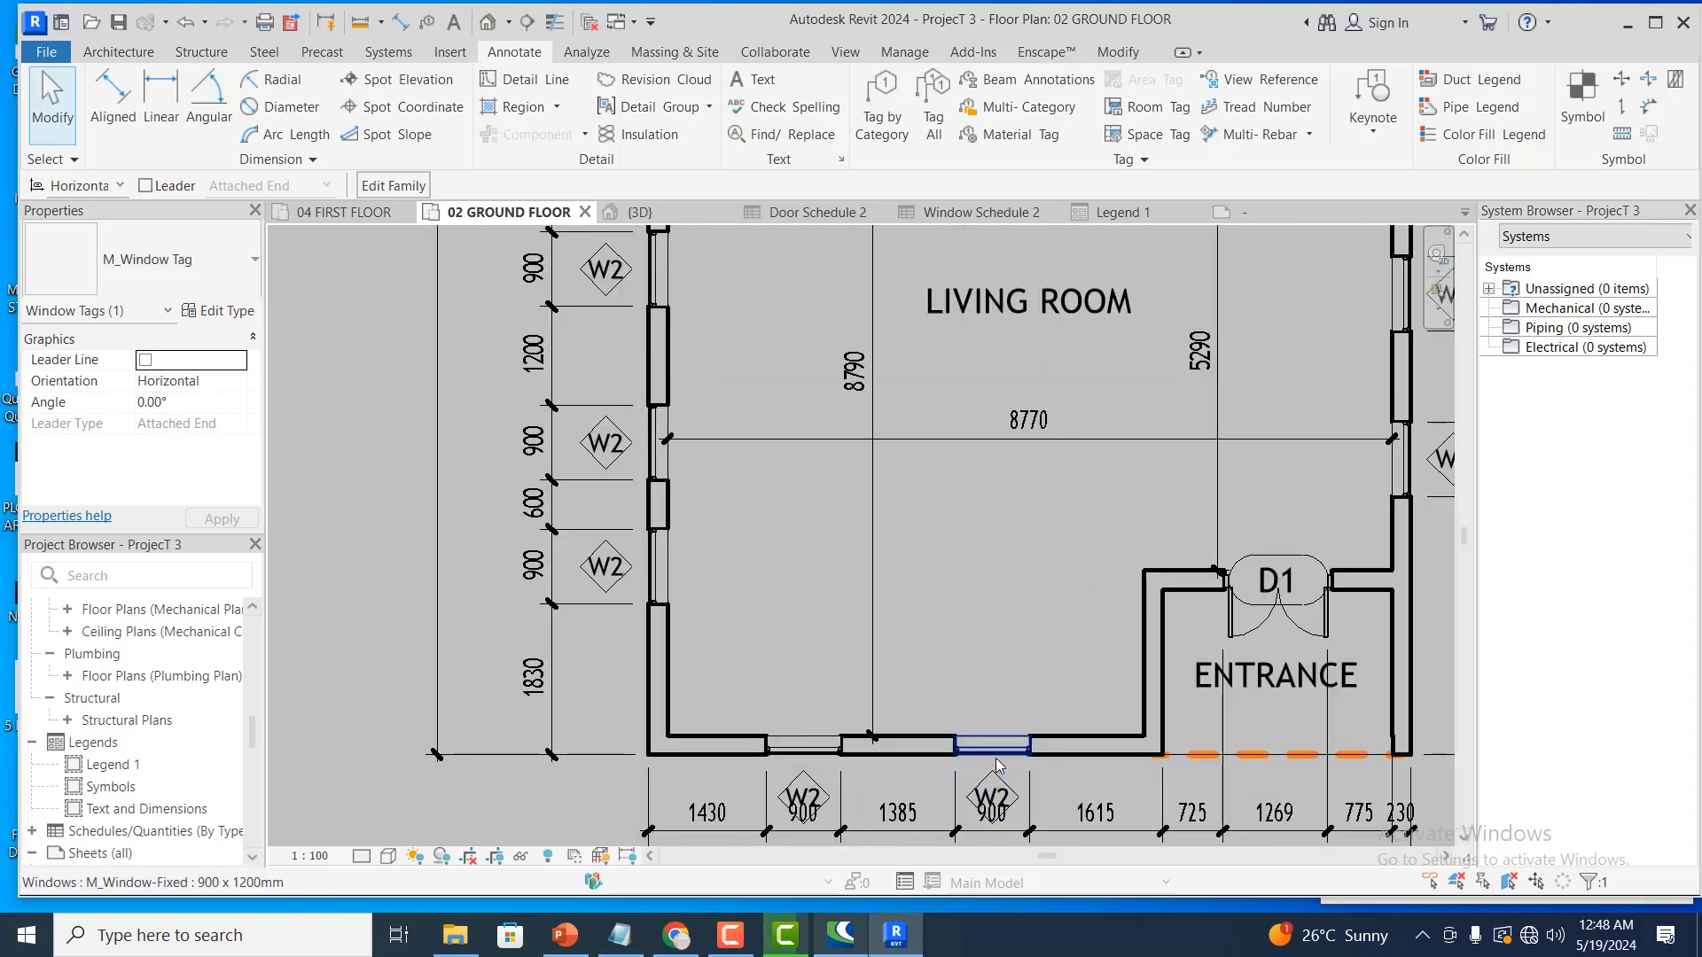
scroll(950, 798, "down", 3)
scroll(922, 711, "down", 2)
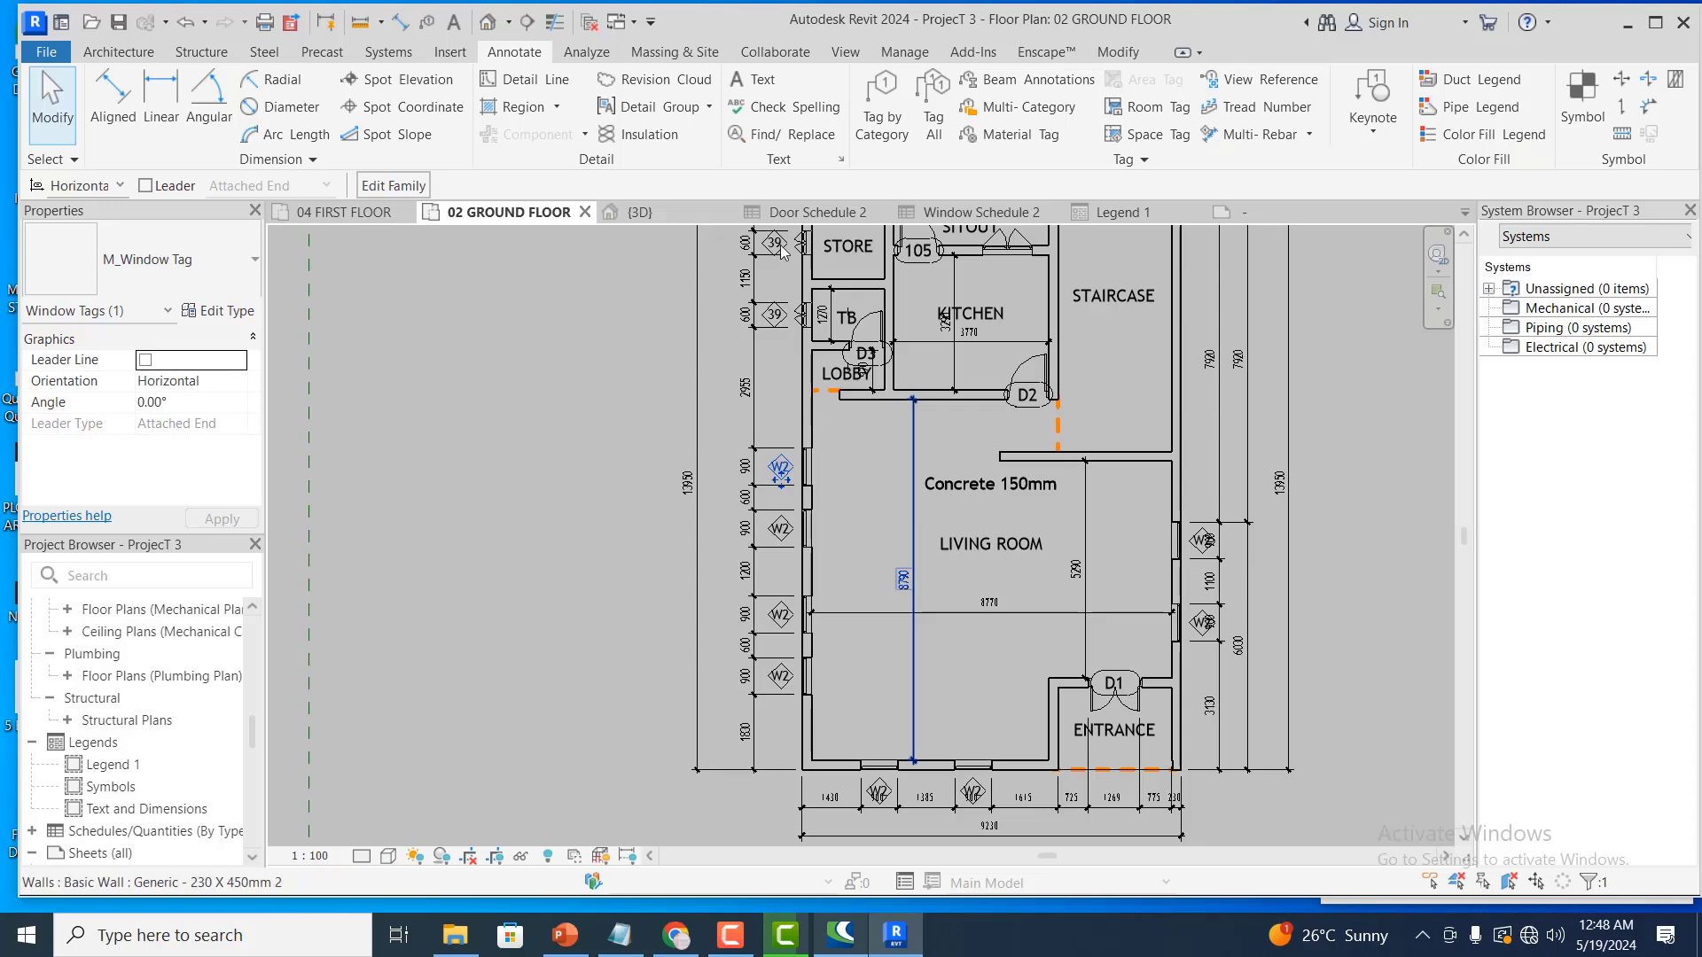
Set the type mark in the TB window's tag to W3 and accept the type parameter change
scroll(771, 248, "up", 4)
scroll(800, 405, "up", 2)
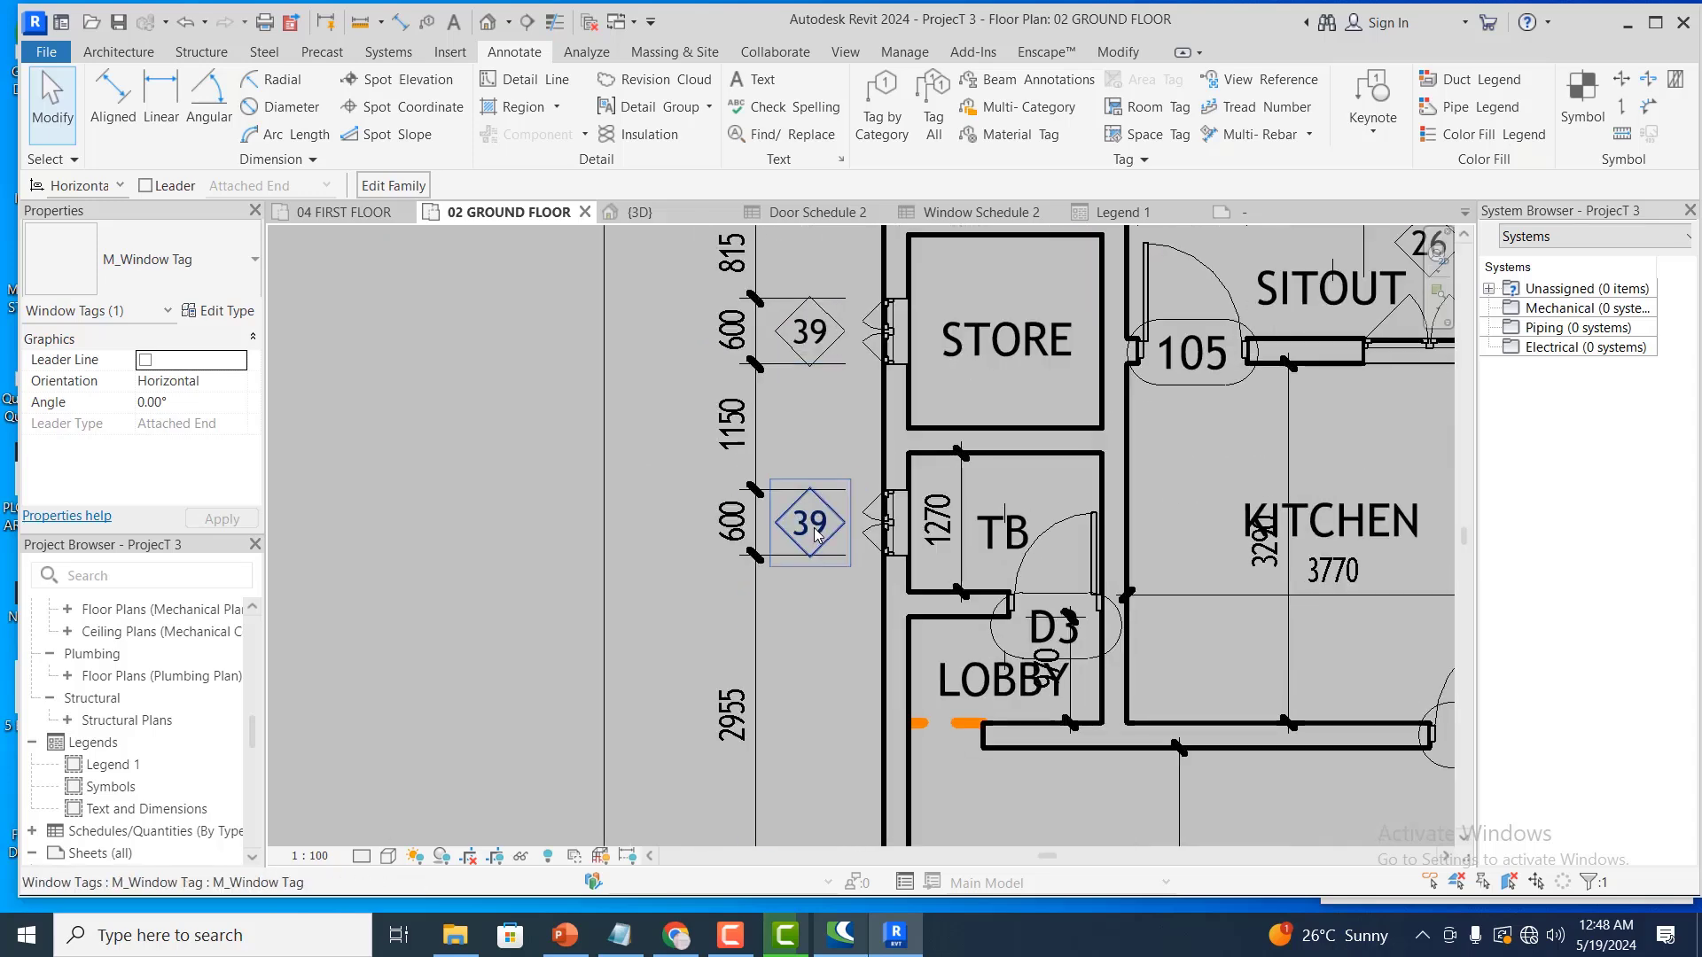
left_click(810, 523)
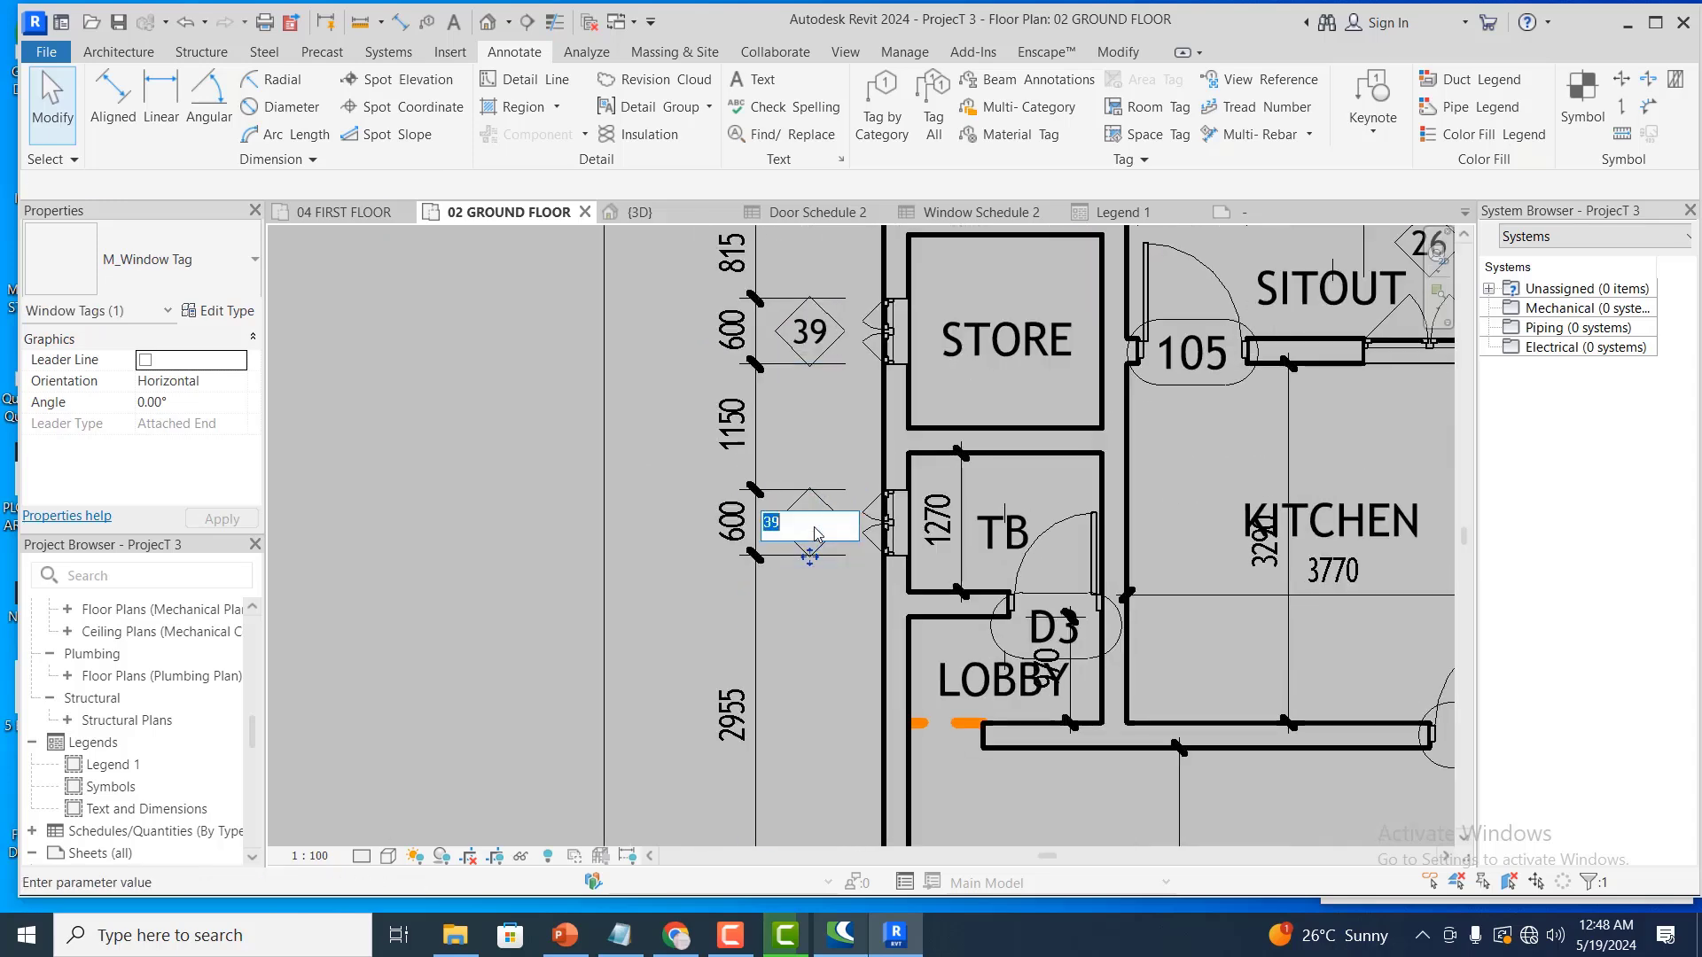
type("w")
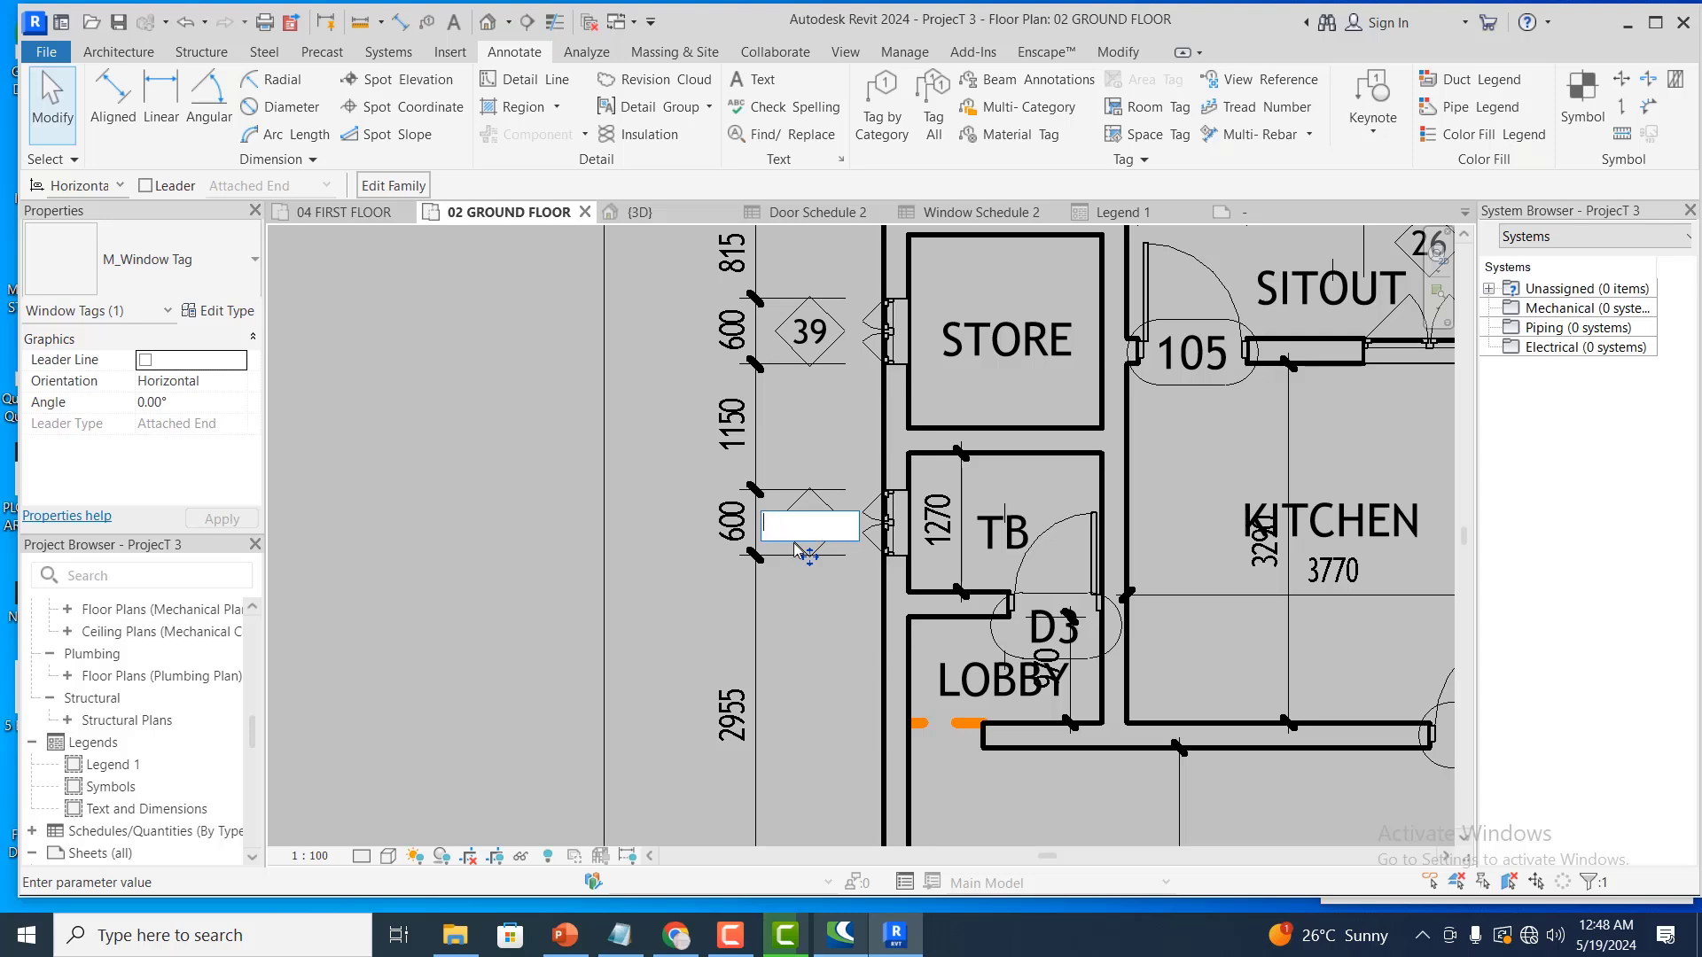
type("3")
key("Return")
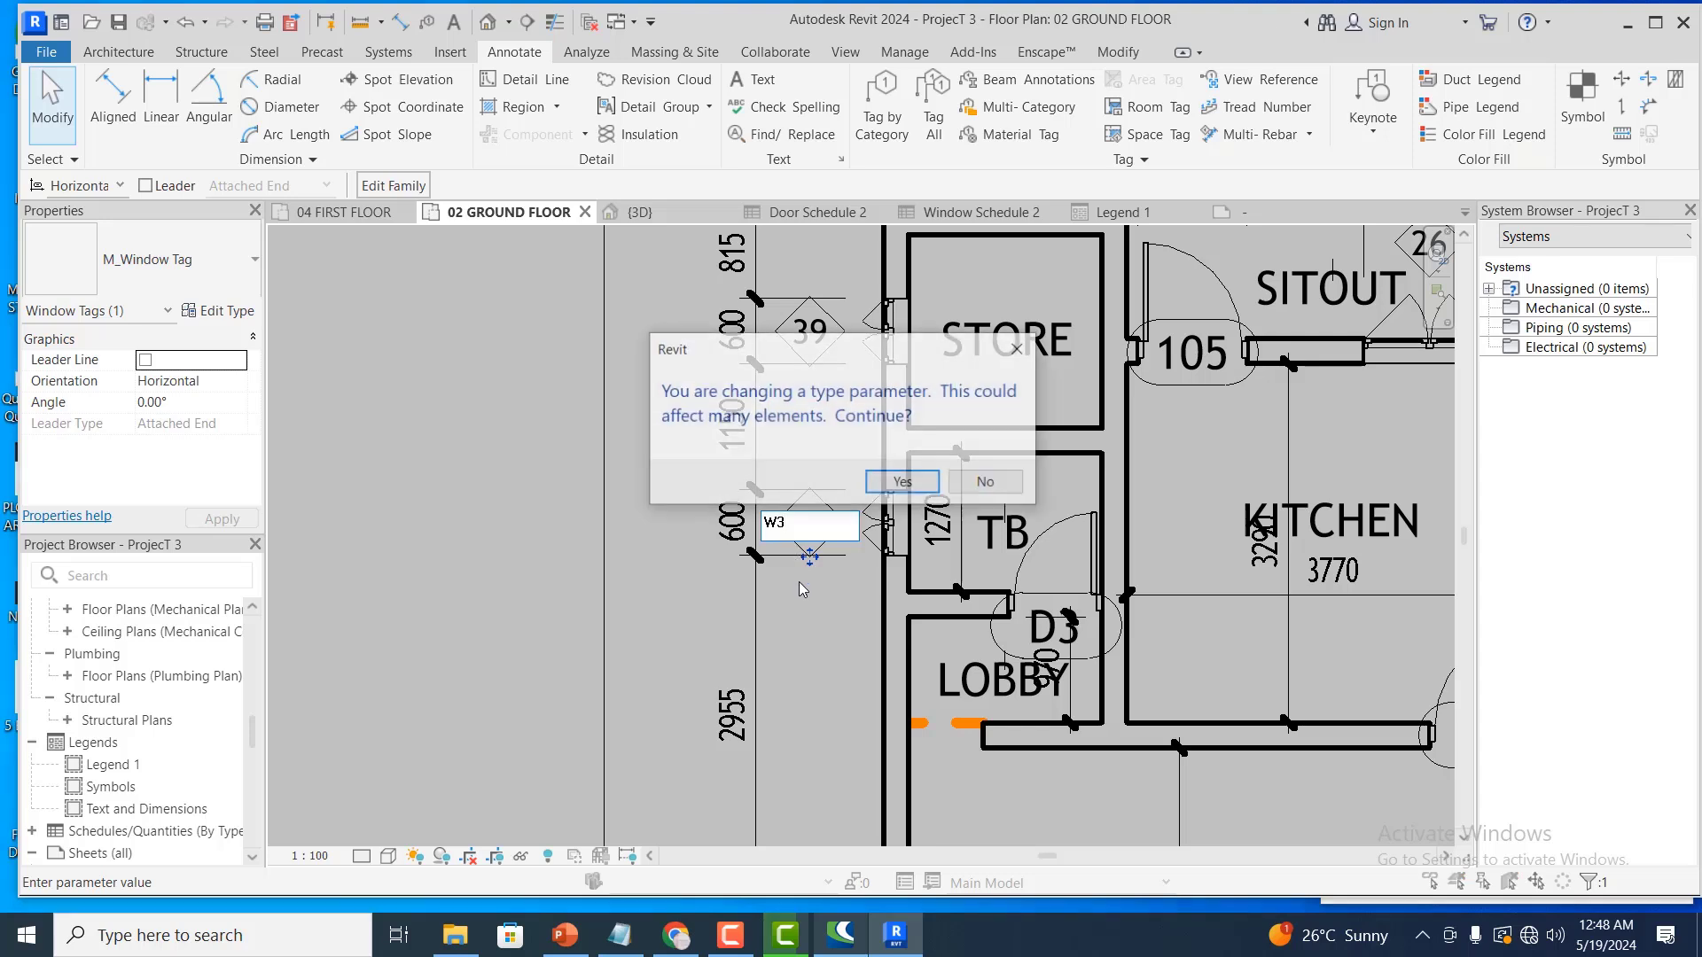
left_click(903, 482)
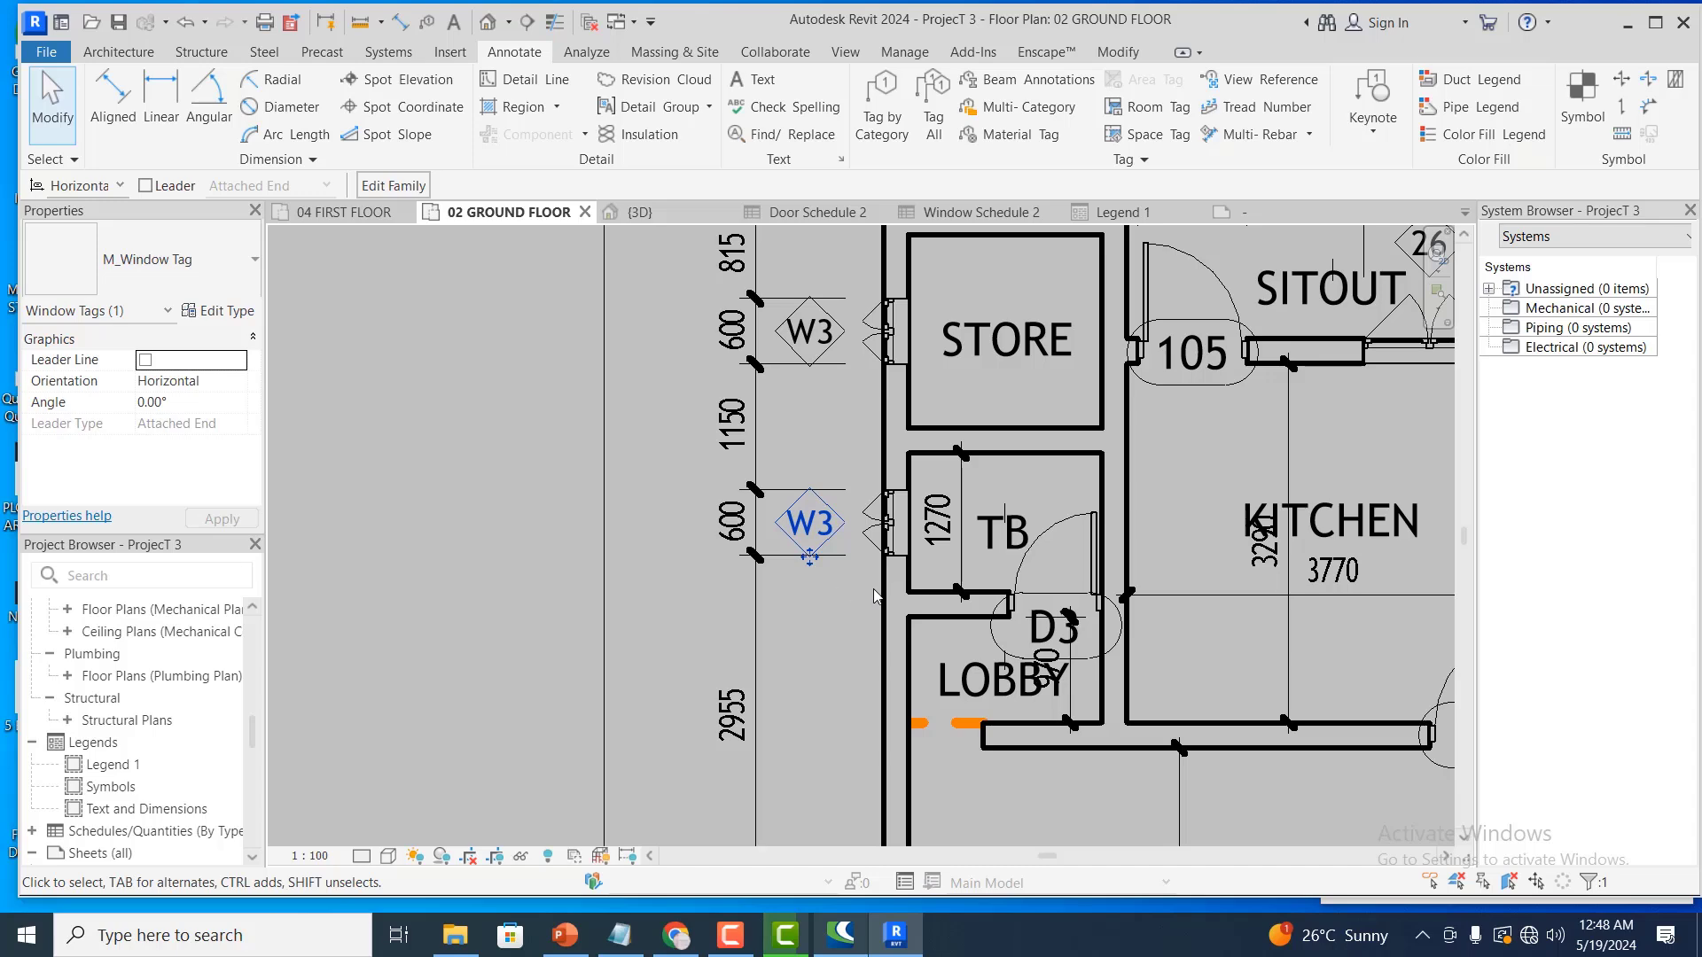
Inspect the tags around the store, kitchen and sitout, clear the tag selection, and open the Legend 1 view
scroll(599, 506, "down", 2)
scroll(601, 514, "down", 1)
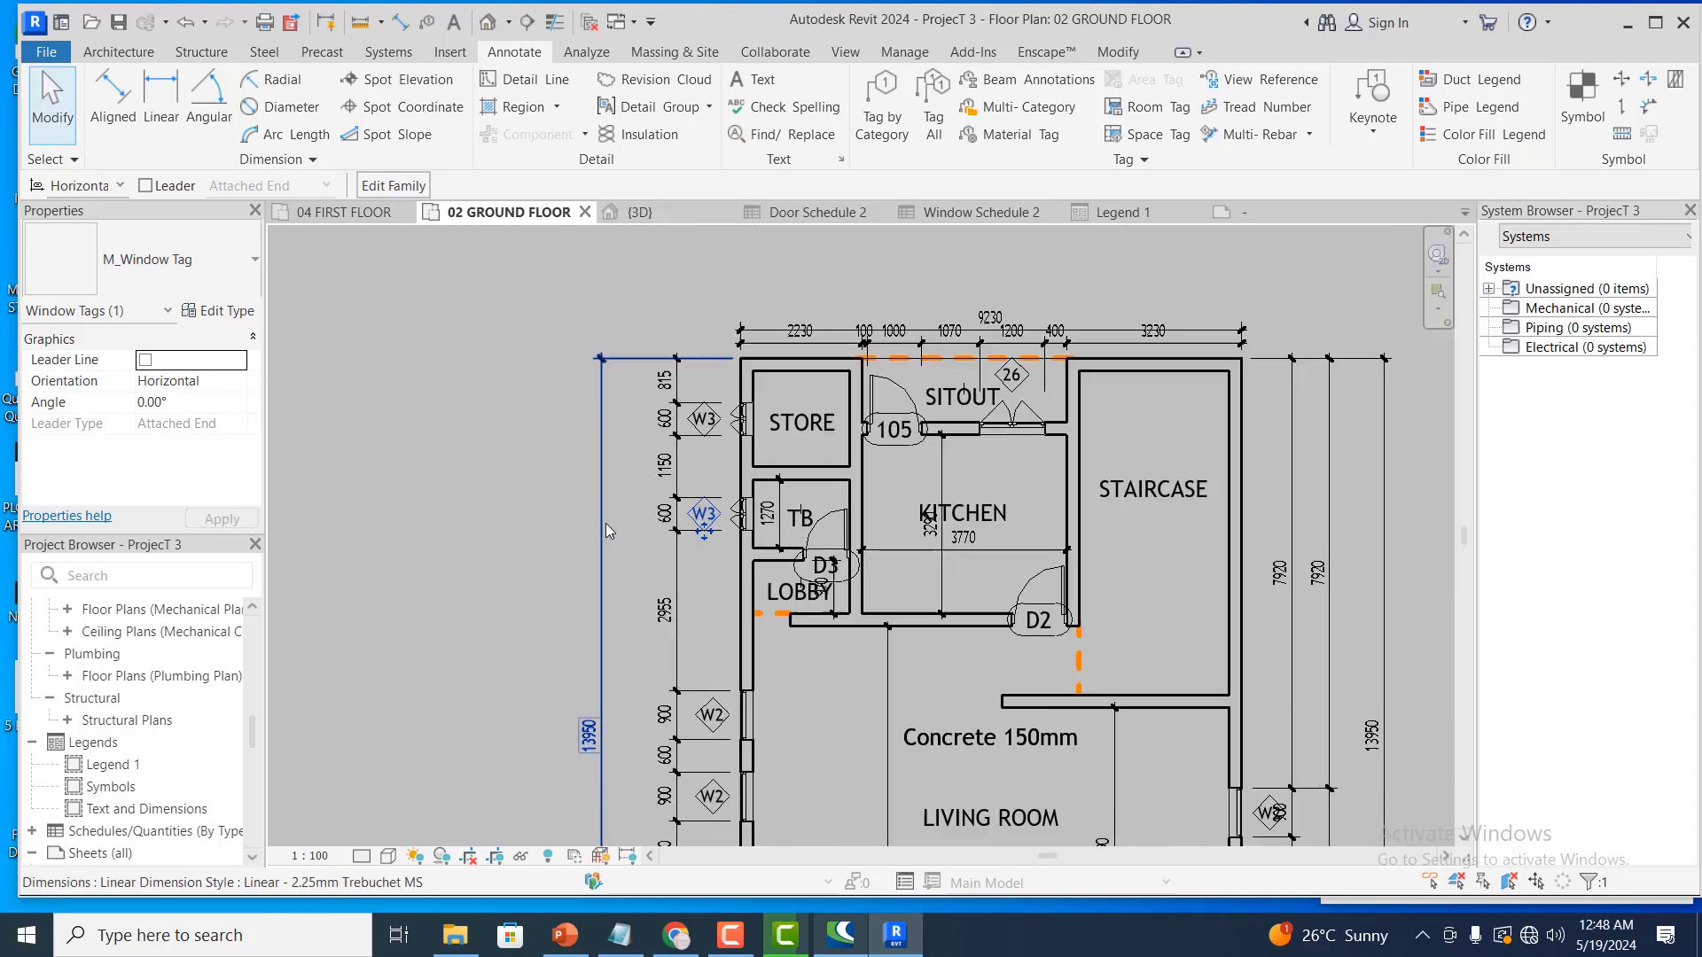
scroll(993, 412, "down", 1)
scroll(899, 436, "up", 3)
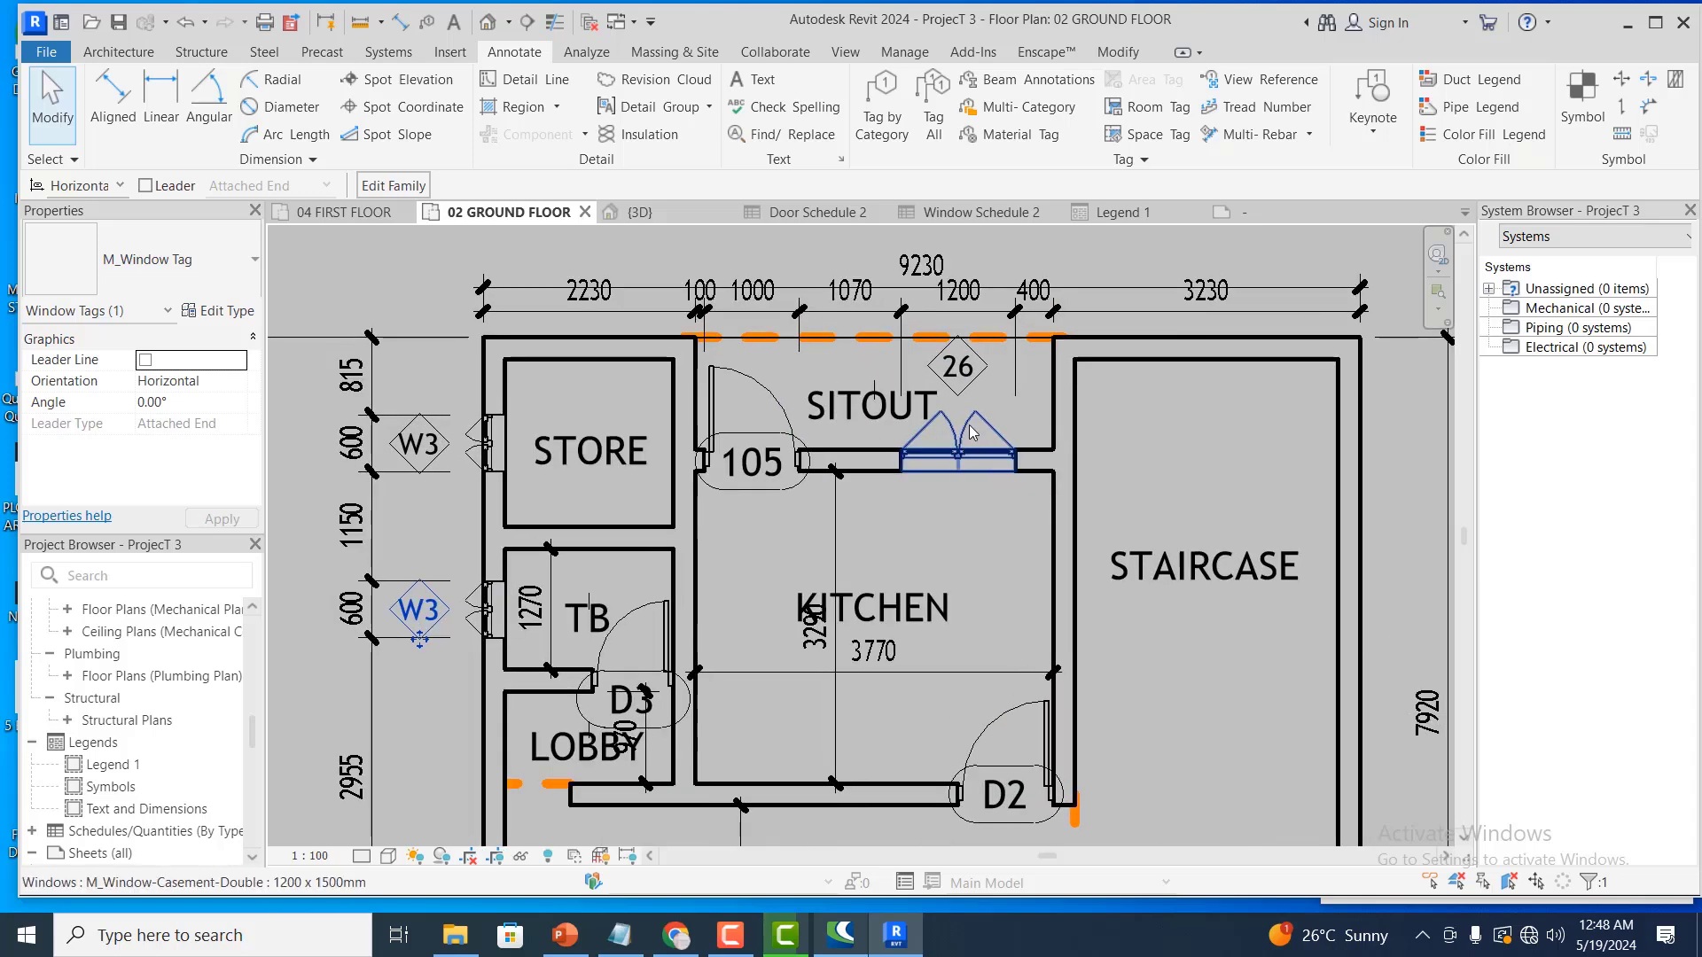
scroll(969, 406, "down", 2)
left_click(1264, 316)
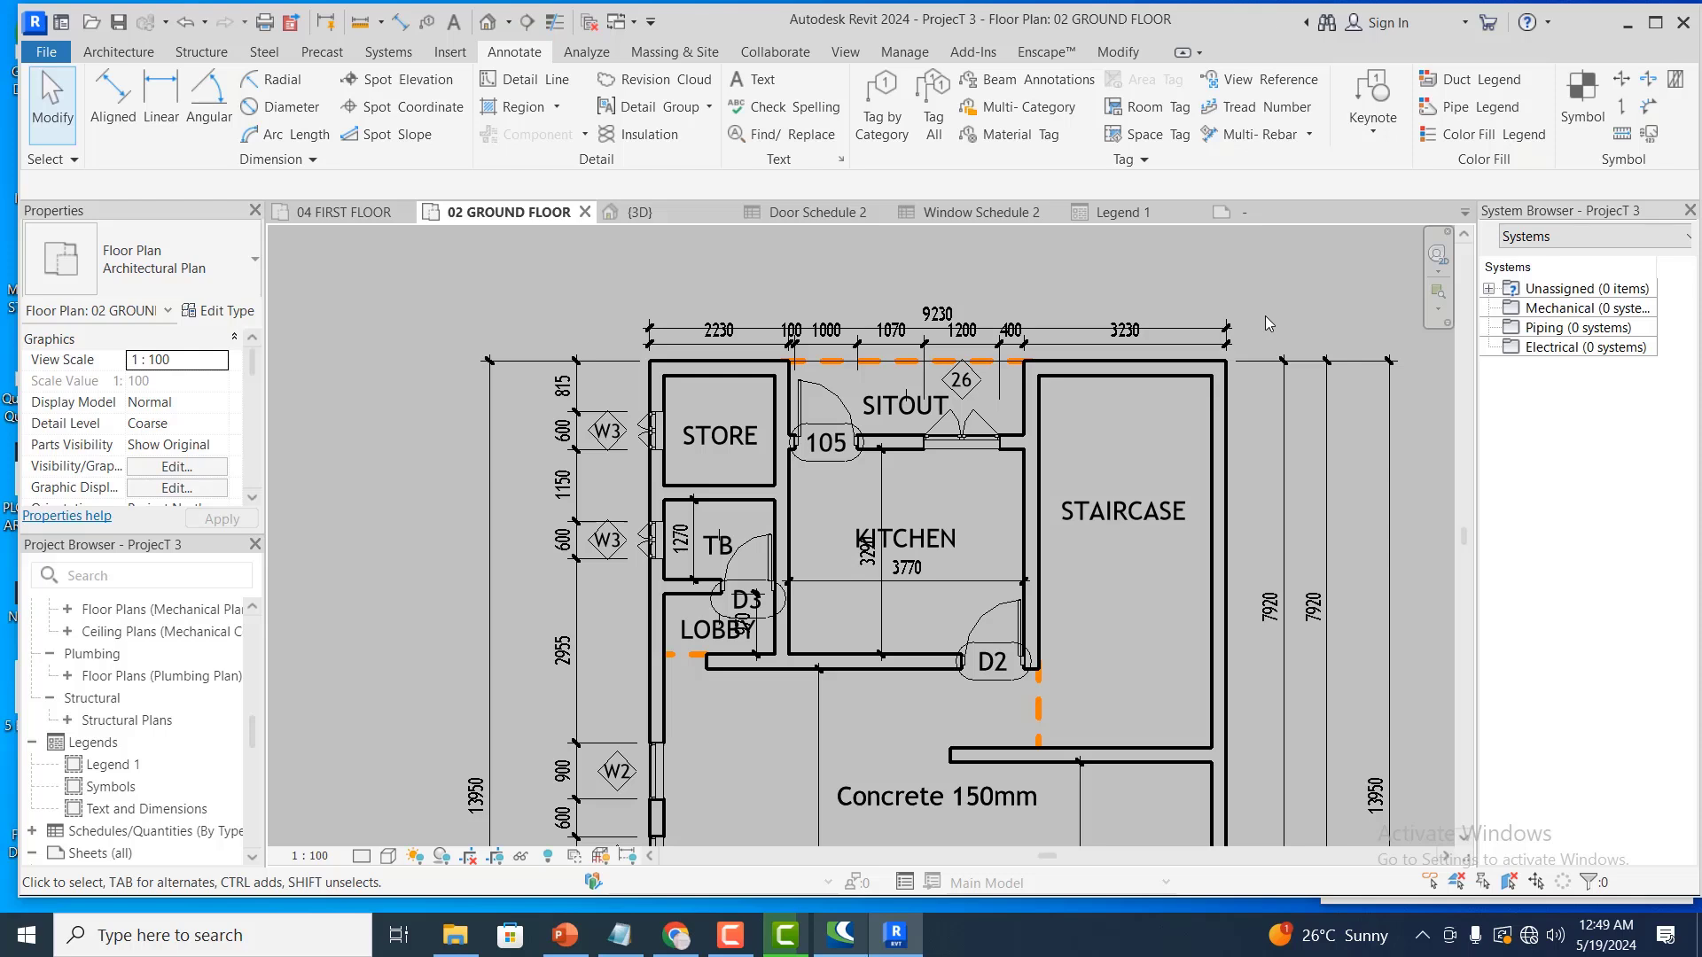
left_click(1119, 213)
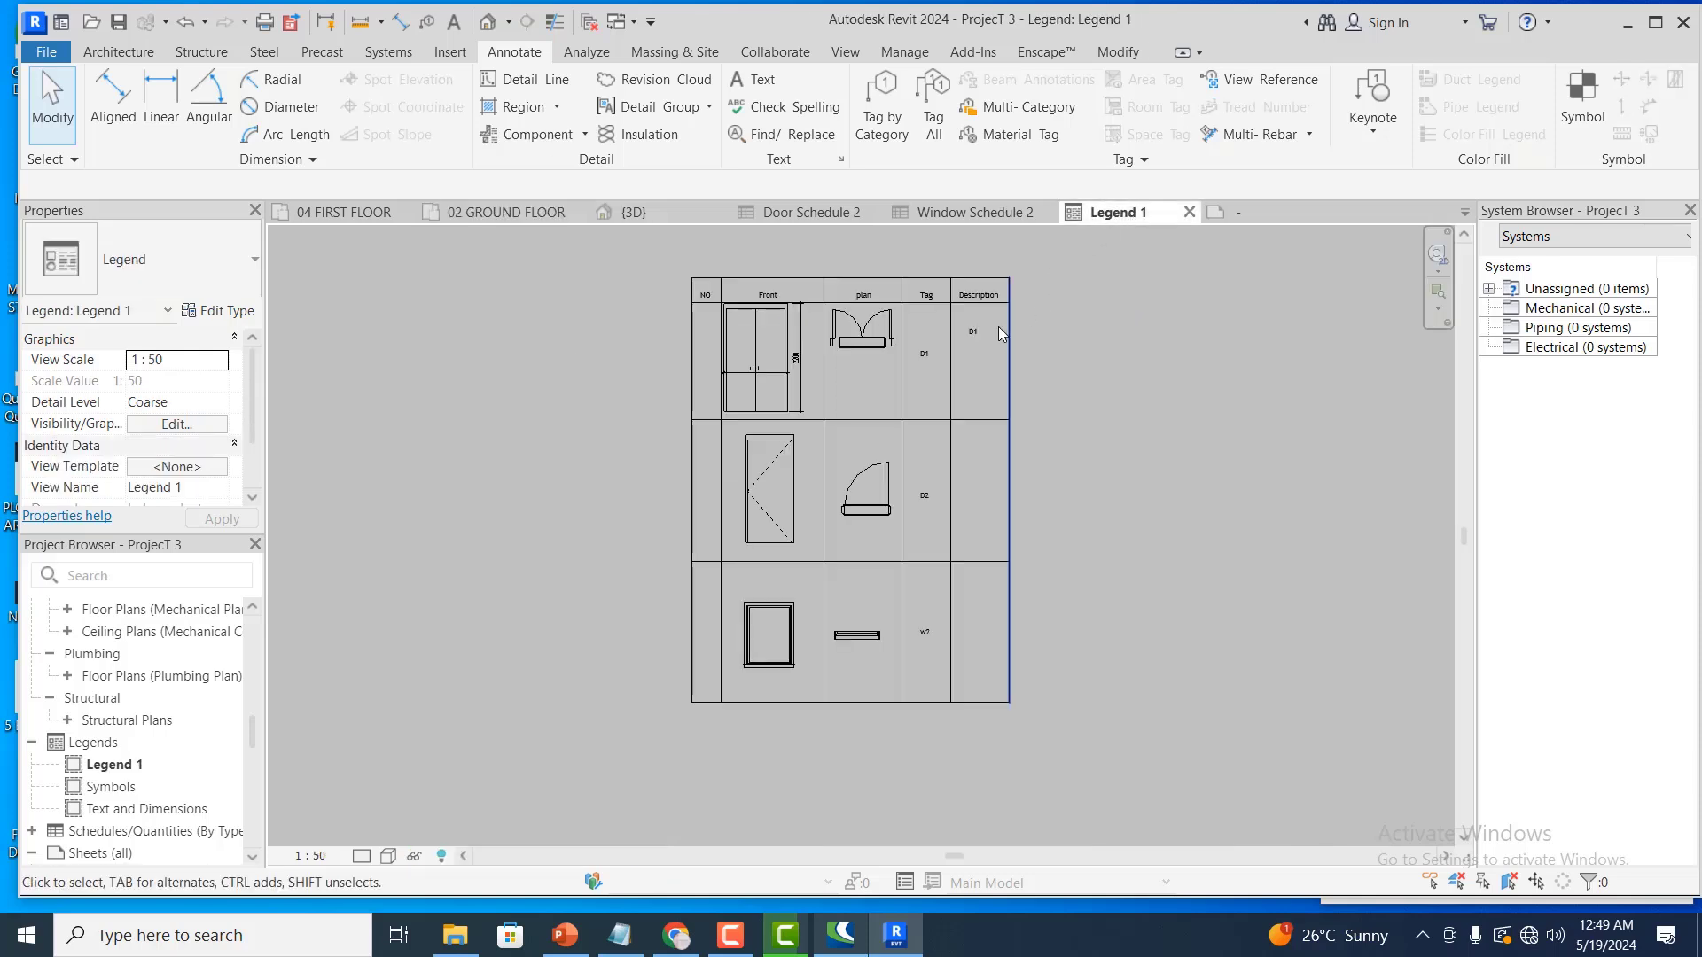
scroll(967, 306, "up", 2)
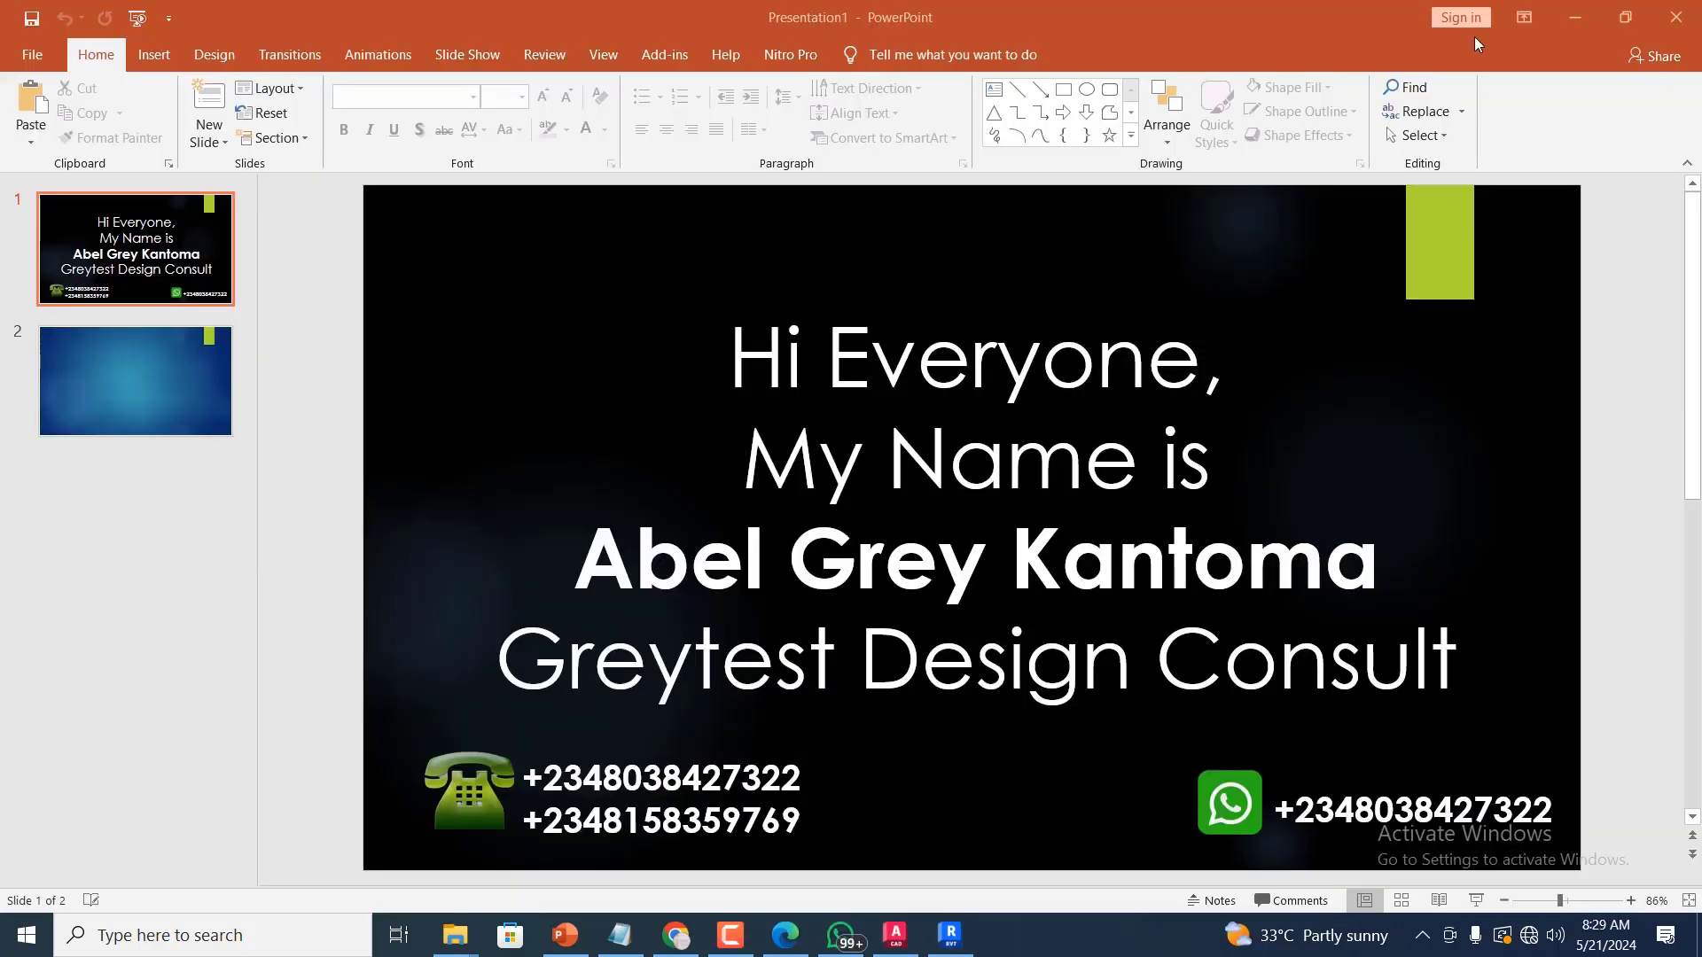
Switch from PowerPoint to Revit and open the recent project LANDLORD.rvt
left_click(1571, 17)
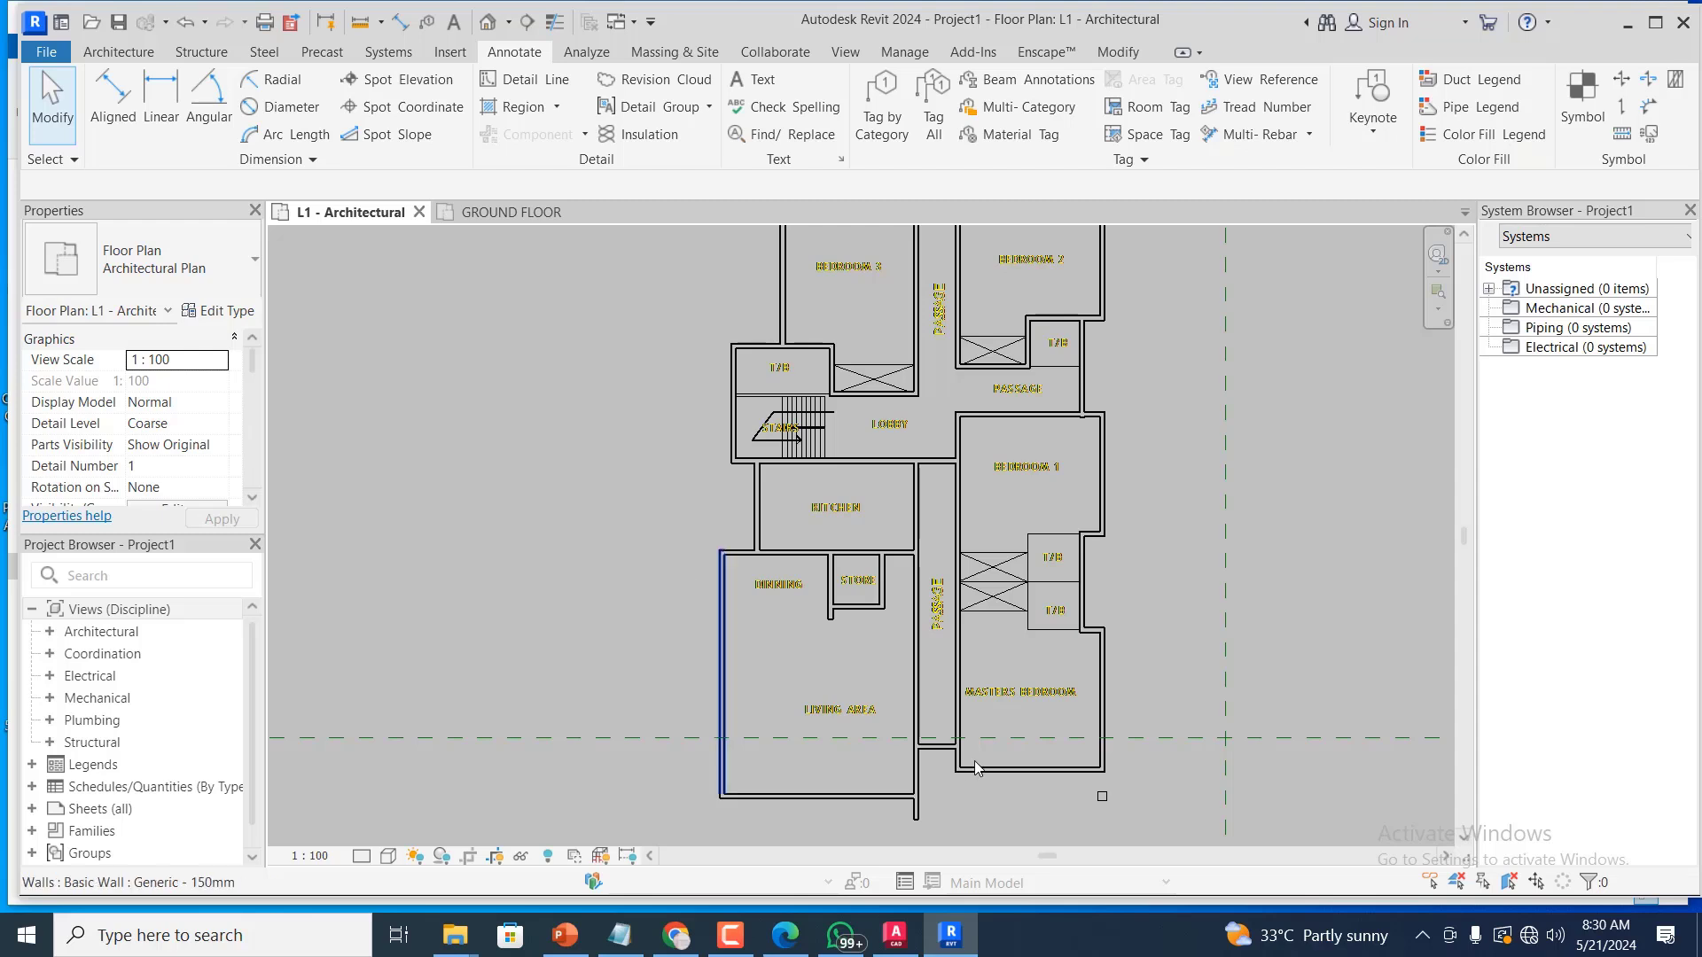
scroll(653, 448, "down", 1)
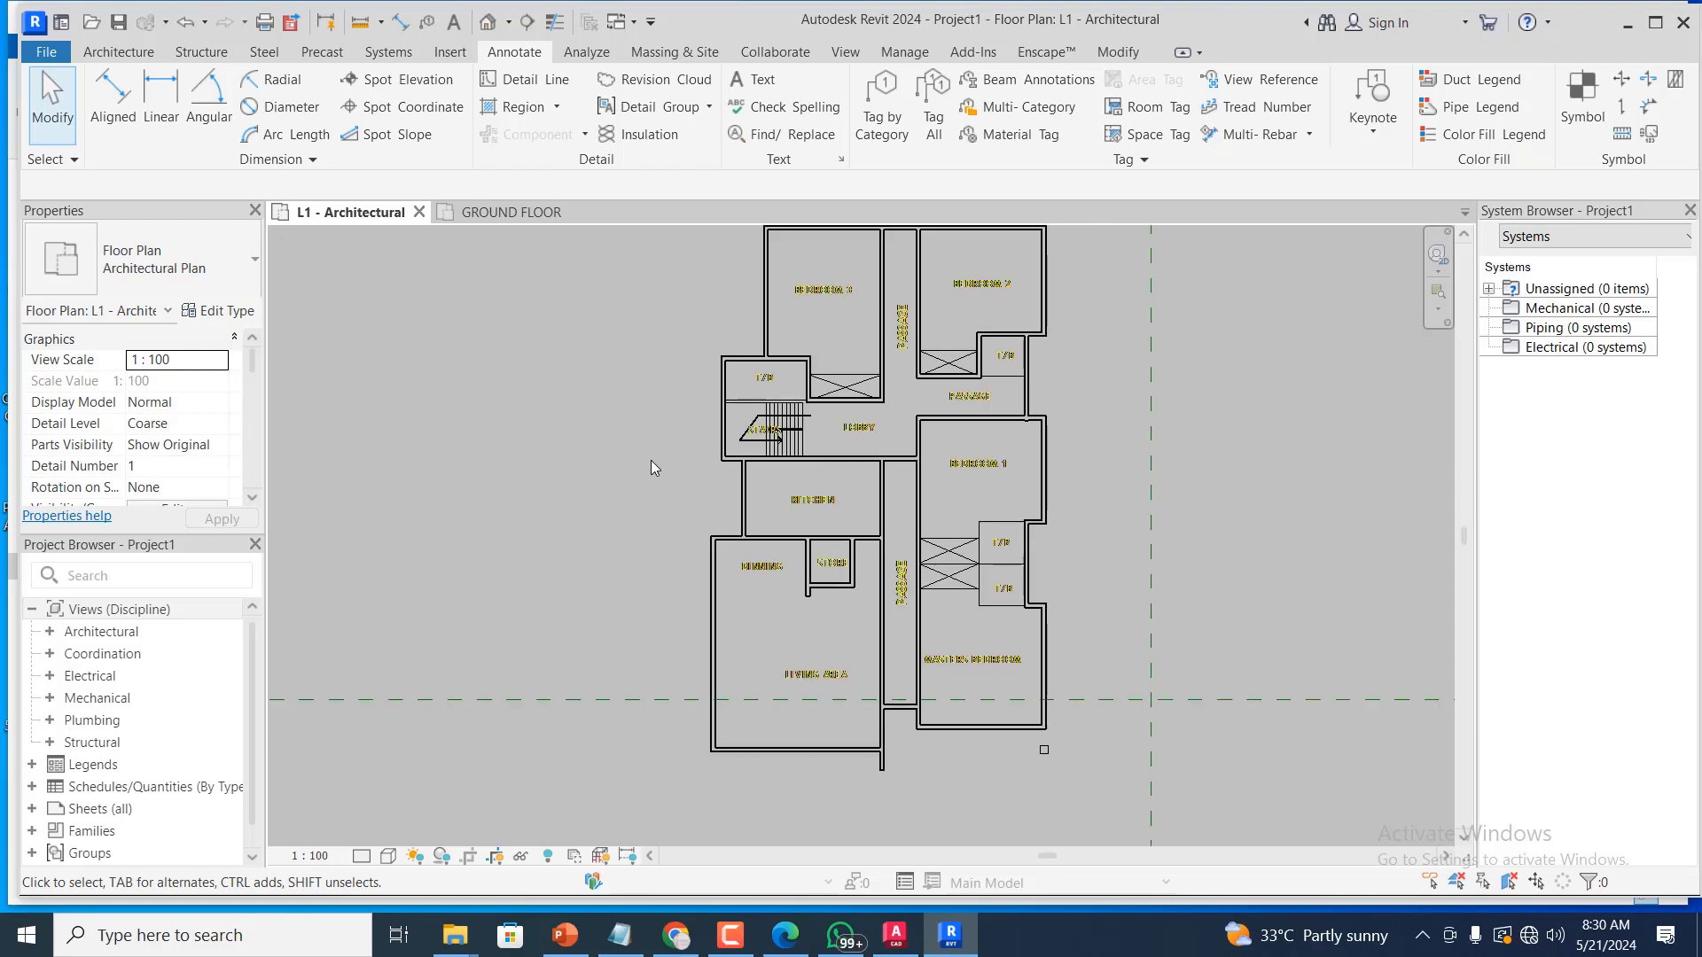
scroll(422, 529, "down", 2)
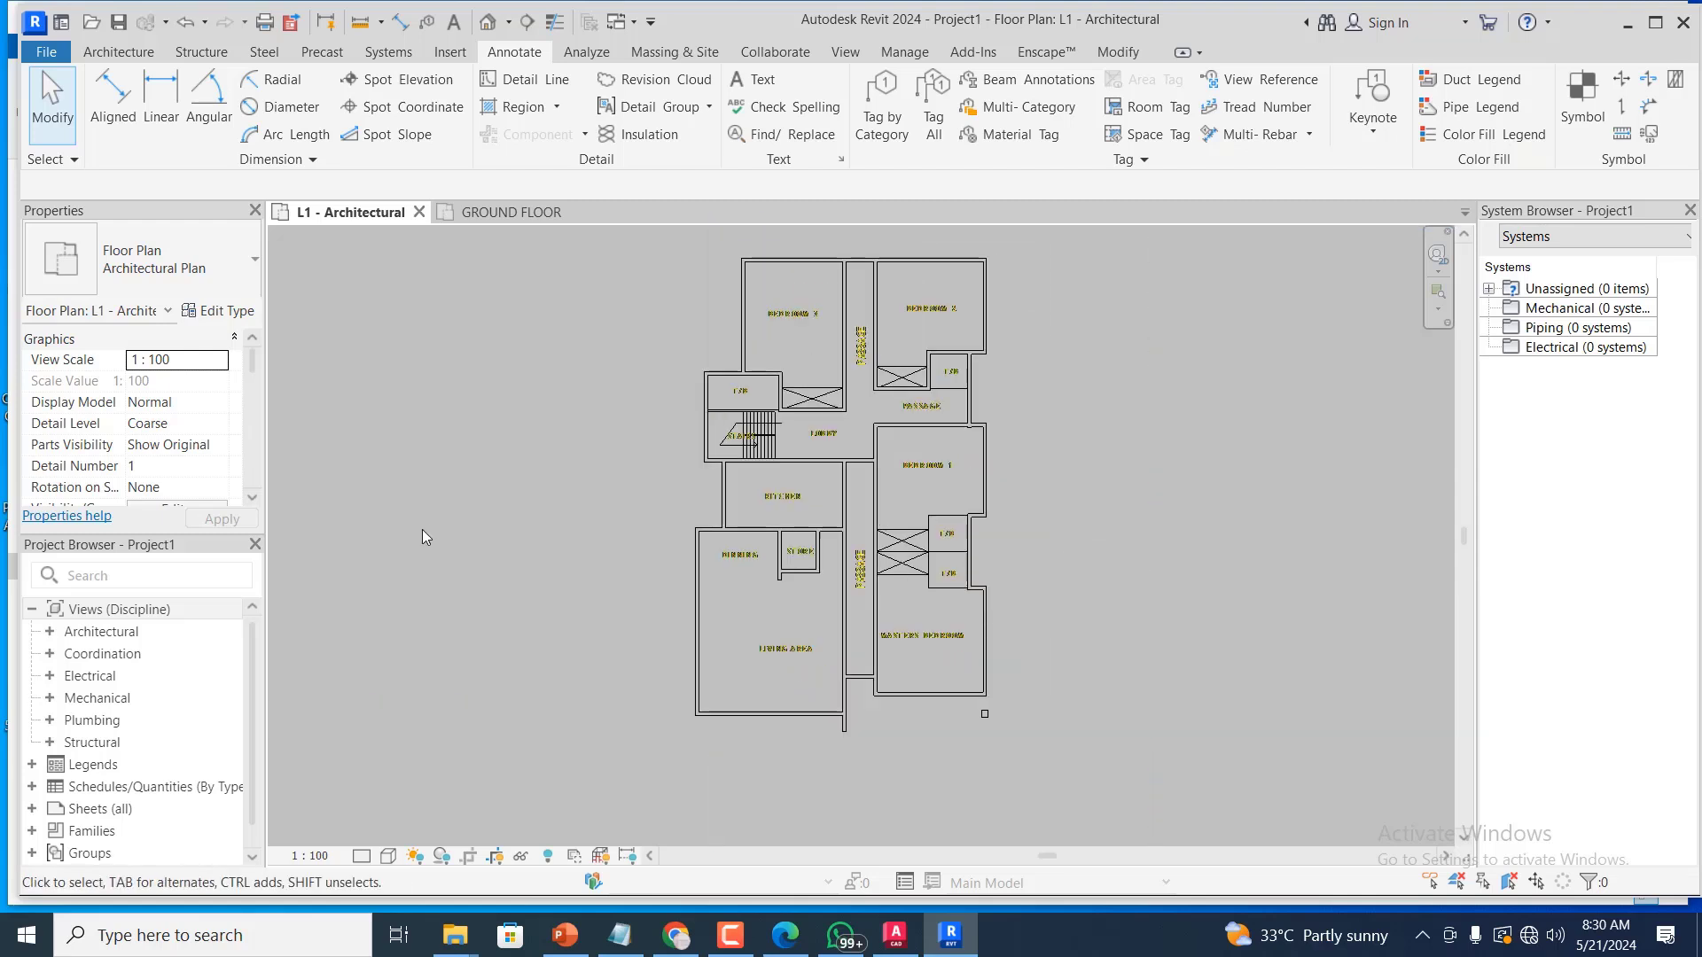
left_click(46, 53)
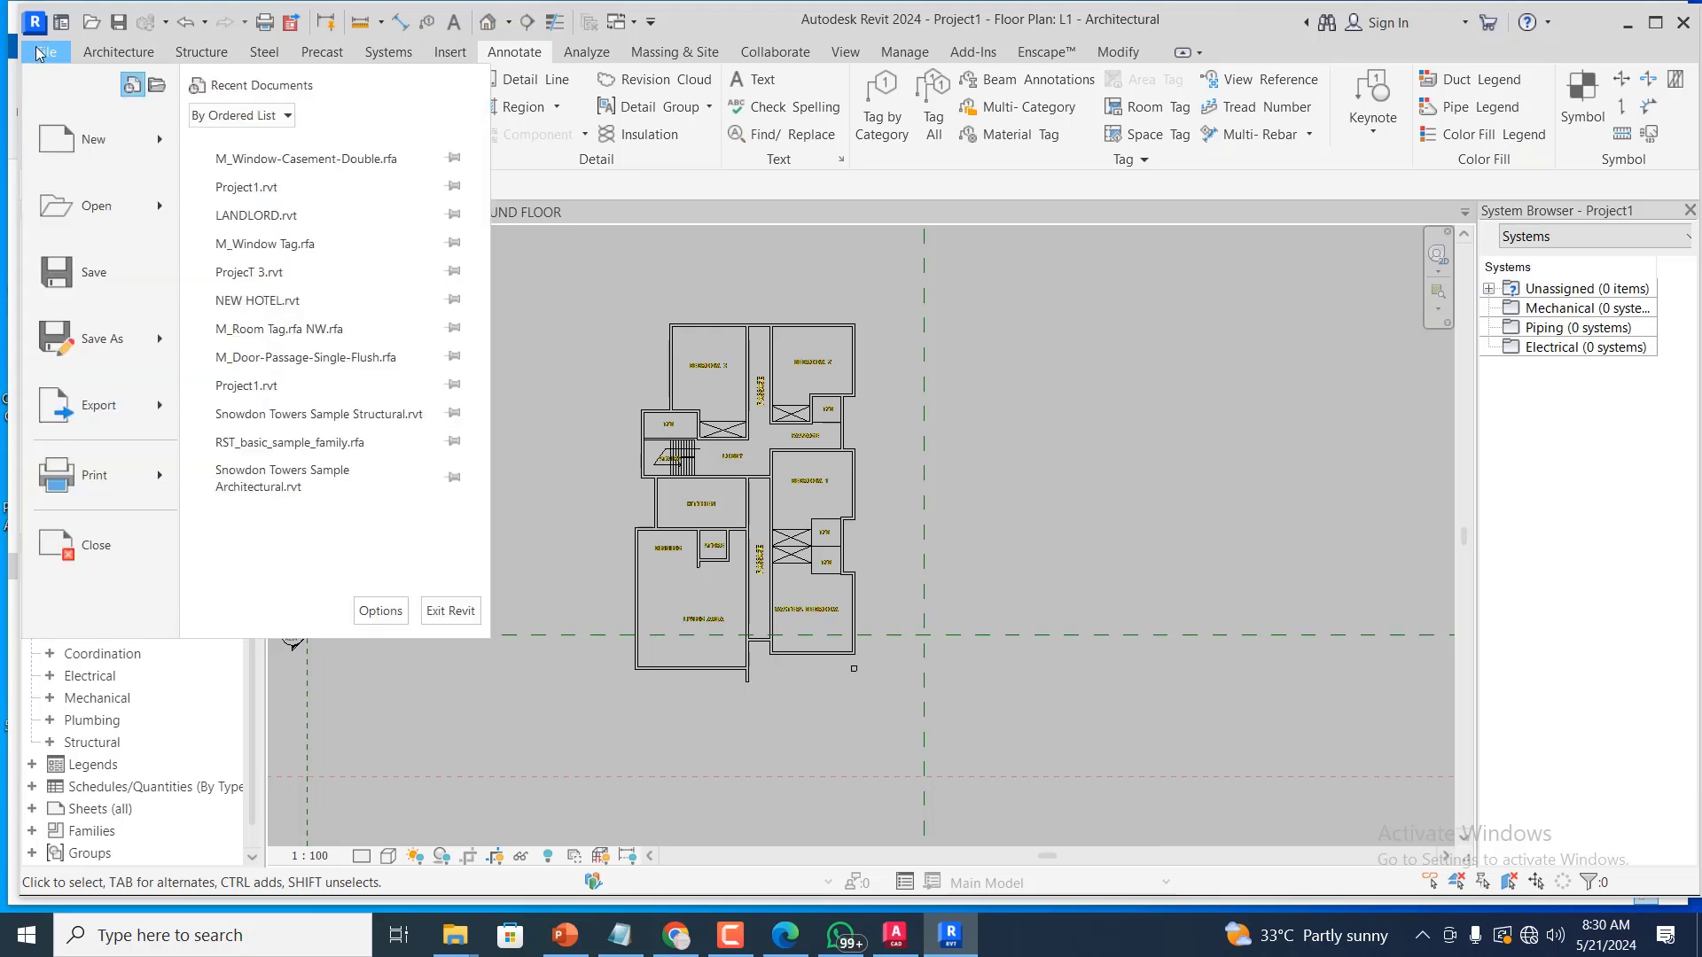
mouse_move(137, 211)
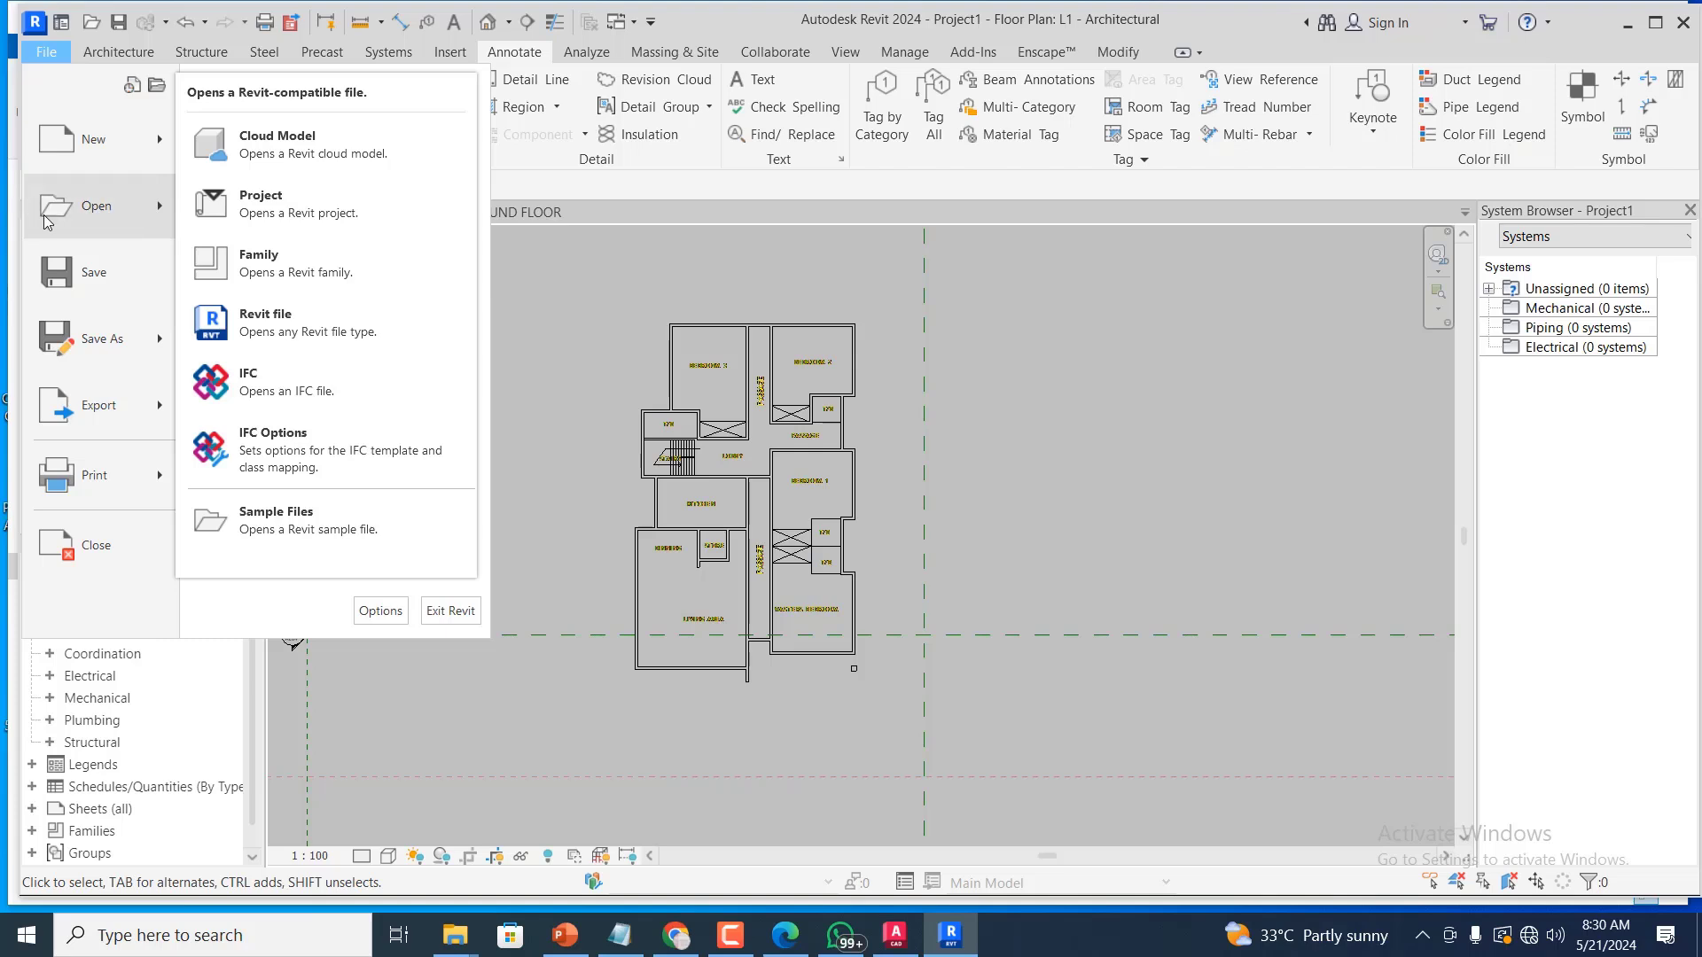
left_click(132, 85)
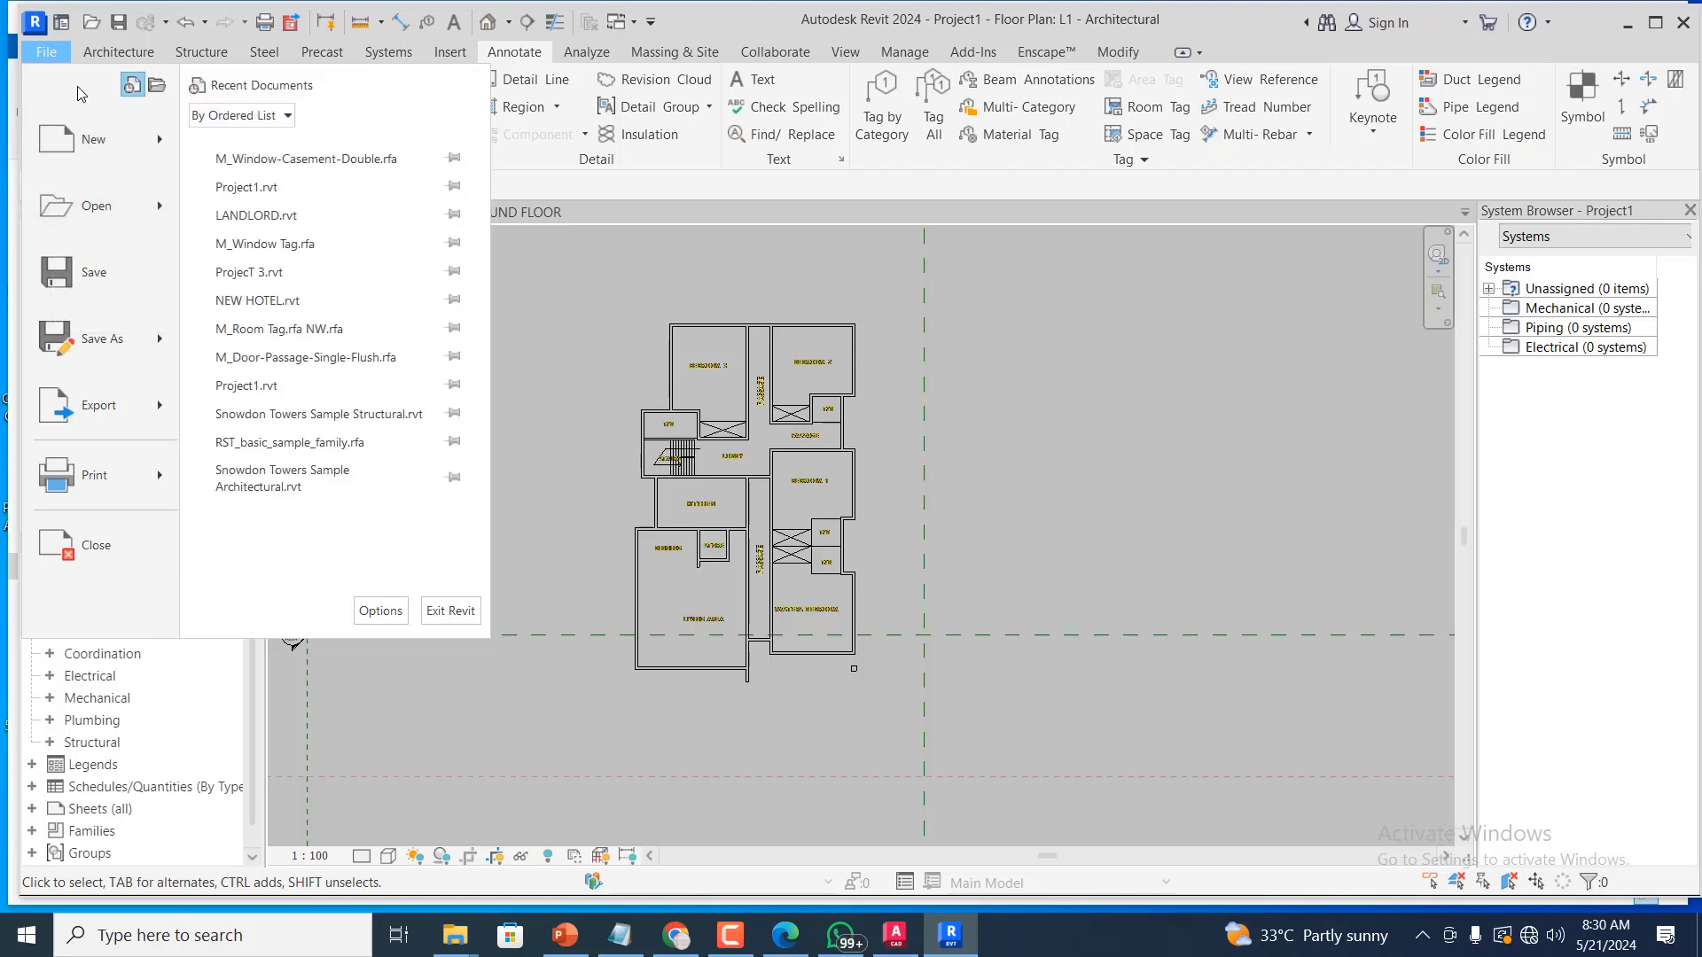
left_click(304, 215)
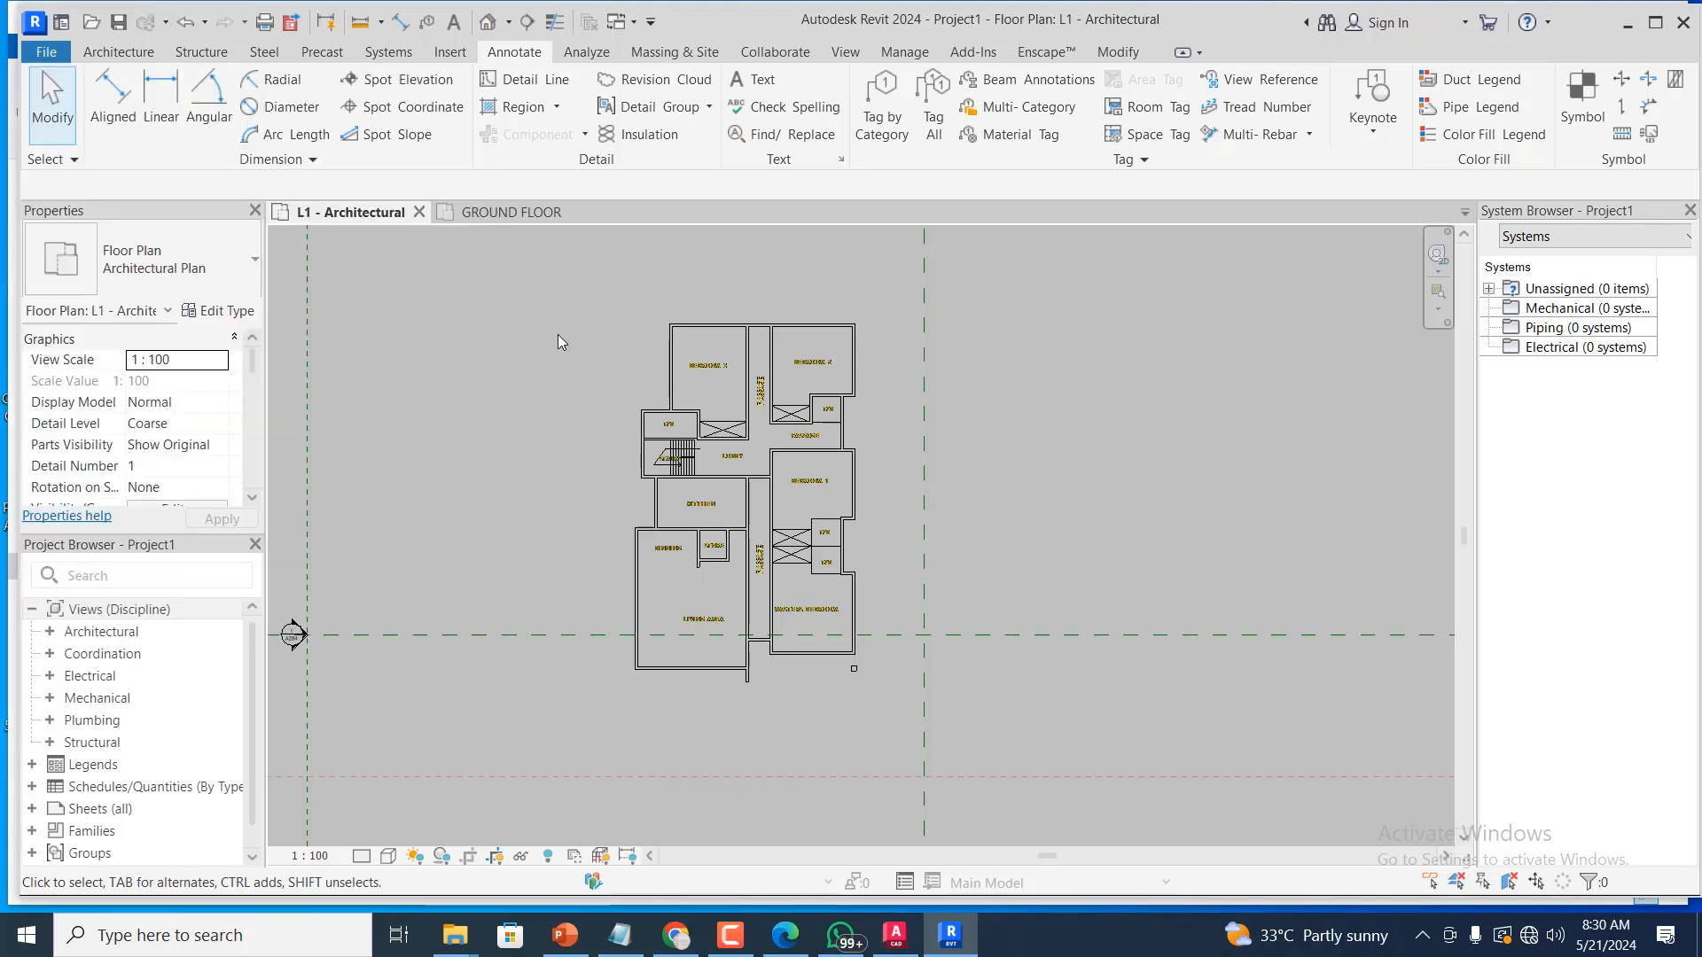
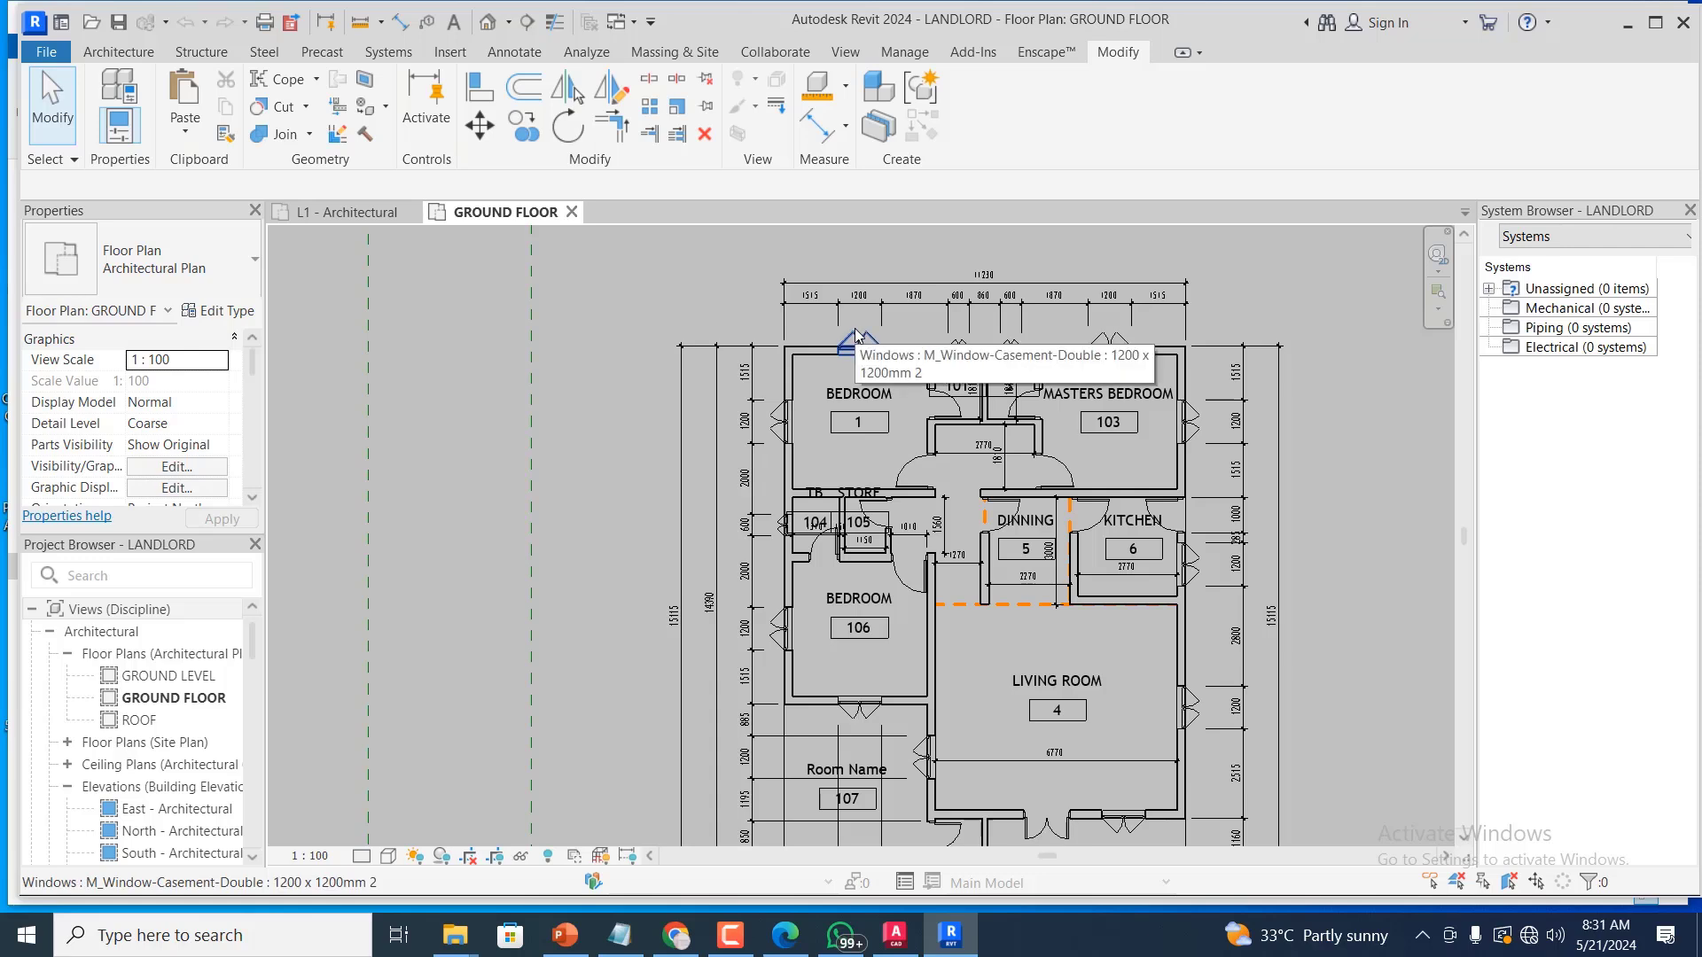
scroll(1141, 340, "up", 1)
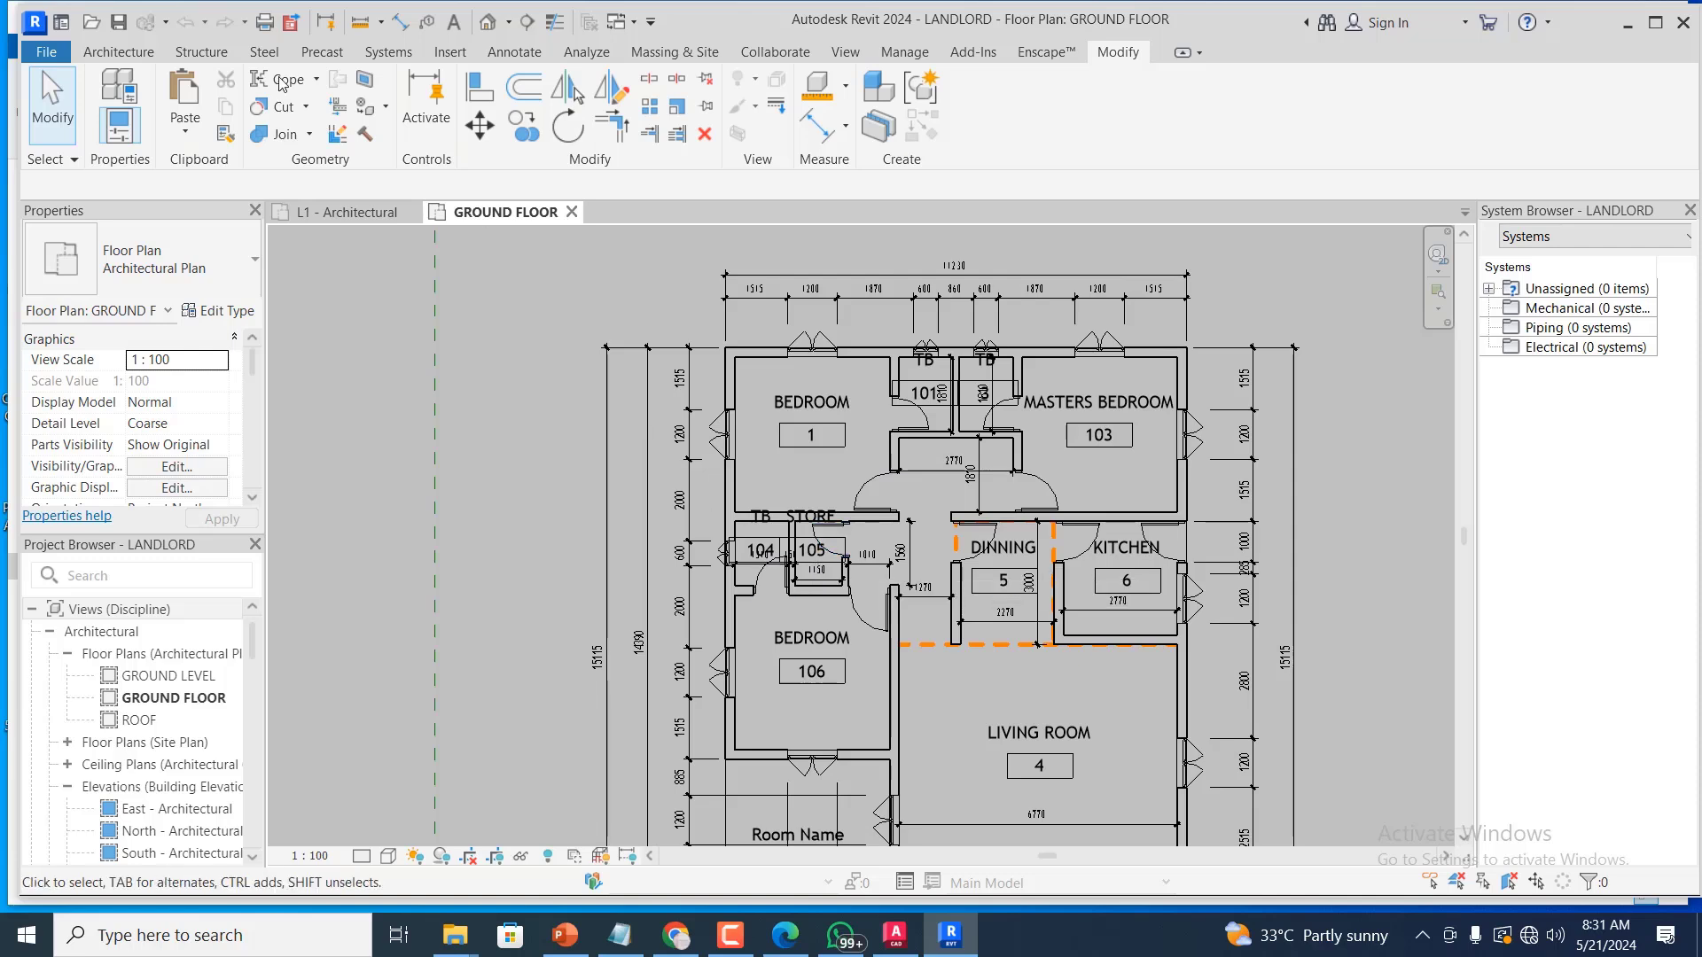
left_click(113, 52)
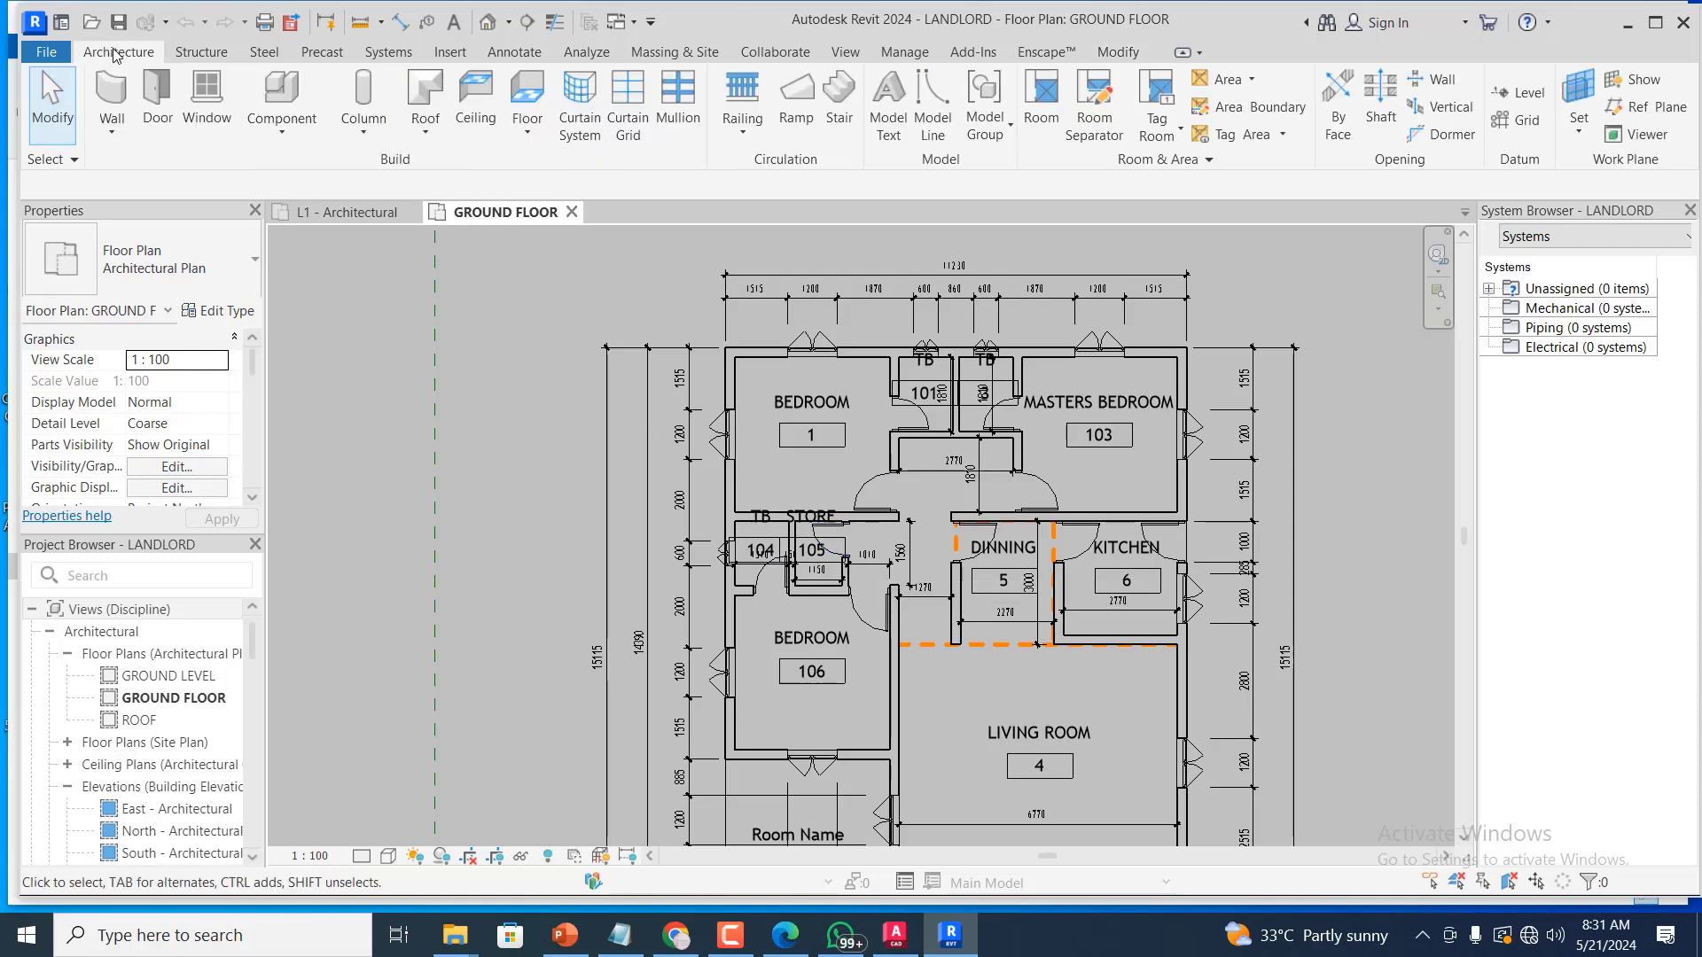
left_click(113, 129)
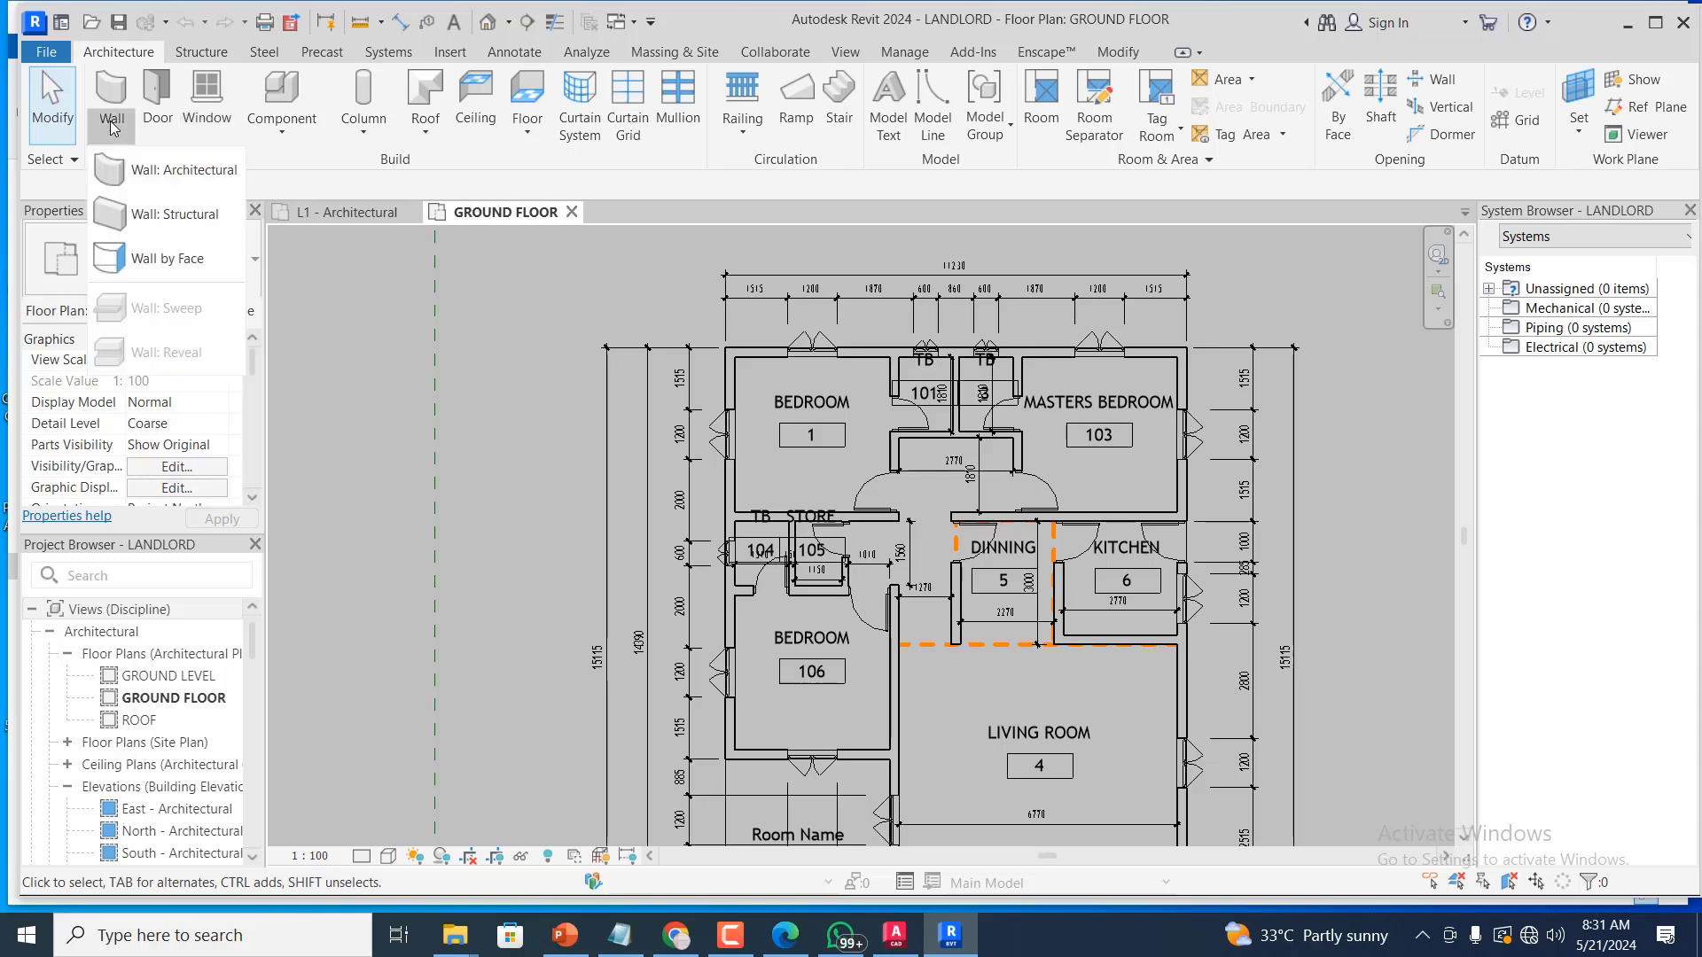
left_click(127, 131)
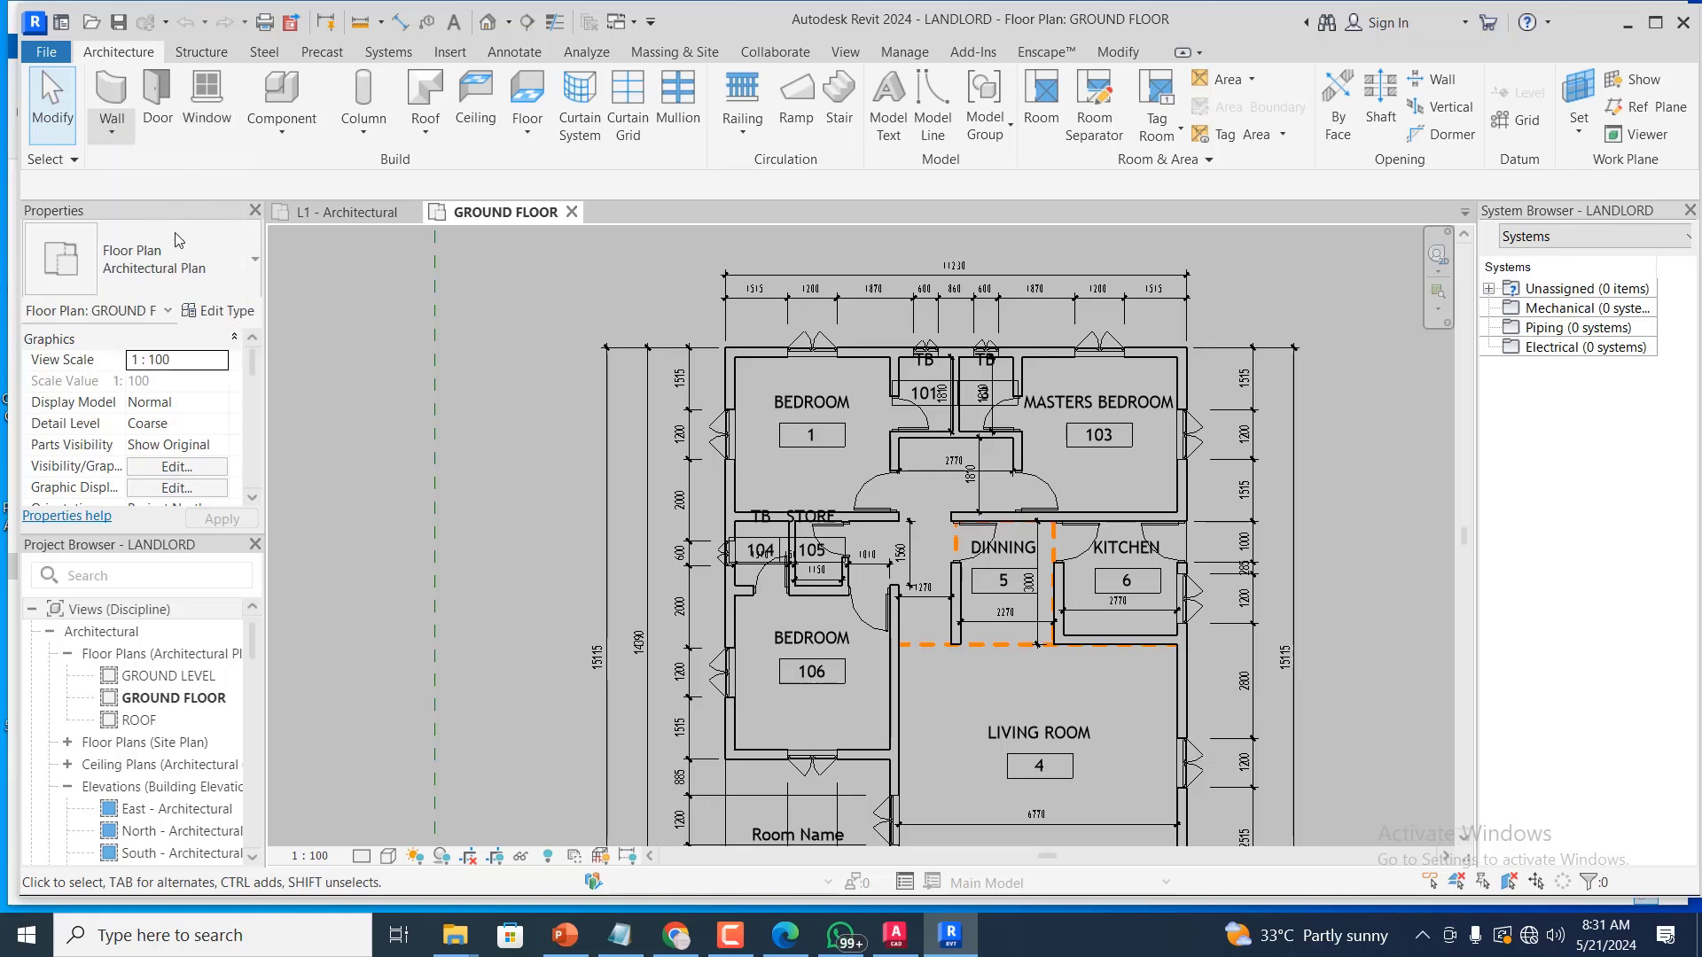
left_click(255, 264)
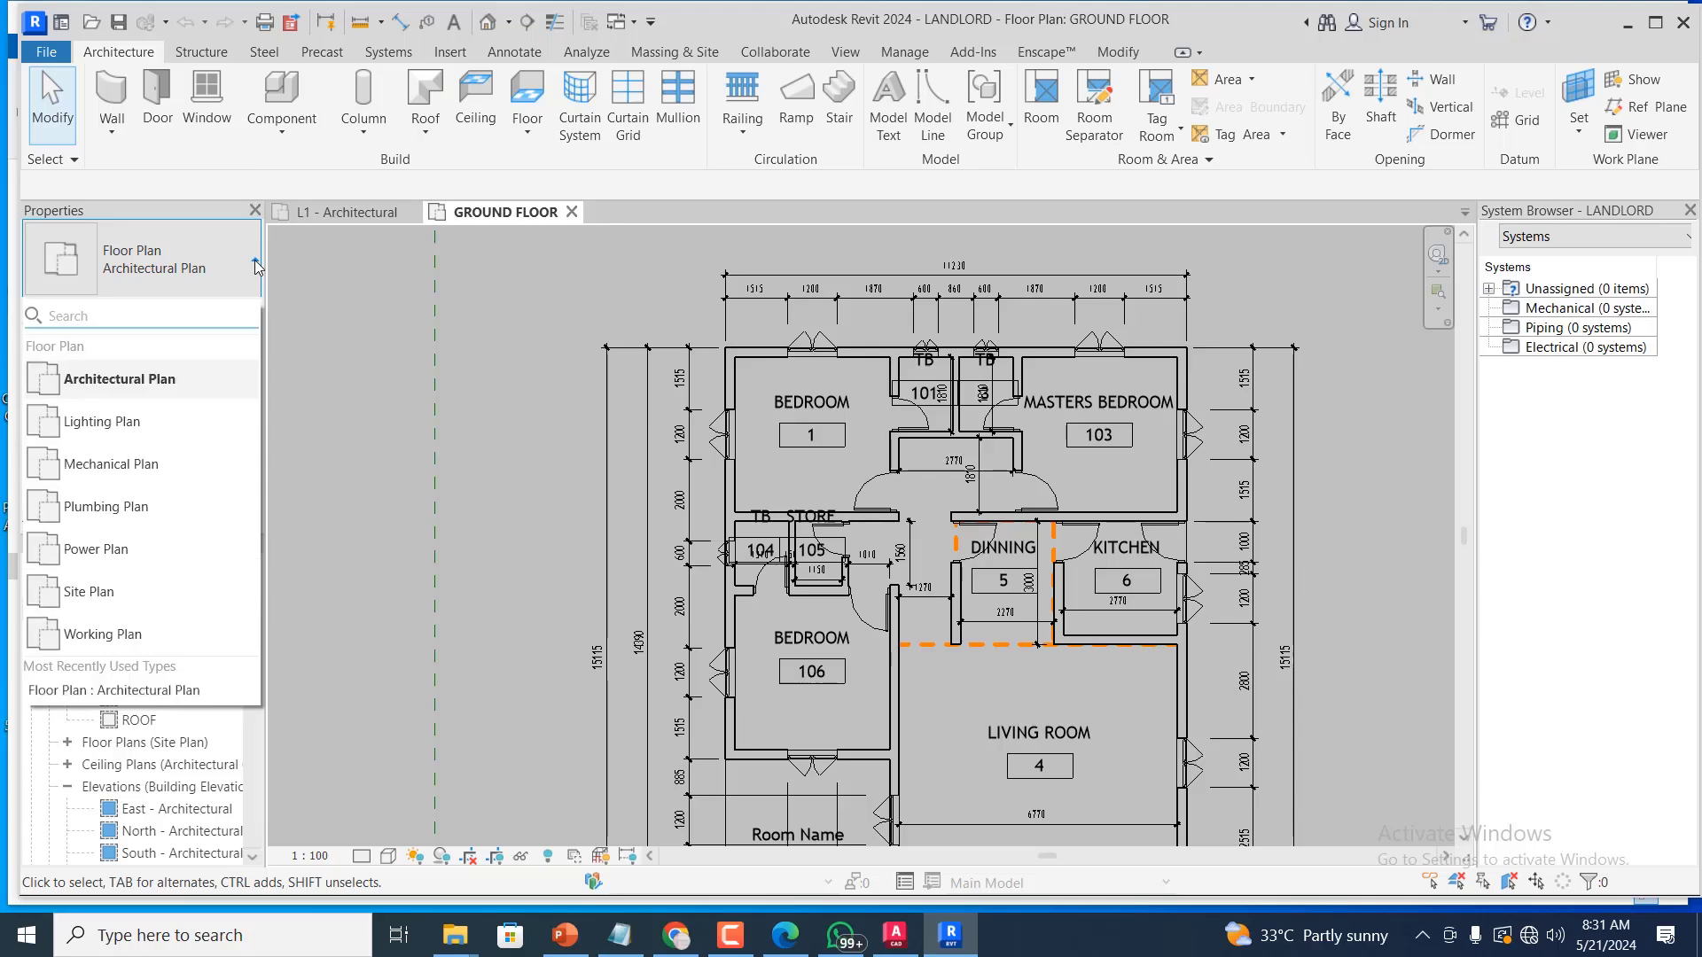
left_click(256, 263)
left_click(256, 264)
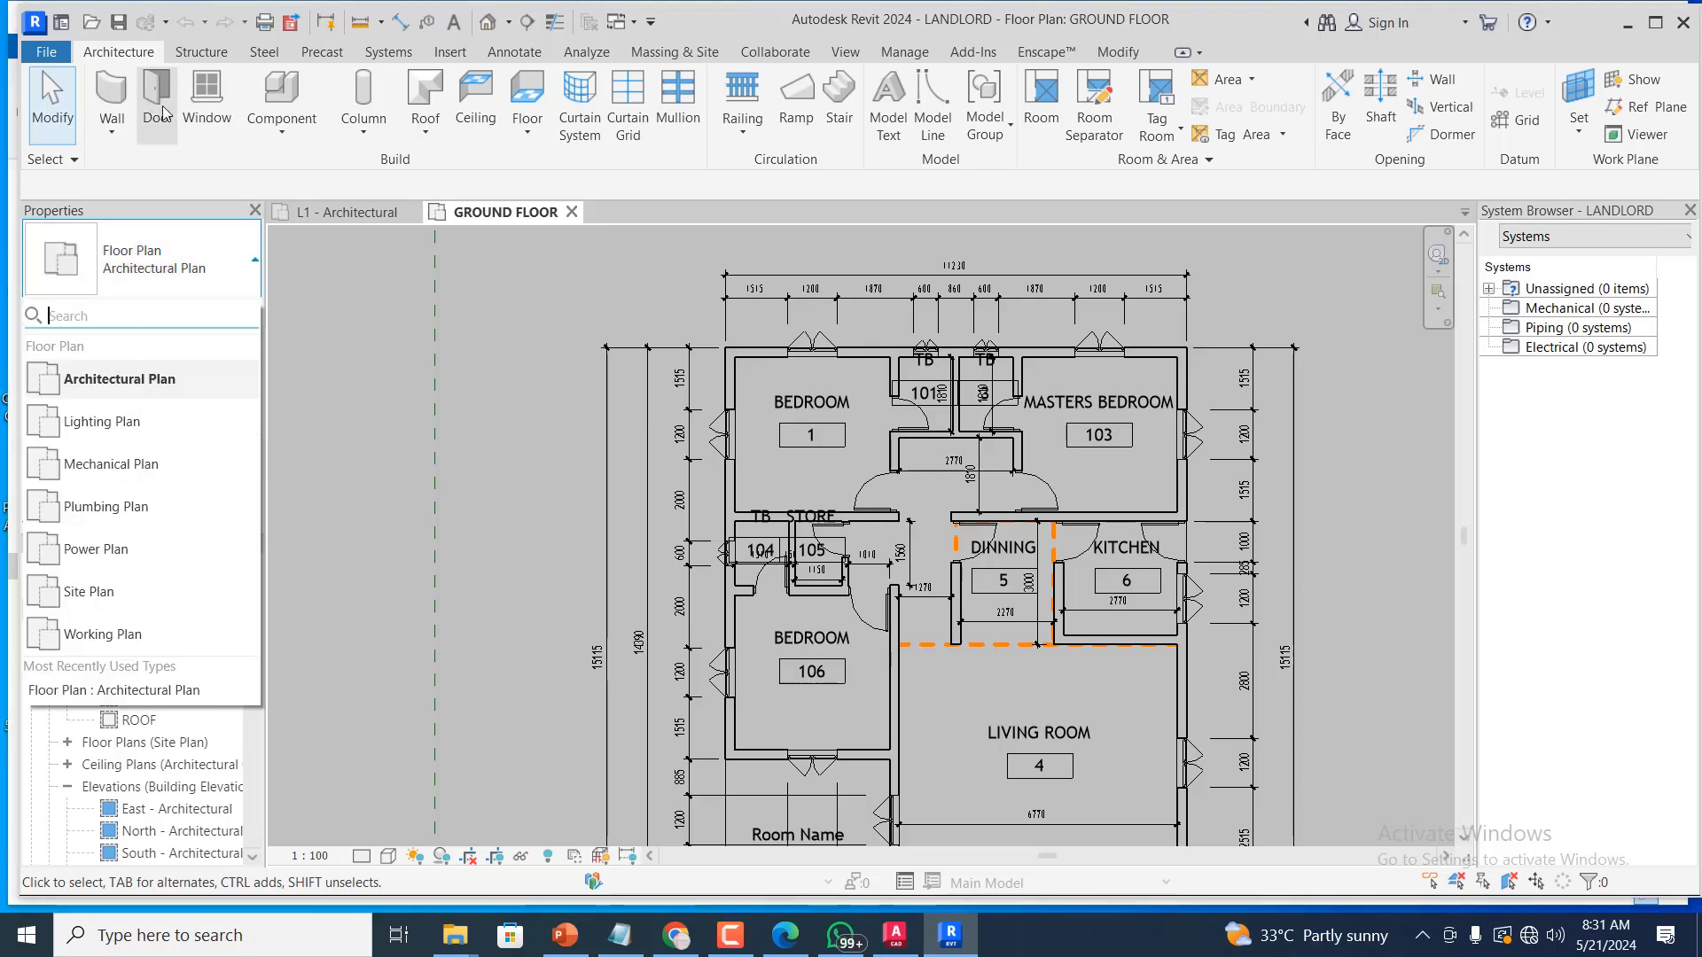
Start the Door tool and review the available door families and sizes without choosing another type
left_click(152, 96)
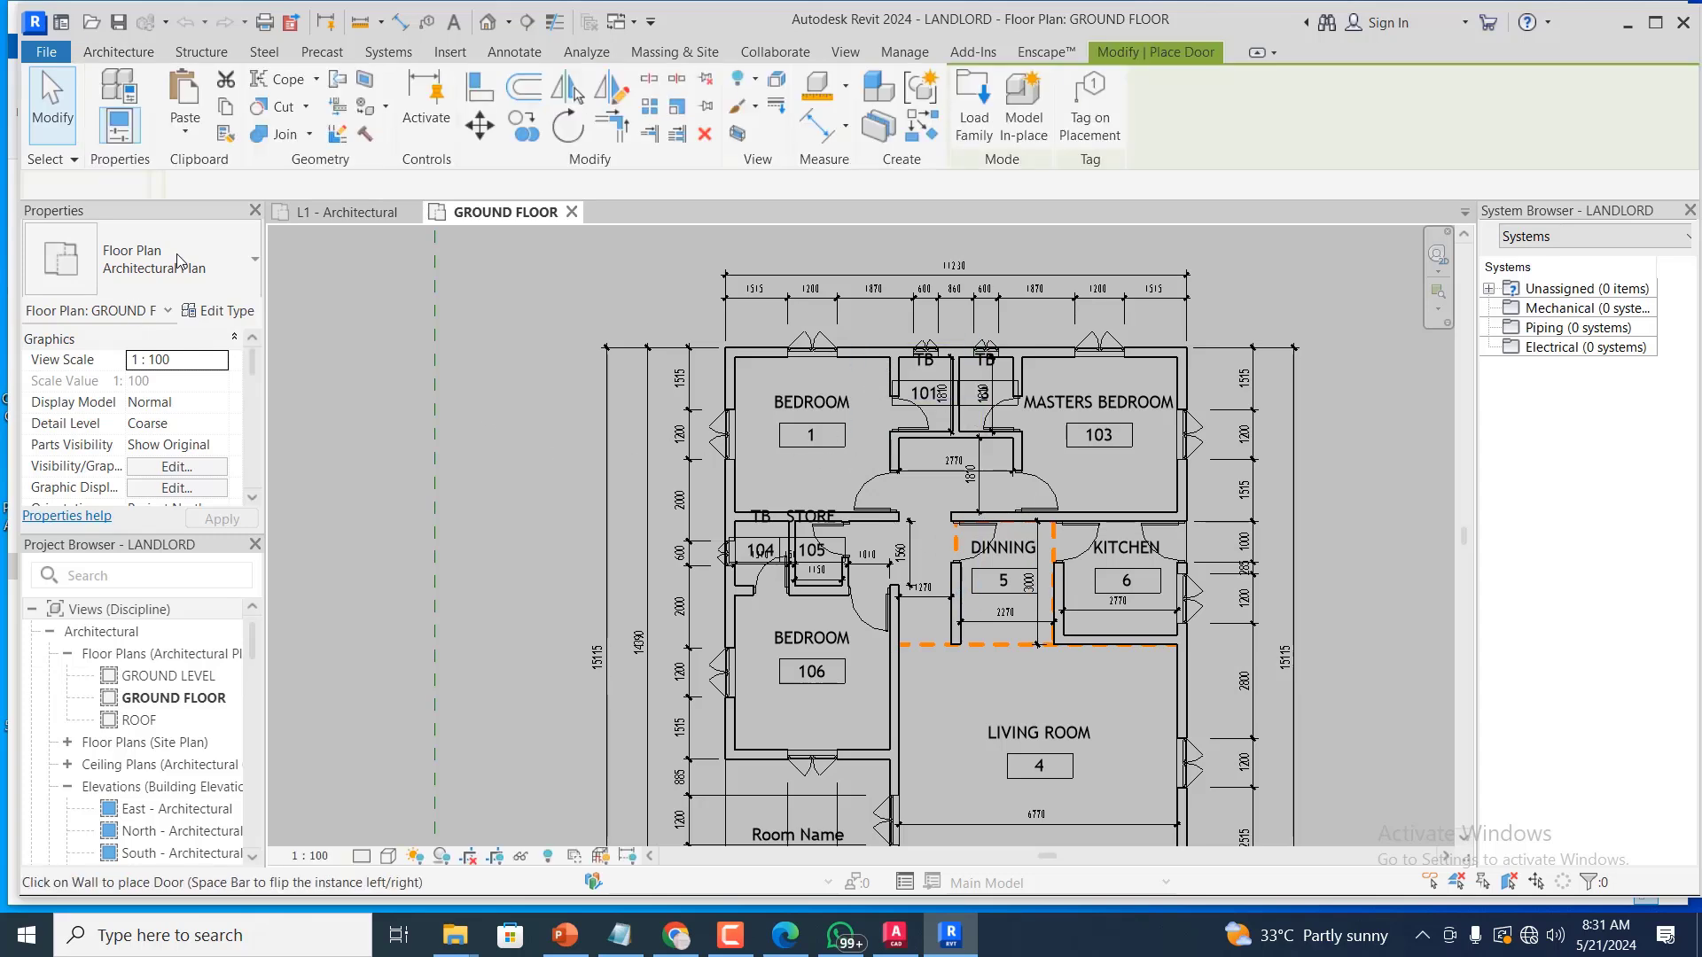
left_click(255, 274)
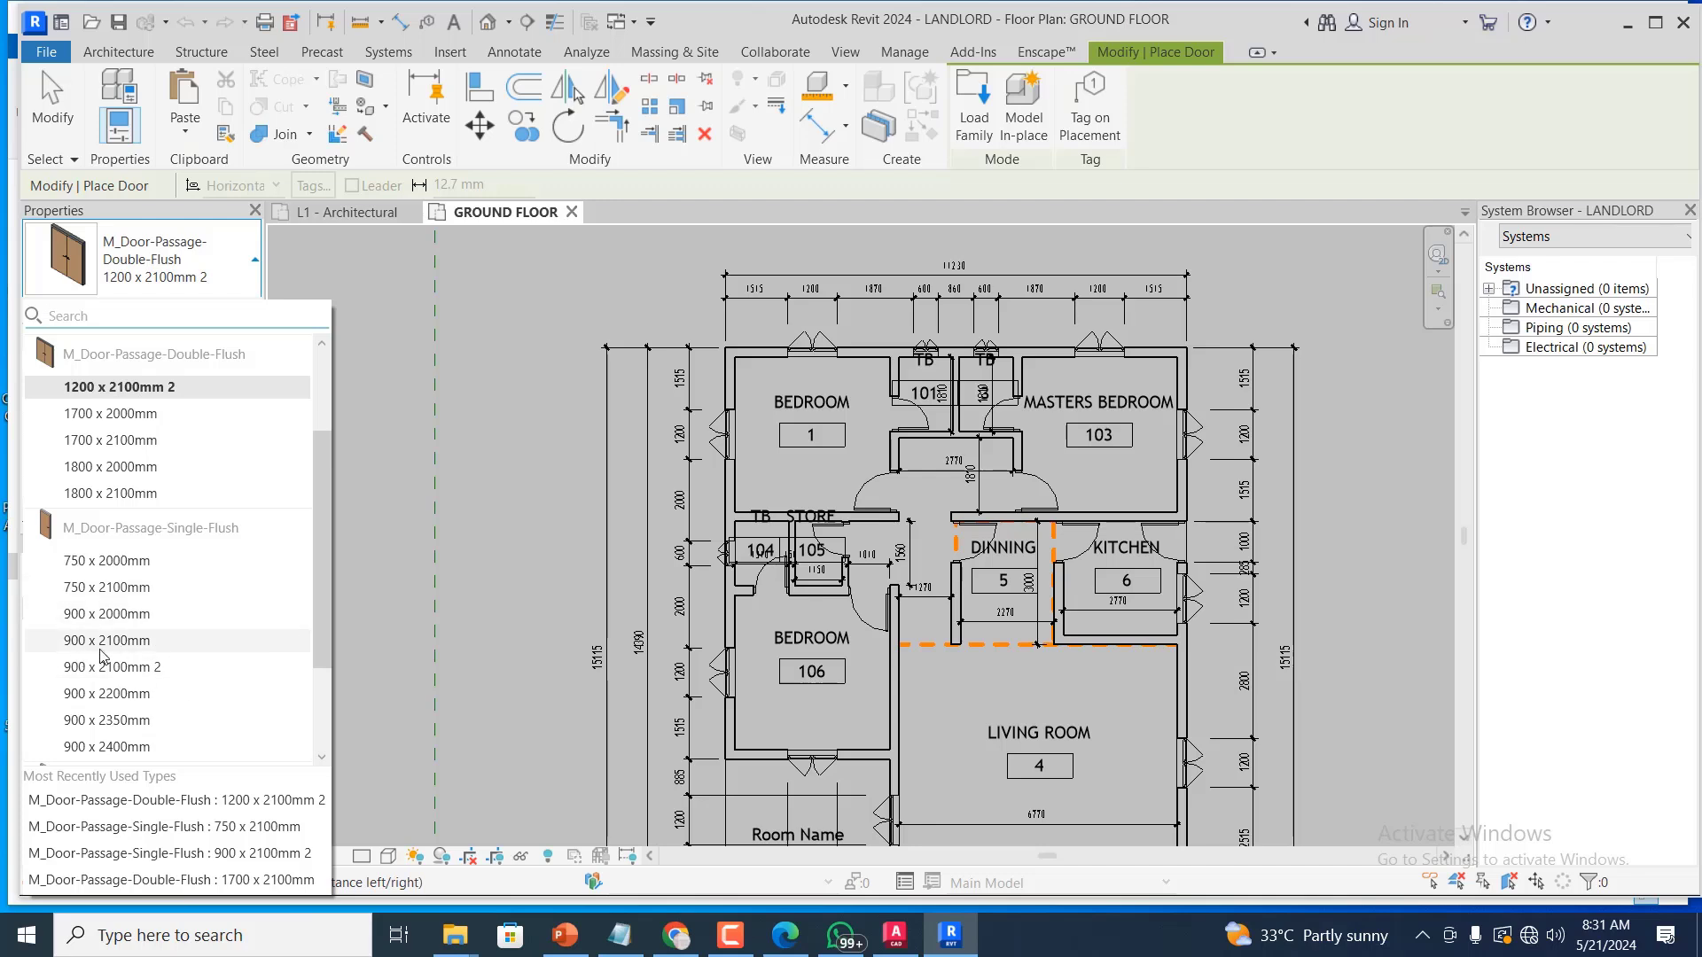
mouse_move(137, 676)
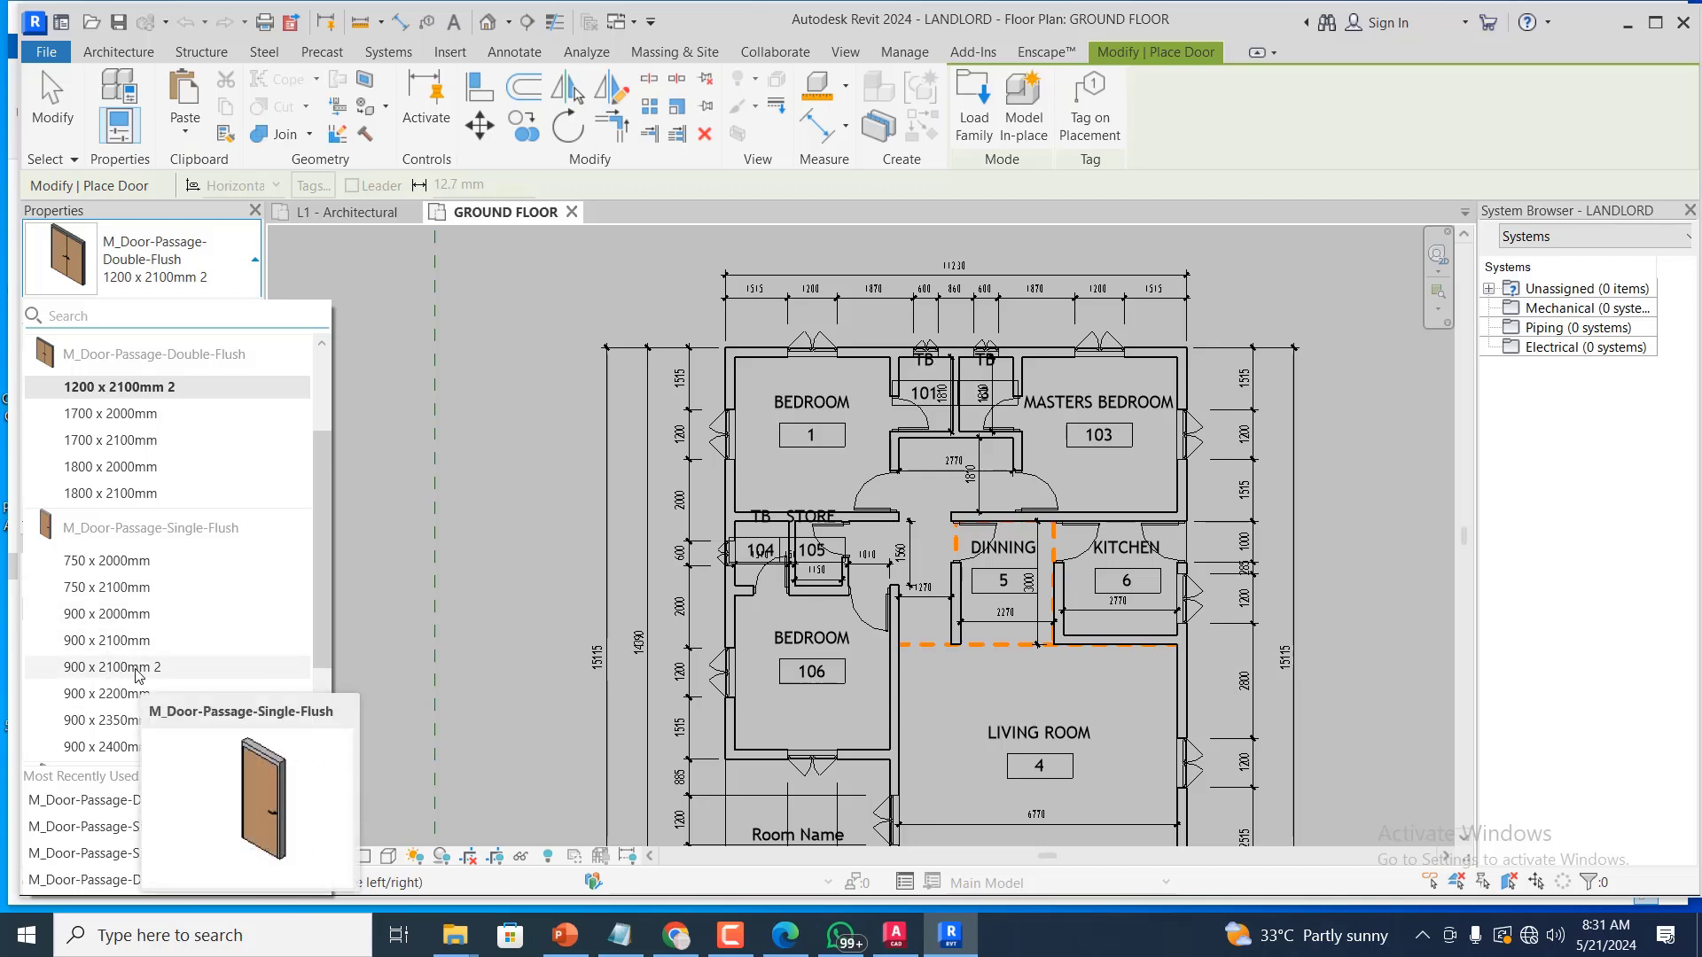
scroll(175, 630, "down", 2)
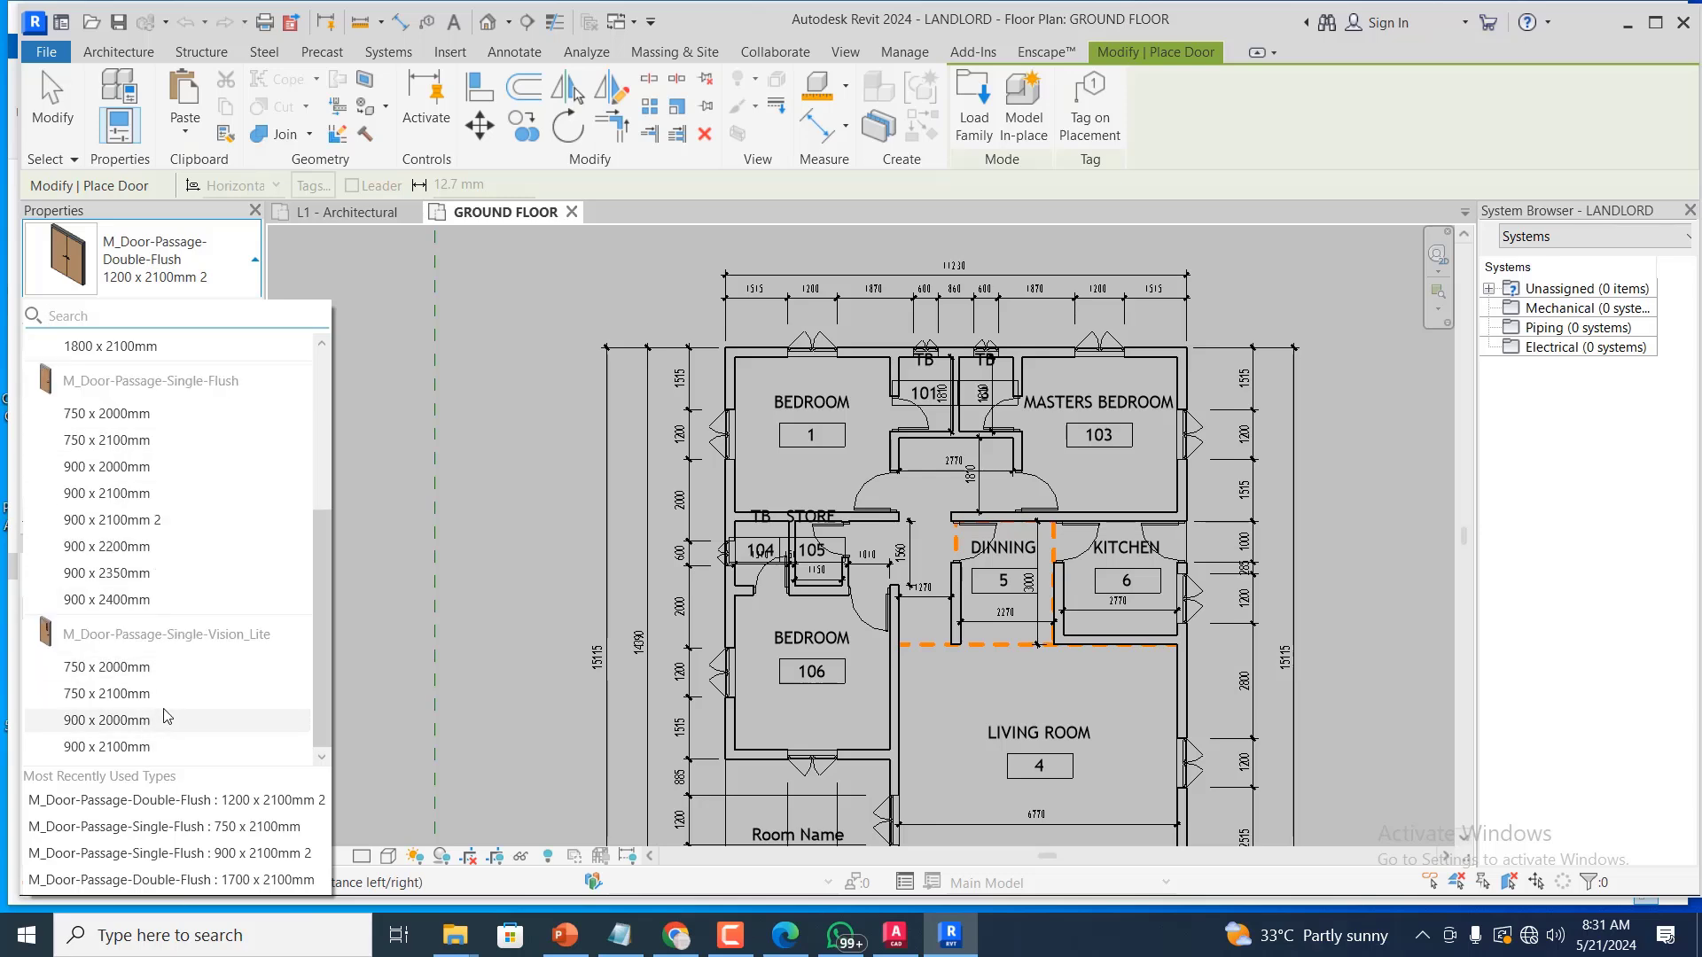
scroll(160, 709, "up", 4)
left_click(169, 316)
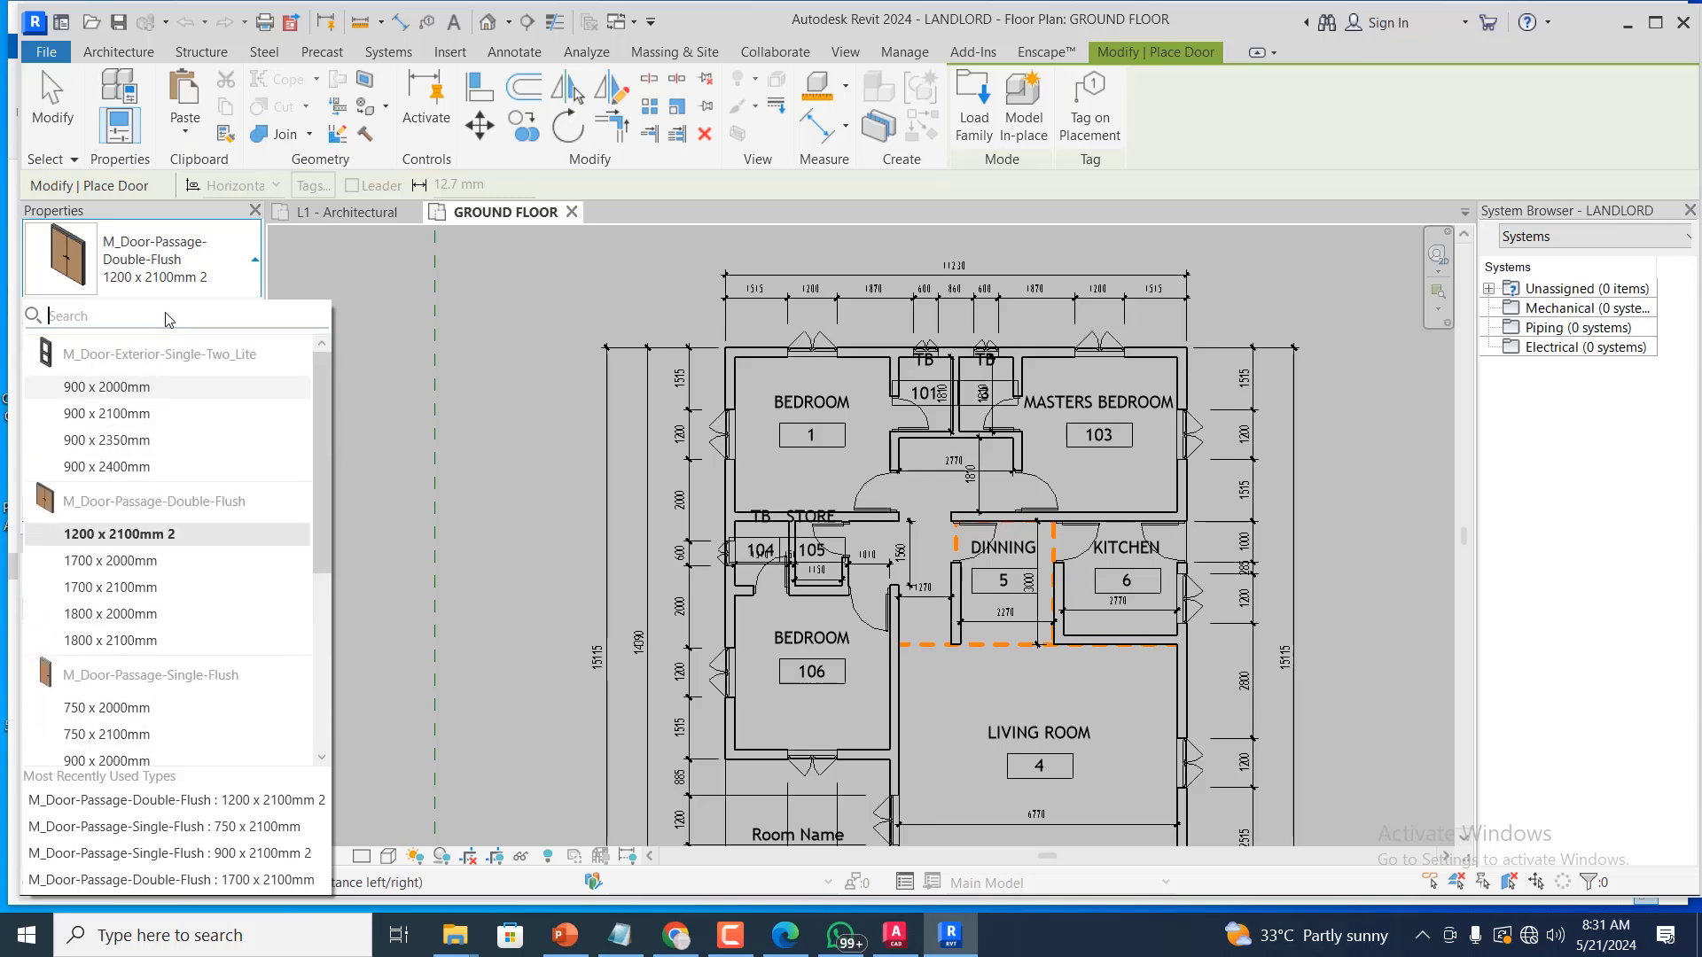
left_click(715, 190)
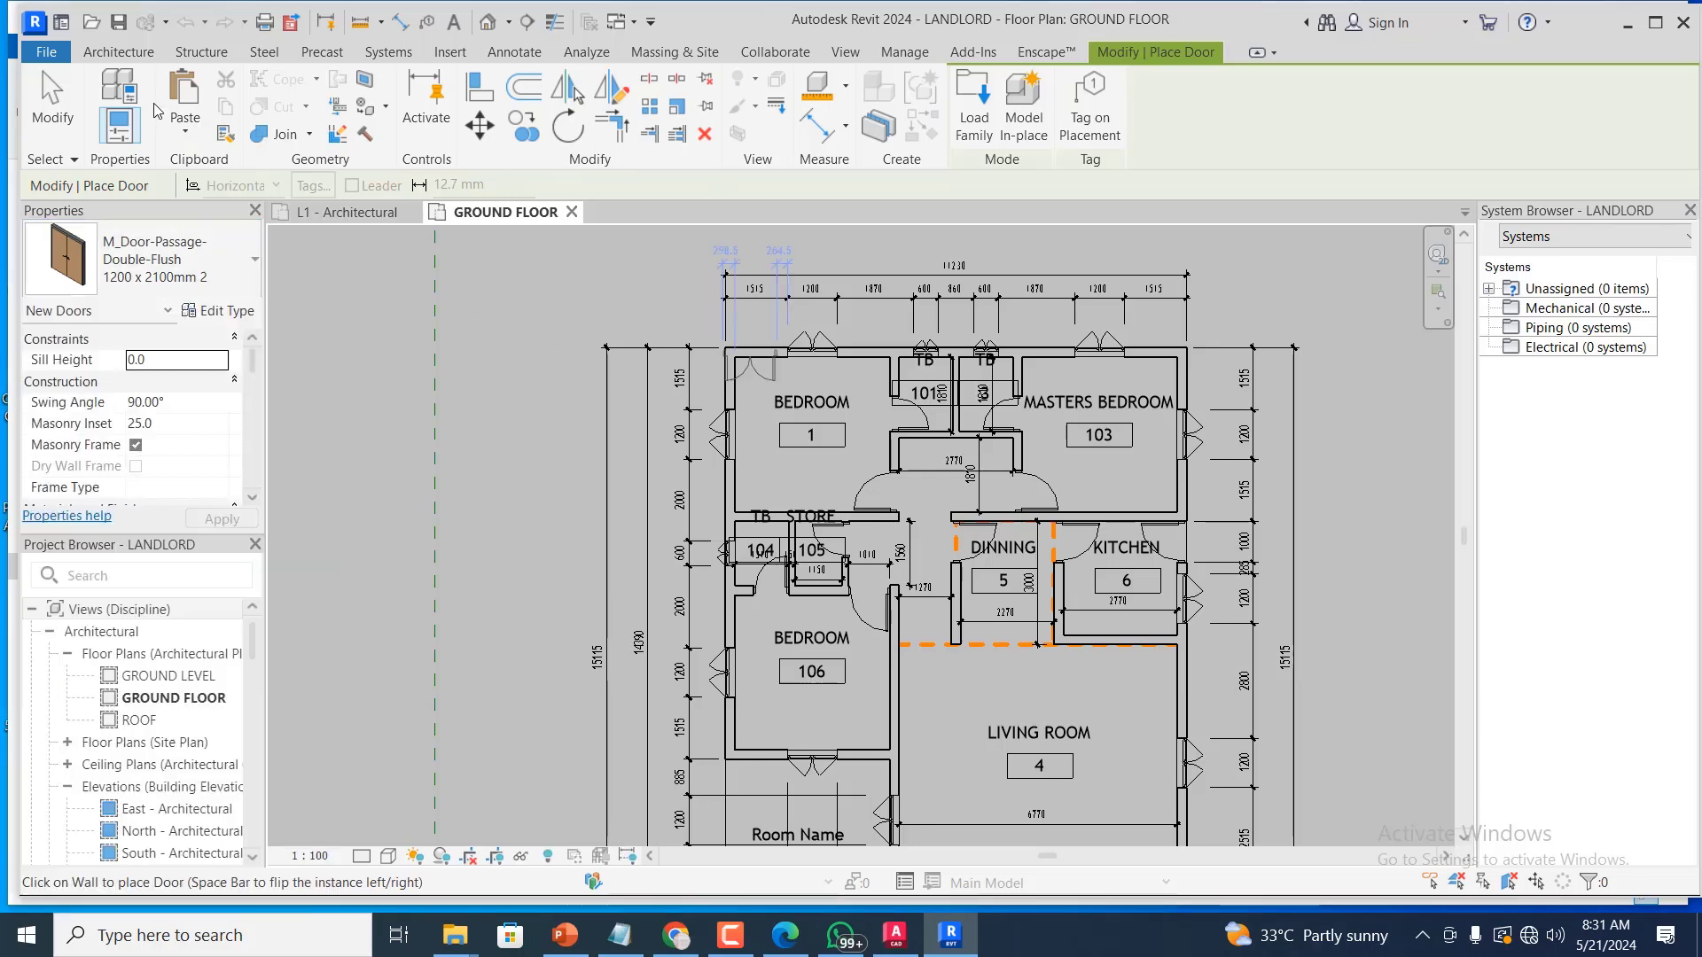
Start the Window tool and review the window families and sizes available in the project
left_click(124, 52)
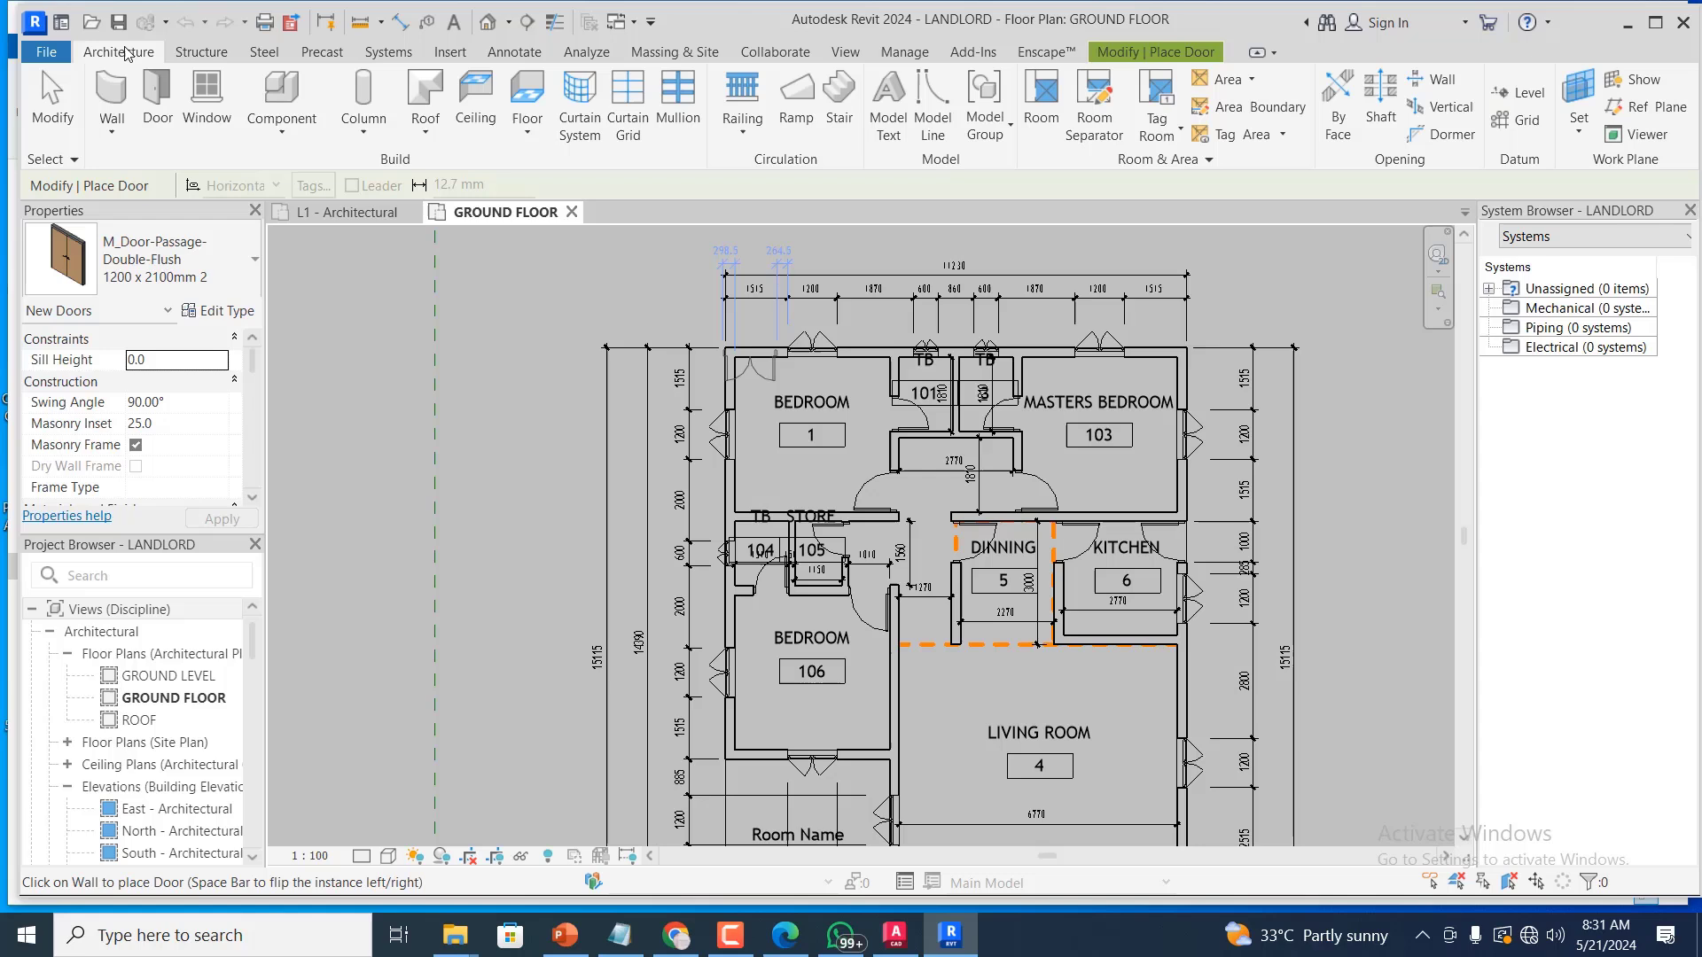
left_click(211, 97)
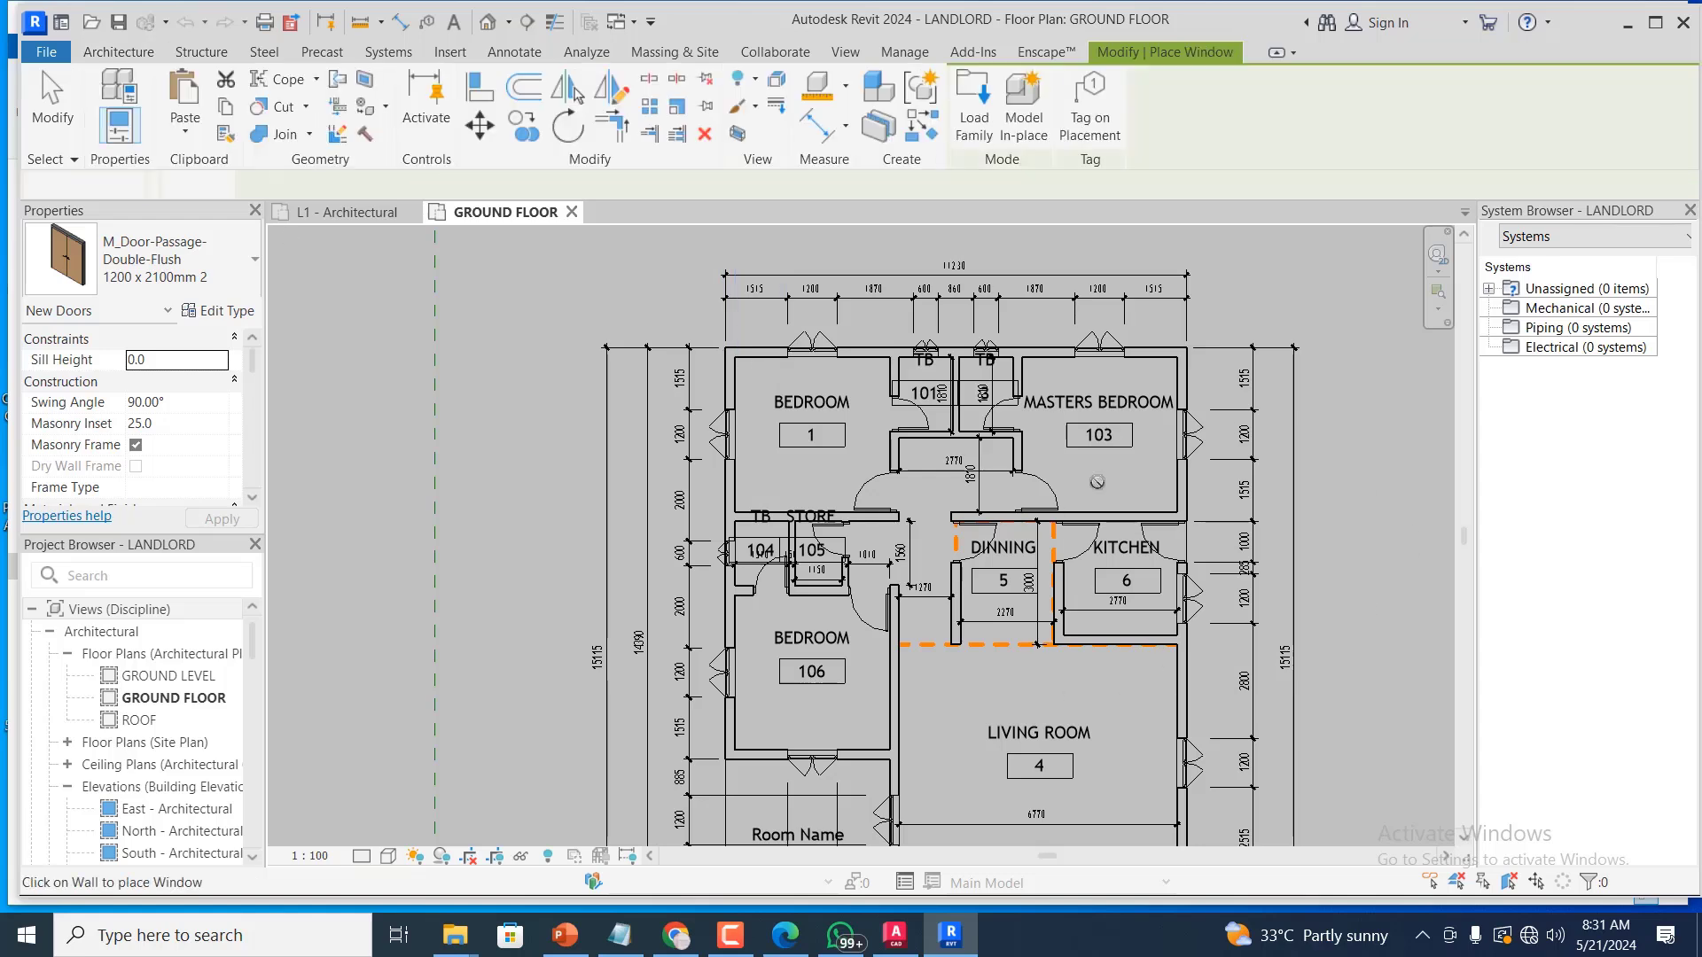
left_click(256, 266)
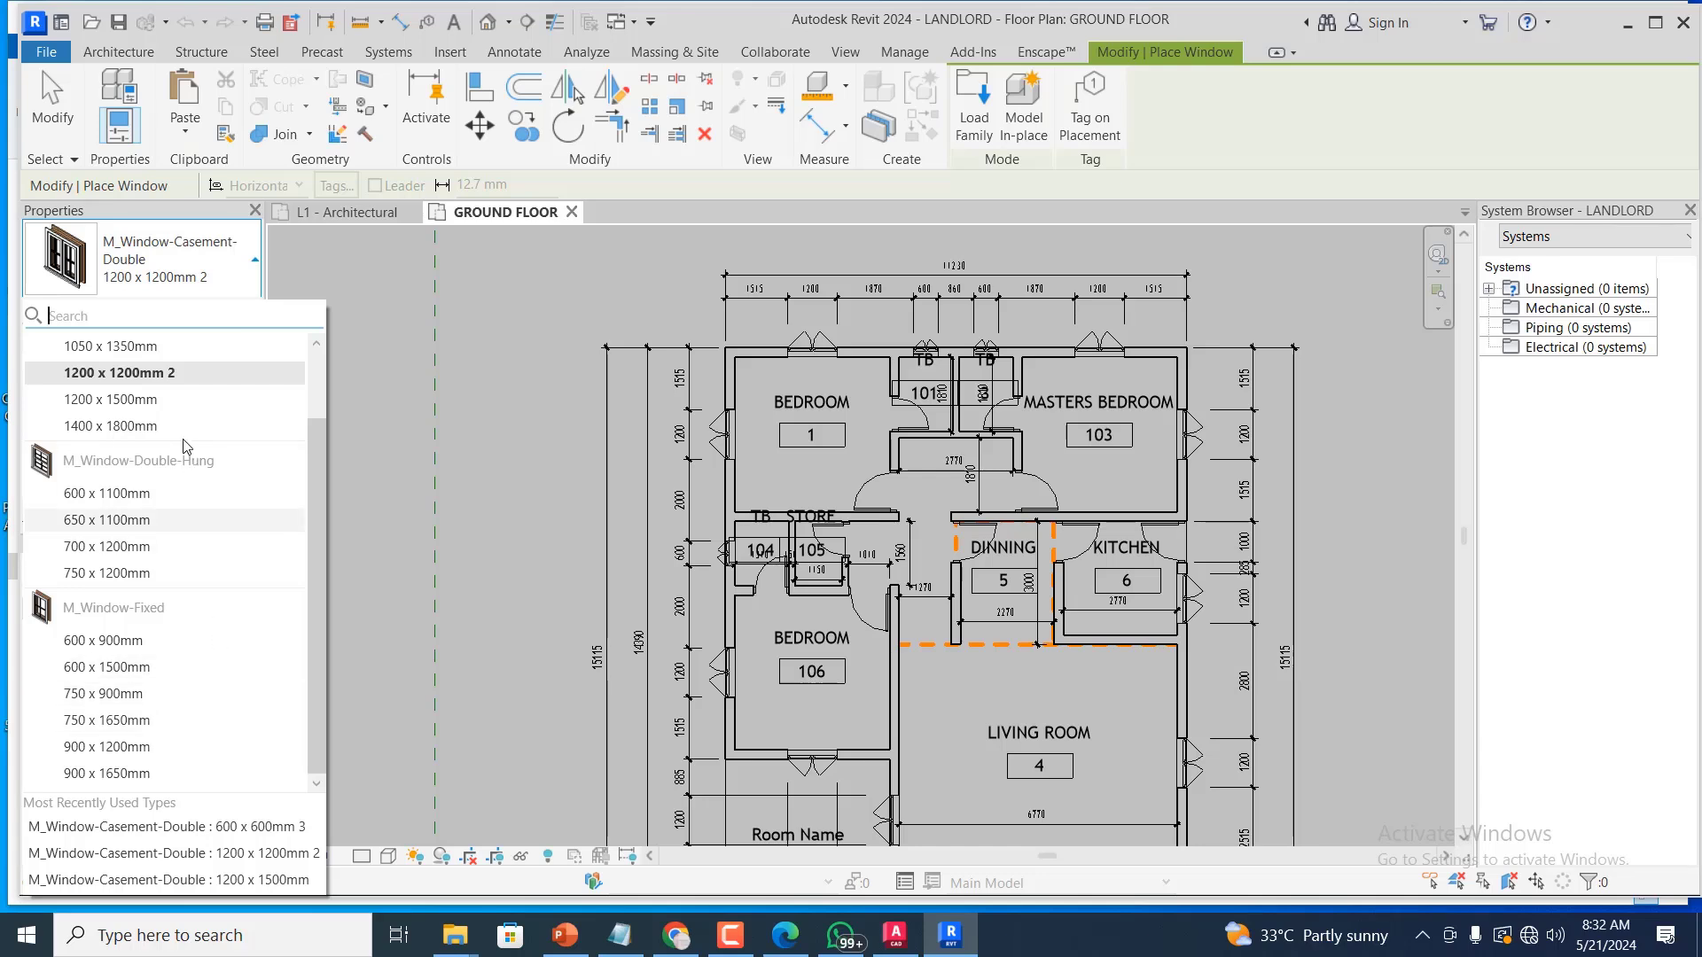
Review the window types available in the LANDLORD project, leaving the current type selected
scroll(140, 368, "up", 2)
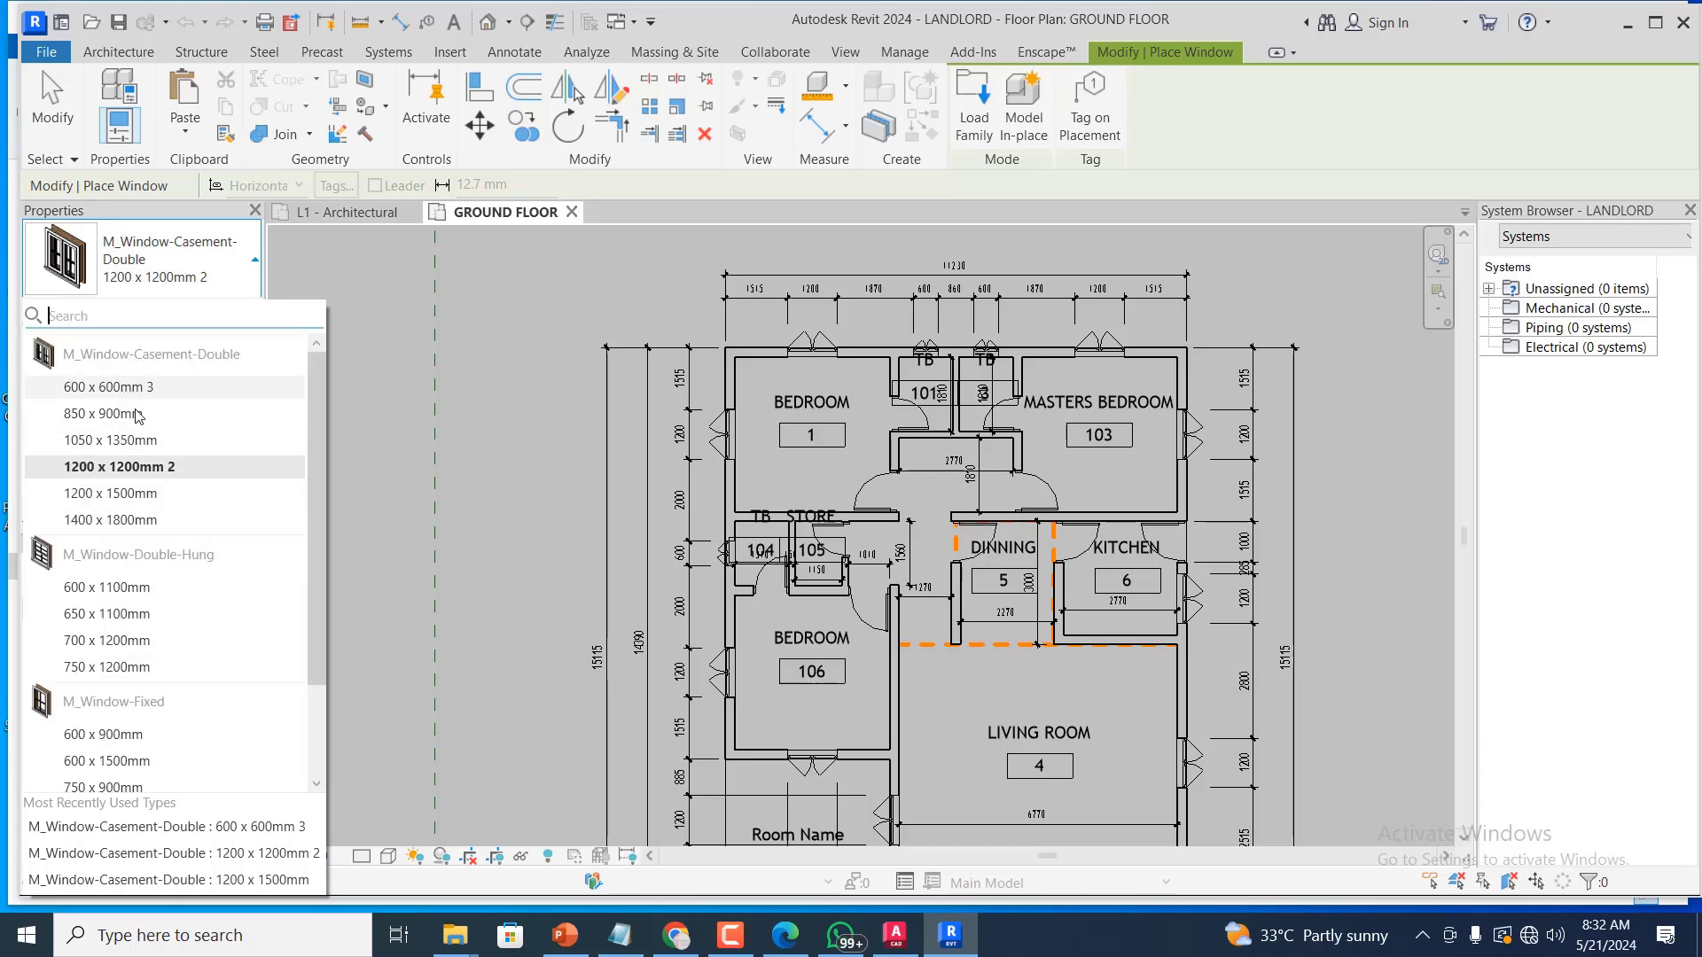
left_click(450, 354)
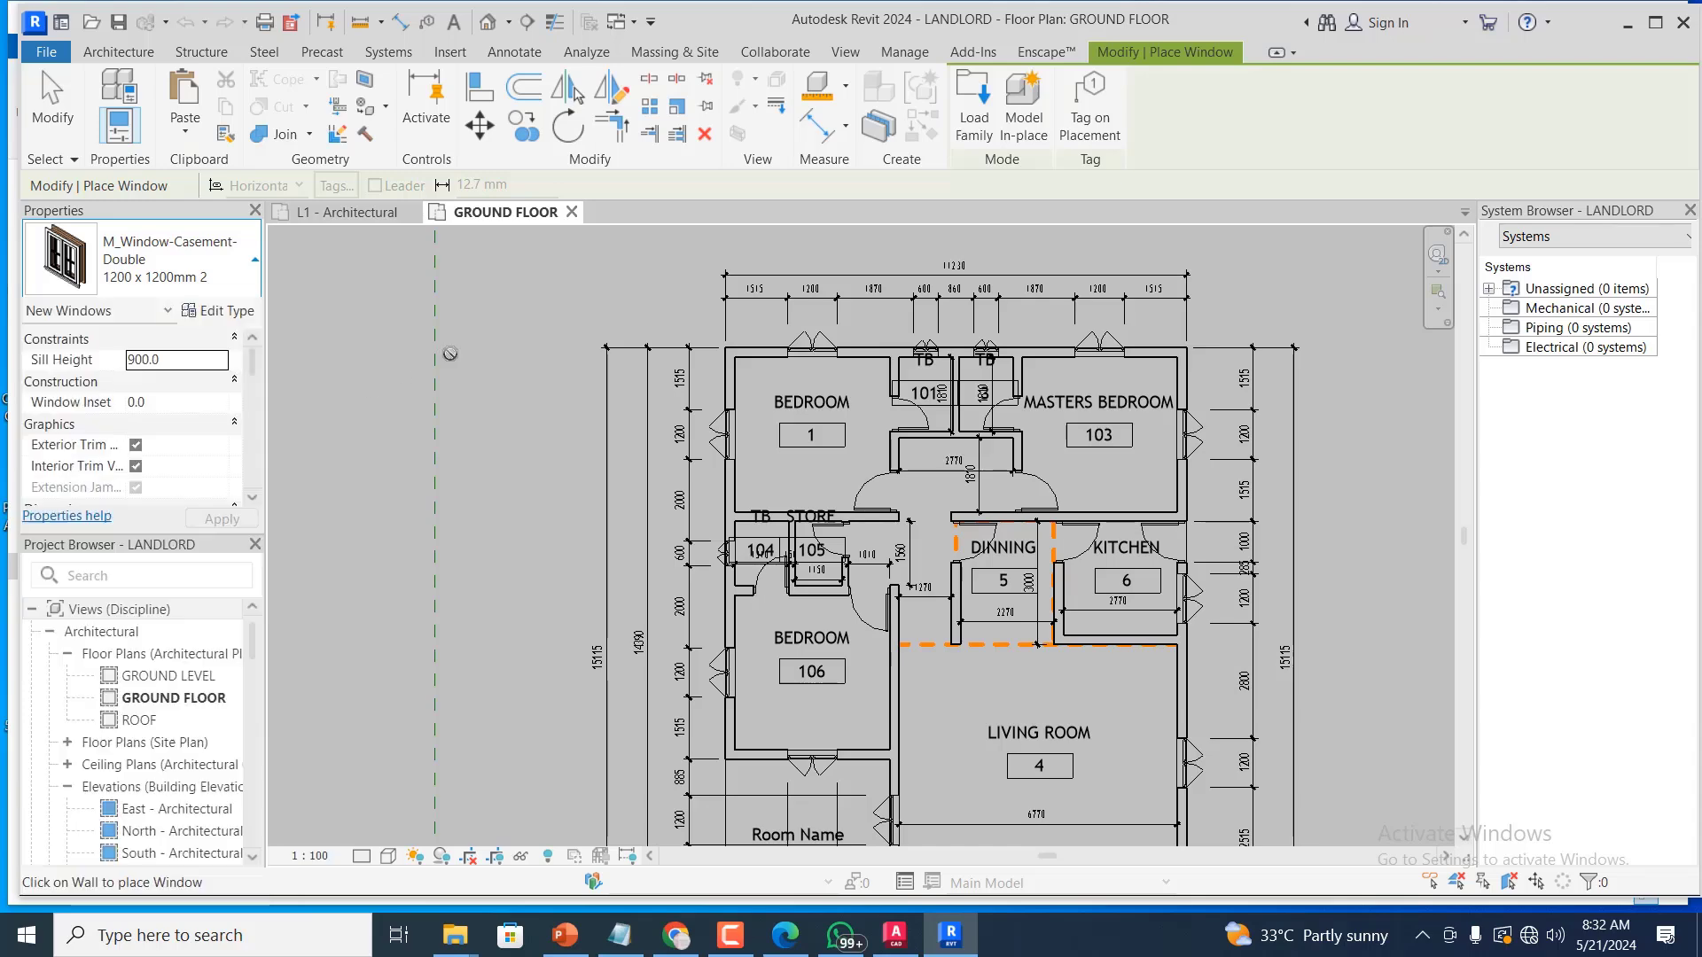
Switch to Project1's L1 - Architectural plan and review the door types available for placement
left_click(390, 218)
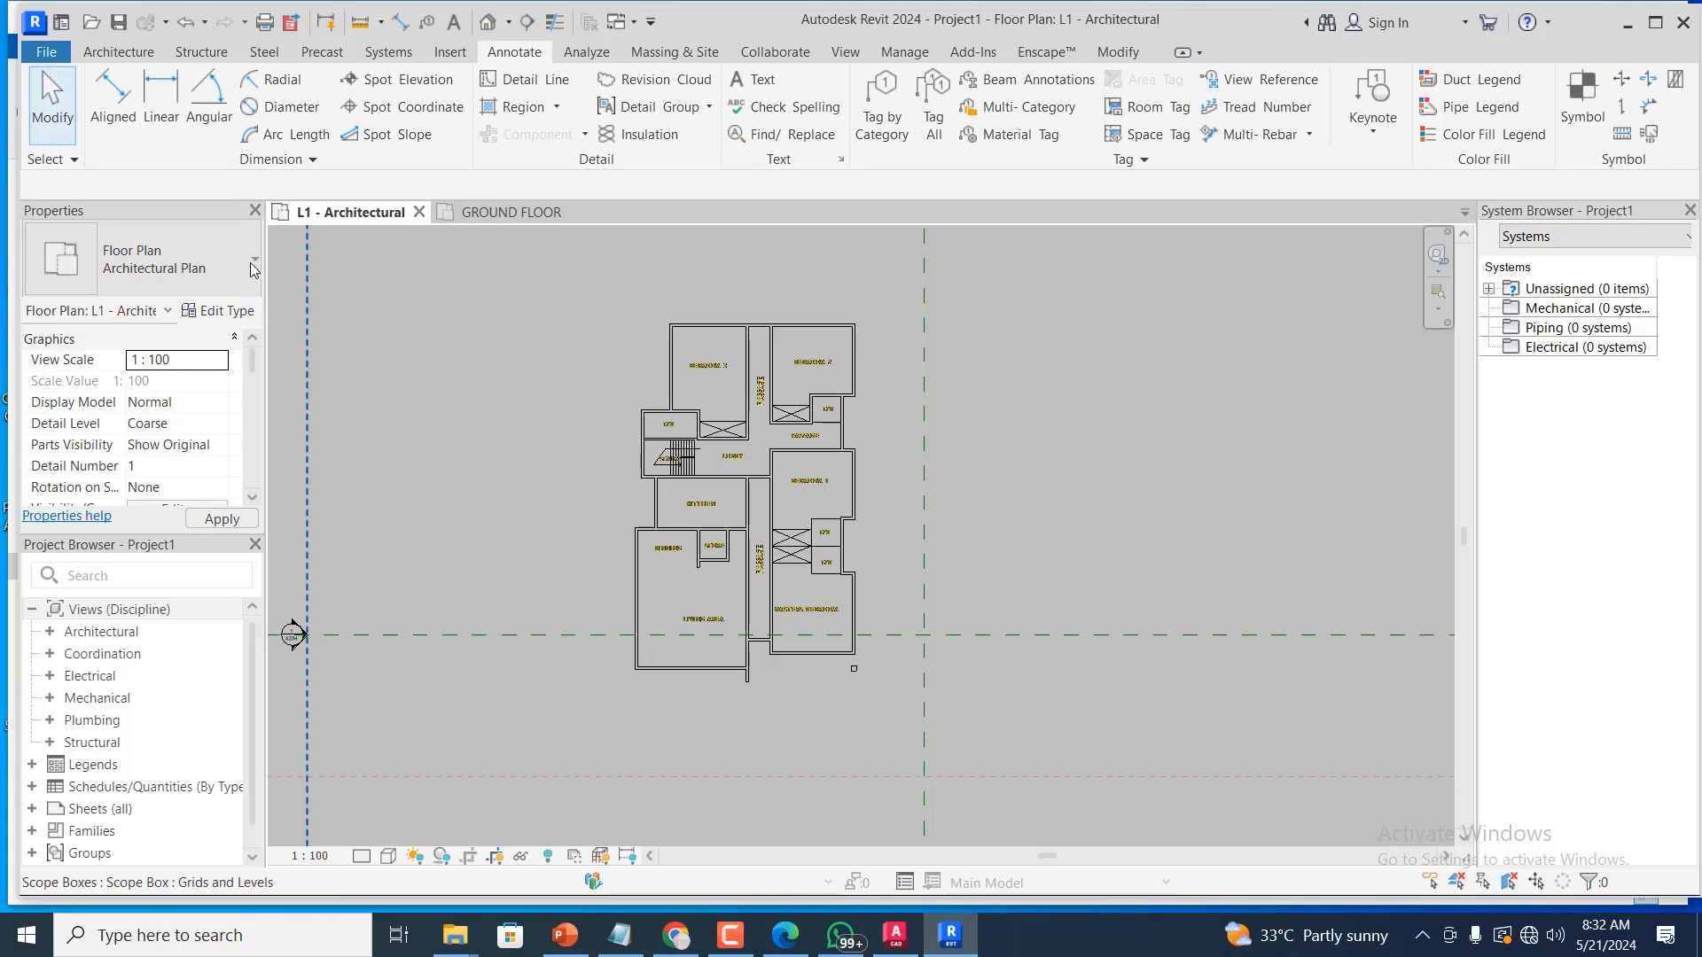
left_click(133, 52)
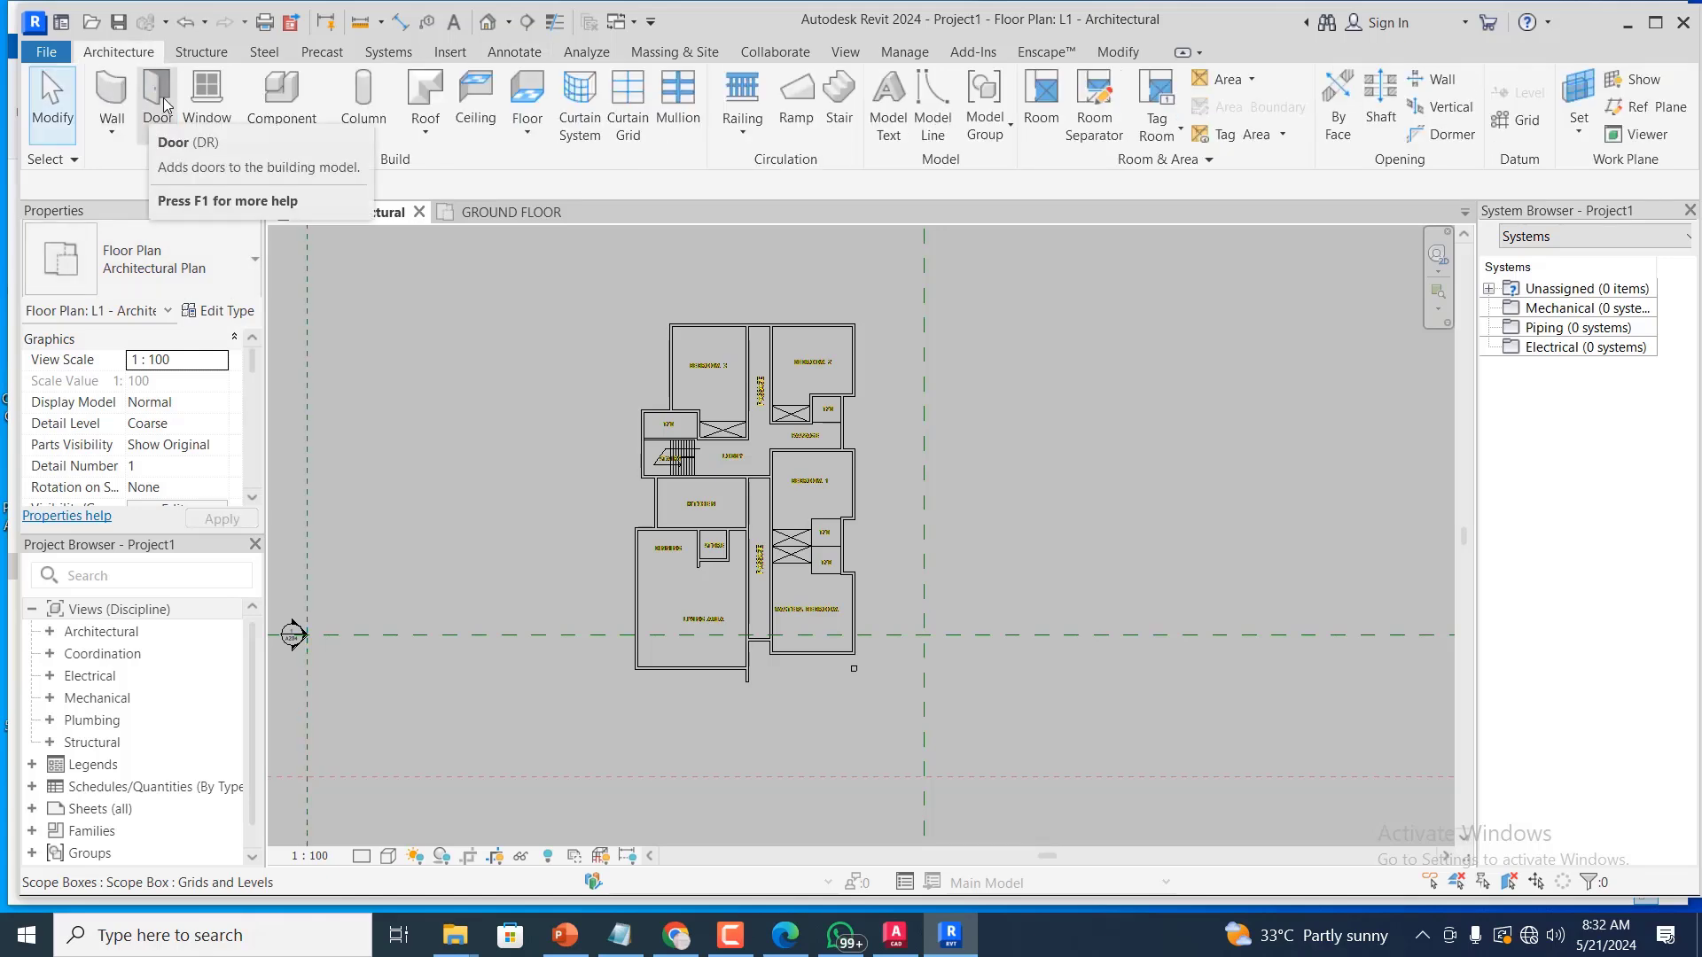
left_click(160, 99)
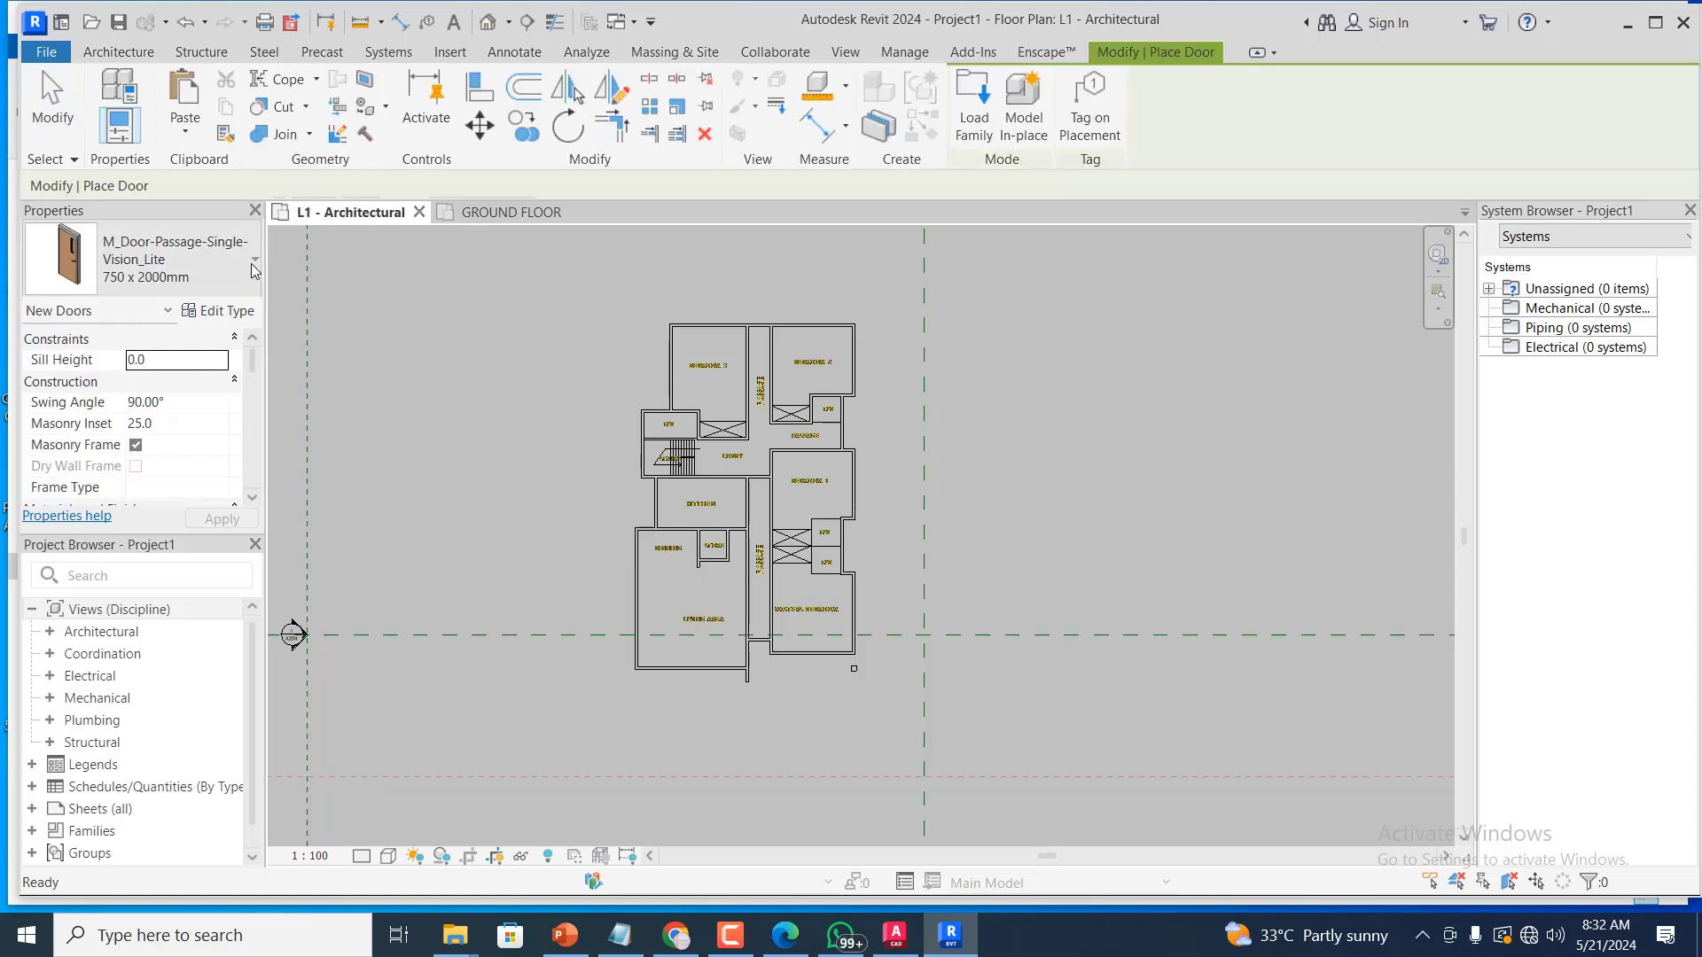
left_click(256, 266)
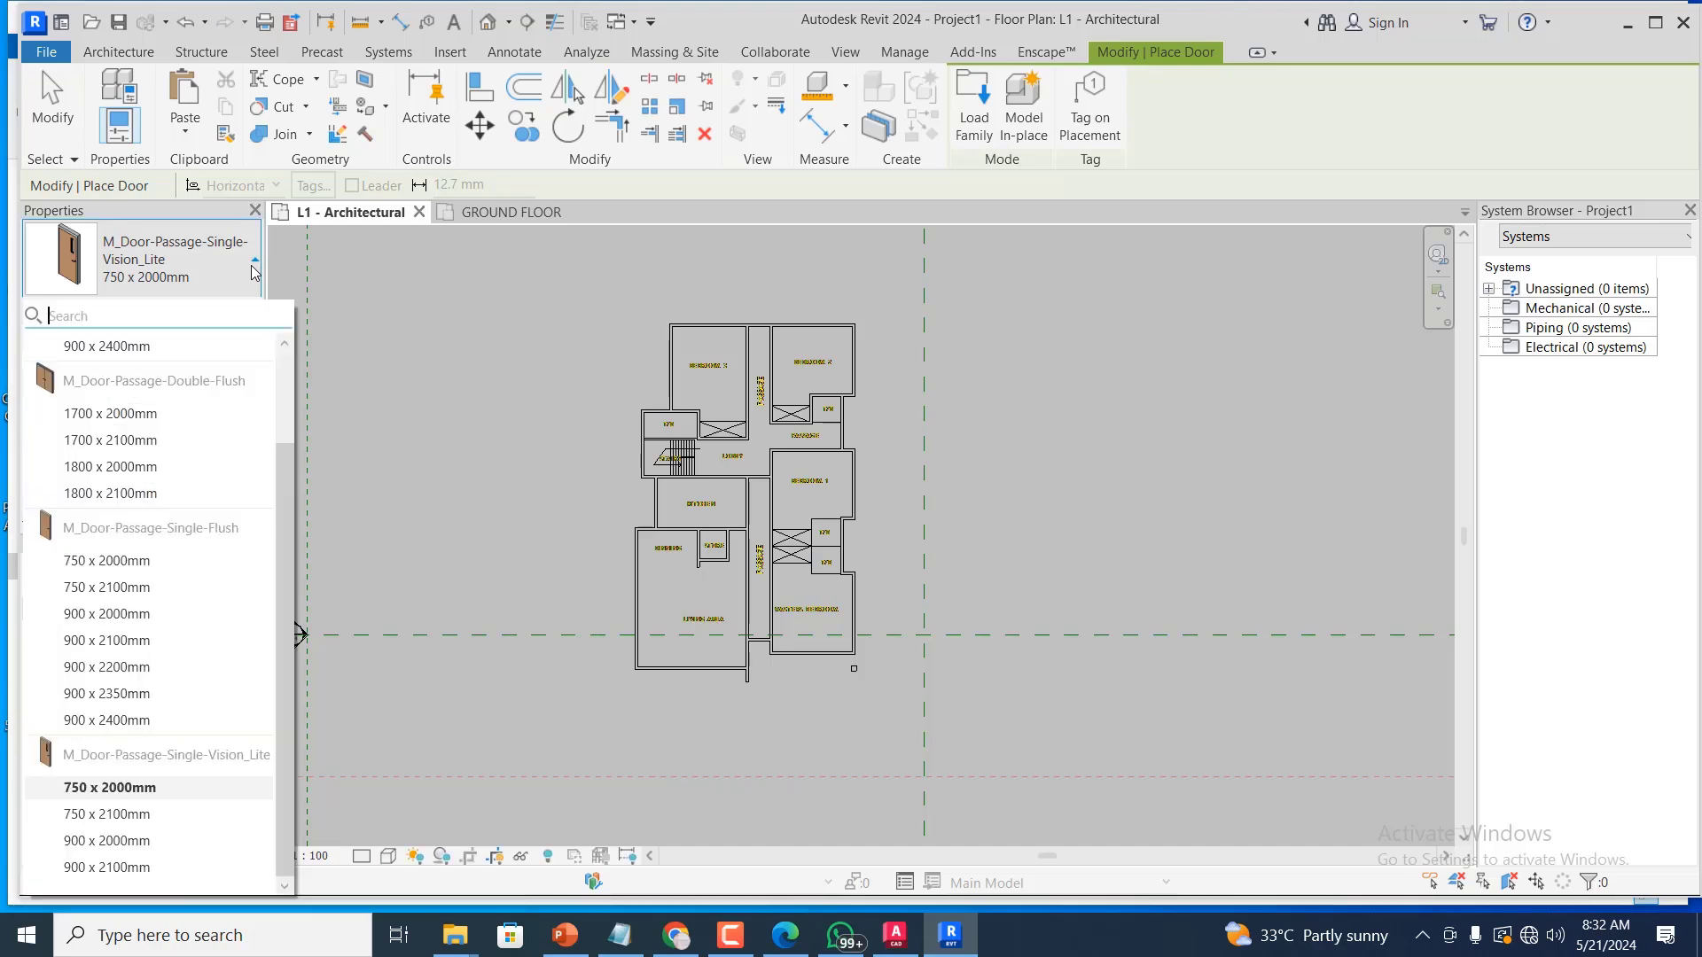
scroll(122, 348, "up", 2)
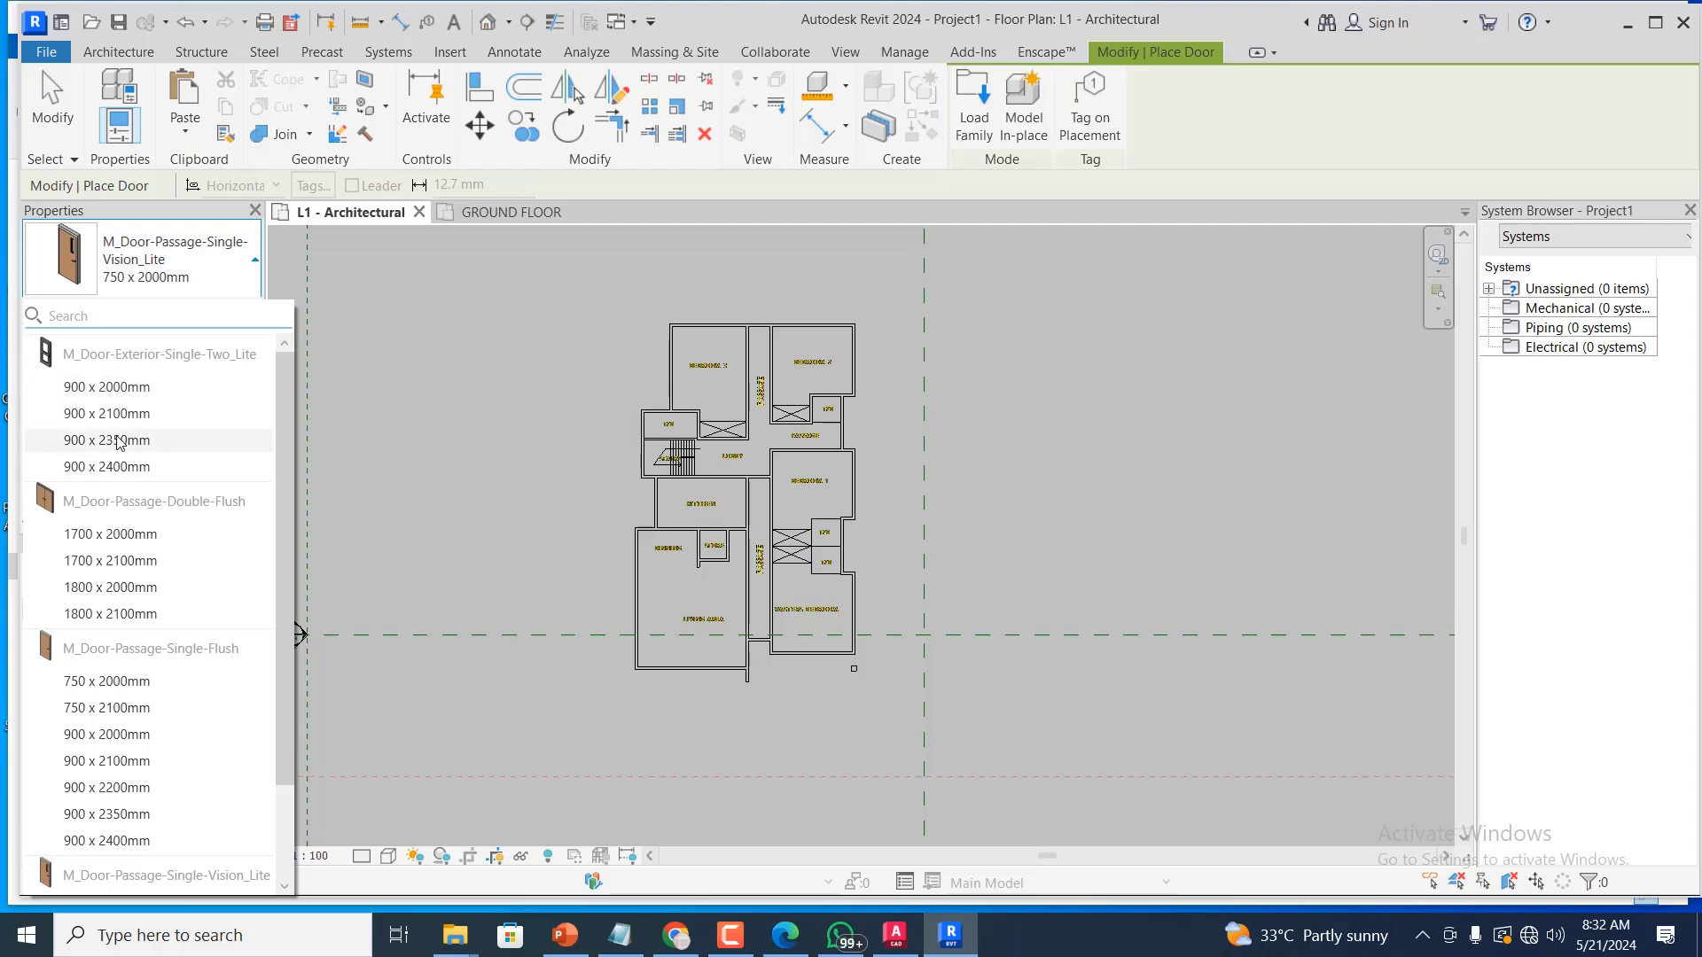
scroll(133, 585, "down", 2)
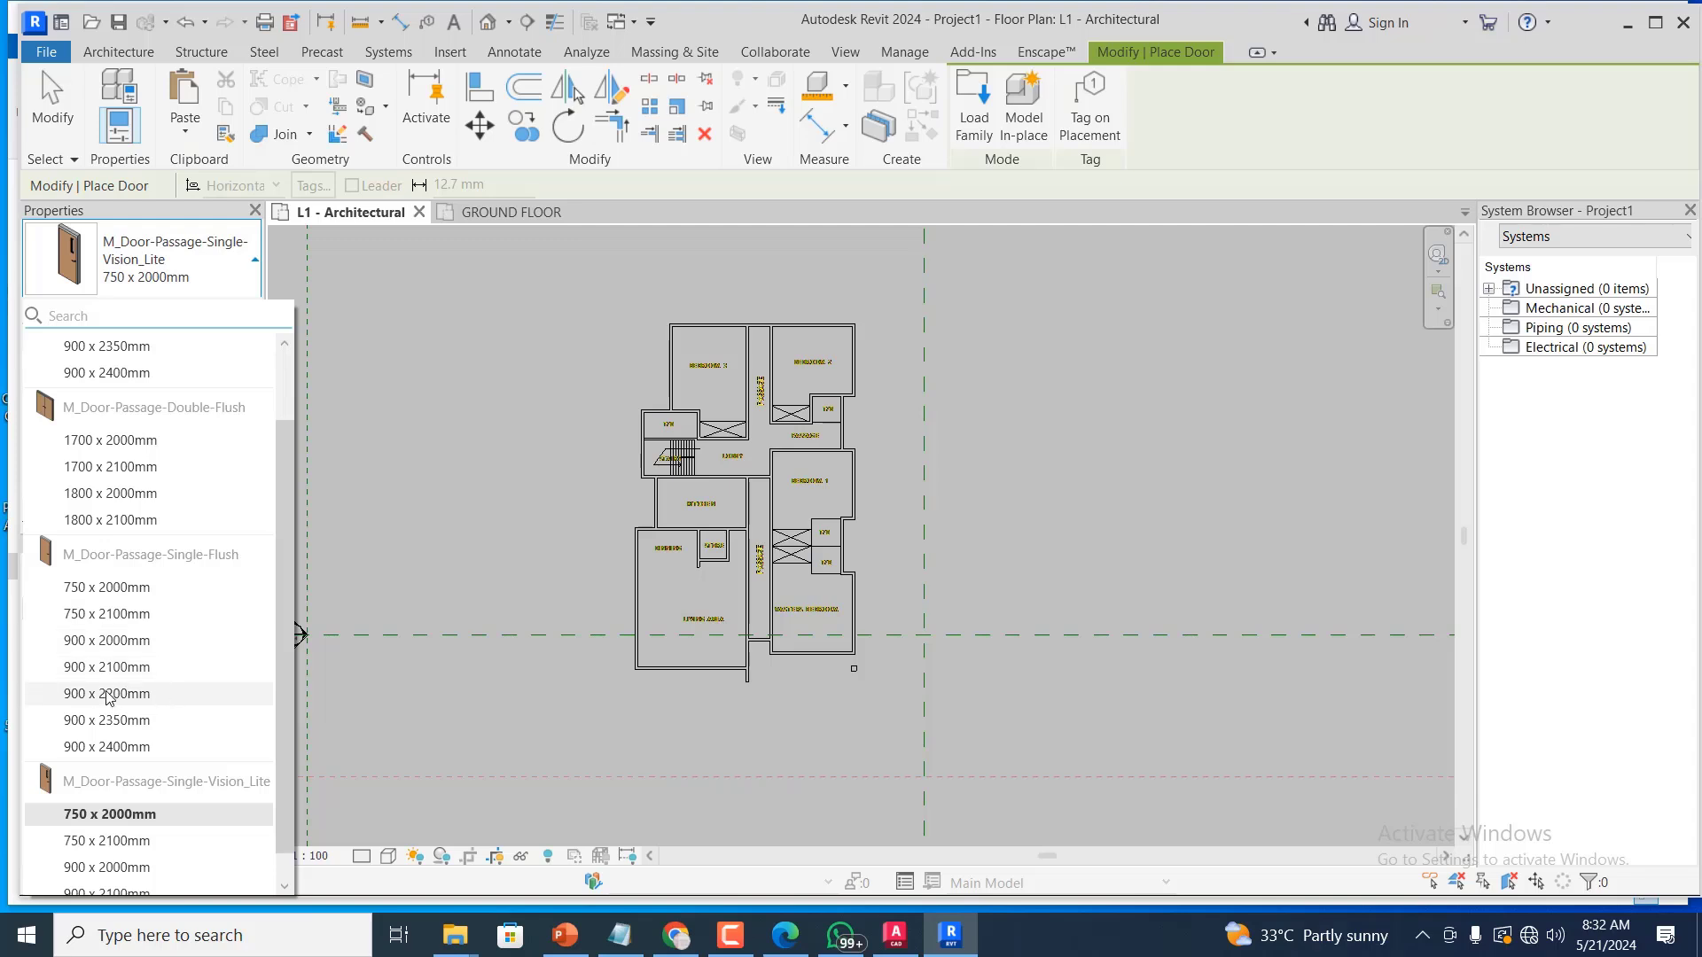
scroll(132, 736, "down", 1)
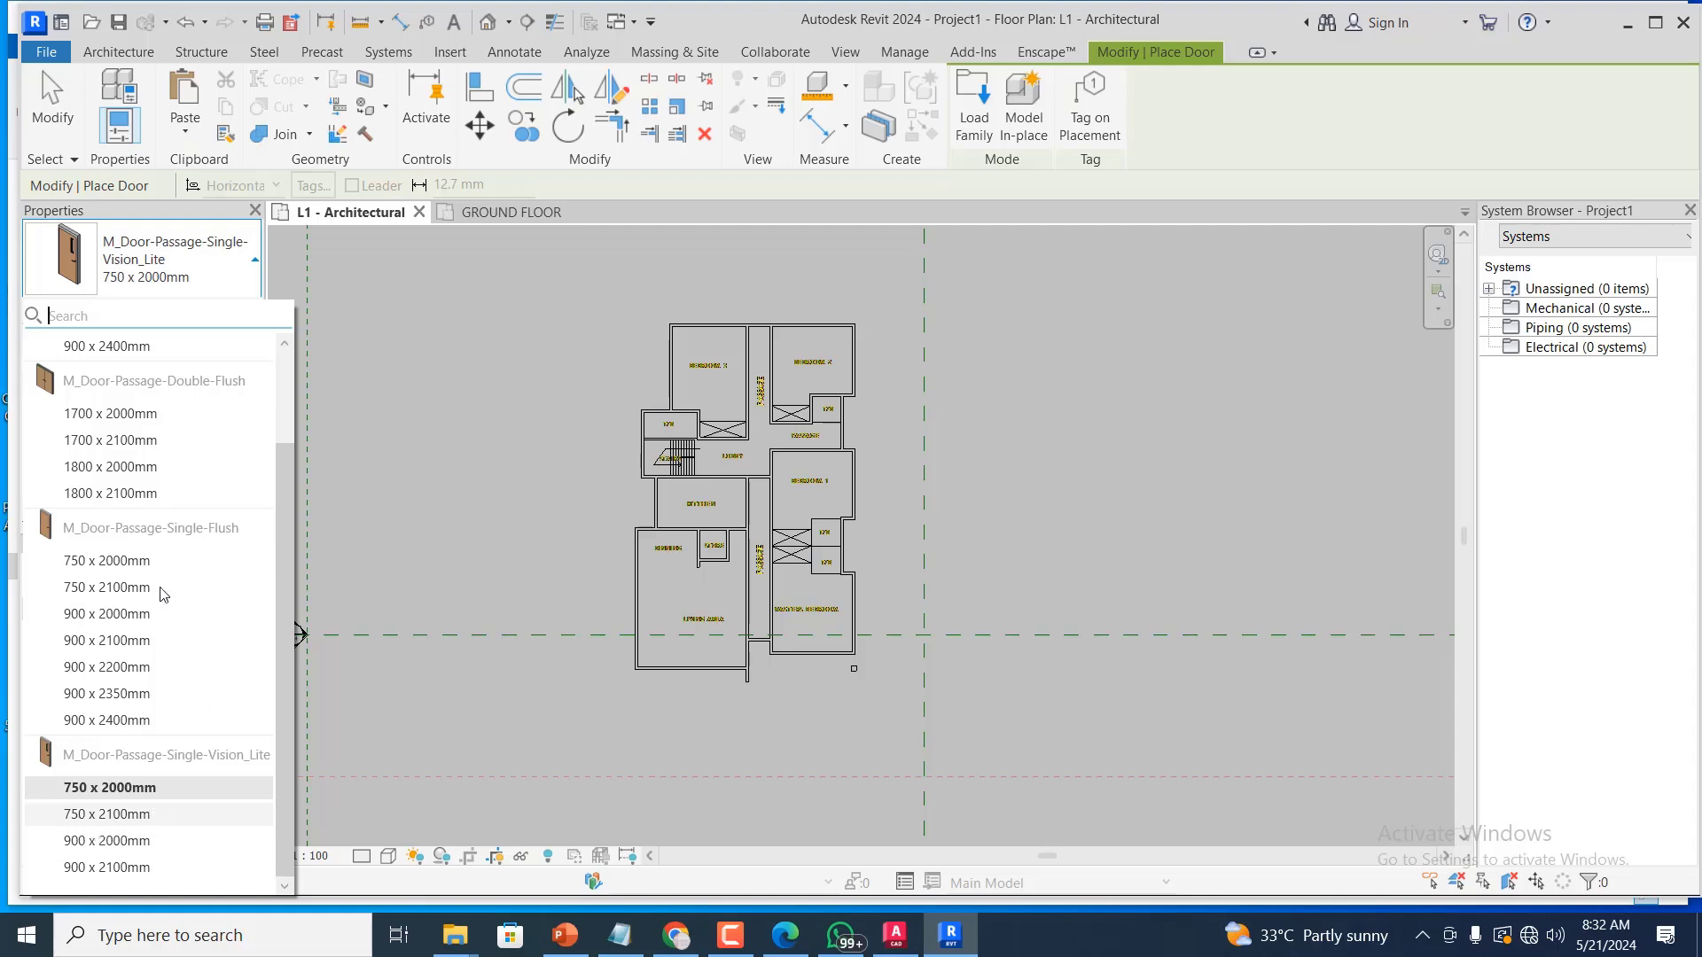
scroll(162, 594, "up", 4)
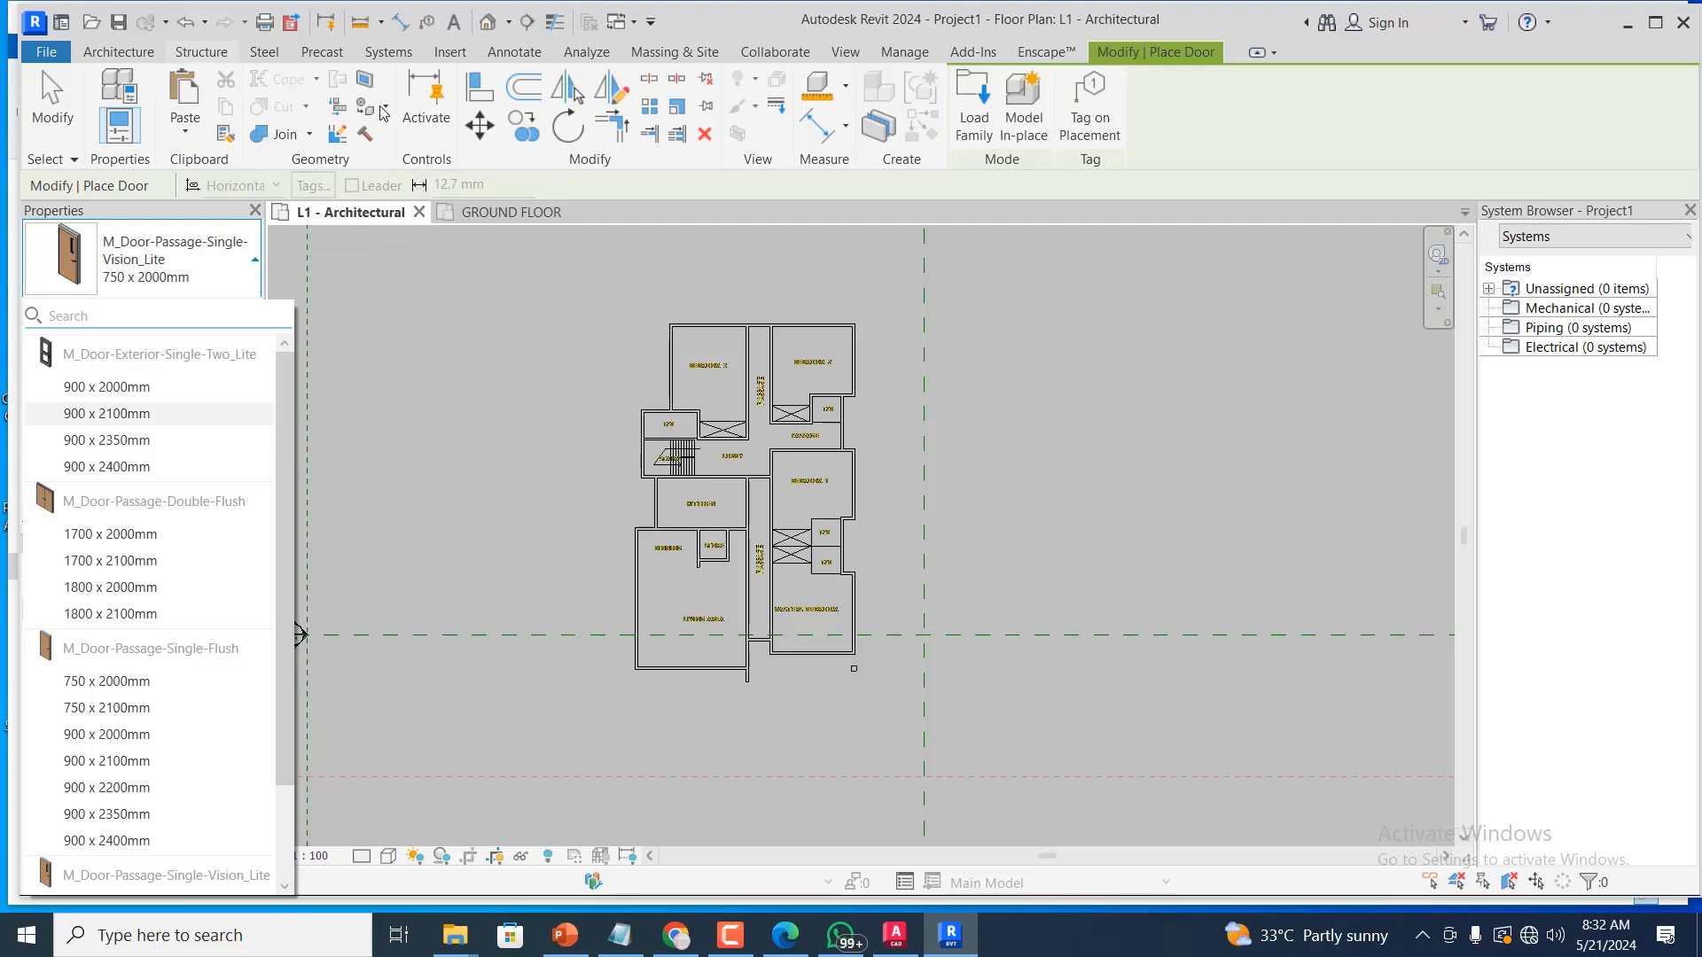
left_click(383, 286)
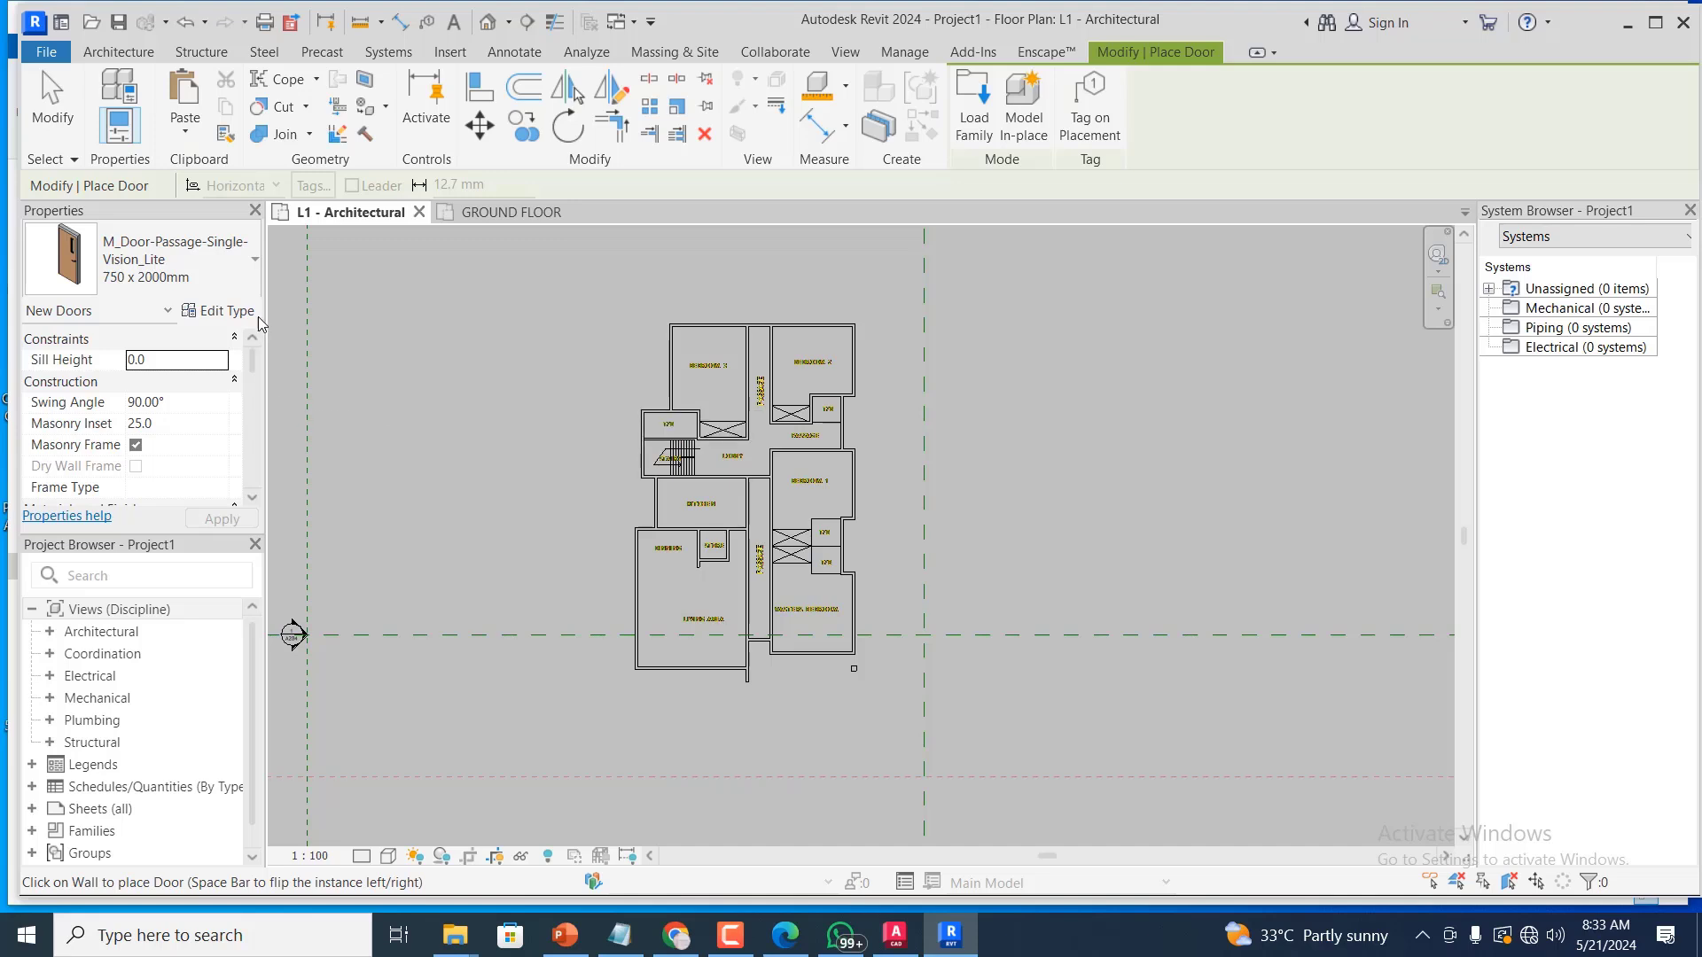
Start Transfer Project Standards in Project1 with LANDLORD as the source and include all item categories
left_click(523, 221)
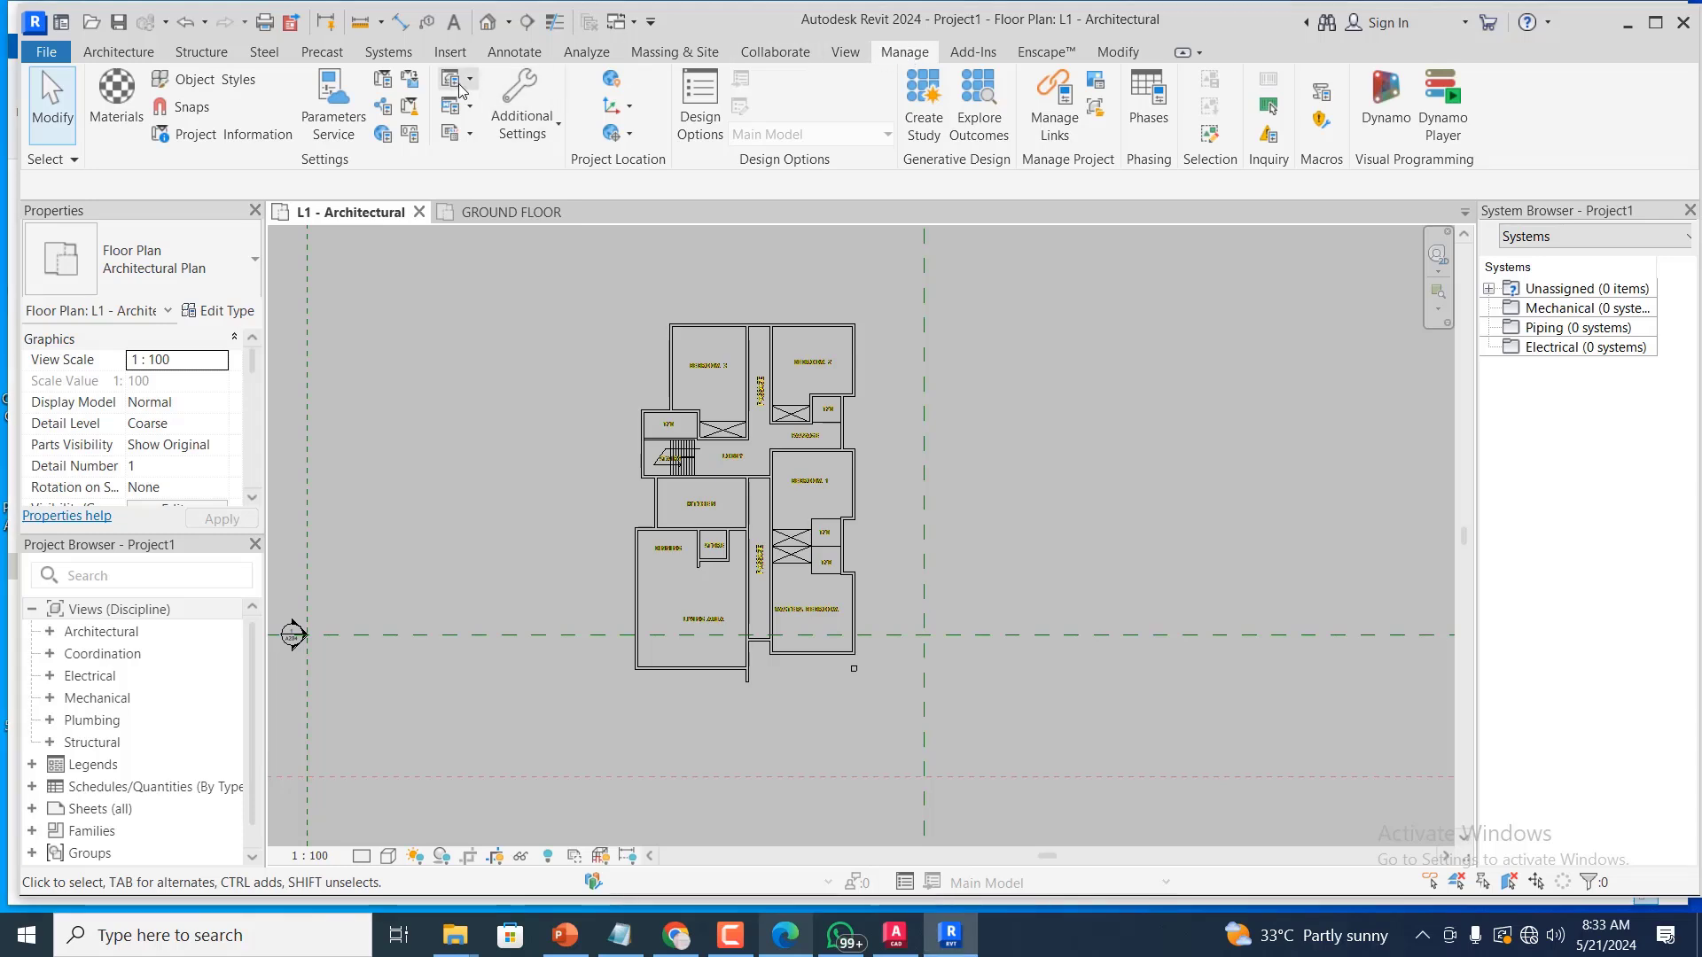
left_click(410, 79)
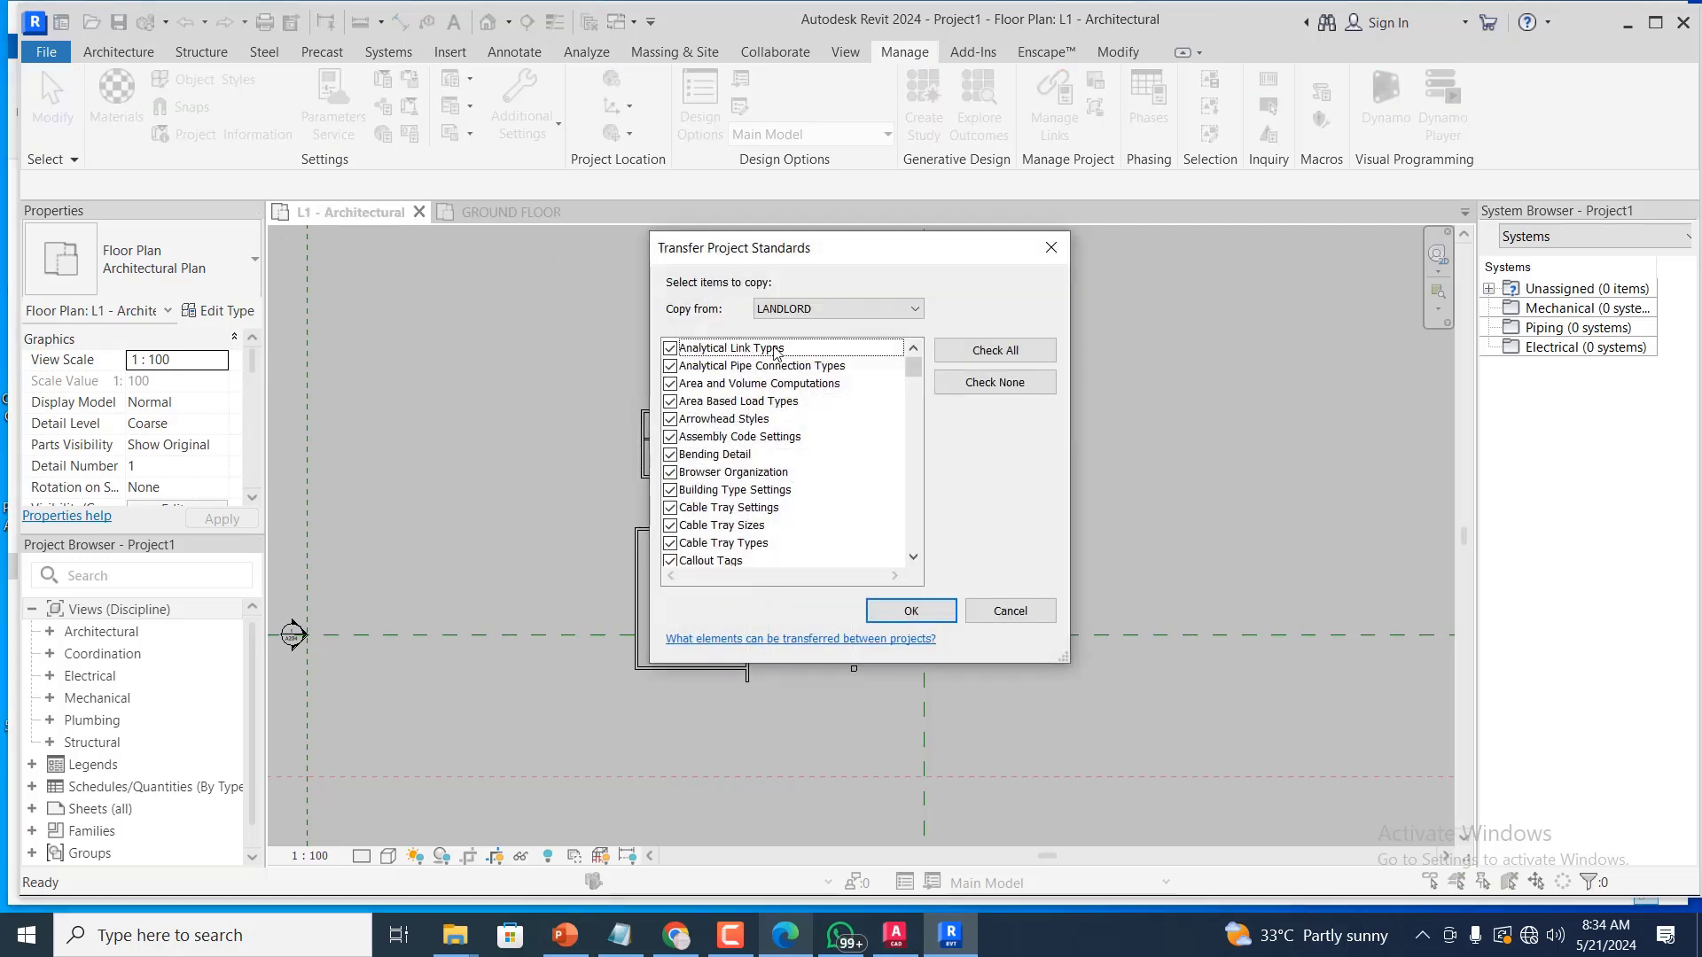
scroll(774, 355, "down", 4)
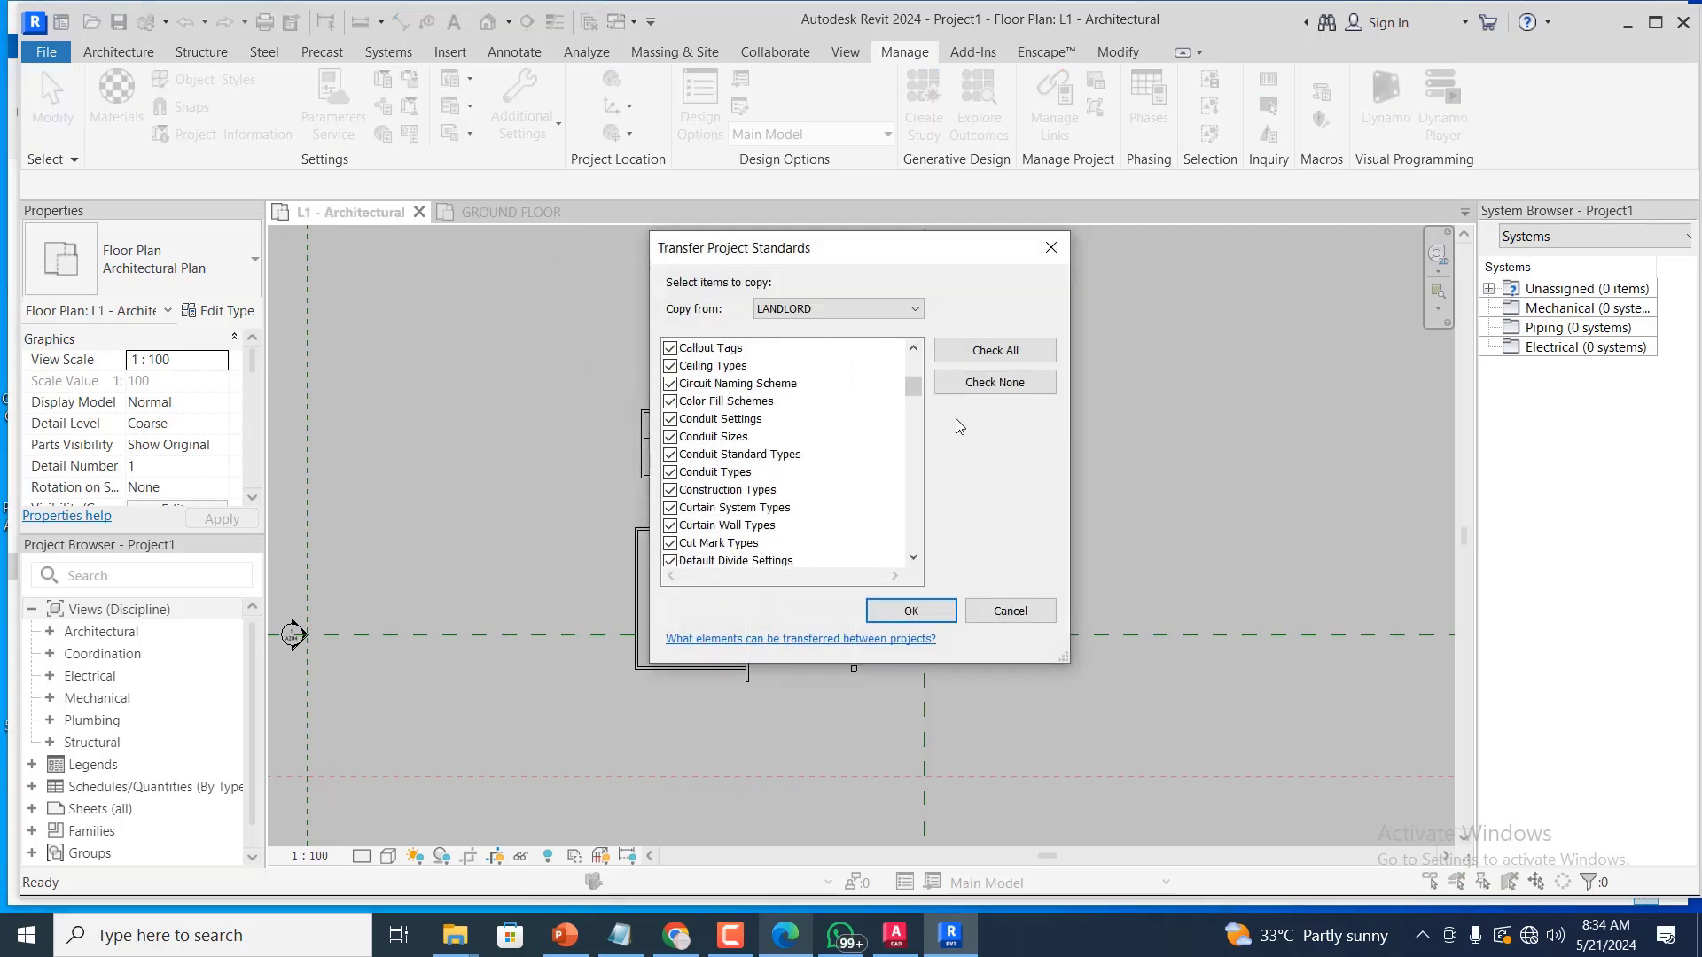
left_click(1008, 382)
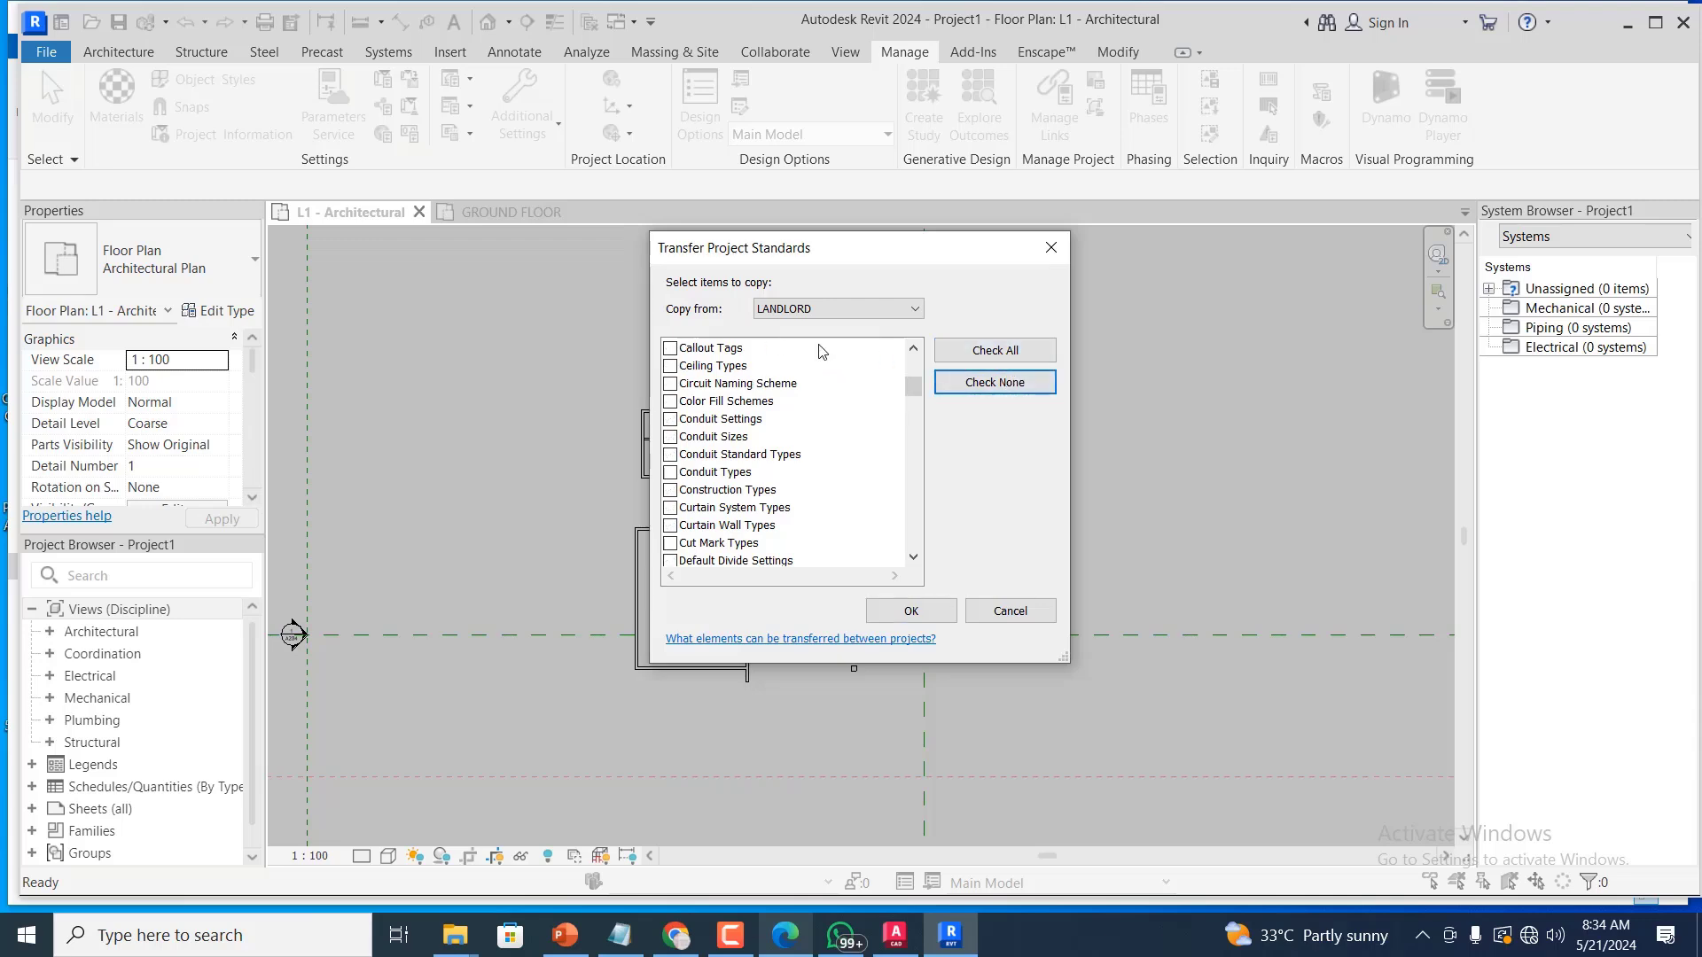
left_click(993, 350)
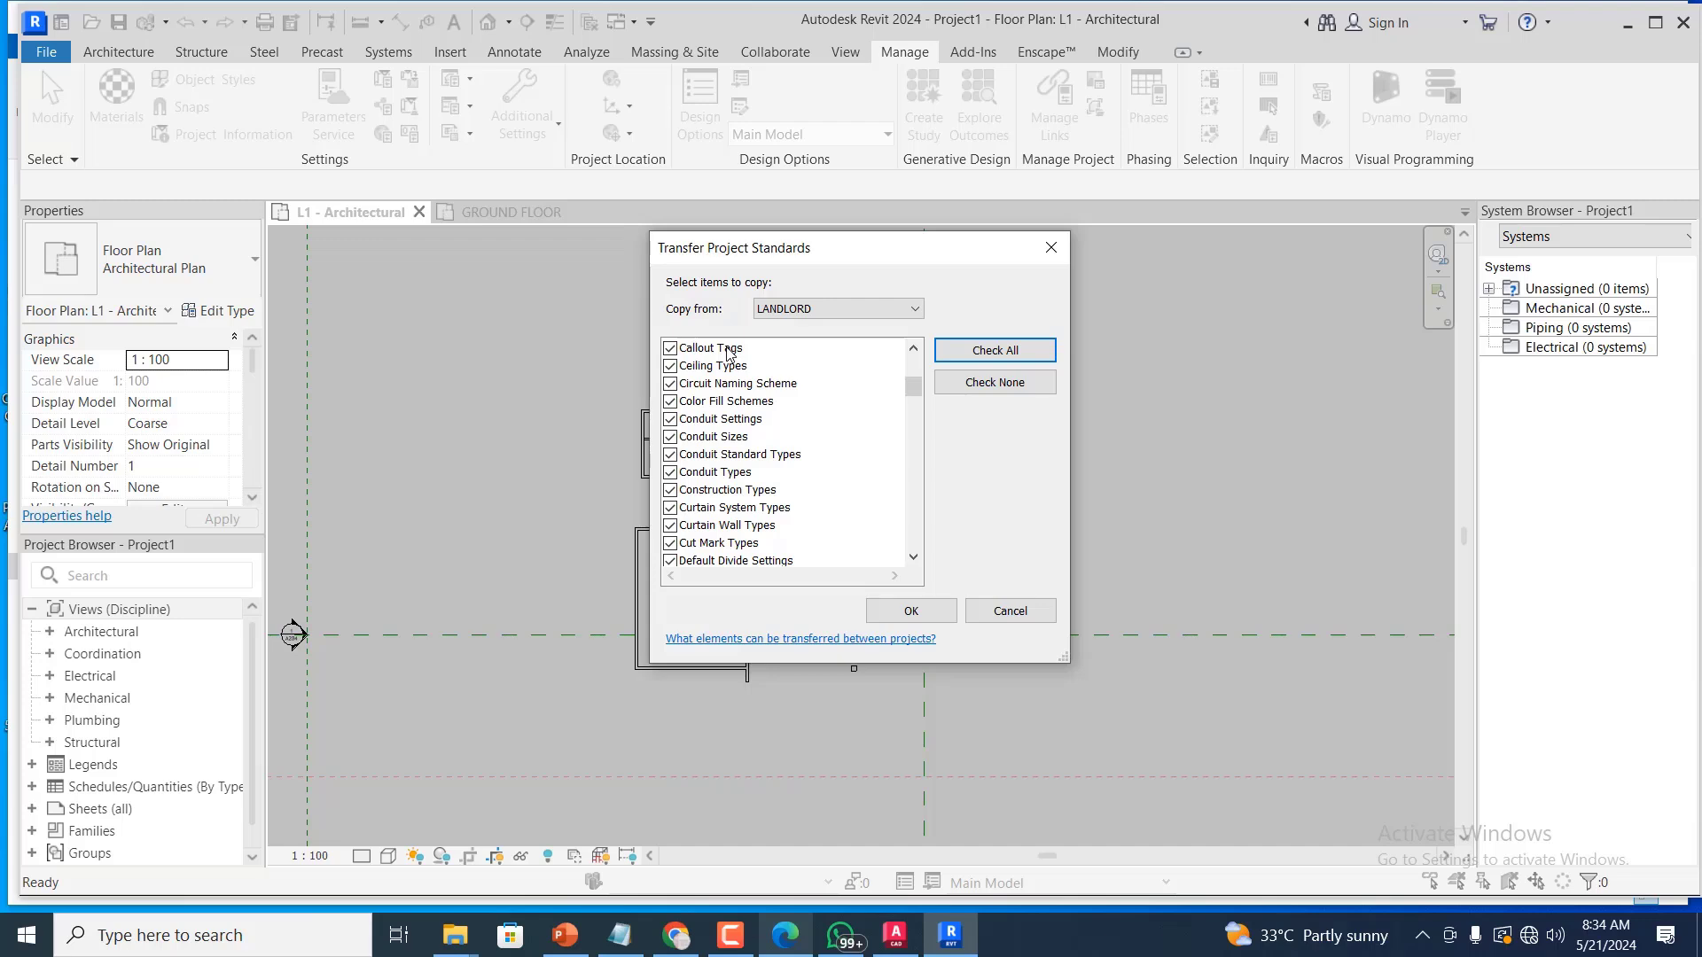
Examine the full list of item categories that can be copied from LANDLORD
scroll(846, 355, "up", 4)
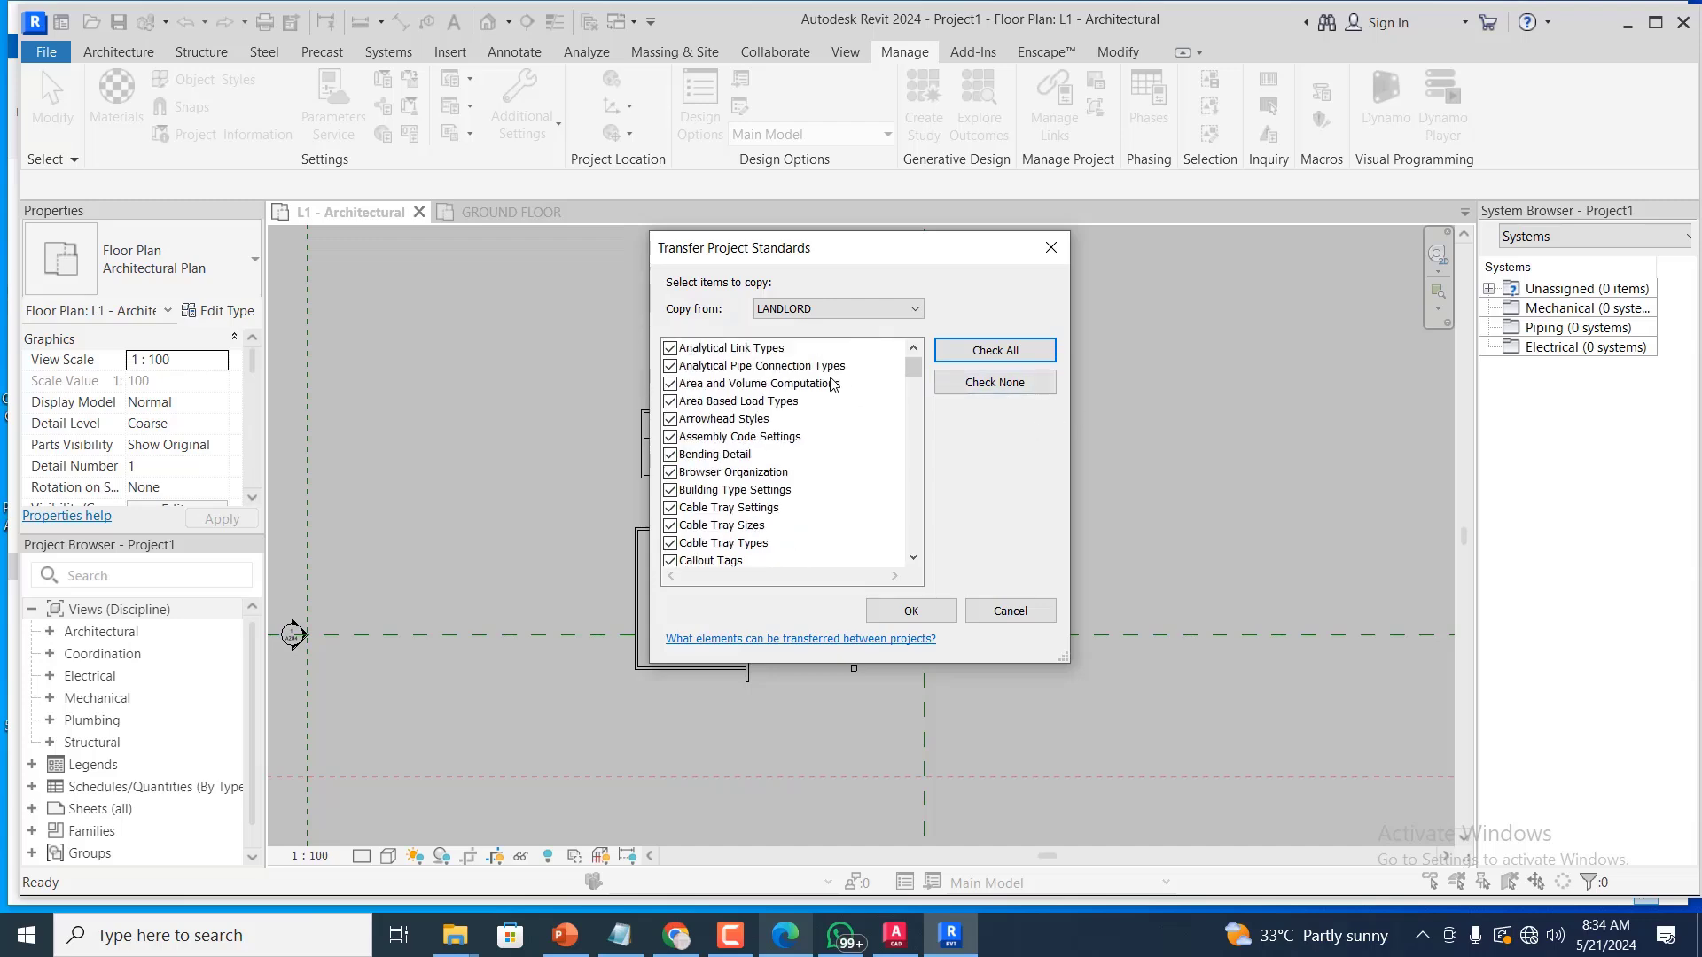
scroll(846, 355, "down", 1)
scroll(771, 523, "down", 3)
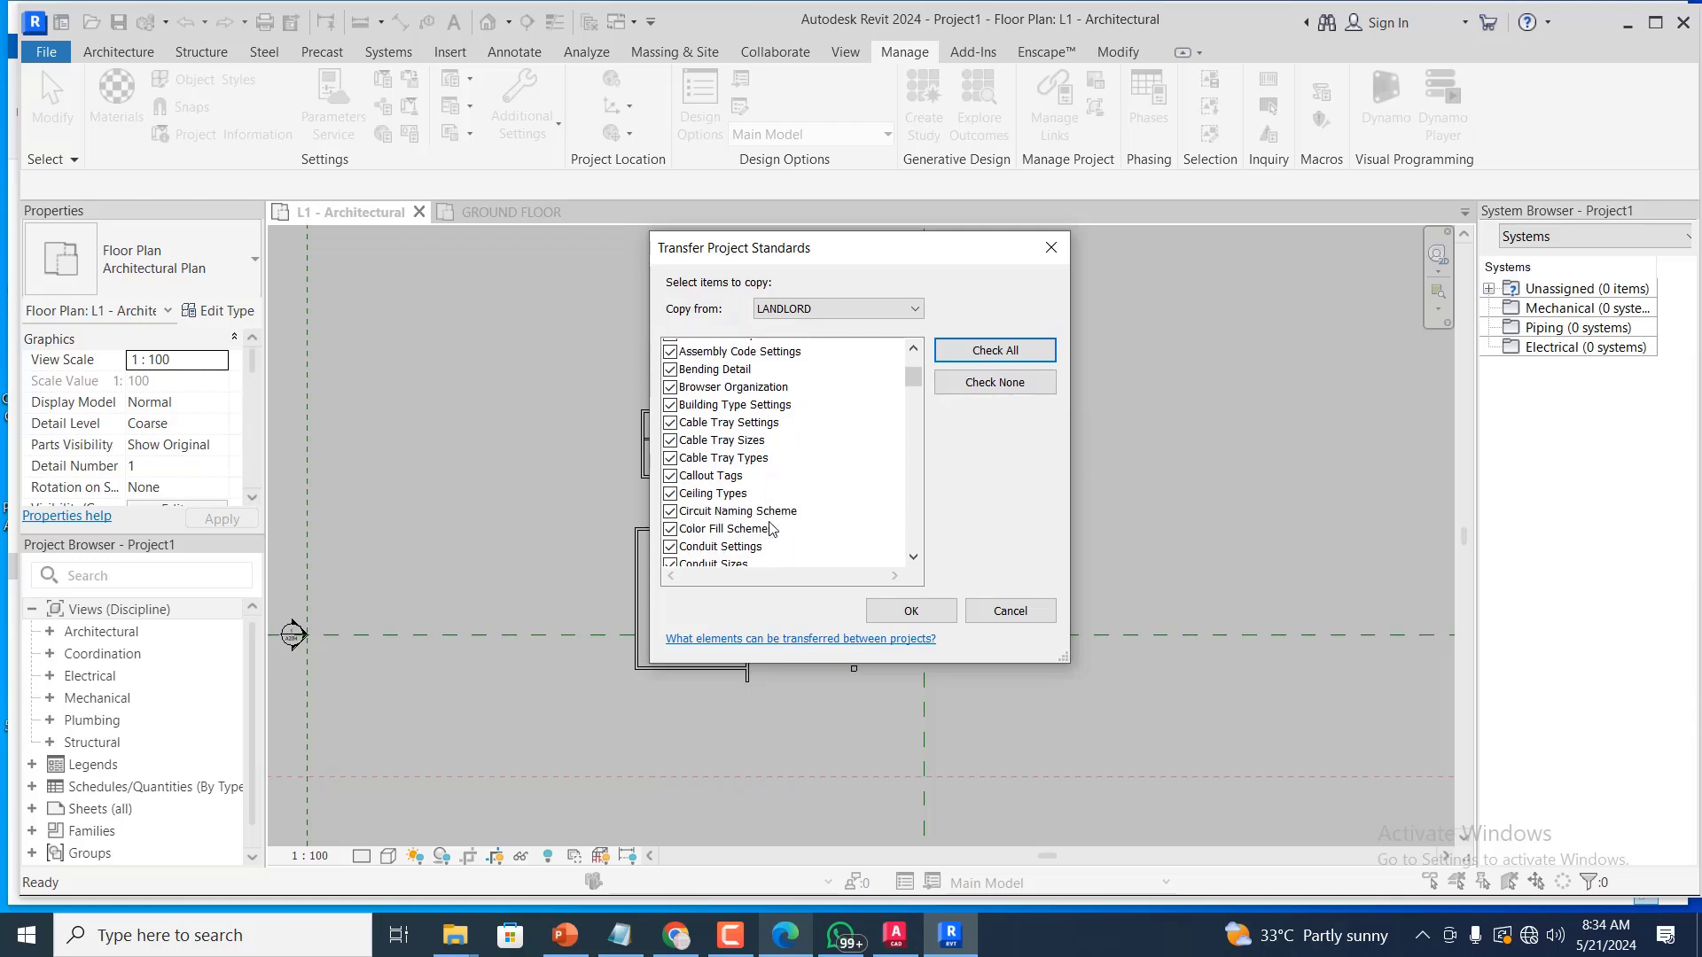
scroll(737, 528, "down", 1)
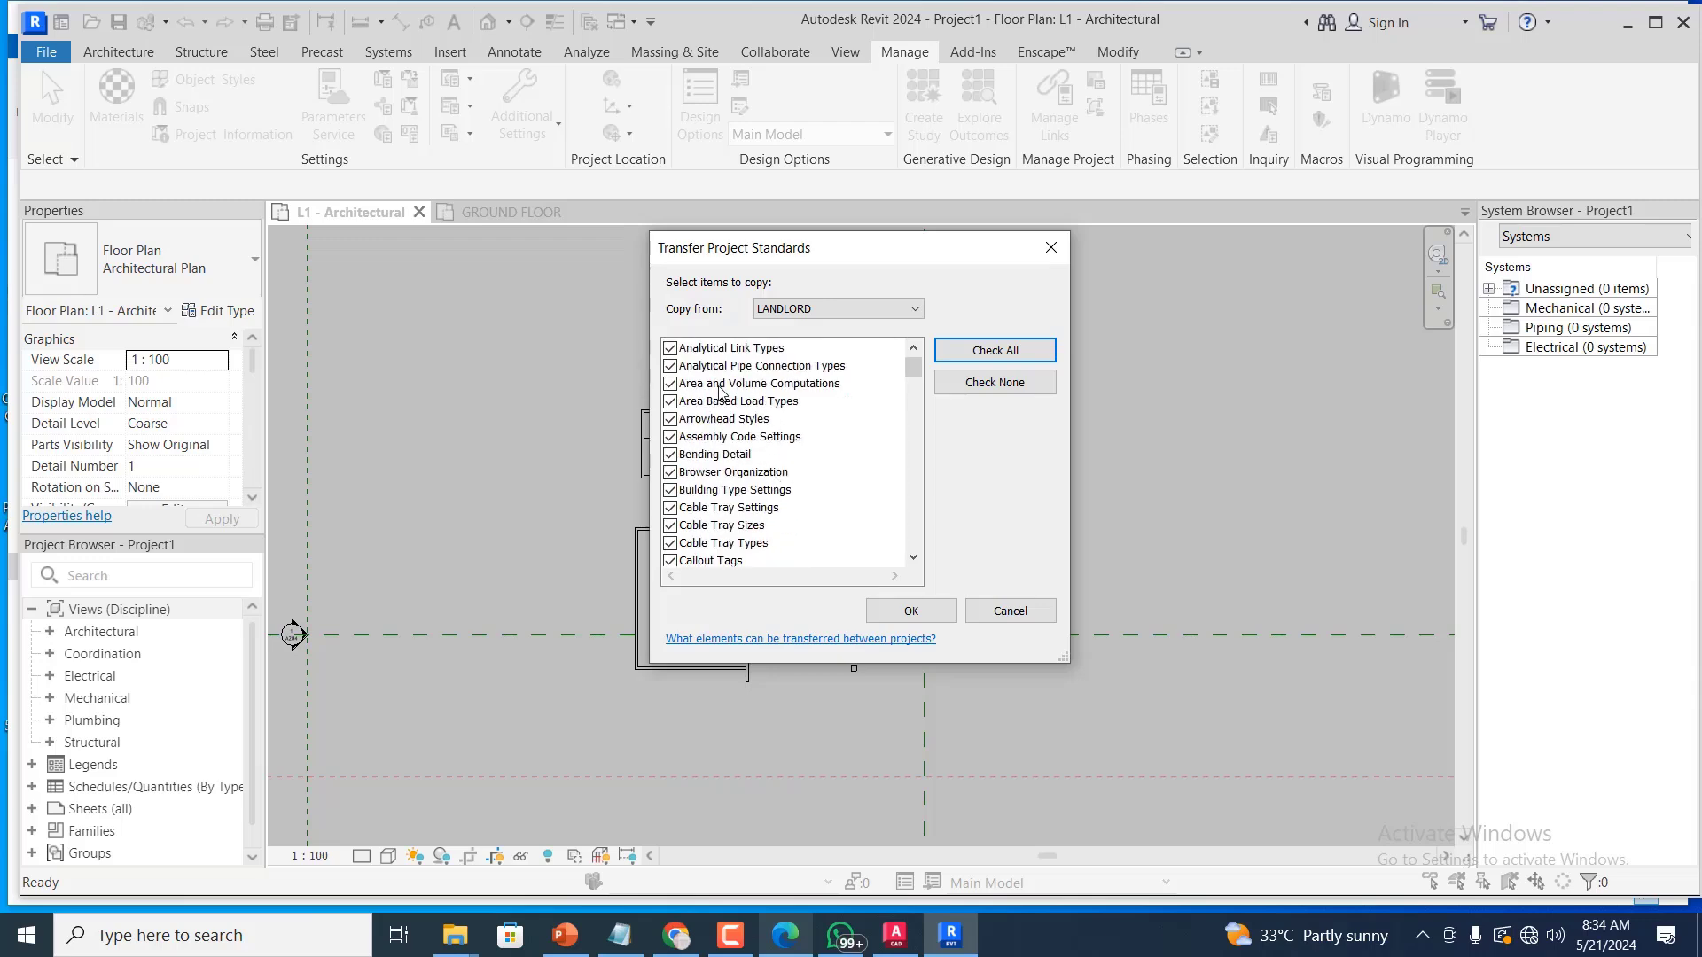
scroll(690, 462, "down", 10)
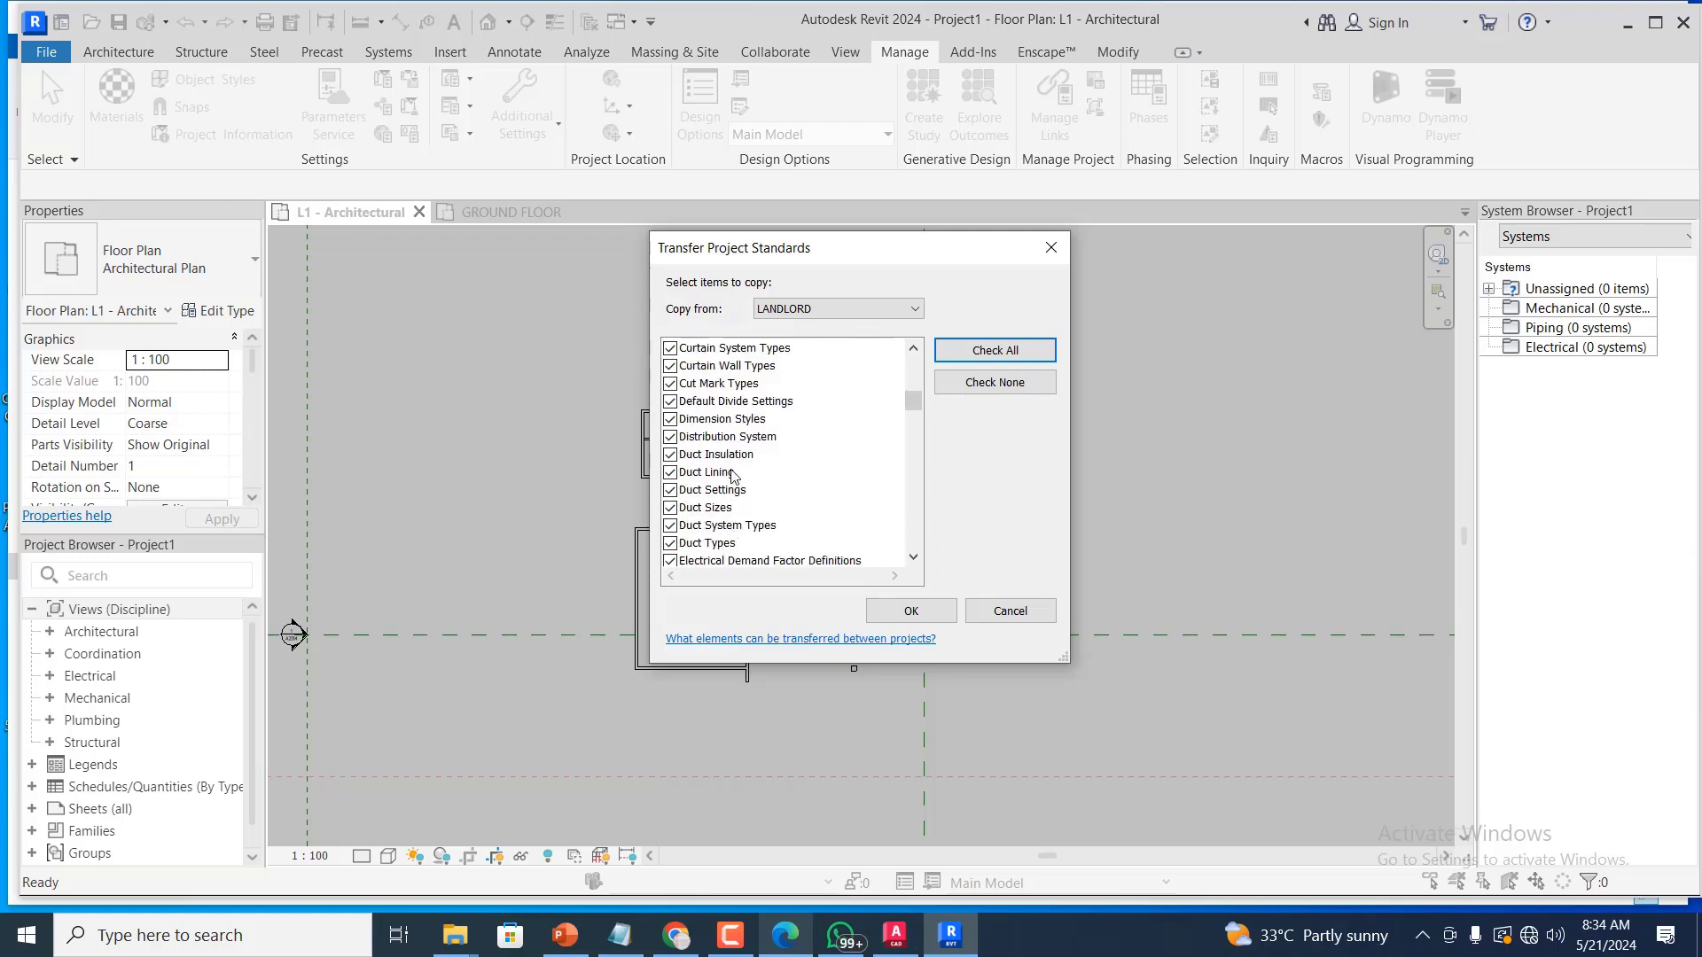
scroll(720, 498, "down", 8)
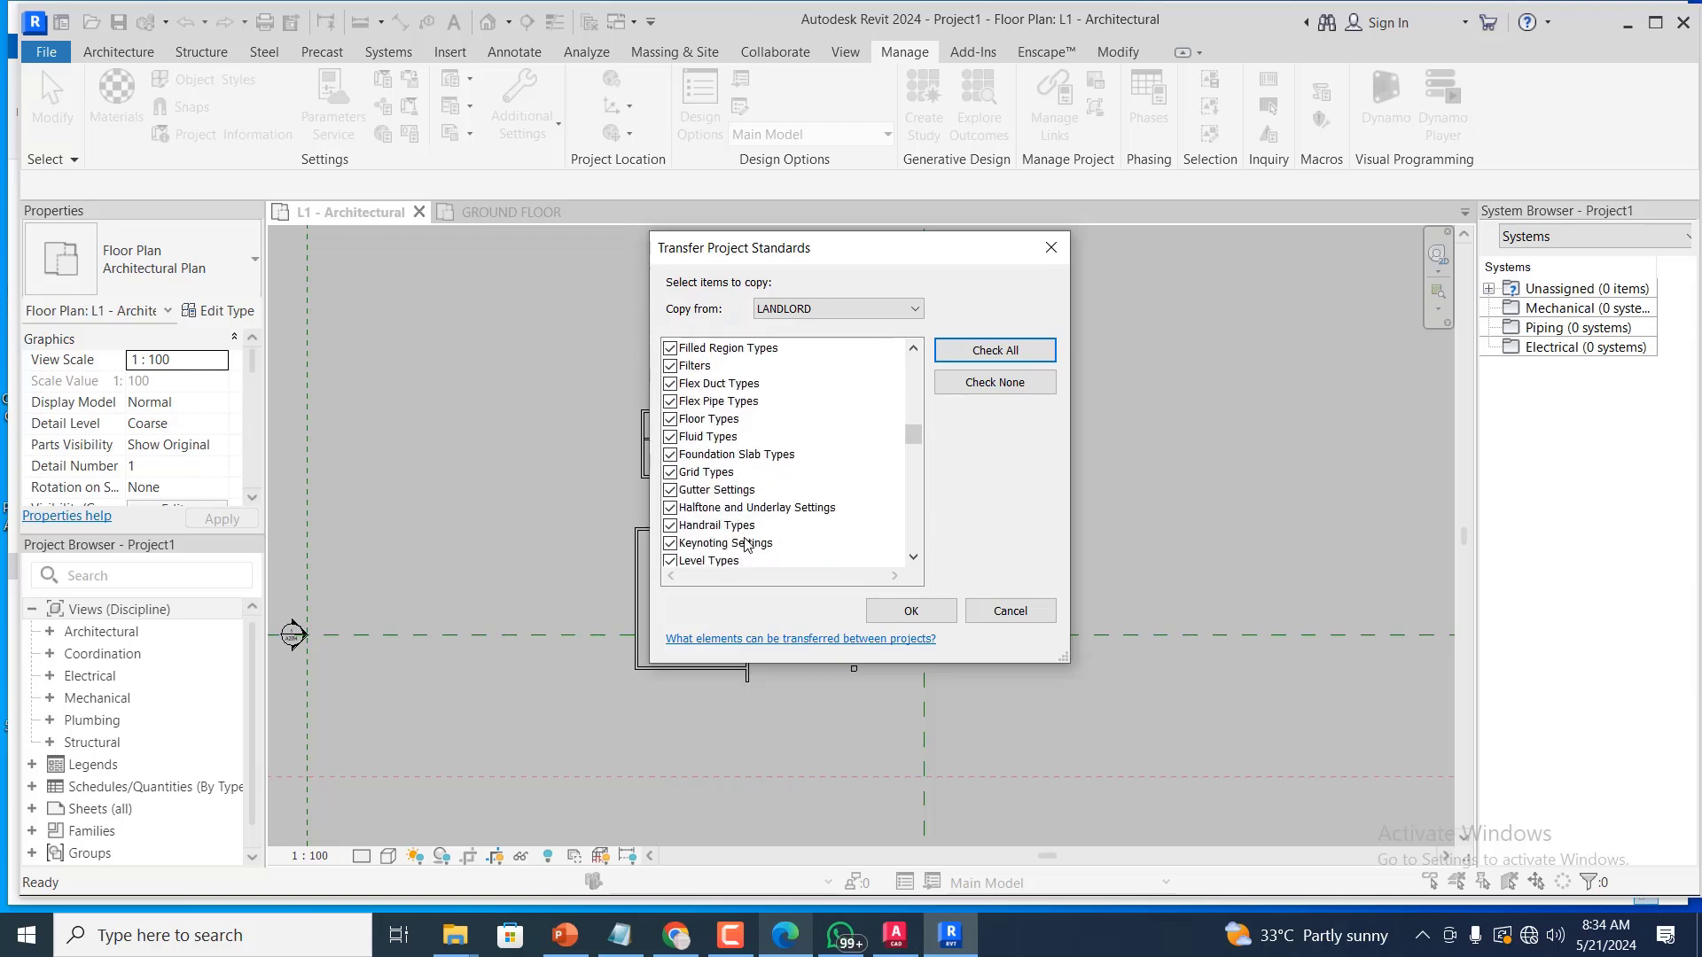
scroll(744, 545, "down", 3)
scroll(754, 524, "down", 9)
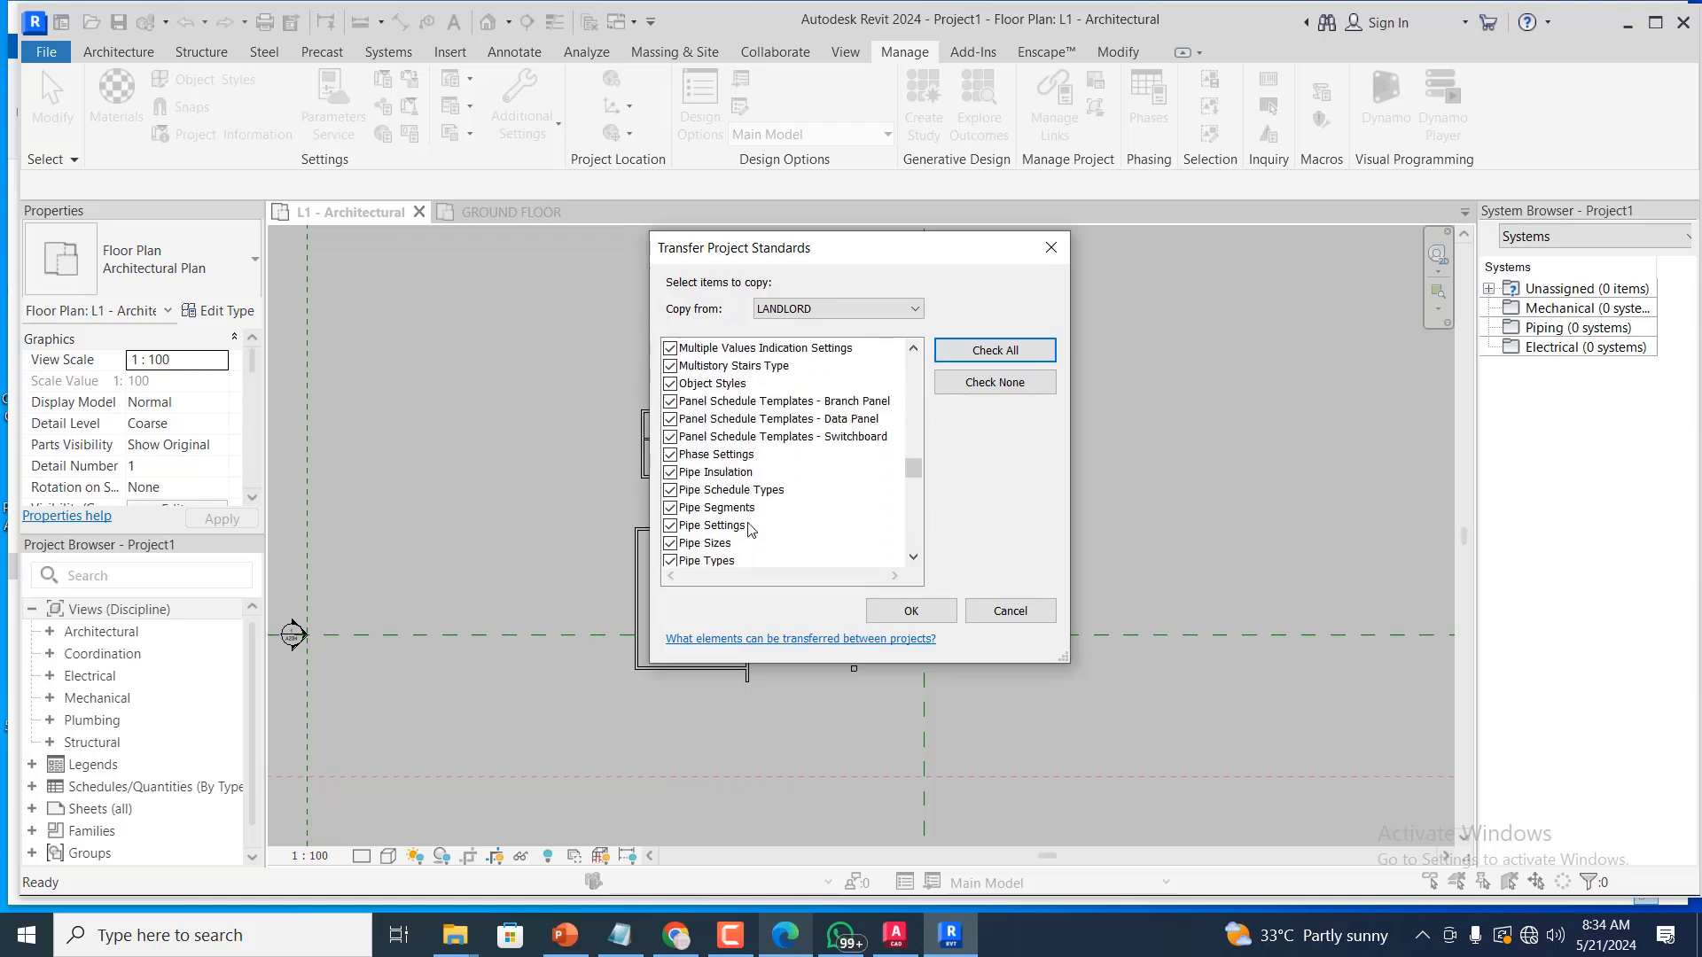
scroll(747, 544, "down", 10)
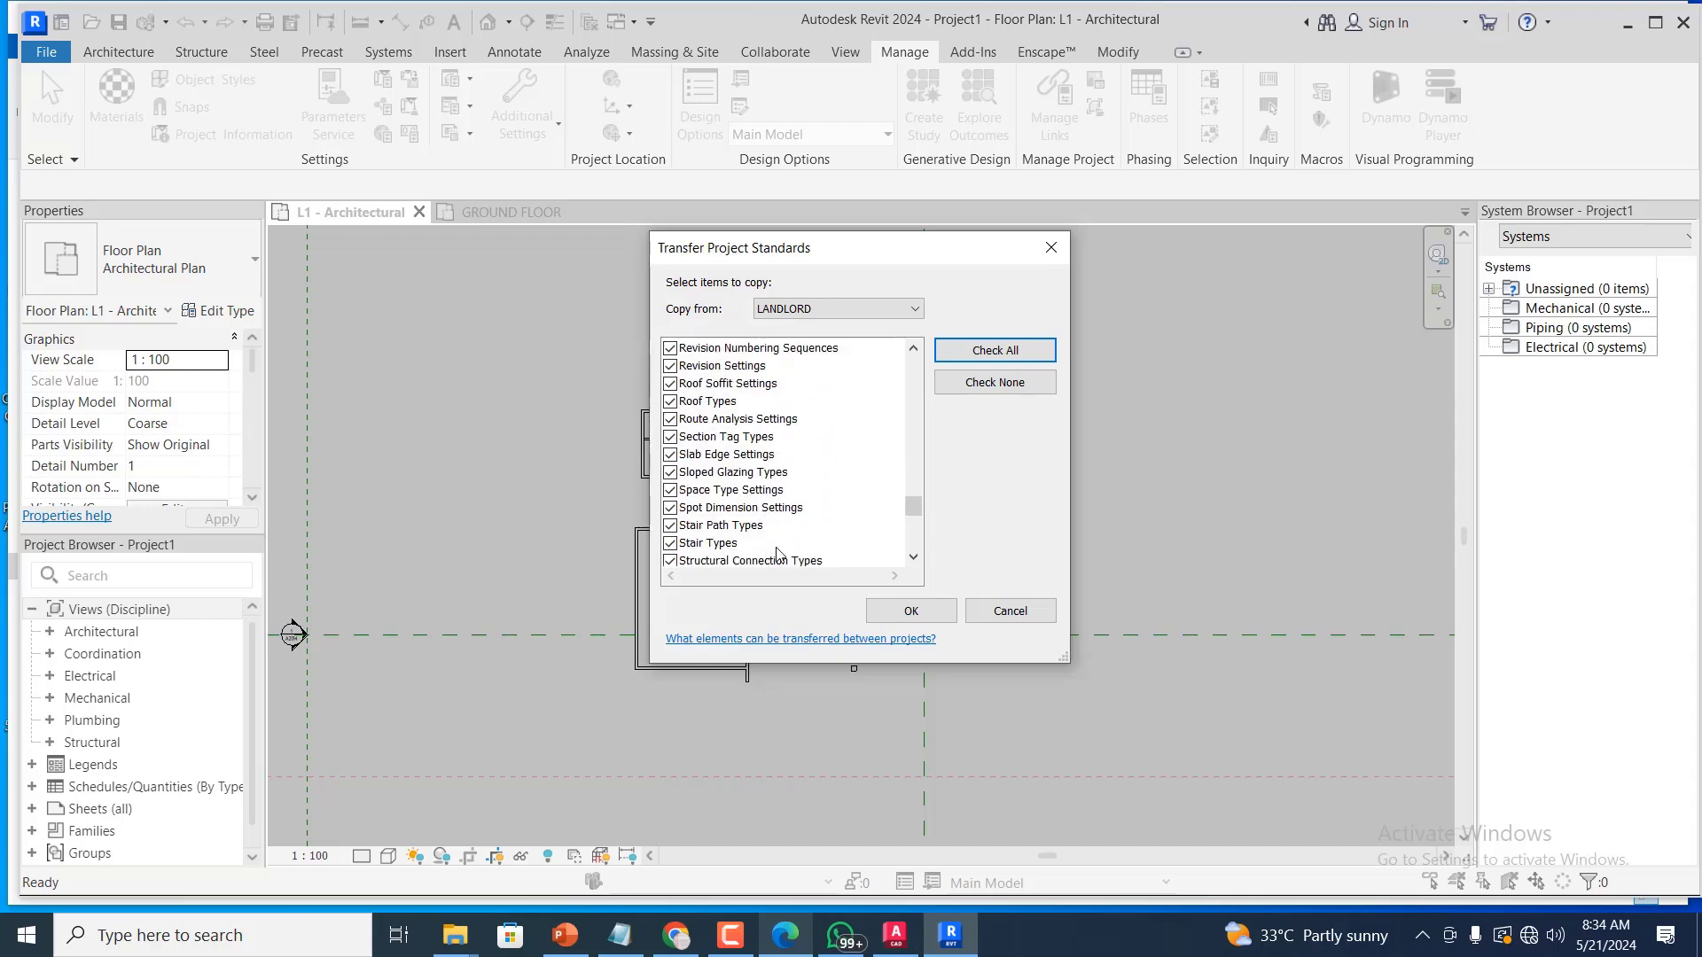
Transfer the checked standards into Project1, reviewing the duplicate types and overwriting them
left_click(909, 612)
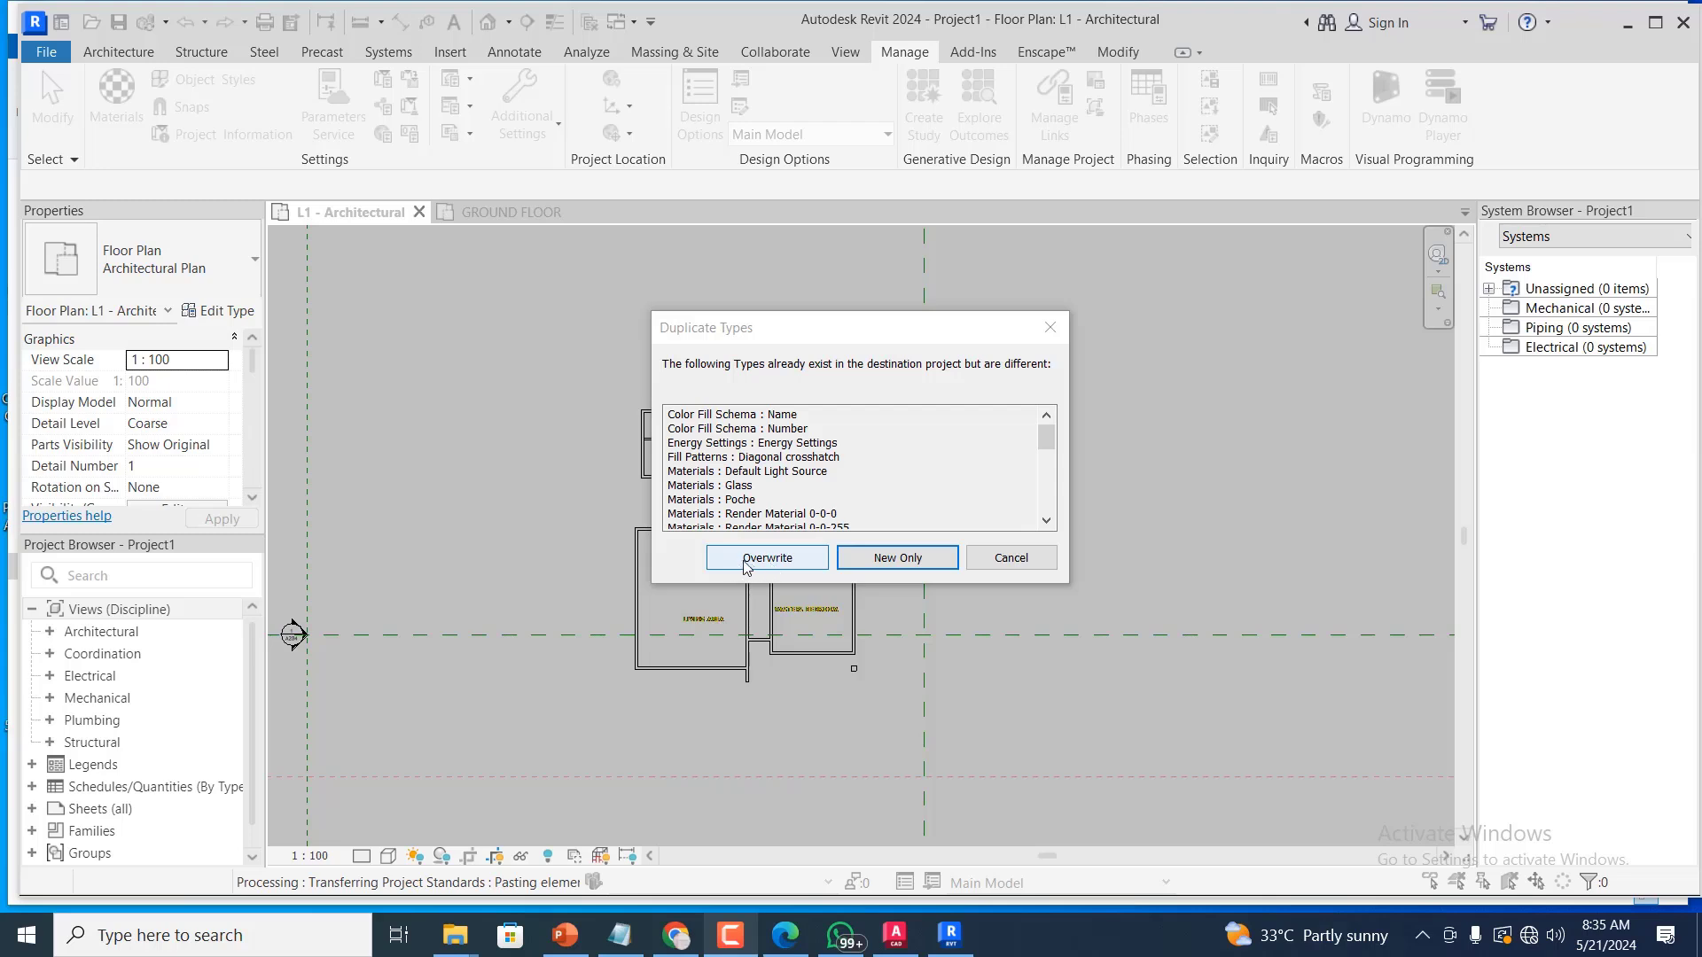
mouse_move(1048, 430)
left_mouse_down()
mouse_move(1047, 528)
mouse_move(1047, 424)
left_mouse_up()
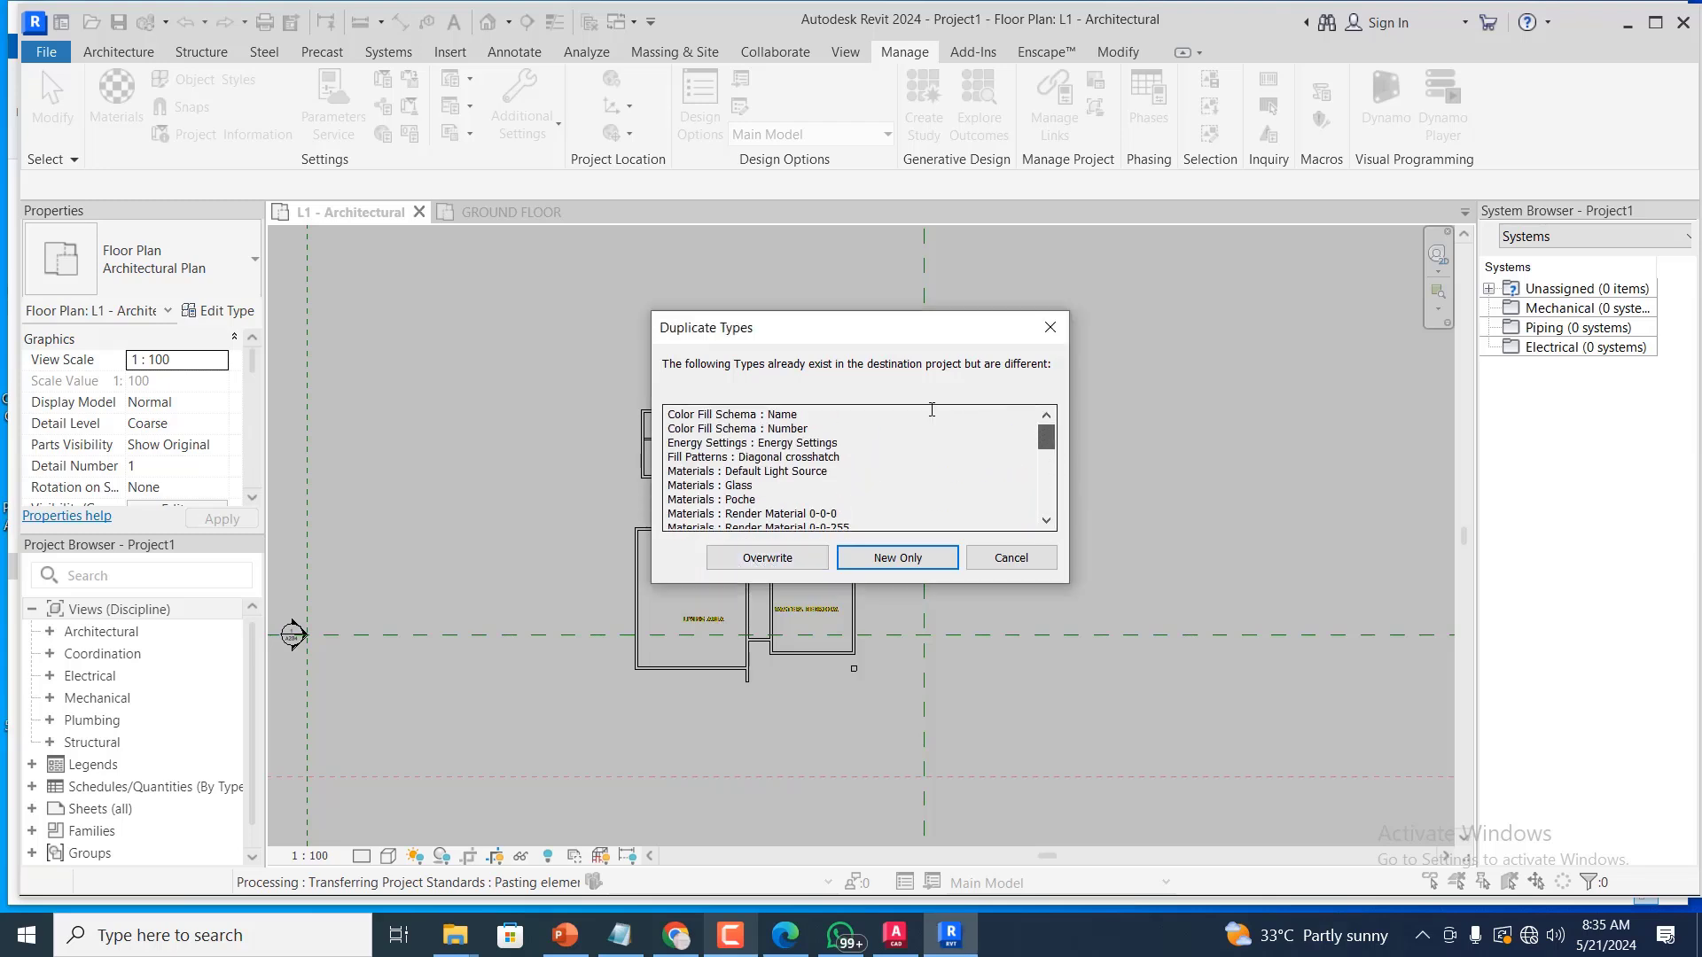
left_click(767, 558)
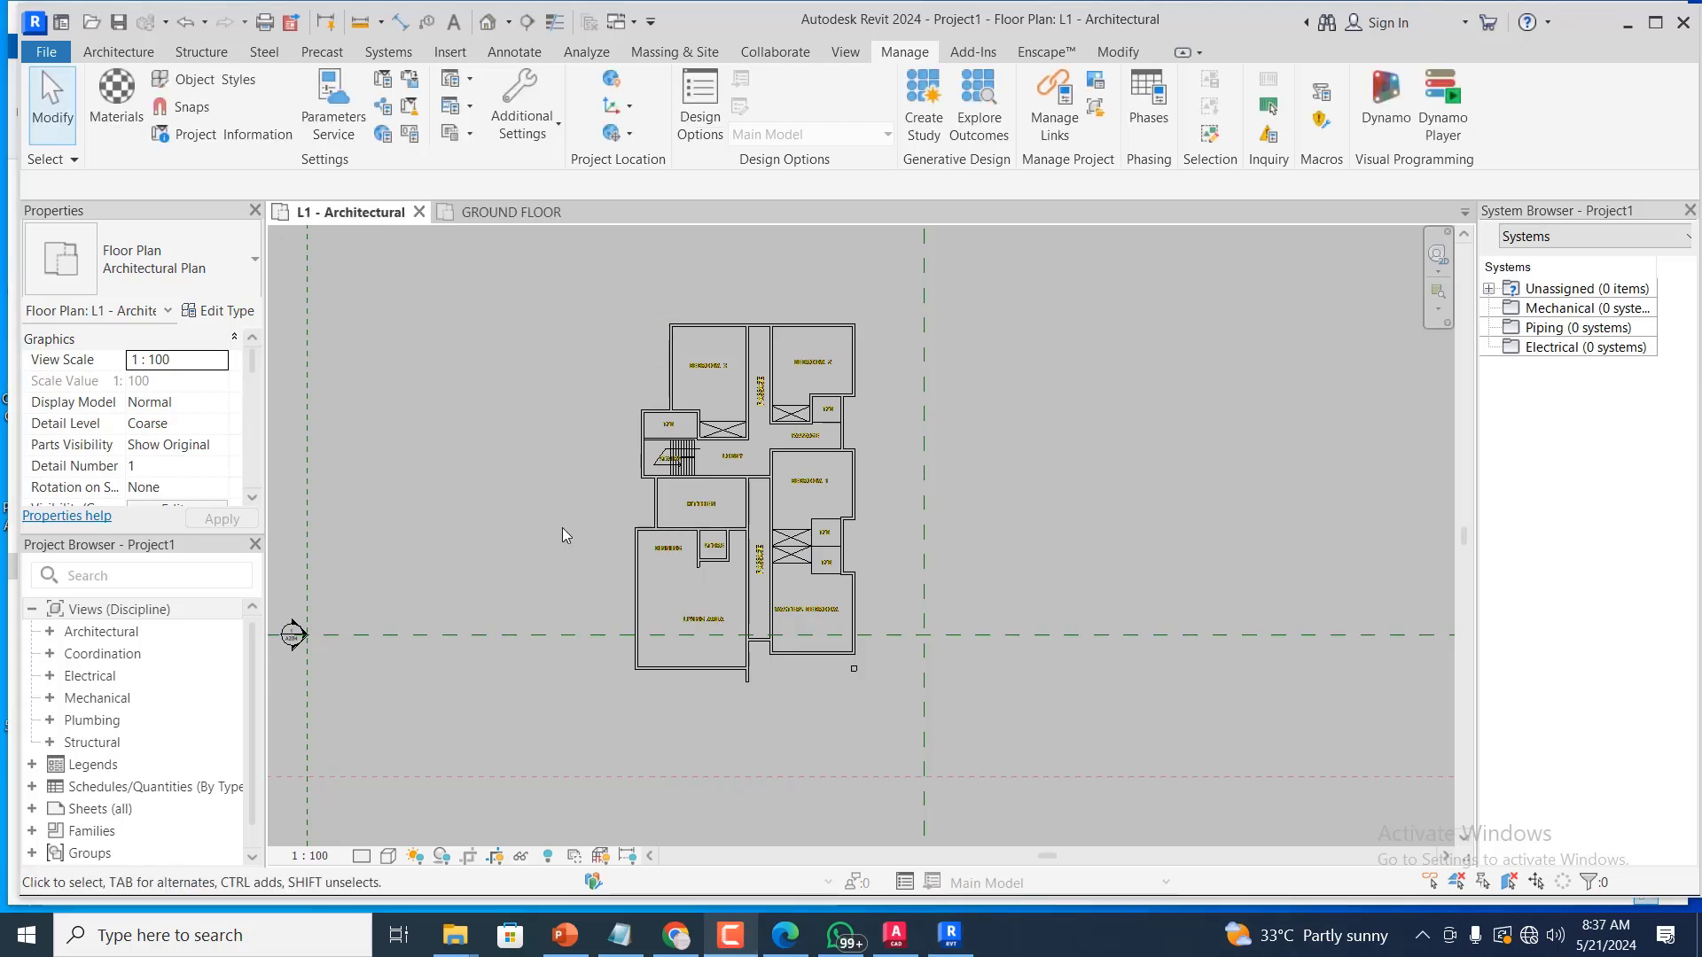
Start the Door command in Project1 and check the door type list after the standards transfer
left_click(121, 52)
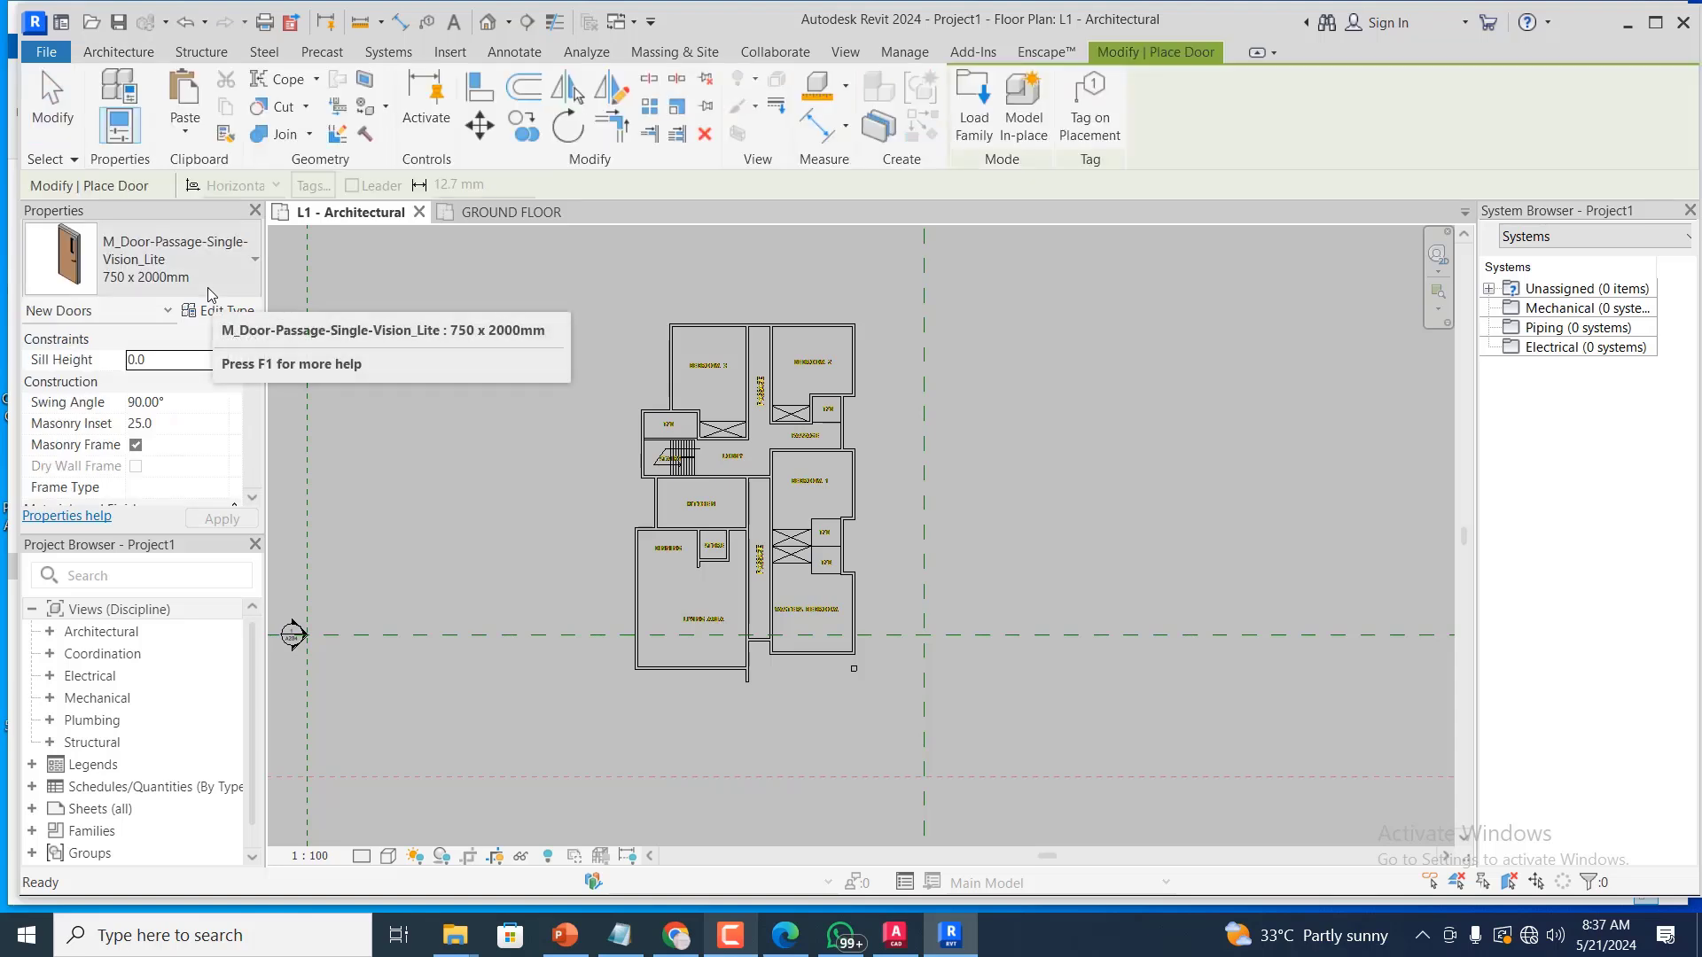
left_click(255, 258)
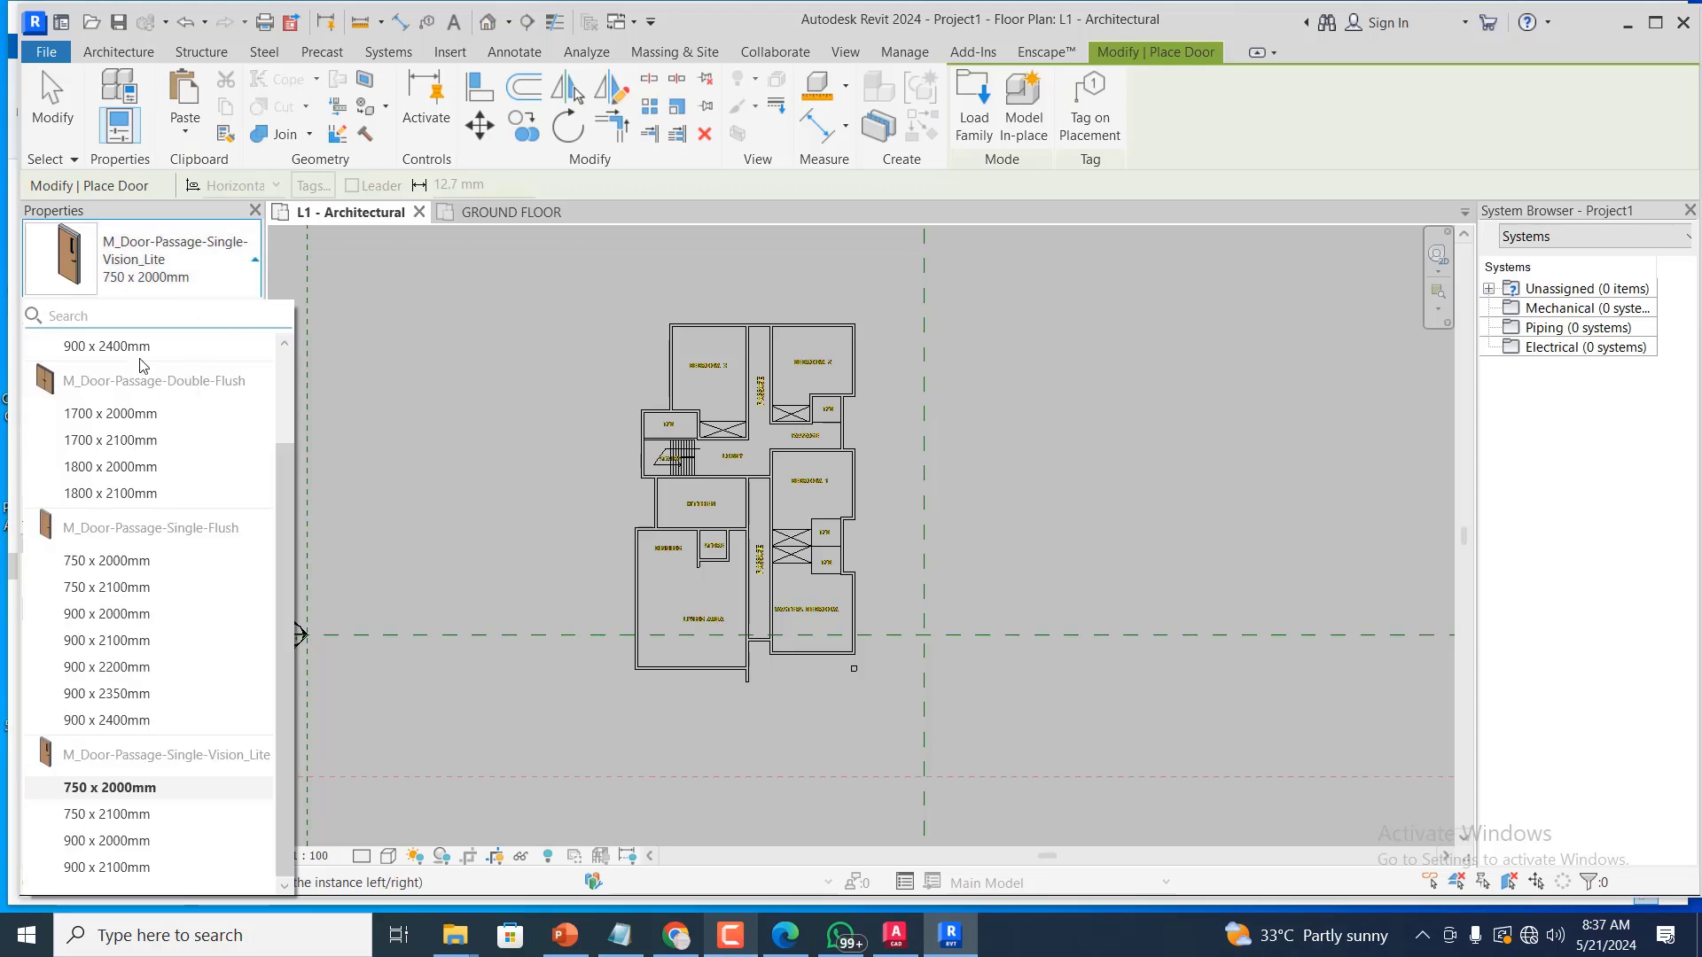
scroll(144, 365, "up", 2)
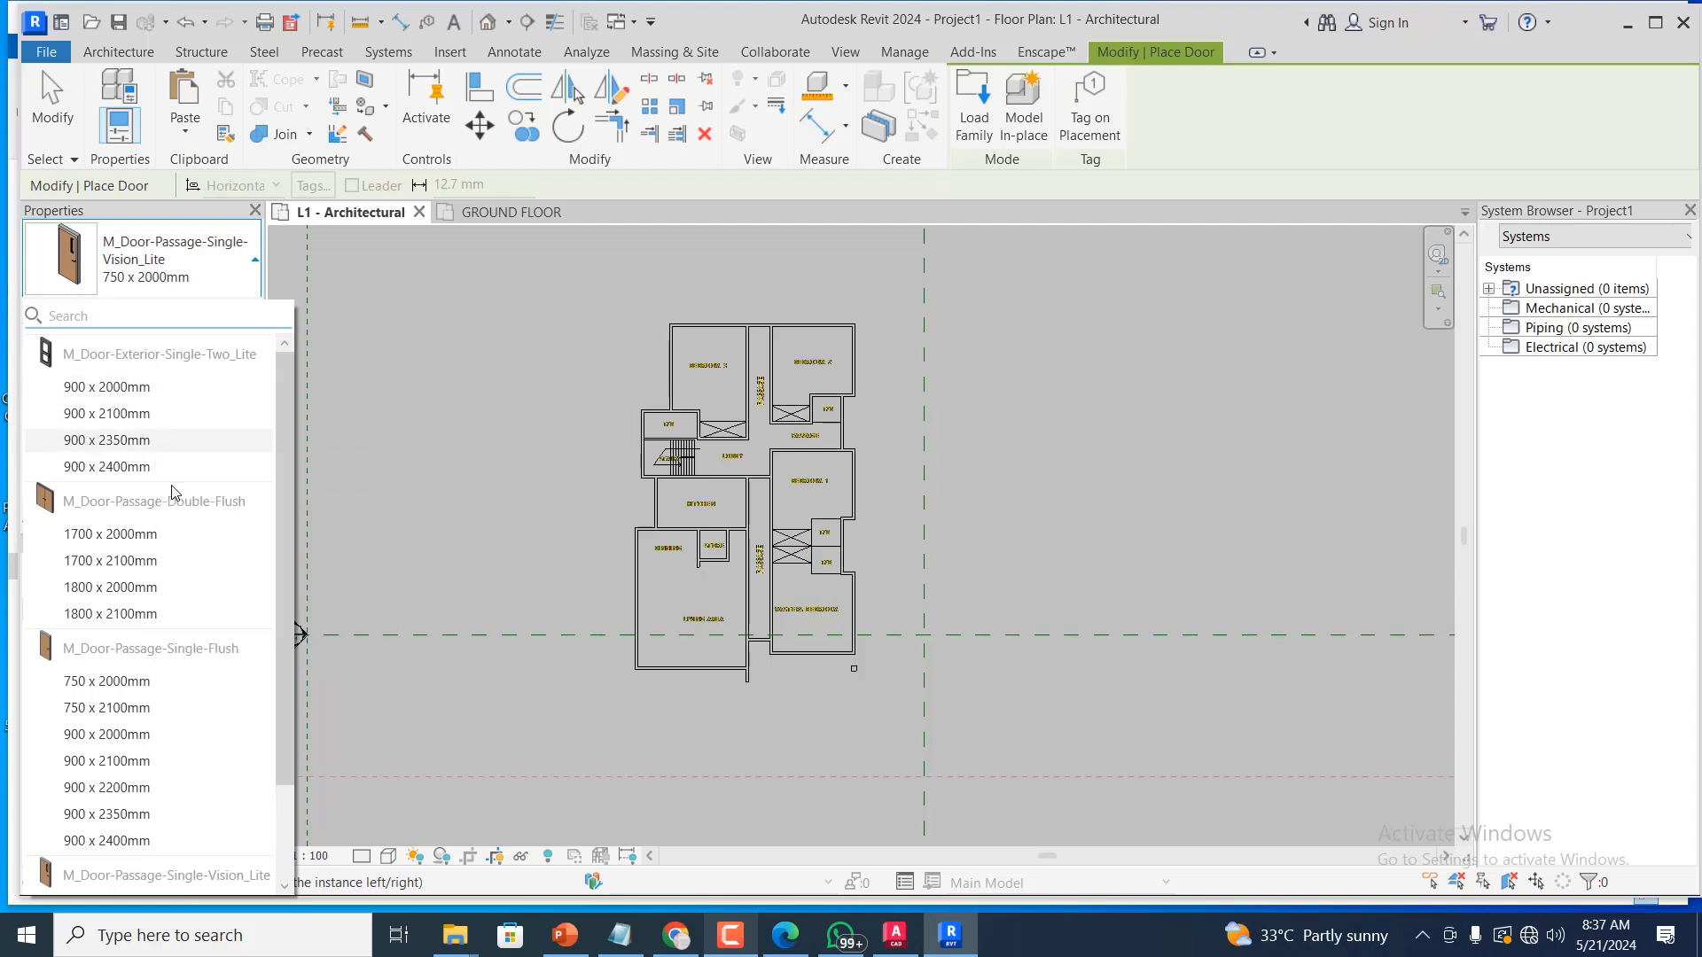
scroll(151, 567, "down", 2)
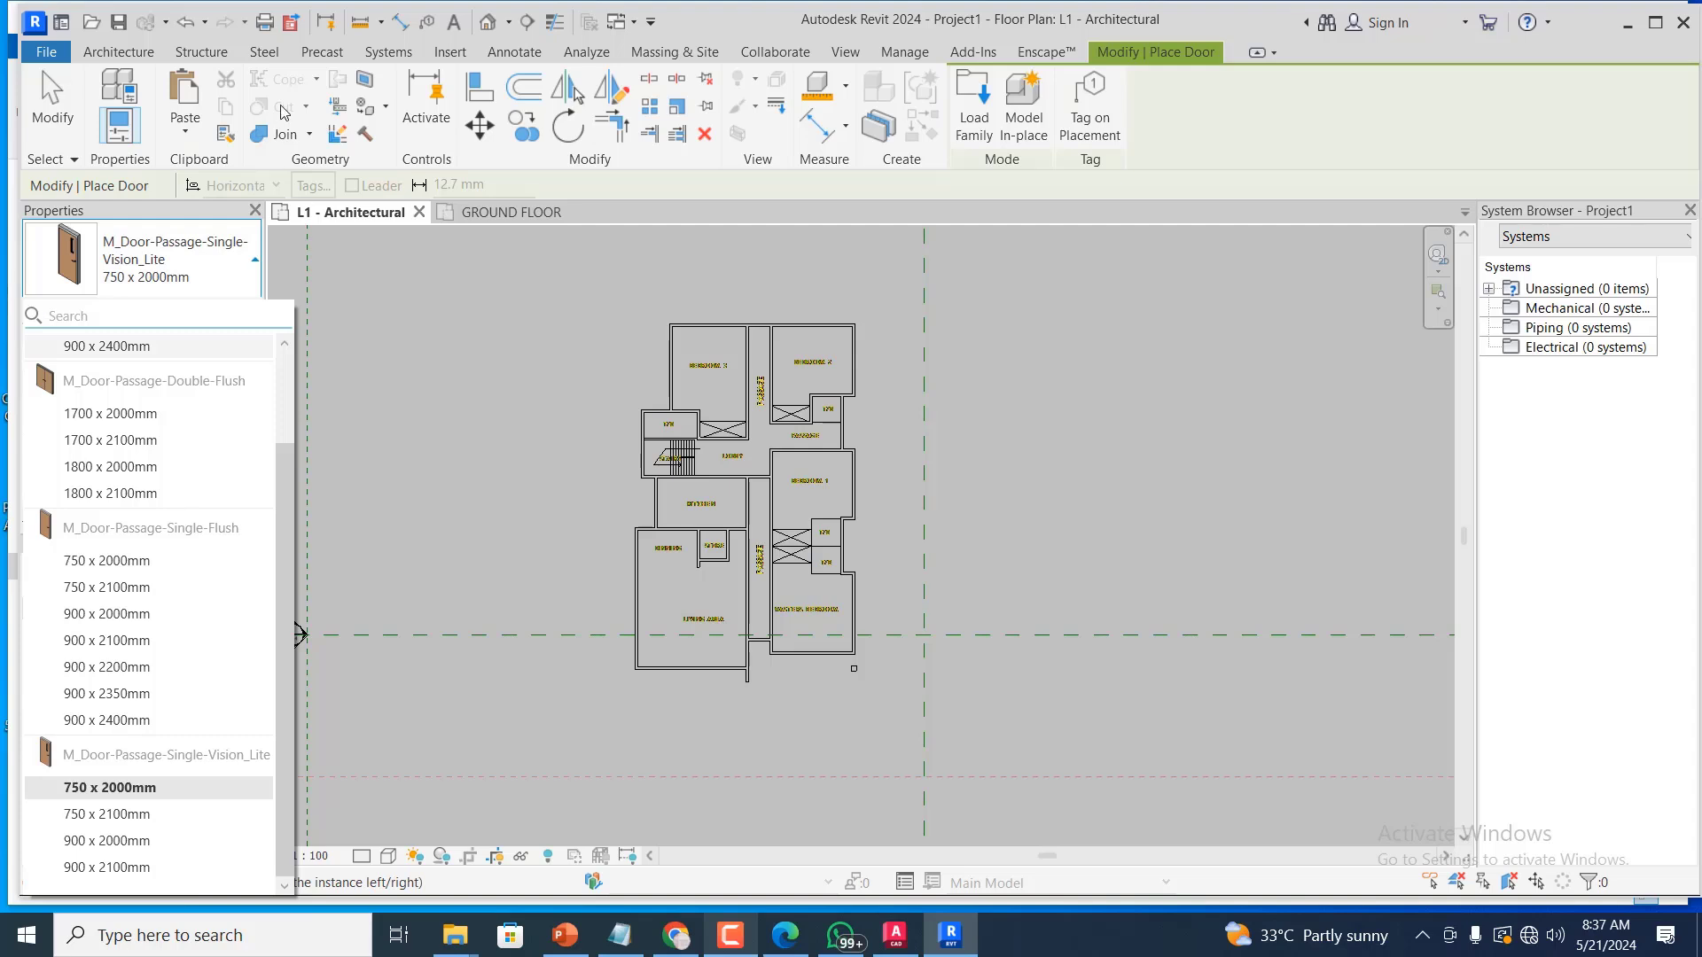
Check the window types available in Project1 and return to LANDLORD's GROUND FLOOR plan
left_click(101, 54)
left_click(103, 57)
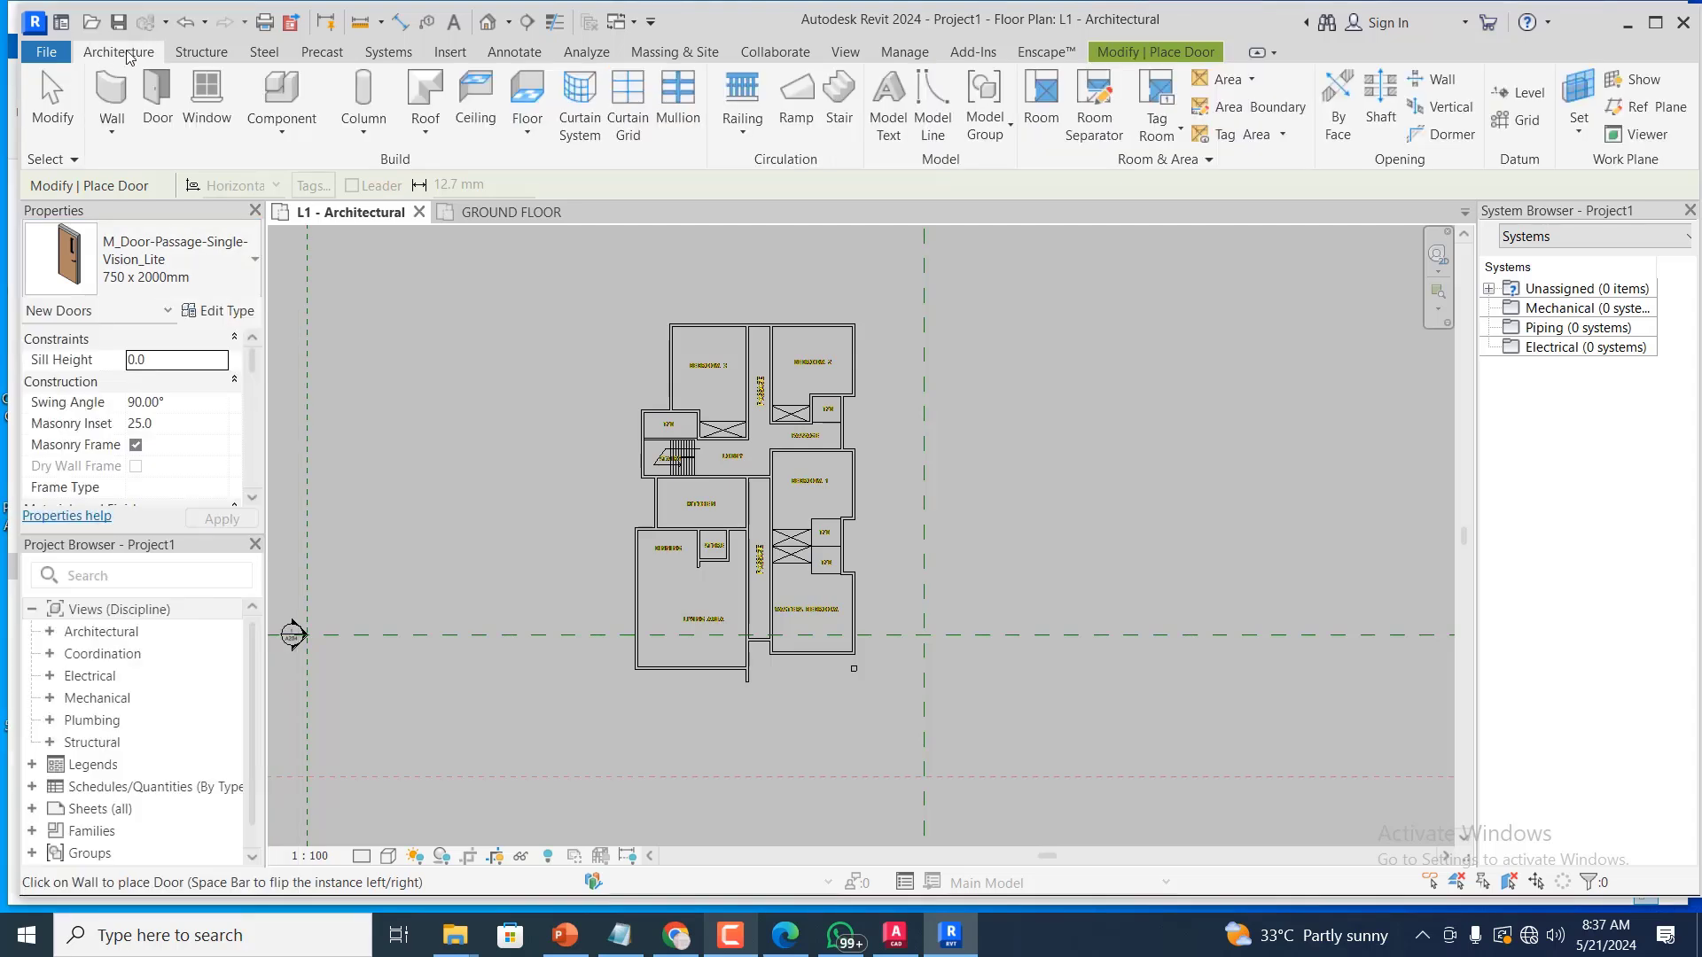
left_click(201, 94)
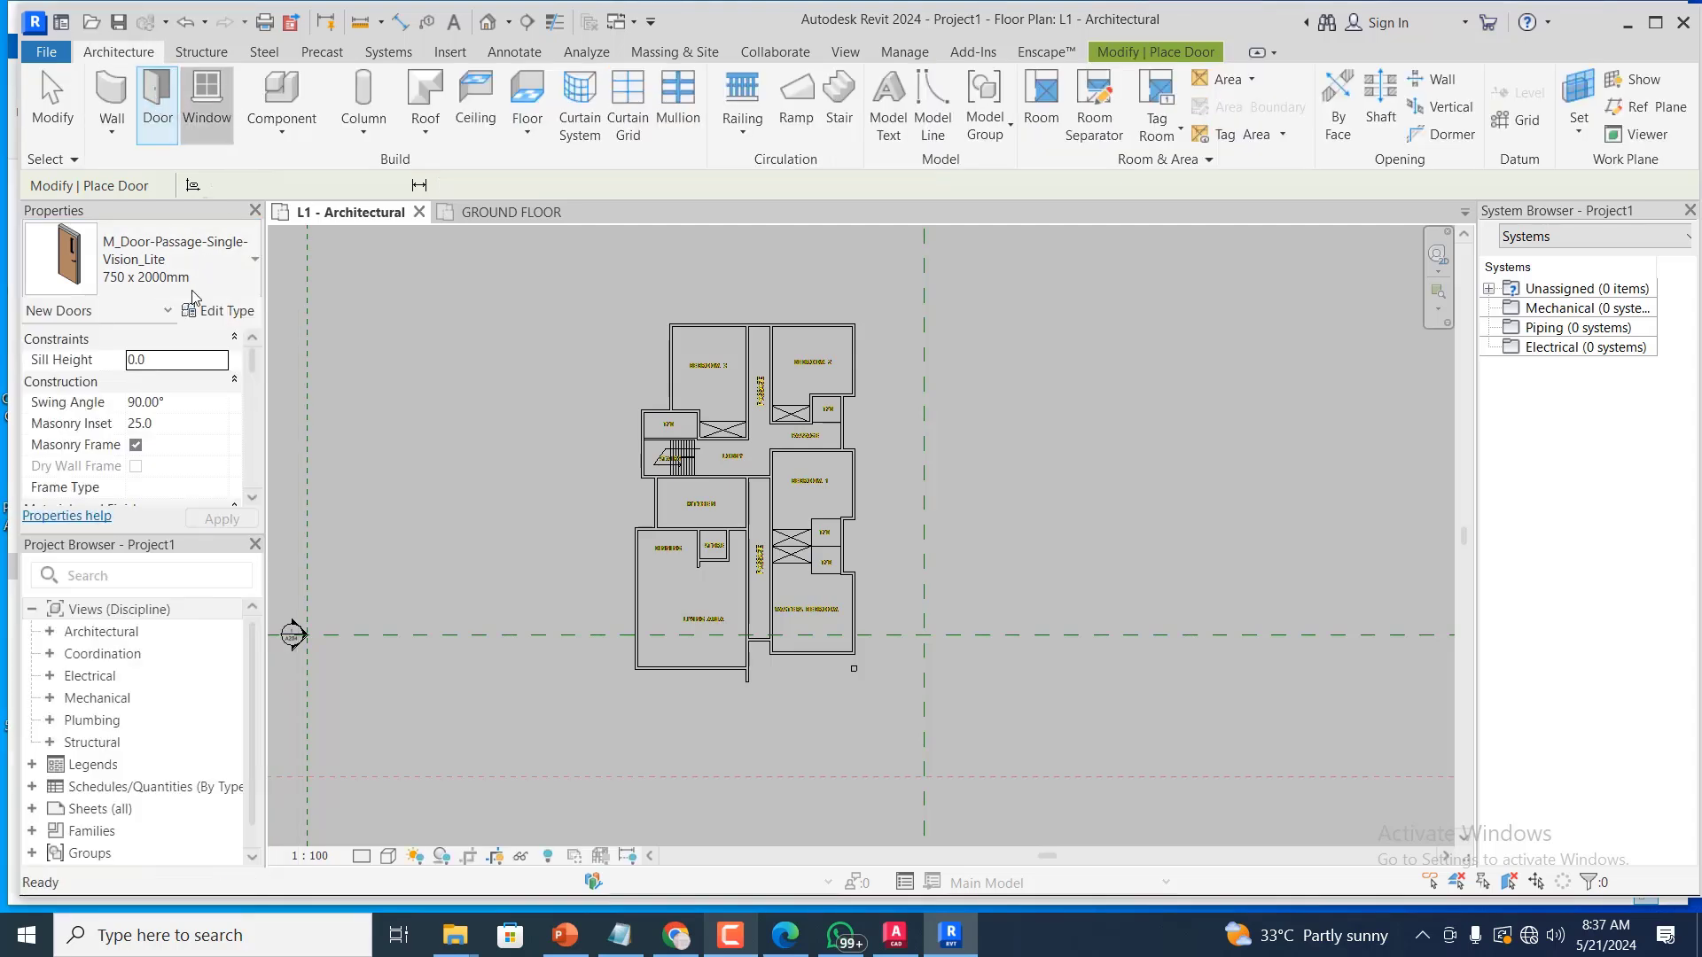
left_click(252, 266)
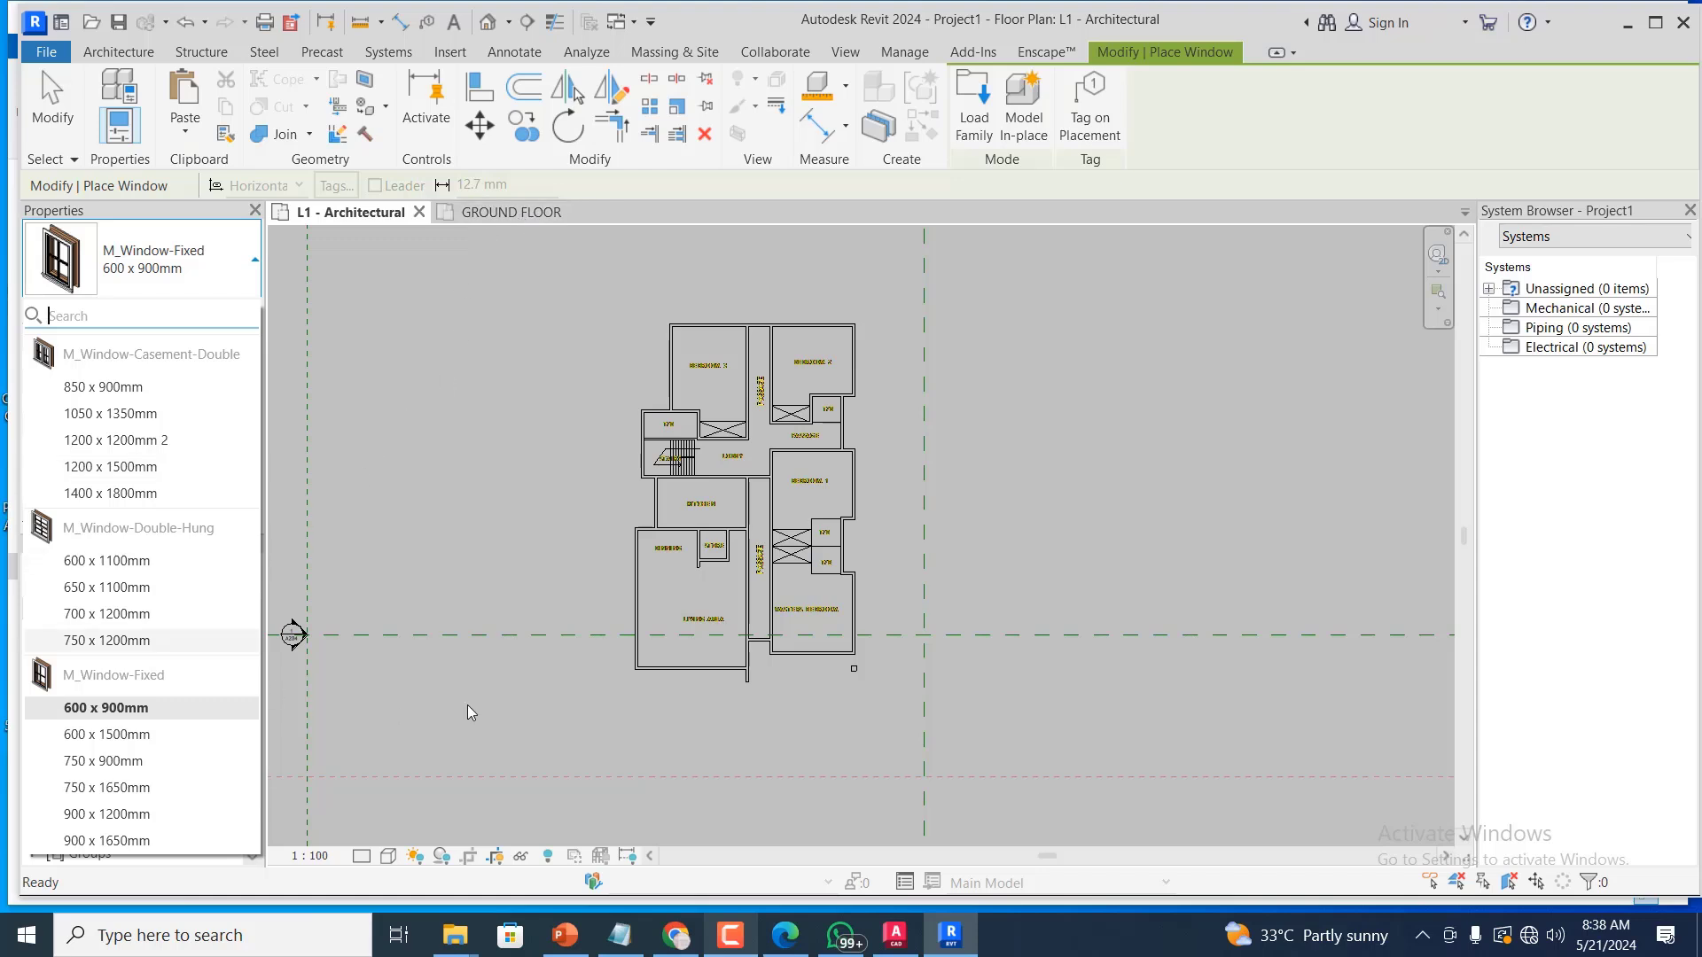
left_click(402, 304)
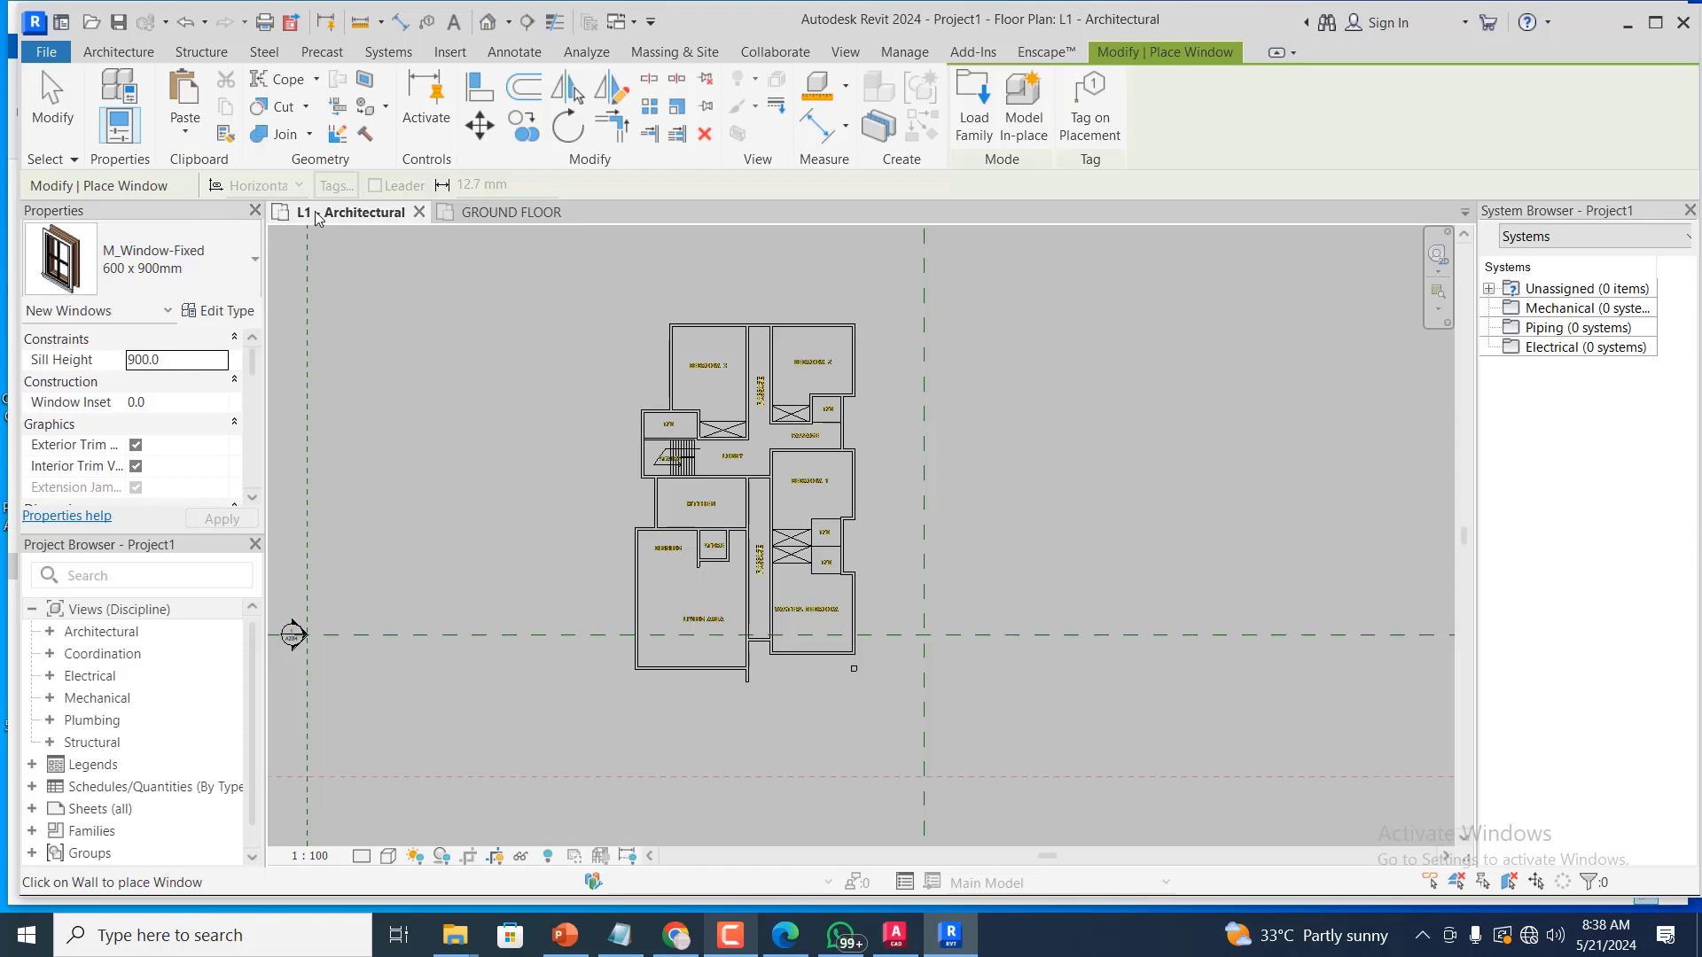
left_click(516, 220)
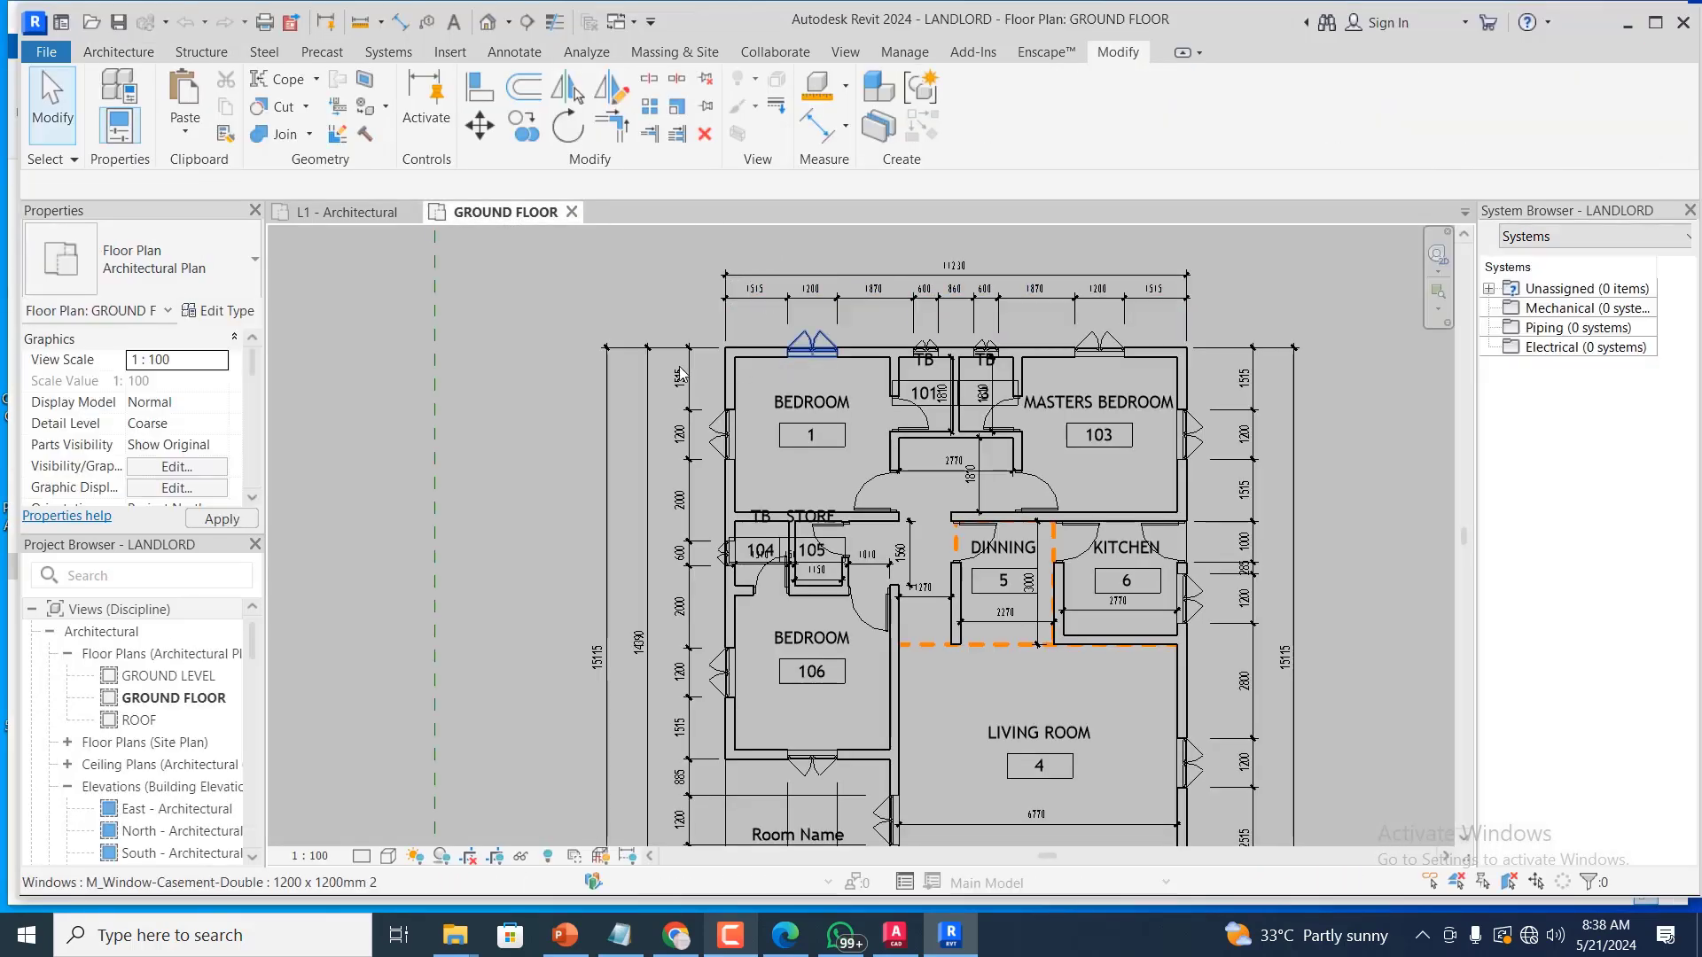
Open the M_Window-Casement-Double family from BEDROOM 1's upper 1200 x 1200mm 2 window and load it into Project1.rvt
scroll(709, 368, "down", 1)
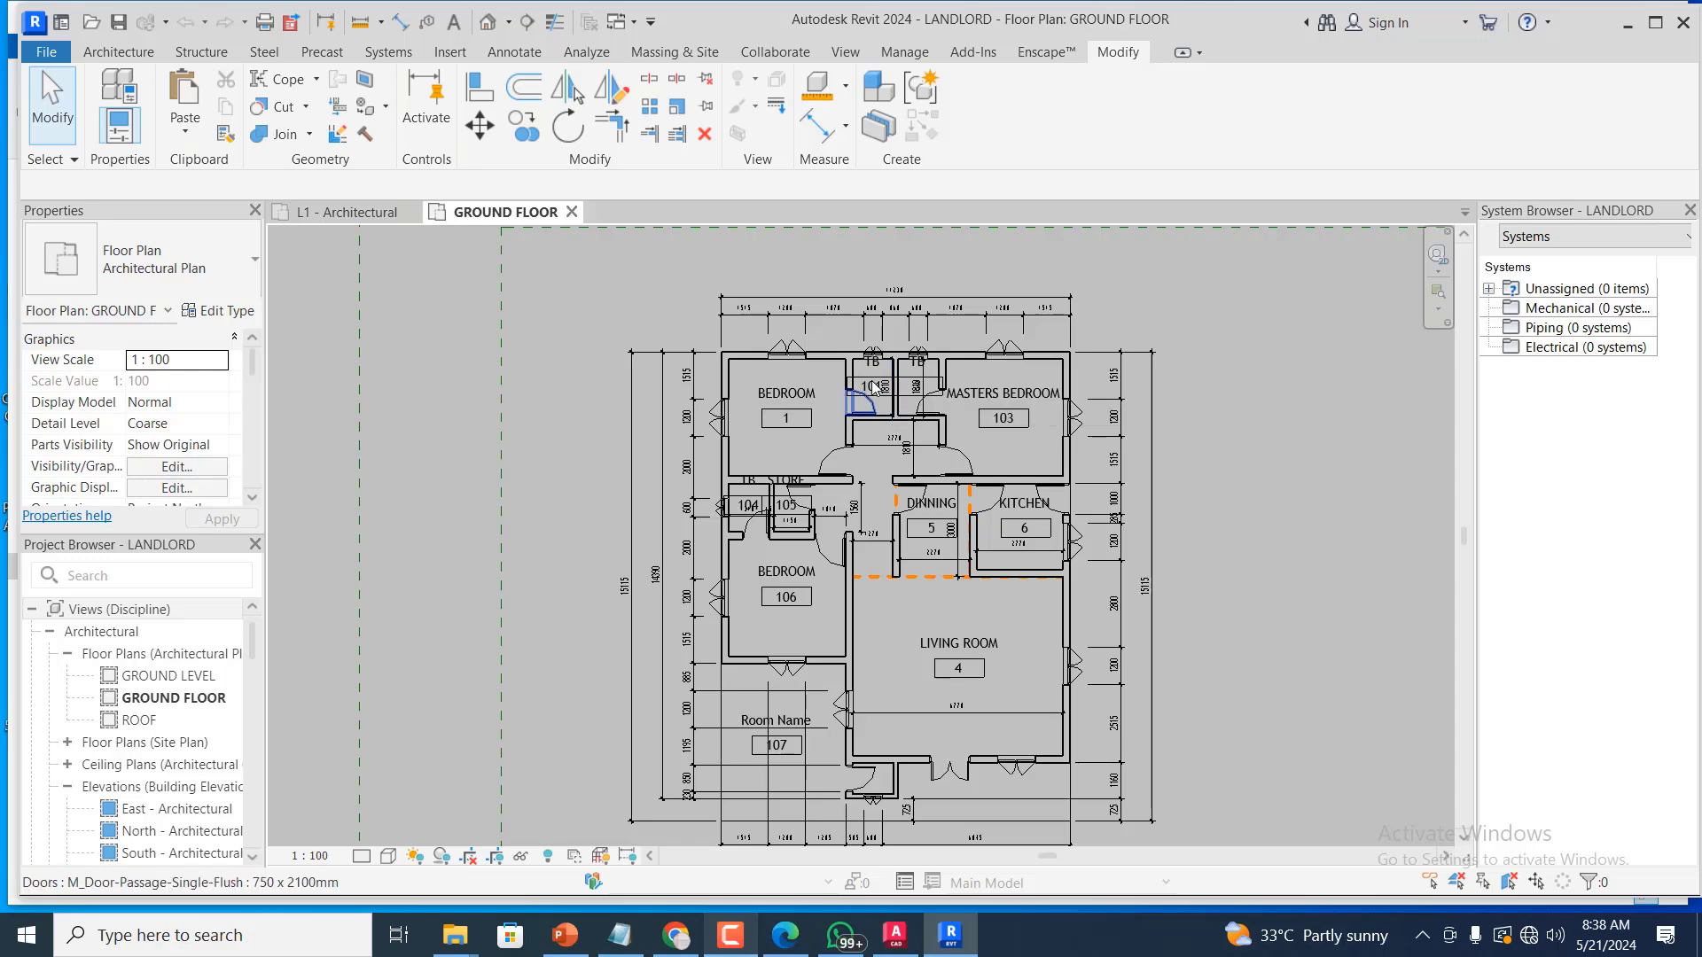
scroll(850, 344, "up", 2)
scroll(805, 344, "up", 1)
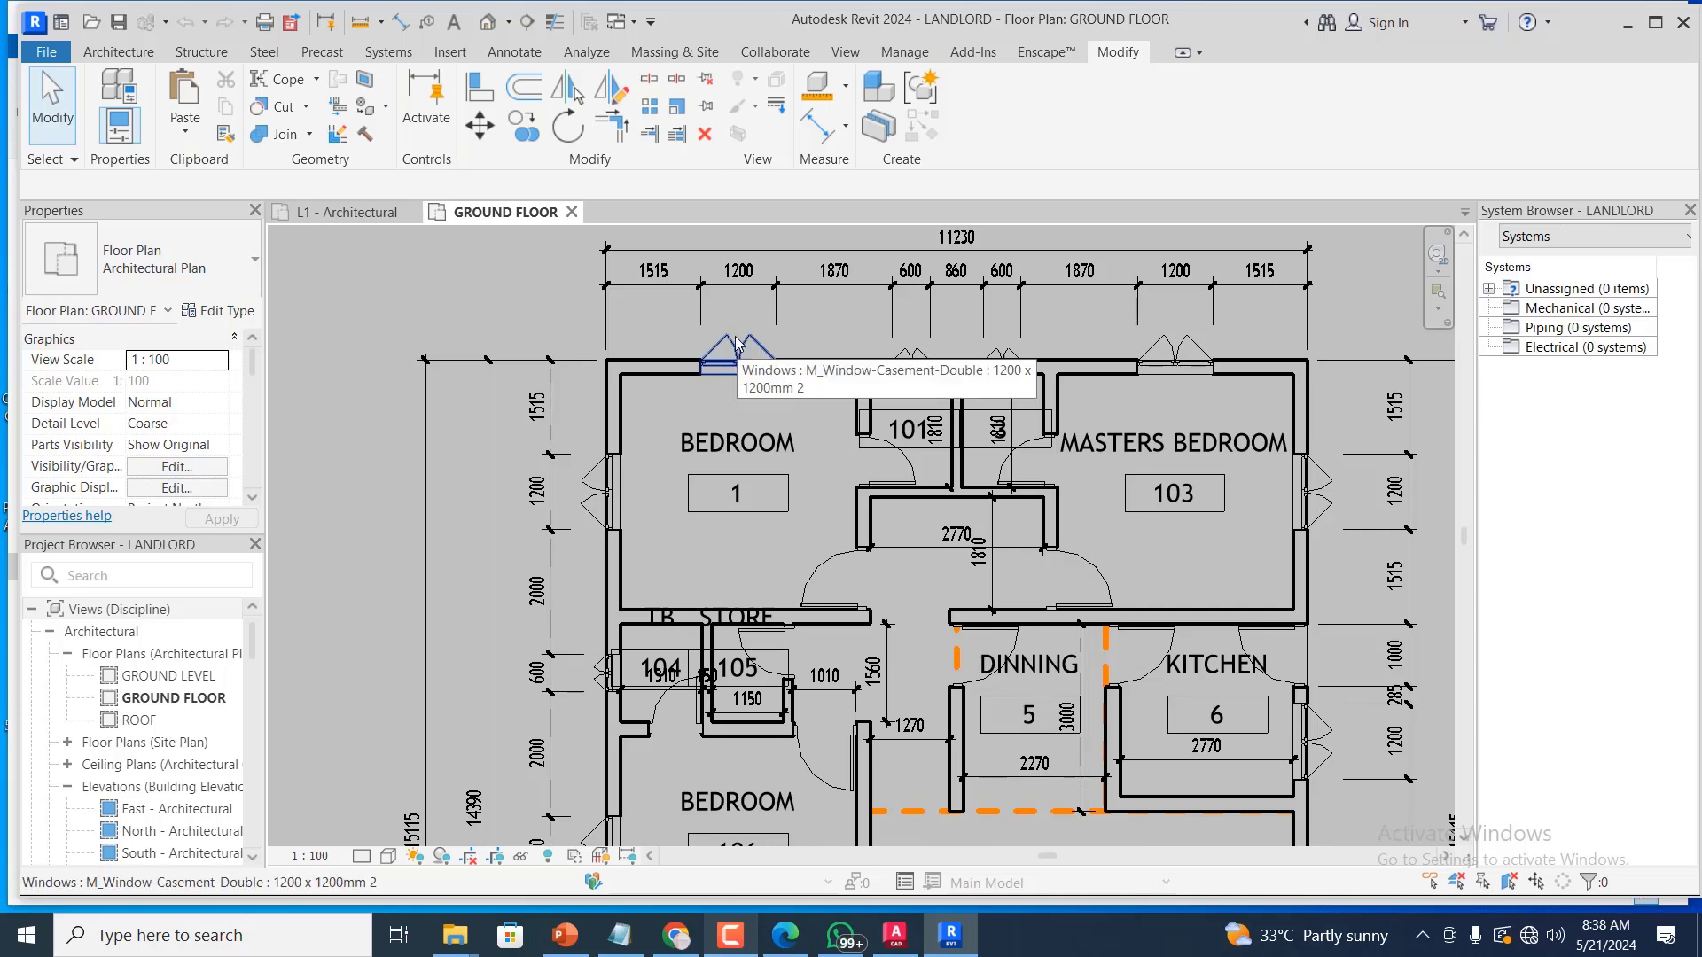
left_click(674, 284)
key("Escape")
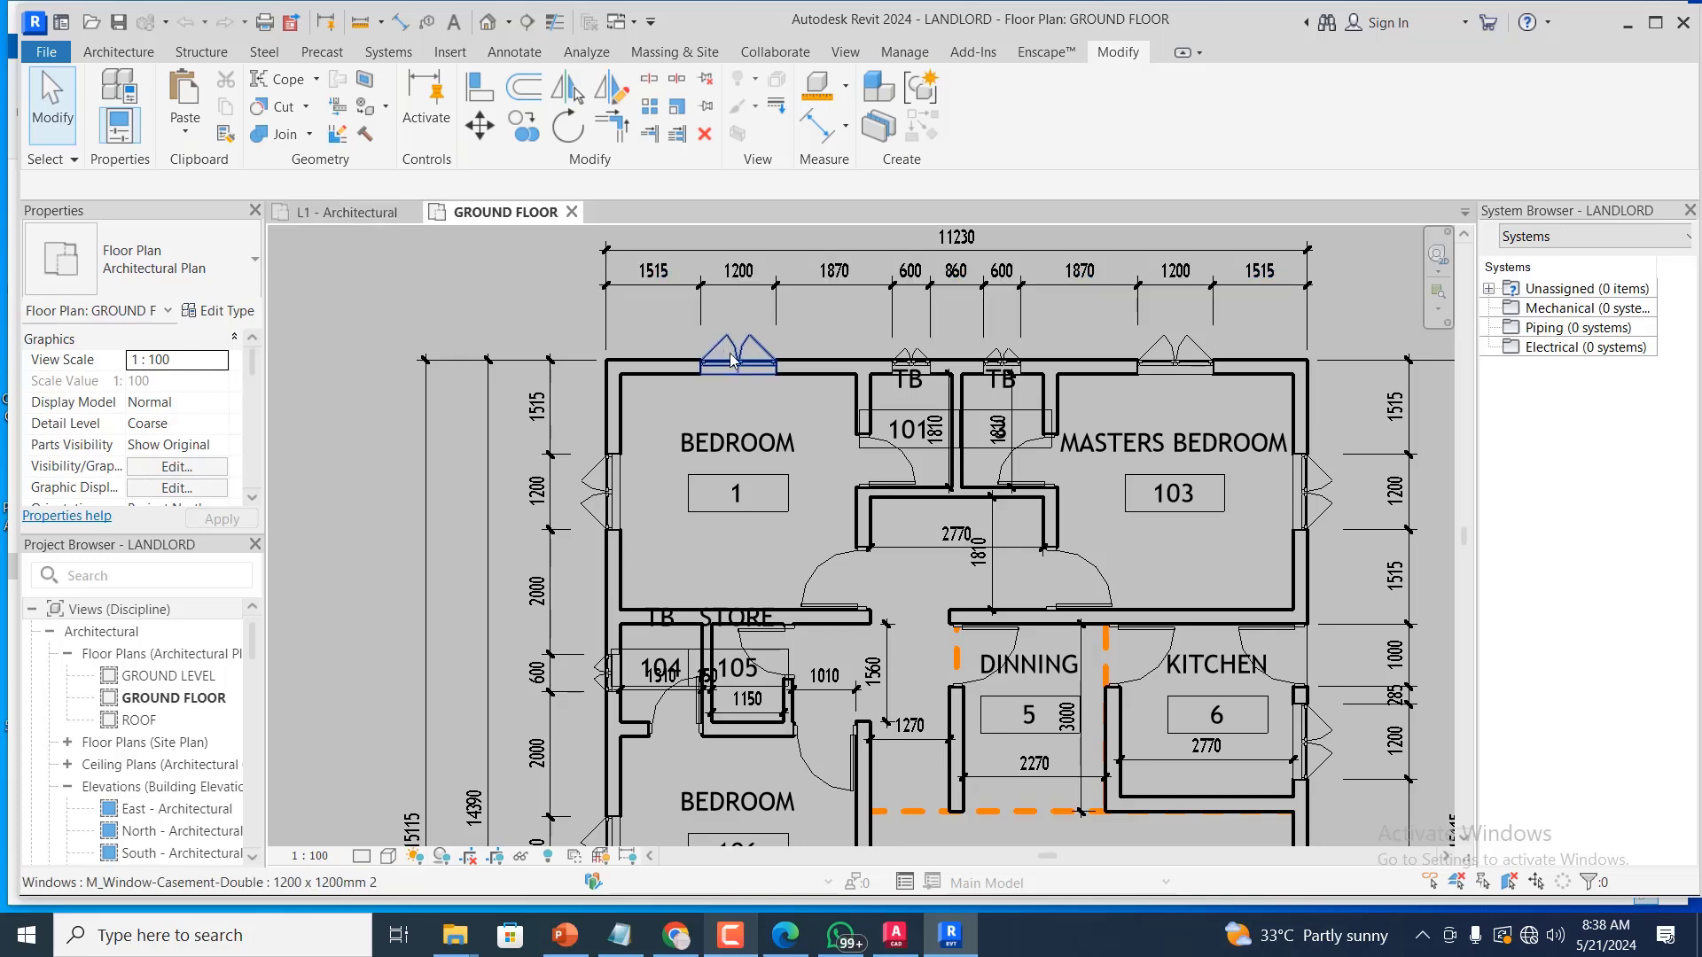
left_click(733, 354)
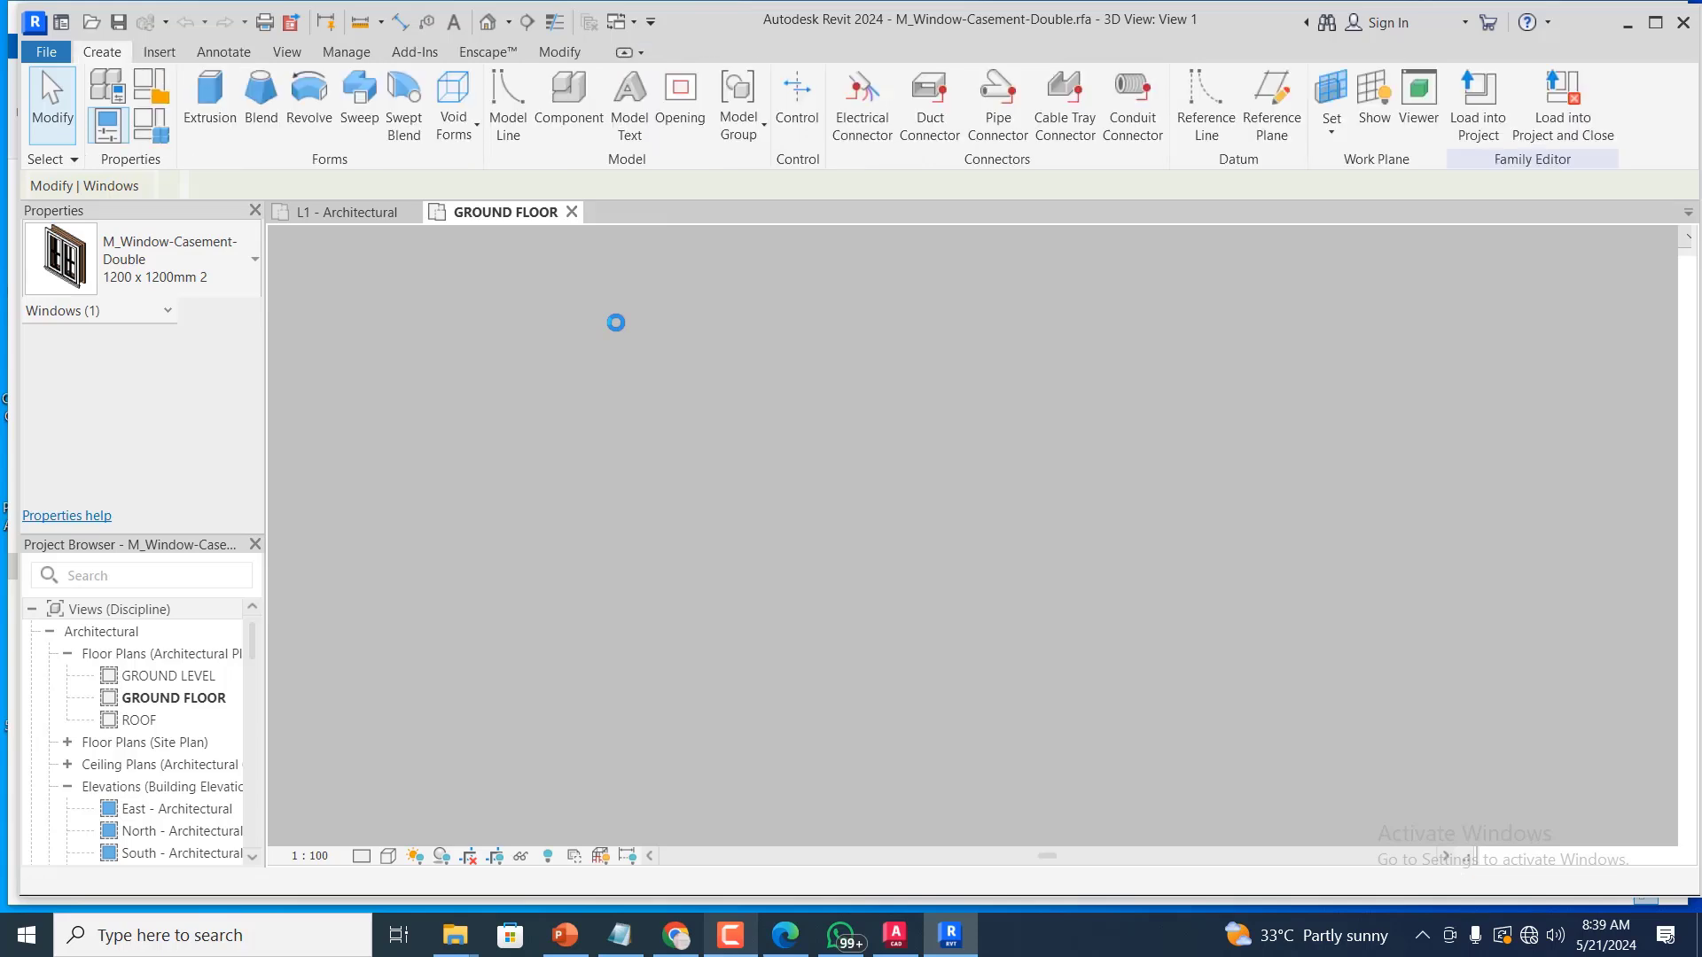
left_click(1489, 107)
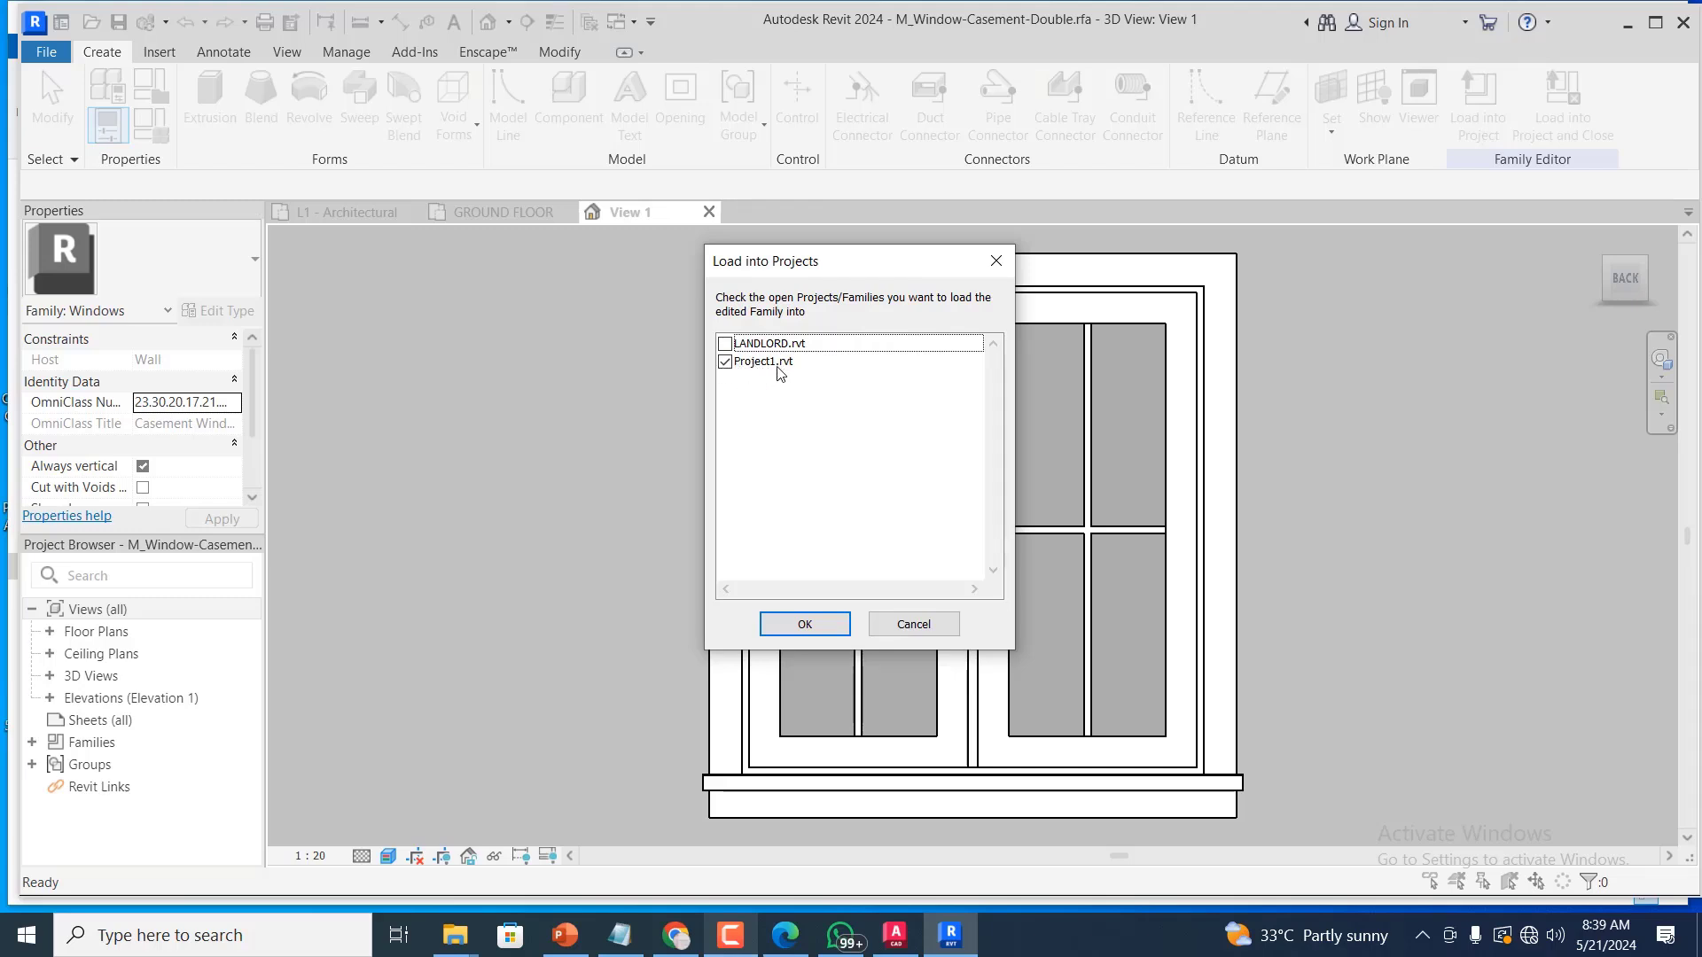
left_click(803, 624)
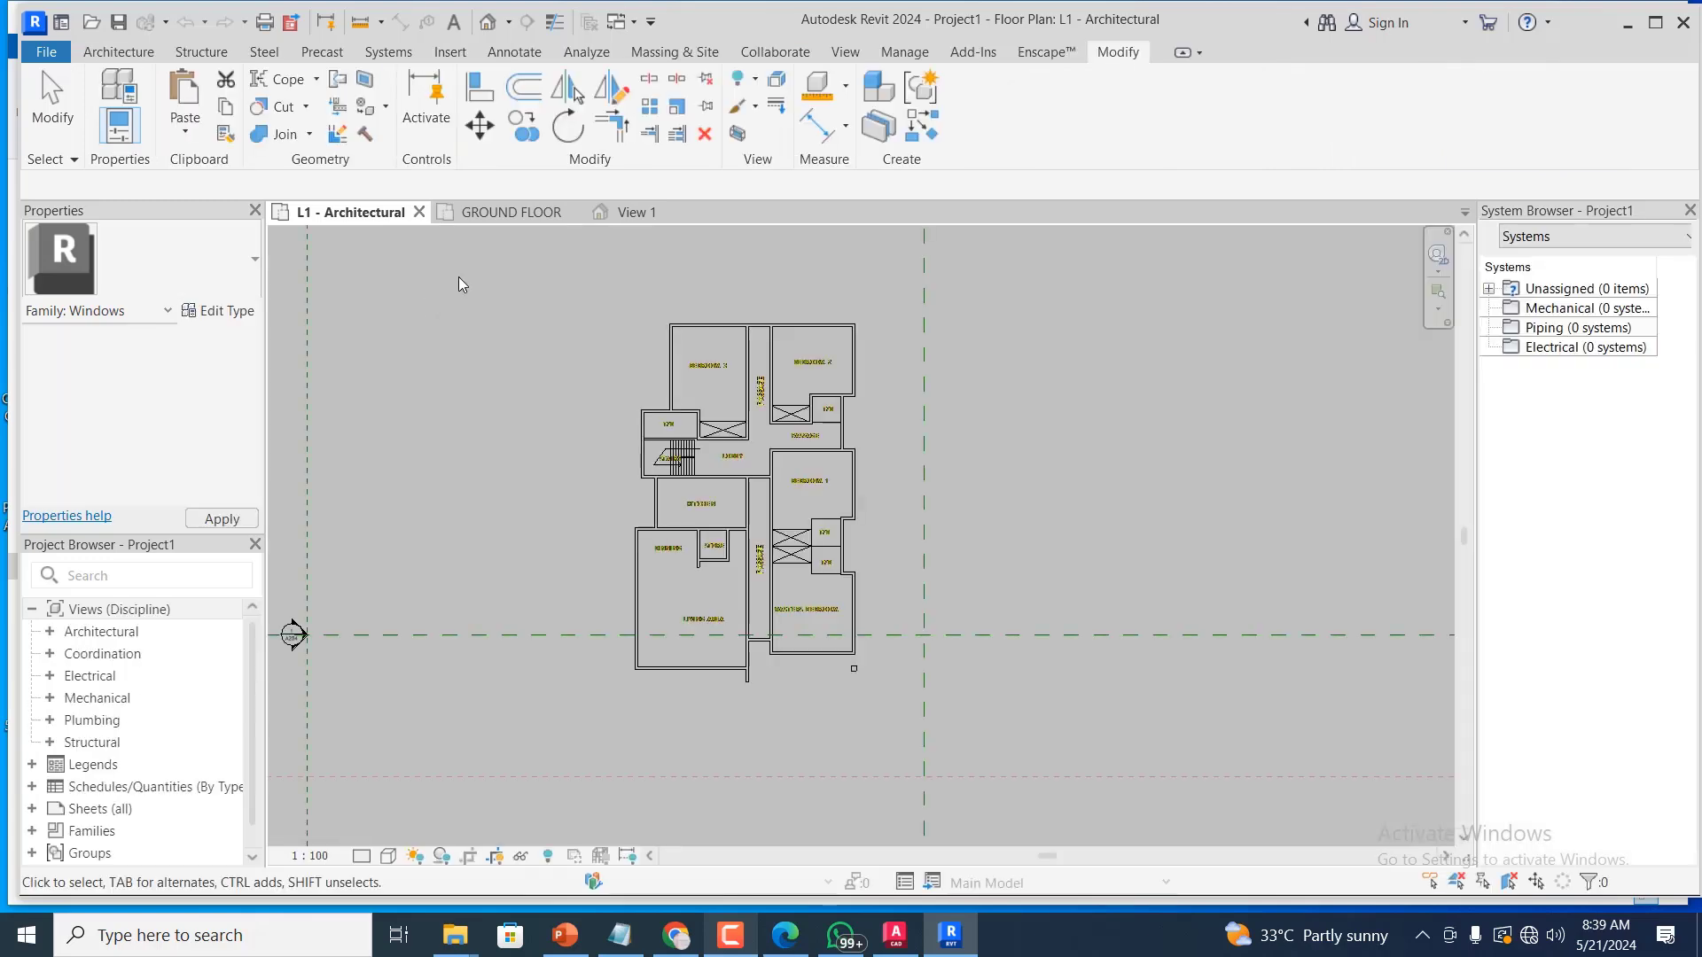
Return to LANDLORD's GROUND FLOOR plan, open the family of TB 104's 600 x 600mm 3 window and load it into Project1.rvt
left_click(518, 213)
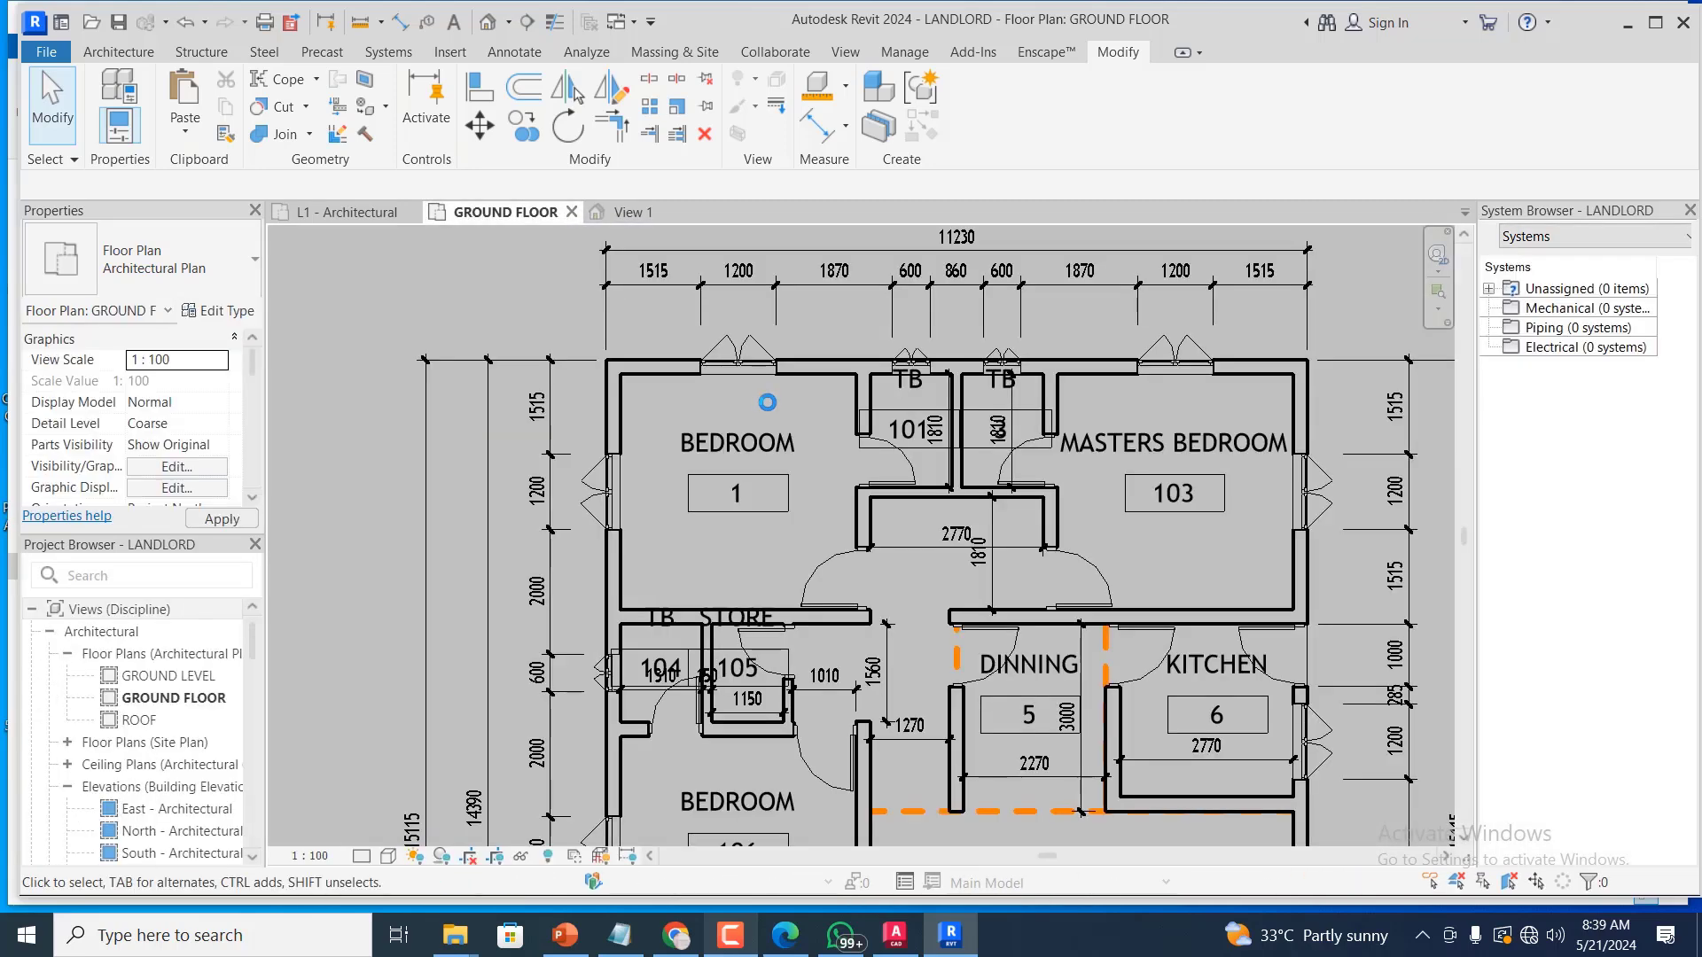
scroll(649, 585, "up", 5)
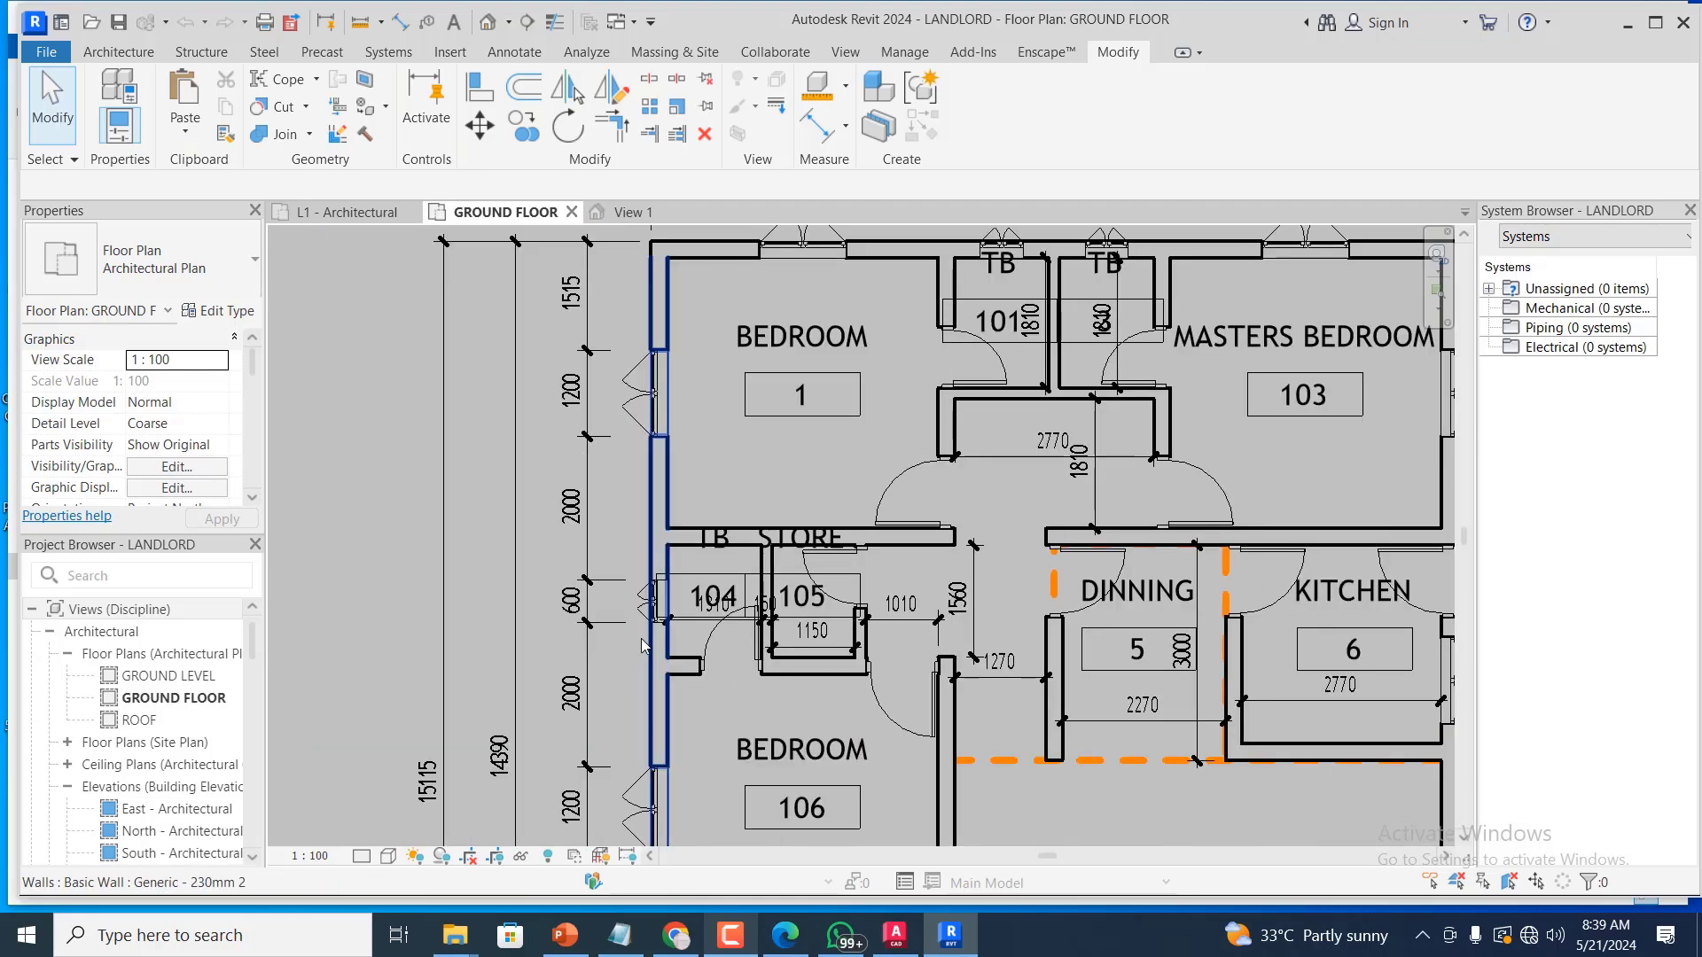
left_click(649, 585)
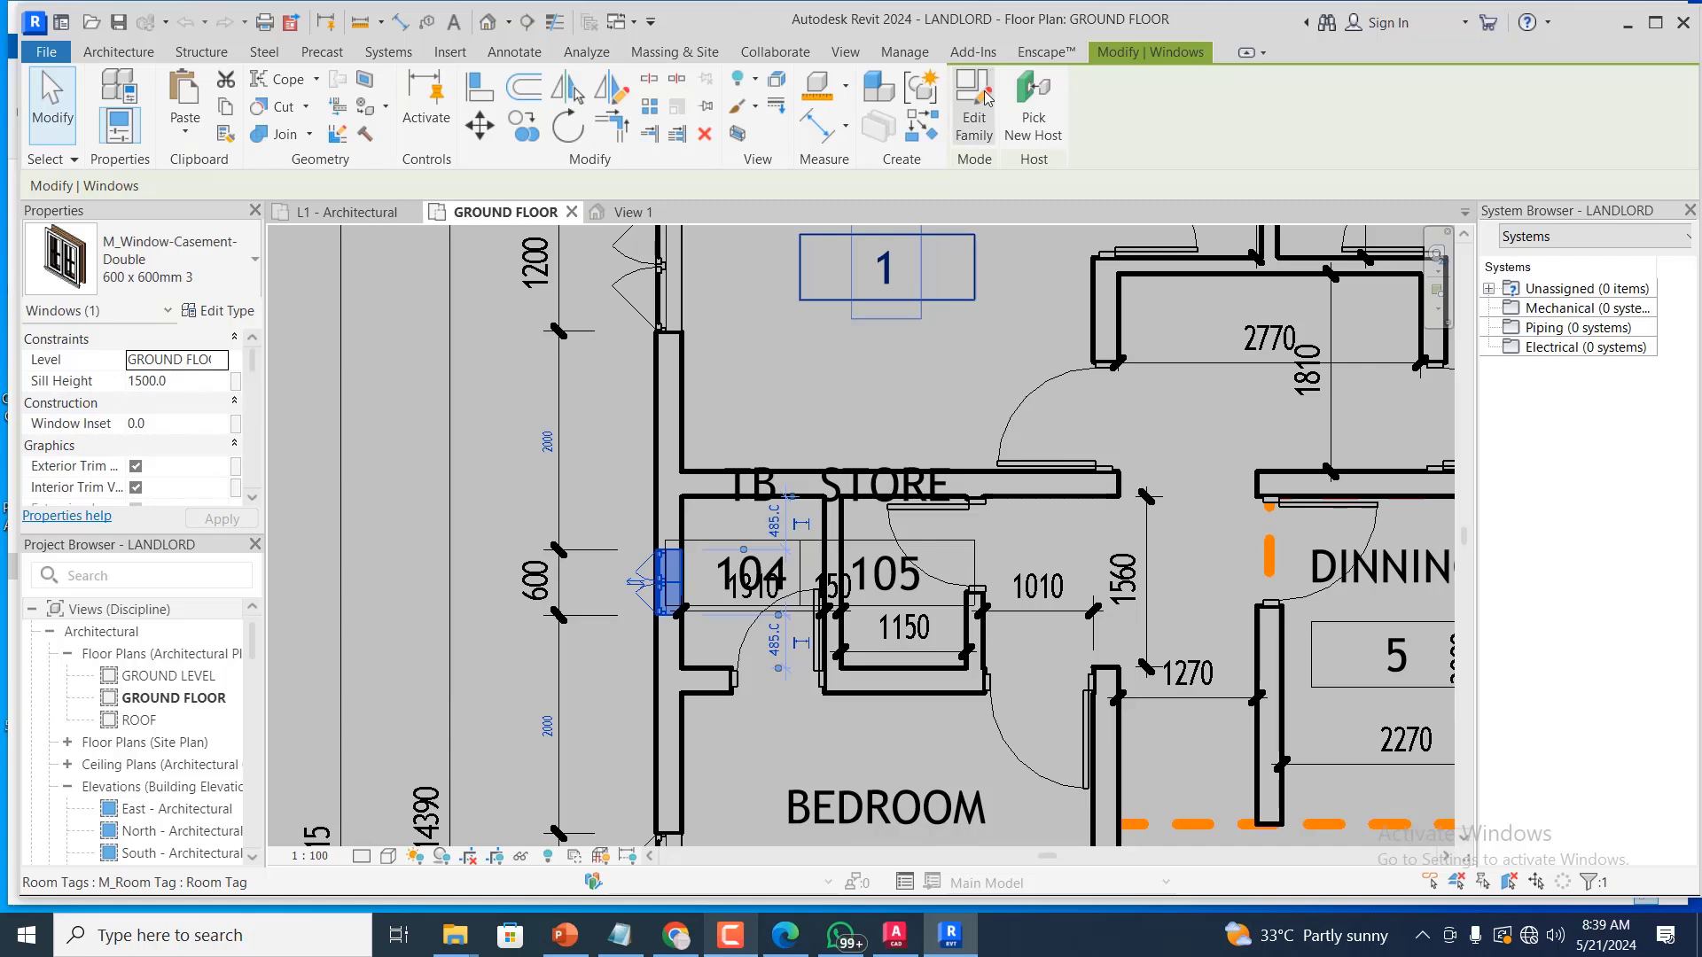
left_click(979, 104)
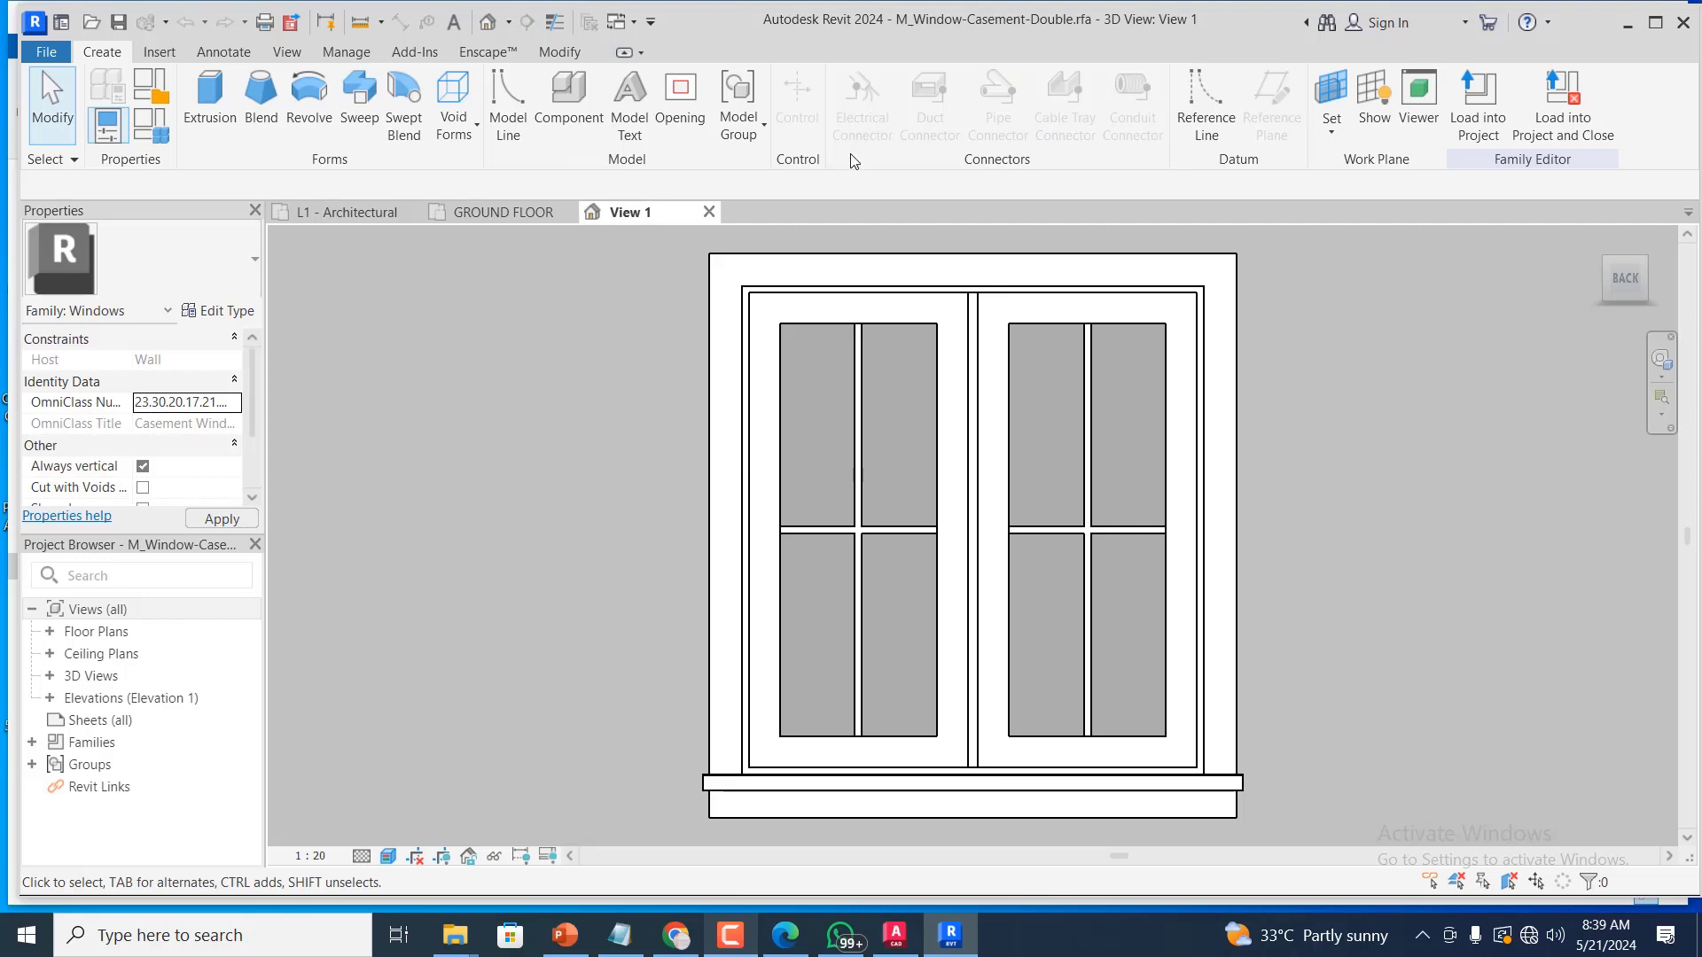
left_click(1476, 116)
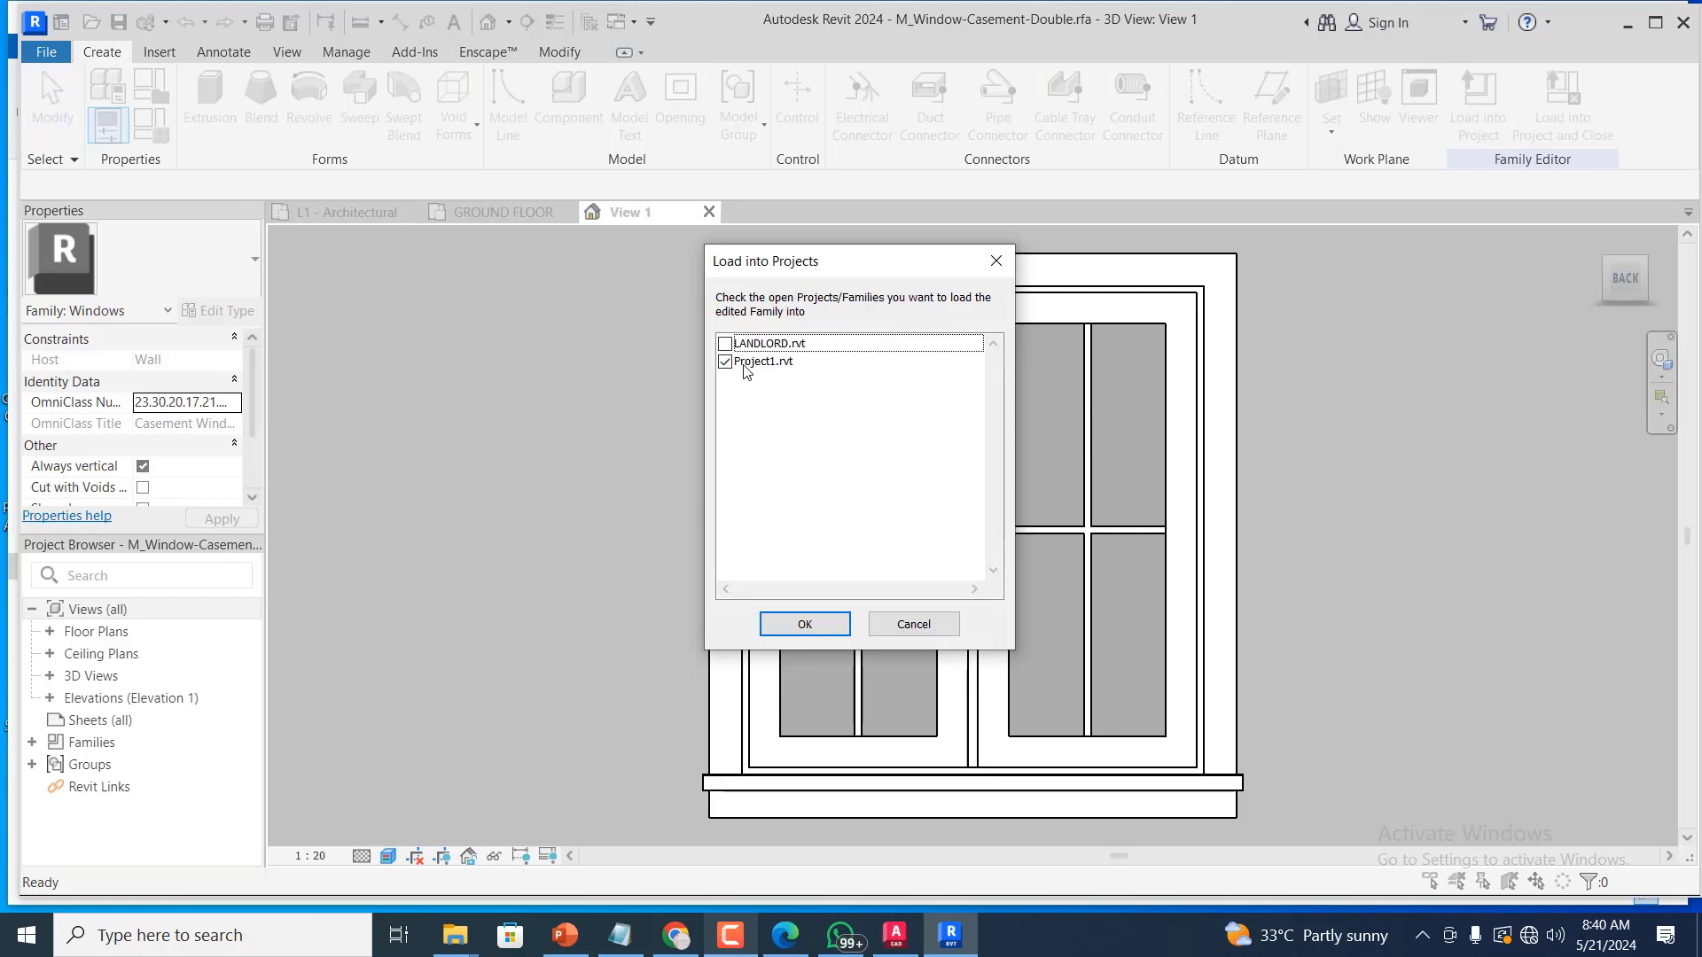
left_click(817, 622)
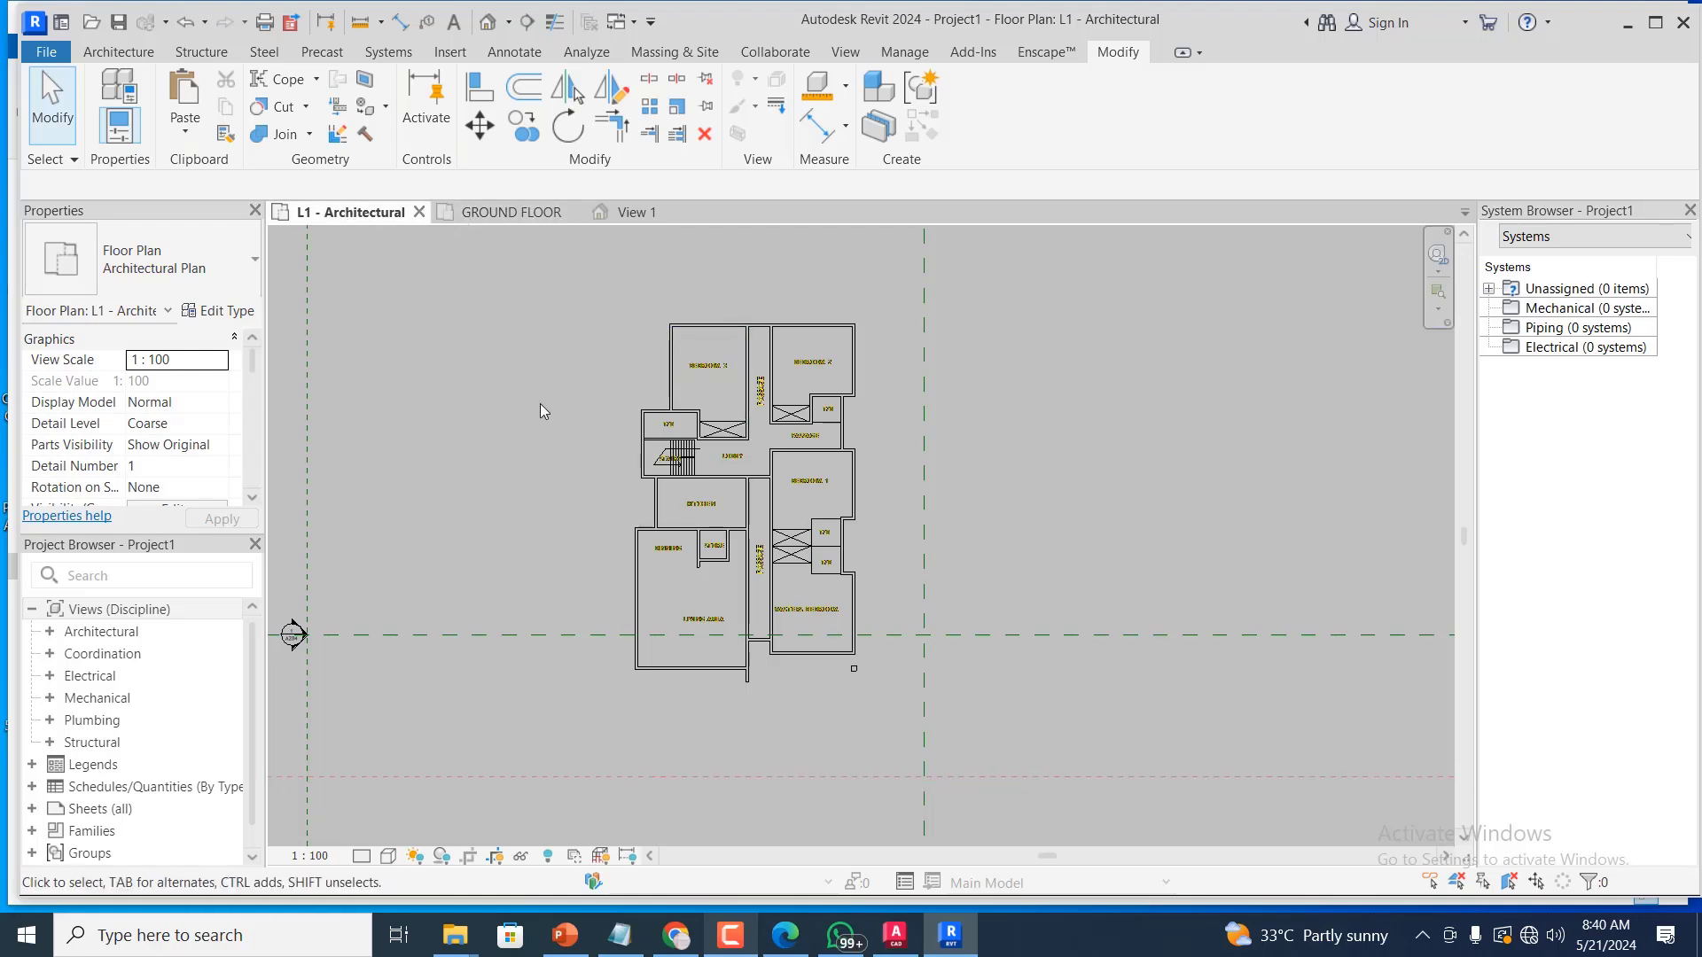
scroll(778, 343, "up", 2)
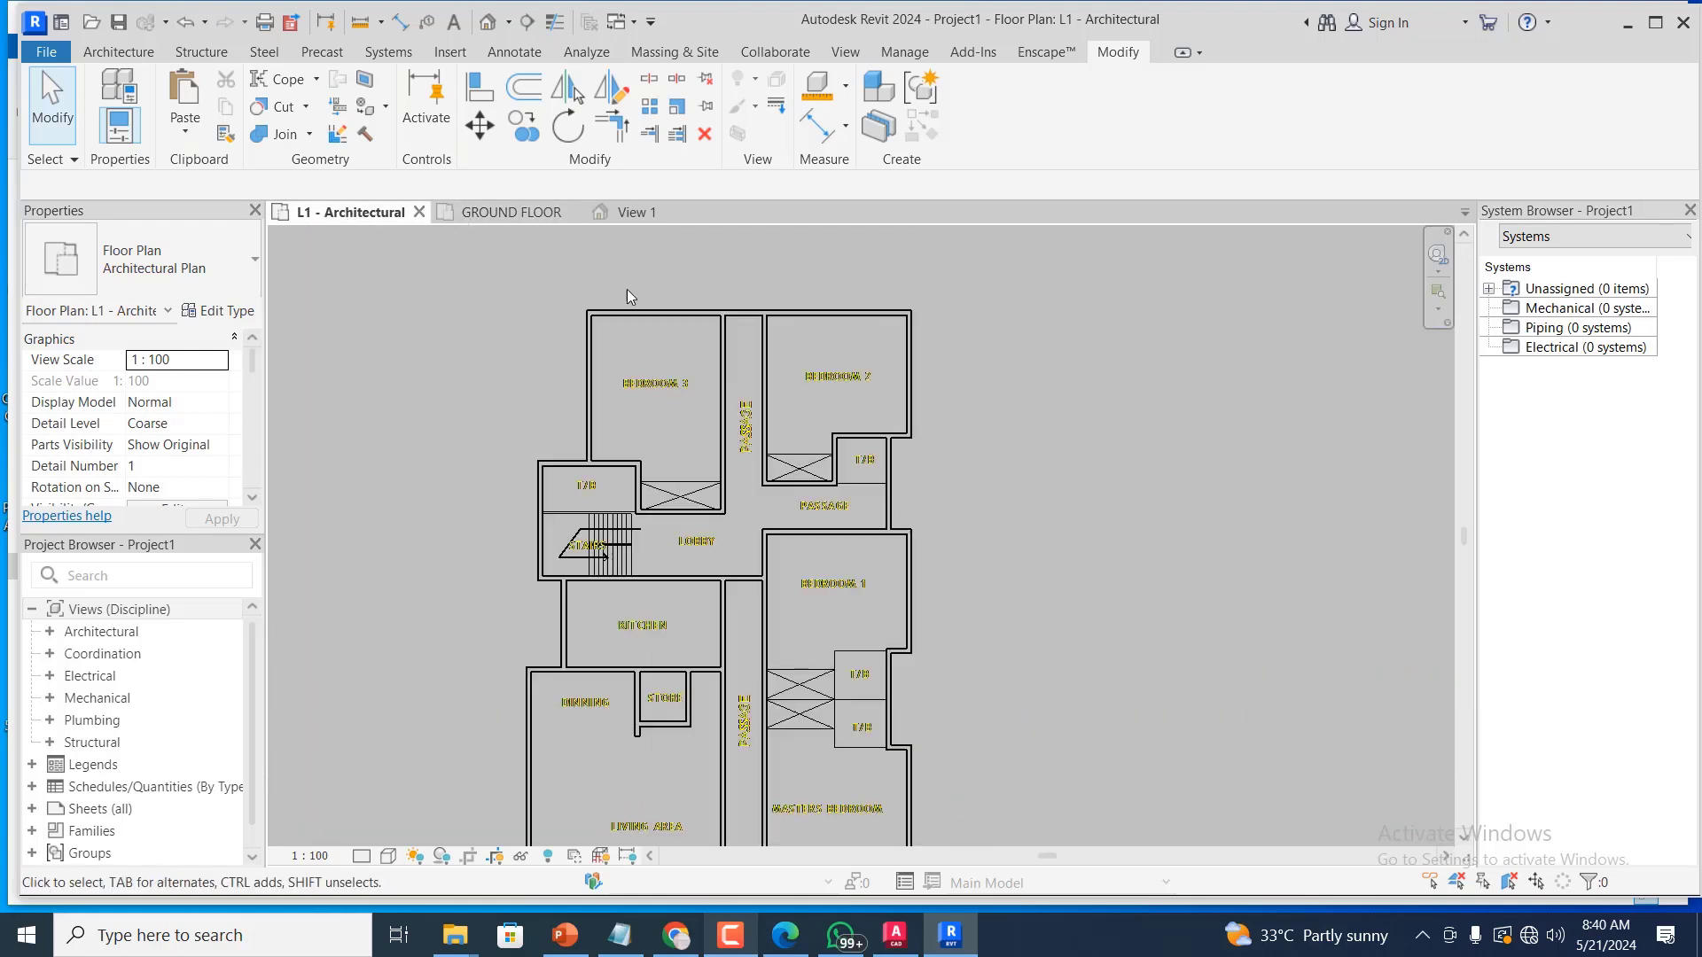
left_click(117, 51)
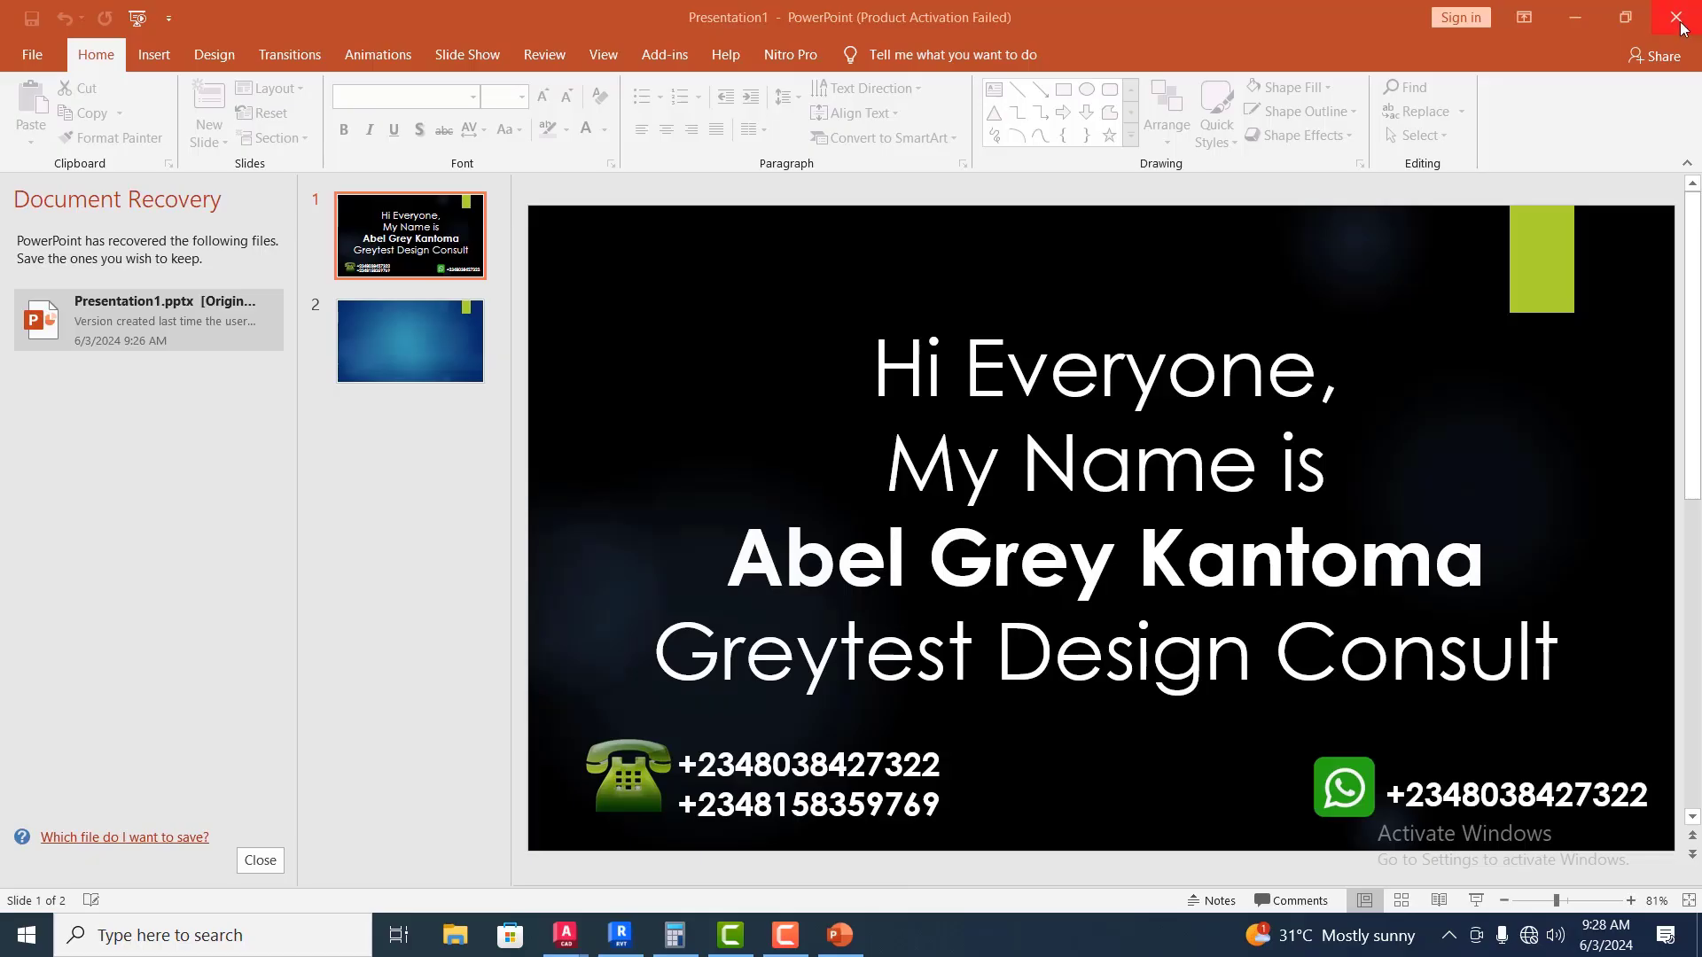
Switch to Revit with ProjecT 3 and open the 06 ROOF architectural floor plan
left_click(625, 936)
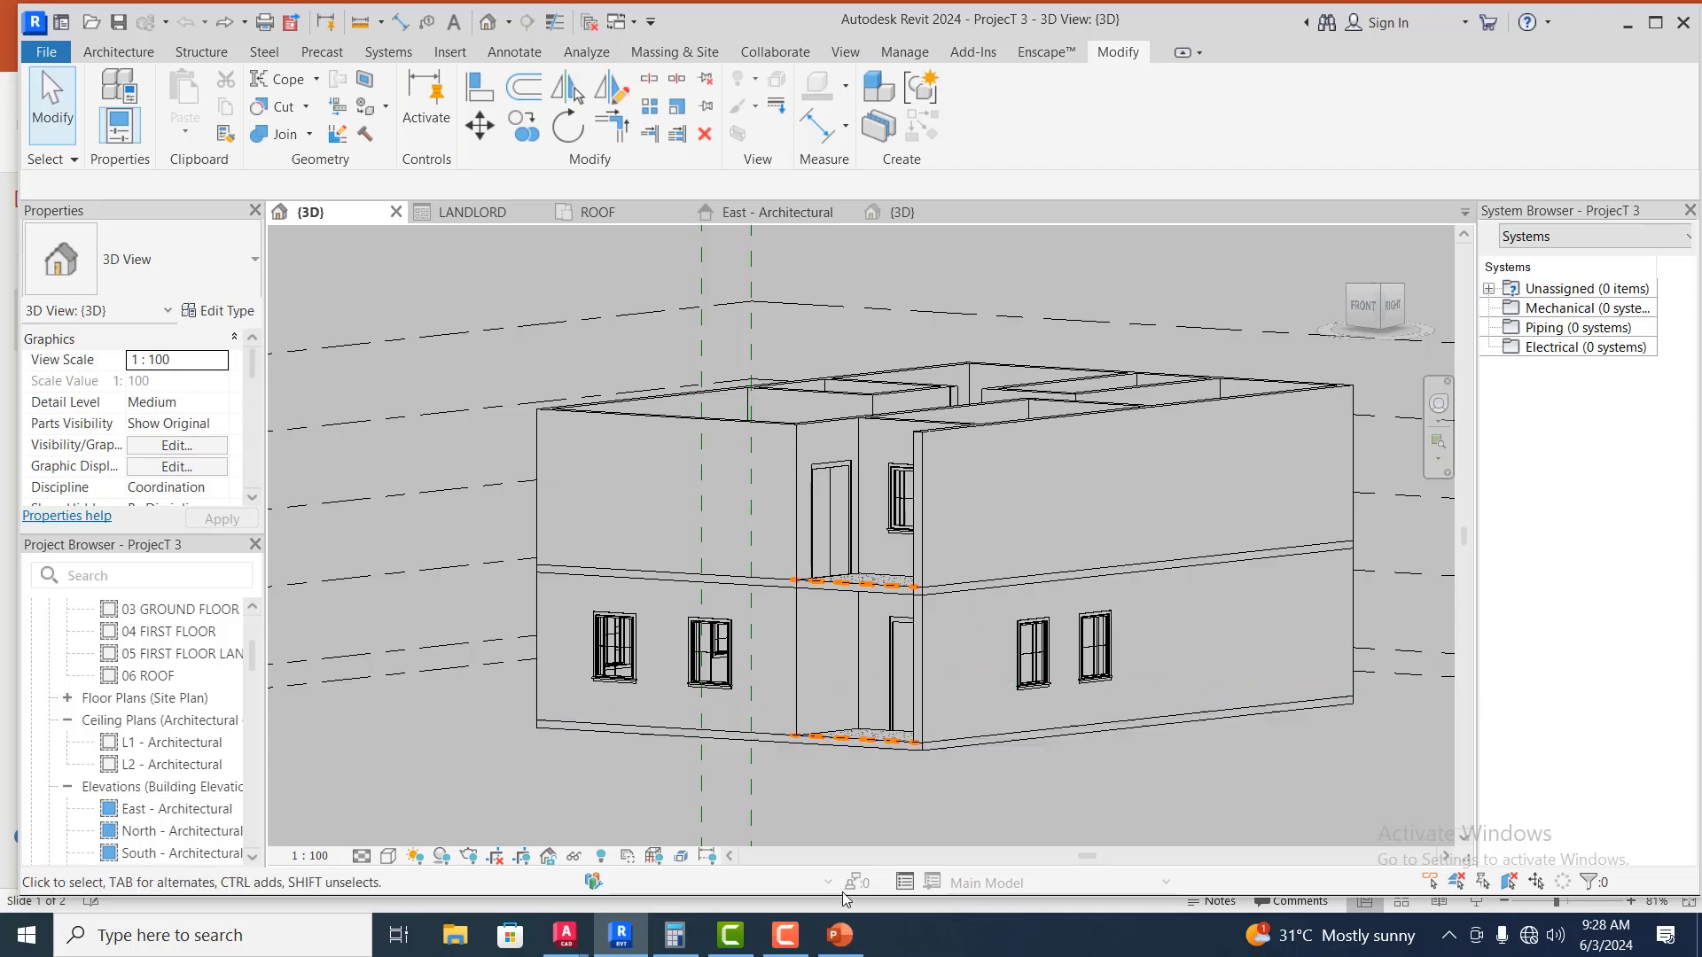
mouse_move(789, 947)
scroll(205, 769, "down", 5)
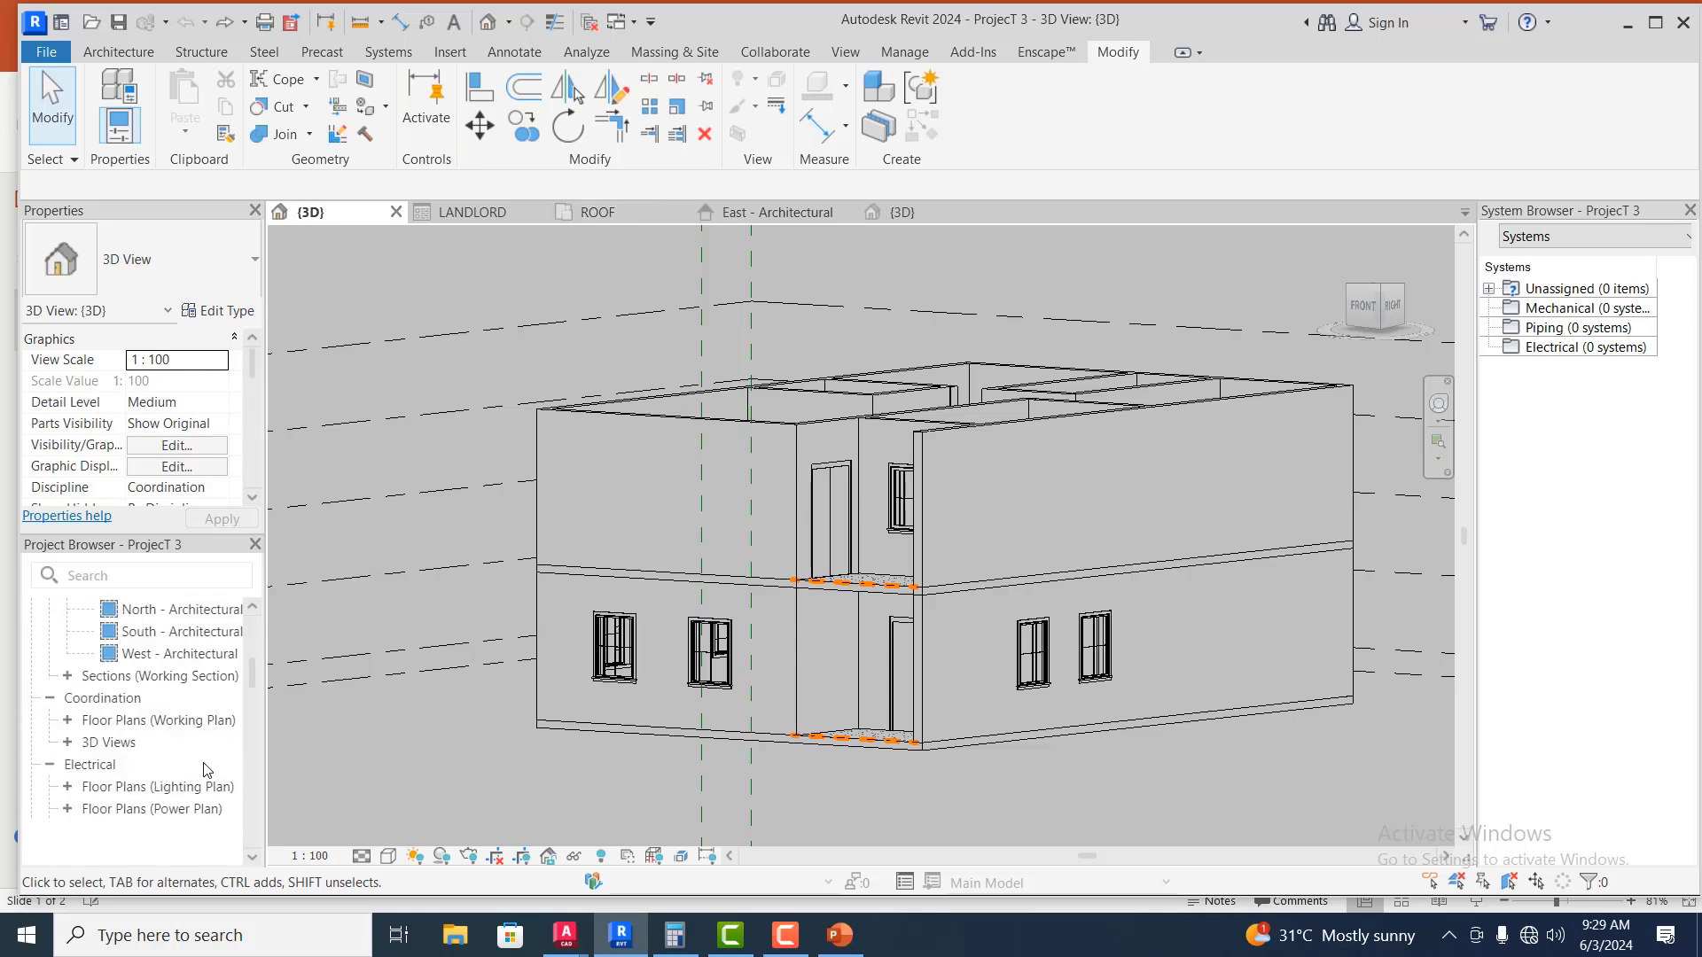
scroll(205, 770, "down", 5)
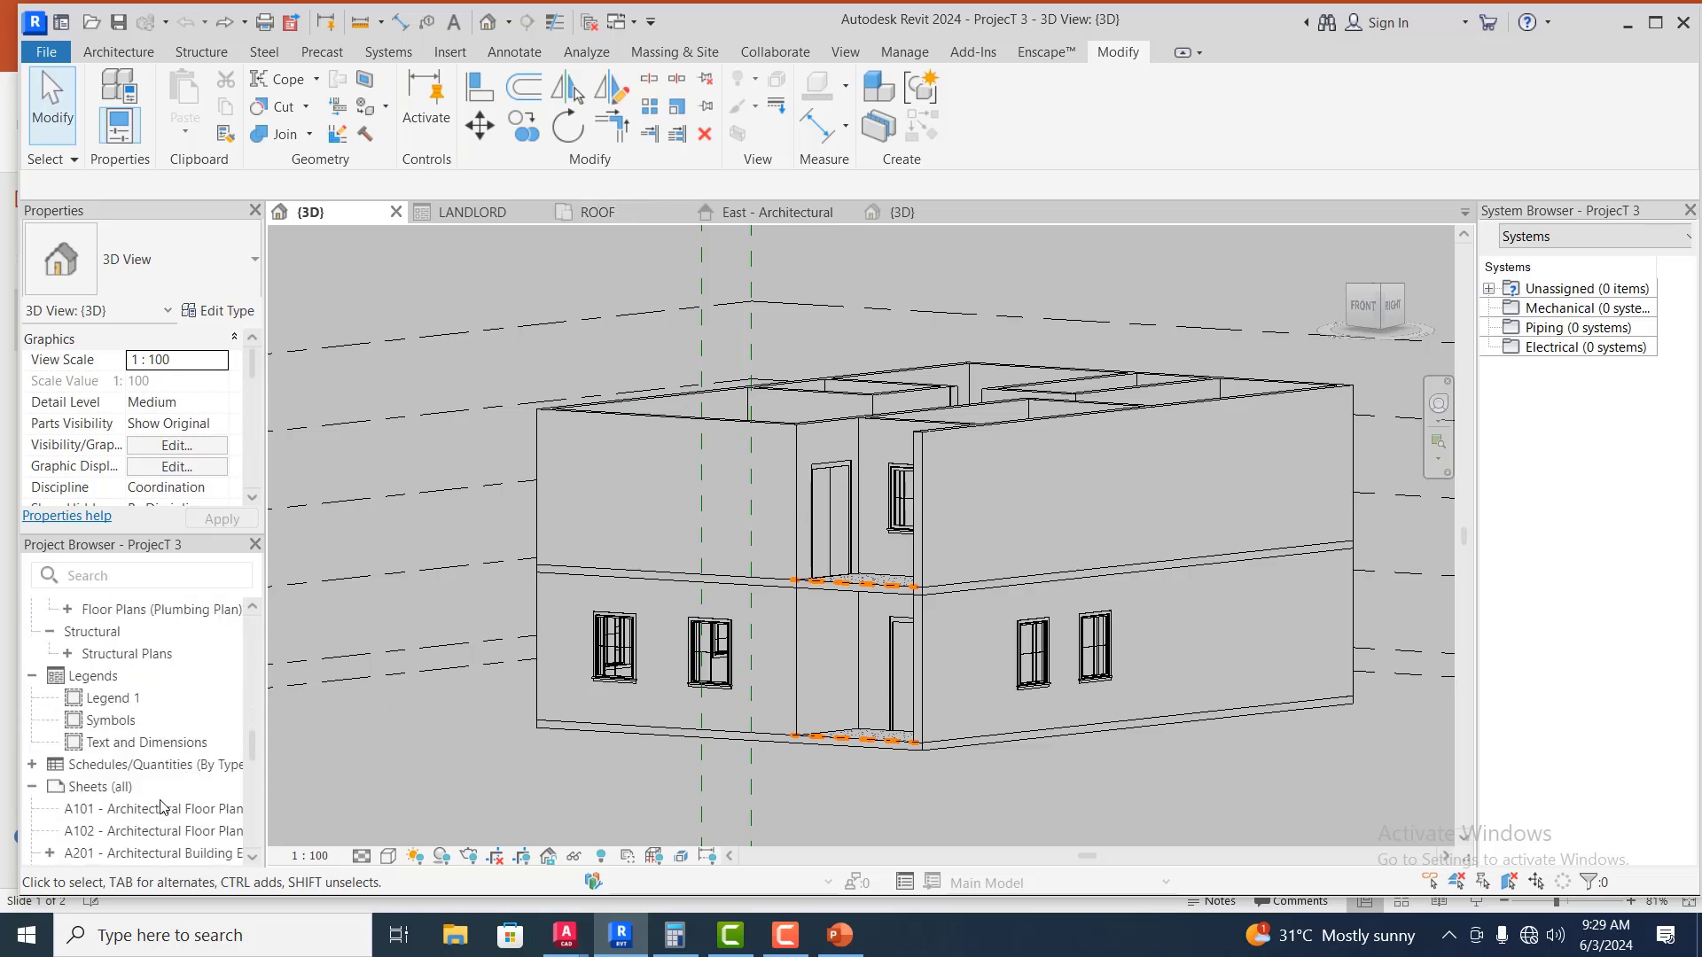
scroll(160, 806, "down", 5)
scroll(162, 675, "up", 10)
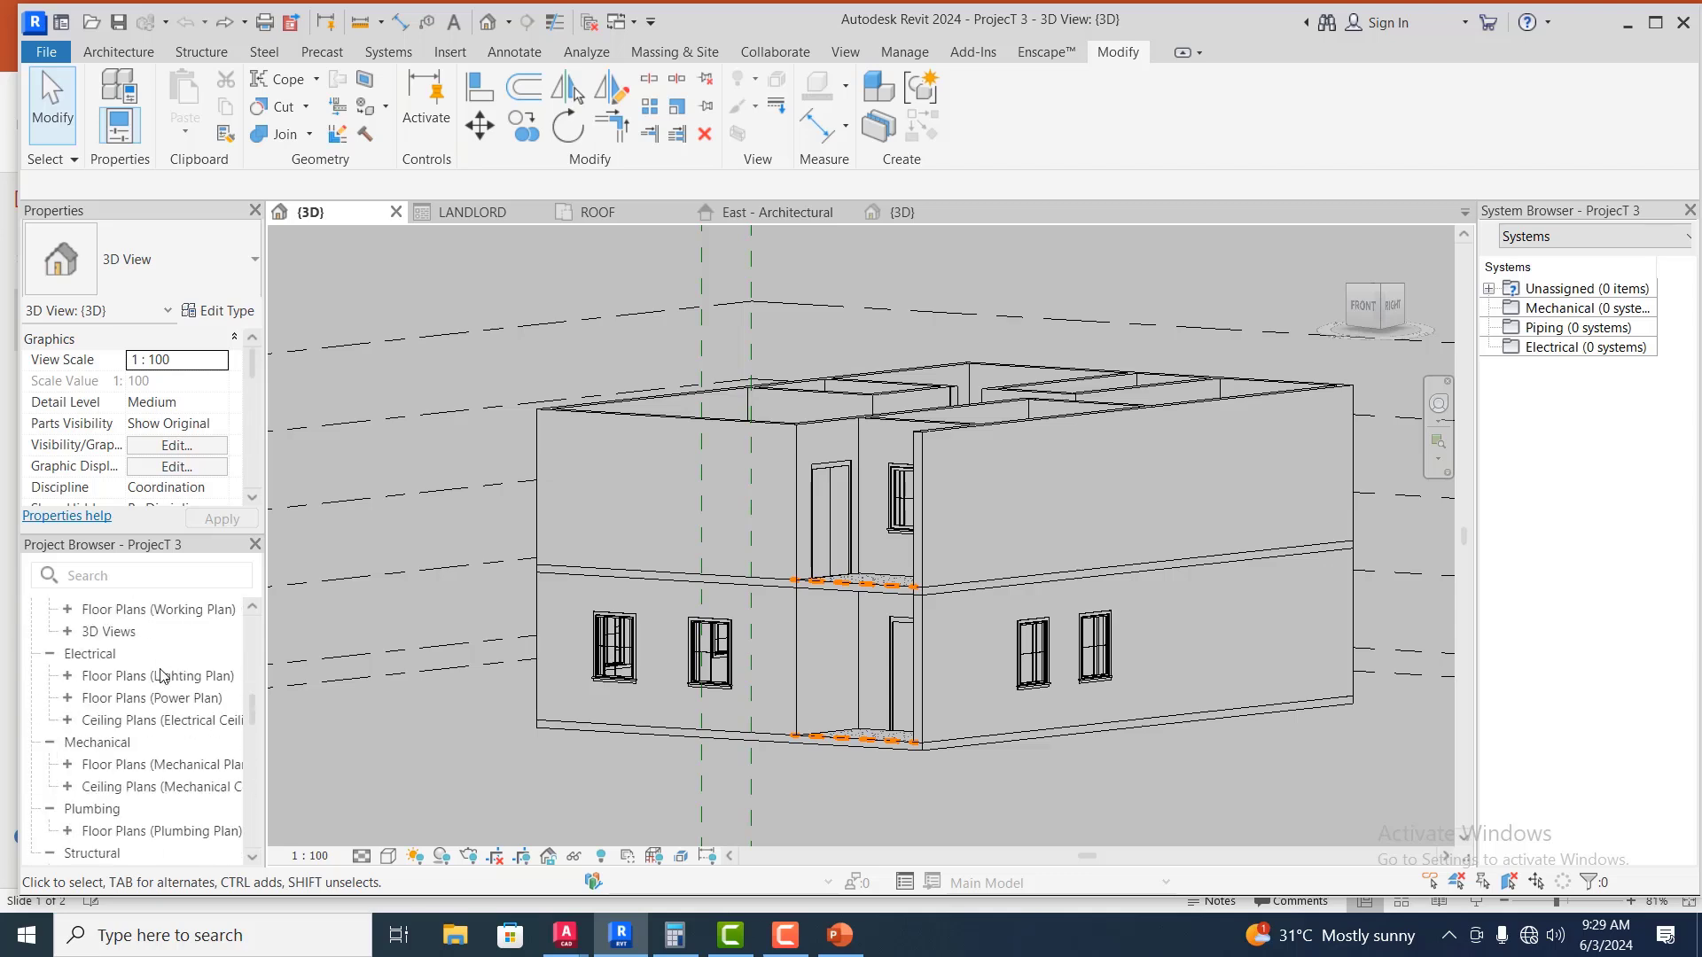
scroll(172, 665, "up", 10)
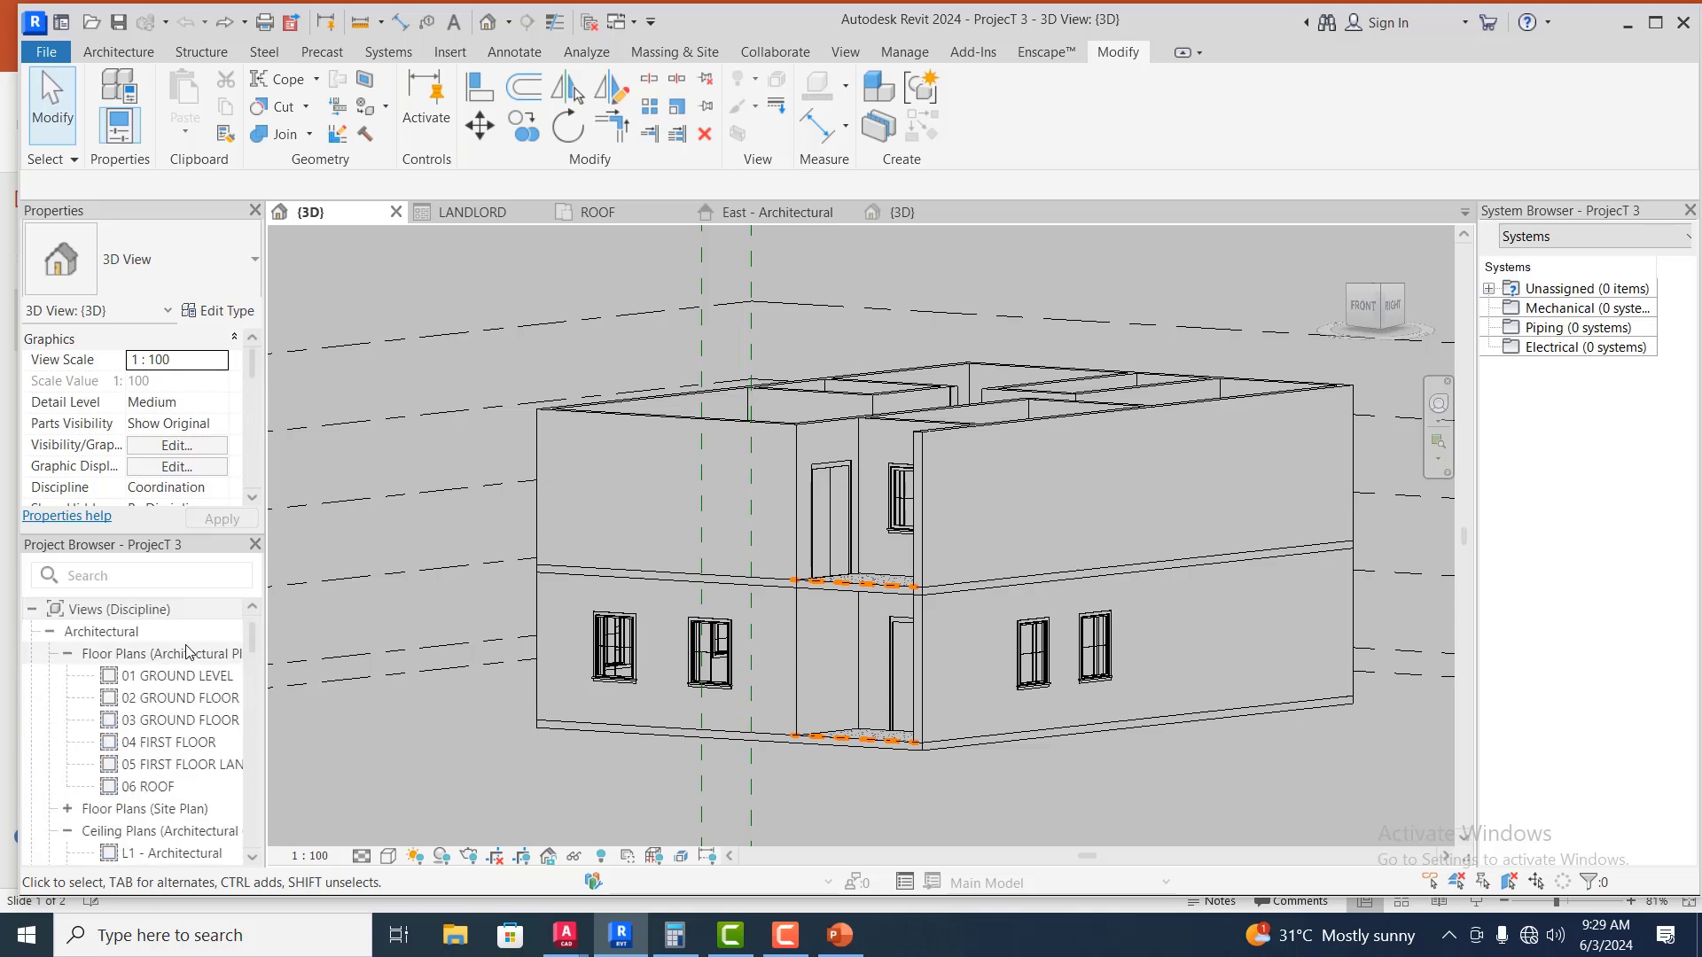
double_click(189, 788)
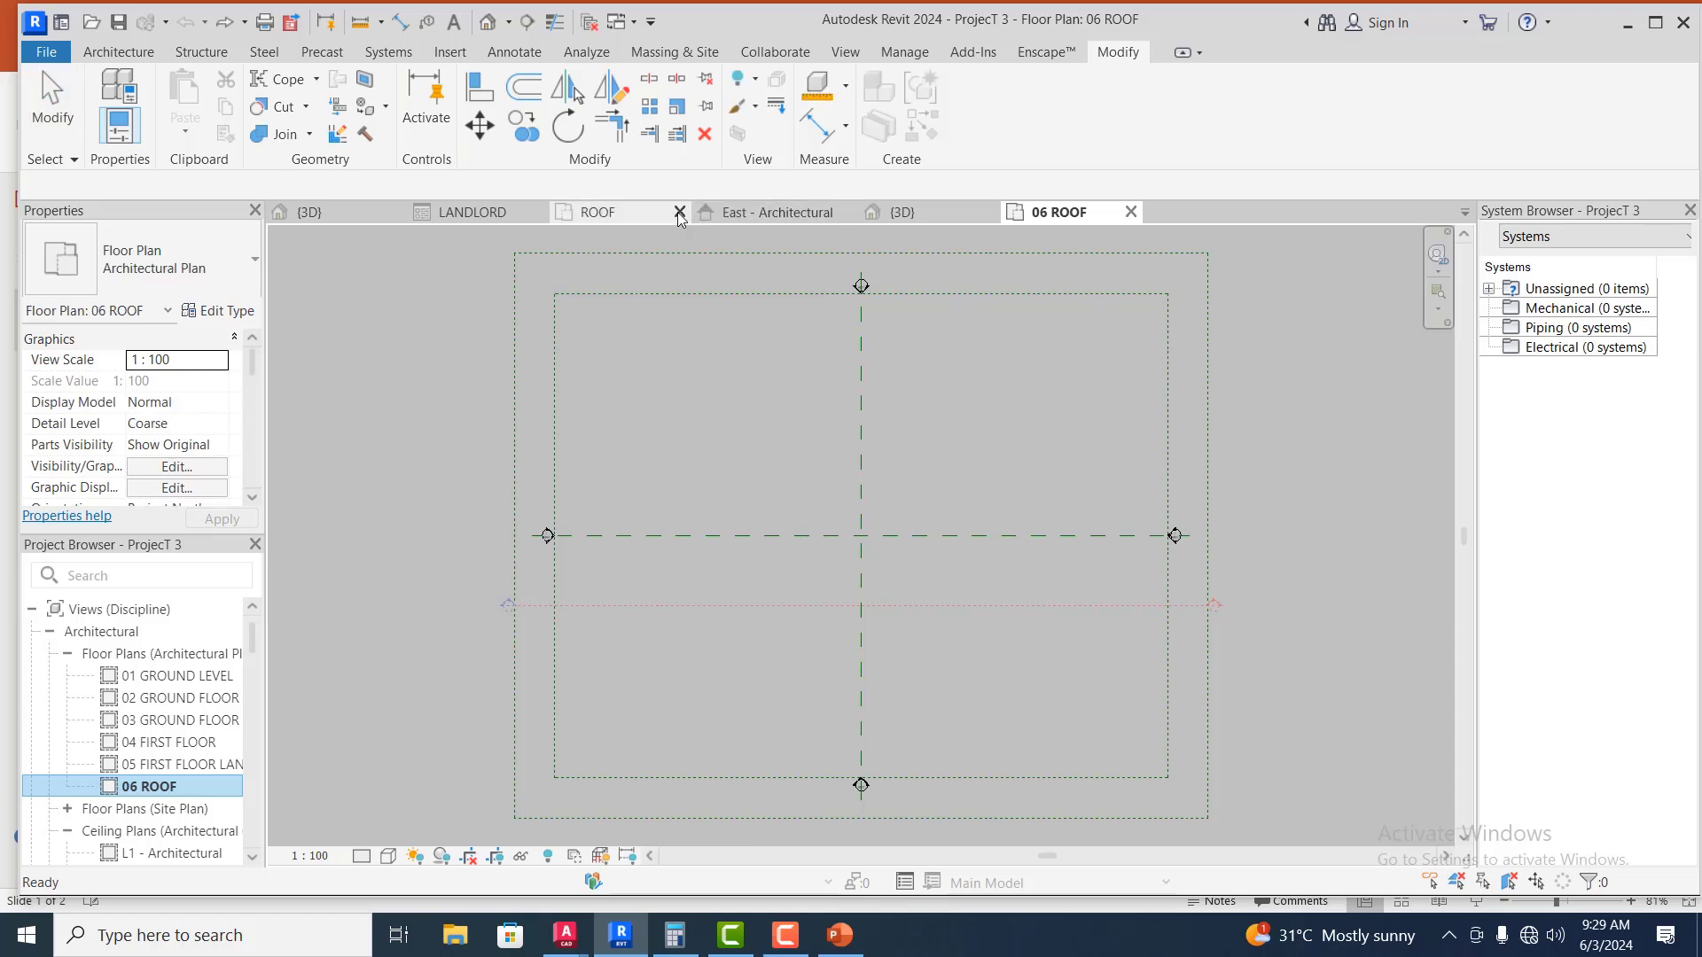
Close the open ROOF, second {3D} and East - Architectural views
left_click(680, 212)
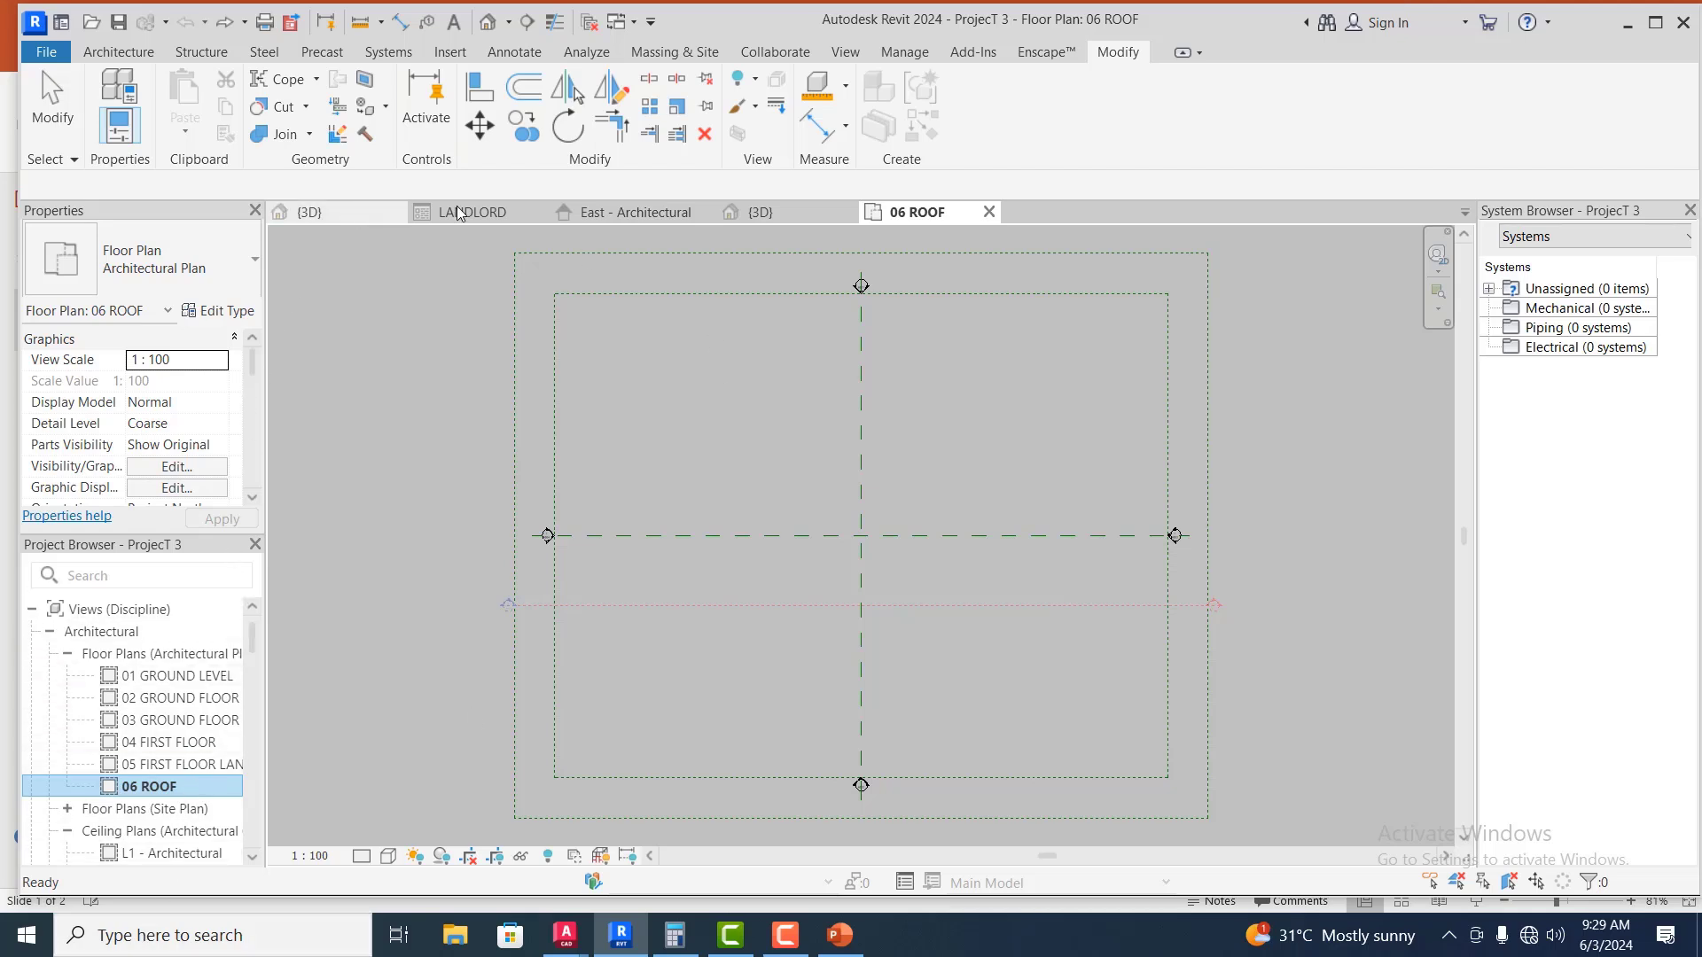
left_click(847, 213)
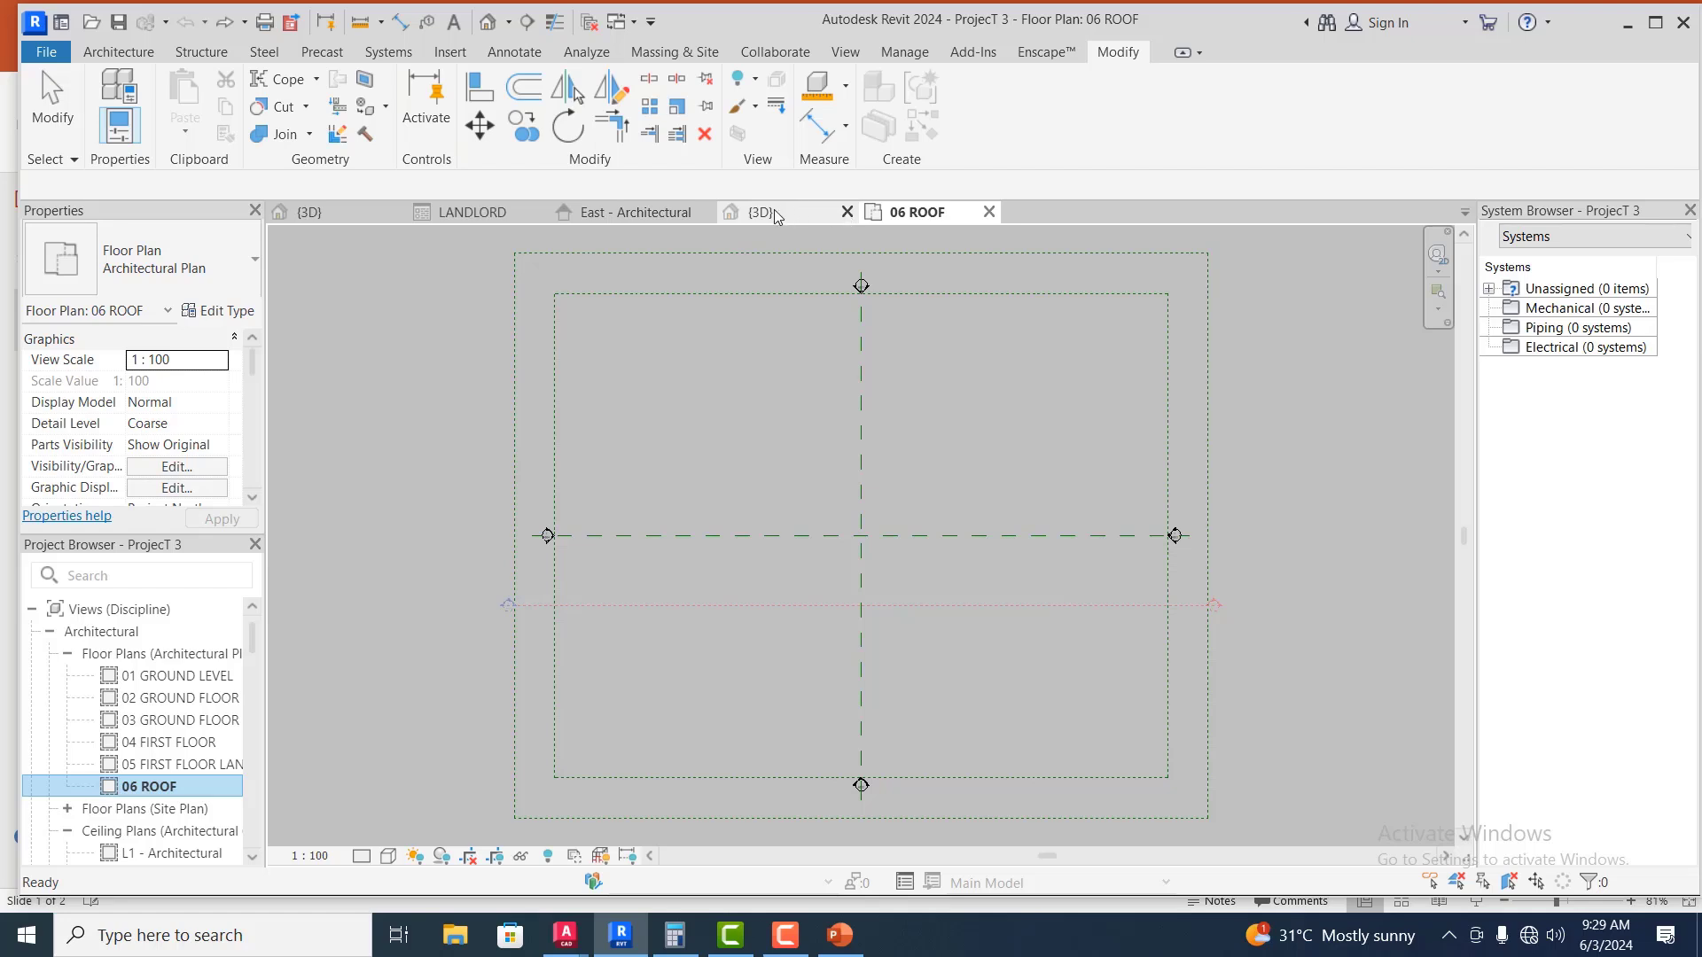
left_click(705, 212)
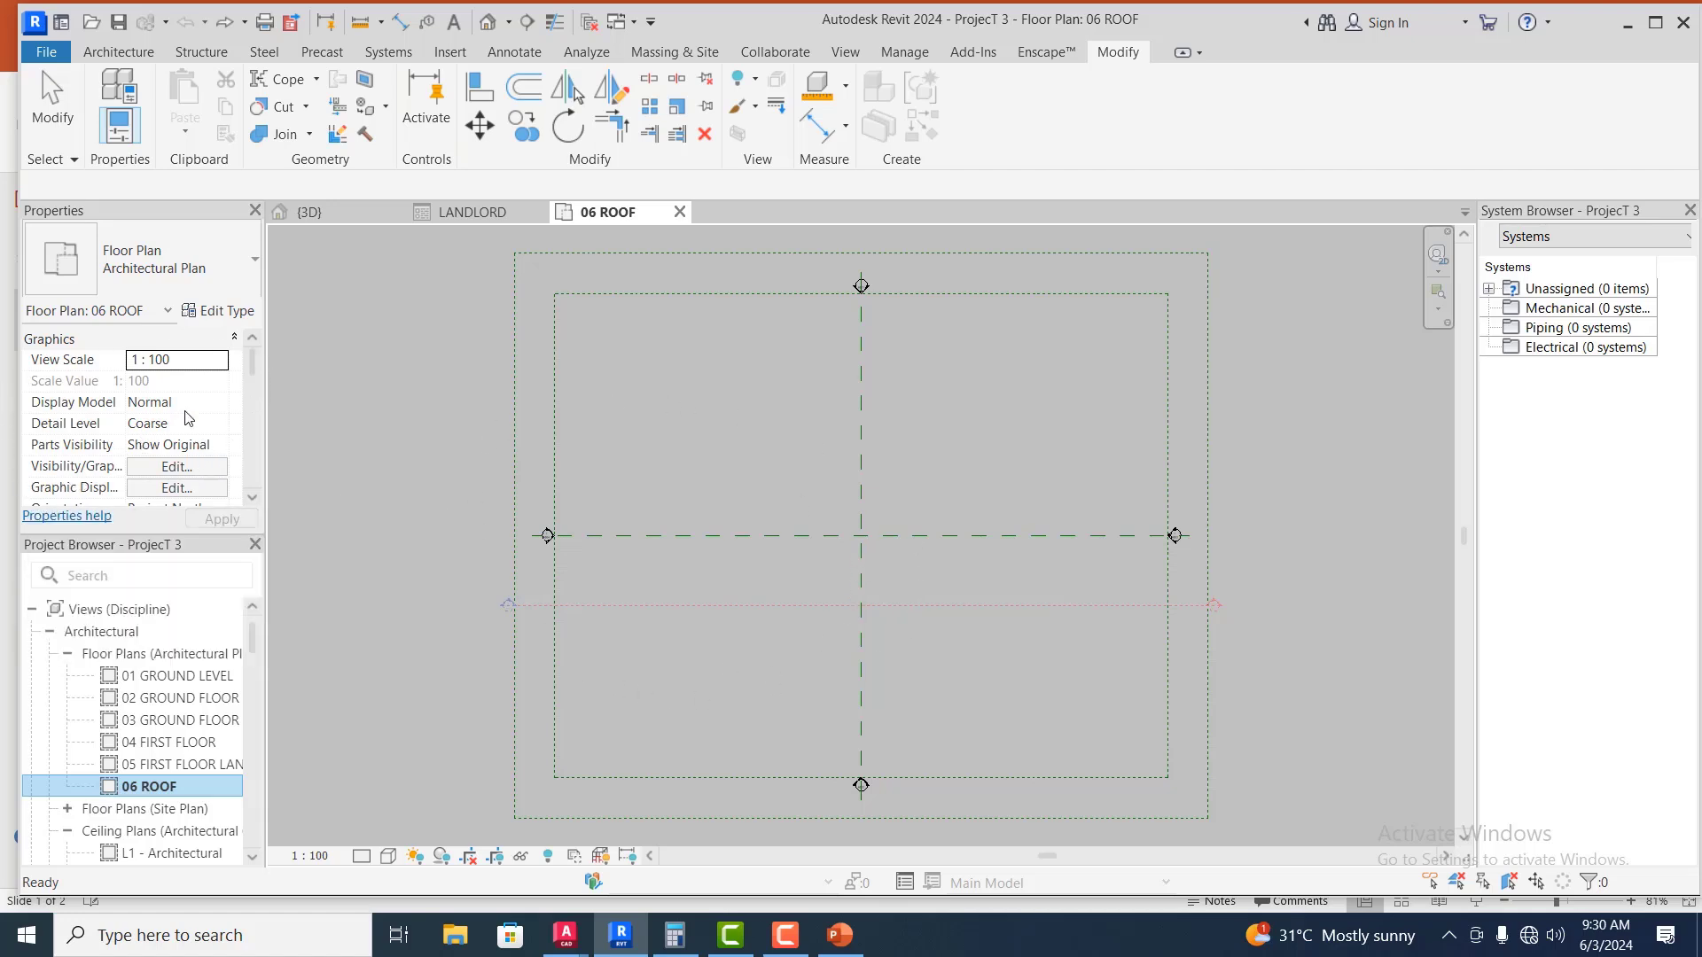
Set the underlay base level of the 06 ROOF plan to 04 FIRST FLOOR
left_click(252, 497)
left_click(252, 496)
left_click(251, 496)
left_click(251, 496)
left_click(251, 494)
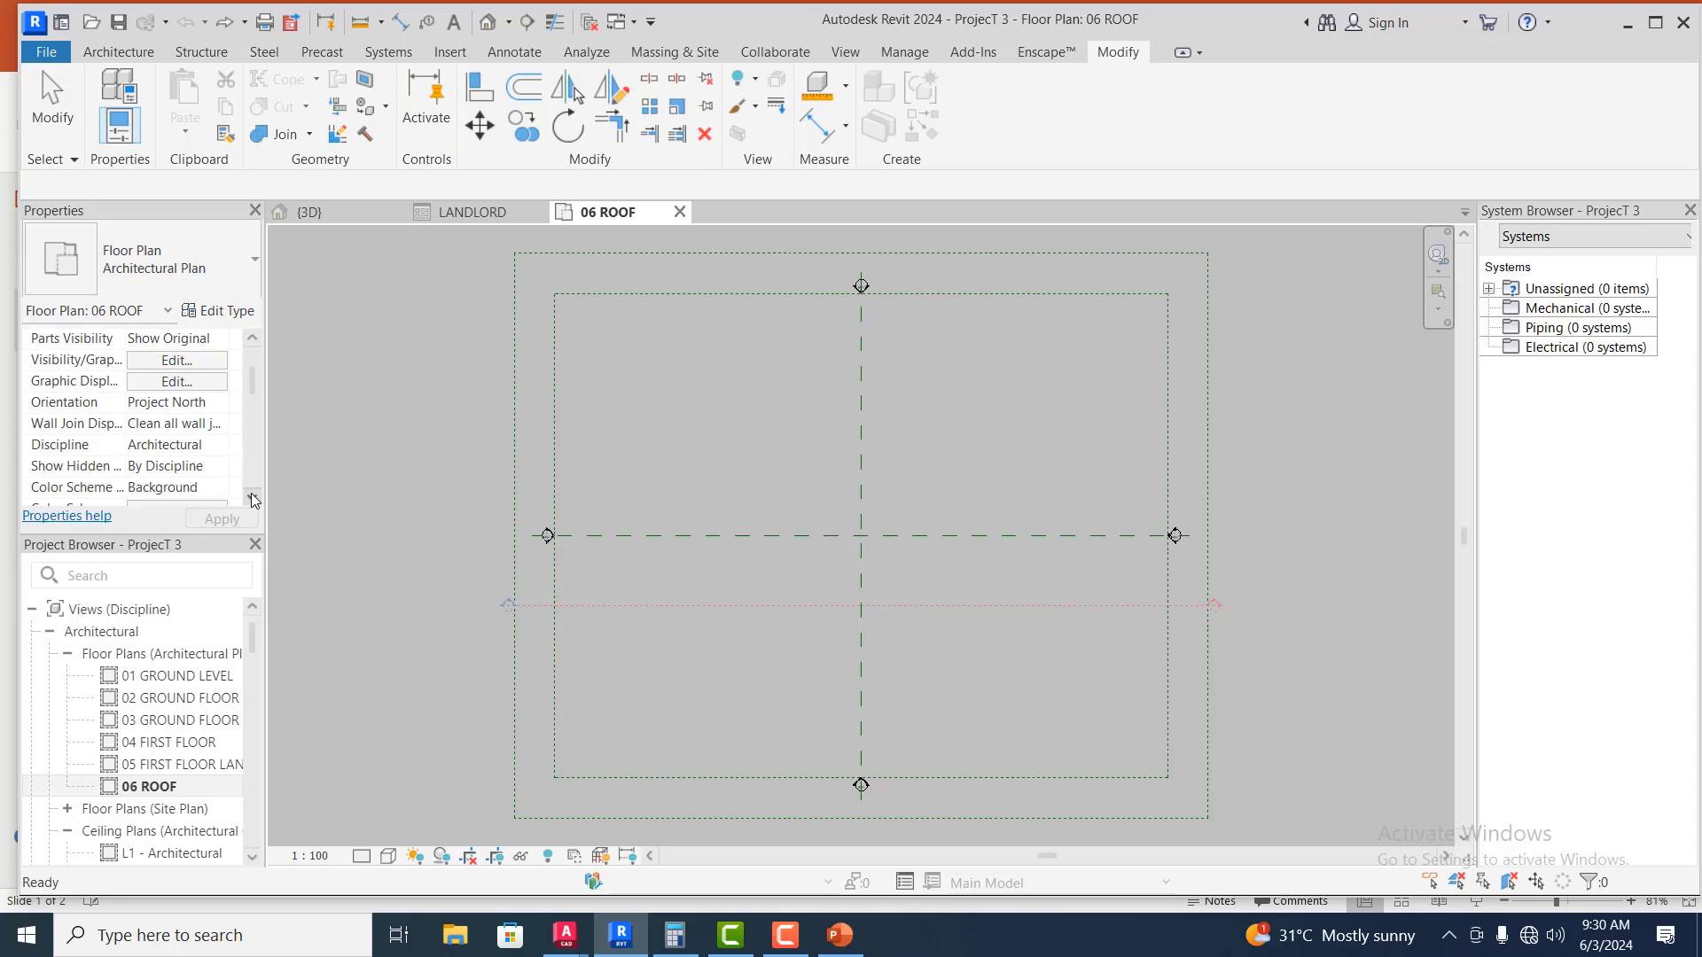
left_click(251, 499)
left_click(252, 498)
left_click(252, 498)
left_click(252, 498)
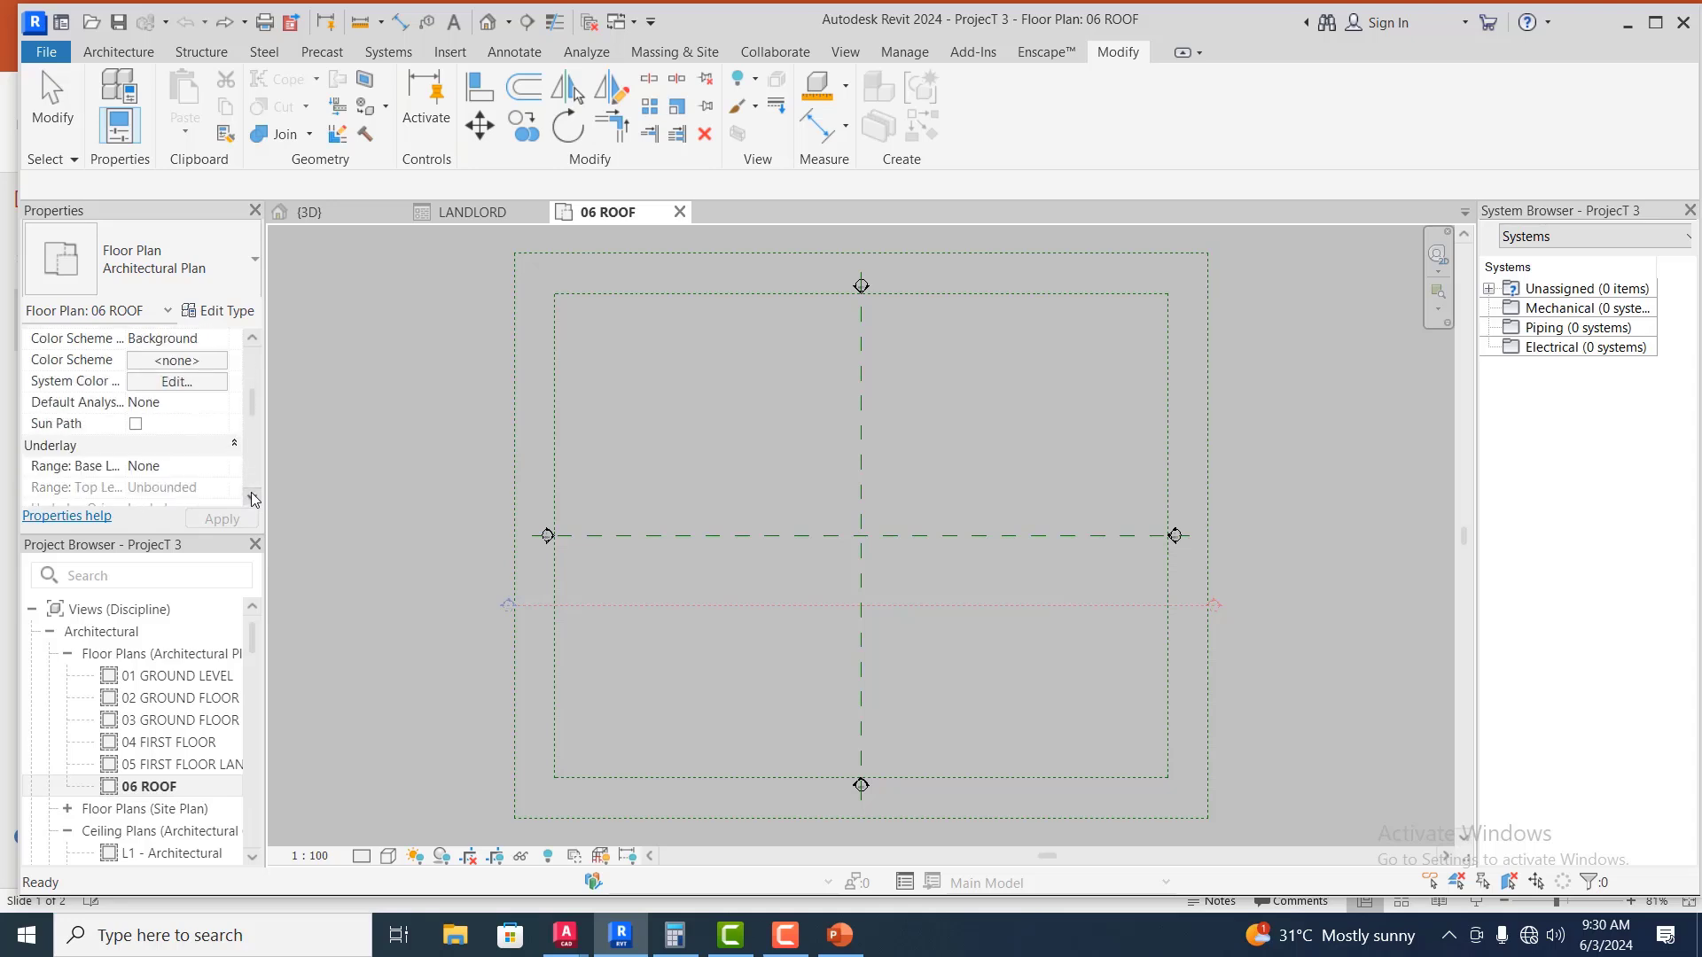
left_click(252, 499)
left_click(187, 446)
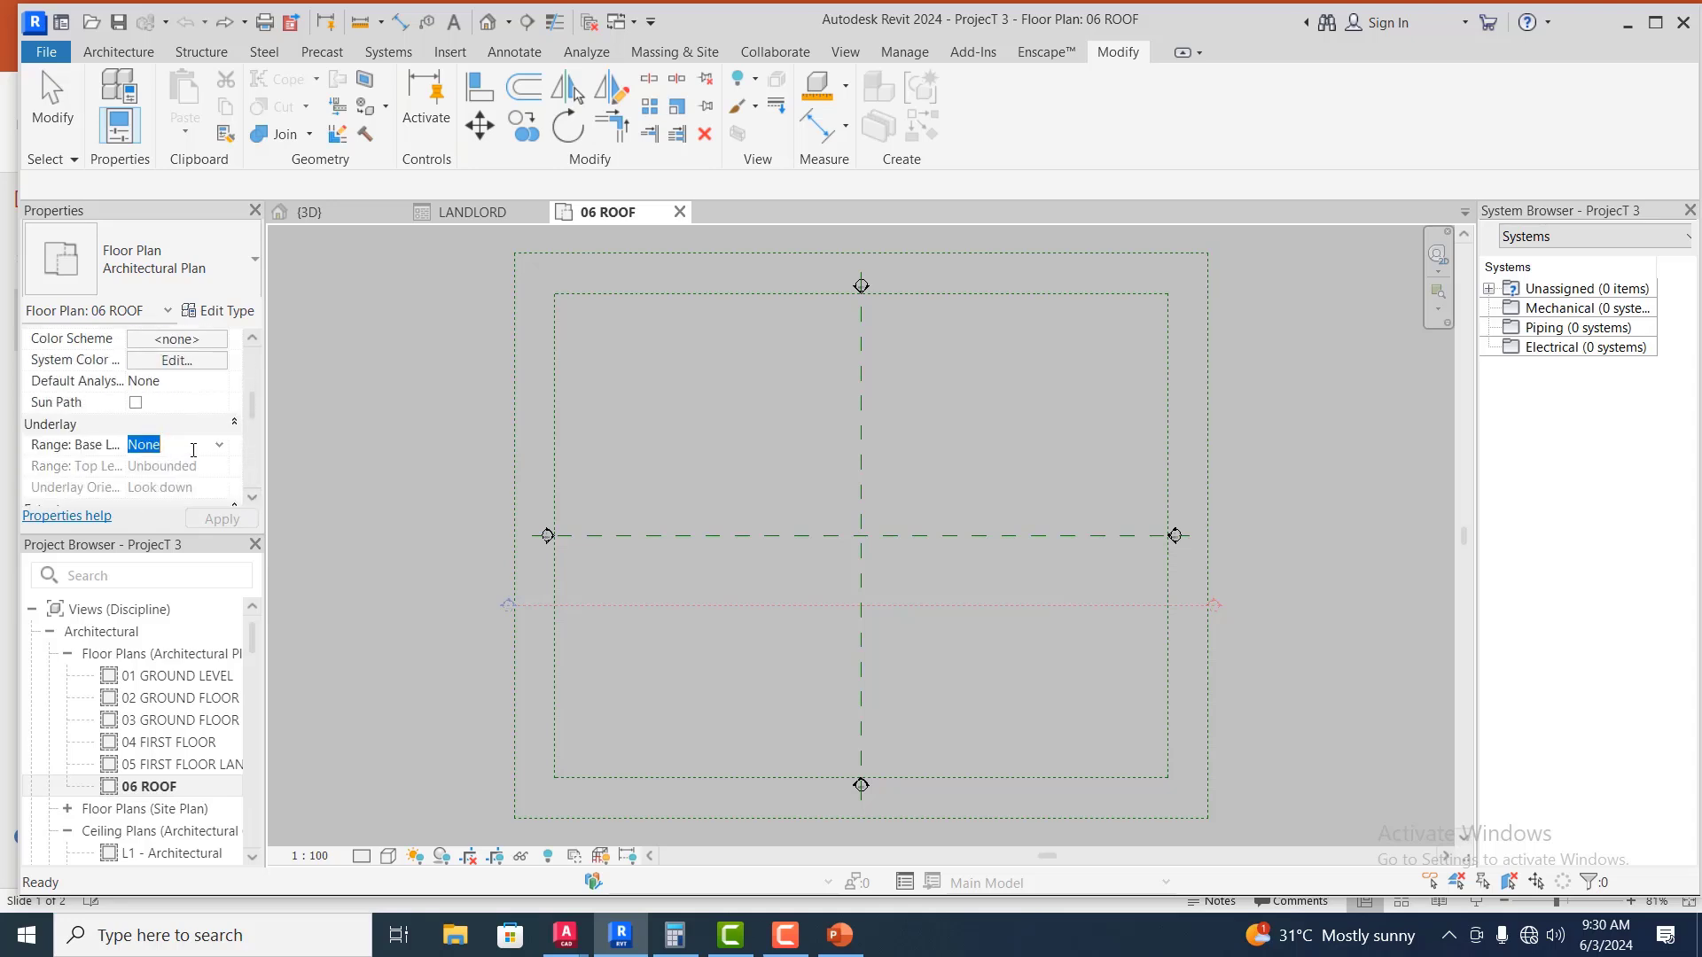
left_click(220, 447)
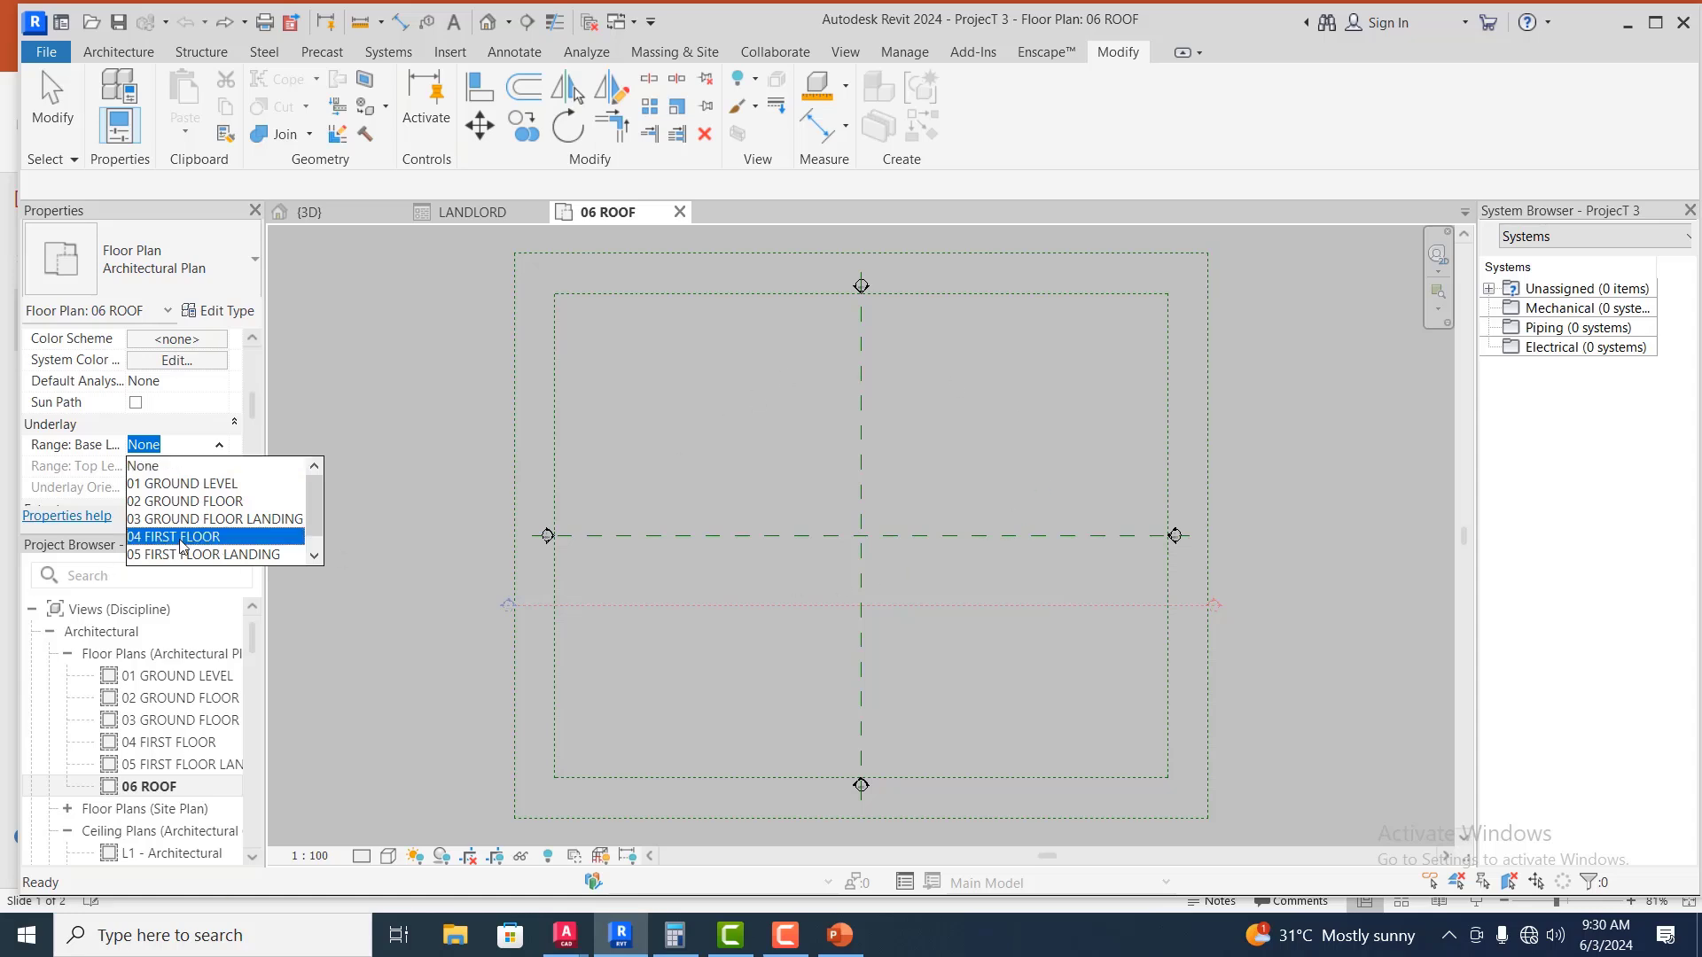
left_click(285, 534)
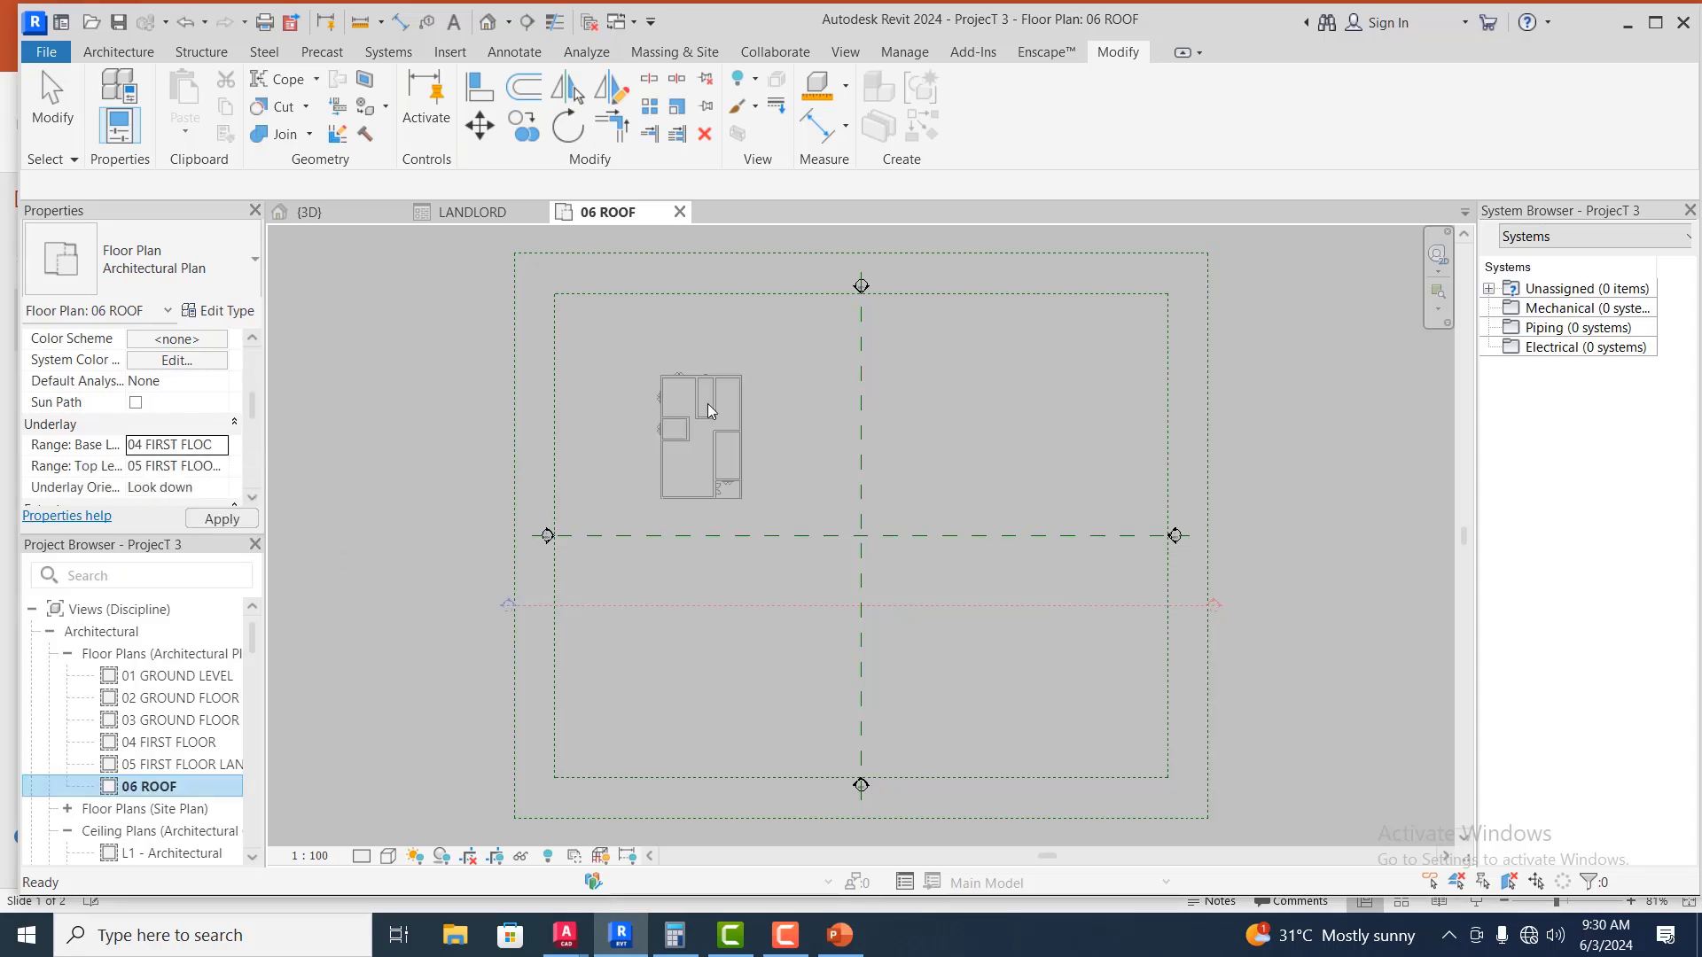
Start an in-place model on the 06 ROOF plan in the Generic Models category, accepting the default name
scroll(660, 399, "up", 5)
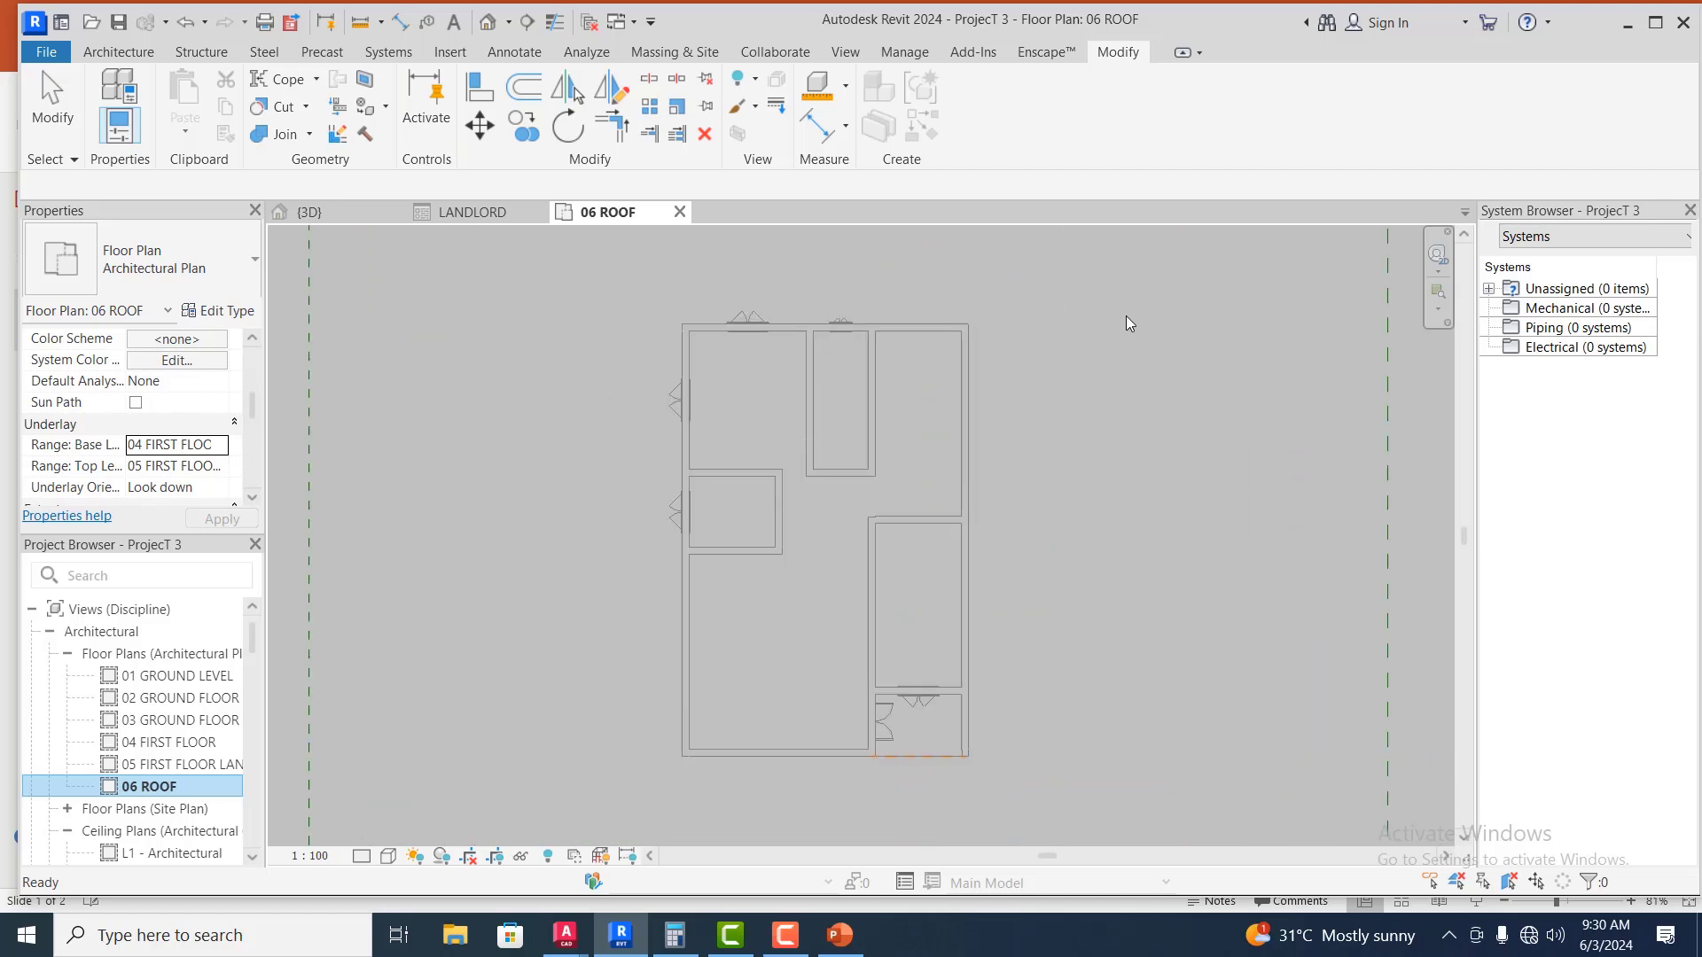
scroll(782, 365, "up", 1)
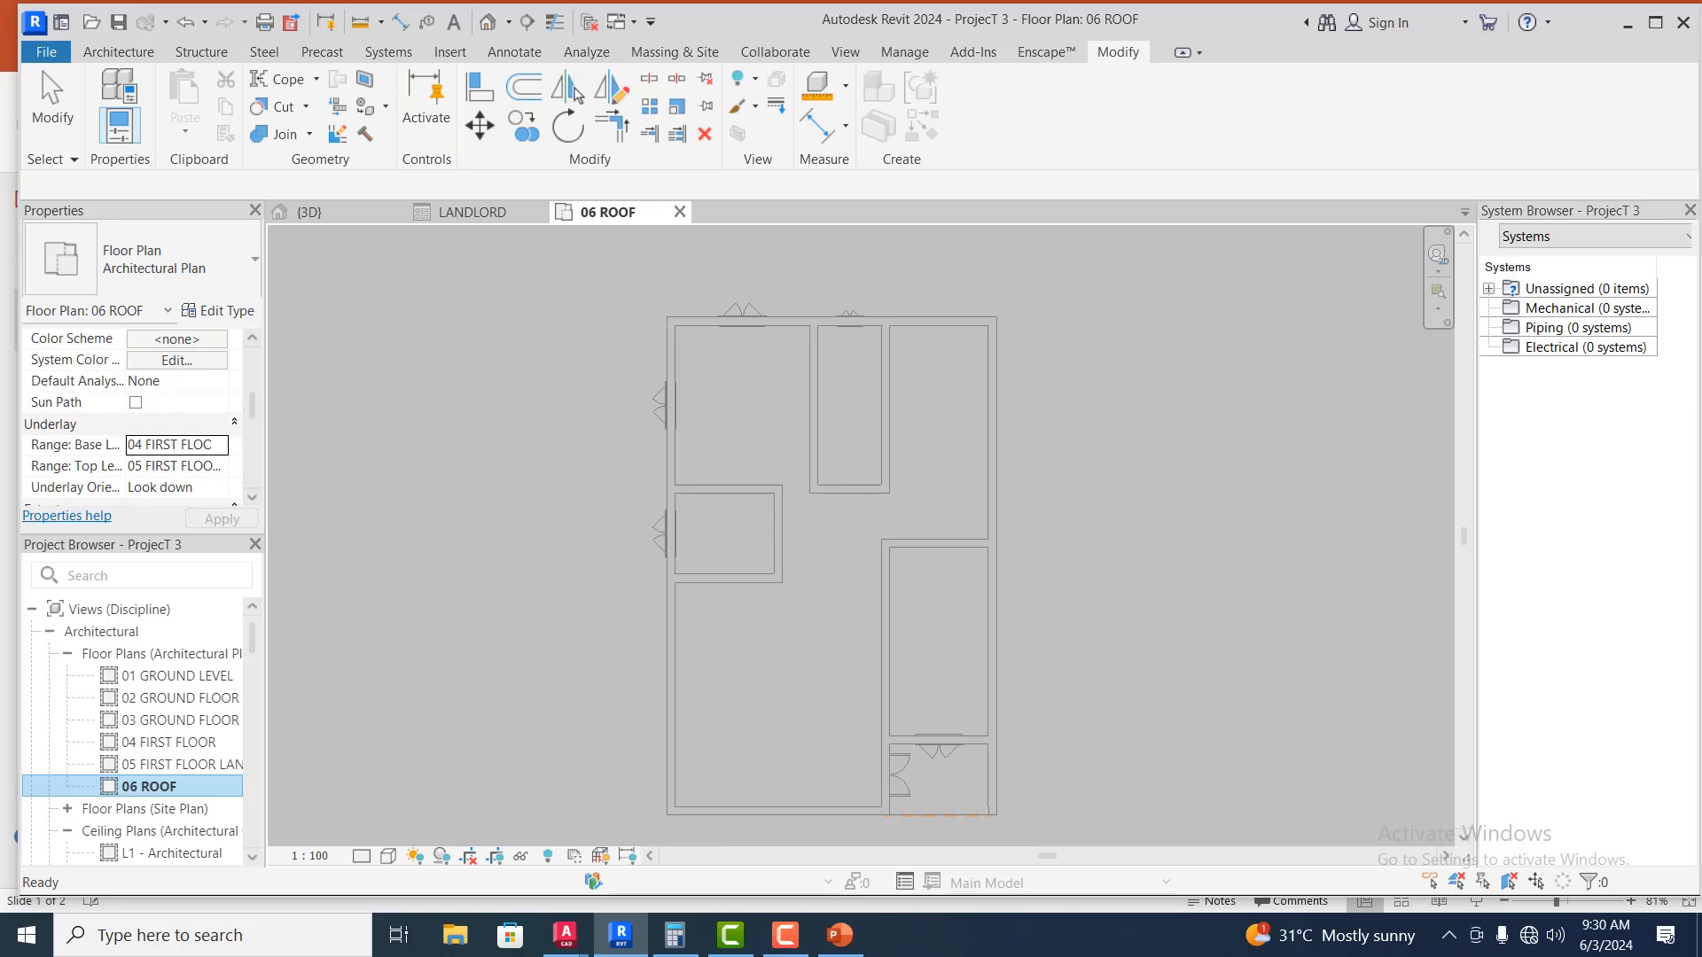
left_click(134, 56)
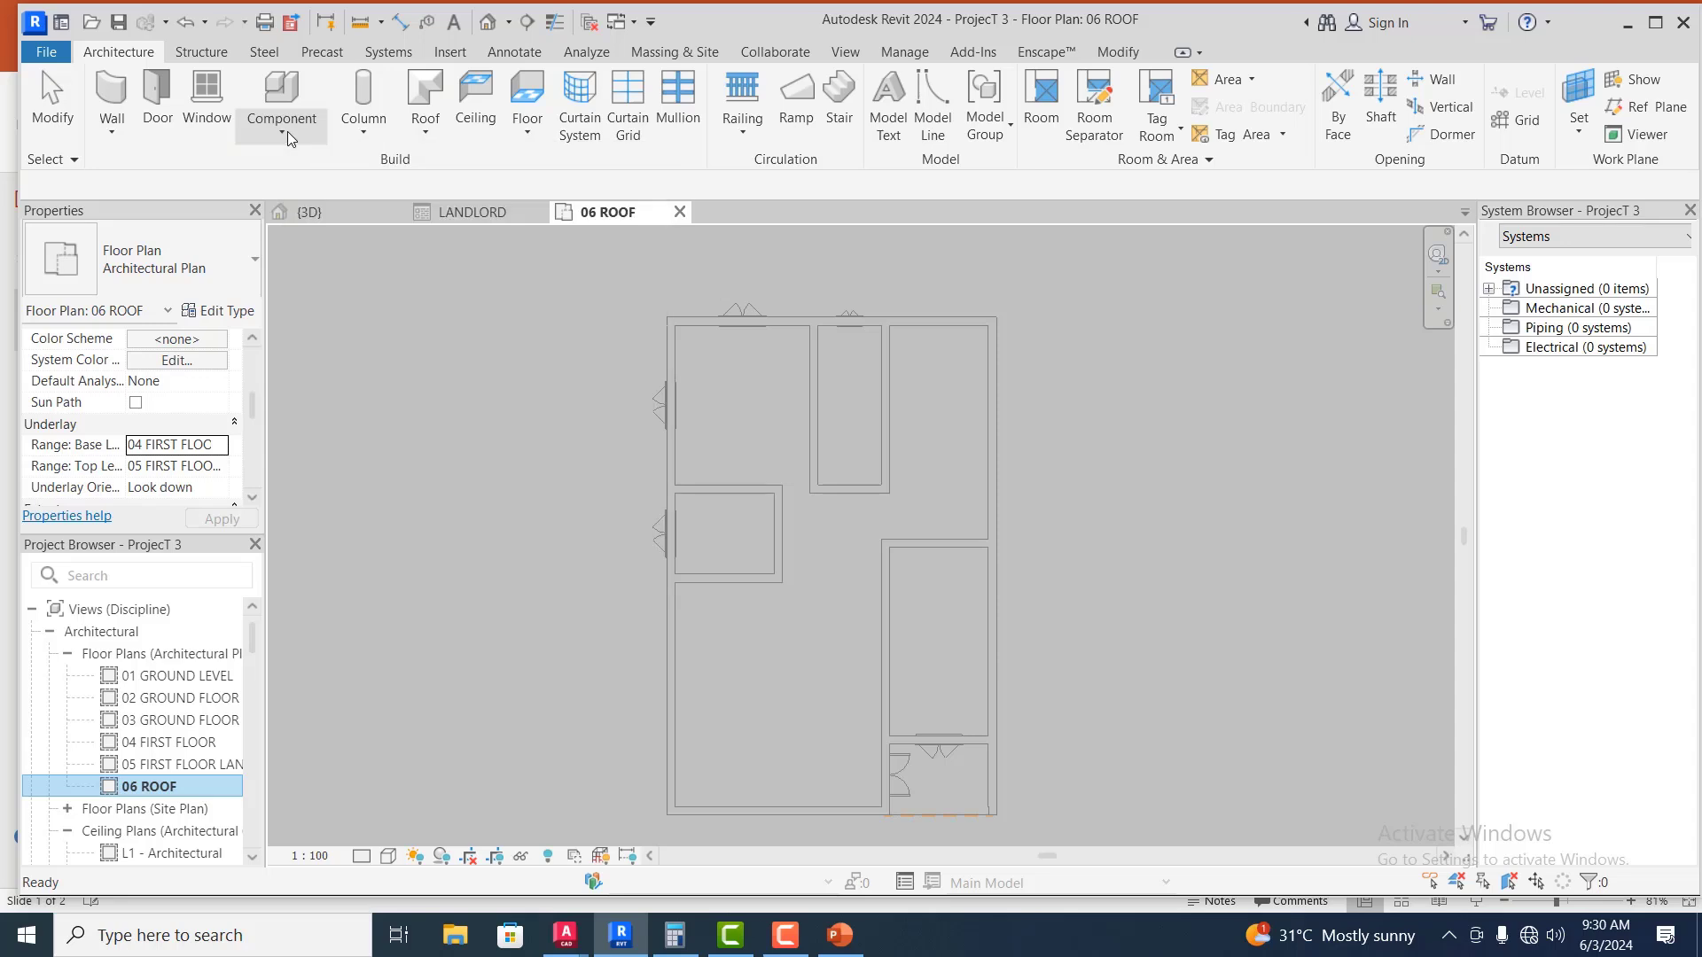
left_click(286, 132)
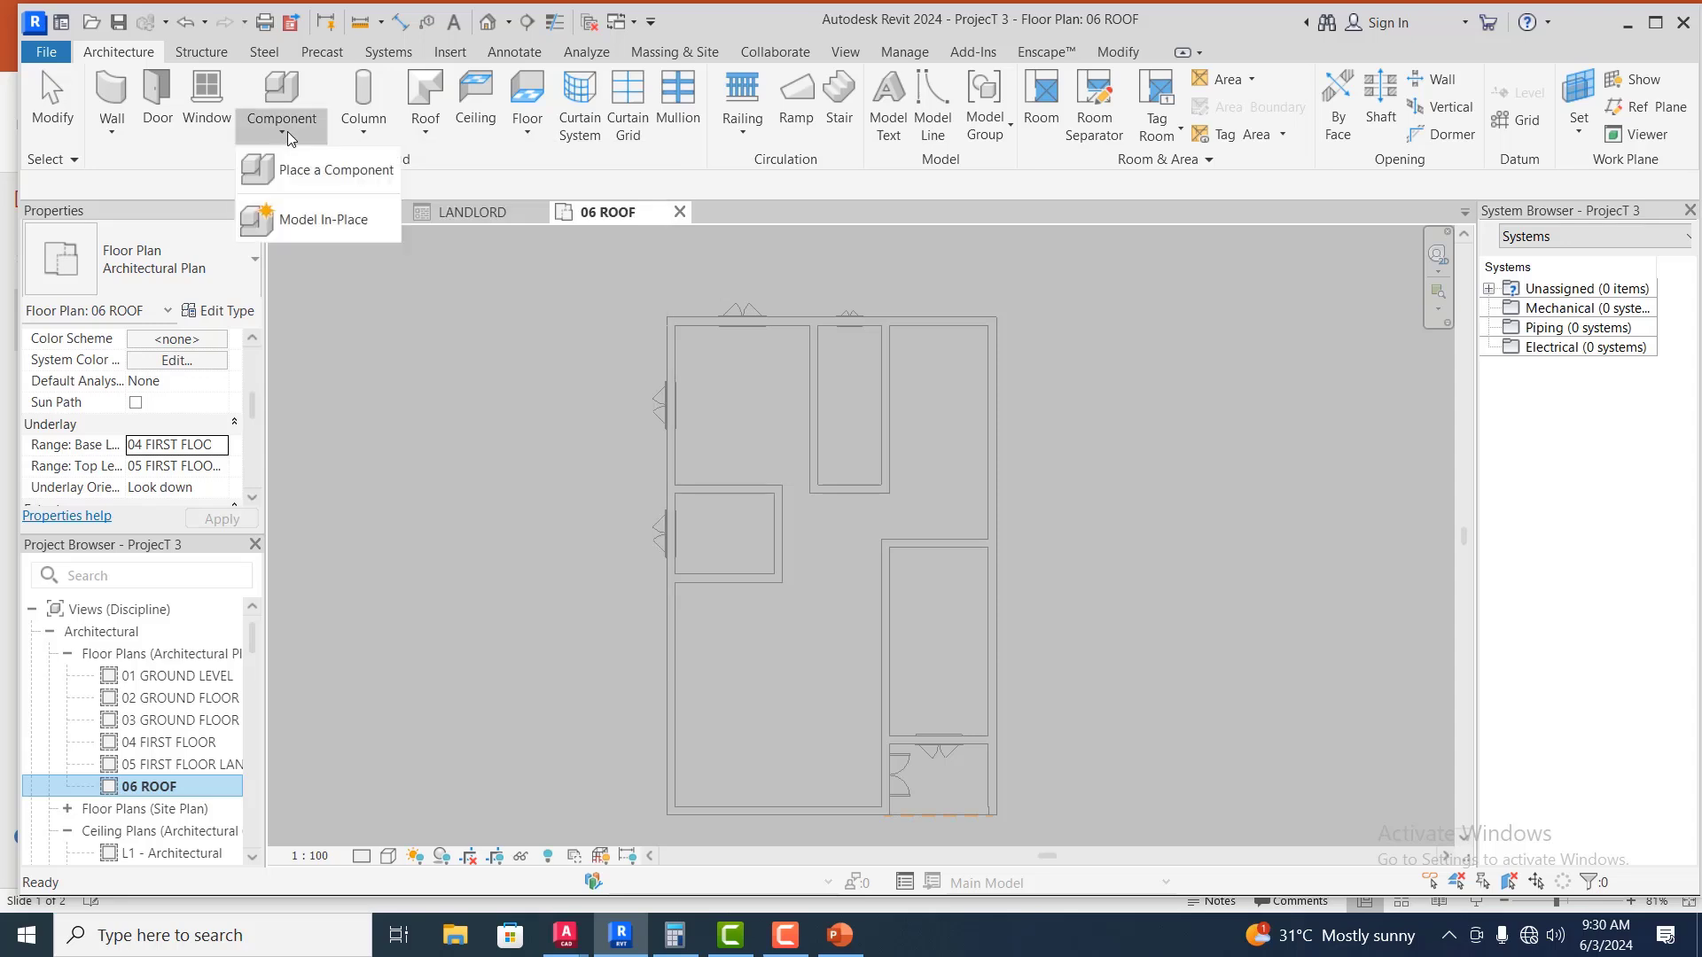
left_click(301, 227)
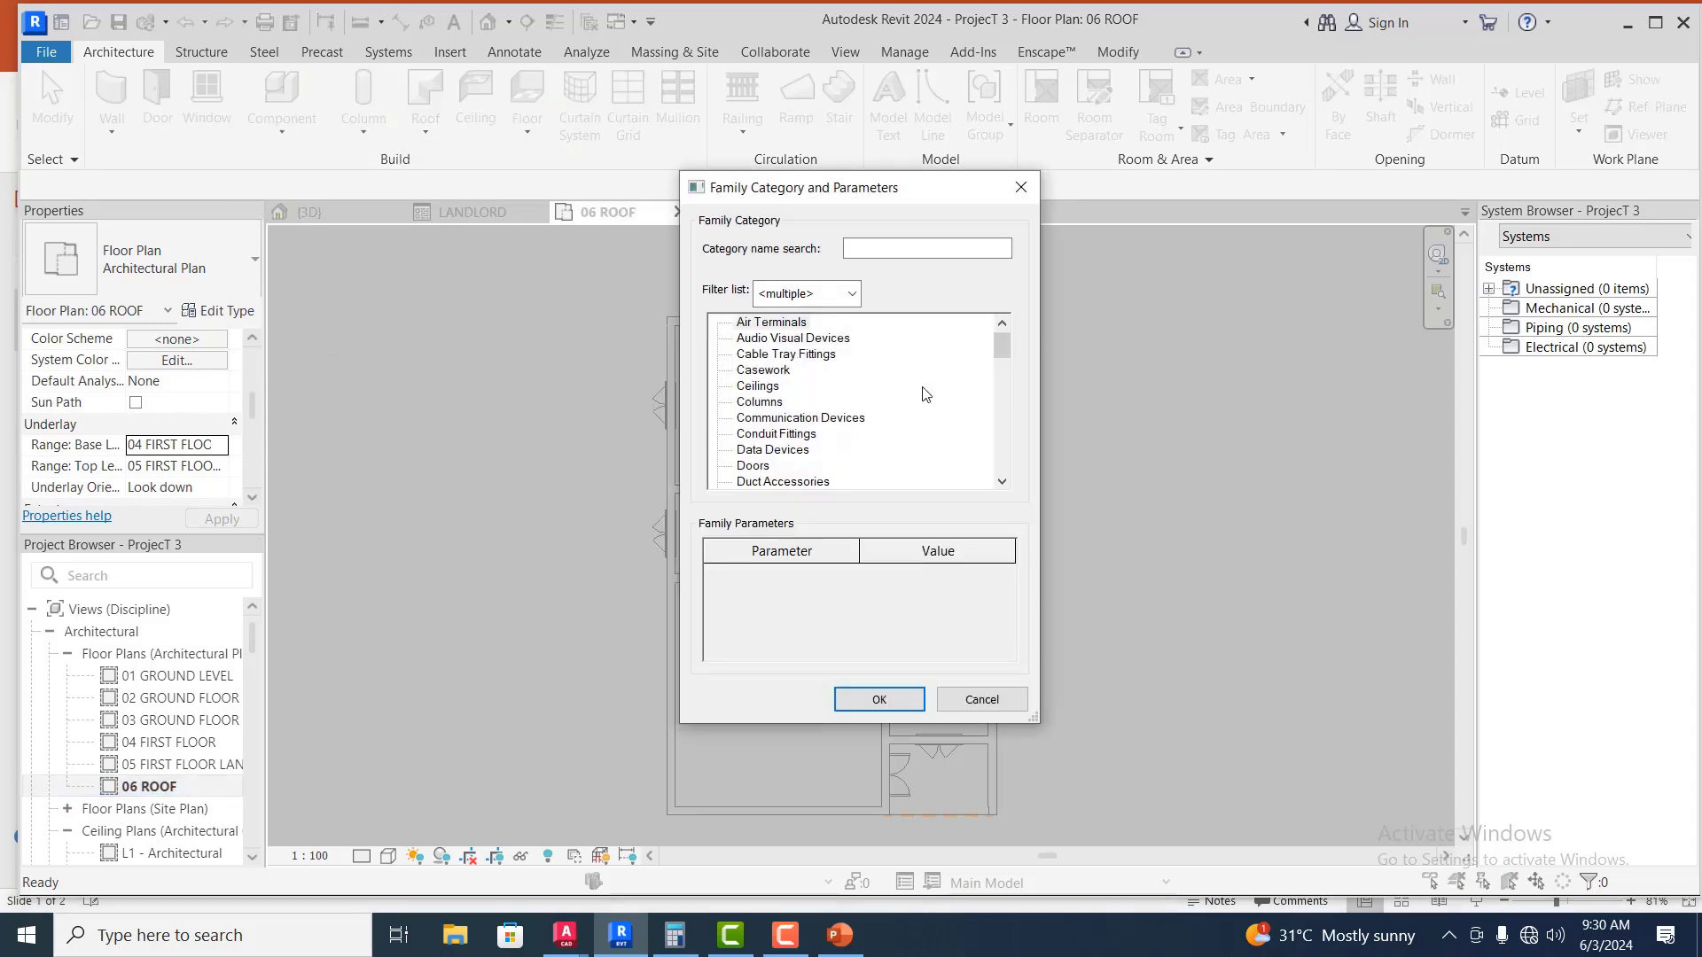
scroll(926, 426, "down", 1)
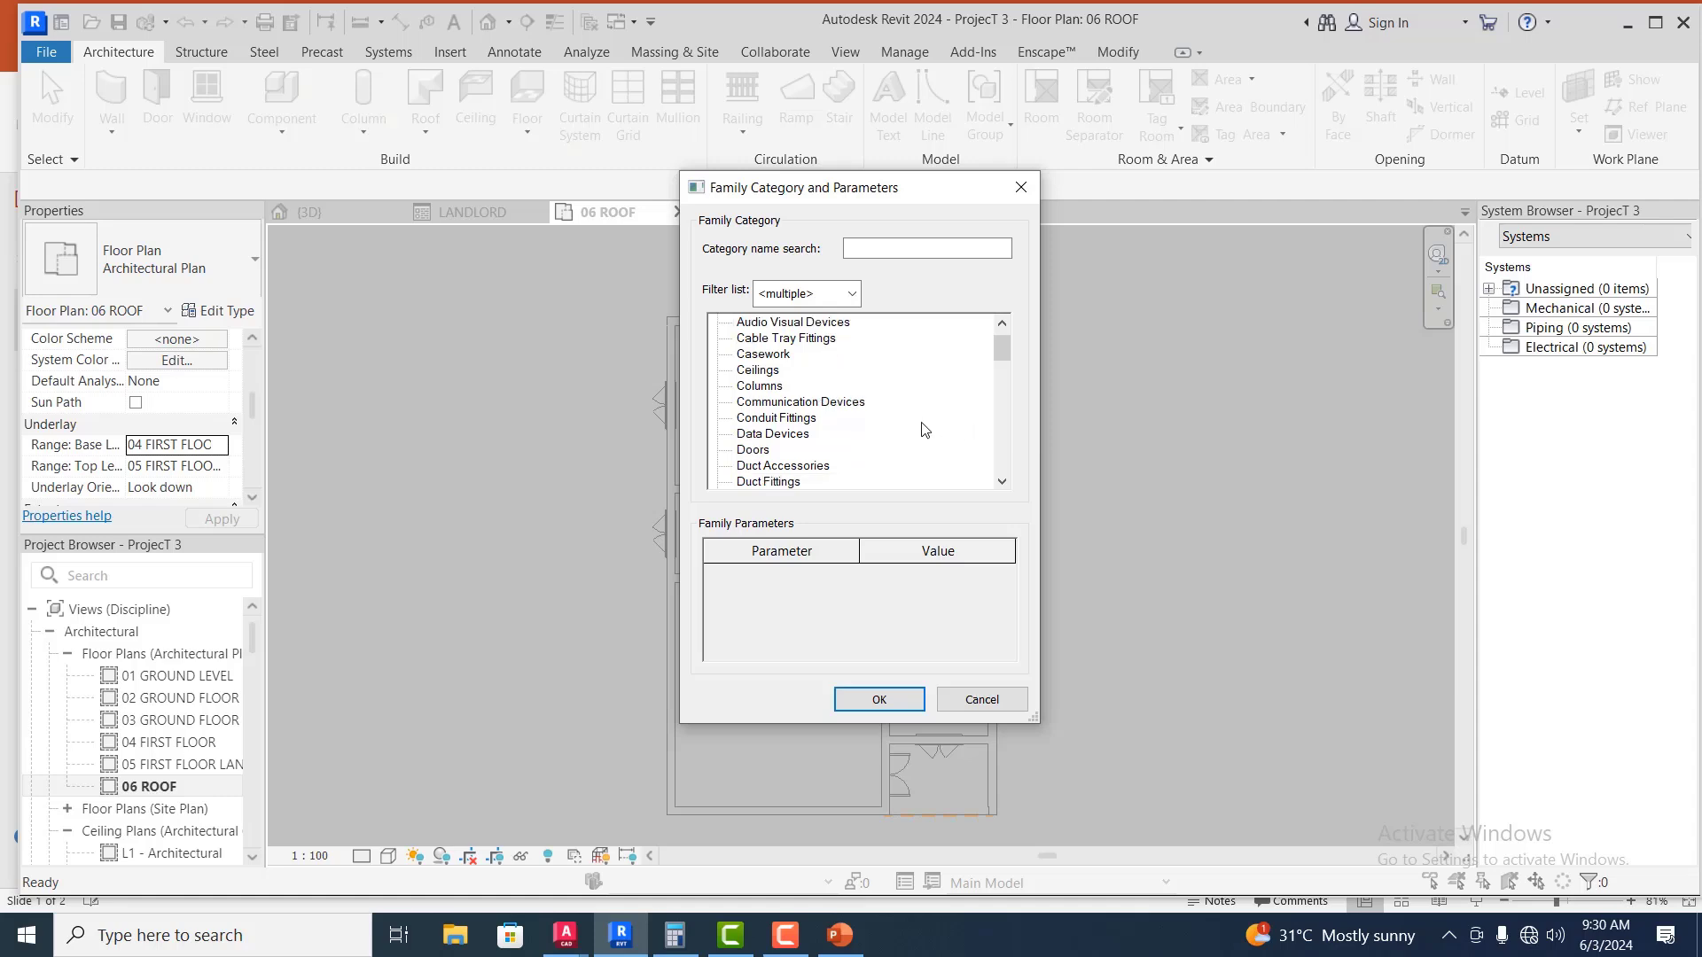
scroll(926, 430, "down", 4)
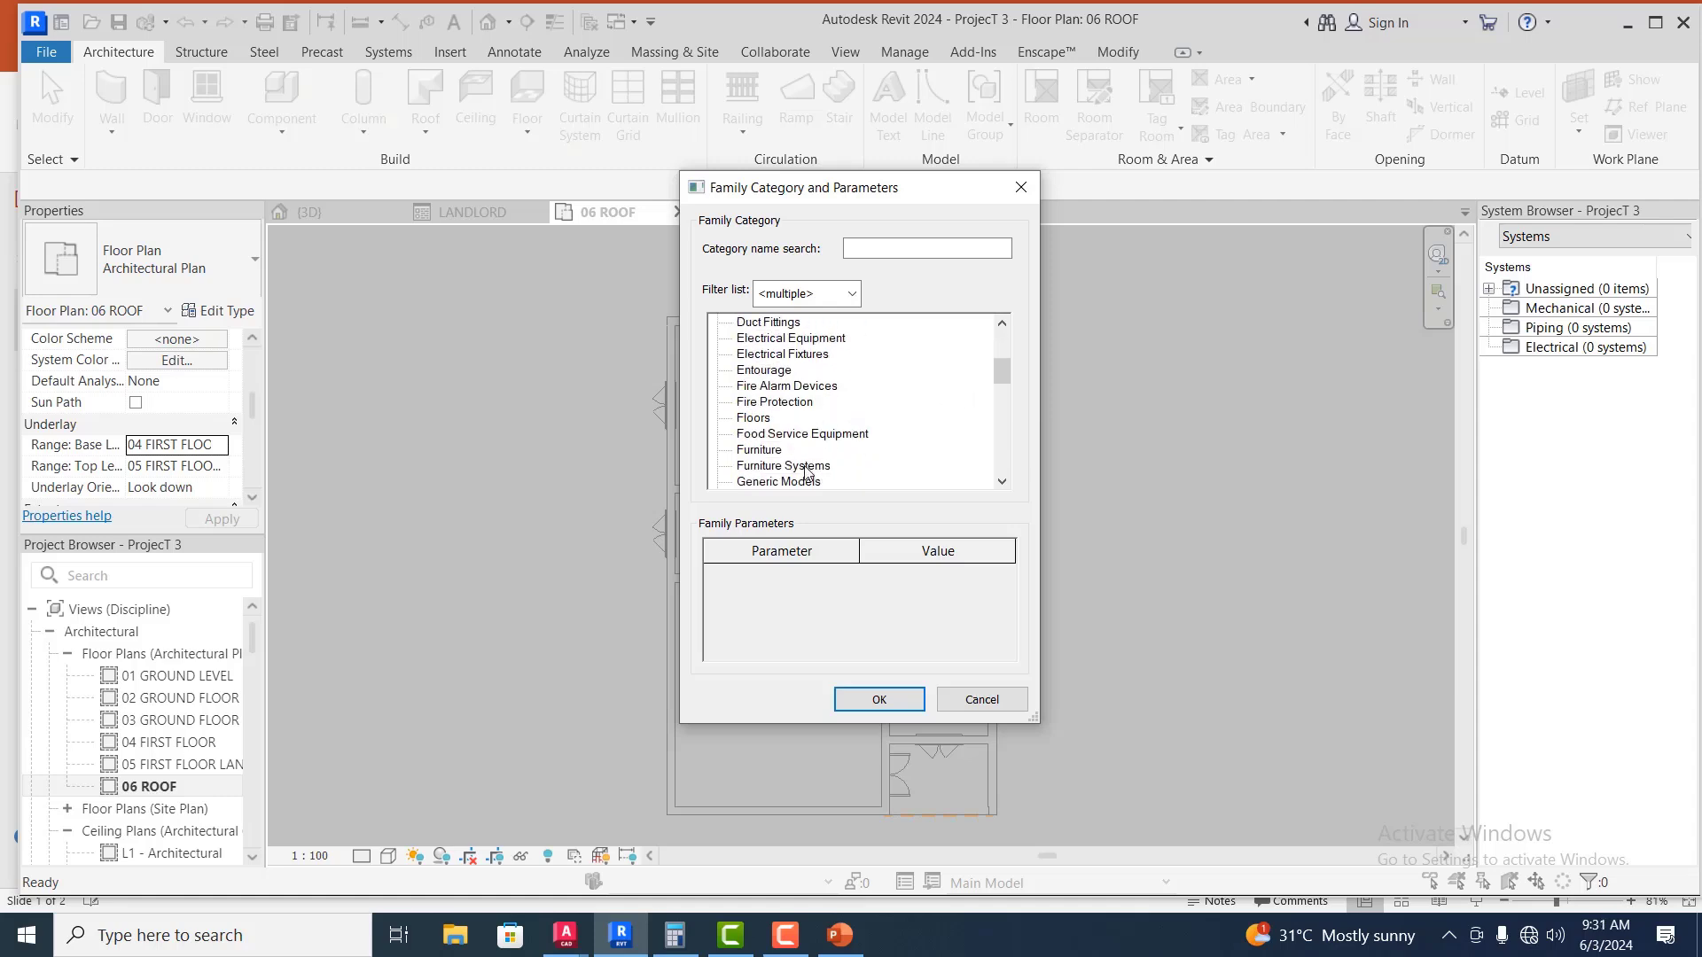
scroll(805, 472, "down", 3)
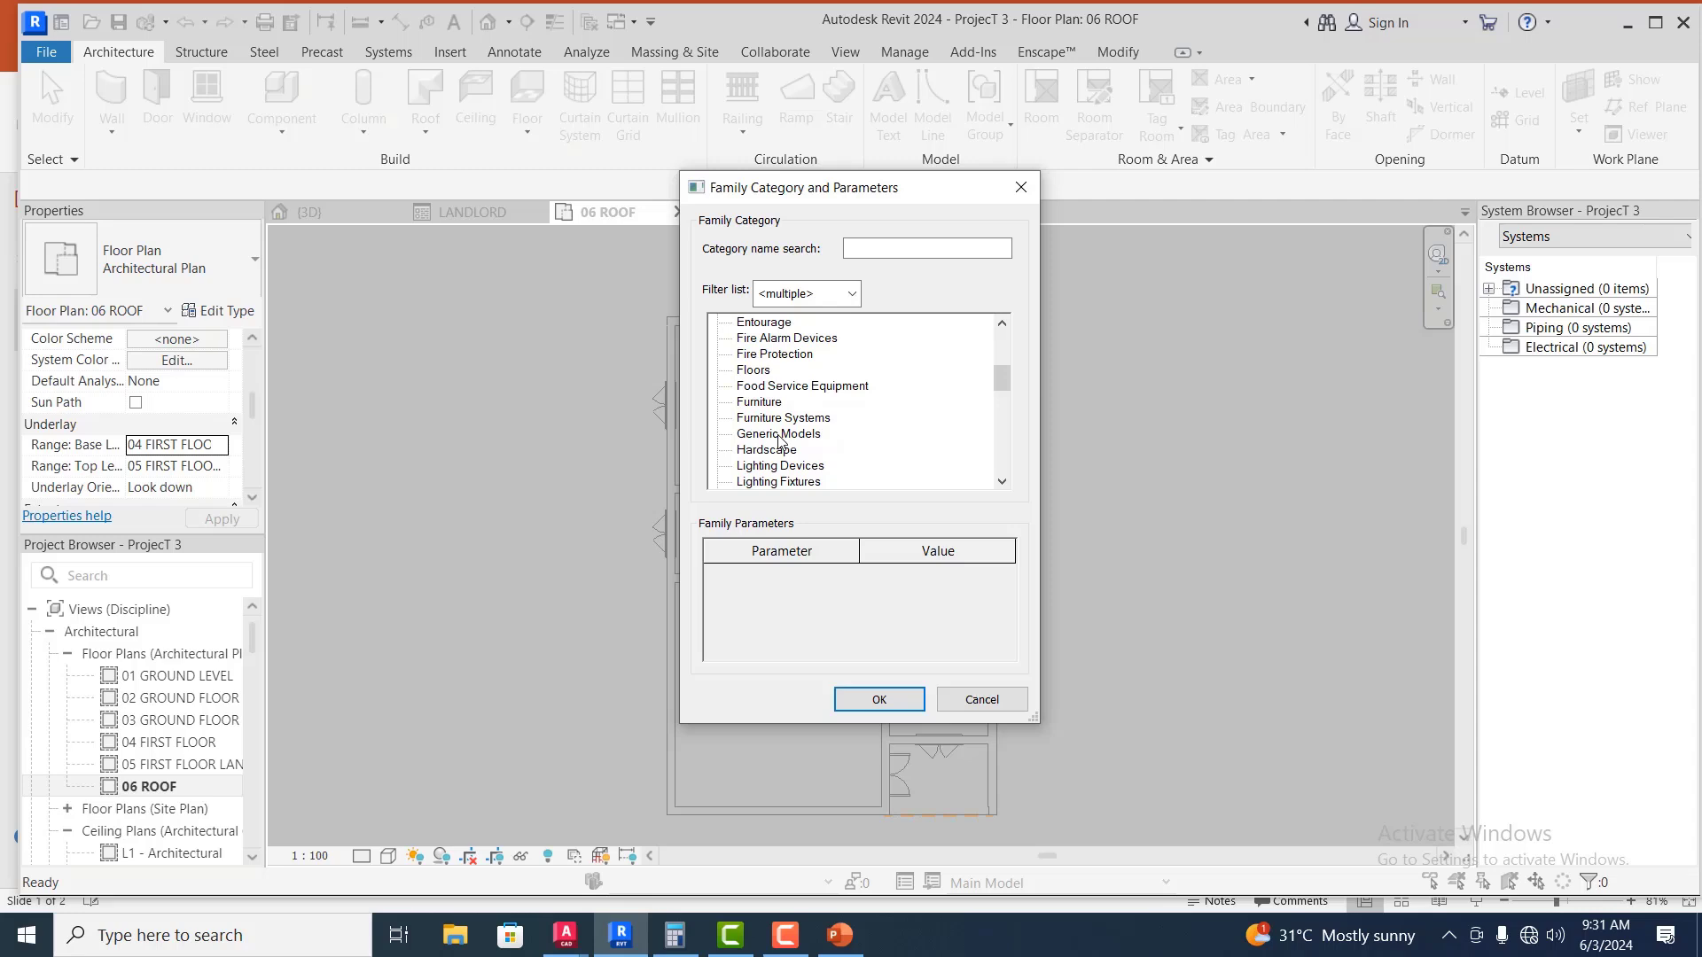
left_click(779, 435)
left_click(881, 702)
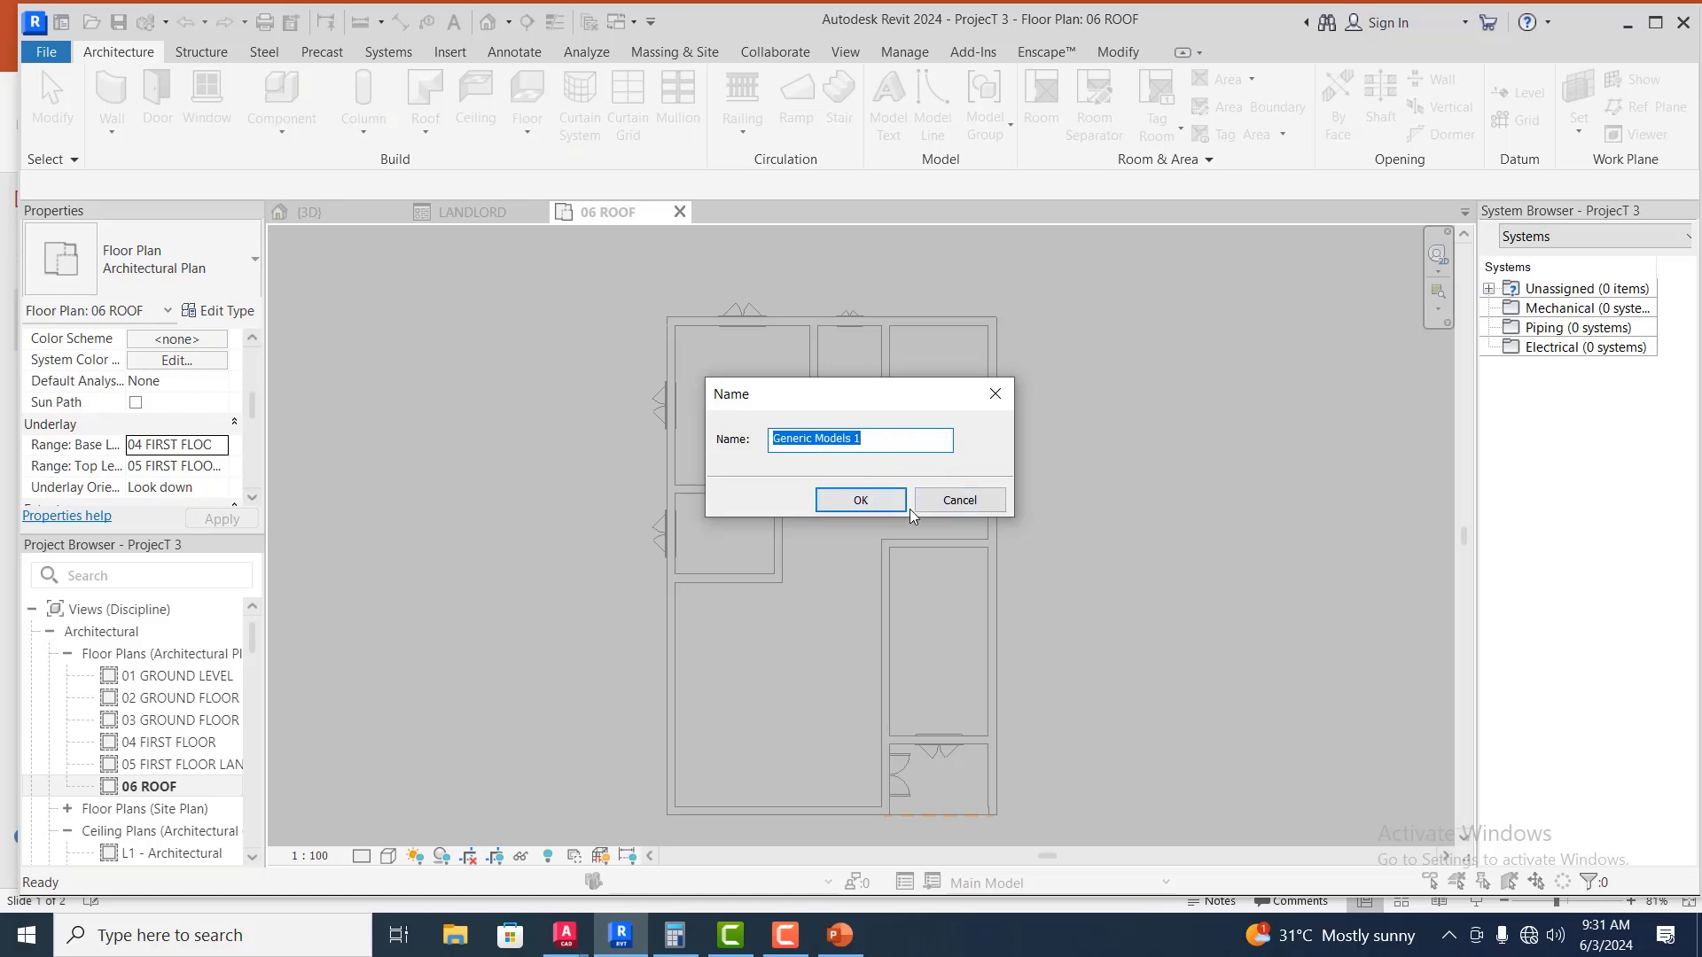
left_click(861, 501)
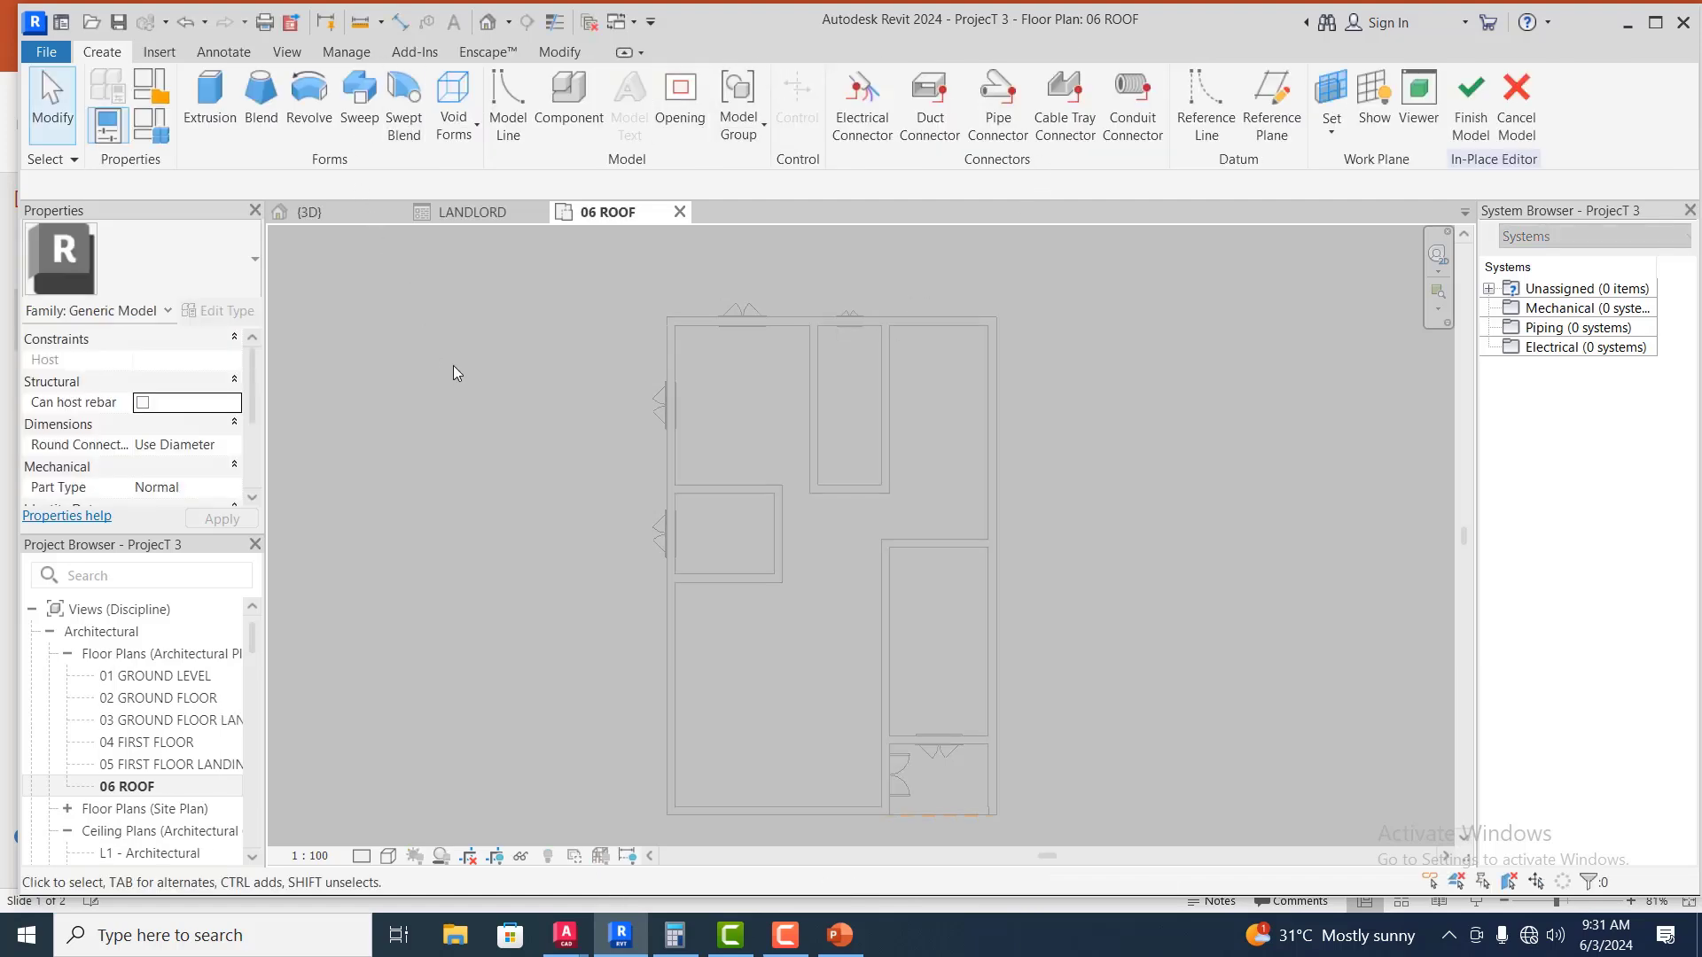
Start a sweep and sketch its path as a closed rectangle along the building's outer wall faces, then finish the path
left_click(359, 98)
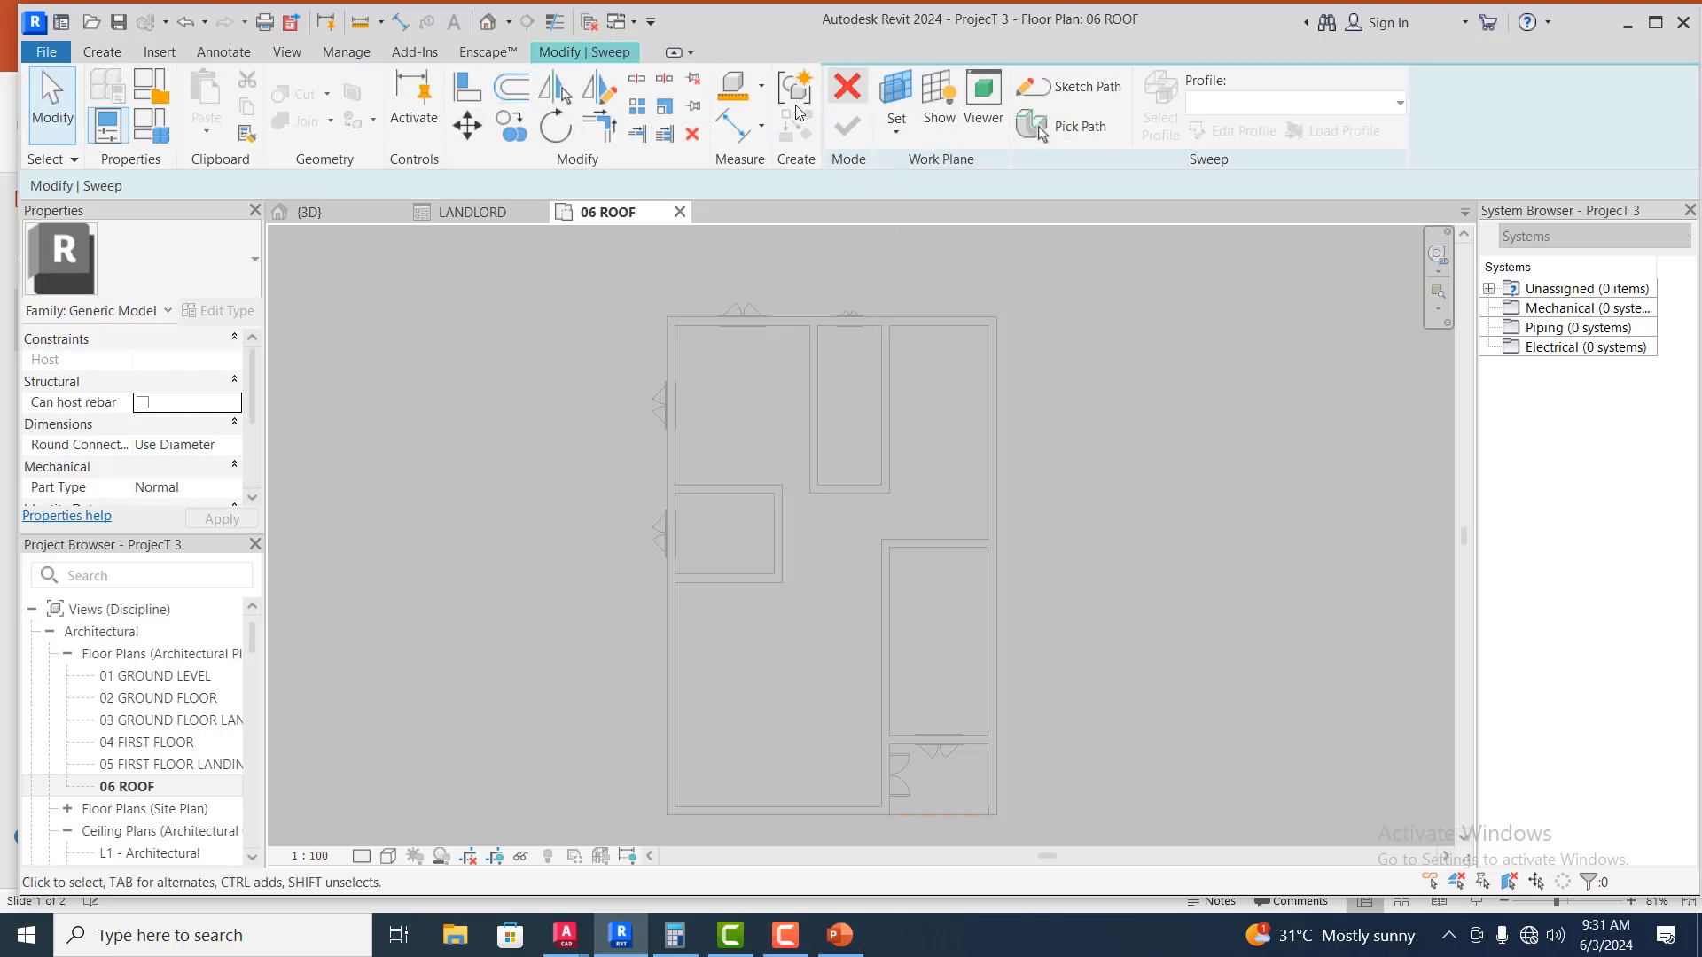
left_click(1069, 88)
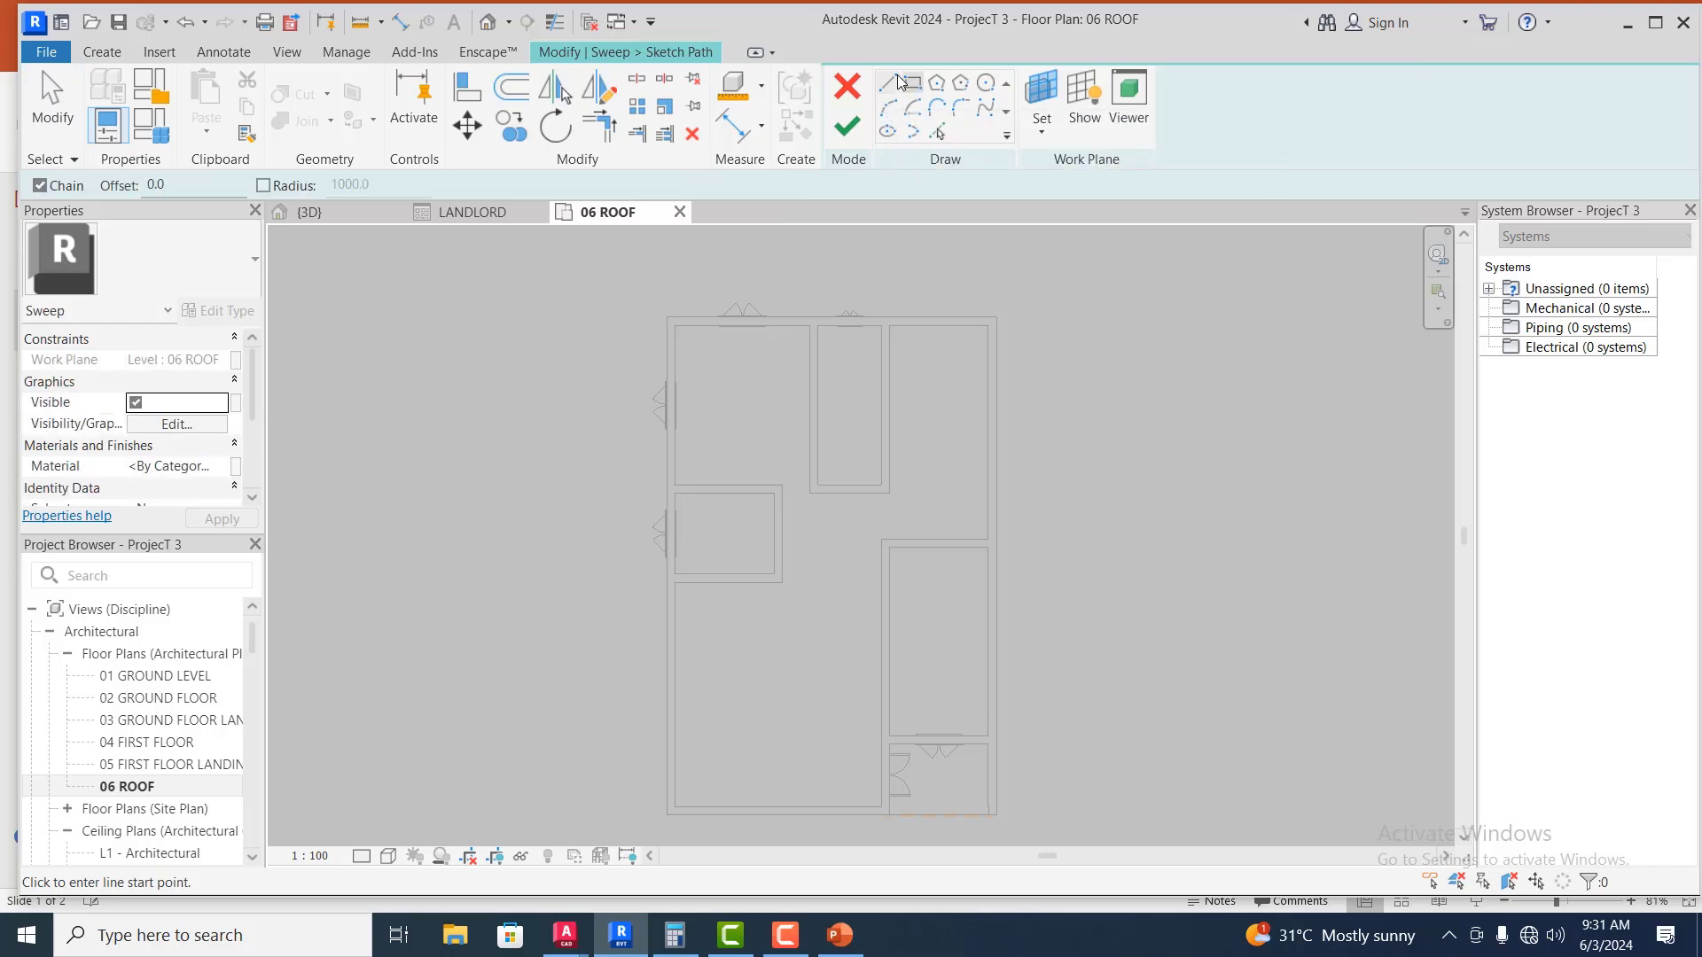
left_click(889, 83)
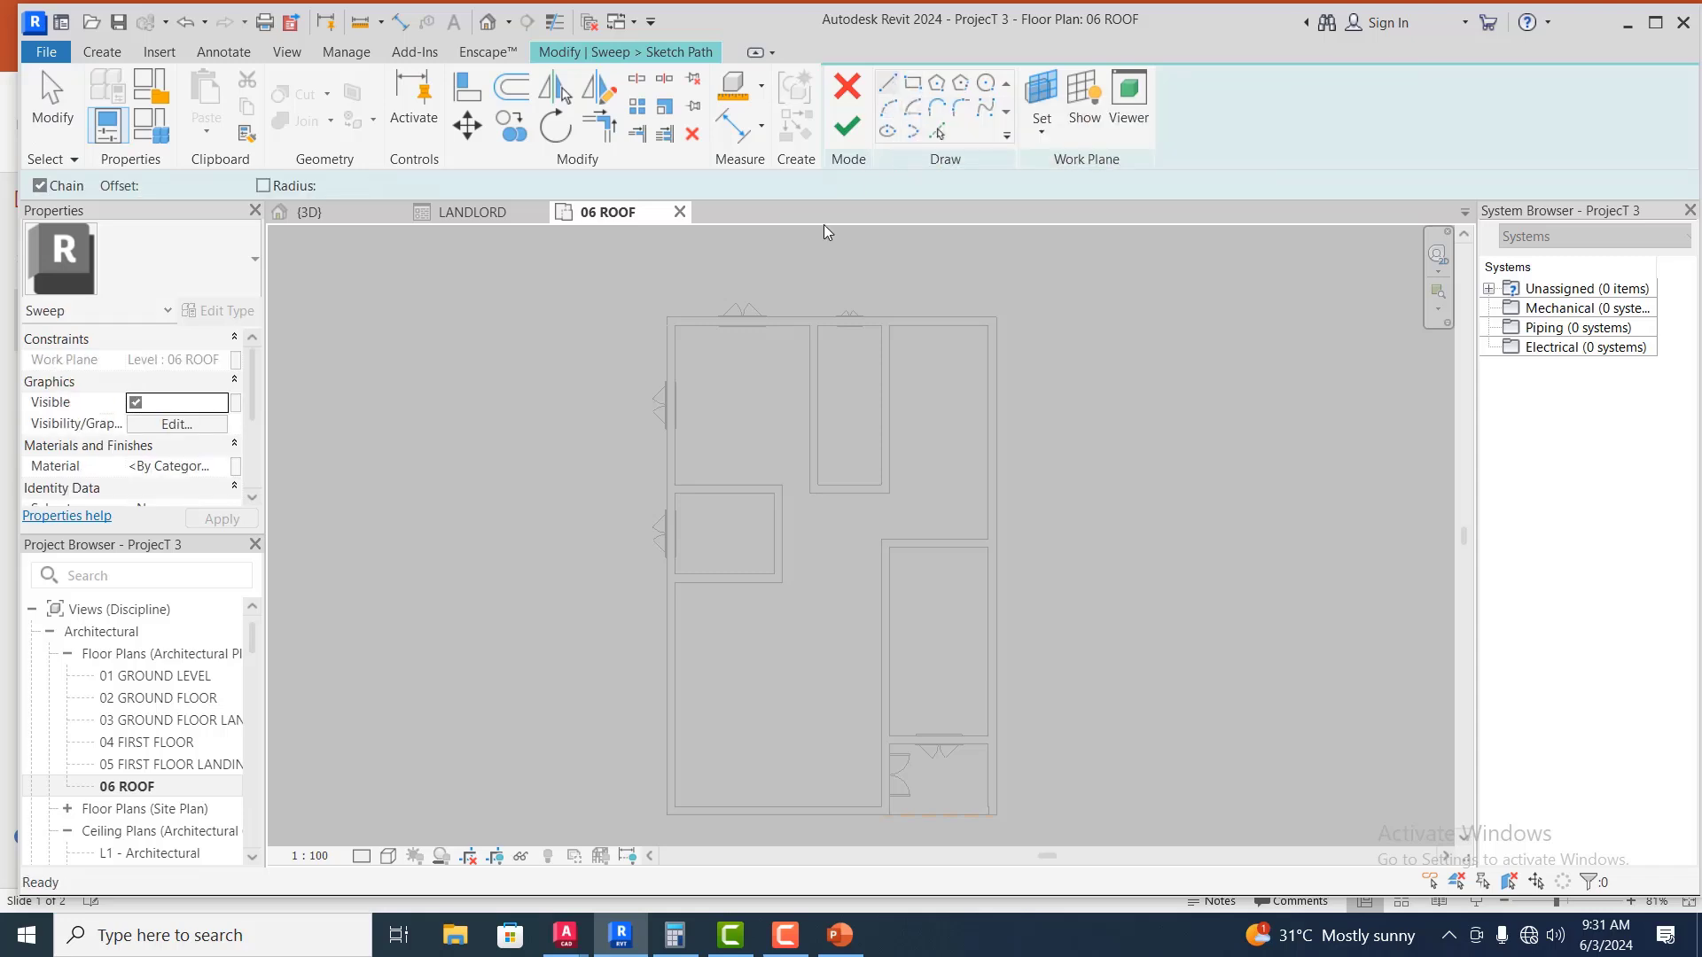
left_click(667, 317)
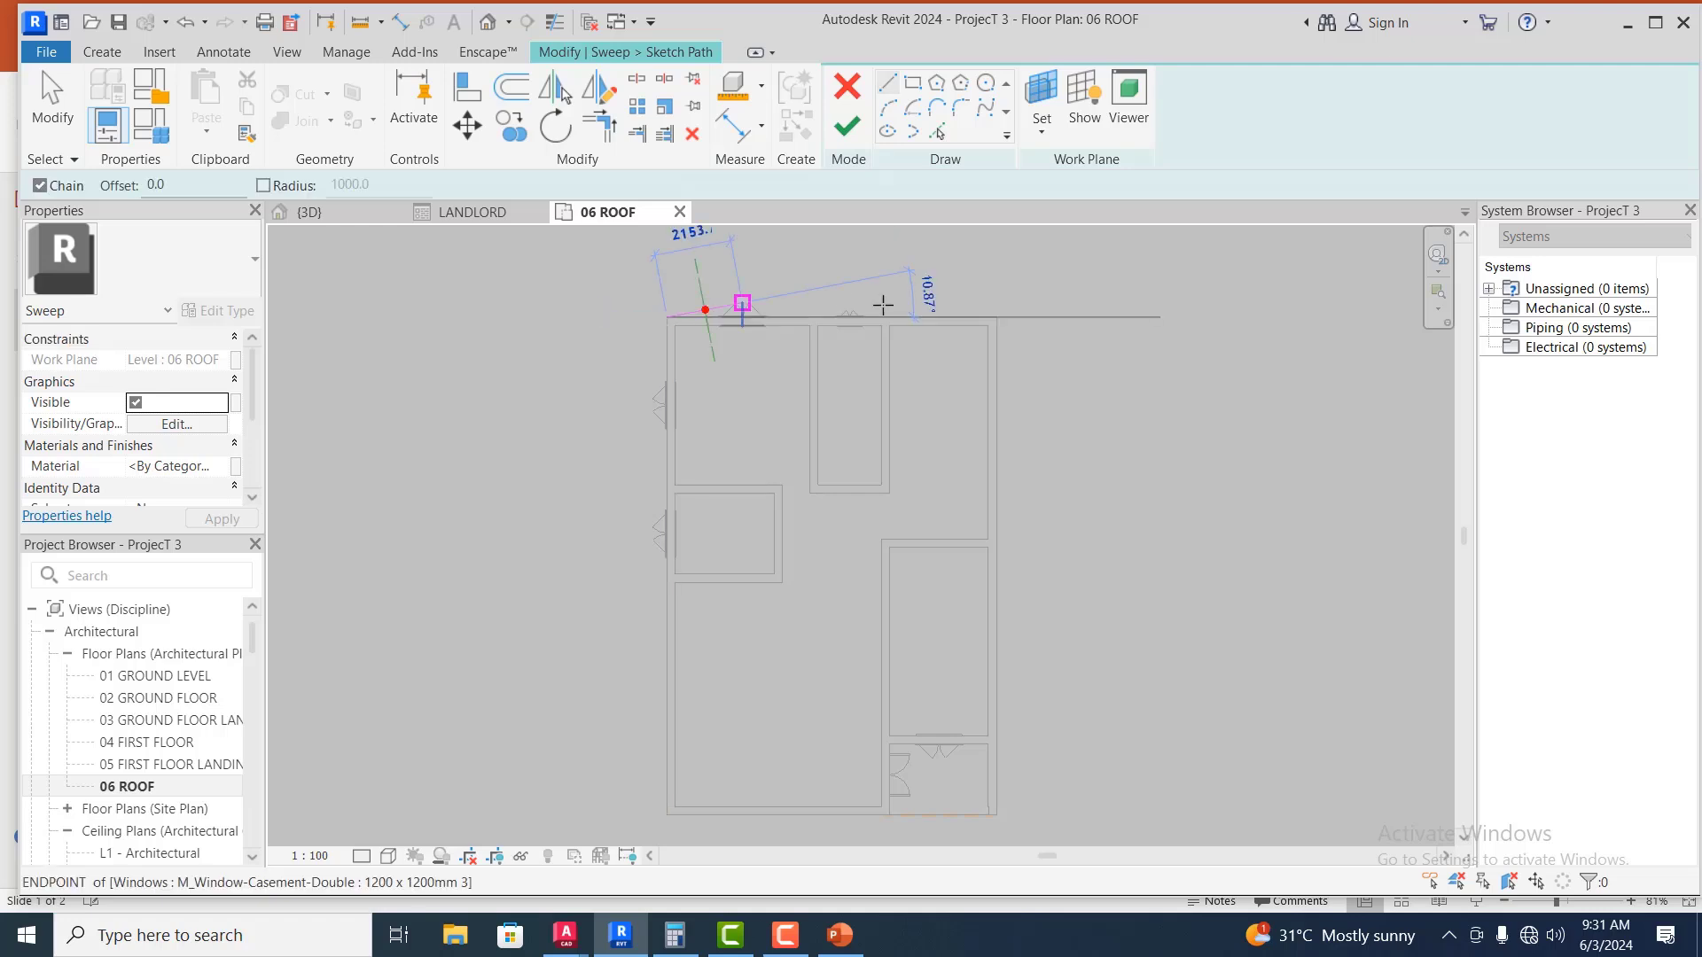
left_click(996, 316)
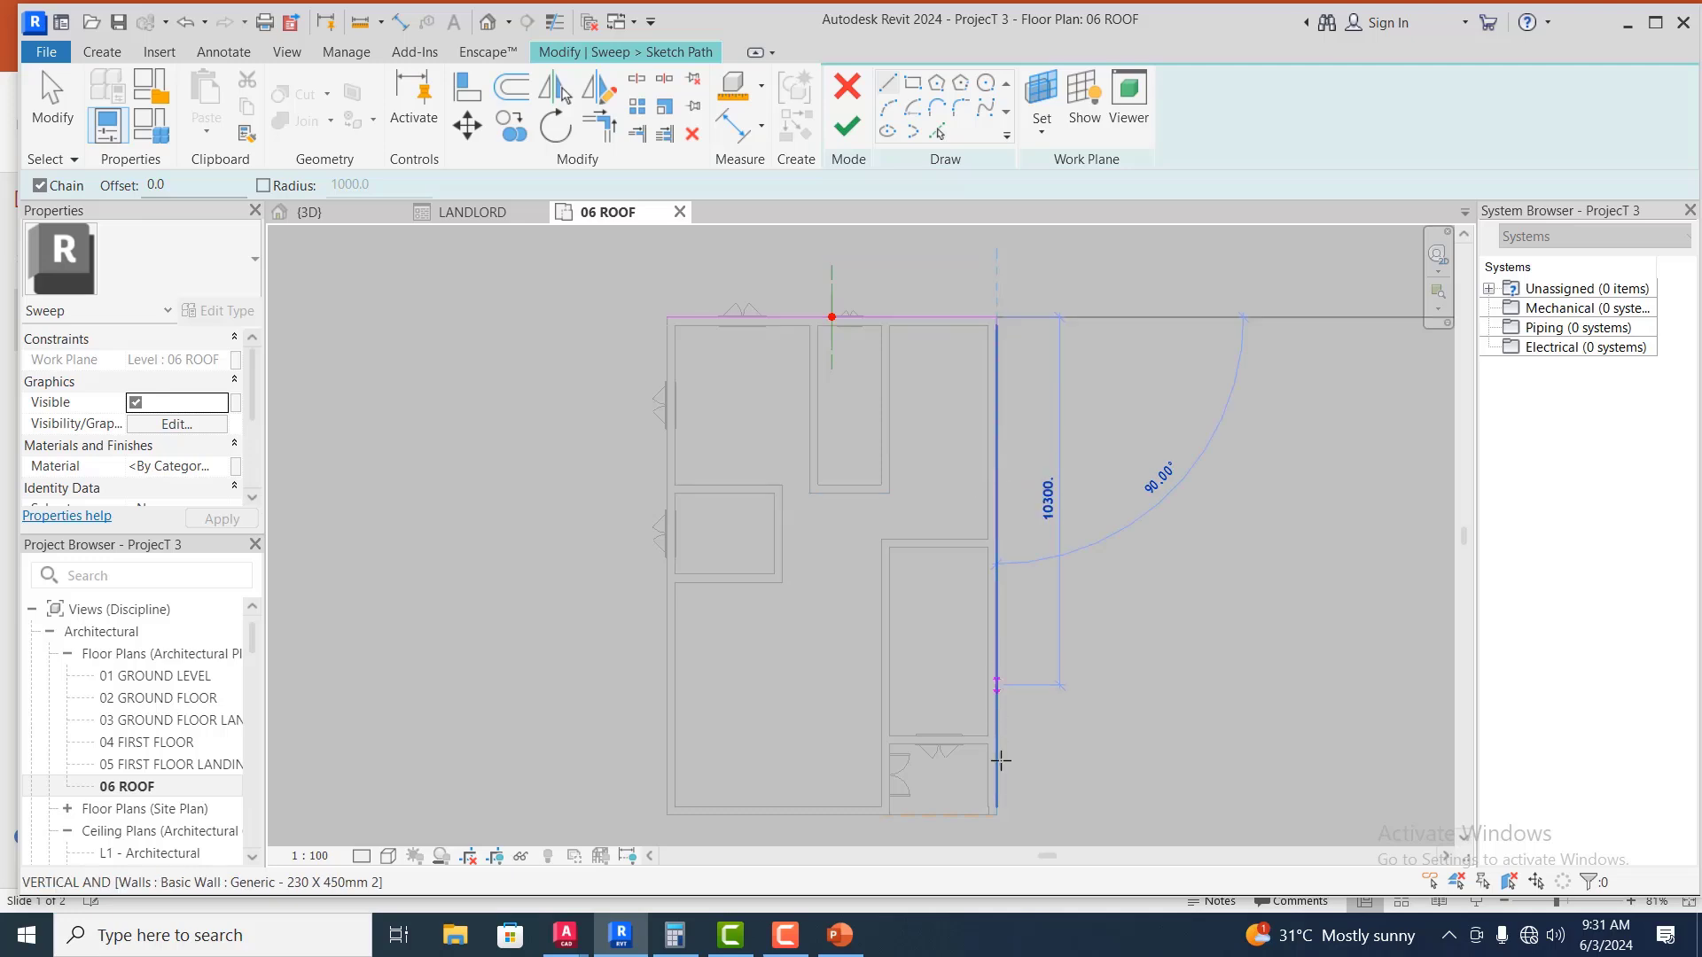
left_click(996, 815)
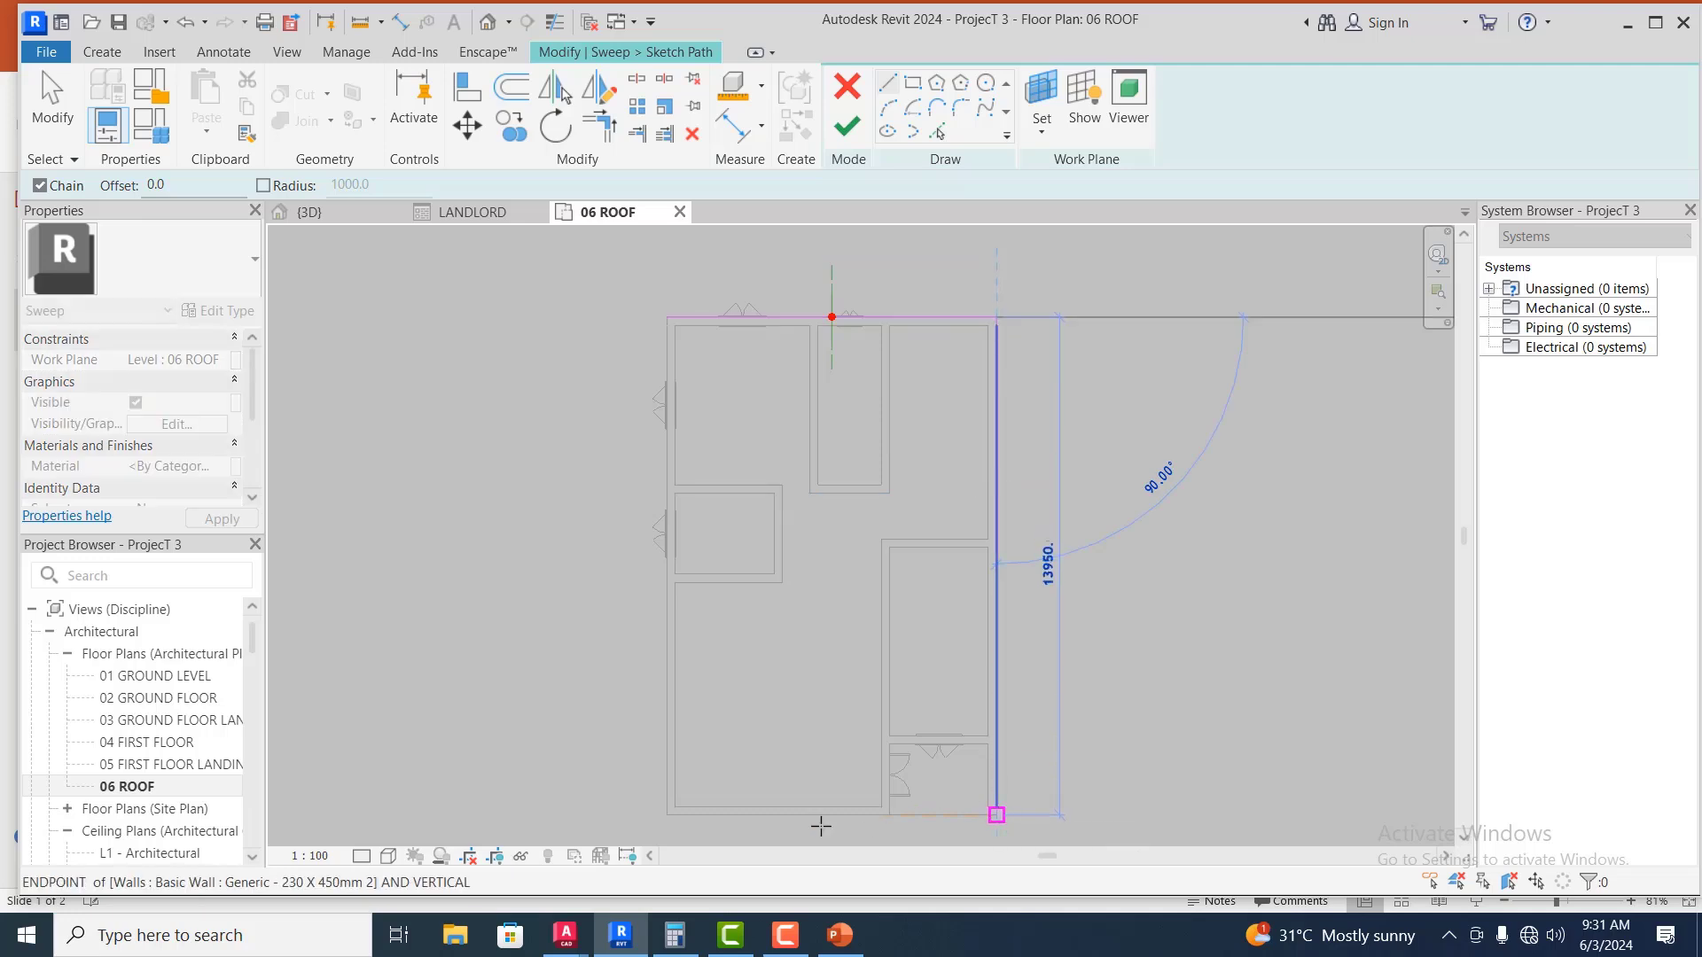
left_click(667, 815)
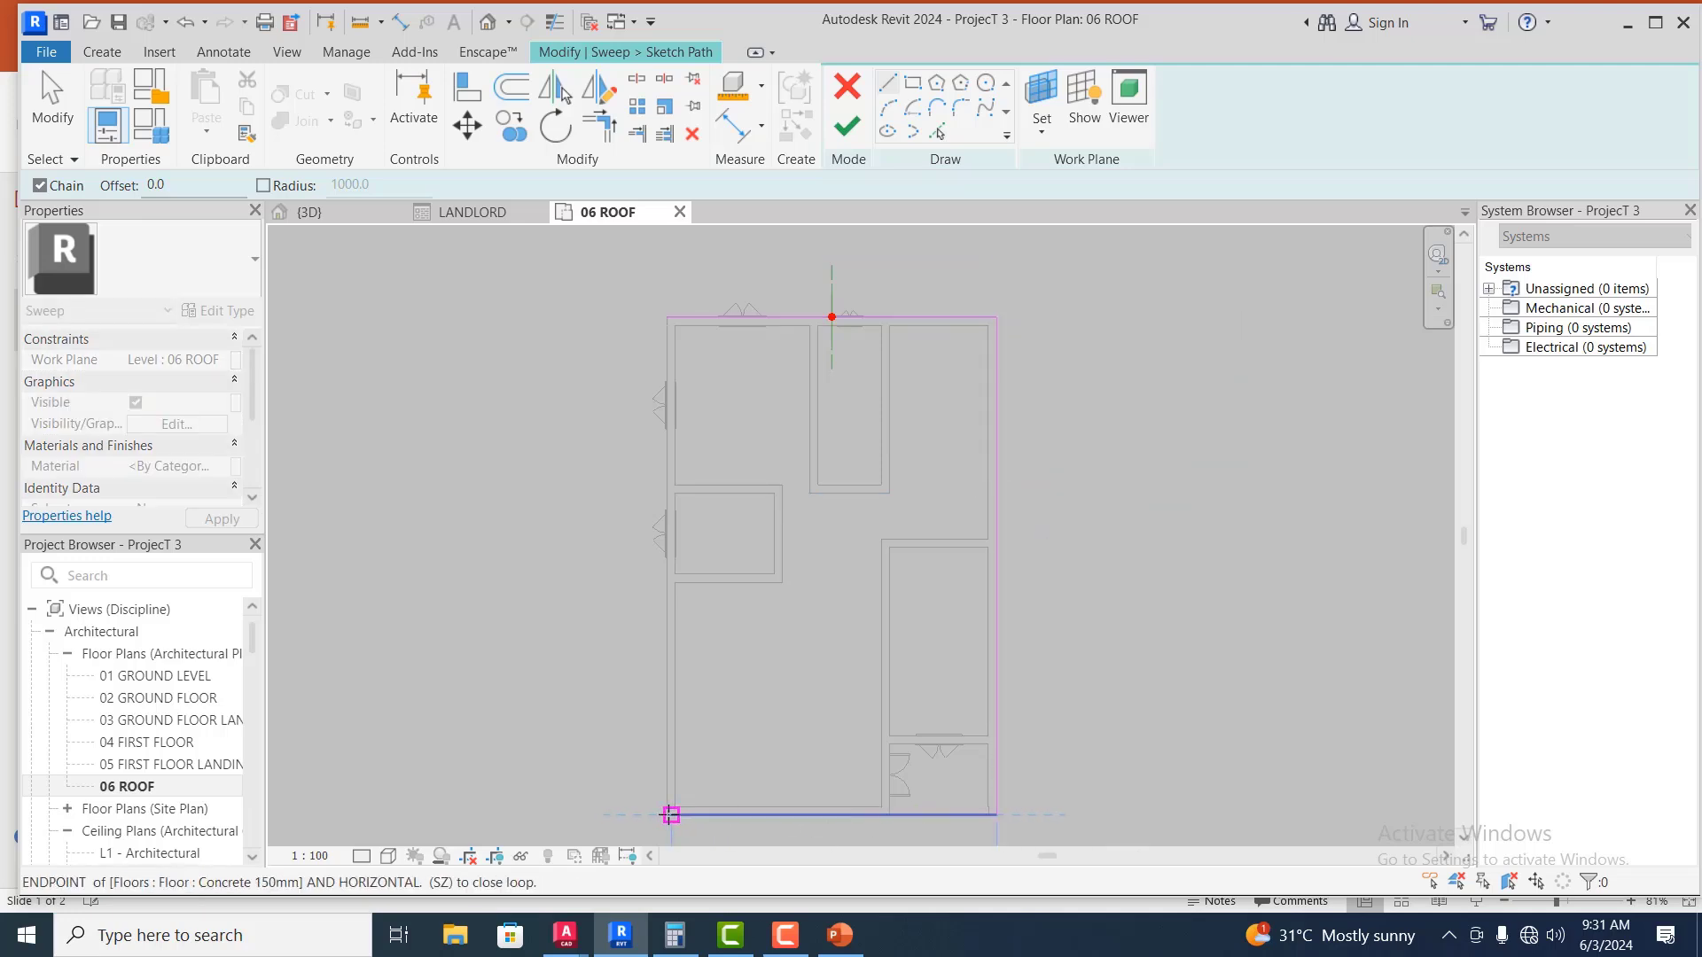
left_click(666, 317)
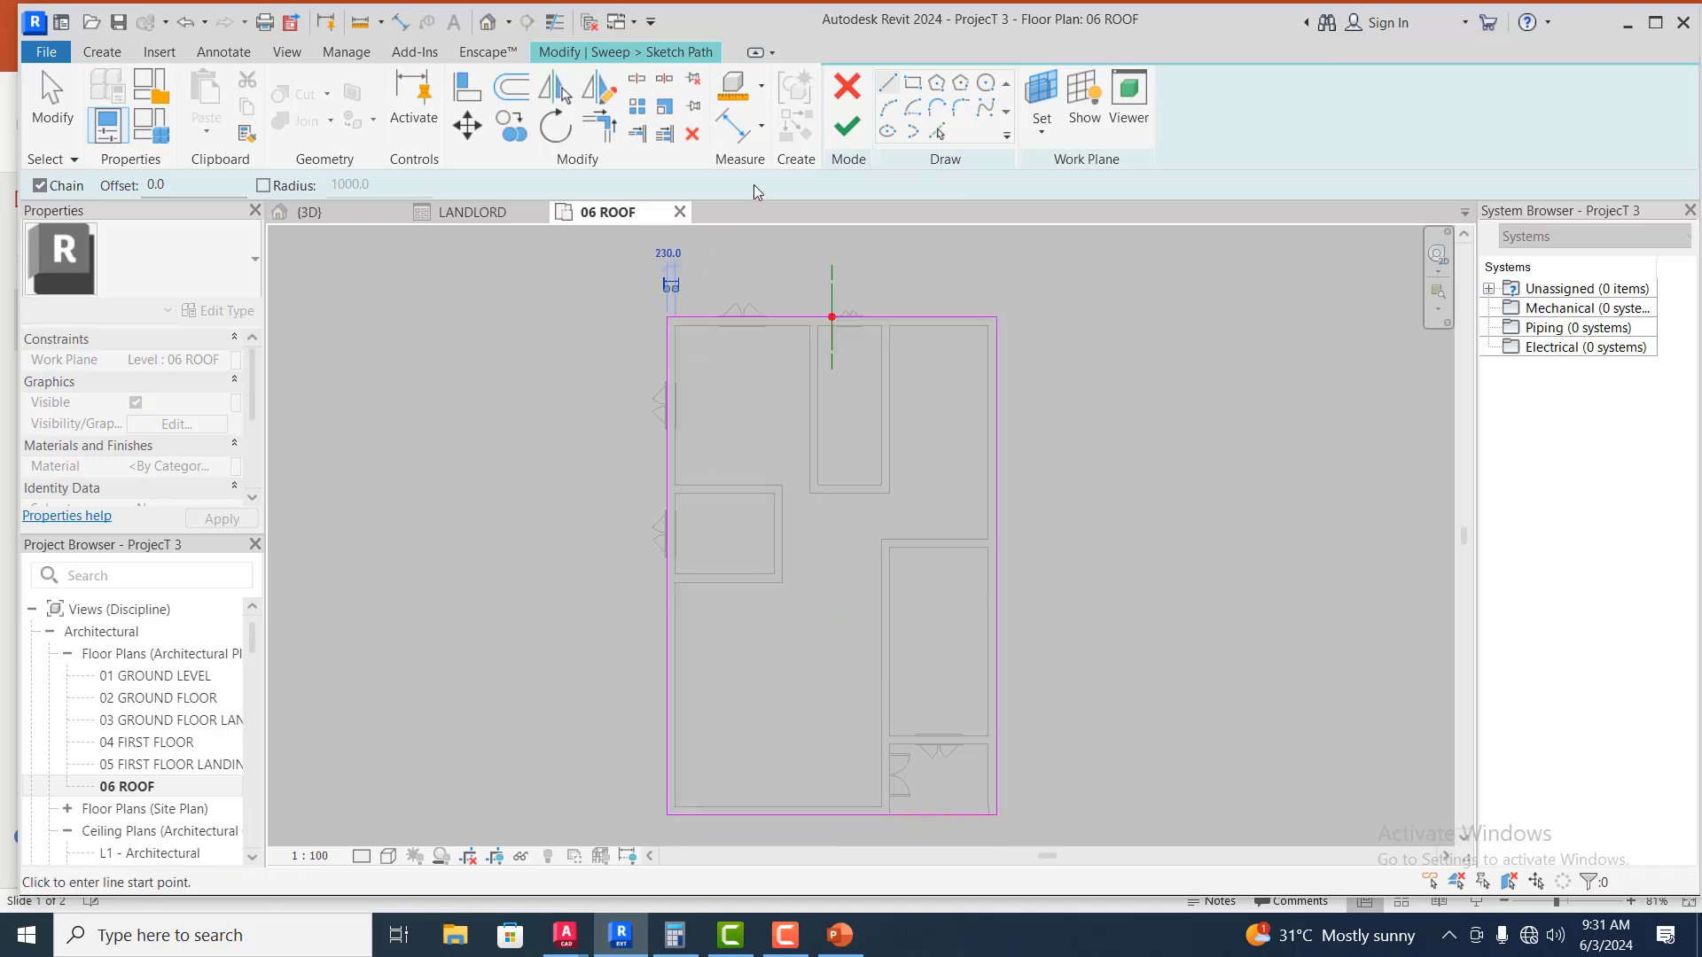
left_click(847, 130)
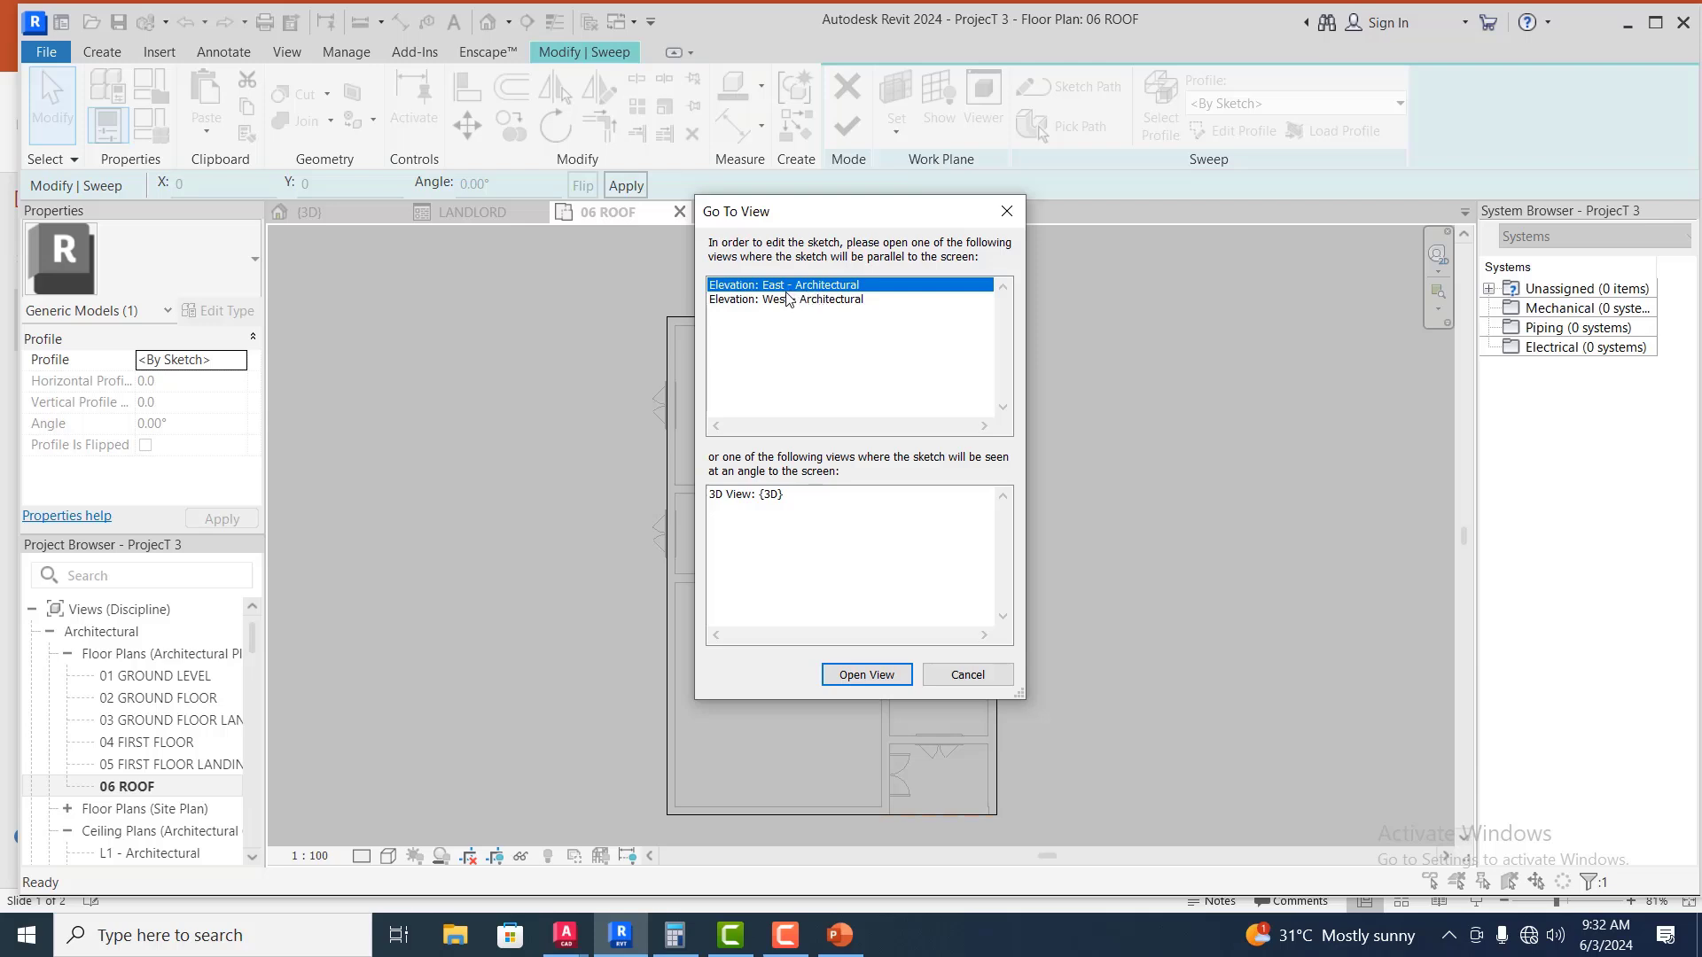
Open the East - Architectural elevation for the sweep profile and draw a 450 mm line outward from the roof corner along level 06 ROOF
left_click(868, 676)
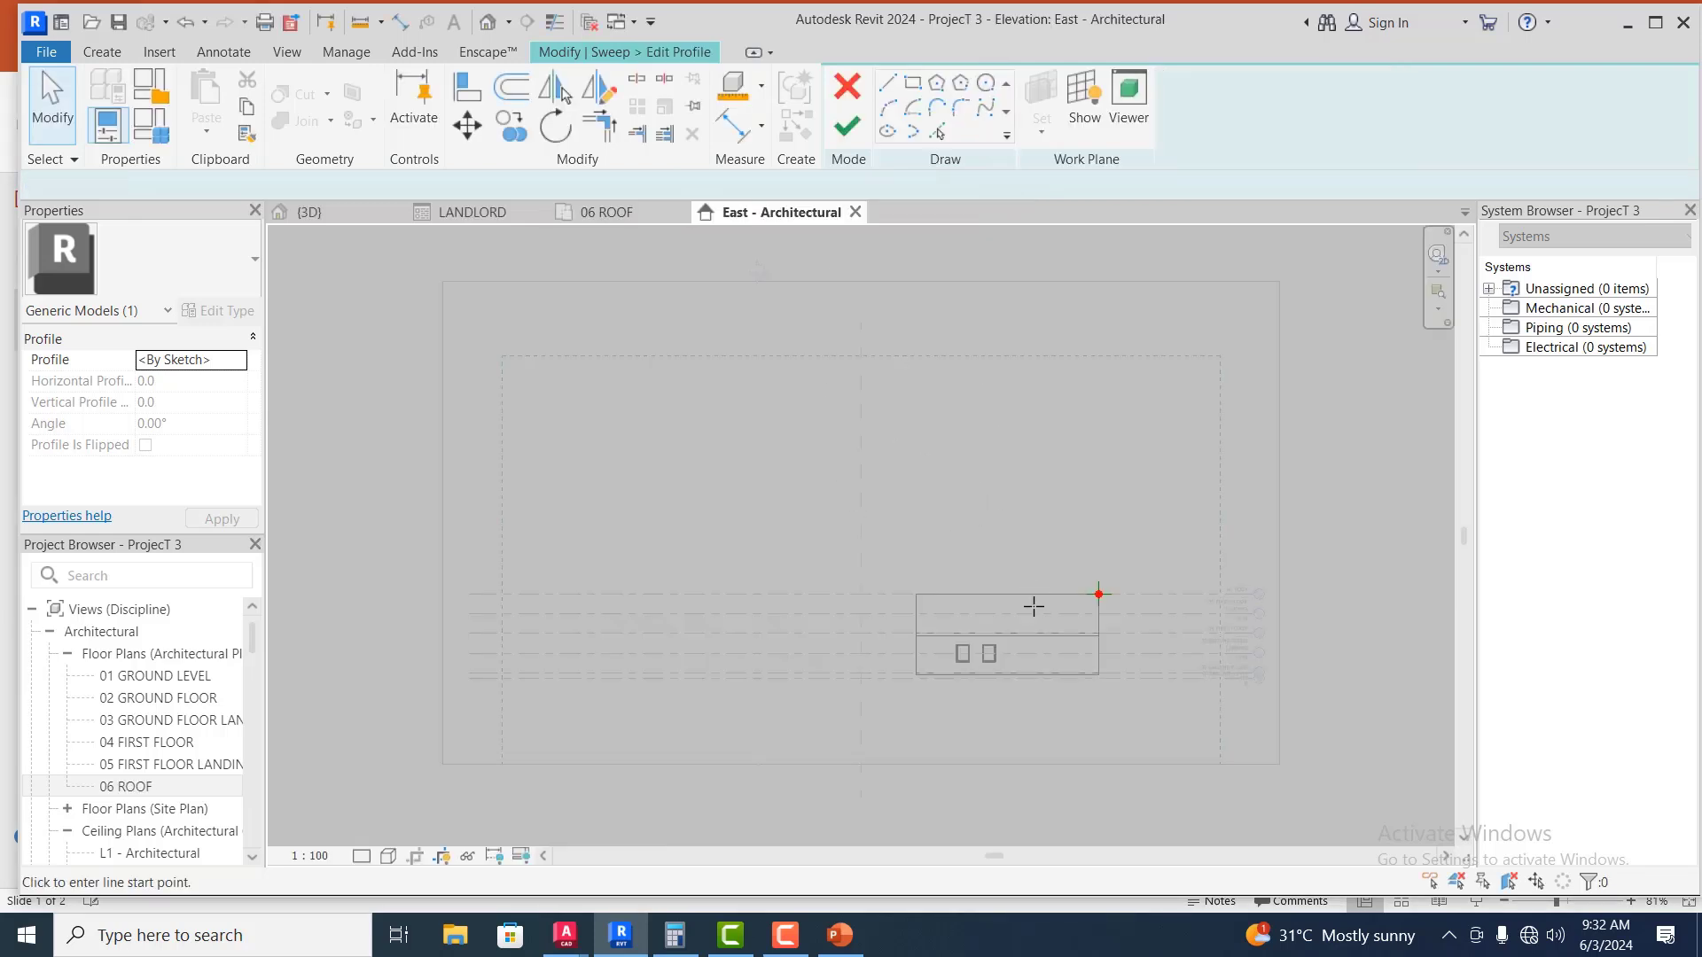
key("l")
key("i")
scroll(1147, 609, "up", 3)
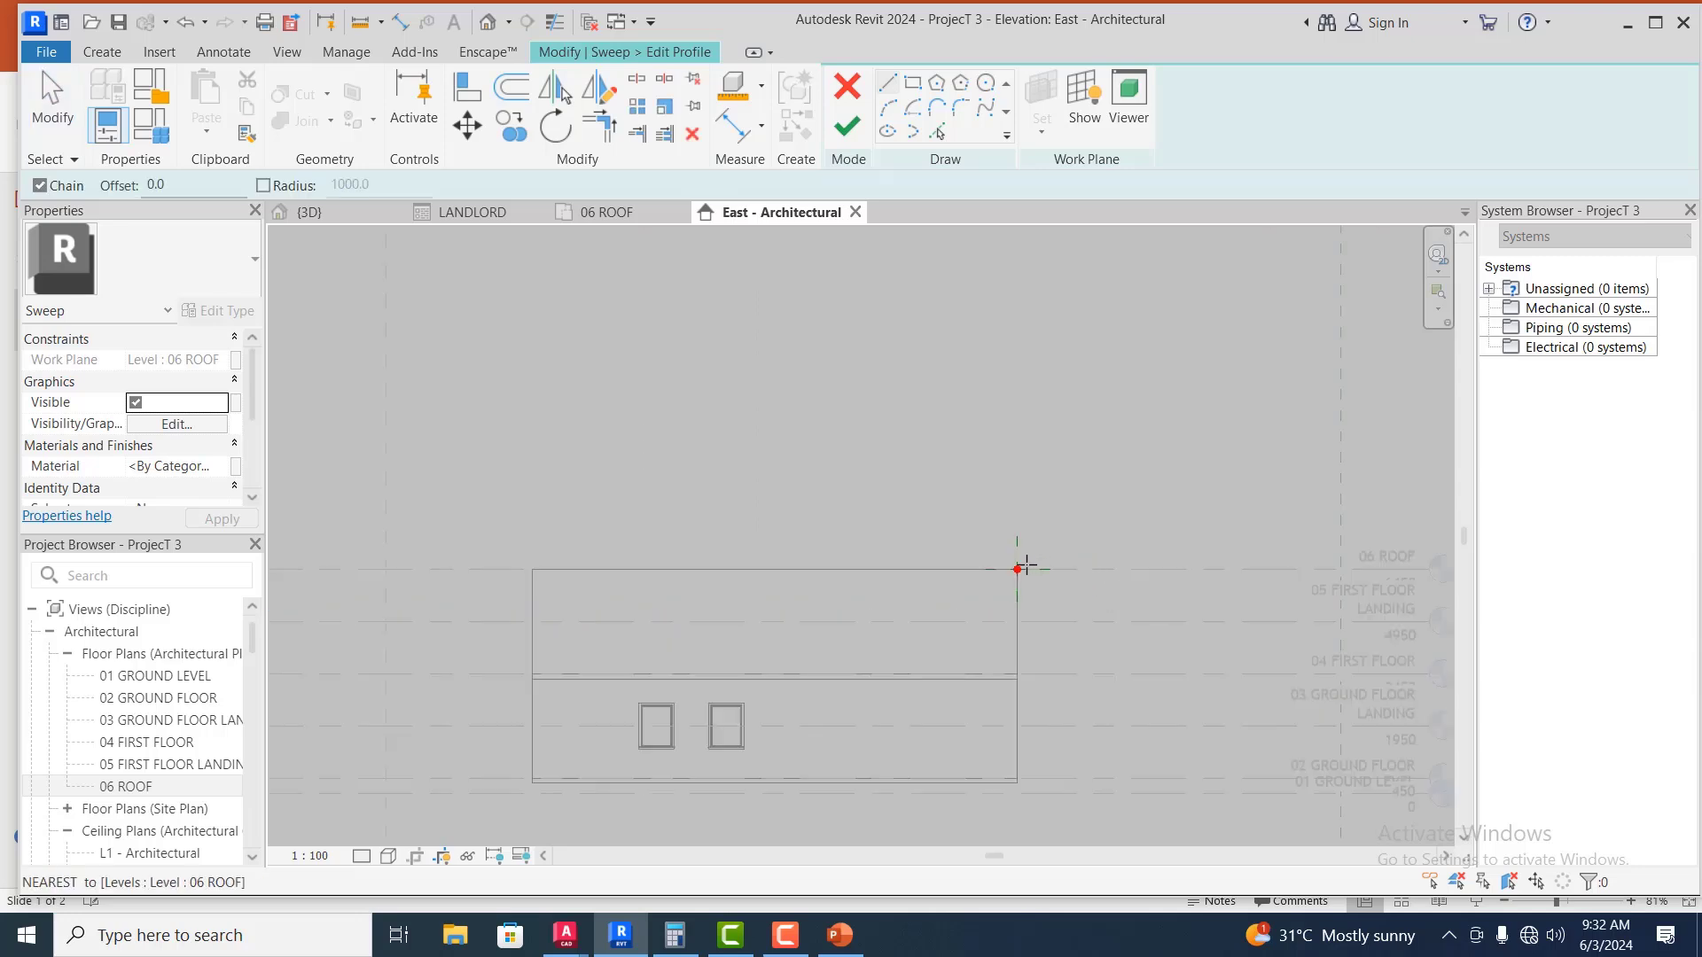
scroll(1017, 572, "up", 2)
scroll(1037, 596, "up", 1)
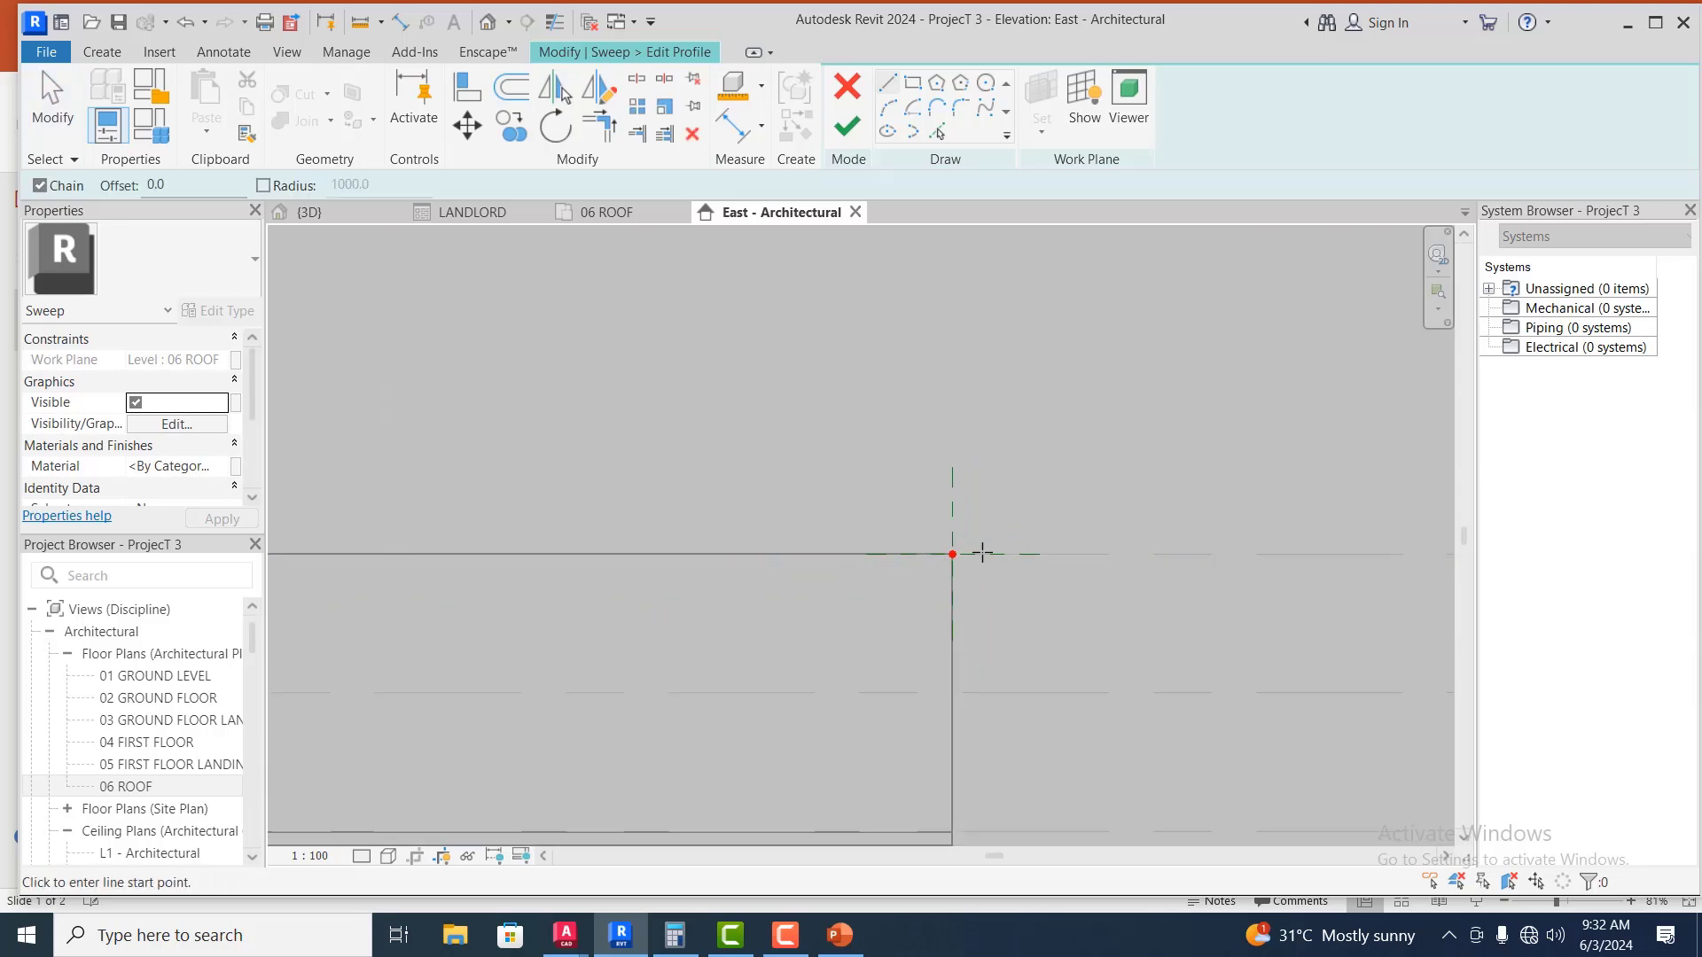
scroll(1053, 556, "up", 3)
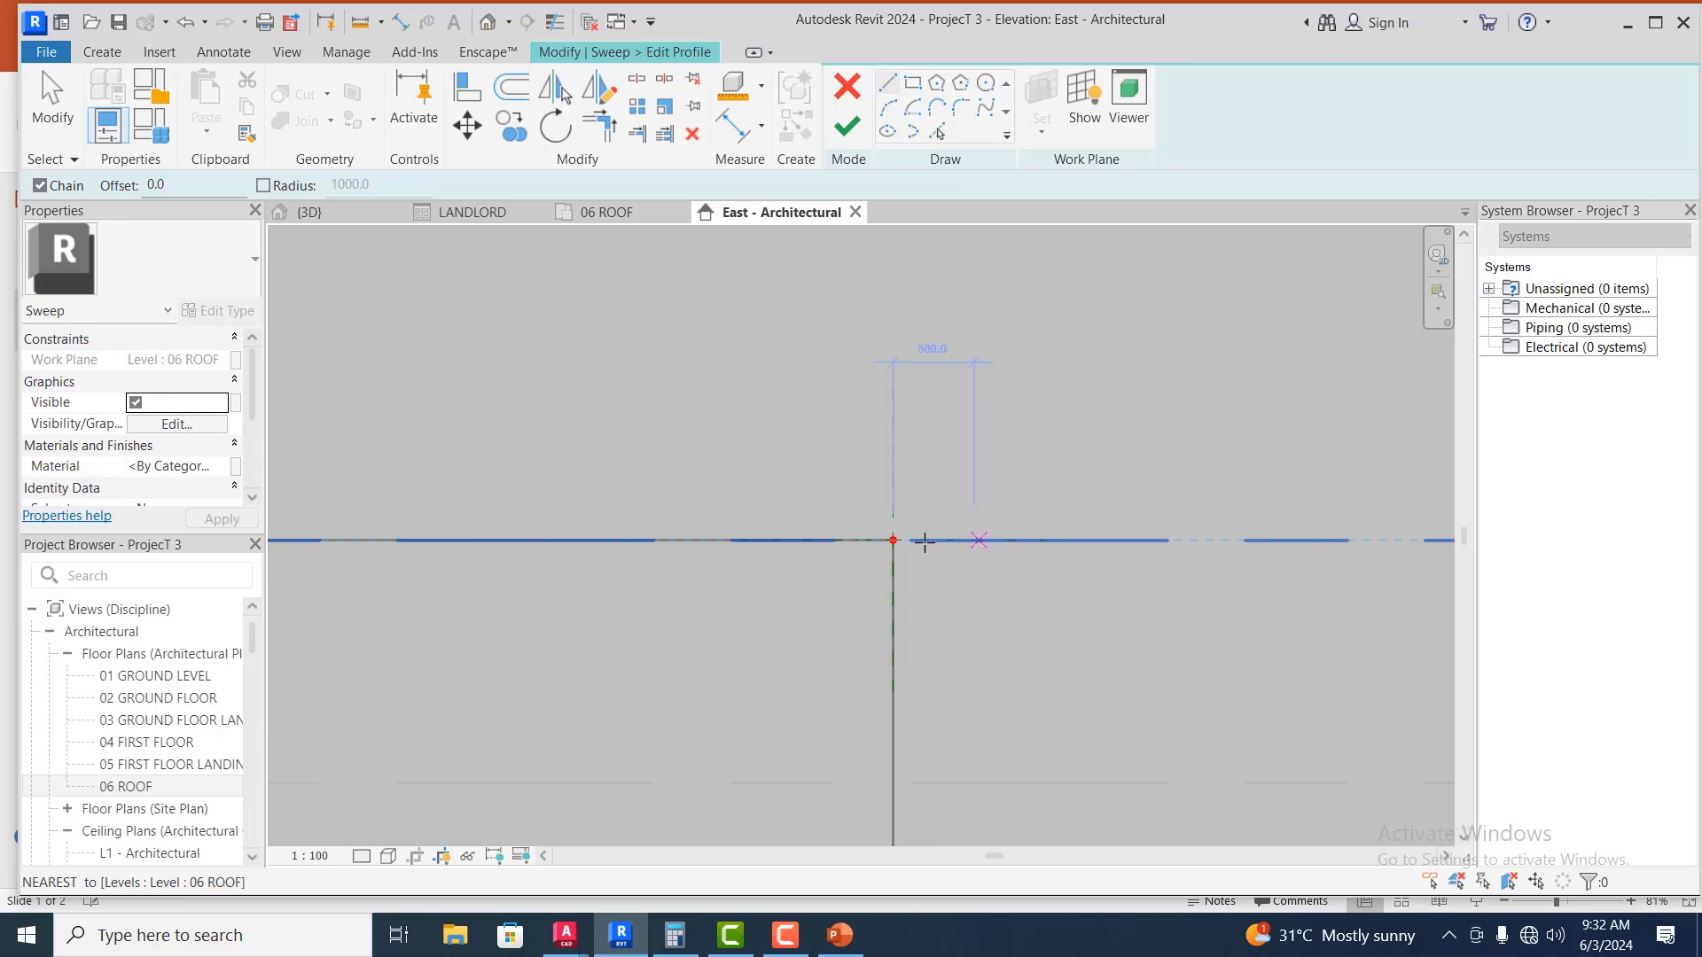
scroll(999, 535, "up", 1)
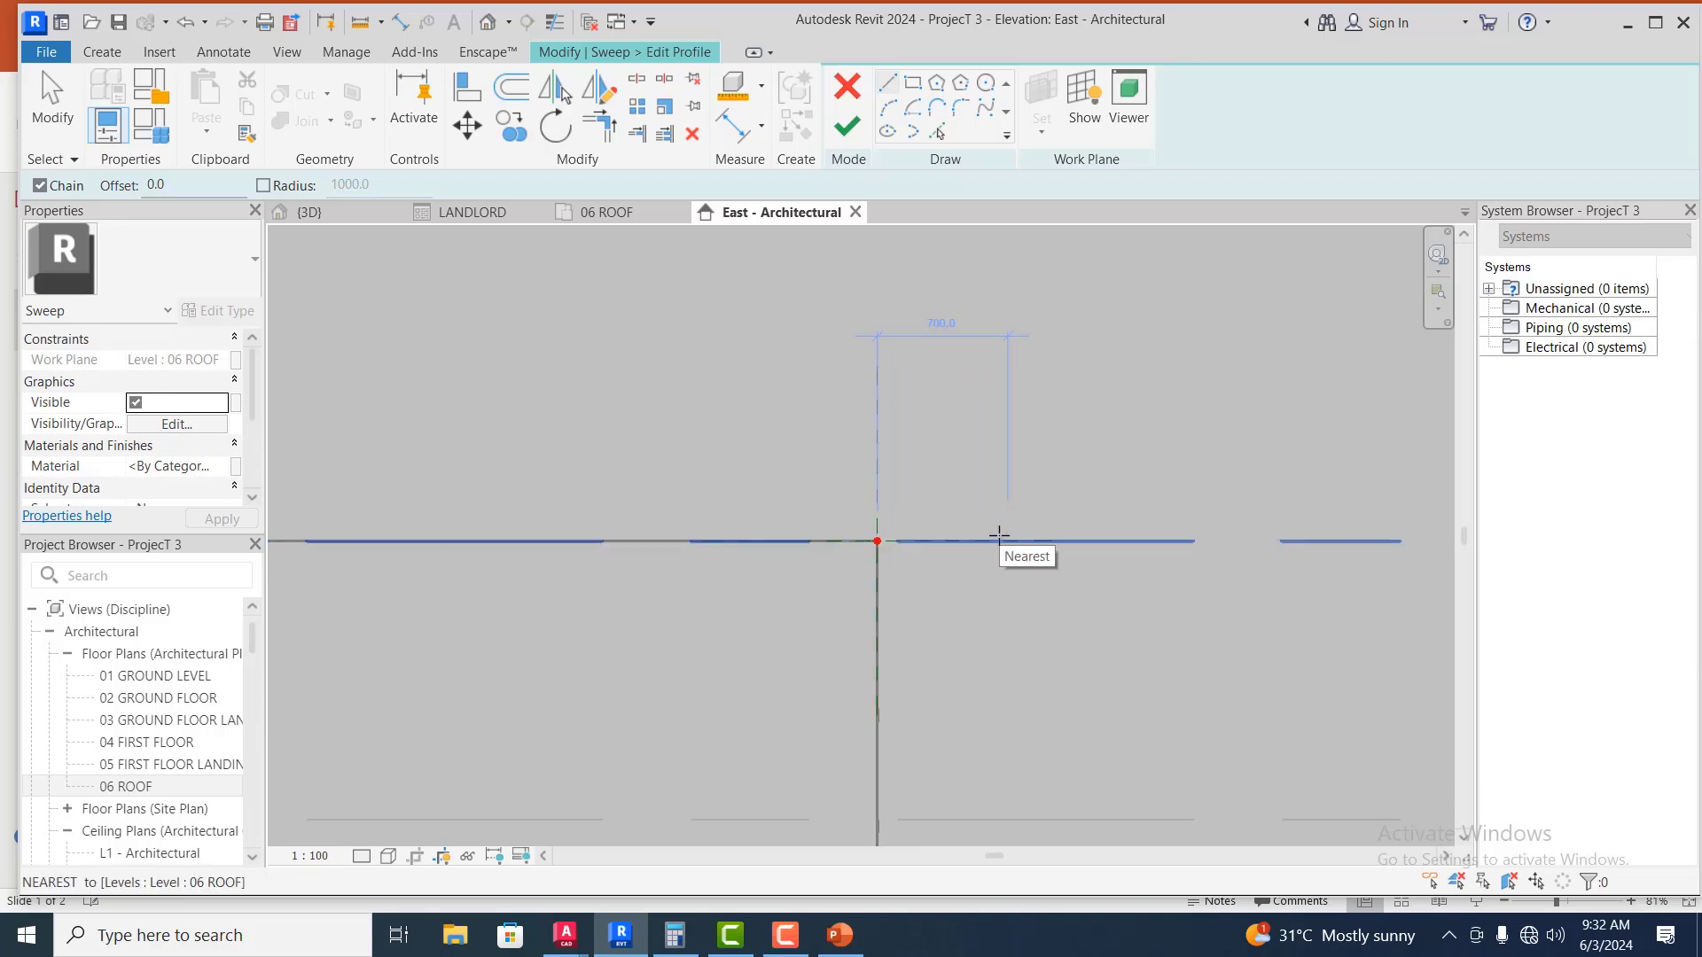
left_click(890, 95)
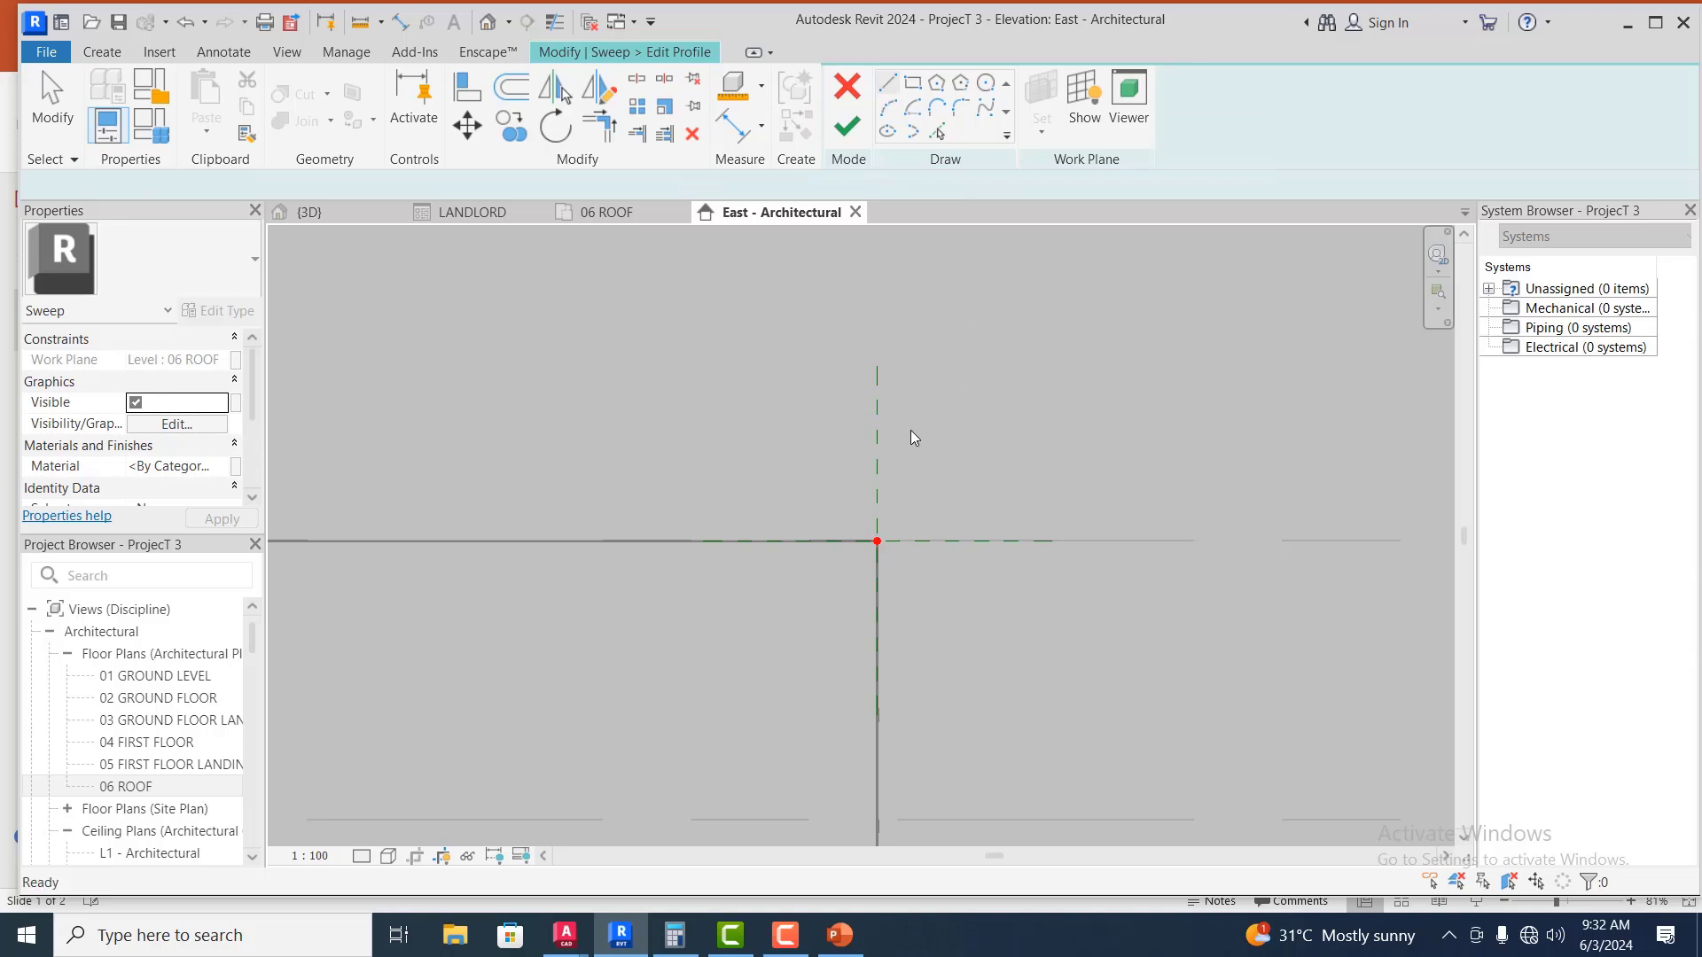
left_click(877, 541)
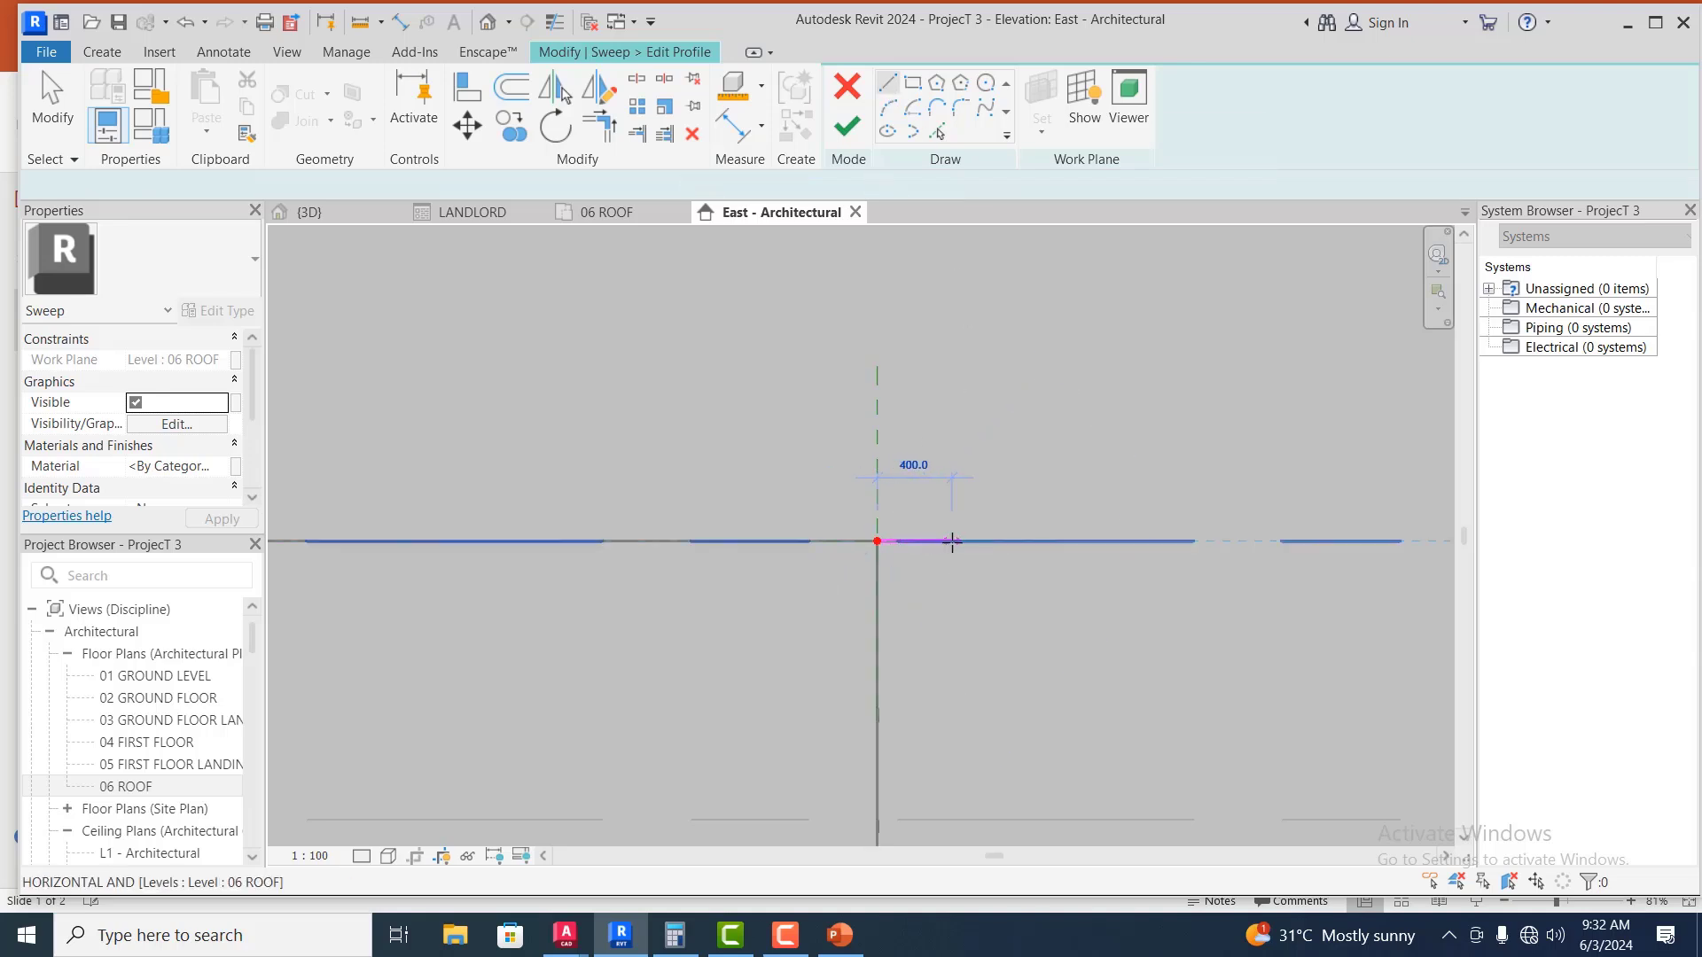
type("450")
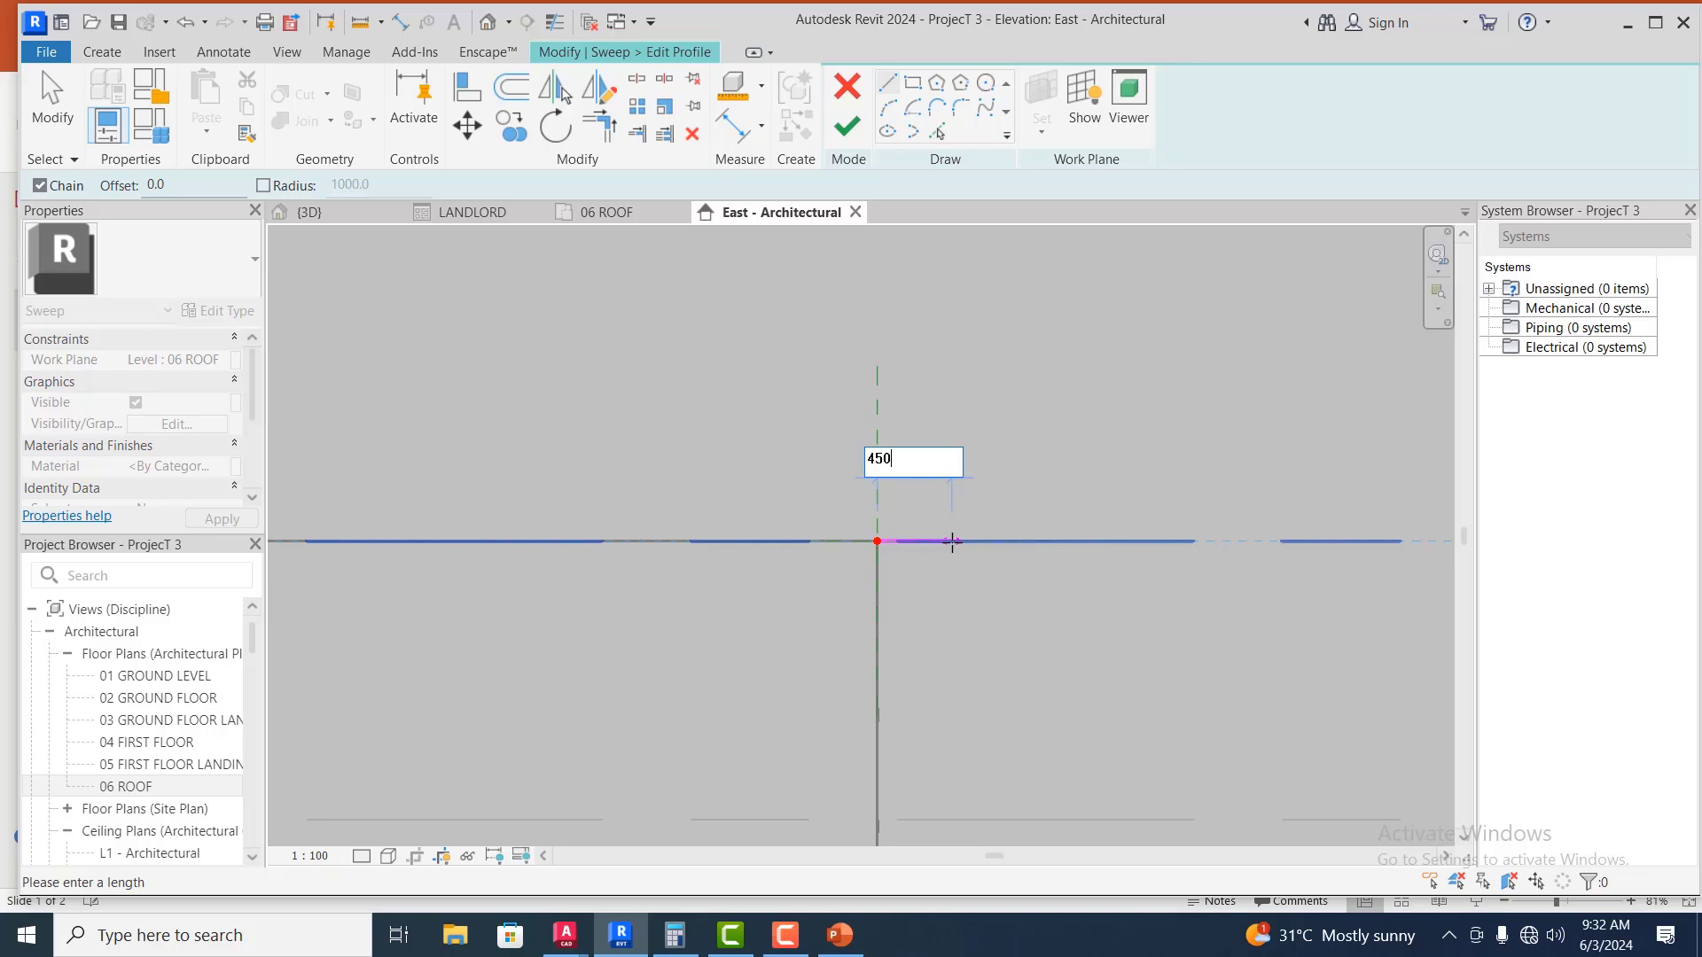
key("Return")
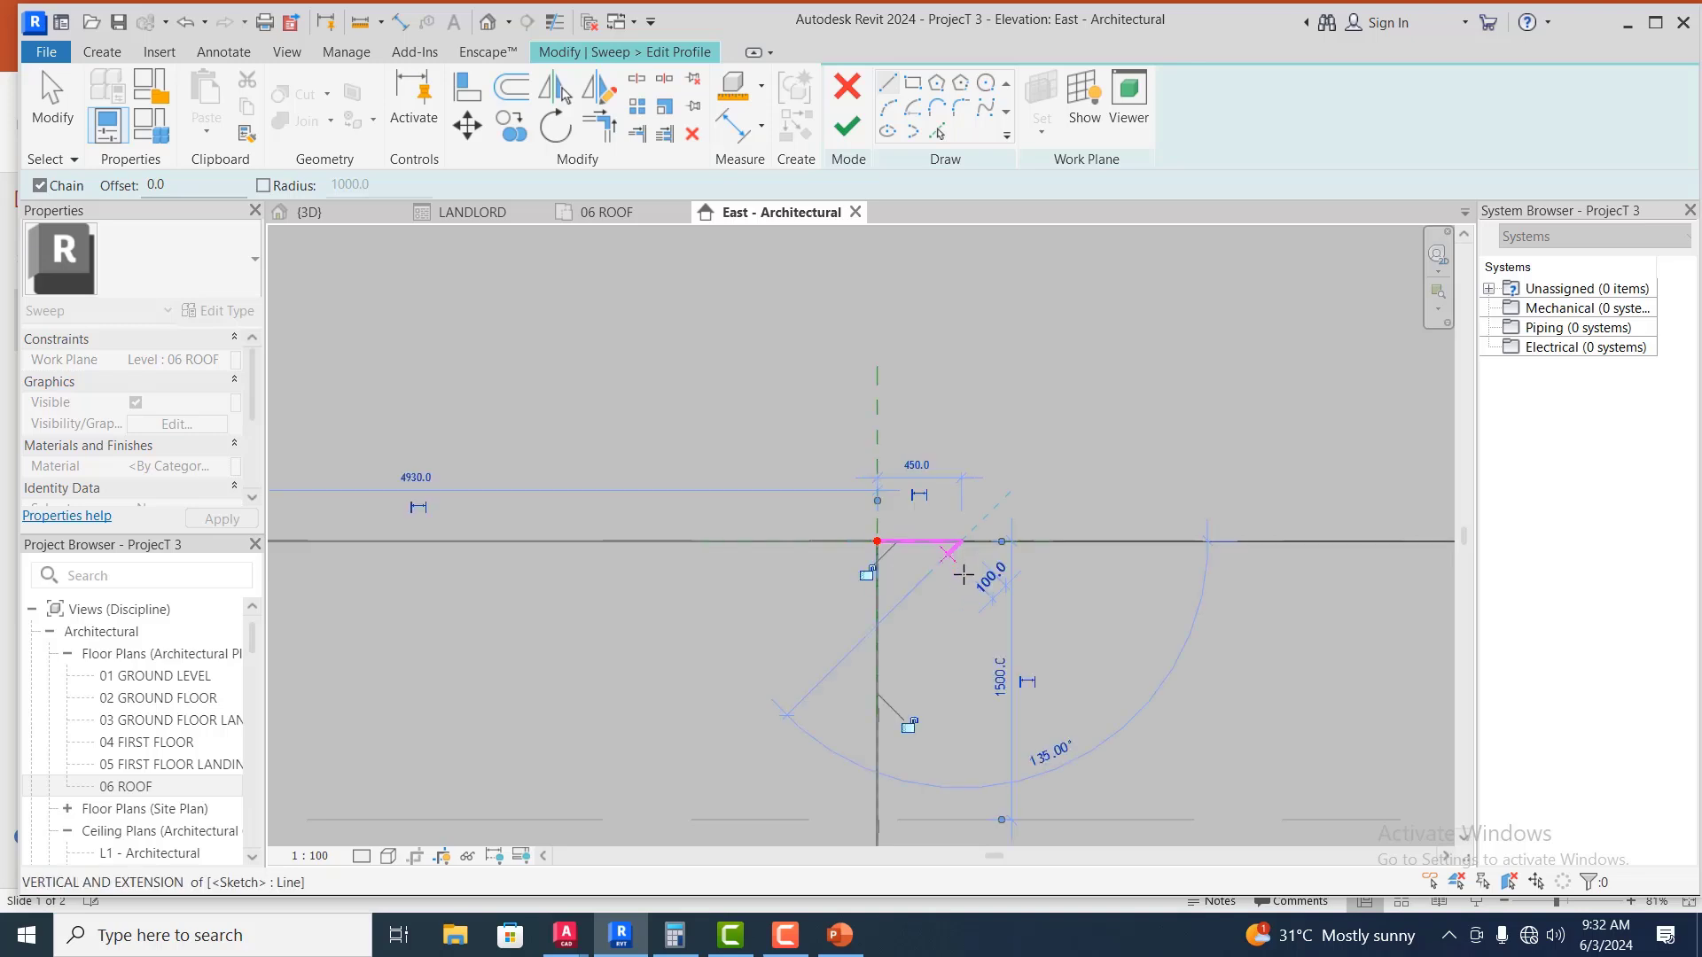
Continue the profile from the line's outer end with segments 50 mm down, 50 mm back toward the wall and 50 mm down
scroll(964, 558, "up", 1)
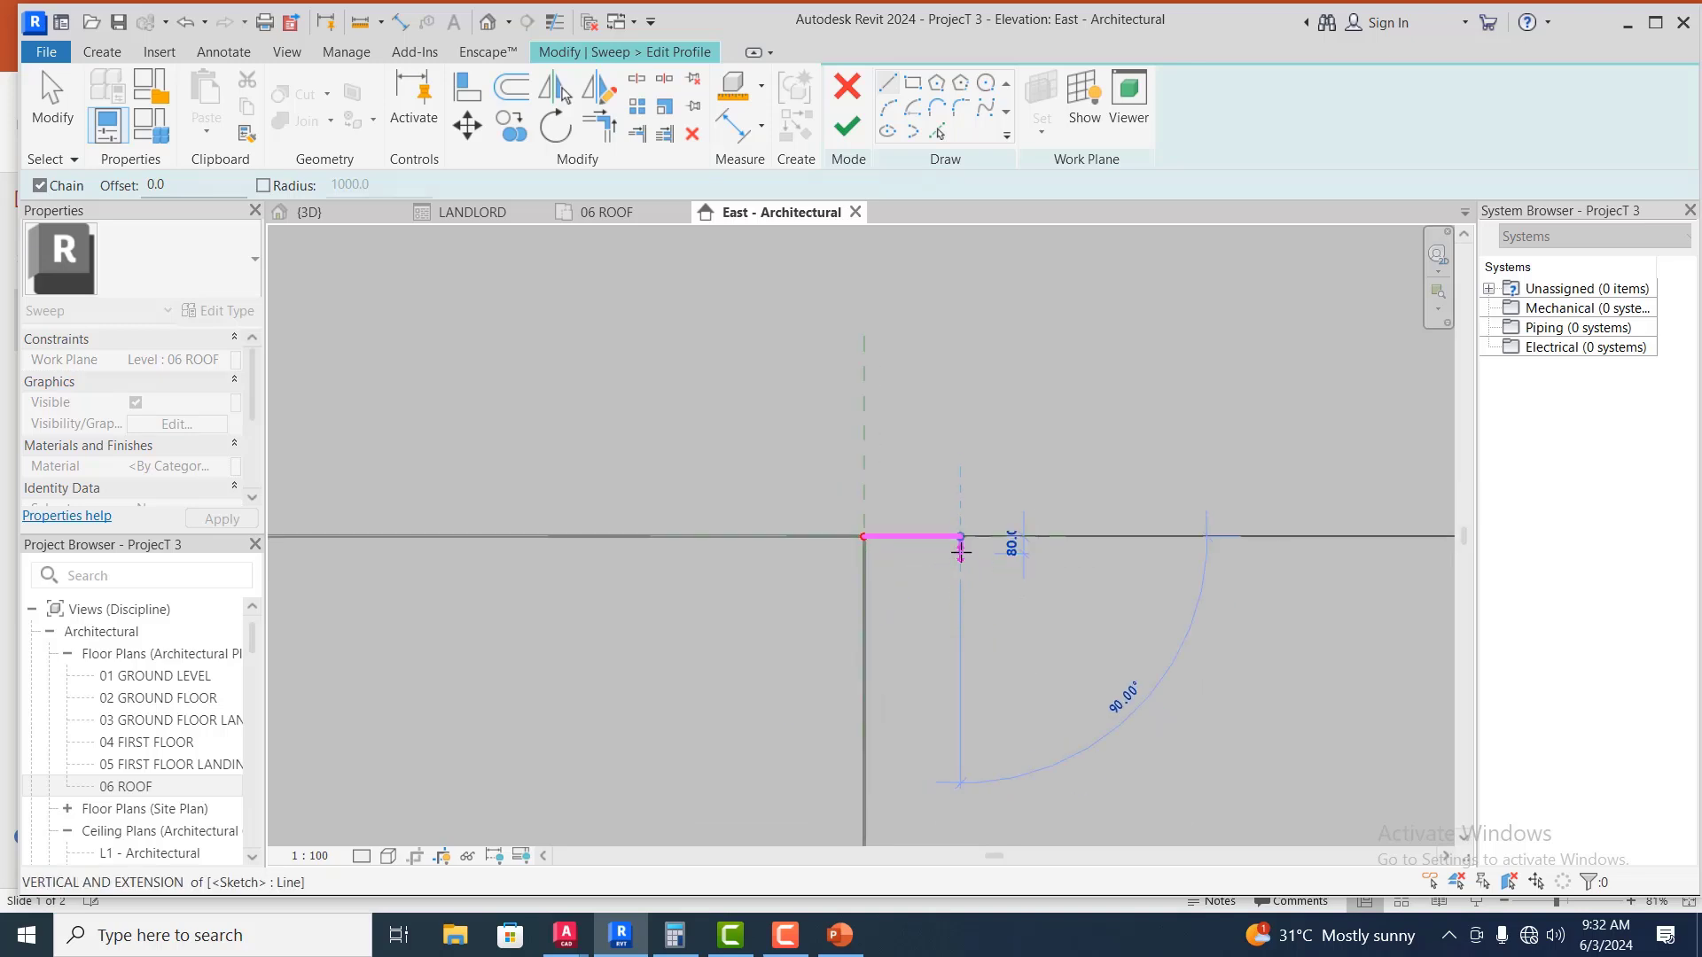
type("50")
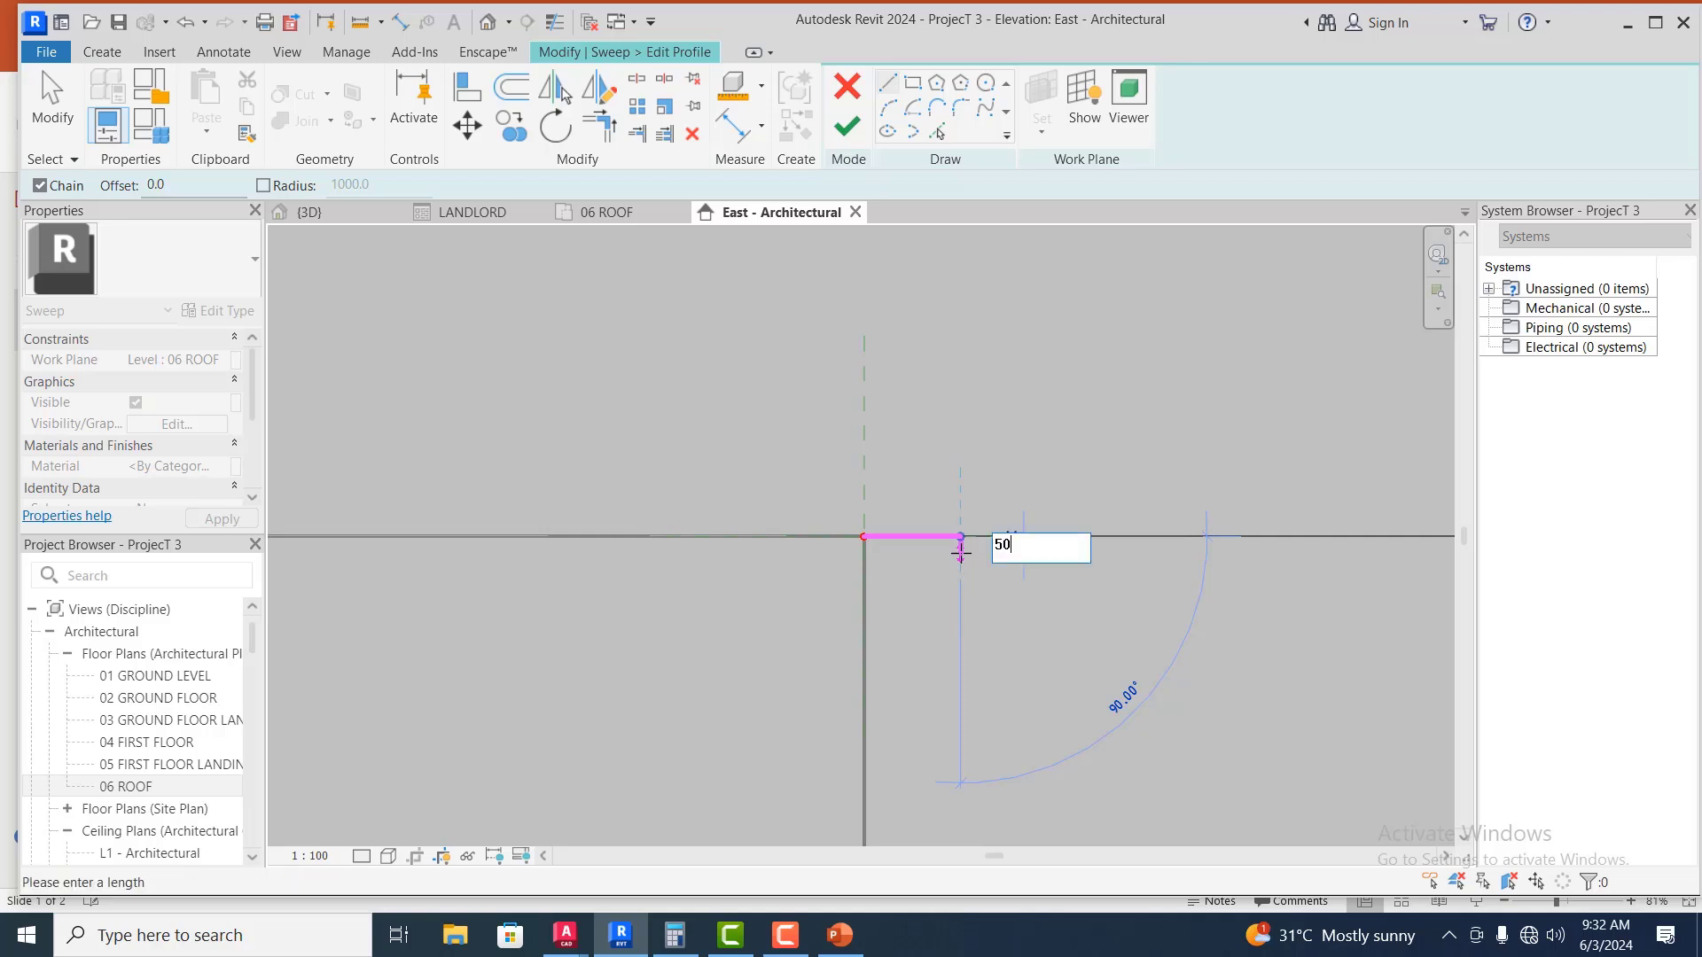
key("Return")
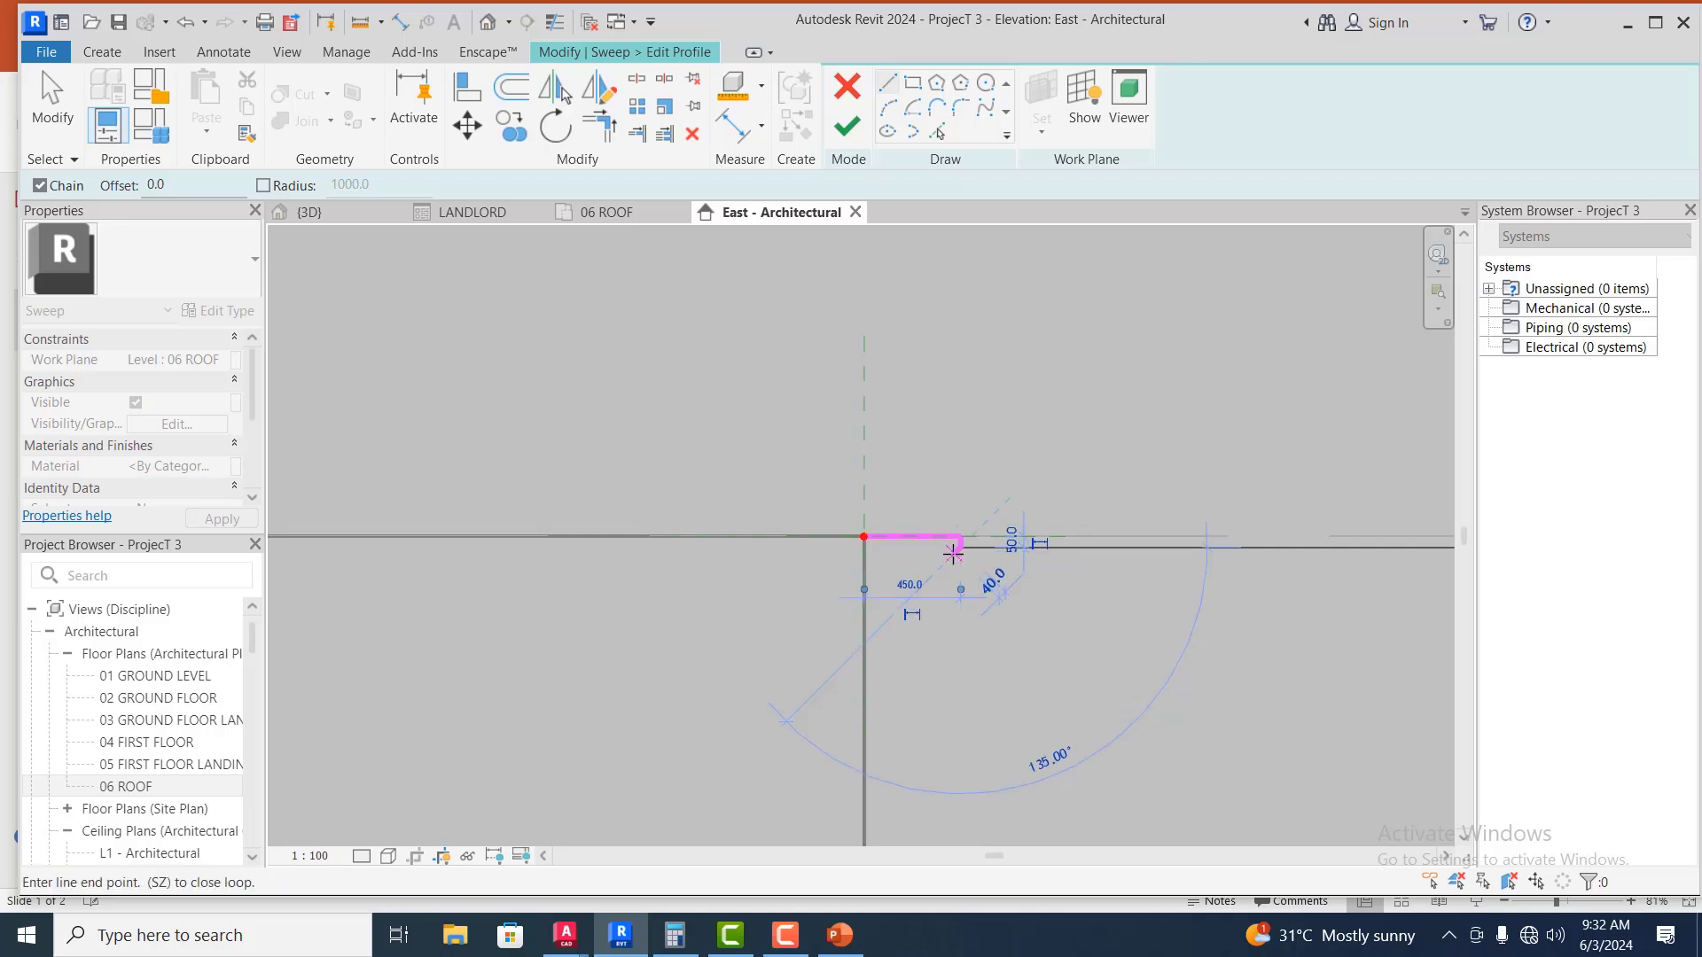
scroll(957, 549, "up", 1)
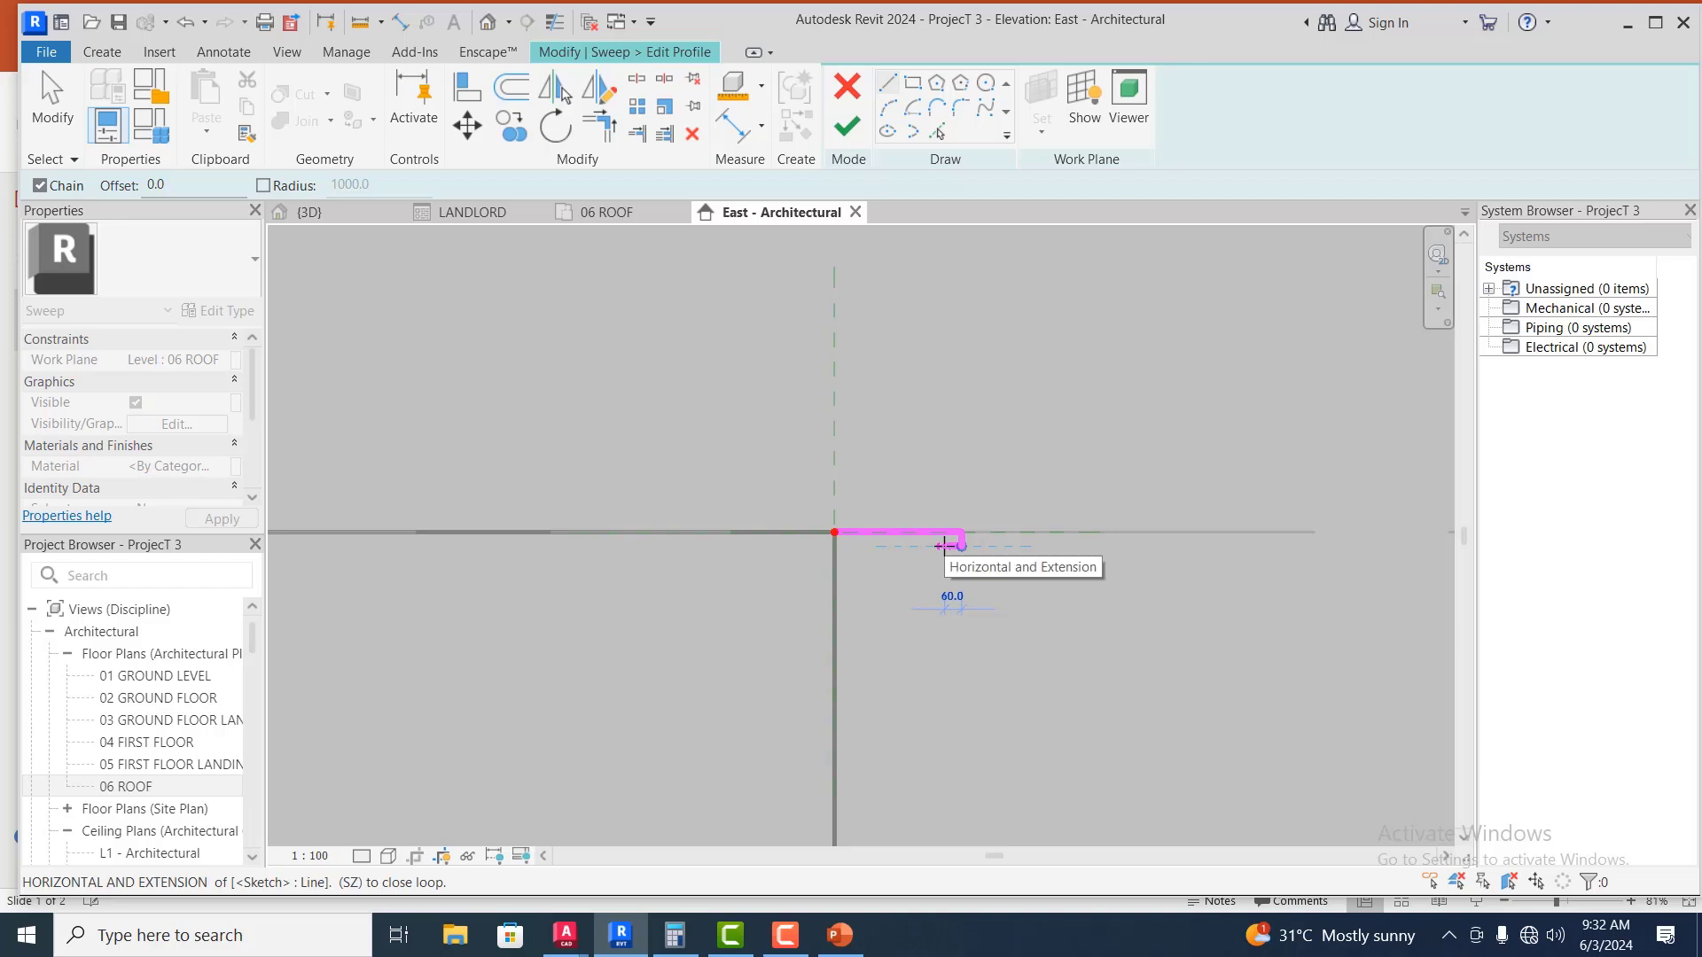
type("20")
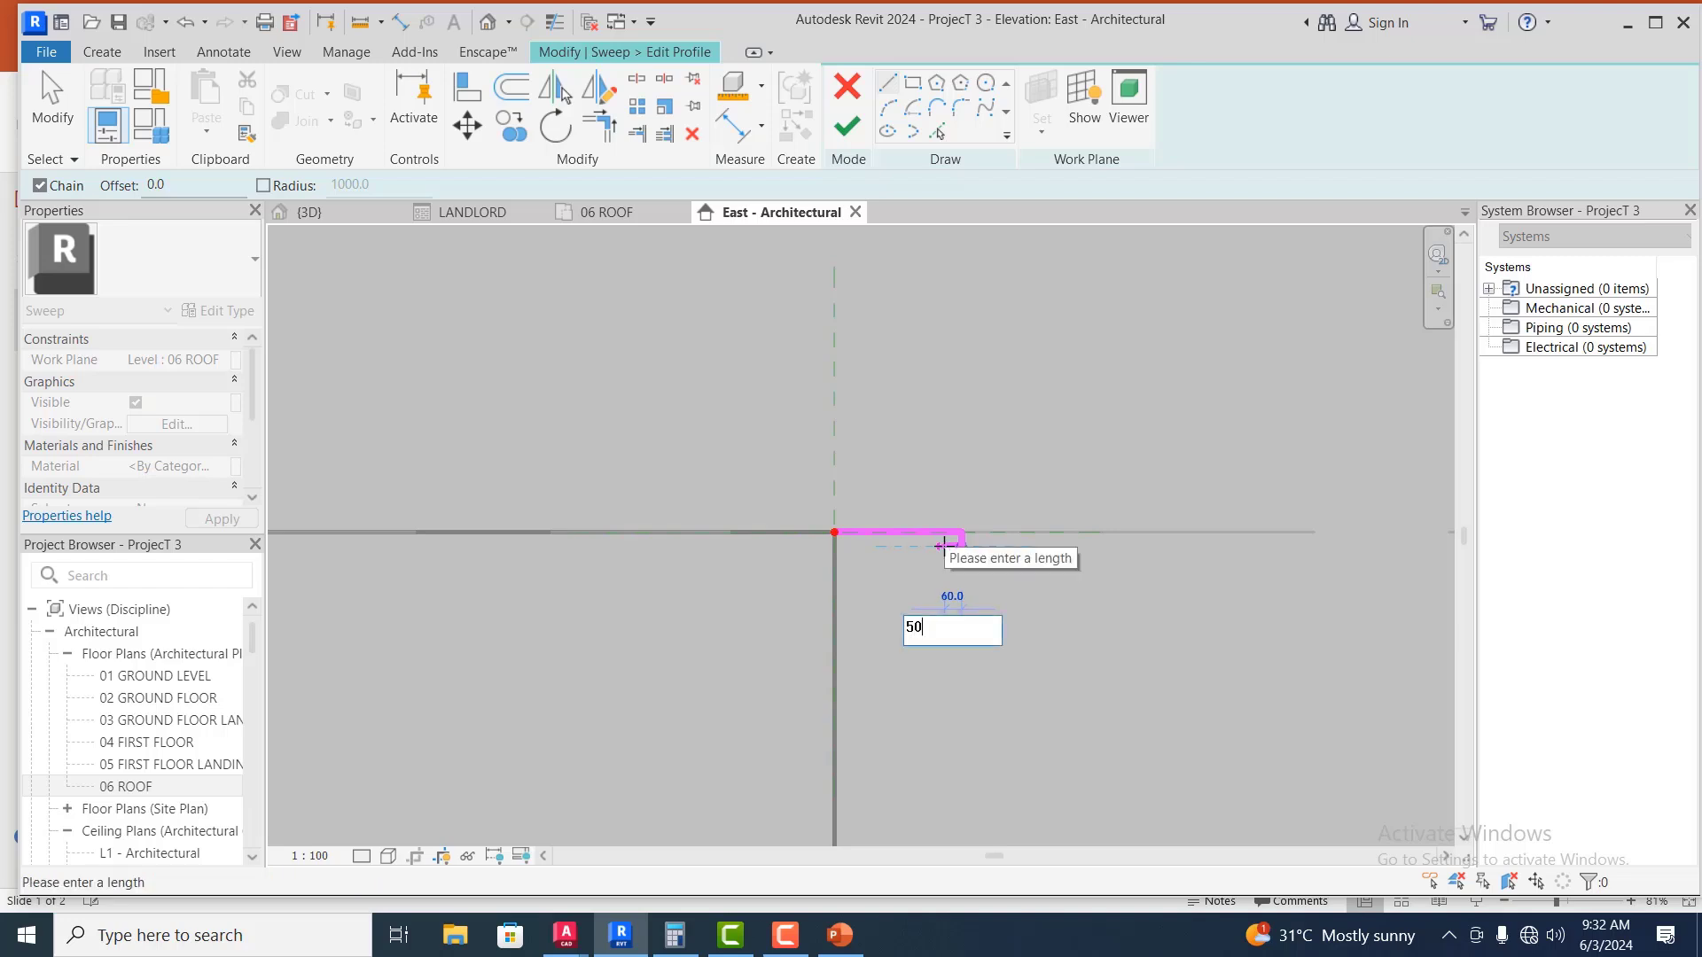
key("Return")
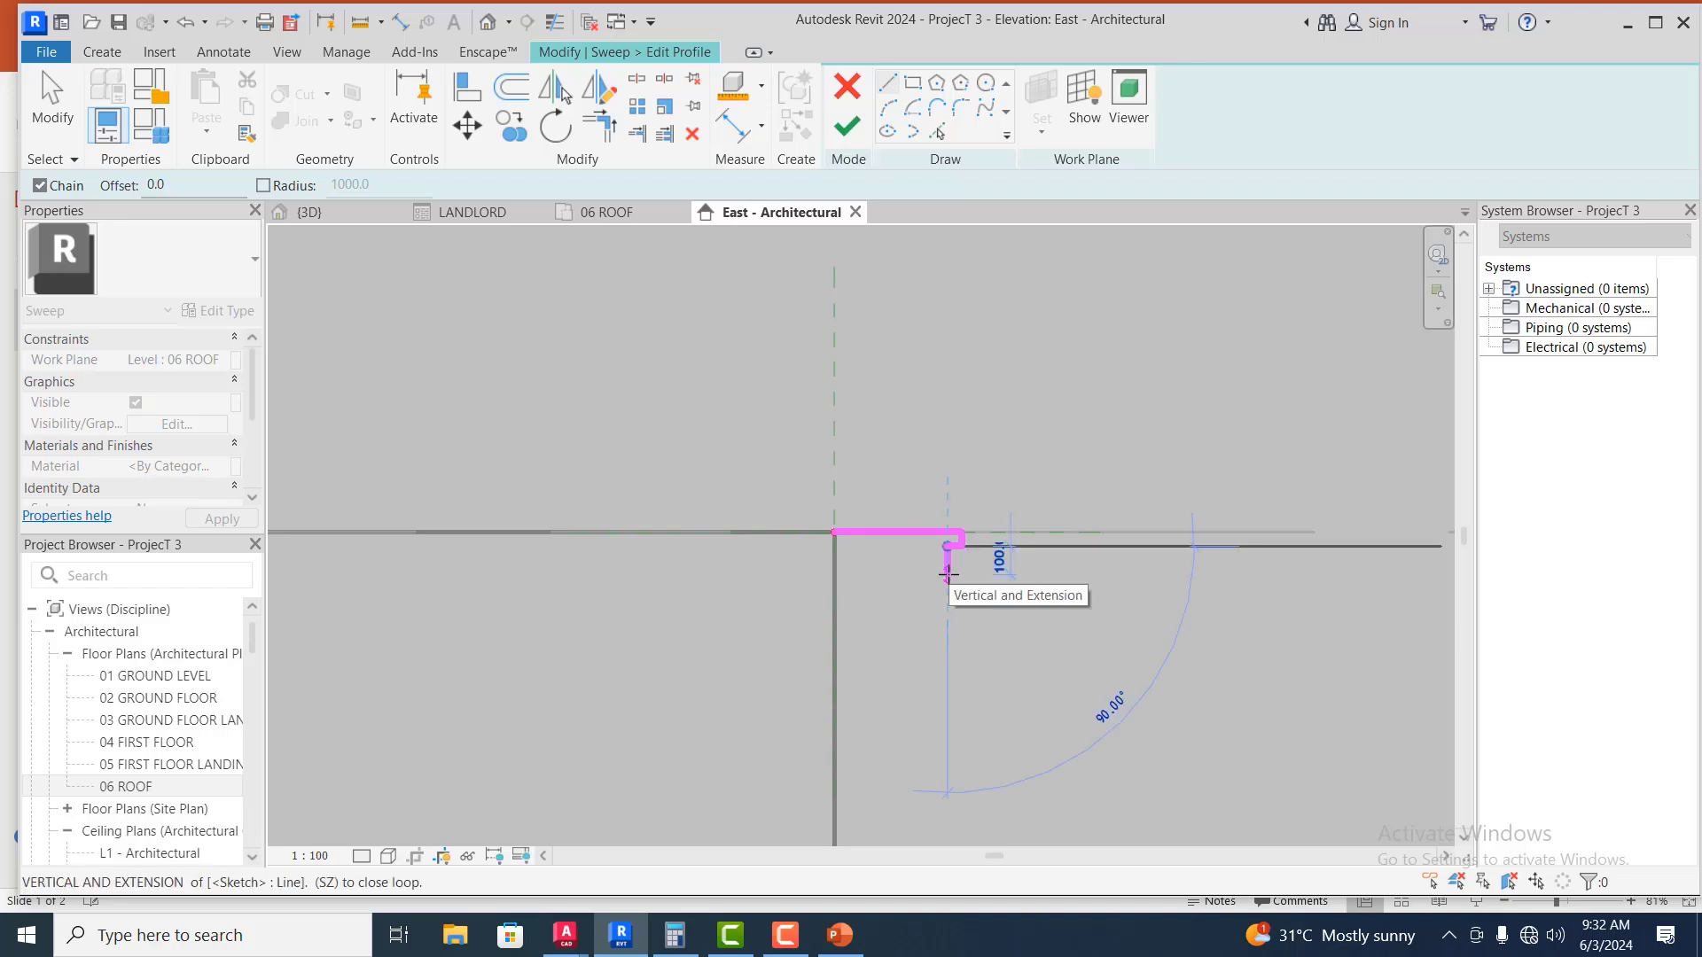
type("50")
key("Return")
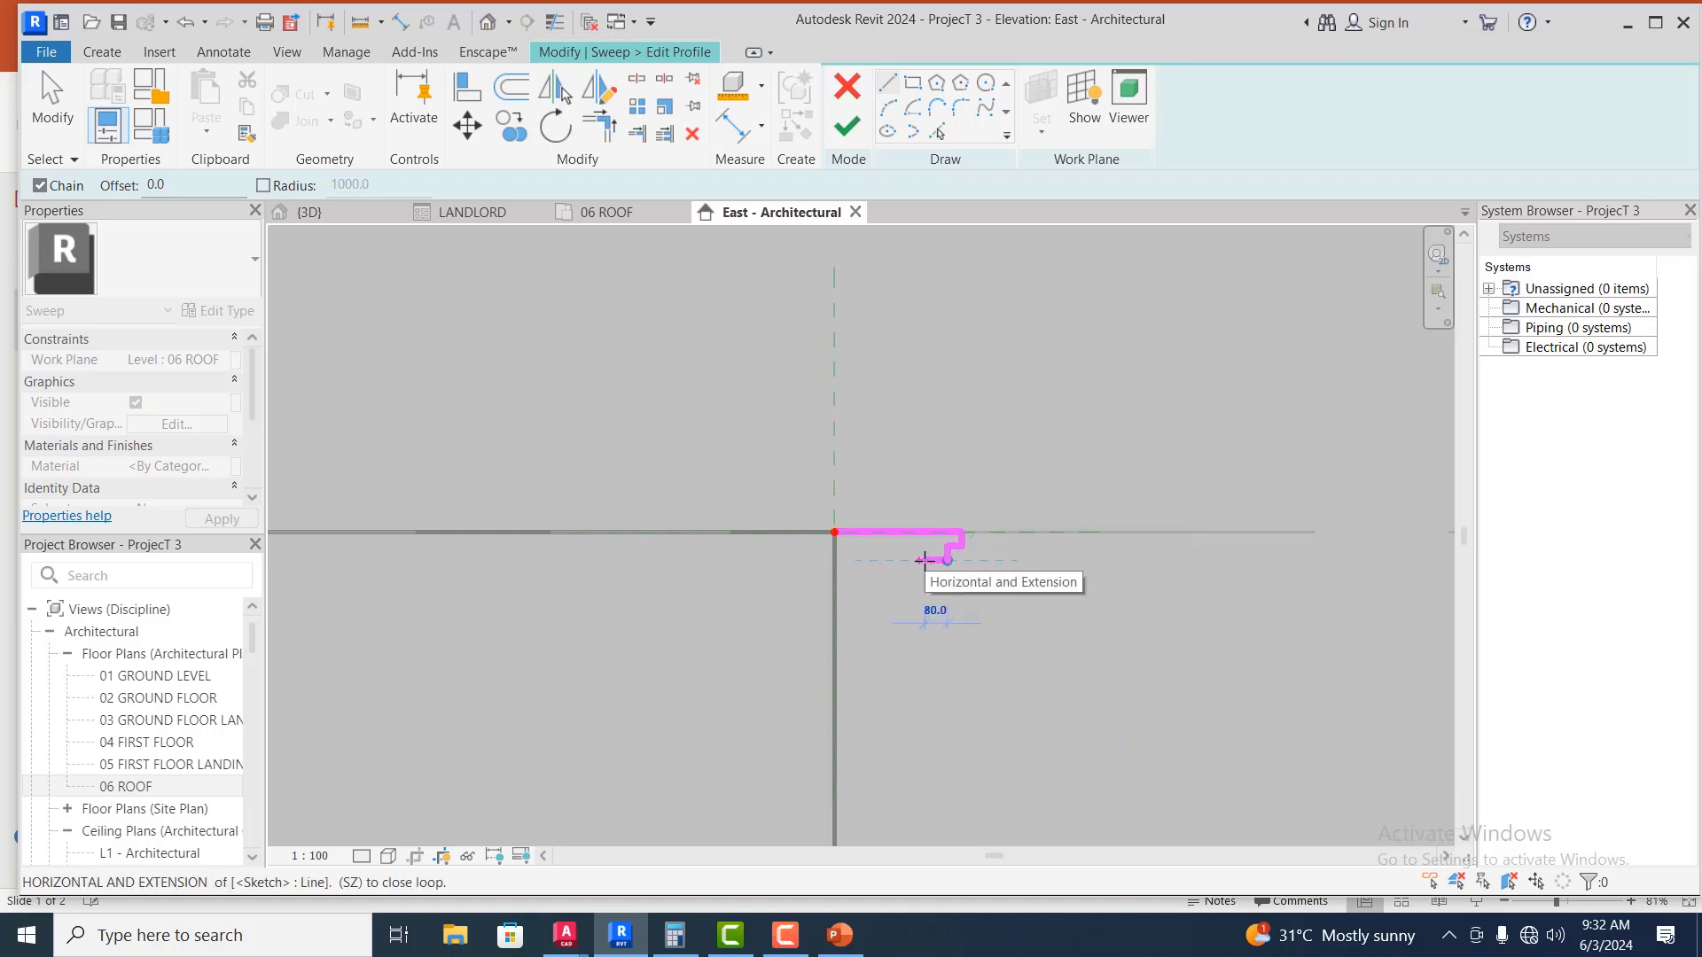
Extend the upper stepped profile with a 50 mm segment toward the wall and end the line chain
type("50")
key("Return")
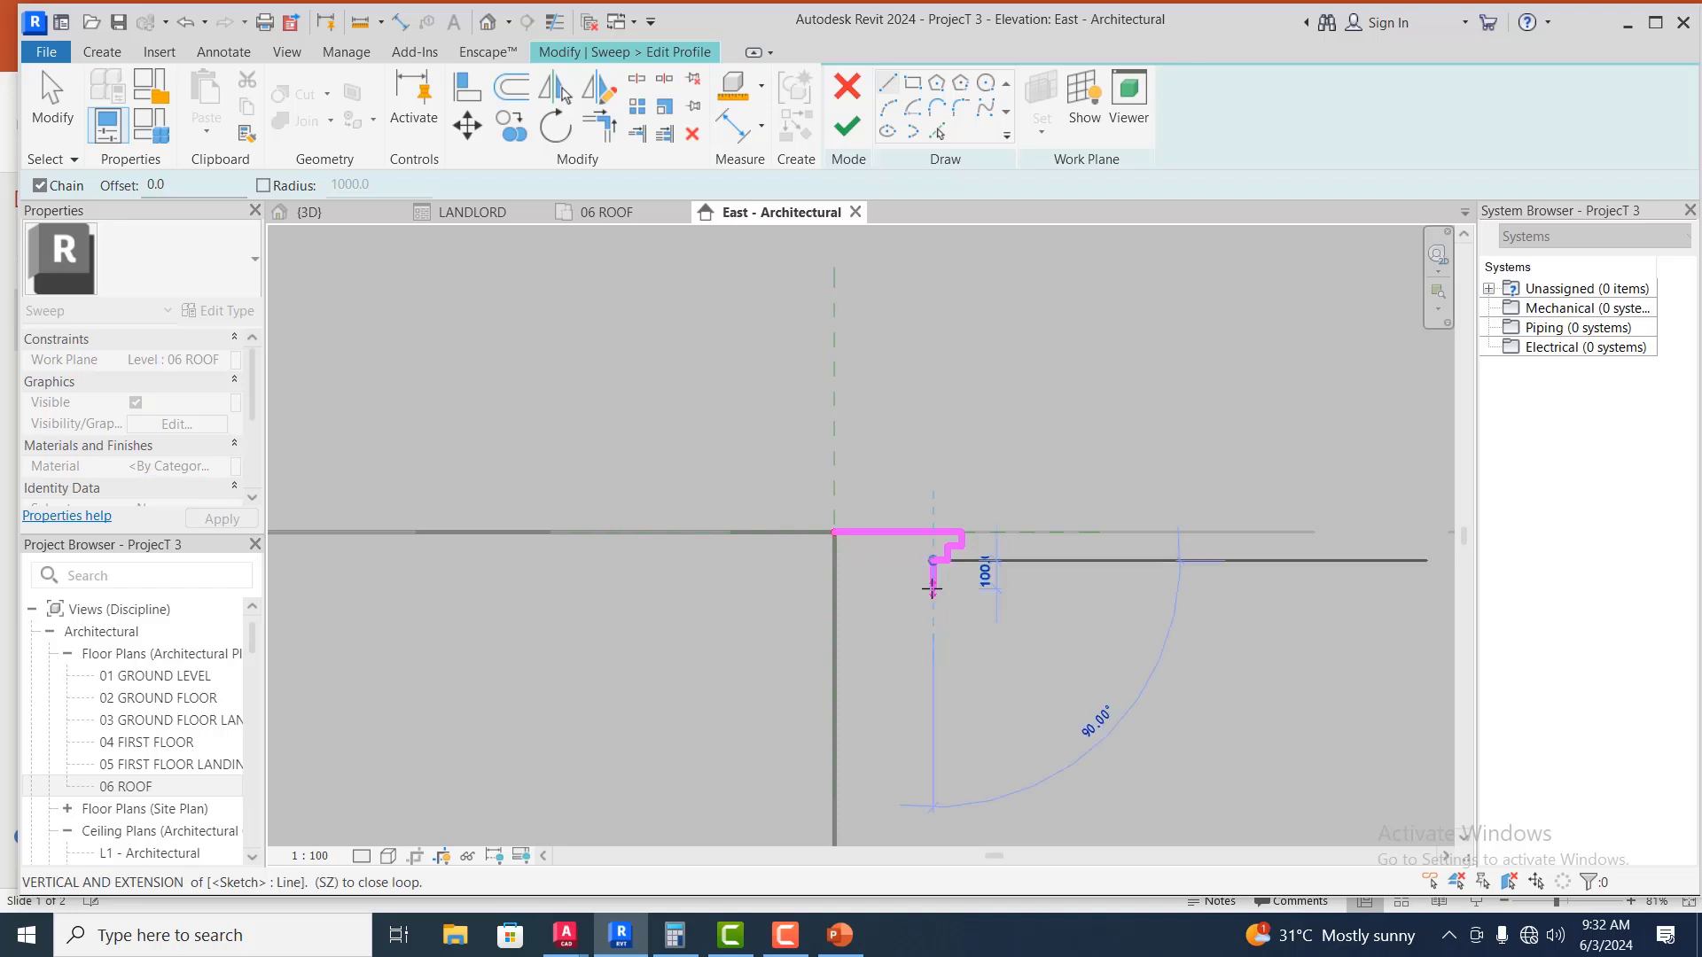
key("Escape")
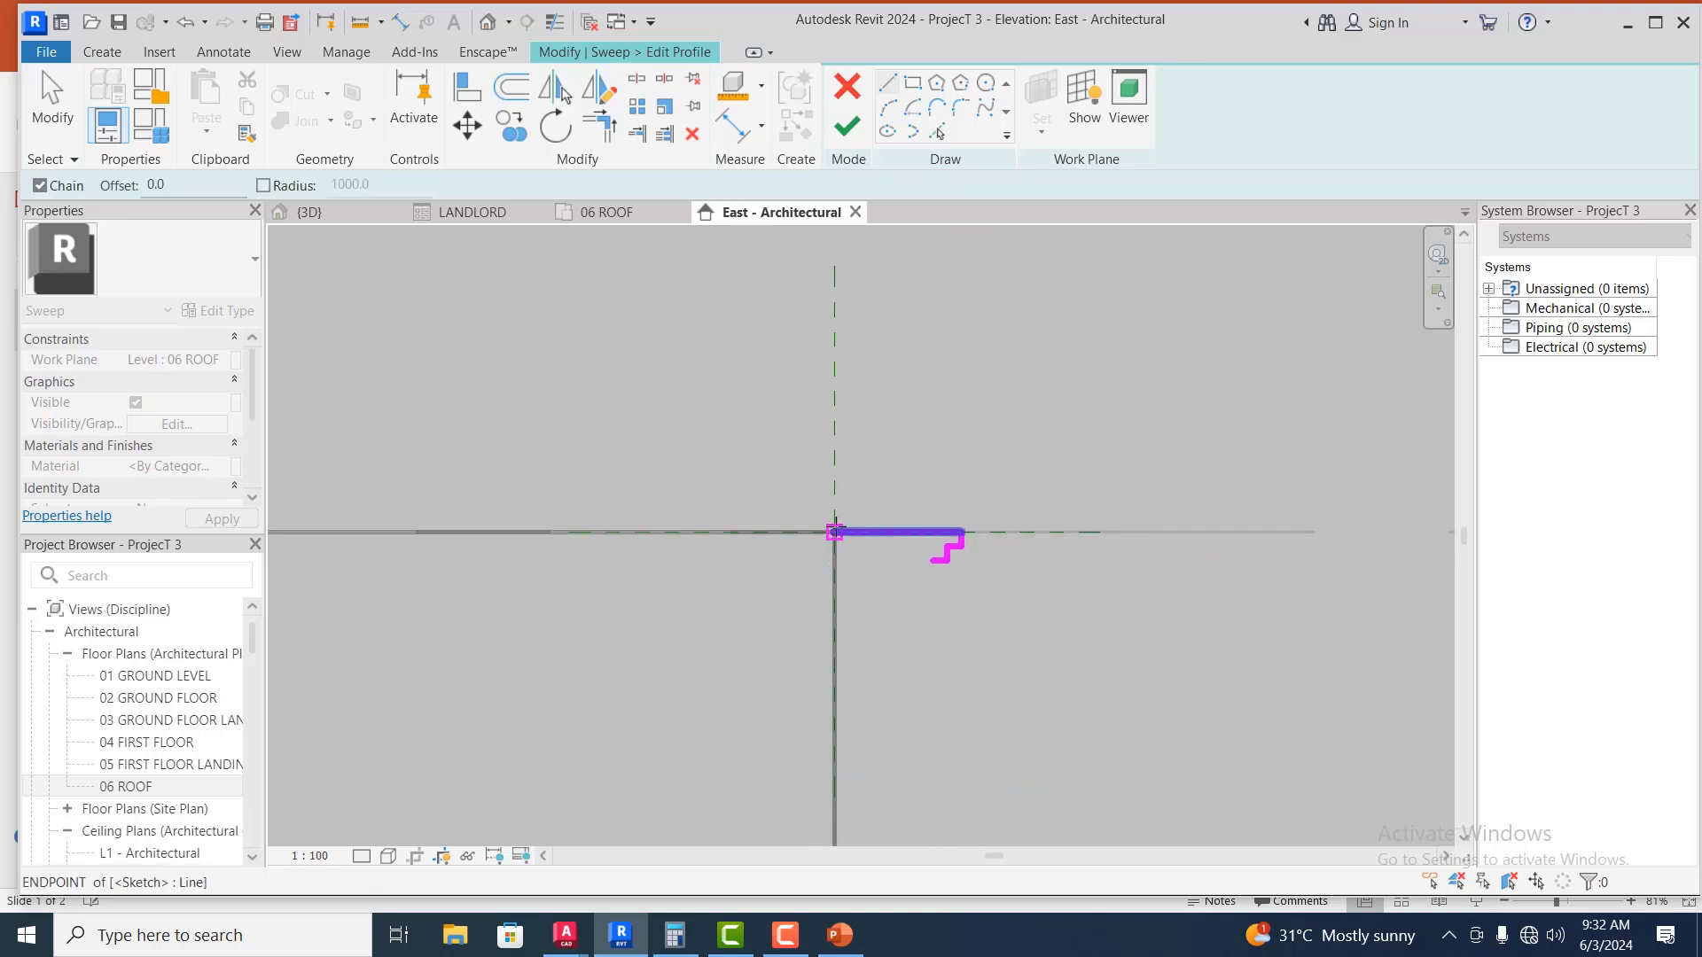
Draw a 450 mm profile line straight down the wall face from the roof corner
left_click(834, 532)
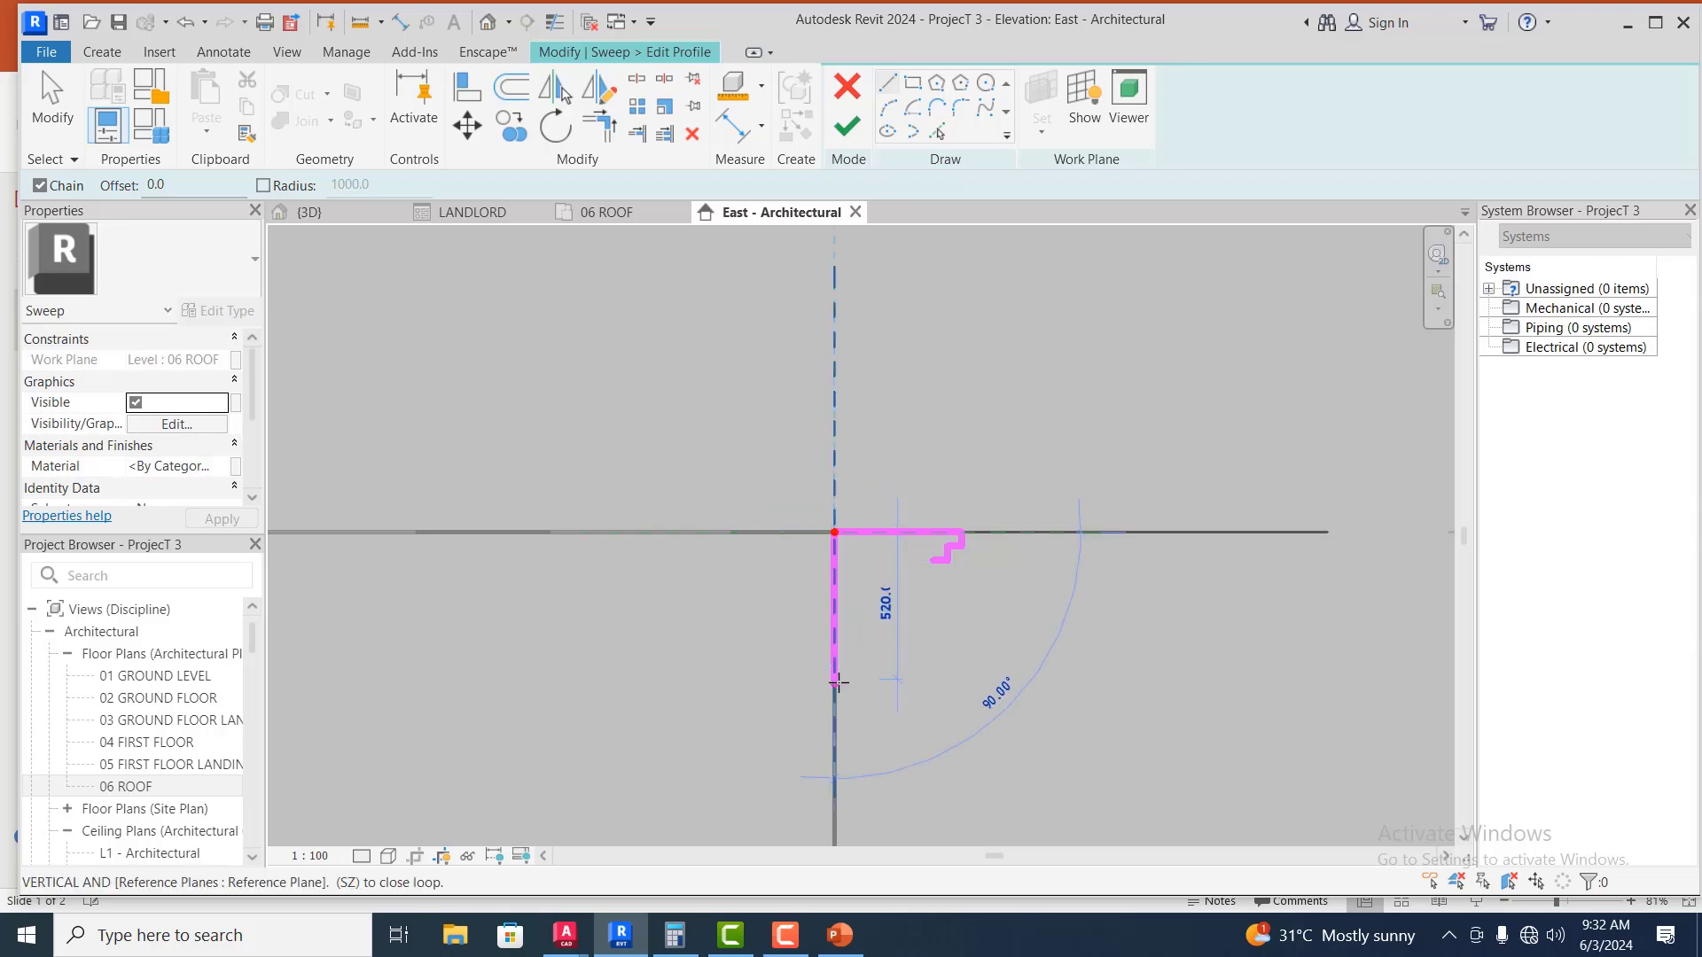
type("45")
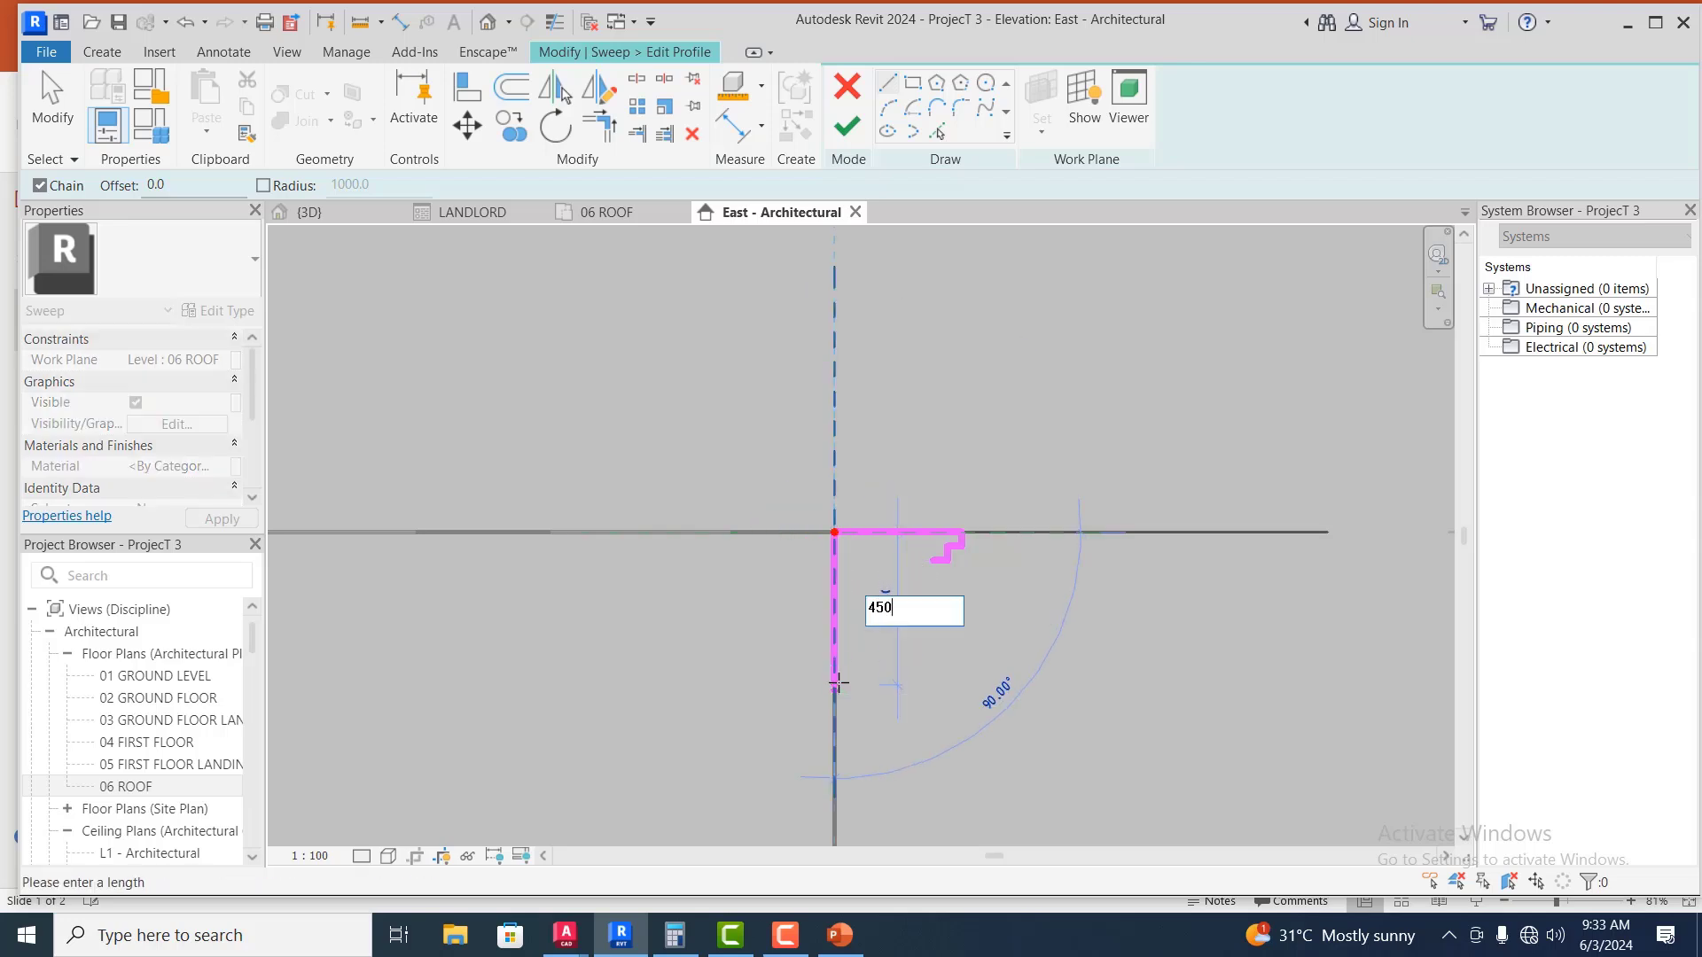
type("0")
key("Return")
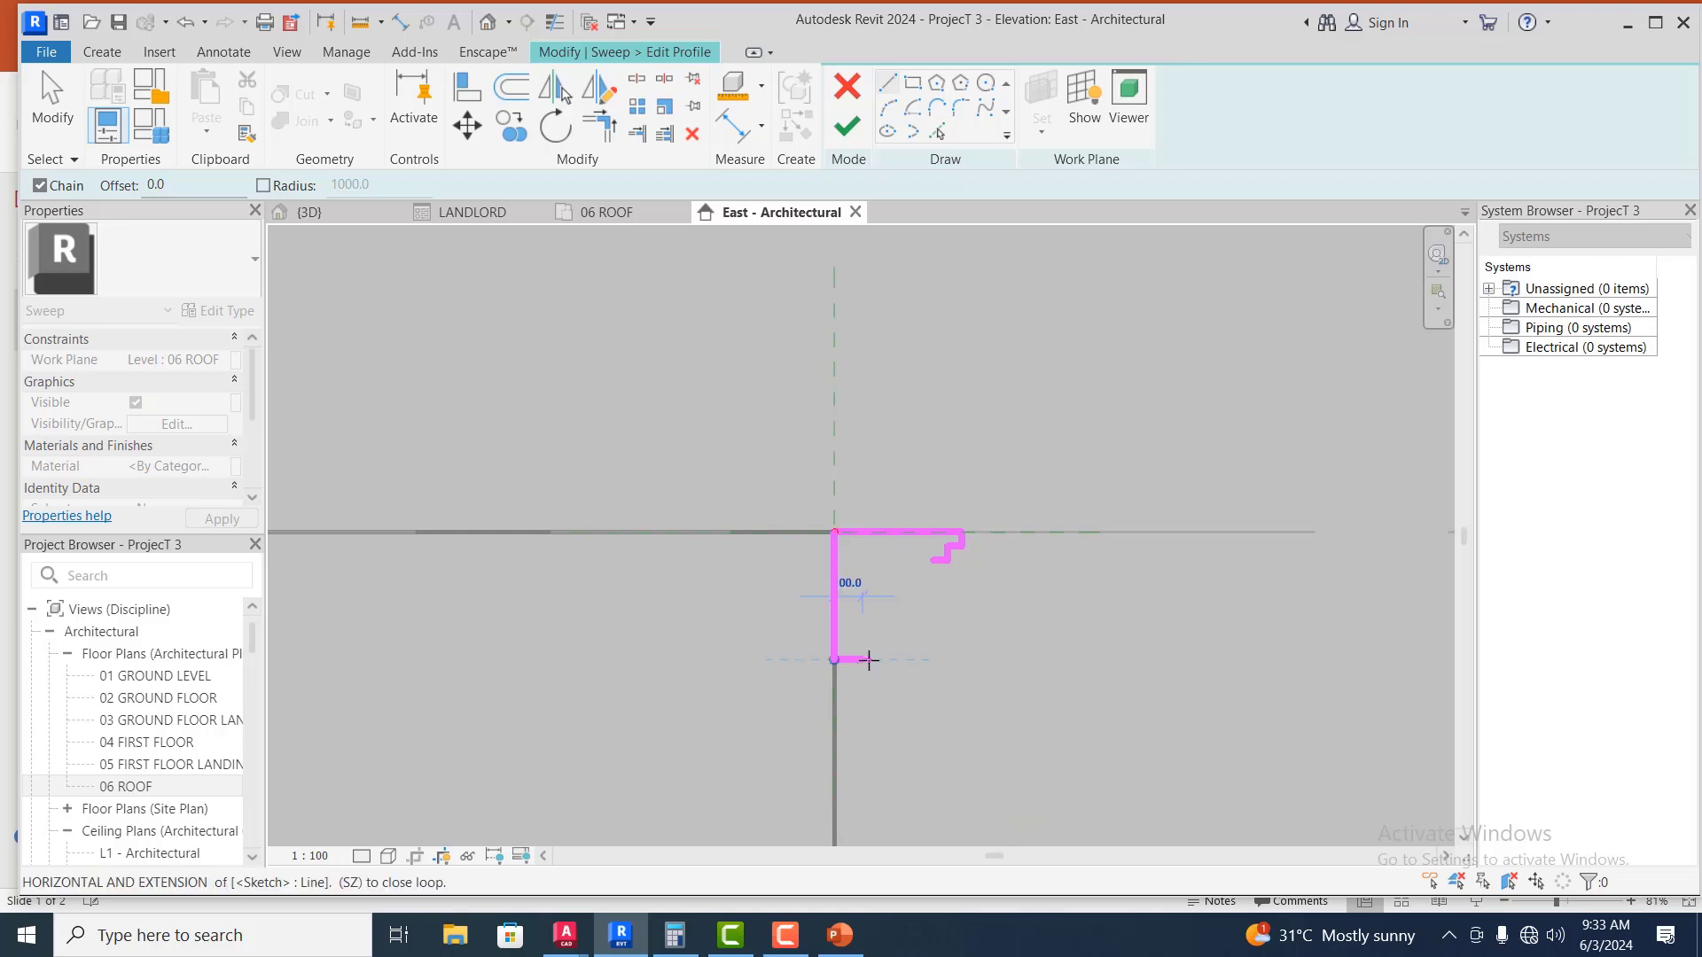
Continue from the wall line's lower end with 50 mm stepped segments: outward, up, outward, up and outward
type("4")
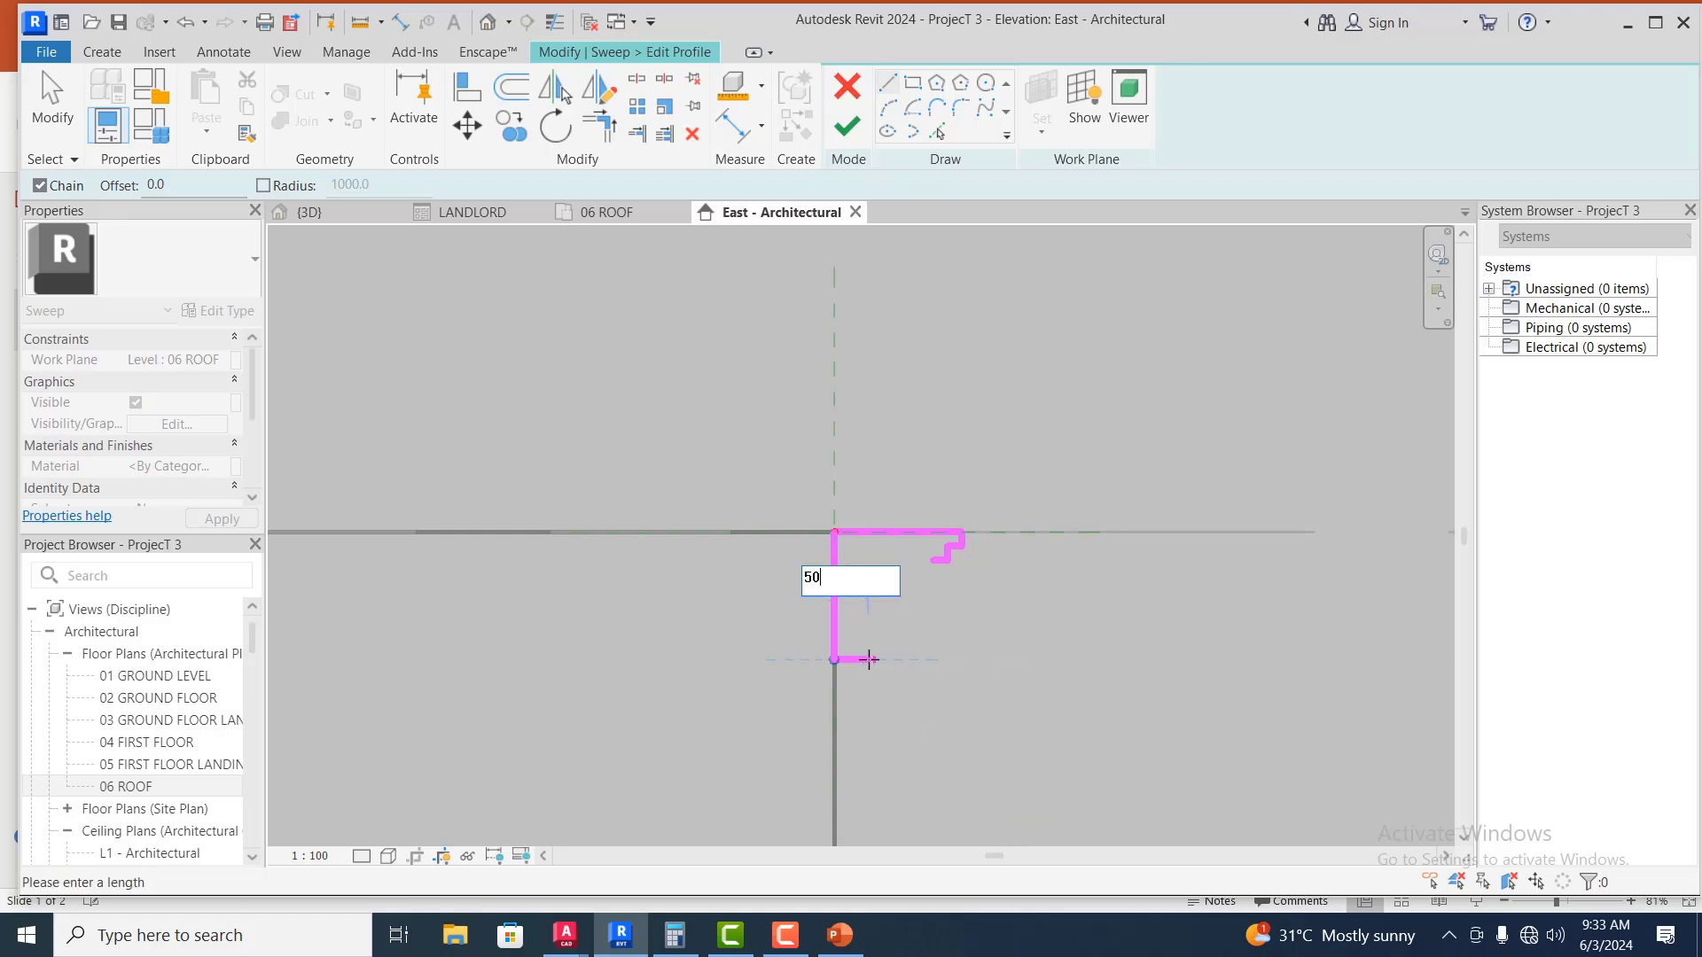
type("0")
key("Return")
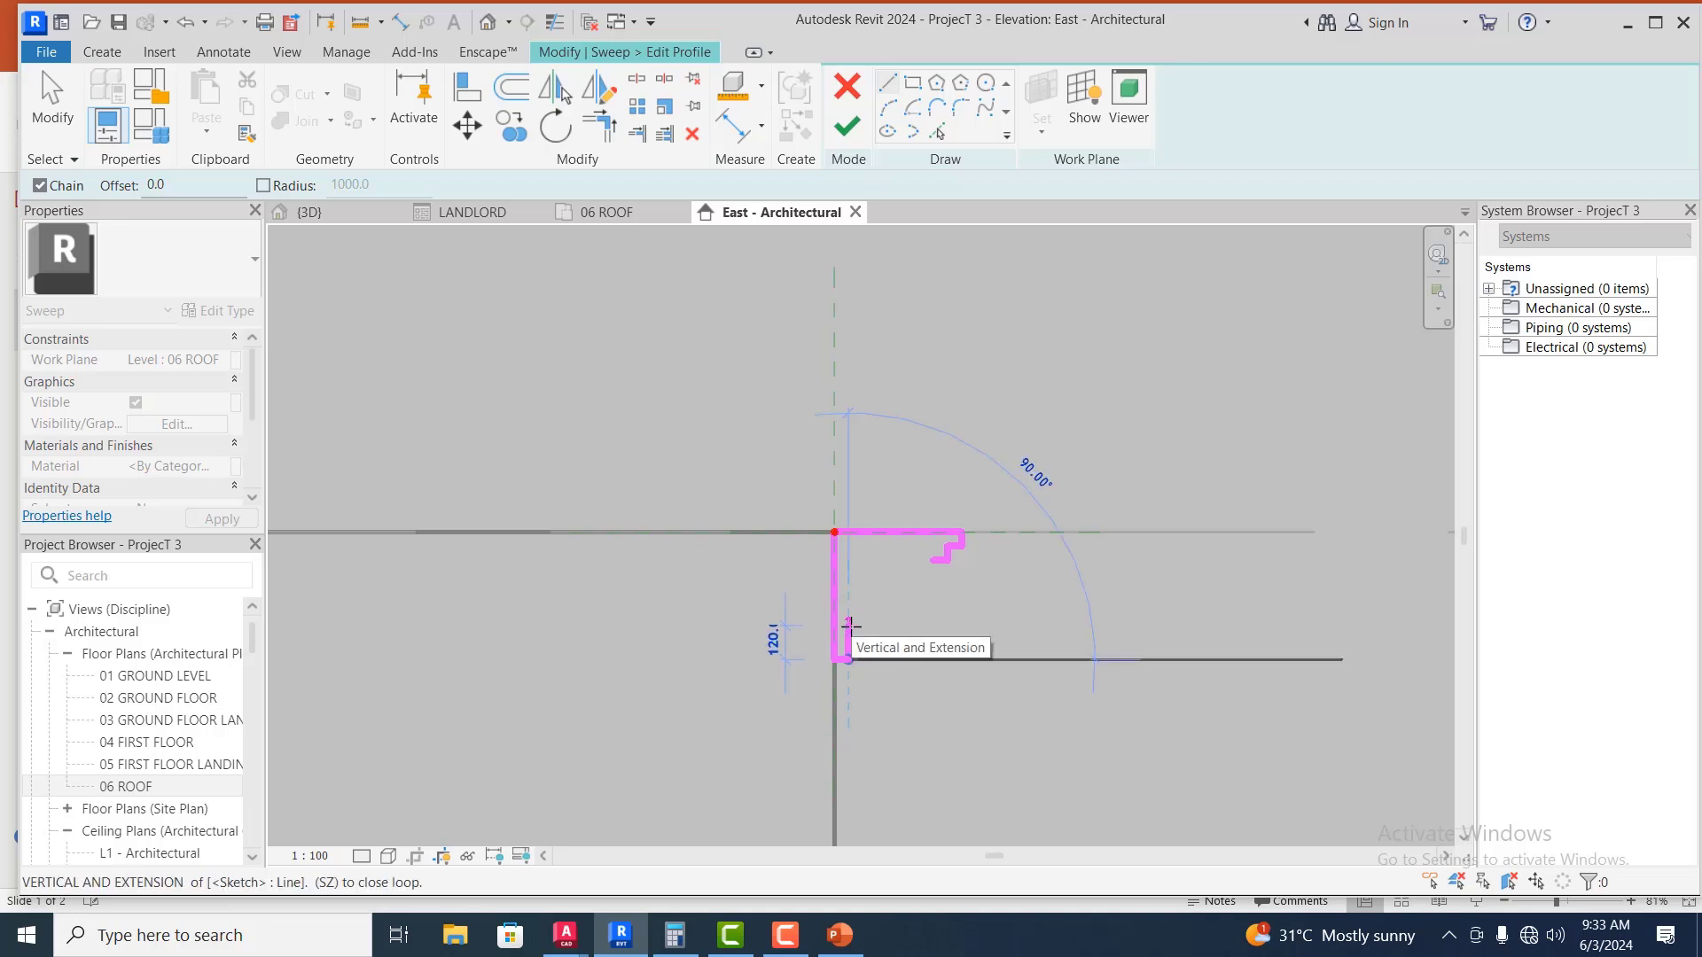
type("50")
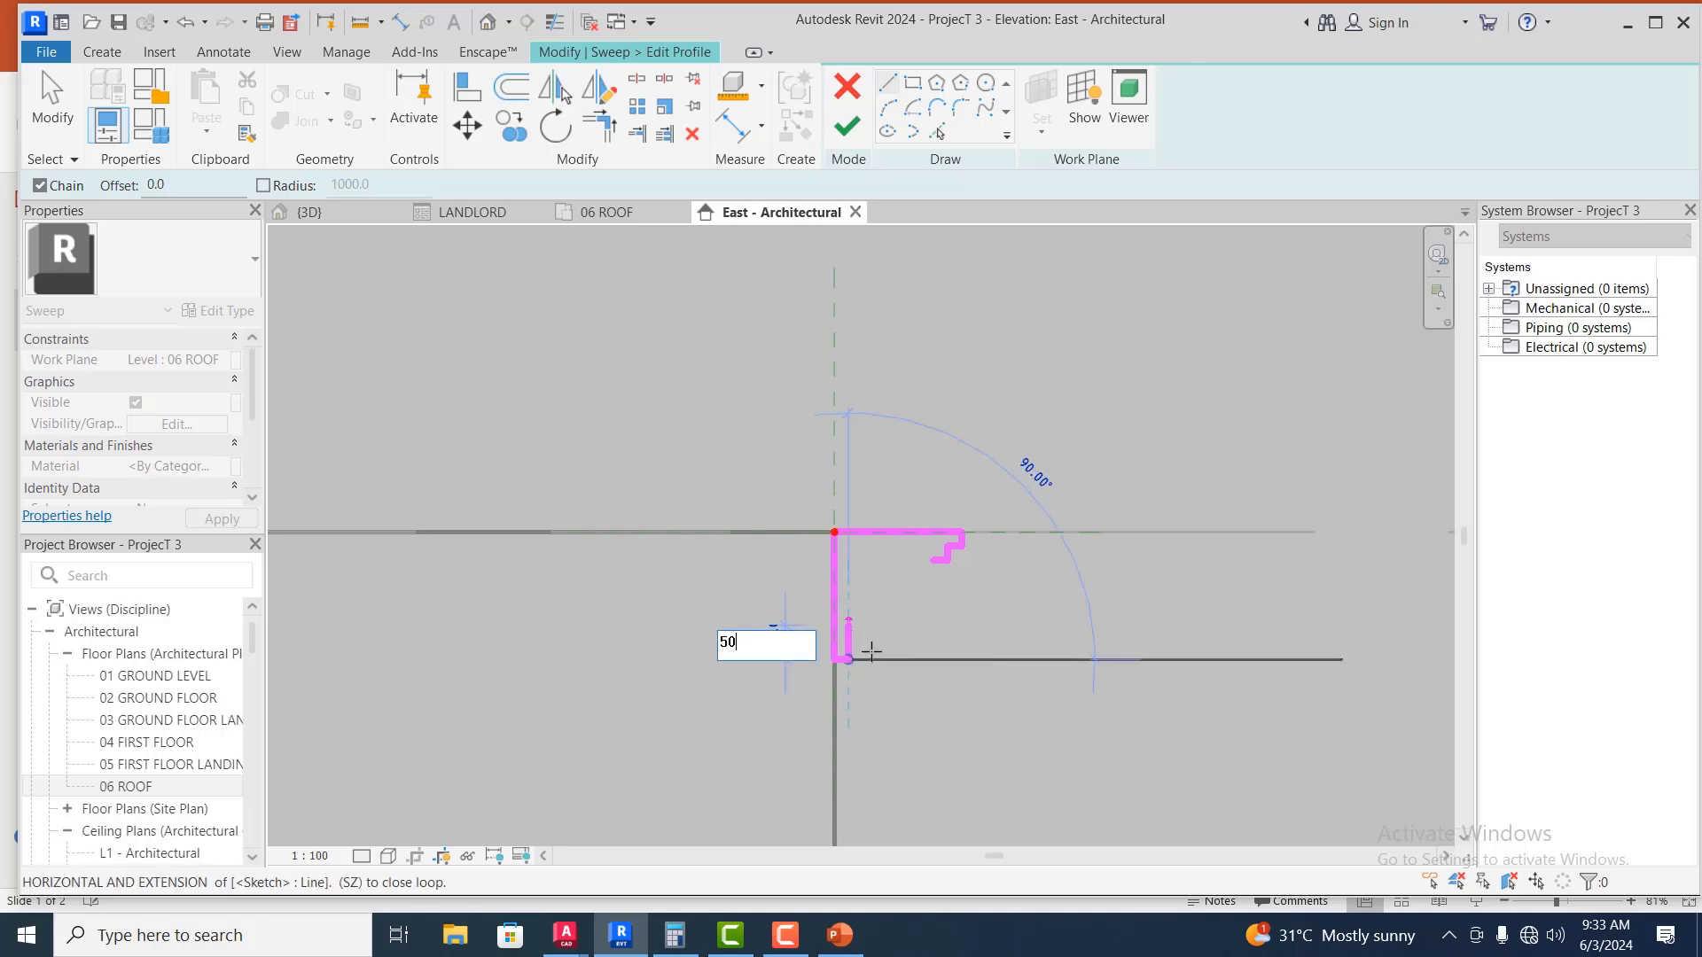
key("Return")
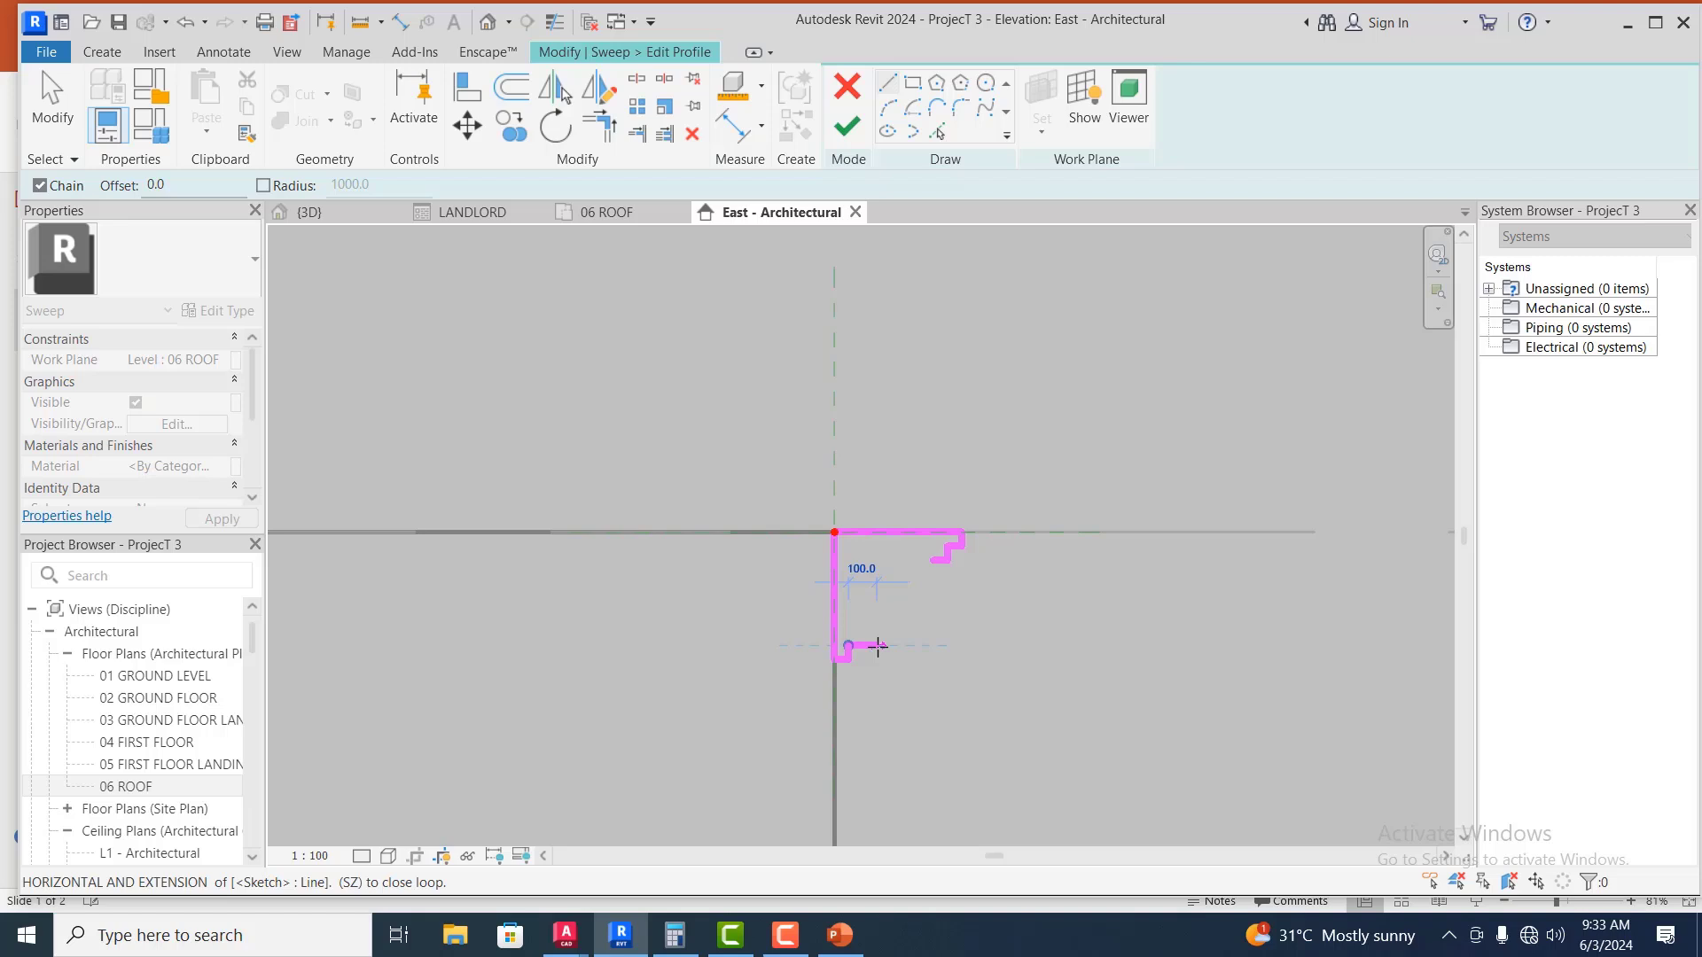
type("50")
key("Return")
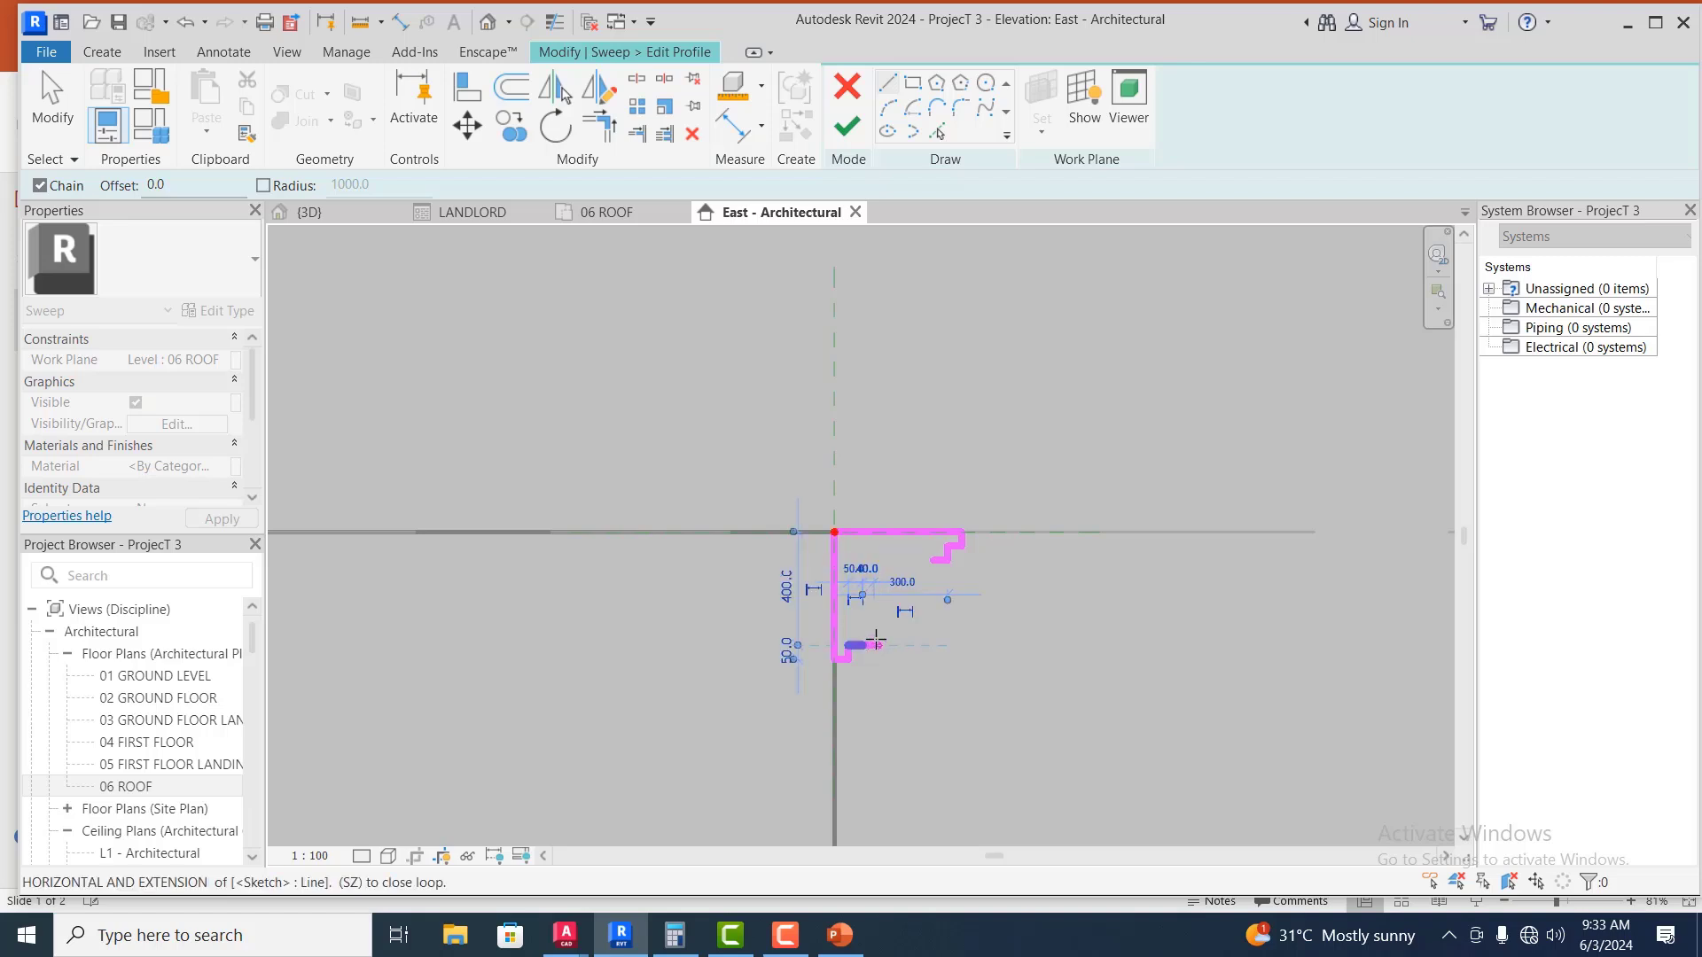
type("5")
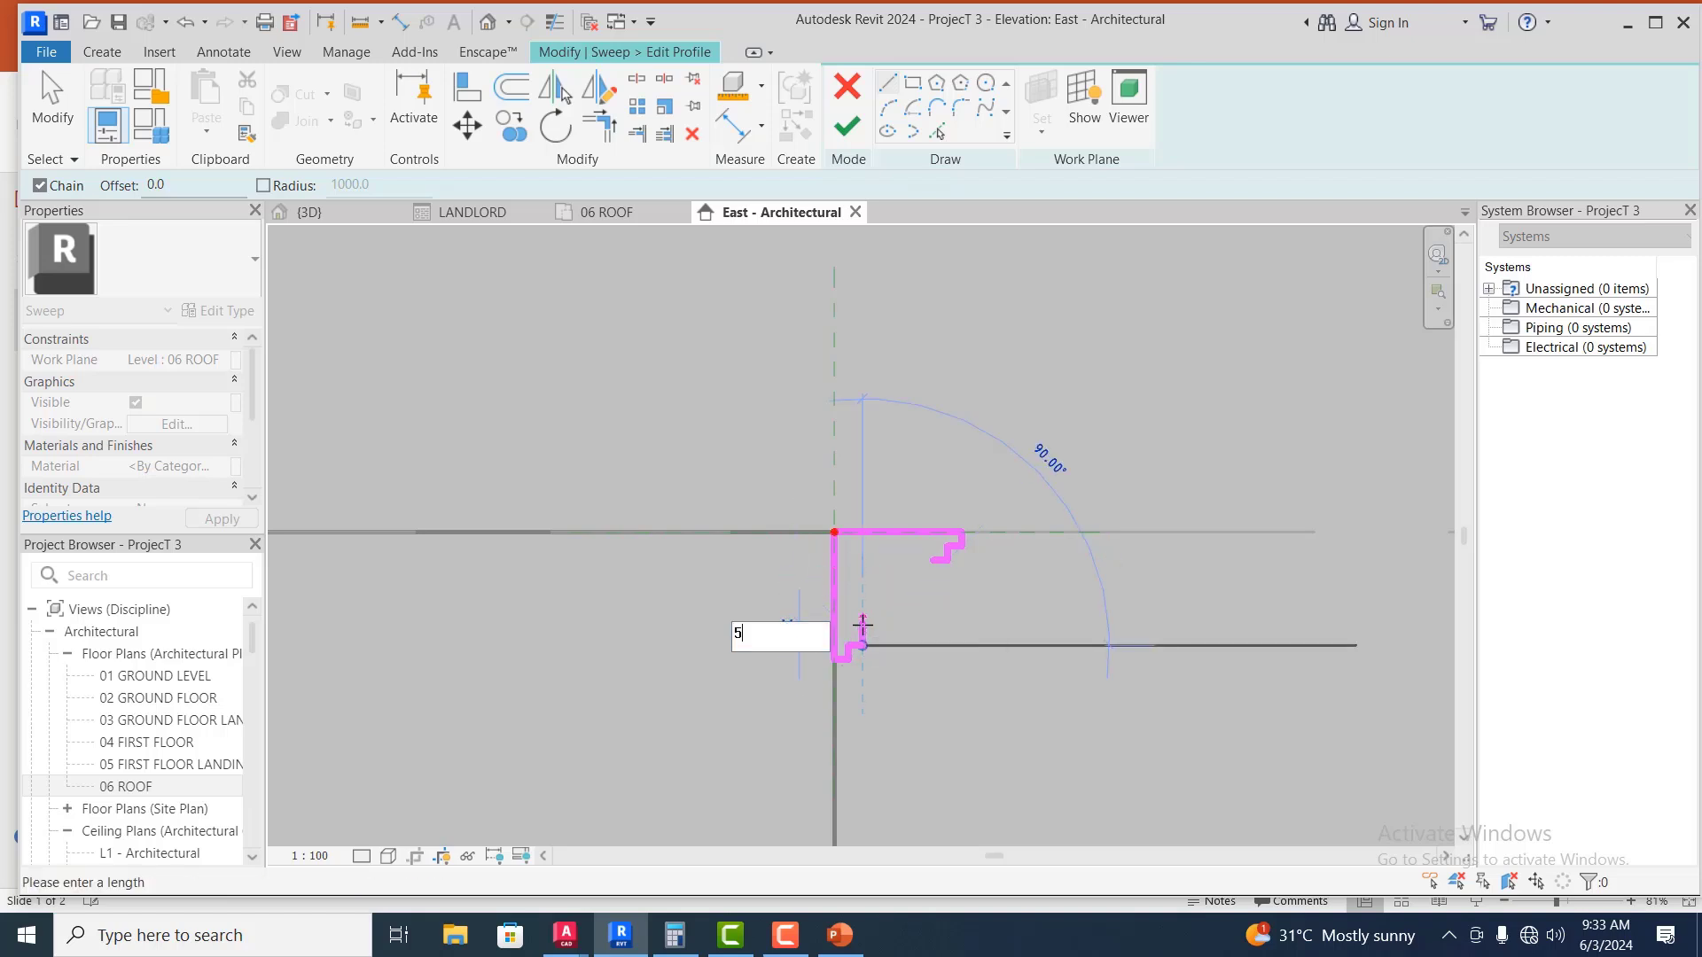
type("0")
key("Return")
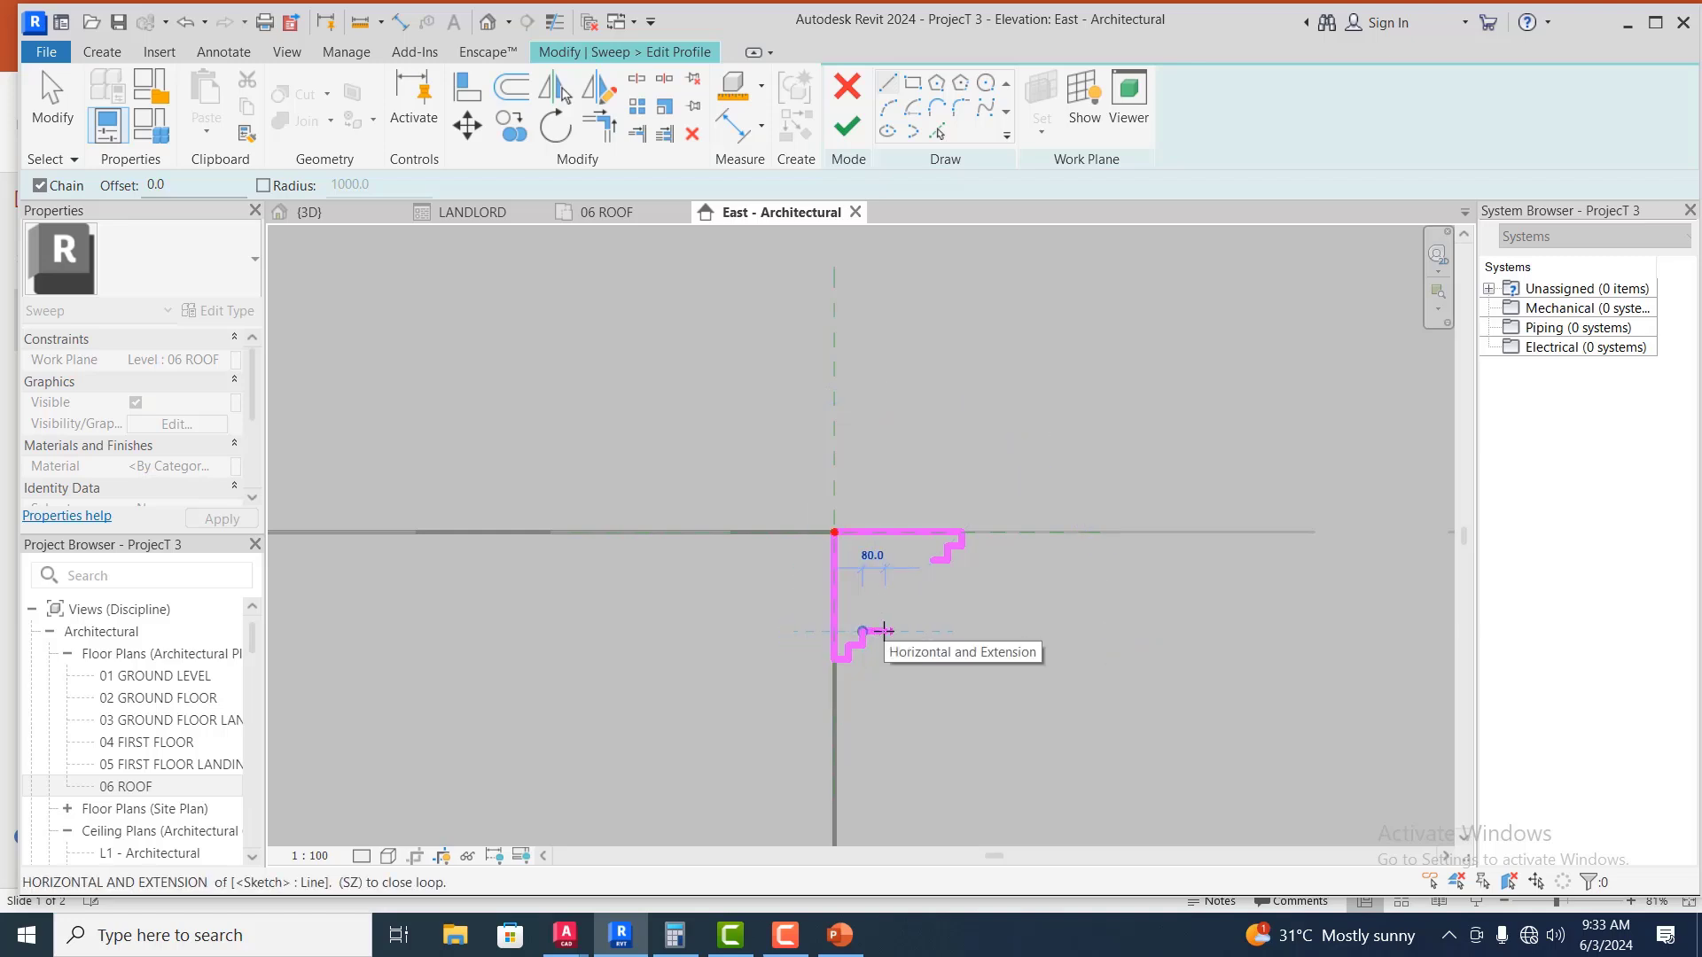
type("50")
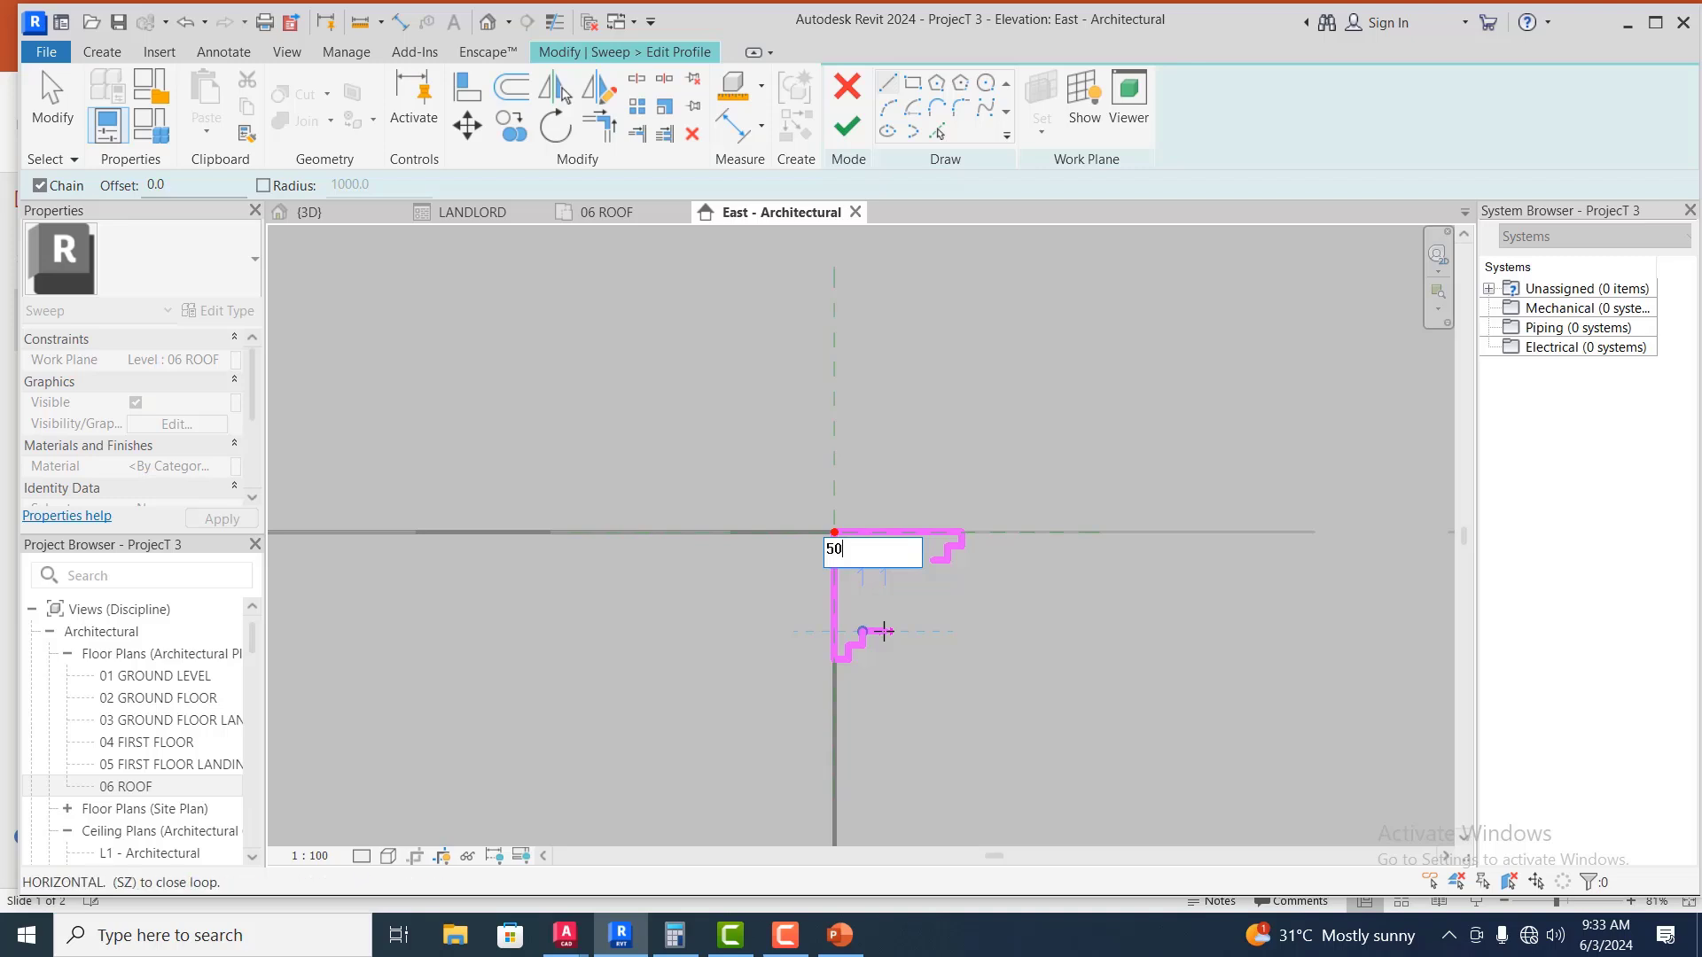
key("Return")
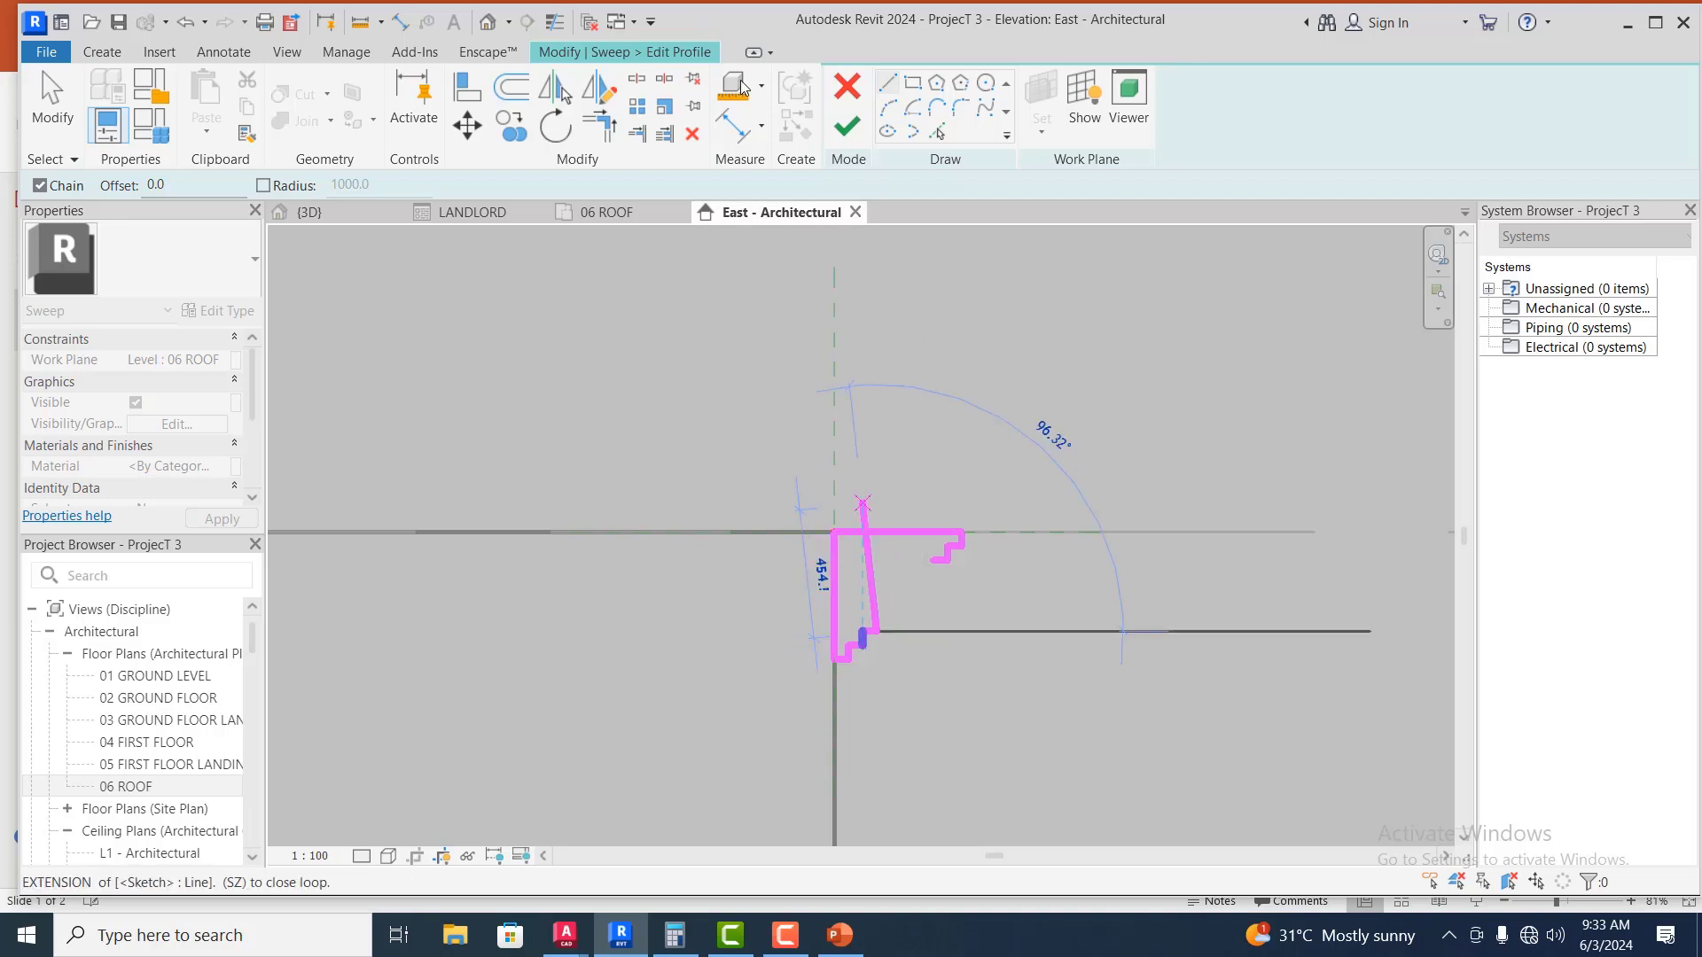
left_click(889, 108)
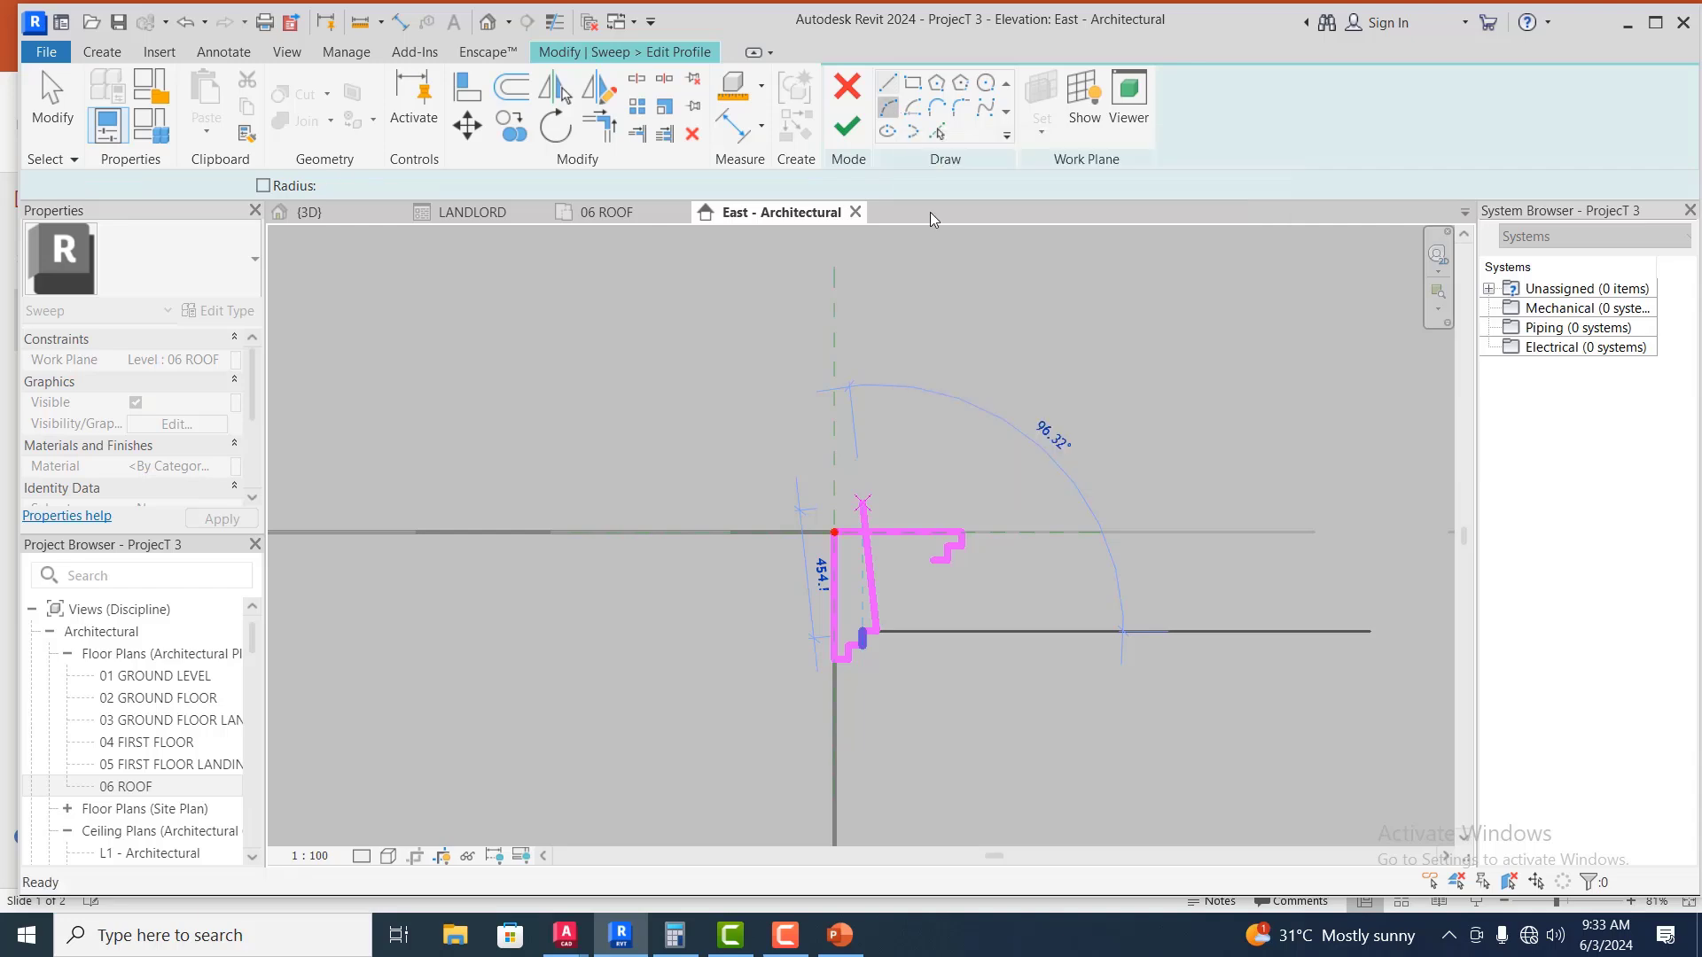
left_click(881, 627)
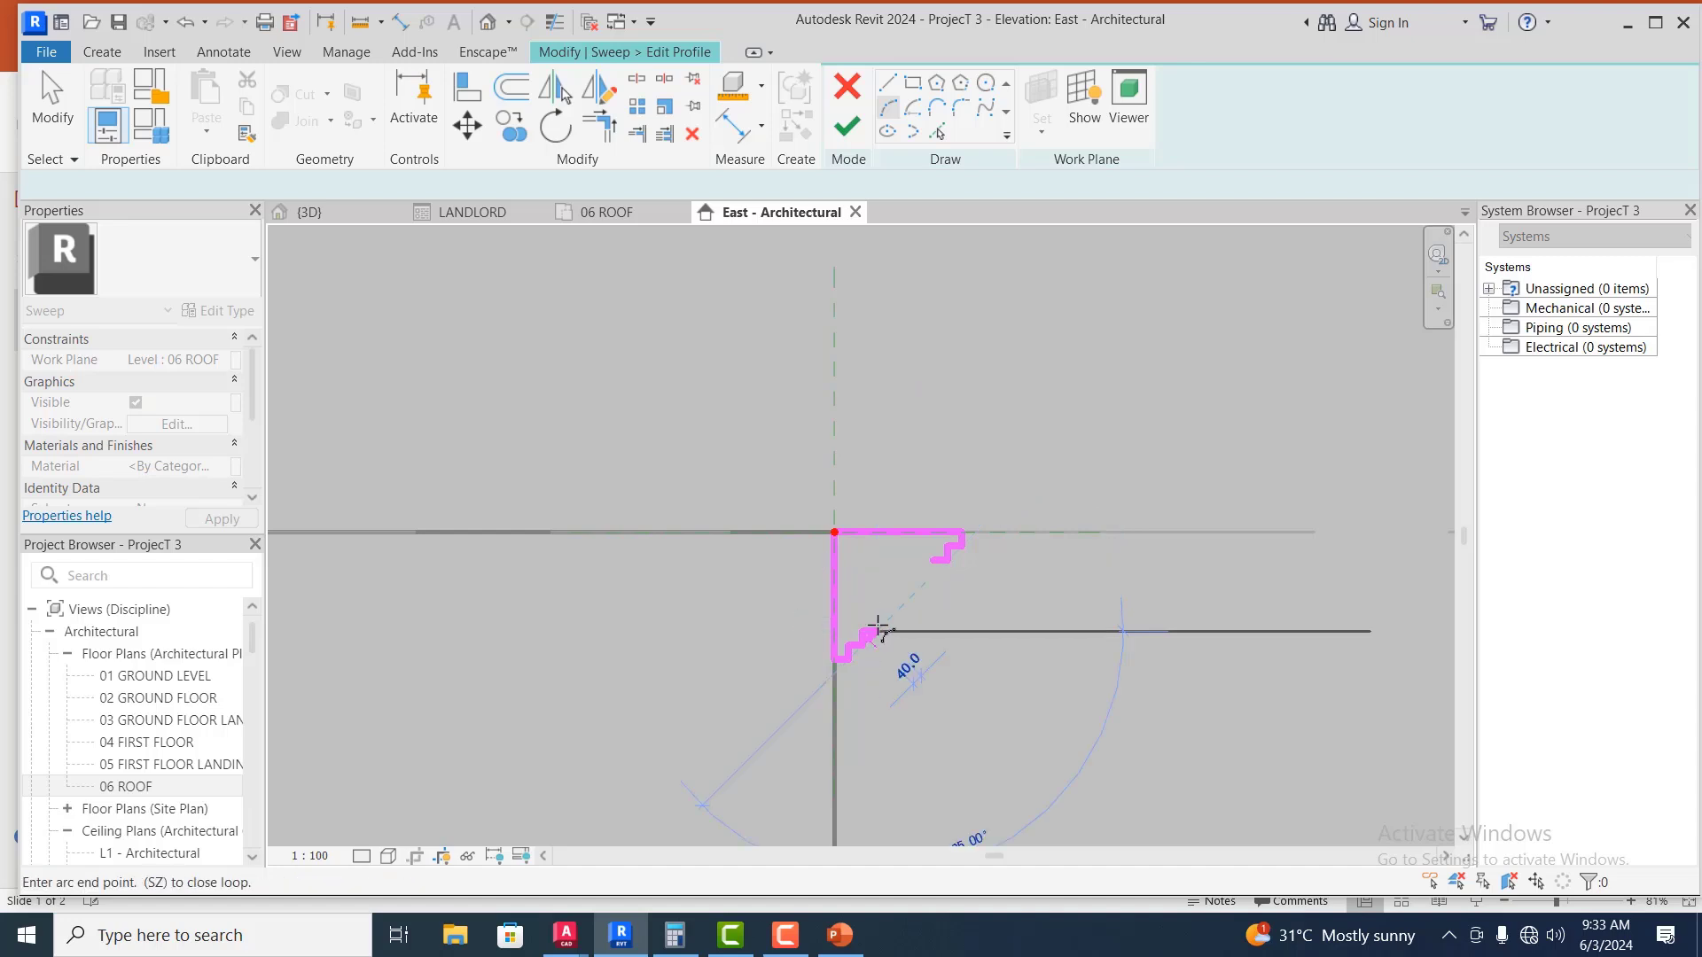
key("Escape")
key("Escape")
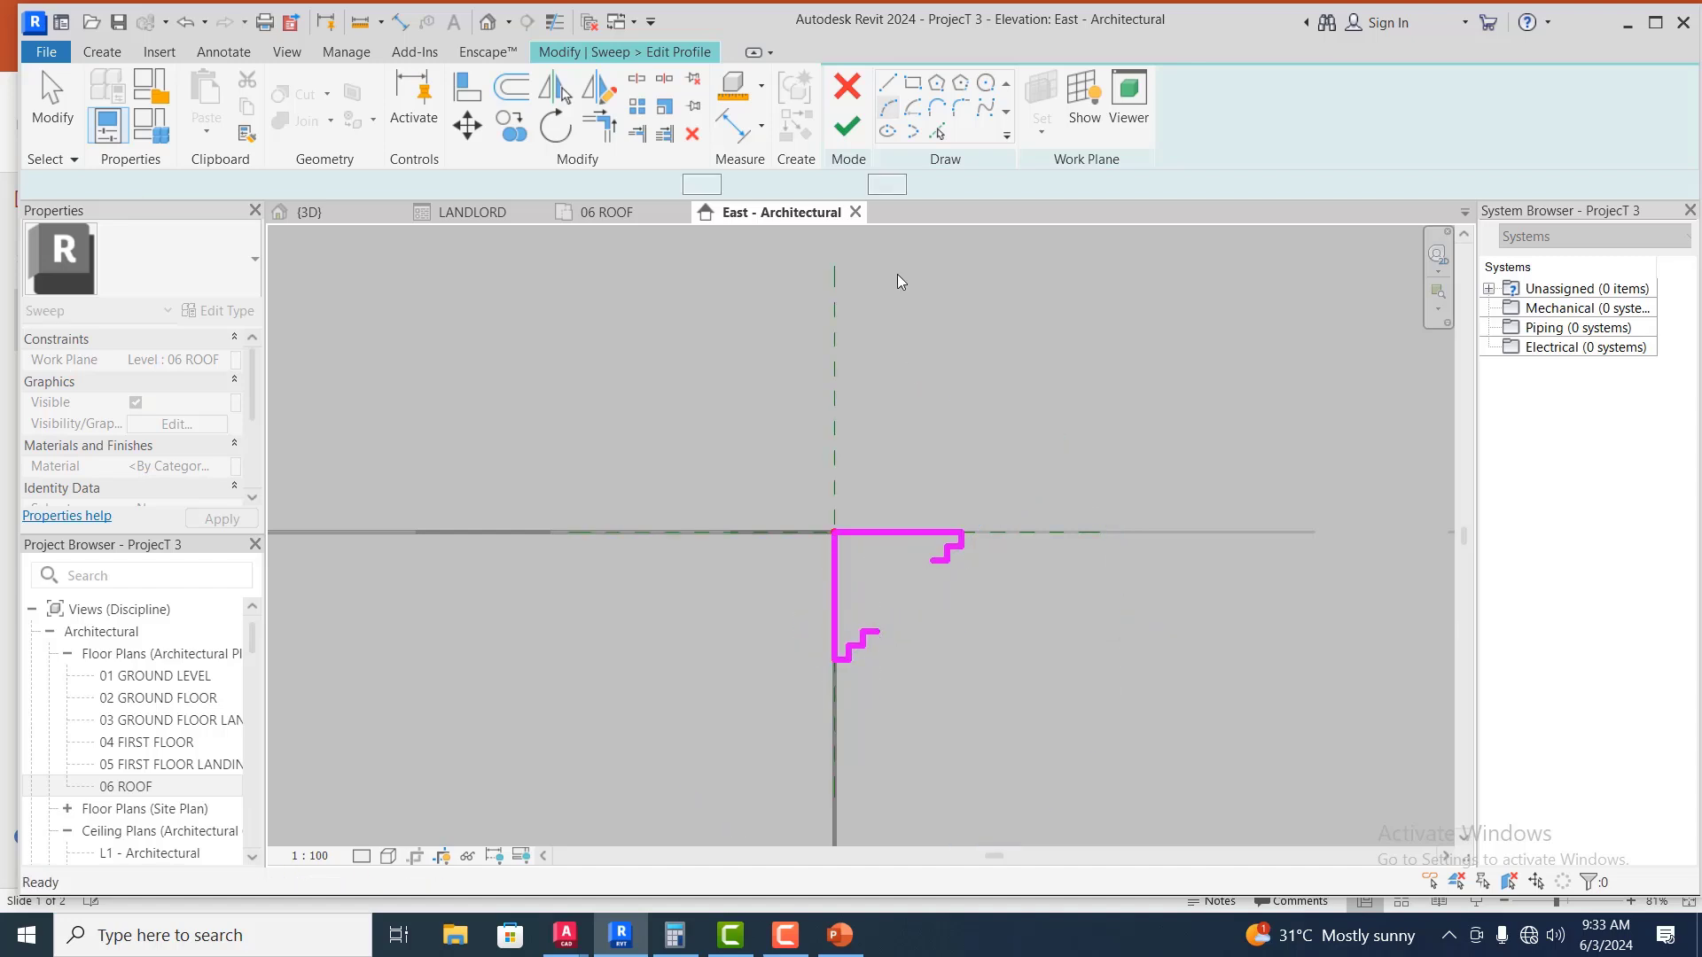
Close the profile with an inward-curving start-end-radius arc of about 404 mm radius between the open ends of the lower and upper steps
left_click(882, 631)
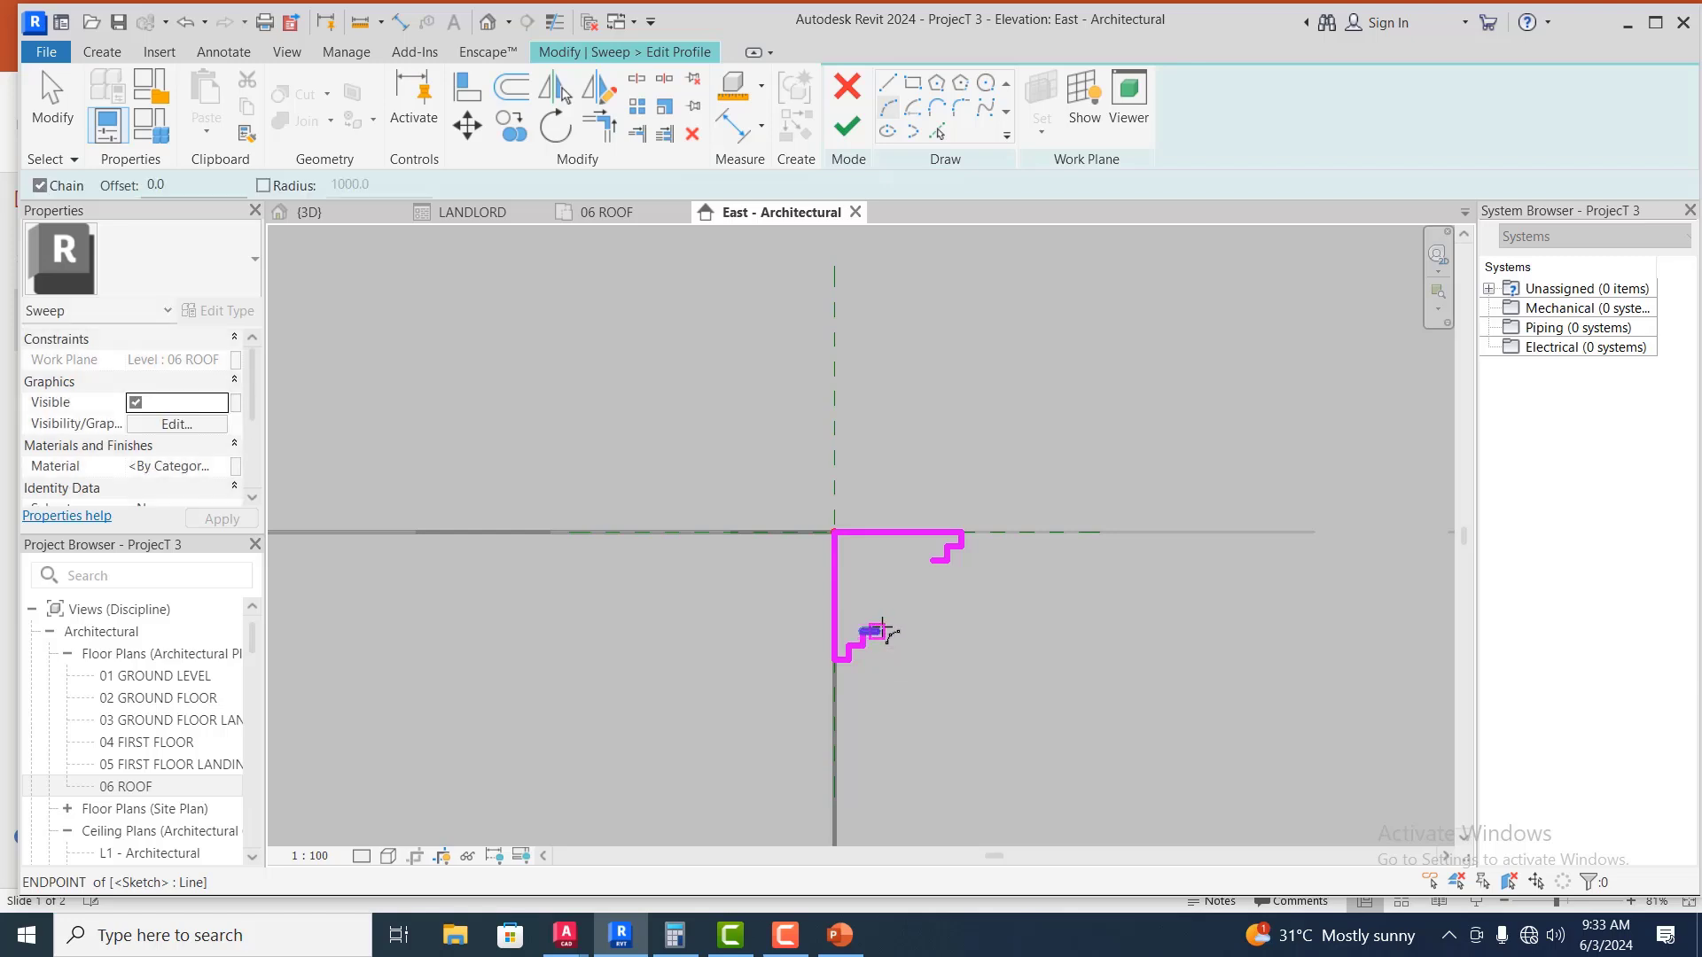
left_click(926, 560)
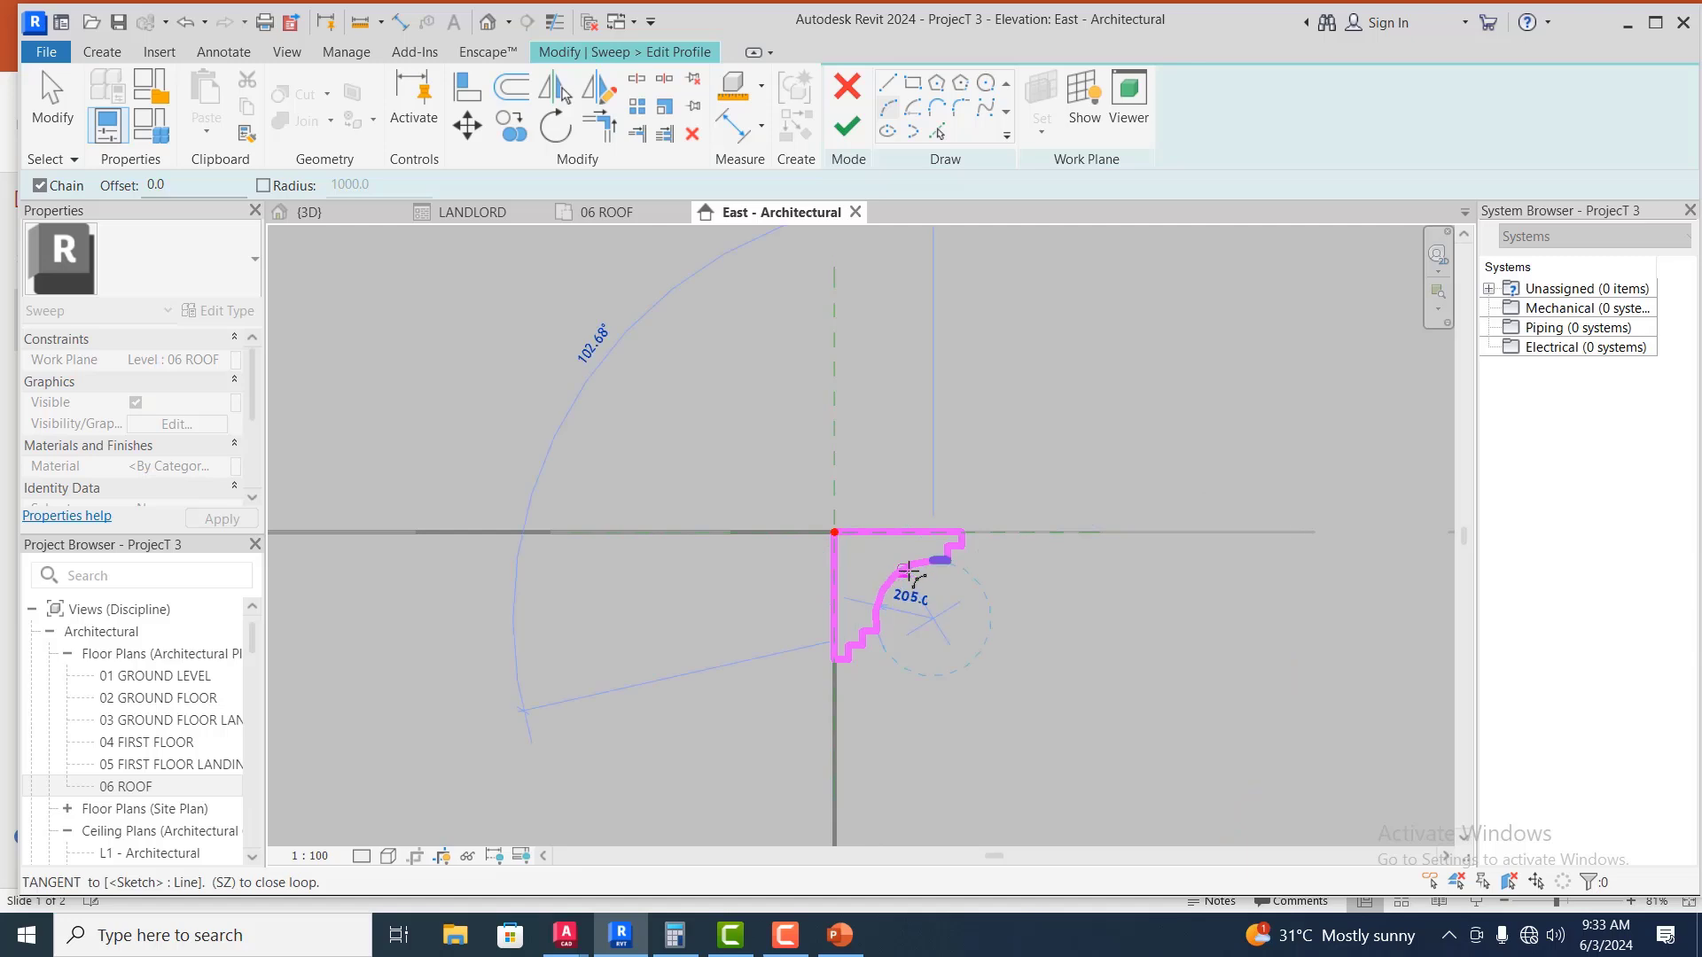
scroll(911, 568, "up", 1)
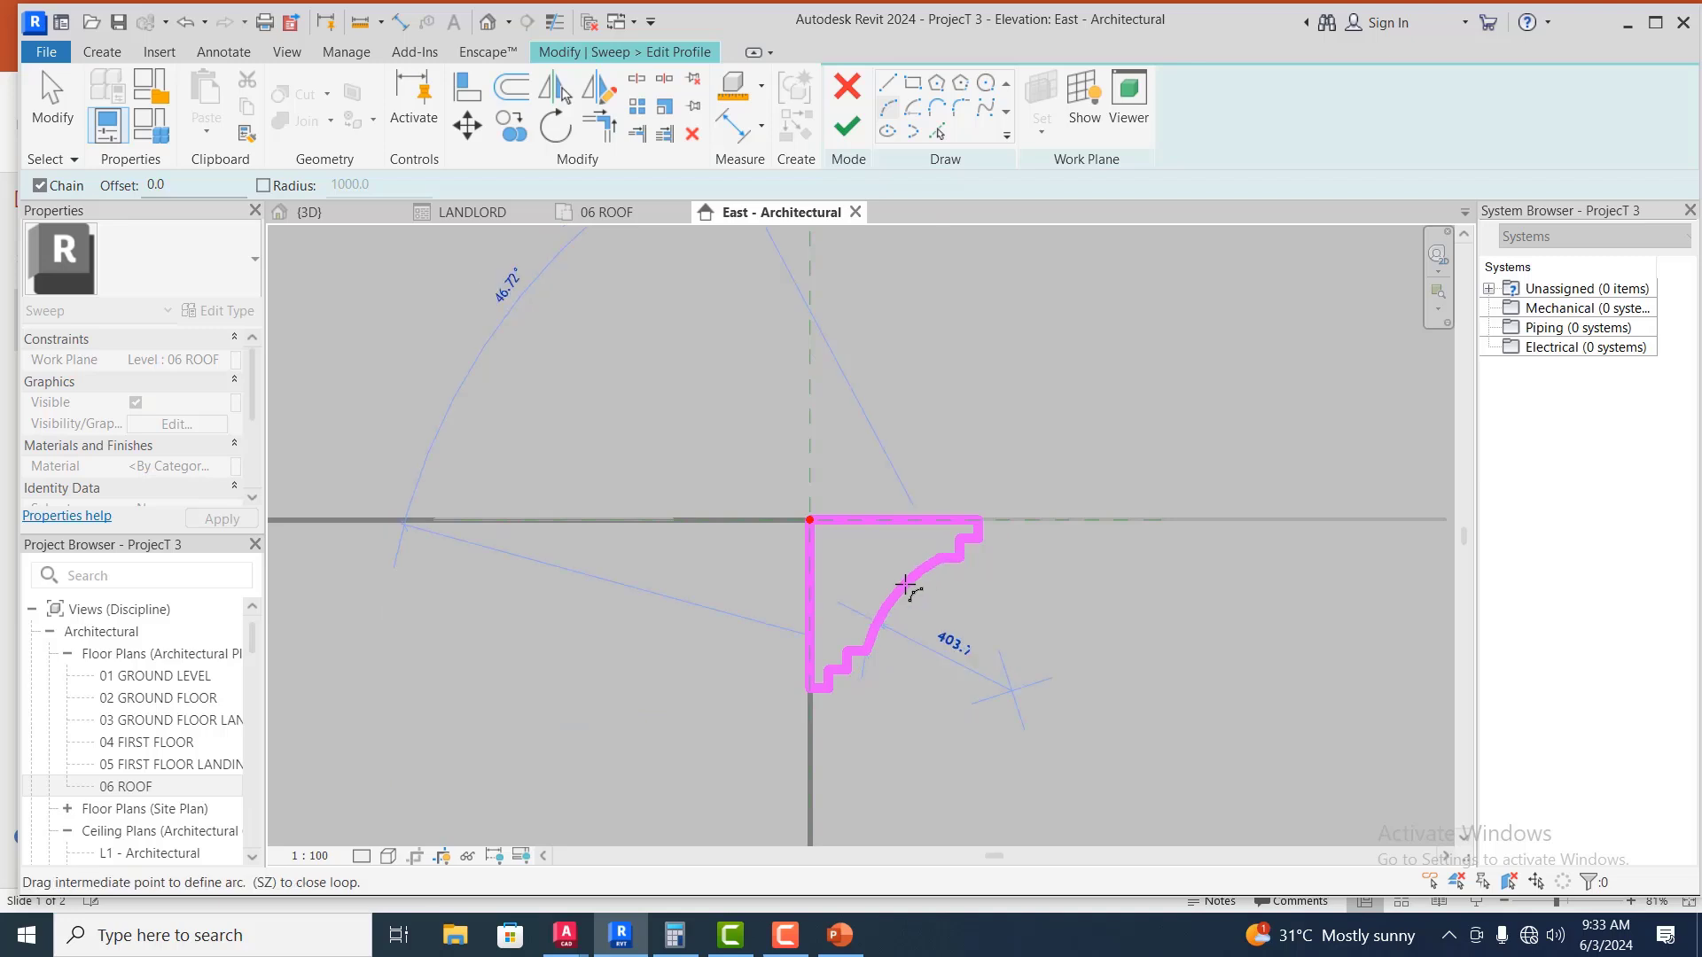
left_click(904, 586)
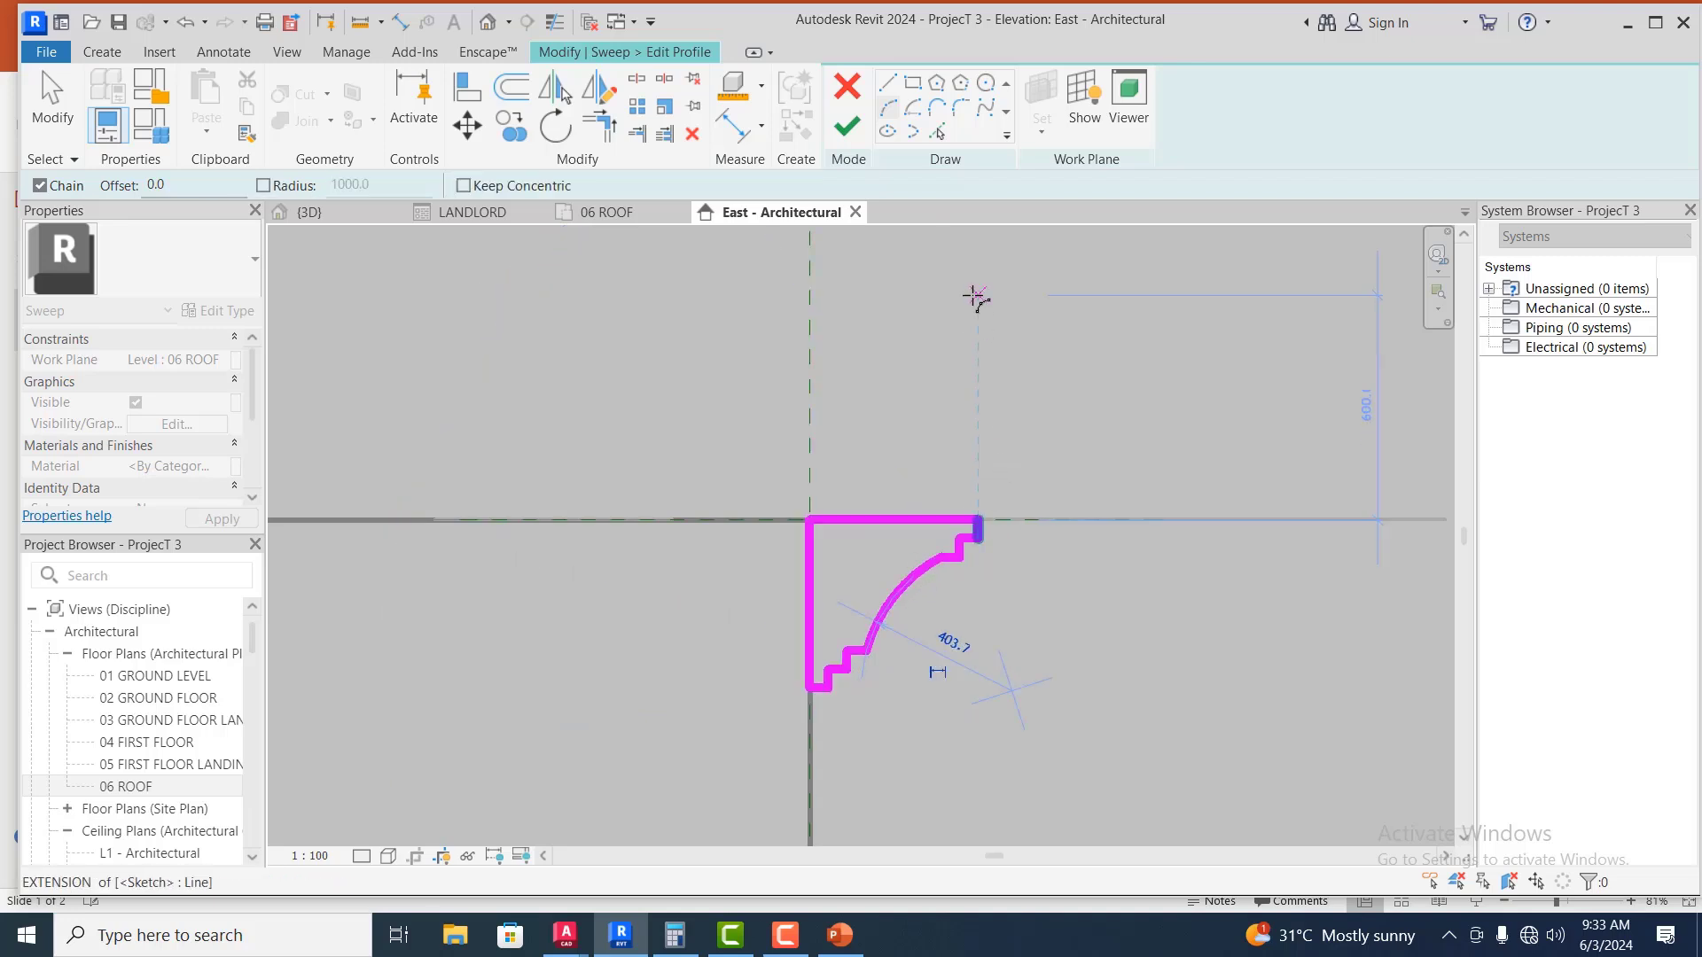
Finish the profile sketch and the sweep, completing the in-place model
scroll(975, 292, "down", 1)
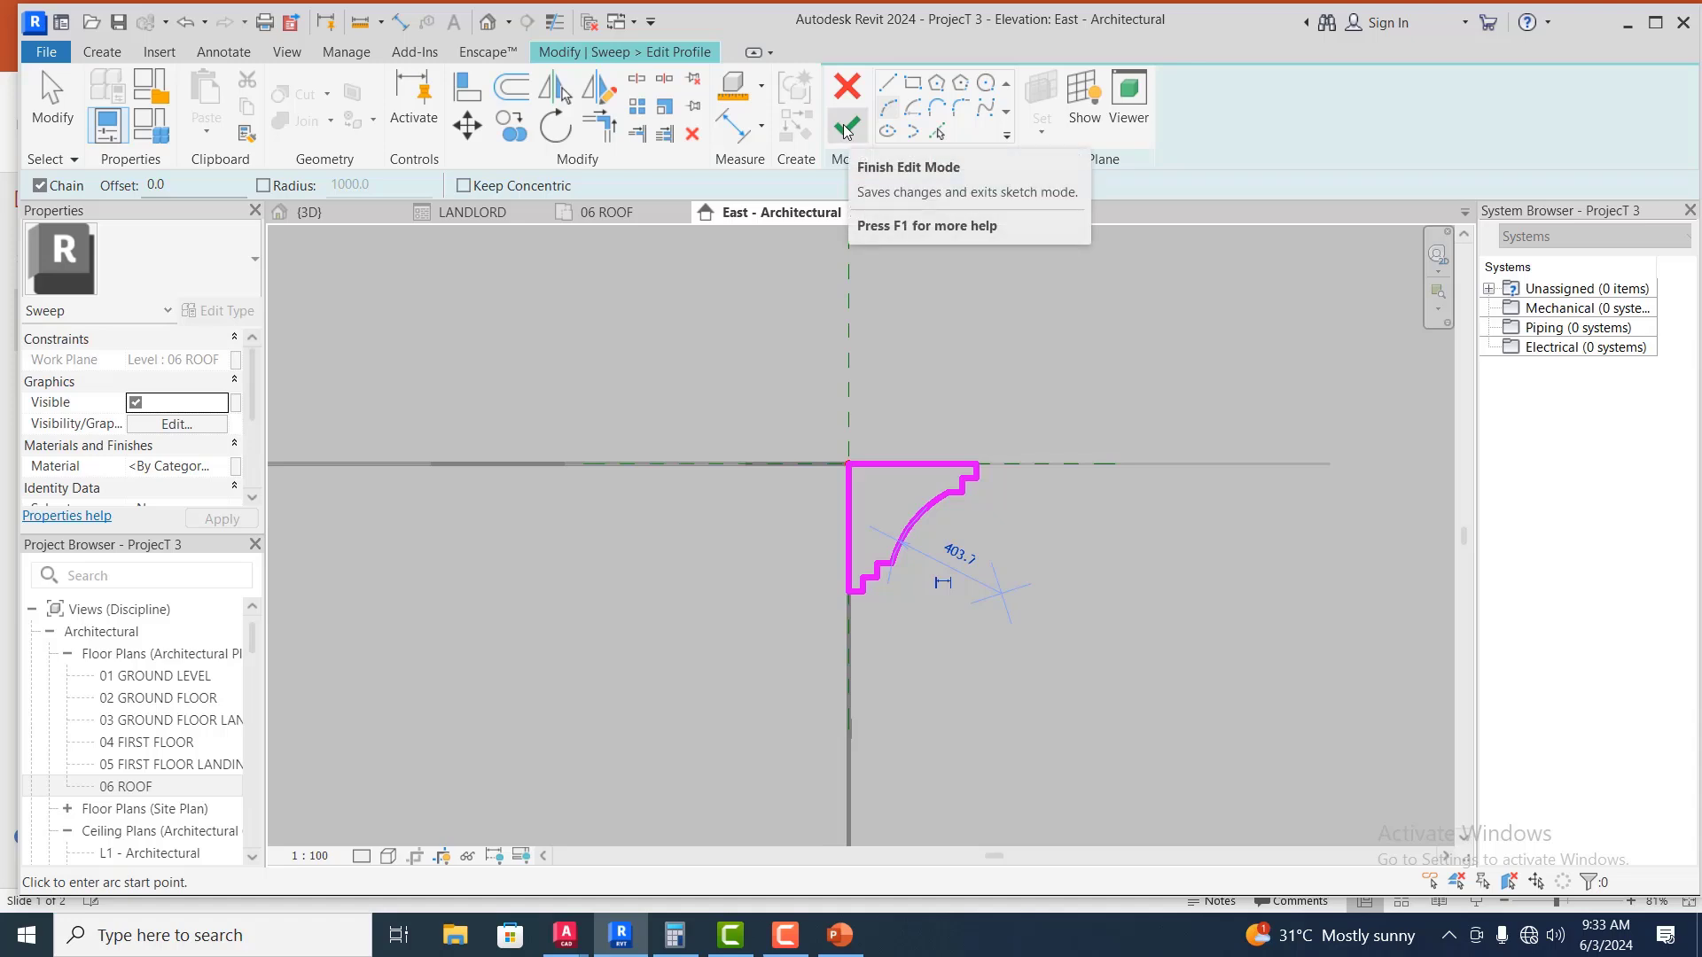
left_click(846, 129)
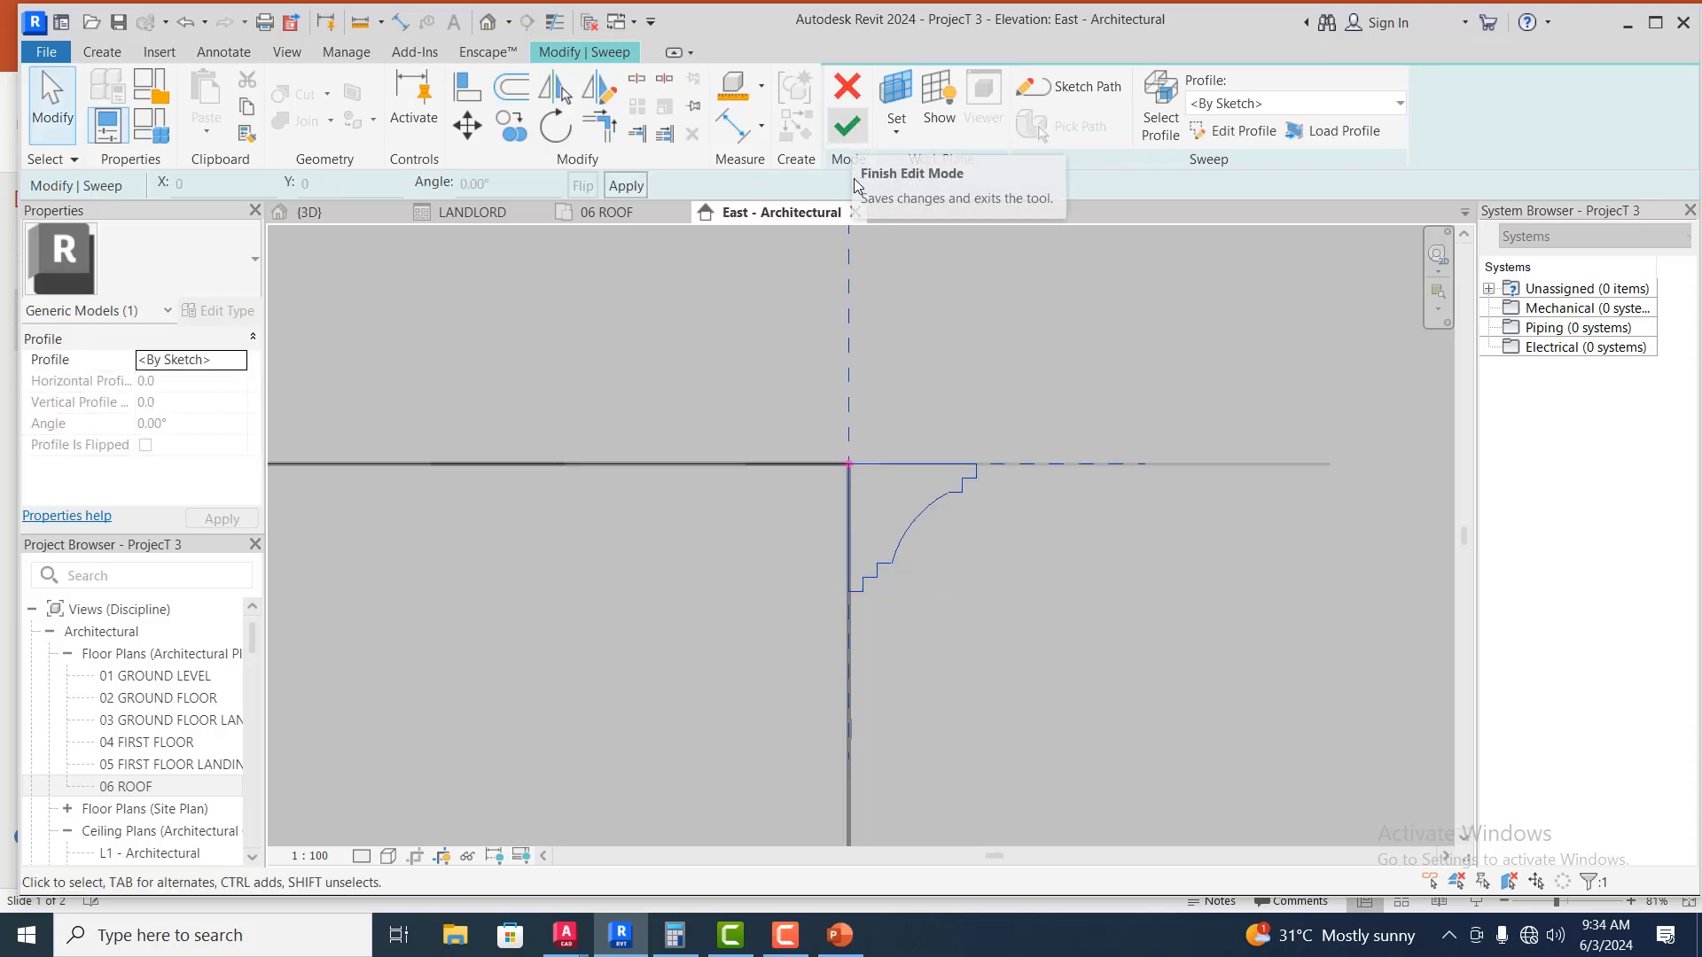
left_click(846, 123)
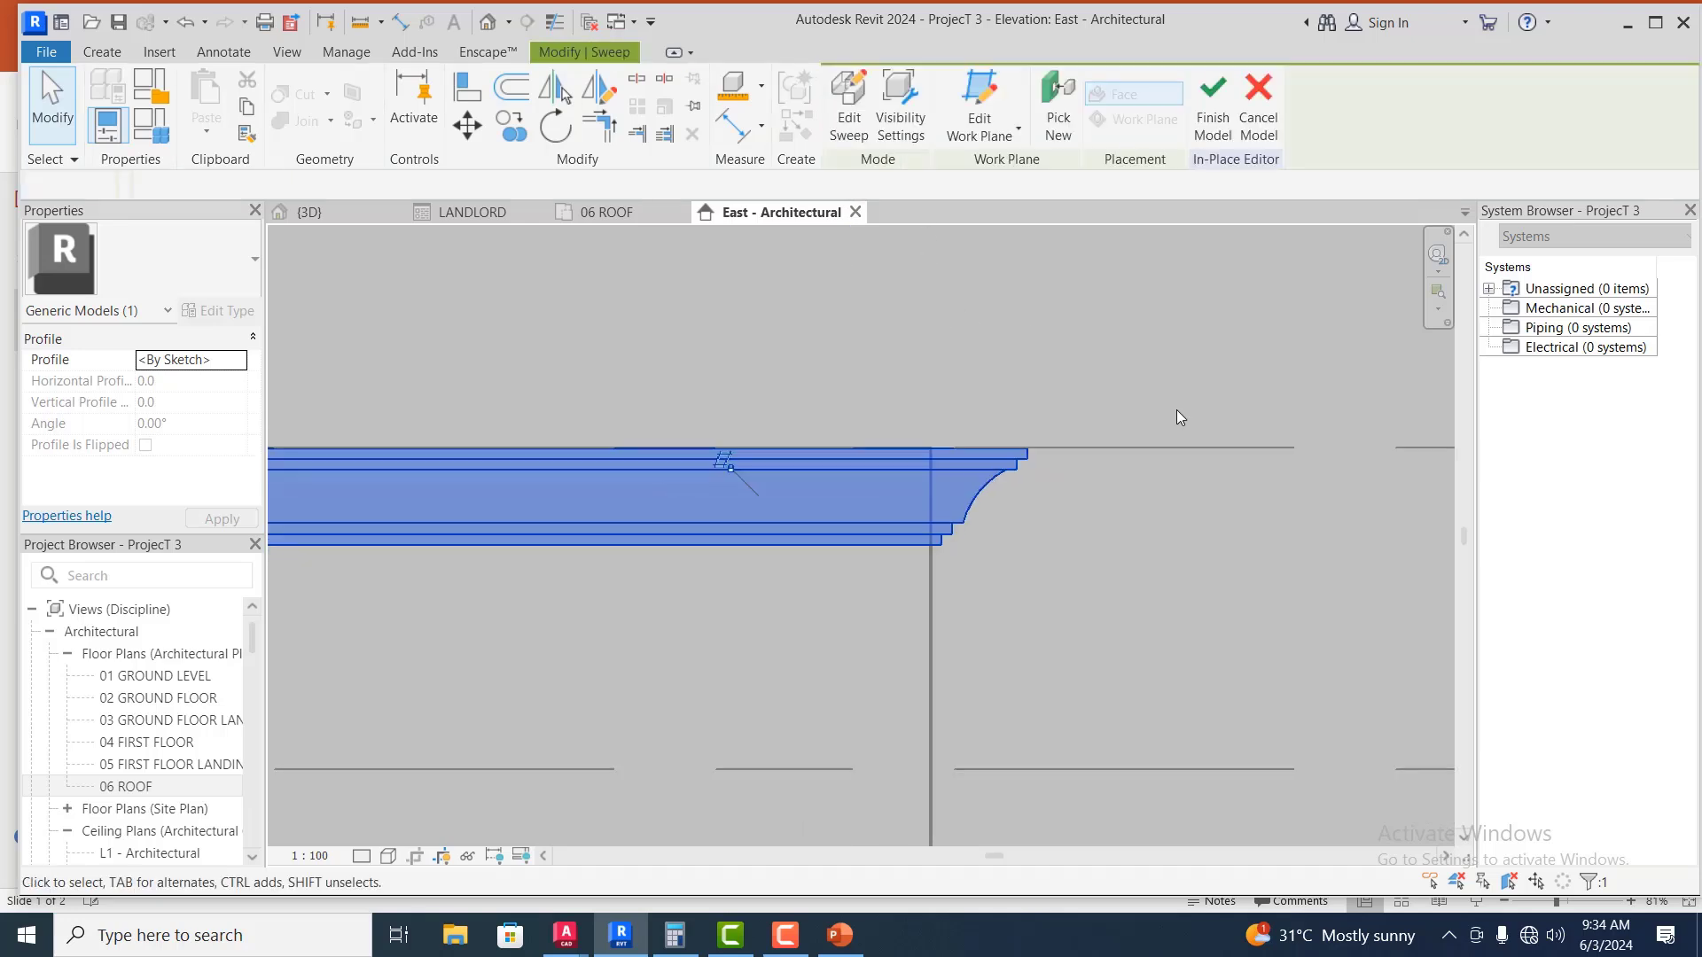
scroll(1189, 467, "down", 1)
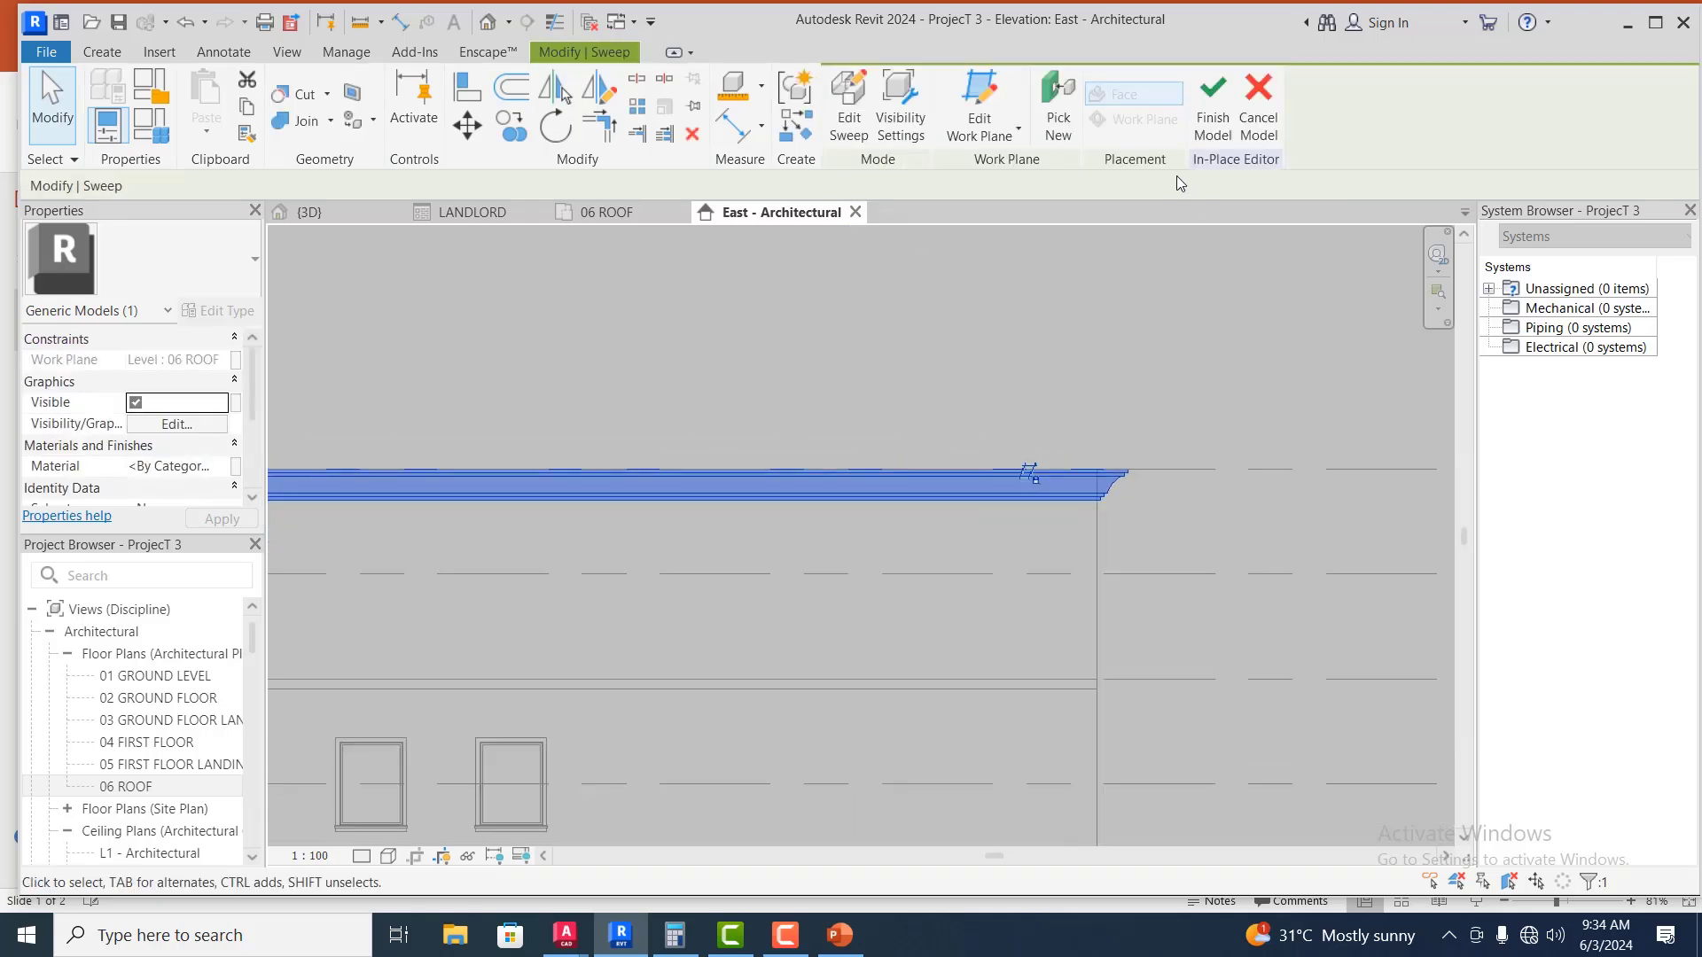
left_click(1215, 112)
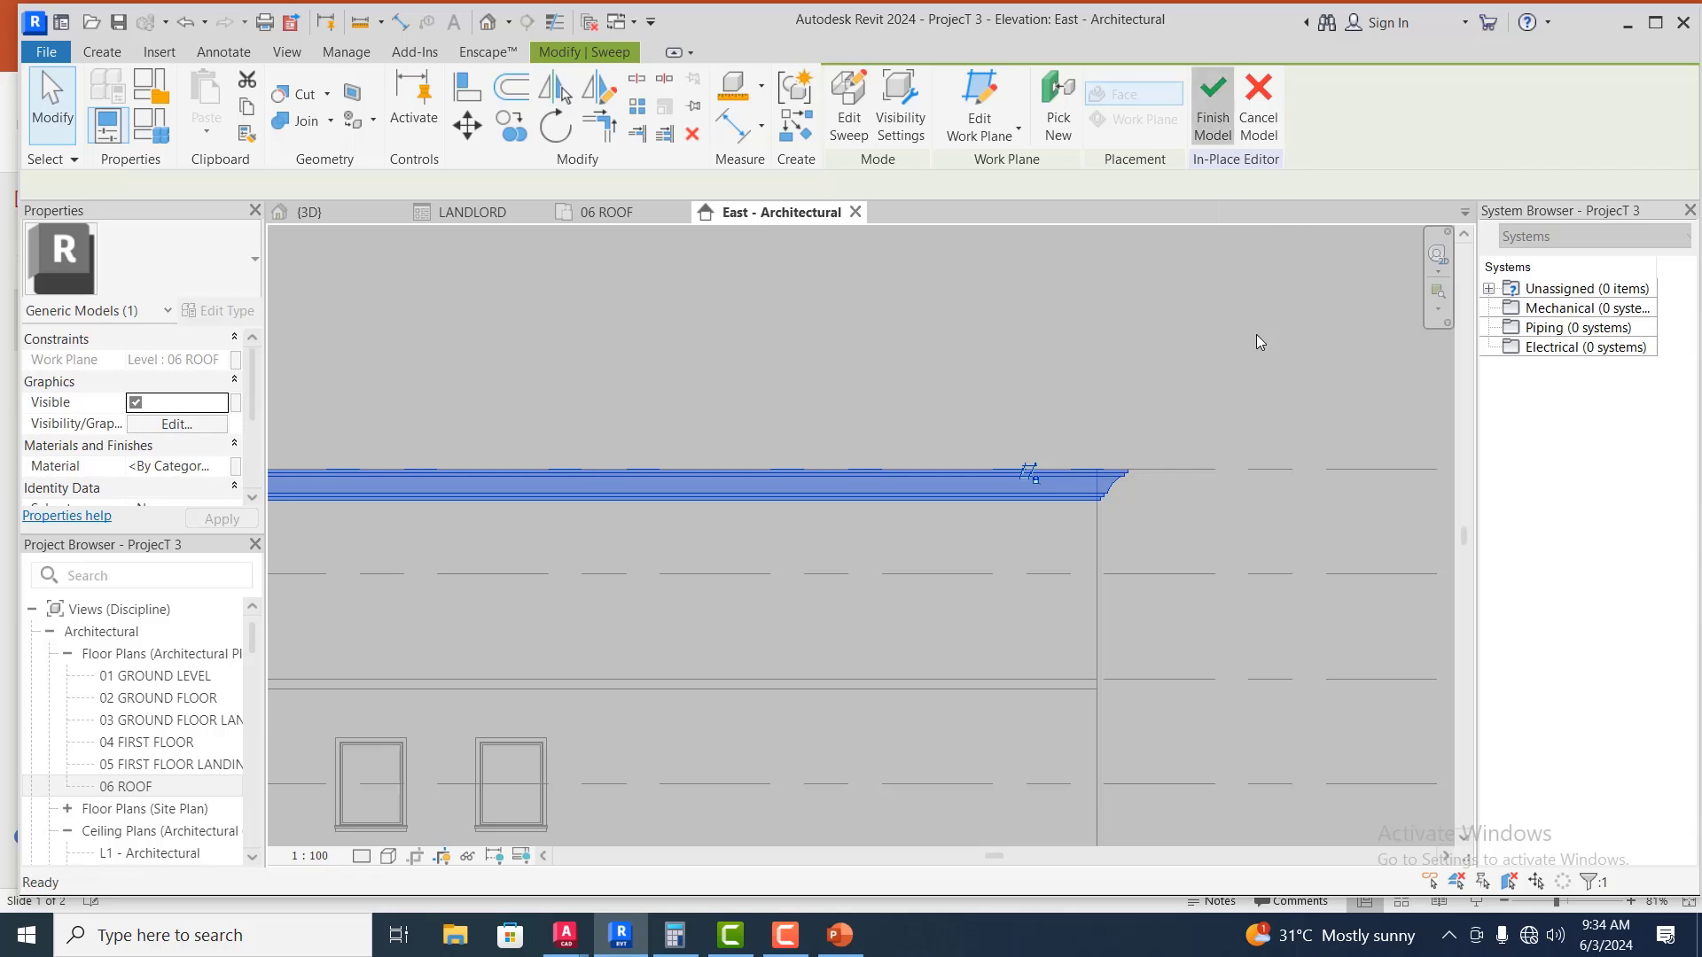
Examine the swept roof cornice in the East elevation and then along its edges and corners in the 3D view
scroll(1226, 465, "down", 3)
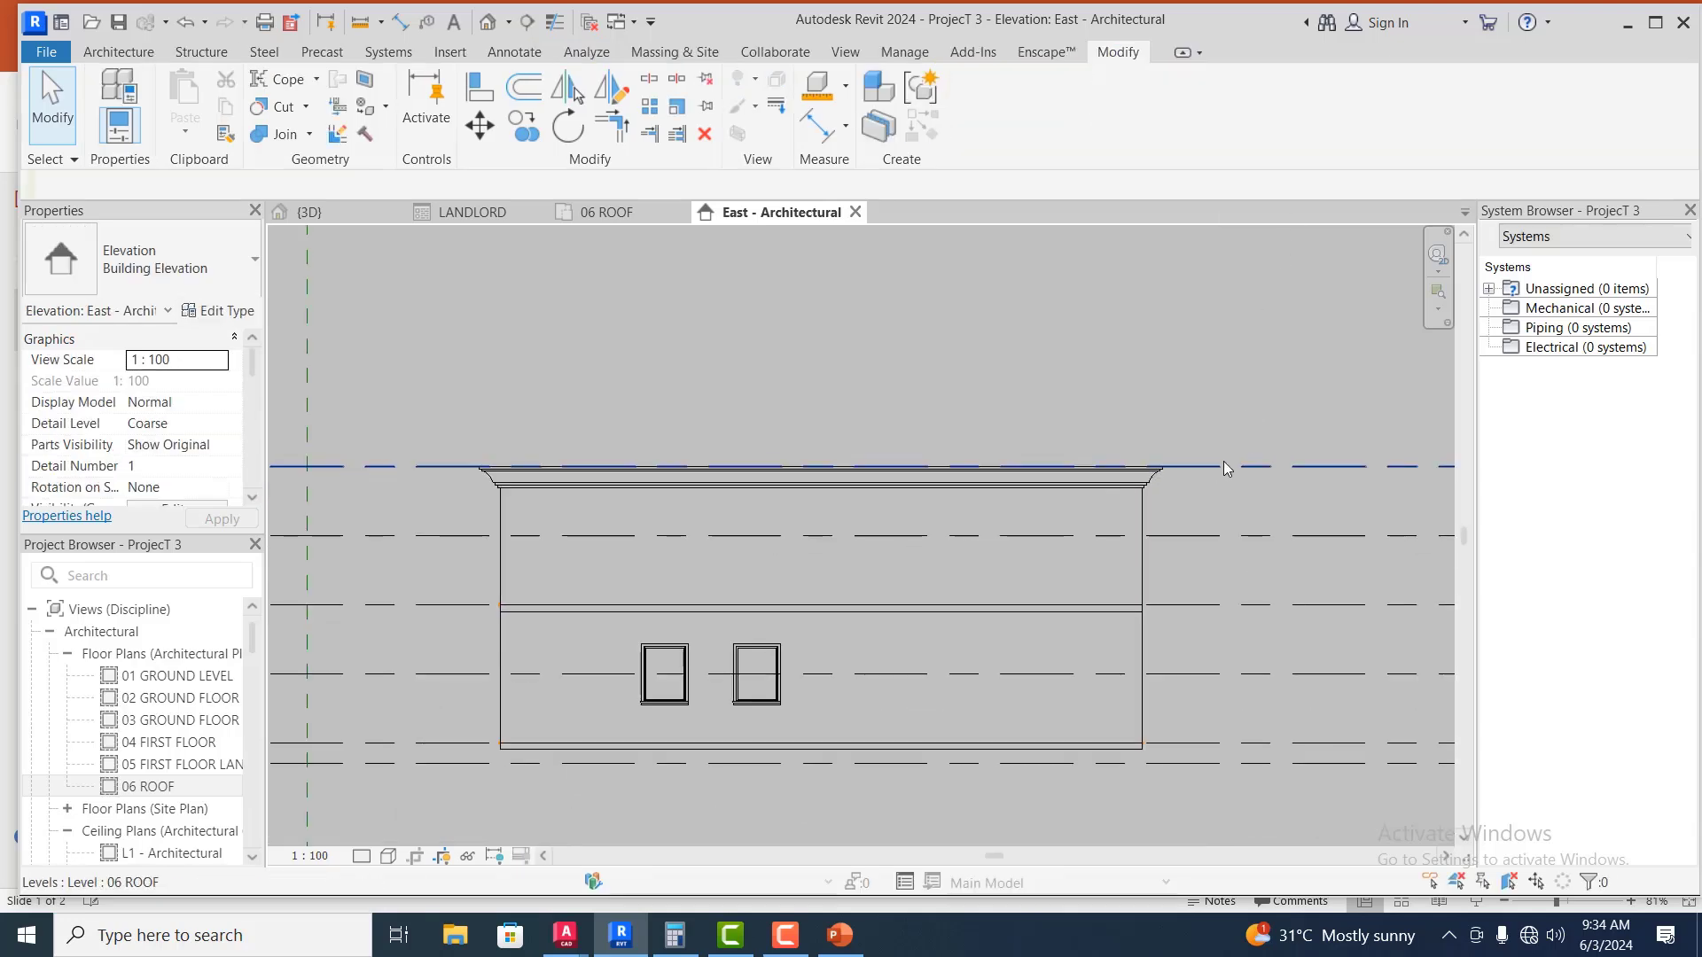
scroll(1136, 514, "up", 1)
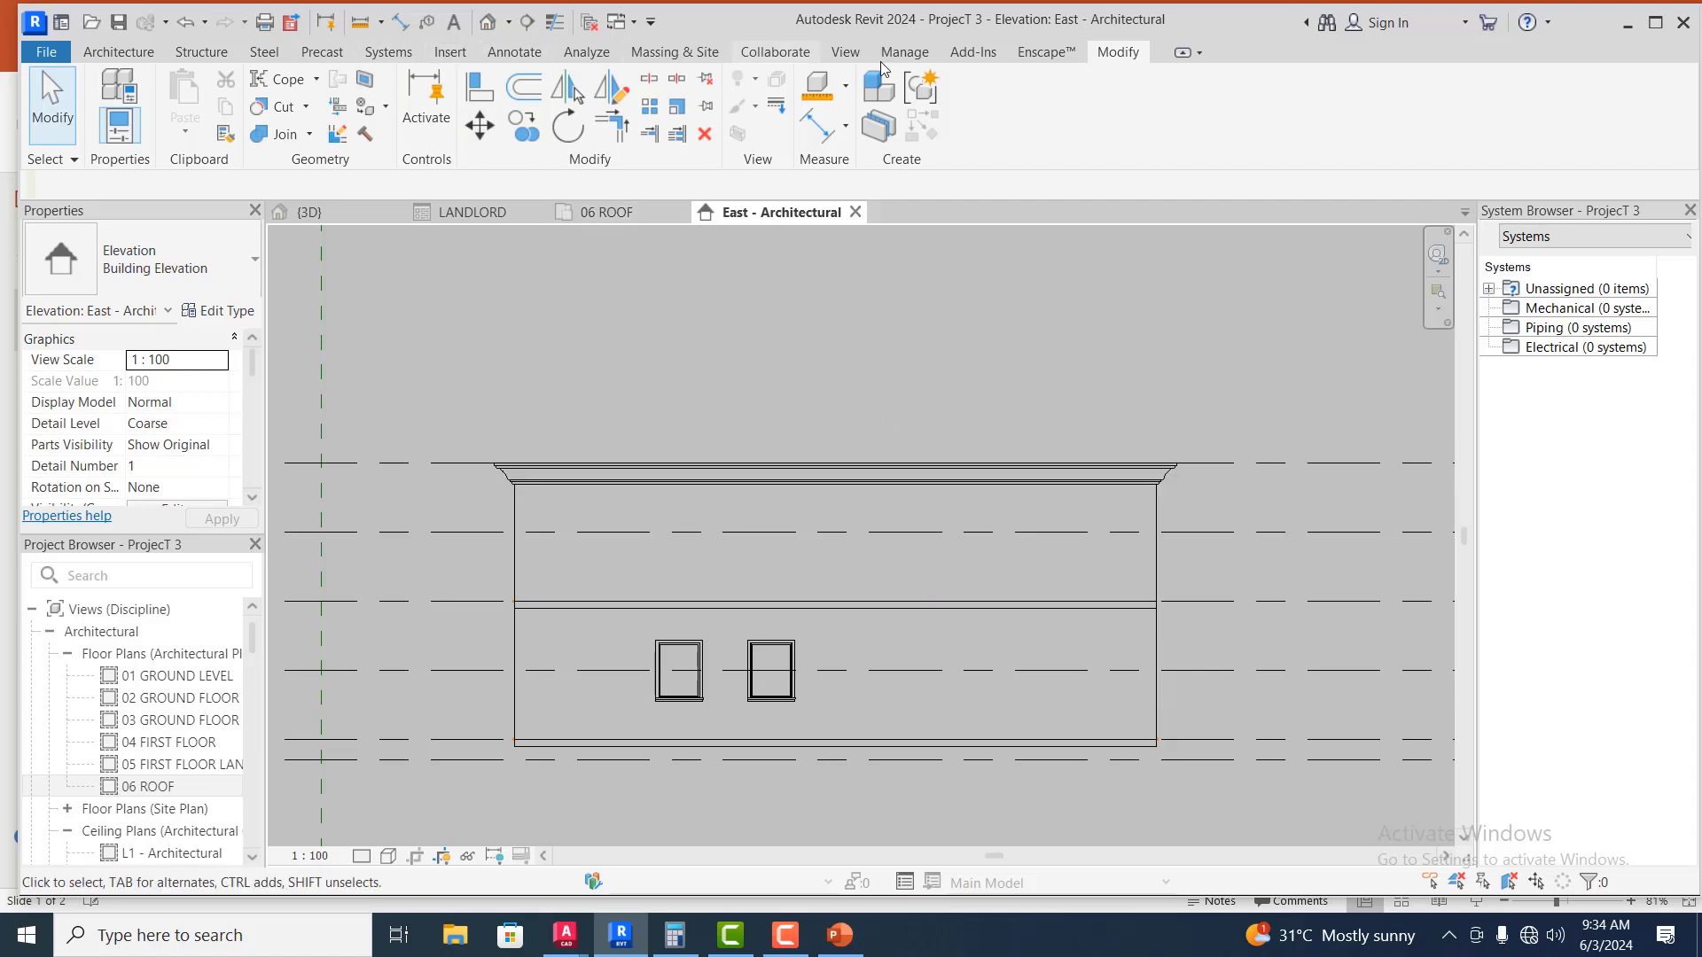
left_click(846, 53)
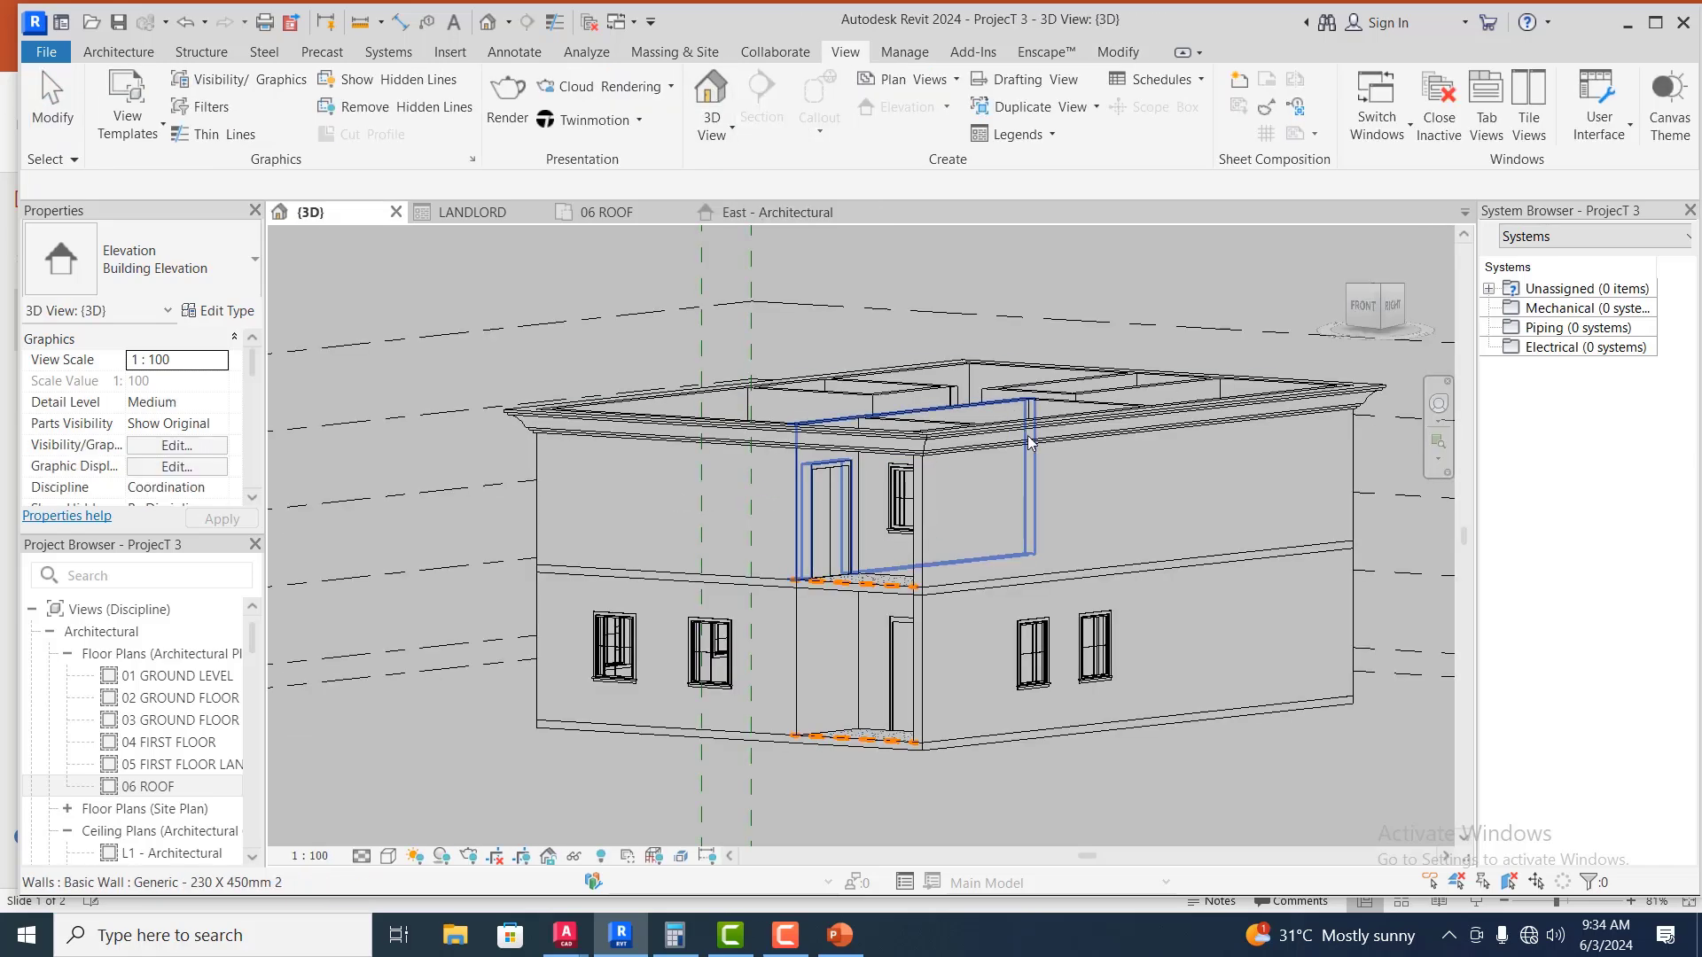
scroll(621, 452, "up", 3)
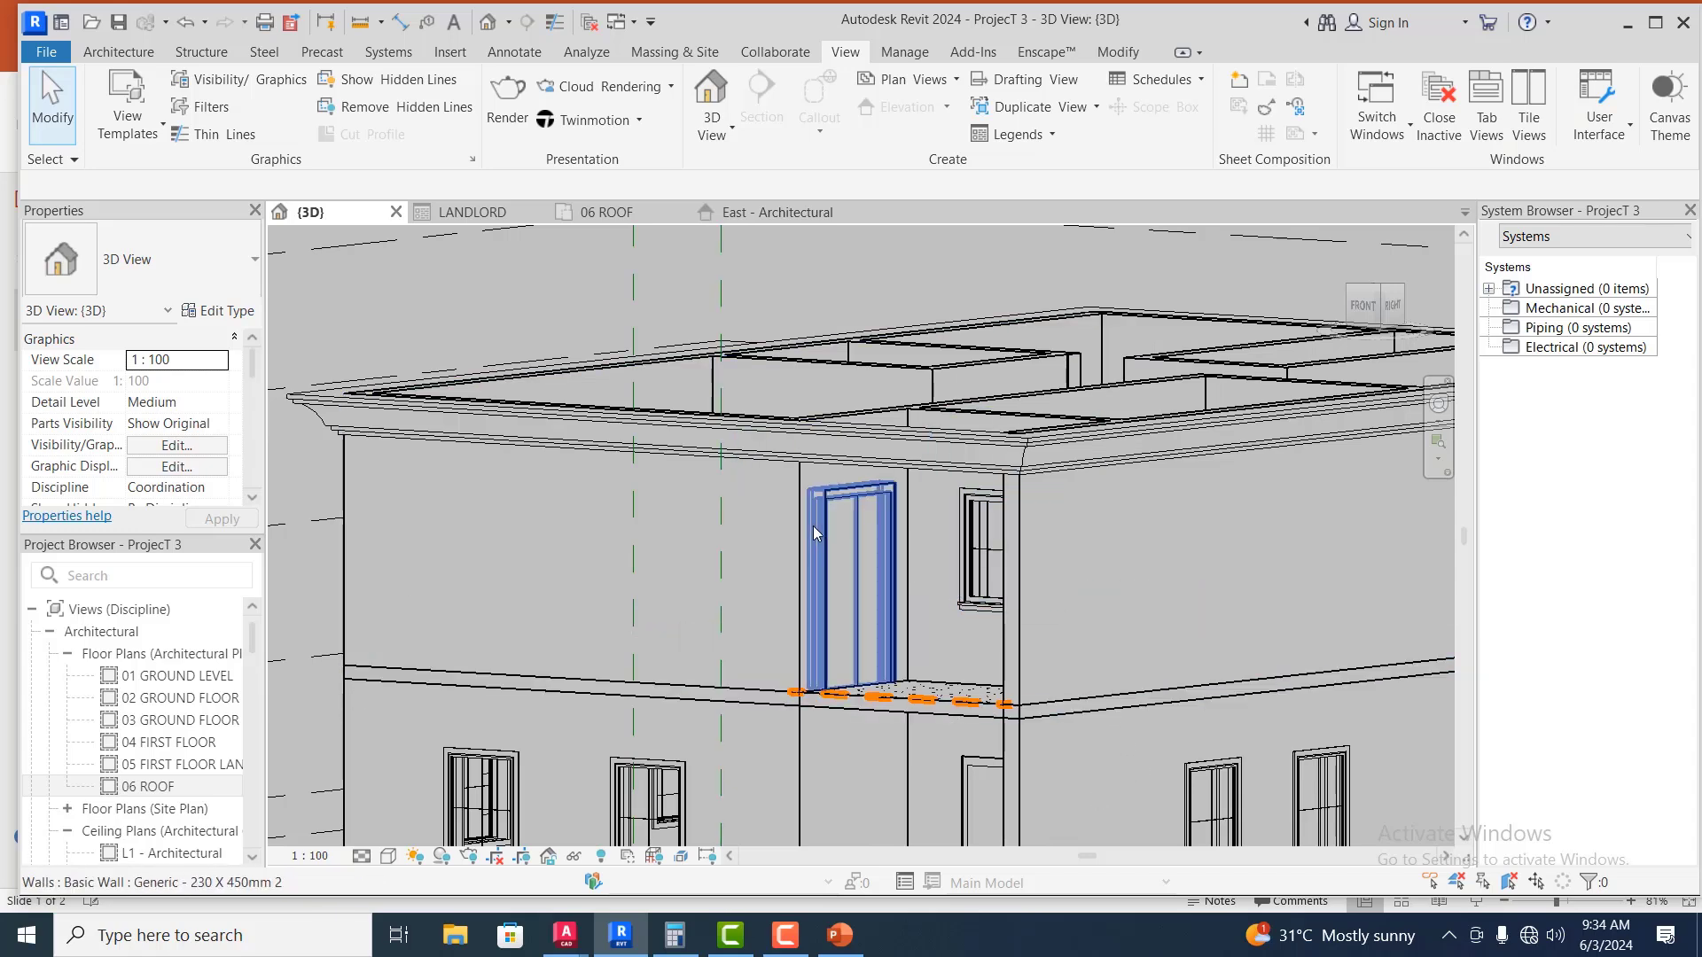
scroll(812, 524, "down", 2)
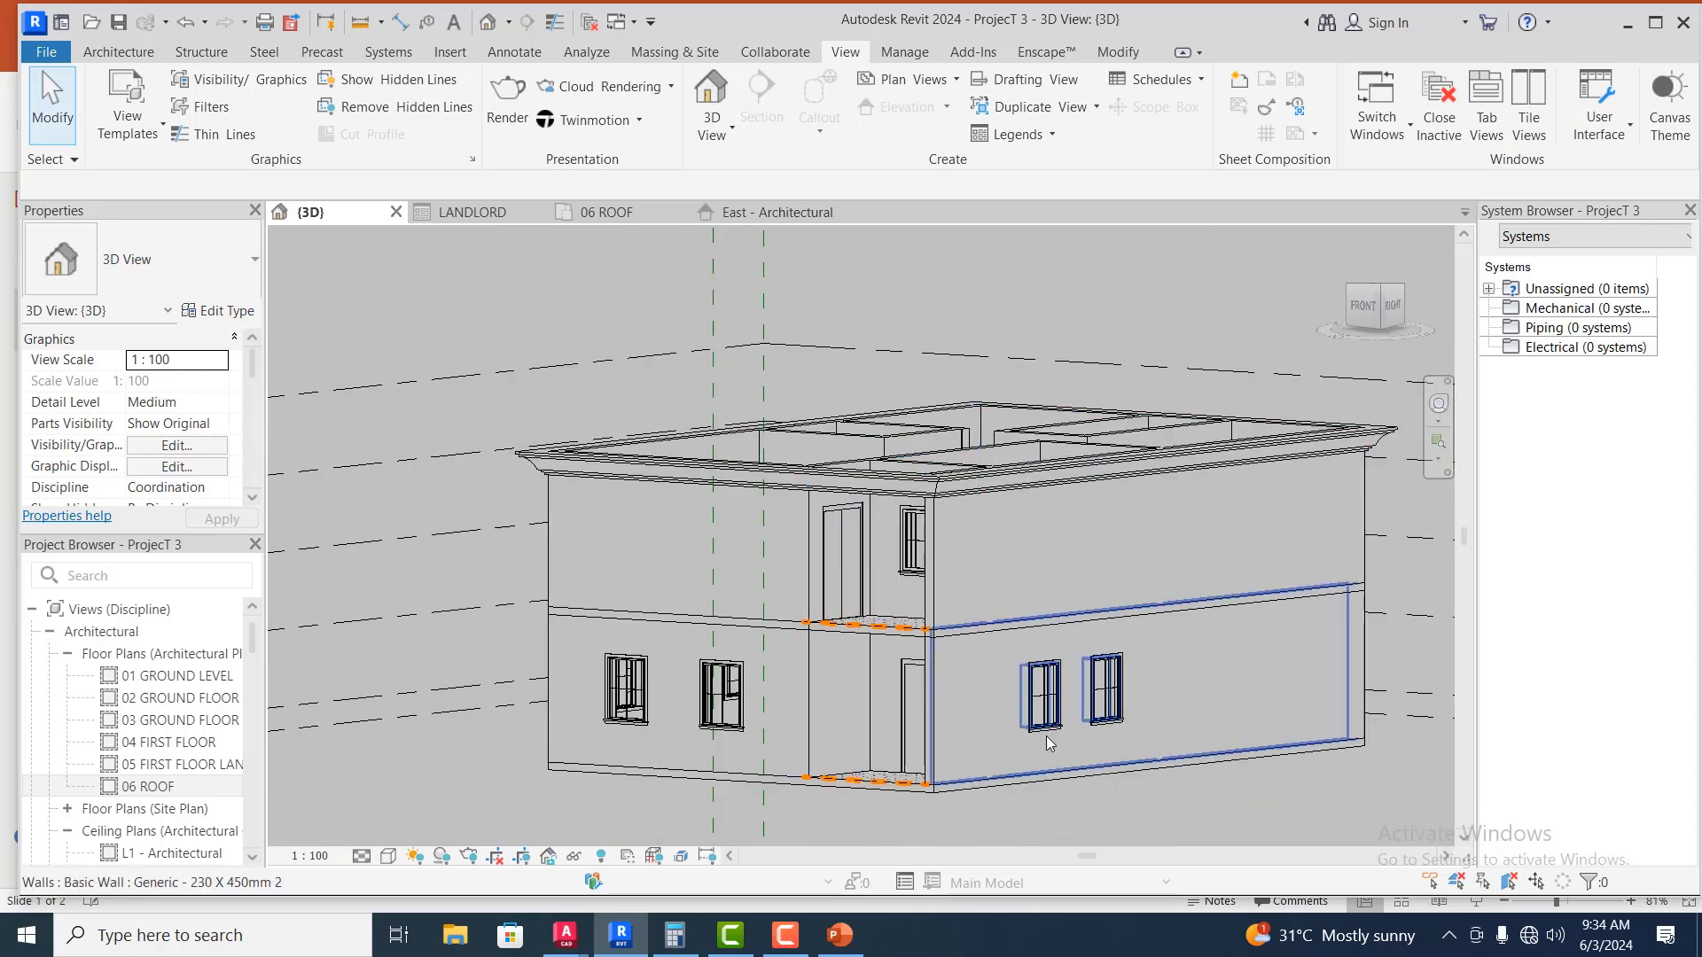
scroll(1386, 462, "up", 2)
scroll(1386, 428, "up", 5)
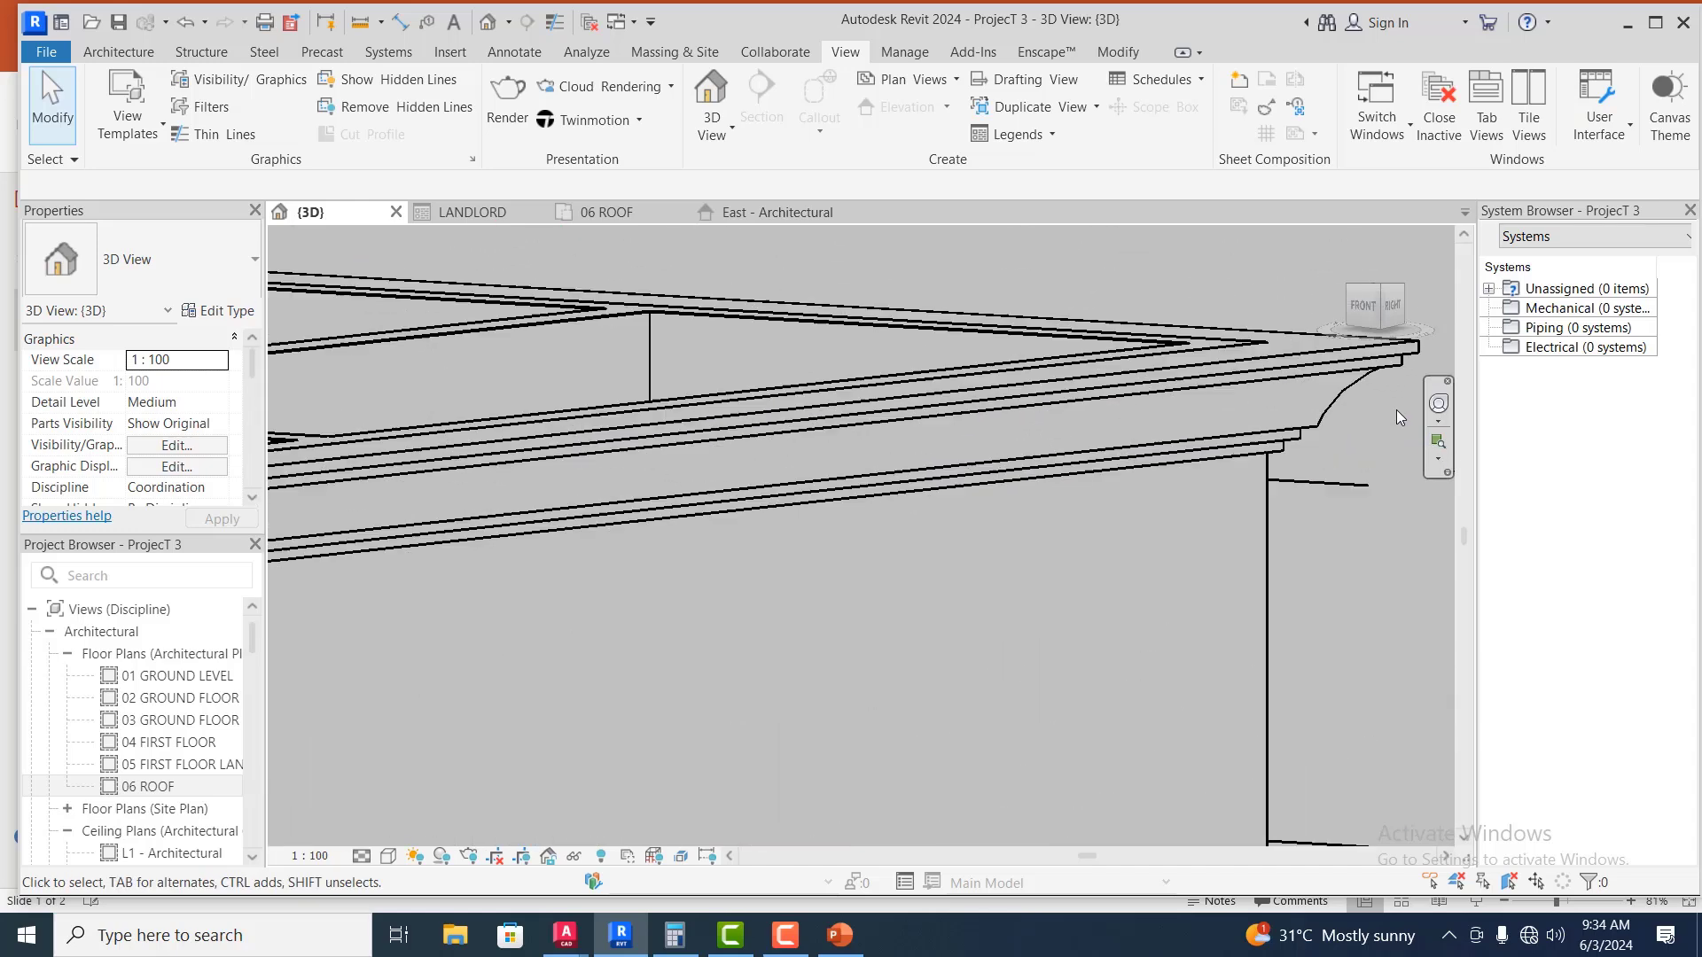
scroll(1363, 412, "down", 5)
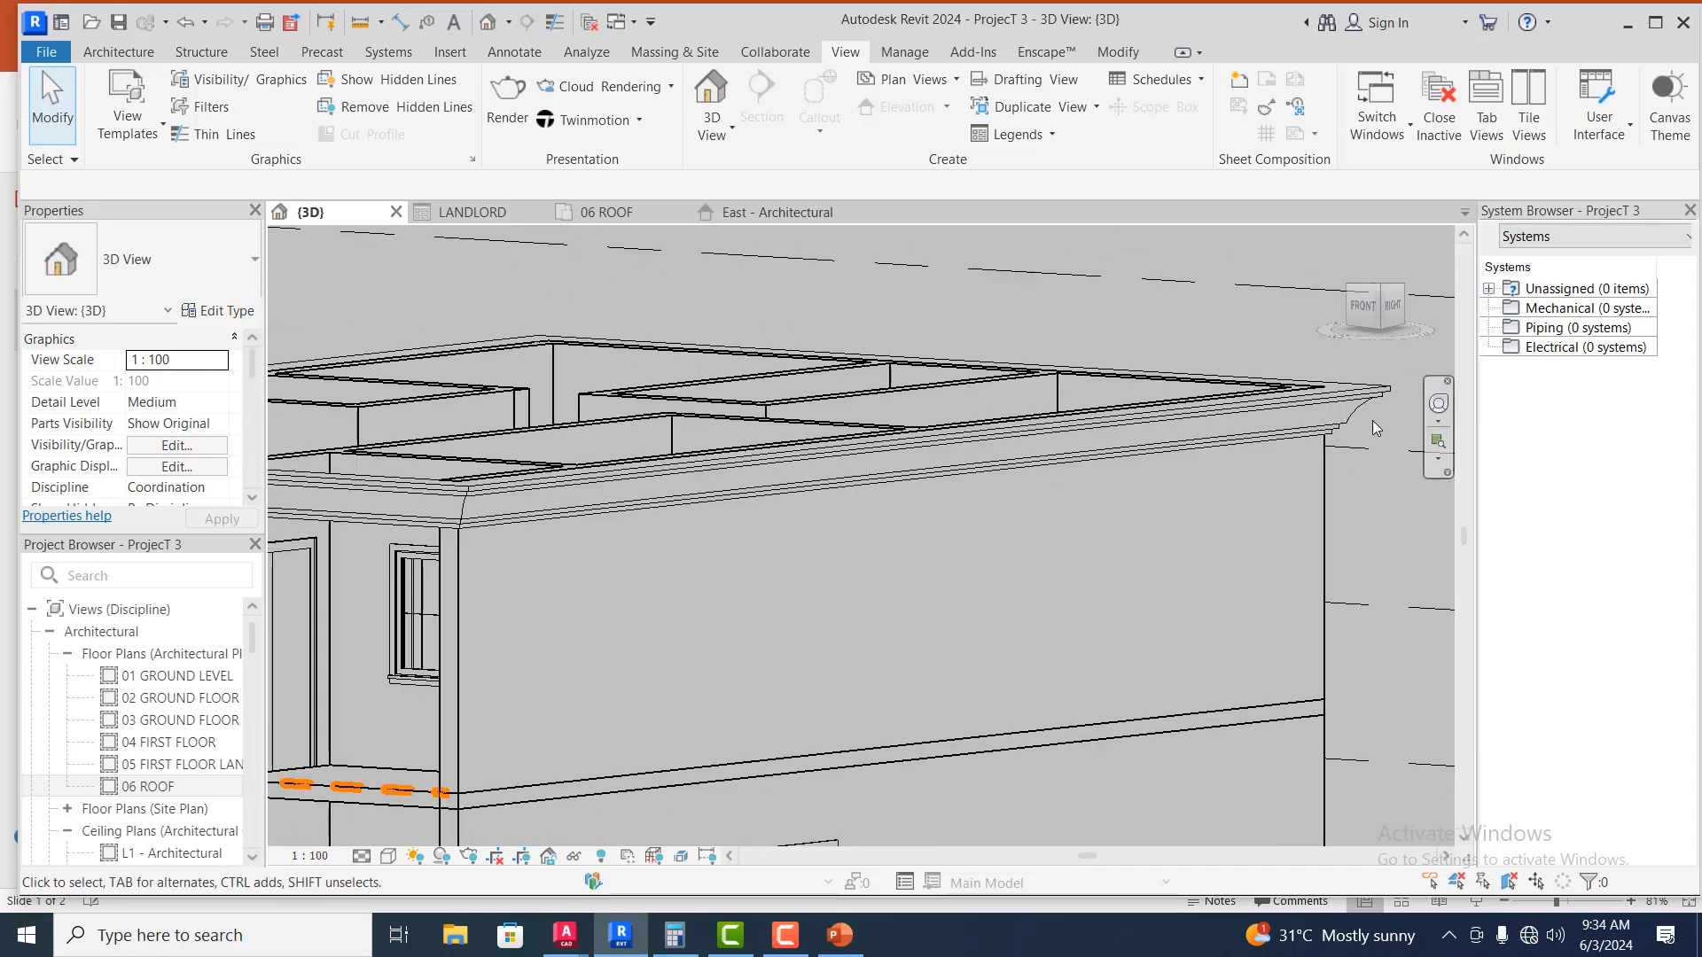
scroll(892, 490, "down", 3)
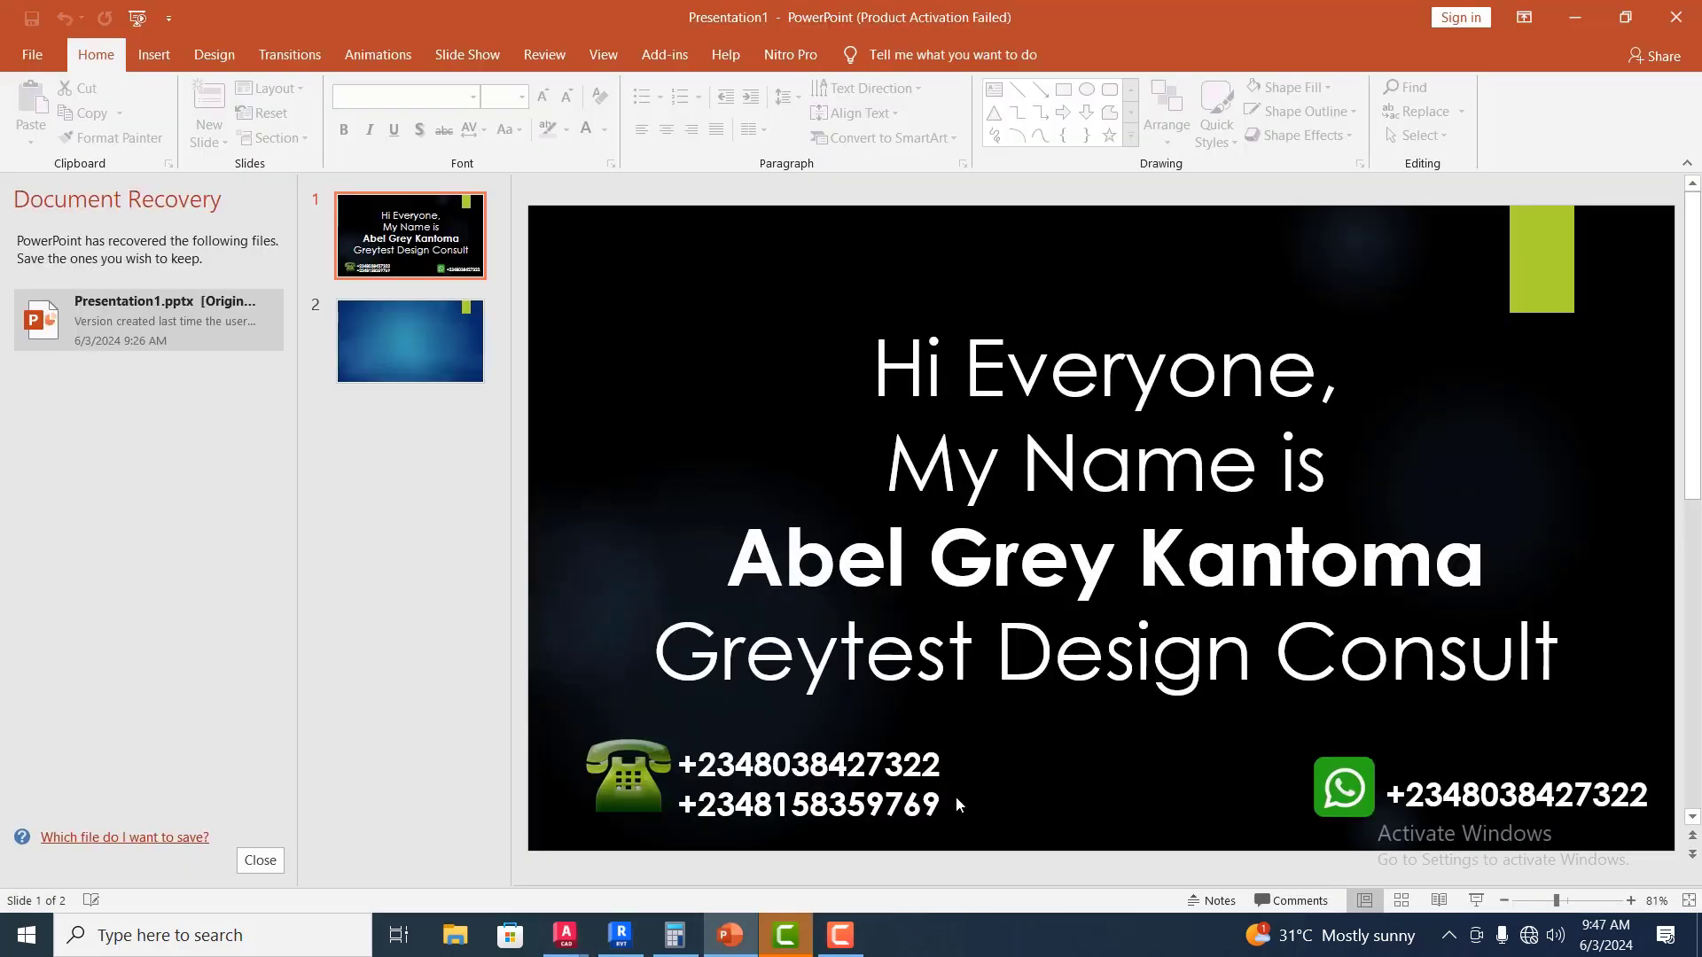
Minimize the PowerPoint presentation and return to the Revit project
left_click(1572, 18)
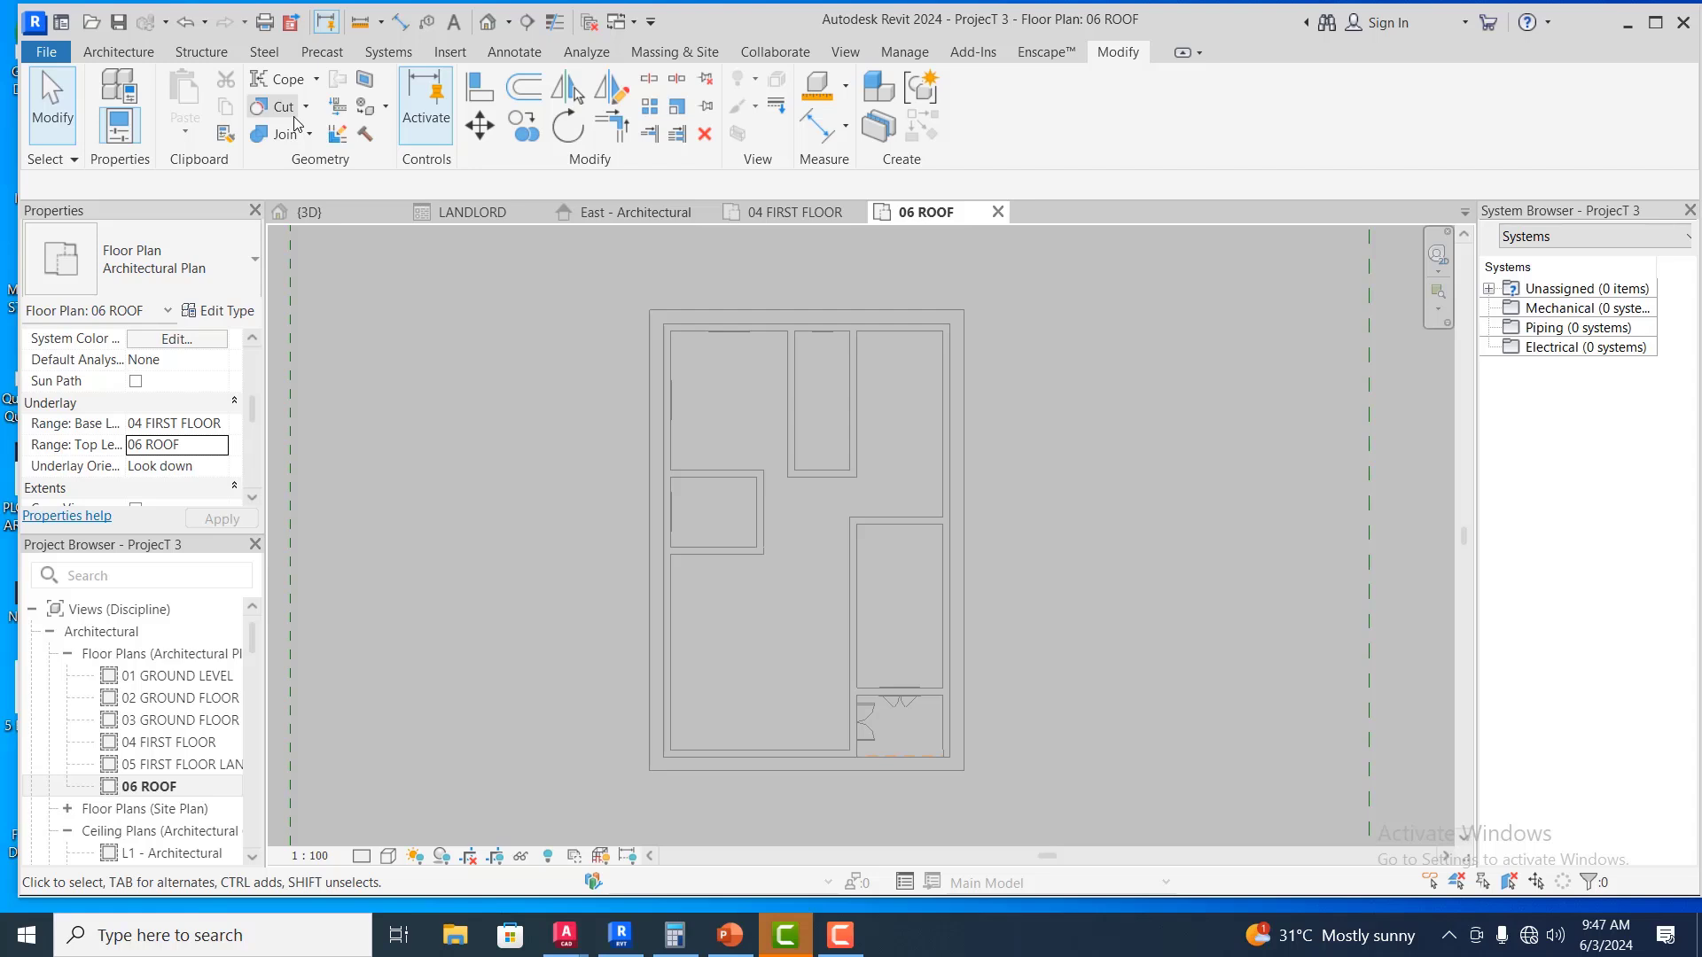
Start a Roof by Footprint sketch on the 06 ROOF plan
left_click(119, 53)
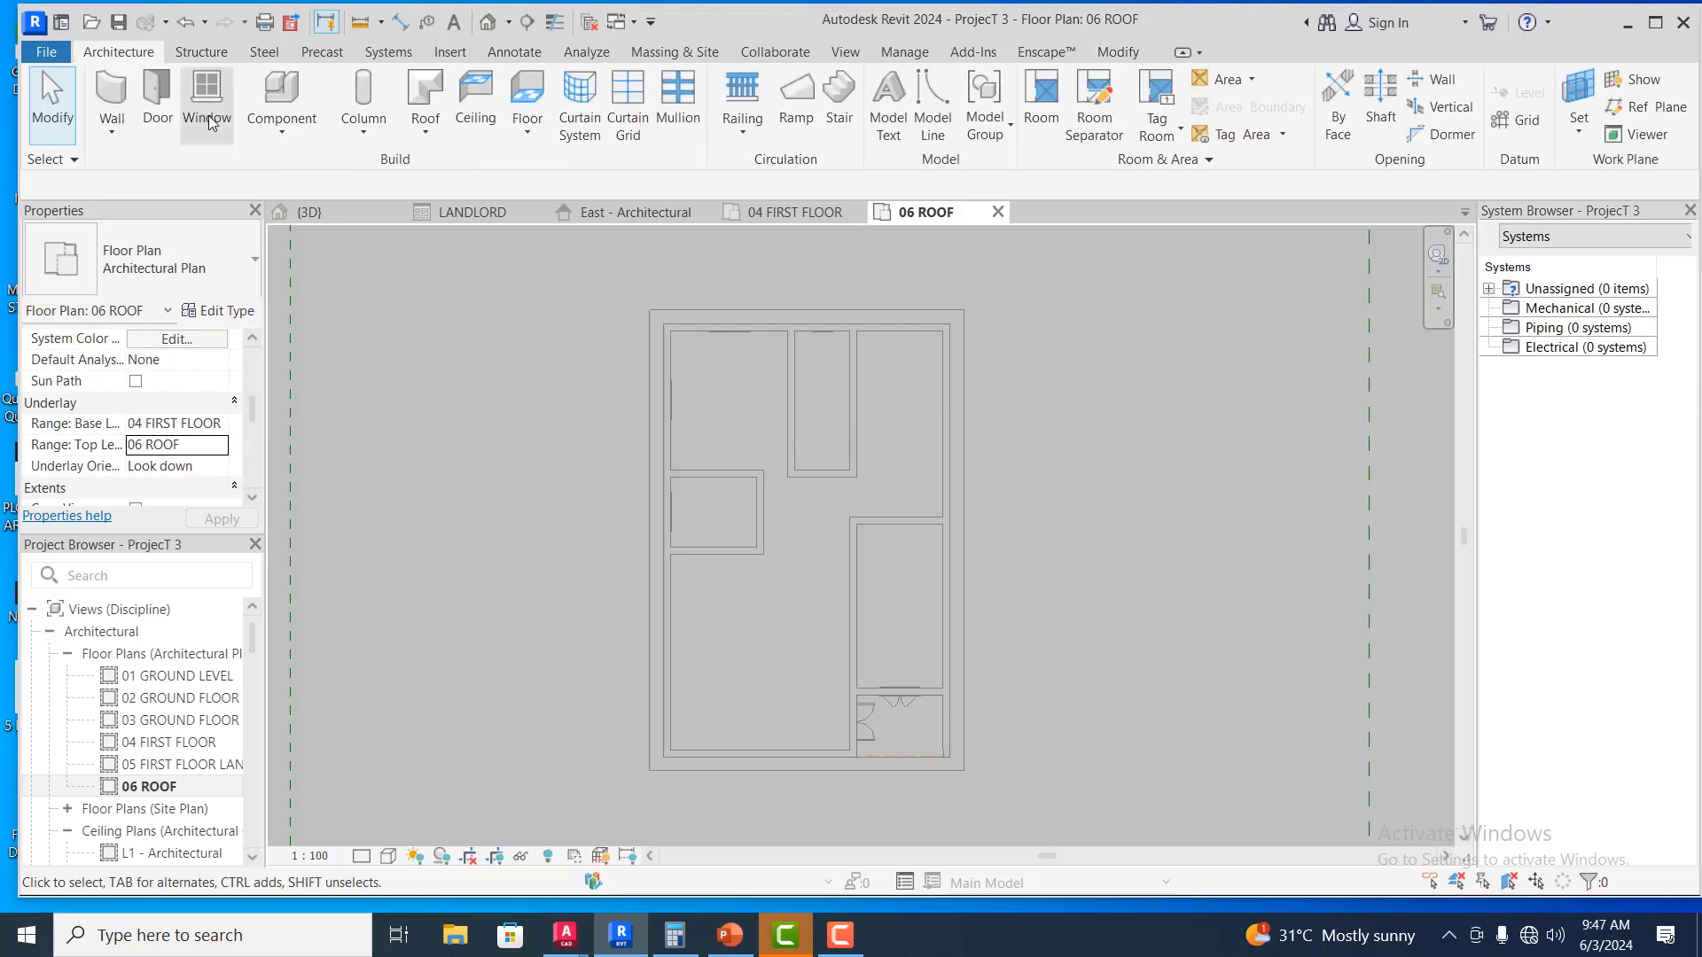
left_click(426, 133)
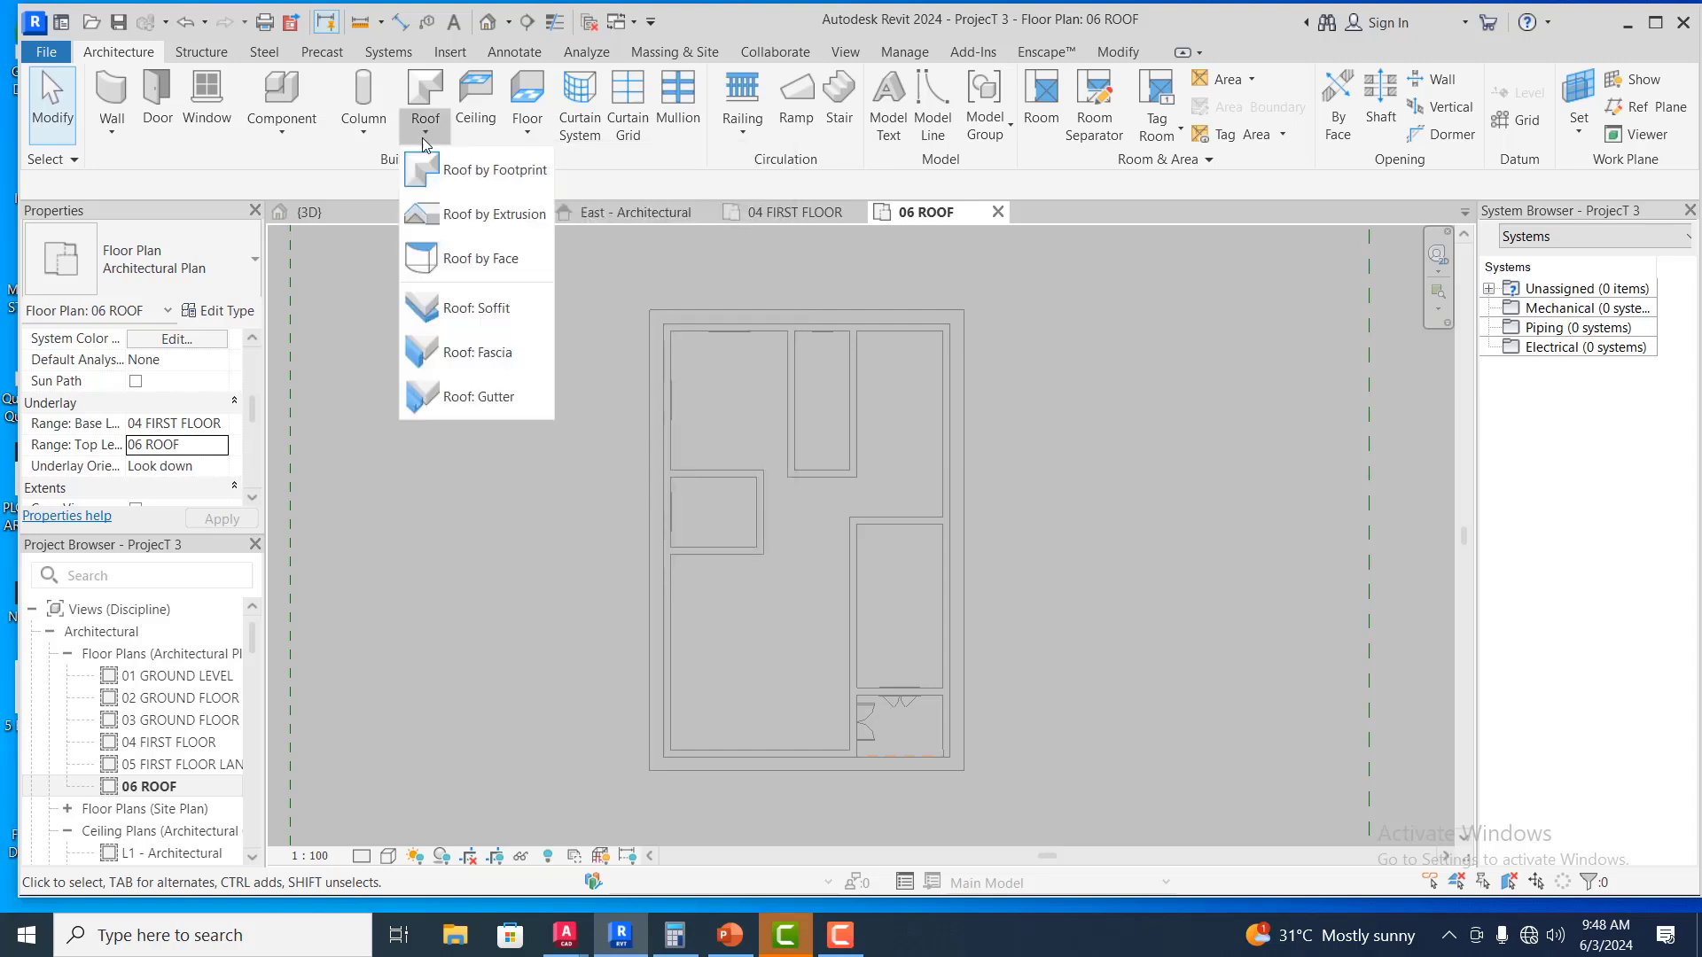
left_click(508, 173)
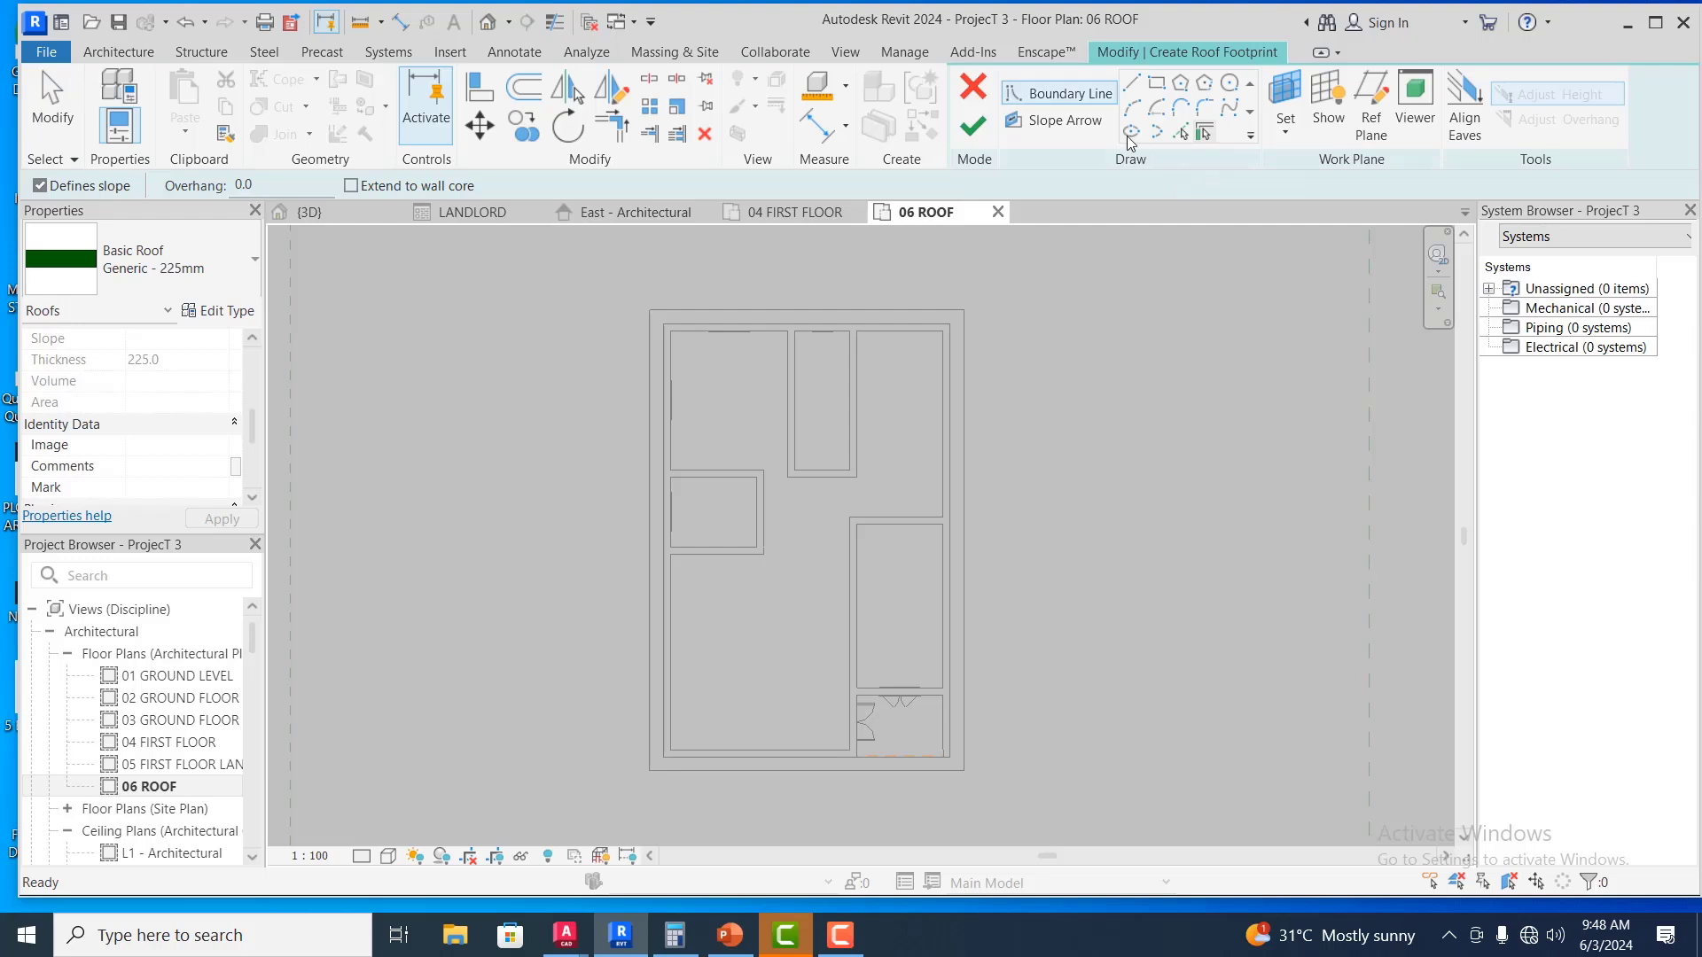
left_click(1131, 85)
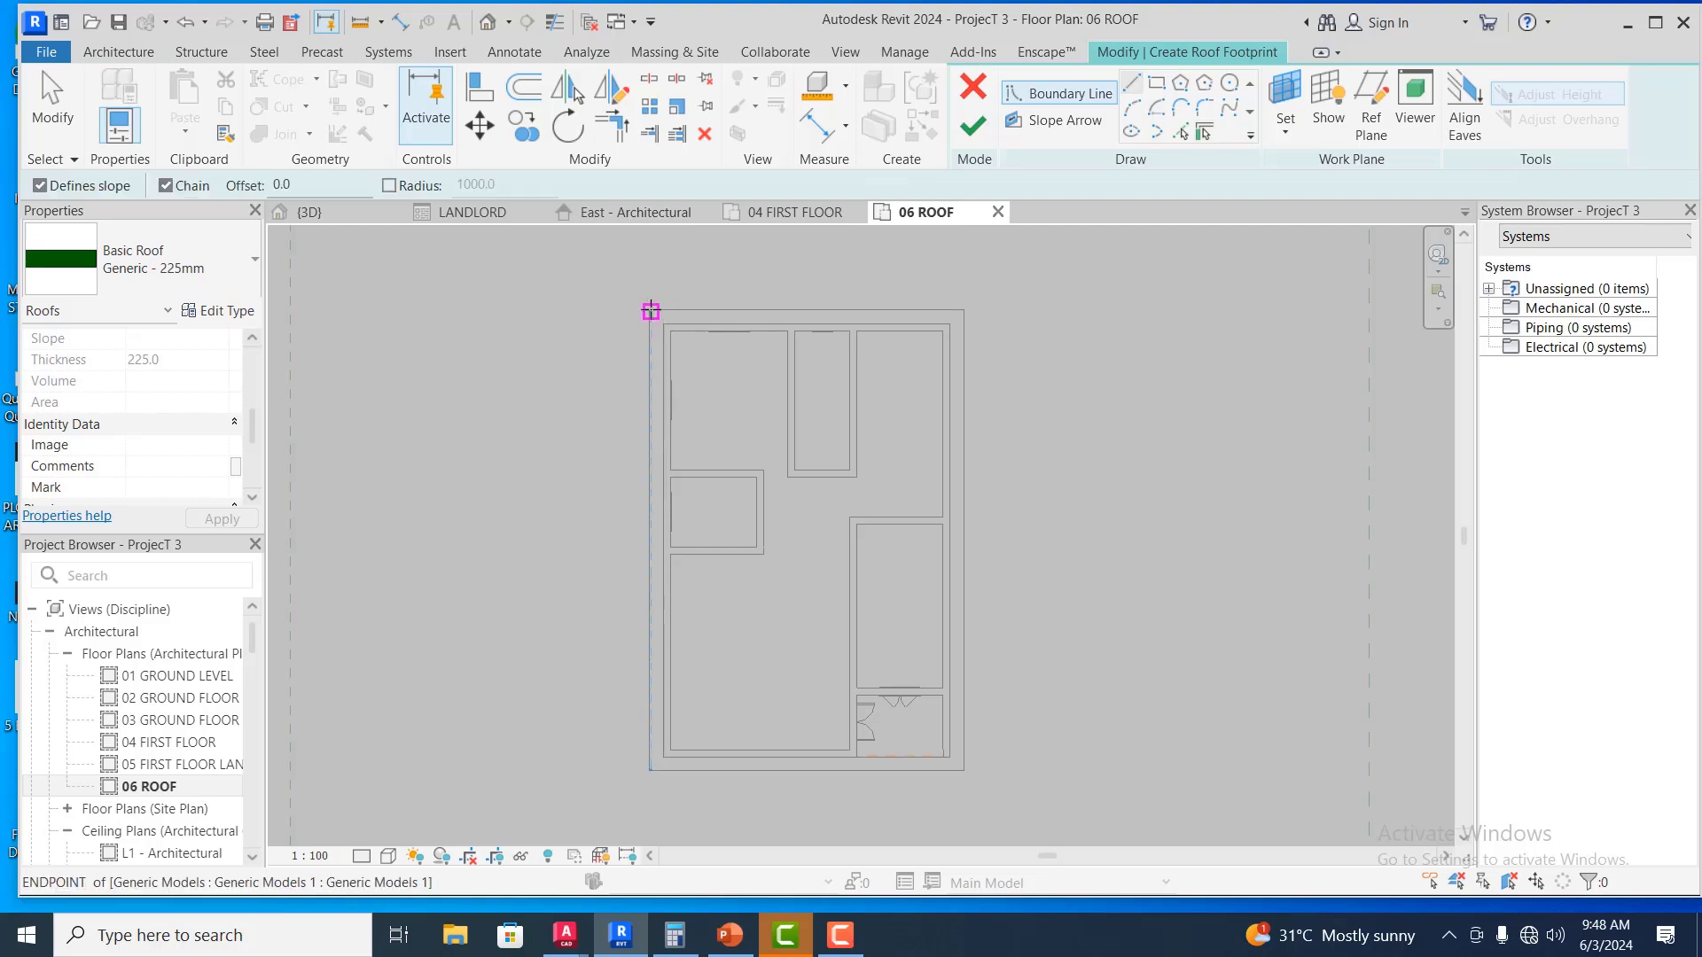
left_click(651, 310)
left_click(960, 310)
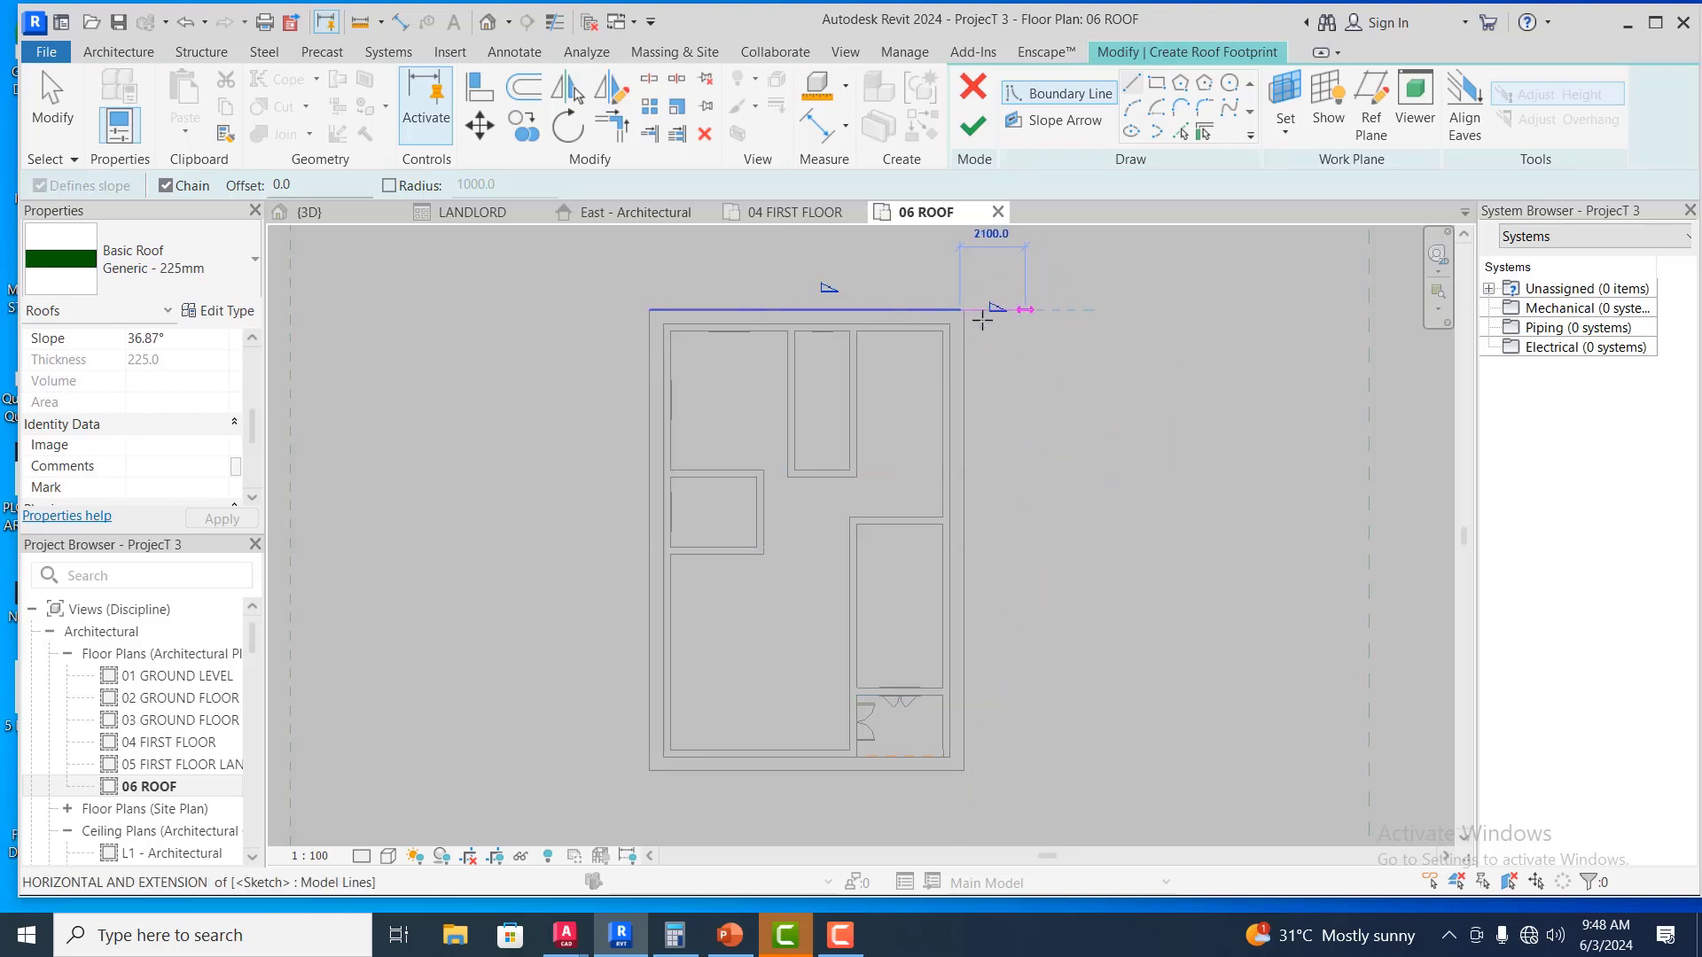
scroll(956, 304, "up", 3)
scroll(970, 303, "up", 3)
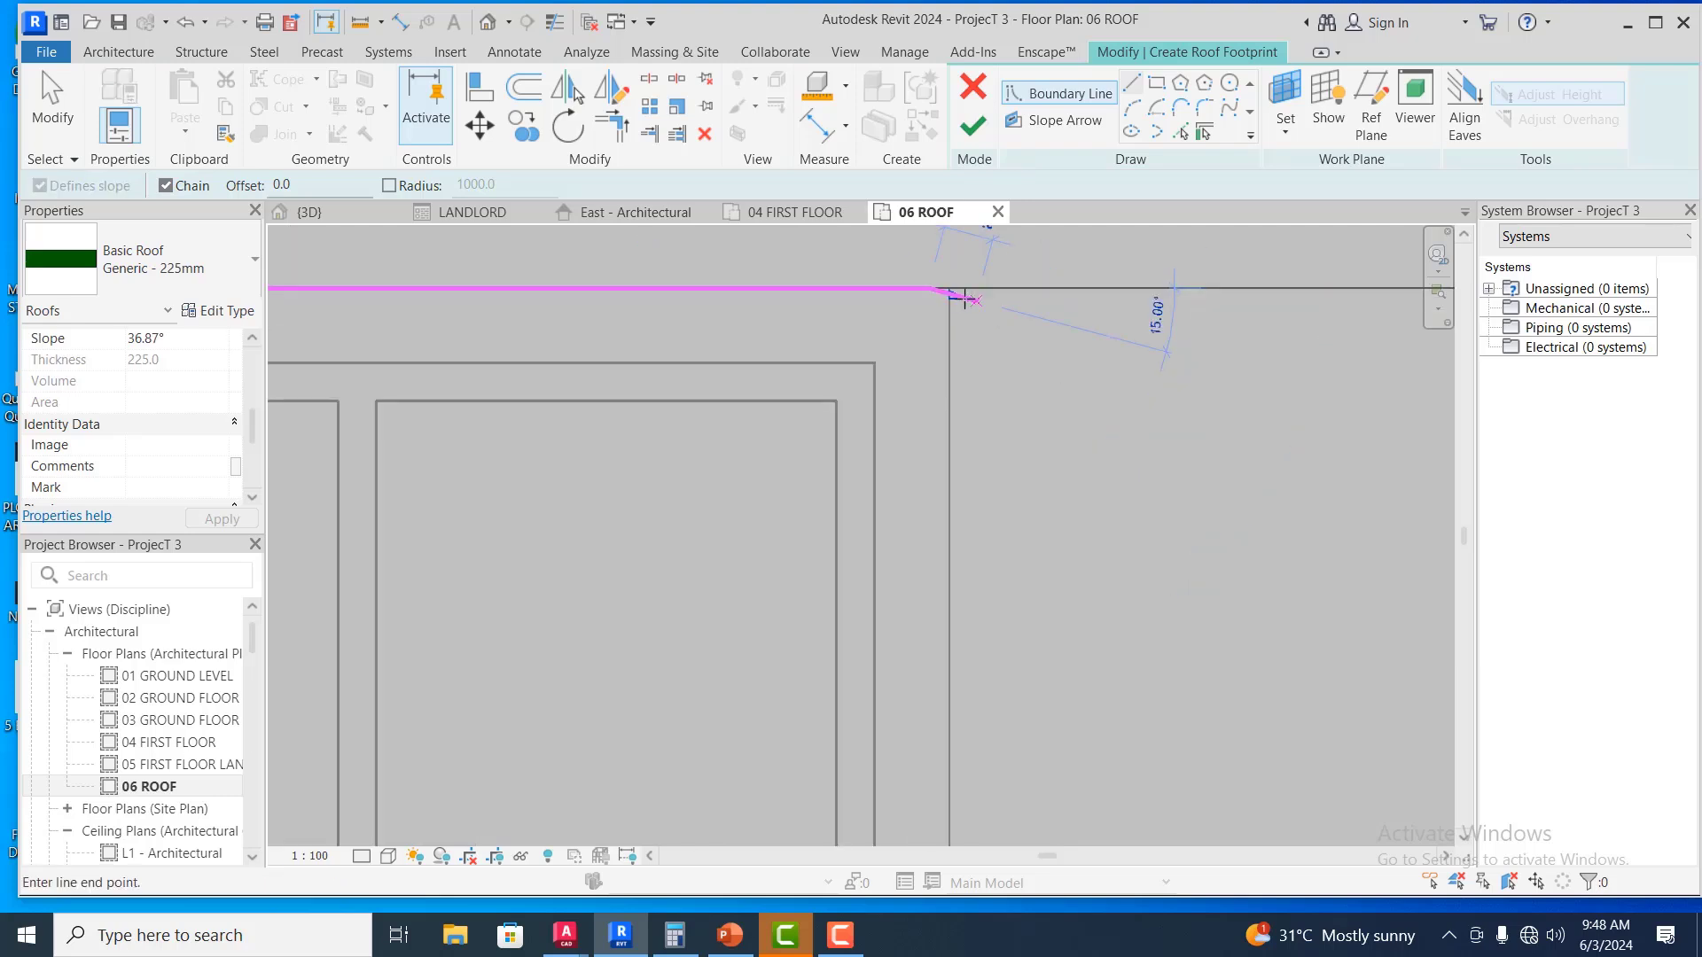
scroll(1055, 314, "down", 5)
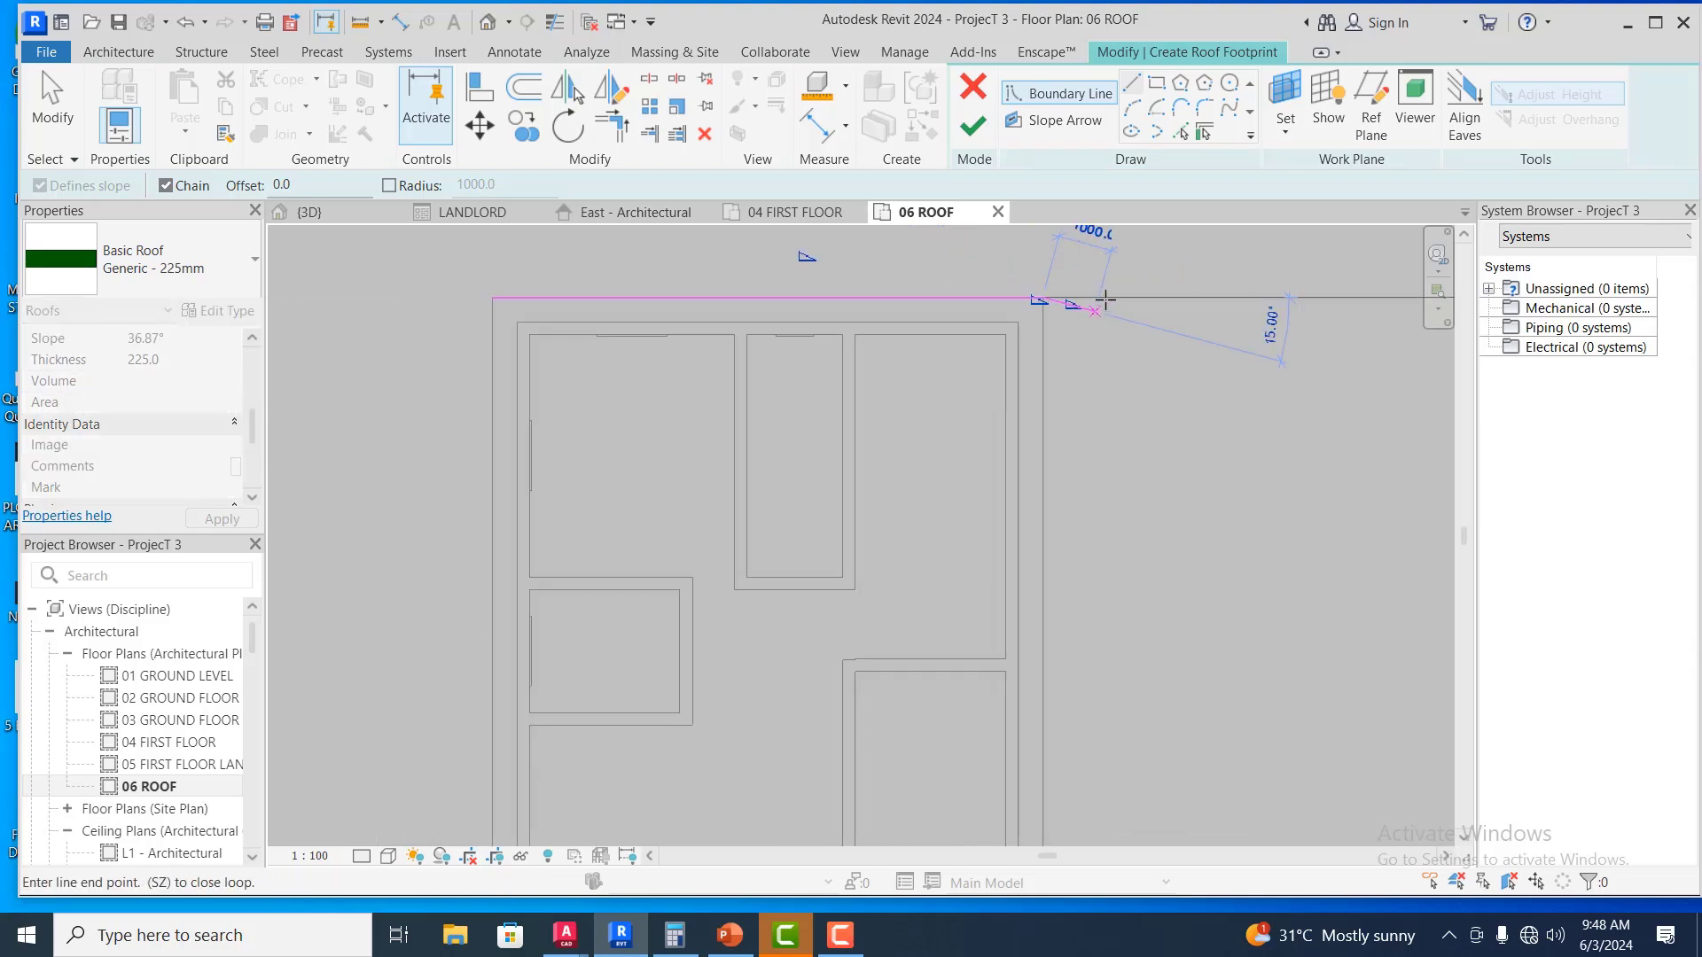
key("Escape")
key("Escape")
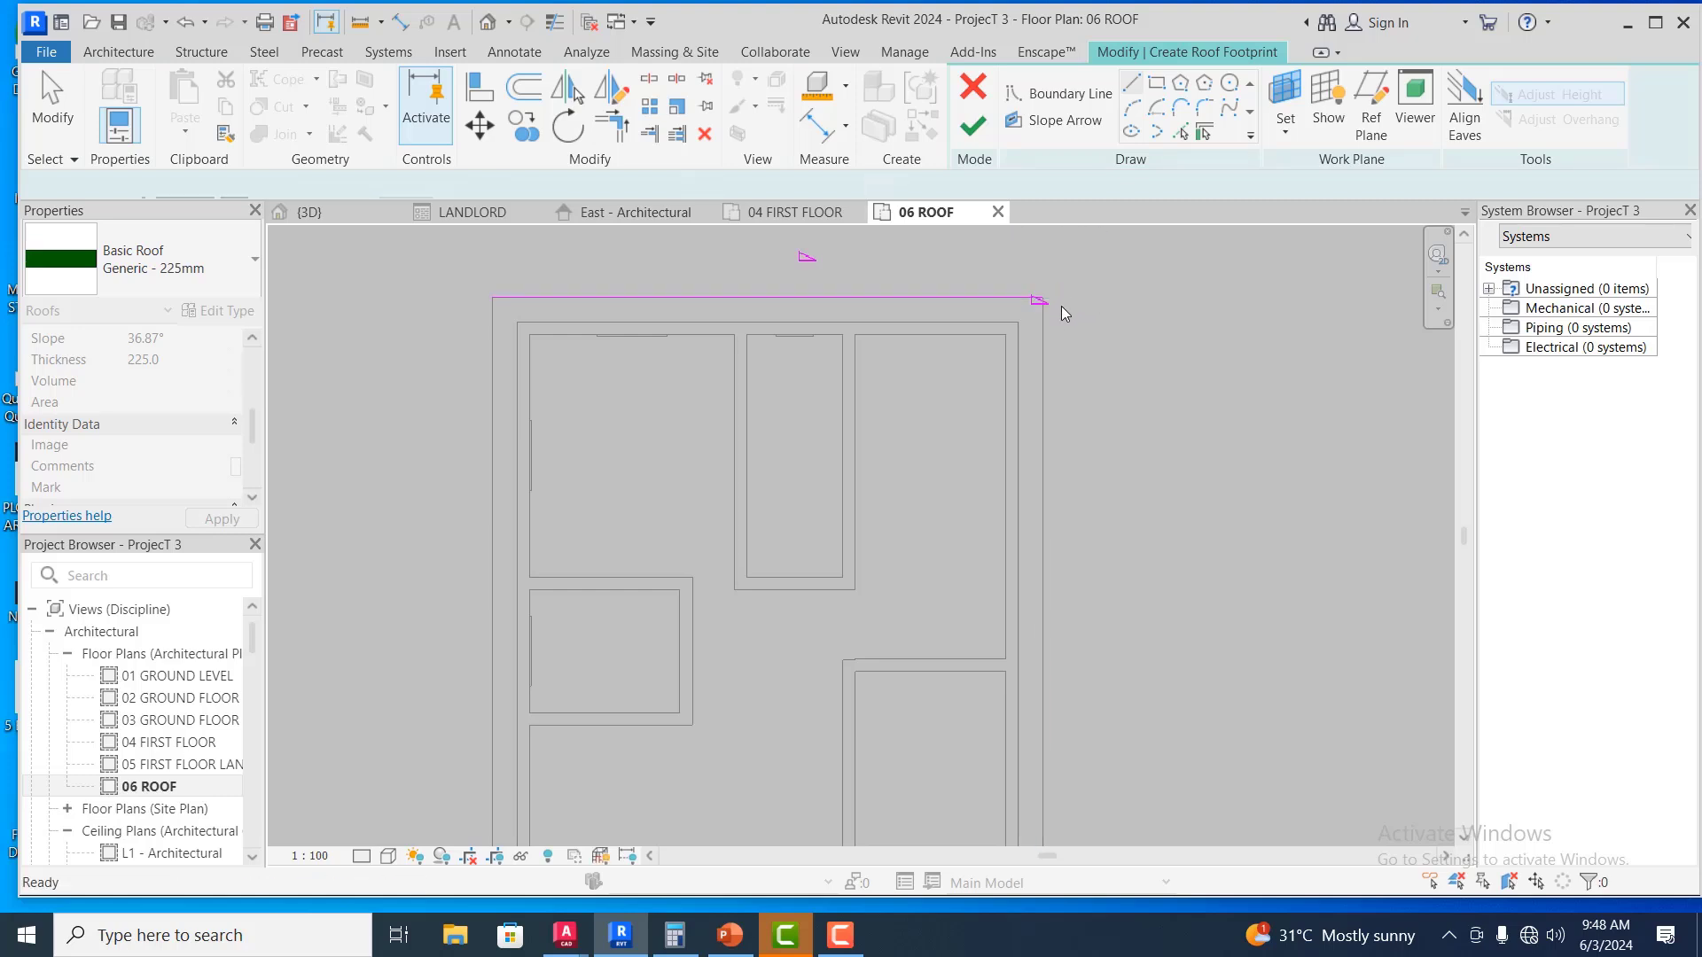
key("ctrl+z")
key("ctrl+z")
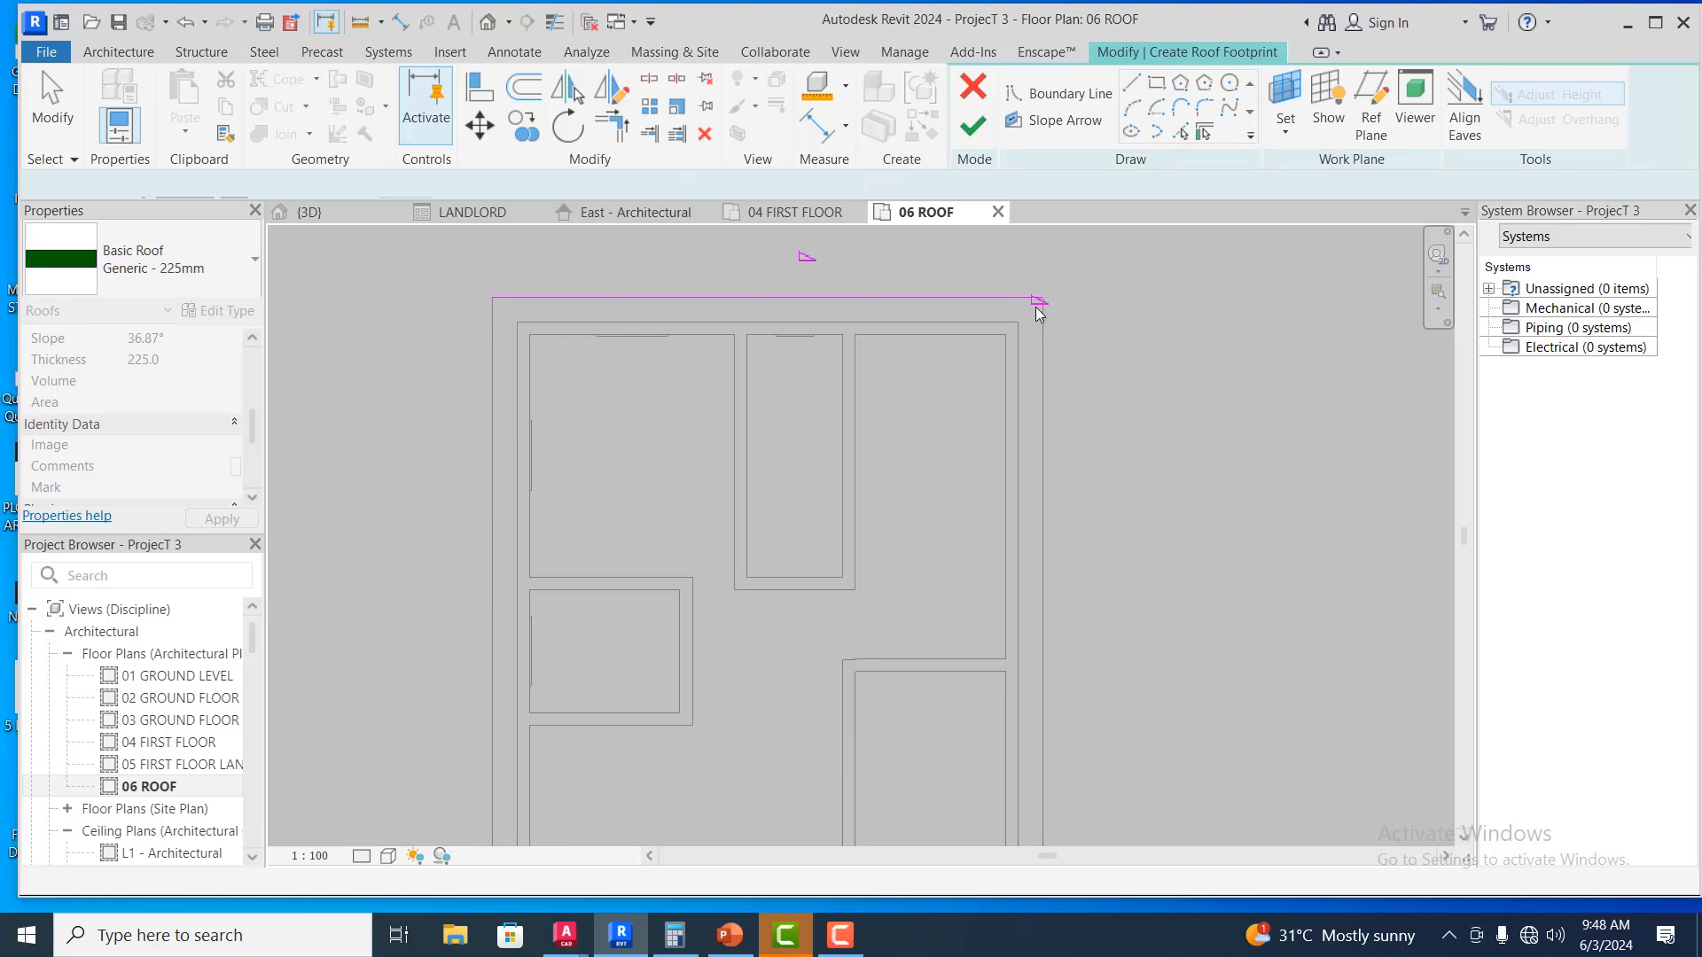
Sketch a closed rectangular, slope-defining roof boundary of 10130 by 14850 mm through the cornice's four outer corners
left_click(1133, 87)
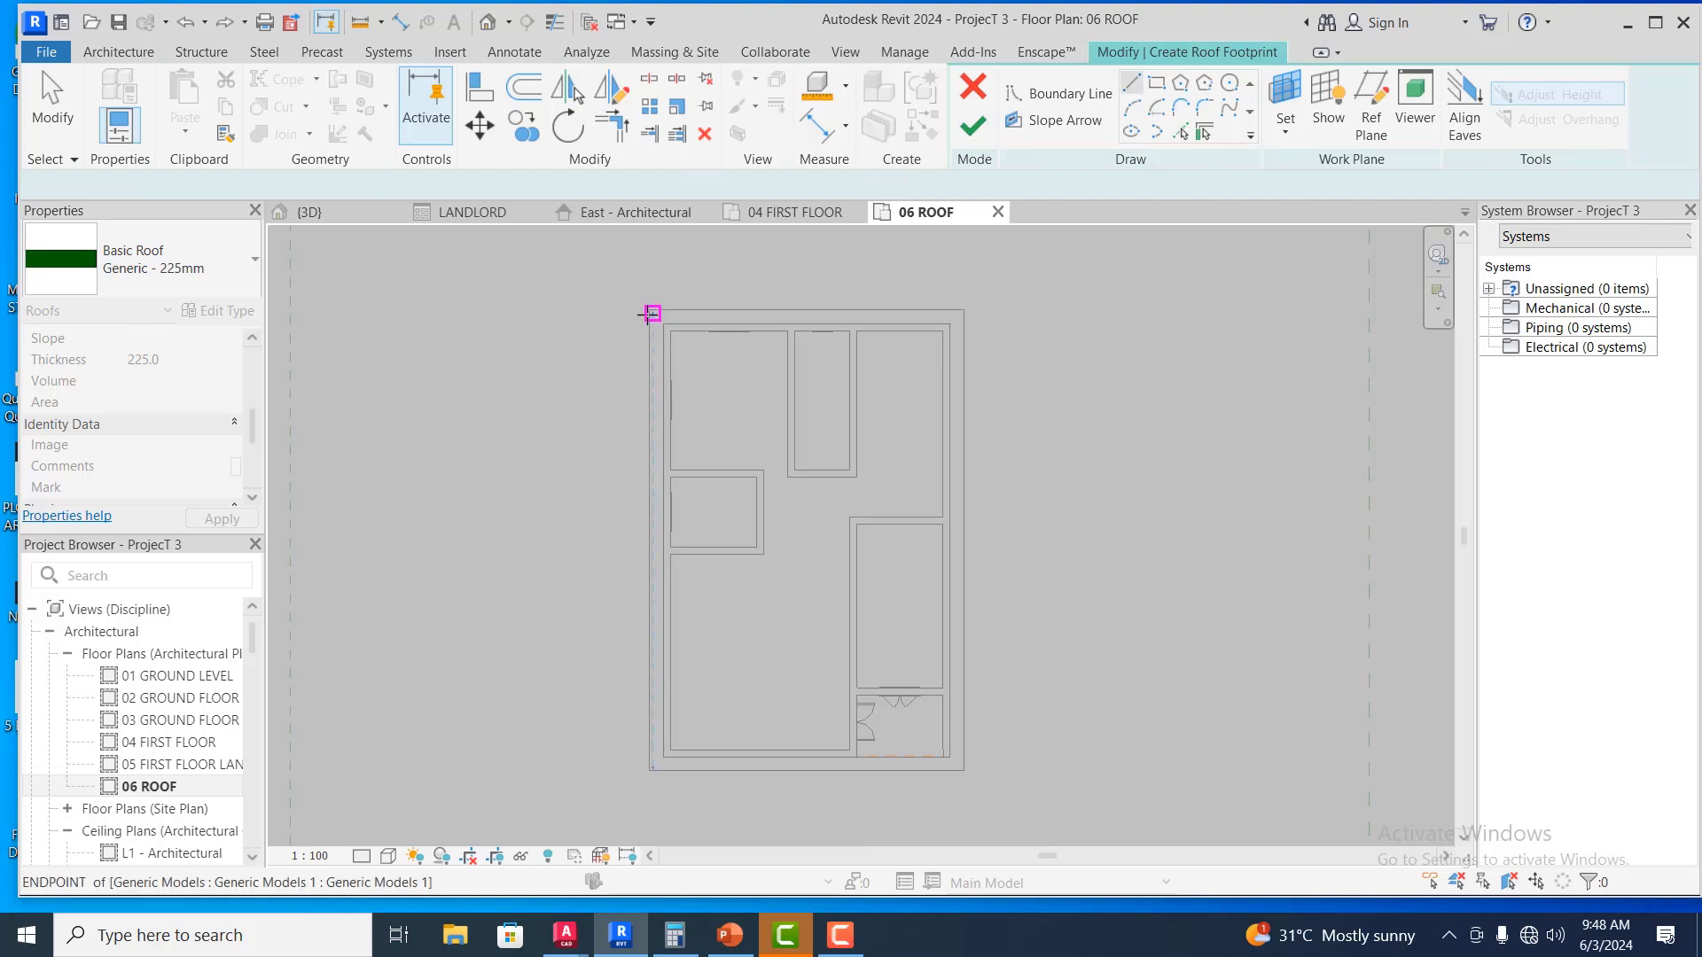
left_click(649, 310)
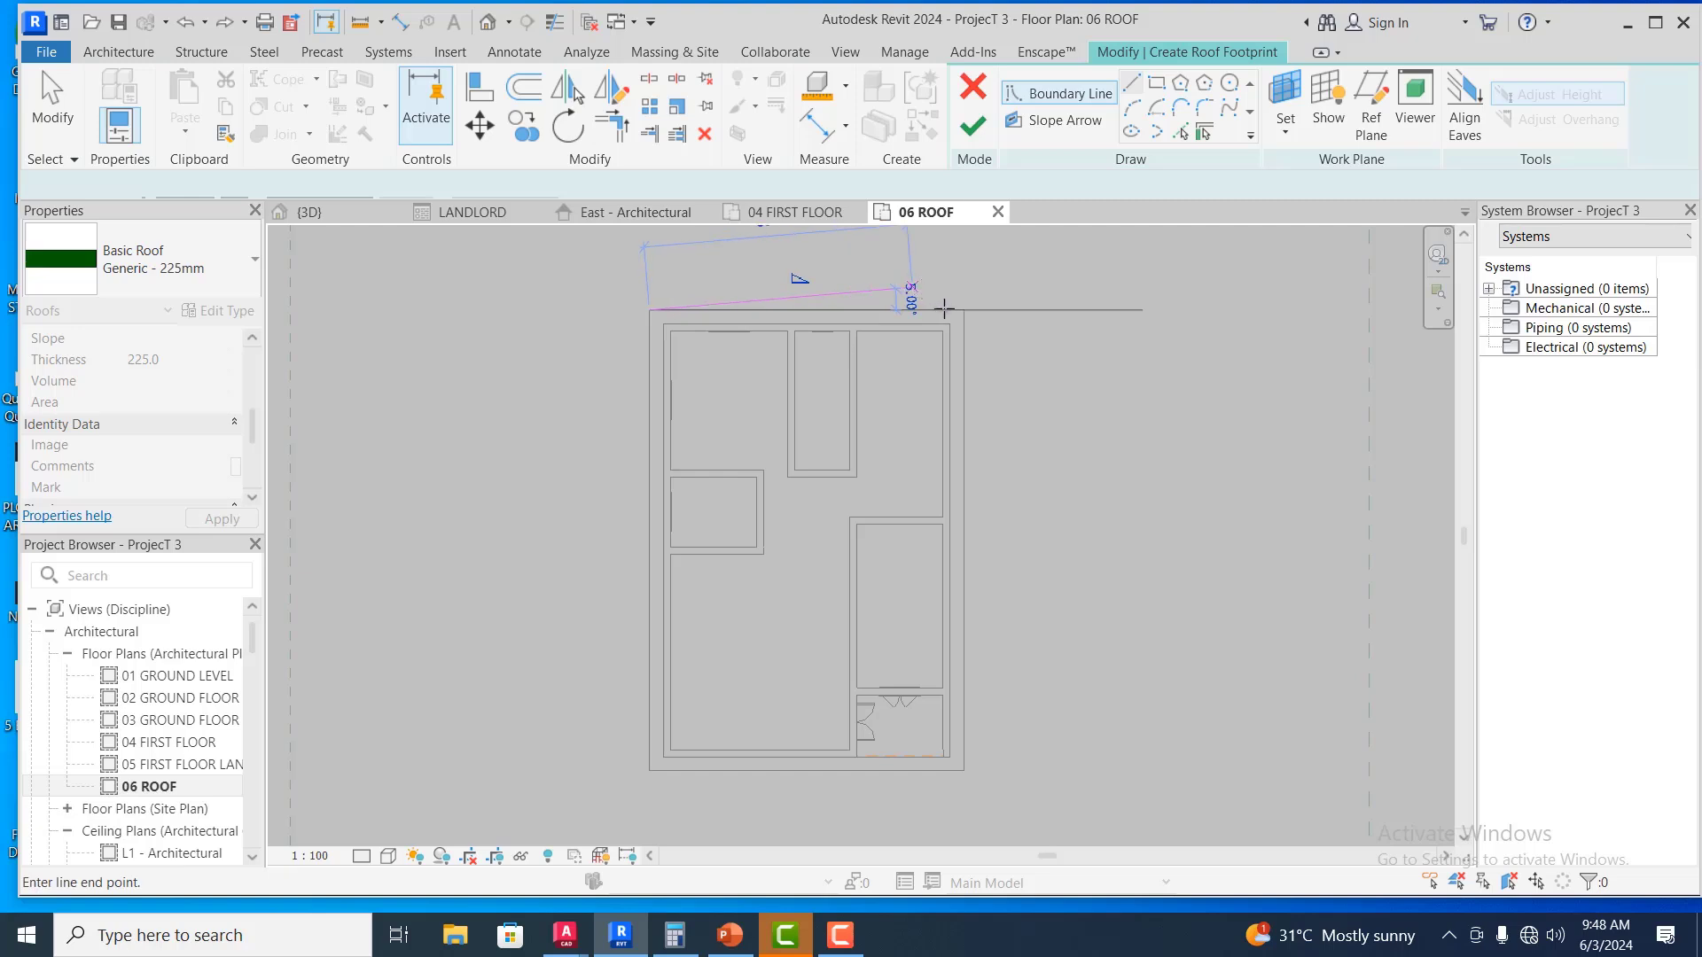
scroll(944, 308, "up", 4)
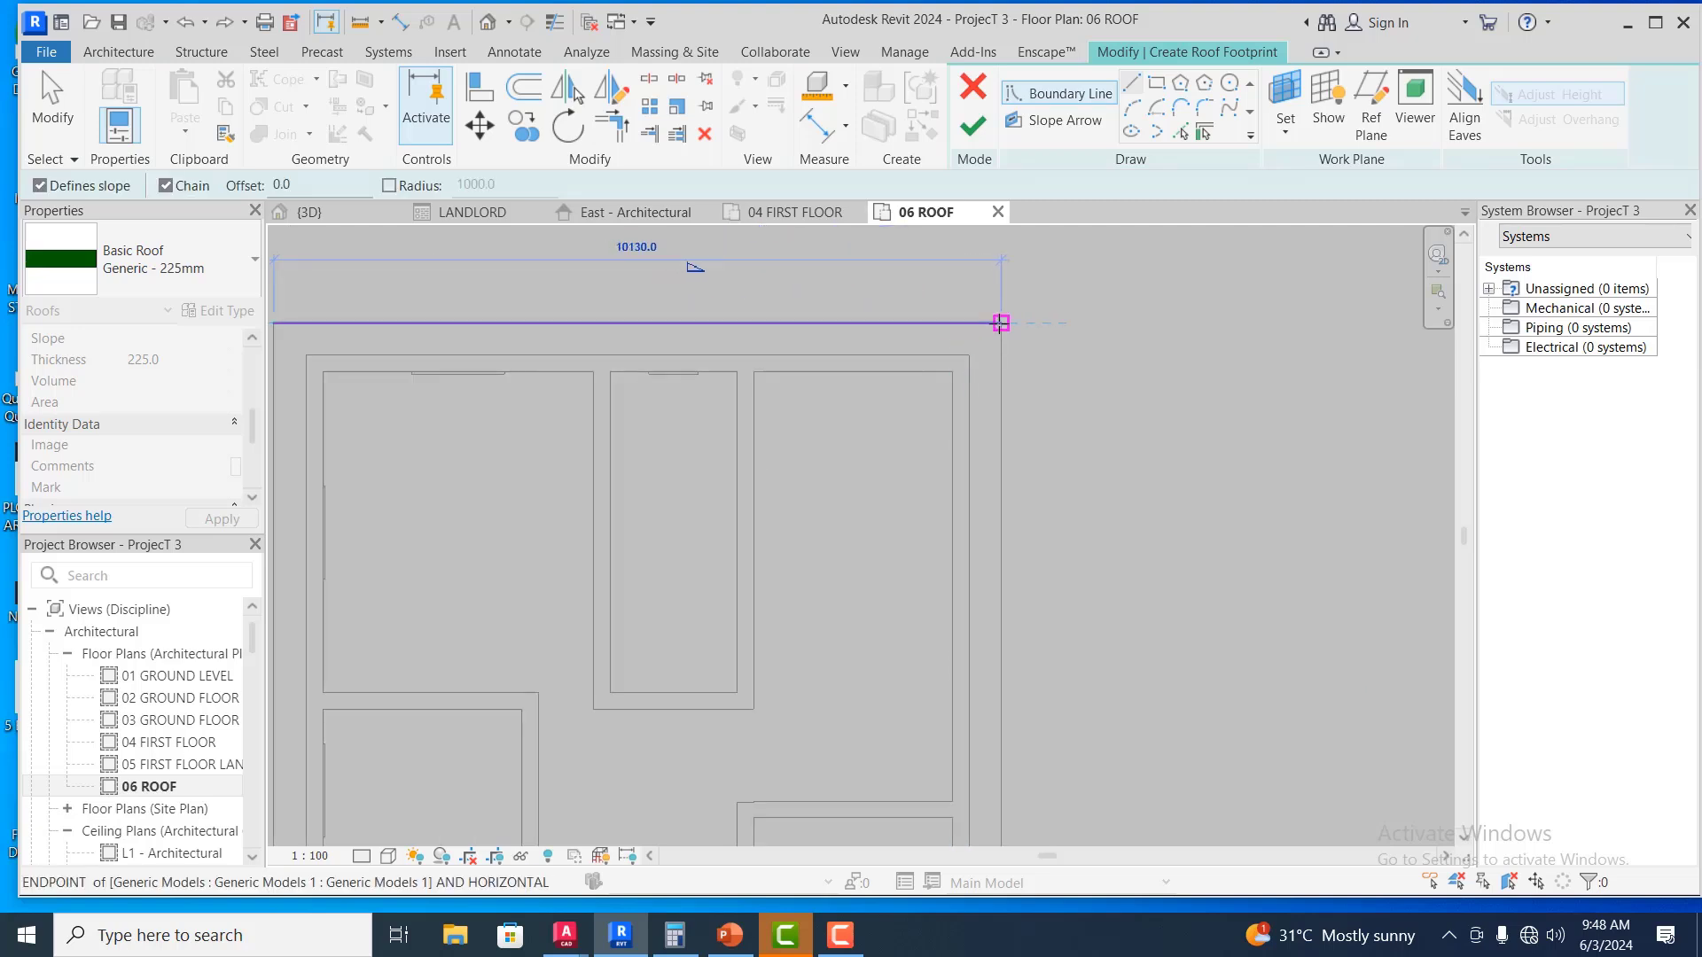
left_click(1000, 323)
scroll(1048, 284, "down", 2)
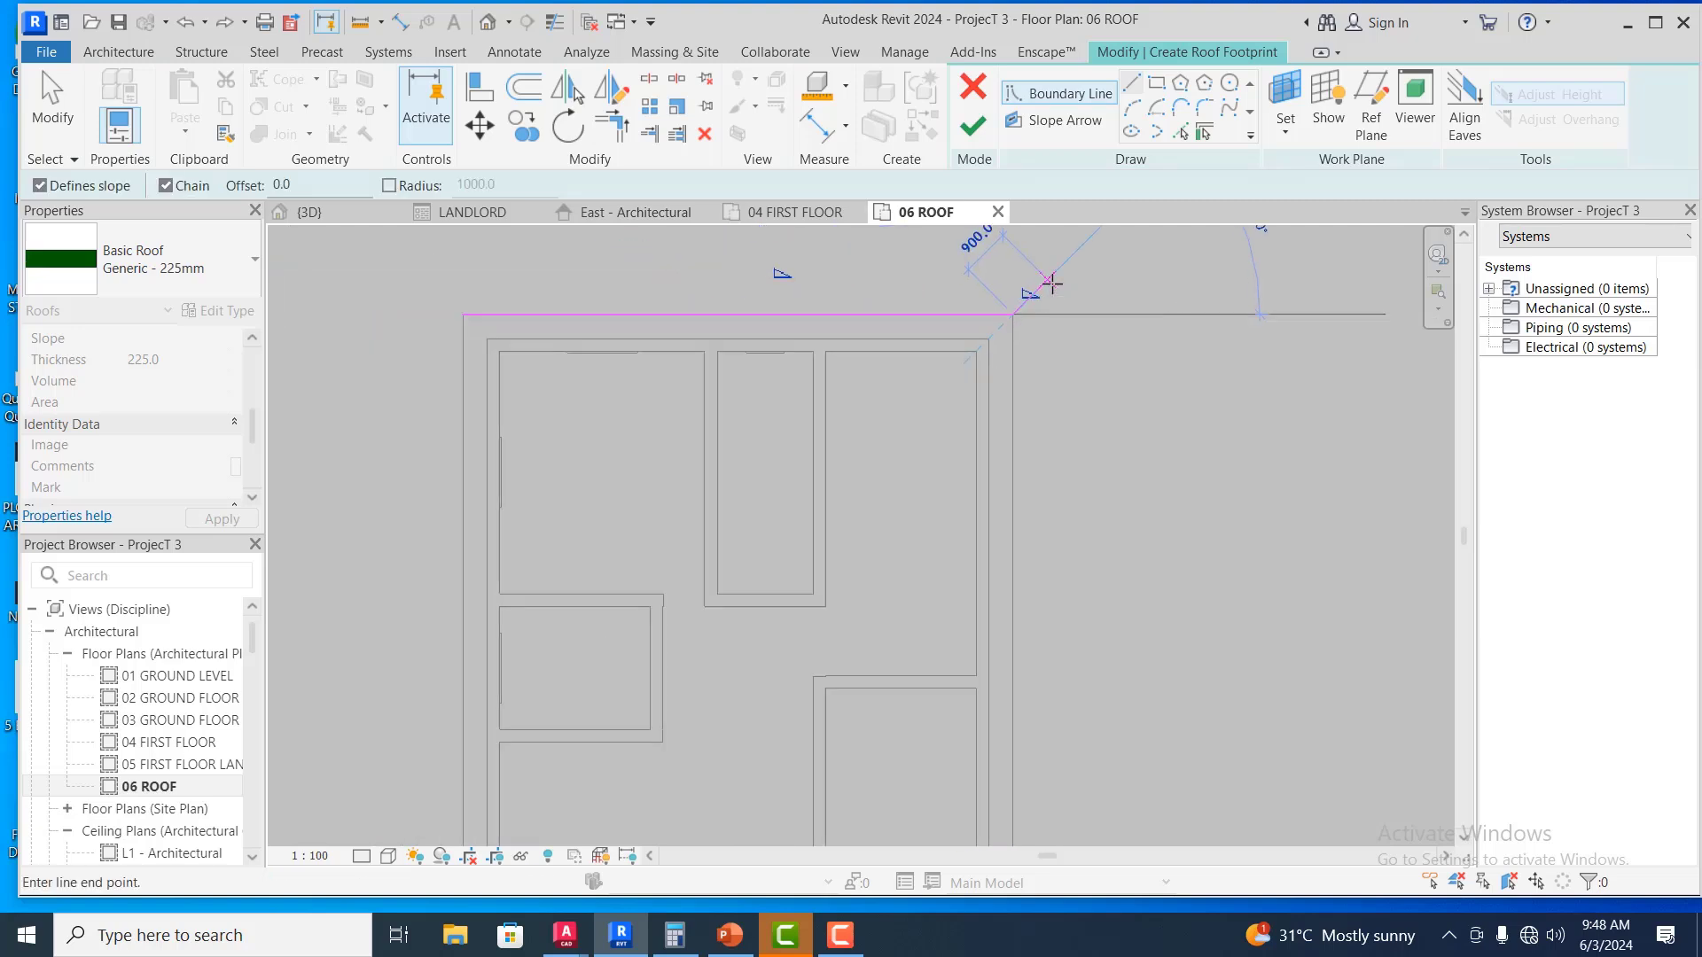
scroll(1051, 282, "down", 2)
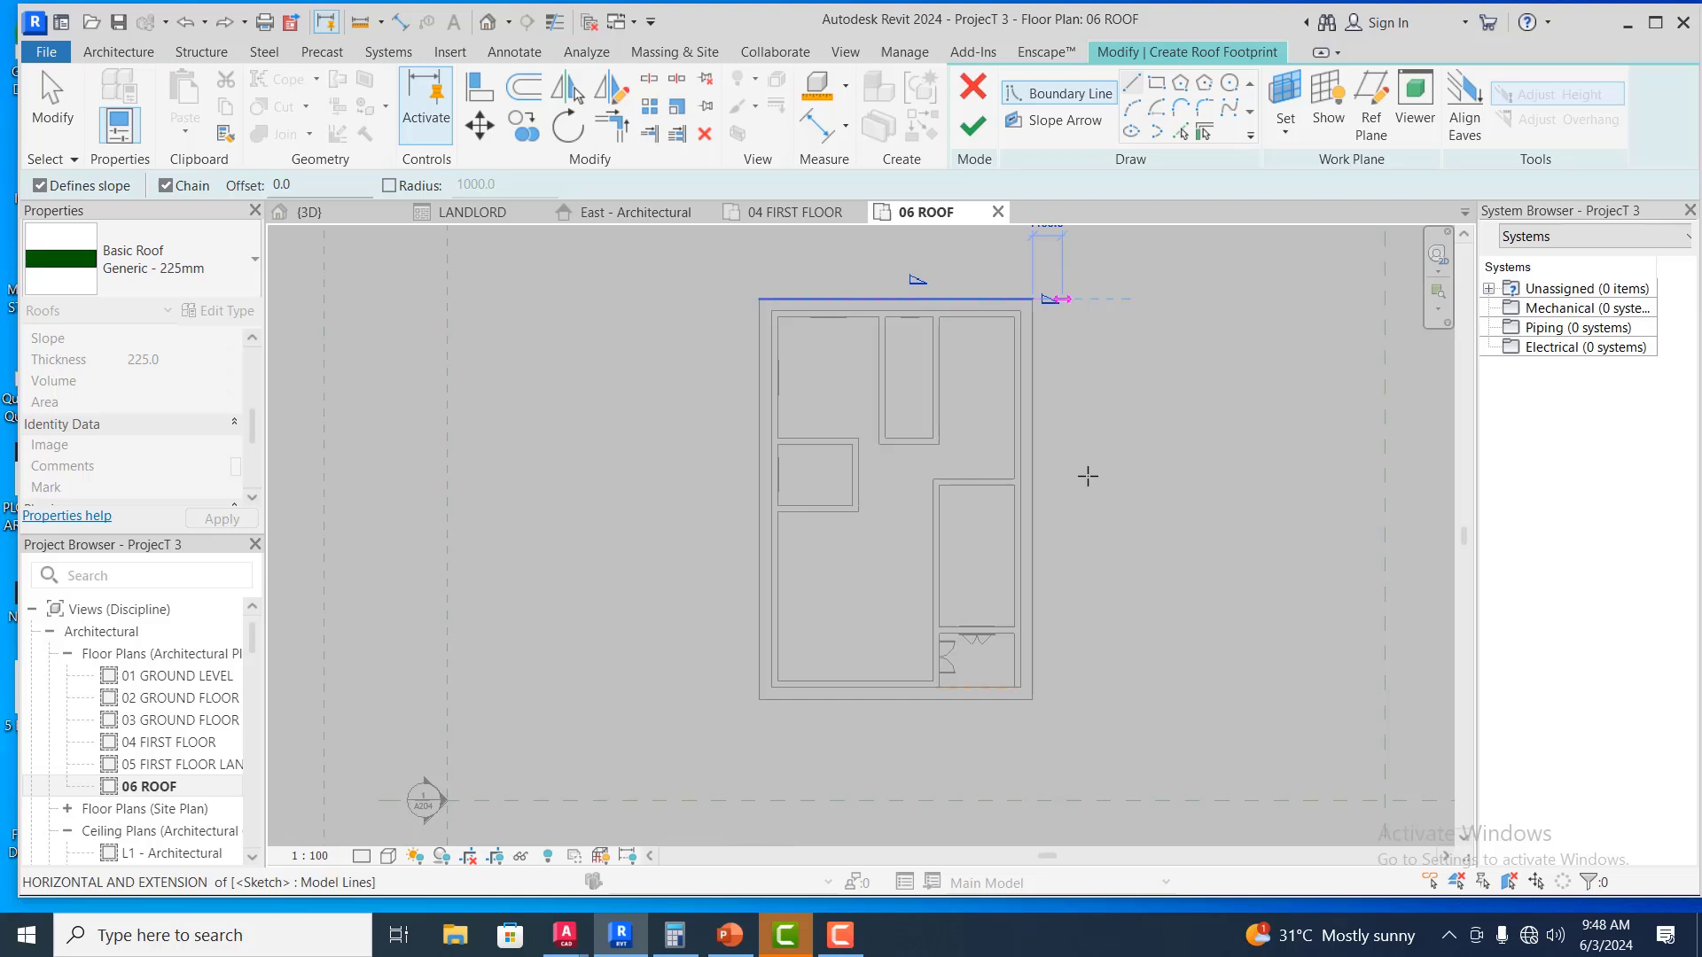
left_click(1032, 699)
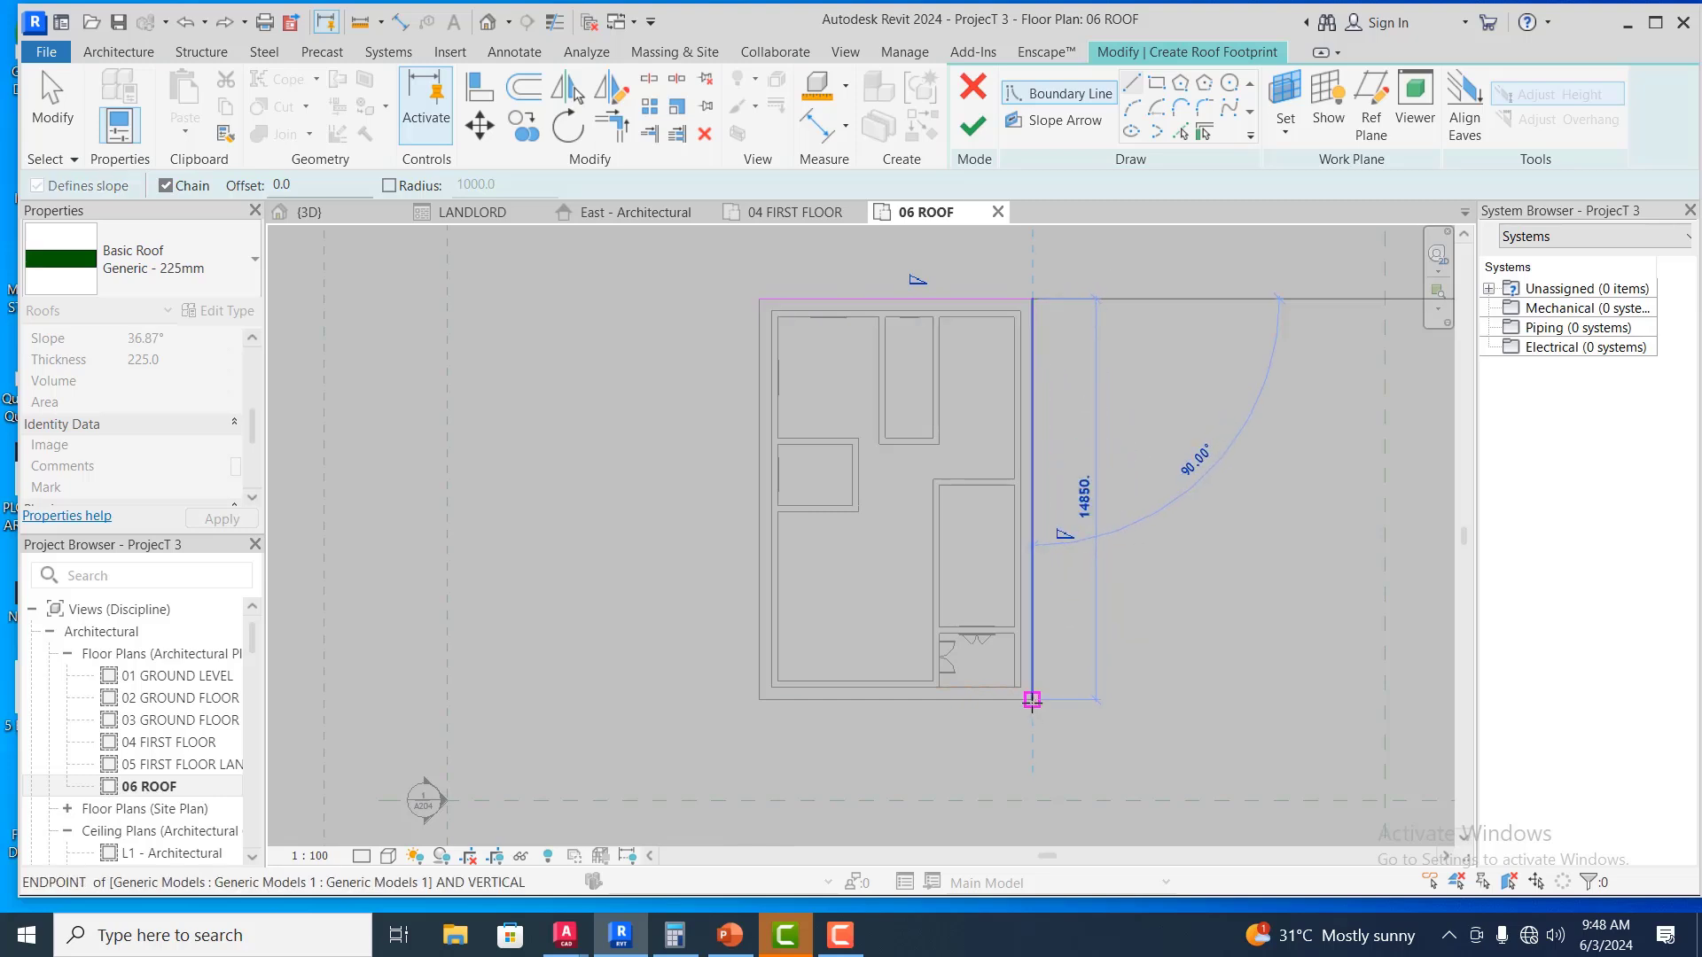
left_click(758, 700)
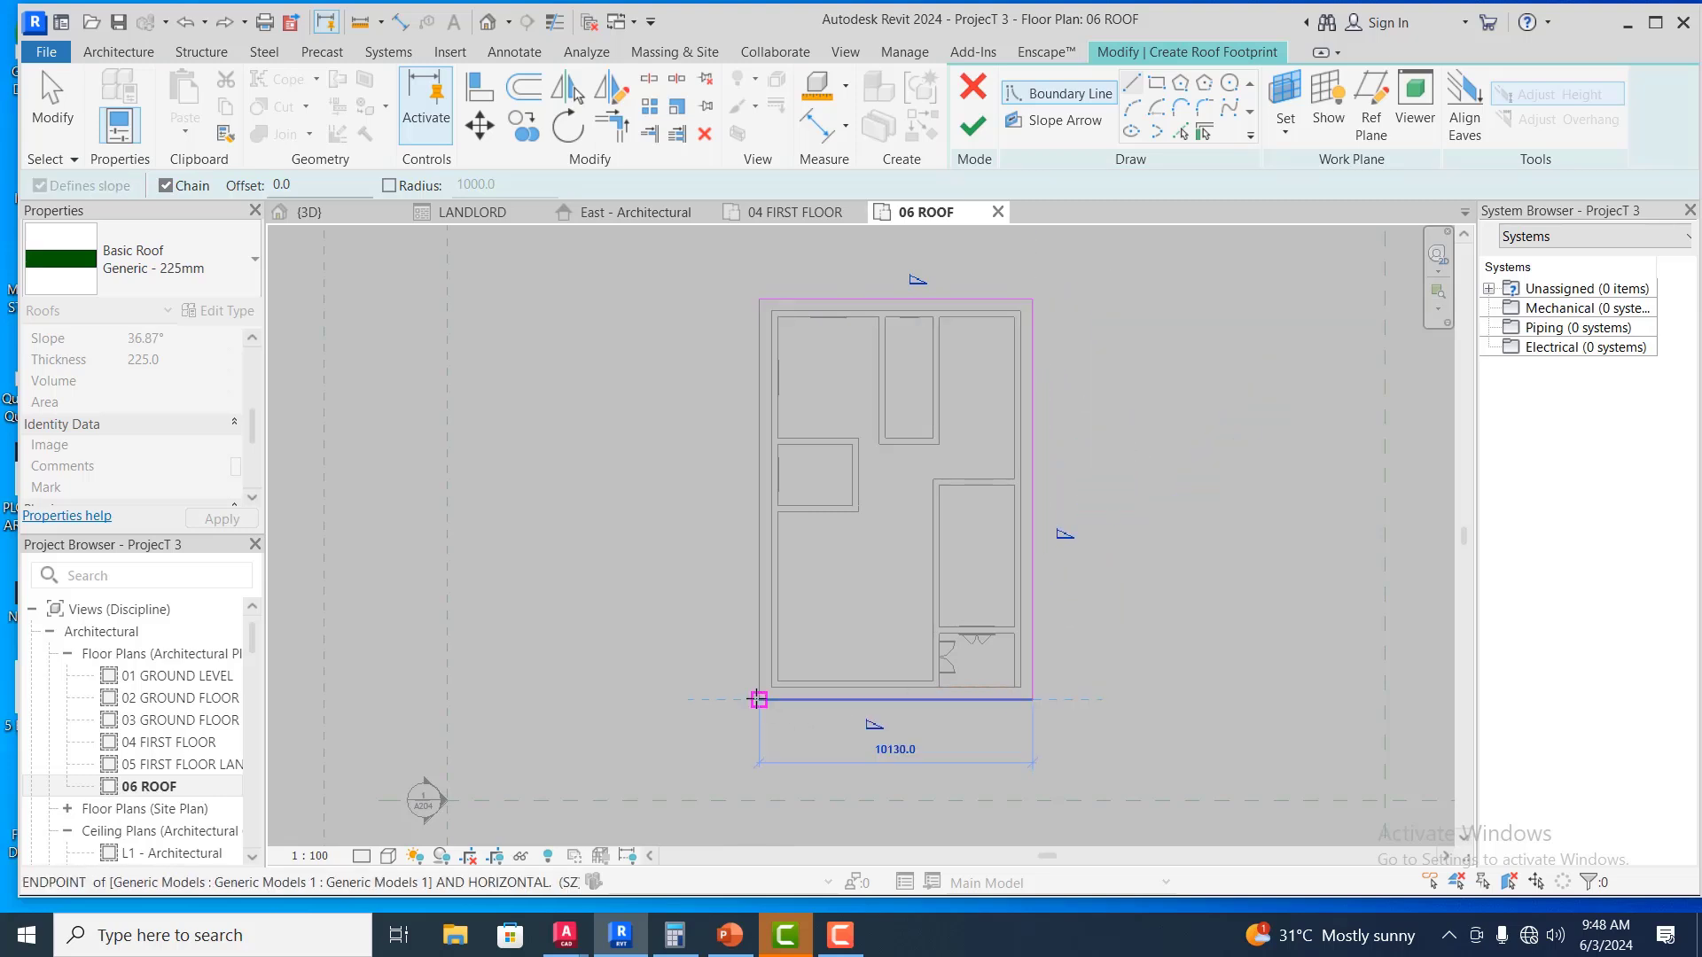
left_click(759, 298)
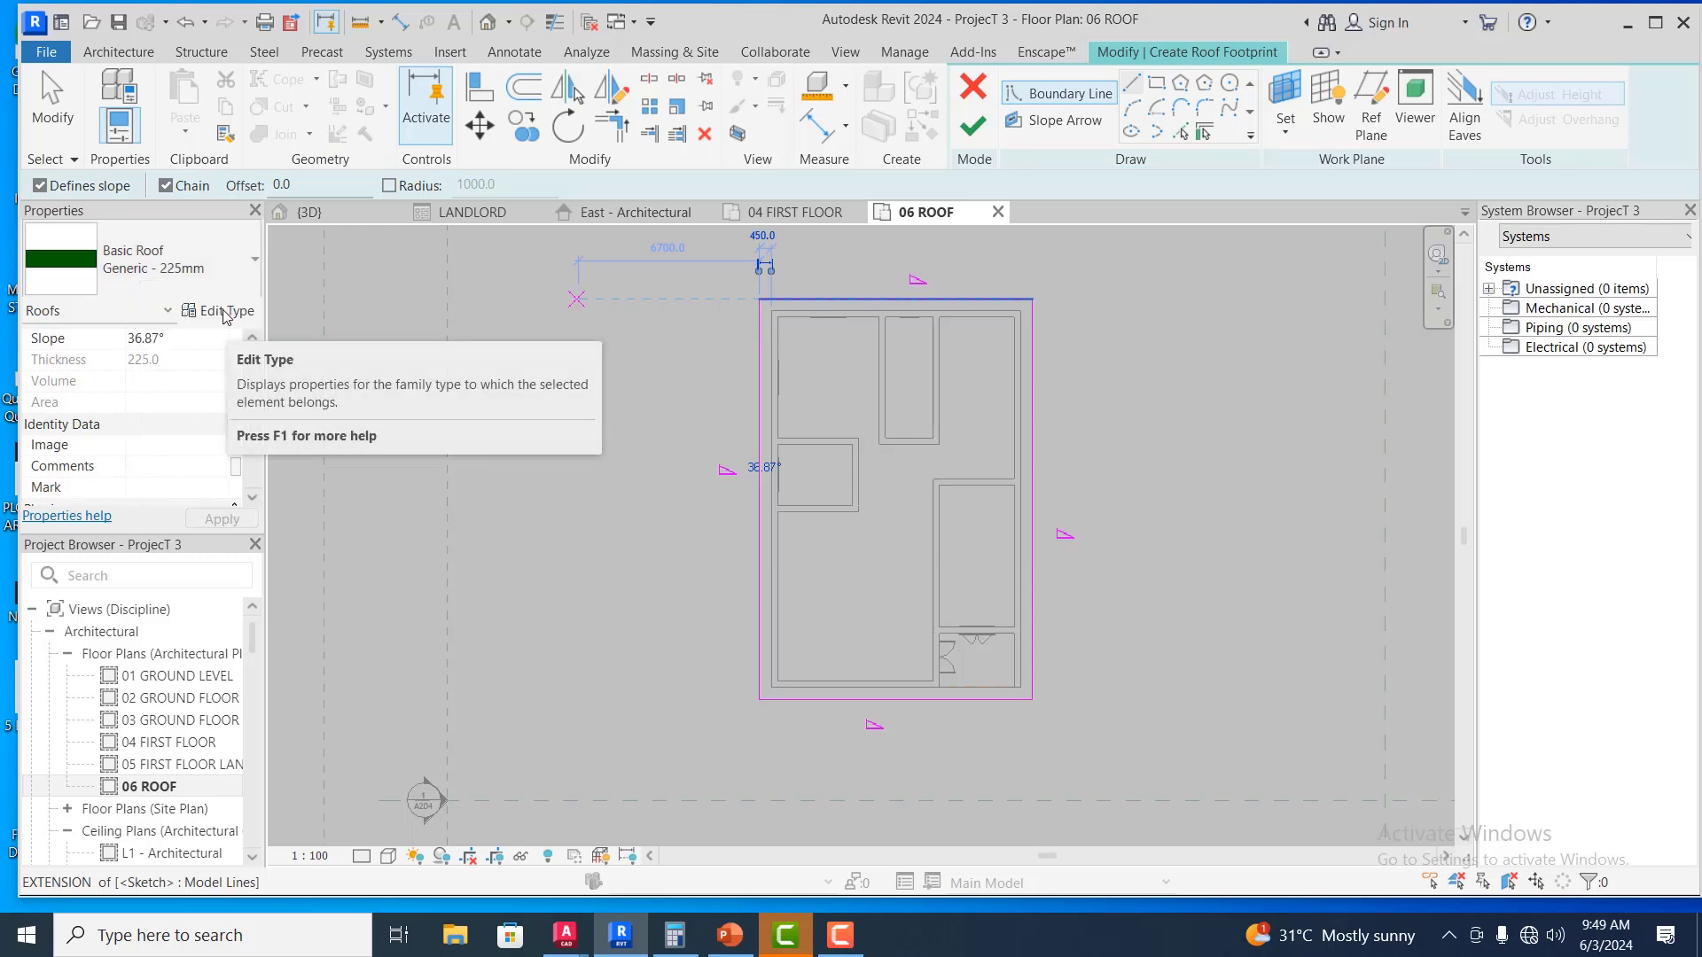
Duplicate the Generic - 225mm basic roof type under the name "Generic - 5mm 2"
left_click(225, 312)
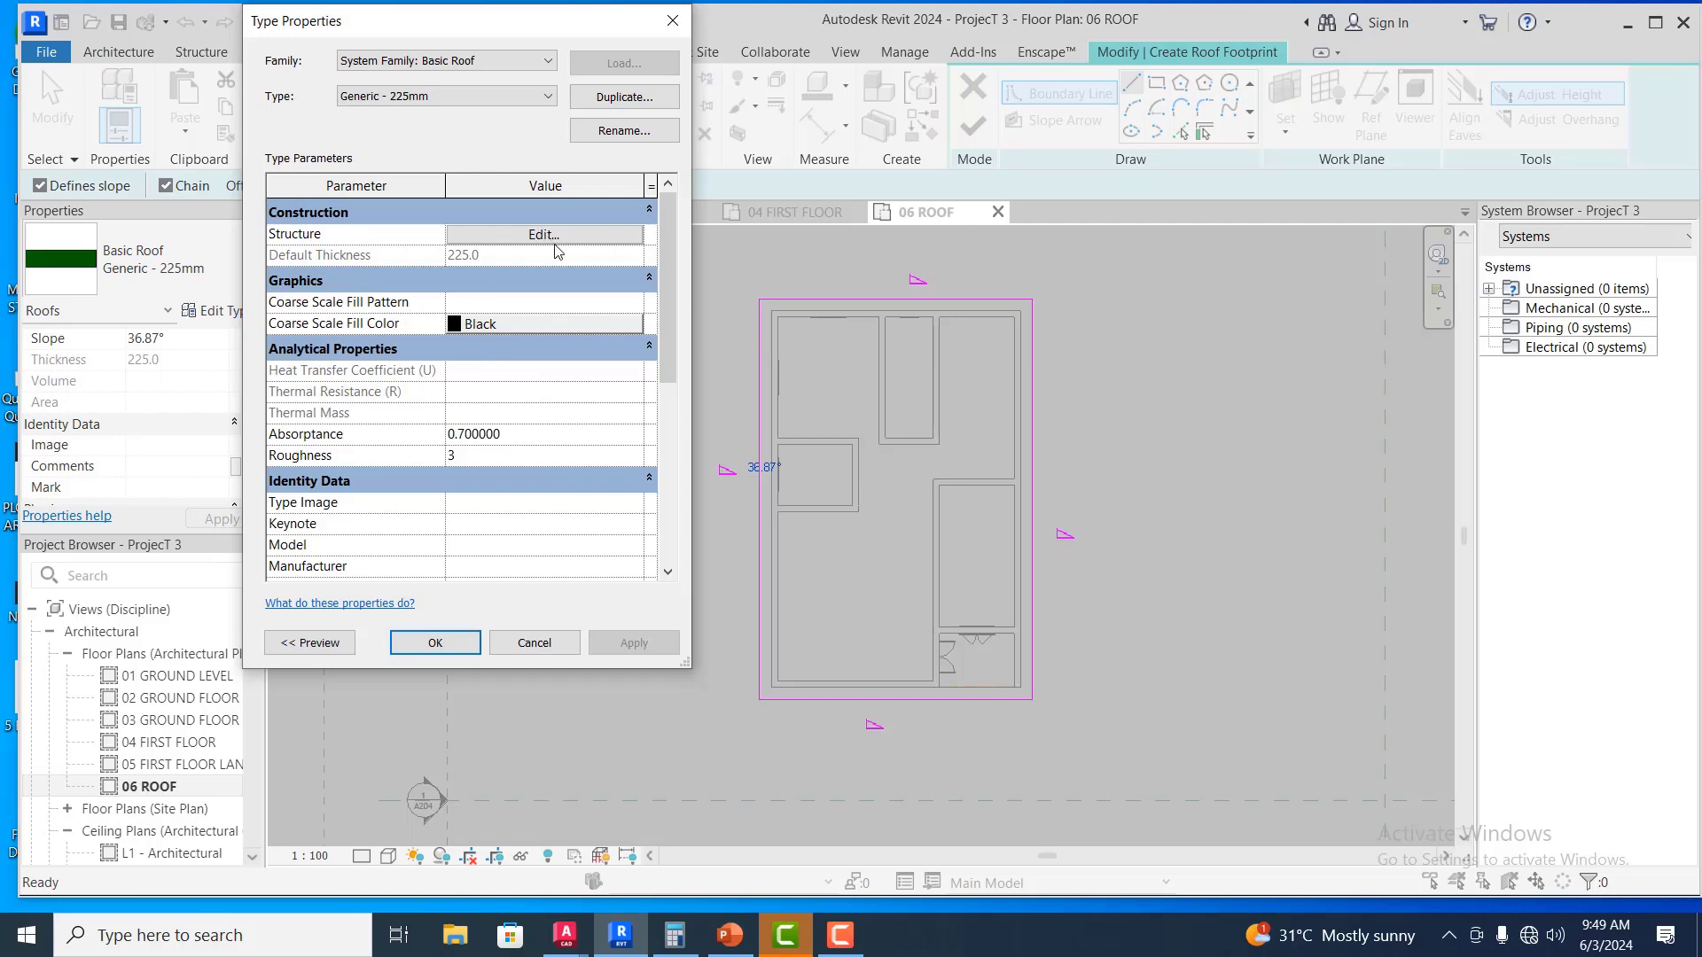
left_click(612, 98)
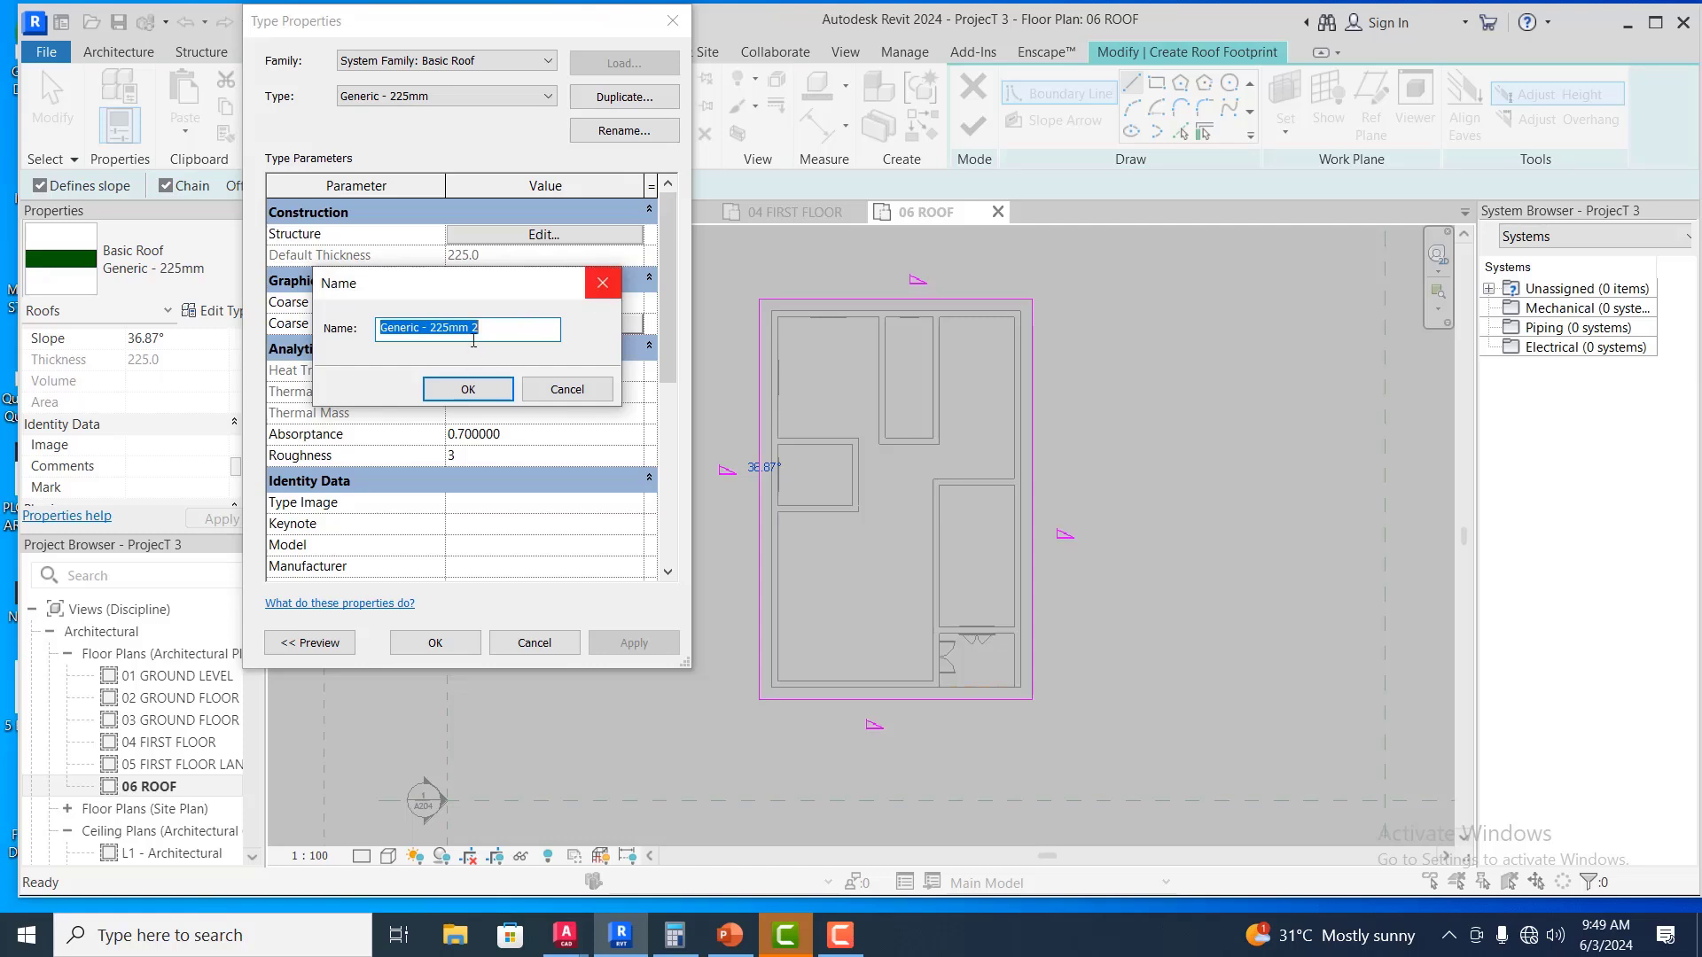
left_click(448, 328)
key("BackSpace")
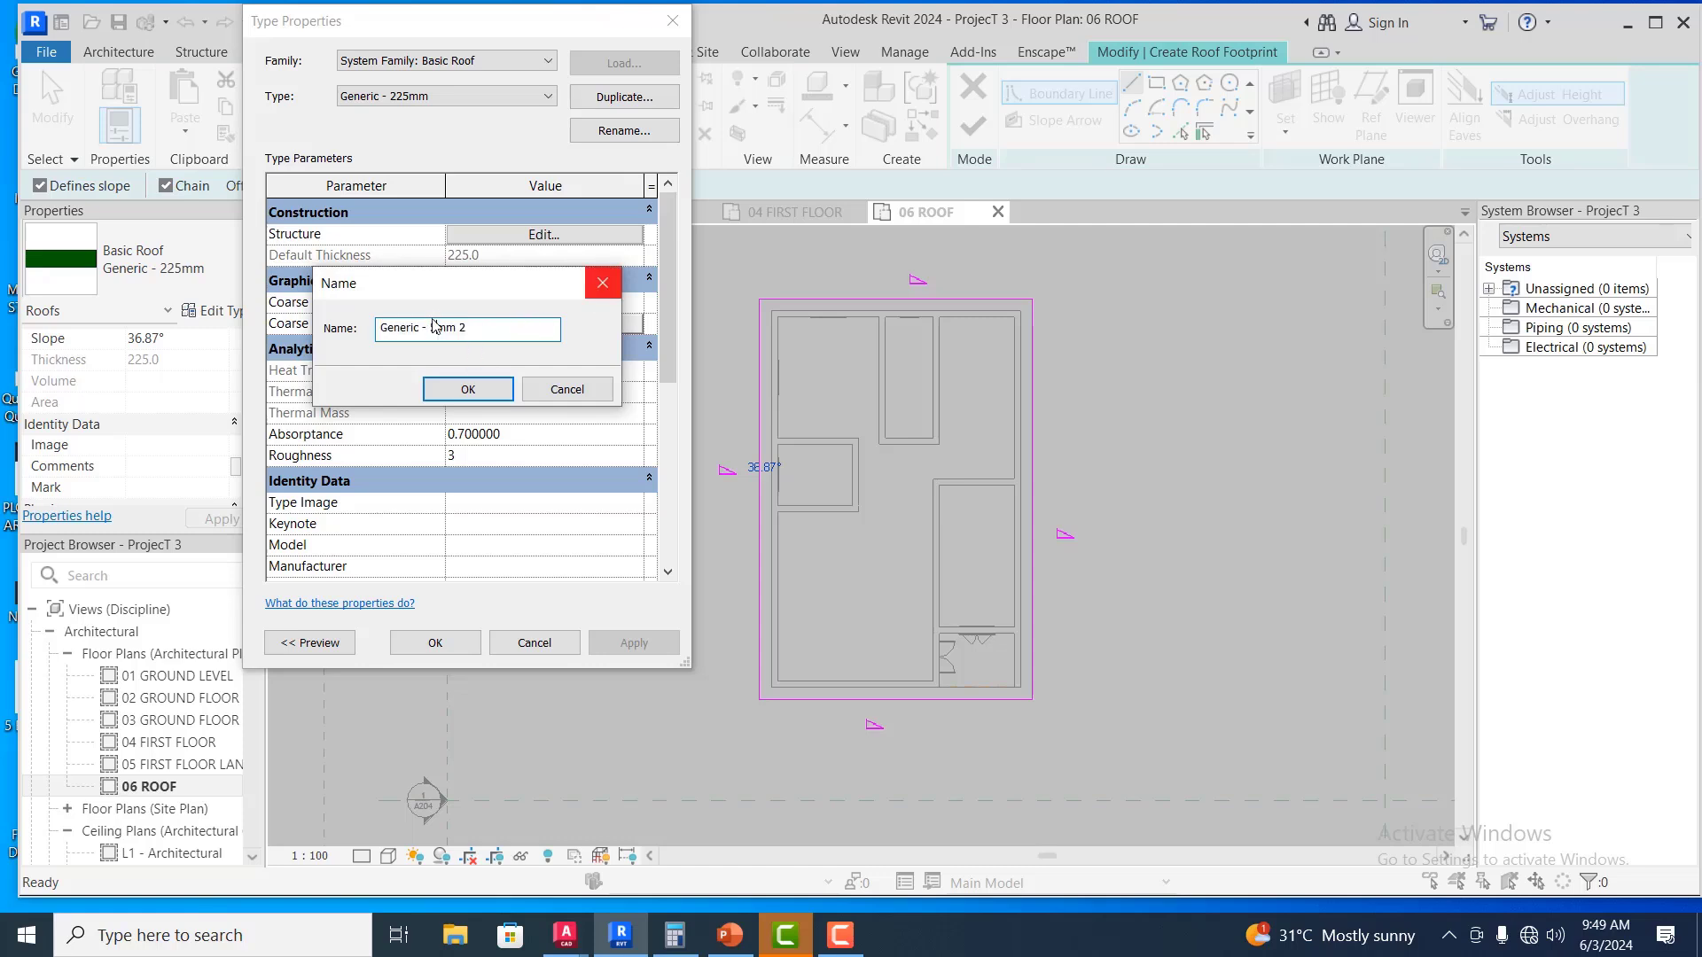
left_click(483, 391)
scroll(557, 360, "down", 1)
scroll(556, 360, "down", 5)
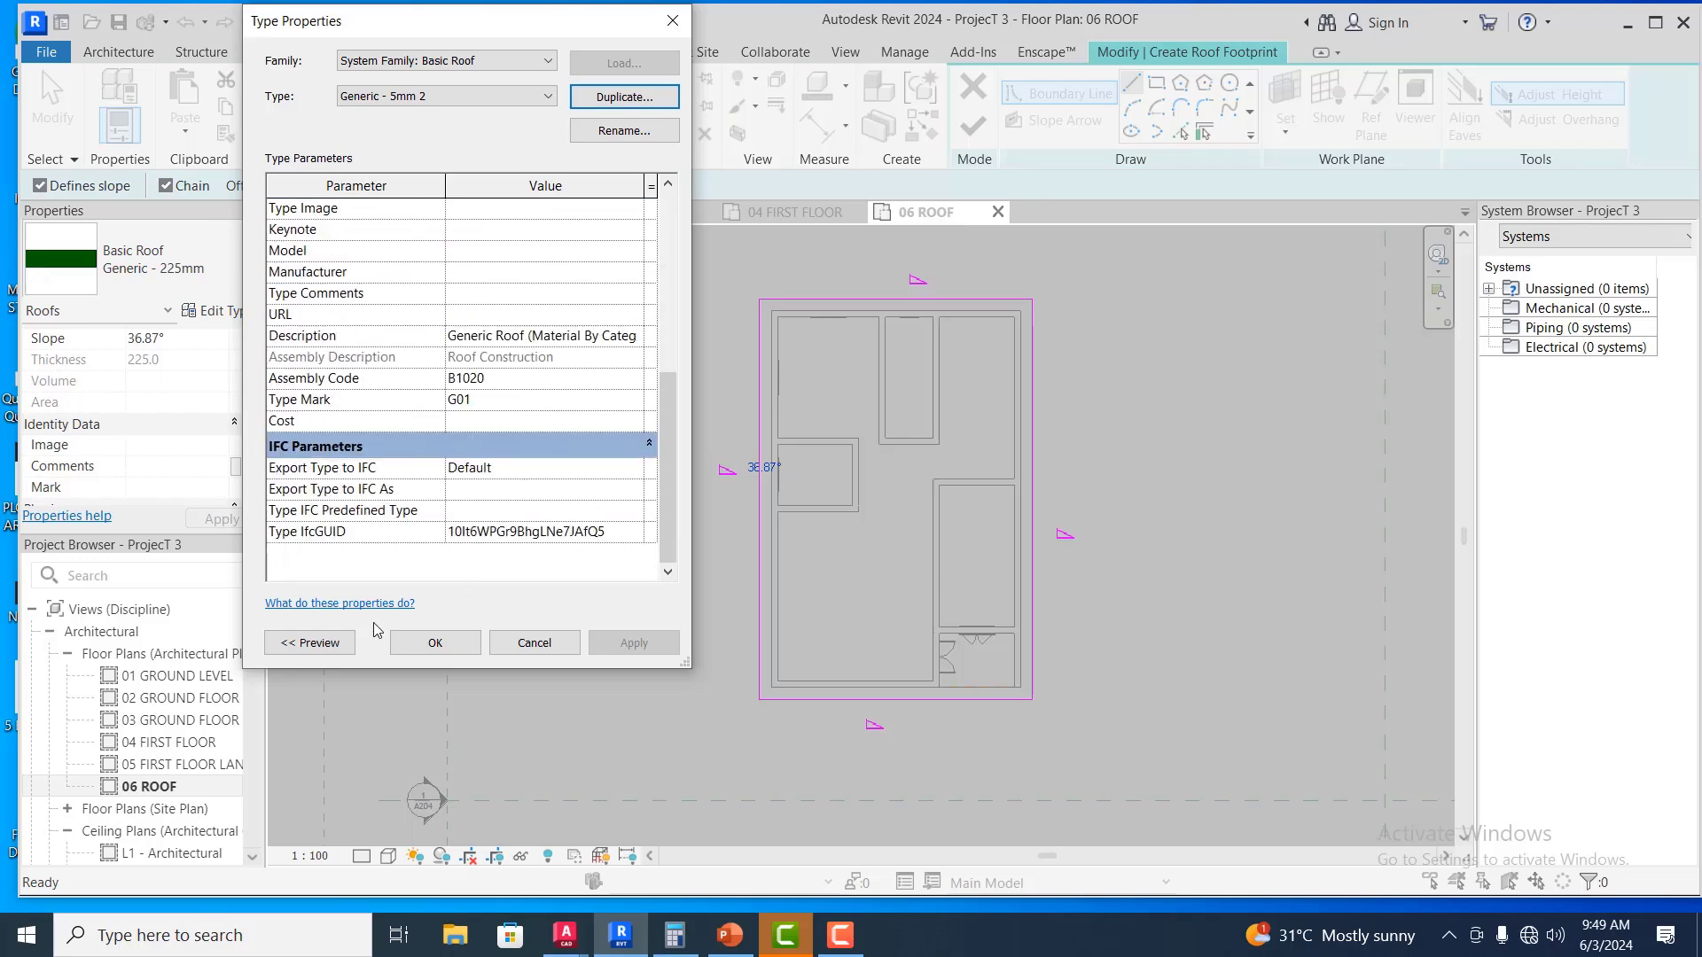
scroll(462, 373, "up", 5)
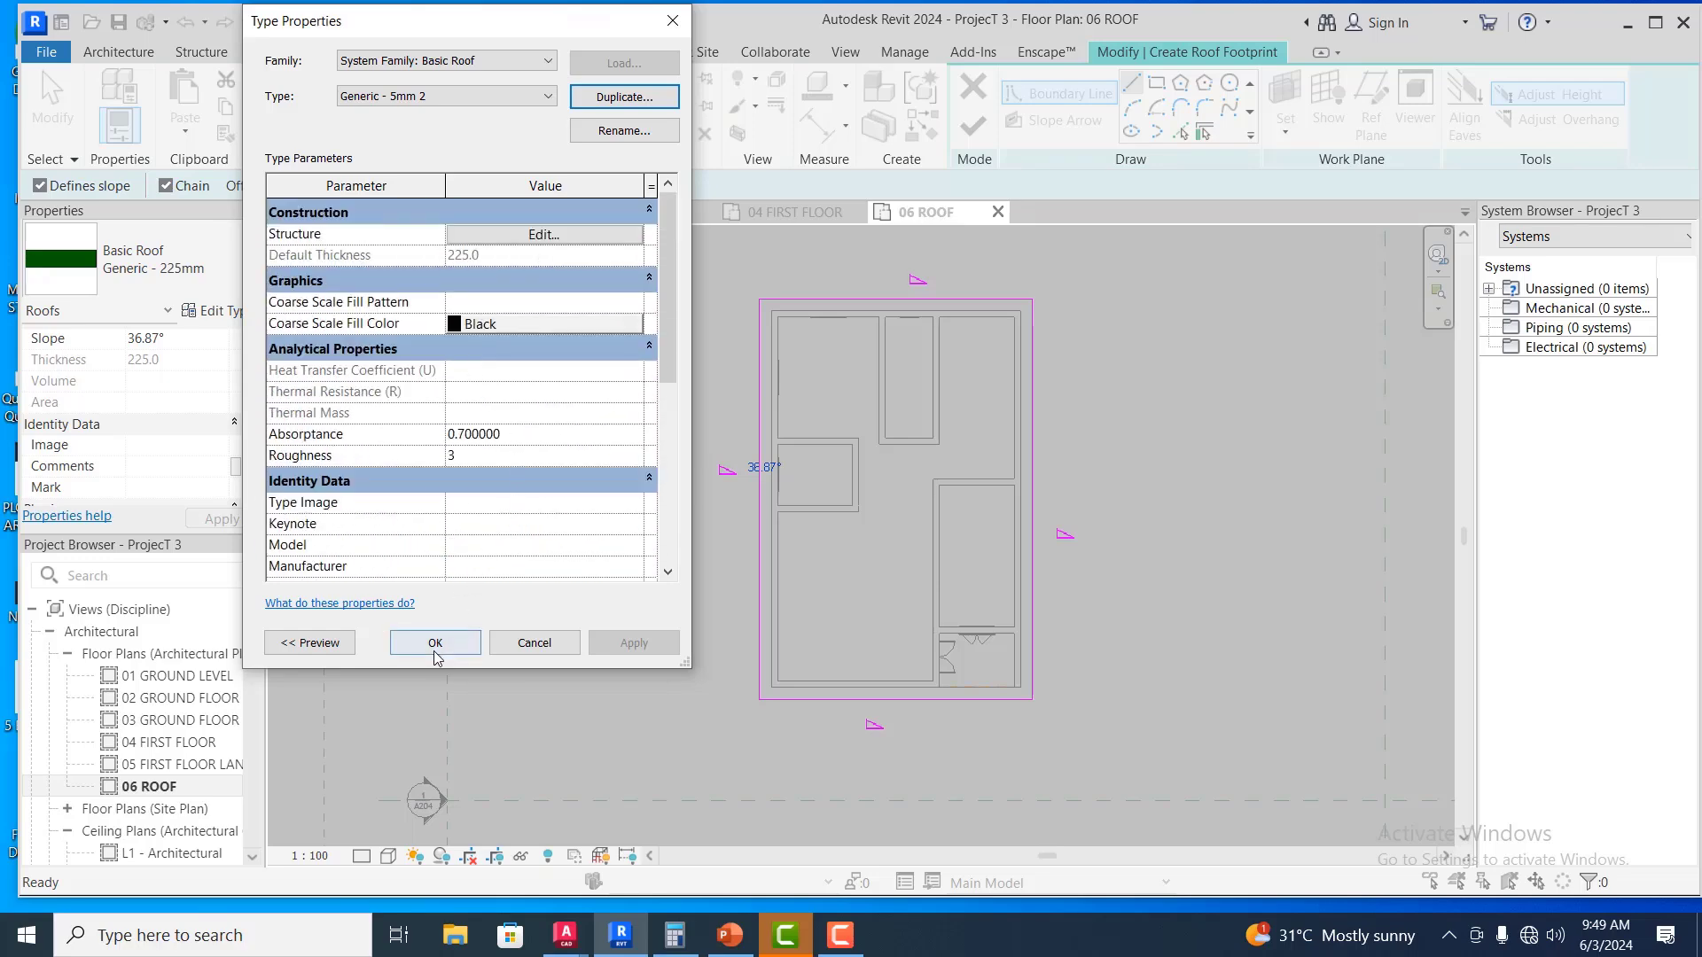
Set the duplicated roof type's structure layer thickness to 5 mm and apply the type to the roof
left_click(551, 236)
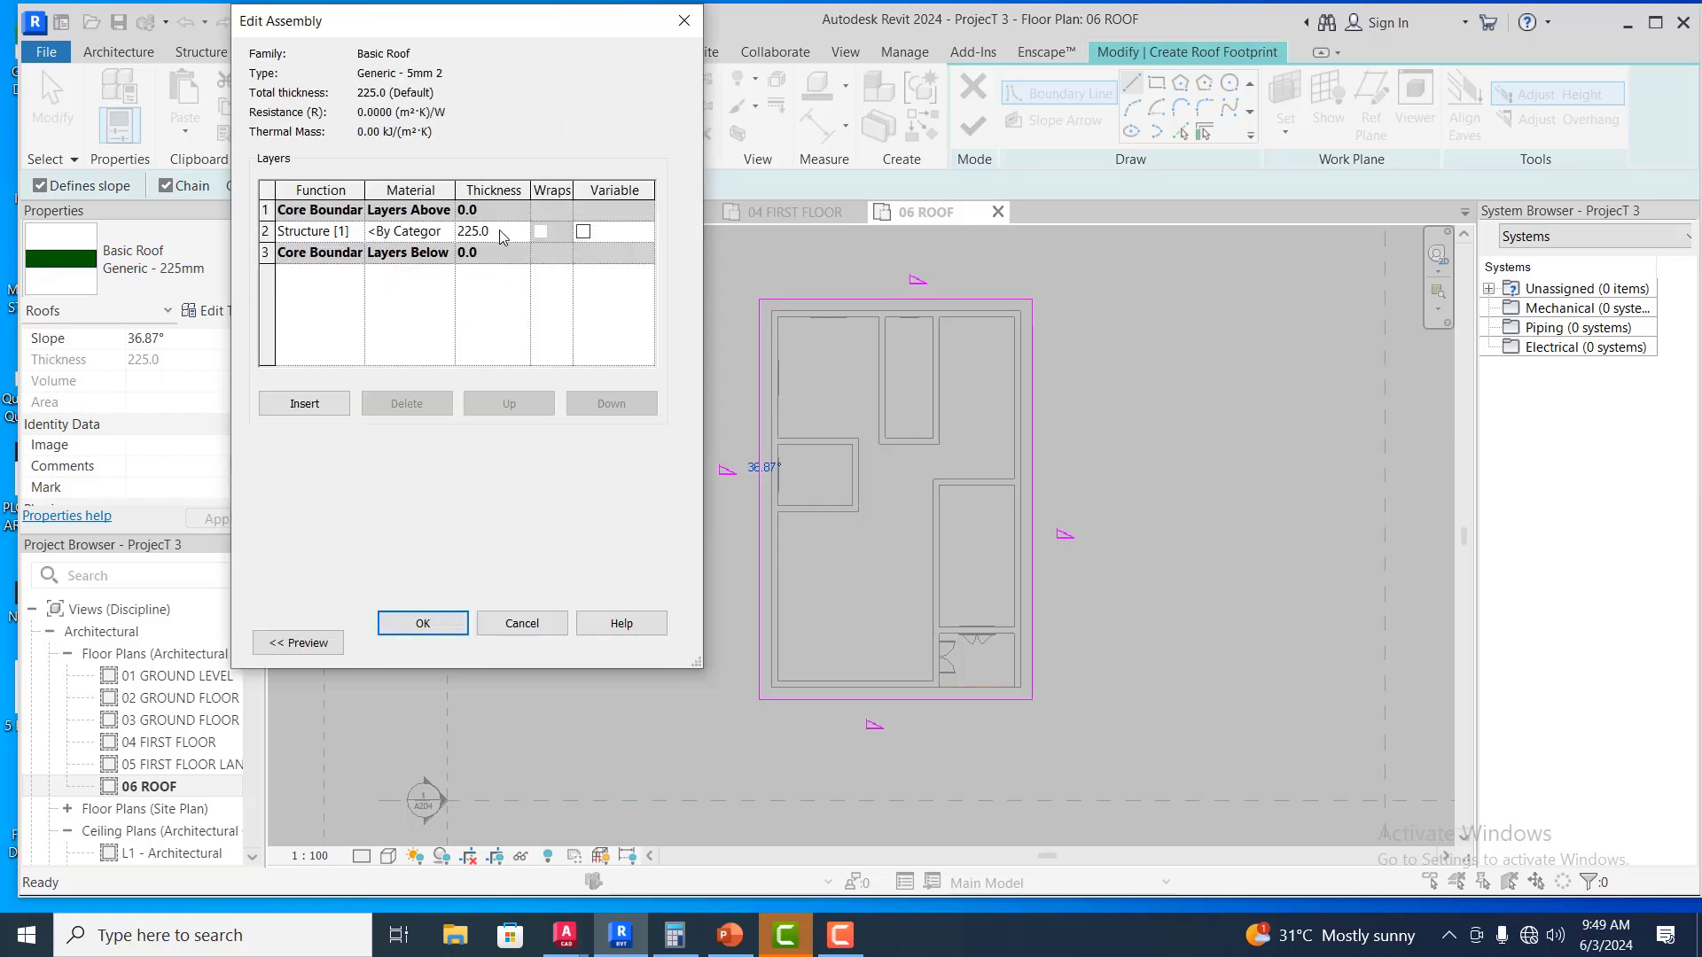
left_click_drag(503, 237, 456, 231)
type("5")
left_click(425, 621)
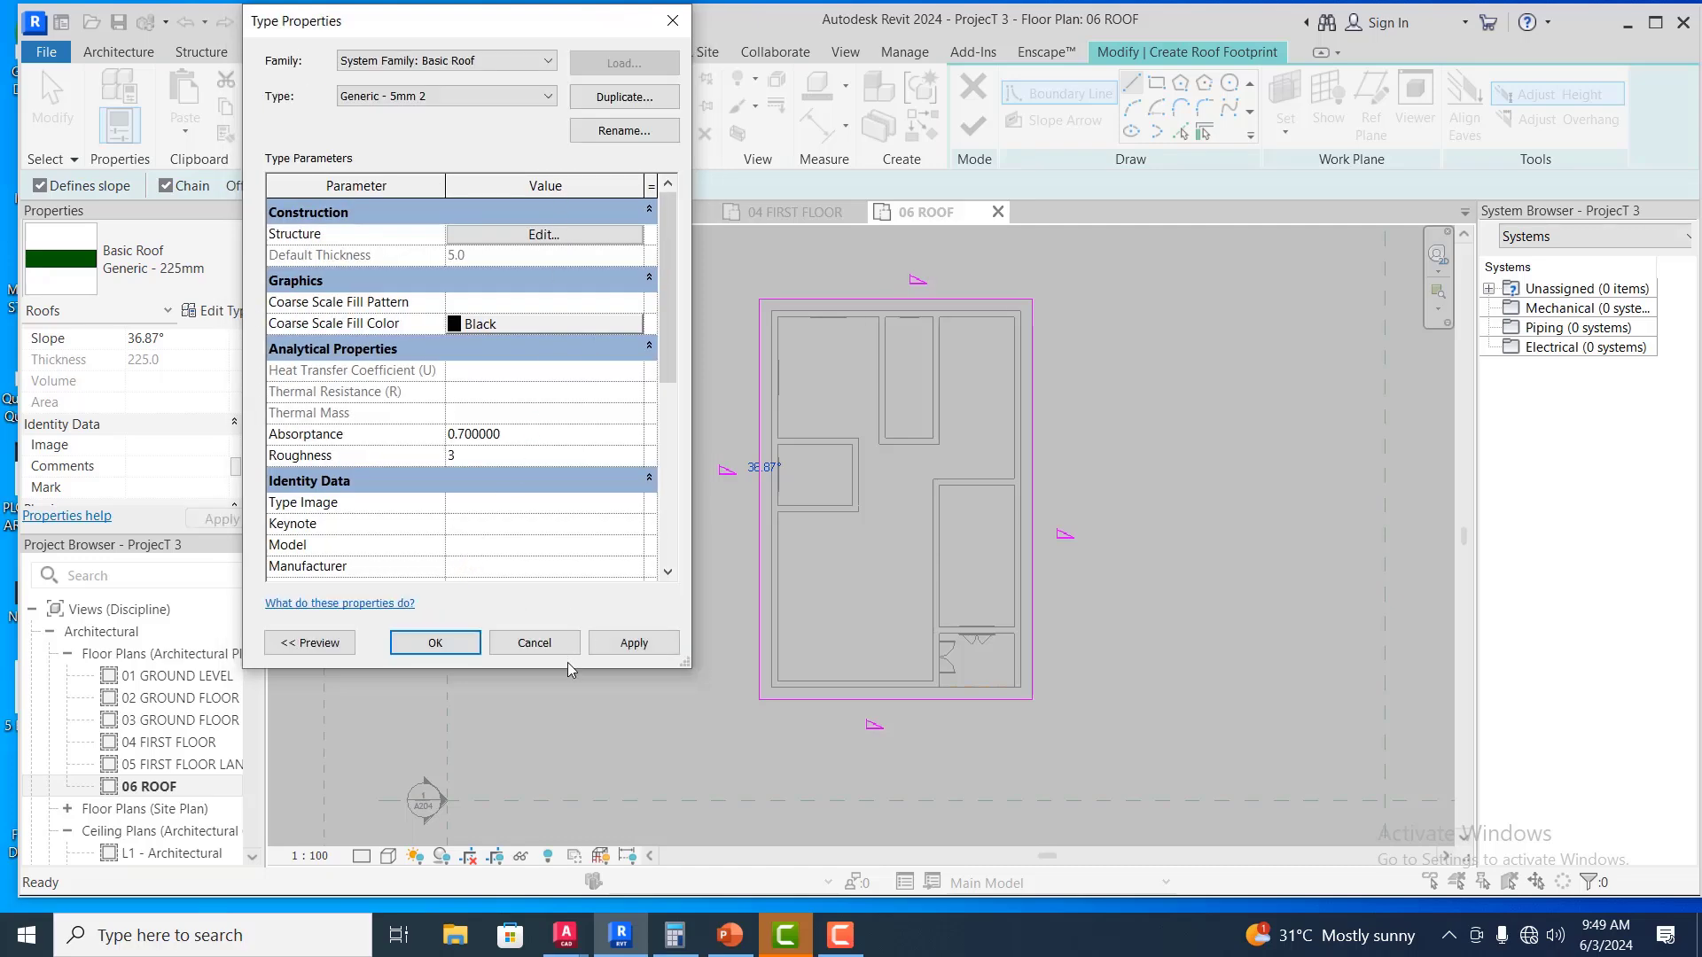
left_click(634, 643)
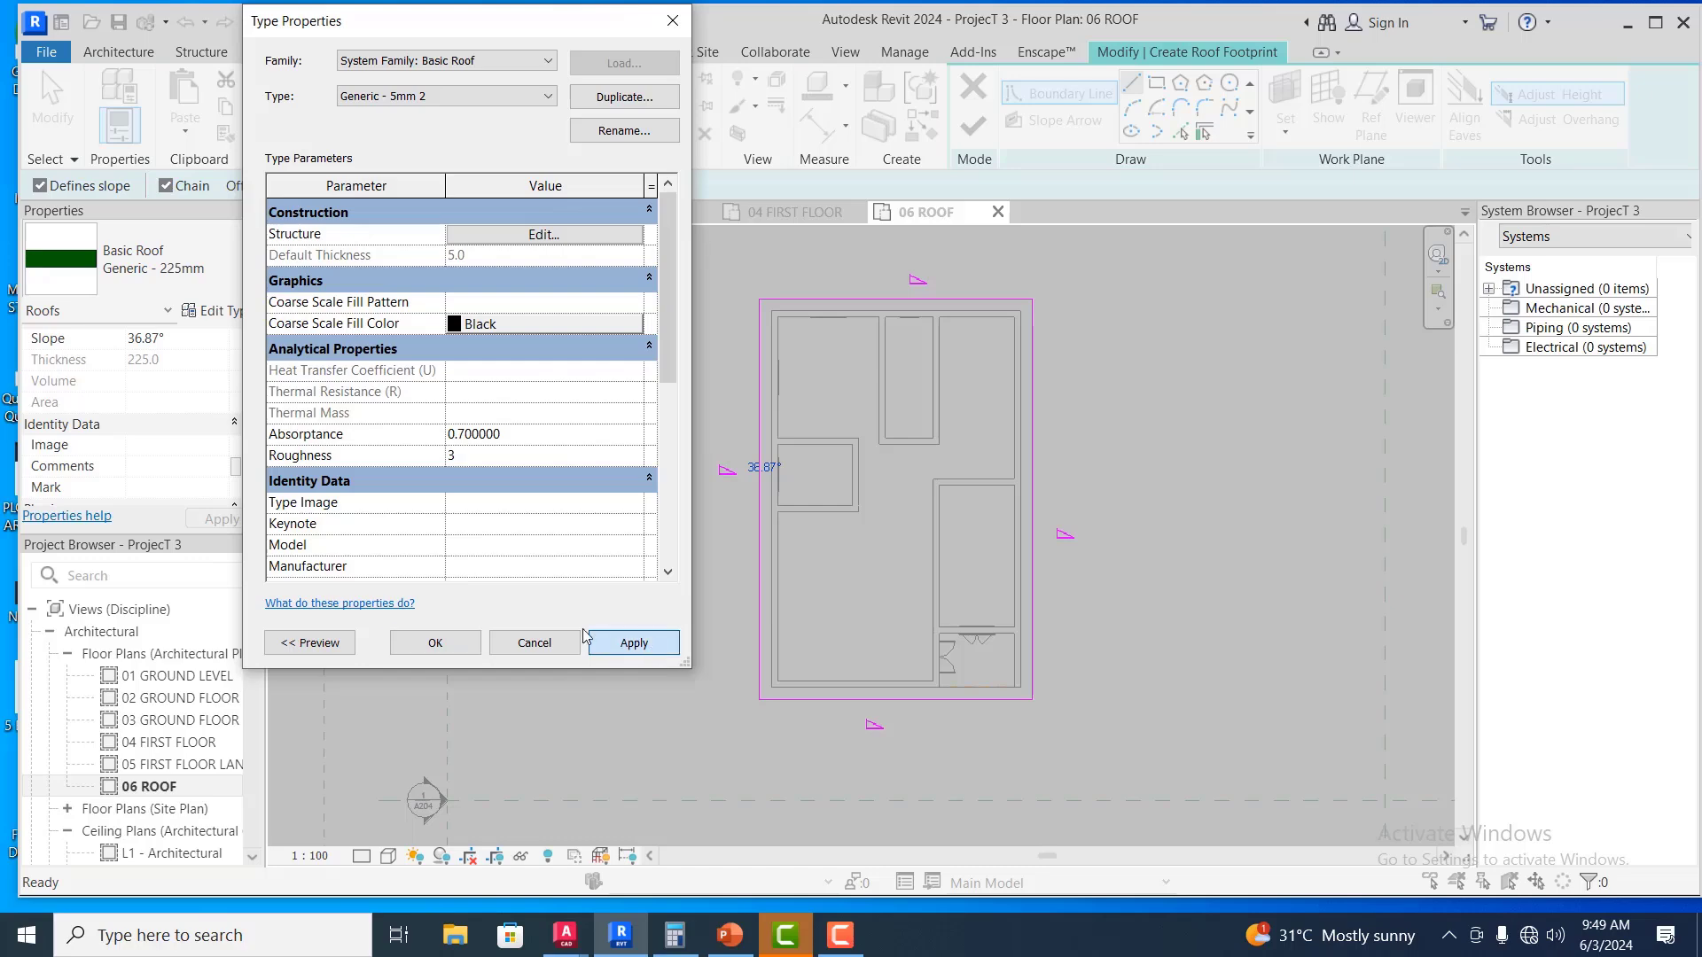
left_click(438, 647)
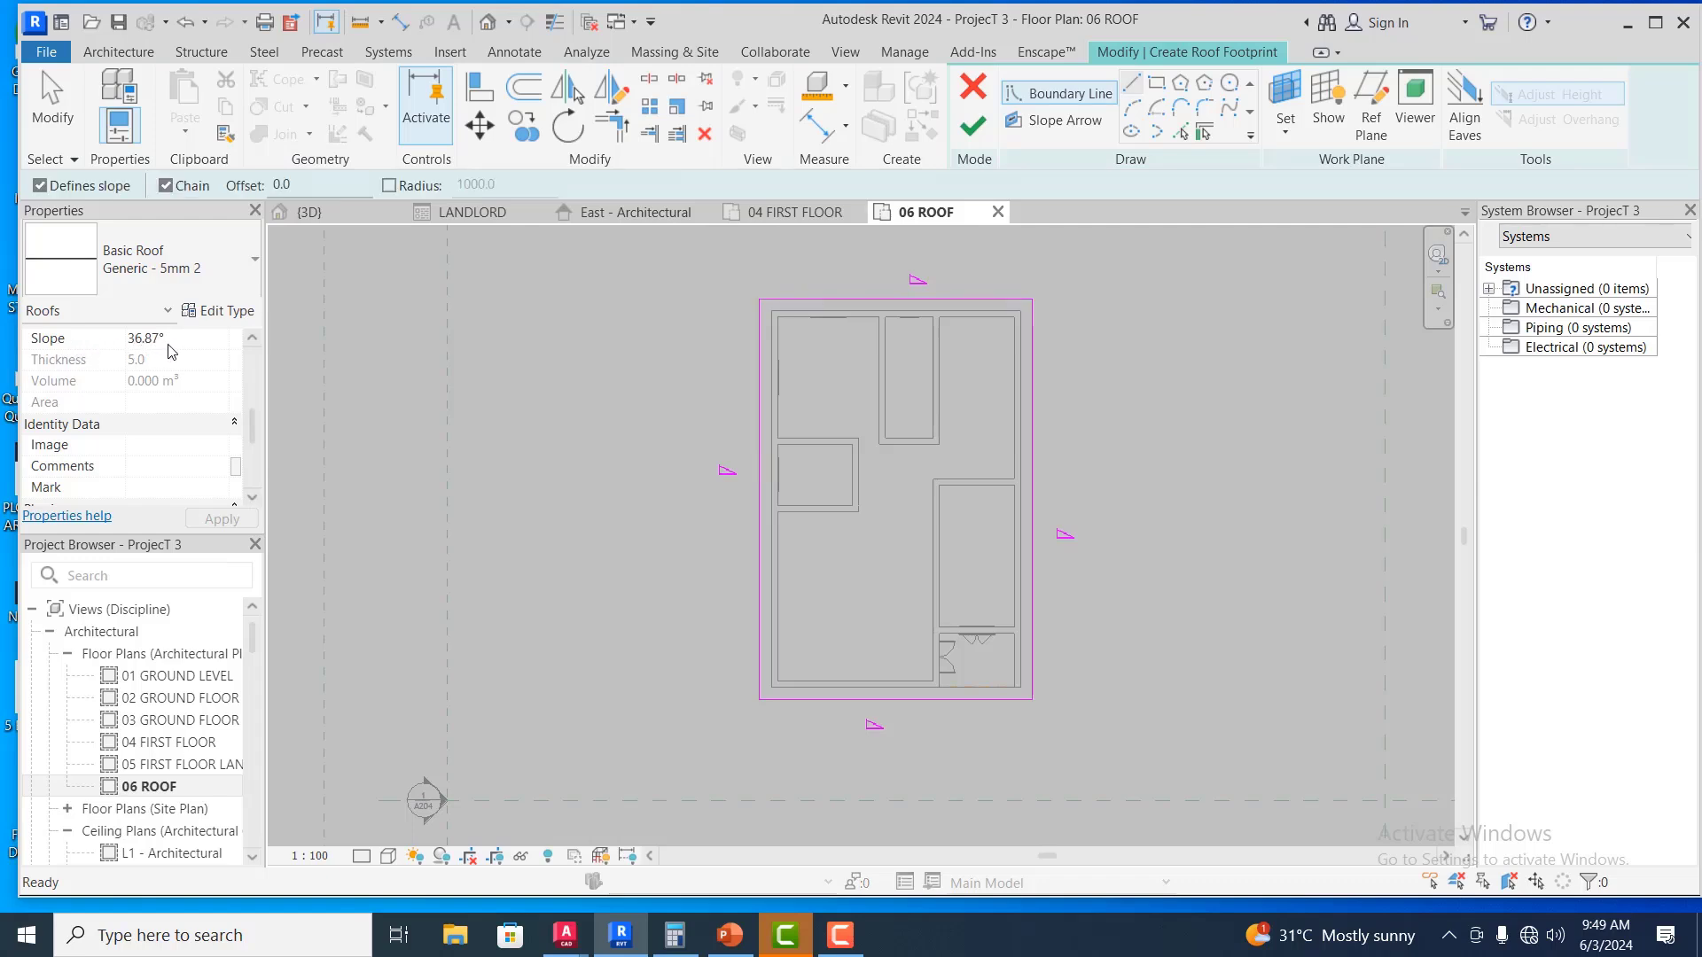
Finish the roof footprint, deselect the roof and open the 3D view
left_click(987, 126)
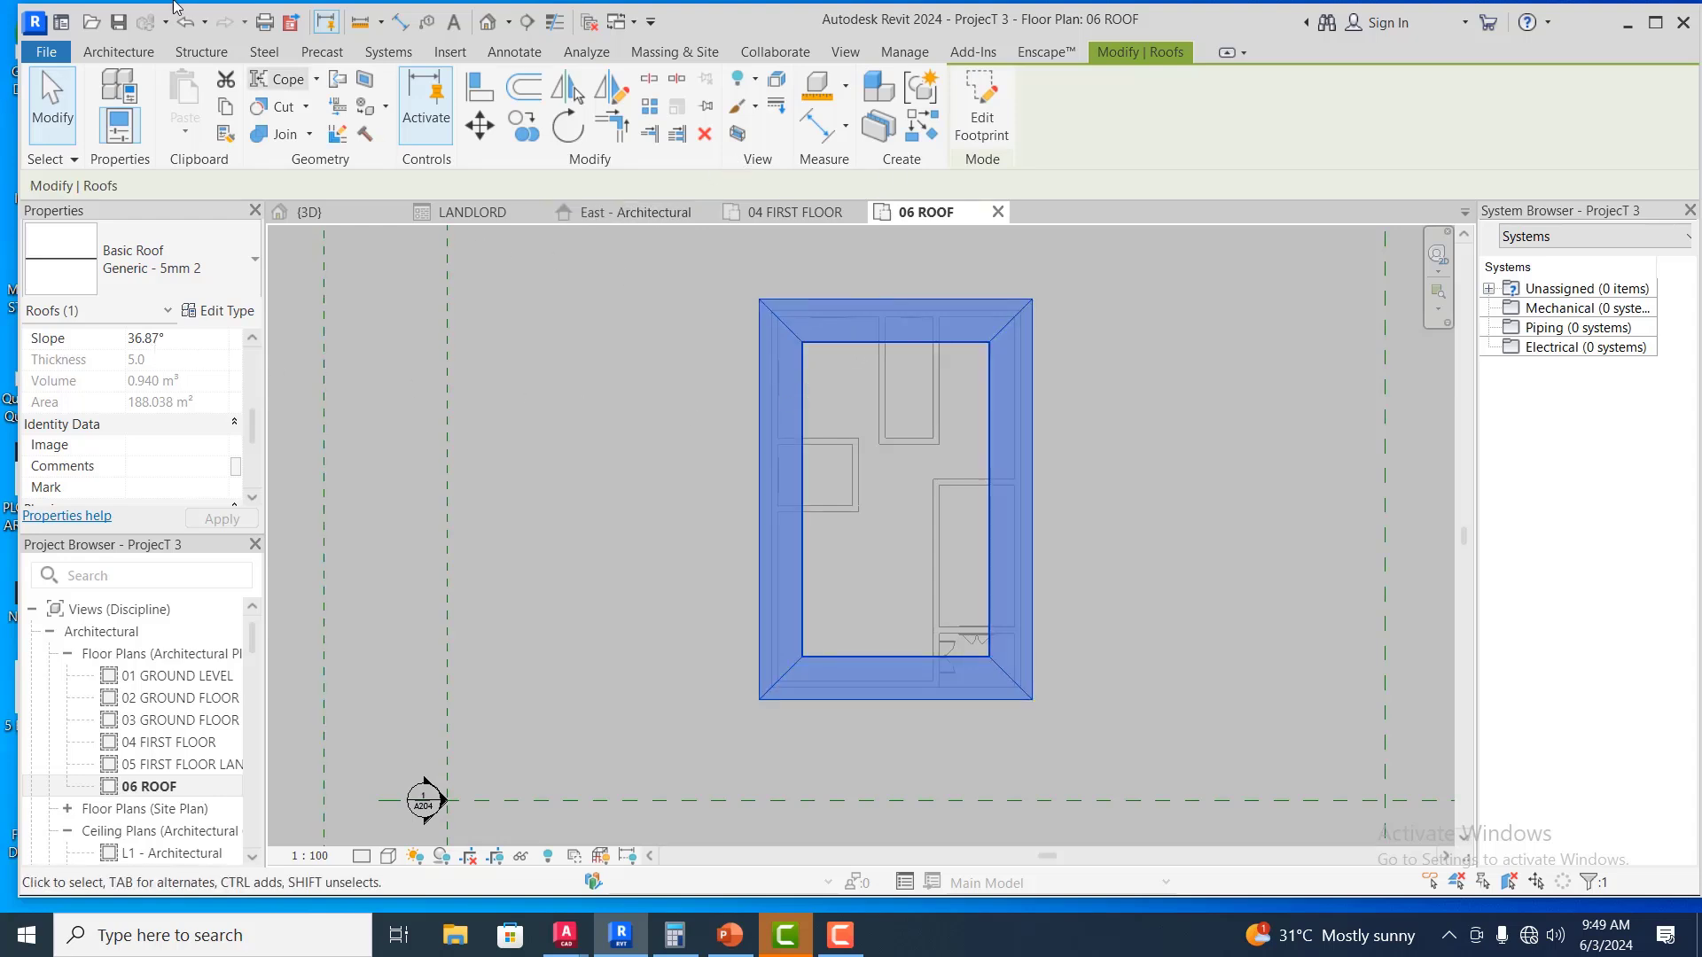
left_click(133, 52)
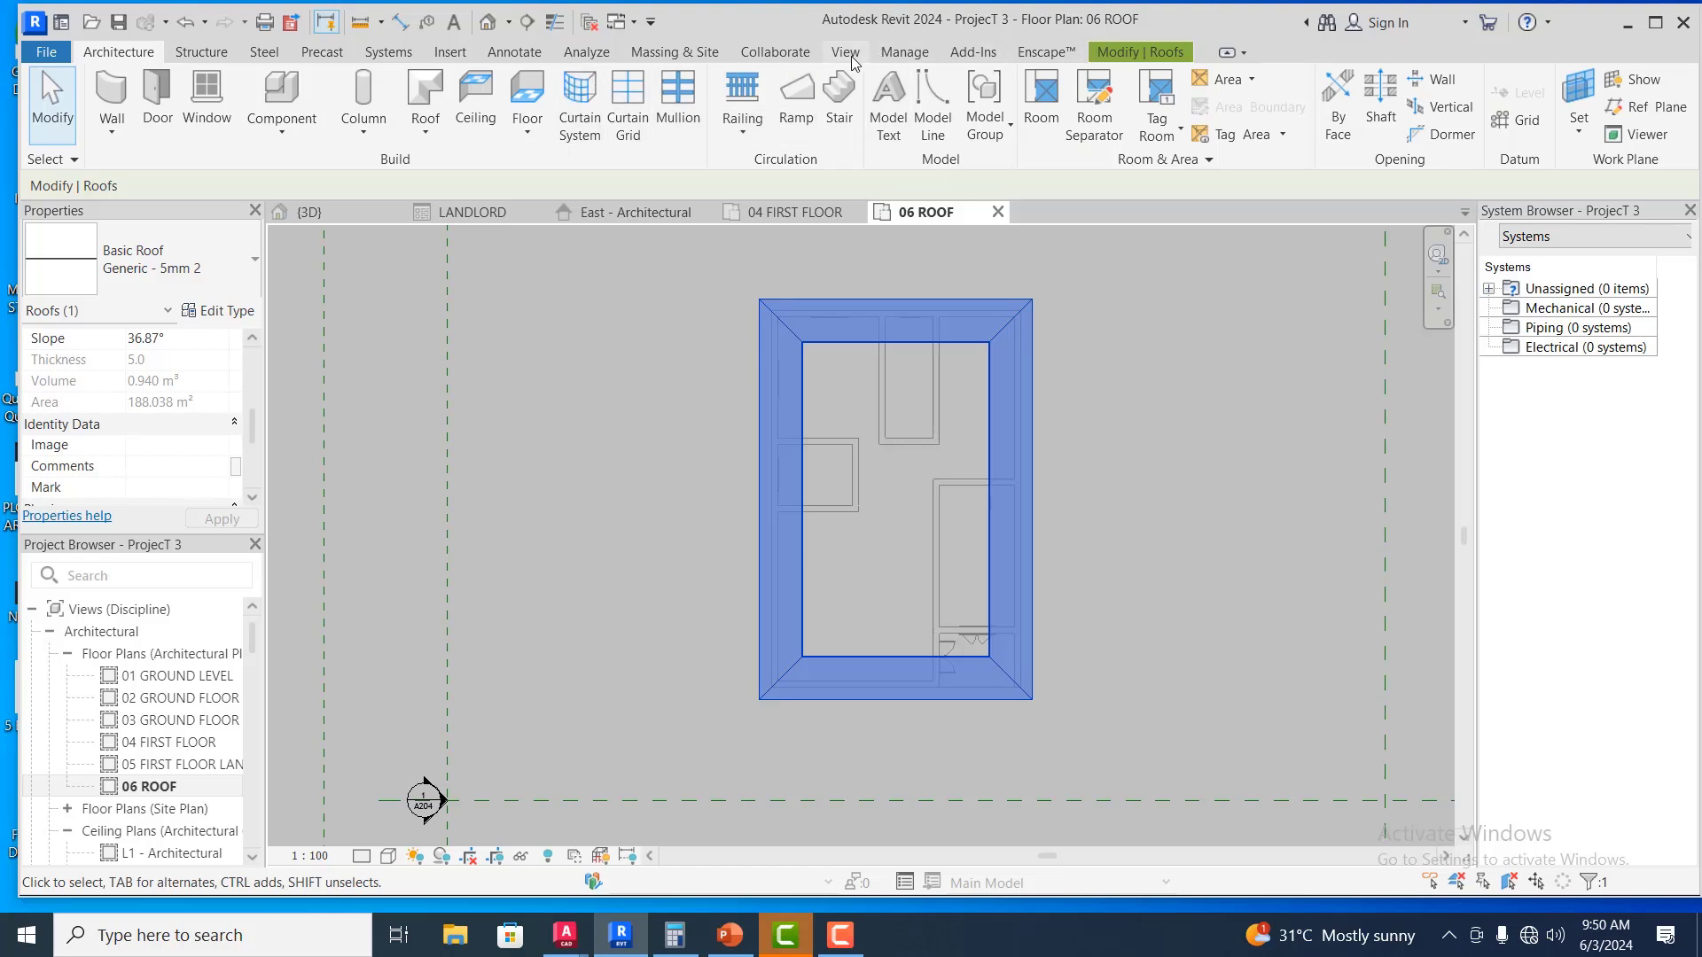
left_click(849, 55)
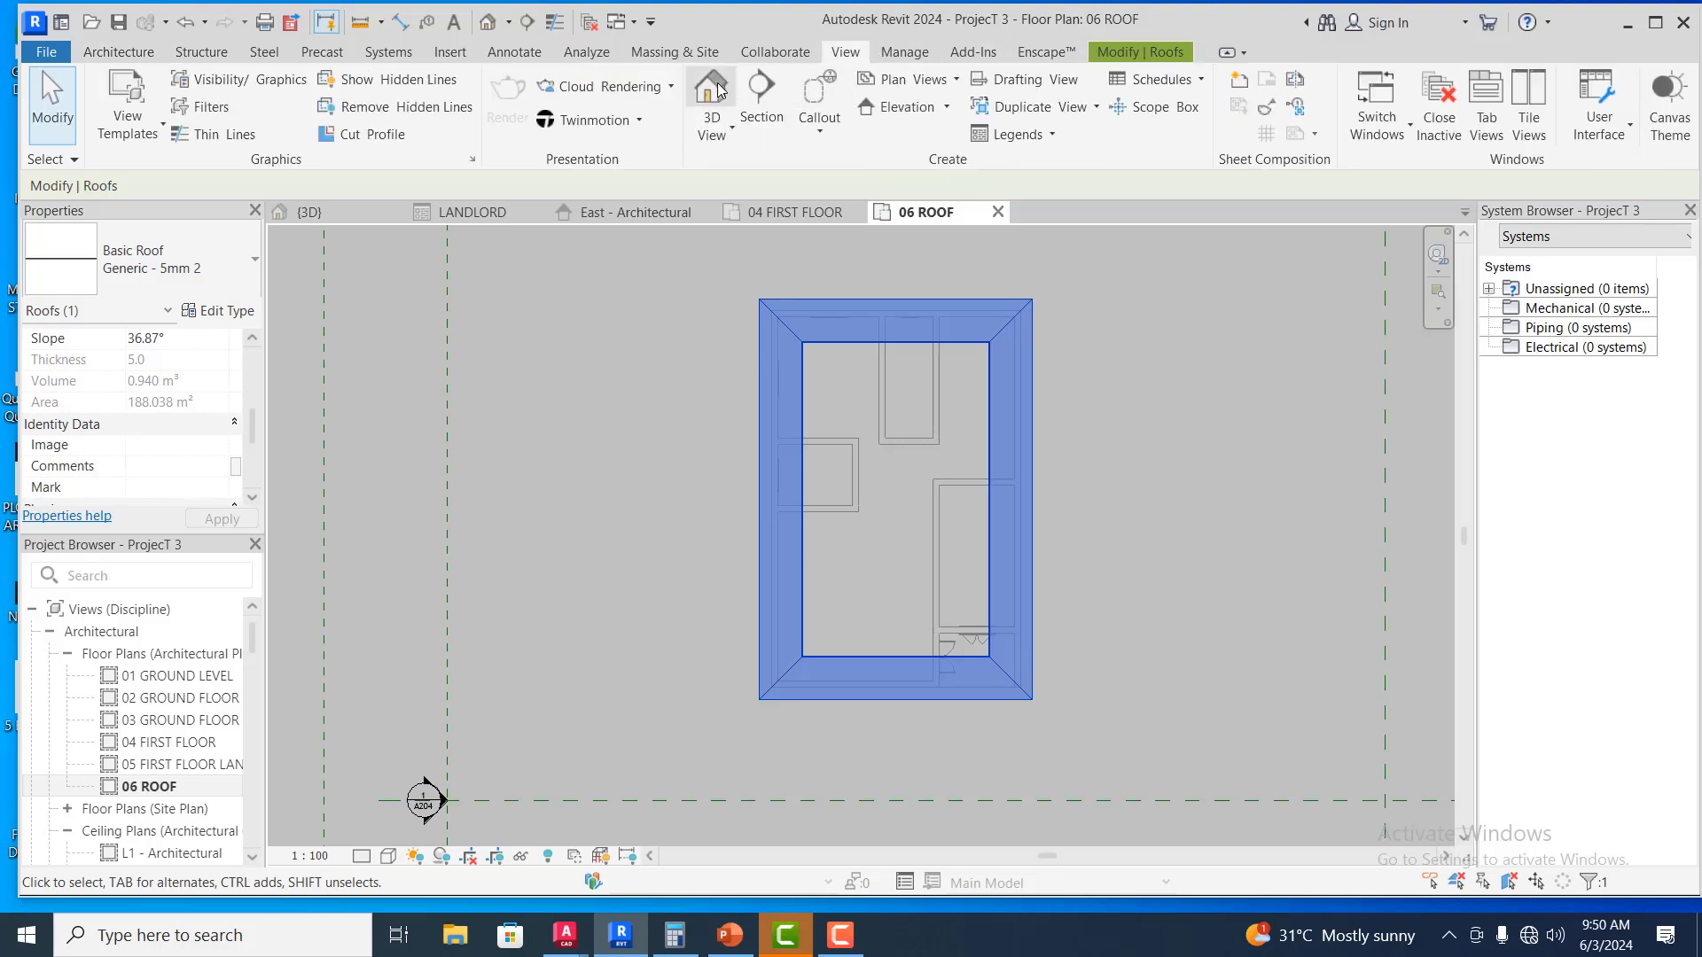
left_click(1184, 481)
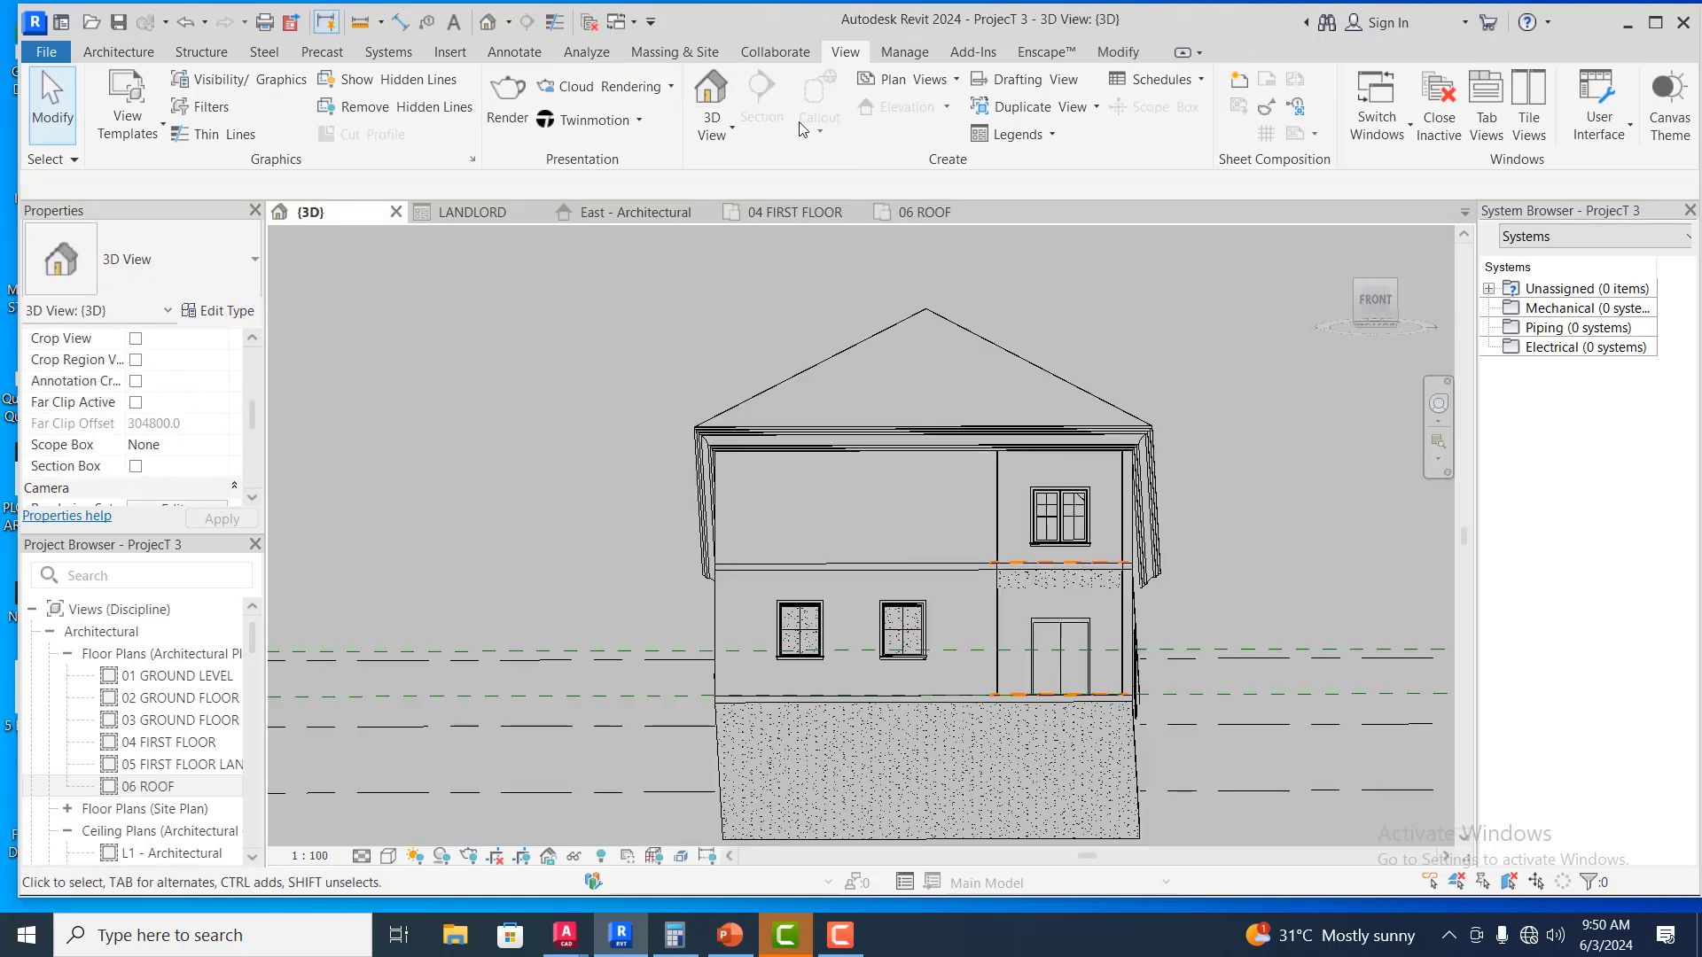
Examine the hip roof in 3D from a raised front-corner angle and select the roof
left_click(1439, 404)
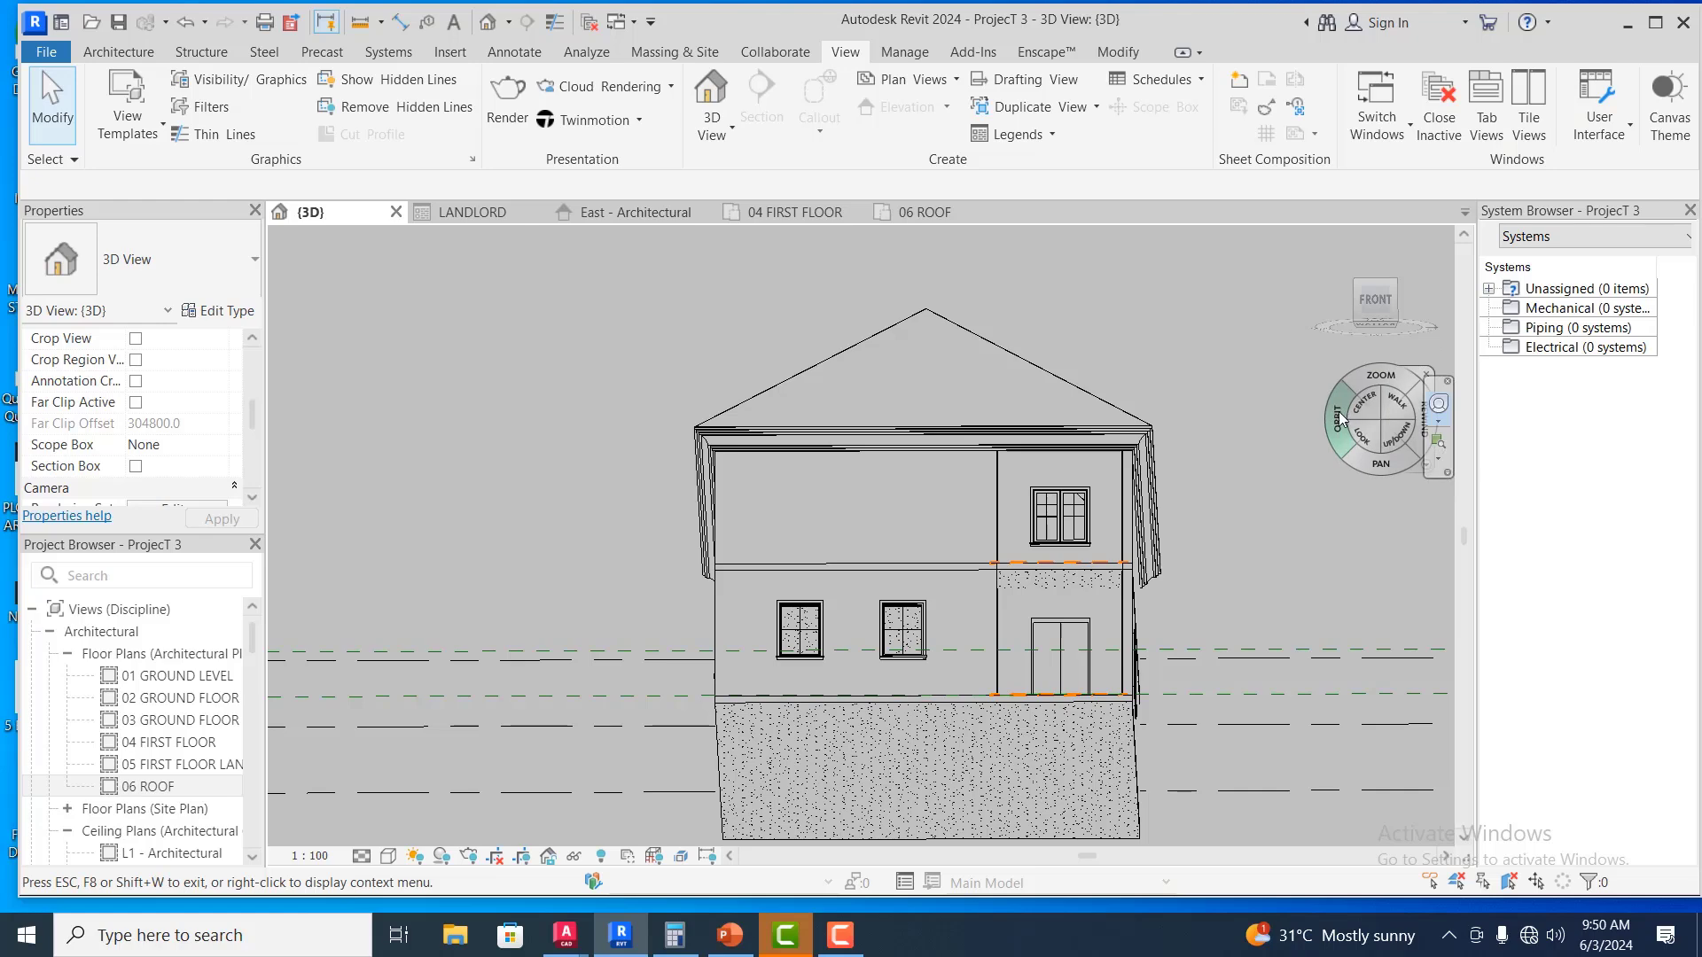
left_click_drag(1340, 409, 567, 318)
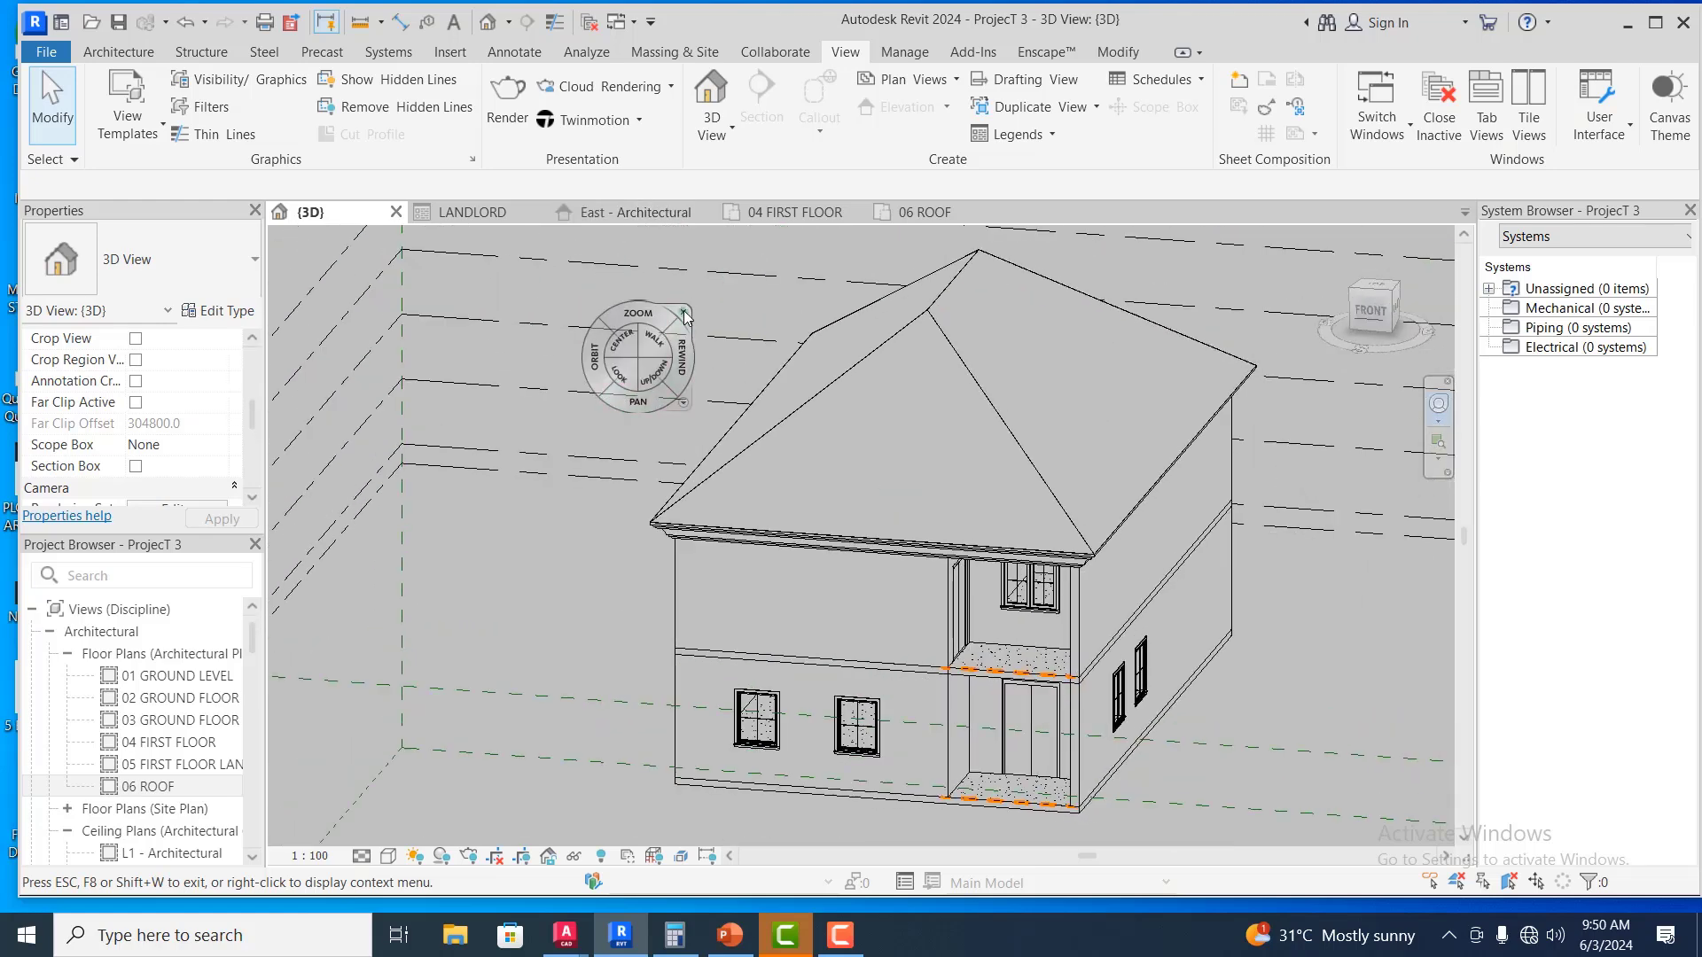
key("Escape")
scroll(1065, 539, "up", 1)
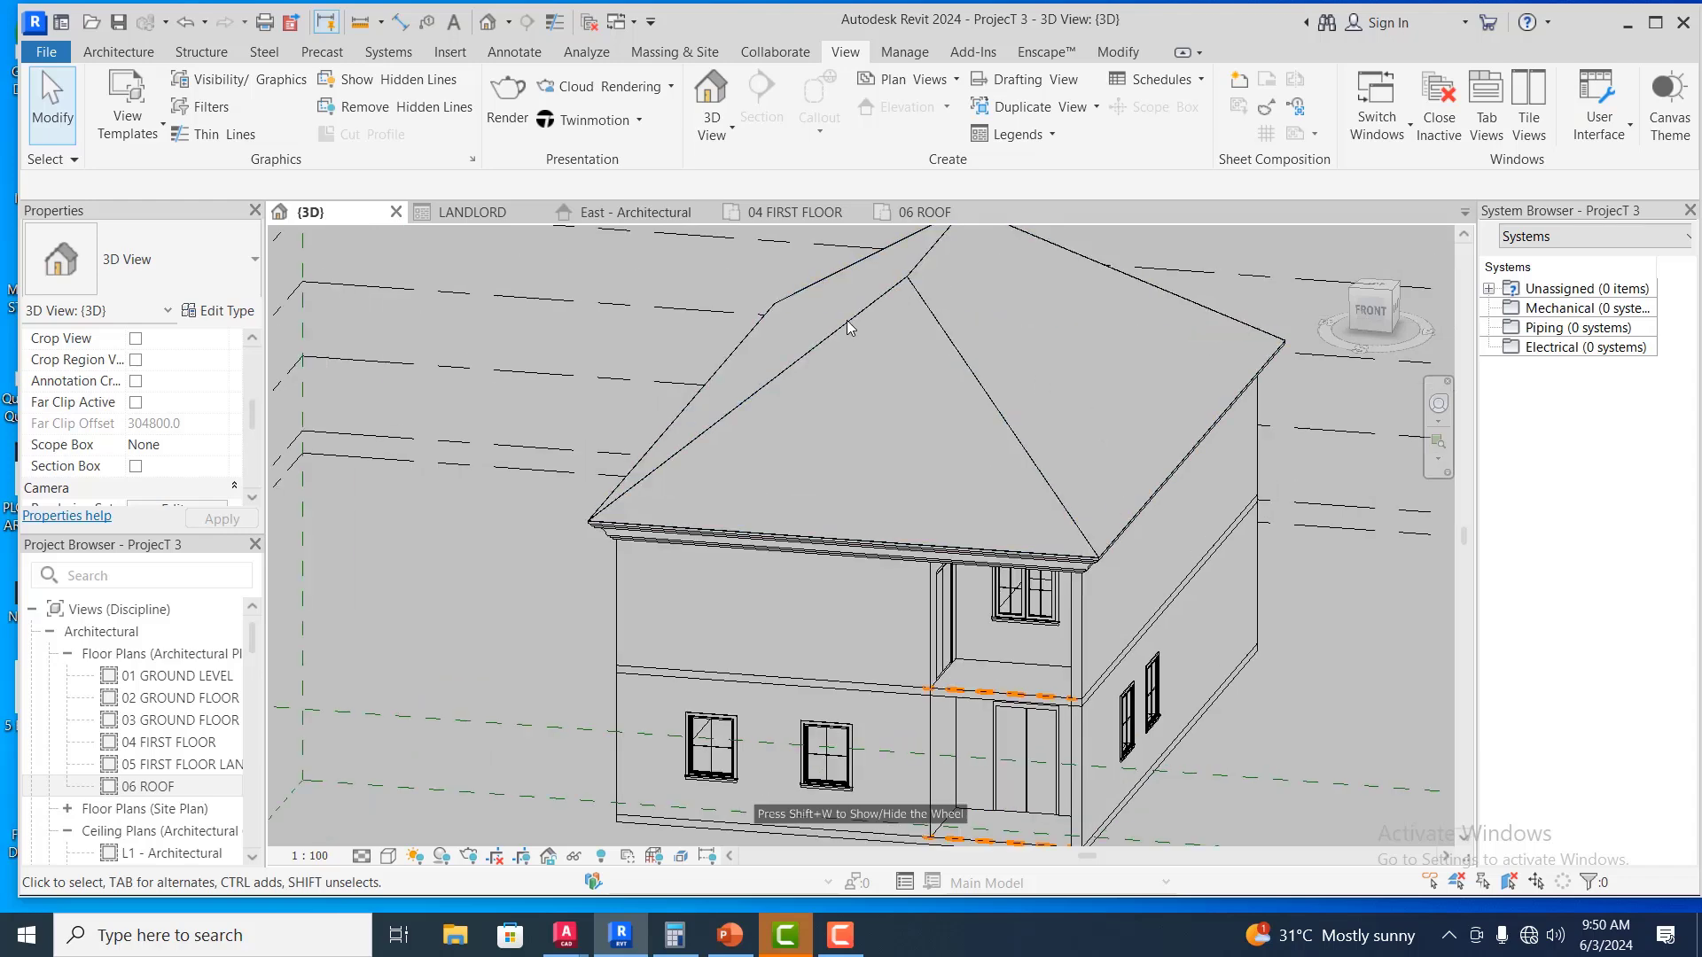
scroll(860, 440, "down", 1)
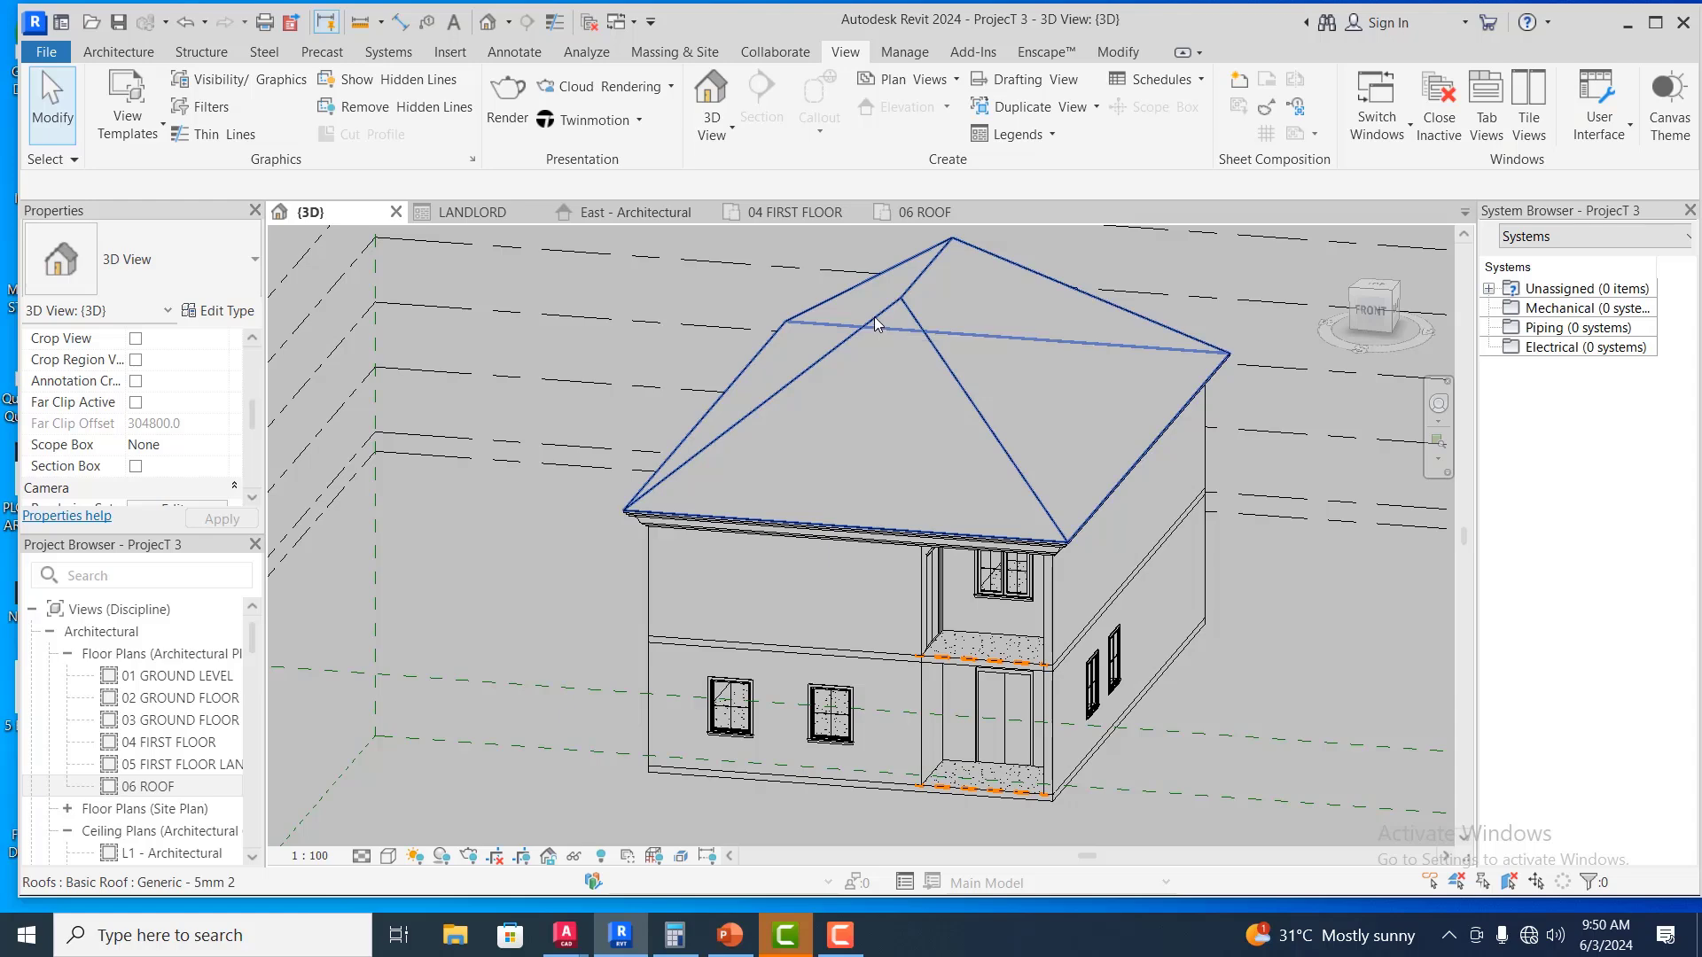
left_click(874, 316)
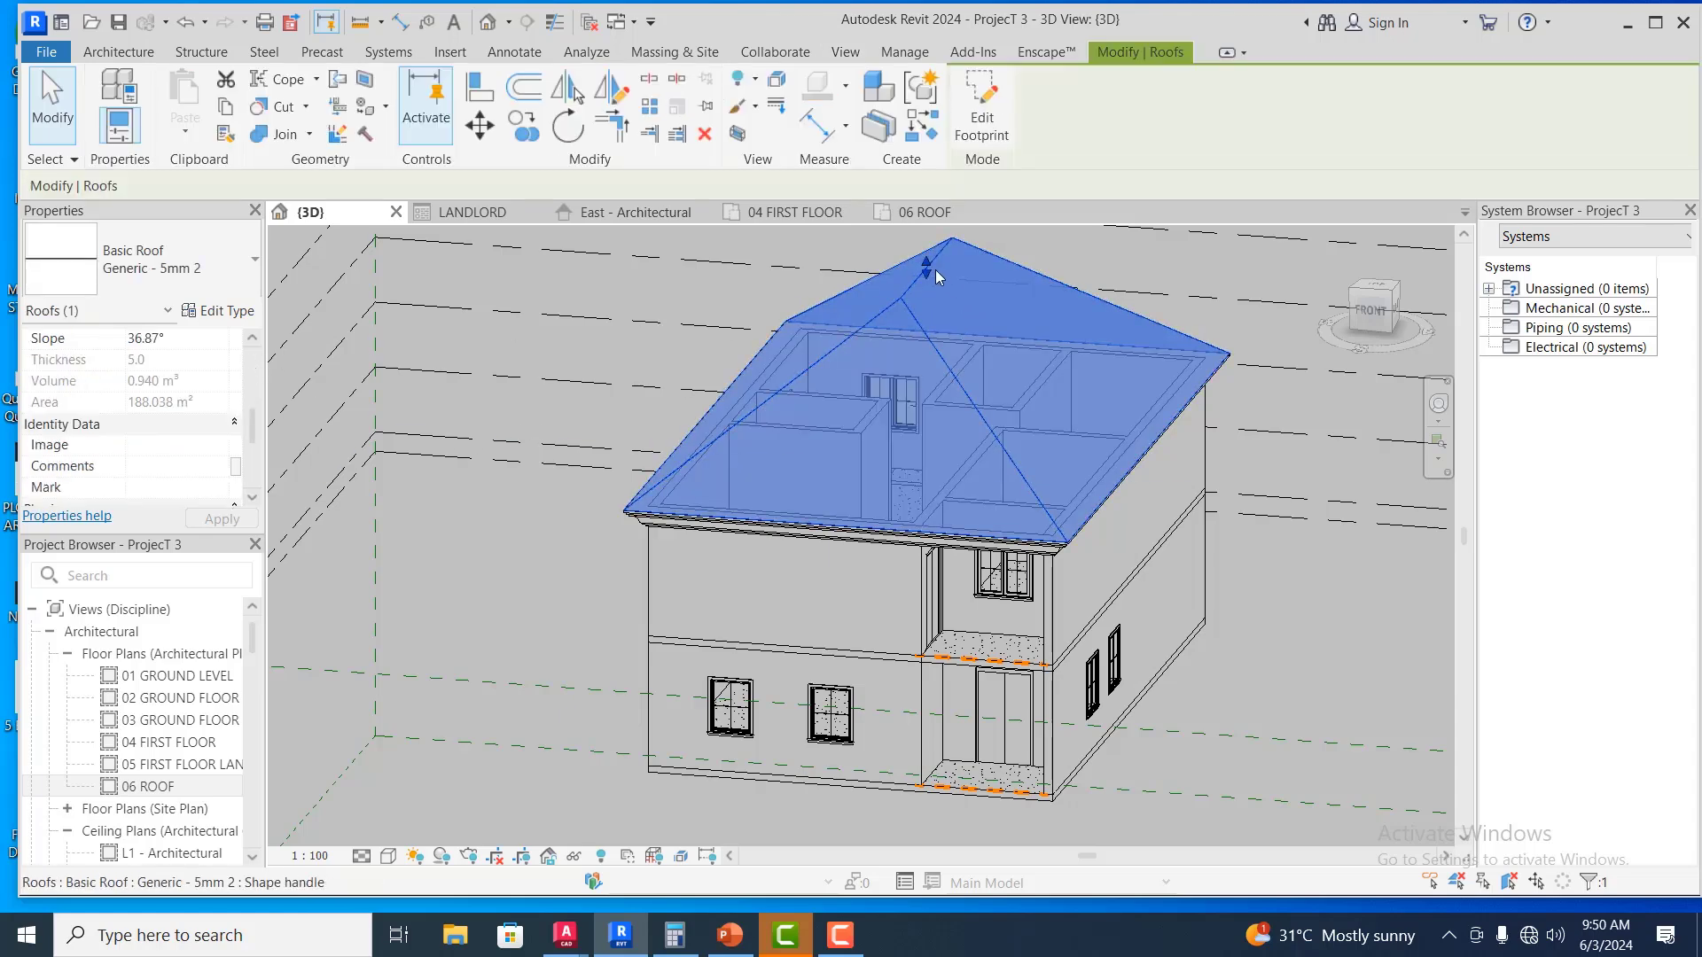
Try lowering the hip roof's ridge in 3D, and try a roof slope of 45°
left_click_drag(927, 266, 927, 296)
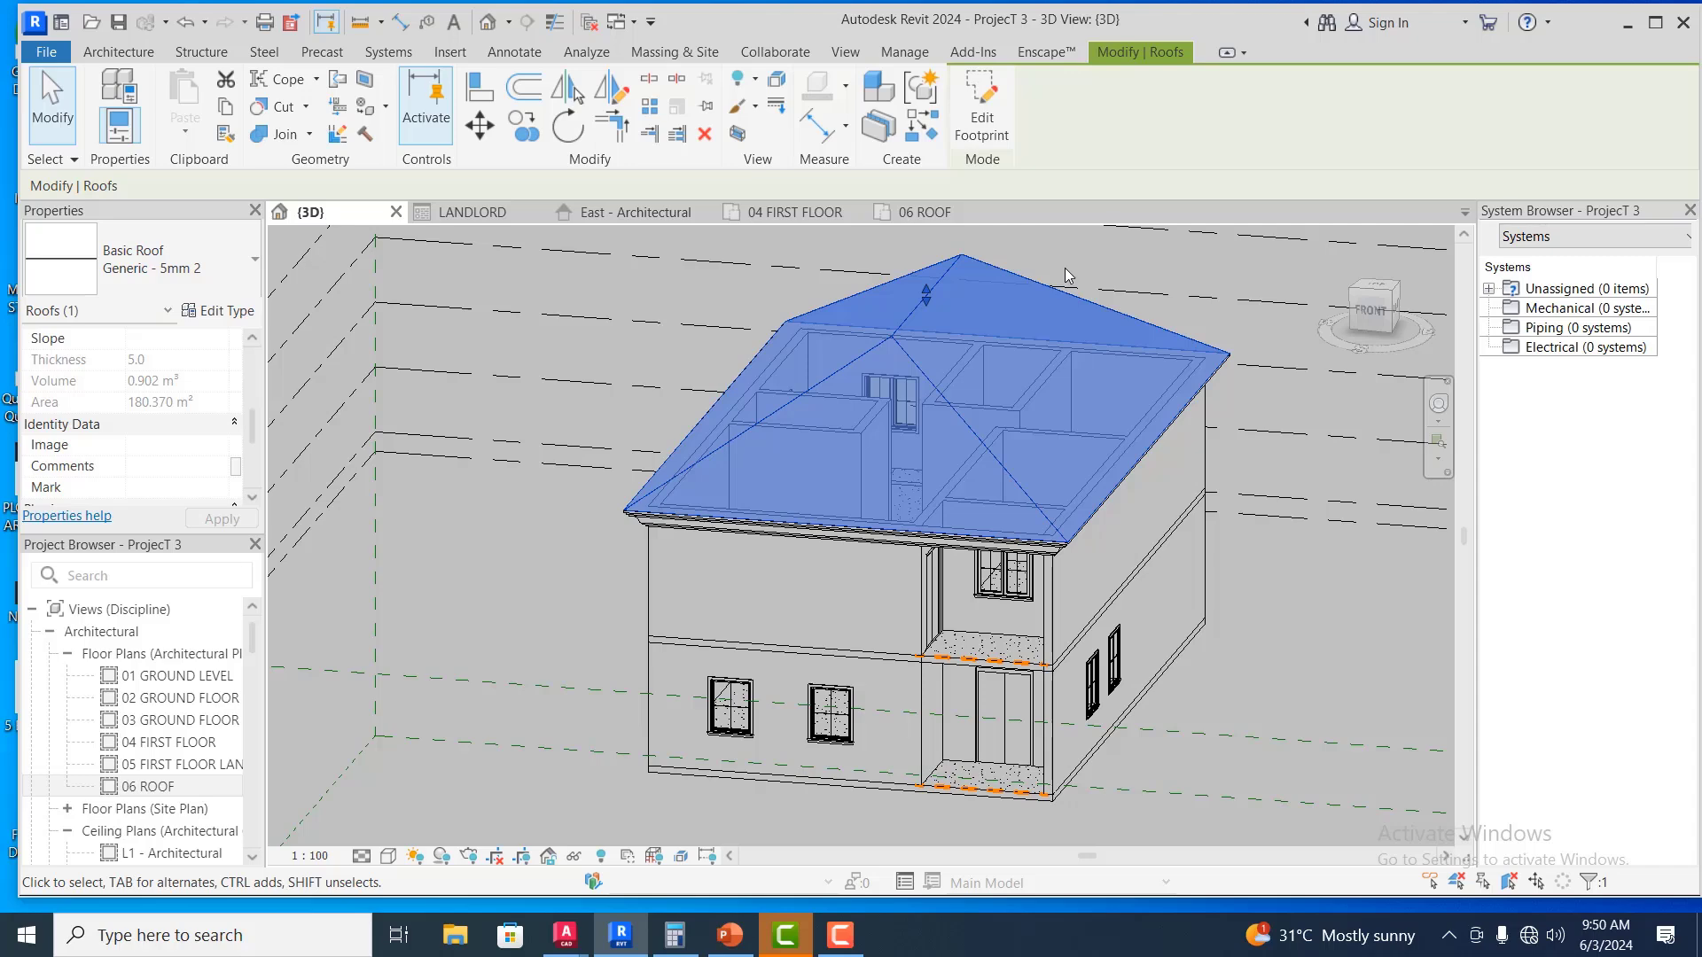
left_click(1088, 257)
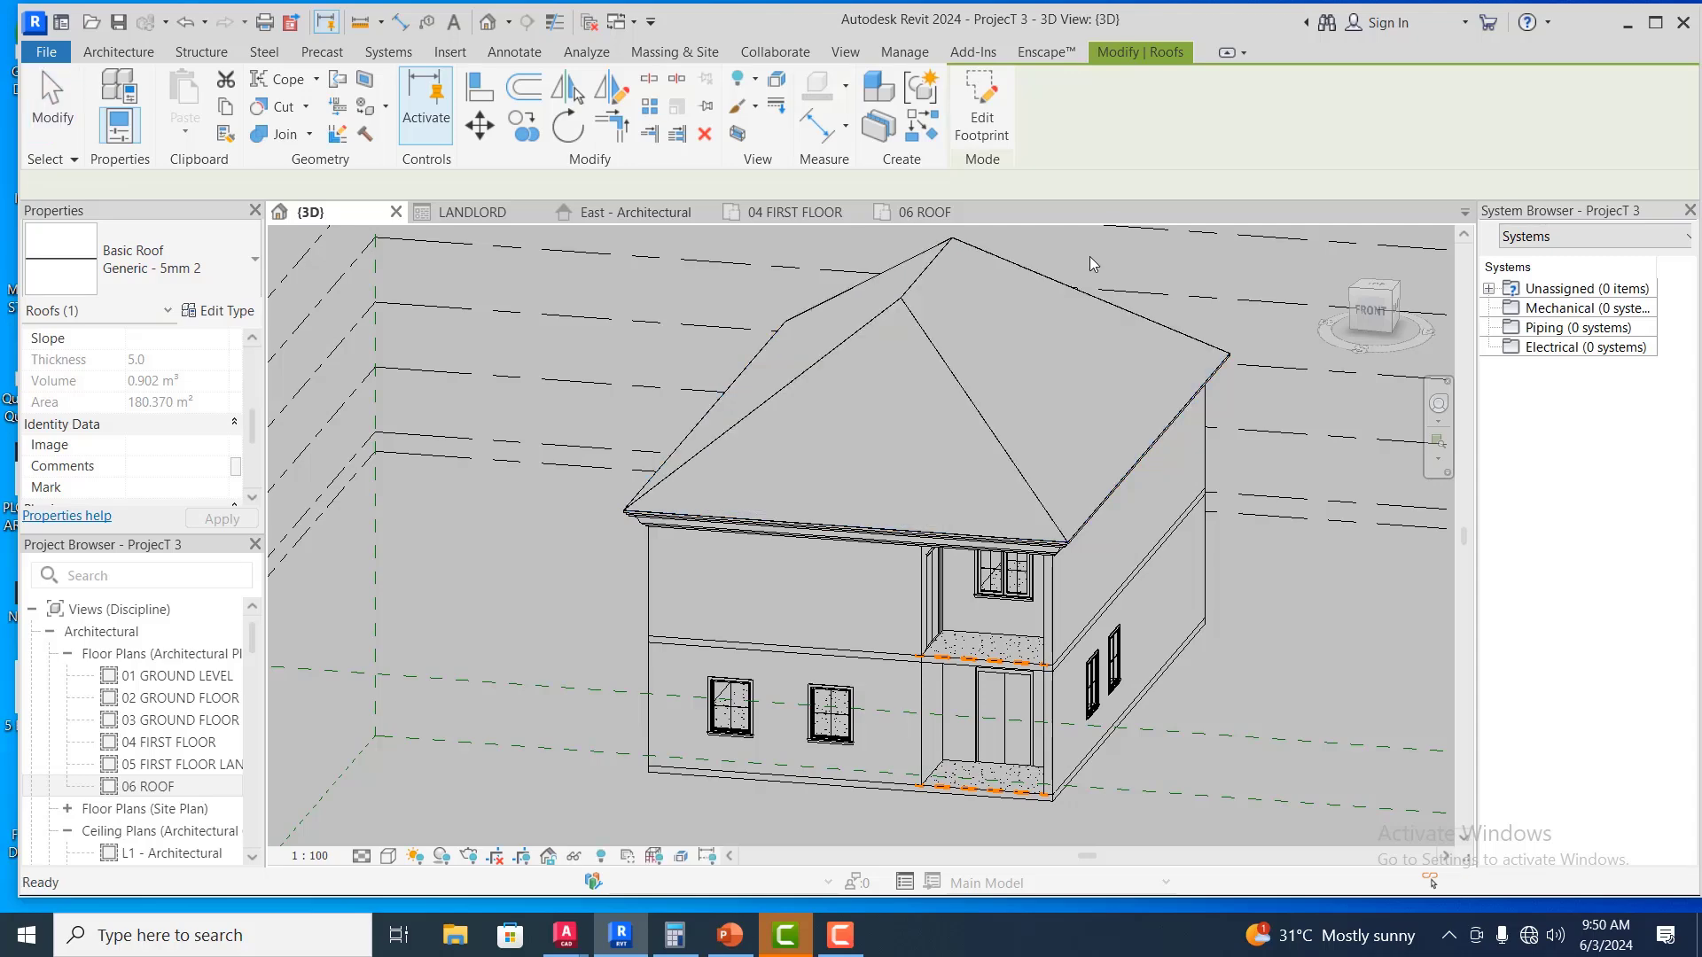
left_click(910, 307)
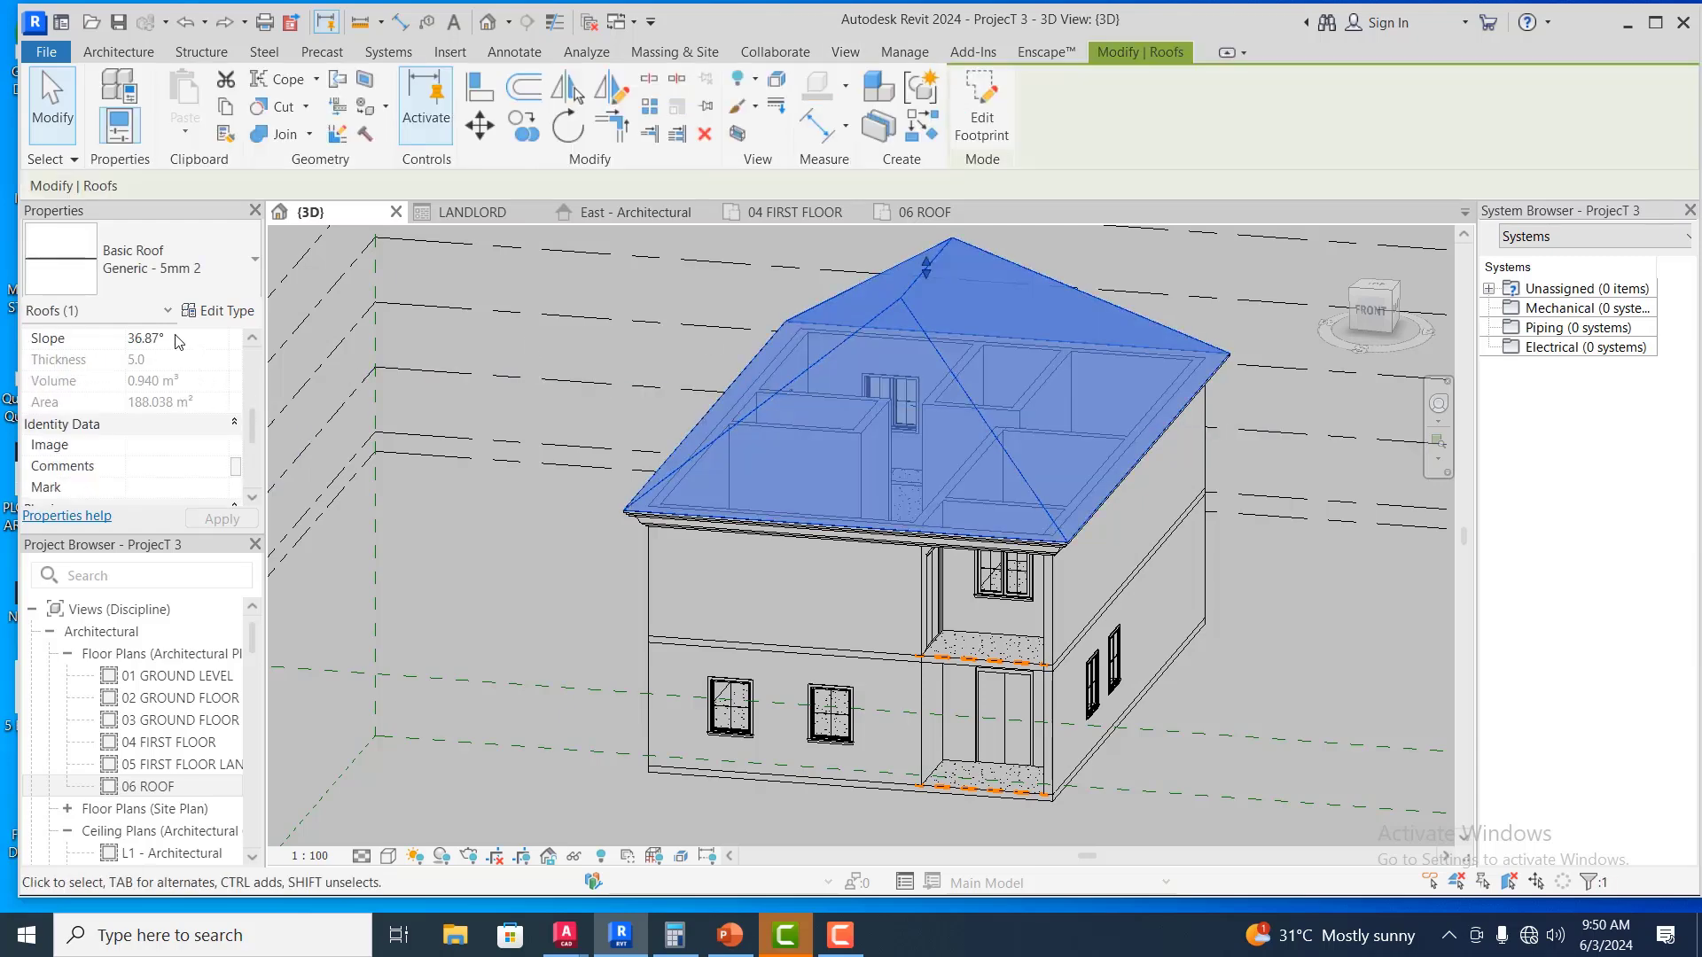
left_click(177, 340)
type("45")
key("Return")
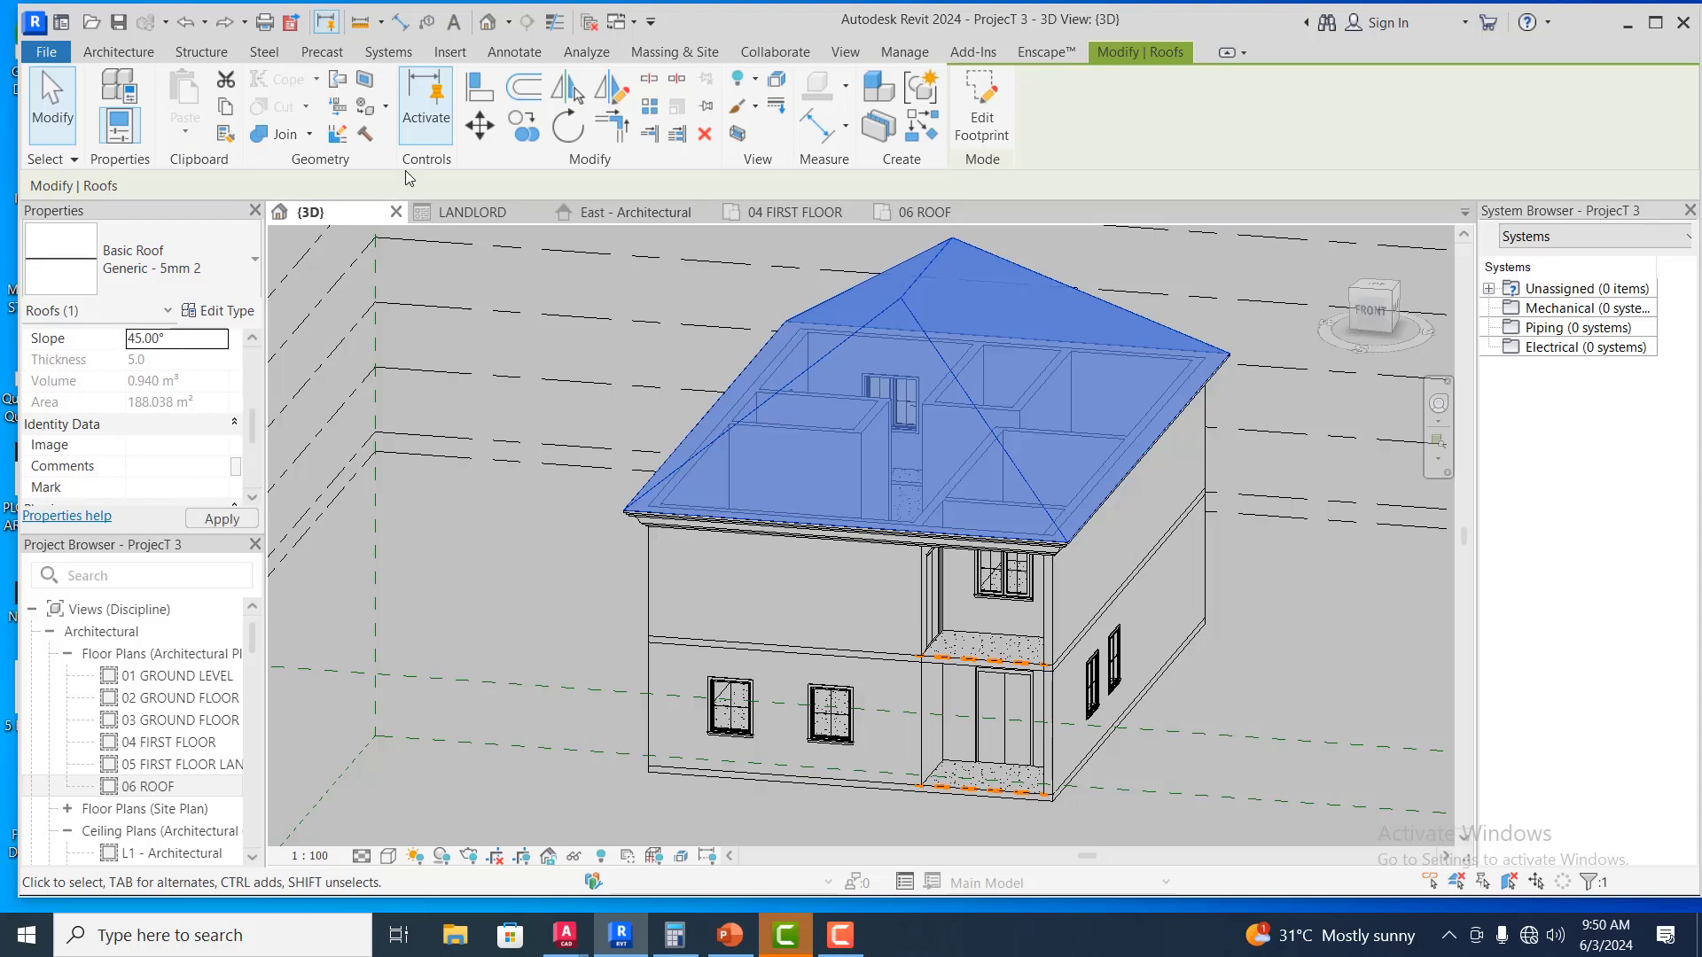
scroll(590, 488, "down", 2)
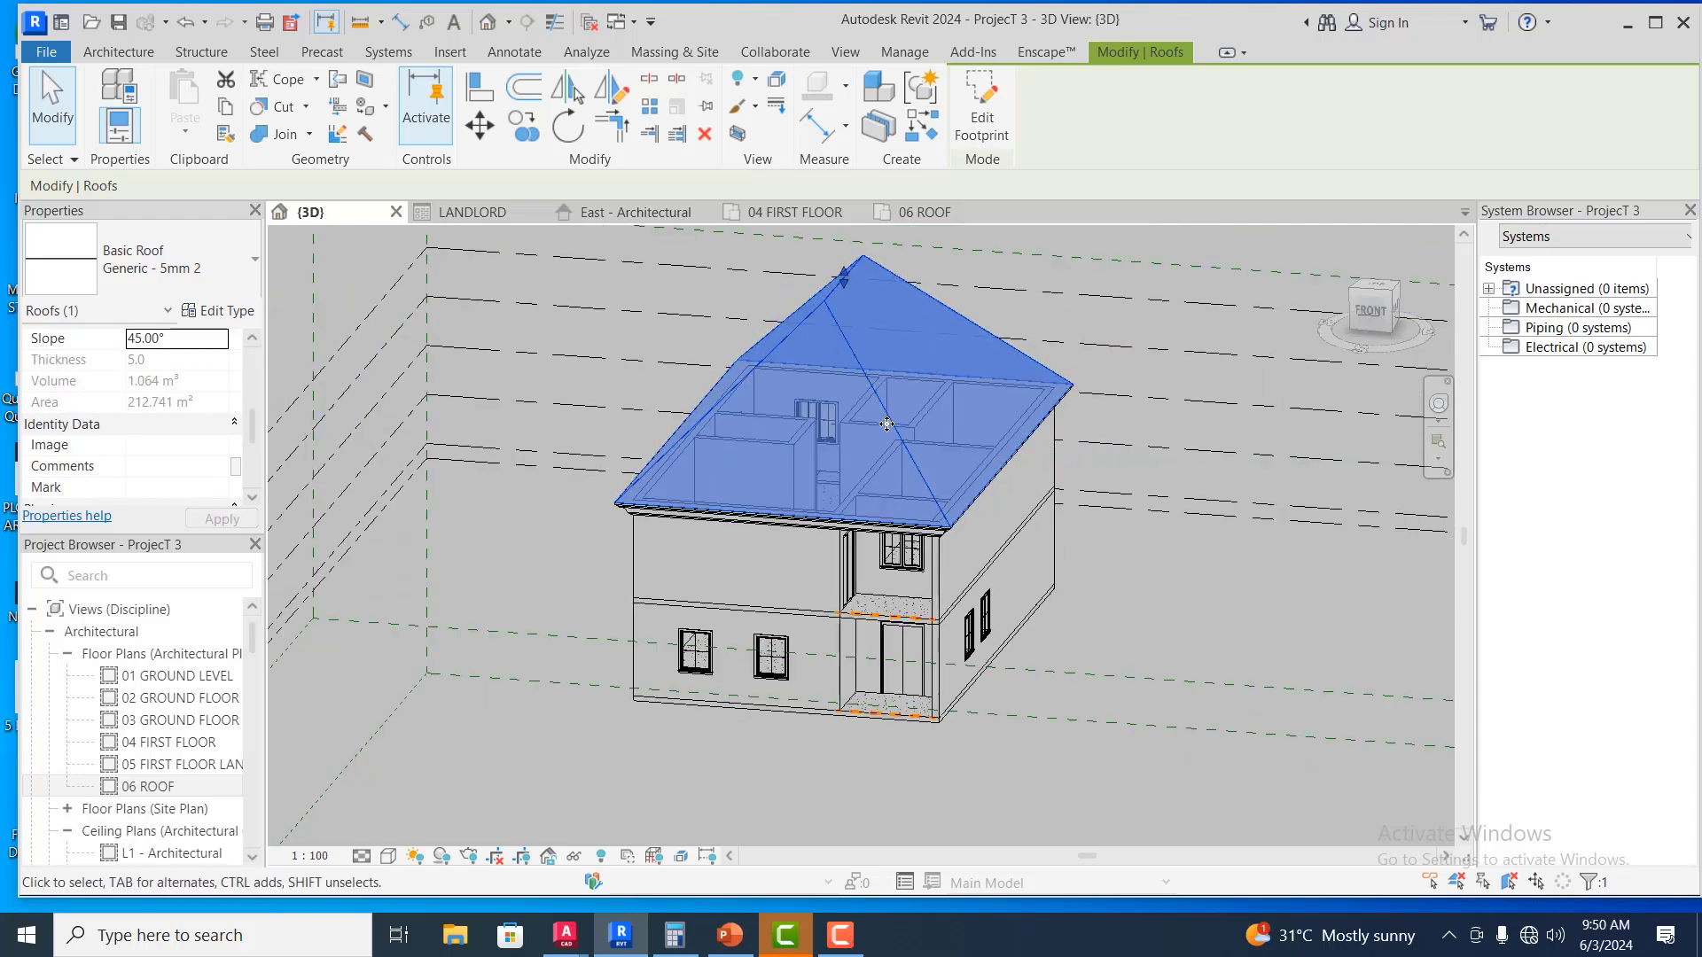
Set the hip roof's slope to 30° and deselect the roof
left_click(189, 344)
type("30")
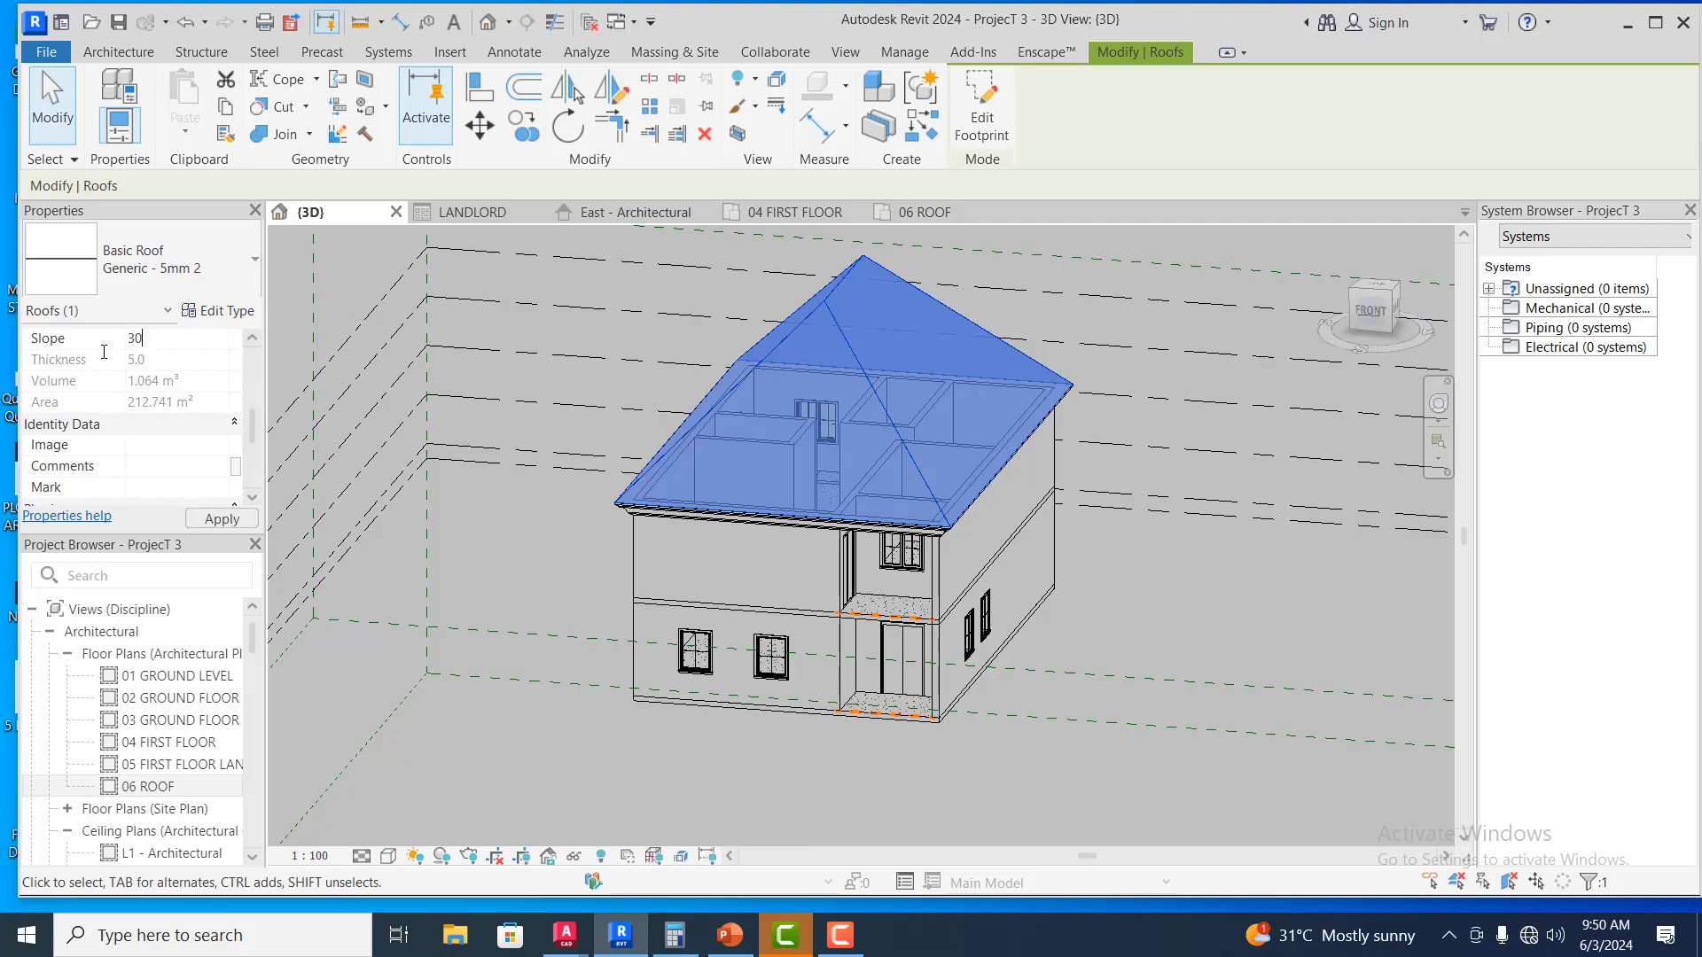
key("Return")
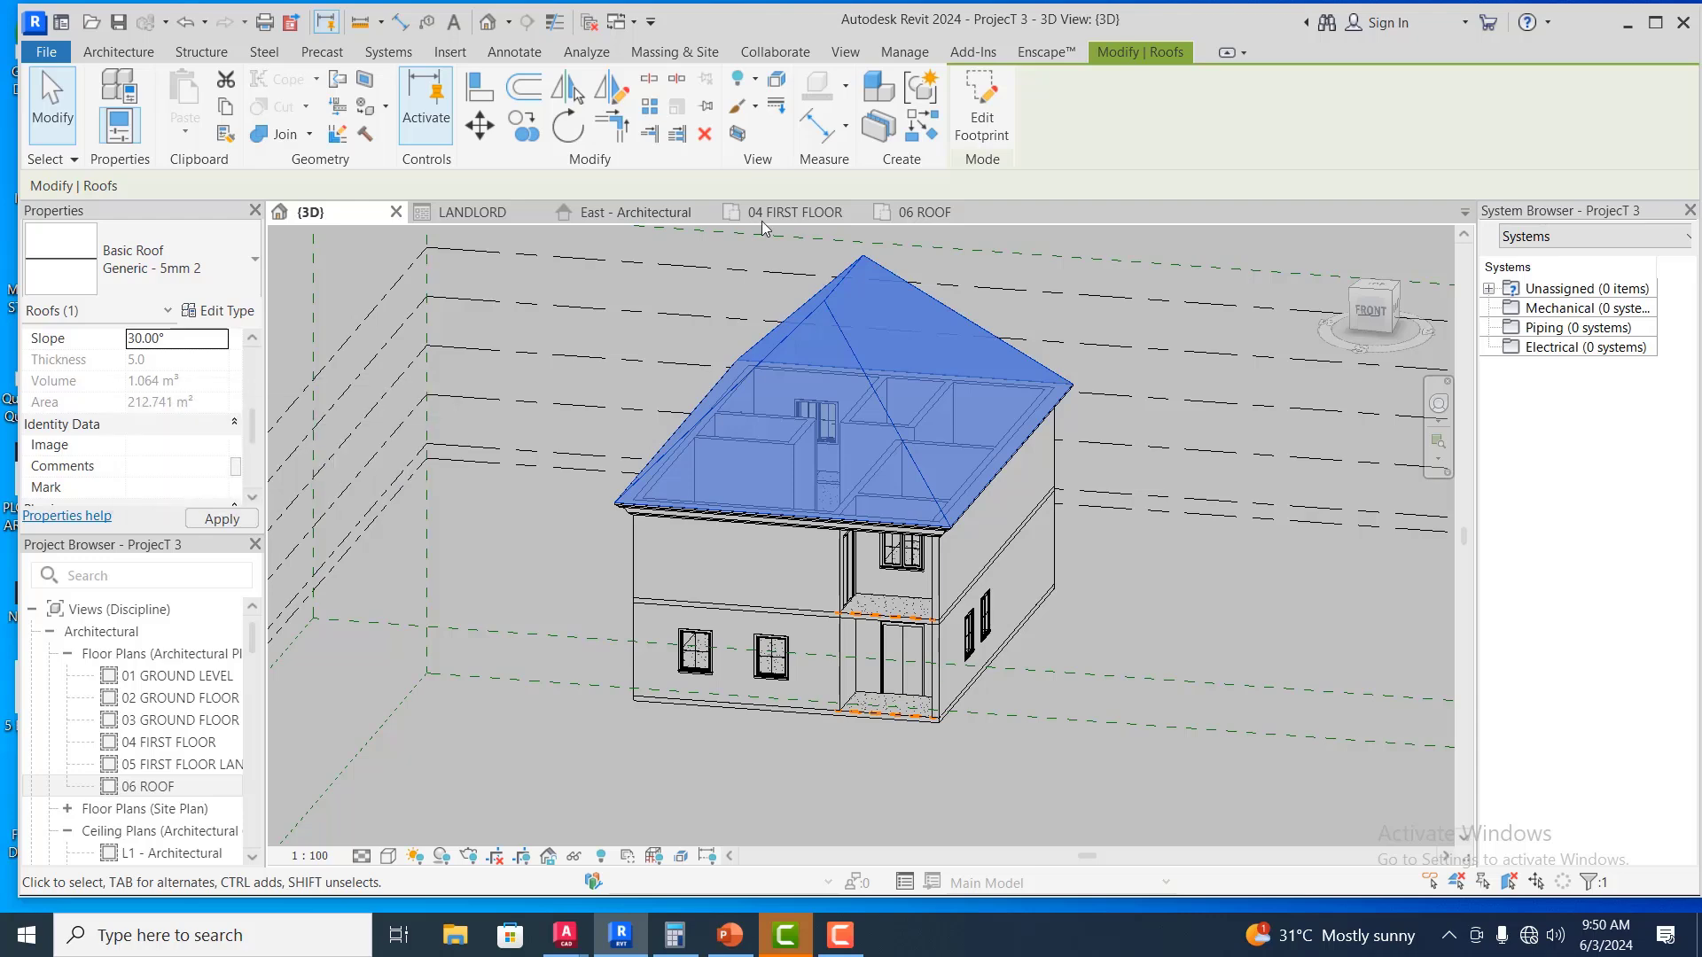
left_click(723, 292)
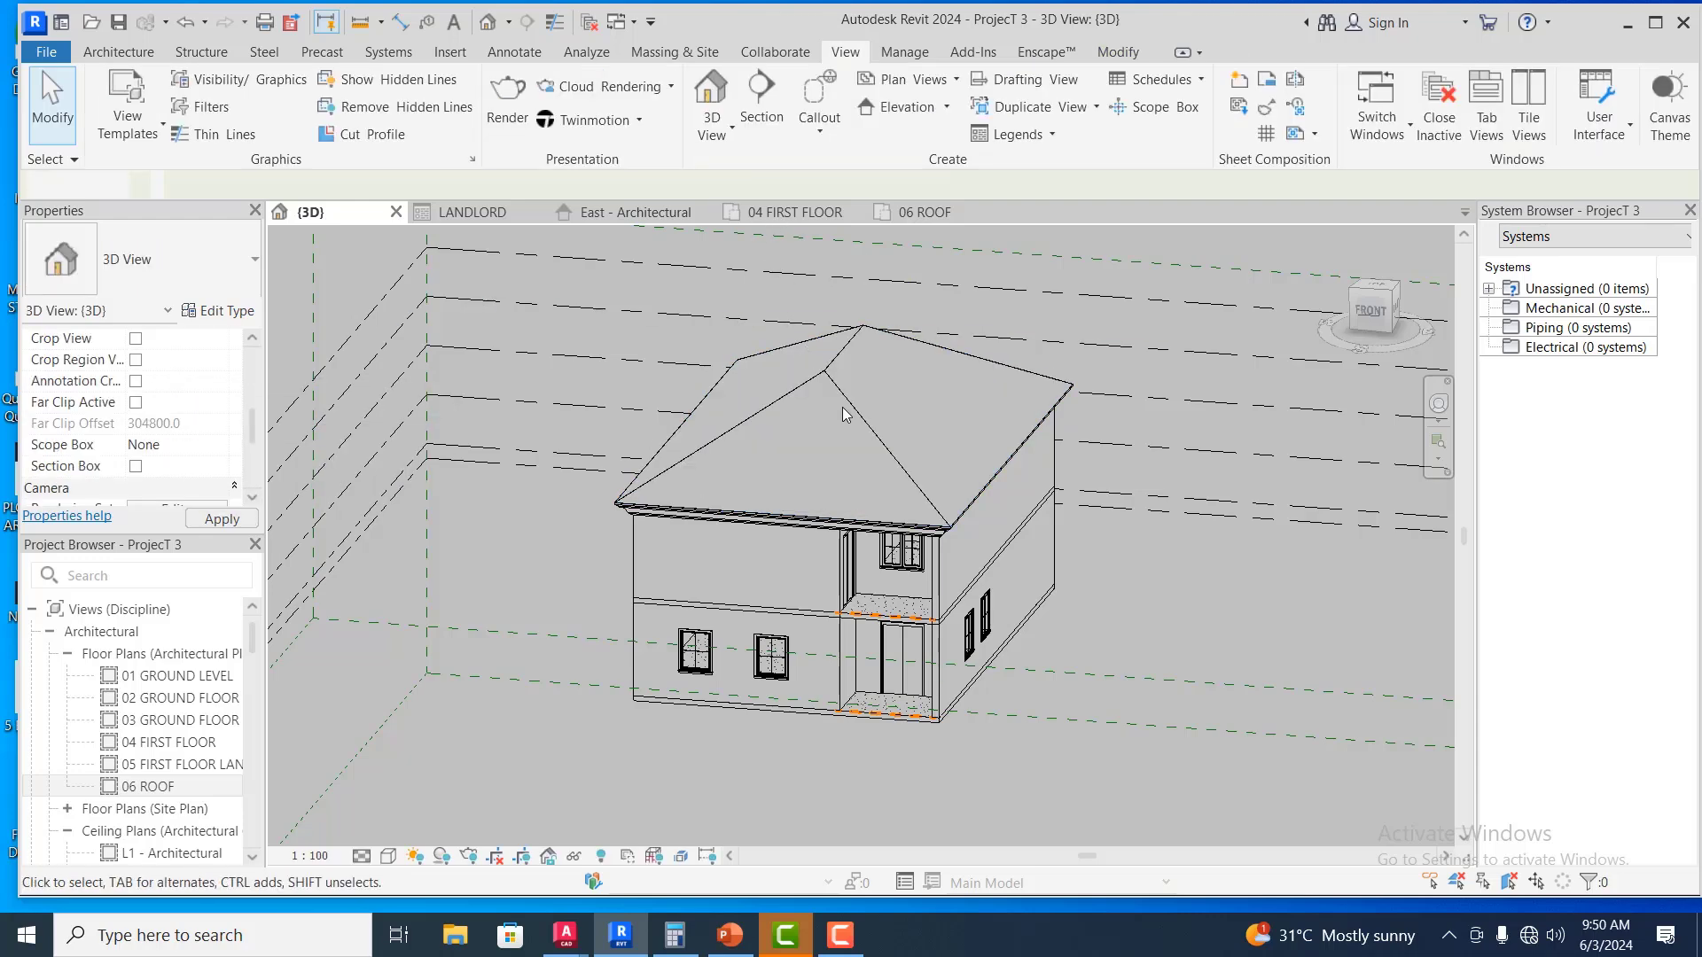
Examine the hip roof from the front-right corner and review its footprint sketch, finishing the sketch without edits
left_click(1438, 403)
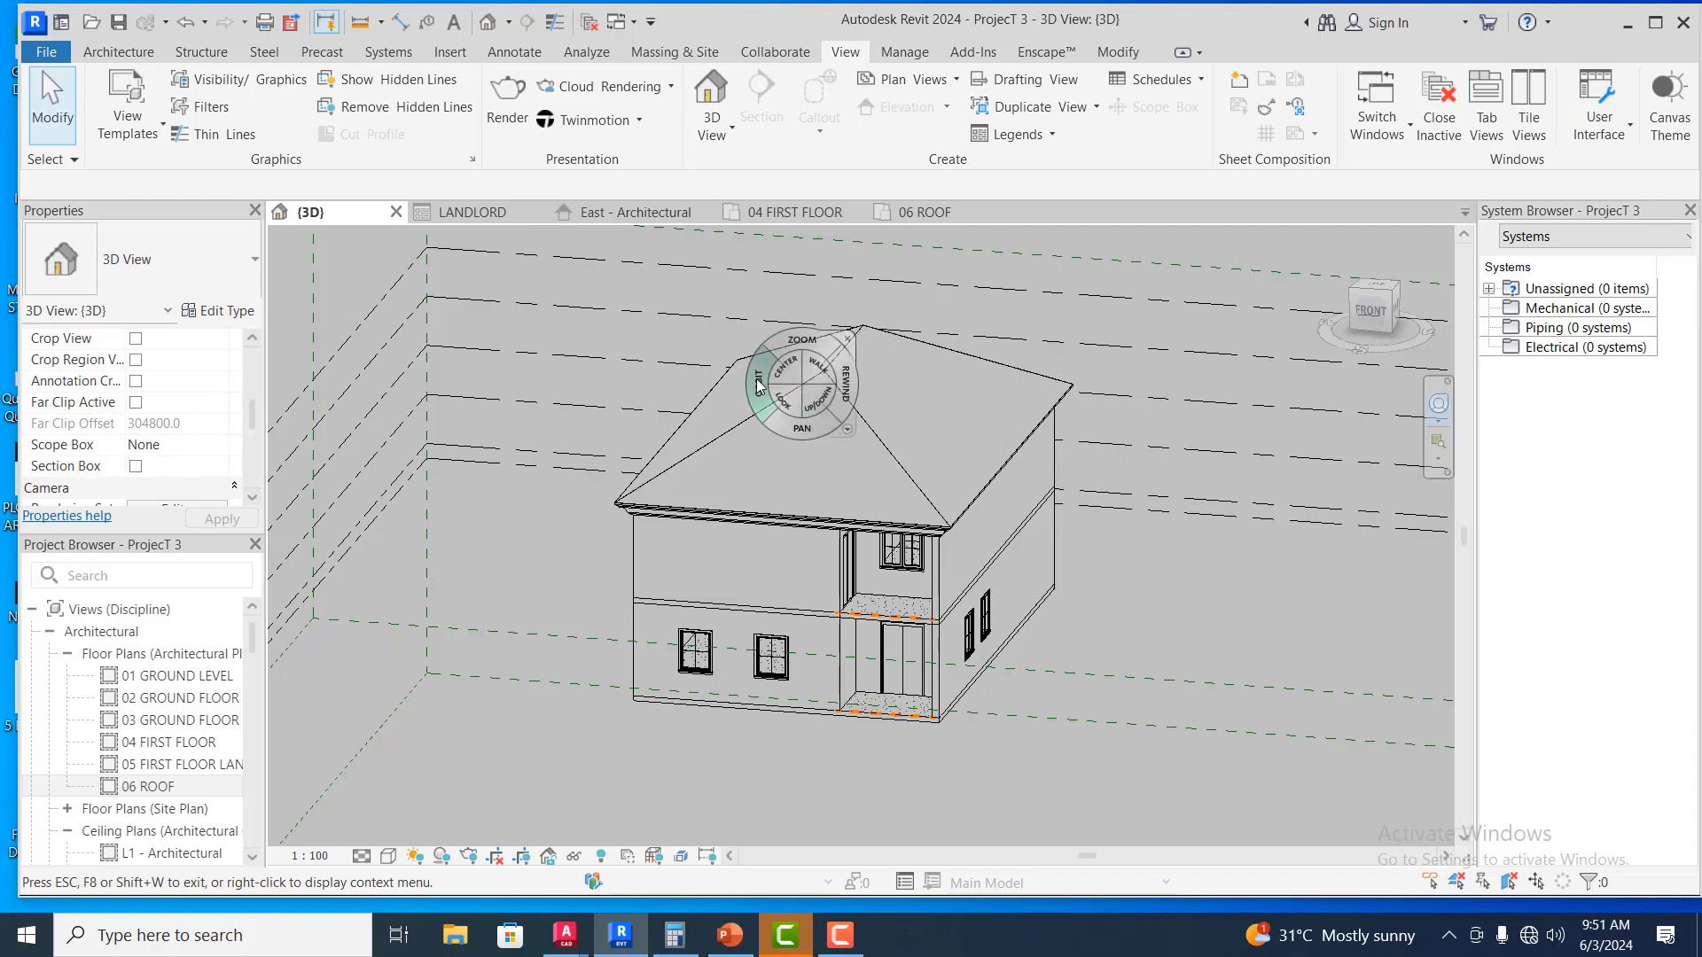
left_click_drag(759, 383, 670, 401)
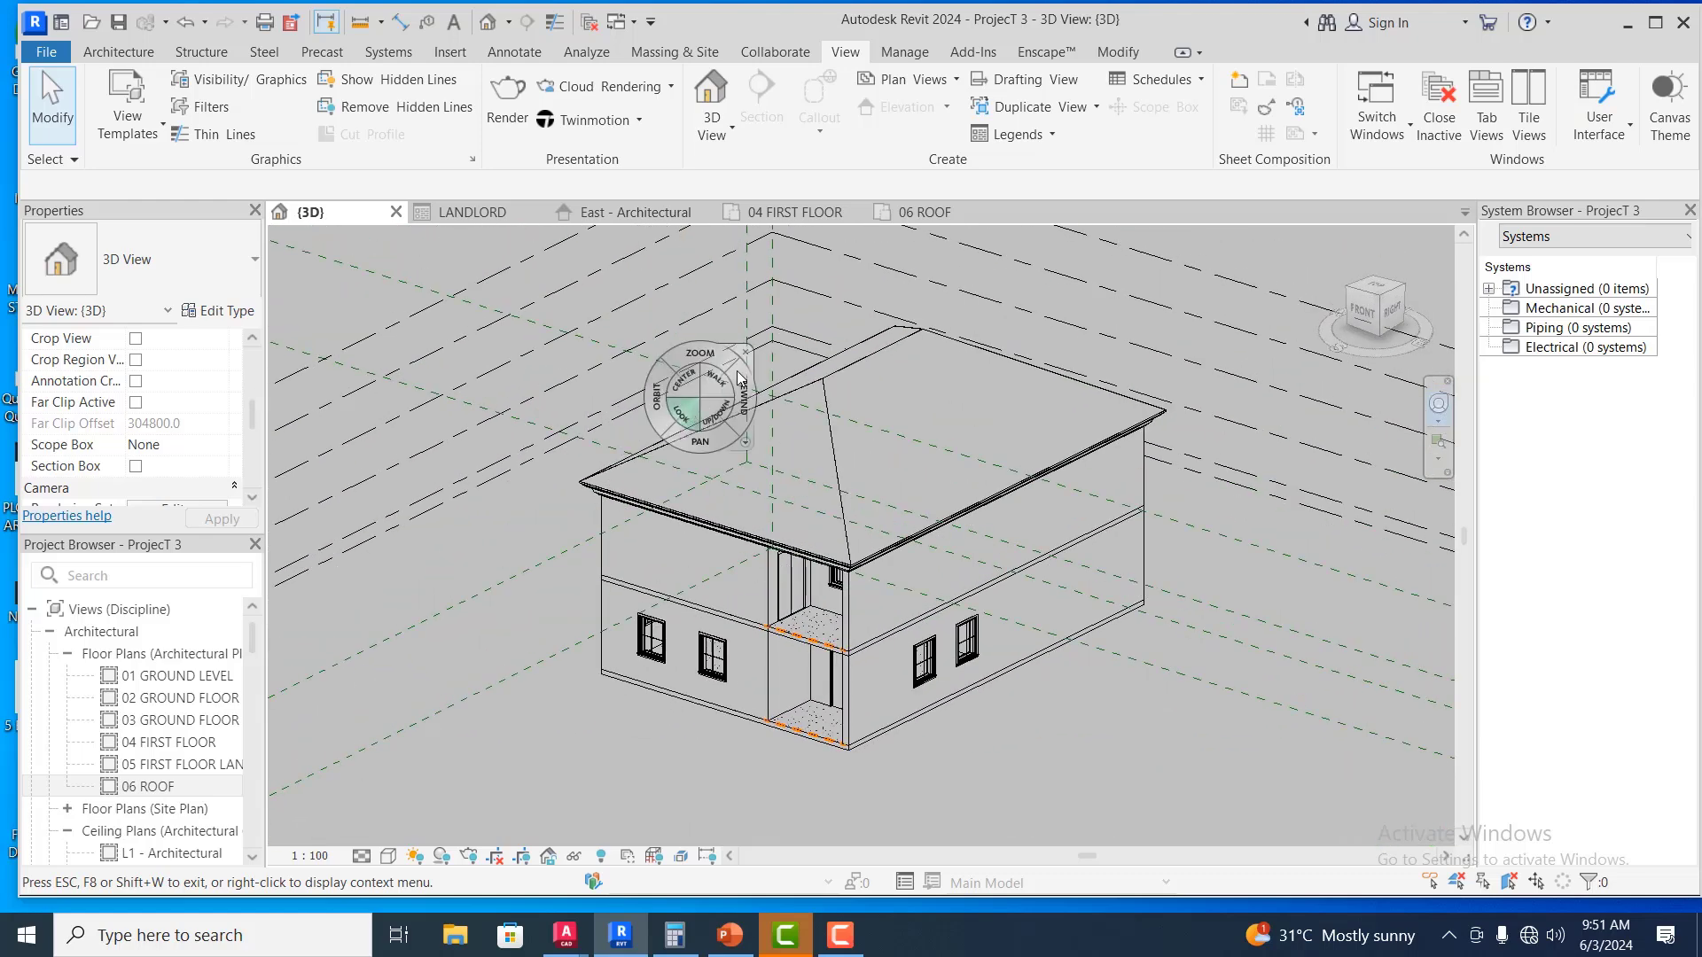
left_click(762, 345)
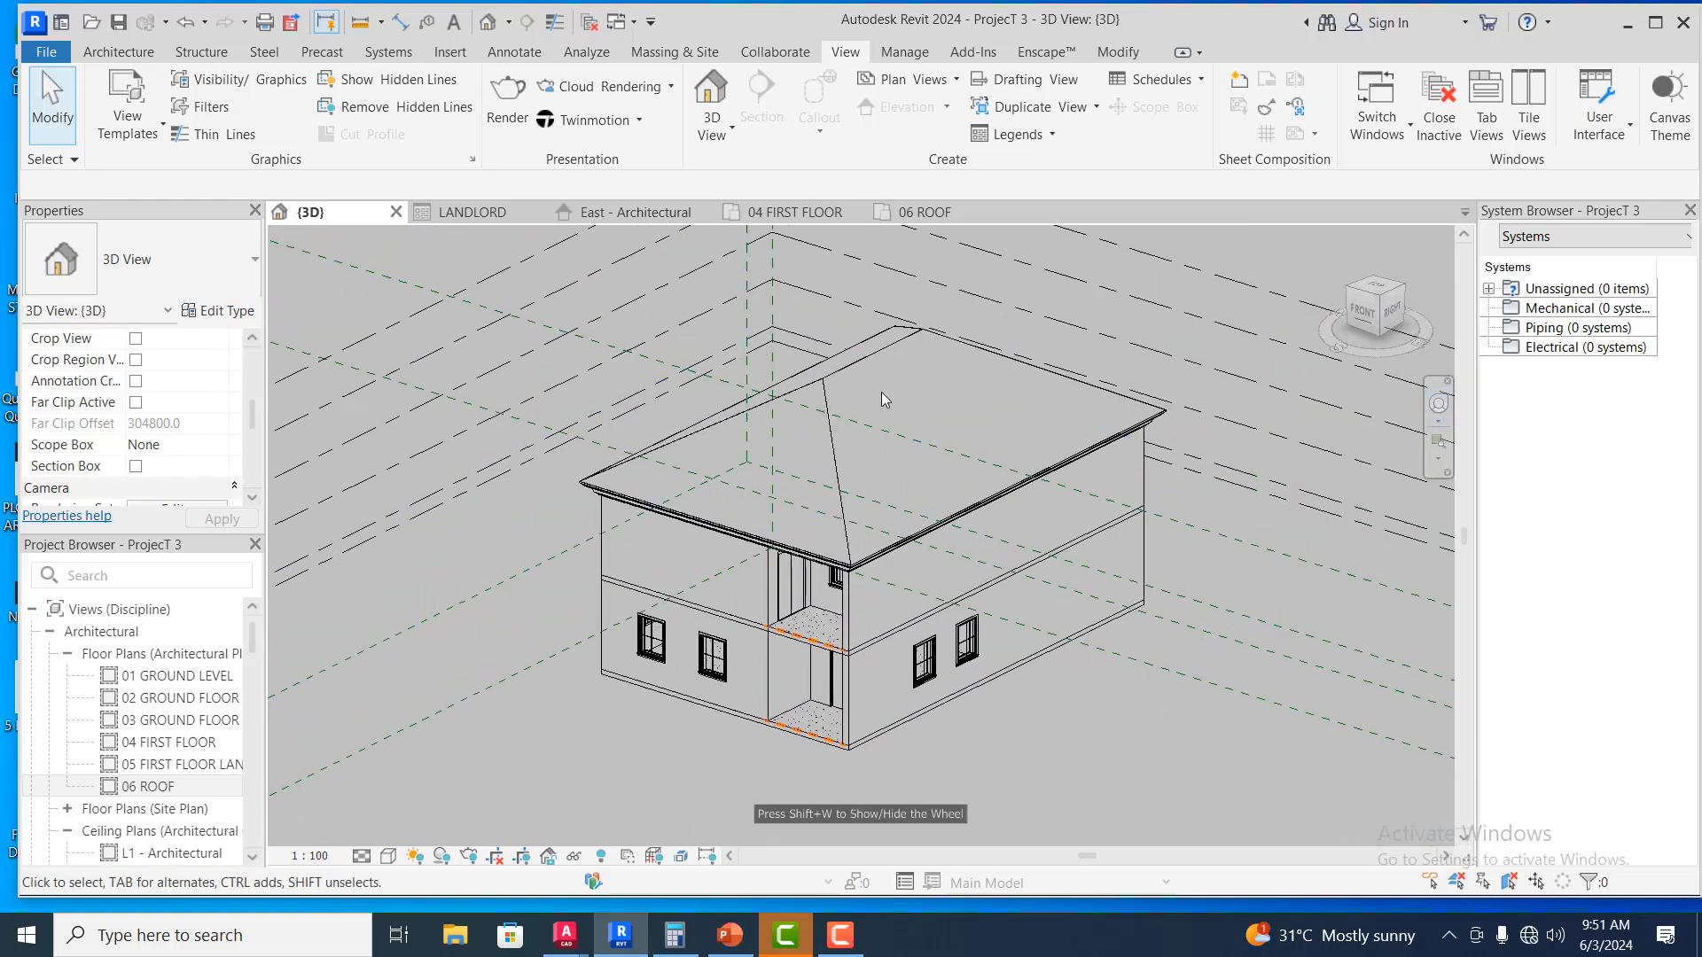
scroll(878, 394, "up", 3)
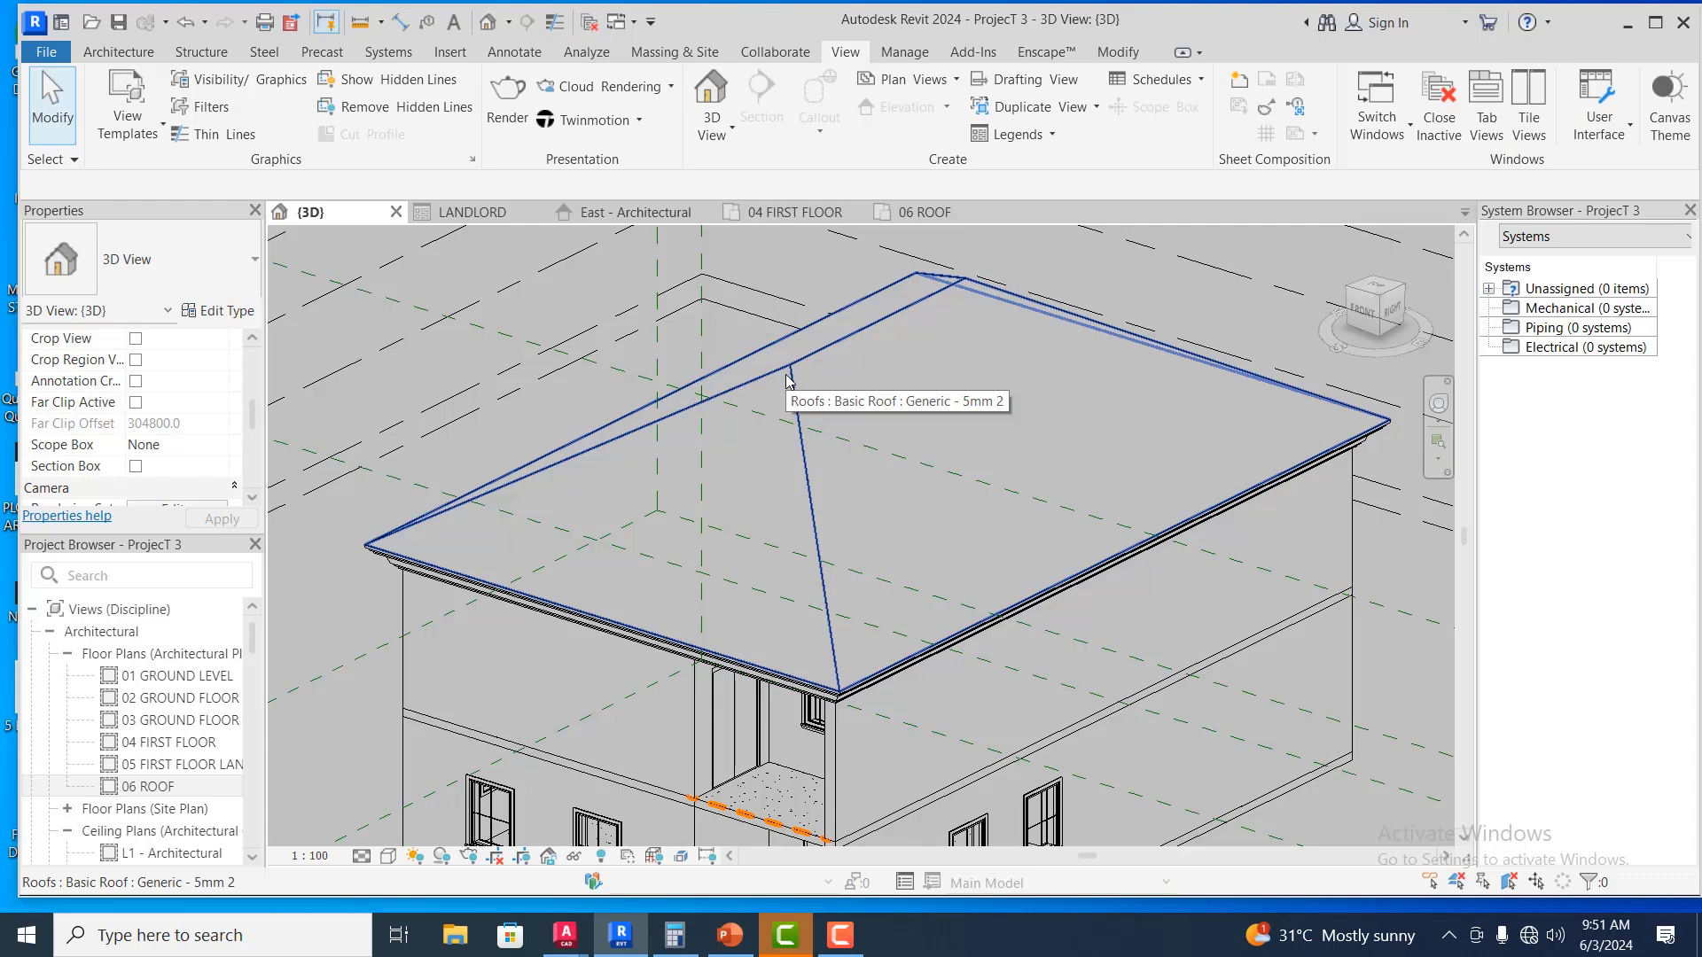
left_click(789, 381)
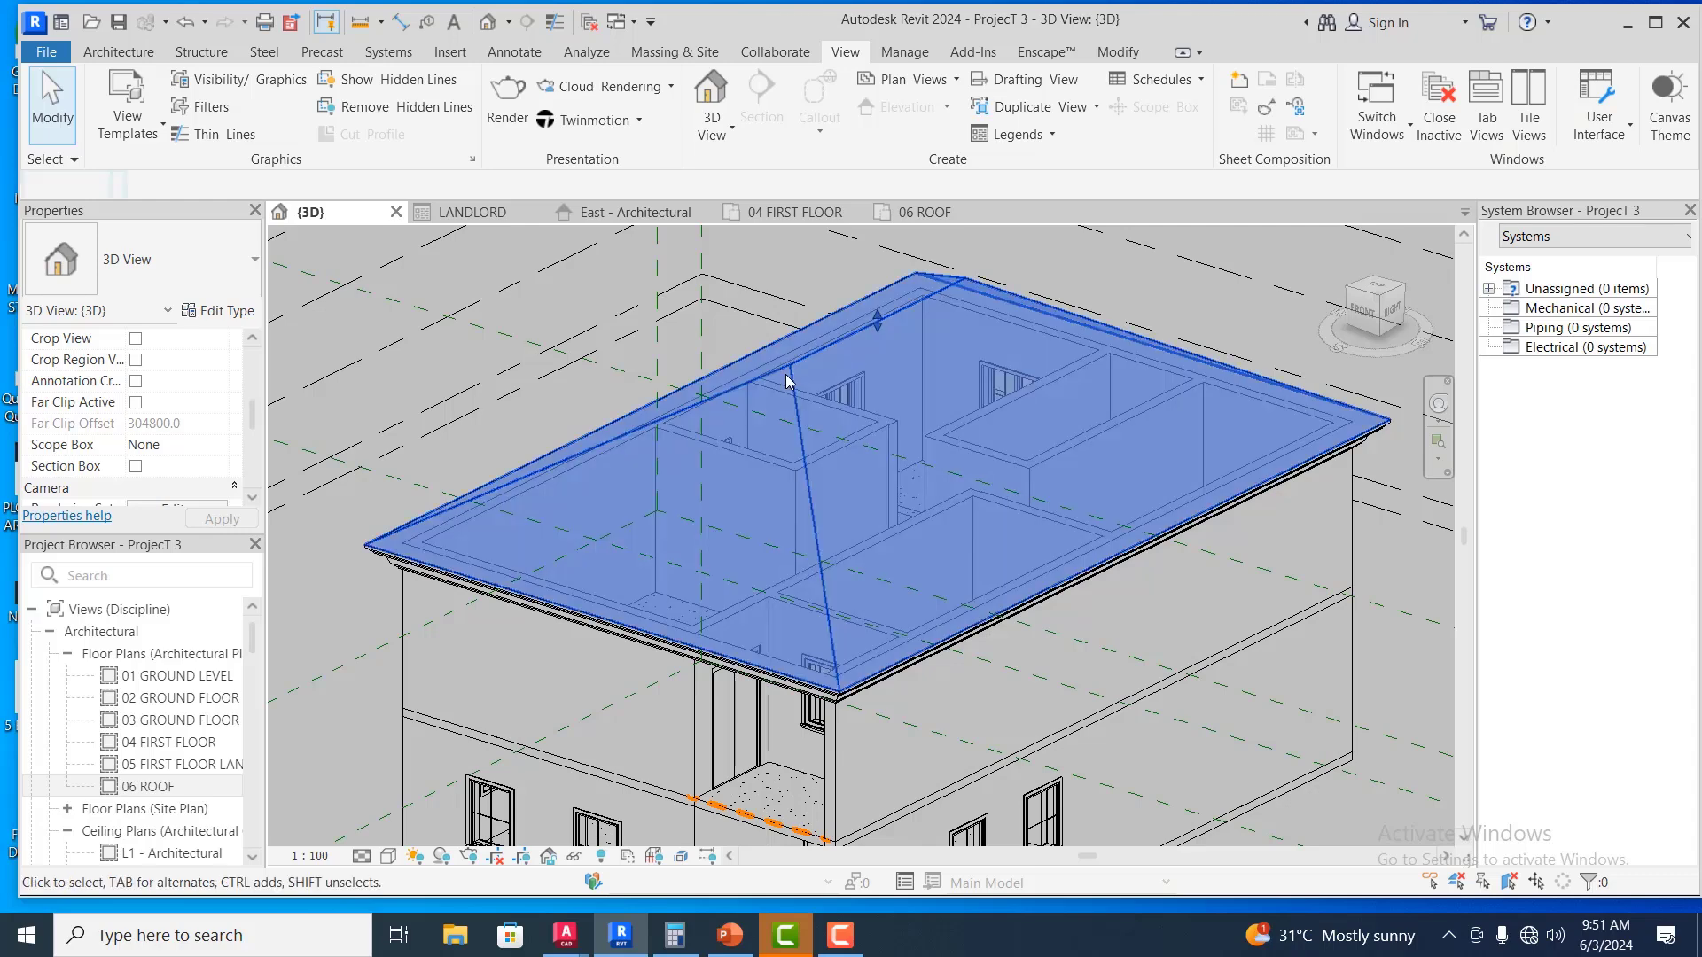
double_click(787, 381)
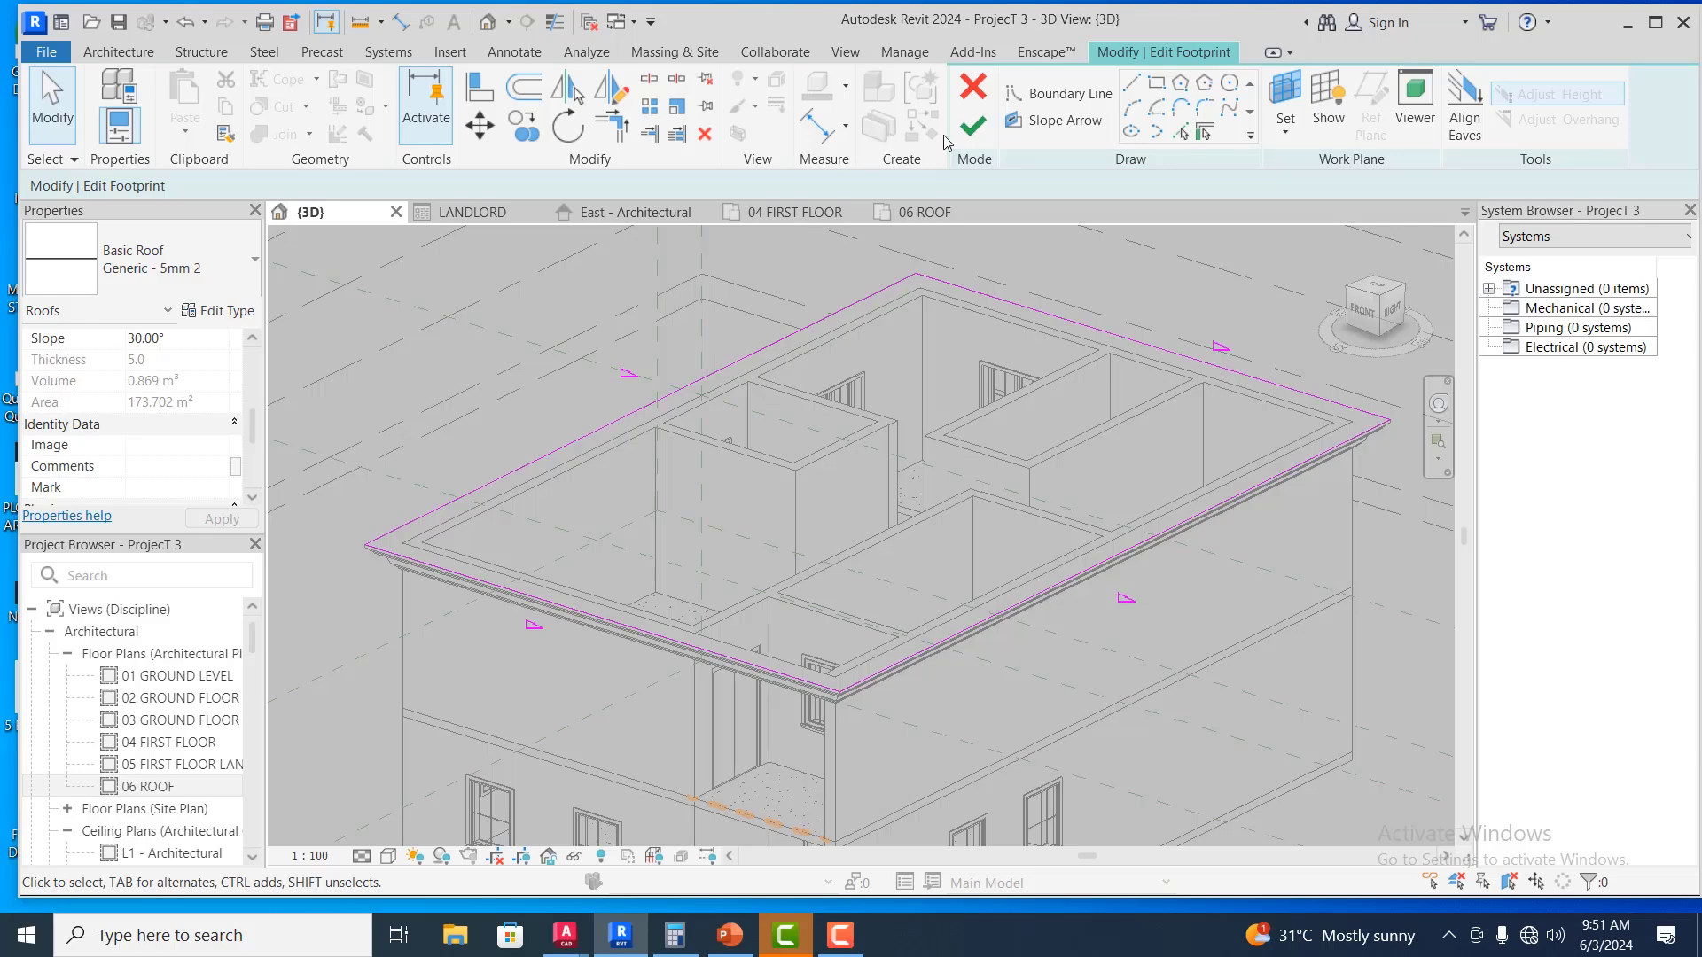
left_click(980, 141)
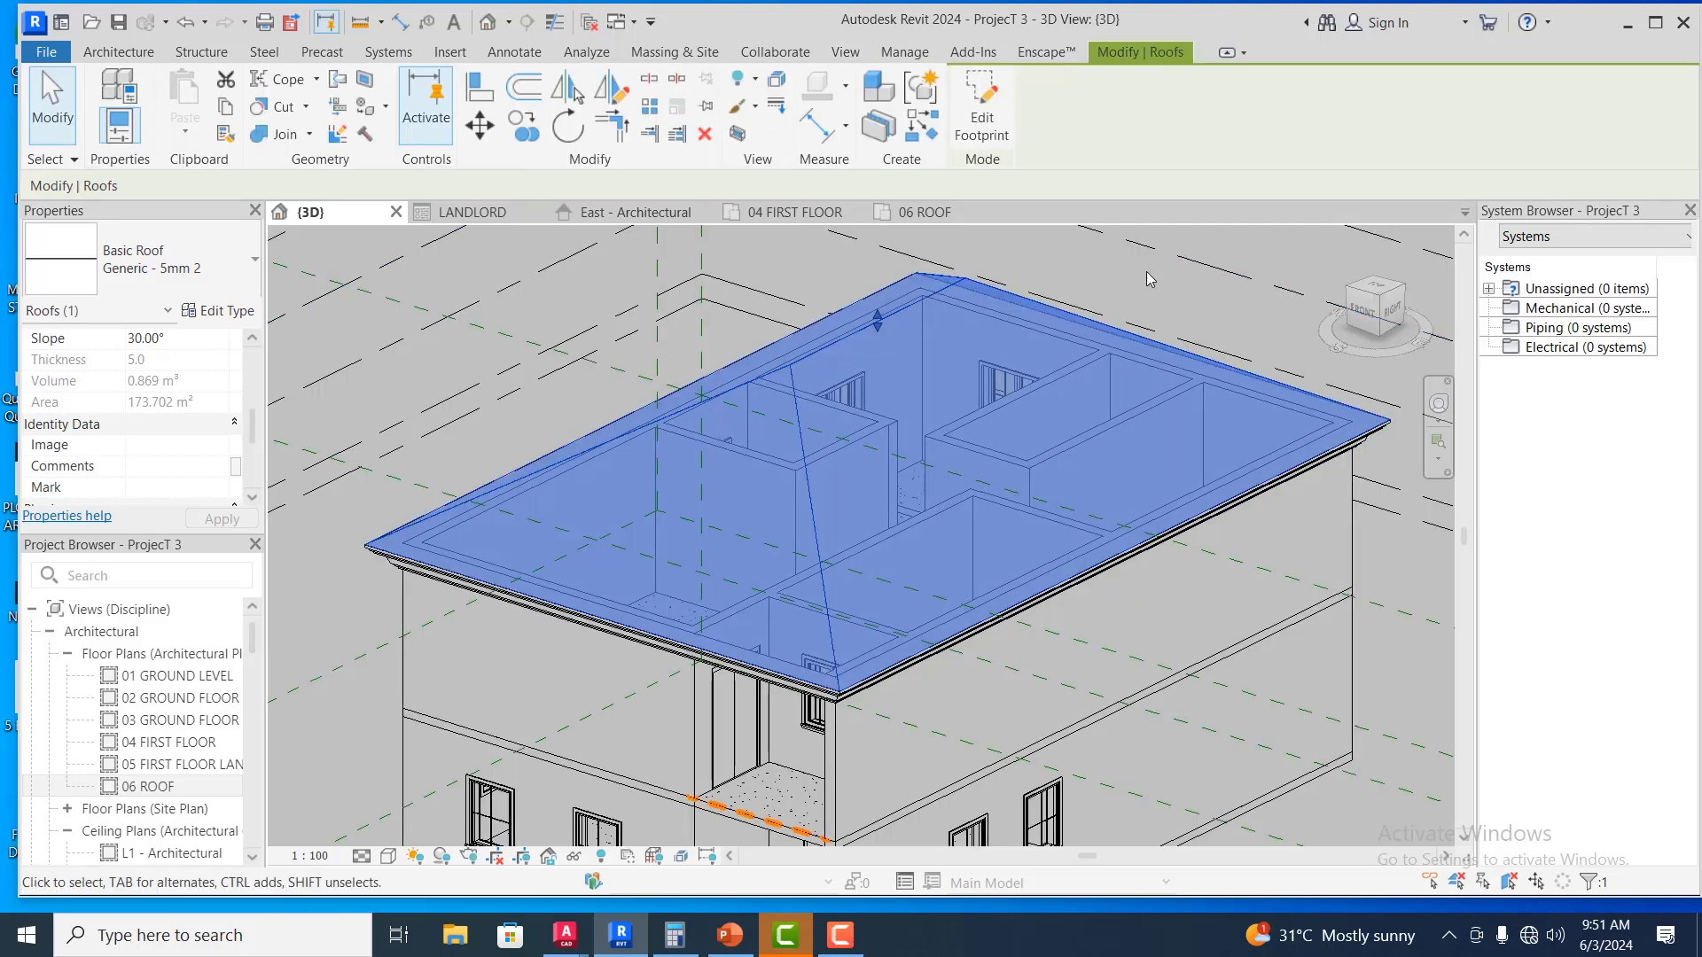
left_click(1146, 272)
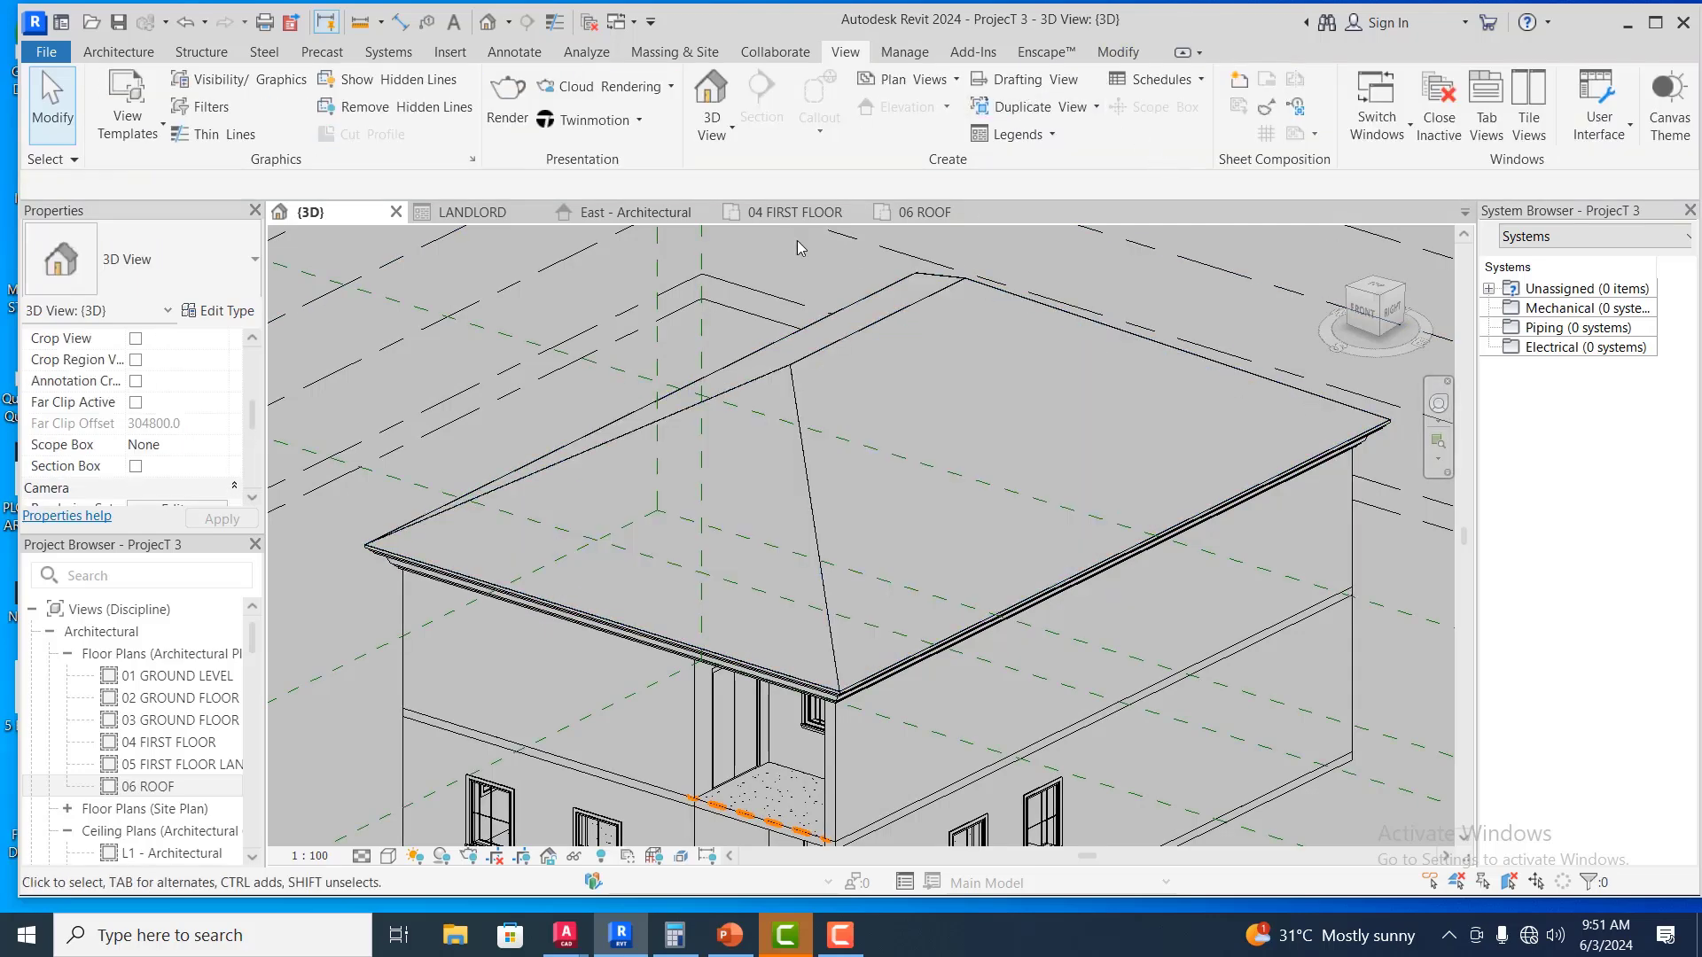
Orbit around the whole house in 3D to examine the roof from the front-left corner and other sides
left_click(1438, 403)
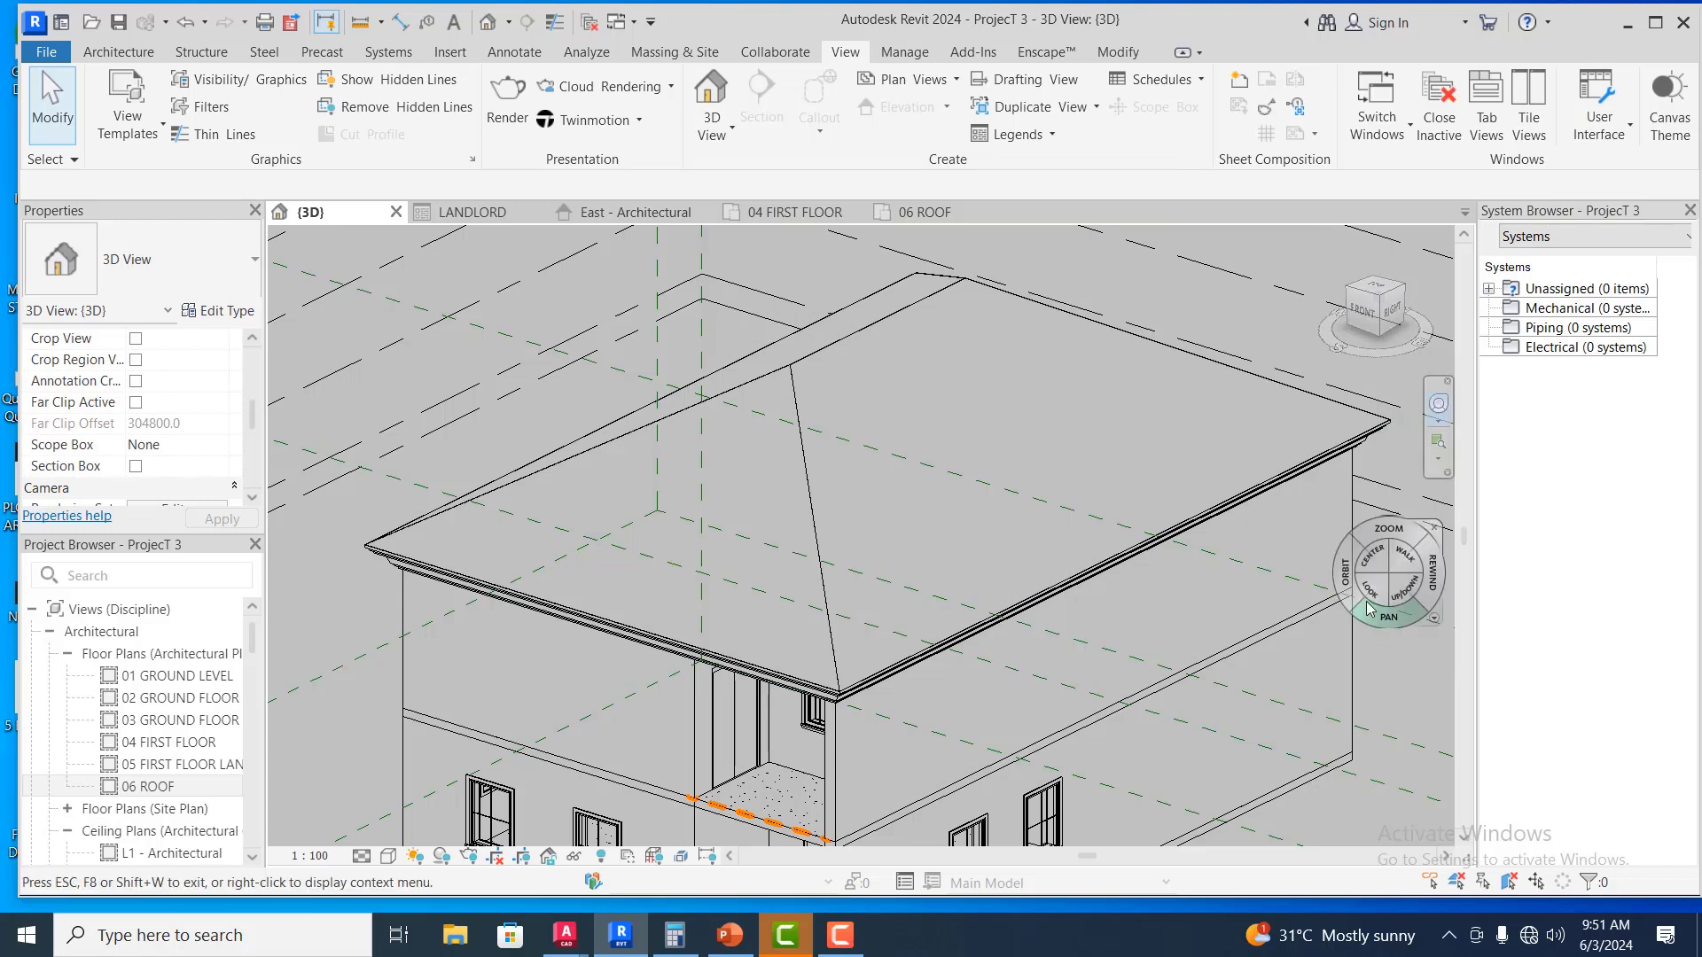
left_click_drag(1344, 572, 444, 548)
scroll(1237, 539, "down", 2)
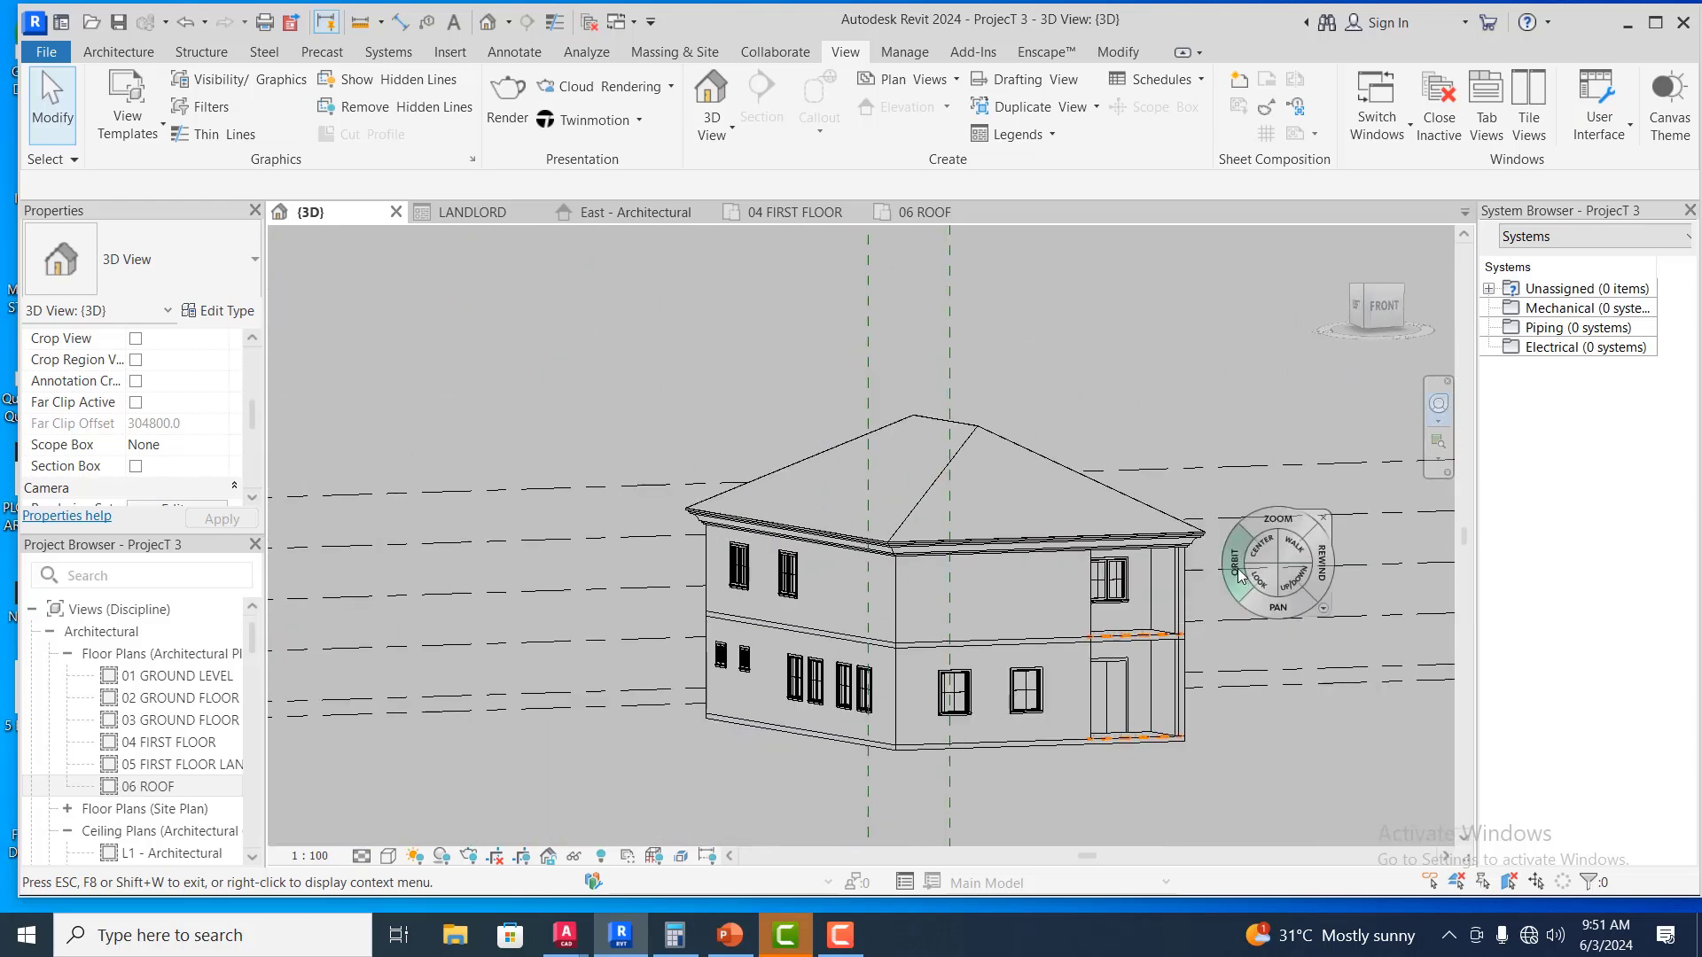
left_click_drag(1238, 577, 871, 606)
left_click_drag(974, 631, 1215, 615)
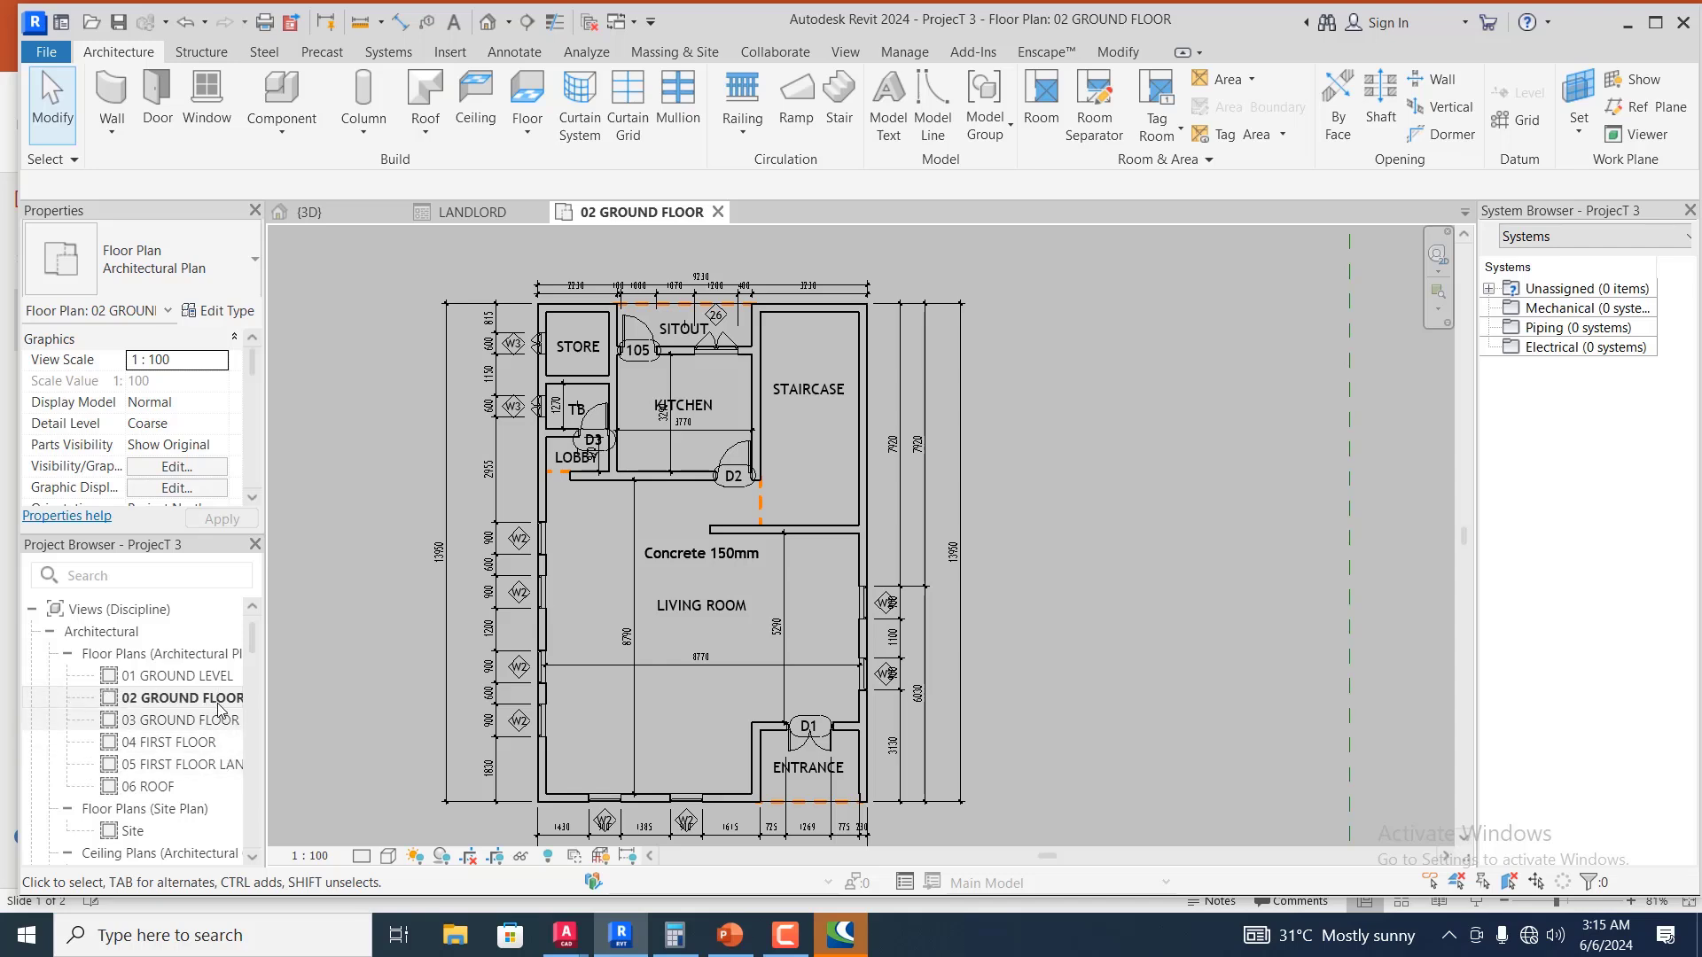
Open the 06 ROOF floor plan and save the project
left_click(173, 787)
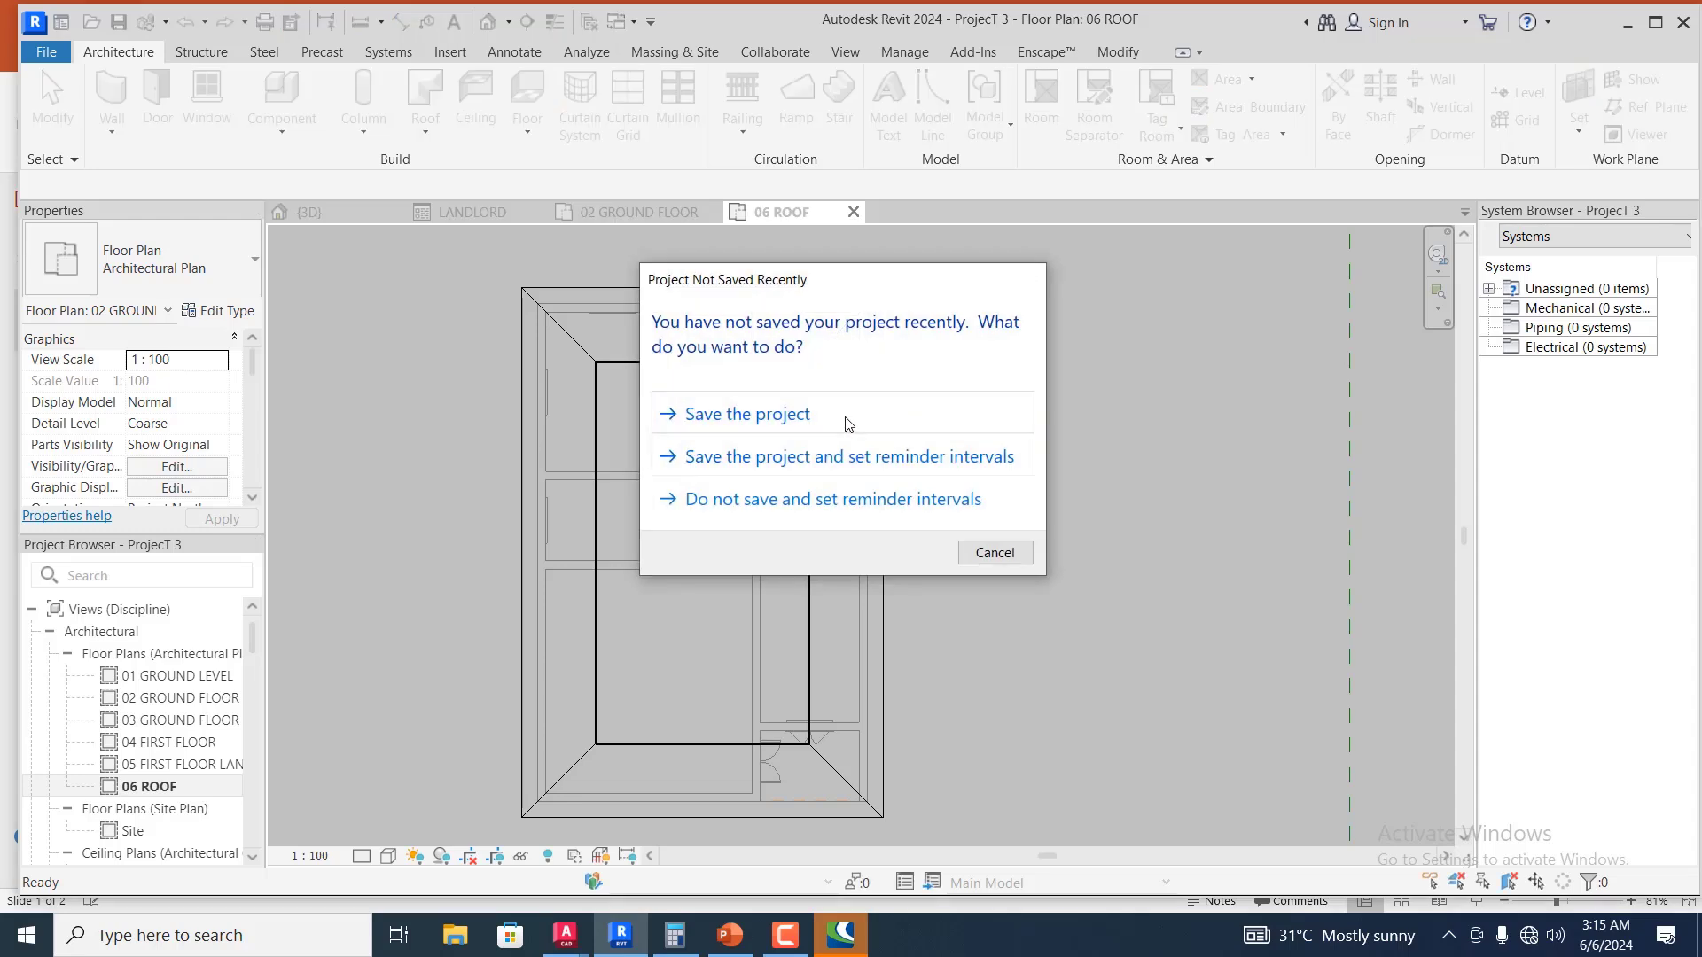
left_click(847, 423)
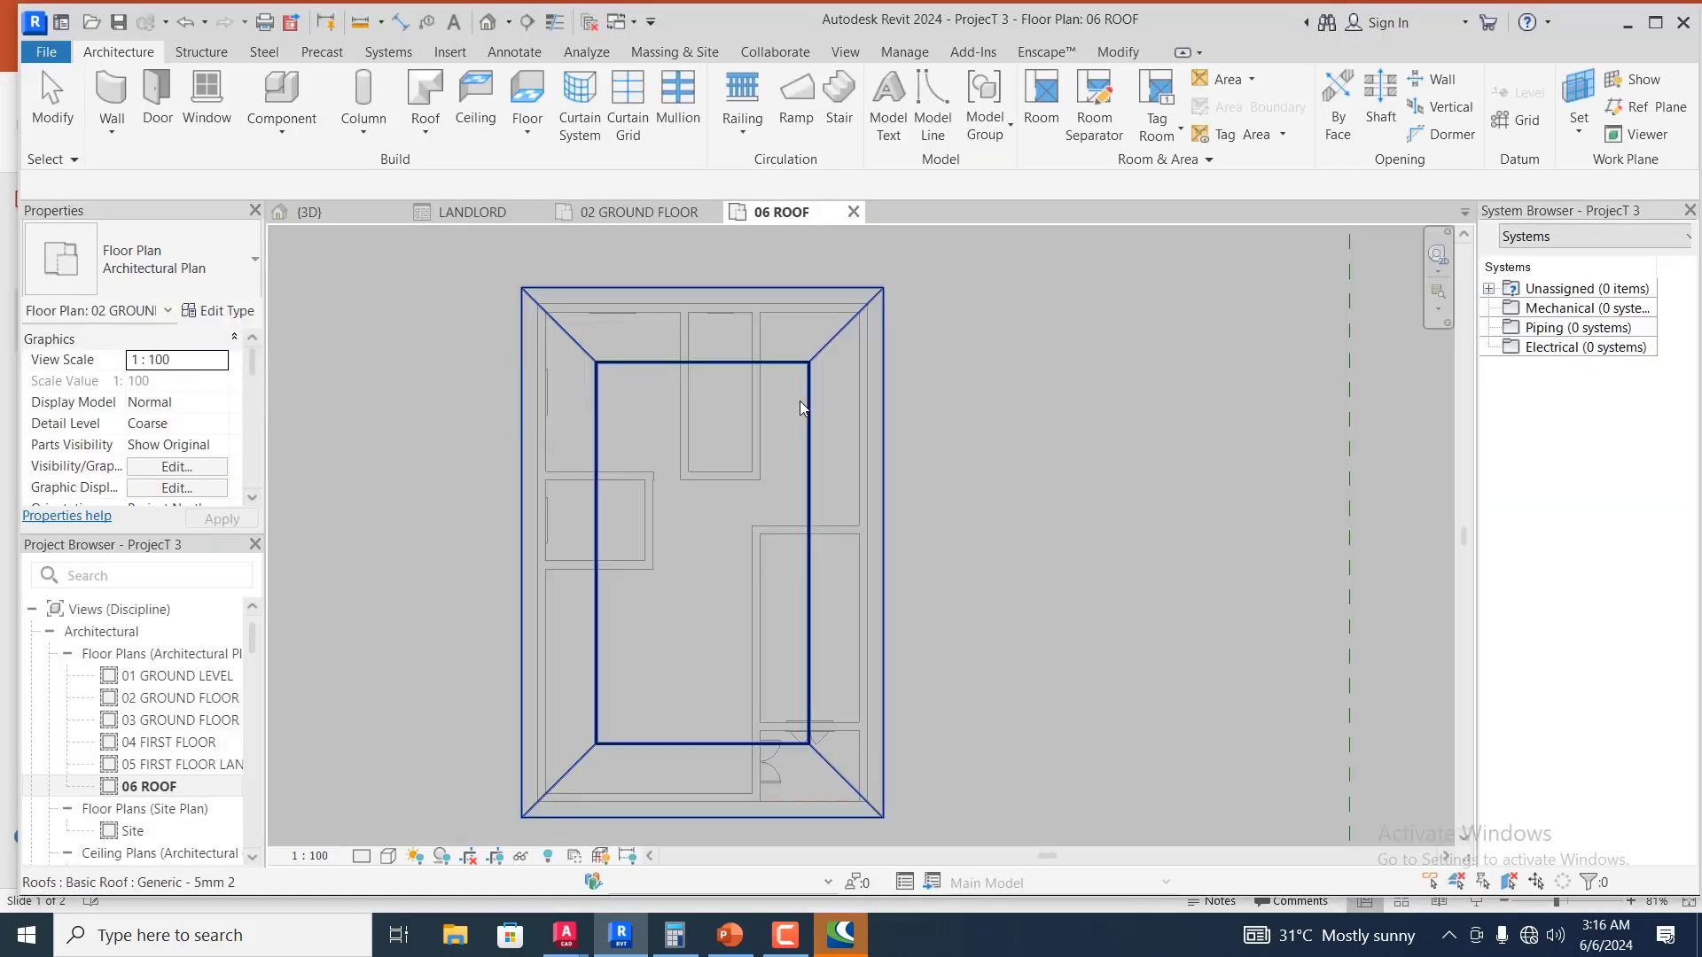
scroll(798, 412, "down", 2)
scroll(780, 439, "up", 2)
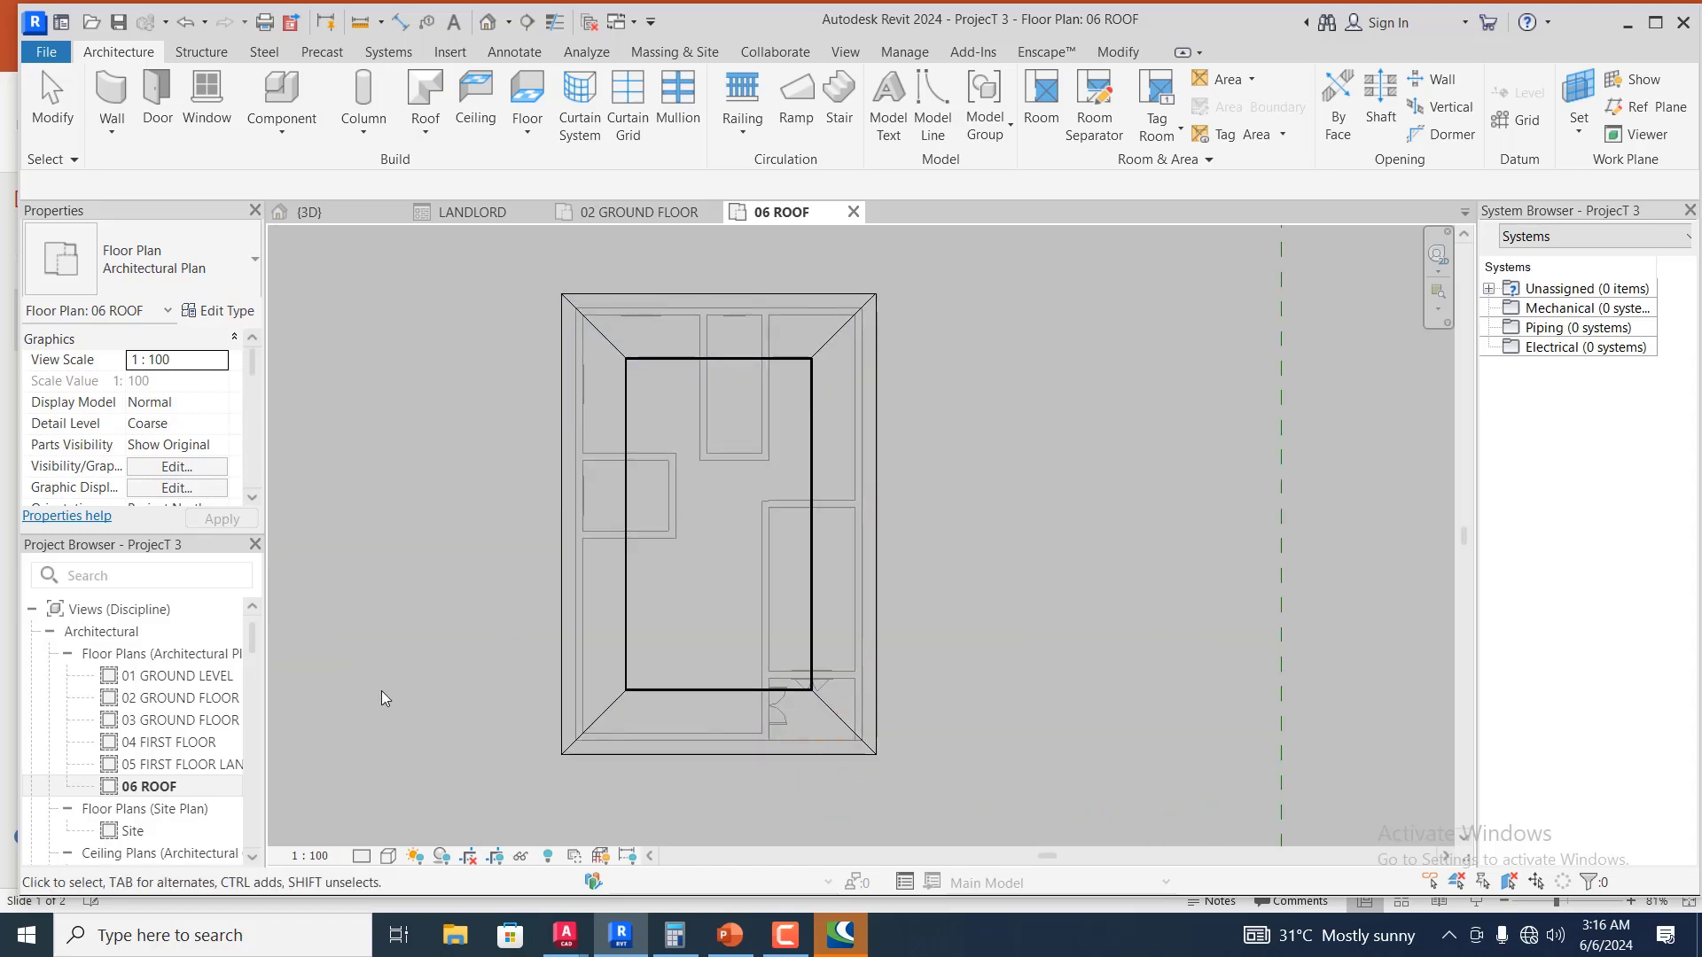
Open the Site floor plan and examine the complete hip roof outline with its ridge and hips
scroll(189, 786, "down", 2)
scroll(189, 780, "down", 2)
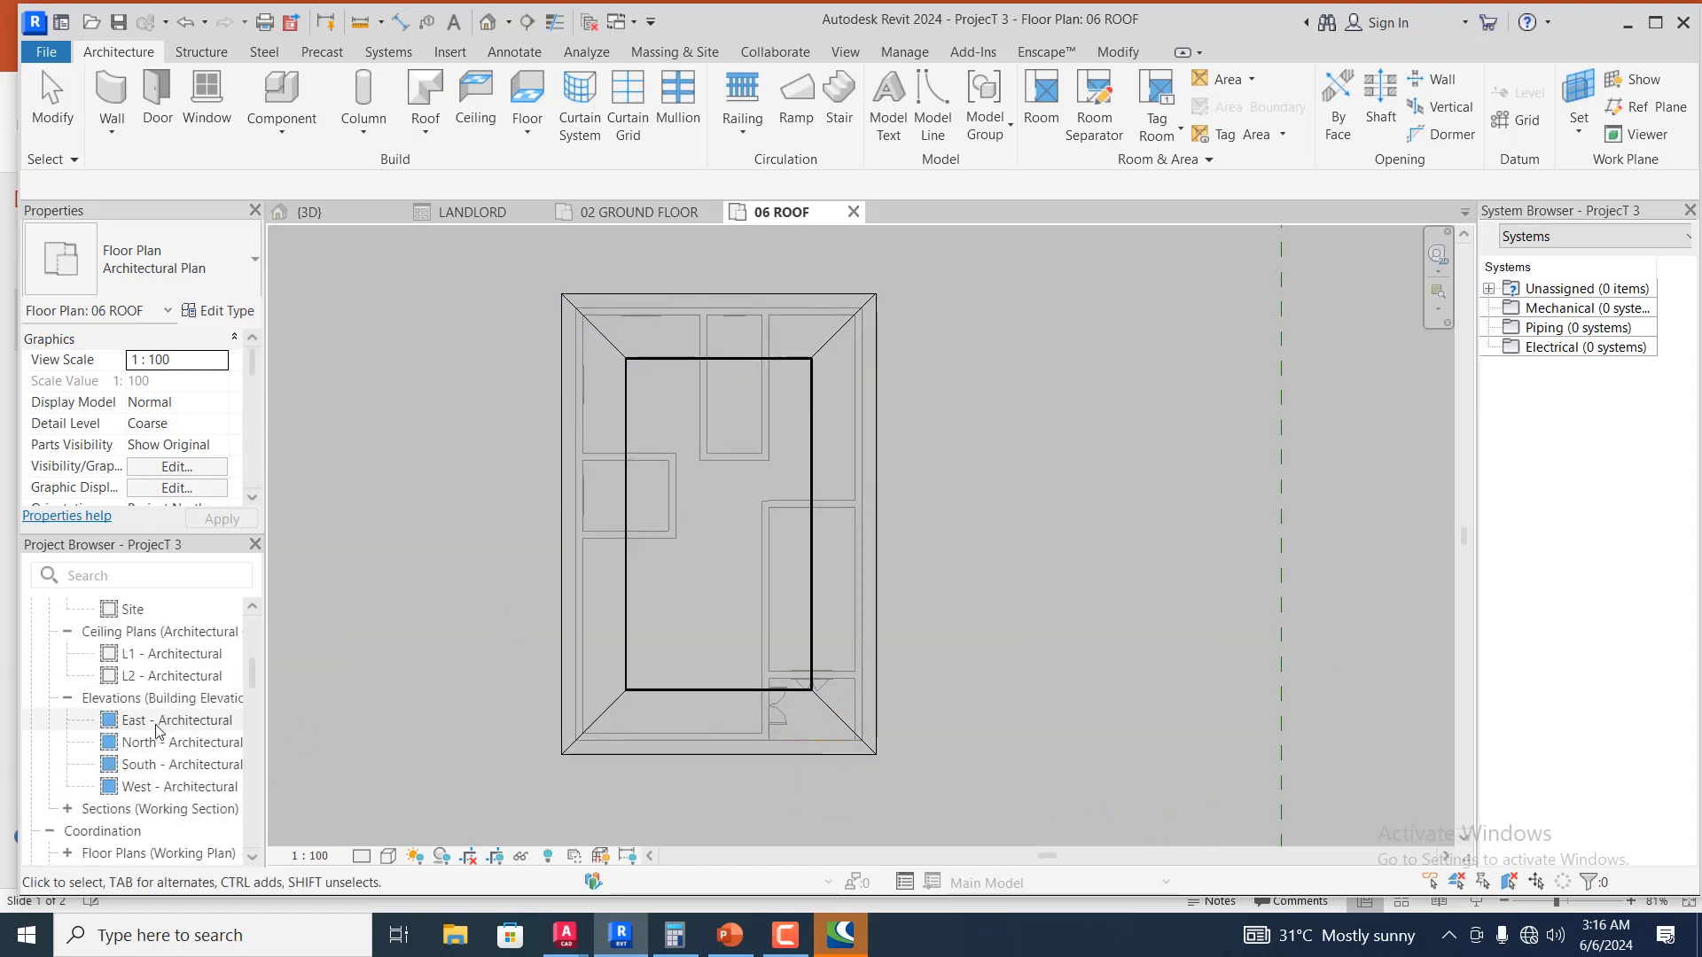
scroll(159, 709, "up", 2)
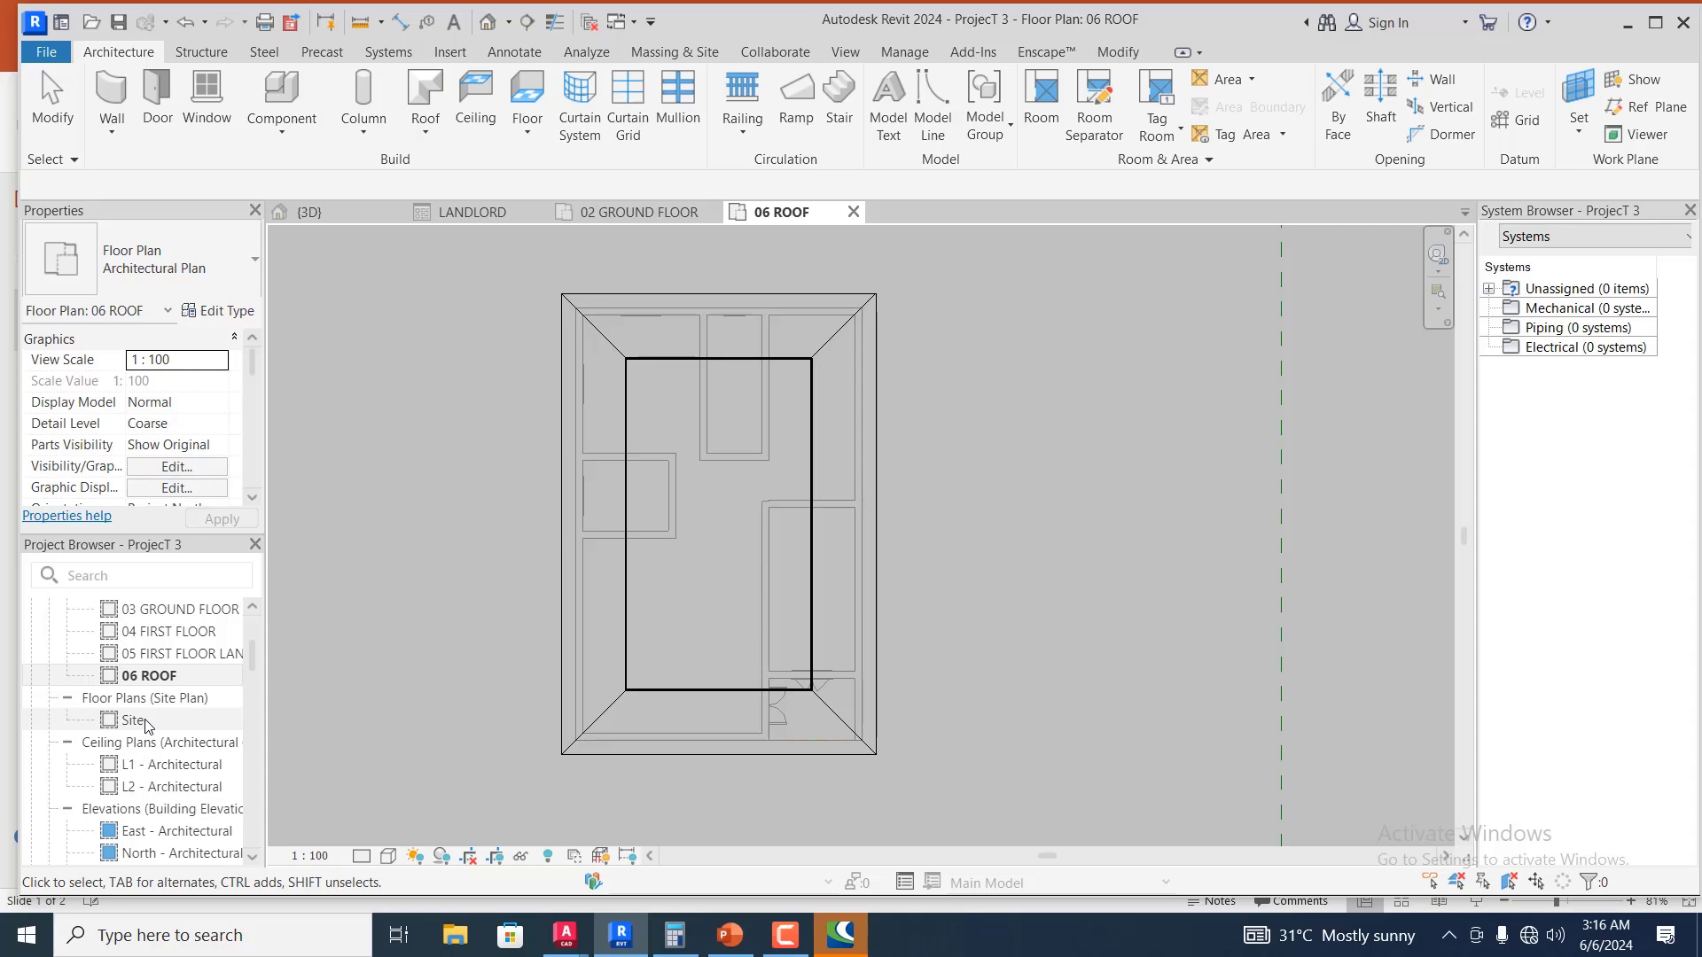
left_click(146, 720)
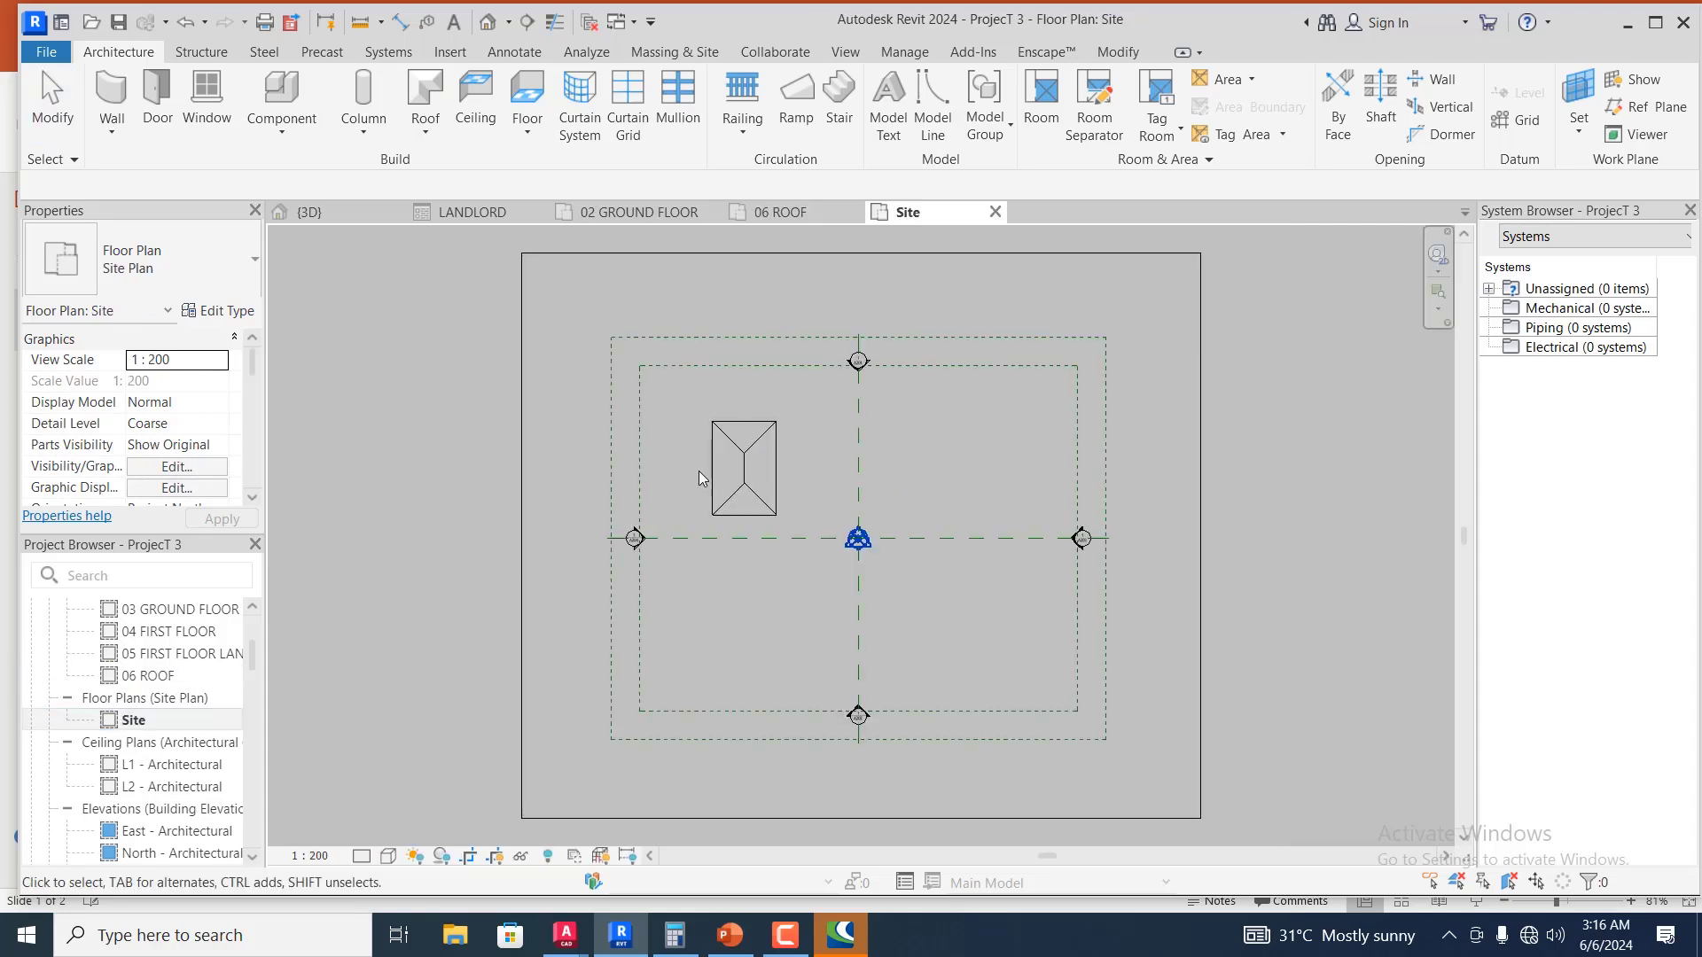
scroll(730, 434, "up", 5)
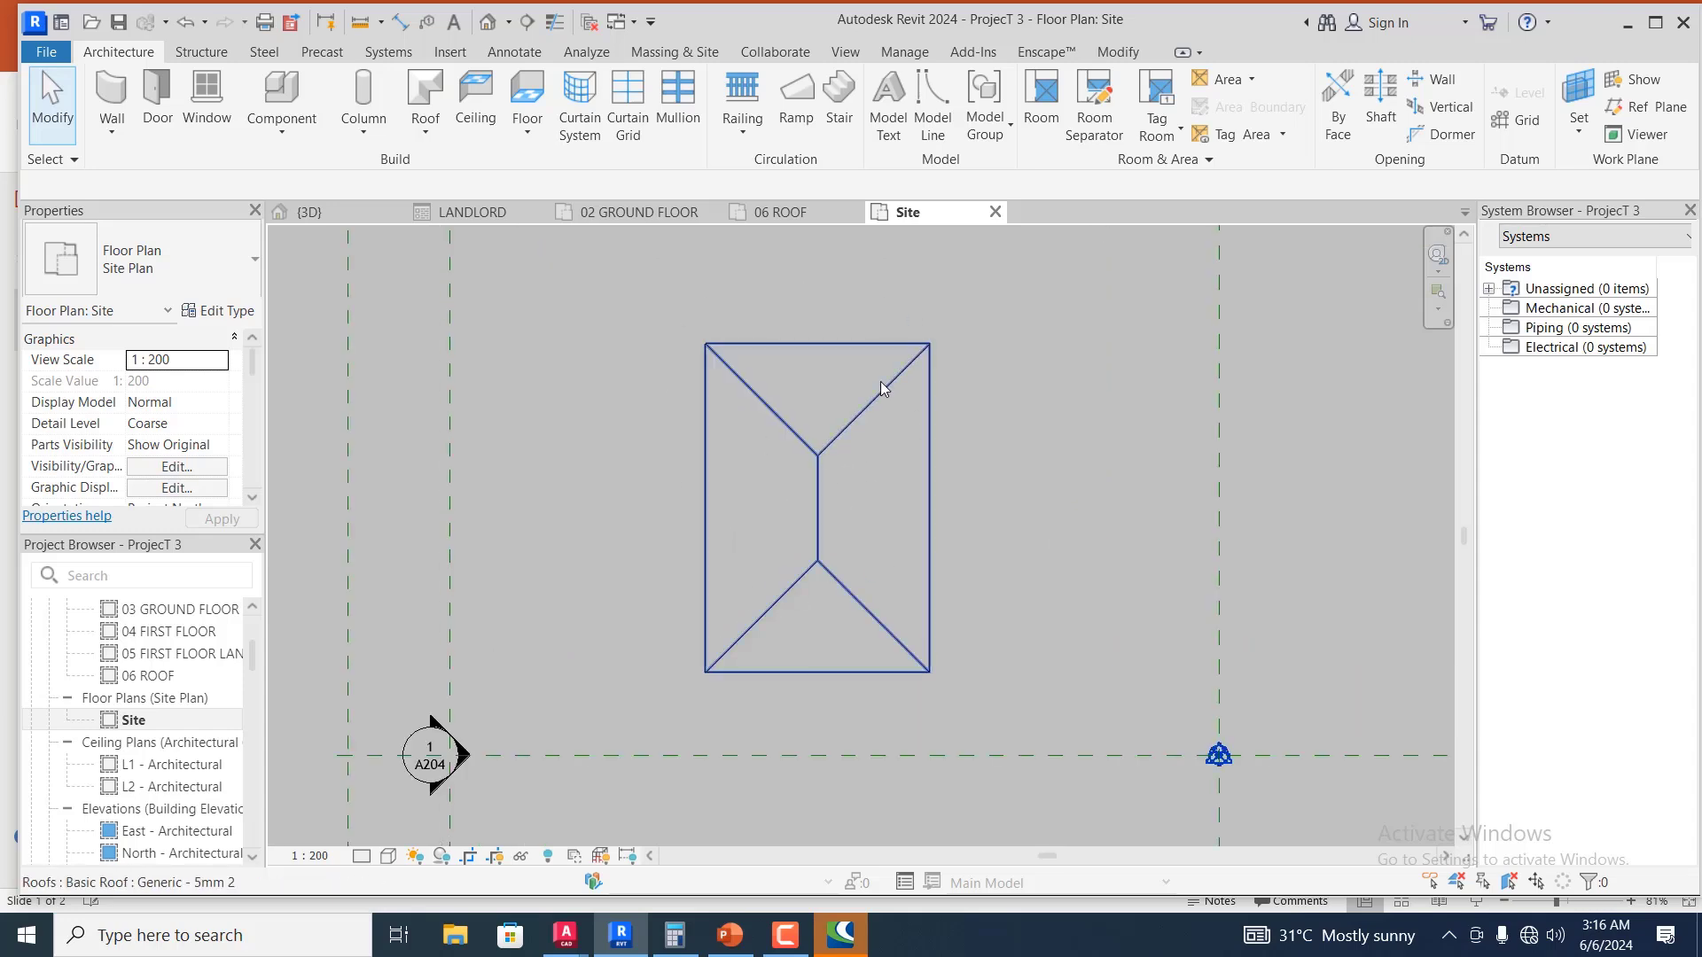
Open the North - Architectural elevation and frame the roof
scroll(197, 764, "down", 2)
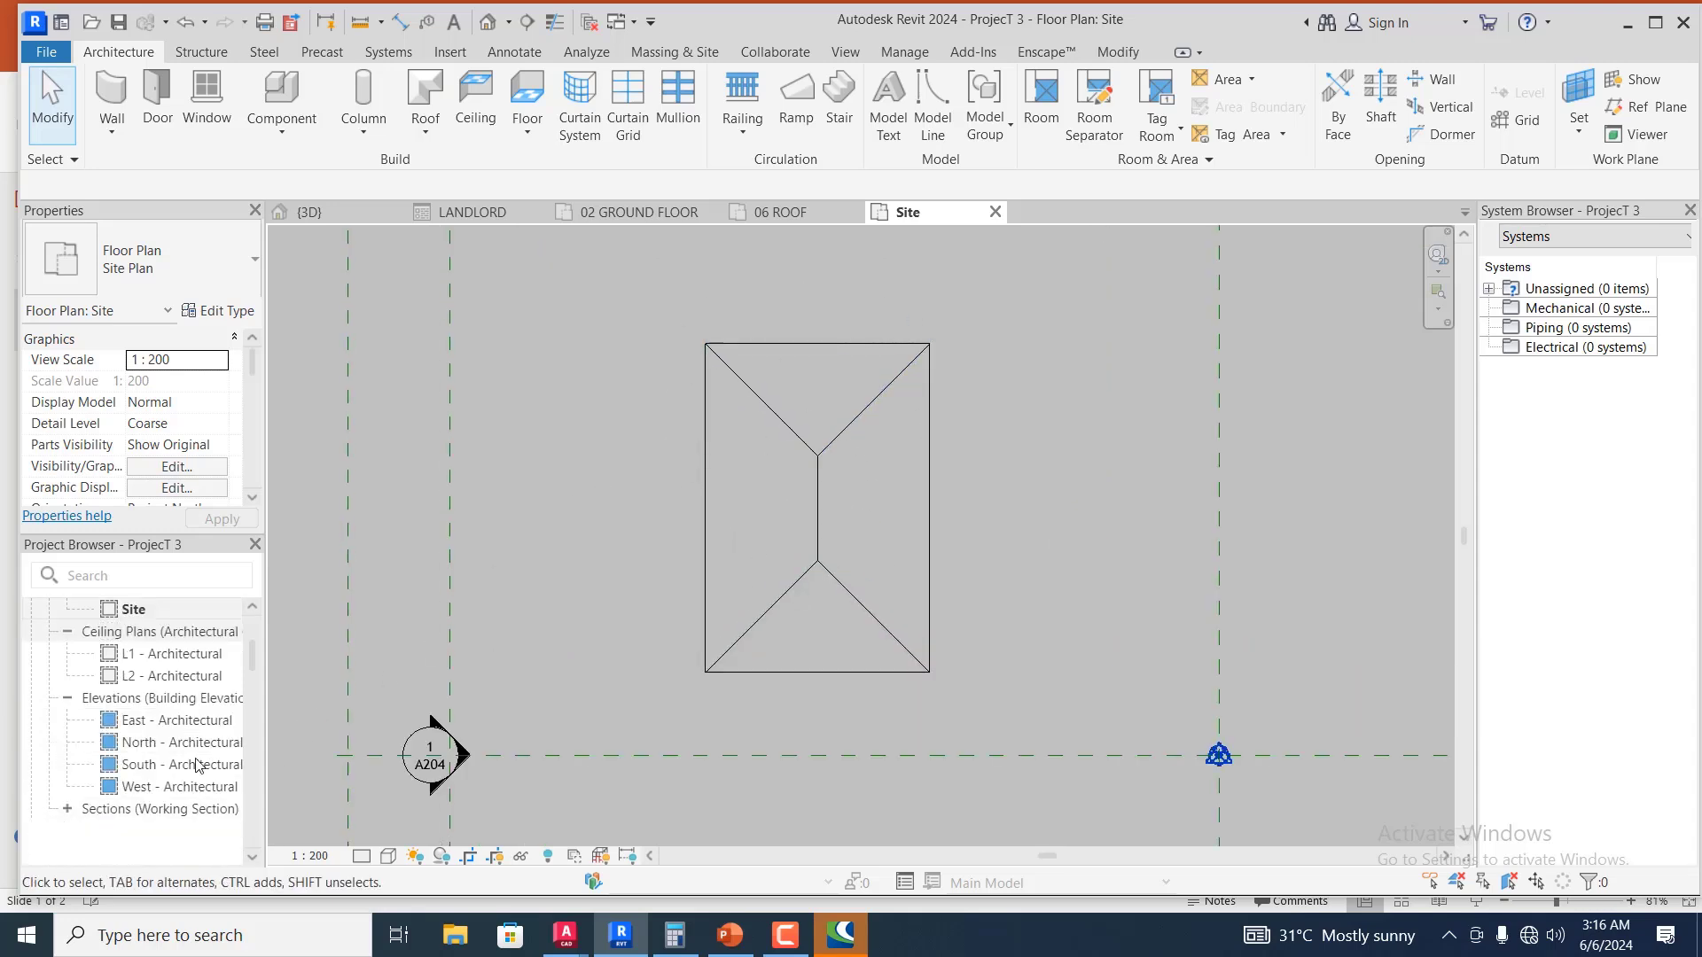
scroll(196, 764, "down", 2)
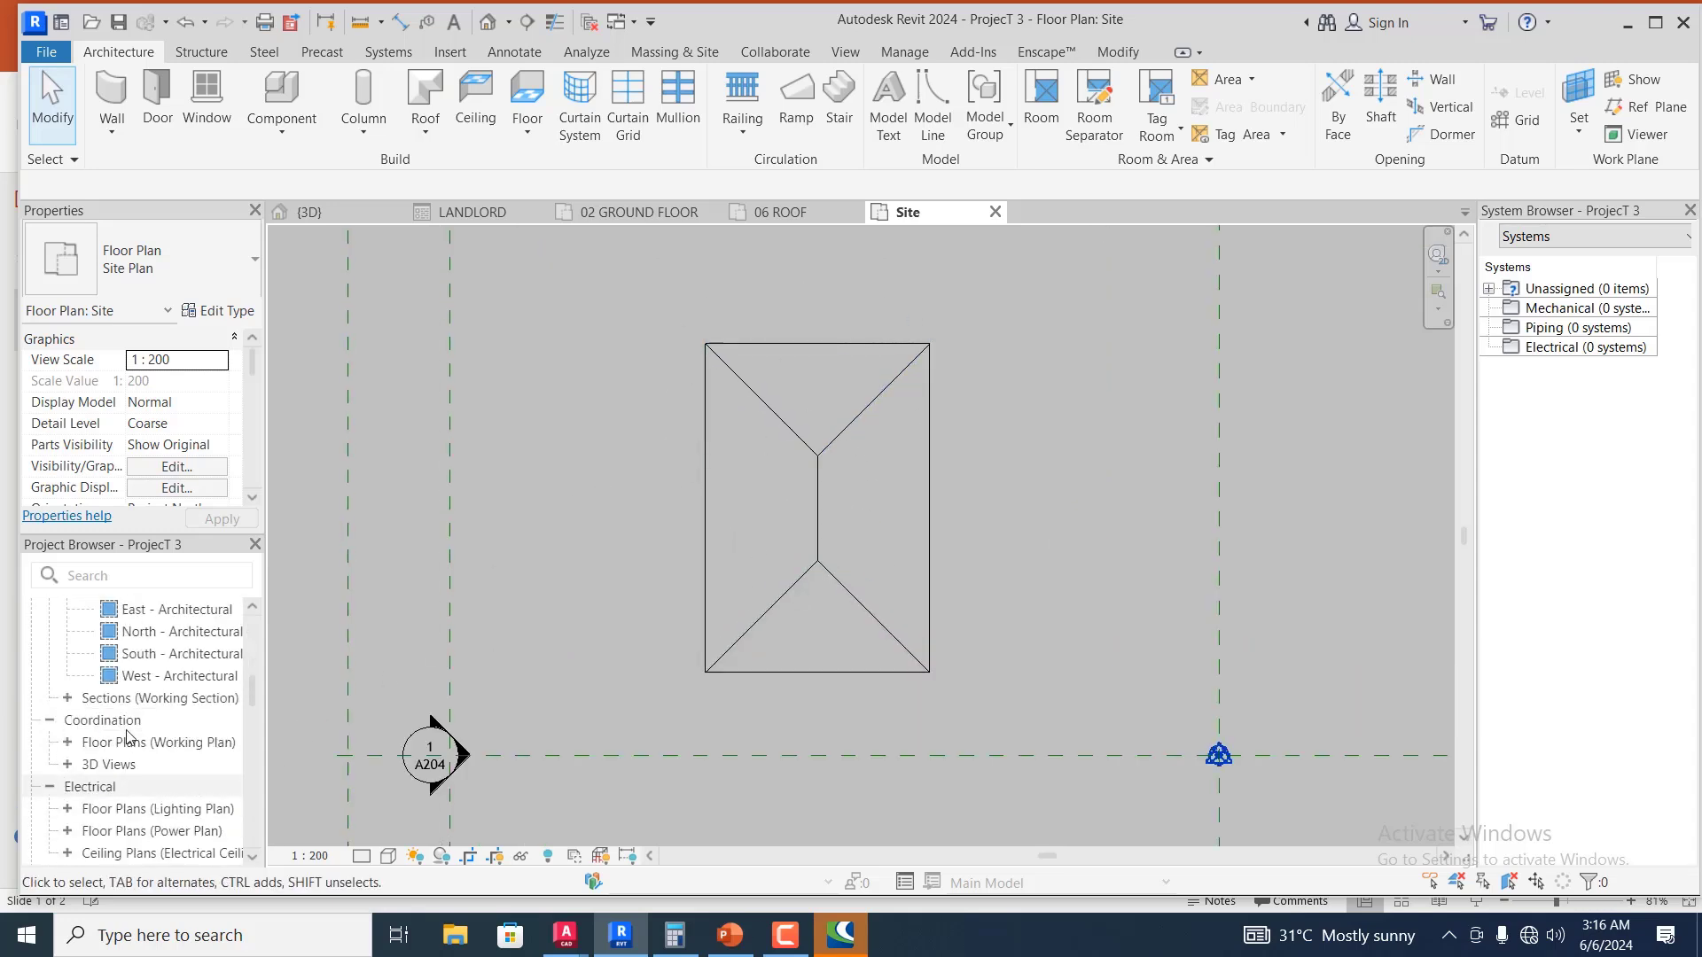
left_click(148, 642)
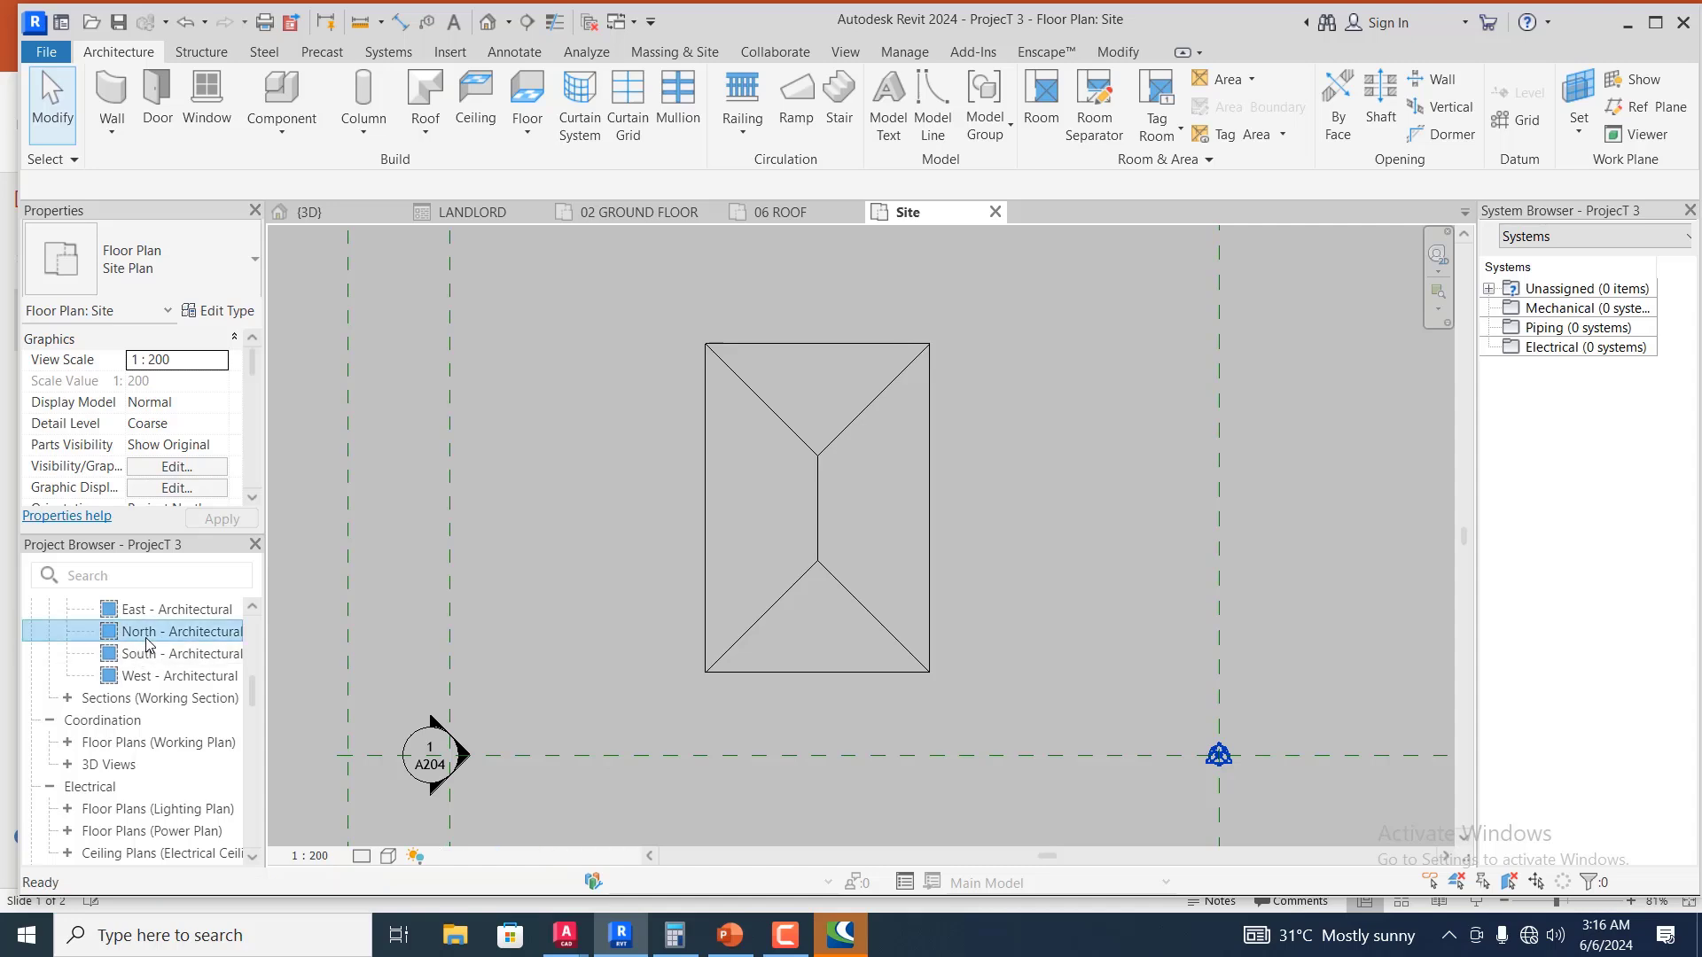
double_click(148, 642)
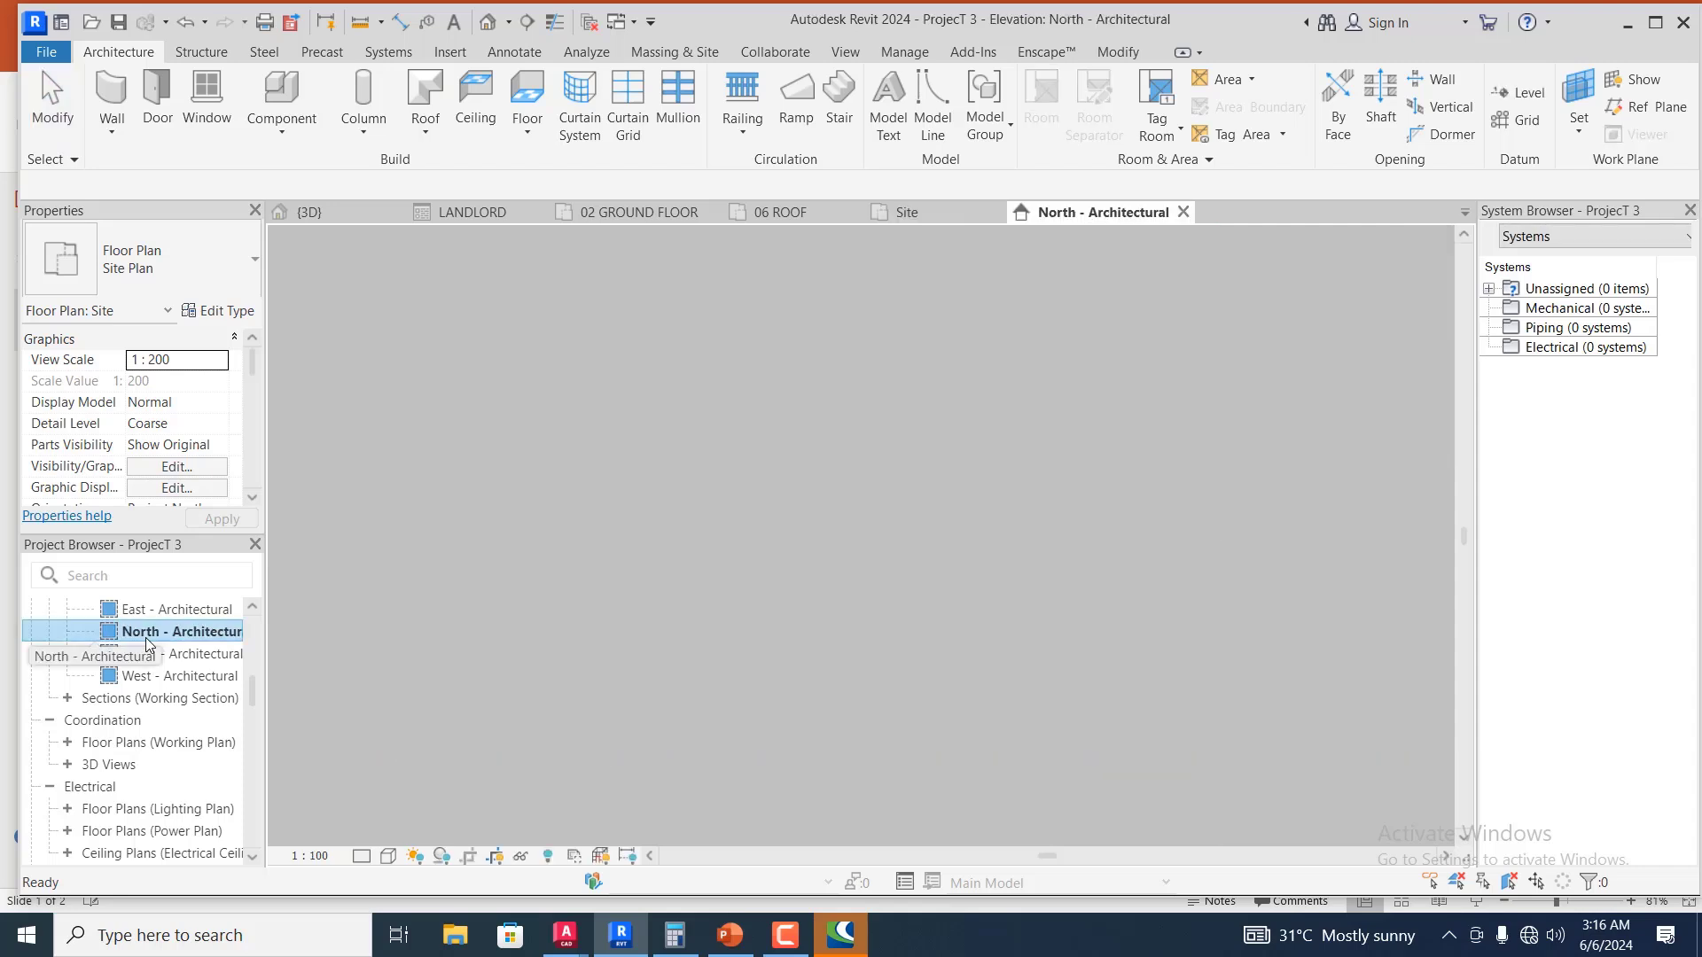
scroll(1159, 580, "up", 5)
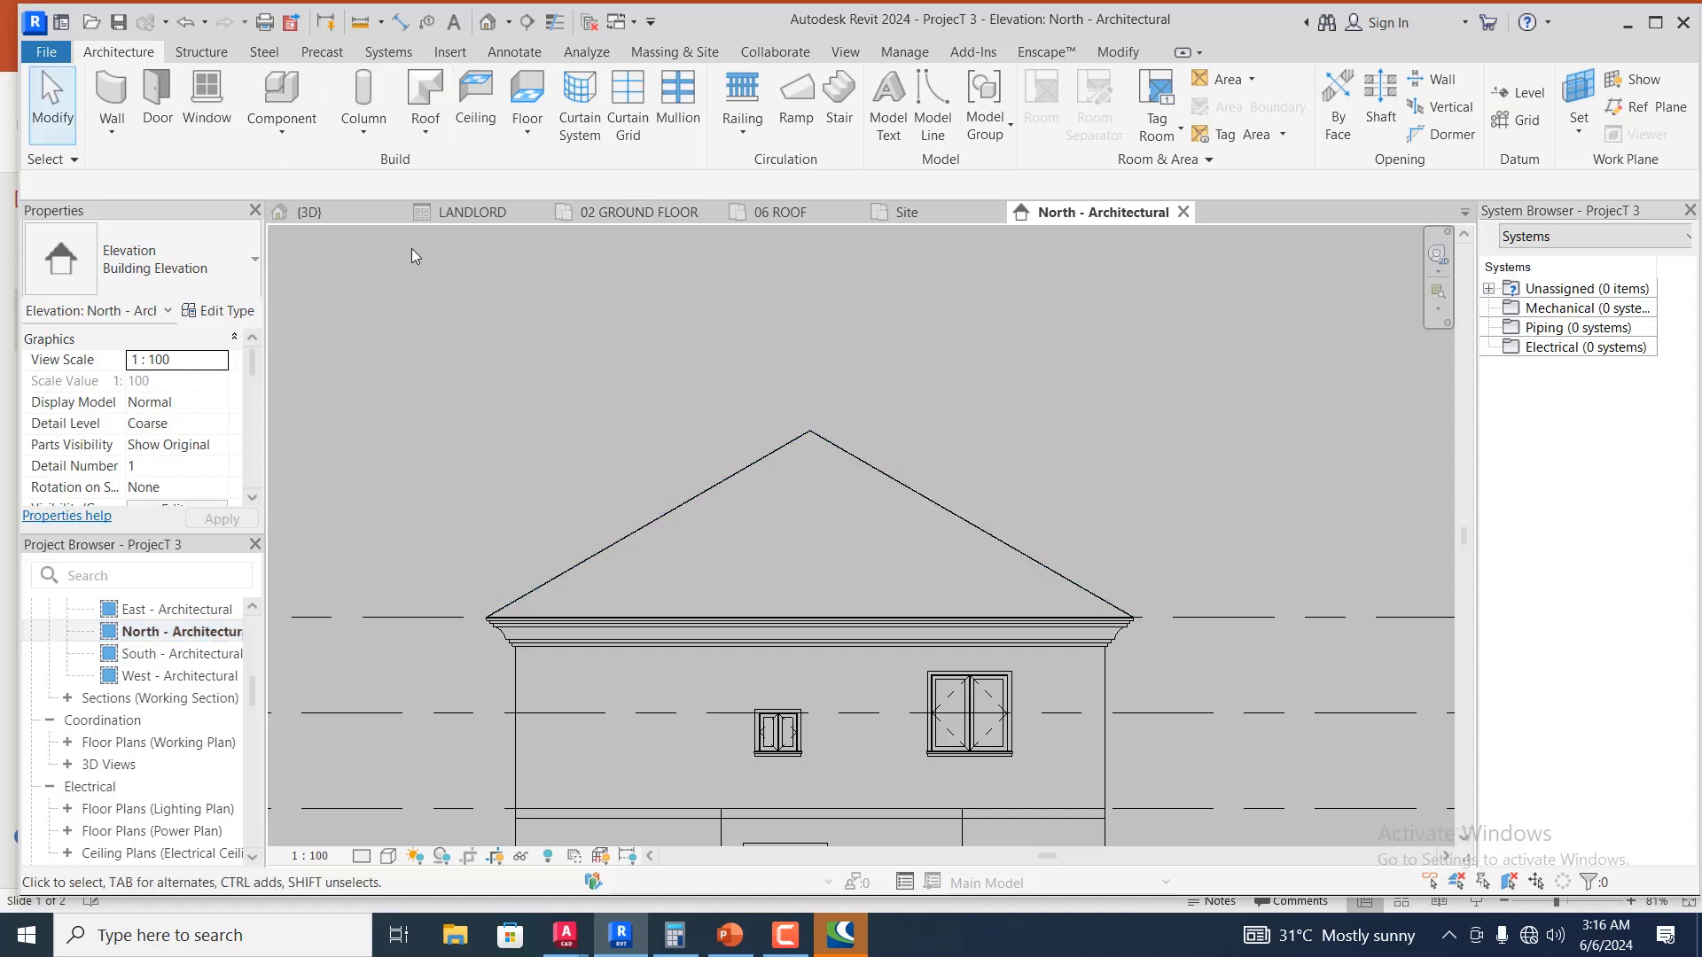
Copy the roof vertically about 5100 mm above the original in the North elevation, with multiple copies enabled
left_click(807, 431)
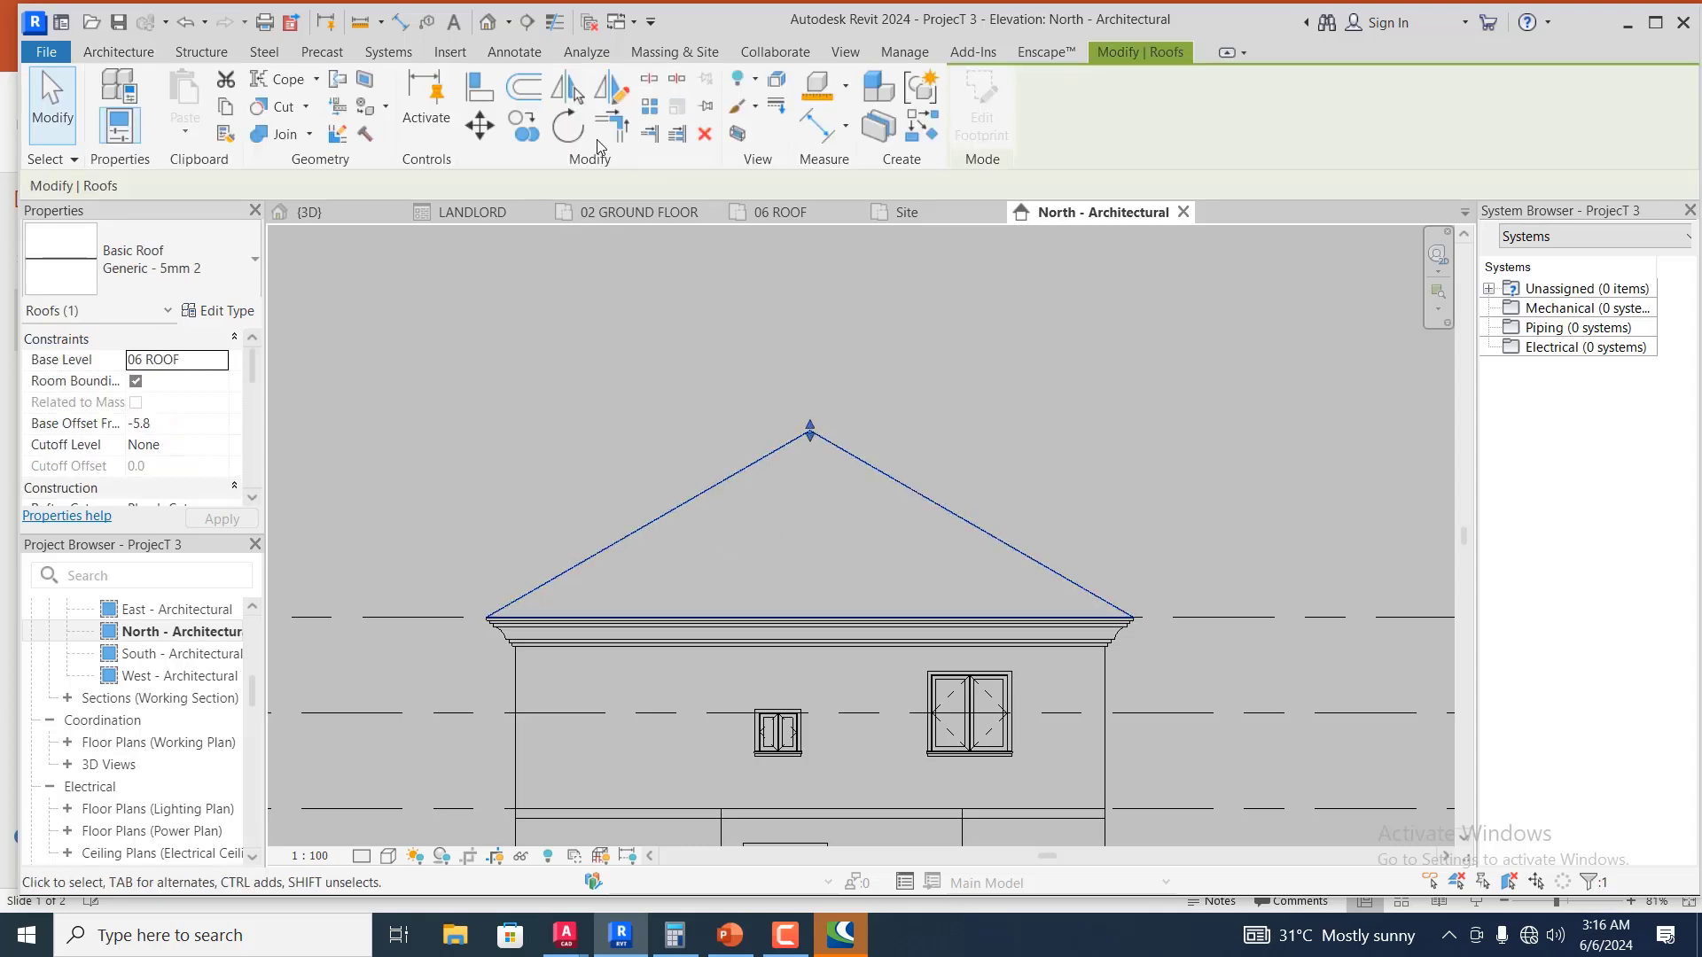
left_click(525, 125)
scroll(1092, 594, "down", 2)
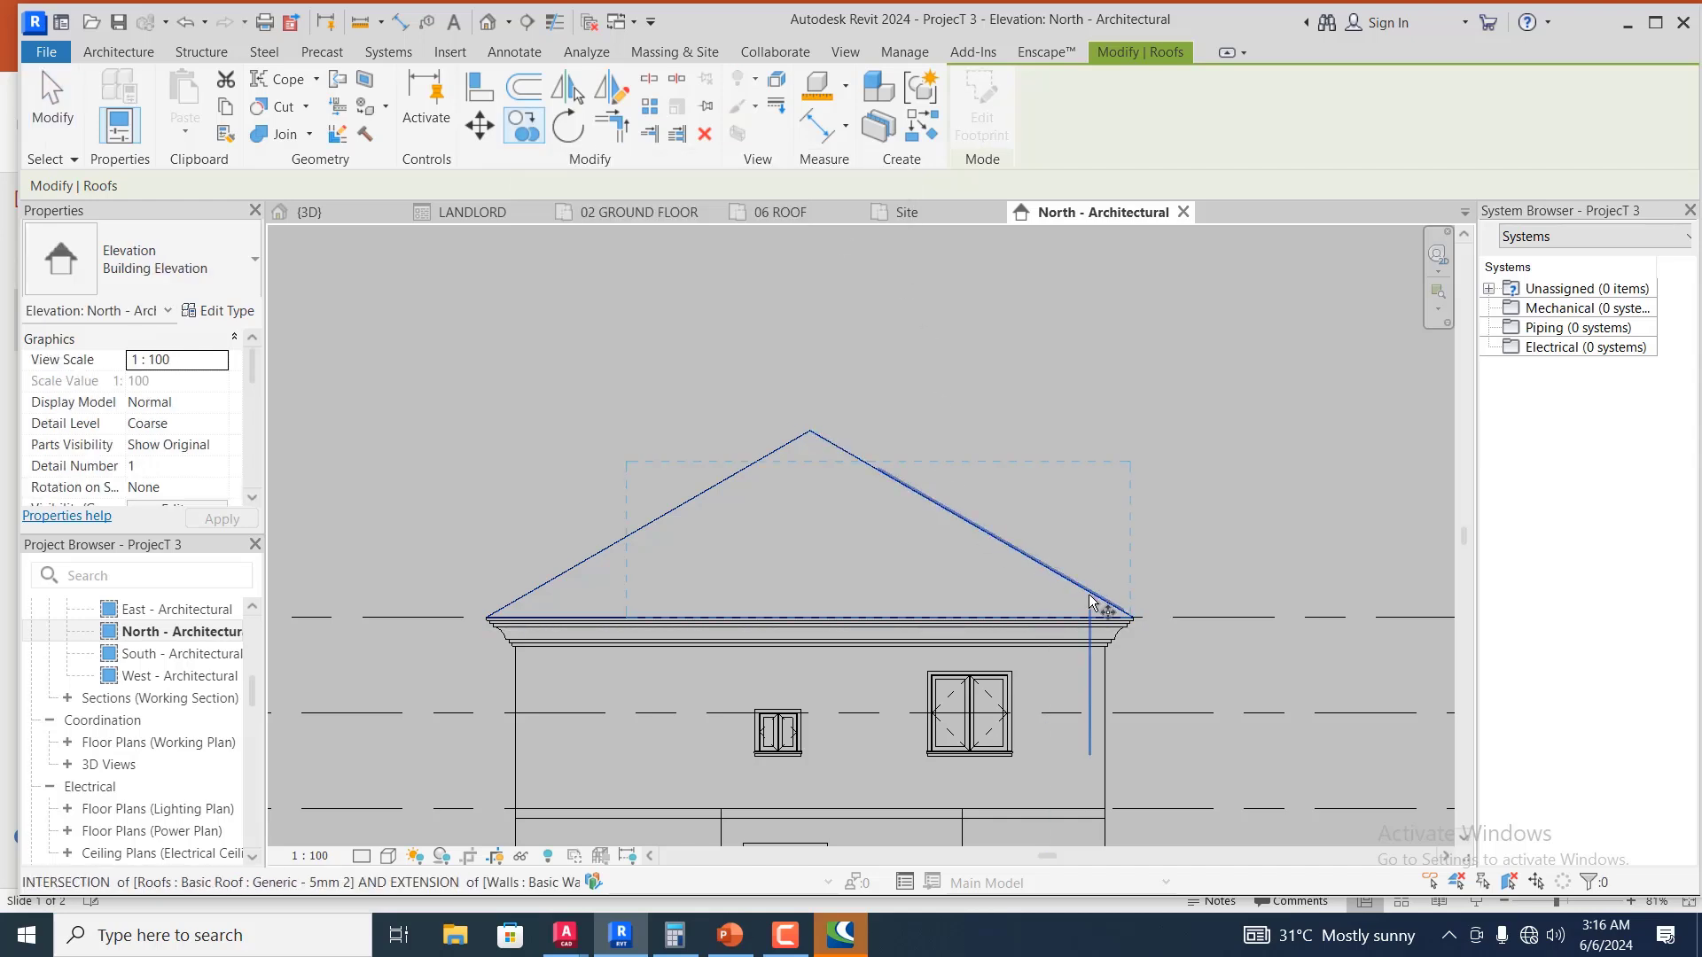
left_click(1039, 576)
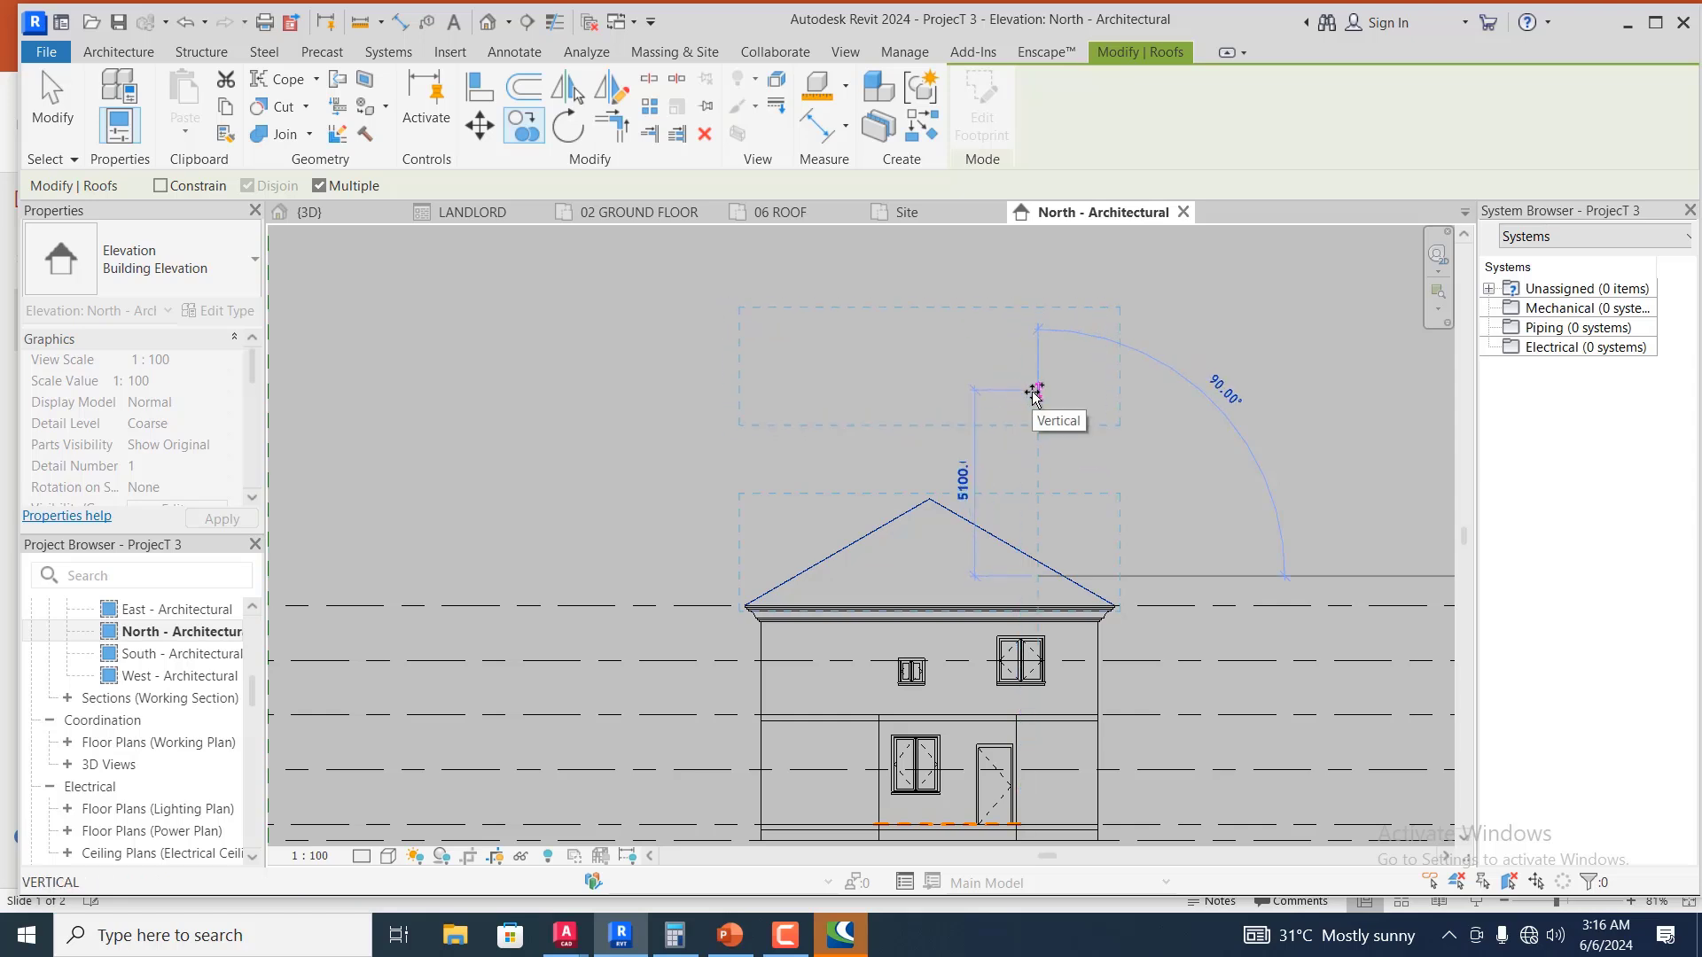
left_click(1034, 391)
scroll(1110, 333, "up", 2)
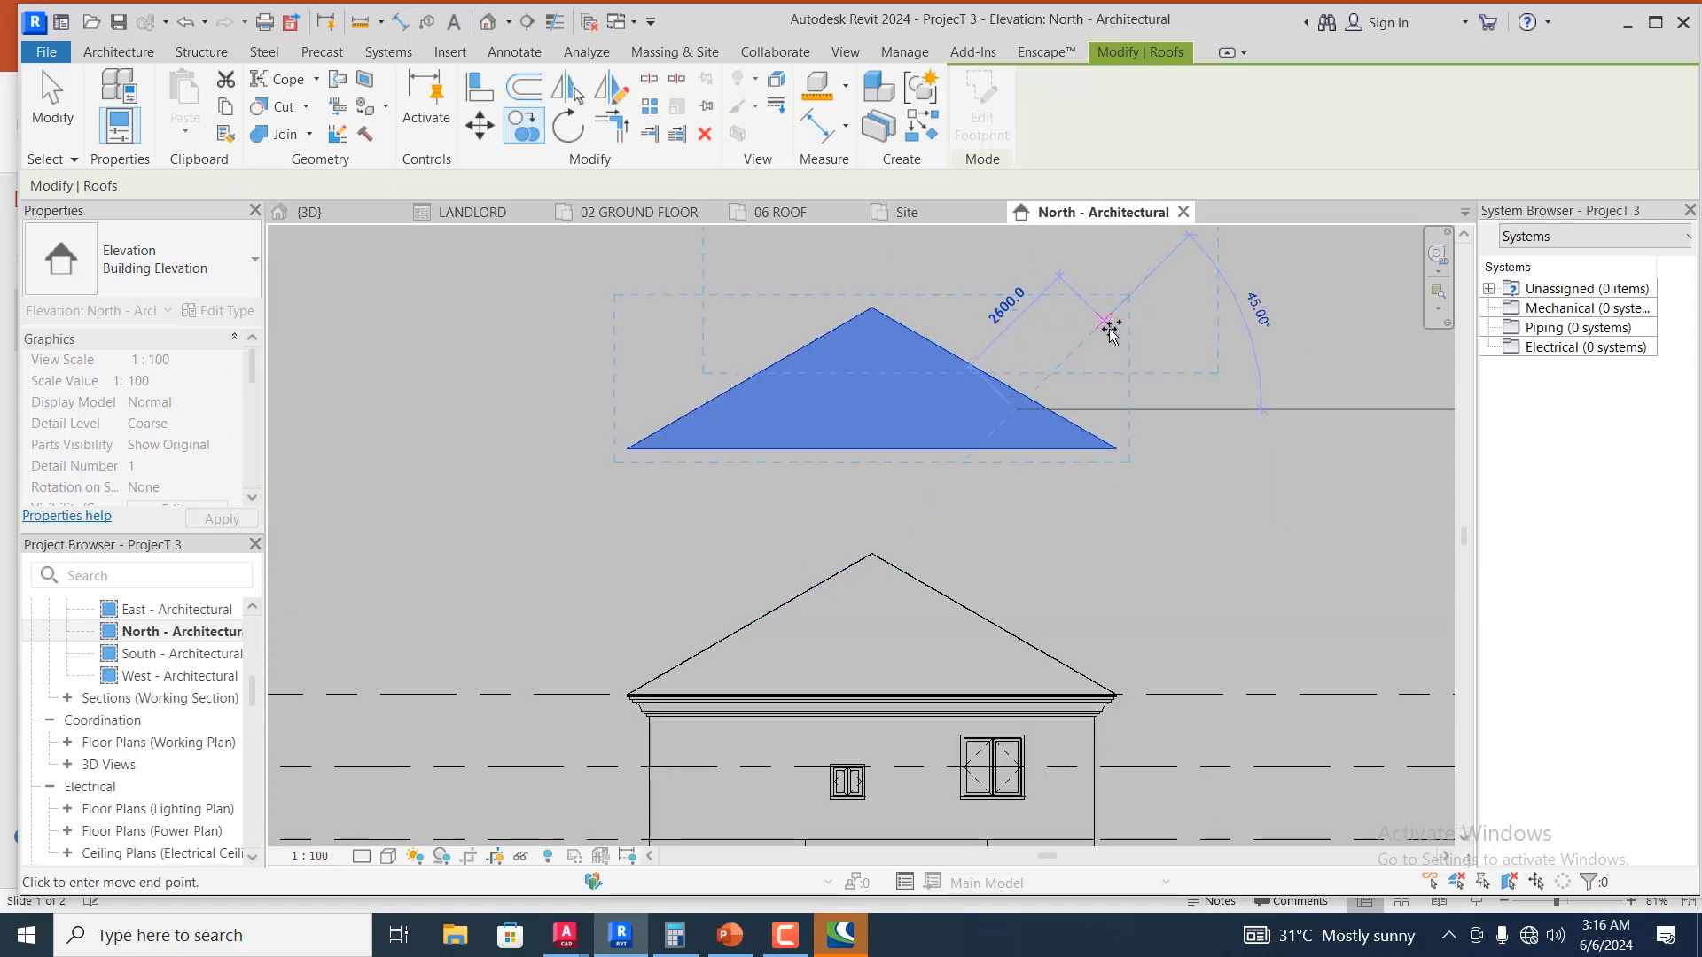
Finish the multiple copy with one roof copy above the original and clear the selection
scroll(1109, 332, "up", 2)
key("Escape")
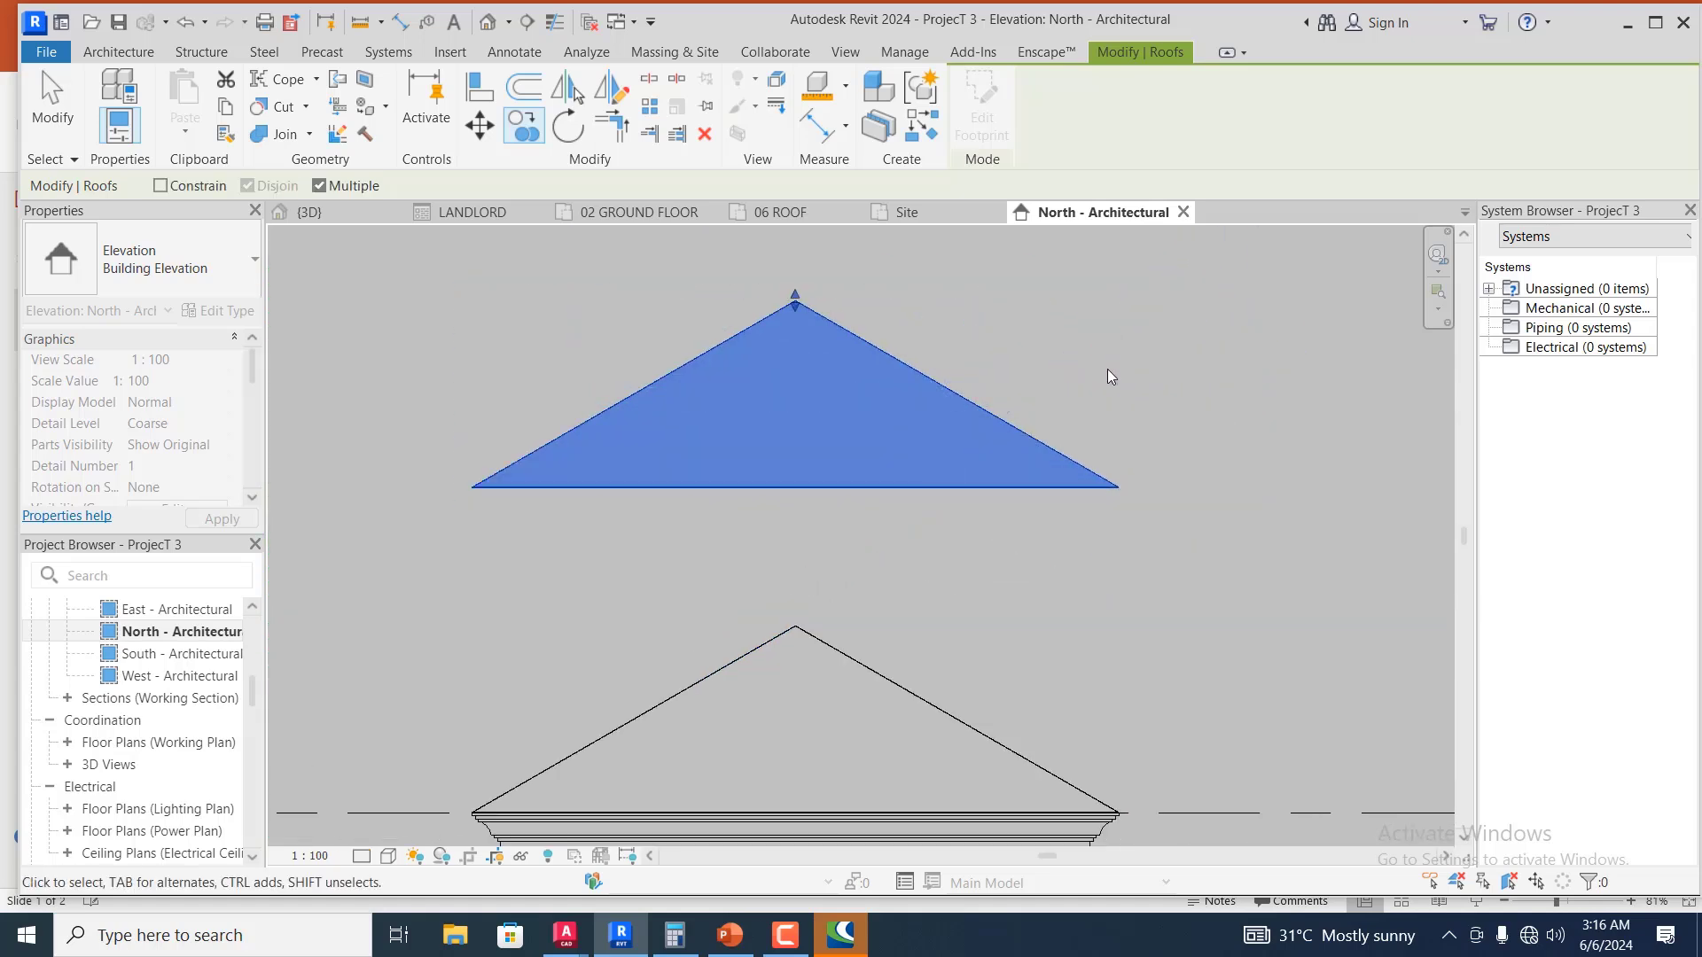
key("Escape")
left_click(968, 383)
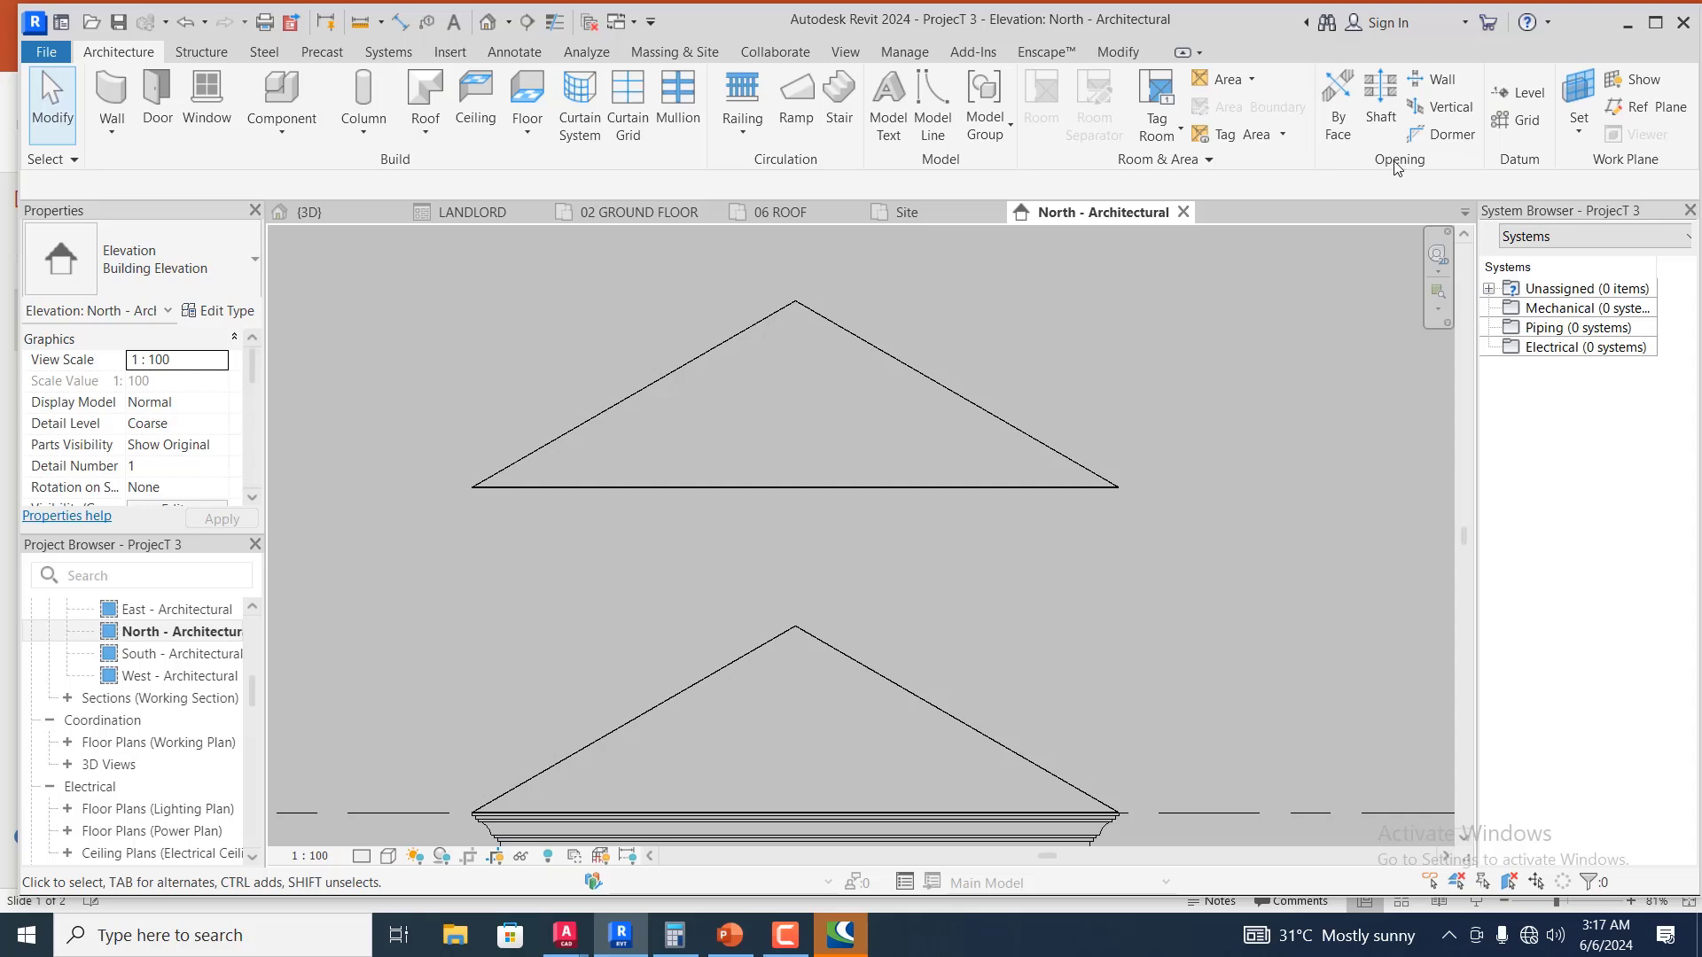
left_click(1441, 110)
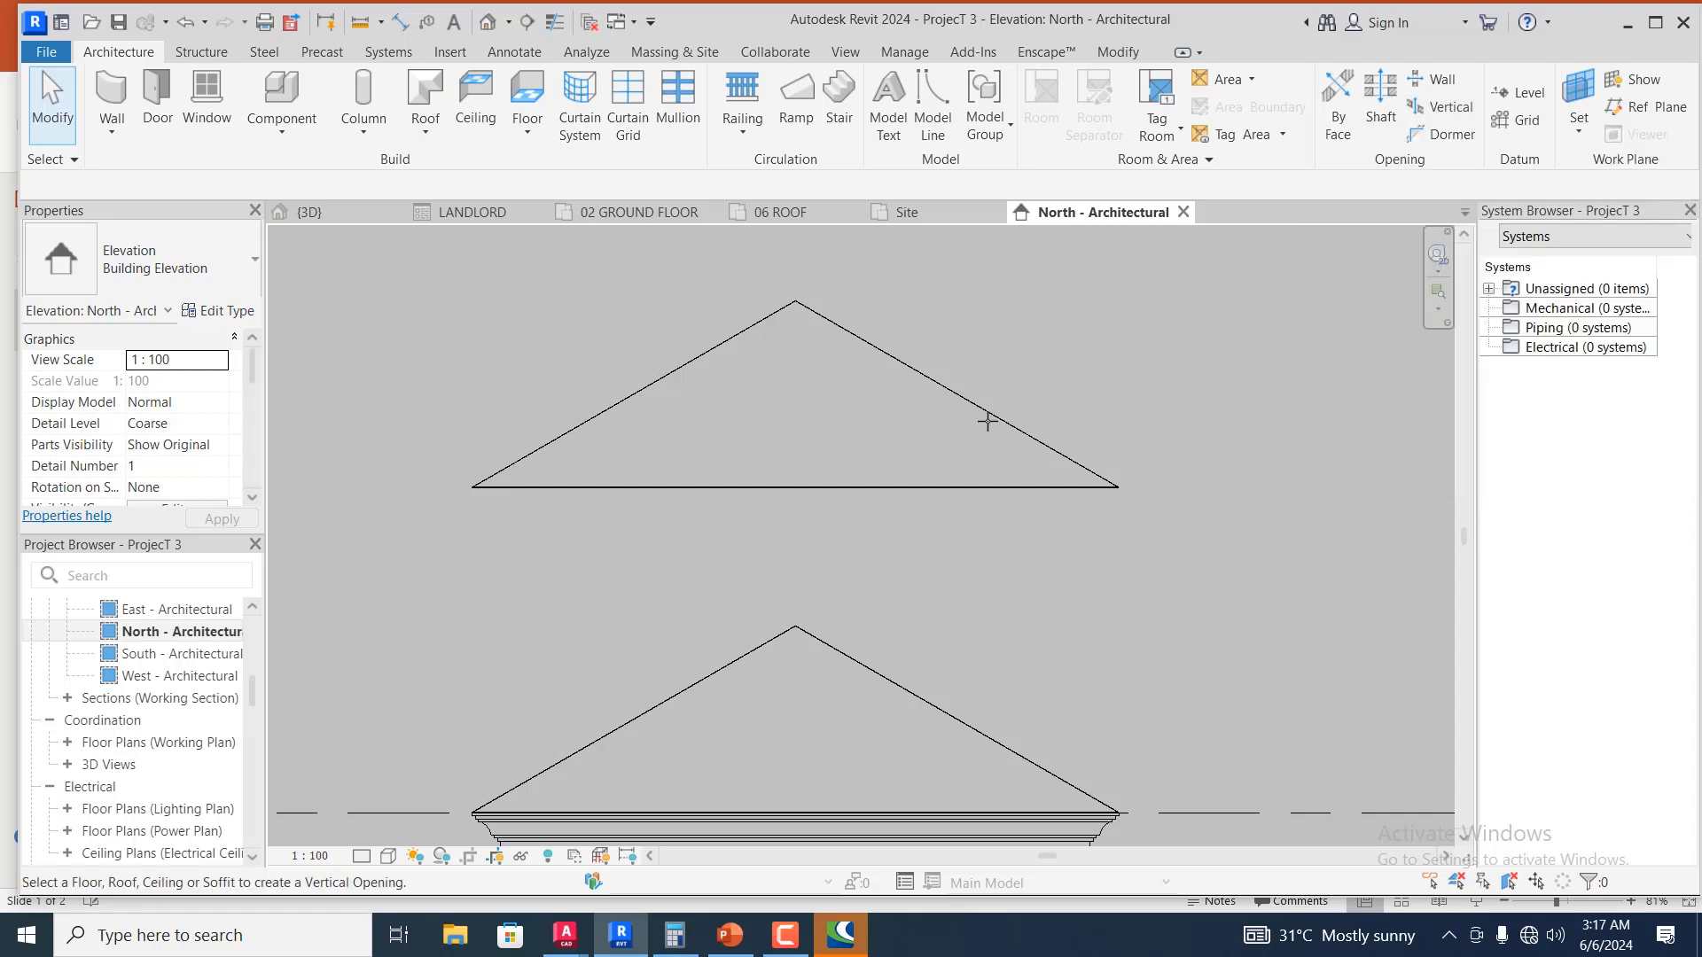
left_click(946, 385)
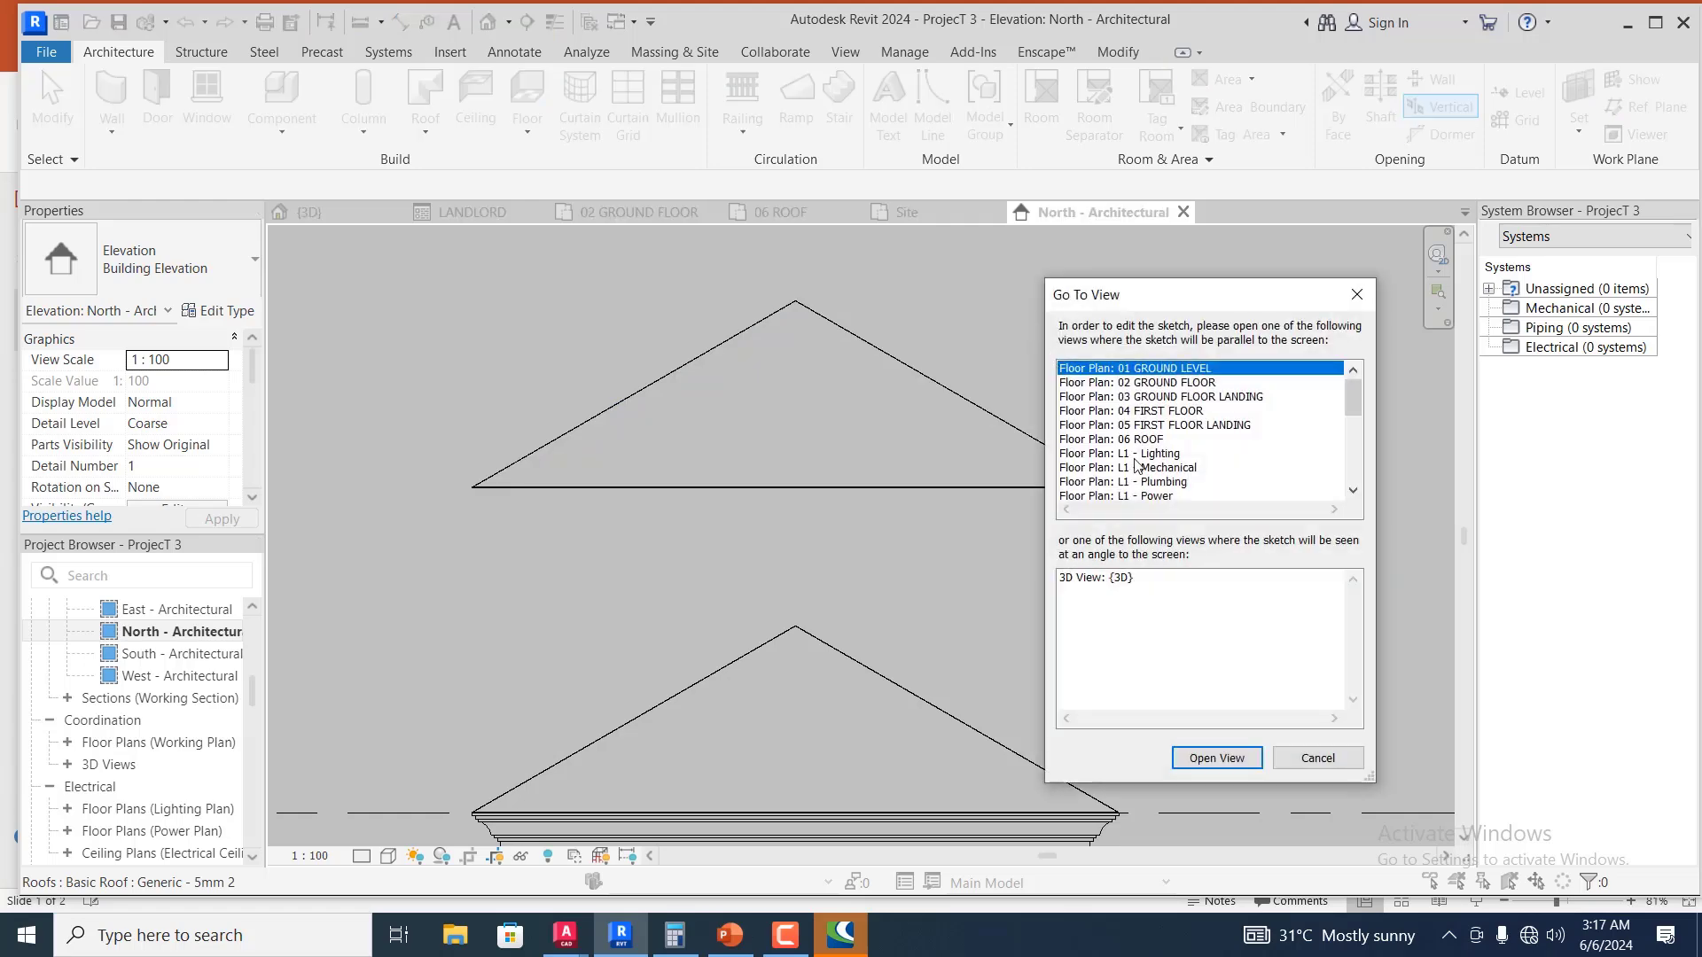
left_click(1222, 761)
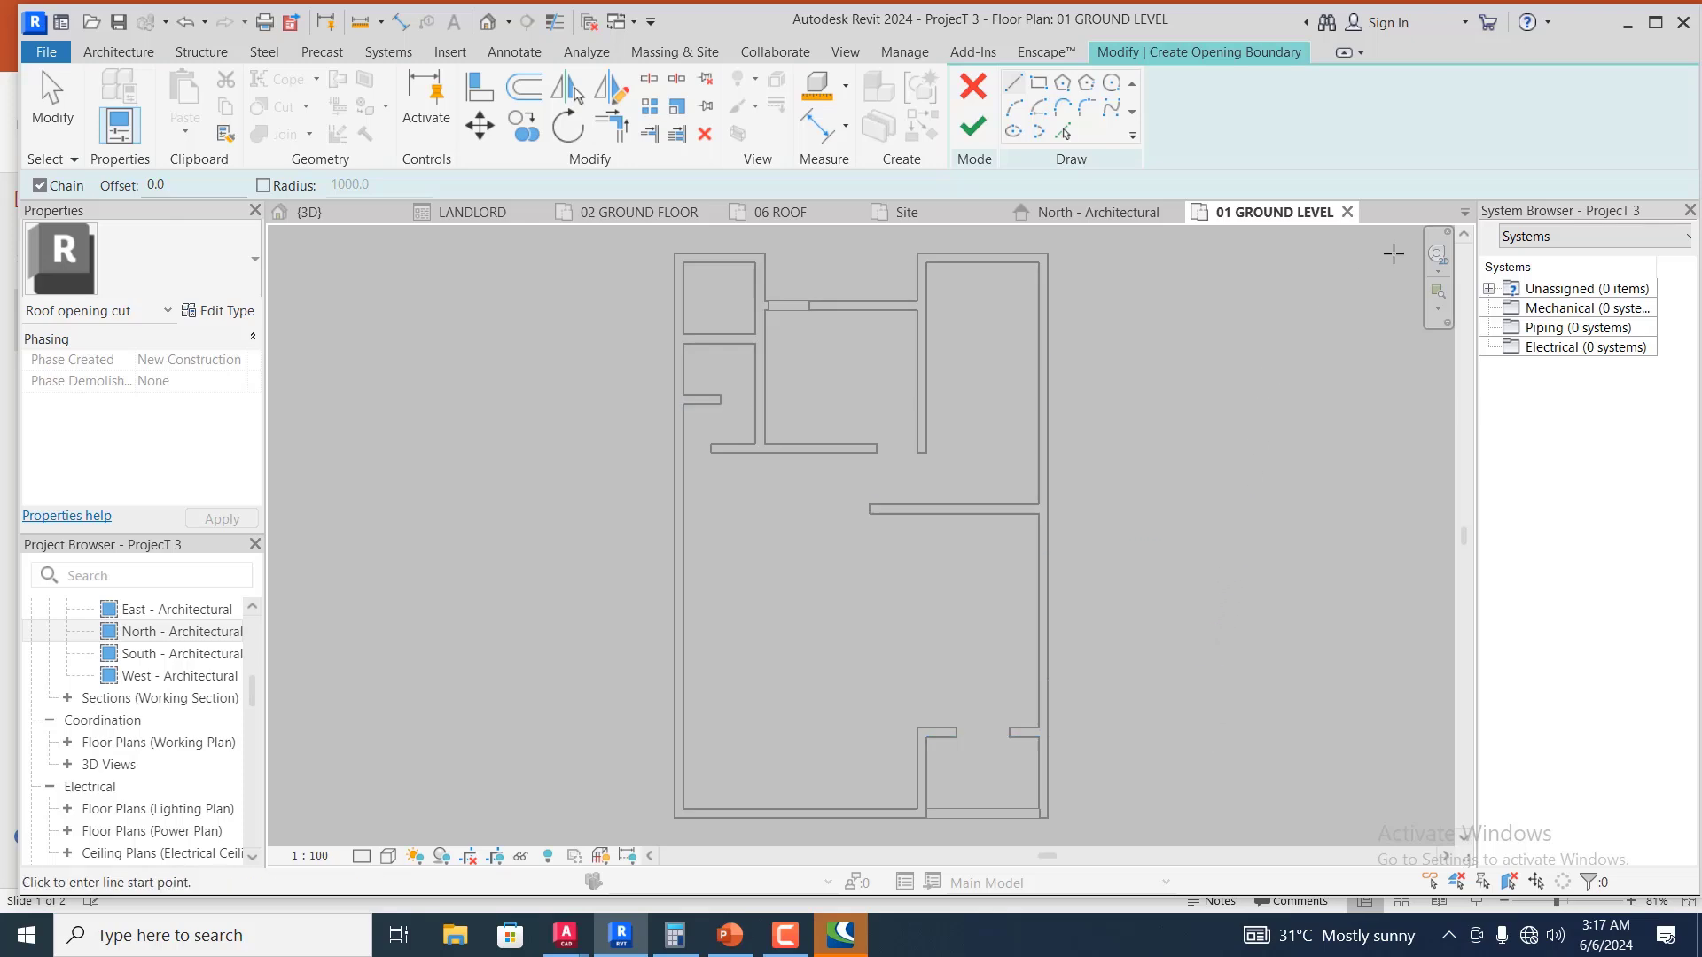
left_click(1348, 214)
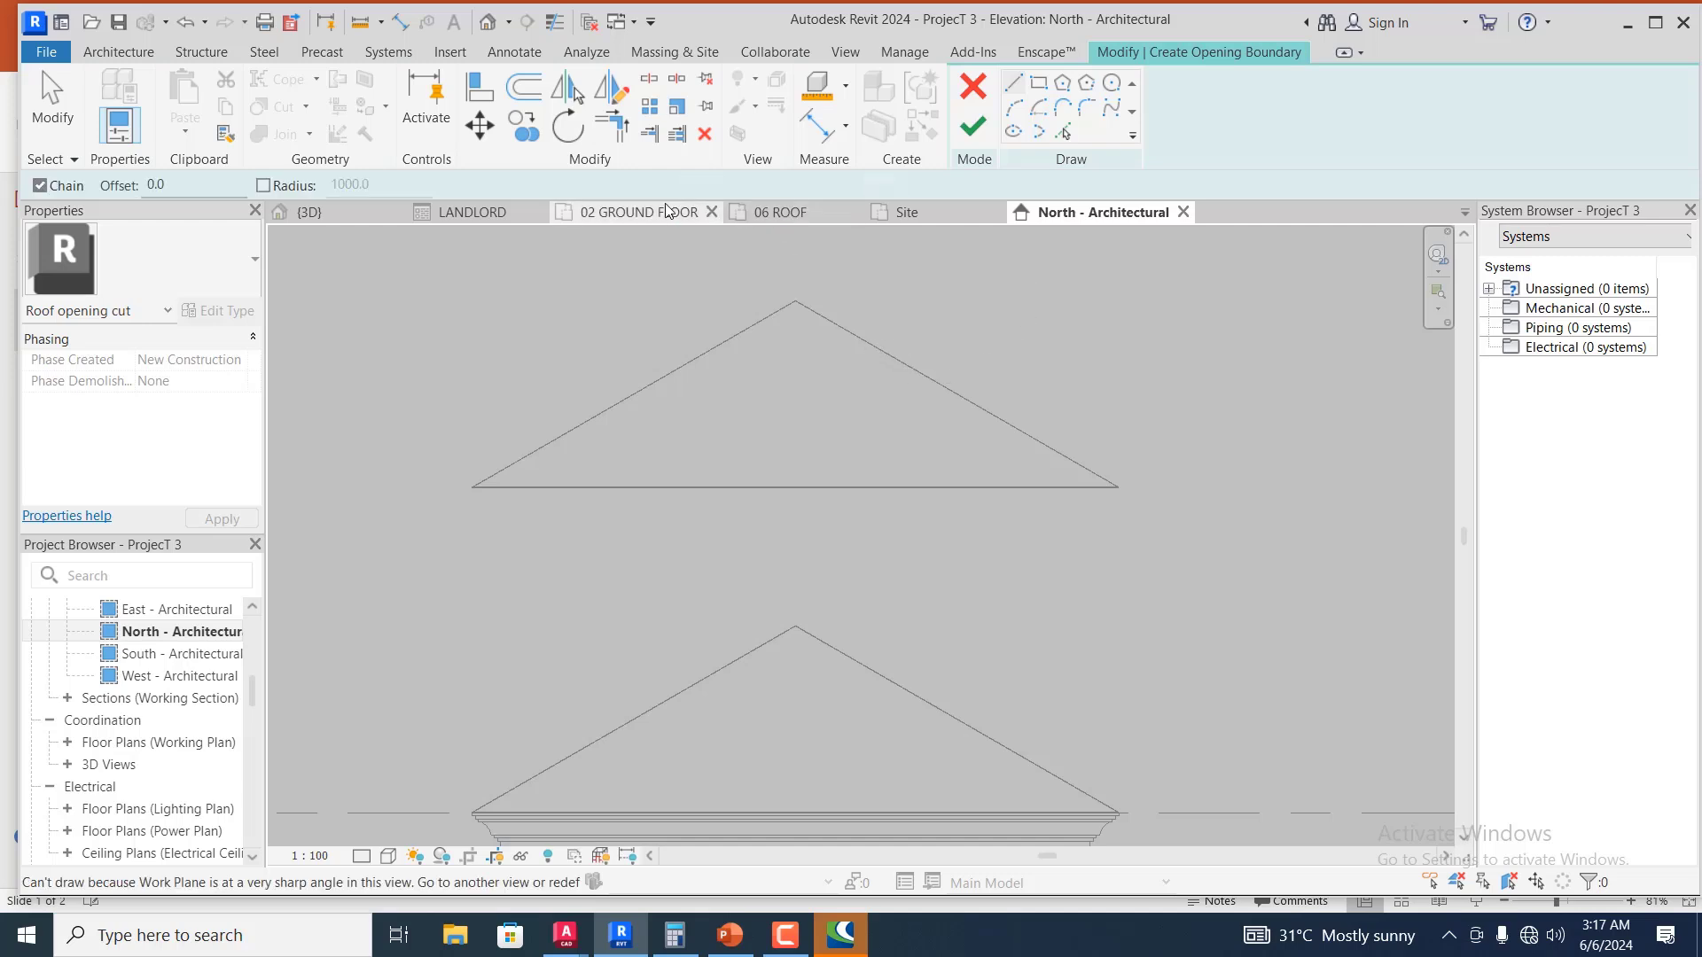
key("Escape")
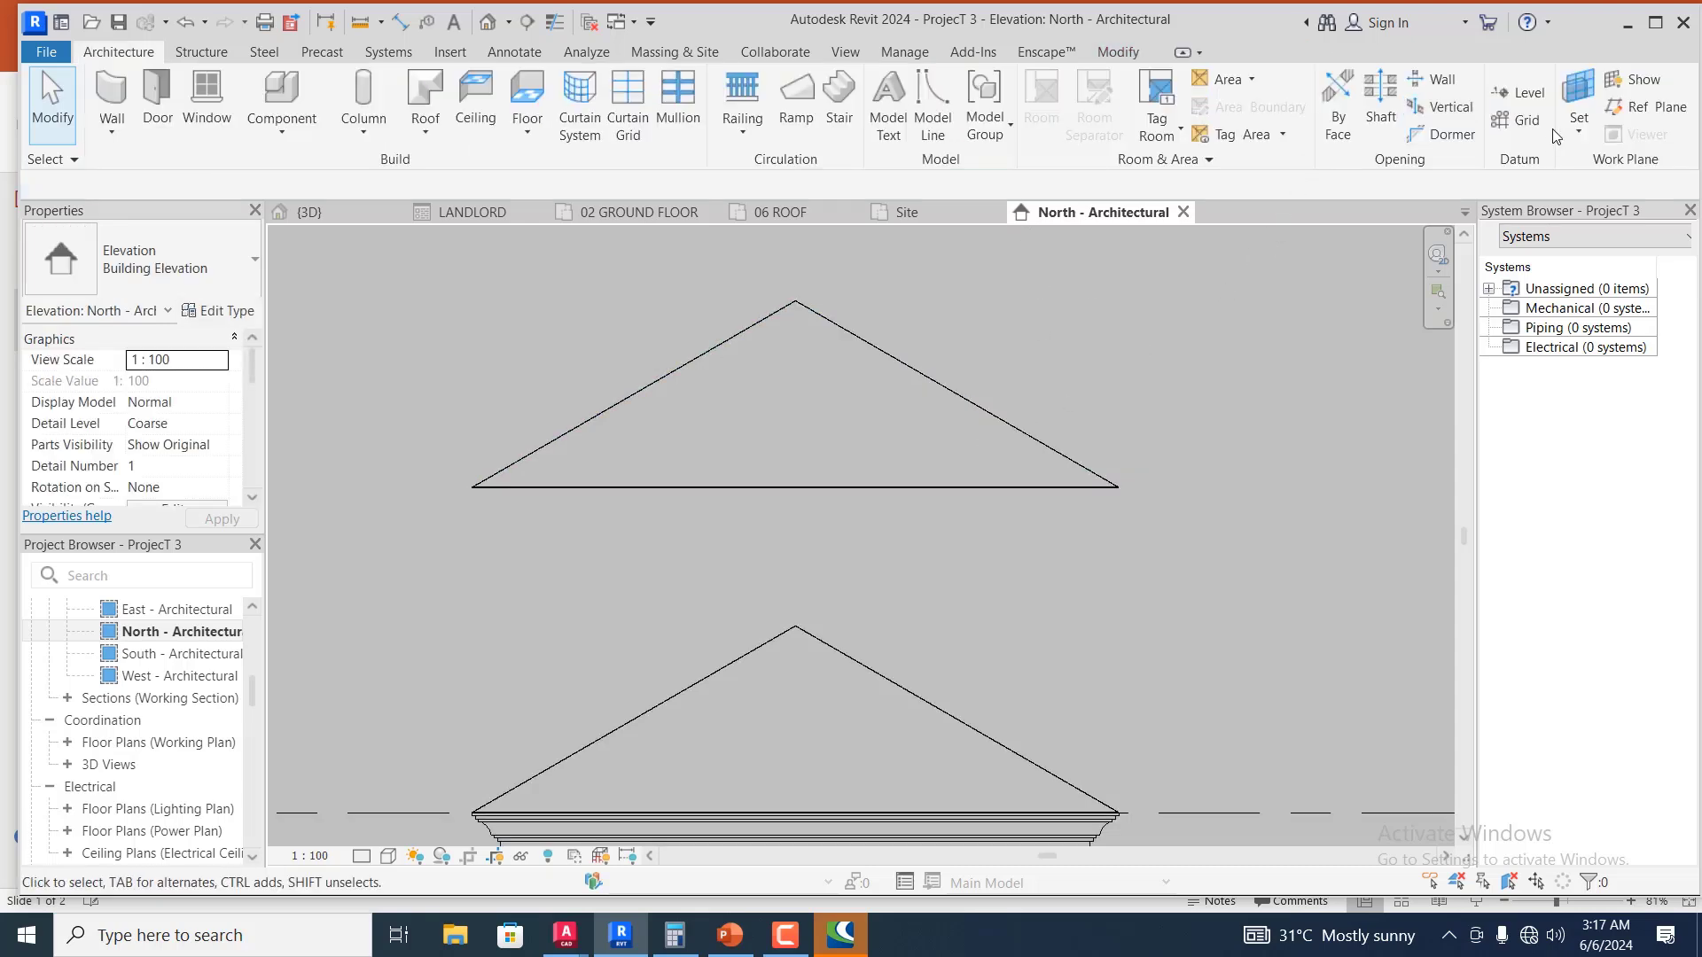
Start a vertical opening in the raised roof copy, go to the 06 ROOF view, and switch the sketch to the Site plan
left_click(1451, 107)
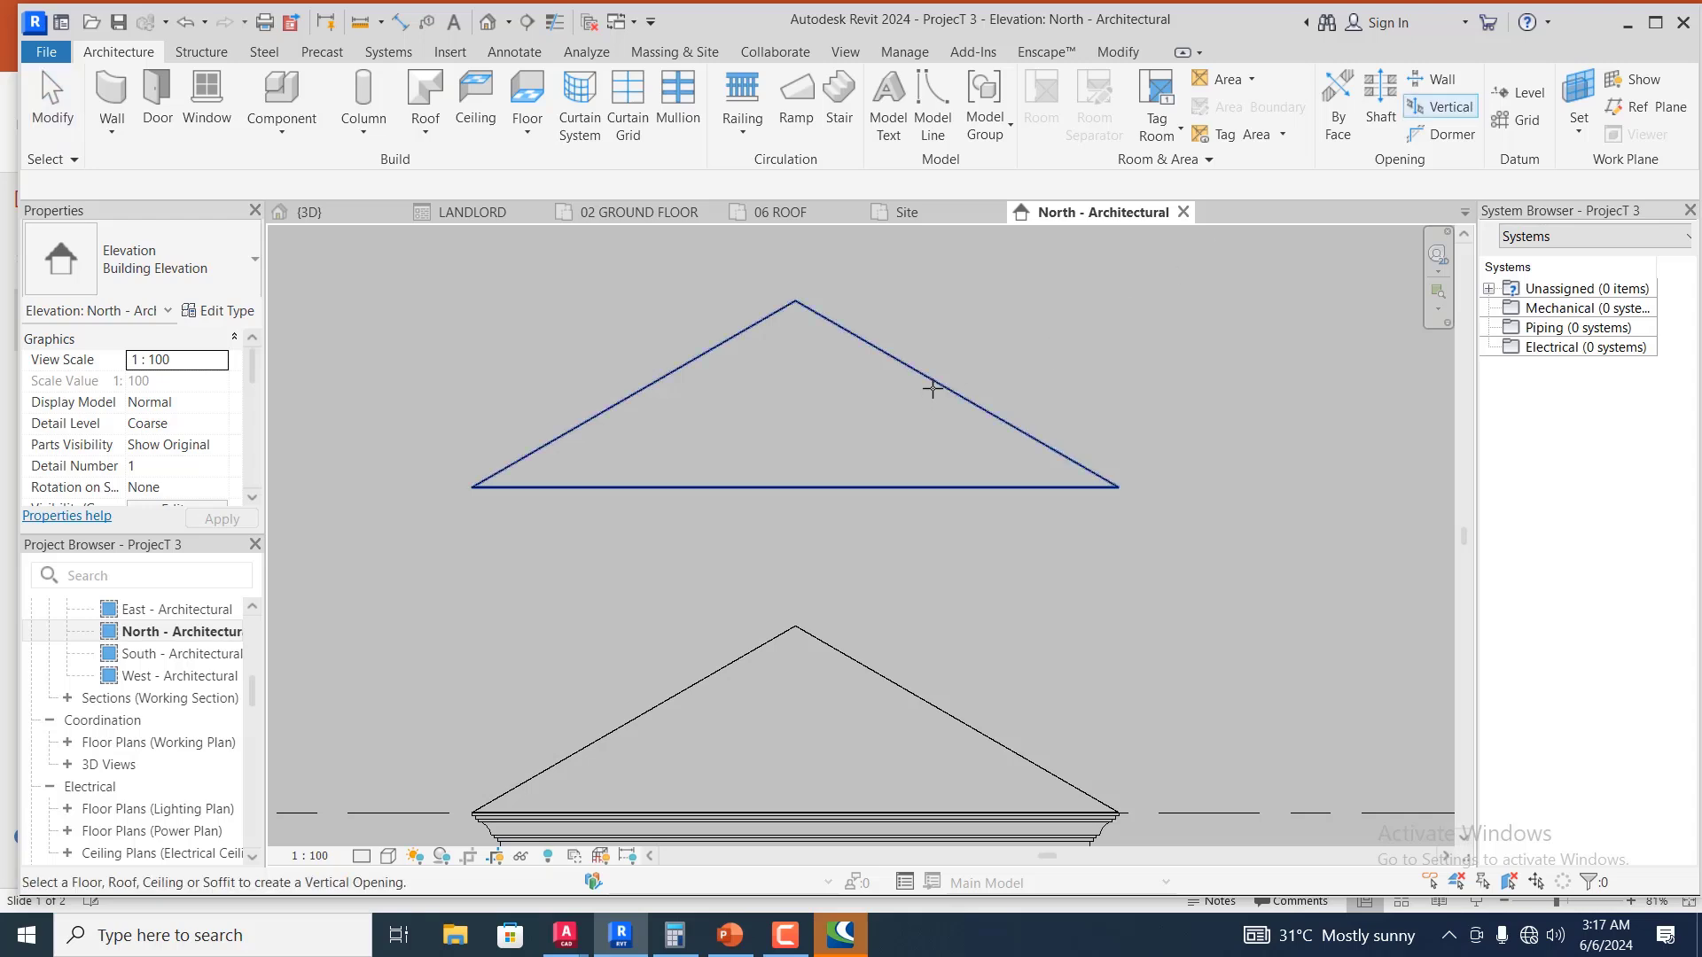
left_click(935, 385)
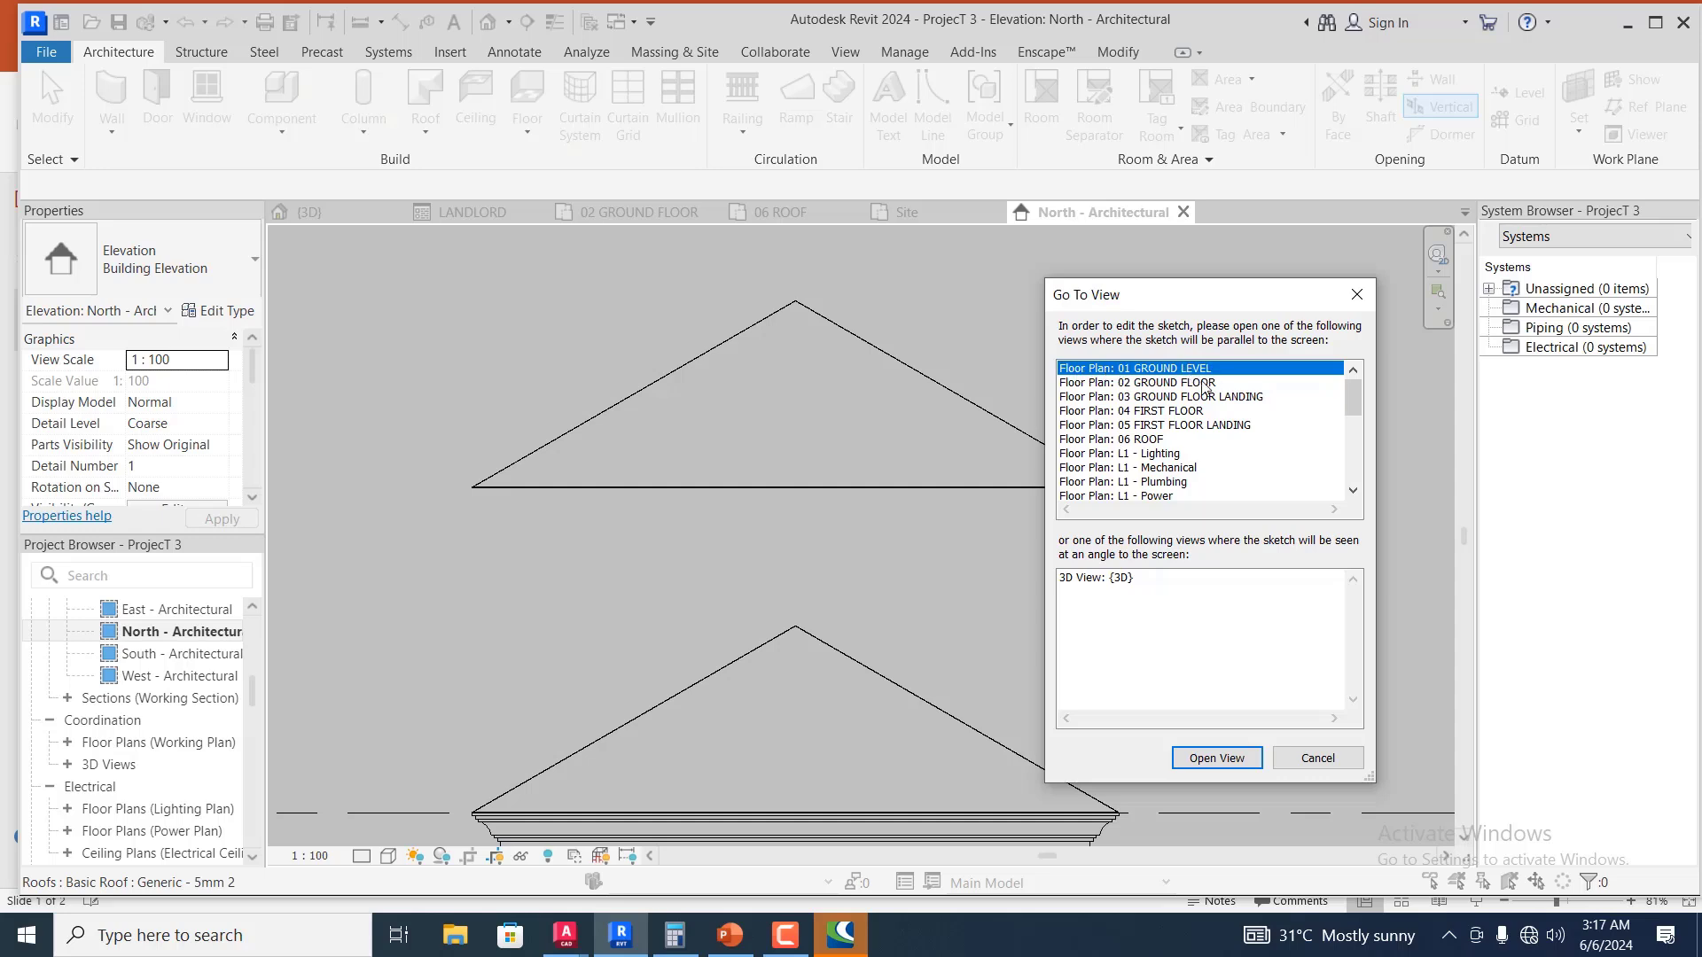
left_click(1137, 439)
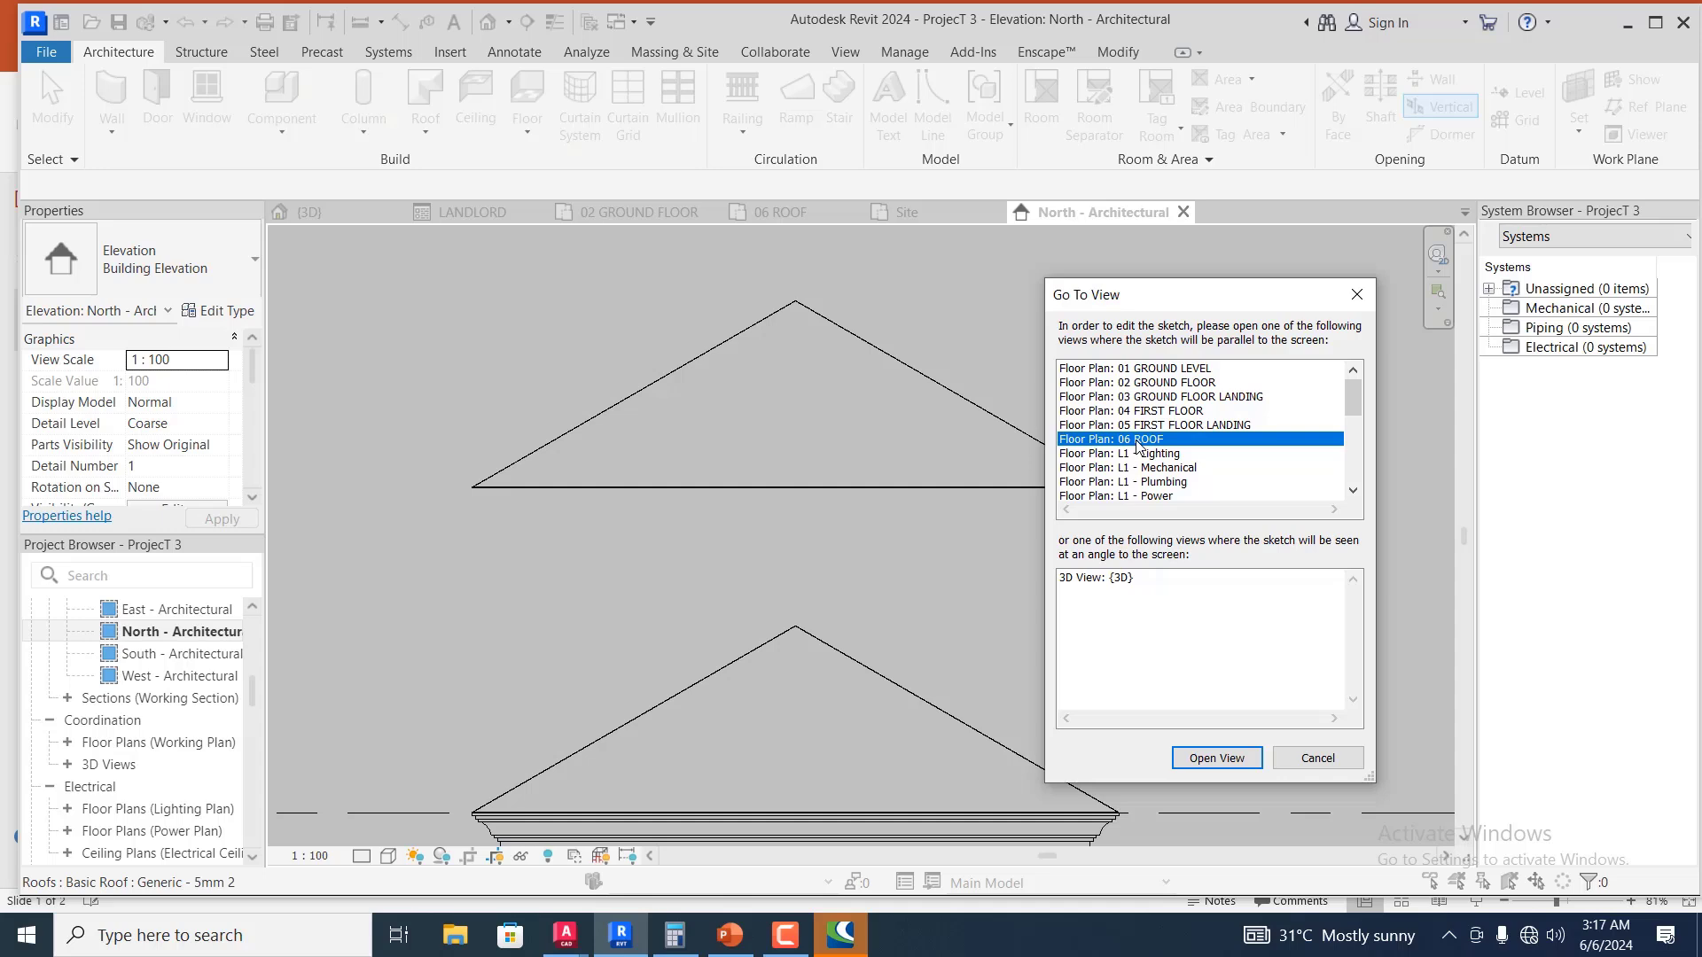
left_click(1216, 762)
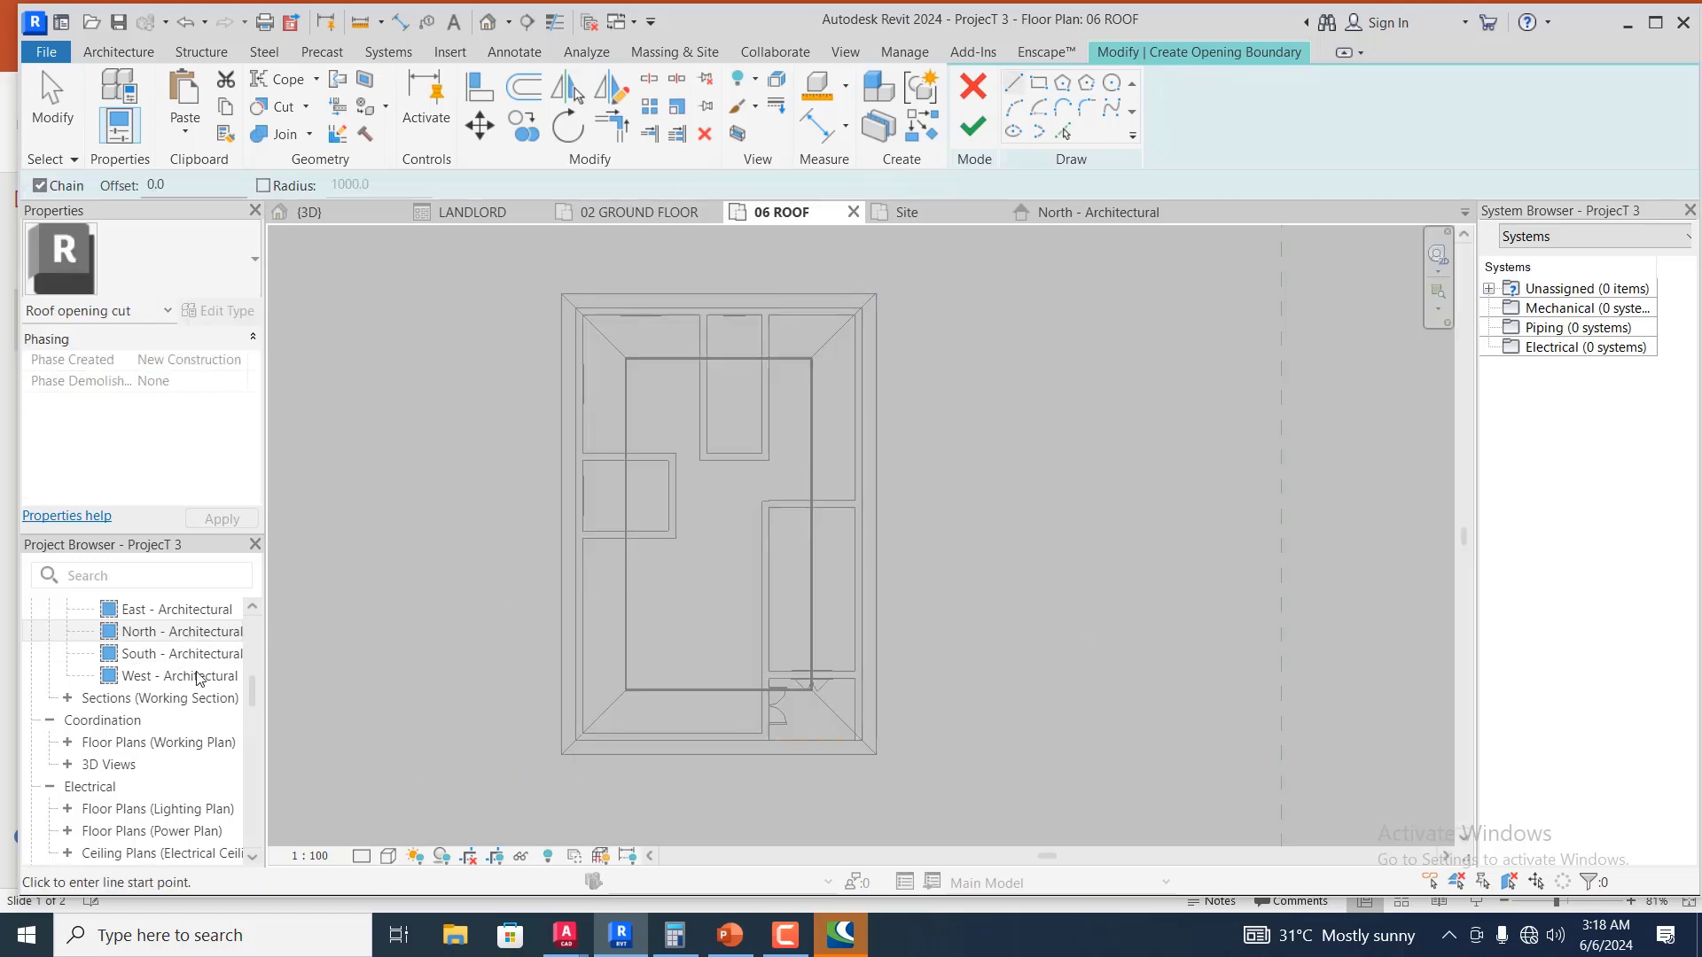
scroll(255, 674, "up", 3)
scroll(254, 672, "up", 2)
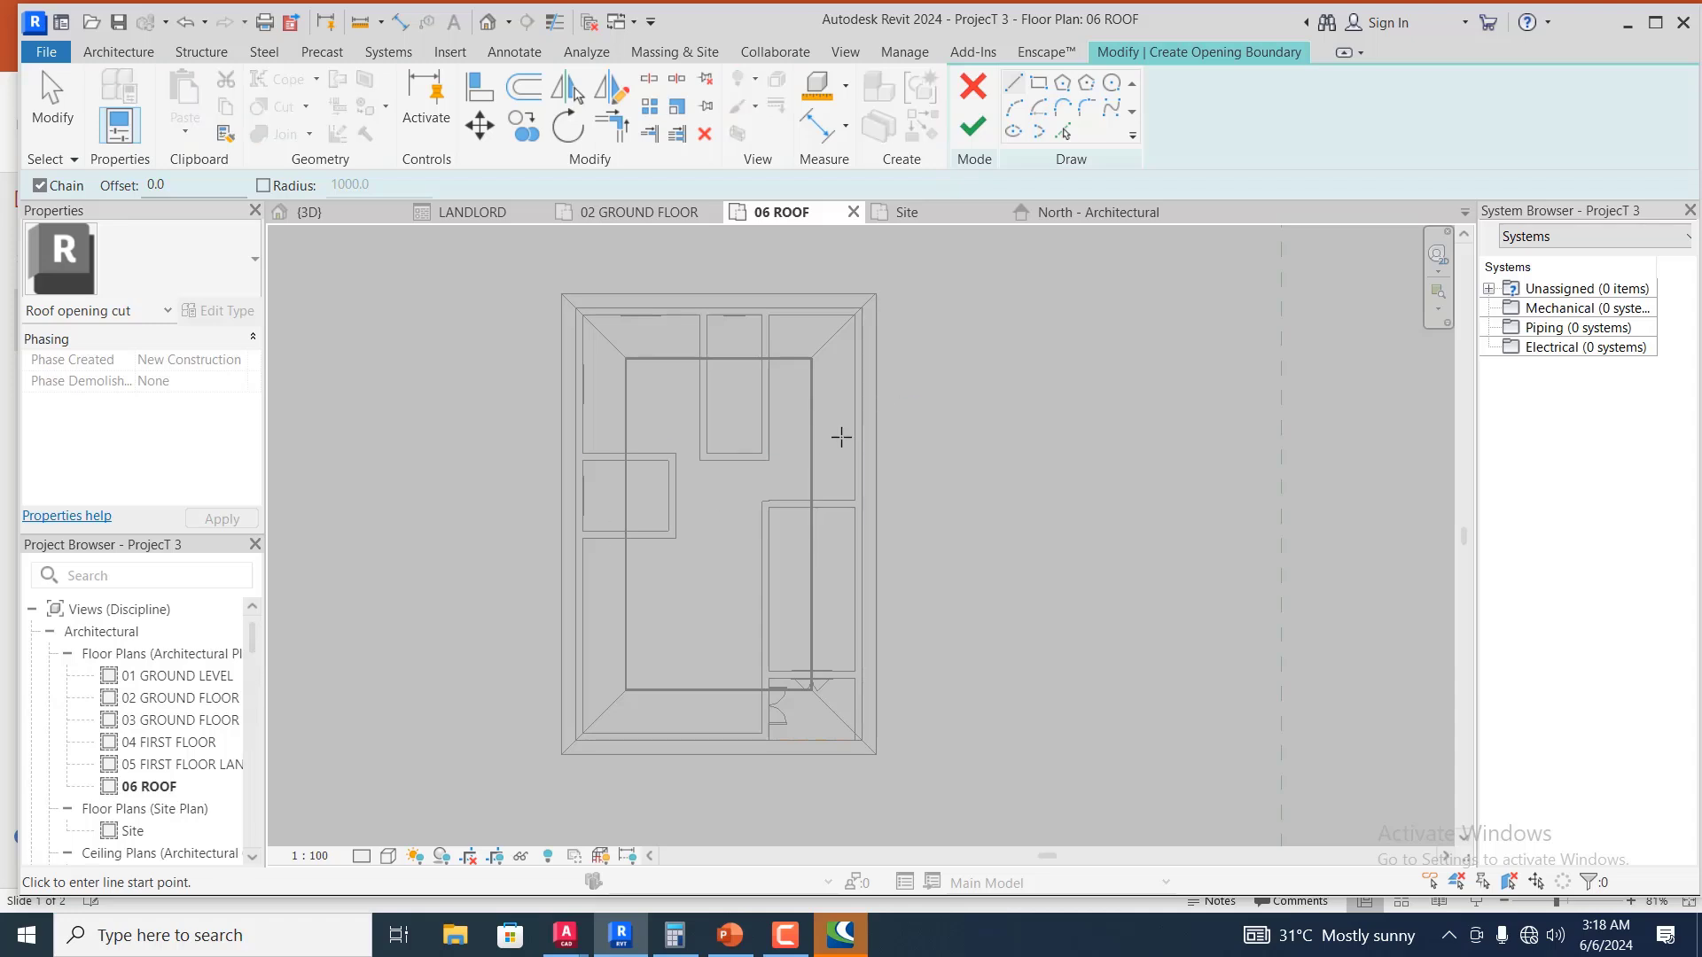
left_click(939, 222)
Create opening boundary lines by picking the two upper hips in plan with a 100 mm offset on both sides of each
scroll(814, 486, "up", 1)
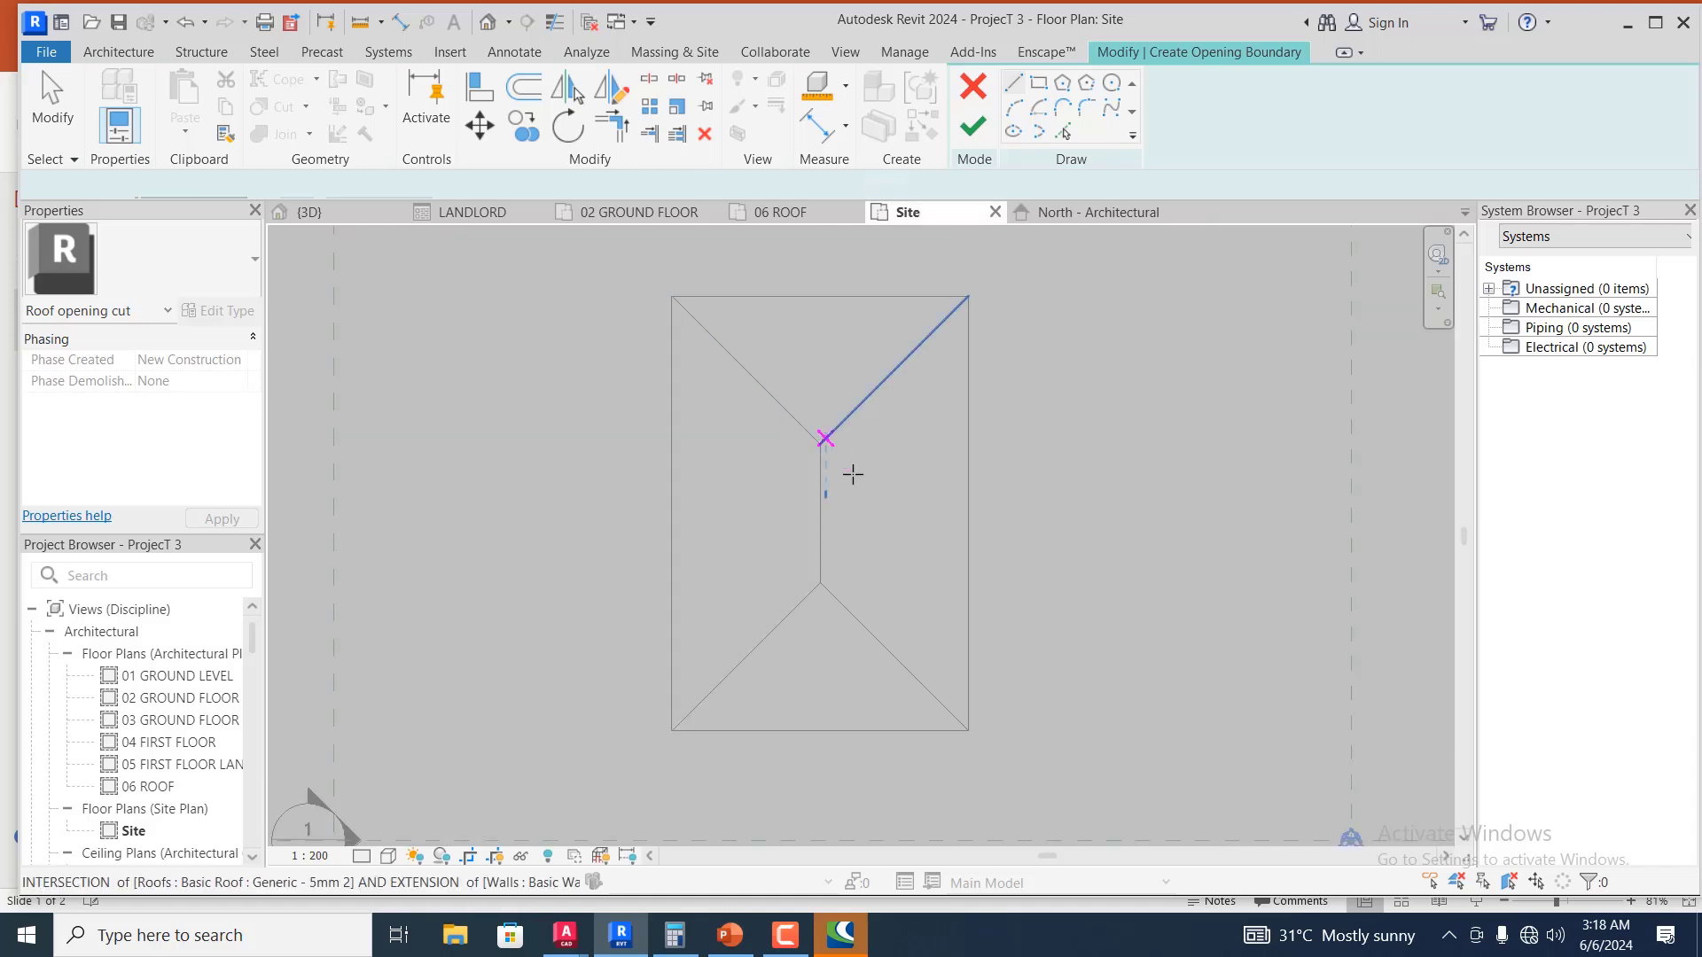
scroll(930, 285, "up", 1)
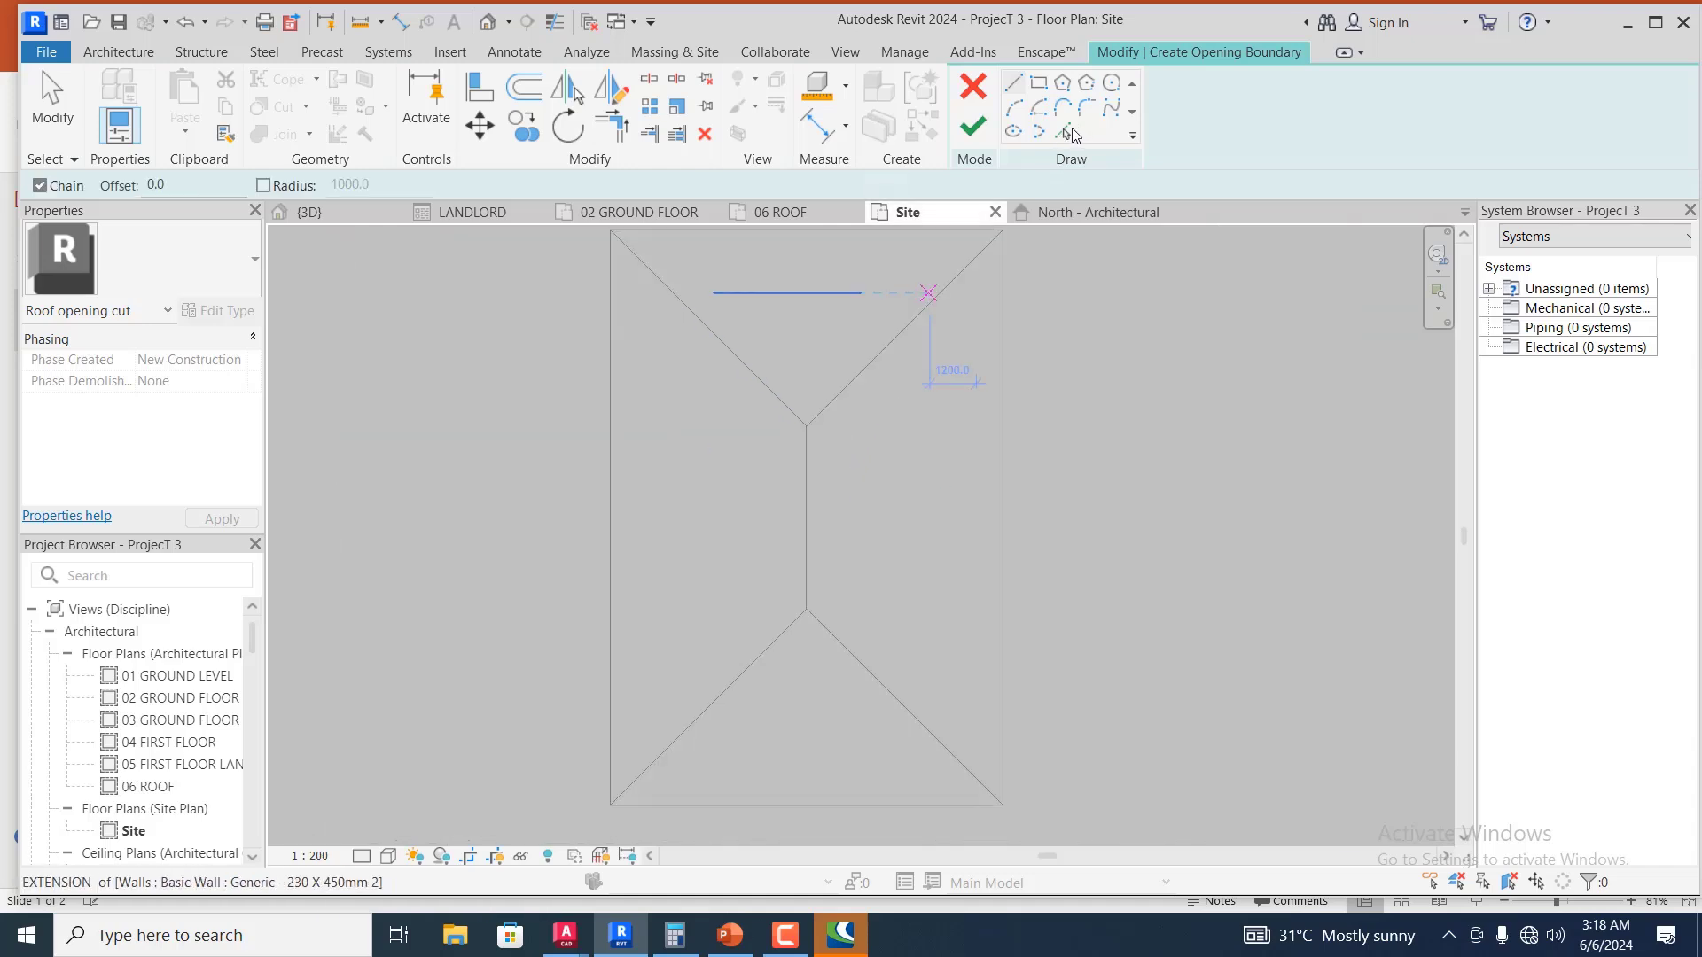
left_click(1066, 133)
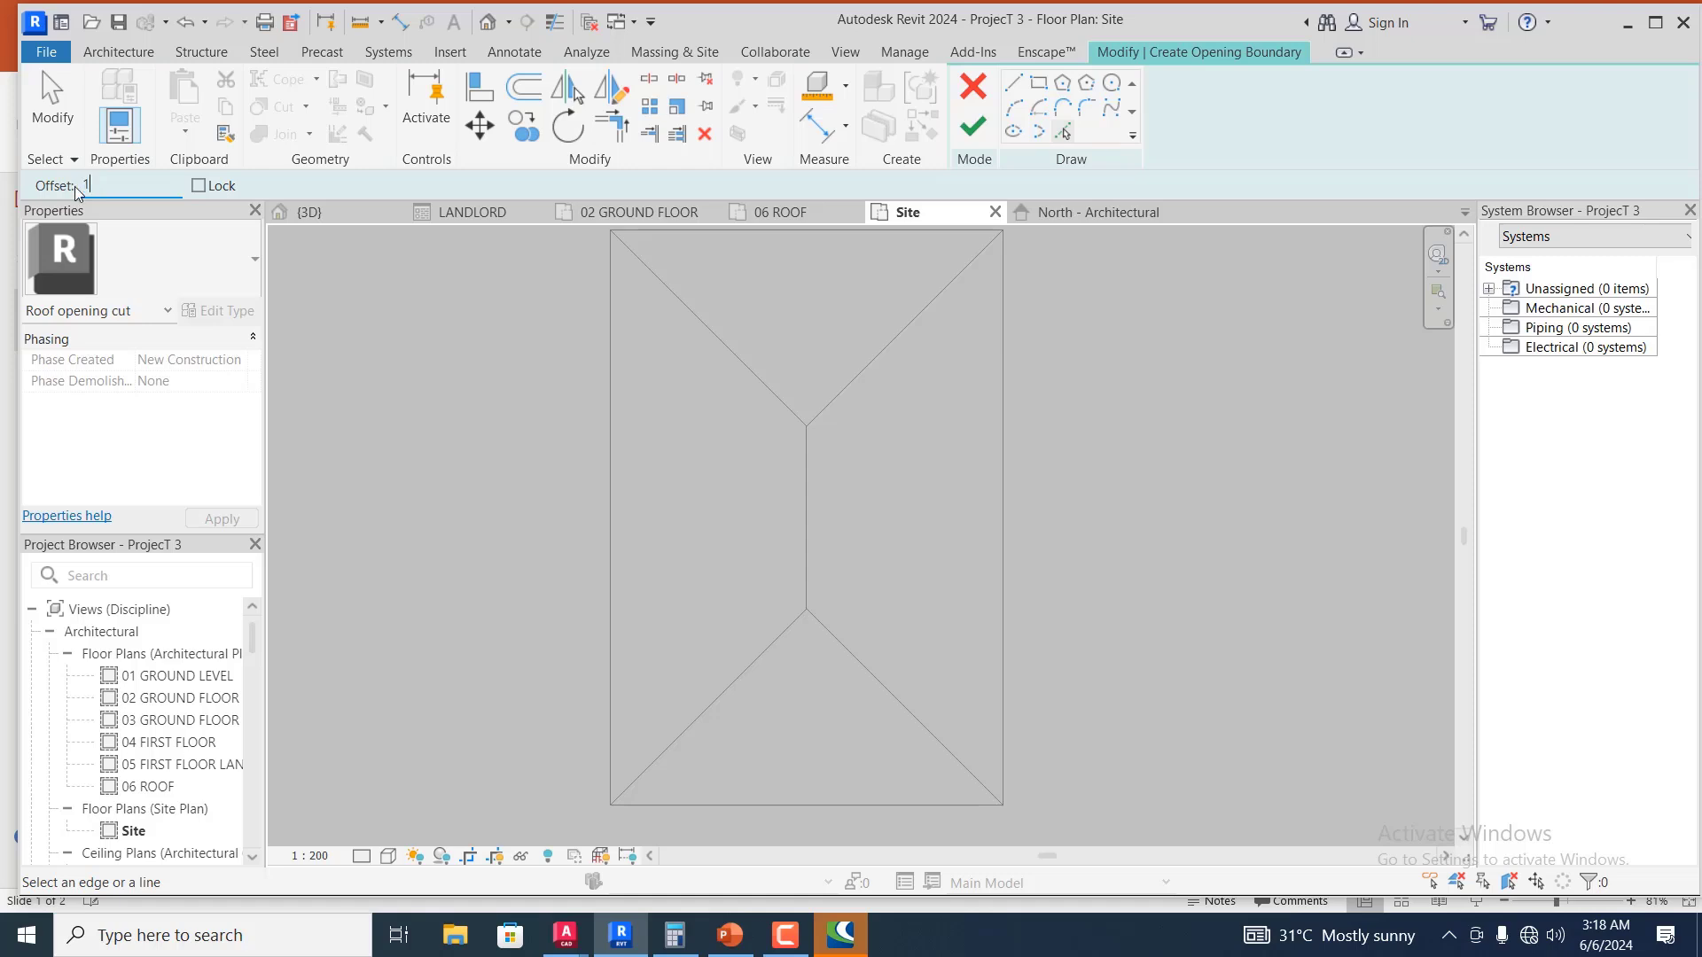
left_click(785, 405)
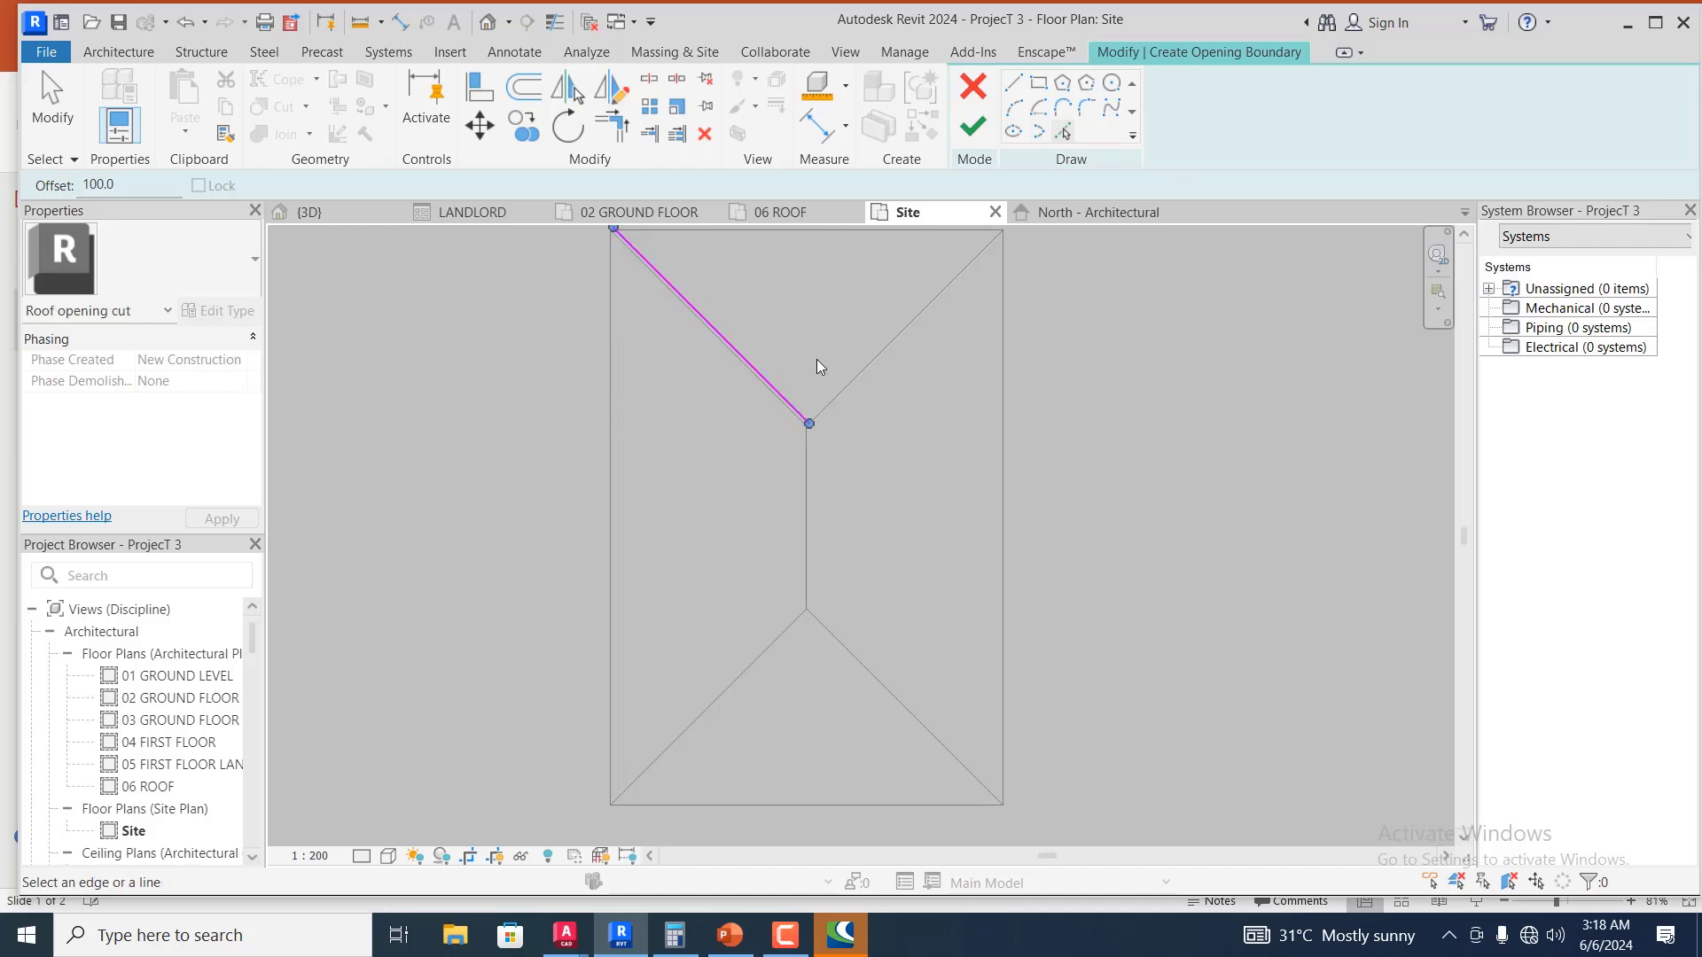
scroll(815, 363, "up", 2)
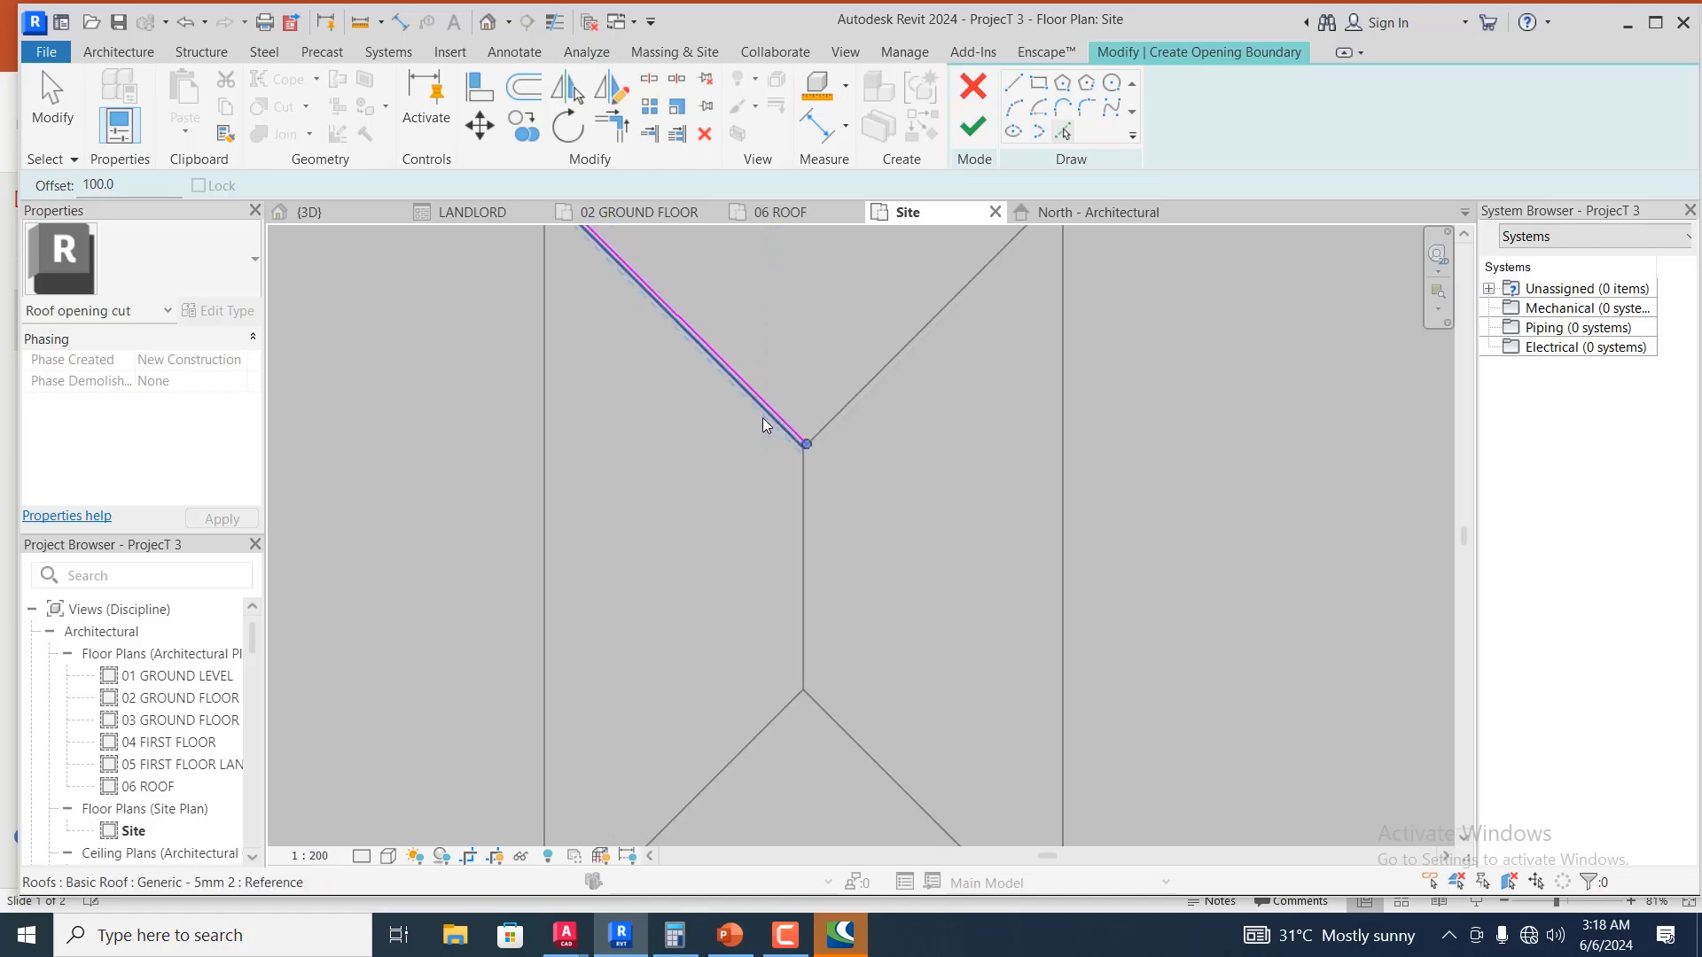
left_click(762, 421)
left_click(828, 420)
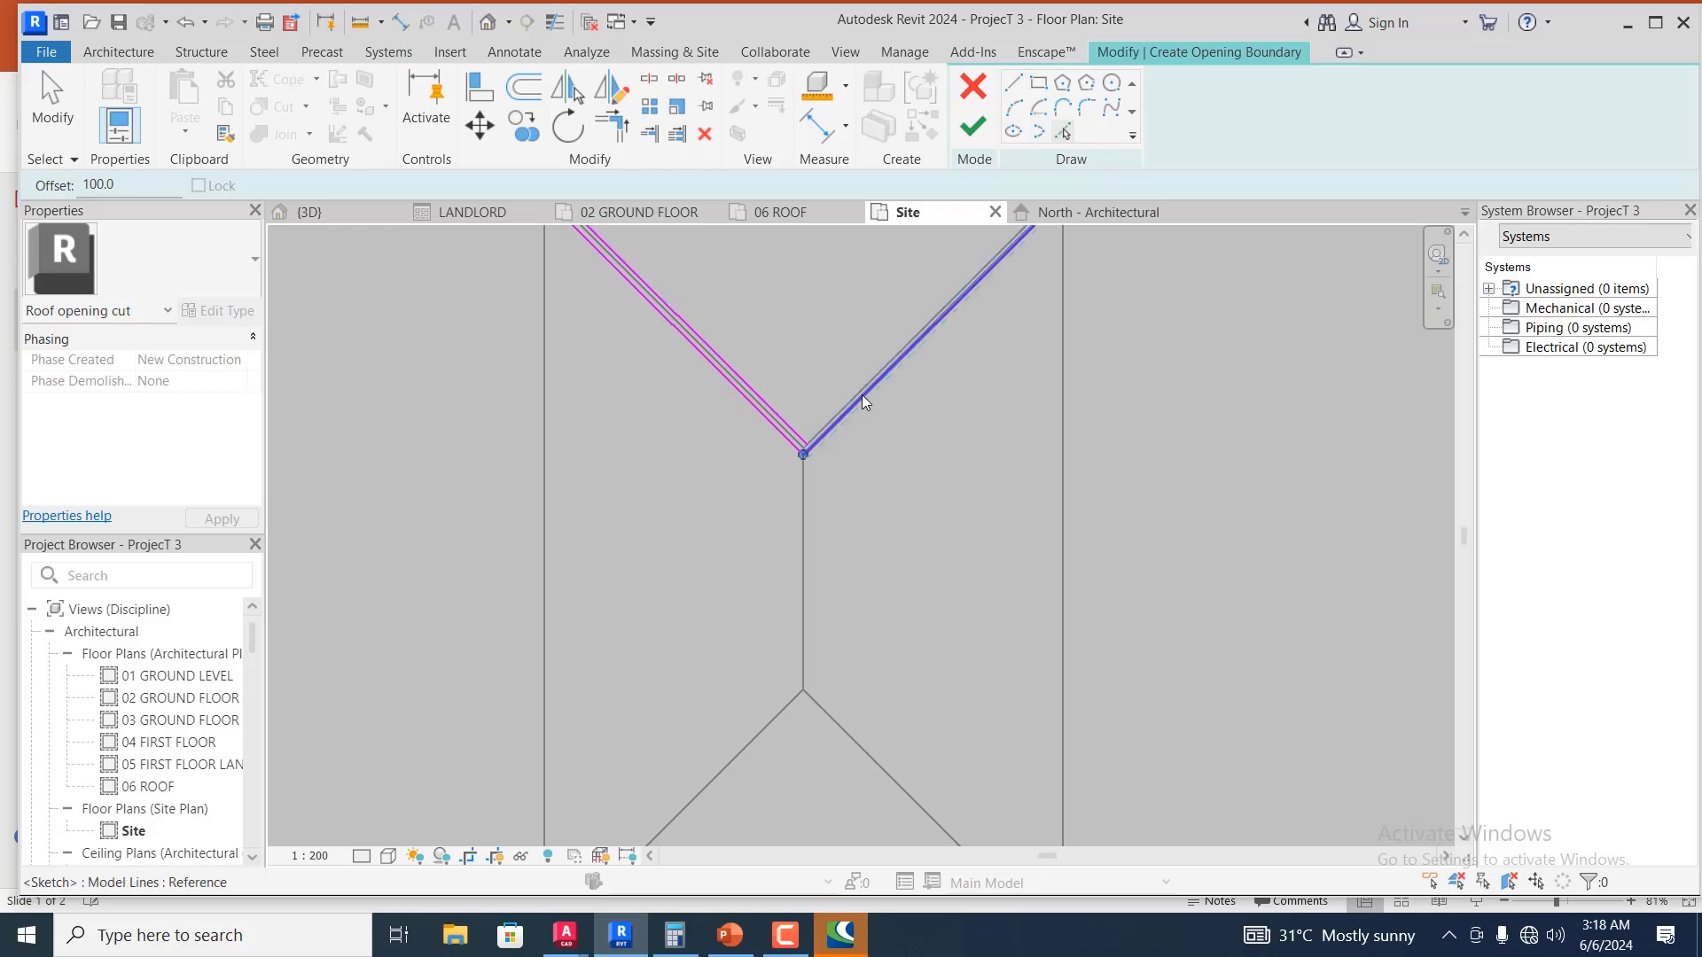
scroll(861, 395, "up", 2)
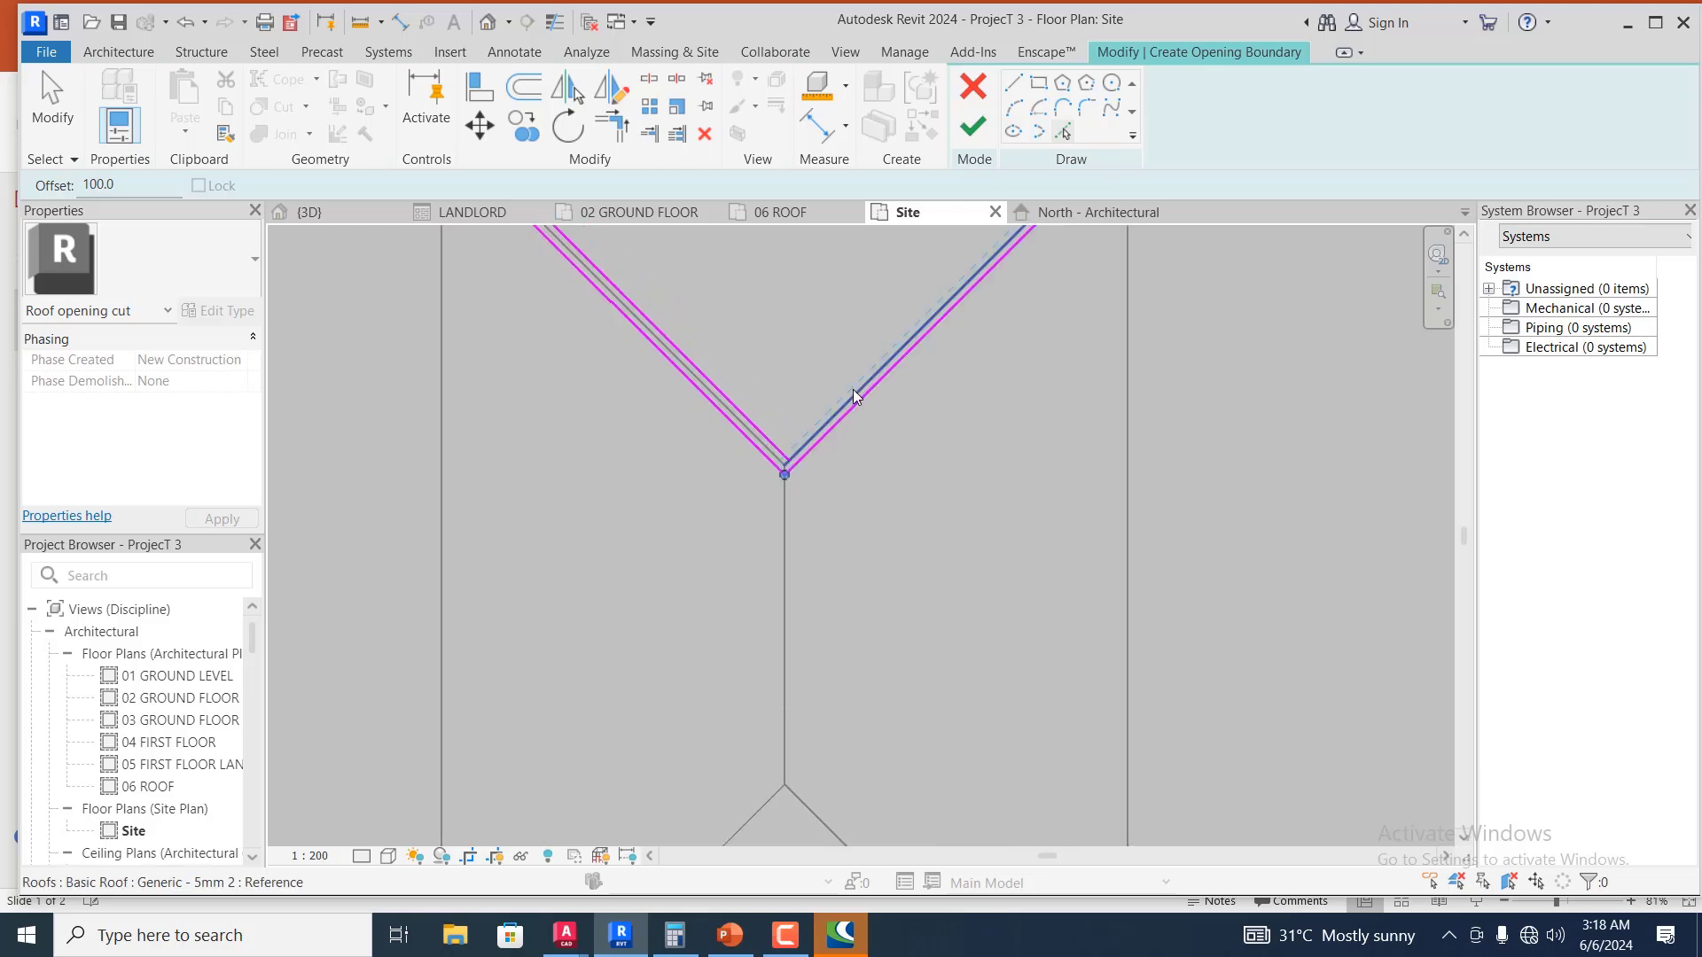
Add boundary lines offset 100 mm on both sides of the ridge and the two lower hips in plan
left_click(781, 548)
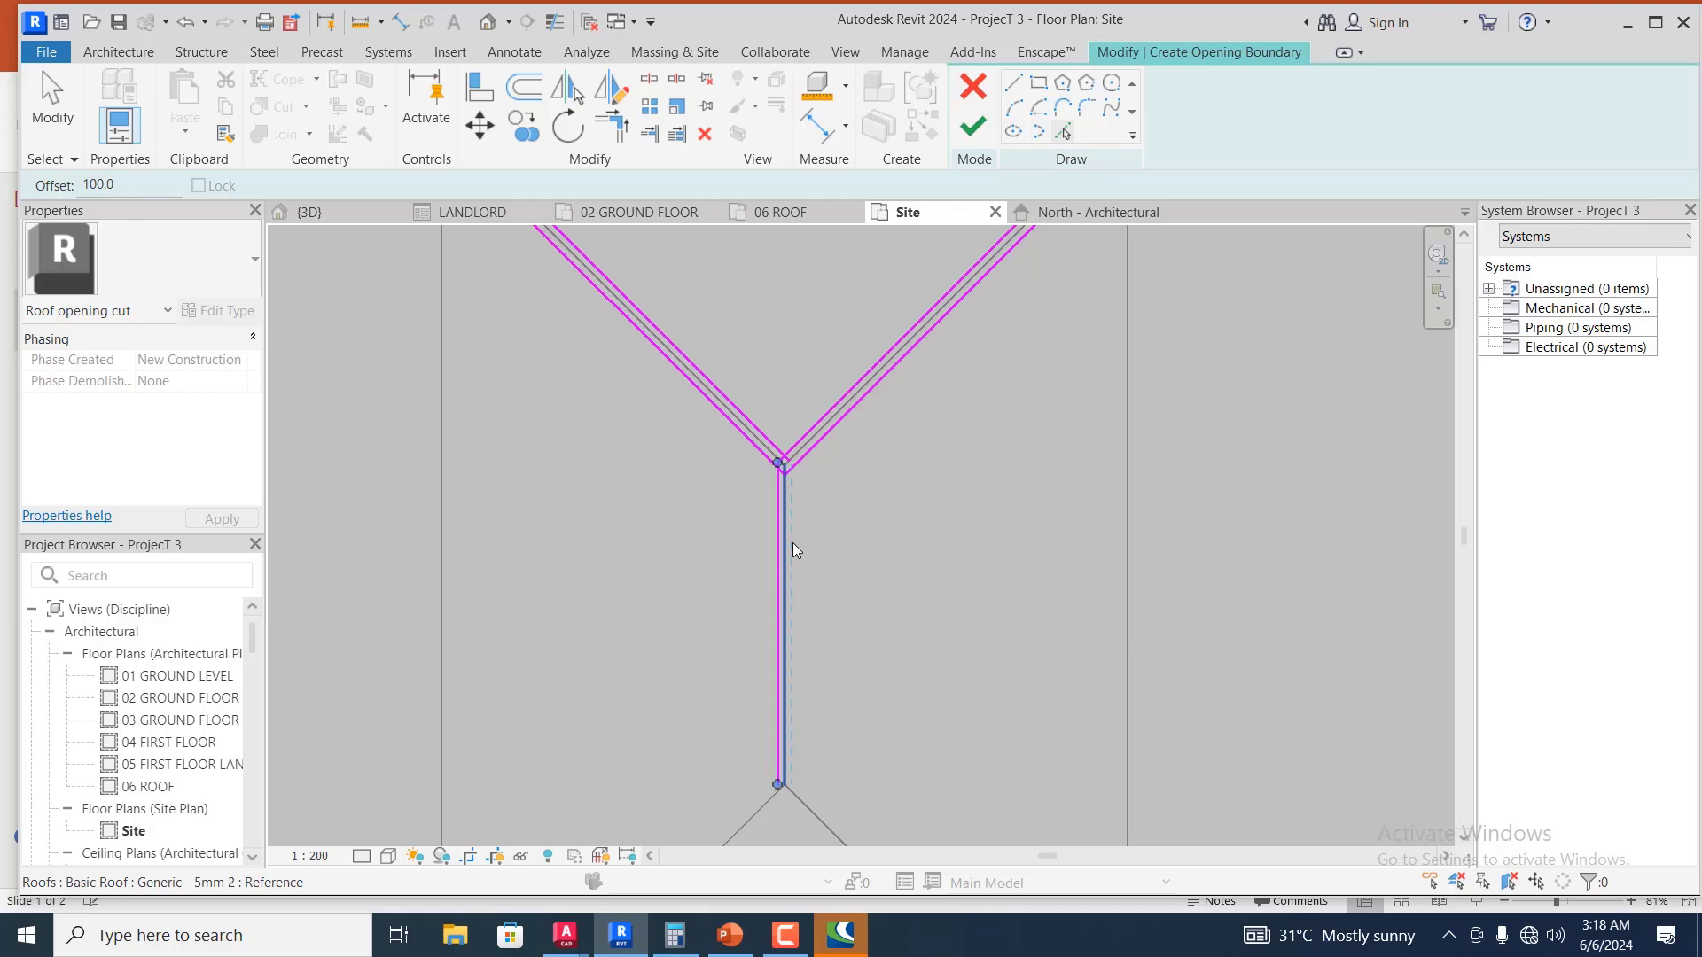
left_click(794, 541)
scroll(866, 393, "down", 2)
middle_click_drag(745, 720, 780, 591)
scroll(780, 591, "up", 1)
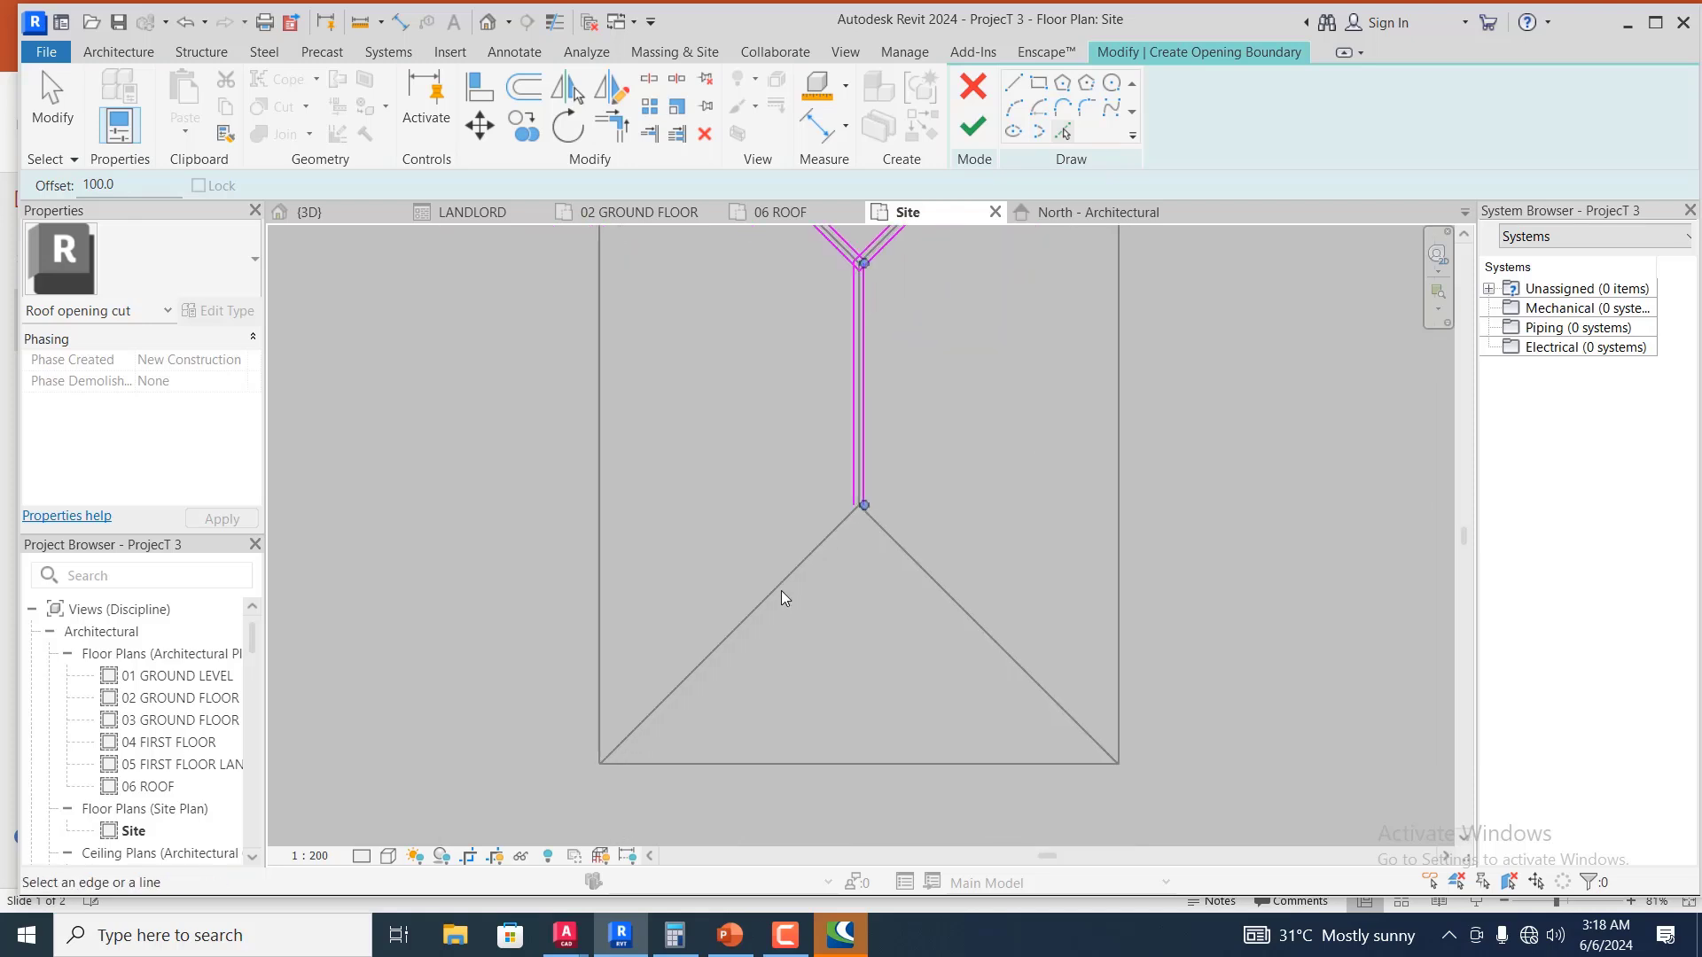
left_click(794, 572)
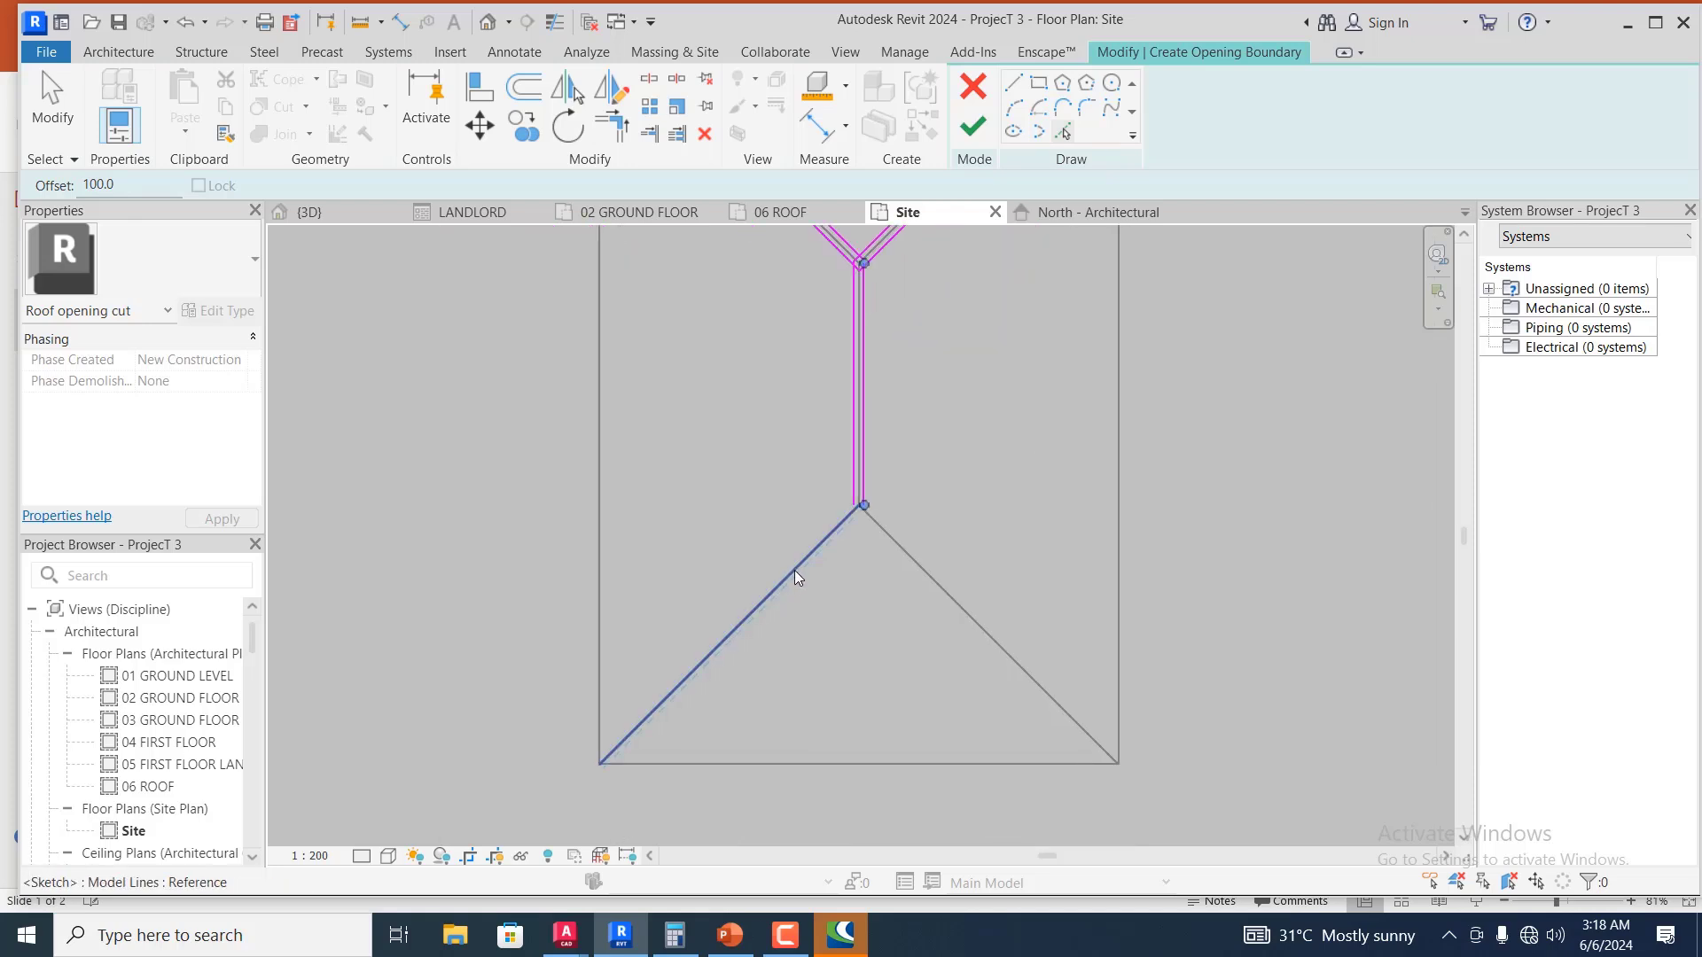
scroll(807, 552, "up", 1)
left_click(813, 549)
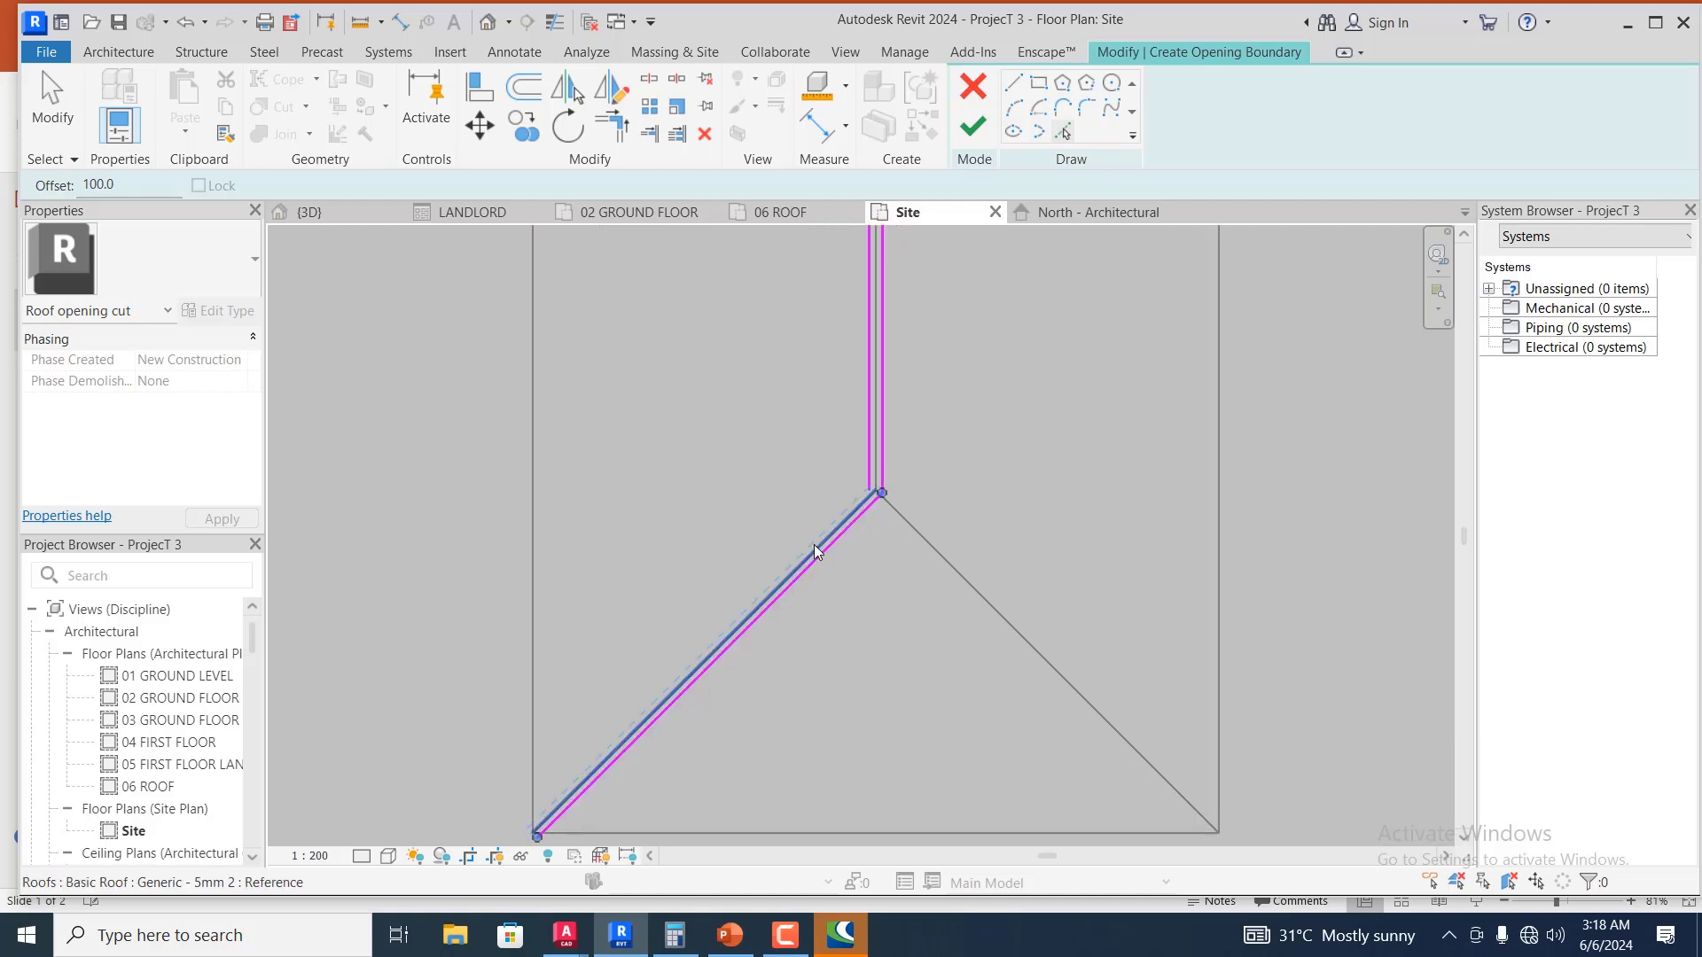
left_click(904, 511)
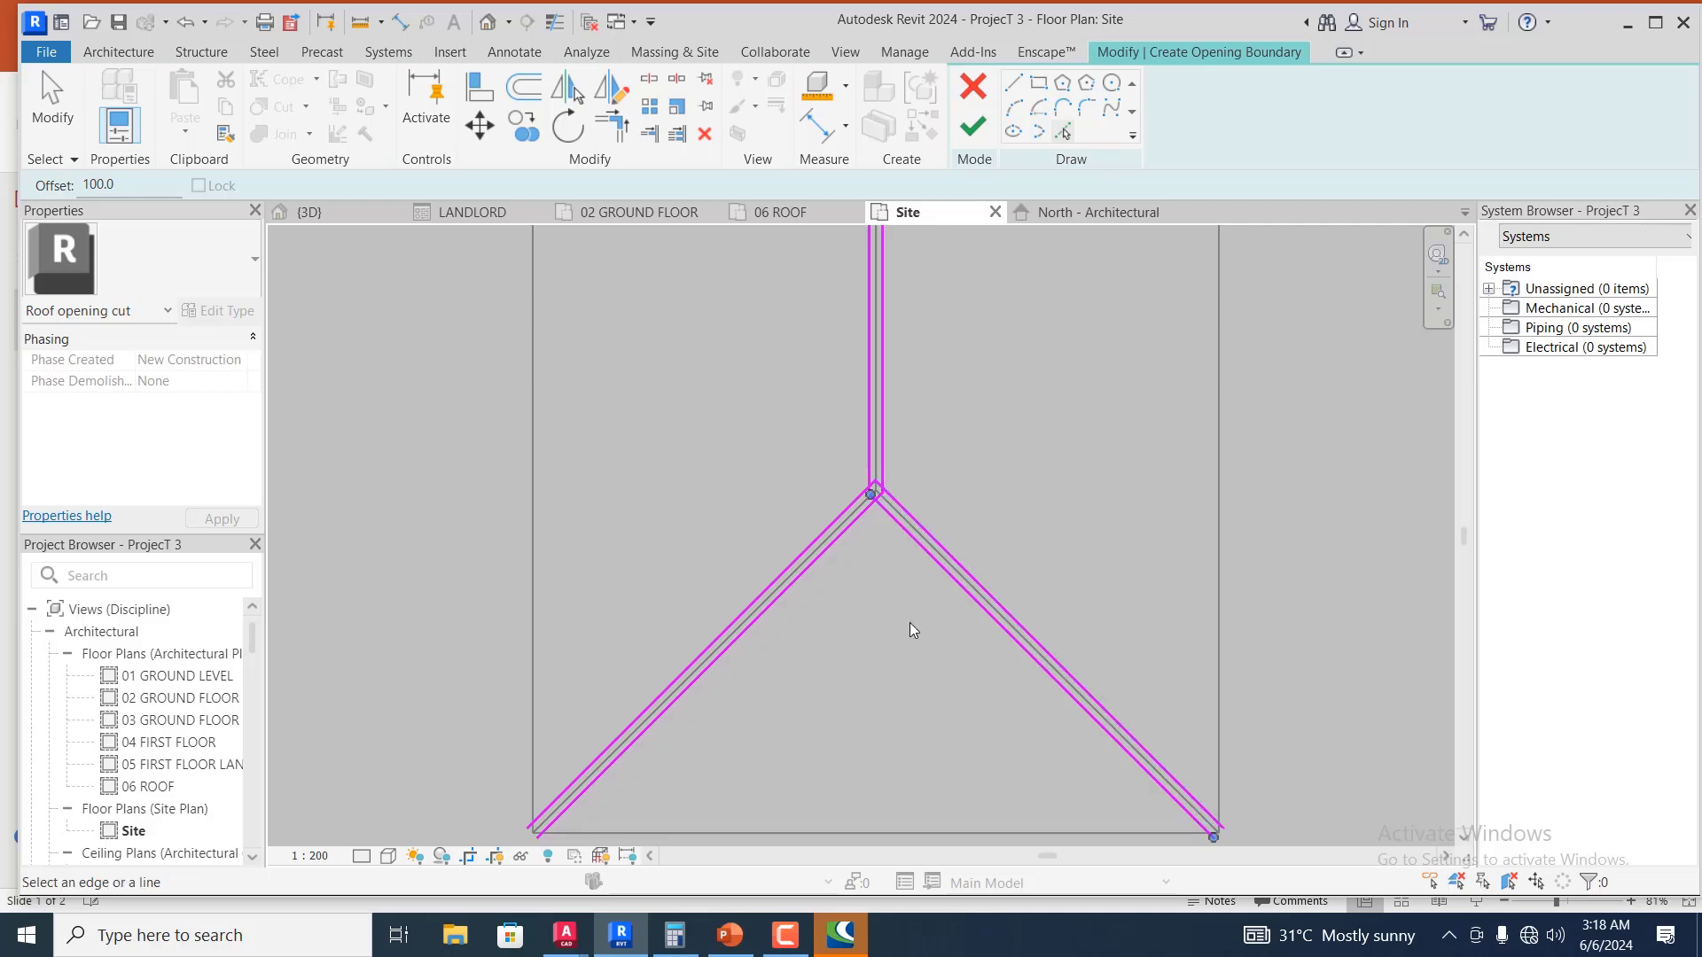
Add boundary lines offset 100 mm inward from all four outer edges of the roof
scroll(945, 589, "down", 3)
scroll(955, 301, "up", 5)
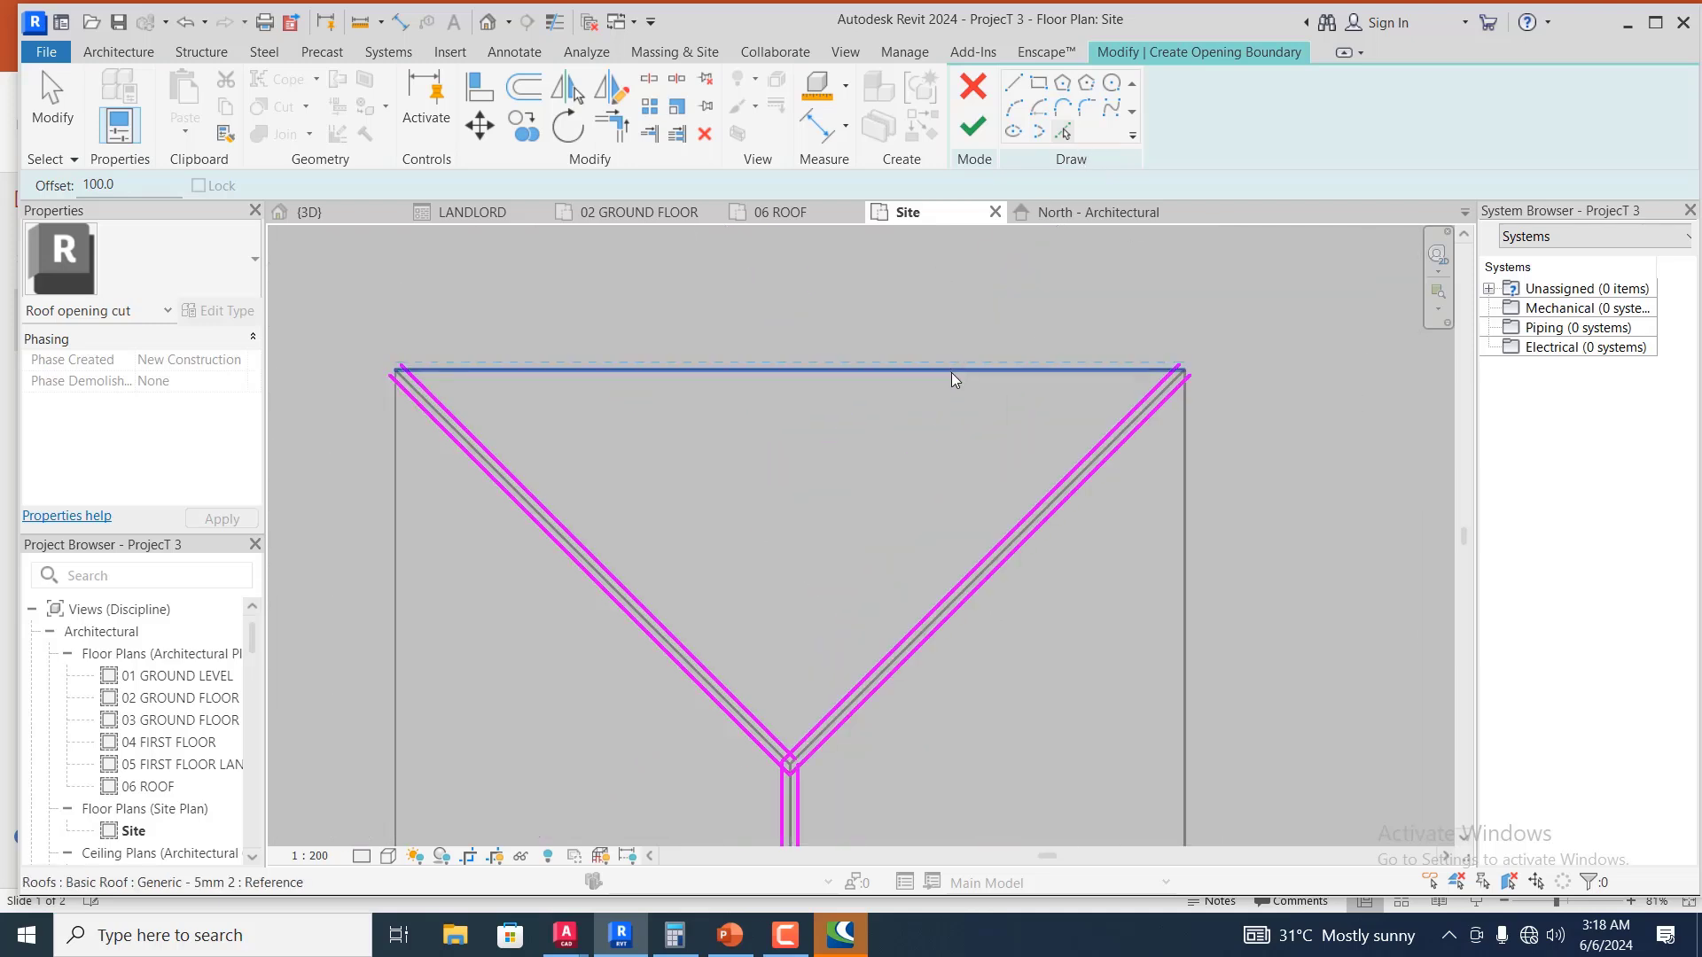
left_click(951, 373)
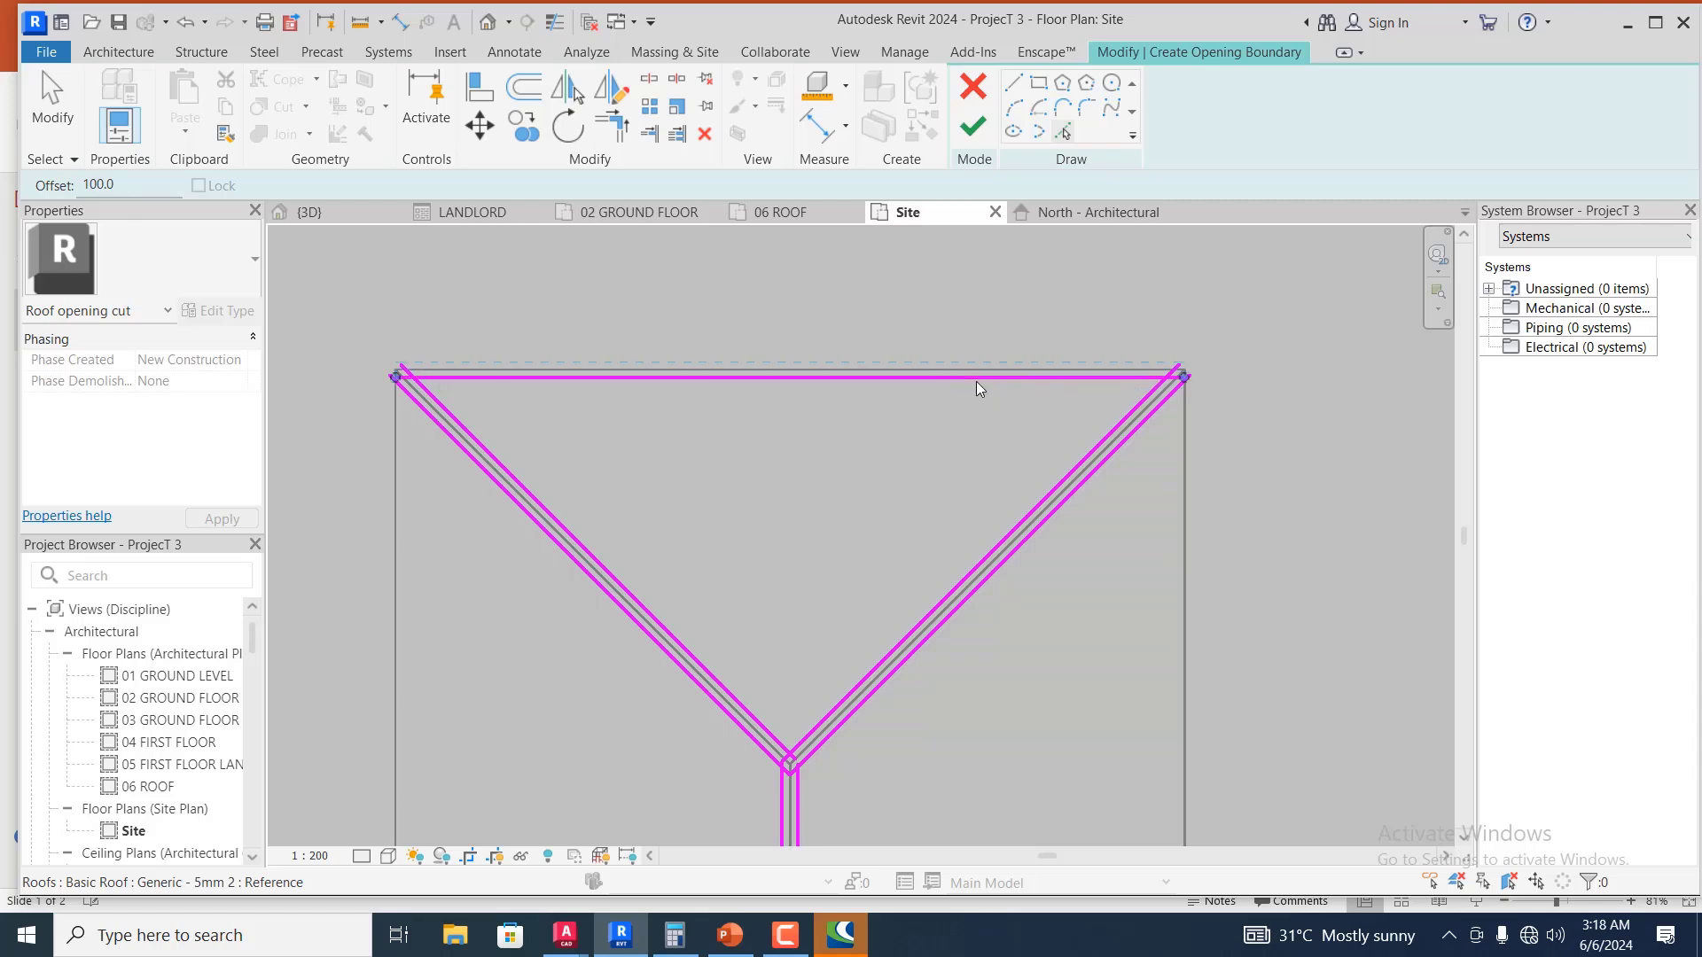
left_click(1184, 493)
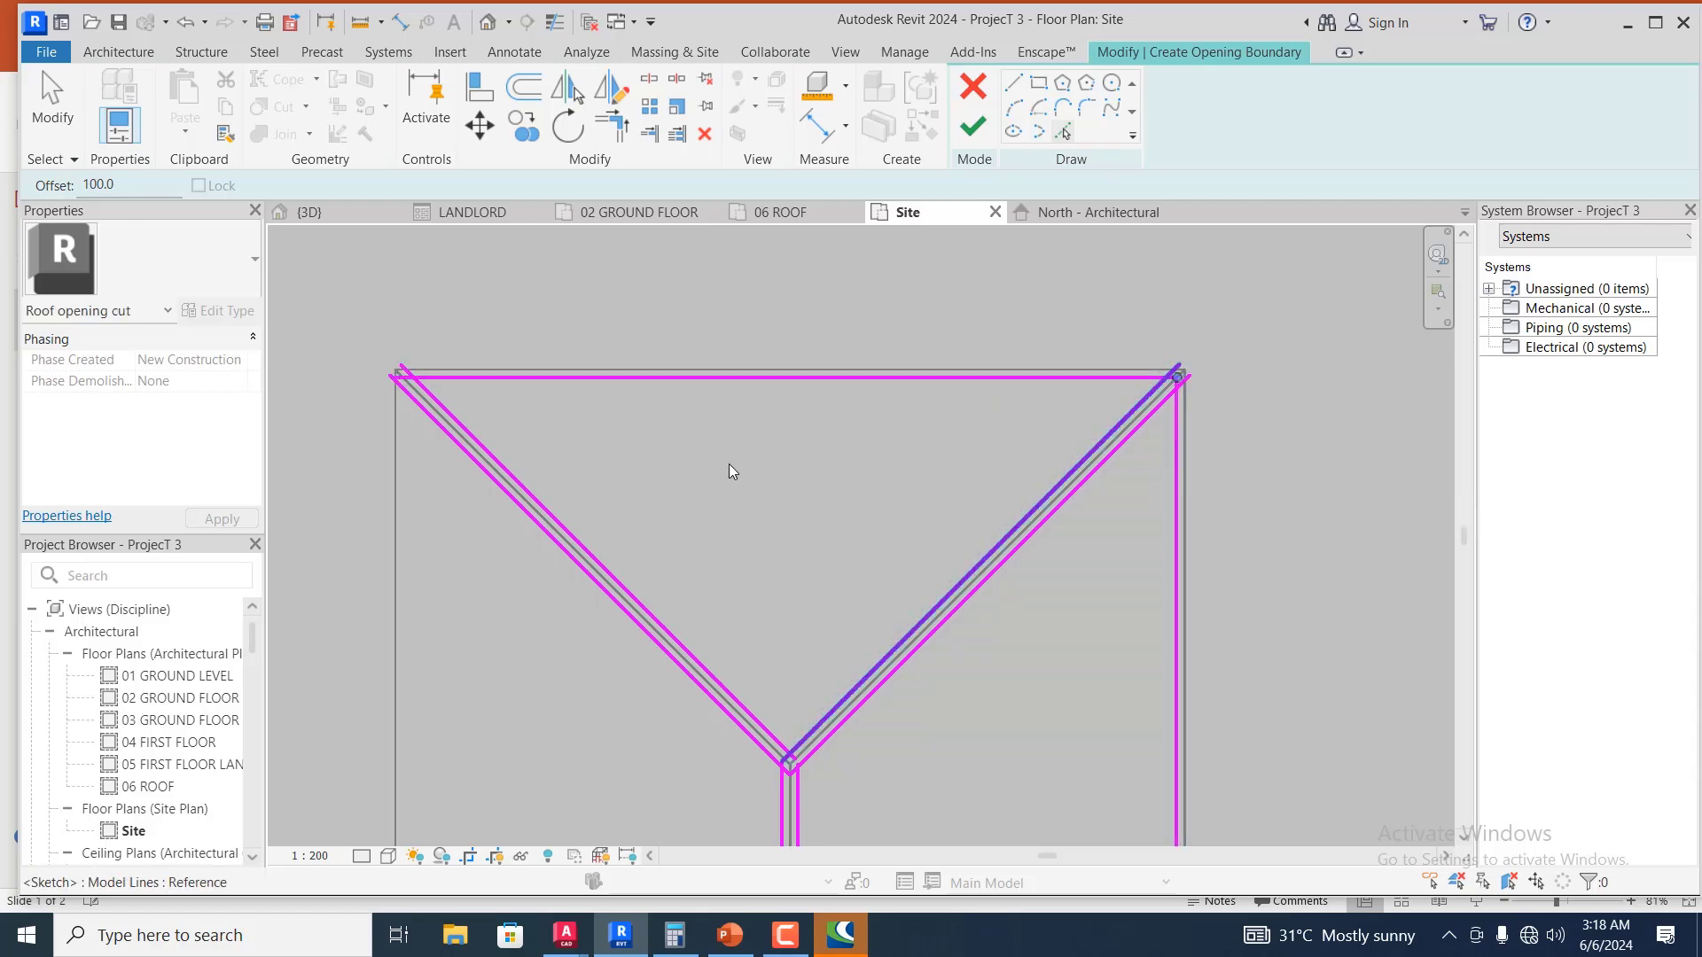
left_click(395, 589)
scroll(611, 368, "down", 5)
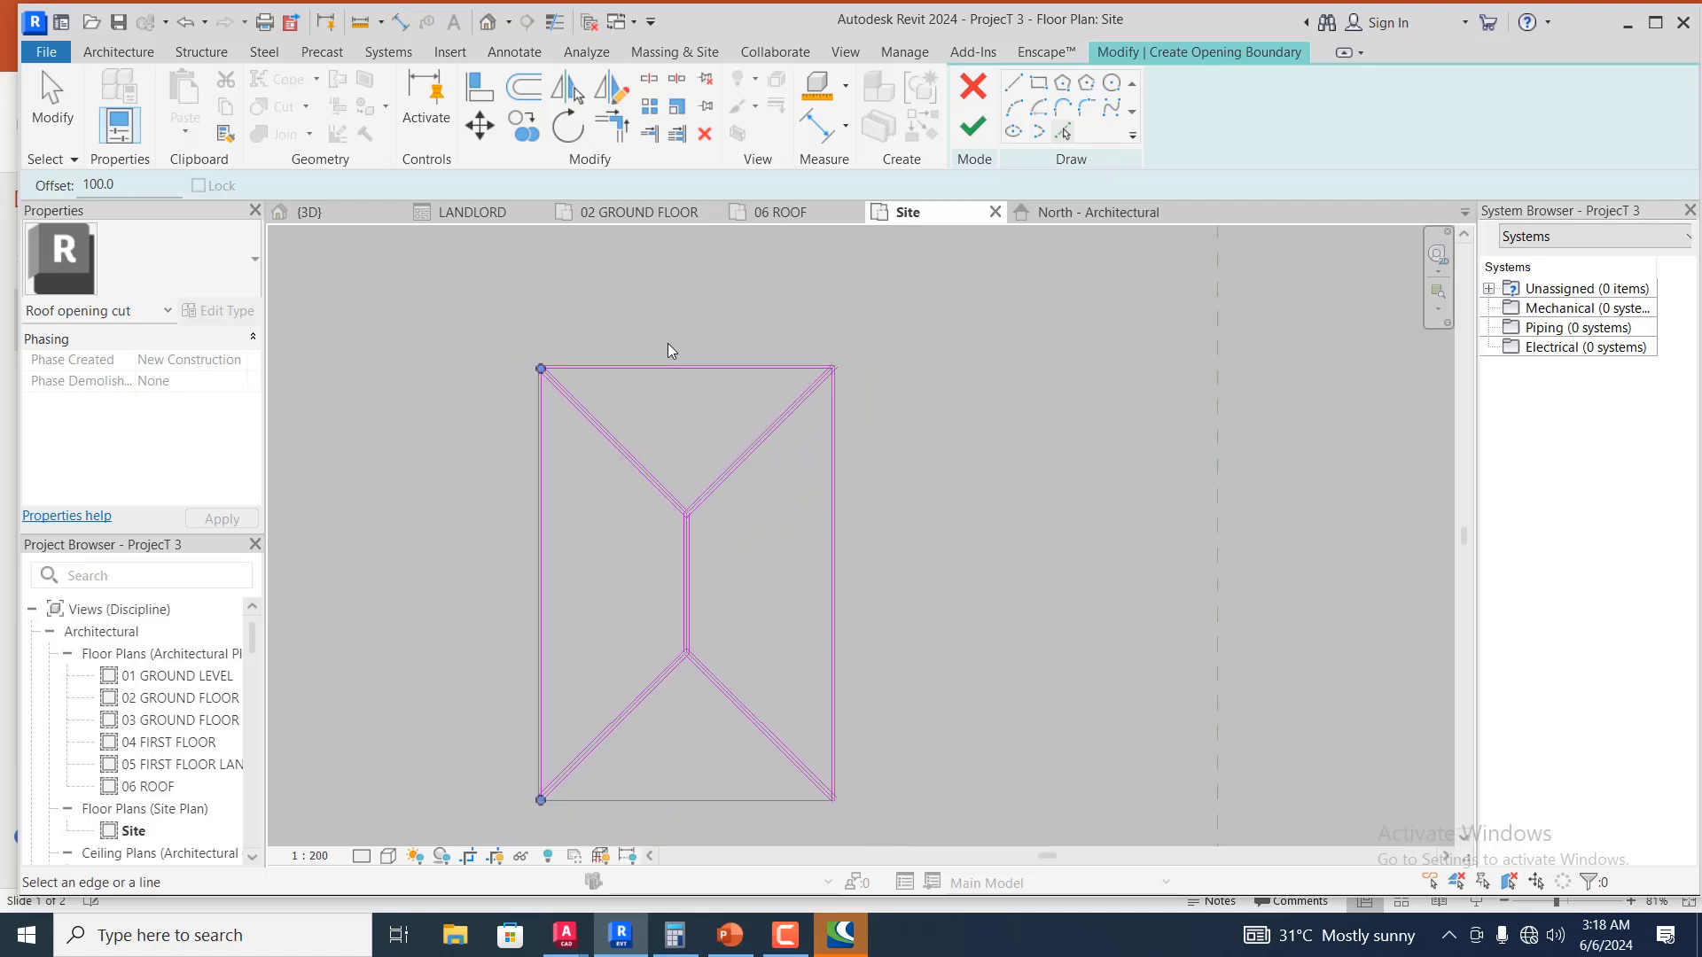
scroll(663, 752, "up", 3)
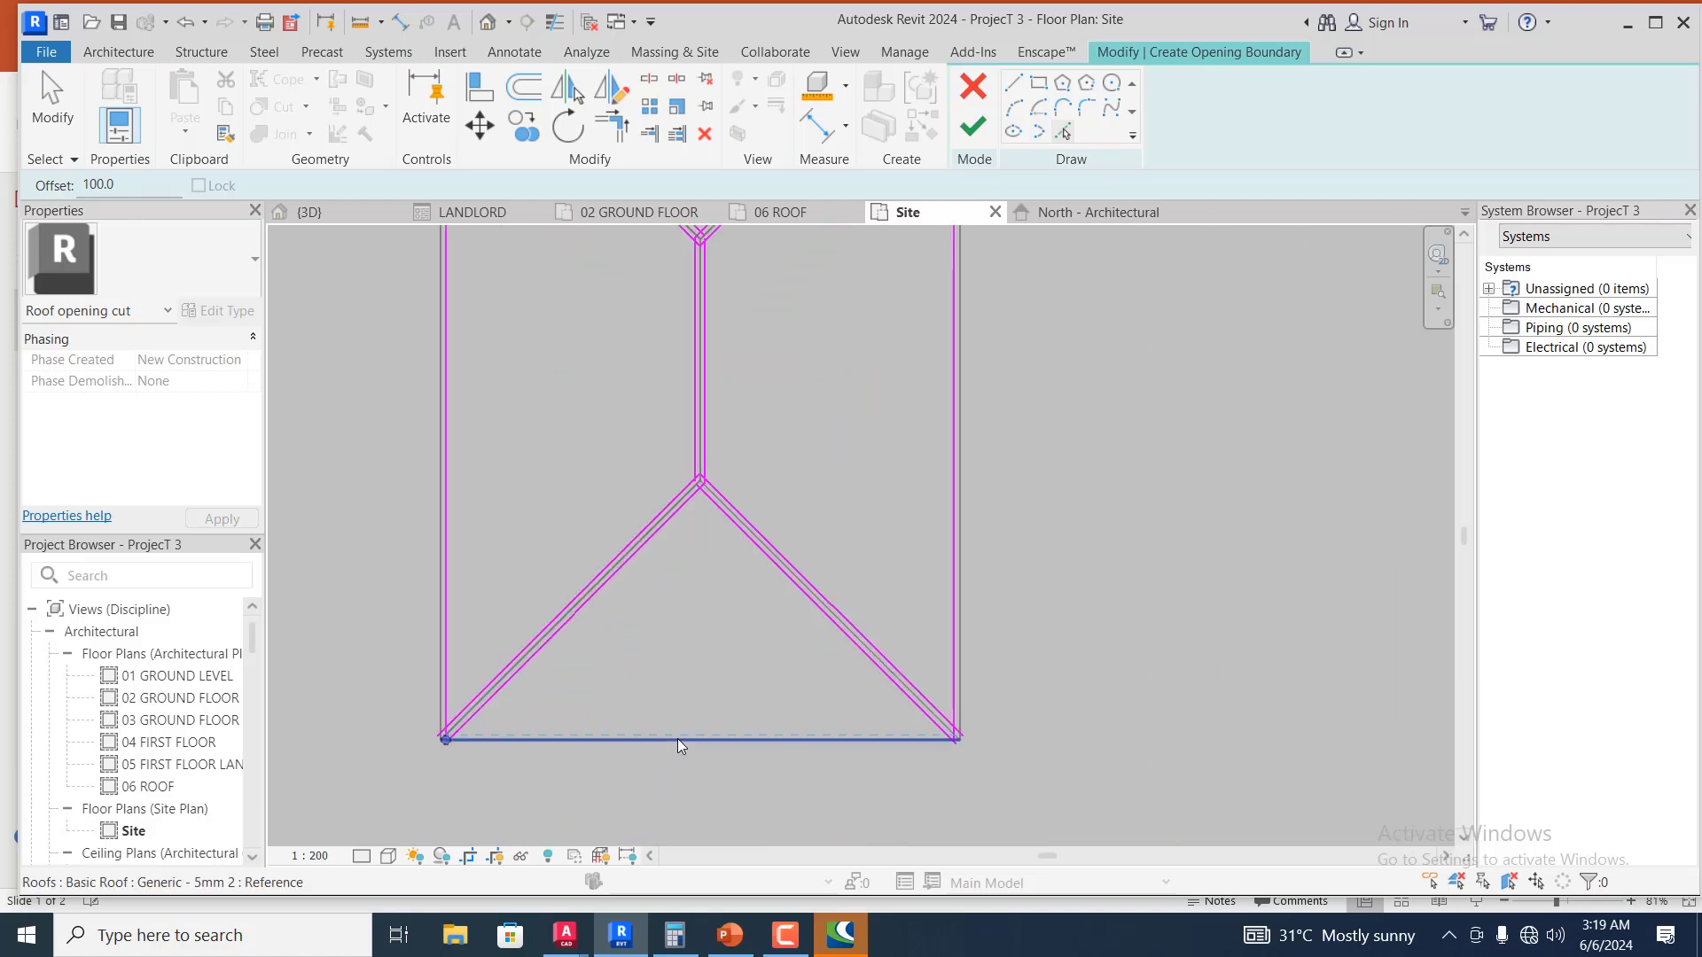
left_click(677, 738)
scroll(728, 749, "down", 3)
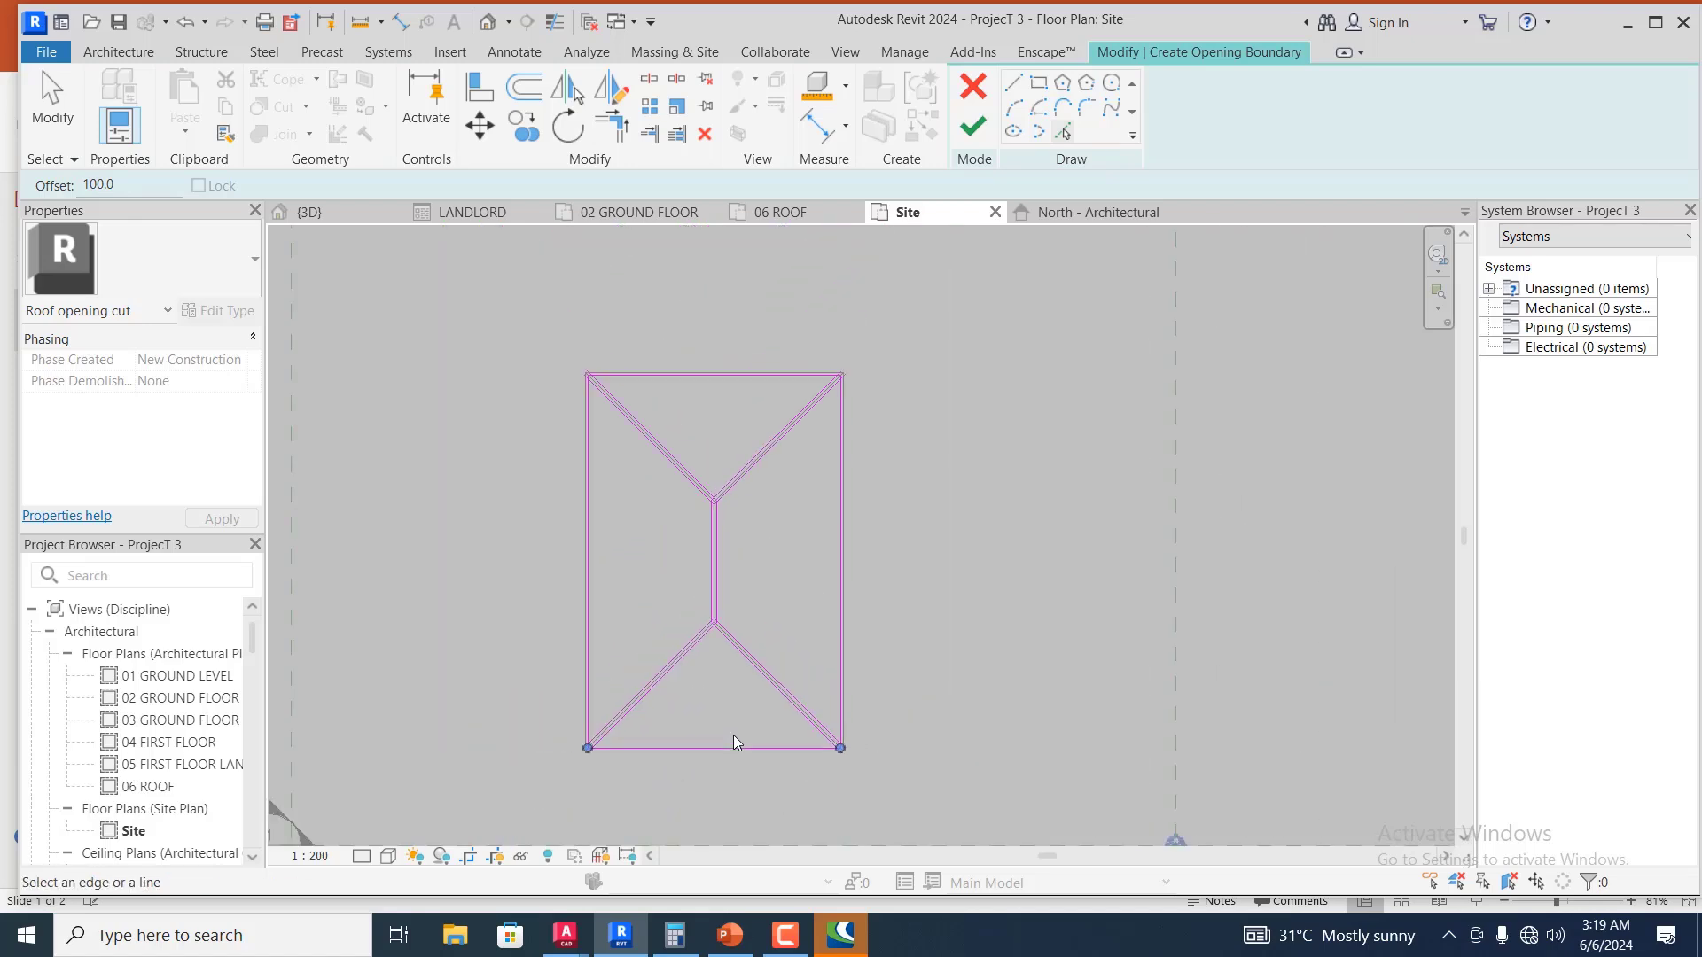
Trim the offset hip and ridge lines into clean corners where the two upper hips meet the ridge
scroll(714, 454, "up", 4)
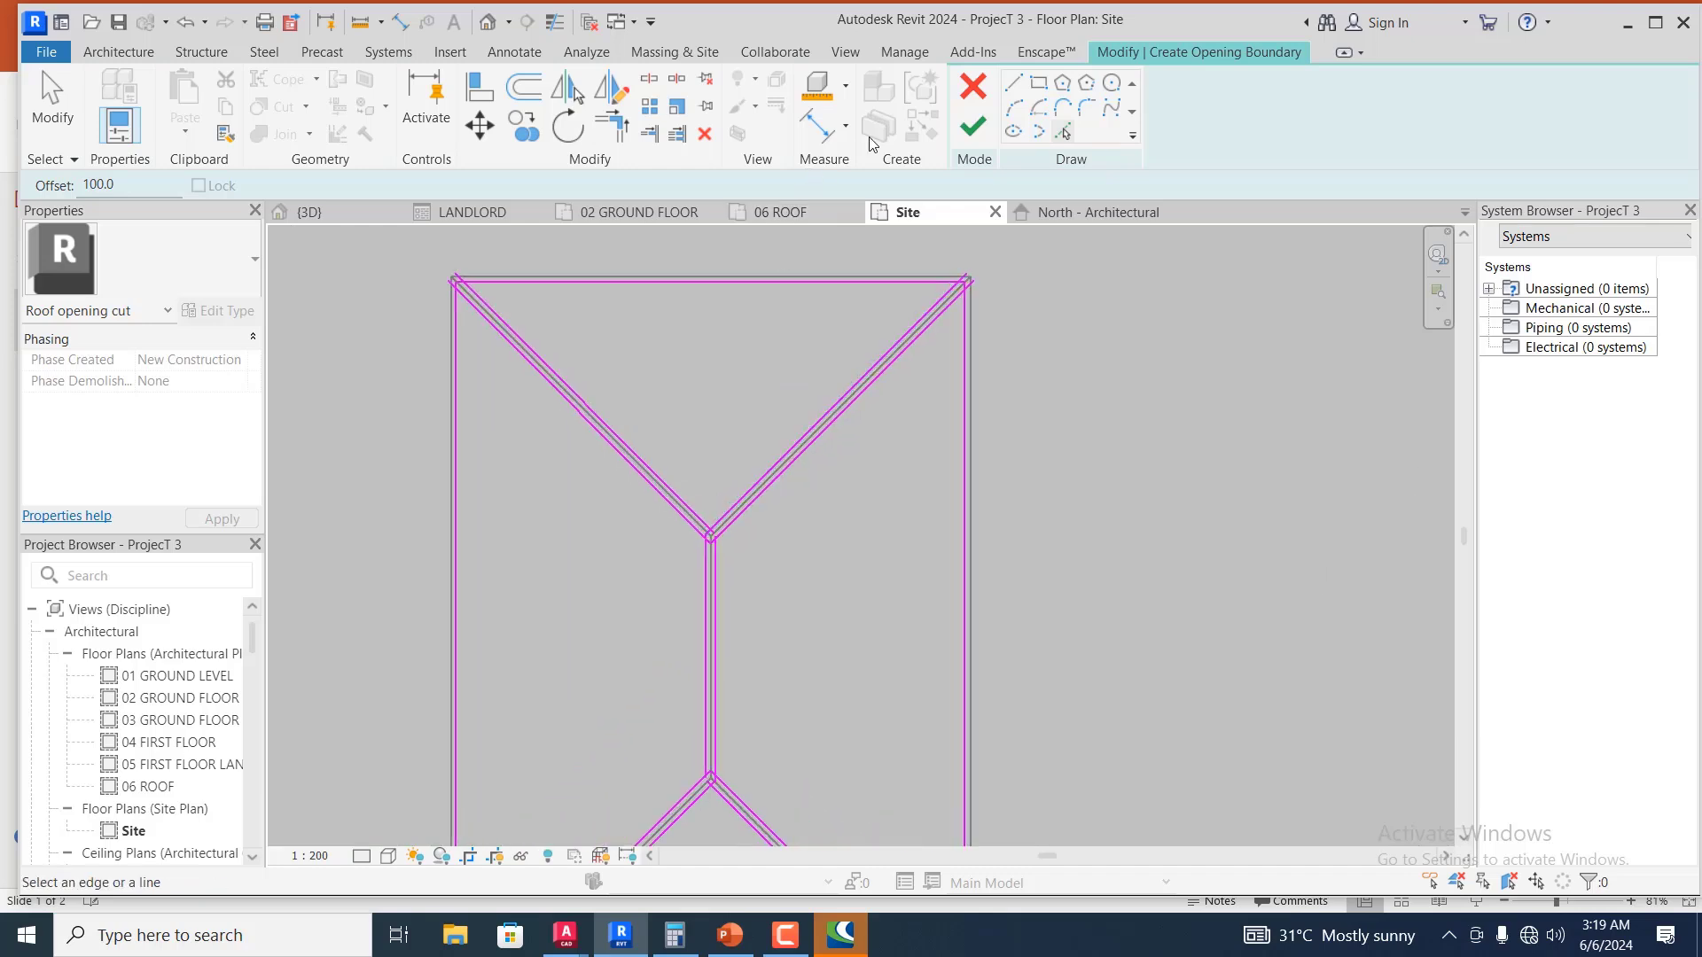
left_click(612, 125)
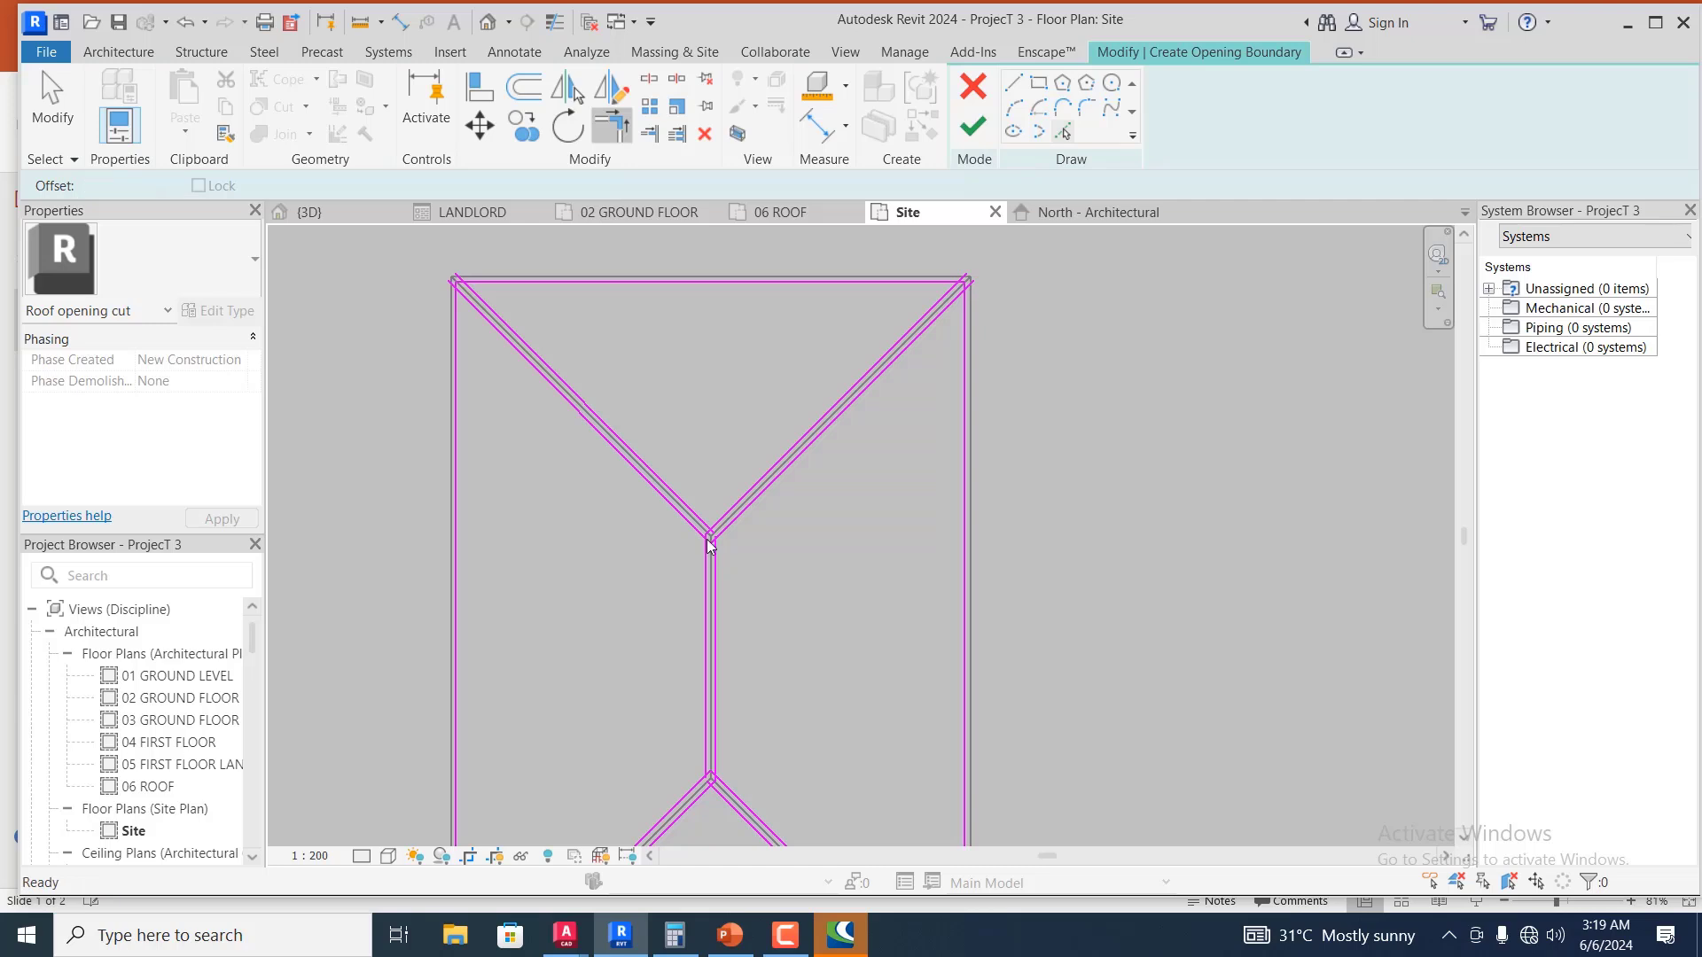
scroll(709, 530, "up", 6)
left_click(683, 490)
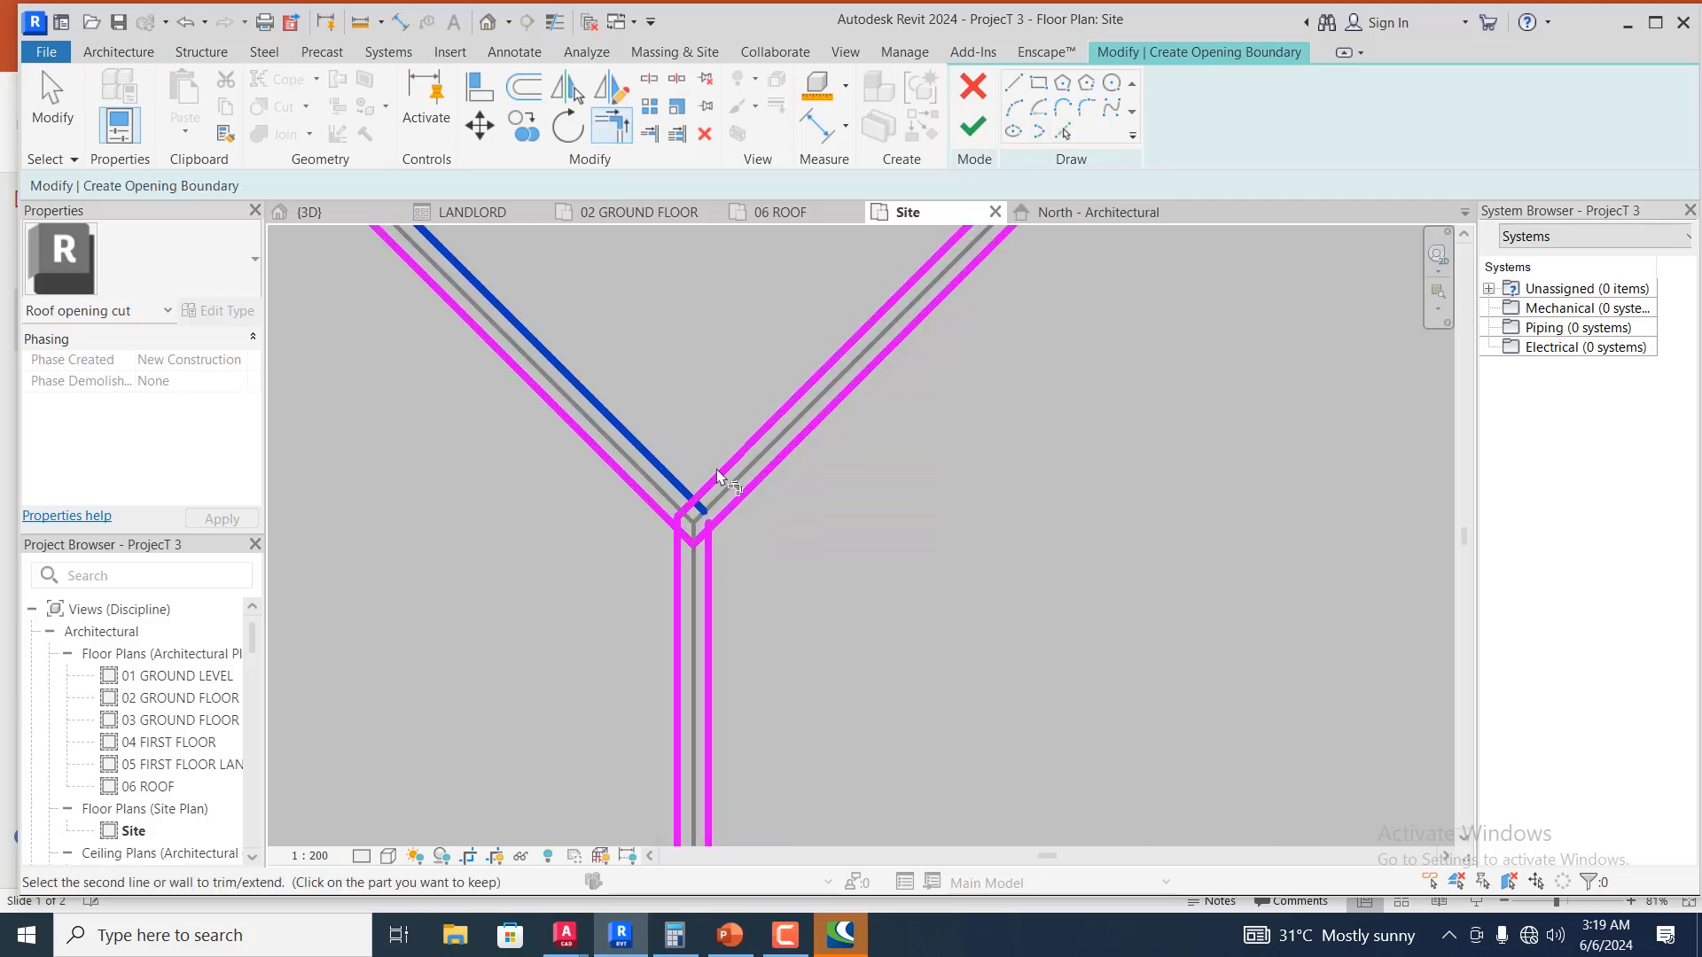
left_click(721, 475)
left_click(709, 567)
key("Escape")
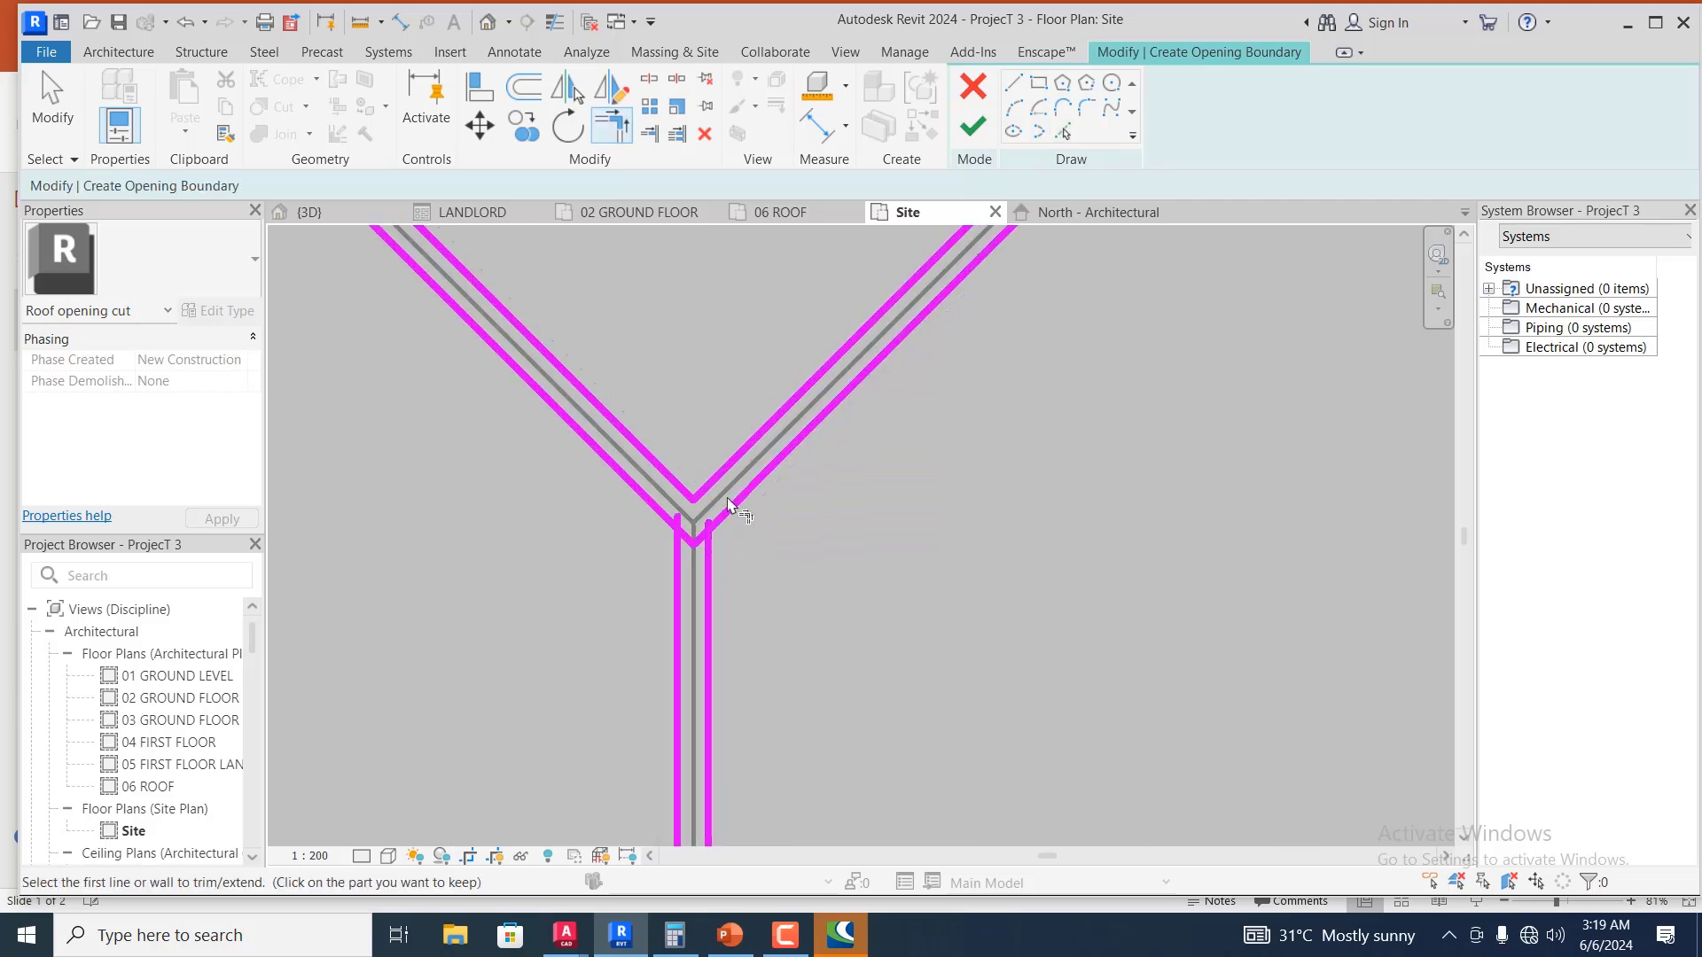
left_click(727, 516)
left_click(712, 558)
left_click(656, 501)
left_click(687, 554)
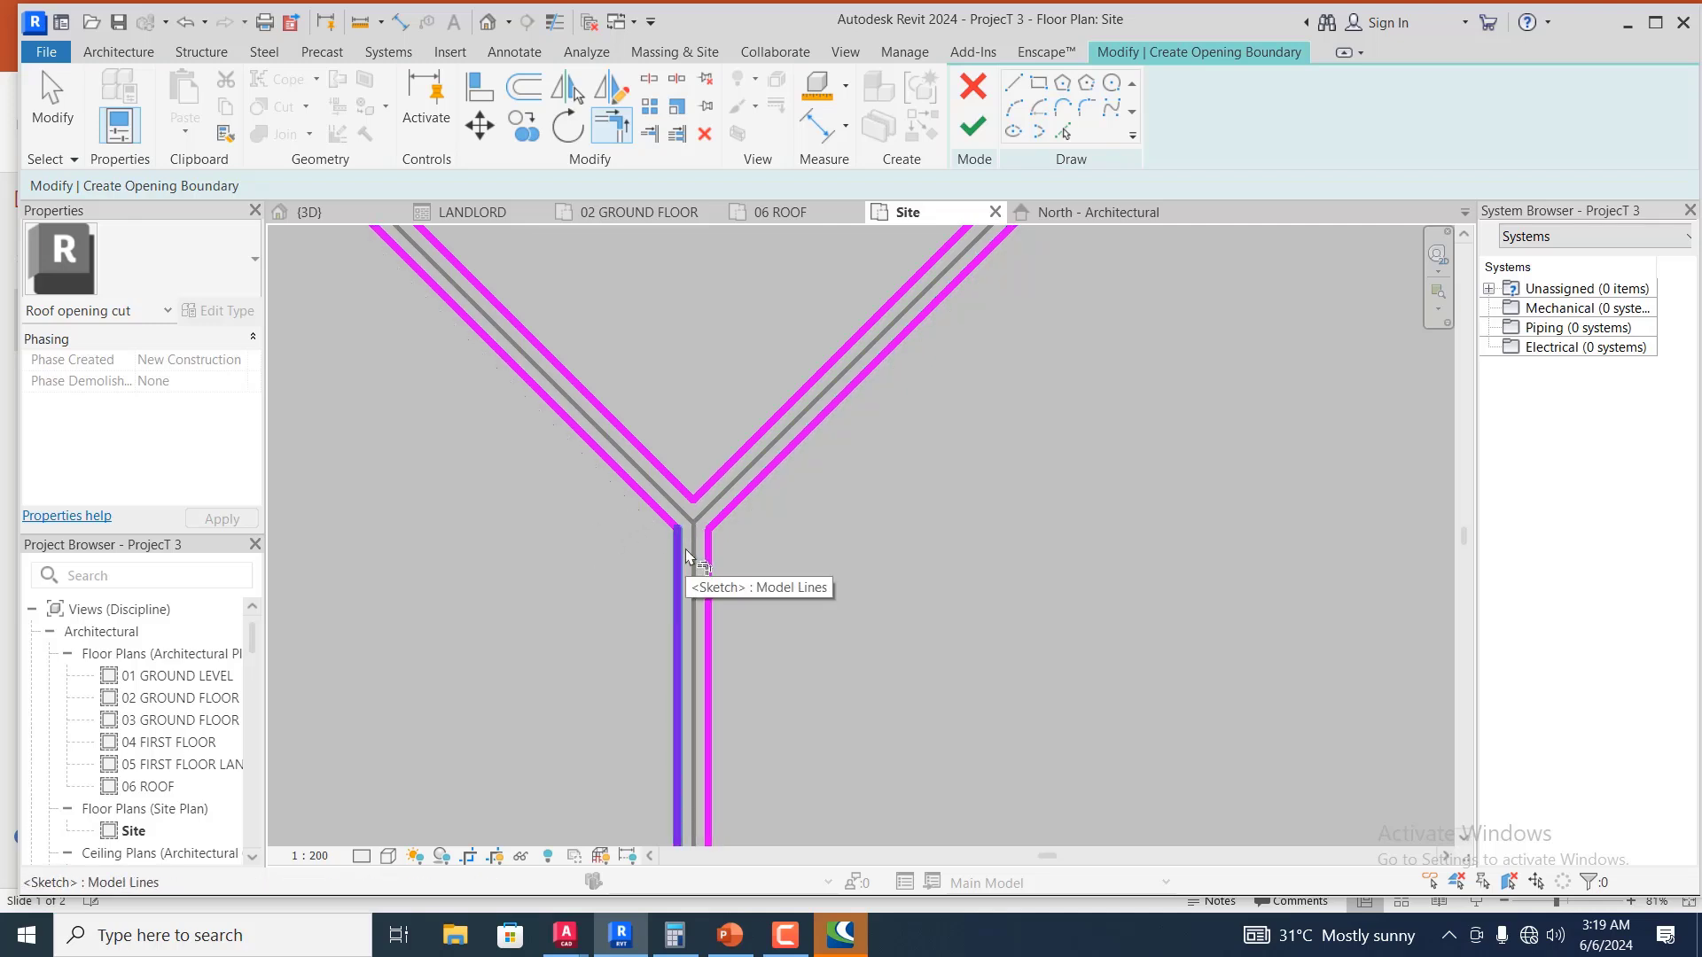
Trim the 100 mm offset hip lines to the eave lines at the roof's upper-right corner in plan
scroll(709, 525, "down", 5)
scroll(897, 342, "up", 5)
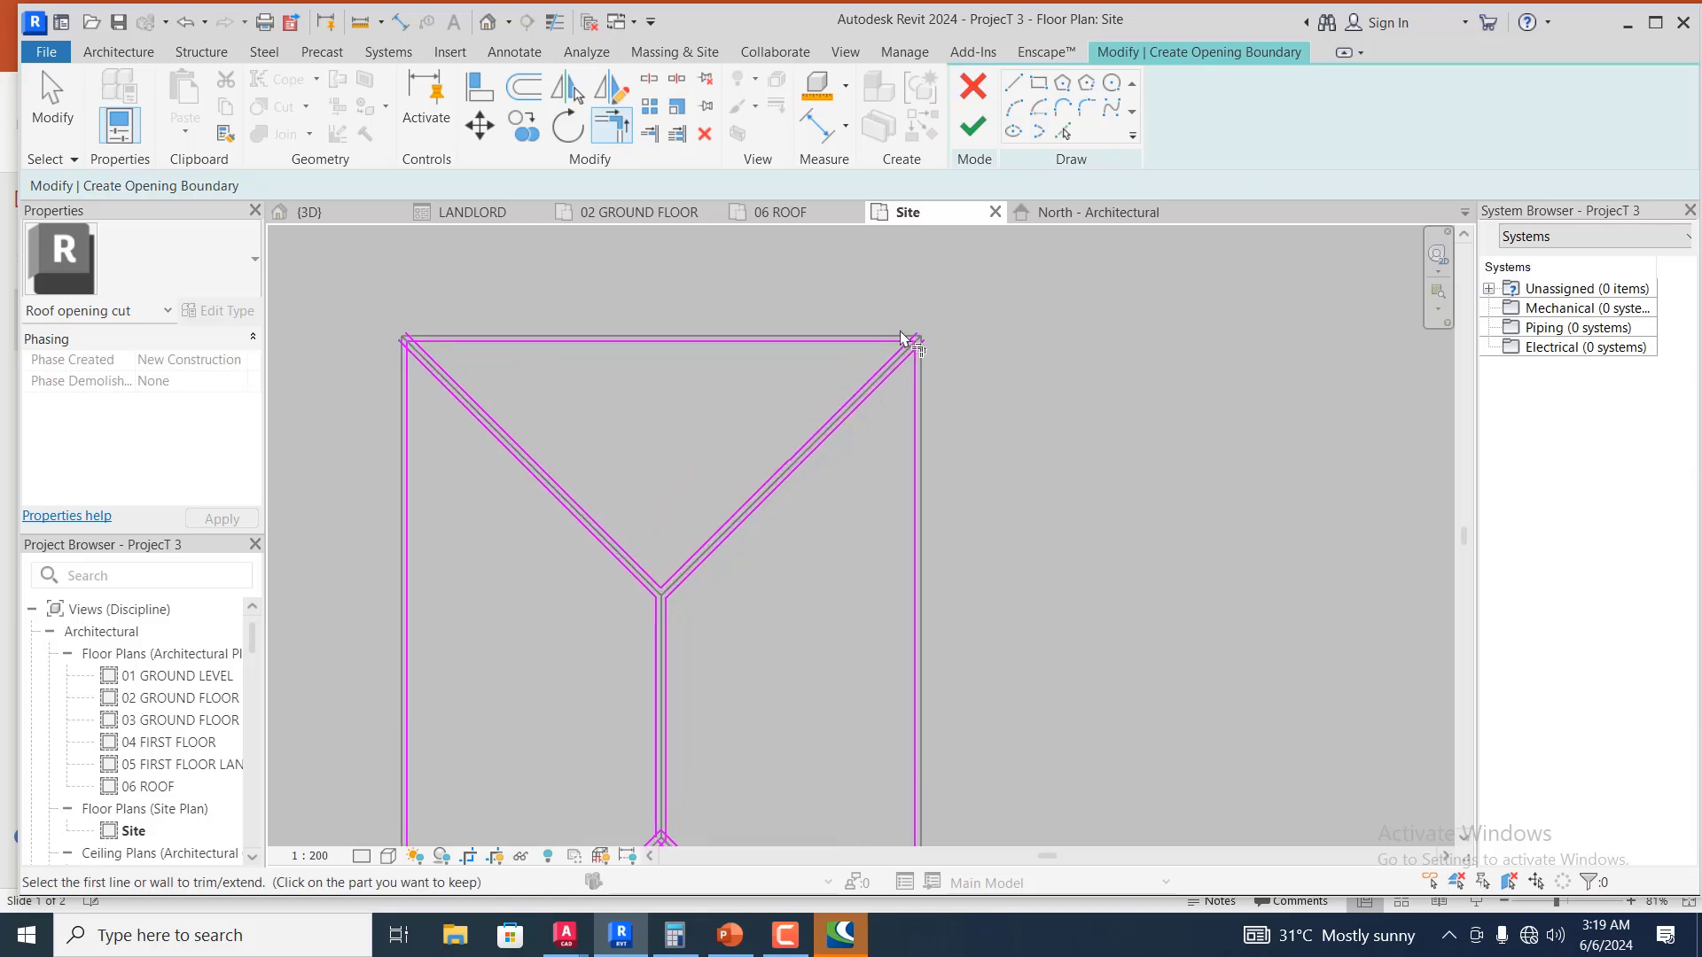
left_click(891, 353)
left_click(896, 379)
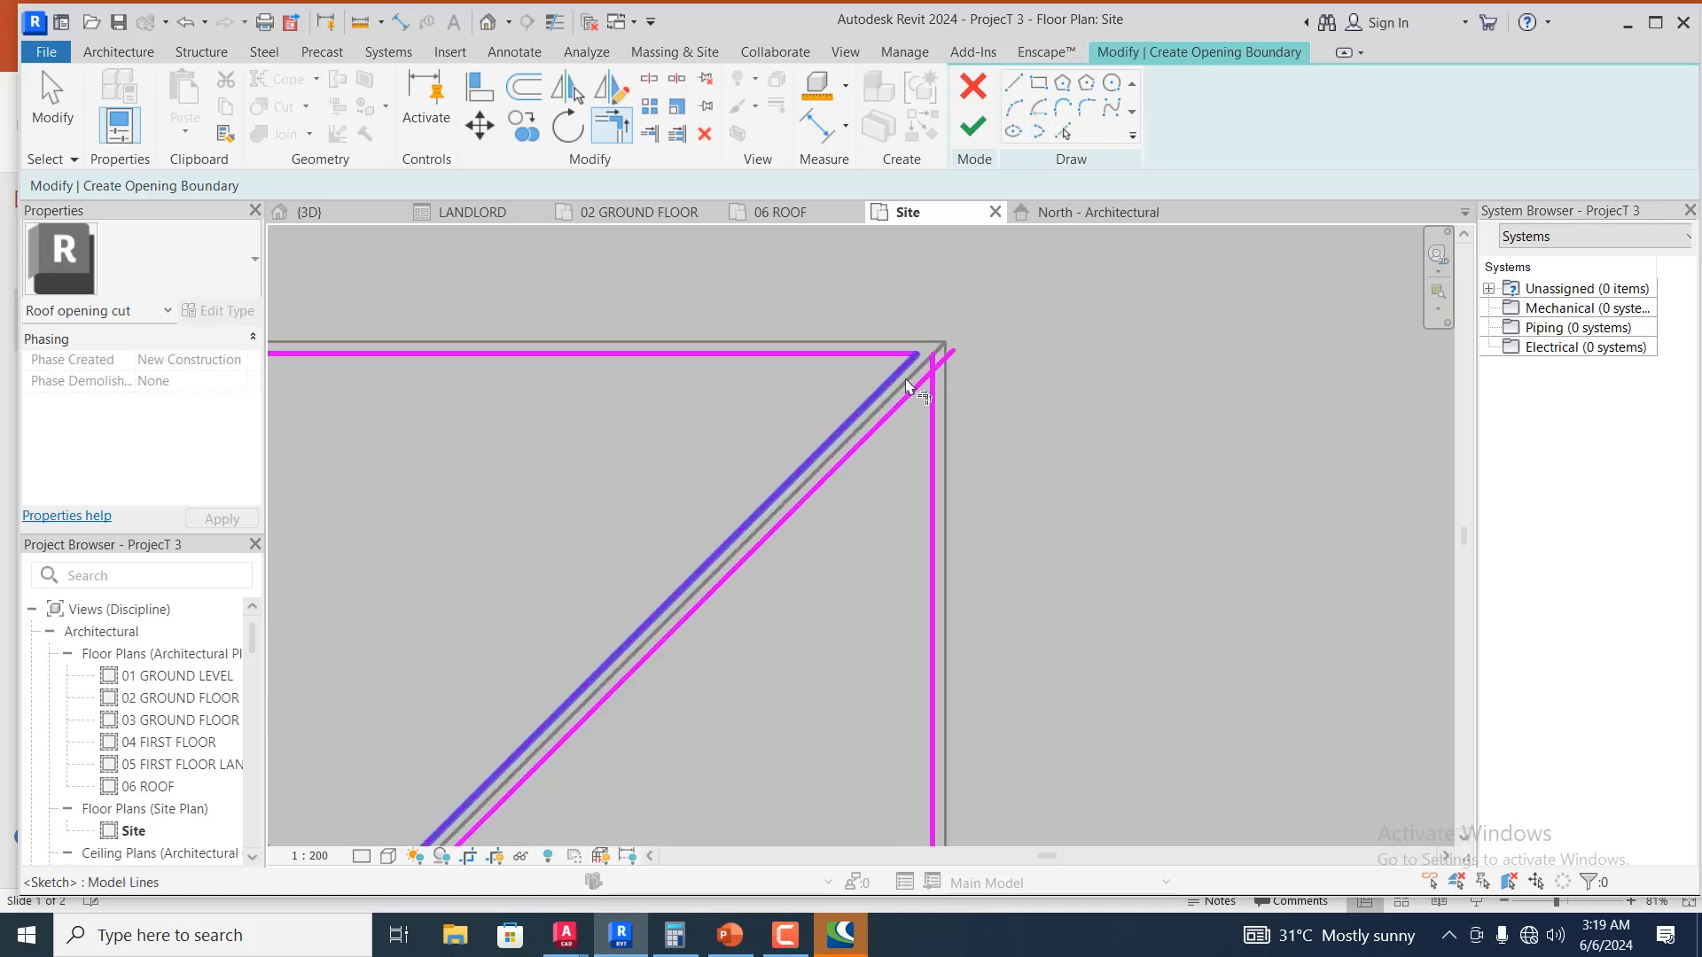
left_click(922, 380)
left_click(933, 399)
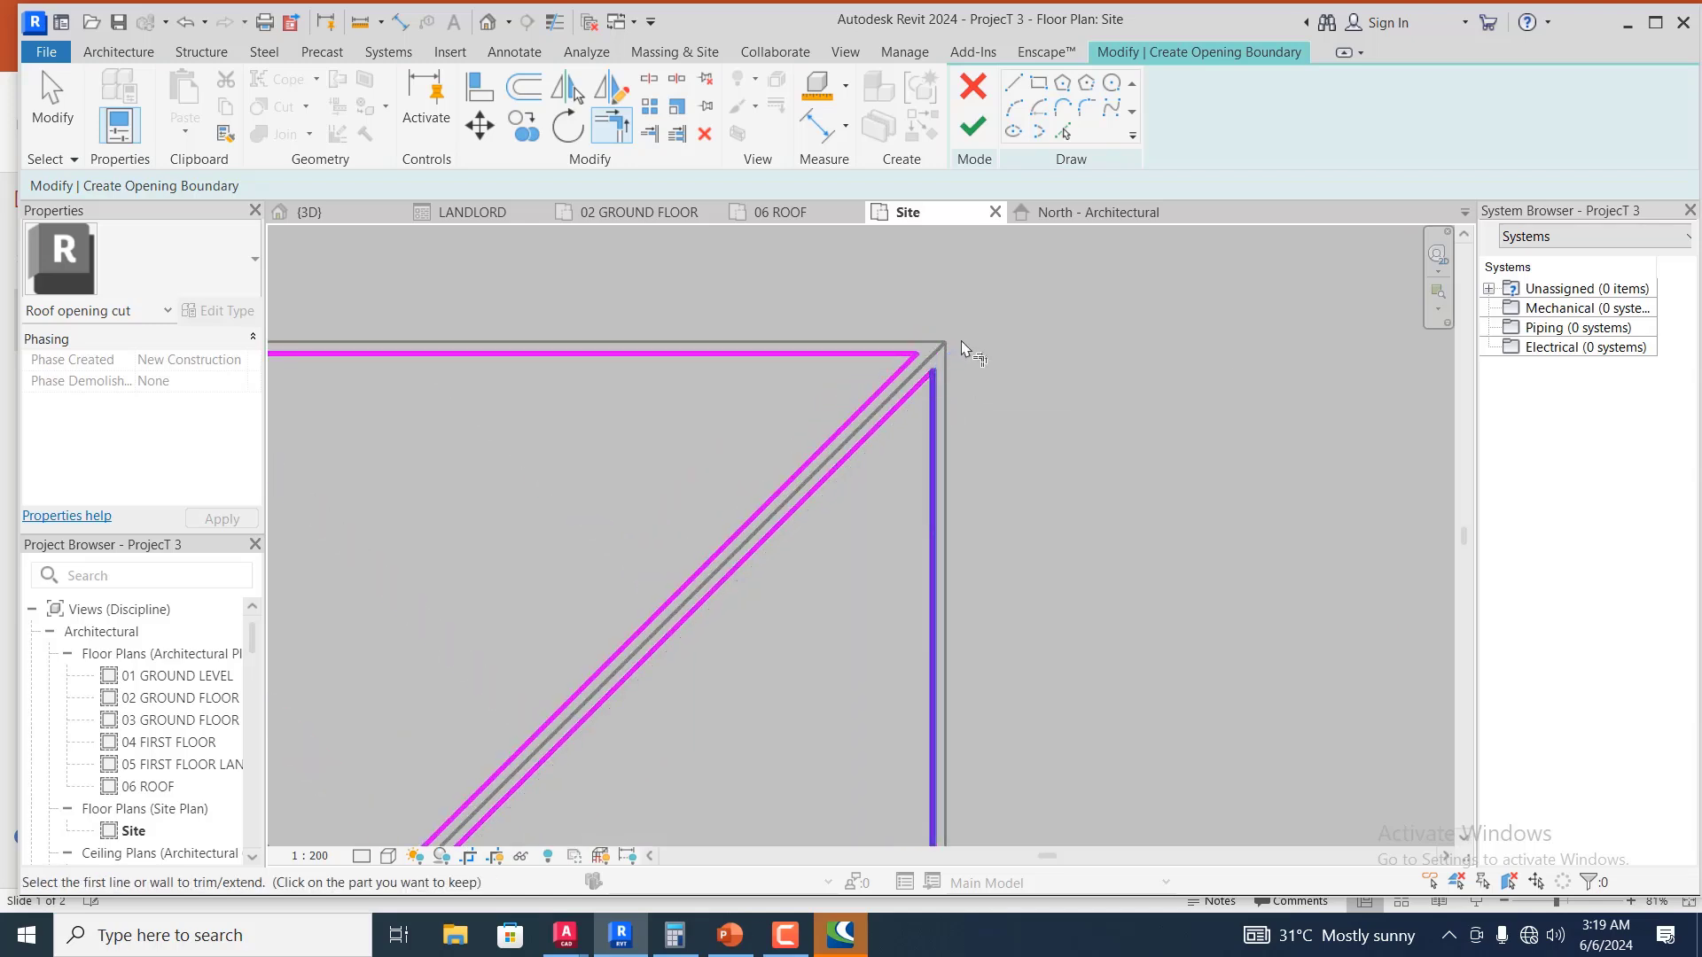
Trim both offset hip lines to the adjoining eave lines at the roof's upper-left corner in plan
scroll(960, 344, "down", 5)
scroll(700, 374, "up", 5)
scroll(700, 374, "up", 3)
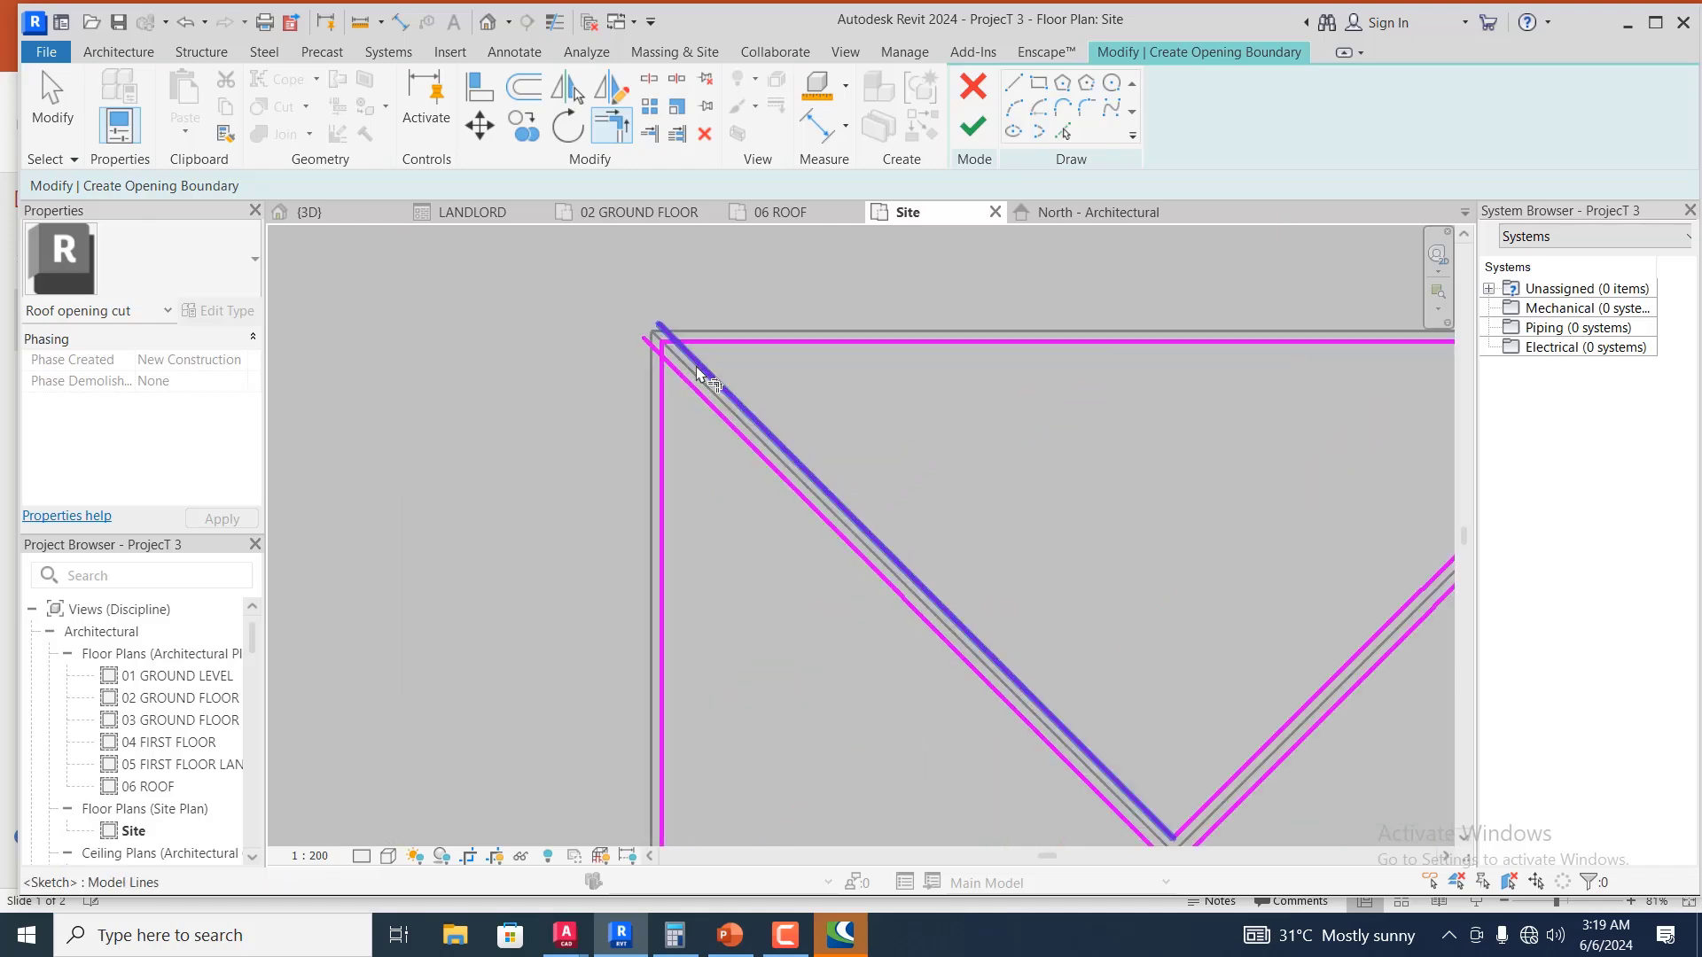
left_click(651, 390)
left_click(677, 390)
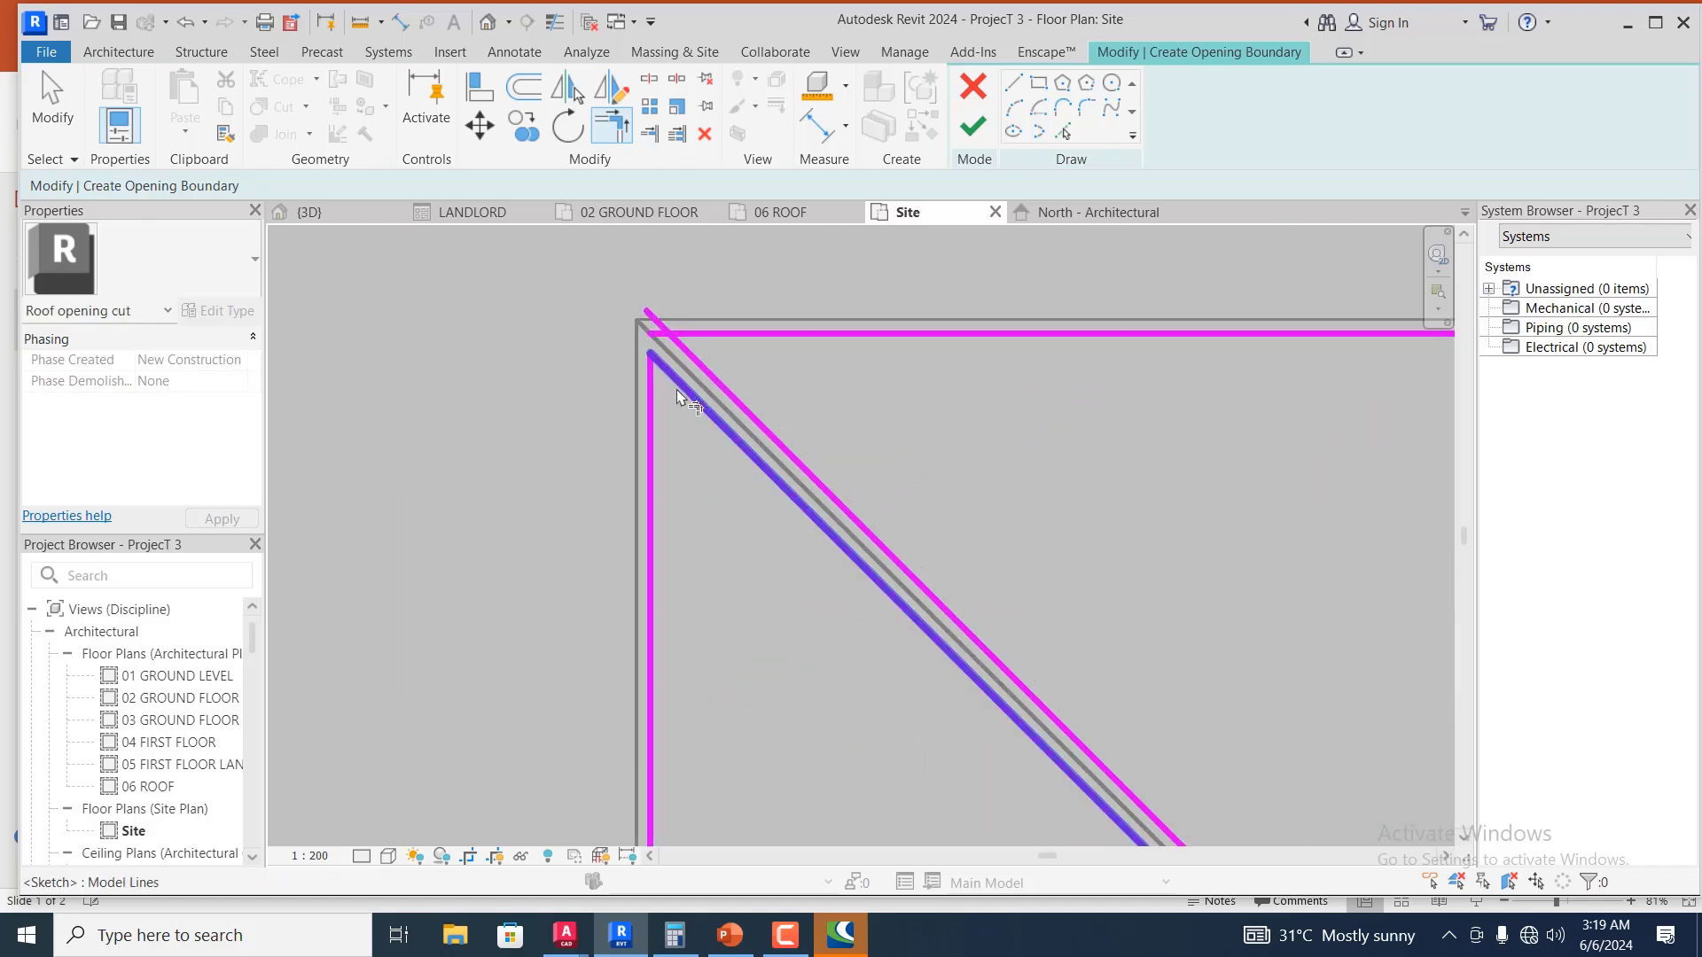
left_click(697, 366)
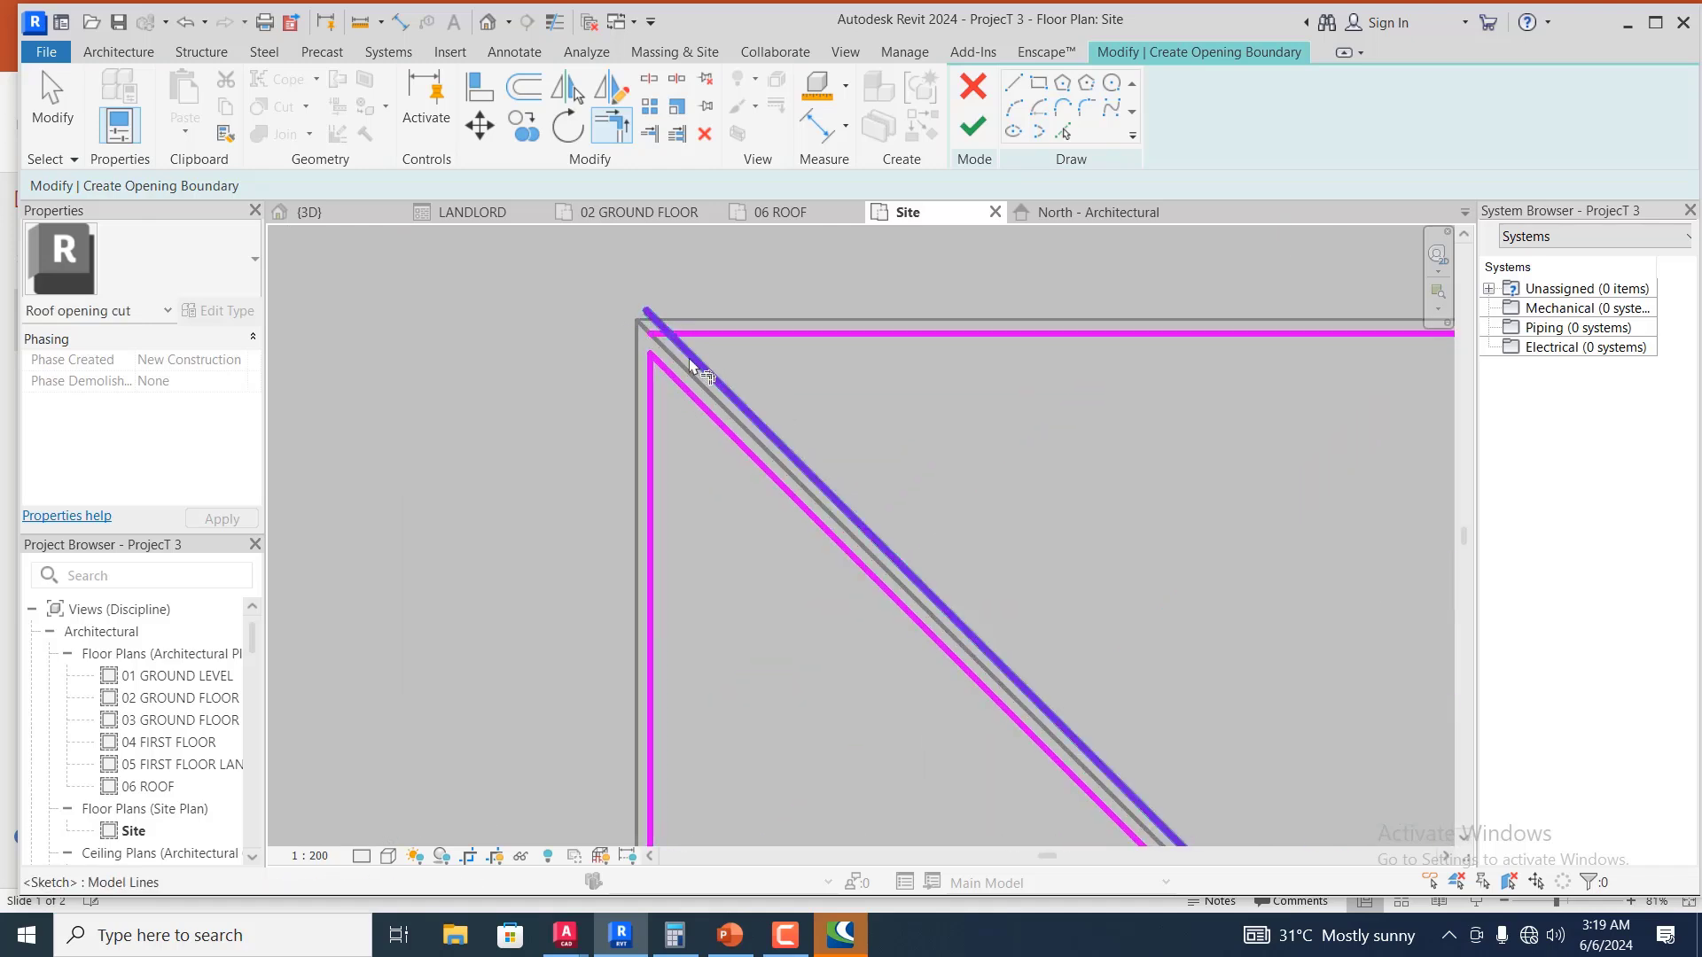
left_click(756, 336)
scroll(795, 315, "down", 4)
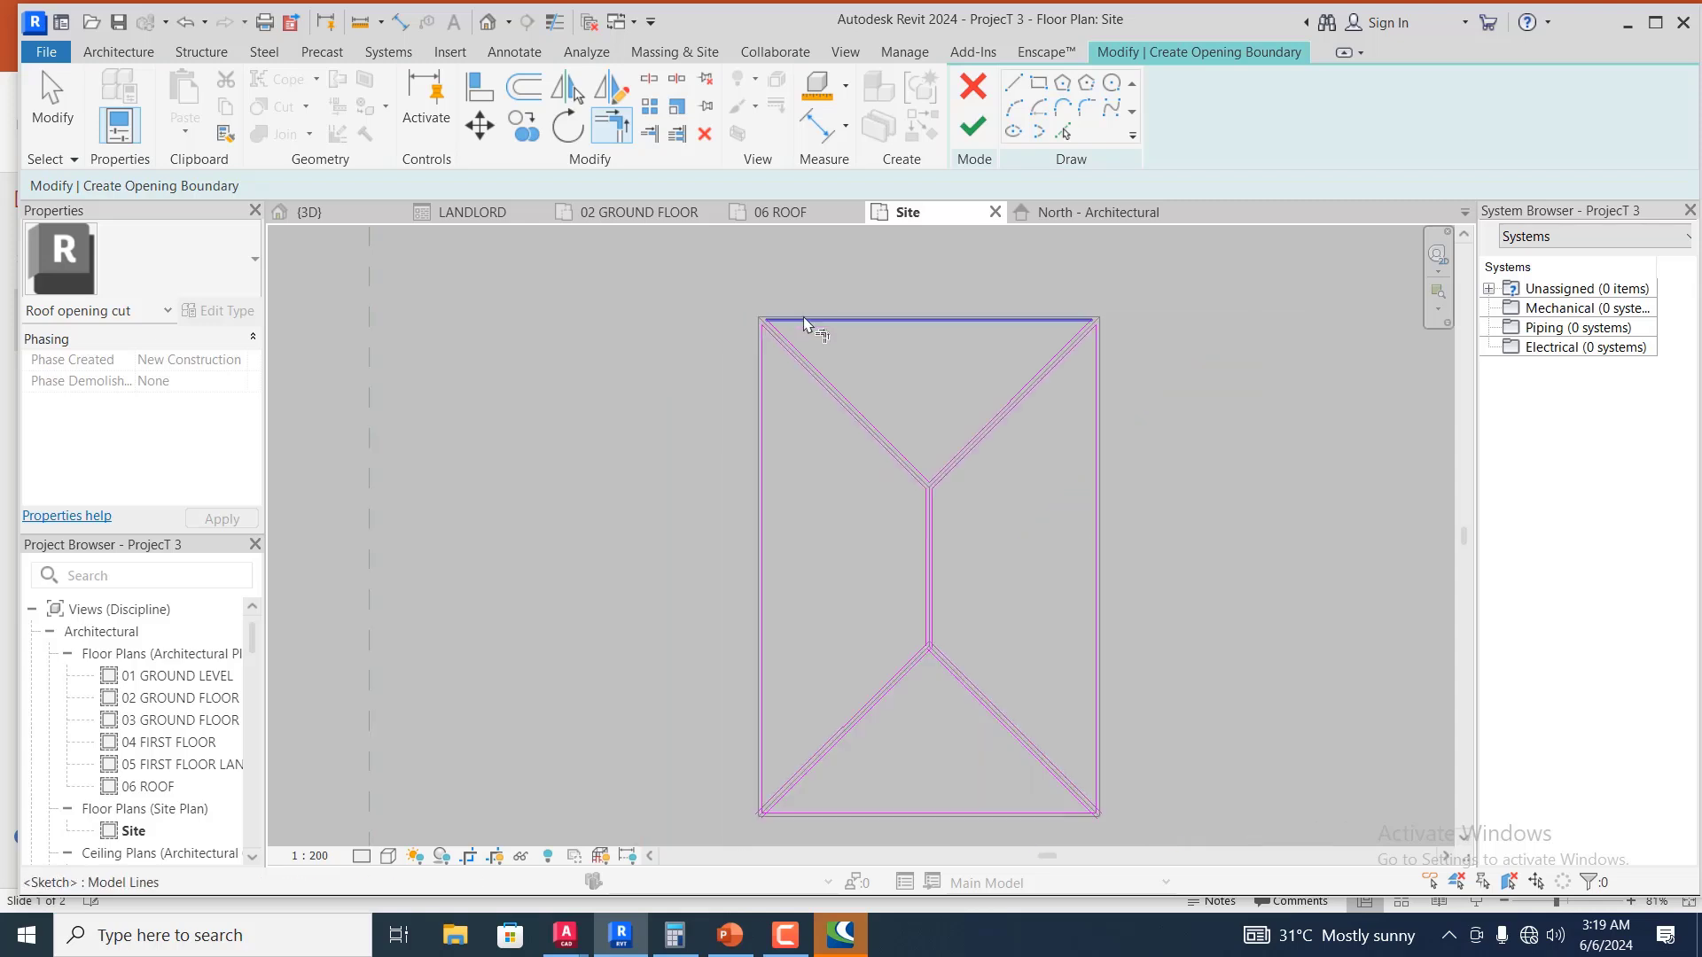
Trim both offset hip lines to the side and lower eave lines at the roof's lower-left corner in plan
scroll(772, 814, "up", 5)
left_click(759, 806)
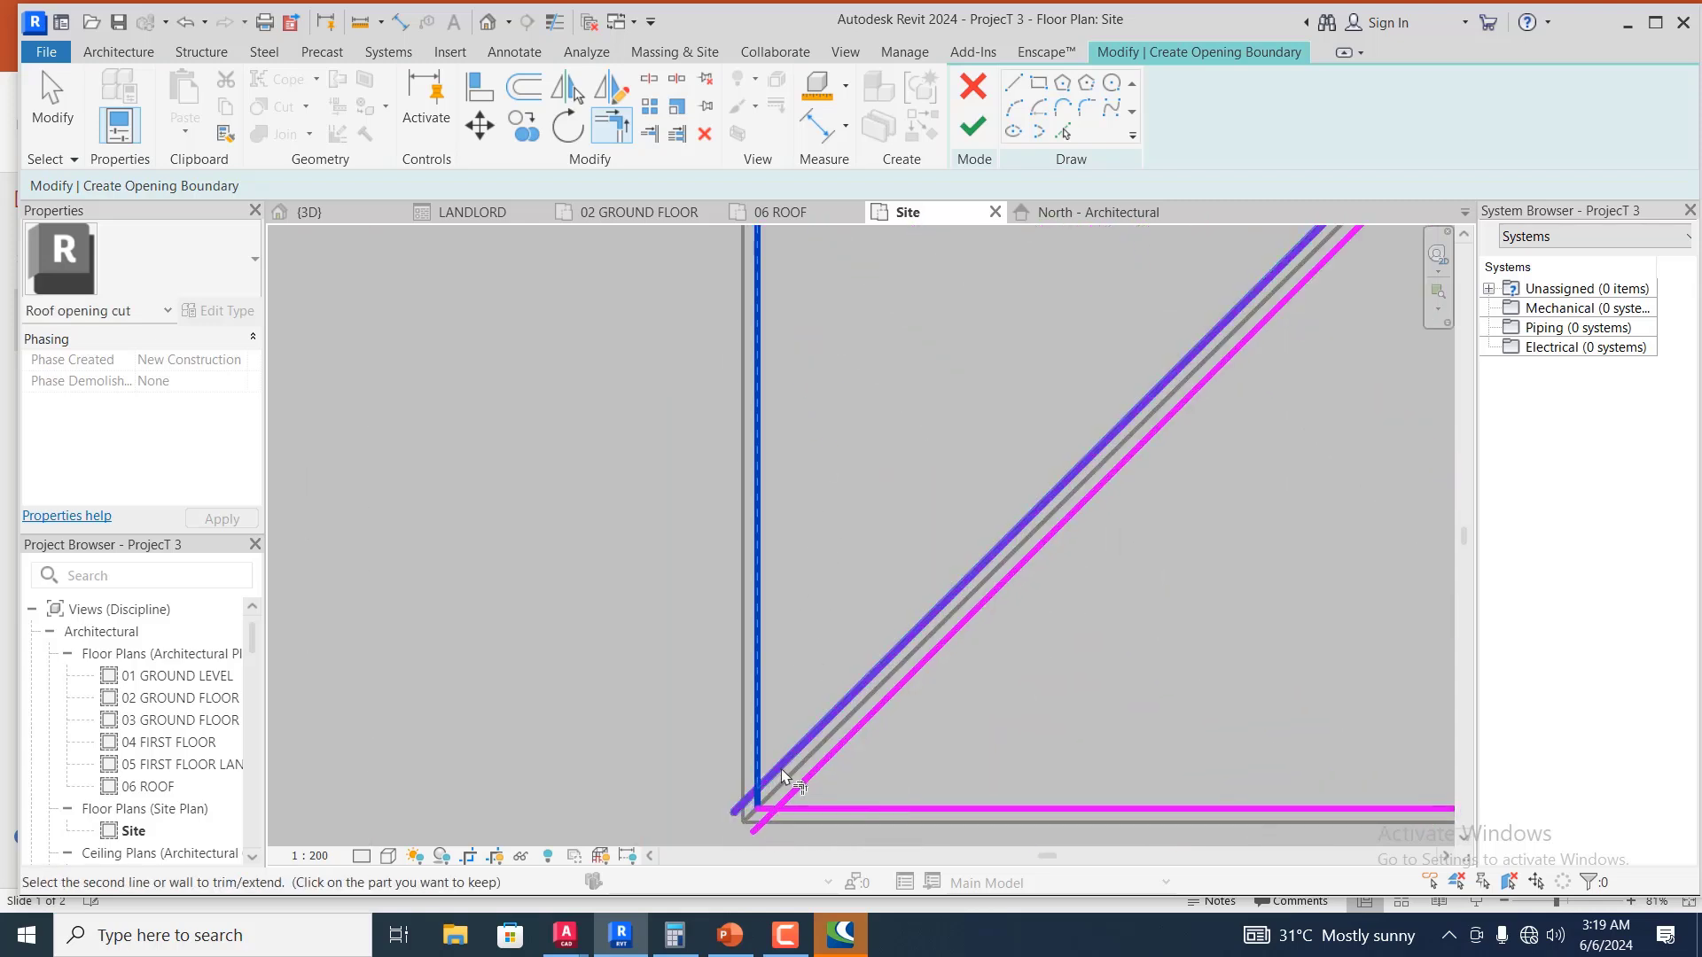
left_click(784, 776)
left_click(793, 808)
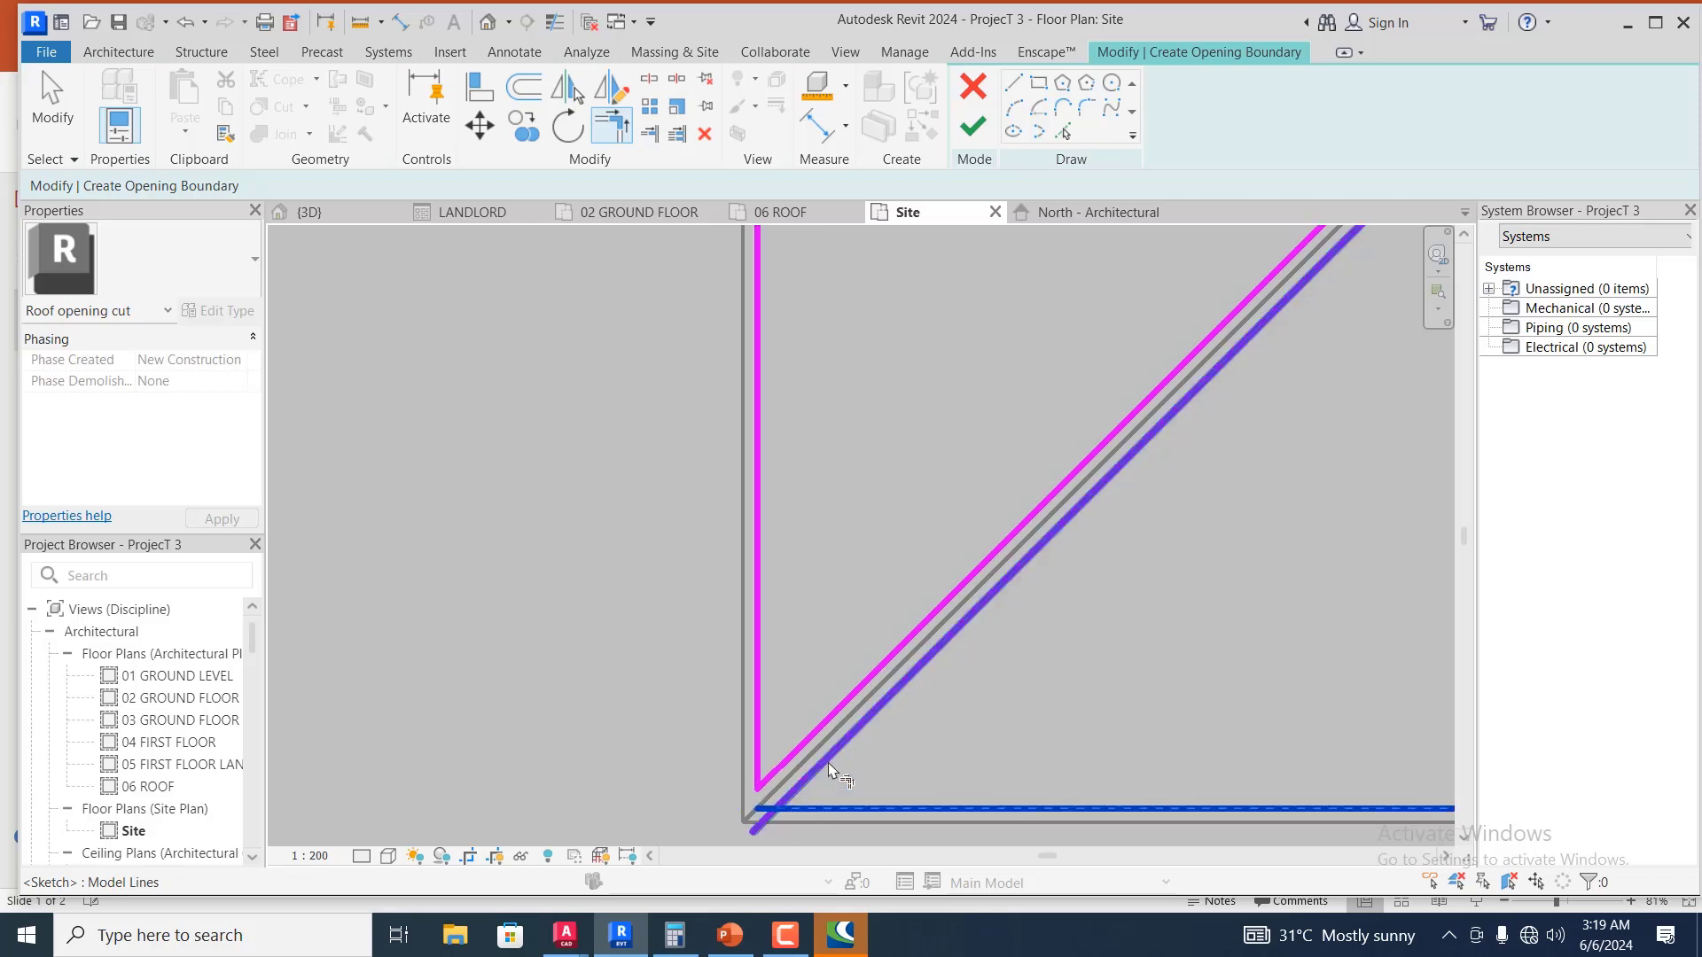
left_click(829, 768)
scroll(709, 735, "down", 4)
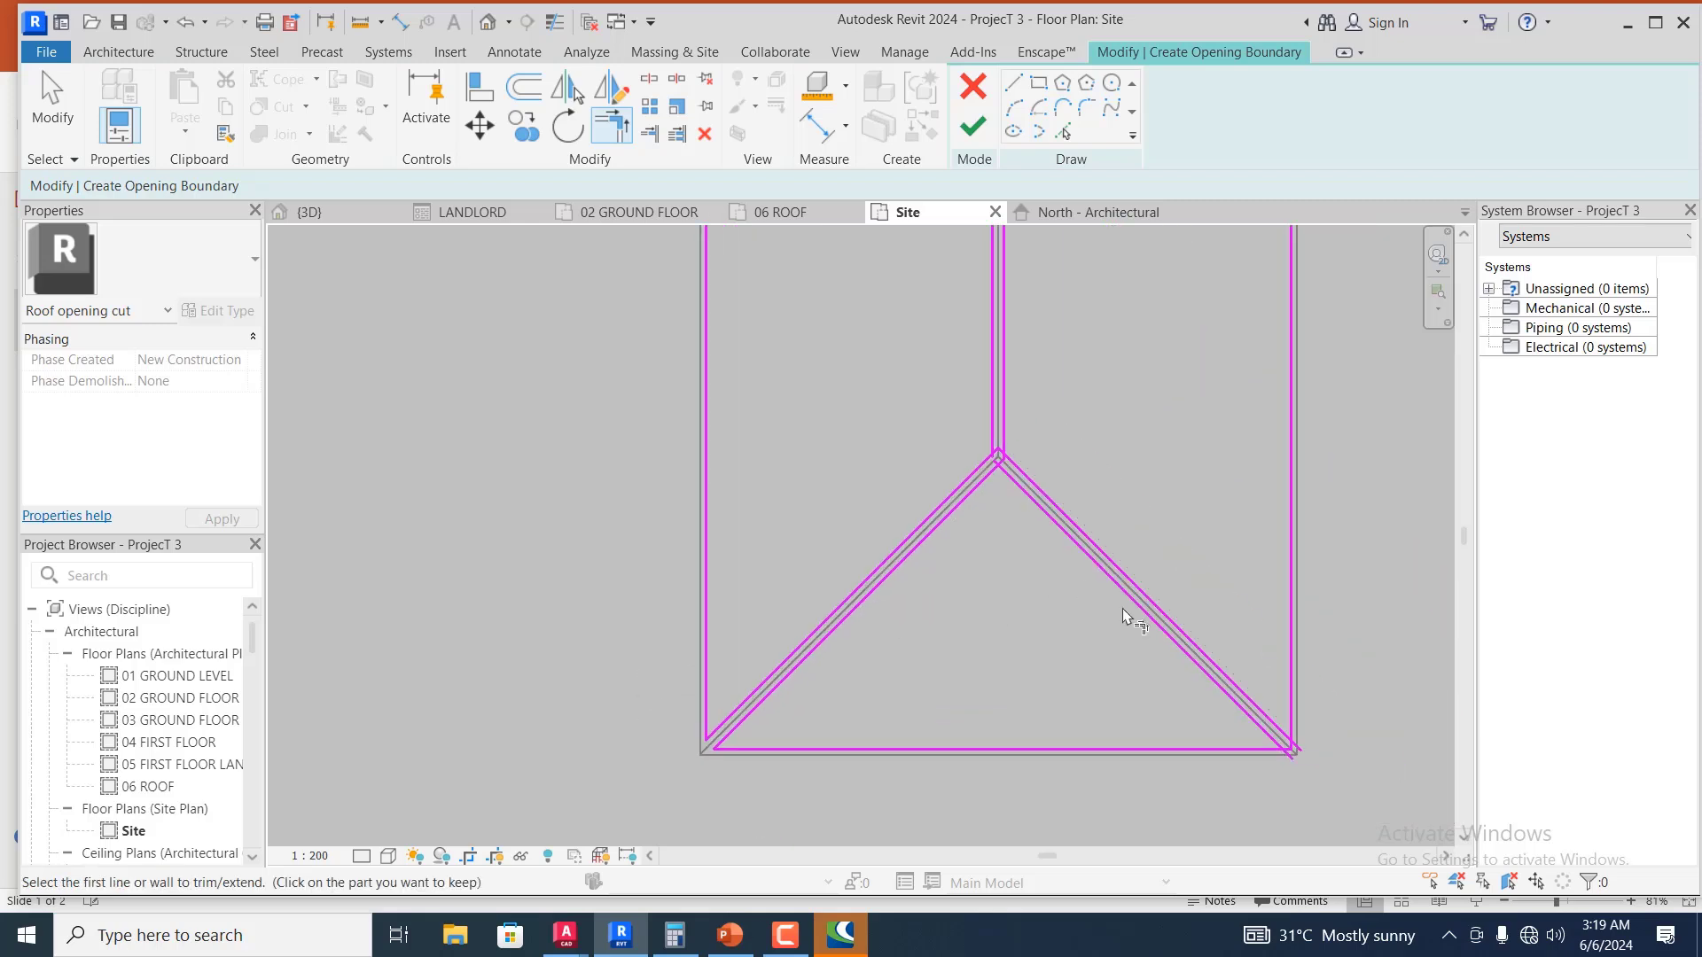
Trim both offset hip lines to the lower and side eave lines at the roof's lower-right corner in plan
scroll(1290, 744, "up", 5)
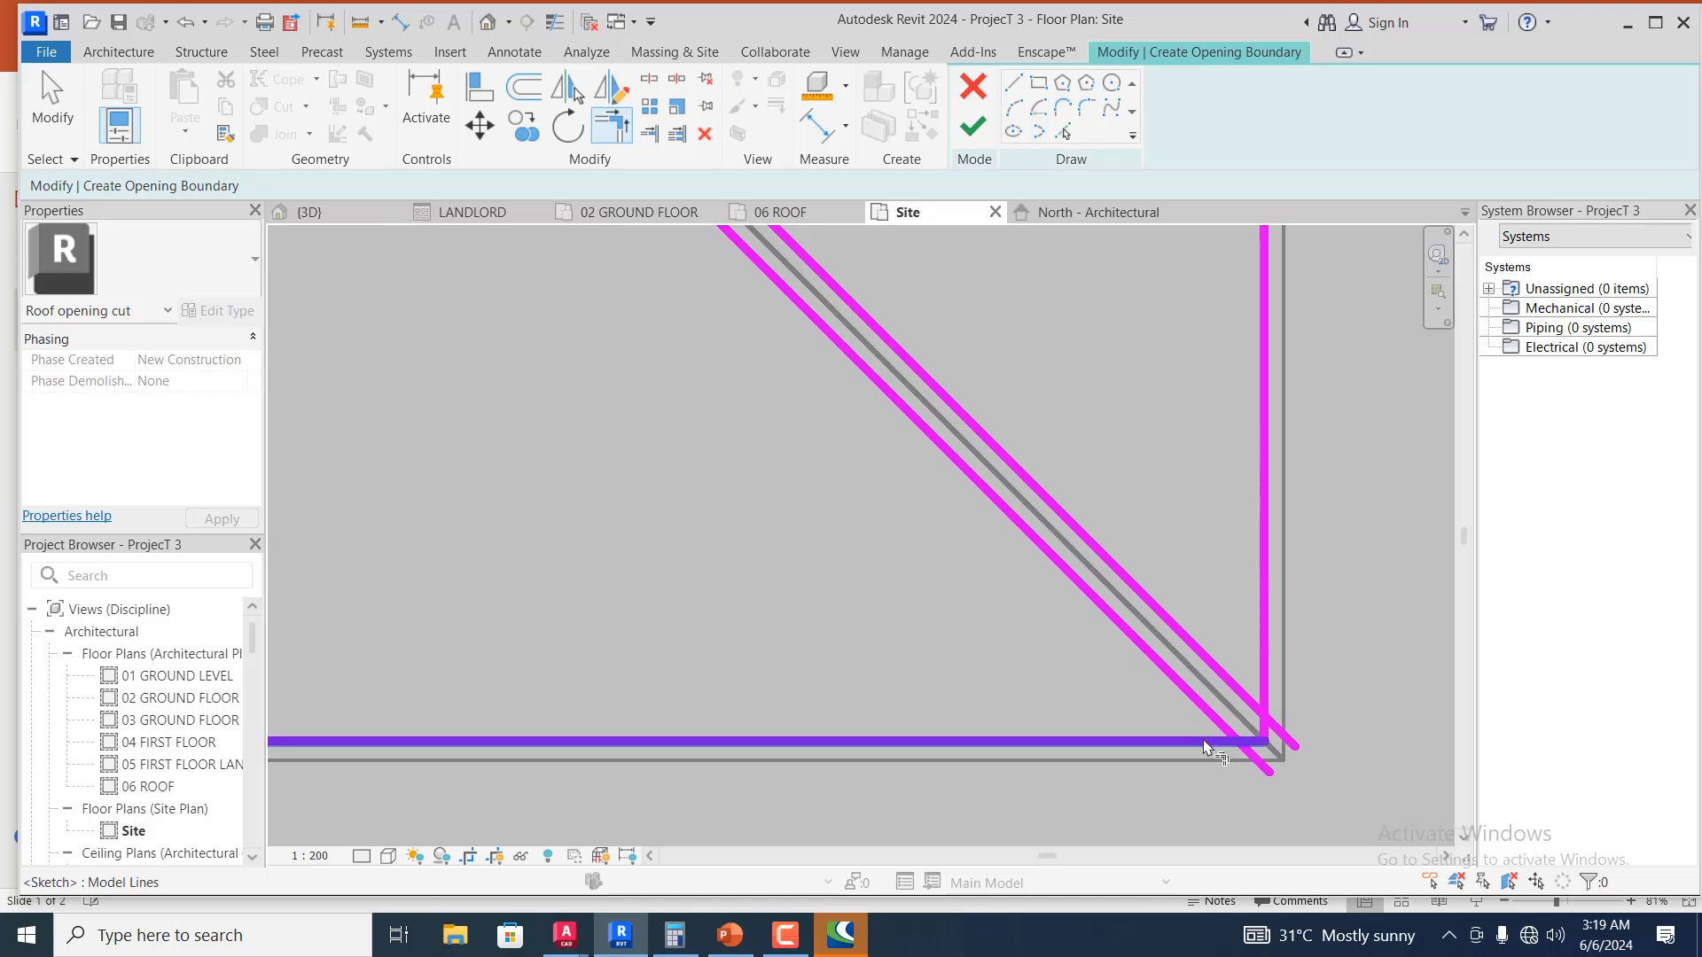
left_click(1208, 741)
left_click(1228, 729)
left_click(1269, 716)
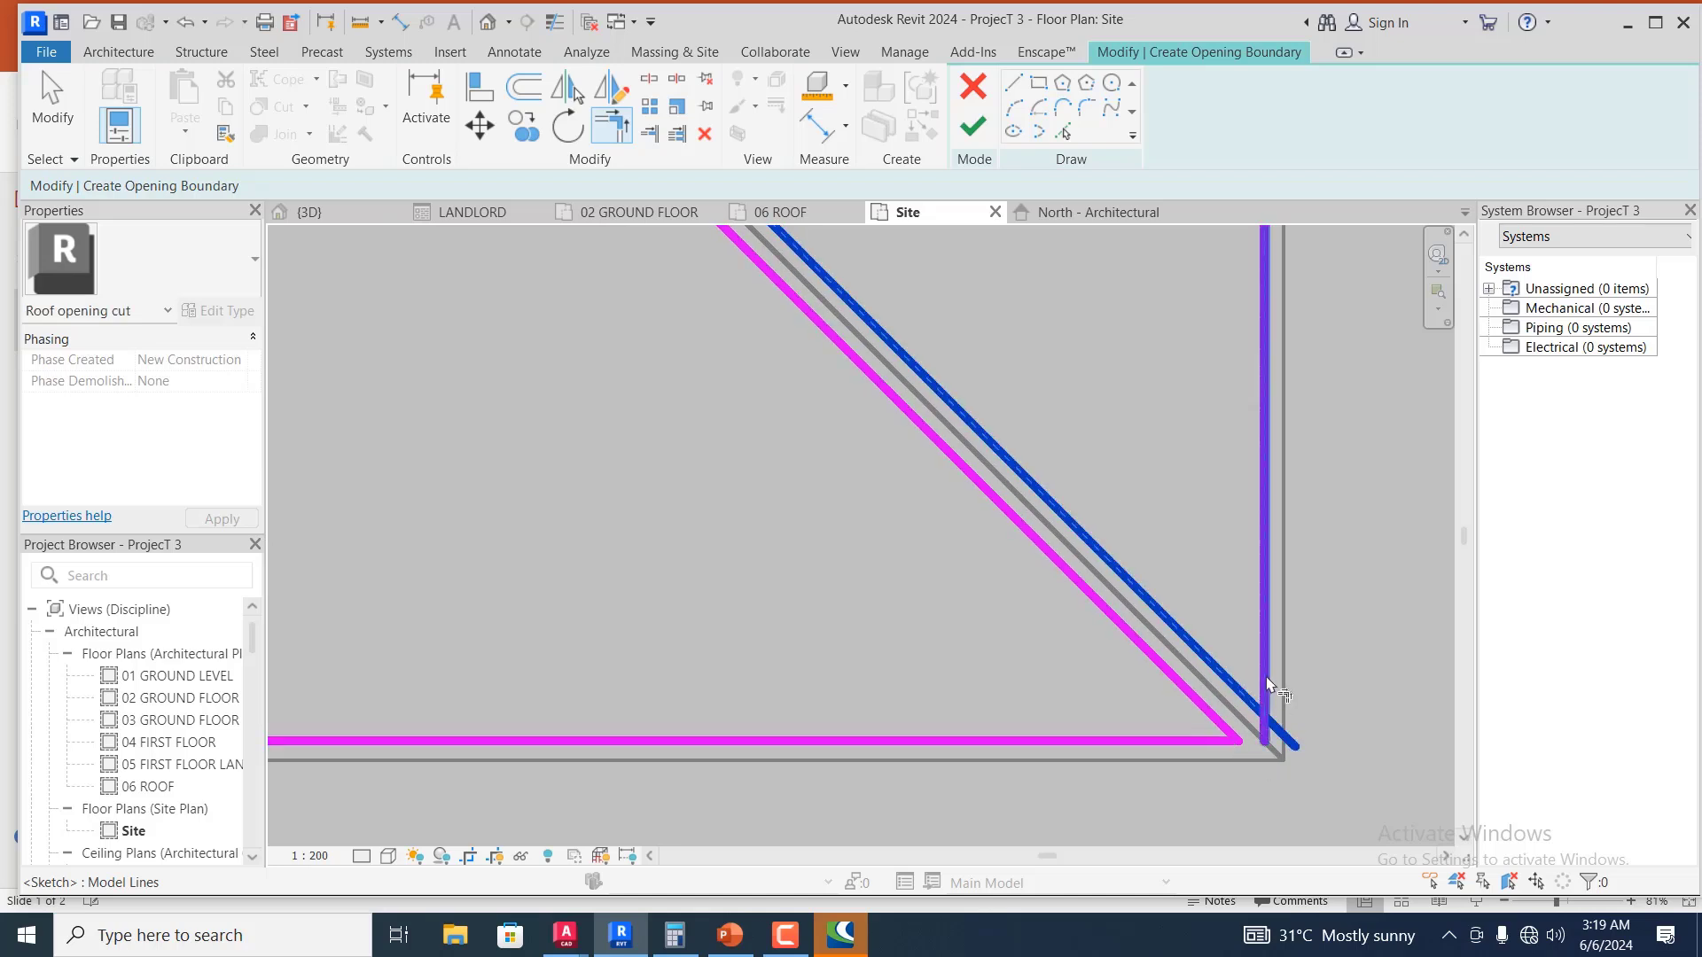
left_click(1268, 680)
scroll(1286, 695, "down", 4)
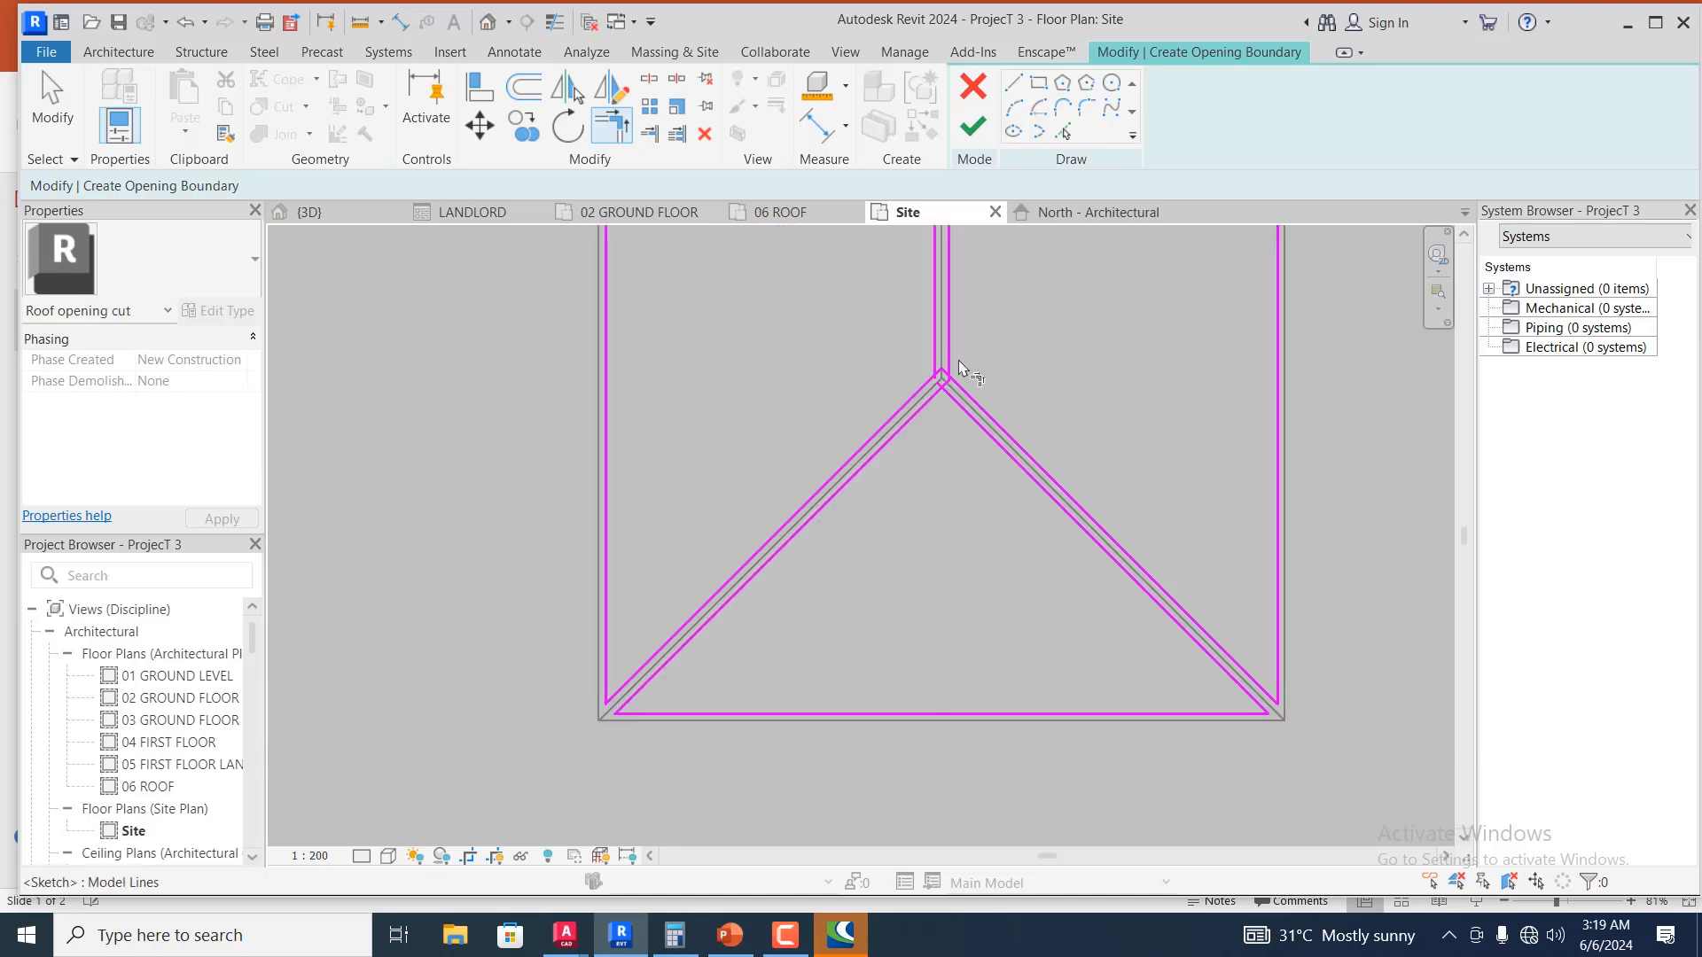
Trim the offset lines into clean corners where the two lower hips meet the ridge
scroll(959, 354, "up", 4)
left_click(922, 448)
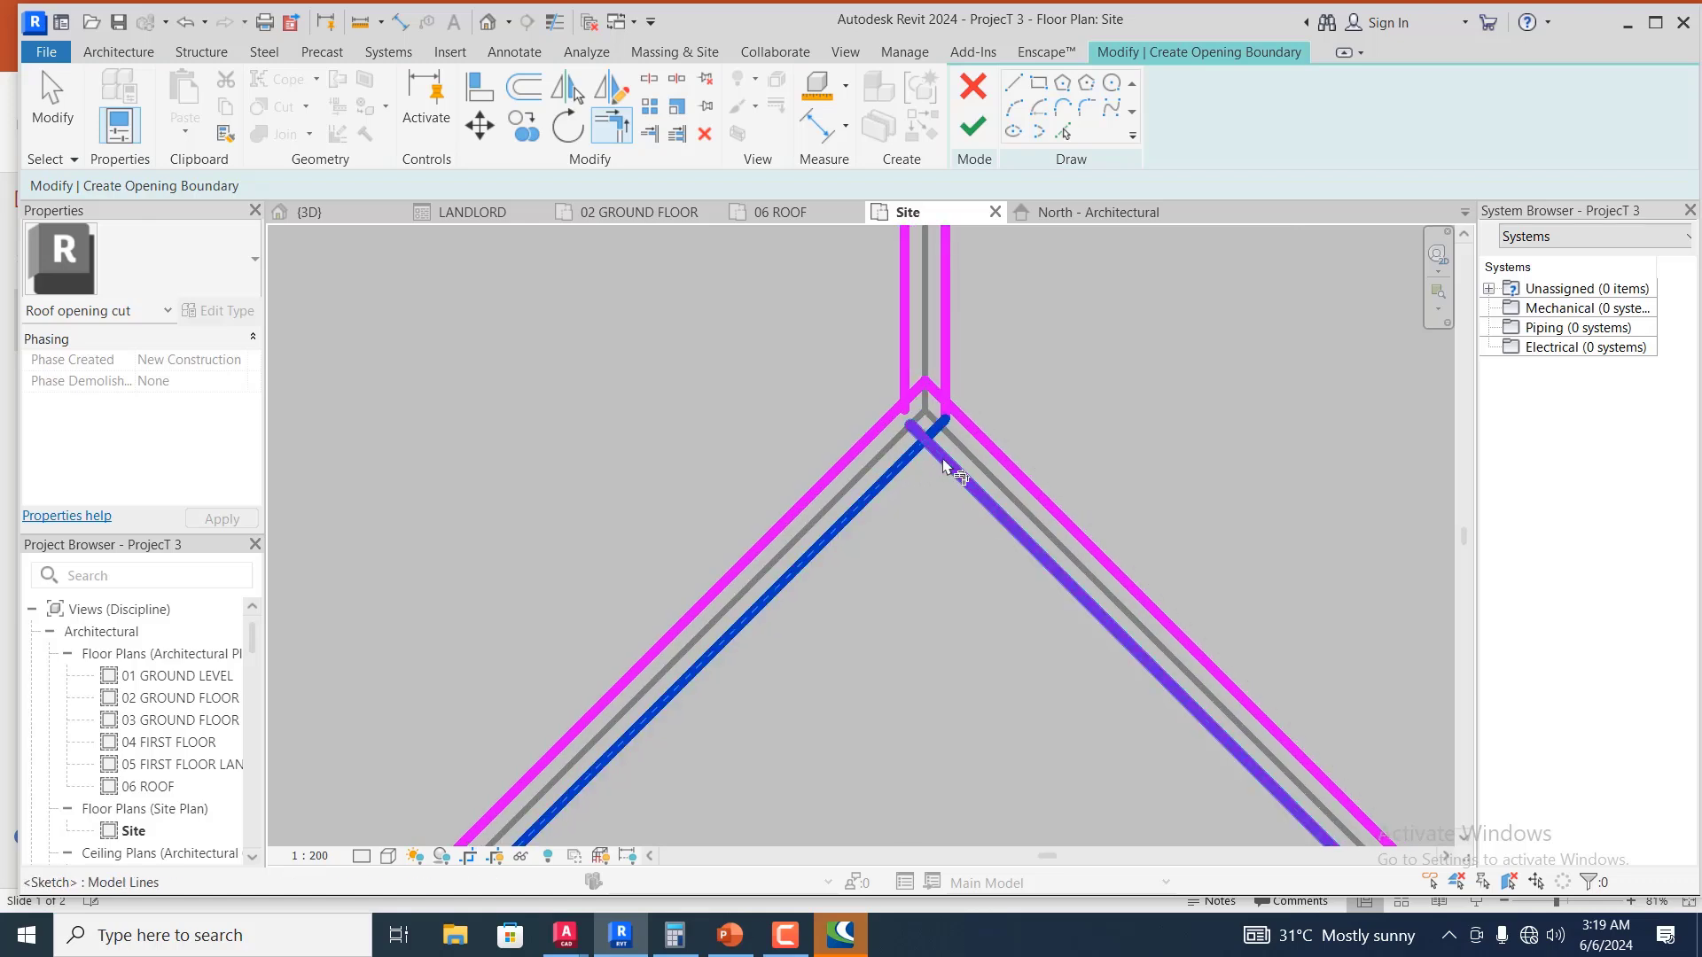
left_click(944, 466)
left_click(944, 371)
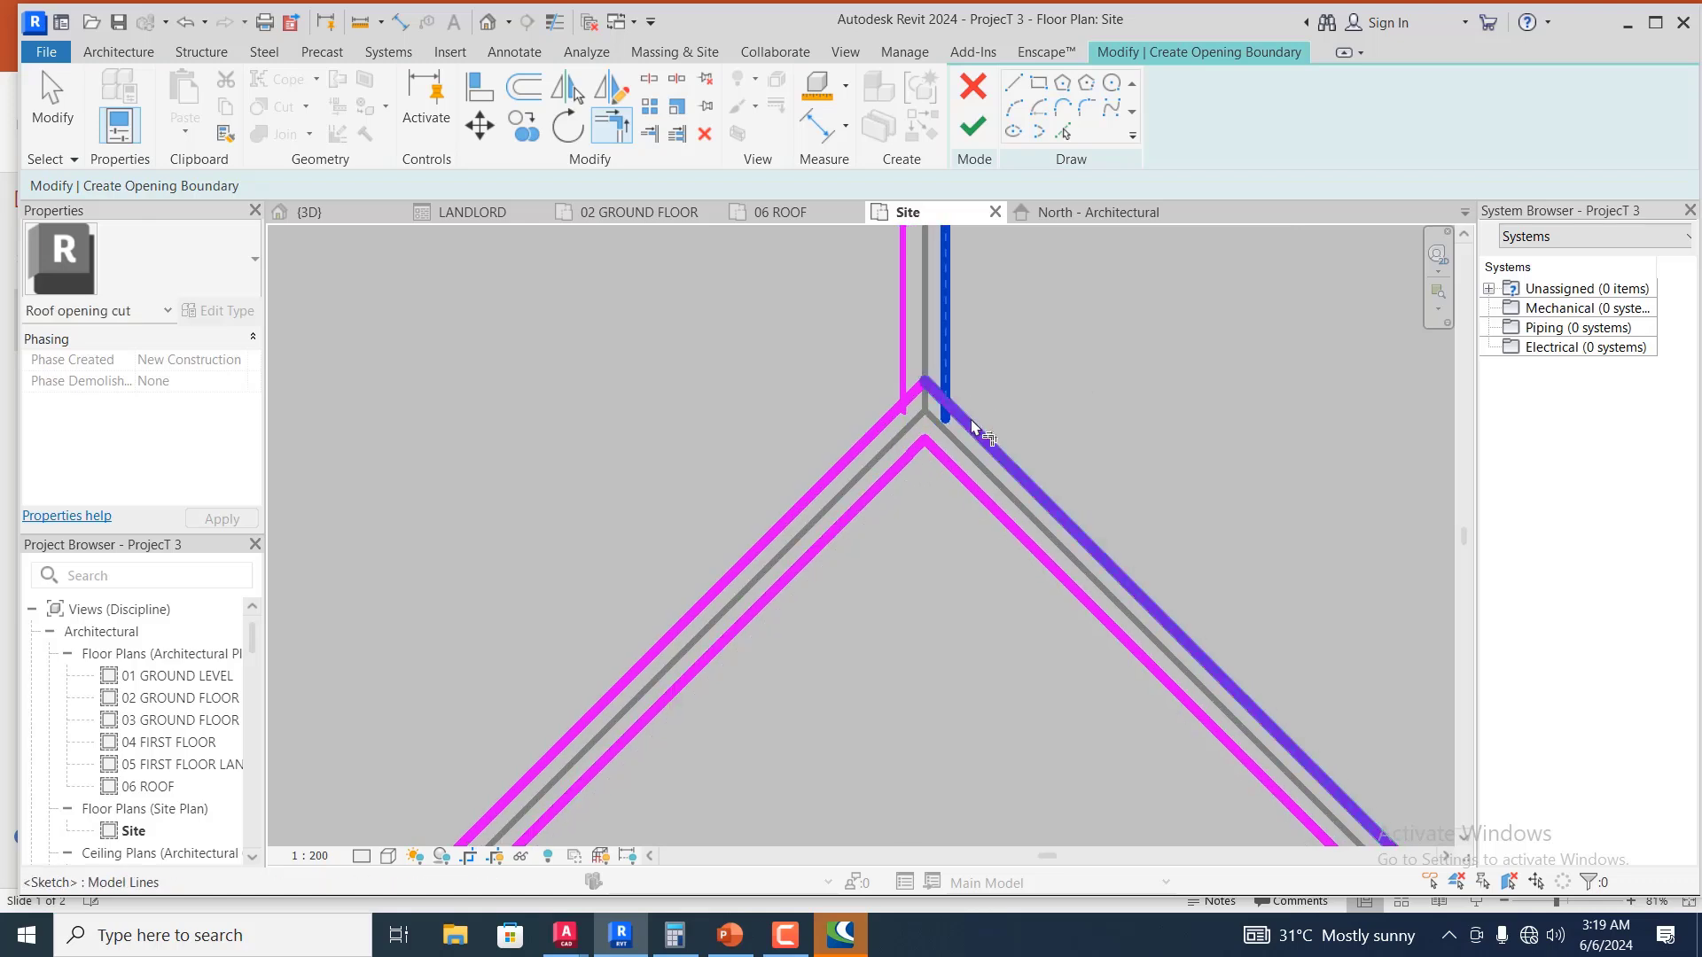
left_click(969, 423)
left_click(904, 394)
left_click(891, 417)
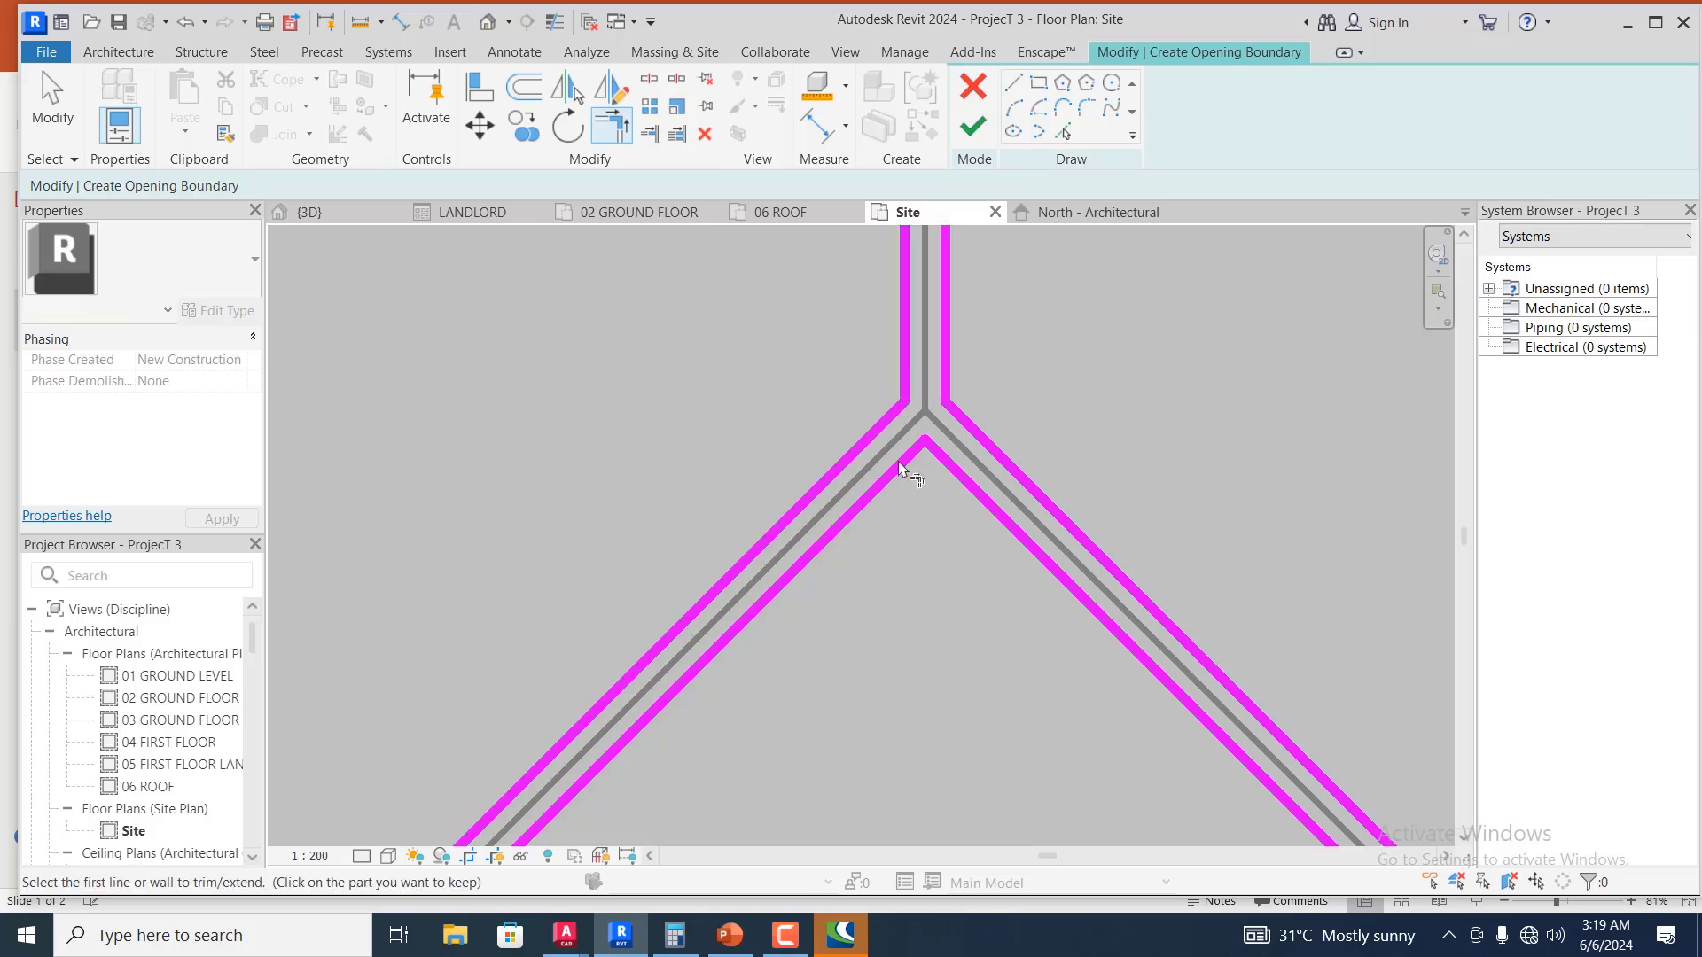
Finish the opening boundary sketch and check the cut roof copy in the North elevation and the 3D view
scroll(897, 476, "down", 4)
scroll(899, 592, "down", 3)
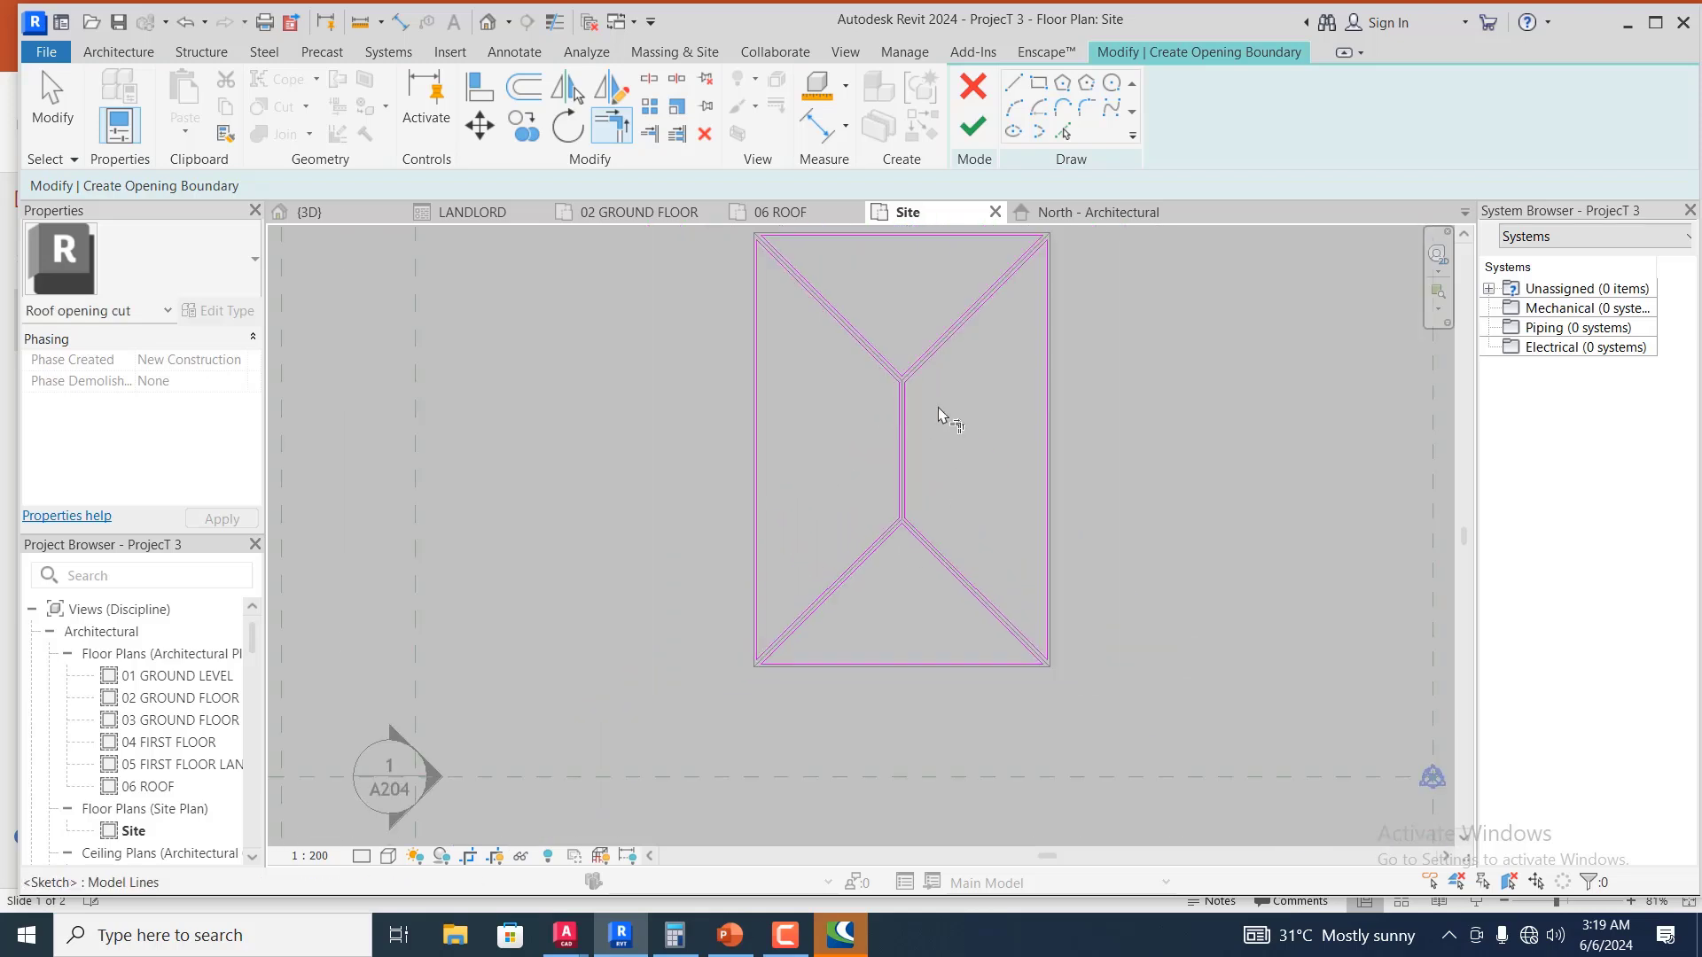
scroll(942, 410, "up", 2)
scroll(945, 460, "down", 1)
scroll(1030, 280, "up", 1)
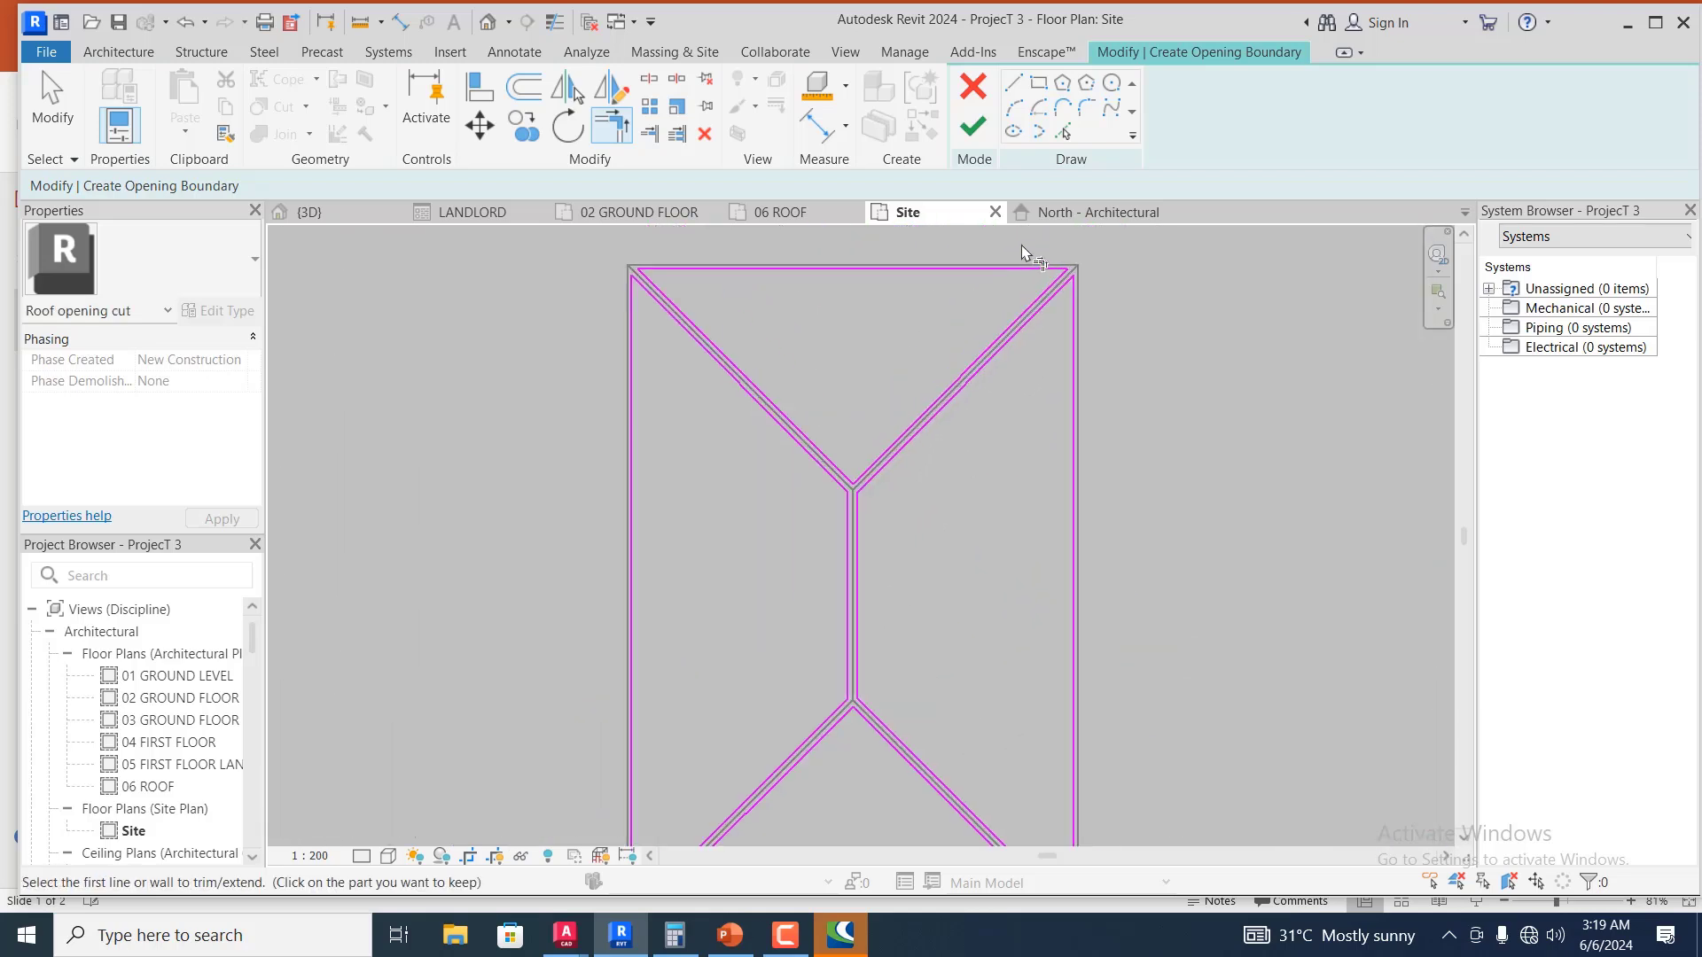
left_click(990, 126)
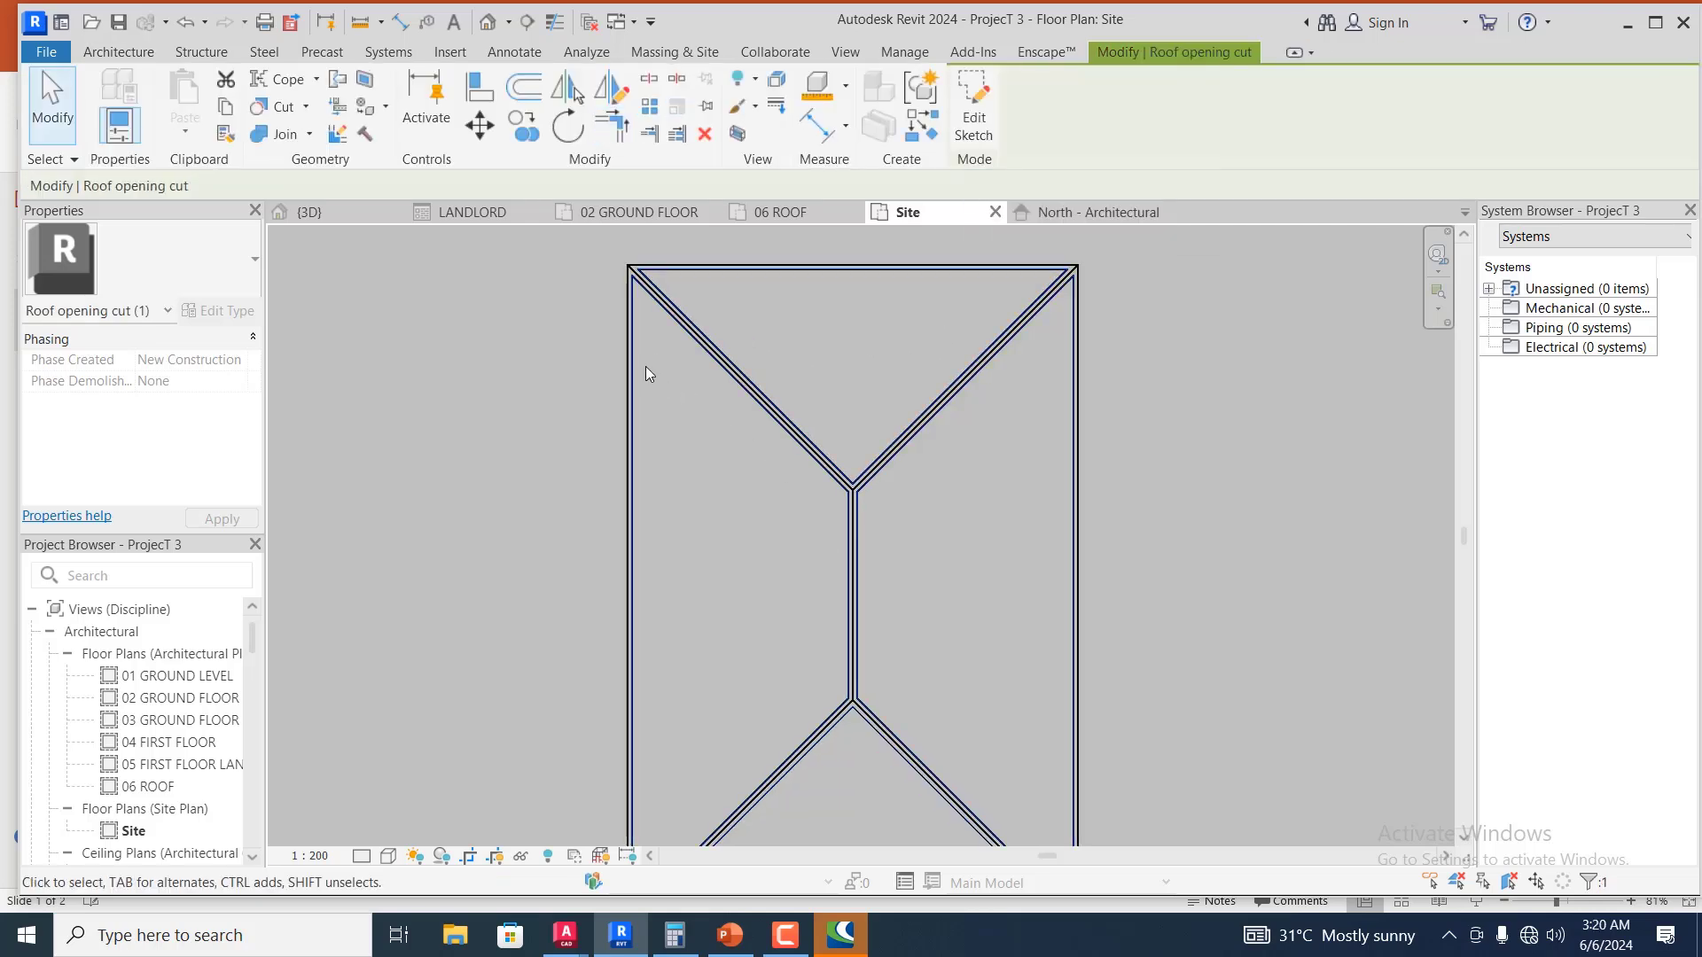
scroll(659, 354, "down", 1)
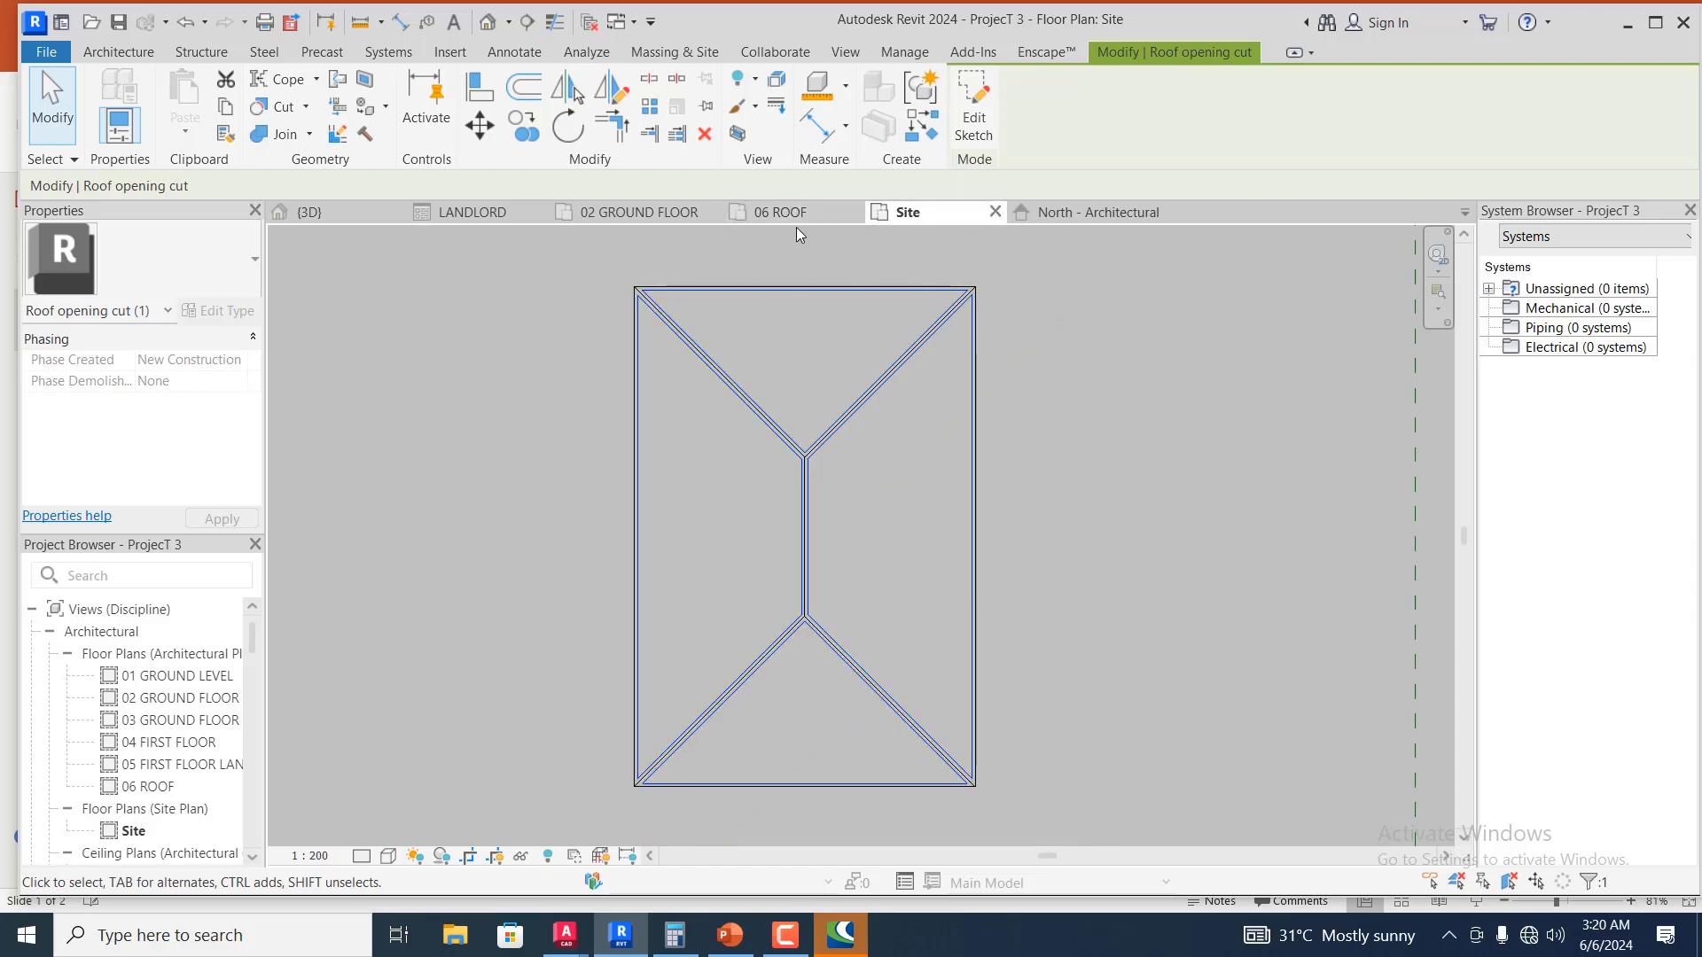
left_click(1099, 210)
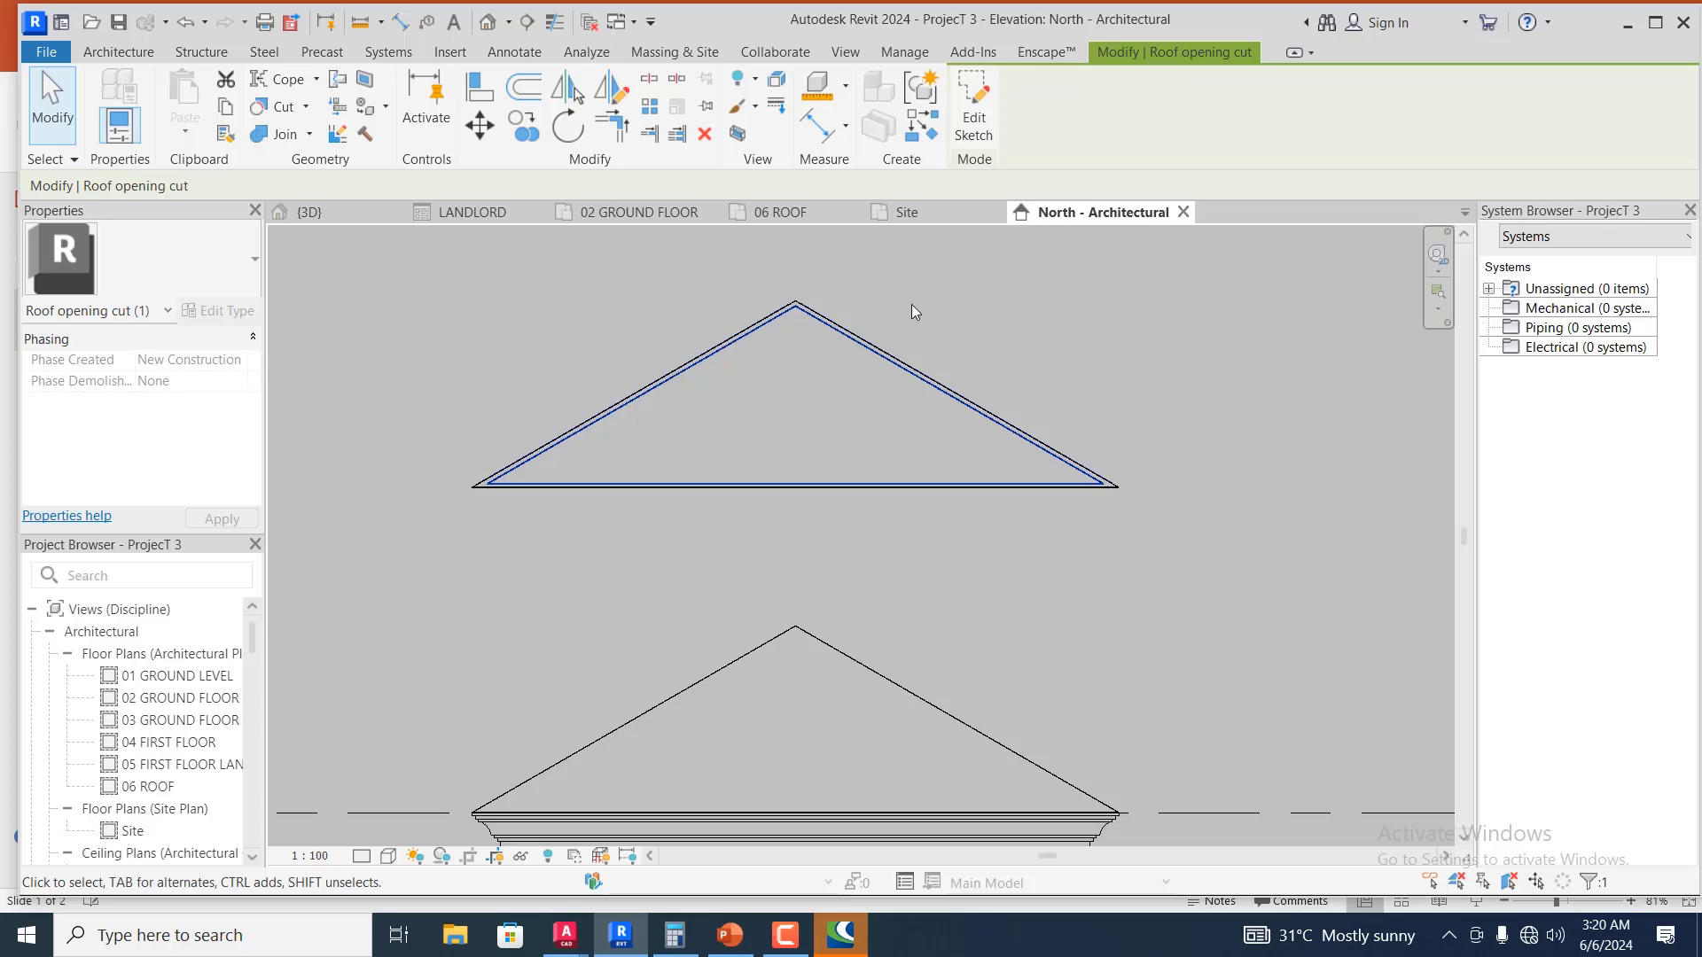
left_click(312, 213)
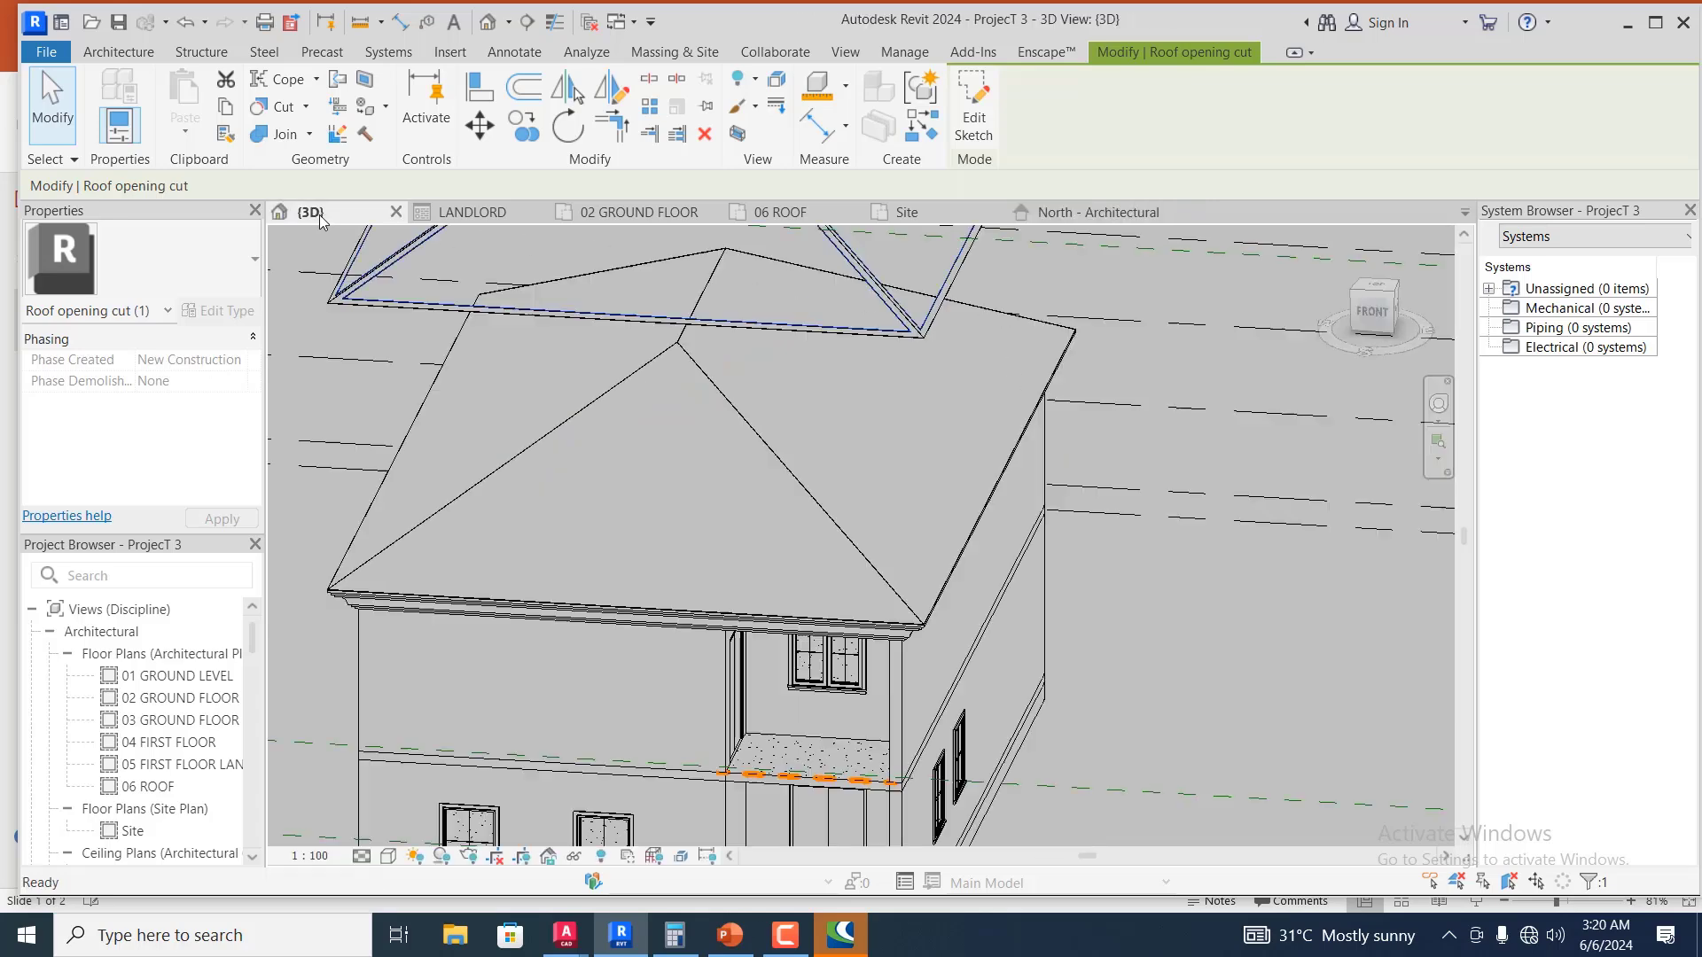
scroll(941, 567, "down", 3)
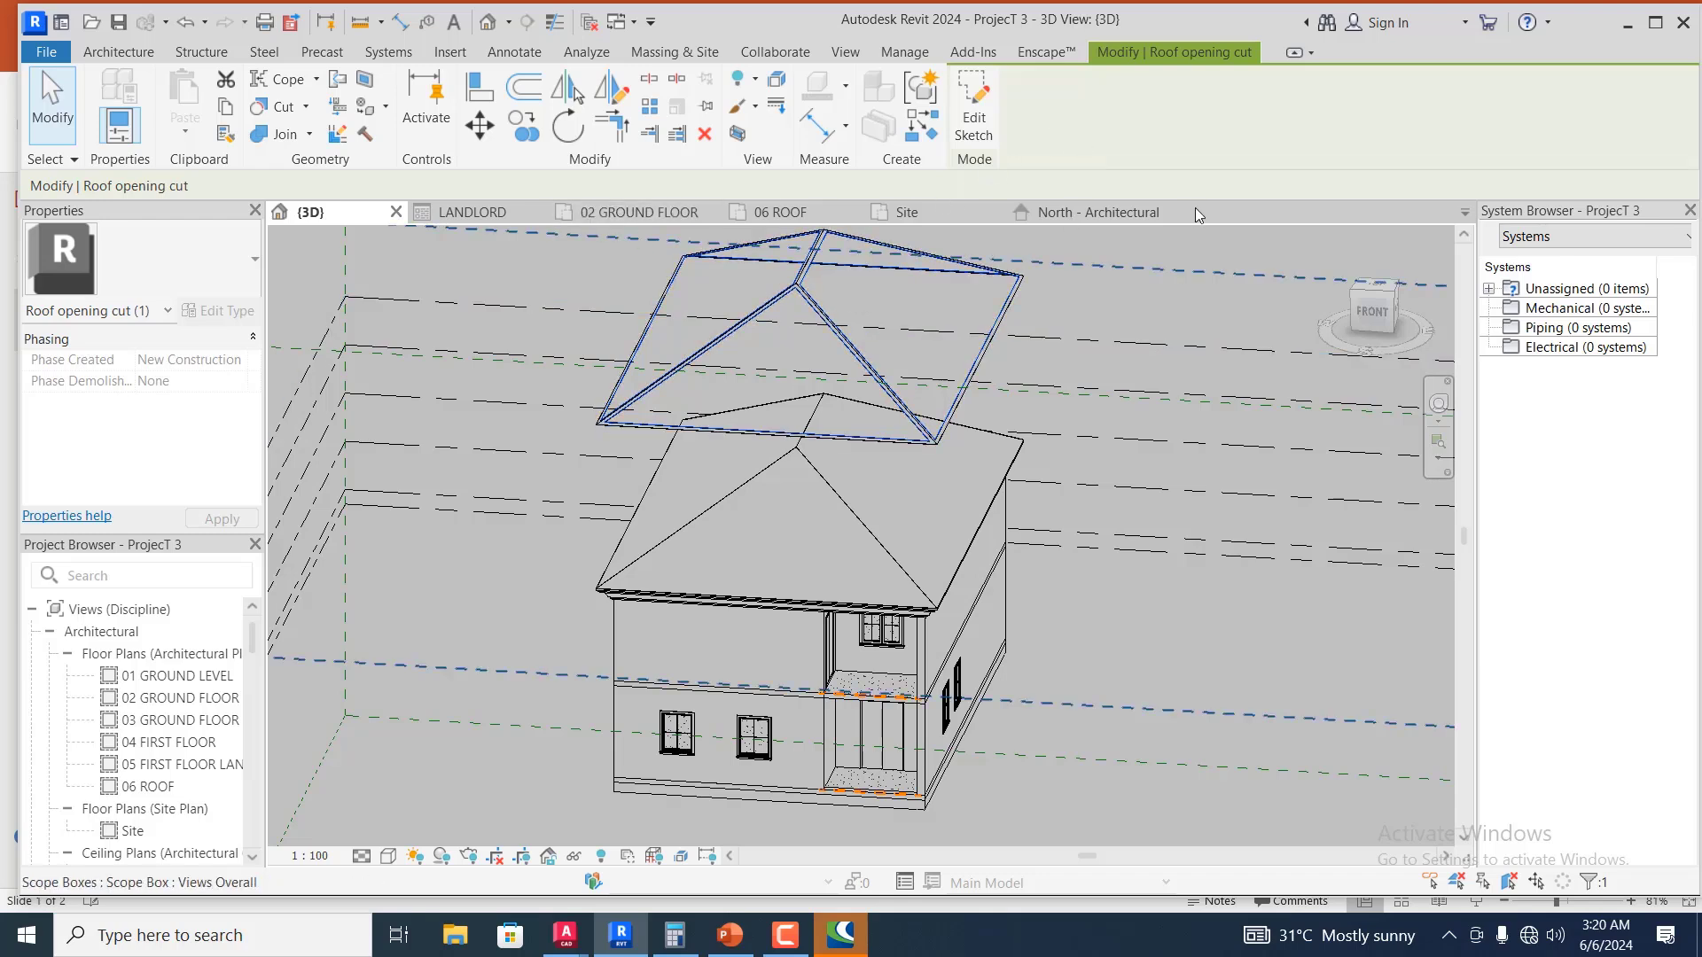
In the North elevation, move the cut roof copy and its opening down 5100 mm, with Constrain off, onto the original roof at level 06 ROOF
left_click(1093, 217)
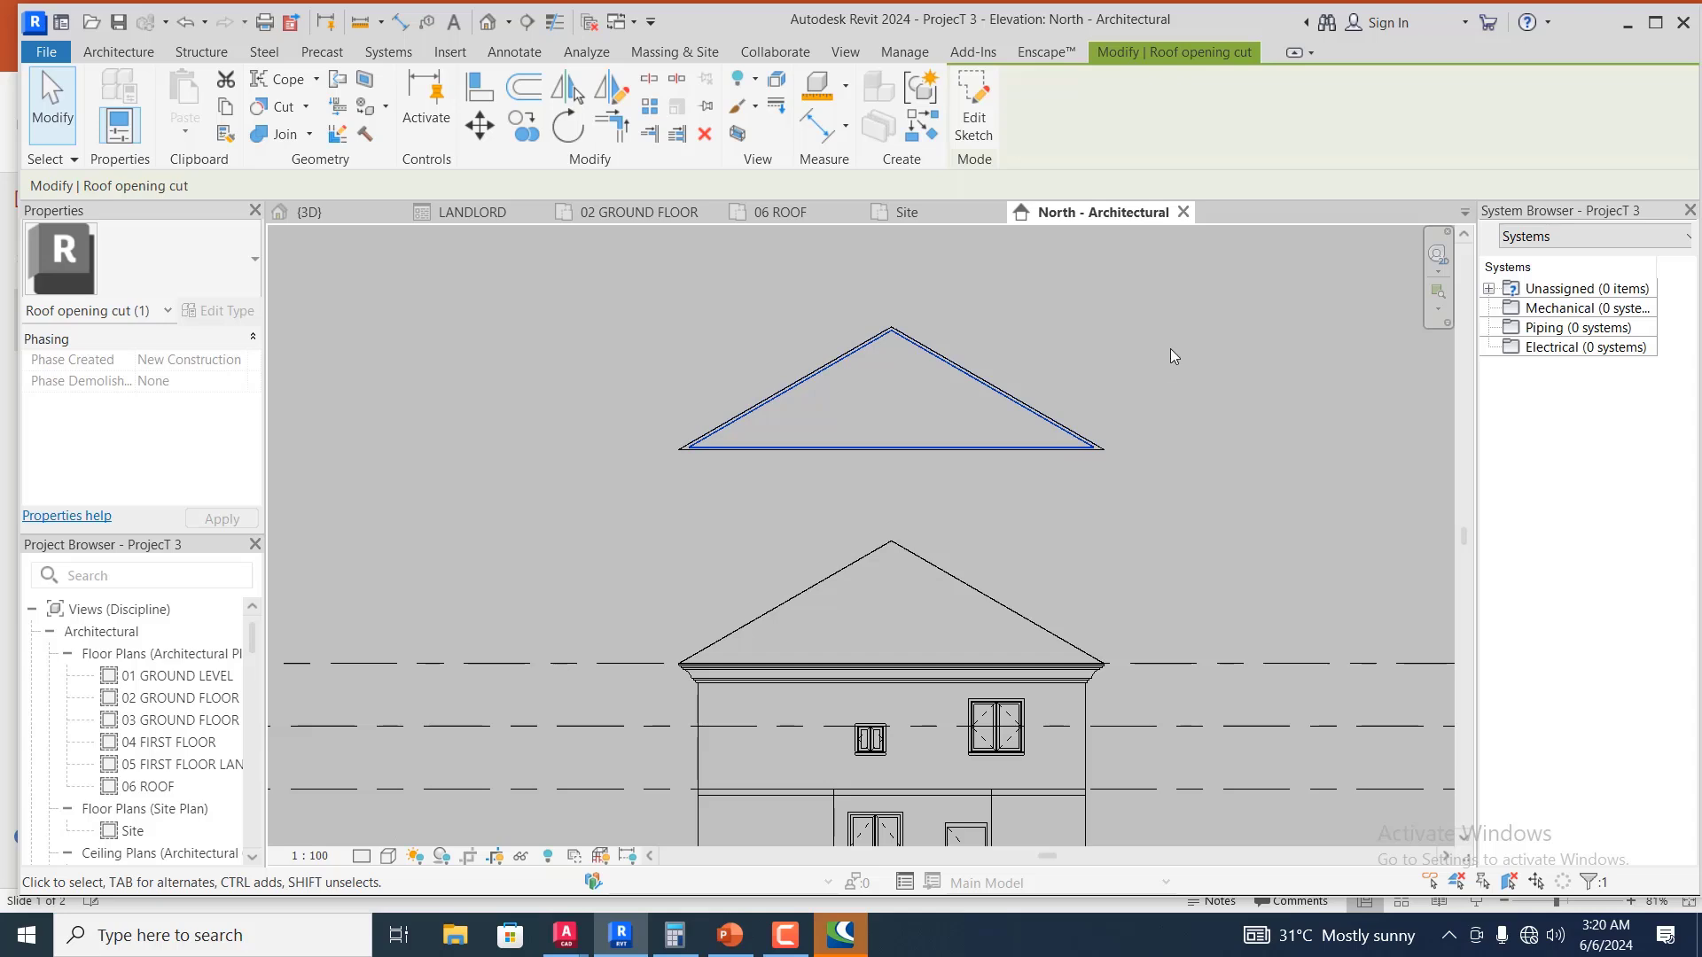
left_click_drag(1188, 316, 661, 477)
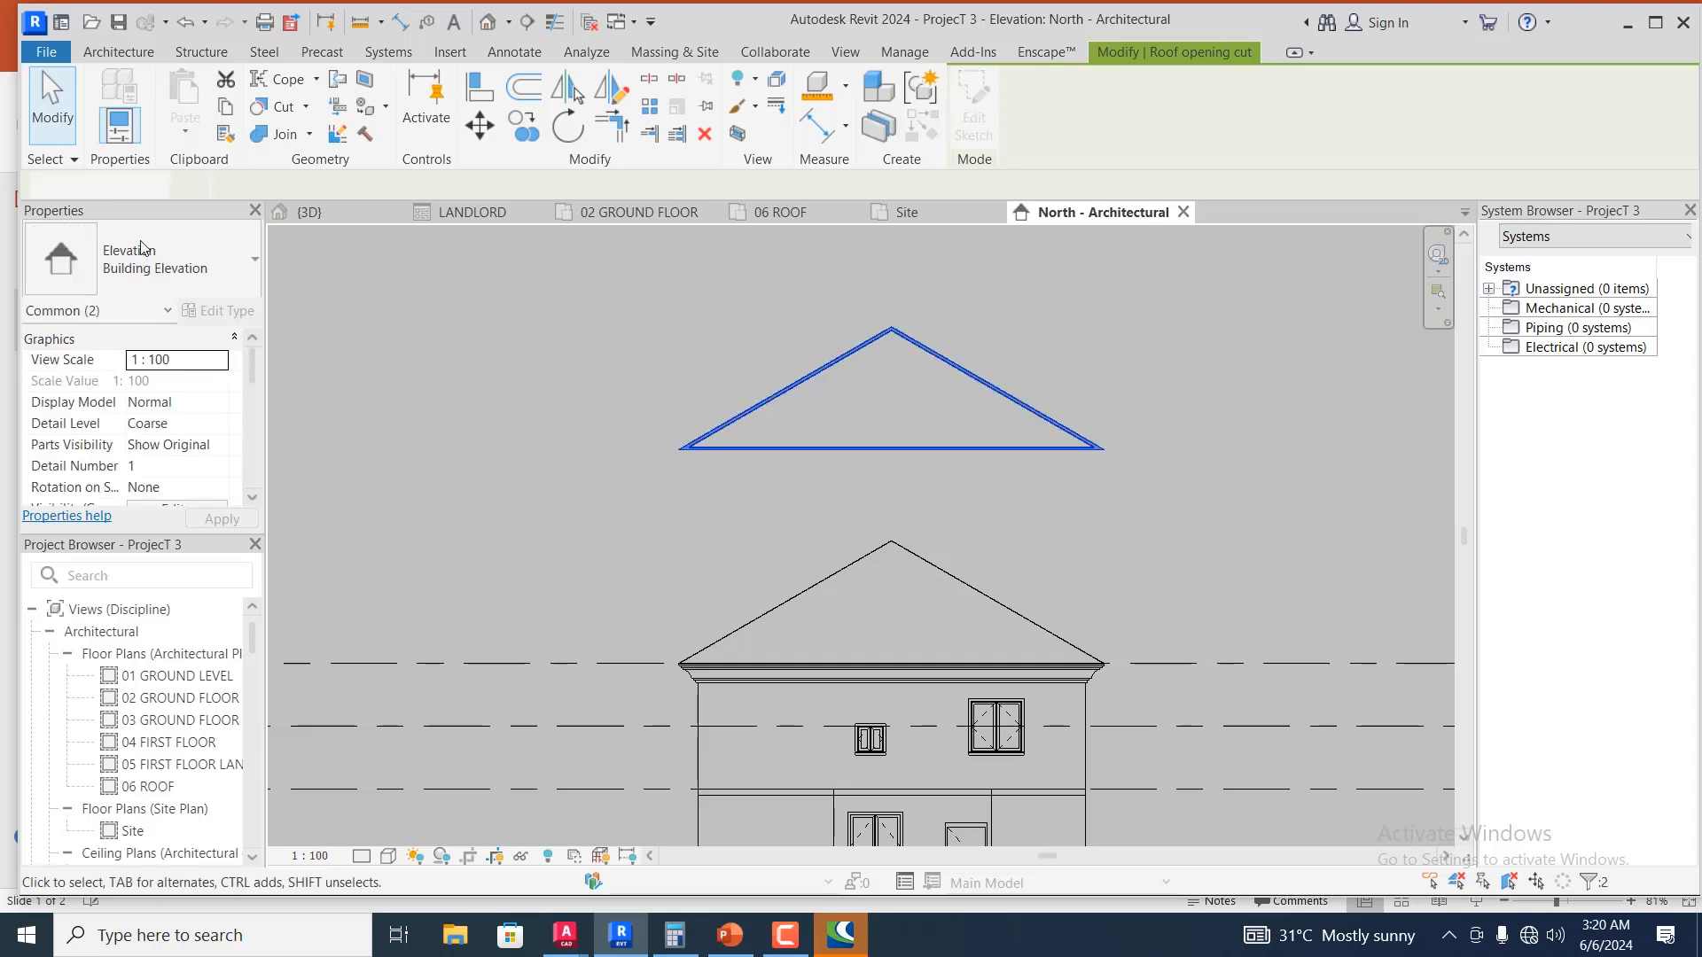
left_click(492, 130)
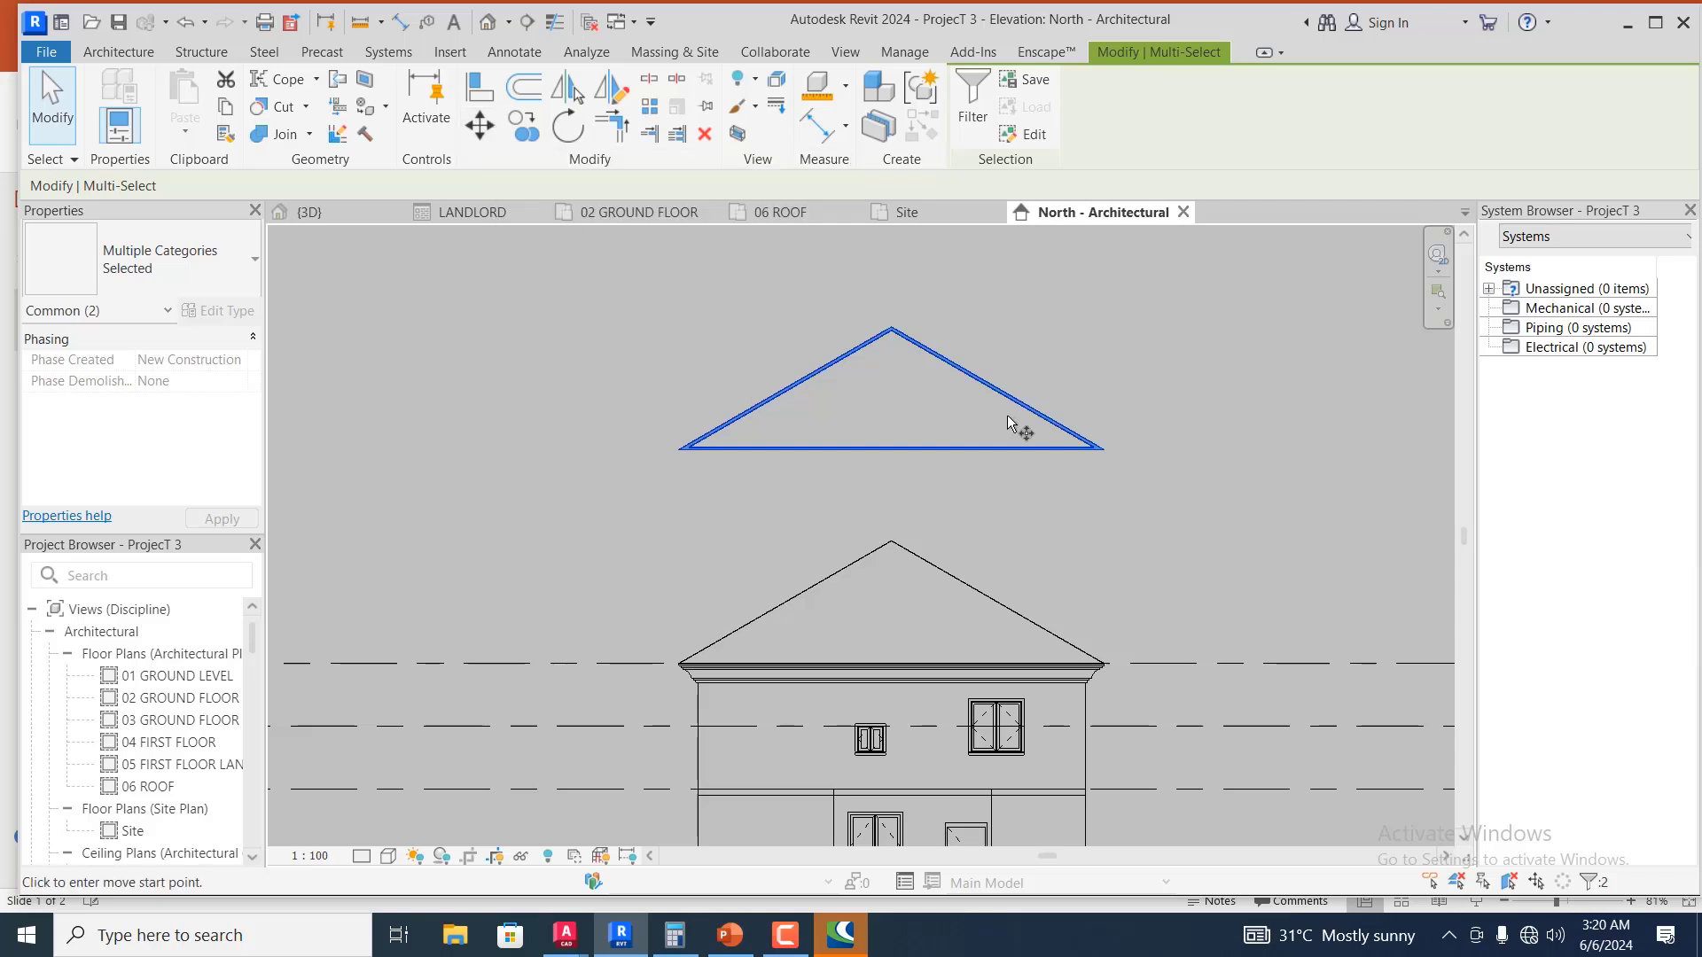
left_click(1100, 449)
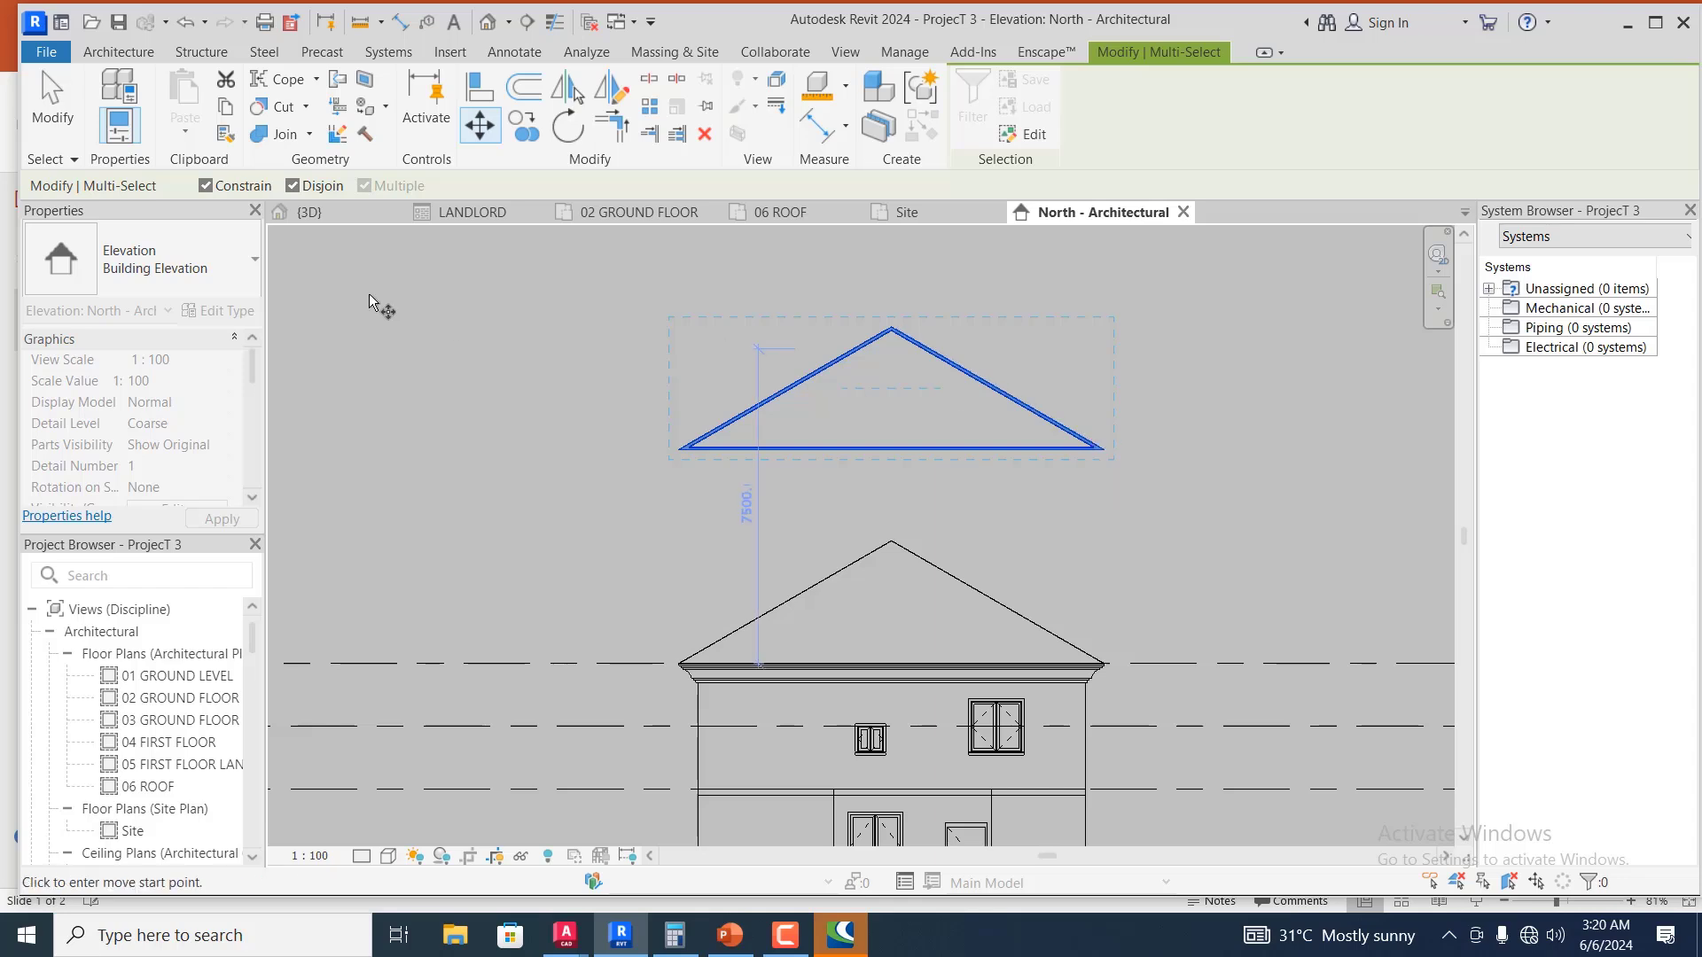
left_click(205, 186)
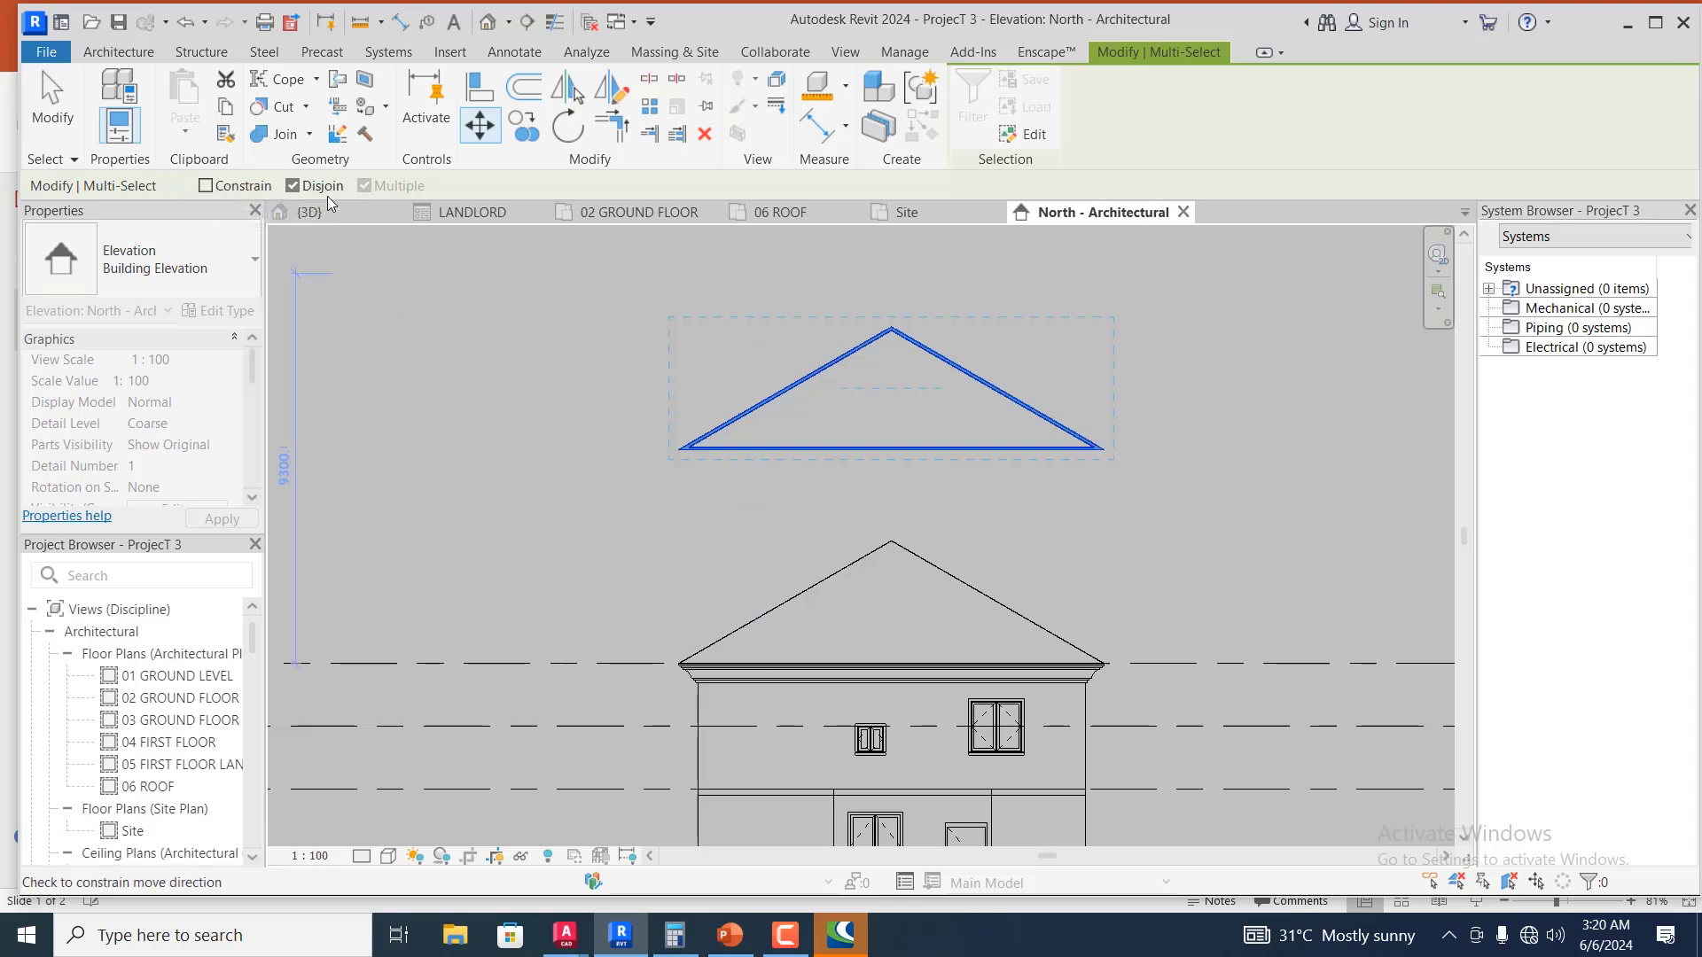
left_click(1103, 451)
scroll(1112, 667, "up", 1)
scroll(1112, 667, "up", 4)
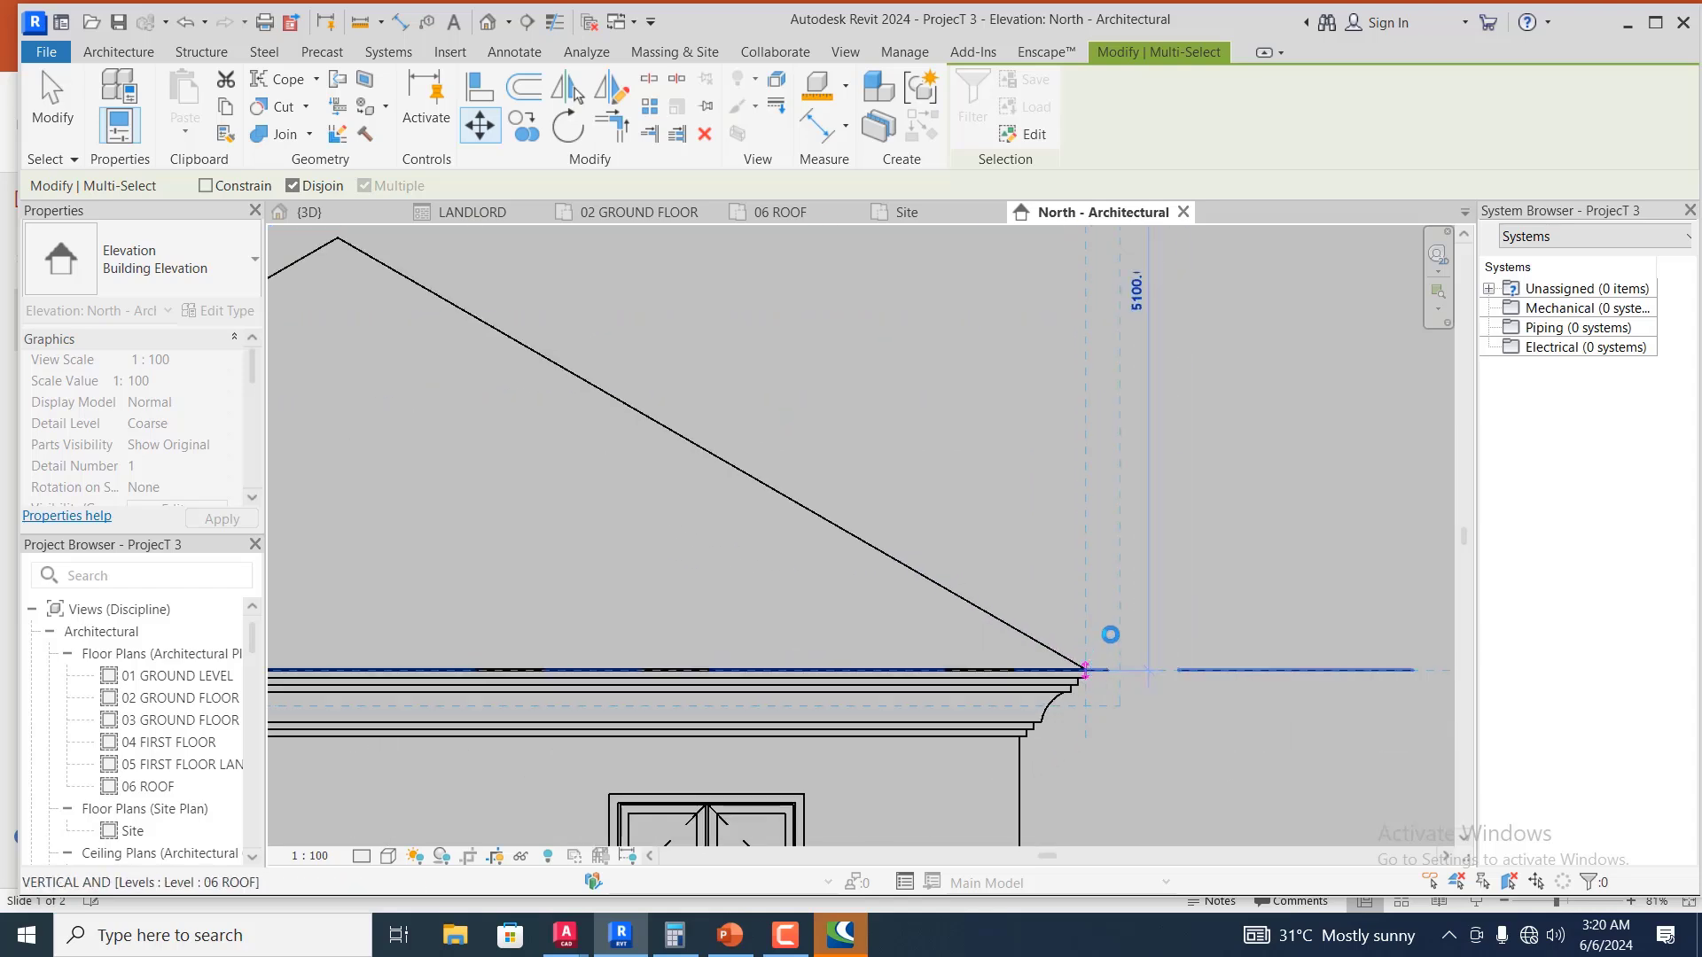
left_click(1108, 633)
scroll(1120, 626, "down", 2)
scroll(1180, 588, "down", 3)
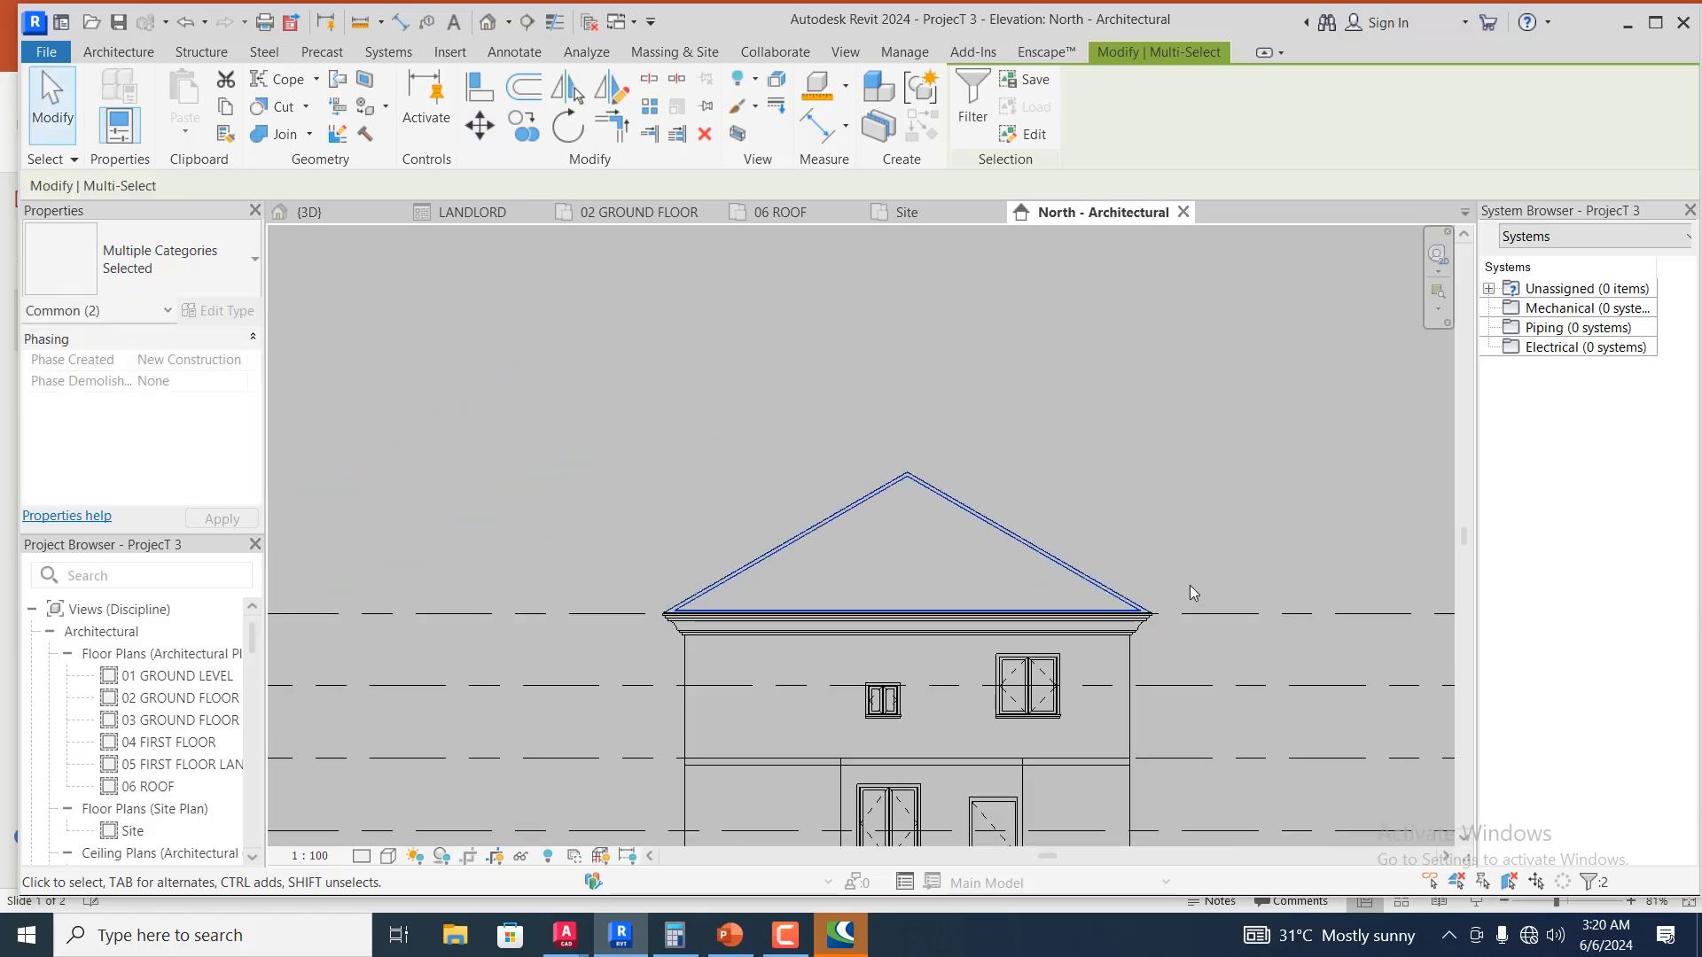
left_click(1189, 585)
Check how the lowered roof frame sits on the original roof in the North elevation and the 3D view
scroll(1137, 663, "down", 3)
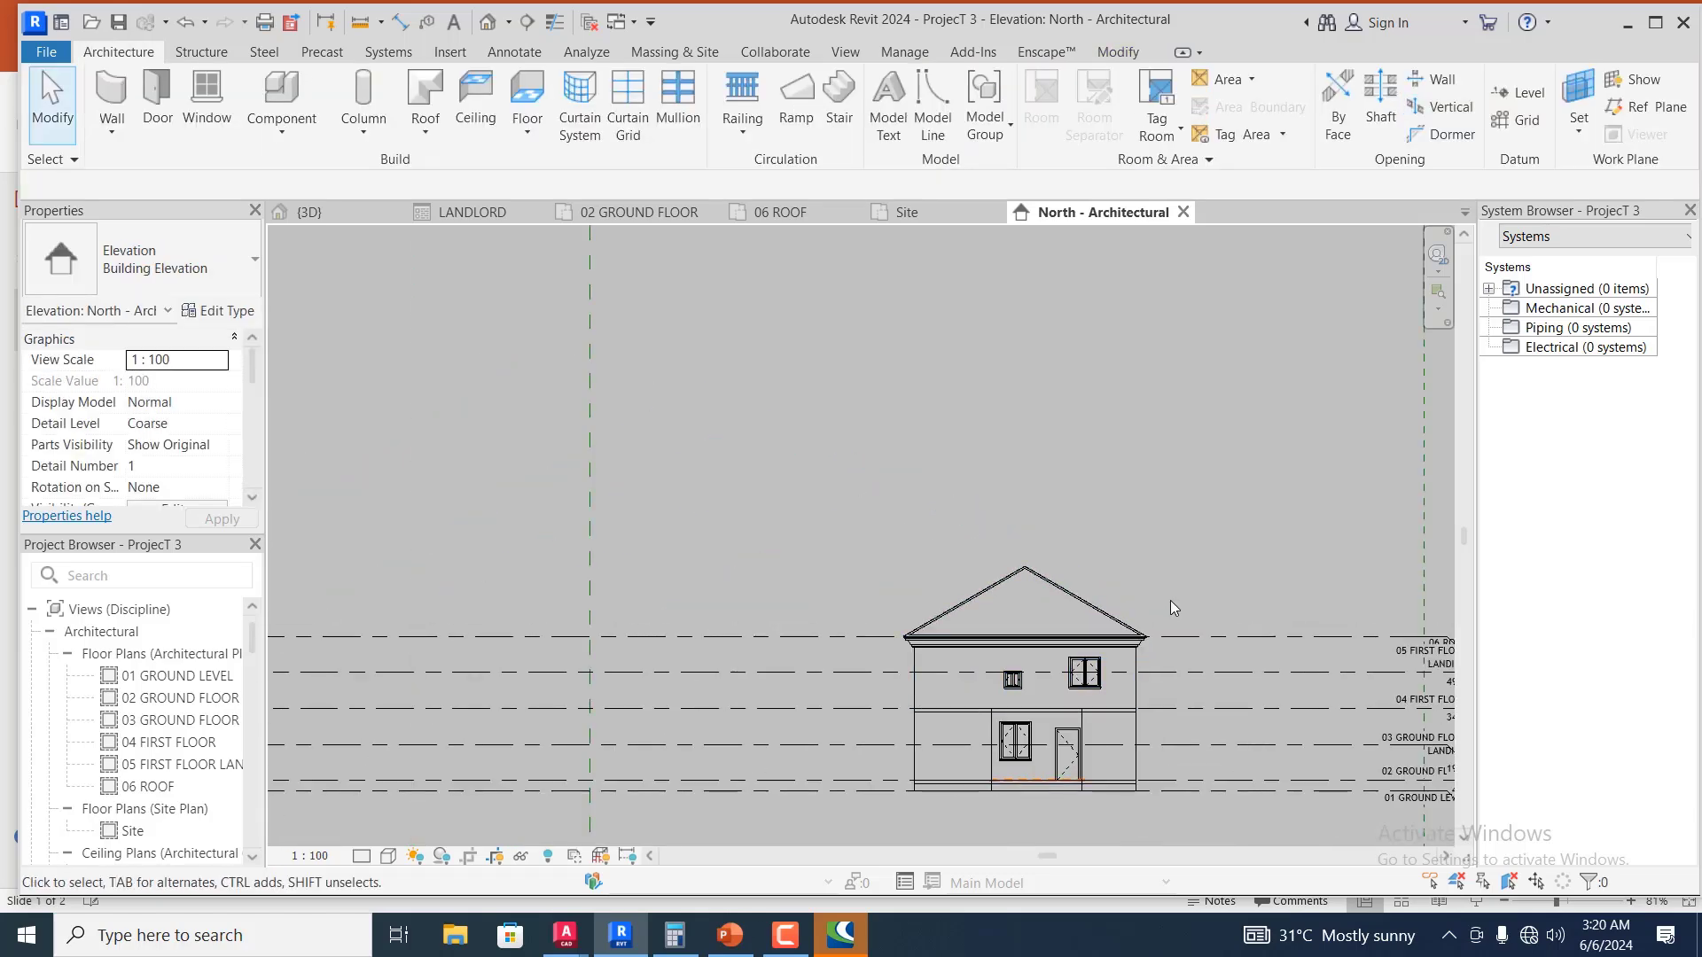
scroll(1166, 599, "up", 5)
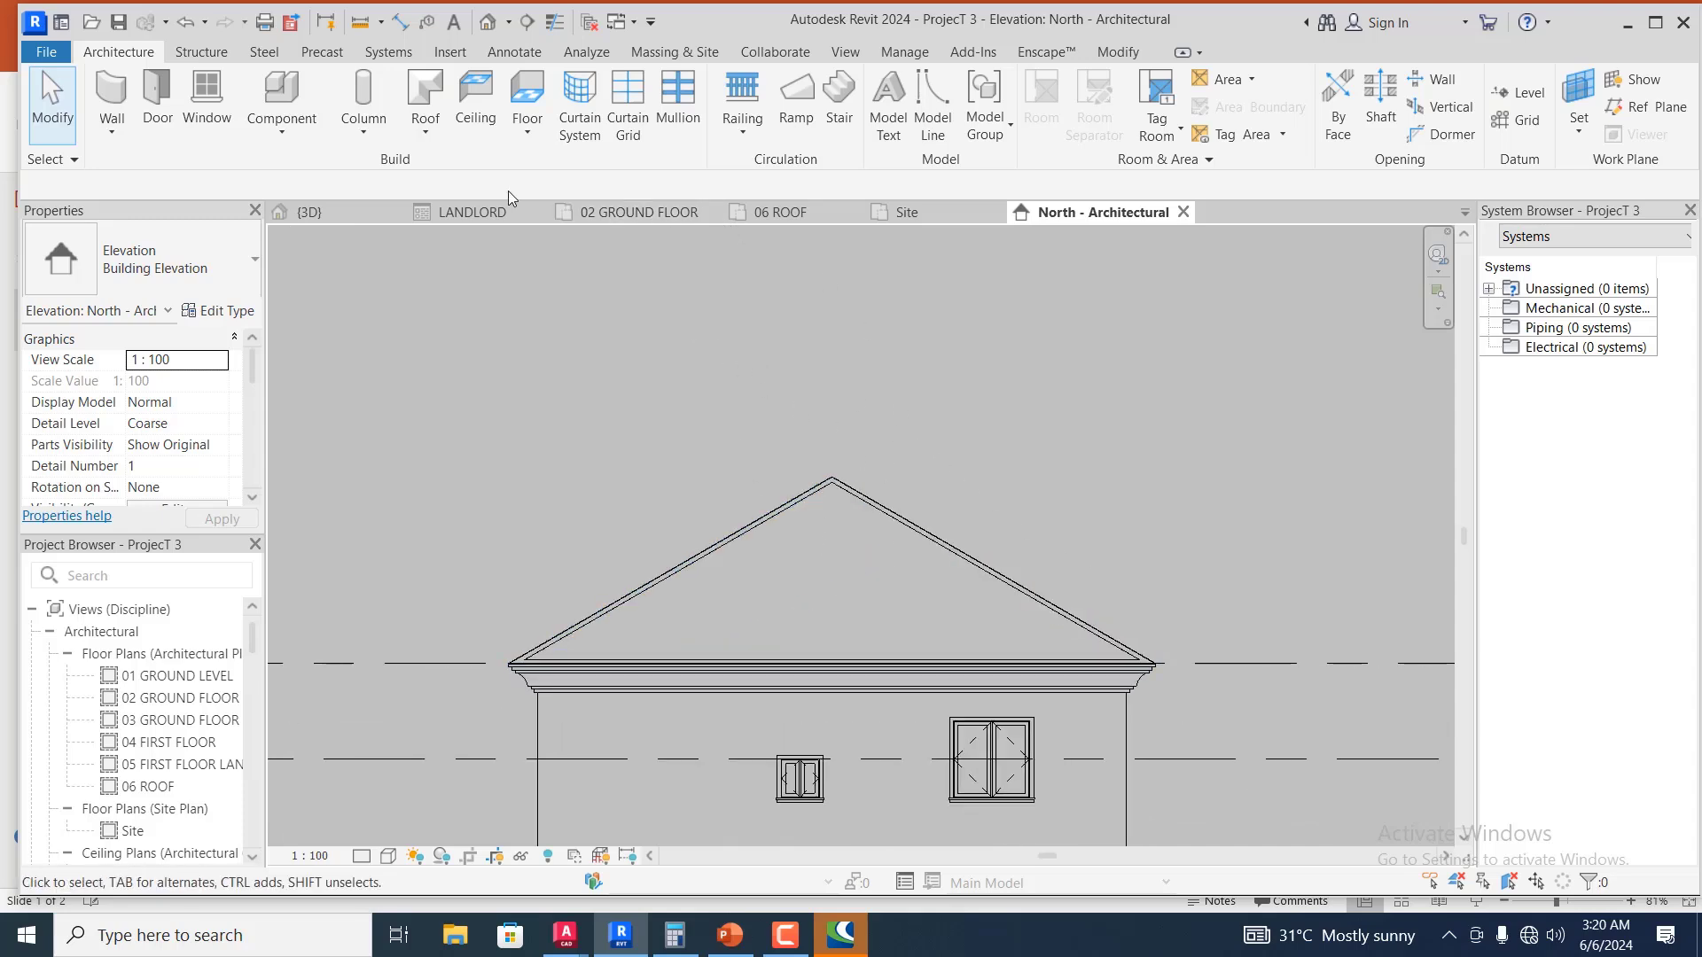
left_click(342, 216)
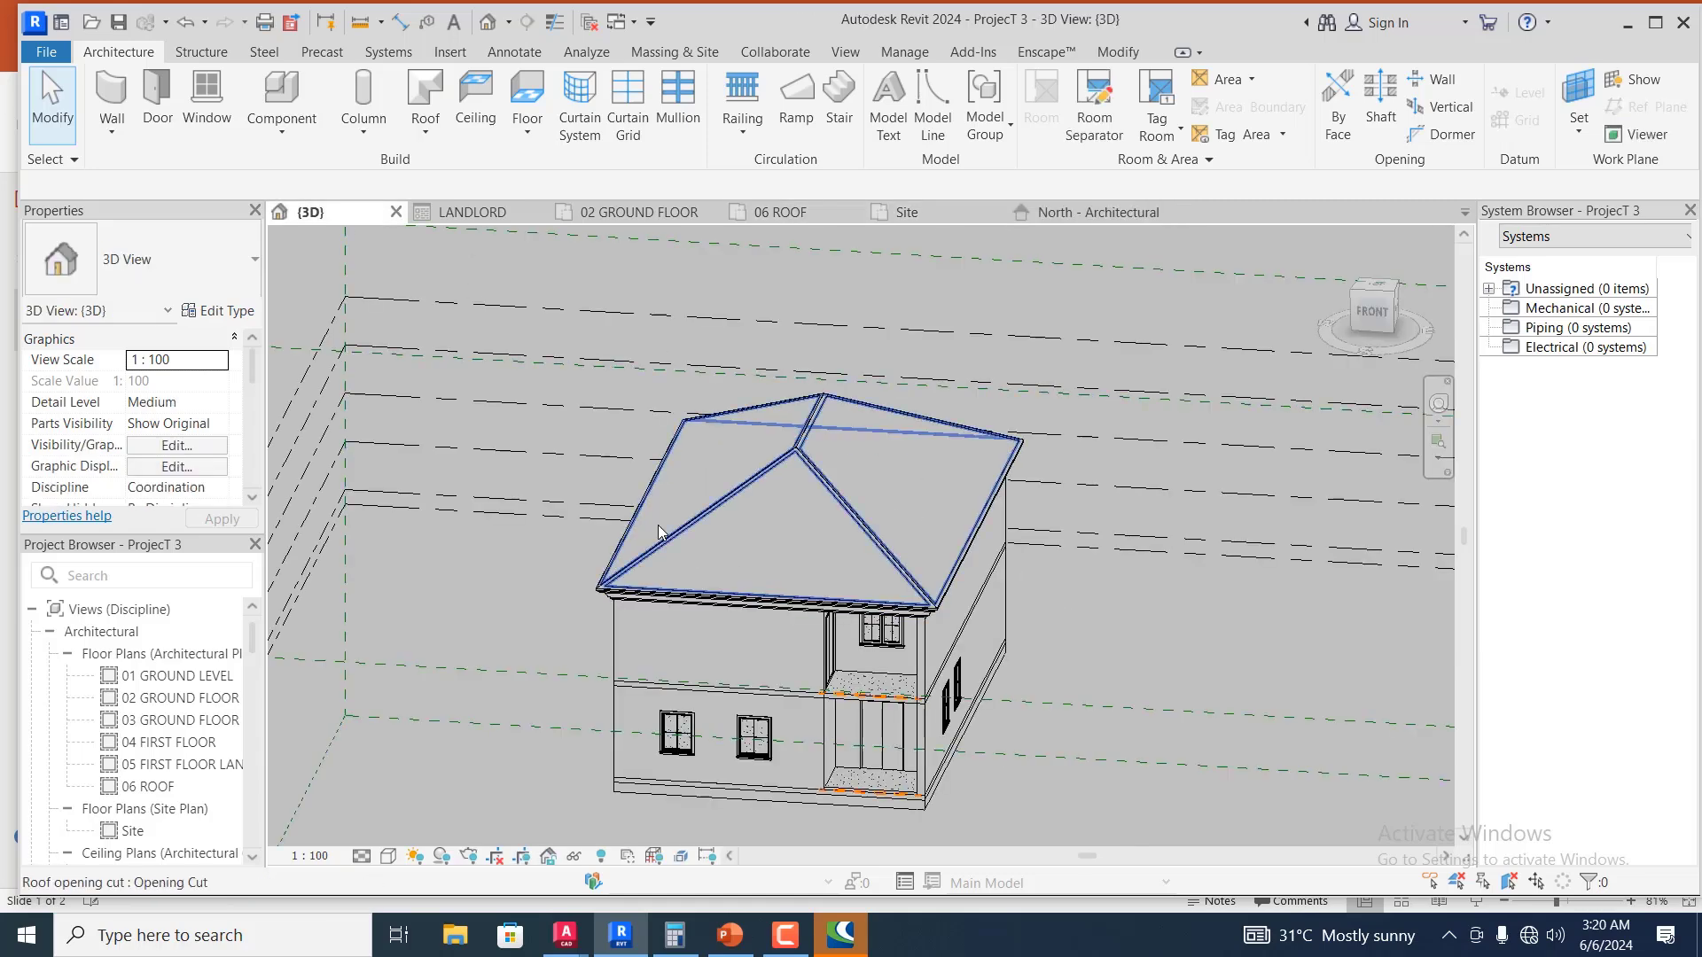
scroll(679, 679, "up", 1)
scroll(581, 716, "up", 2)
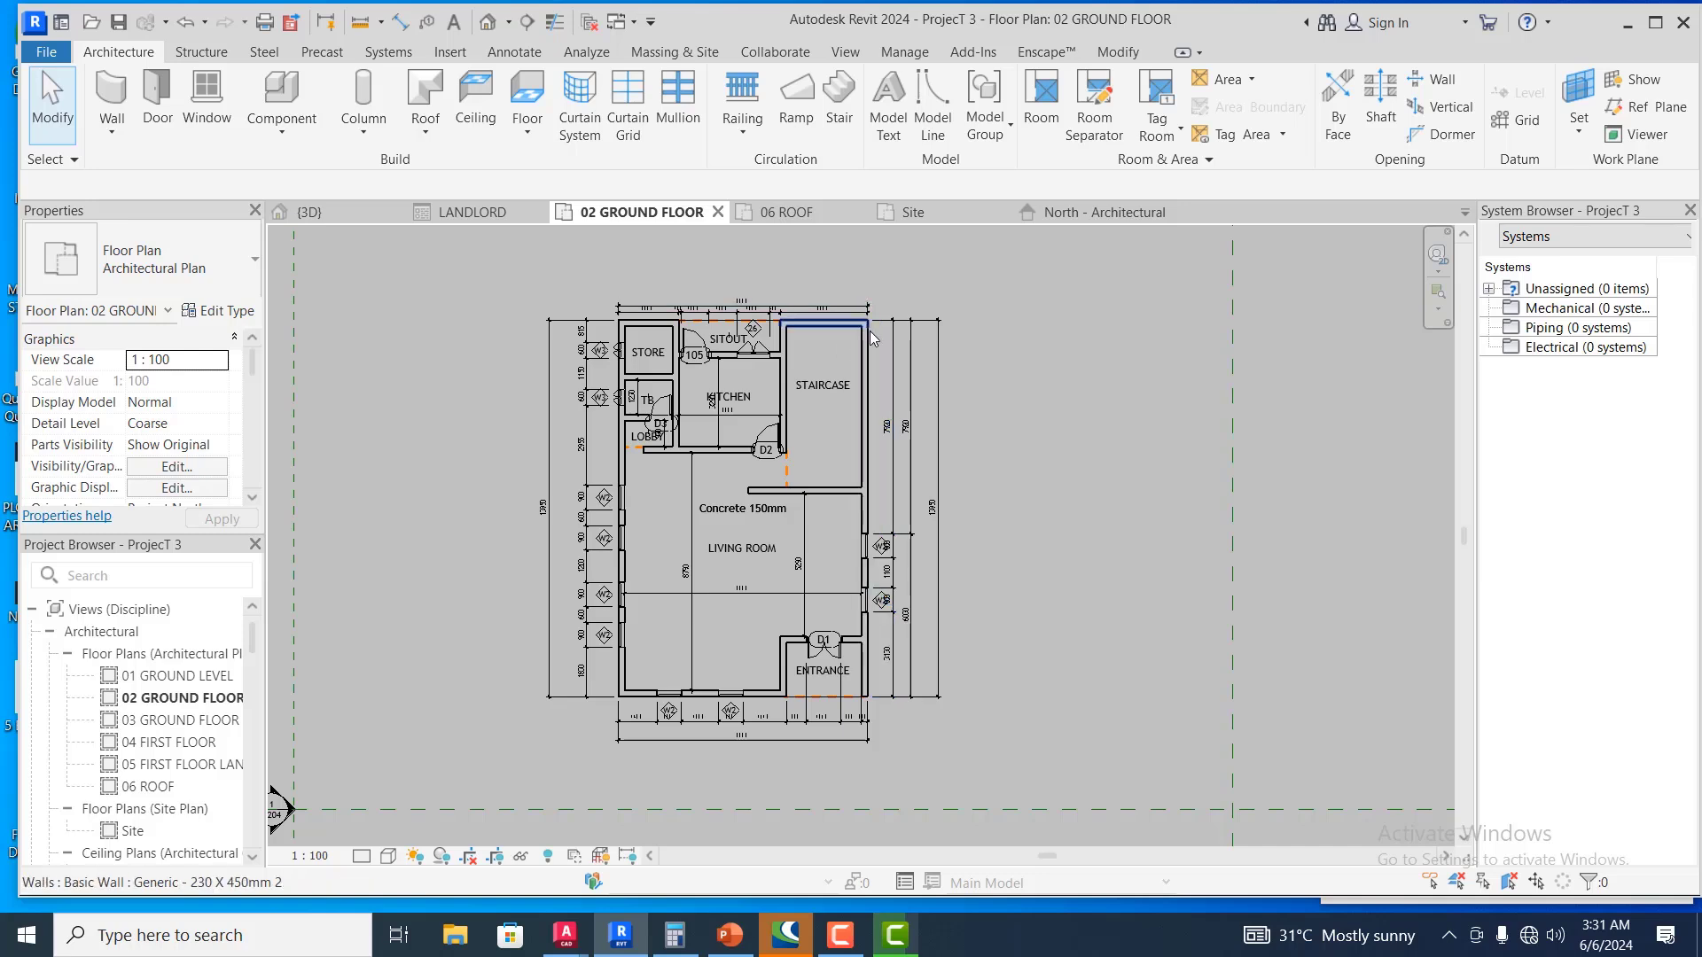
Start a new stair in the 02 GROUND FLOOR plan at the staircase room and save the project
scroll(938, 333, "up", 3)
scroll(943, 297, "up", 1)
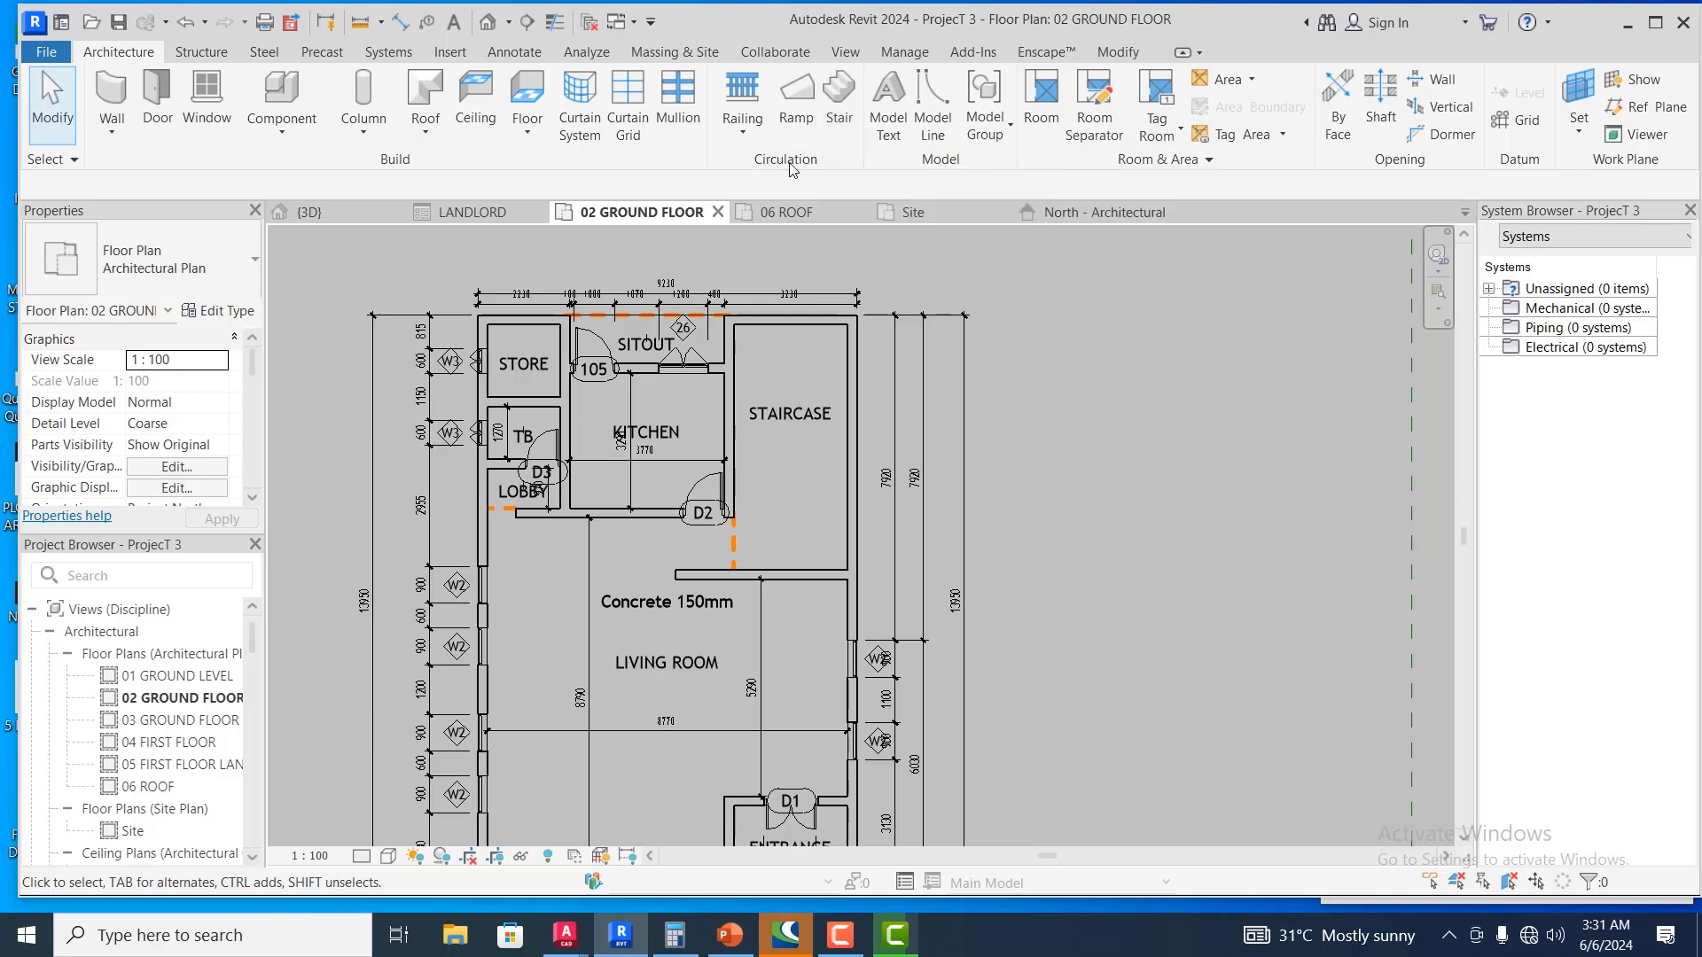
left_click(839, 98)
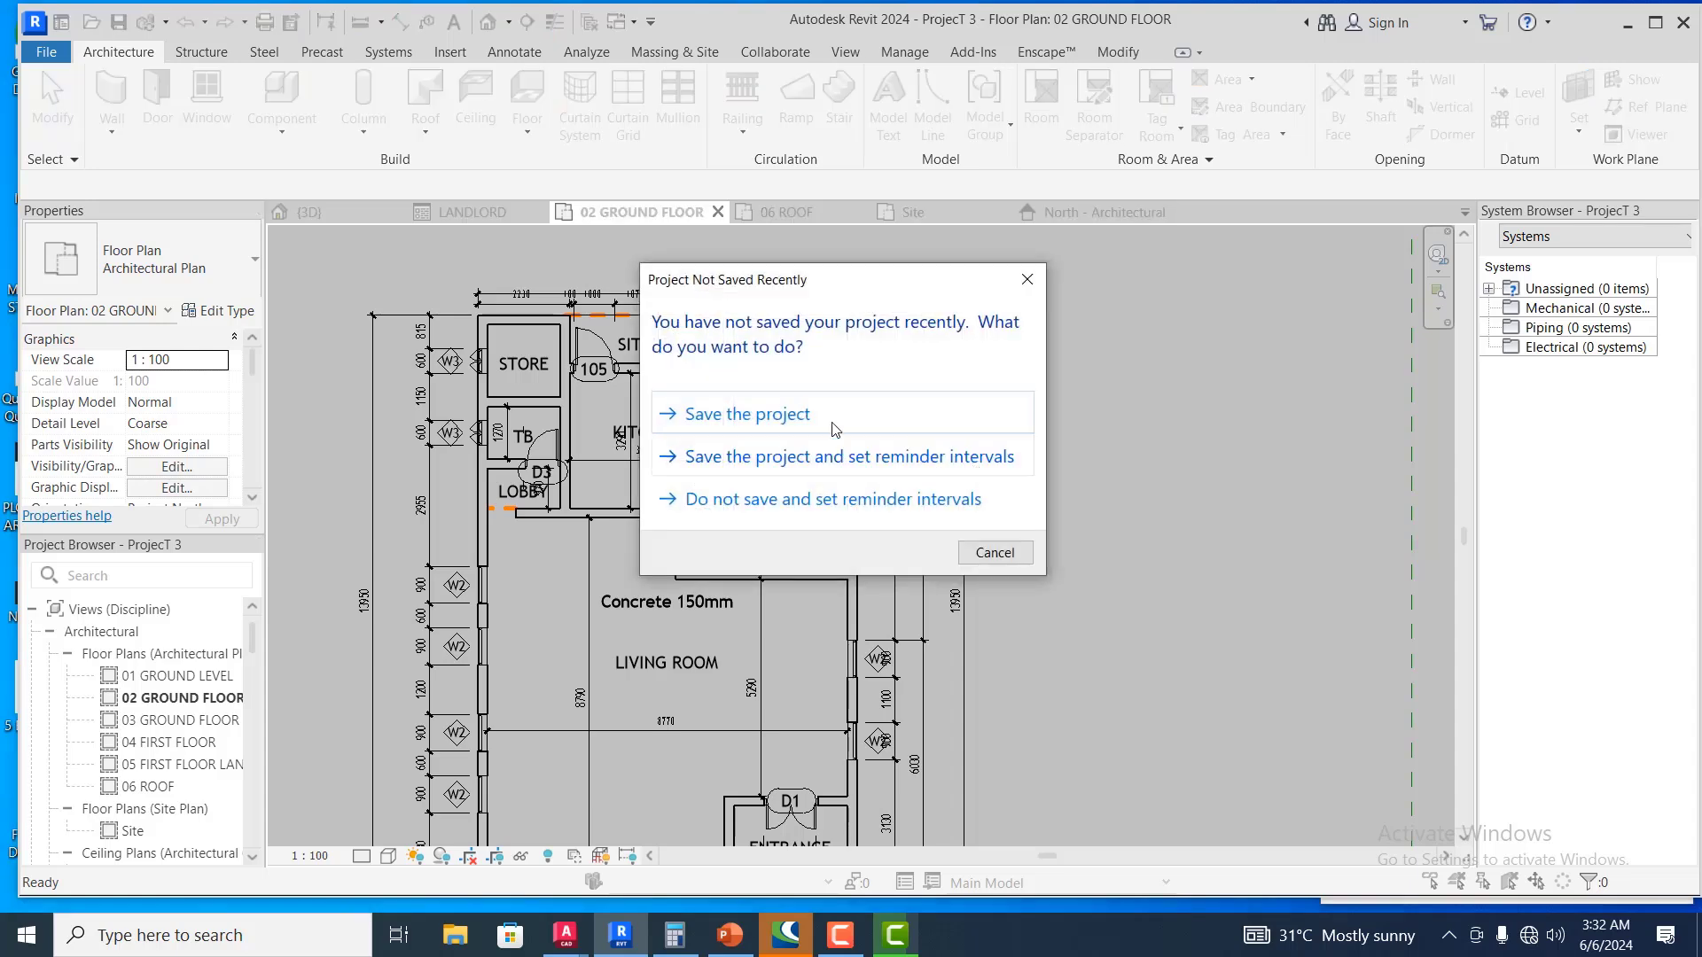
left_click(823, 416)
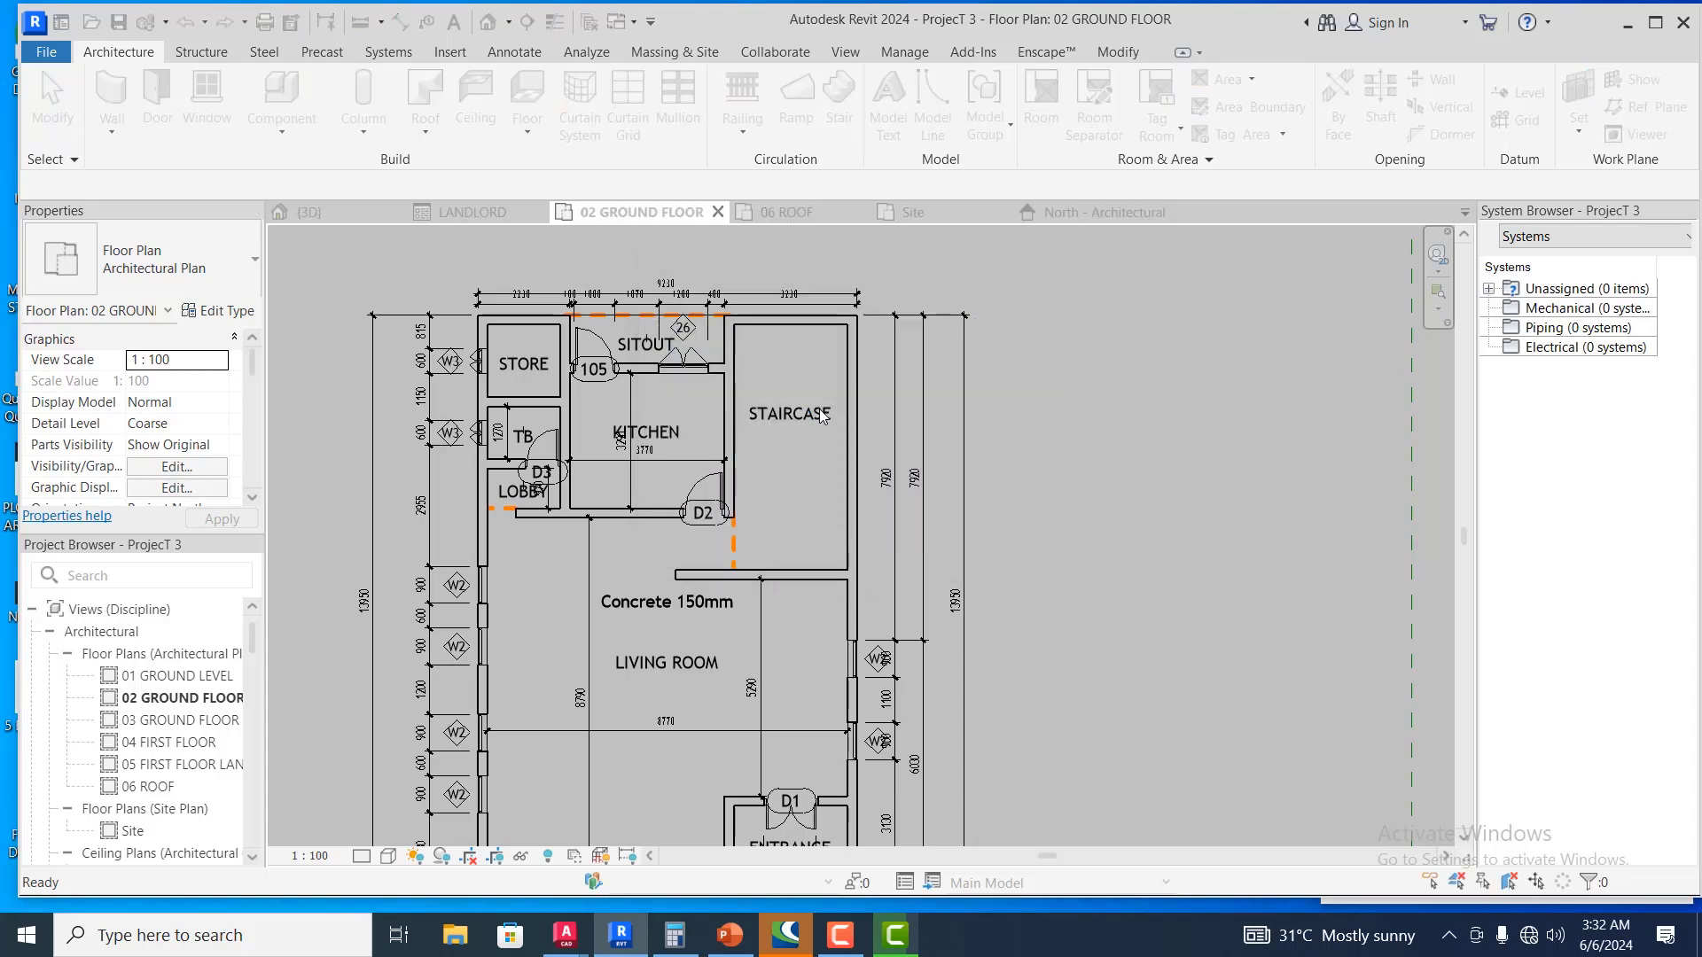
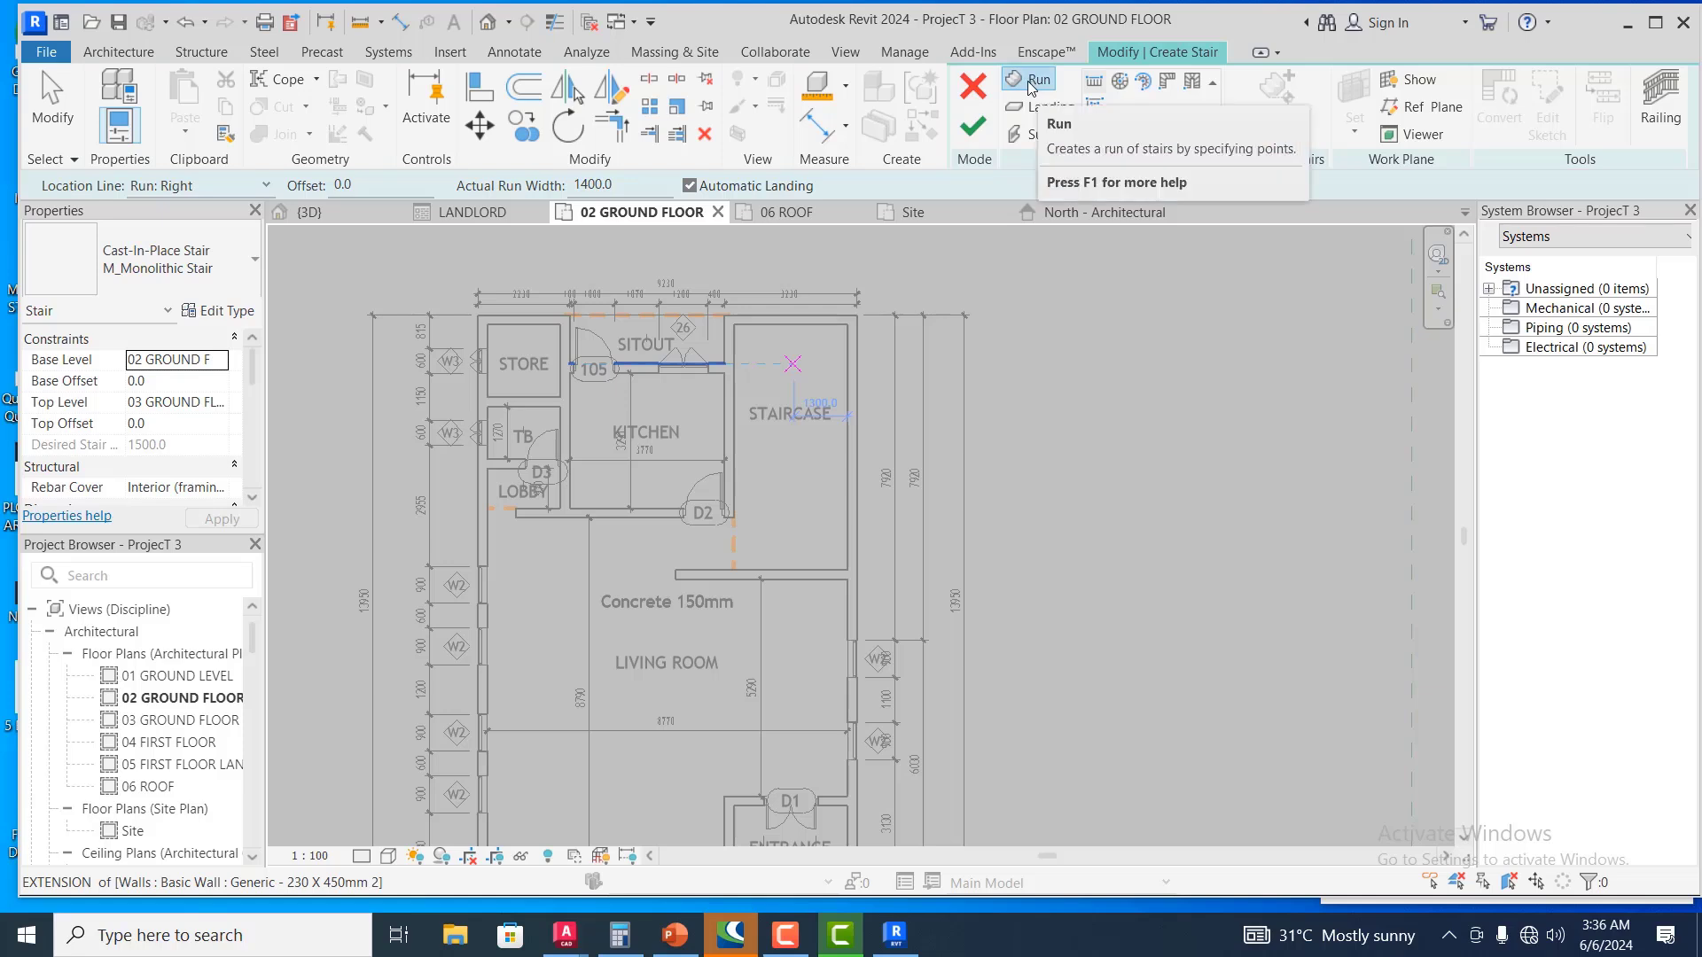
Set the minimum run width of the M_Monolithic Stair type to 1350 mm
left_click(1098, 86)
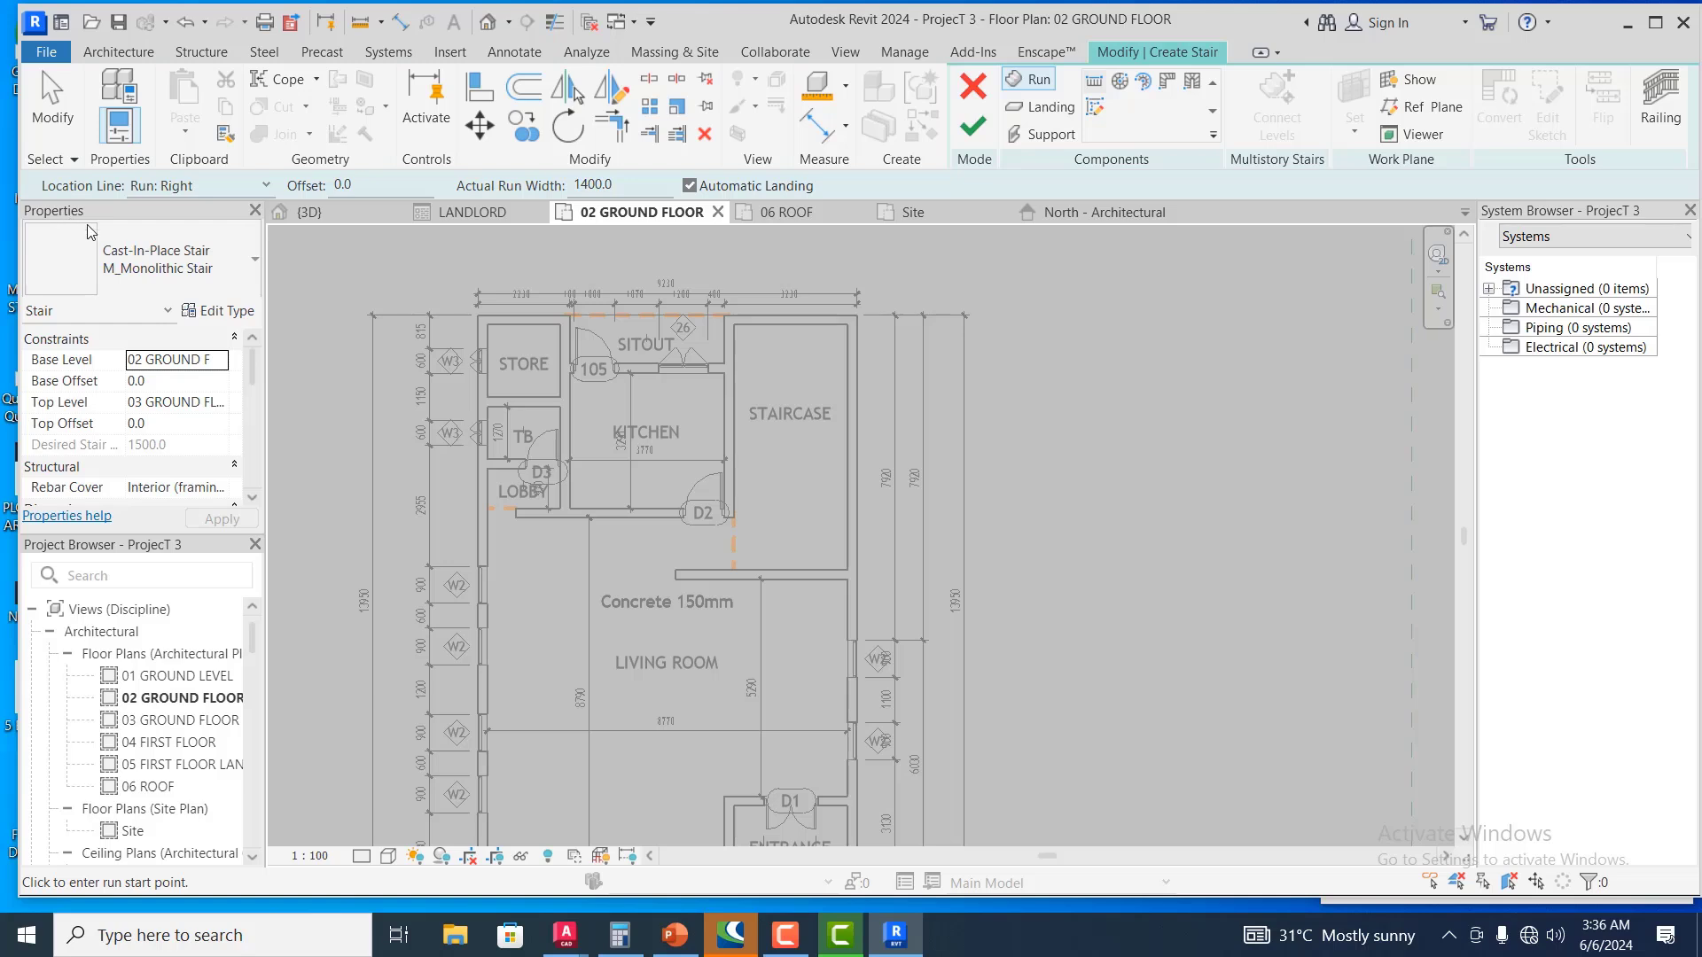
left_click(256, 263)
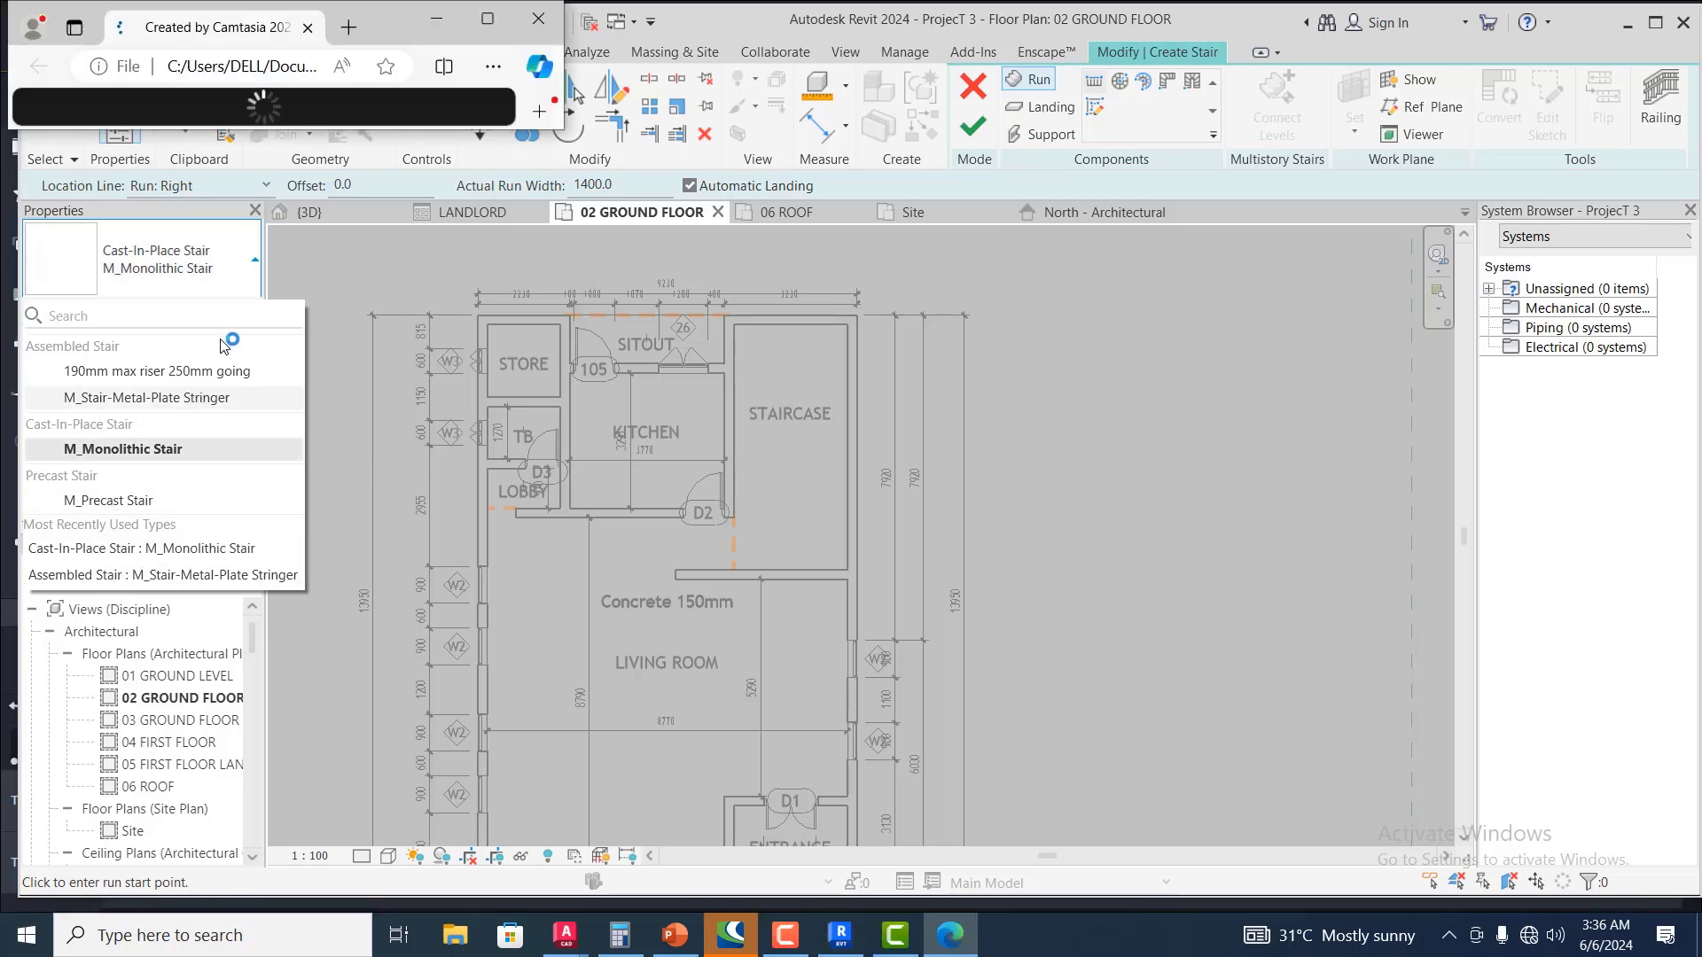
left_click(538, 28)
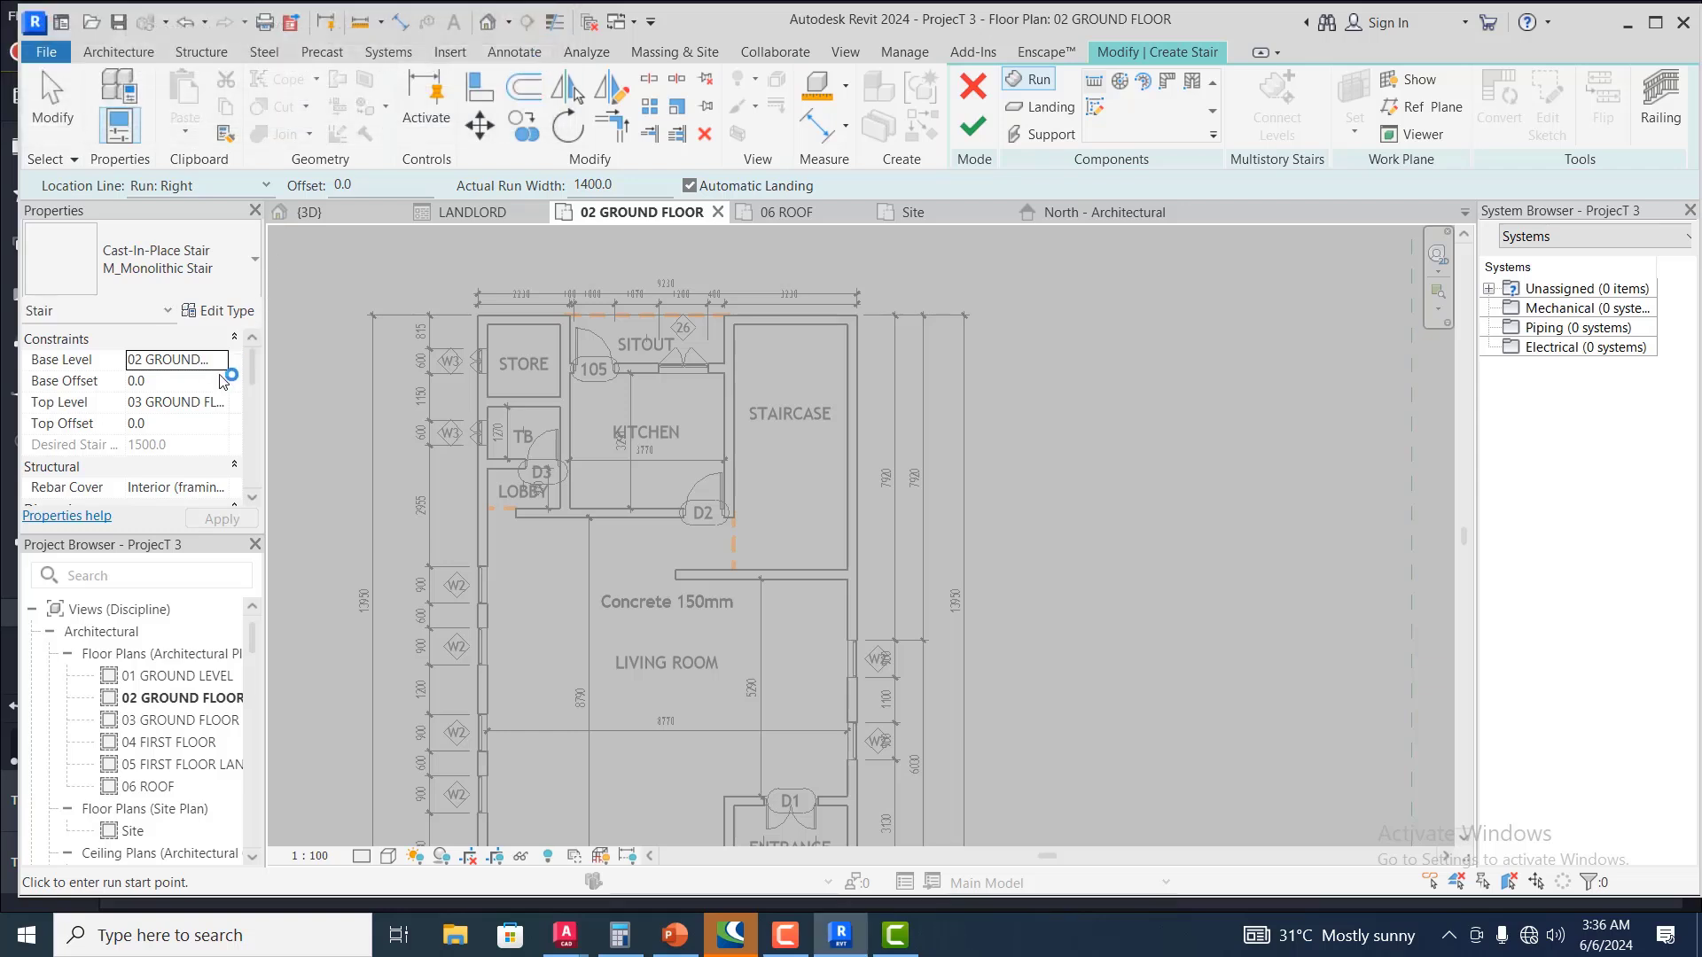
left_click(196, 312)
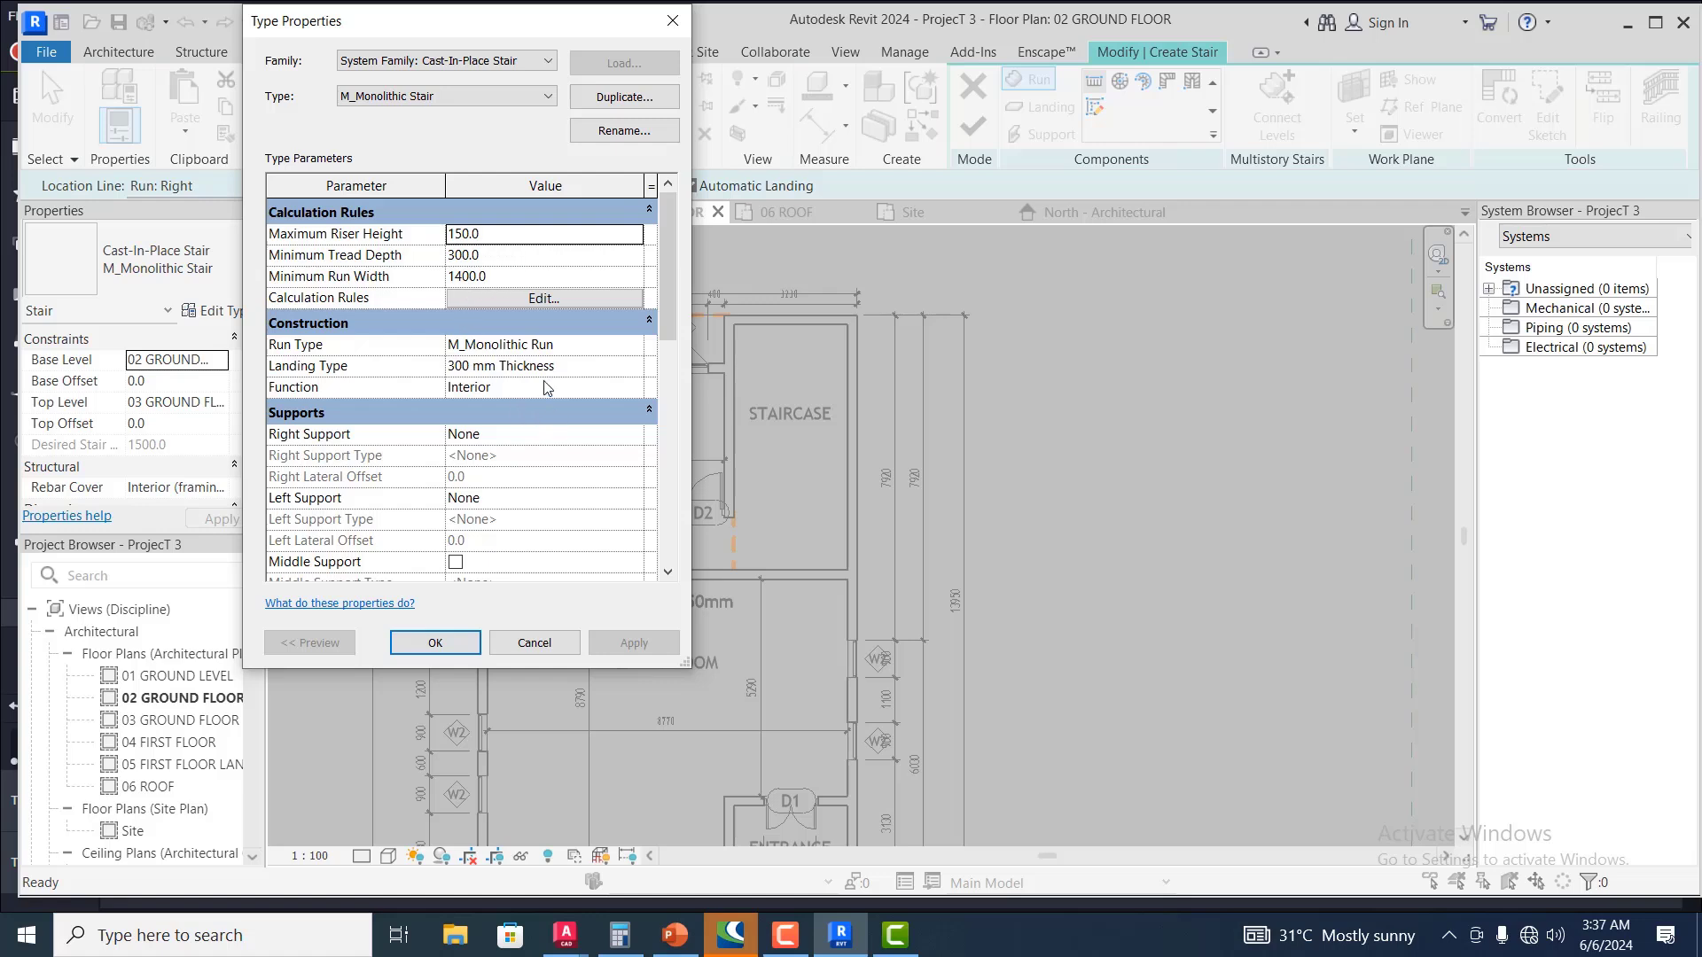
left_click(504, 277)
double_click(505, 276)
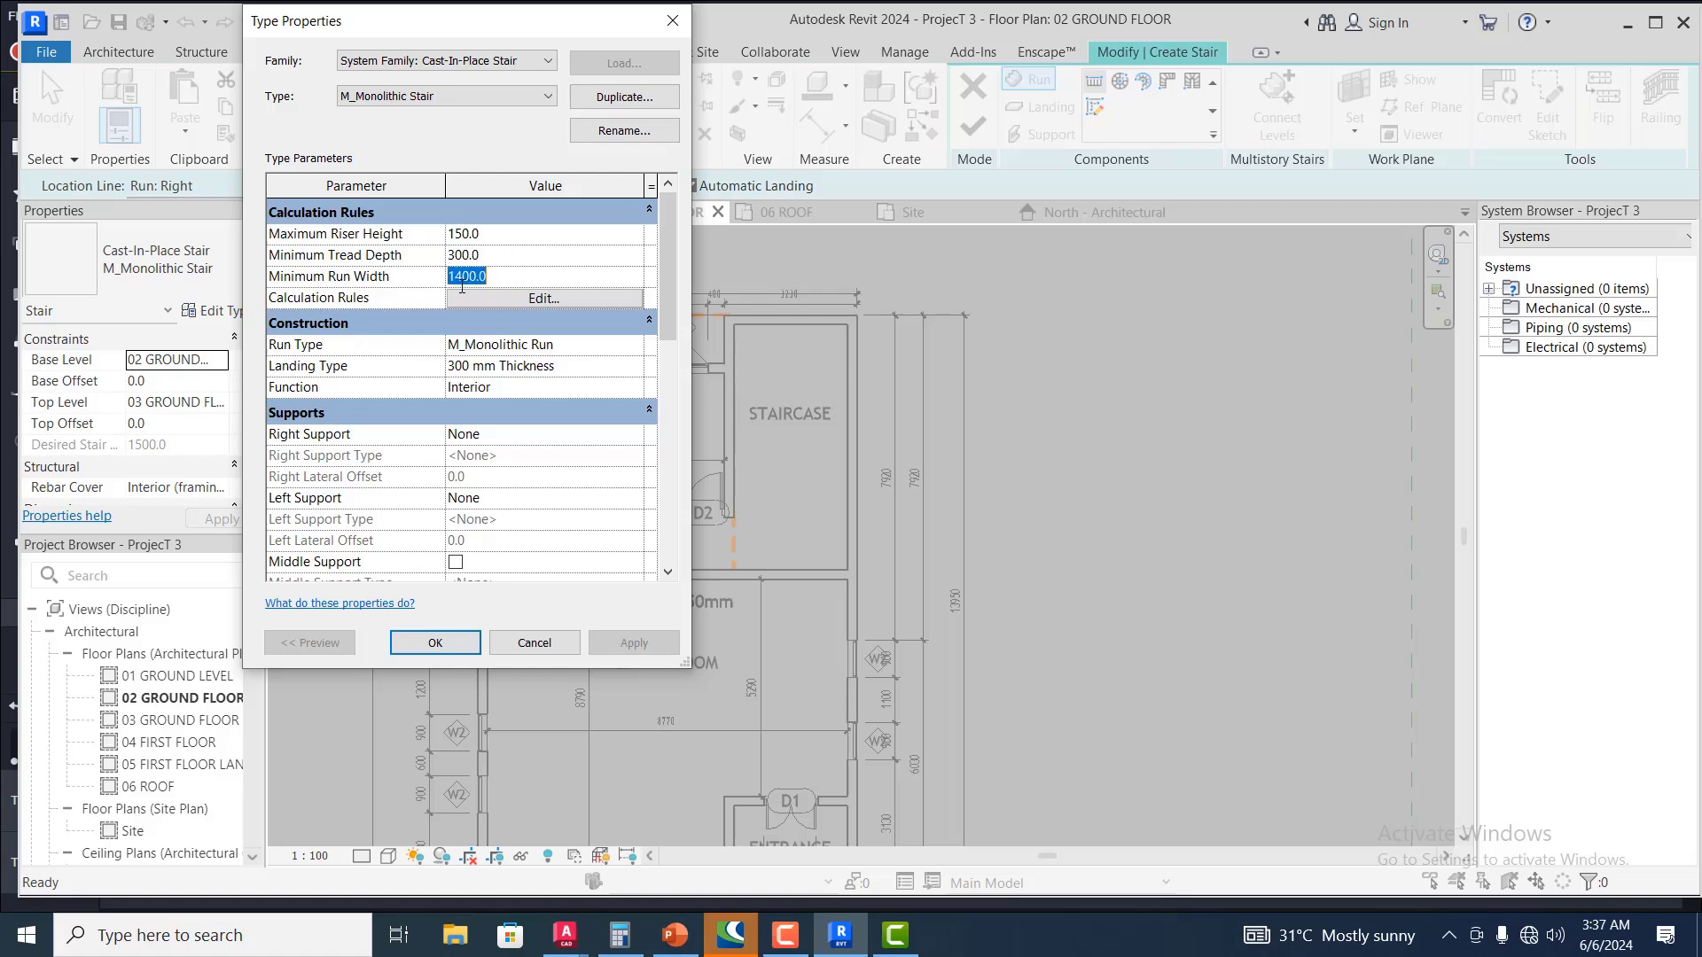
type("1")
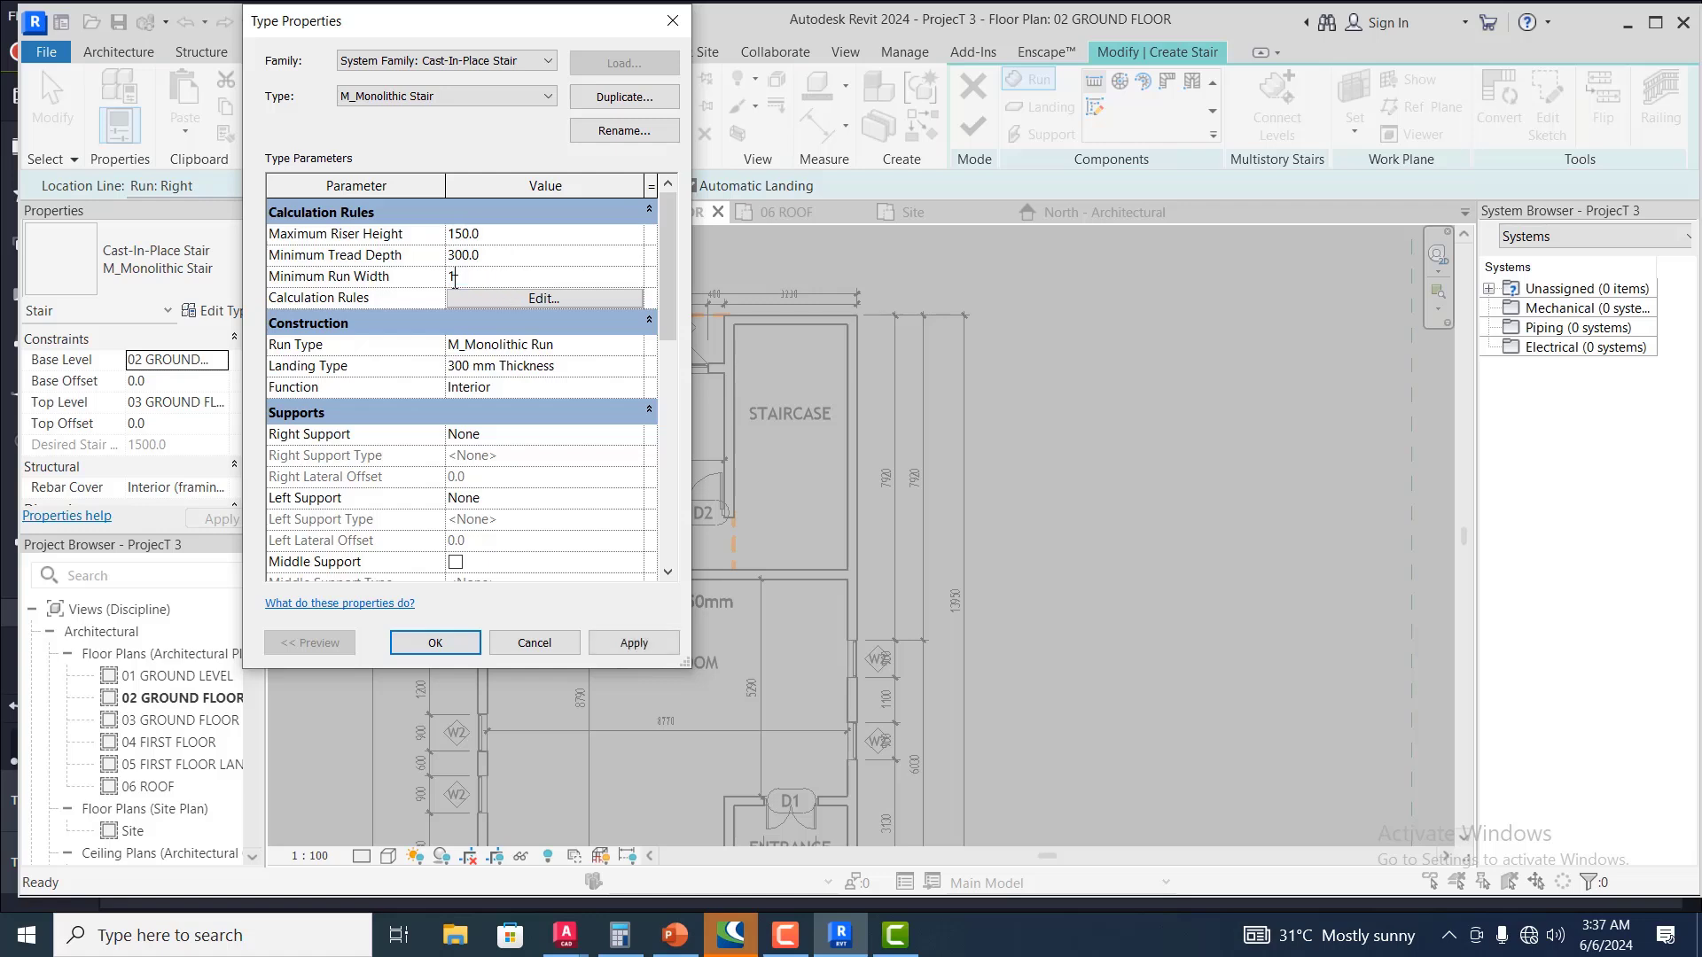
type("350")
left_click(626, 649)
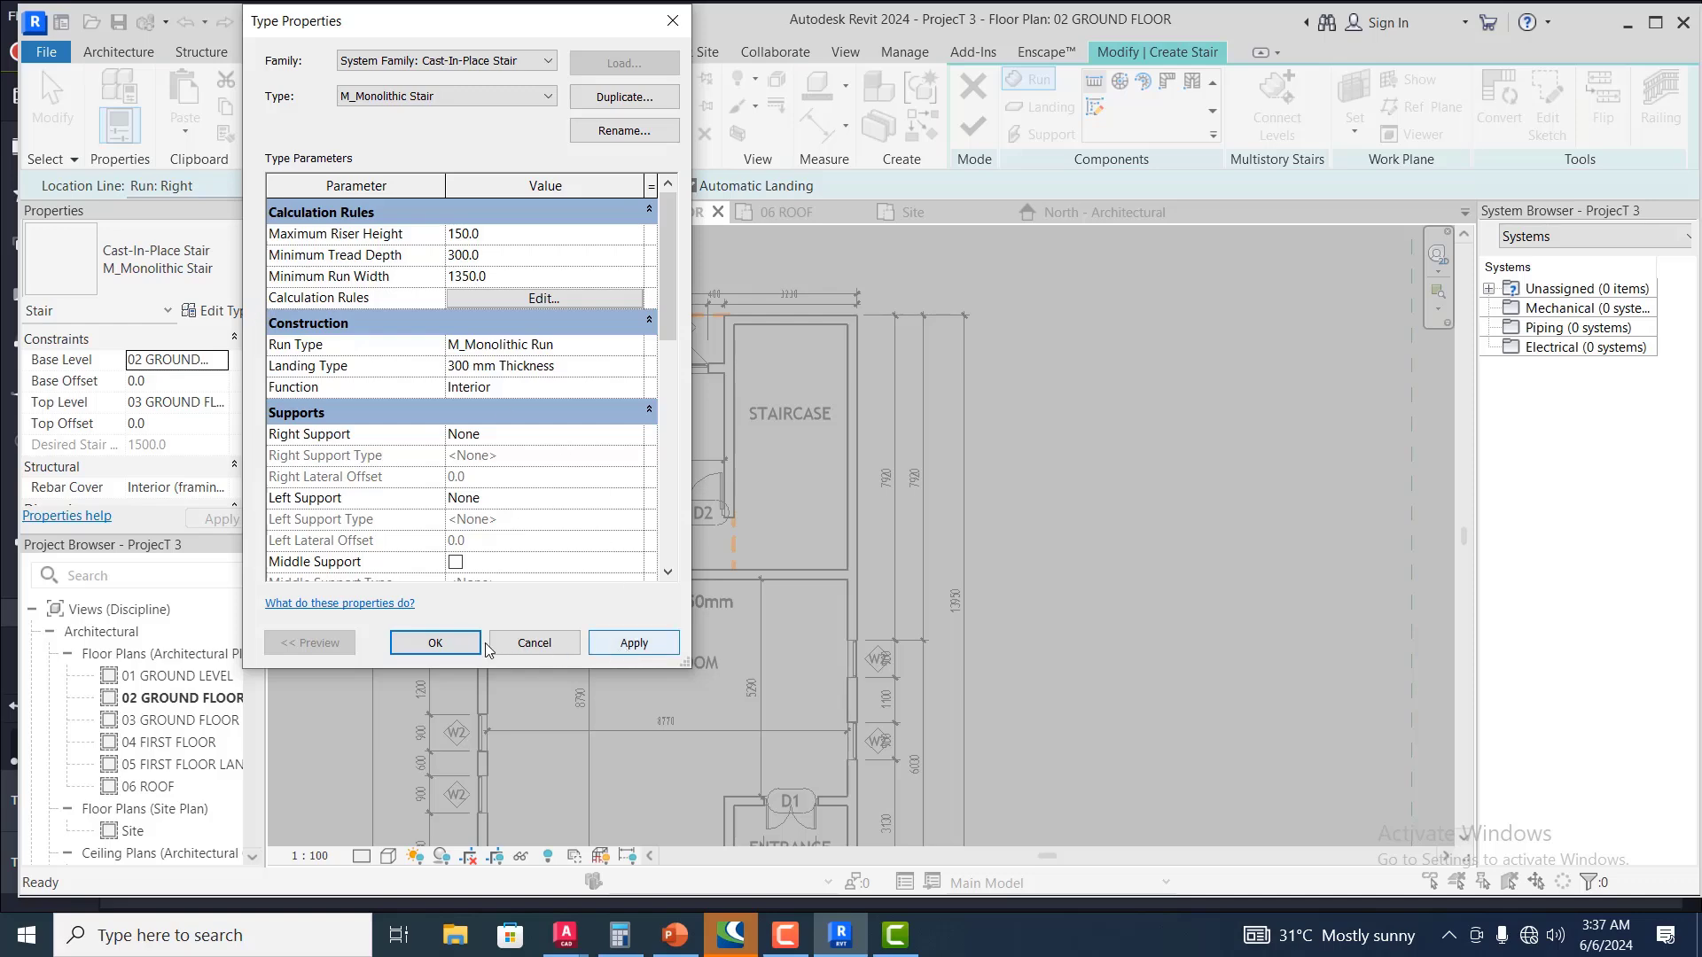
left_click(436, 644)
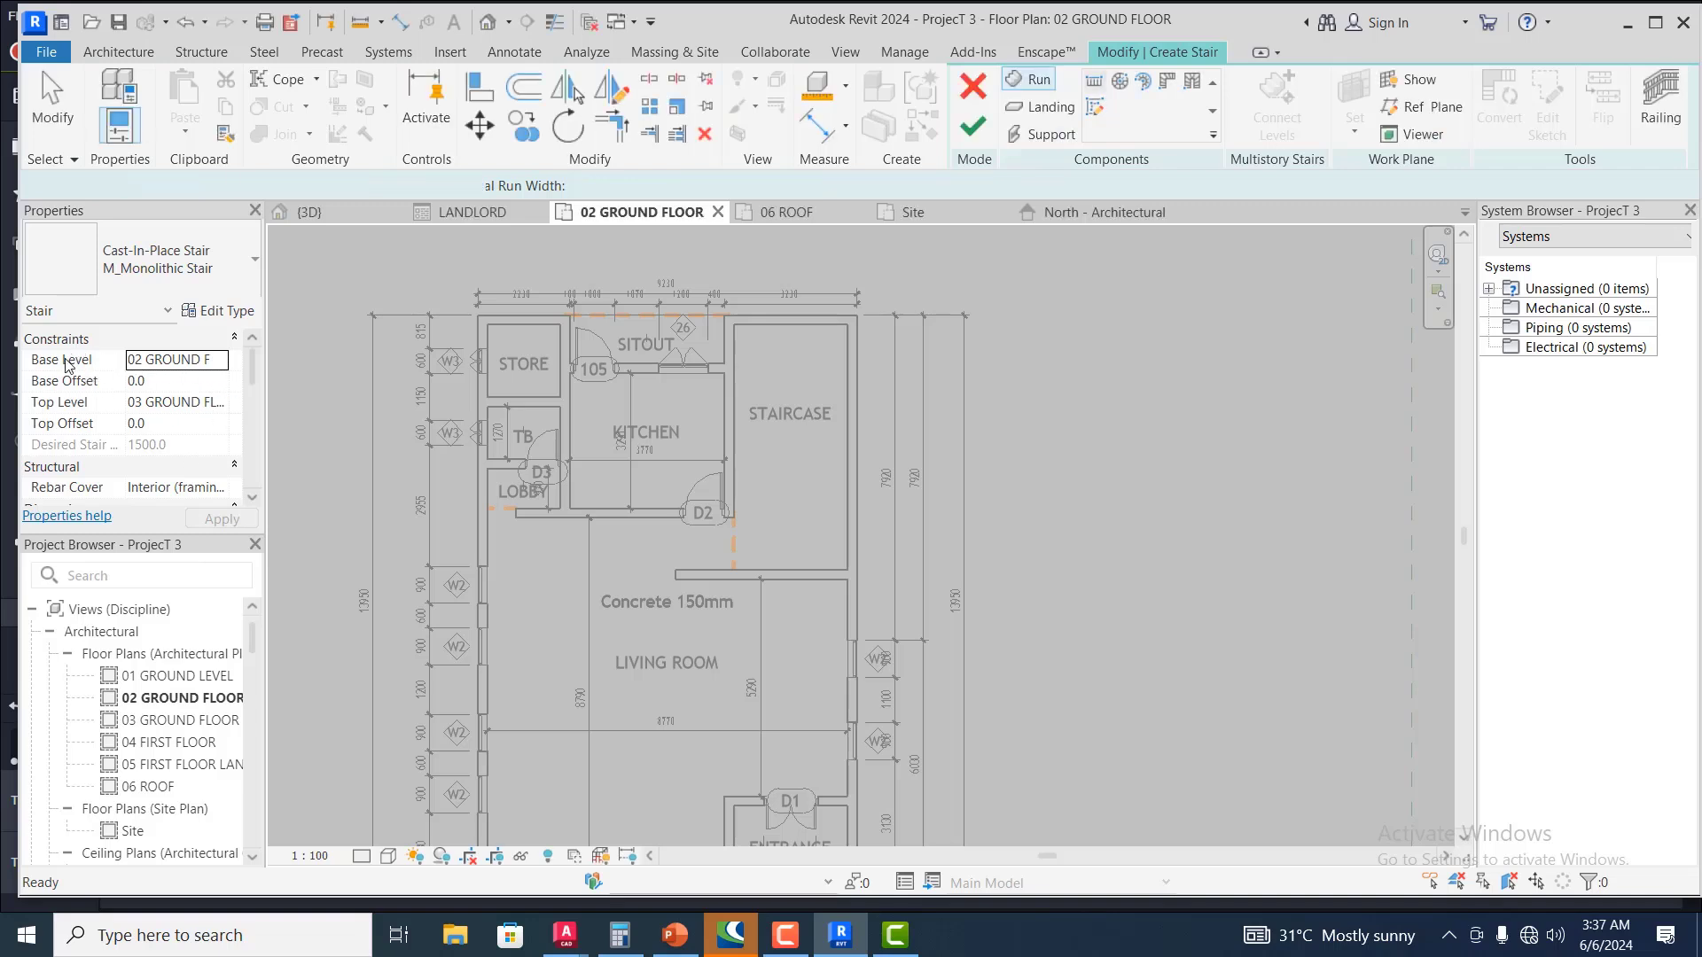
Constrain the stair with base level 02 GROUND FLOOR and top level 04 FIRST FLOOR
left_click(218, 365)
left_click(219, 360)
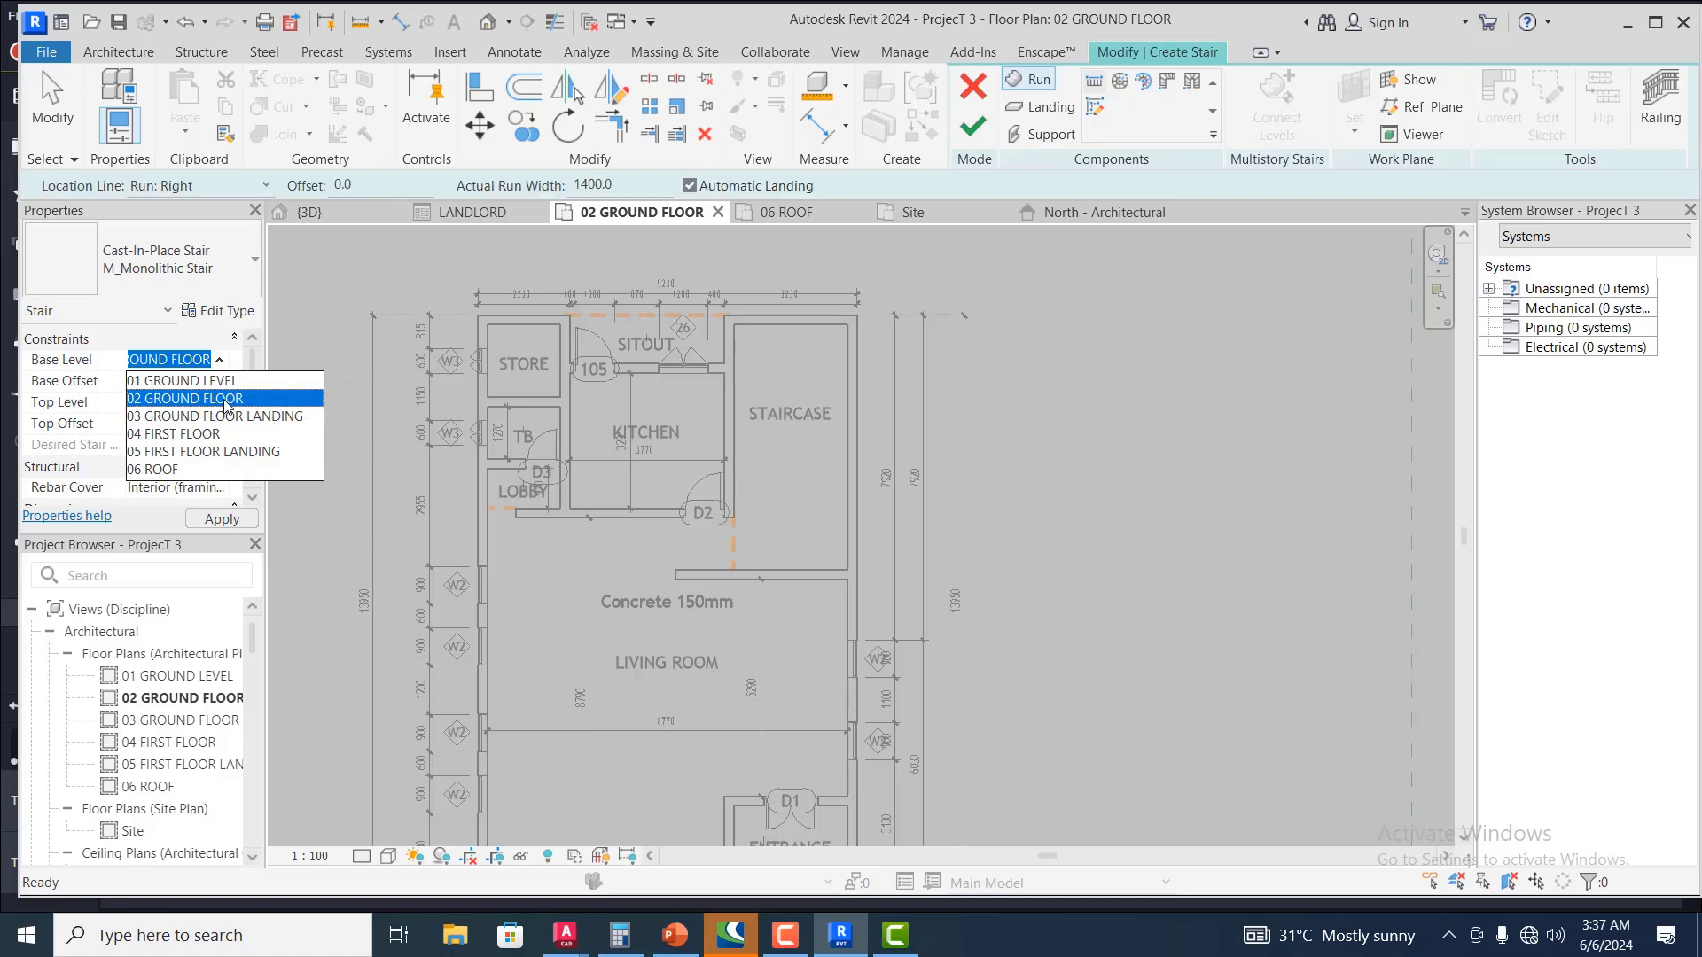
left_click(227, 401)
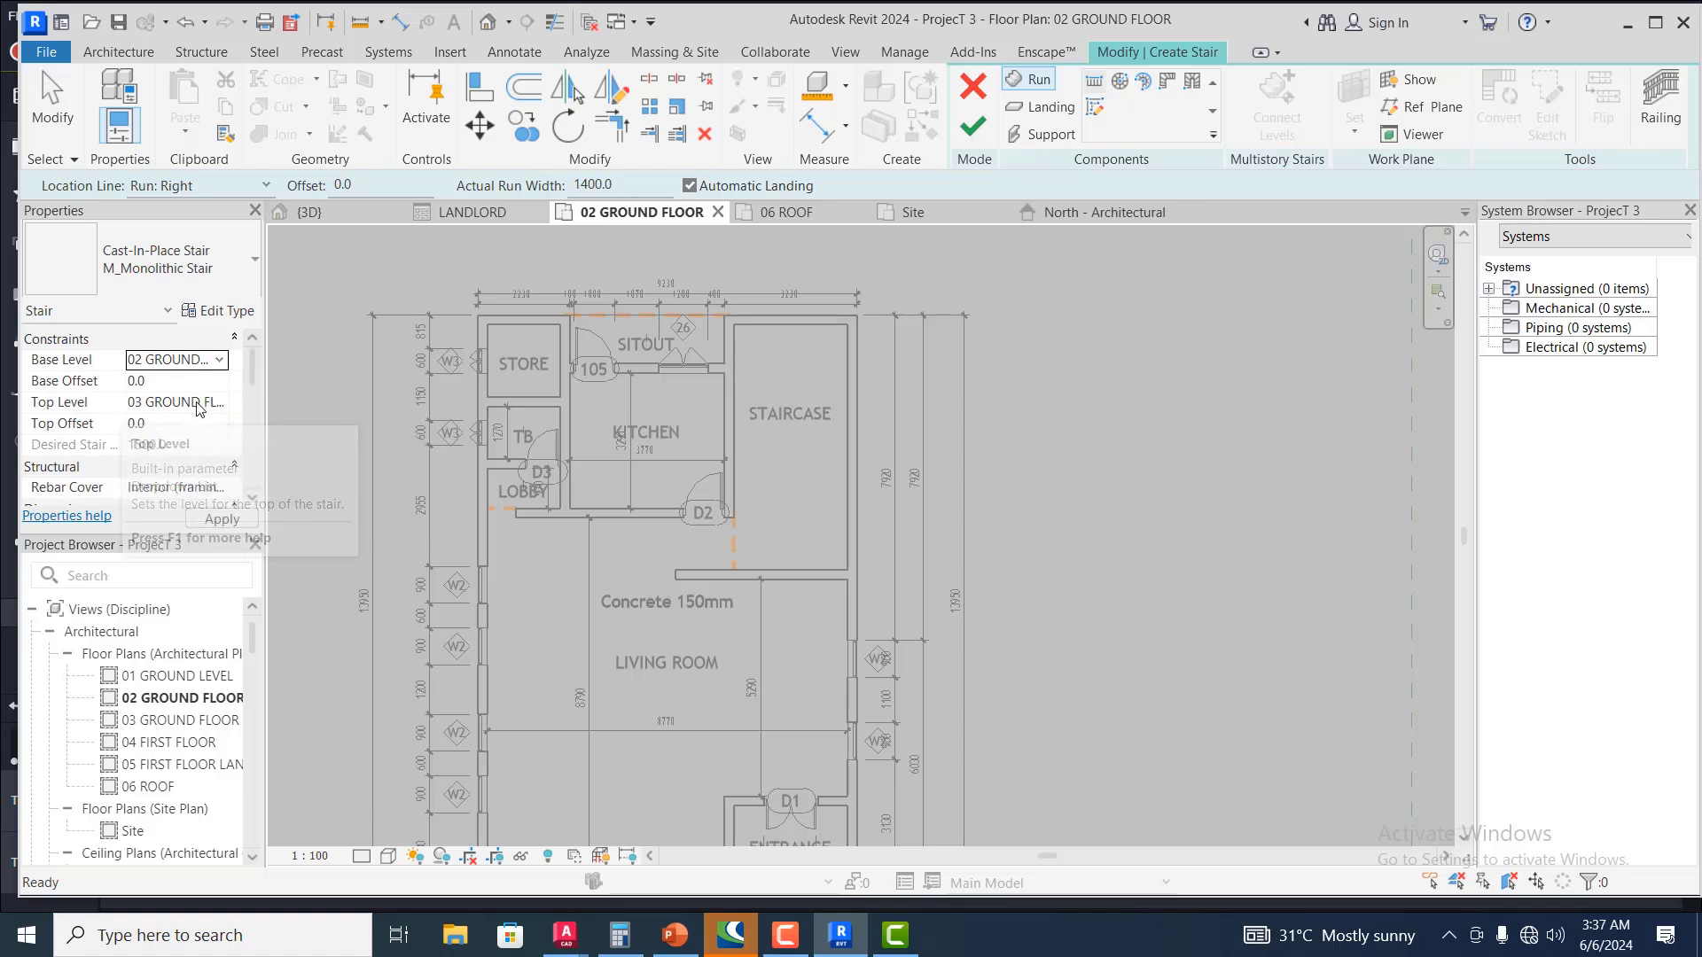
left_click(208, 404)
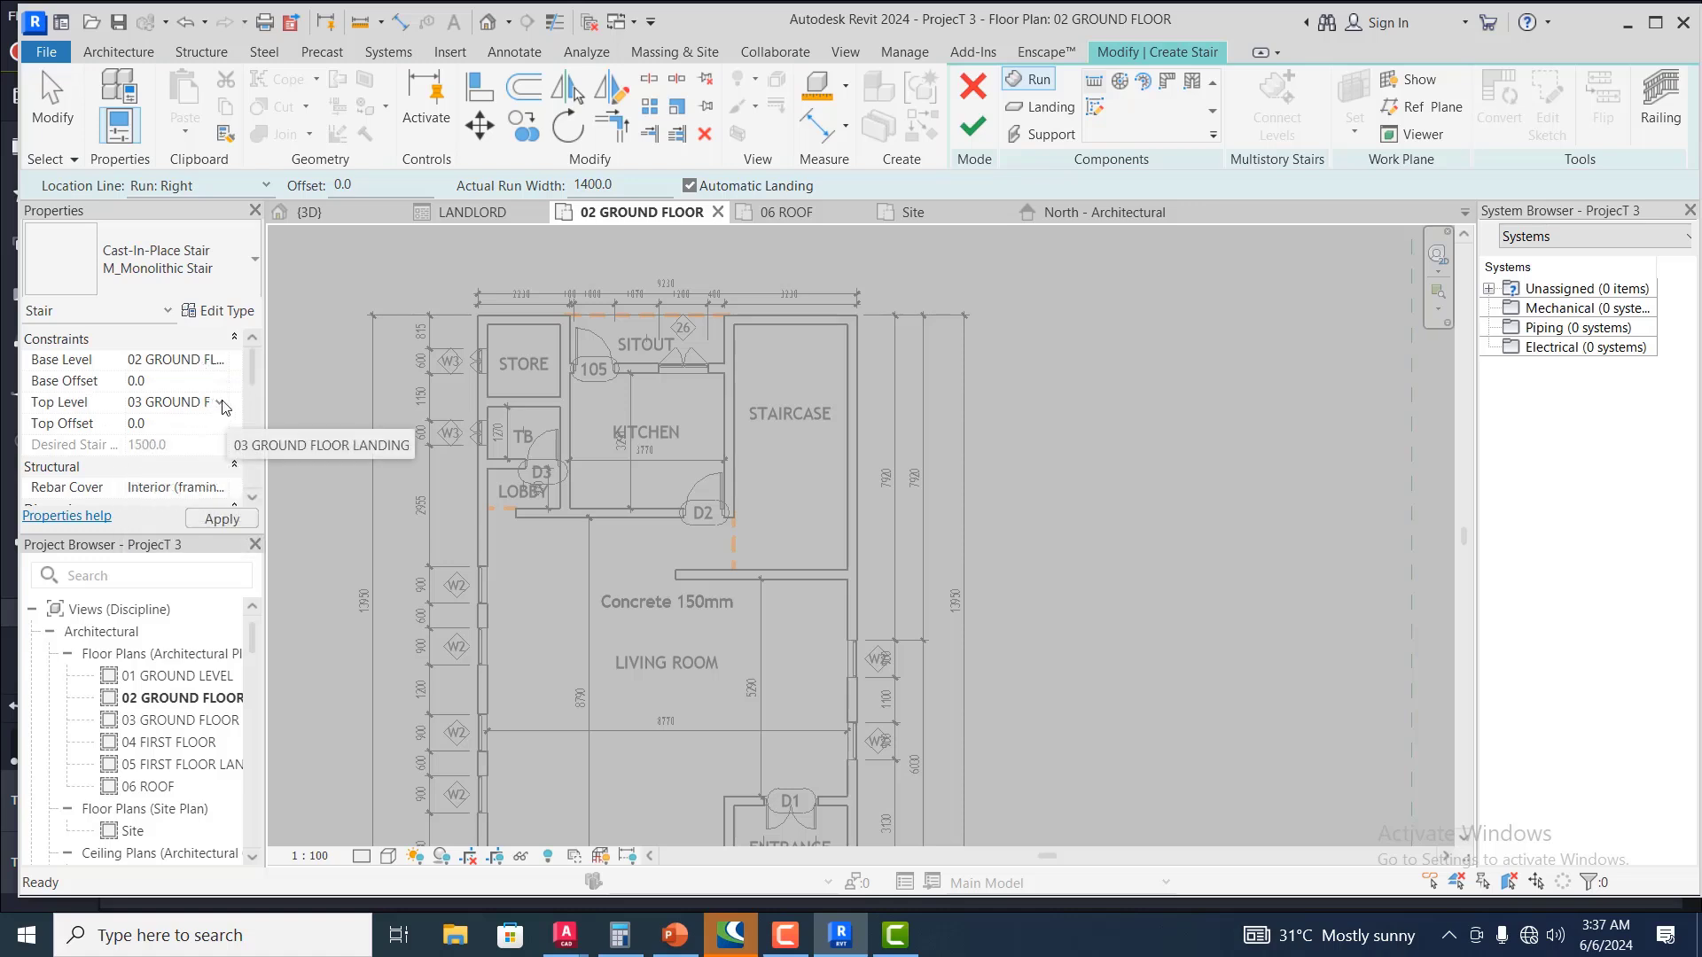
left_click(219, 403)
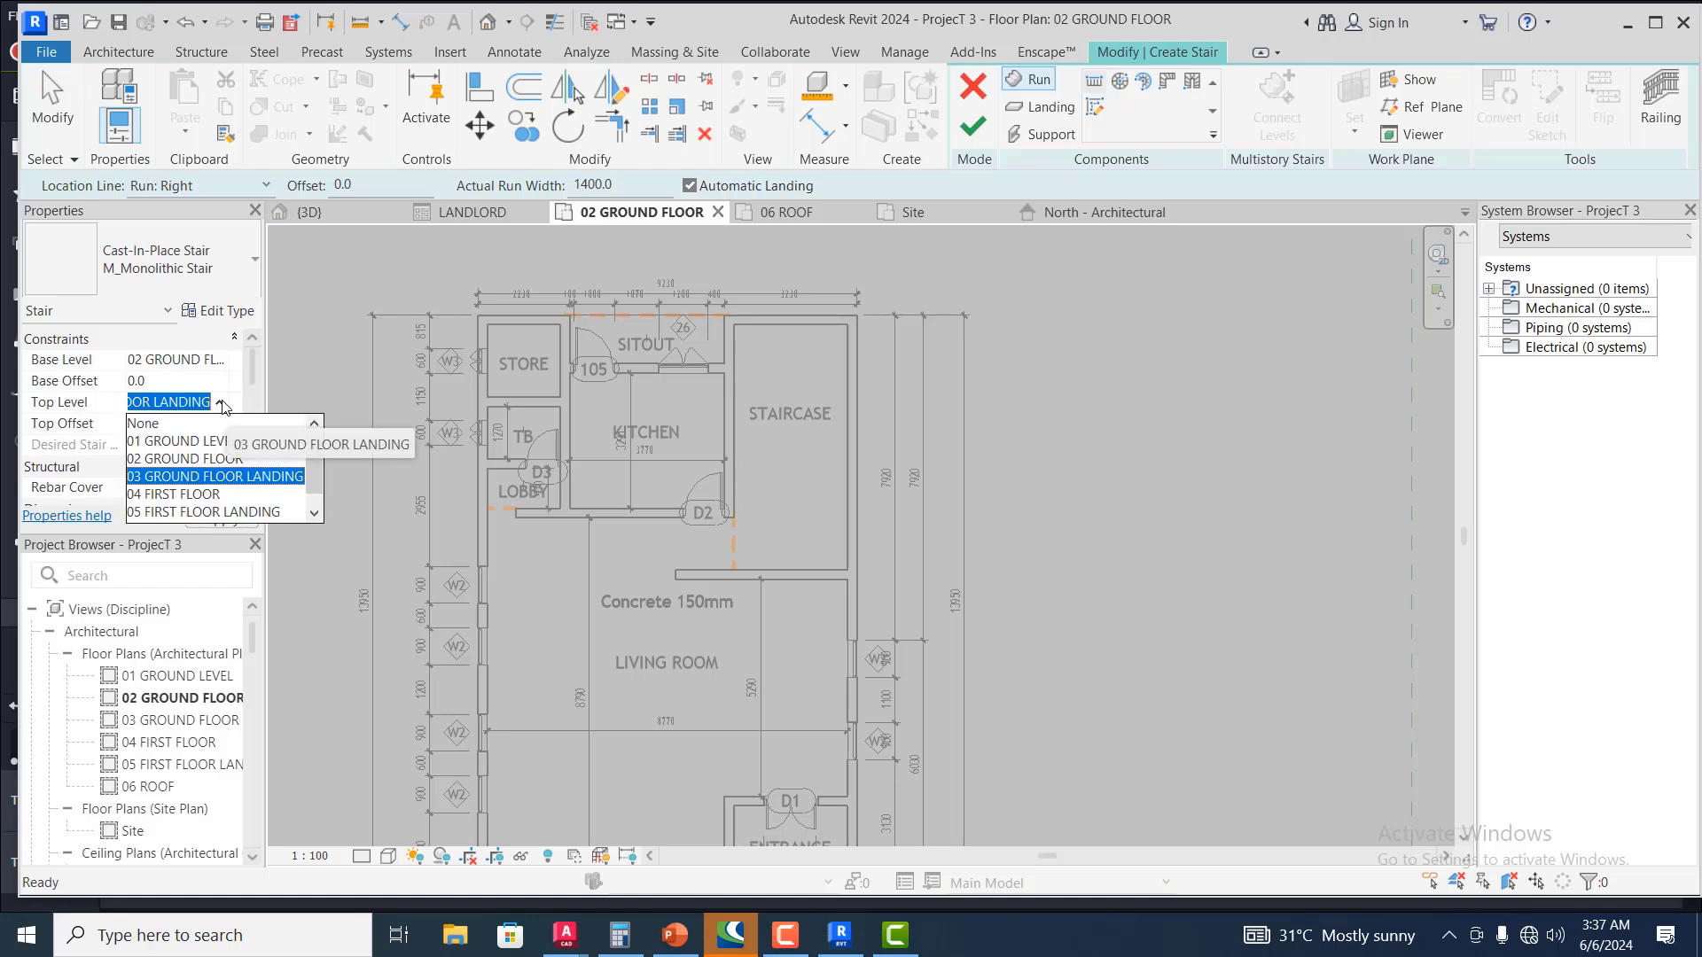
left_click(191, 498)
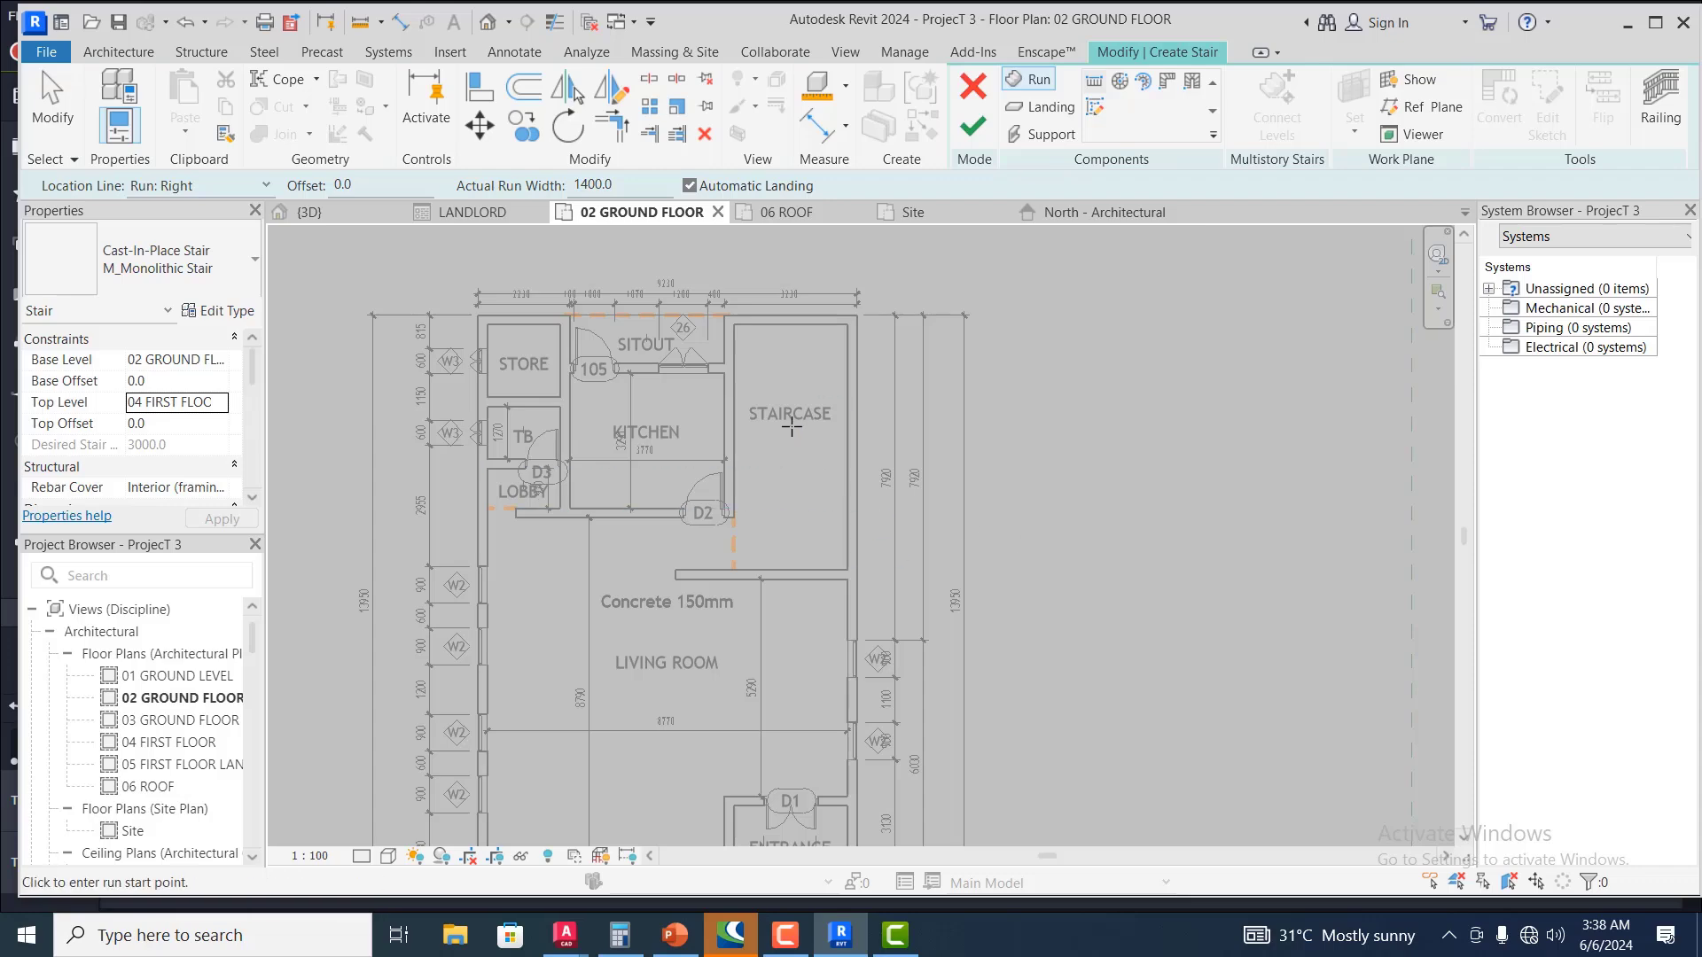
With location line Run: Left, draw the first stair run 2700 mm up along the kitchen-side wall from the wall corner beside door D2
scroll(791, 431, "up", 3)
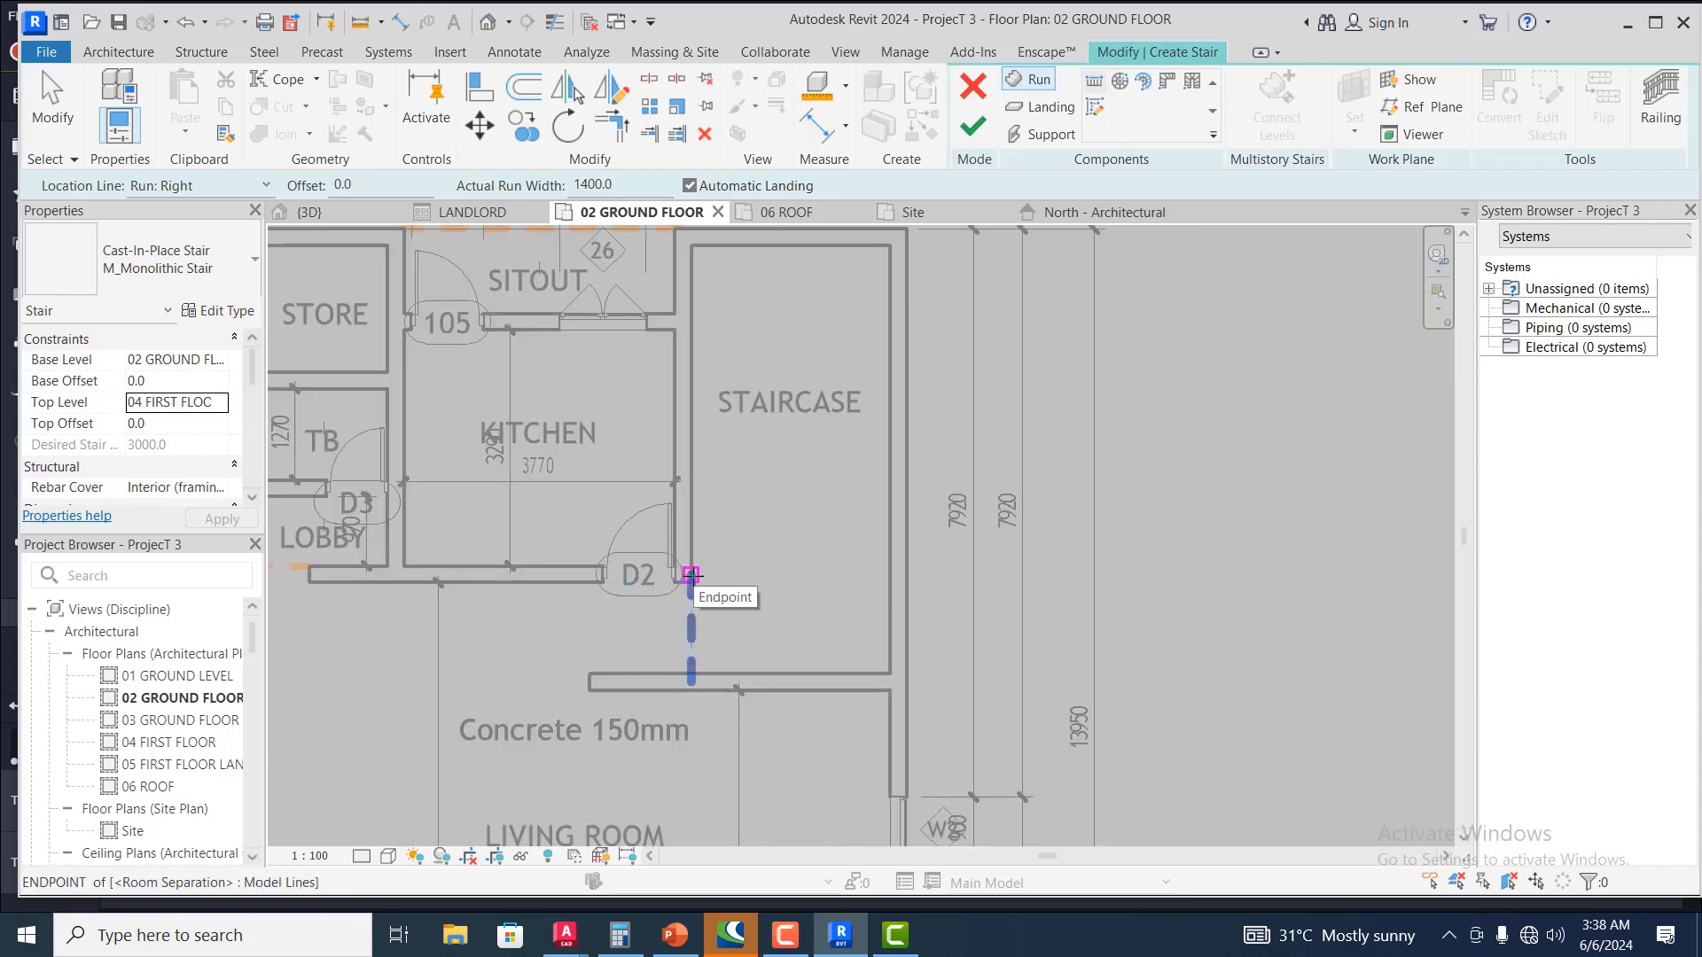
scroll(690, 578, "up", 2)
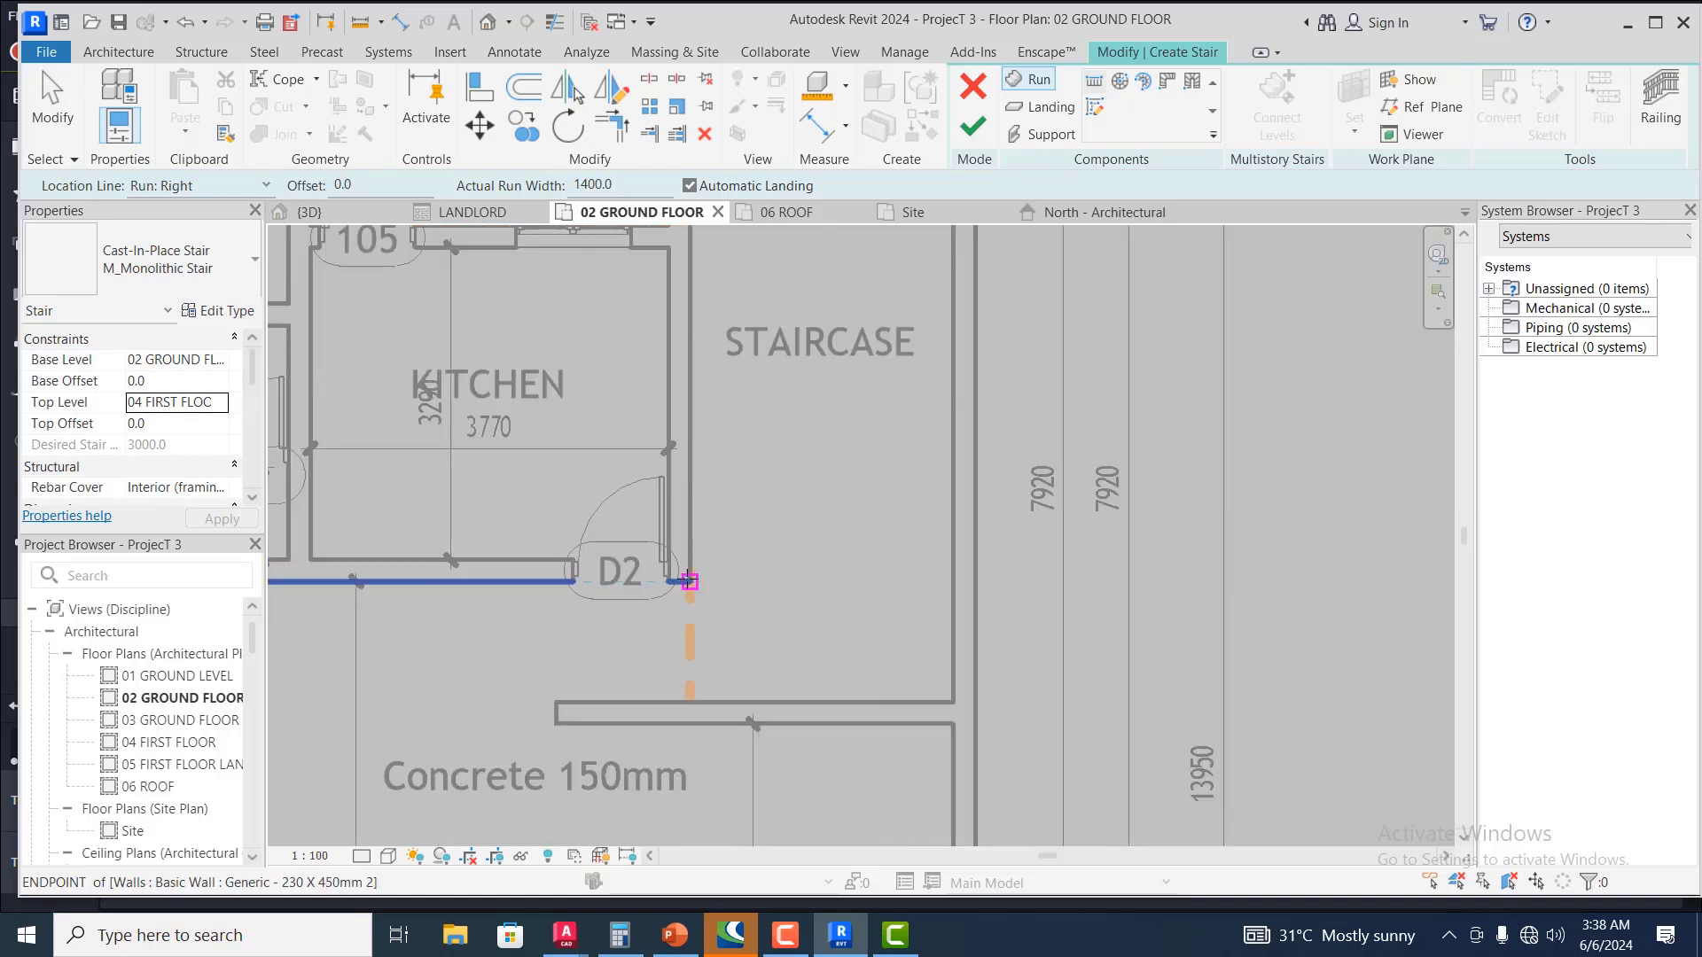
scroll(690, 581, "down", 2)
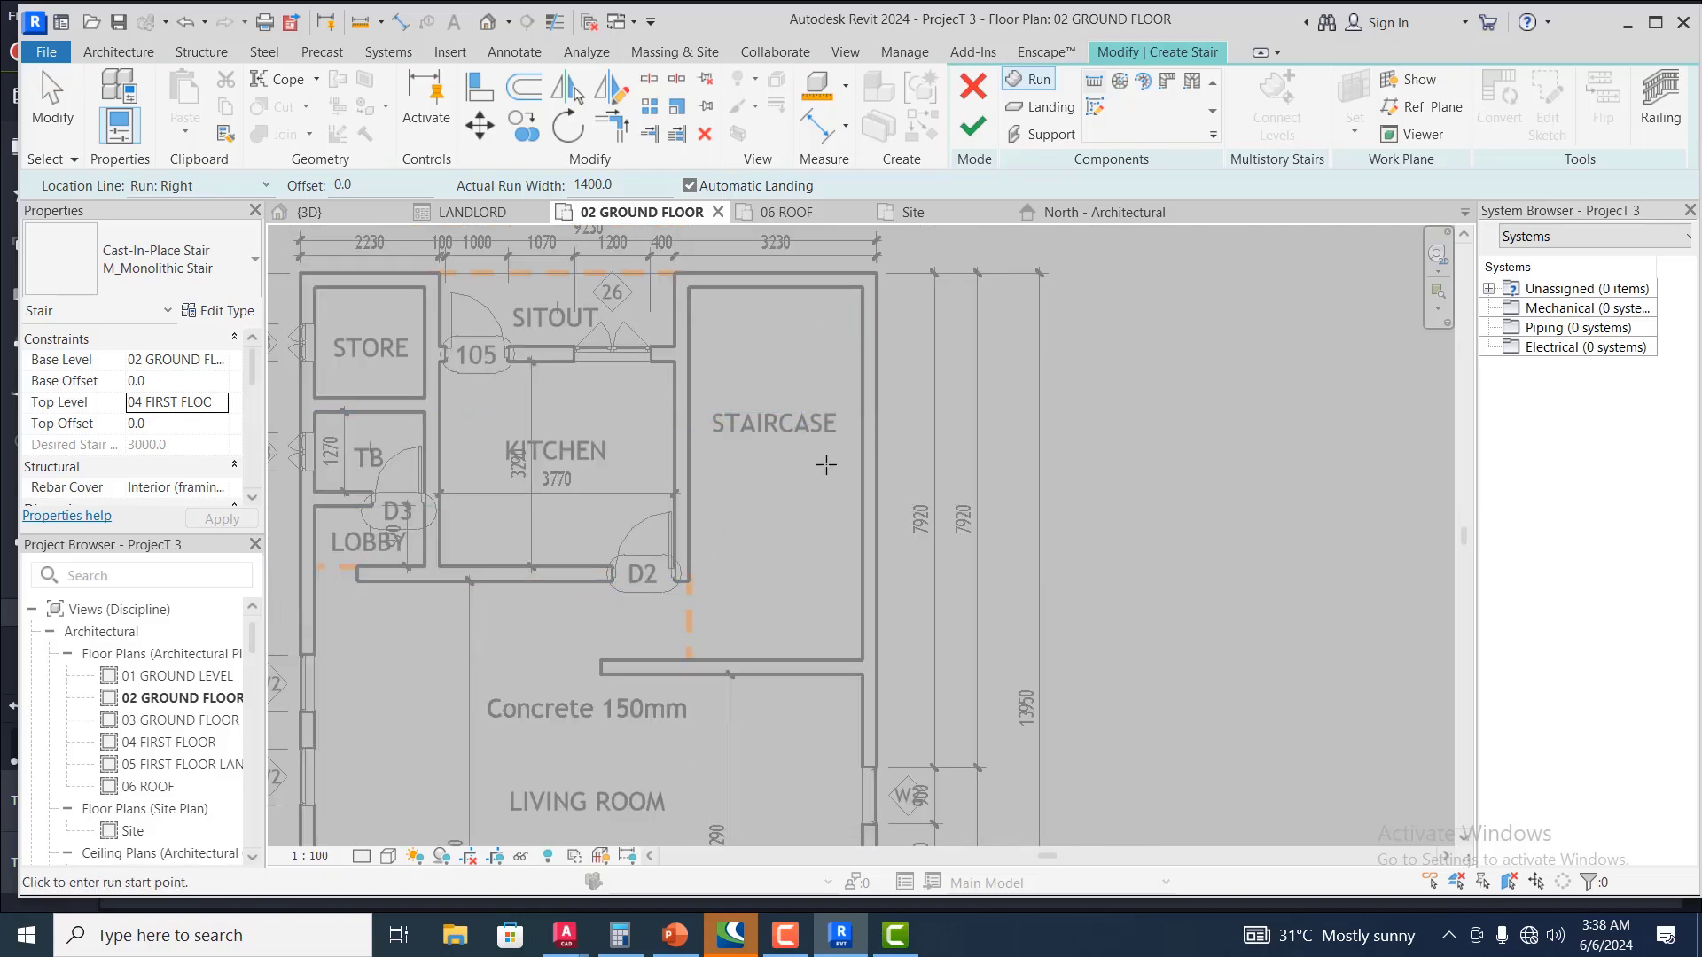
left_click(689, 581)
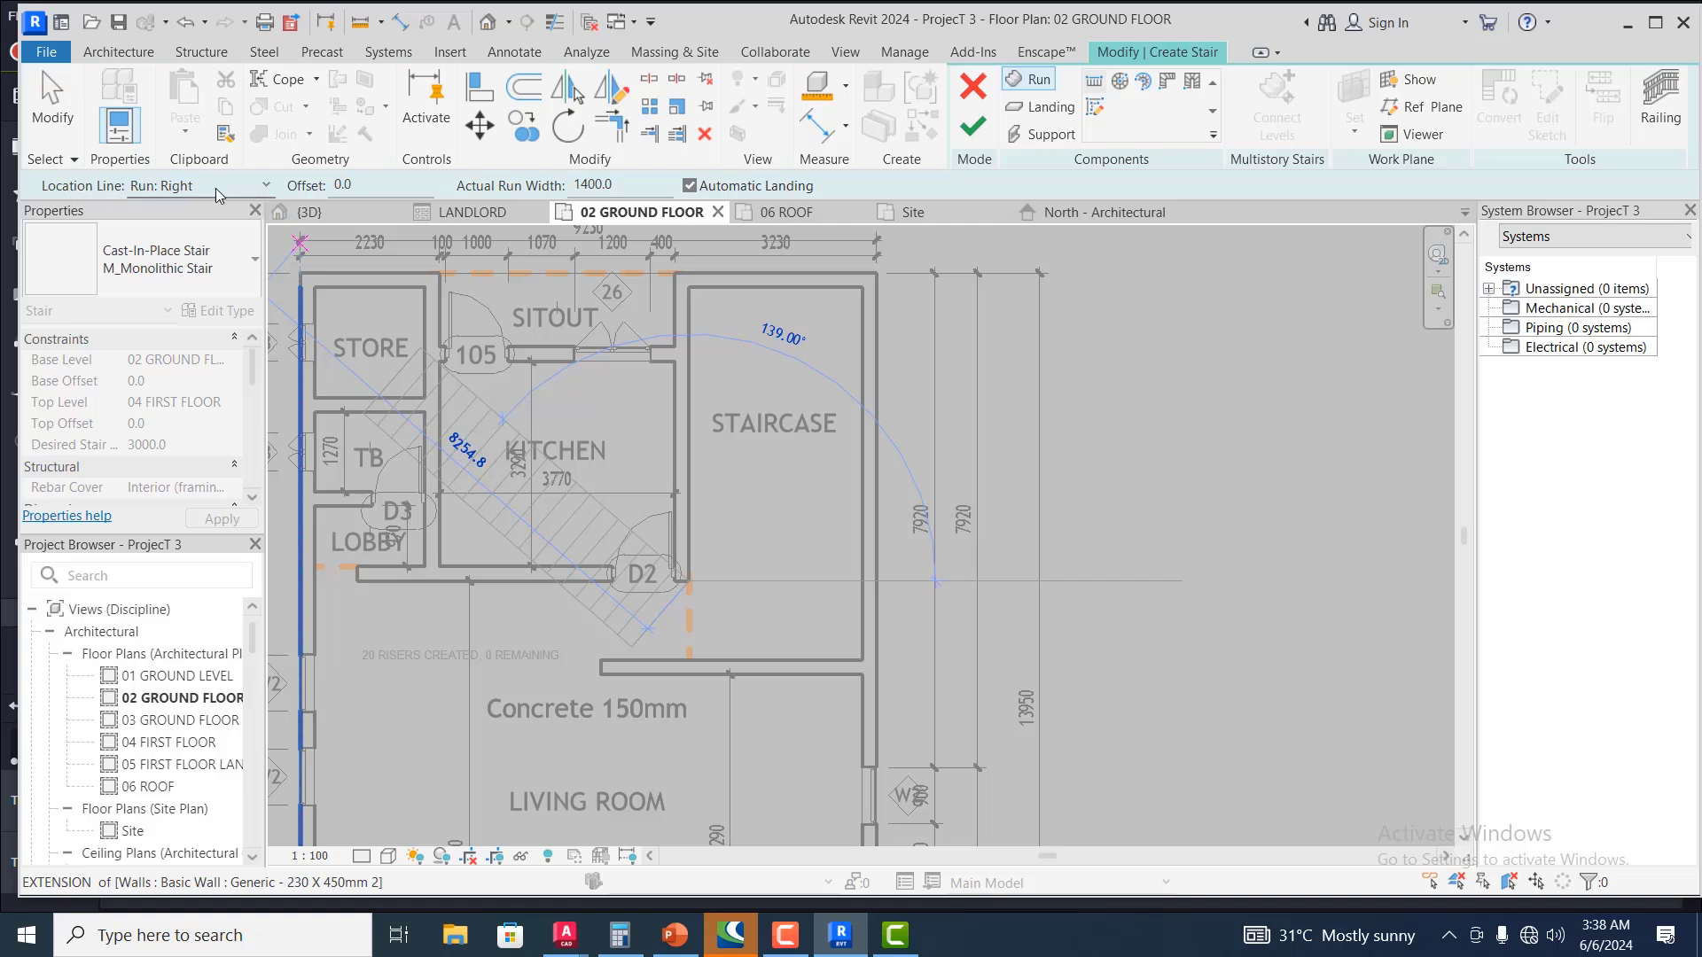
left_click(268, 187)
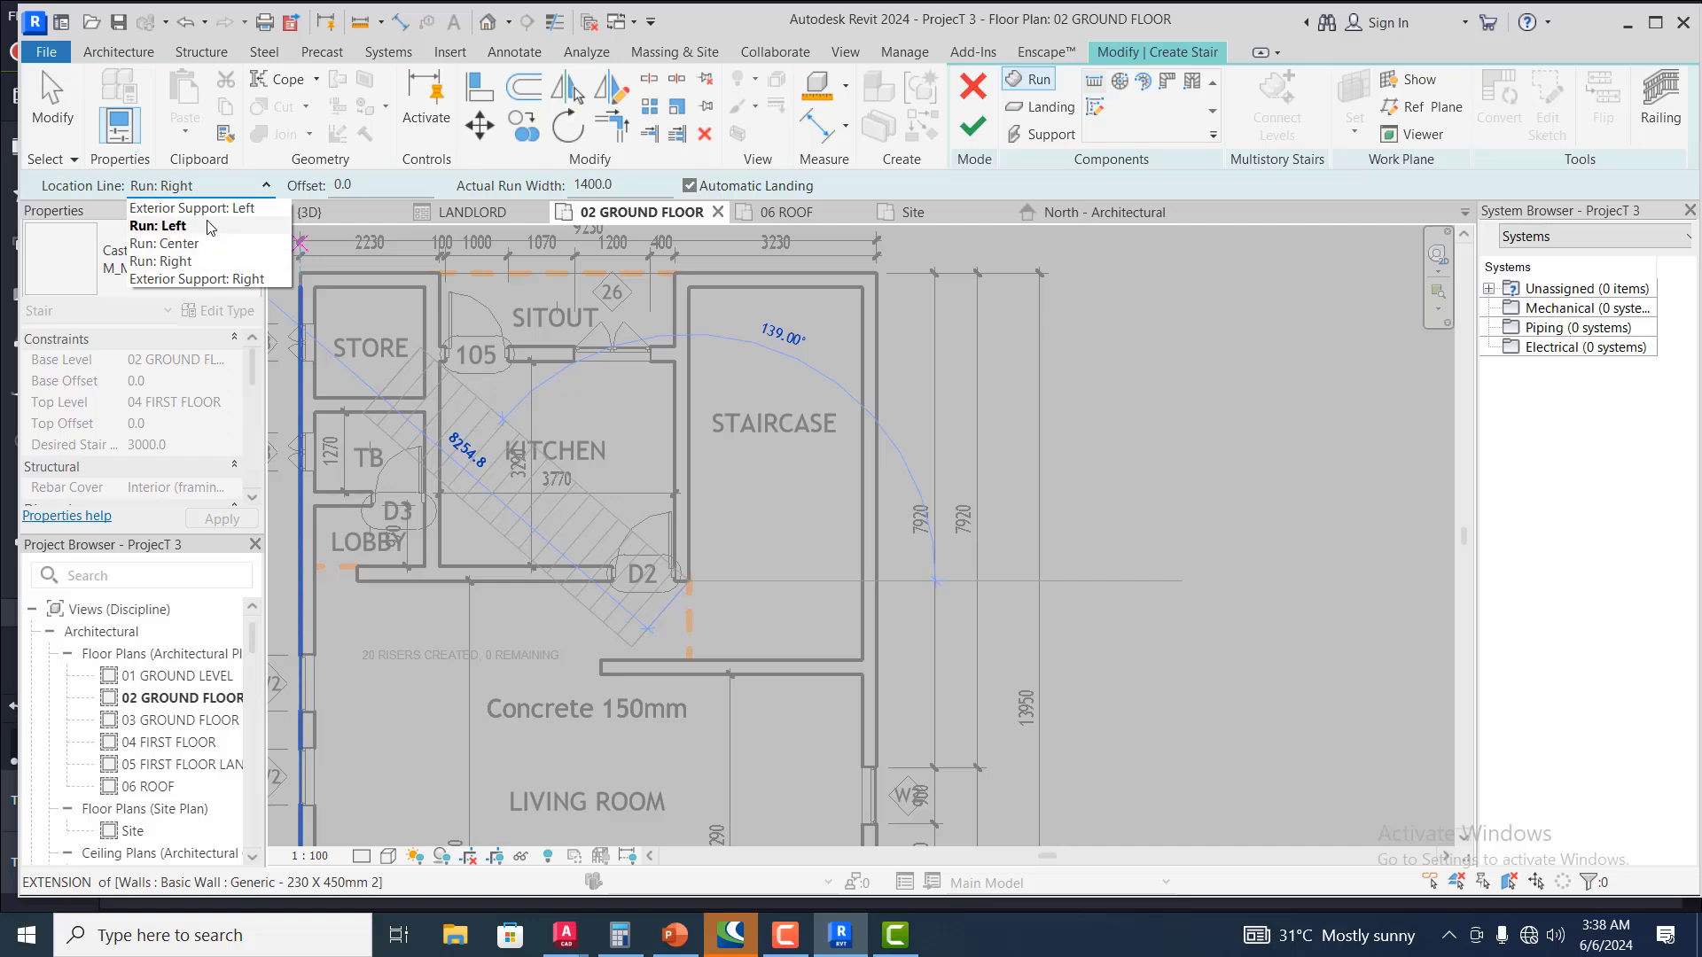
left_click(209, 226)
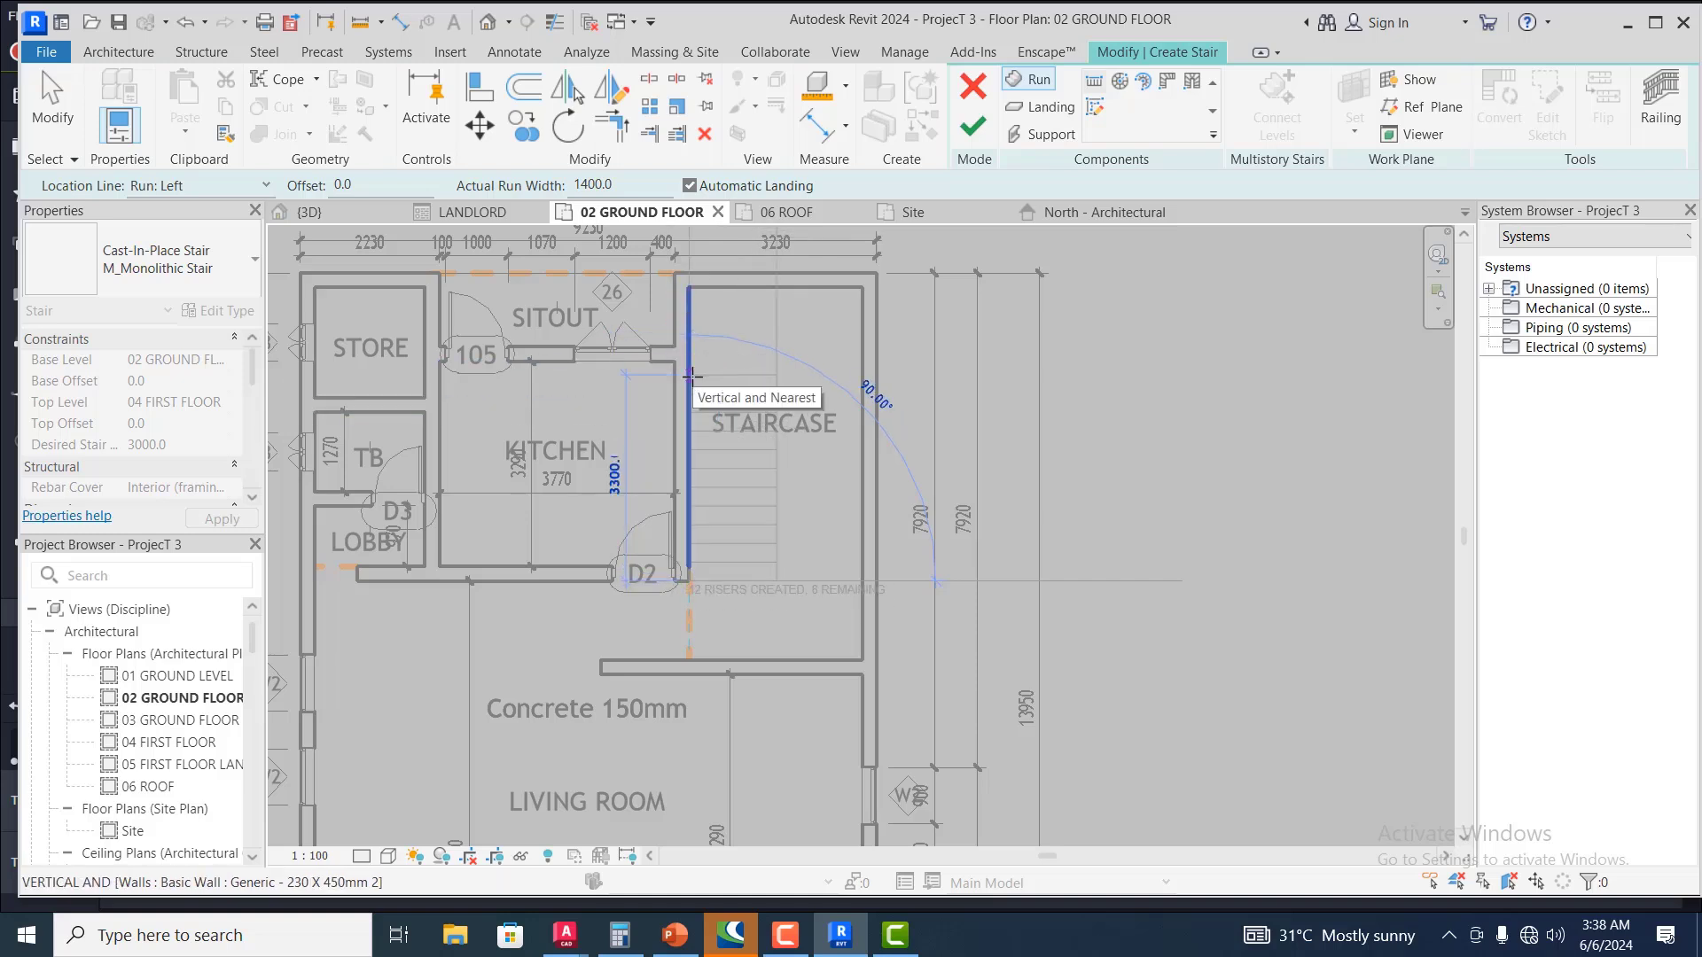
scroll(697, 498, "up", 1)
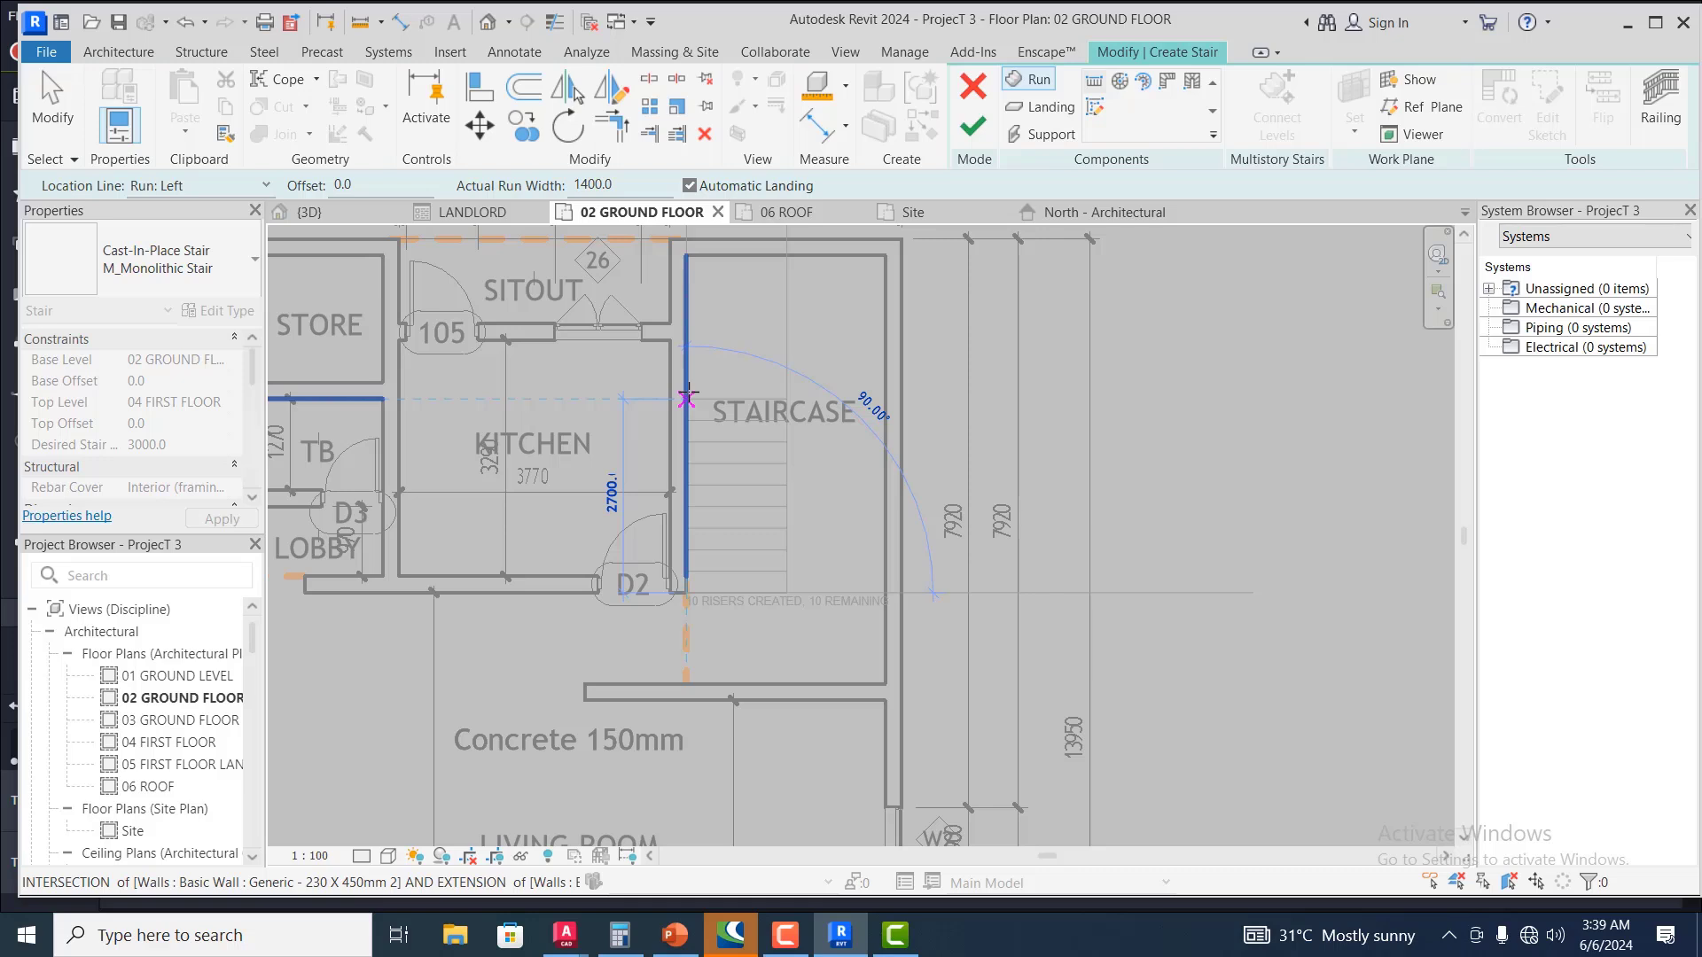
left_click(687, 397)
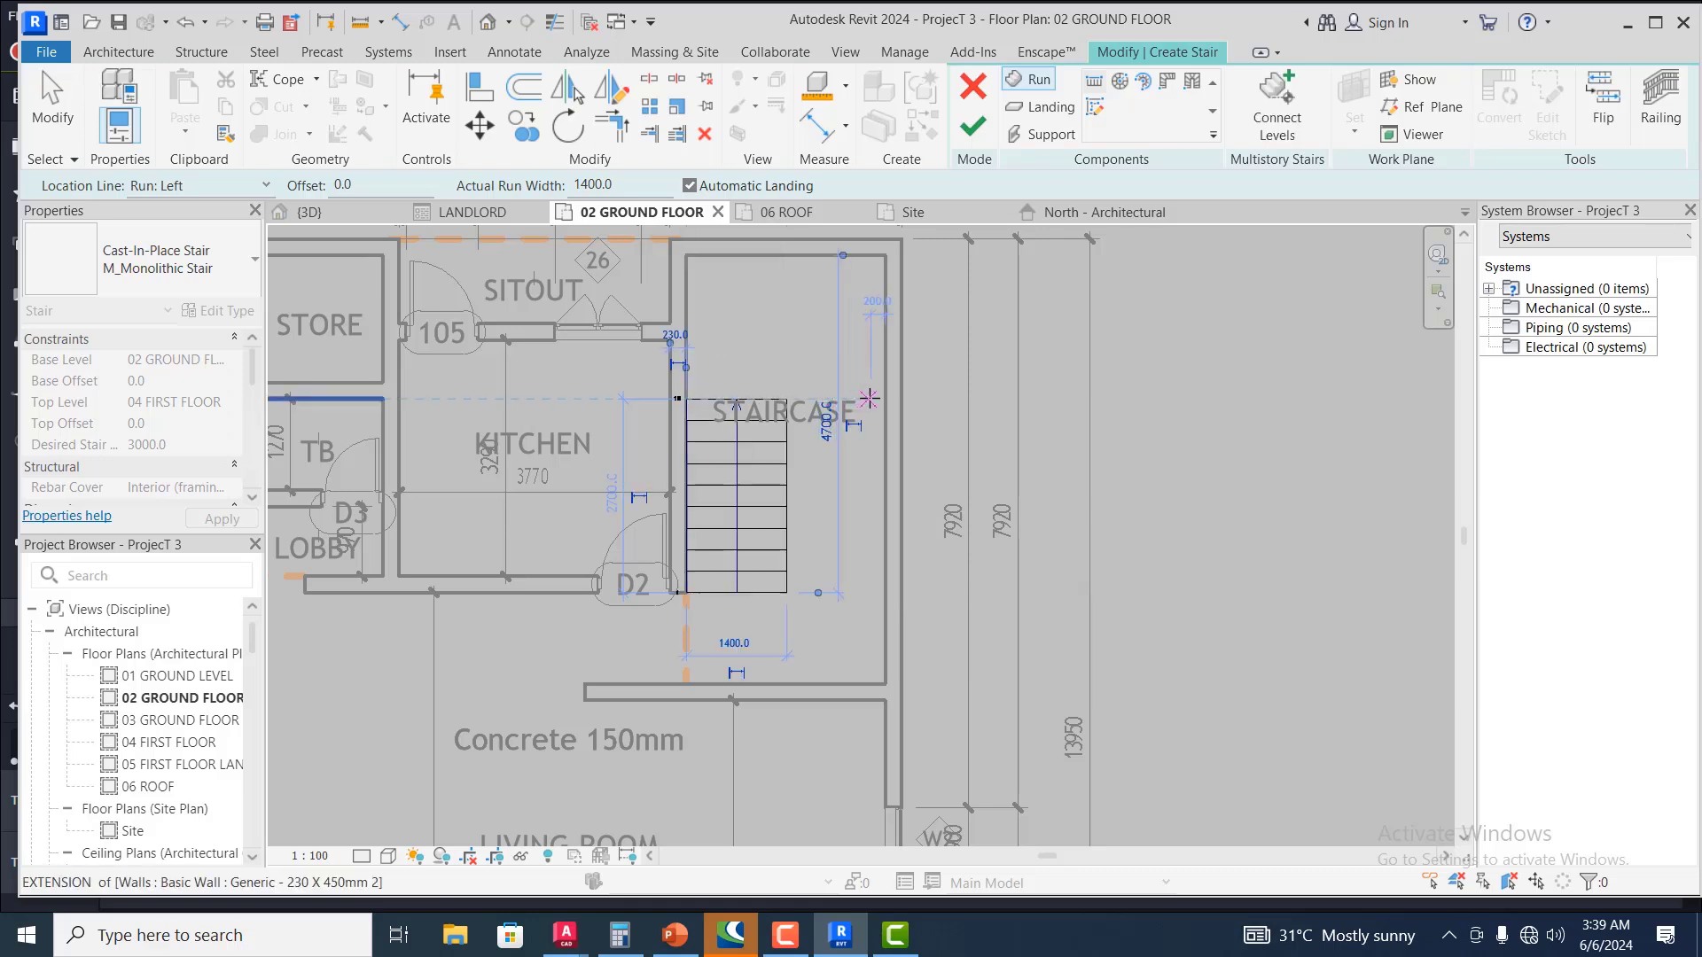
With location line Run: Right, draw the second stair run 2700 mm down beside the first, starting level with its upper end across a small gap
scroll(864, 399, "up", 1)
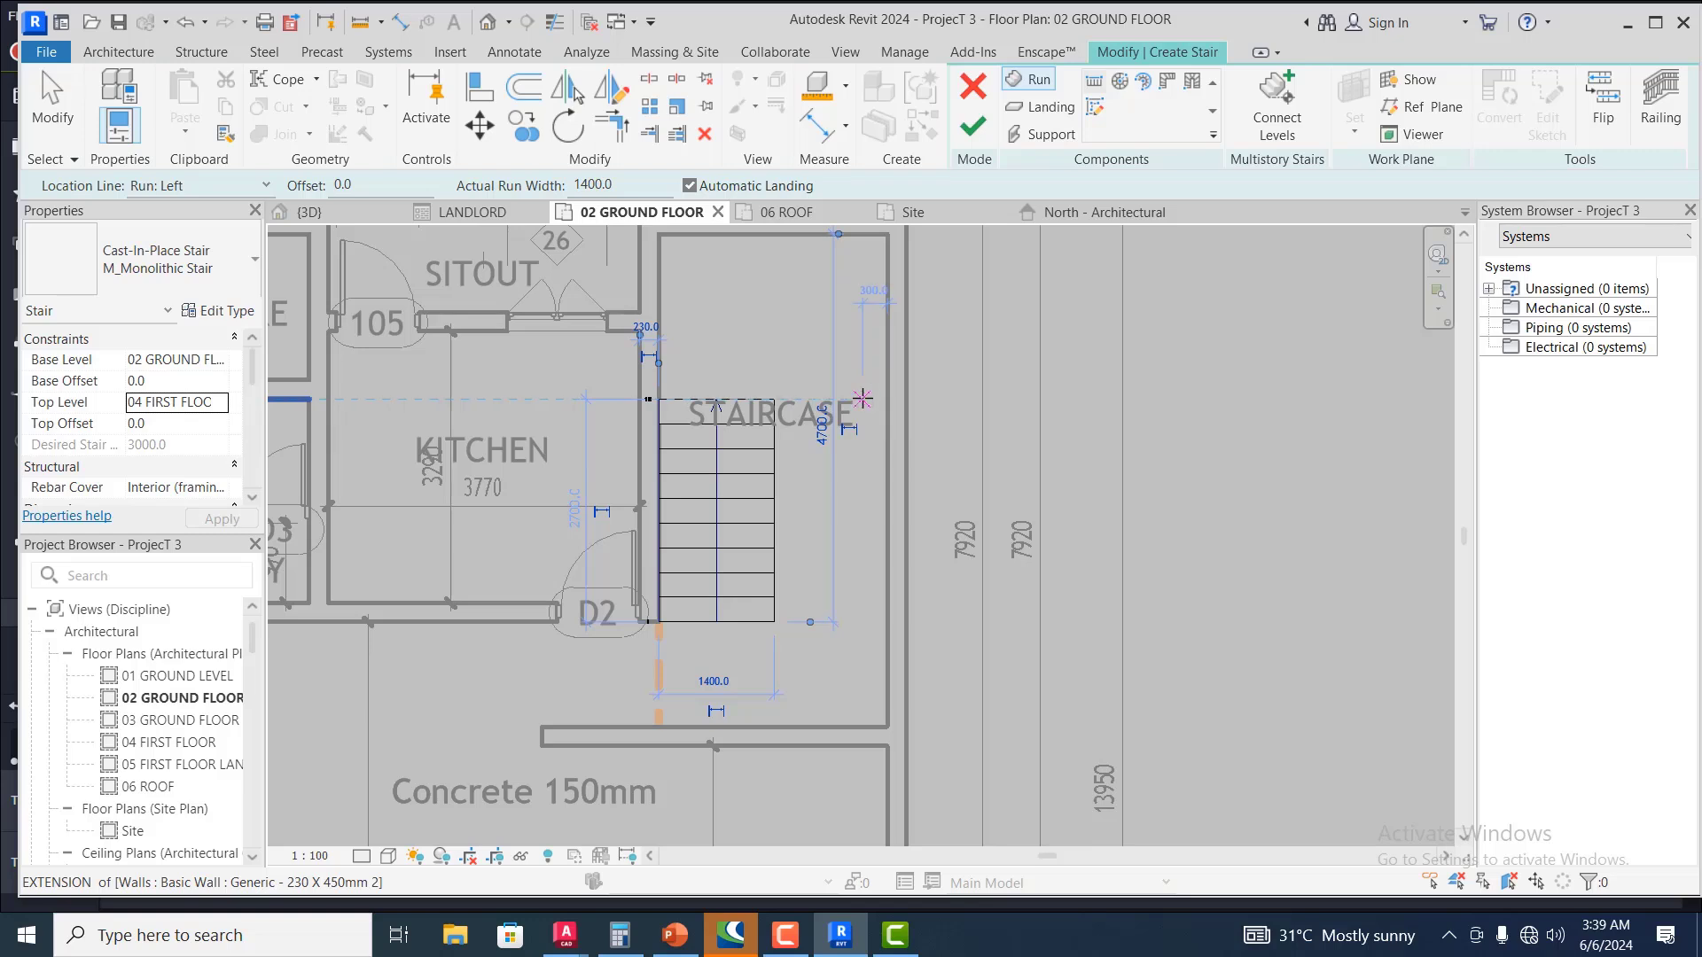
scroll(833, 398, "up", 2)
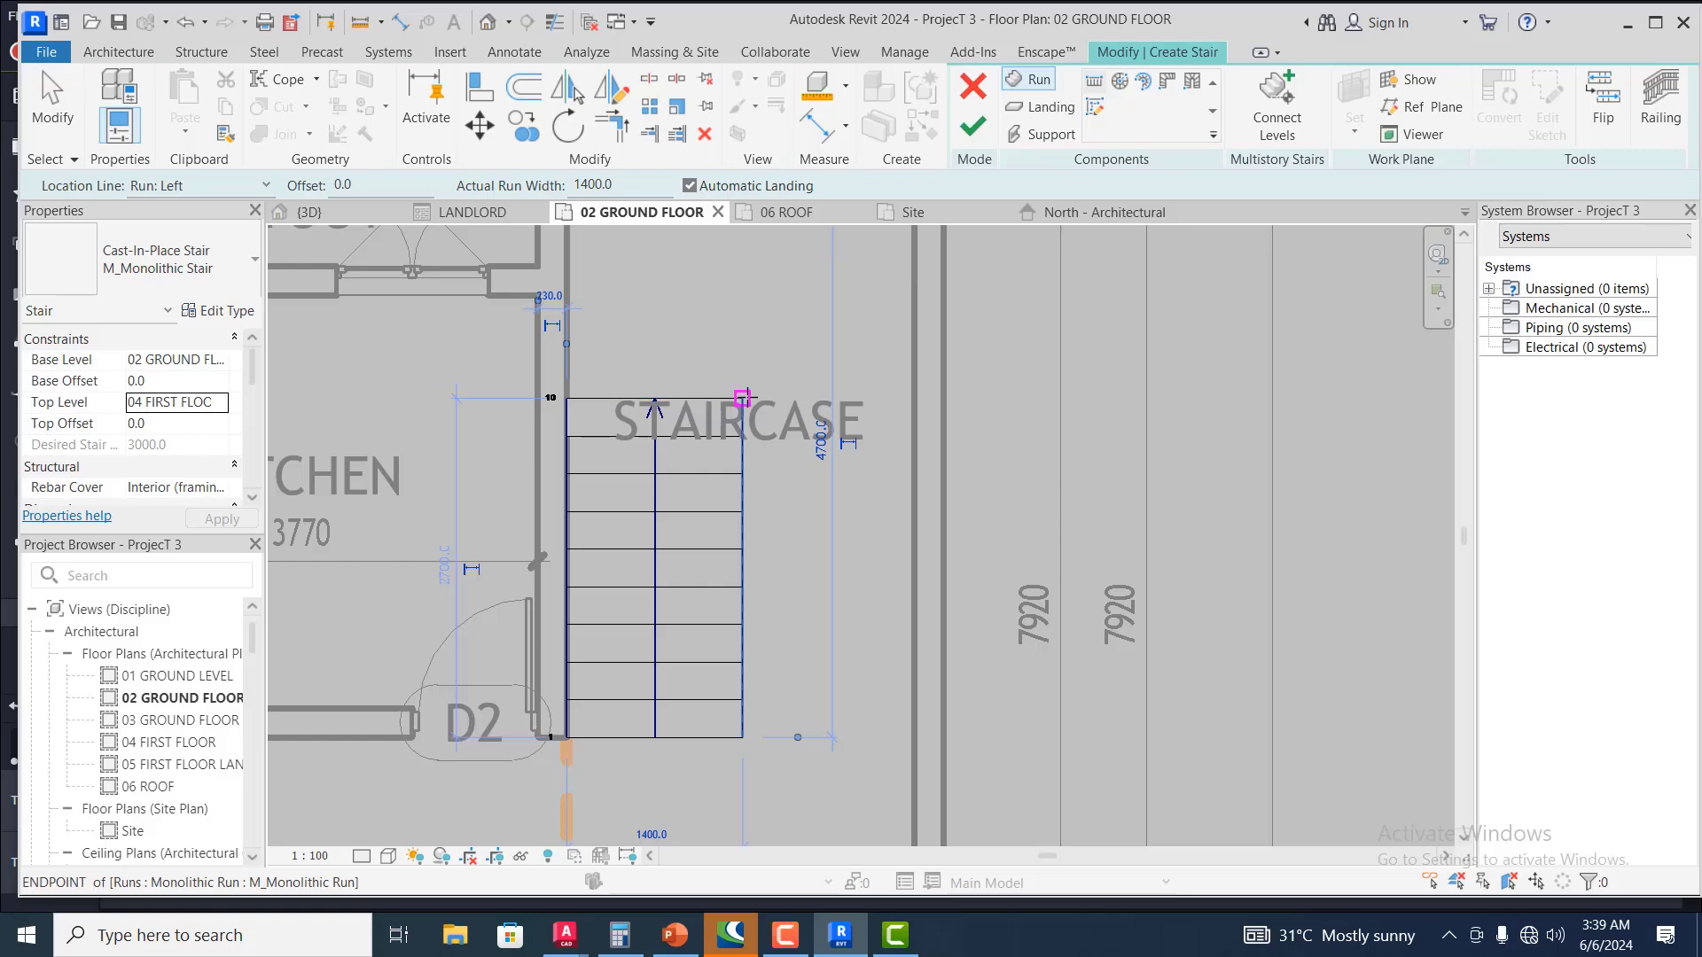
scroll(758, 396, "up", 2)
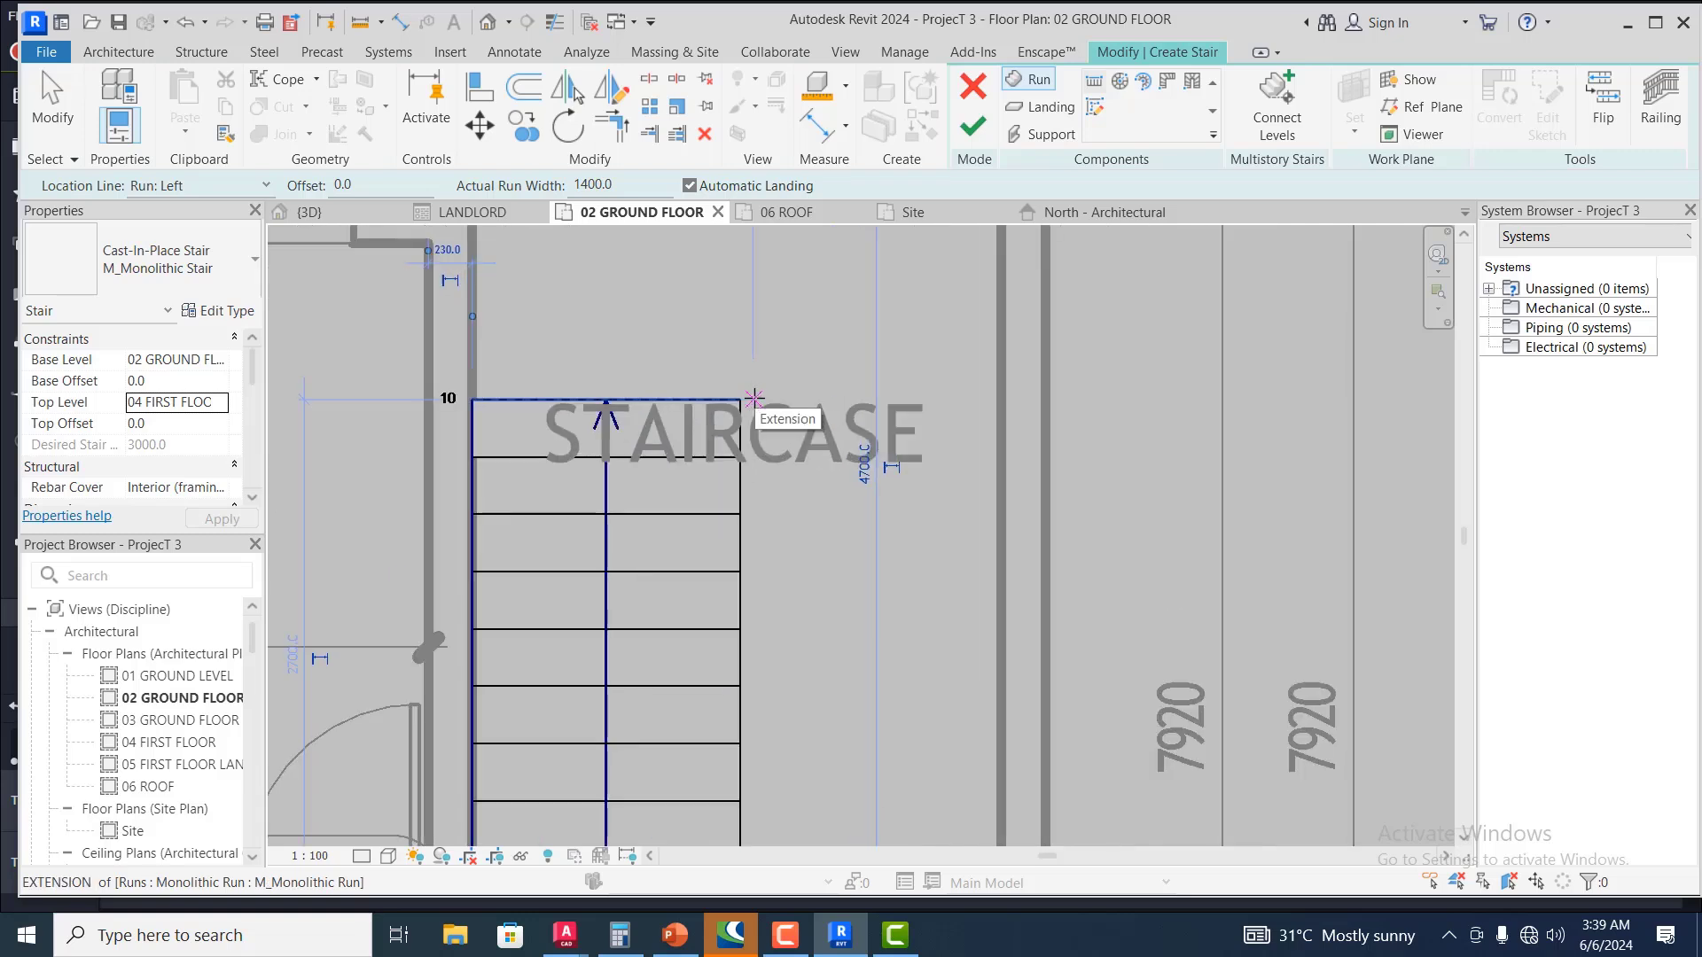
scroll(753, 398, "down", 1)
scroll(754, 398, "down", 1)
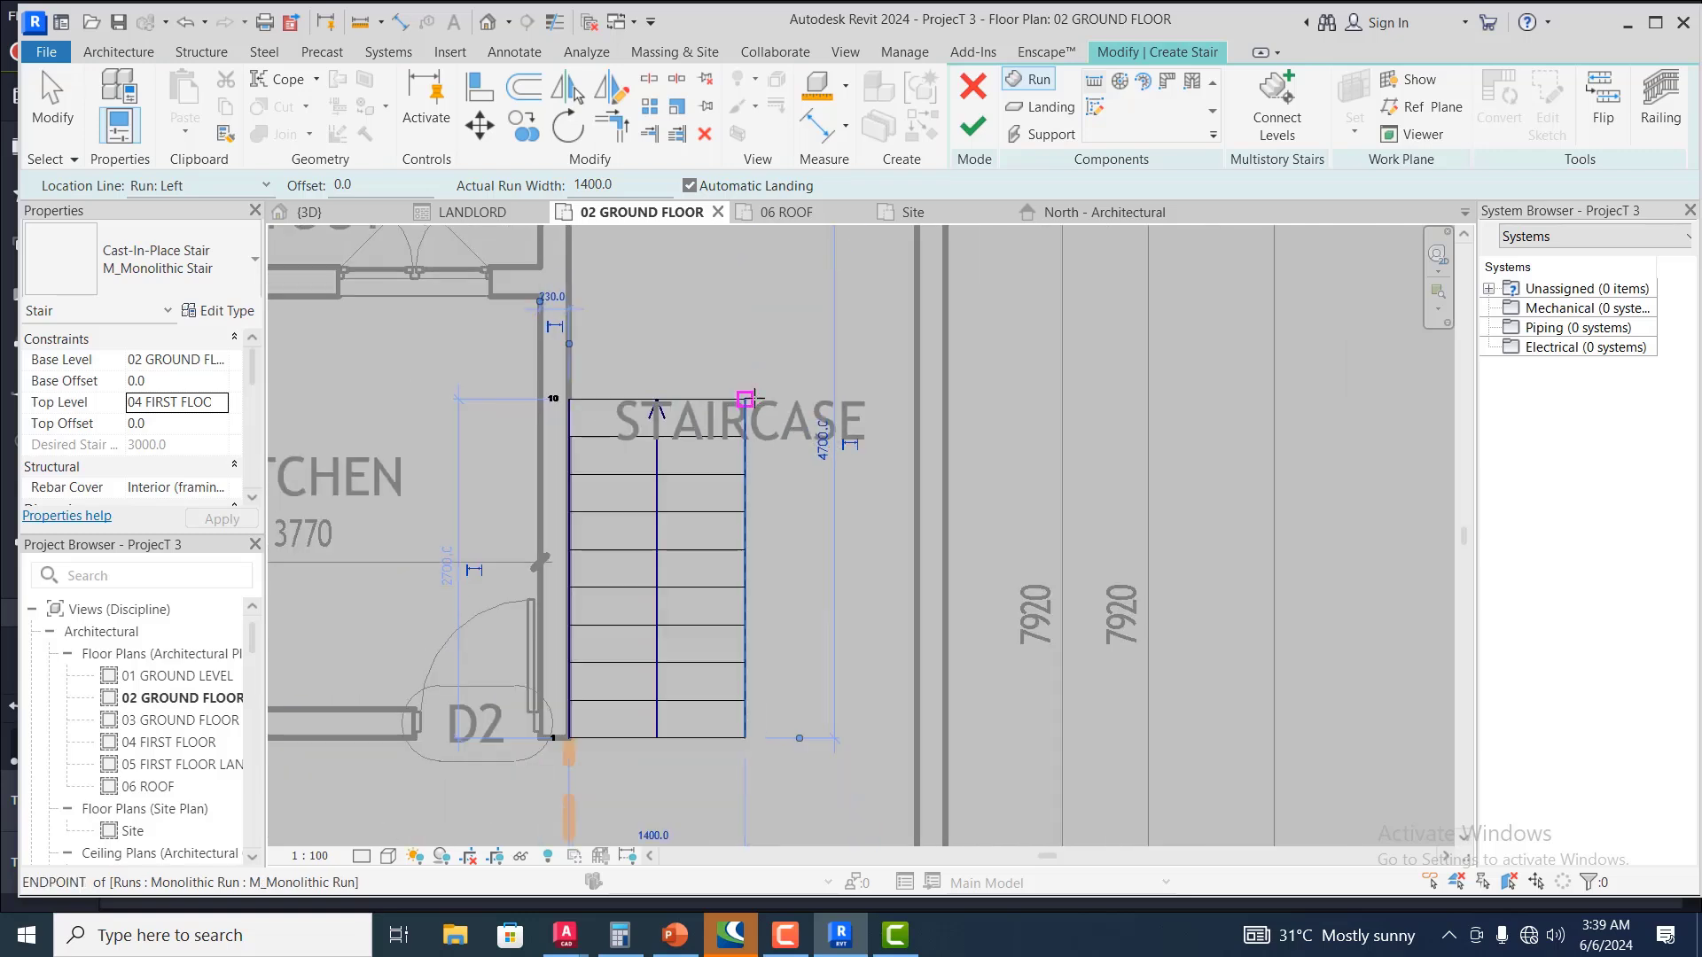
scroll(759, 379, "up", 1)
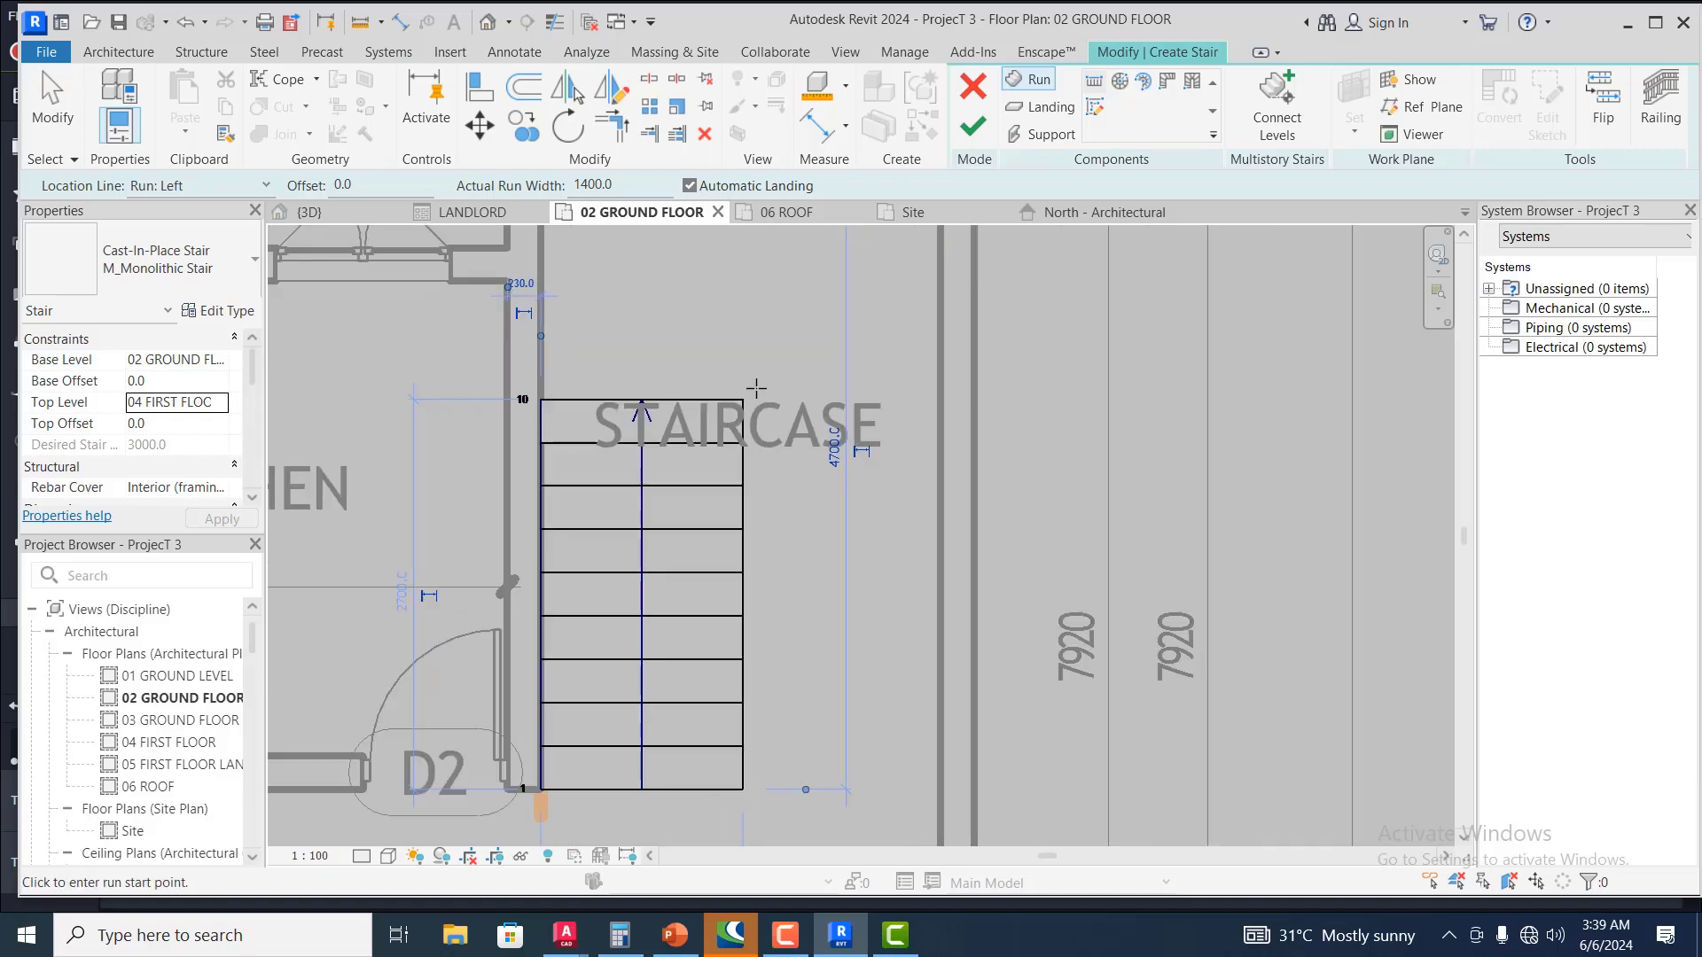
scroll(750, 399, "up", 1)
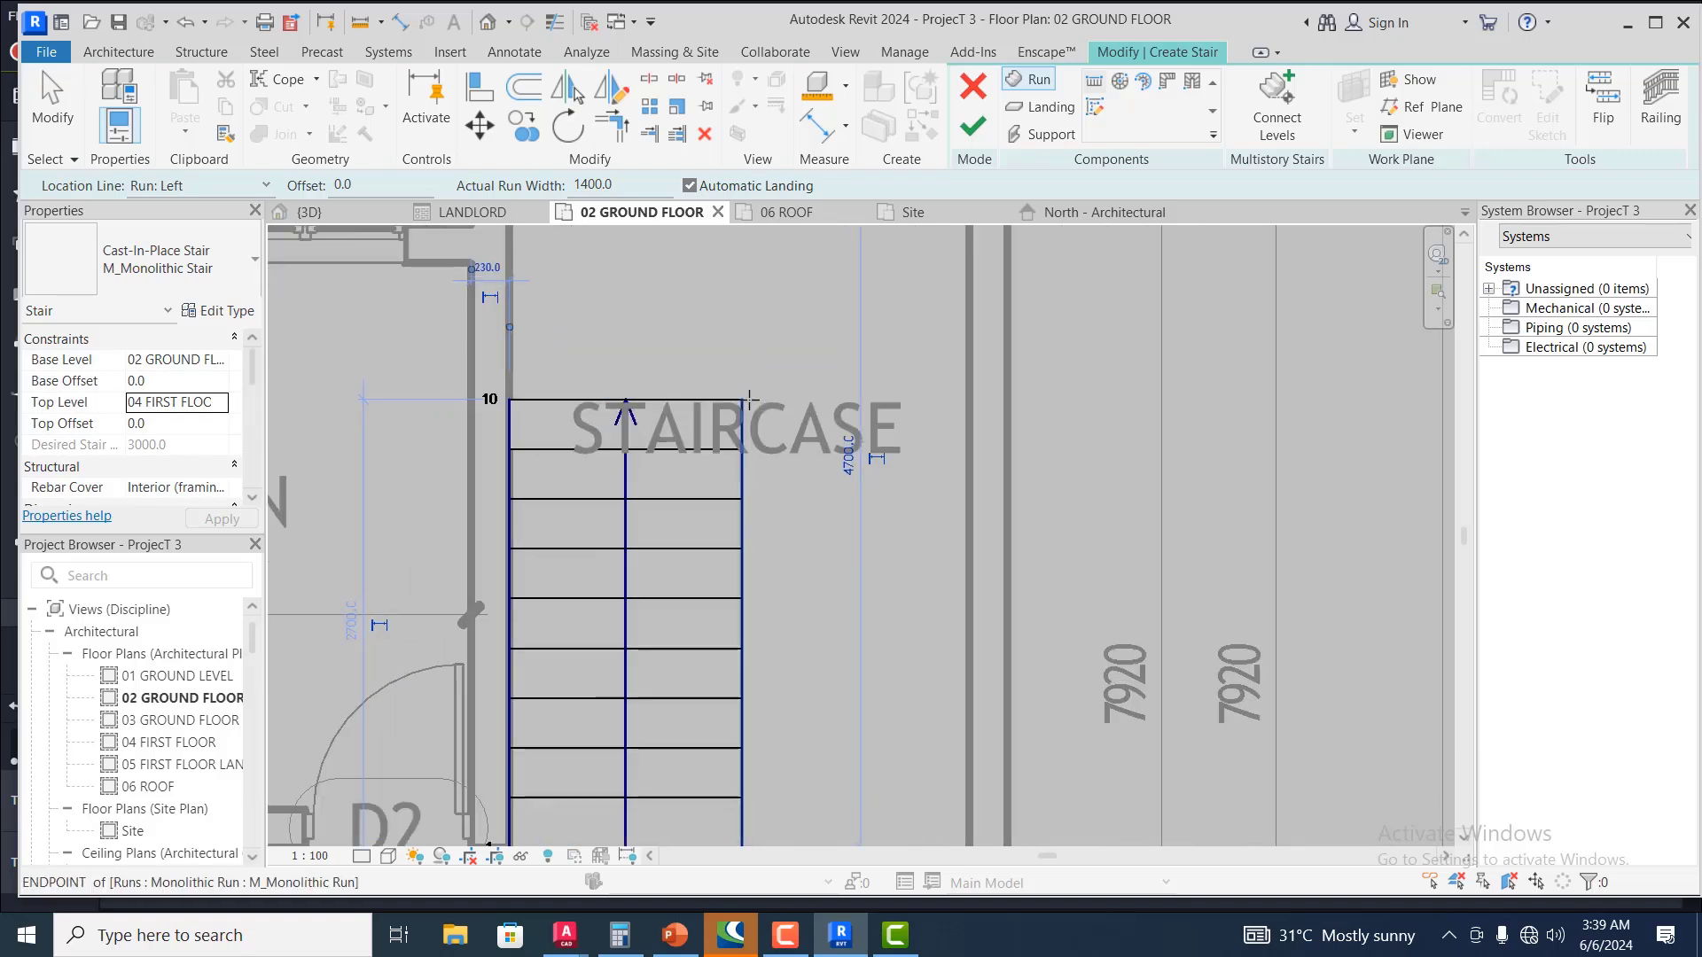
scroll(745, 399, "up", 1)
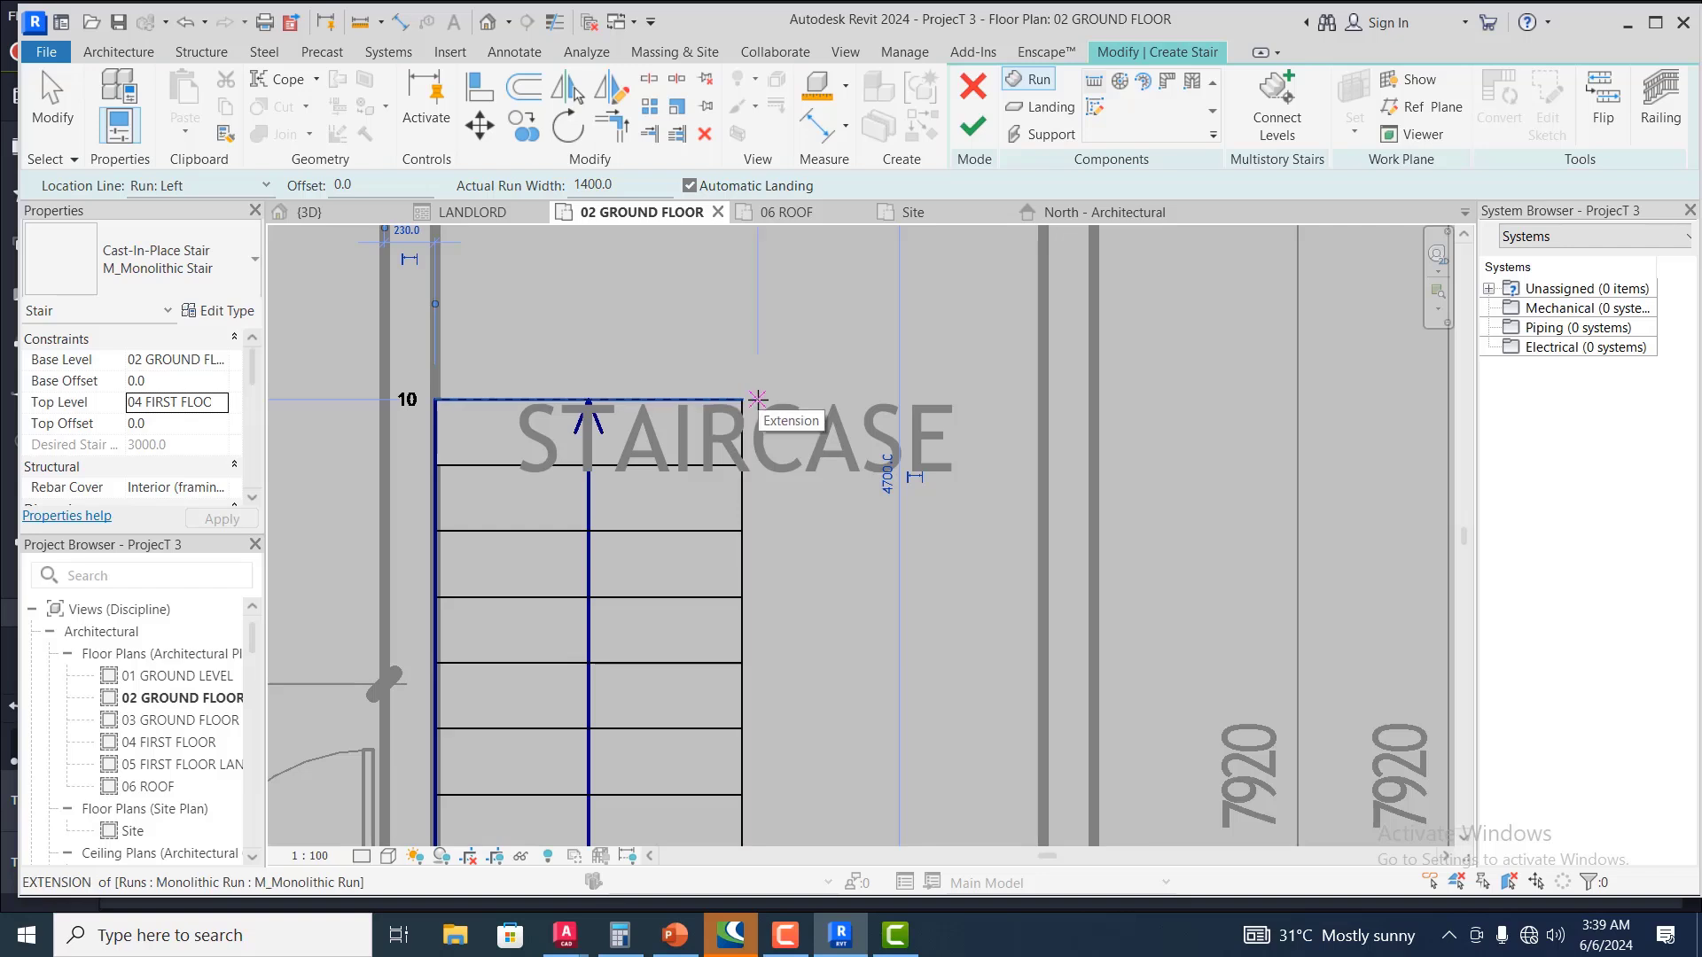
scroll(760, 497, "down", 5)
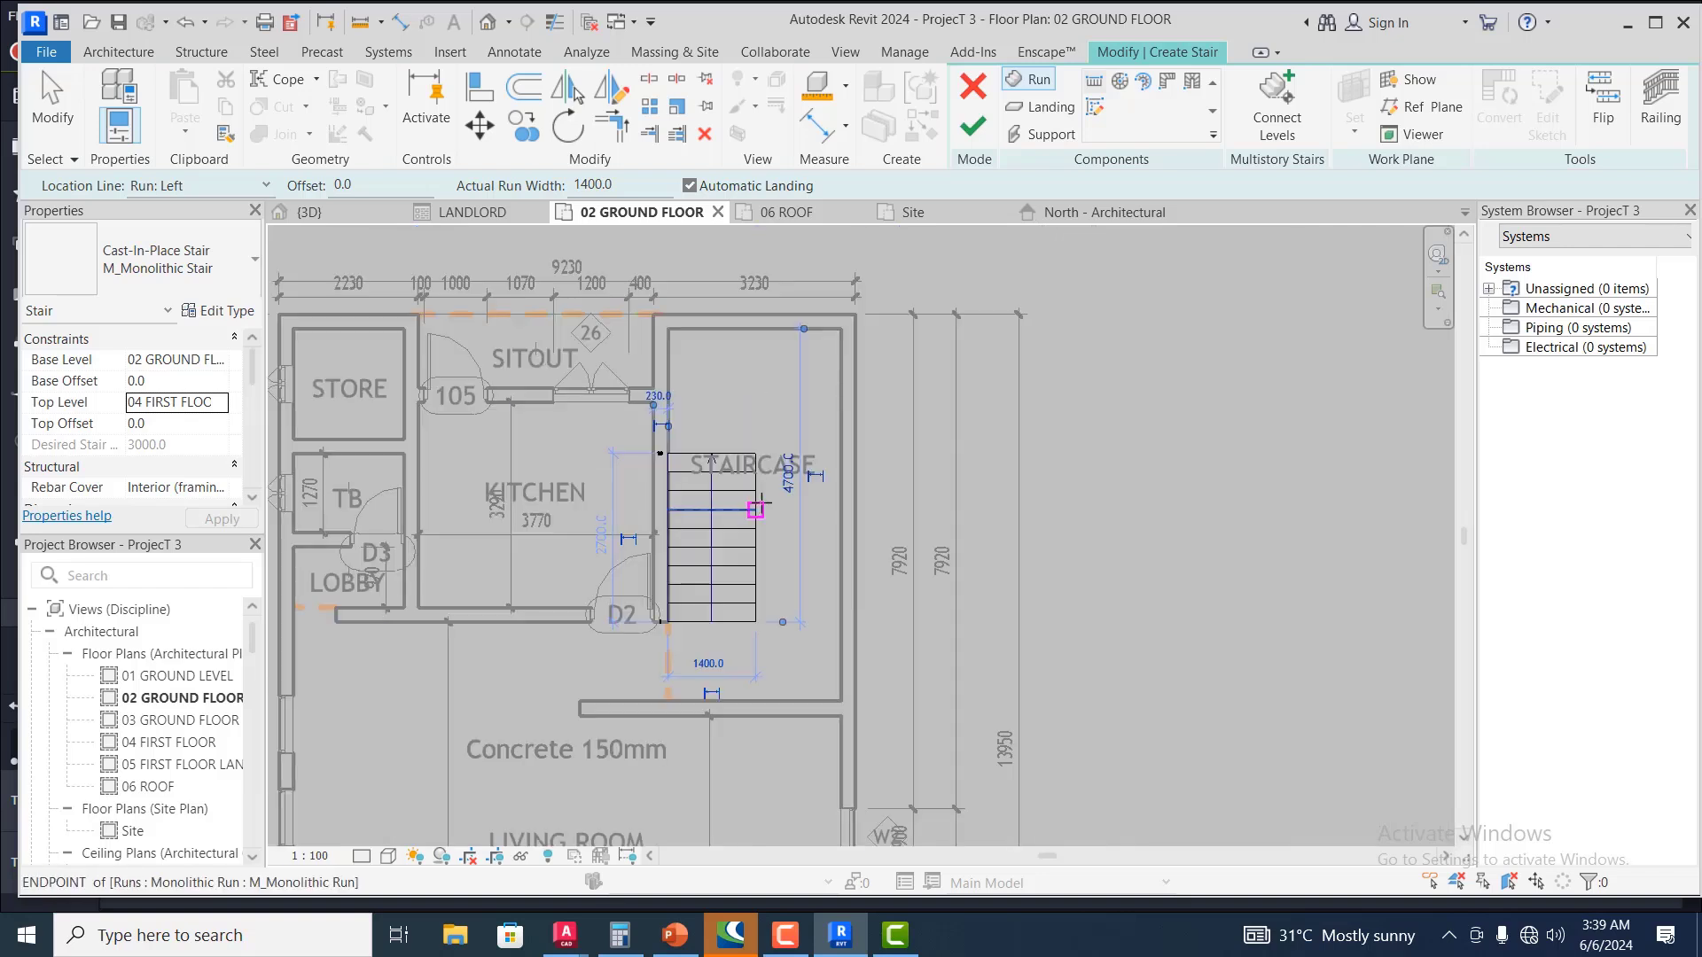
scroll(756, 460, "up", 3)
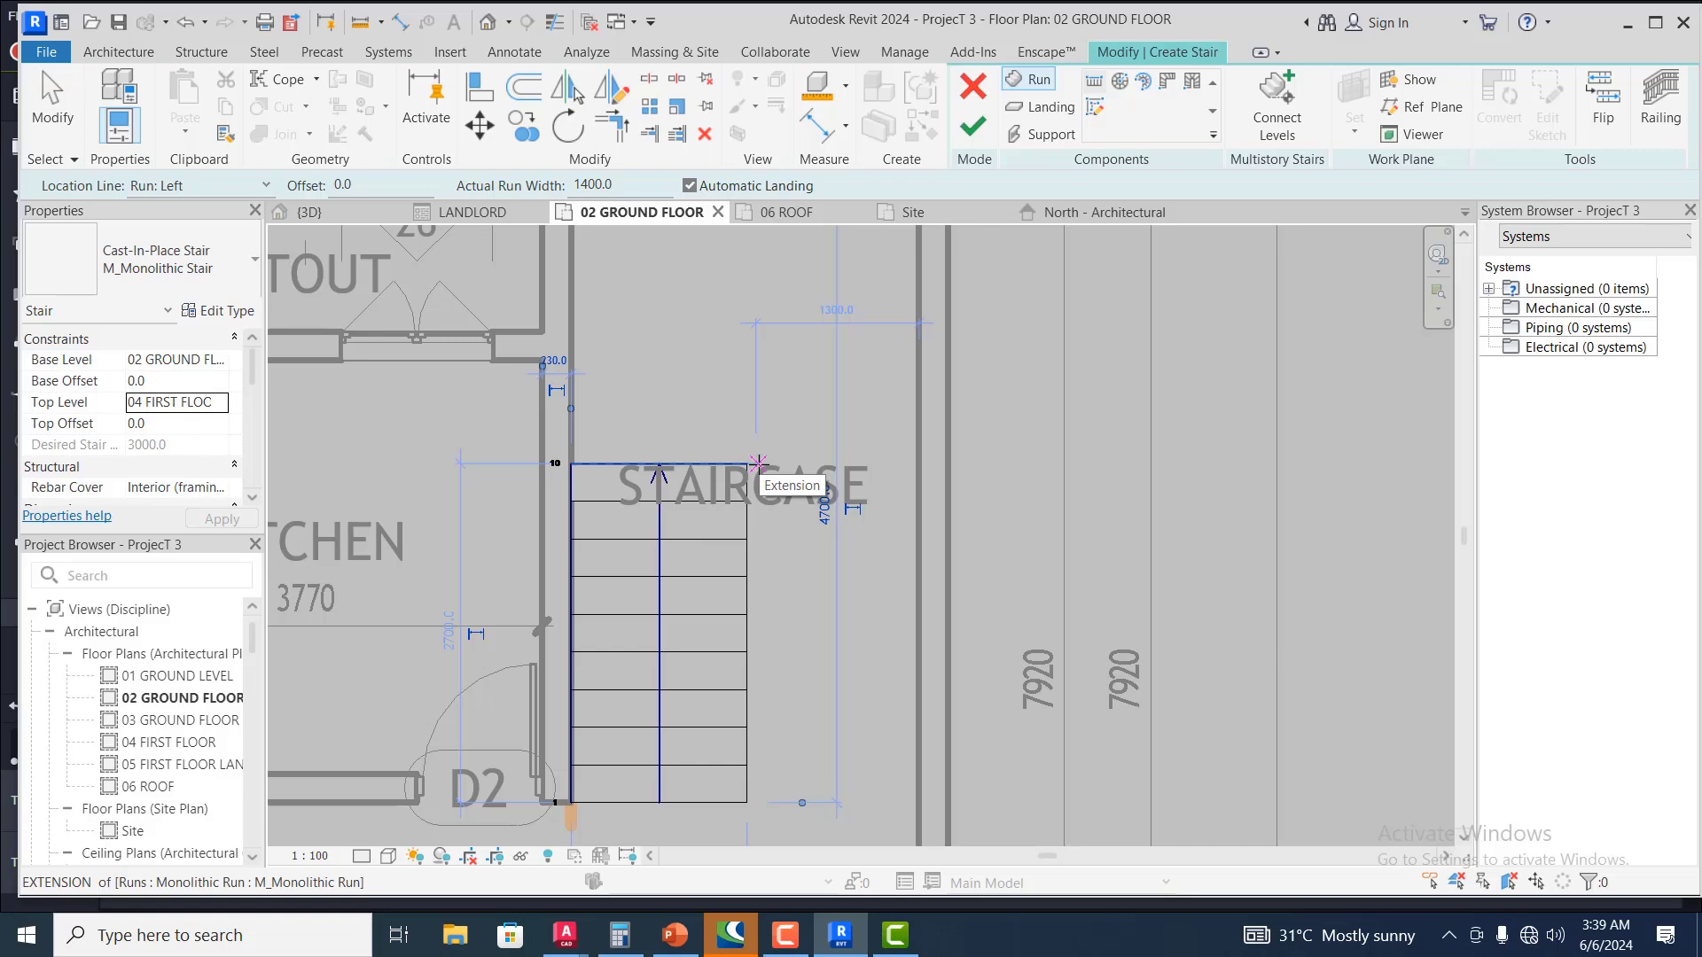
scroll(758, 462, "up", 1)
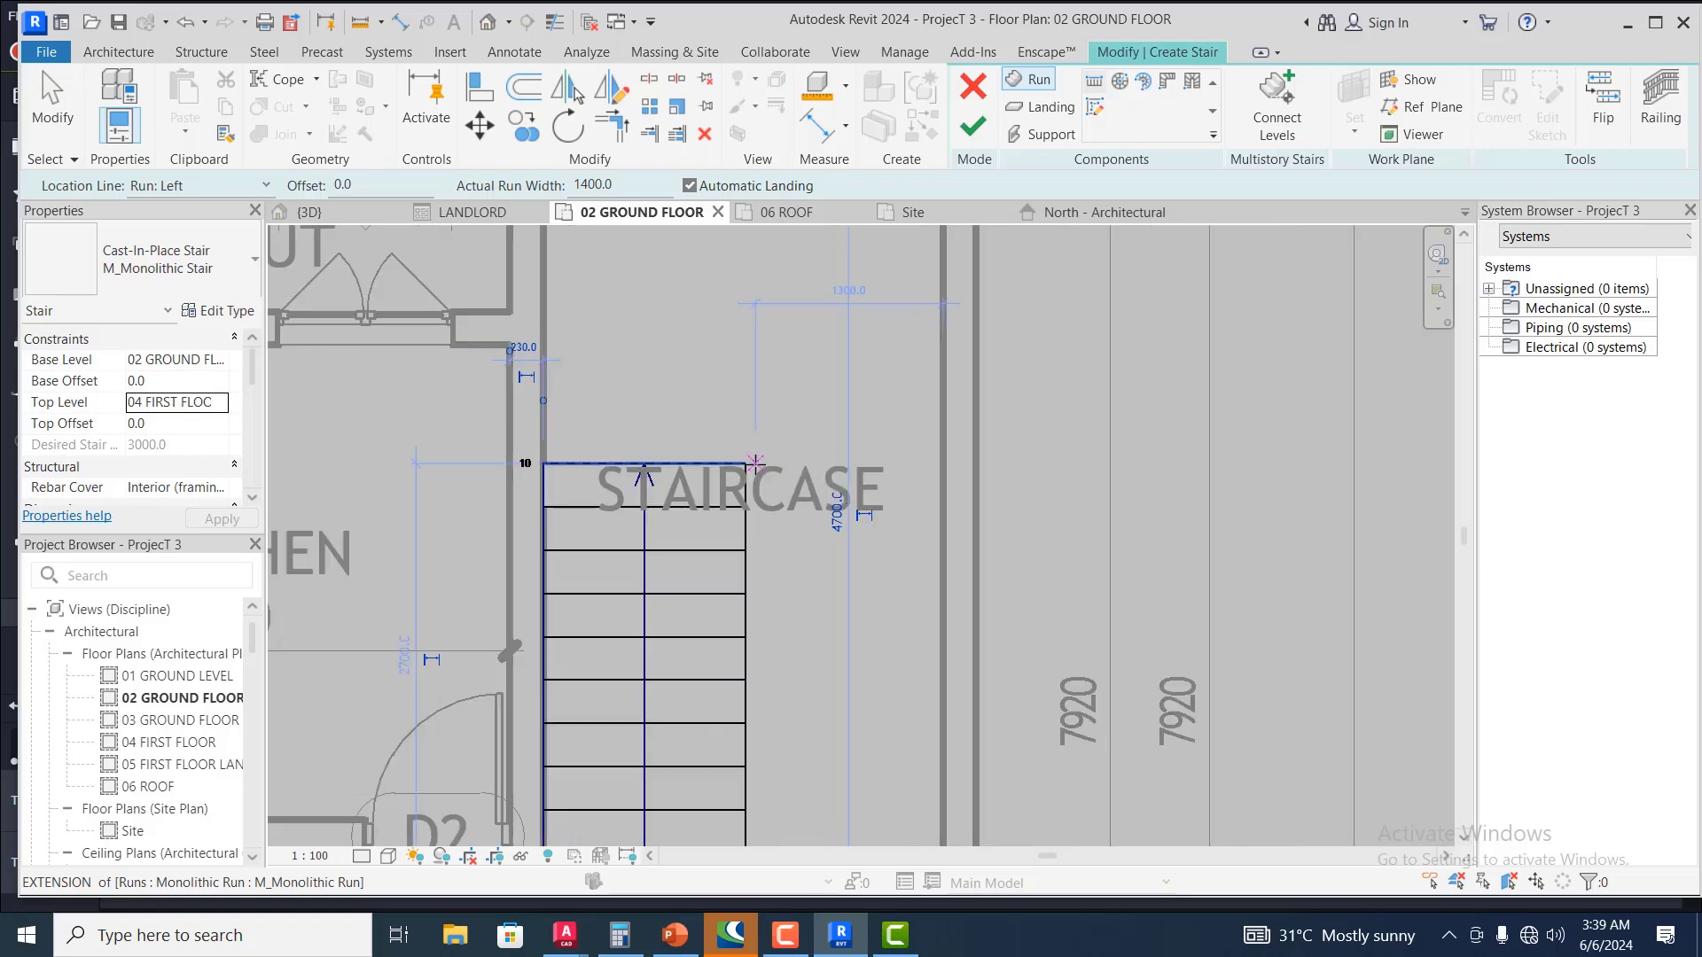
scroll(755, 464, "up", 1)
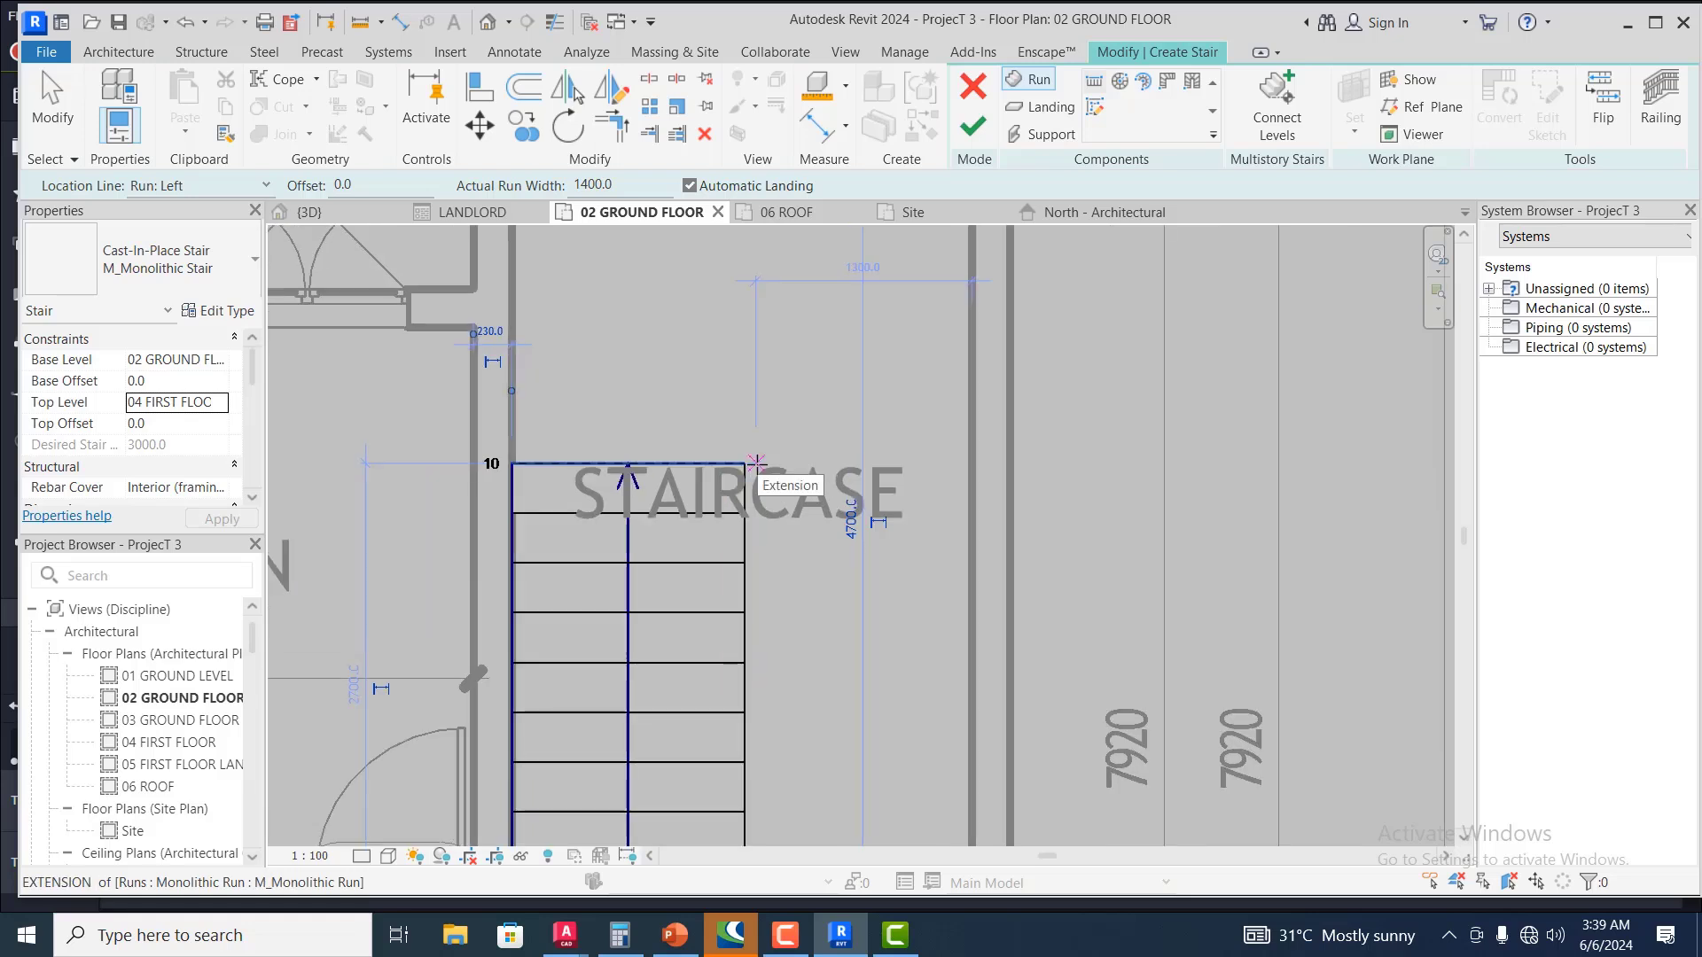
left_click(756, 462)
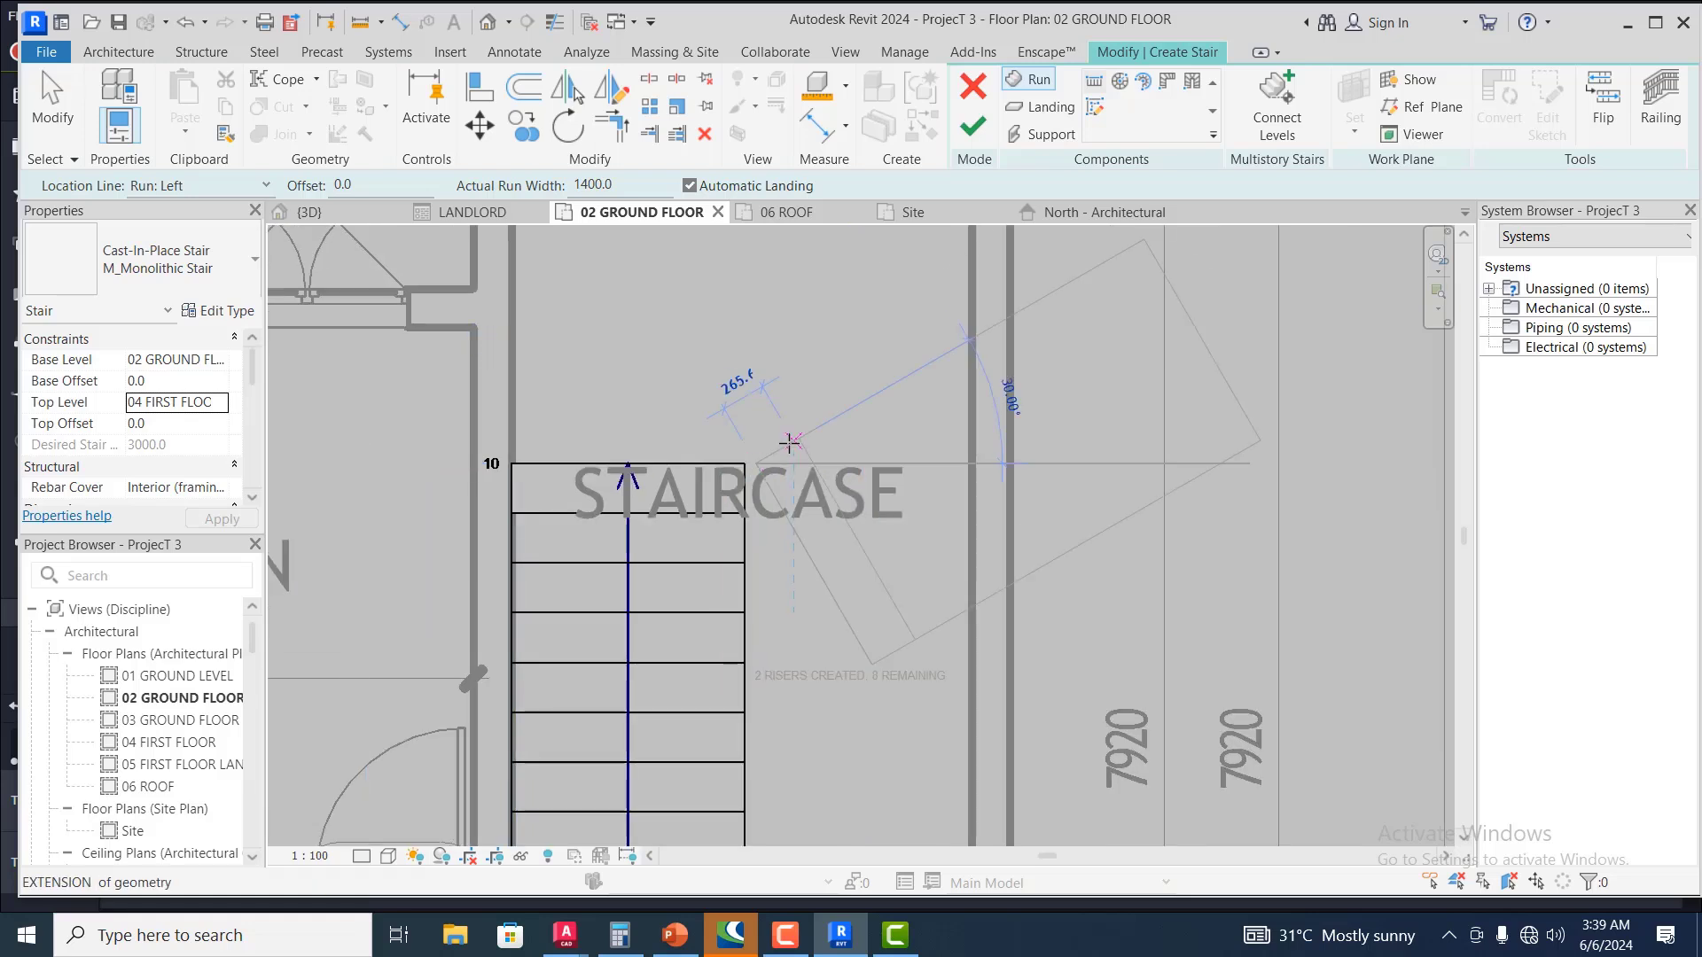
scroll(787, 550, "down", 2)
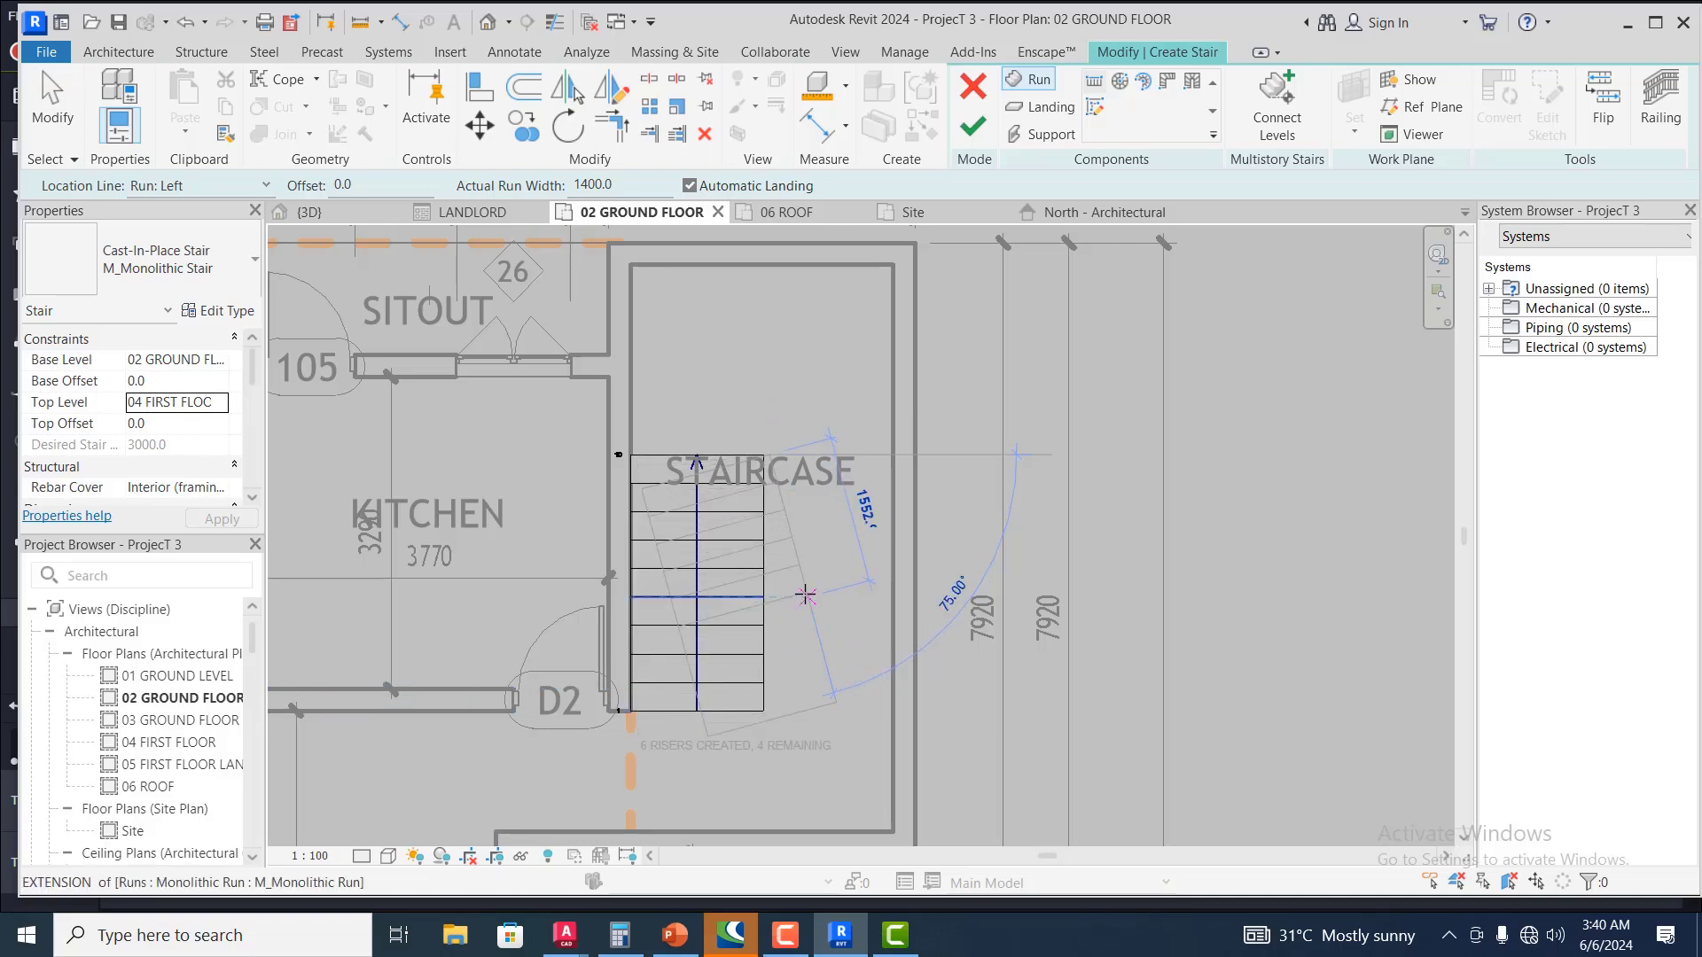
left_click(265, 186)
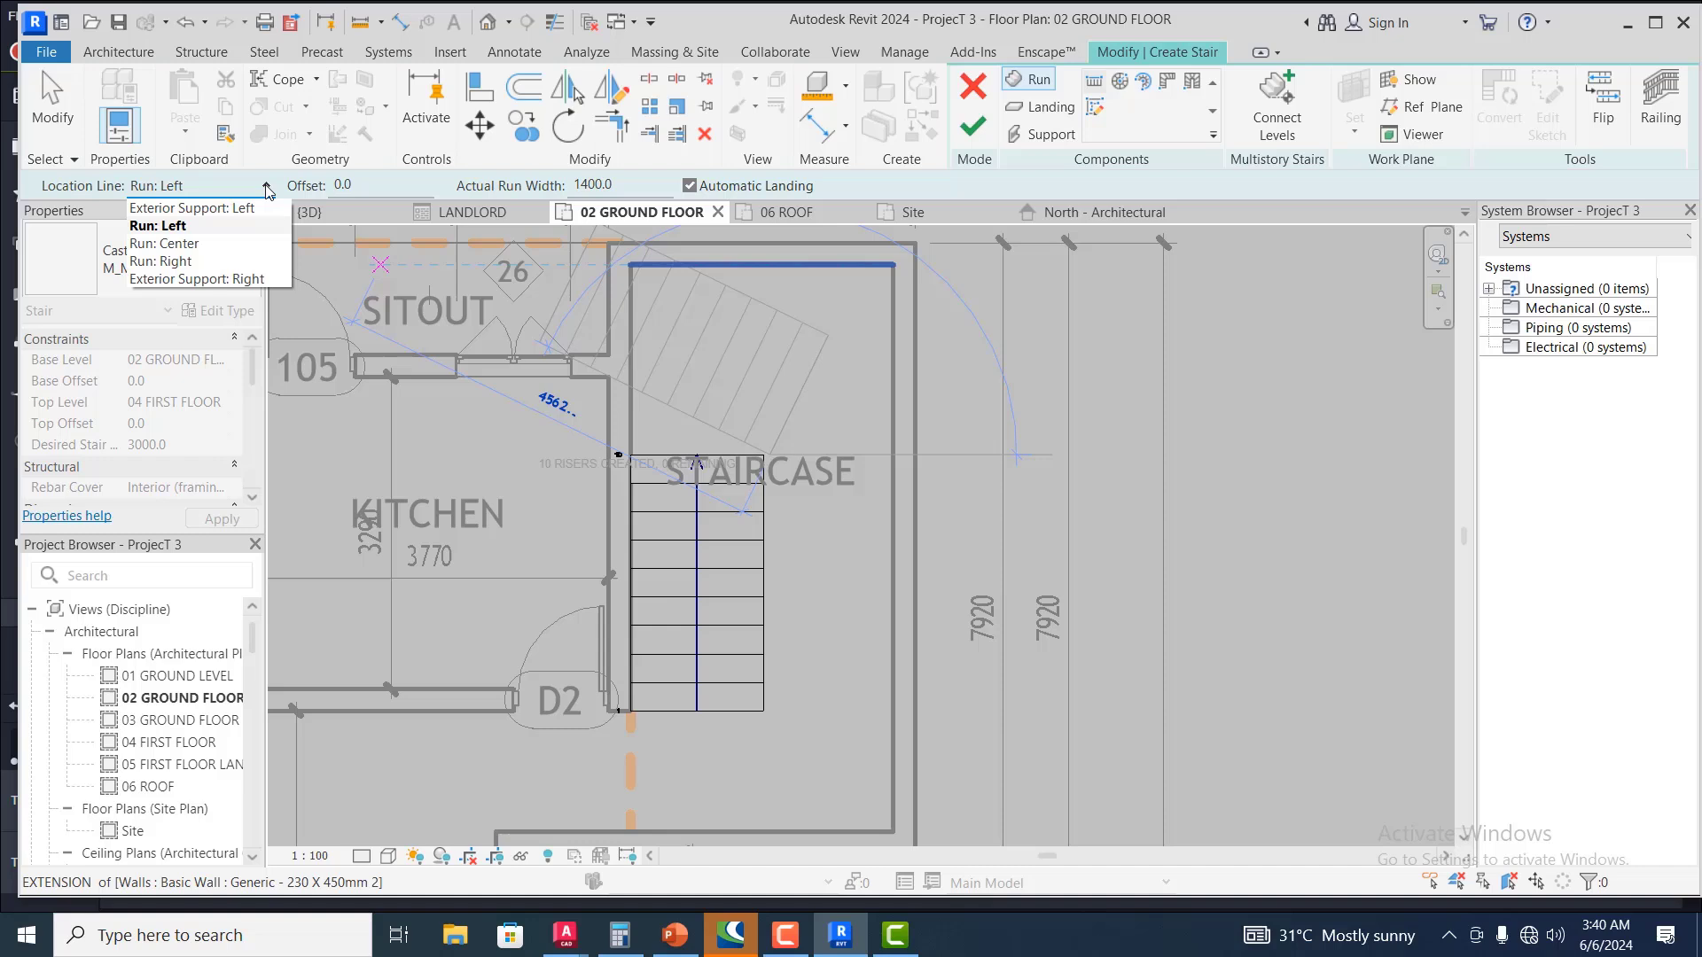
left_click(198, 263)
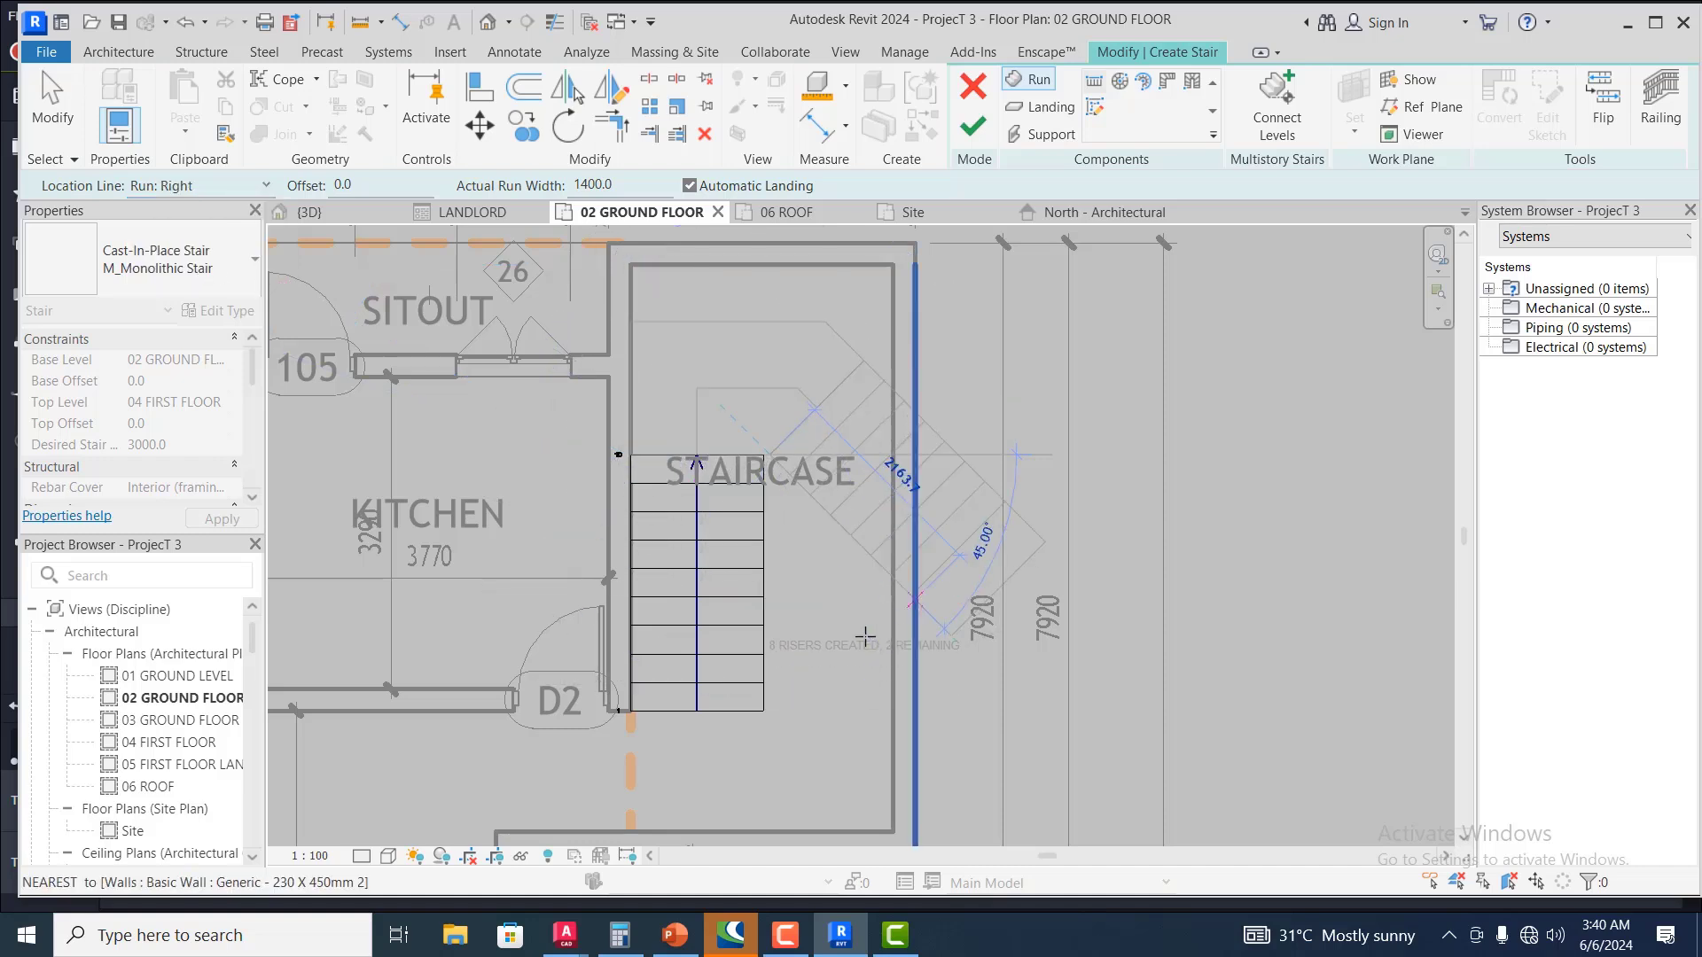
scroll(829, 576, "up", 2)
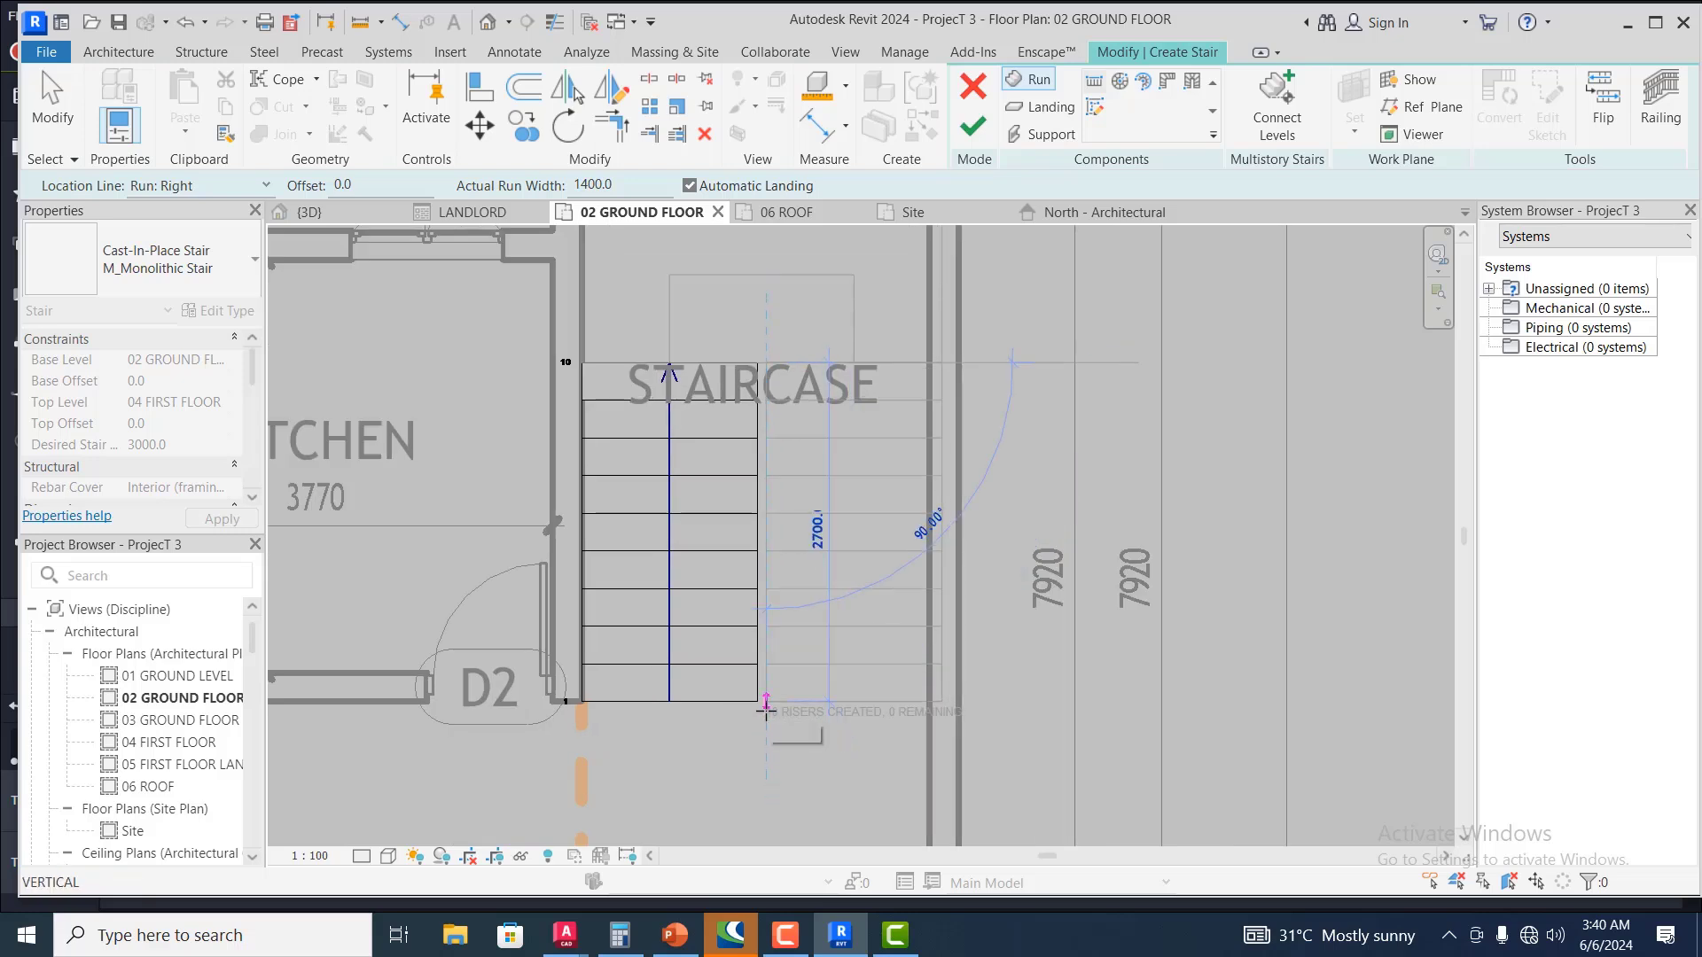
left_click(768, 699)
key("Escape")
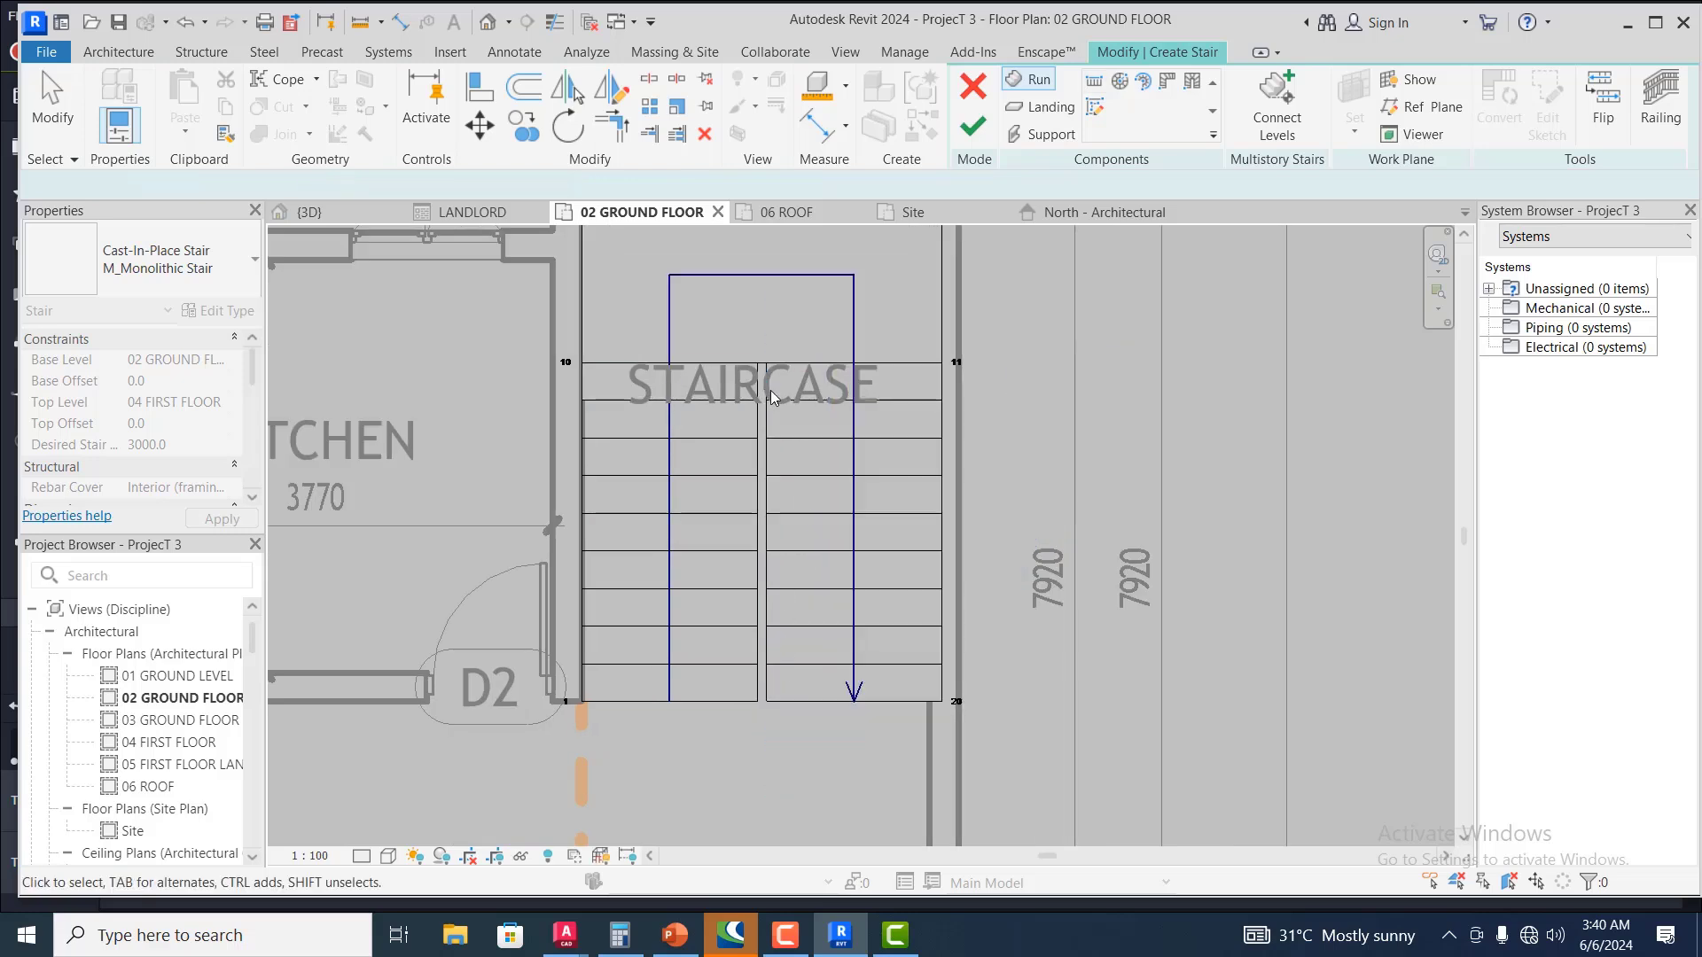
Move both stair runs and the landing up so the landing's upper edge meets the inner face of the staircase room's upper wall
scroll(839, 525, "down", 2)
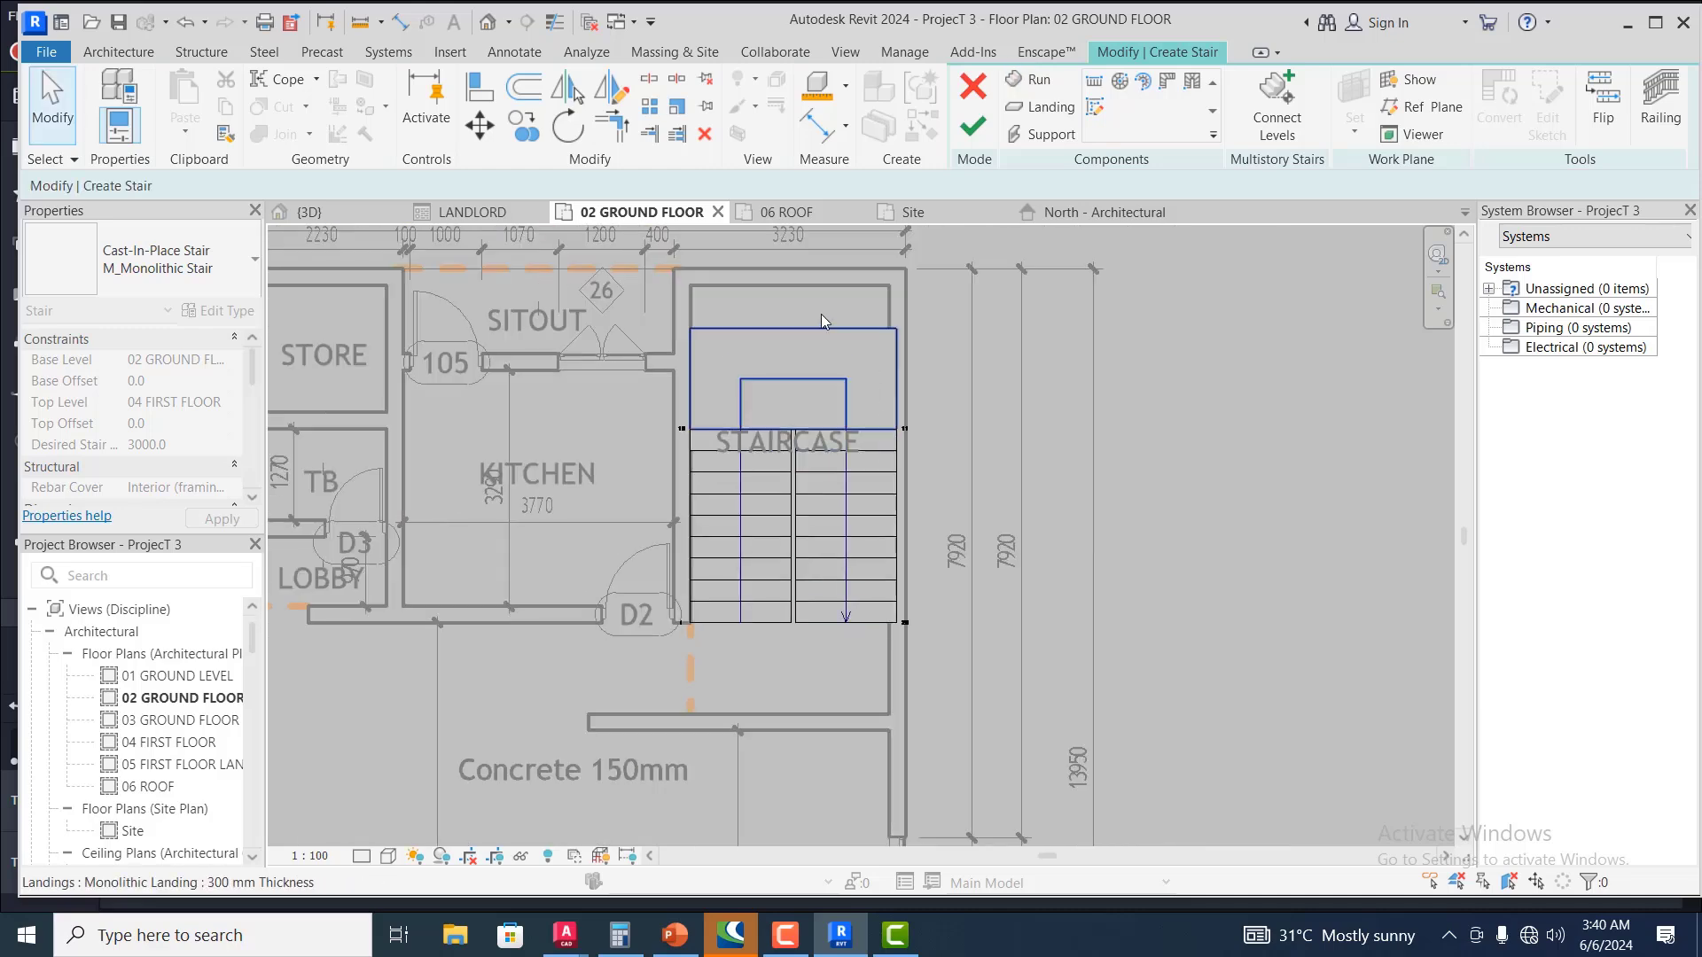
scroll(700, 420, "up", 2)
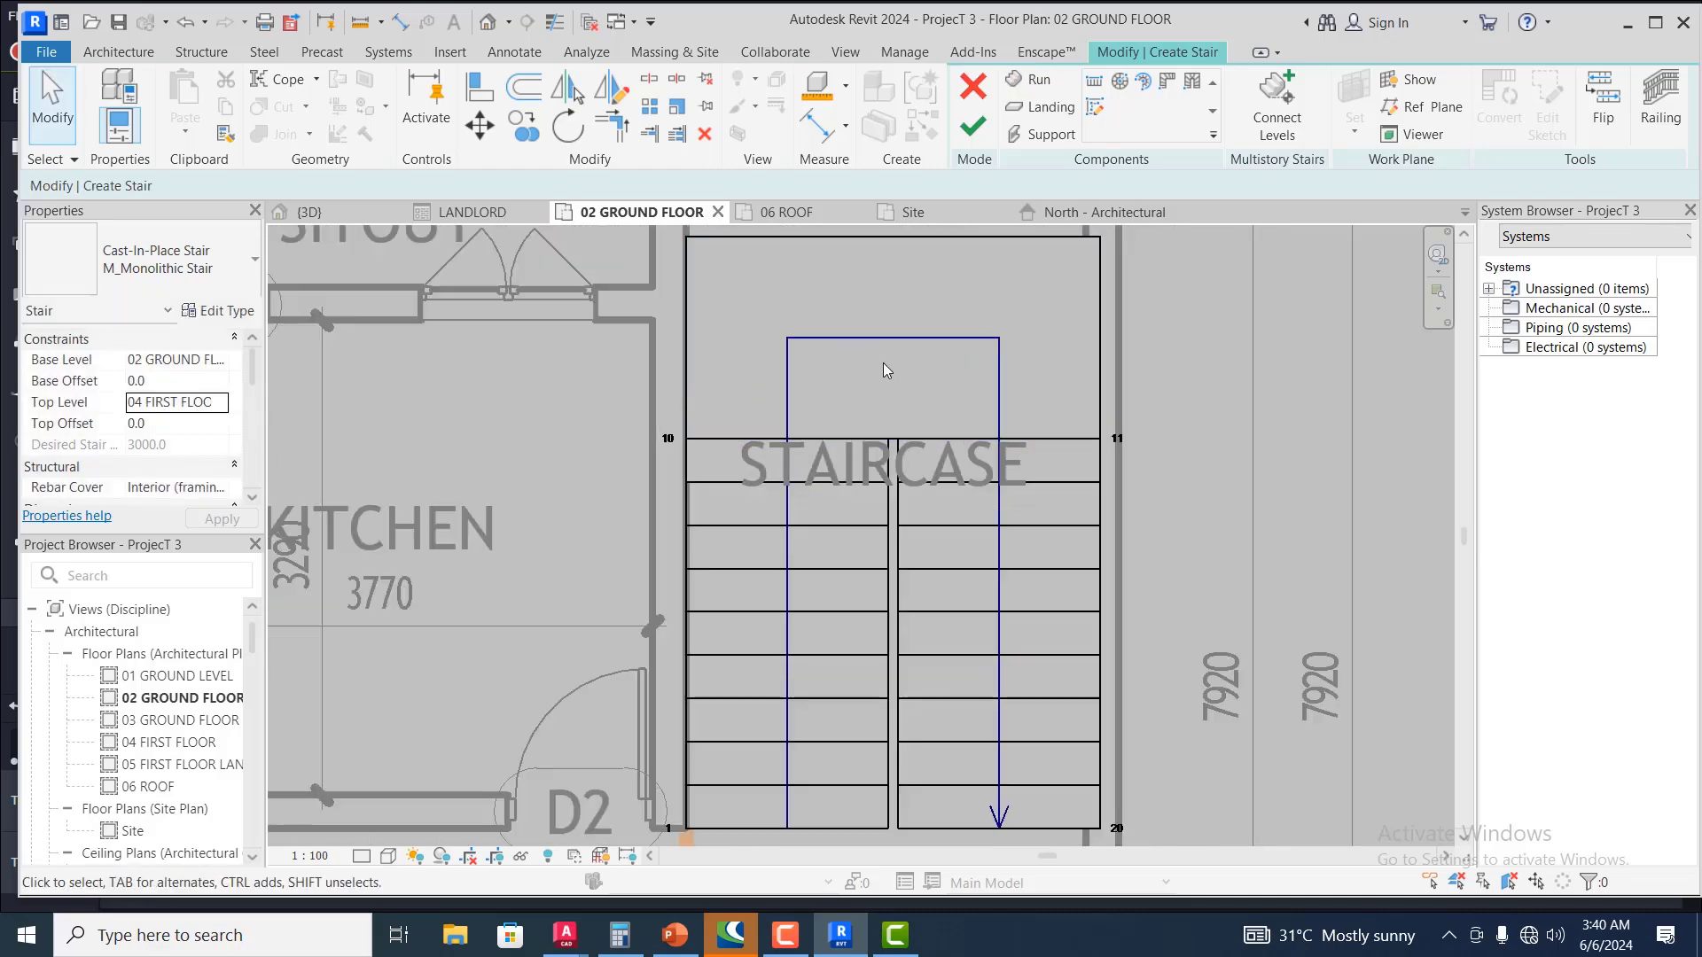
scroll(883, 364, "down", 1)
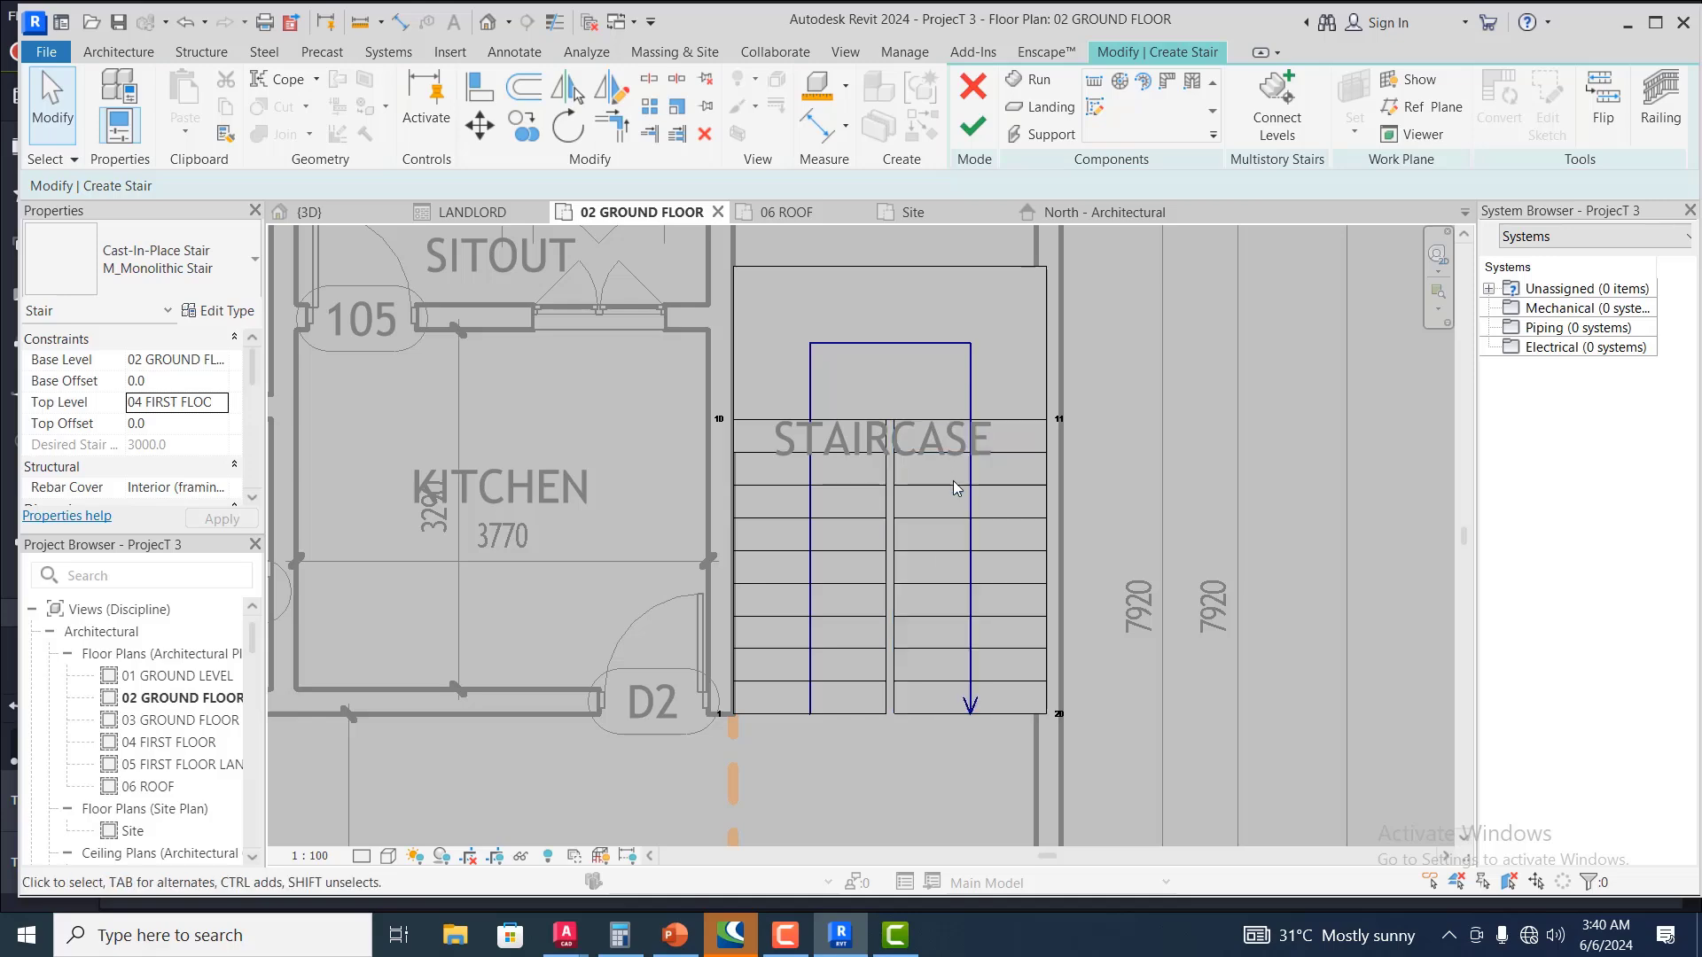
scroll(954, 481, "down", 2)
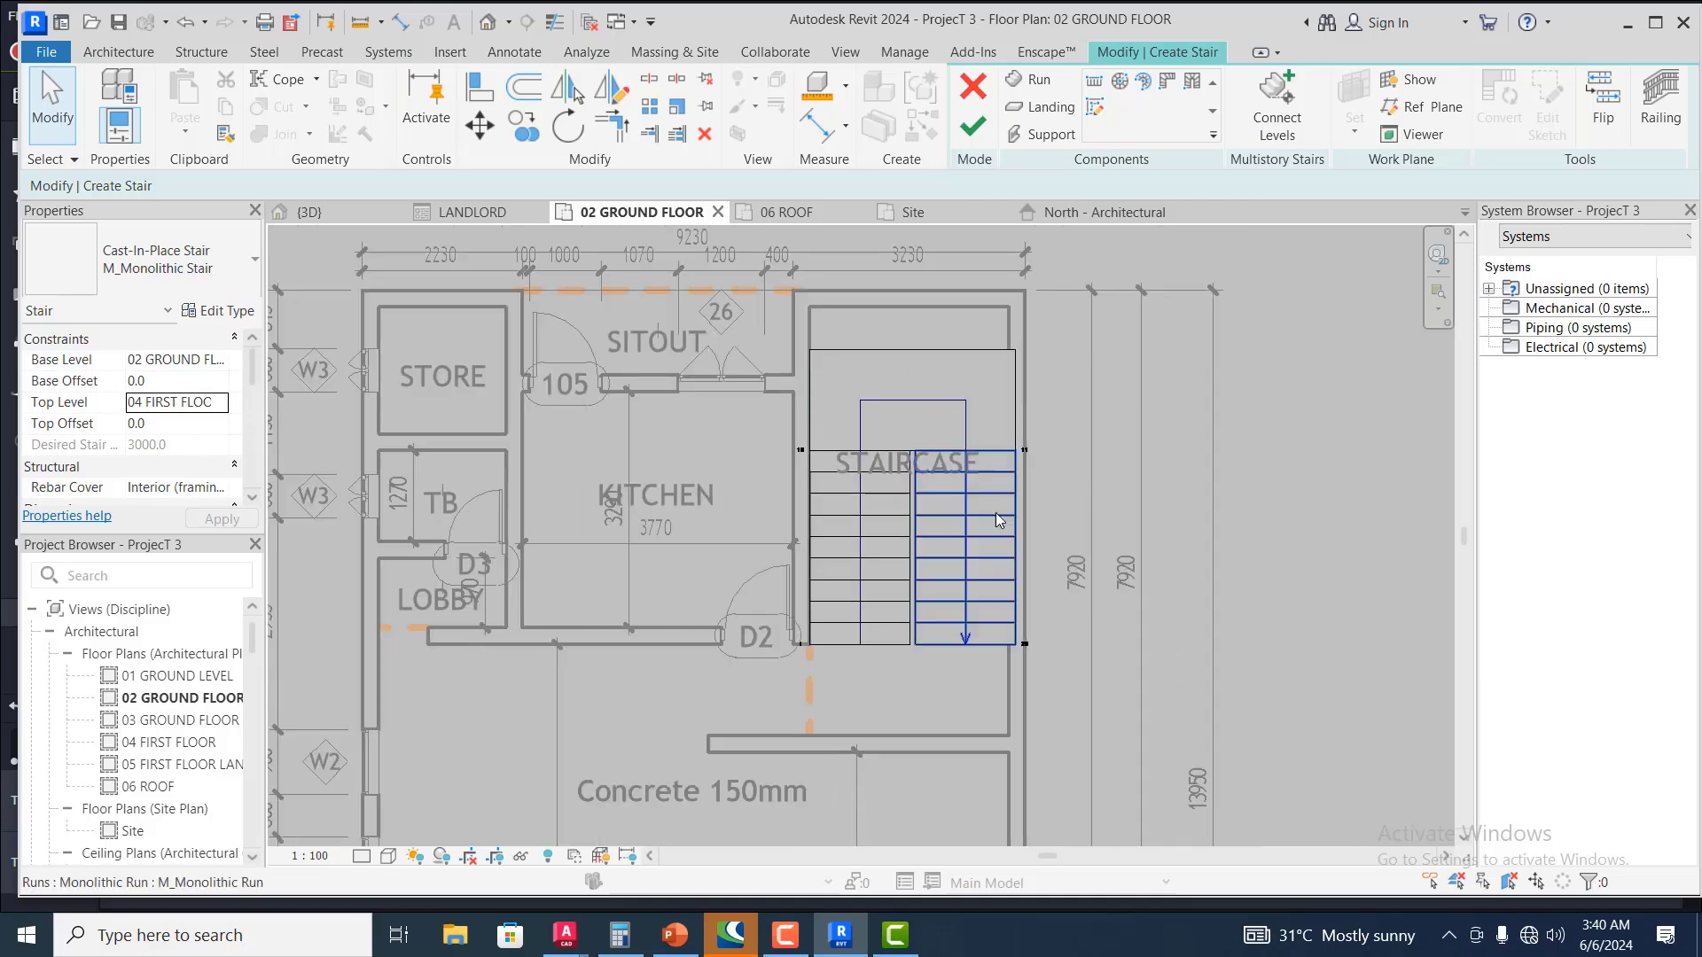
scroll(931, 364, "up", 1)
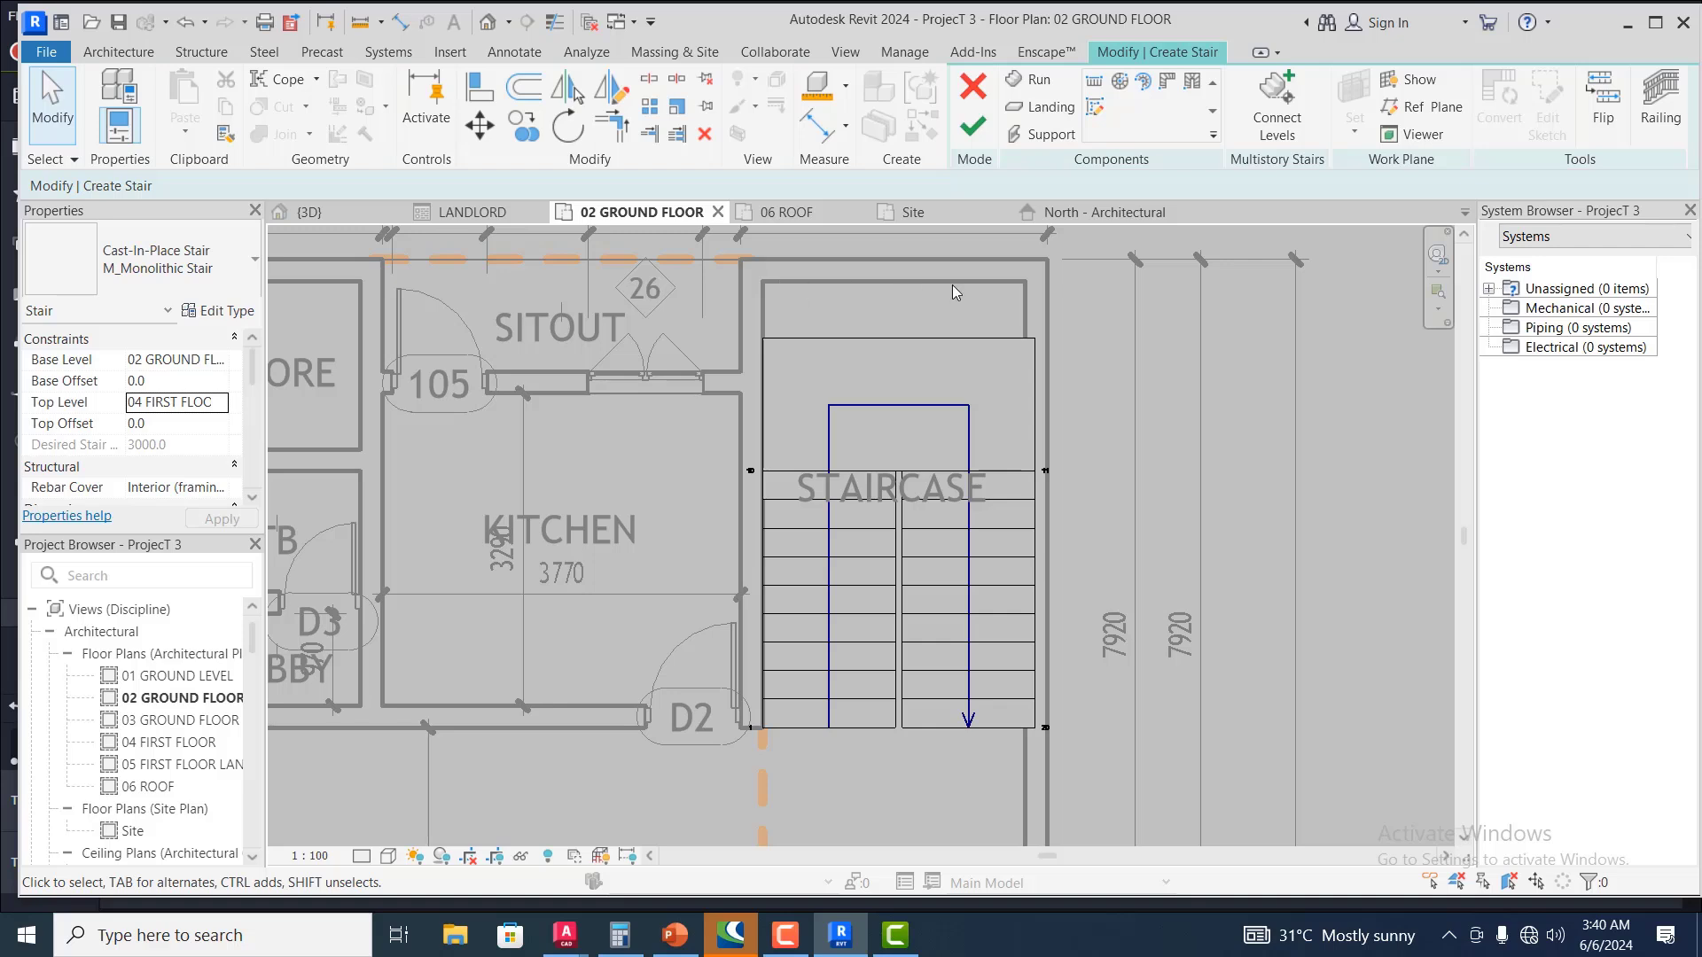
left_click(851, 542)
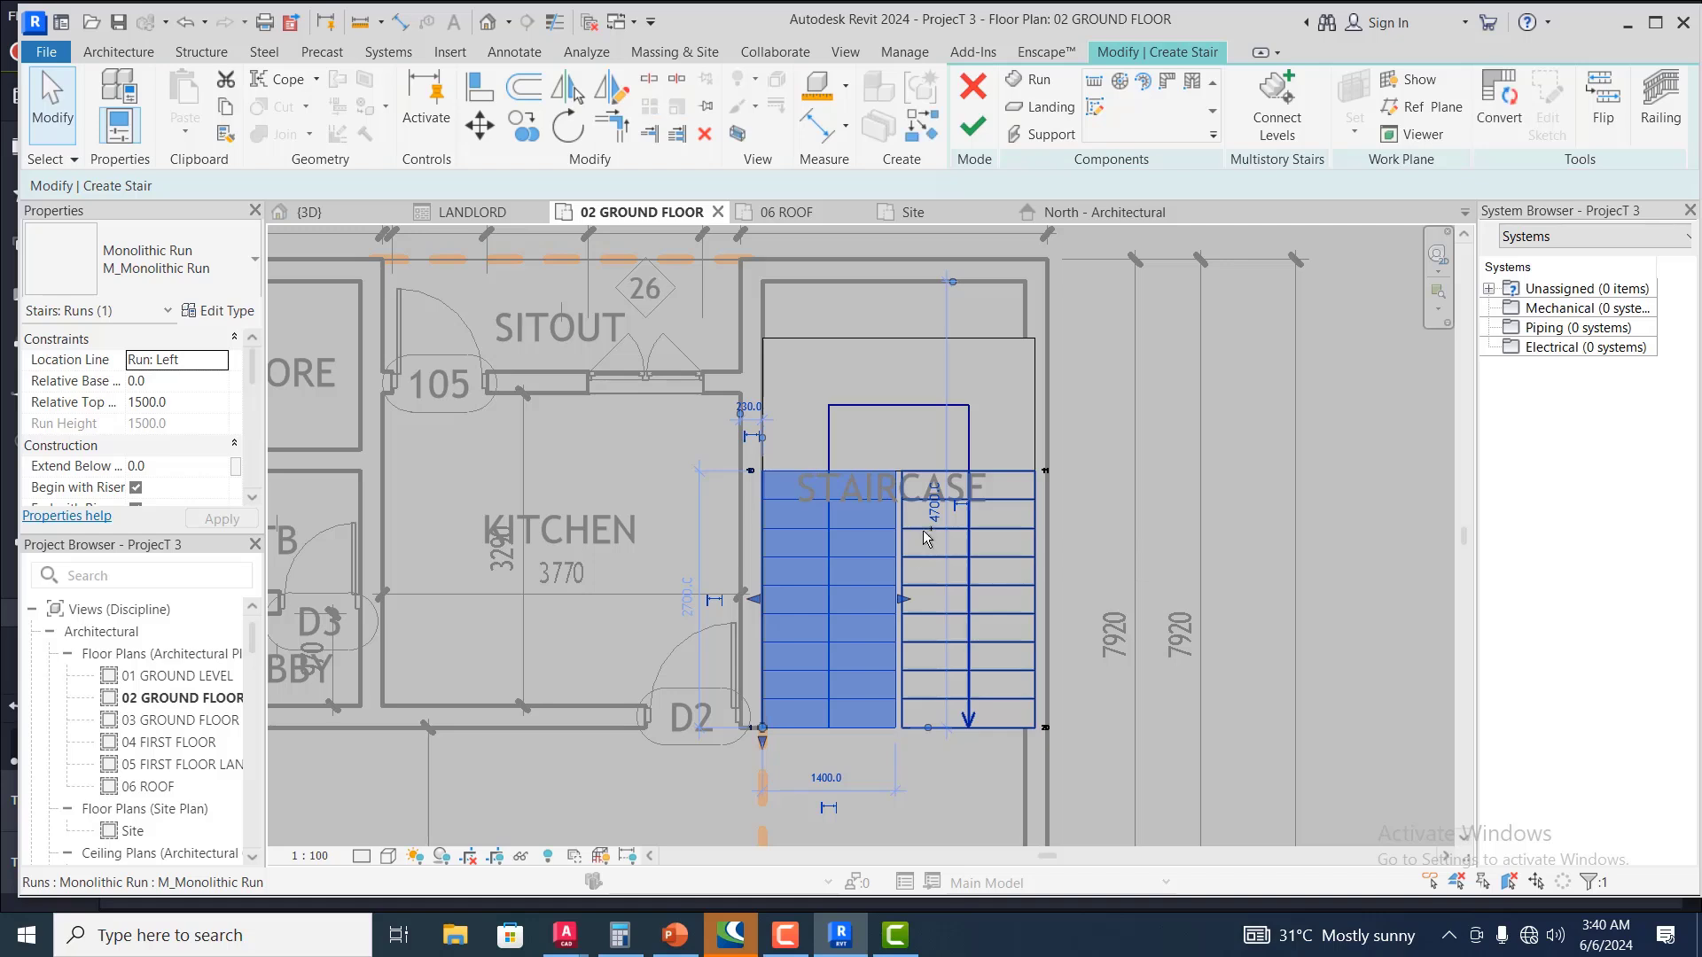
left_click(924, 523, "ctrl")
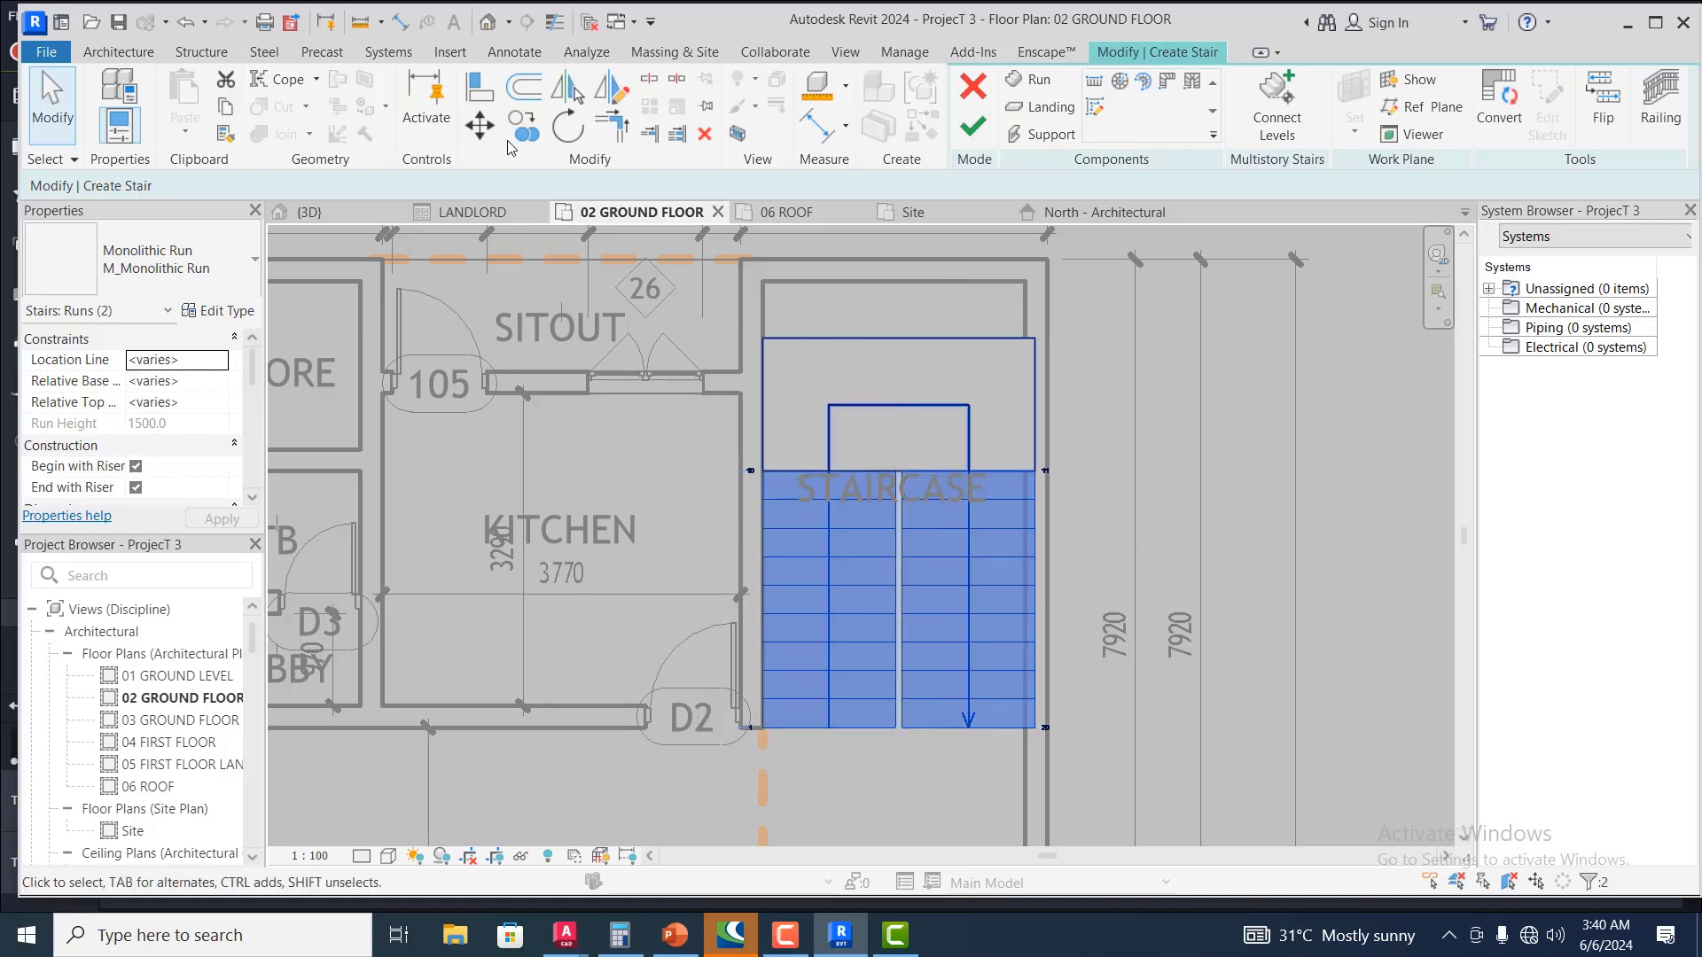
left_click(479, 127)
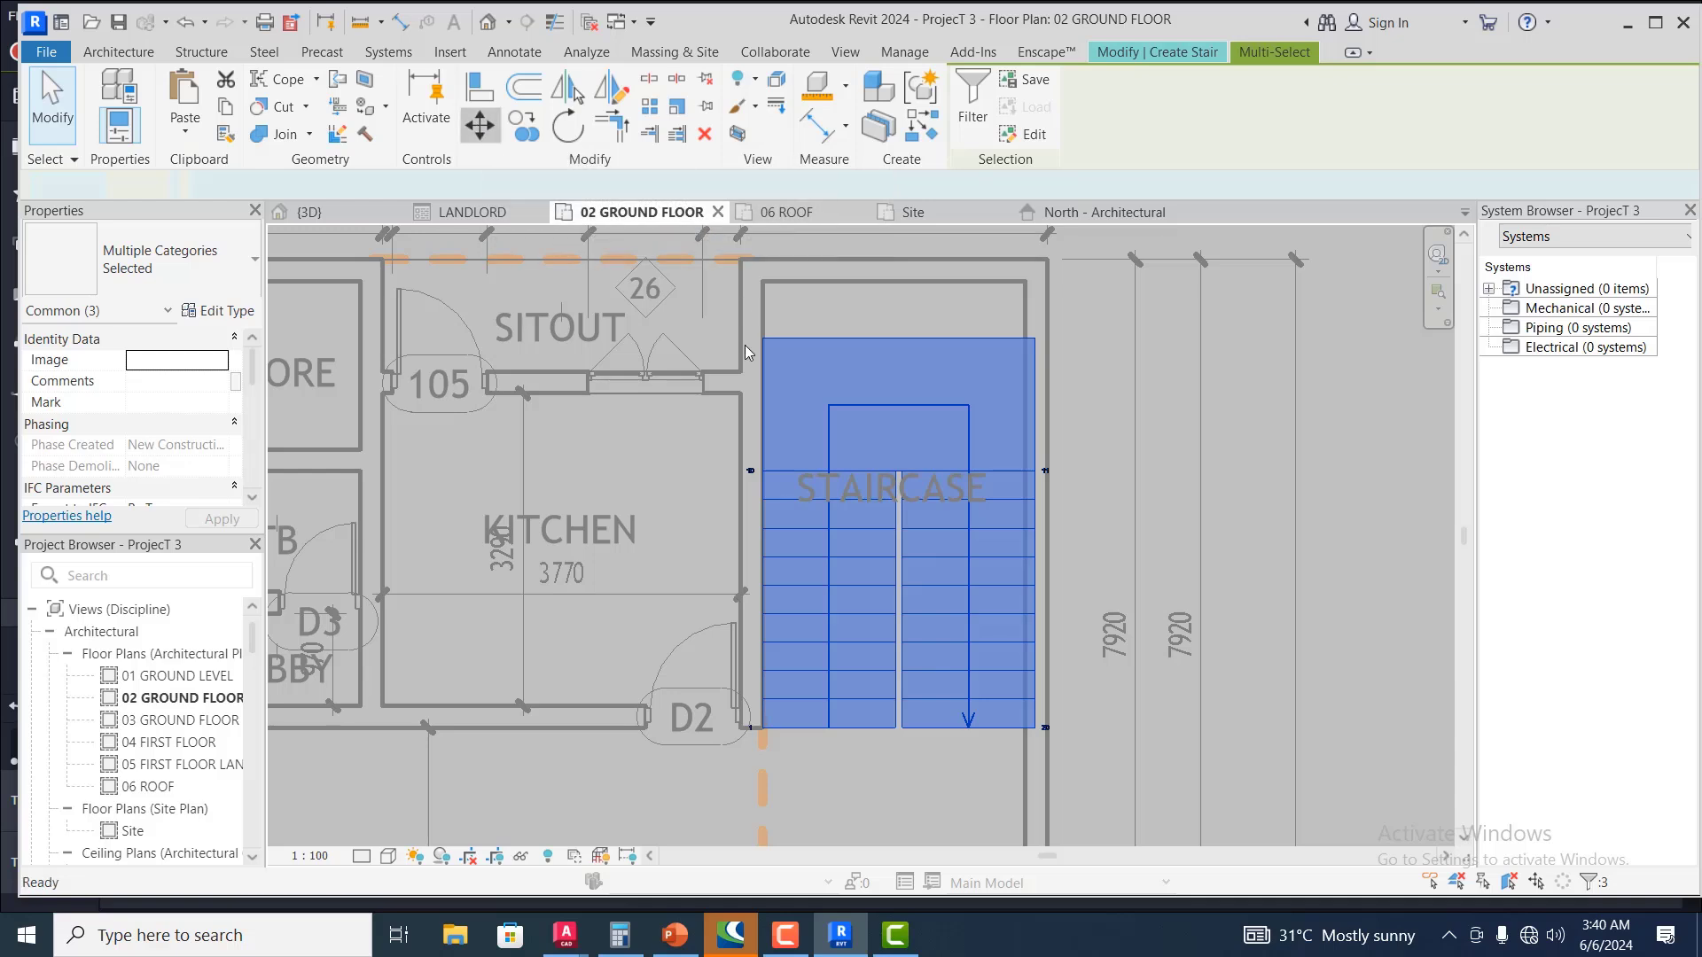
left_click(768, 284)
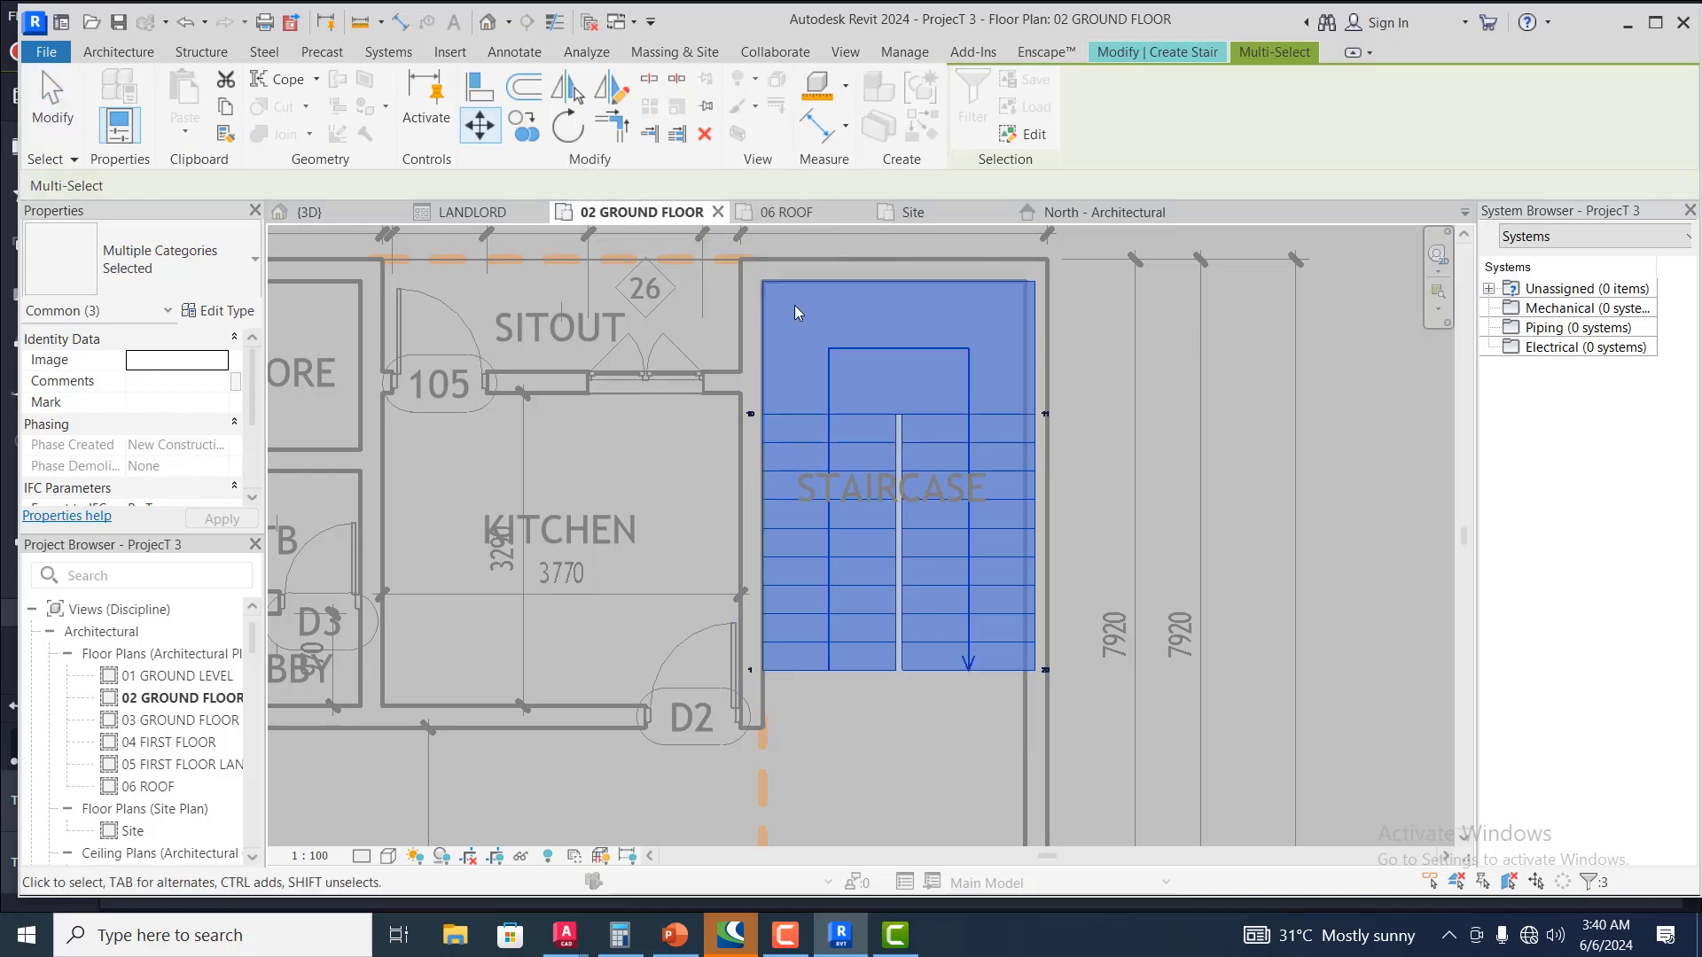
scroll(1081, 396, "down", 3)
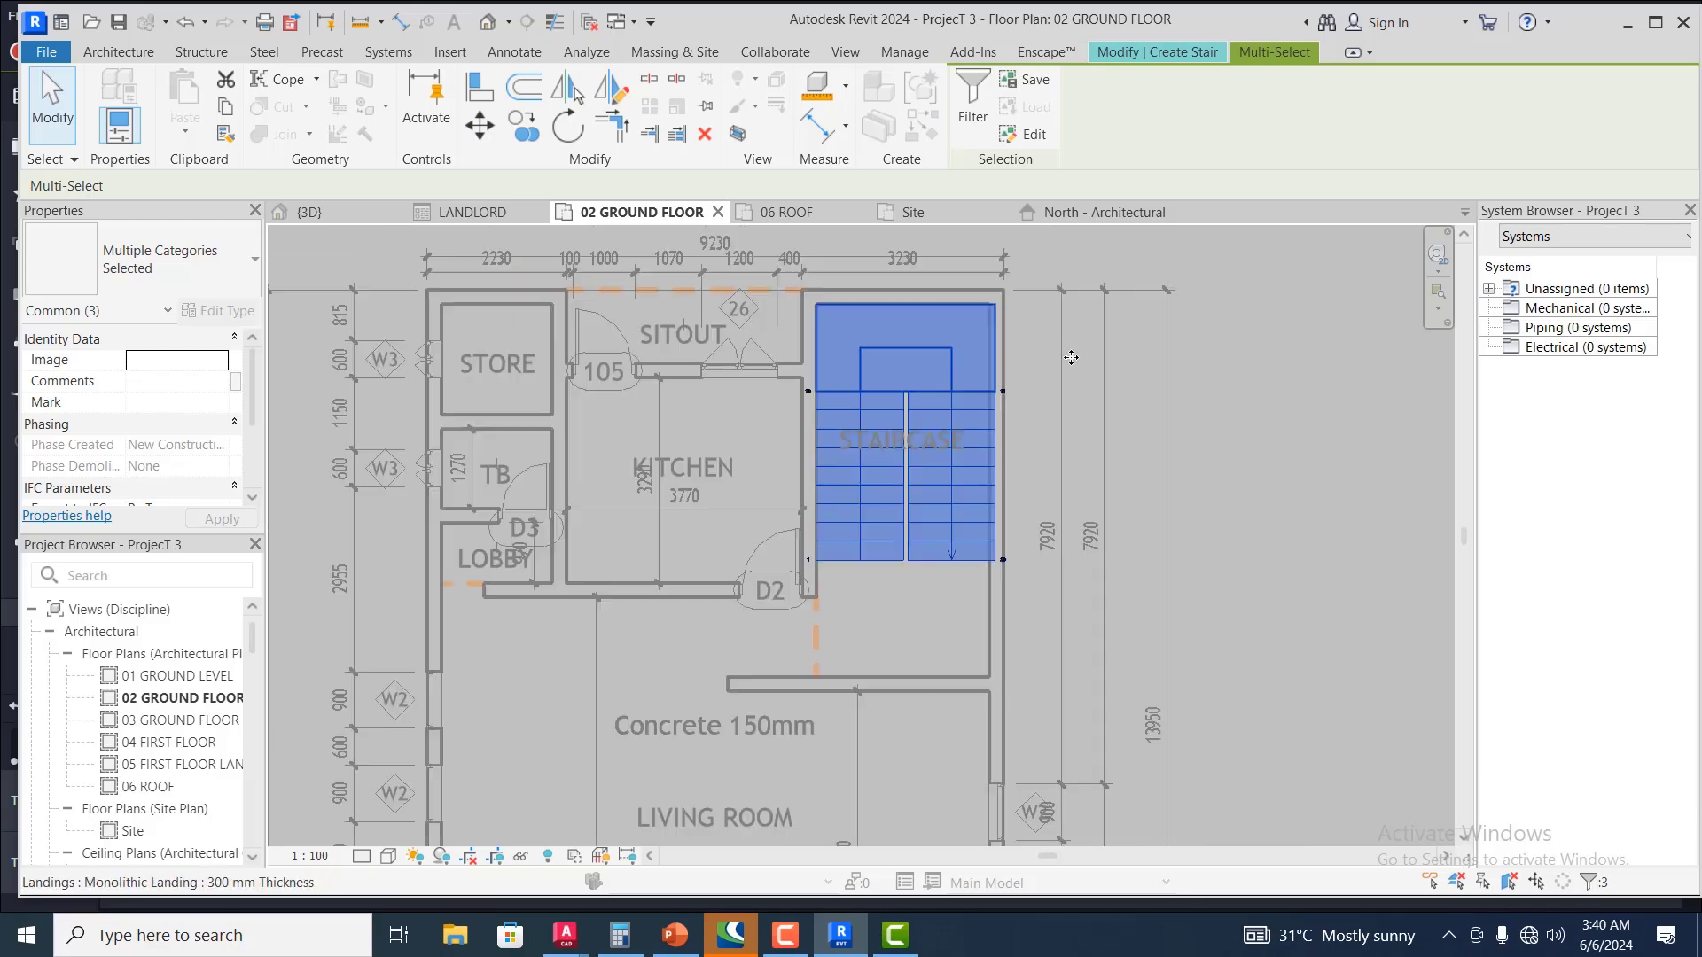
left_click(1080, 405)
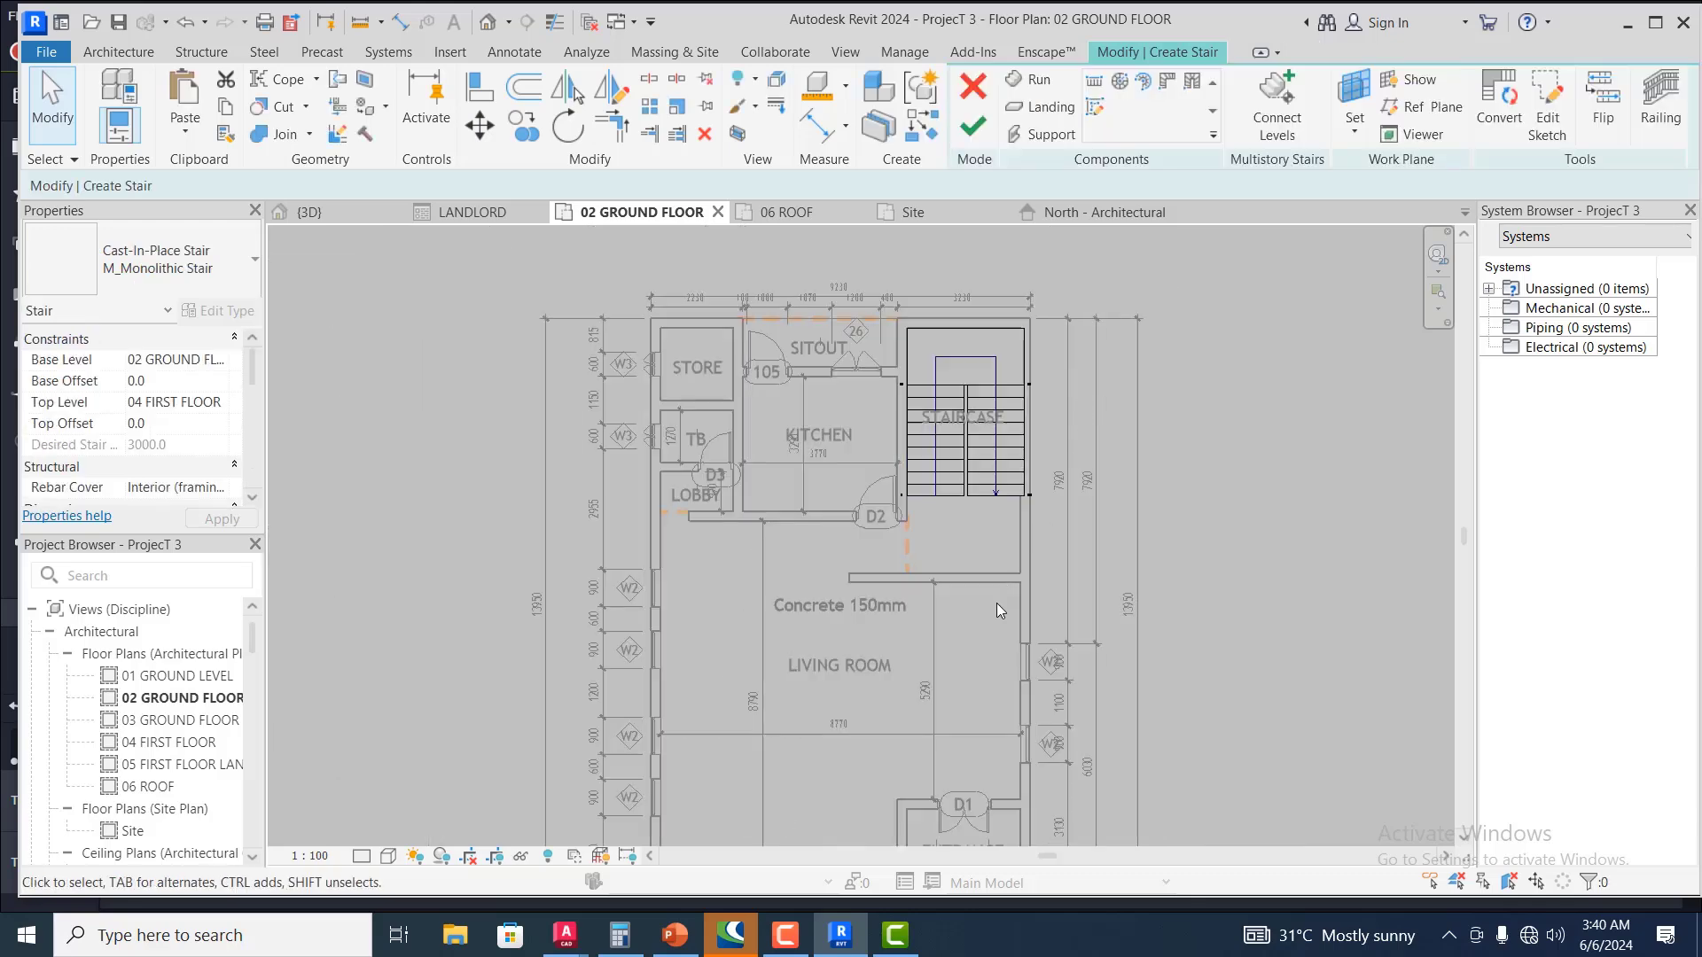
Finish the monolithic stair and leave stair creation mode
scroll(929, 427, "up", 2)
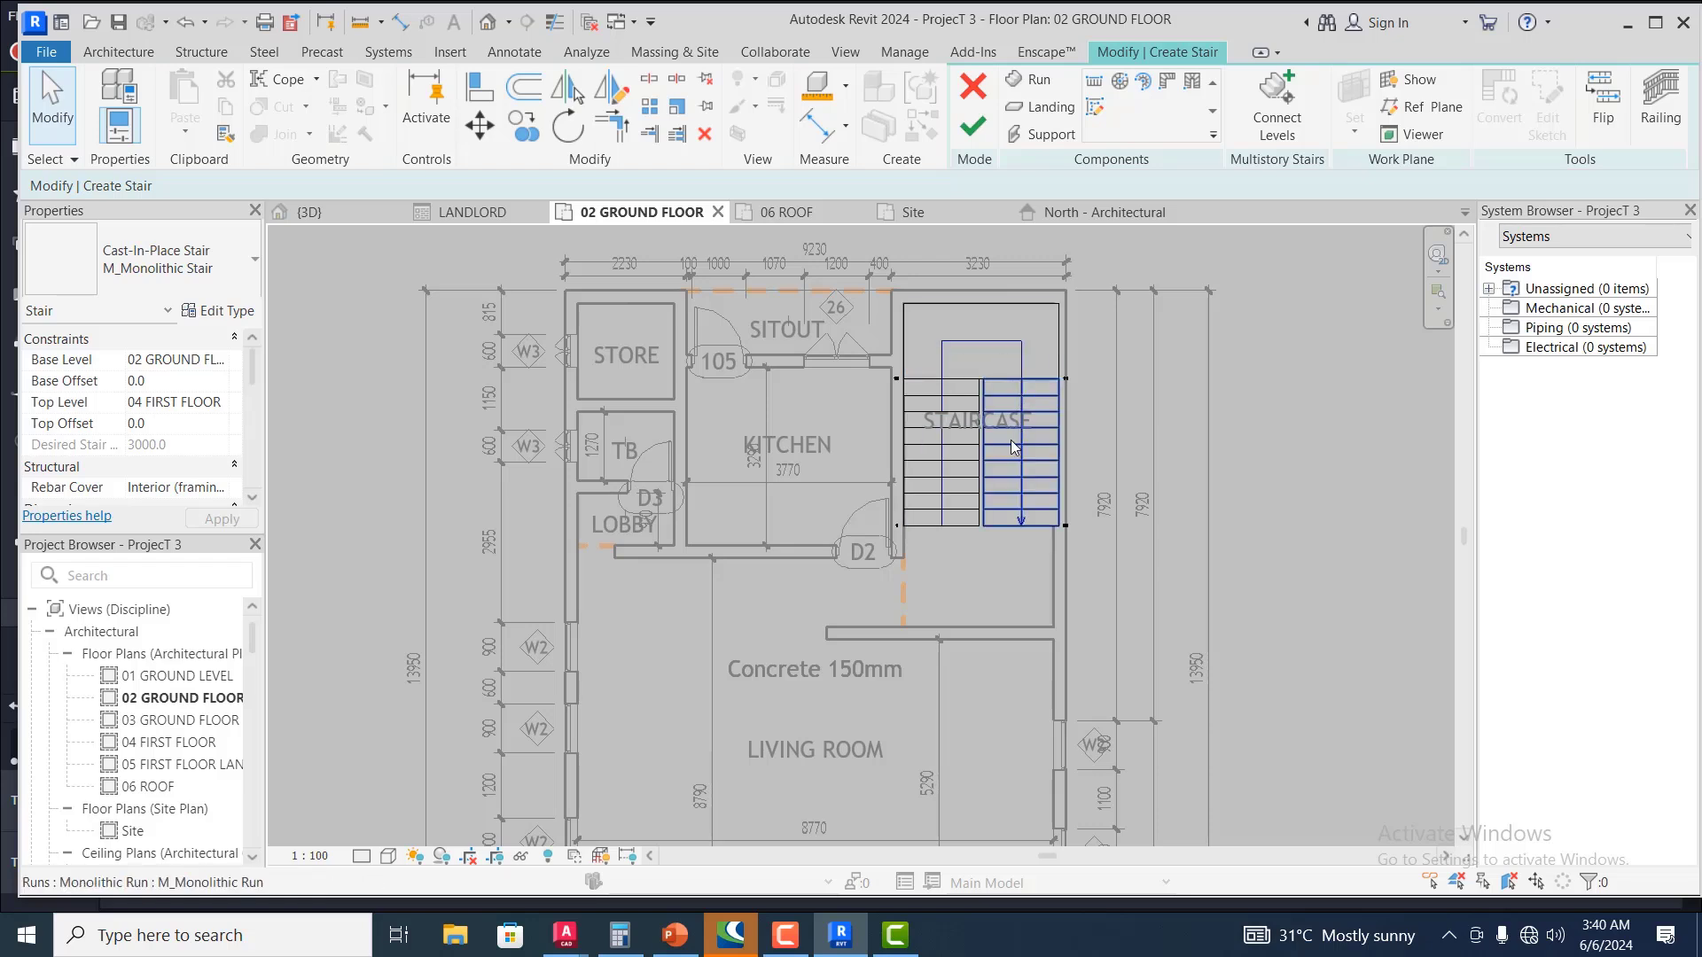
scroll(1008, 466, "down", 1)
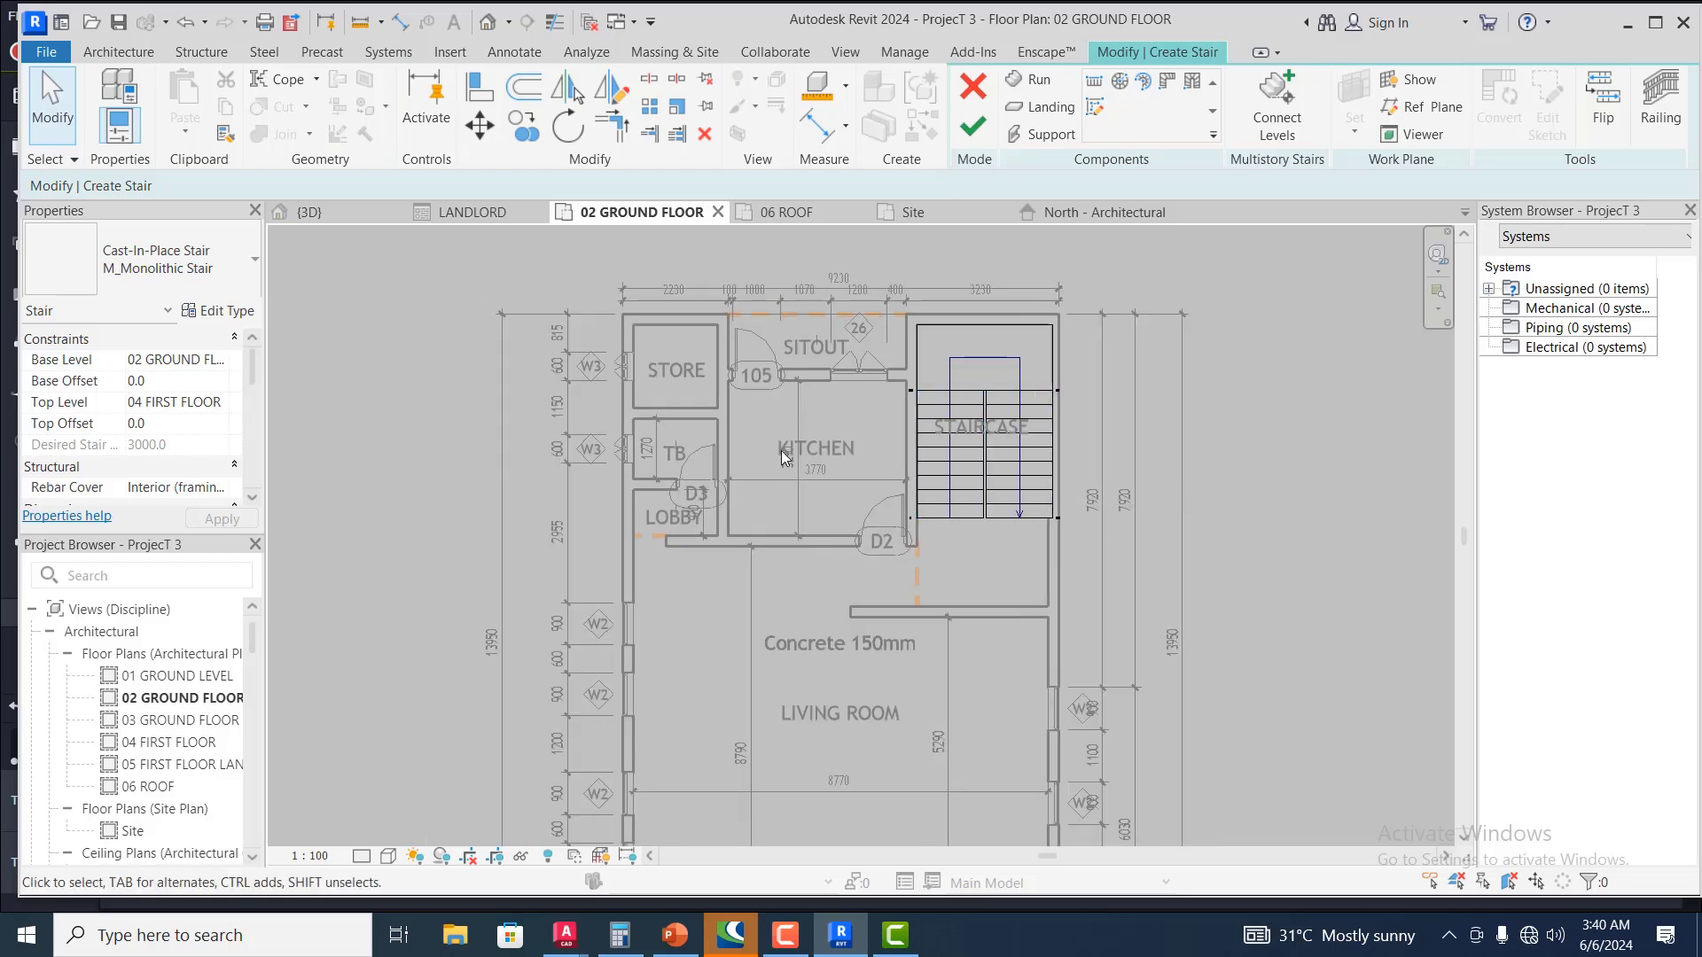
left_click(132, 52)
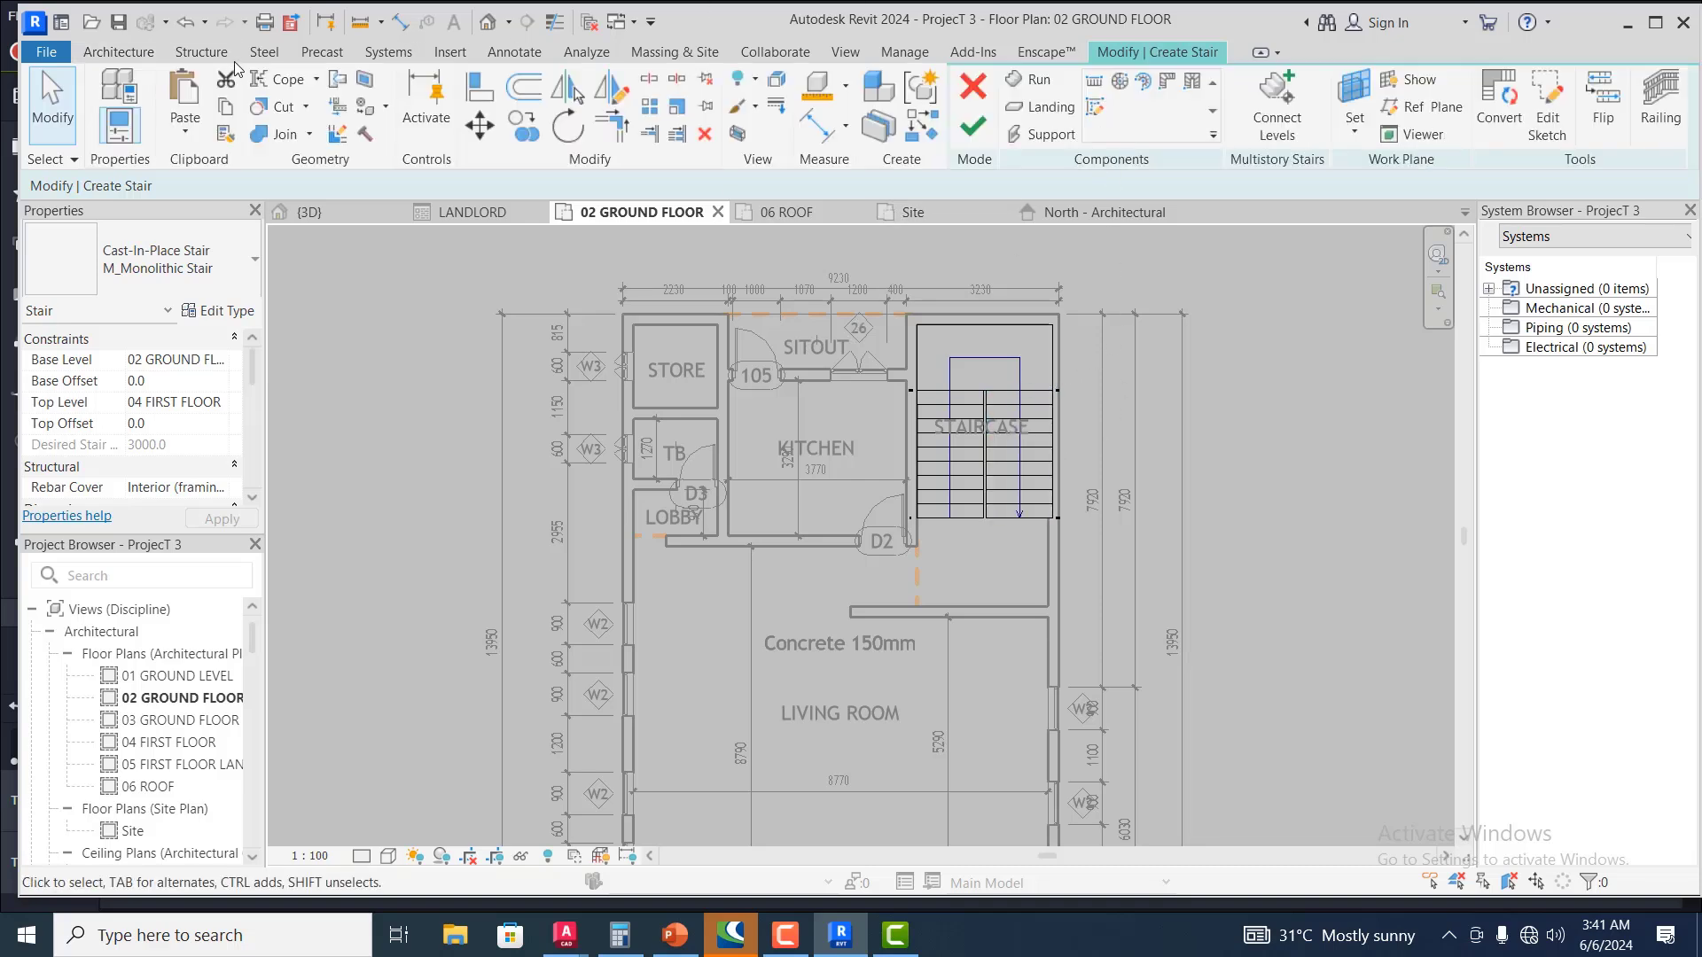
left_click(975, 126)
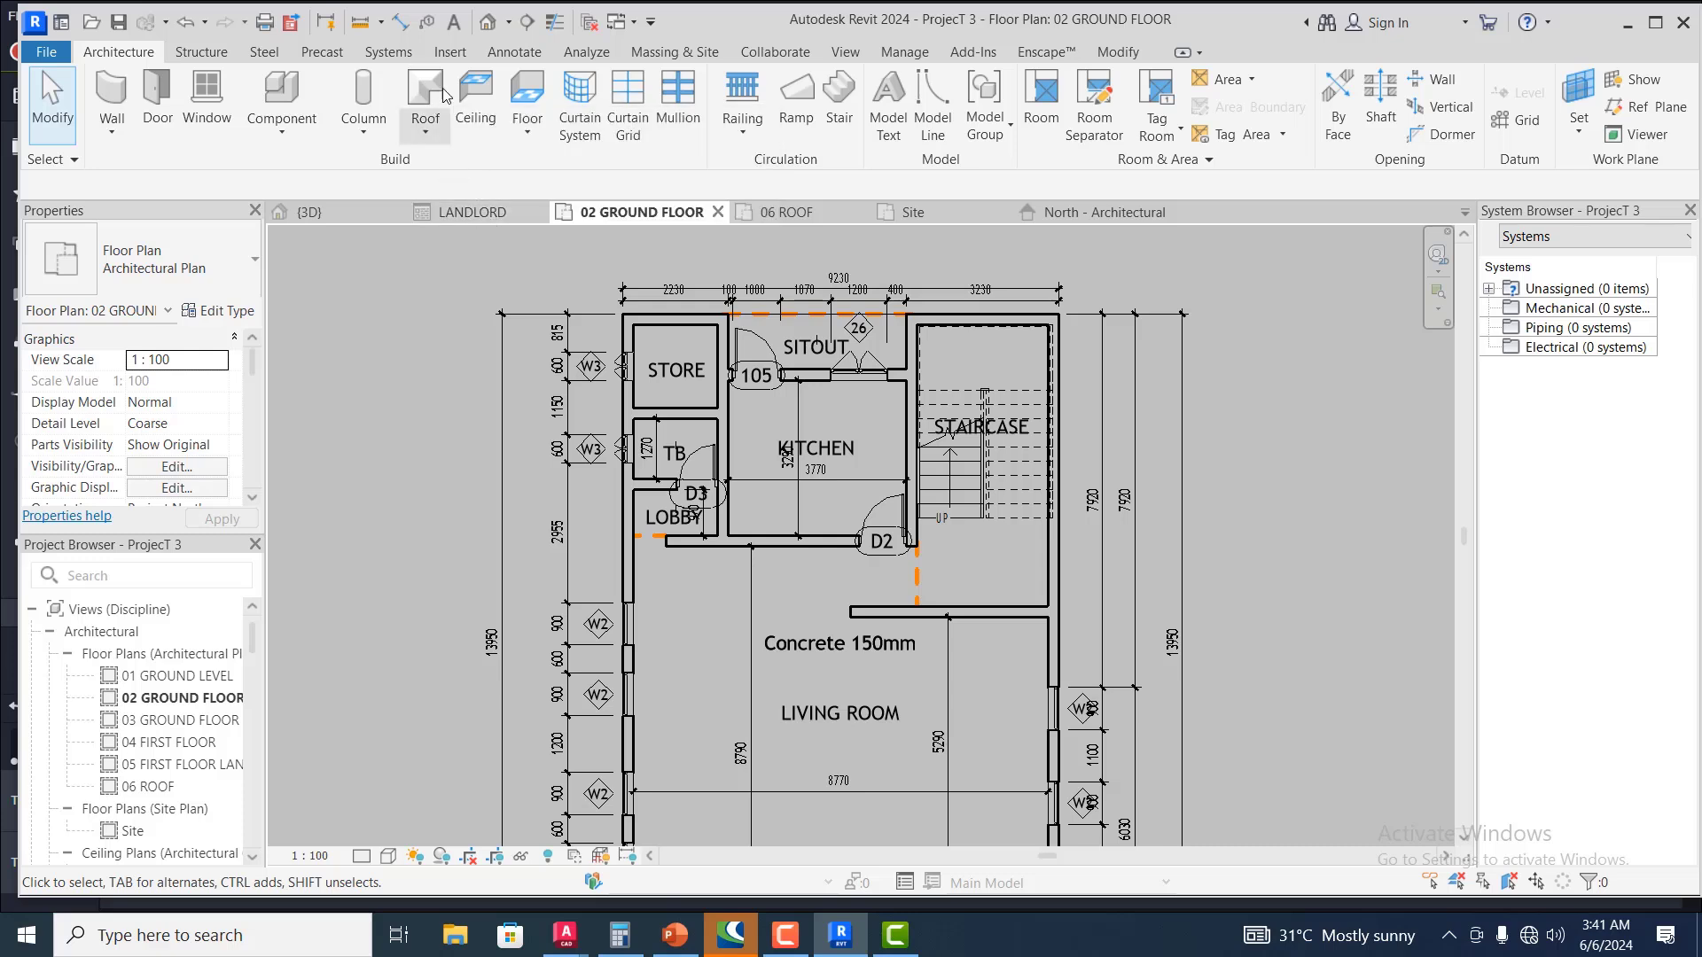
Create a horizontal building section across the full house width through the kitchen and the stair runs, looking up the plan
left_click(845, 54)
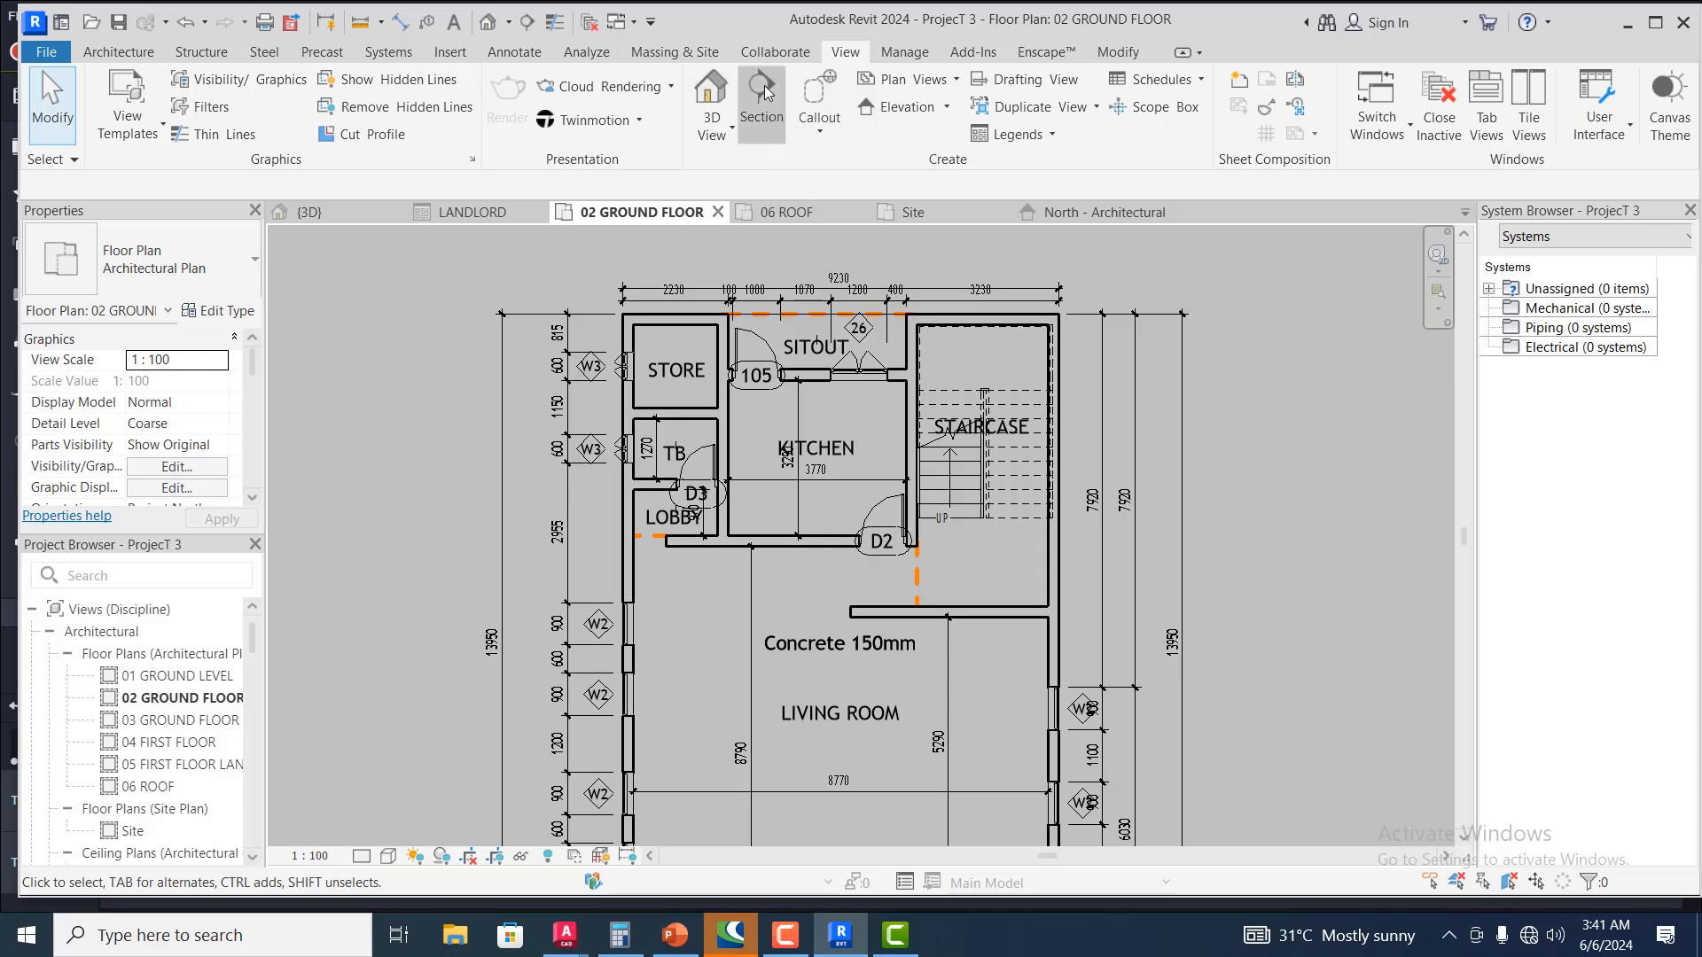
left_click(530, 470)
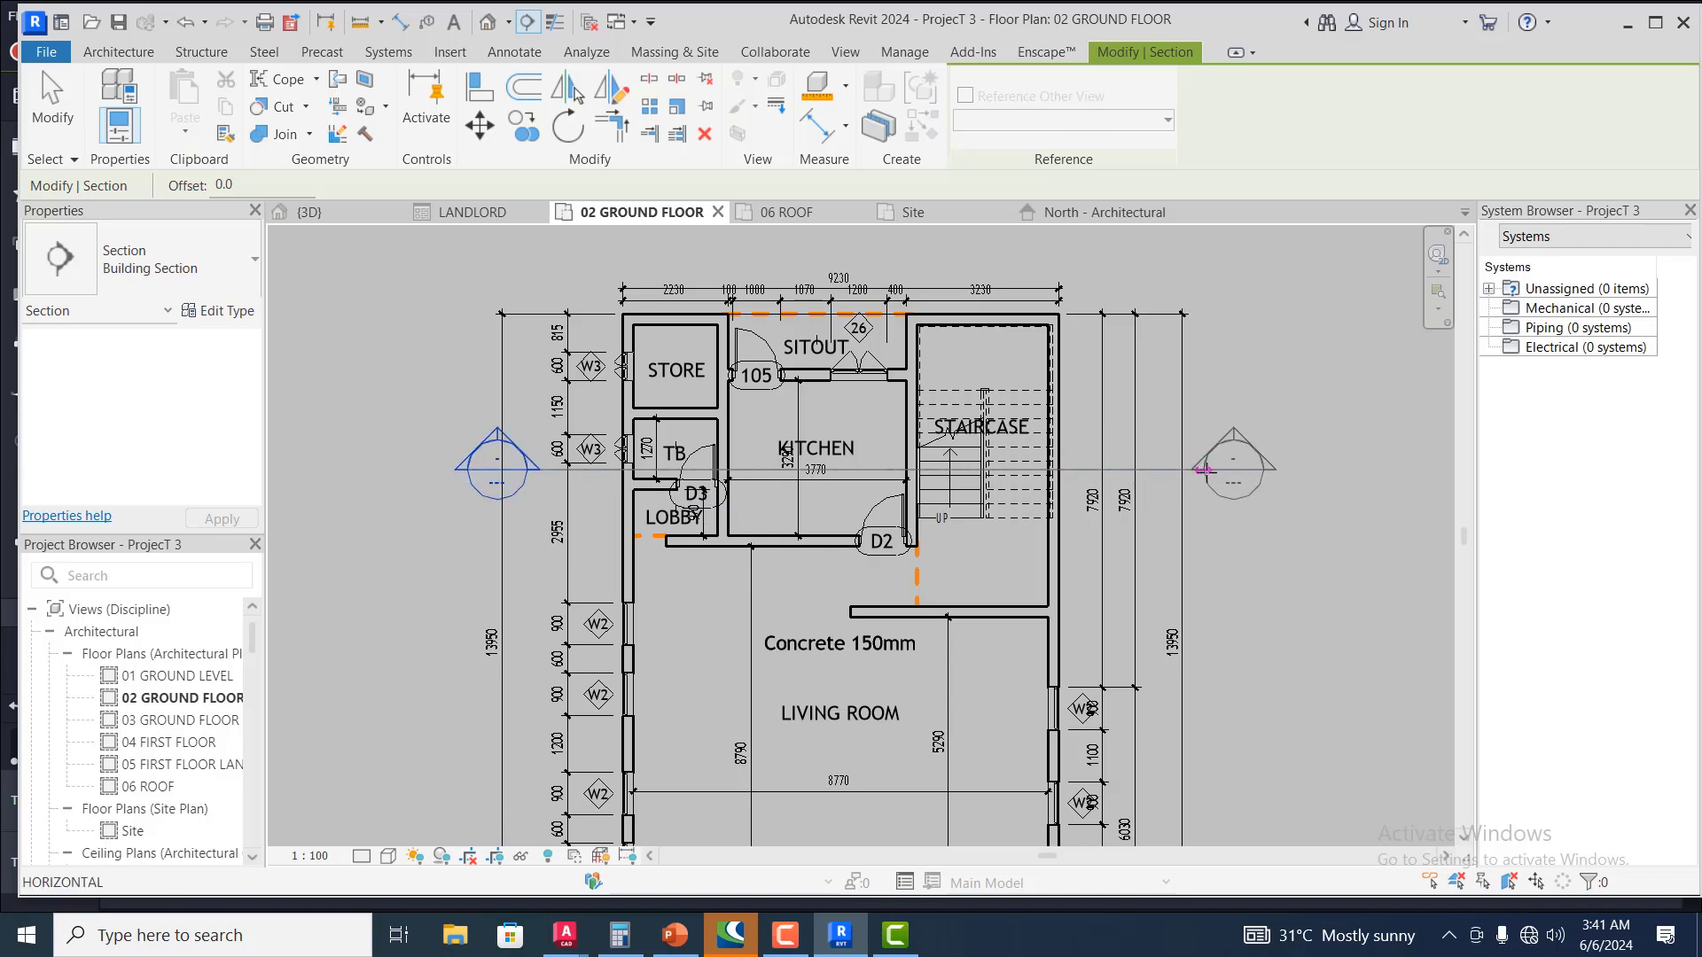
left_click(1206, 470)
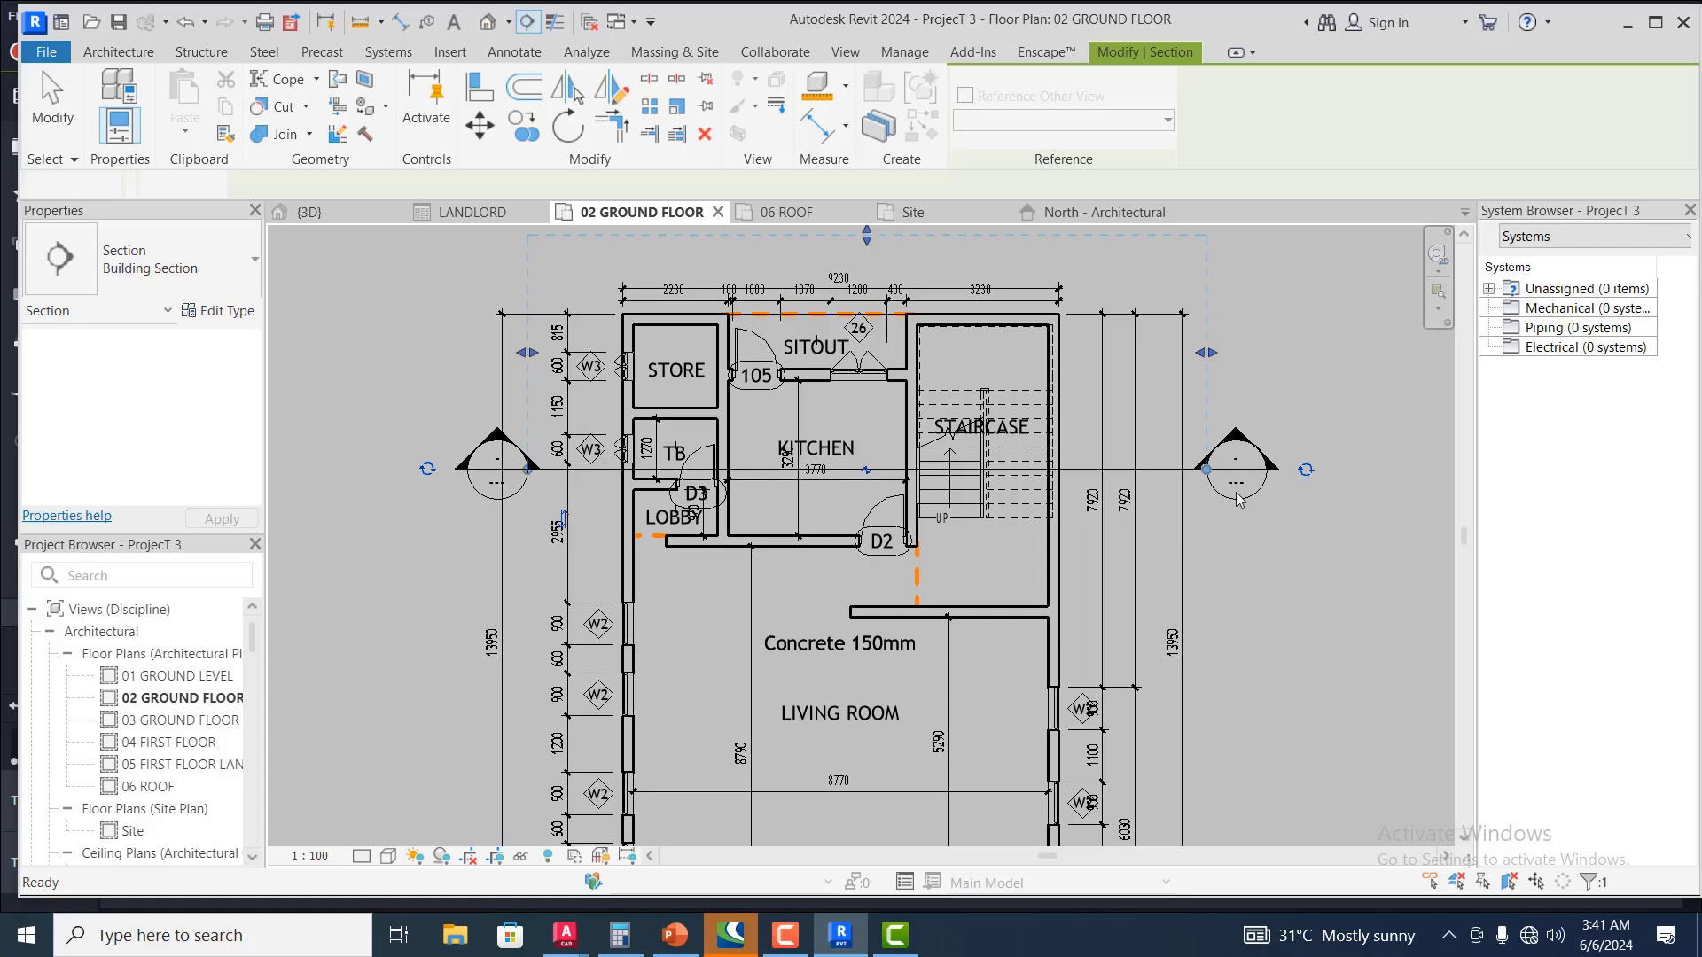
Open the view of the section cut through the kitchen and stair, and examine the stair between the two floors
key("Escape")
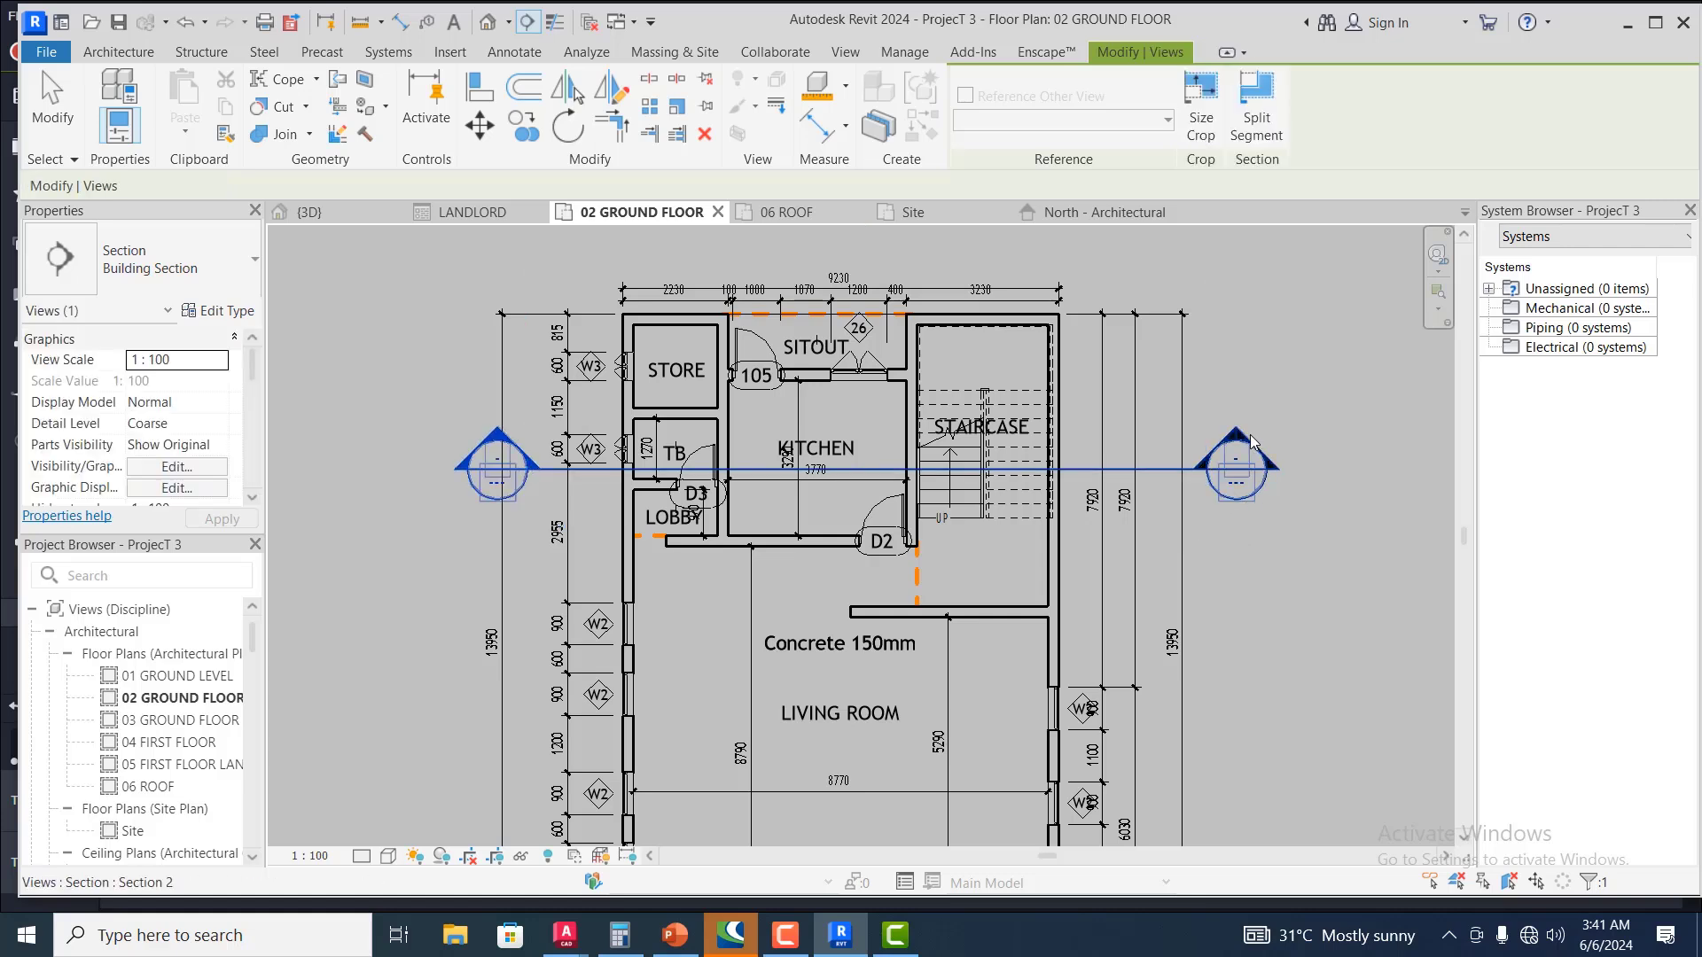
key("Escape")
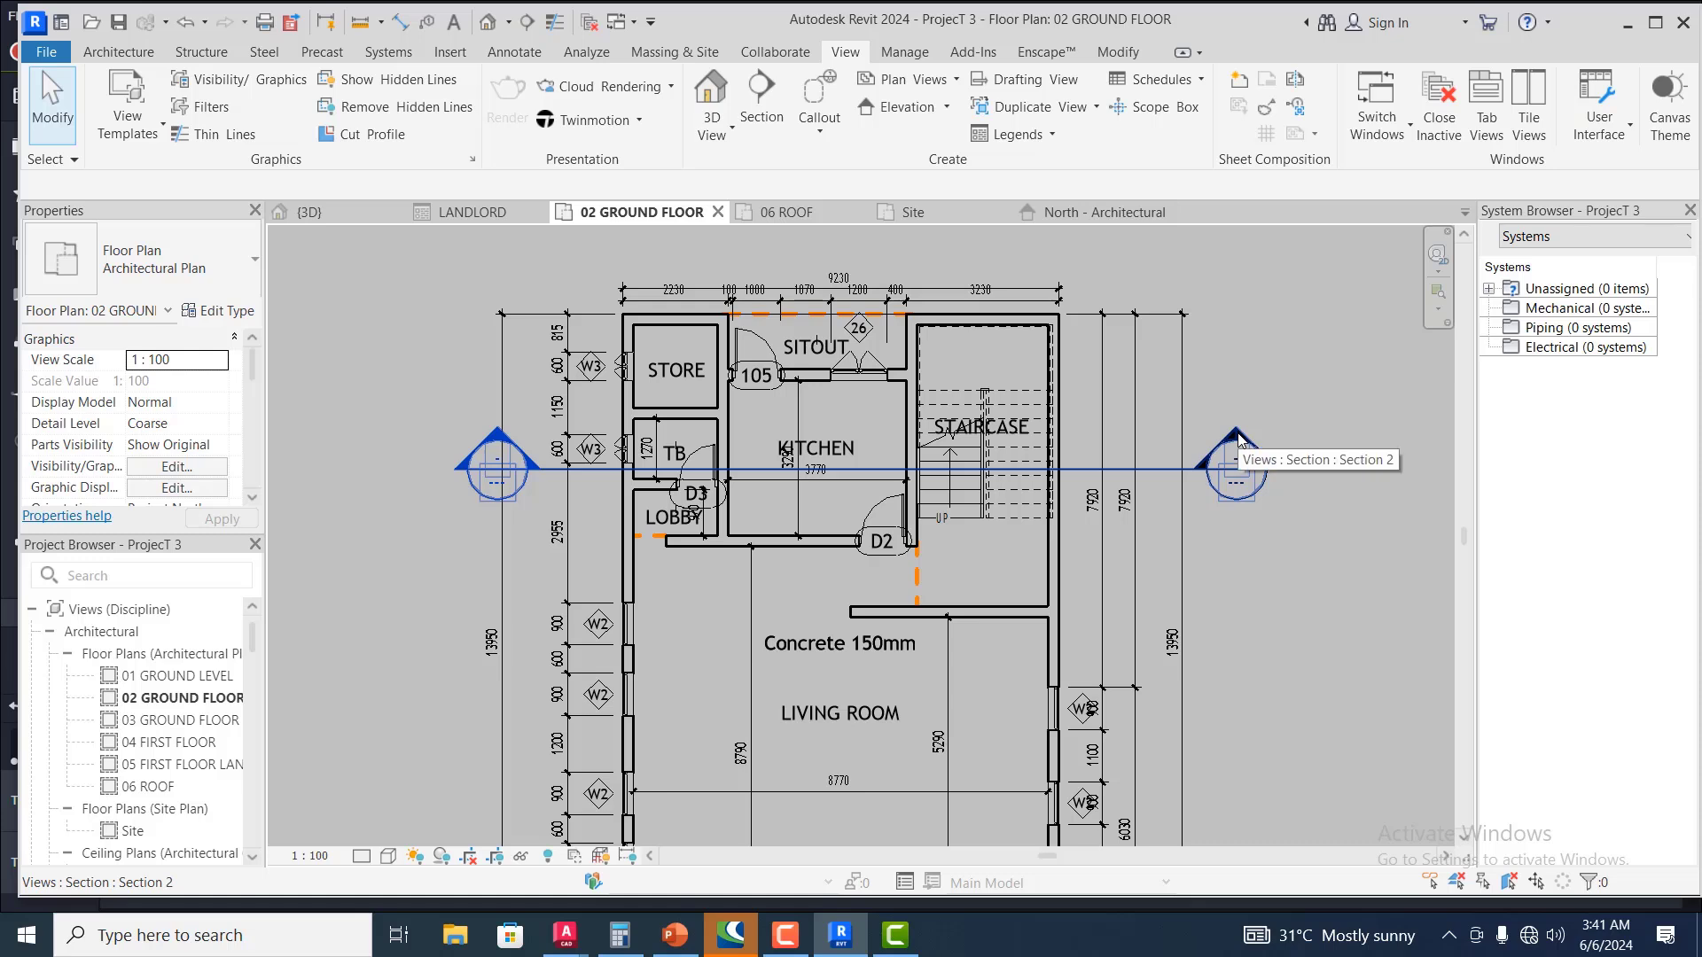
left_click(1239, 436)
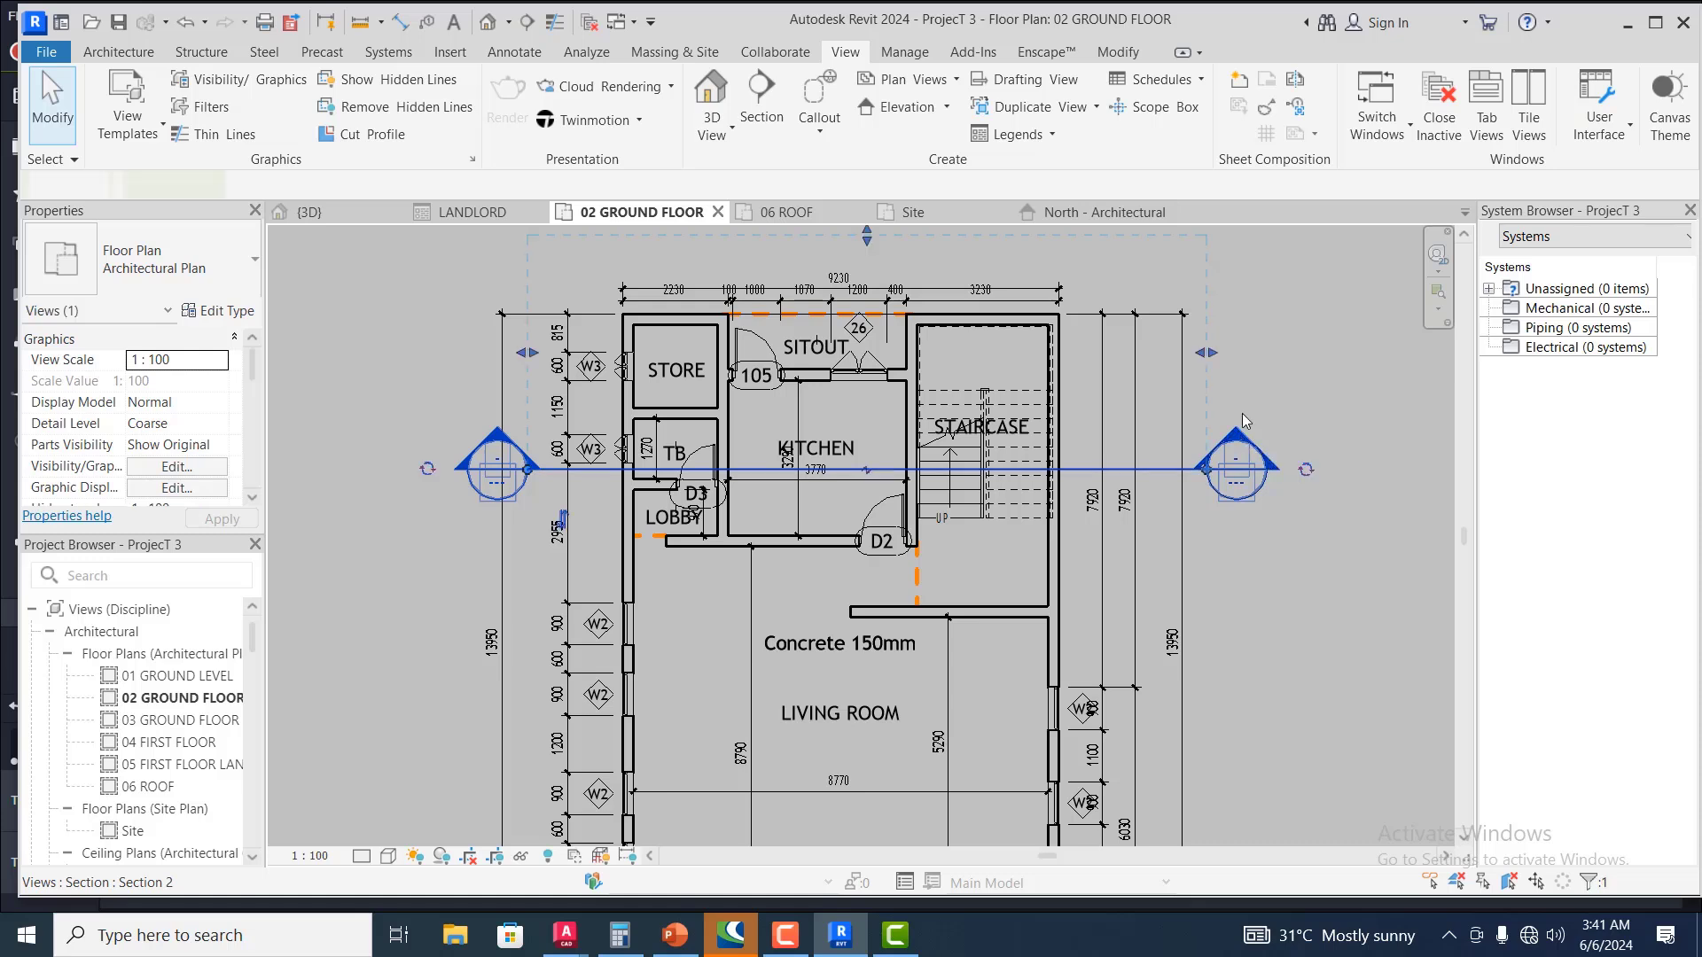
left_click(1042, 443)
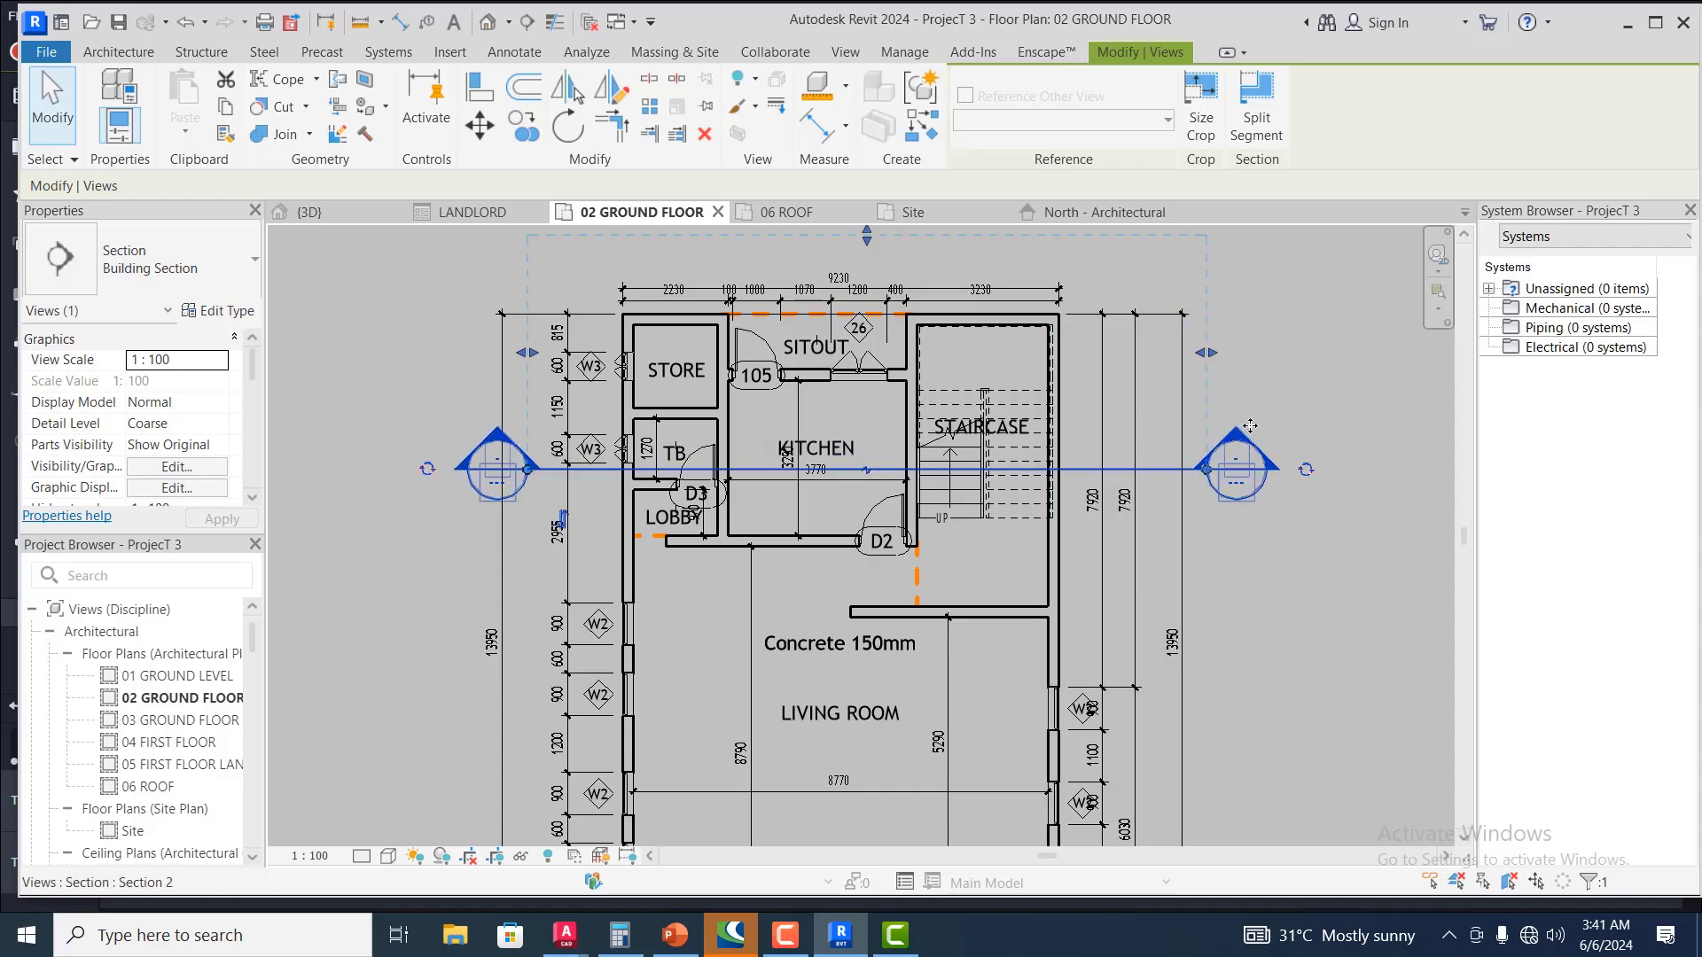
key("Escape")
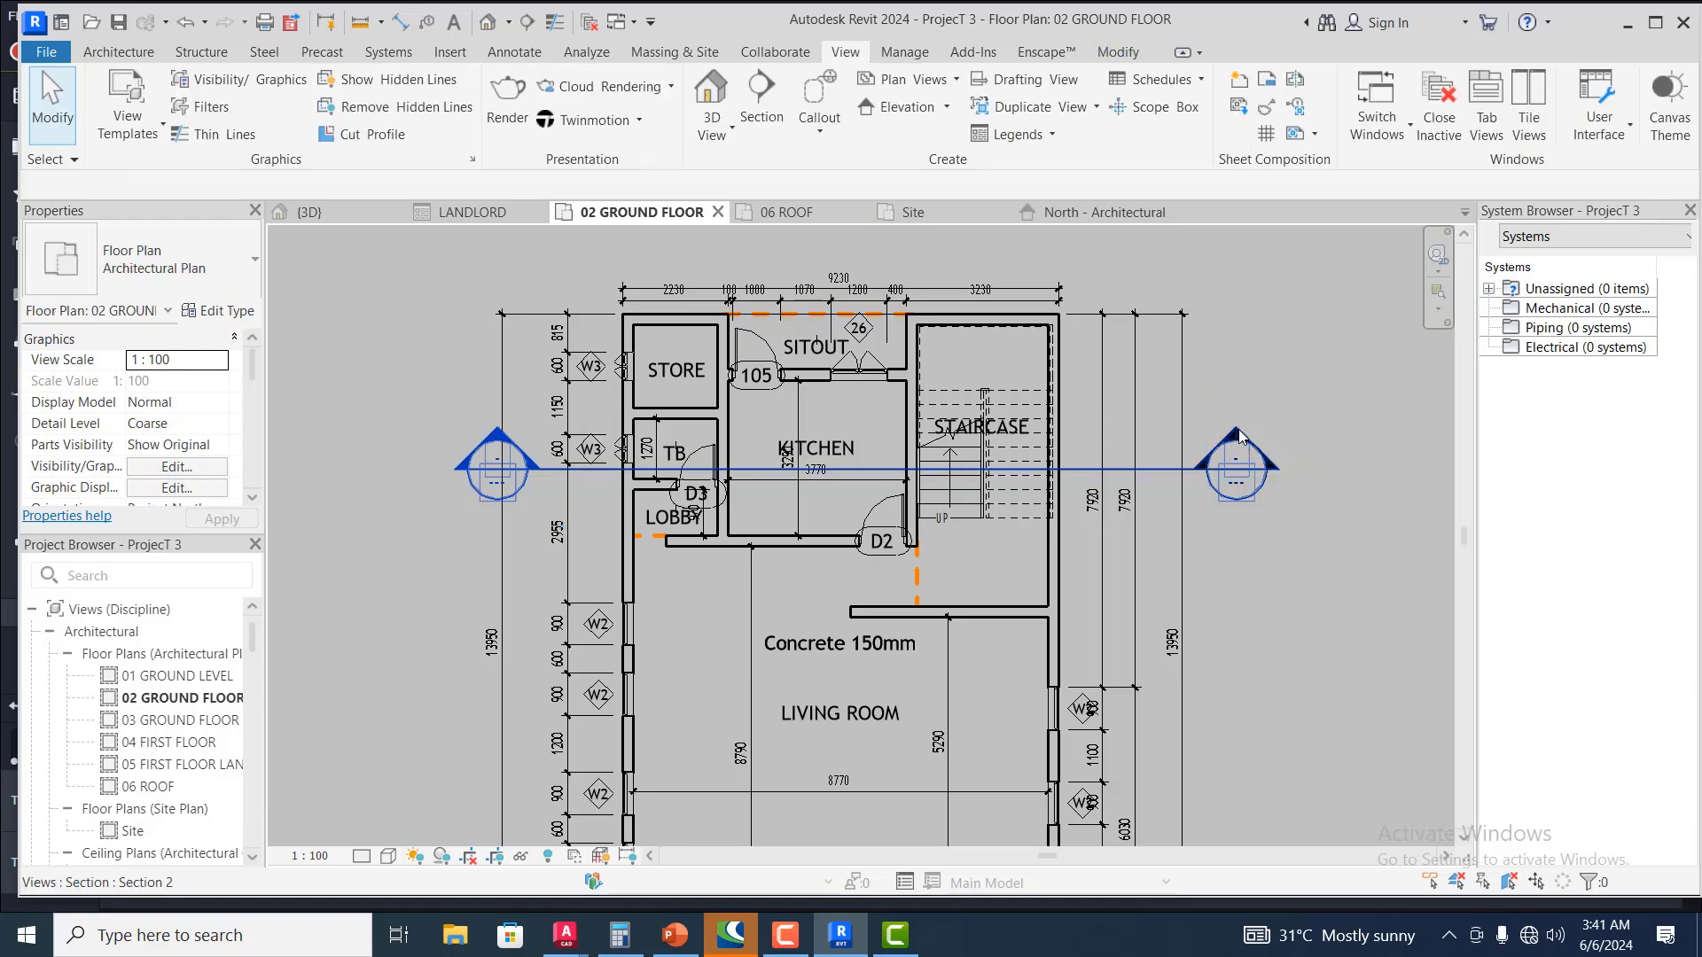
left_click(1237, 434)
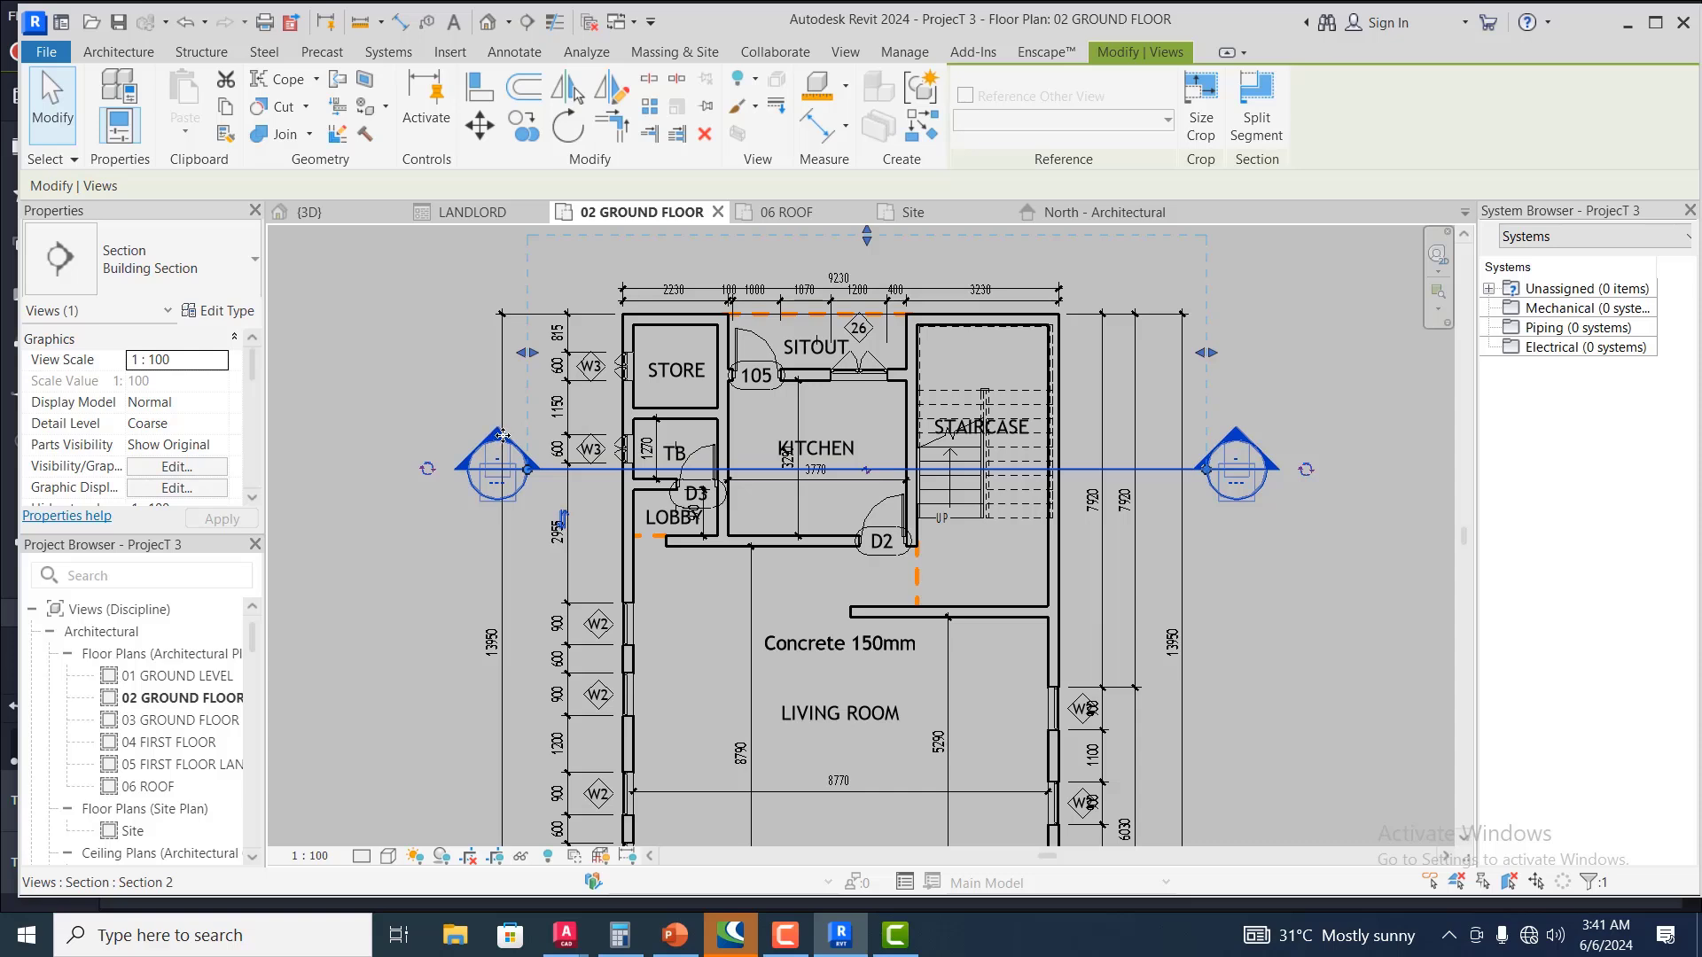
key("Escape")
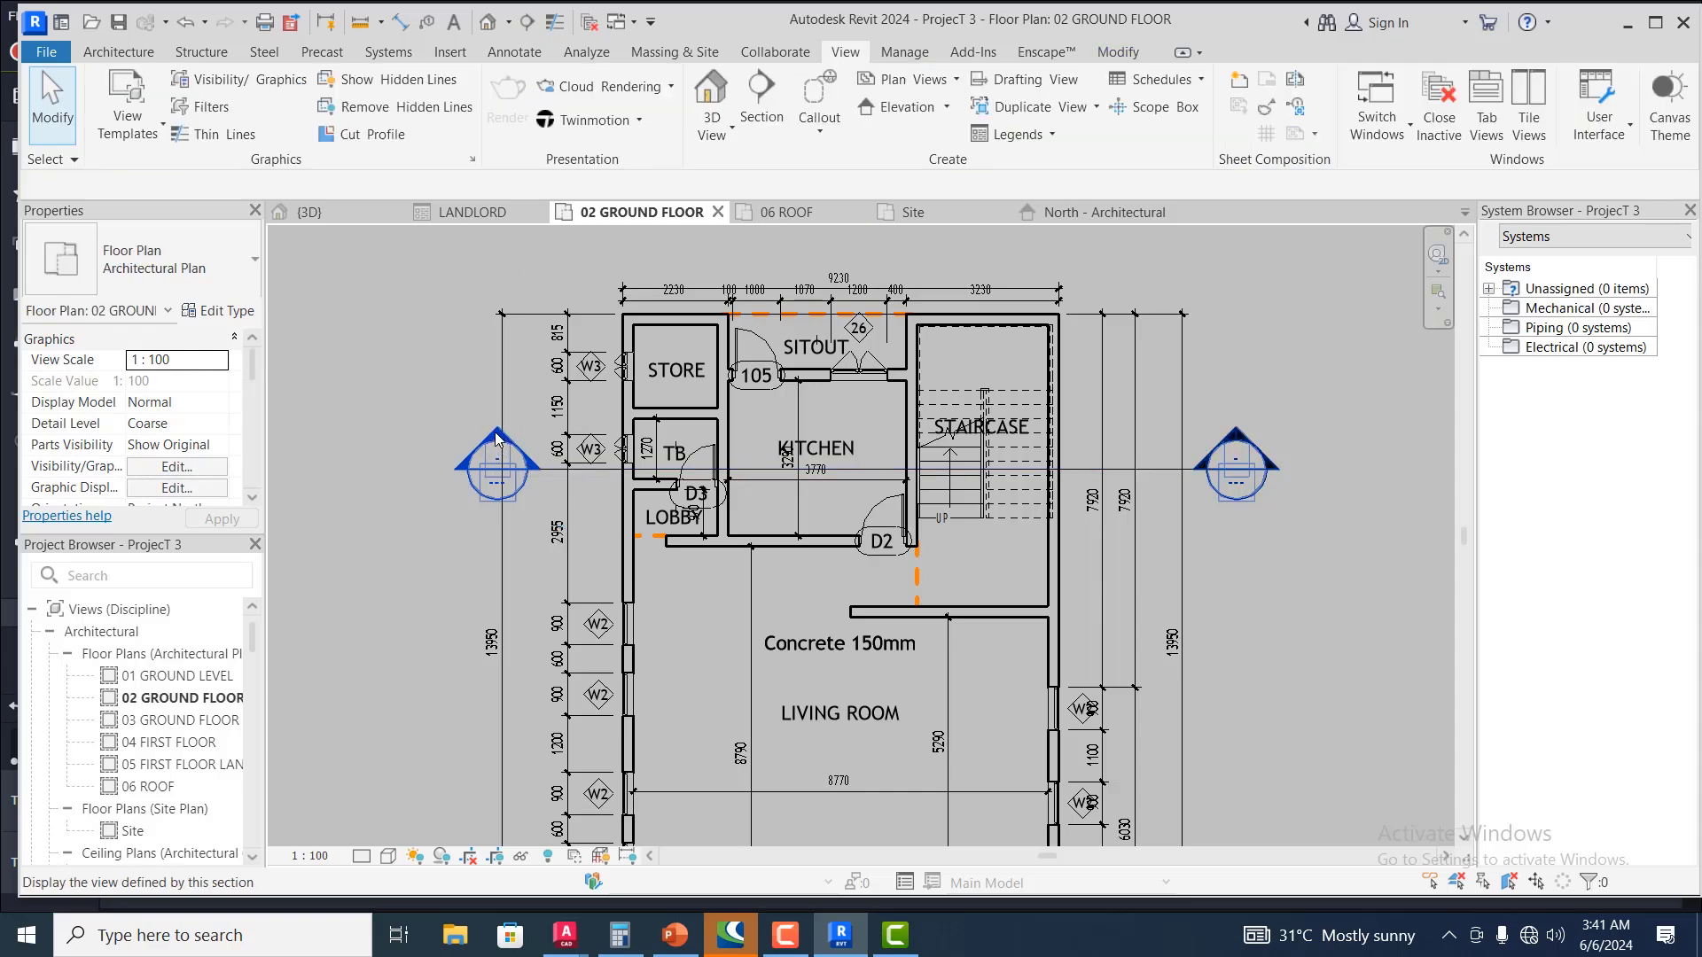
double_click(496, 437)
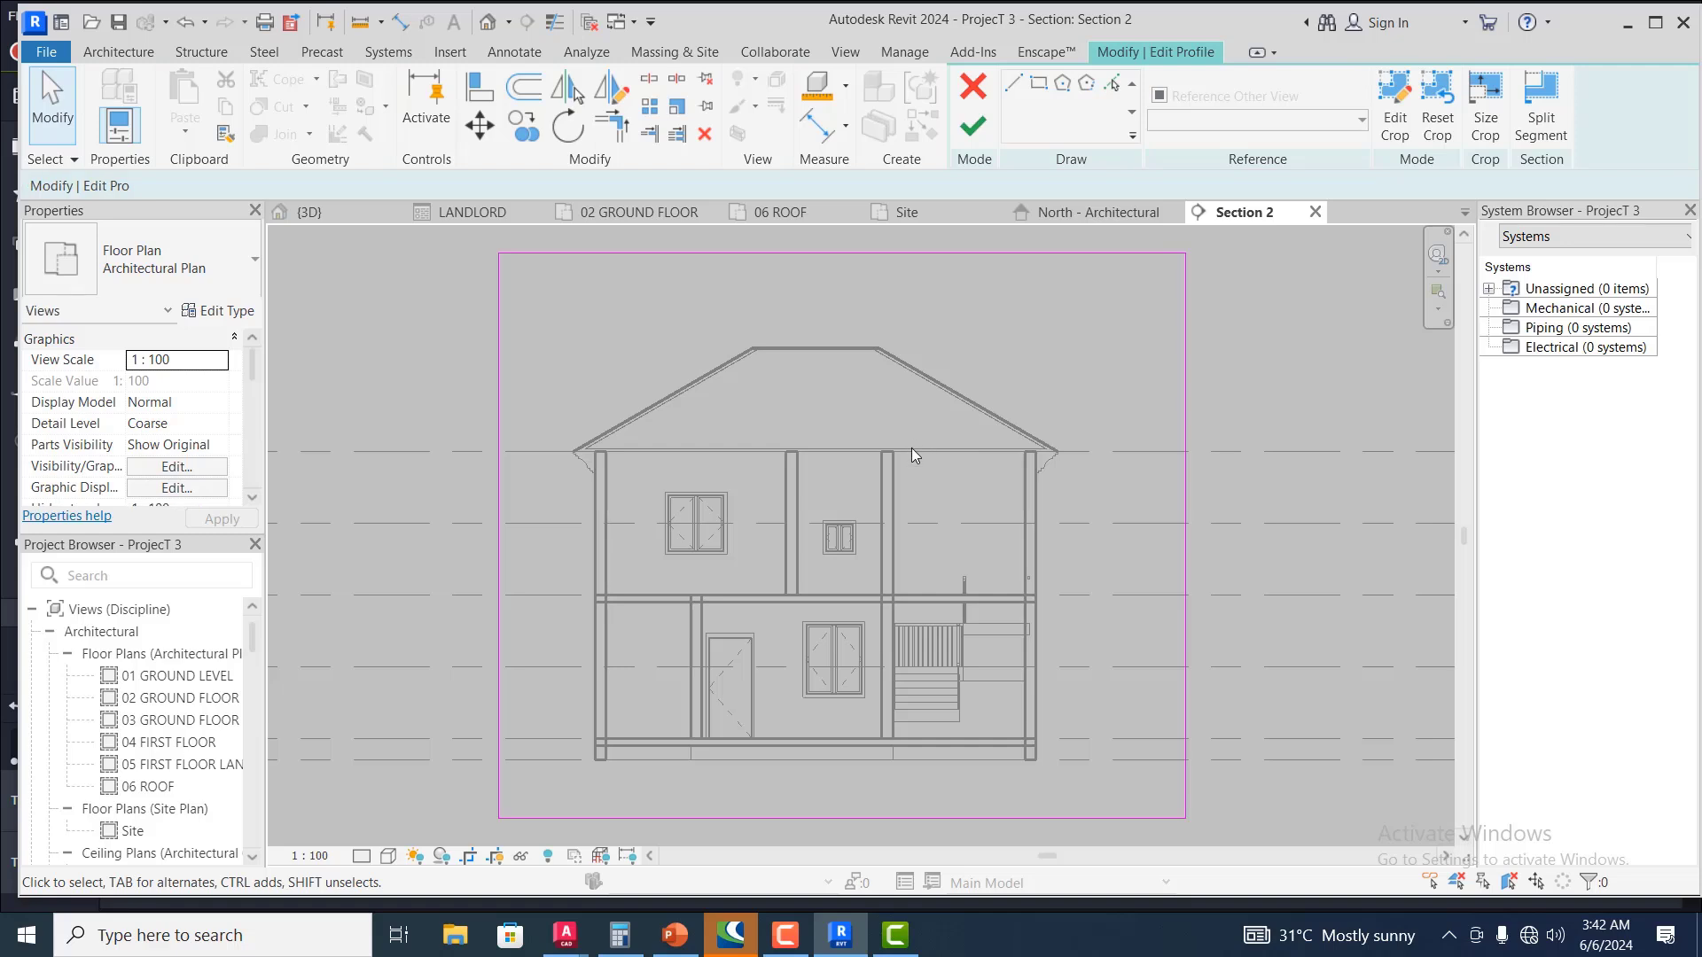
scroll(915, 721, "up", 2)
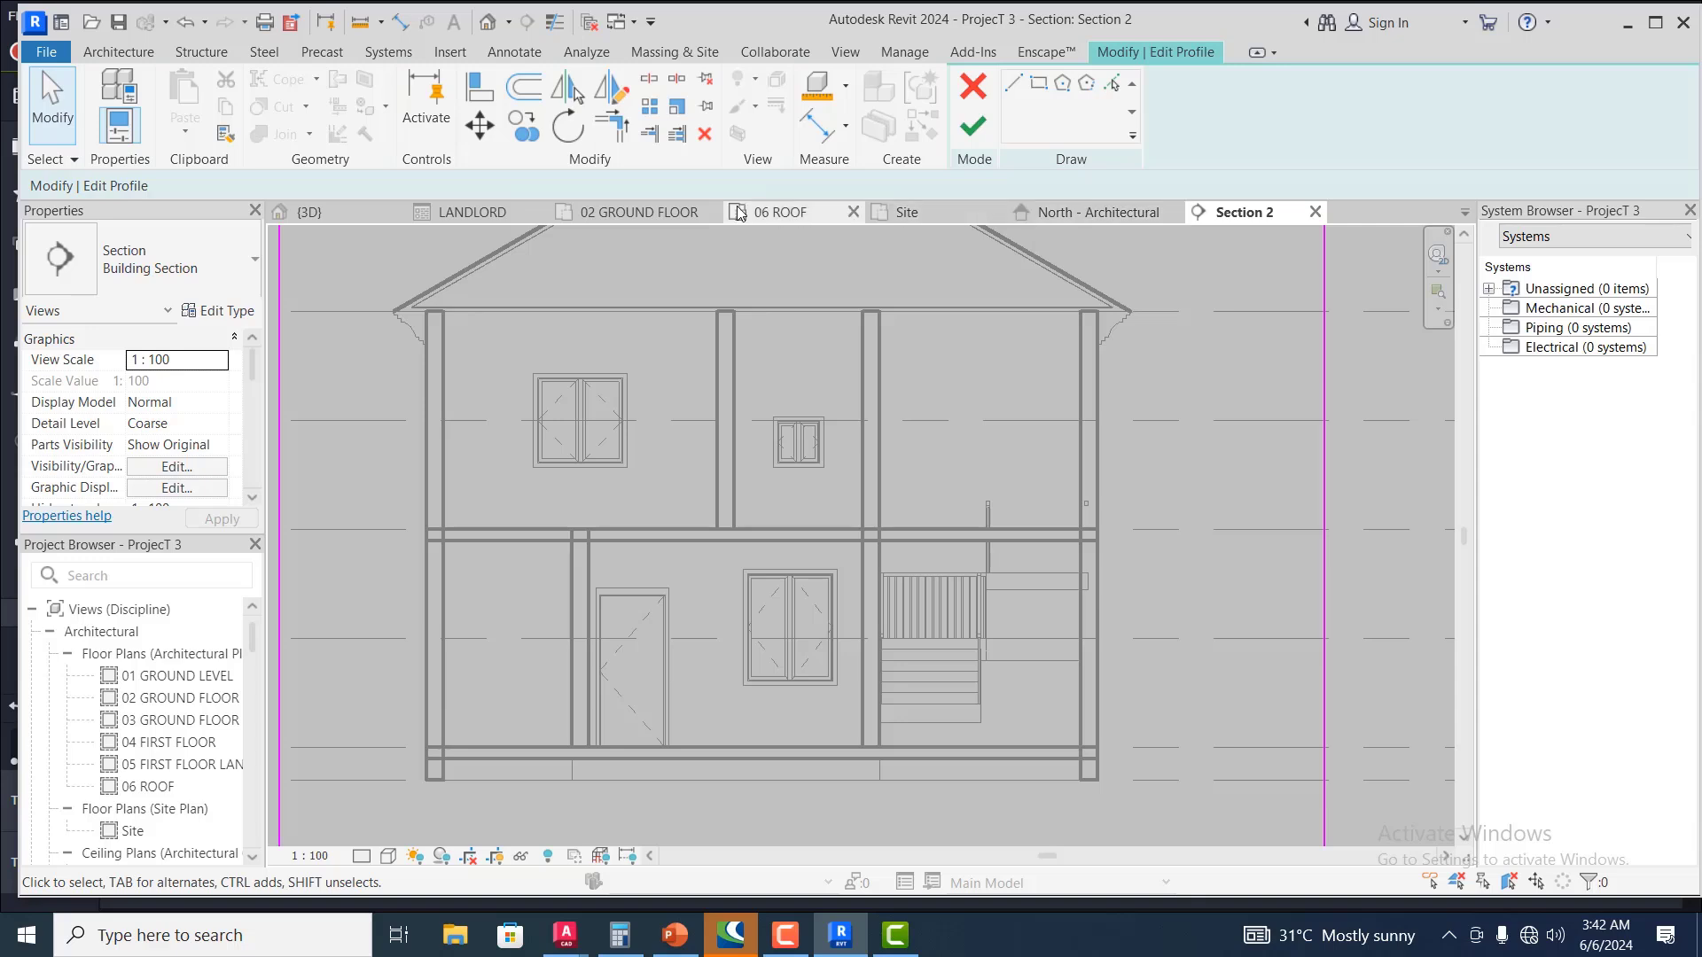
Return to the 02 GROUND FLOOR plan, leave the section's crop profile editing and clear the selection
left_click(643, 211)
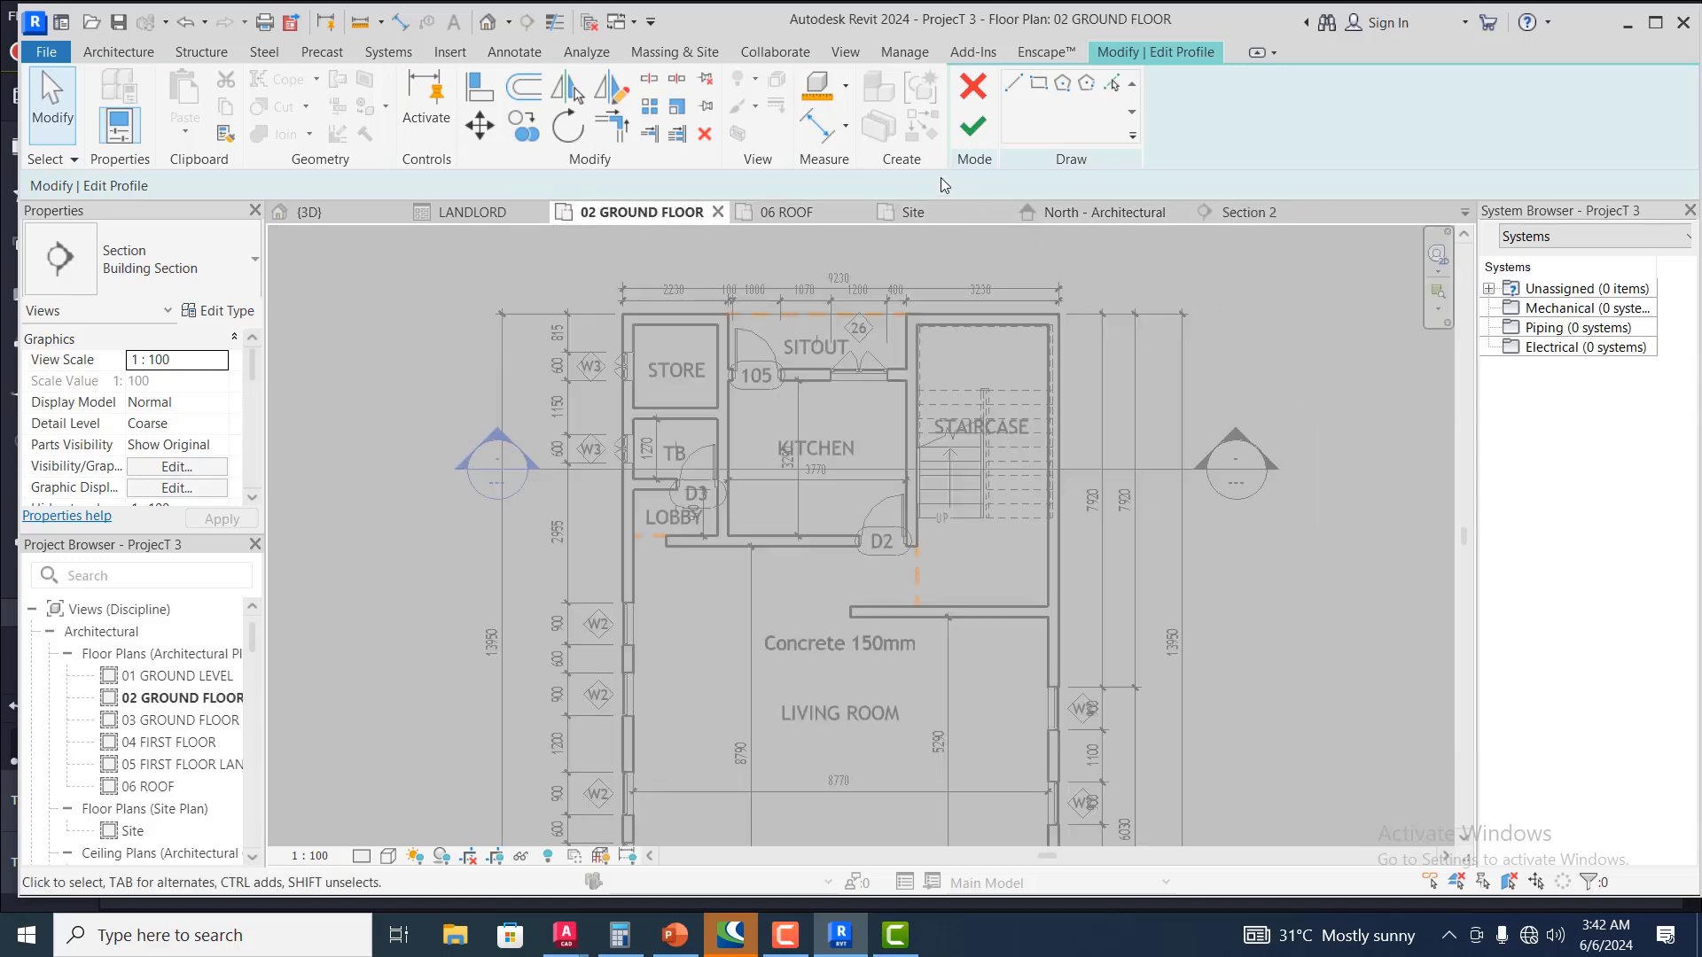
left_click(976, 115)
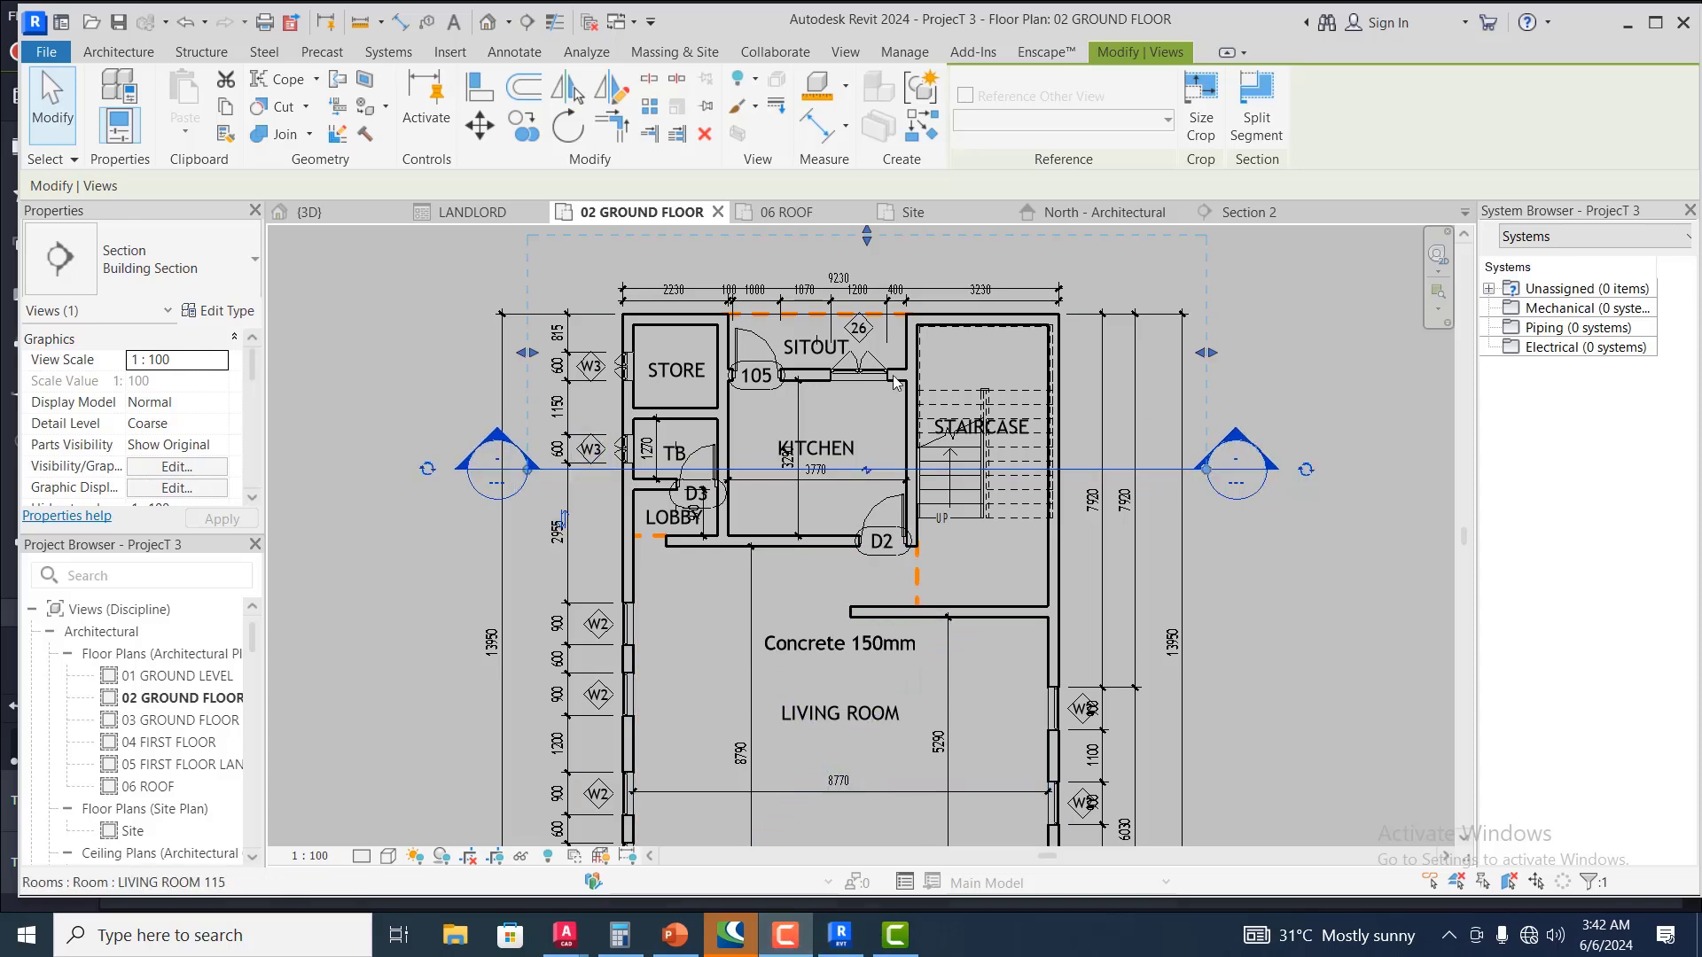
key("Escape")
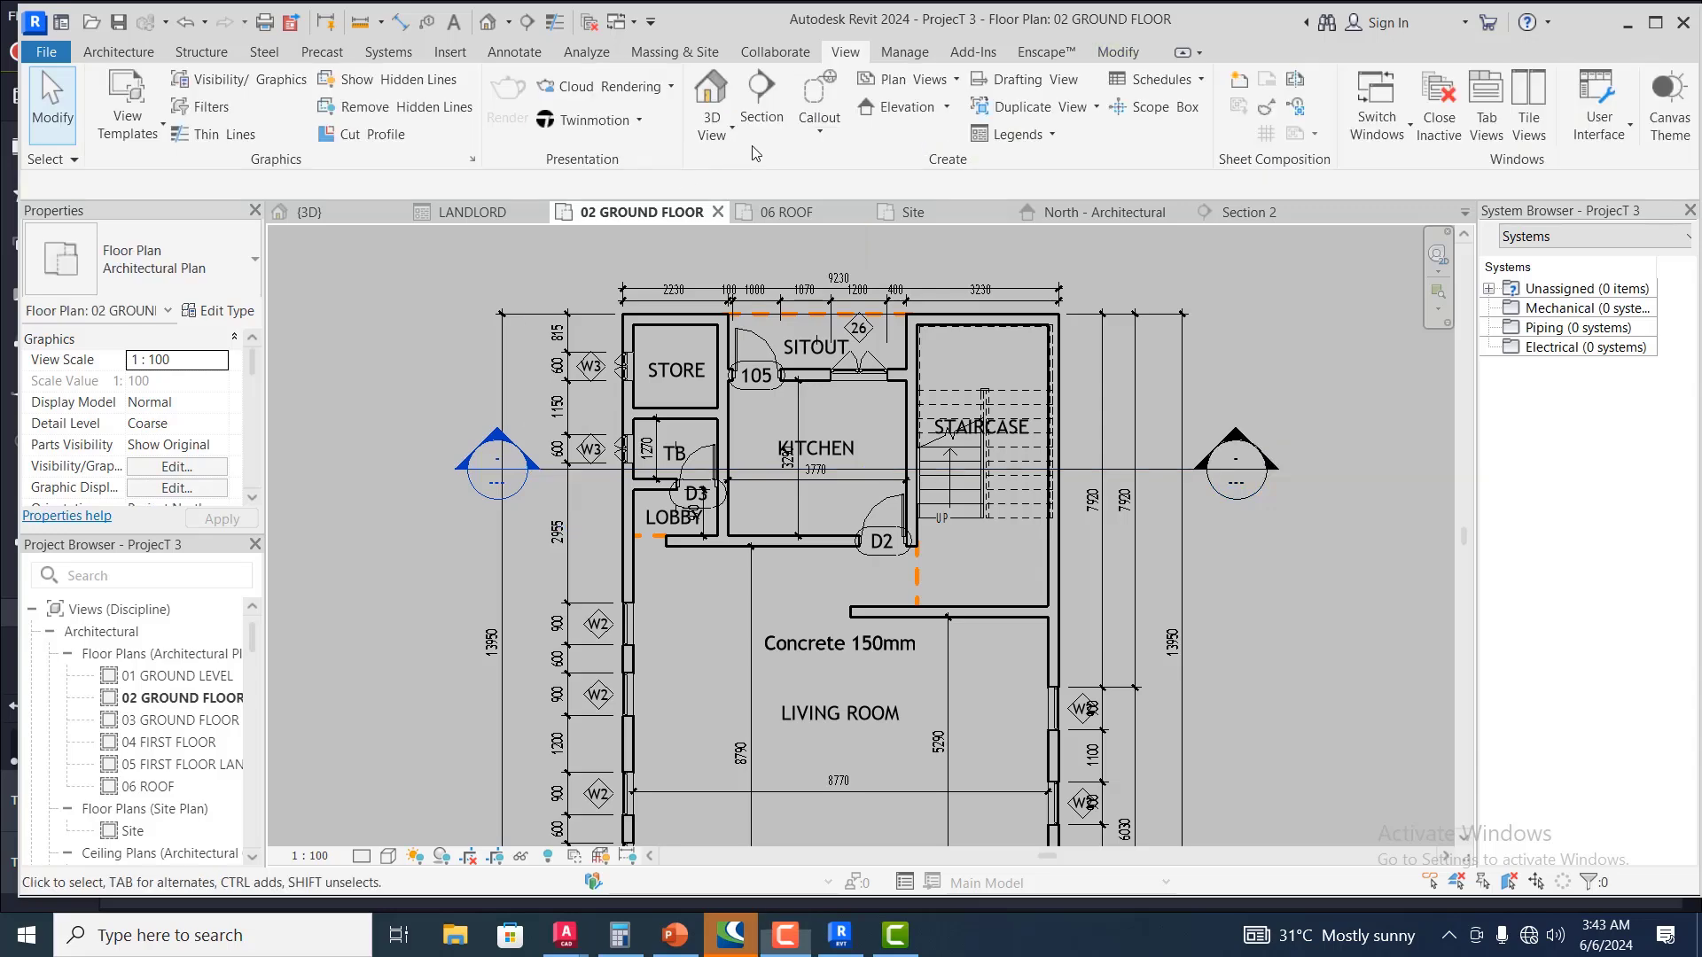
Move the section line down the plan so it runs just below the kitchen's lower wall, clear of the stair runs
scroll(1041, 443, "up", 2)
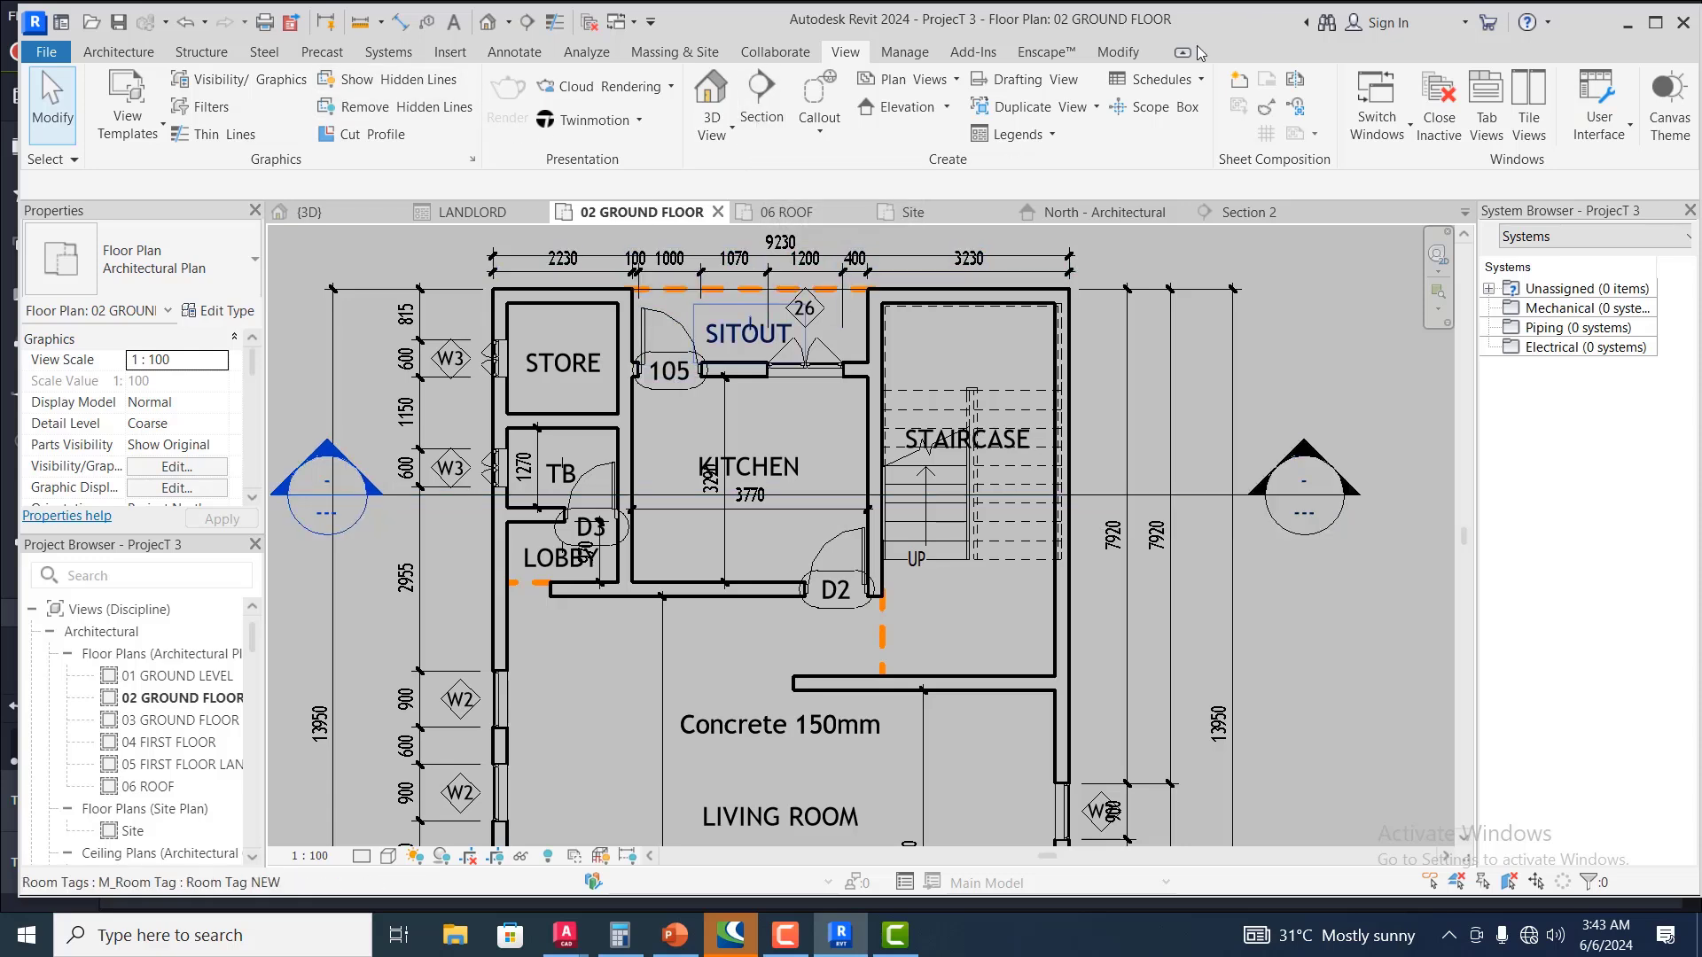
left_click(1118, 52)
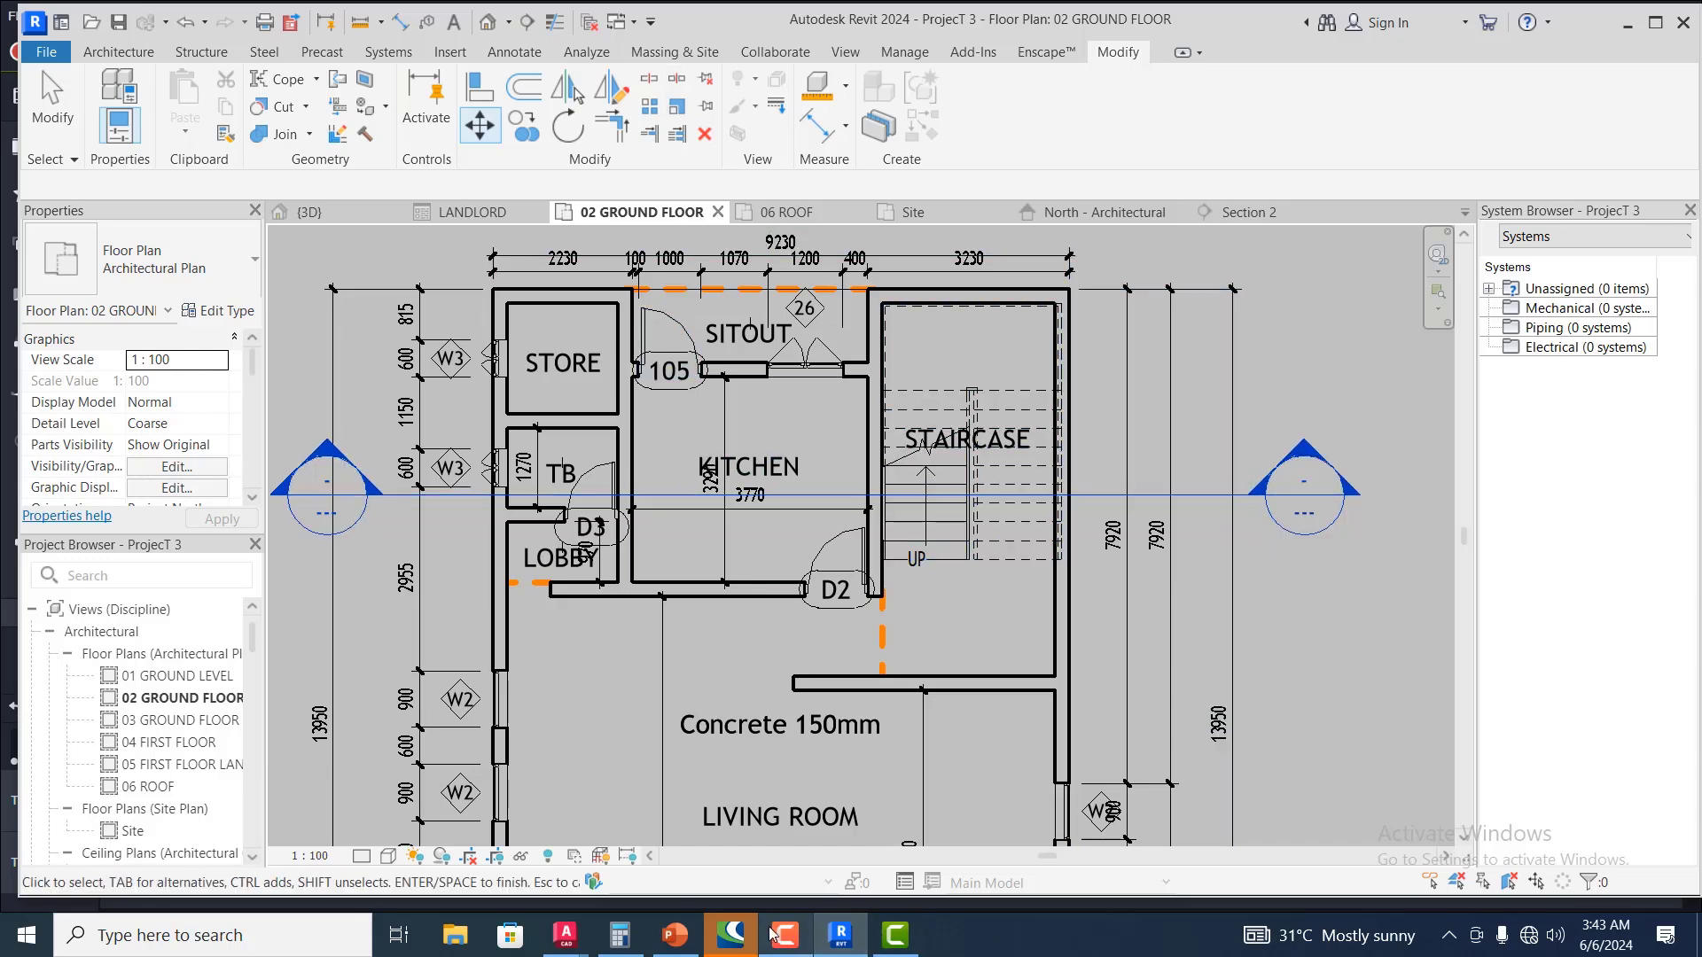
key("Escape")
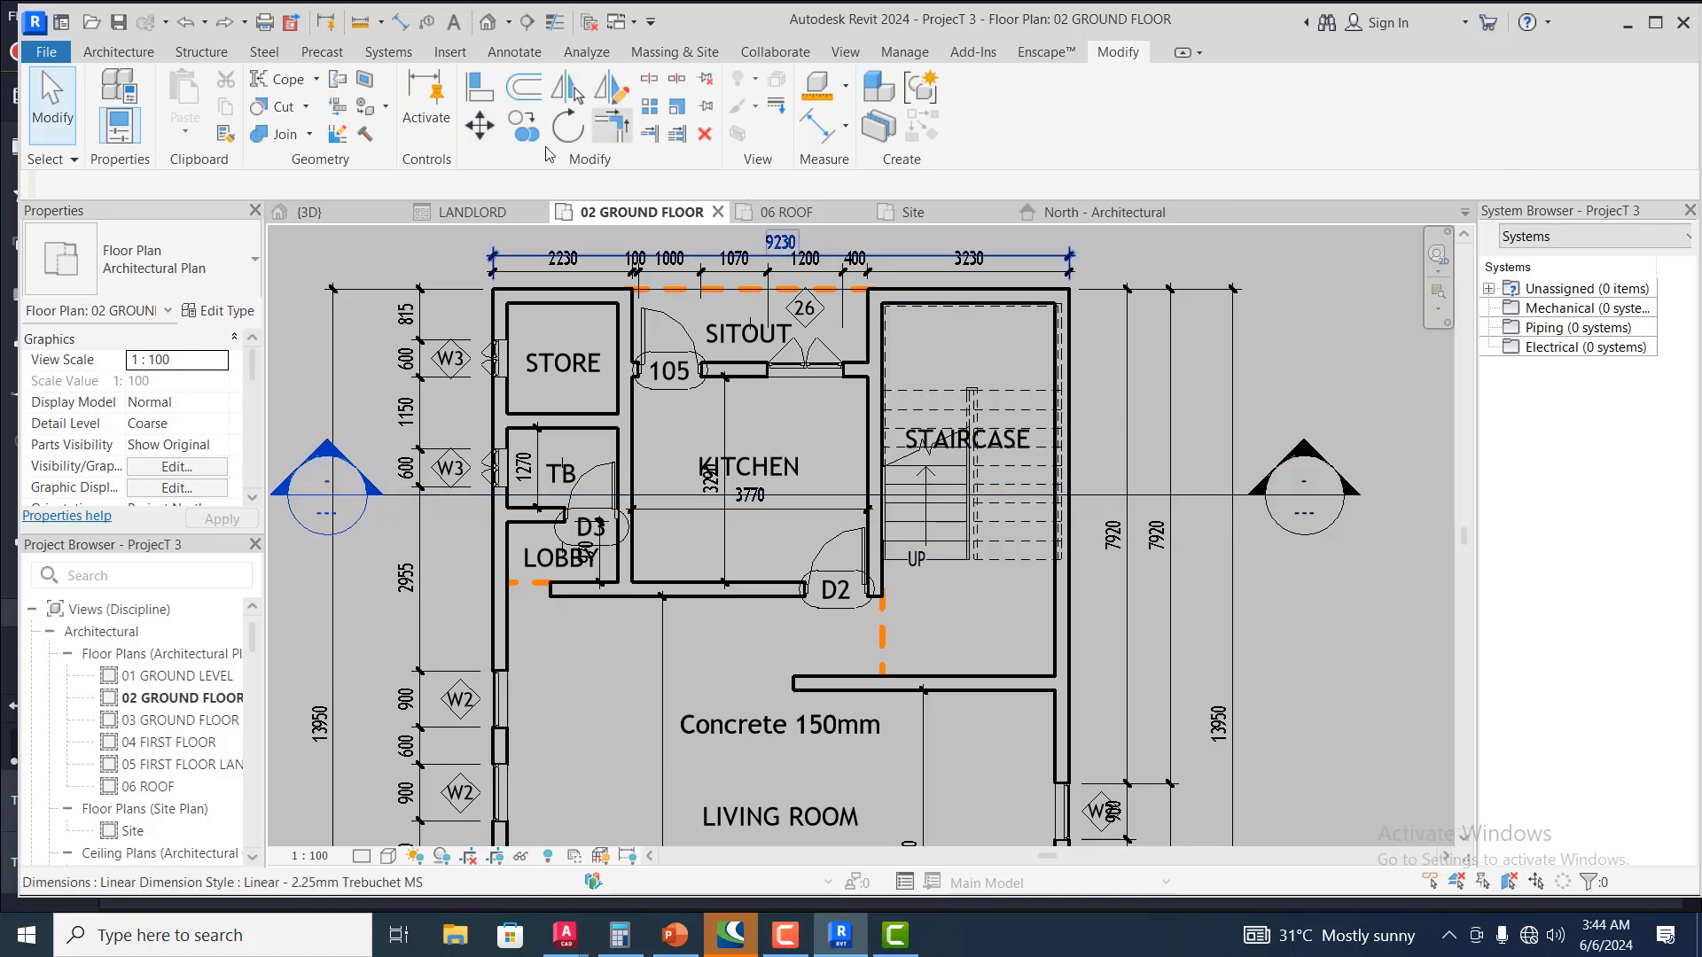
left_click(477, 129)
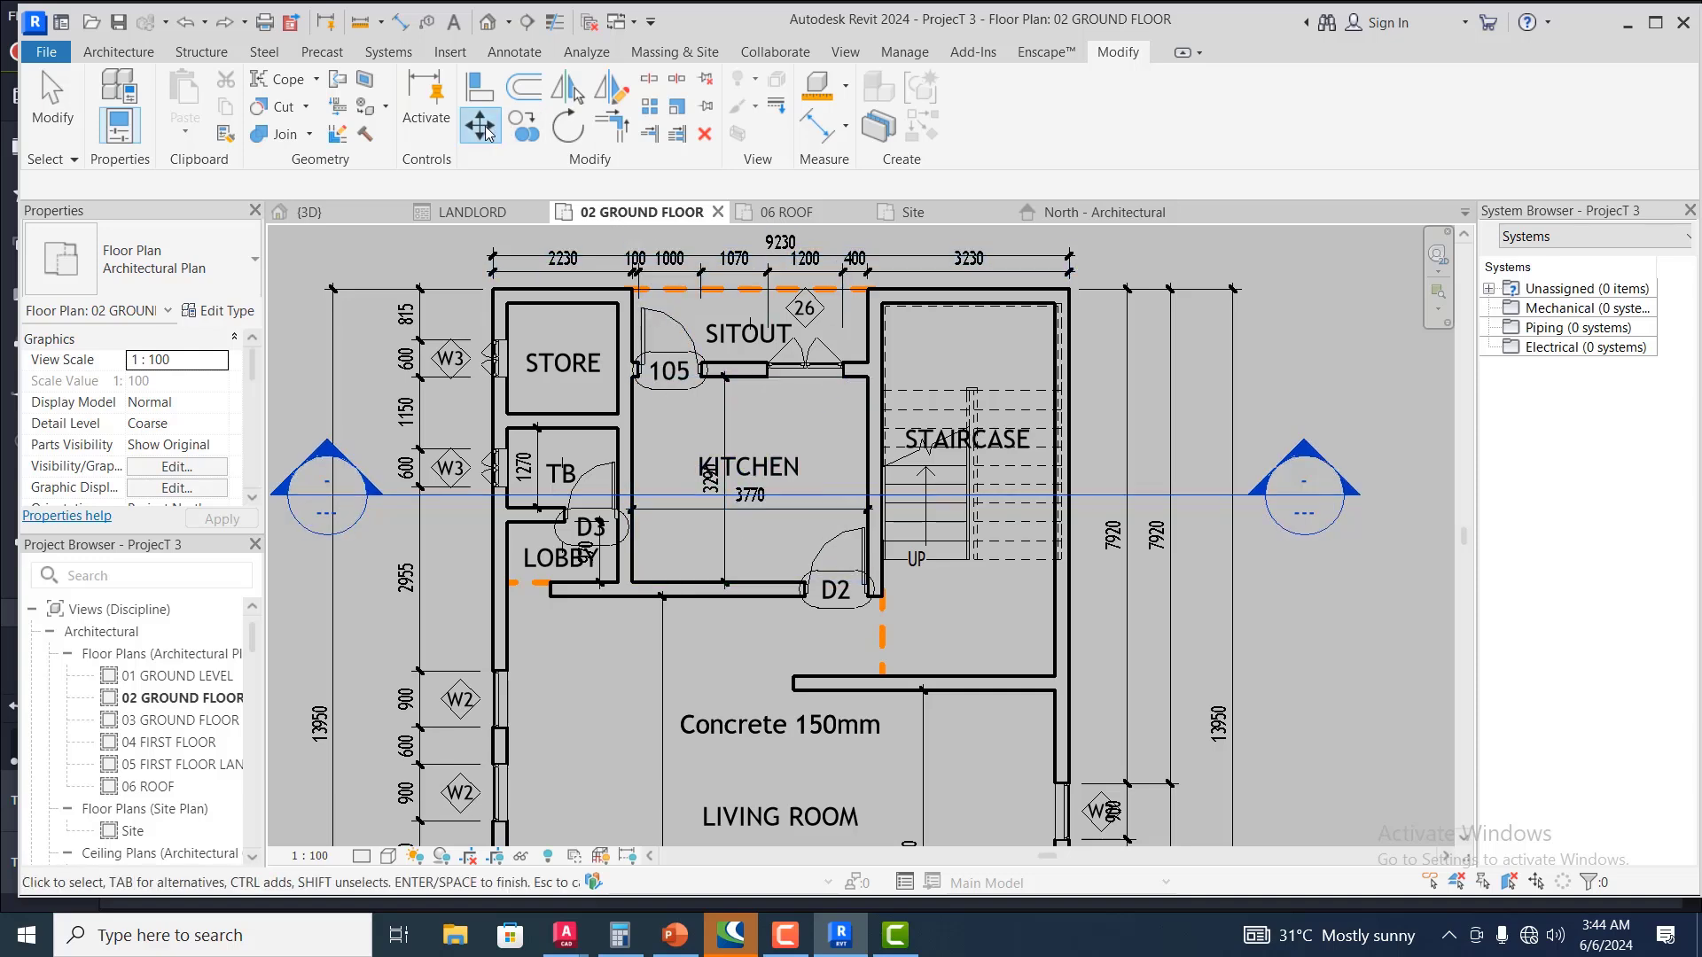
left_click(664, 494)
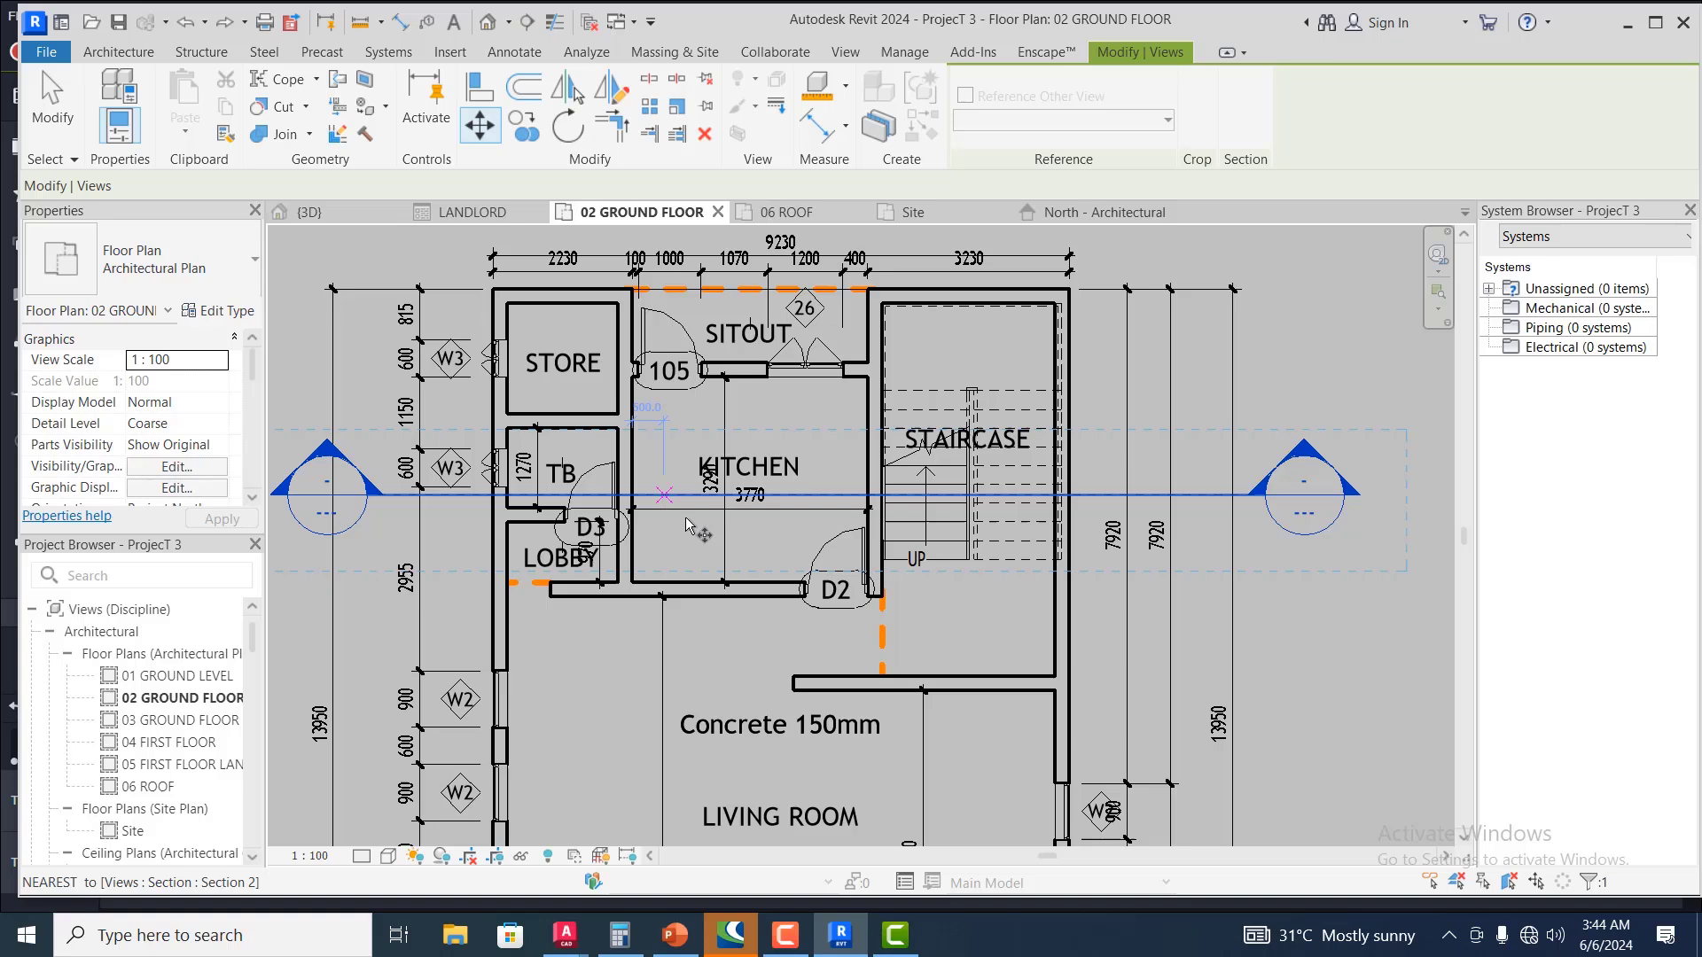
left_click(690, 639)
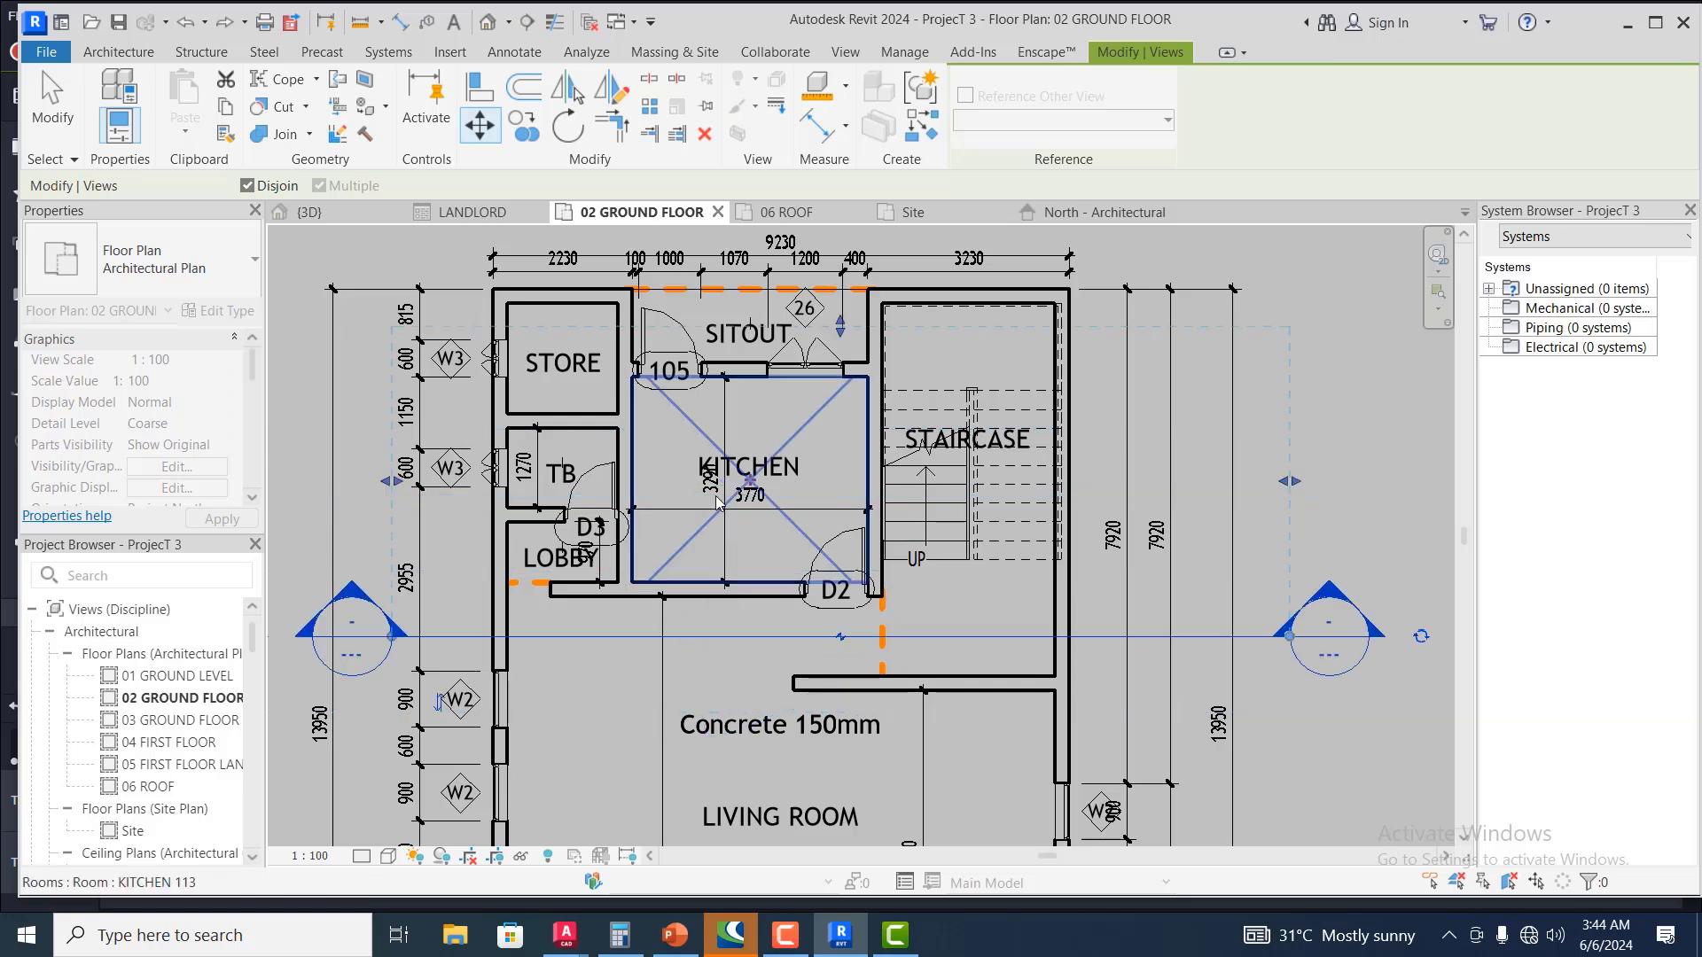
left_click(1265, 332)
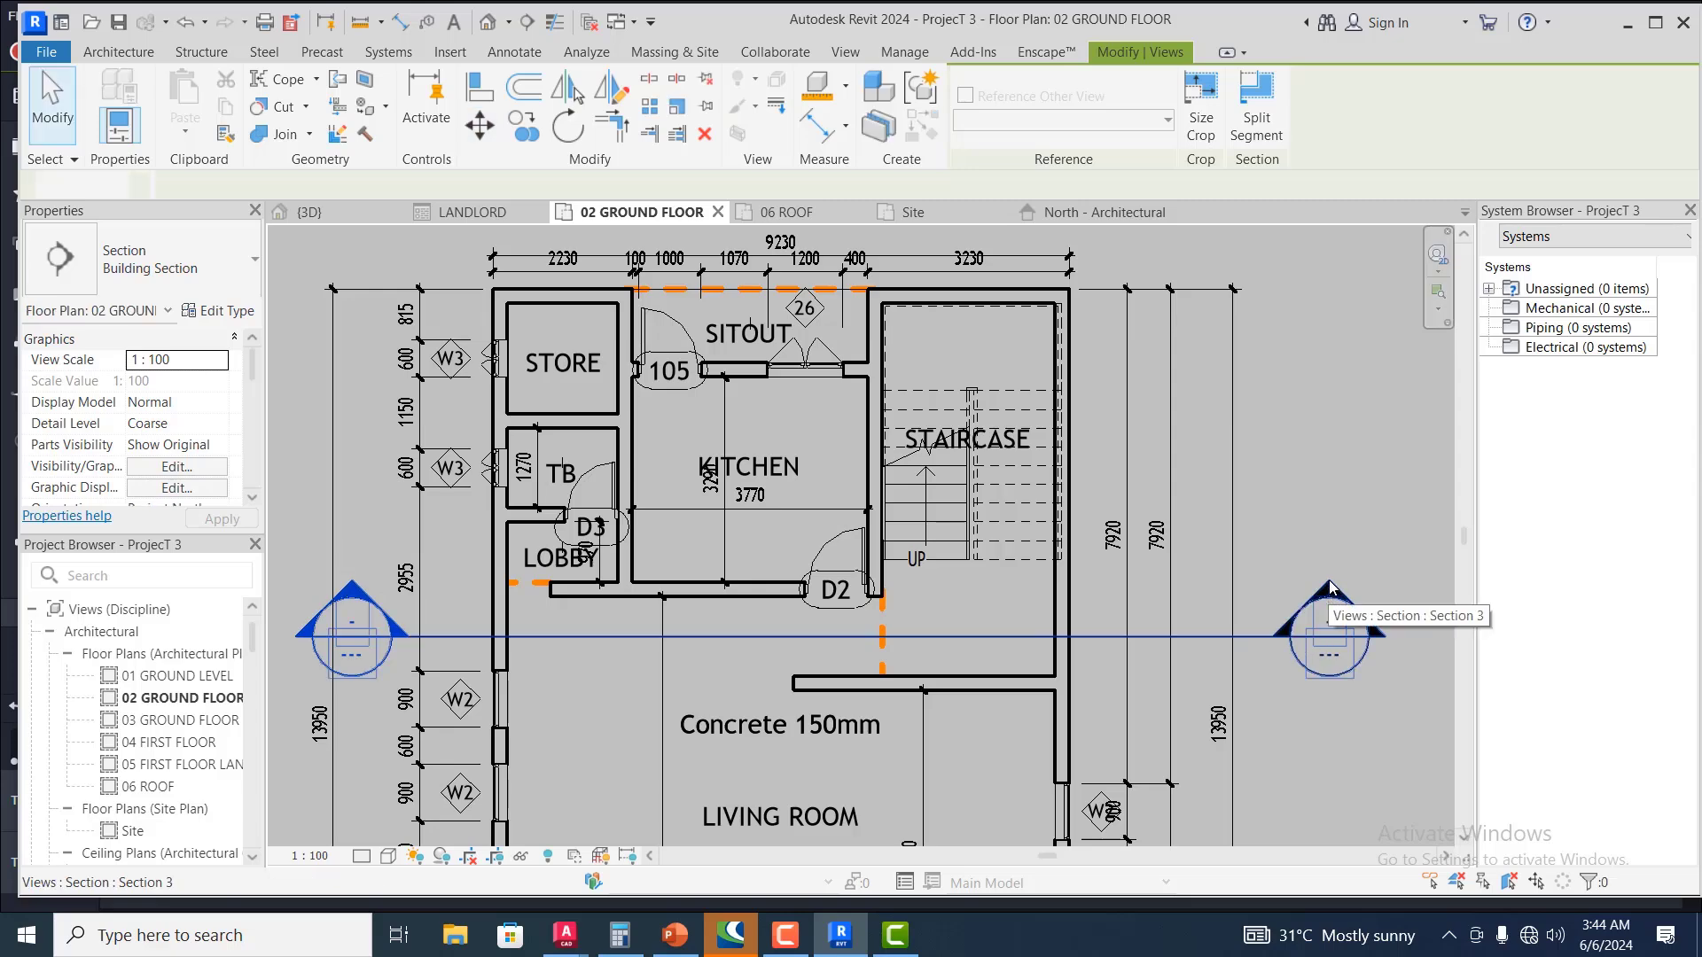
left_click(1265, 691)
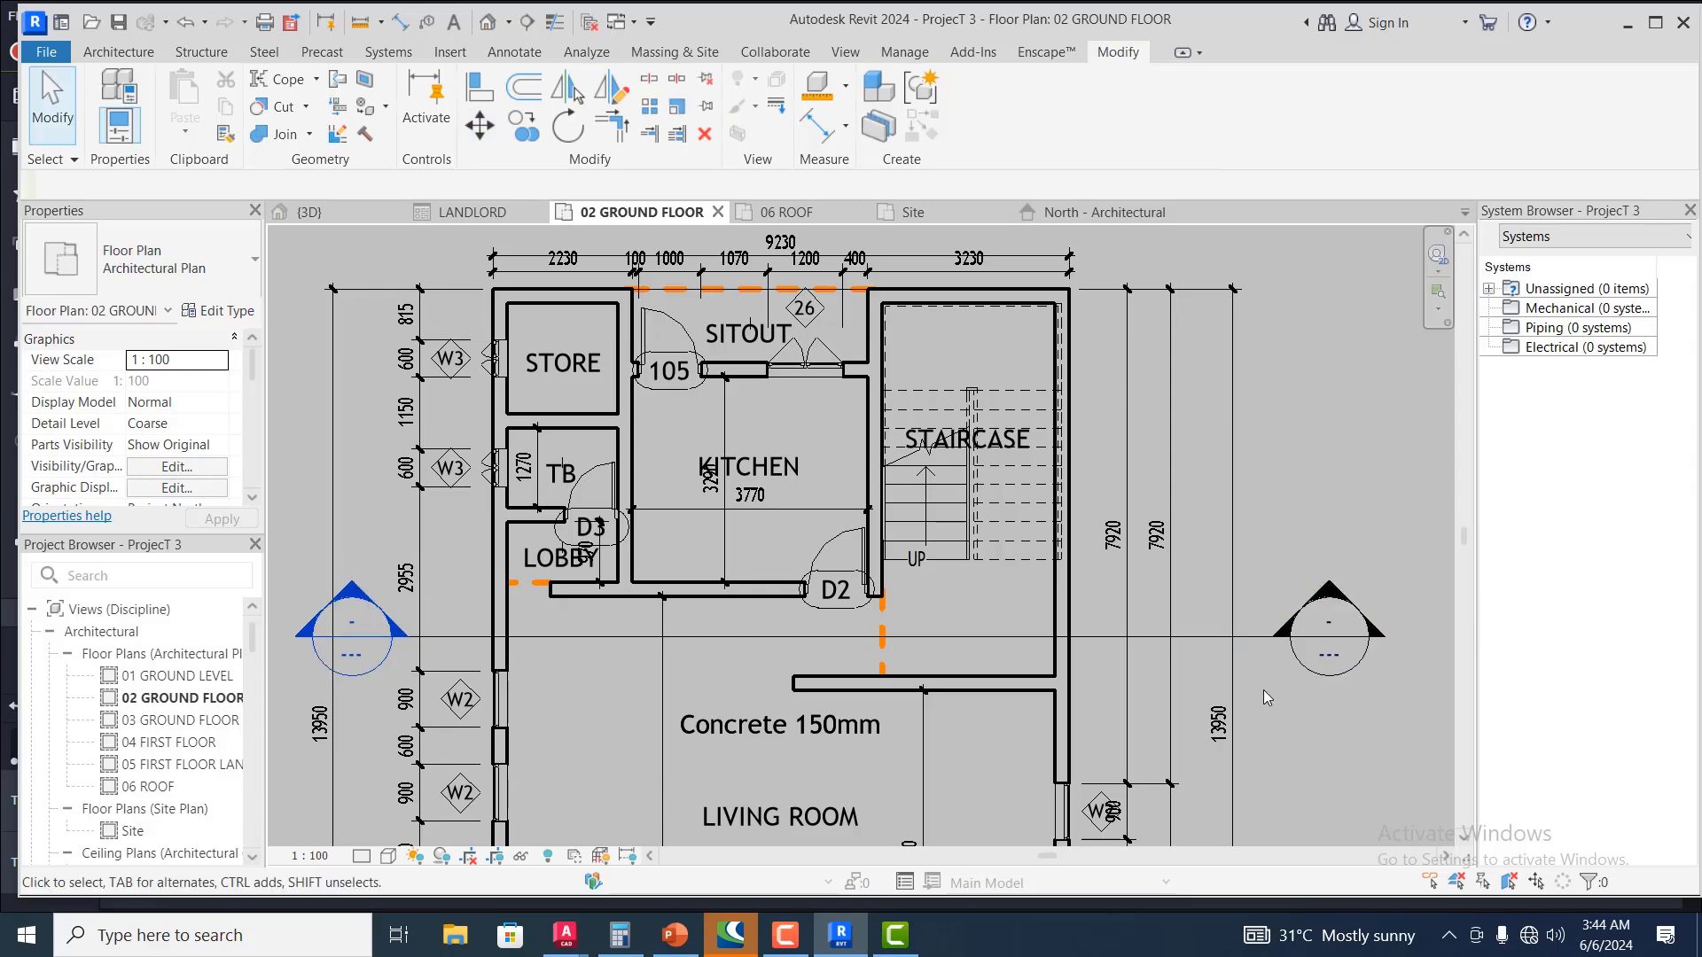
Shorten the section's view depth so its far clip line runs through the middle of the kitchen and the stair
left_click(1251, 639)
scroll(847, 341, "down", 2)
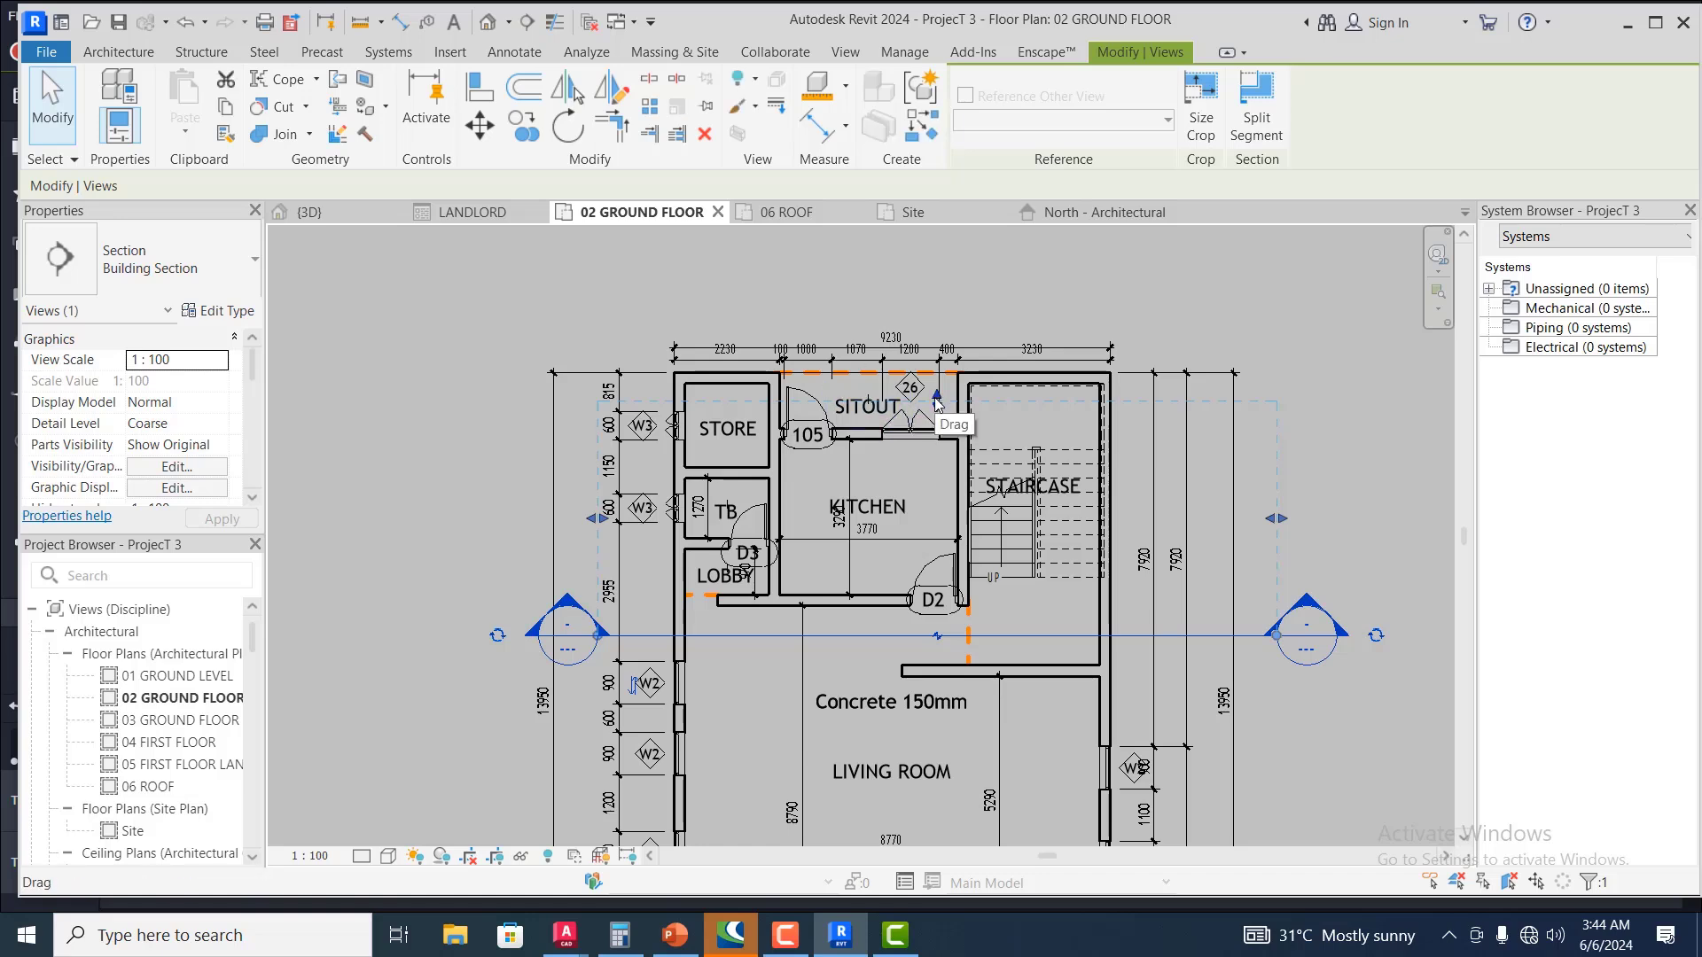
left_click_drag(937, 399, 938, 503)
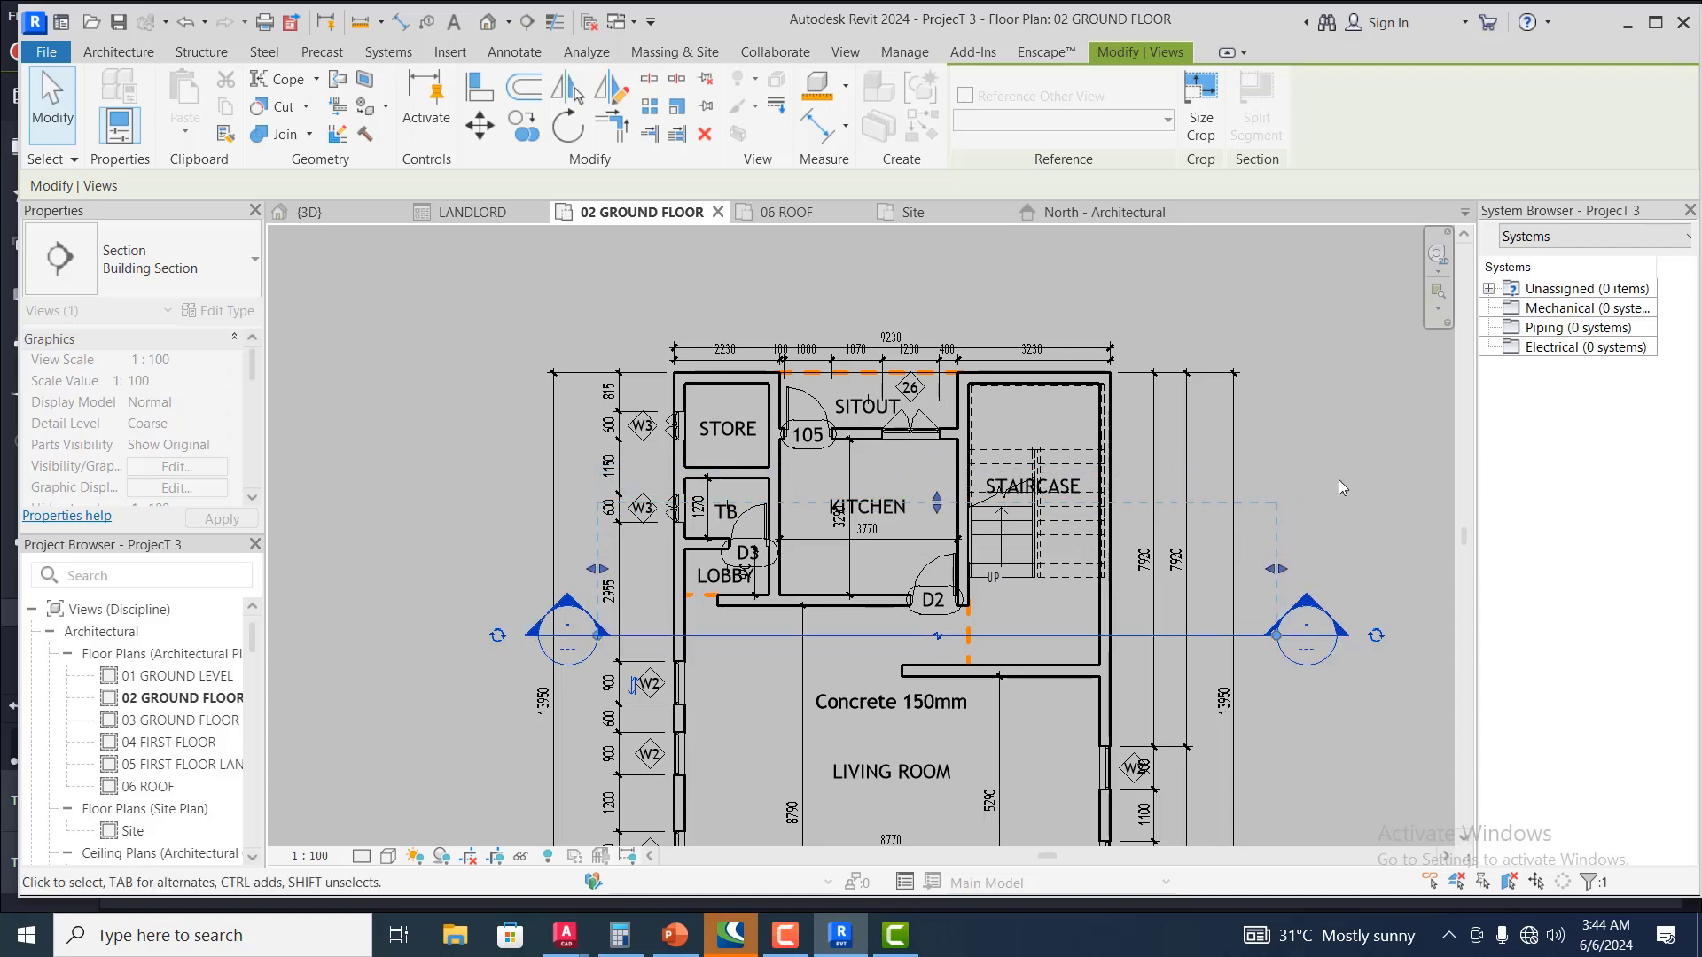
left_click(1346, 555)
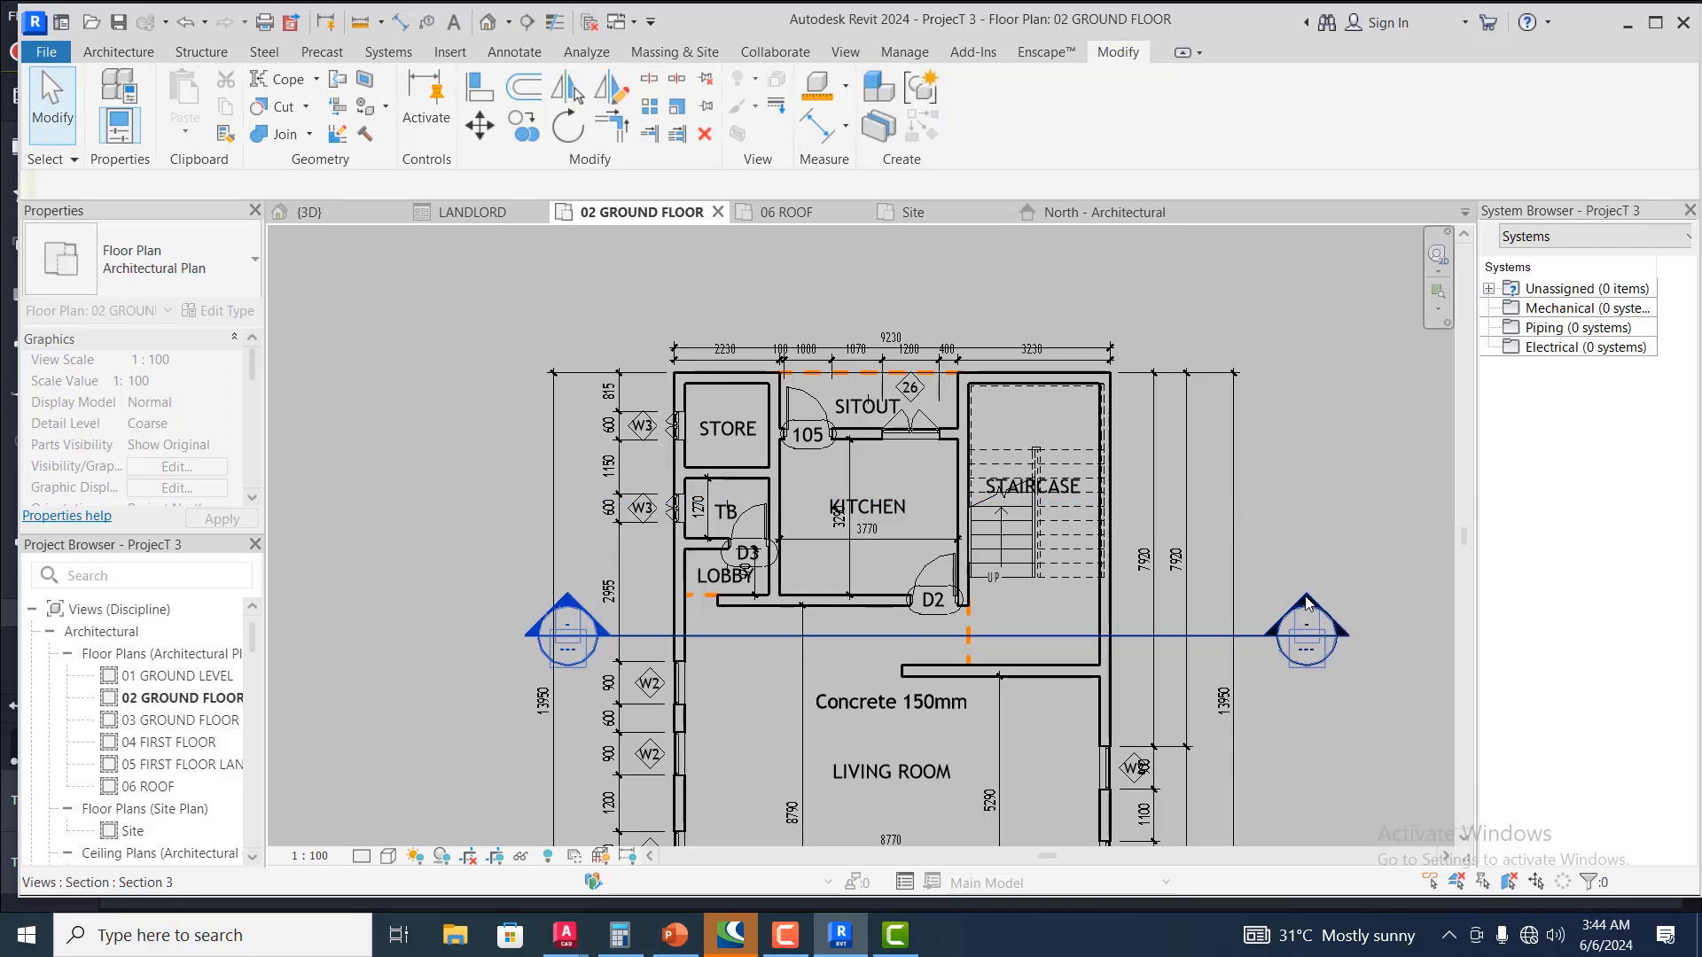
Open the moved section's view and examine how the stair and its landing appear against the levels
left_click(1308, 596)
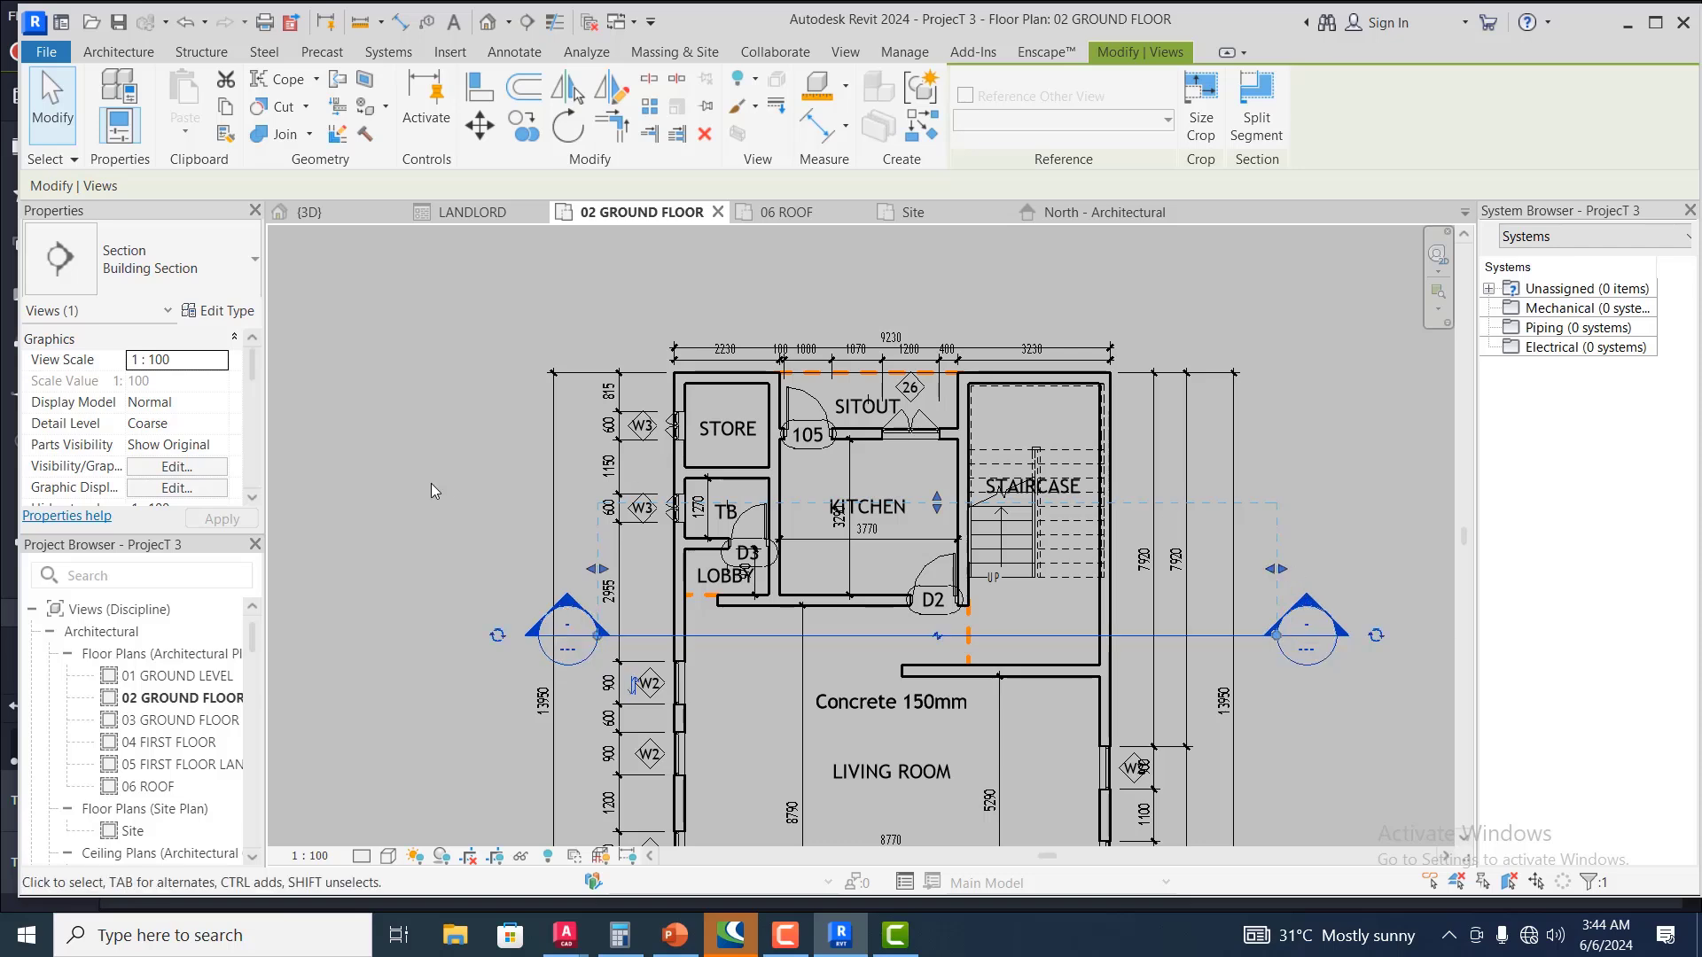
left_click(456, 483)
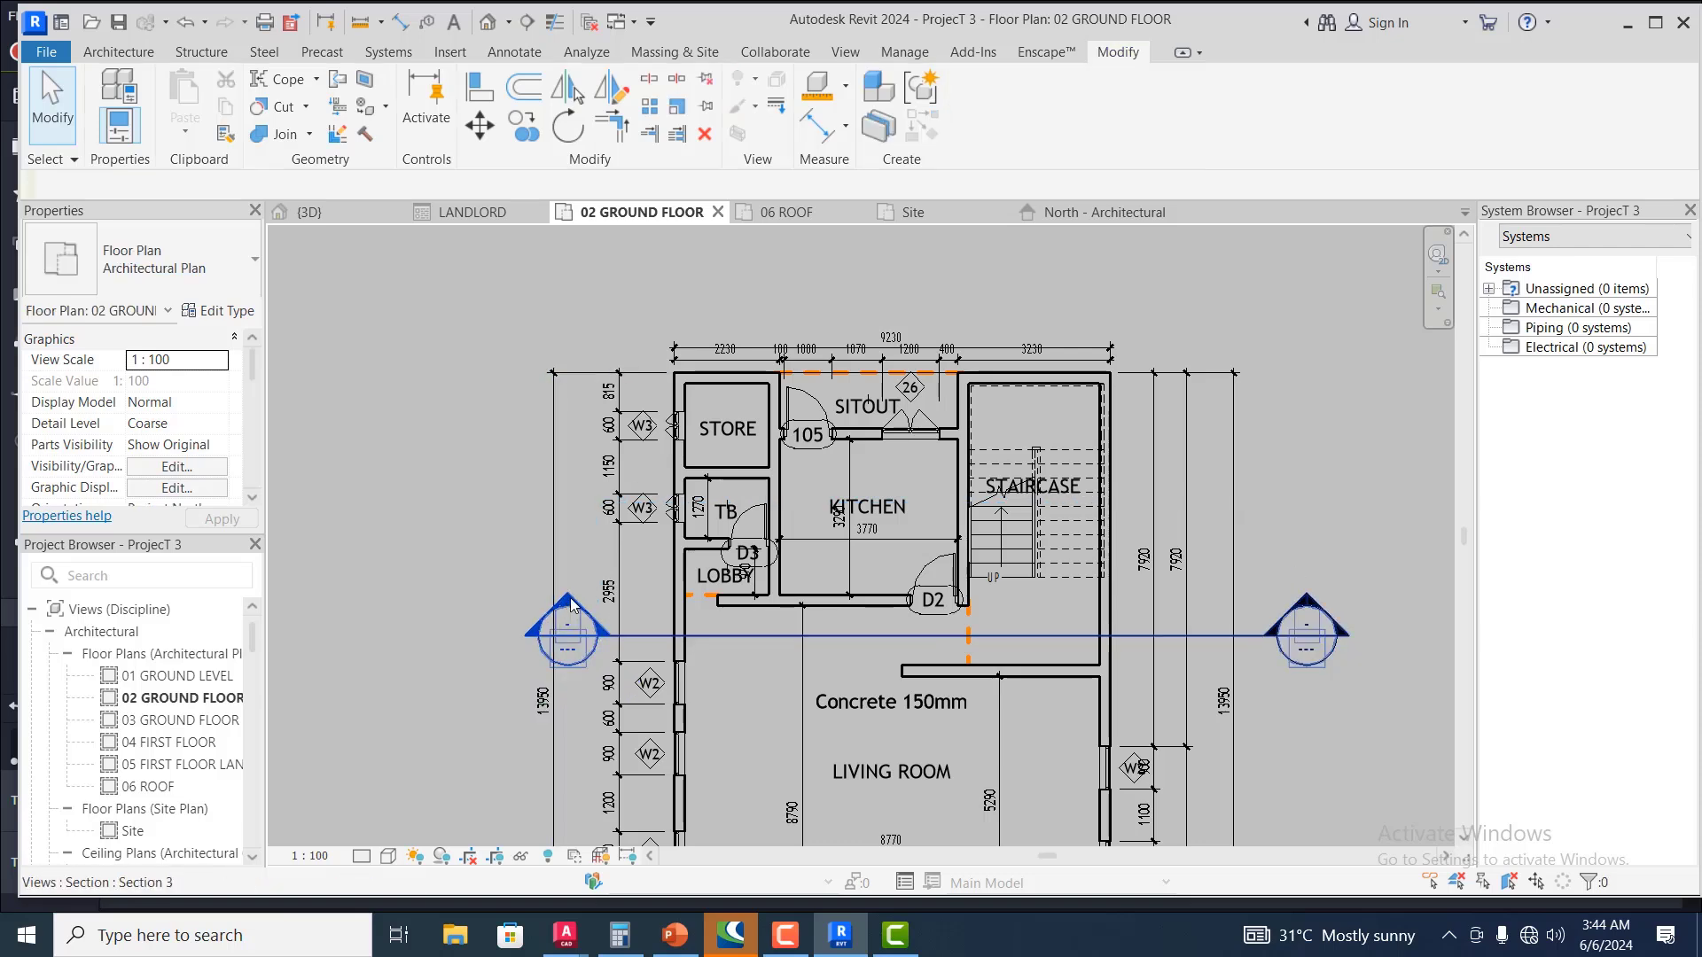
double_click(572, 606)
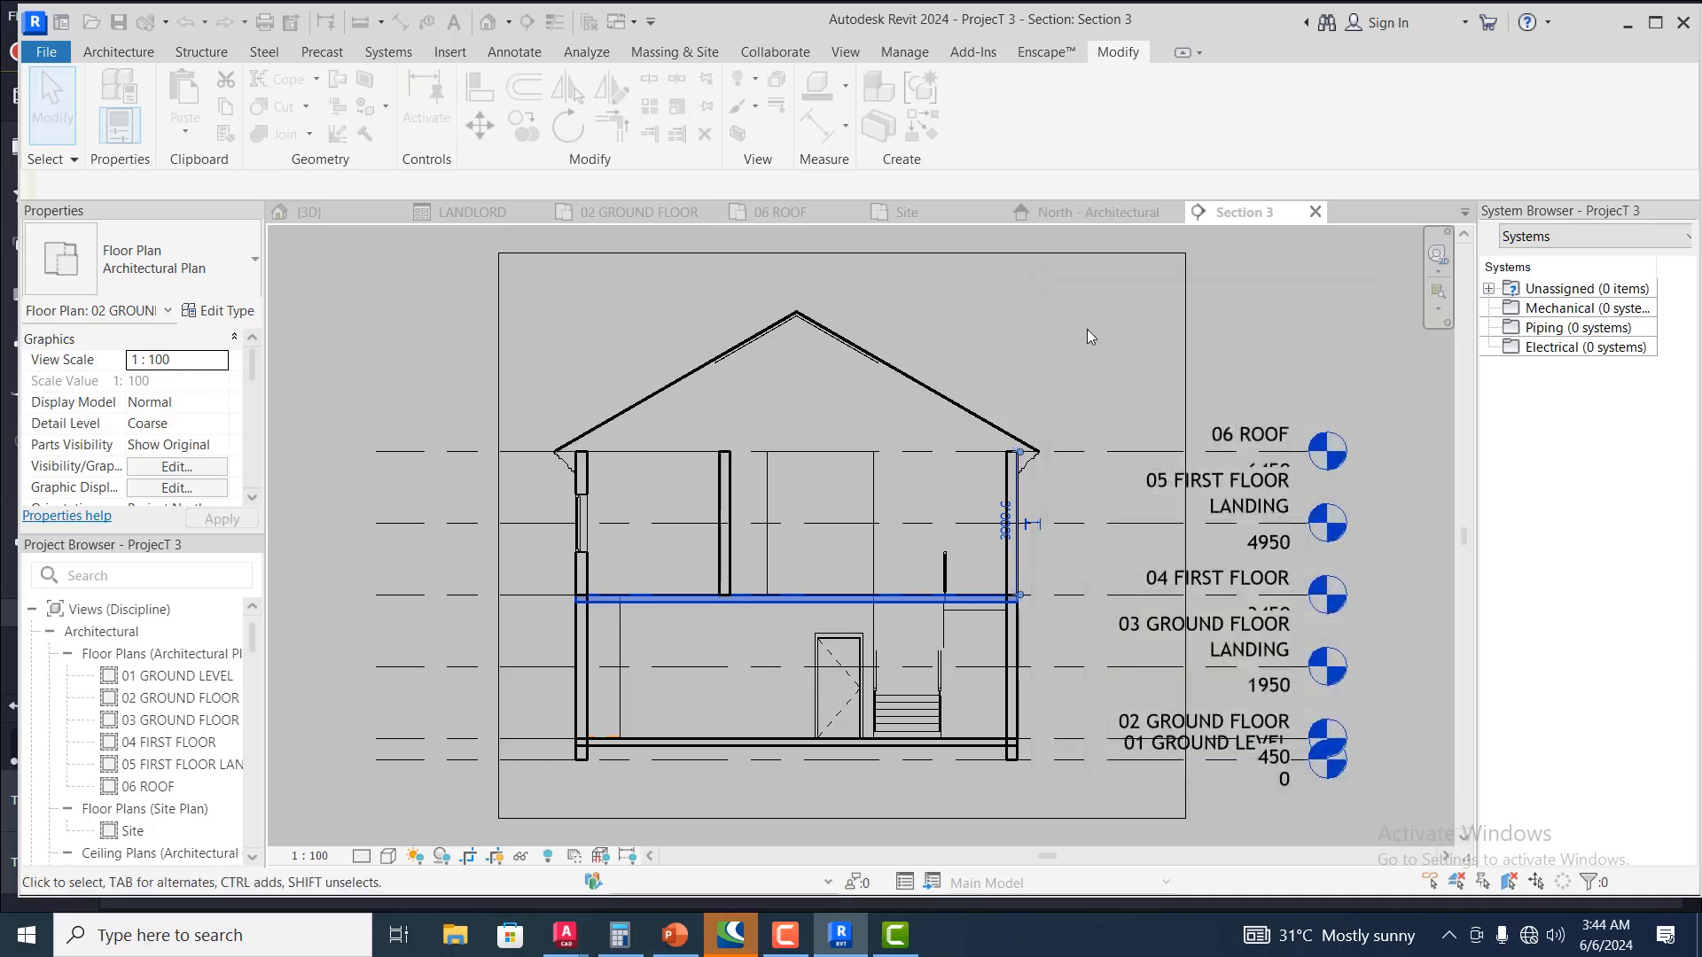
left_click(1356, 294)
left_click(1102, 371)
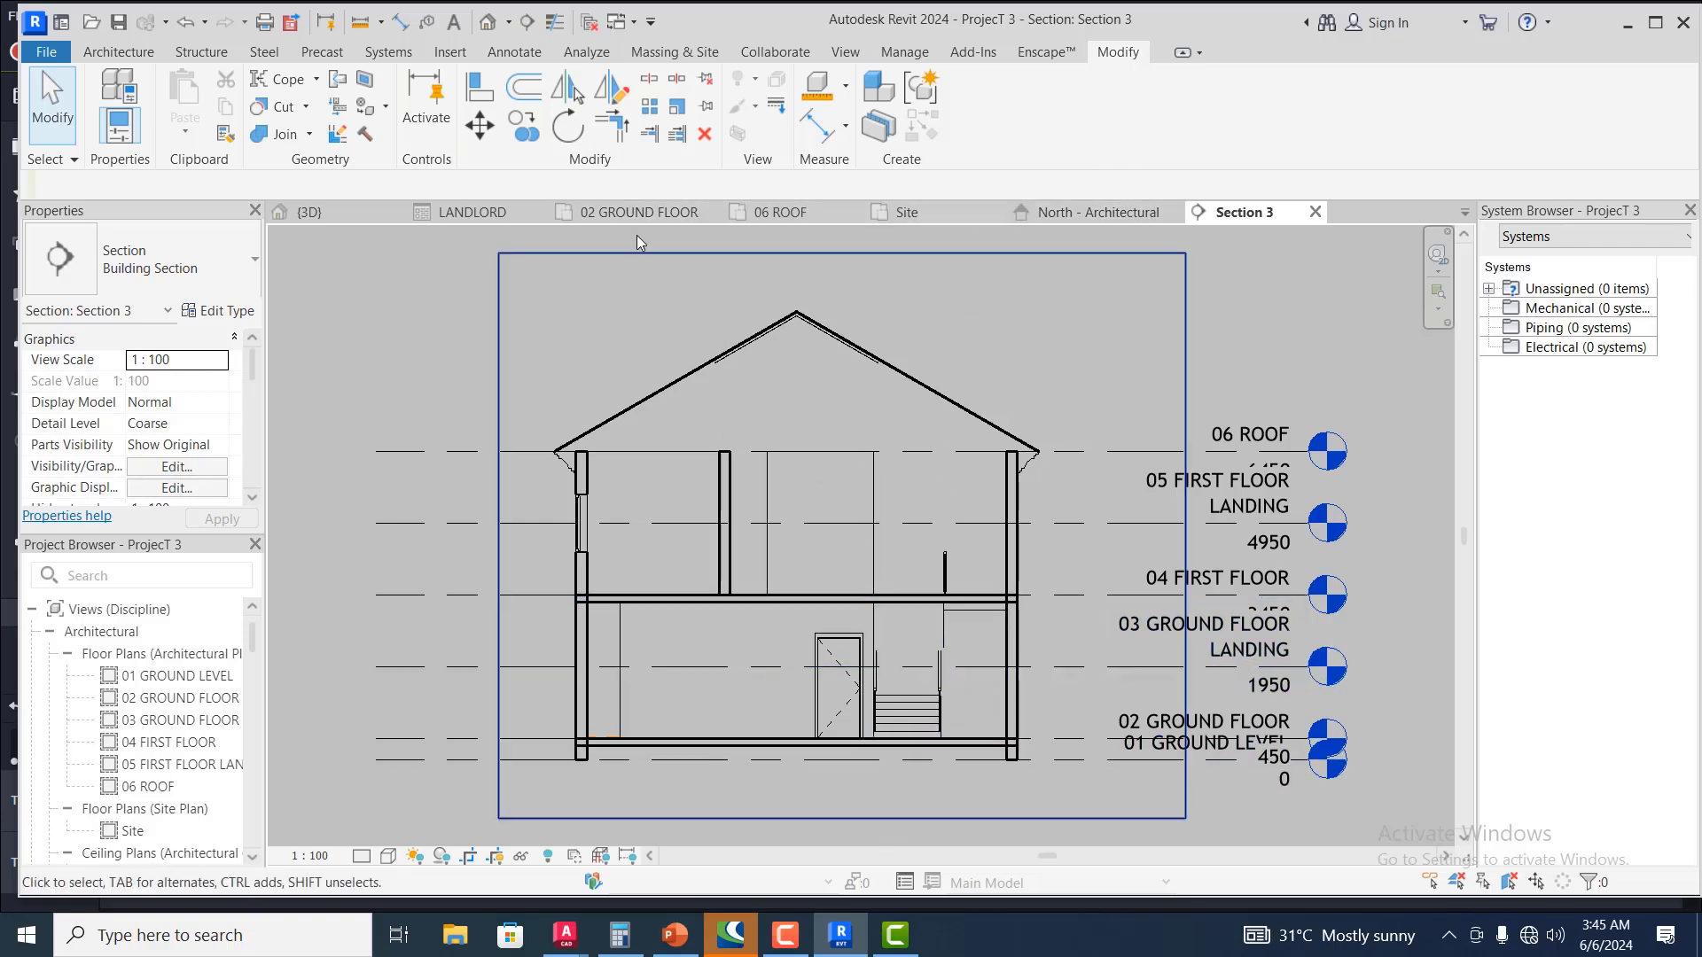
Back in the 02 GROUND FLOOR plan, extend the section's view depth up past the house's upper wall and overall dimension
left_click(666, 215)
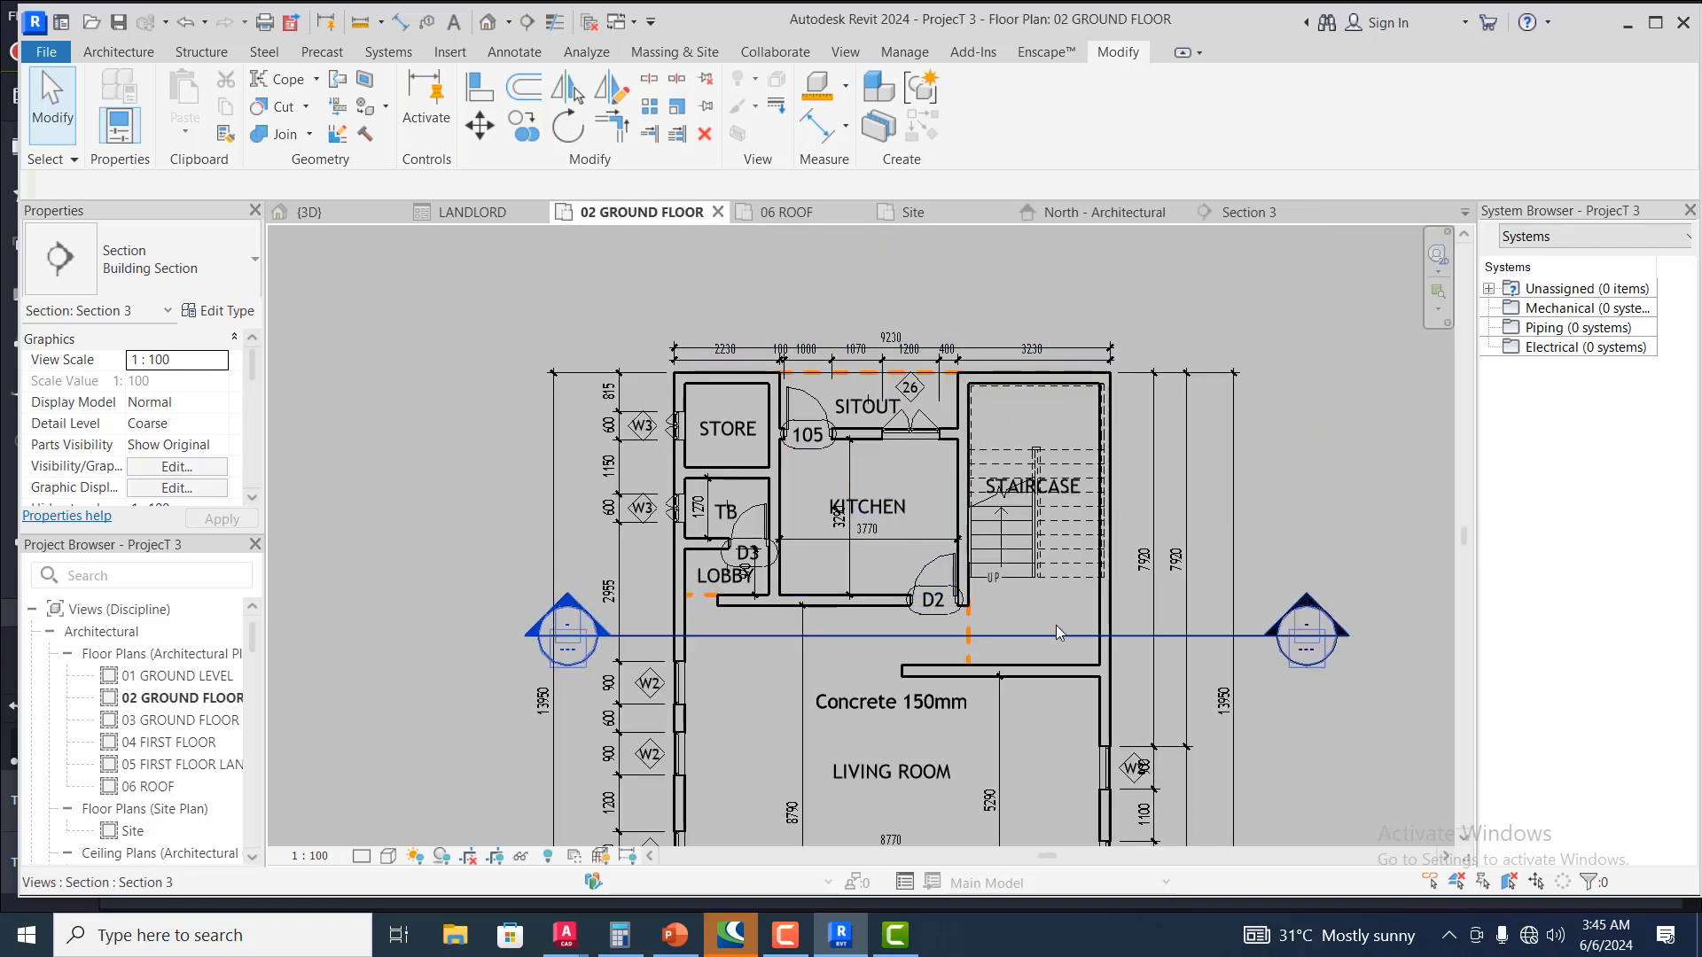
left_click(1056, 634)
left_click_drag(937, 502, 938, 298)
left_click(996, 289)
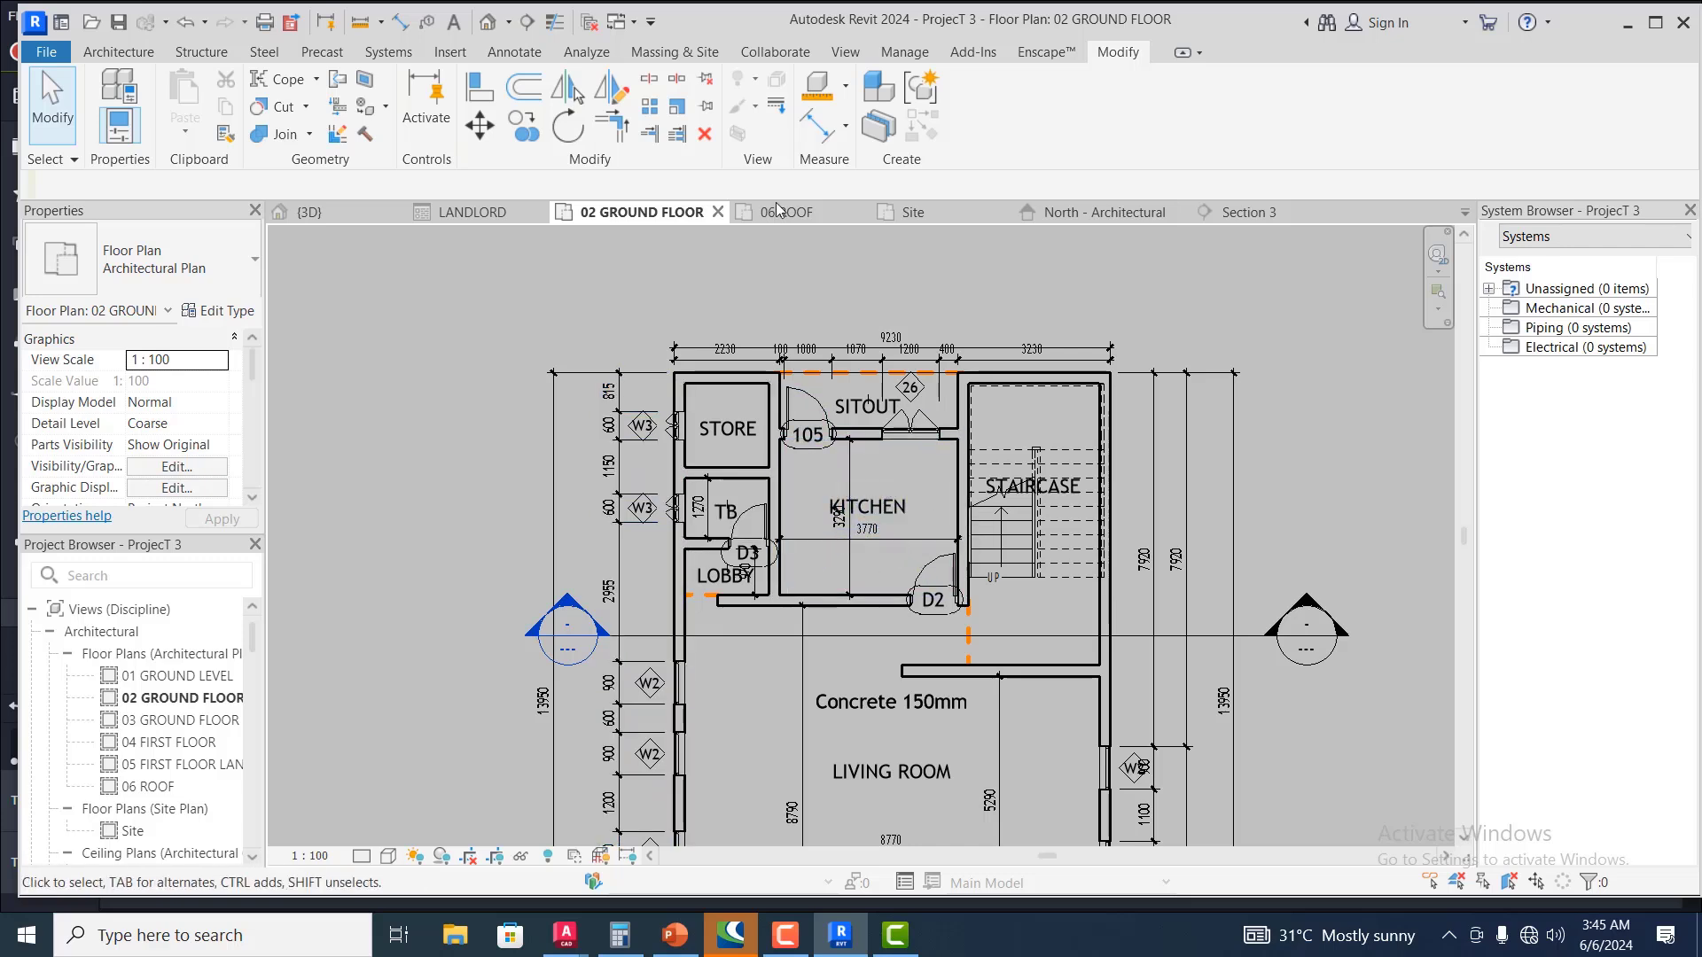
Create a straight monolithic stair run 1400 mm wide from 02 GROUND FLOOR to 03 GROUND FLOOR LANDING, rising up the plan in open space beside the house
left_click(110, 53)
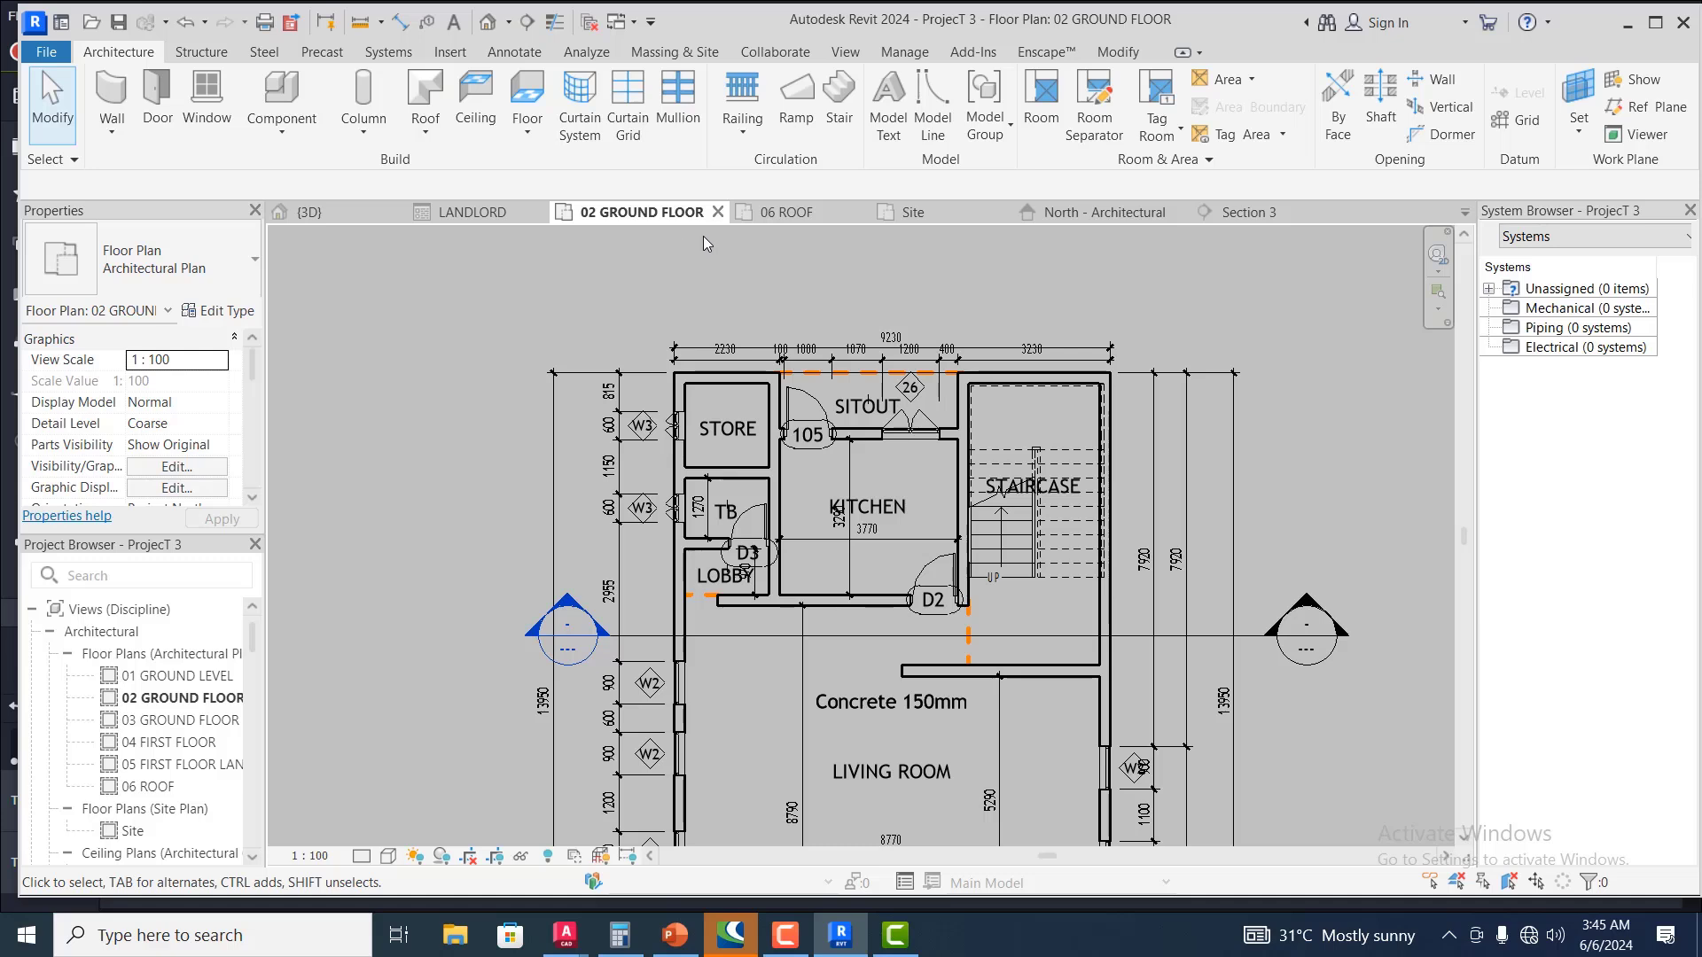
left_click(835, 112)
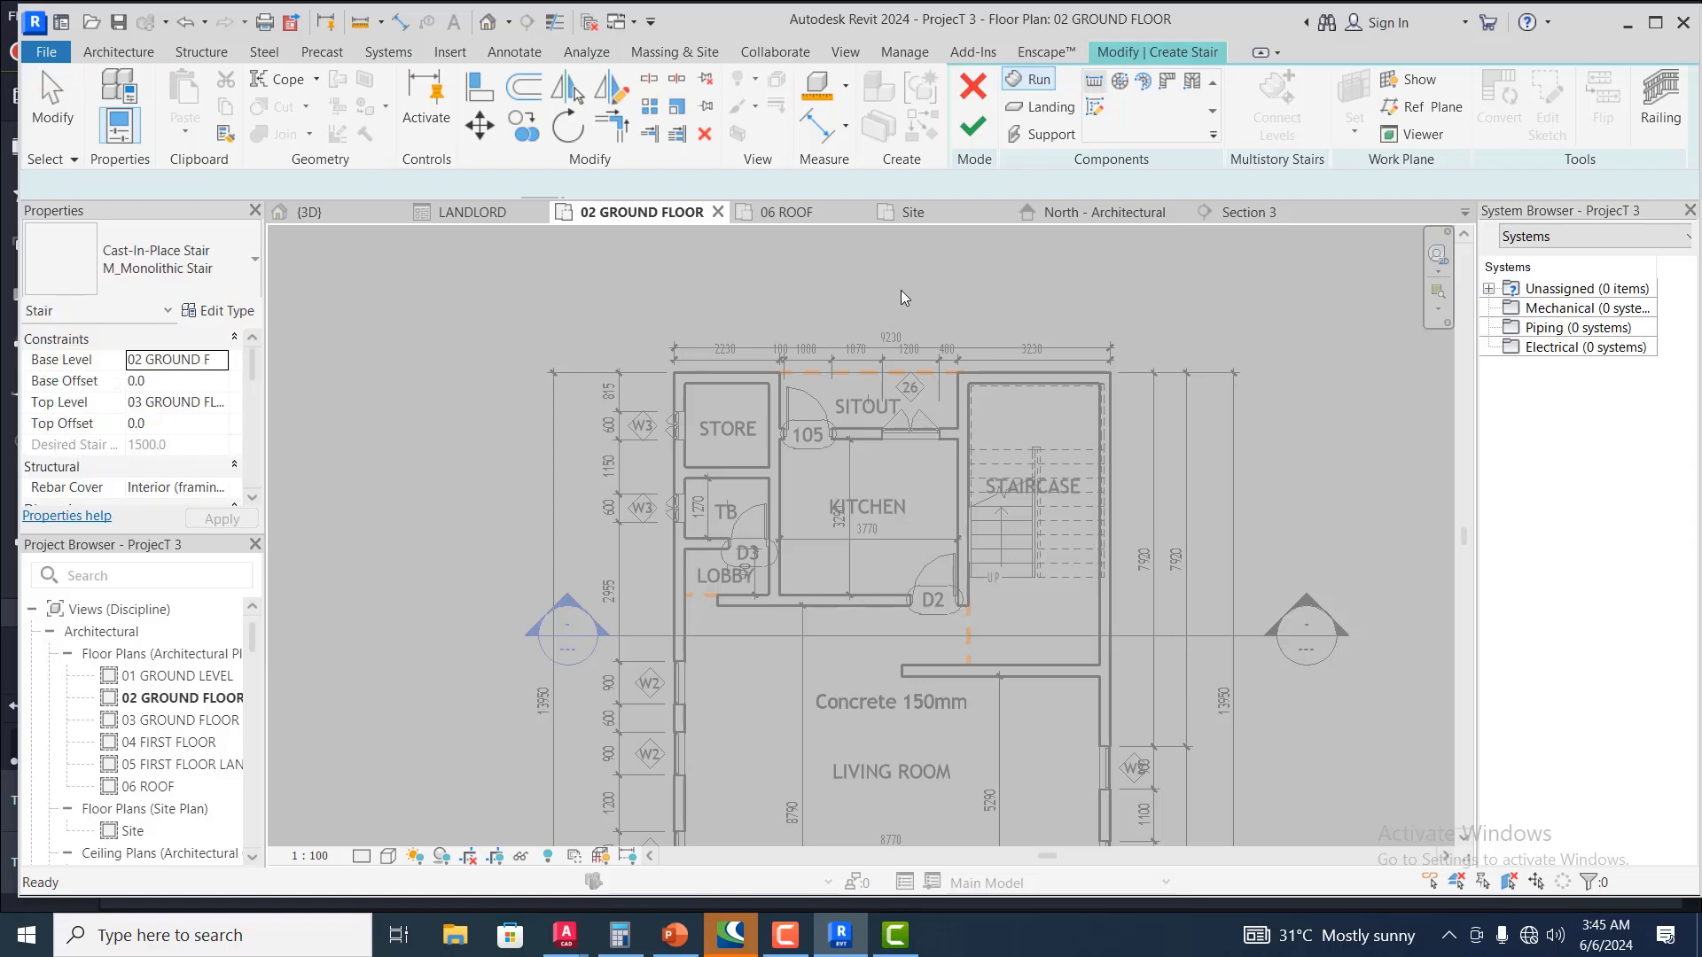
scroll(575, 380, "down", 3)
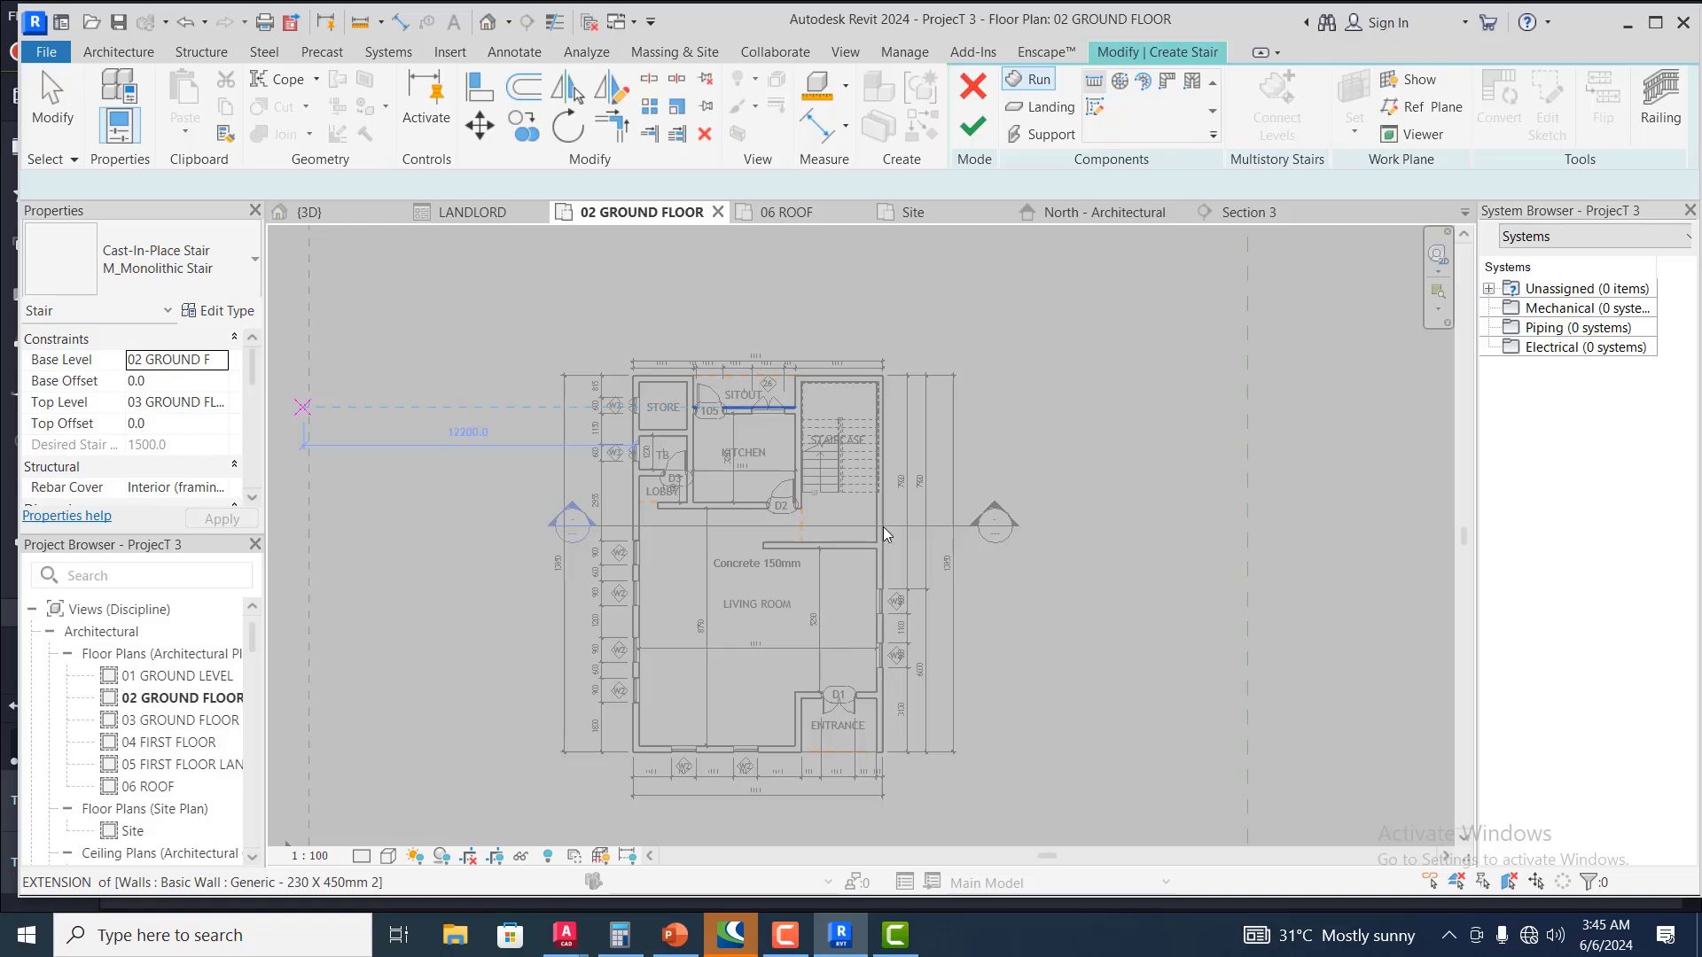
left_click(1092, 503)
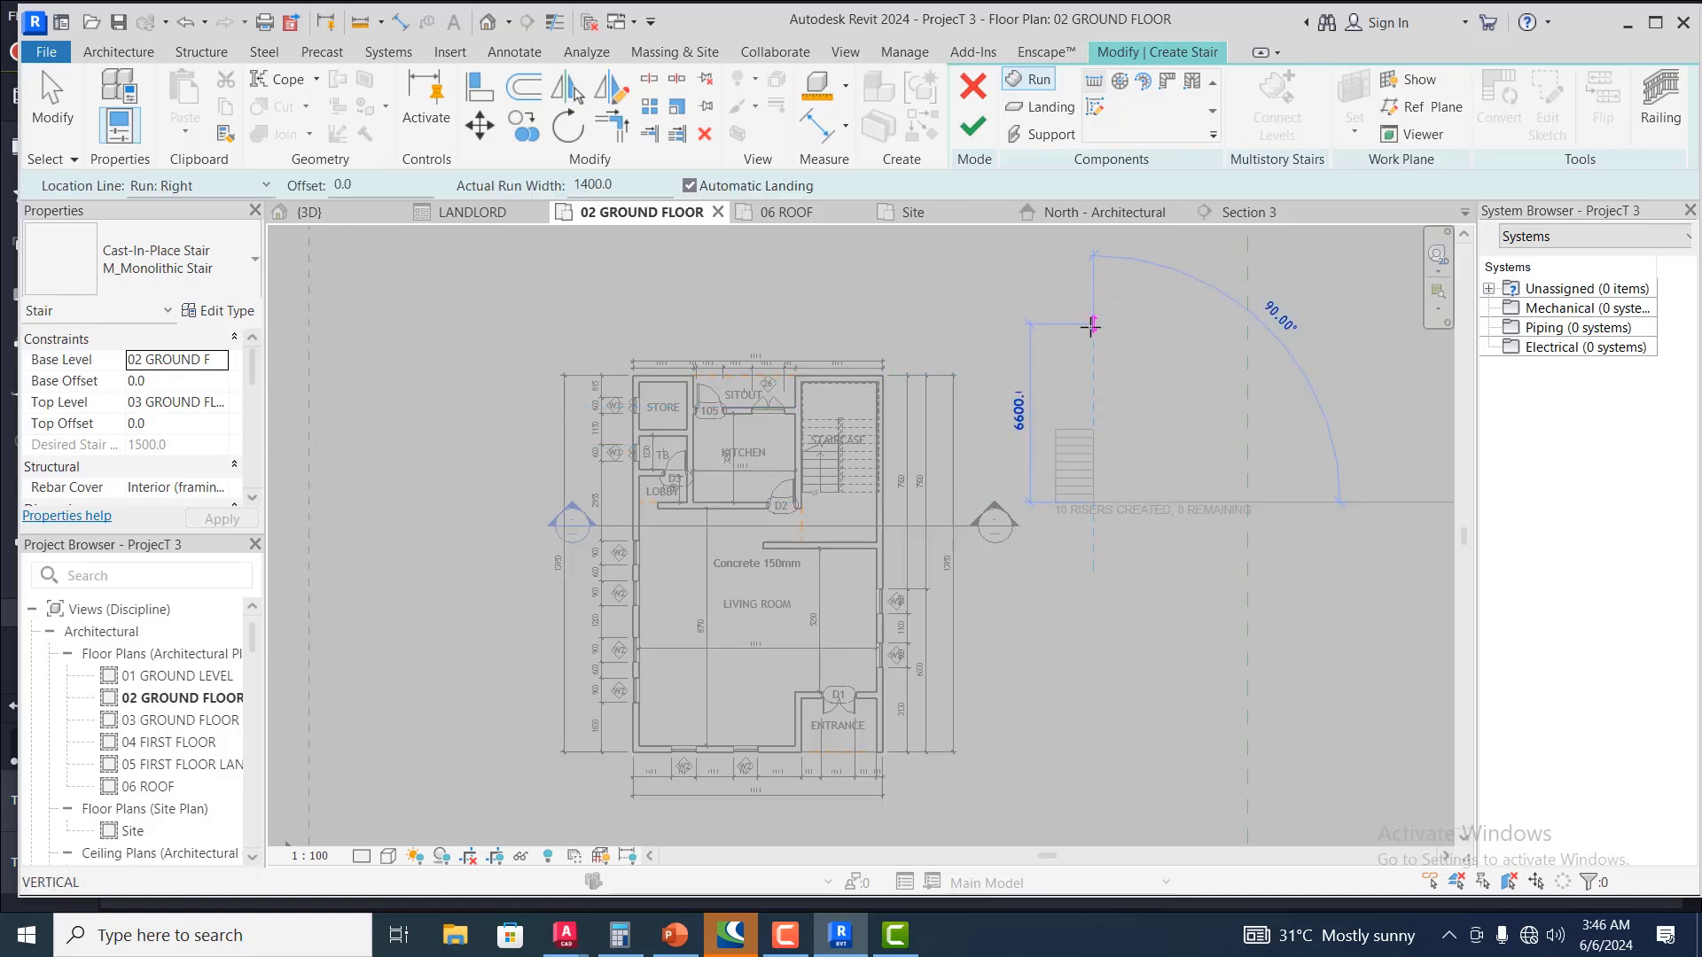
left_click(1092, 326)
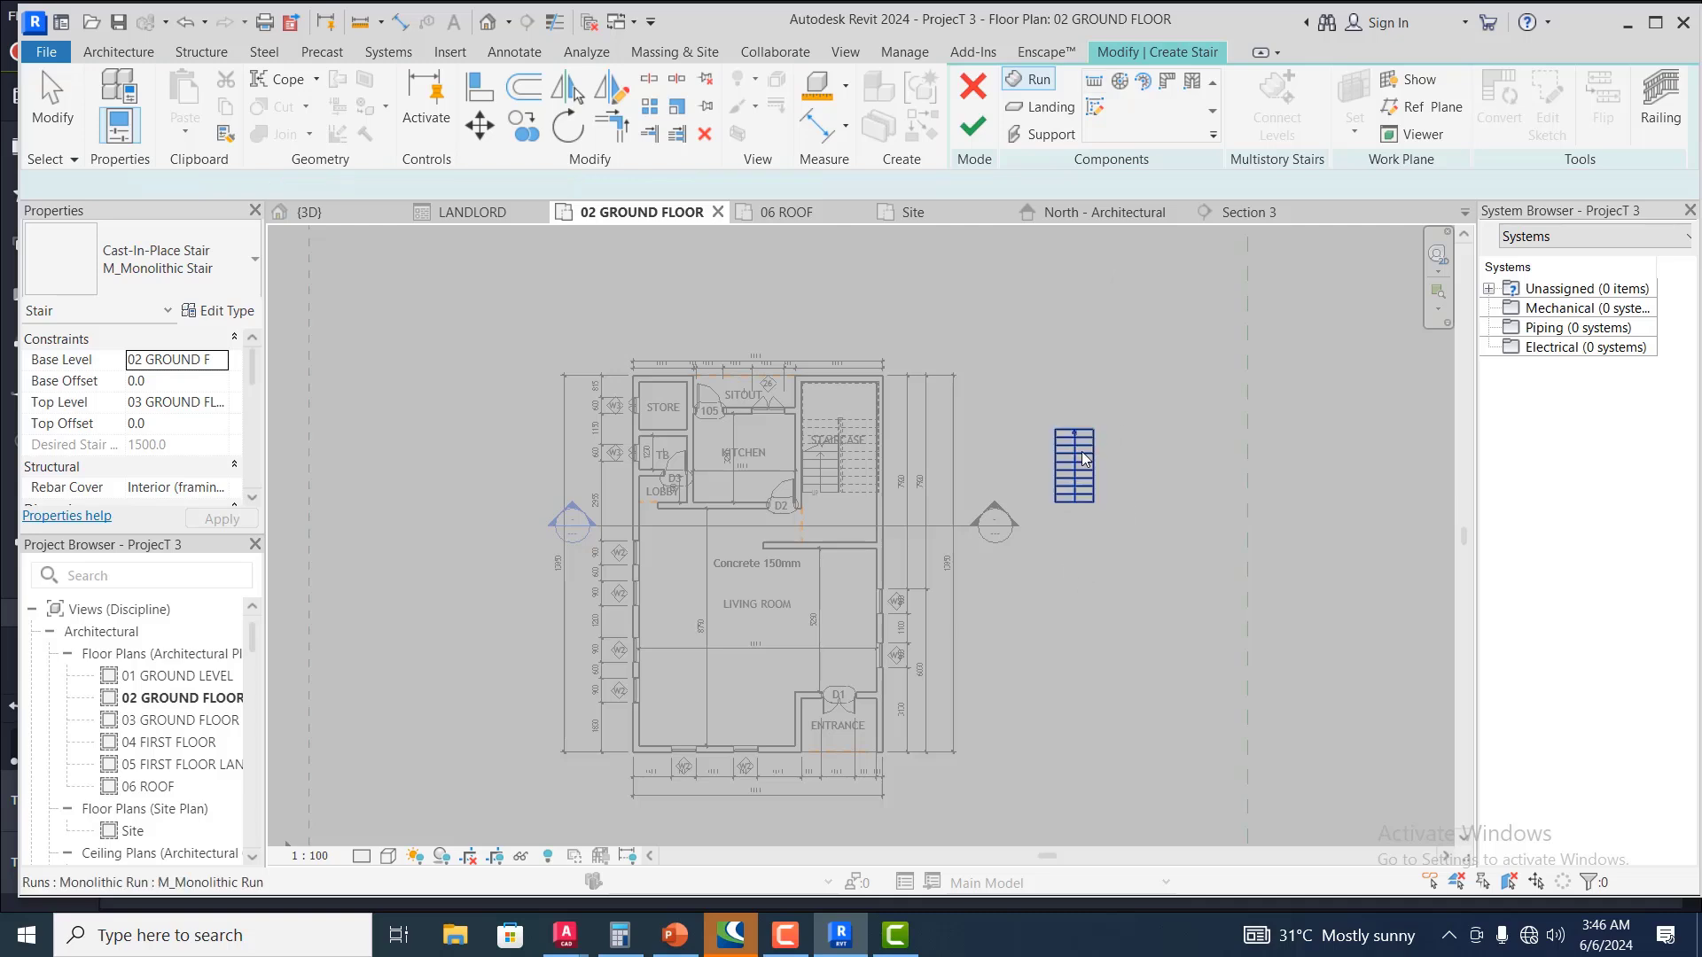
key("Escape")
scroll(1086, 452, "up", 4)
left_click(1061, 517)
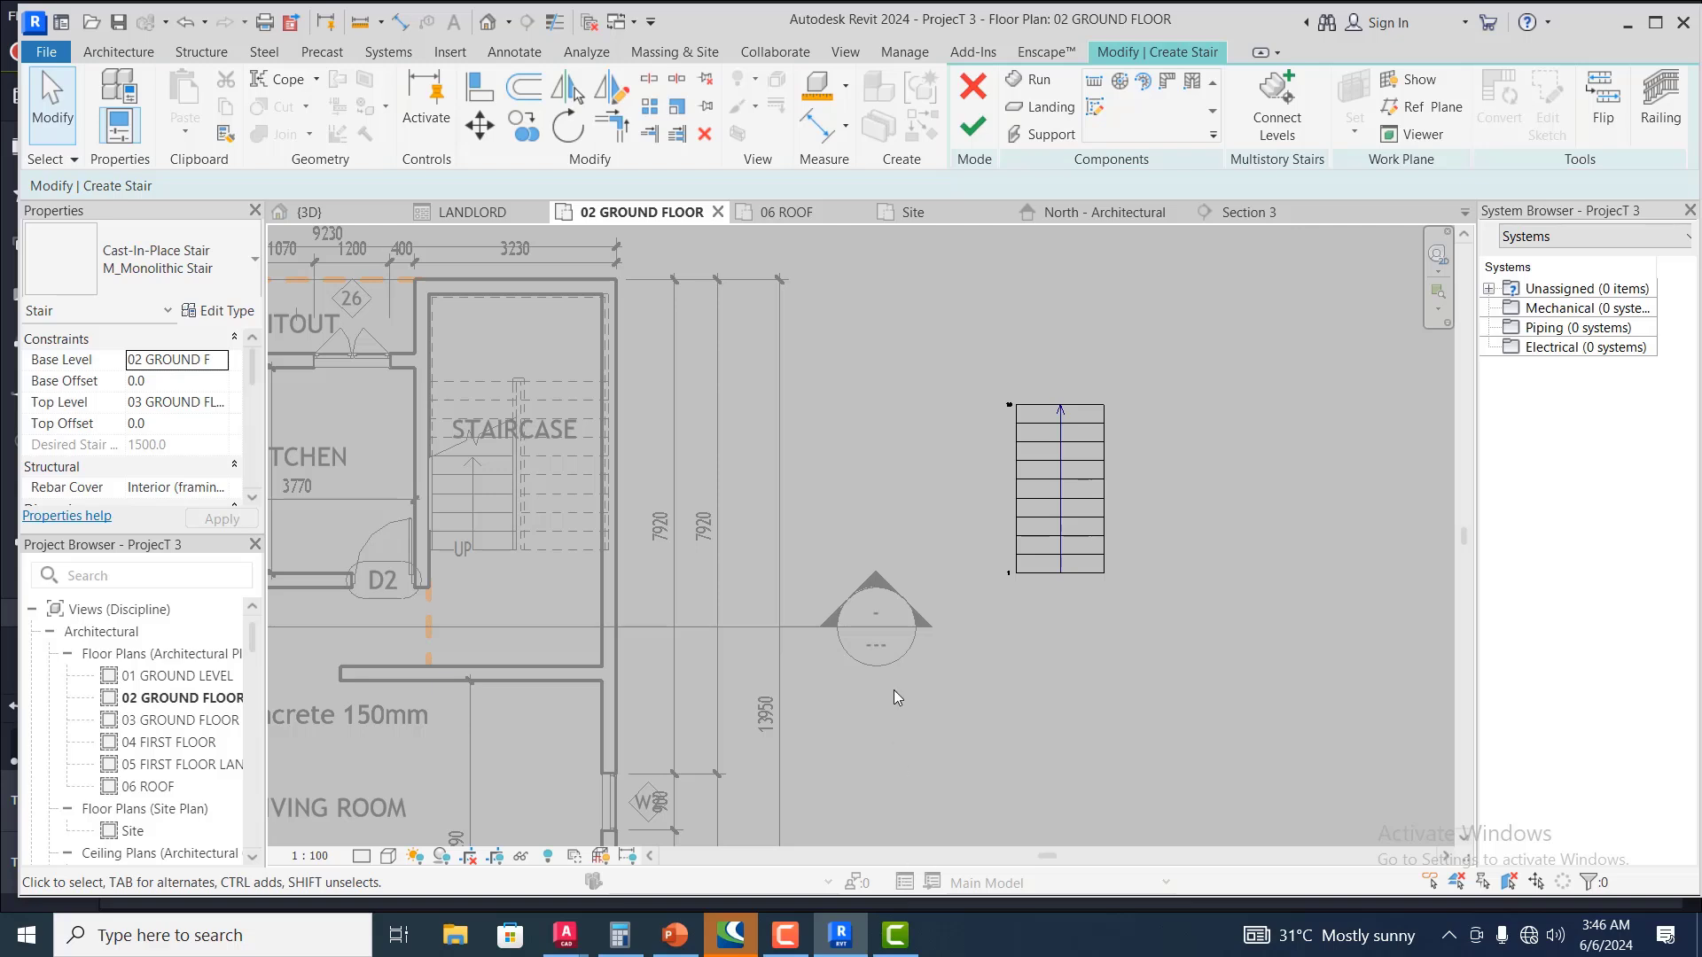
left_click(972, 127)
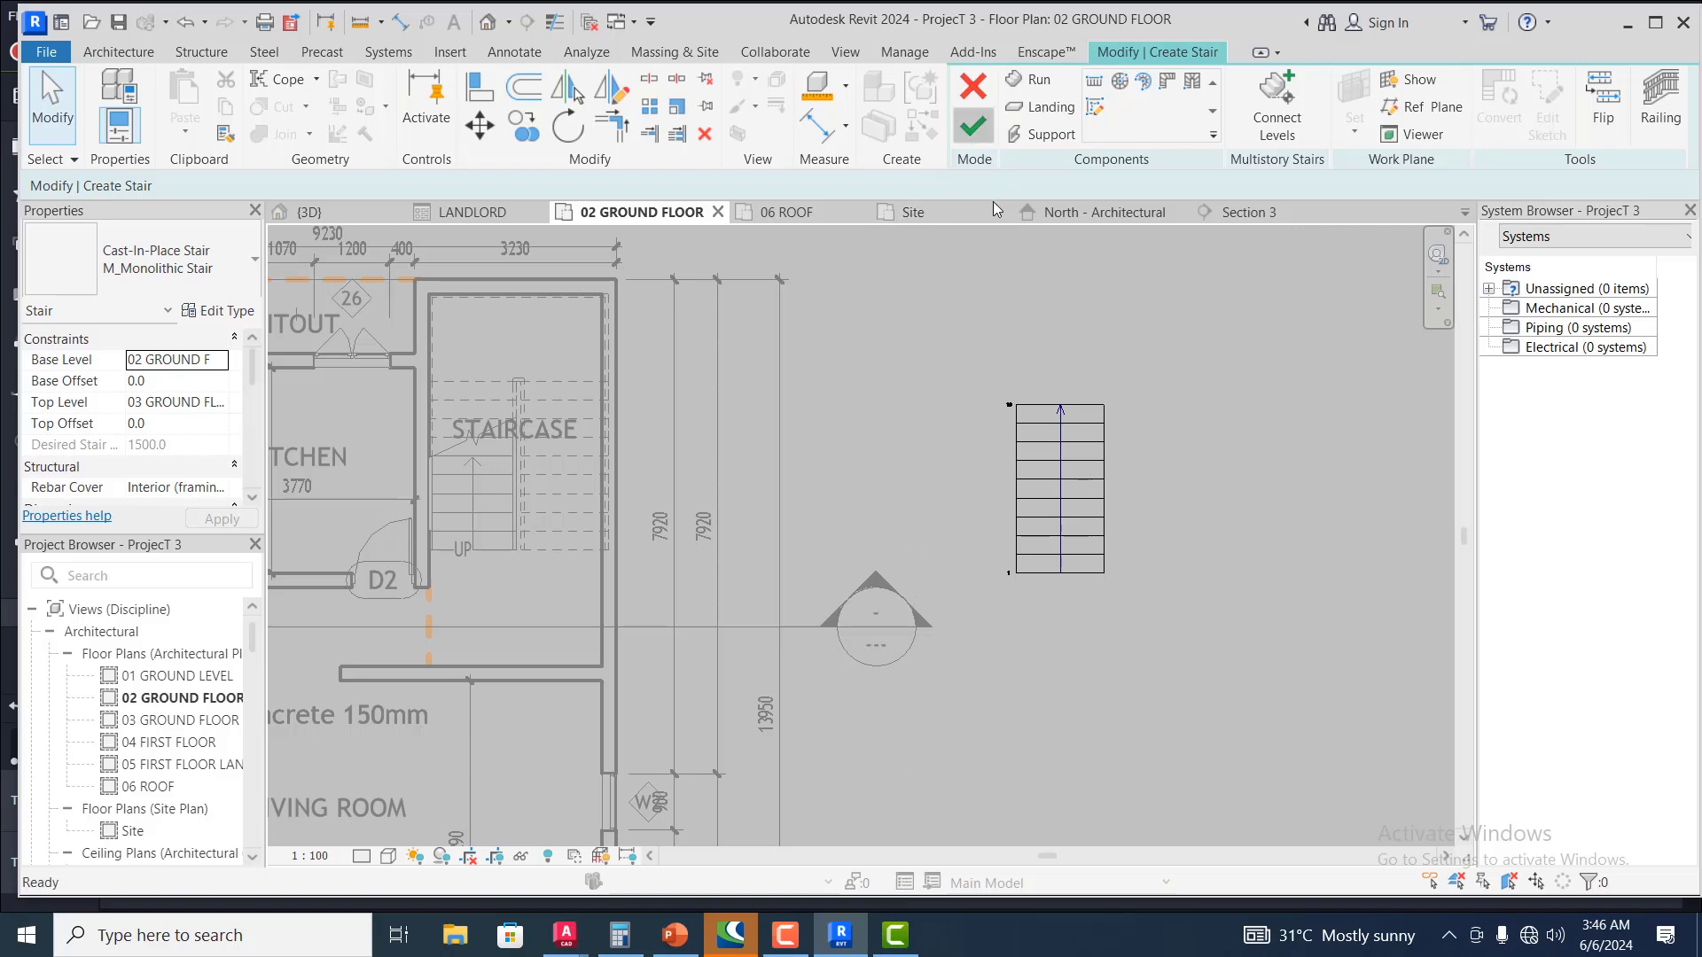